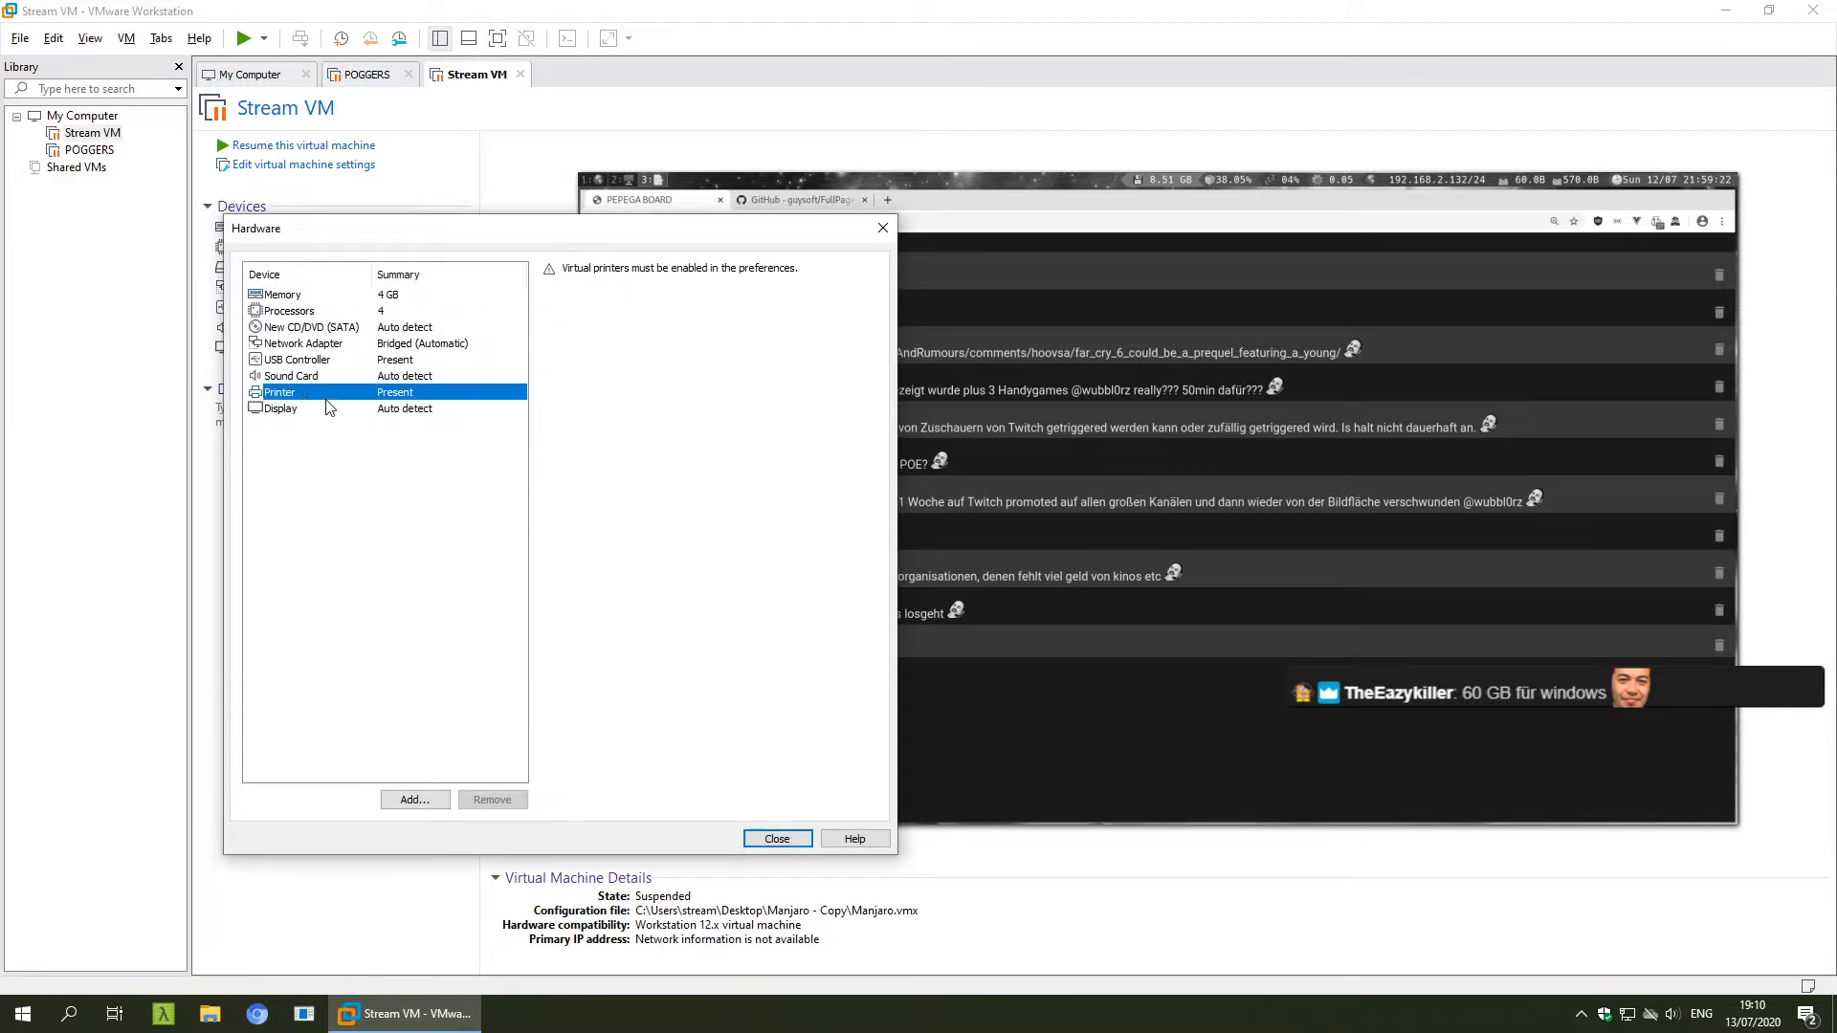
- Remove the printer from the new VM's hardware and finish the New Virtual Machine Wizard
click(492, 800)
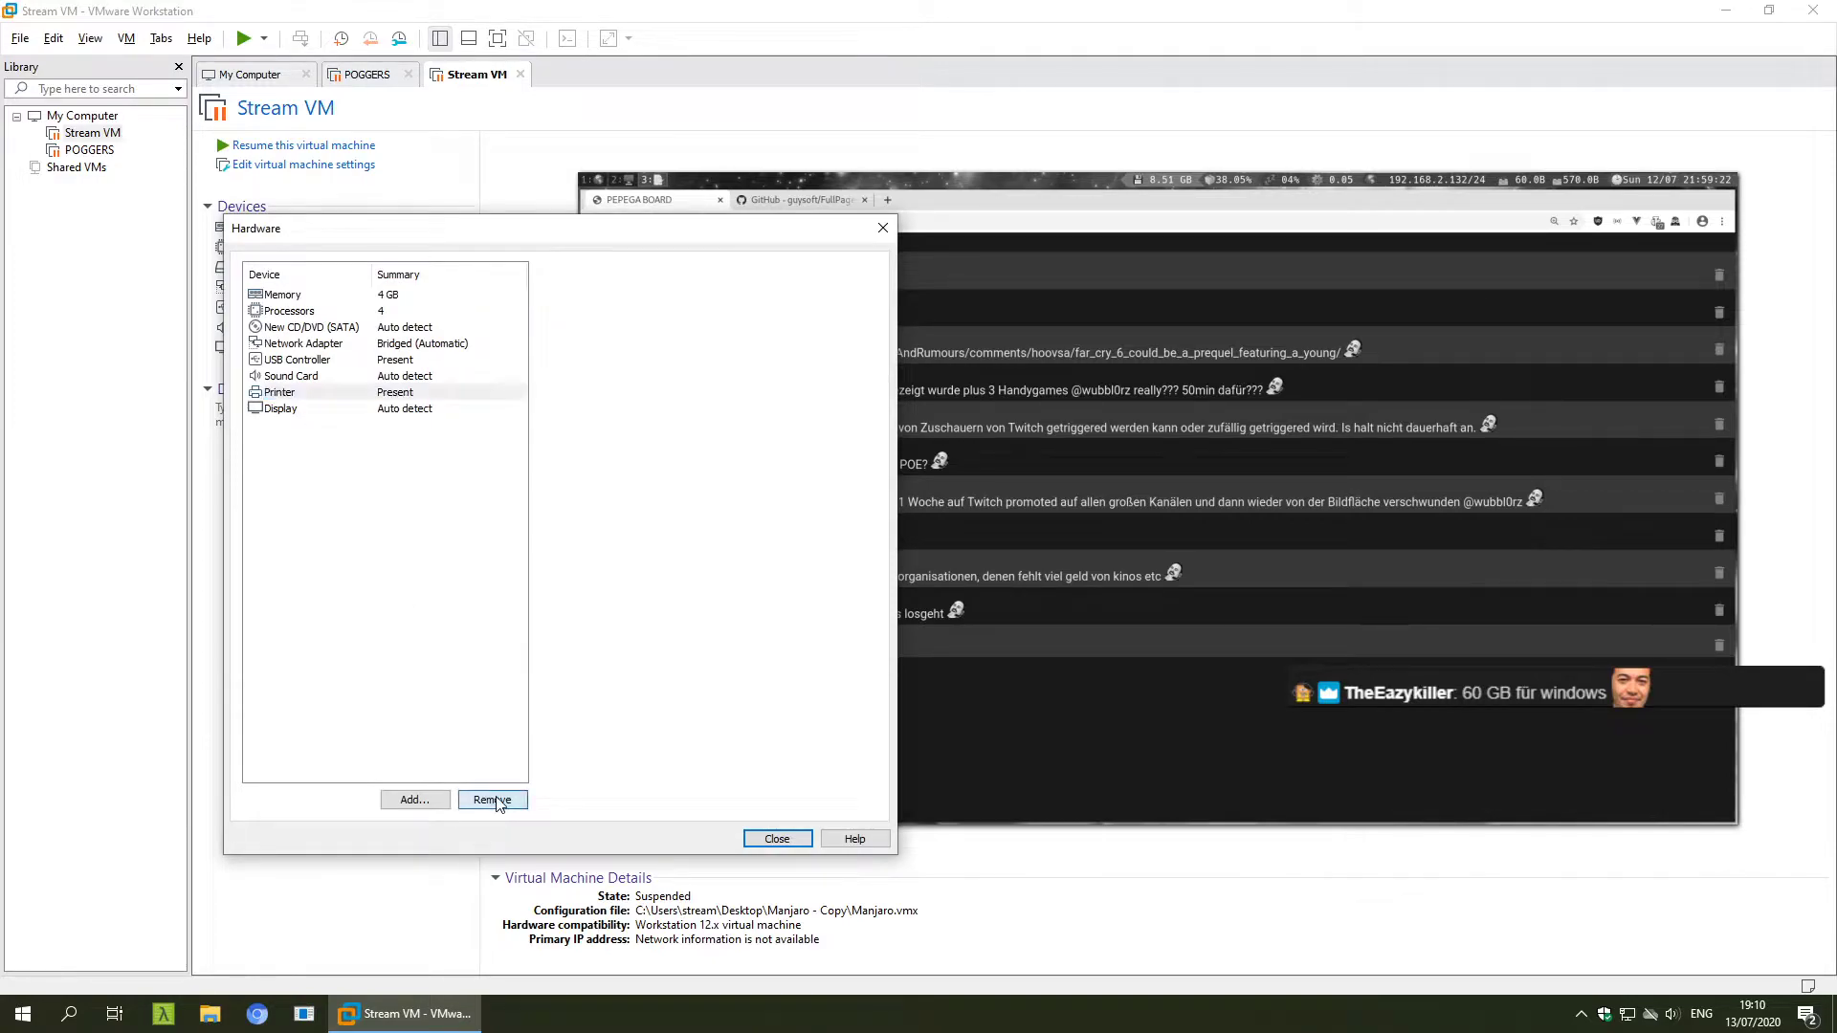
click(776, 839)
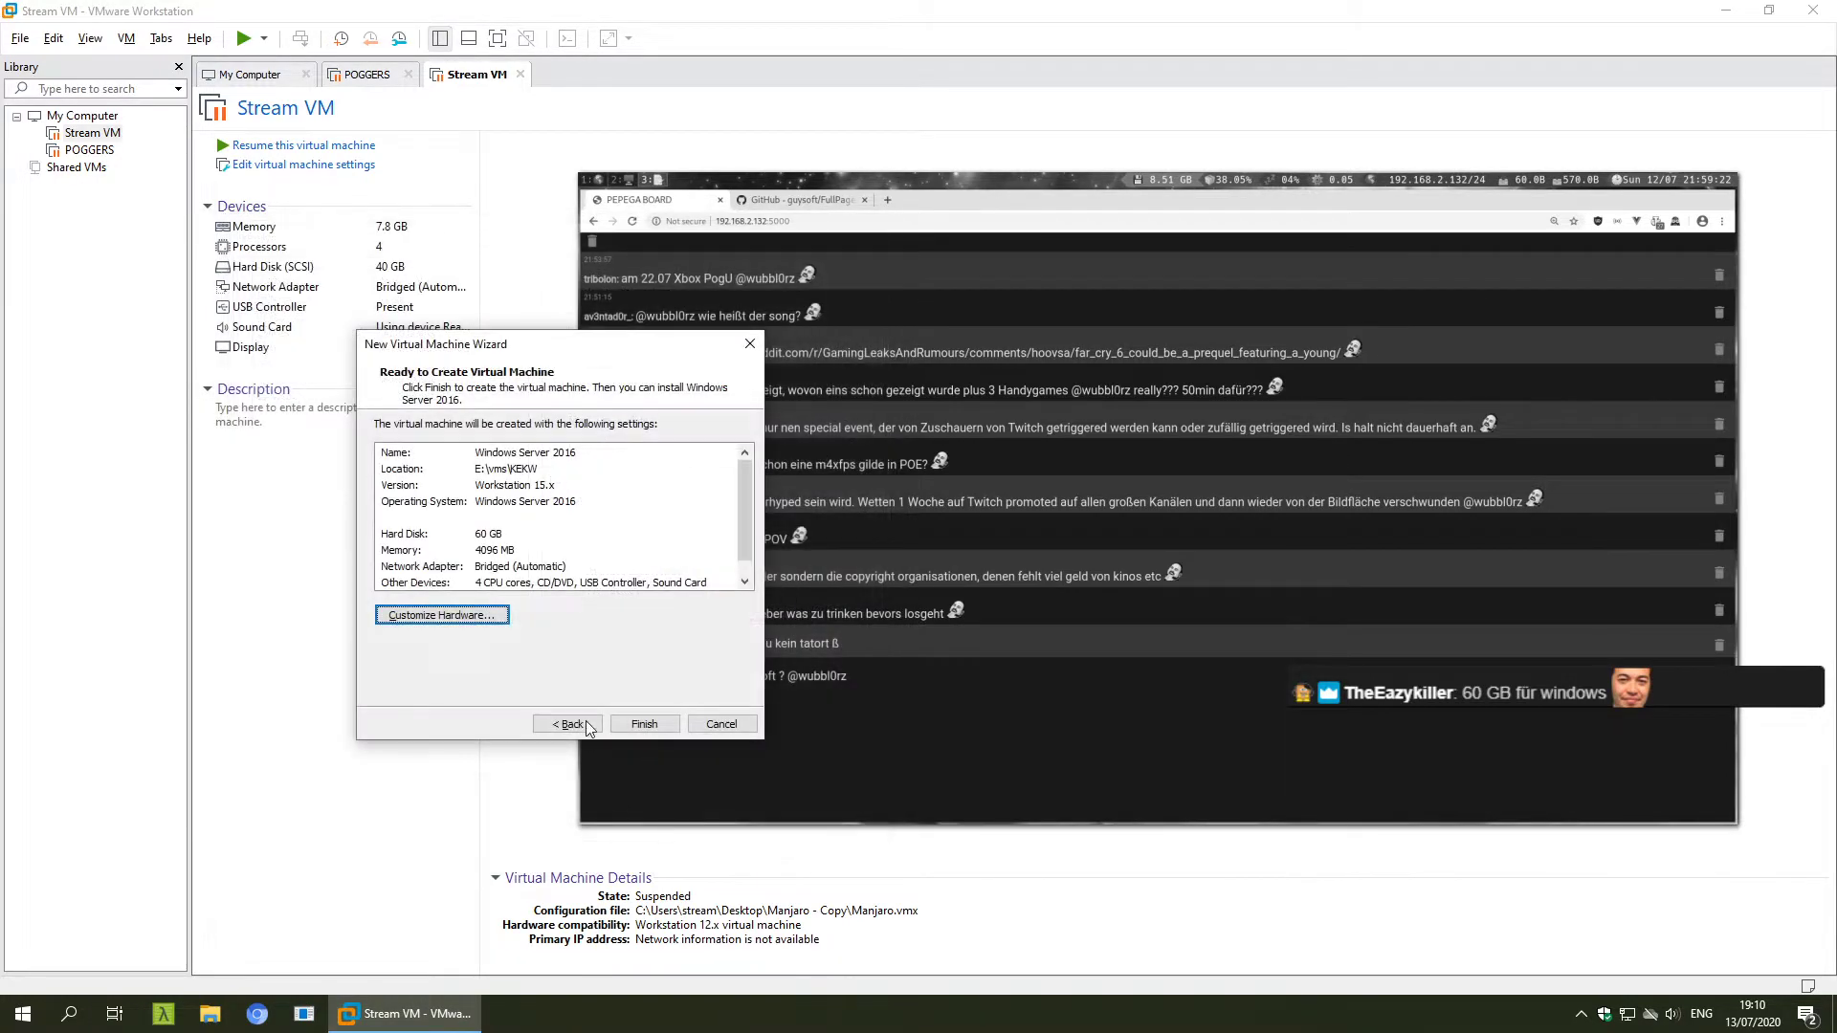
click(665, 729)
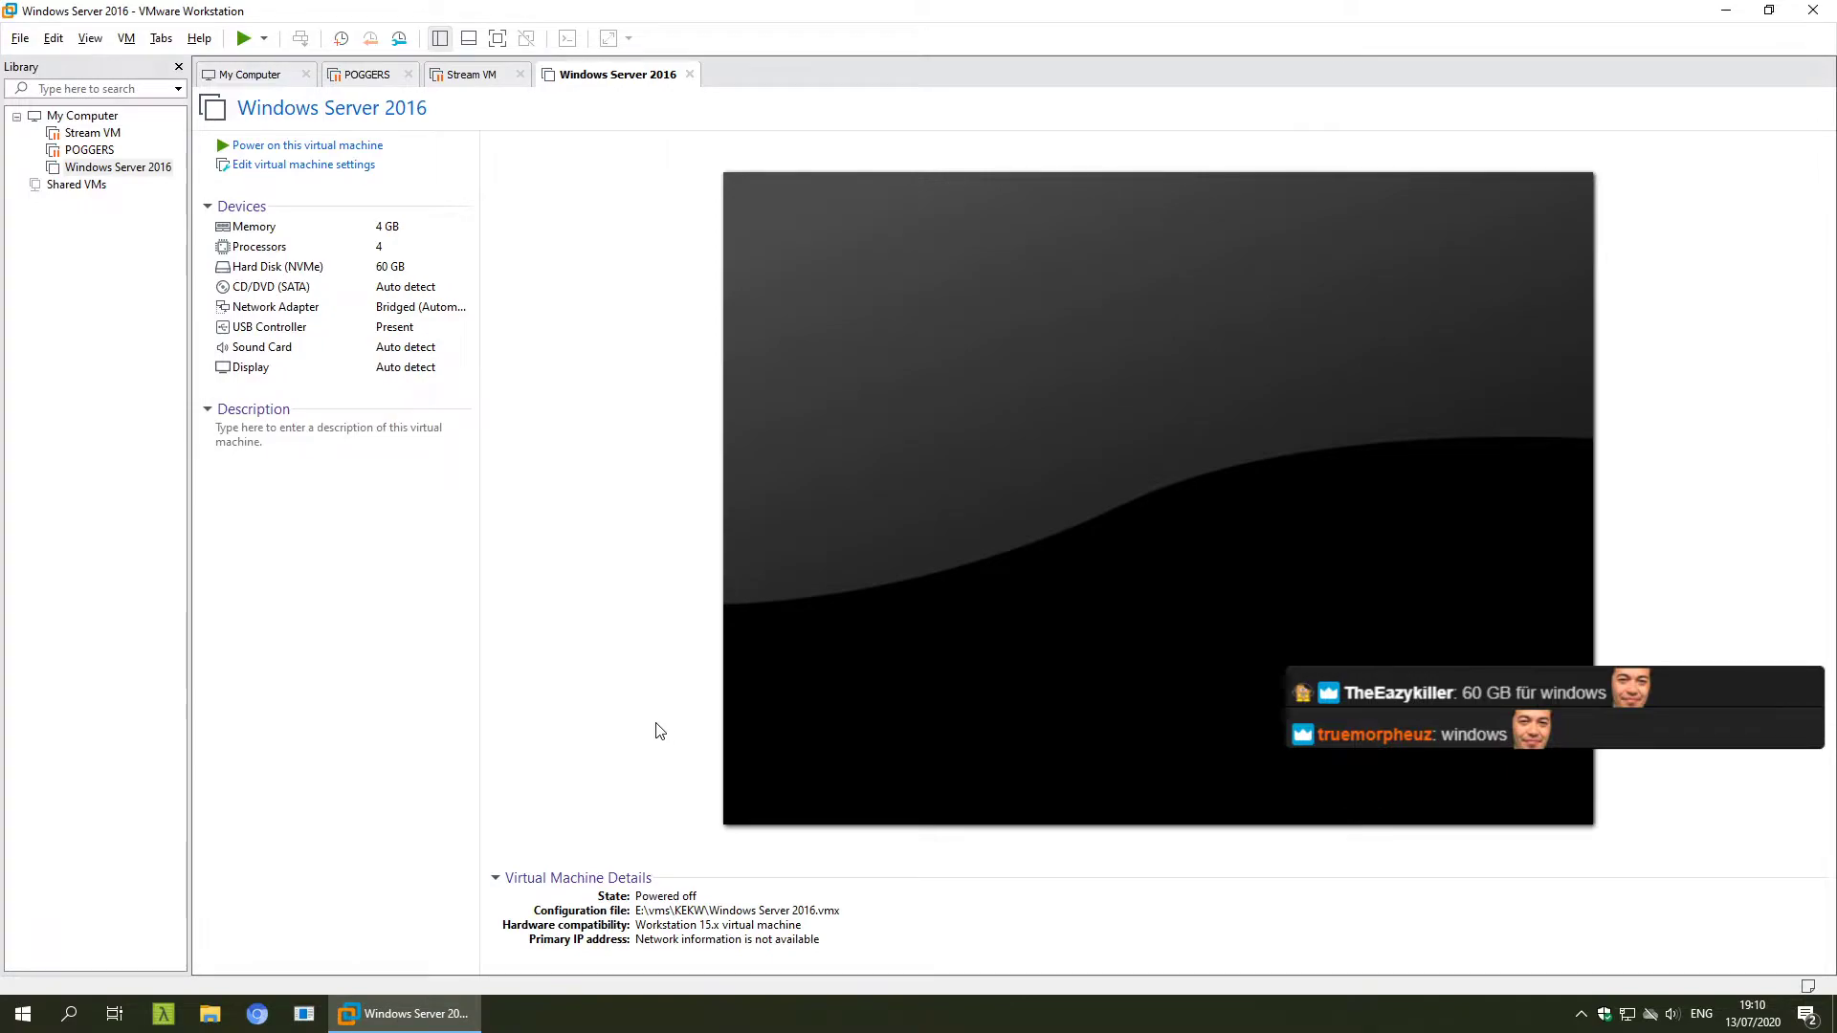
- Power on the VM, dismissing the sata0:1 CD/DVD question and the installation reminder
click(298, 144)
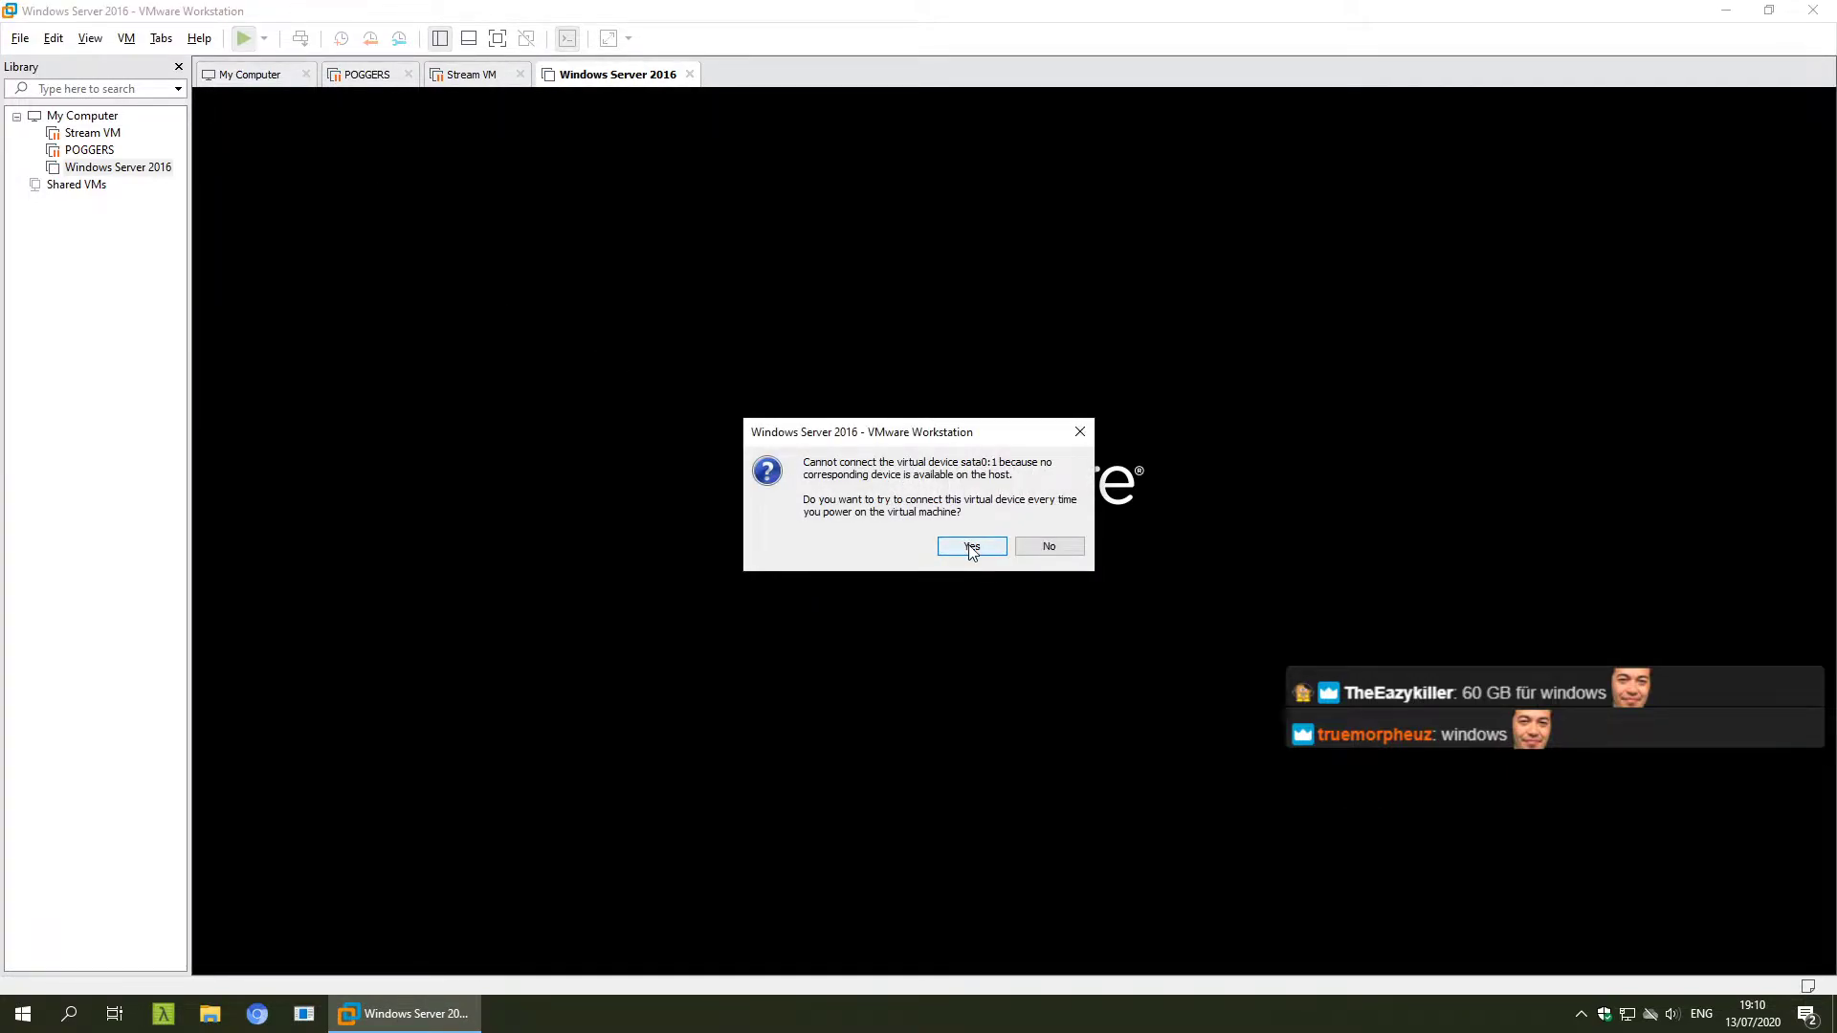
click(1035, 547)
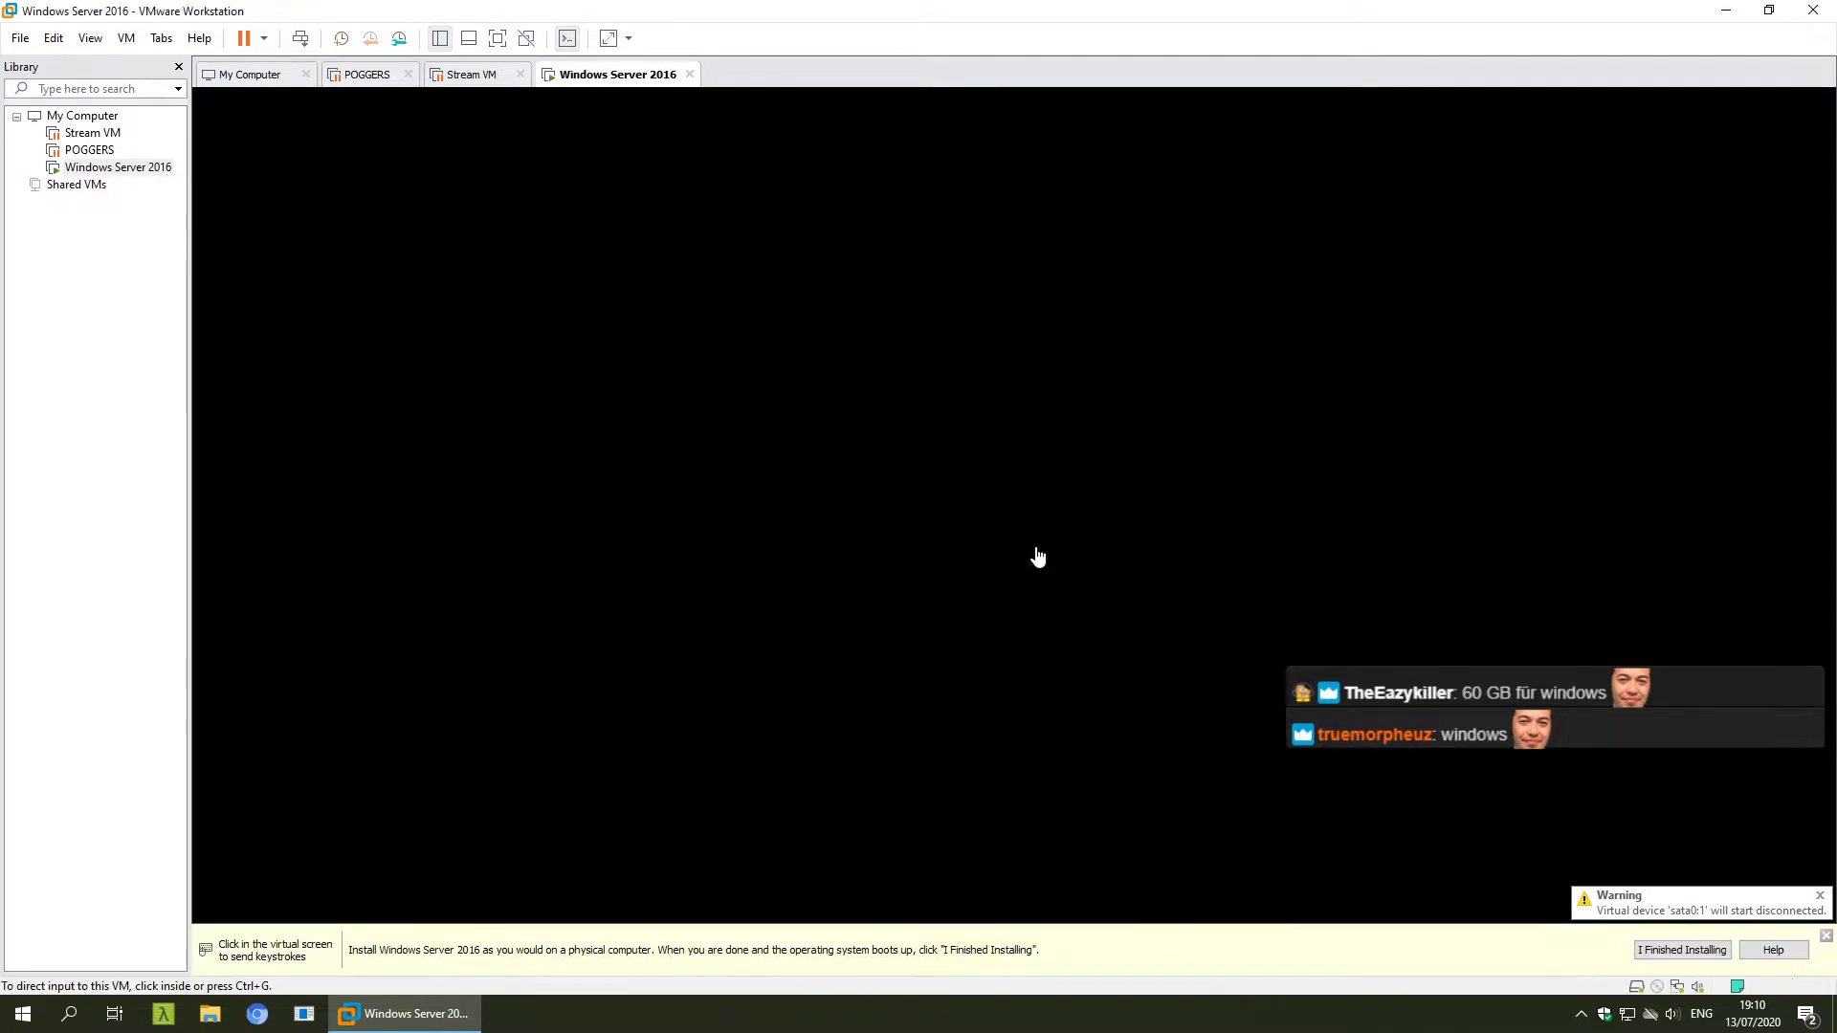
click(1676, 949)
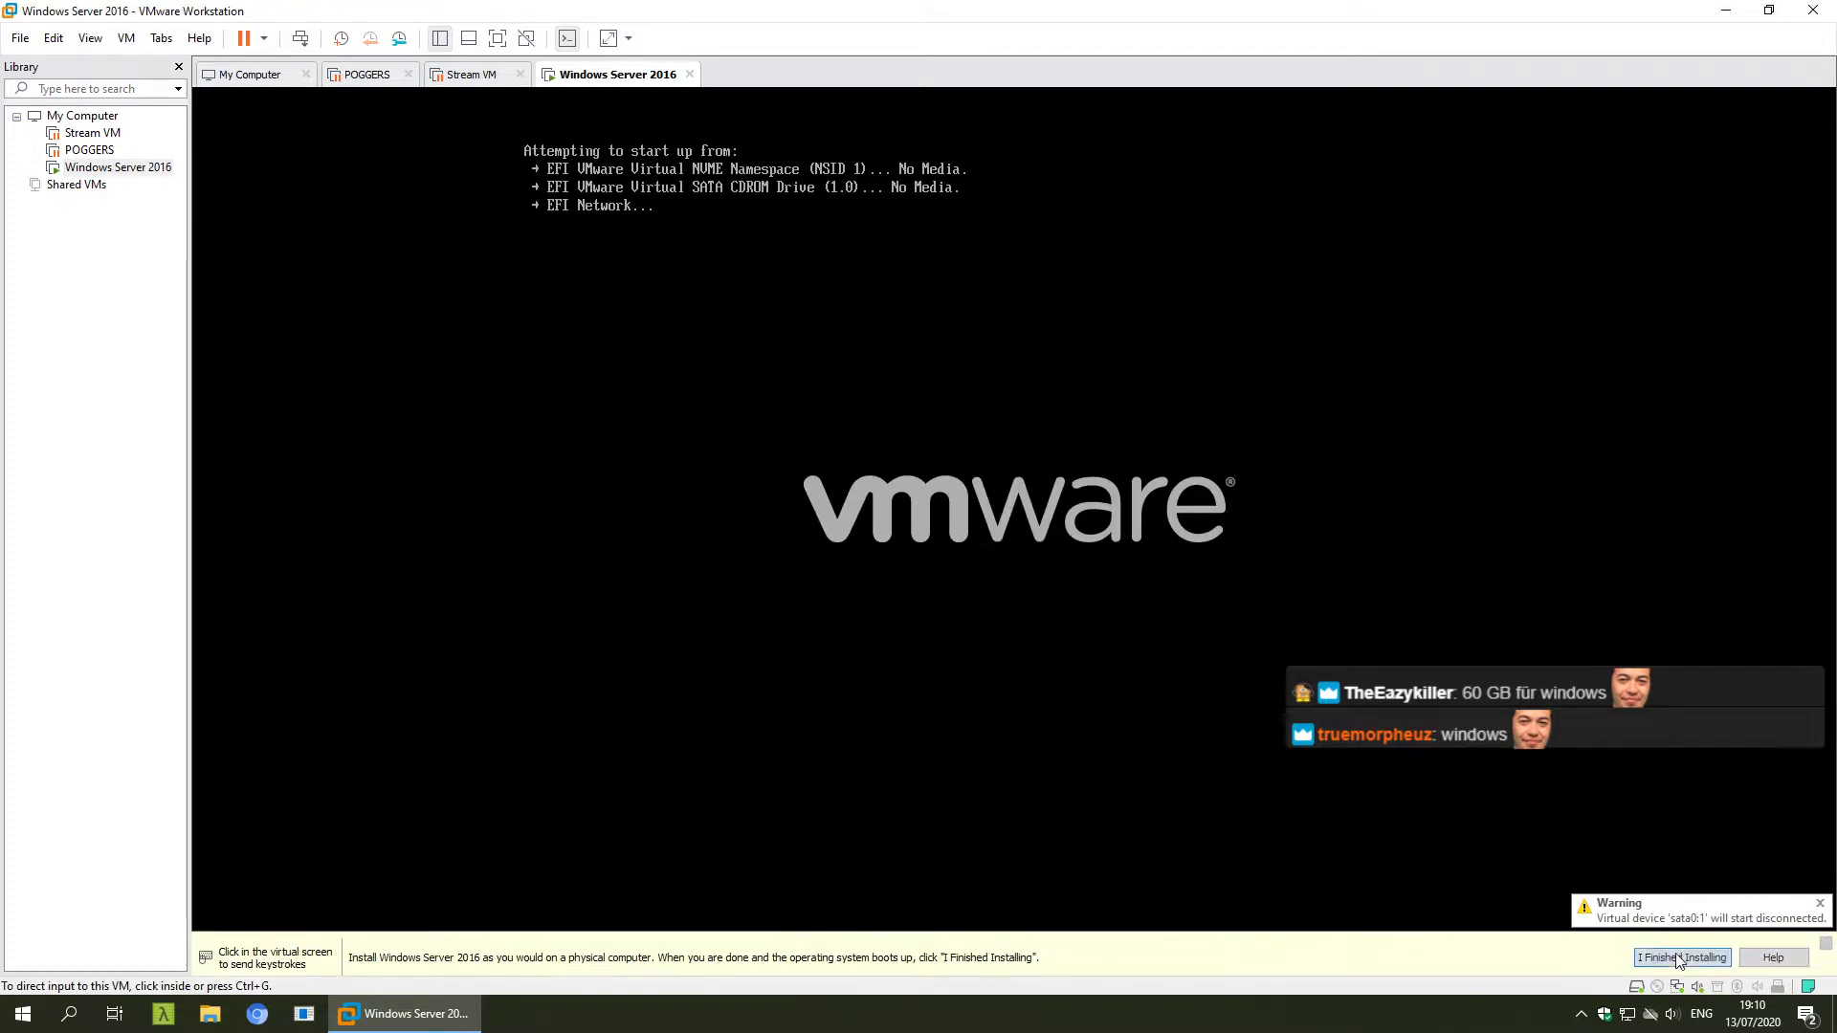
- Release input back to the host and open the CD/DVD (SATA) drive settings
click(1087, 635)
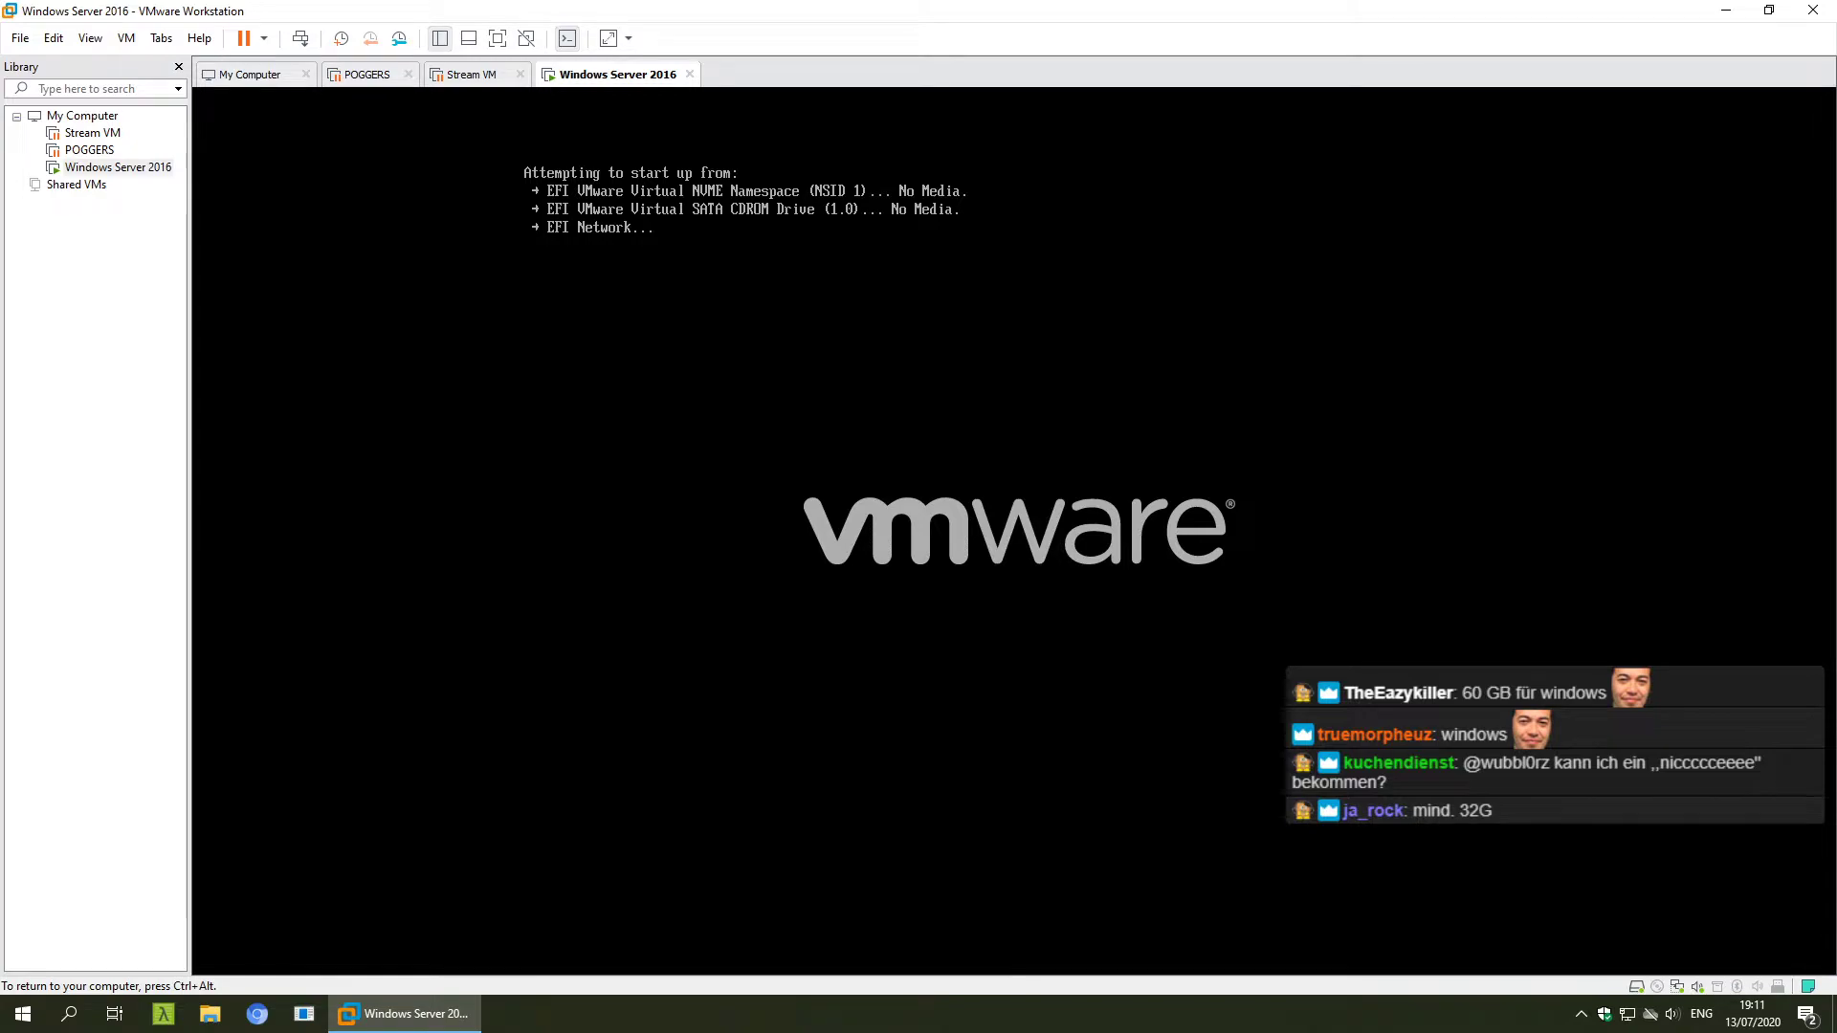
key(ctrl+alt)
click(1658, 987)
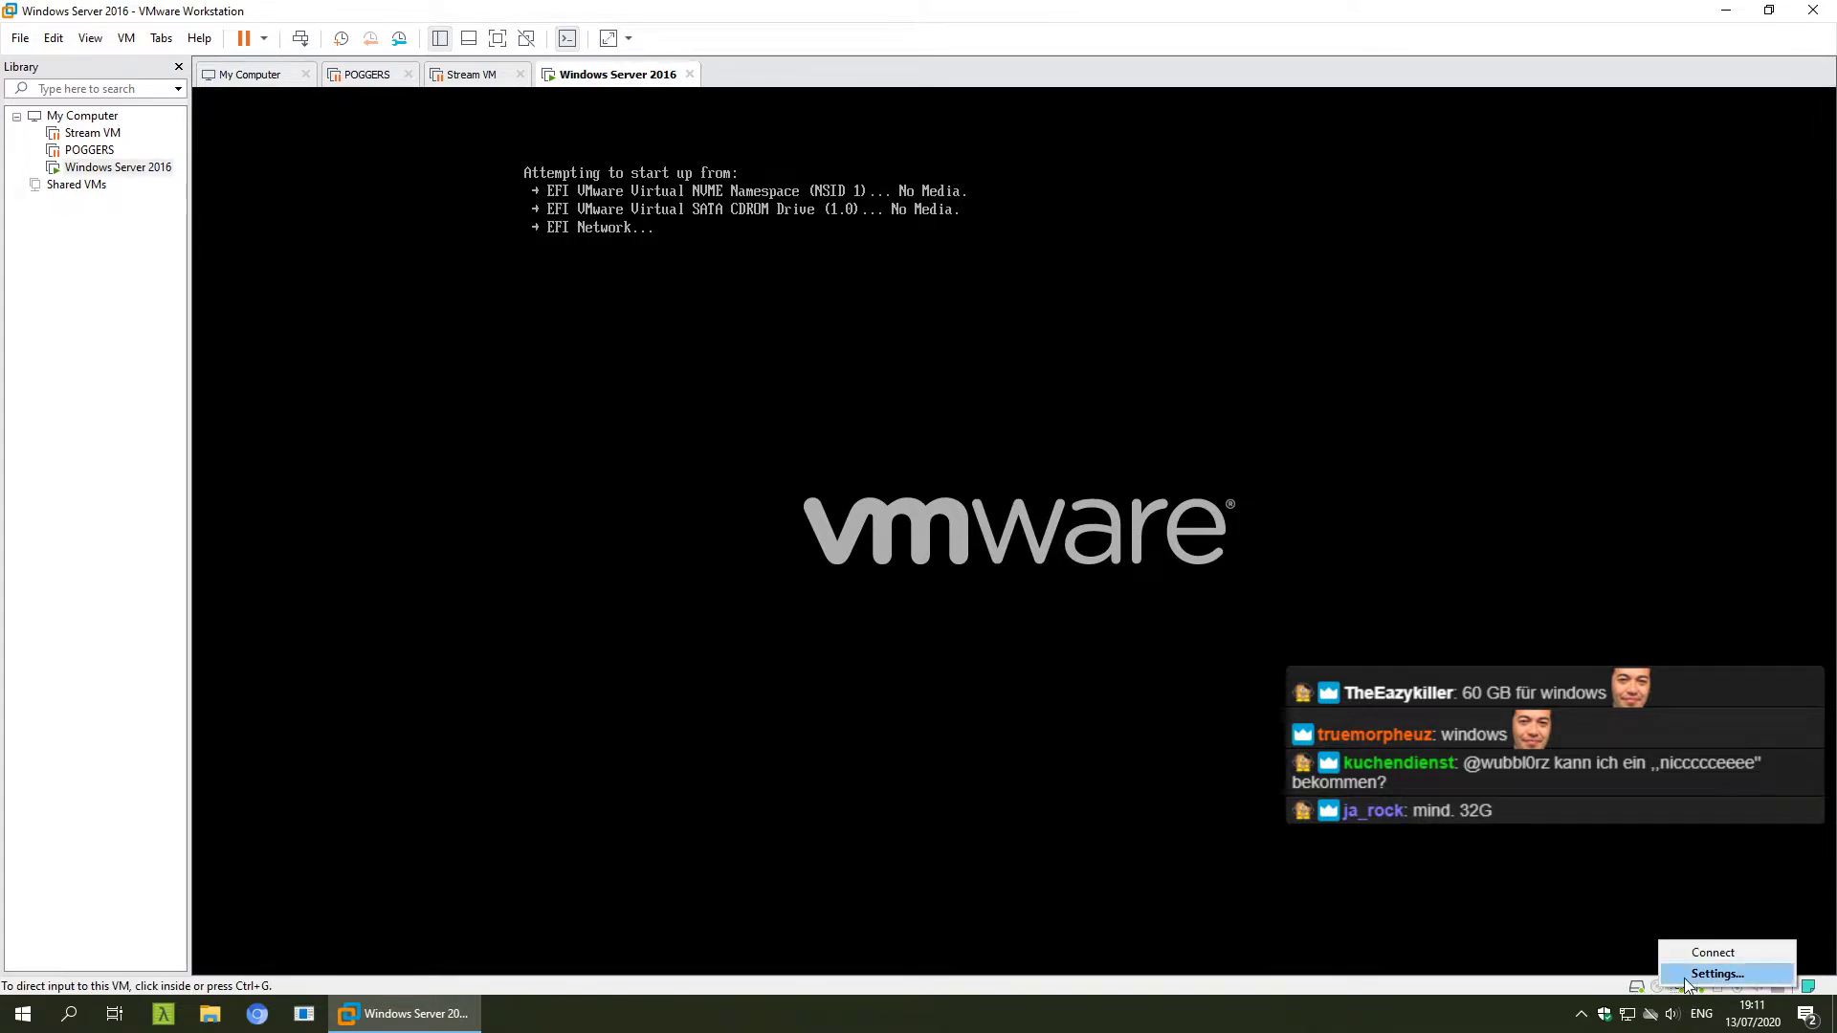
click(1698, 969)
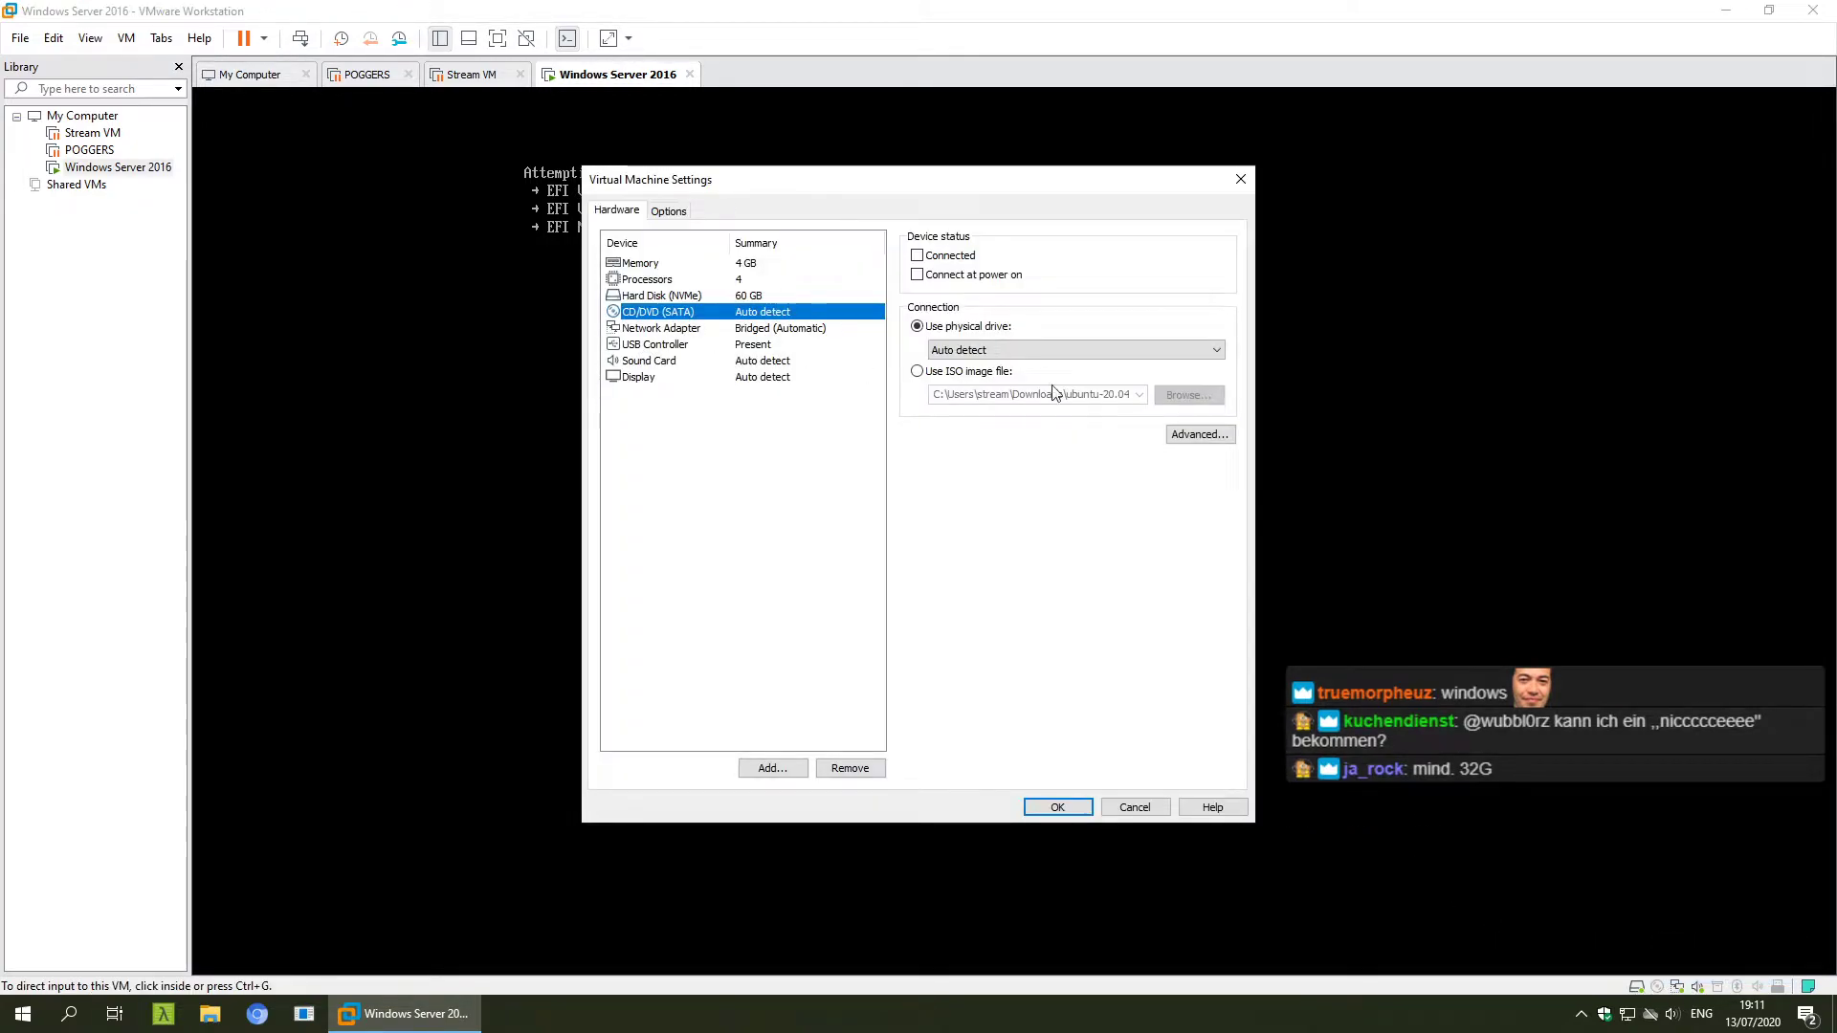
- Mount the 17763 SERVER_EVAL ISO from Downloads as the CD/DVD drive's ISO image
click(916, 371)
click(1188, 395)
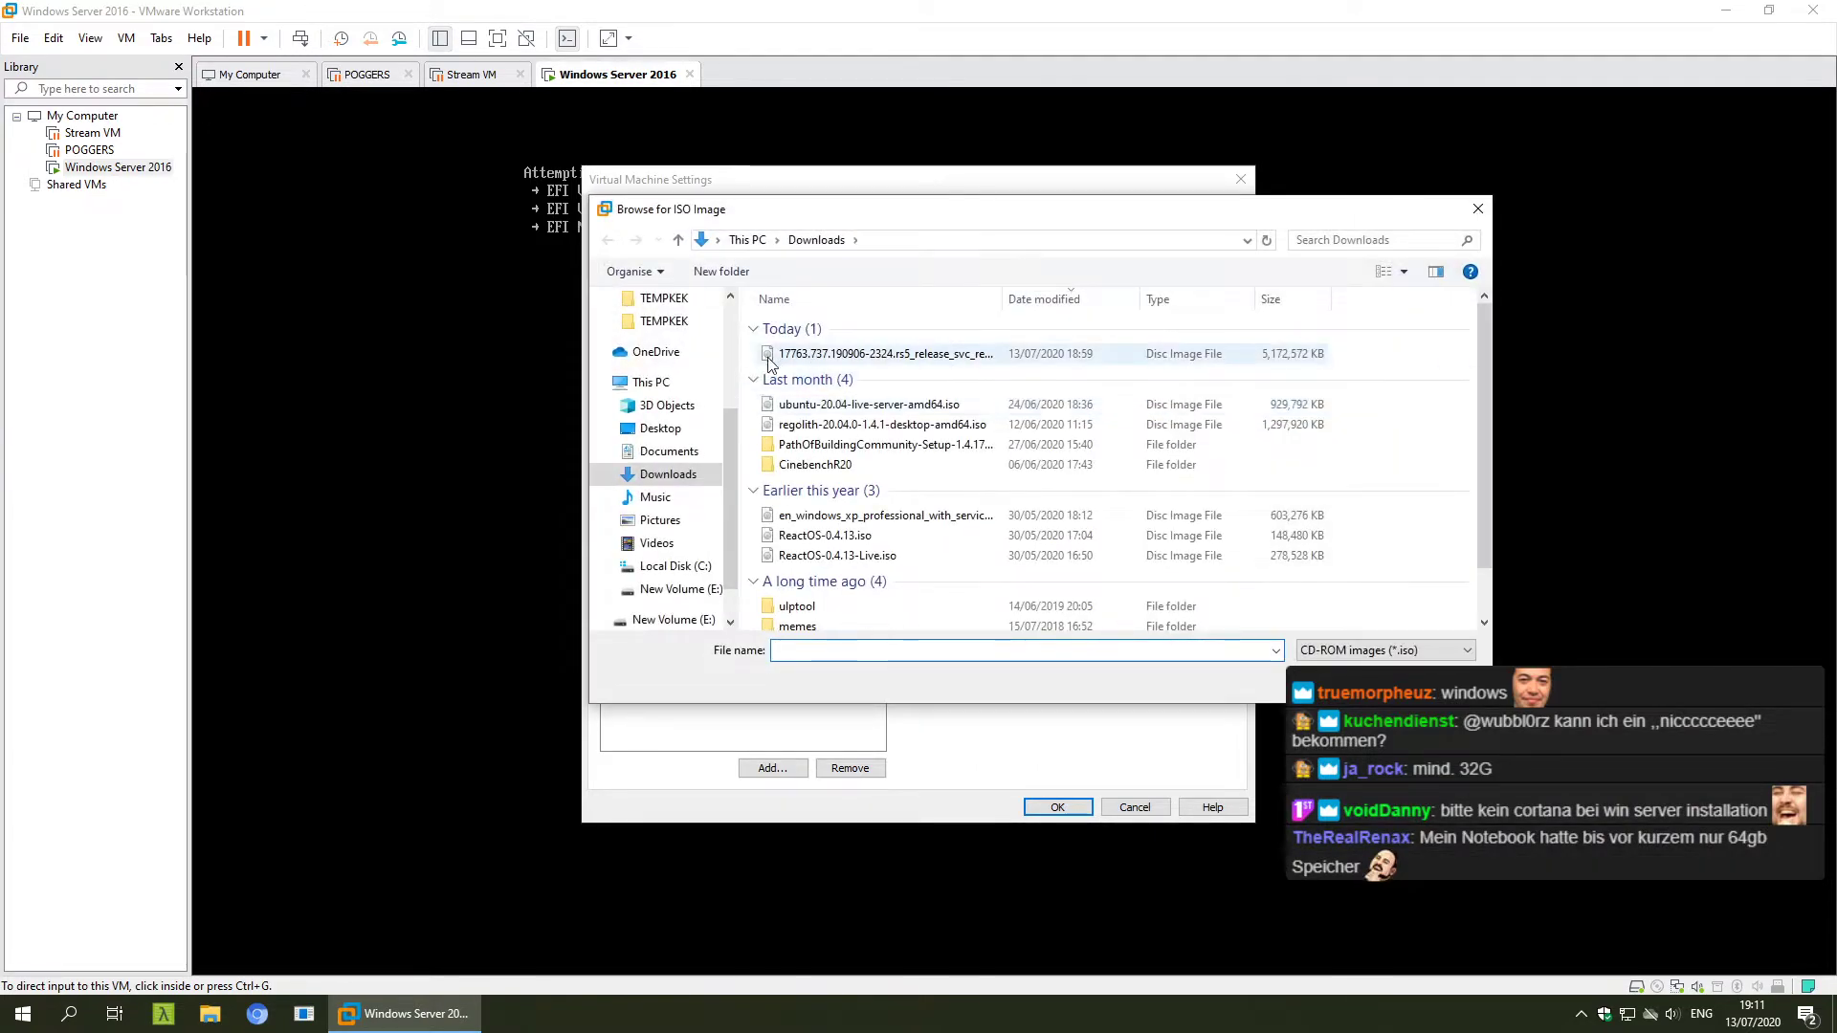
click(878, 356)
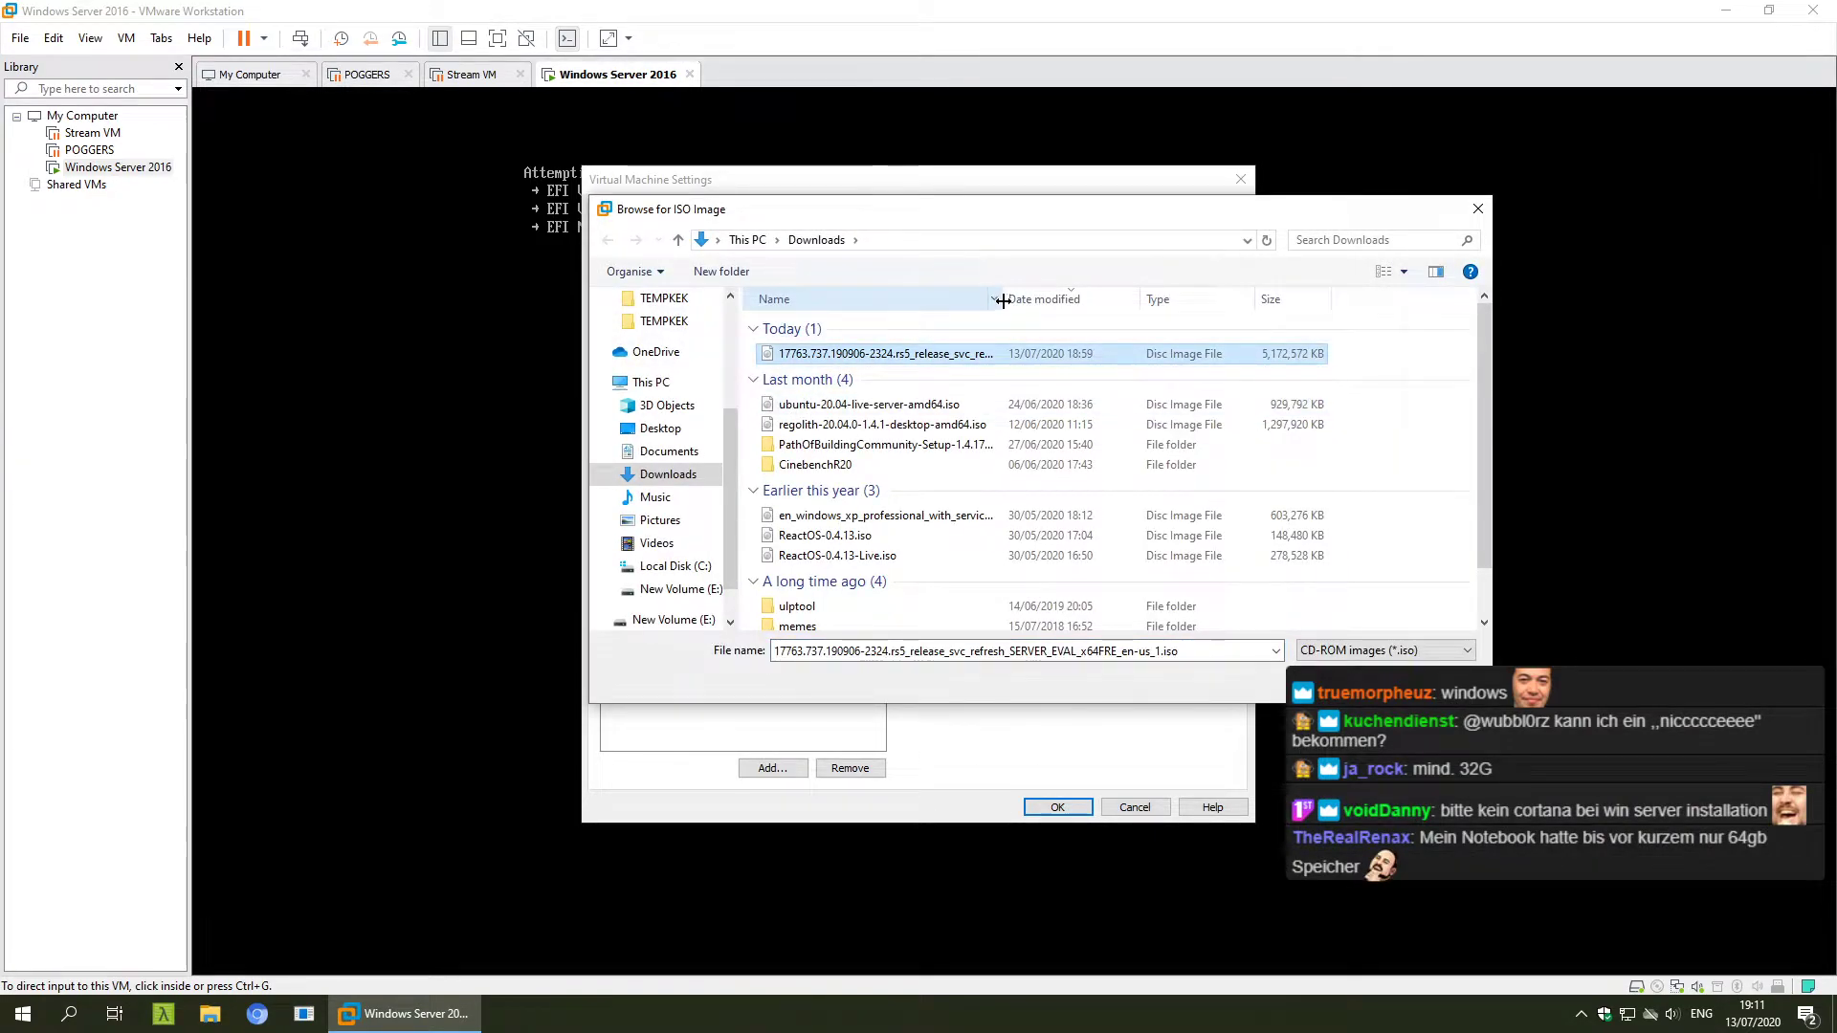
drag(1001, 298, 1233, 298)
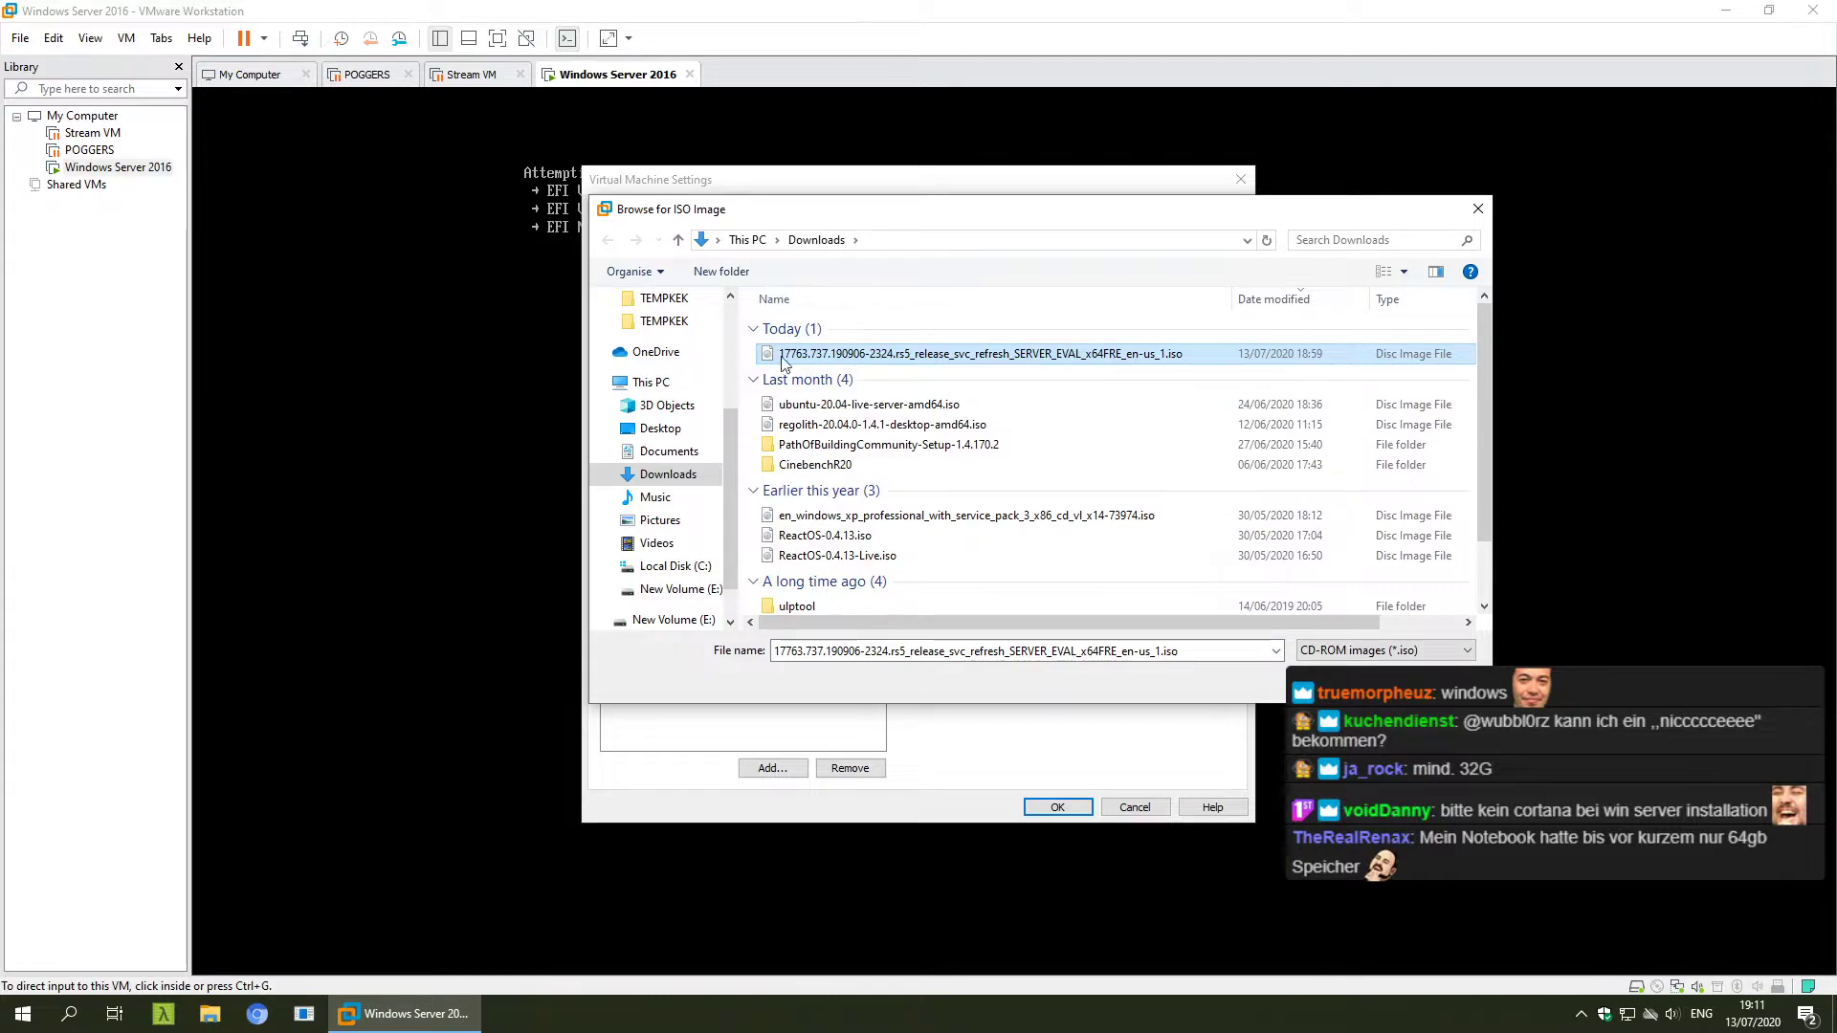
double_click(947, 354)
click(1058, 806)
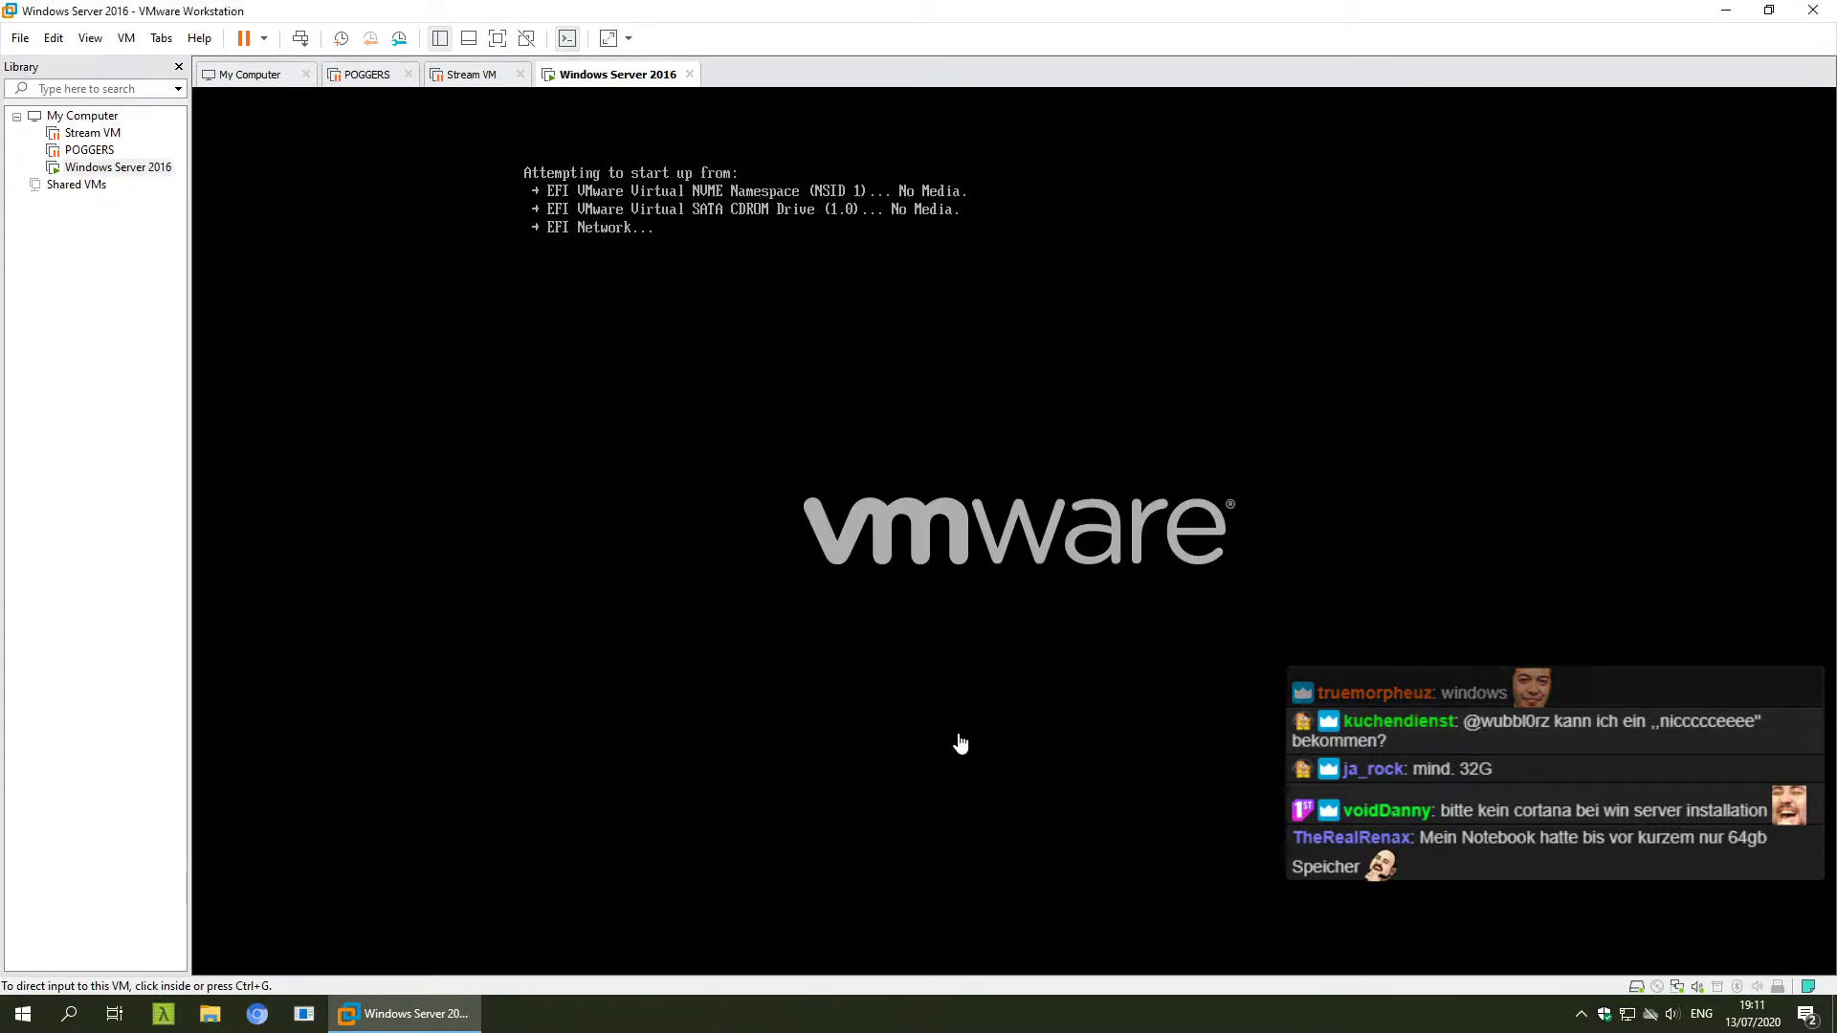
- Send Ctrl+Alt+Del to the guest to restart it
click(90, 38)
mouse_move(122, 44)
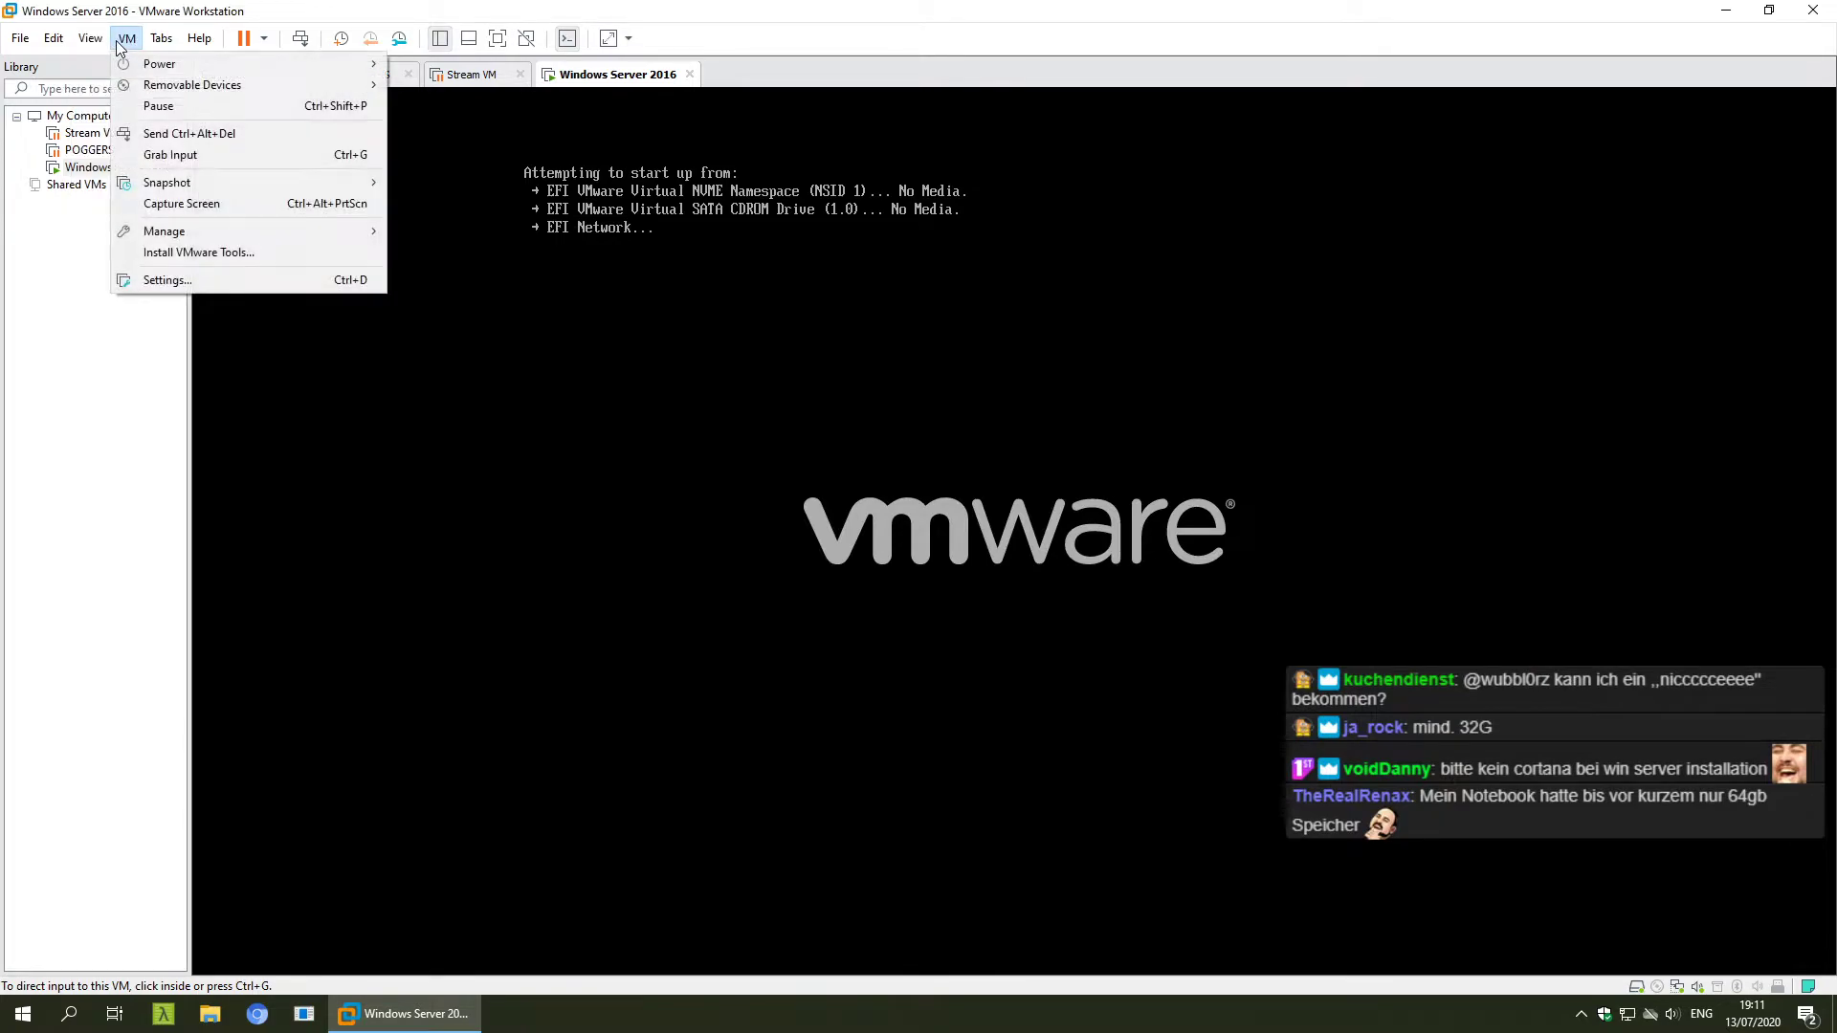
click(138, 133)
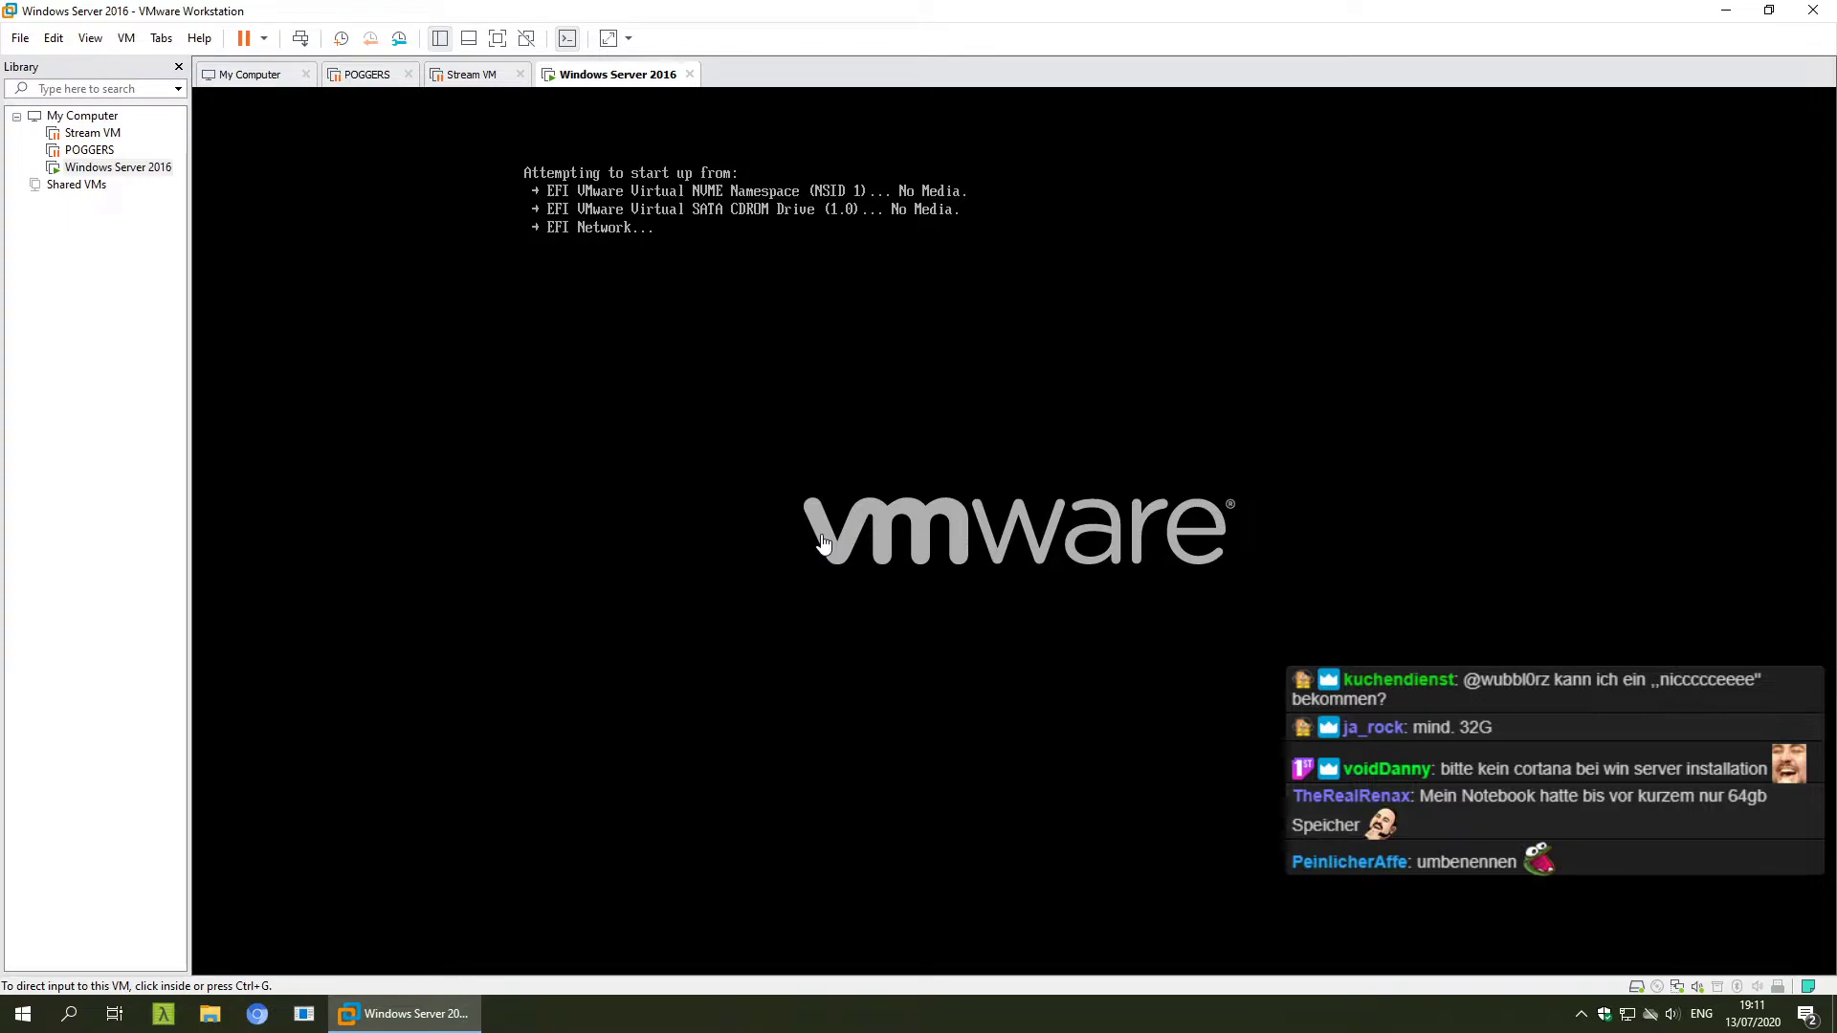
click(1670, 998)
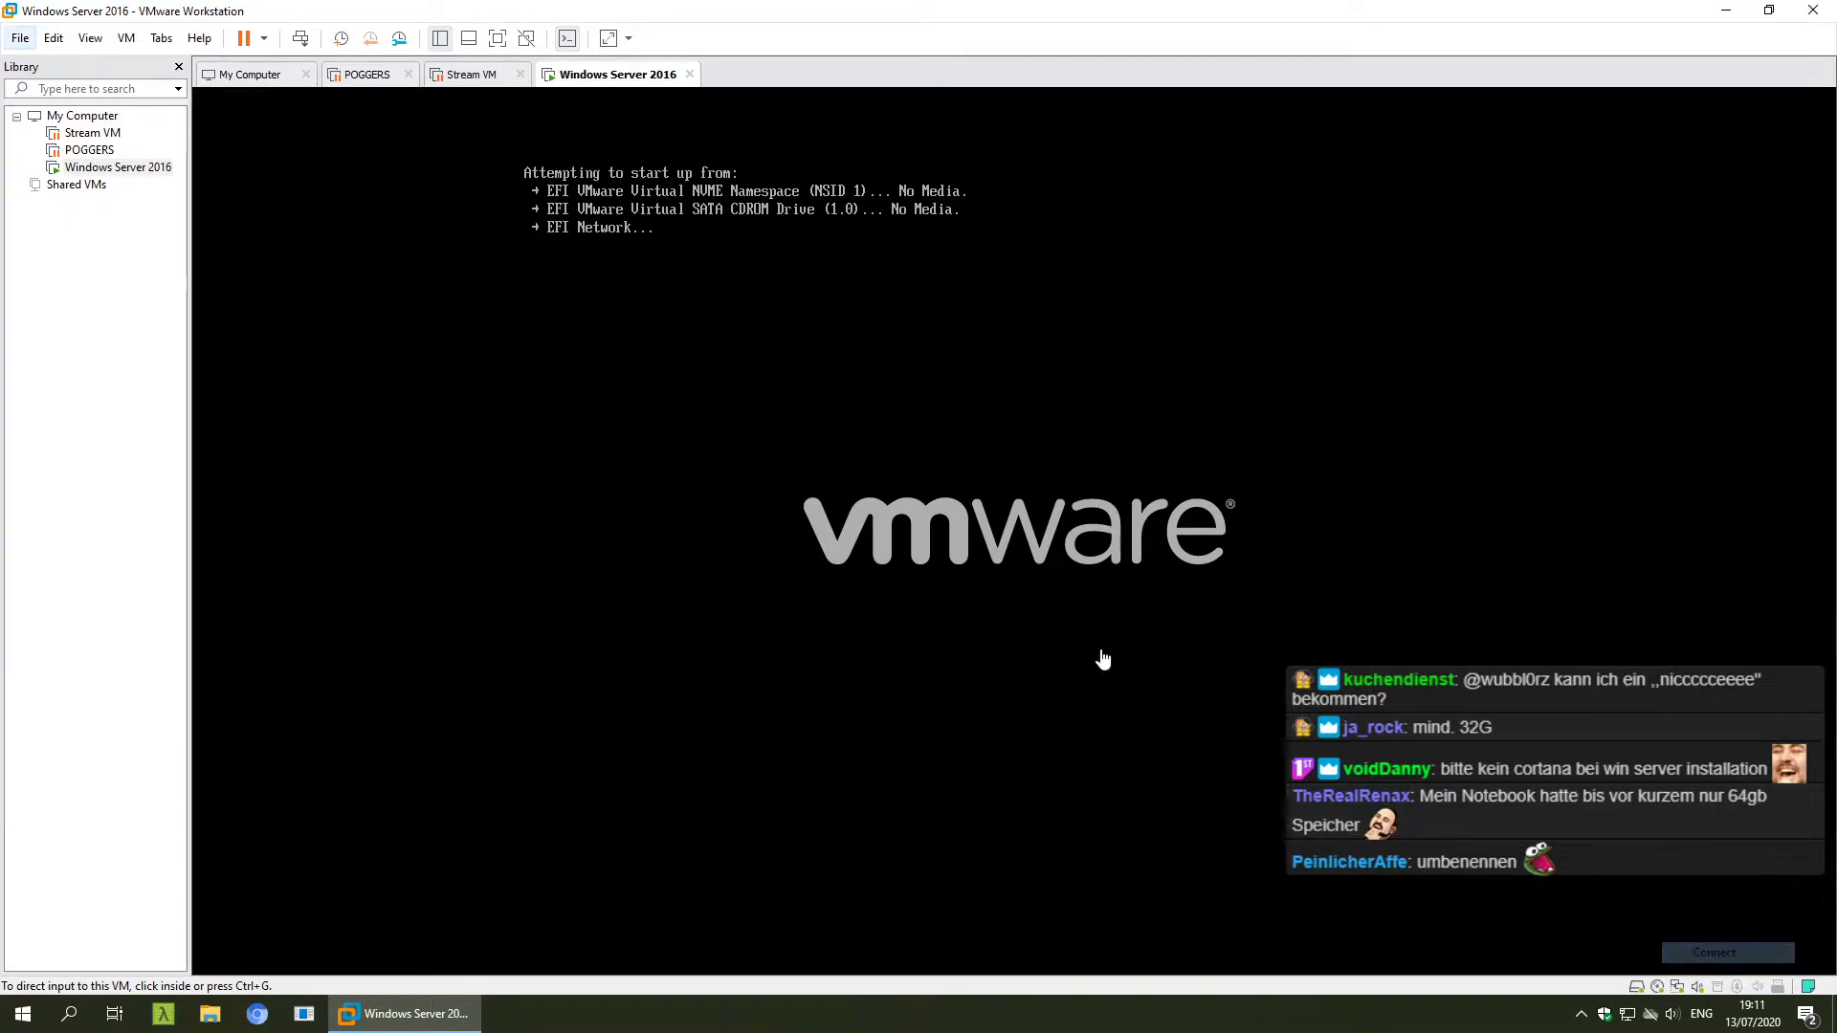
click(90, 38)
mouse_move(125, 41)
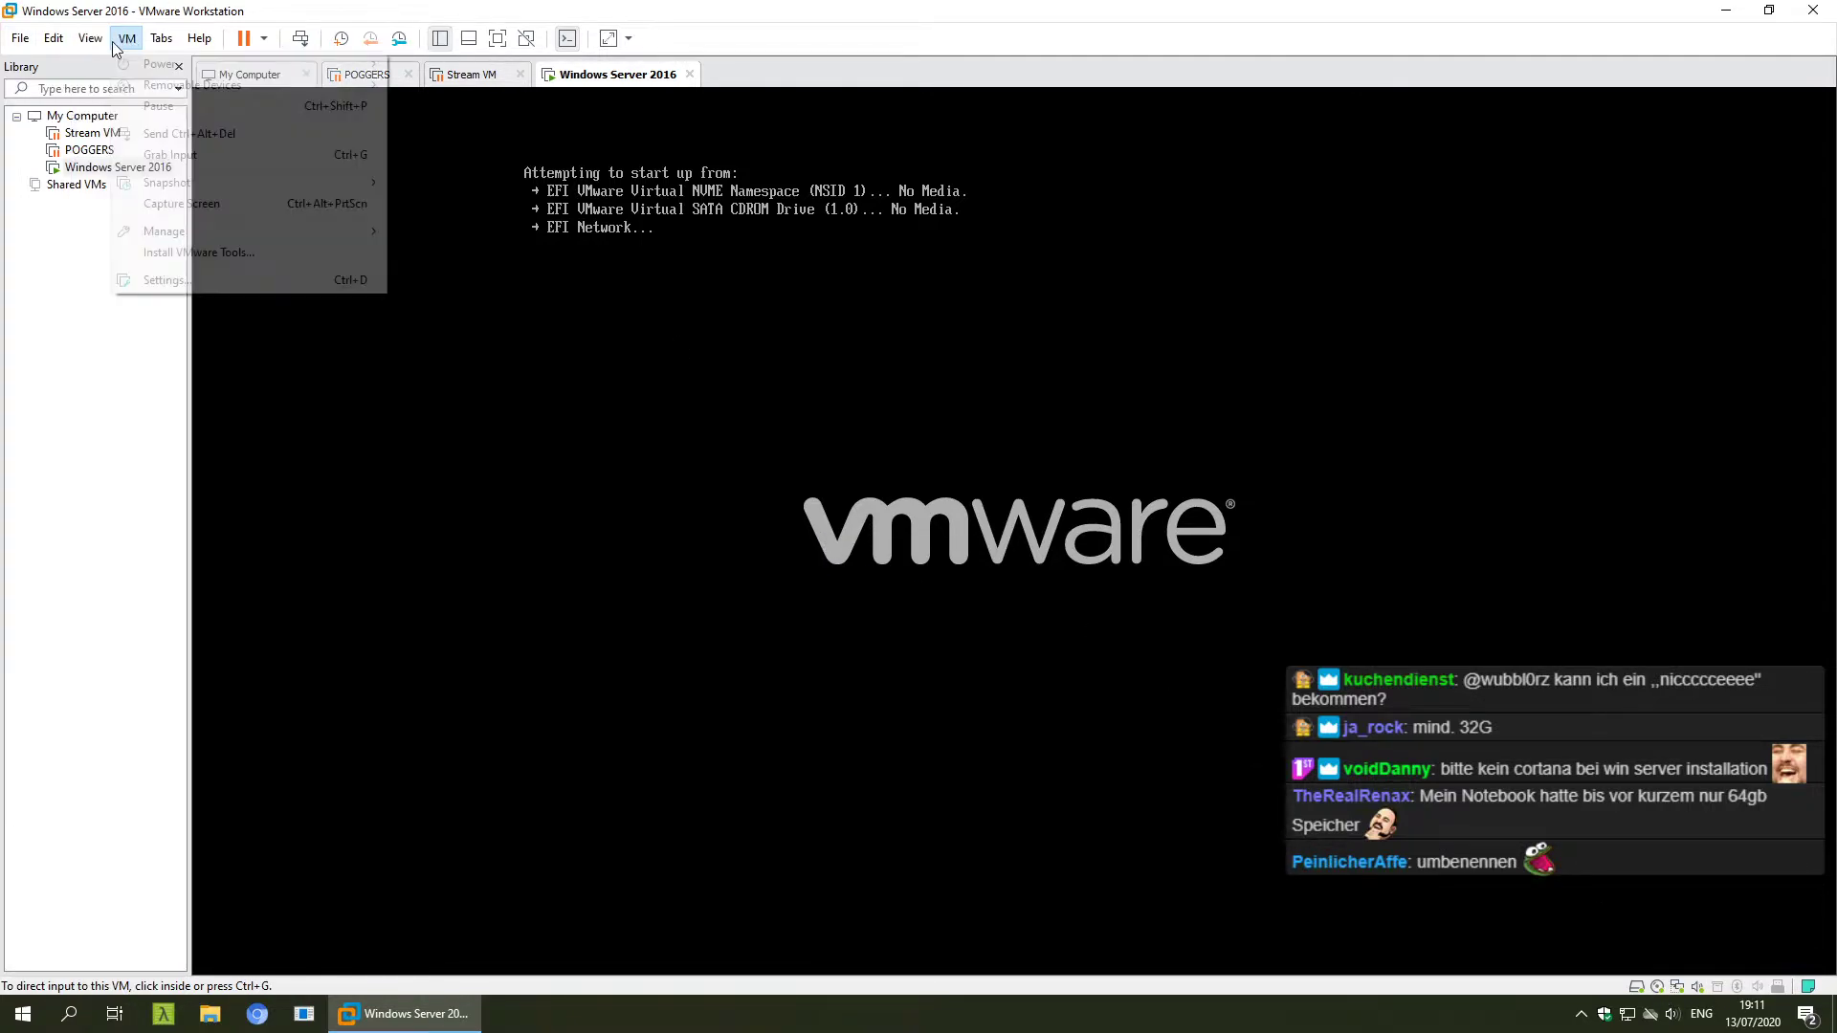
click(161, 133)
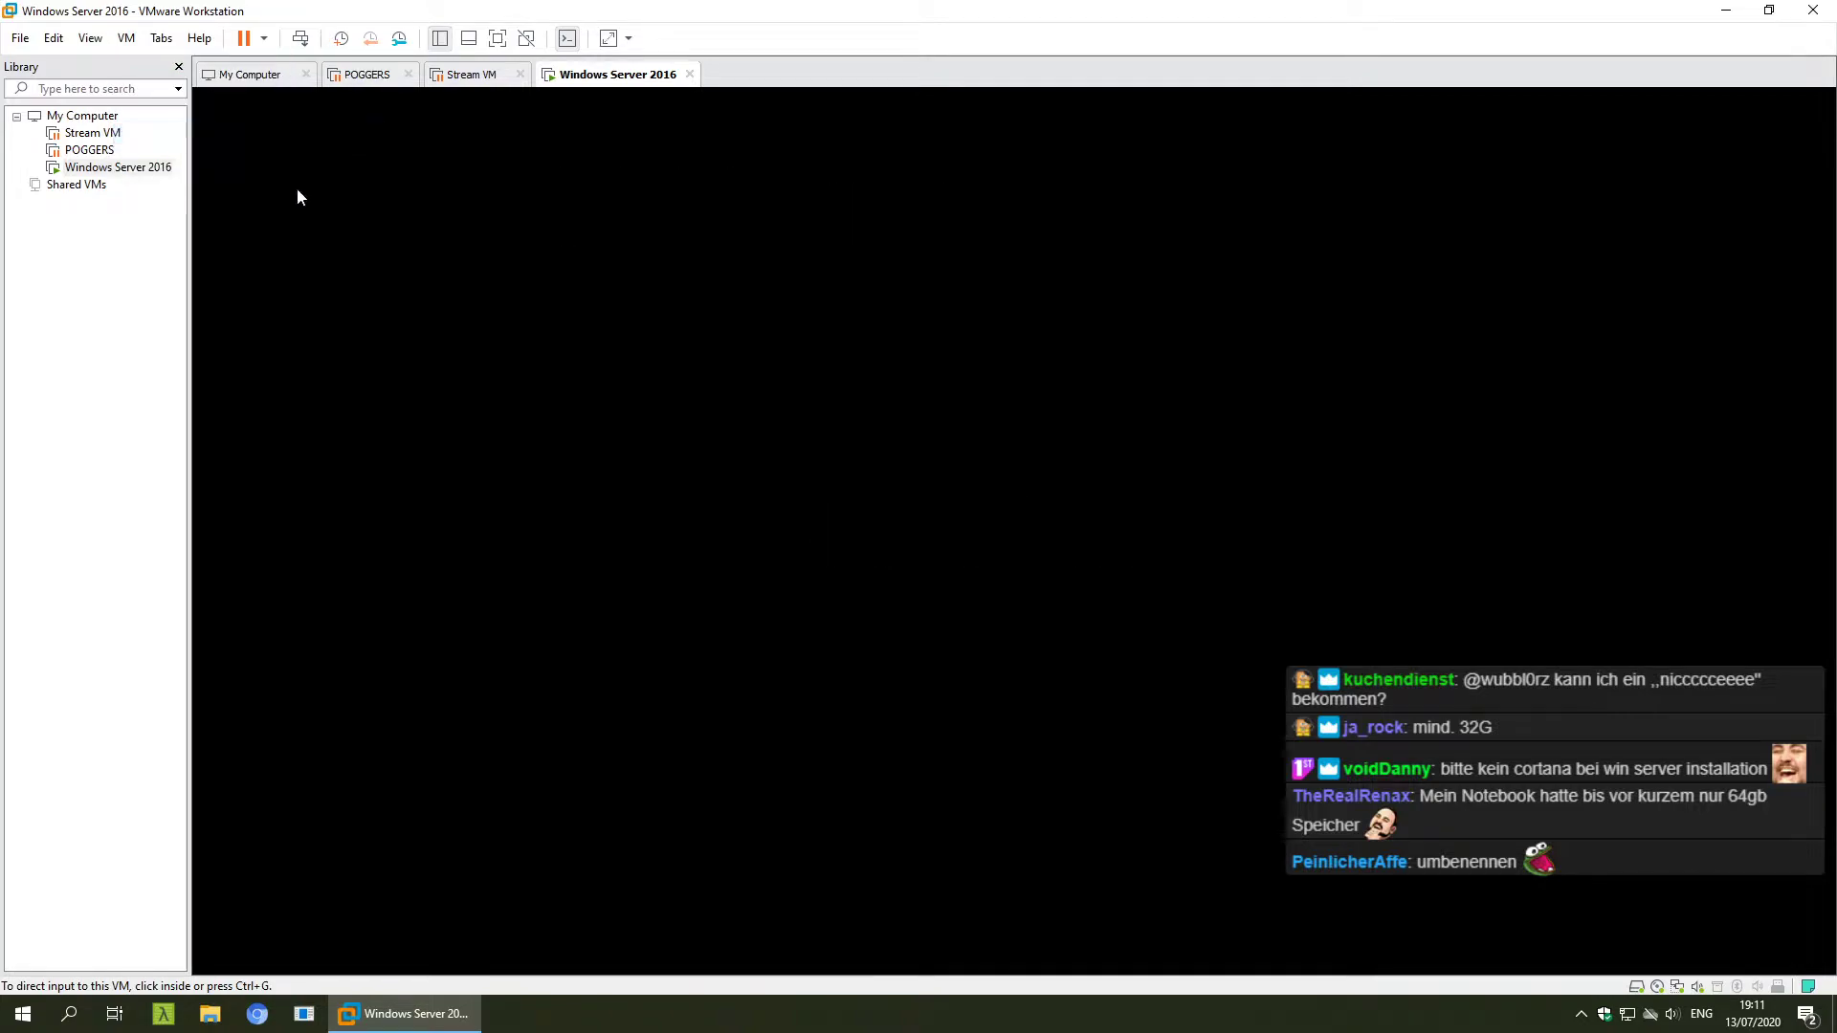
- Set the guest display to Keep Aspect Ratio Stretch
click(90, 38)
mouse_move(306, 132)
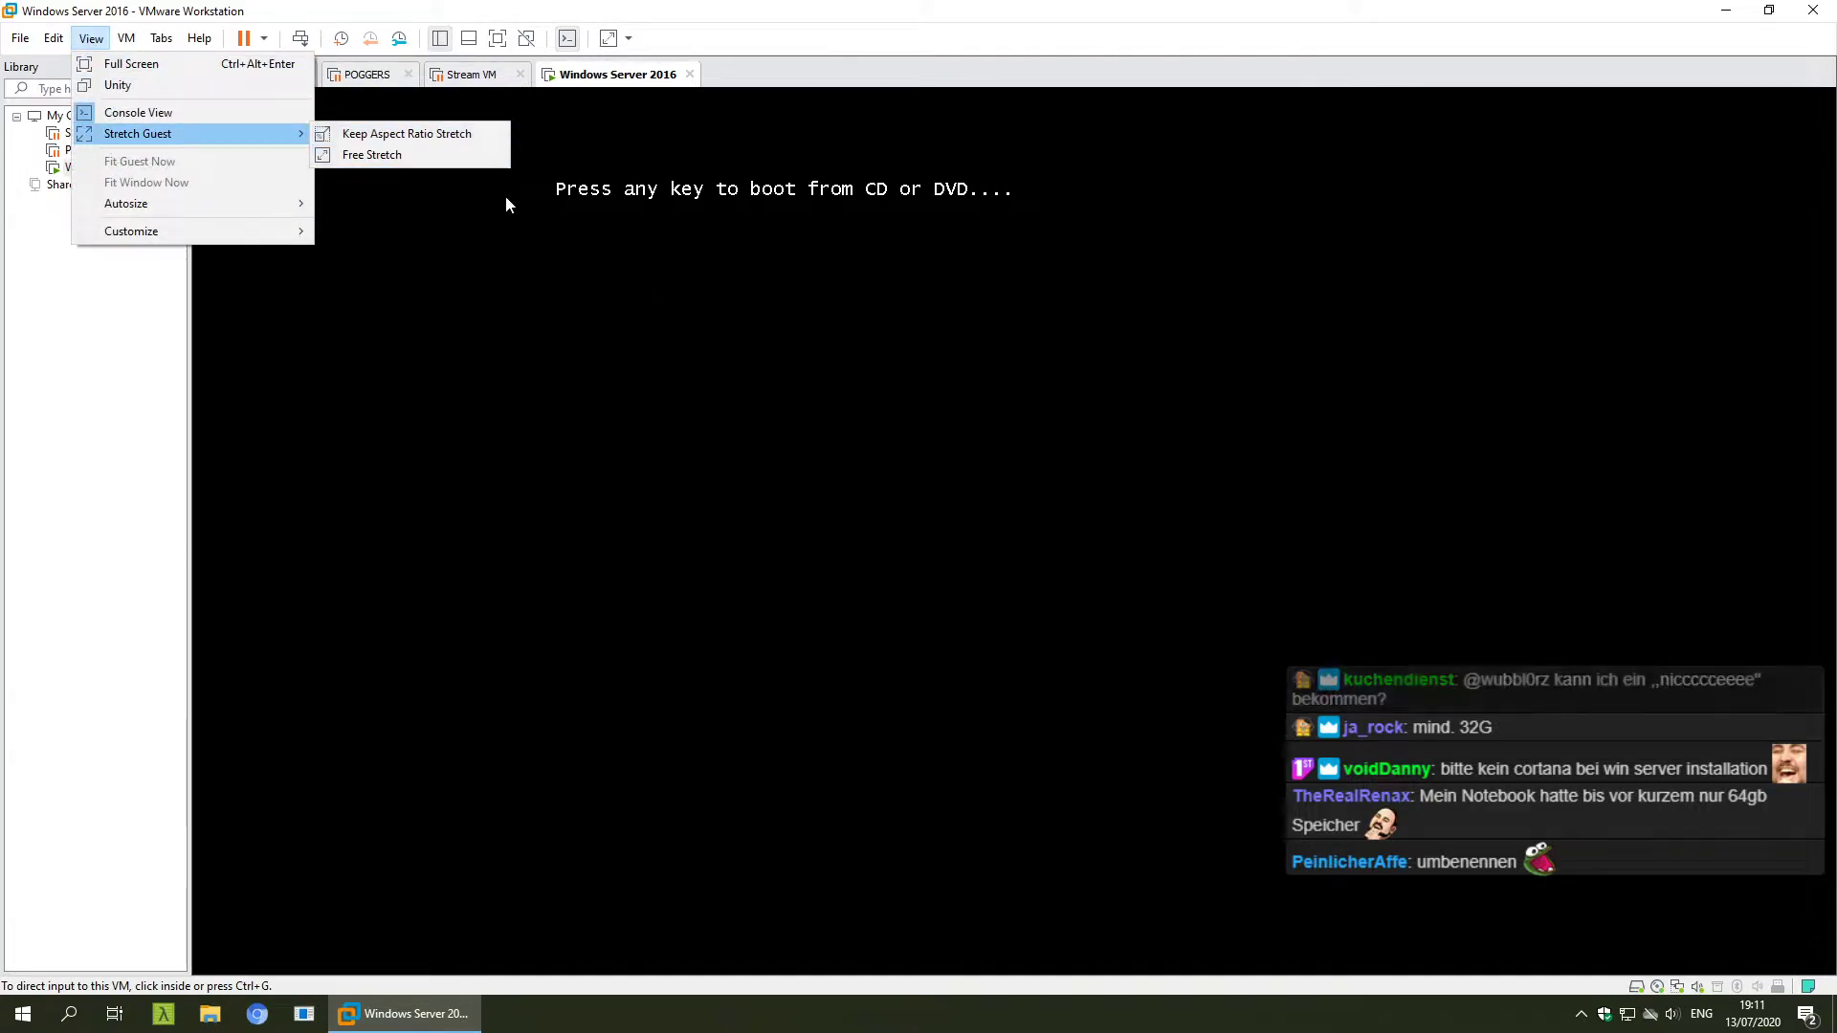
click(425, 140)
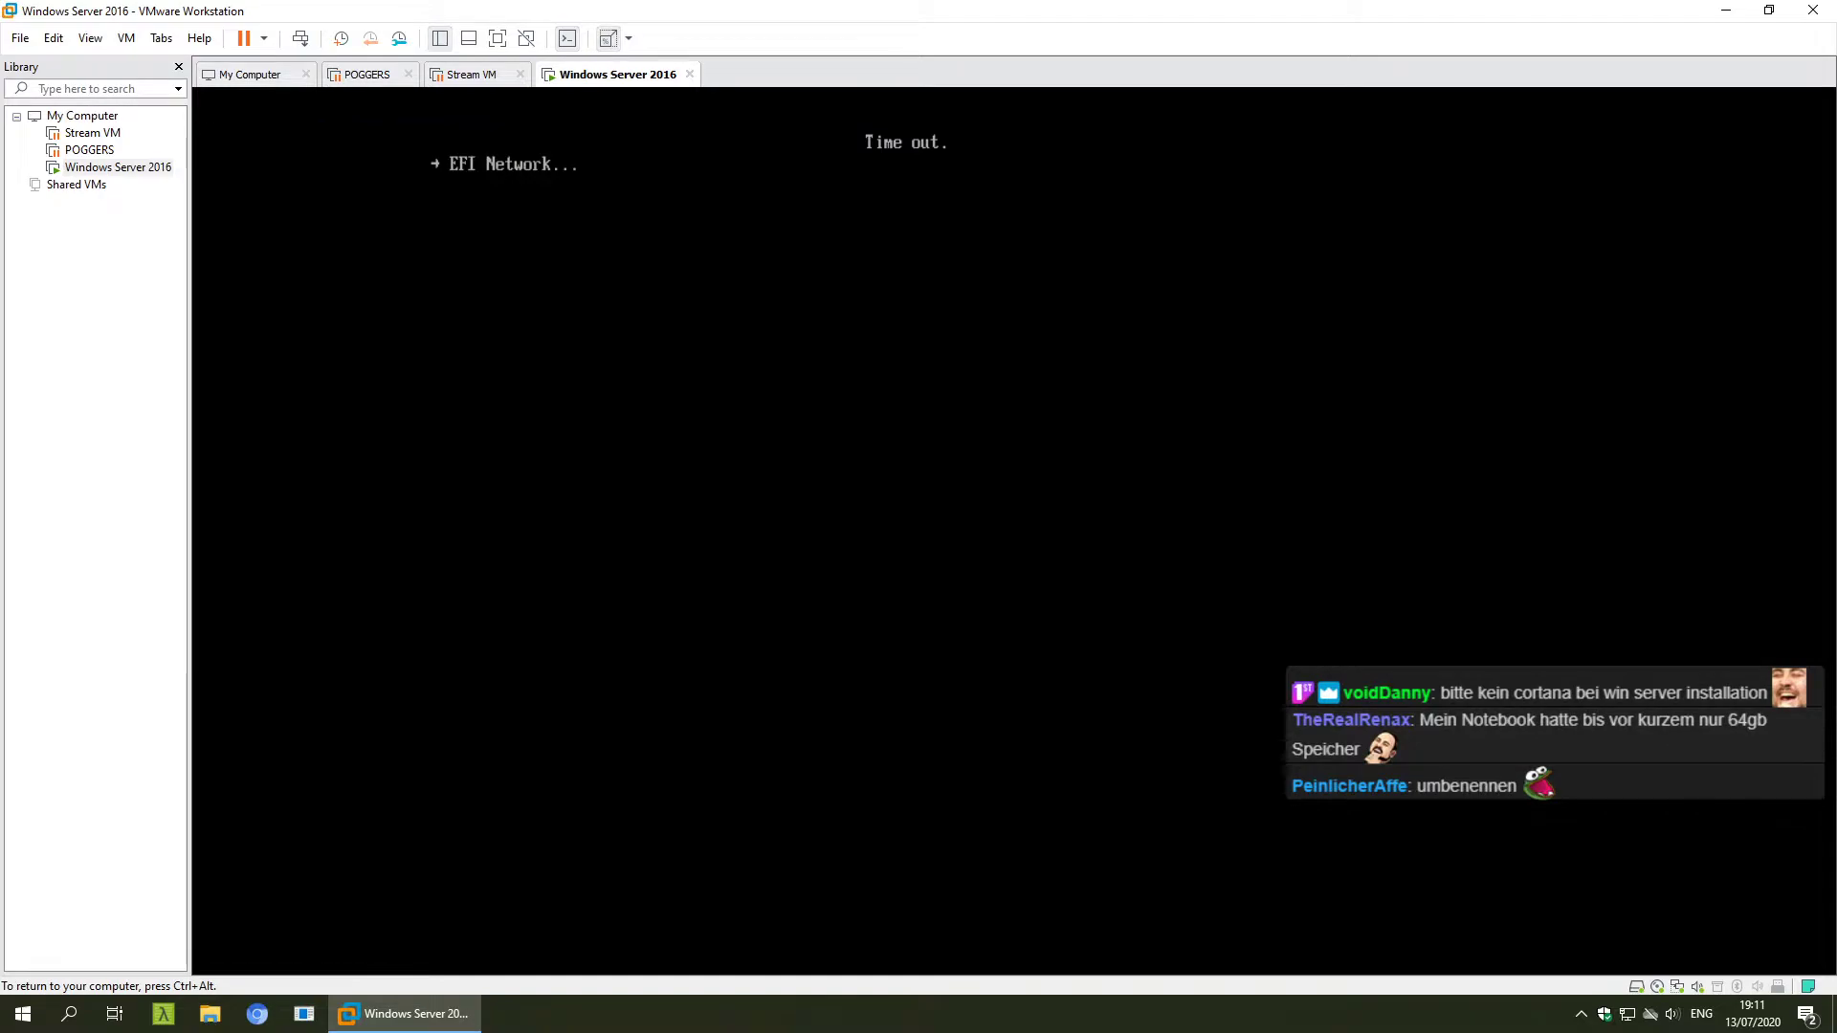
- Reset the guest and press a key at the prompt to boot from the installation disc
click(90, 38)
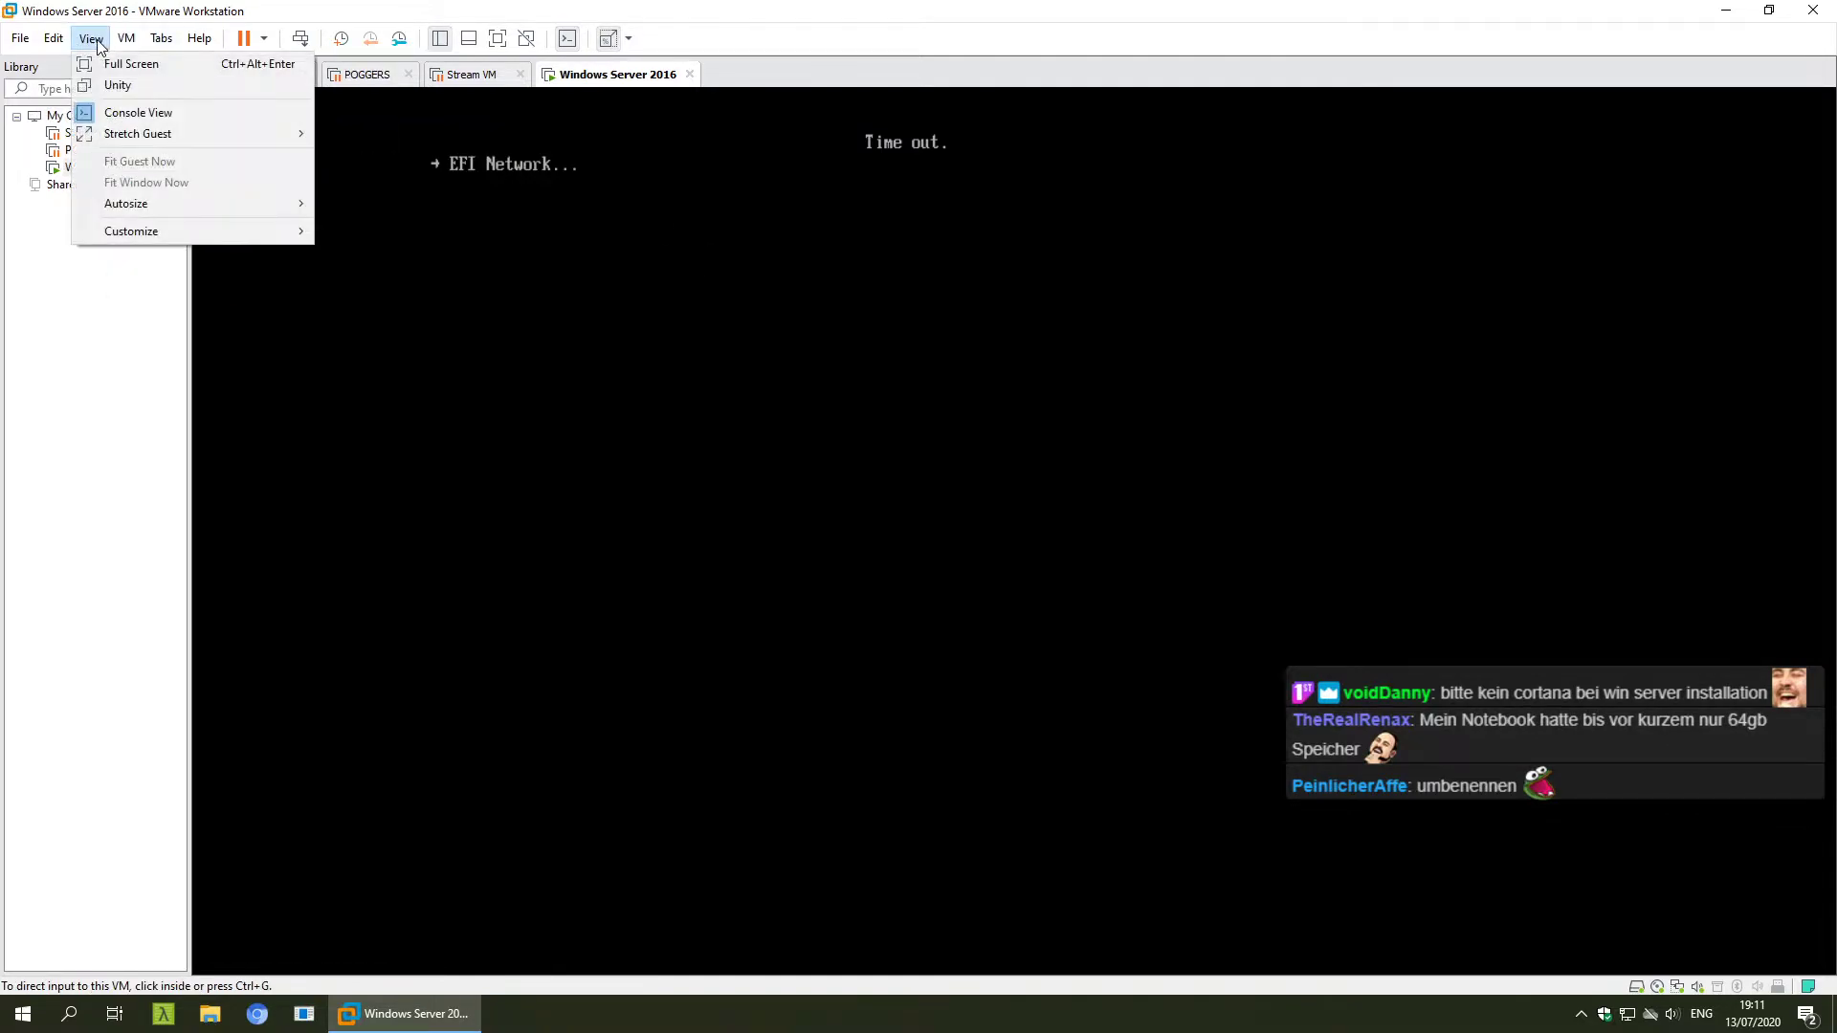
mouse_move(124, 40)
click(189, 133)
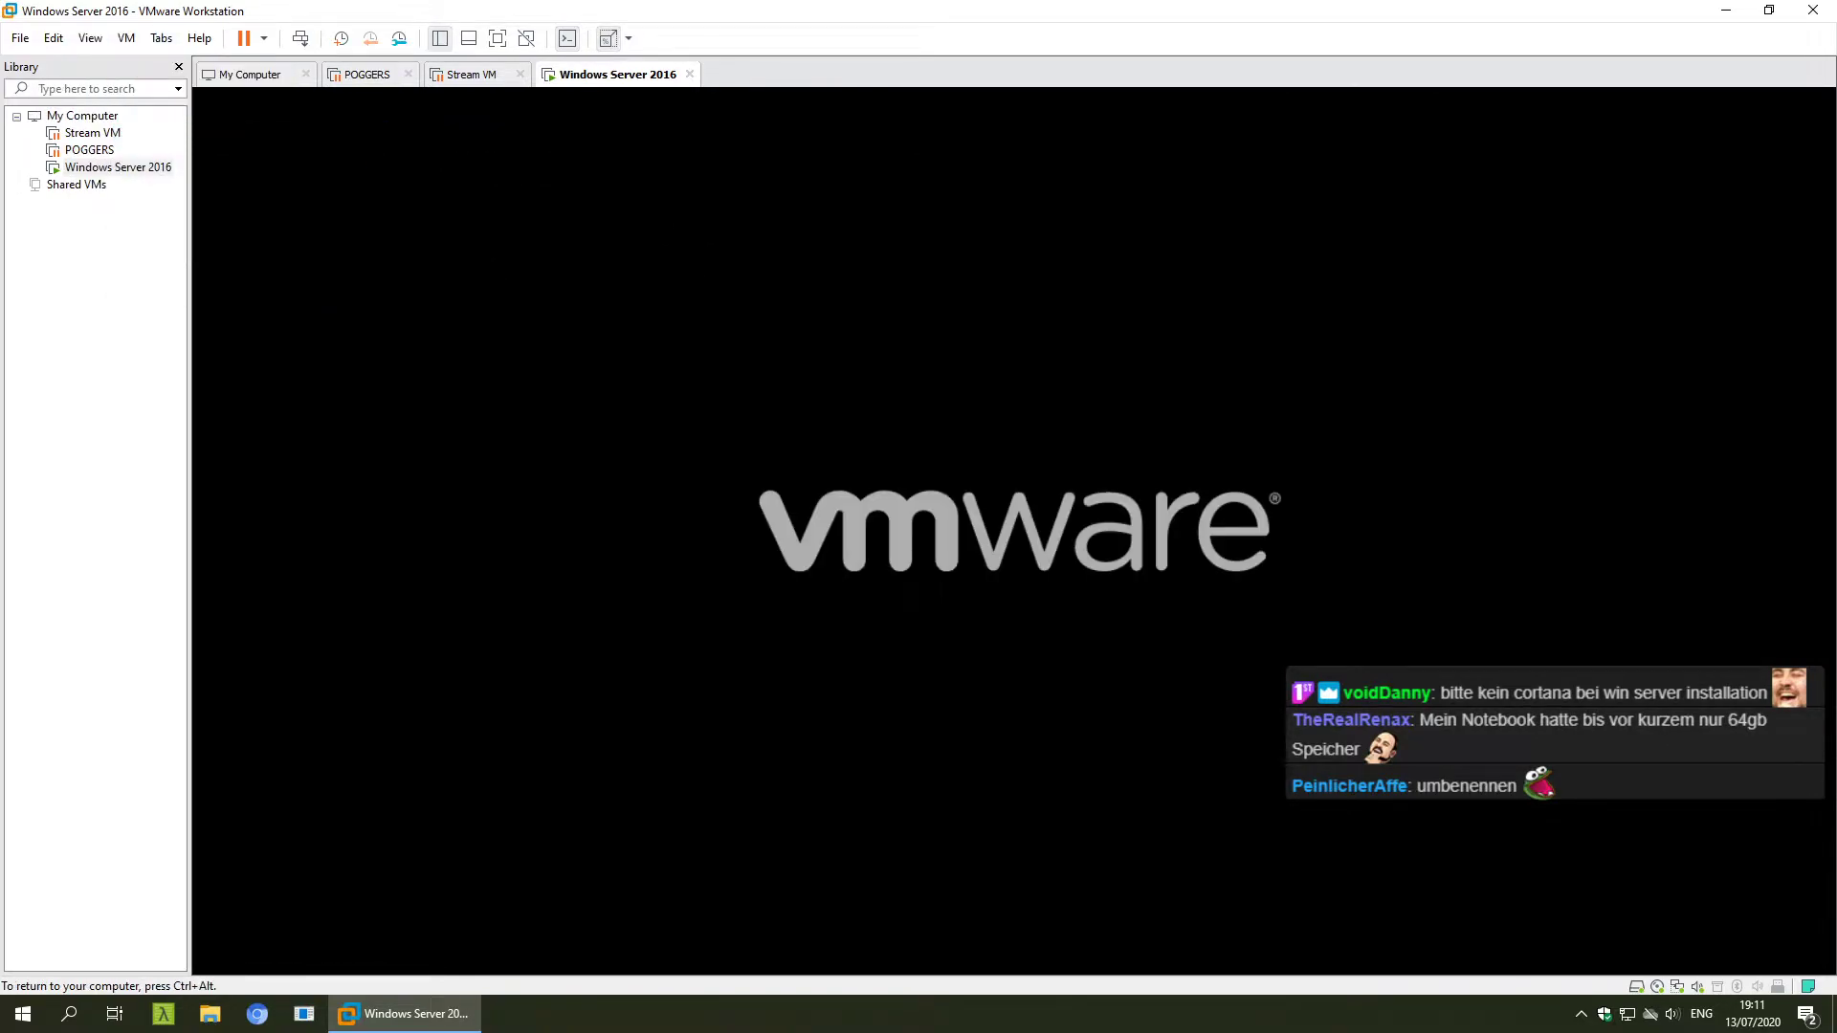
key(Return)
key(ctrl+alt+Return)
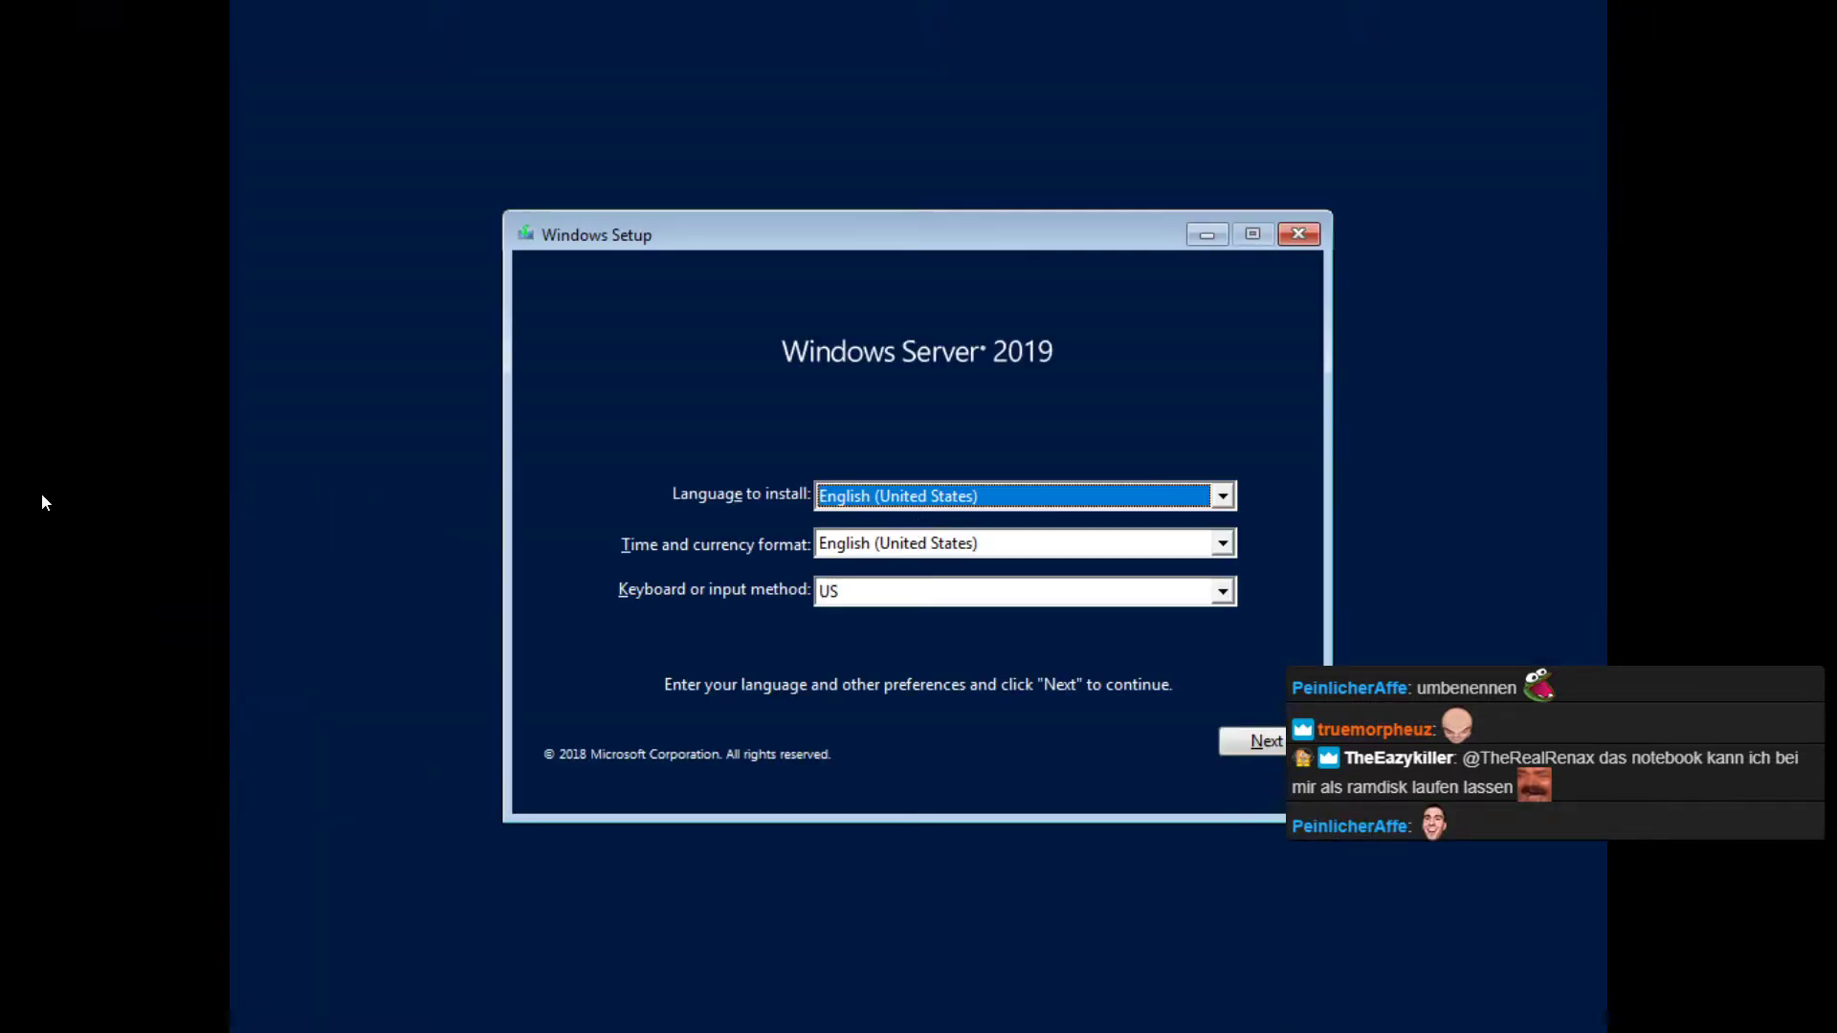
- Cycle the Time and currency format dropdown through the German entries
click(920, 526)
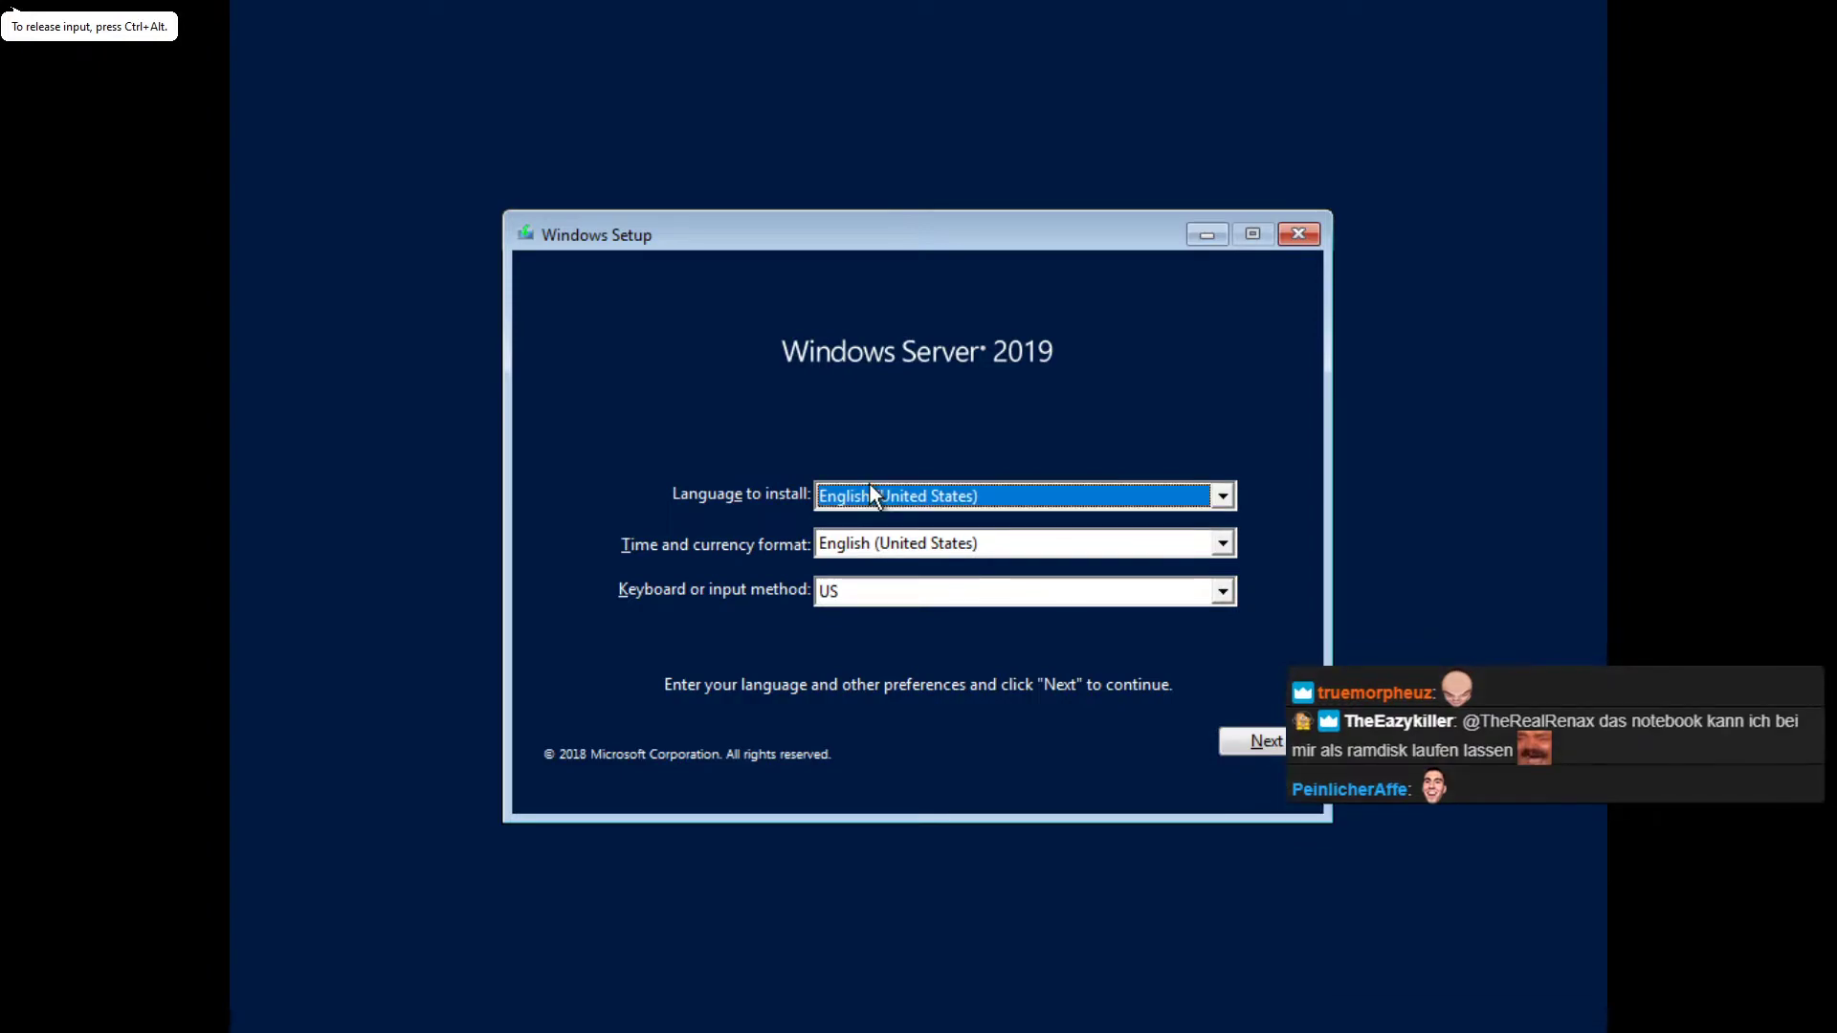
click(875, 542)
click(871, 541)
key(g)
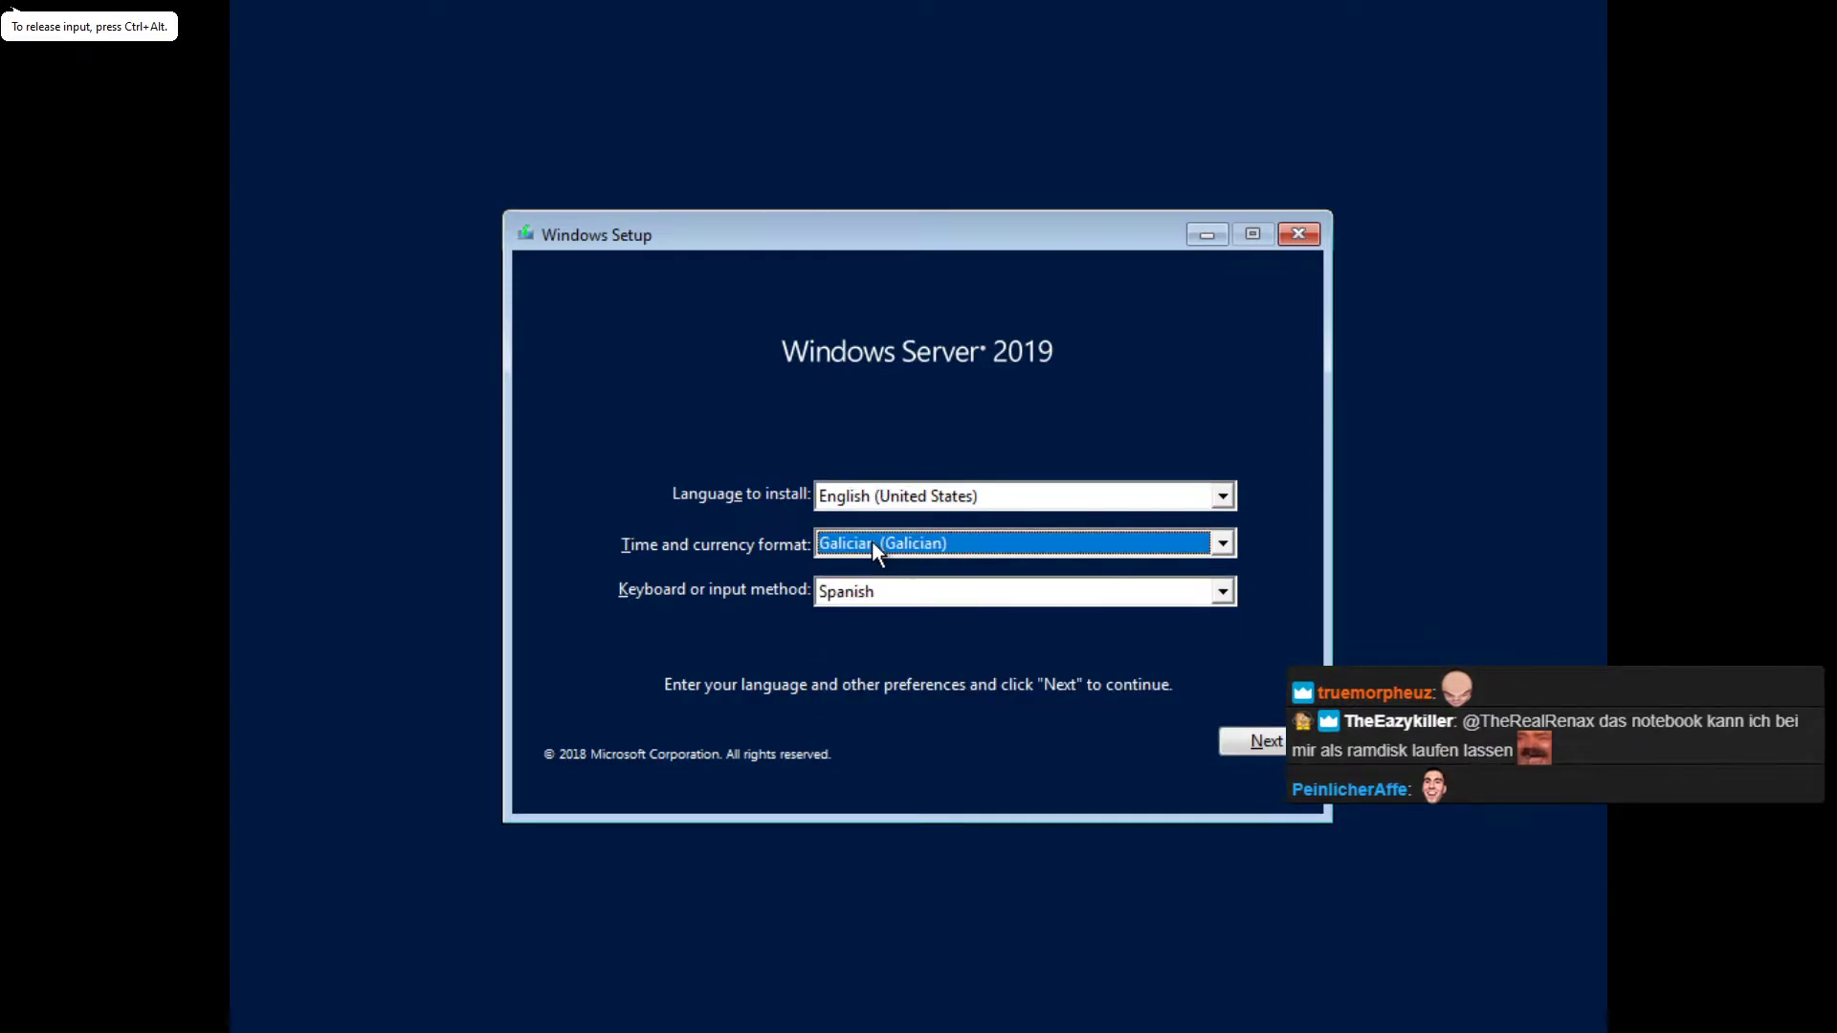
key(g)
key(g)
key(g)
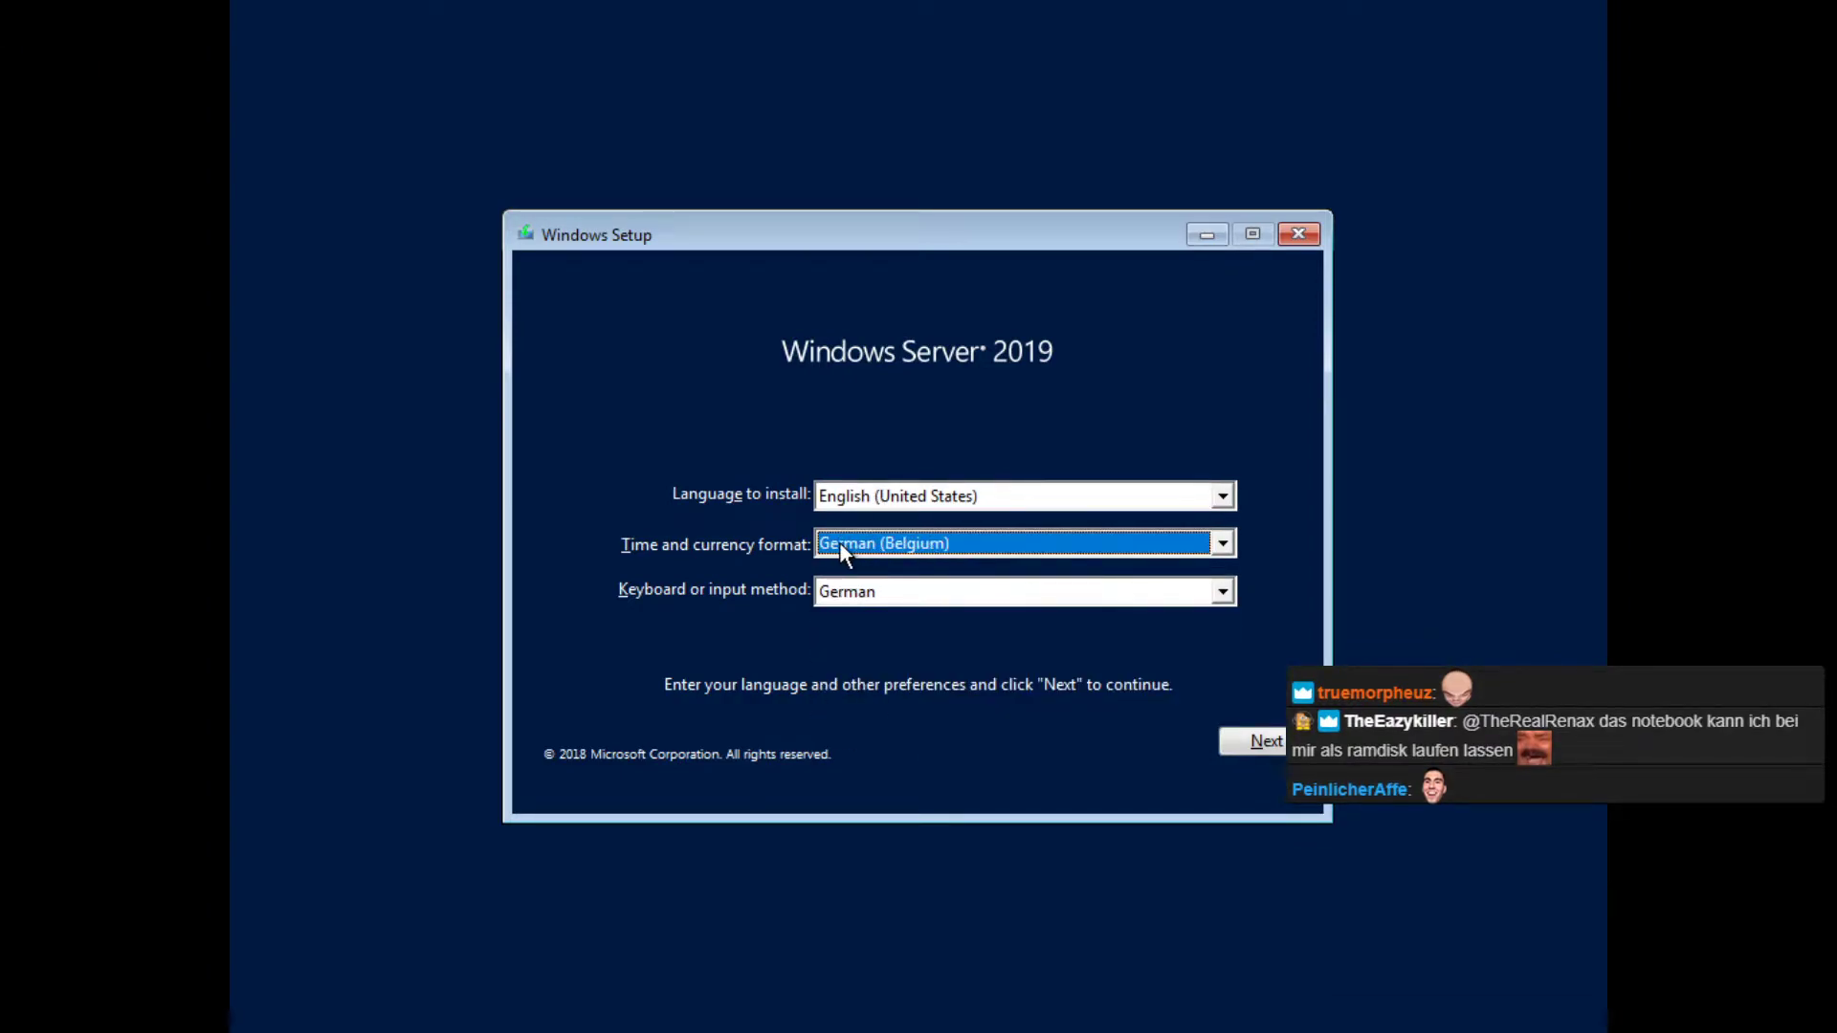
click(840, 542)
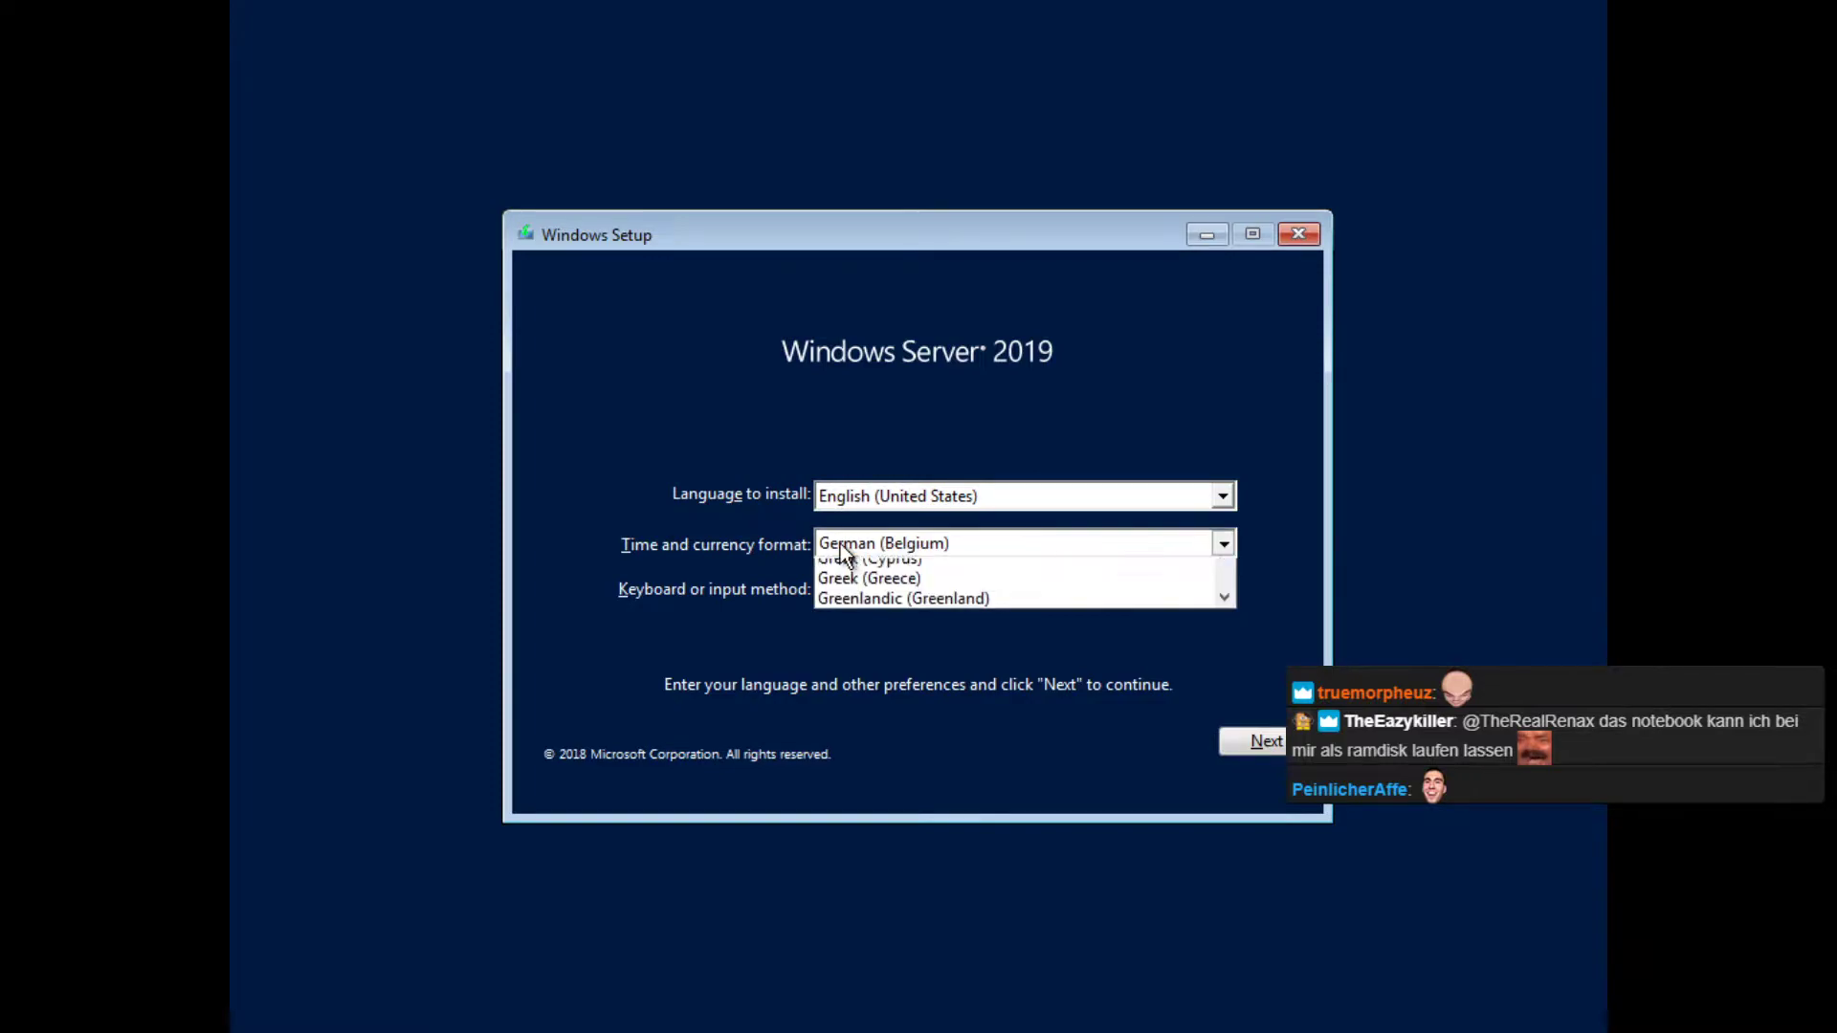
key(Up)
key(Up)
key(Return)
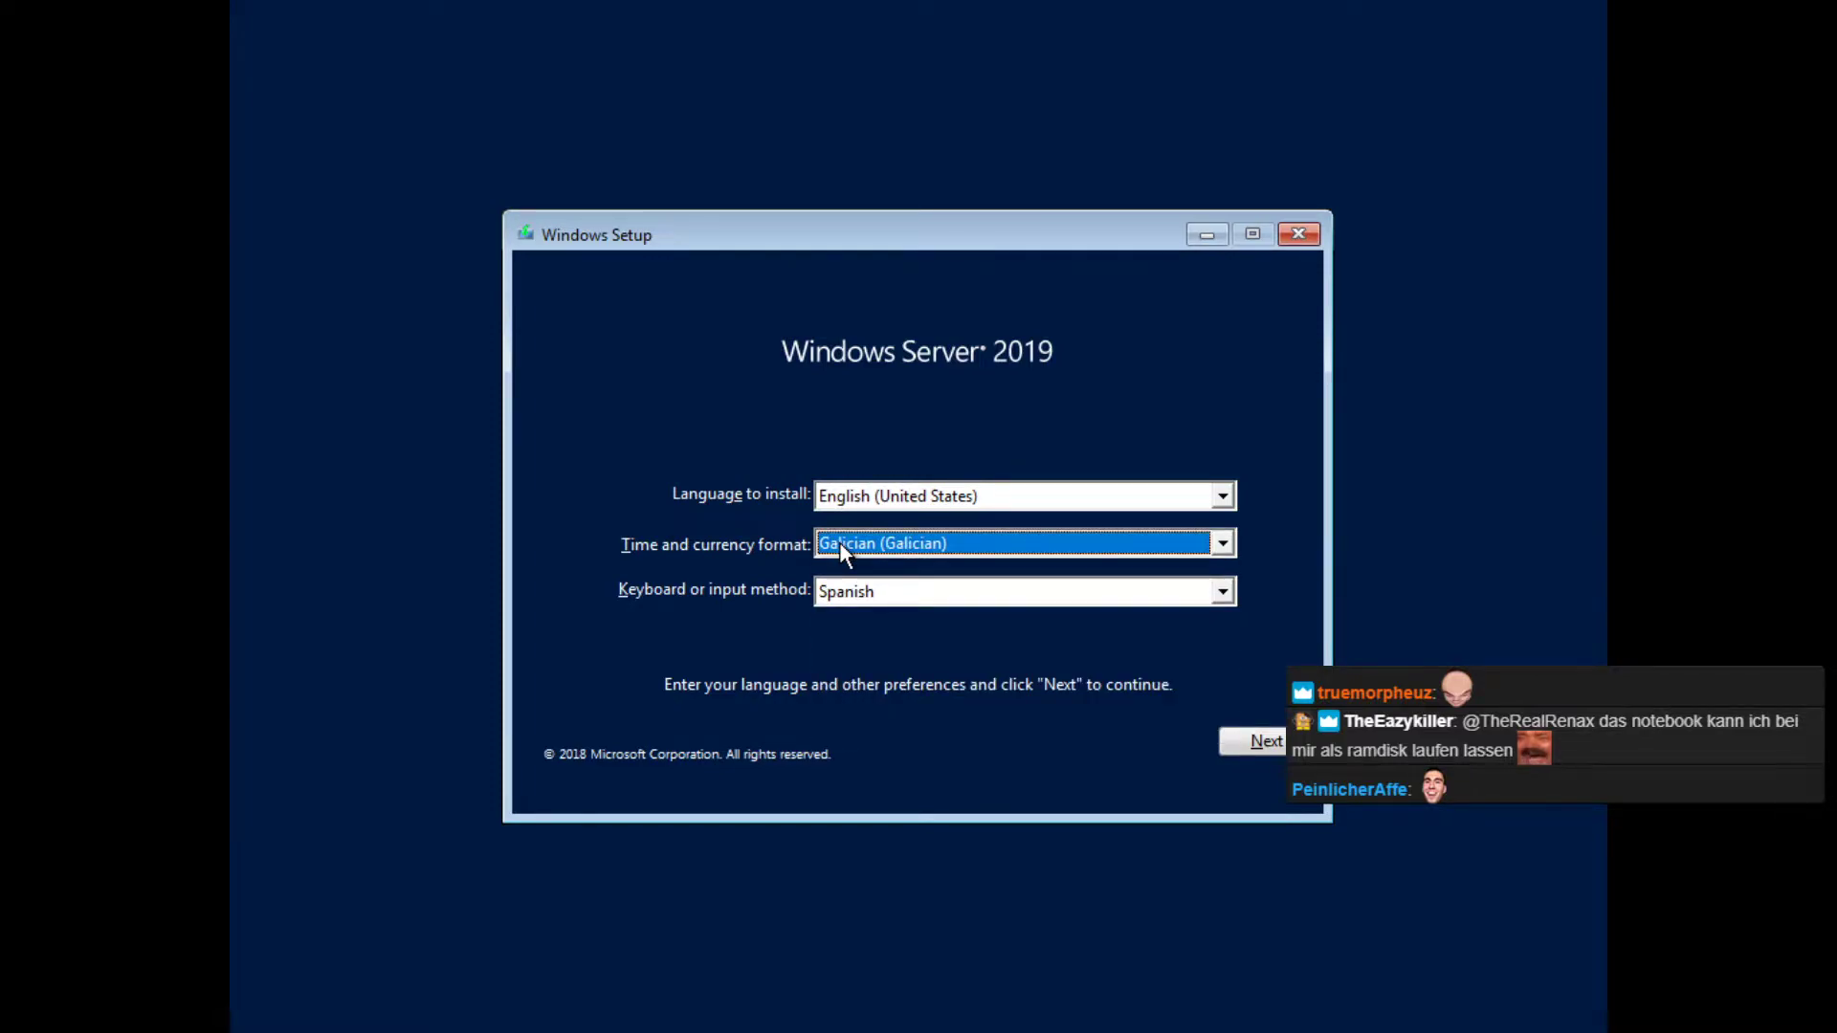
- Choose German (Germany) as the time and currency format, continue, and start Install now
click(840, 543)
scroll(898, 610, up, 1)
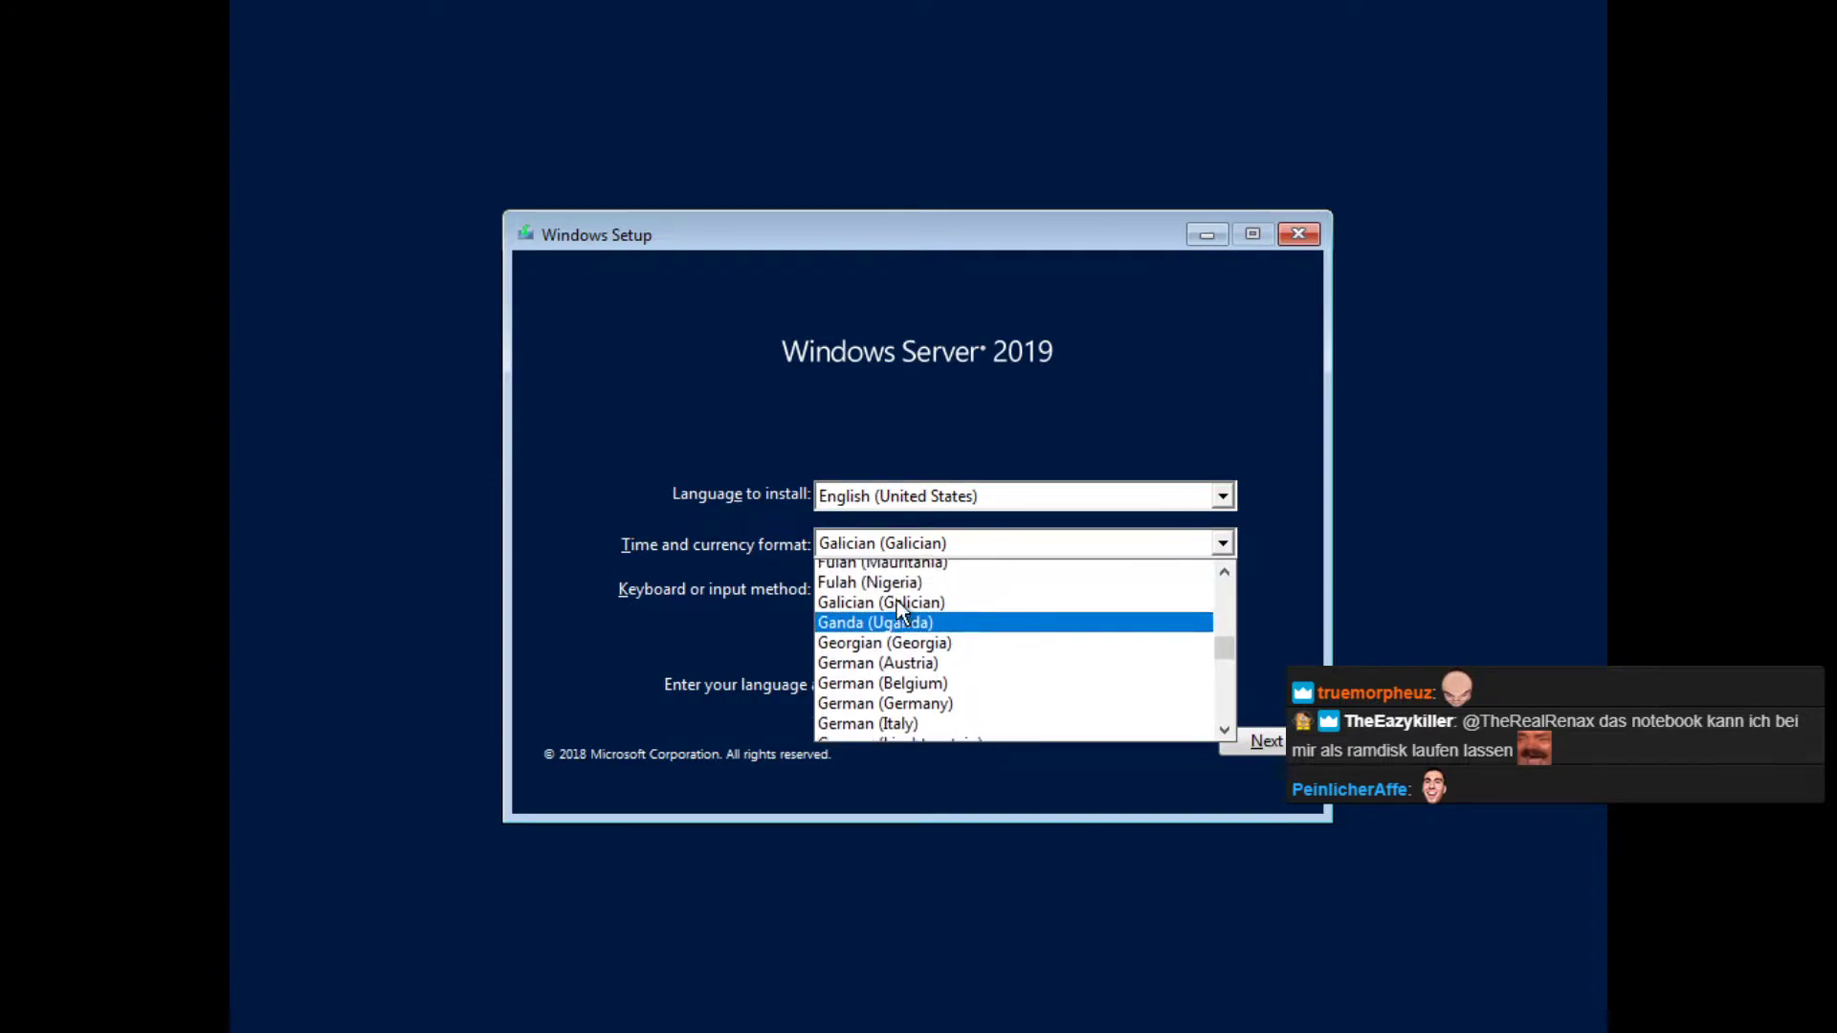
scroll(897, 610, up, 1)
scroll(920, 647, down, 3)
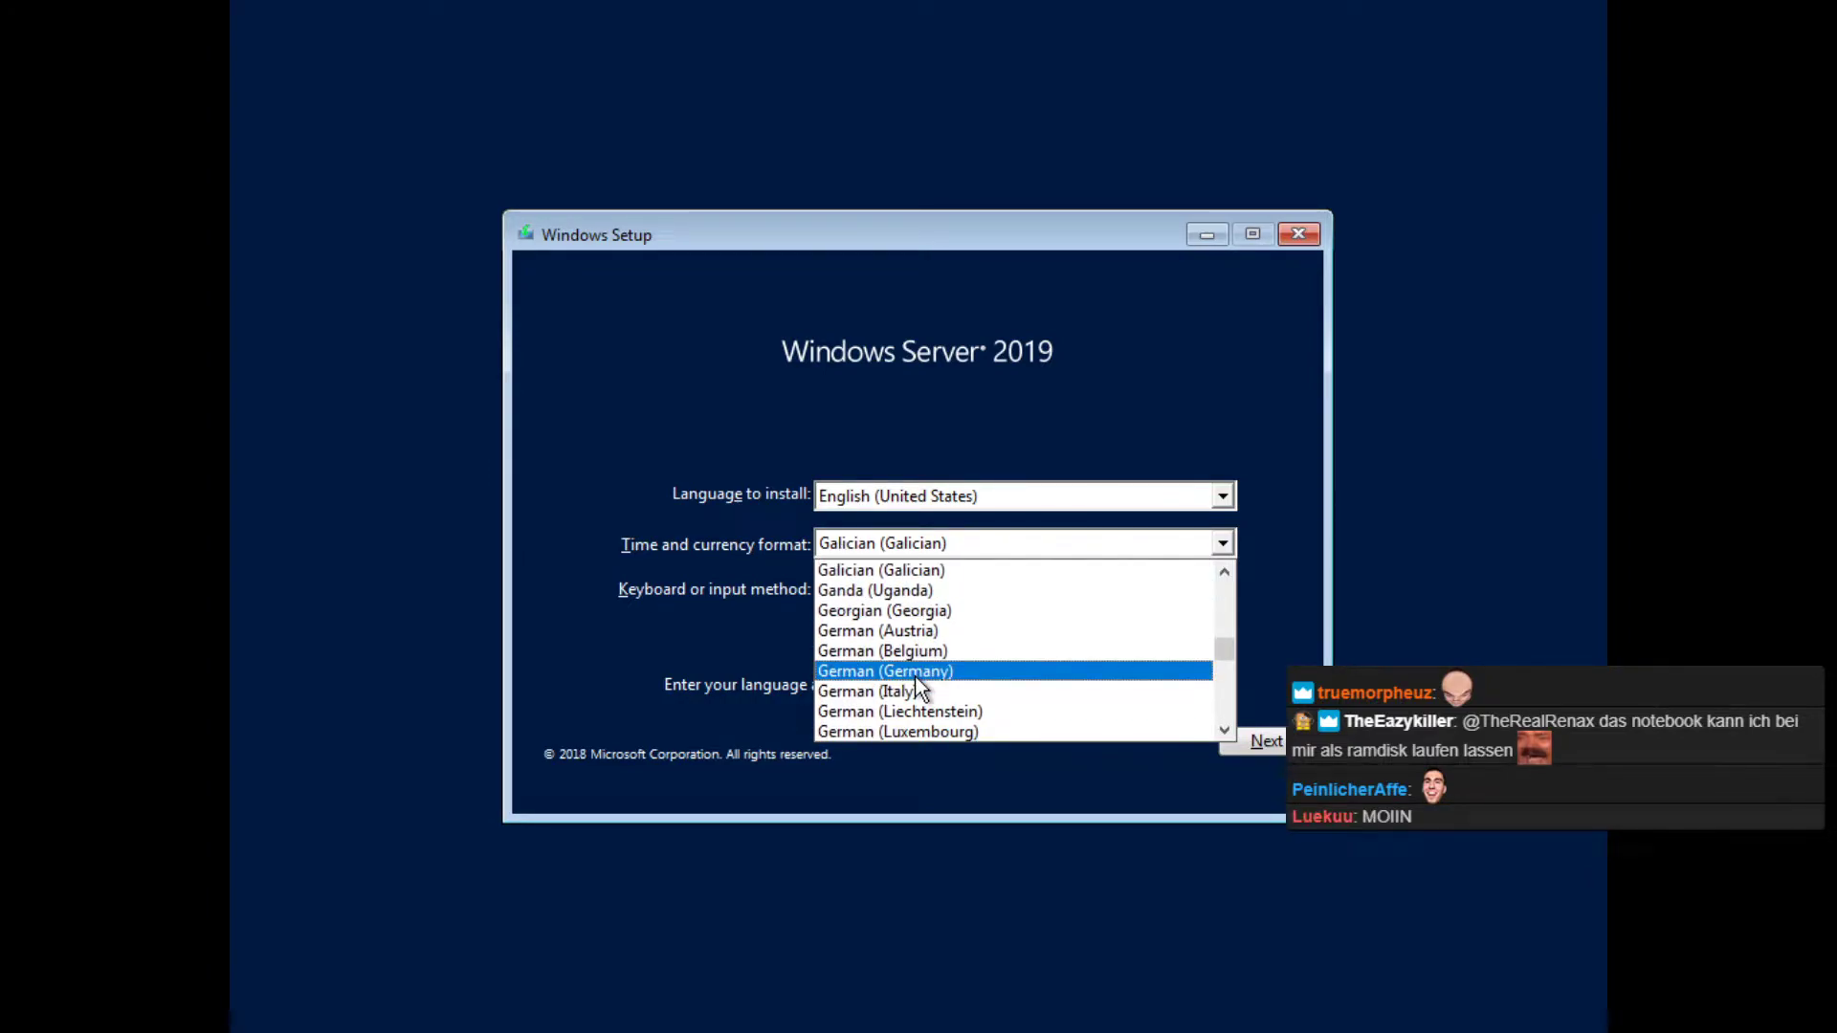
click(914, 675)
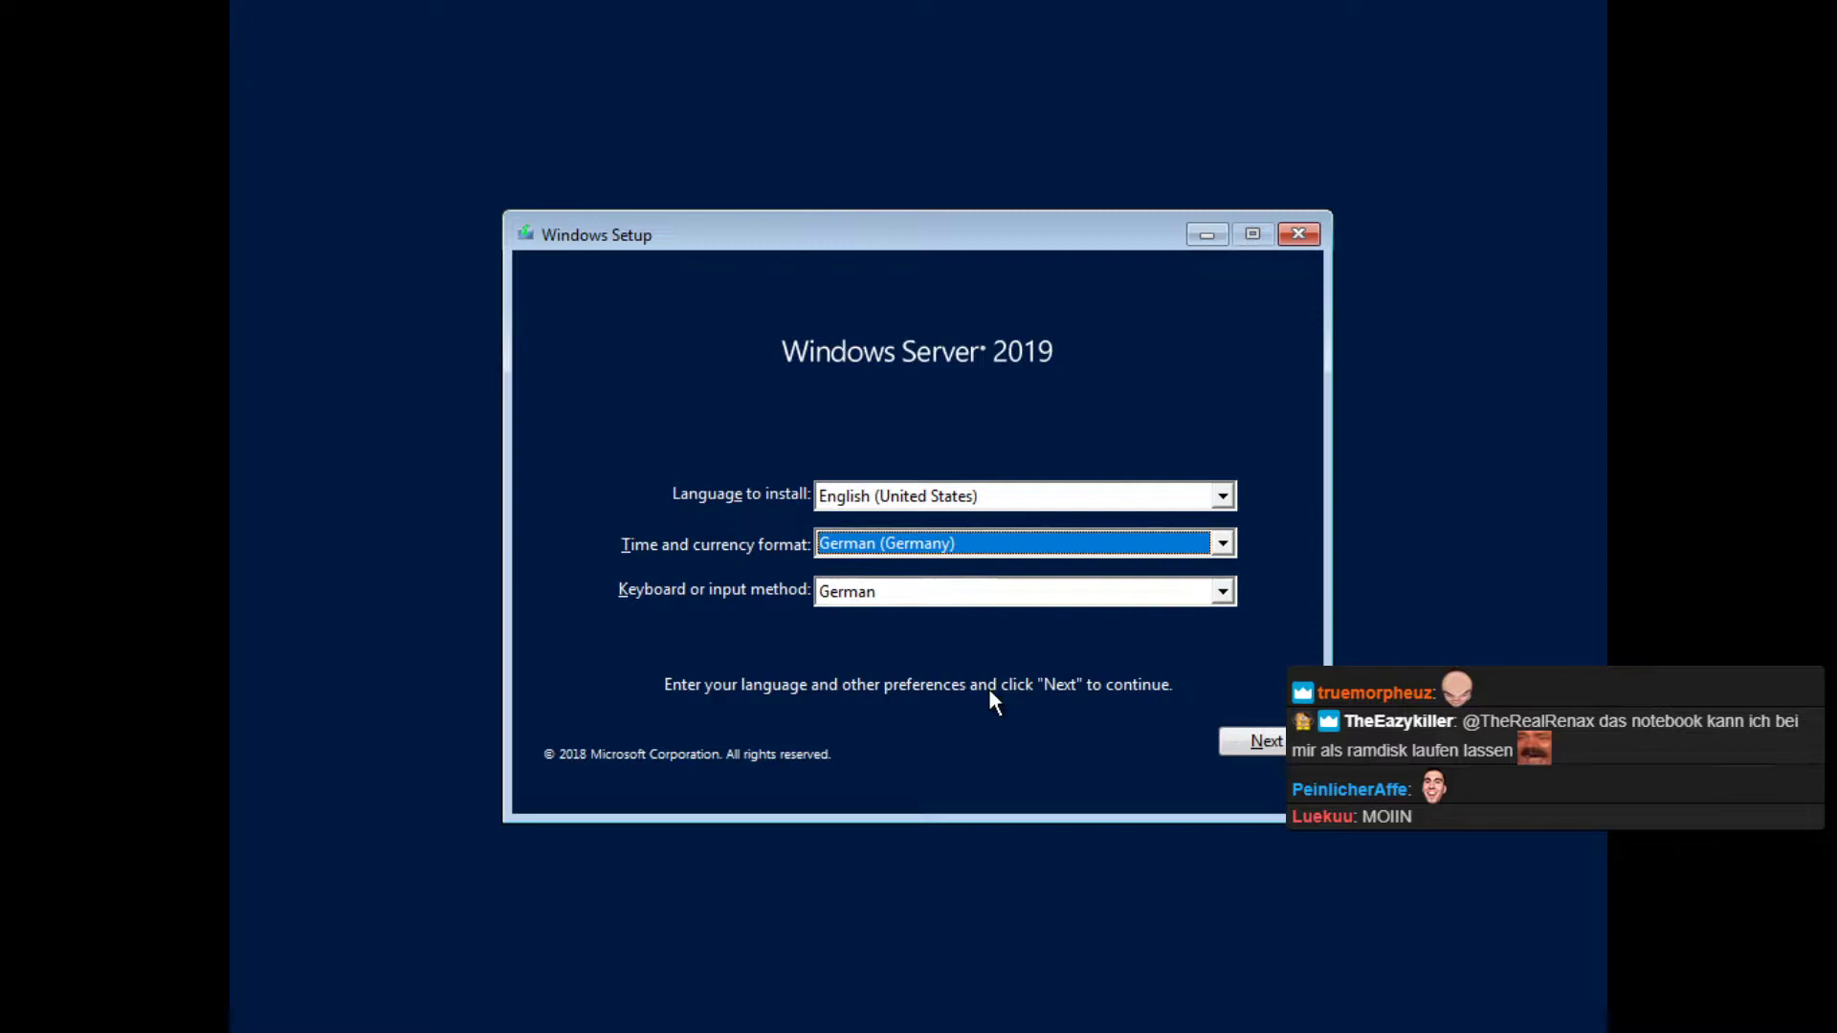
click(1266, 743)
click(853, 534)
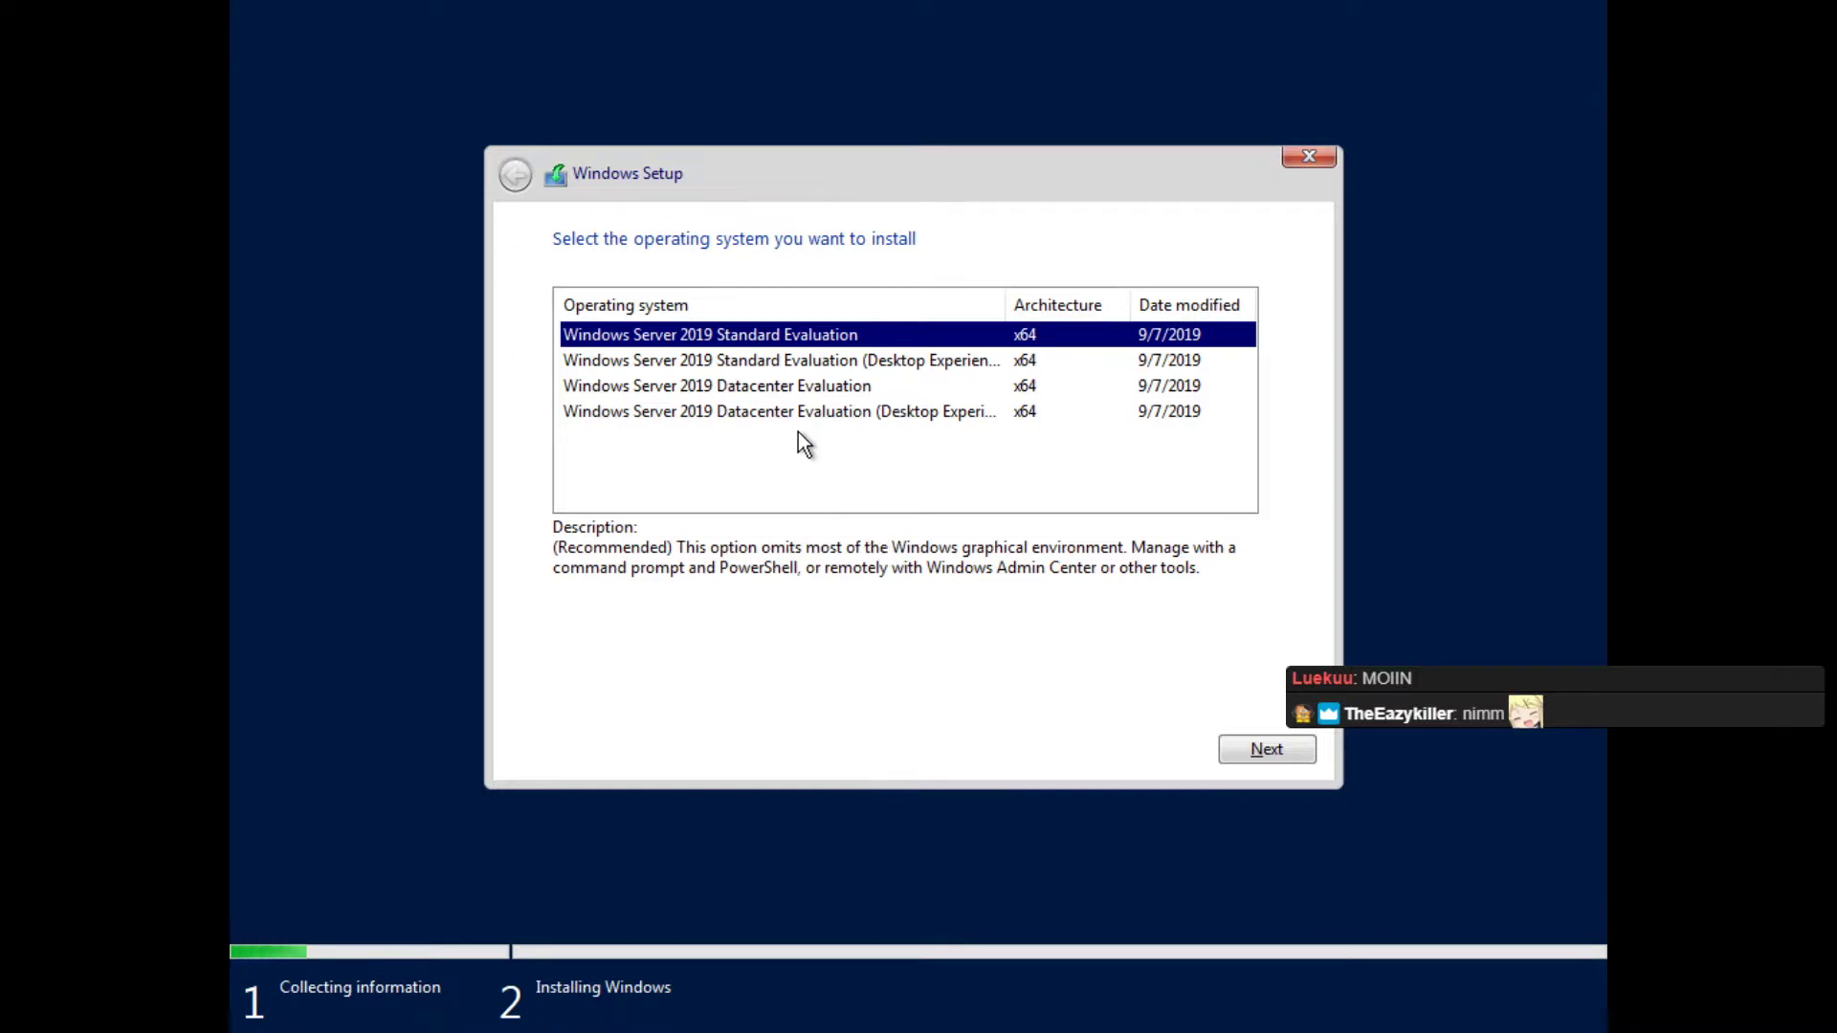
- Widen the edition list's columns so full edition names and dates are readable
click(825, 392)
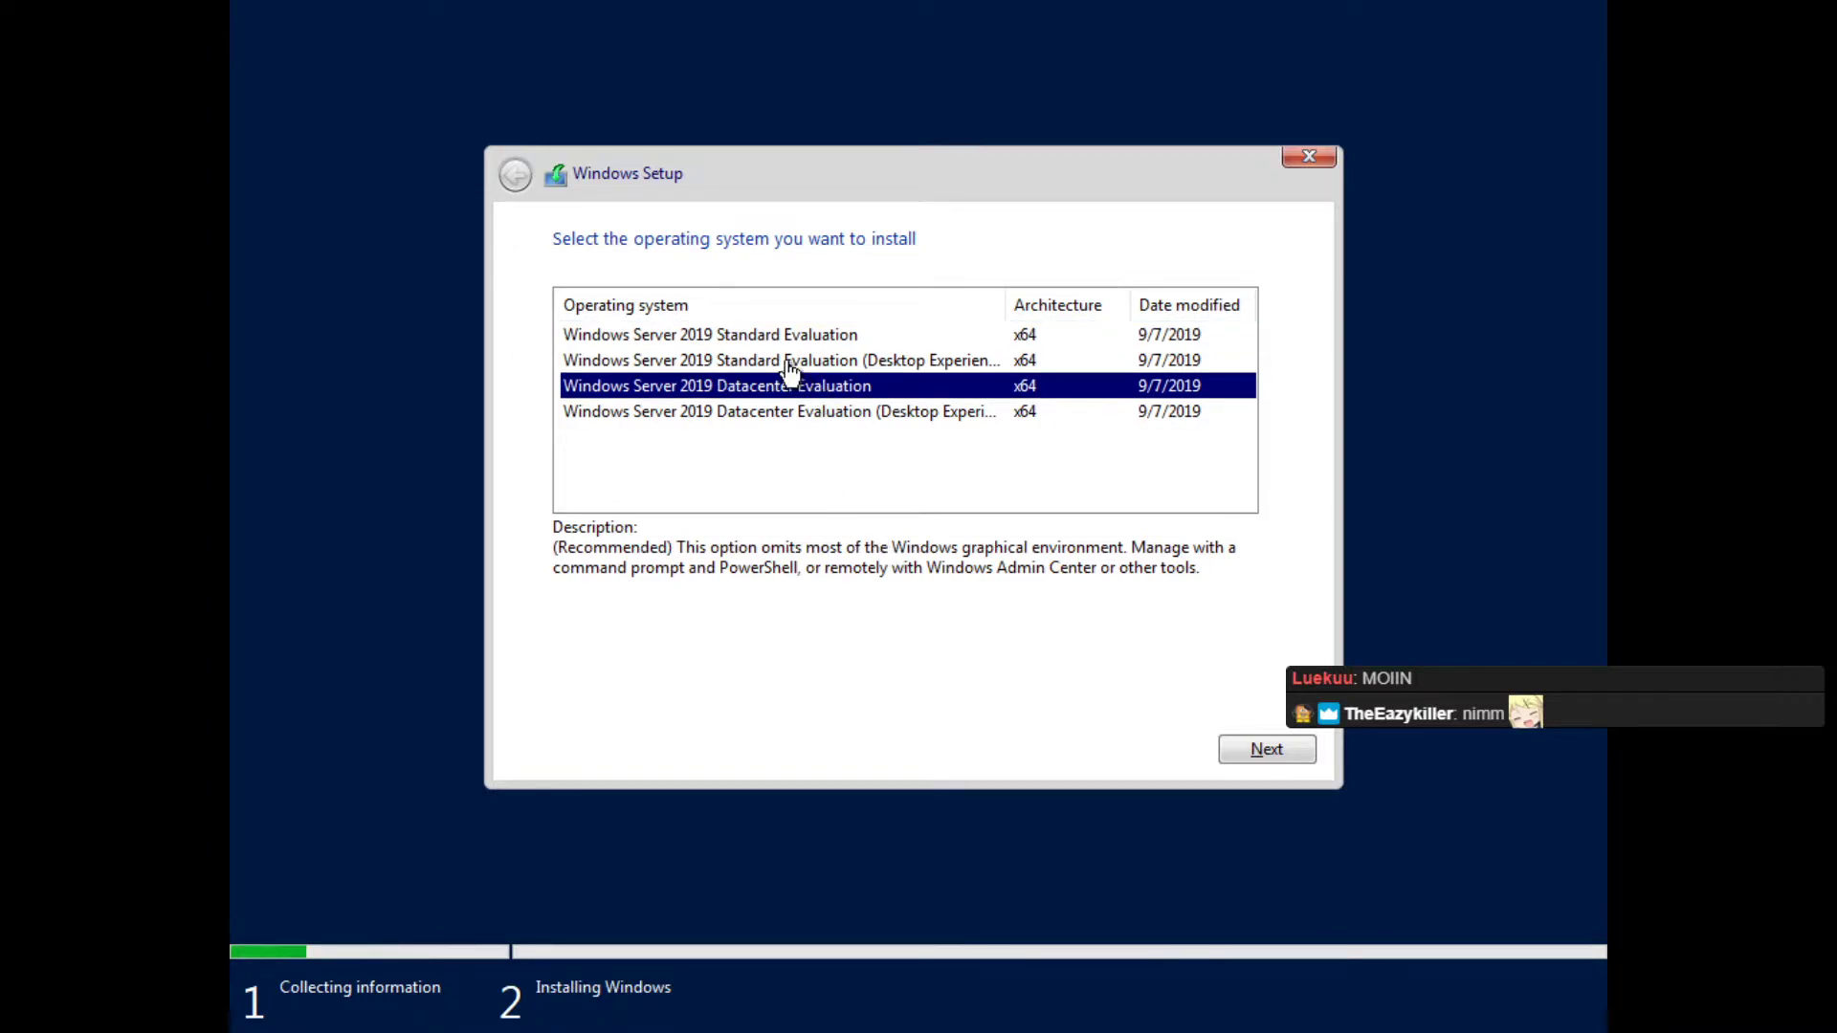
click(756, 336)
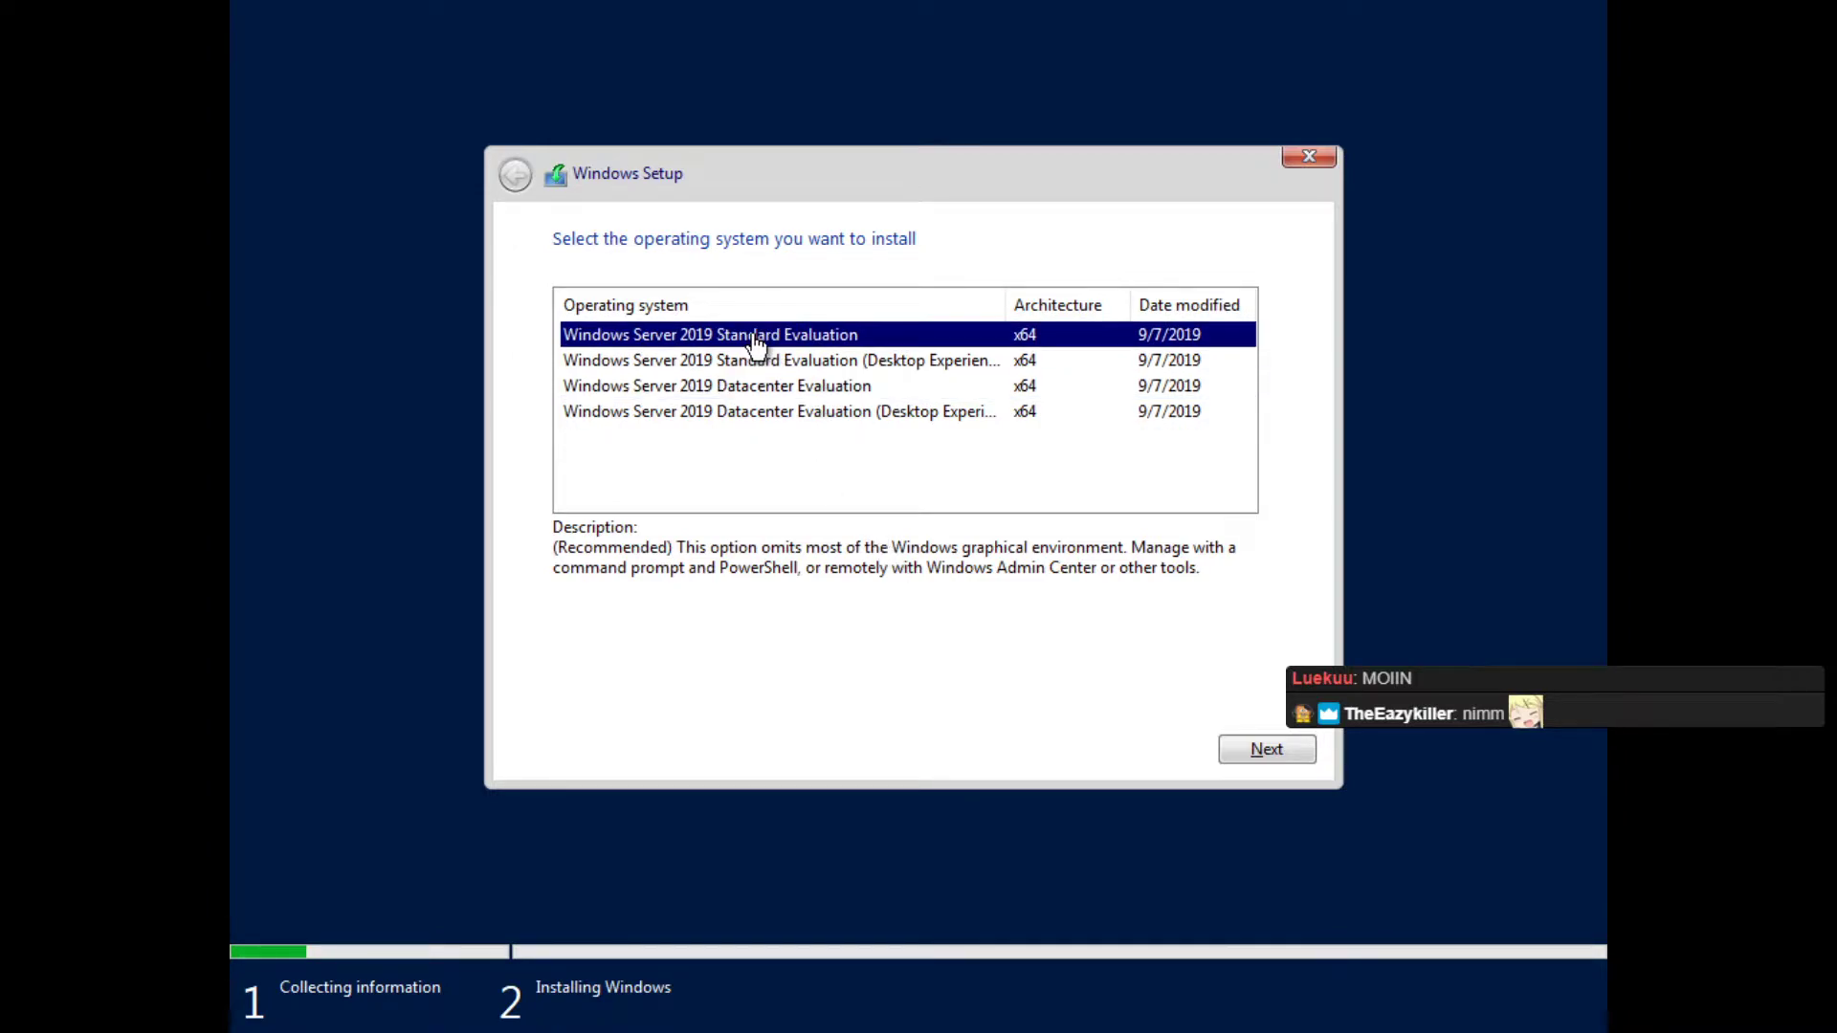
drag(1130, 303, 1159, 305)
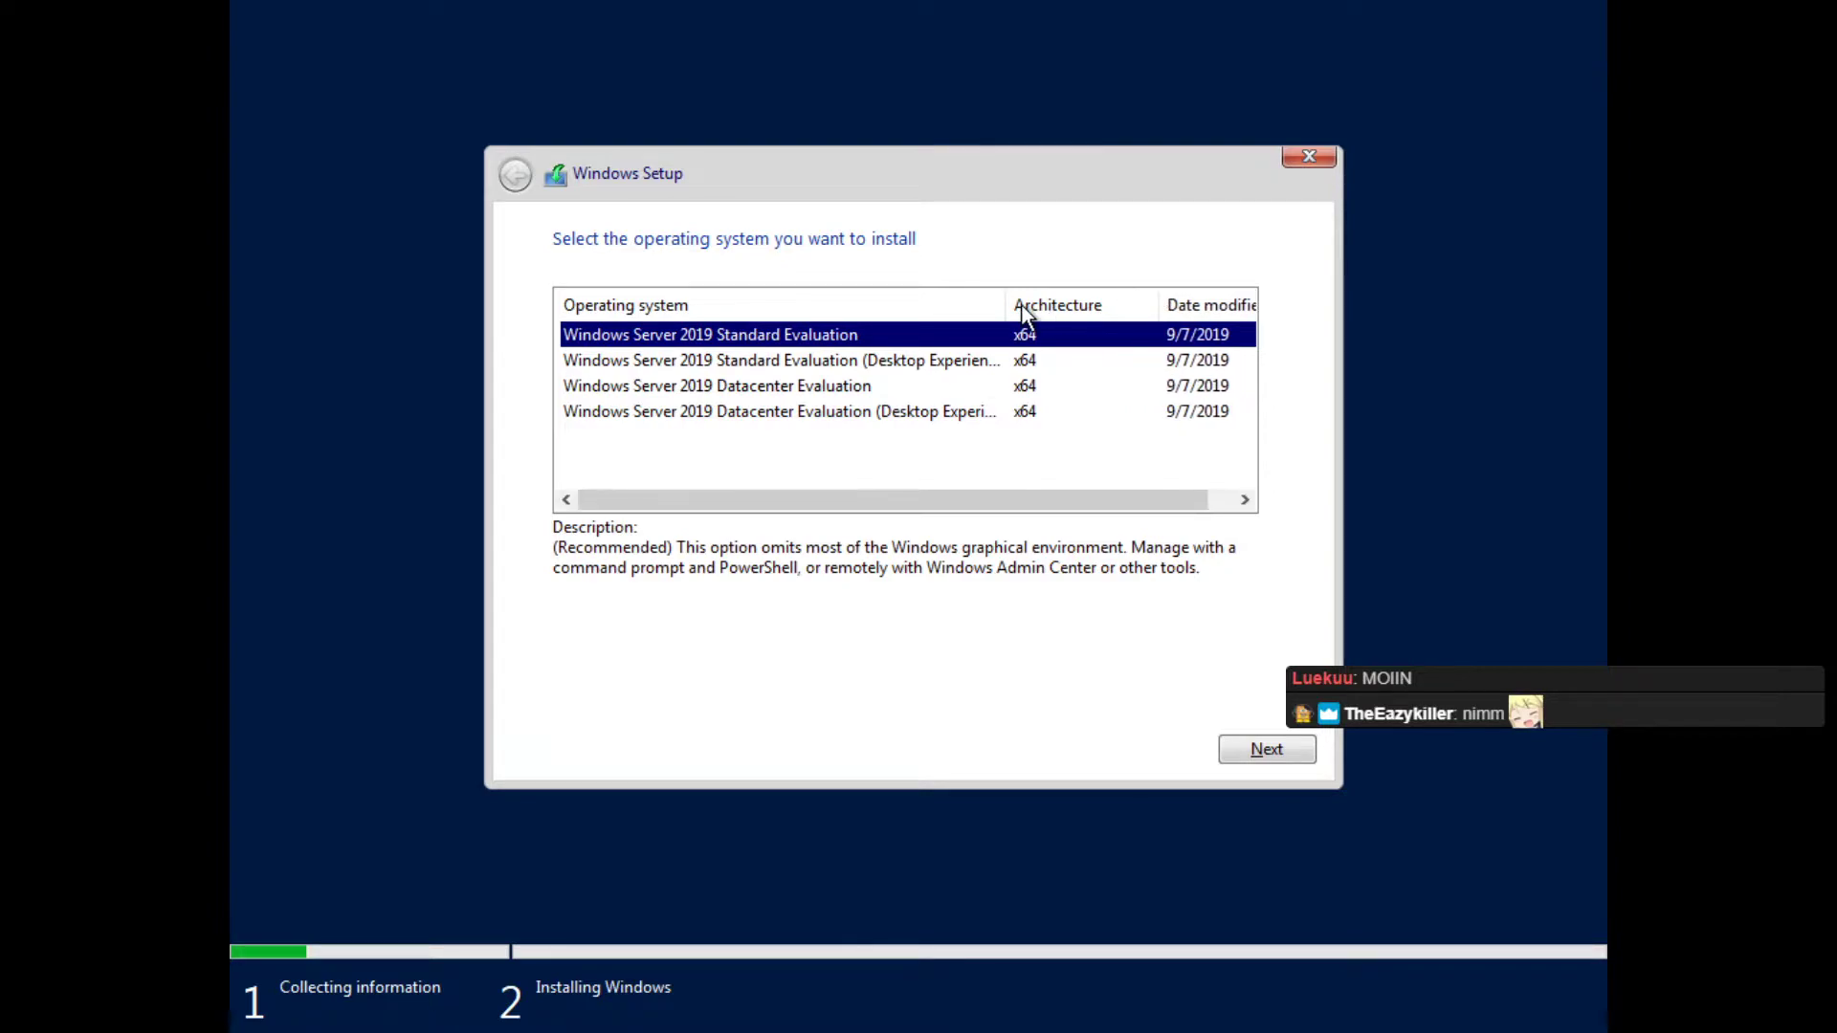
drag(1008, 300, 1057, 308)
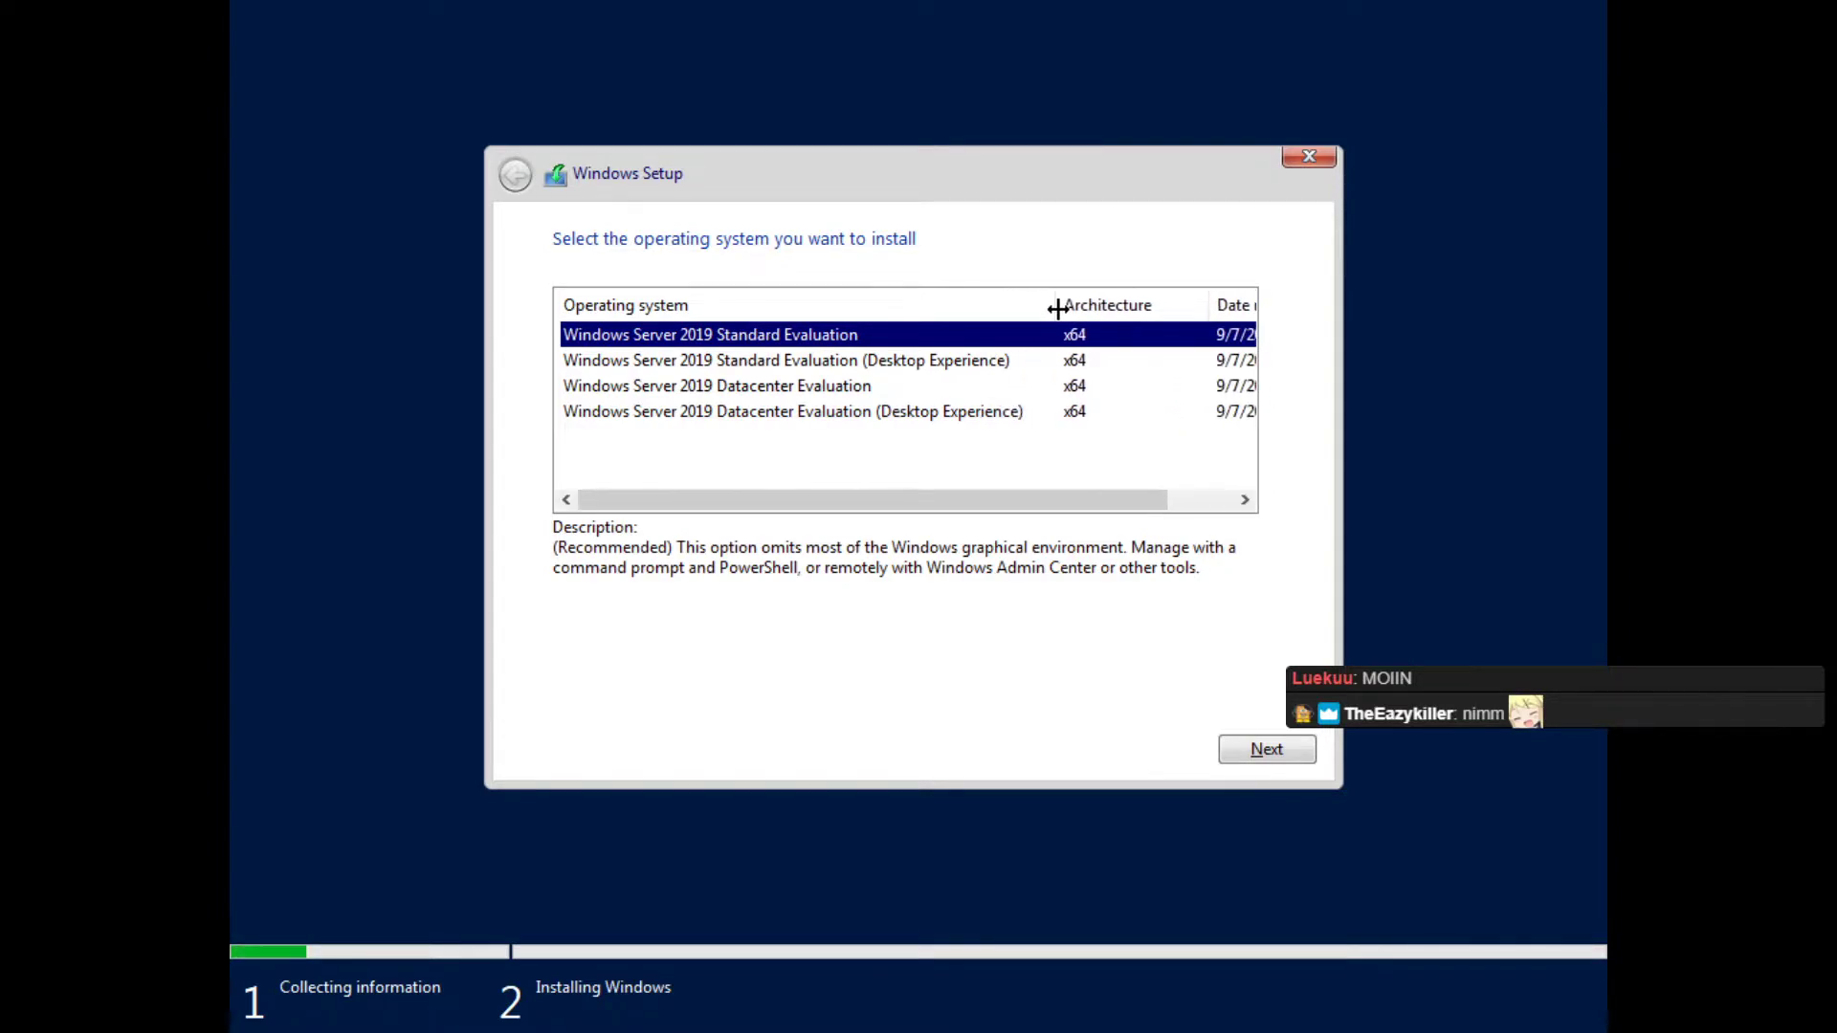
drag(1205, 308, 1162, 307)
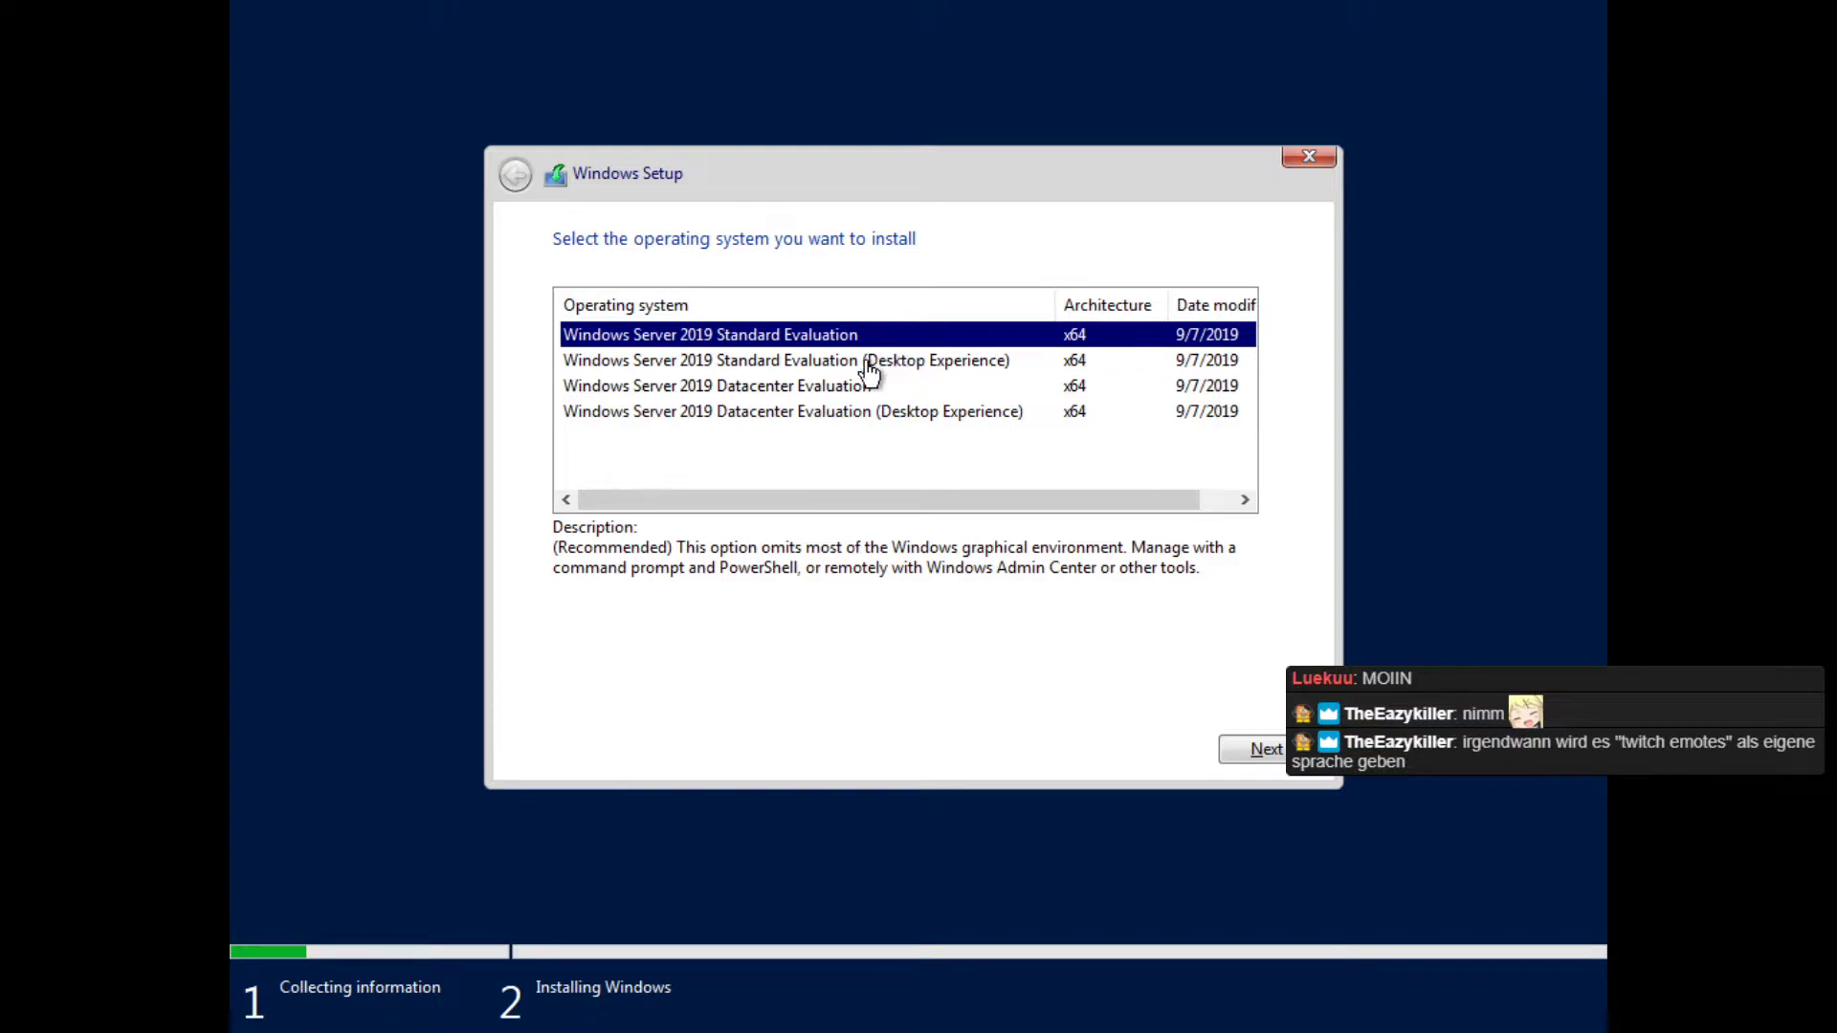
- Compare Standard Evaluation with its Desktop Experience variant, settle on Standard Evaluation, and exit full screen
click(820, 354)
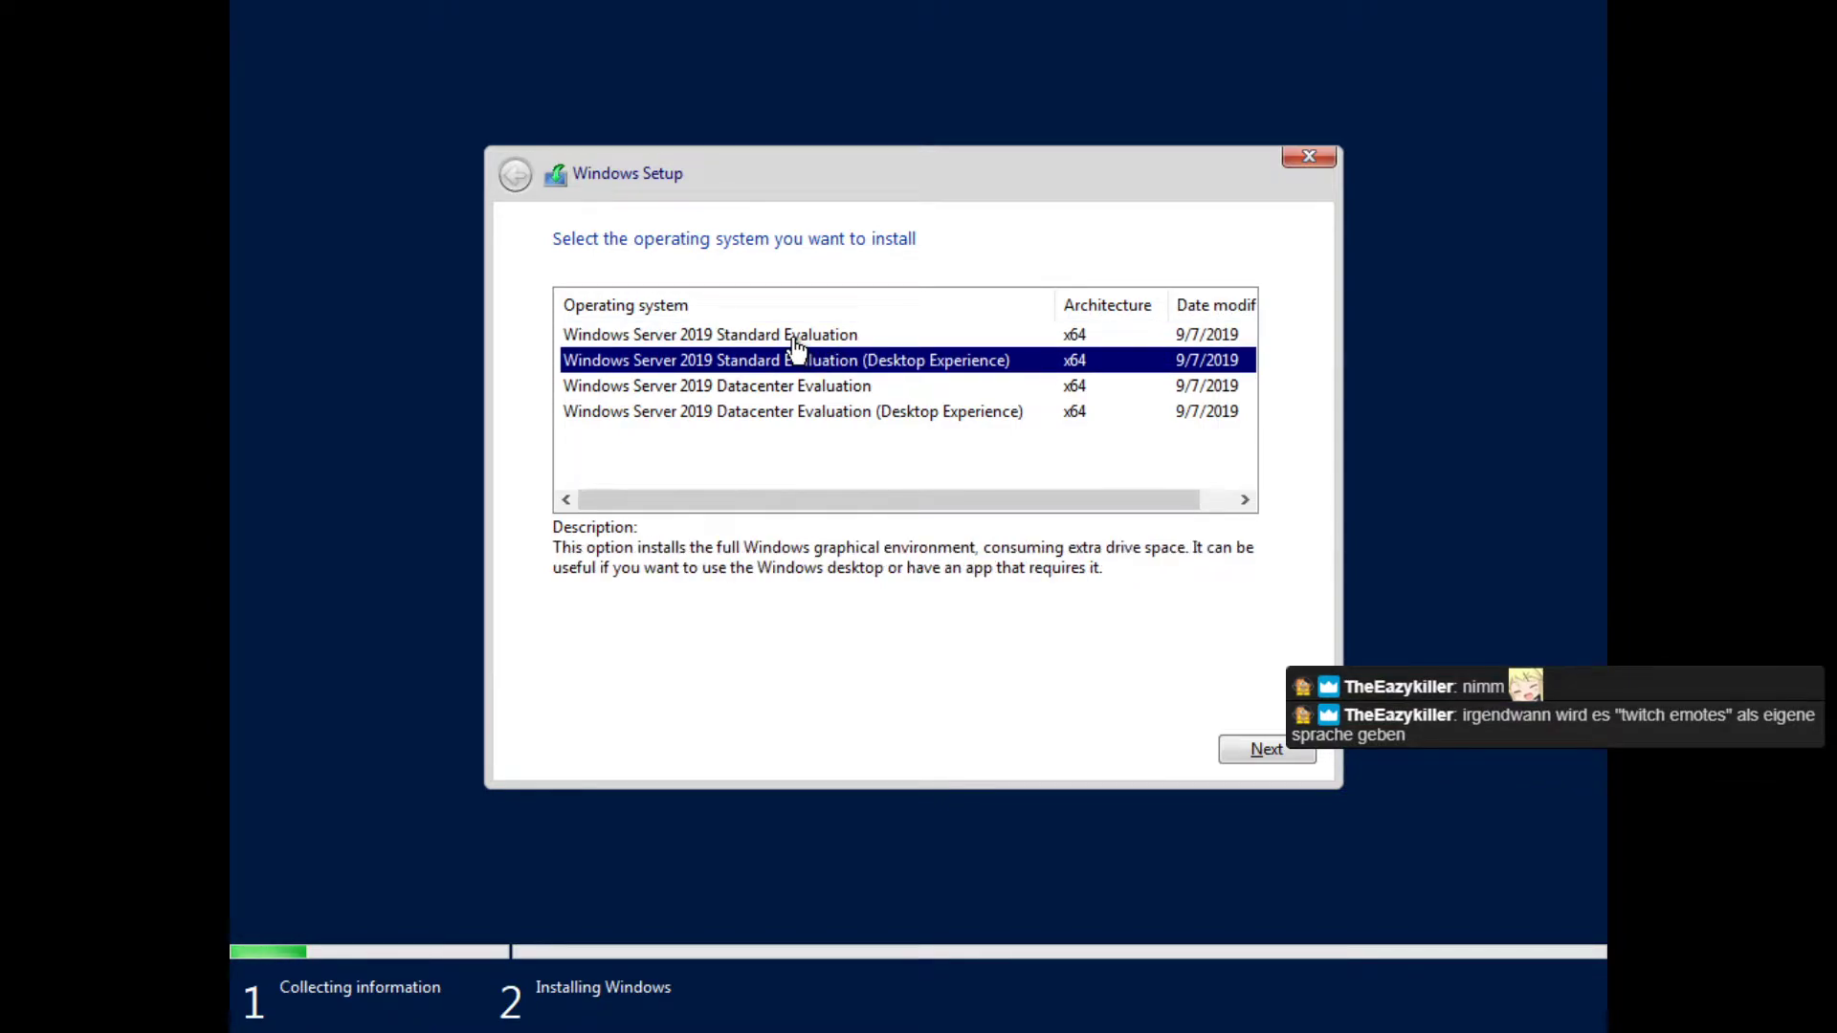
click(794, 342)
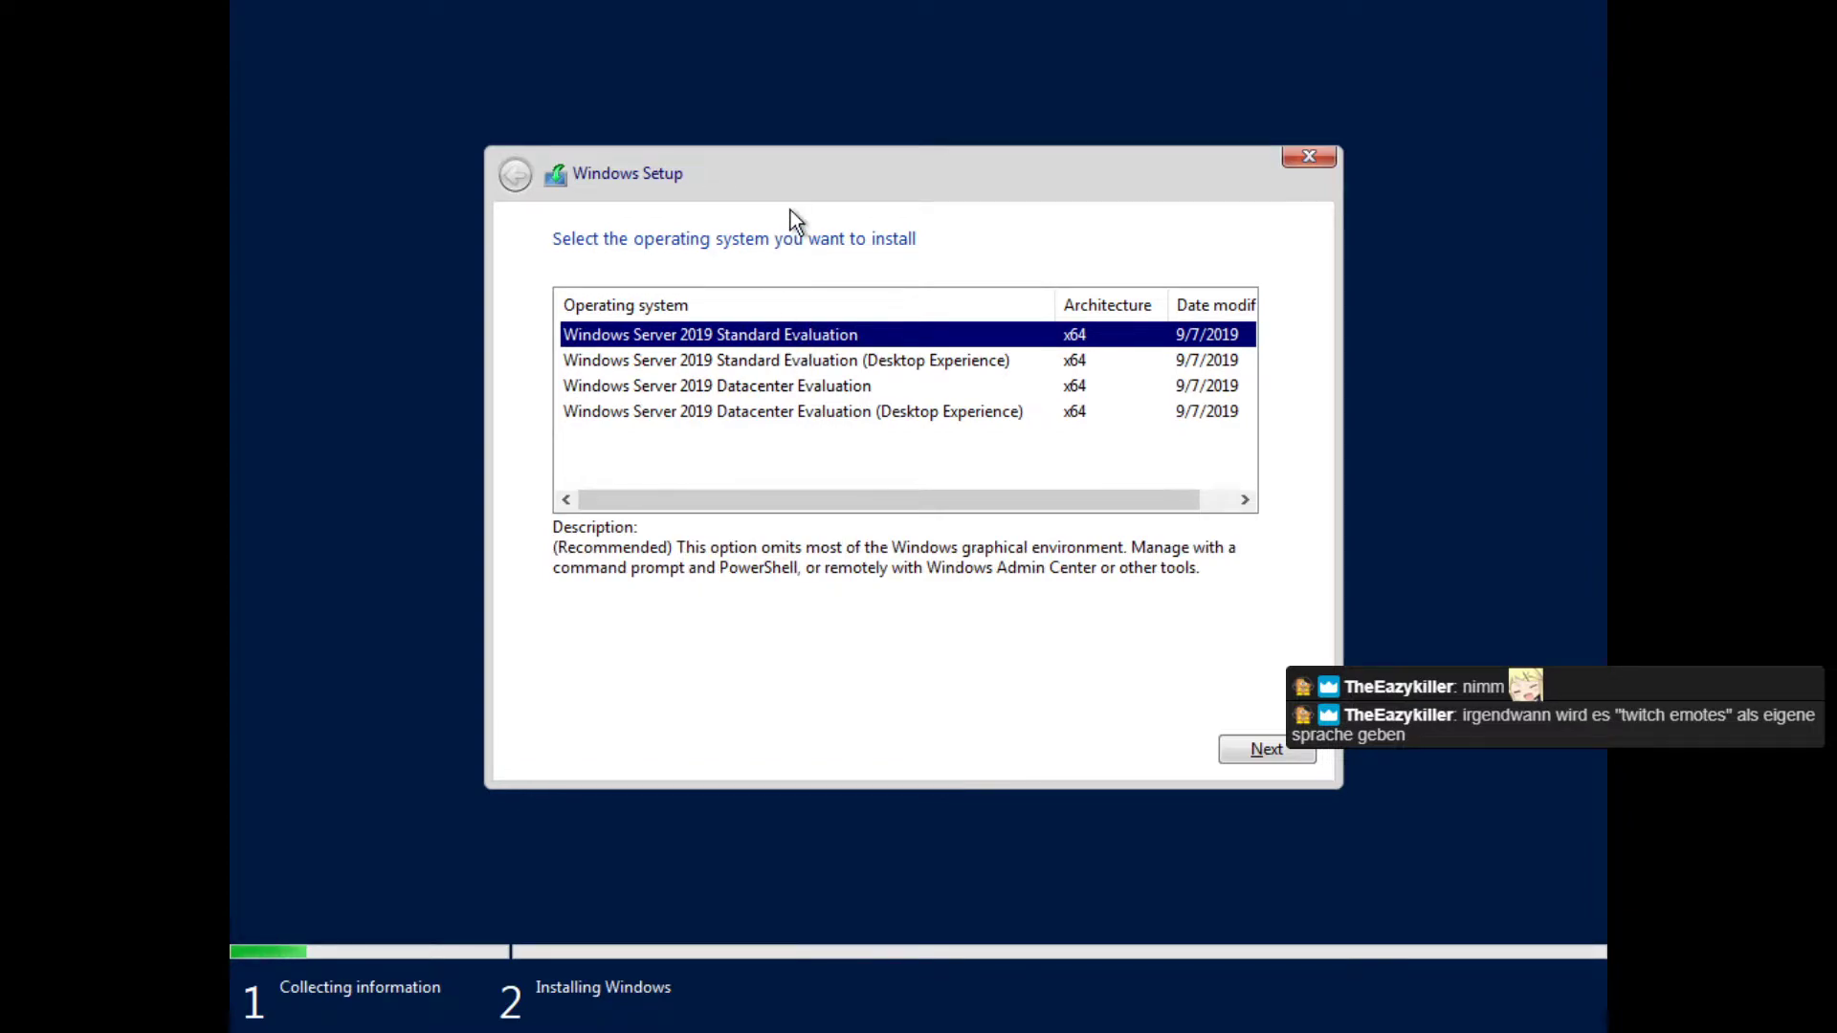
click(763, 361)
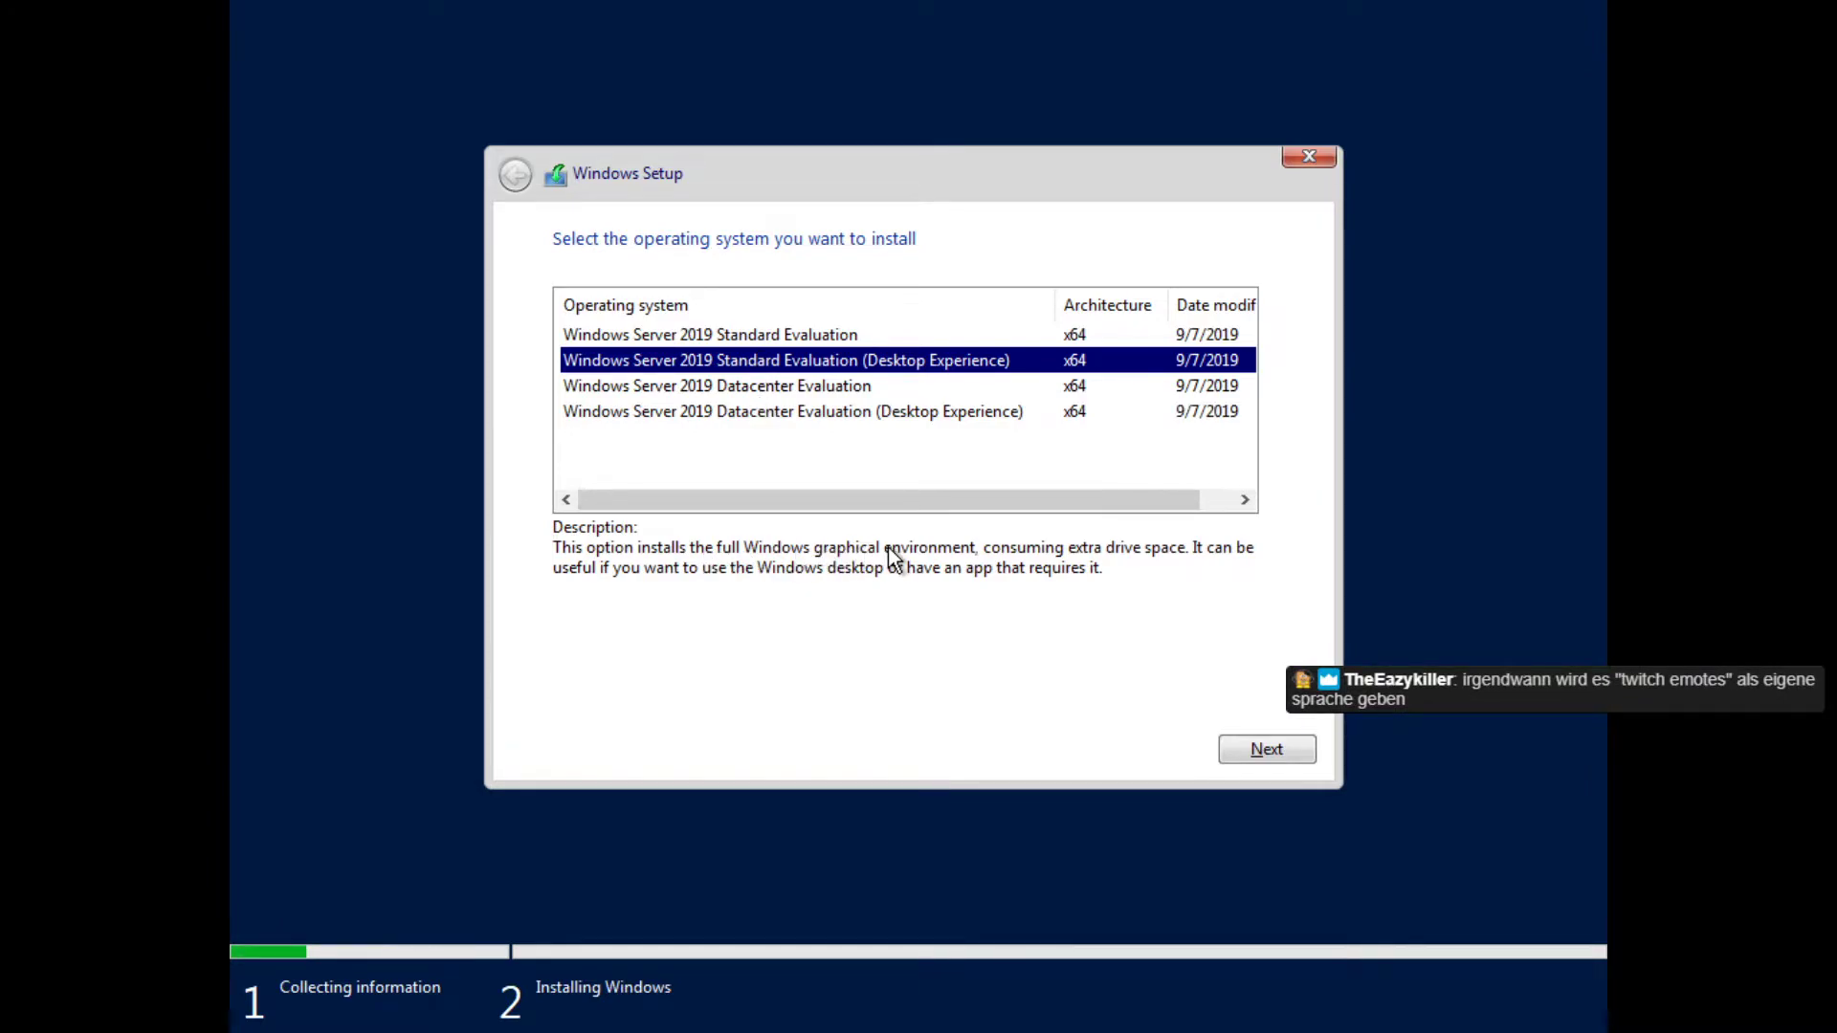
click(799, 341)
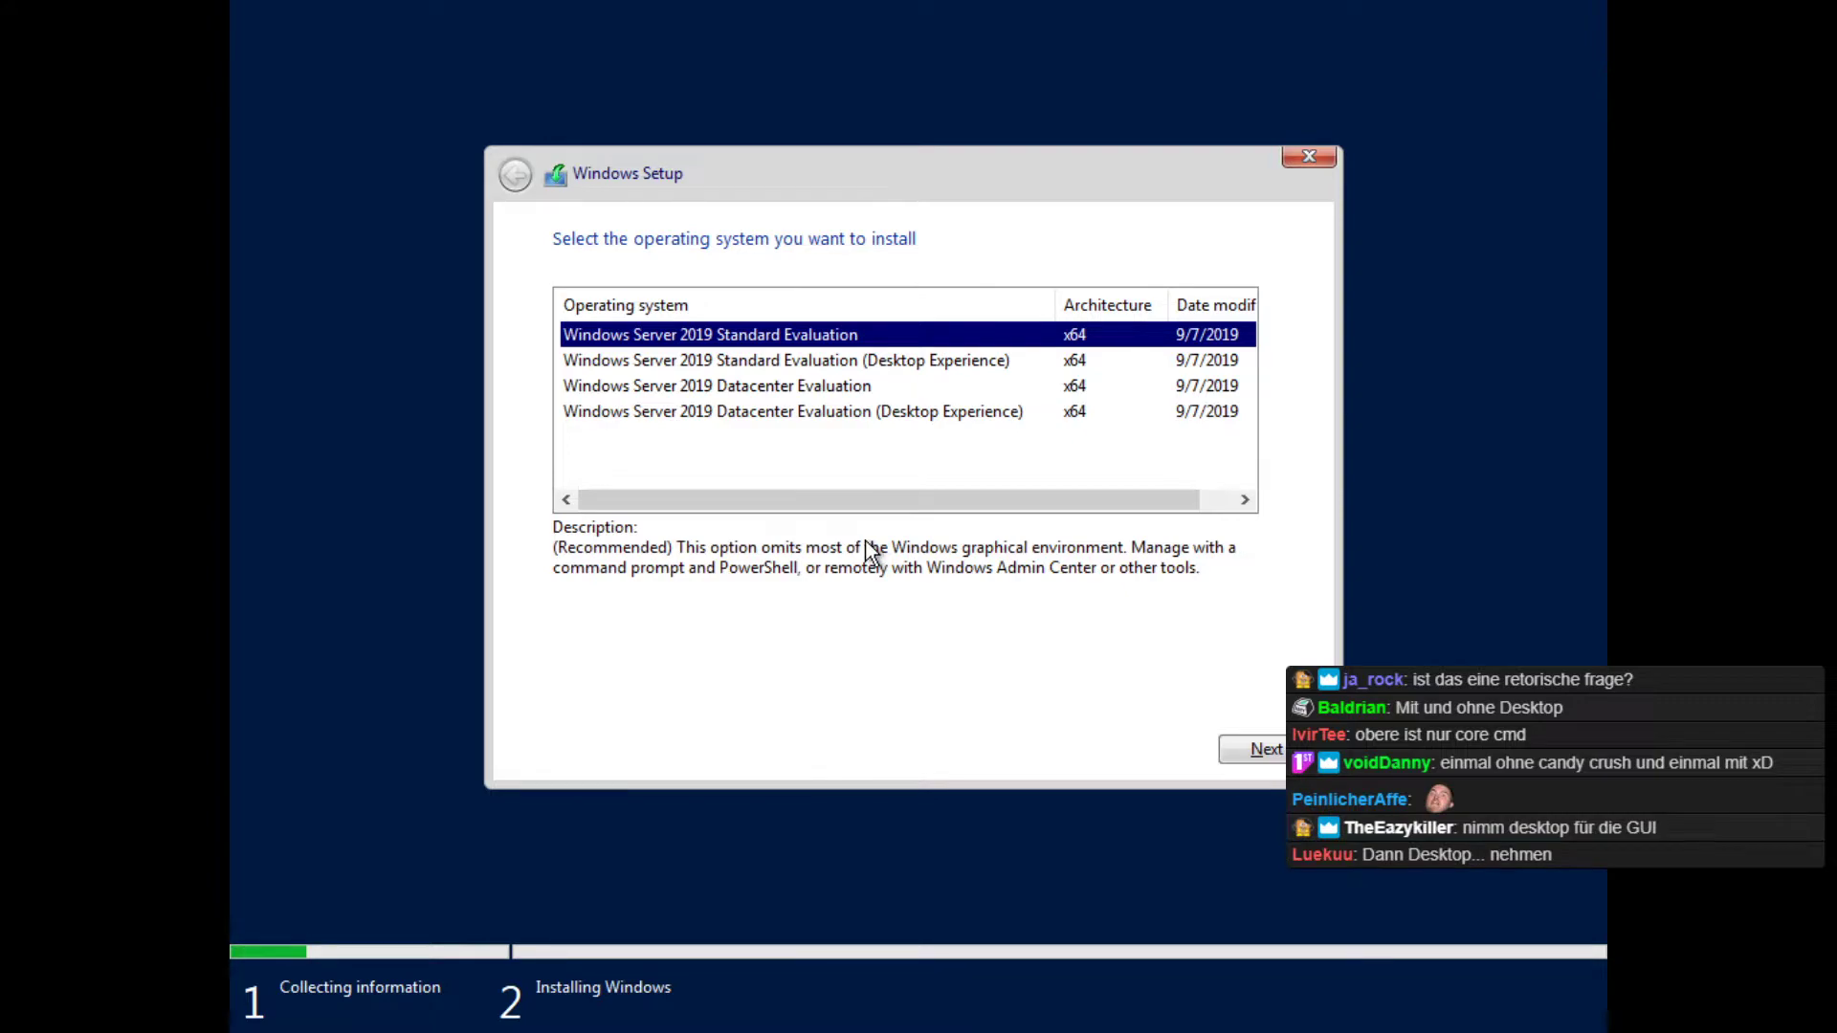
click(761, 363)
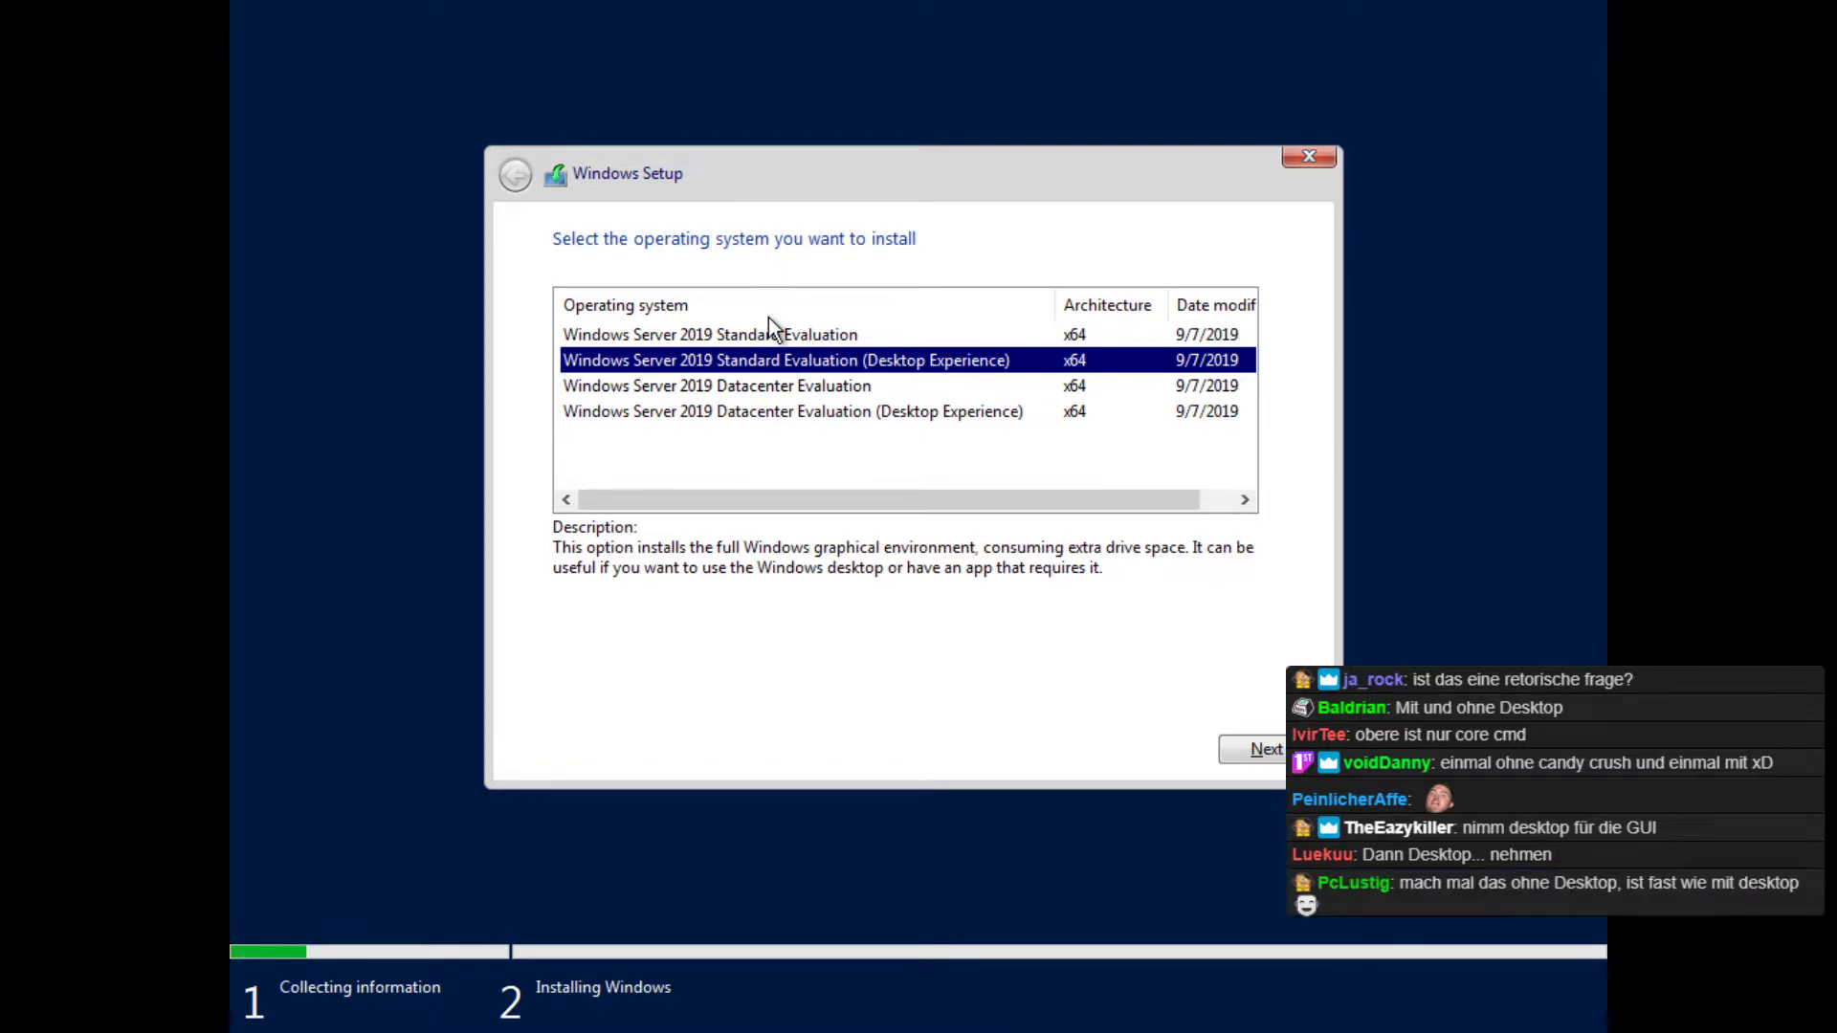
click(743, 337)
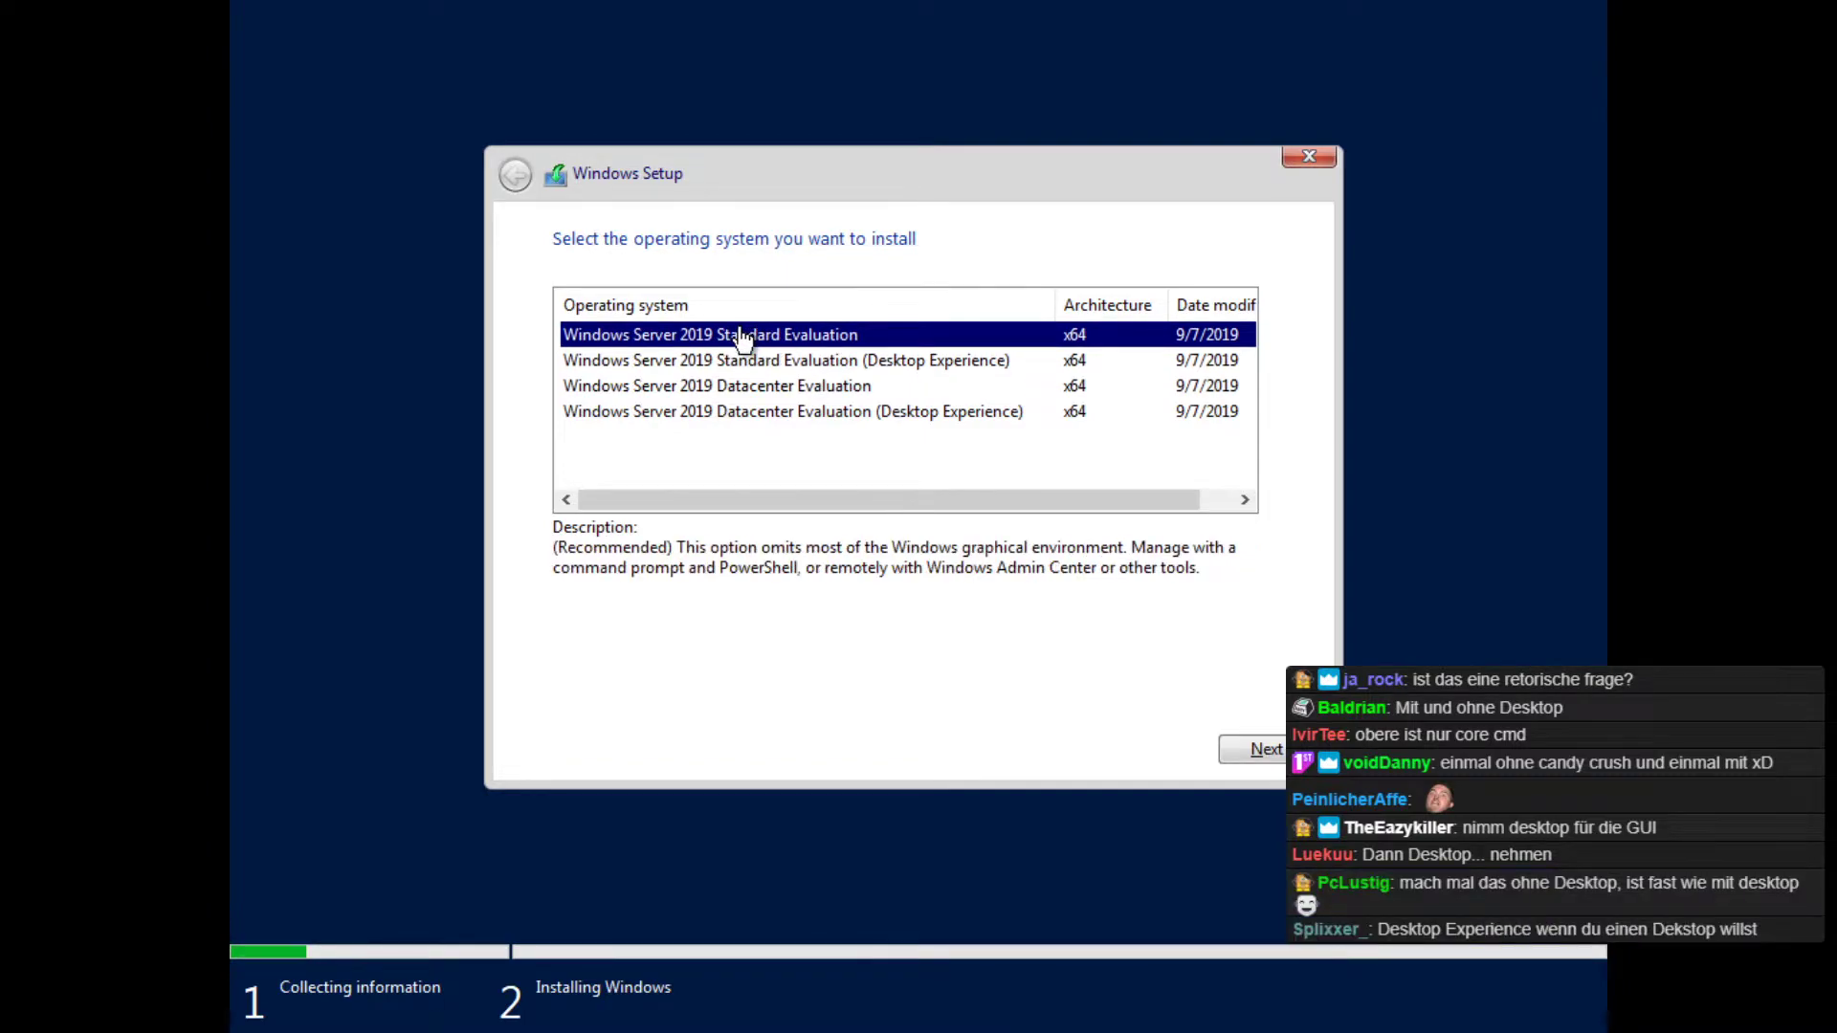
click(714, 364)
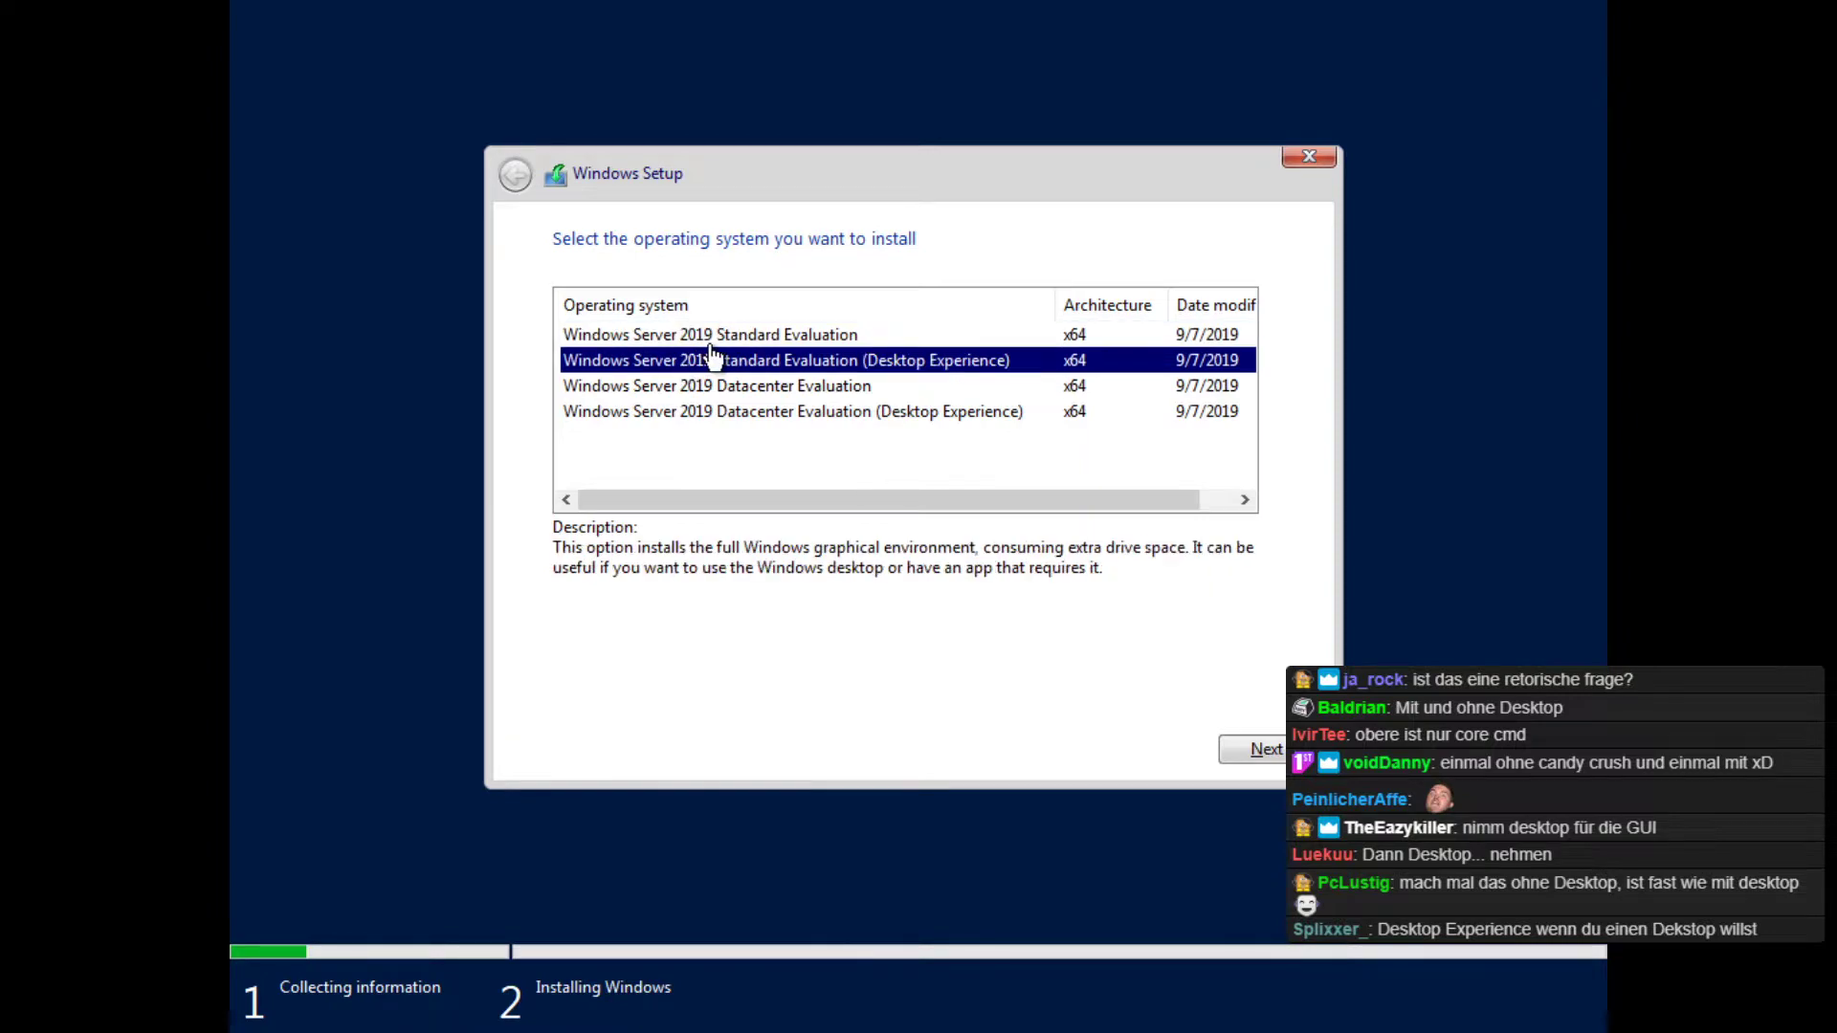
click(711, 342)
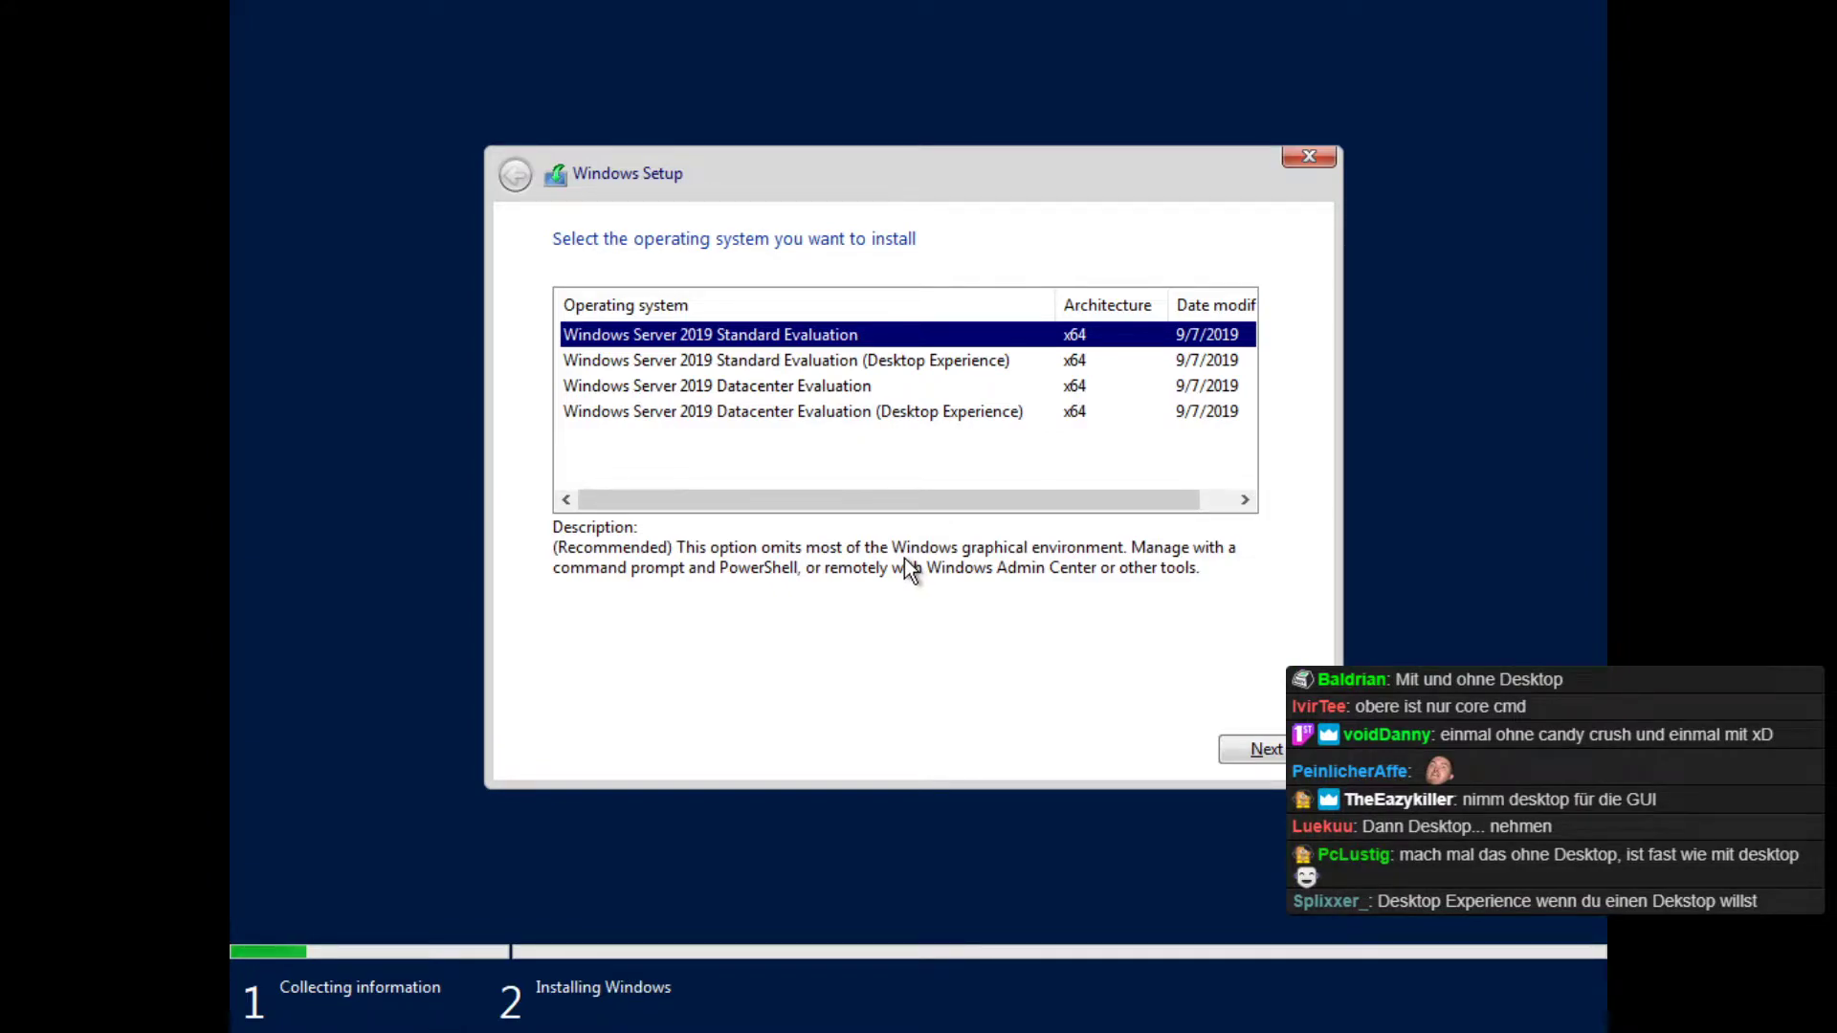
click(823, 360)
click(824, 341)
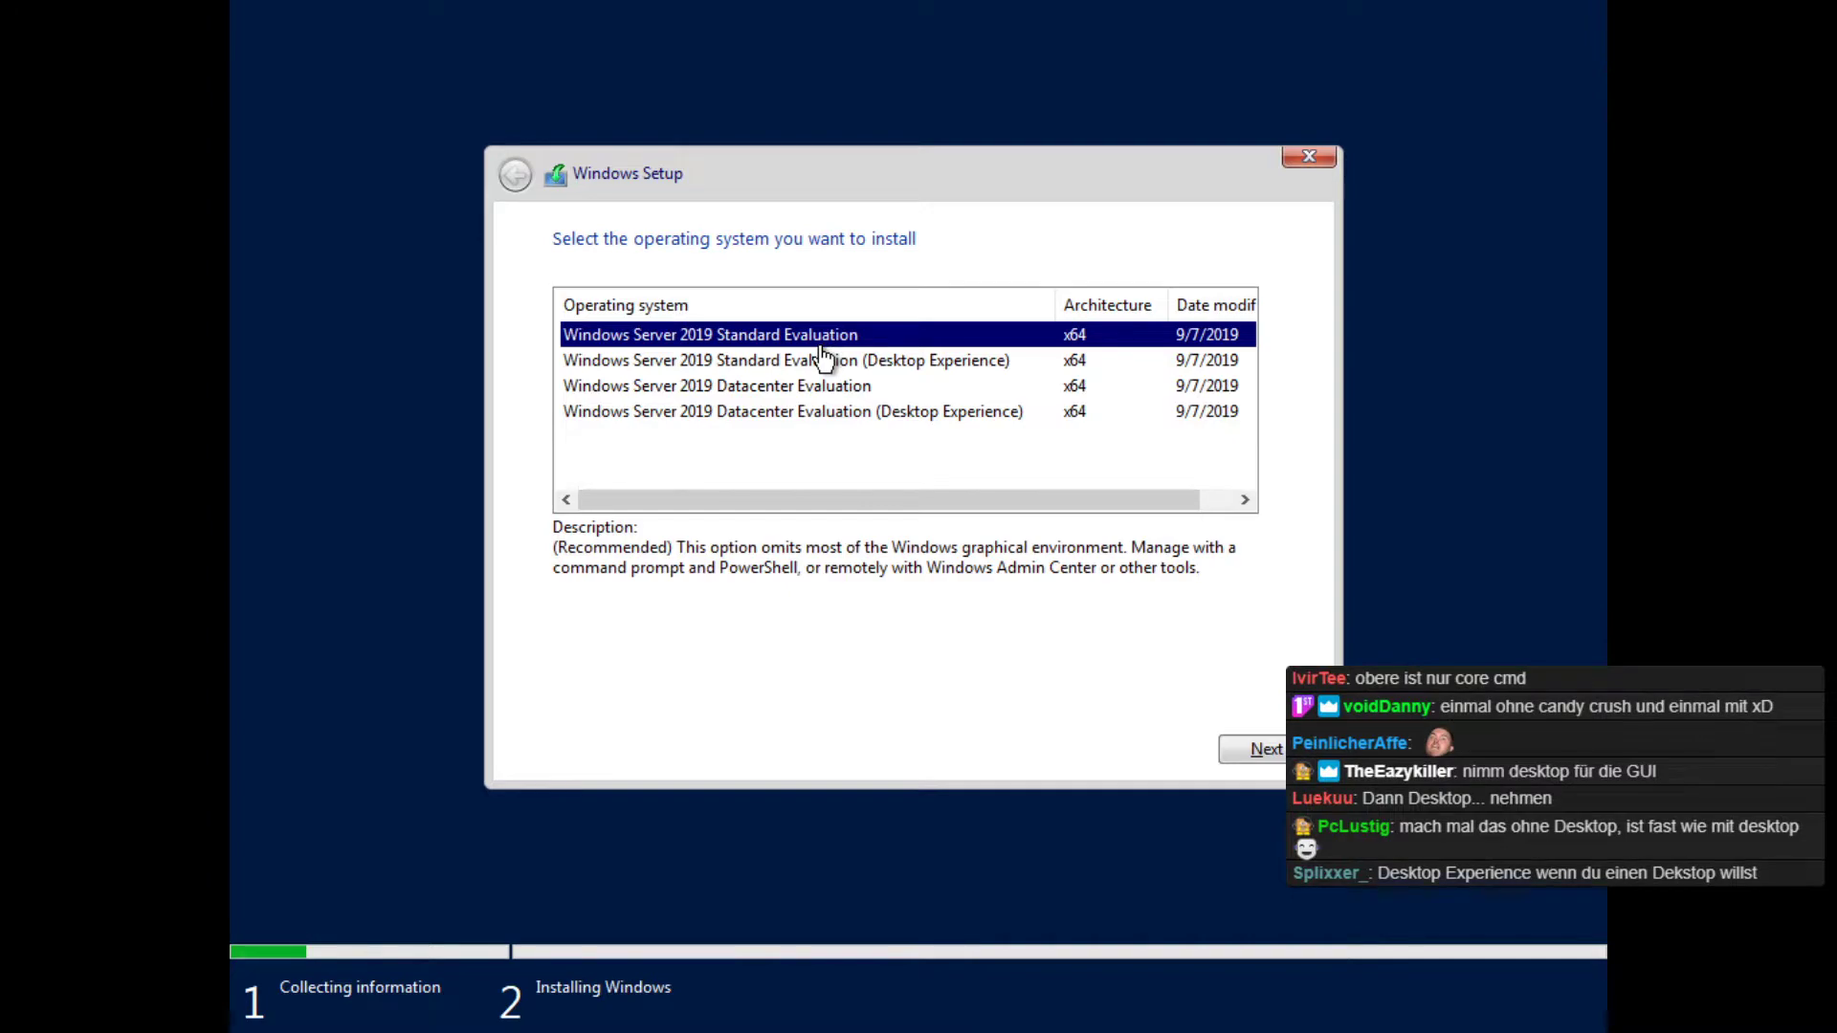
key(ctrl+alt+Return)
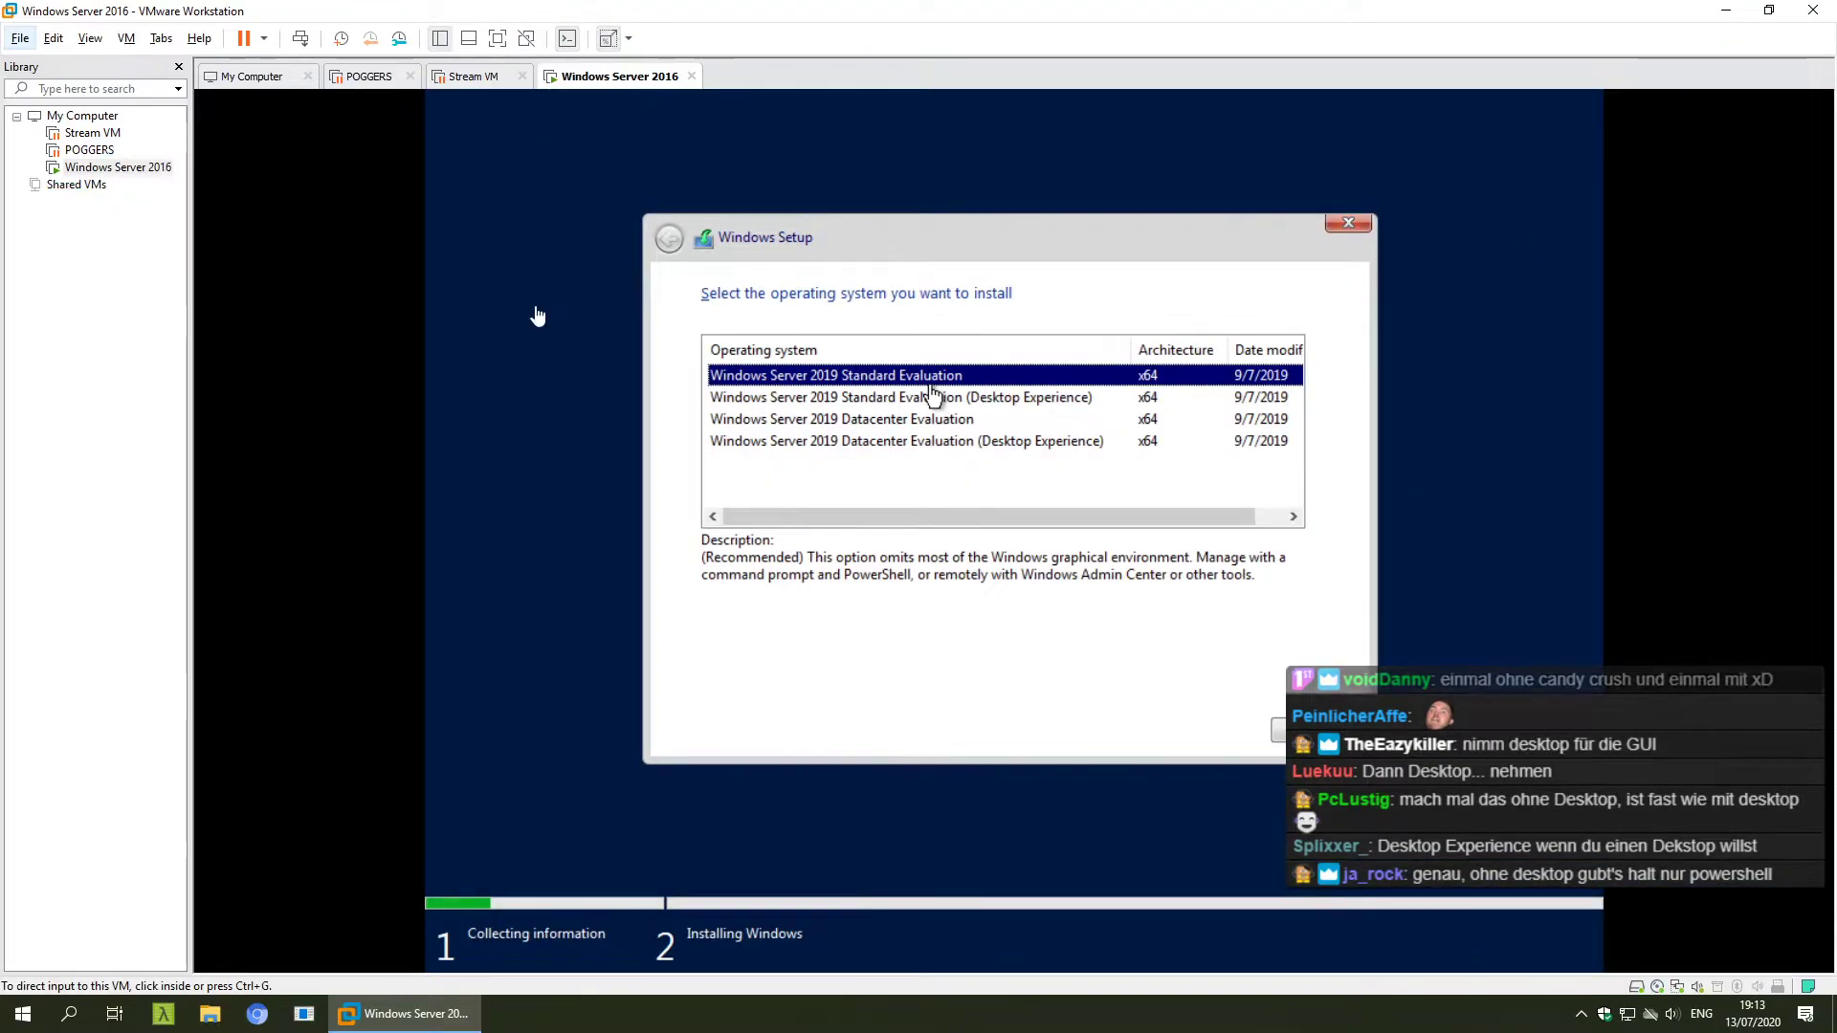
- Take a VM snapshot named Snapshot 1, then return to full-screen view
click(119, 41)
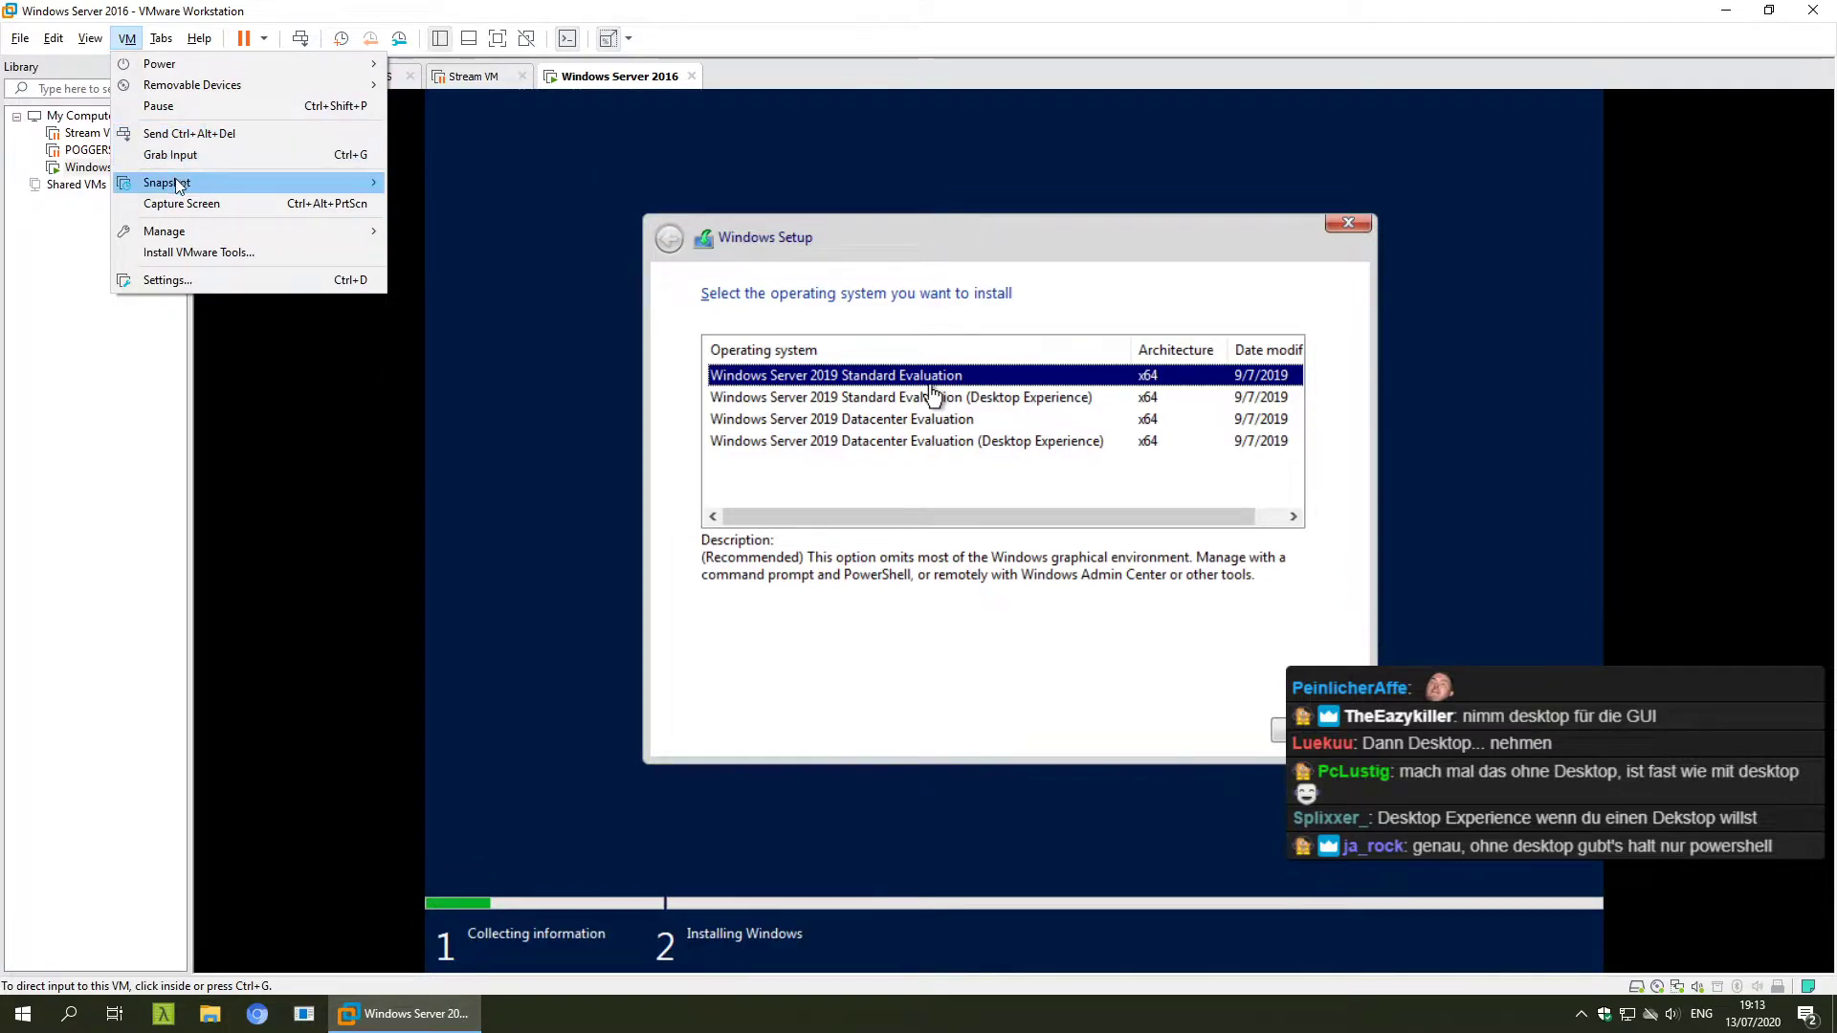
mouse_move(175, 185)
click(431, 181)
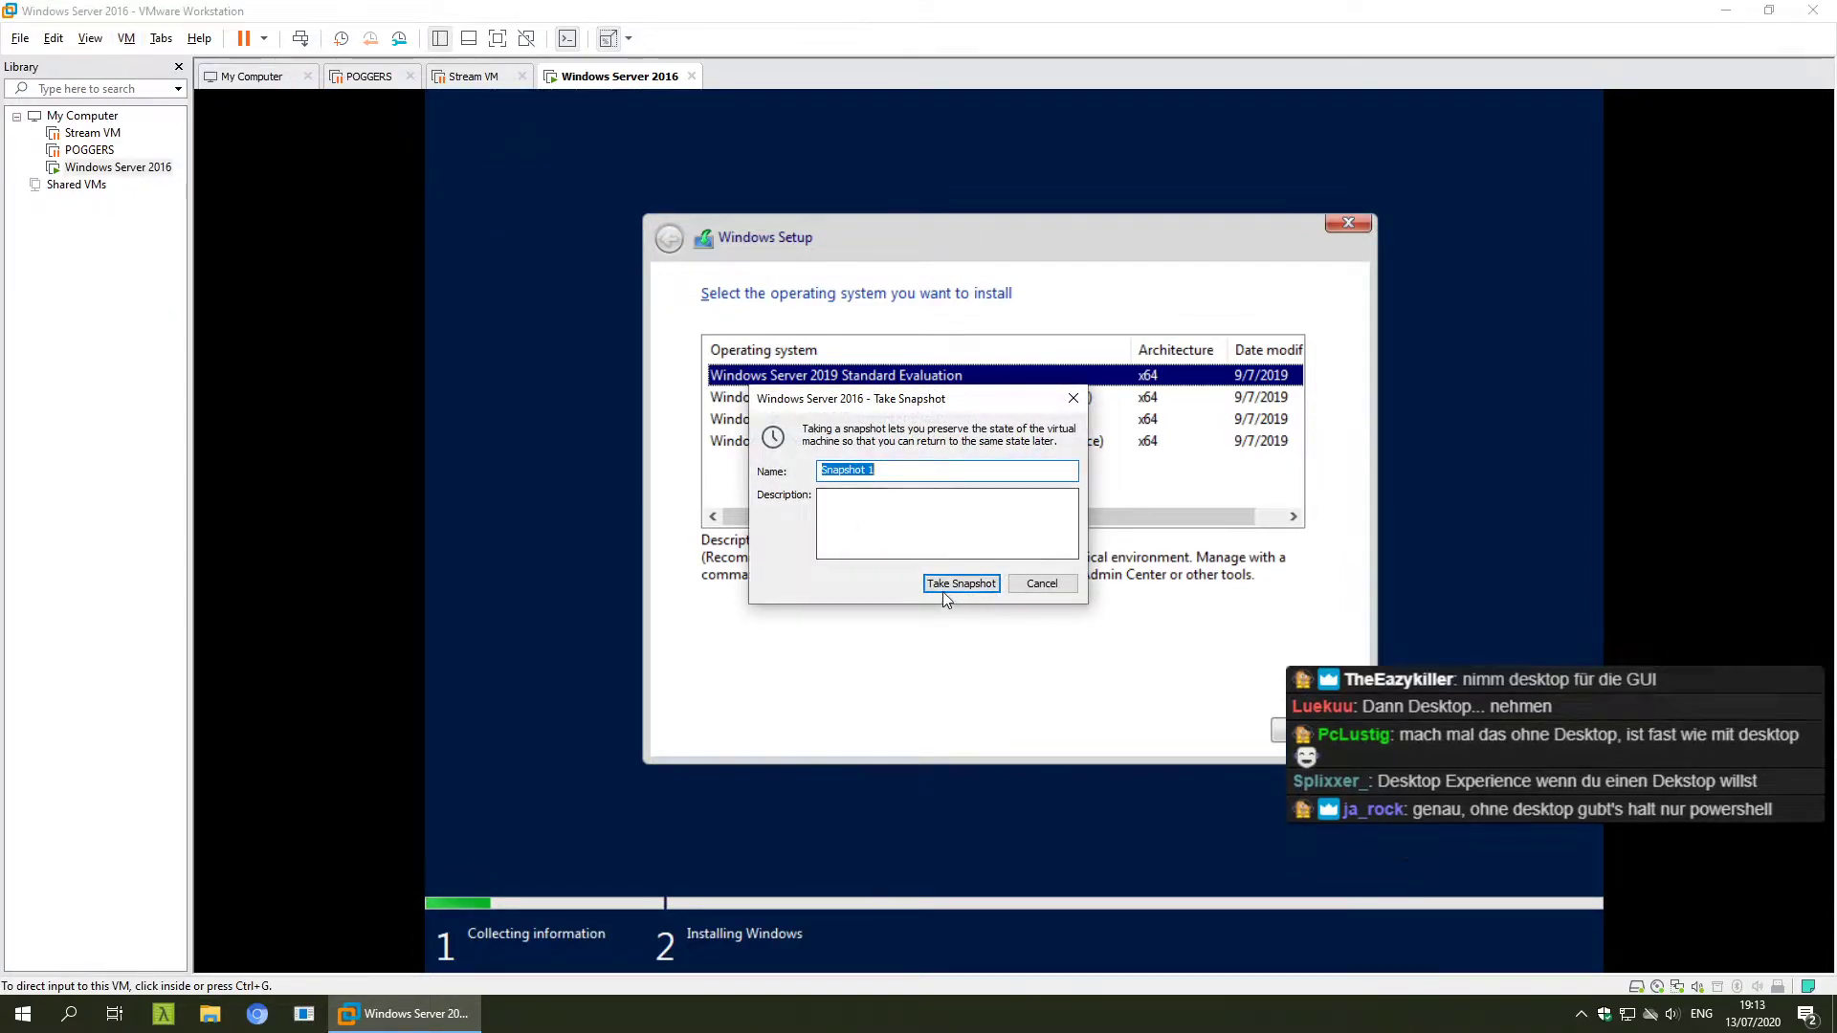
click(960, 583)
key(ctrl+alt+Return)
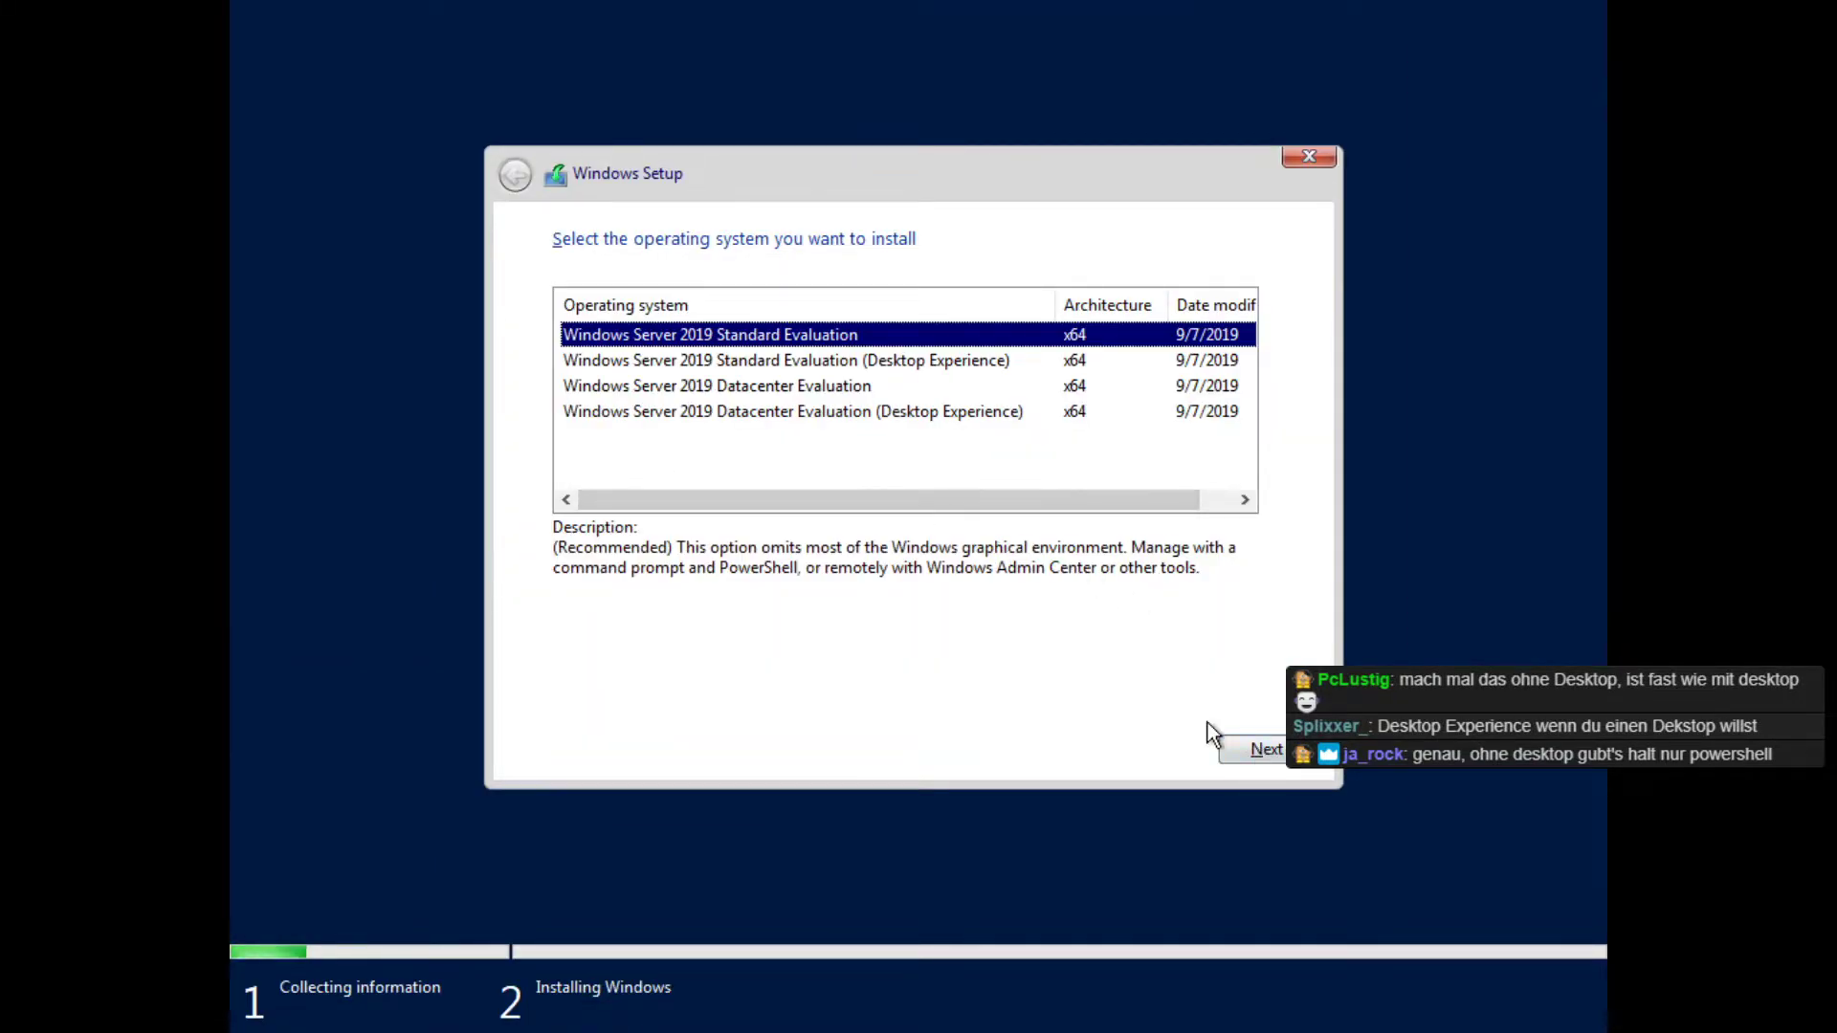
- Continue with Standard Evaluation, accept the license terms, and pick Custom: Install Windows only (advanced)
mouse_move(949, 502)
mouse_down()
mouse_move(993, 503)
mouse_move(835, 470)
mouse_move(792, 330)
mouse_up()
click(1269, 749)
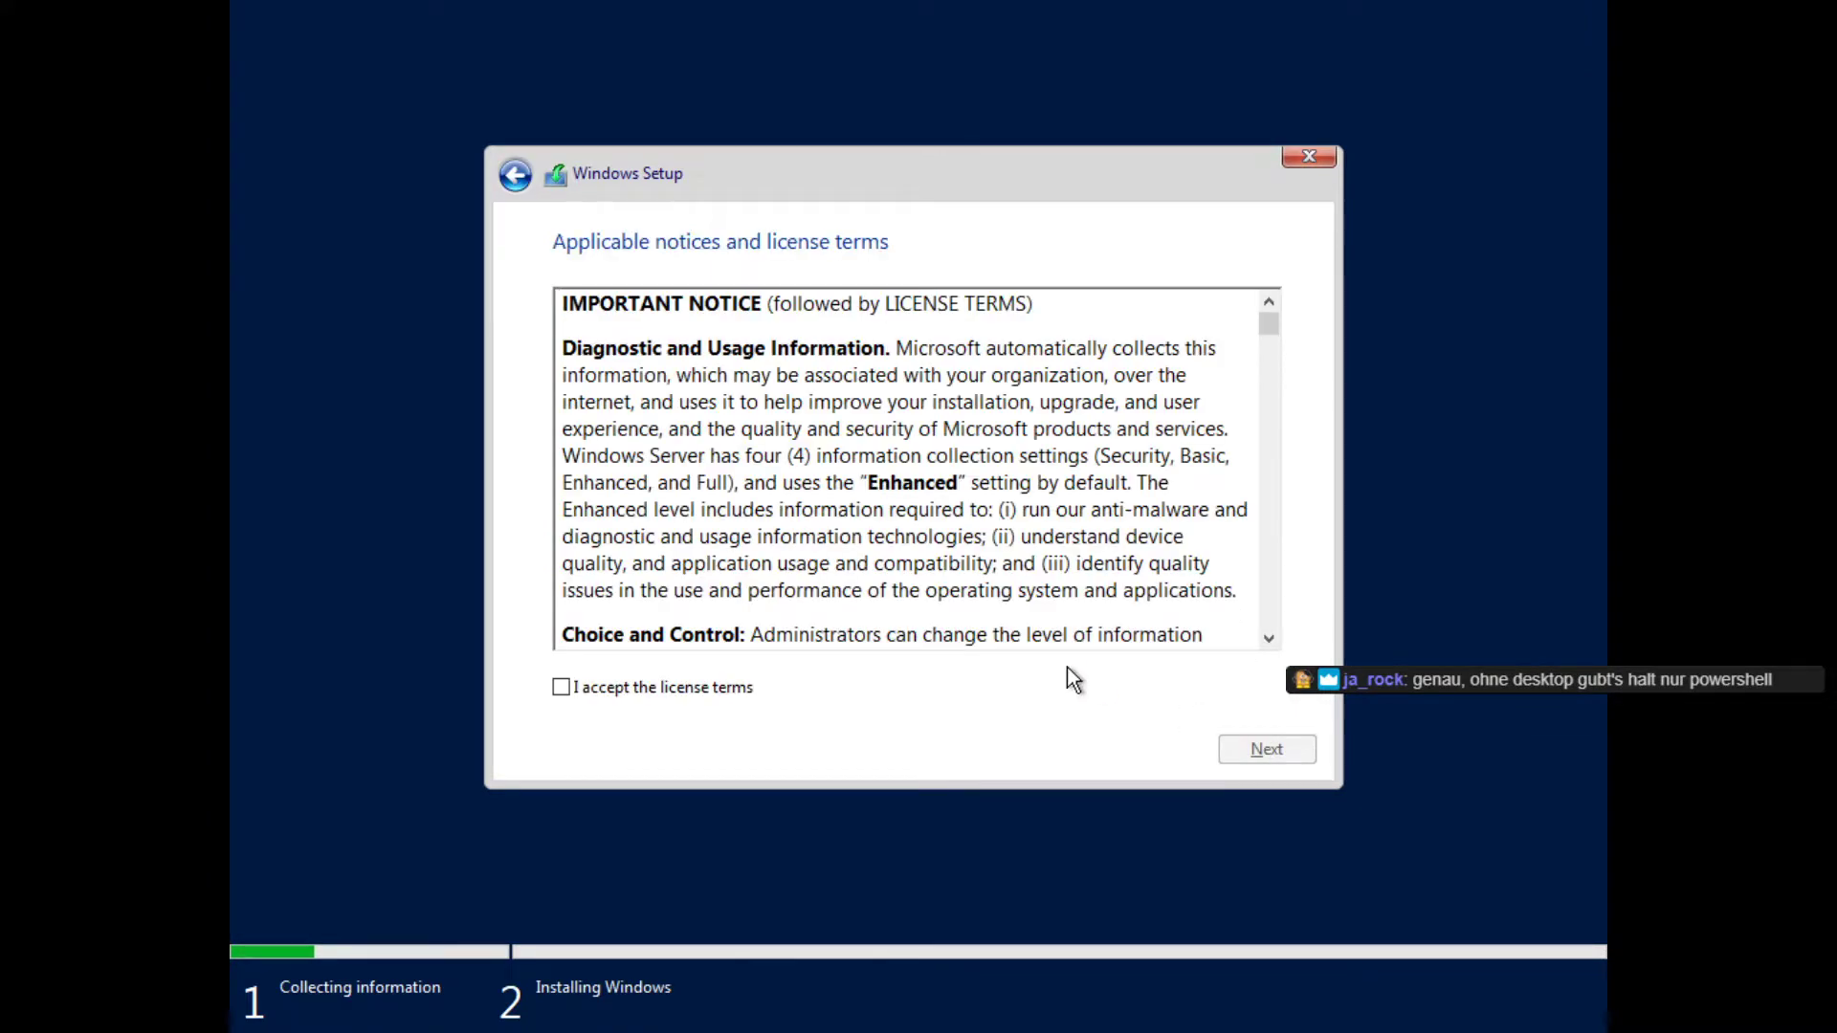
click(710, 687)
click(1253, 749)
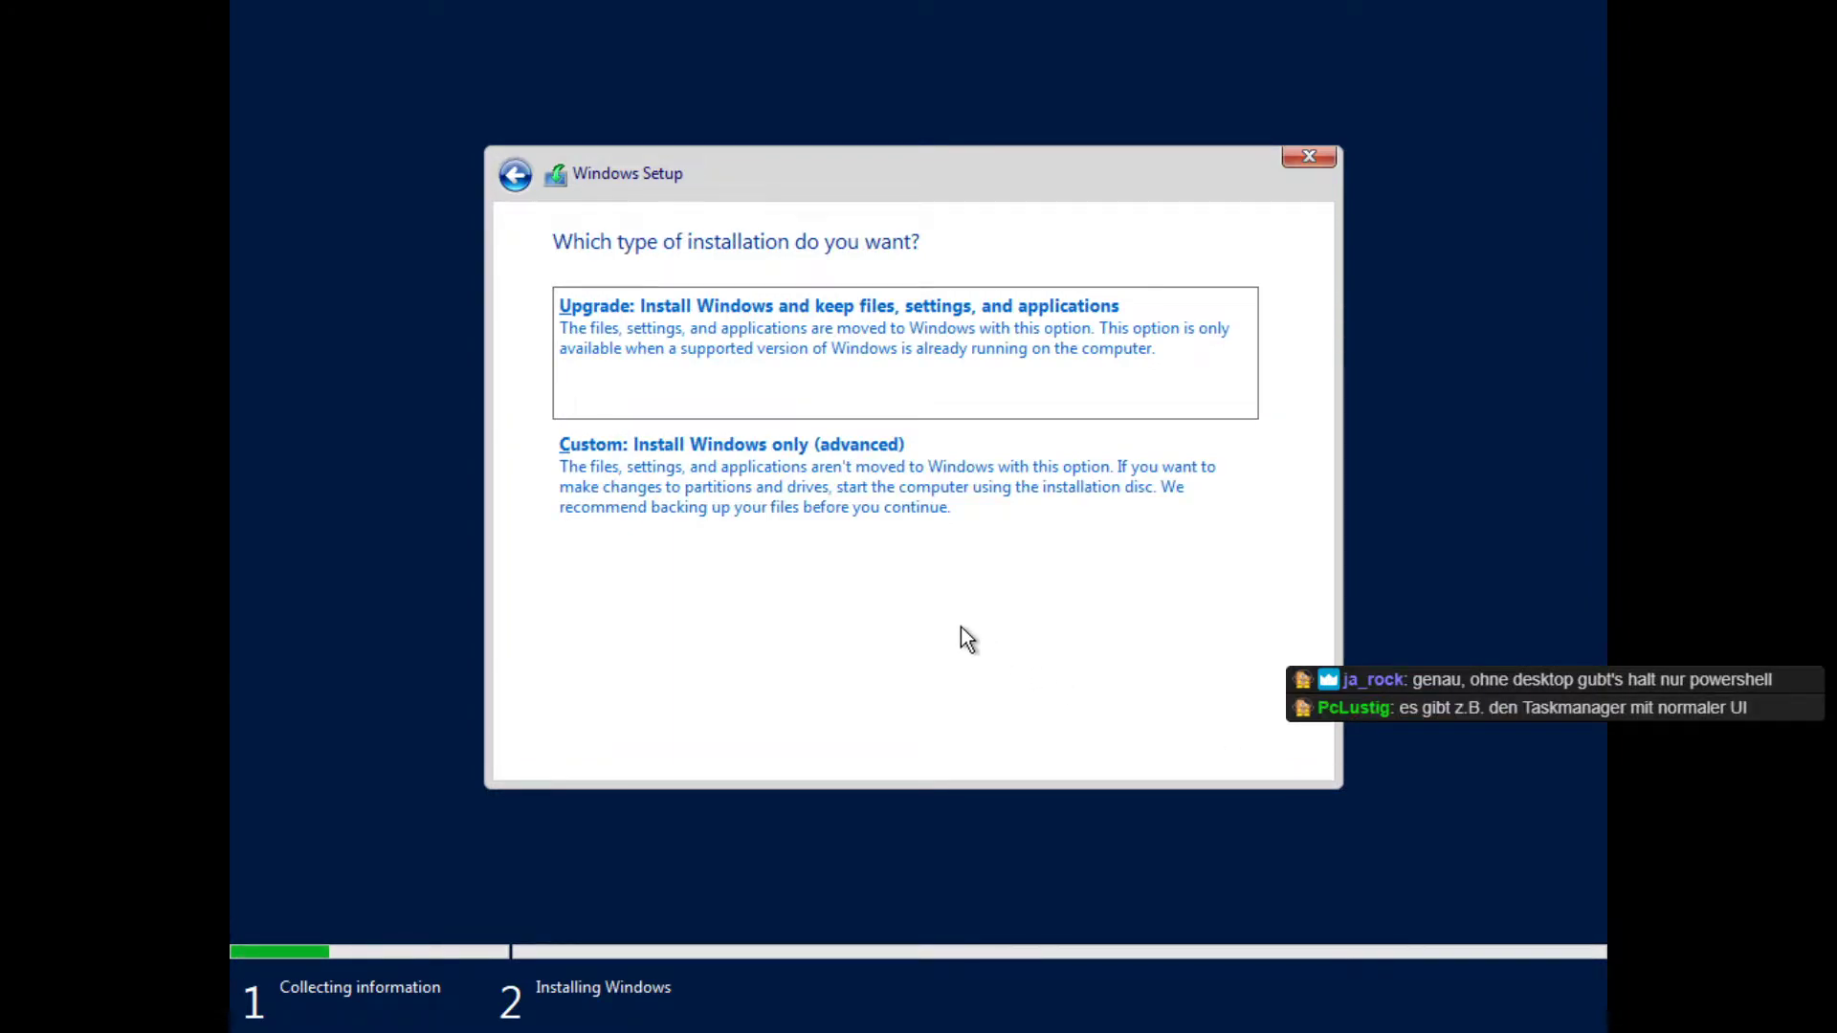
click(899, 517)
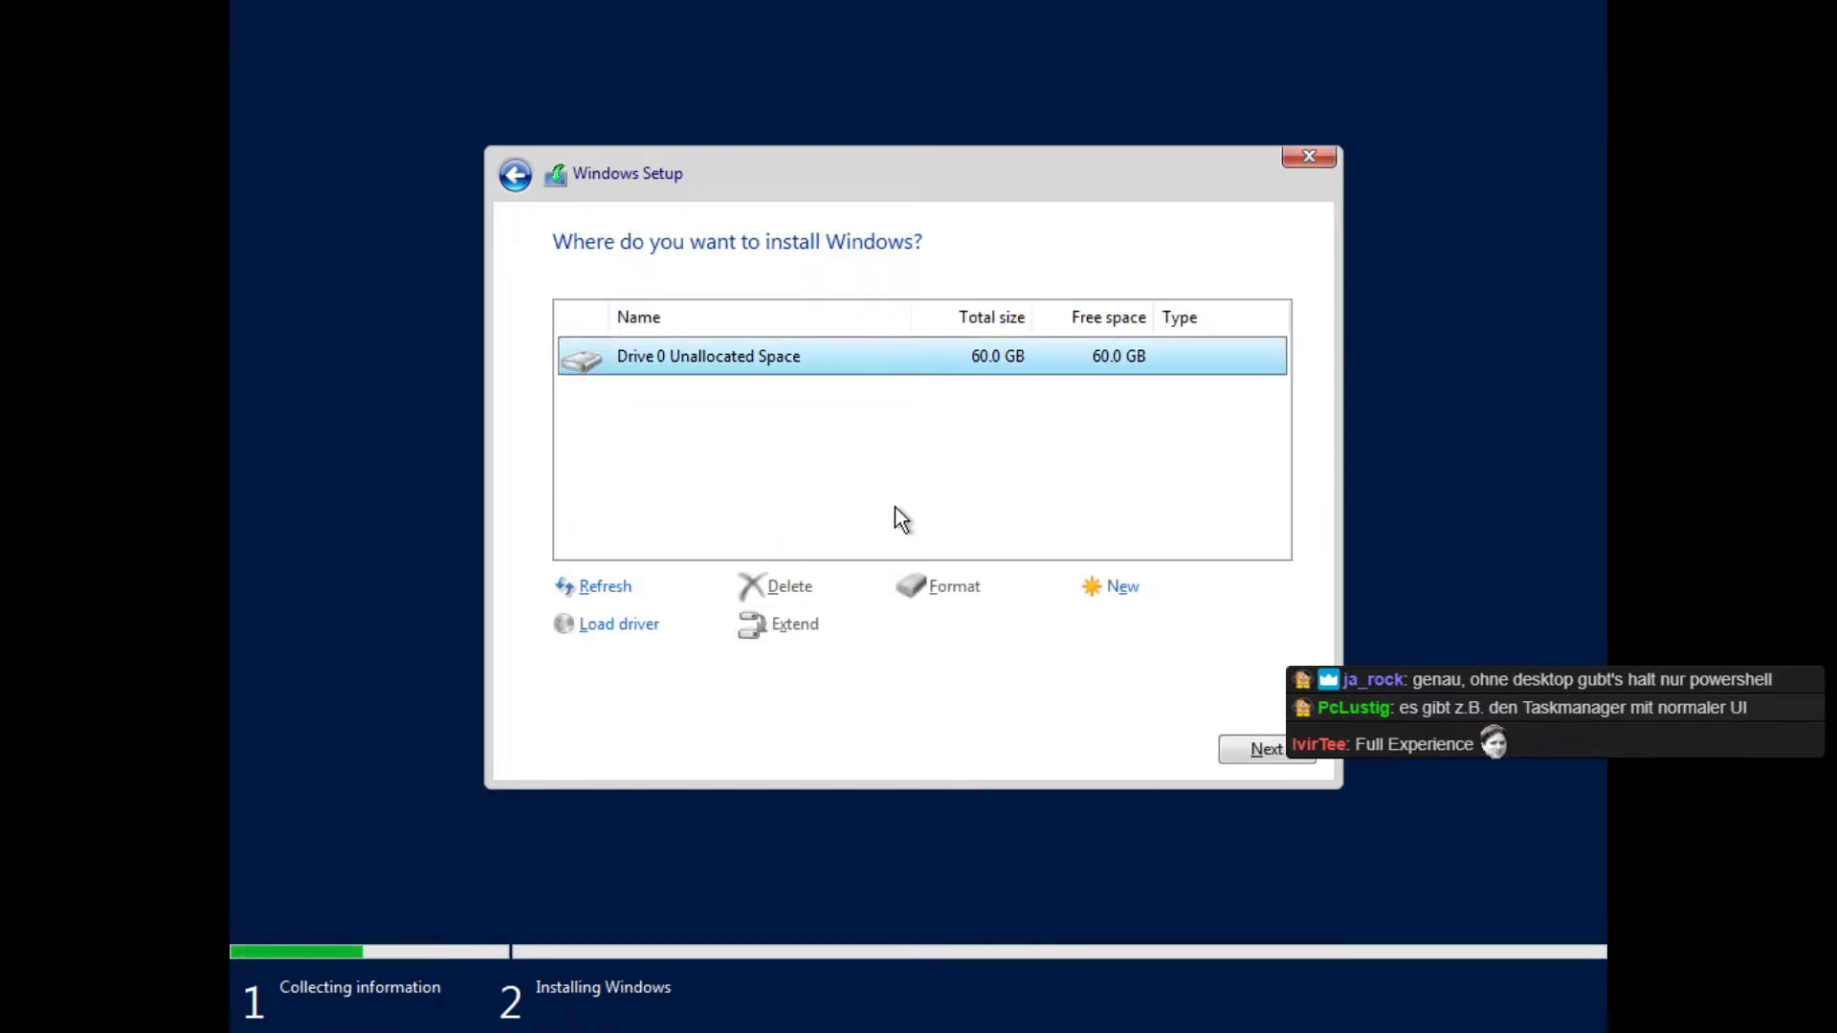
- Install onto Drive 0's 60.0 GB unallocated space and restart the guest when setup finishes
click(1260, 739)
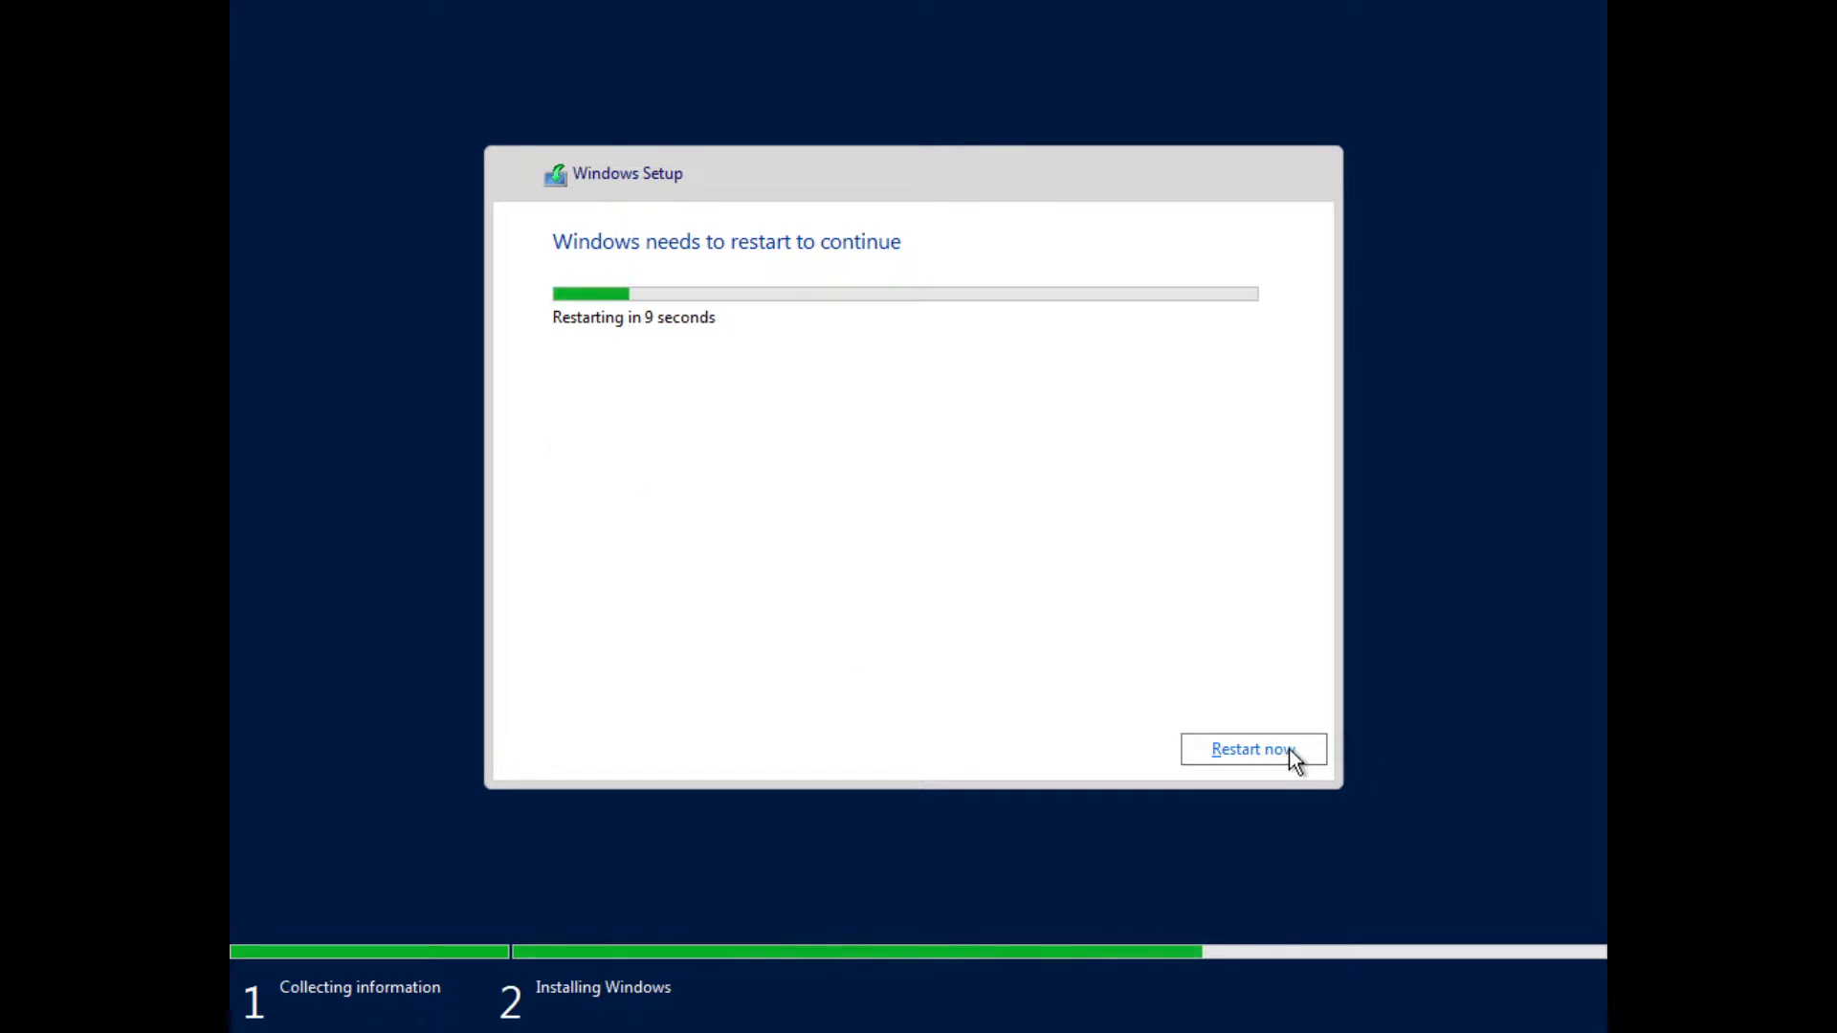
click(1290, 751)
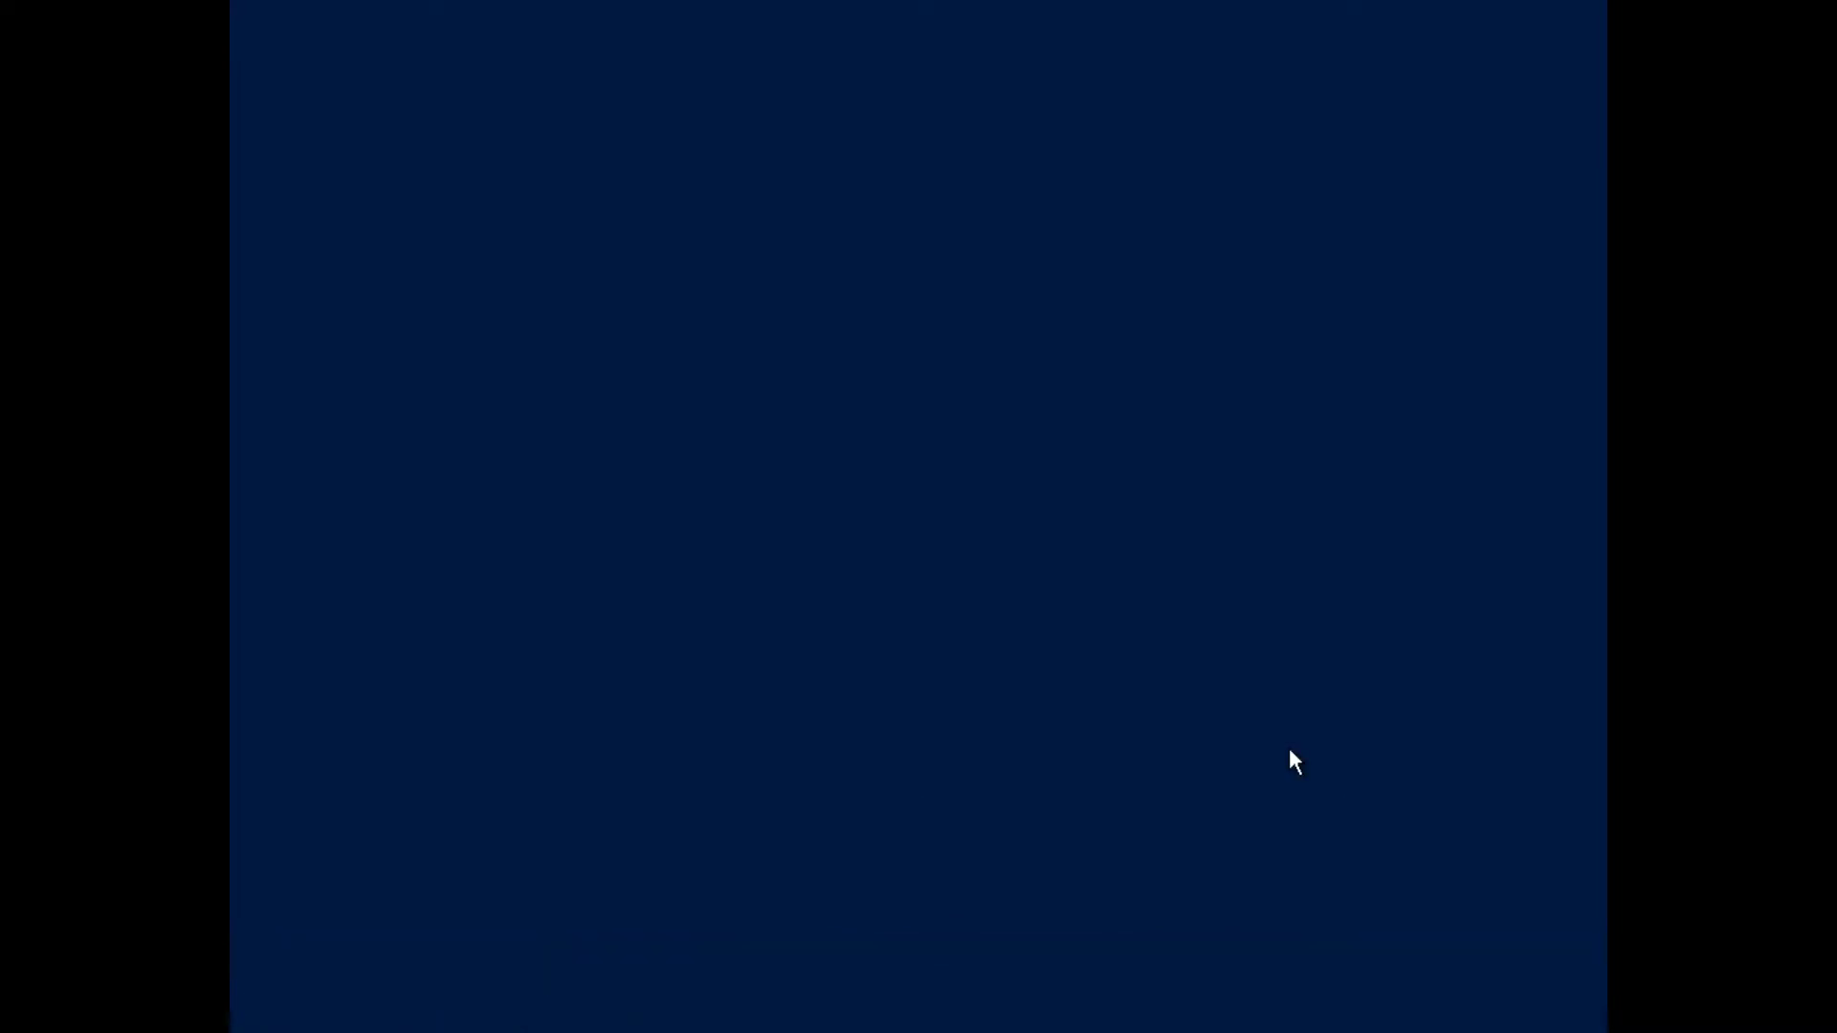
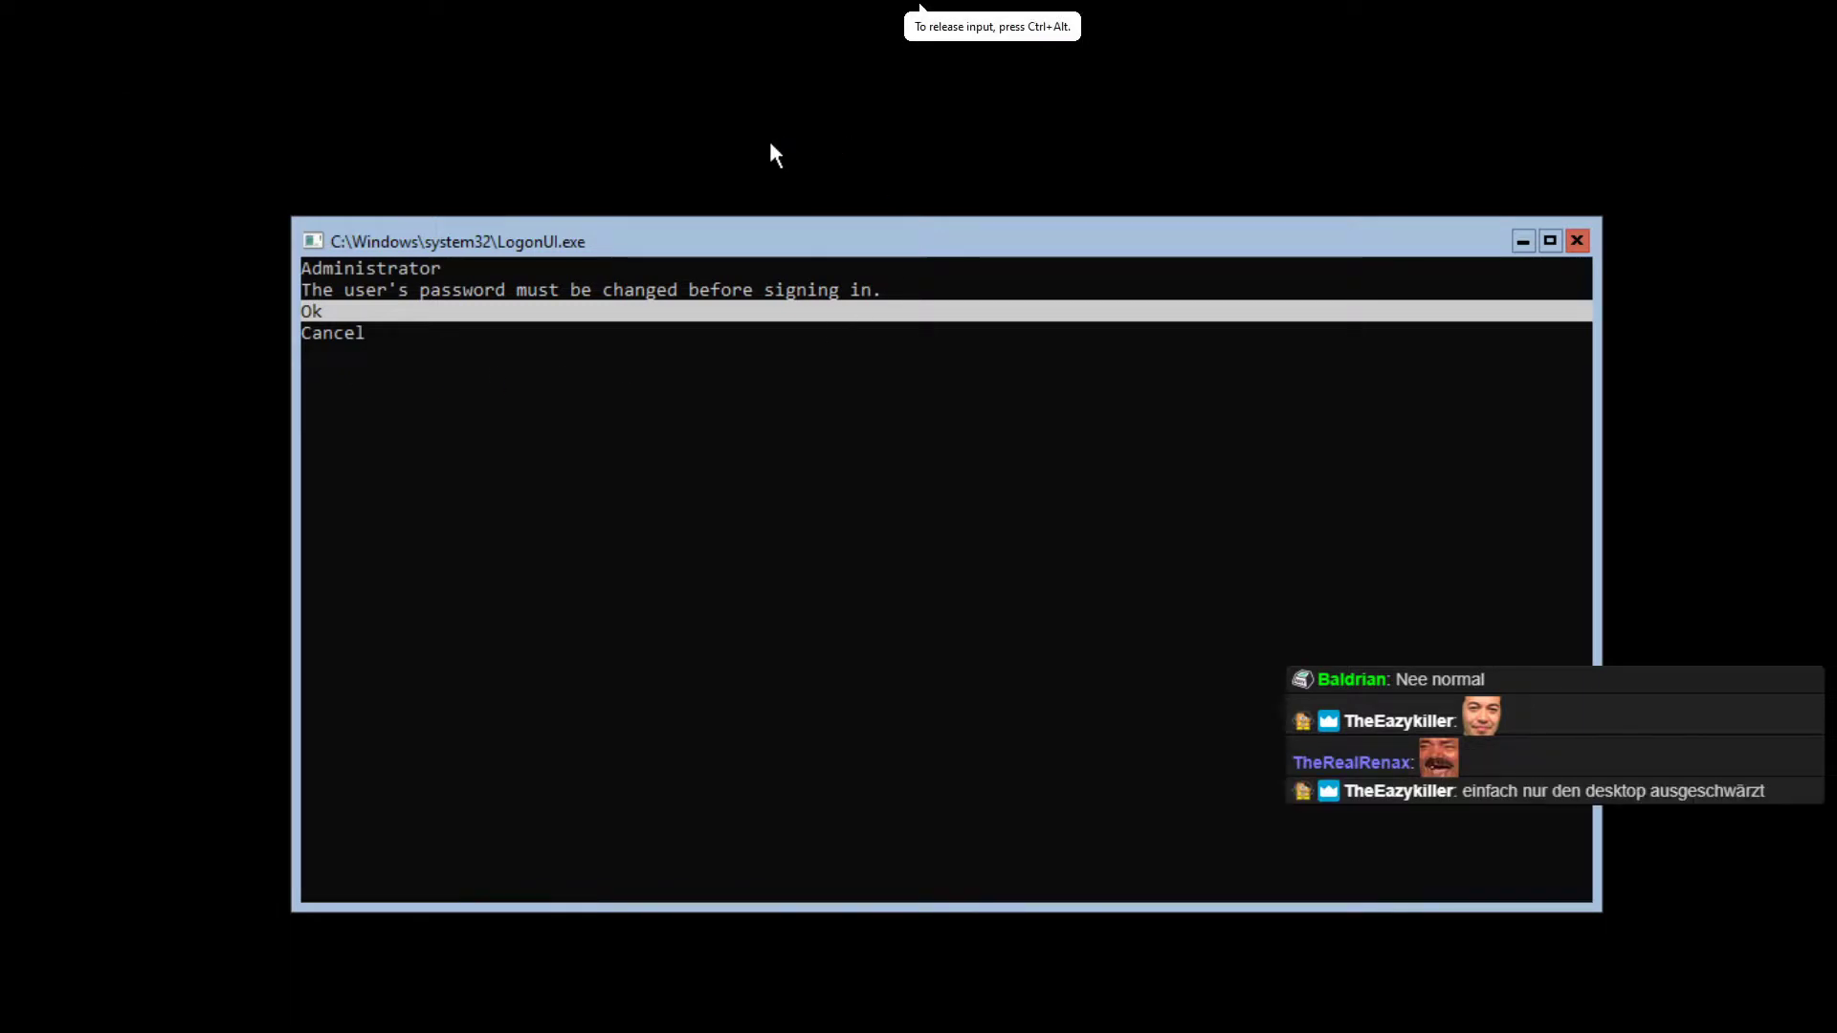
- Release and recapture VM input, then start QuickEdit text selection in the LogonUI console
key(ctrl+alt)
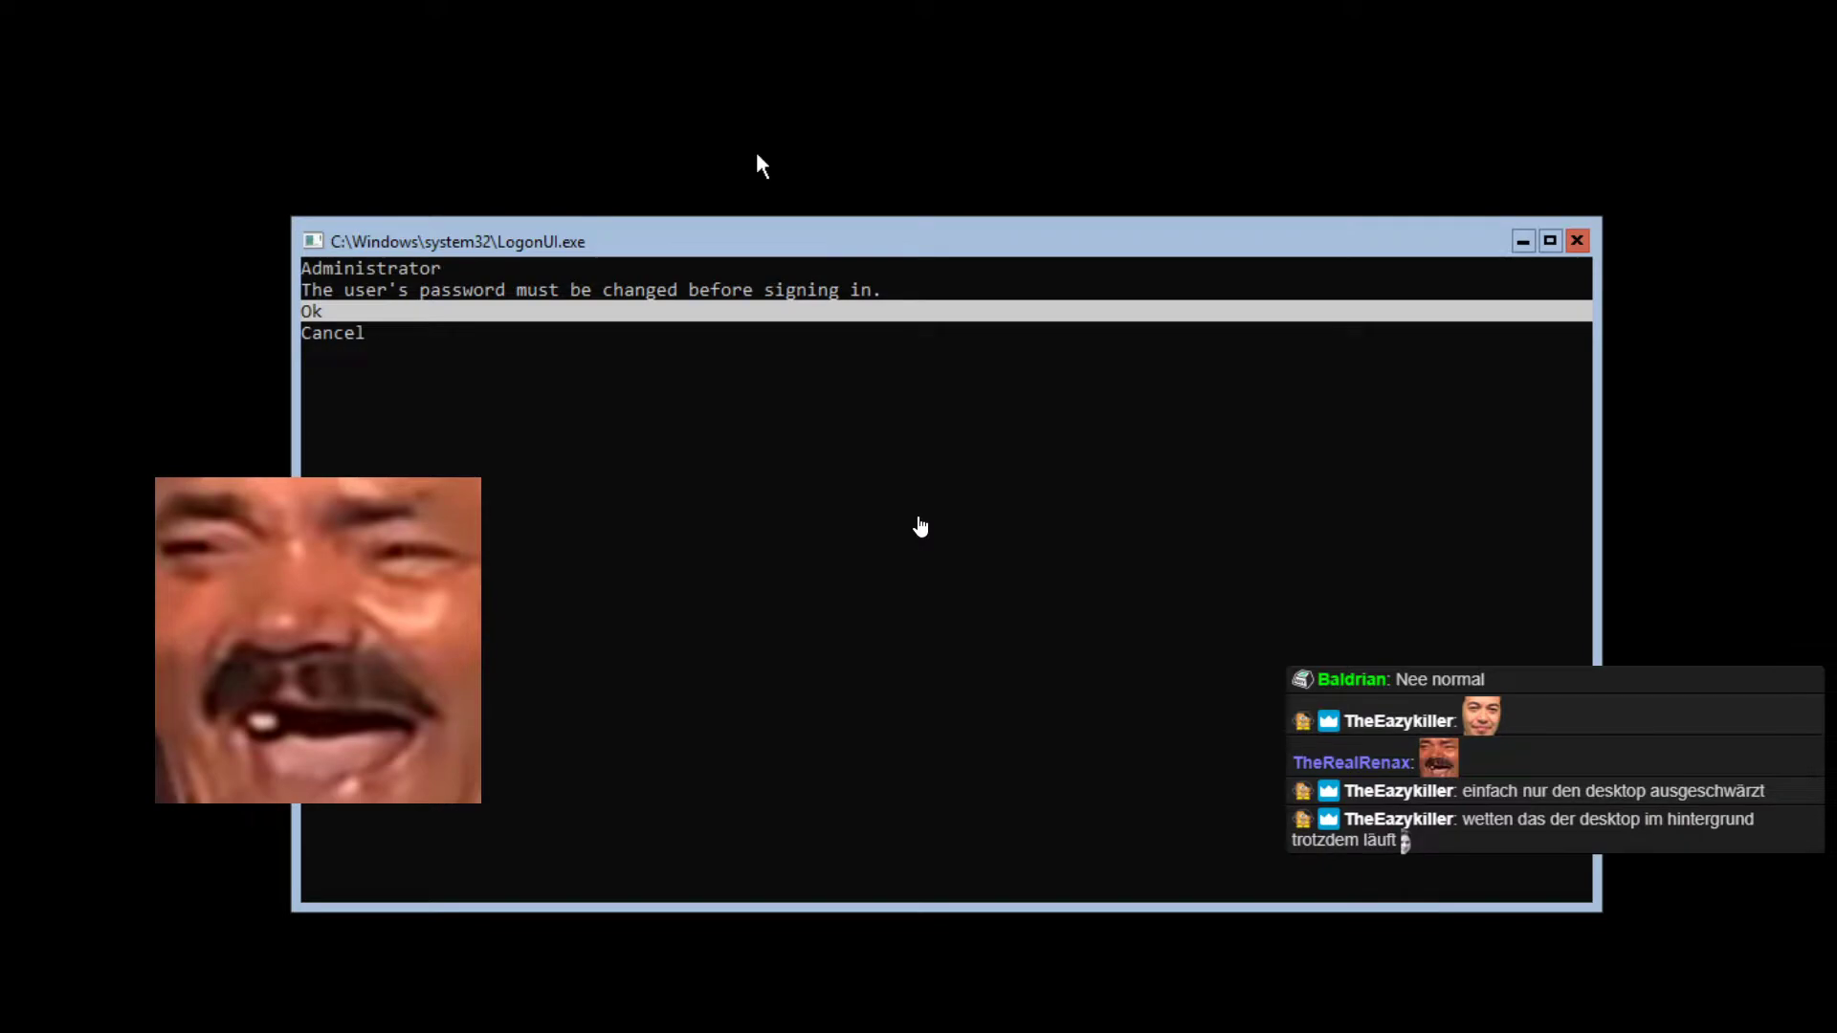
click(757, 155)
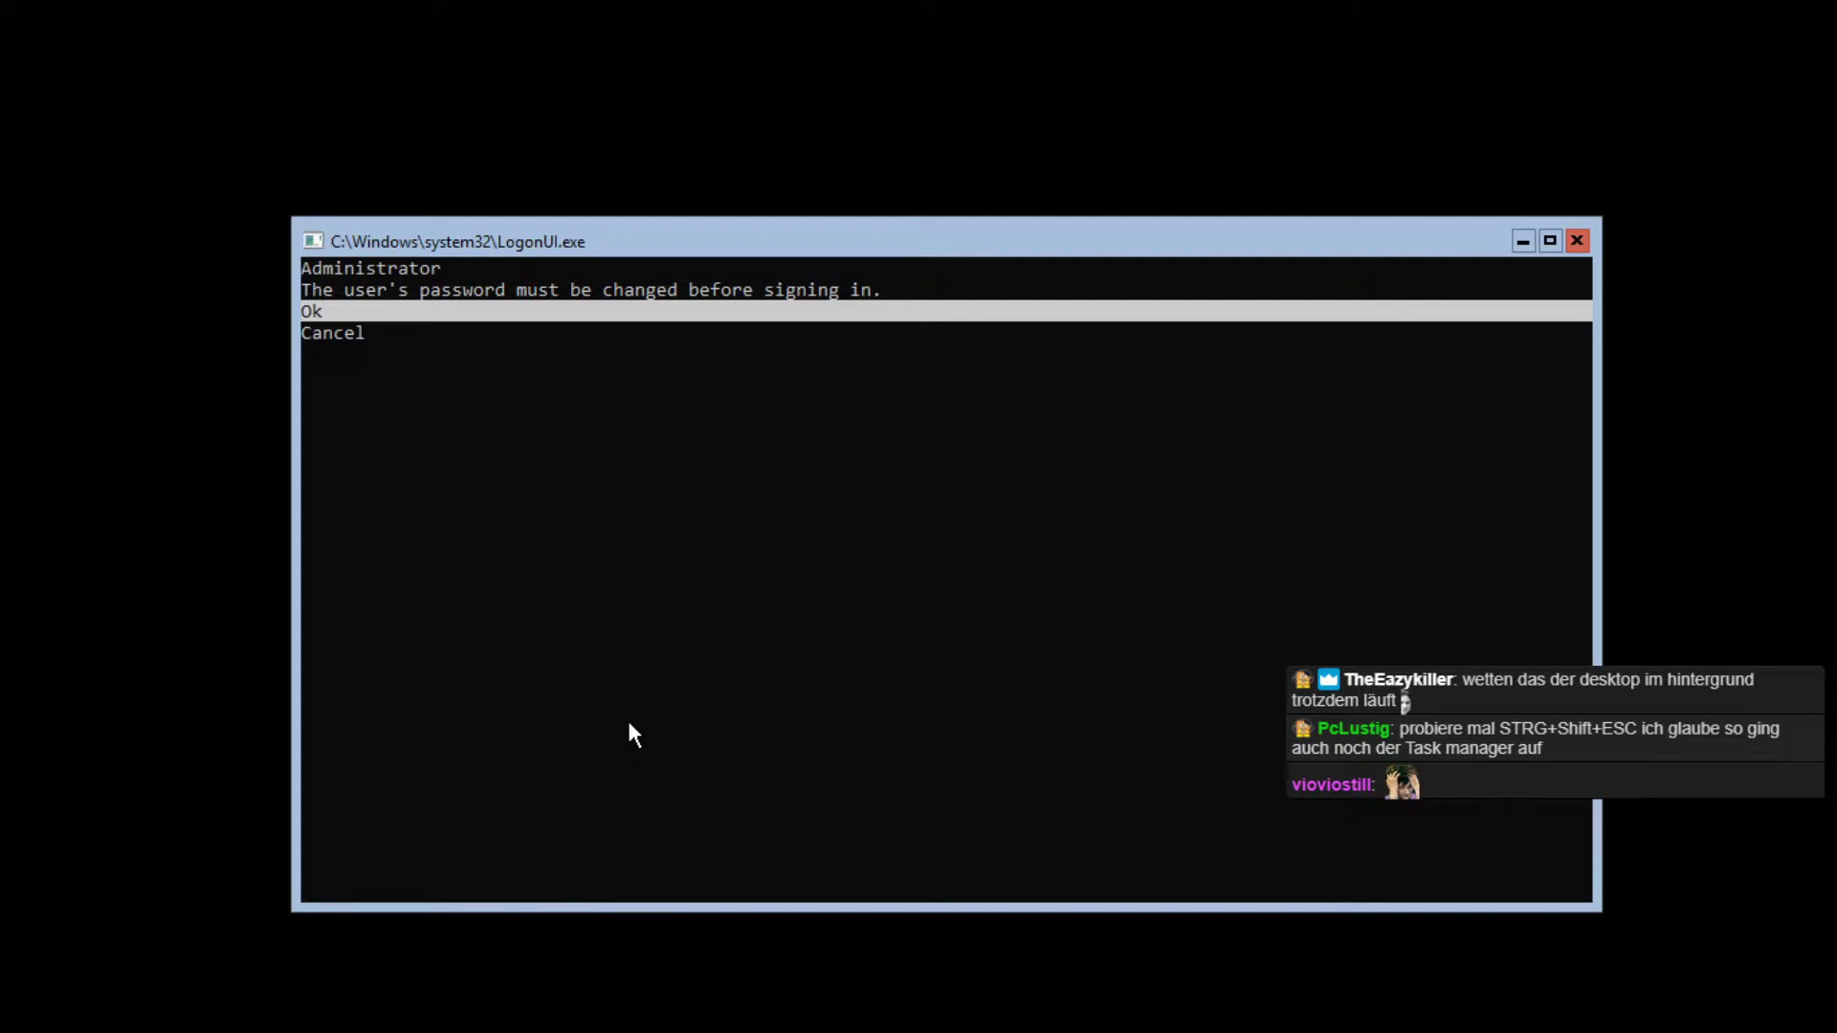
click(641, 495)
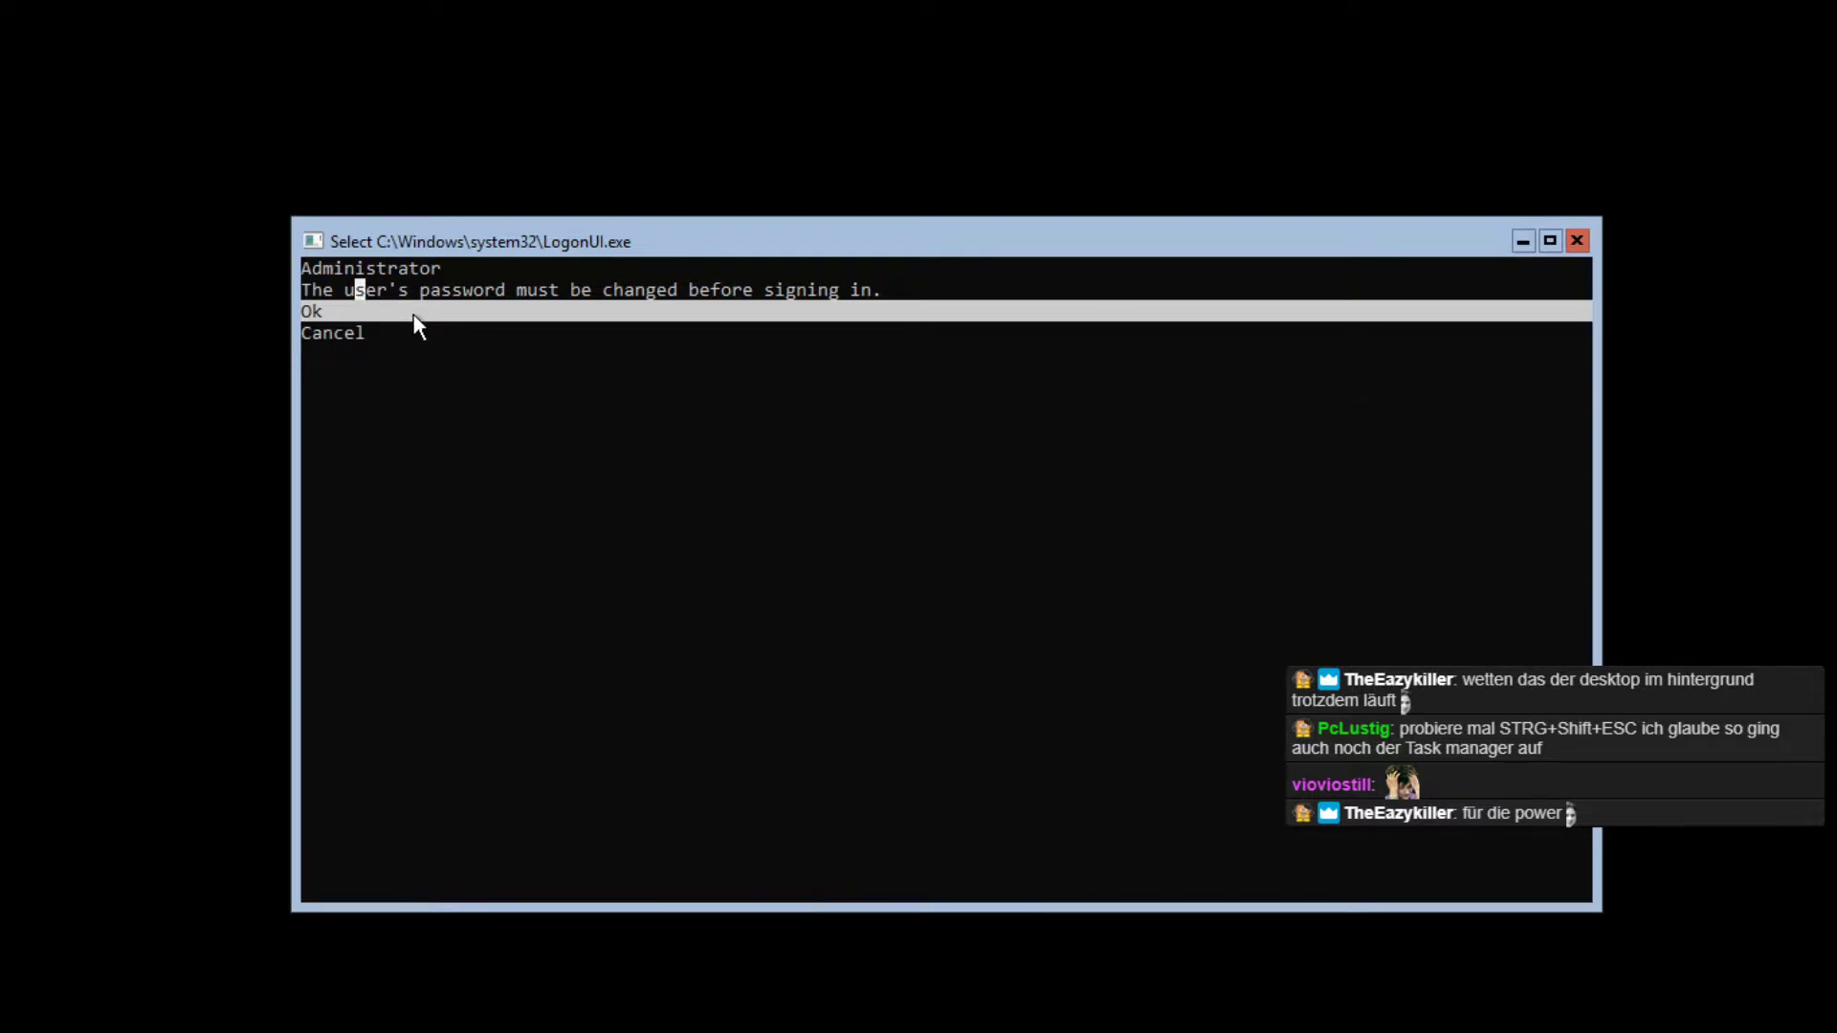
- Accept the required Administrator password change by choosing Ok at the console prompt
key(Down)
key(Up)
key(Return)
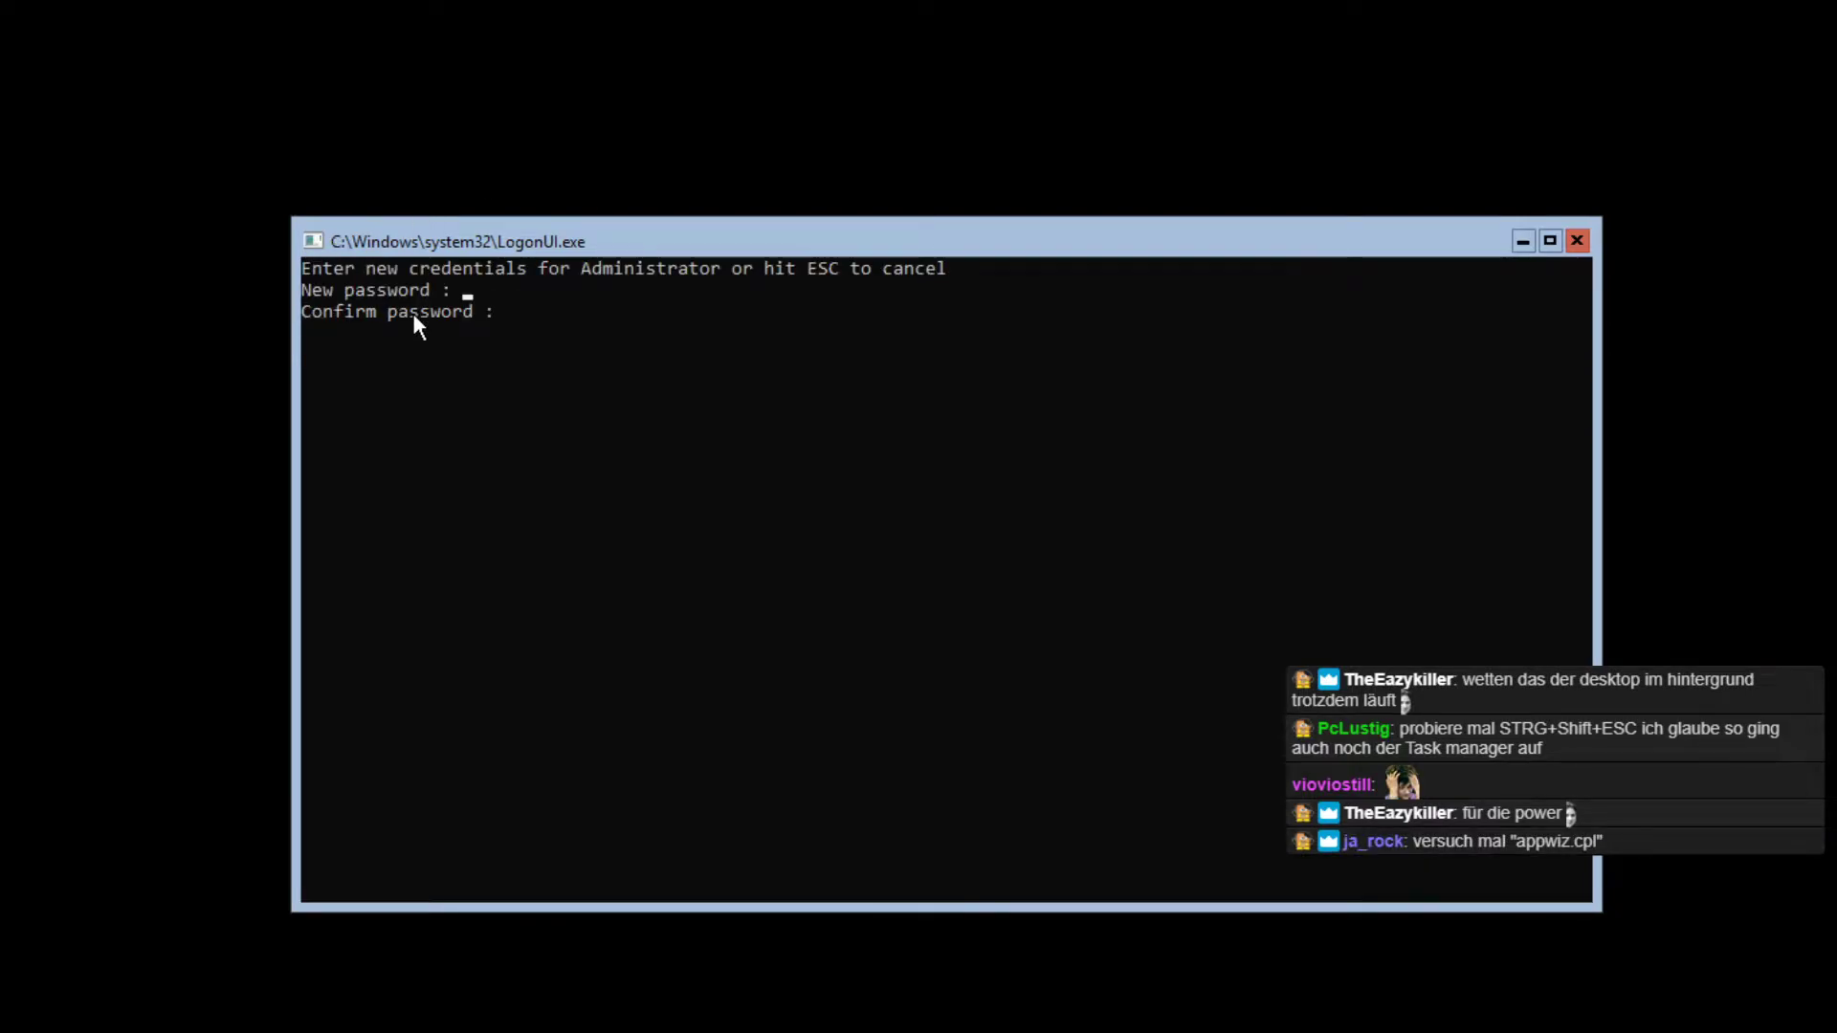
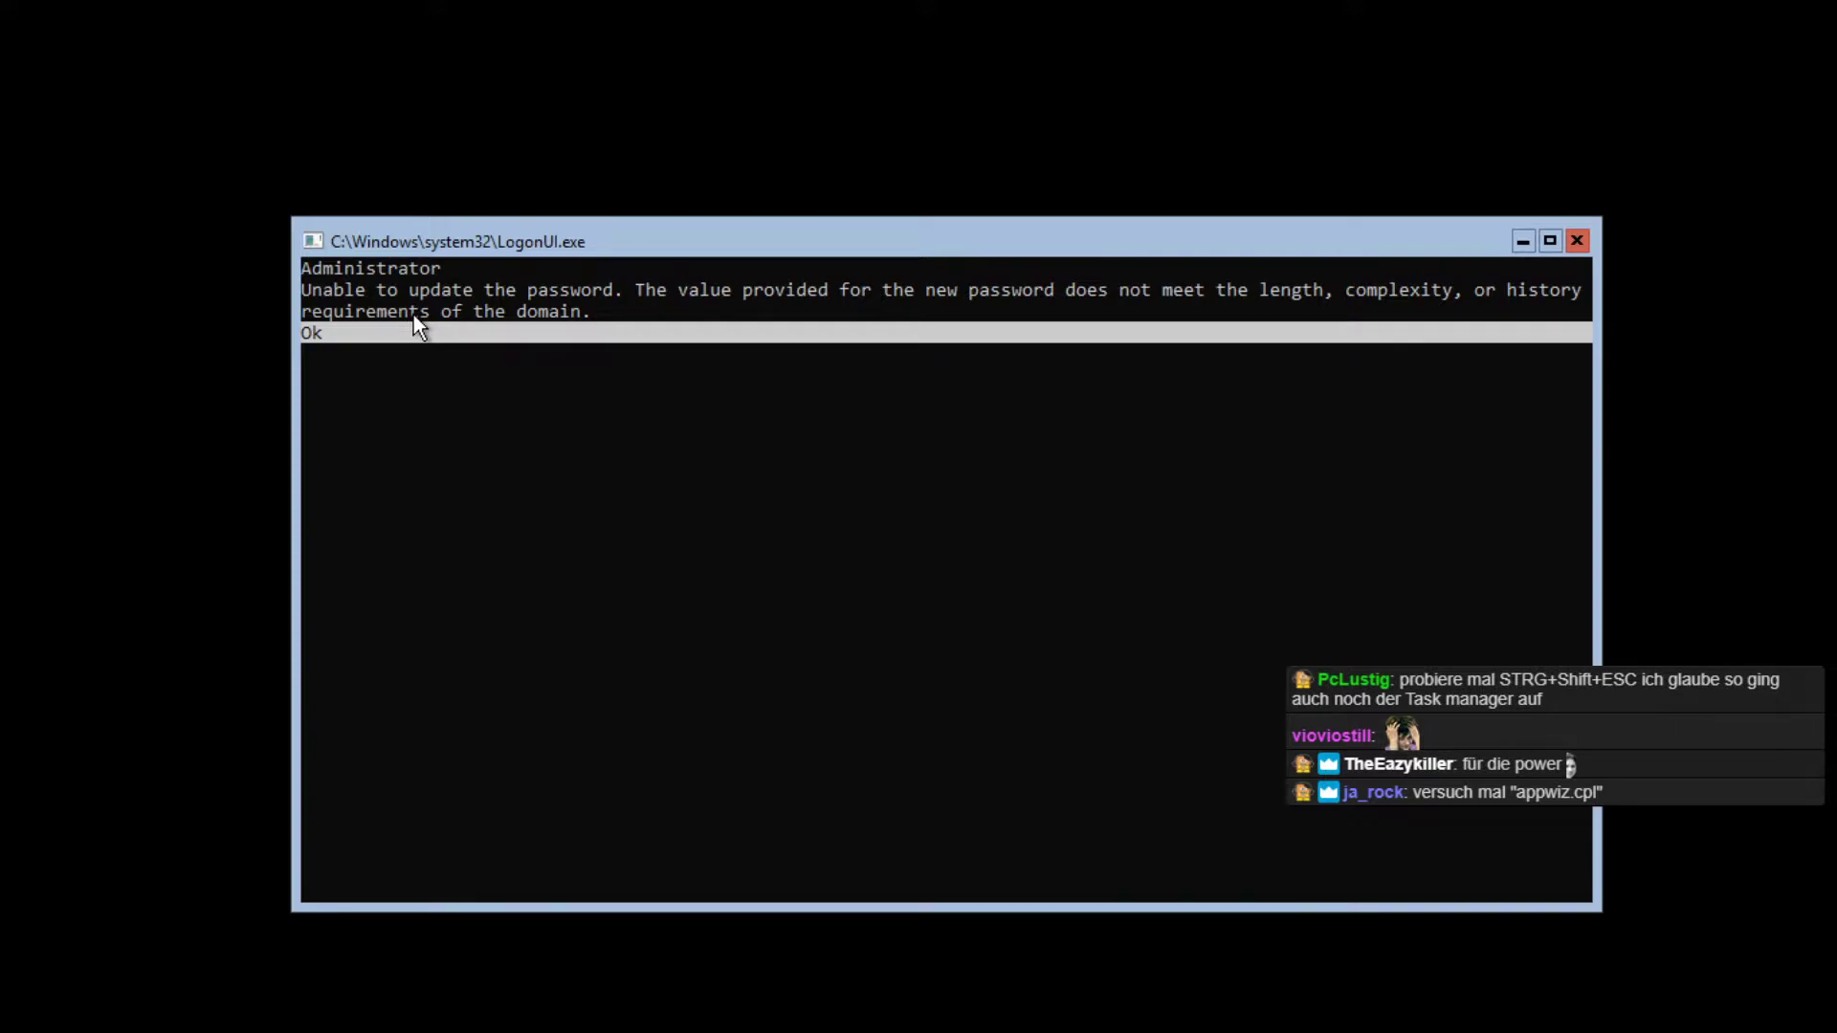
- Dismiss the 'Unable to update the password' error to return to the blank credentials prompt
key(Return)
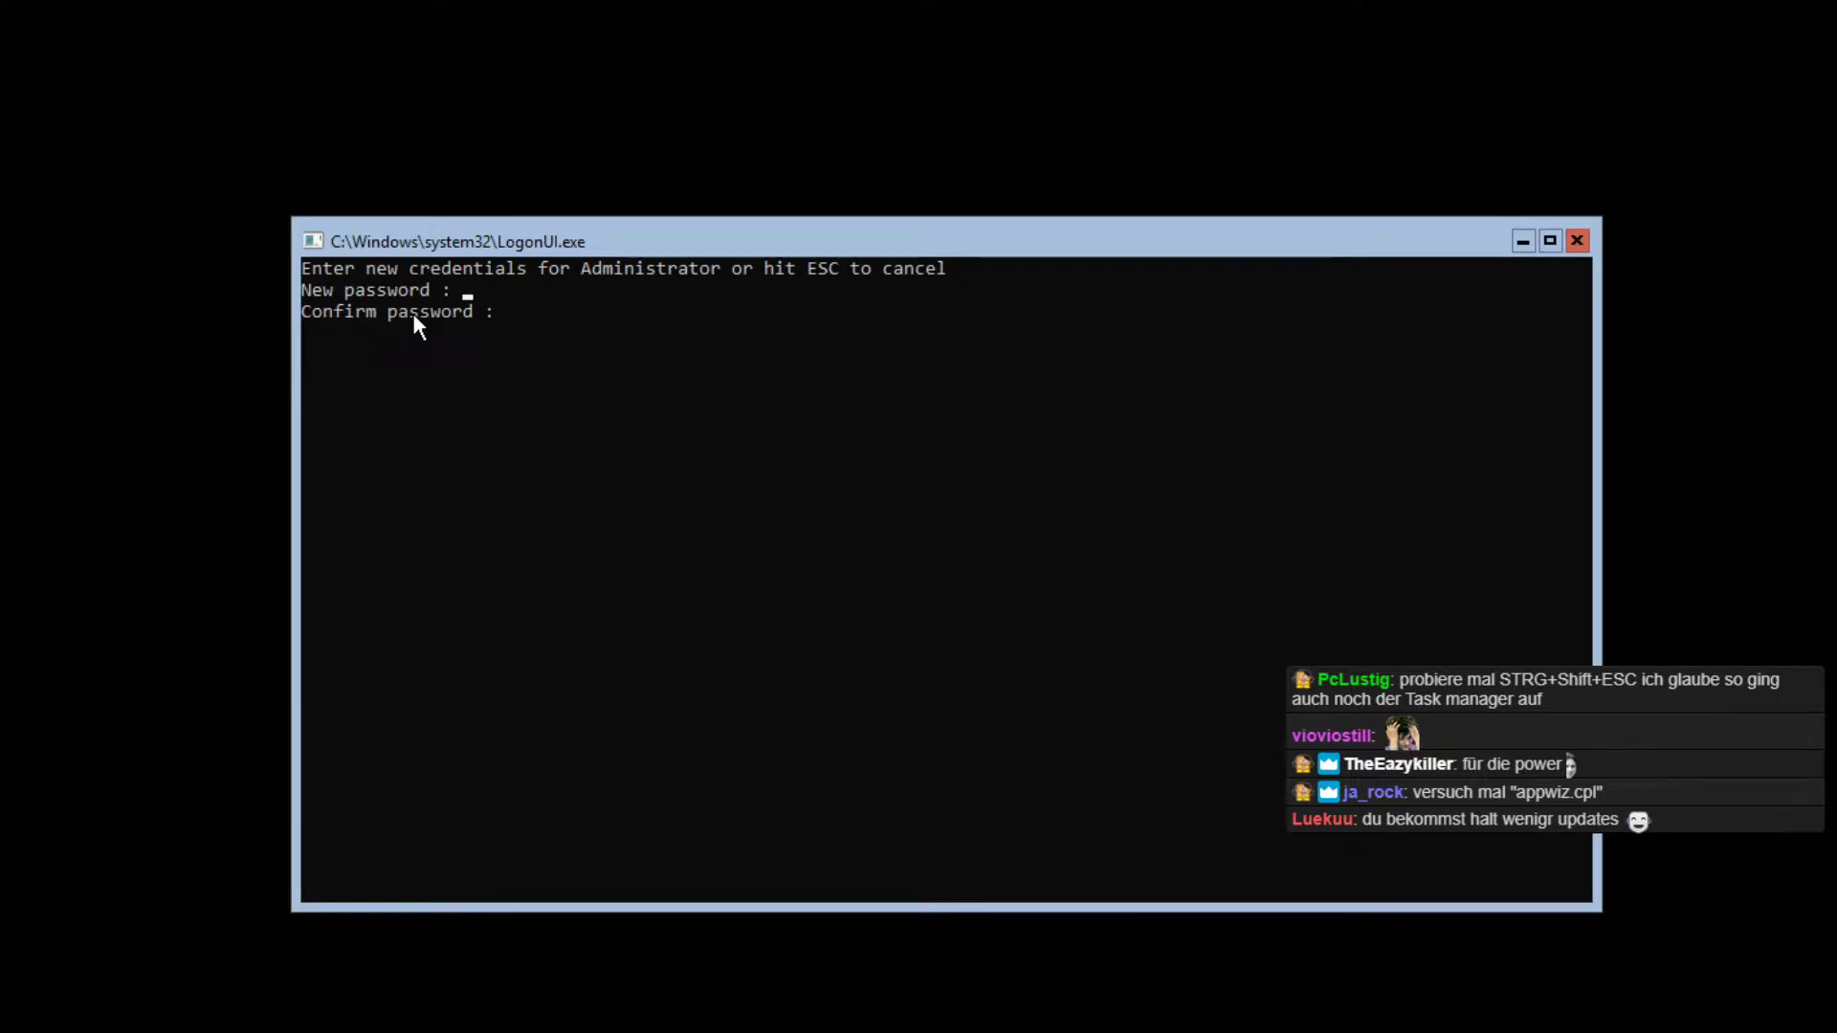
- Enter a new seven-character Administrator password in the New password field
text(*******)
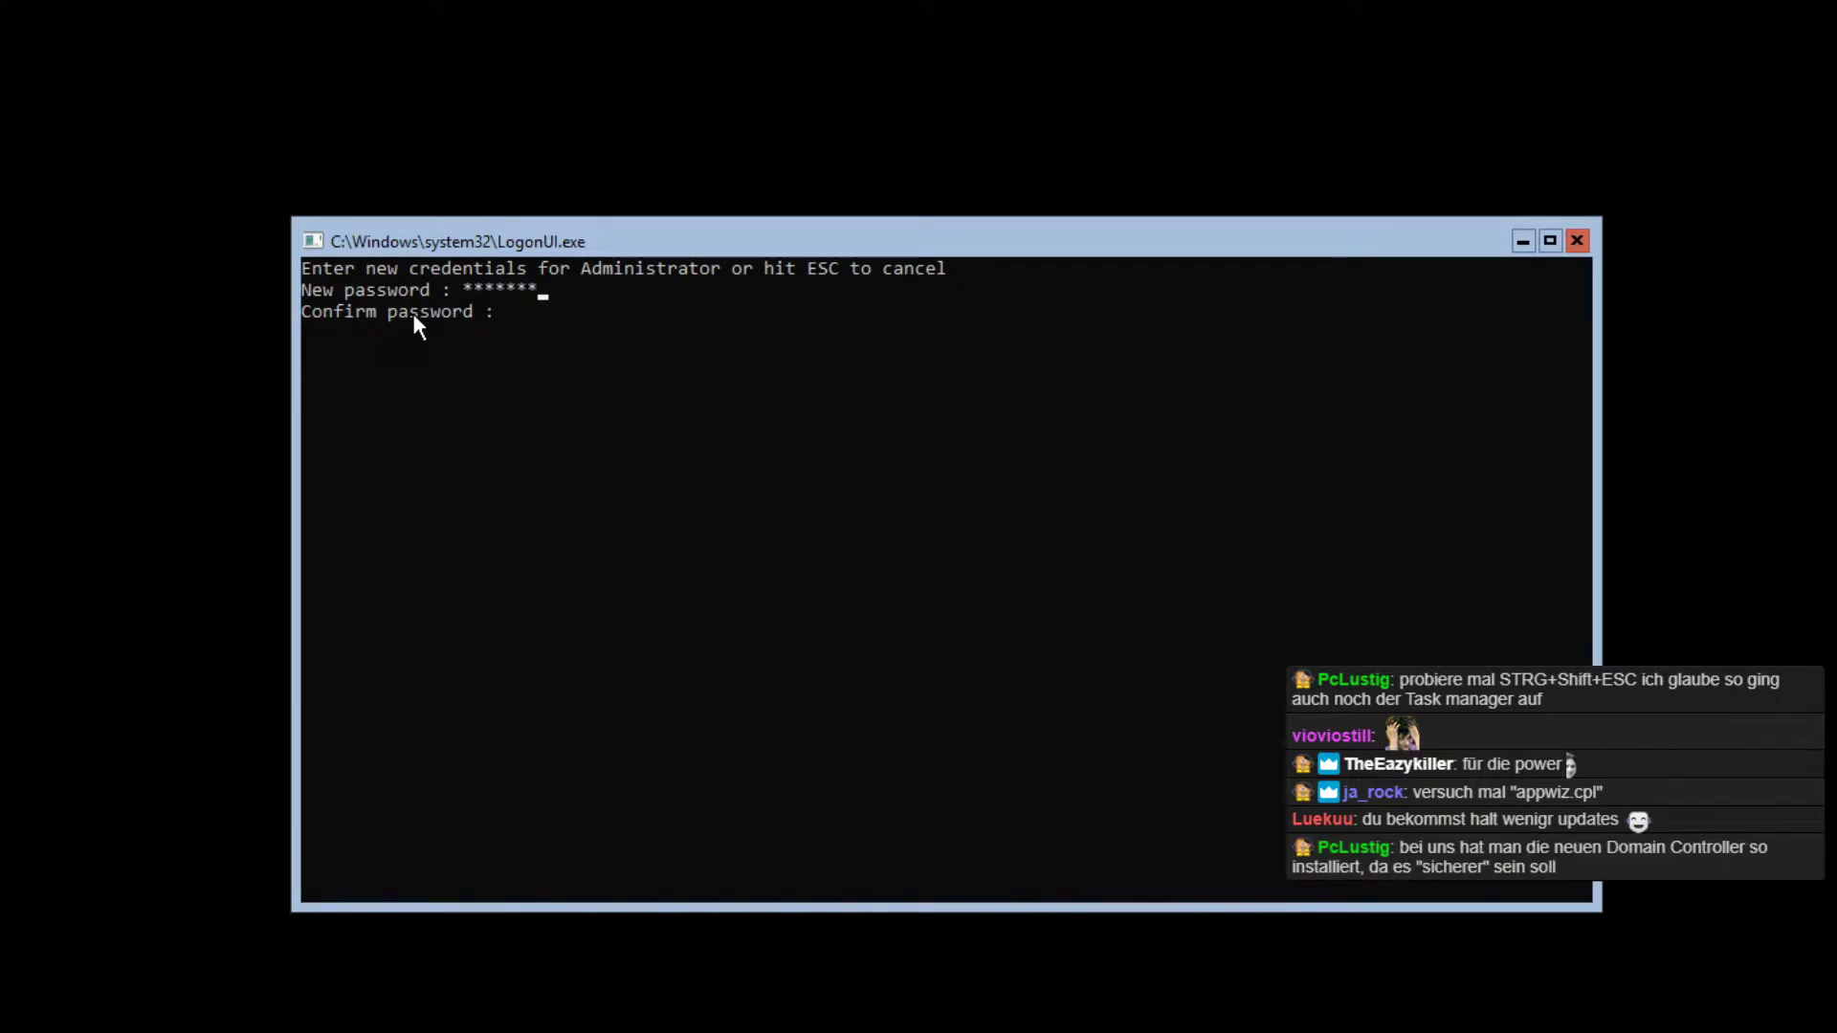
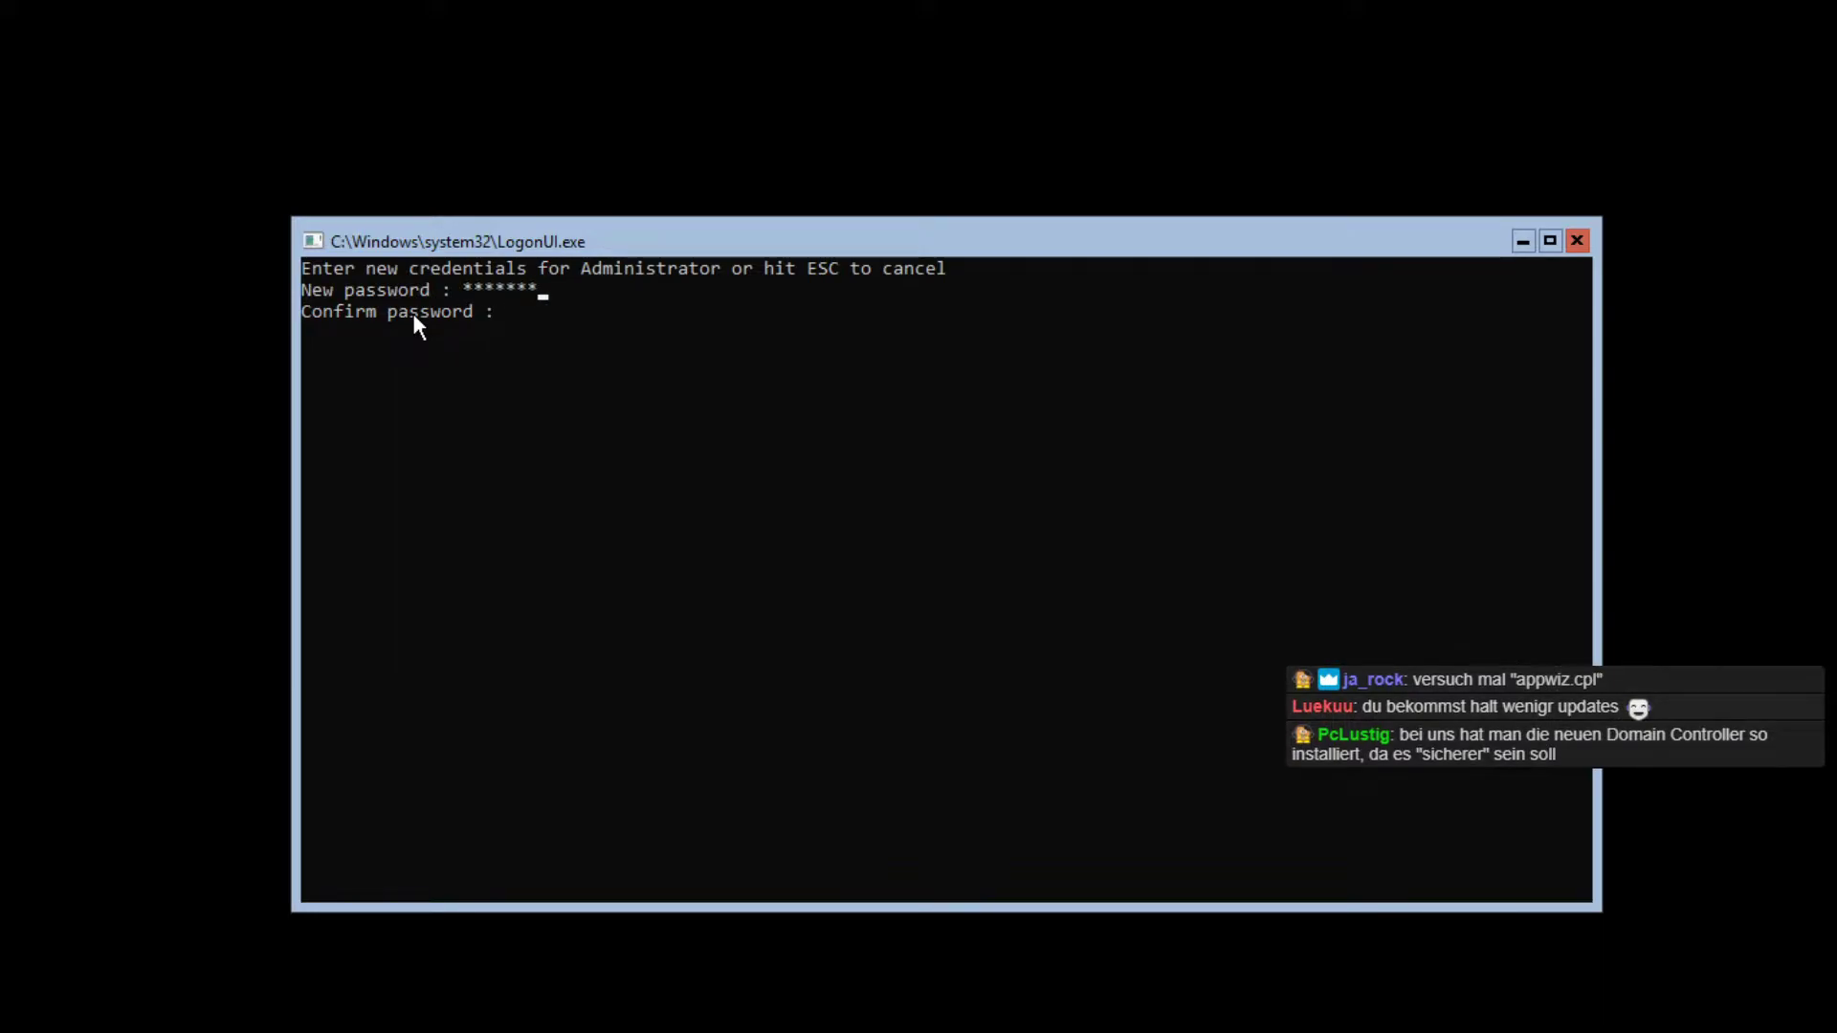
- Enter the eight-character new Administrator password, then retype it at Confirm password
text(*)
key(Return)
text(********)
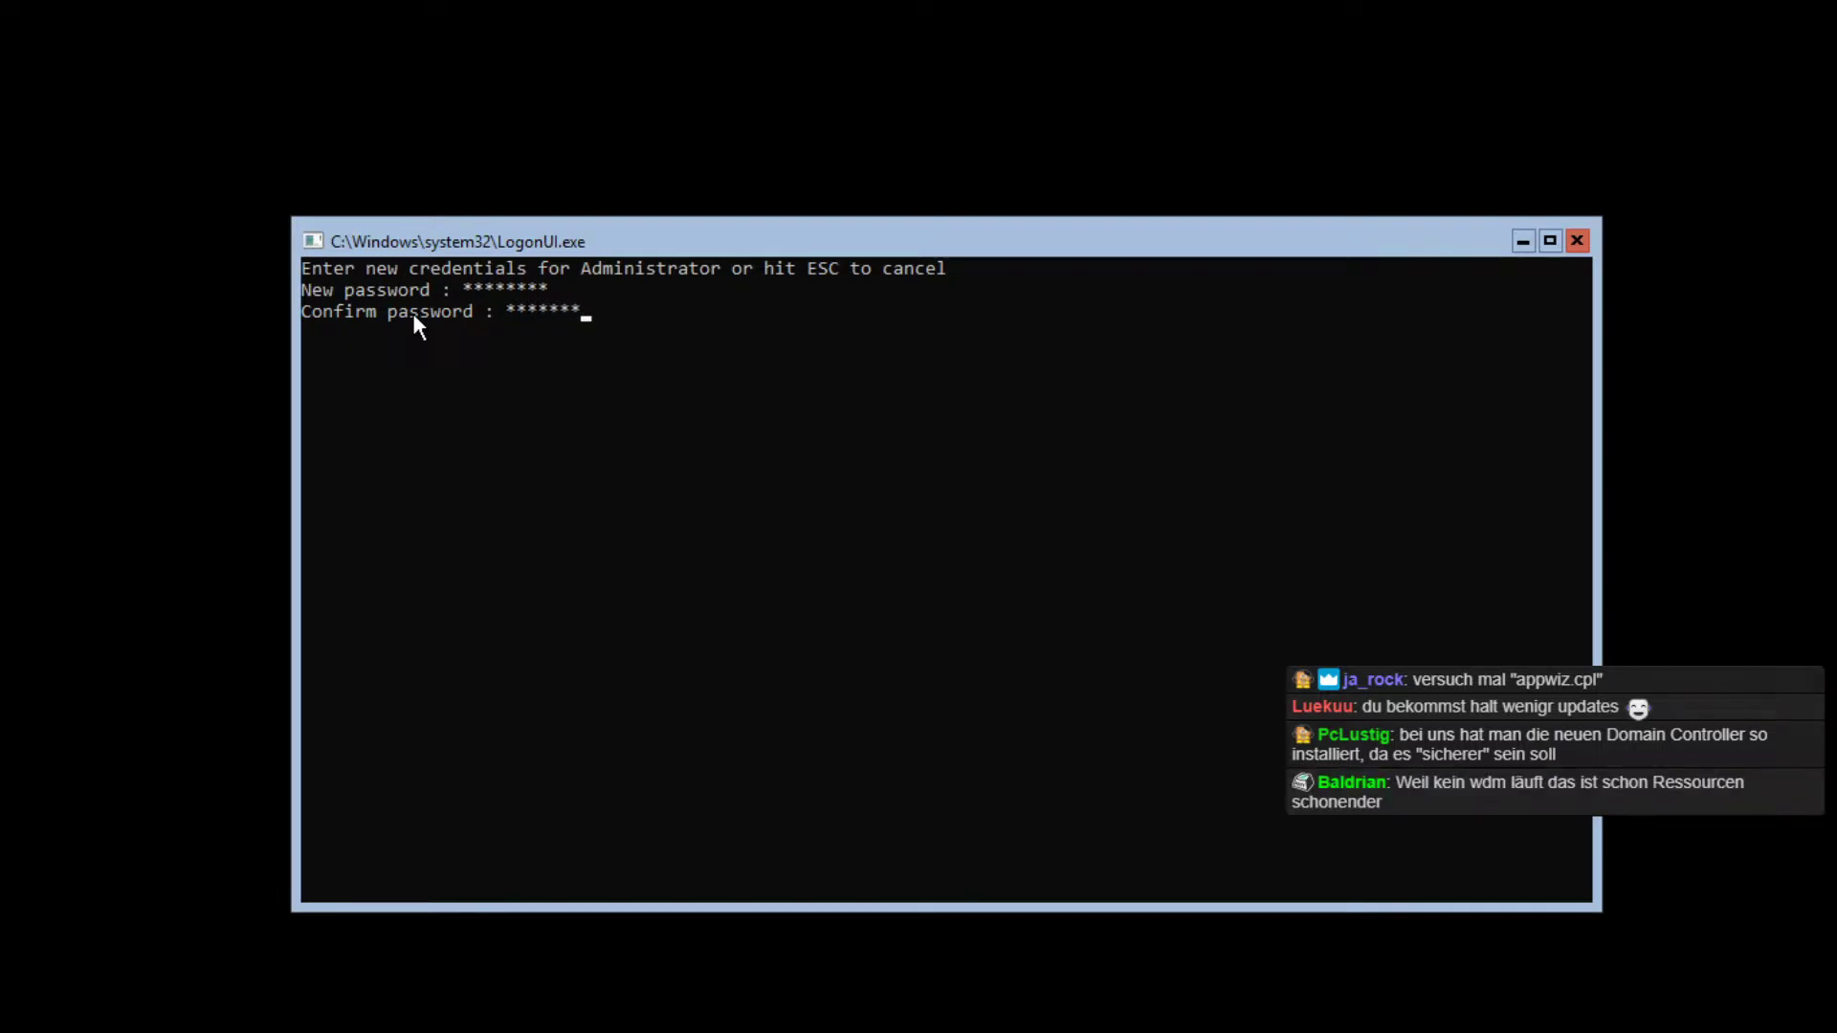
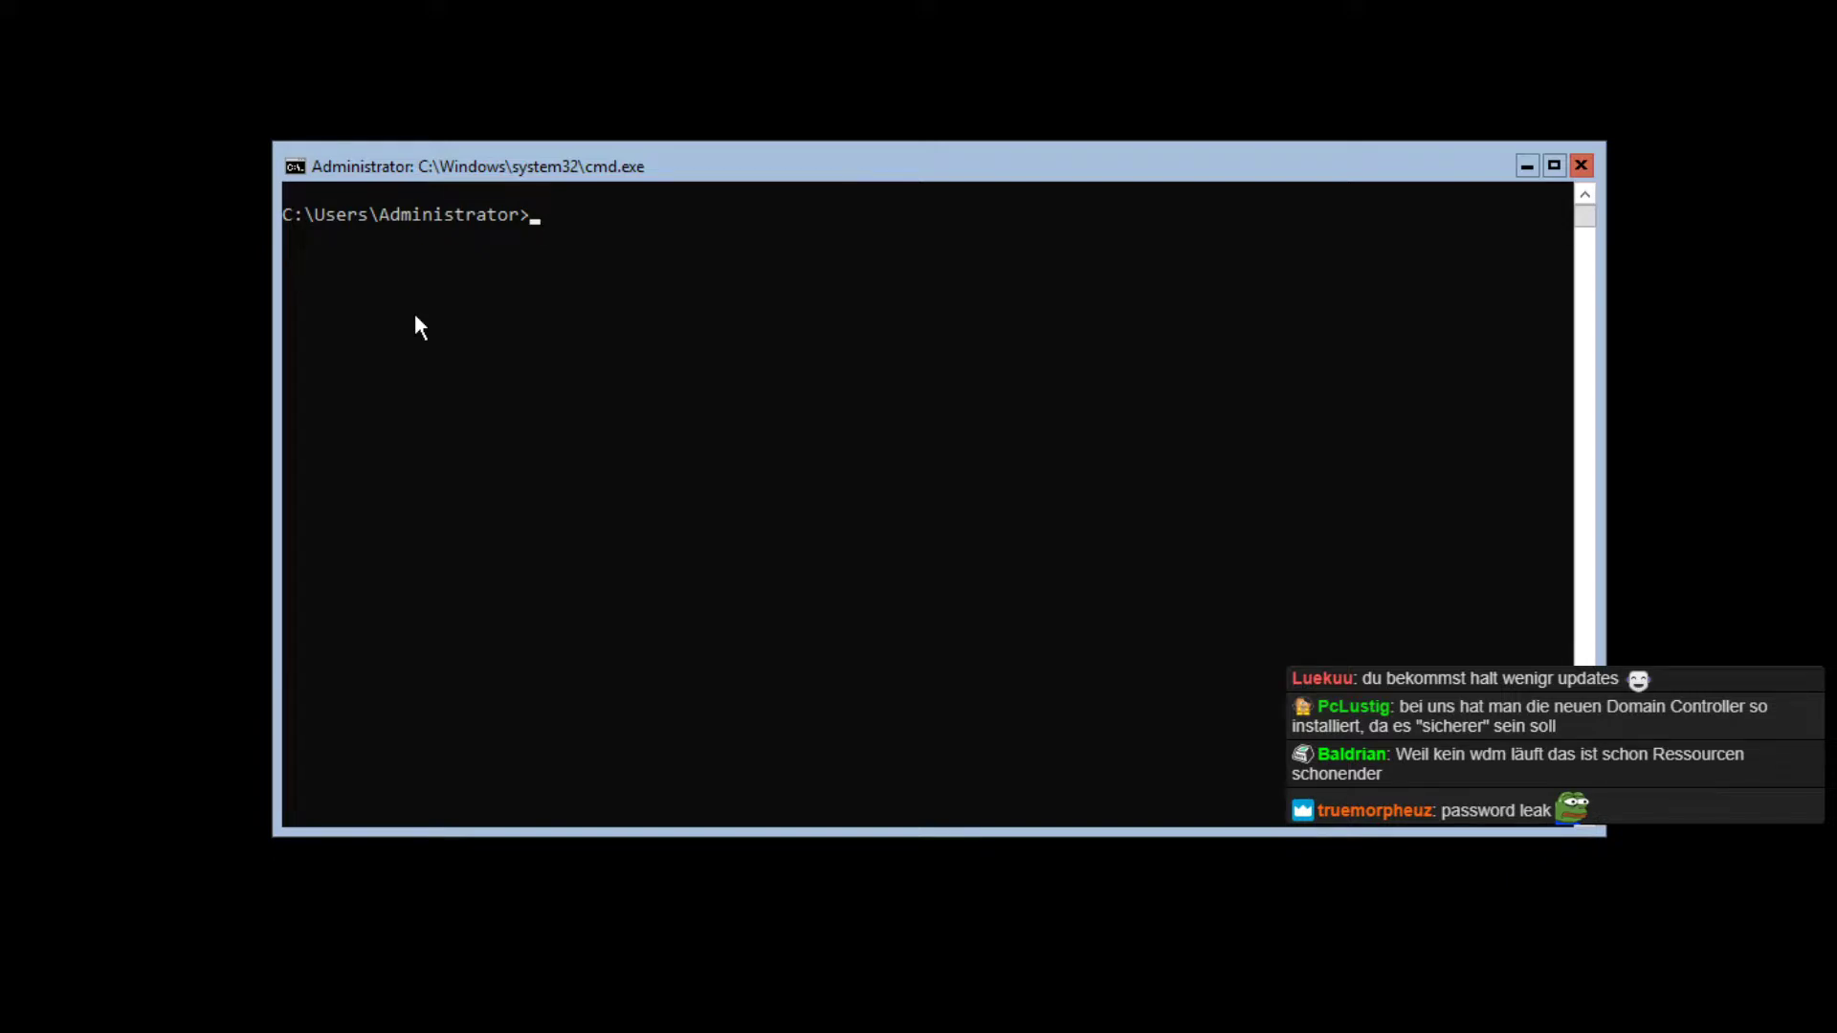
- Send Ctrl+Alt+Del from the VM menu and move the LogonUI window toward the upper left
click(309, 13)
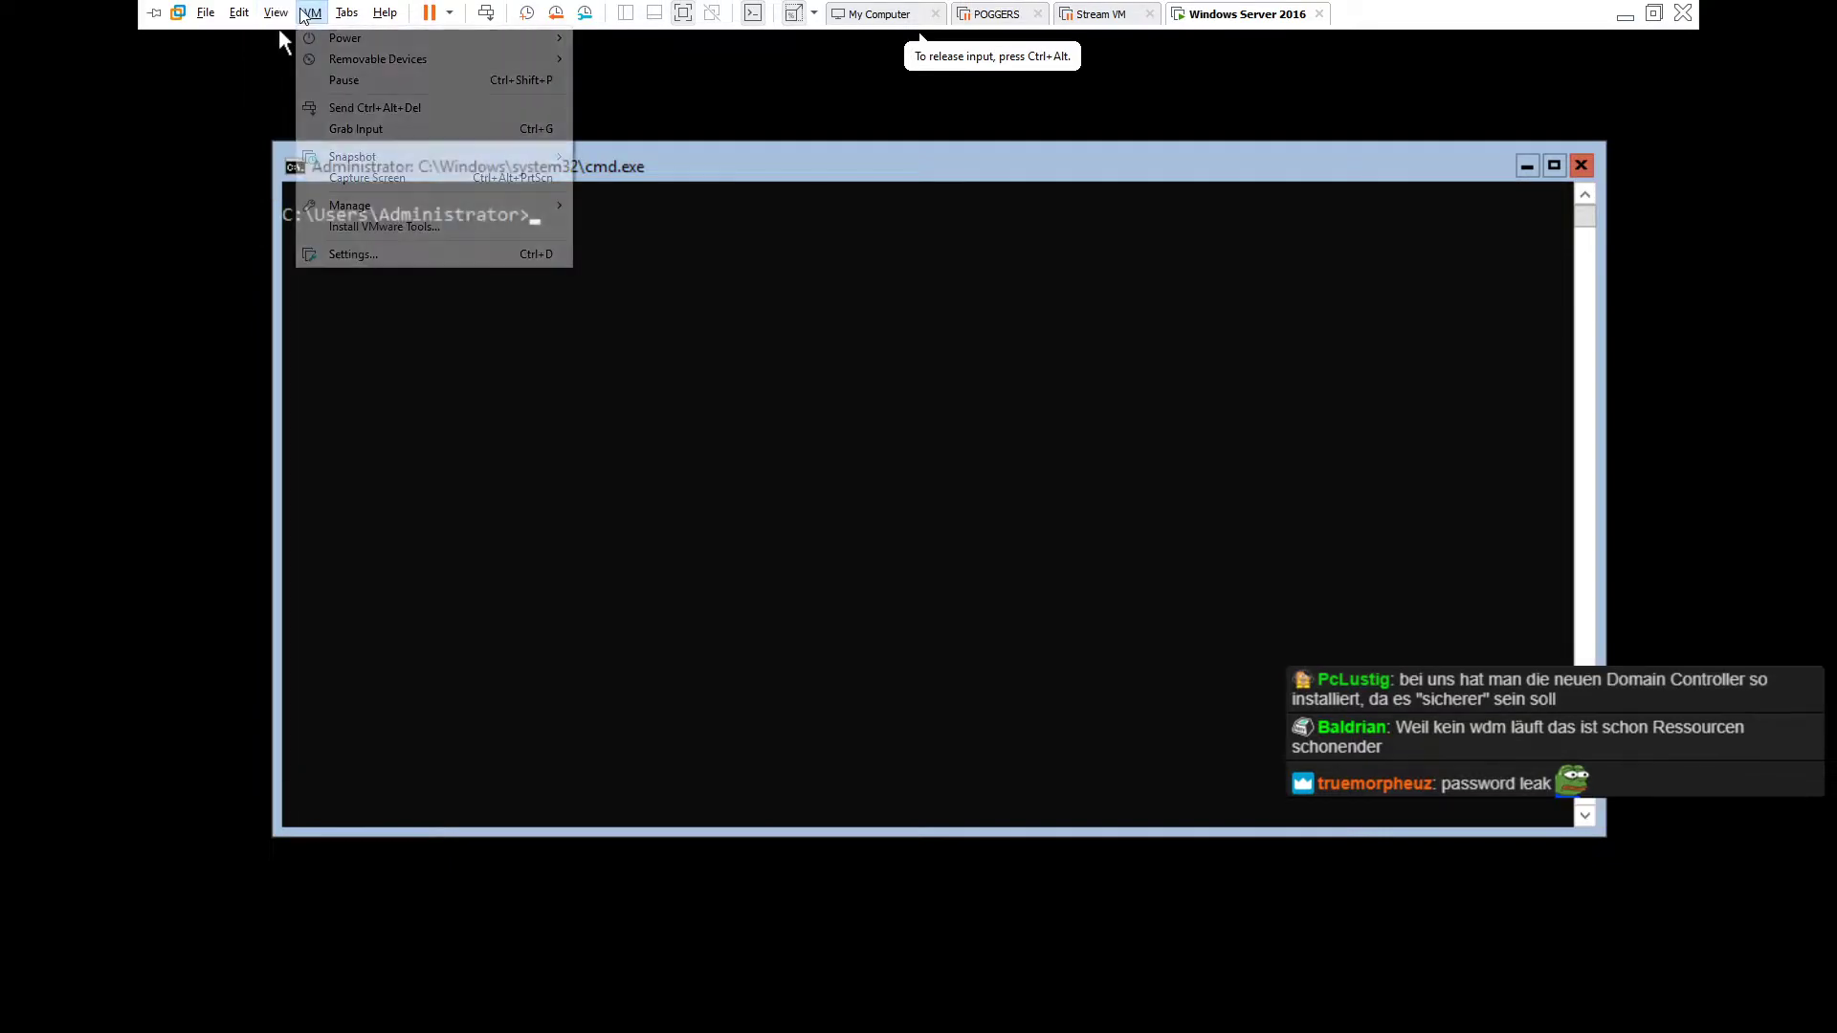
click(364, 107)
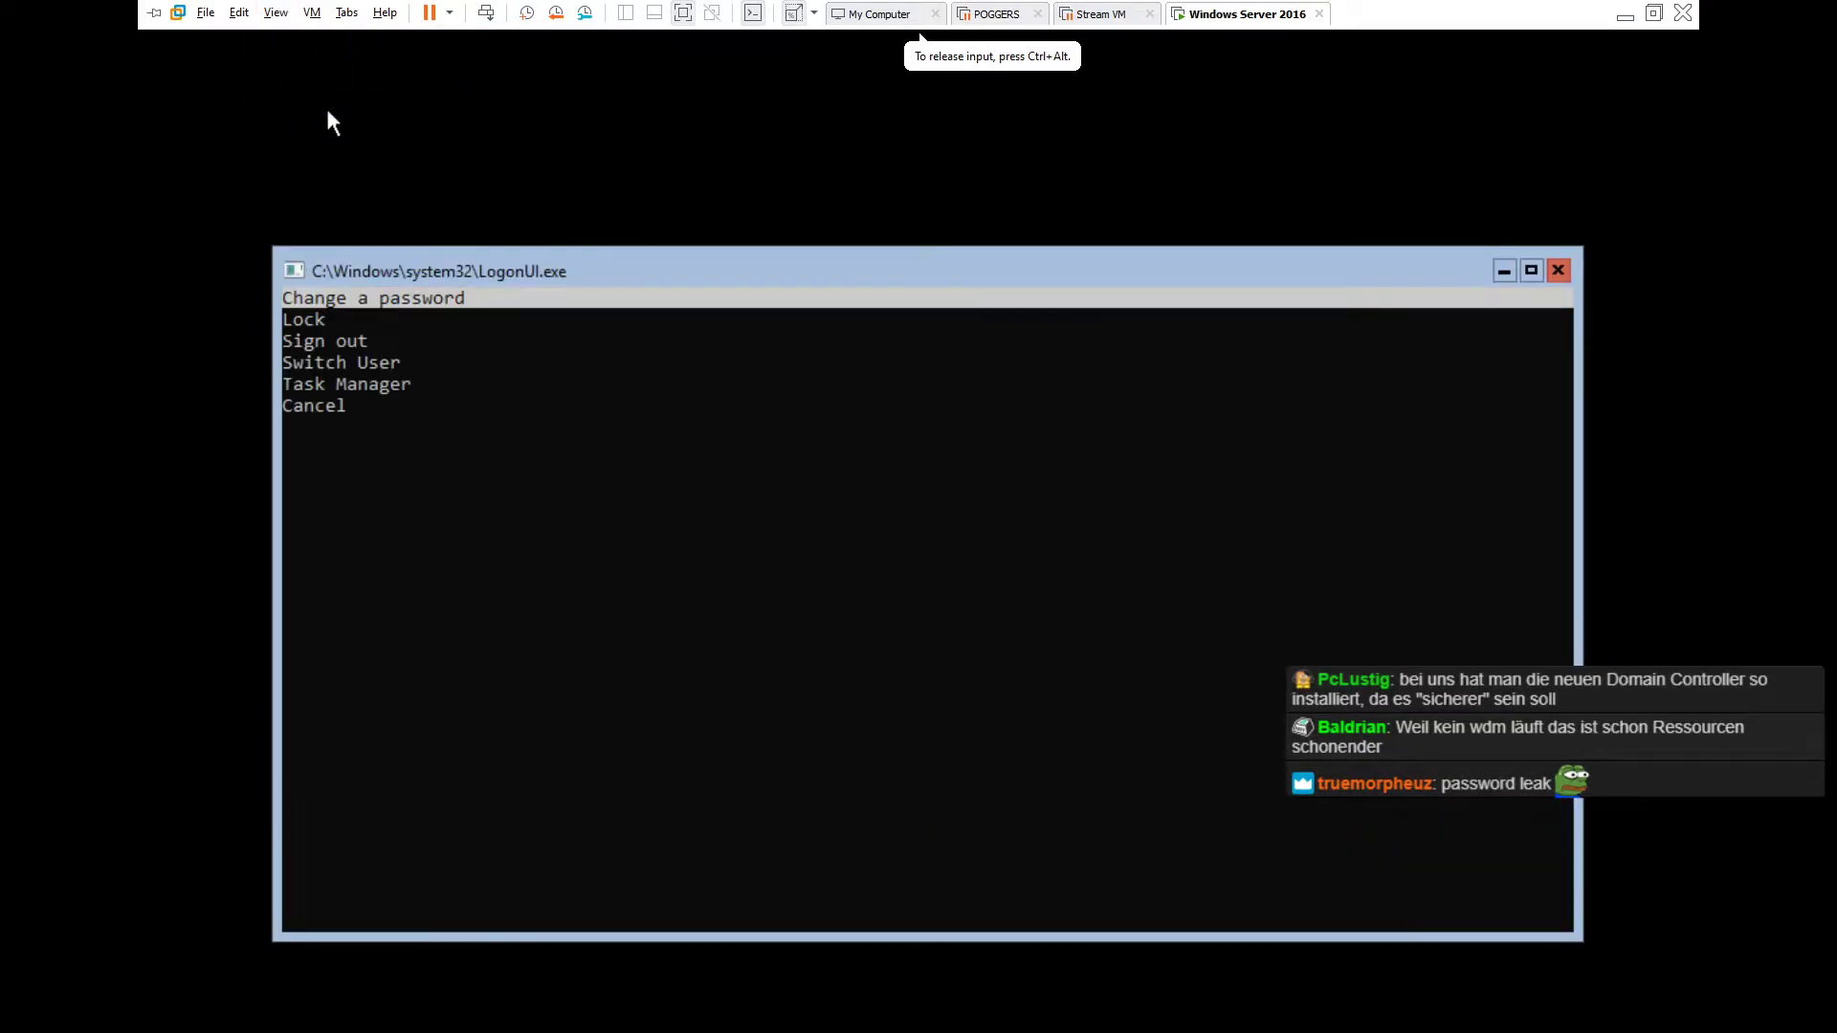
drag(533, 277, 484, 148)
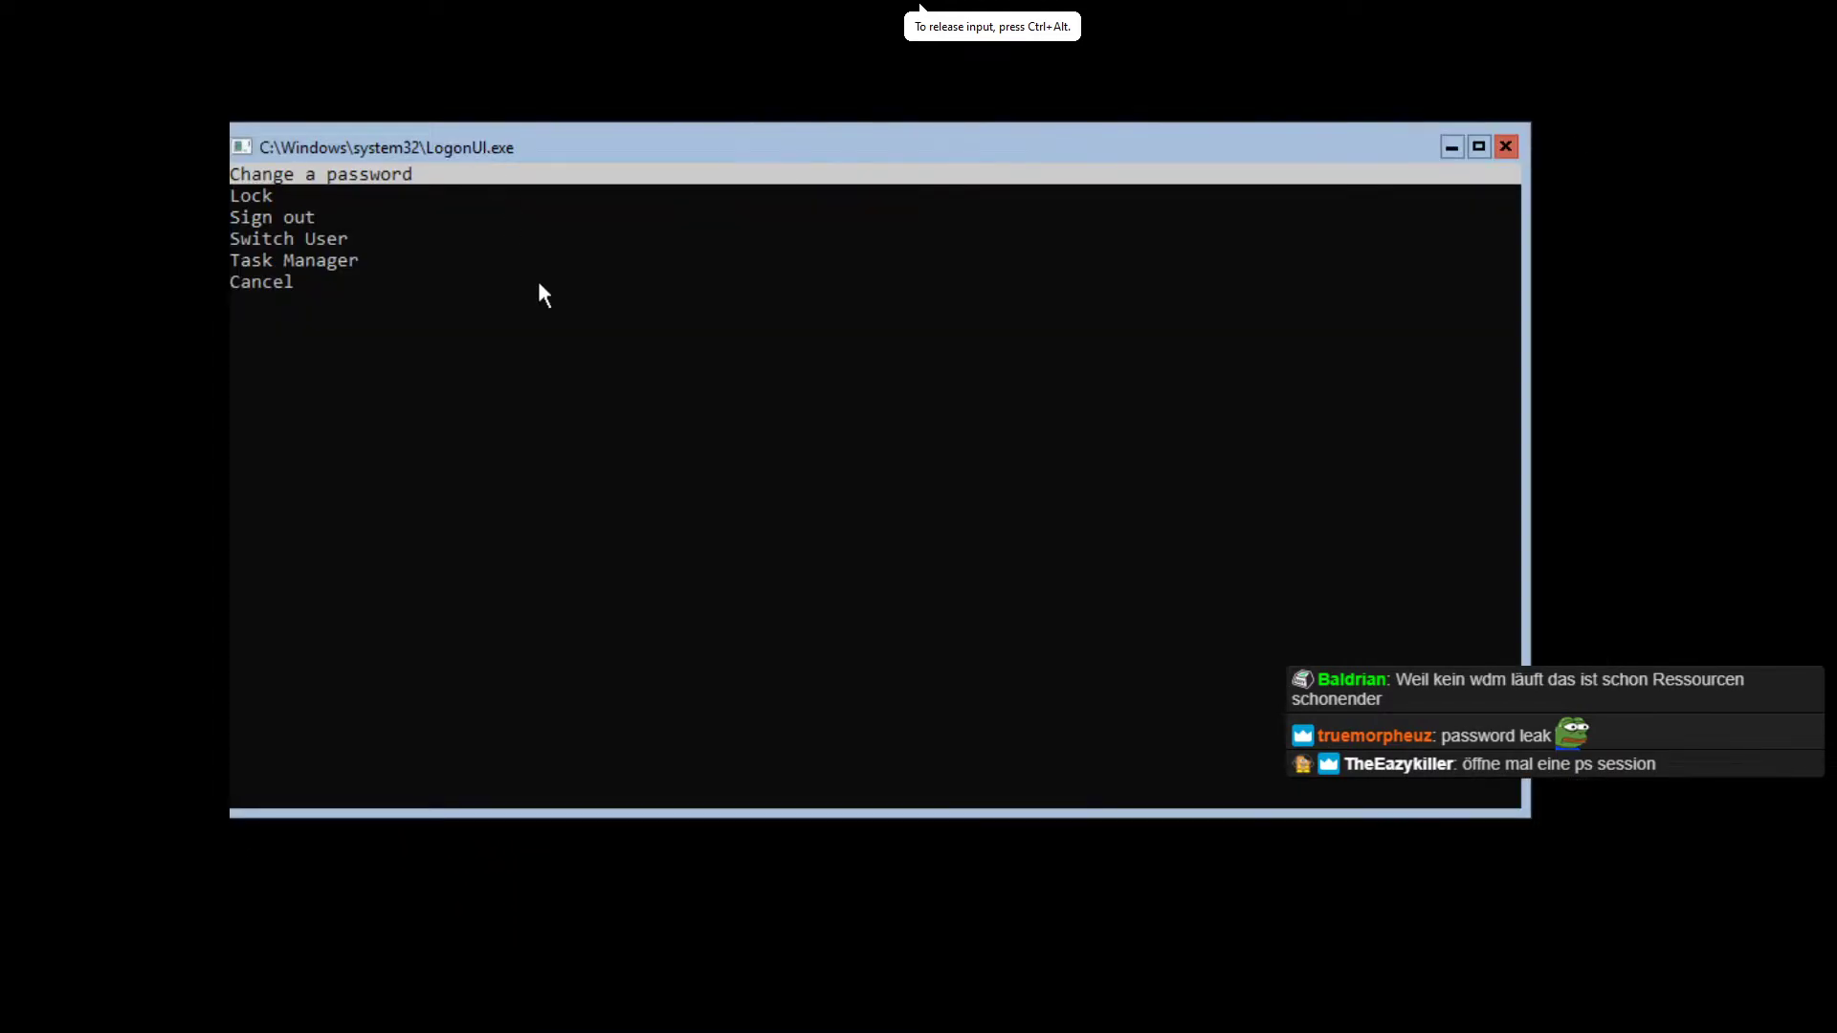
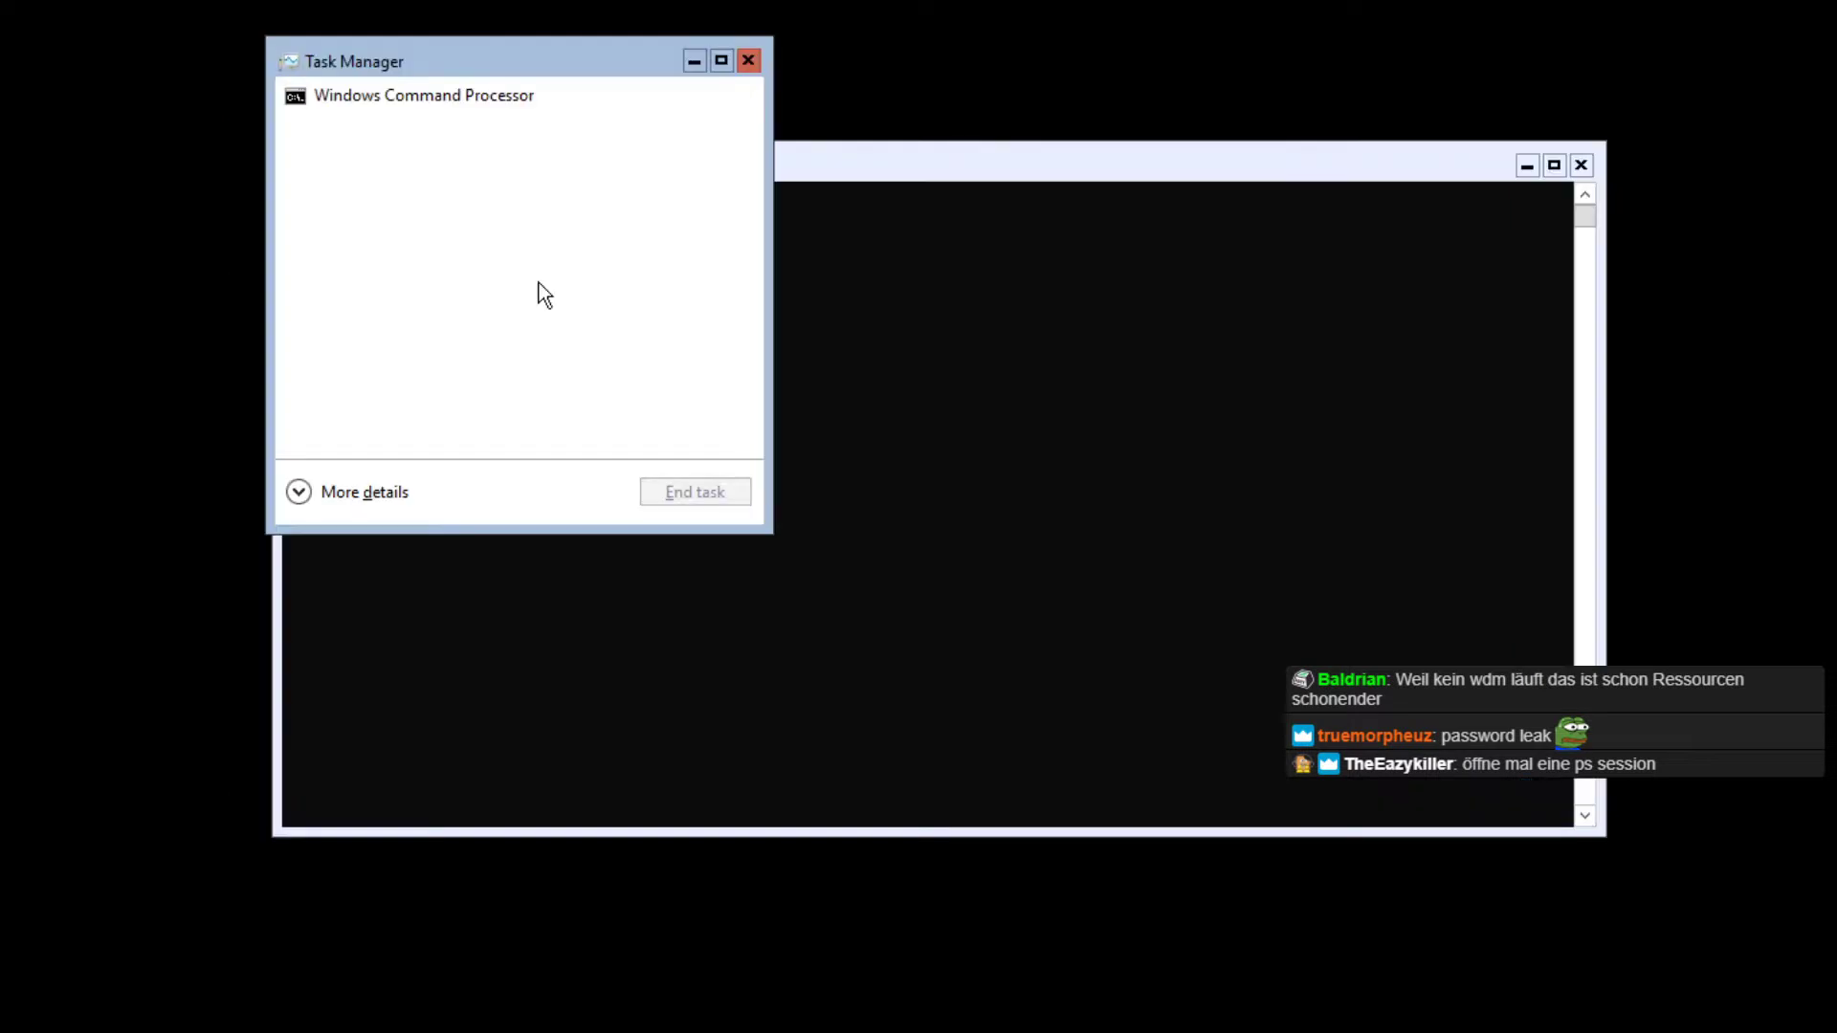
- Expand Task Manager to its detailed view (2 apps, 11 background processes) in front of cmd
drag(494, 65, 950, 243)
click(610, 613)
drag(955, 243, 560, 386)
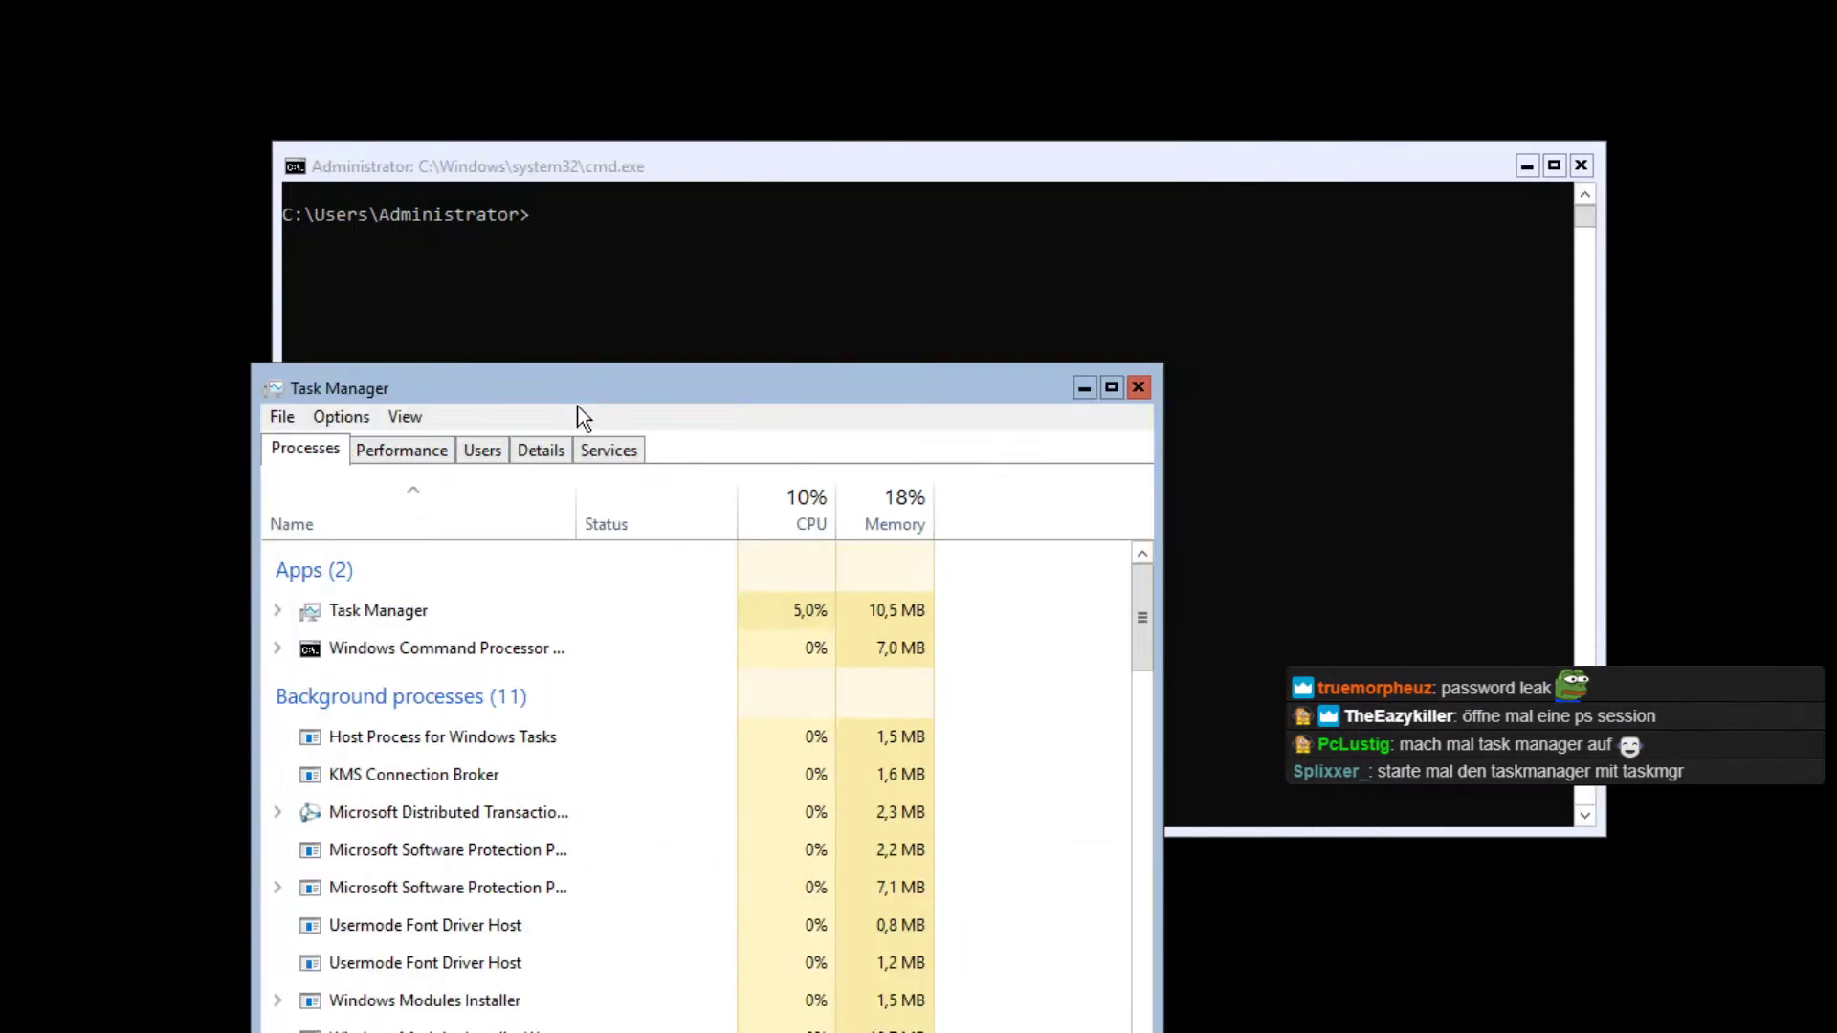
drag(741, 400, 898, 174)
click(310, 403)
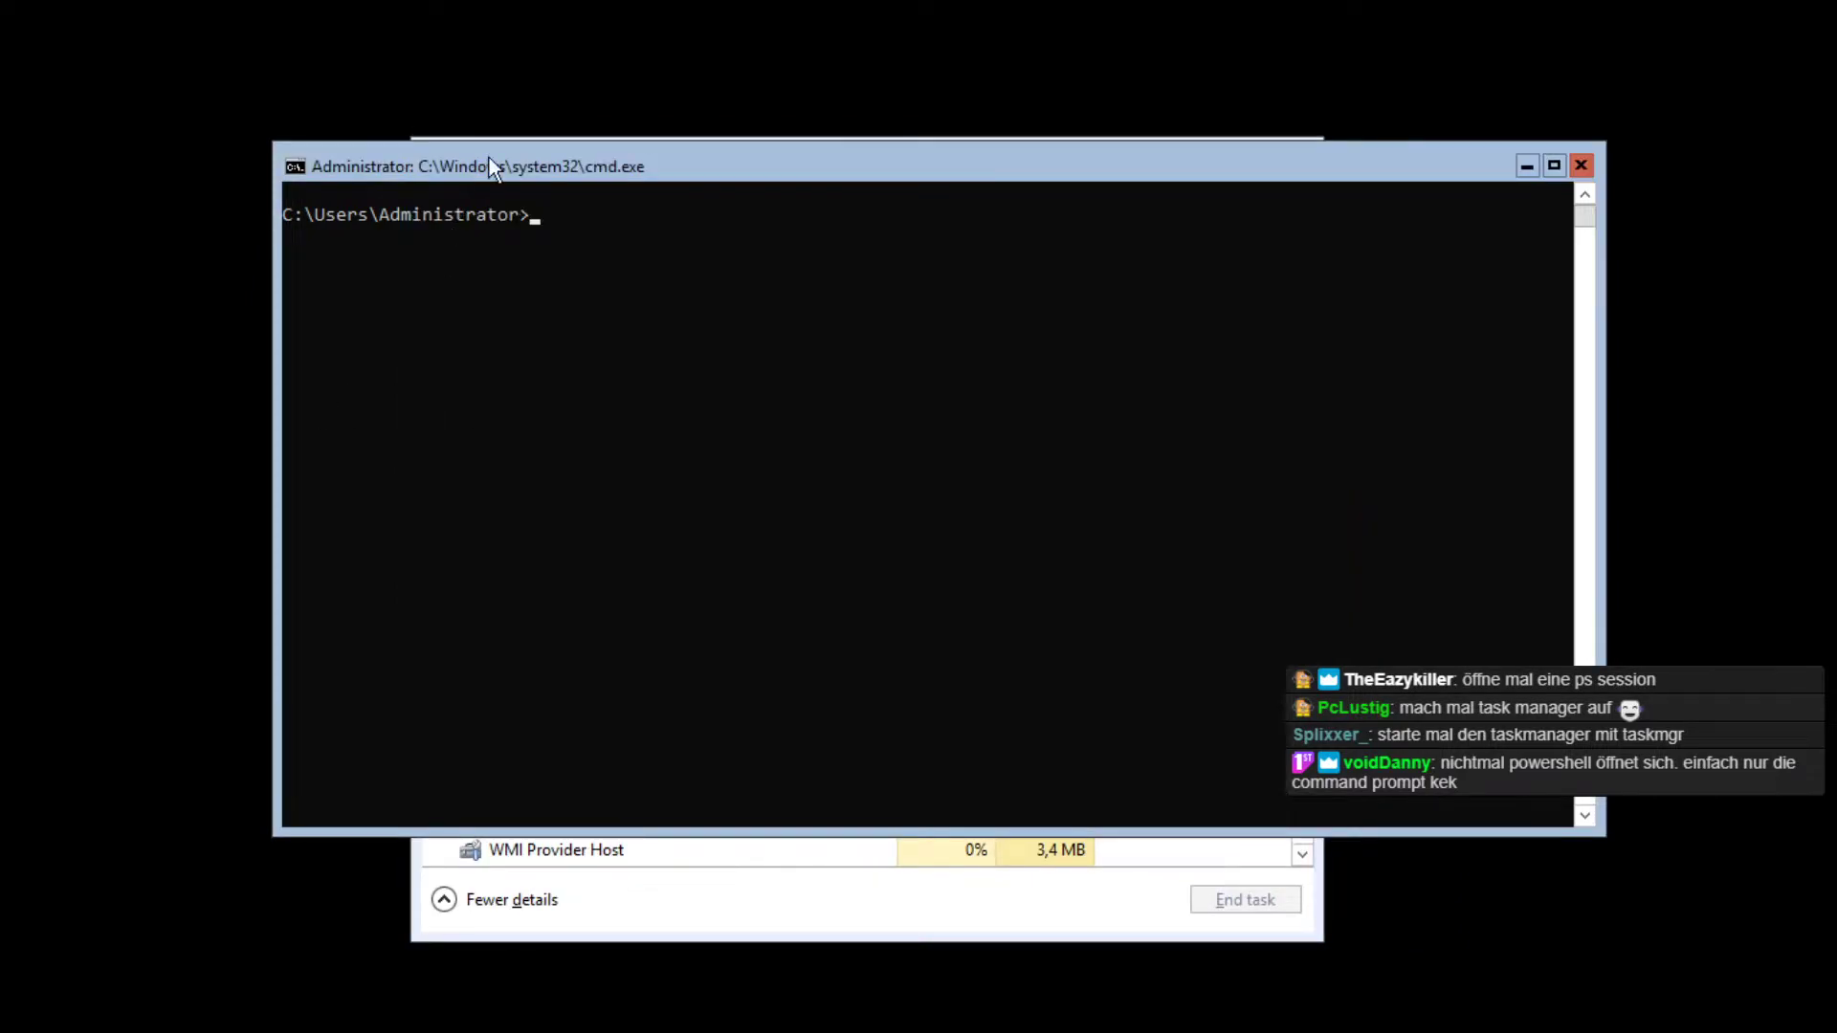
drag(486, 166, 448, 147)
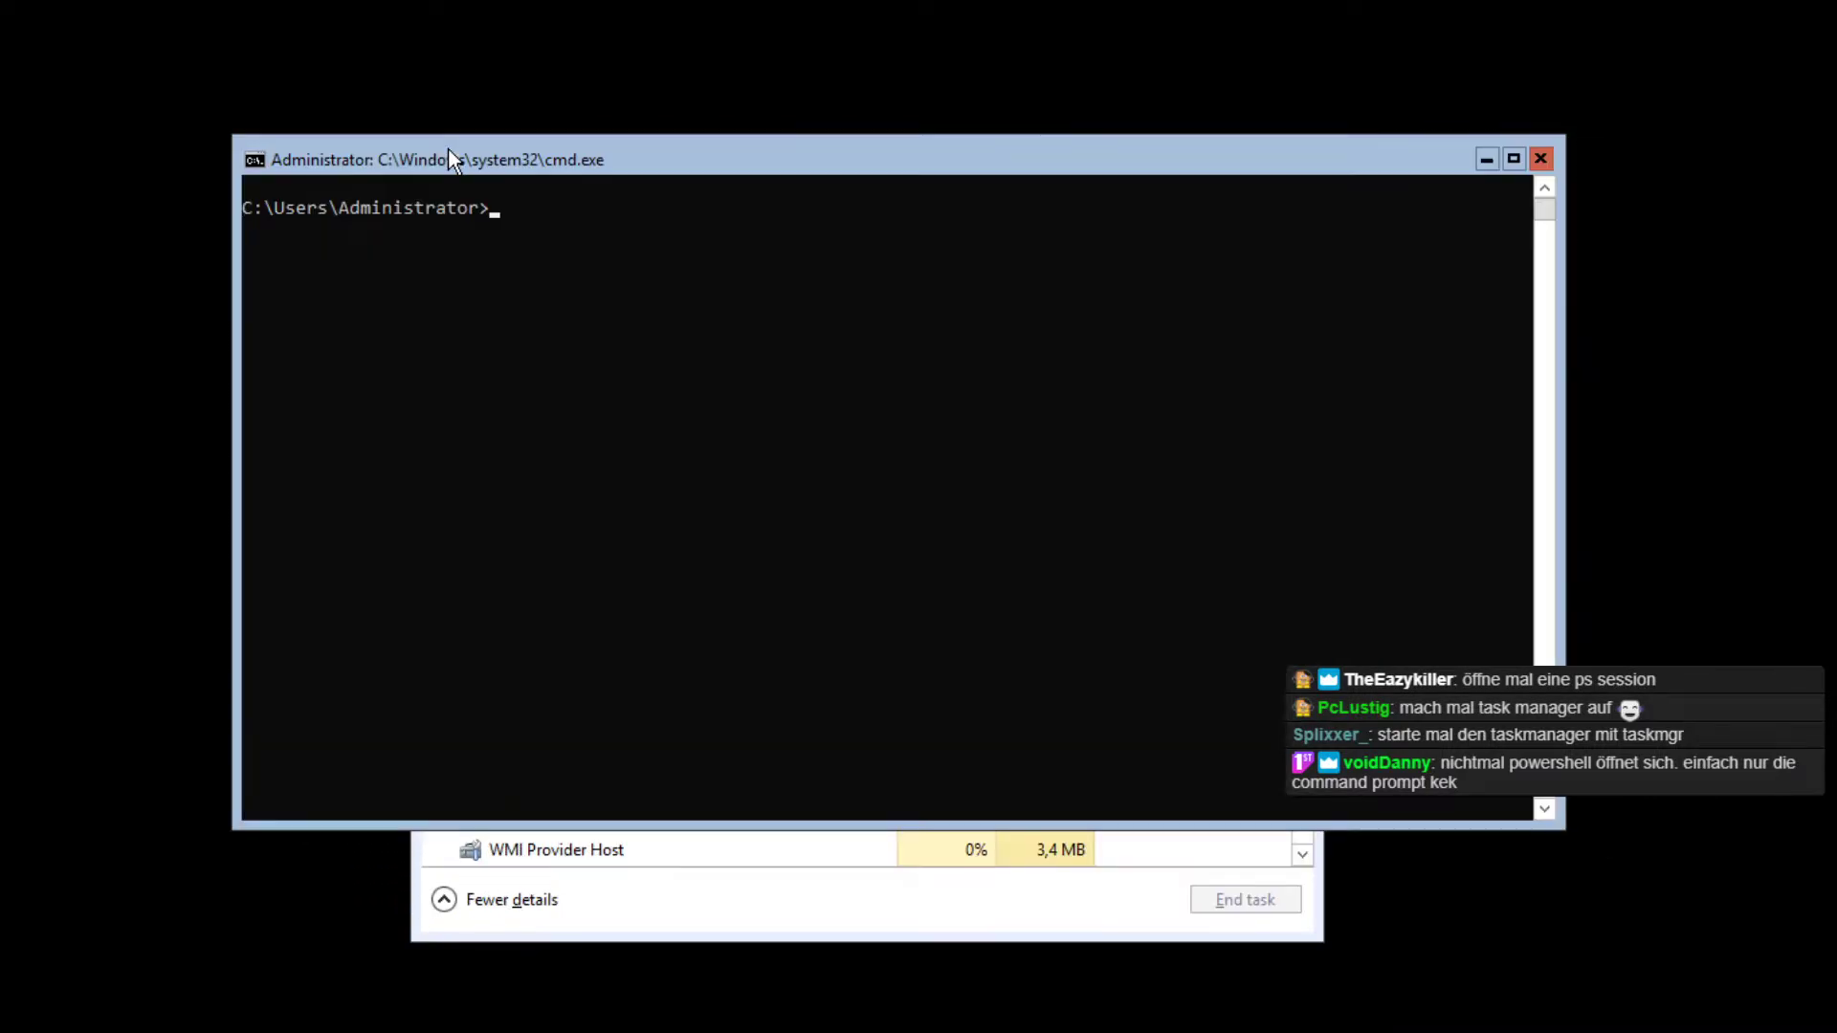
click(557, 164)
- Run powershell as a new task from Task Manager's Run new task dialog with administrator privileges
click(440, 192)
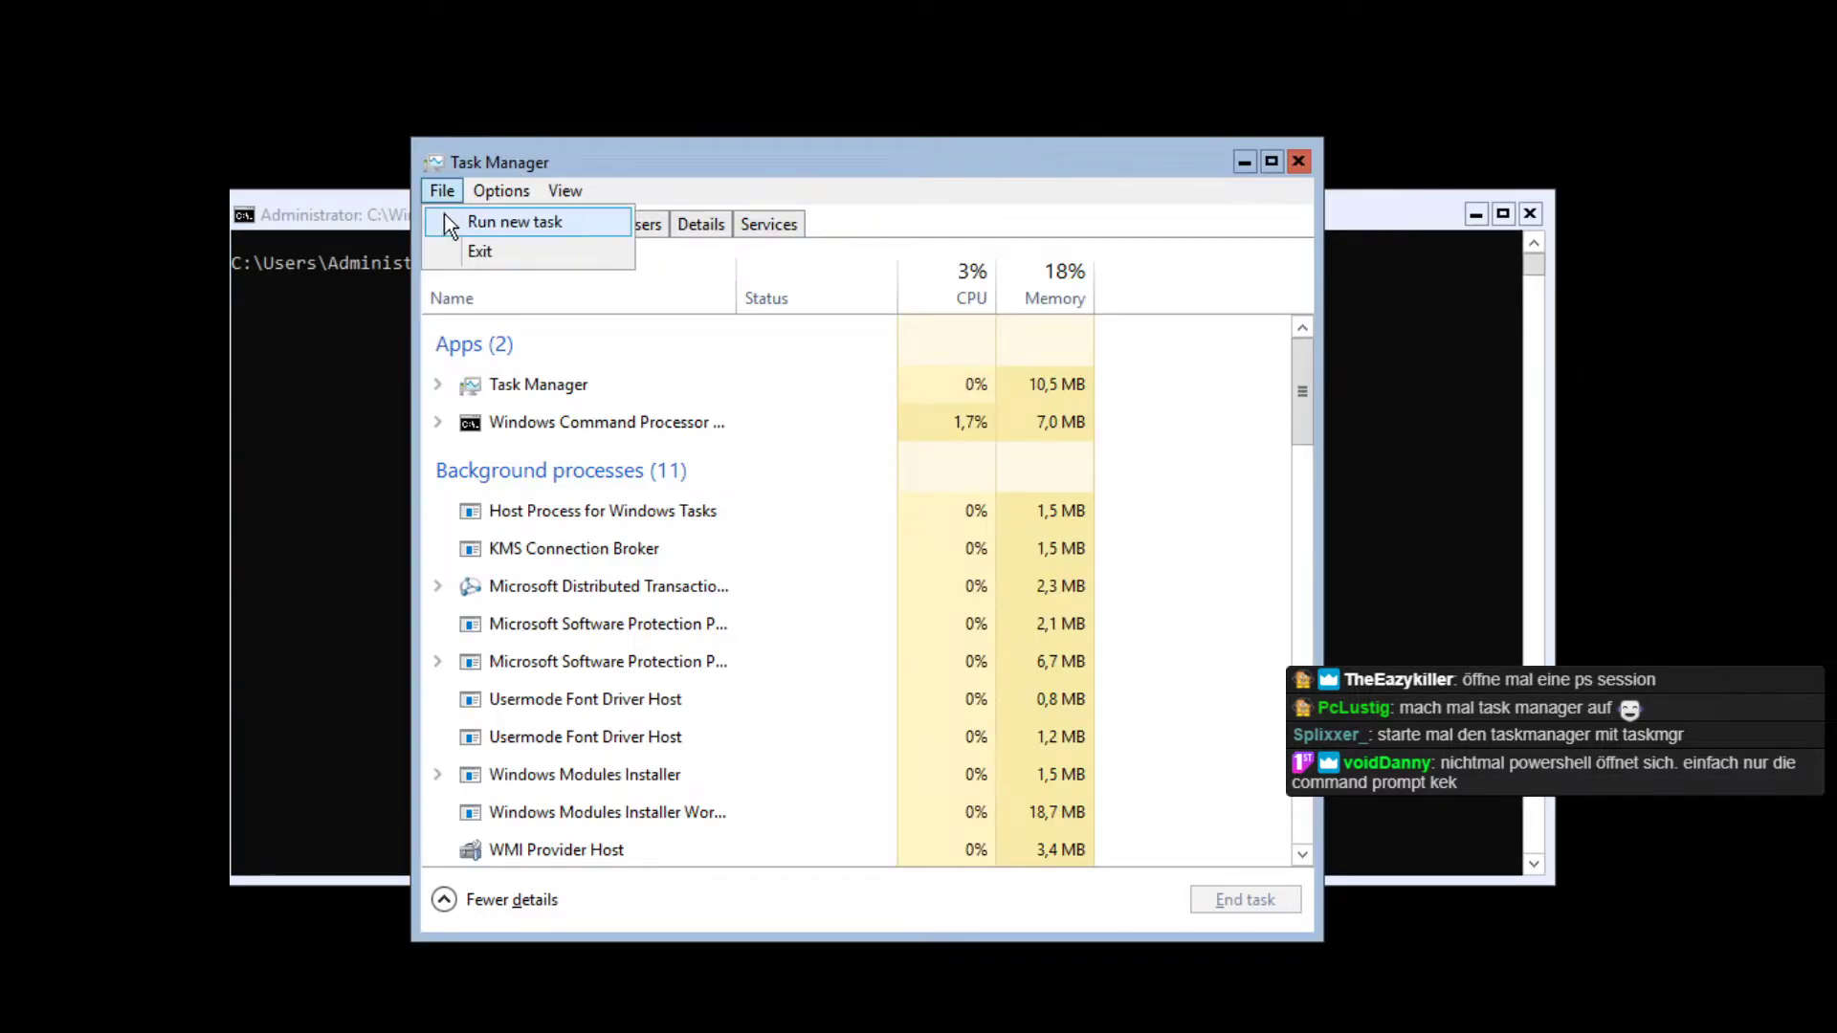
click(446, 220)
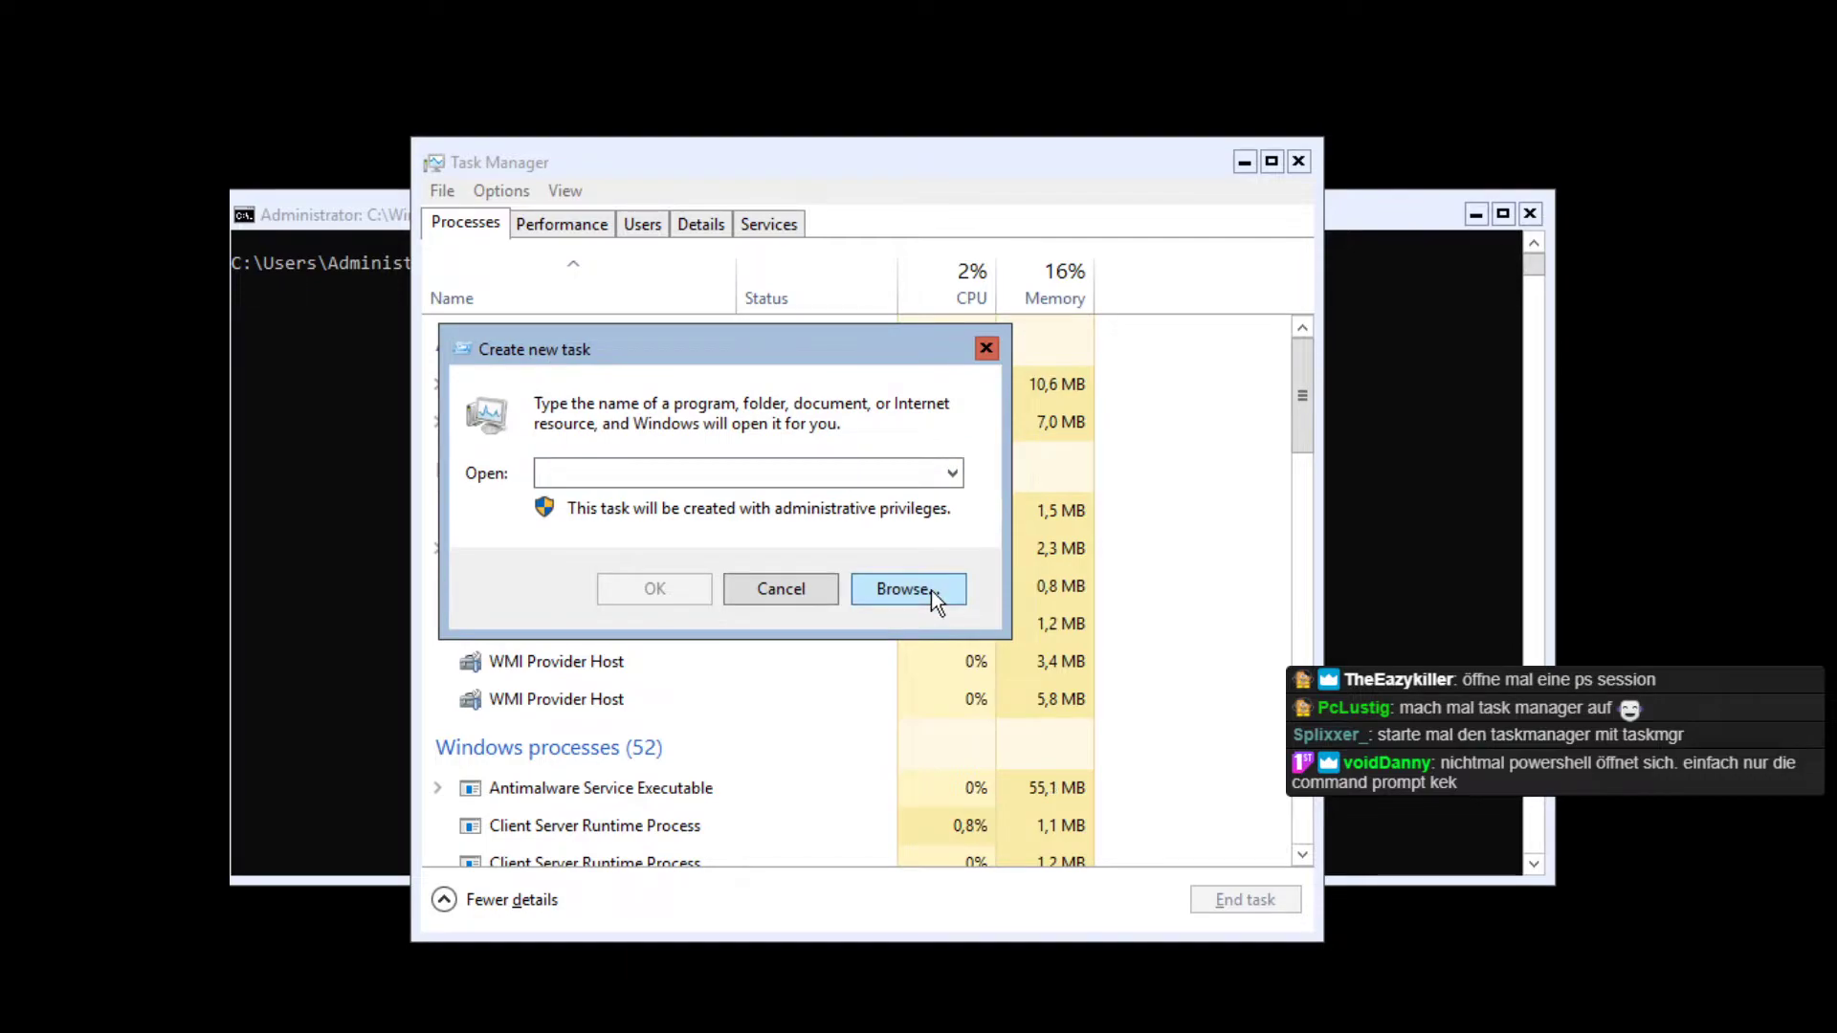
click(956, 479)
click(955, 479)
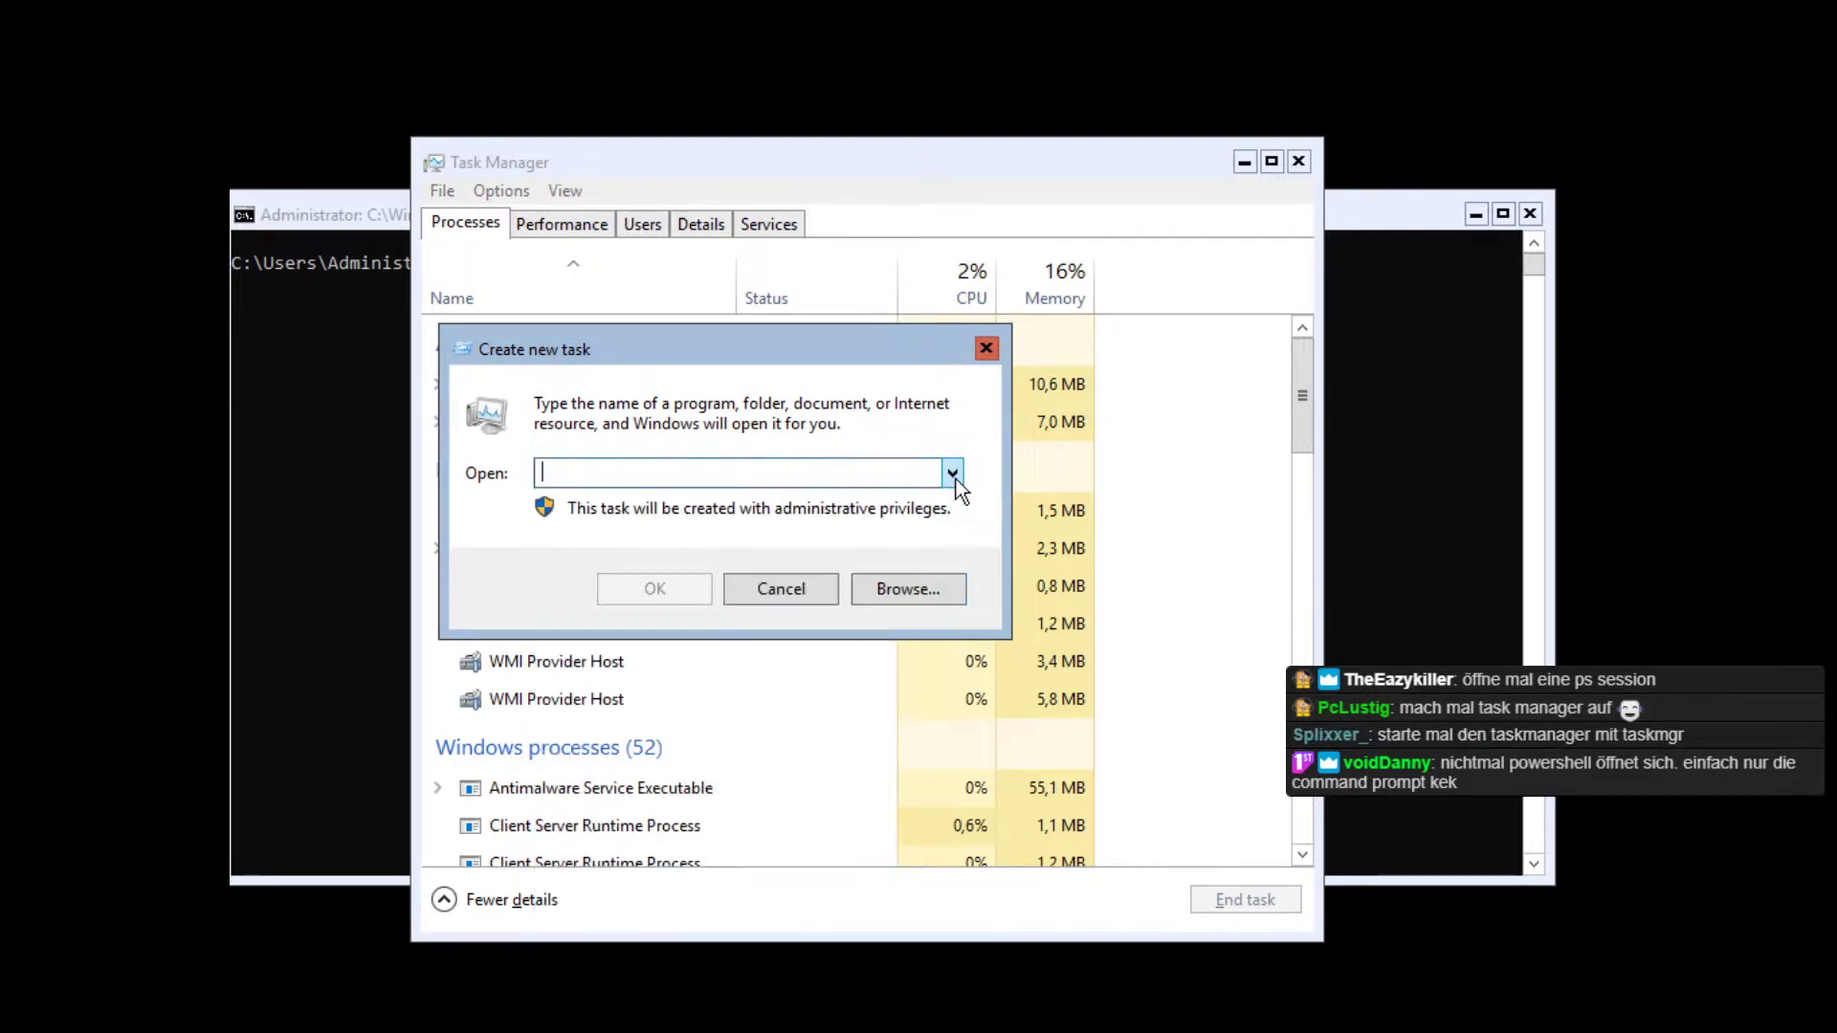
drag(777, 357, 897, 371)
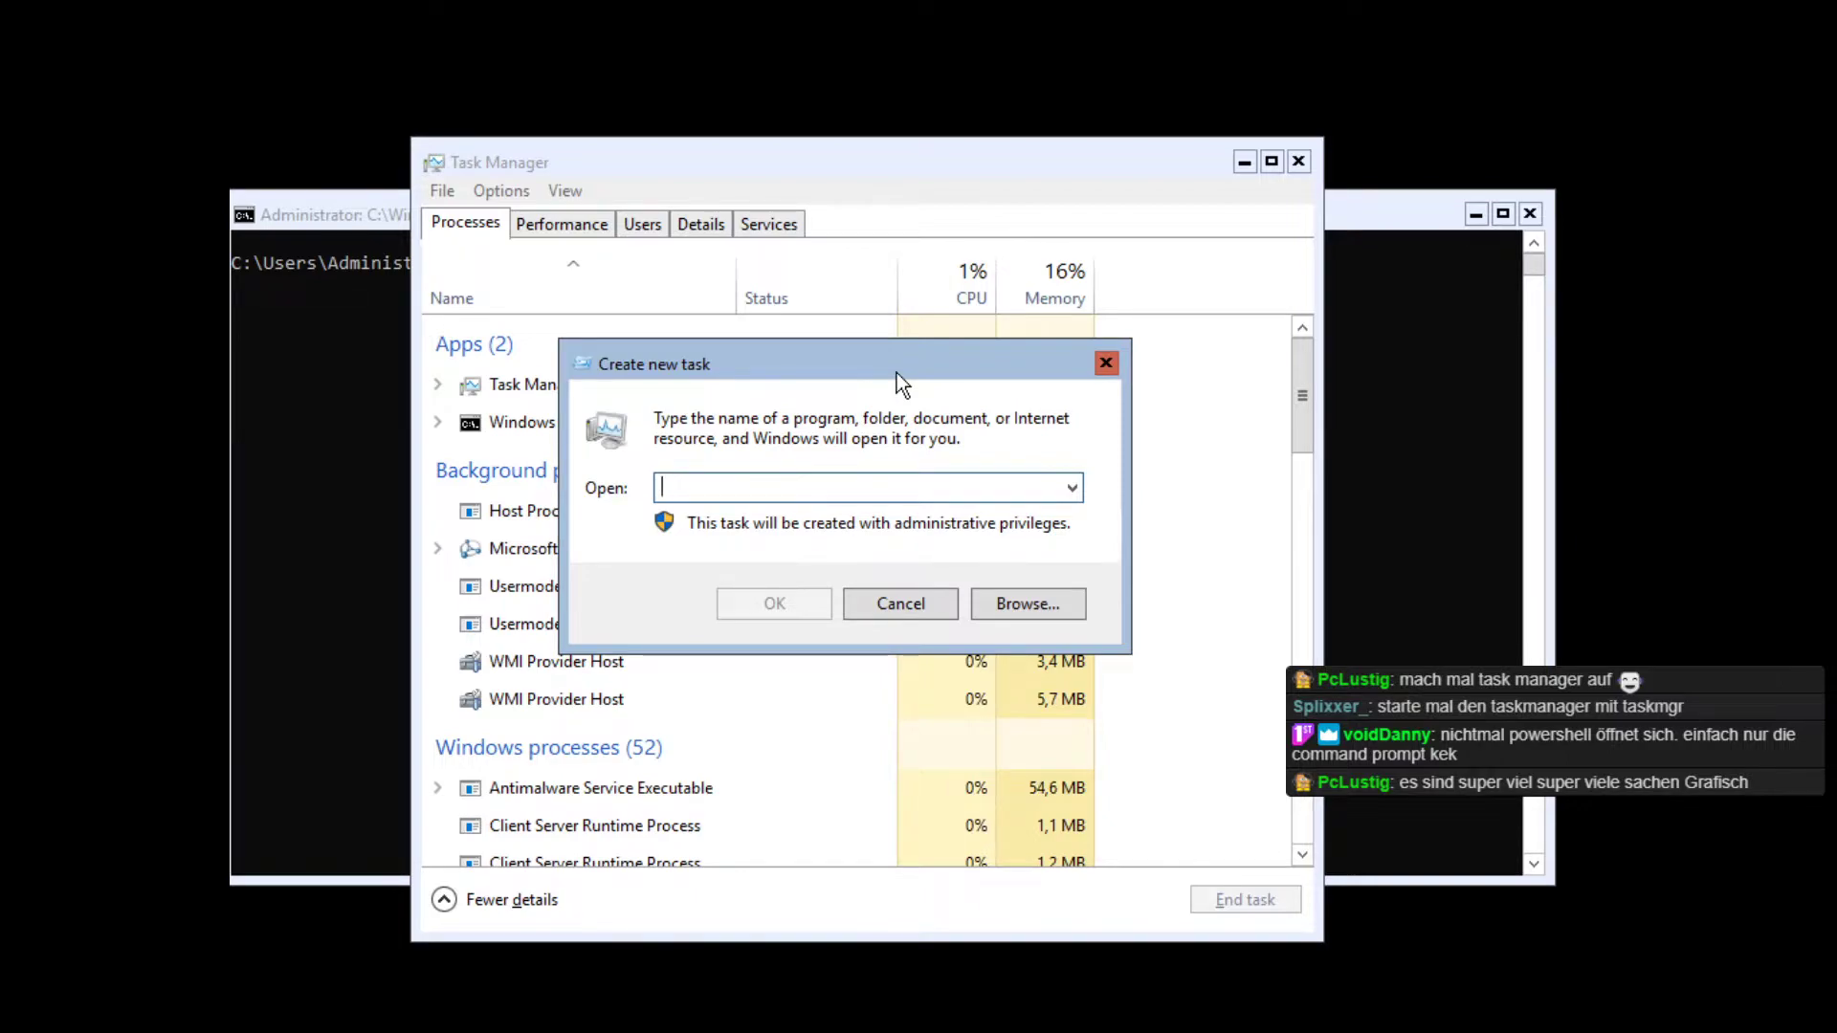
text(cmd)
key(ctrl+a)
text(powershell)
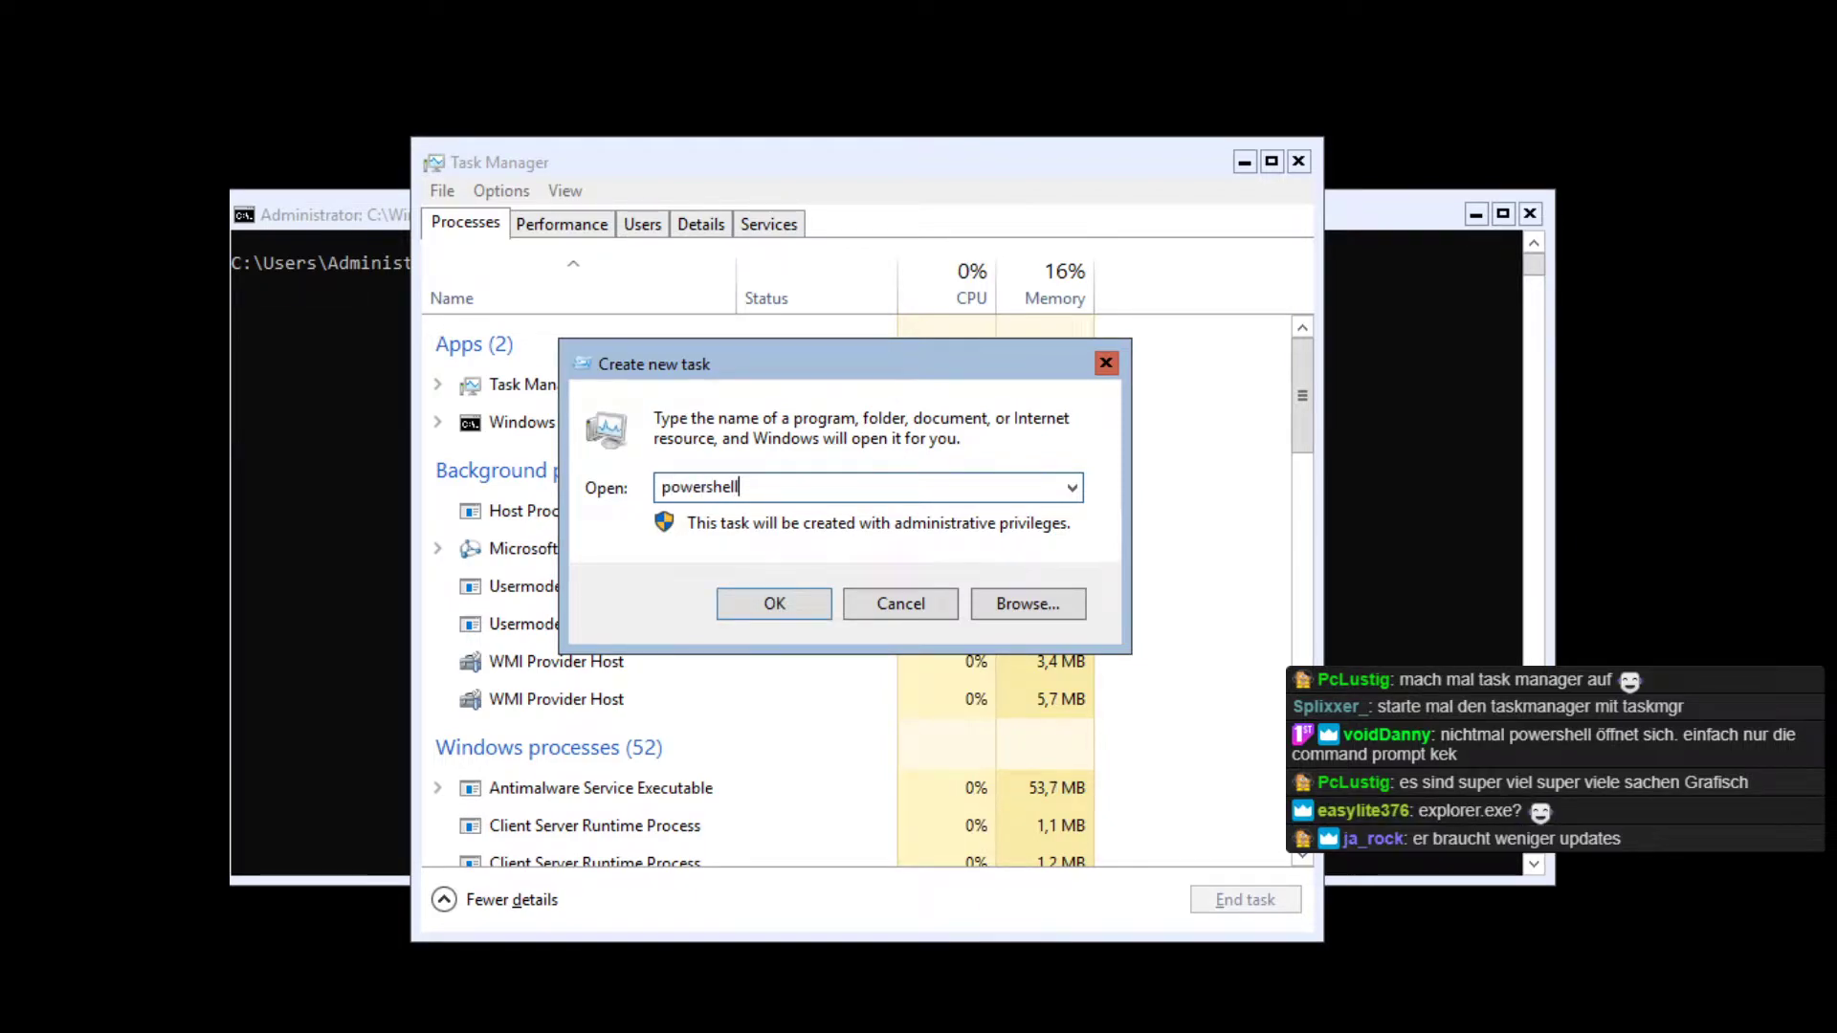
key(Return)
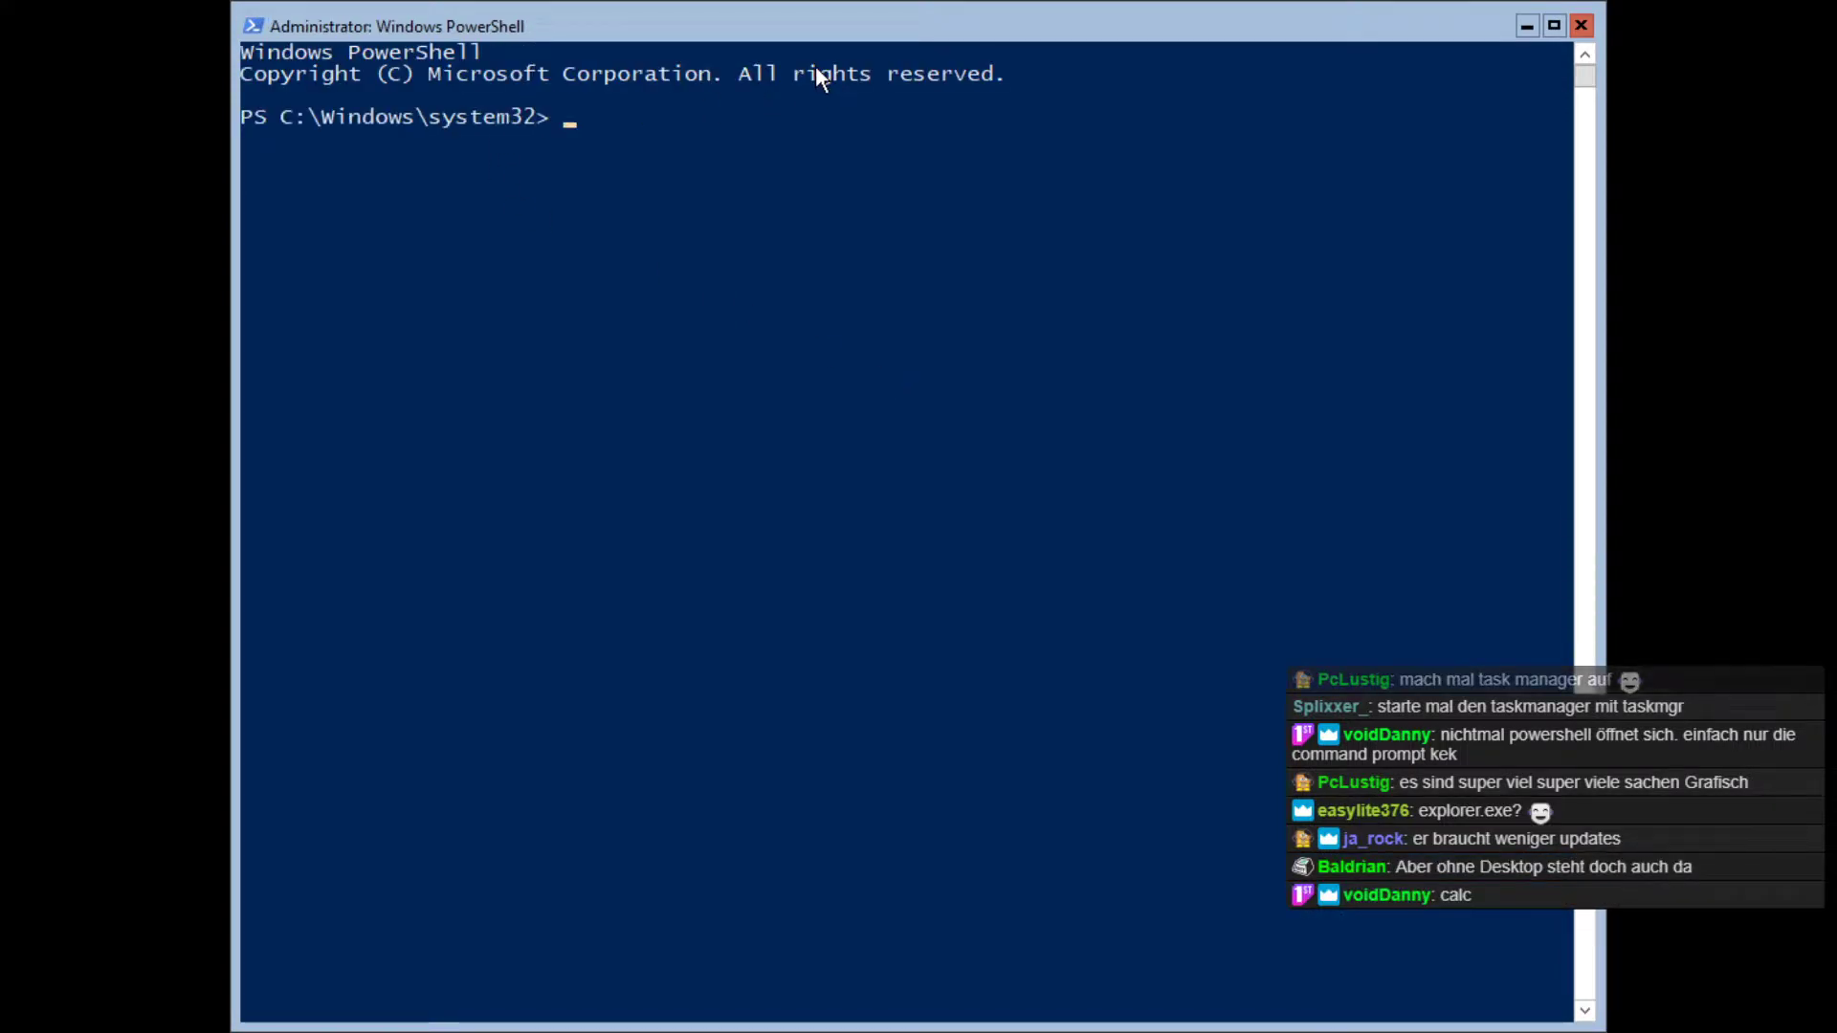
- Print LUK and LUL in PowerShell with echo
text(echo LUK)
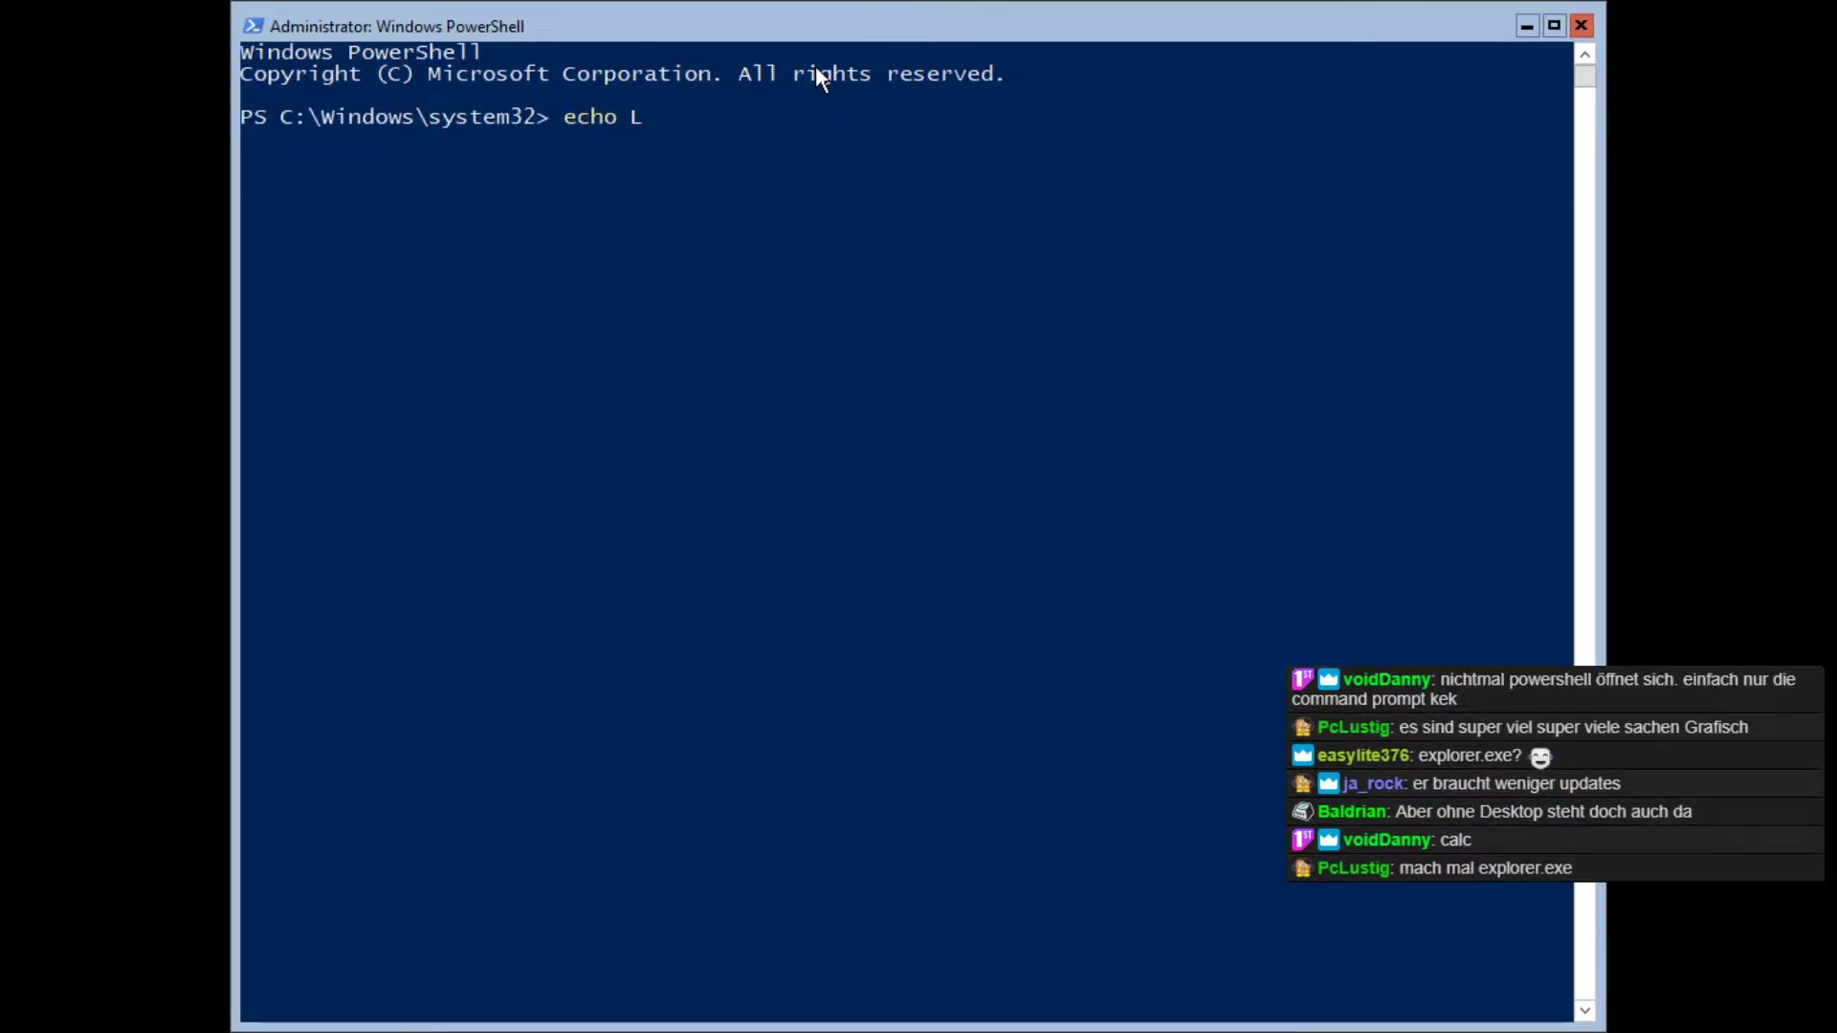
key(Return)
text(echo LUL)
key(Return)
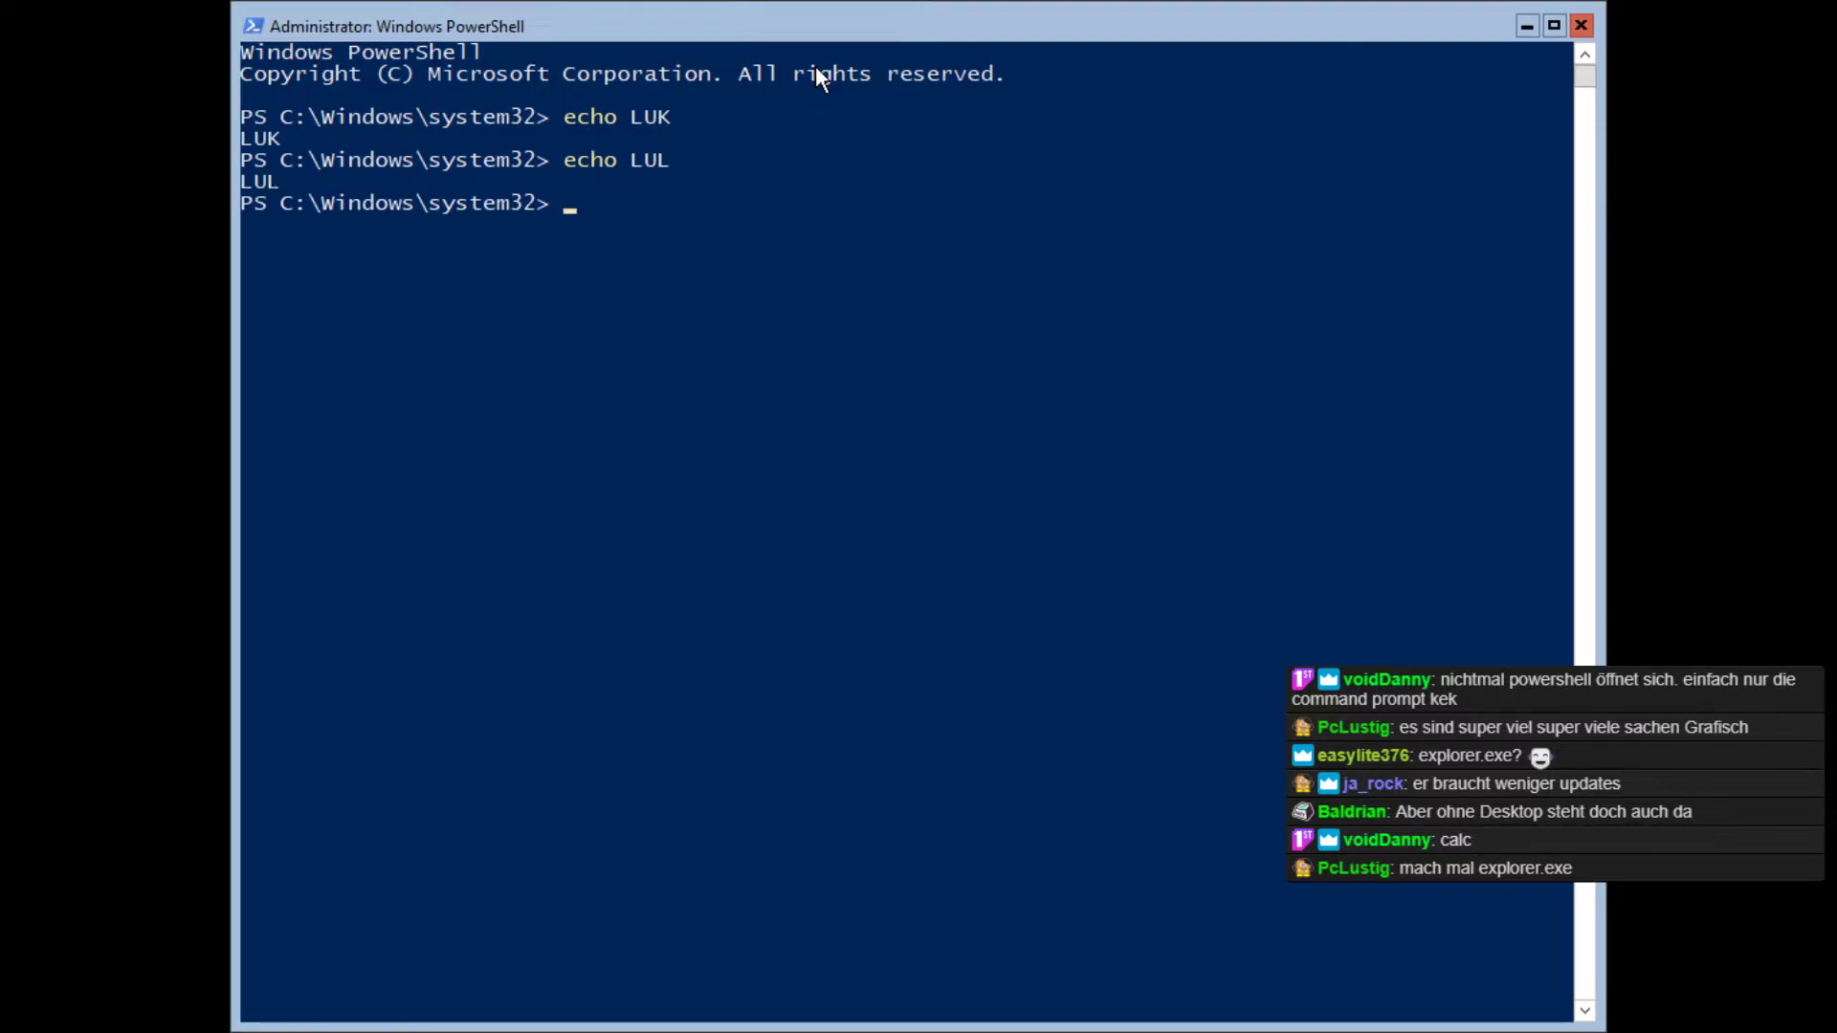
key(Return)
key(Return)
key(Return)
key(Return)
key(Return)
- Run cd and cd .. to move up to C:\Windows
key(Return)
key(Return)
key(Return)
text(cd)
key(Return)
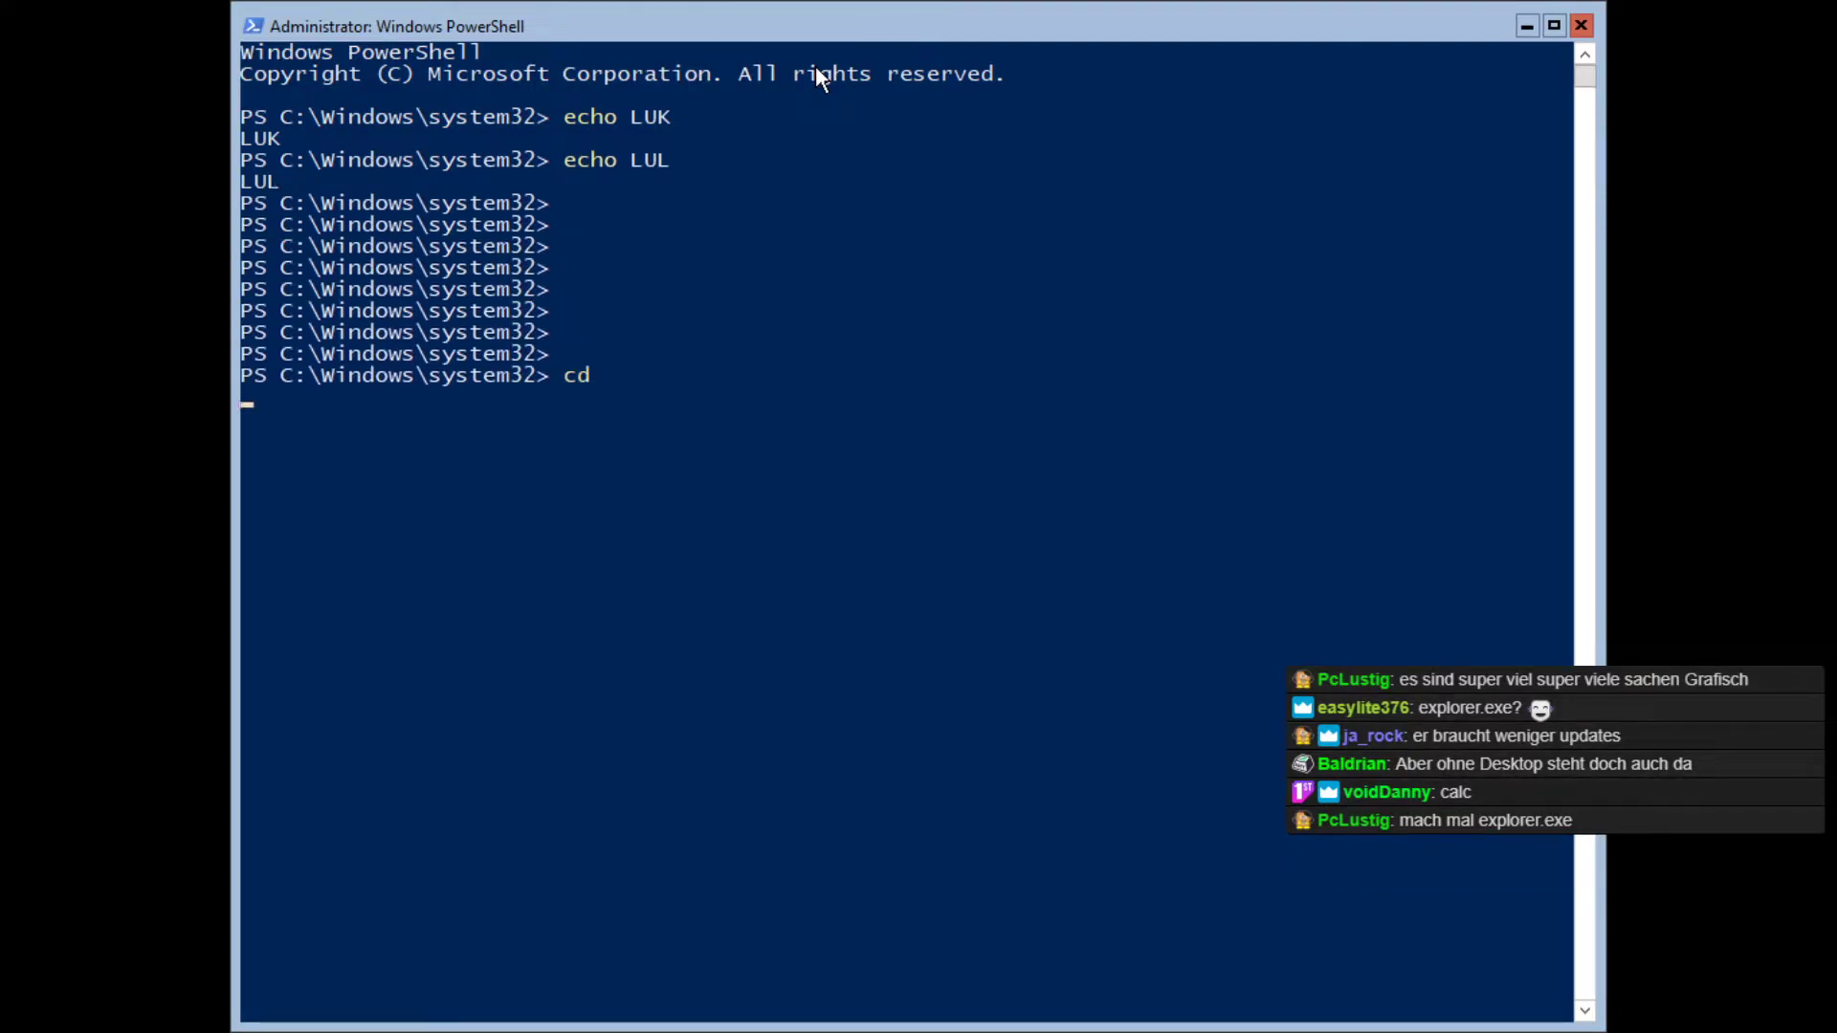
key(Return)
key(Return)
key(Return)
text(cd)
key(Return)
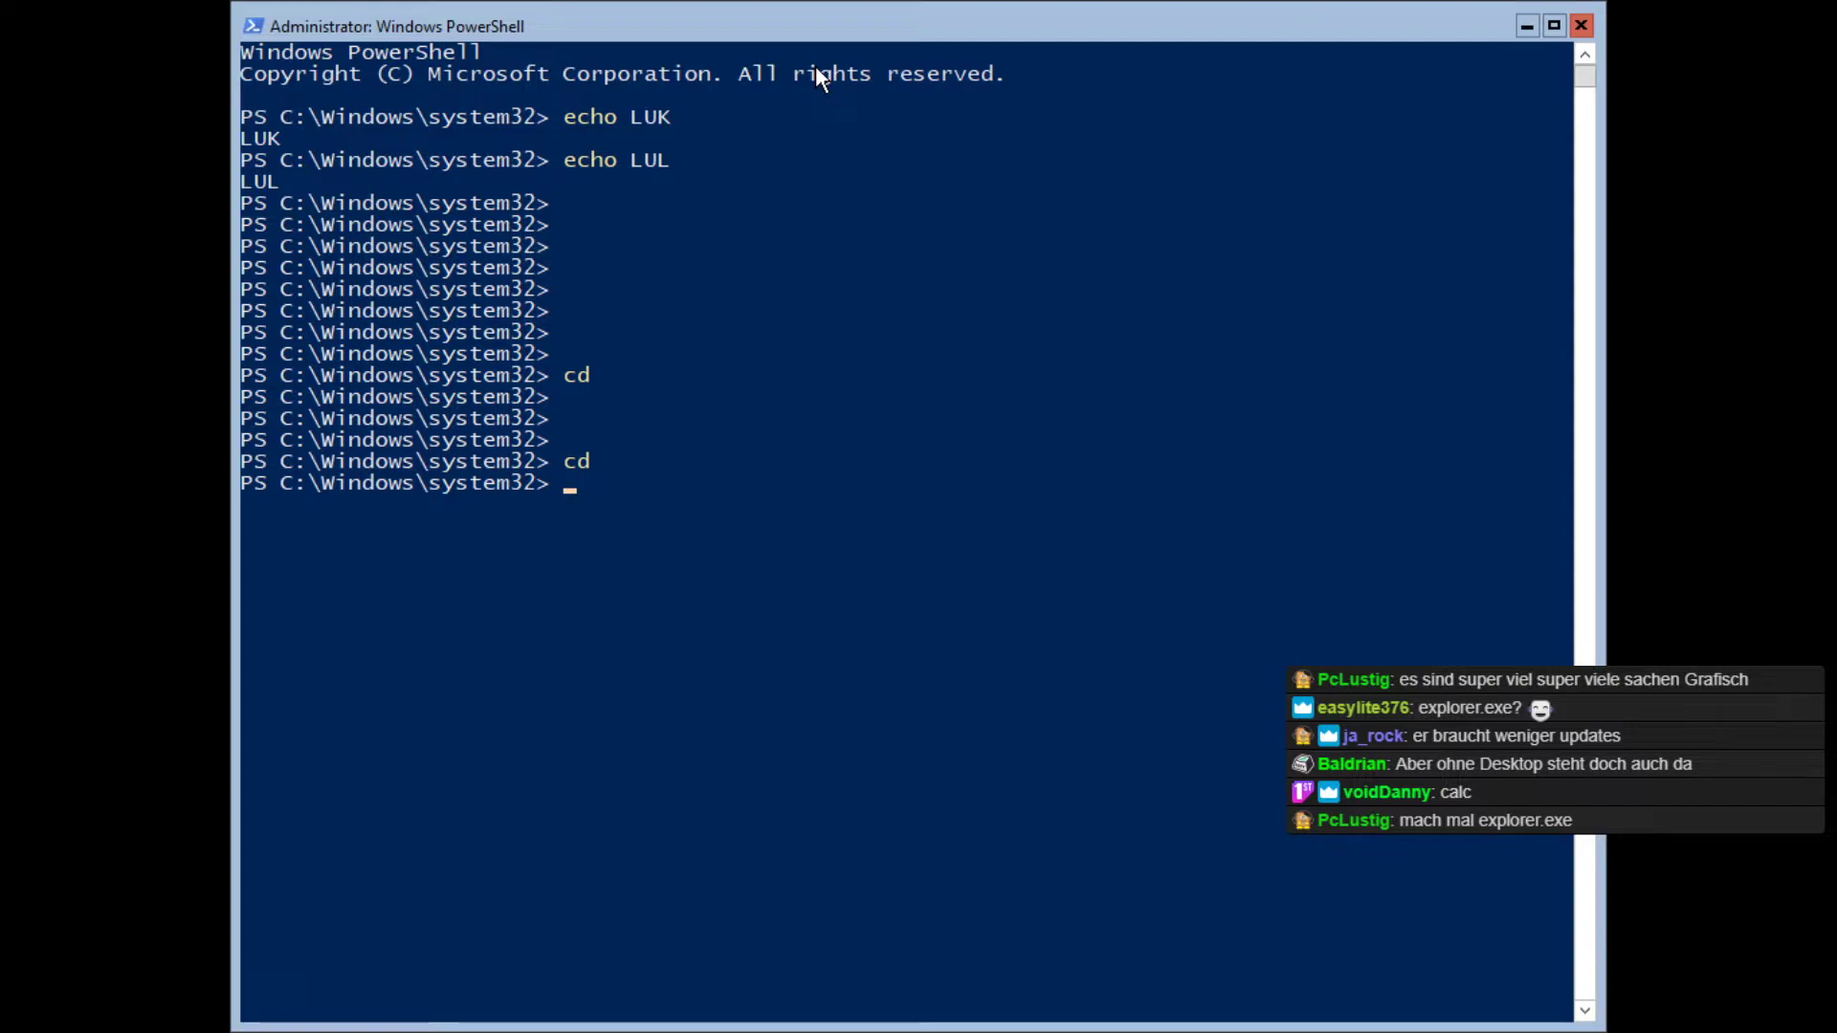
text(cd ..)
key(Return)
text(cd ..)
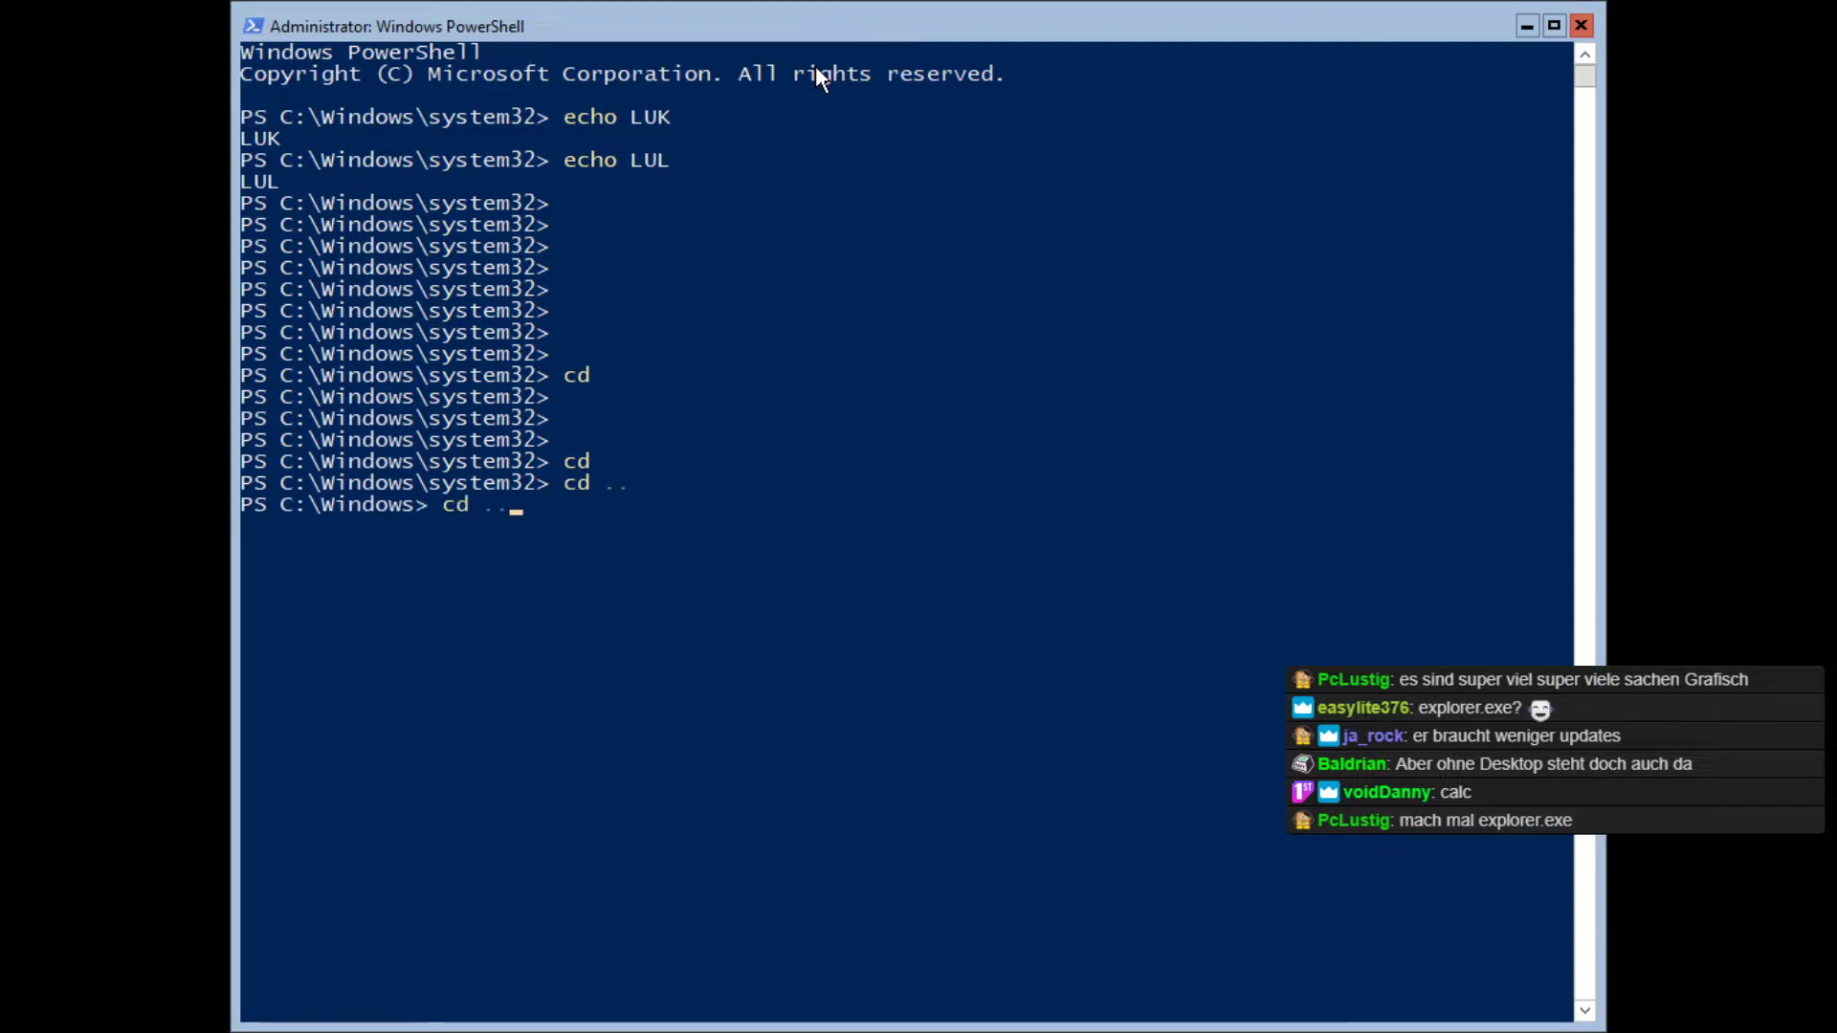
- Cancel the leftover input with Ctrl+C and close the PowerShell window
key(ctrl+c)
text(cd)
key(ctrl+c)
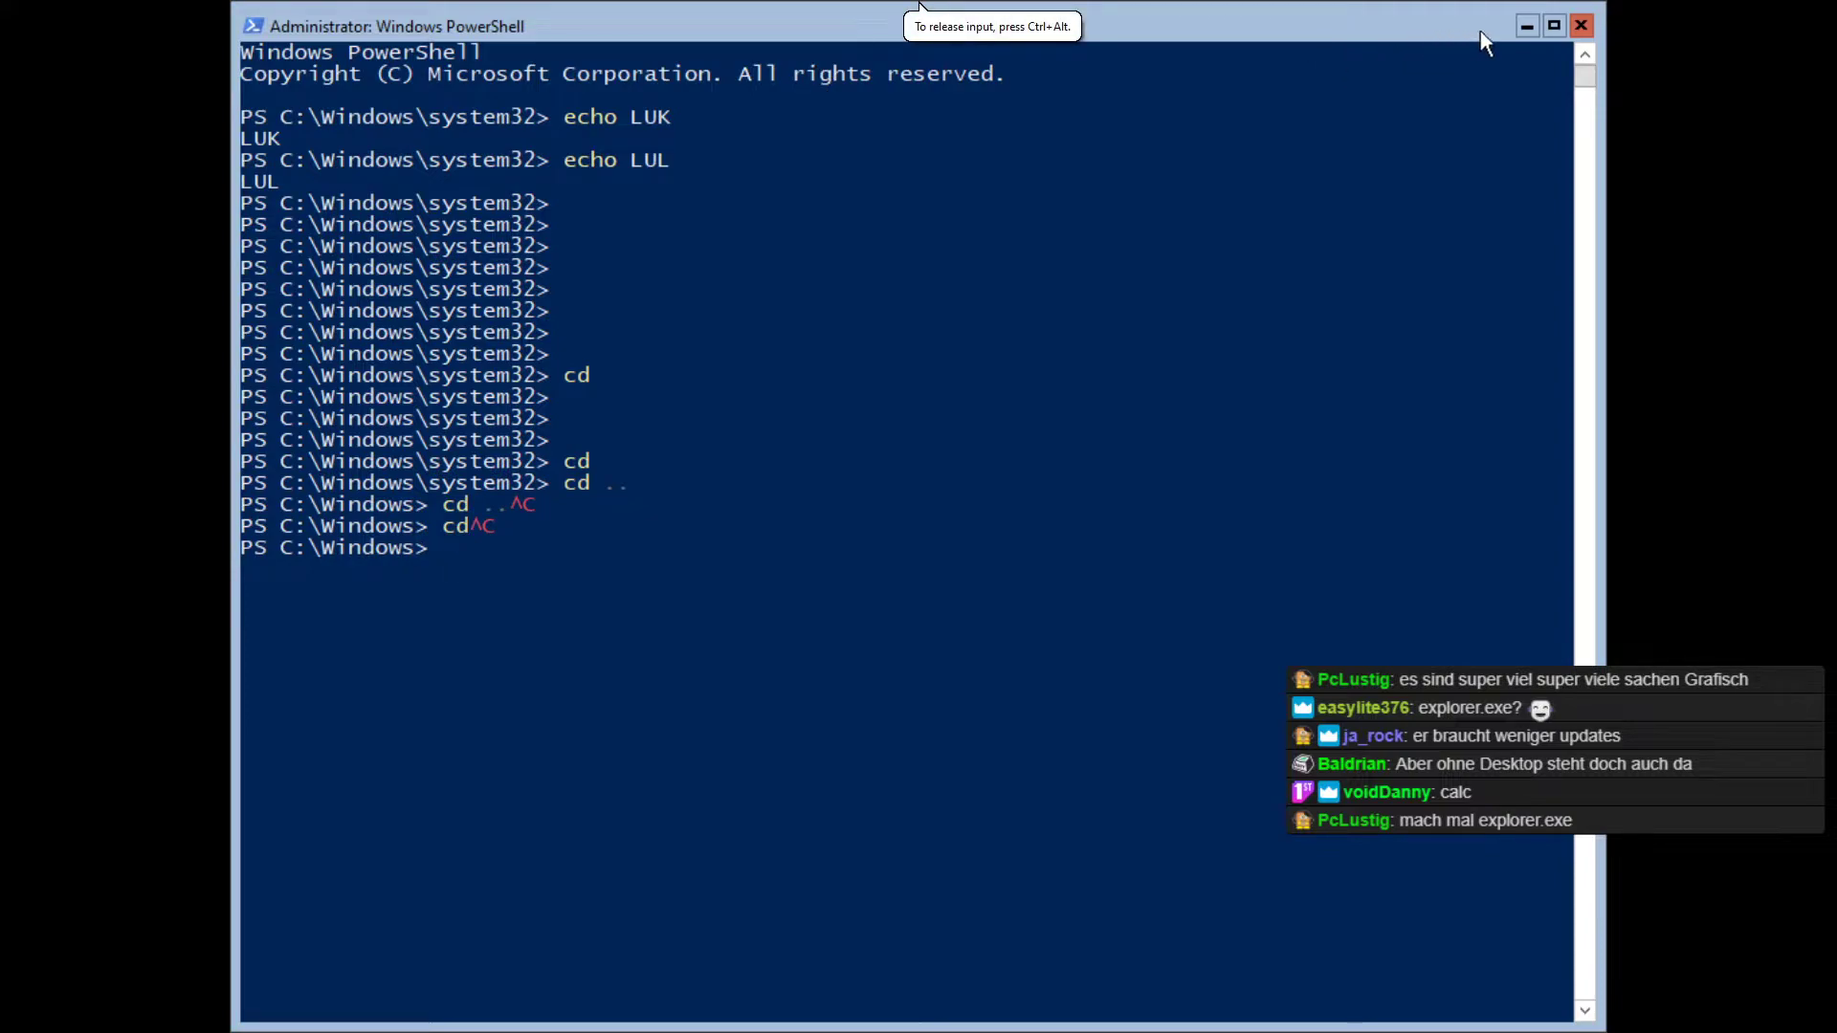
click(1416, 119)
key(Escape)
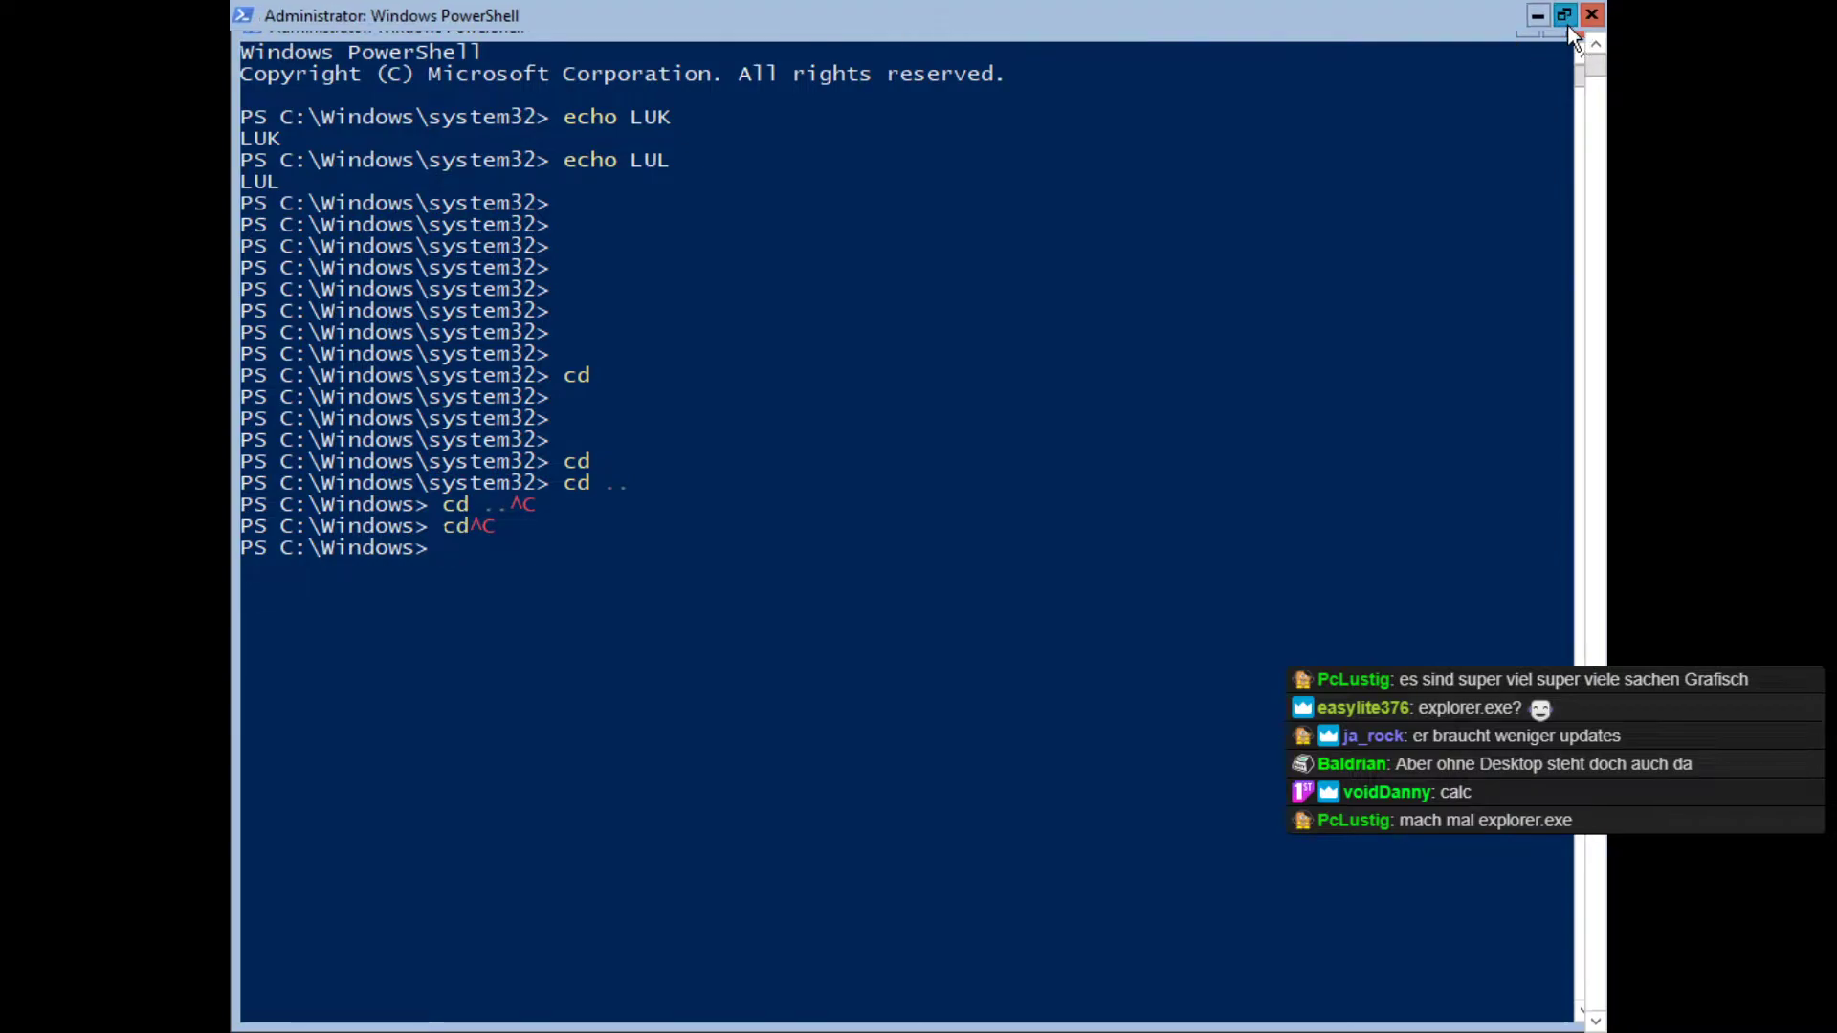
click(1561, 27)
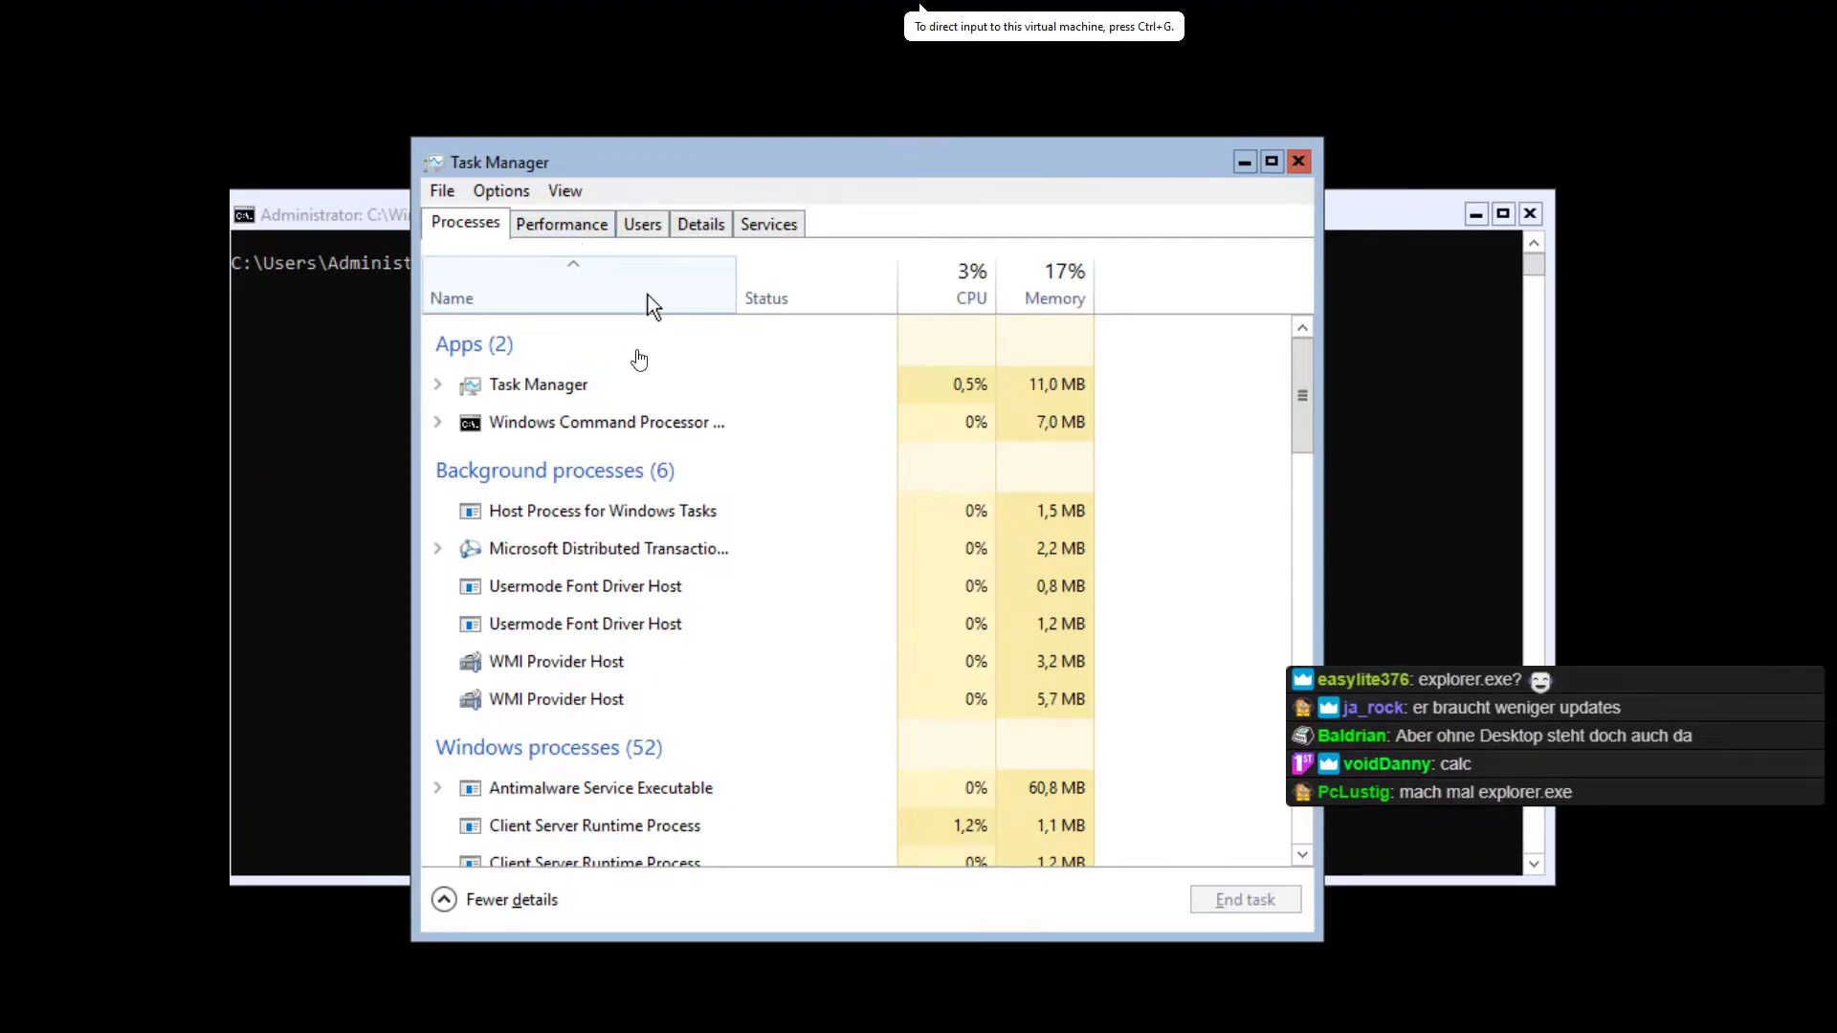
- Try running explorer, explorer.exe and calc as new tasks, then close the dialog after the errors
click(442, 190)
click(440, 215)
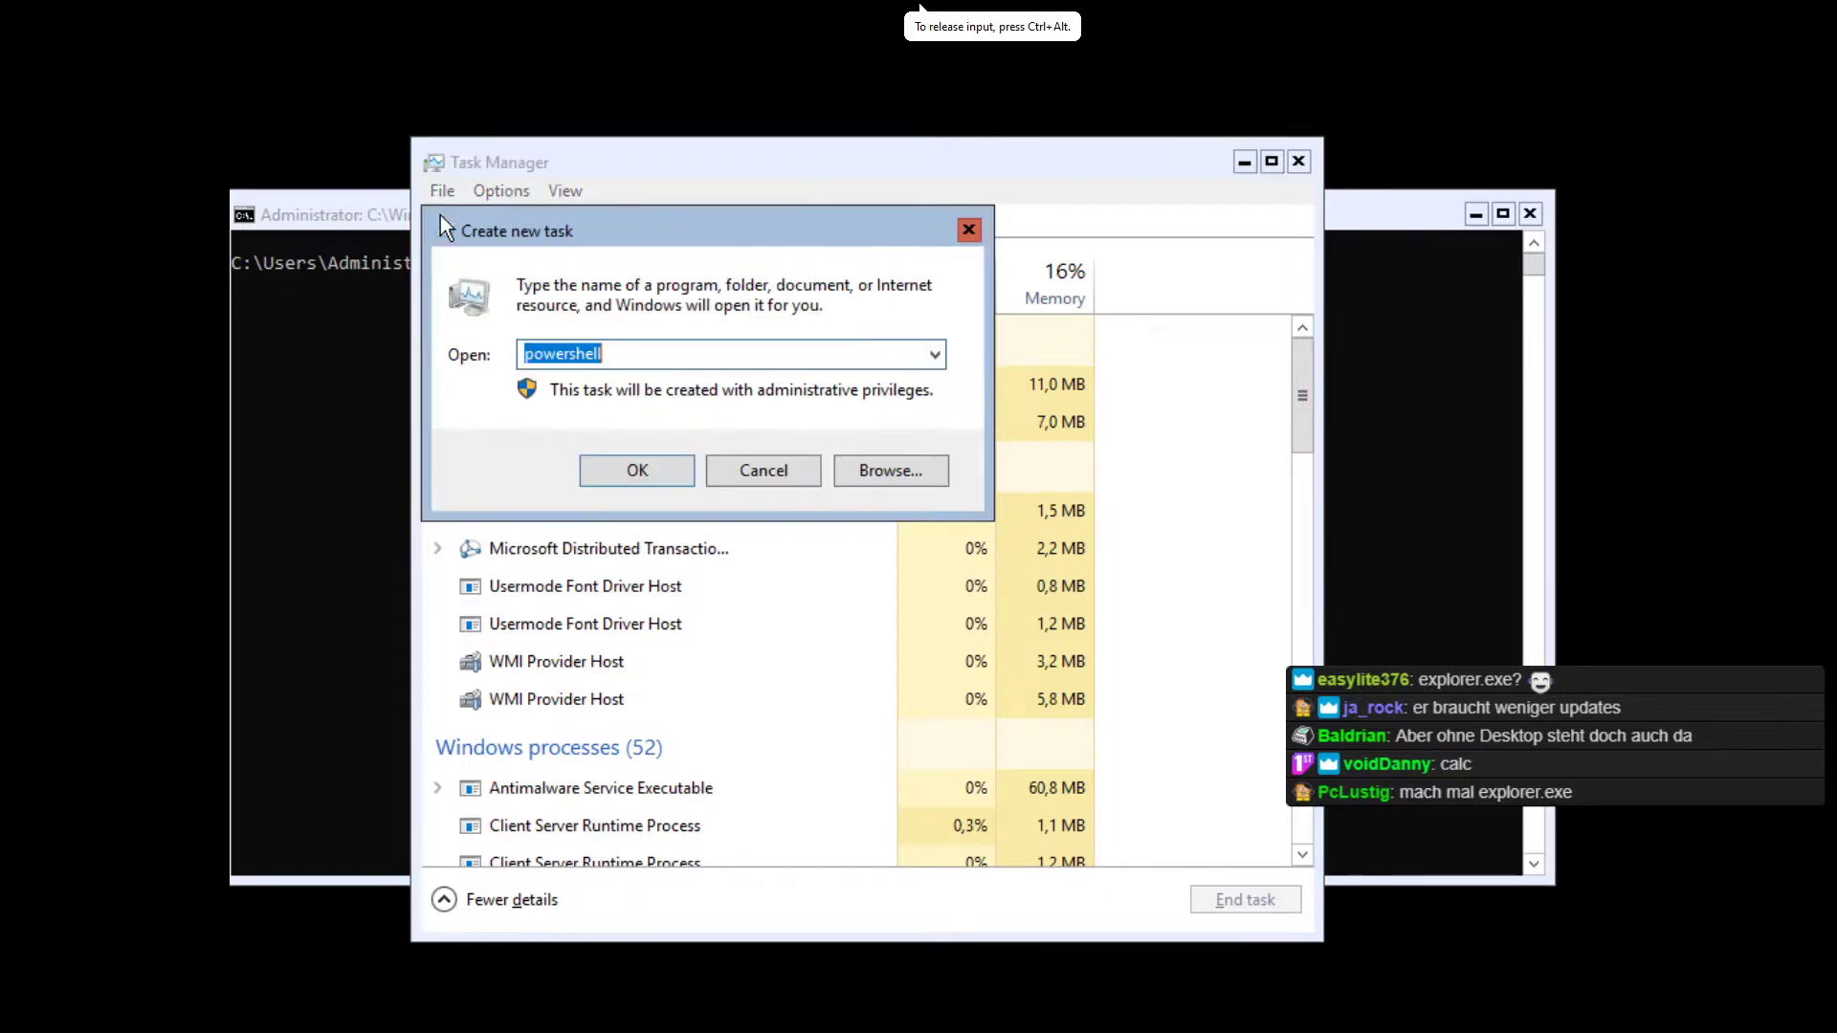
text(explorer)
key(Return)
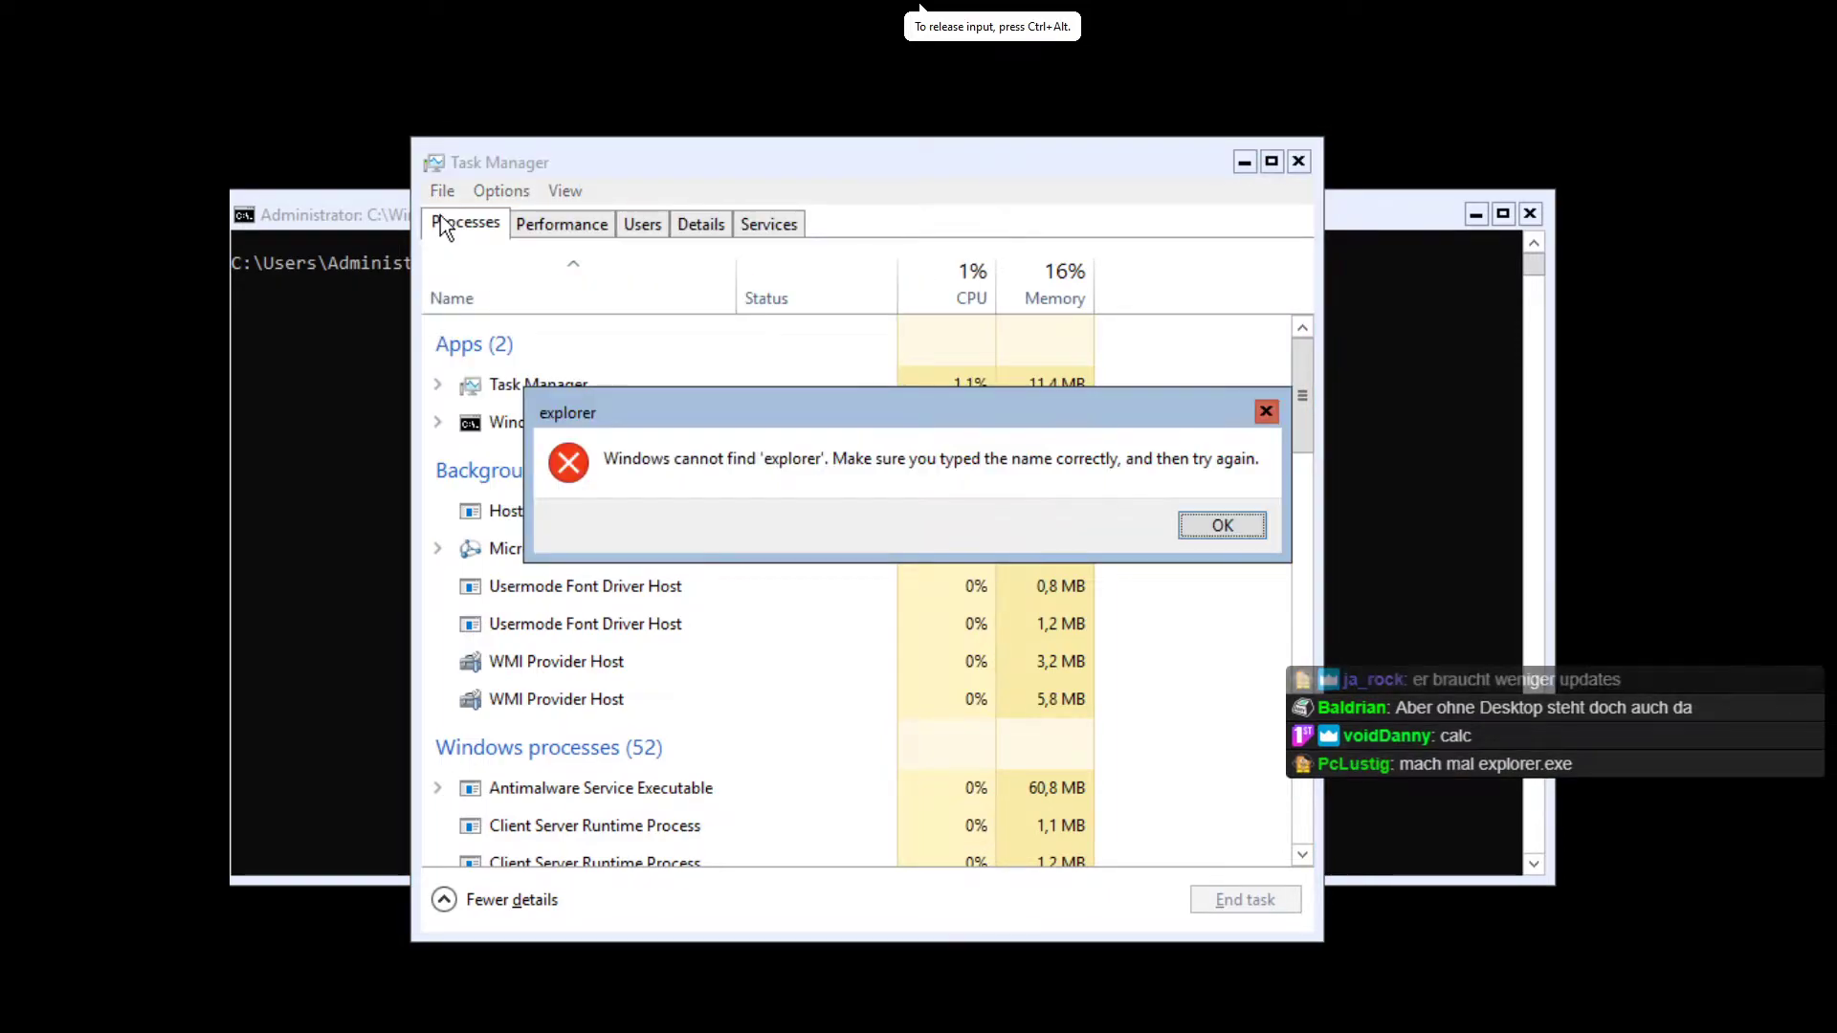
key(Return)
key(End)
text(.exe)
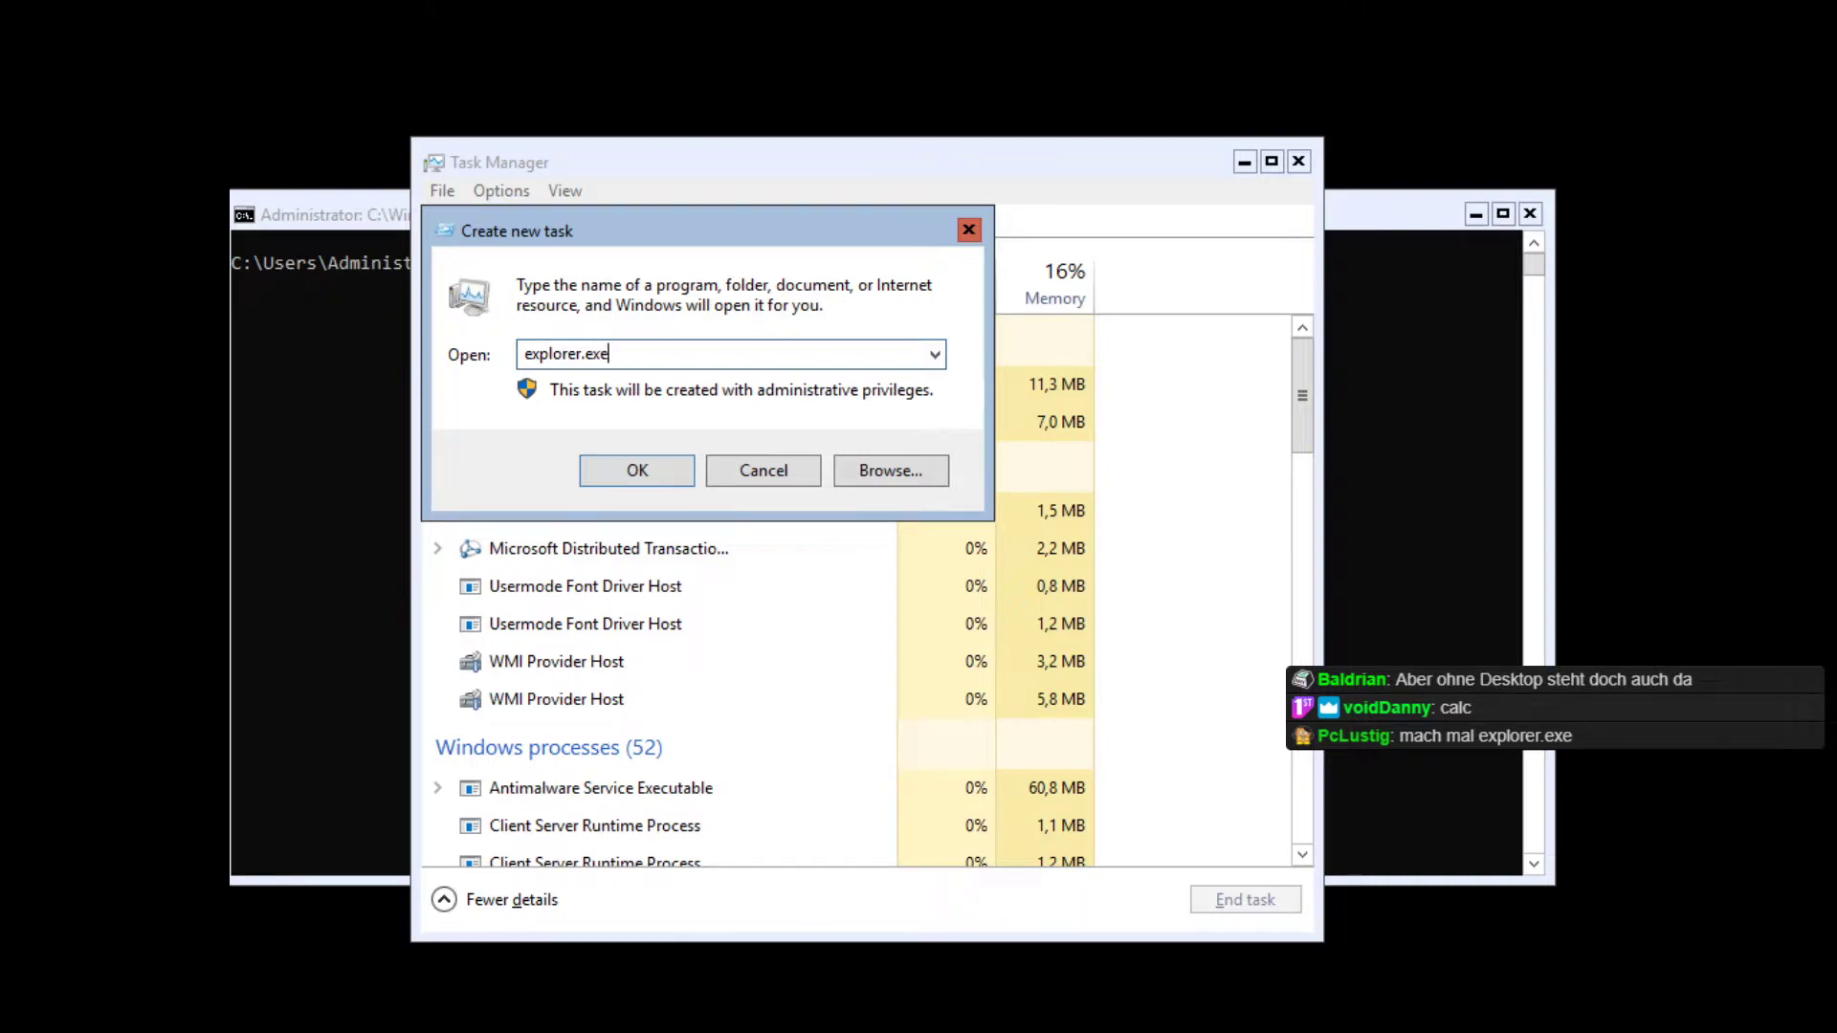
key(Return)
key(Return)
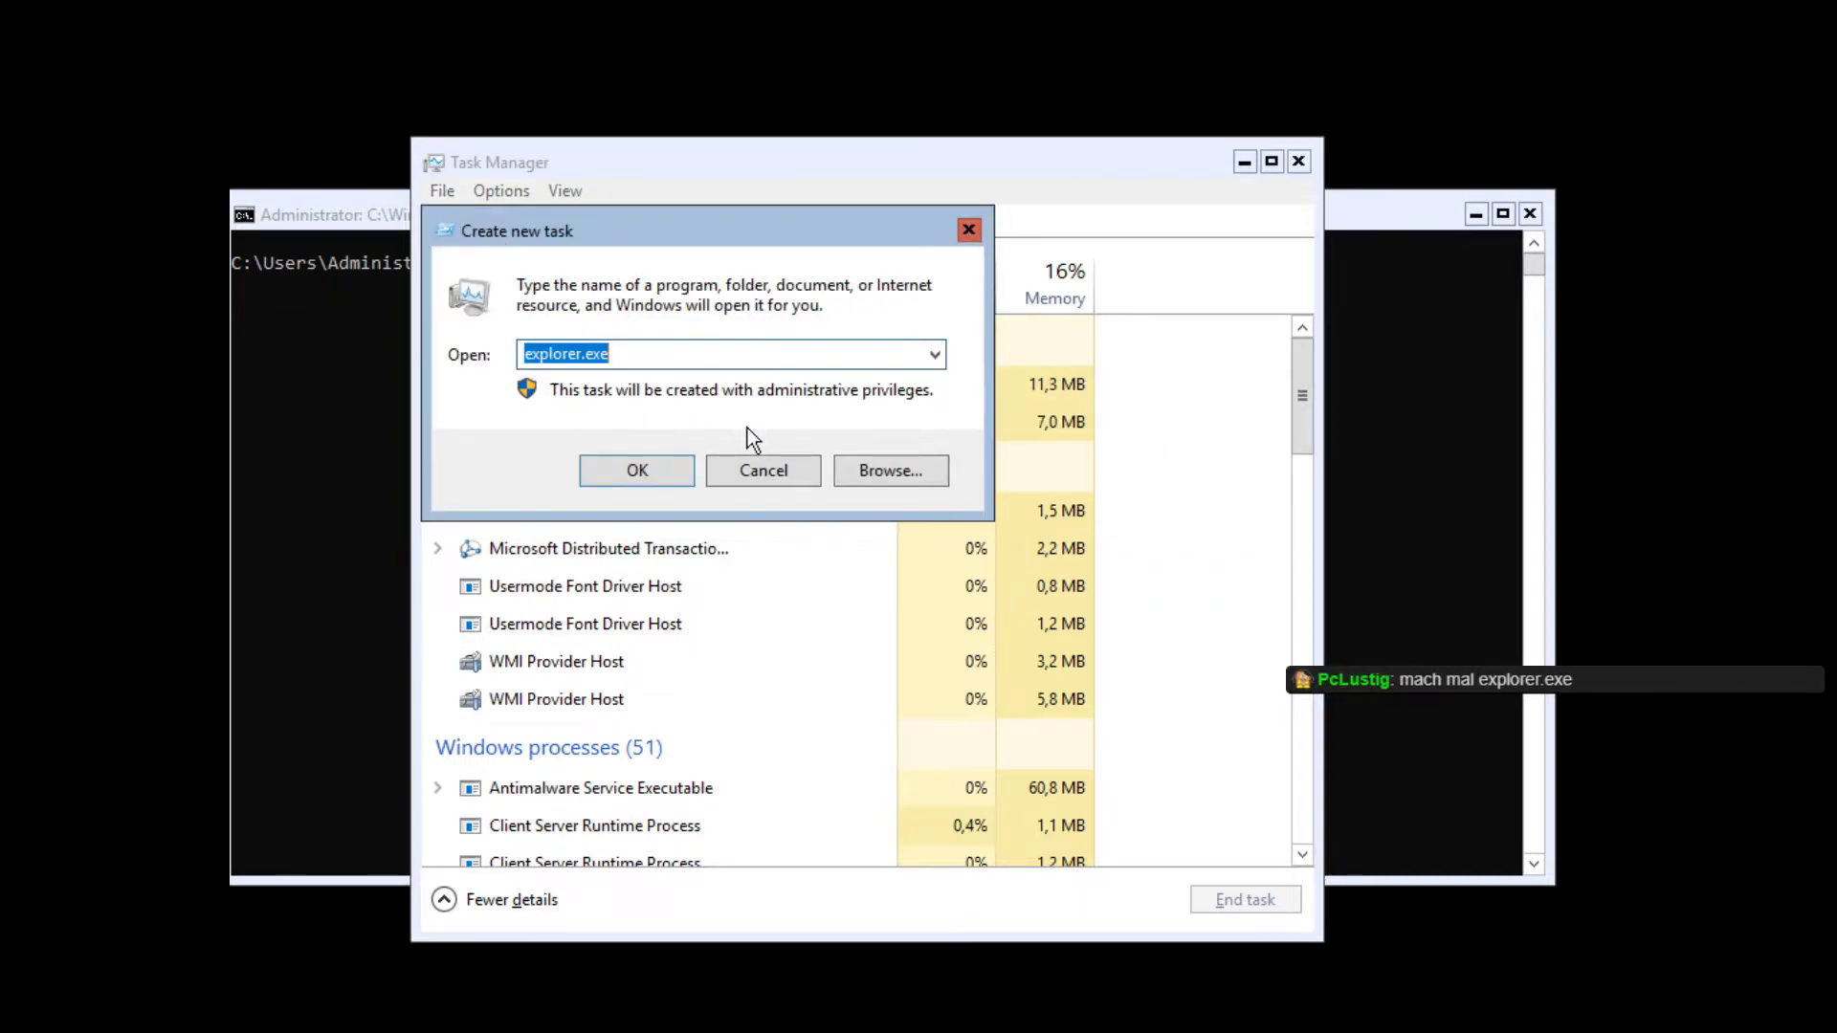
text(calc)
key(Return)
key(Return)
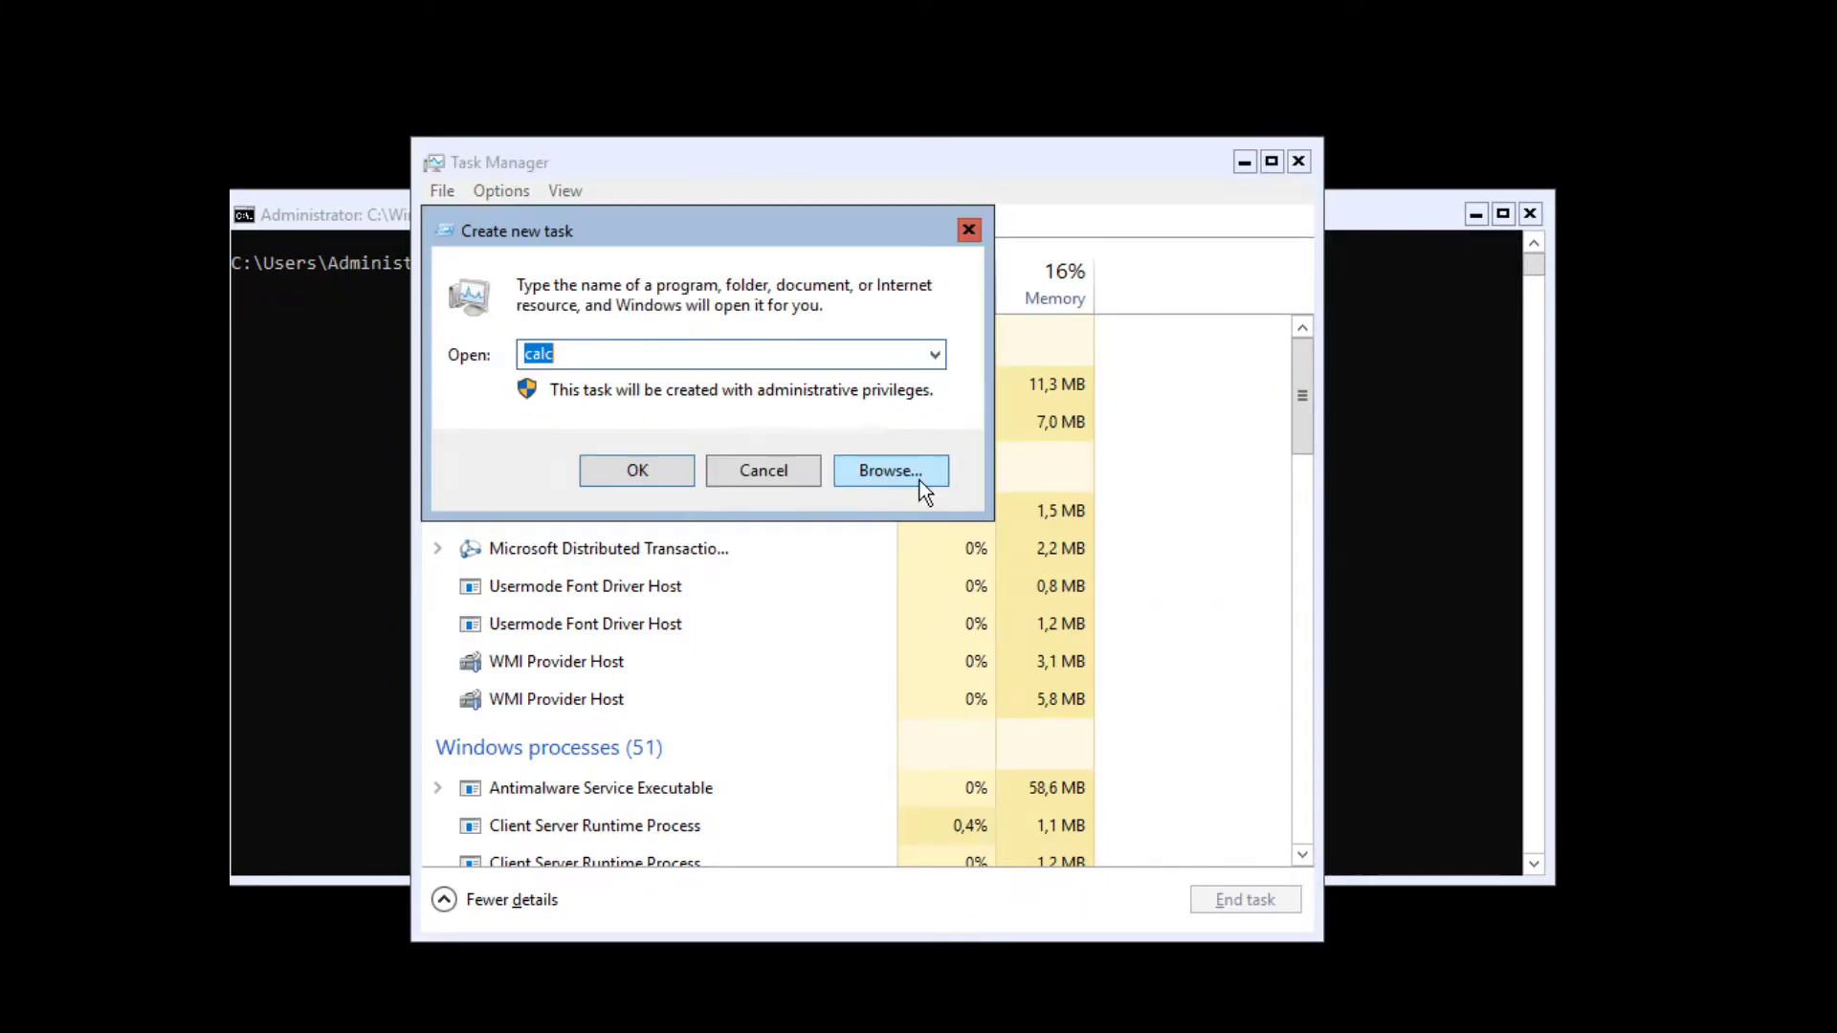
click(801, 474)
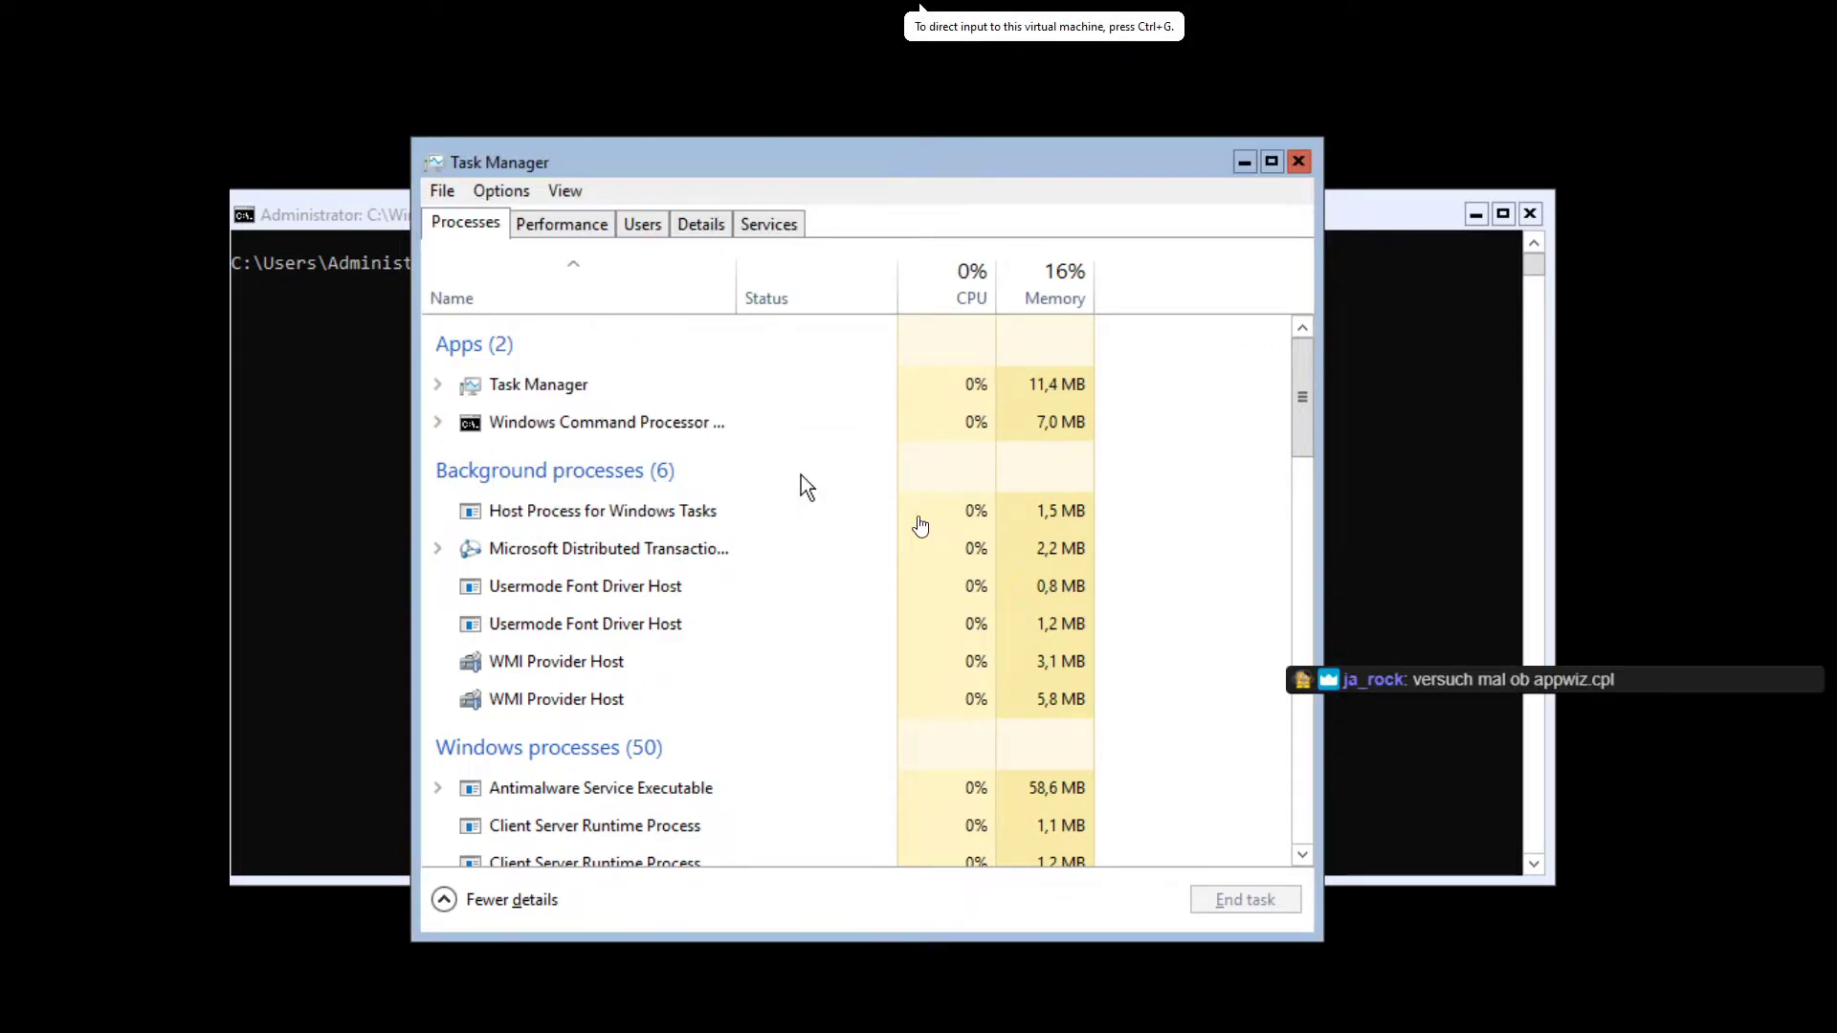
- Try running appwiz.cpl as a new task, dismiss its error, and return to the command prompt
click(453, 196)
click(457, 222)
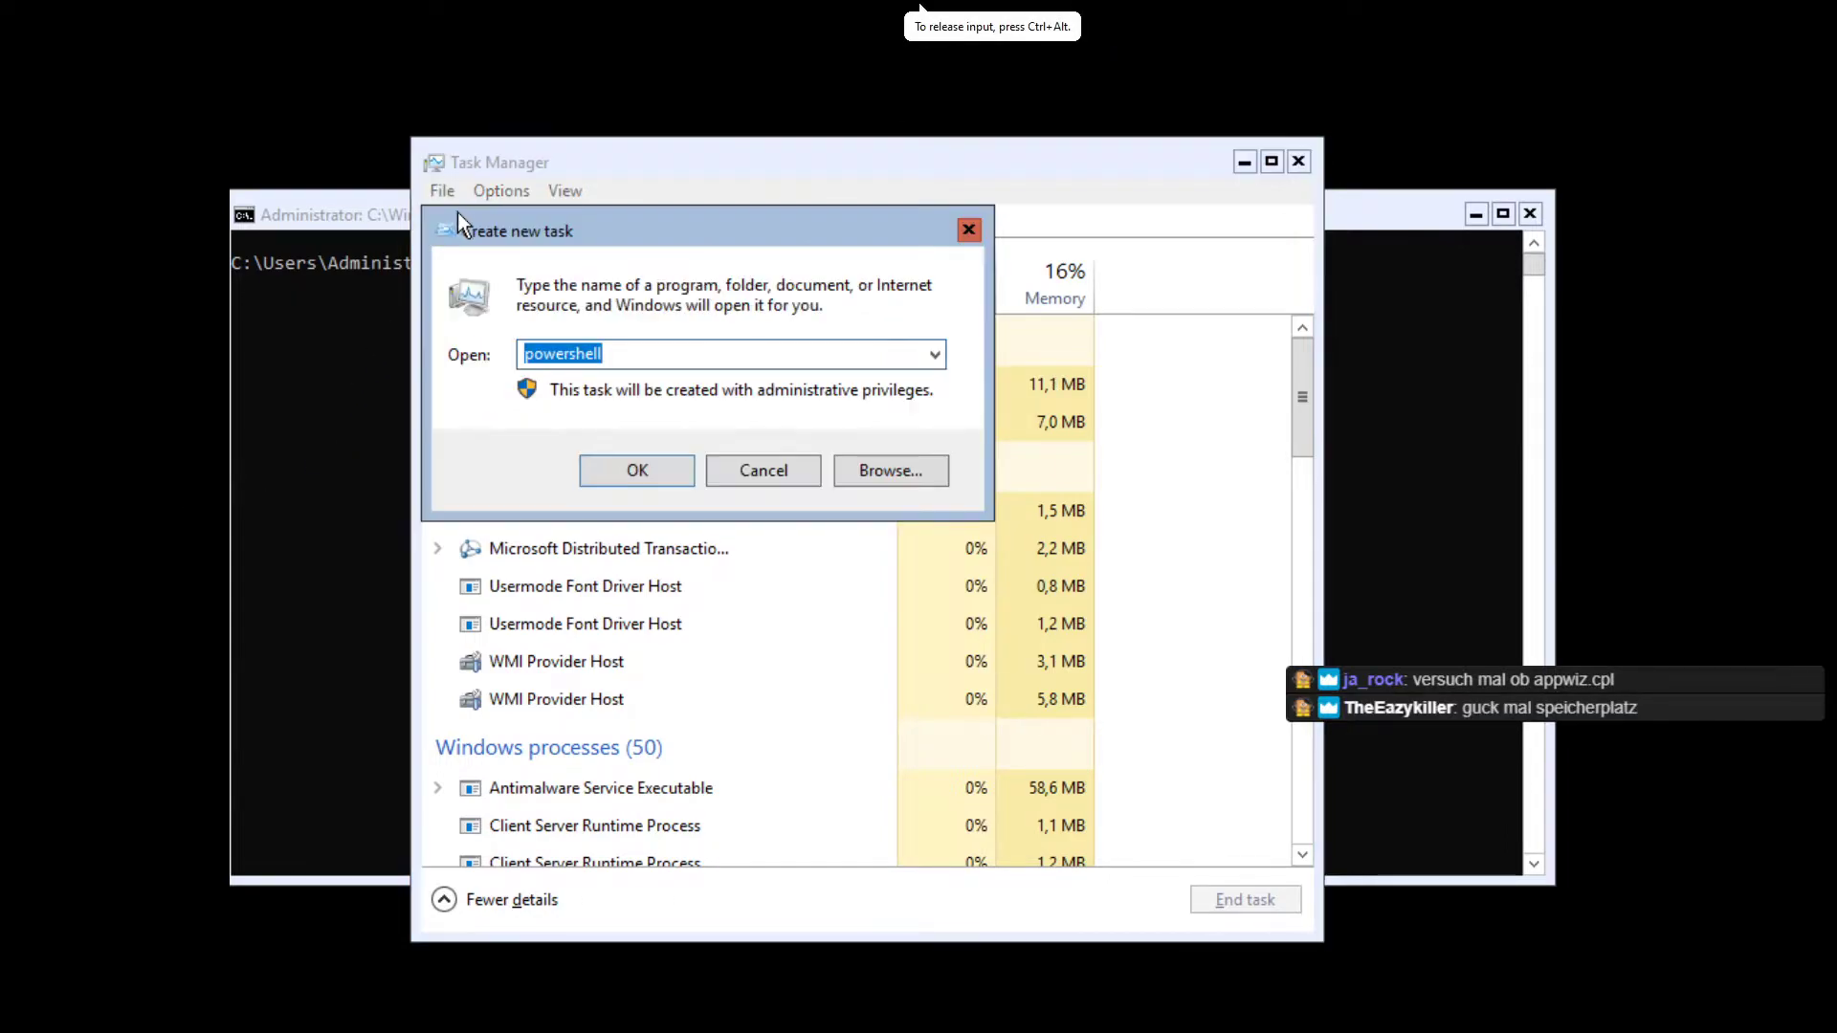
text(appwoi)
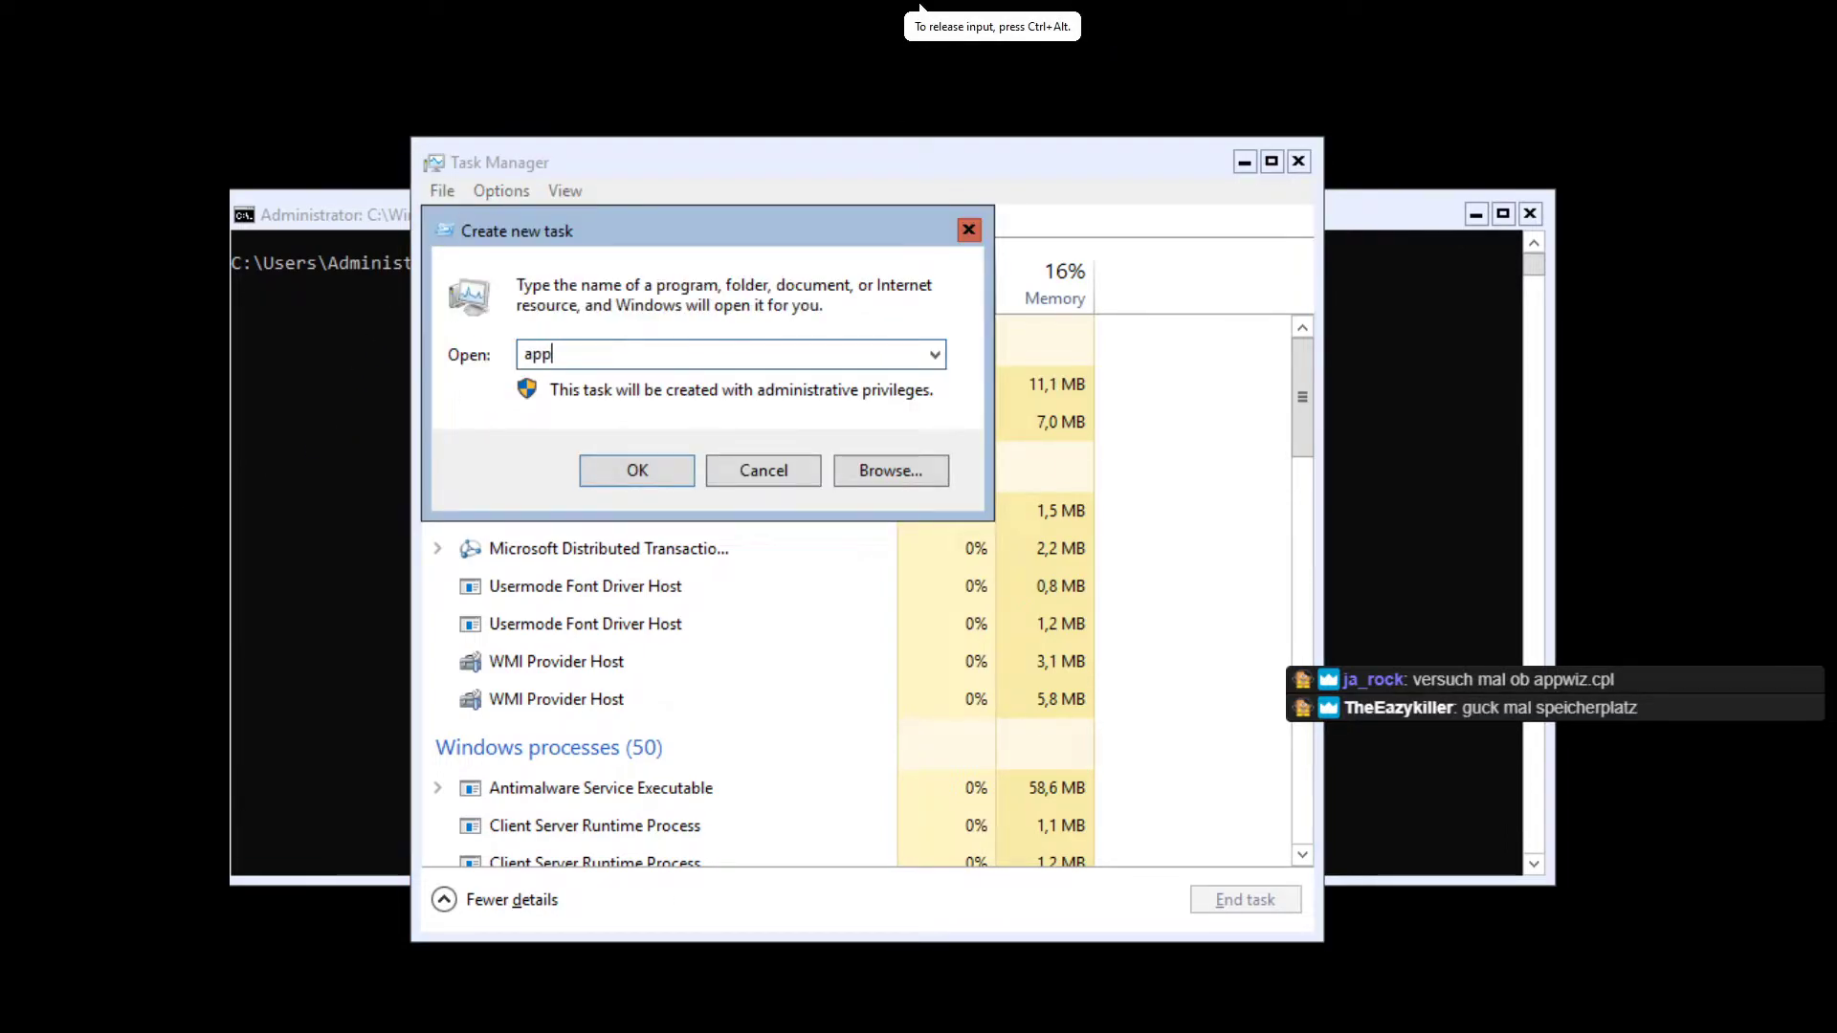
key(BackSpace)
key(BackSpace)
key(BackSpace)
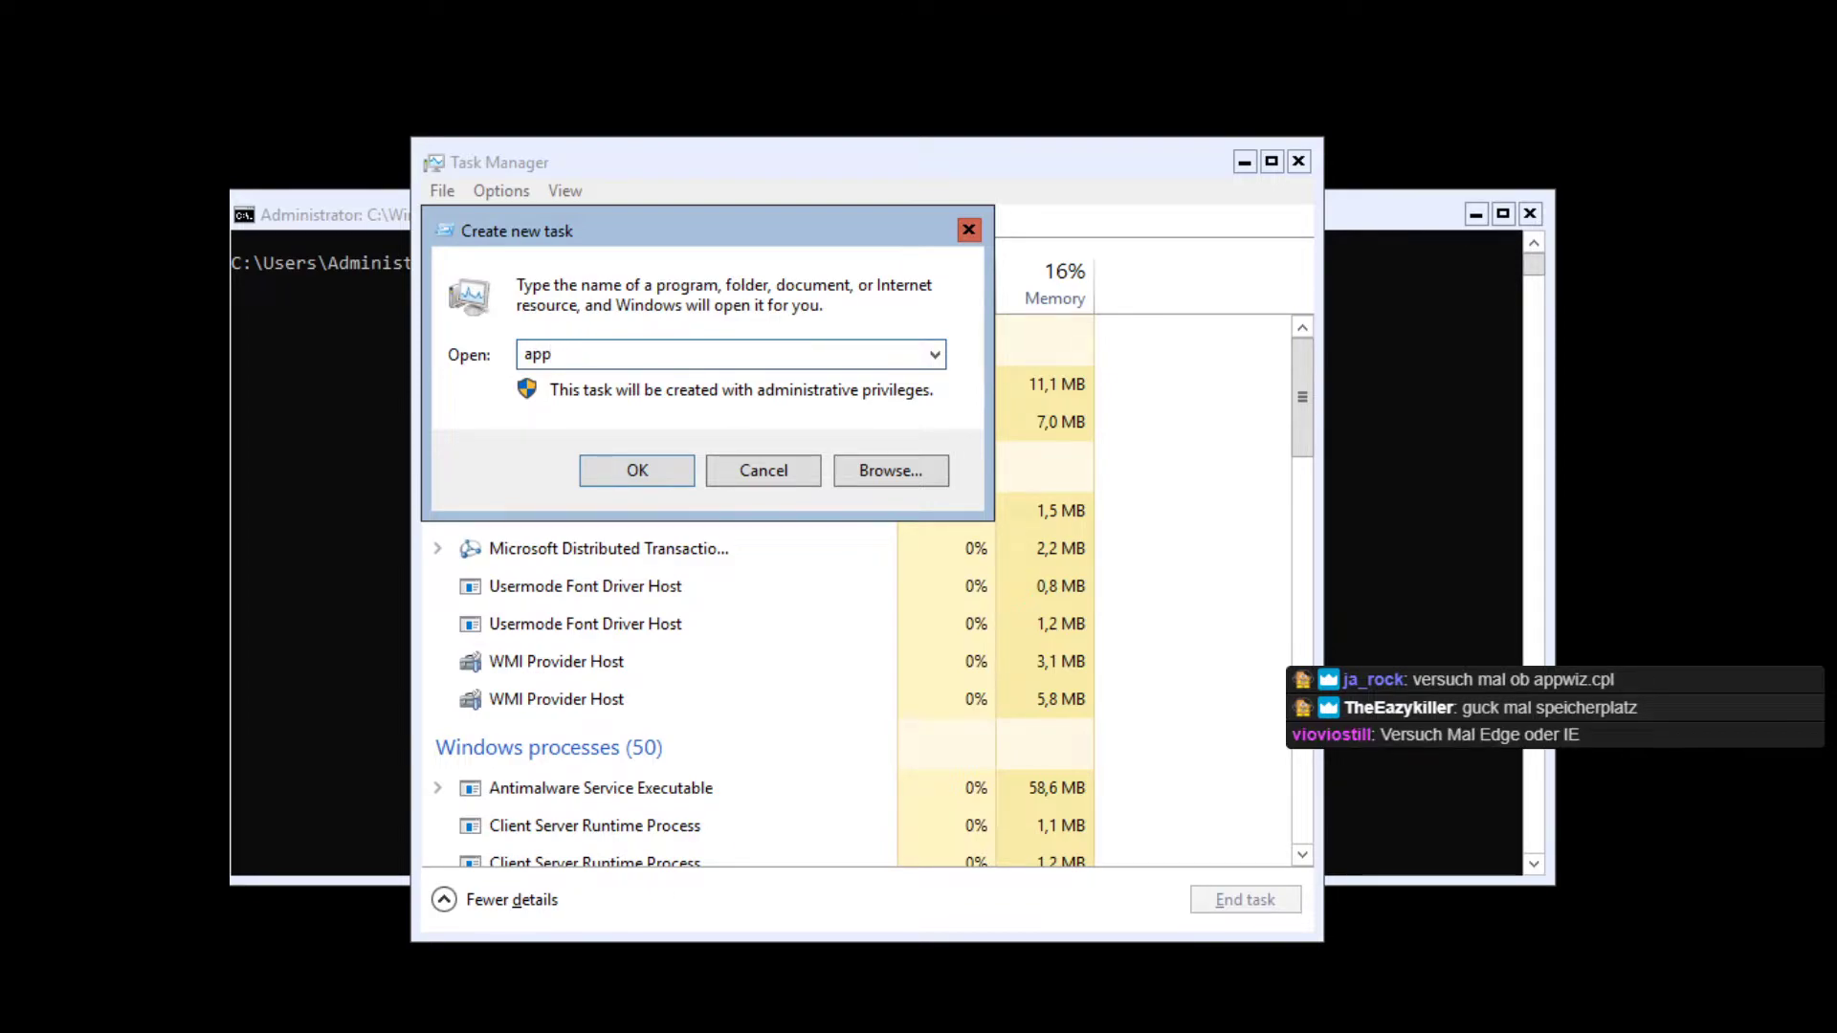
text(wioz)
key(BackSpace)
key(BackSpace)
key(BackSpace)
text(iz)
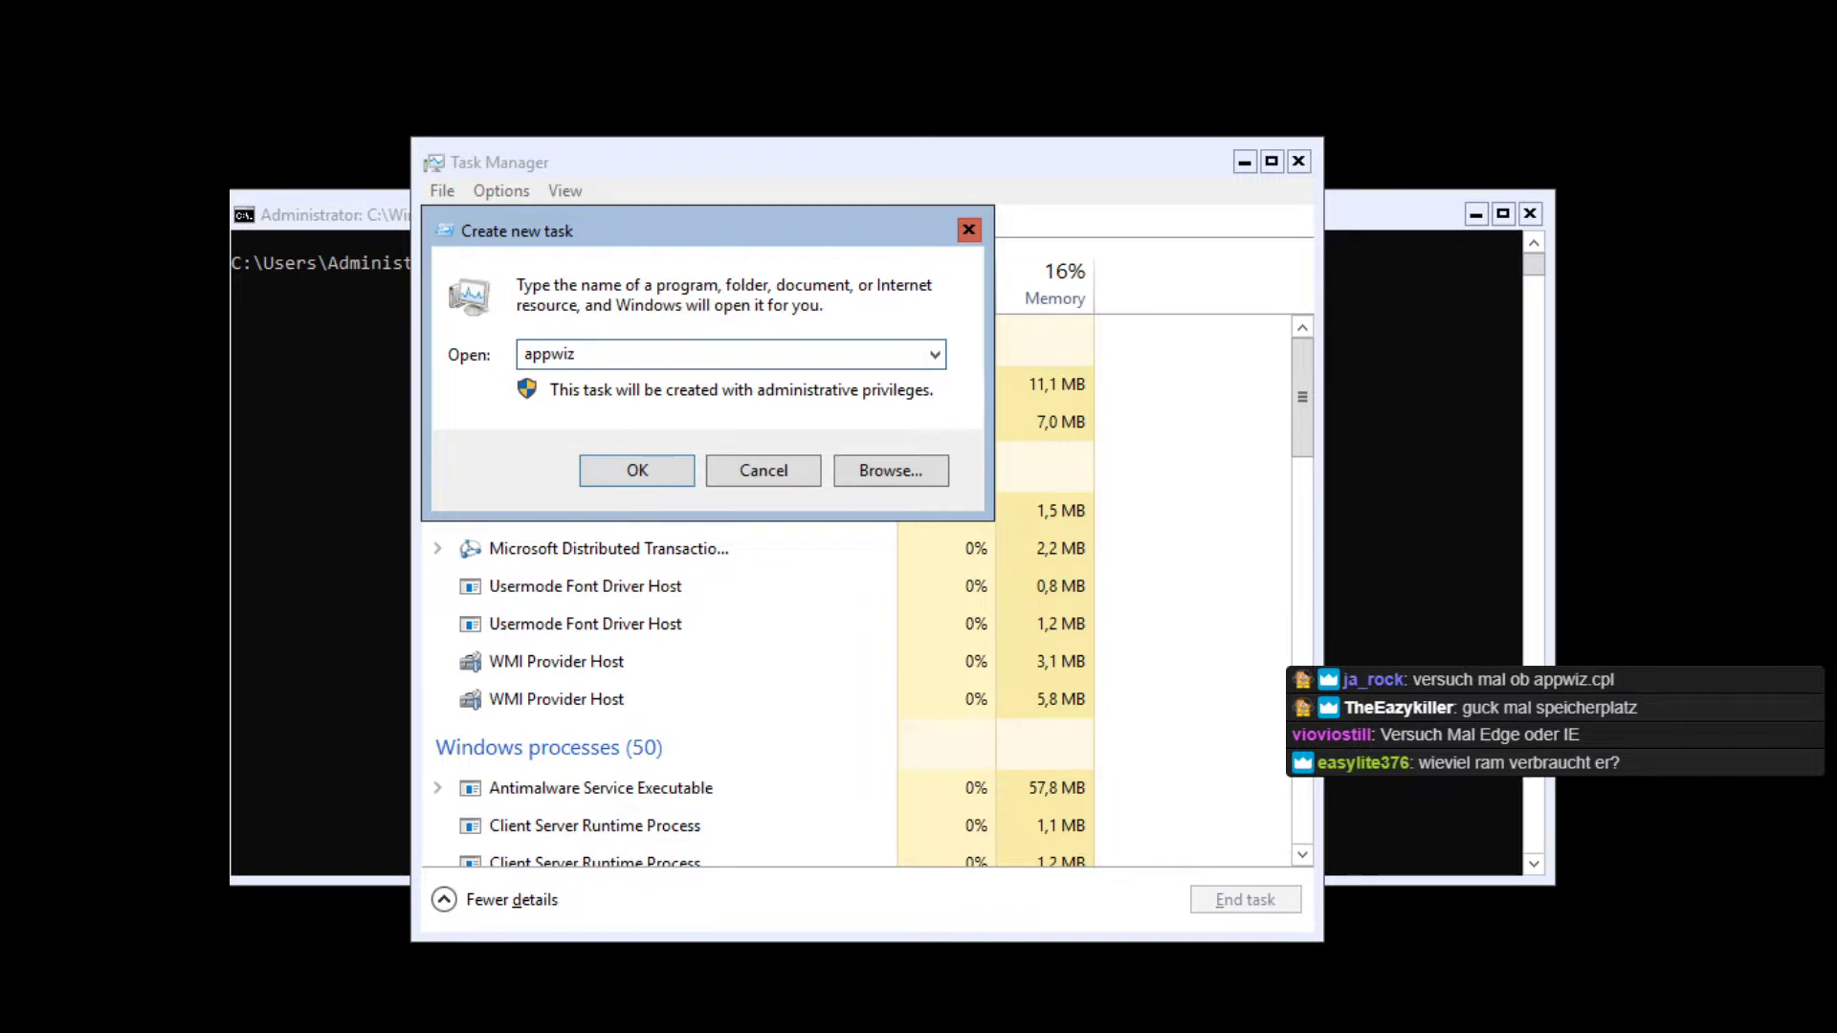
text(.cpl)
key(Return)
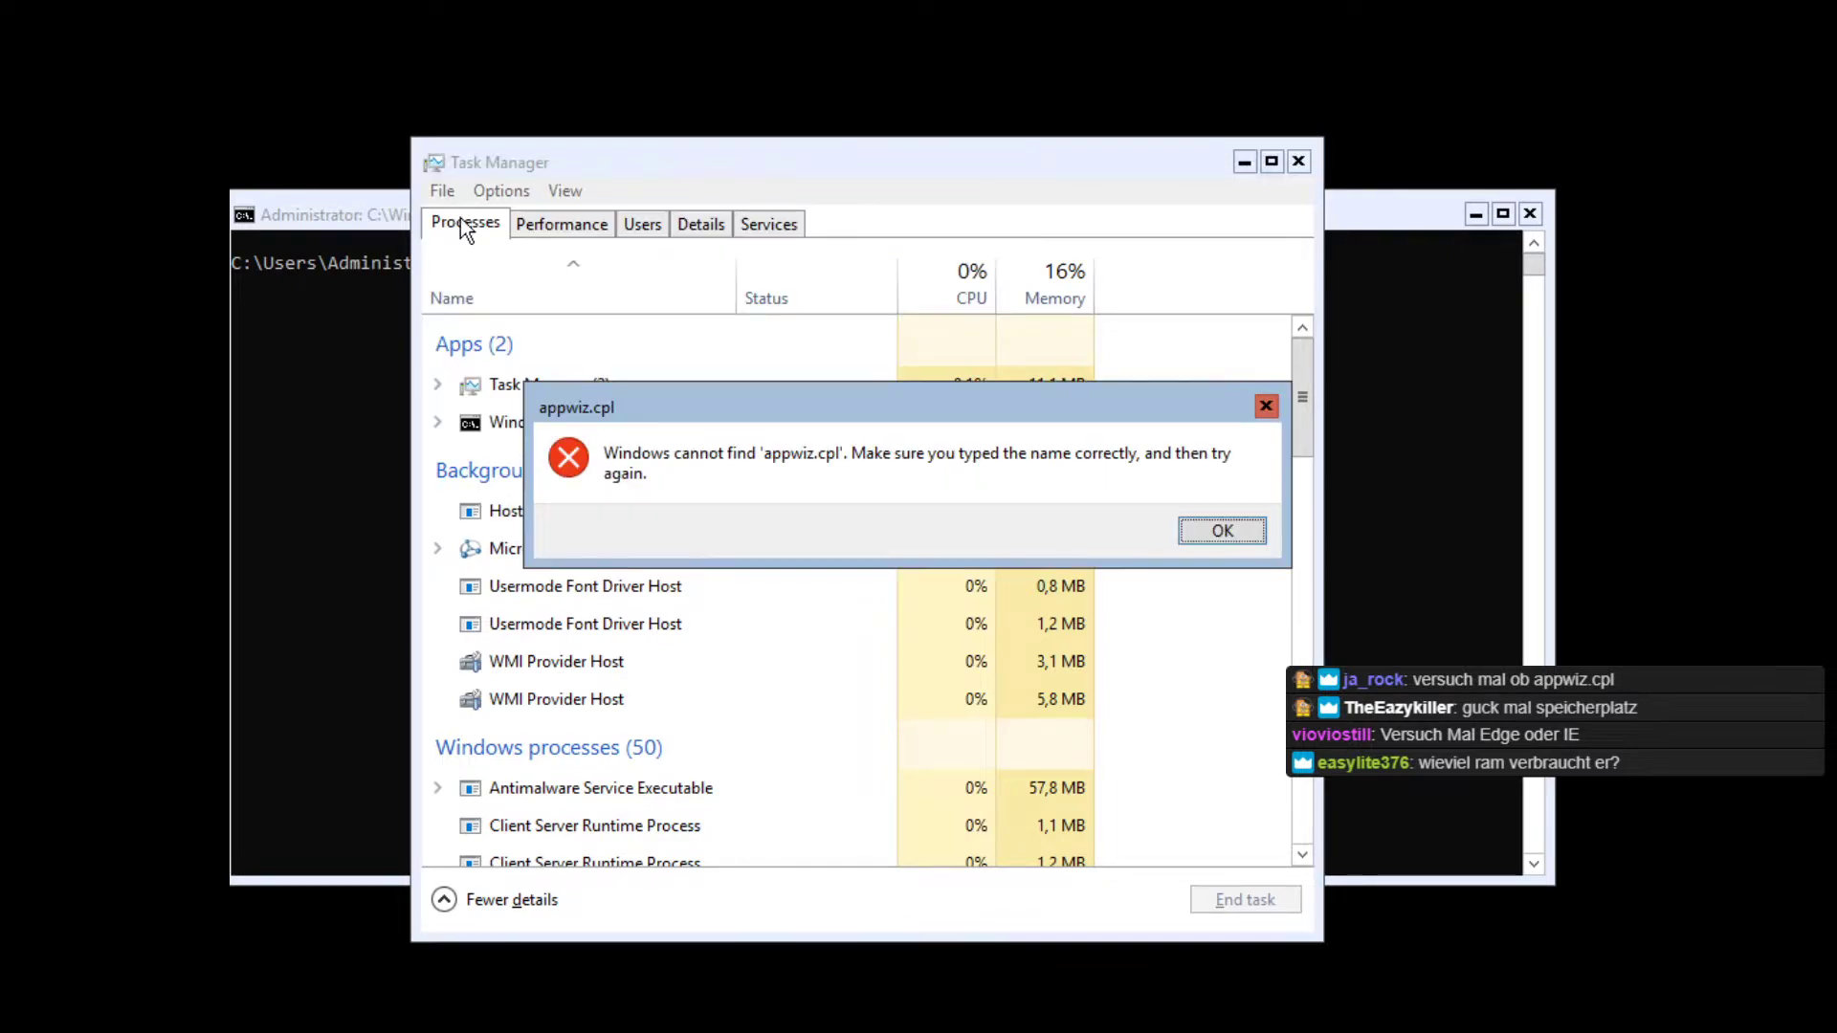
key(Return)
click(967, 230)
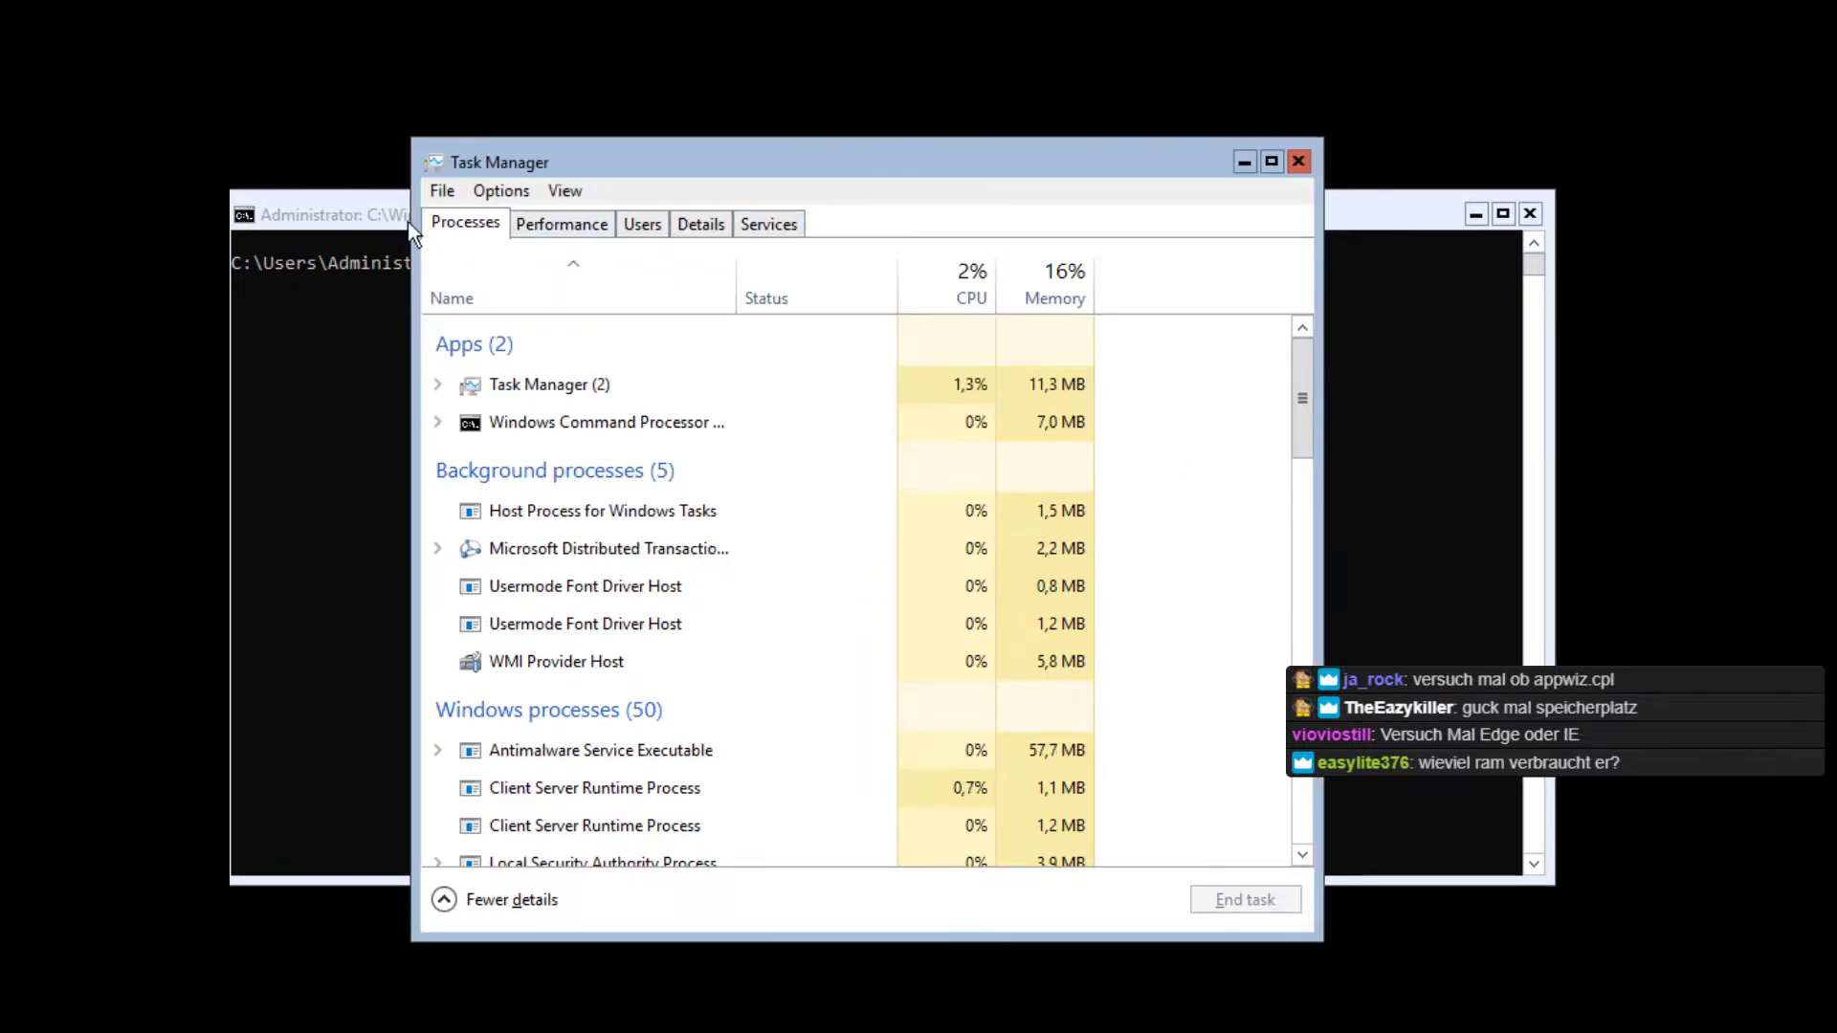
click(342, 214)
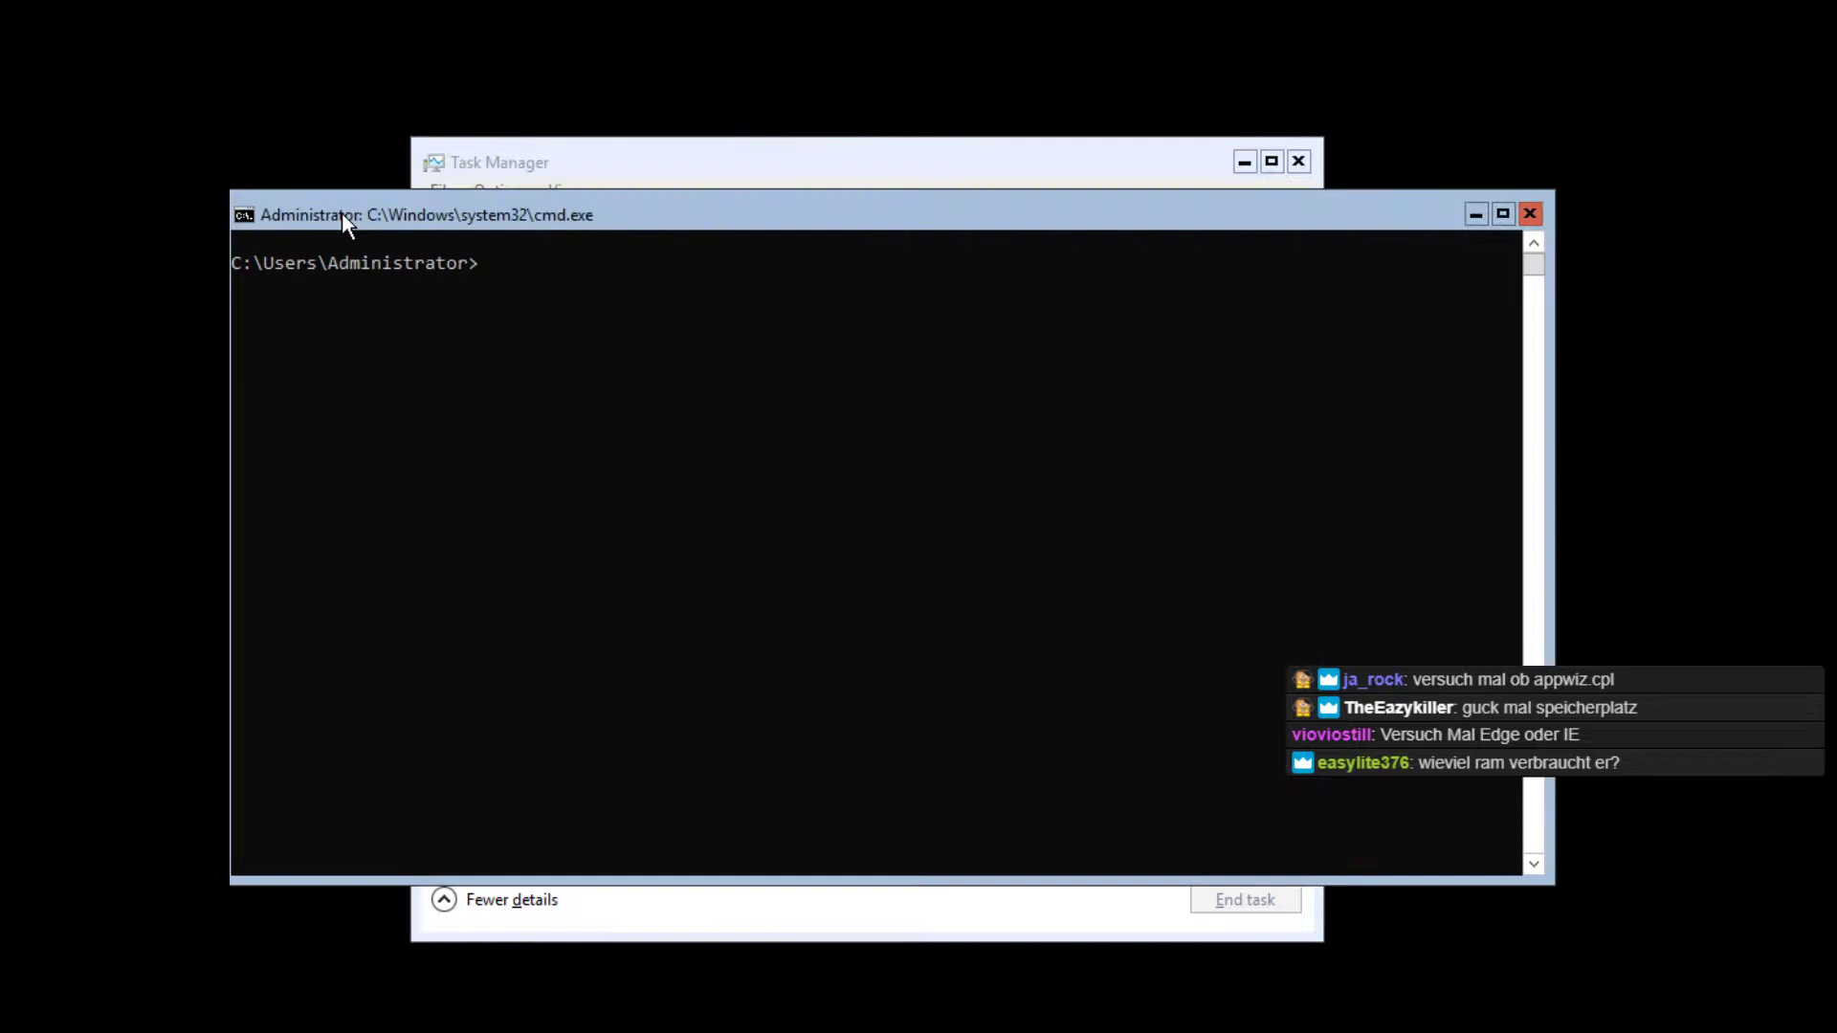
- Minimize the command prompt, send Ctrl+Alt+Del to the VM, and cancel the security screen
click(1476, 214)
drag(823, 169, 651, 161)
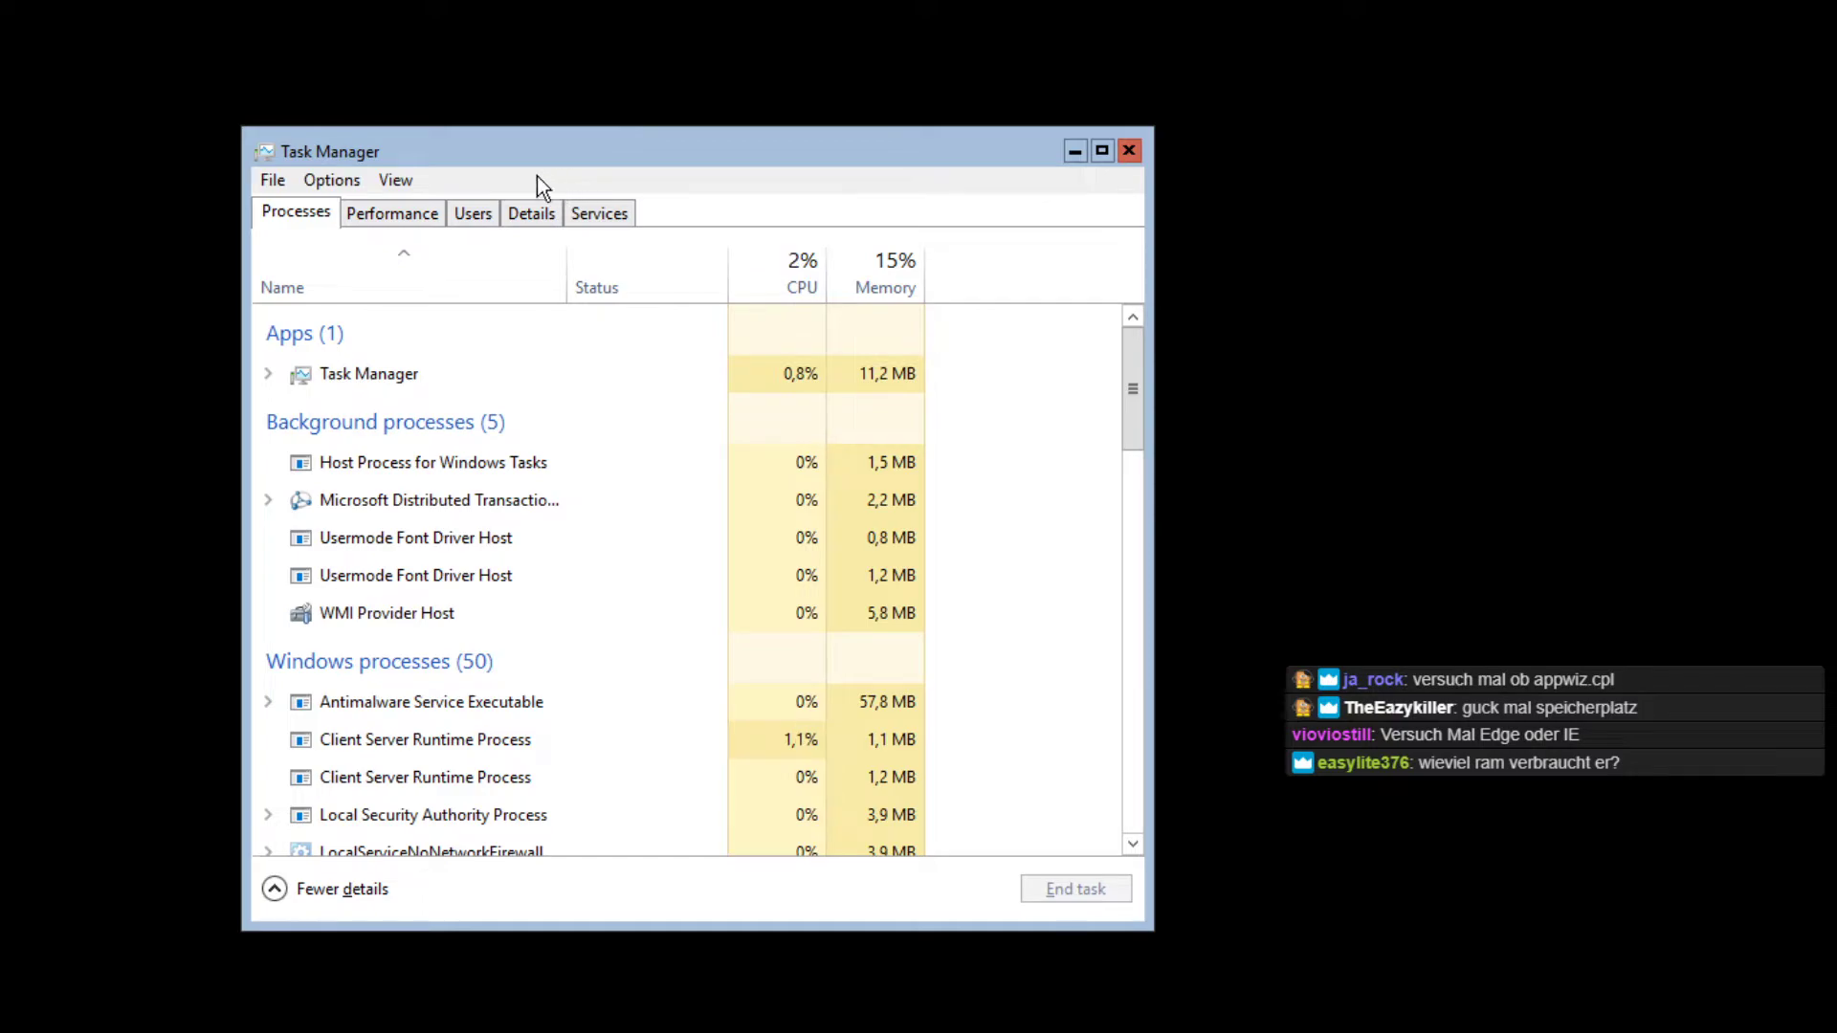
click(312, 12)
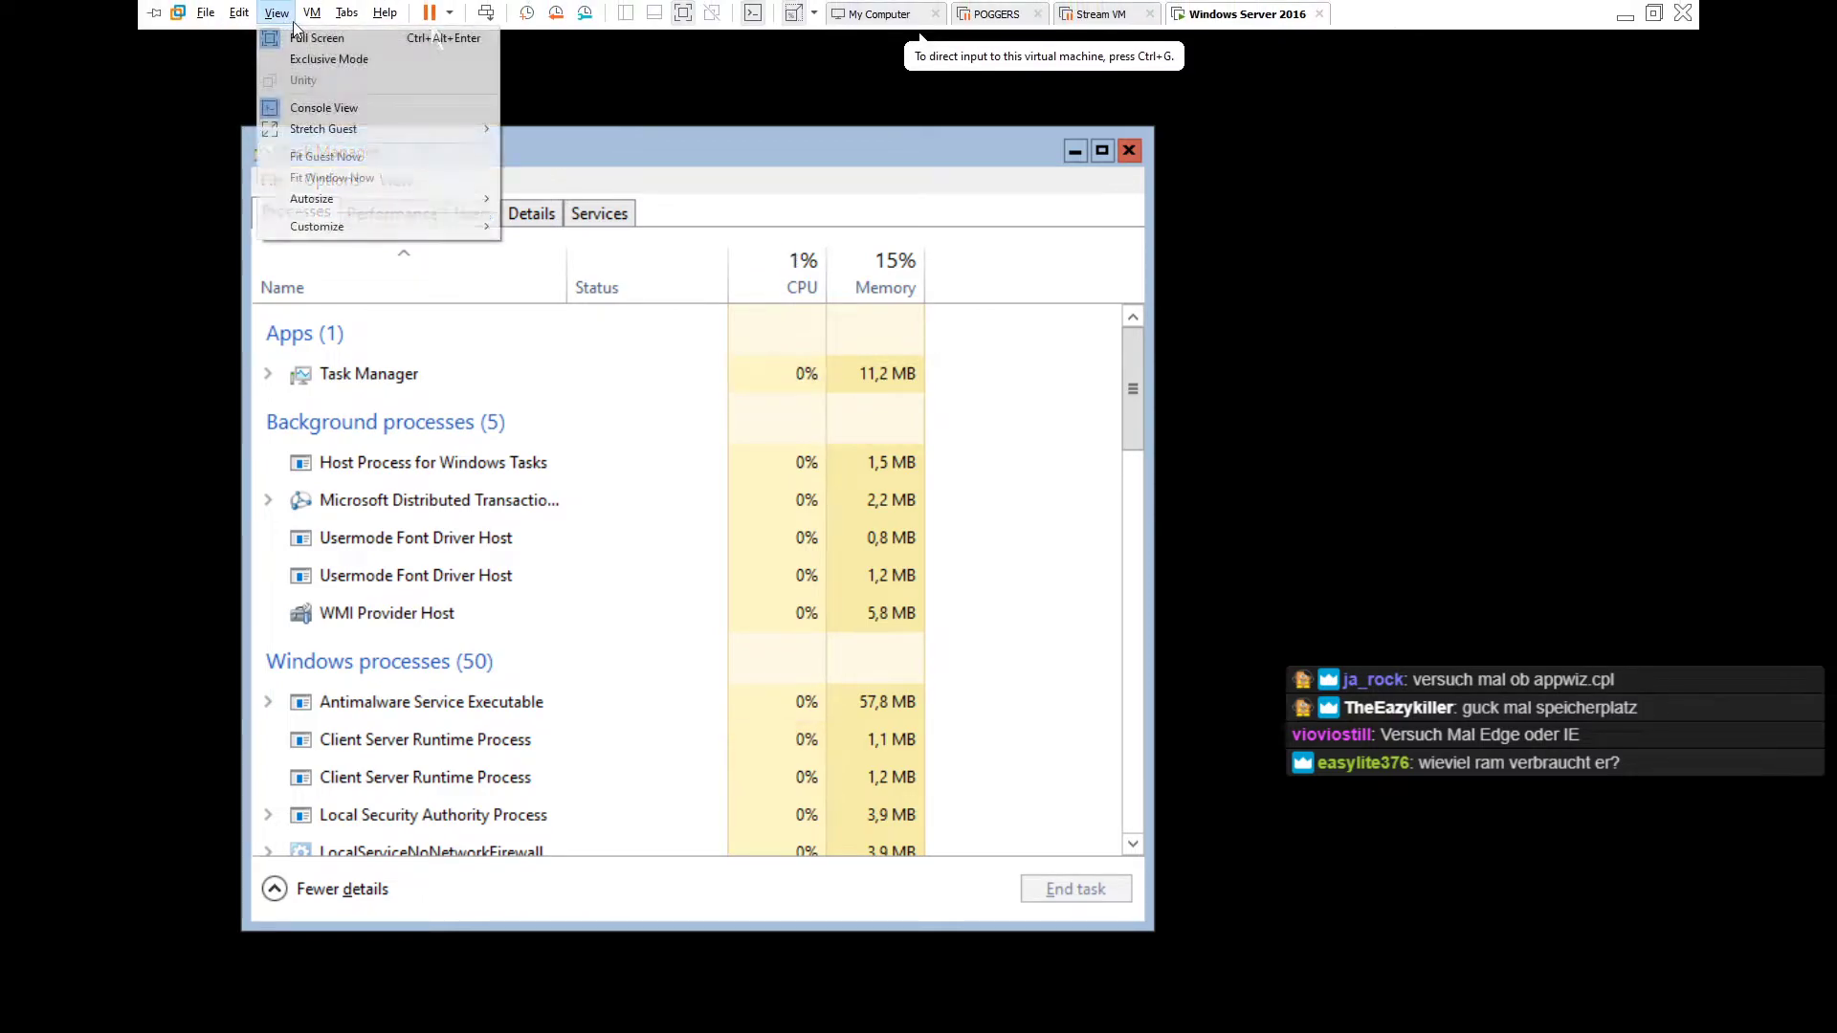
click(373, 107)
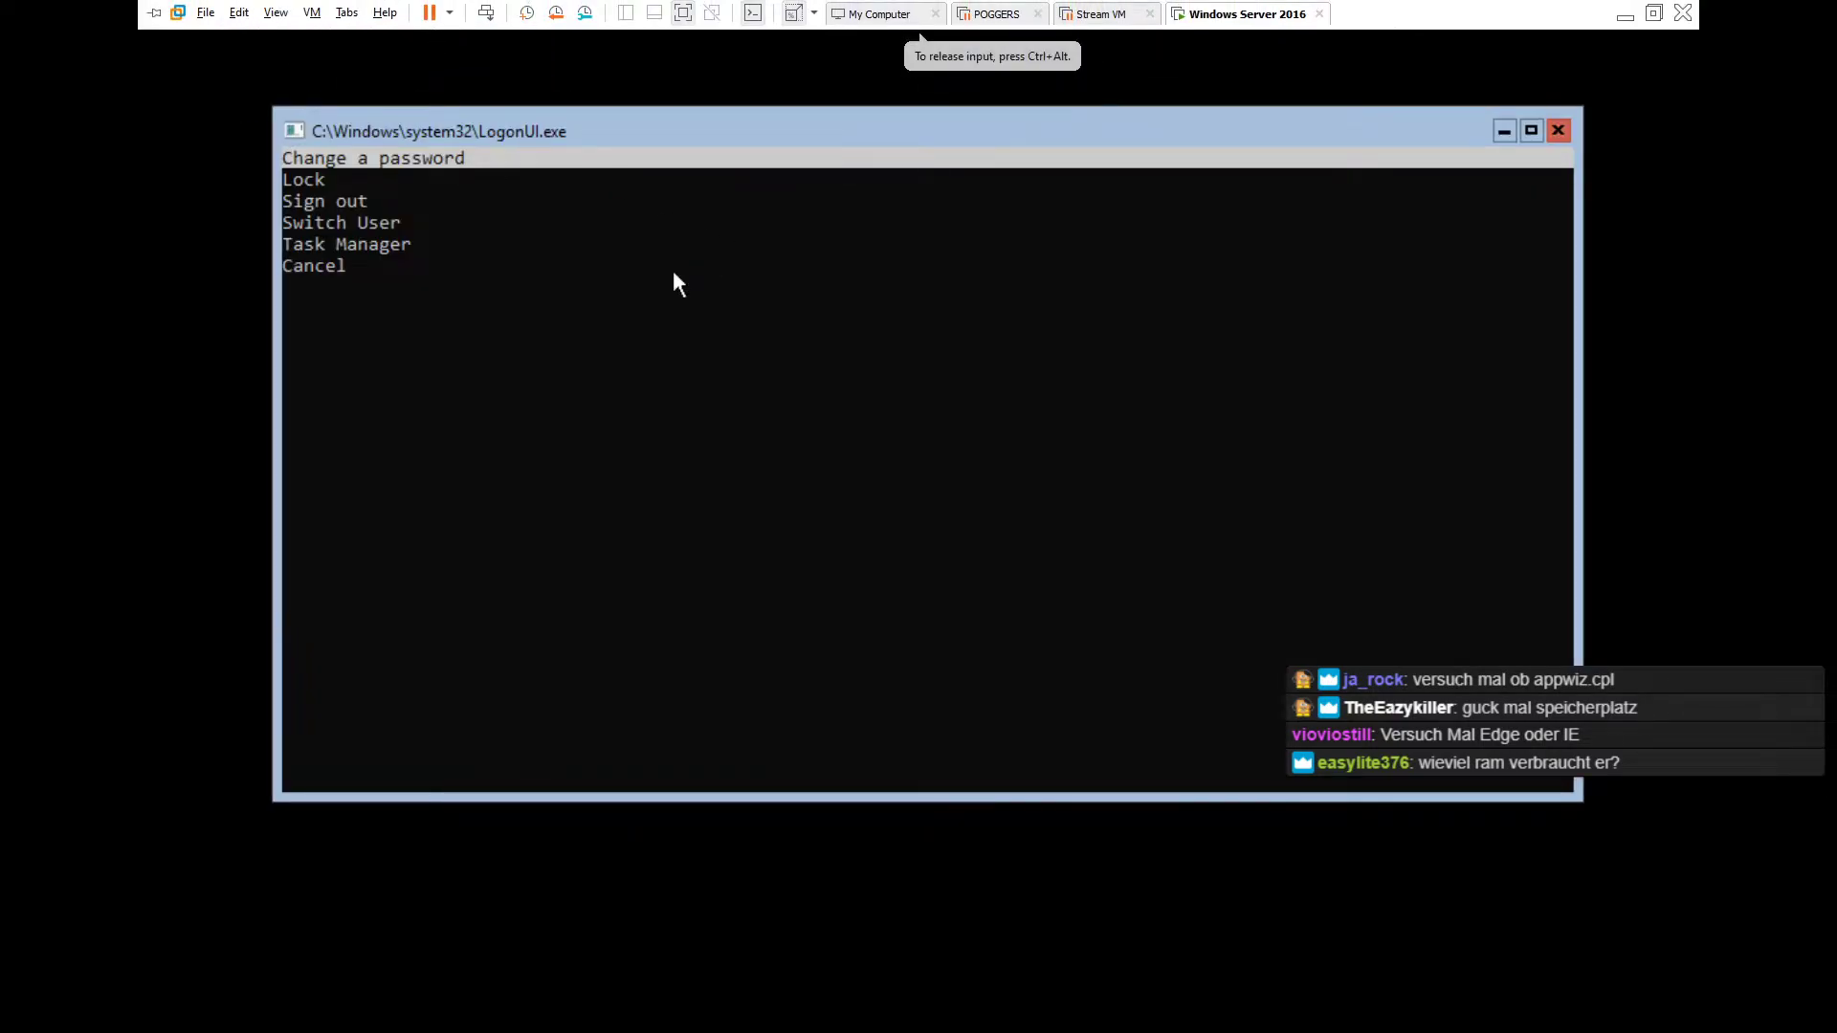
key(Down)
key(Down)
key(Down)
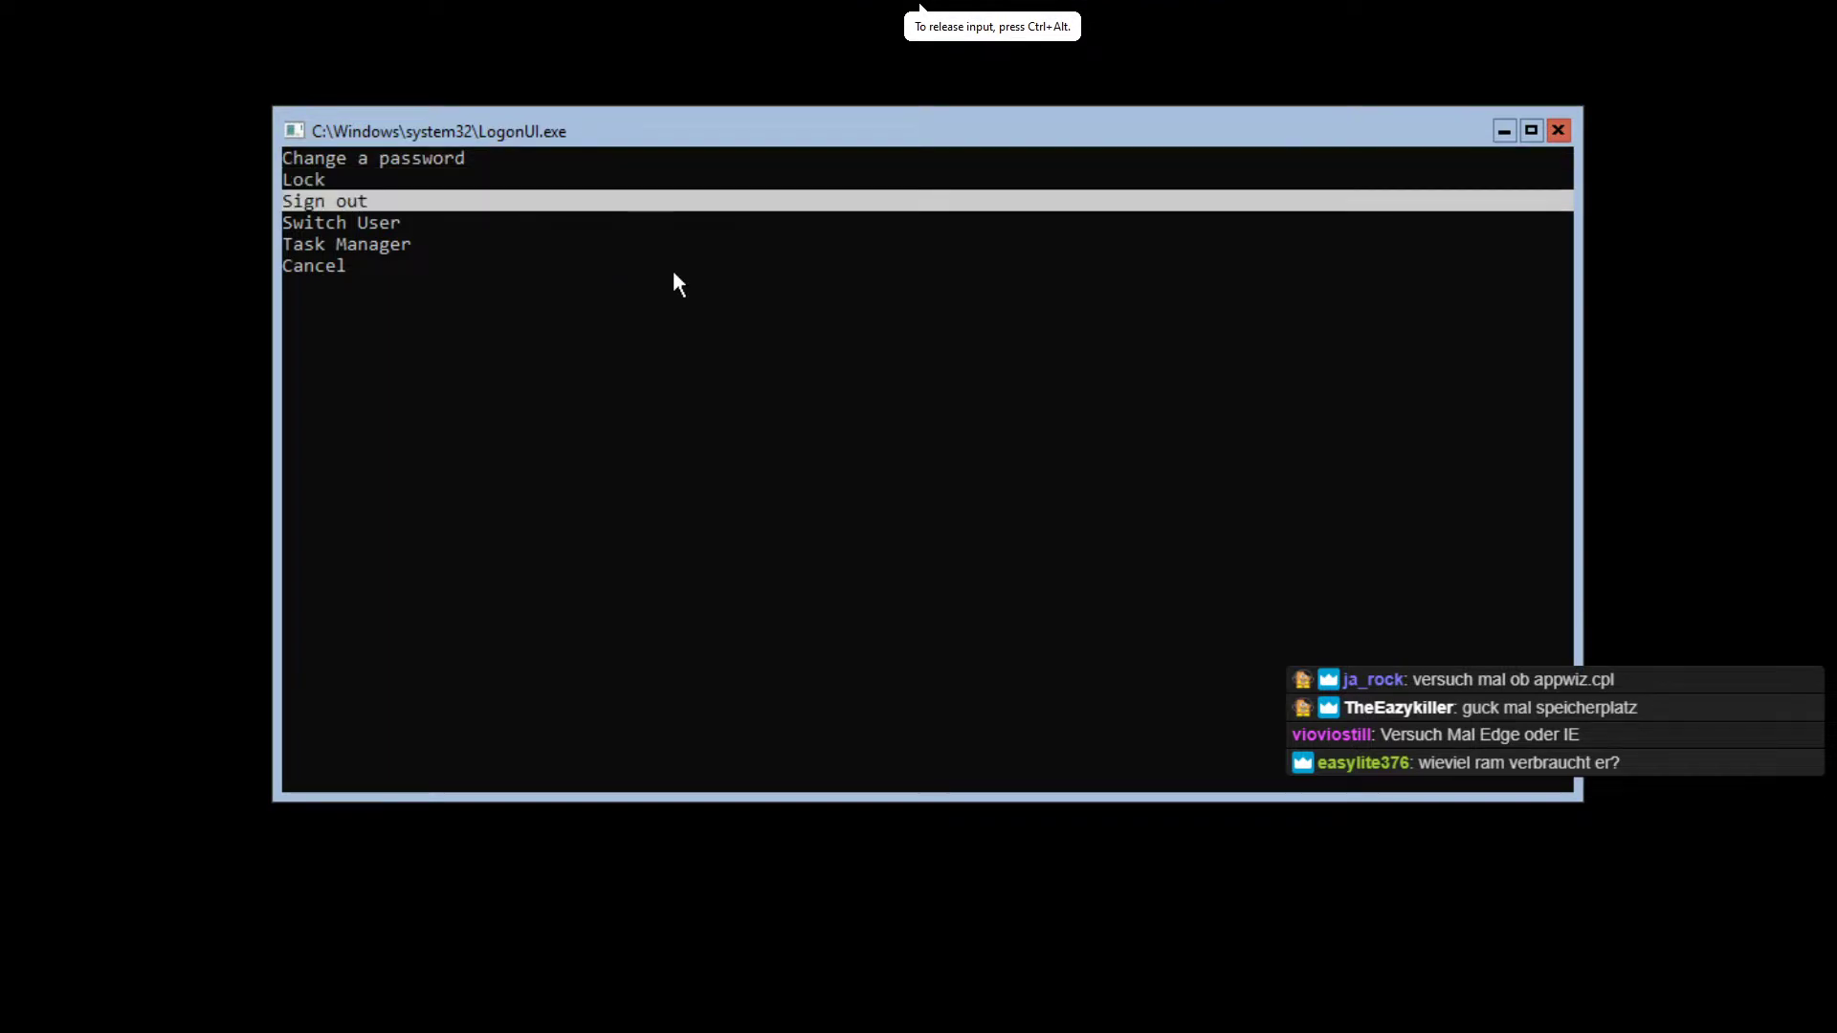
key(Down)
key(Down)
key(Return)
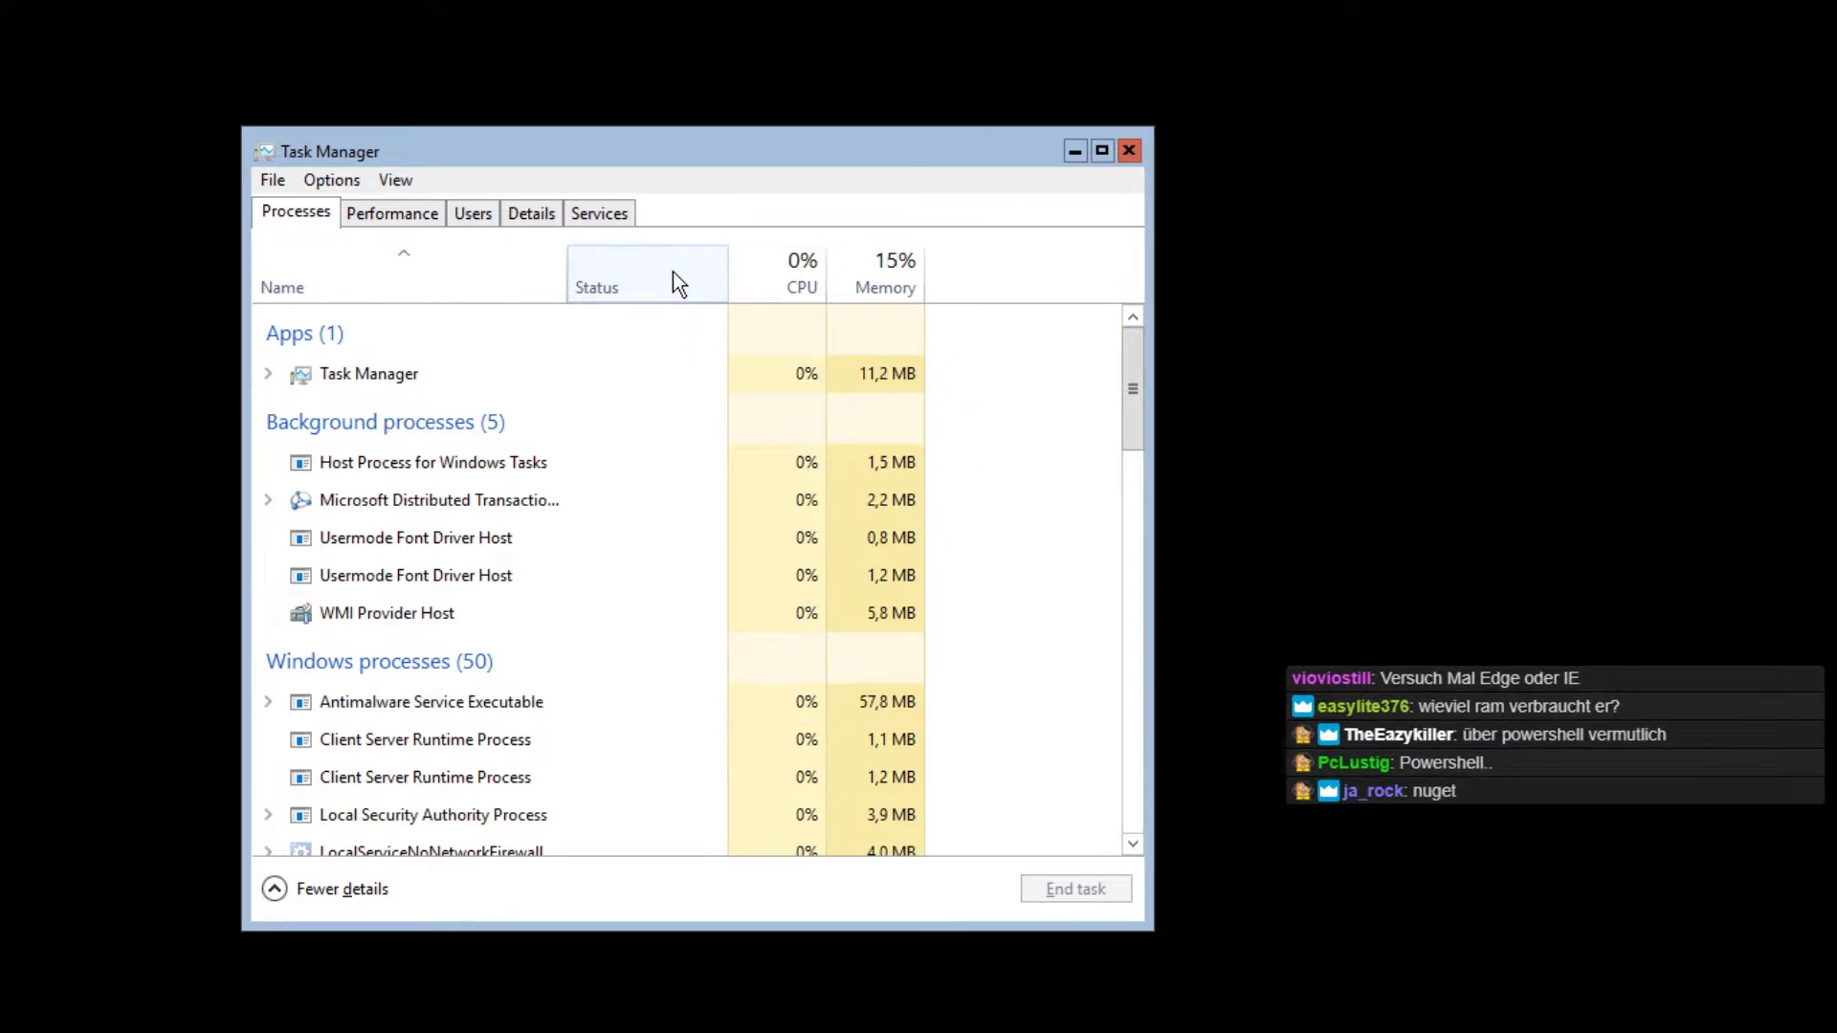
- Launch an administrator PowerShell from Task Manager's Run new task
click(206, 12)
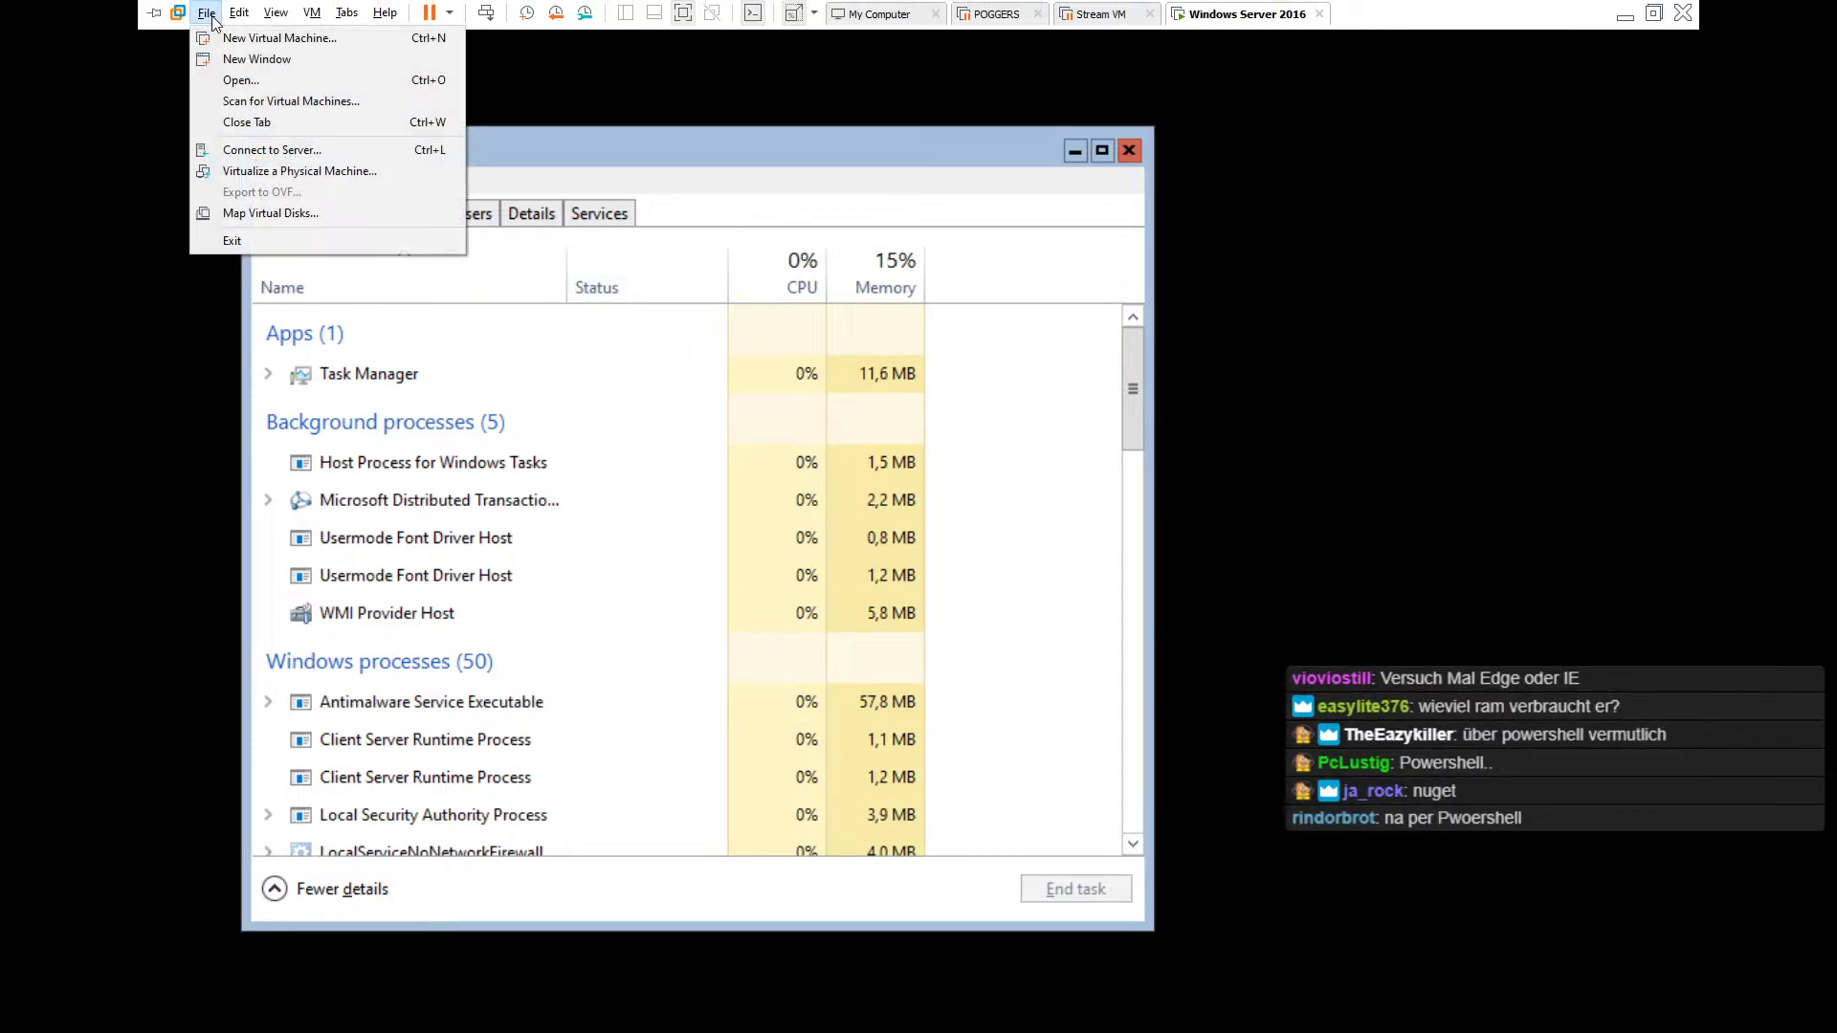
click(272, 180)
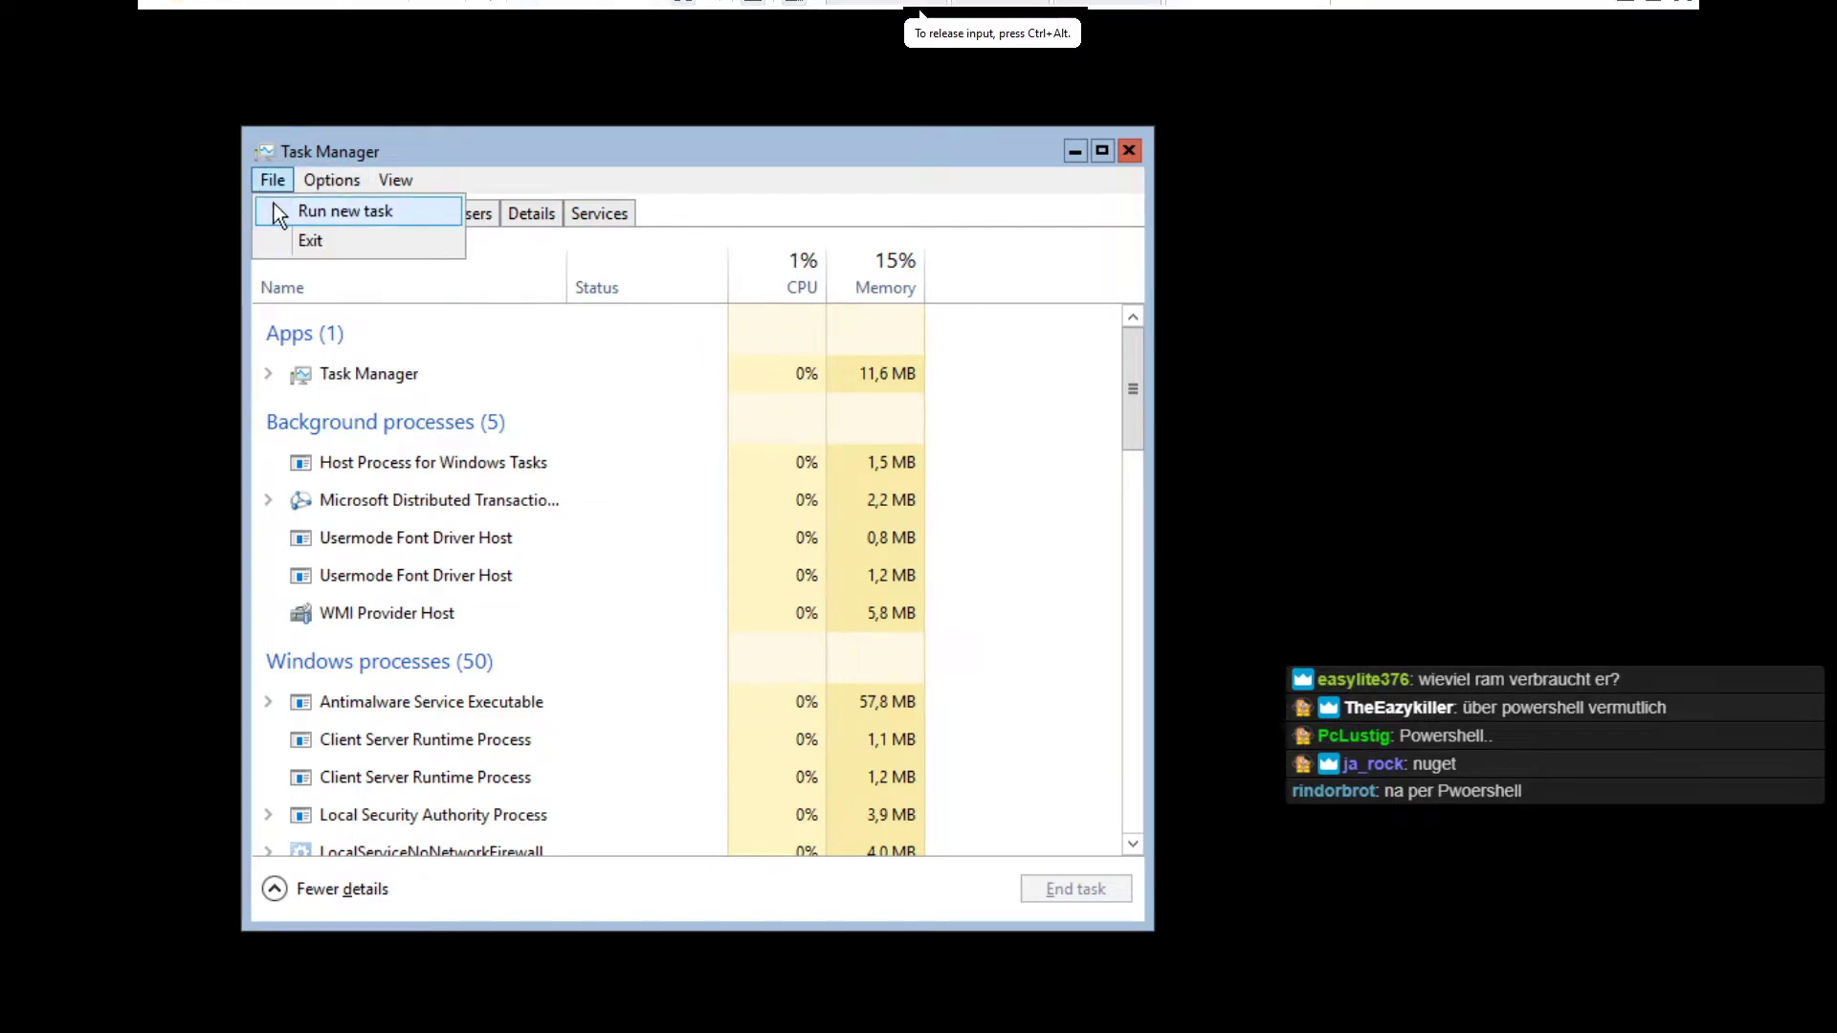
click(274, 203)
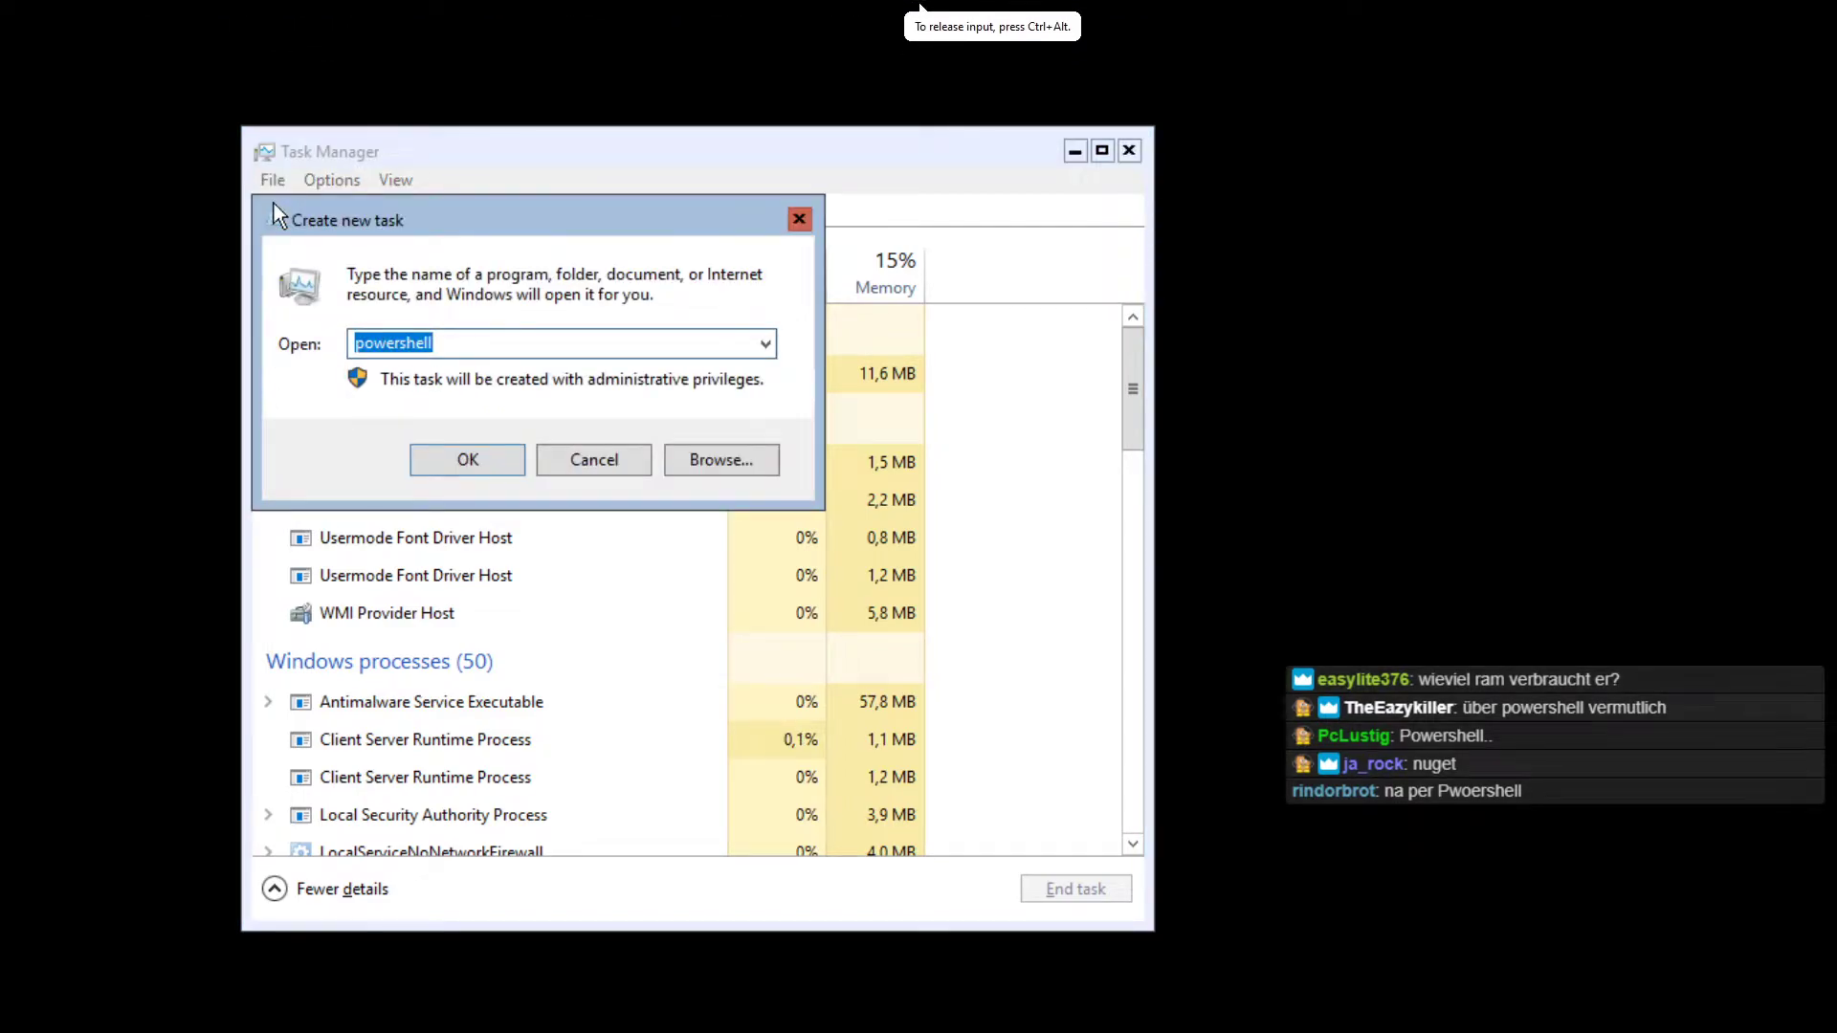
key(Return)
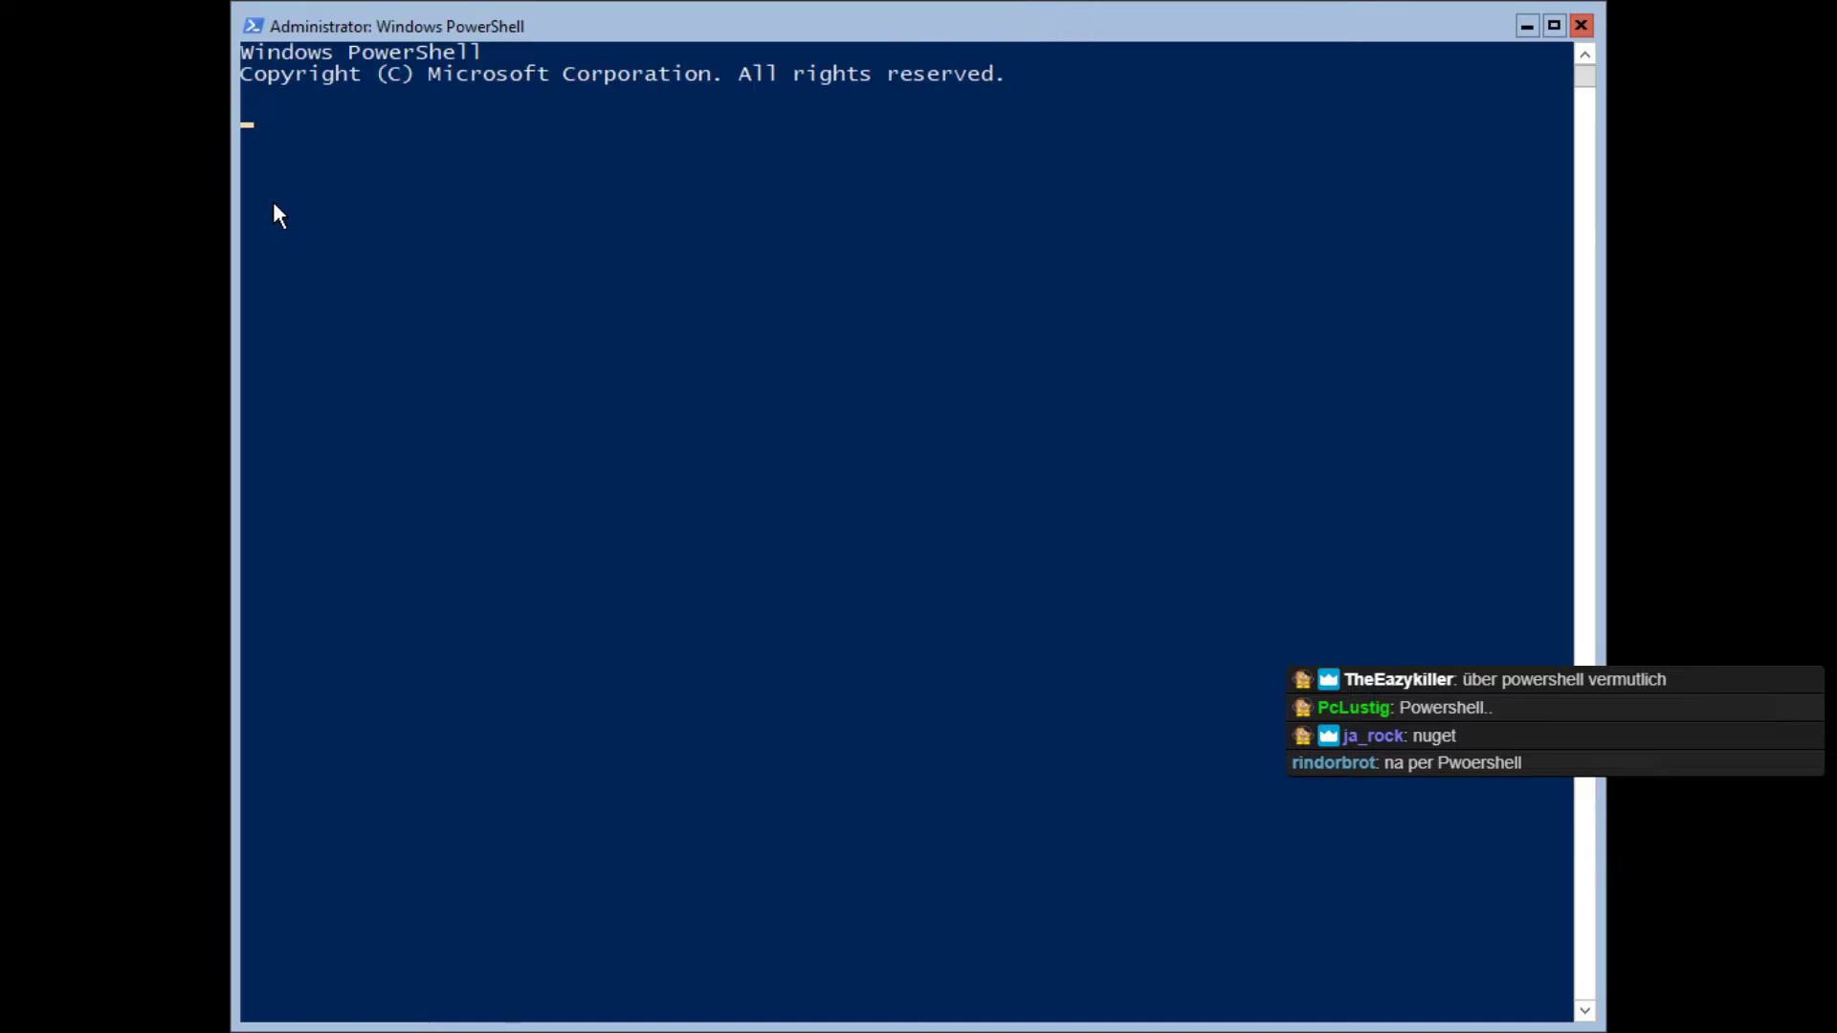
- Try the nuget command, then run sconfig to show the Server Configuration menu
text(nuget)
key(Return)
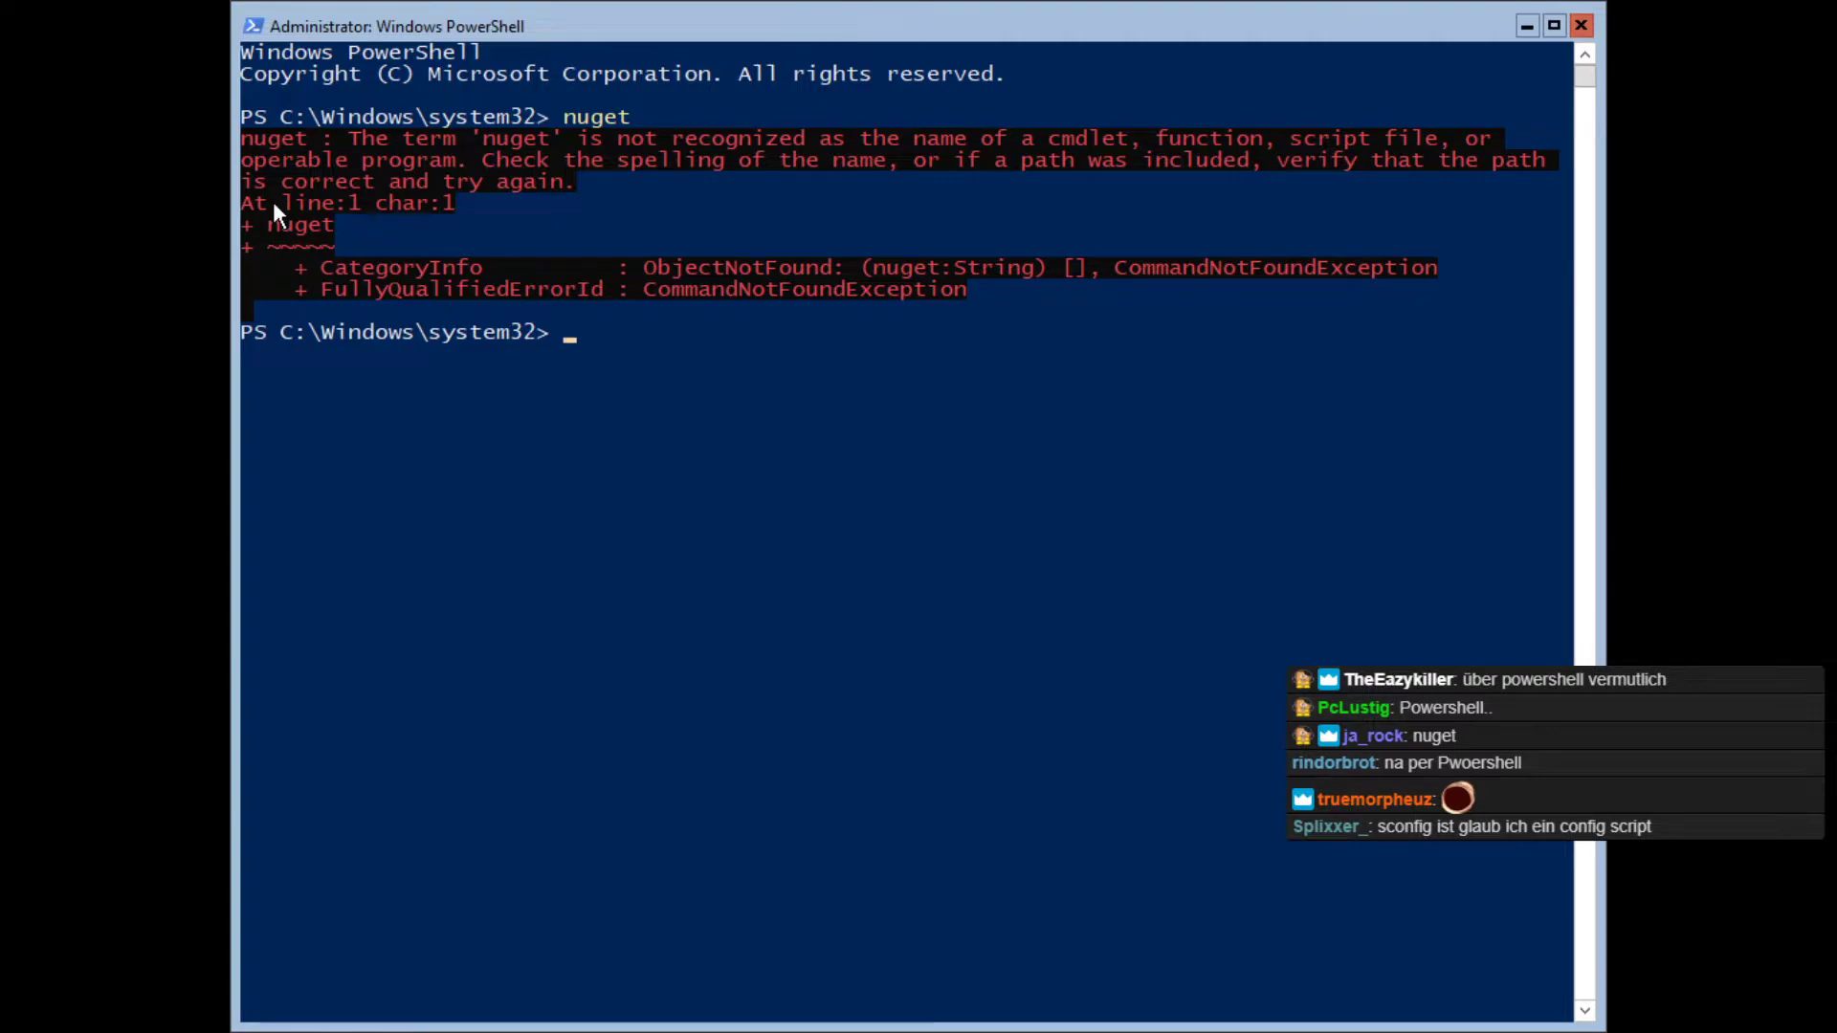
text(sconfig)
key(Return)
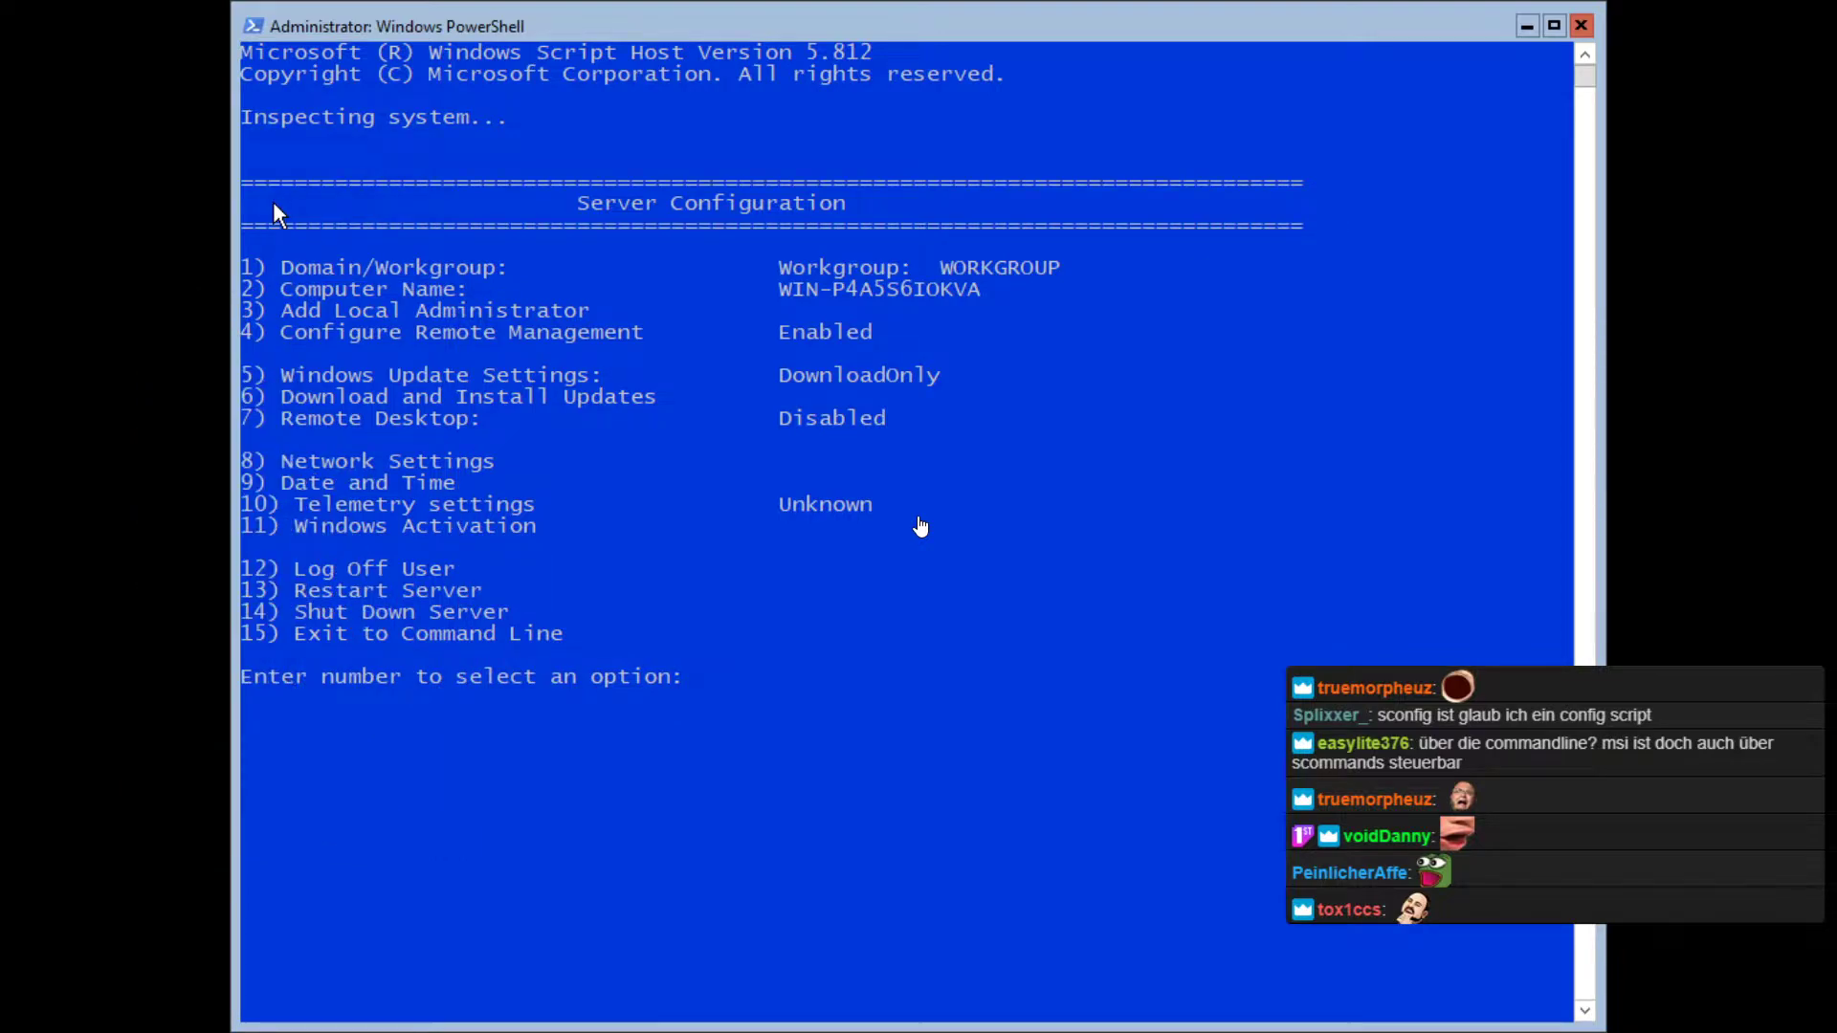
click(604, 809)
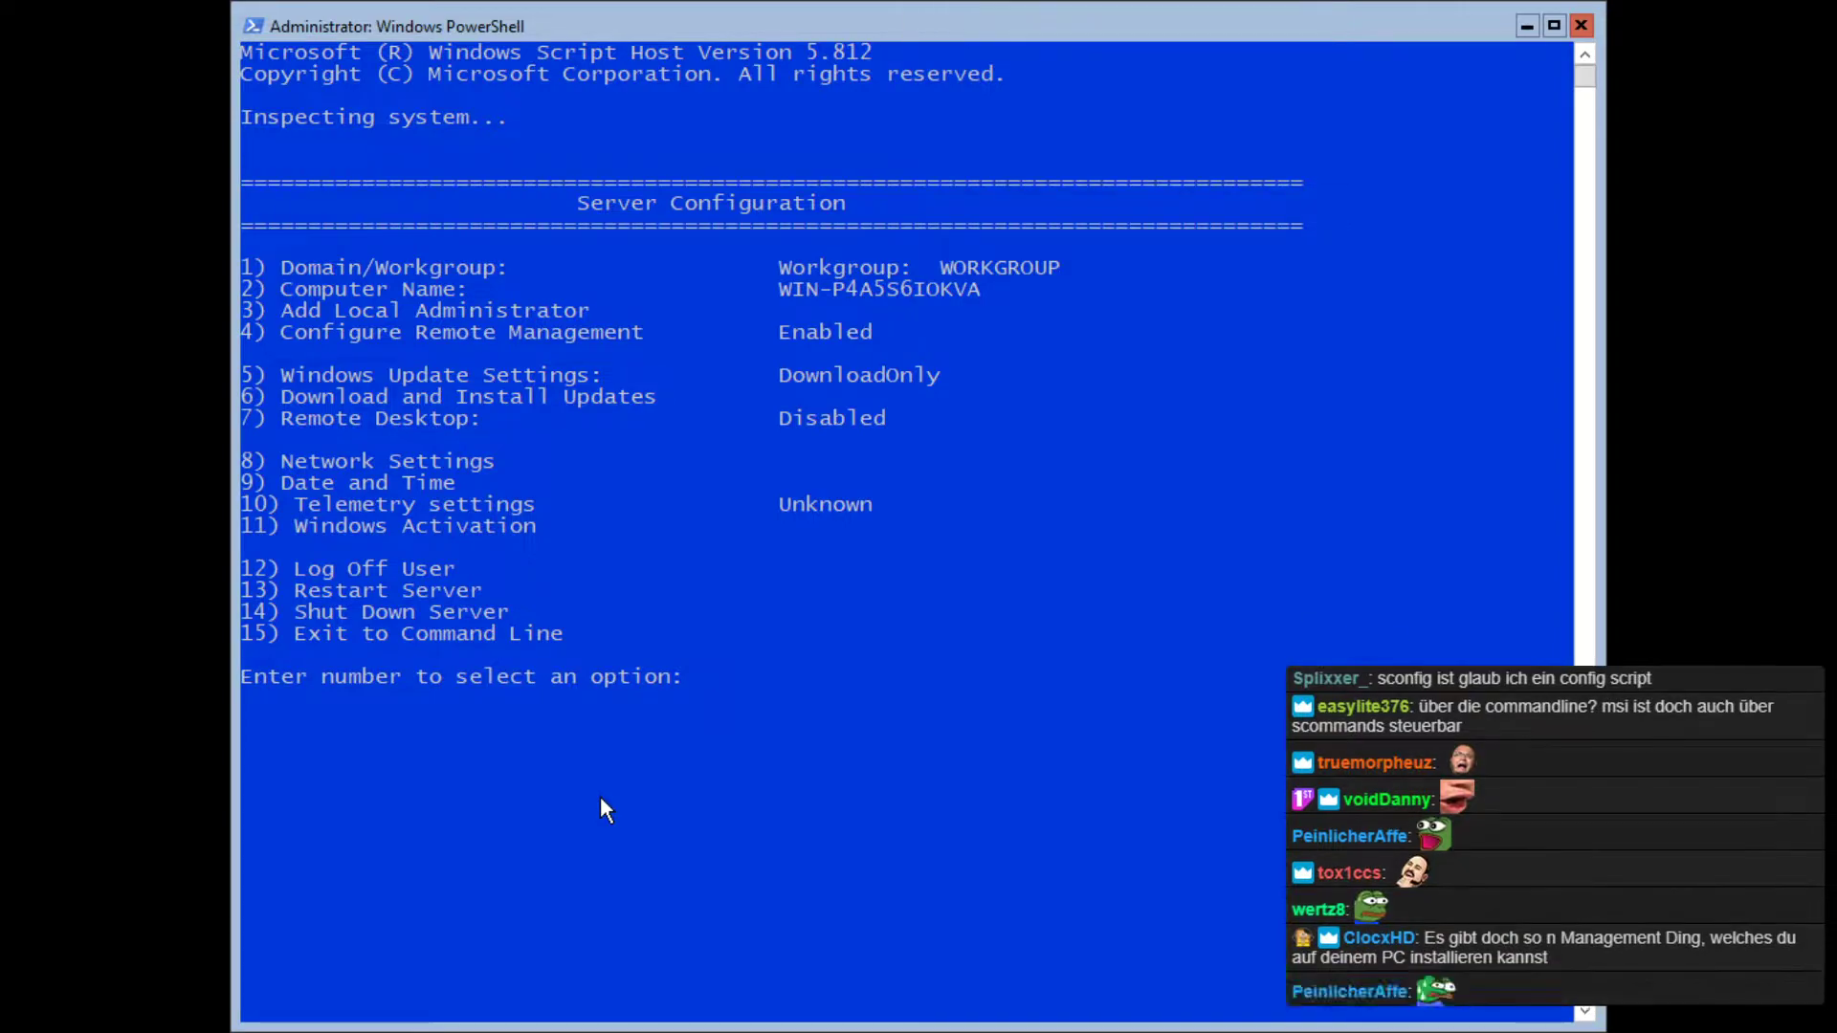
- In sconfig, pick option 7, enable with E, choose 2 for any client version, and confirm
text(7)
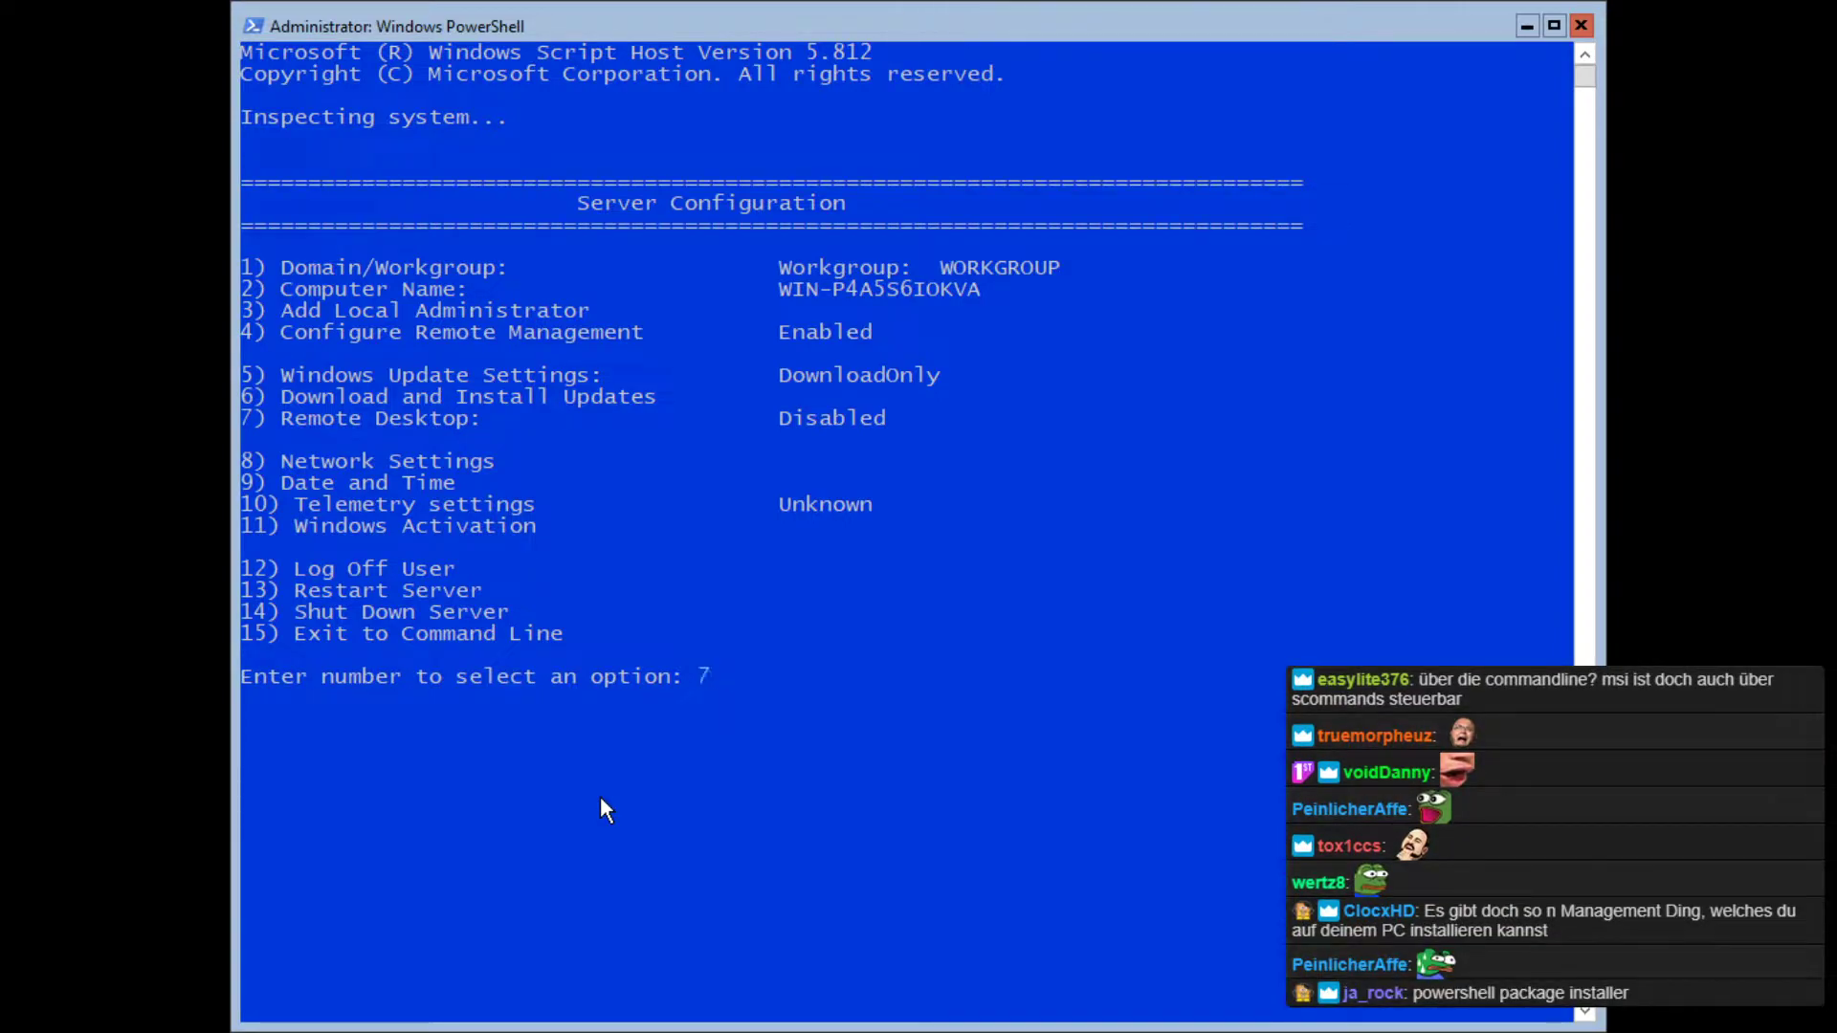
key(Return)
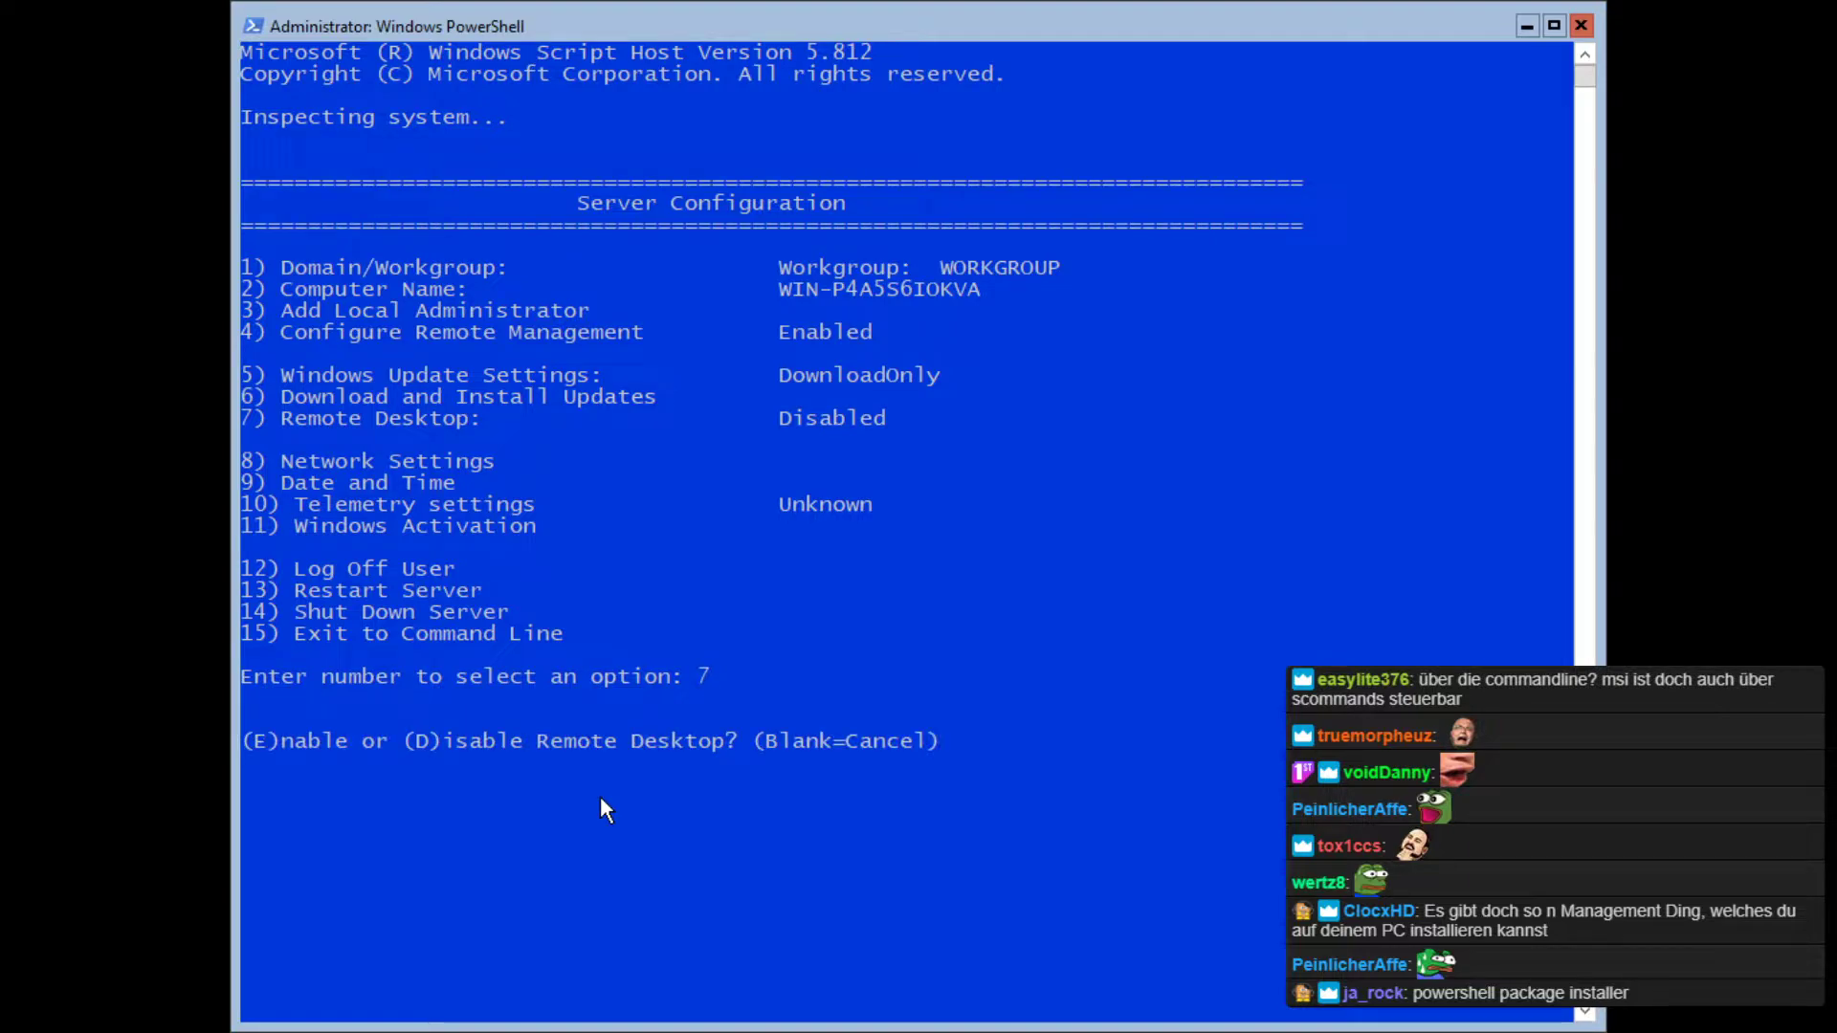
text(E)
key(Return)
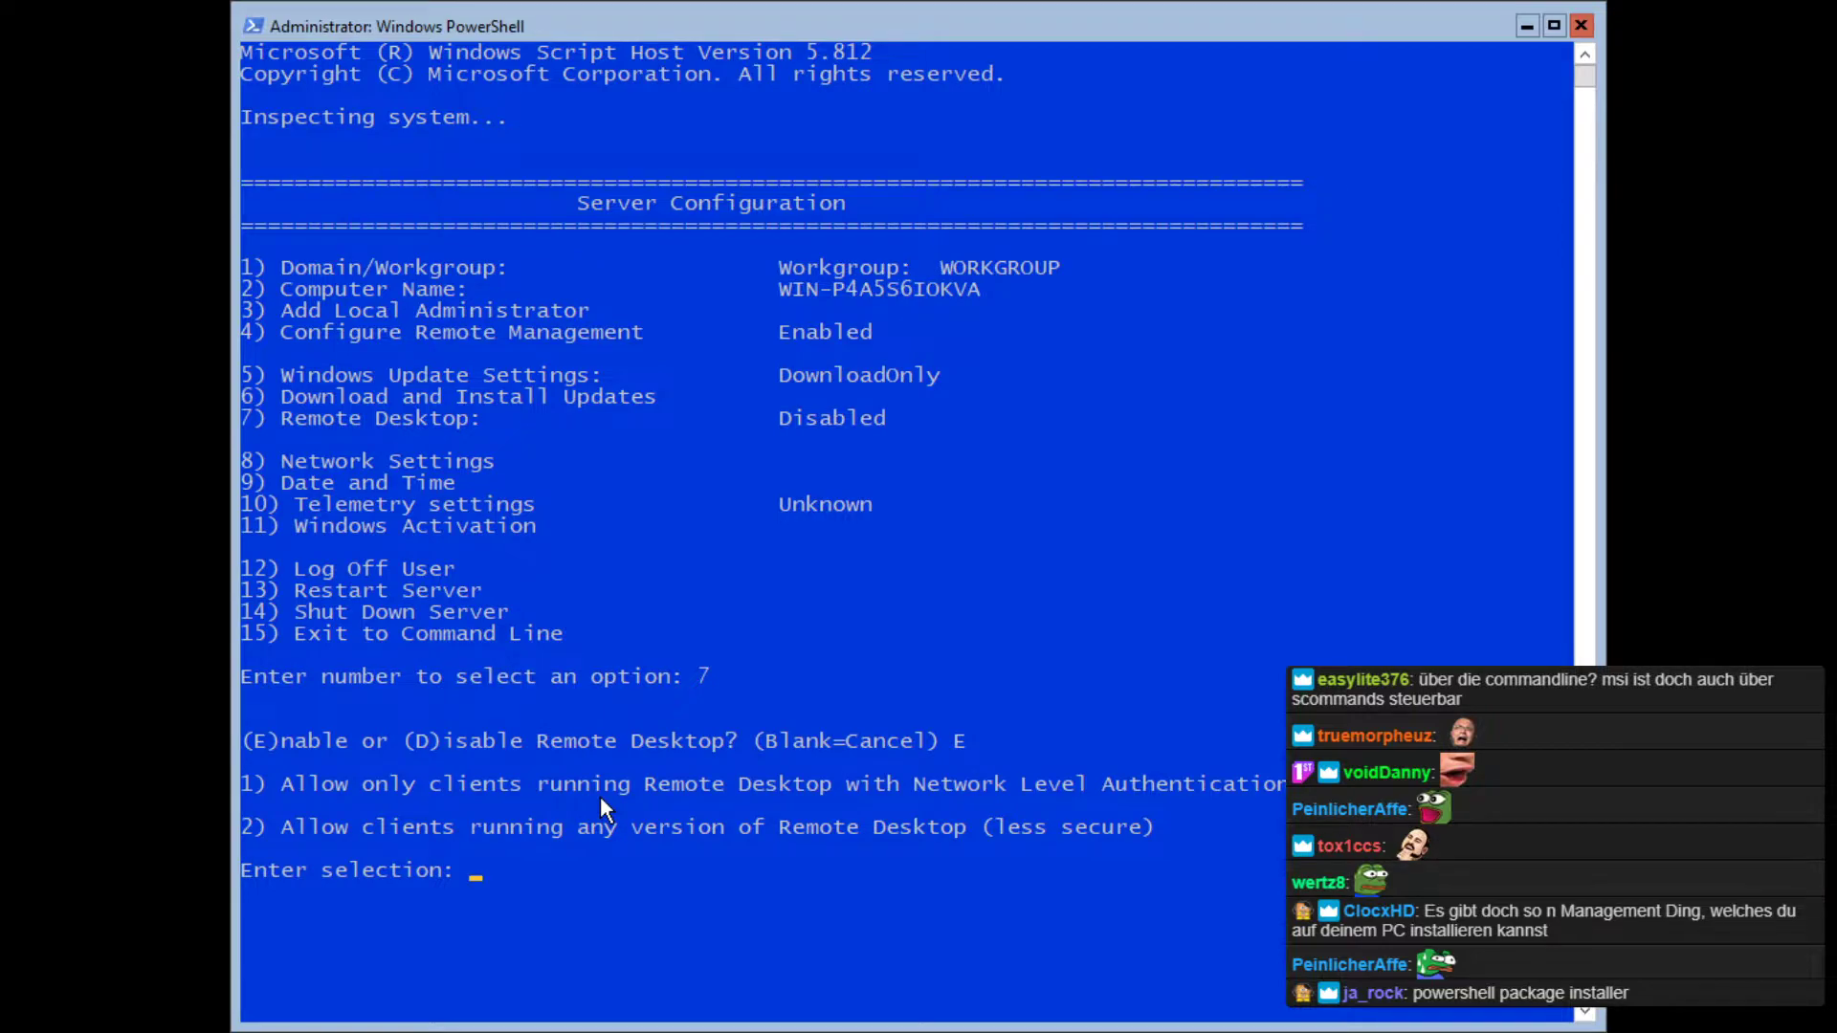
text(2)
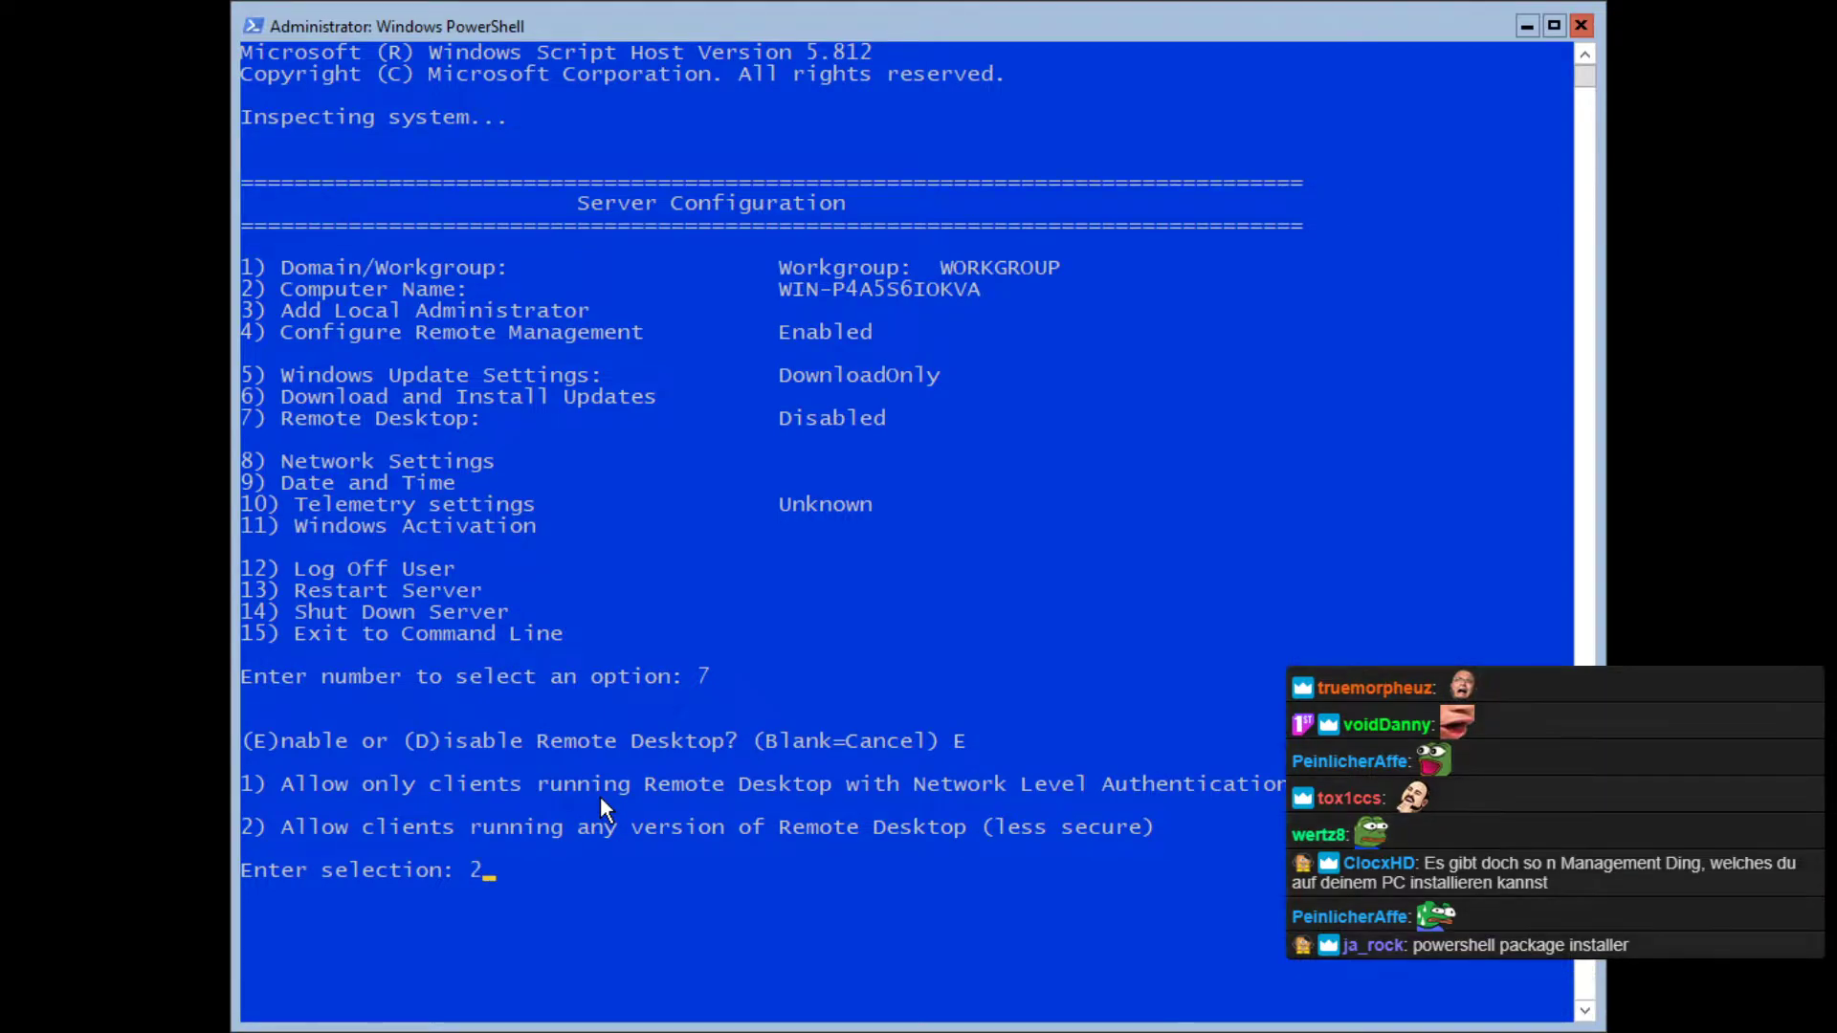
key(Return)
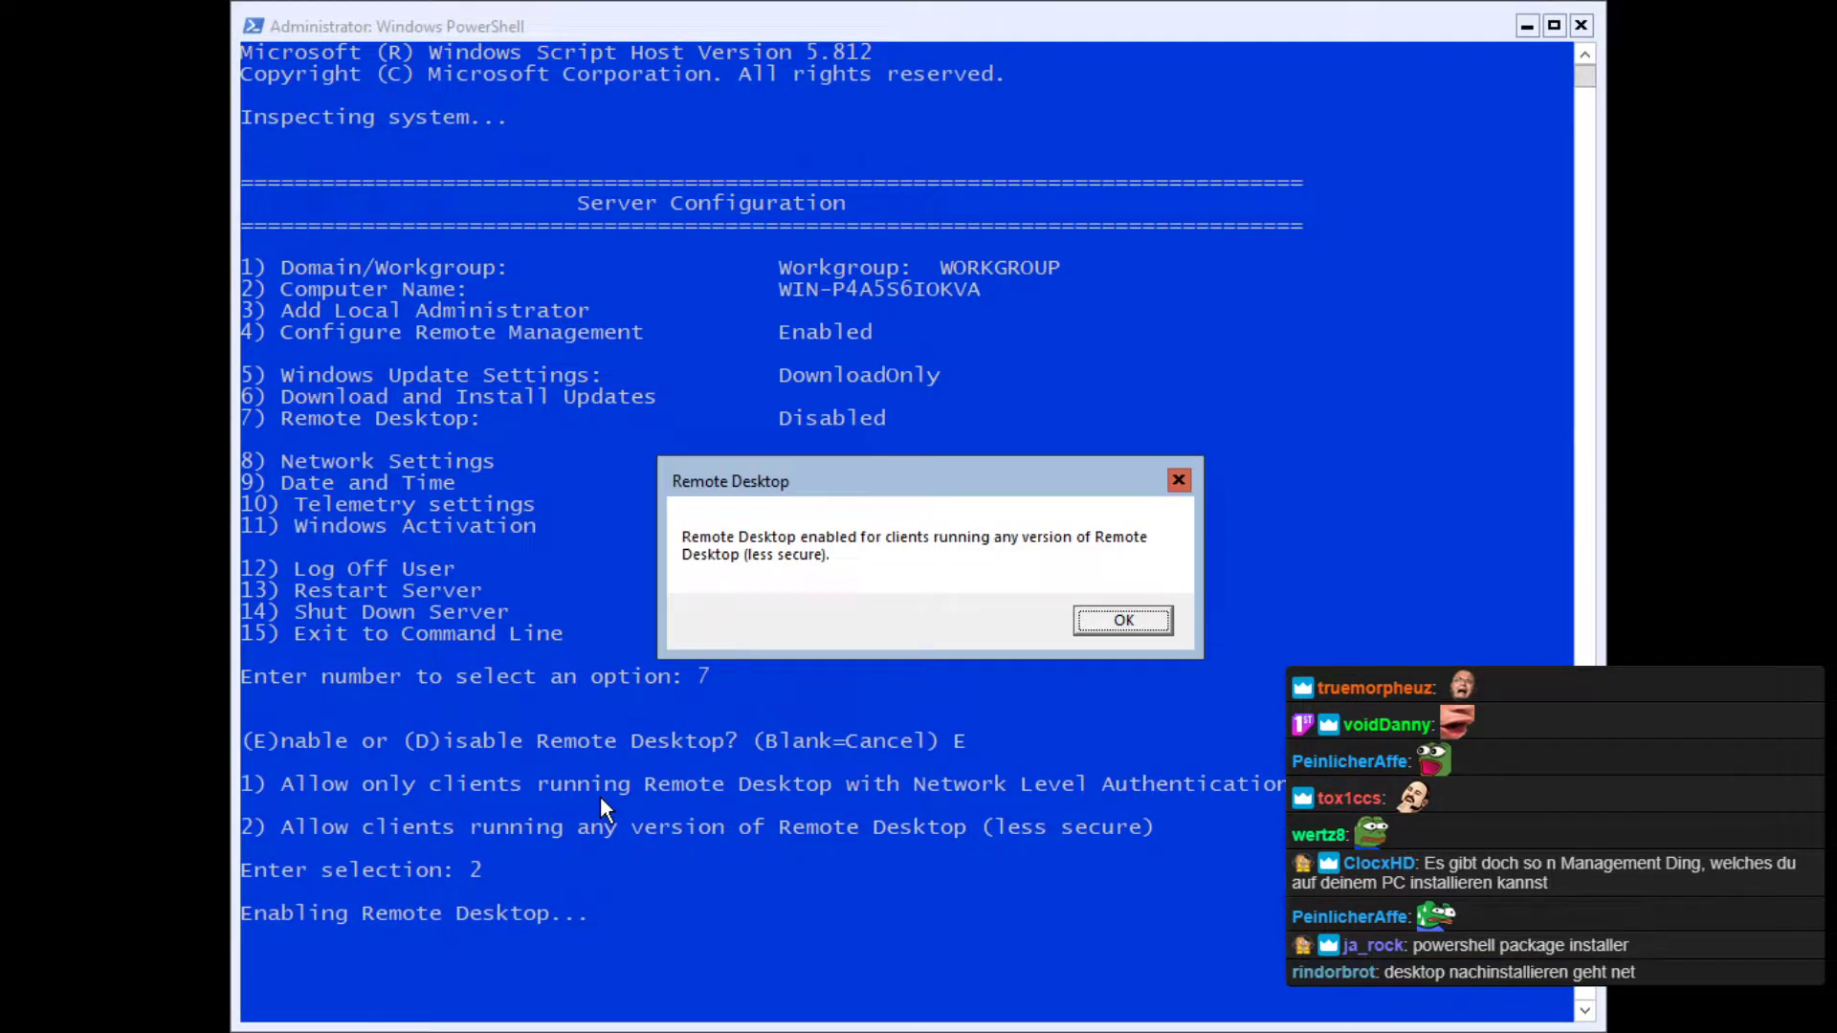
click(1129, 621)
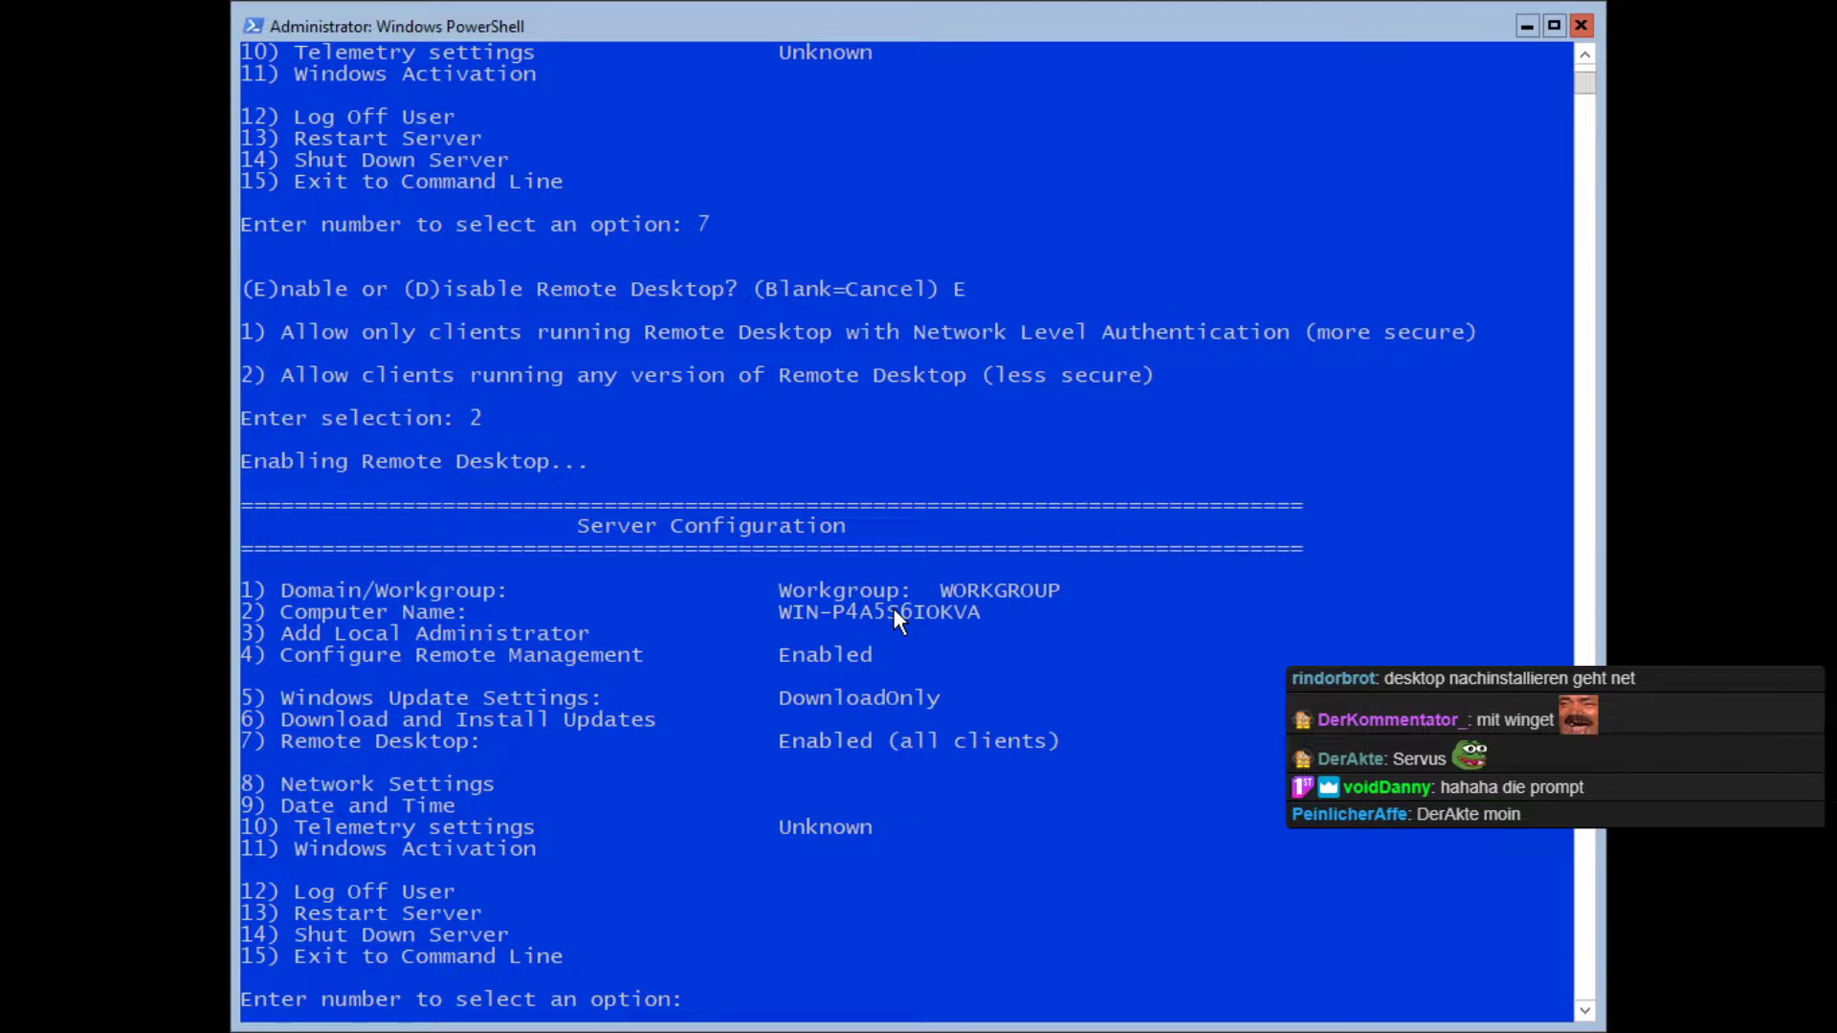
- View Remote Management via option 4, return, then open Network Settings (8) showing 192.168.2.130
text(4)
key(Return)
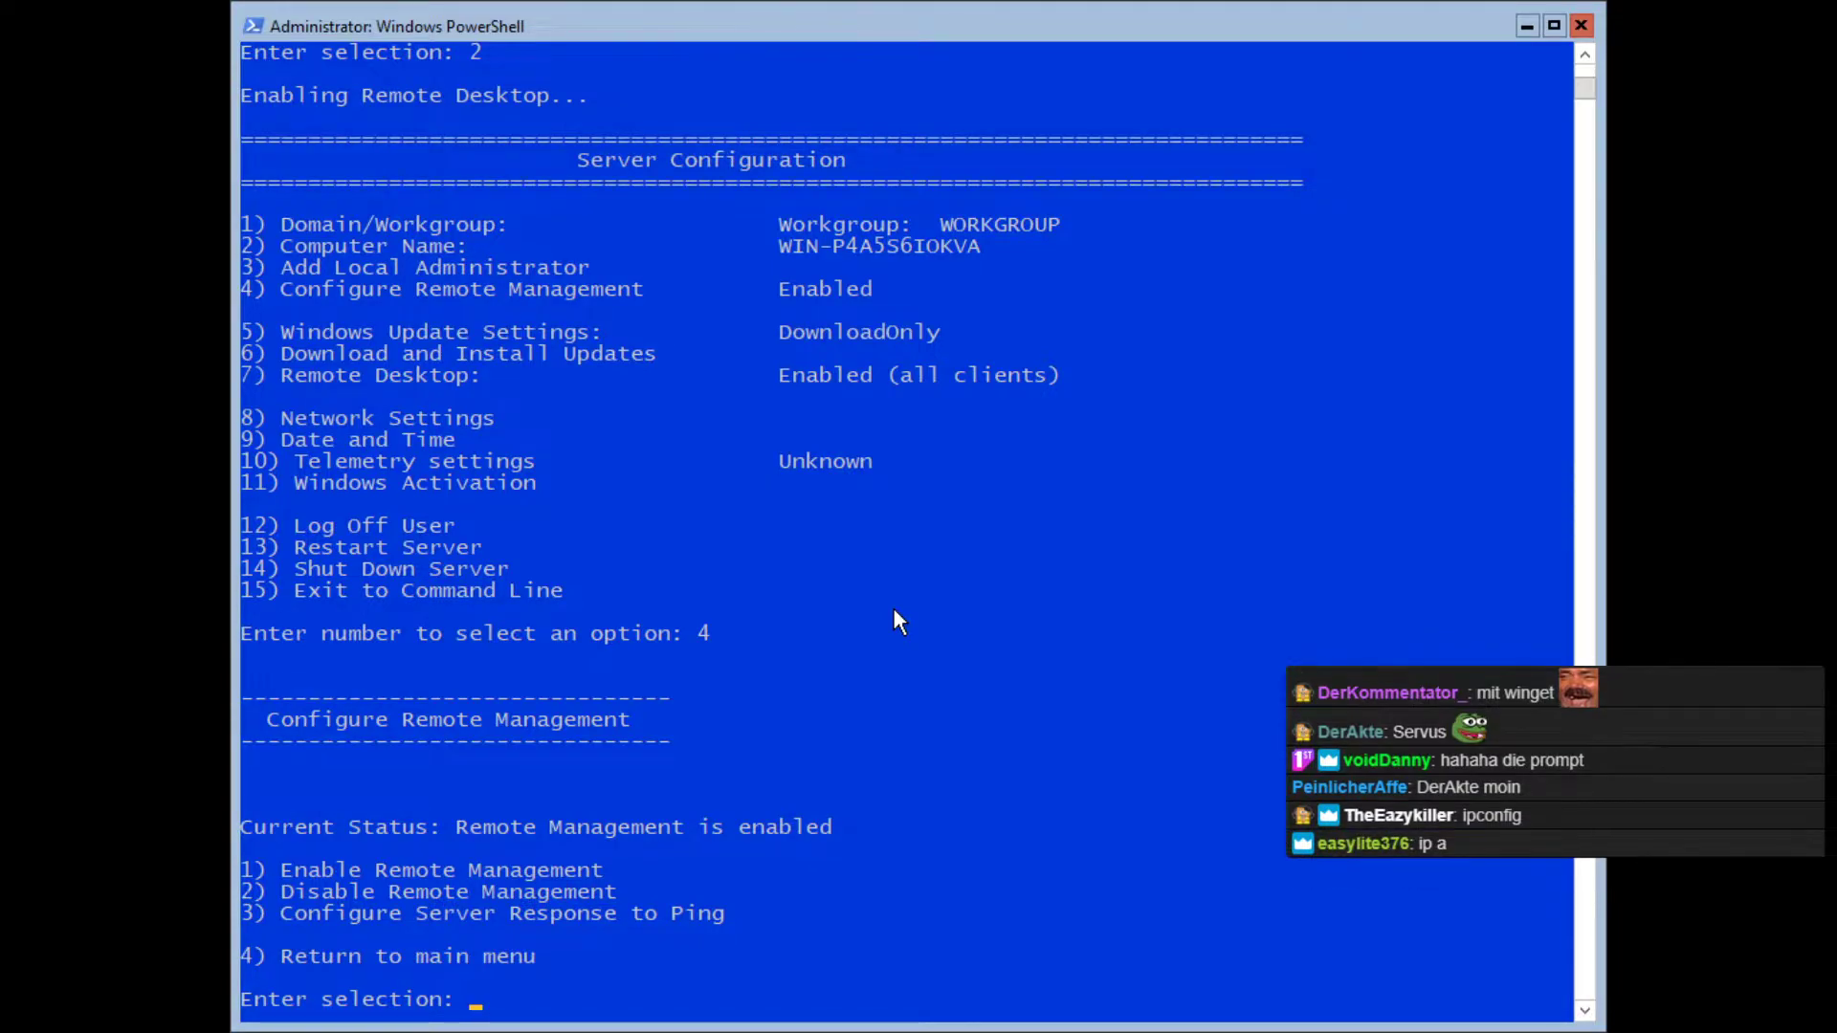
text(4)
key(Return)
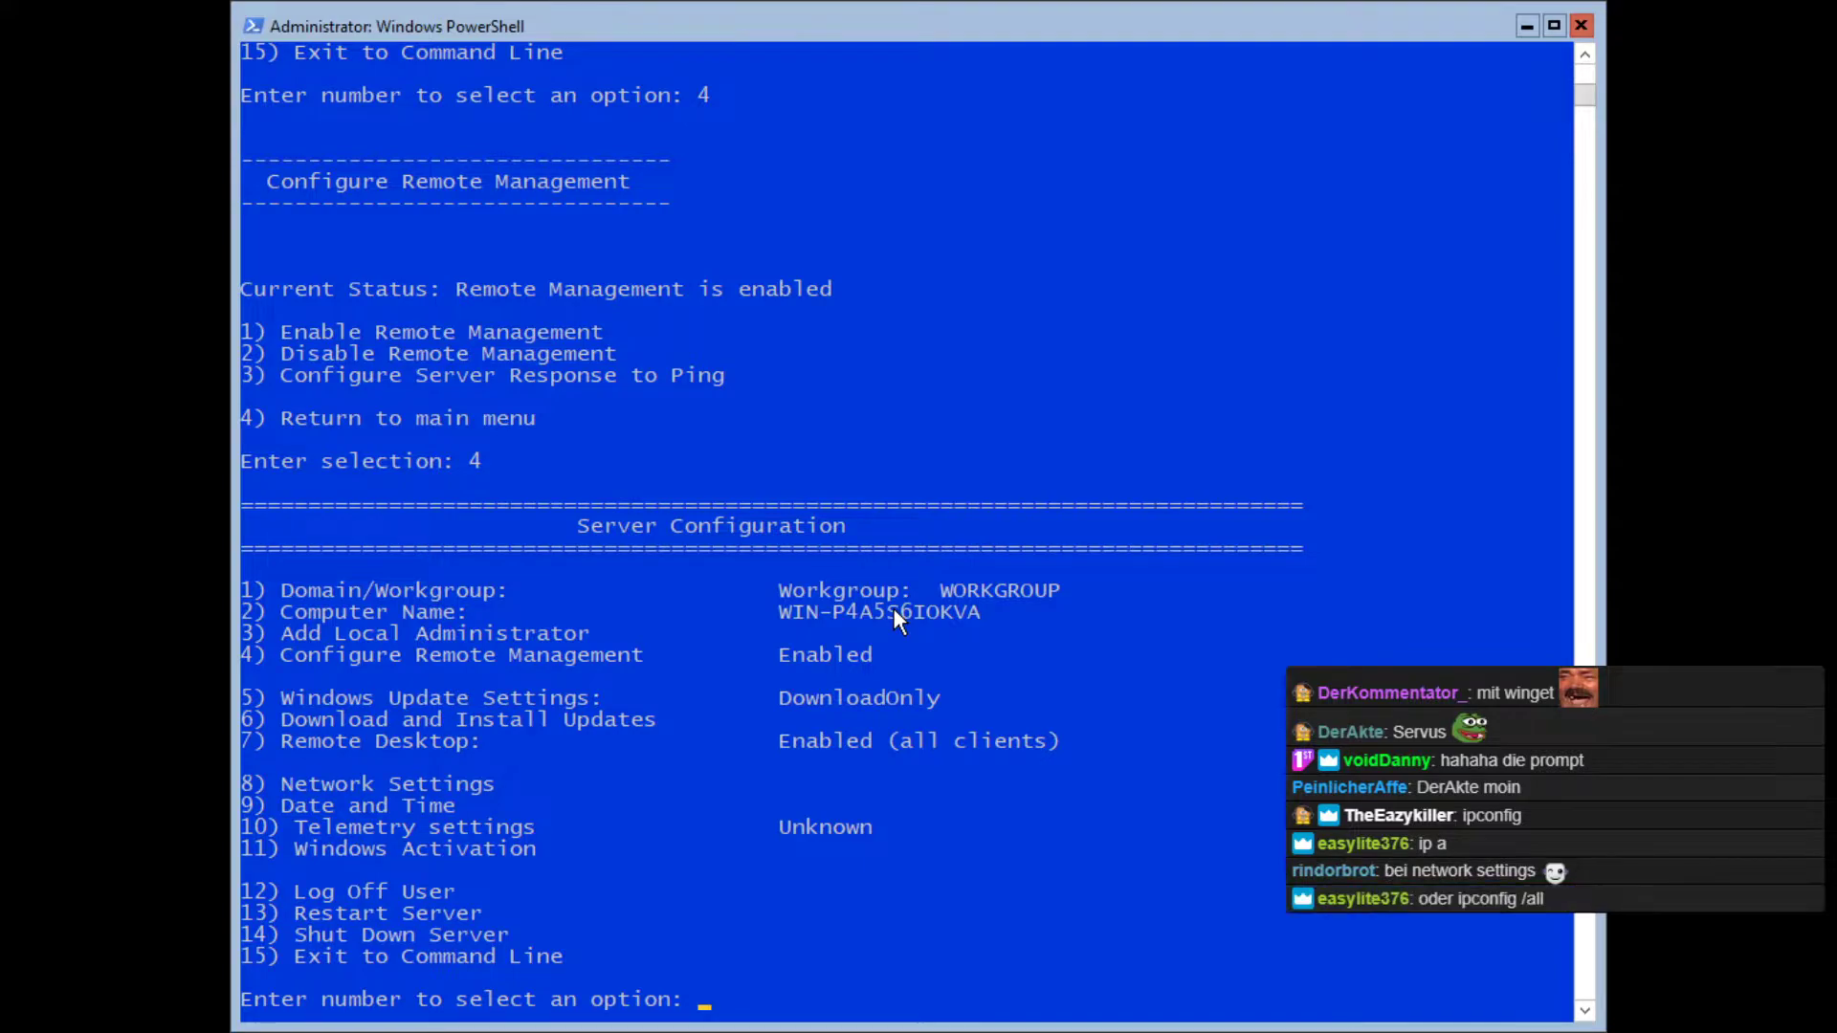
text(8)
key(Return)
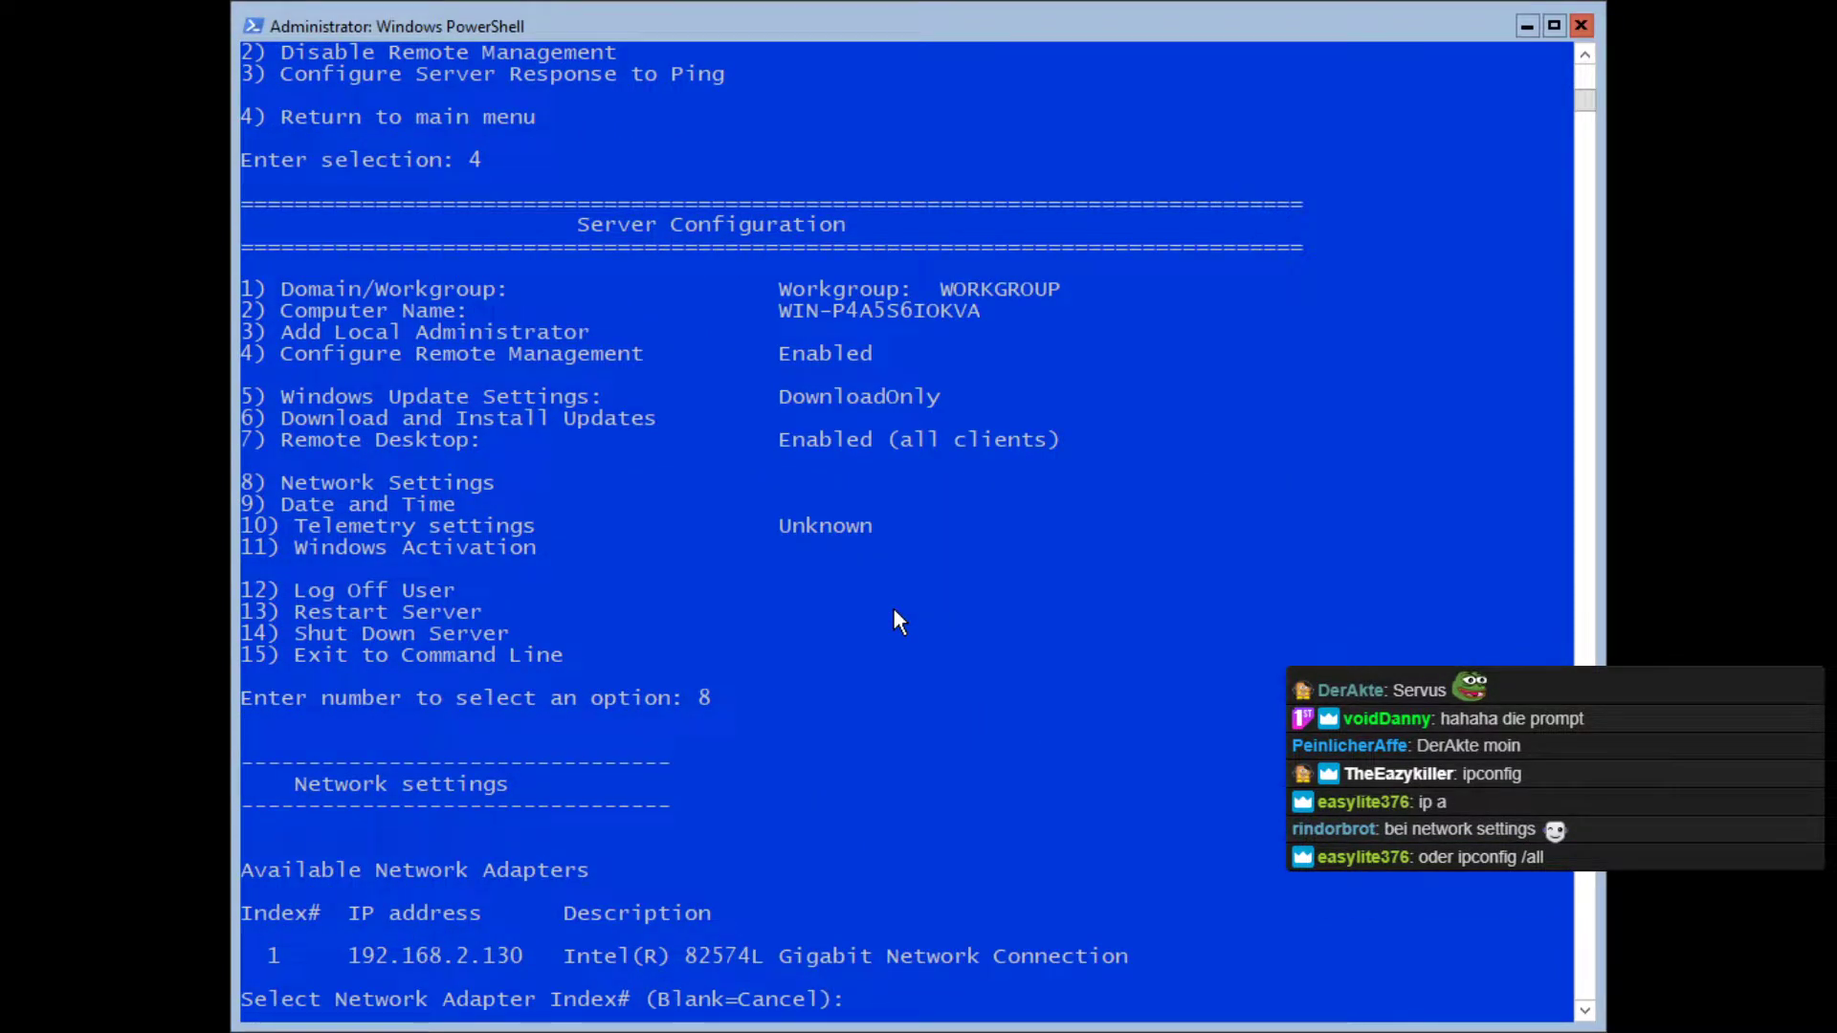
- Launch mstsc on the host and connect to 192.168.2.130
key(alt+Tab)
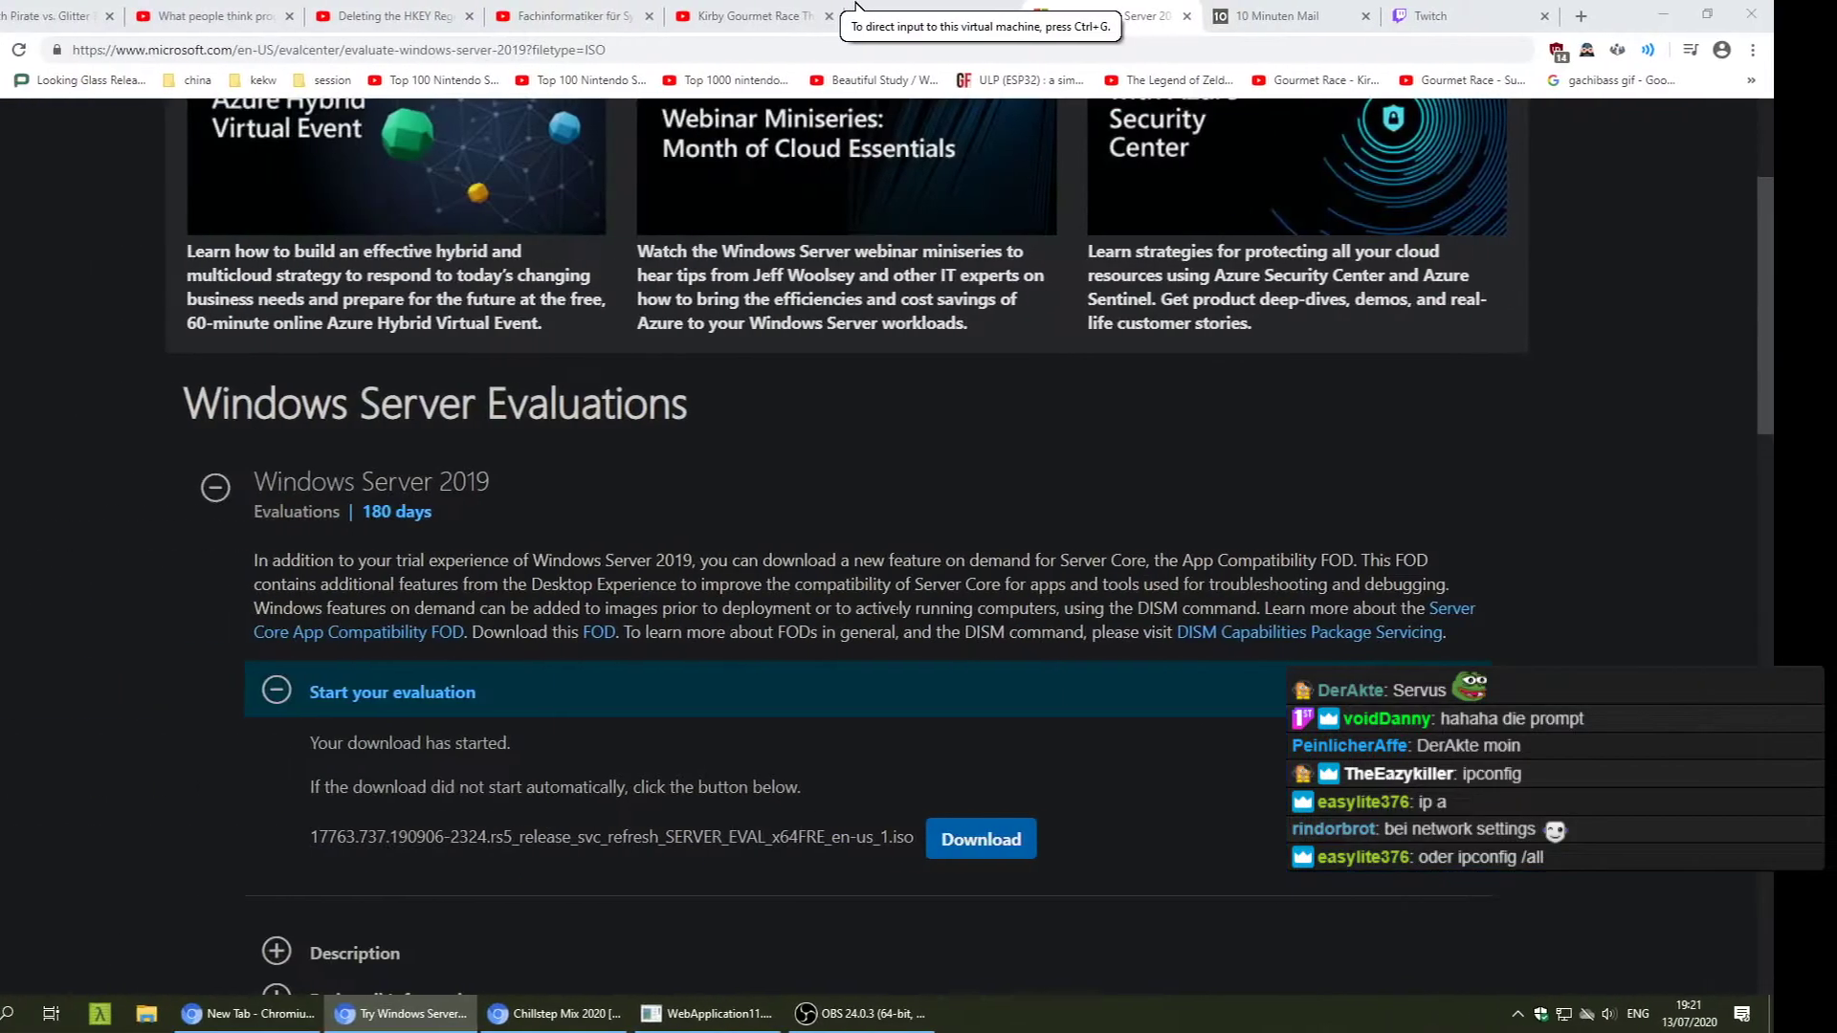
key(super)
text(mstsc)
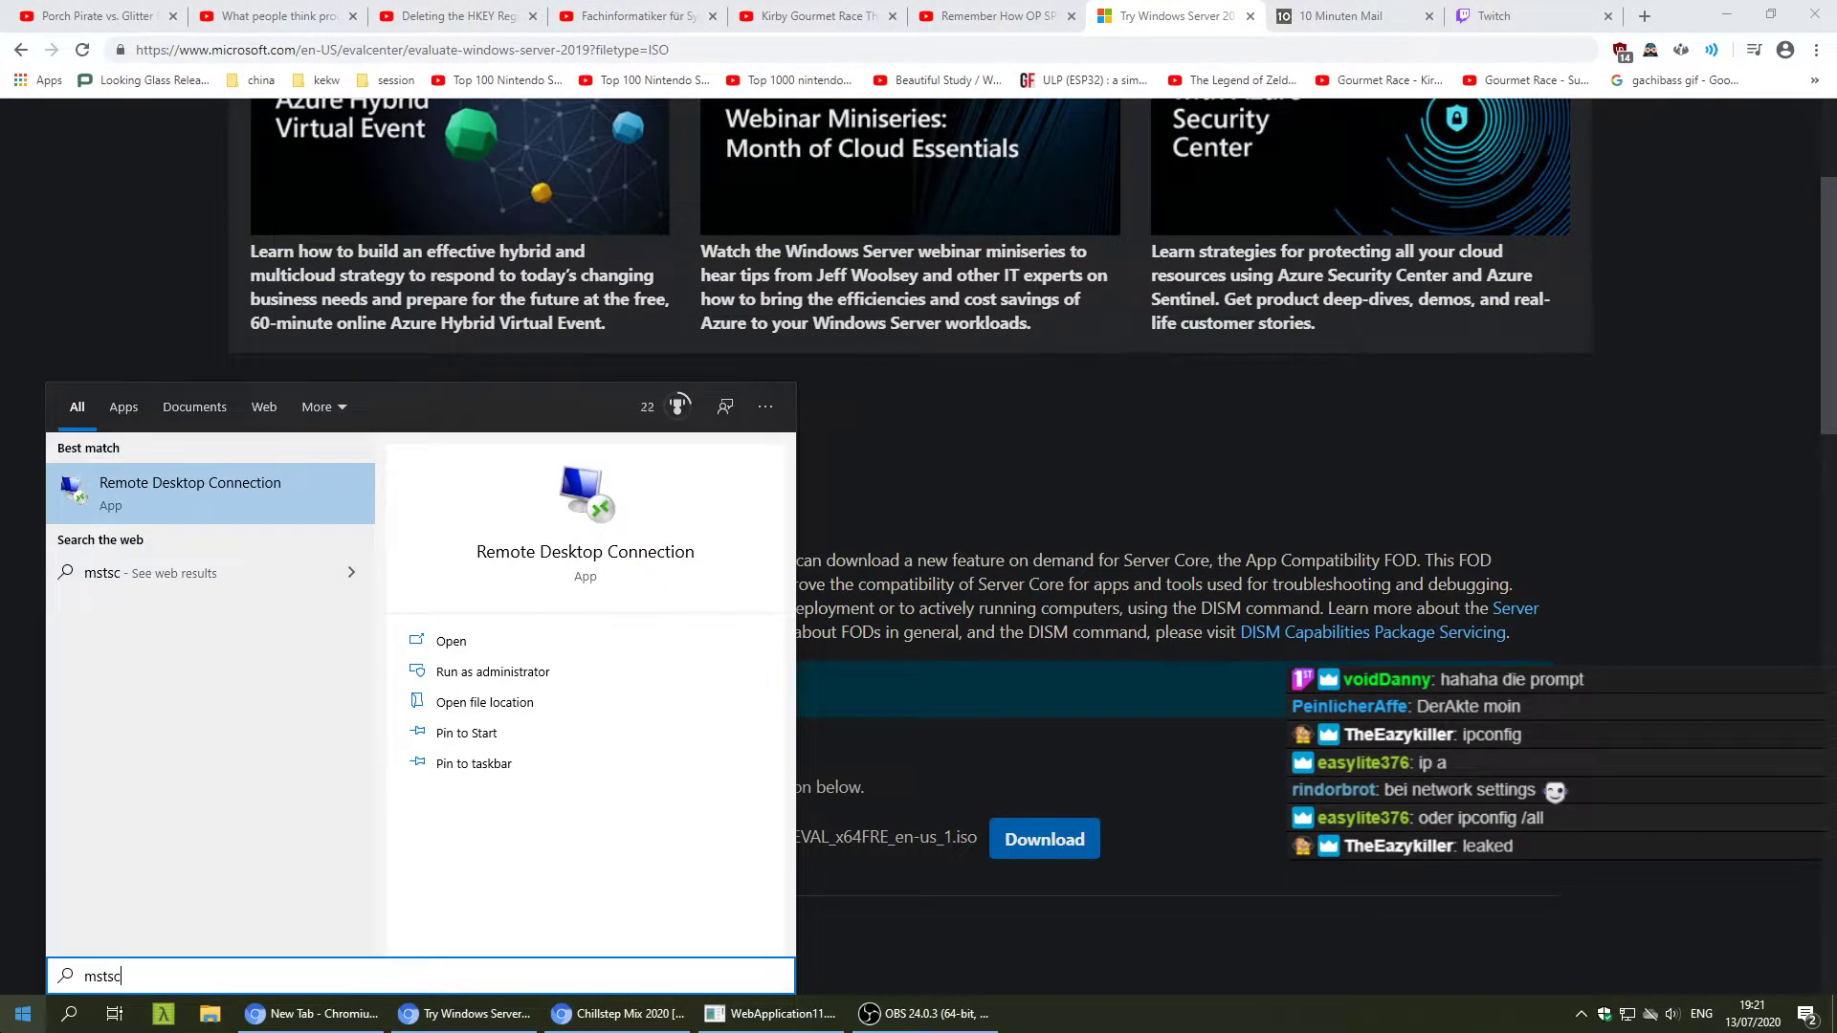
key(Return)
text(192.168.2.130)
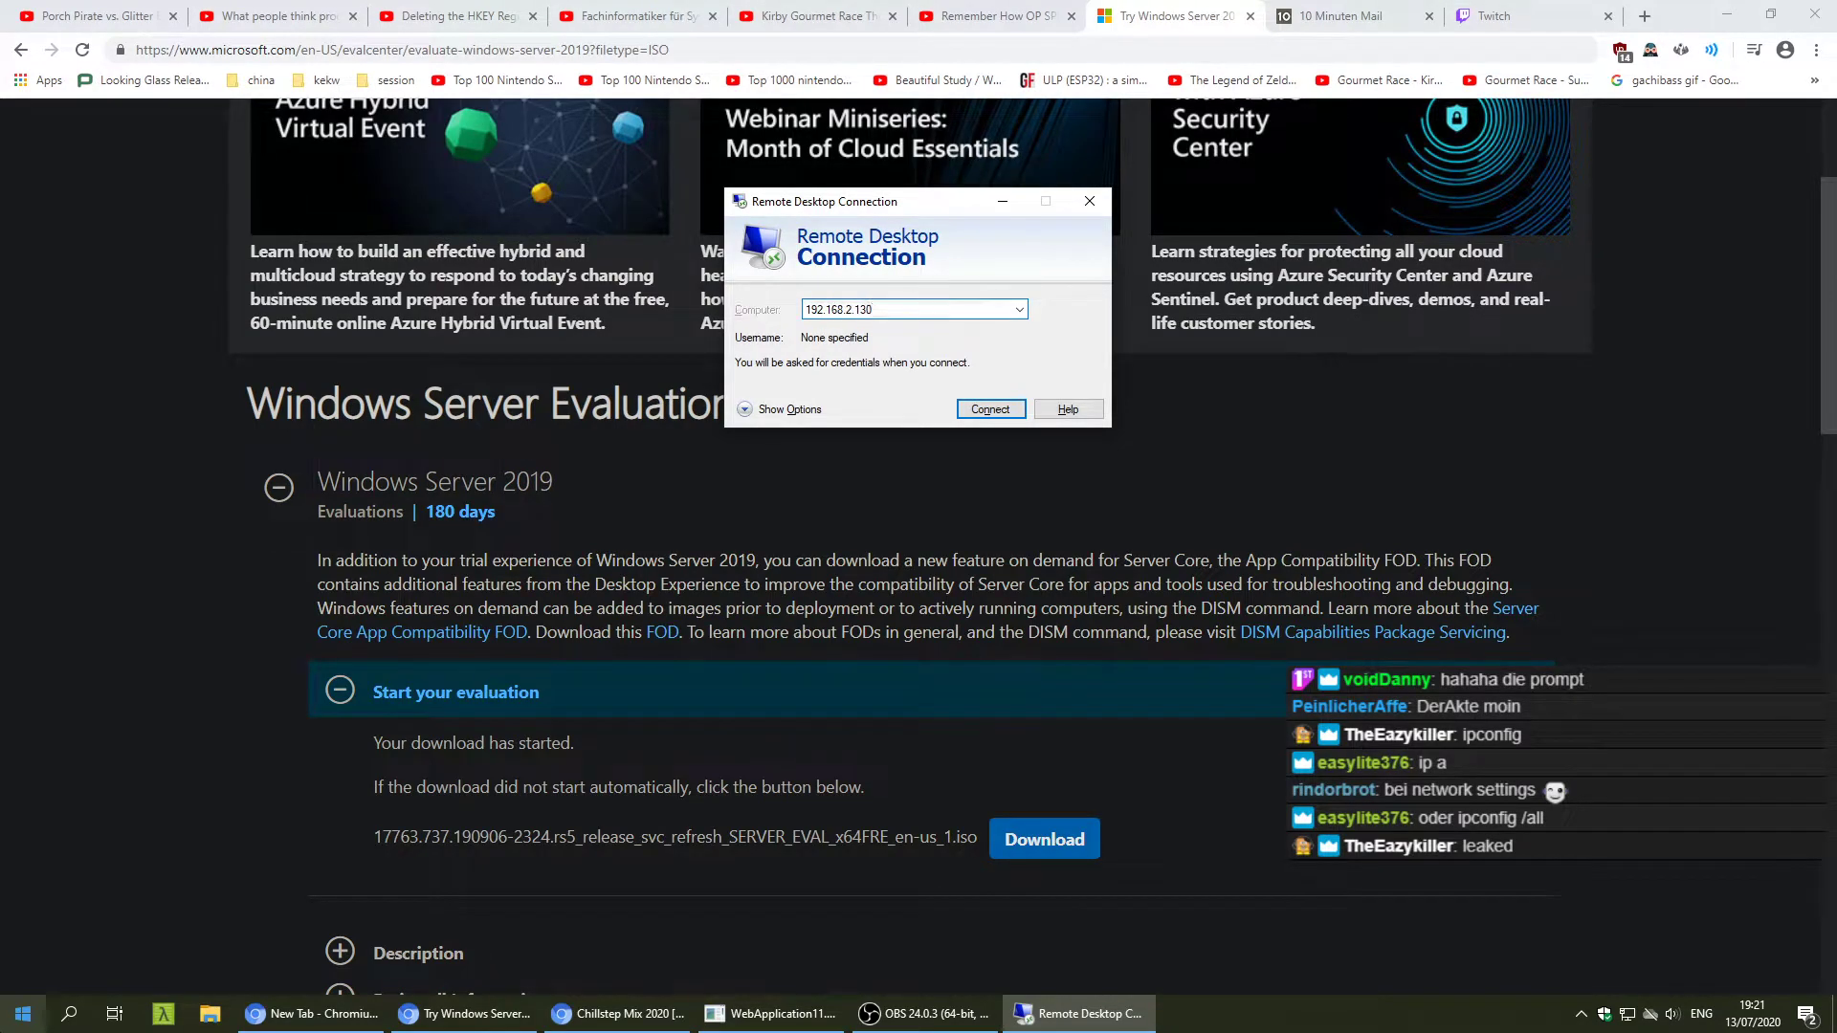
key(Return)
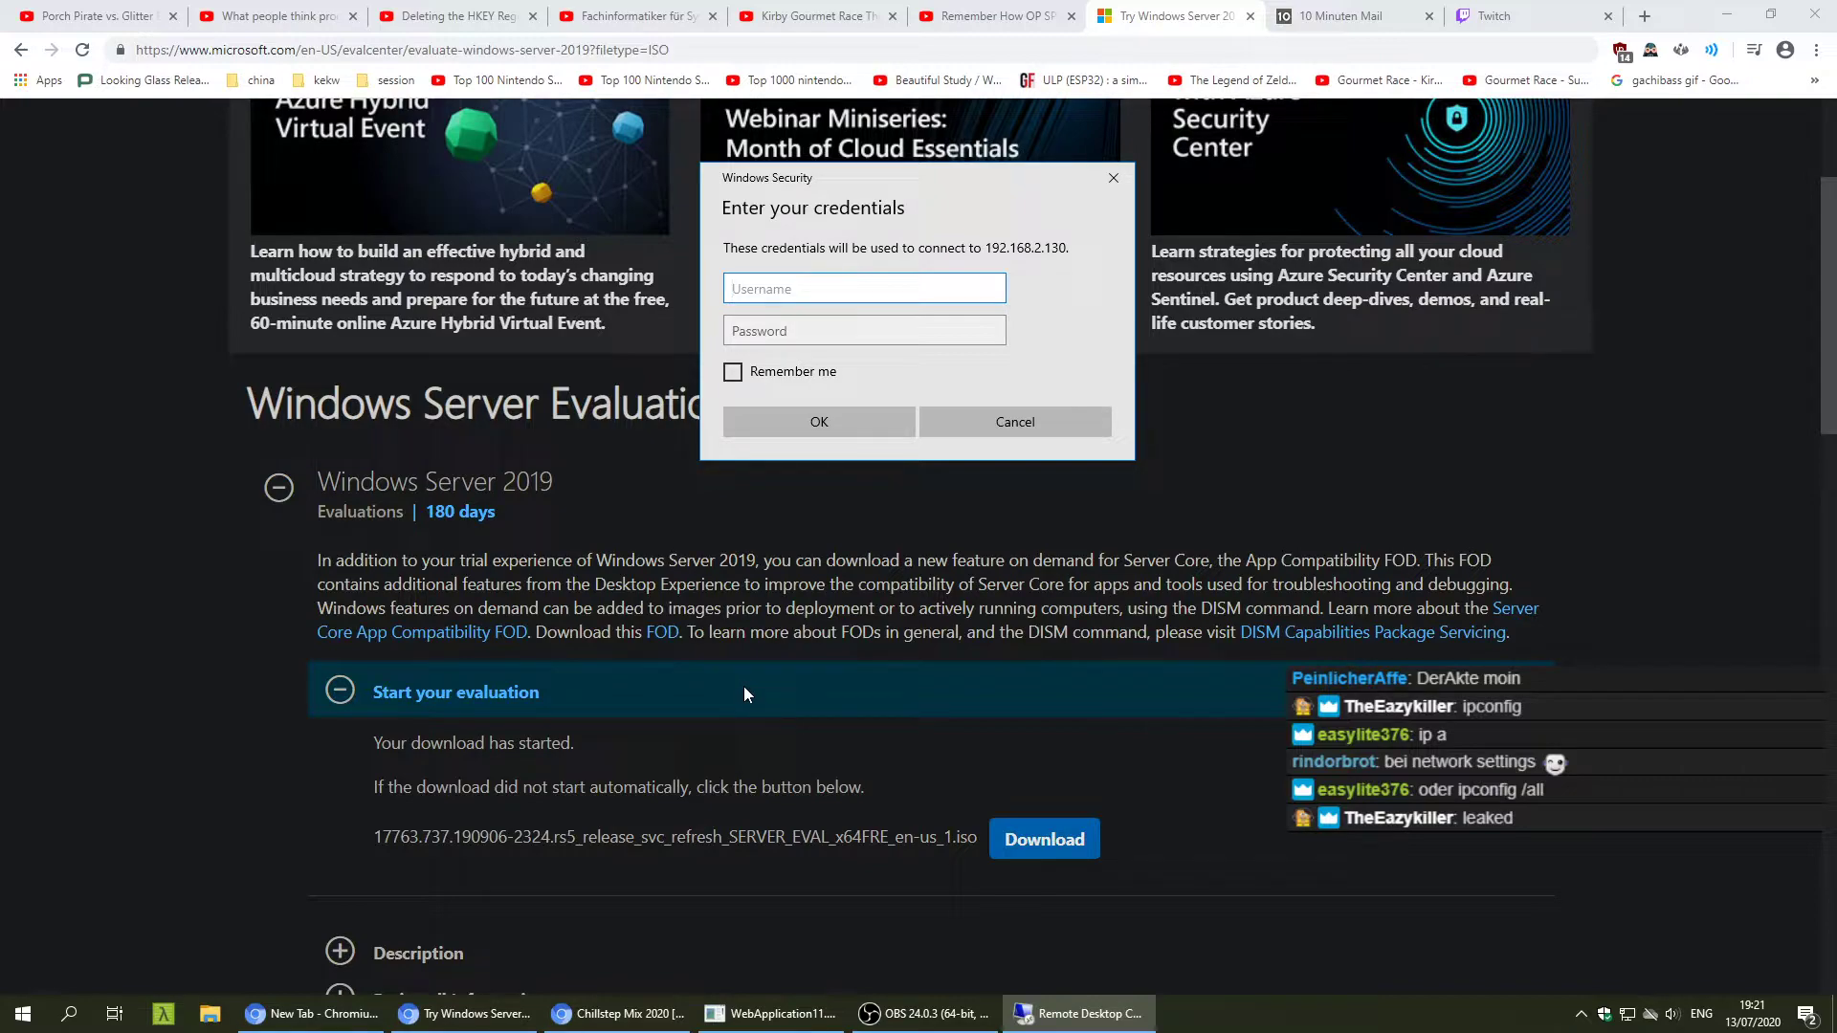
- Sign in with the Administrator user name and its password
text(Admi)
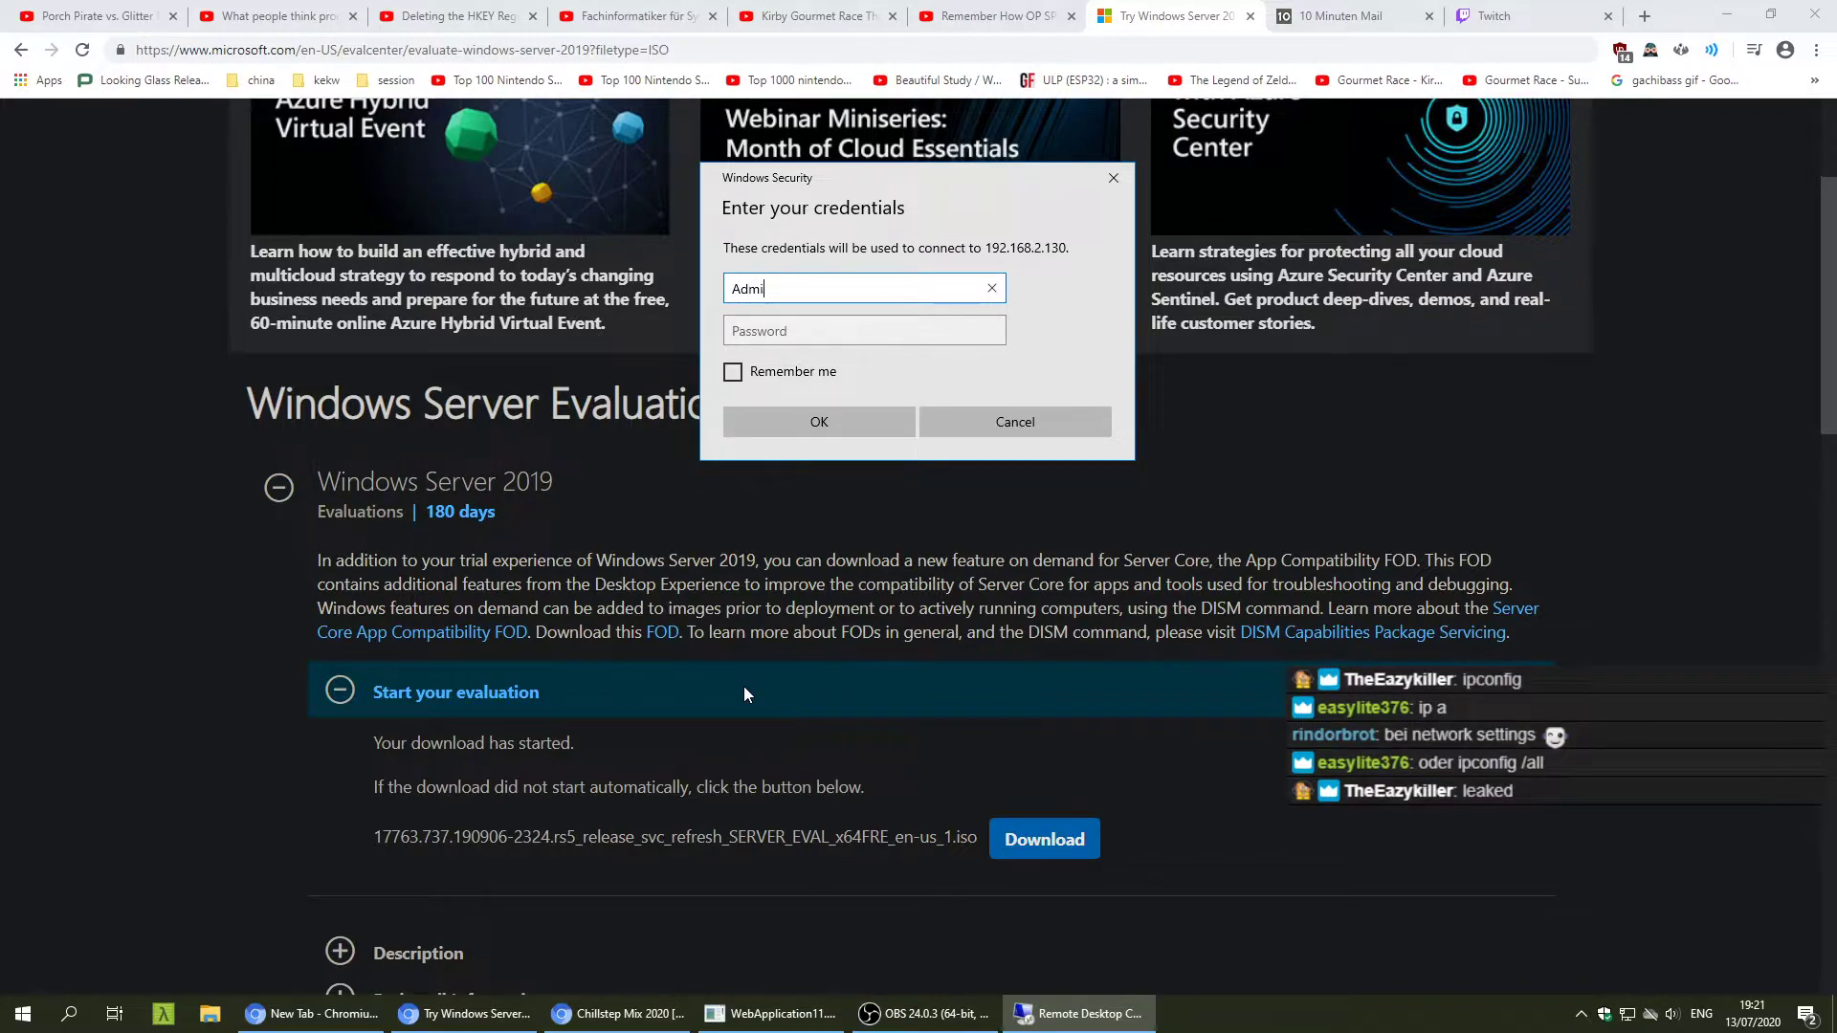
text(nistrator)
key(Tab)
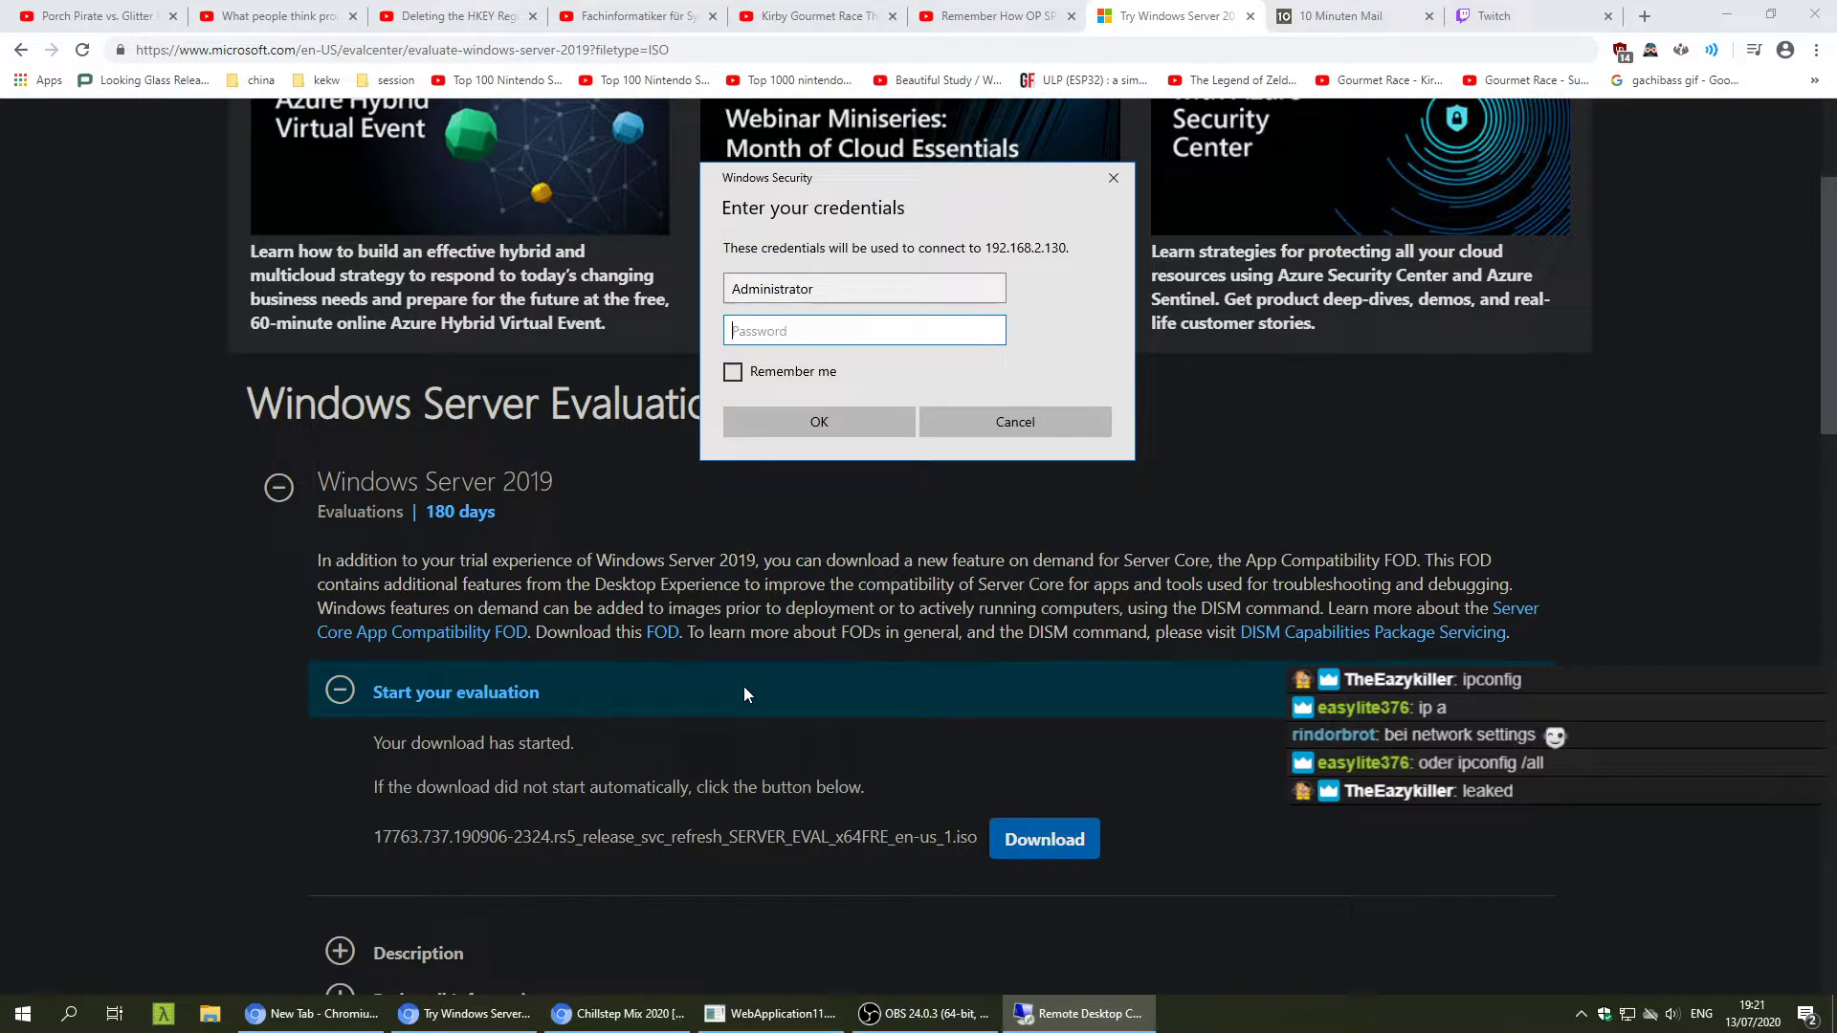
text(********)
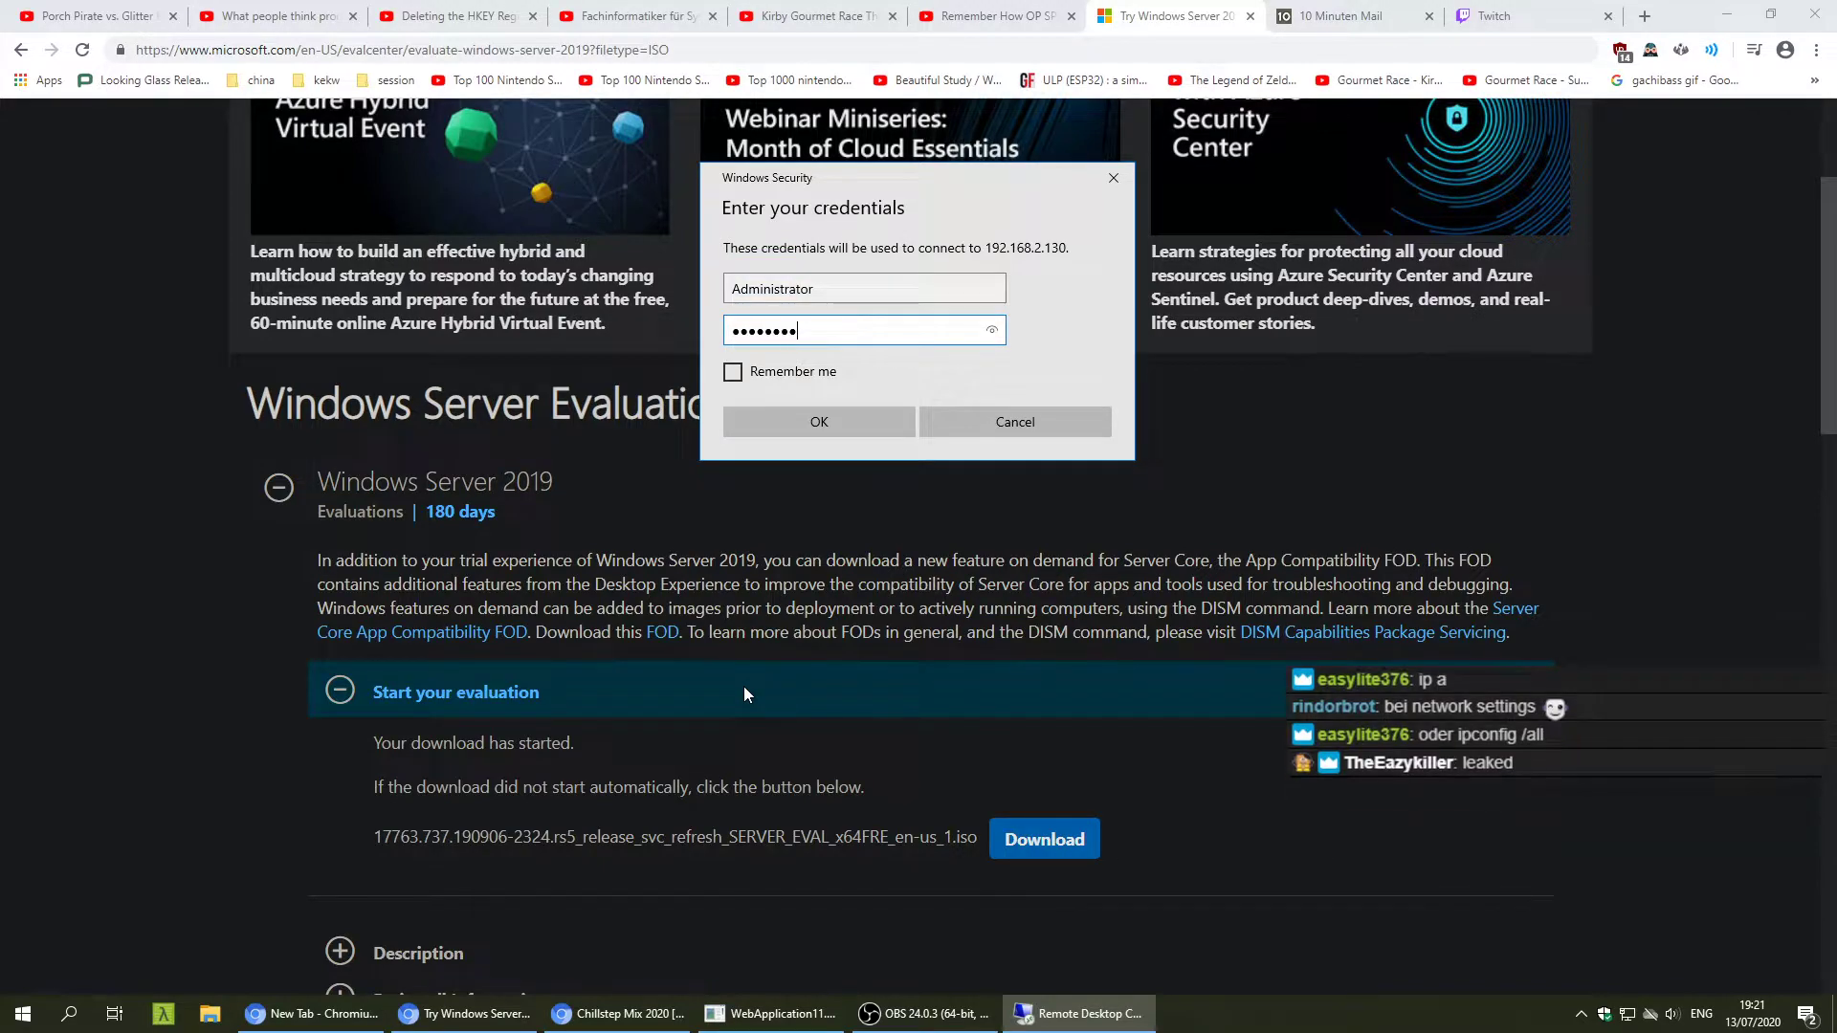
key(Return)
- Accept the certificate warning and move the remote PowerShell window aside
click(974, 476)
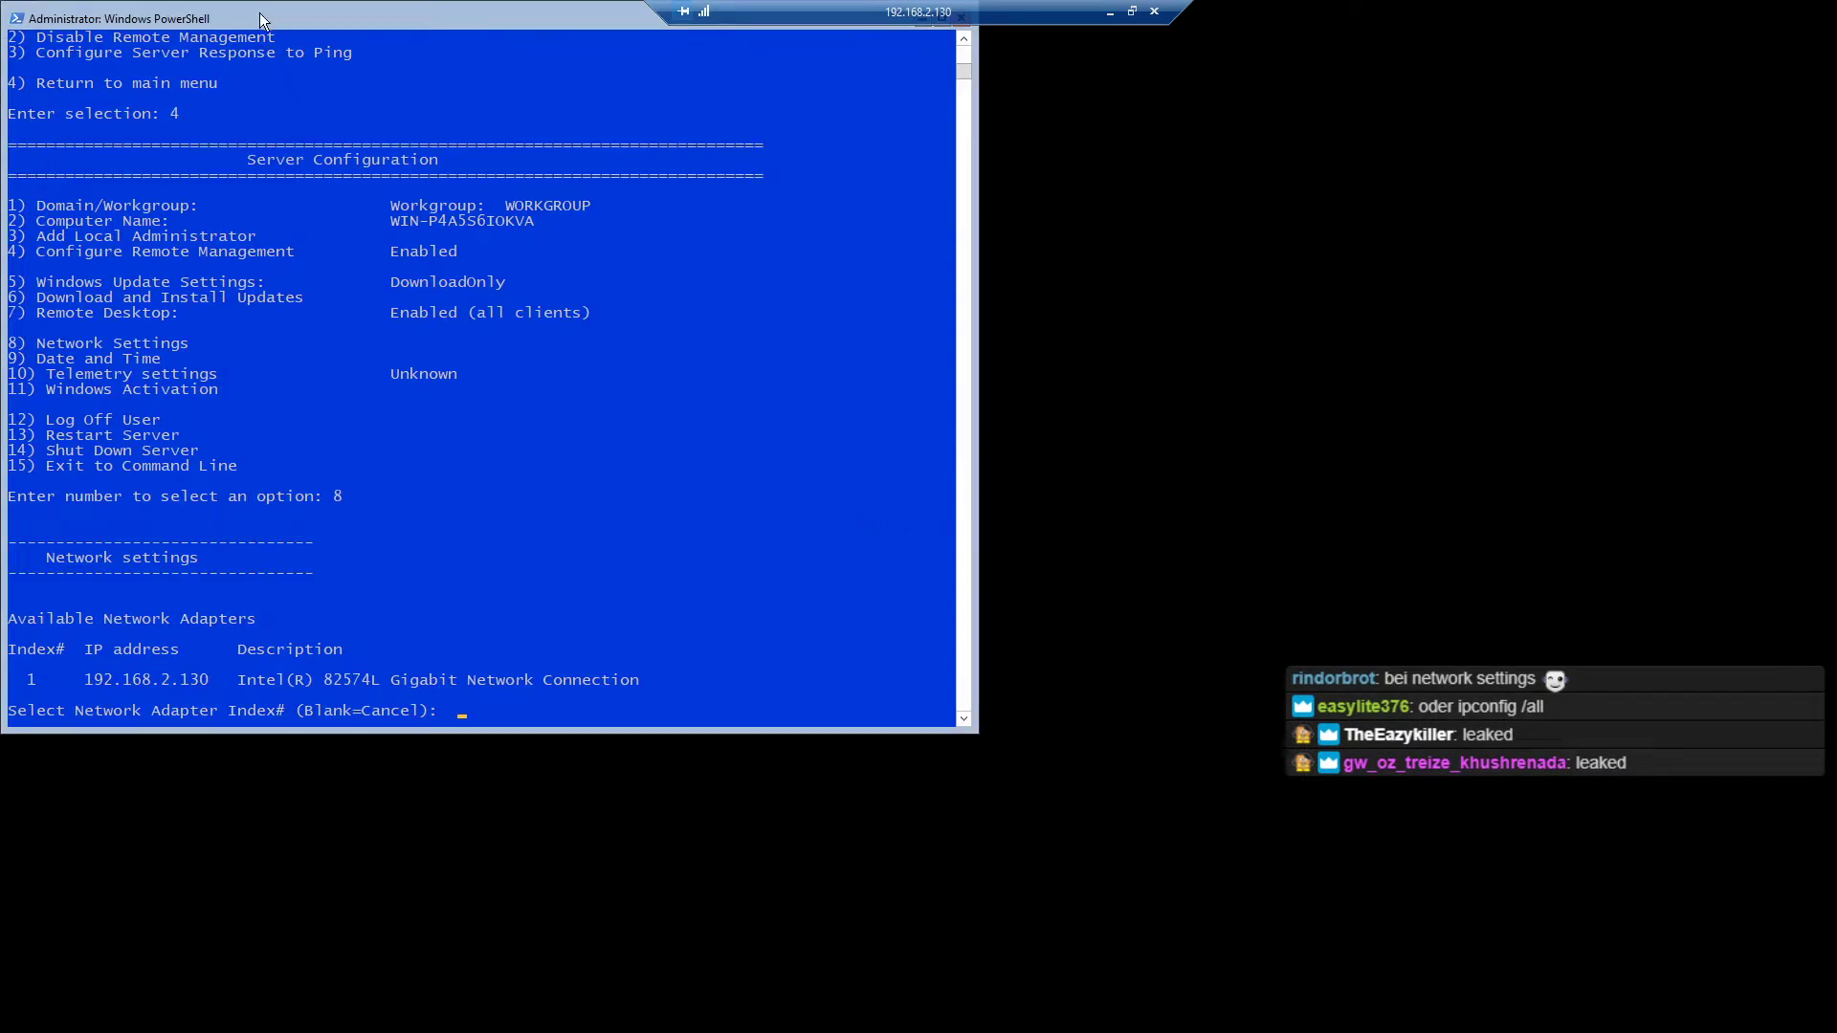
drag(261, 14, 928, 220)
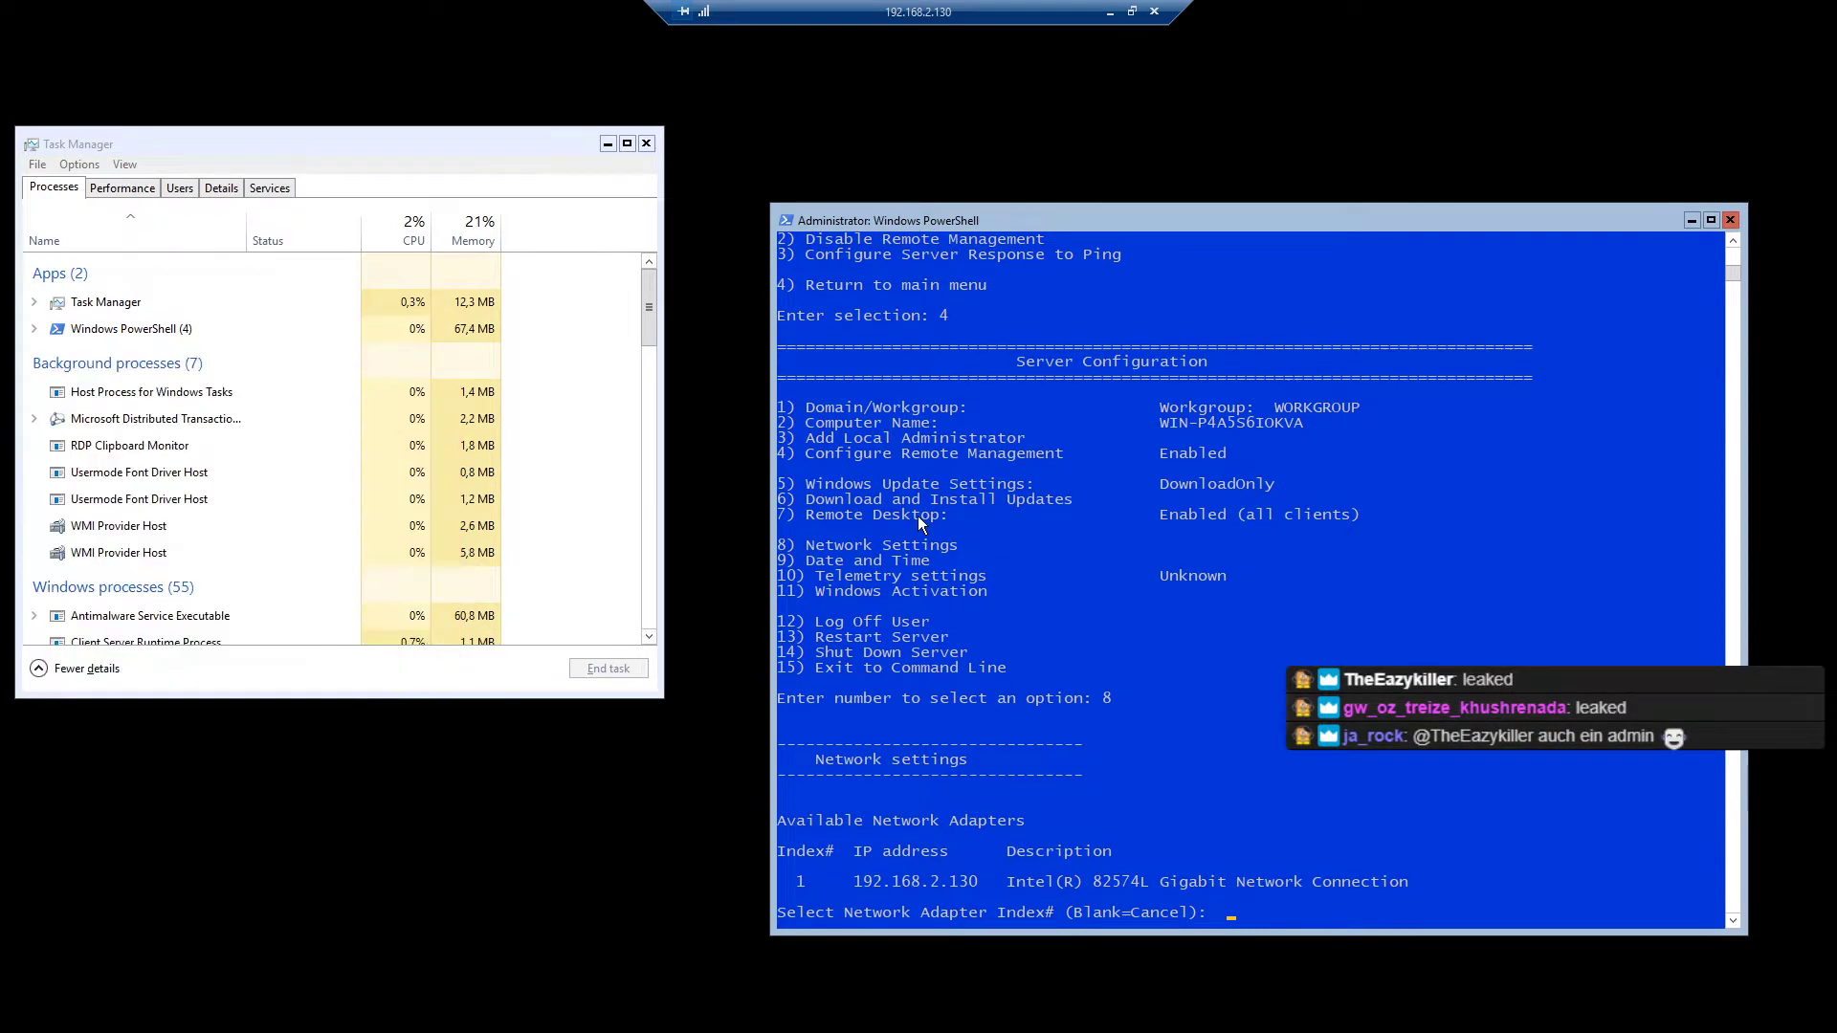
drag(927, 219, 790, 216)
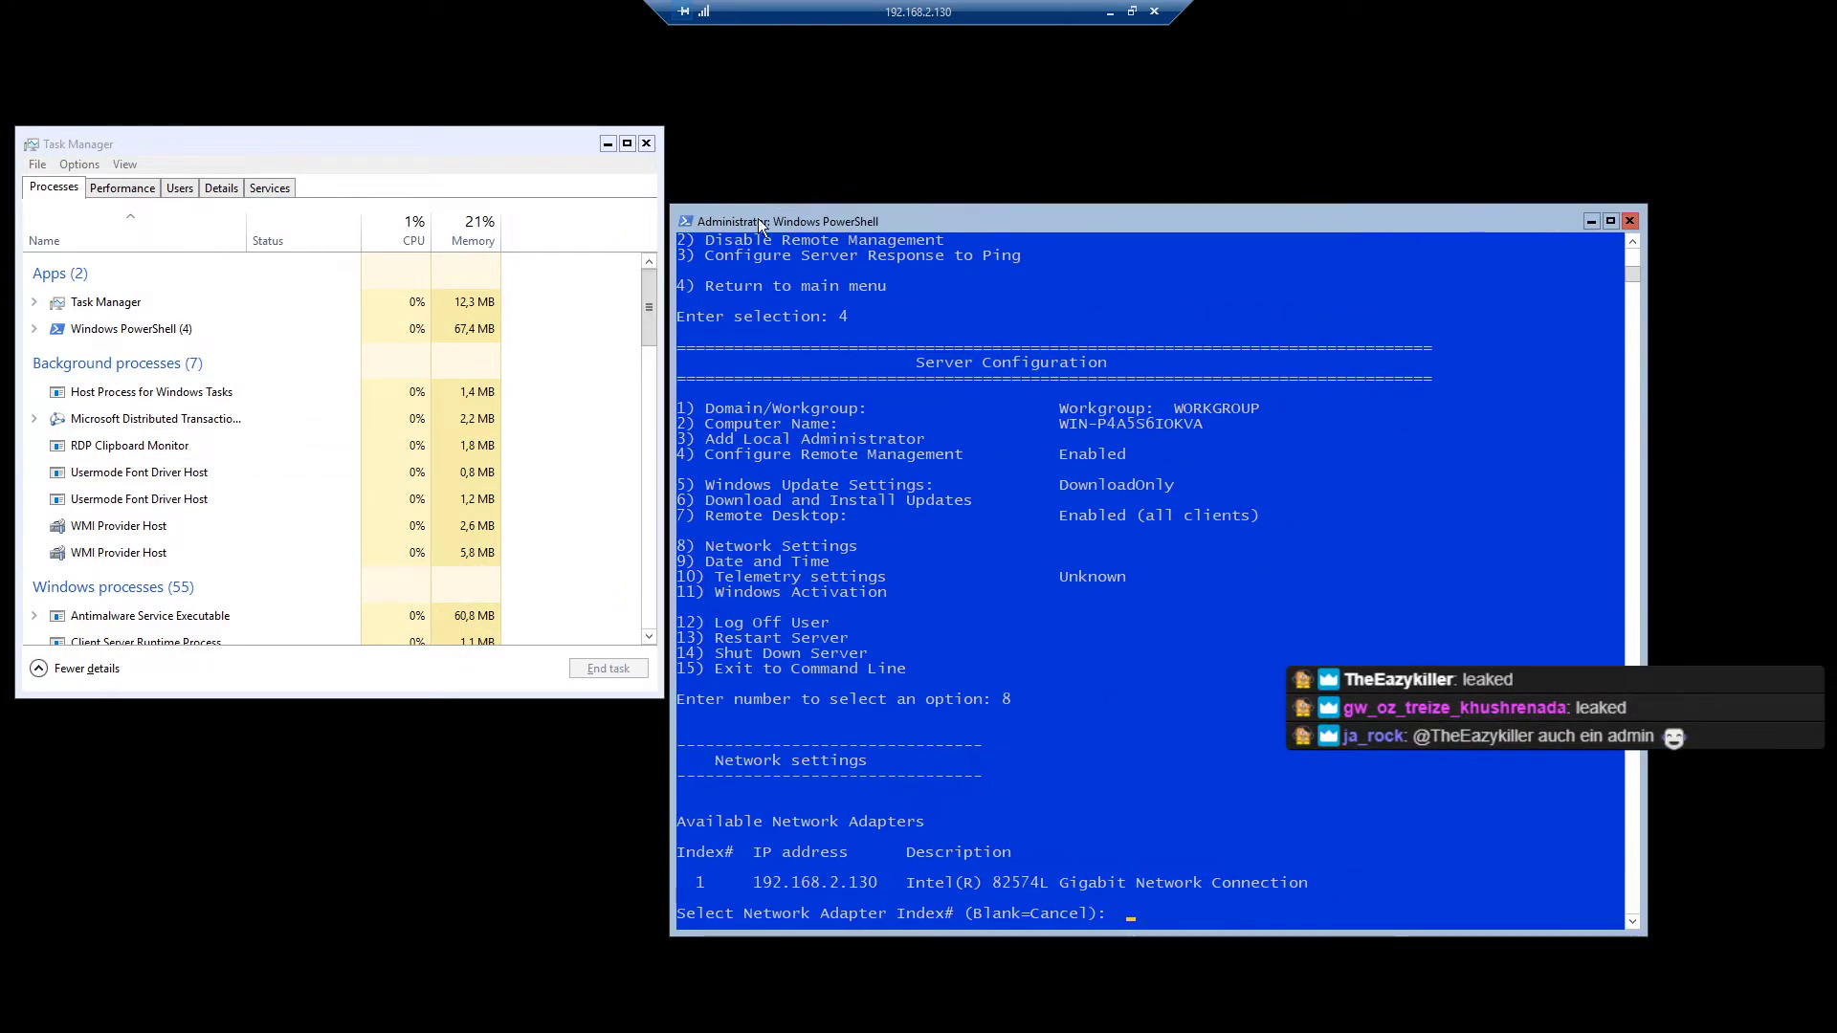
- Set the PowerShell console font to size 24 in its Properties and move the window top-left
click(686, 220)
mouse_move(766, 374)
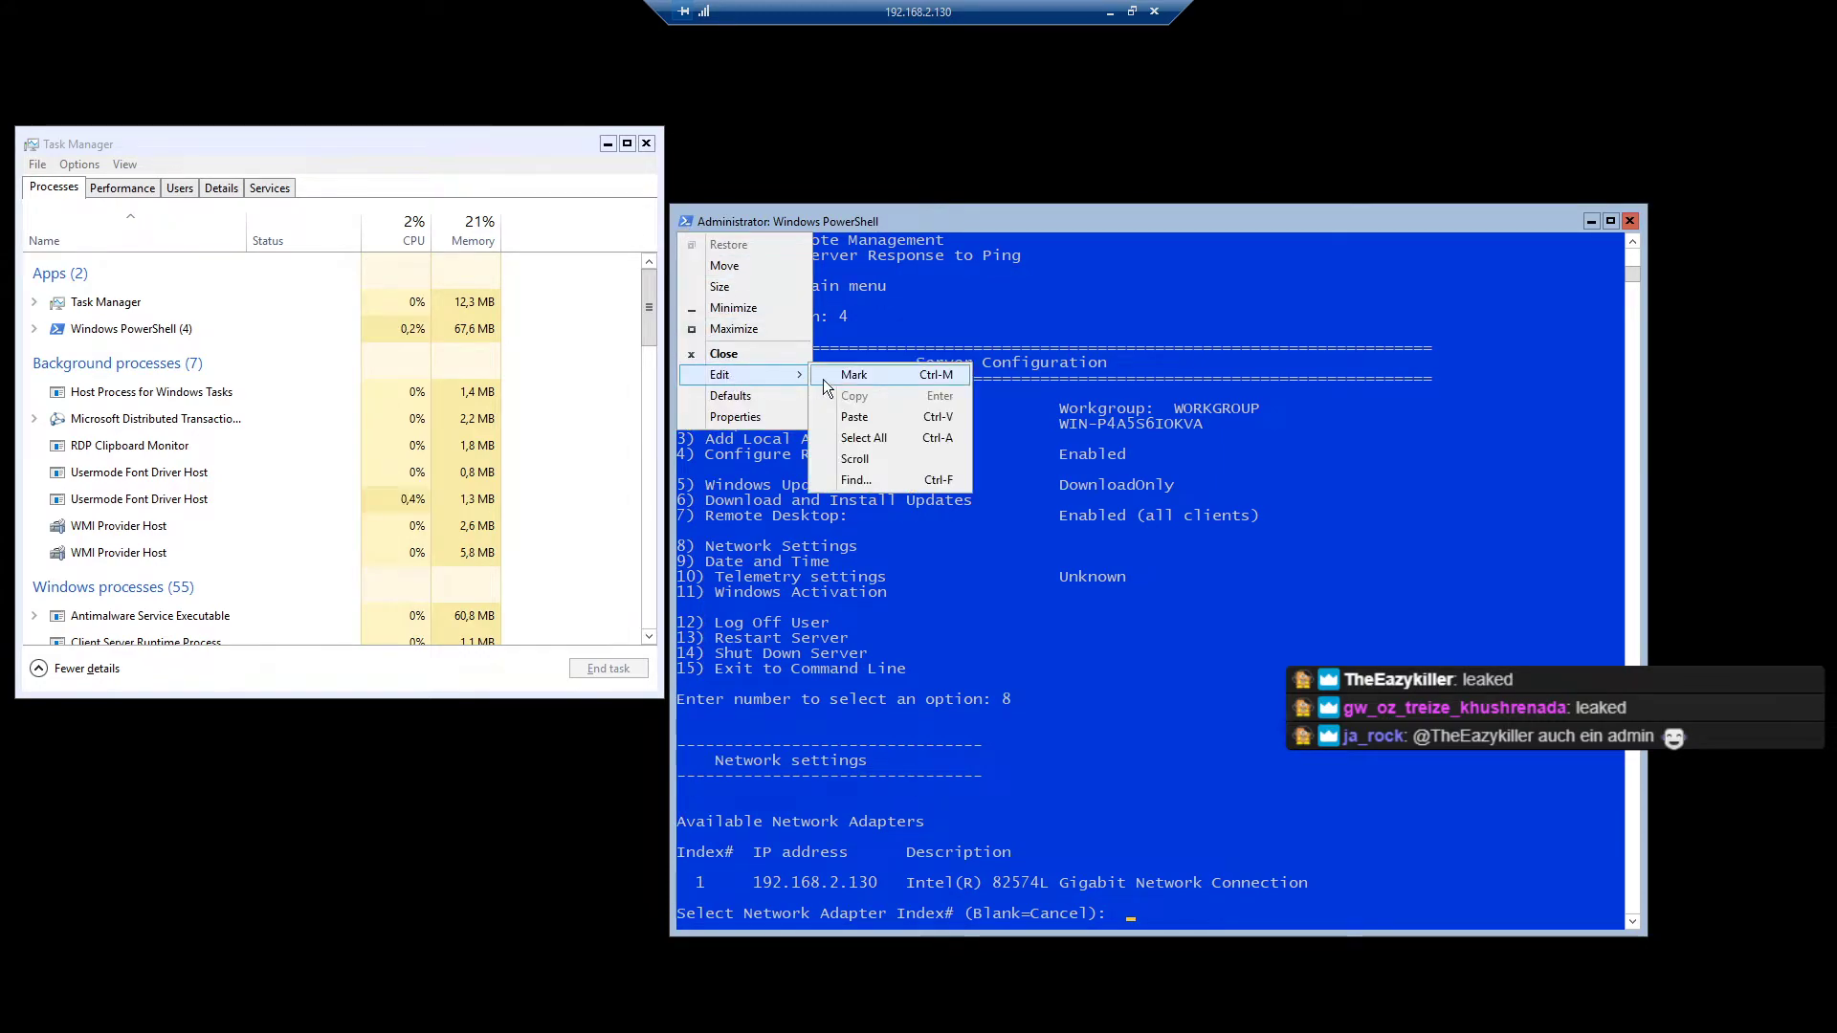
click(735, 416)
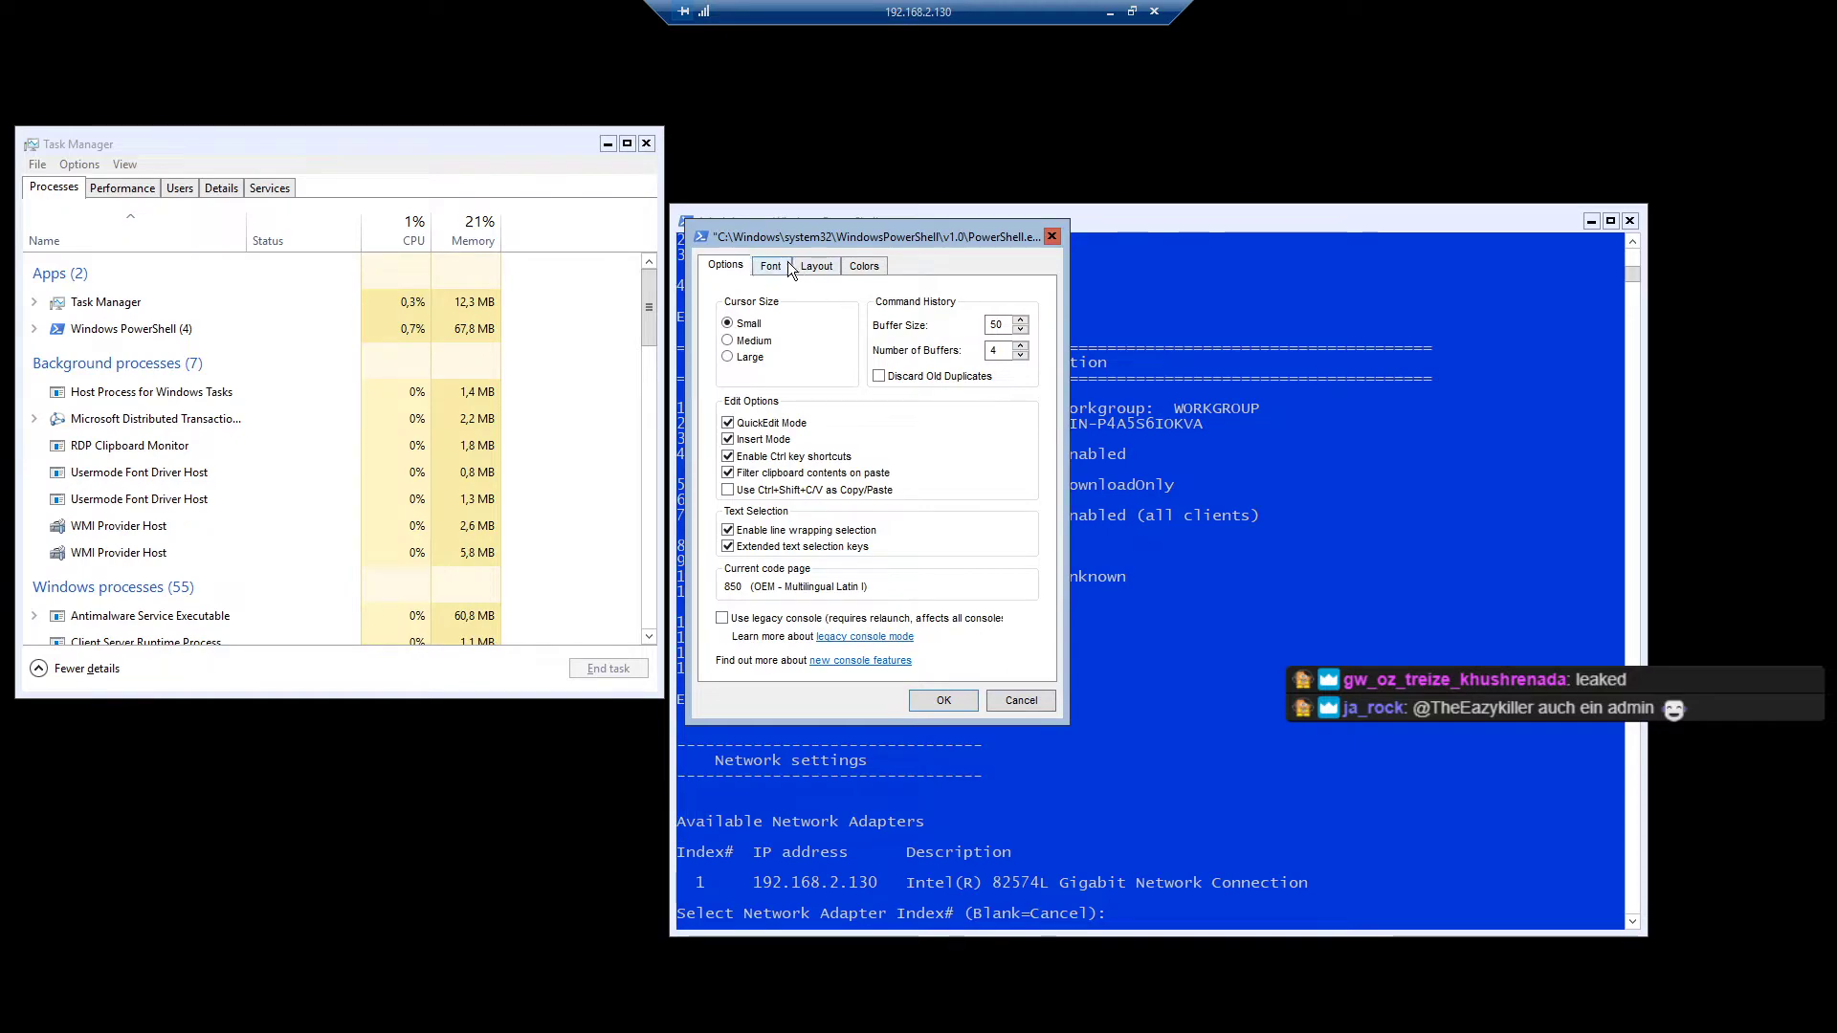
click(770, 266)
click(730, 389)
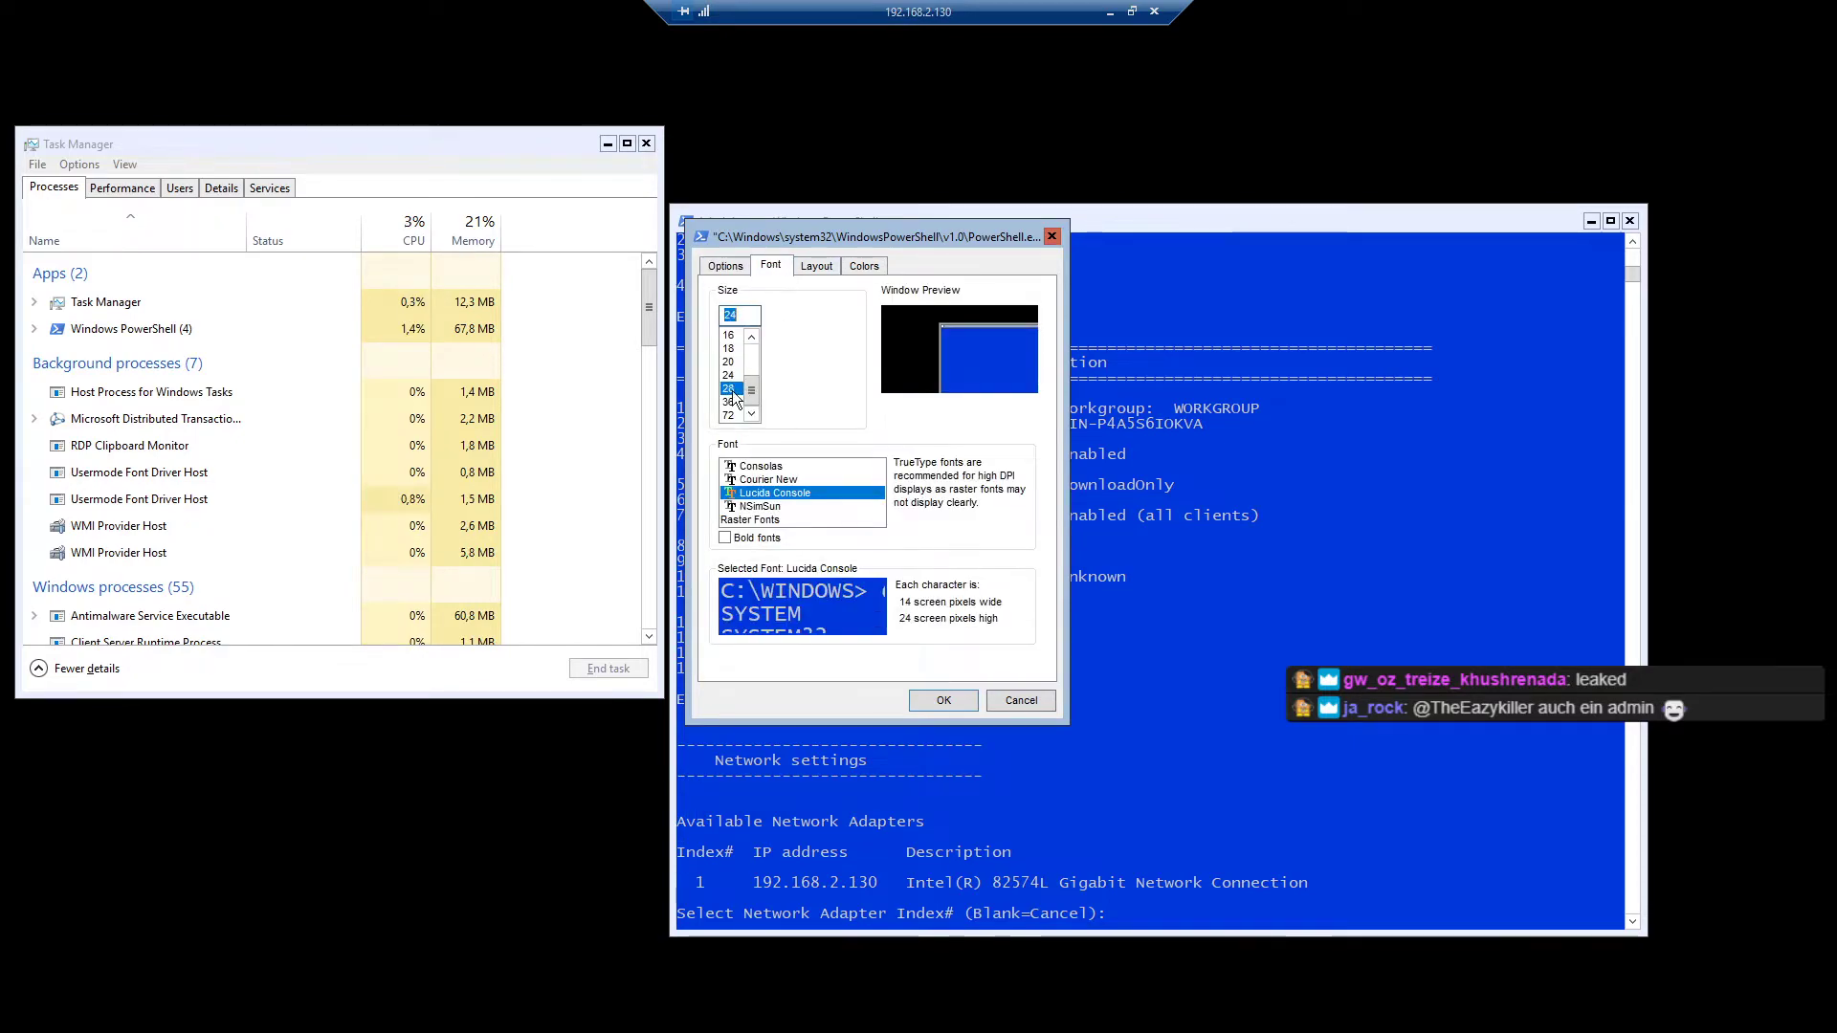
click(922, 699)
drag(867, 221, 492, 96)
- Cancel the network adapter prompt with Ctrl+C and relaunch sconfig to its main menu
scroll(750, 541, down, 9)
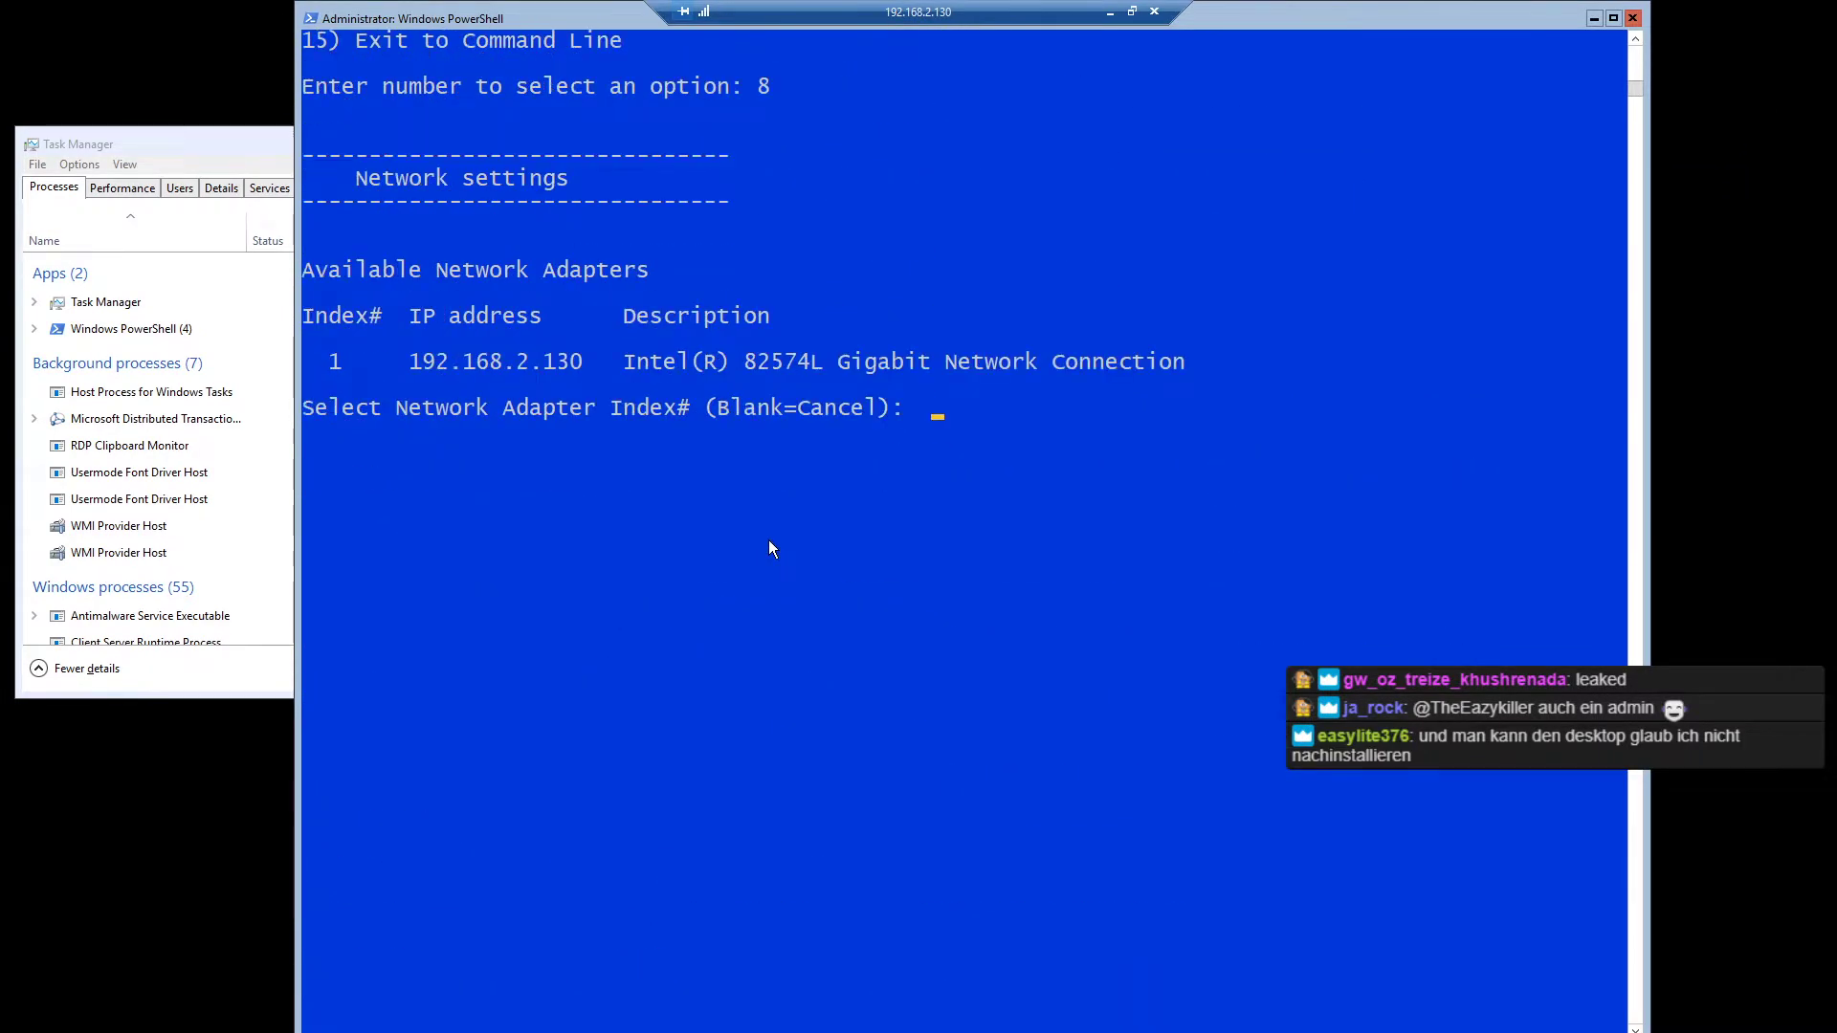
key(ctrl+c)
key(ctrl+c)
key(ctrl+c)
key(ctrl+c)
key(ctrl+c)
key(ctrl+c)
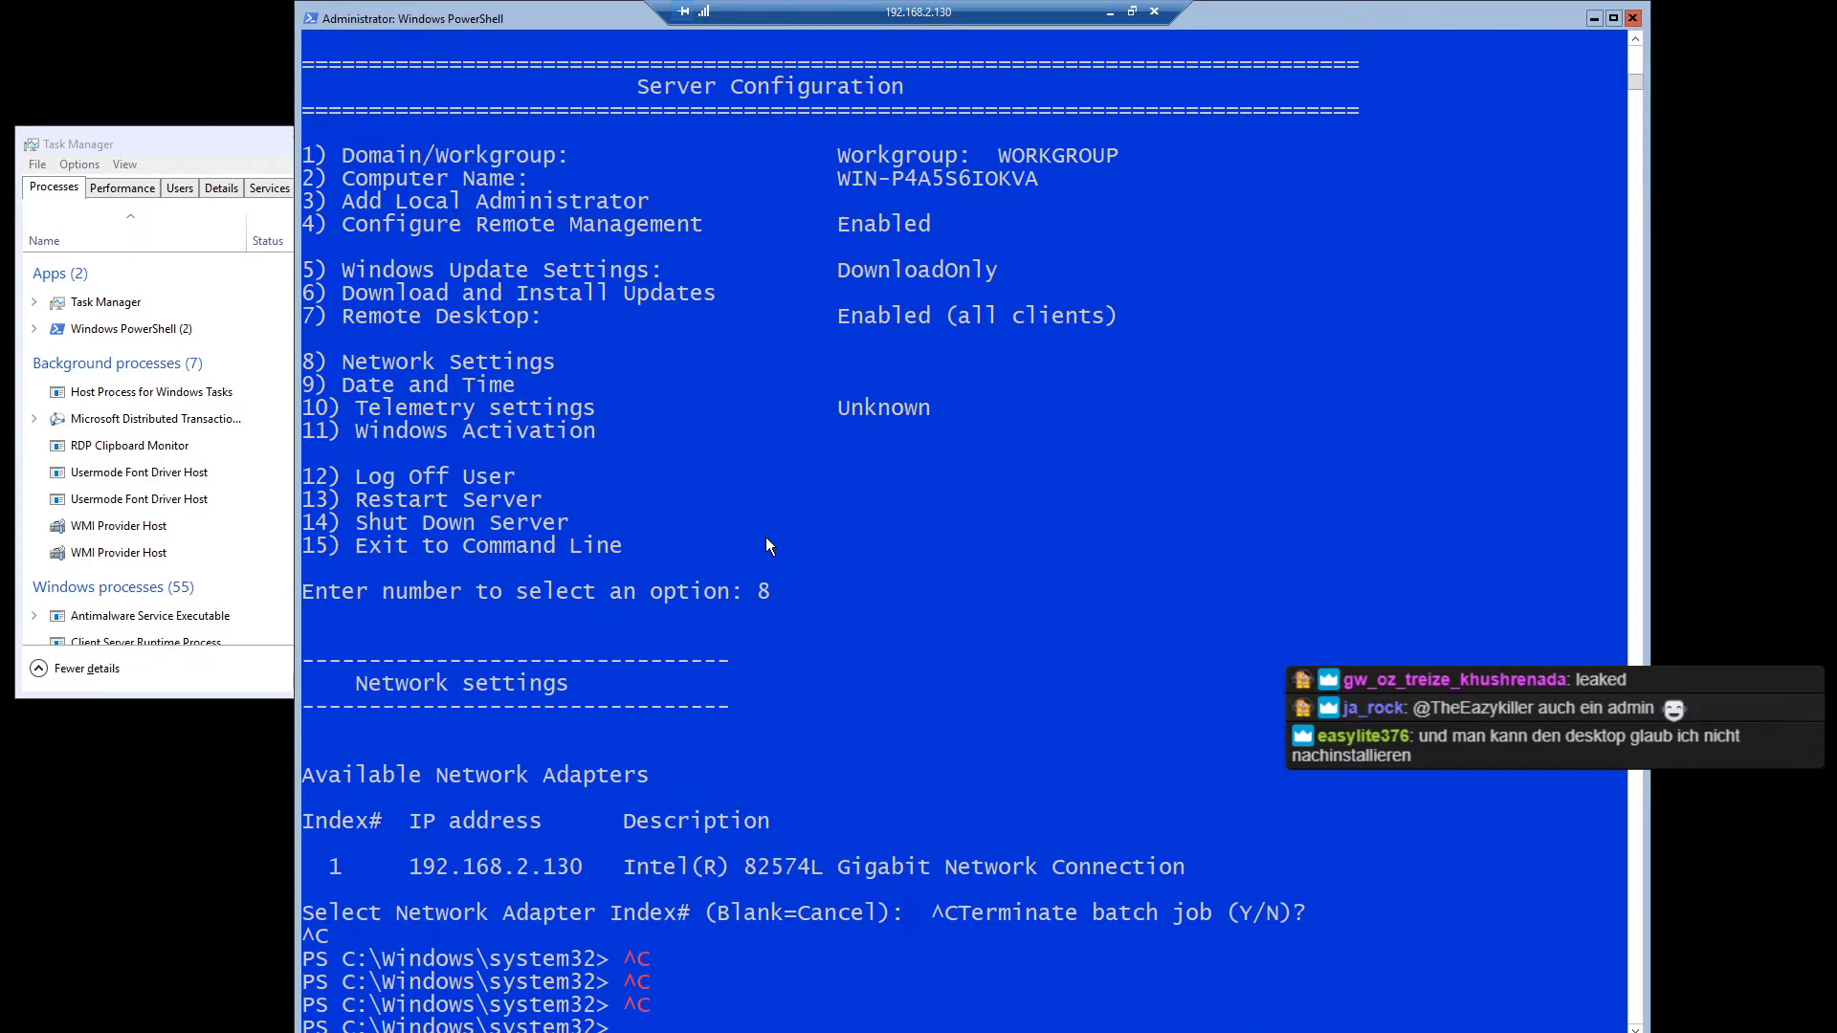
drag(399, 8, 429, 56)
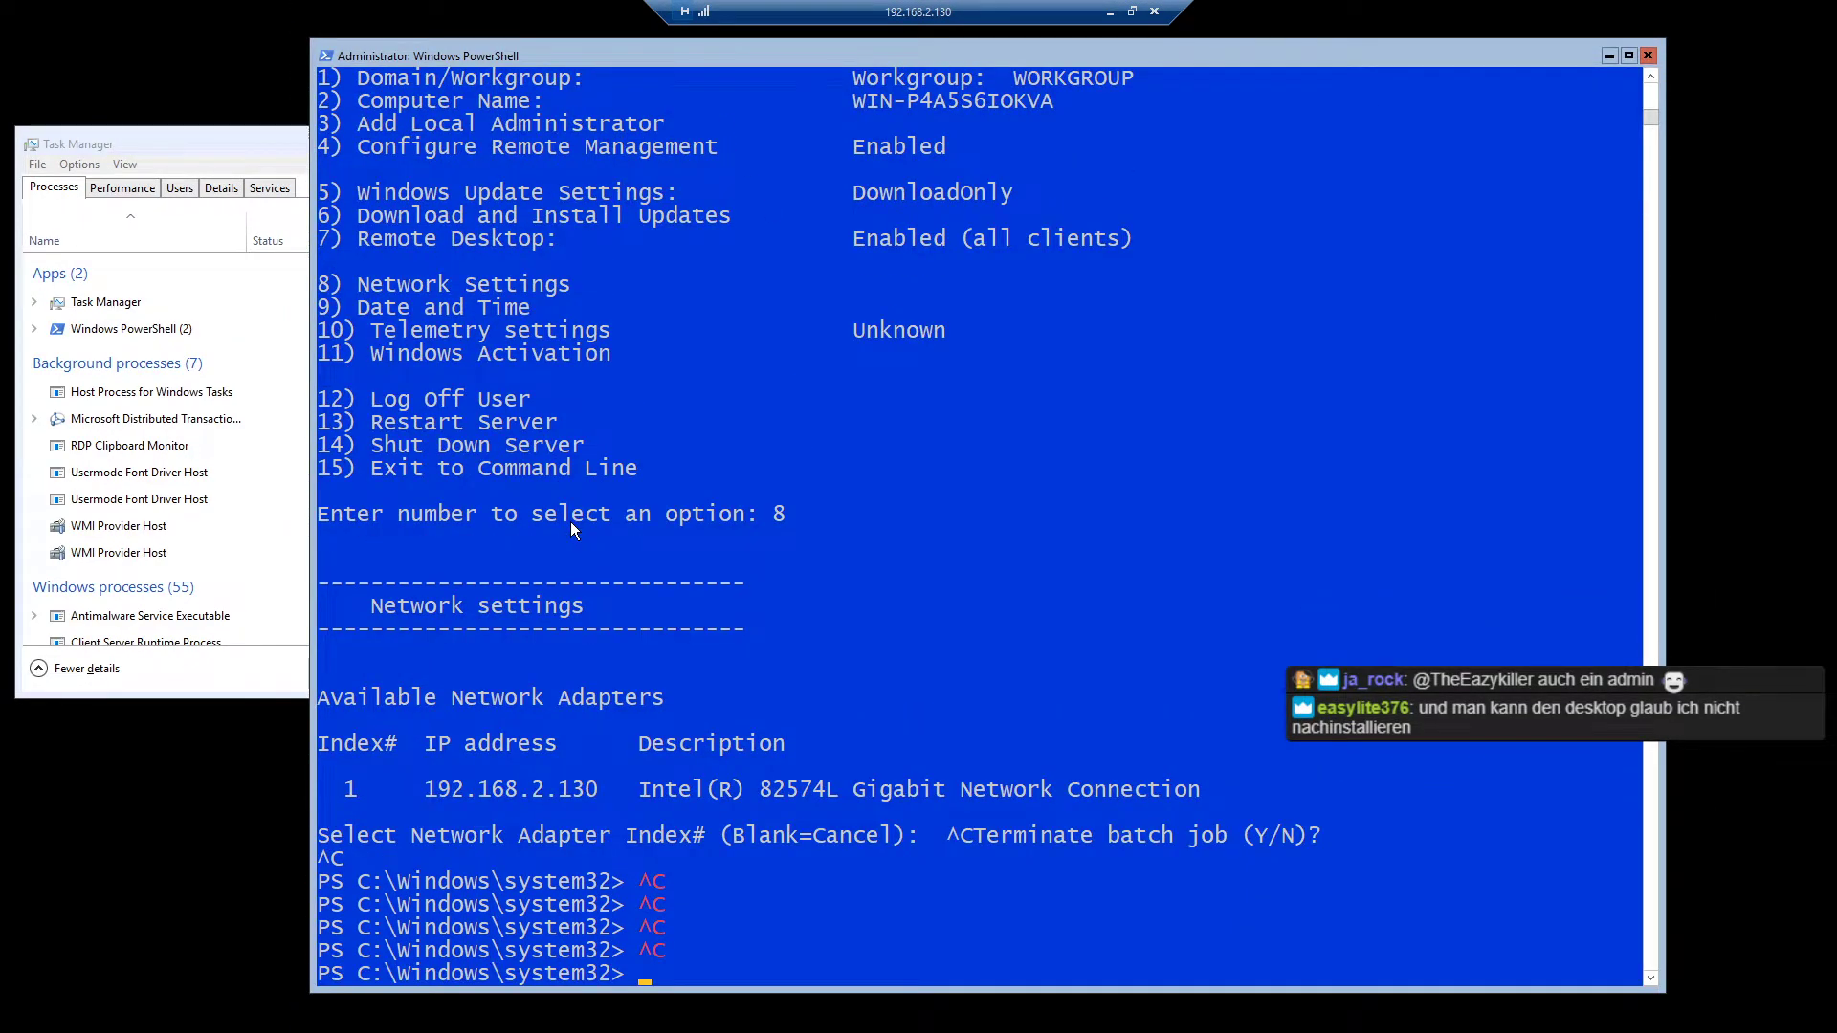
key(ctrl+c)
key(ctrl+c)
key(ctrl+c)
key(ctrl+c)
key(ctrl+c)
key(ctrl+c)
key(ctrl+c)
key(ctrl+c)
key(ctrl+c)
key(ctrl+c)
key(ctrl+c)
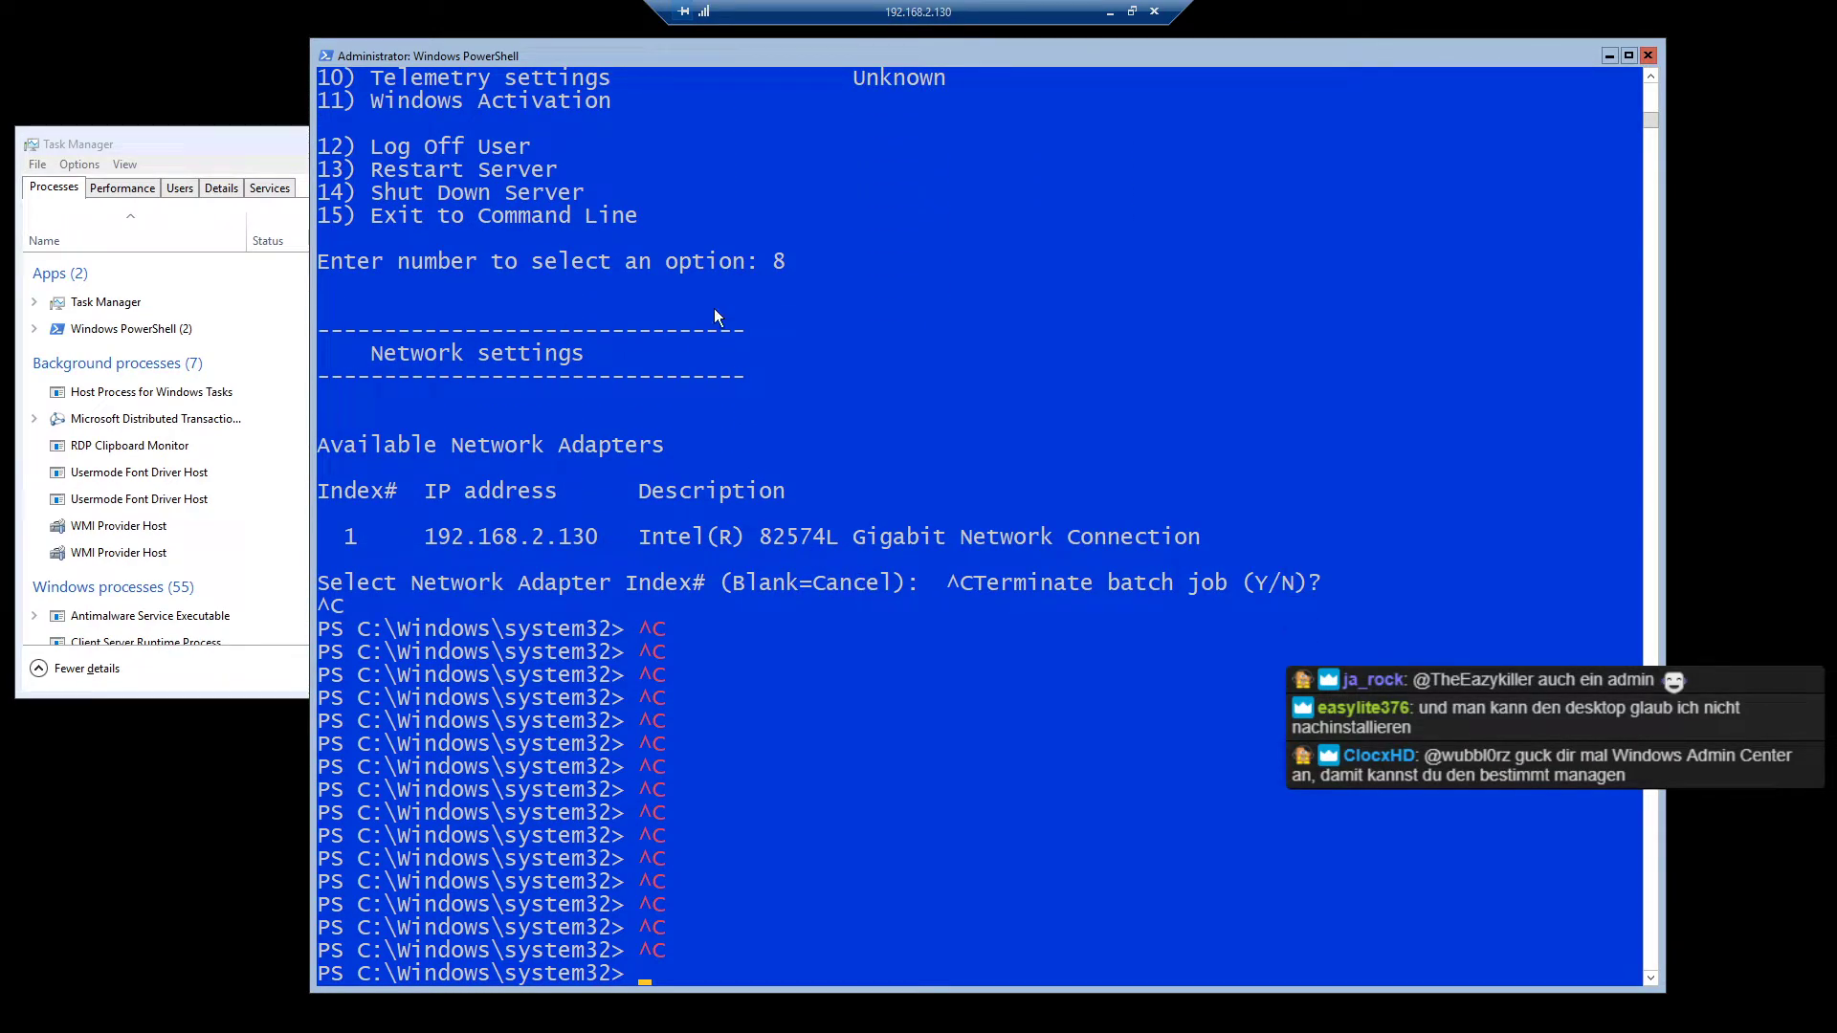
scroll(653, 530, up, 6)
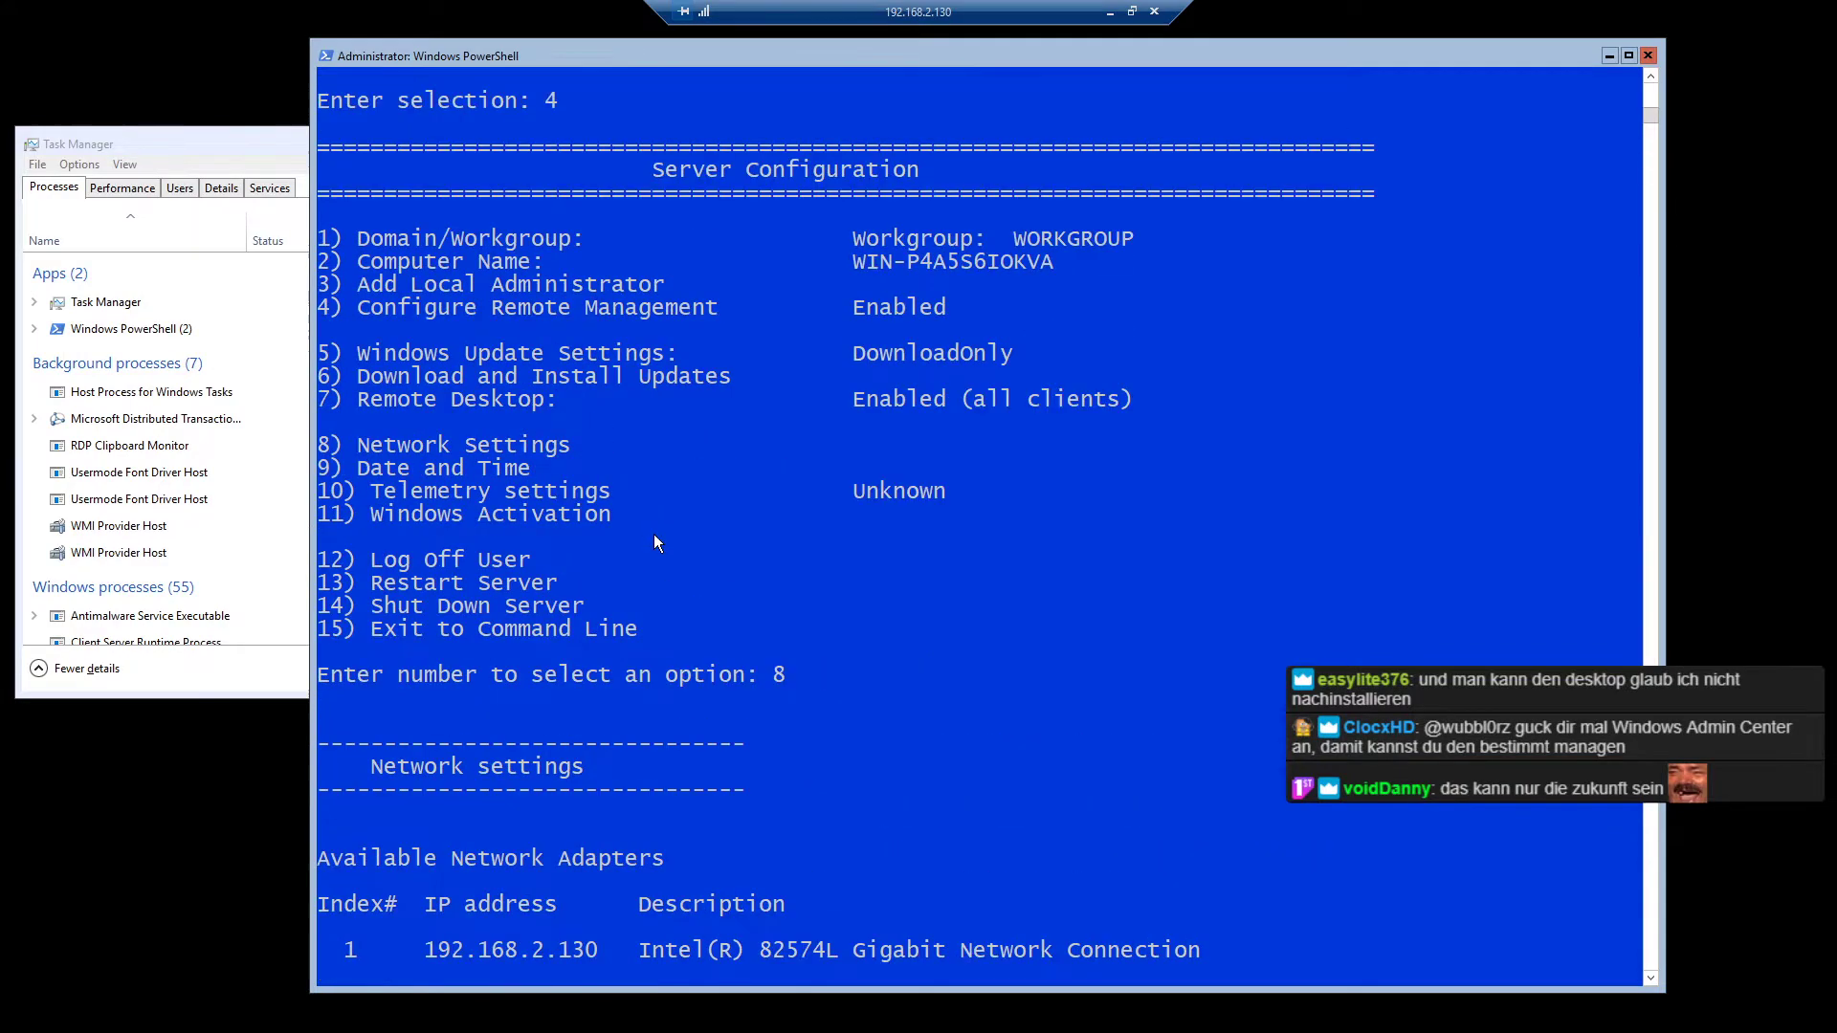
scroll(655, 542, up, 3)
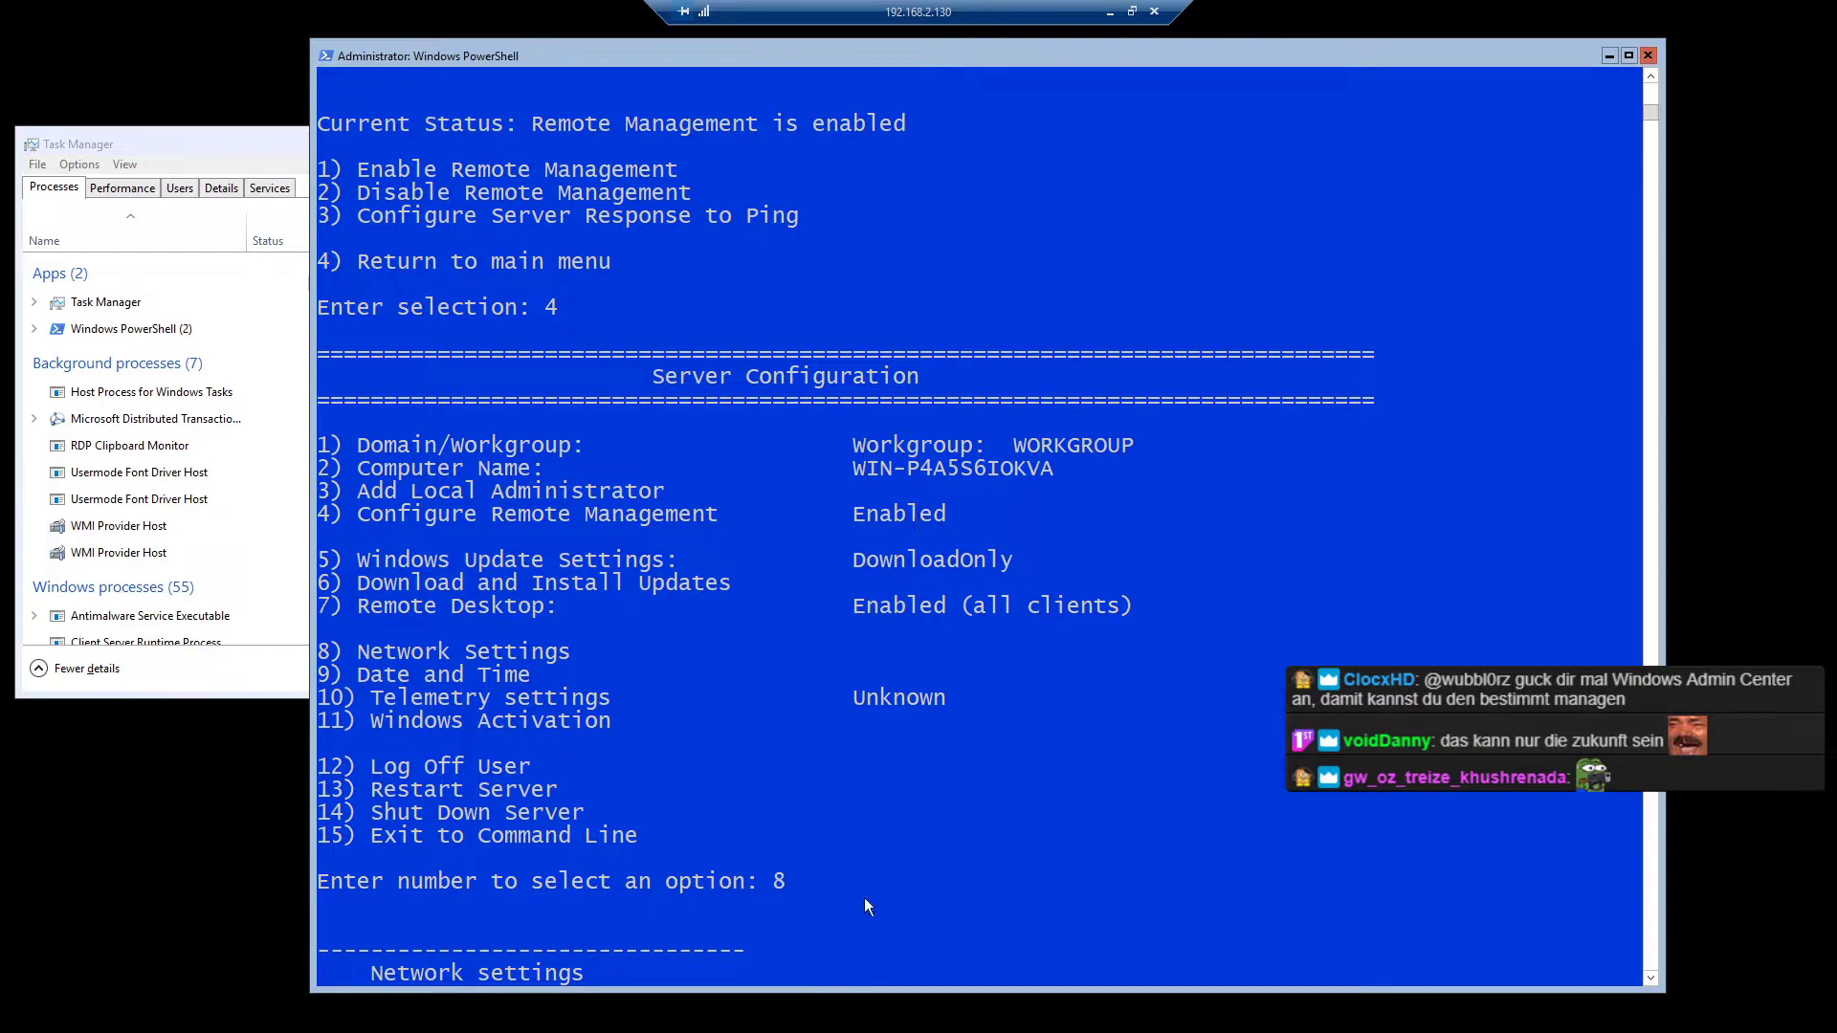
key(ctrl+c)
key(ctrl+c)
key(ctrl+c)
key(ctrl+c)
key(ctrl+c)
key(ctrl+c)
key(ctrl+c)
key(ctrl+c)
key(ctrl+c)
key(ctrl+c)
key(ctrl+c)
key(ctrl+c)
key(ctrl+c)
key(ctrl+c)
key(ctrl+c)
key(ctrl+c)
key(ctrl+c)
key(ctrl+c)
key(ctrl+c)
key(ctrl+c)
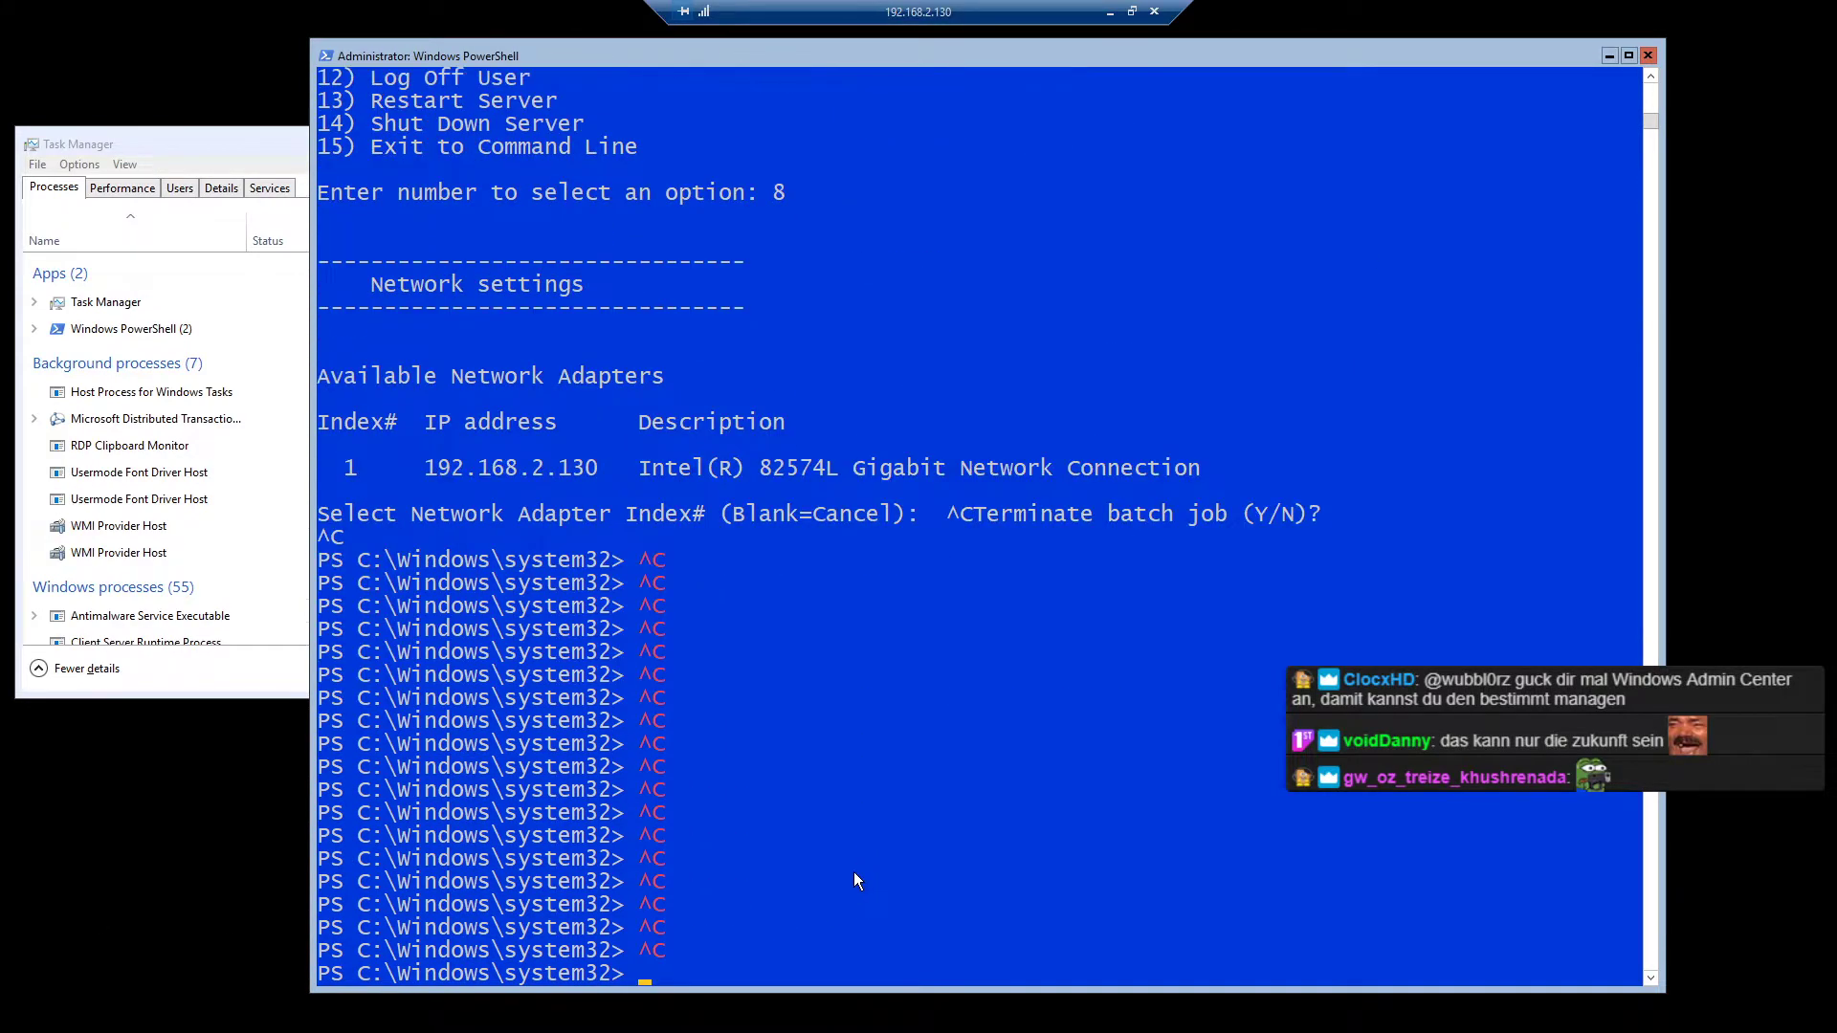
text(sconfig)
key(Return)
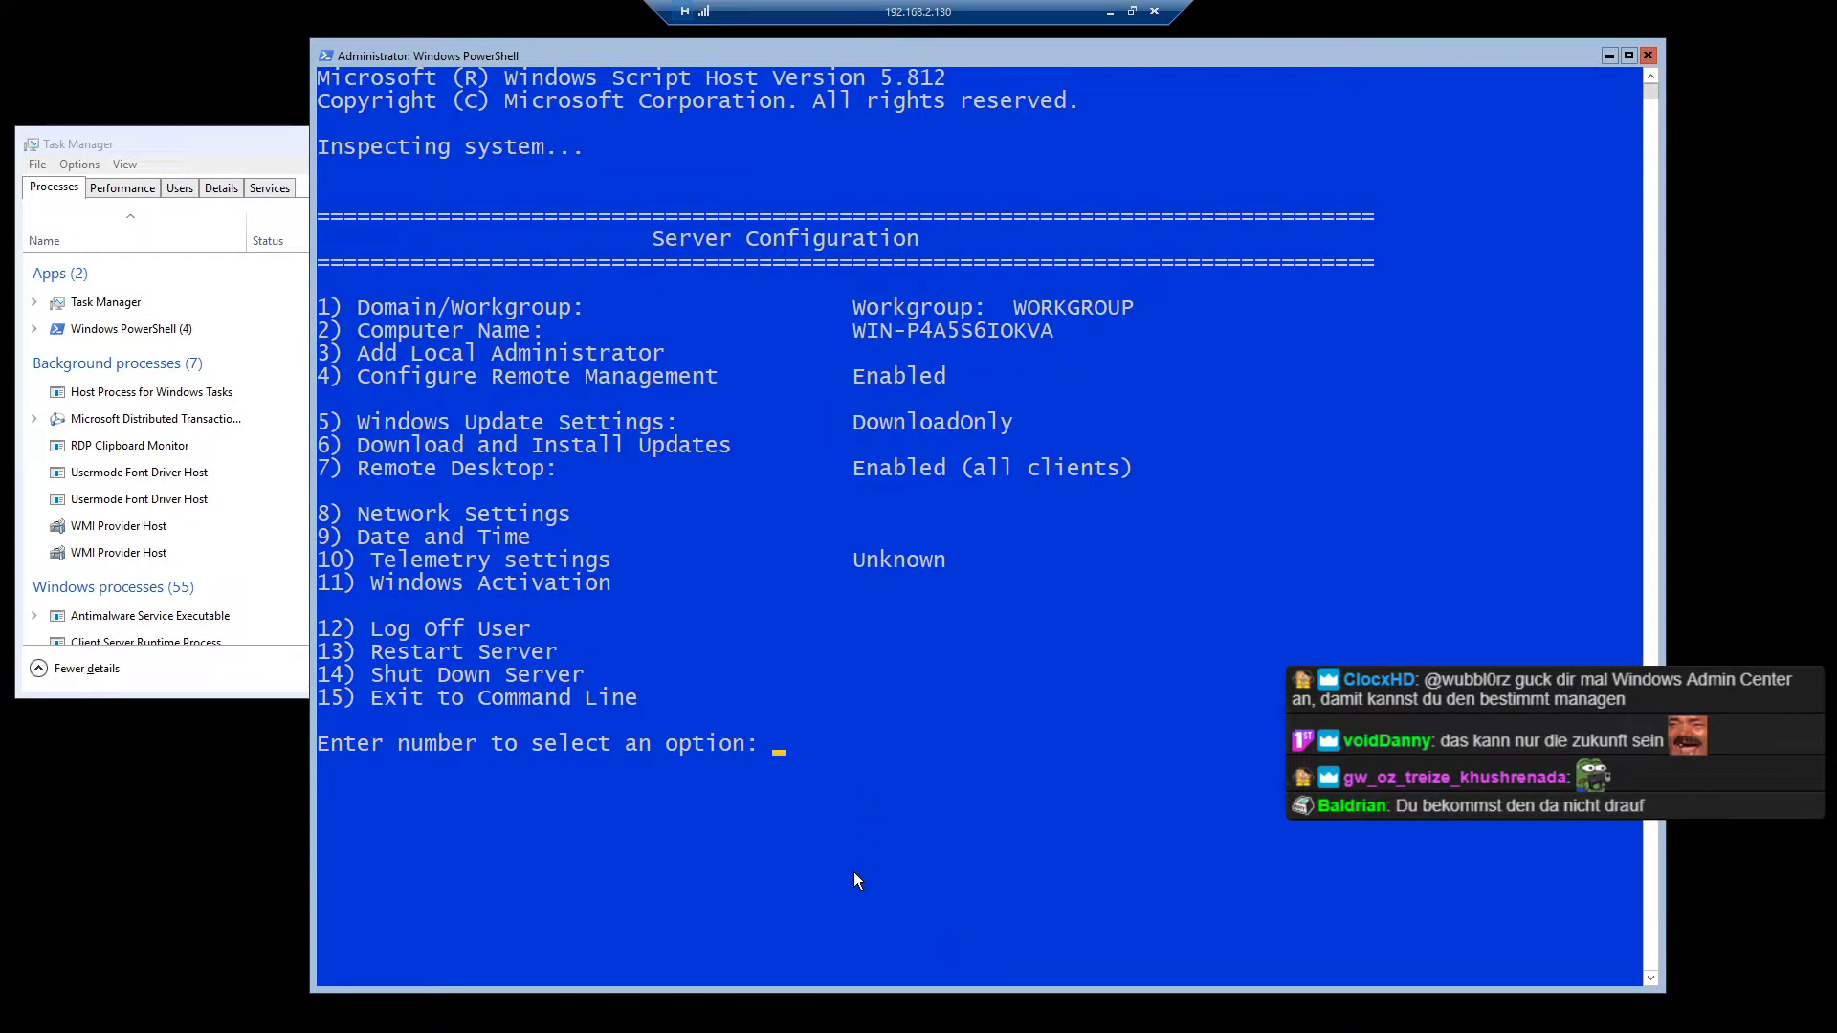
- Choose sconfig option 10 and confirm Yes to change the telemetry settings
text(10)
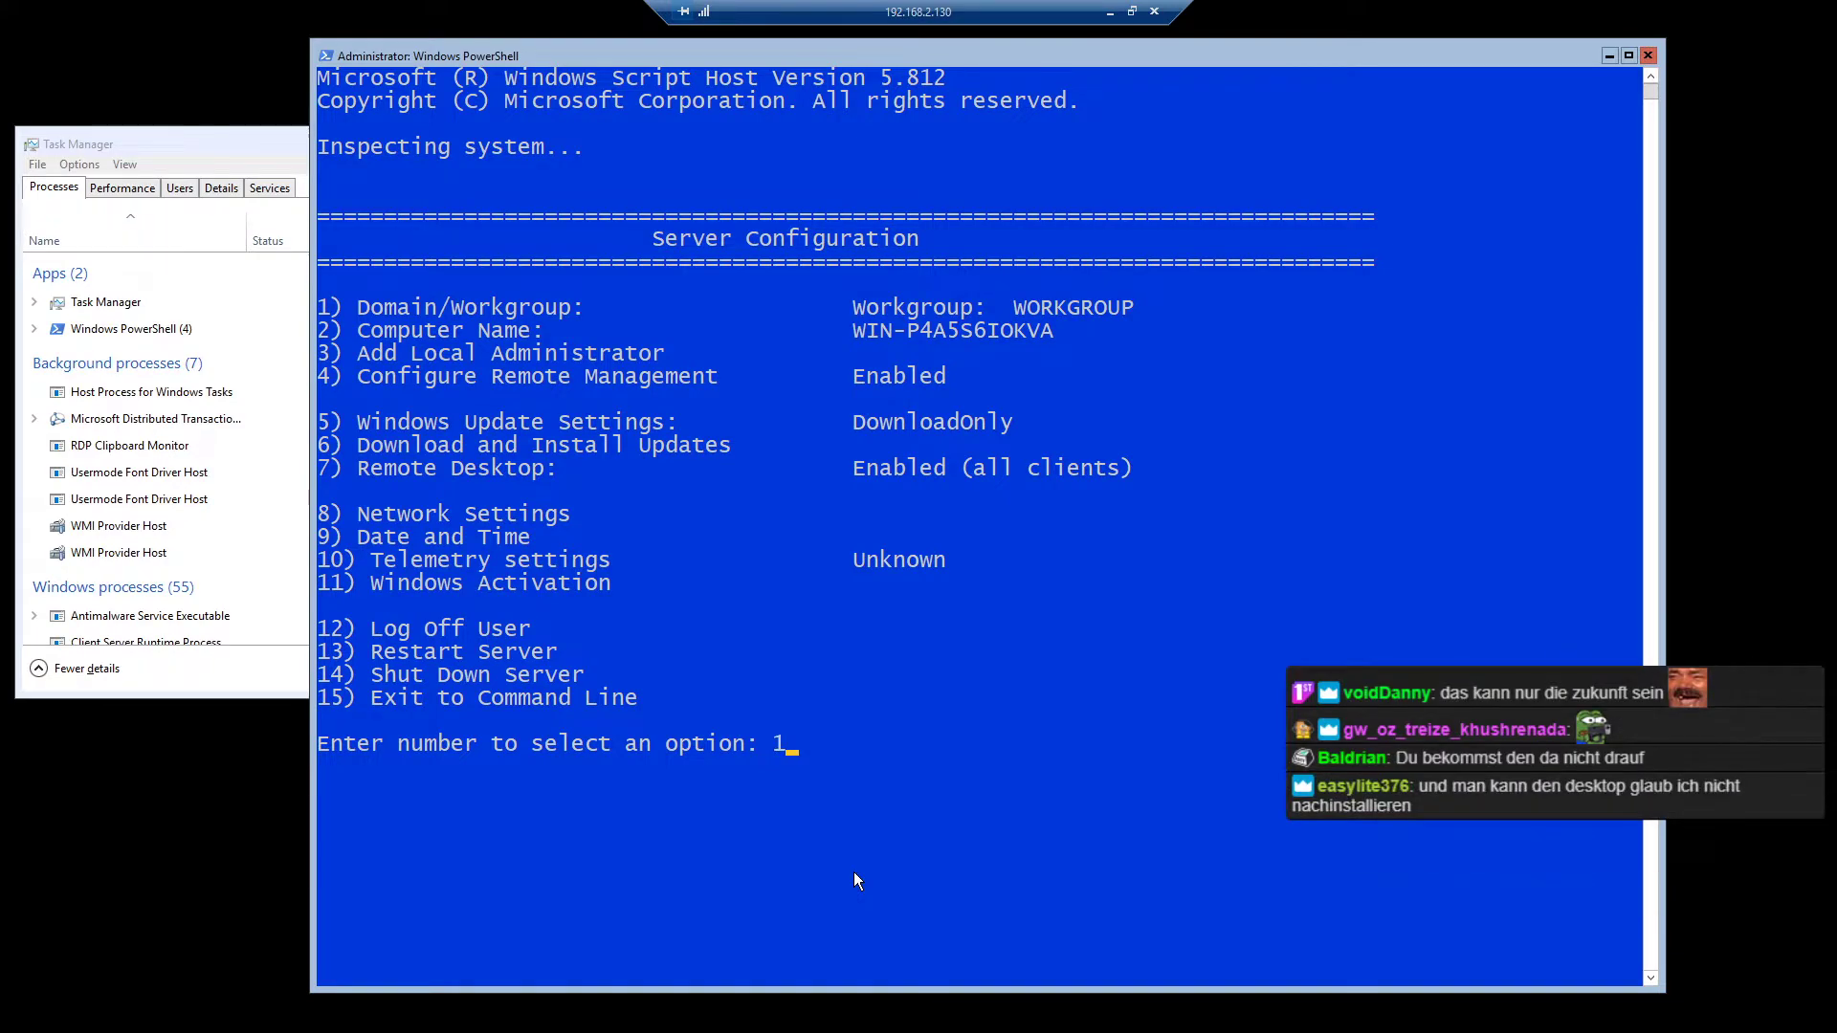
key(Return)
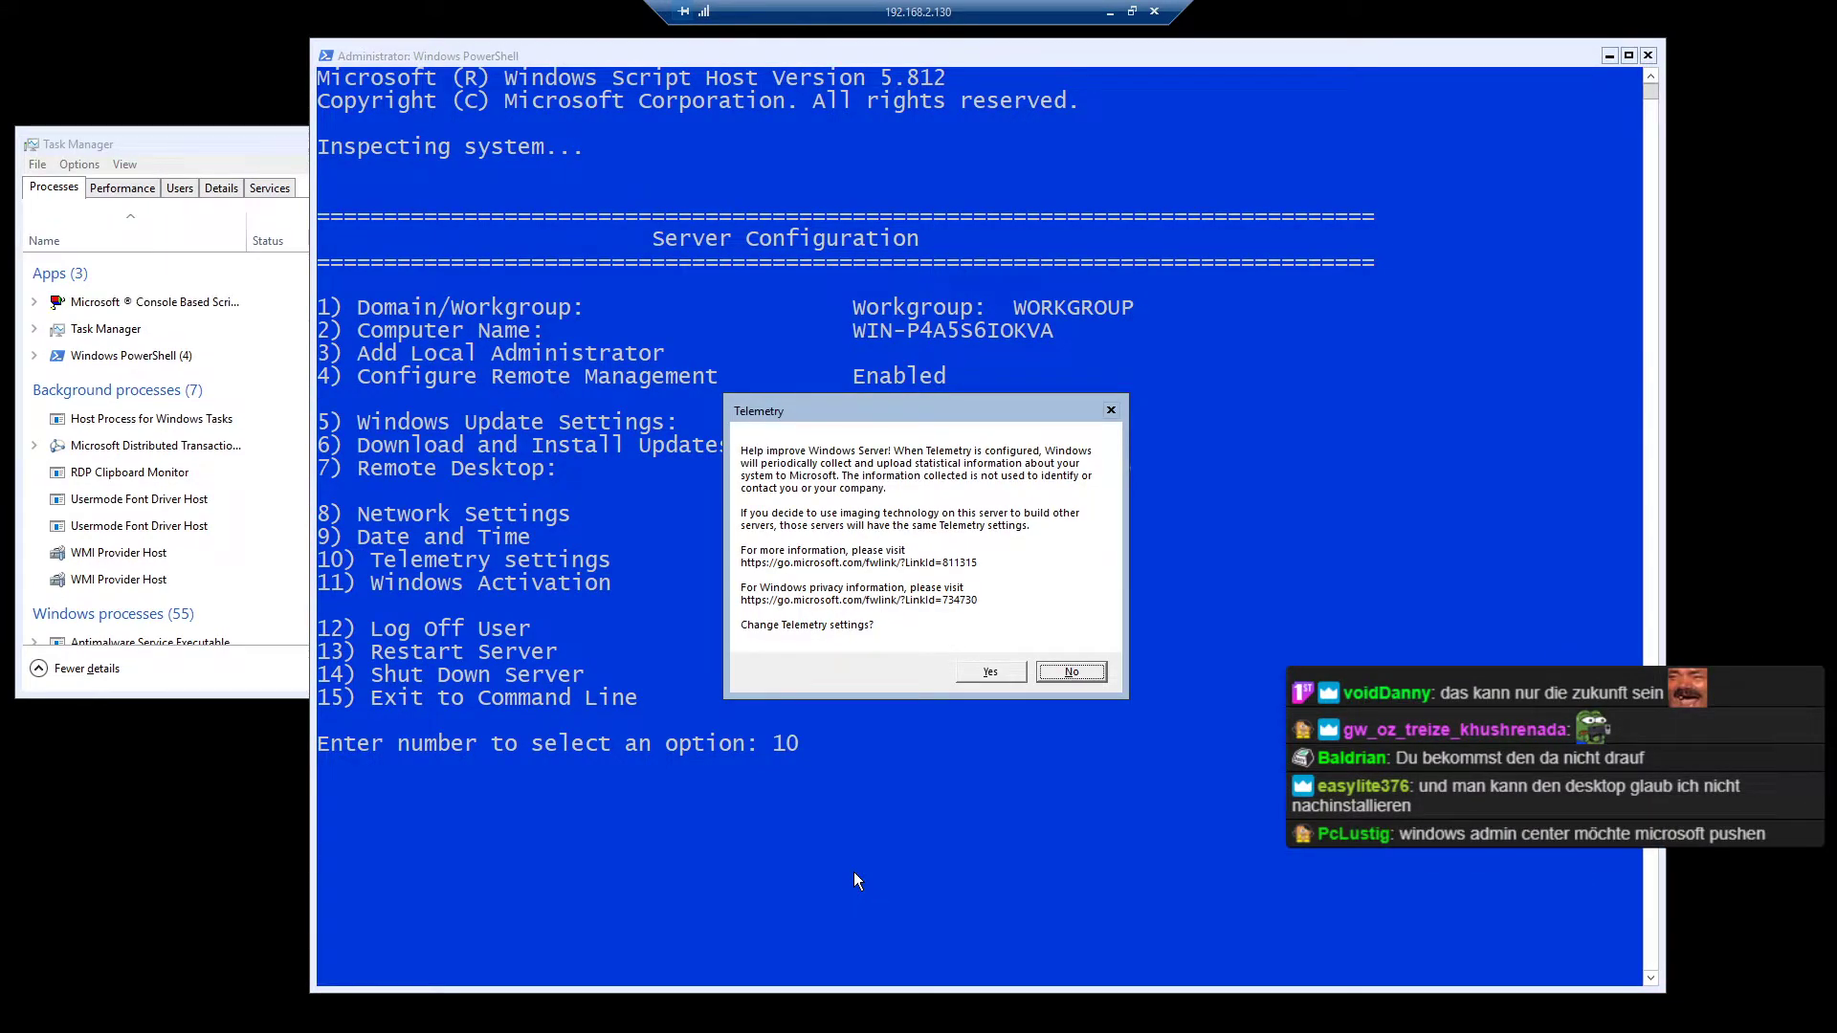
click(1003, 668)
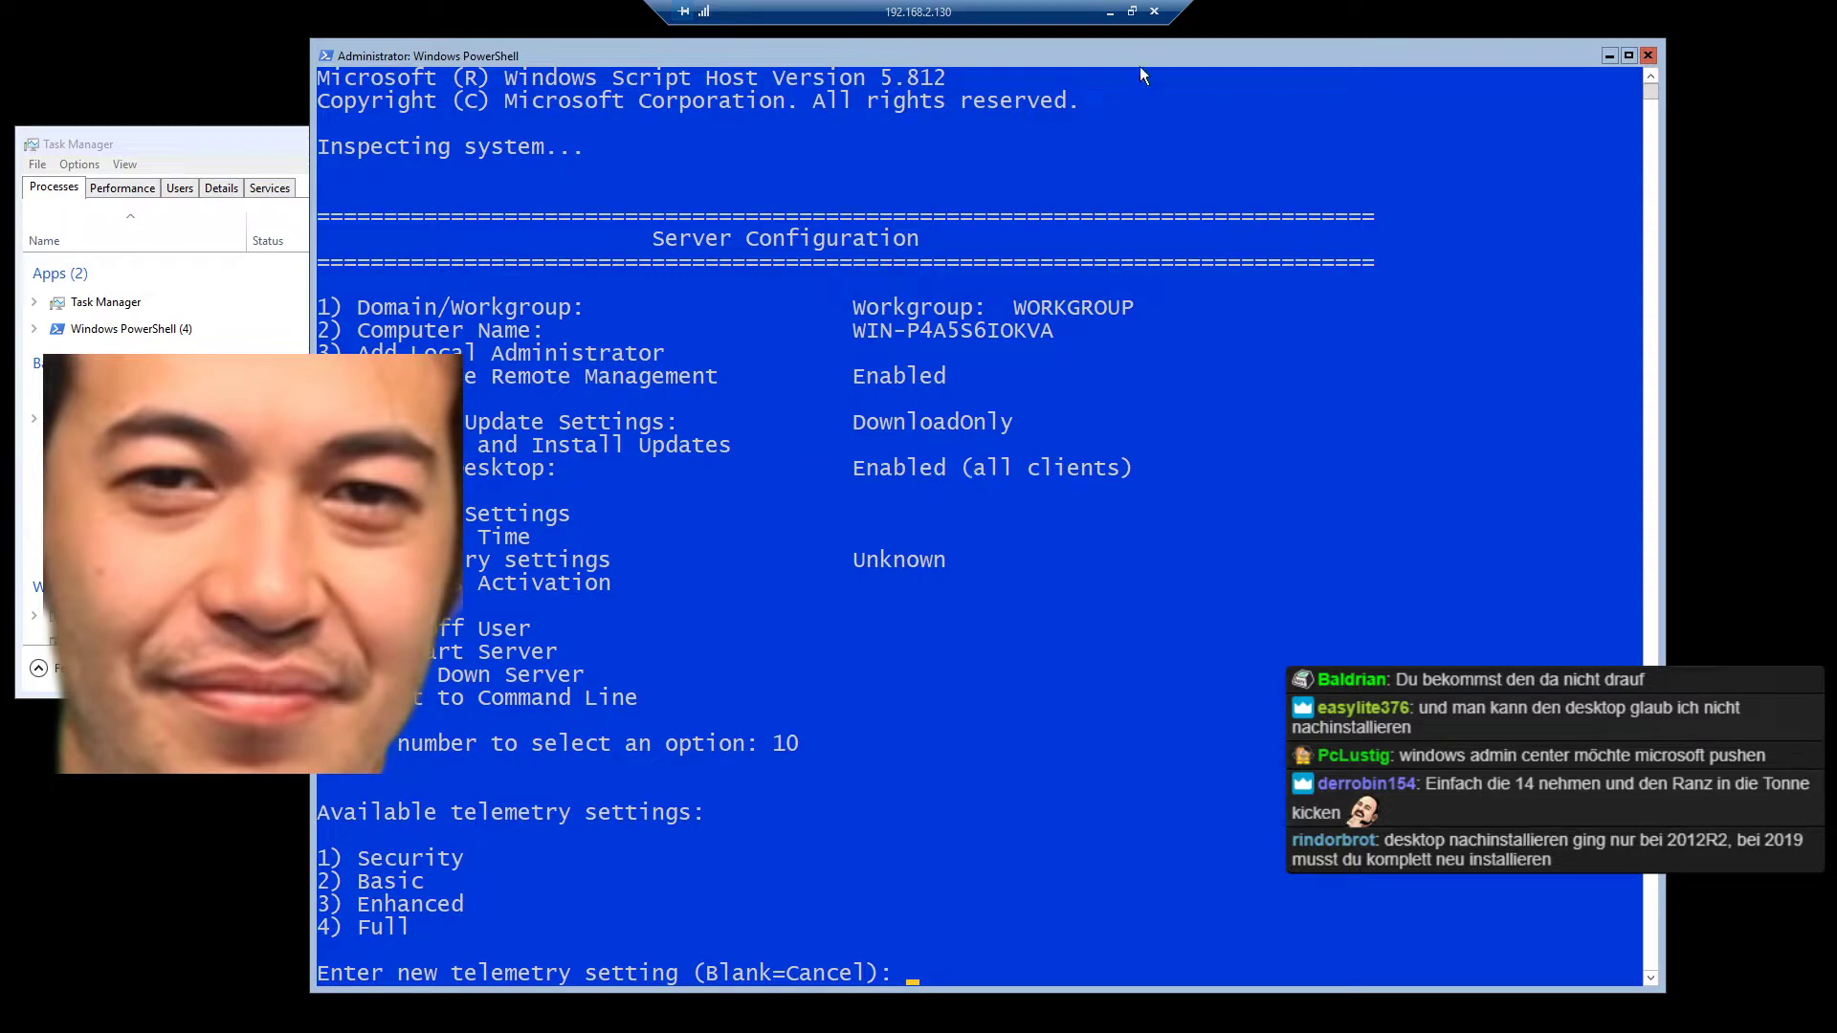
- On the host browser, search Google for 'windows 2019 install desktop experience'
click(1111, 14)
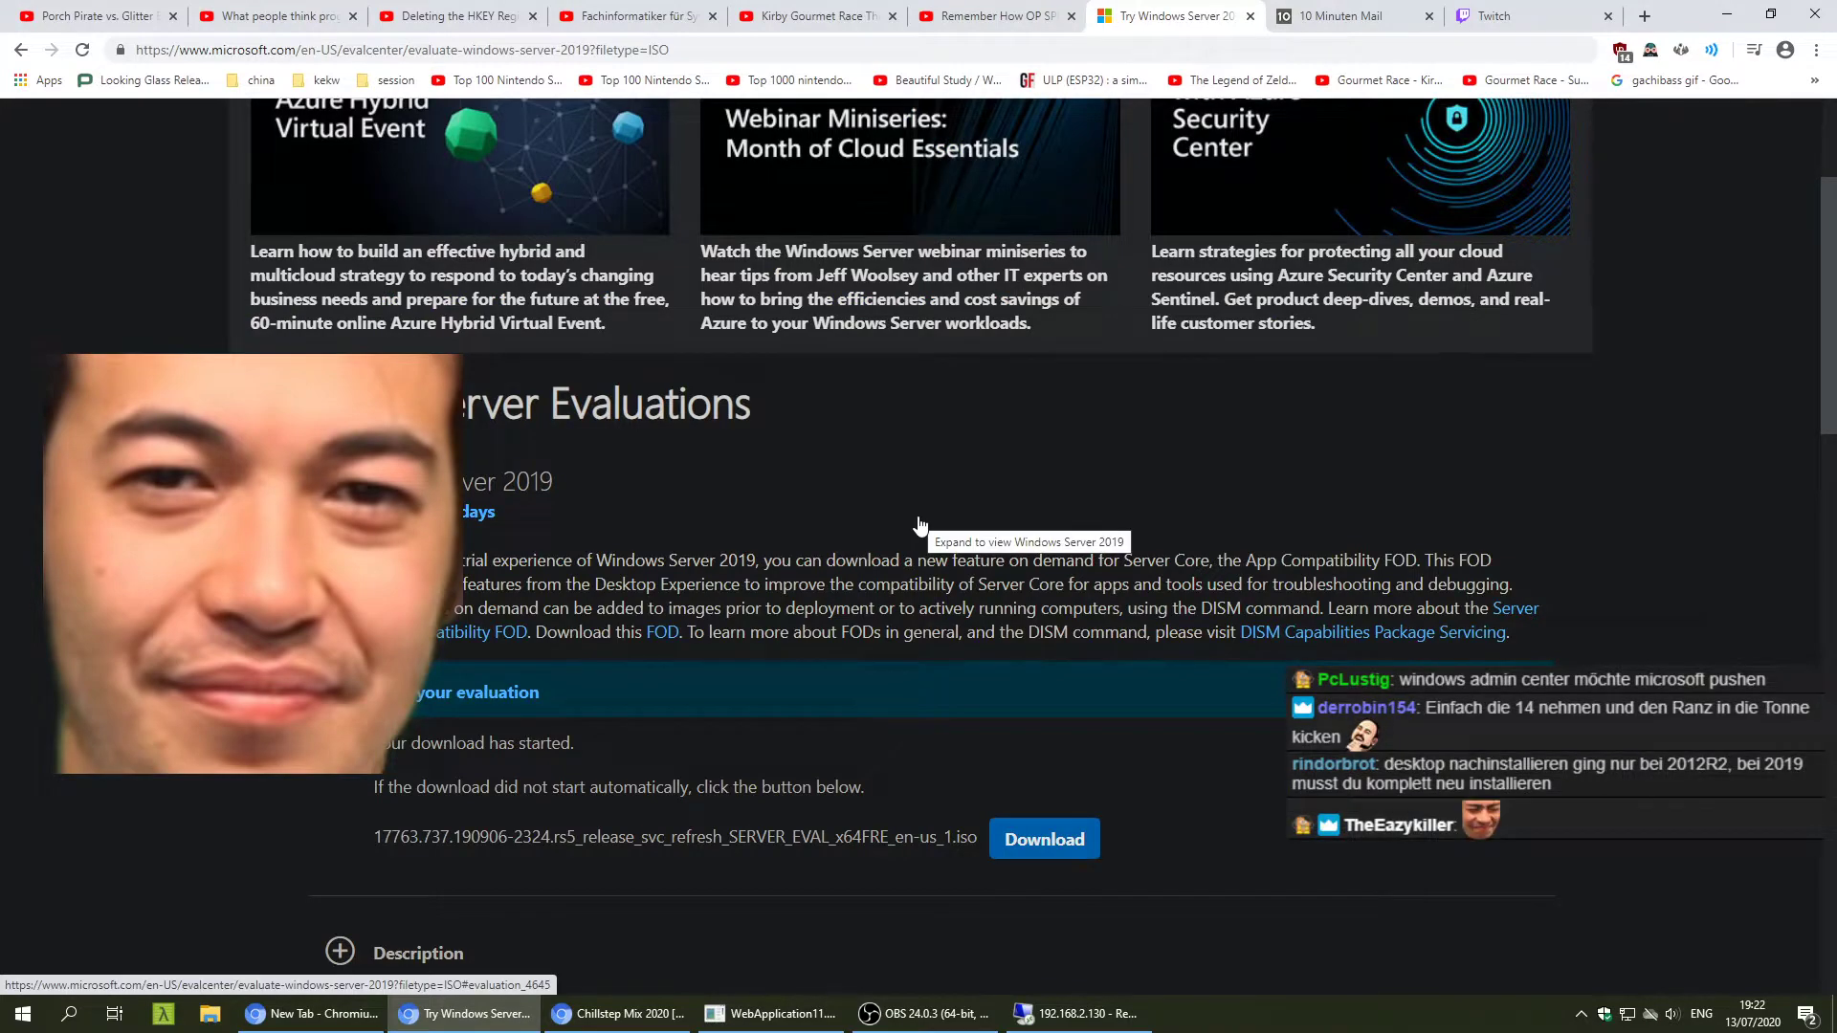
key(ctrl+t)
text(w)
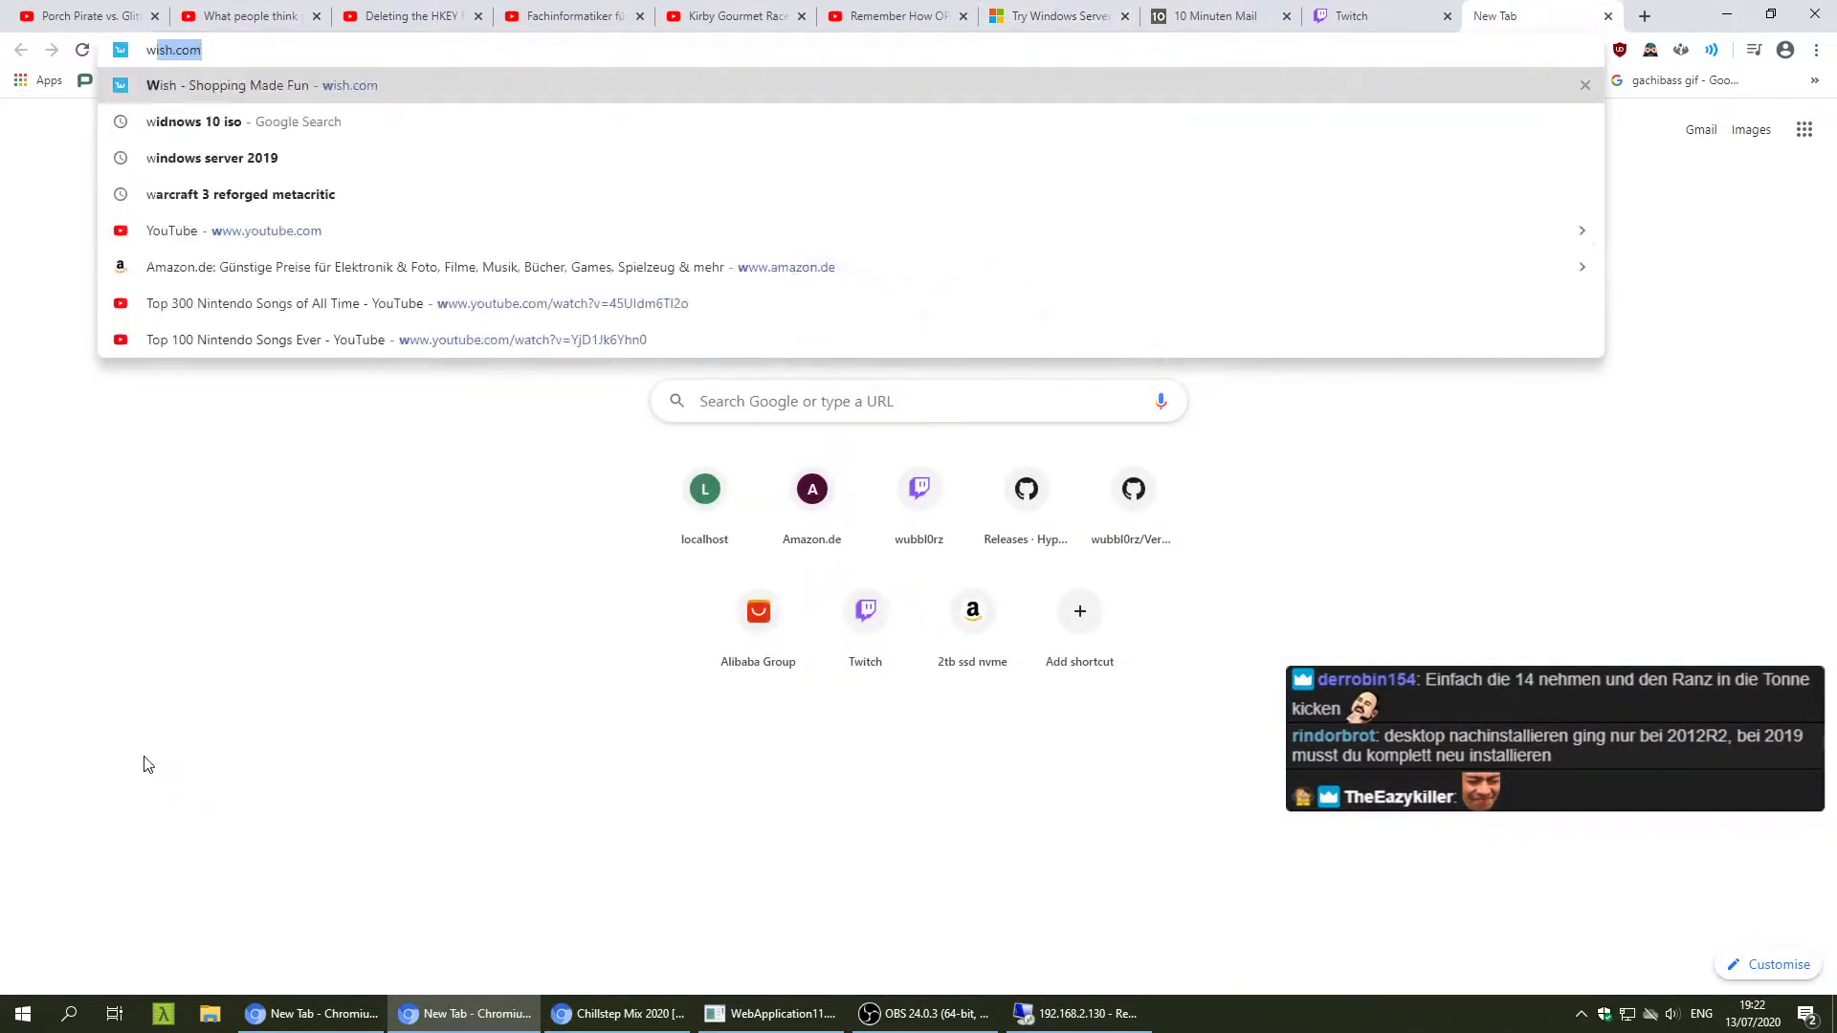
text(indows 2019 rei)
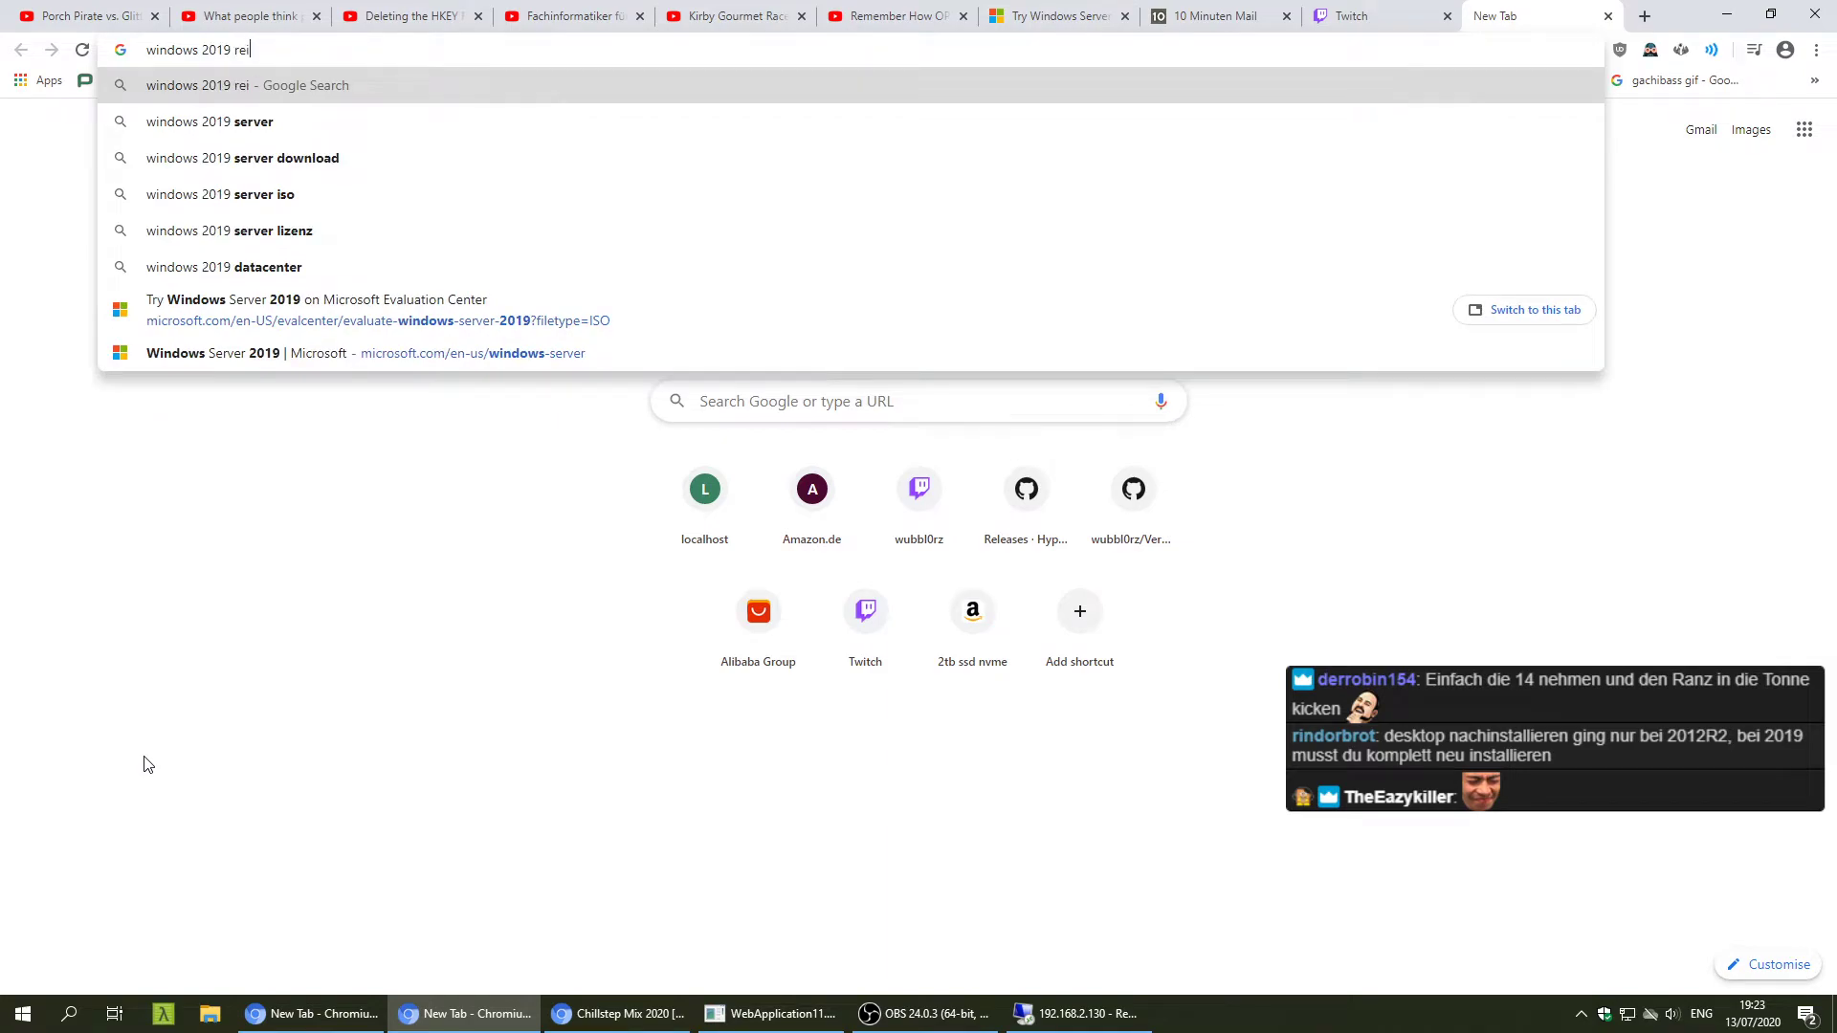
text(nstall deskop)
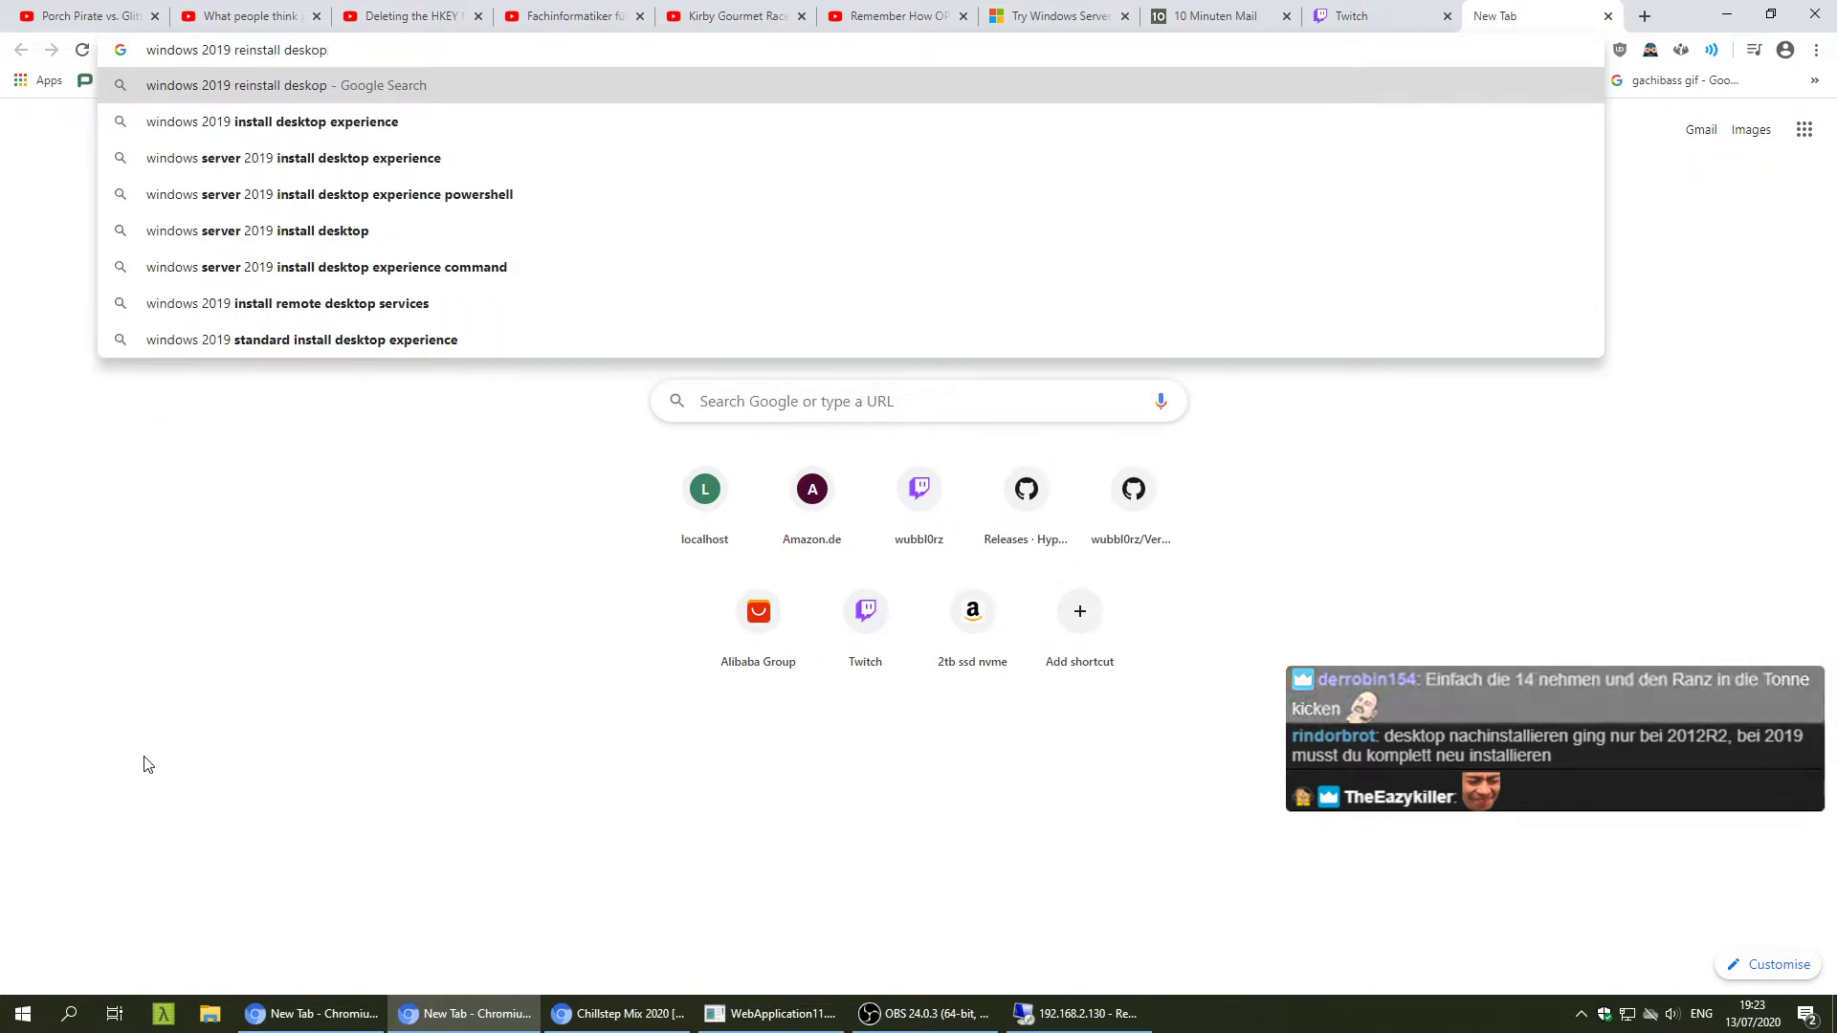
key(Down)
key(Return)
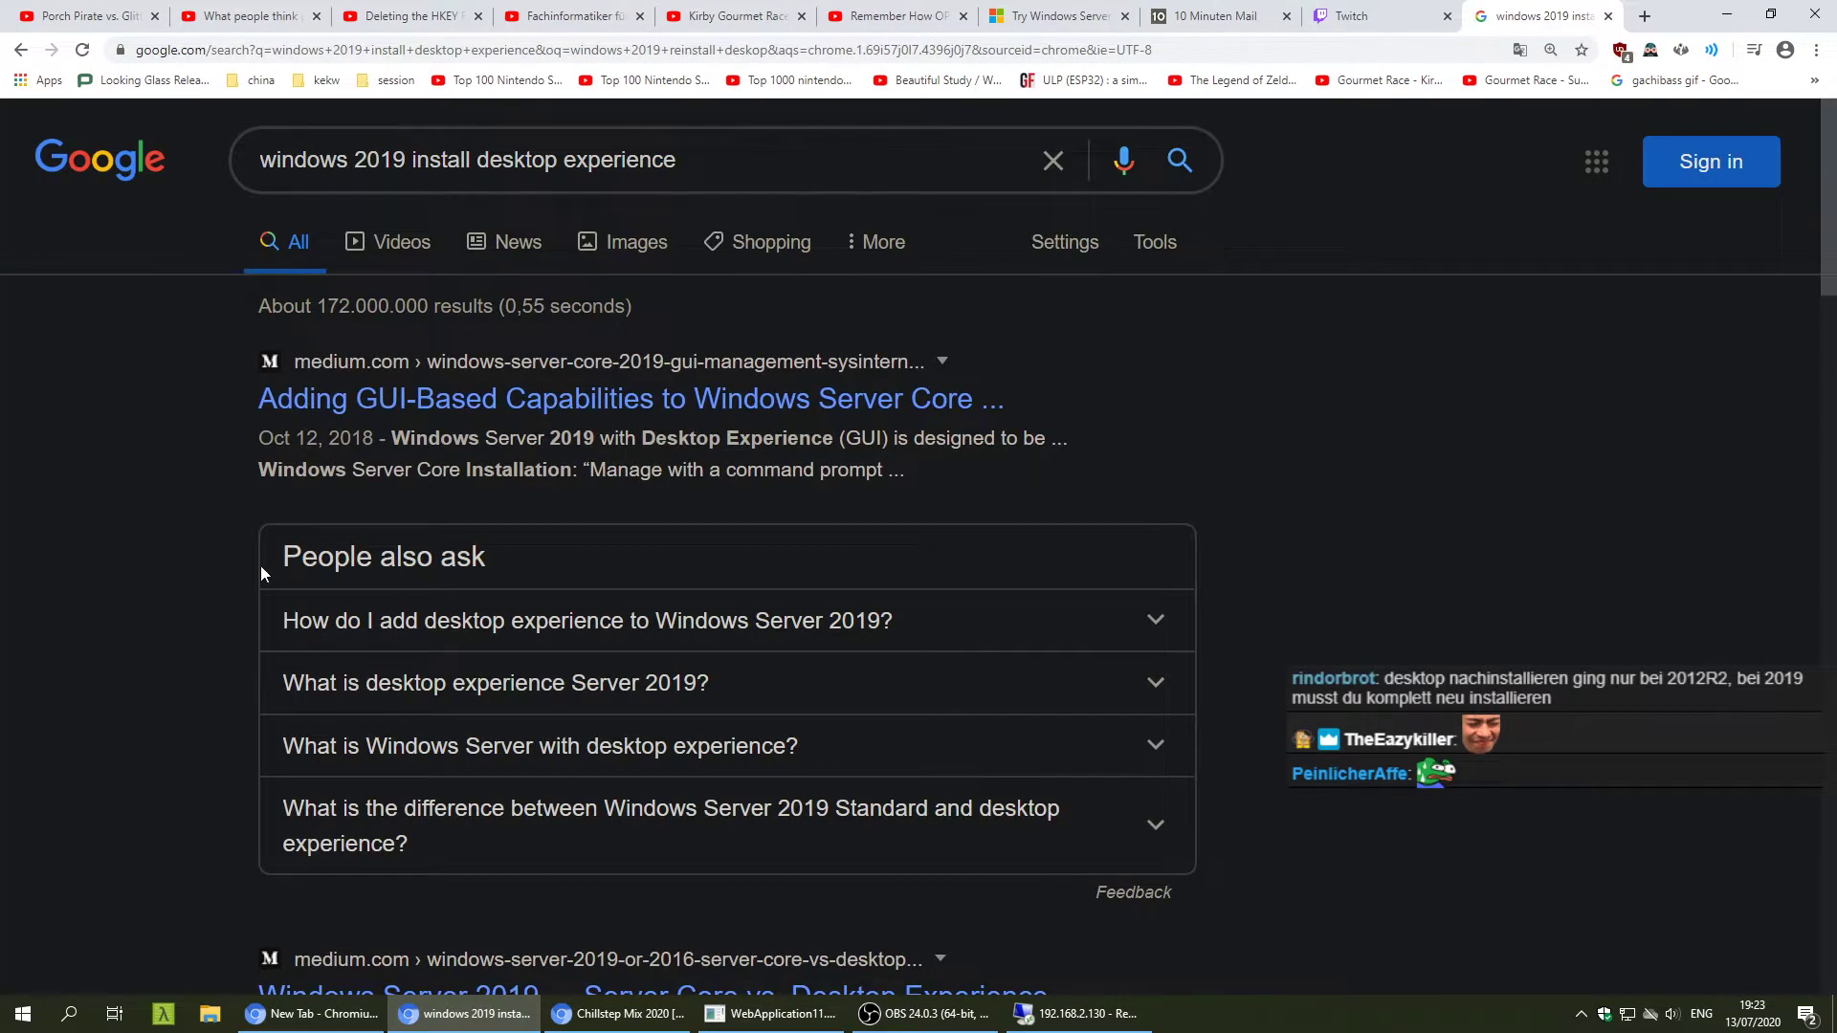
- Open the Medium article on adding GUI capabilities to Server Core and read through it
click(522, 402)
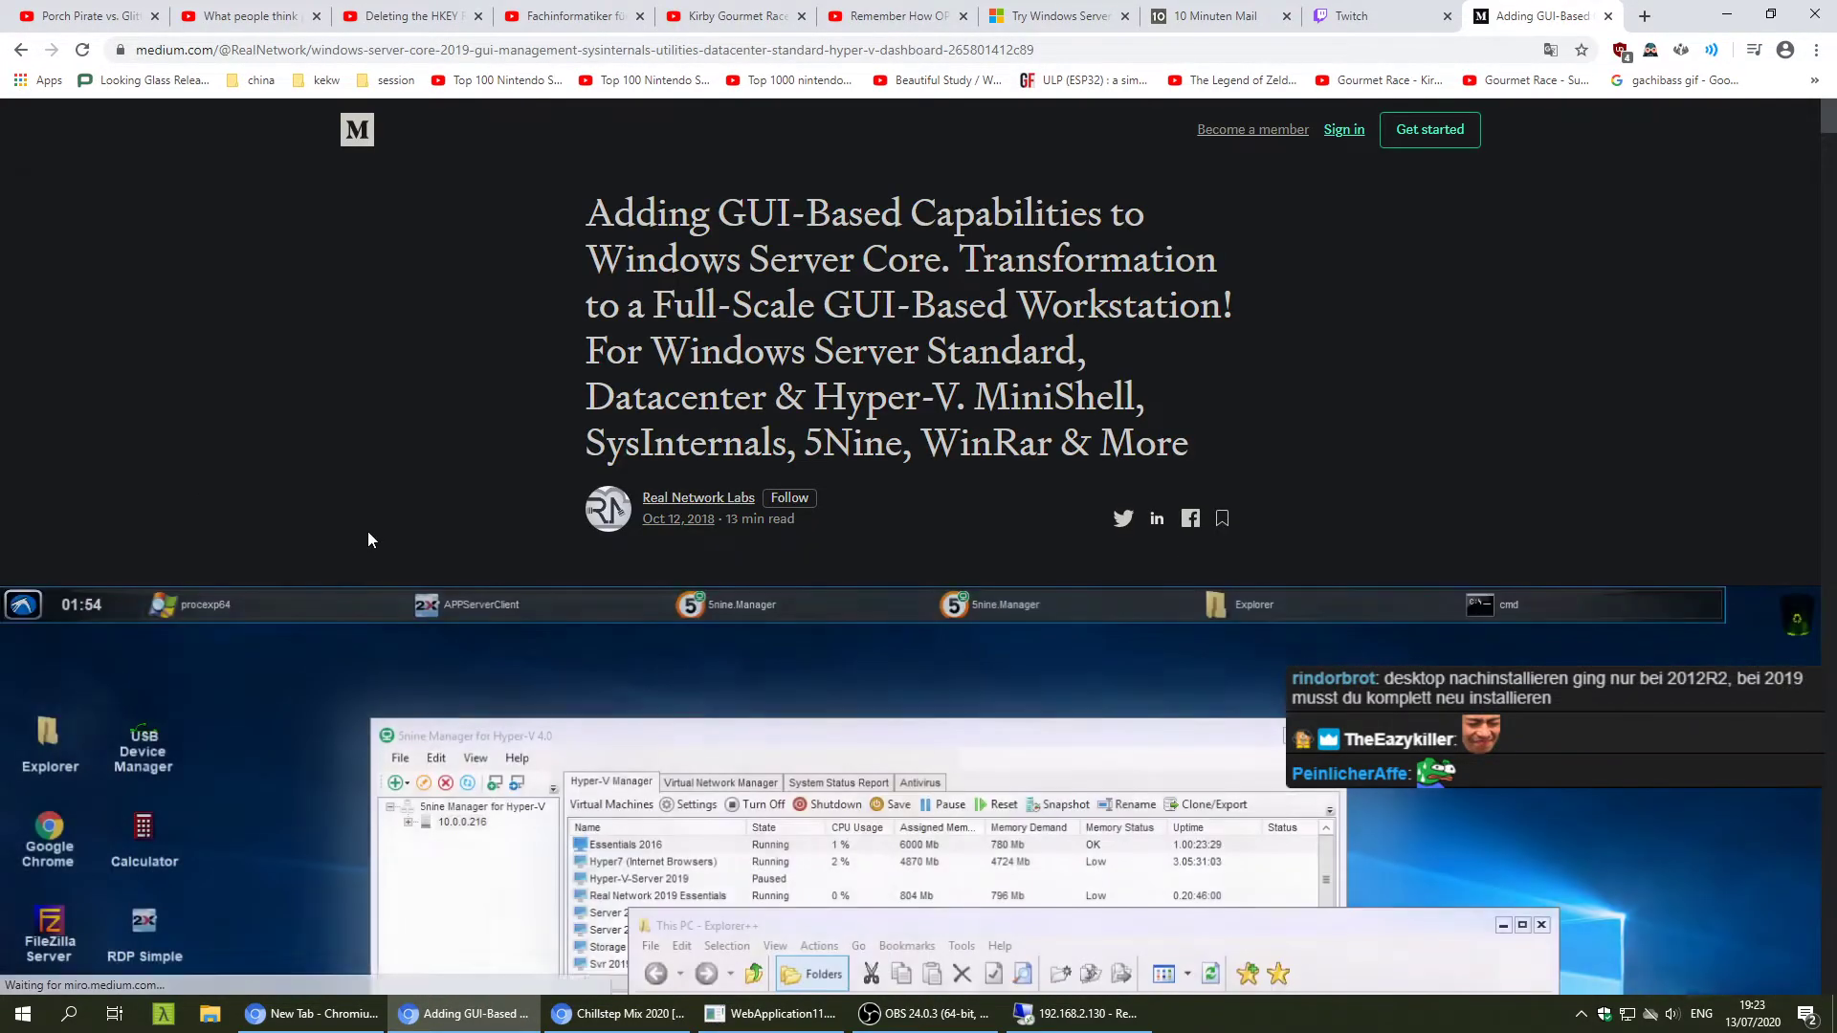
scroll(388, 416, down, 10)
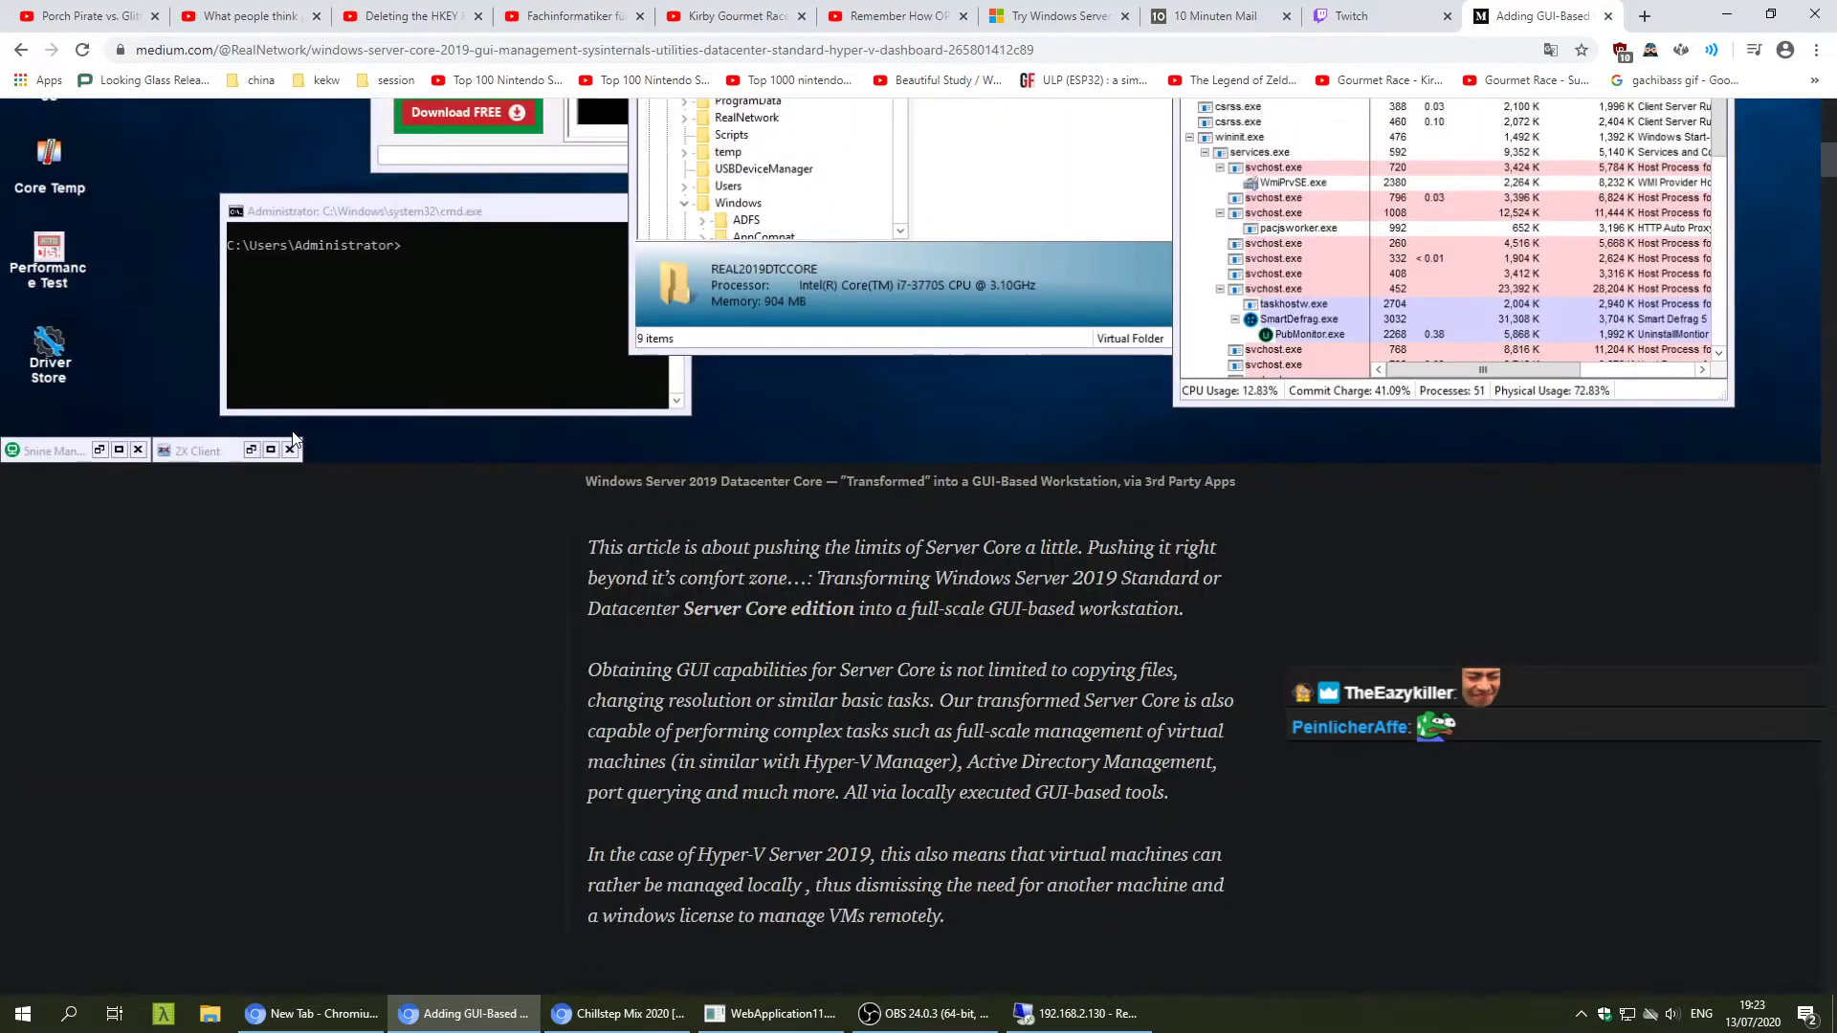
scroll(293, 440, down, 12)
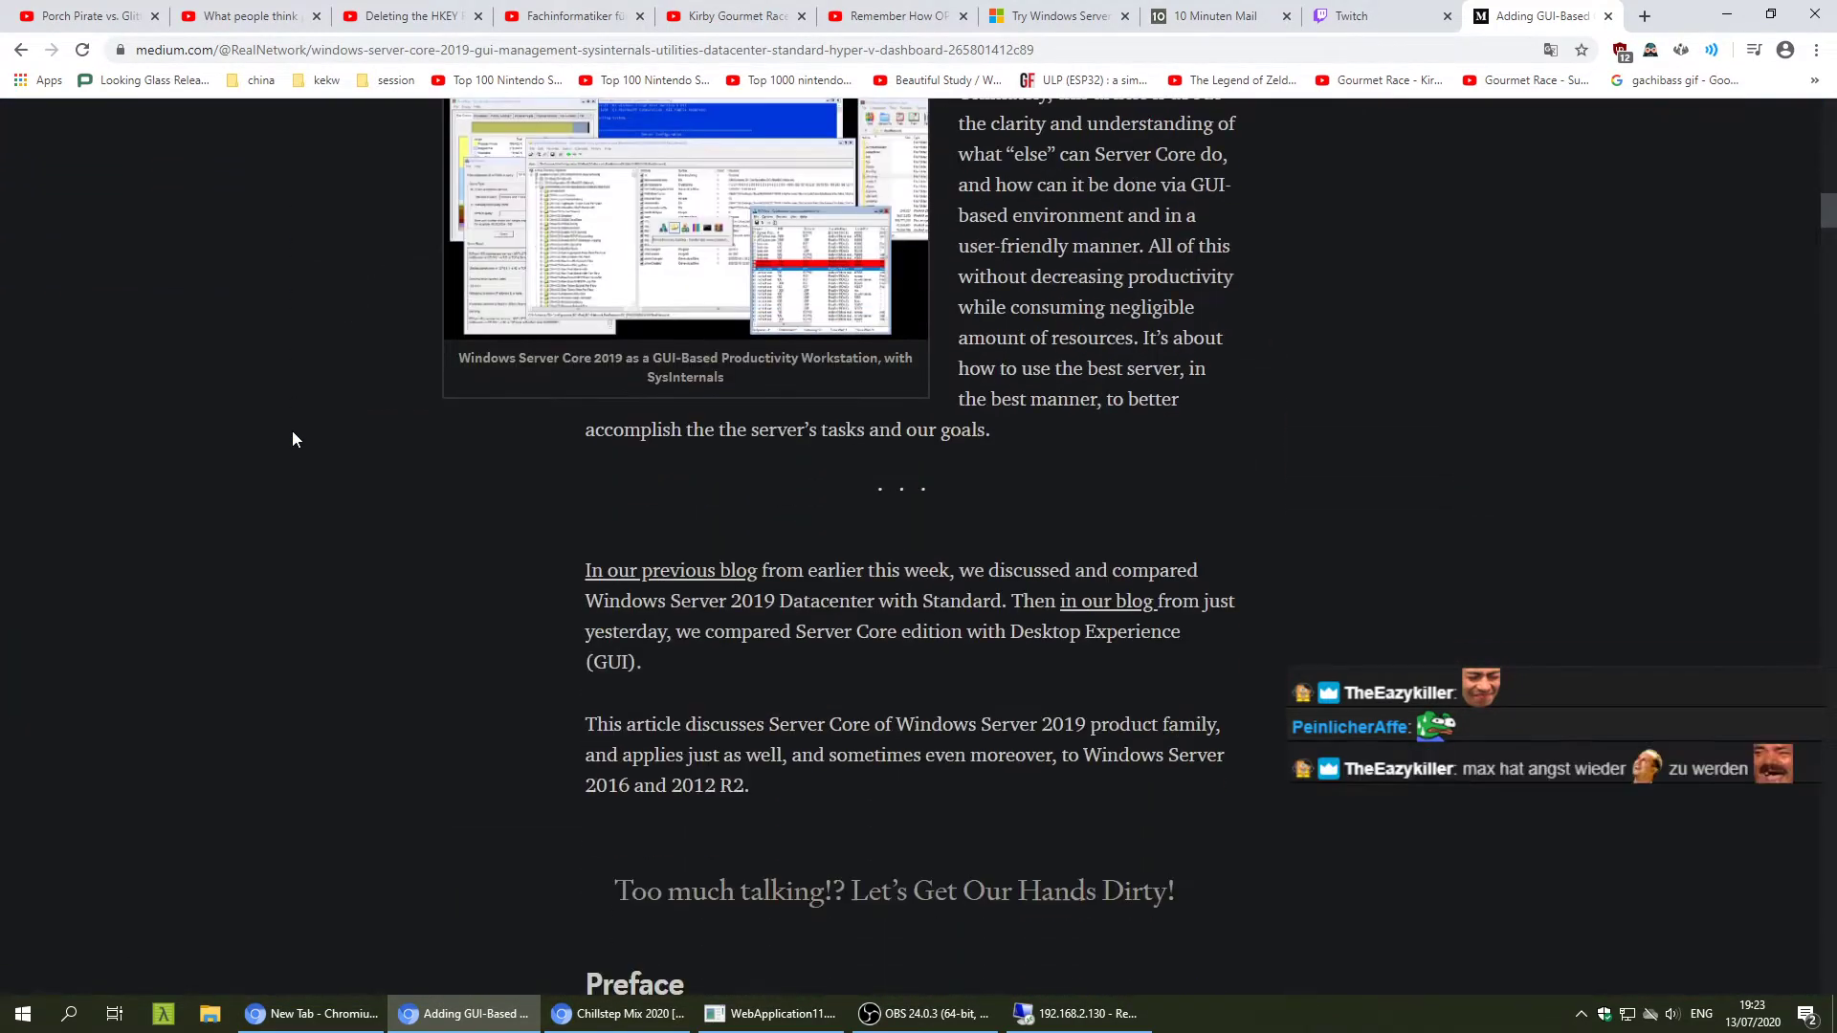
scroll(293, 439, down, 5)
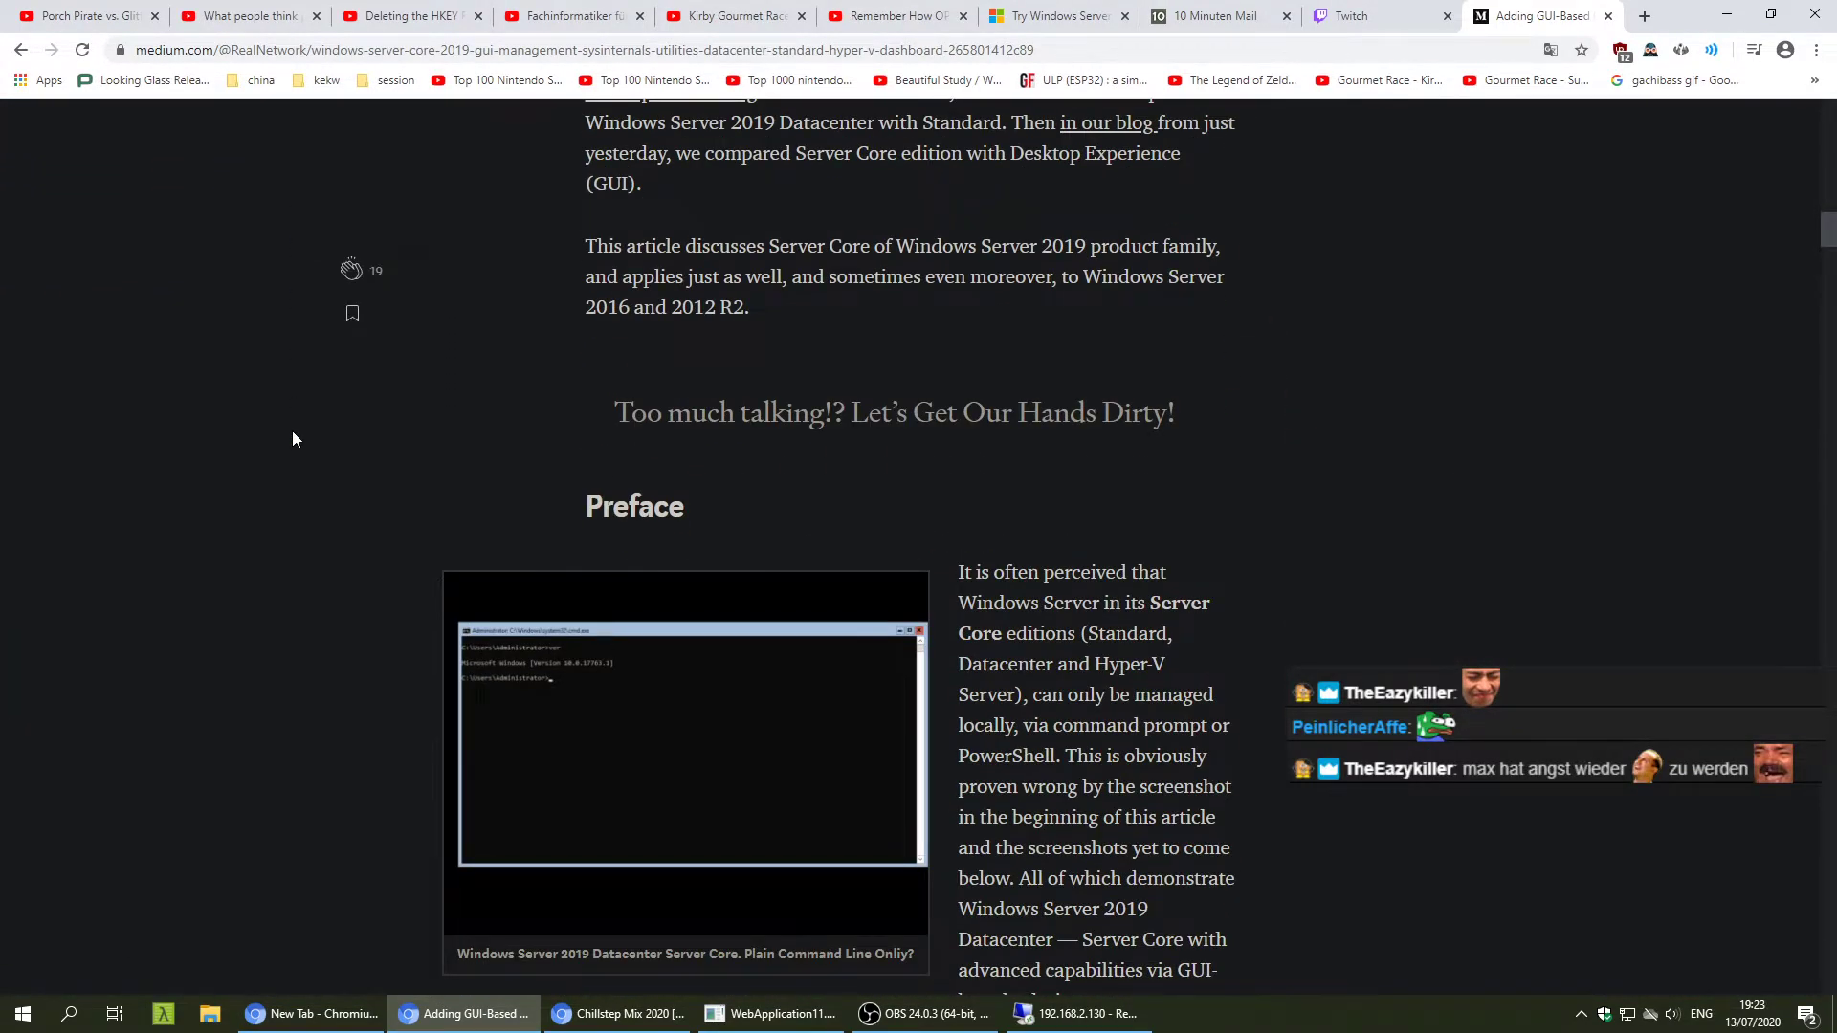
scroll(293, 439, down, 10)
scroll(293, 439, up, 6)
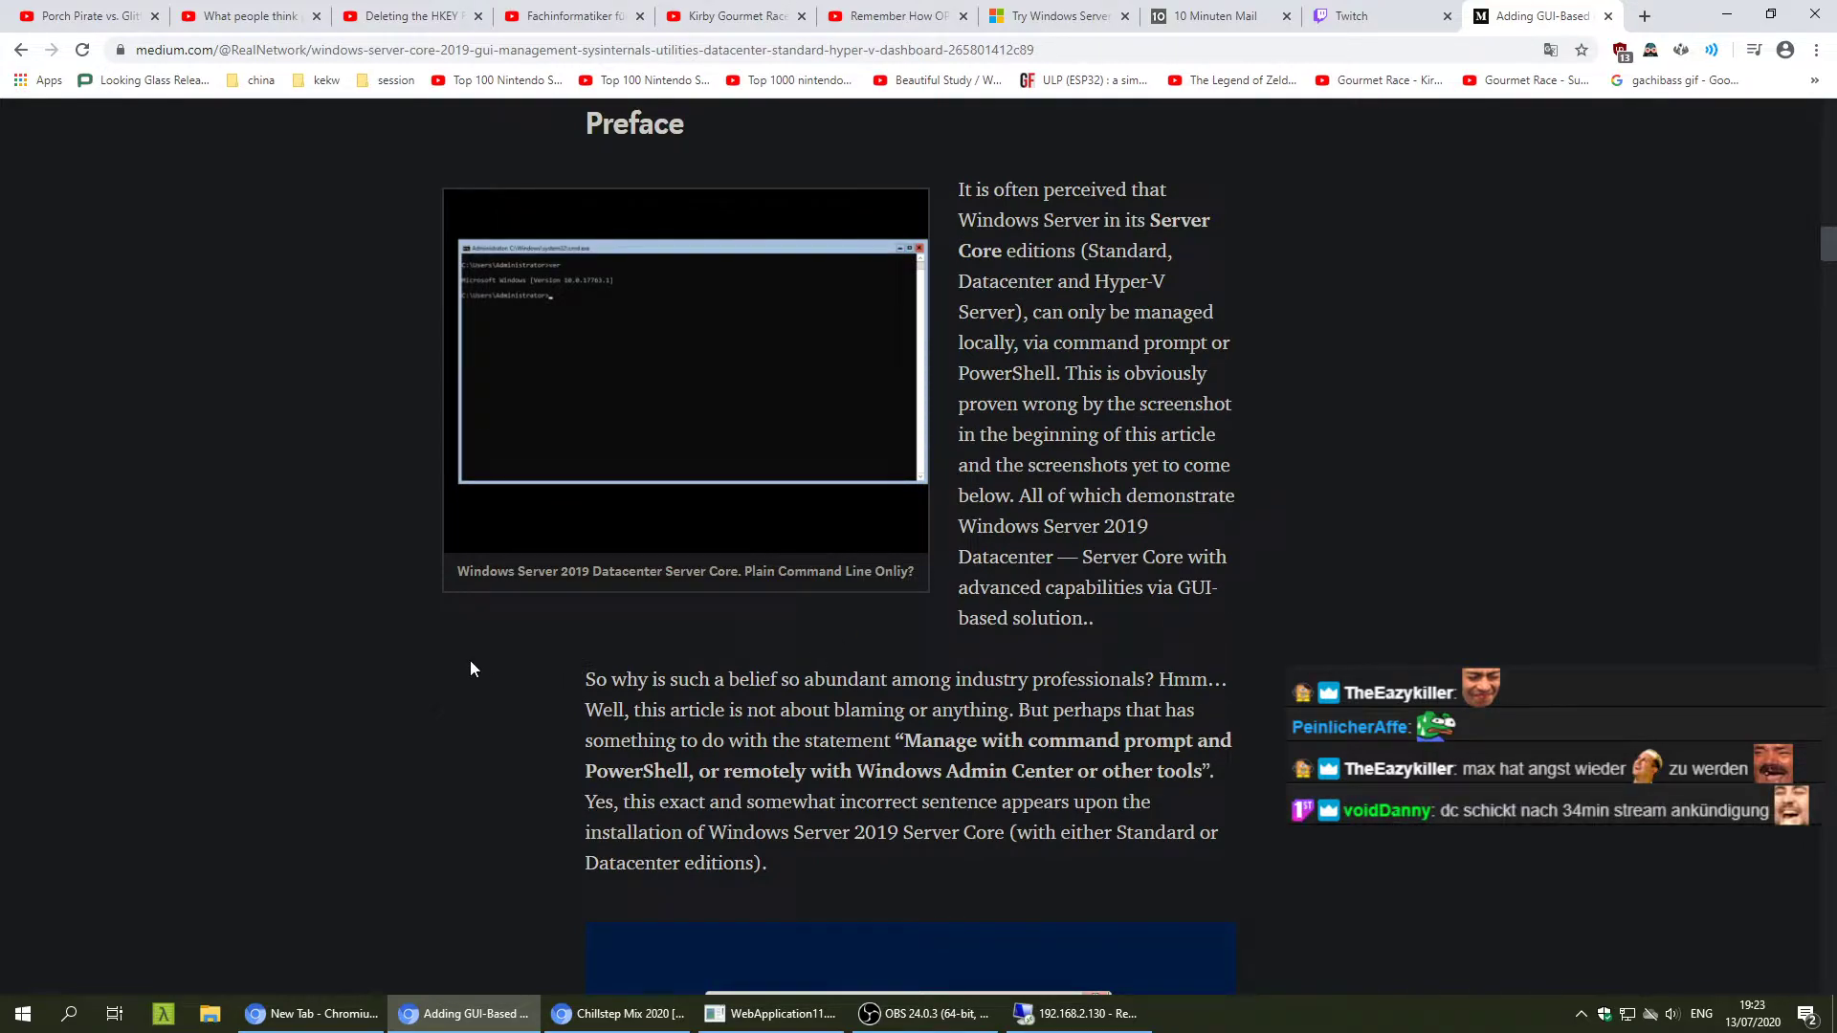
scroll(471, 667, down, 12)
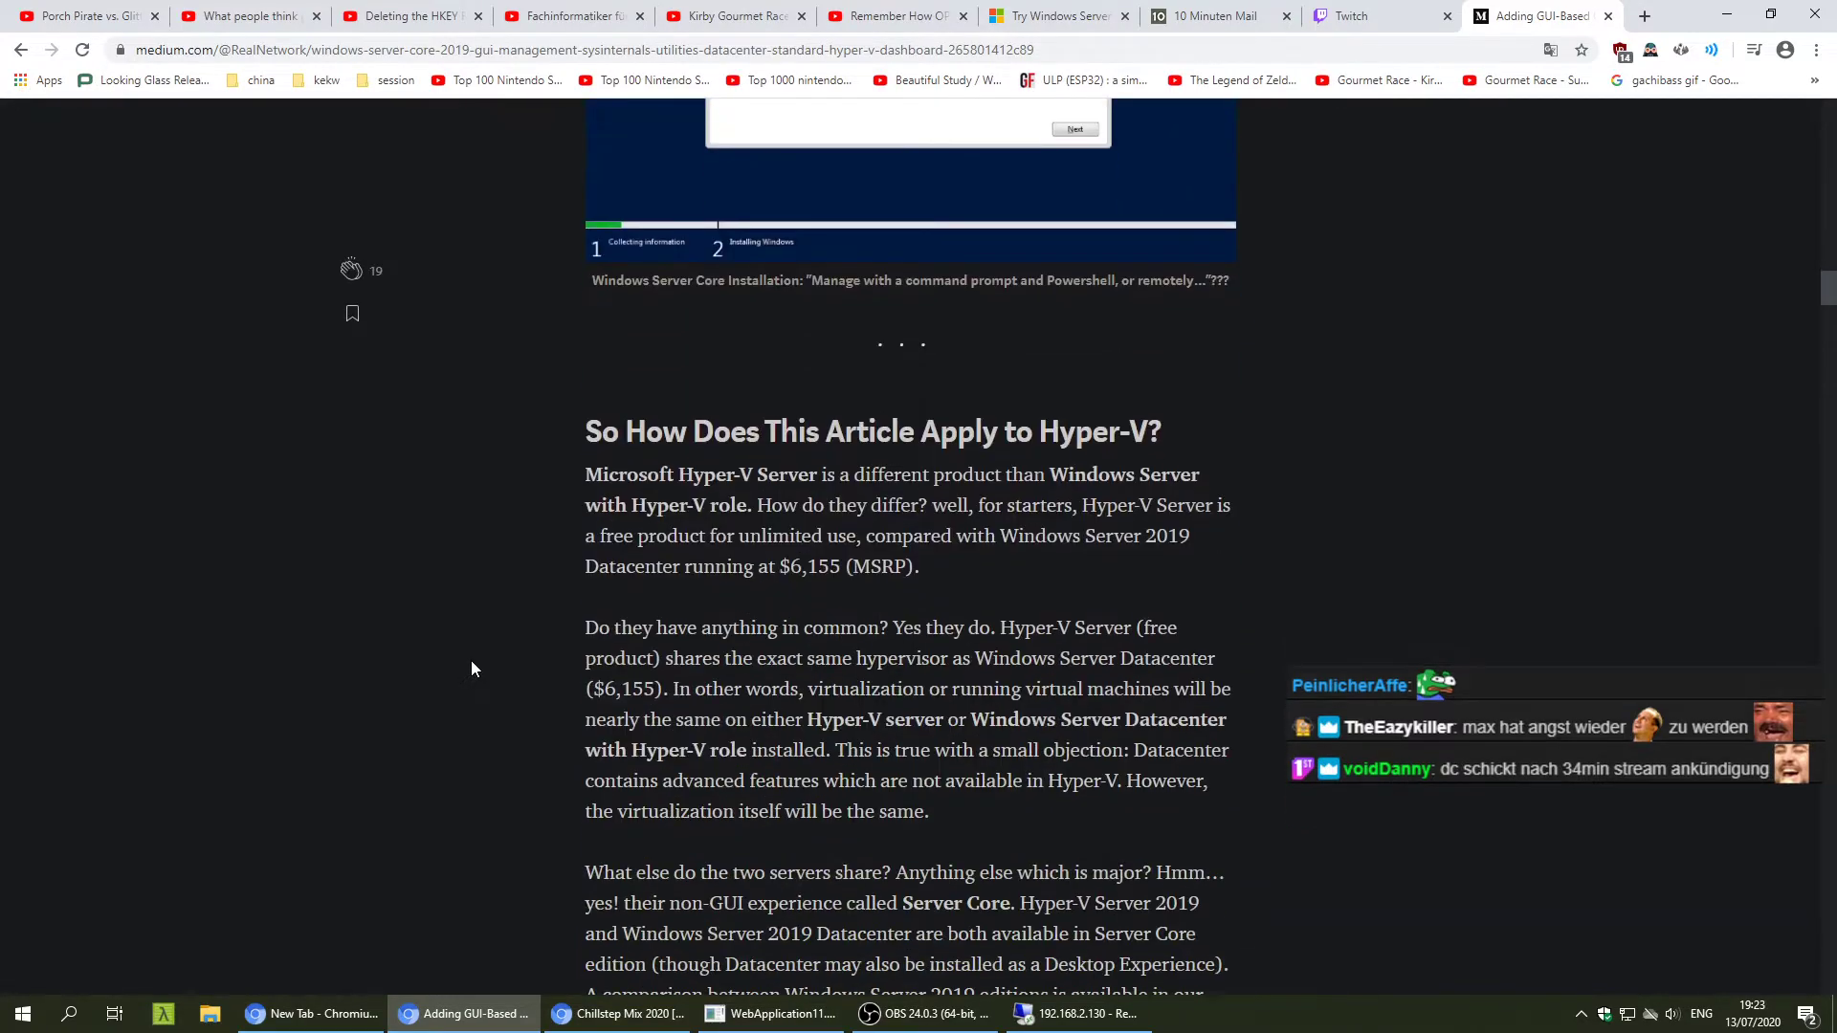
scroll(471, 667, down, 7)
scroll(471, 667, down, 4)
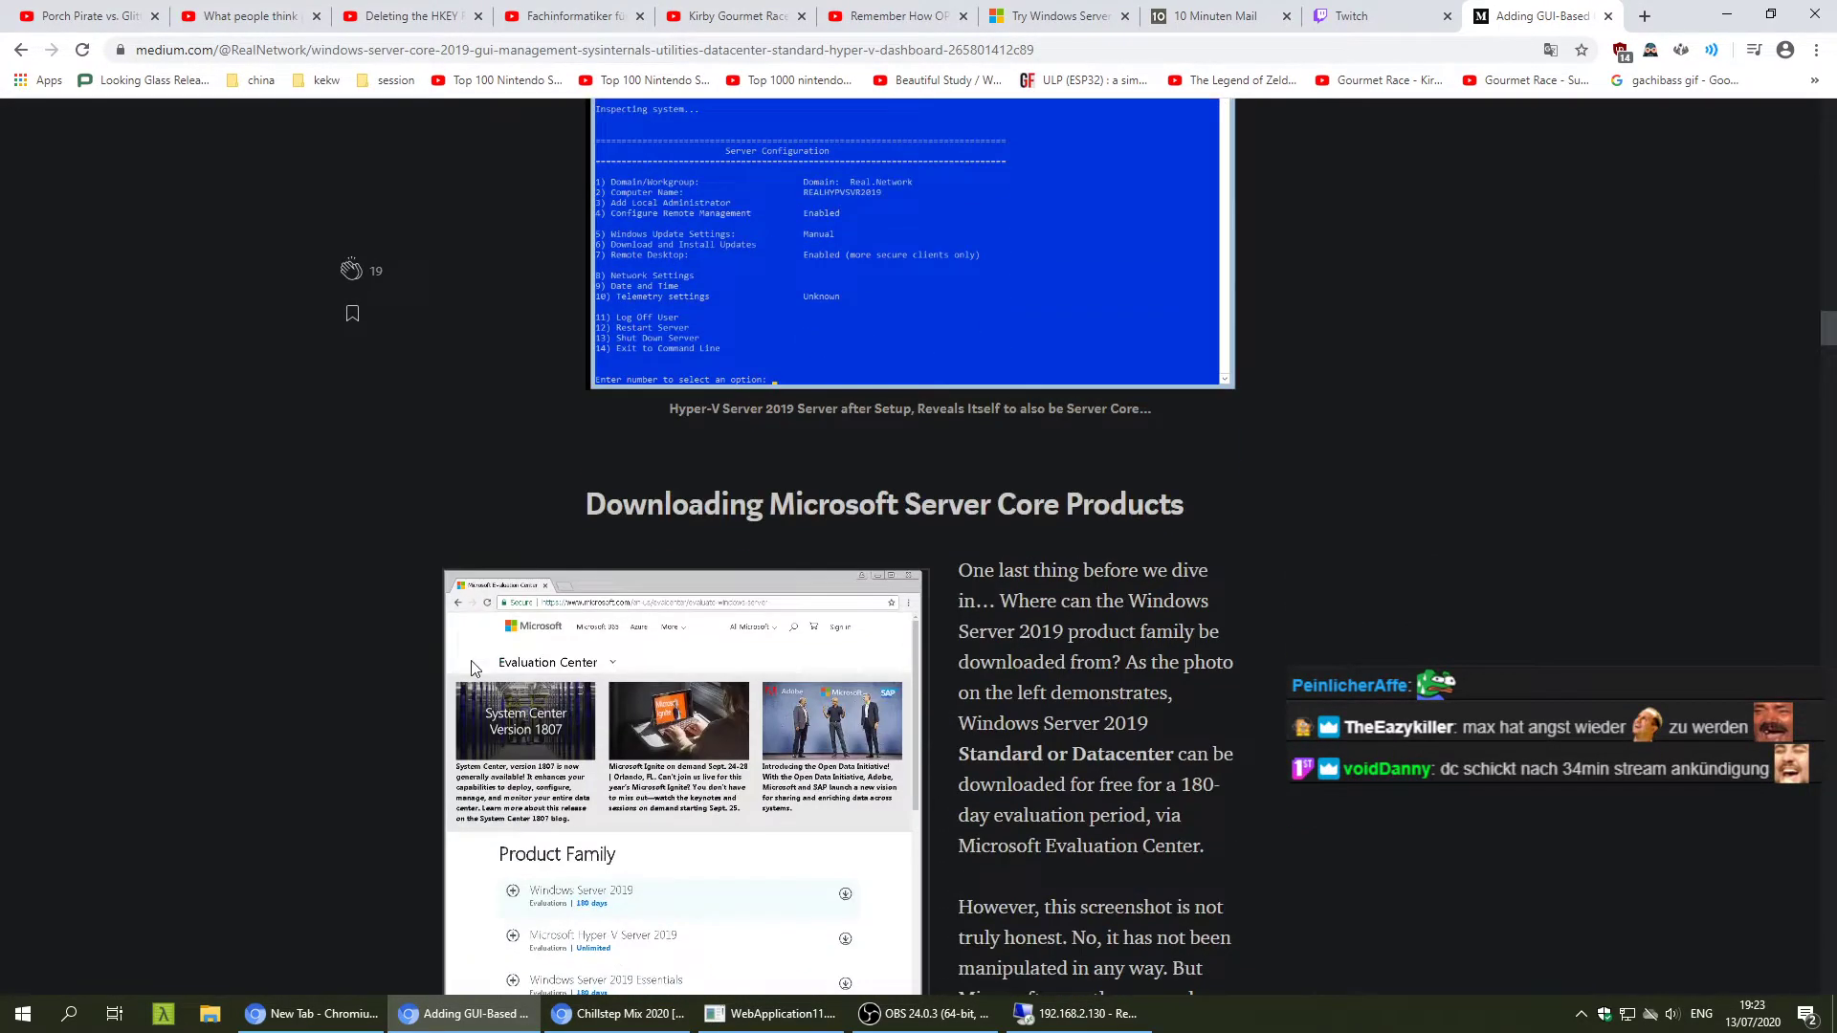
scroll(470, 667, down, 7)
- Return to the results and open the VMware Docs Desktop Experience guide to review its procedure
key(alt+Left)
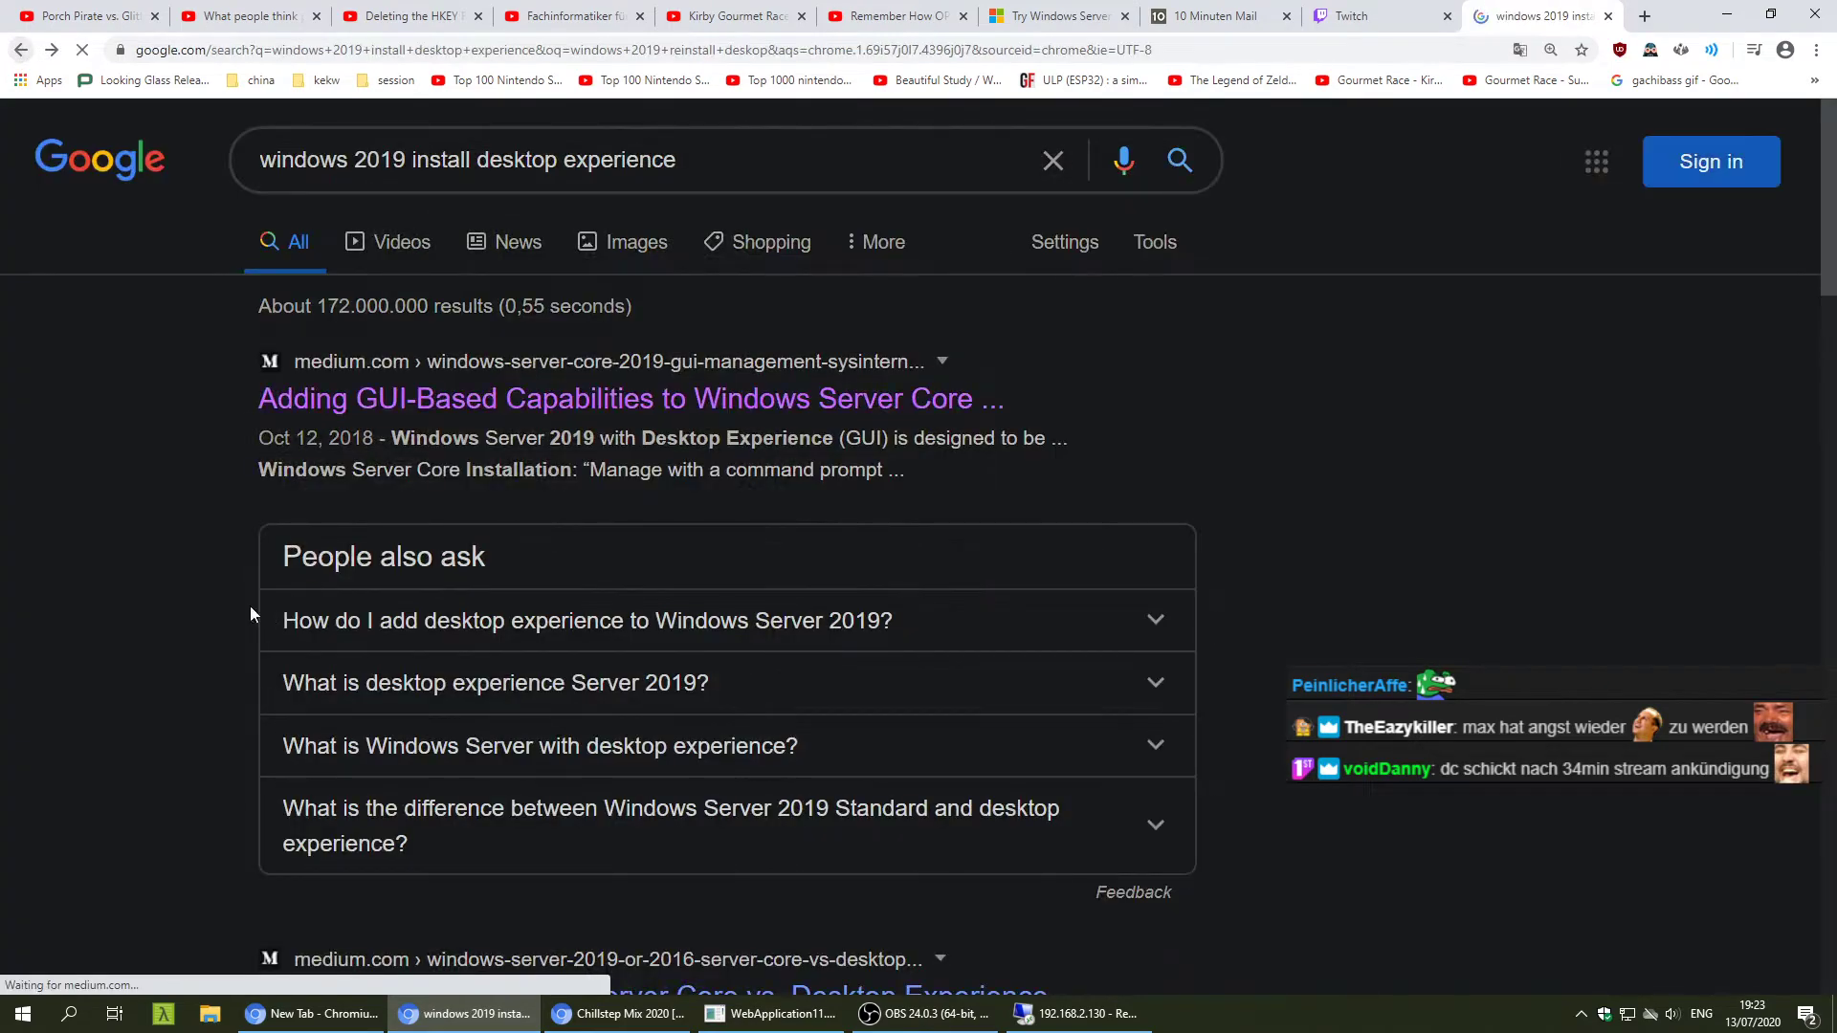
scroll(89, 638, down, 7)
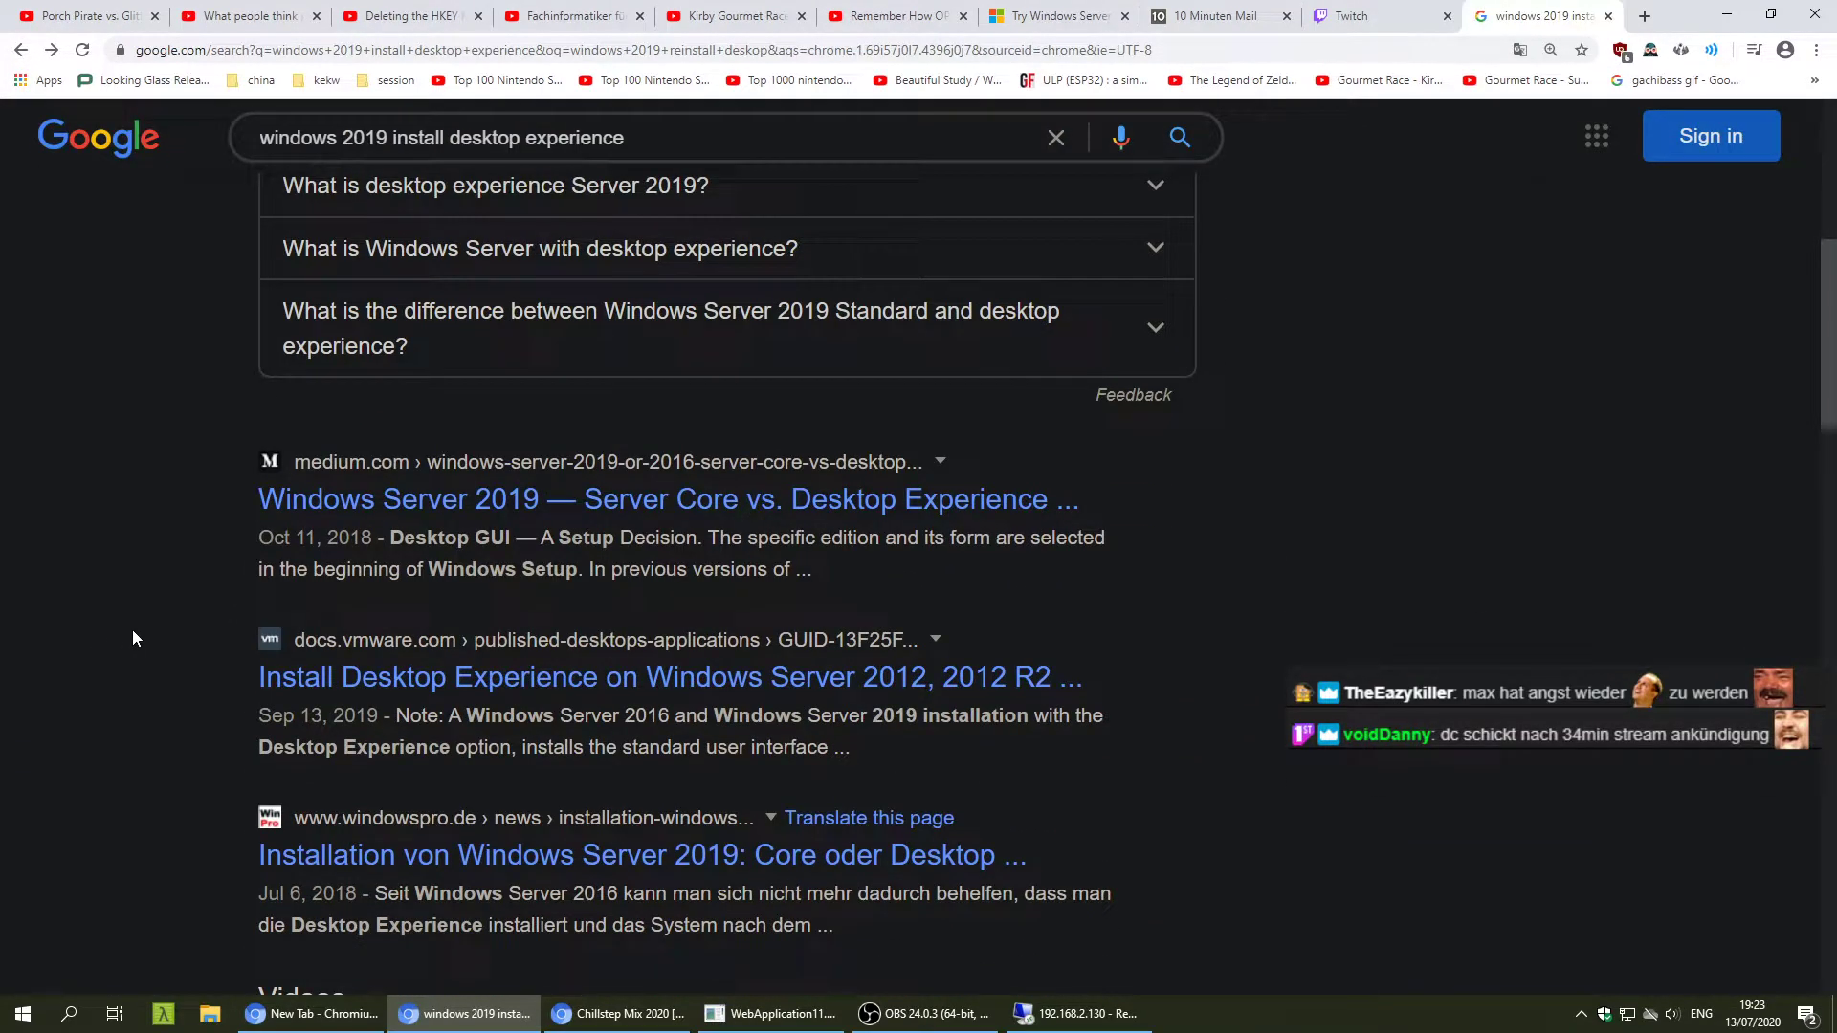
click(330, 677)
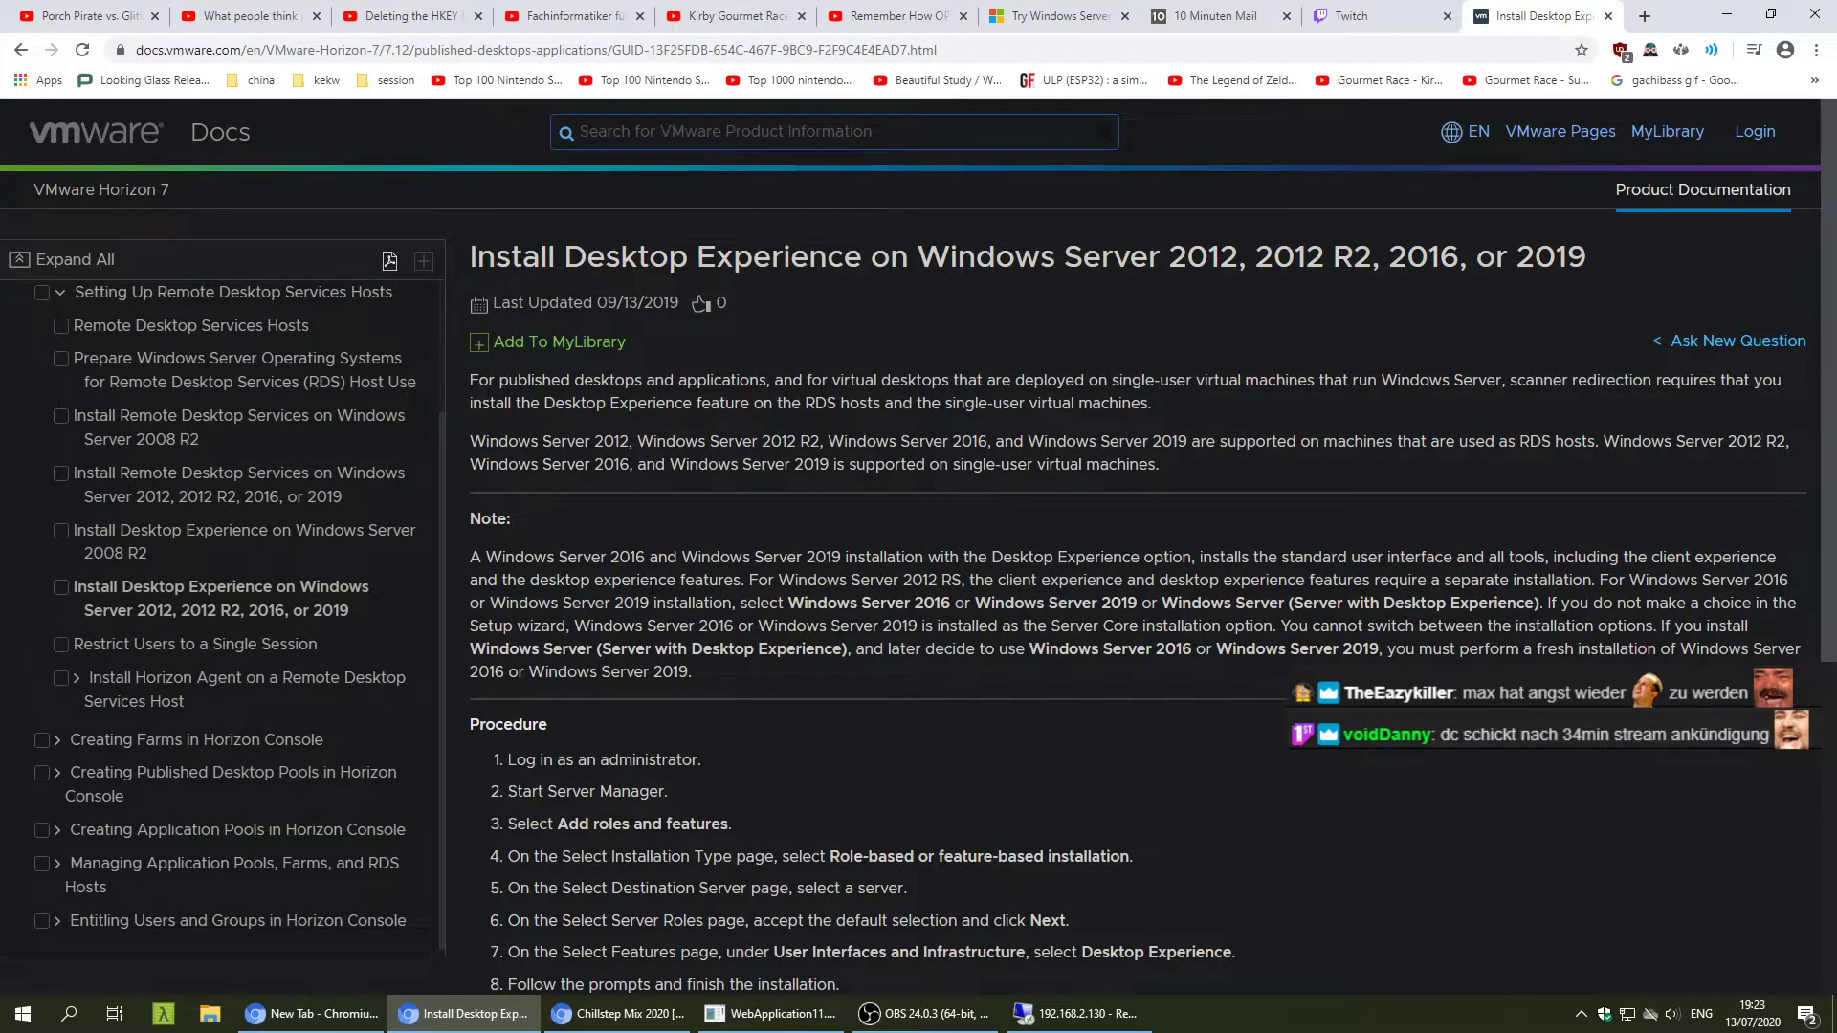
scroll(437, 608, down, 5)
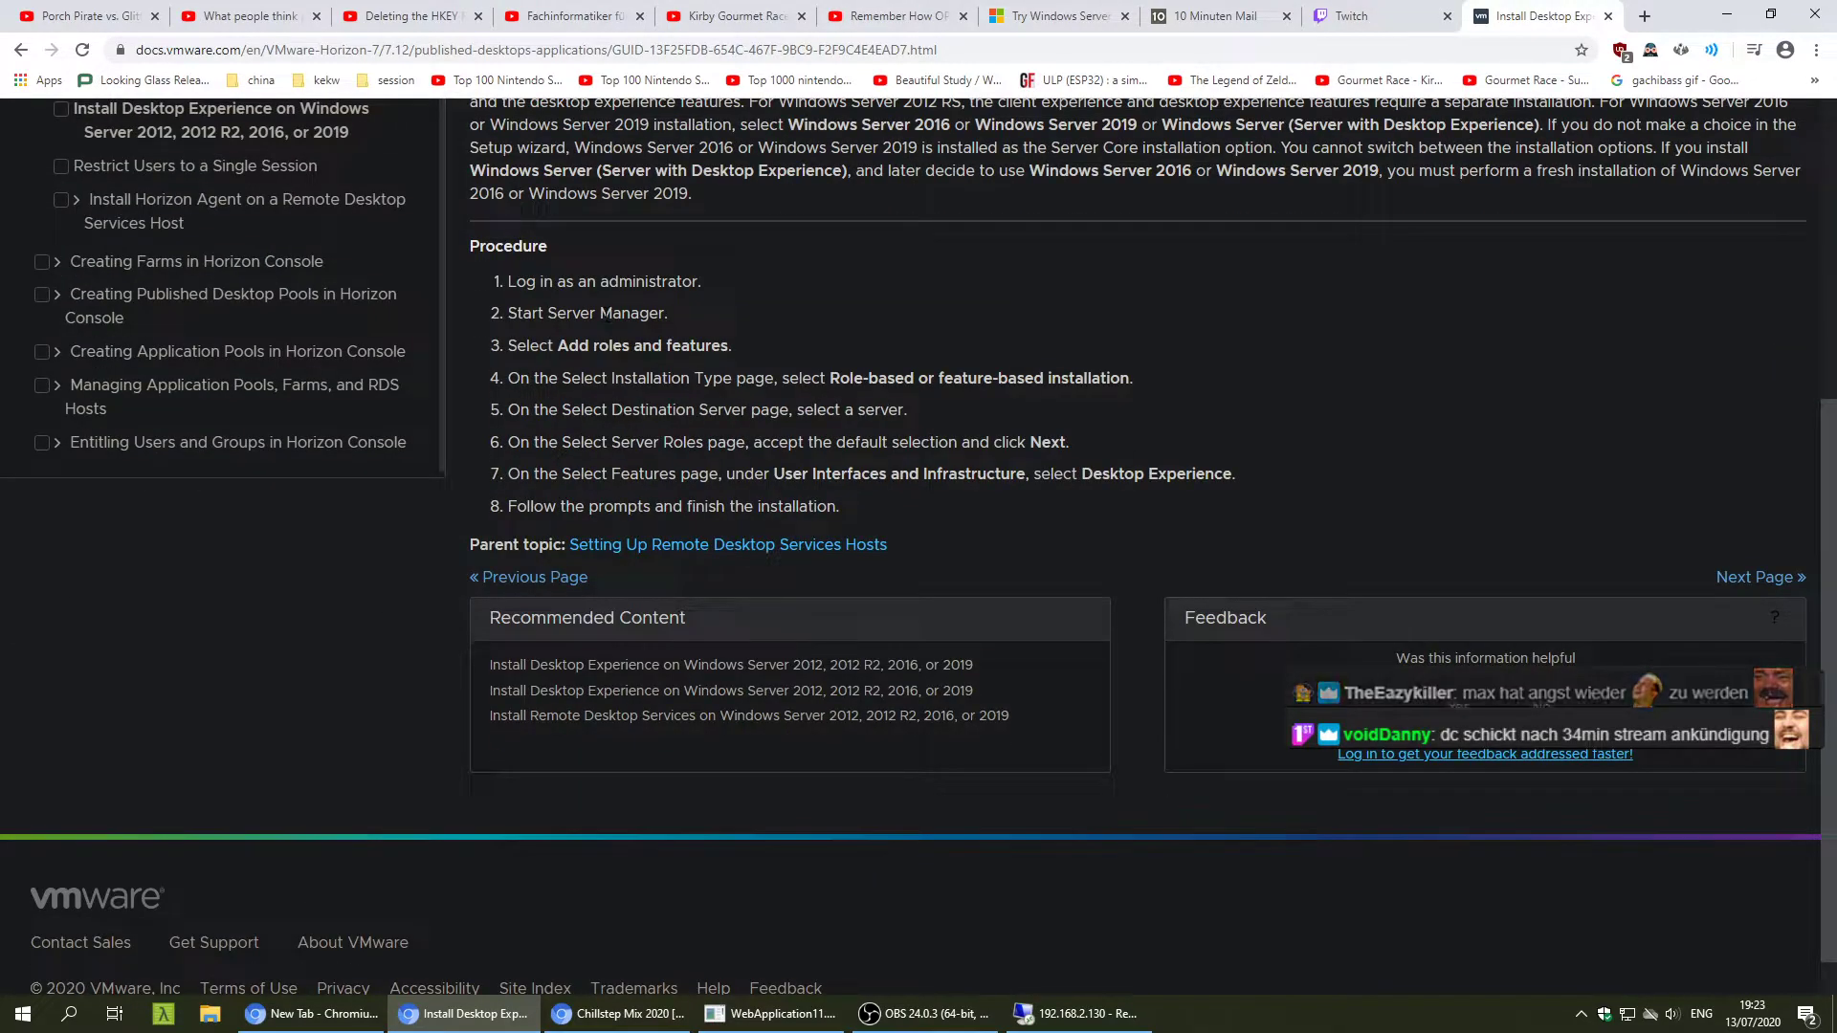
scroll(599, 361, up, 3)
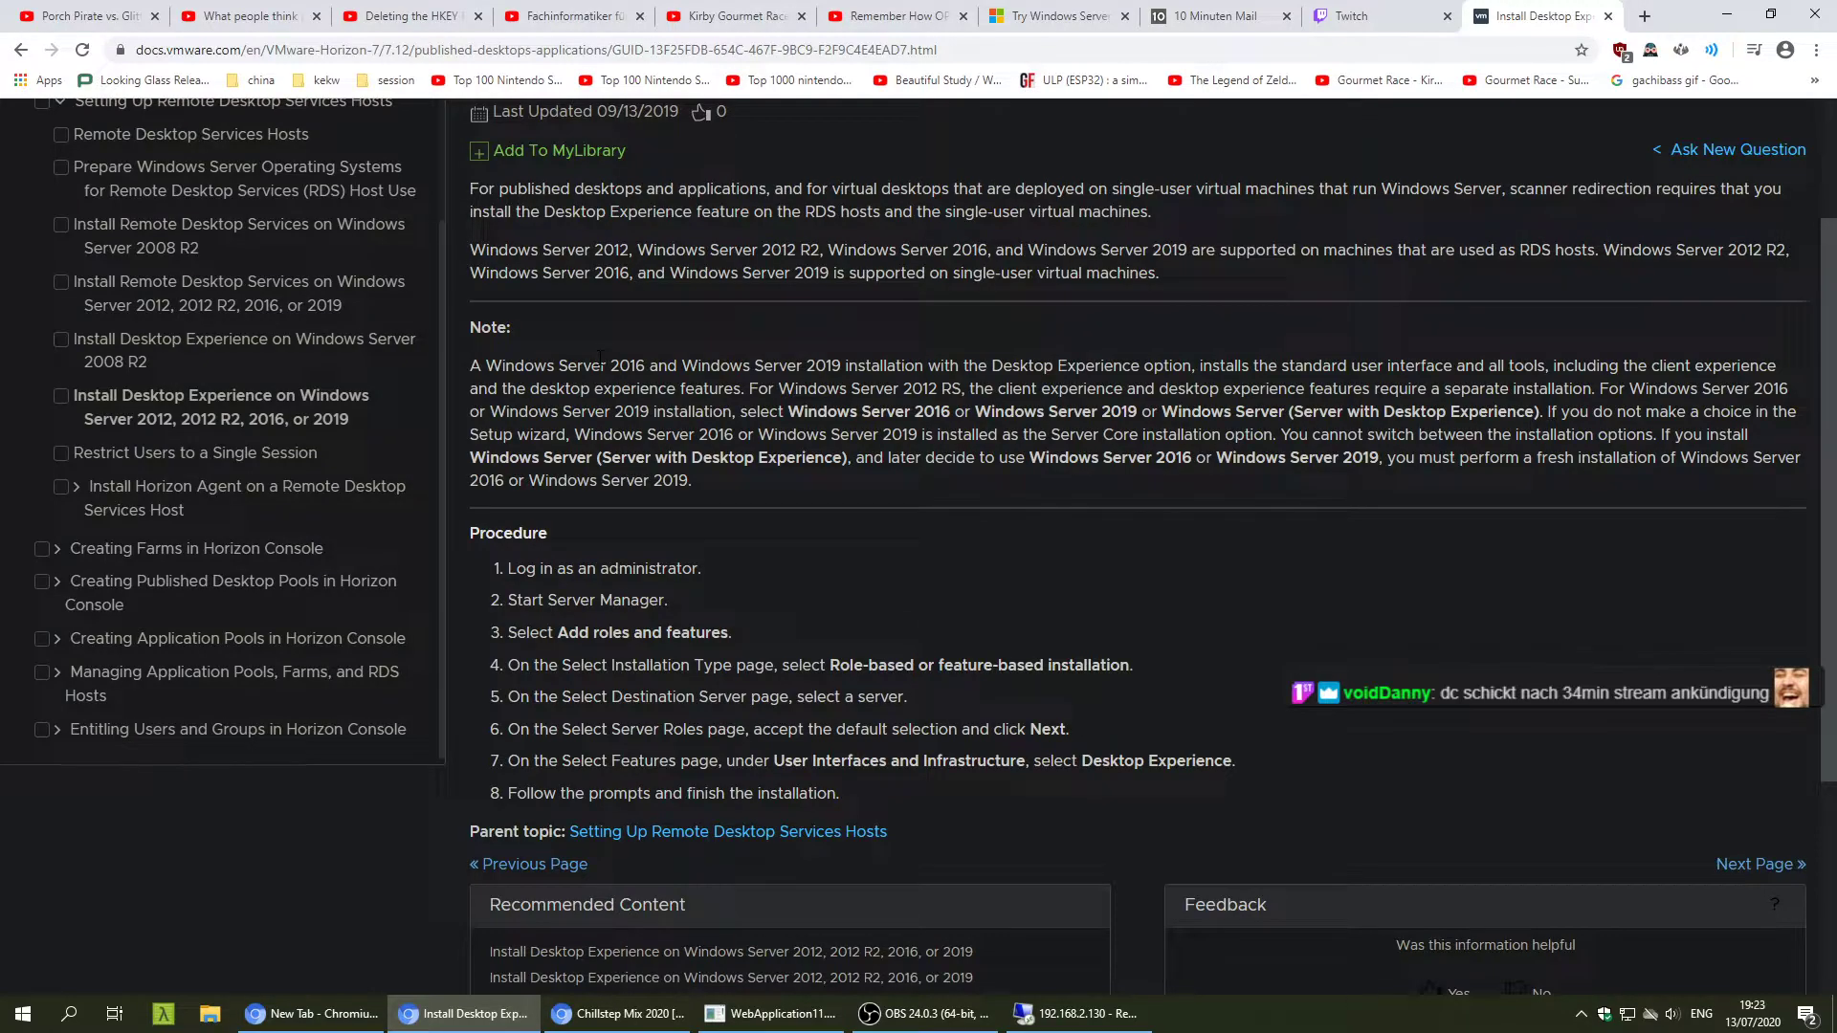
click(1076, 1013)
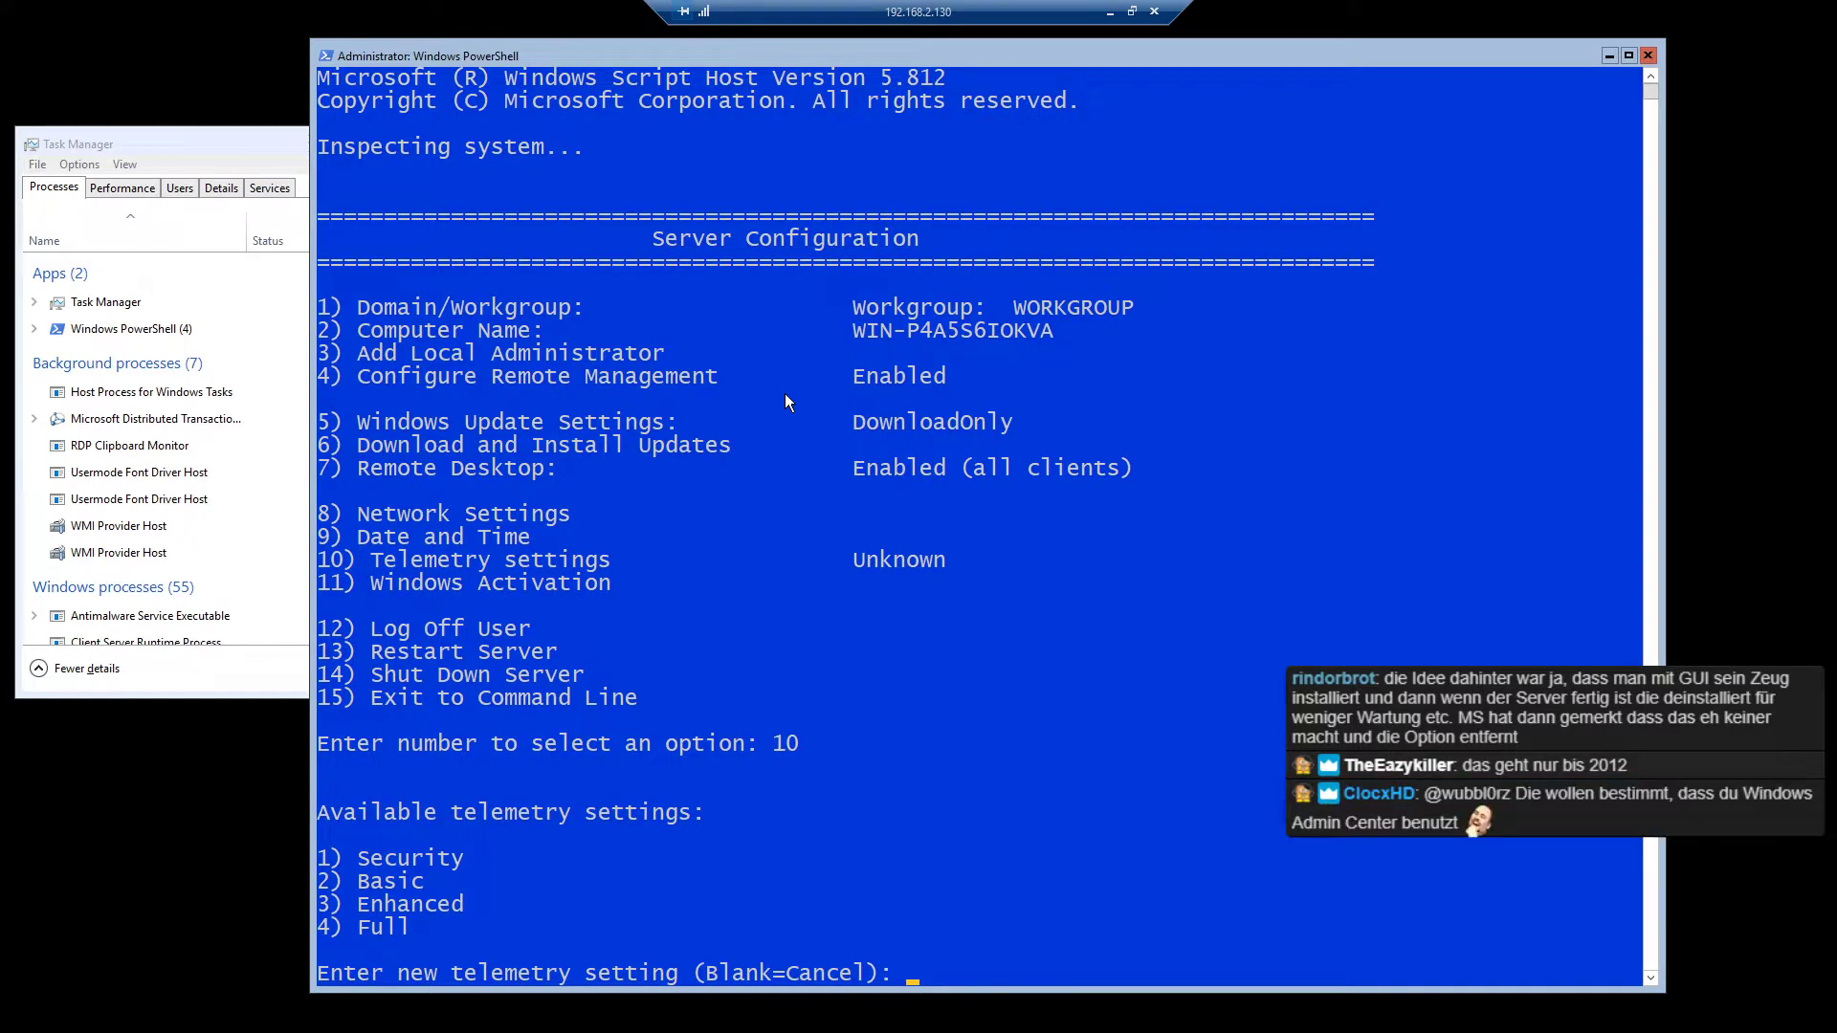
click(1110, 11)
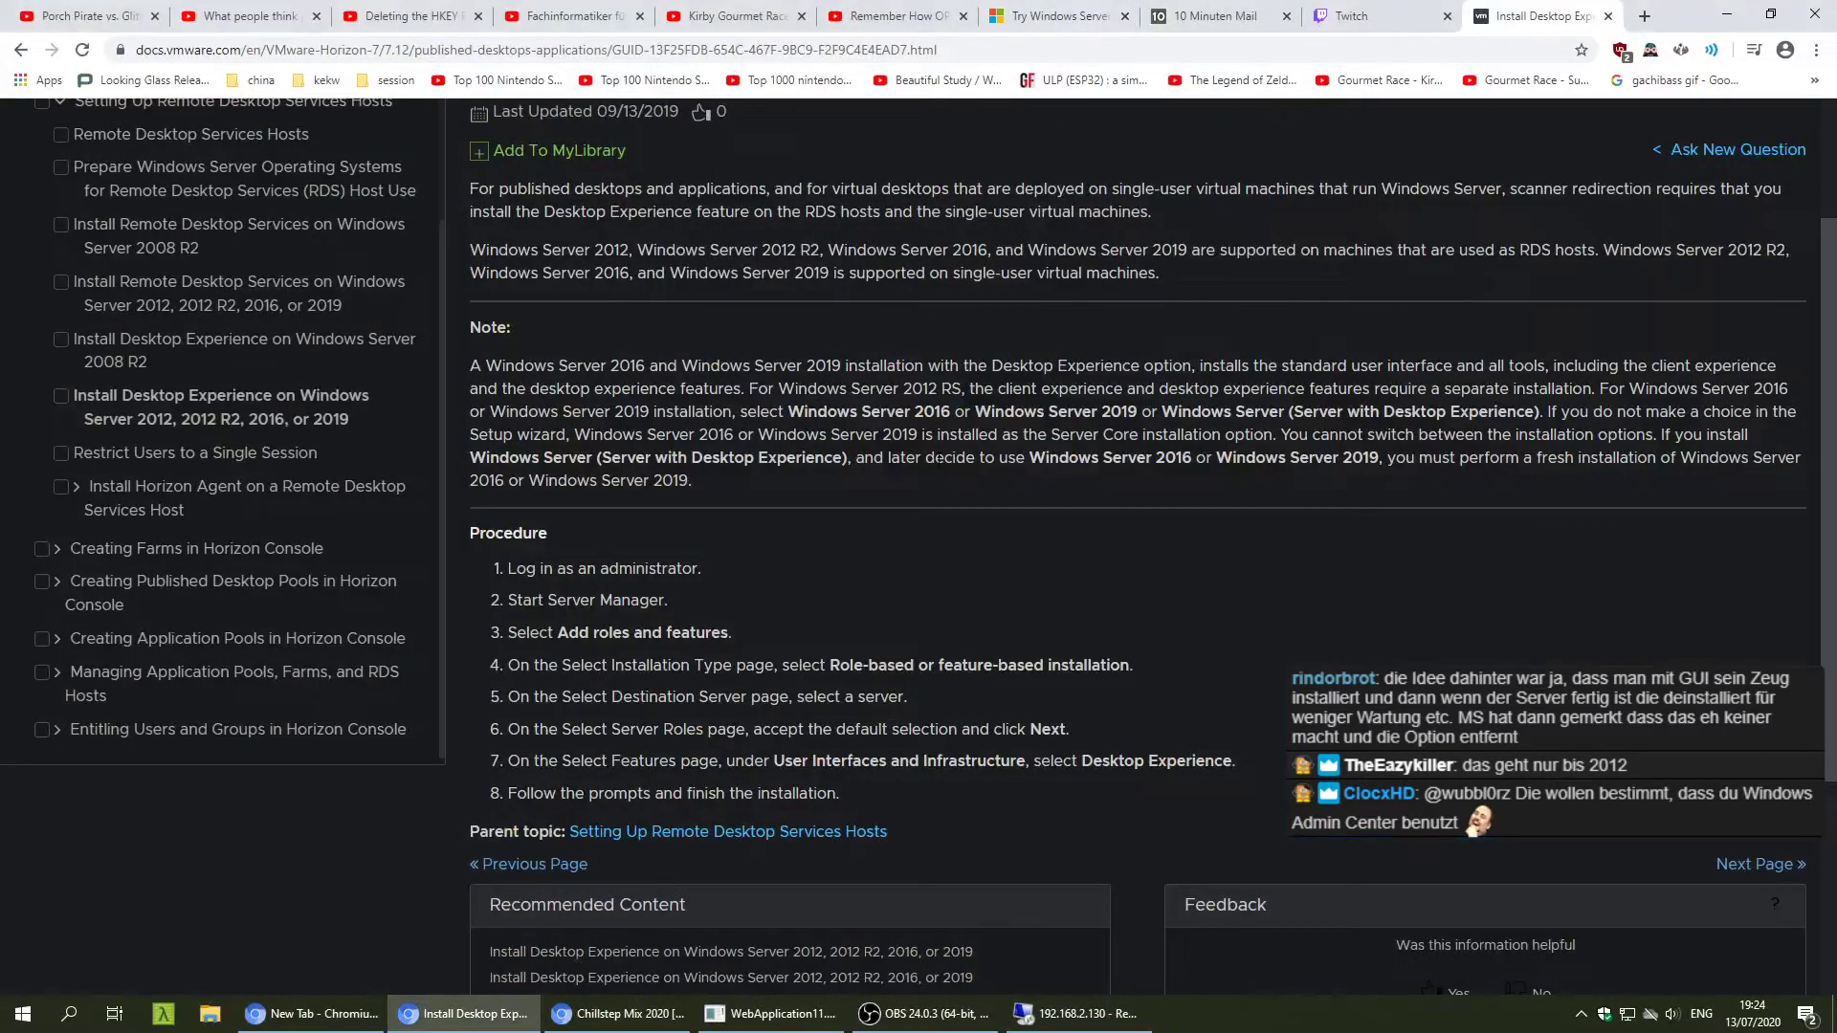
- Search Google for 'start server manager cmd' in a new tab
key(ctrl+t)
text(start server m)
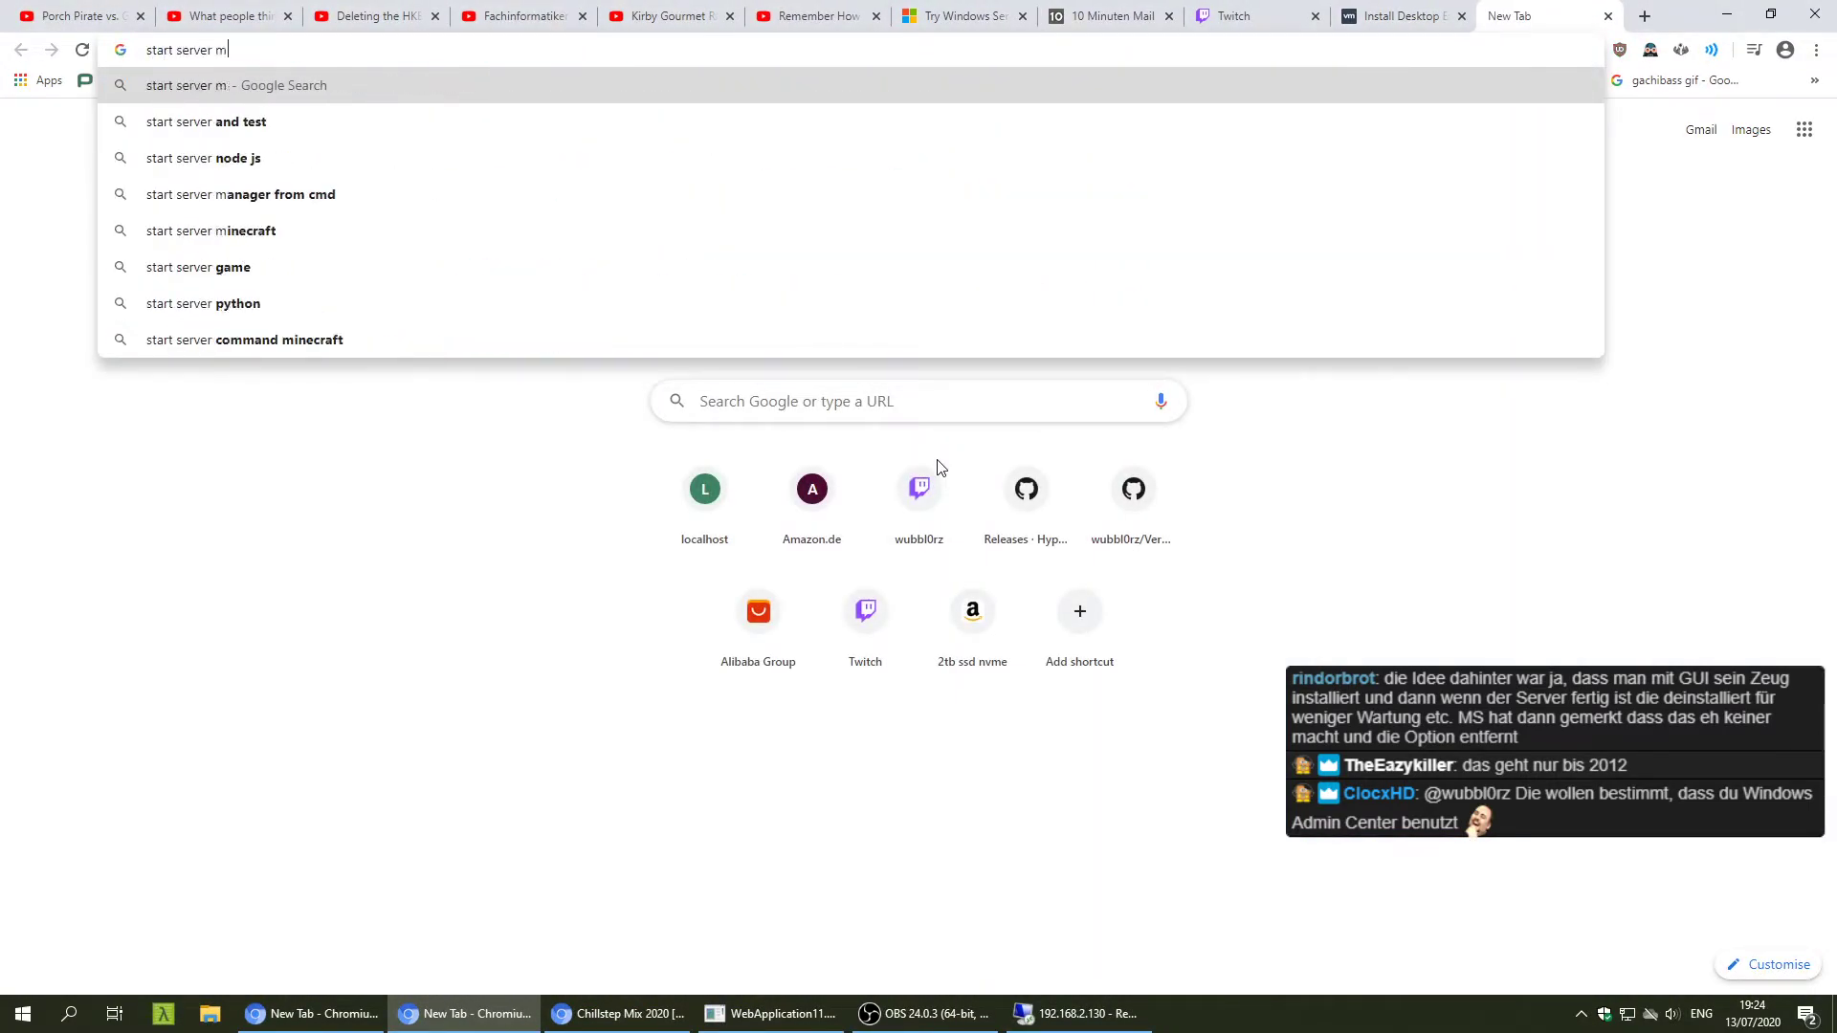
text(anager cmd)
key(Return)
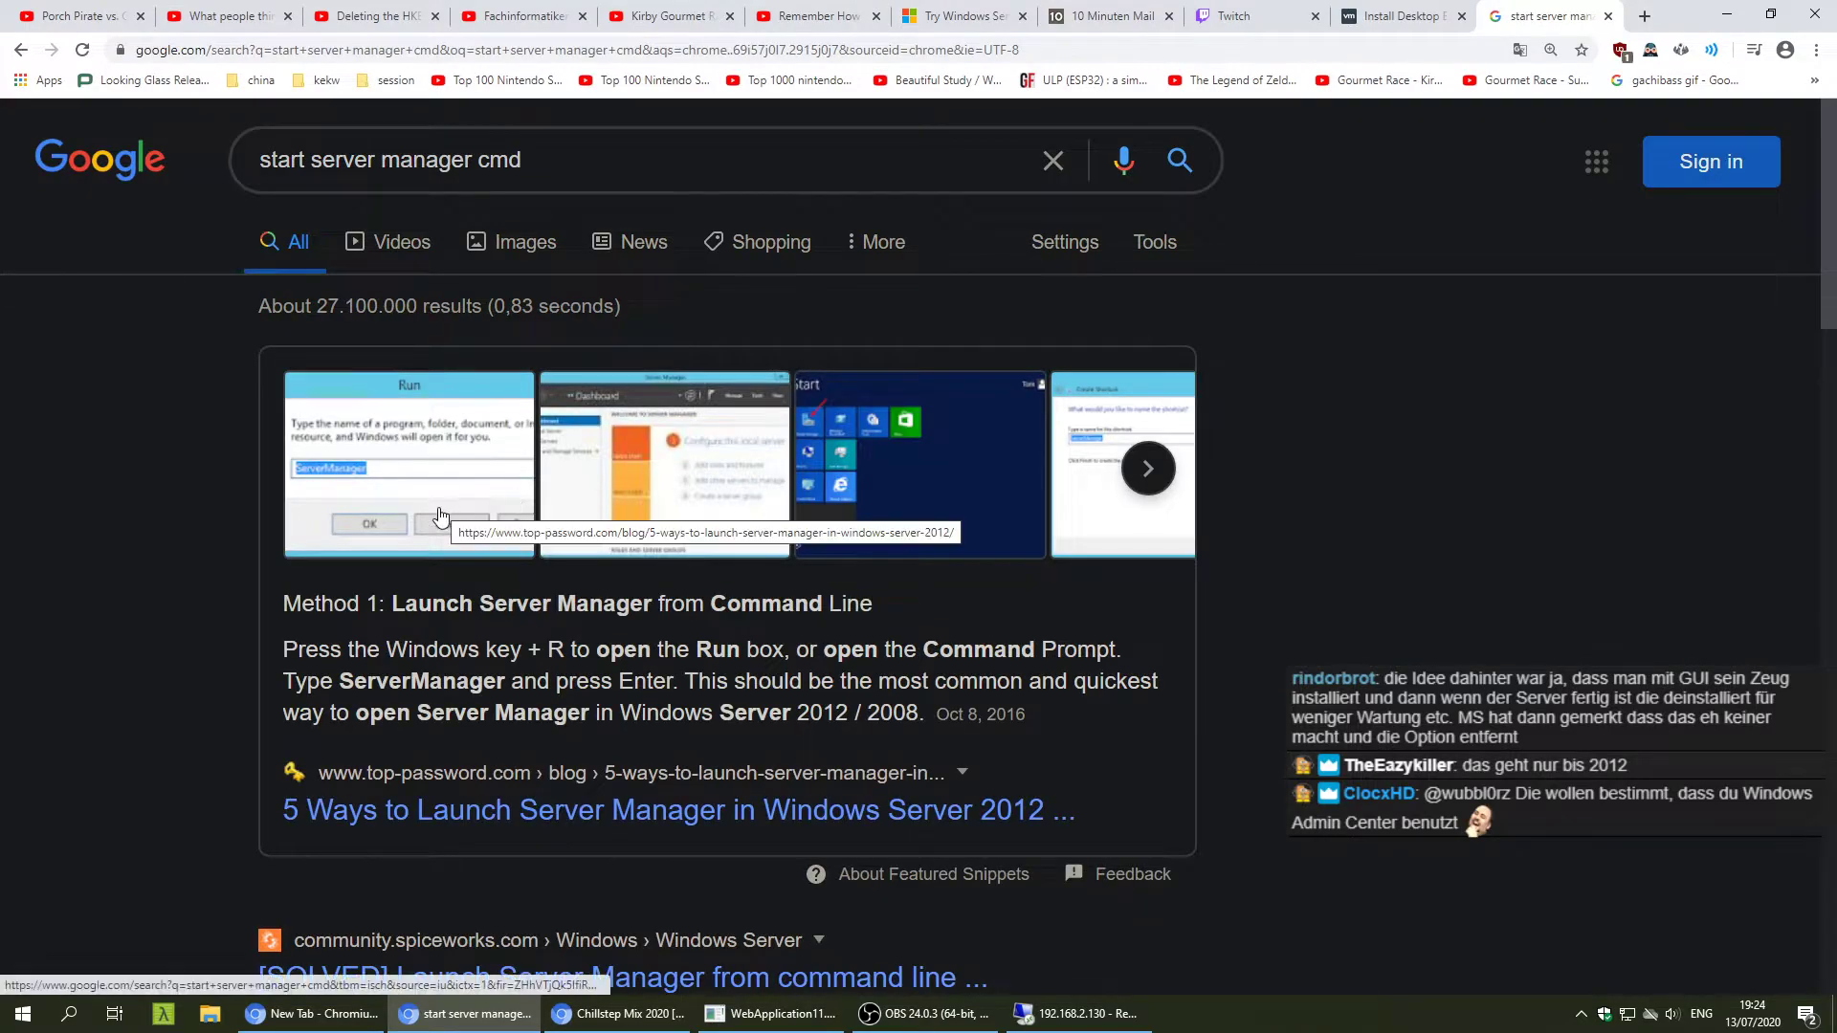
- In the remote PowerShell, exit sconfig and try running ServerManager and ServerManager.exe
click(1076, 1013)
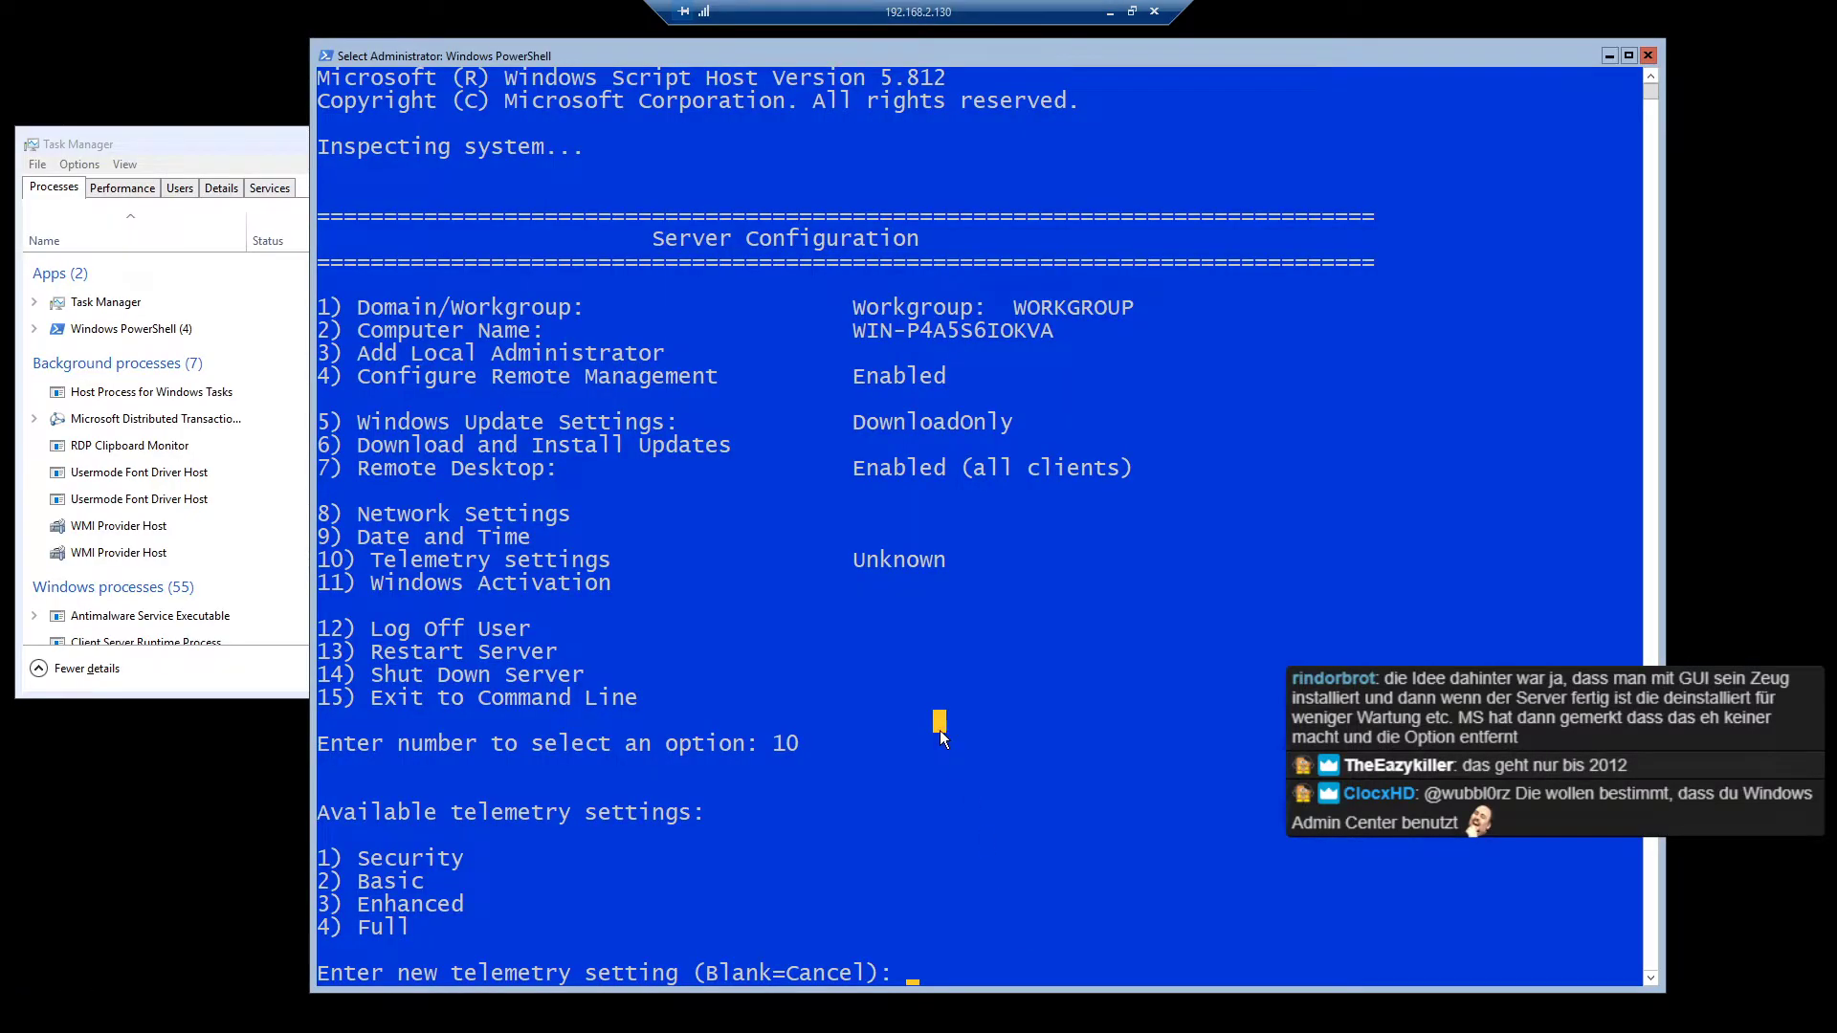
key(ctrl+c)
key(ctrl+c)
key(ctrl+c)
key(ctrl+c)
text(serv)
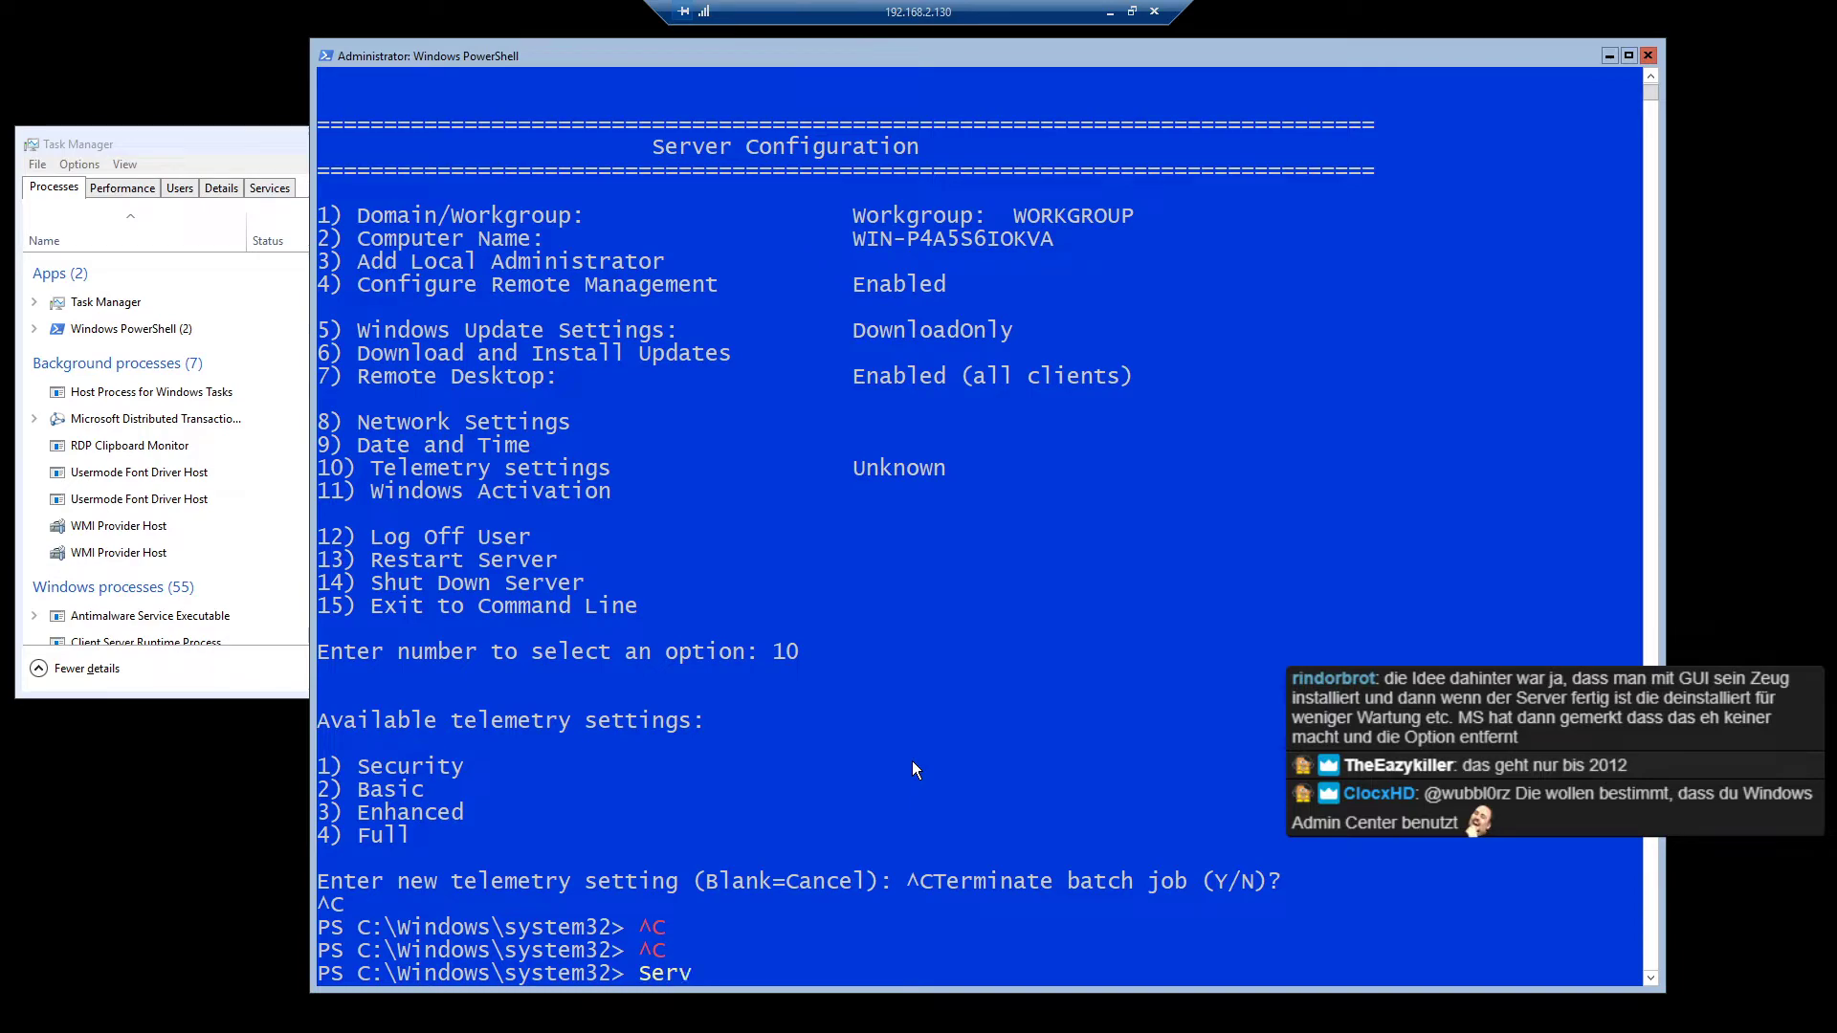
key(Tab)
key(Tab)
key(ctrl+c)
key(ctrl+c)
text(Server)
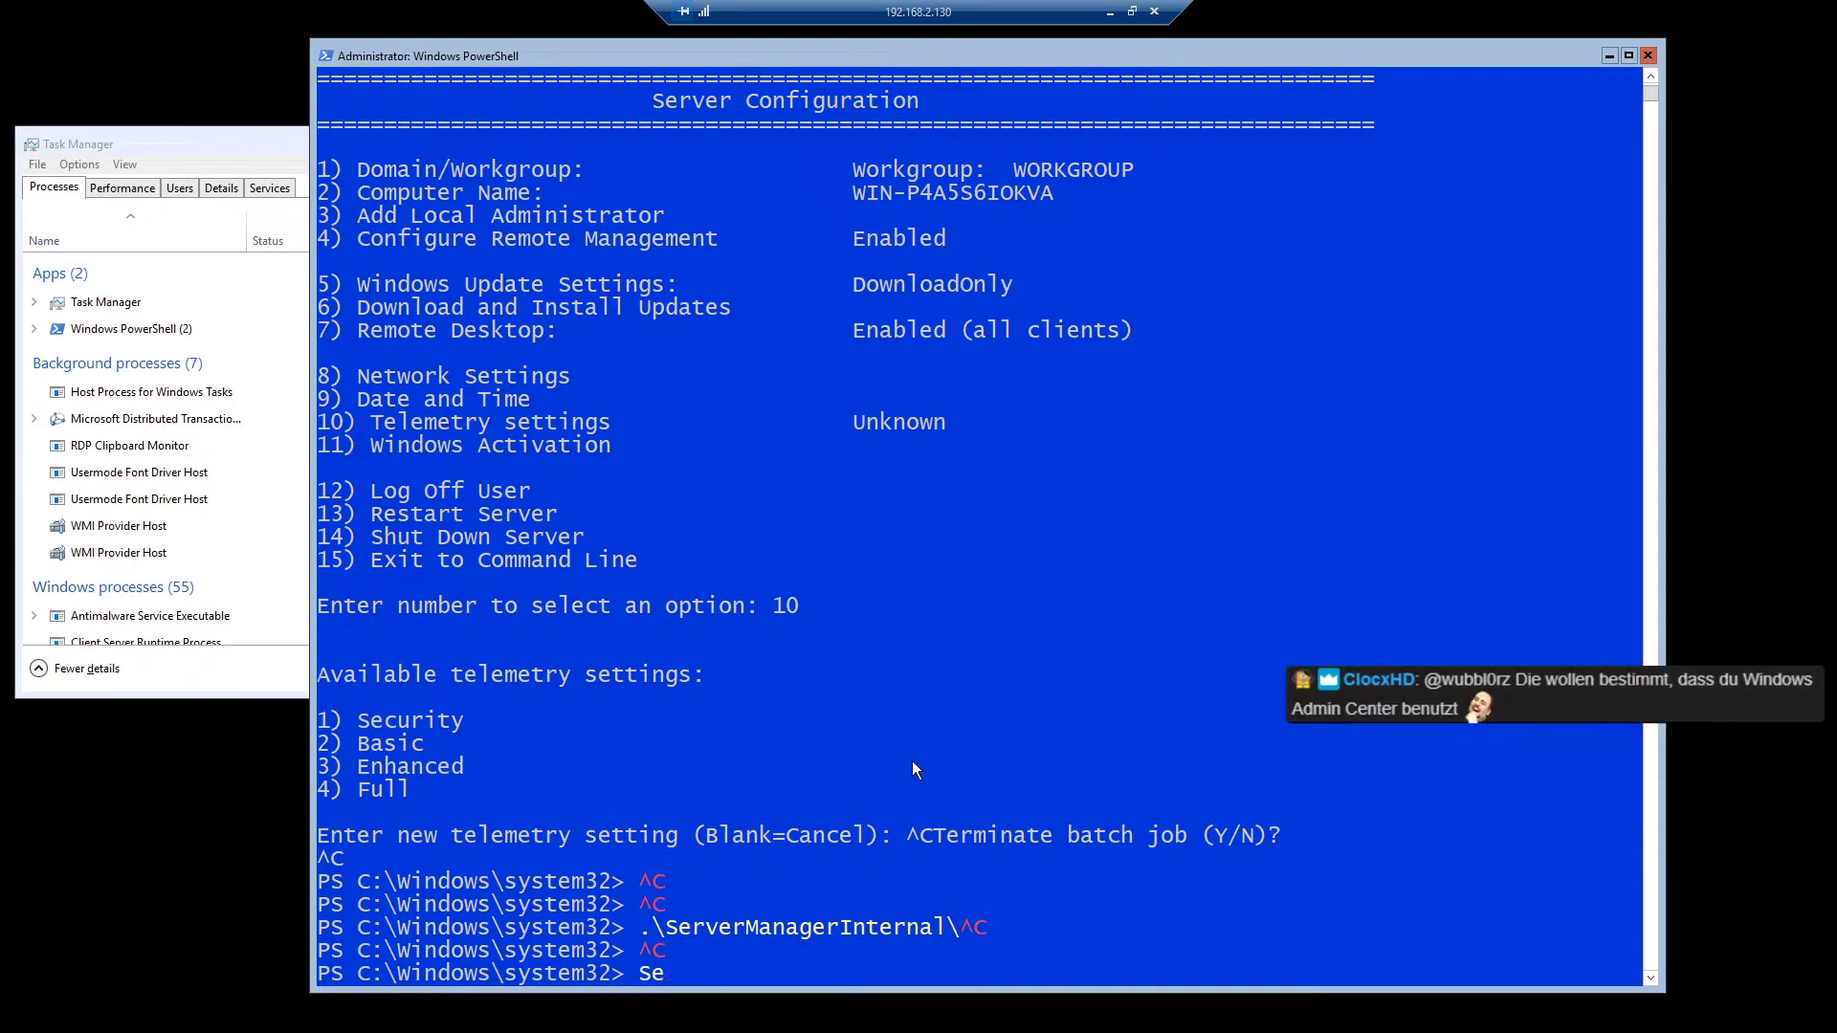
text(Manager)
key(Return)
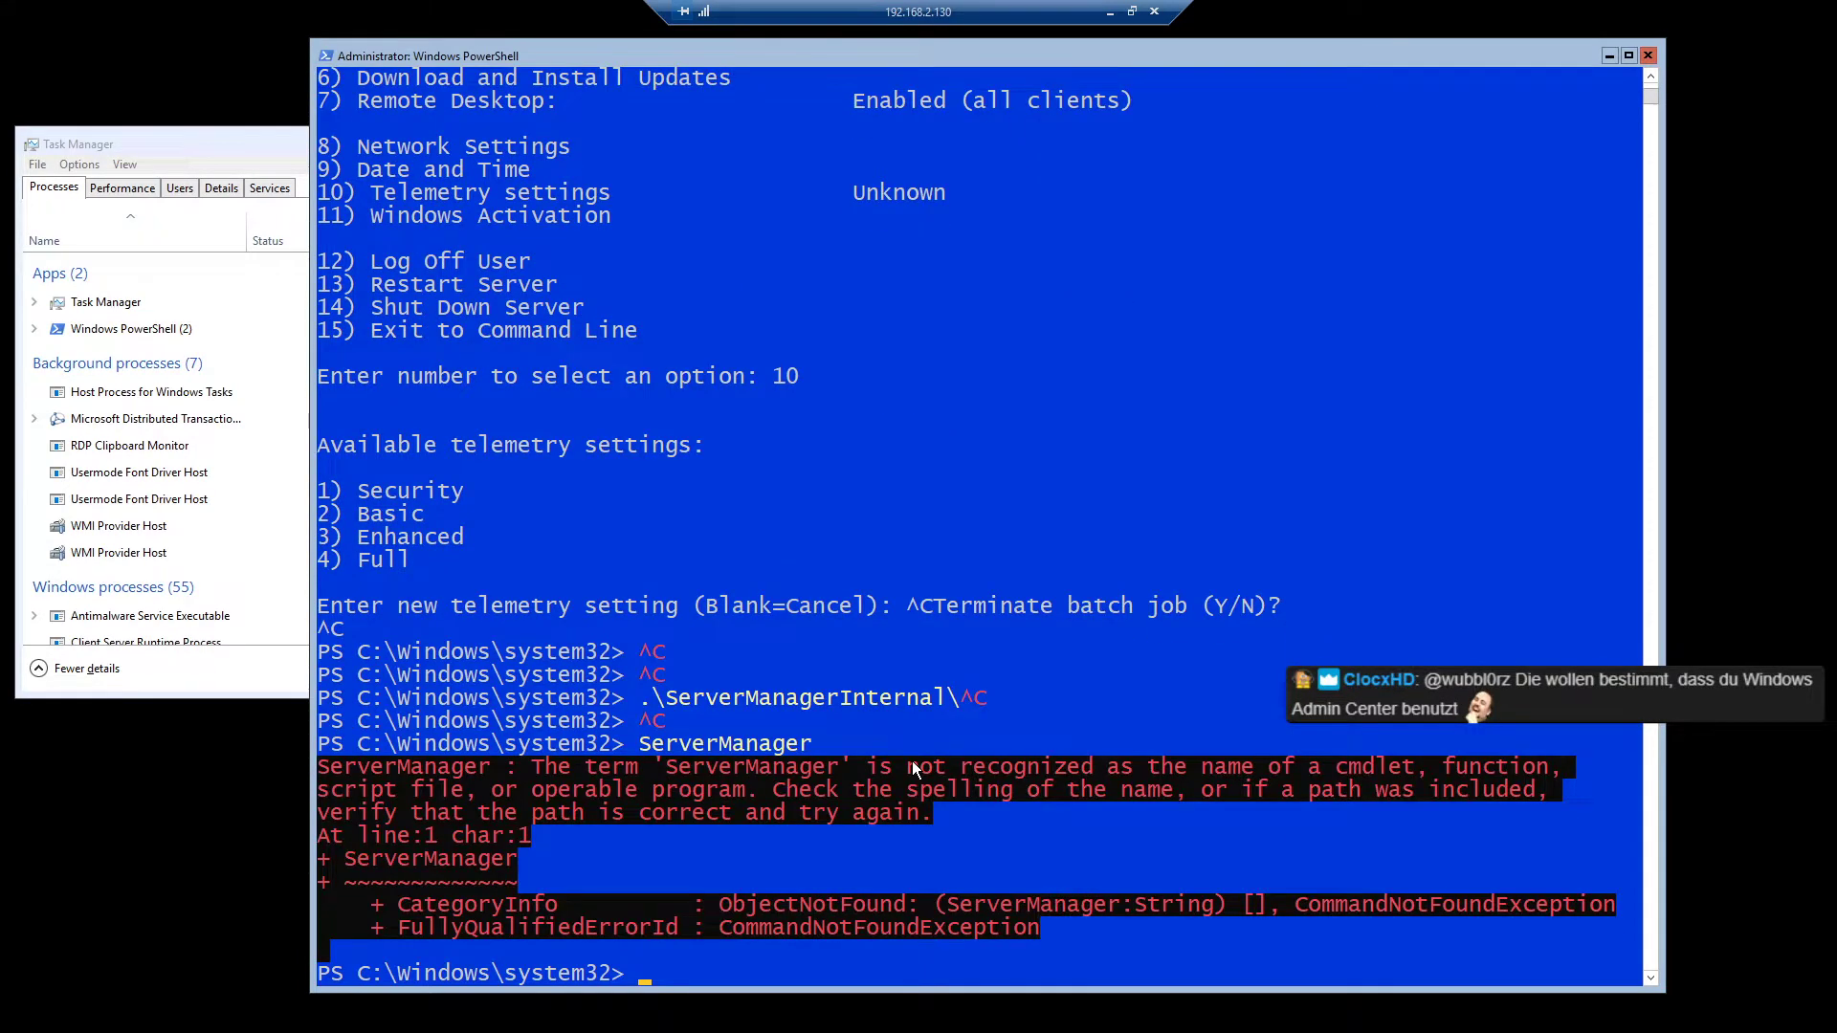
key(Up)
text(.exe)
key(Return)
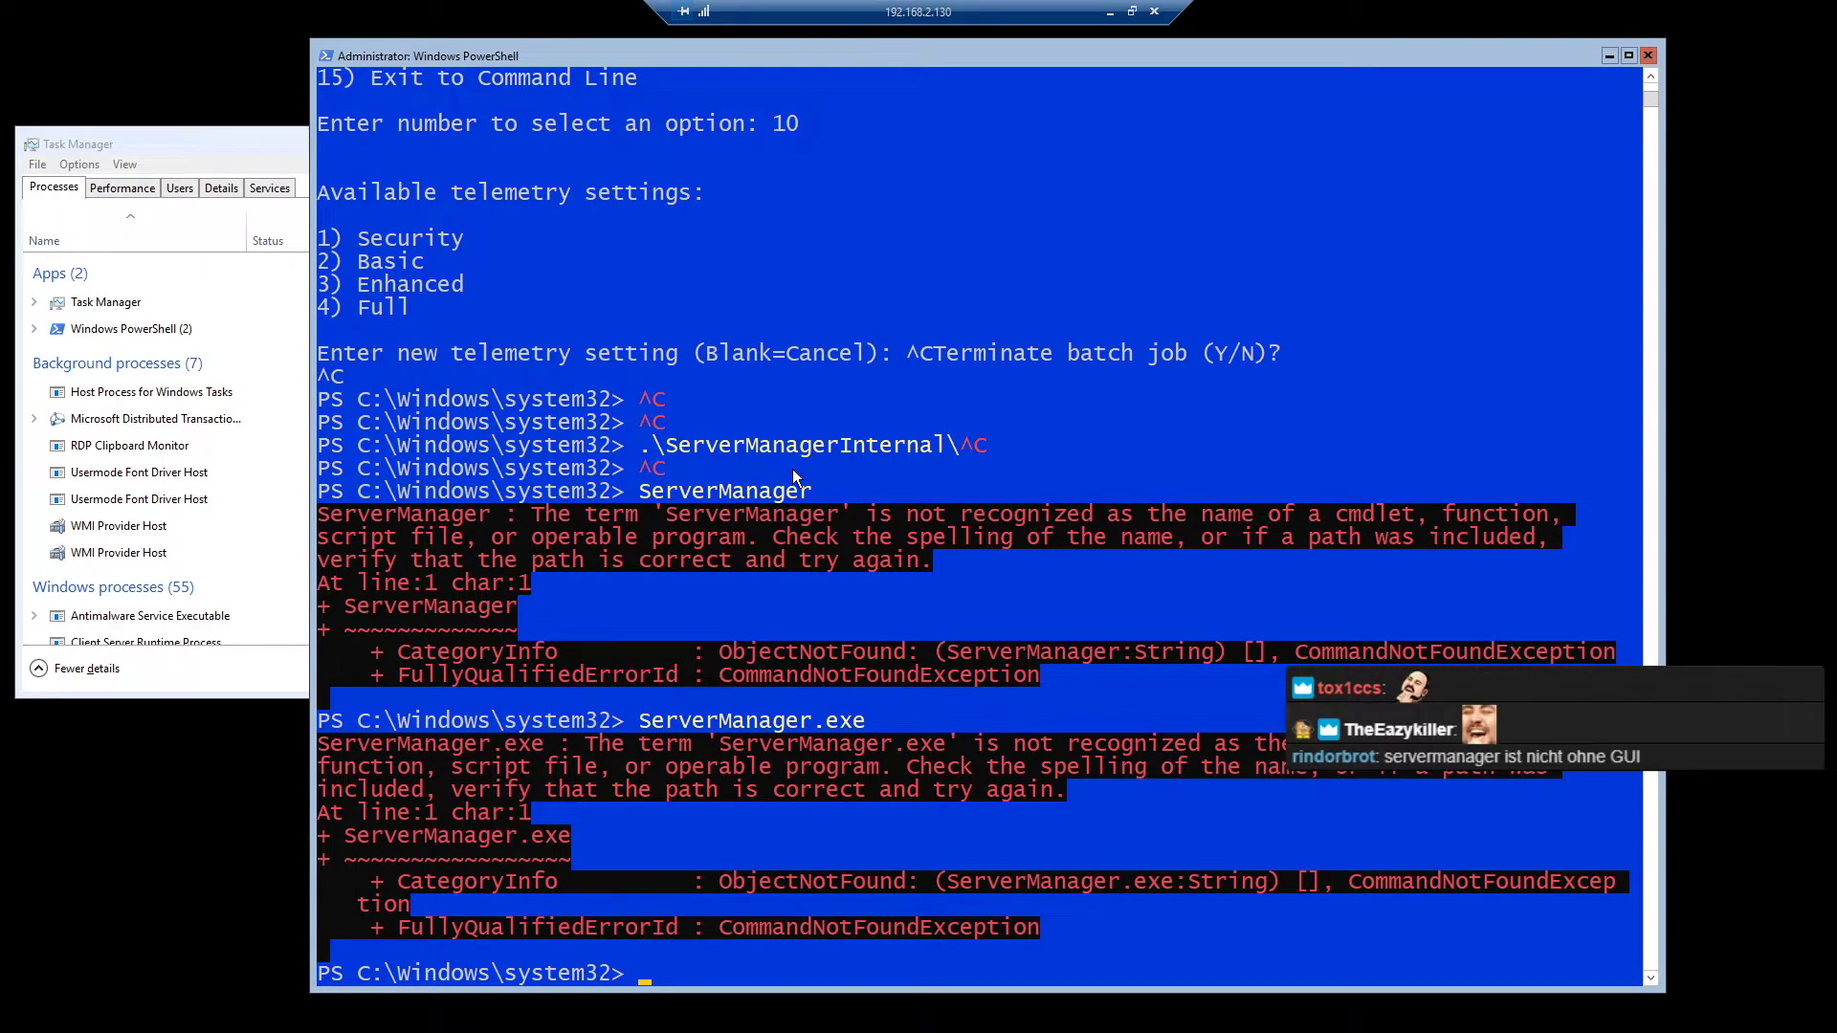
- Clear the prompt, check the search results, then disconnect the remote desktop session
drag(472, 53, 427, 65)
key(ctrl+c)
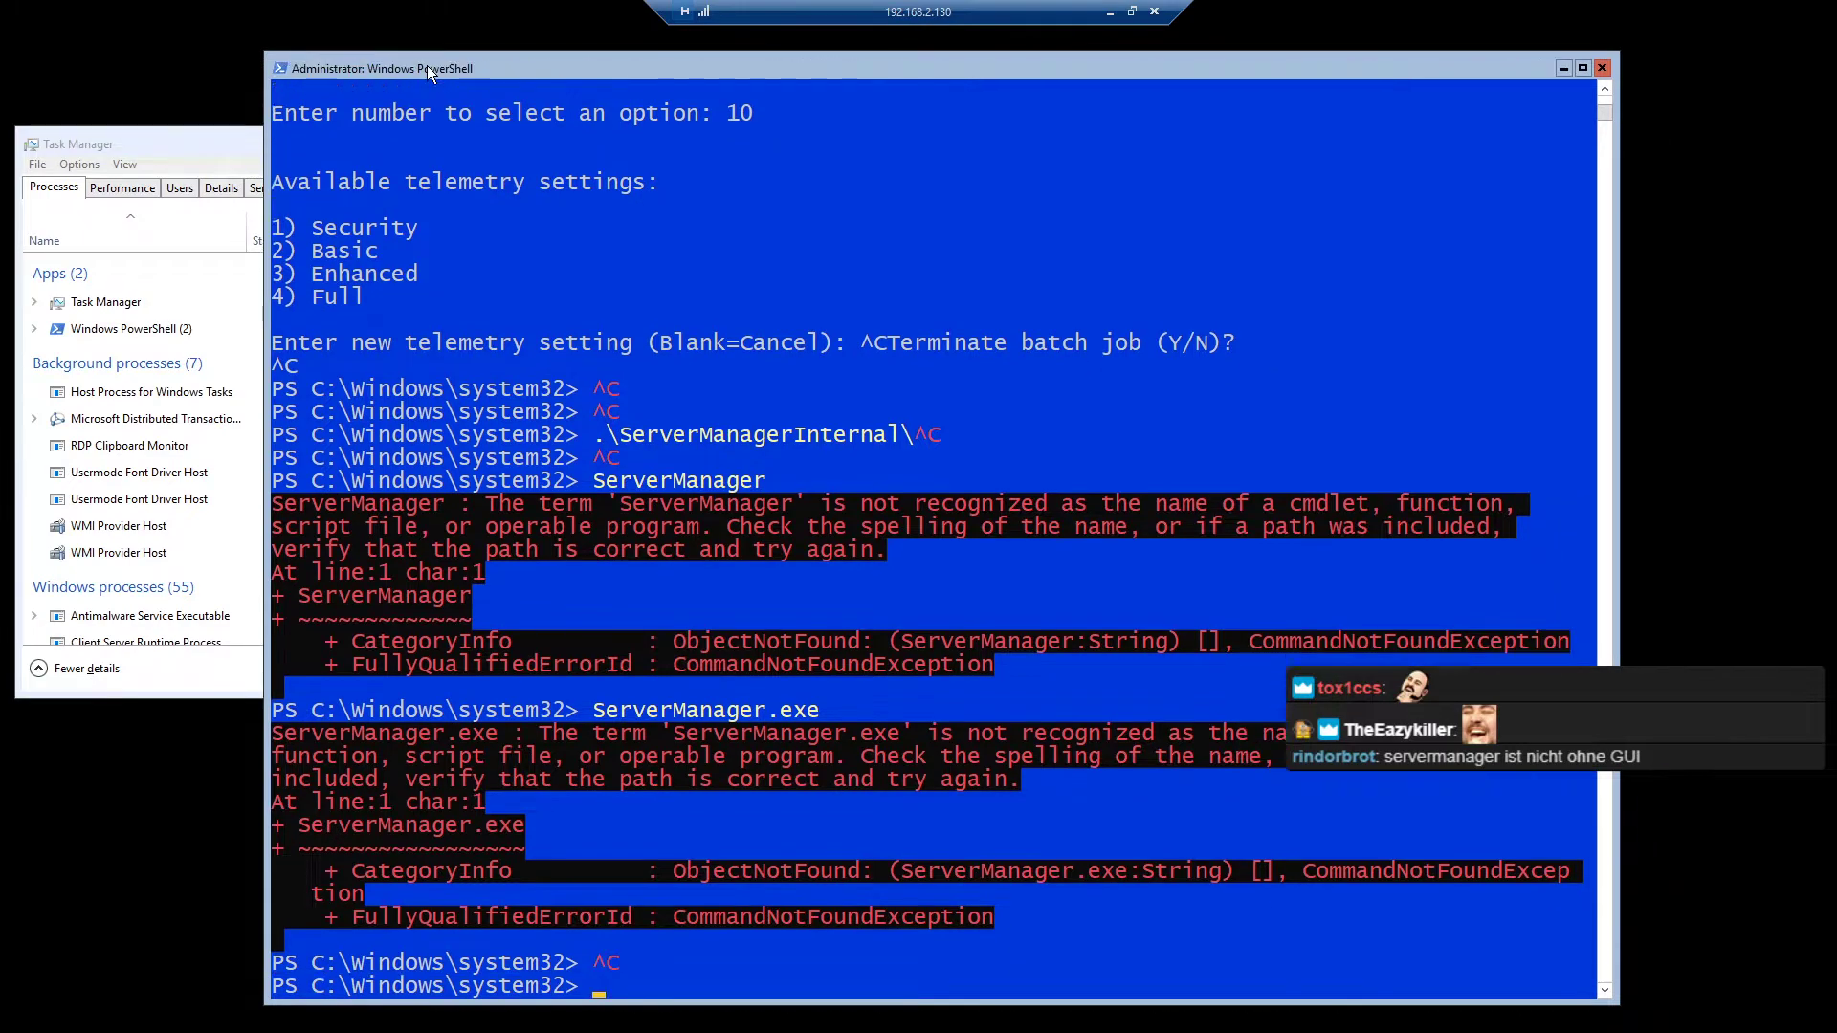
key(ctrl+c)
key(ctrl+c)
key(ctrl+c)
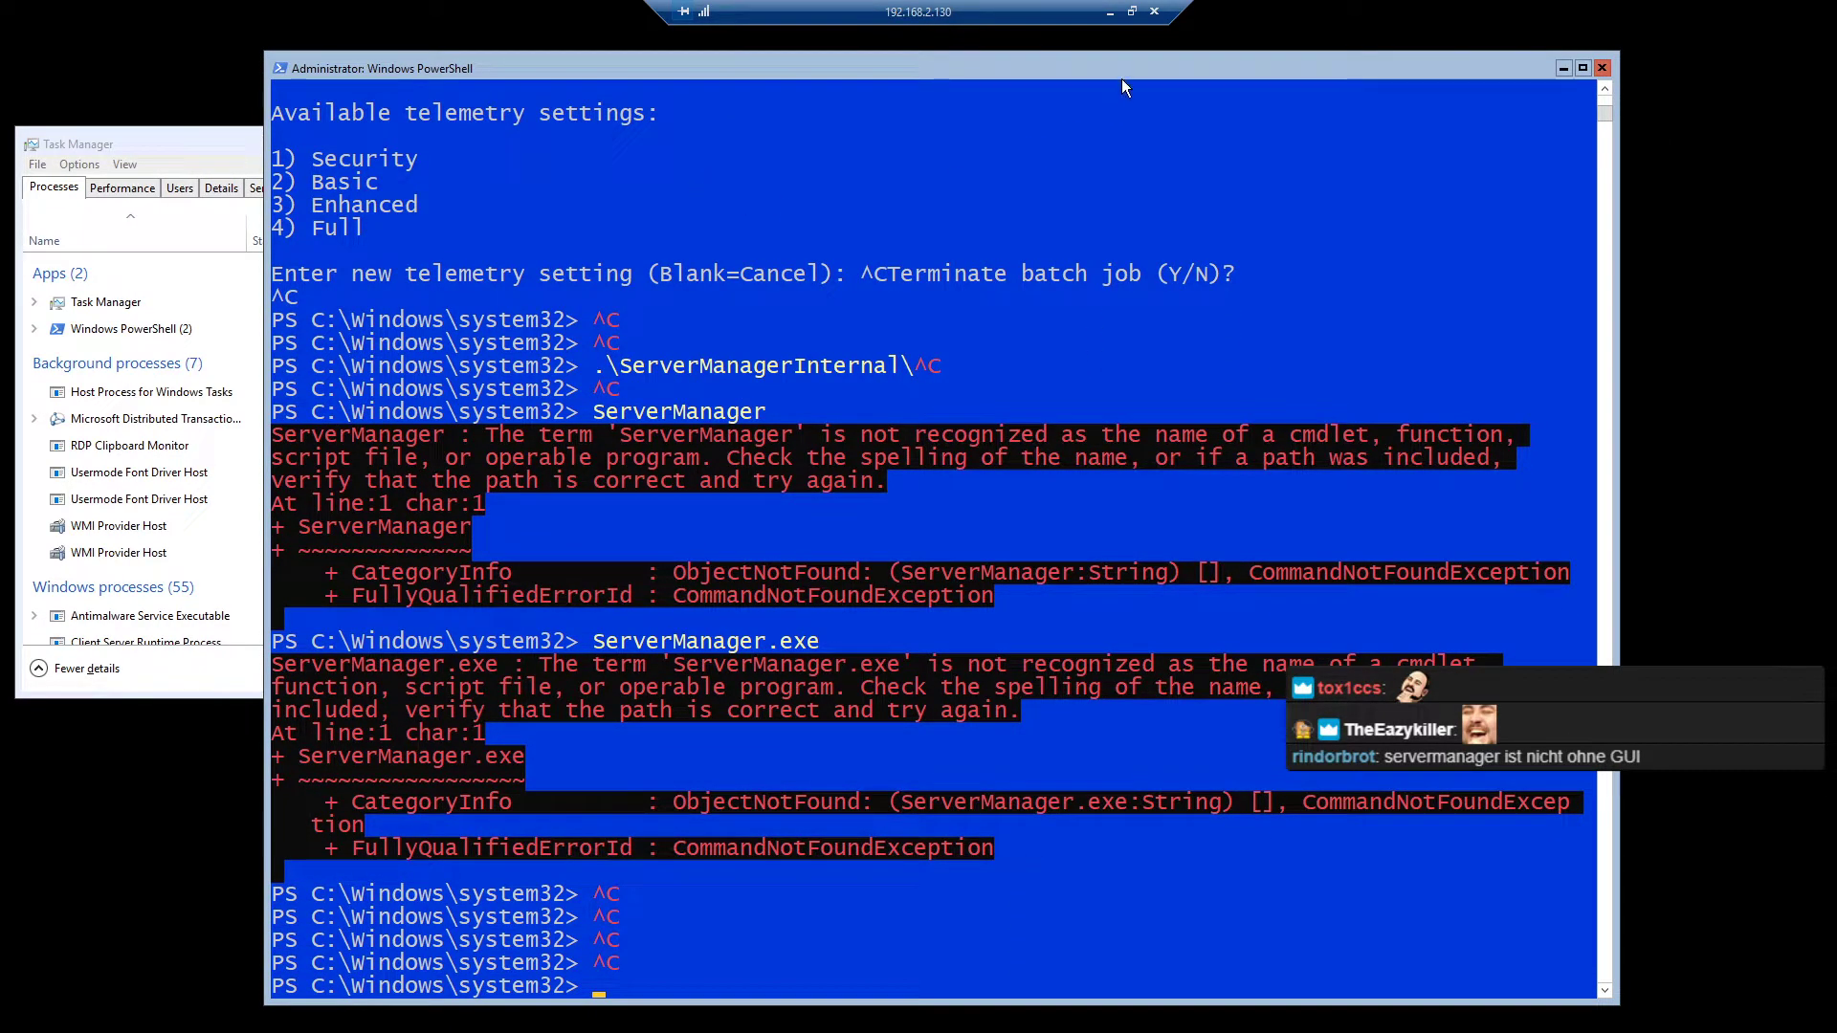
click(1112, 11)
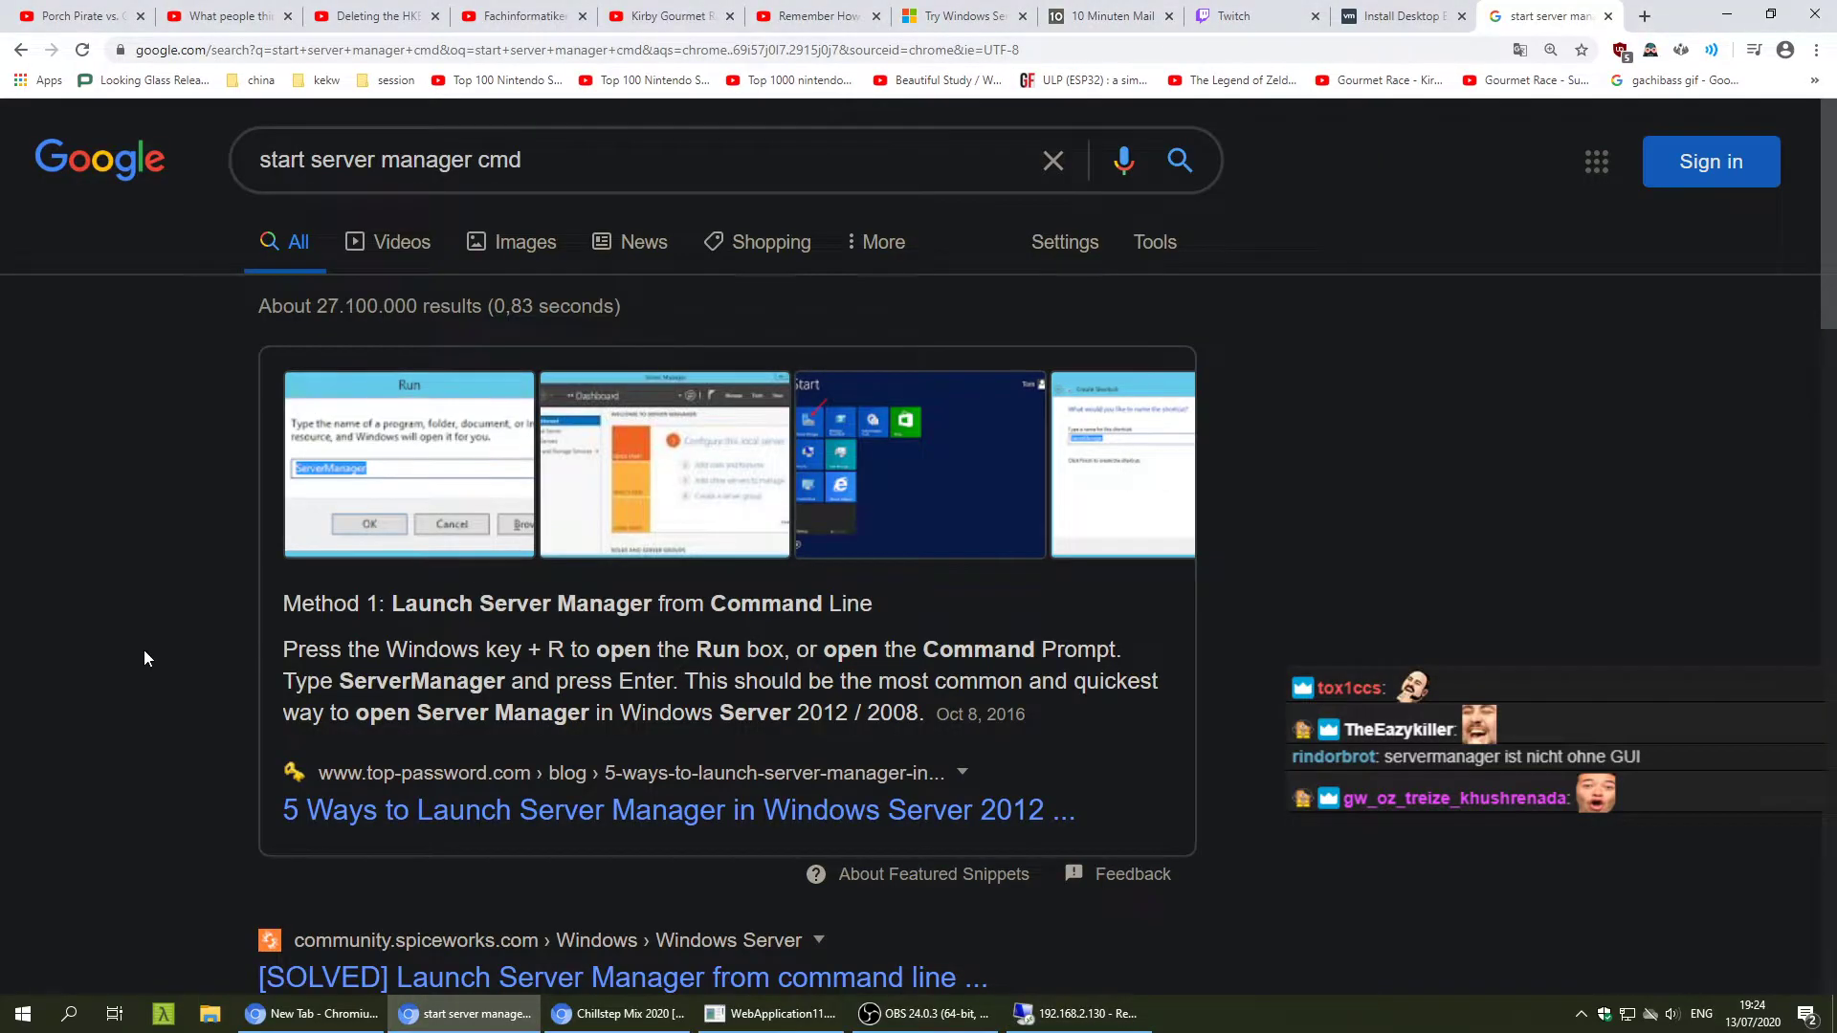
scroll(144, 656, down, 1)
scroll(144, 658, down, 1)
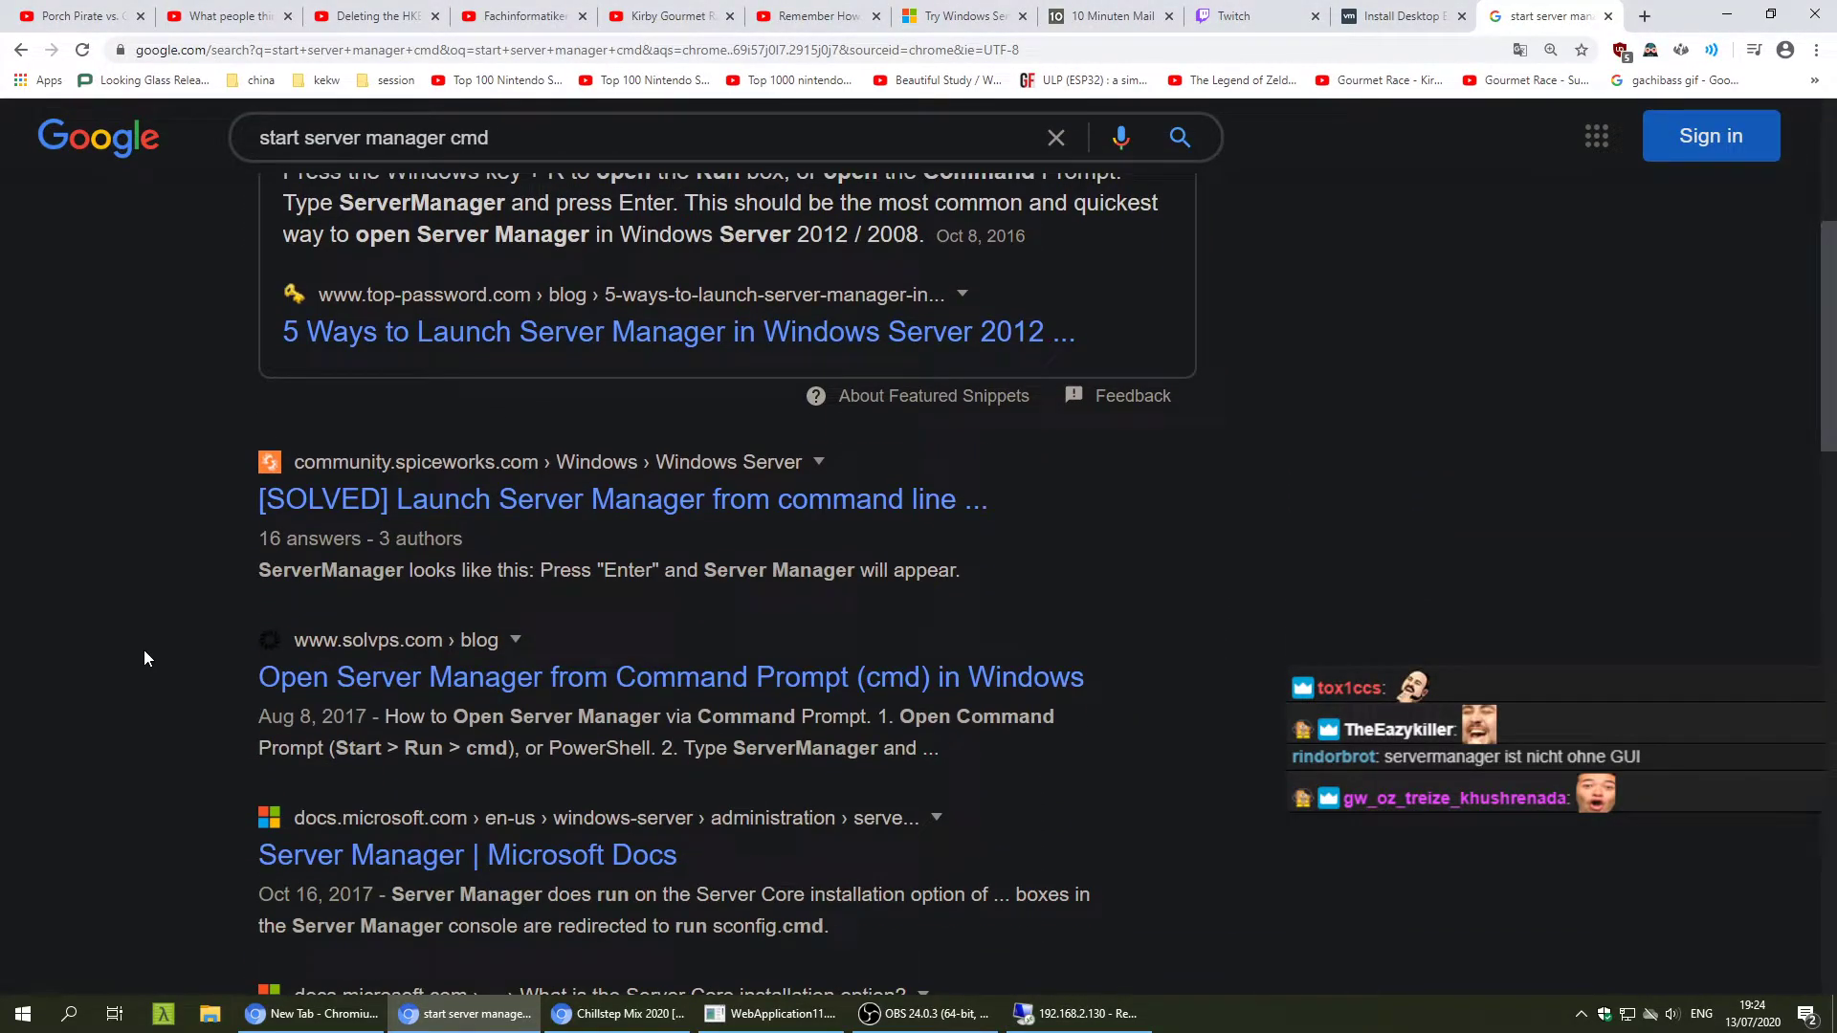
click(1077, 1013)
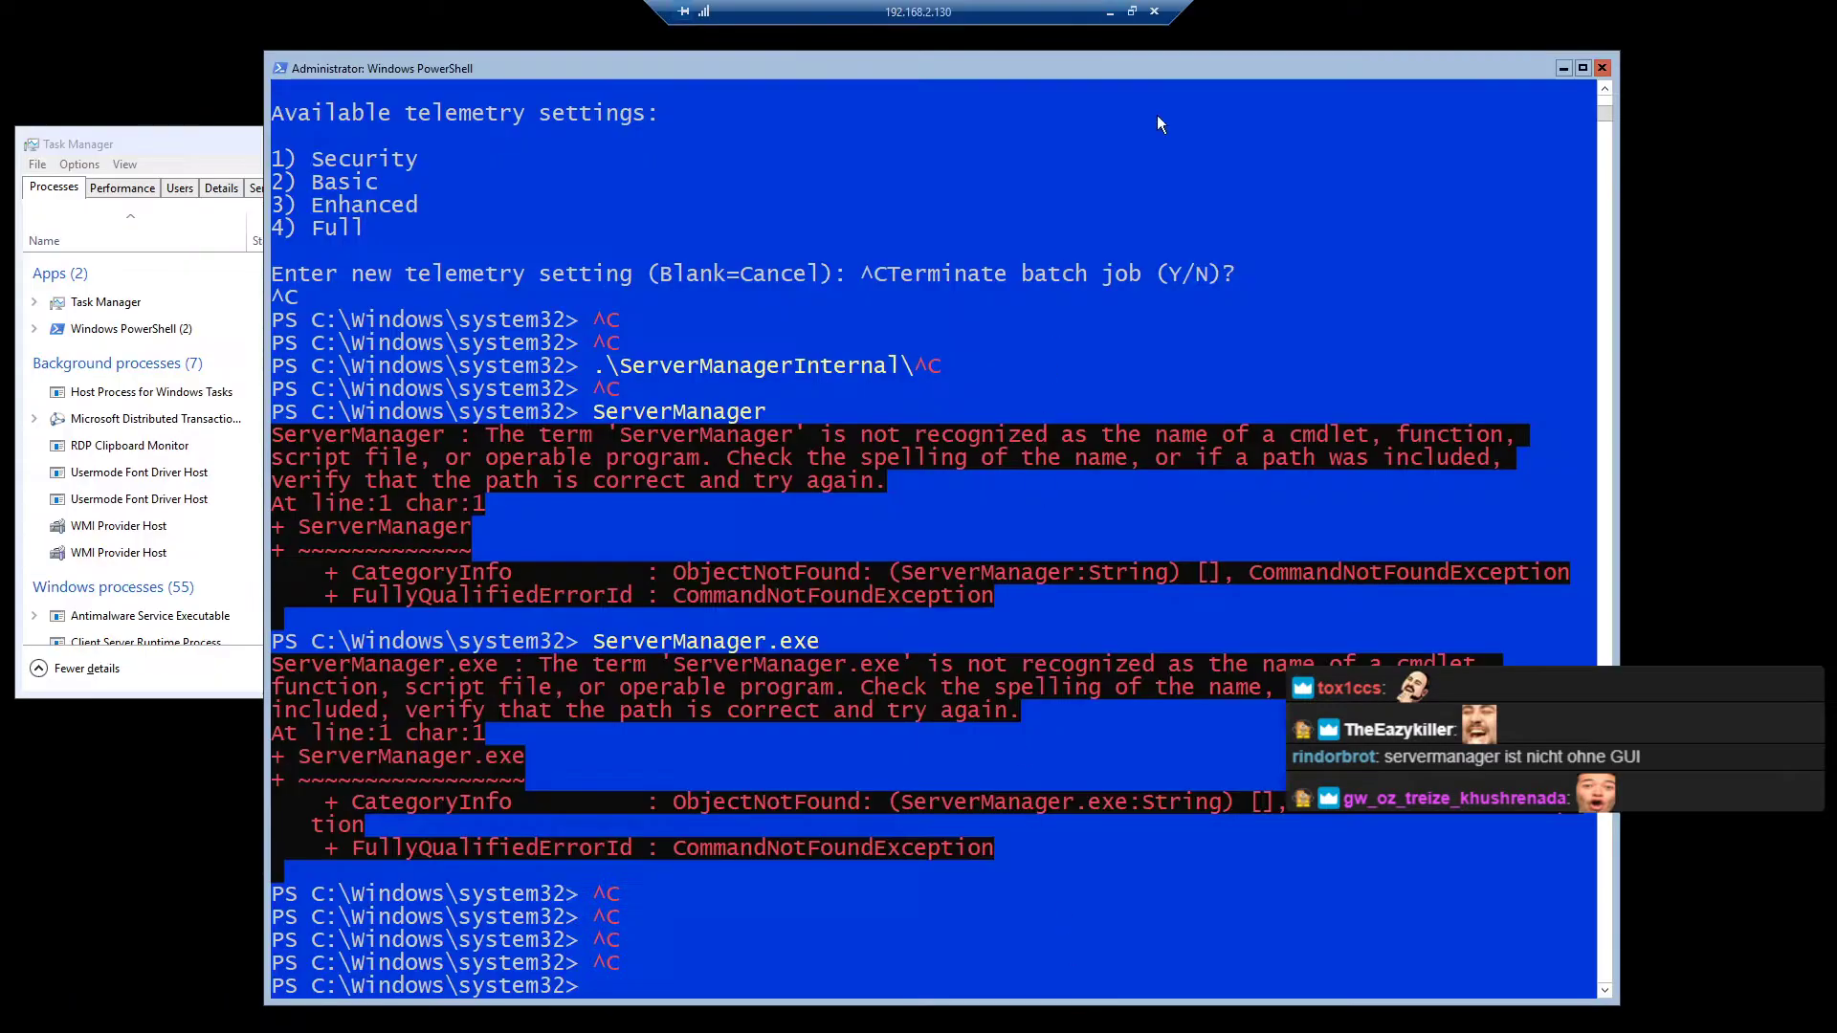
click(980, 550)
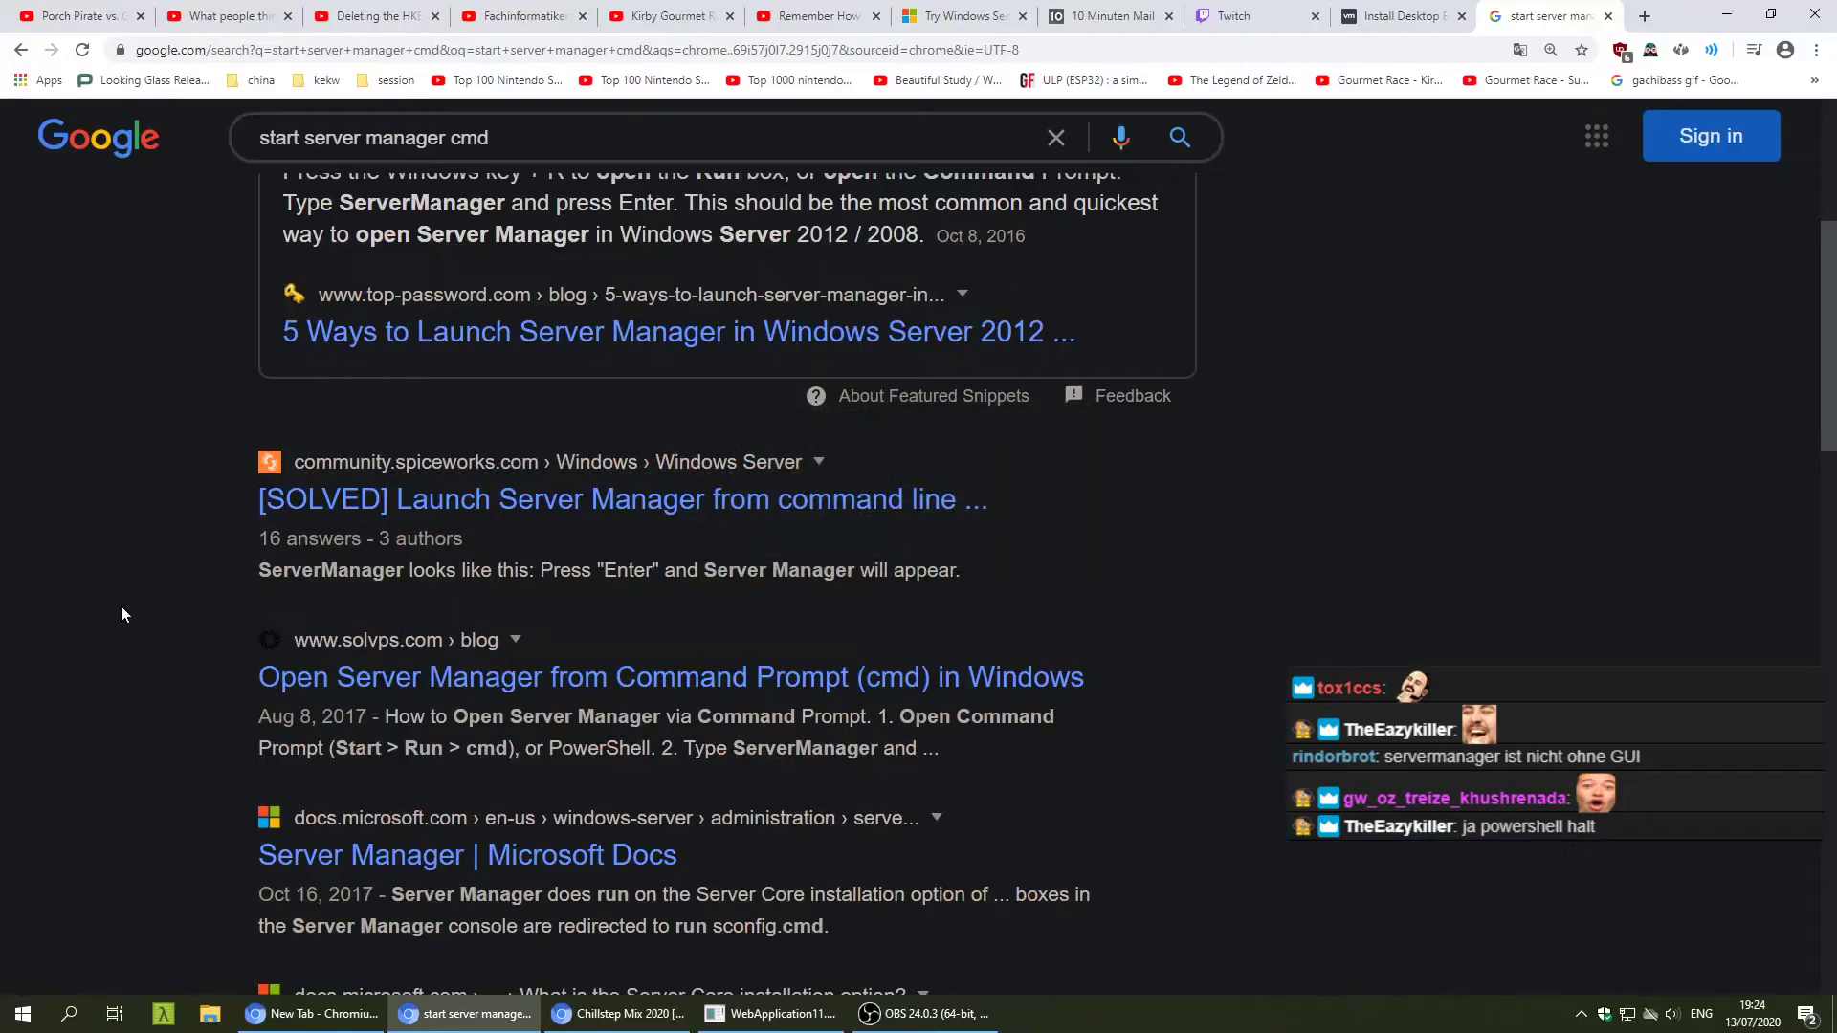
key(alt+Tab)
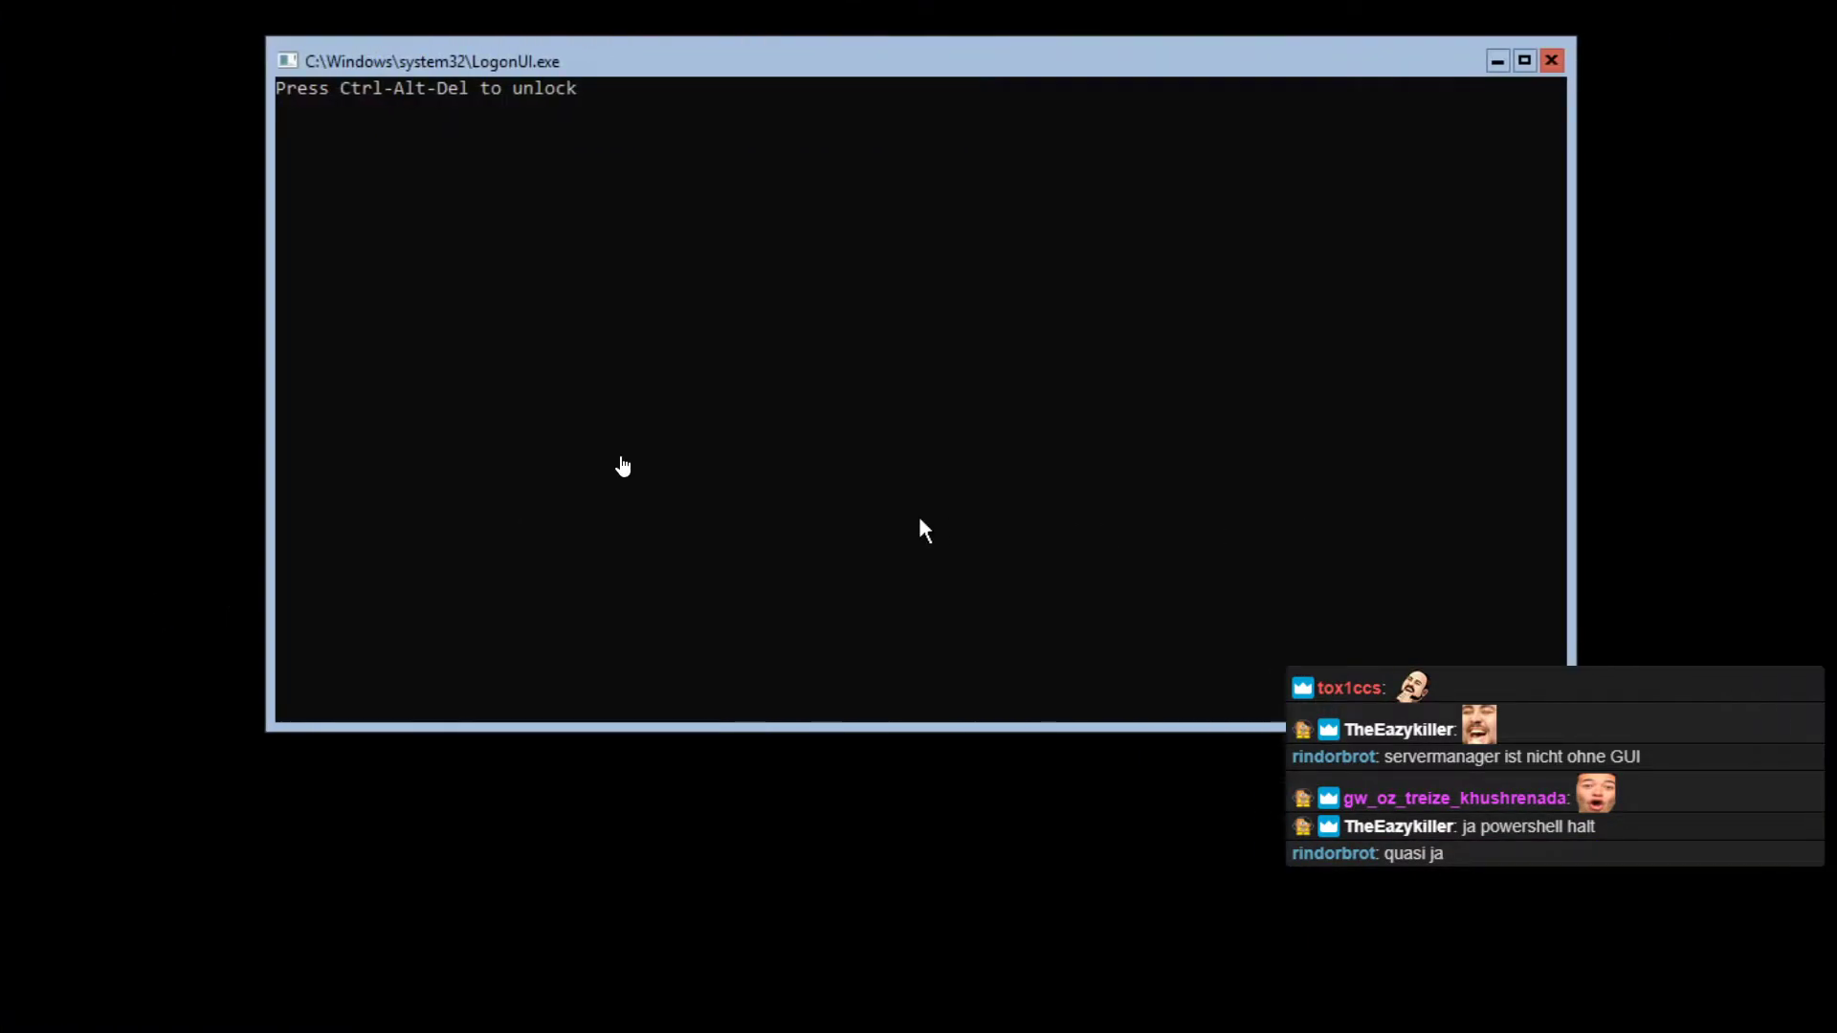
- Revert the Windows Server 2016 VM to Snapshot 1
key(ctrl+alt+Return)
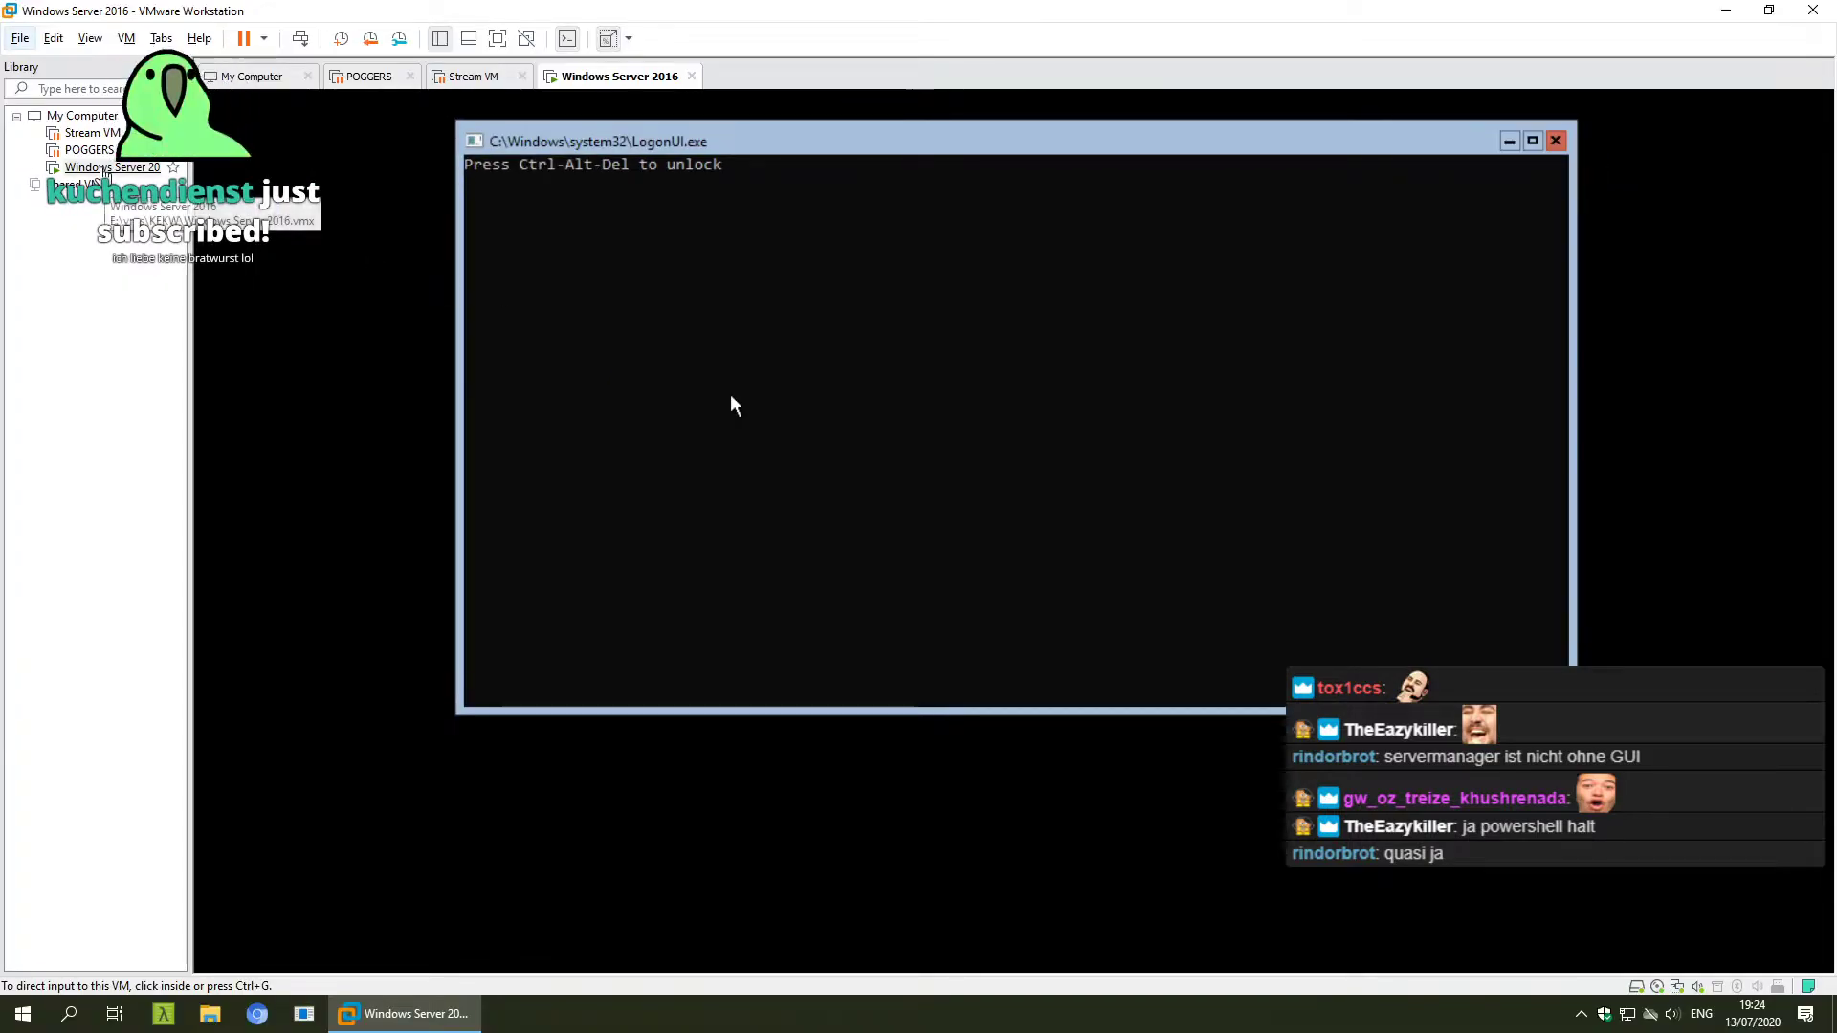
right_click(103, 168)
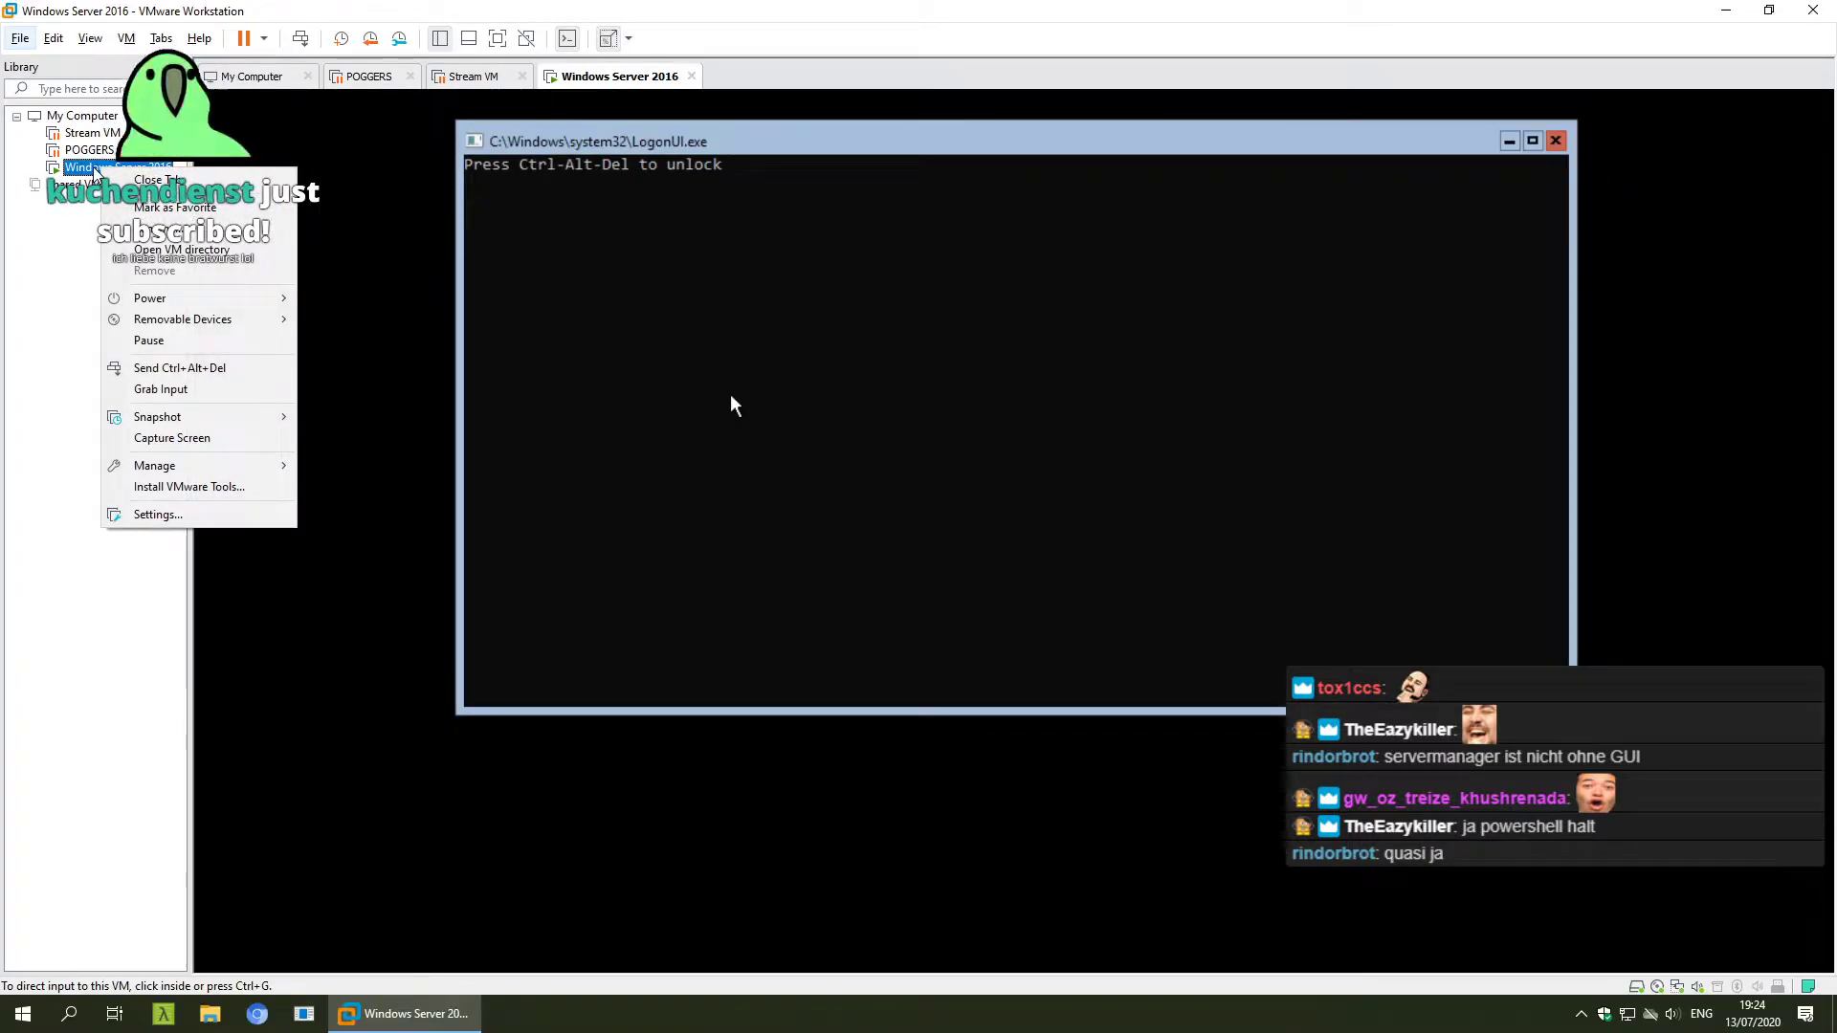
click(127, 623)
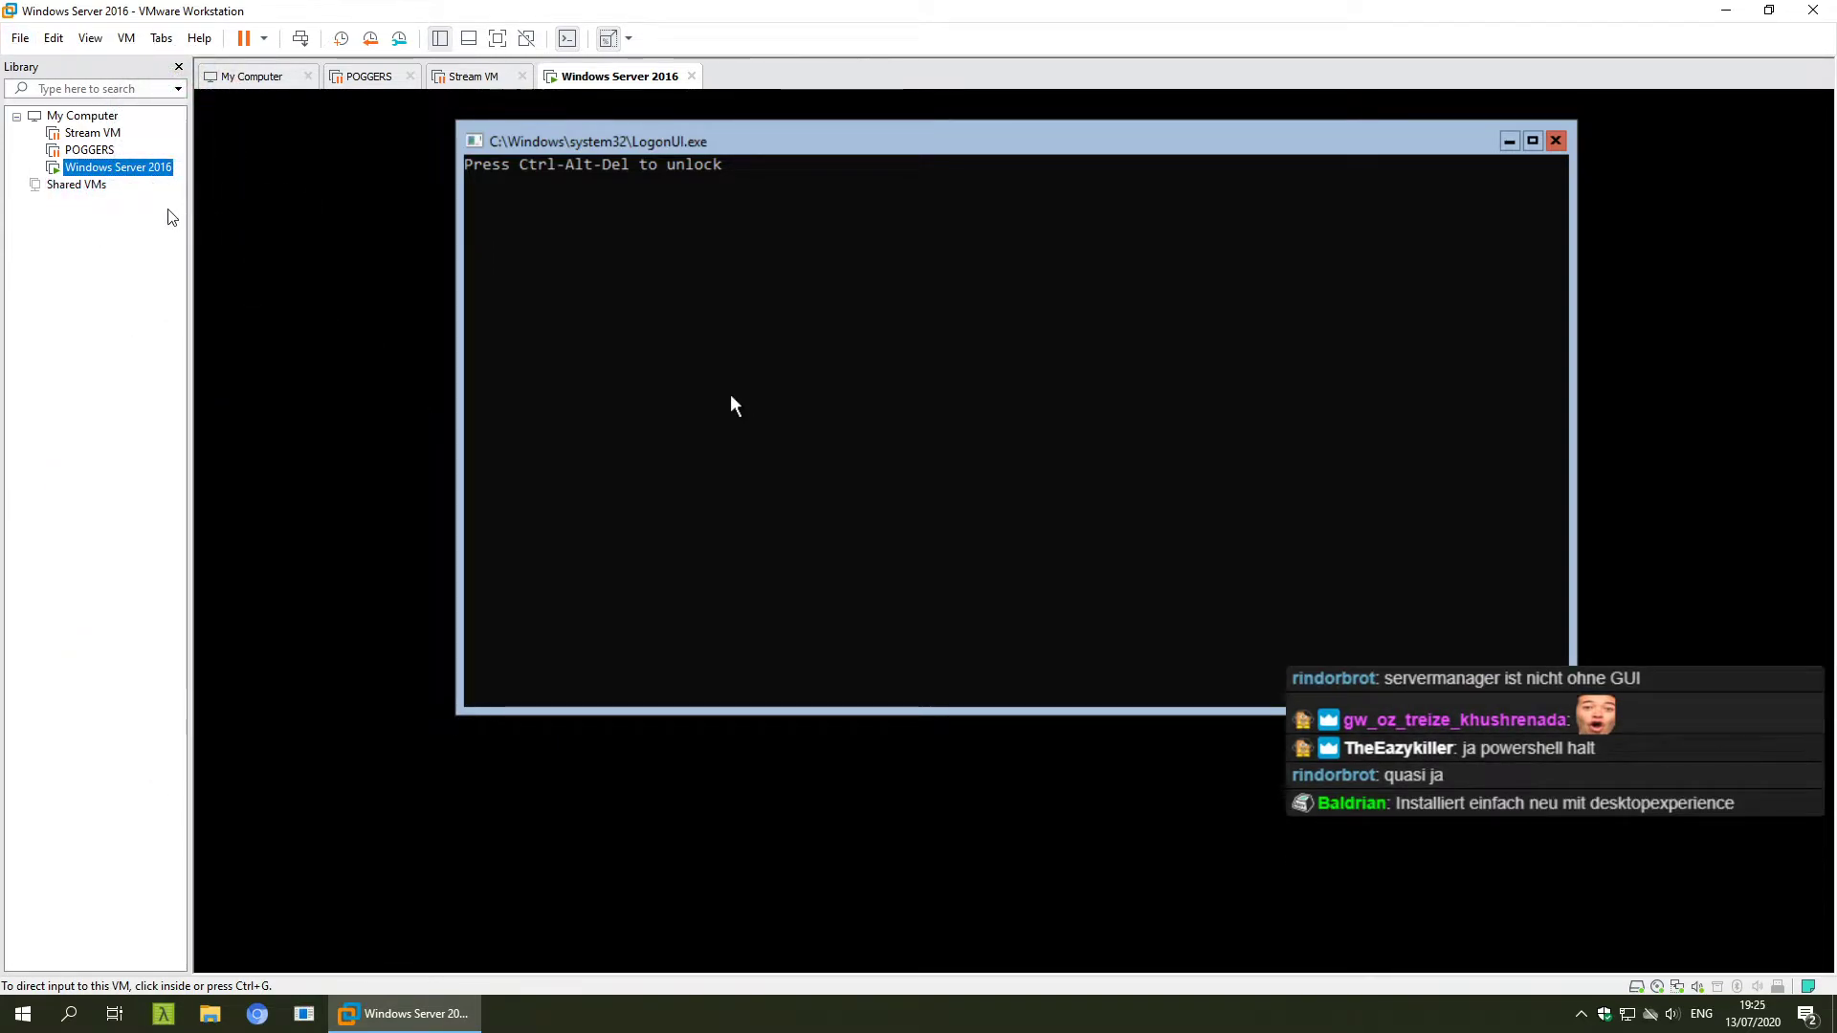
right_click(107, 176)
mouse_move(177, 415)
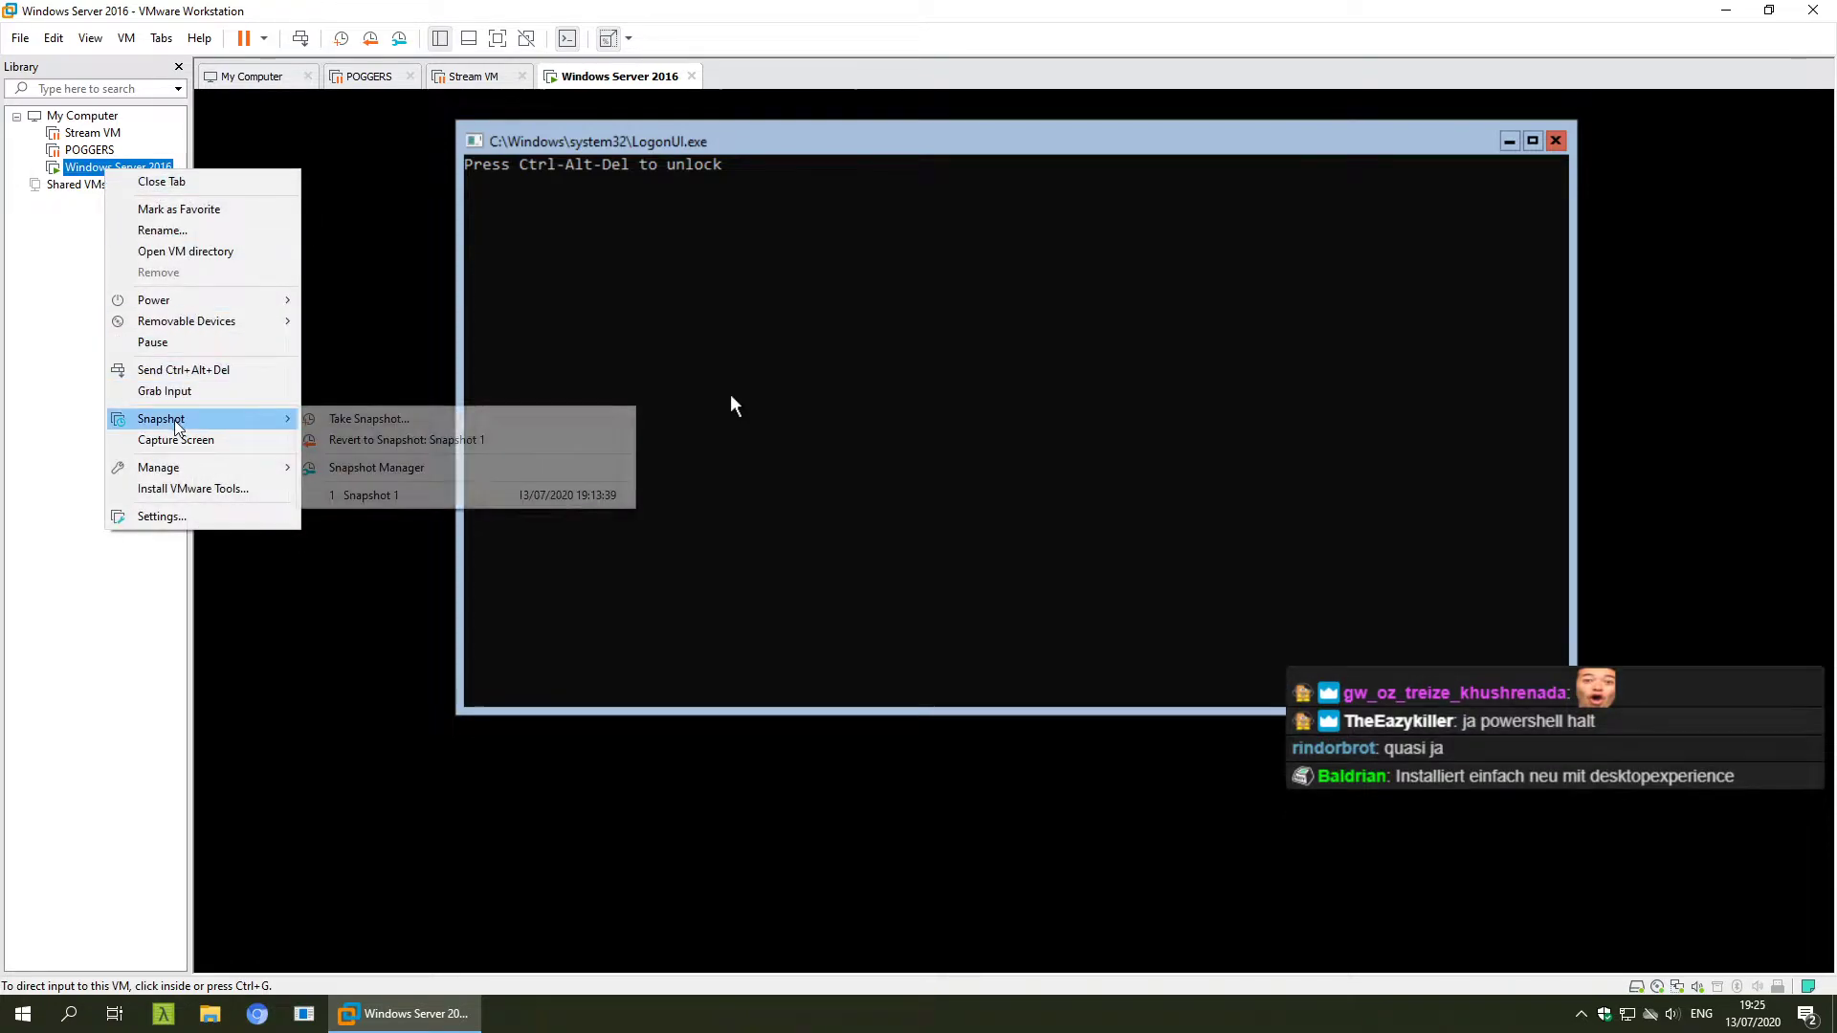
click(389, 499)
click(962, 531)
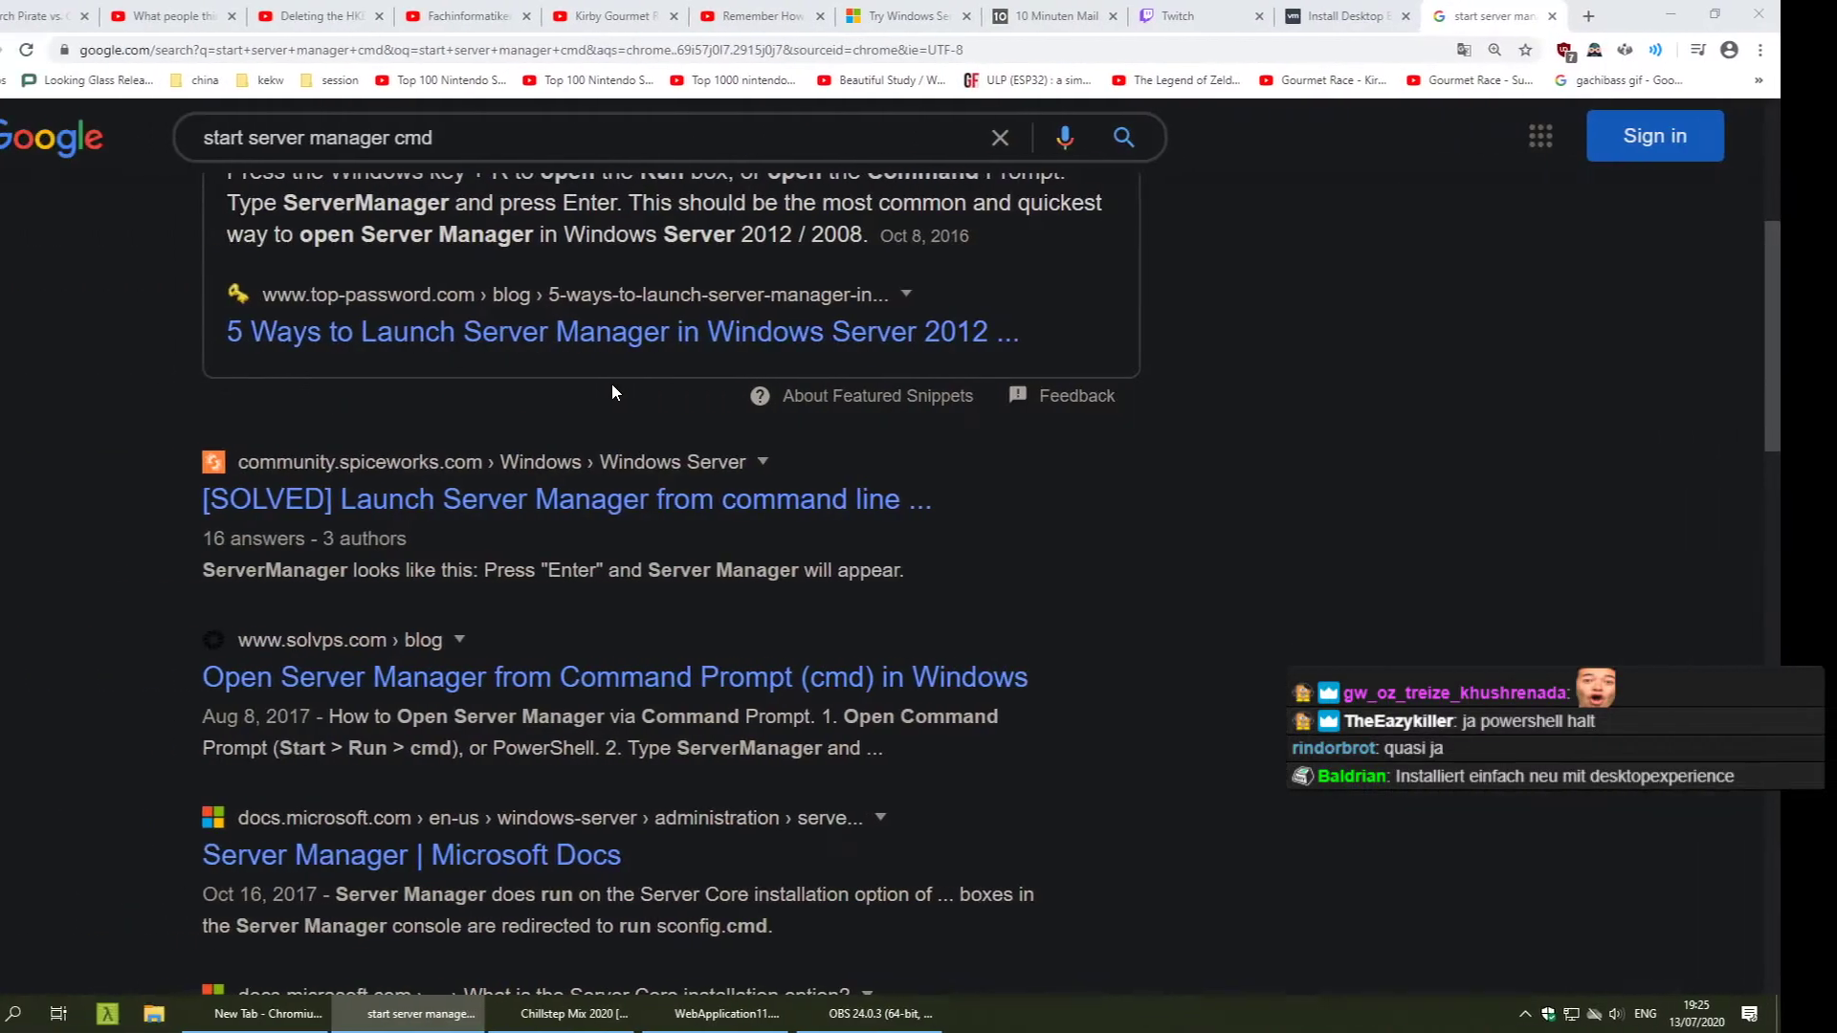
- Close the VMware docs and Google results tabs in Chrome and return to the VM
key(ctrl+shift+Tab)
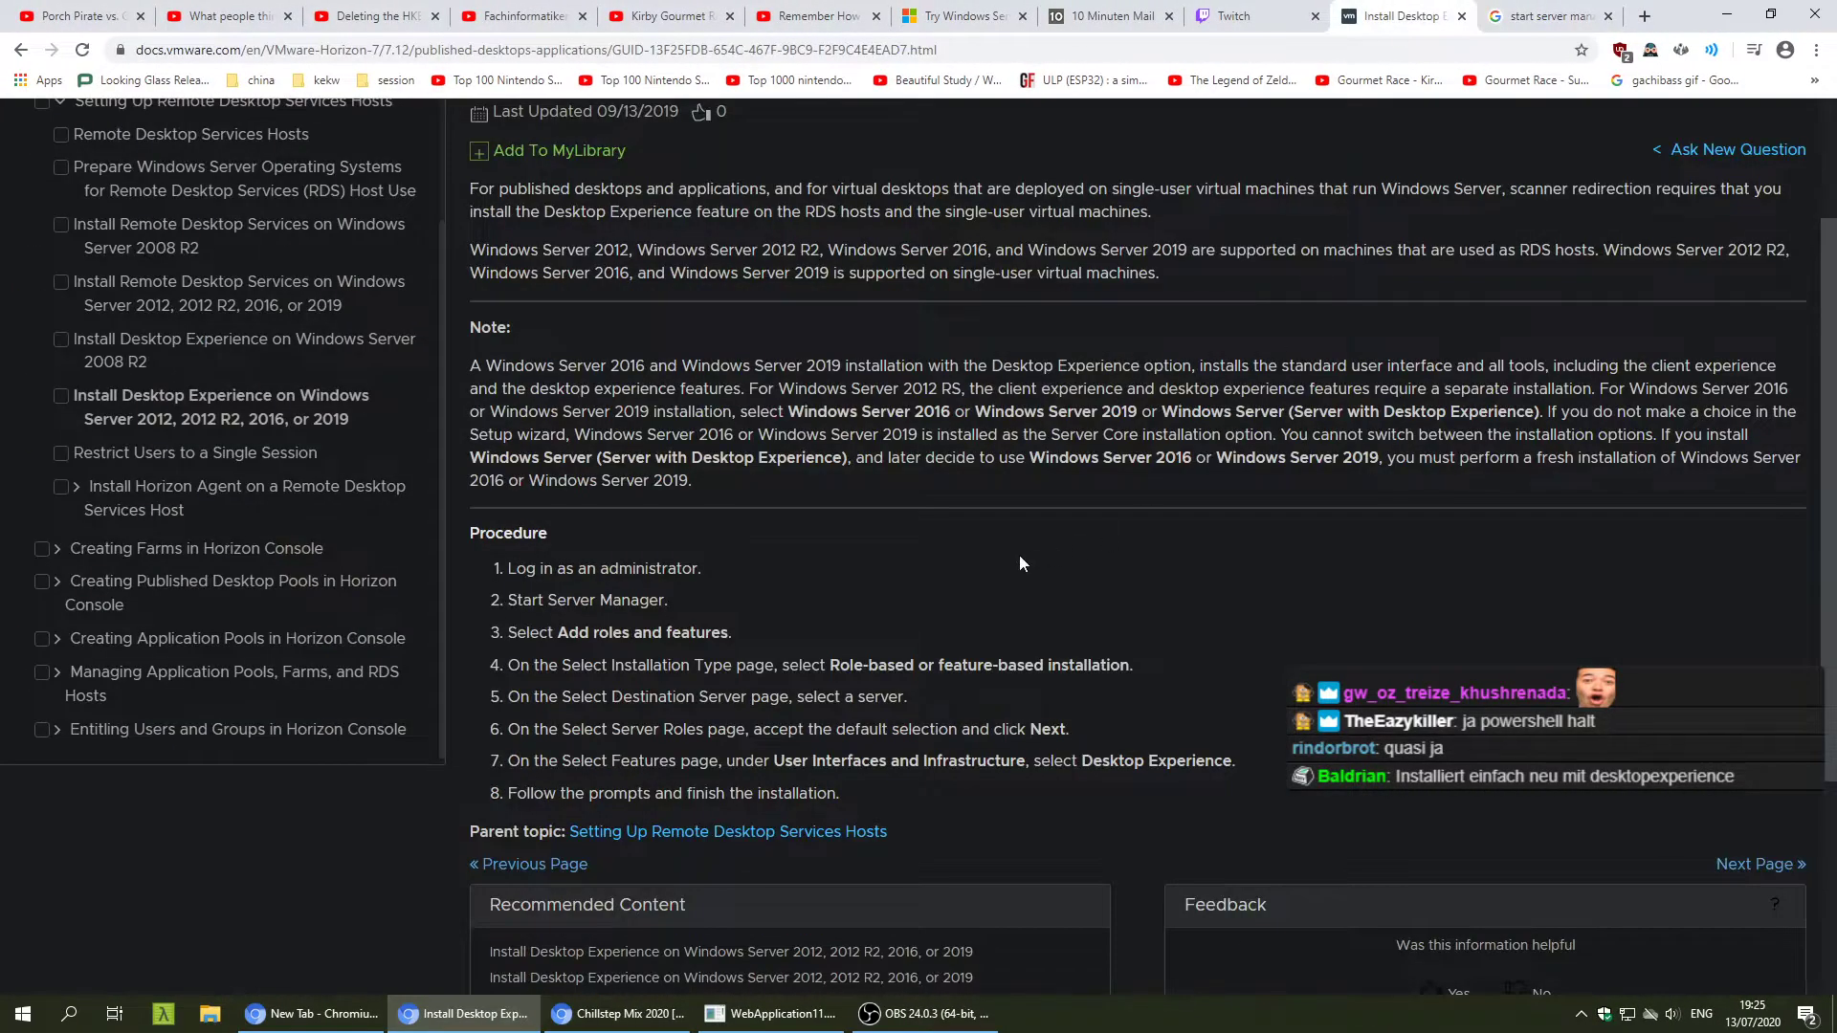
scroll(926, 543, down, 5)
key(ctrl+w)
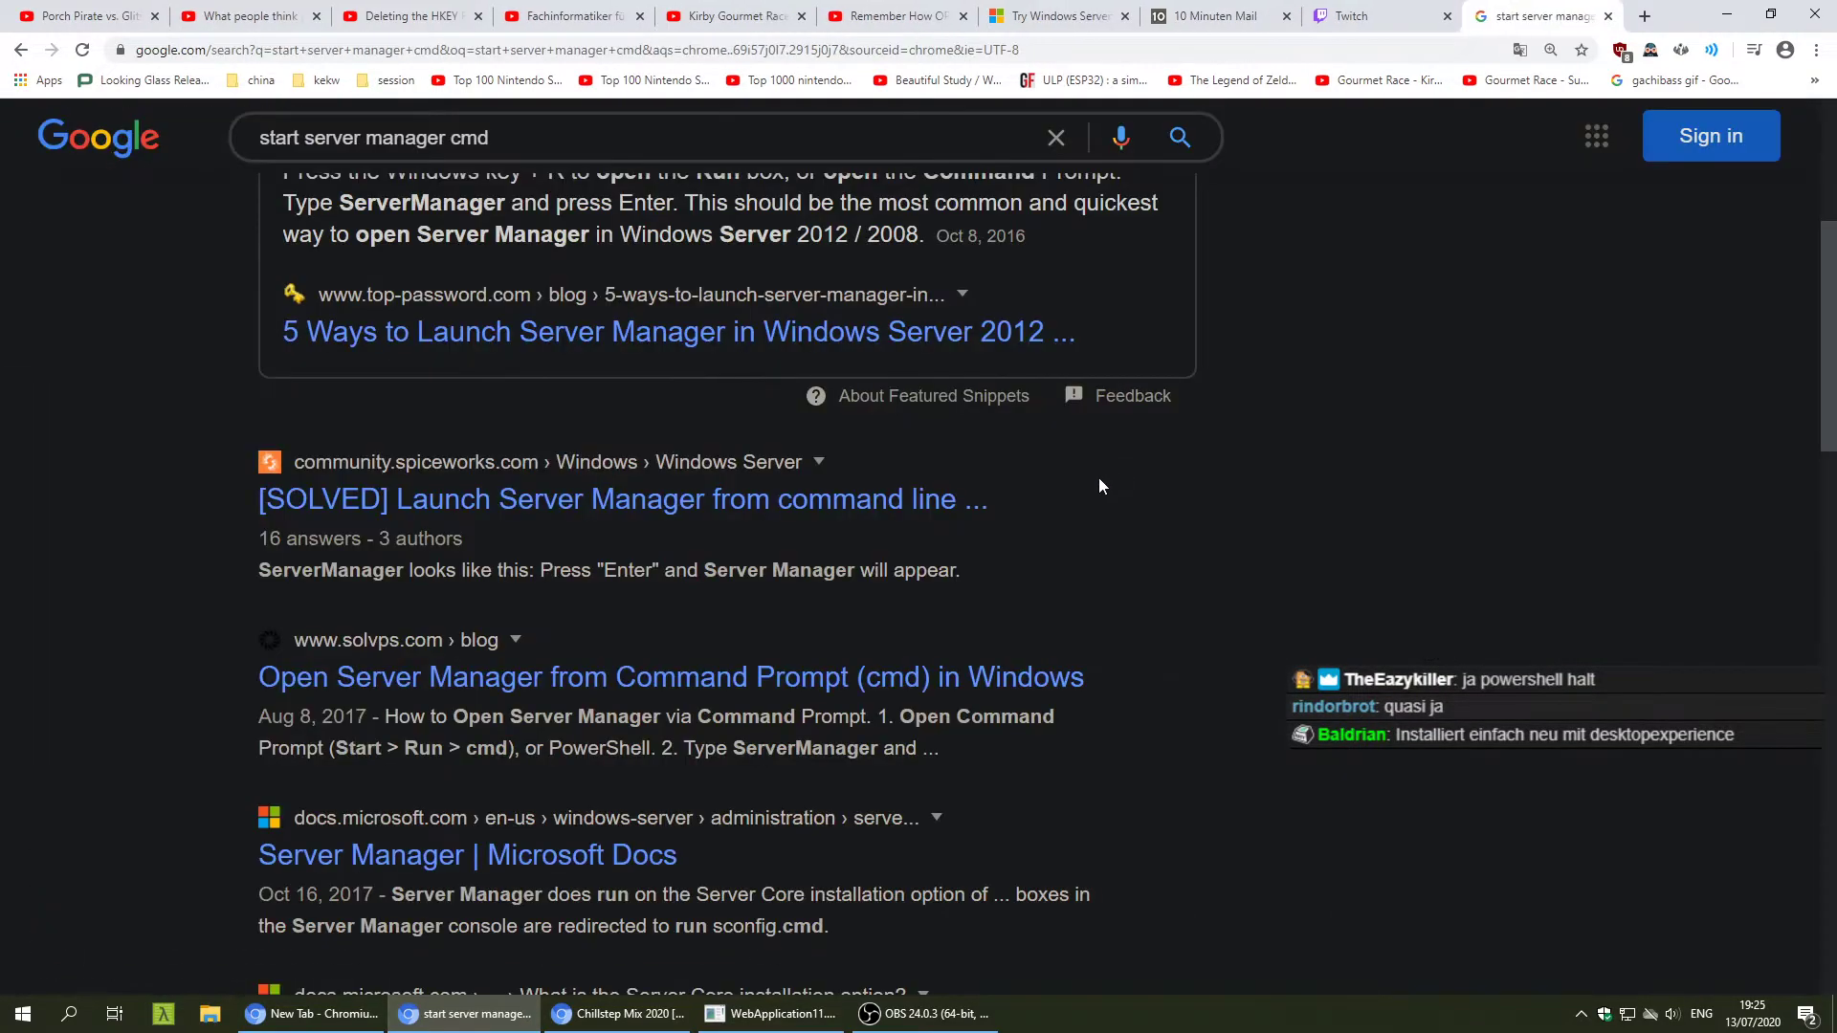
key(ctrl+w)
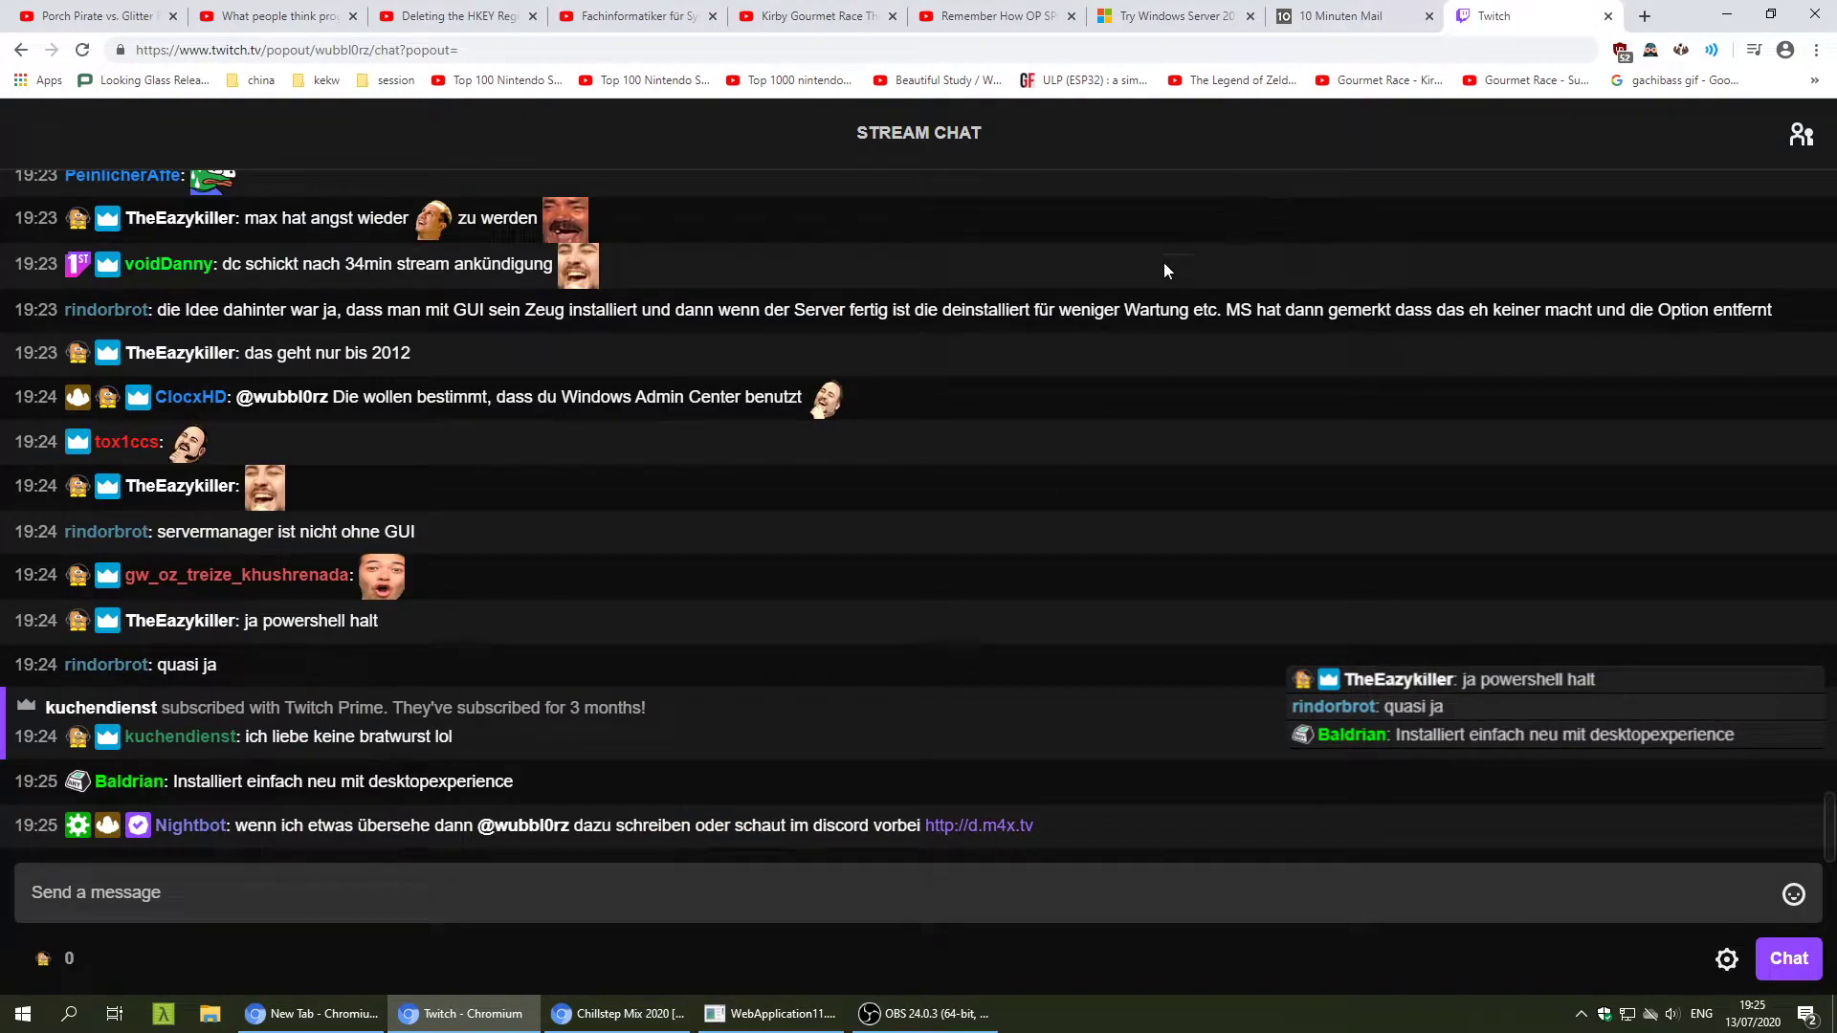
click(1646, 18)
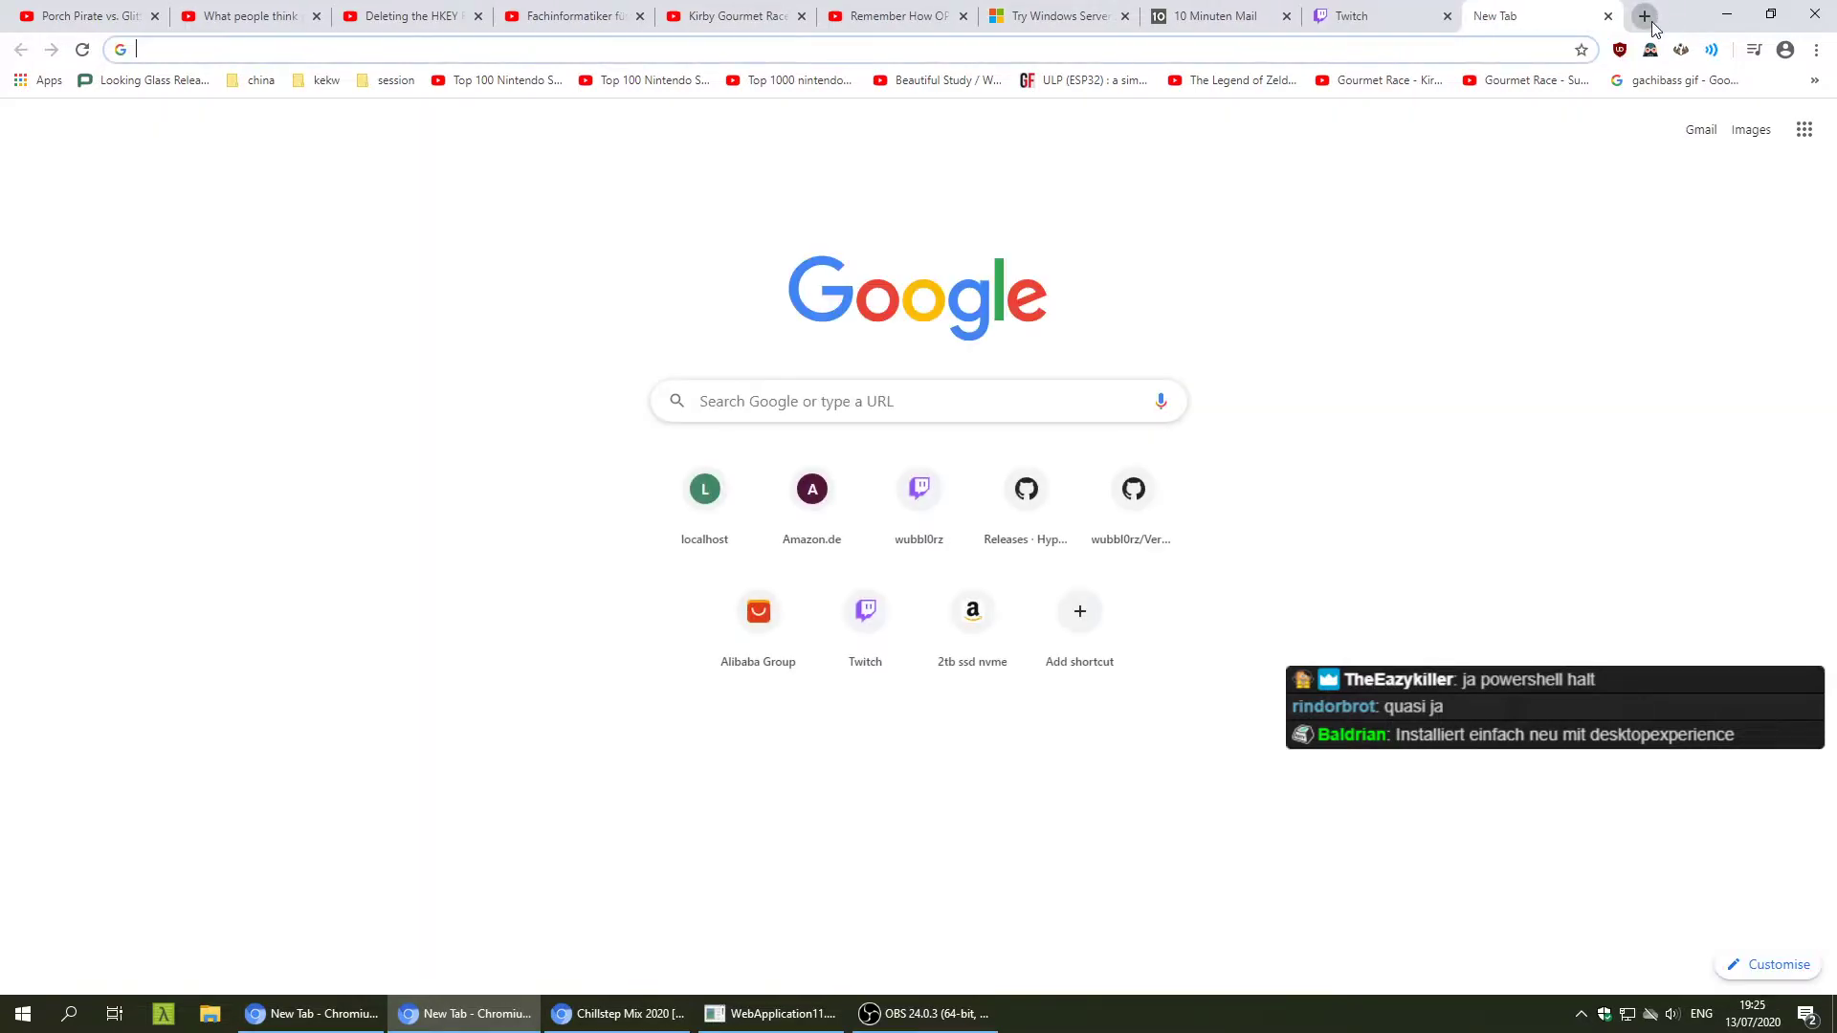
key(ctrl+w)
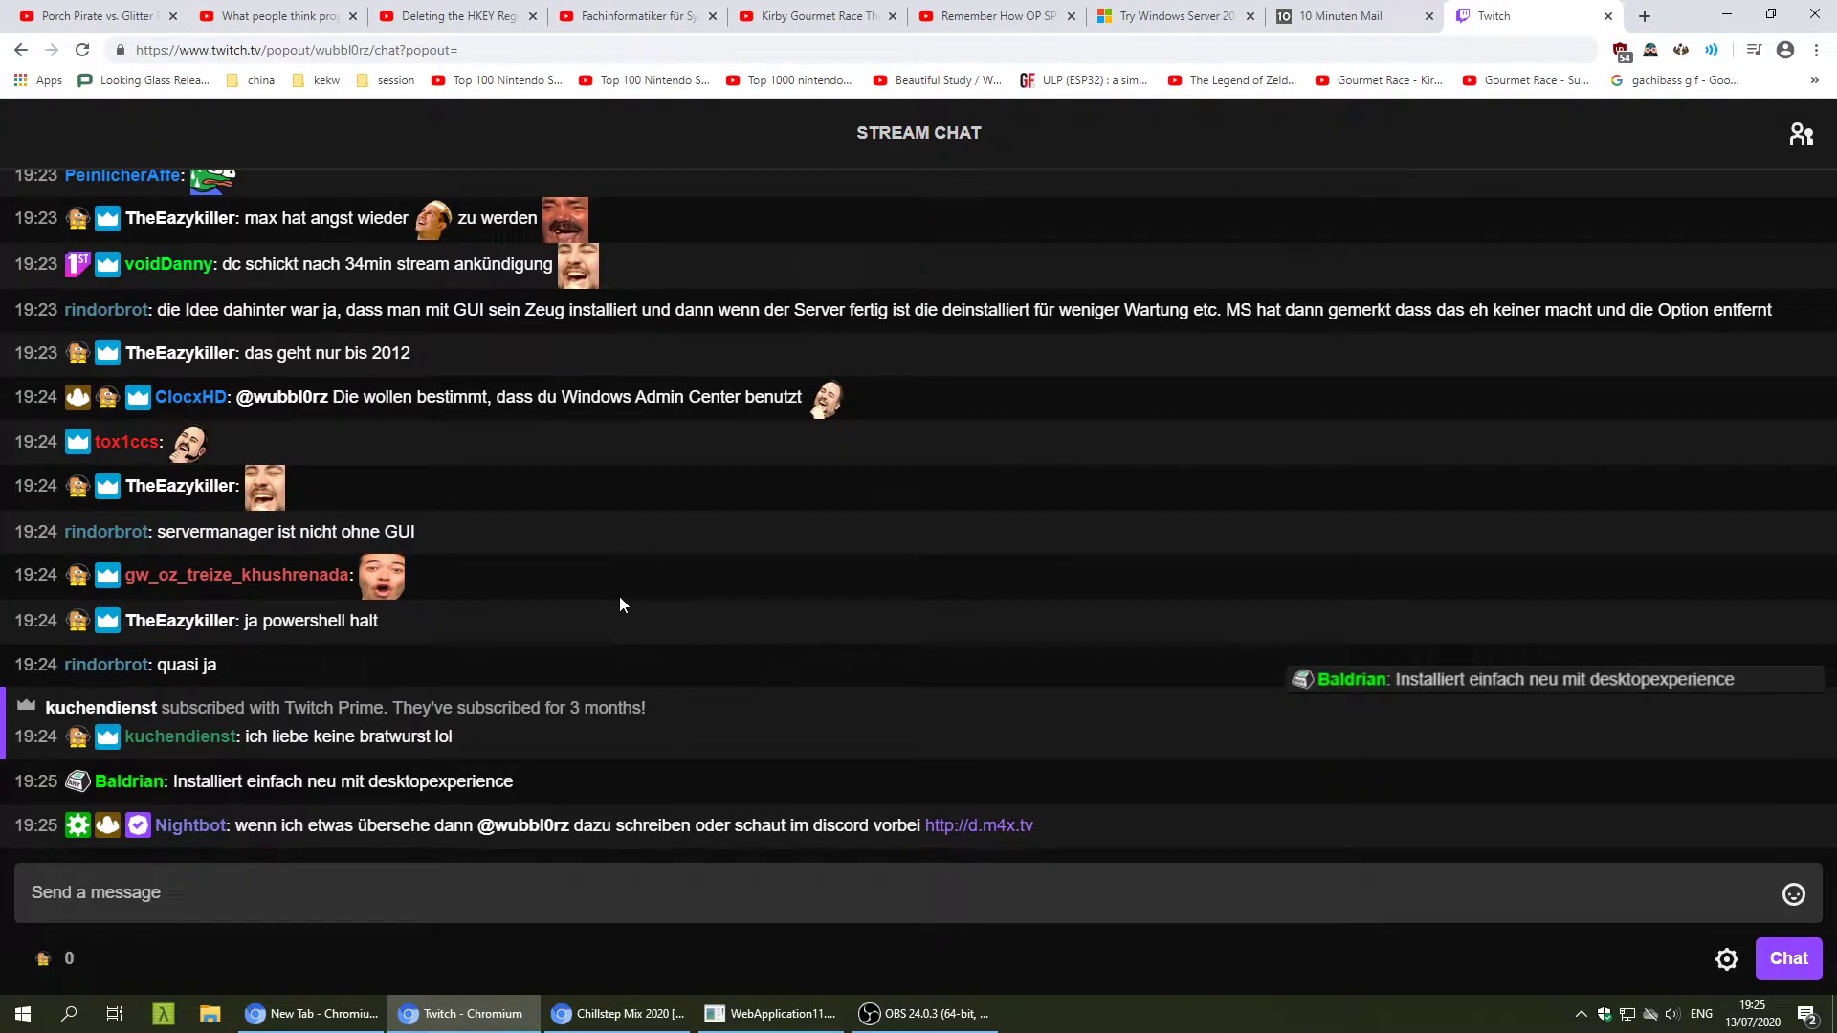
key(alt+Tab)
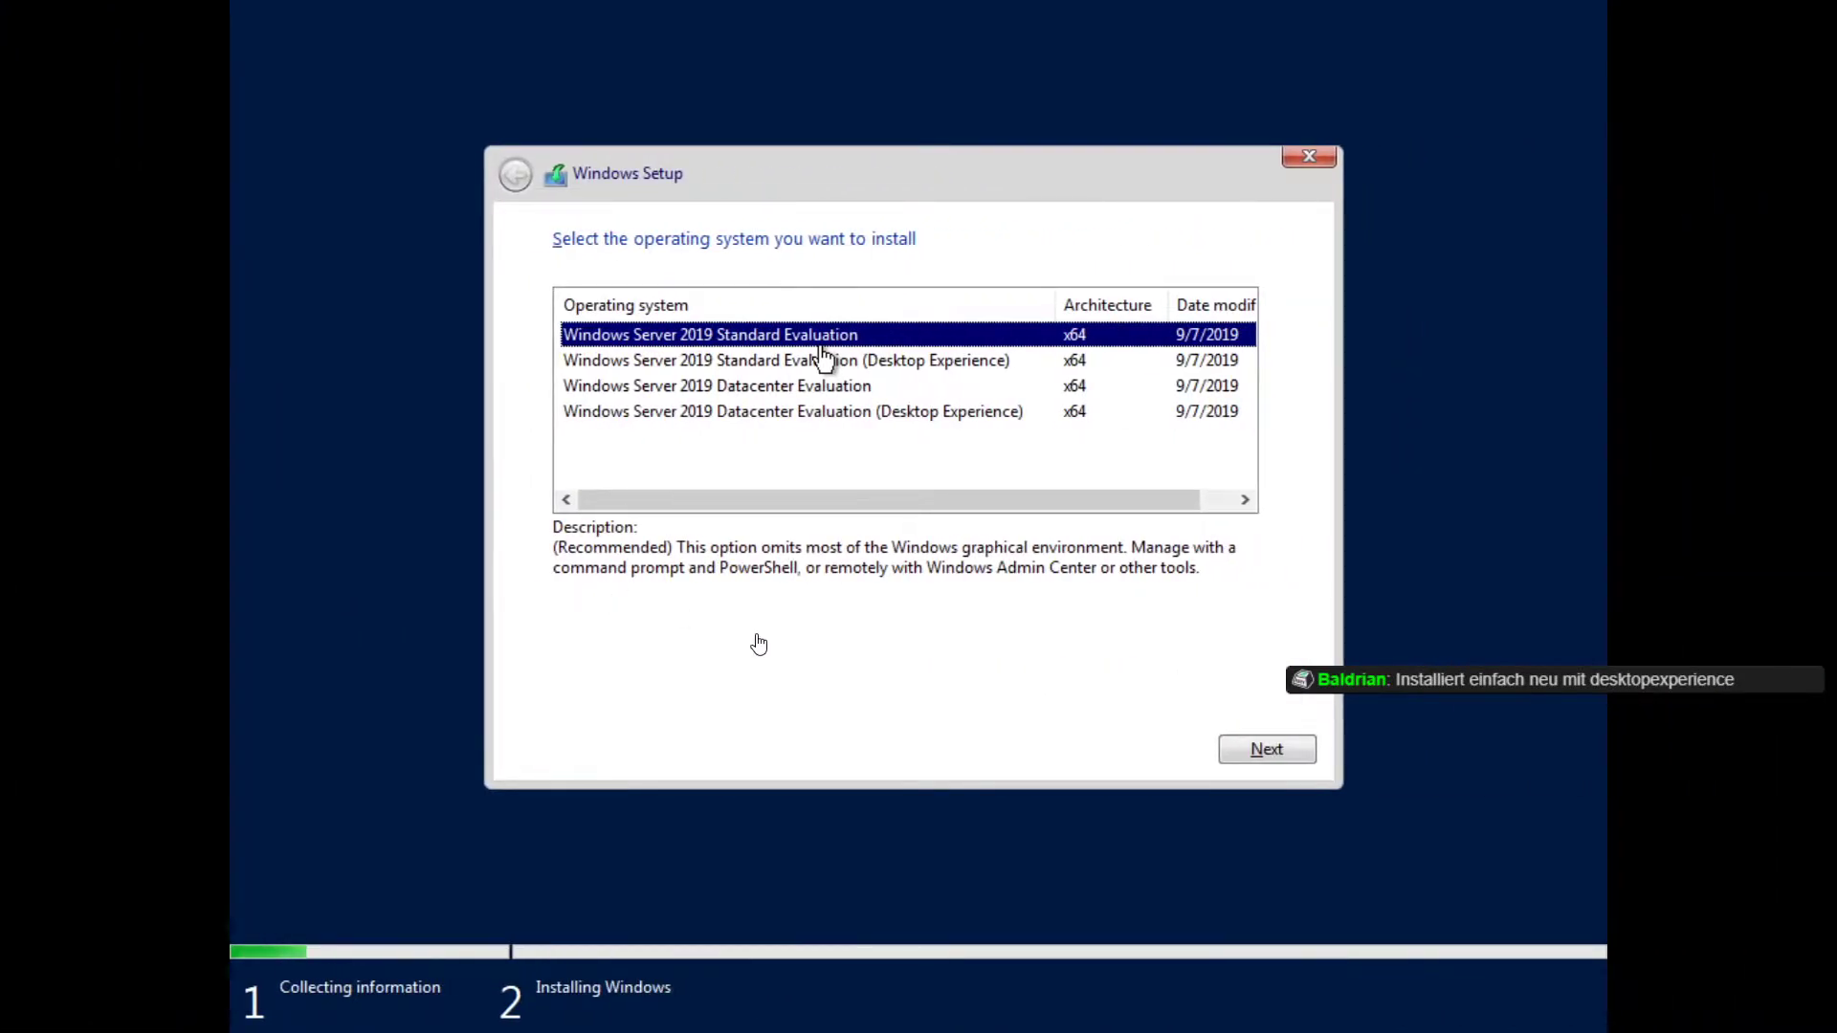
- Start a custom install of Standard (Desktop Experience) on the 60 GB drive, then view POGGERS
click(755, 640)
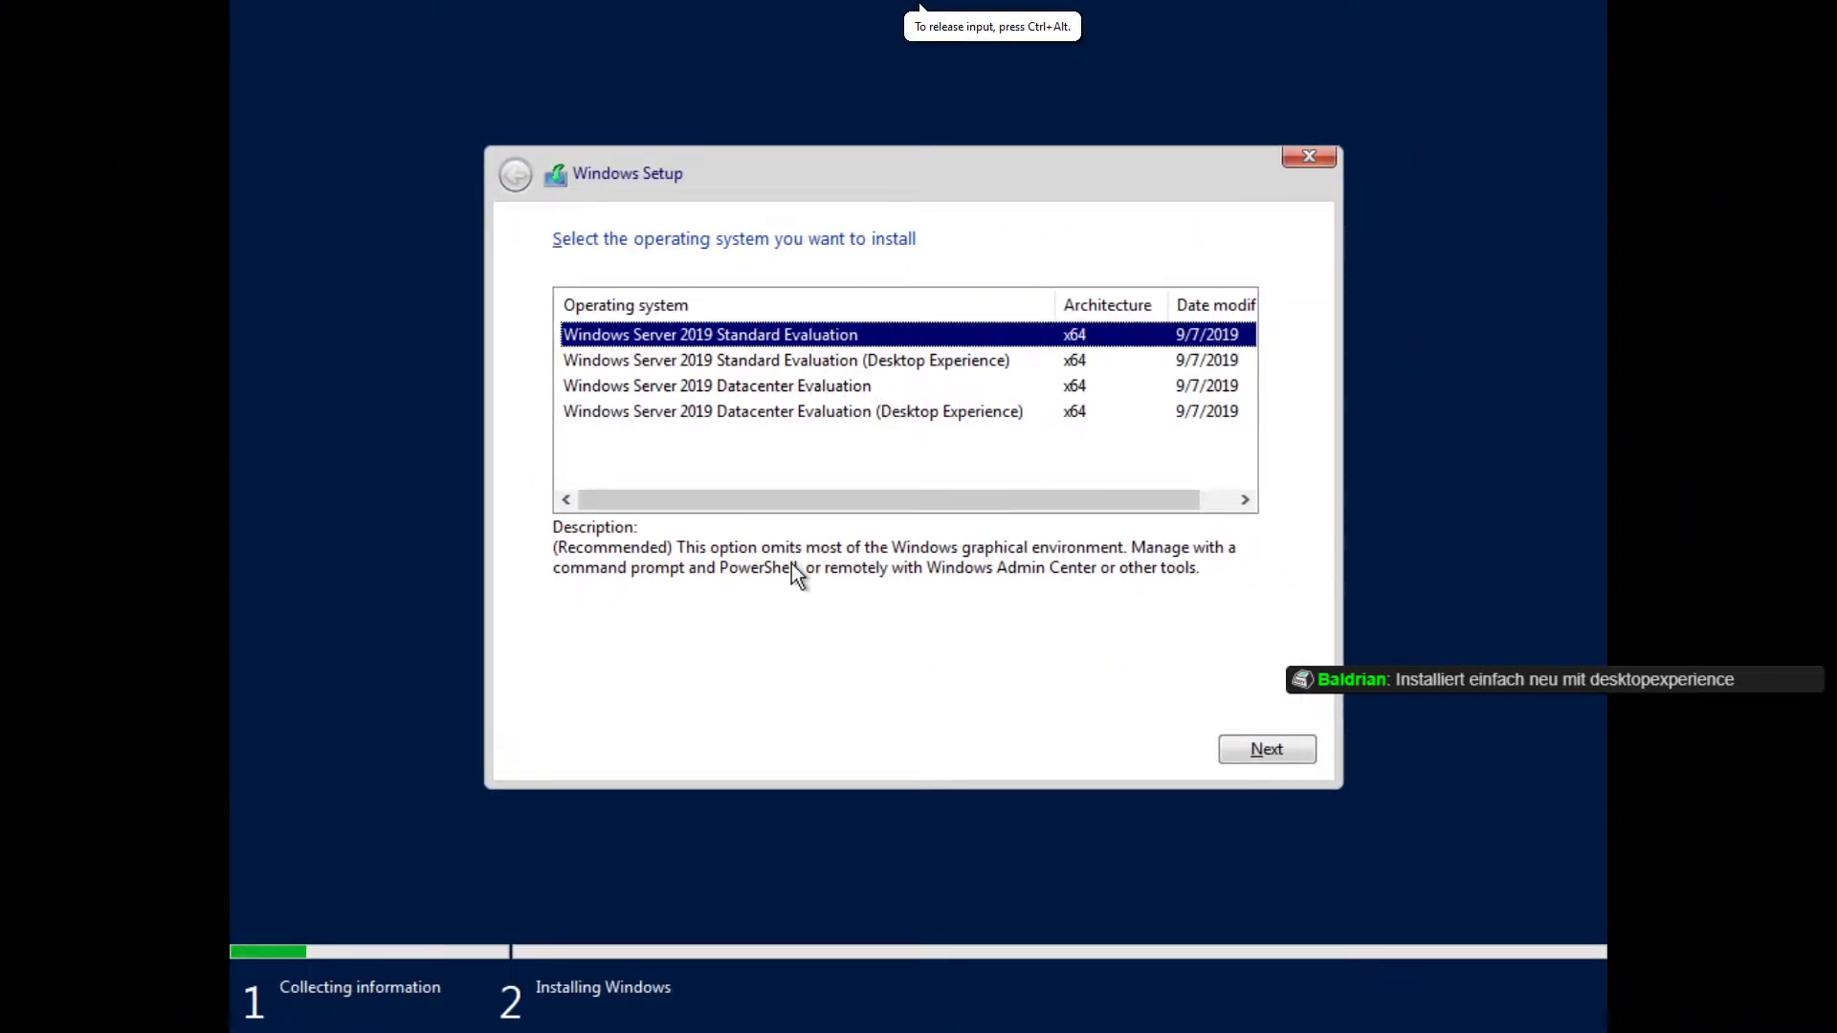
click(858, 363)
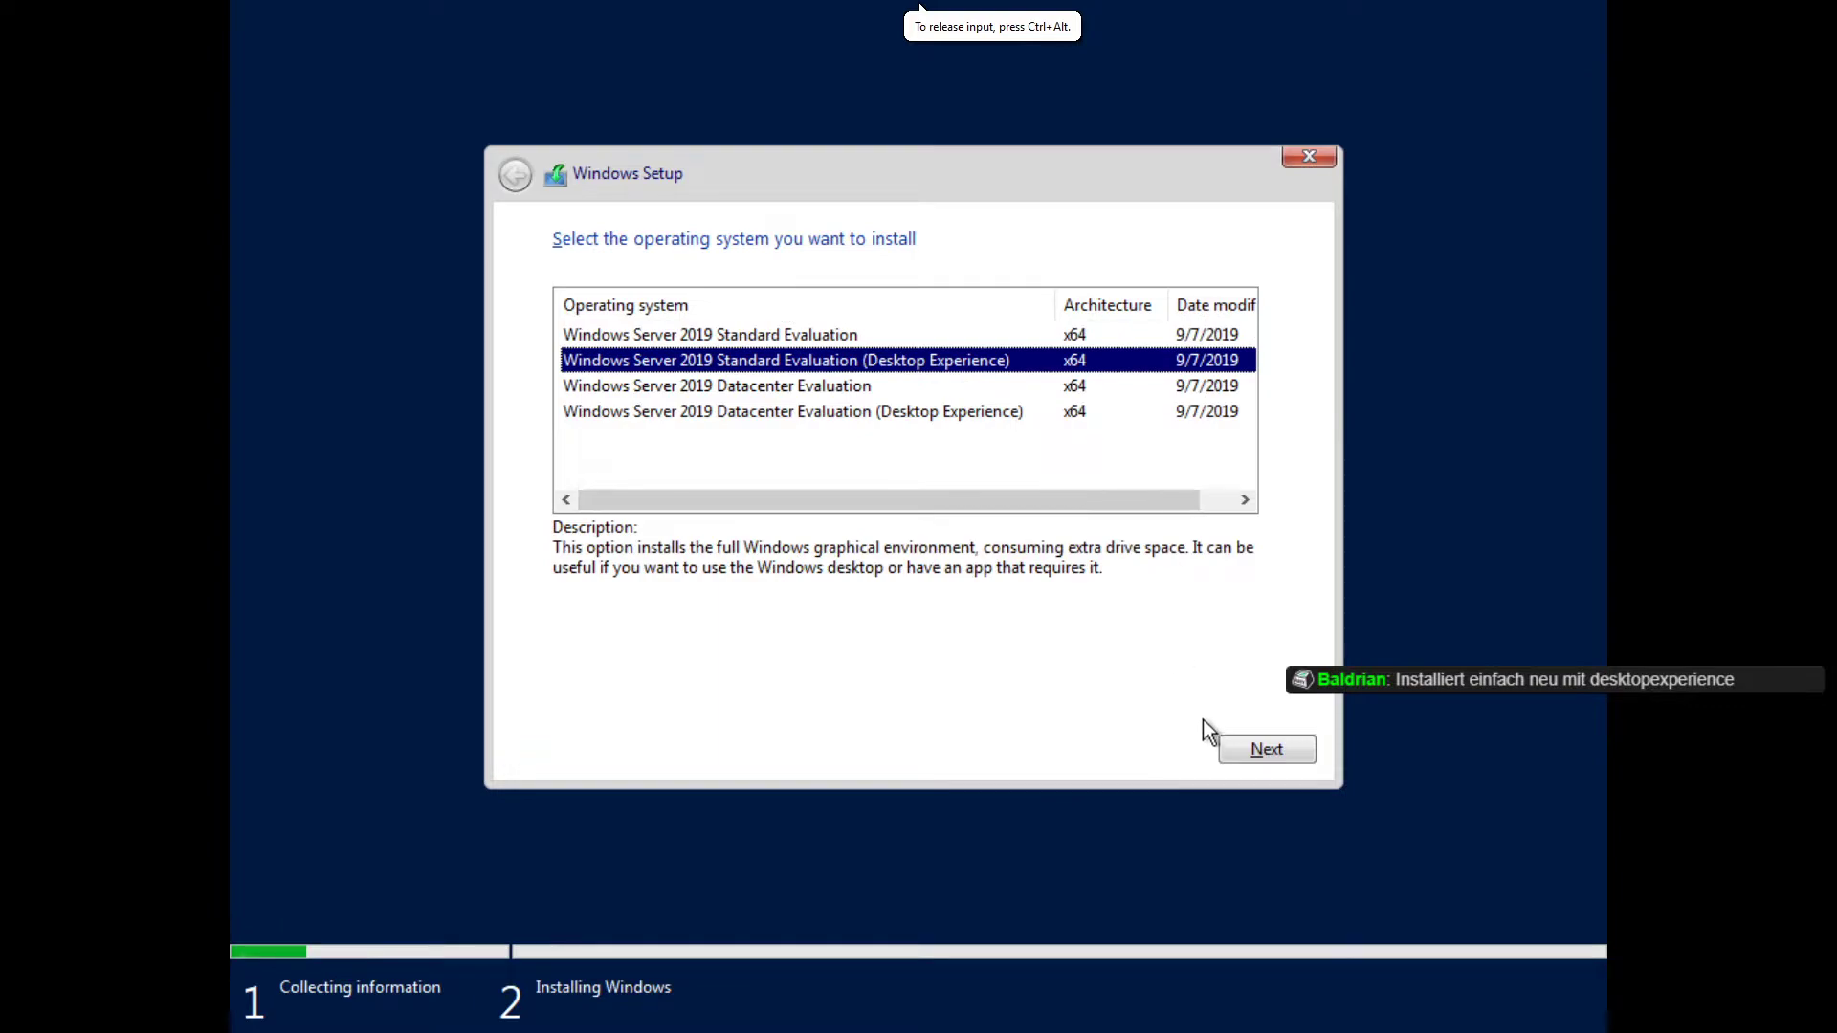
click(1242, 748)
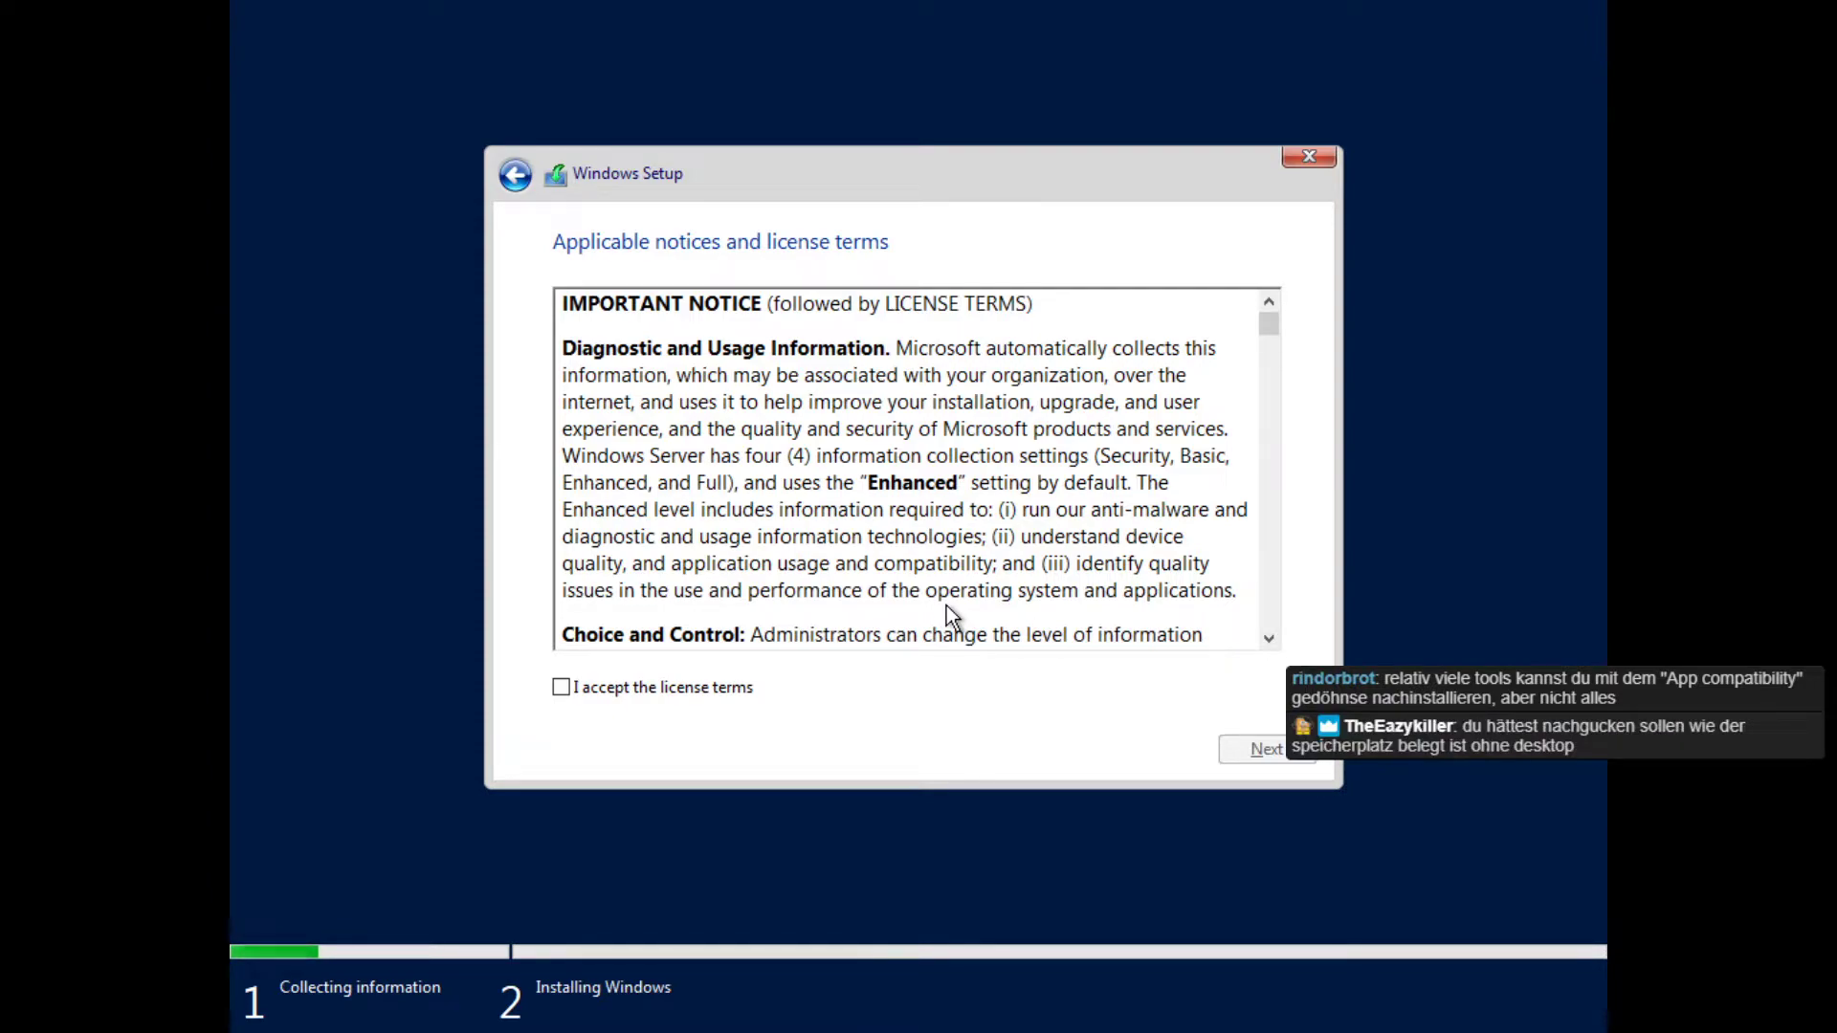
click(681, 689)
click(1243, 749)
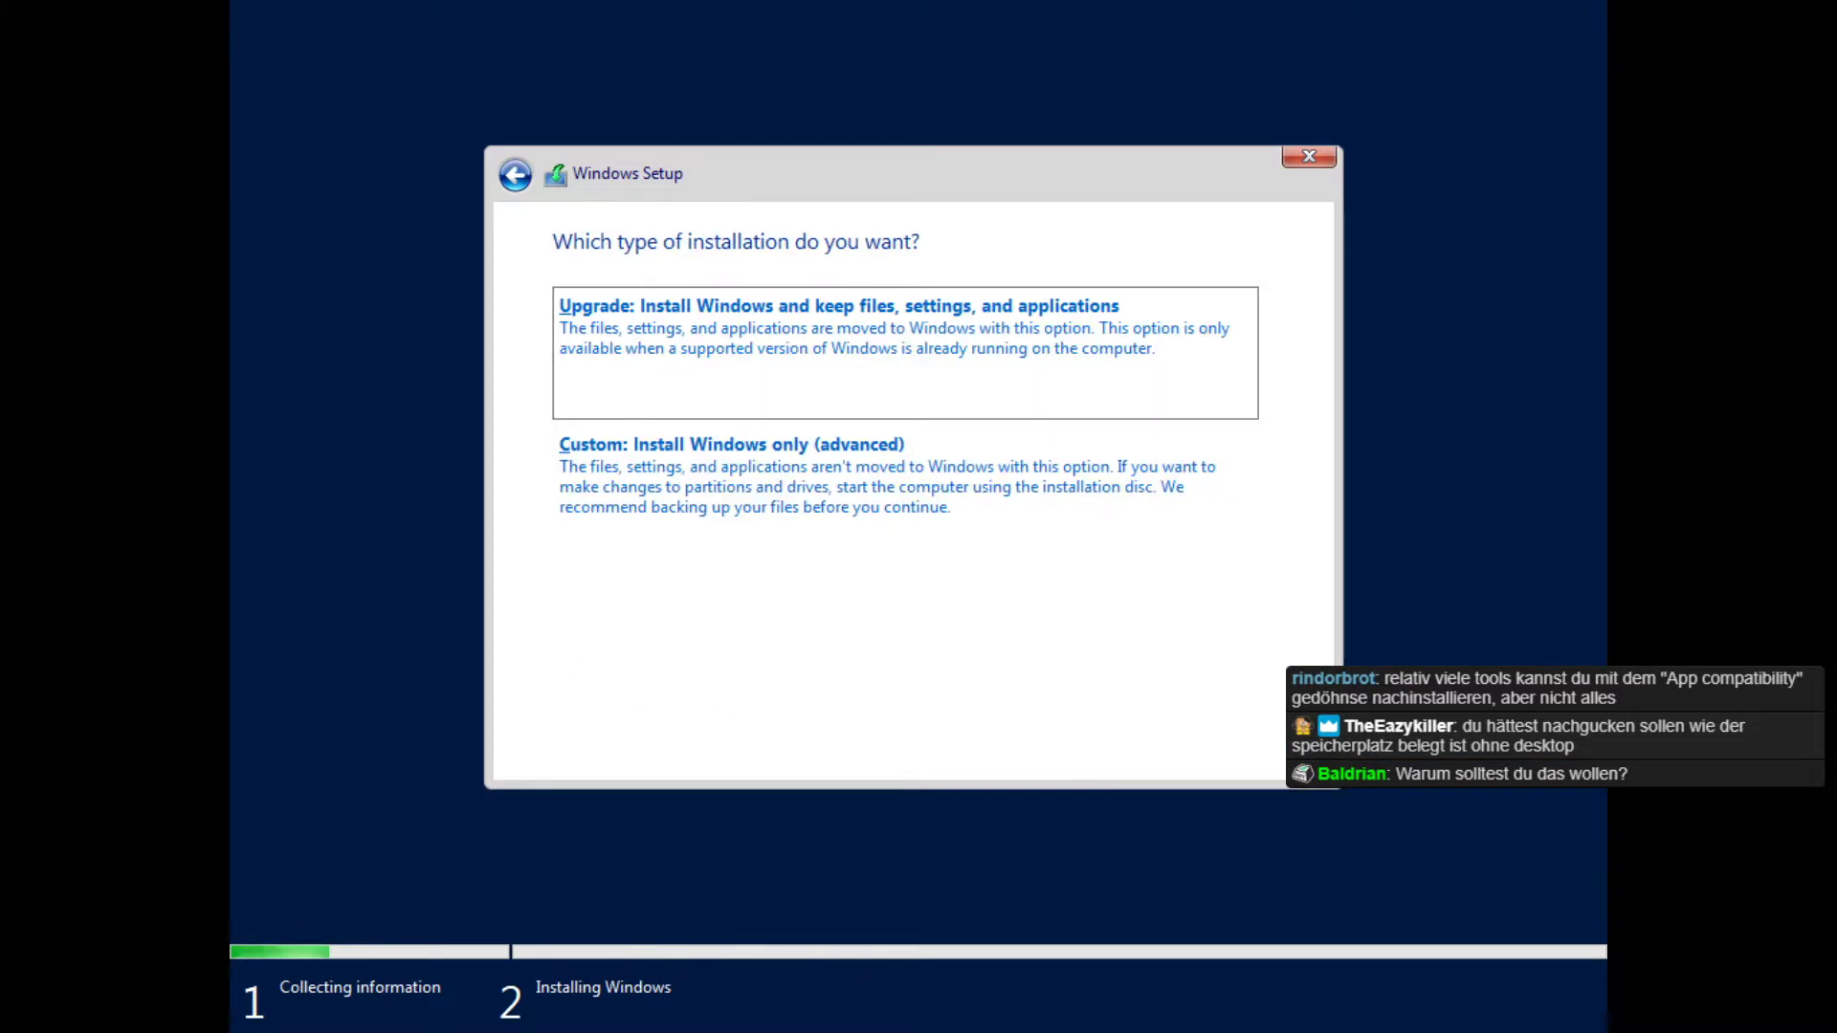
click(811, 513)
click(1244, 749)
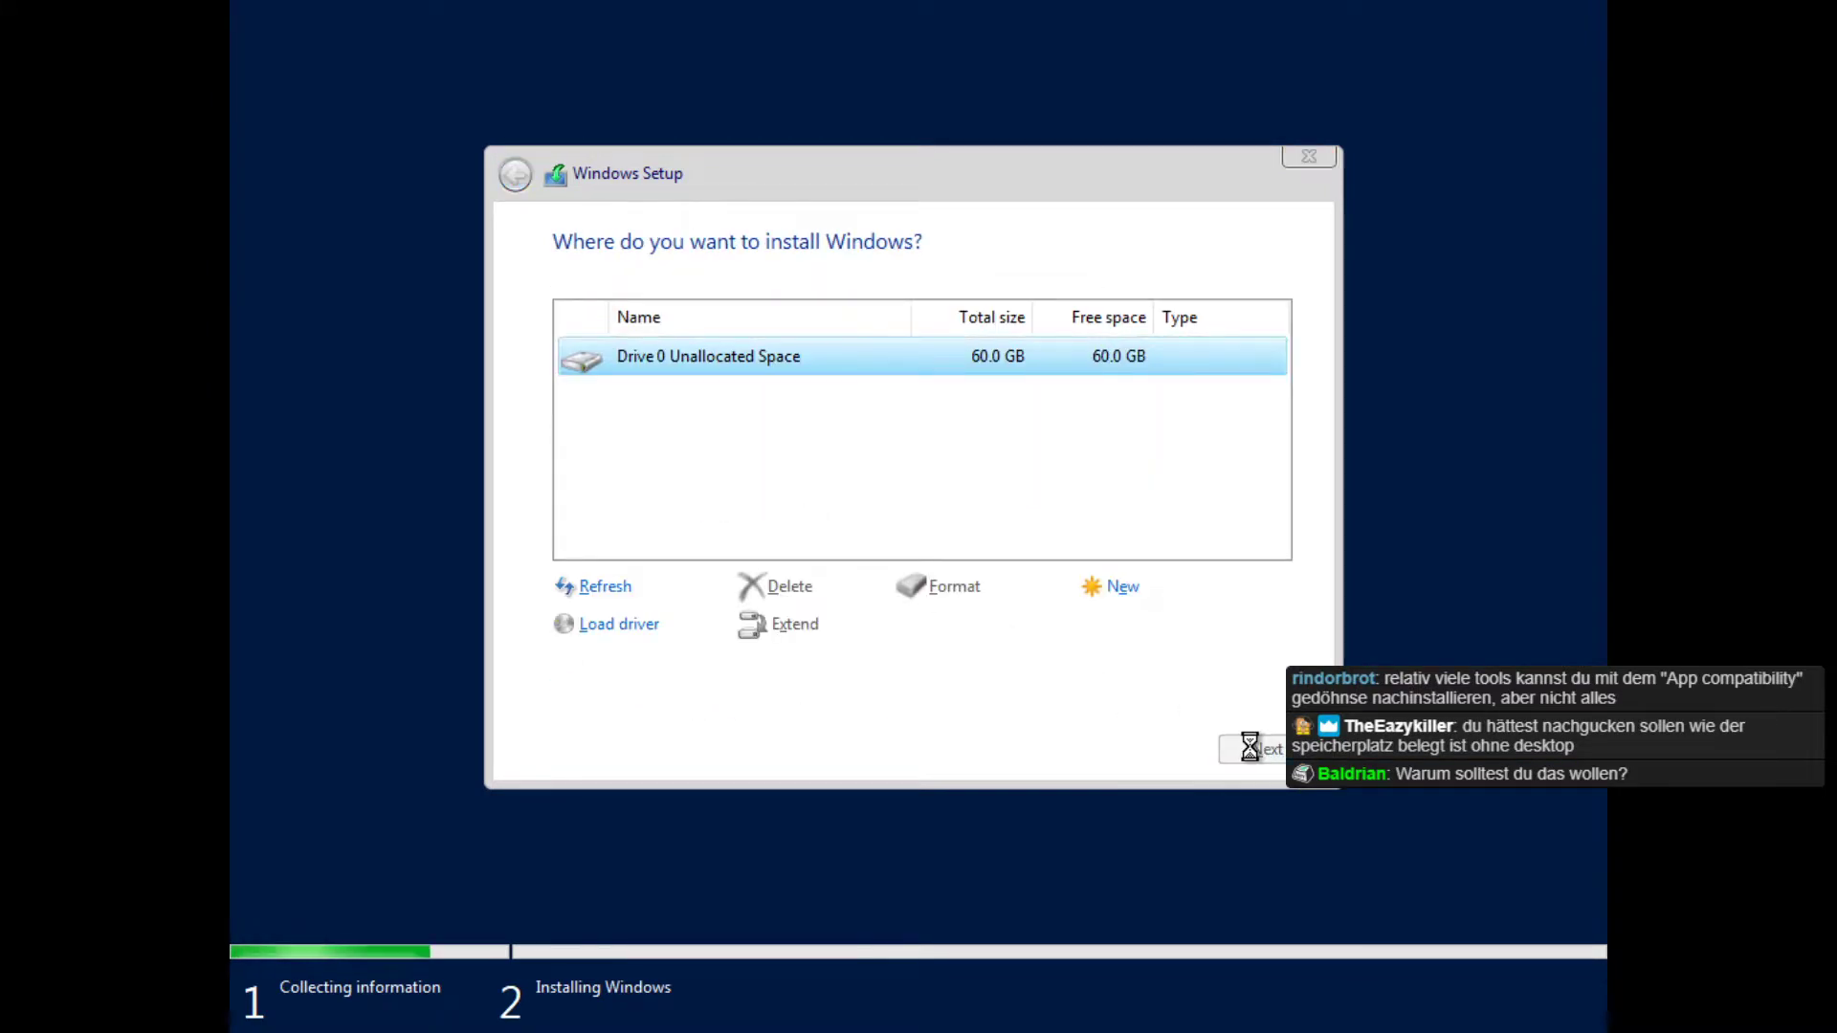
mouse_move(758, 7)
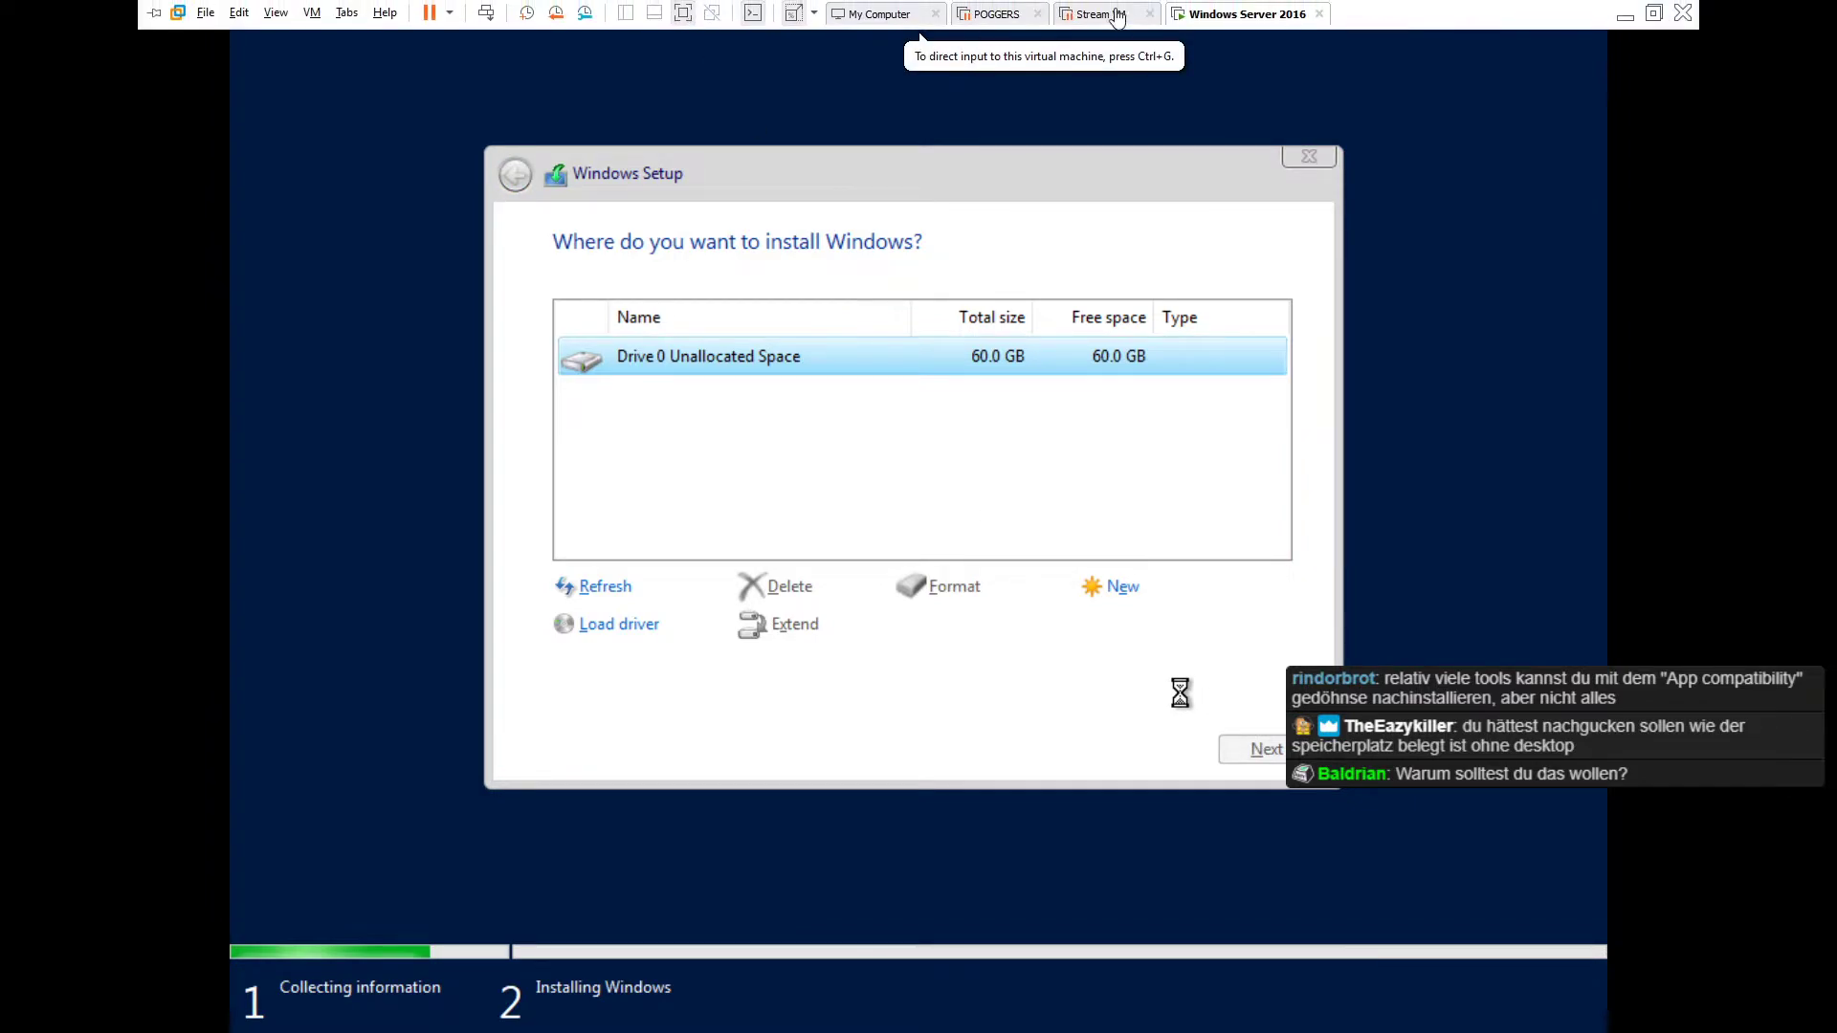
click(1002, 15)
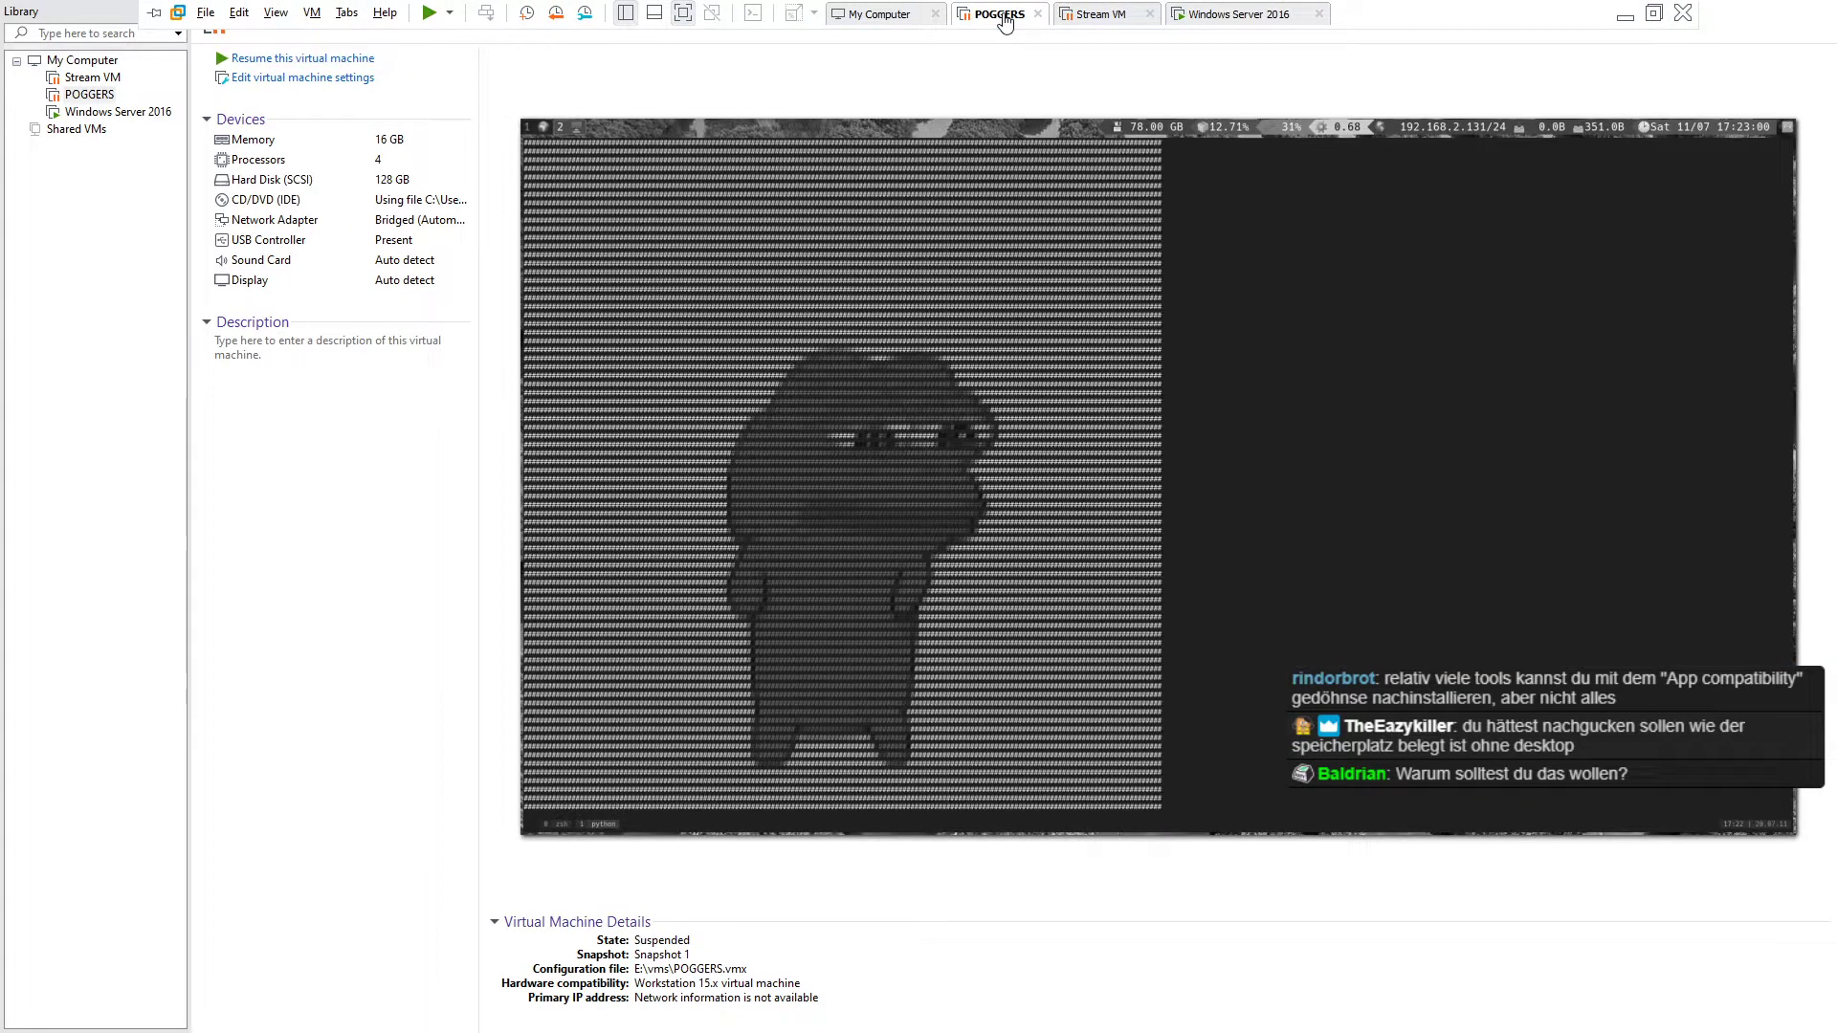
- Resume the Stream VM, restart the board's dotnet server and reload the board page
click(1091, 15)
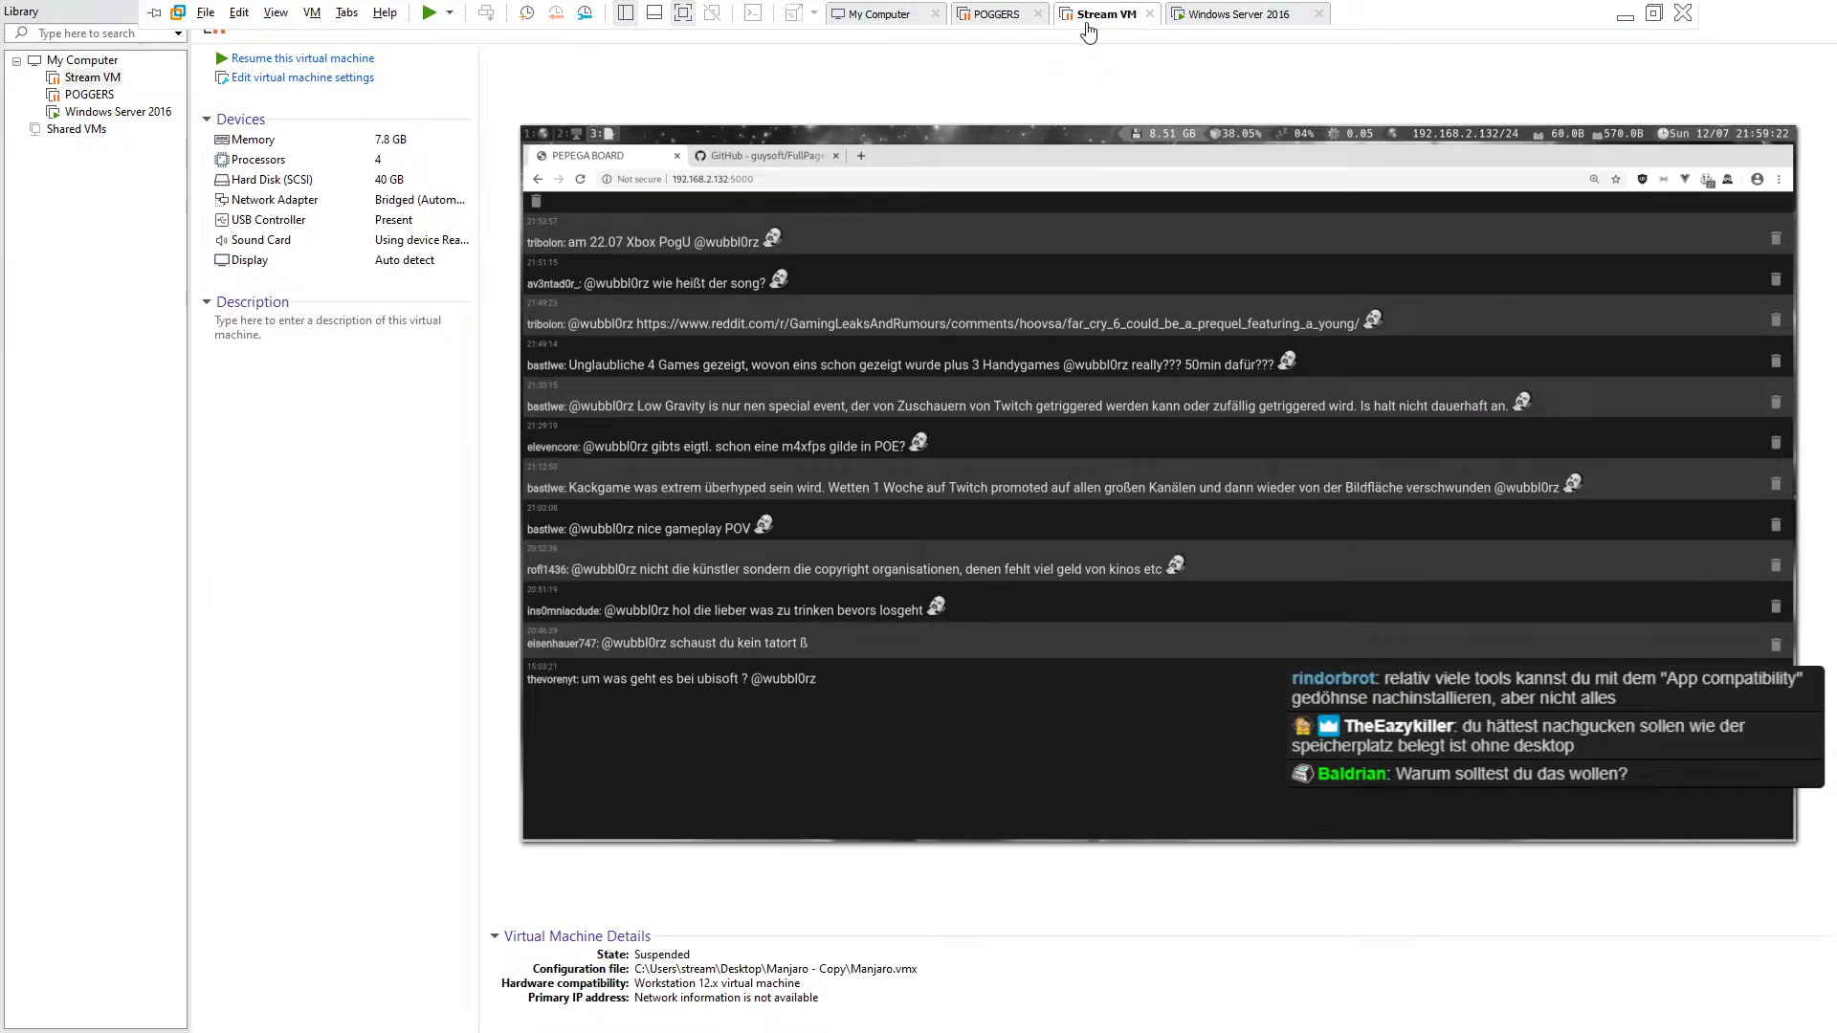
click(295, 59)
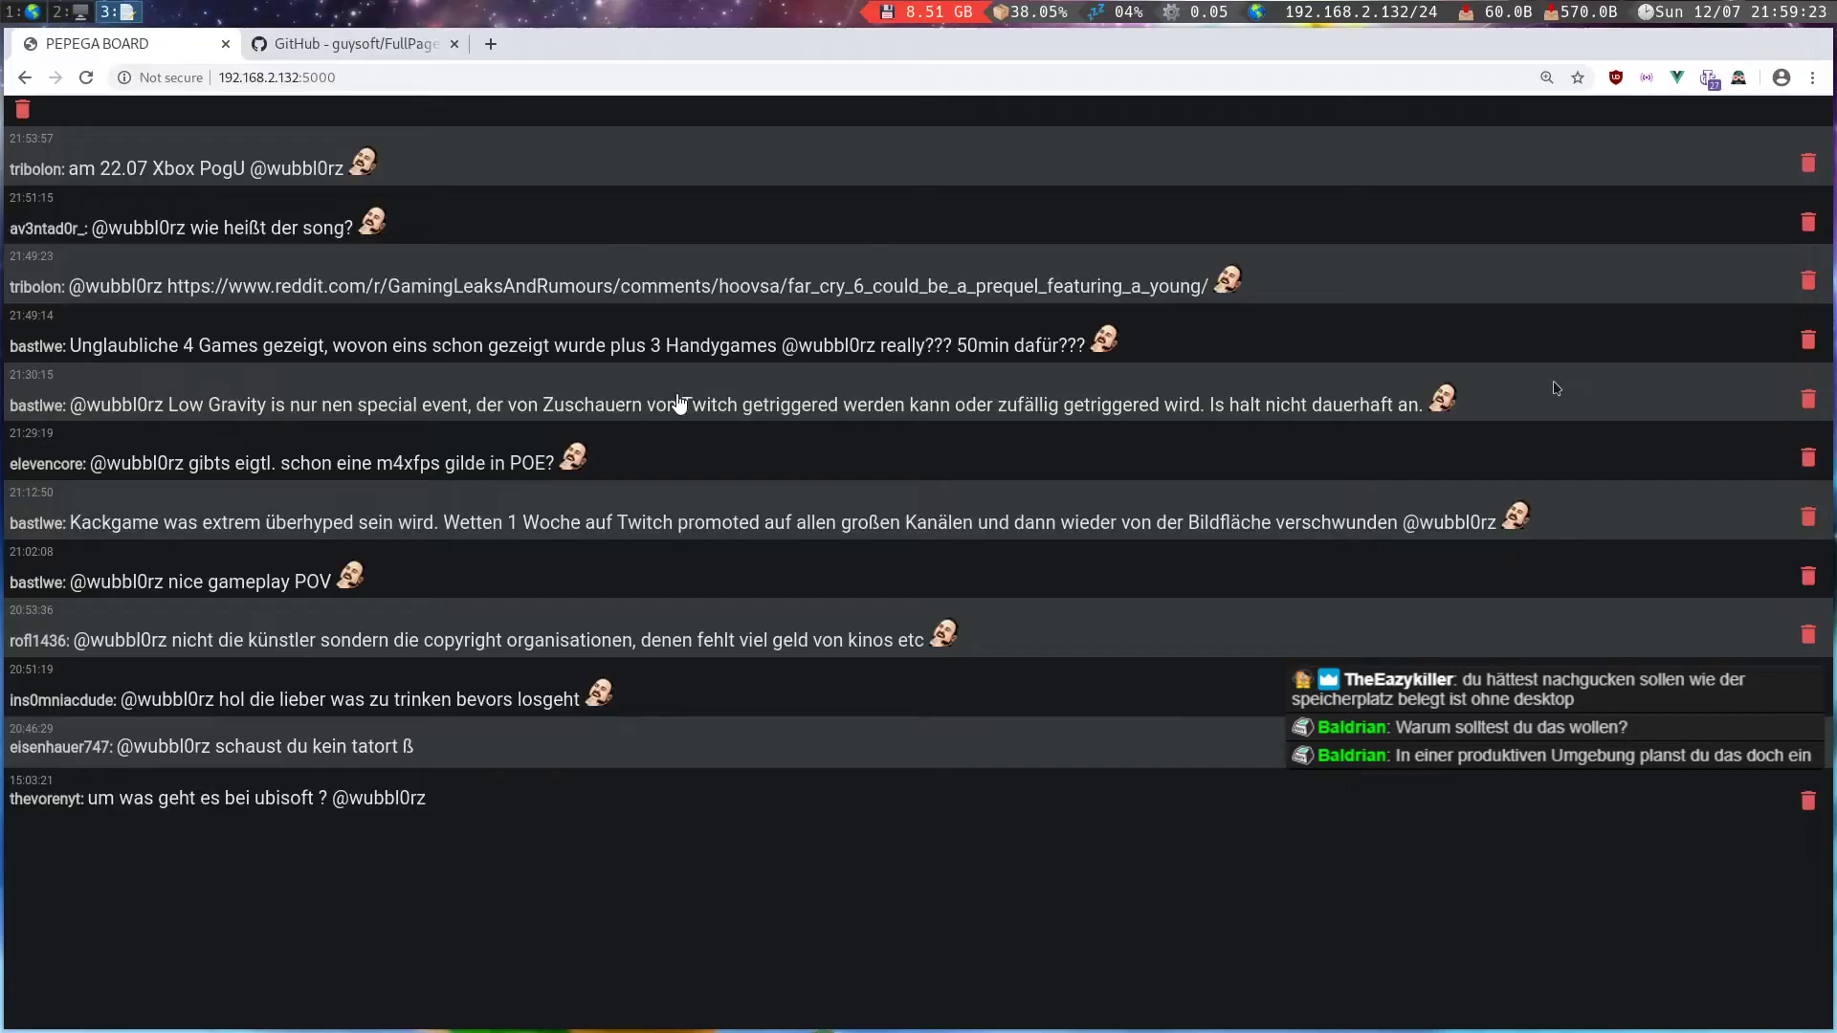
key(super+2)
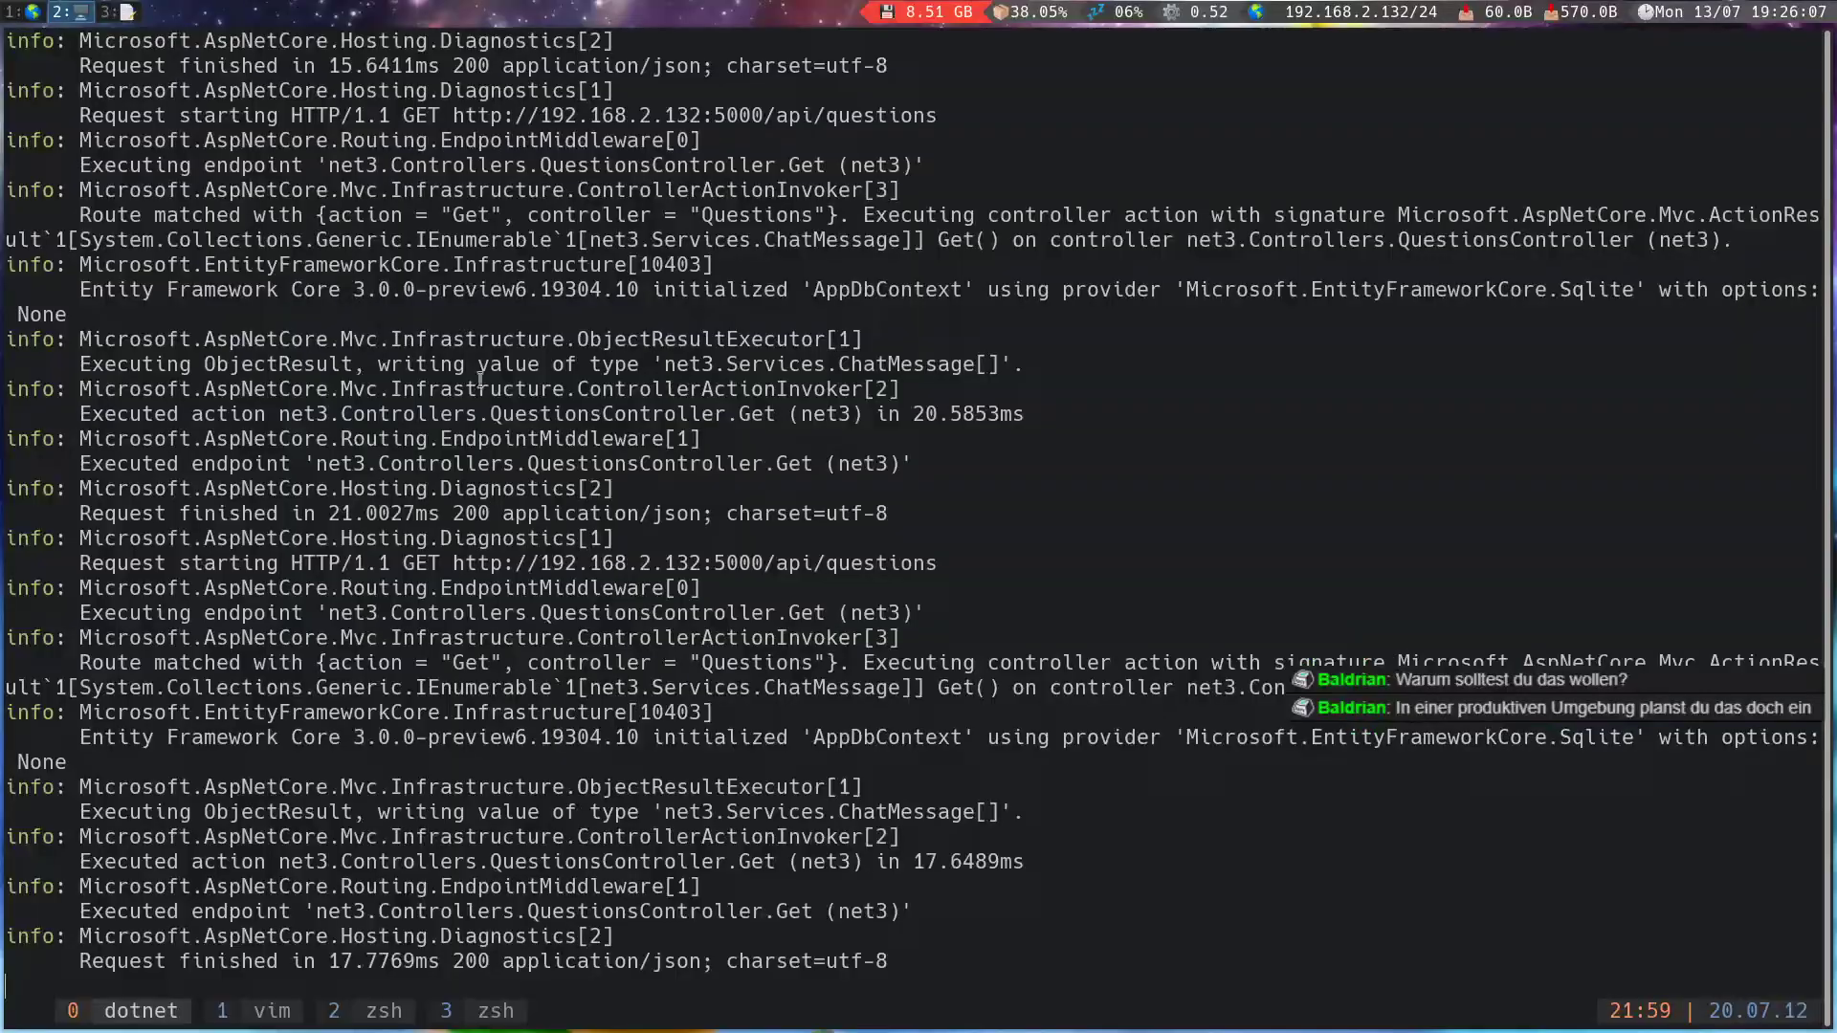
key(ctrl+c)
key(Up)
key(super+3)
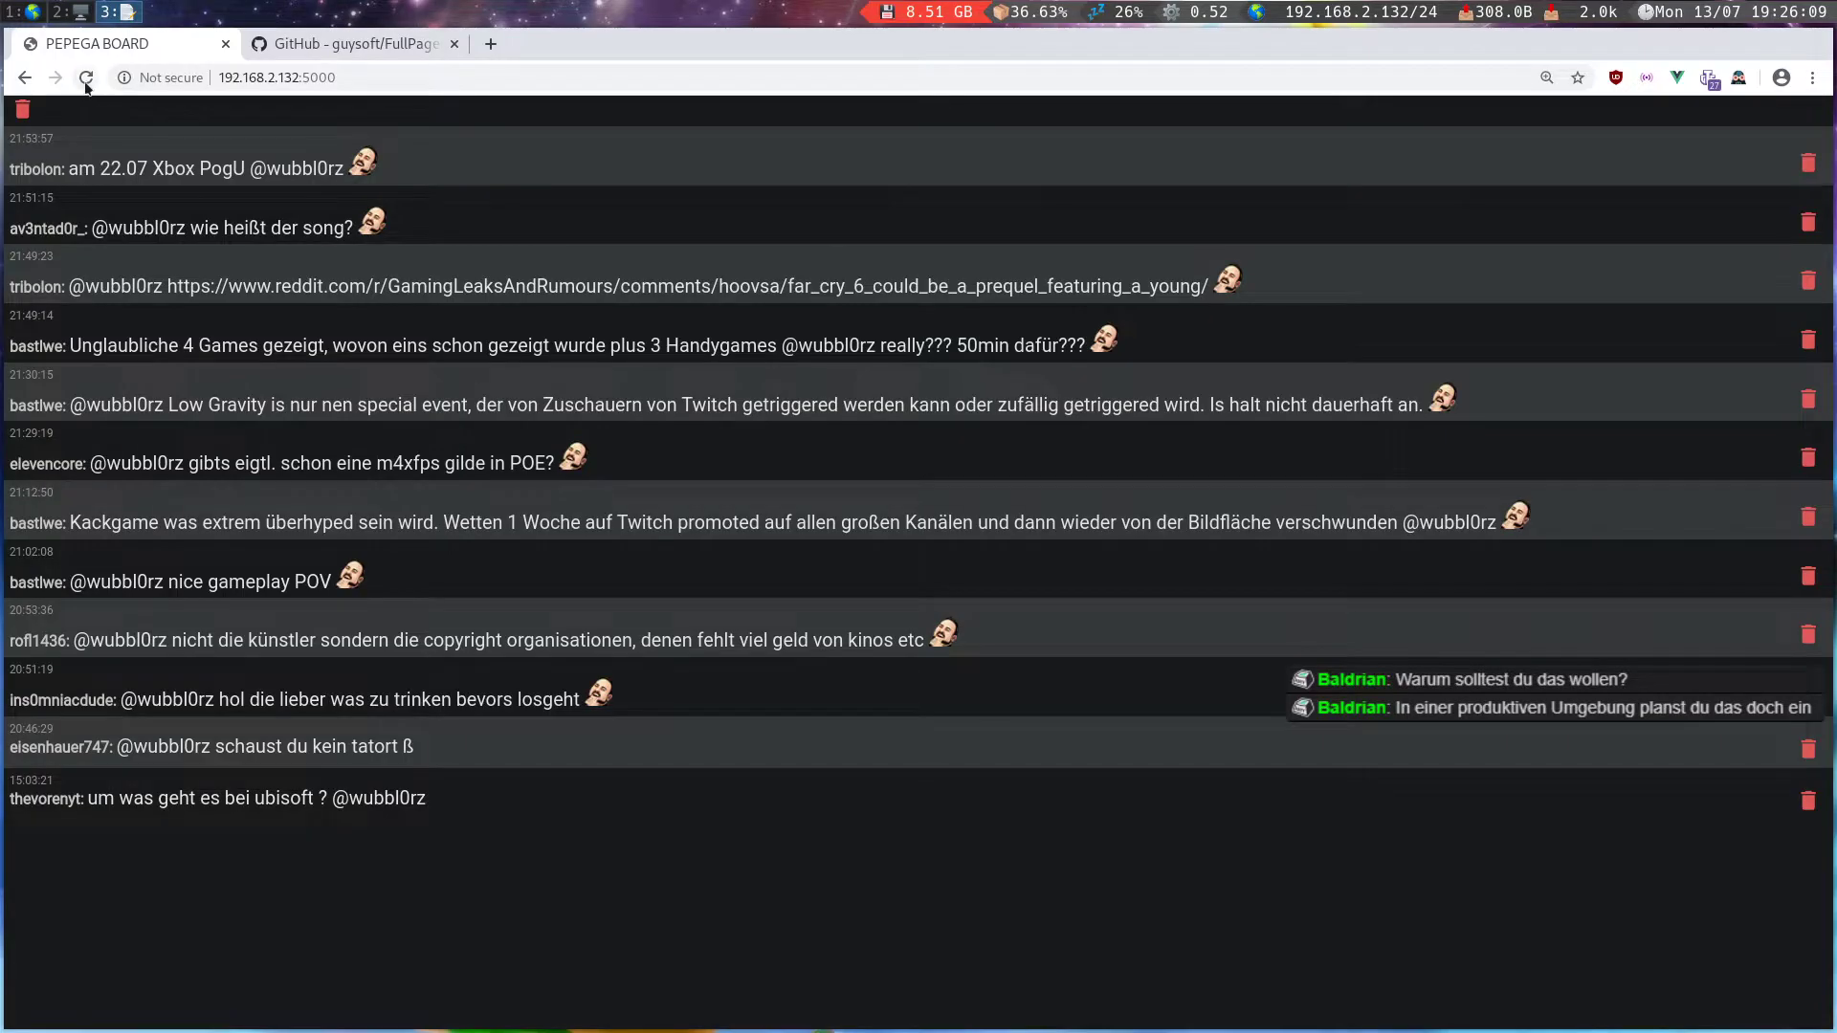
click(85, 81)
click(85, 76)
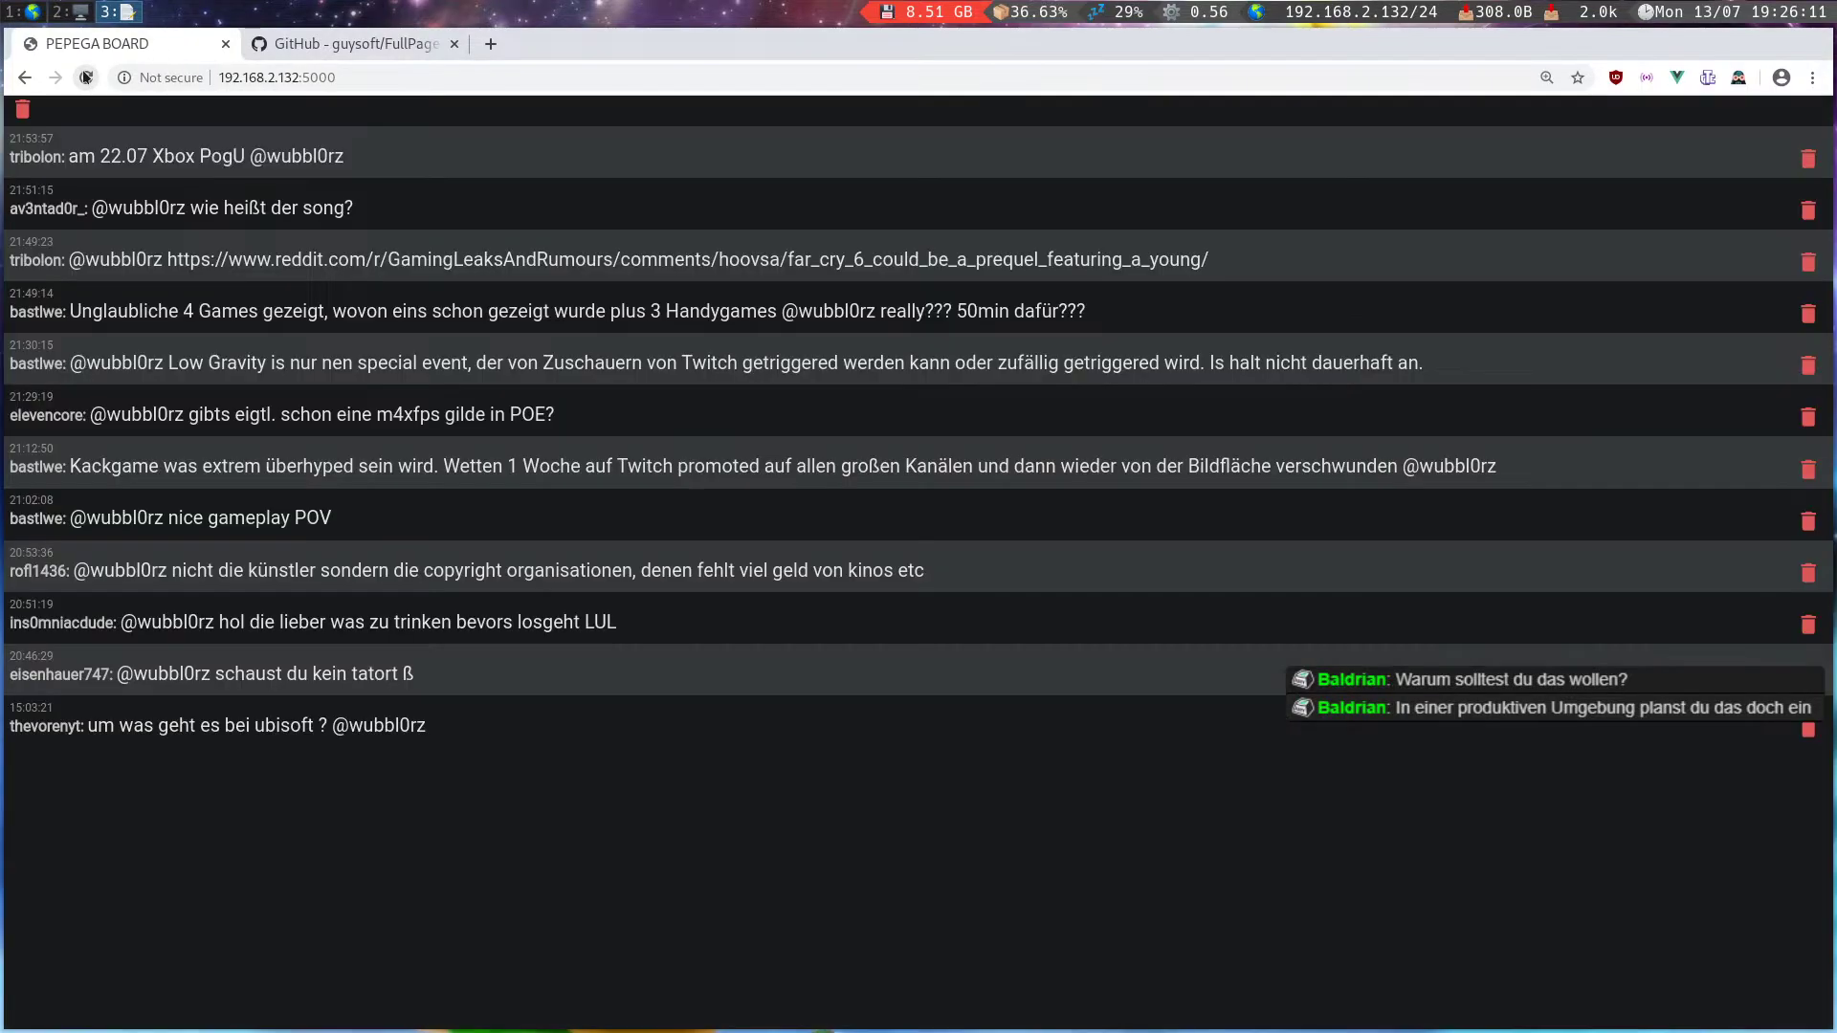
- Delete all chat messages from the board and open a new tmux window
click(1810, 168)
click(1808, 167)
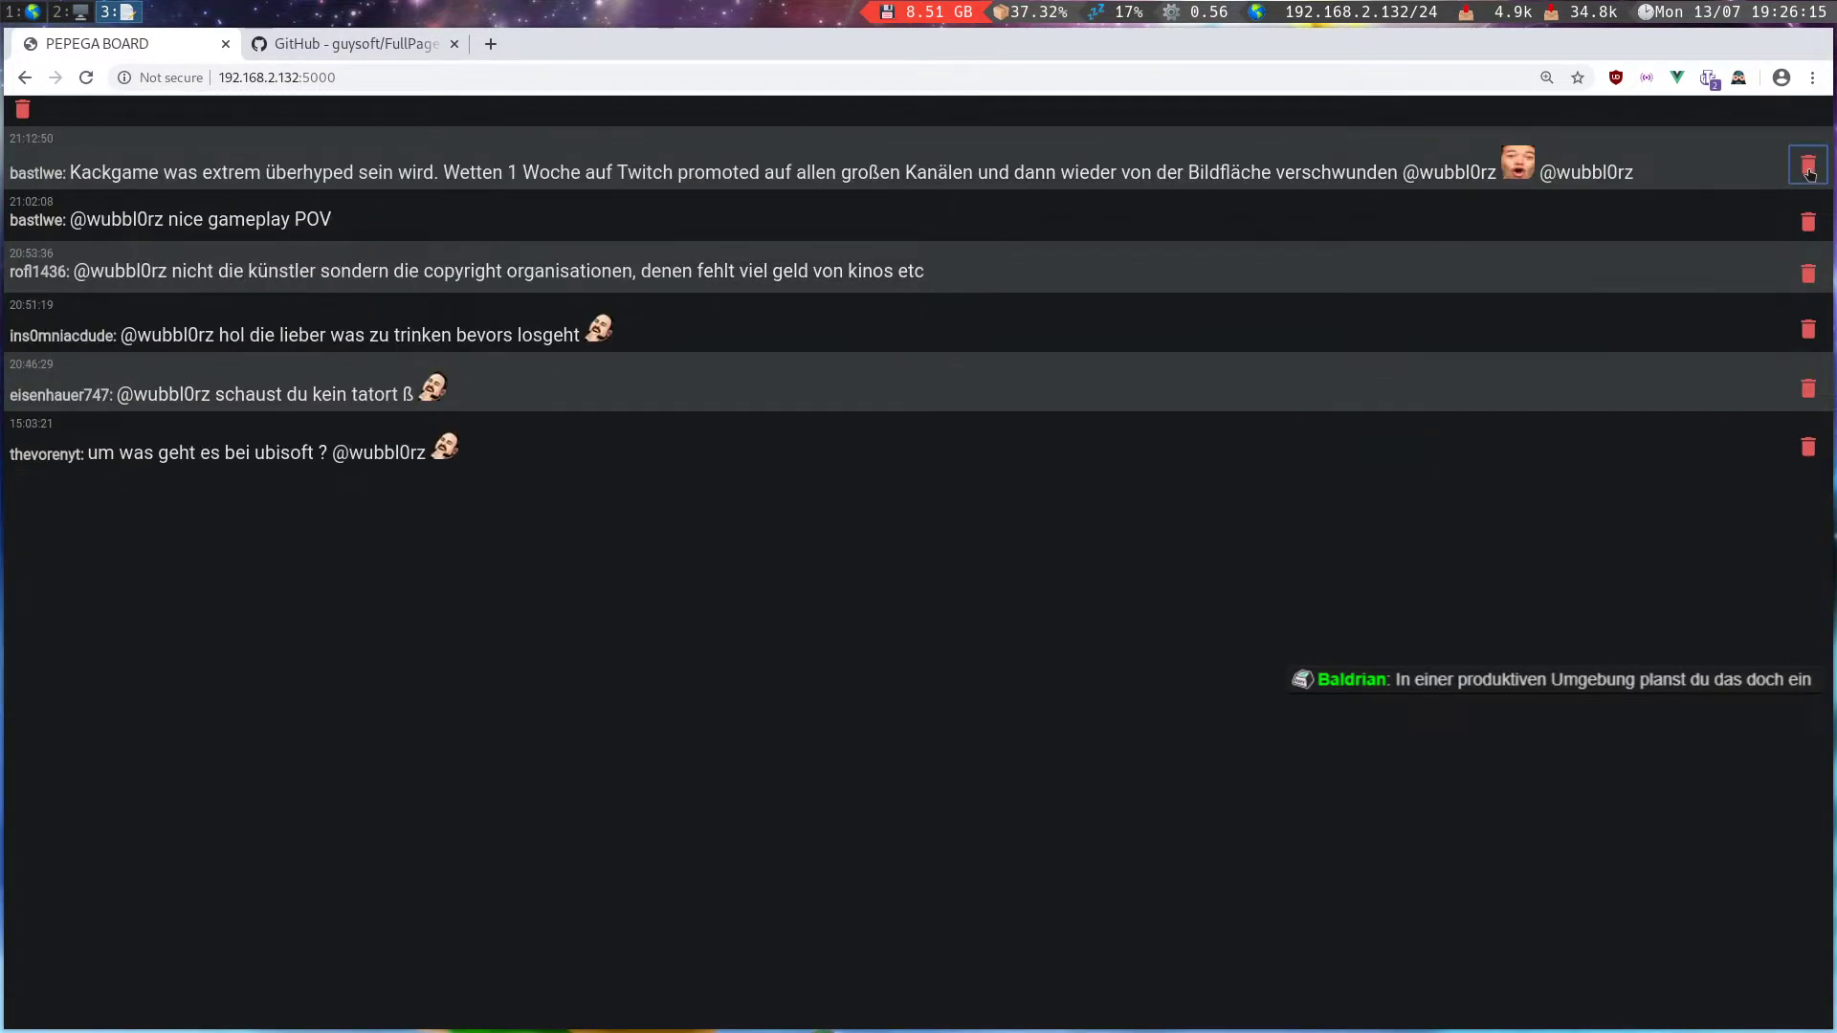
click(1808, 167)
click(1808, 167)
key(super+2)
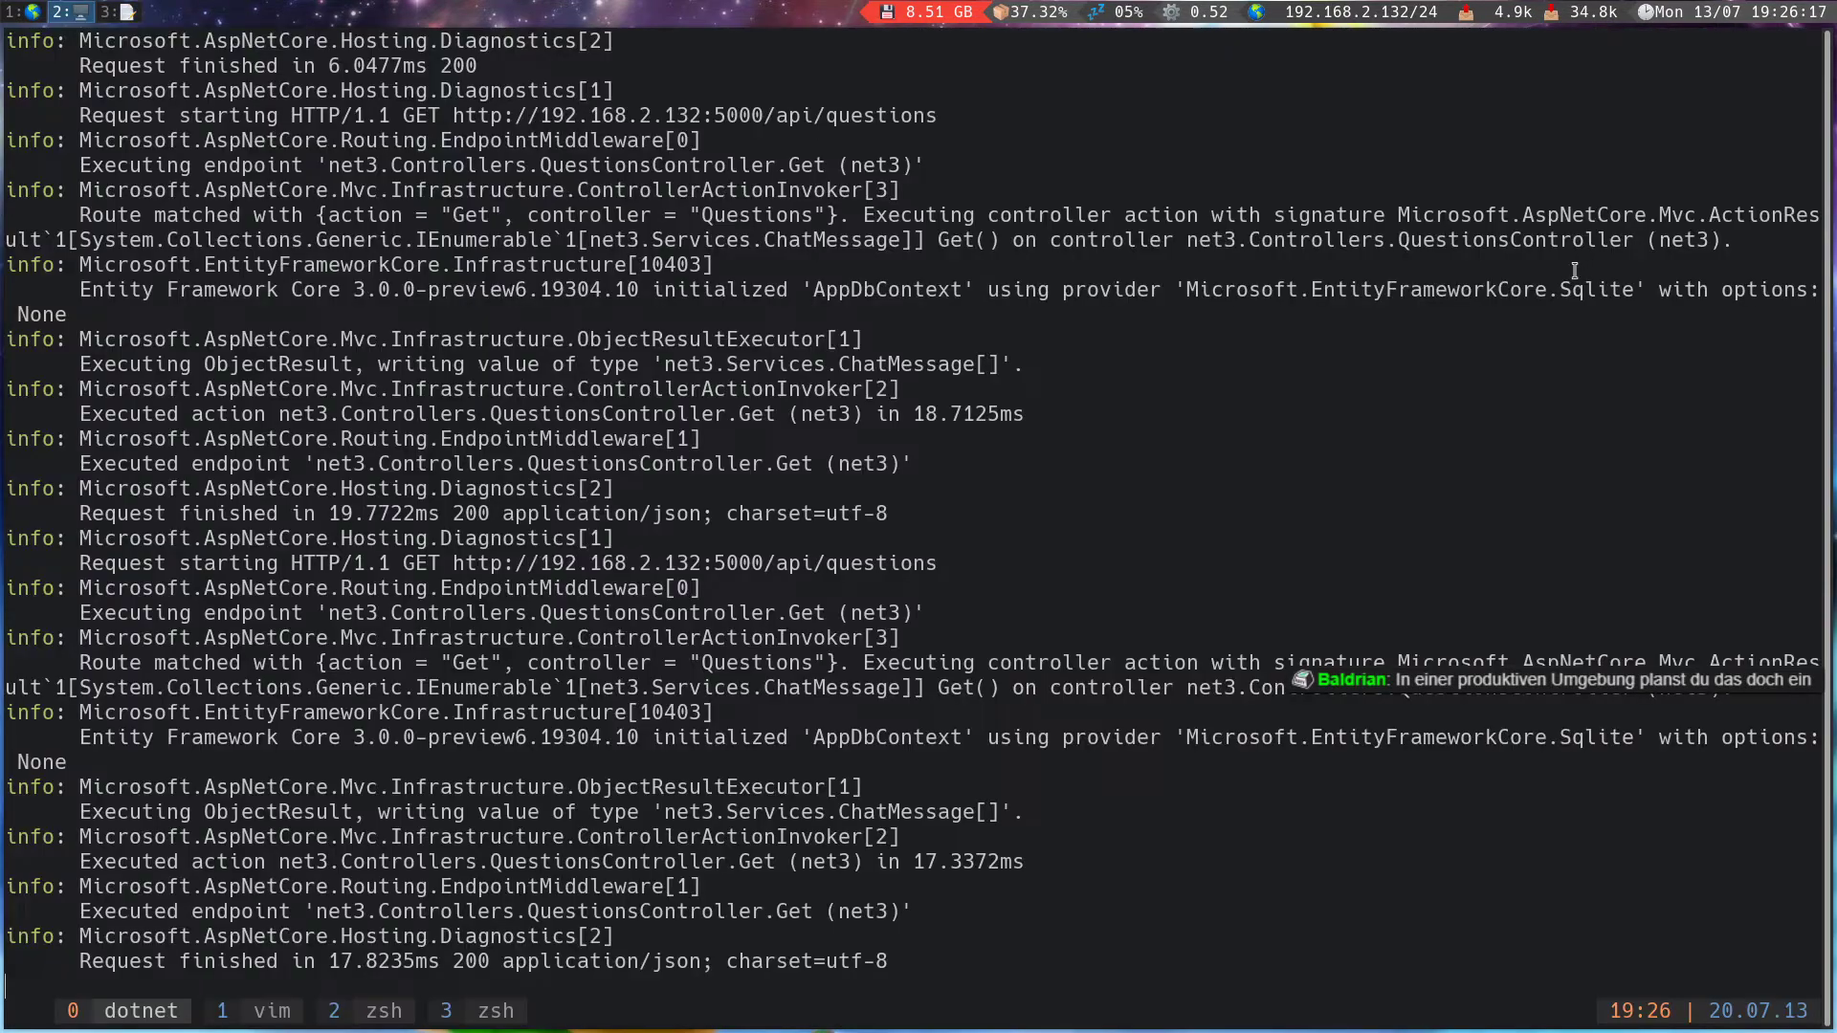
key(c)
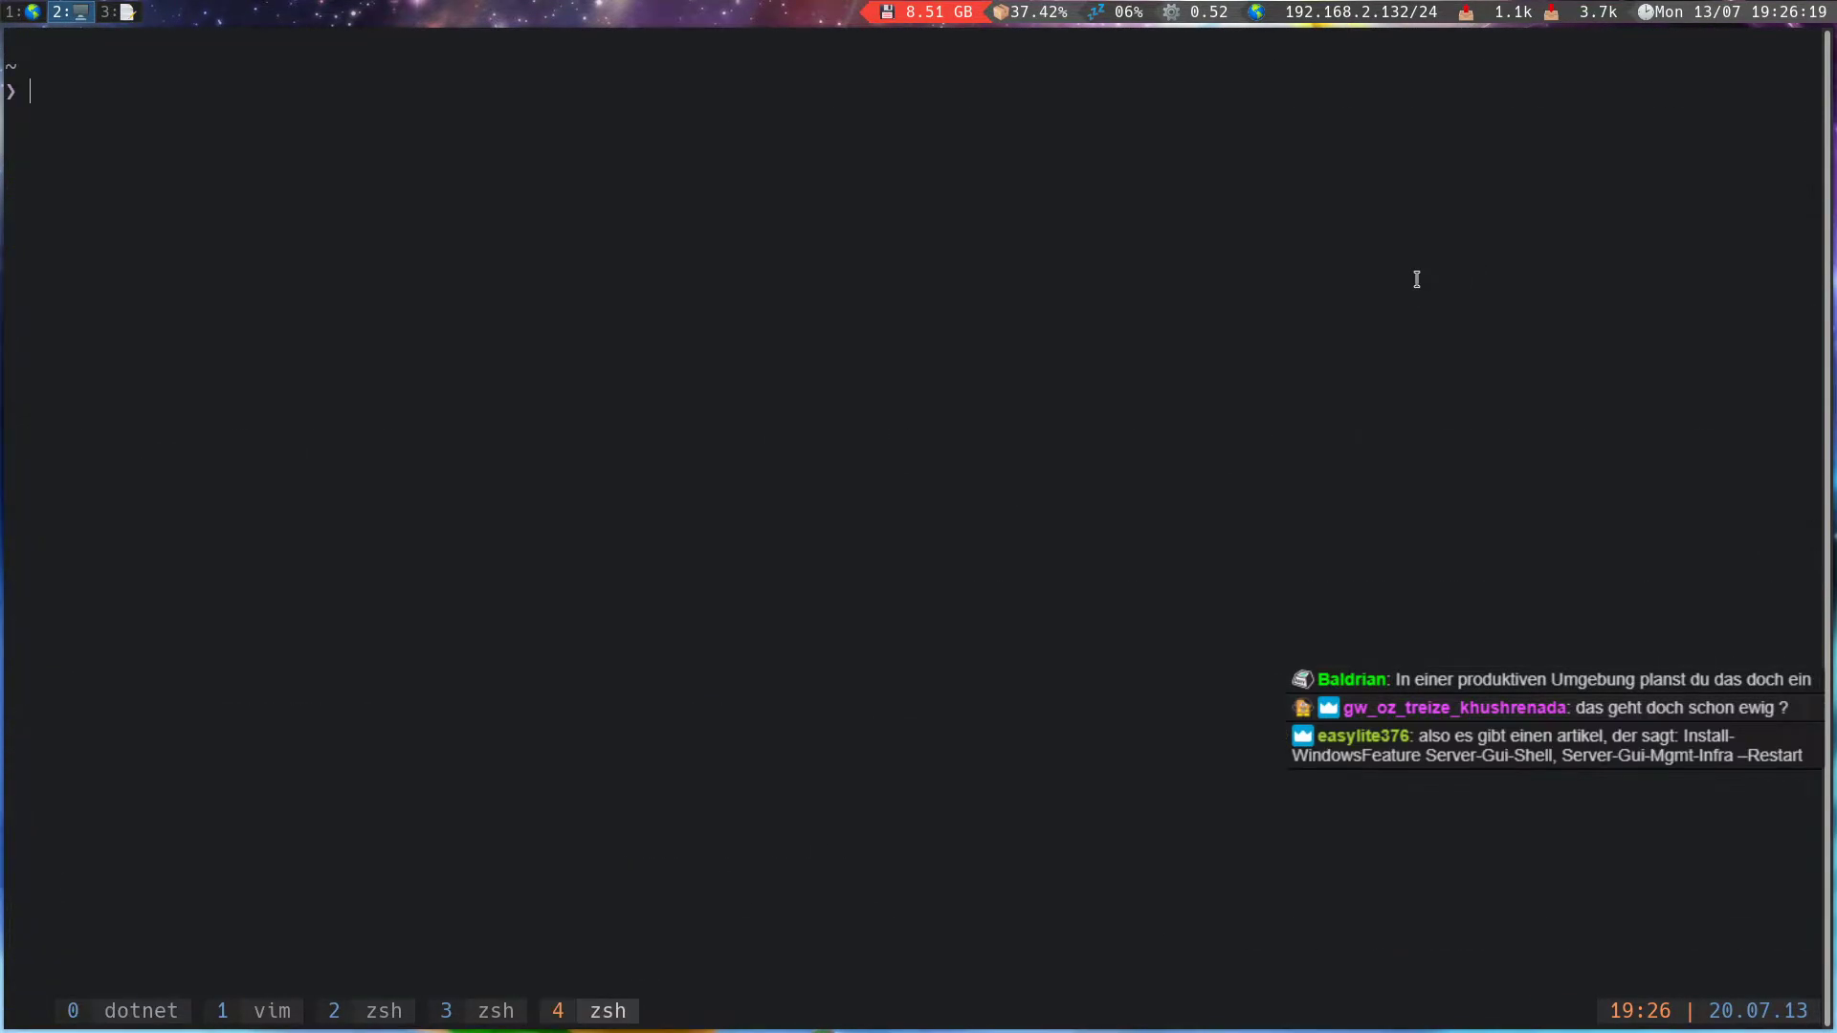
mouse_move(704, 8)
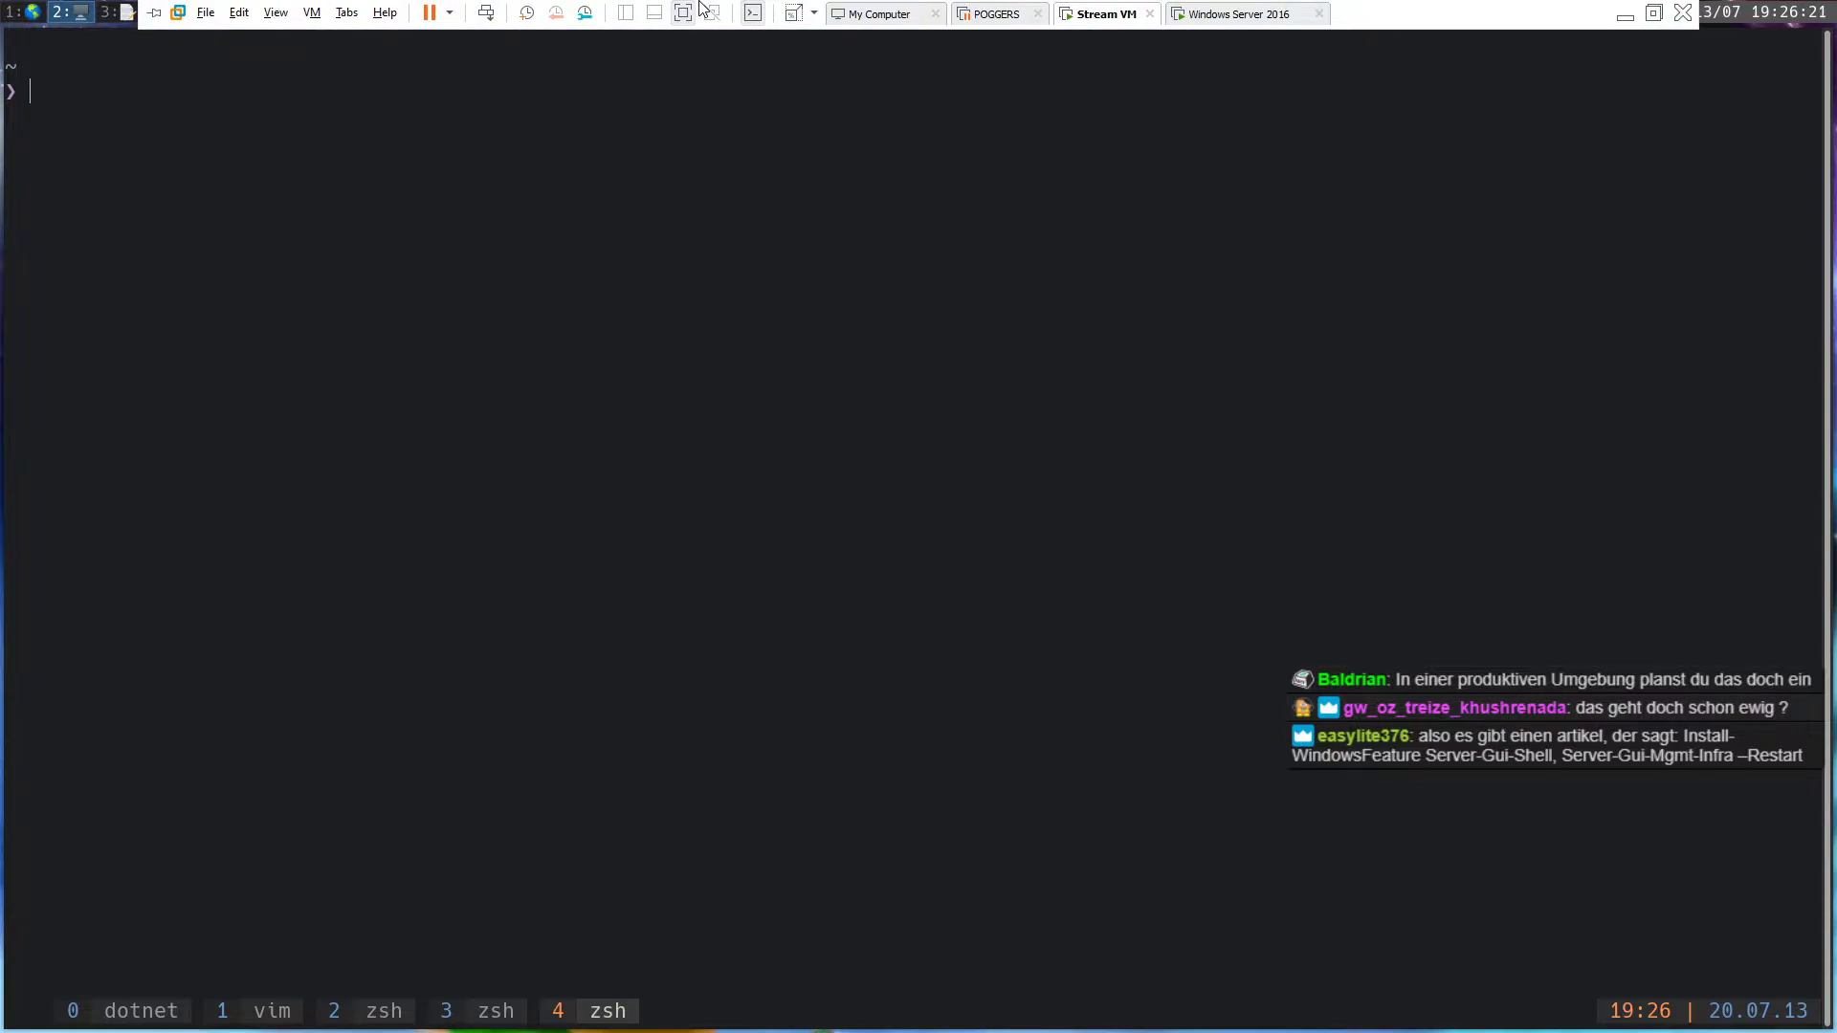
click(1223, 14)
- Wait in the VM while Installing Windows completes and the machine reboots
click(920, 424)
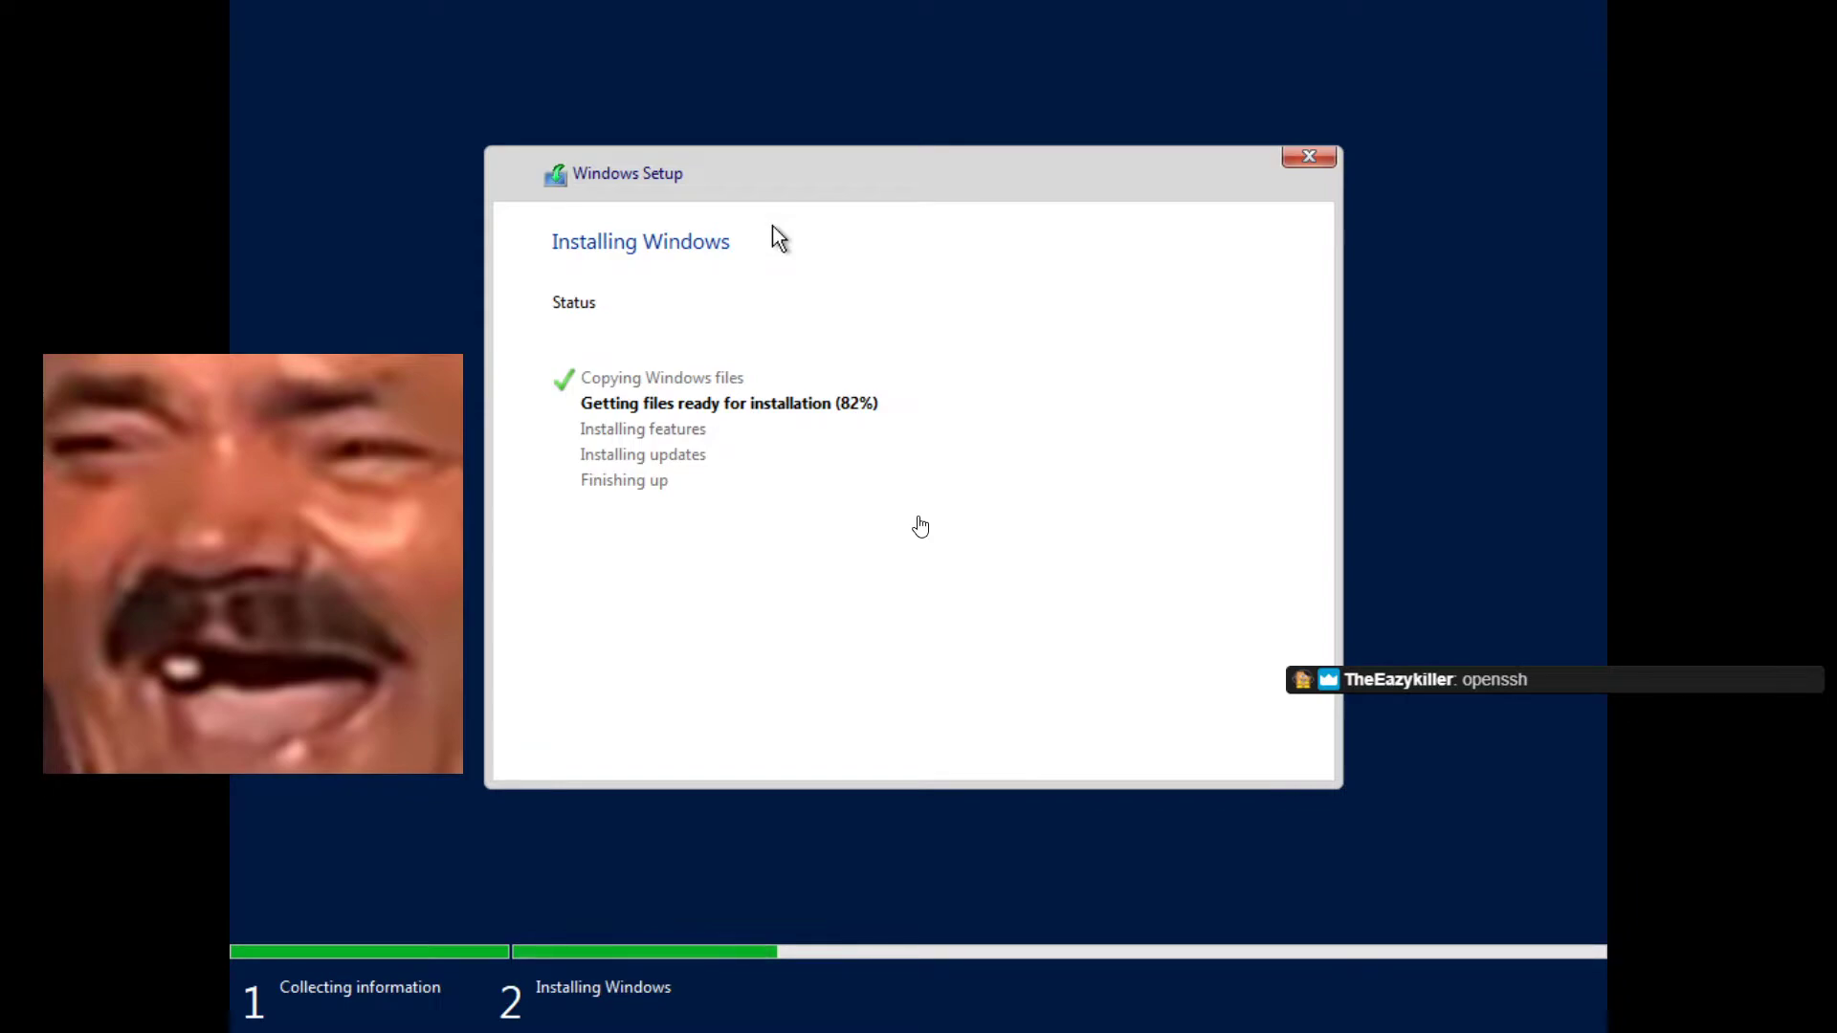
click(709, 620)
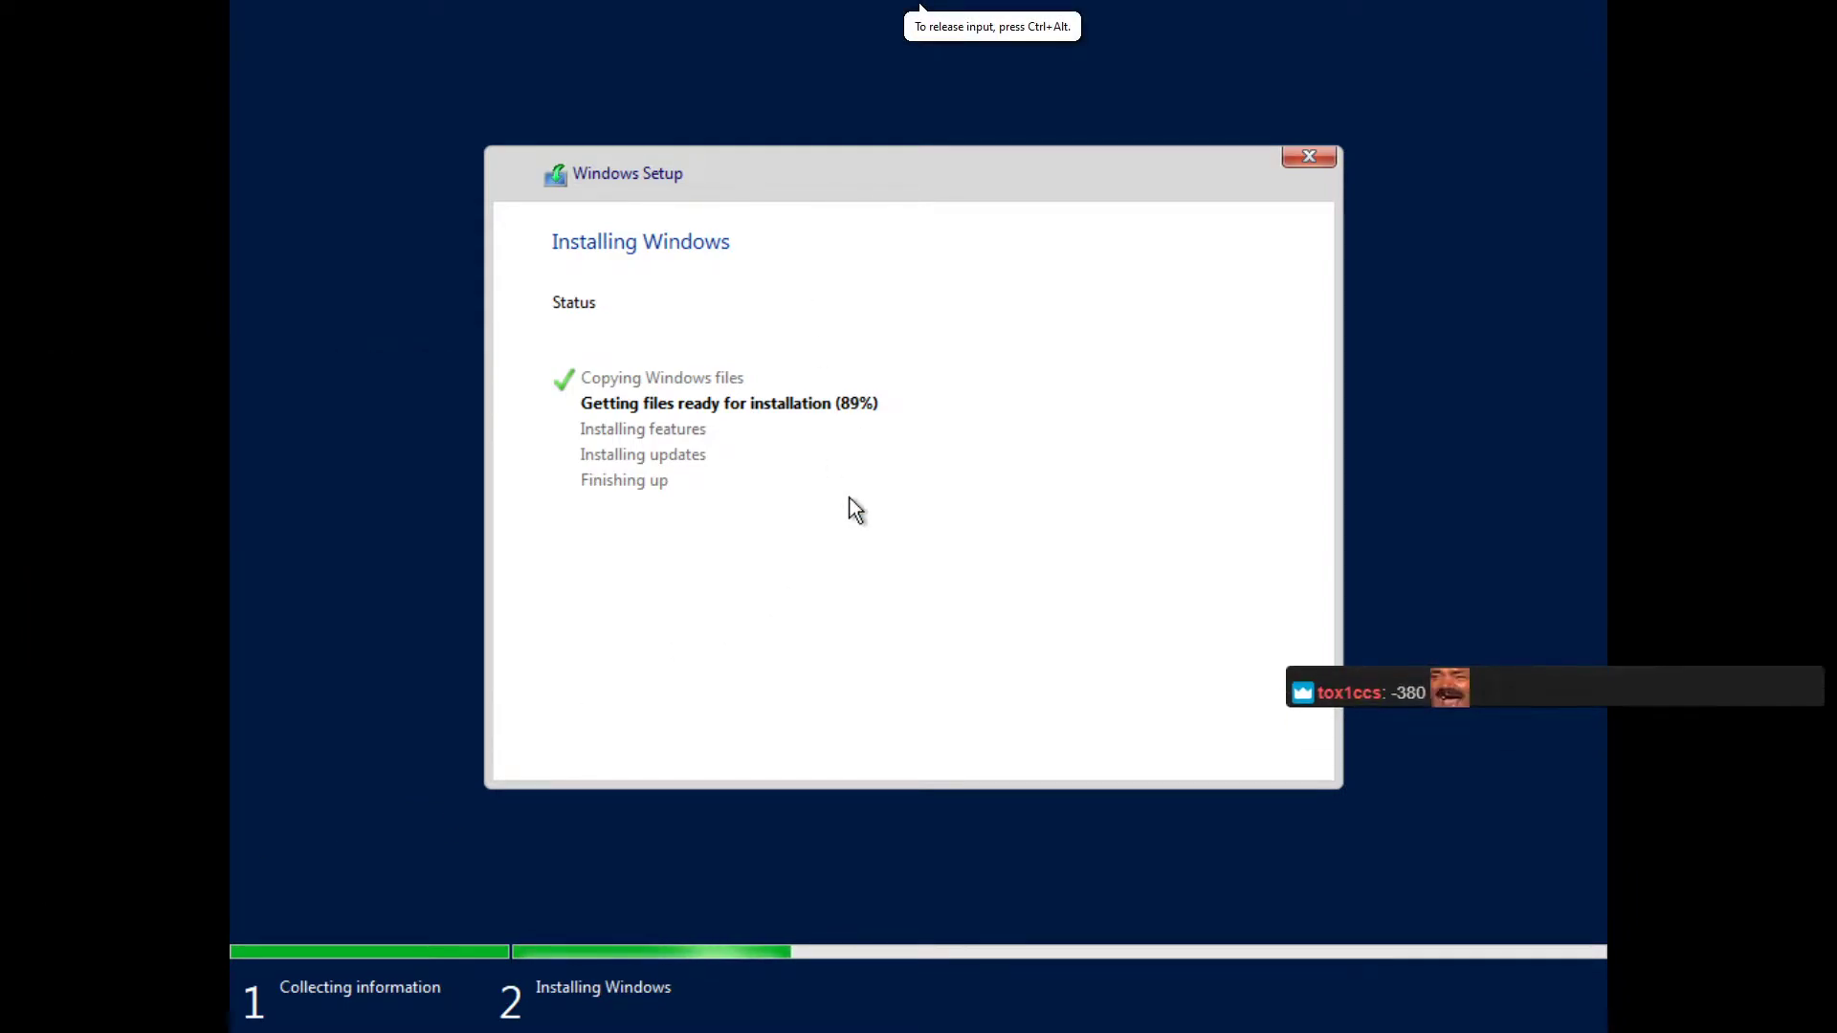
key(ctrl+alt)
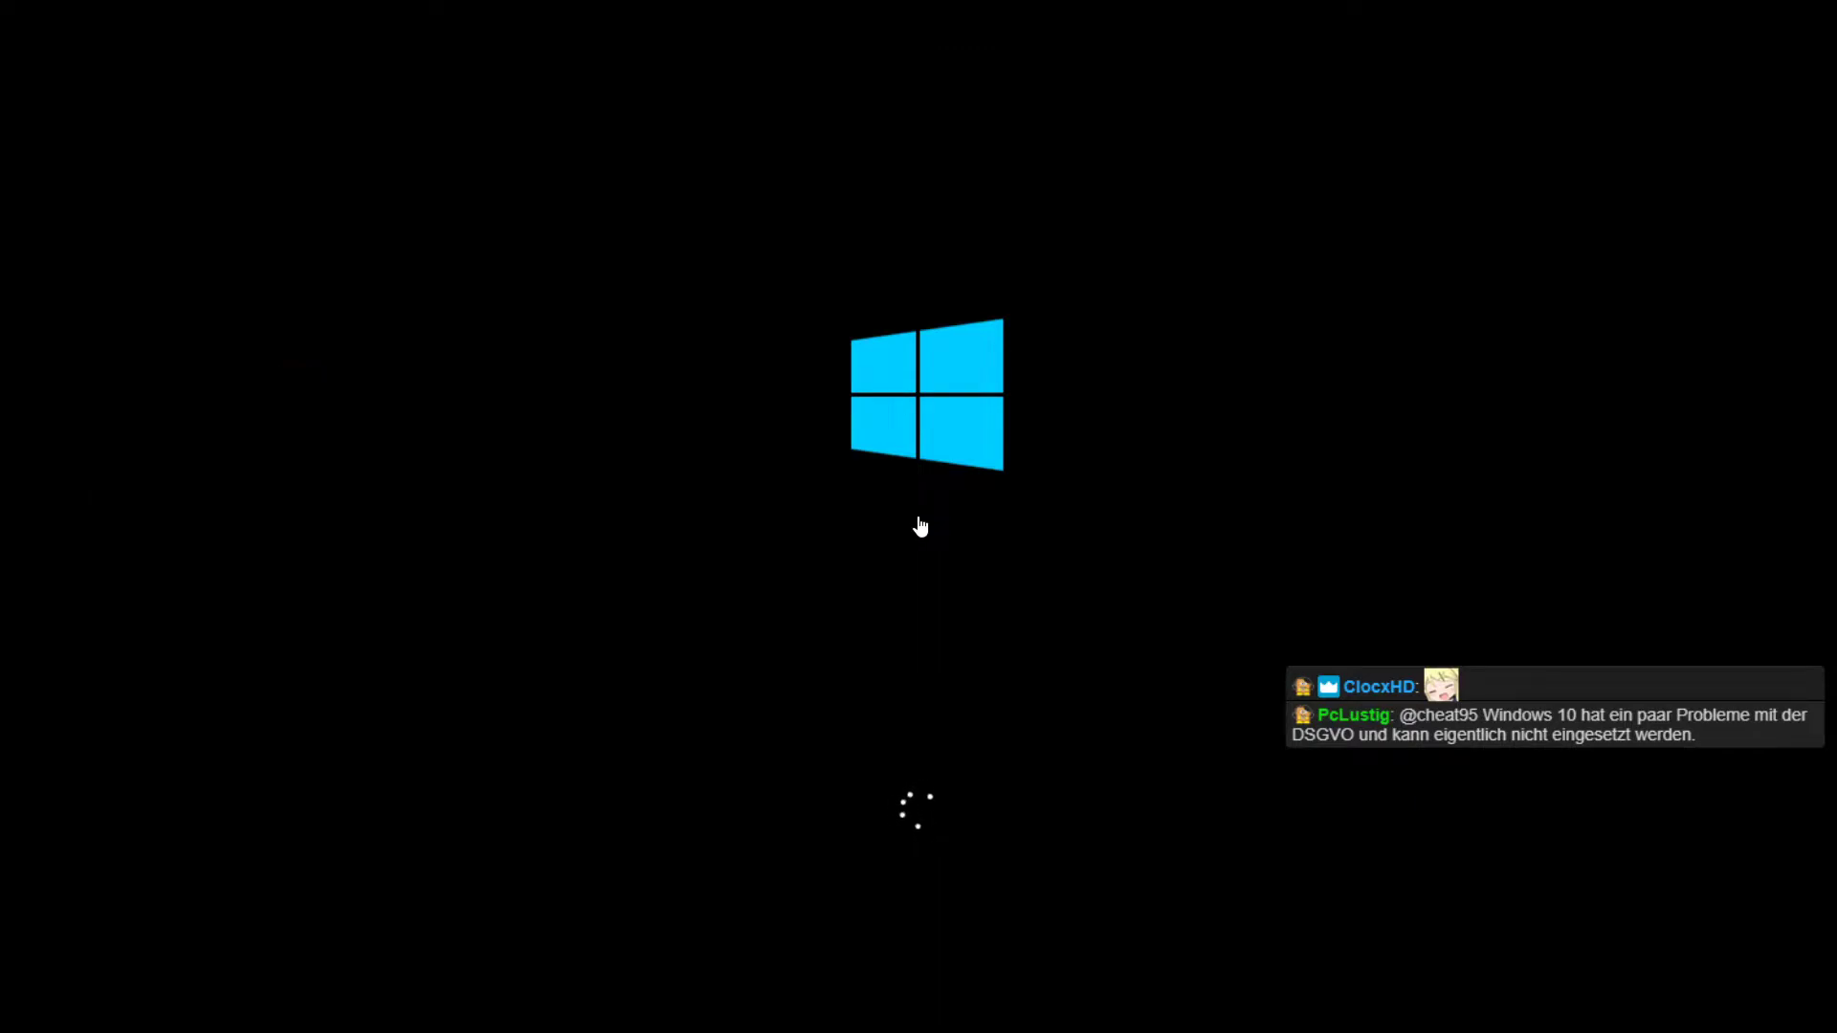
- Let the fresh Windows Server 2019 install boot to the Administrator password screen
click(628, 423)
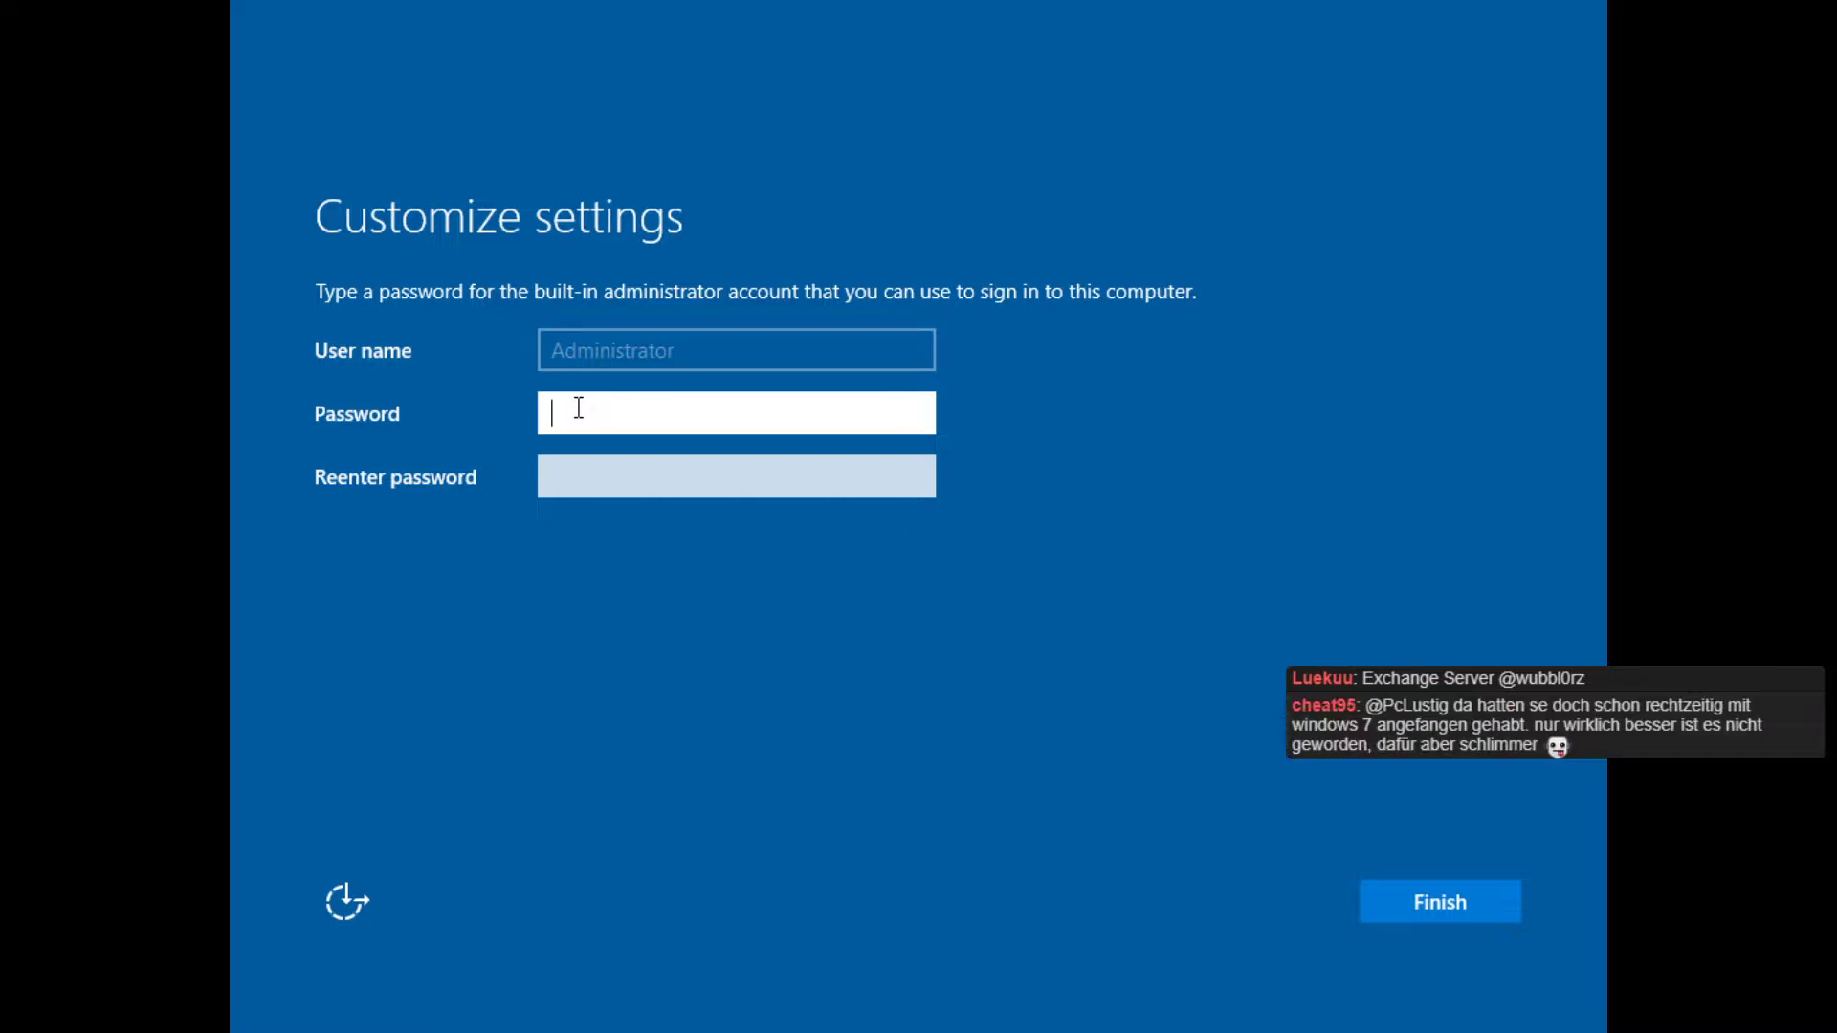
- Enter the new Administrator password in both fields and submit it
text(•••••••)
key(Tab)
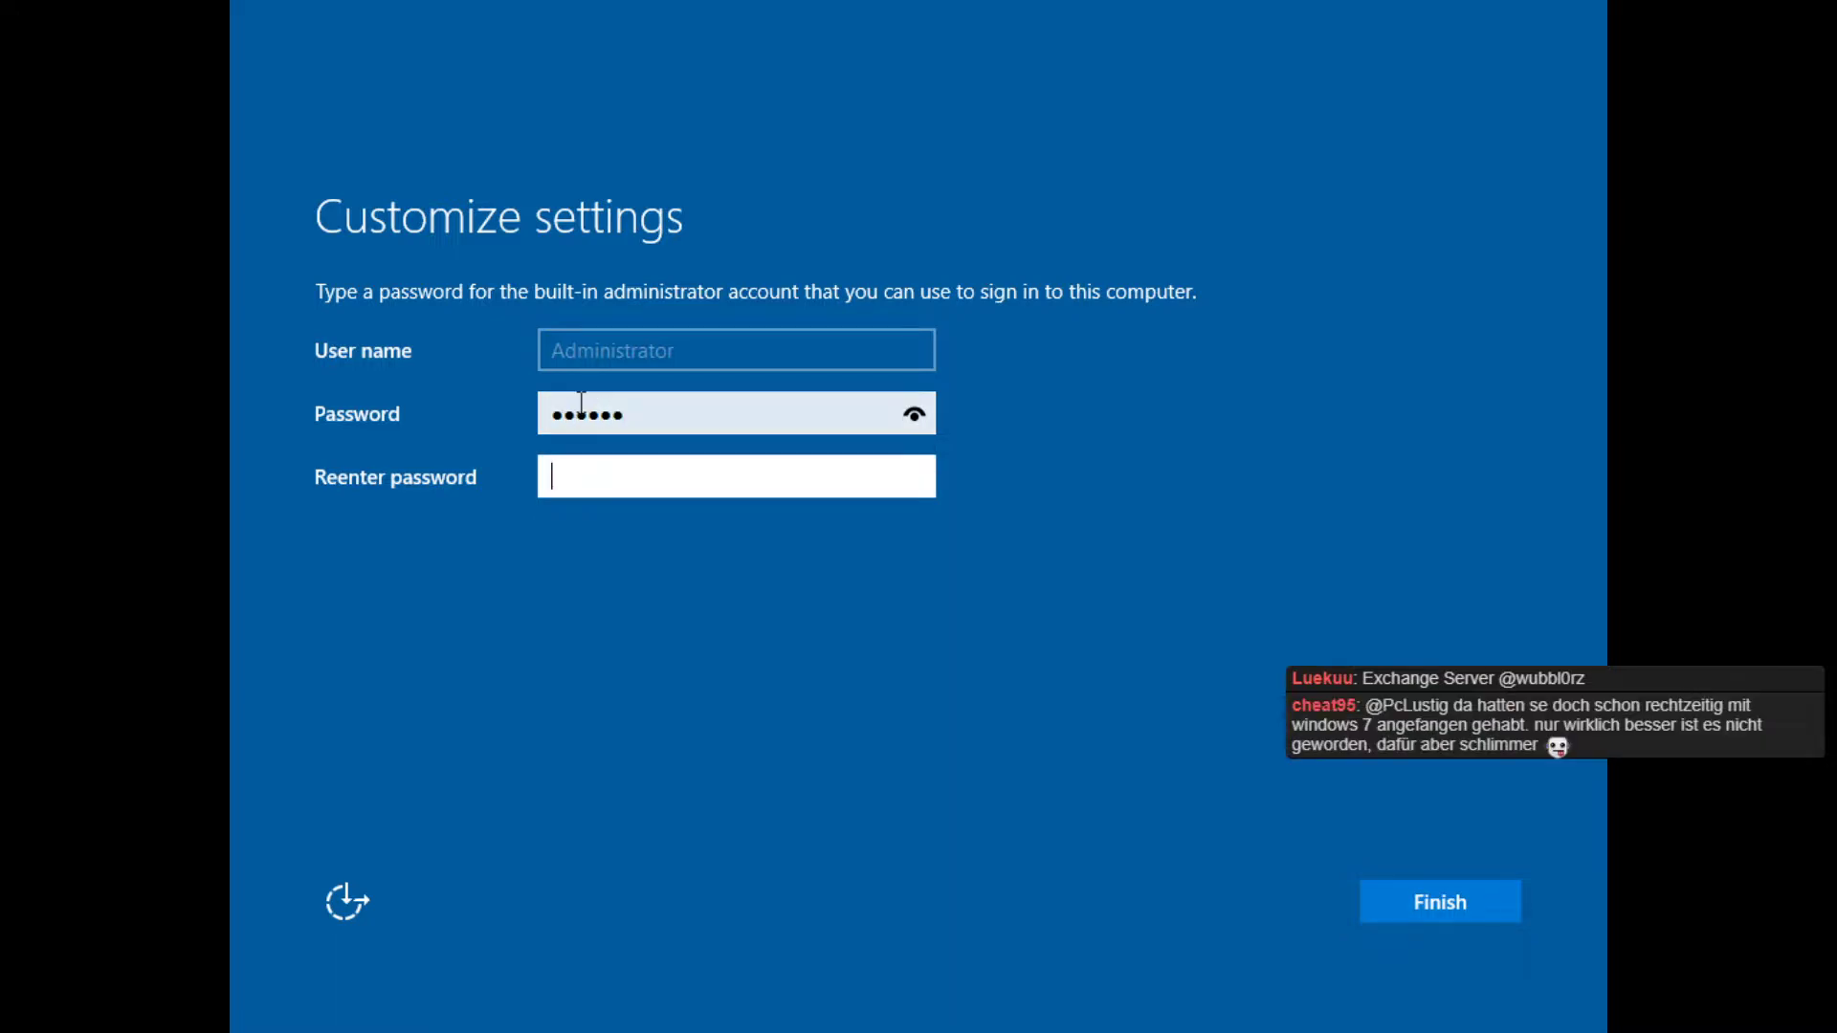
text(•••••••)
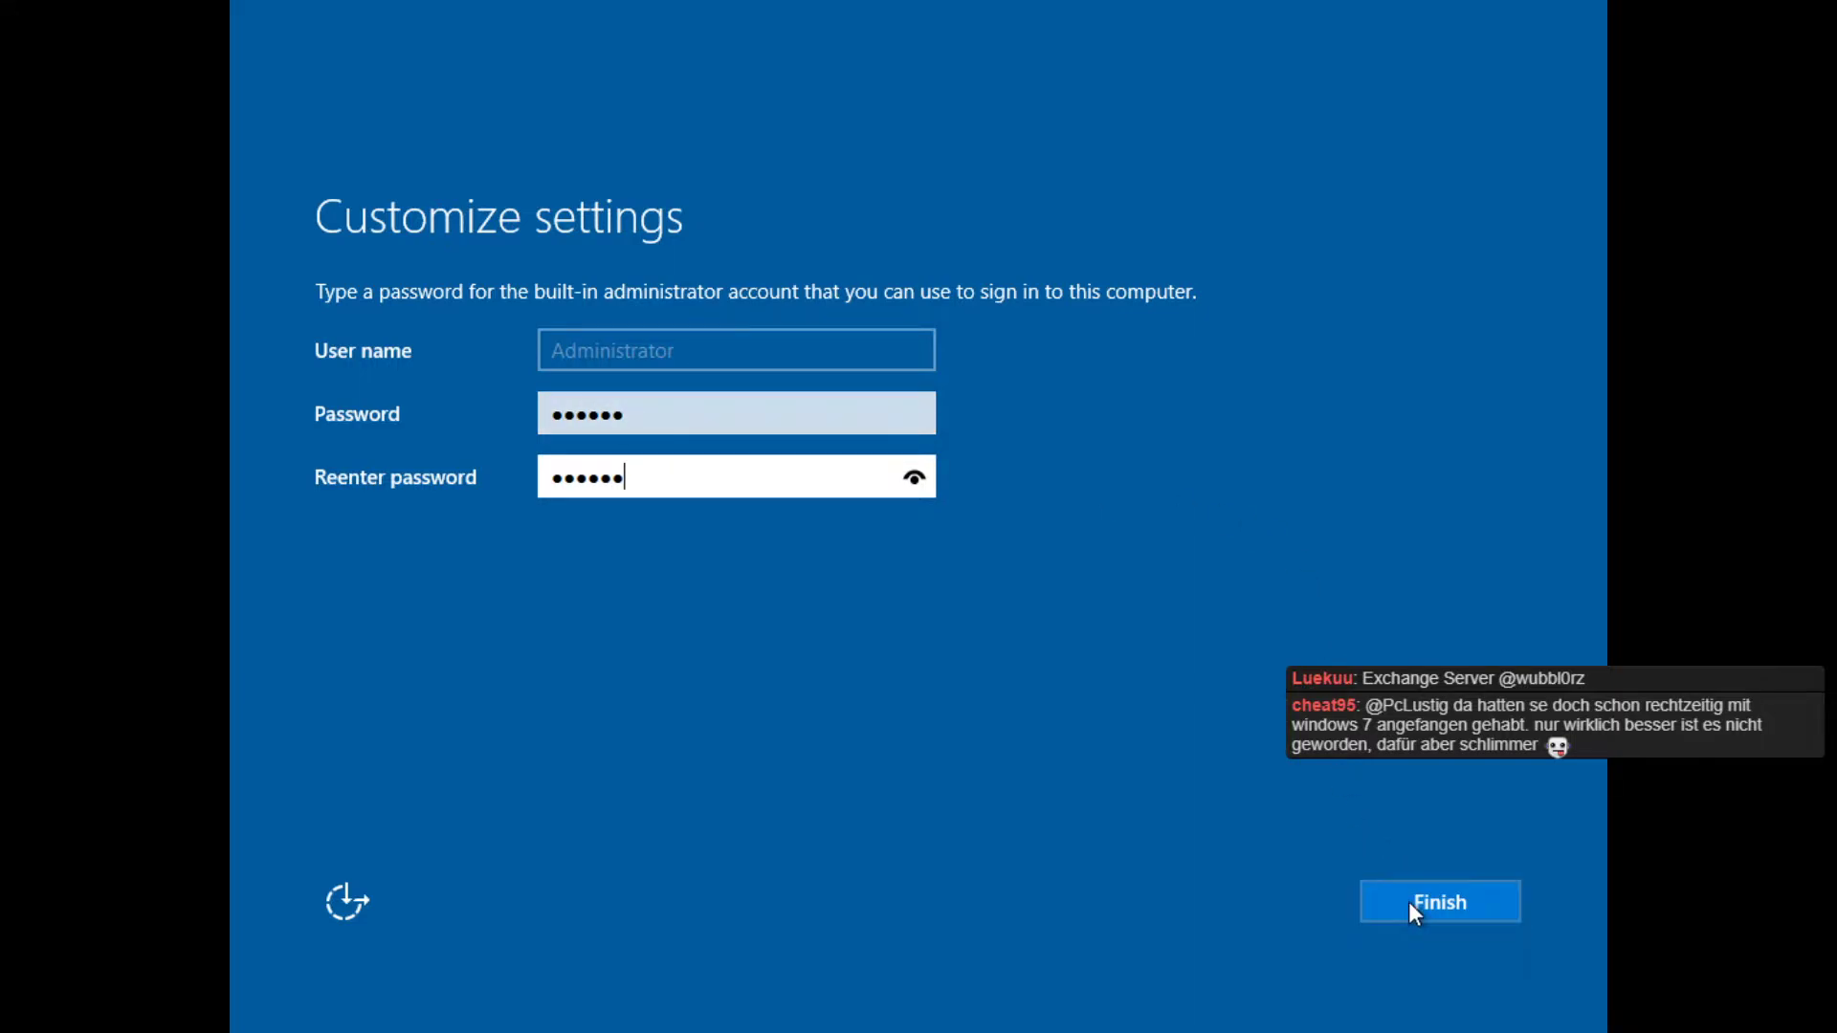
click(1408, 902)
- Replace the rejected password in both fields, verify it with the reveal button, and finish setup
text(••••)
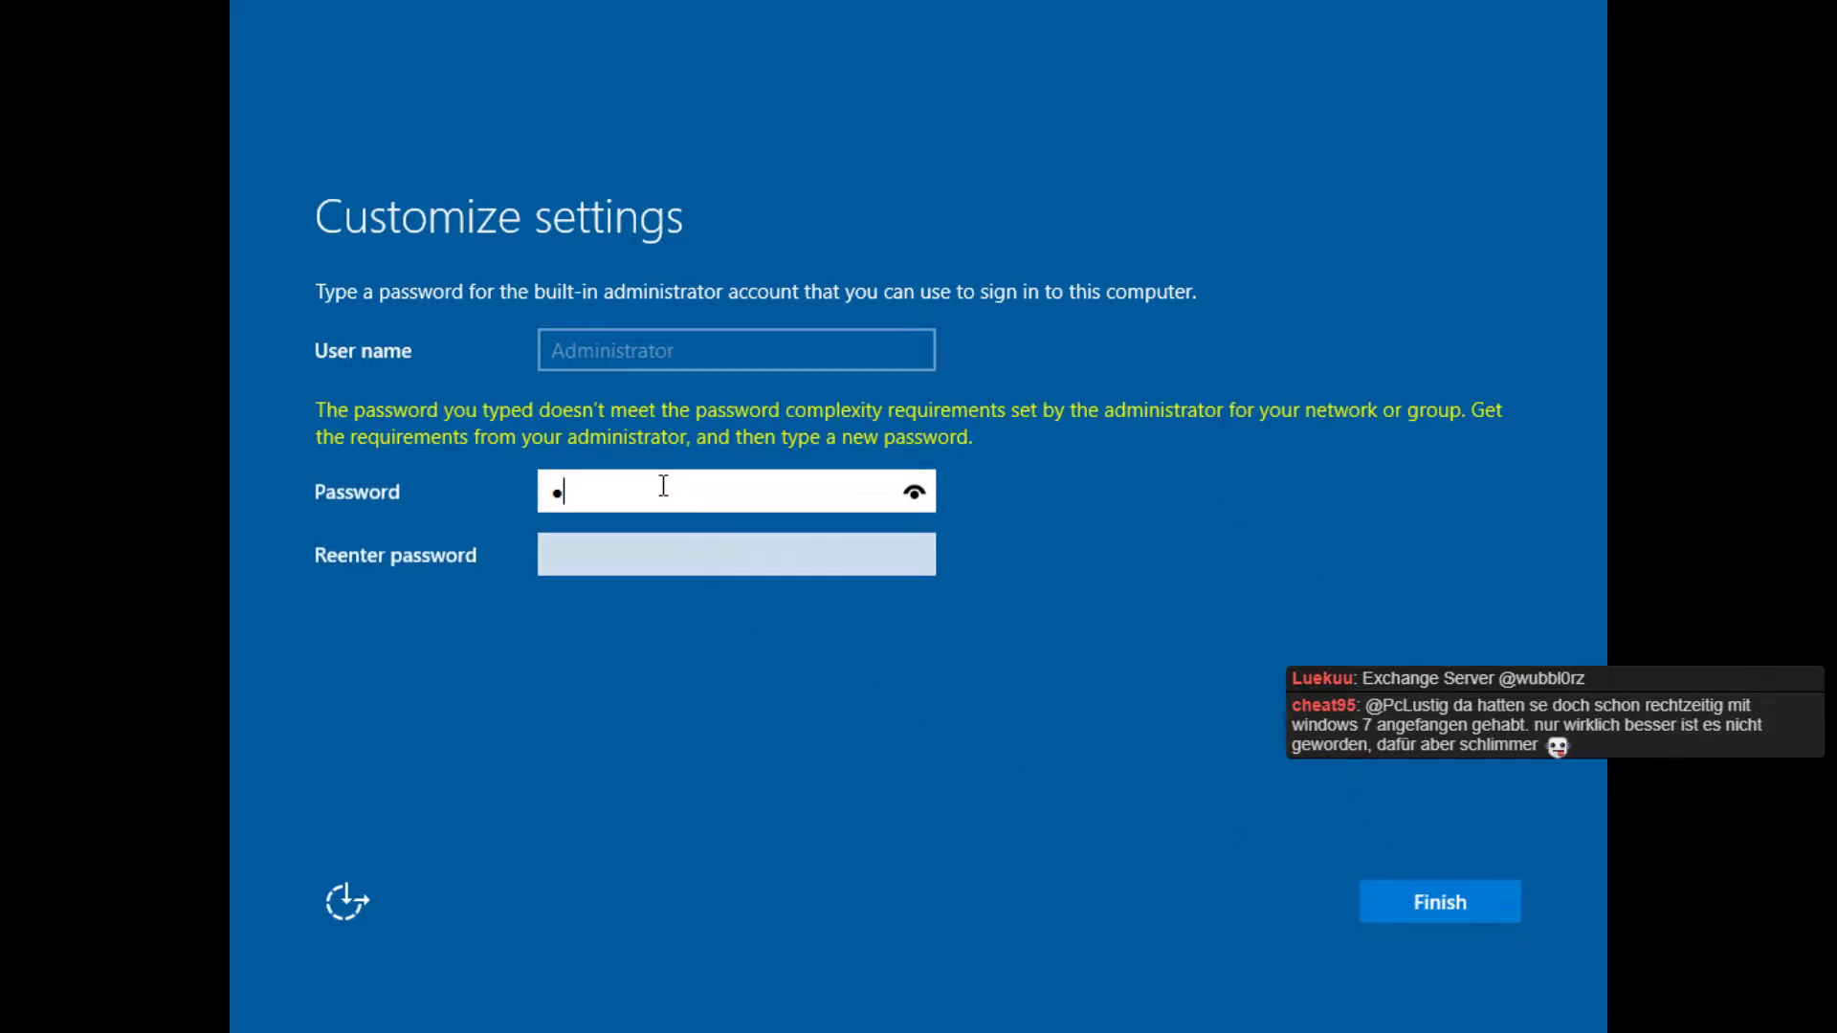
text(•••••)
key(ctrl+a)
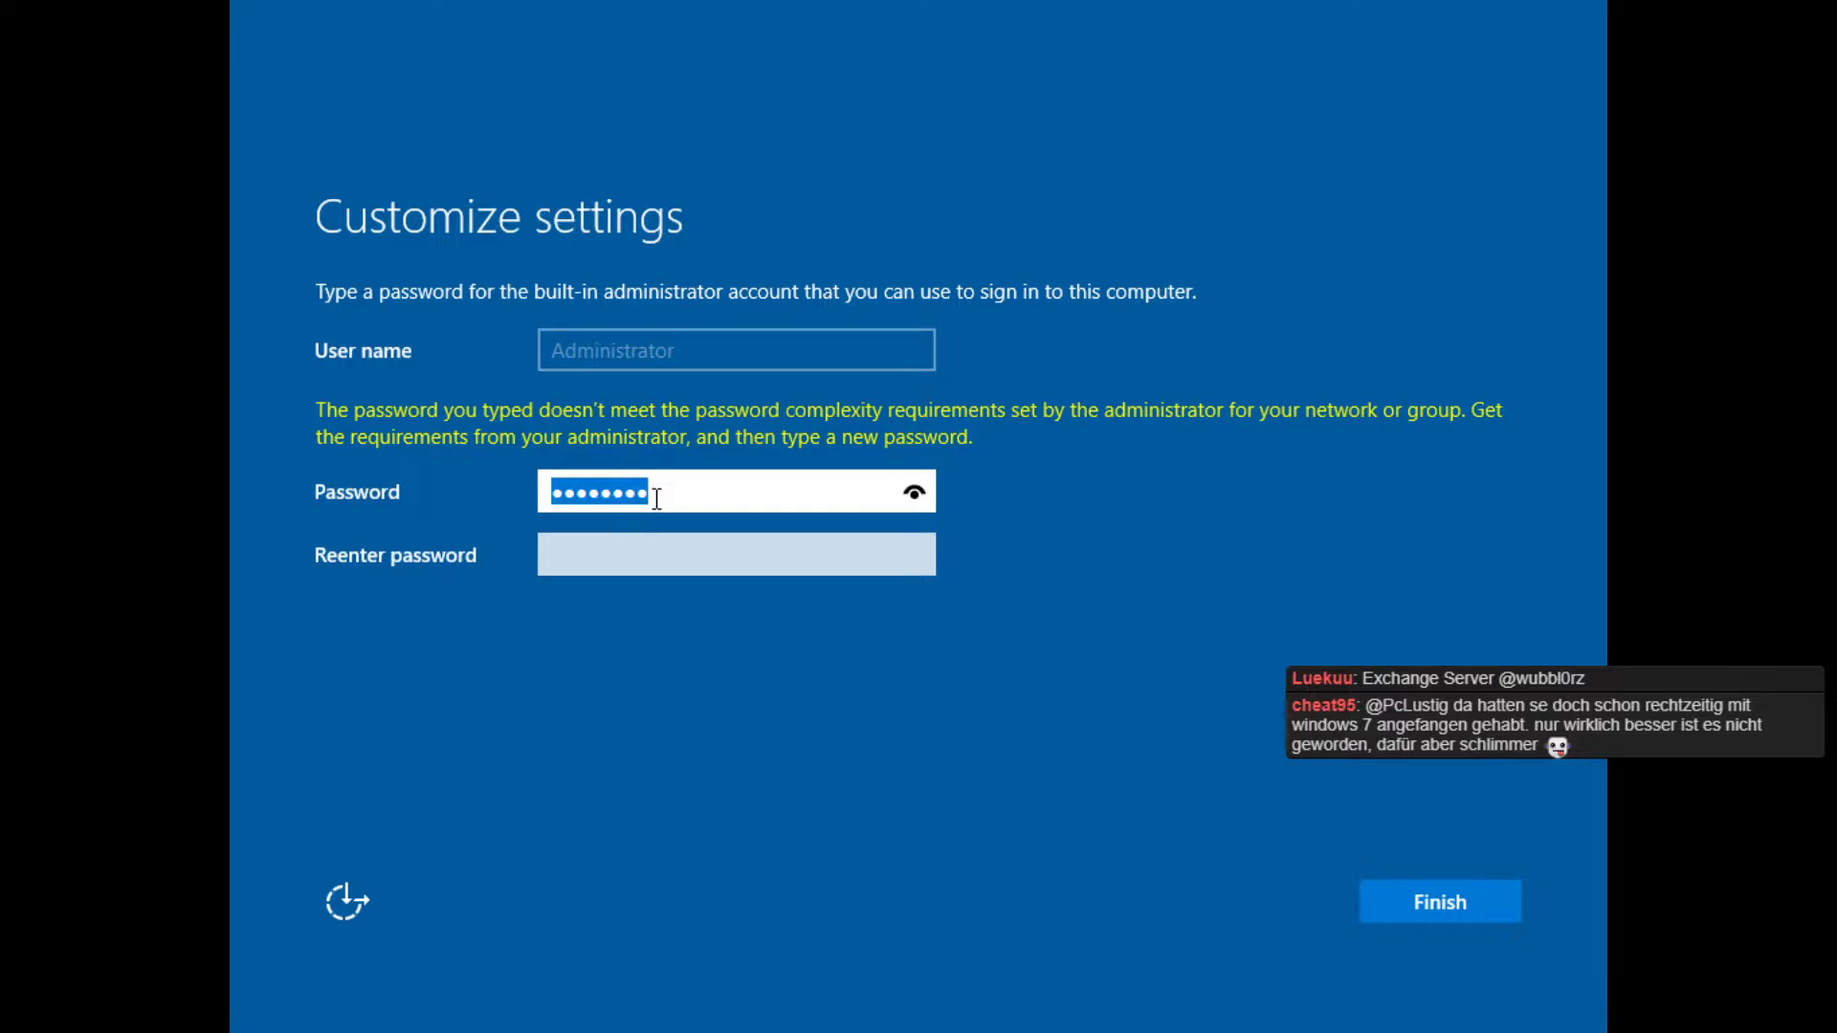
text(•••••••••)
key(Tab)
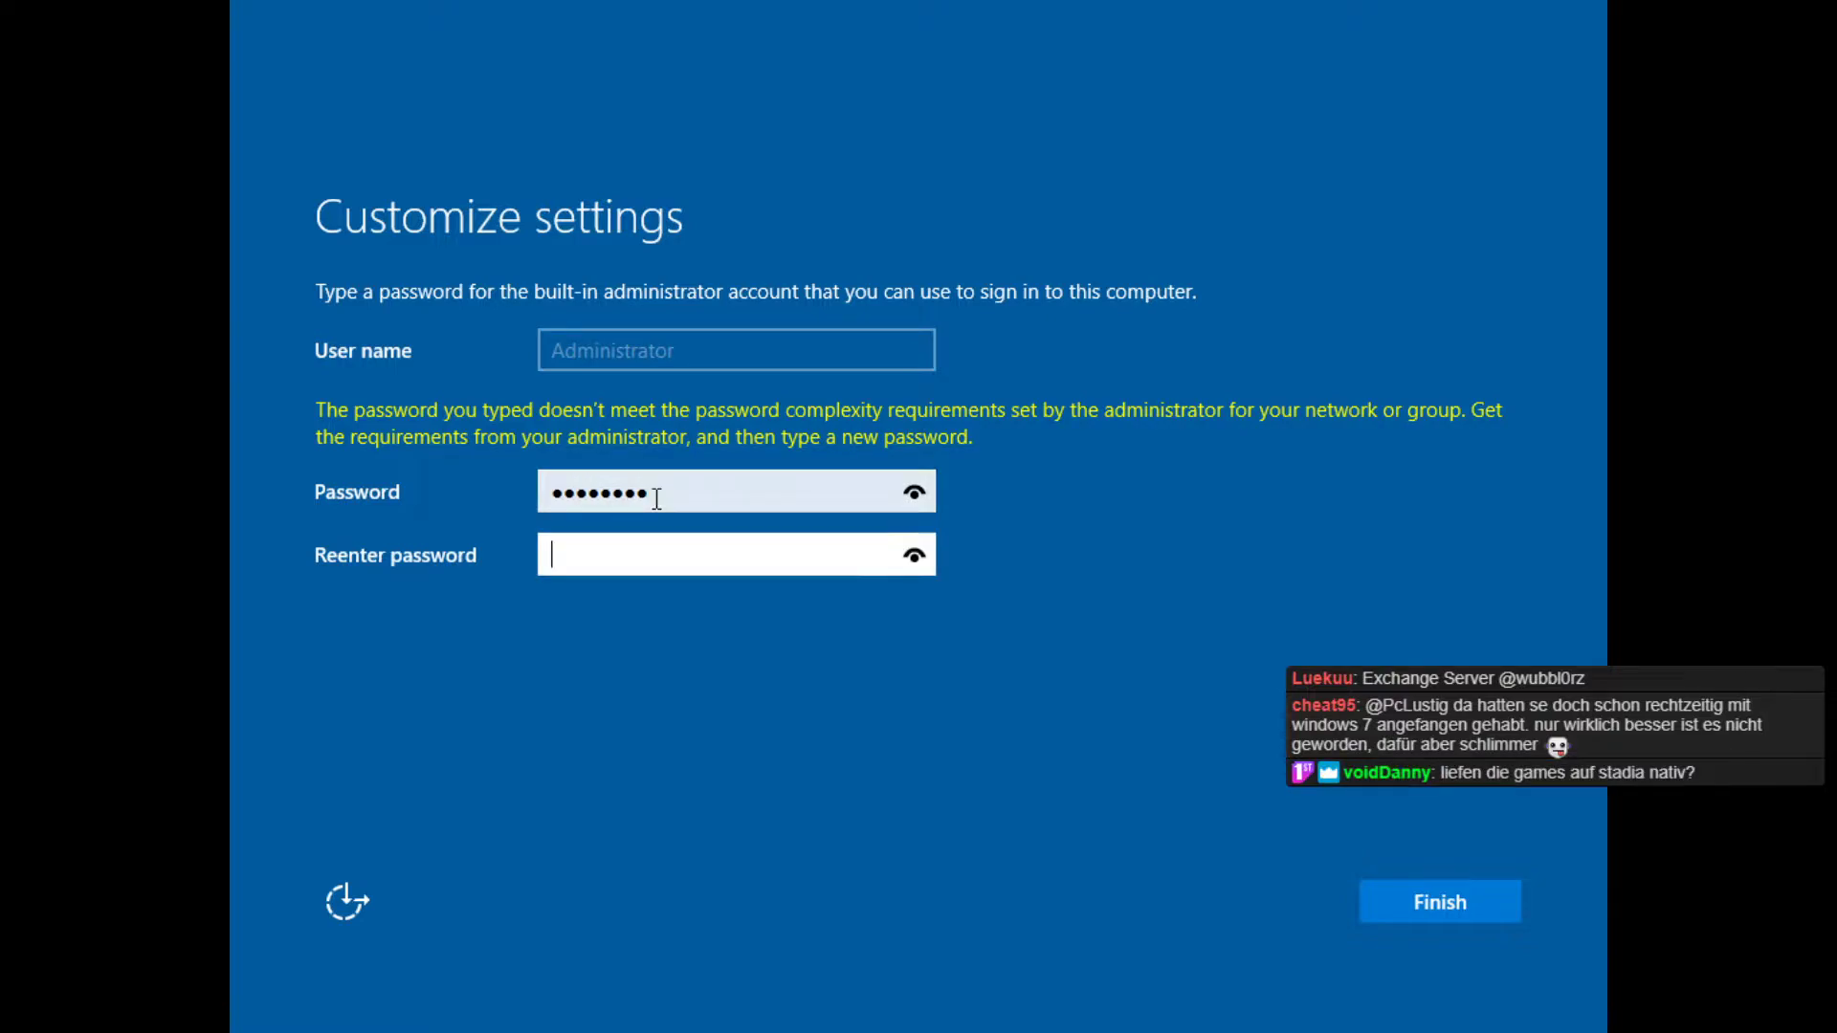
text(•••••••••)
click(914, 557)
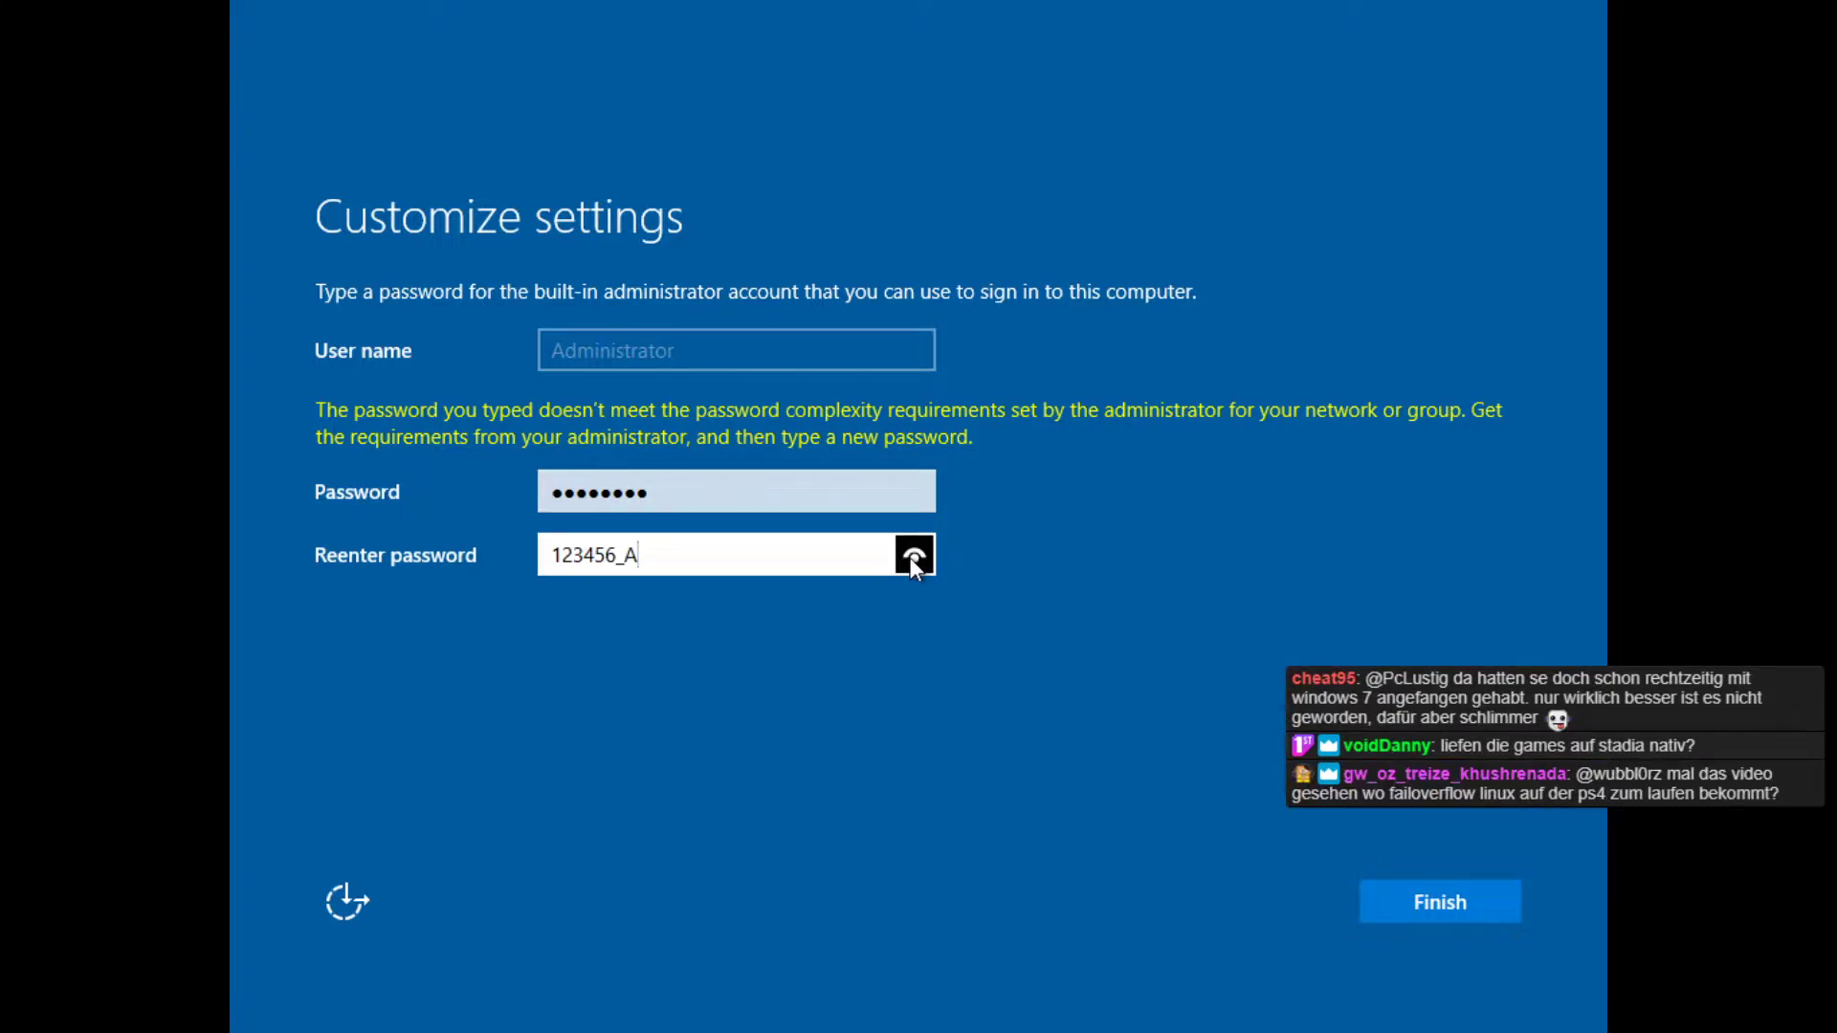
key(ctrl+alt)
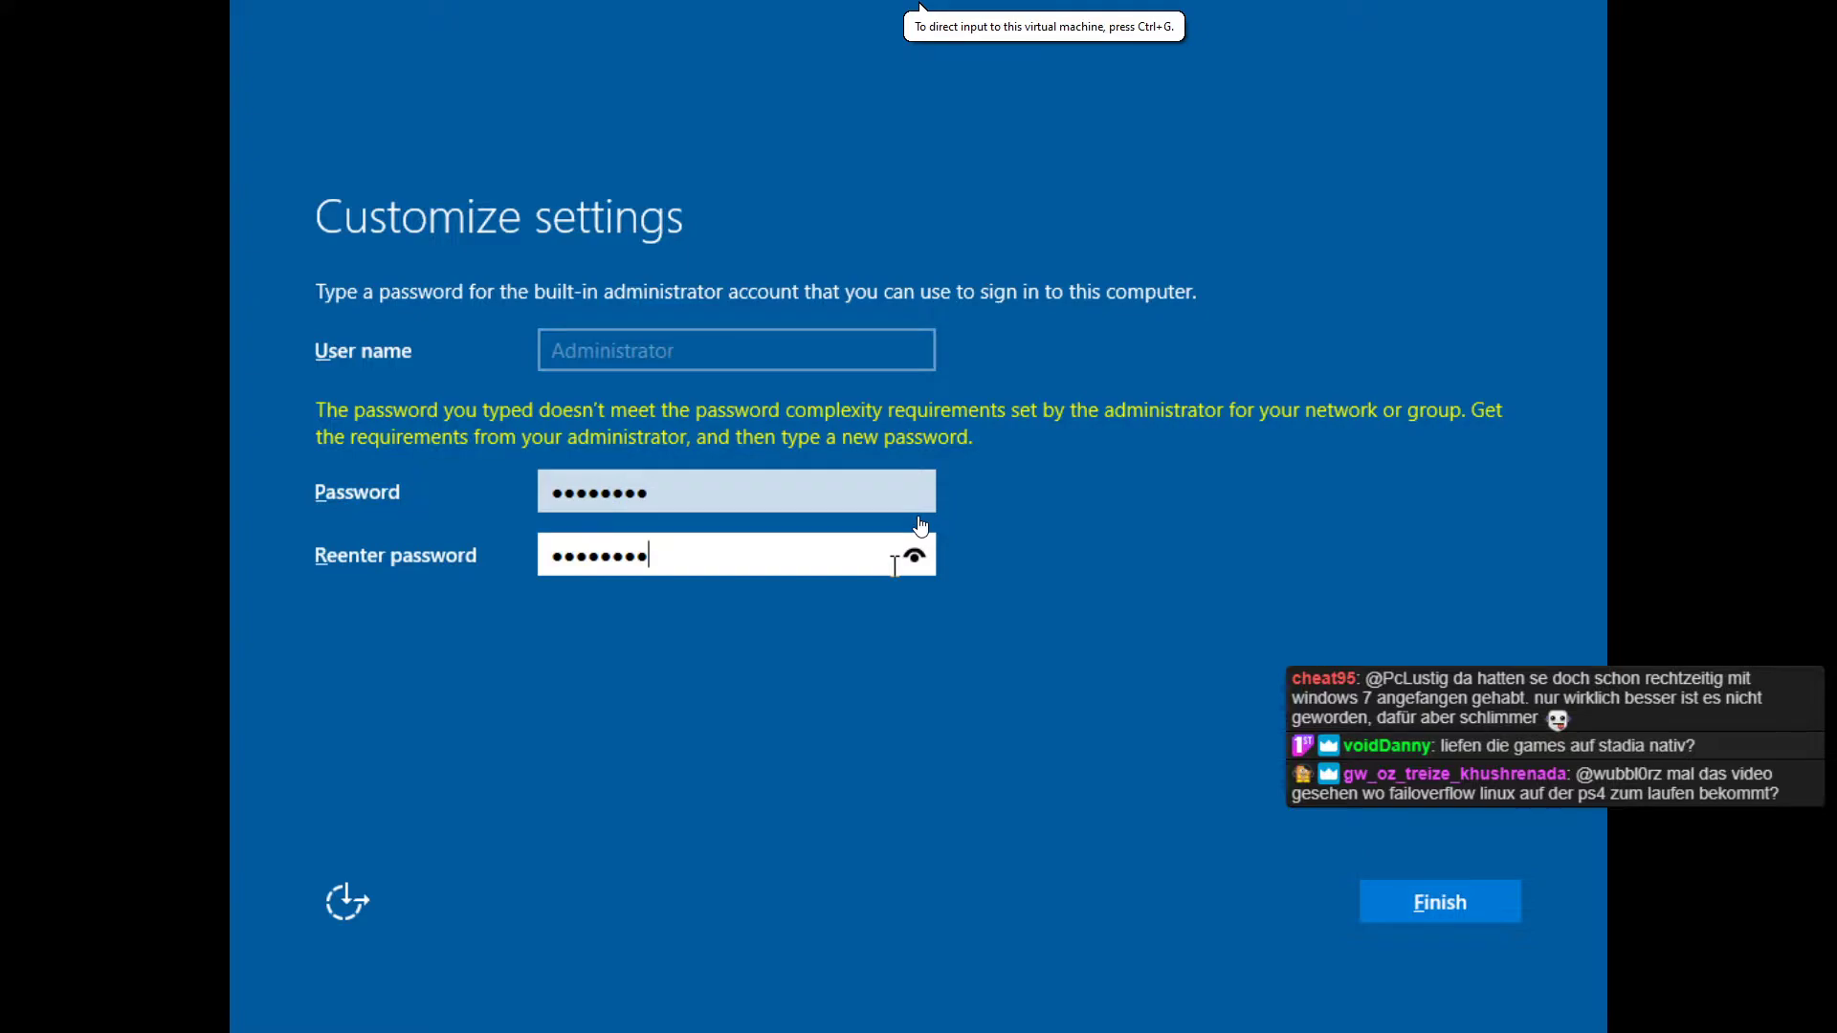
click(914, 556)
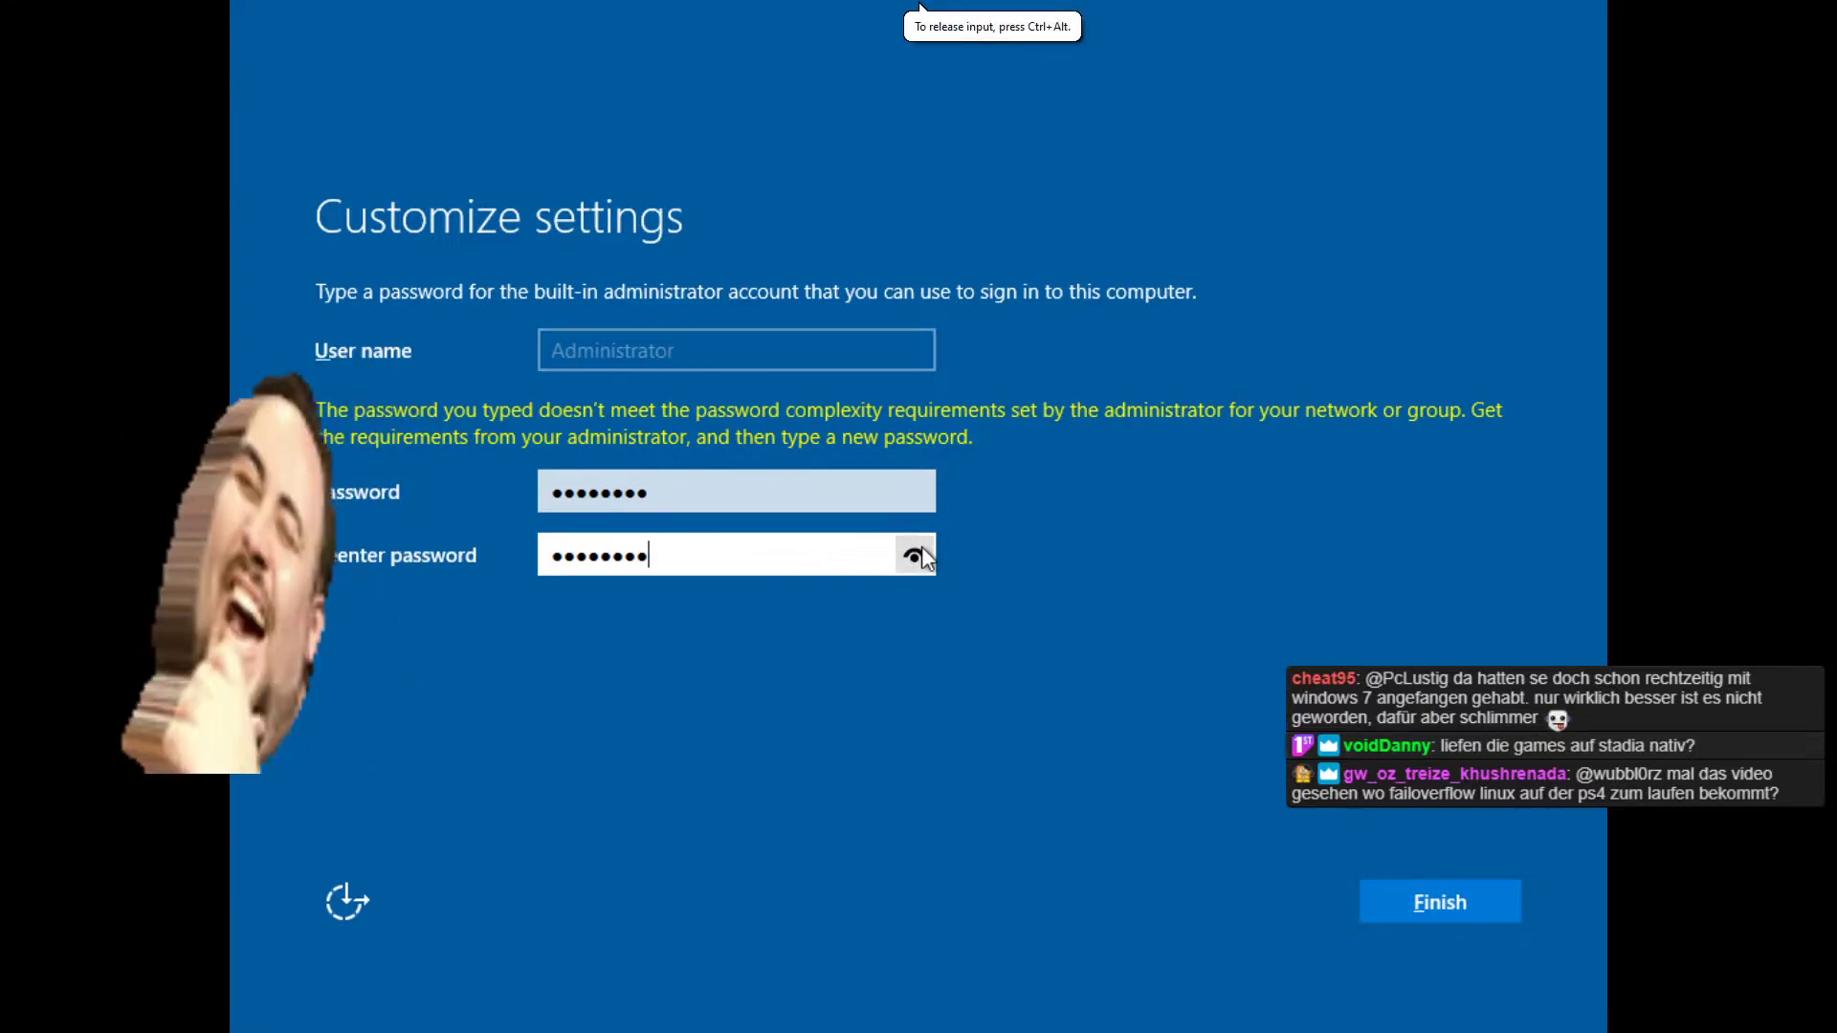
drag(921, 559, 920, 536)
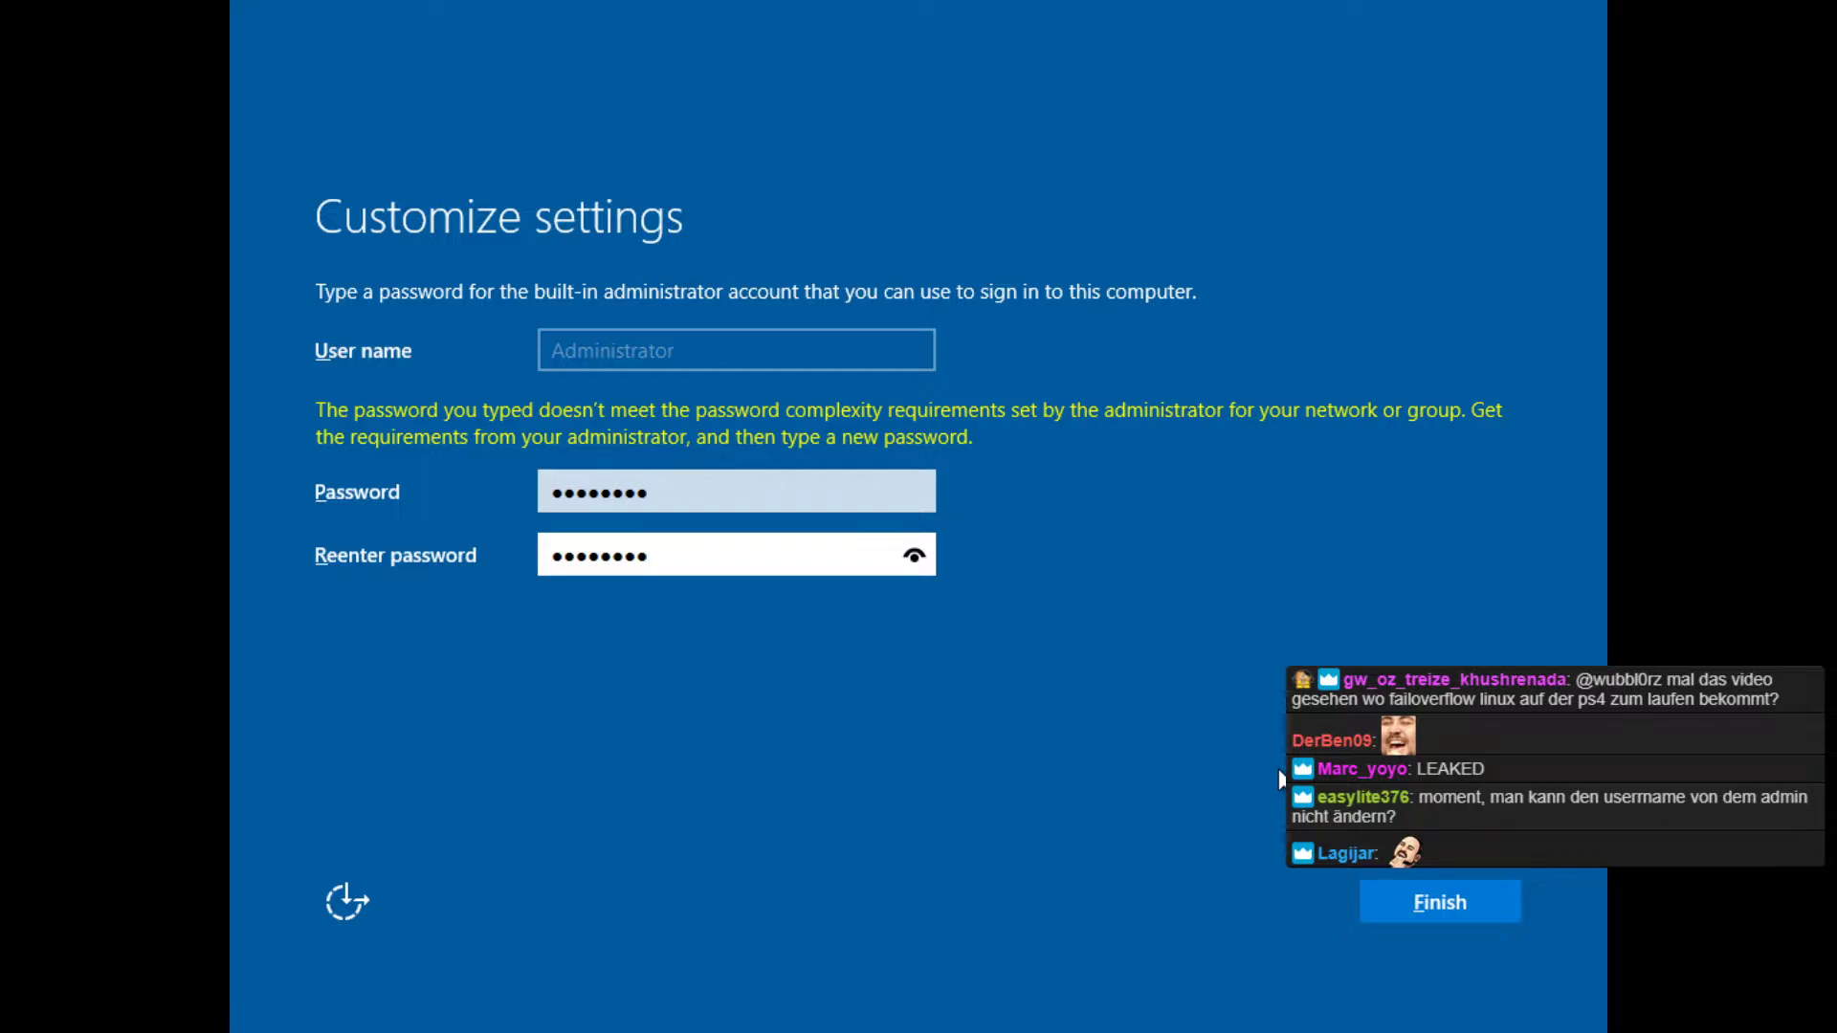
click(1420, 897)
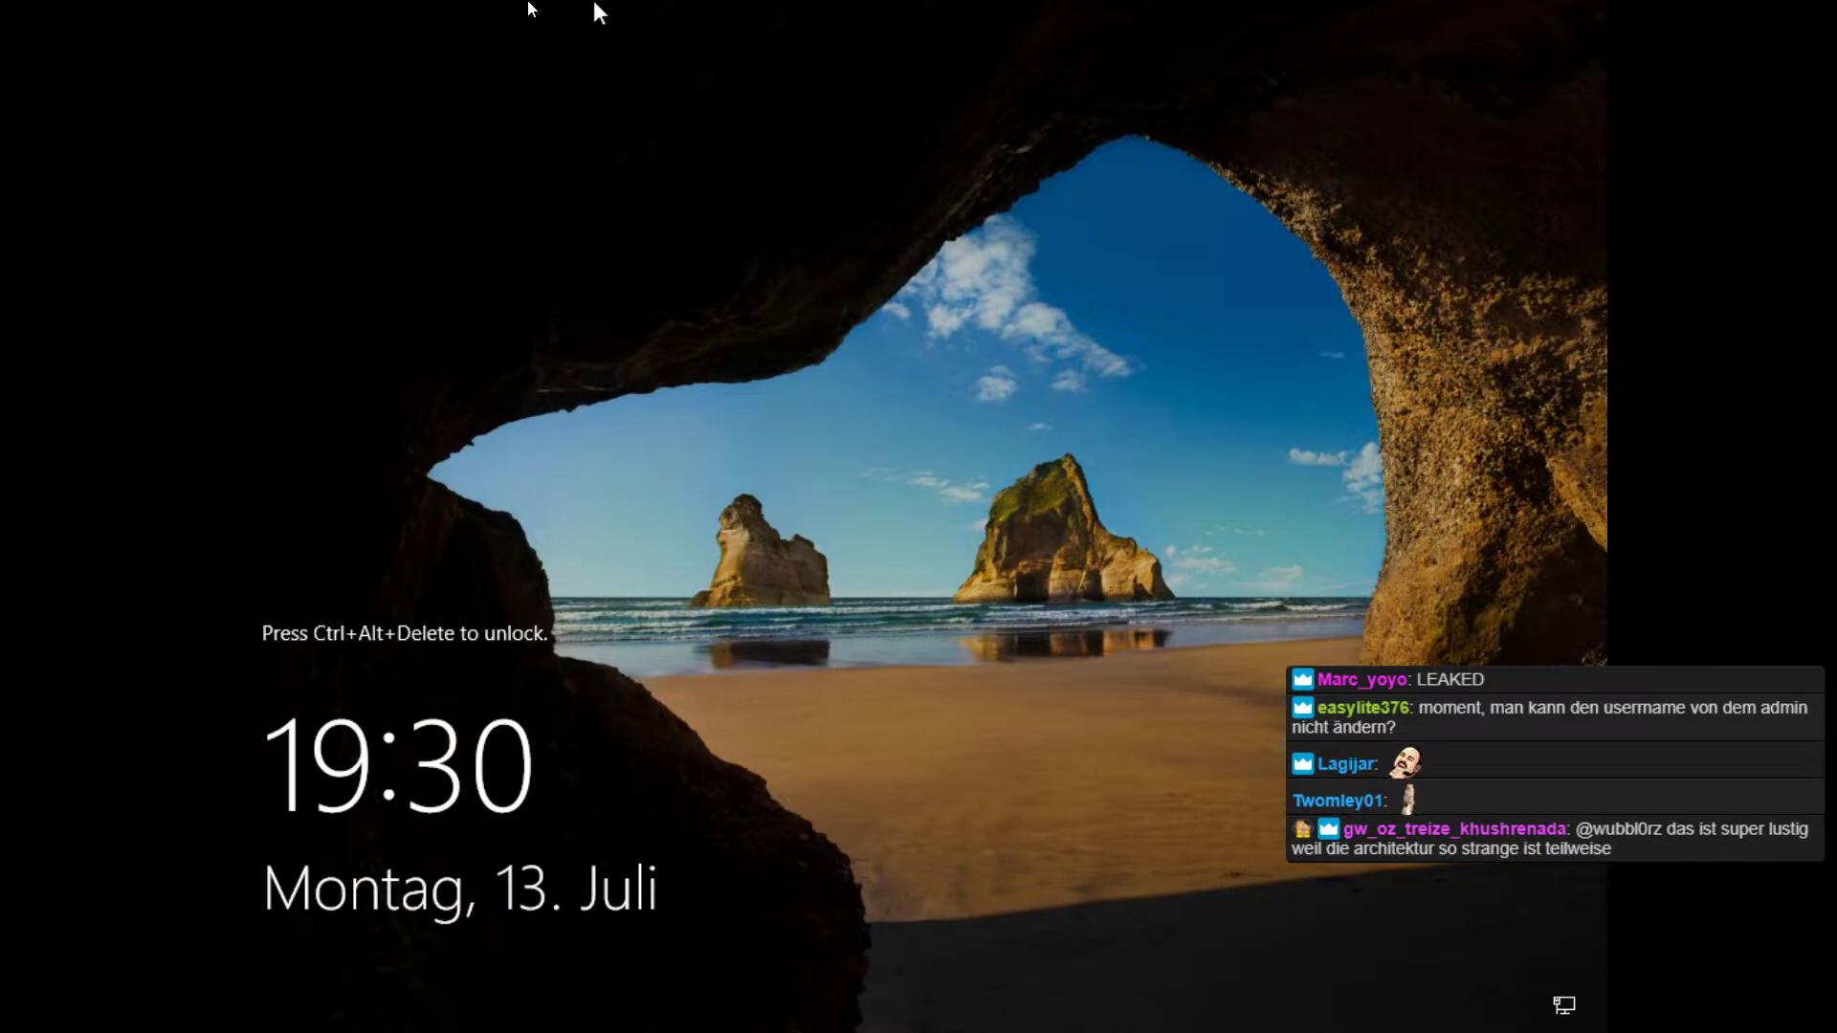
- Send Ctrl+Alt+Del from VMware's VM menu to unlock the server's lock screen
mouse_move(527, 8)
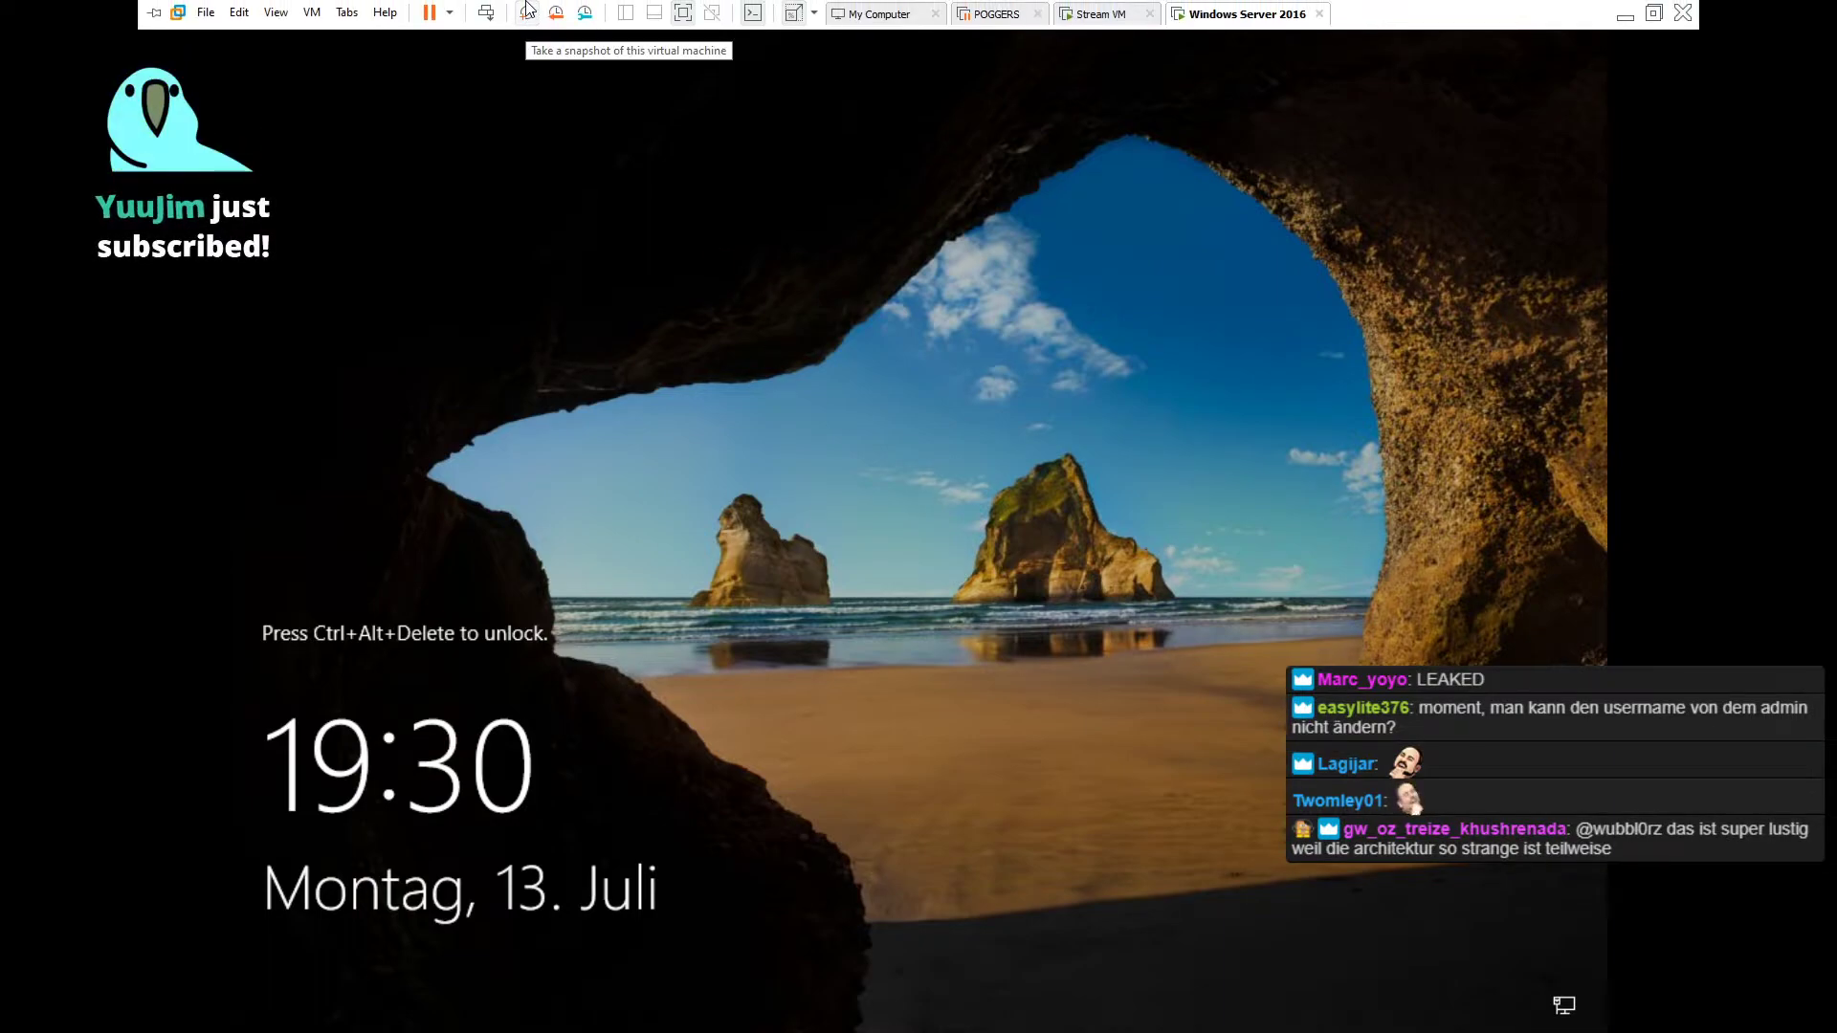
click(279, 13)
click(287, 15)
click(276, 14)
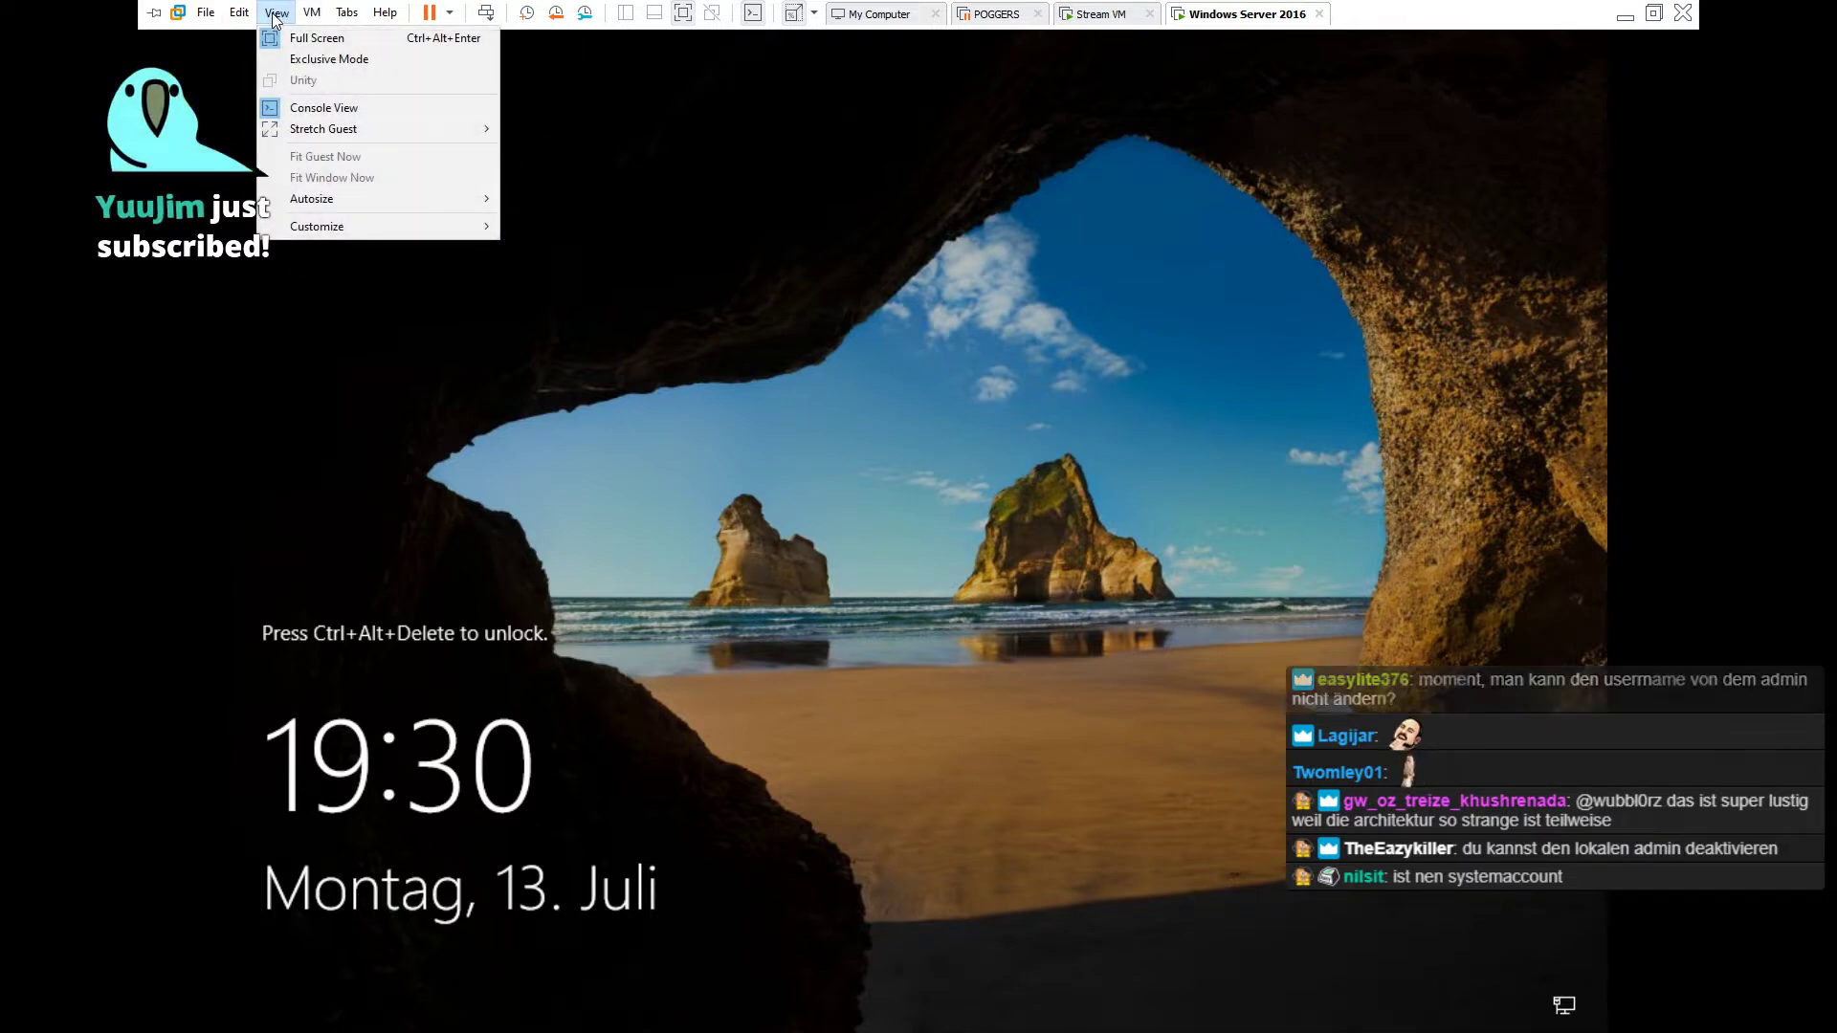
click(274, 16)
click(239, 13)
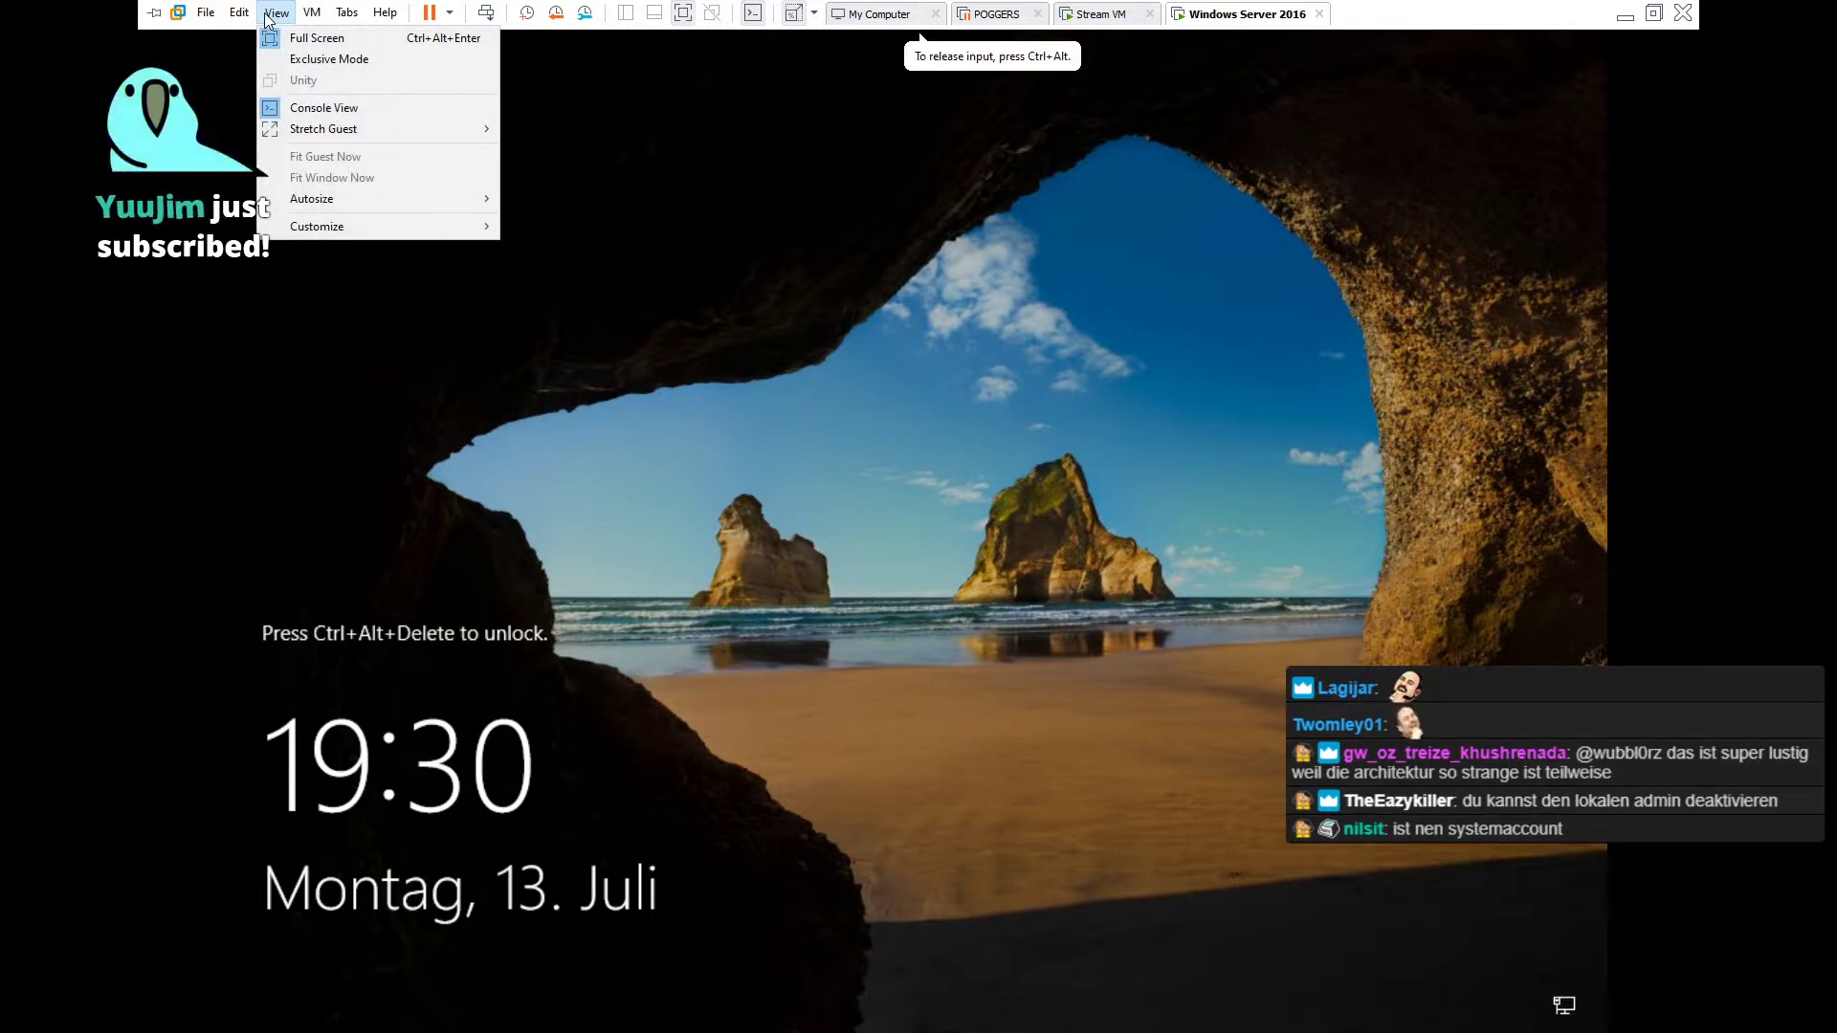
click(276, 13)
click(312, 14)
click(349, 107)
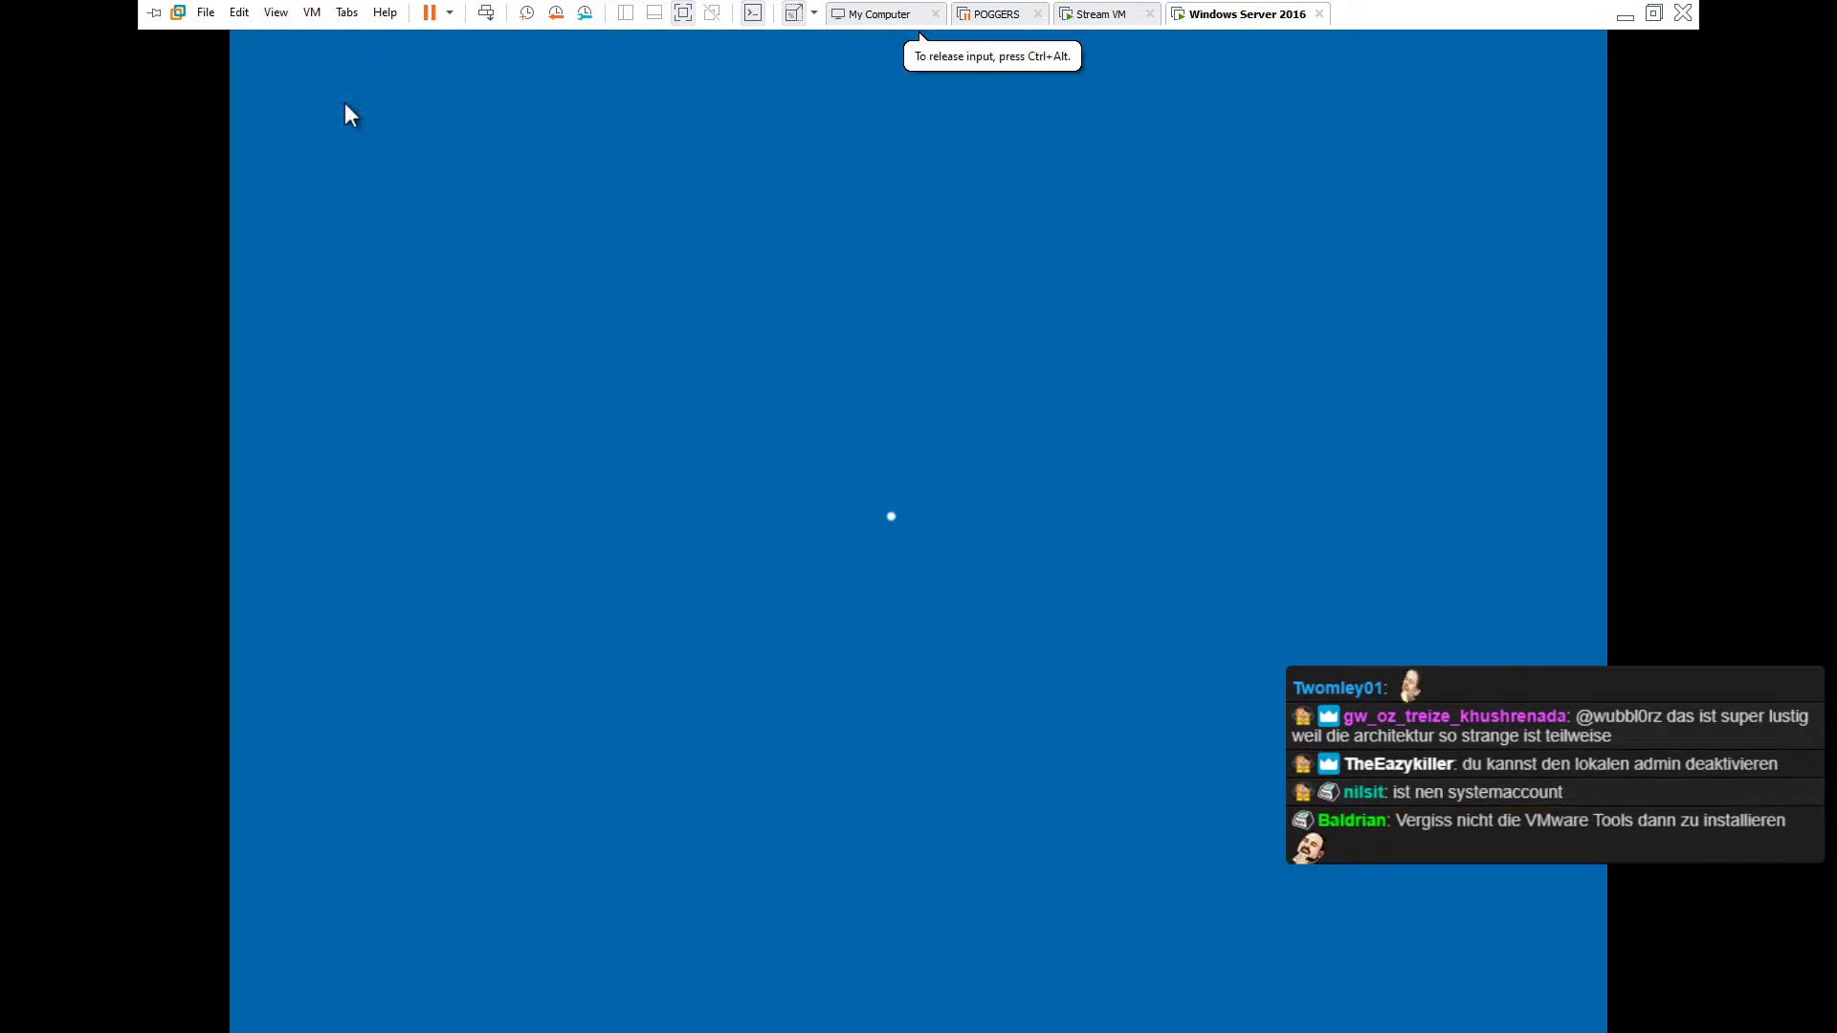
key(ctrl+alt)
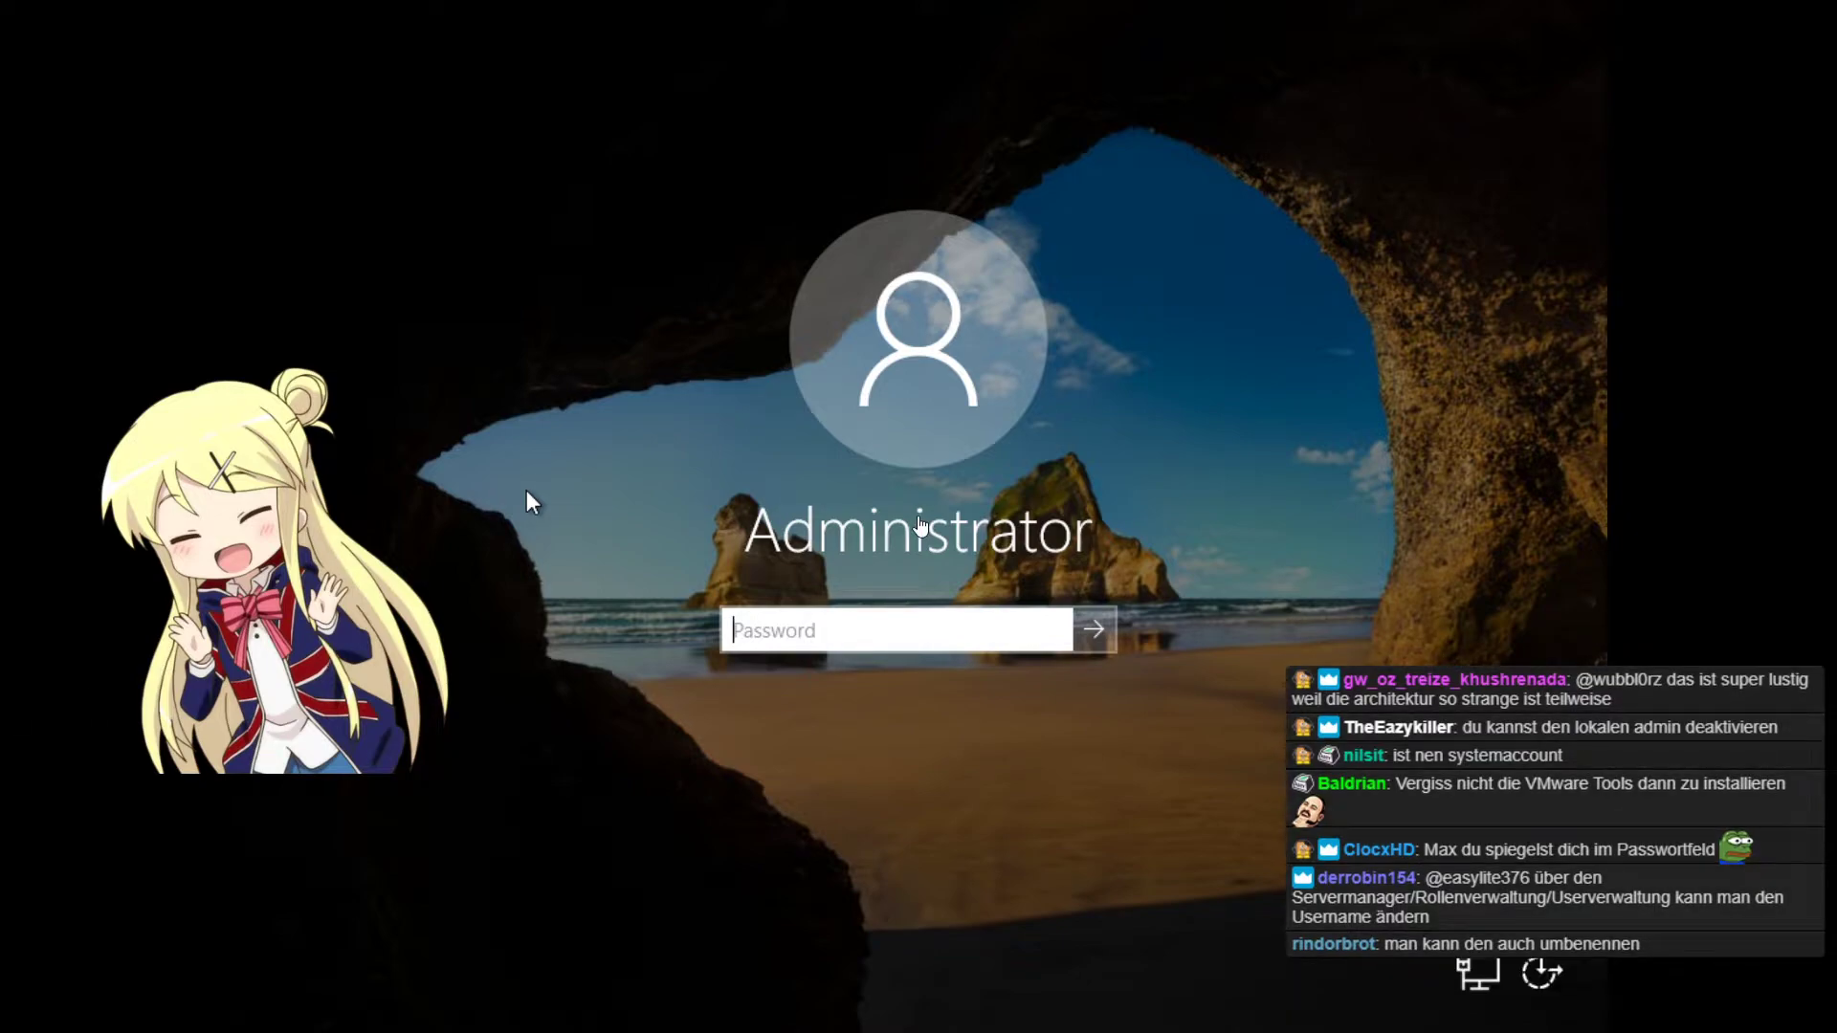
- Sign in as Administrator with the admin password and allow network discovery
click(527, 490)
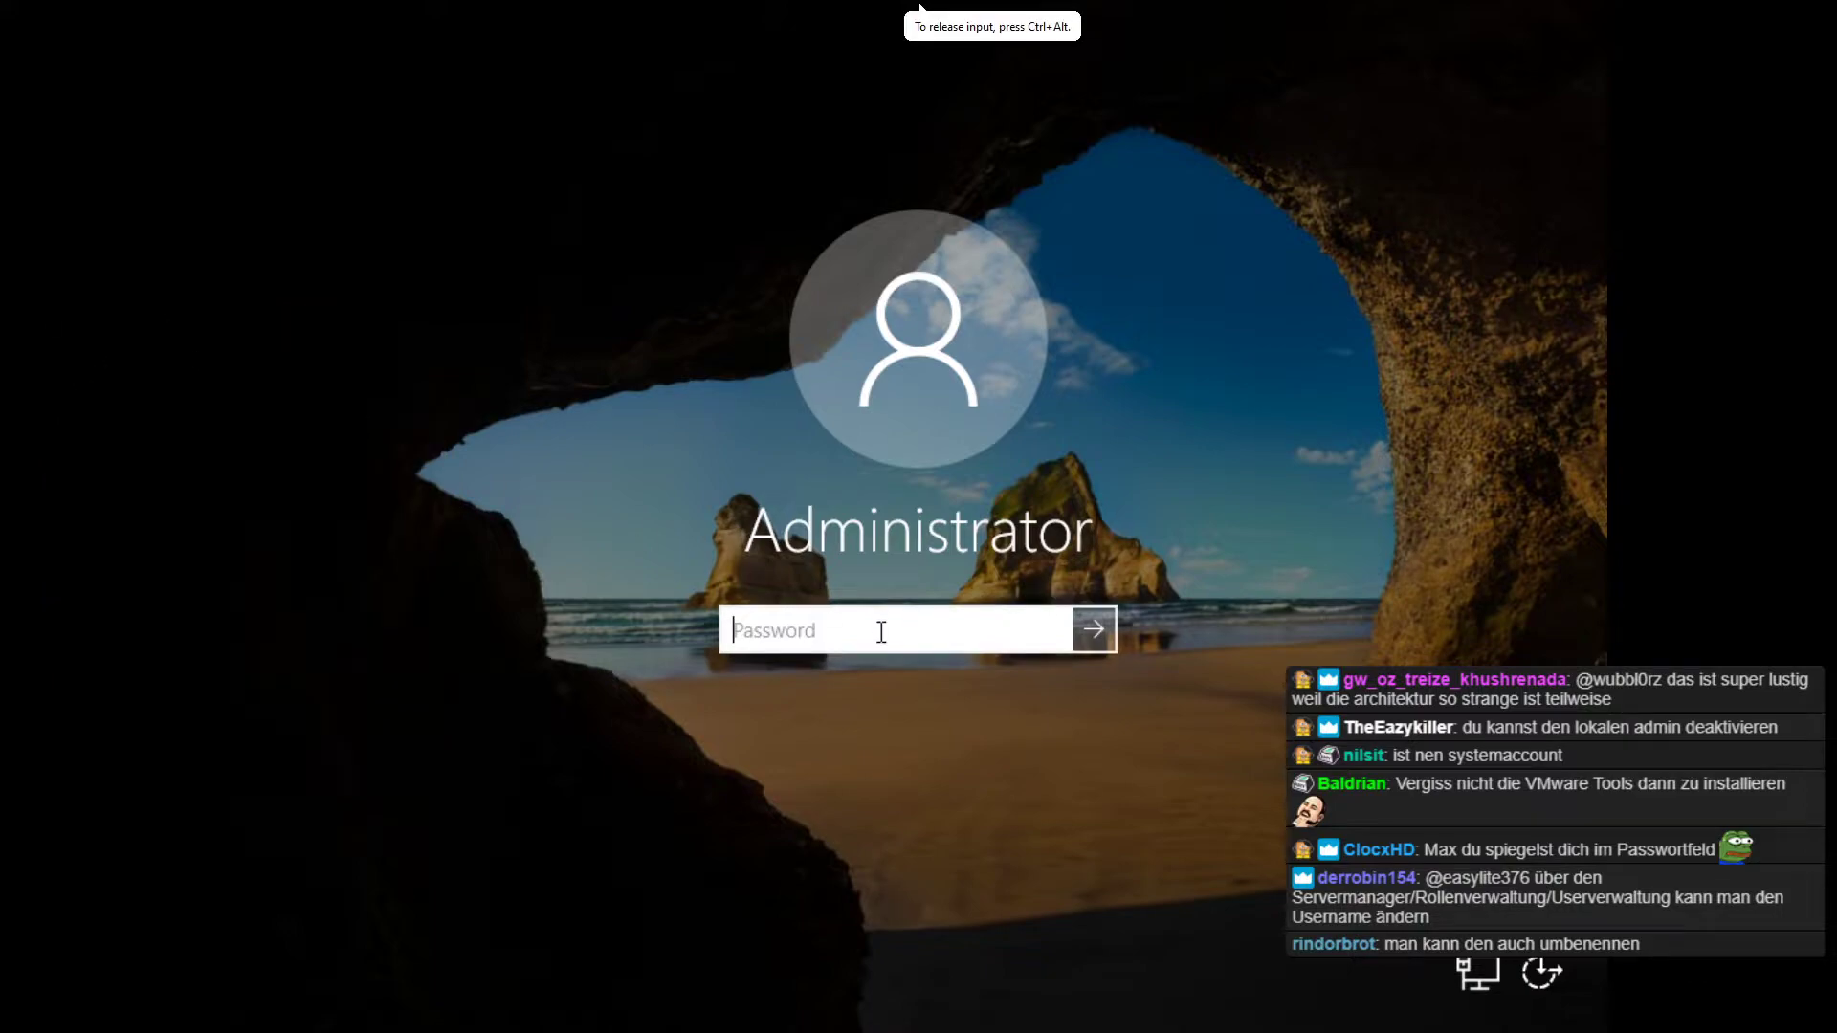
text(•••••••••••)
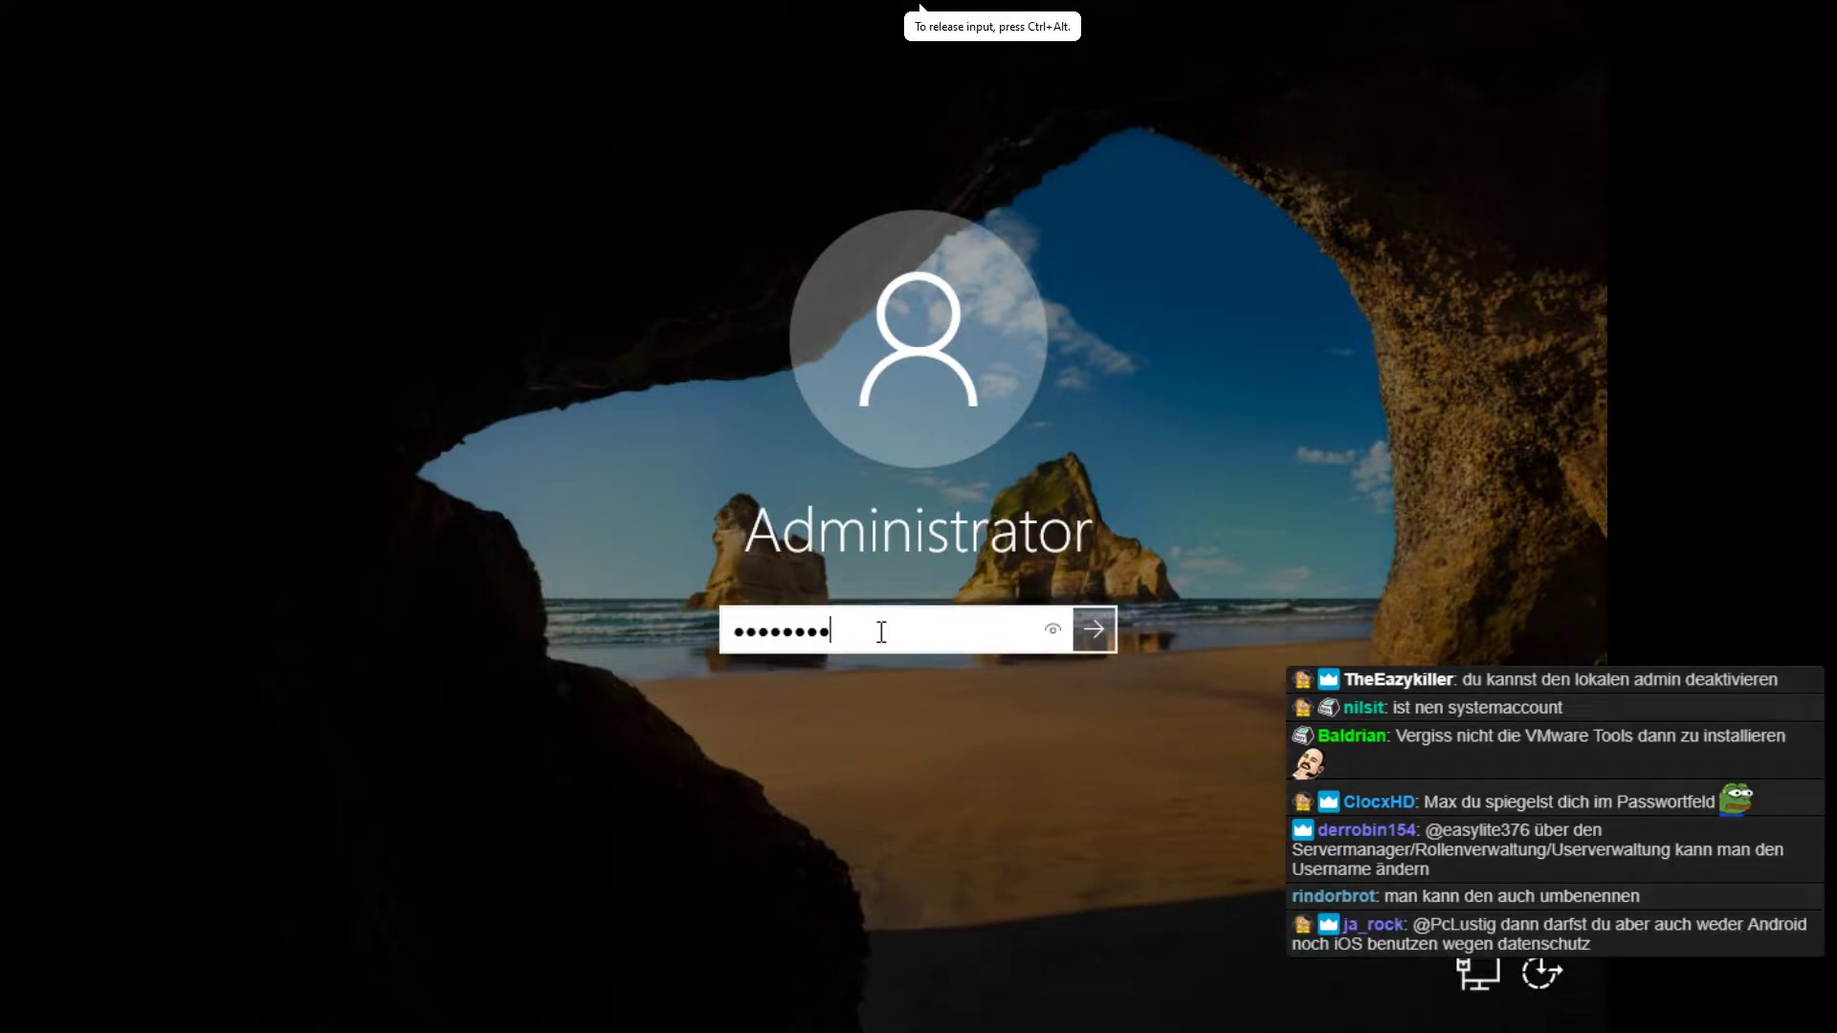
key(Return)
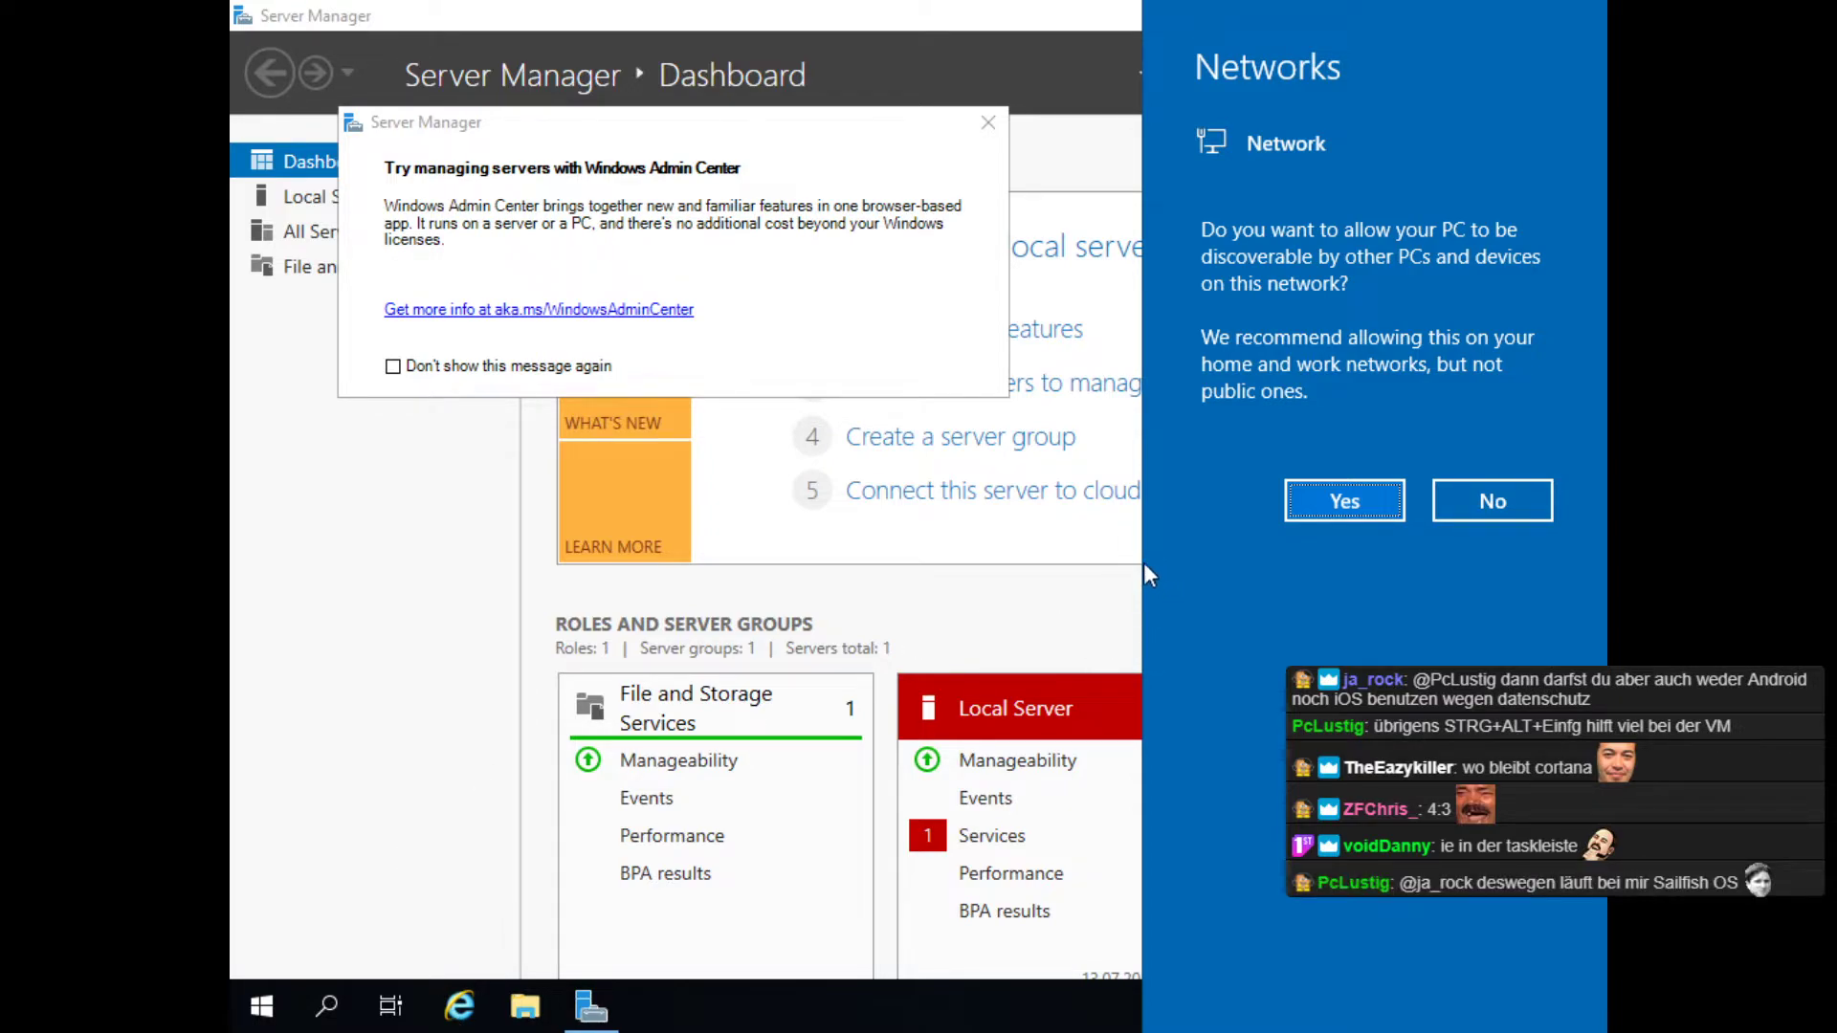
click(1392, 505)
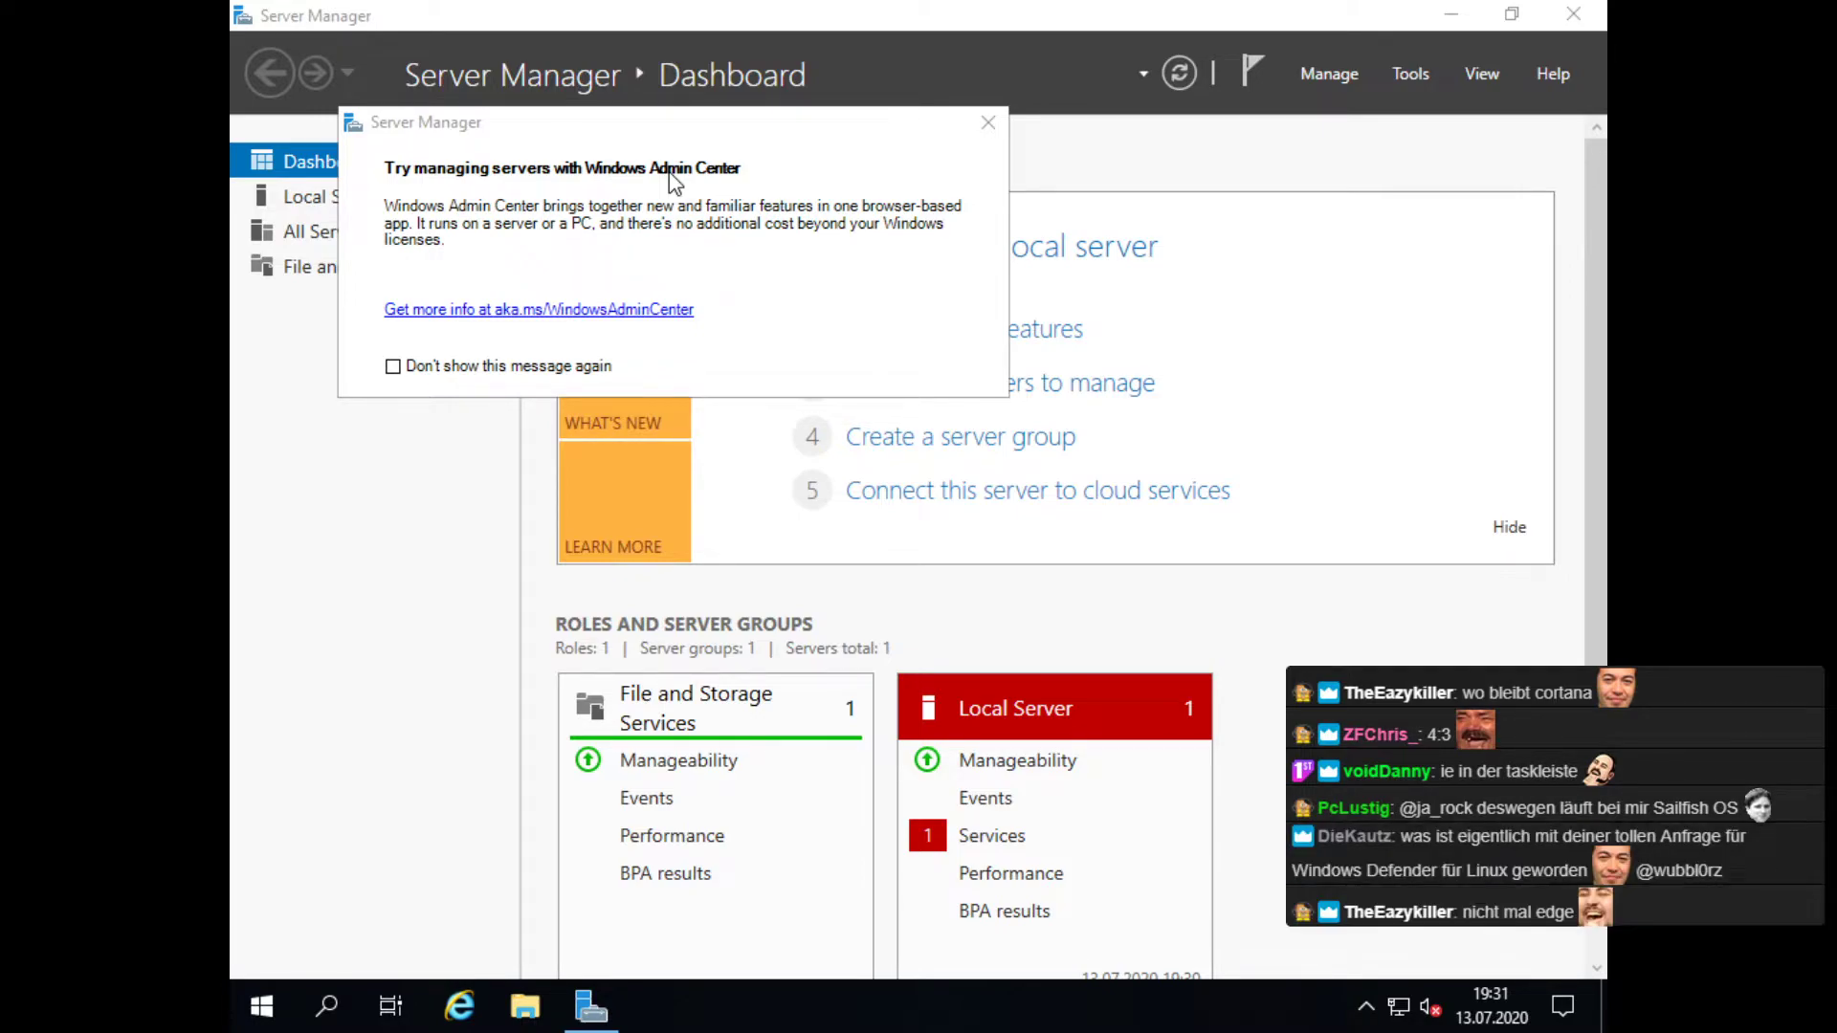
- Open the aka.ms/WindowsAdminCenter page and add docs.microsoft.com to Trusted sites
click(538, 309)
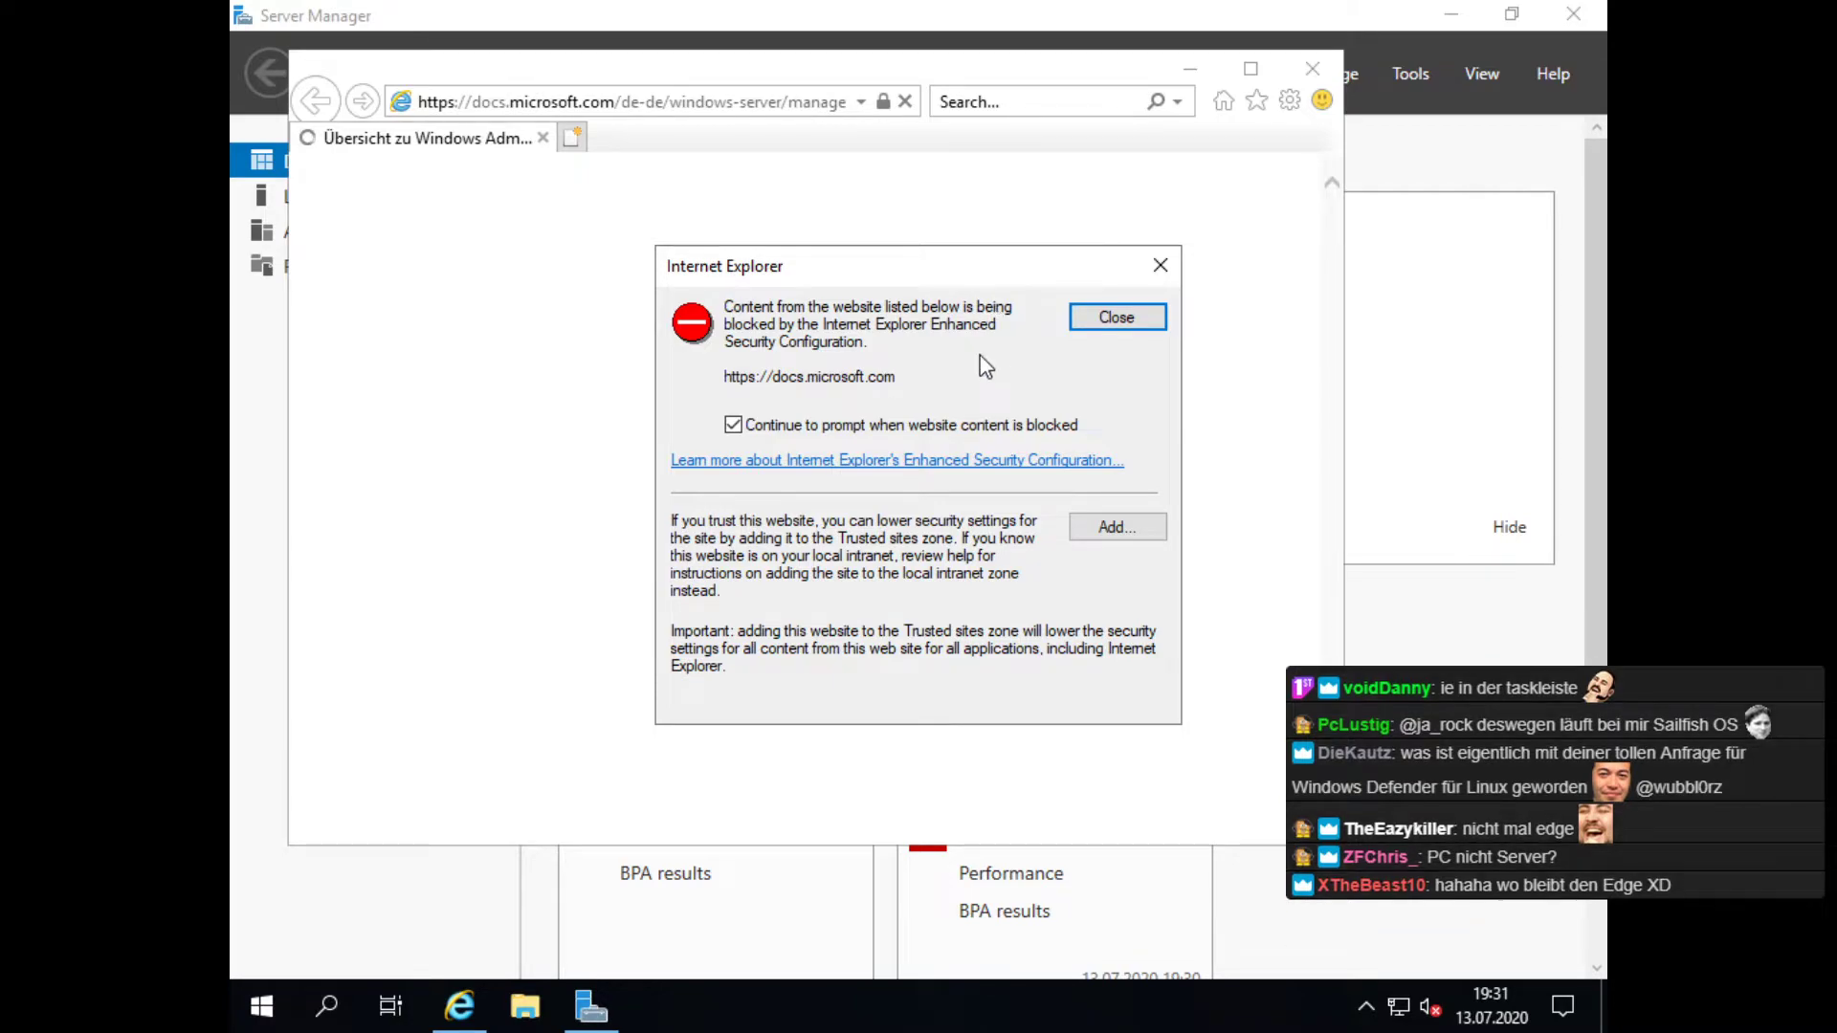
click(1107, 531)
click(1107, 466)
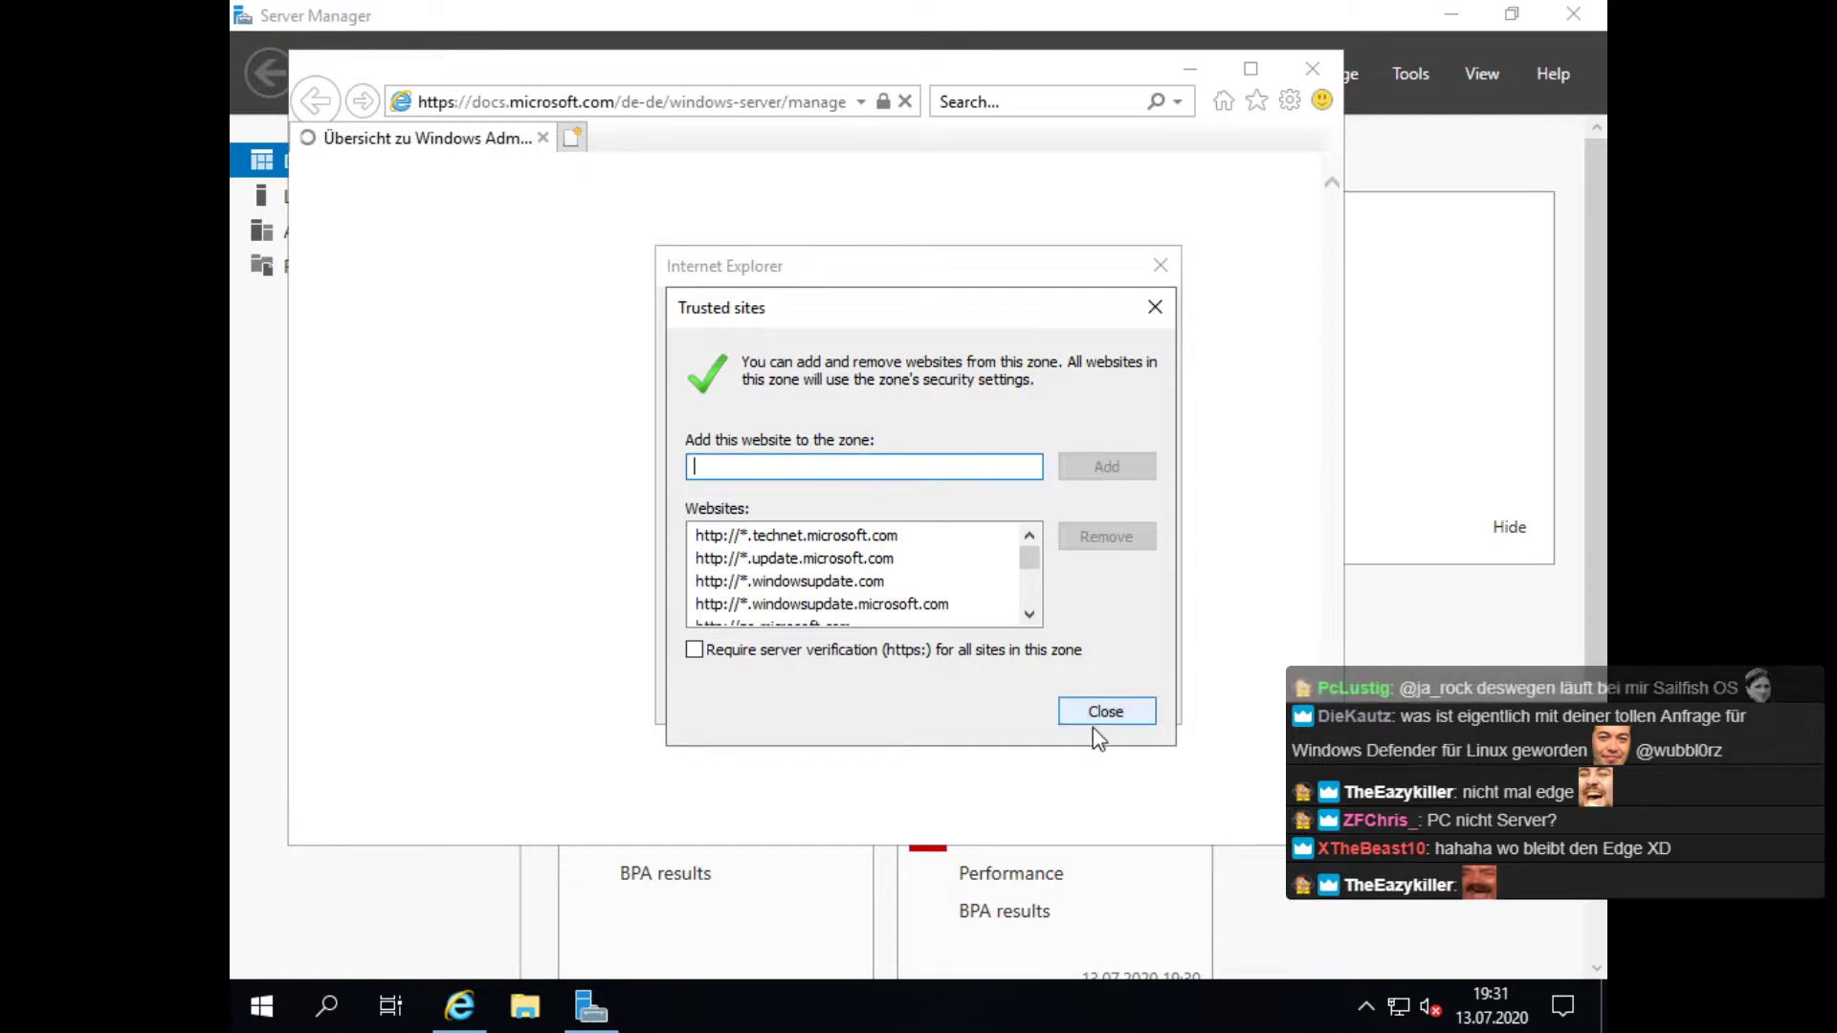
click(1105, 711)
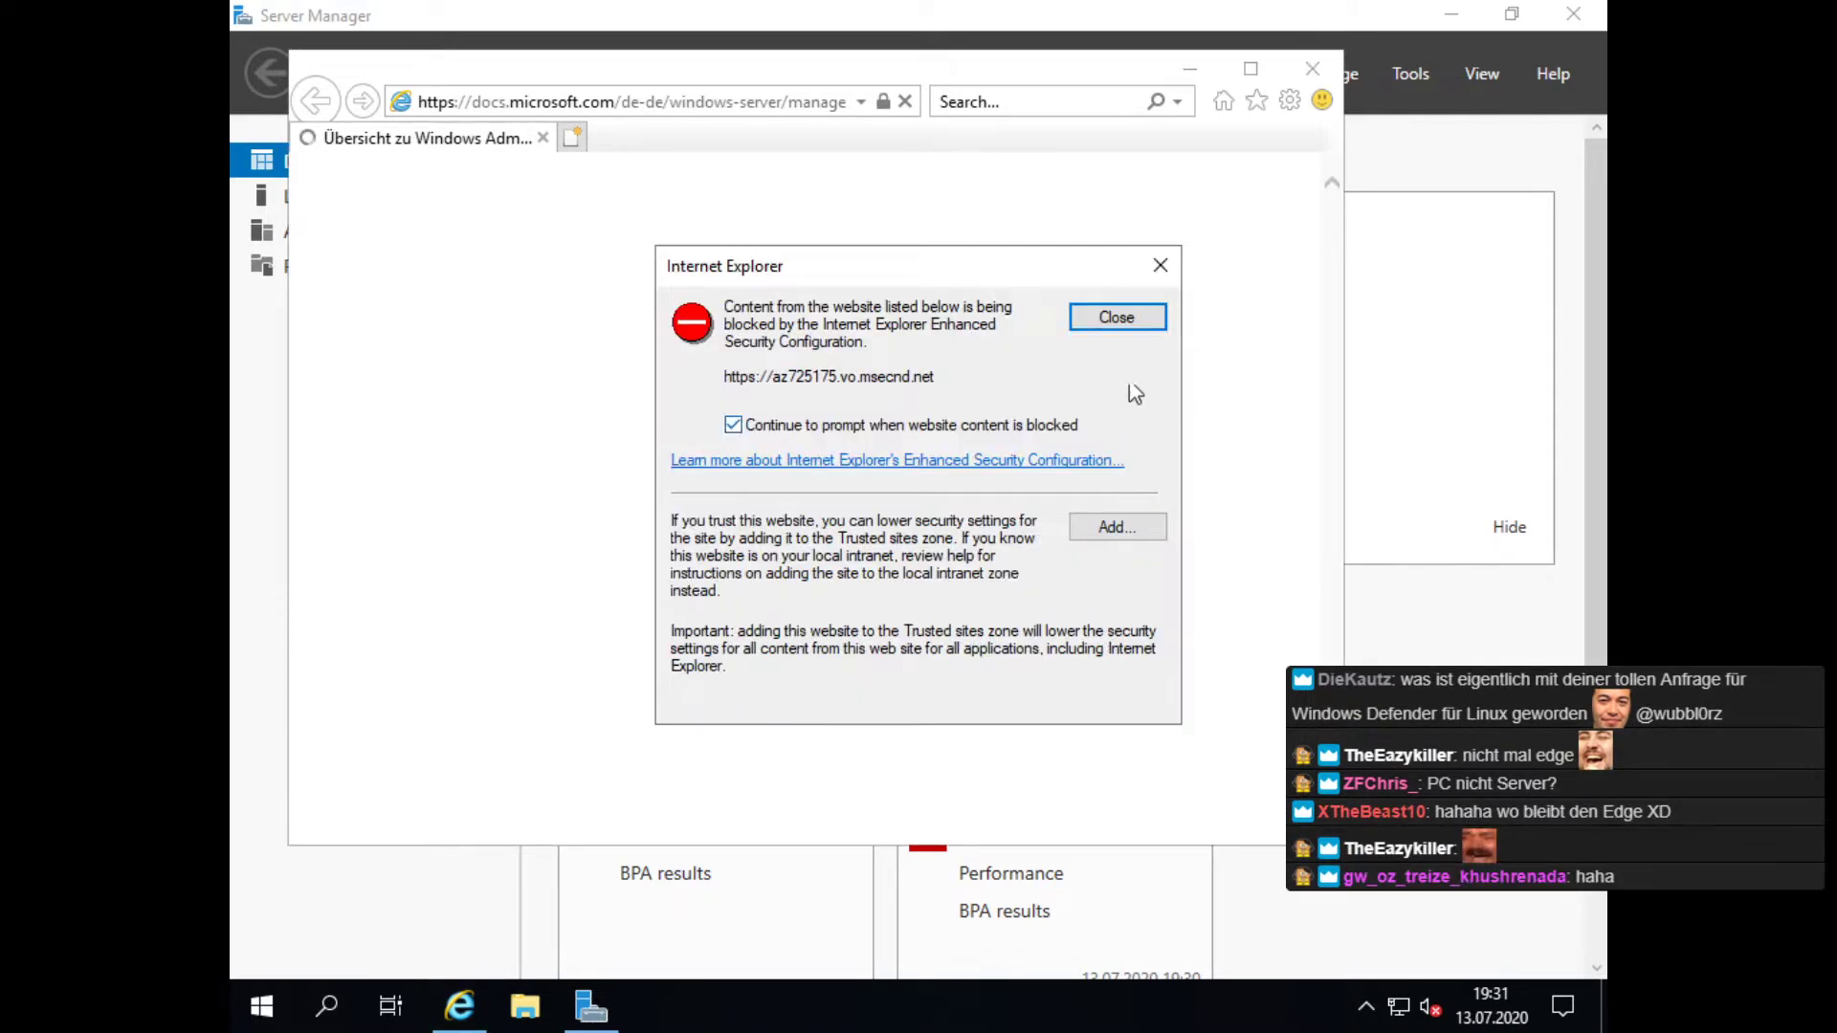
- Dismiss the remaining blocked-content warnings, the IE setup prompt and the security alert
click(1159, 266)
click(1157, 265)
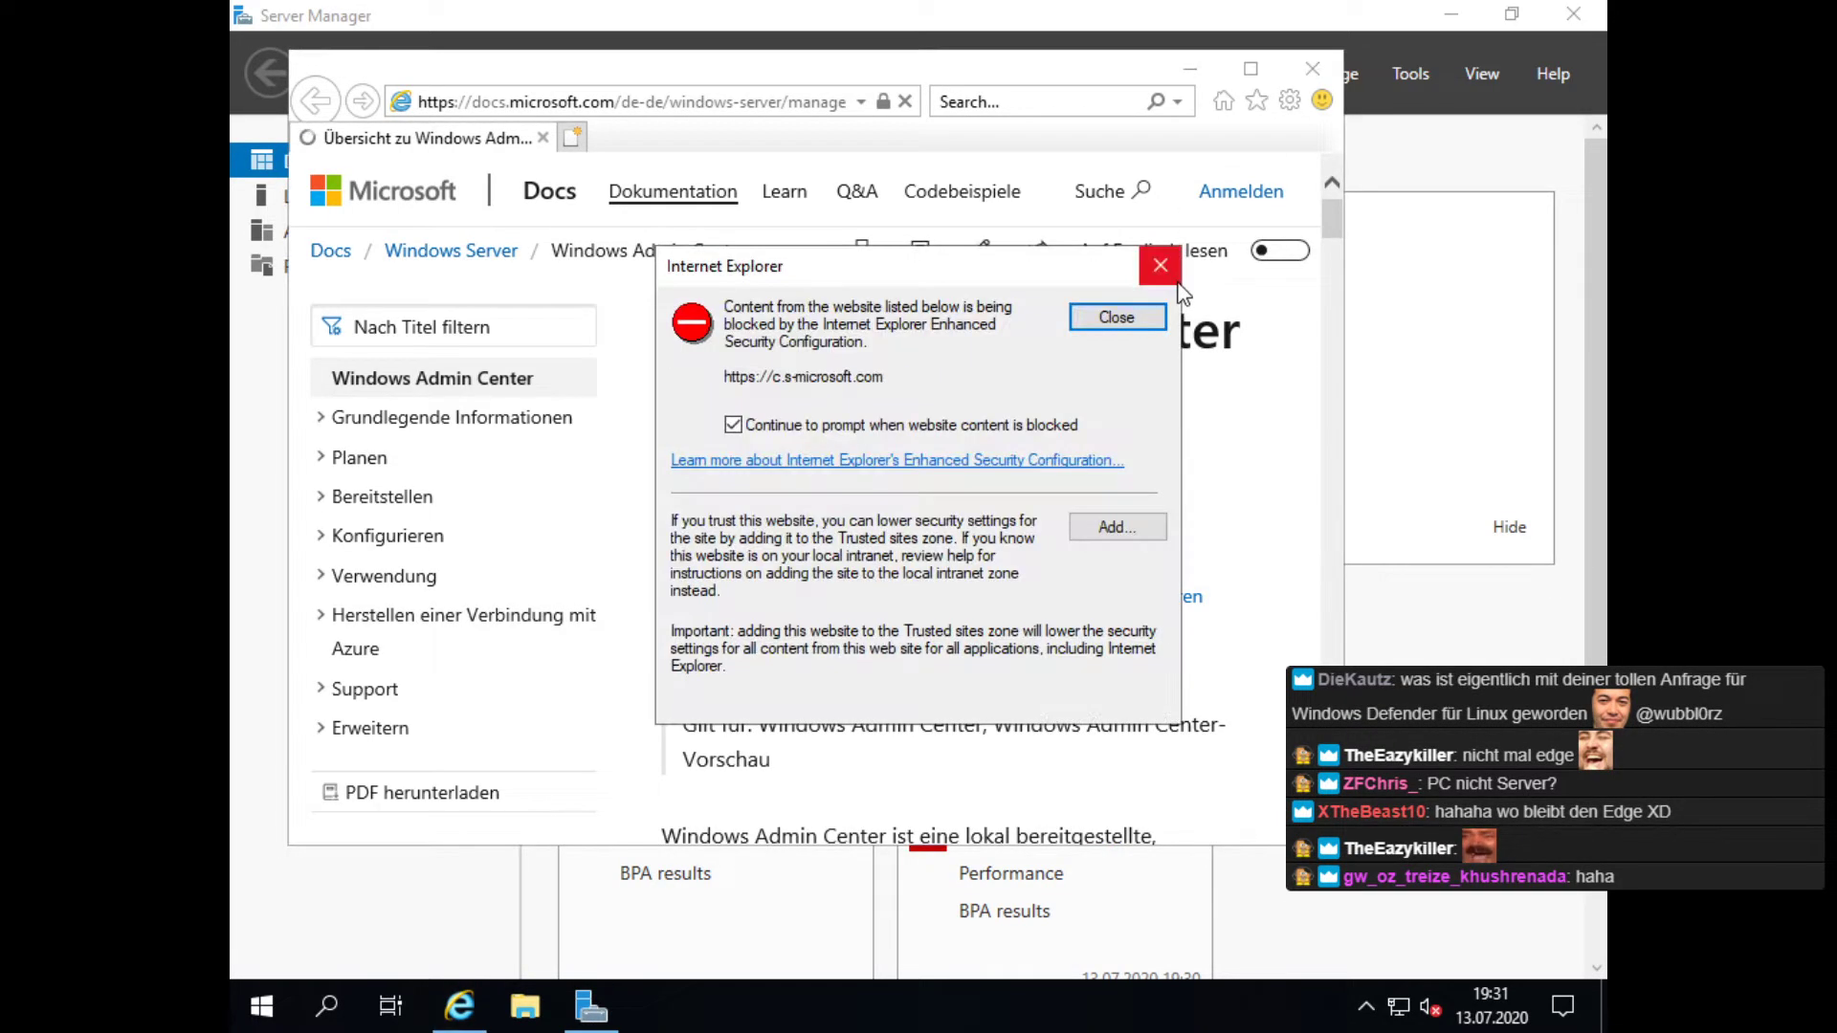
click(1160, 266)
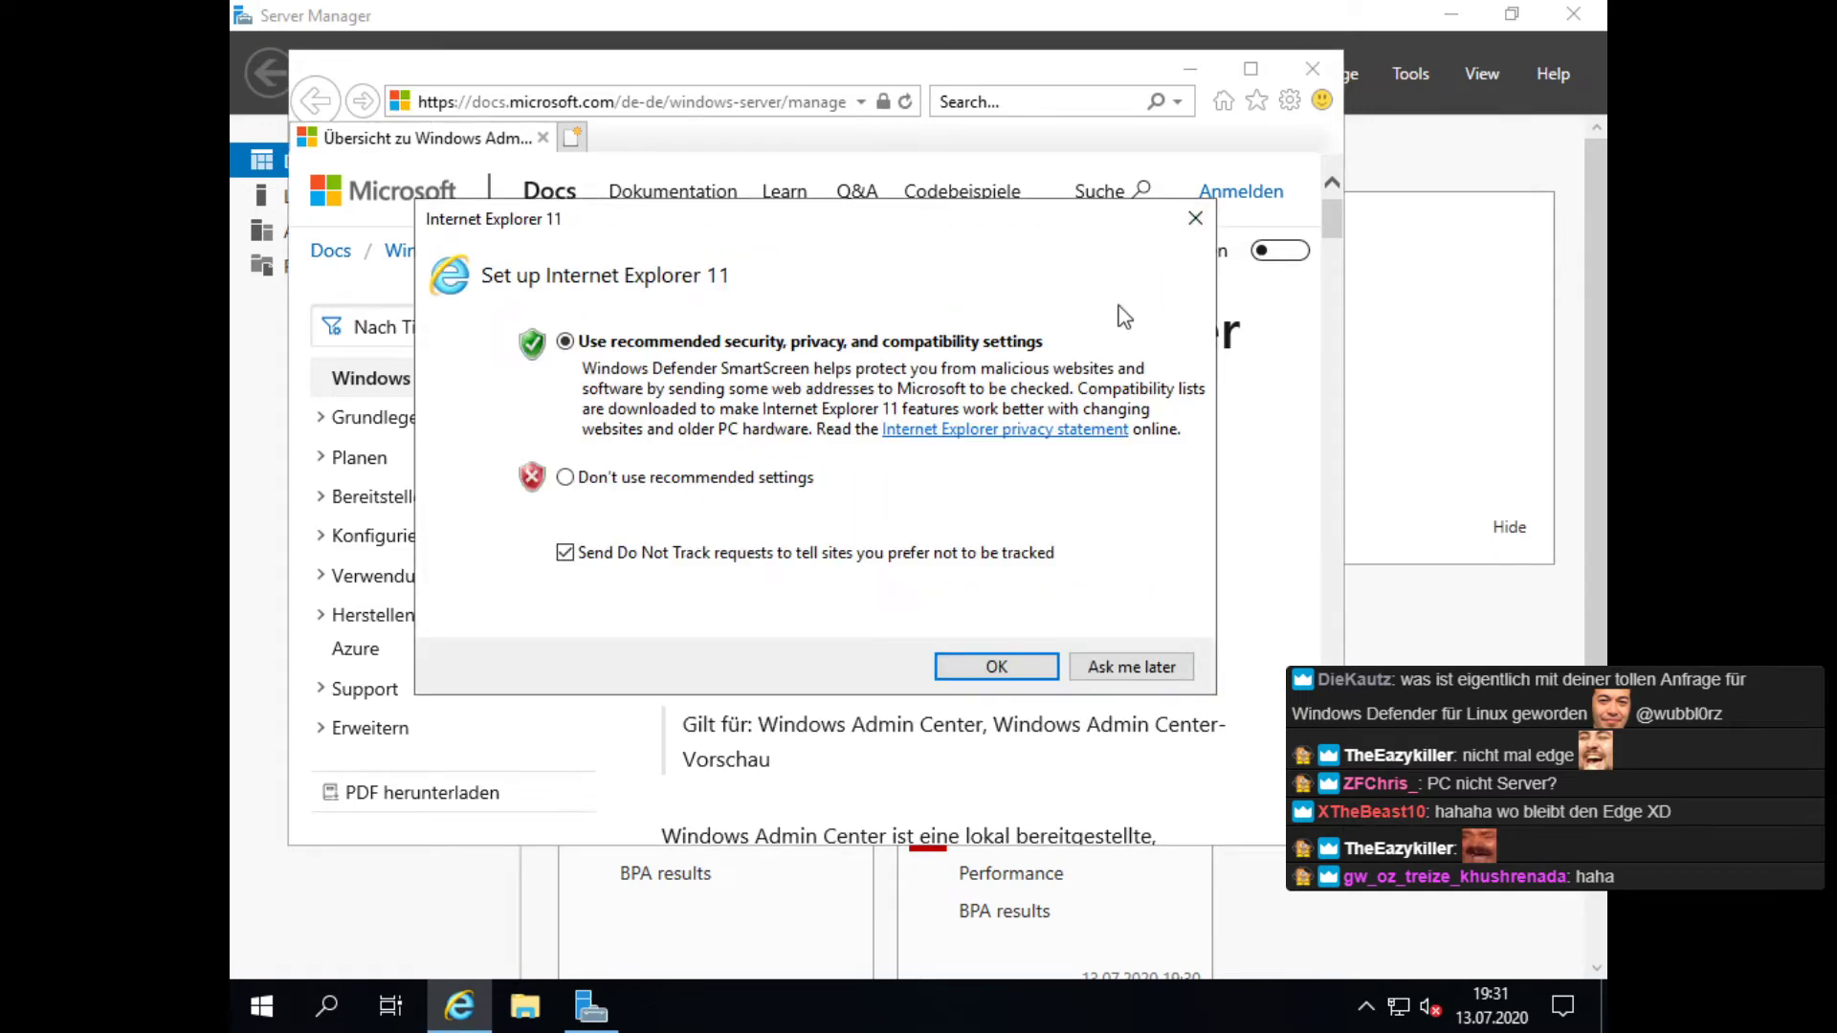
click(1193, 219)
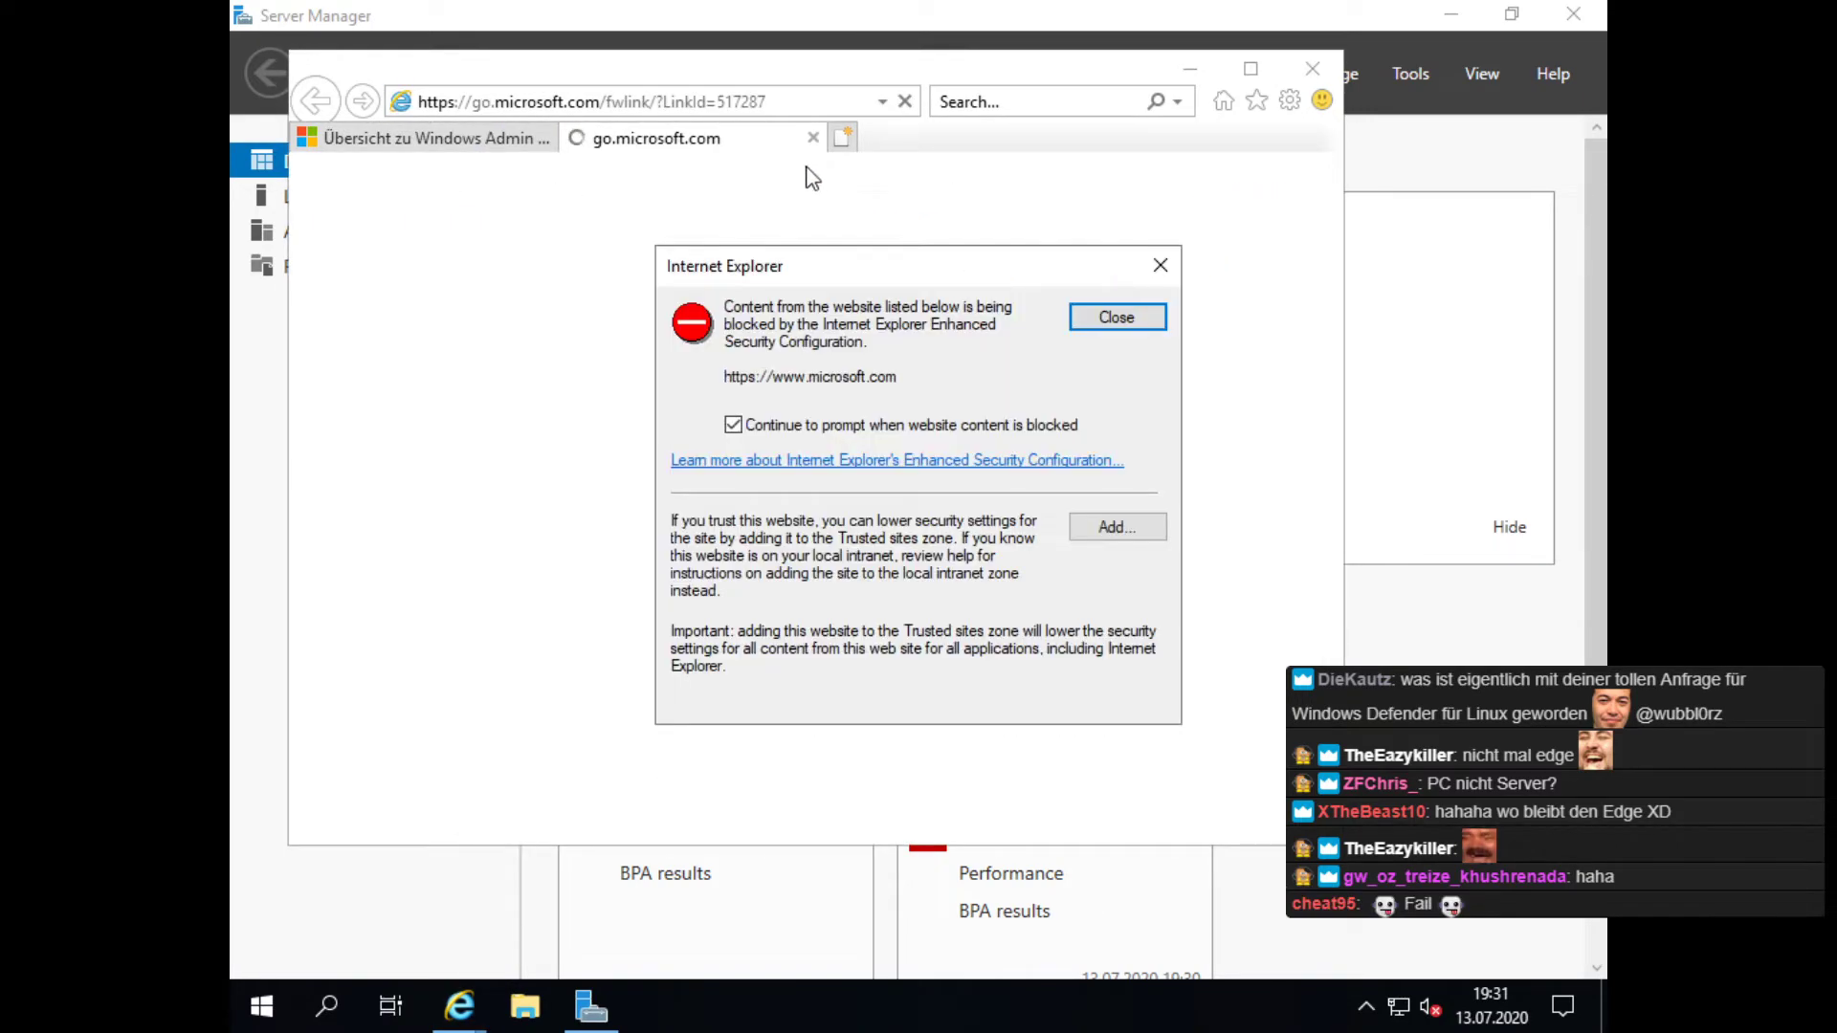
key(Return)
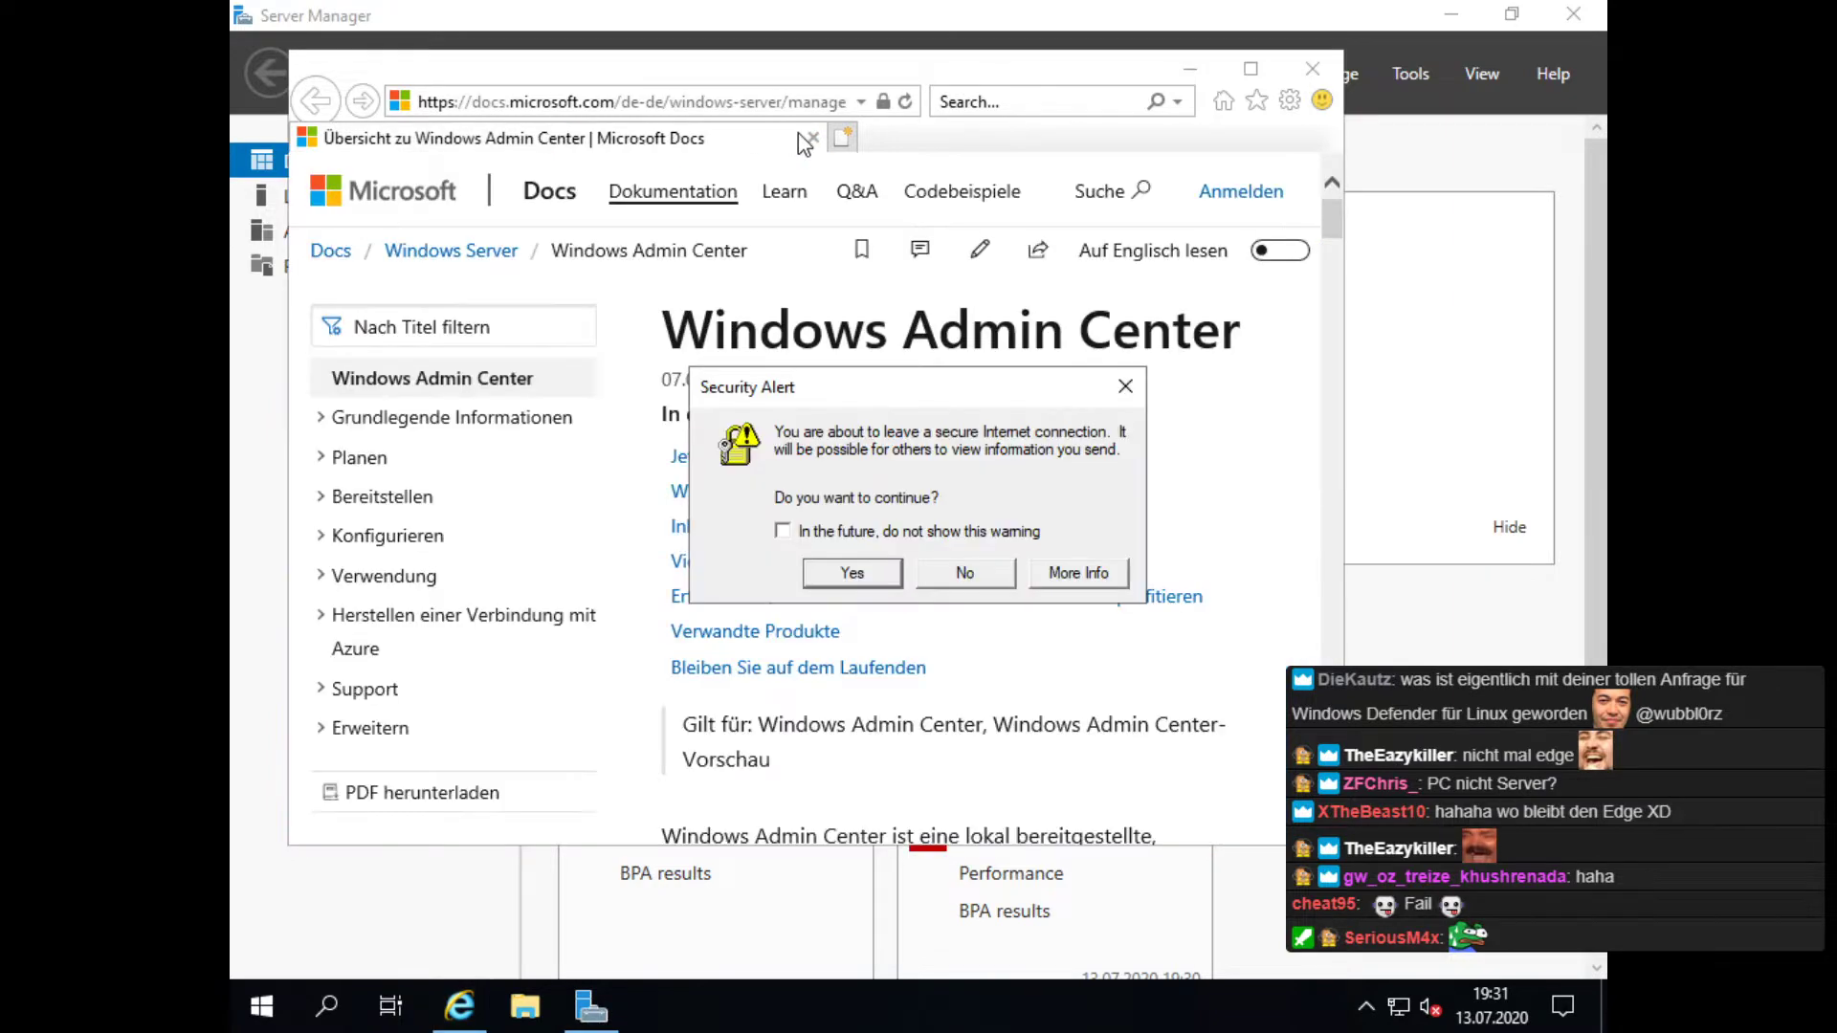
click(1127, 384)
- Scroll to Jetzt herunterladen and follow the Windows Admin Center download link
scroll(1053, 409, down, 15)
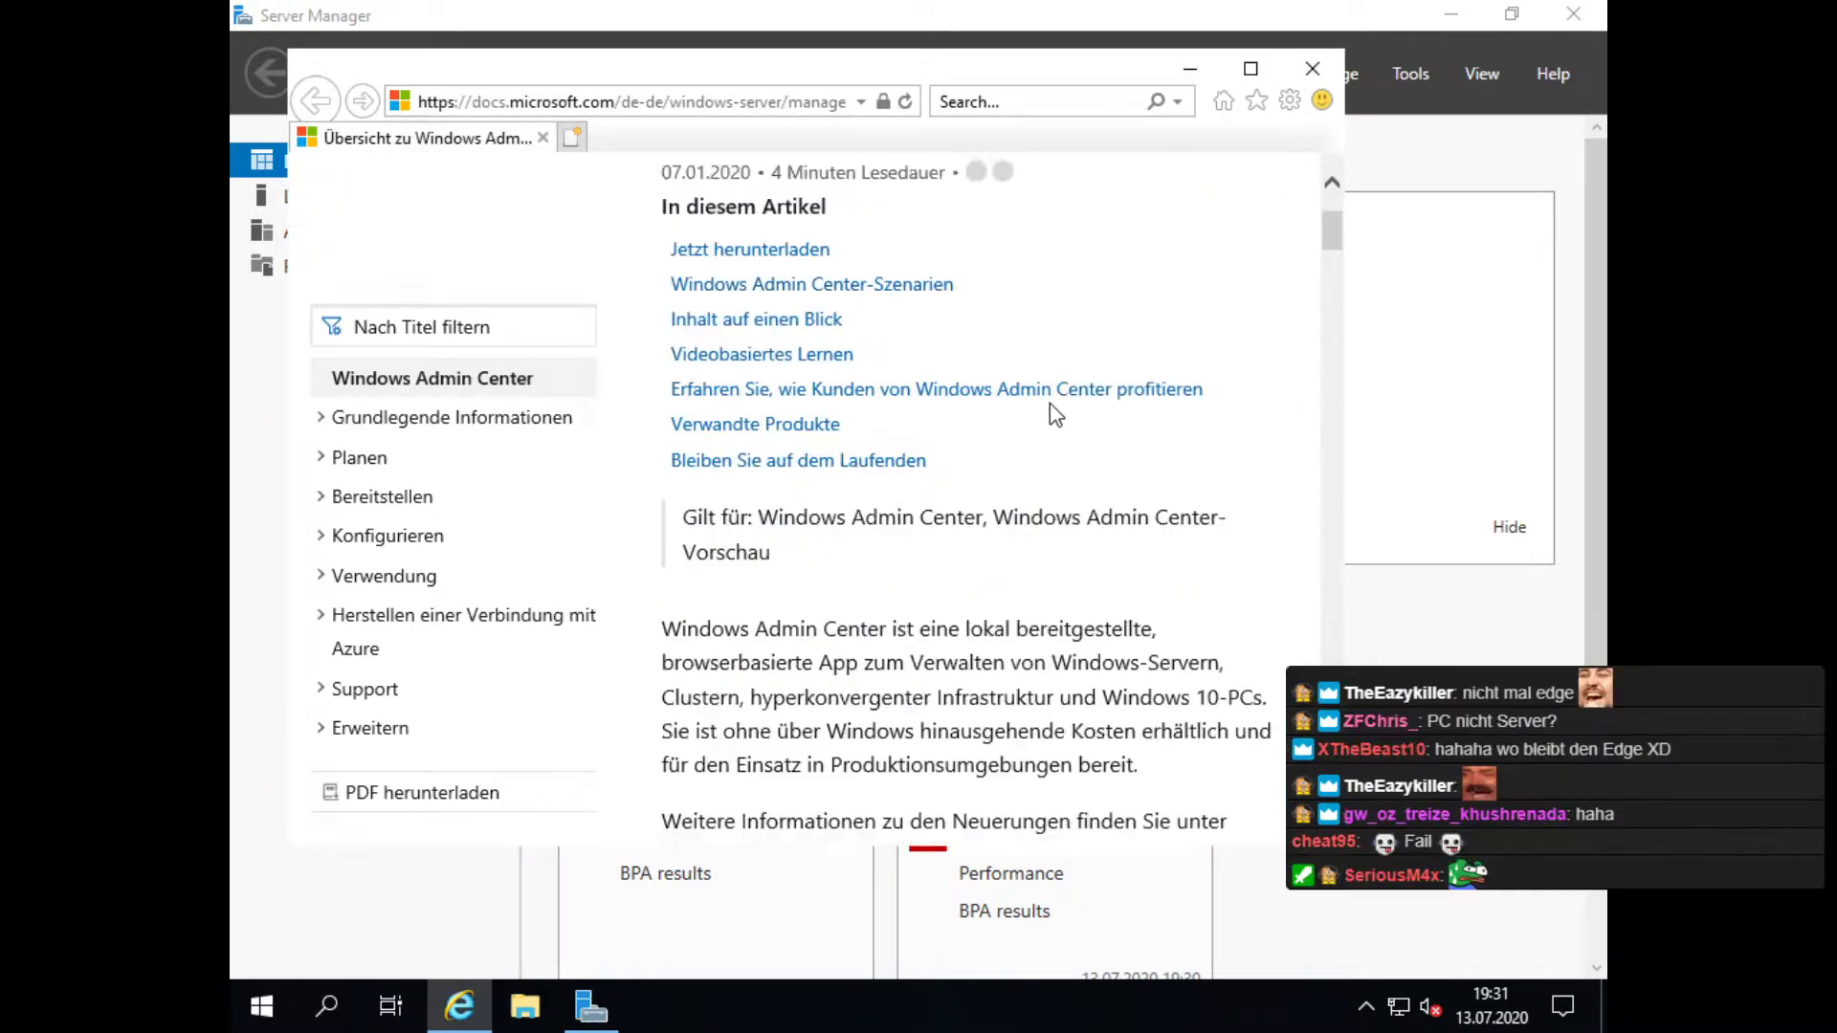
scroll(1051, 408, down, 7)
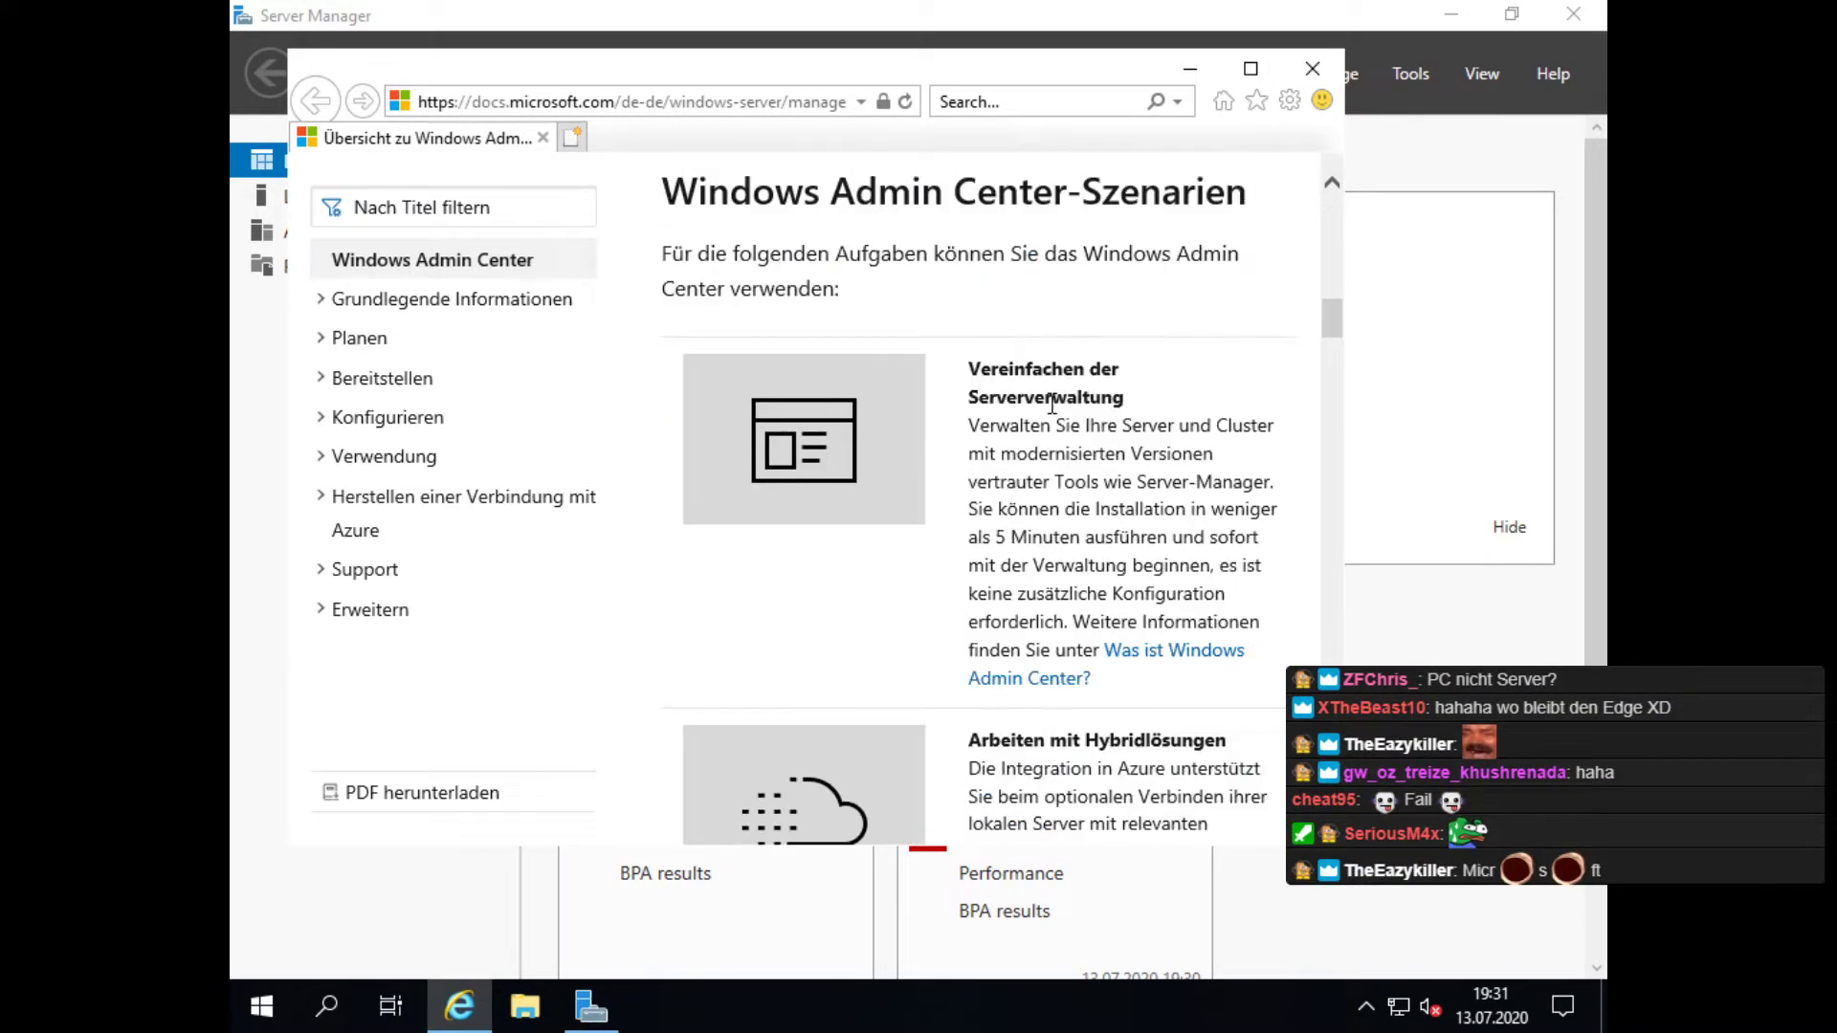
scroll(1050, 407, up, 7)
scroll(1052, 412, up, 5)
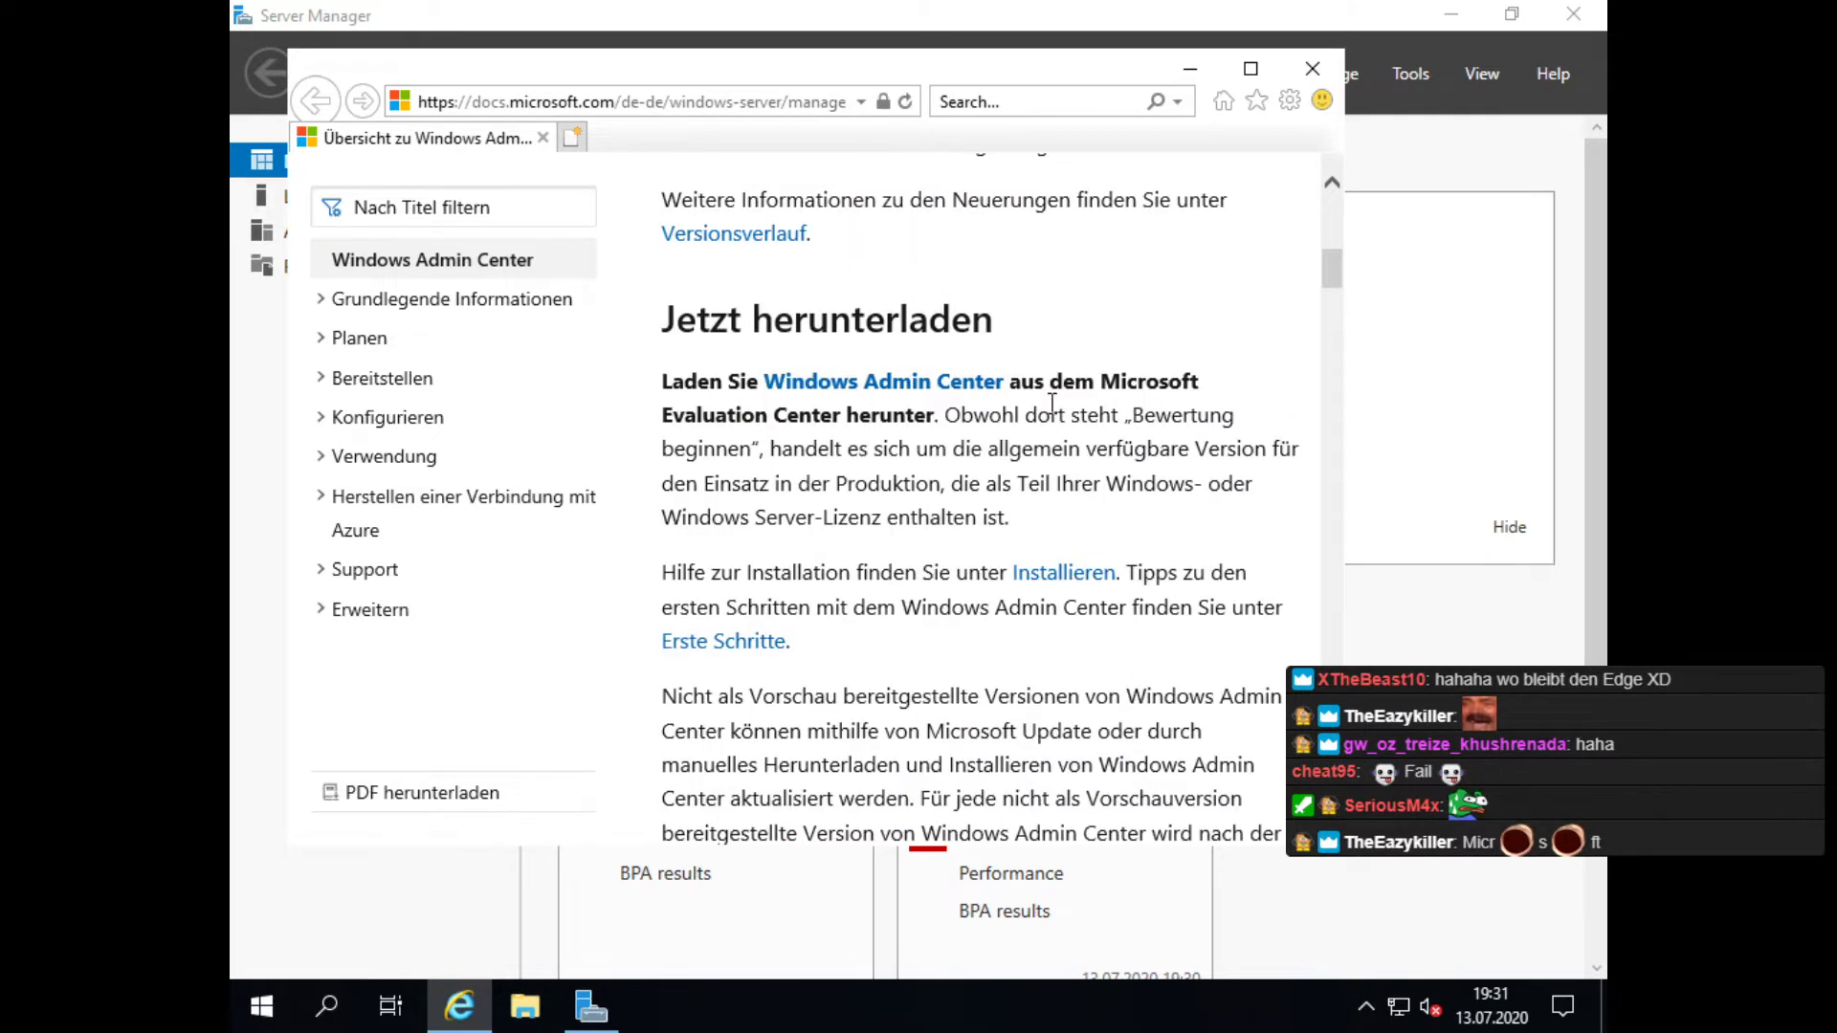
scroll(1052, 409, up, 4)
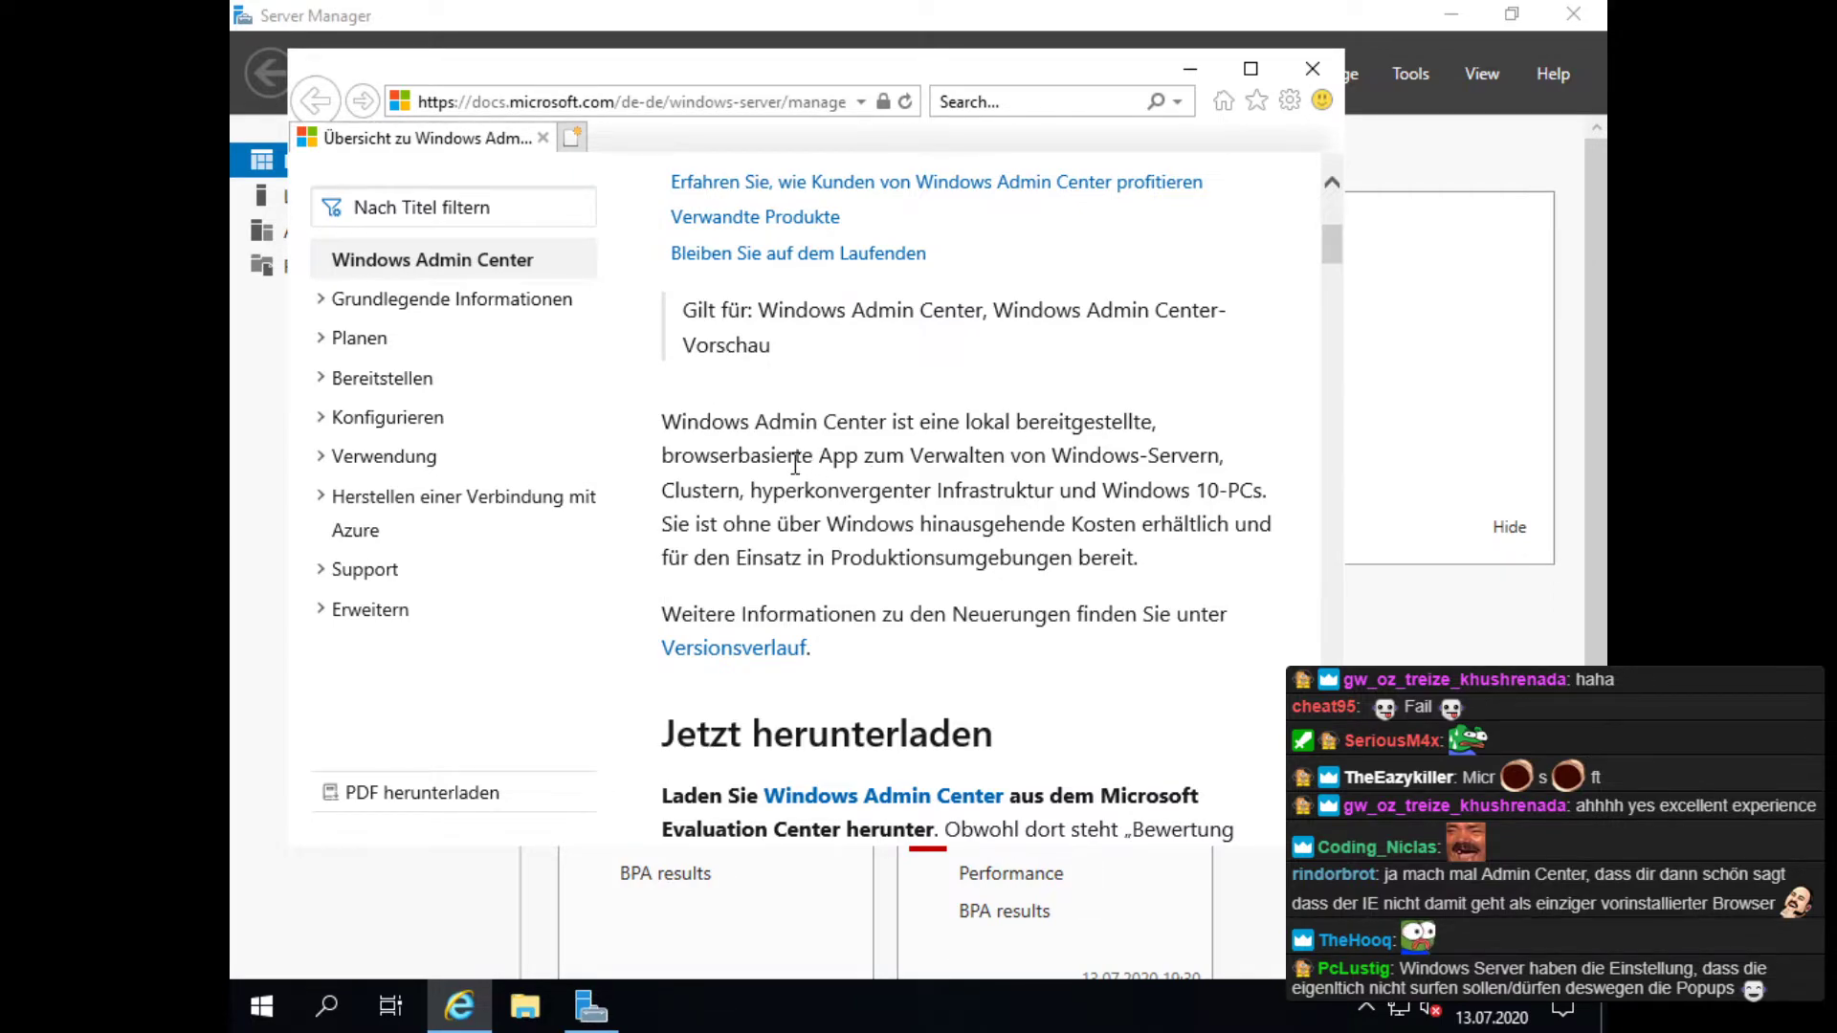
scroll(943, 476, down, 2)
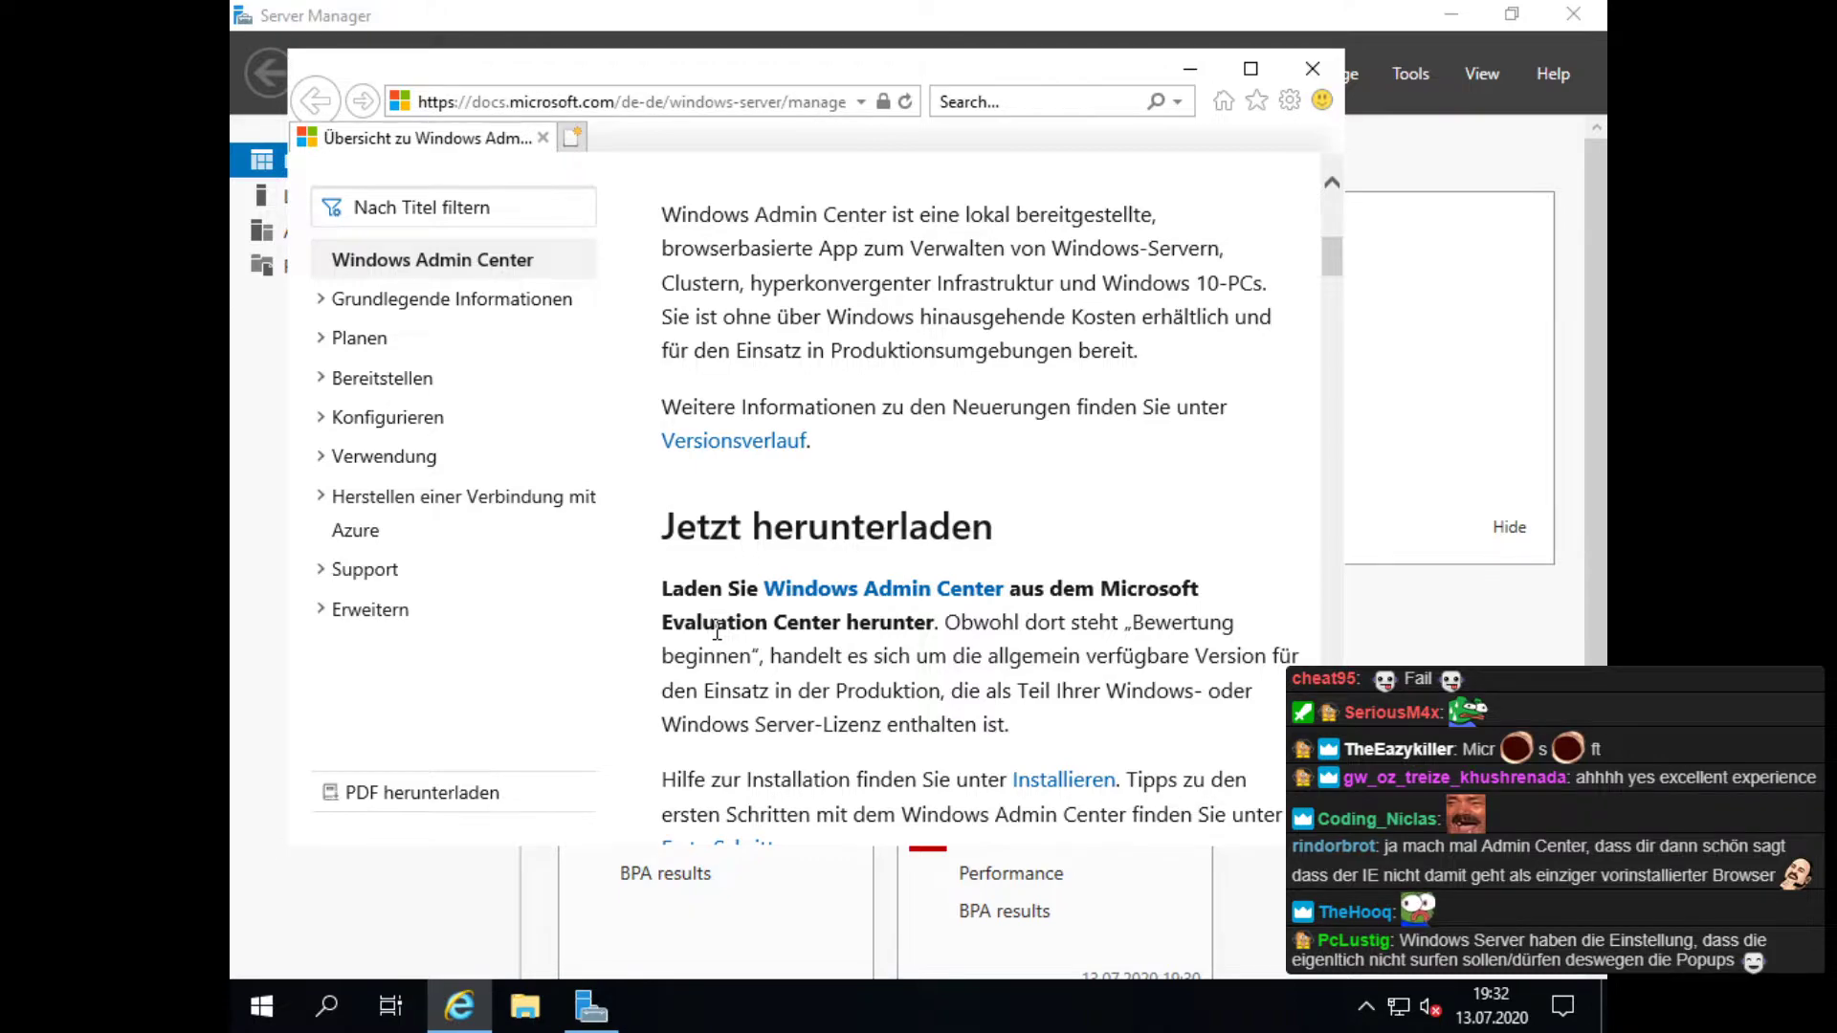
click(873, 590)
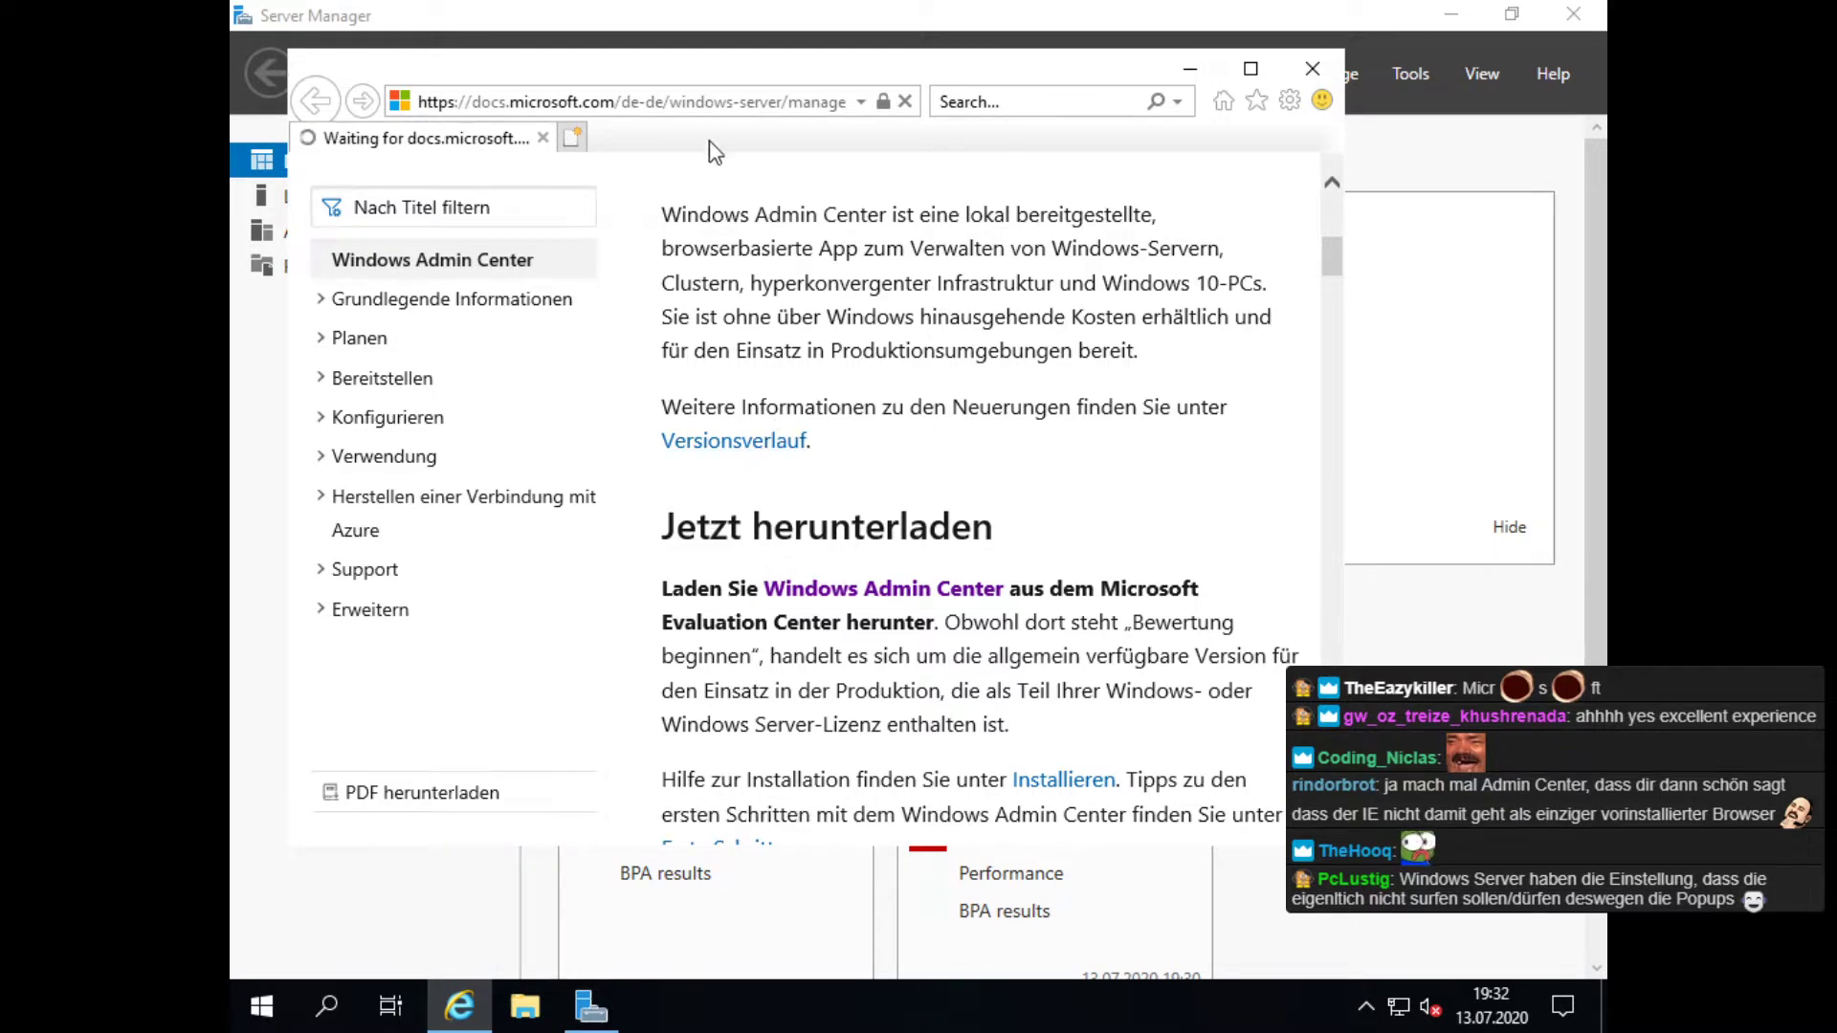
- Dismiss the microsoft.com blocked-content warnings and open a new browser tab
click(1119, 317)
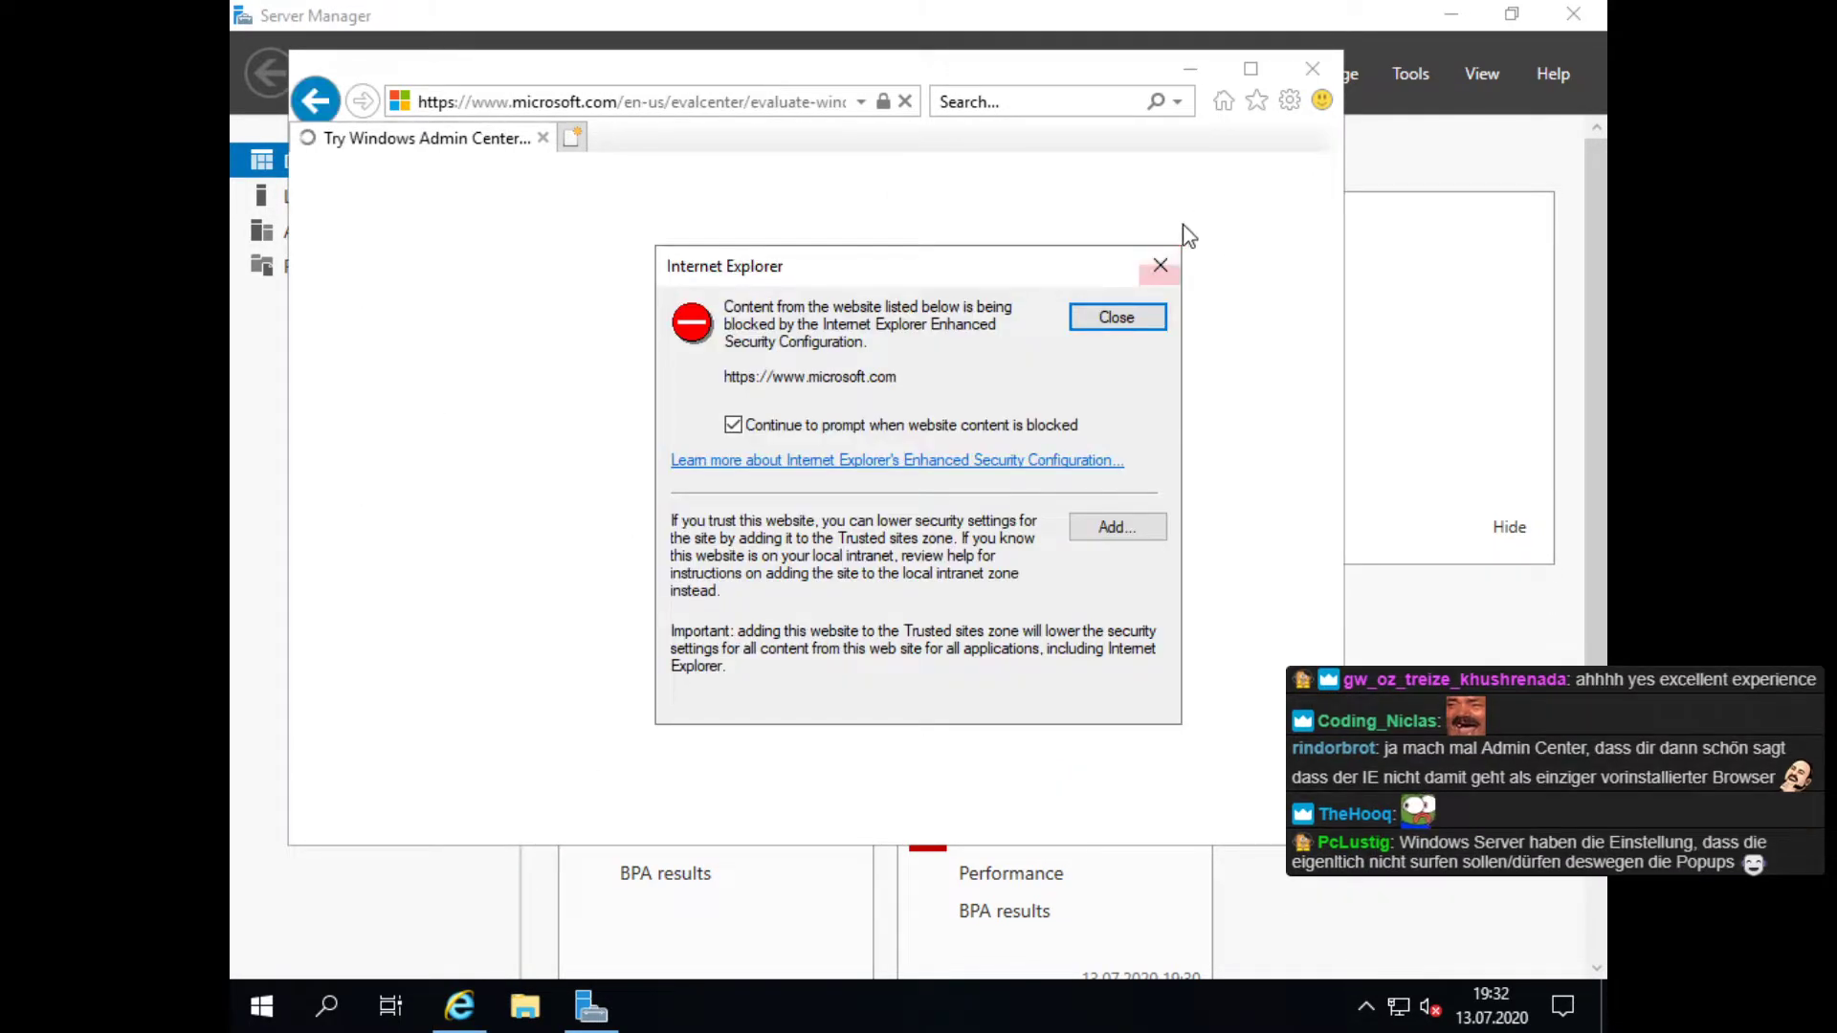
click(1122, 316)
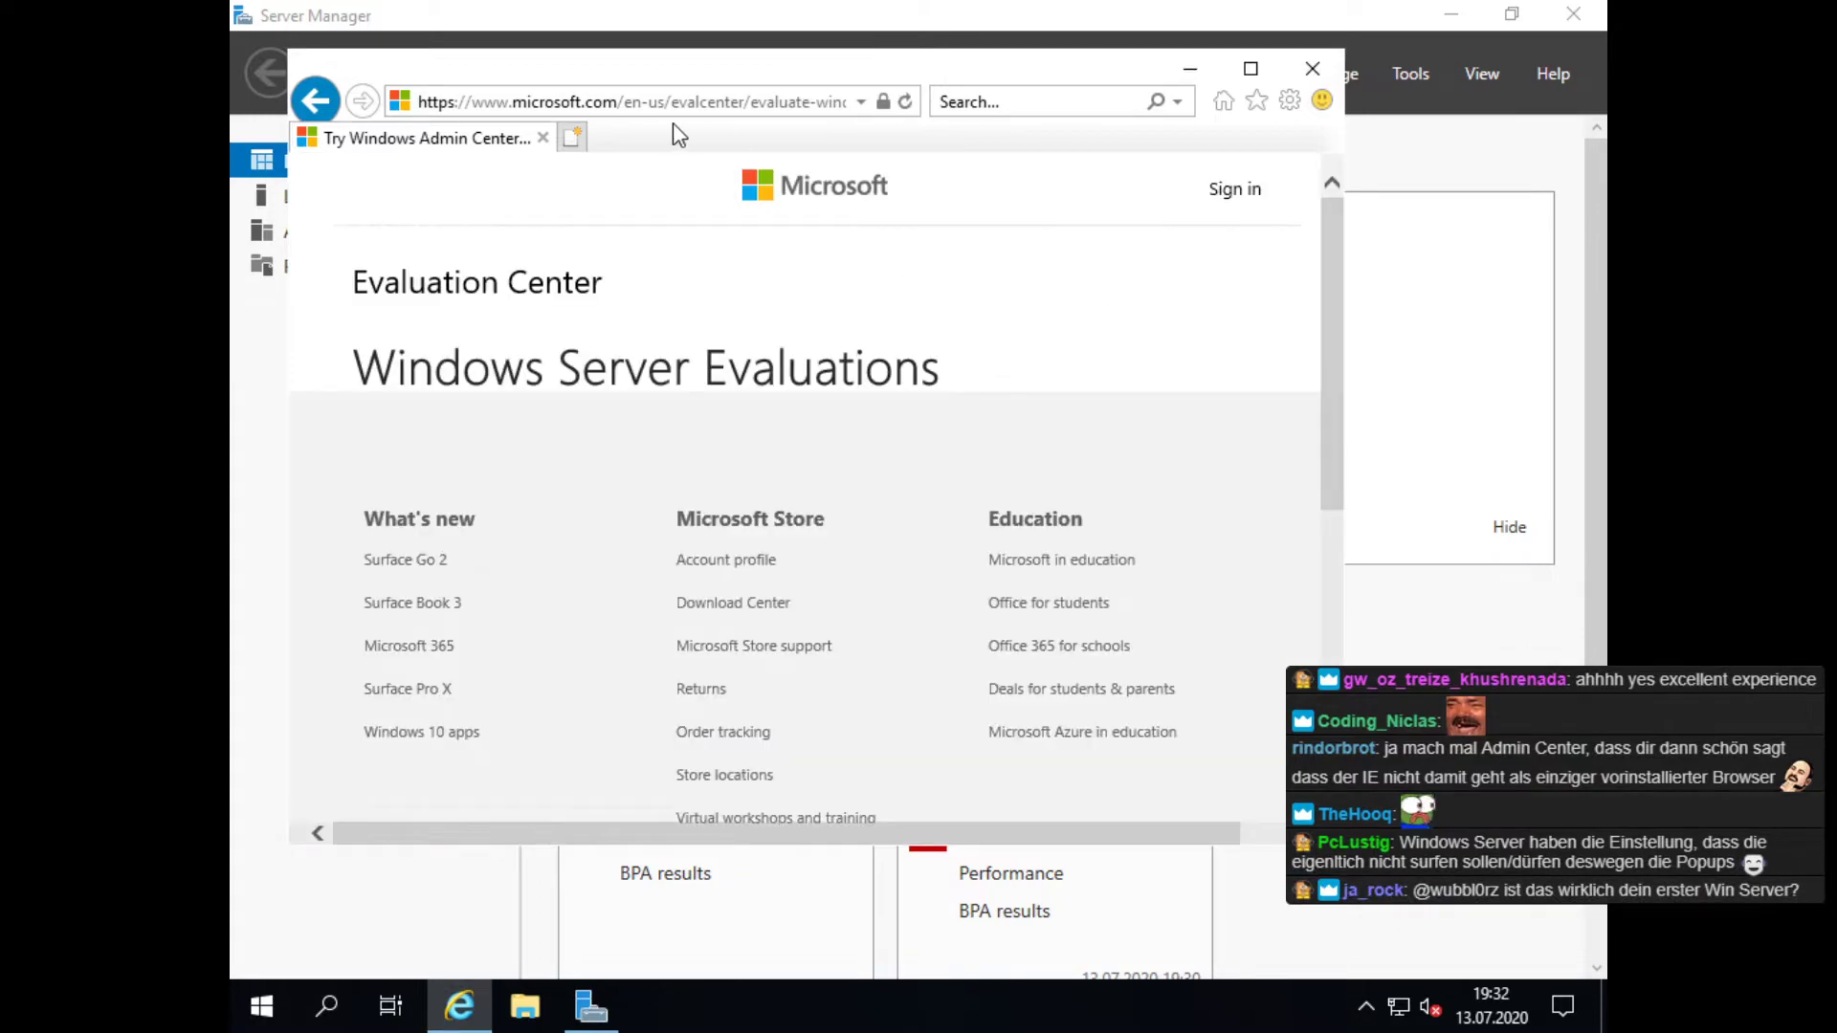
scroll(825, 337, down, 1)
scroll(825, 328, up, 1)
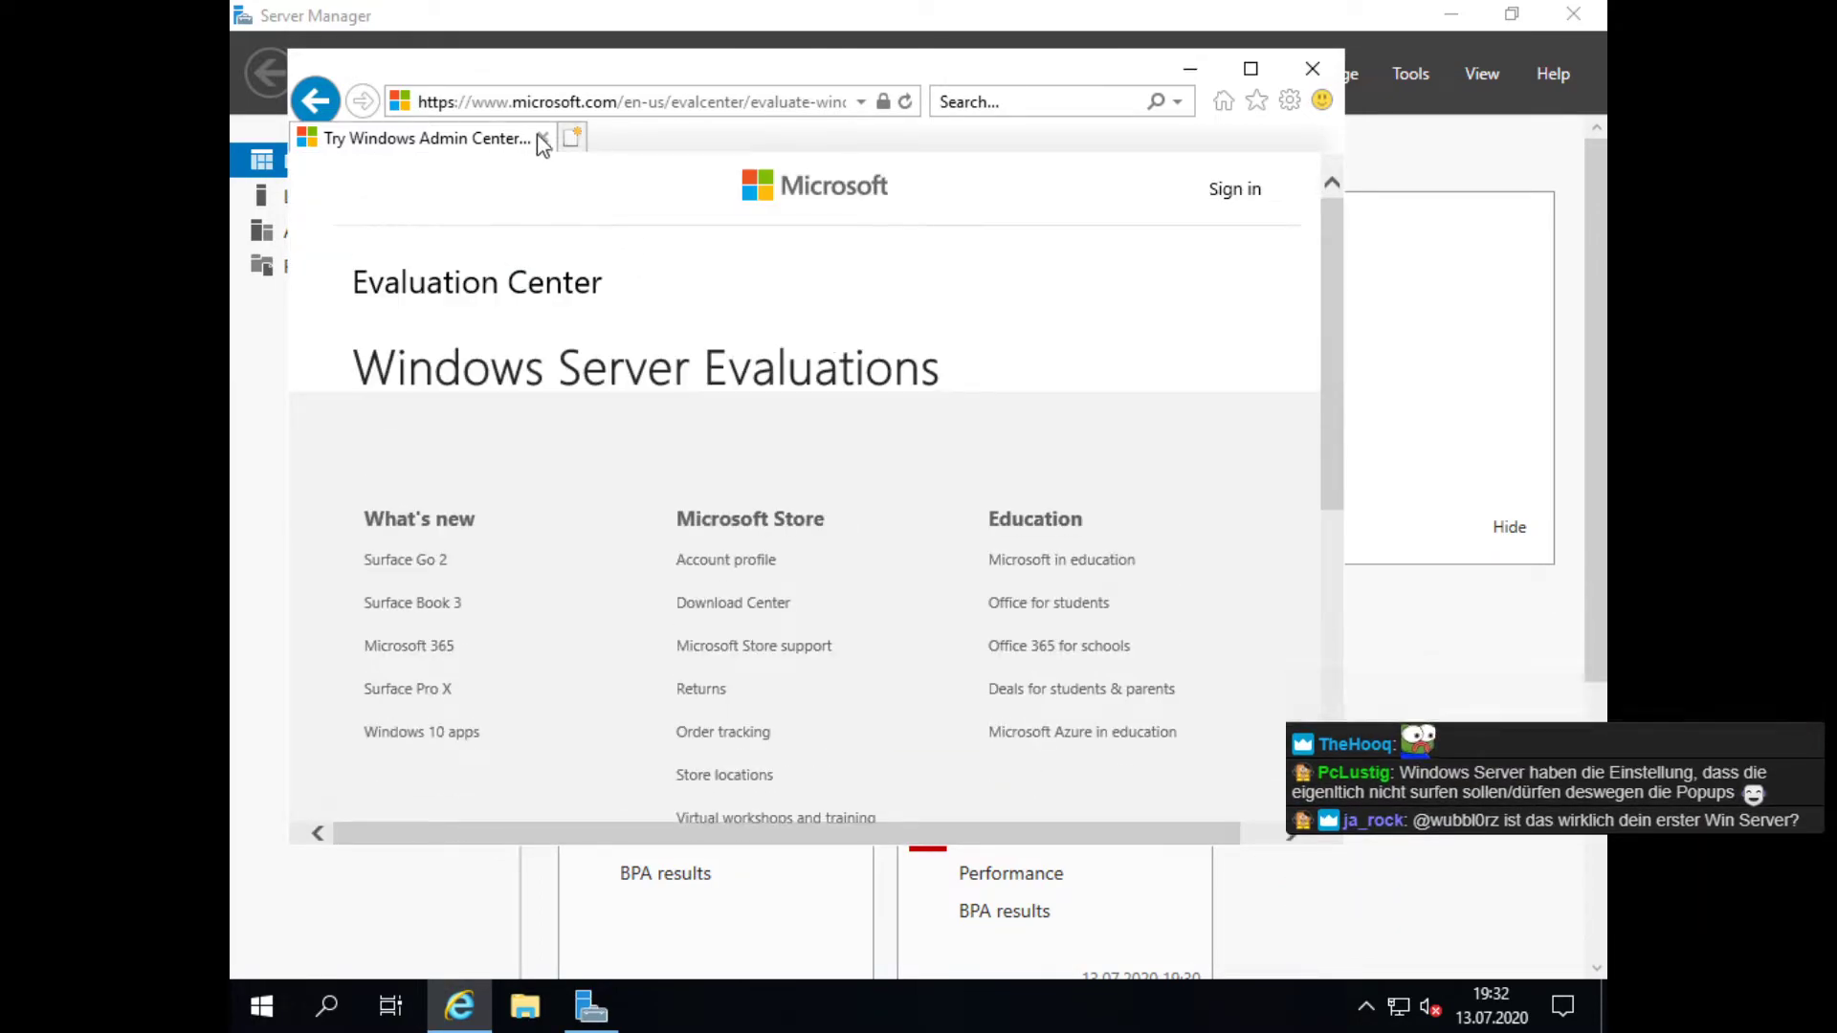
click(659, 105)
click(571, 138)
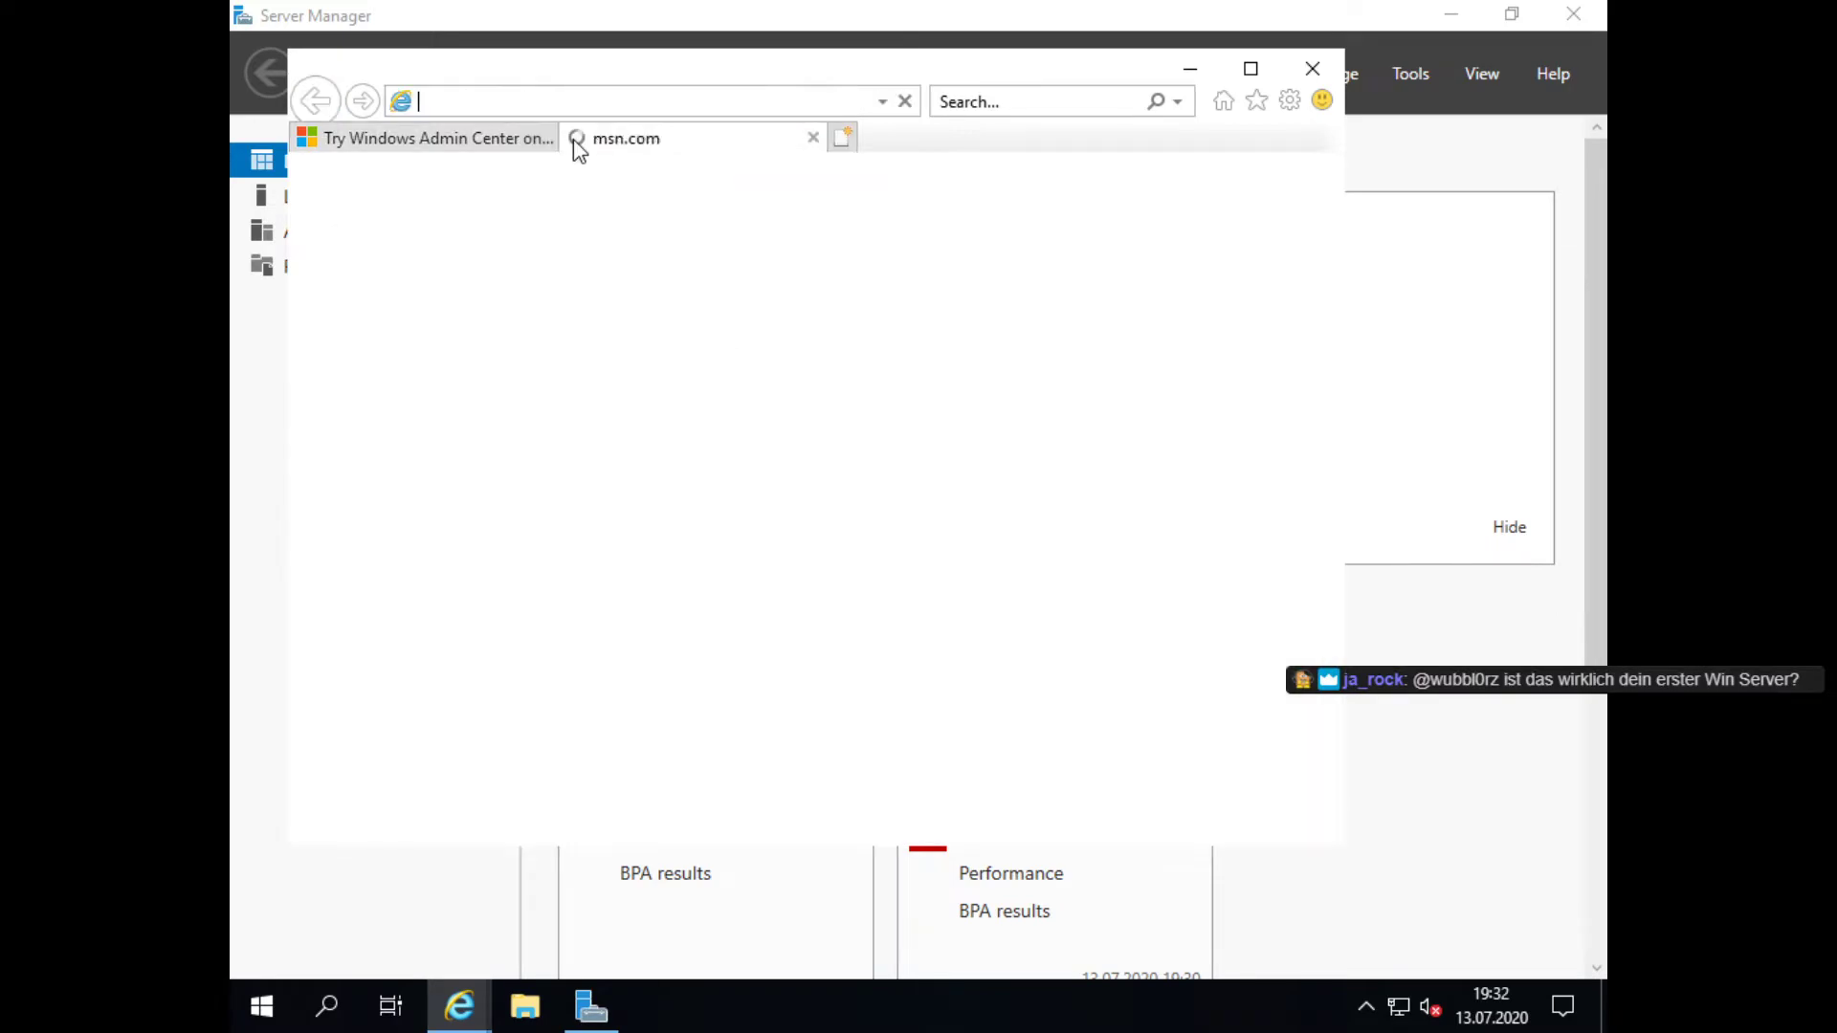
click(1161, 265)
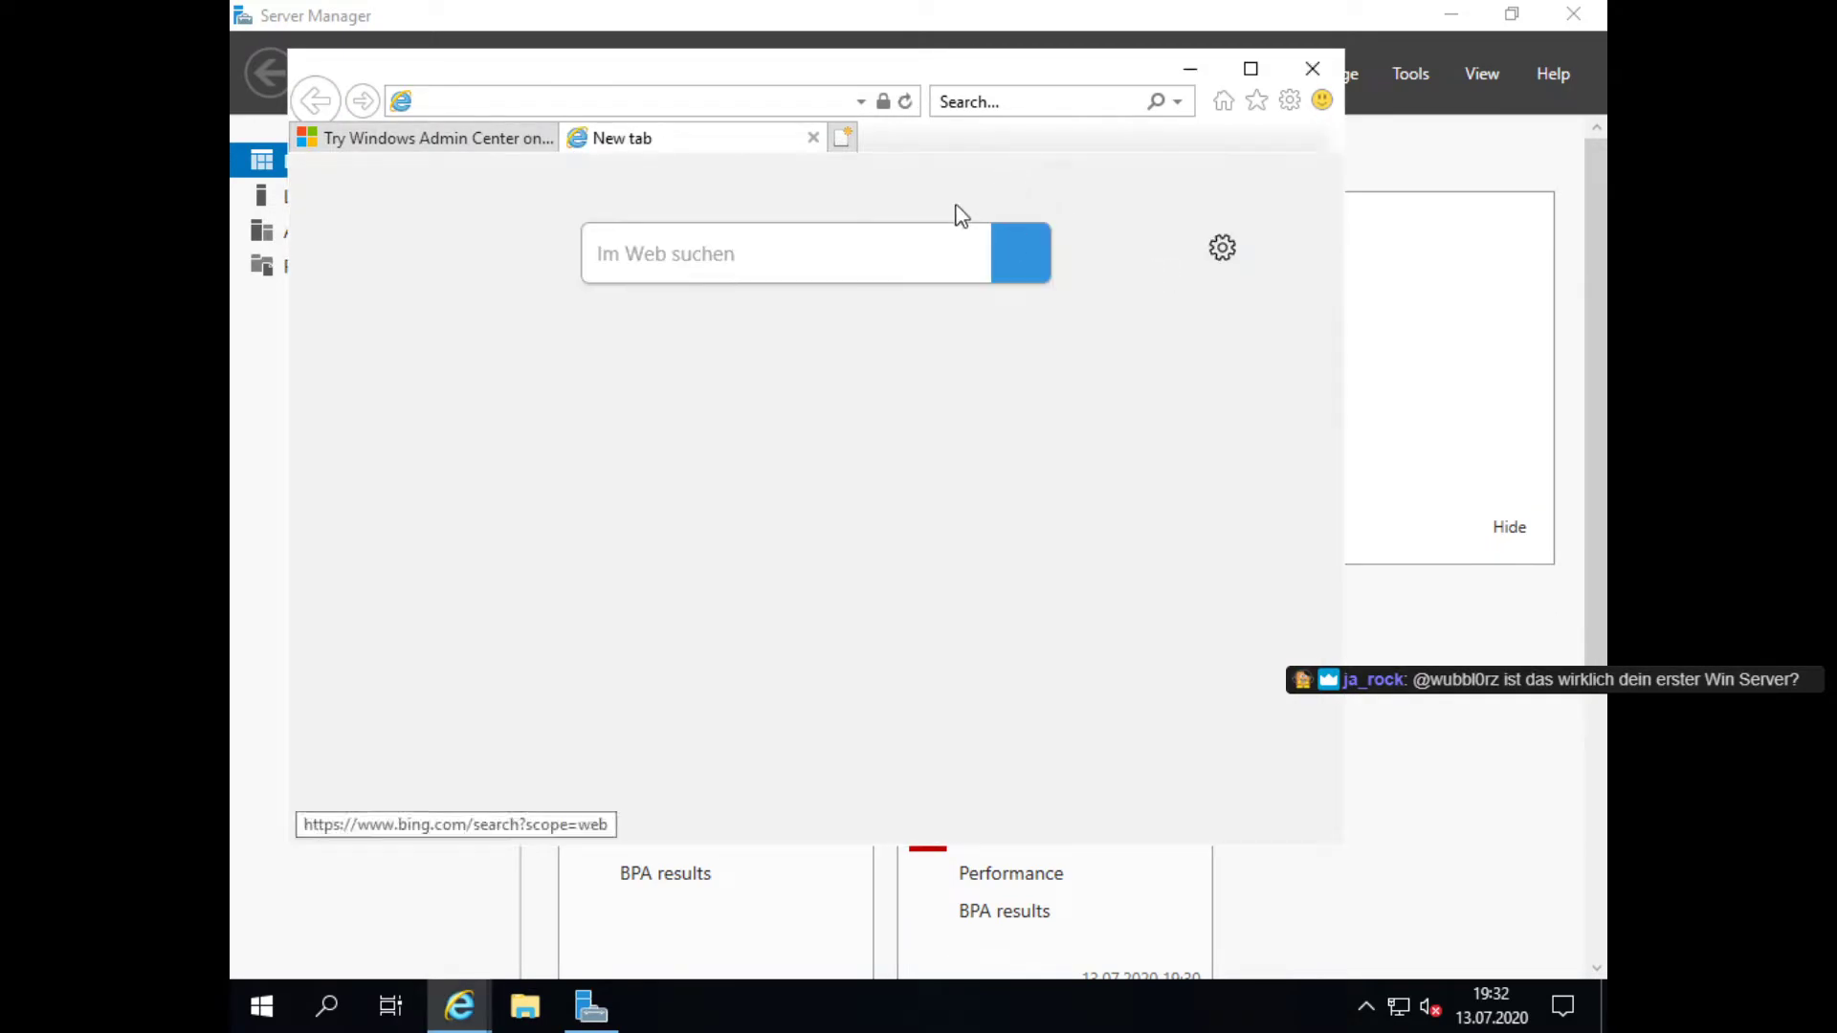
- Search Bing for chrome and open the Chrome for Desktop result
click(739, 253)
text(chrom)
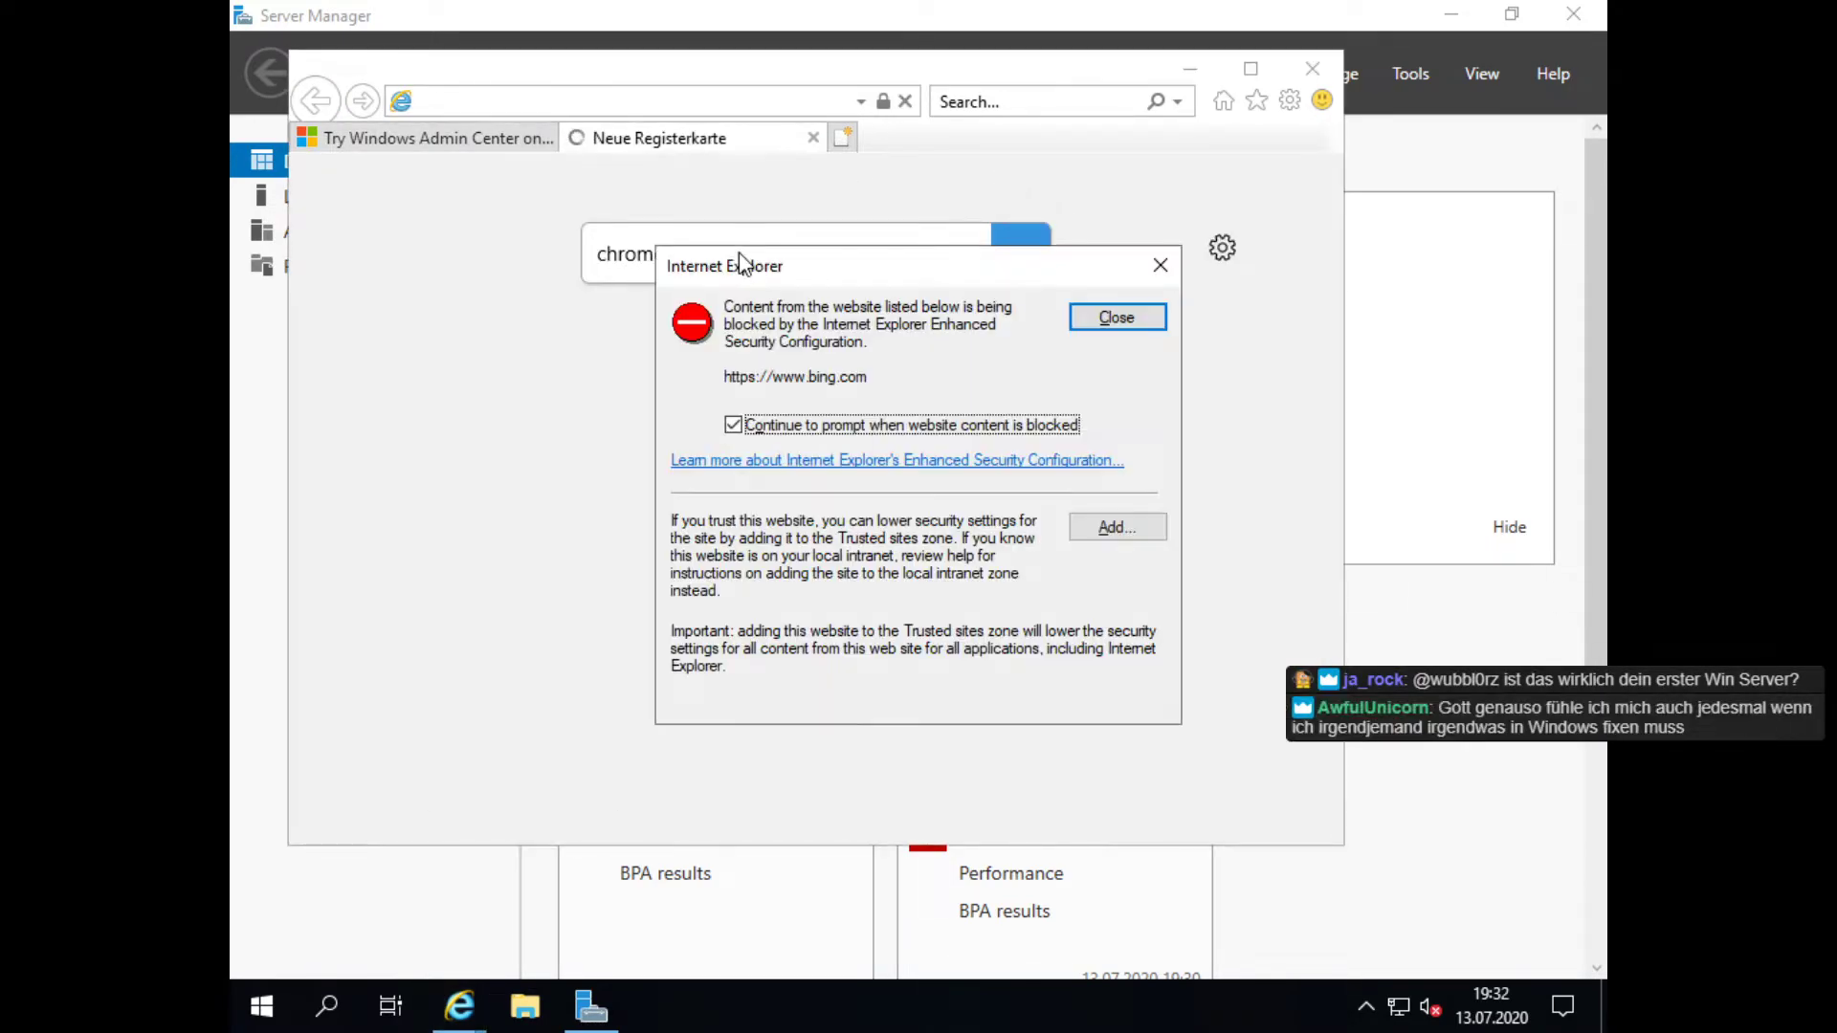
click(1114, 320)
key(Return)
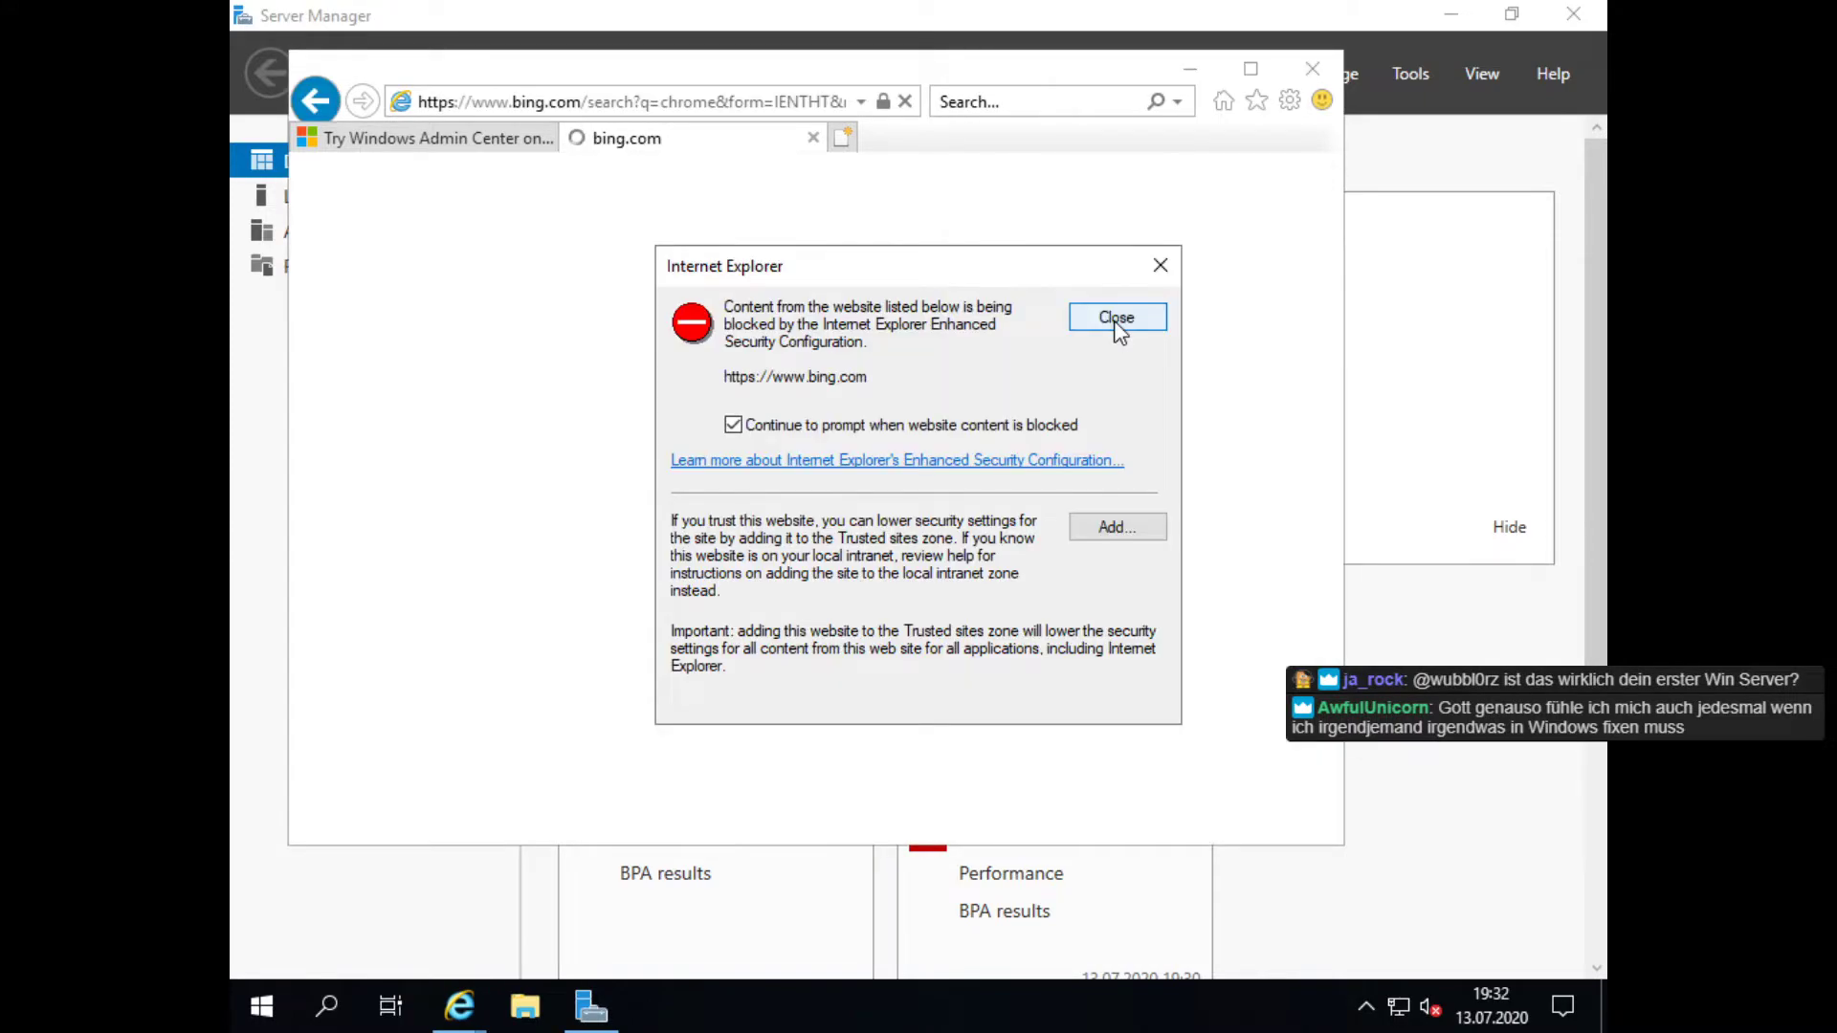
click(1117, 326)
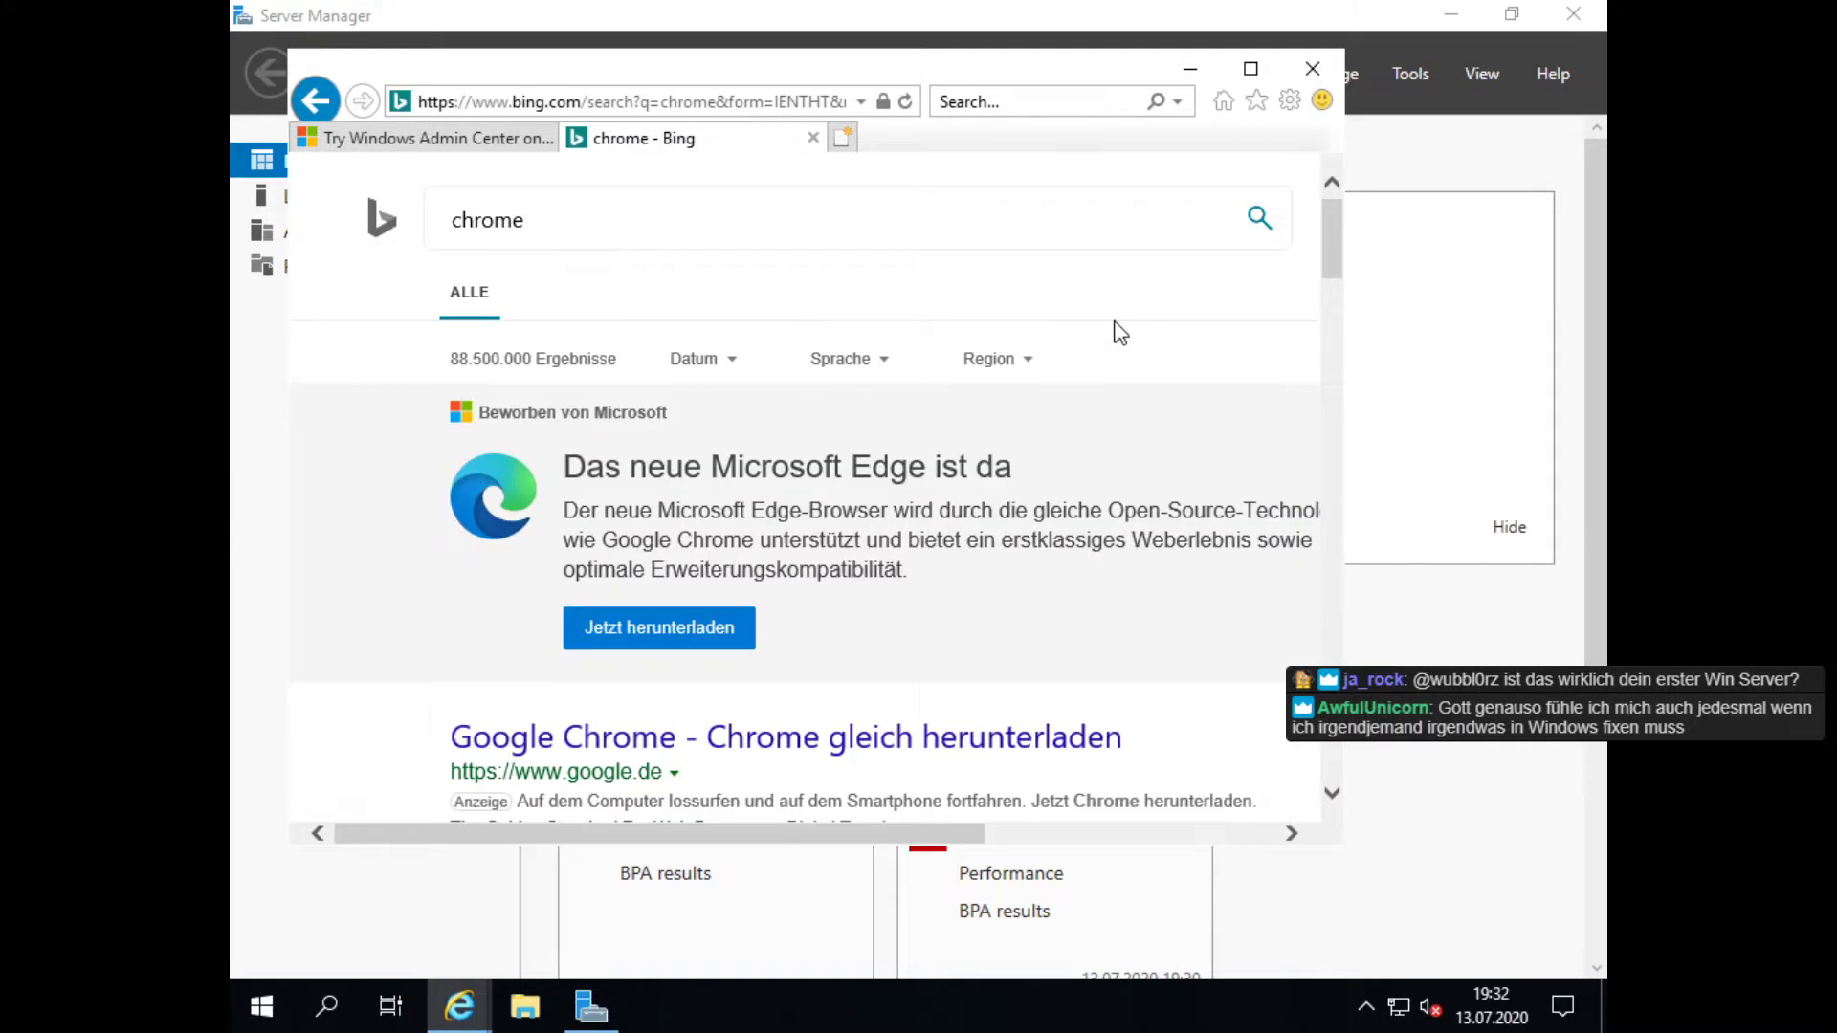
scroll(886, 459, down, 3)
scroll(690, 494, down, 4)
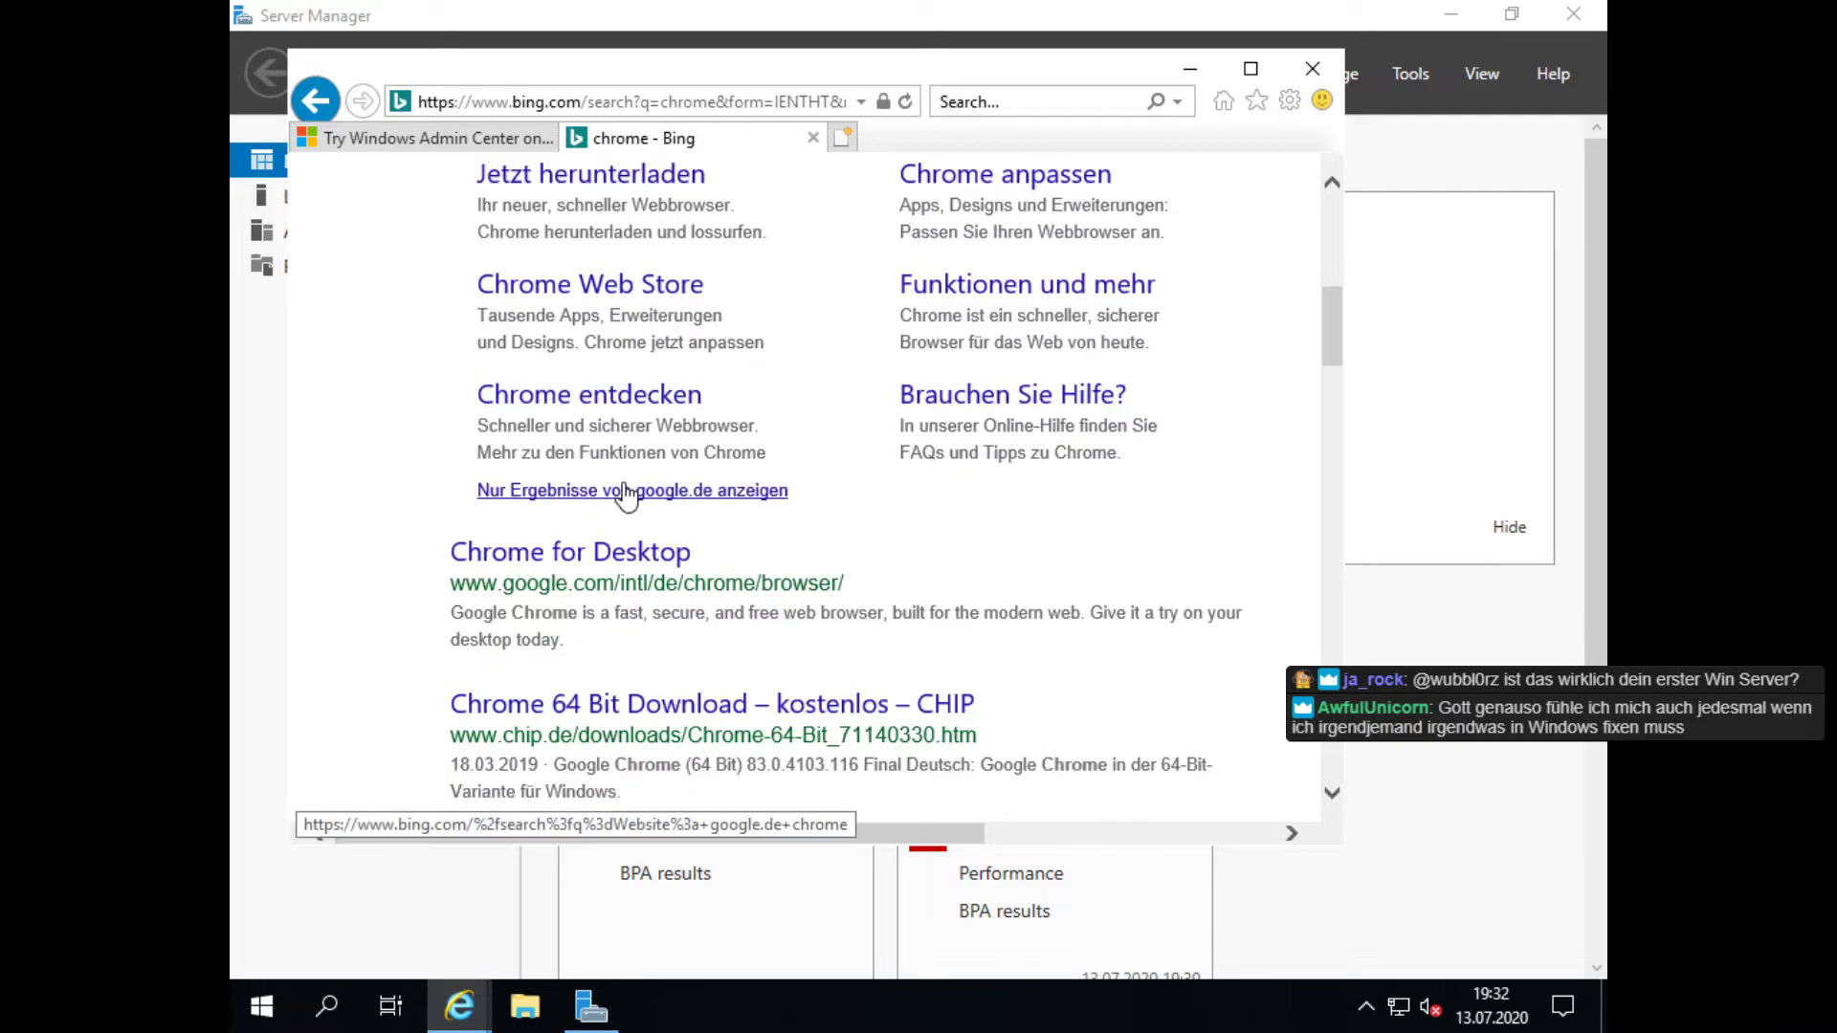
scroll(620, 565, down, 2)
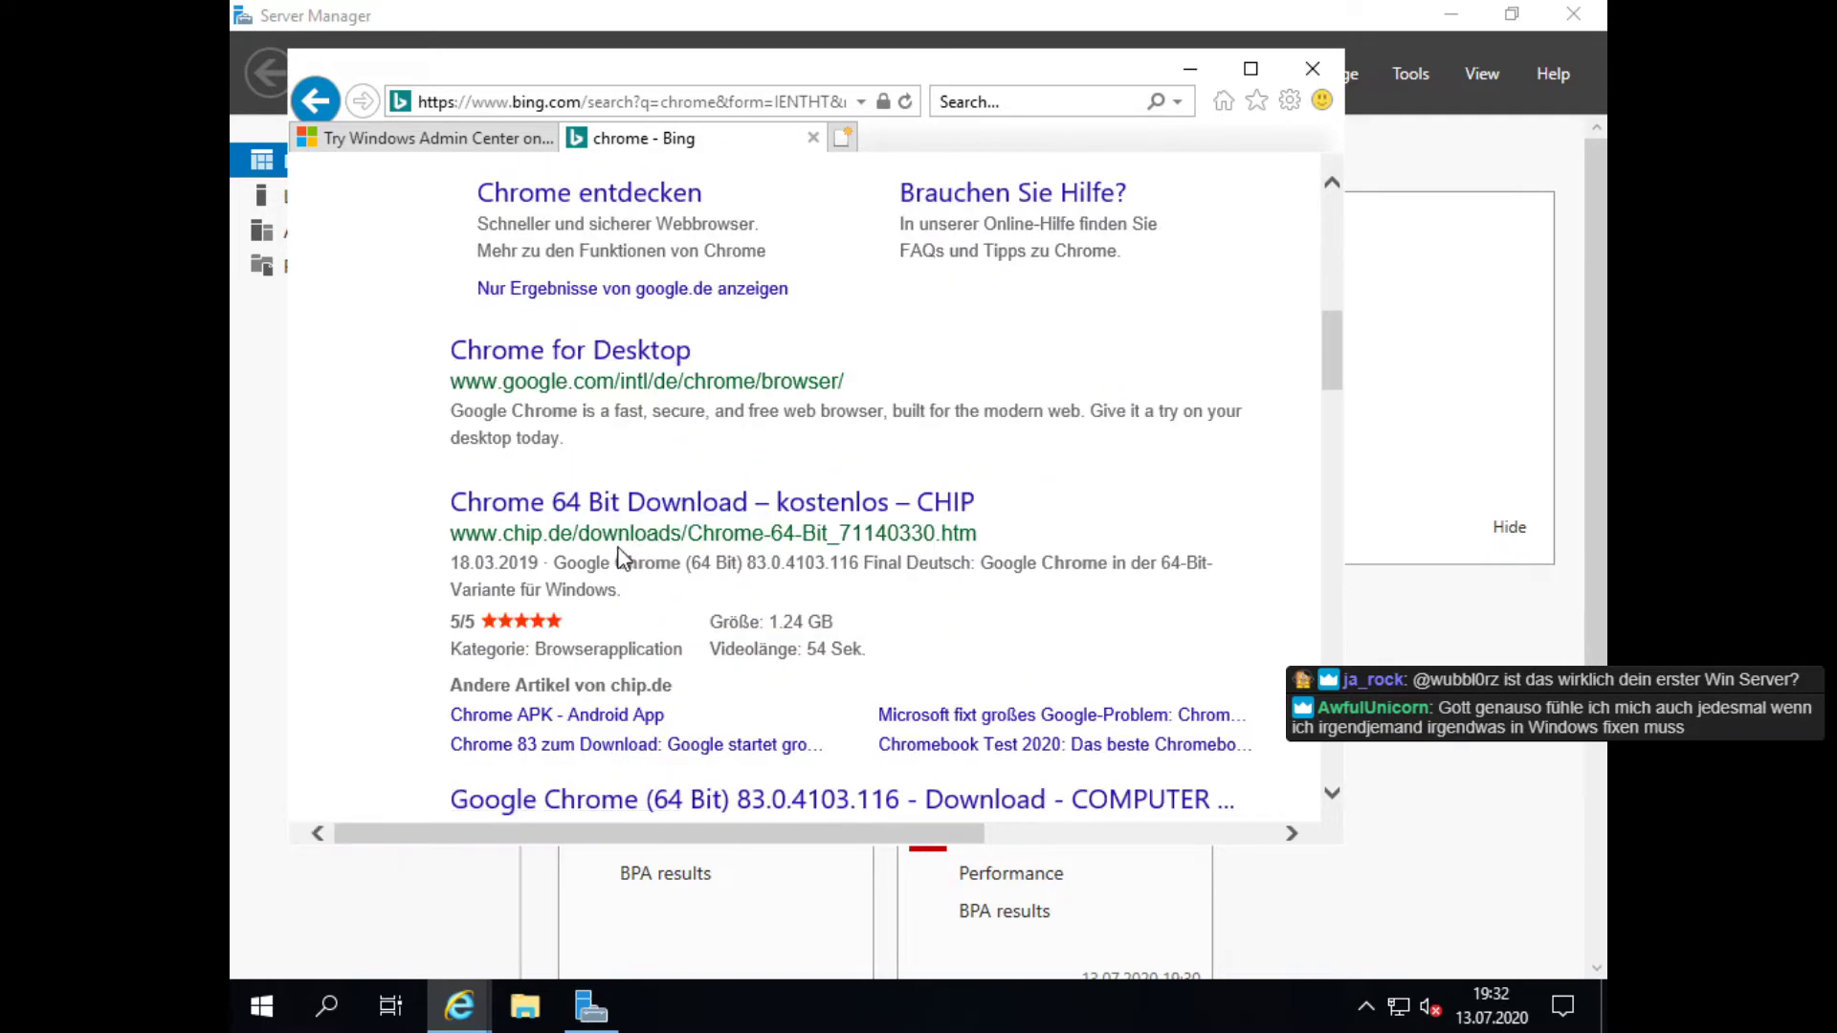
scroll(621, 564, up, 2)
click(620, 560)
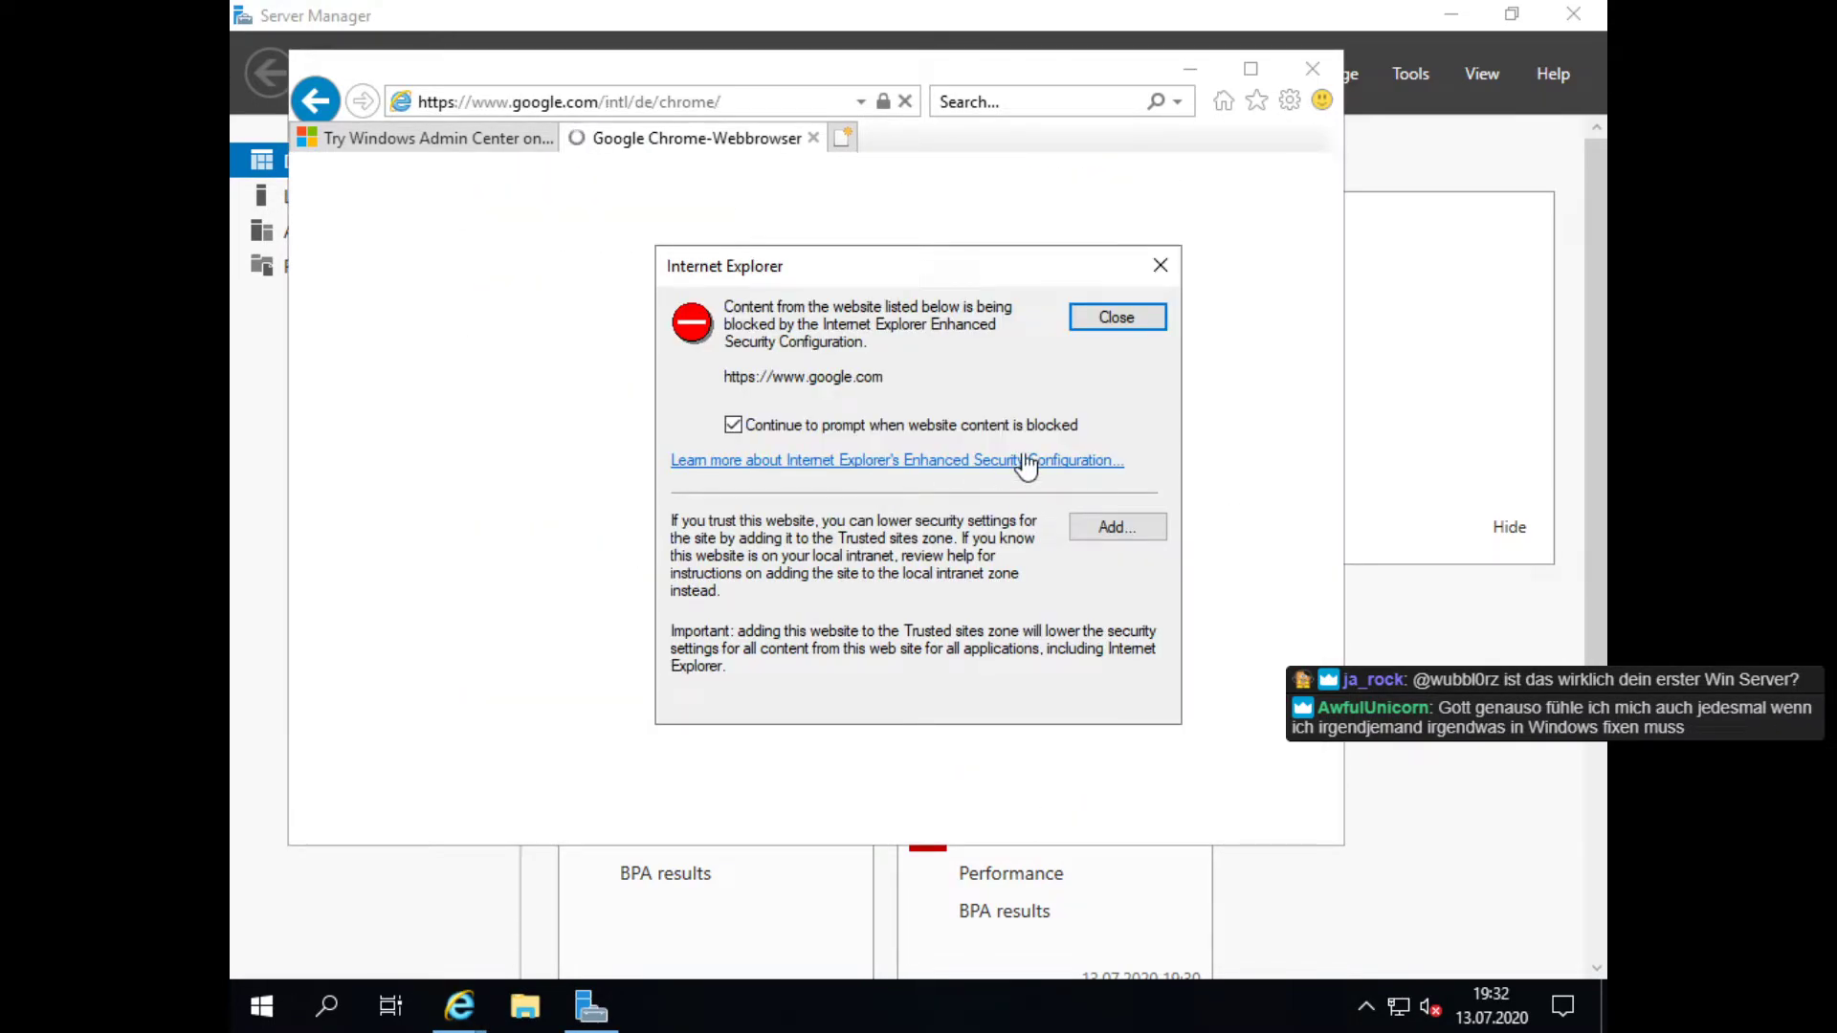
- Go back to the Bing search results, clearing the google.com and bing.com warnings
click(1129, 326)
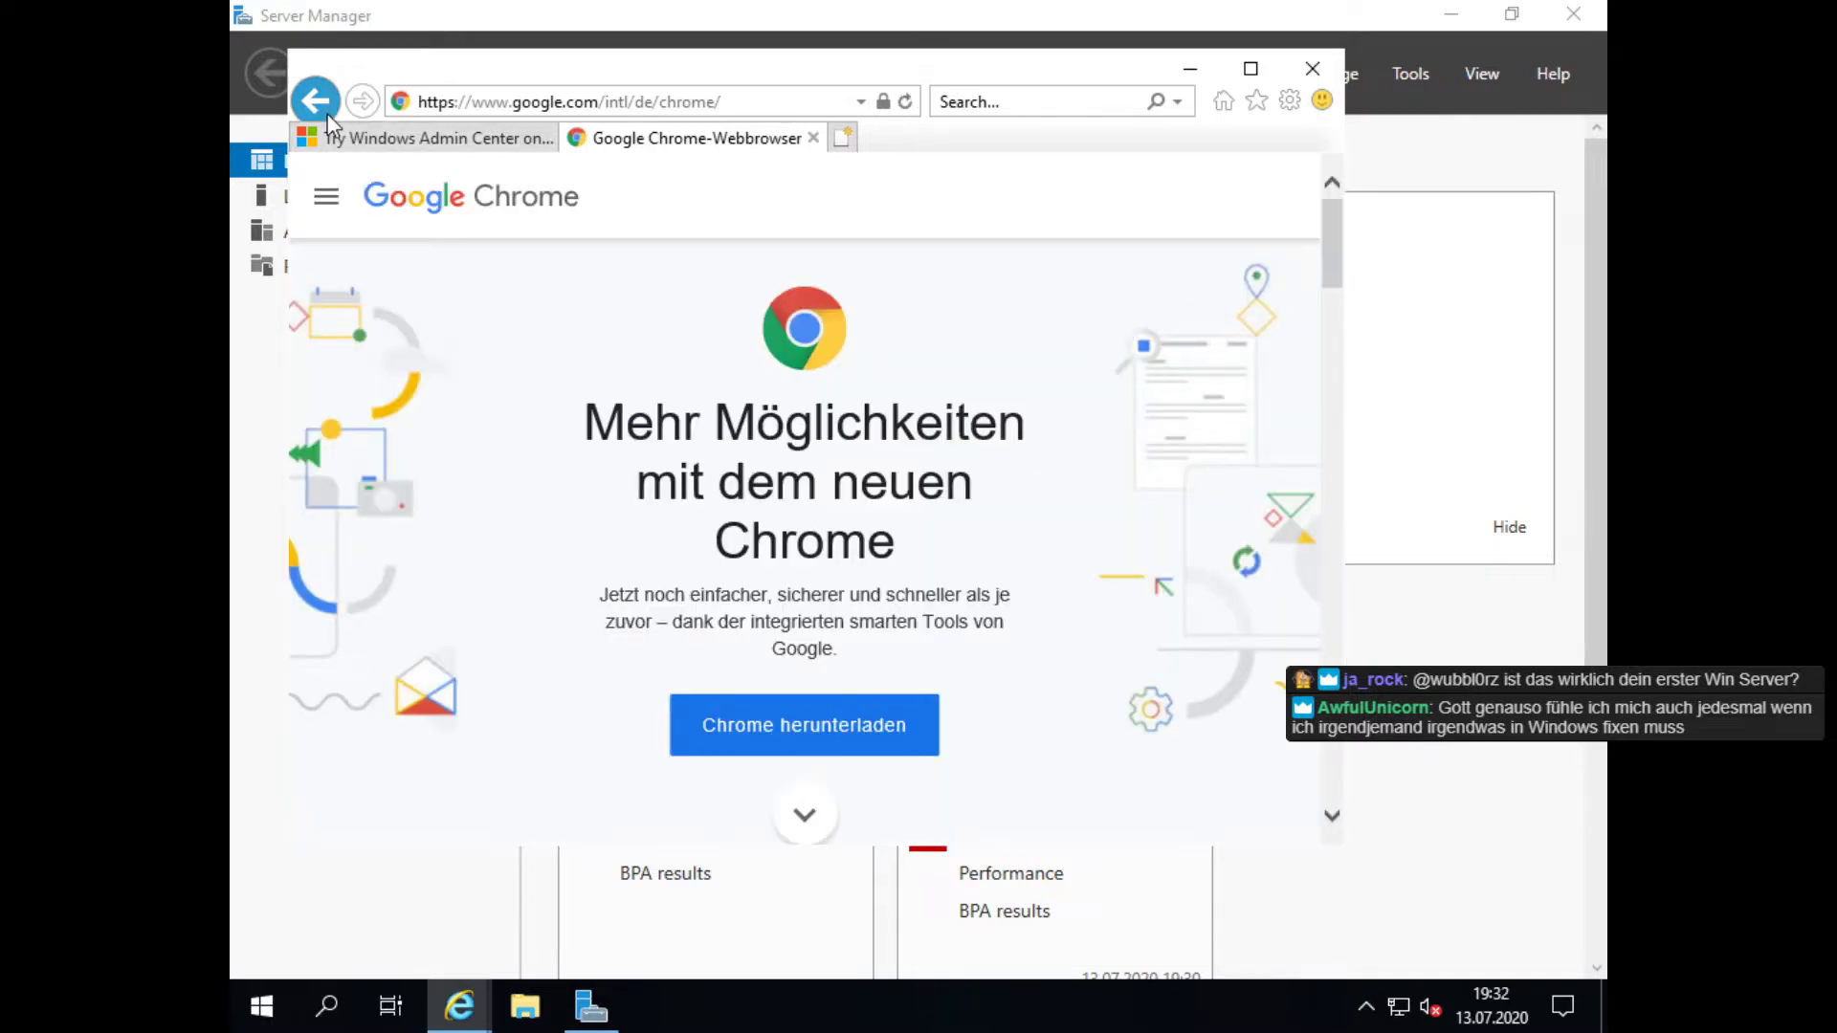
click(318, 103)
click(1129, 325)
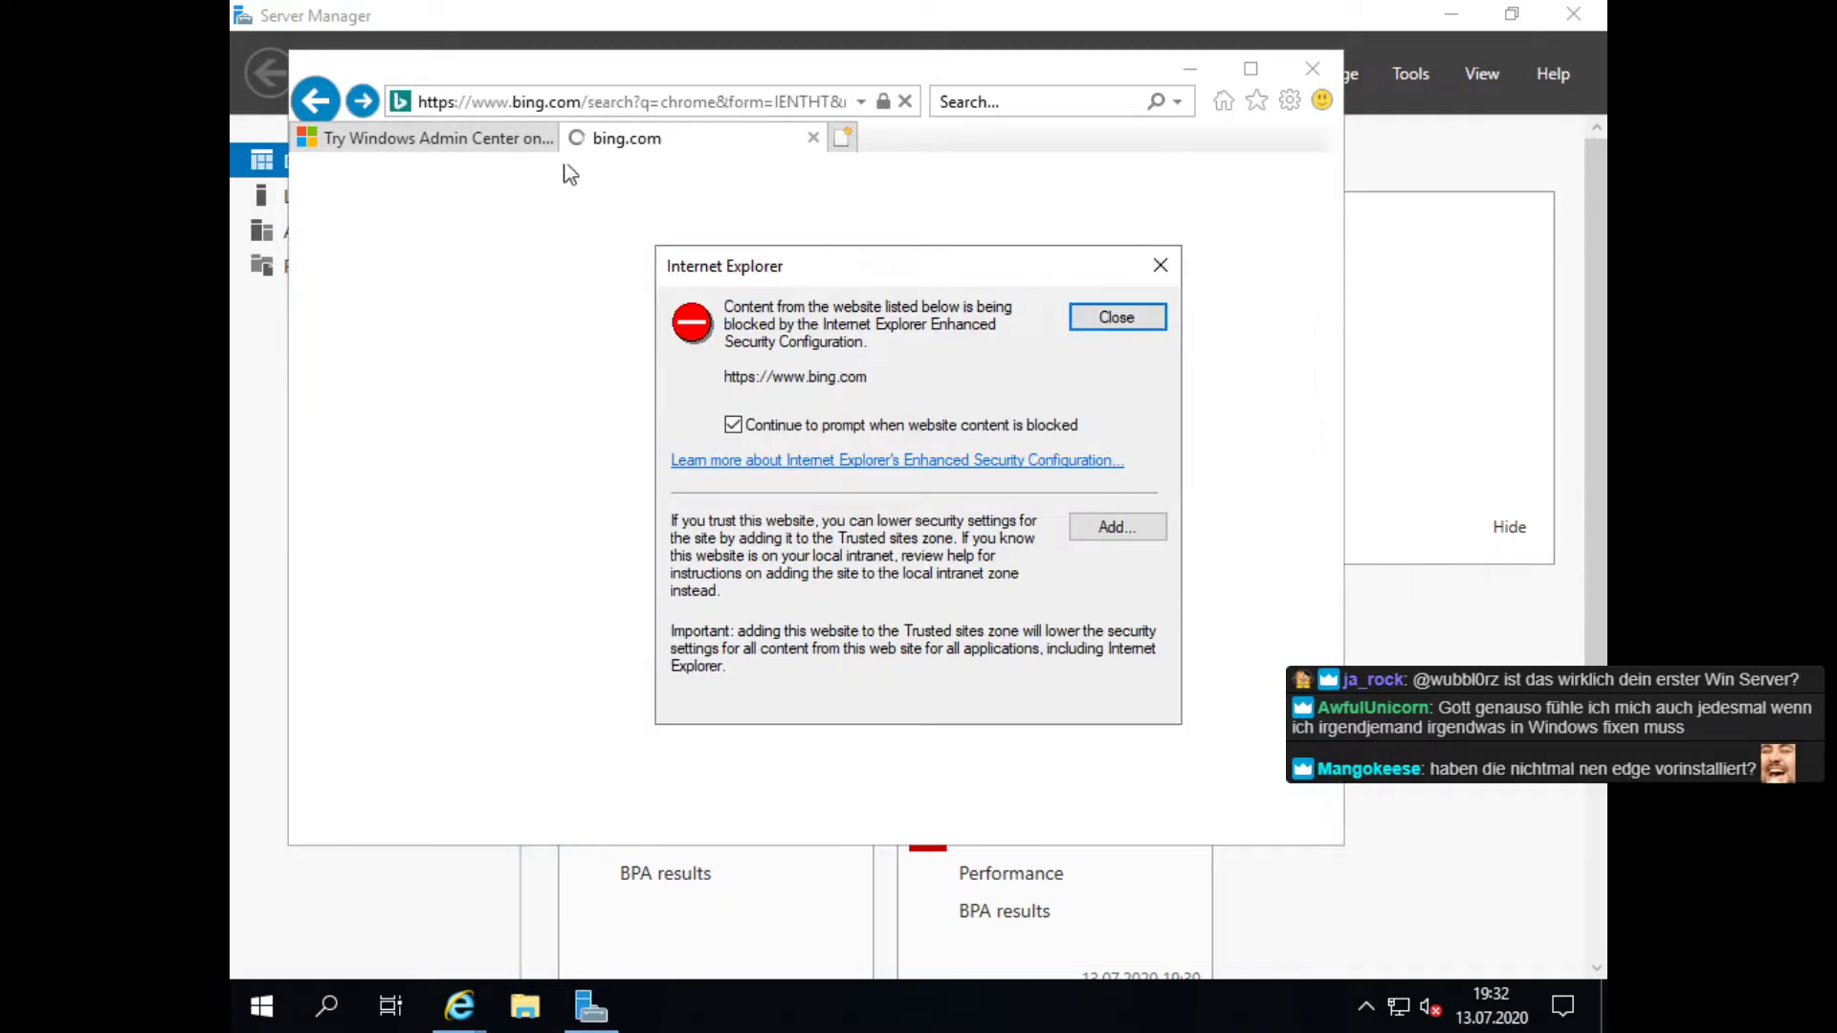
scroll(670, 421, down, 5)
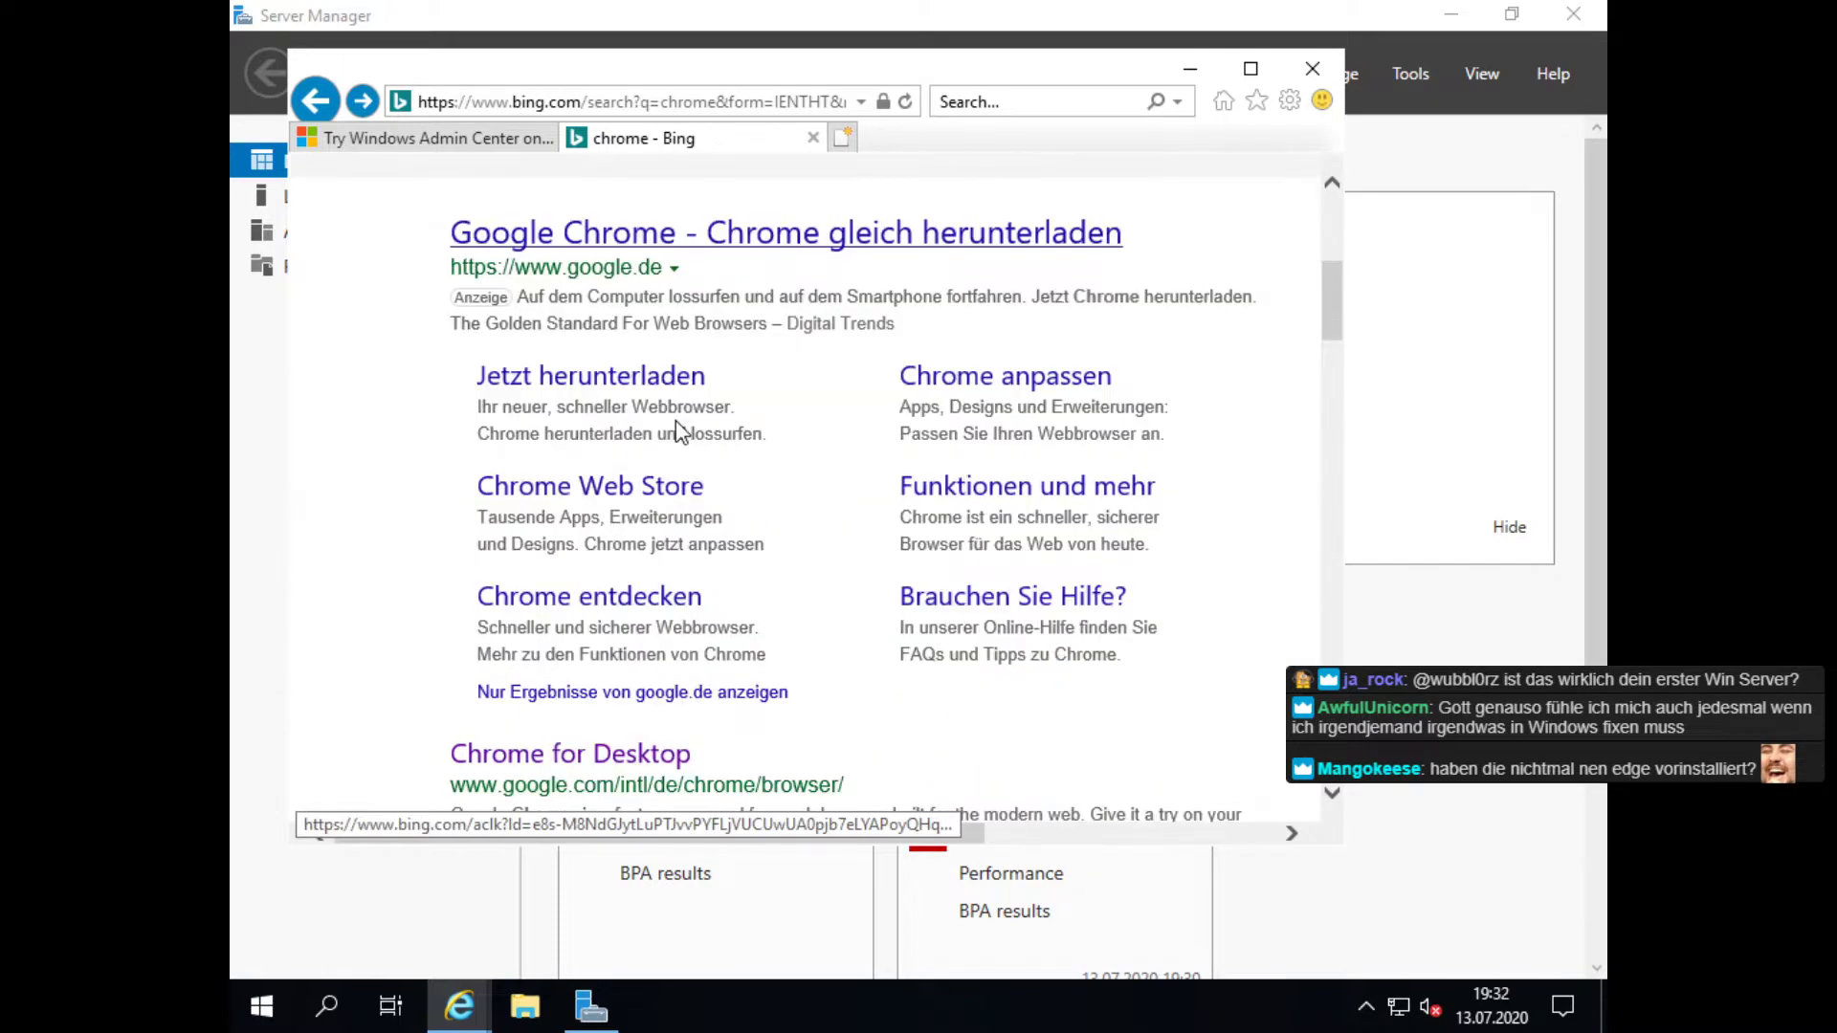
scroll(678, 431, down, 10)
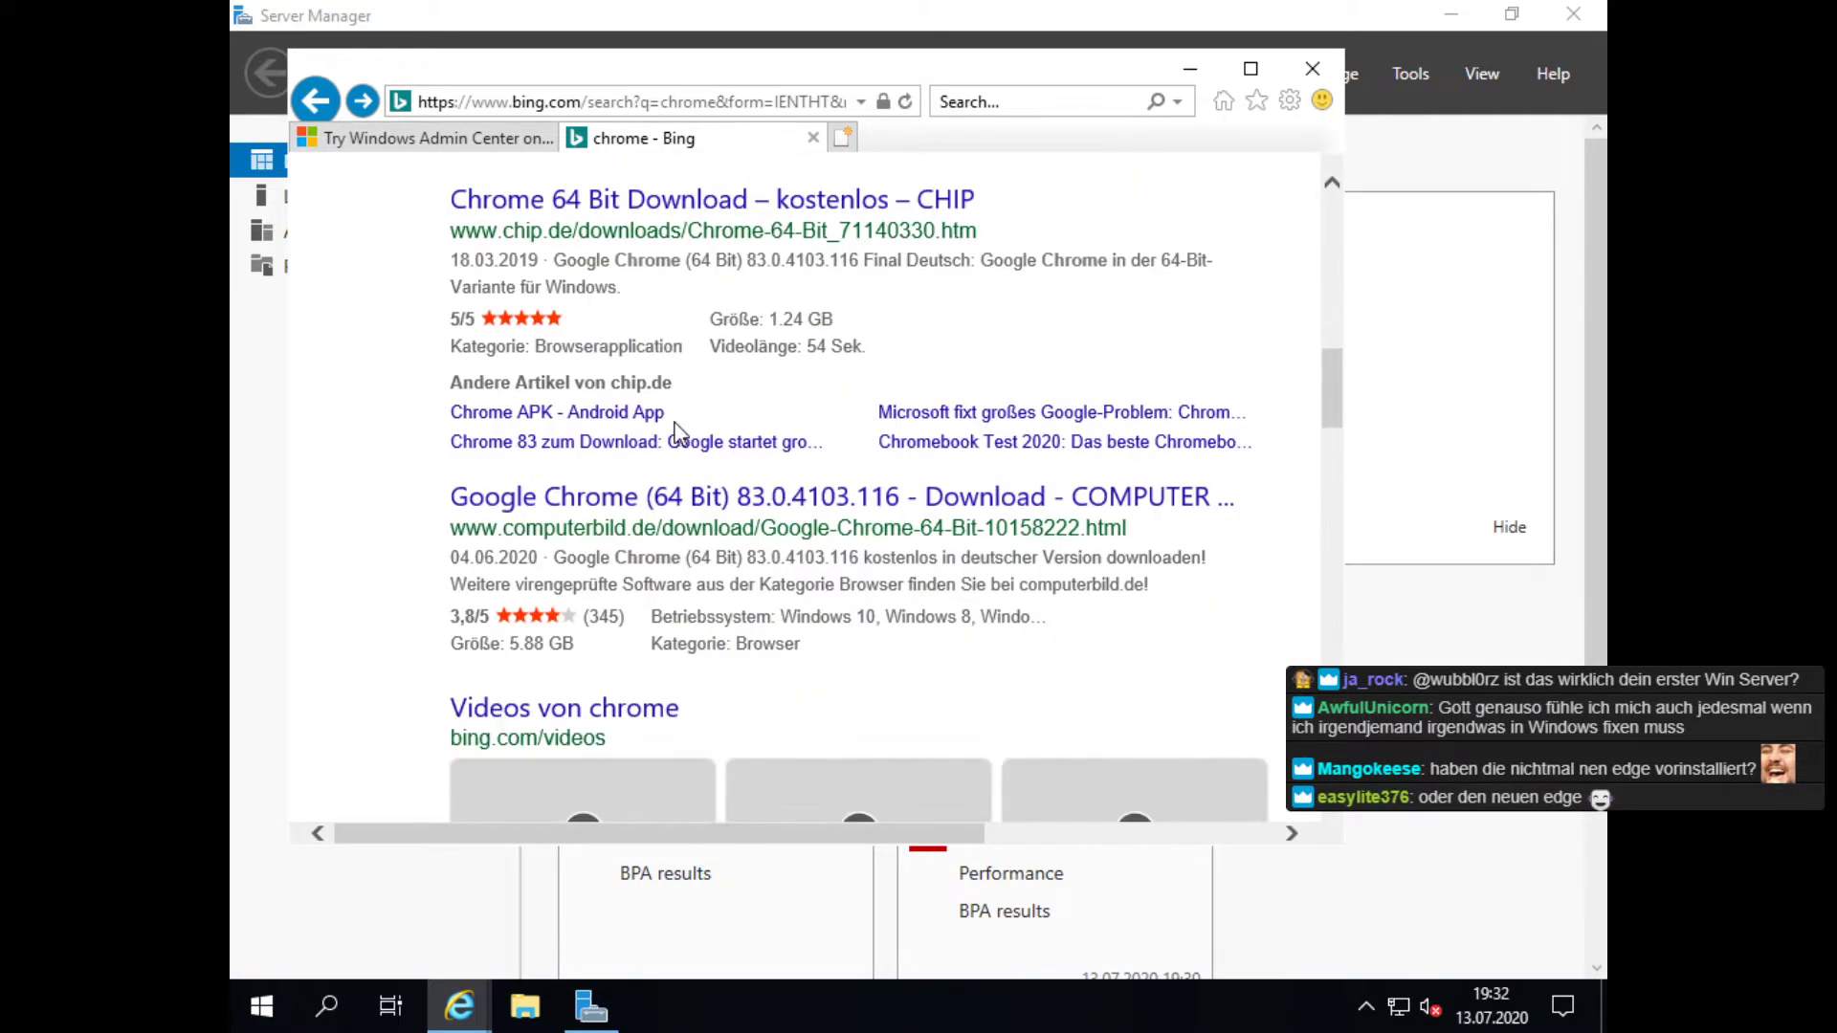
scroll(677, 433, down, 6)
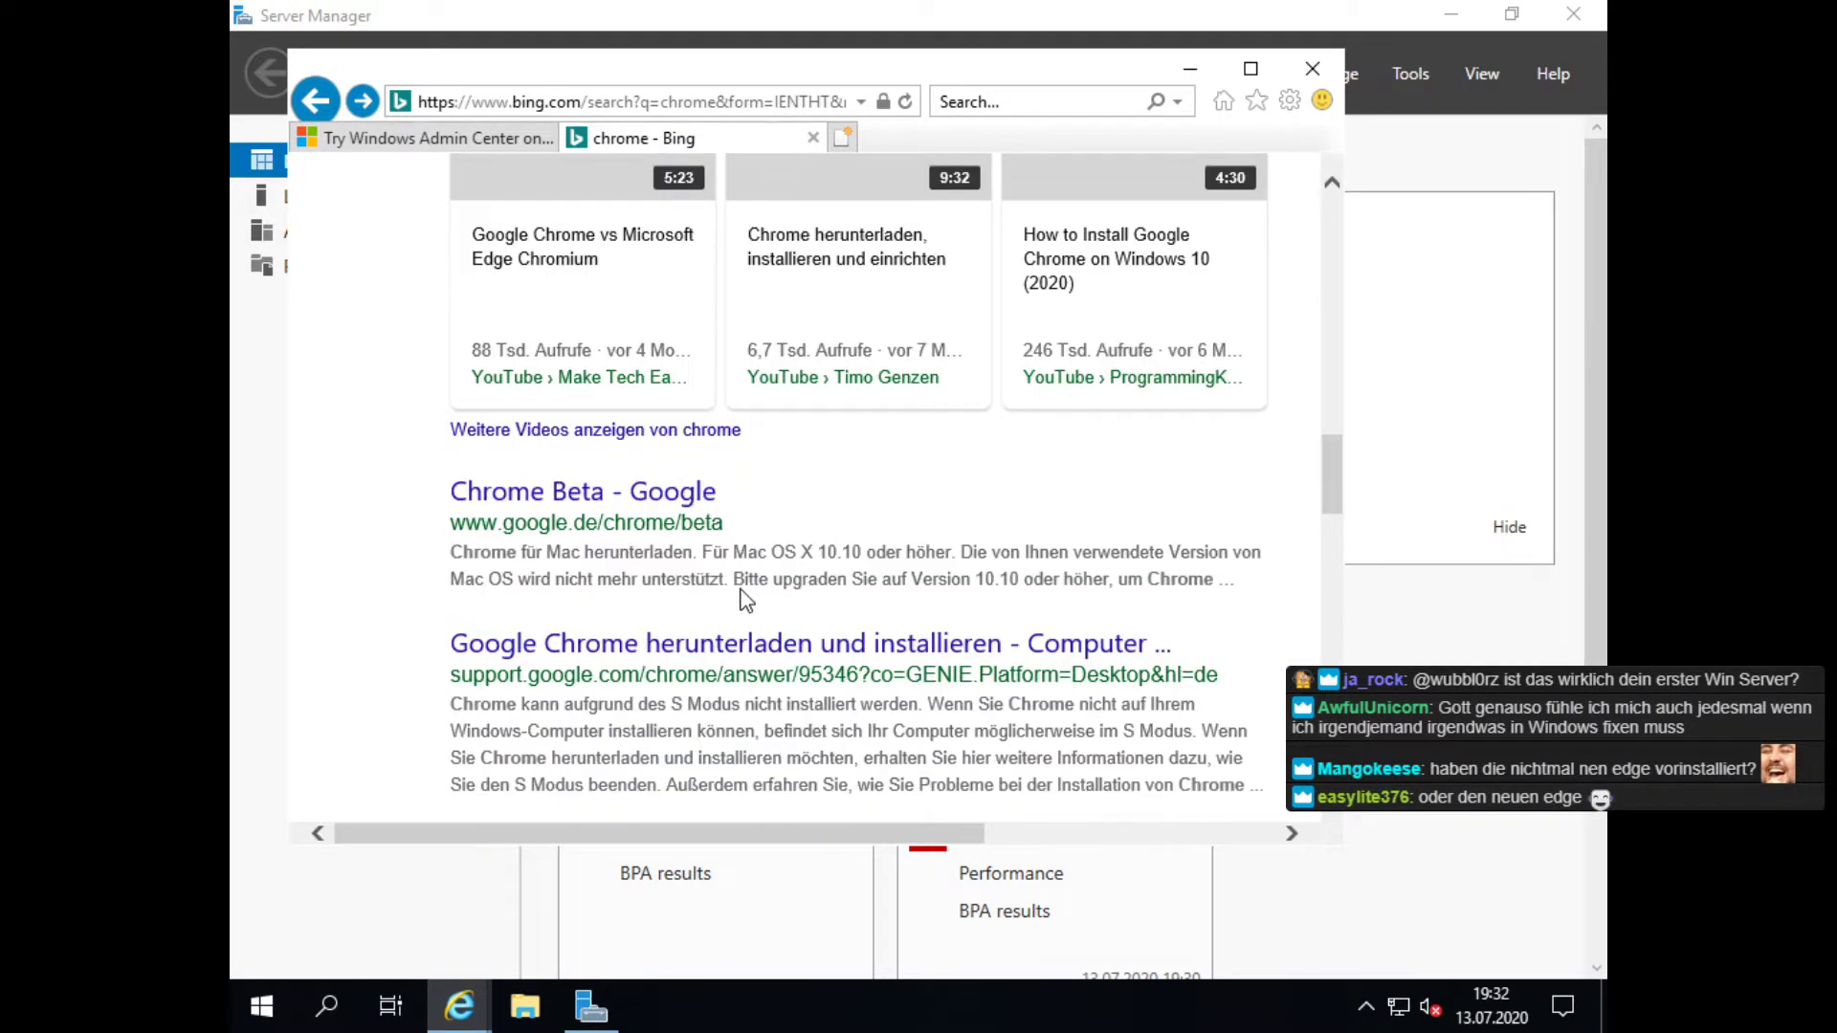
scroll(736, 585, up, 20)
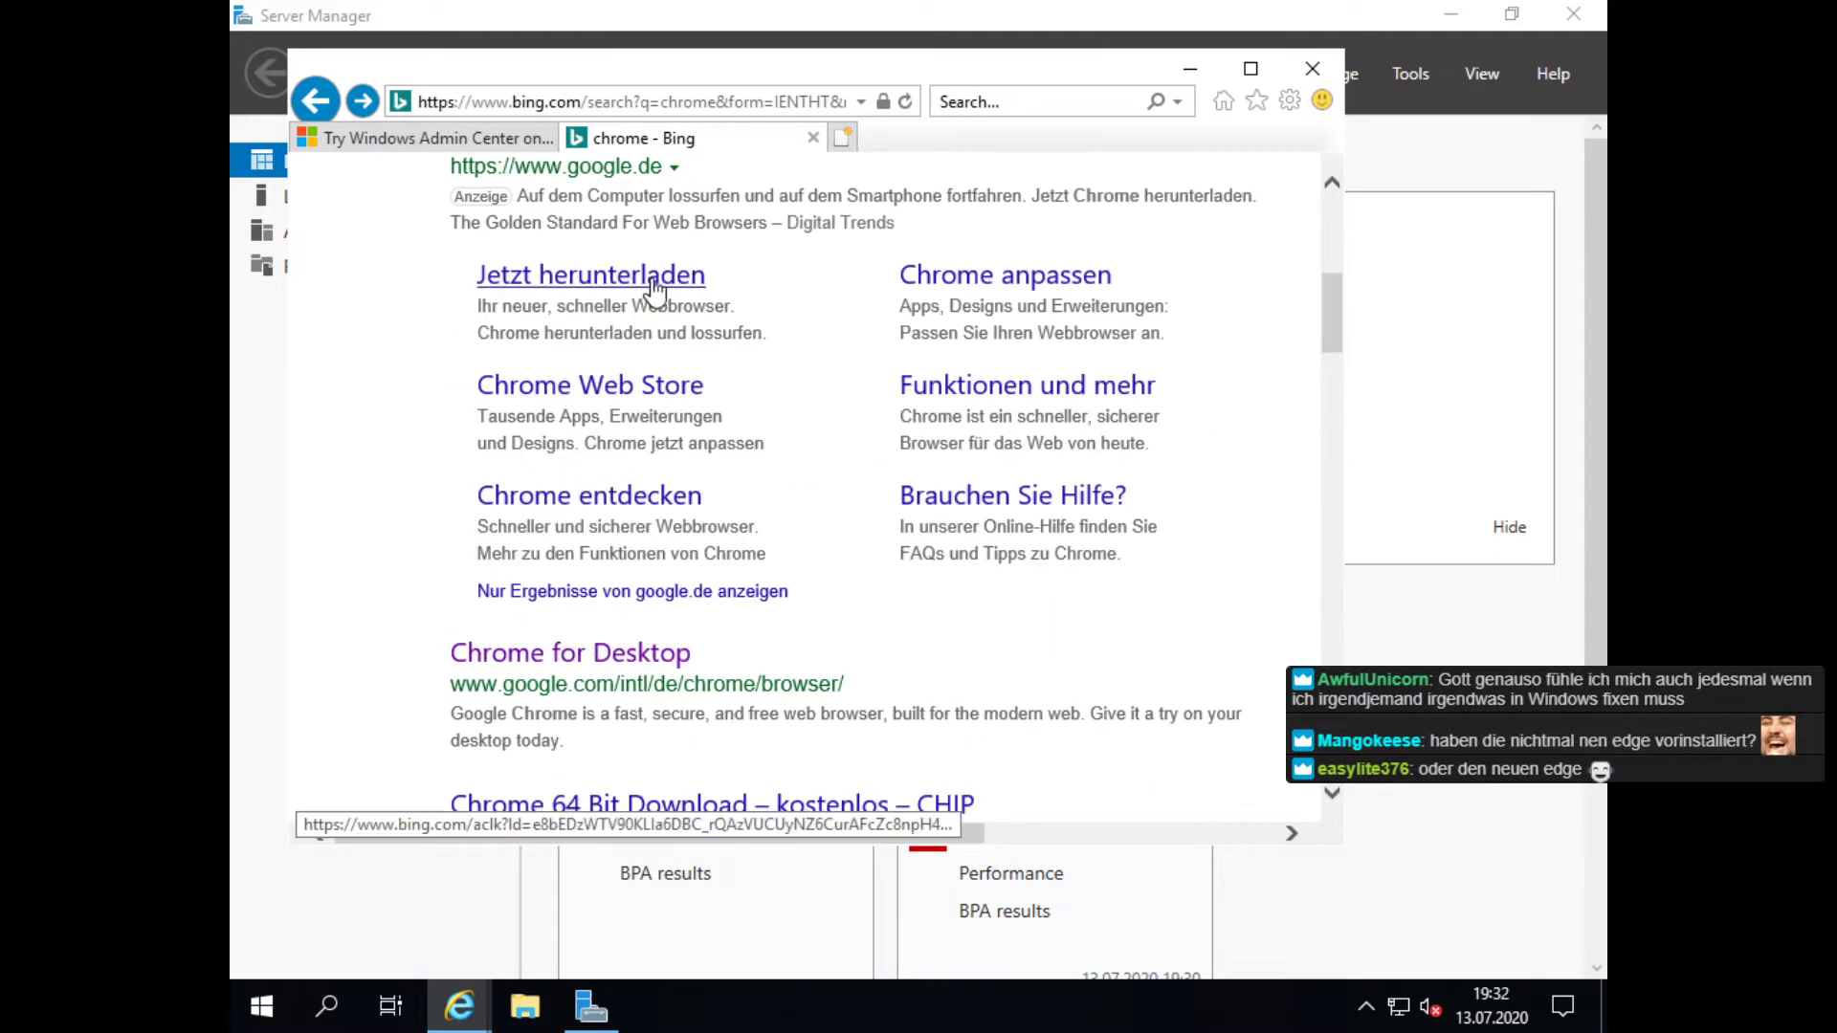
- Refine the search to 'chrome en' and open the Google Chrome download result
click(655, 239)
text(en)
key(Return)
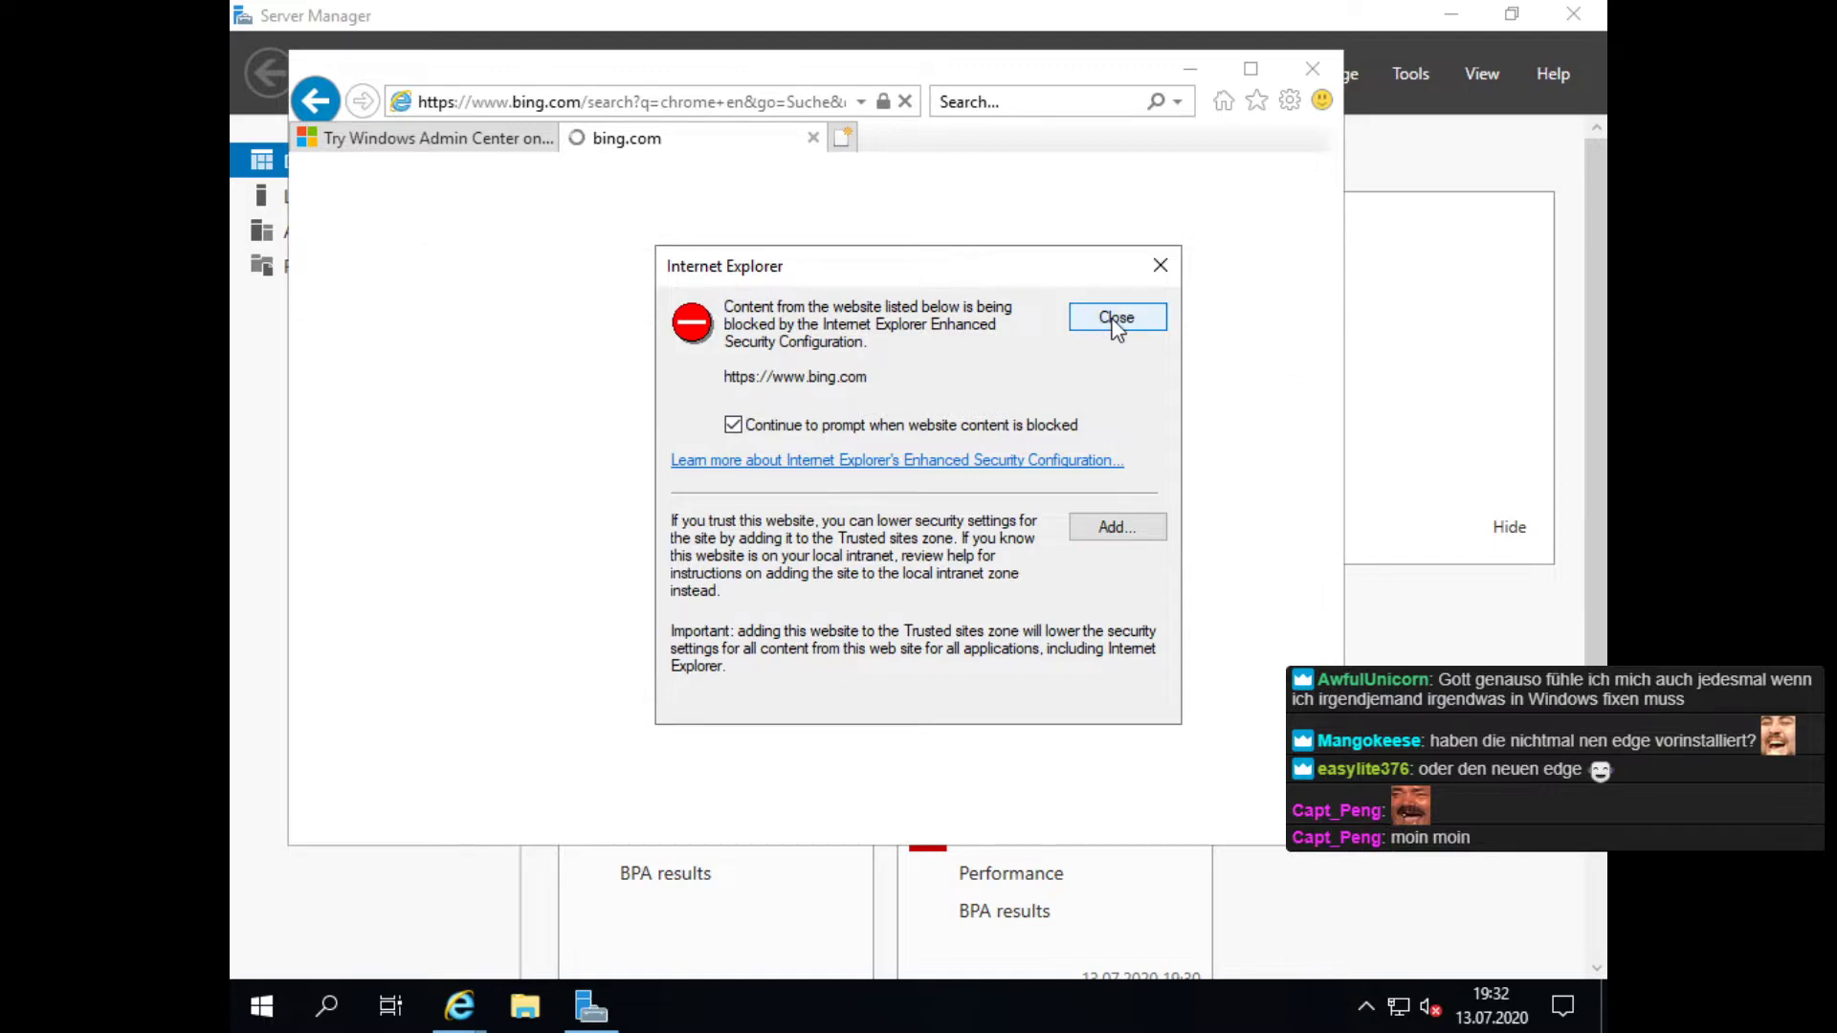
click(1113, 318)
scroll(799, 415, down, 1)
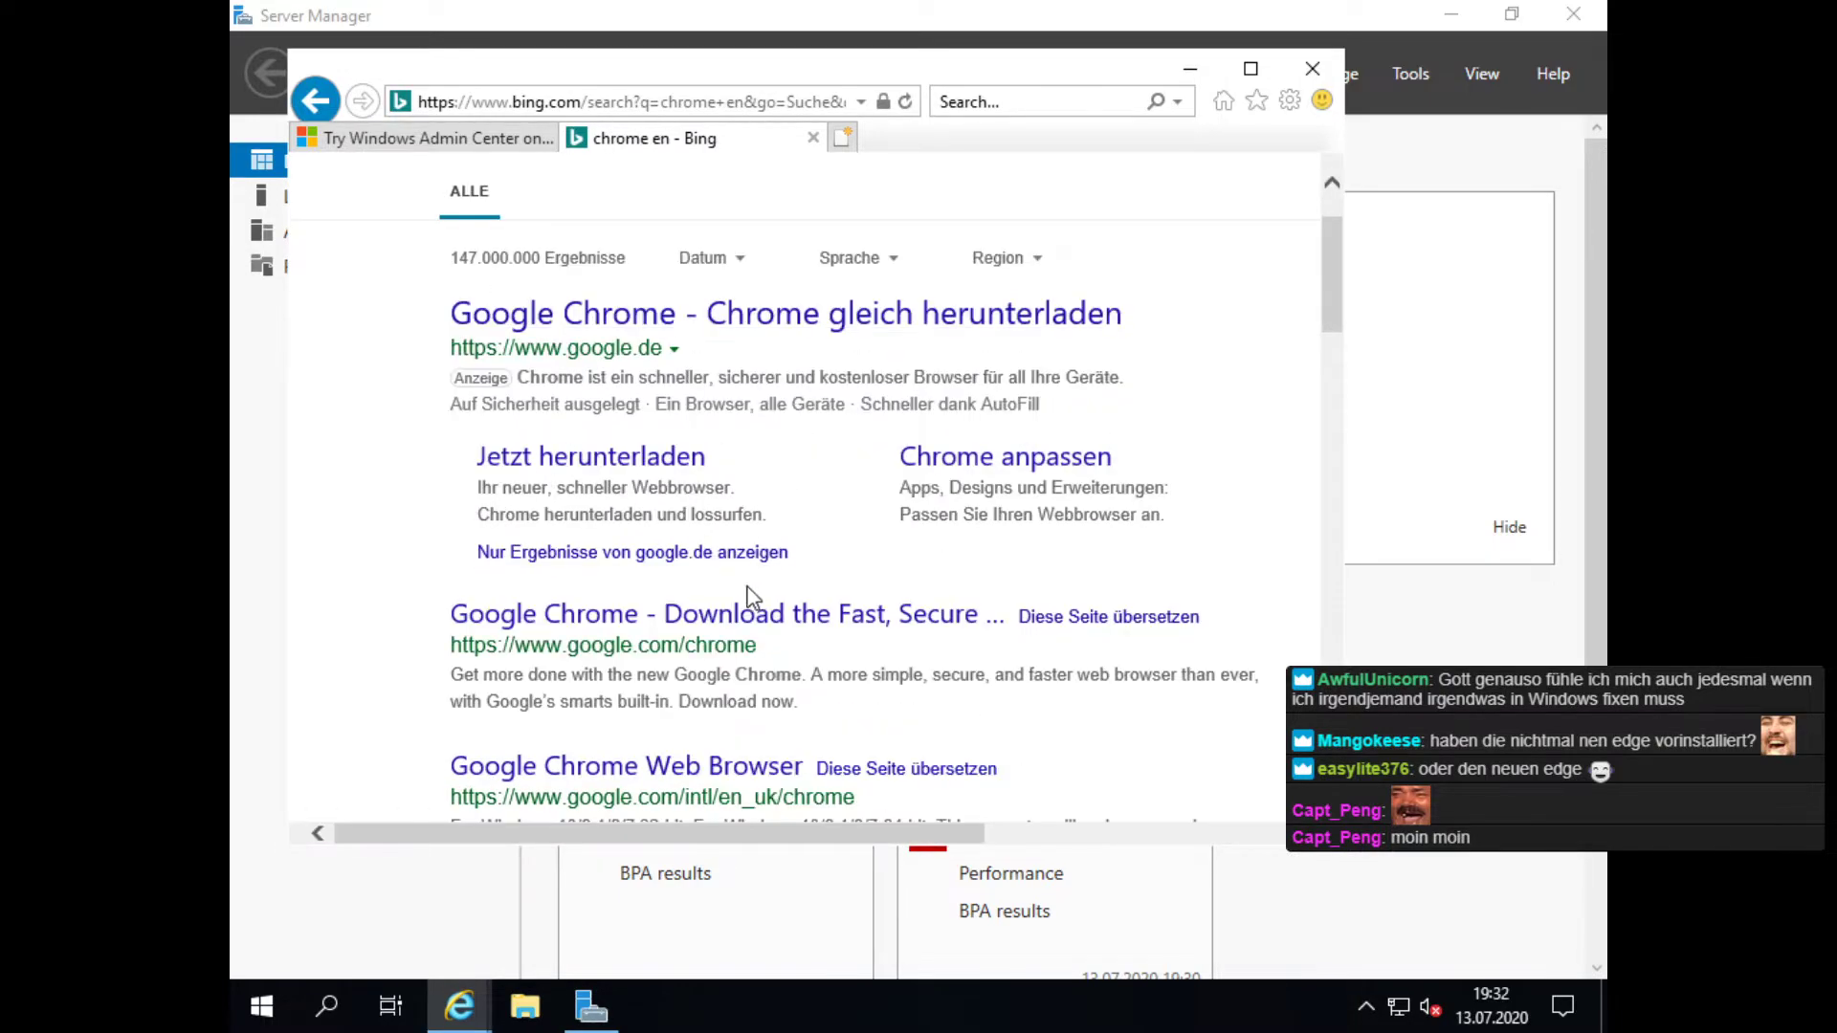
click(737, 615)
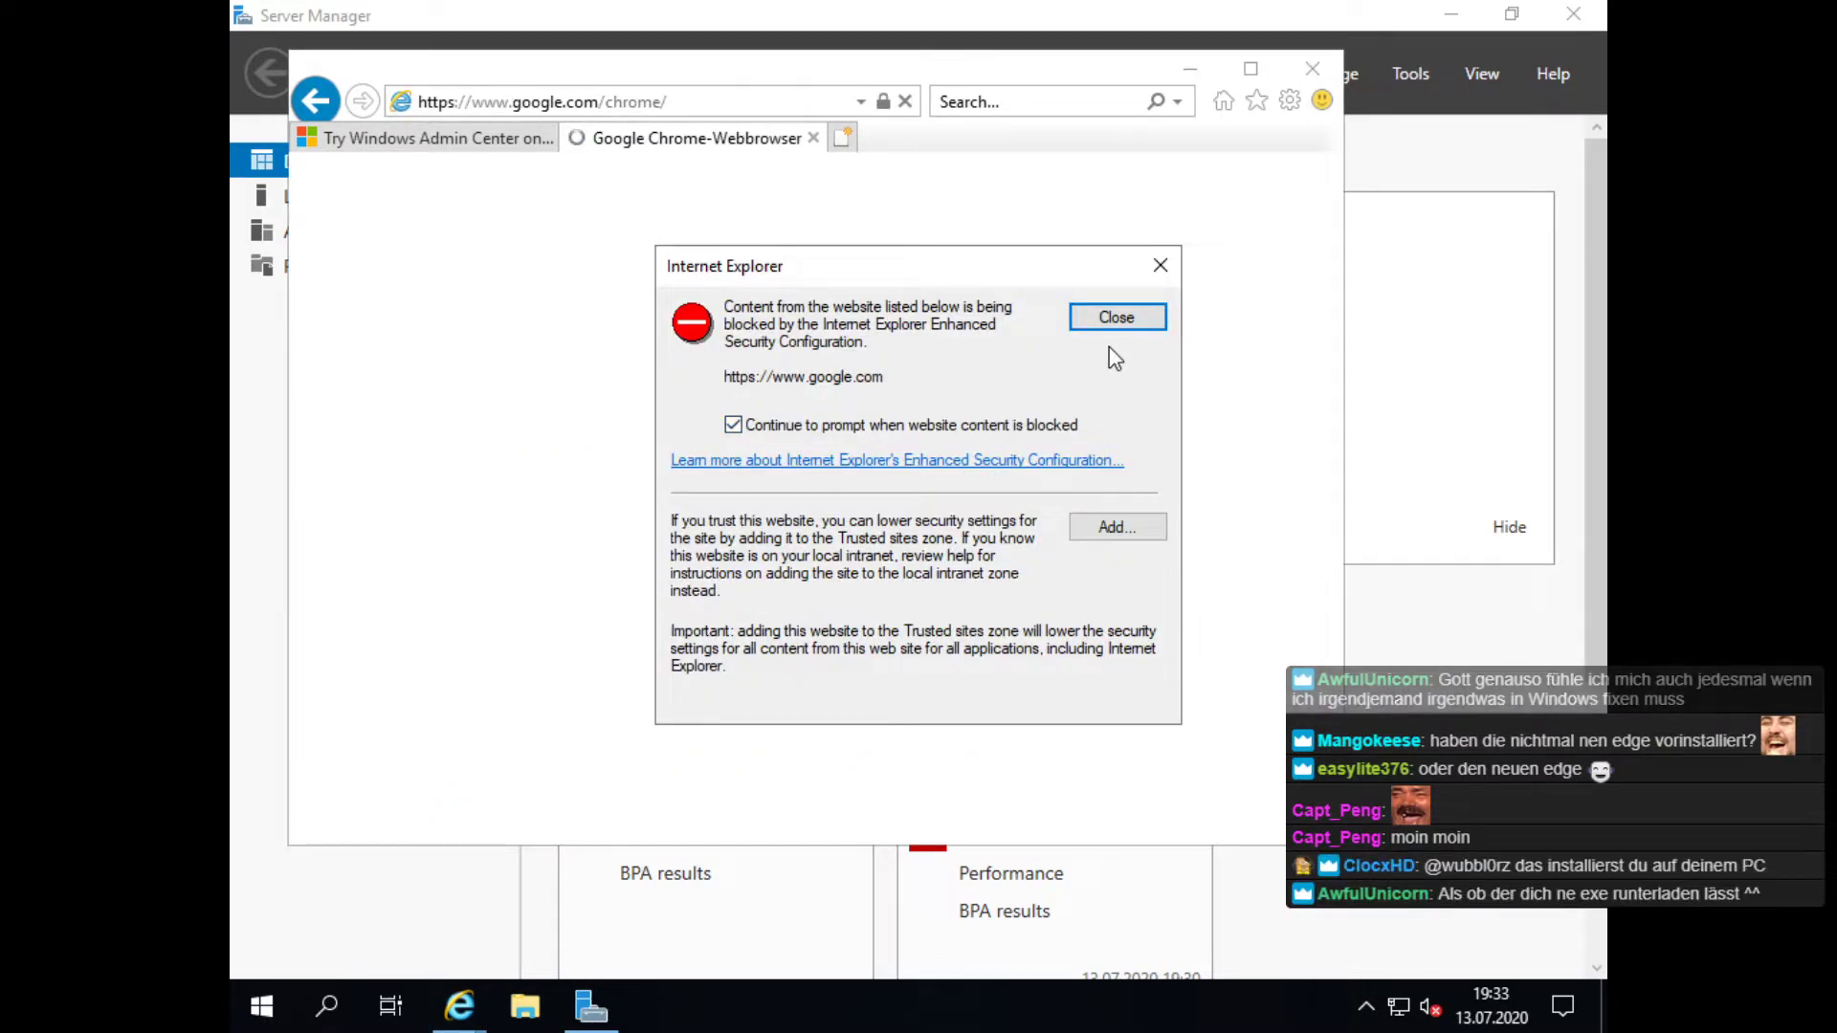
- Clear the warning on Google's Chrome page, check the download button's menu, then return to Server Manager
click(1116, 323)
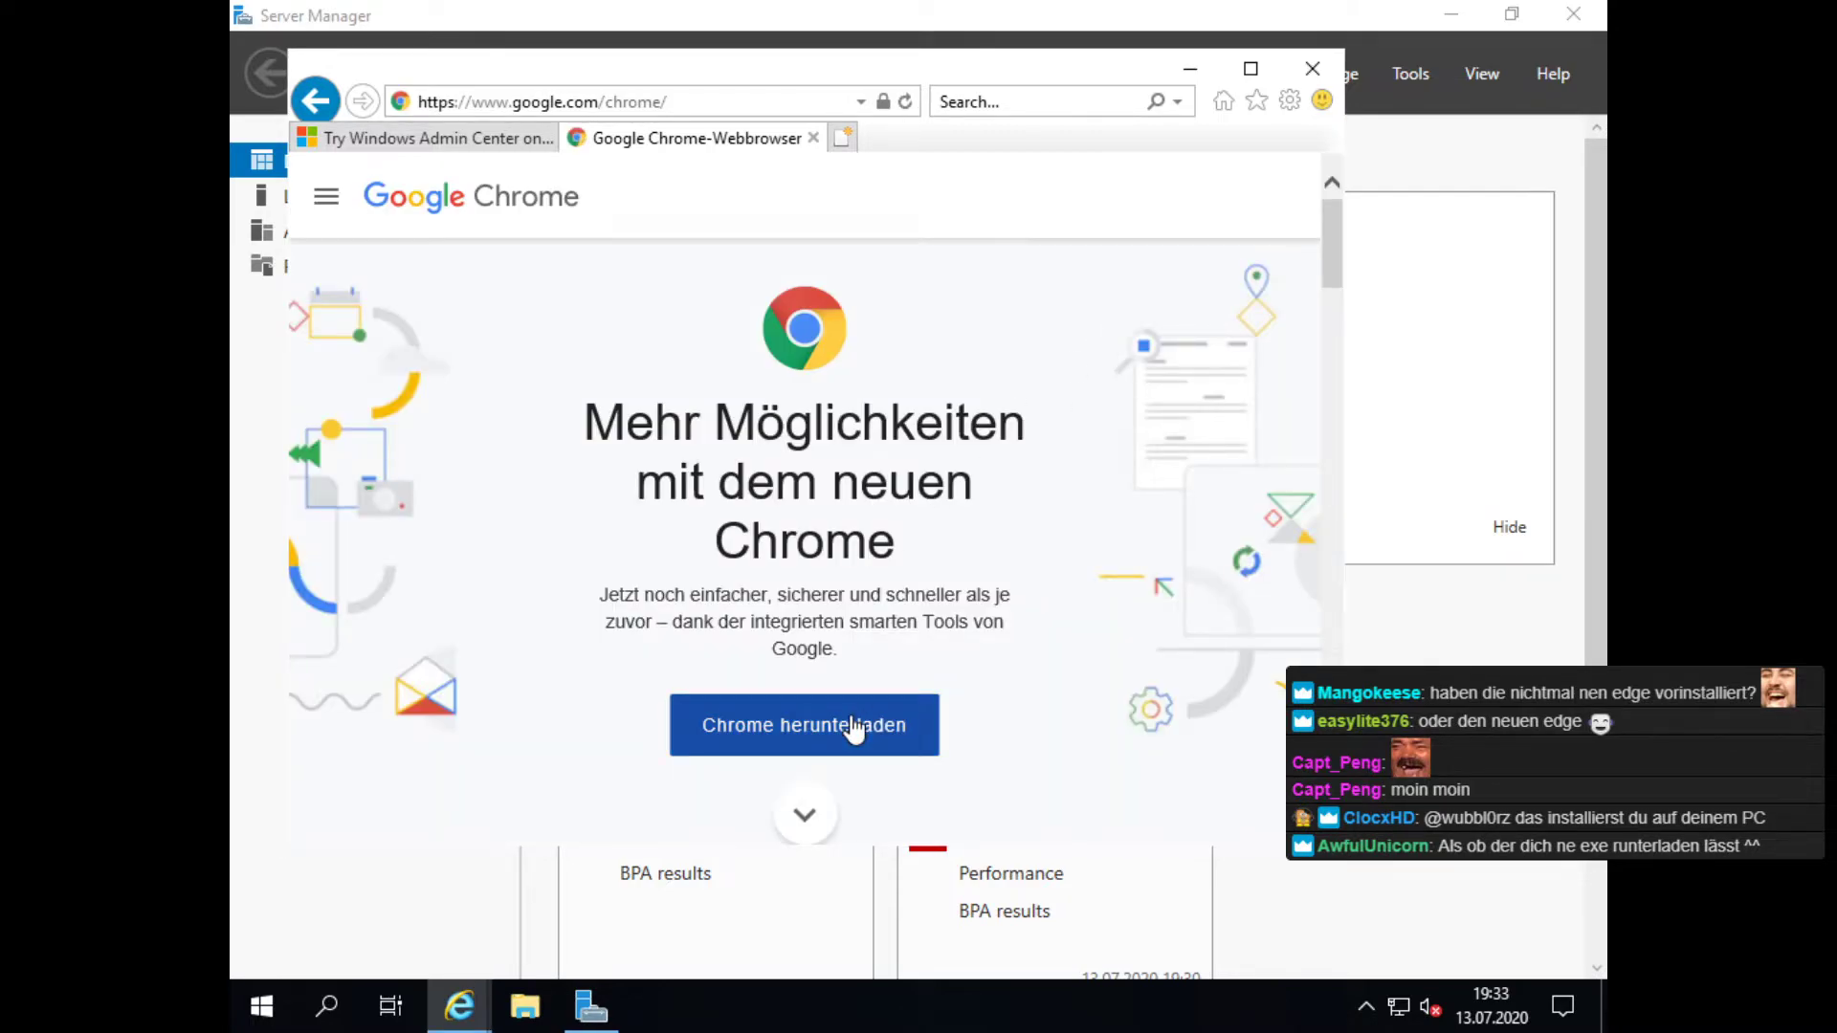
scroll(772, 555, down, 4)
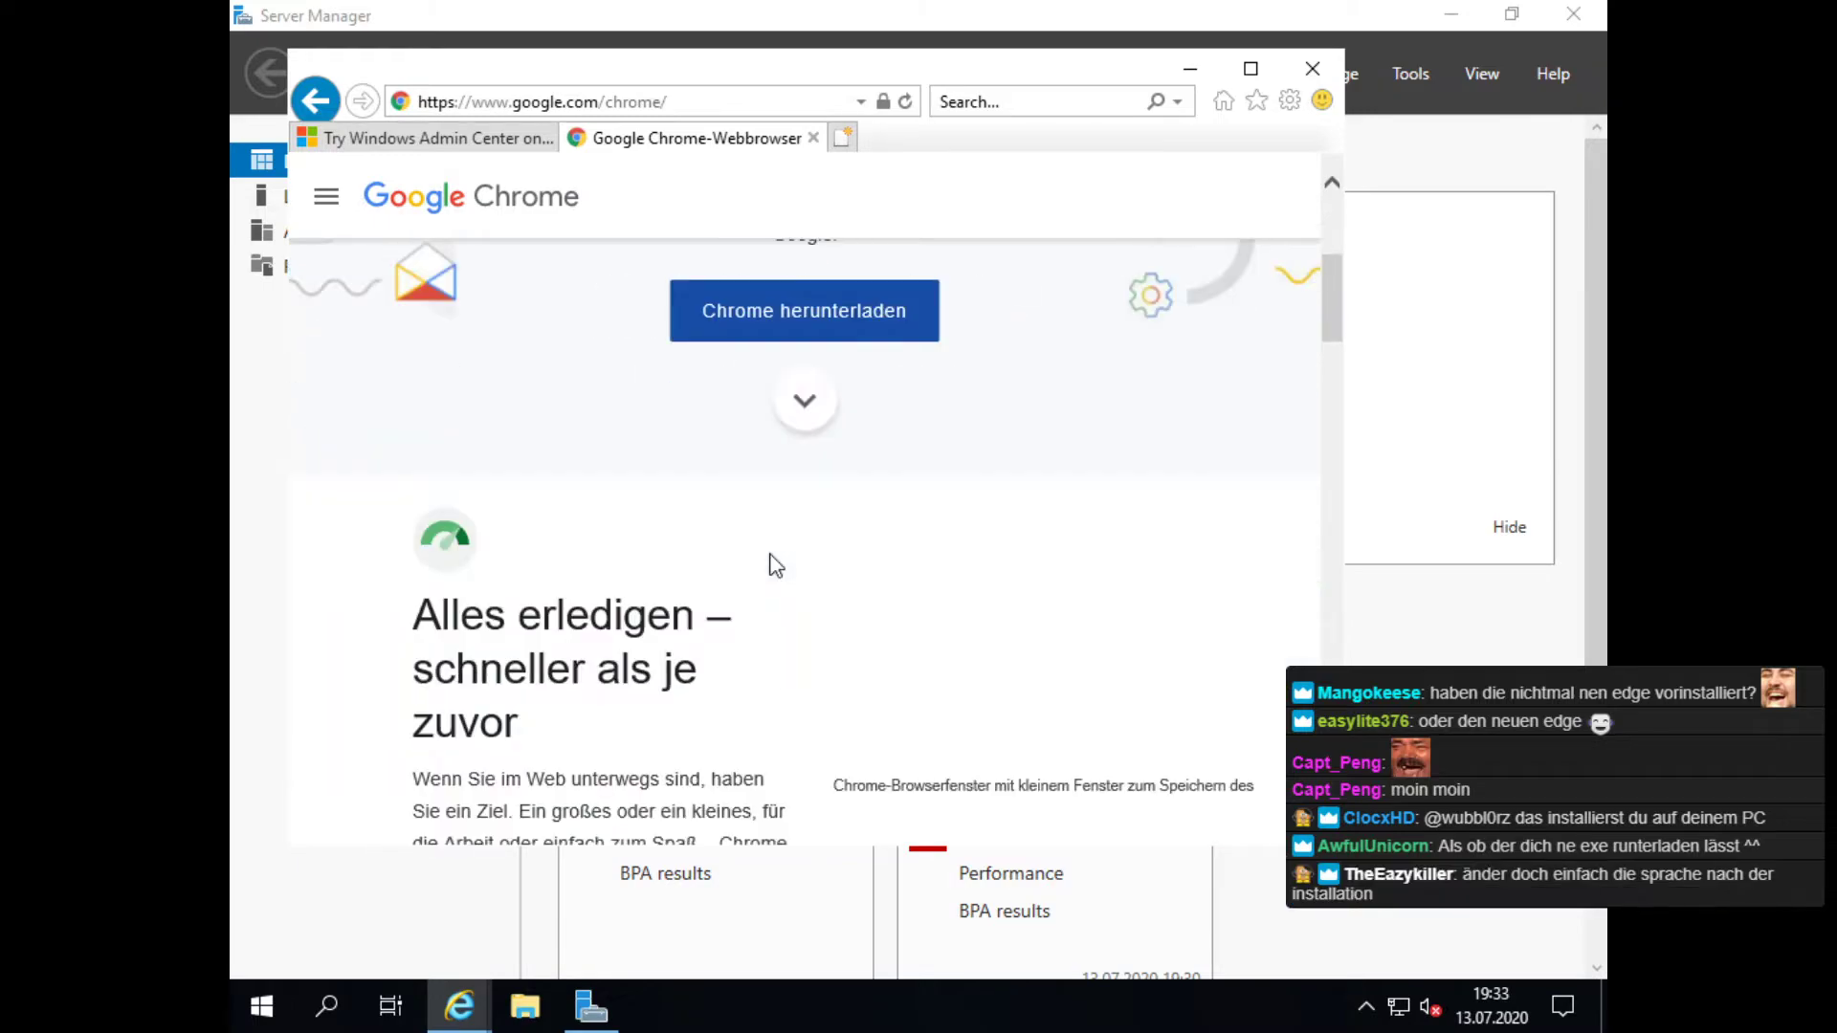
scroll(772, 555, up, 3)
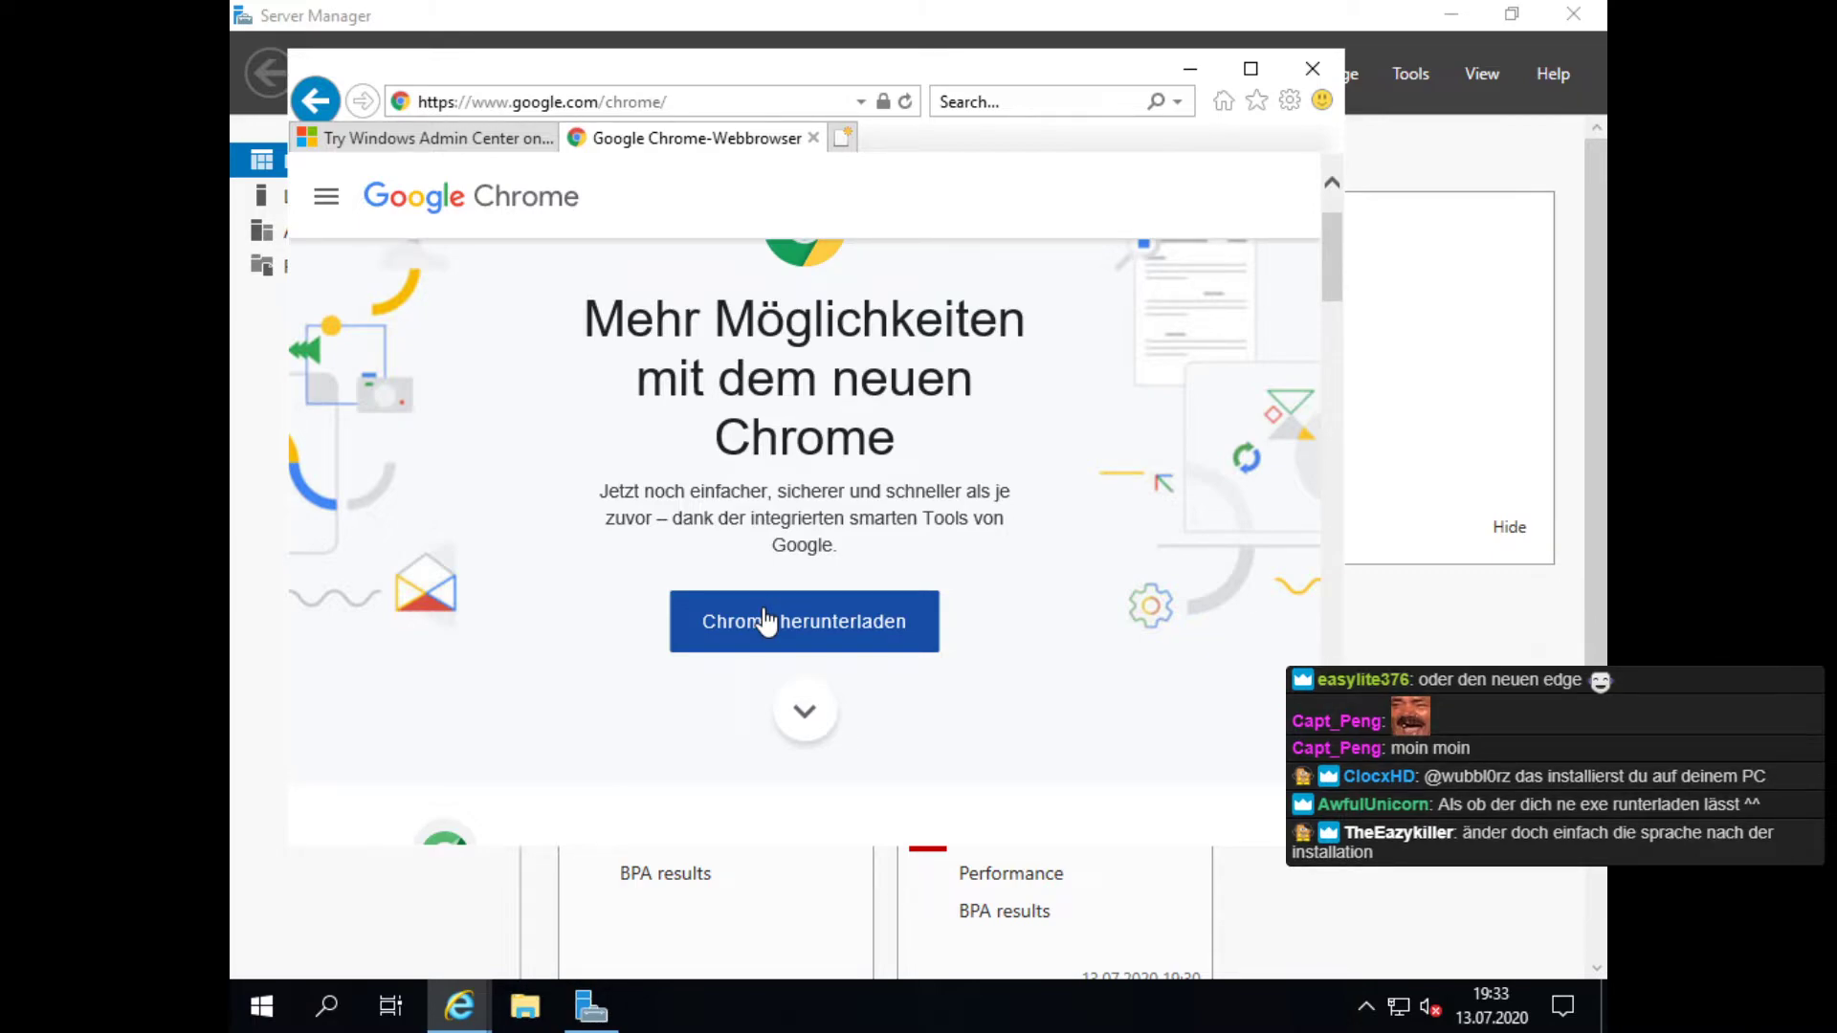
right_click(766, 621)
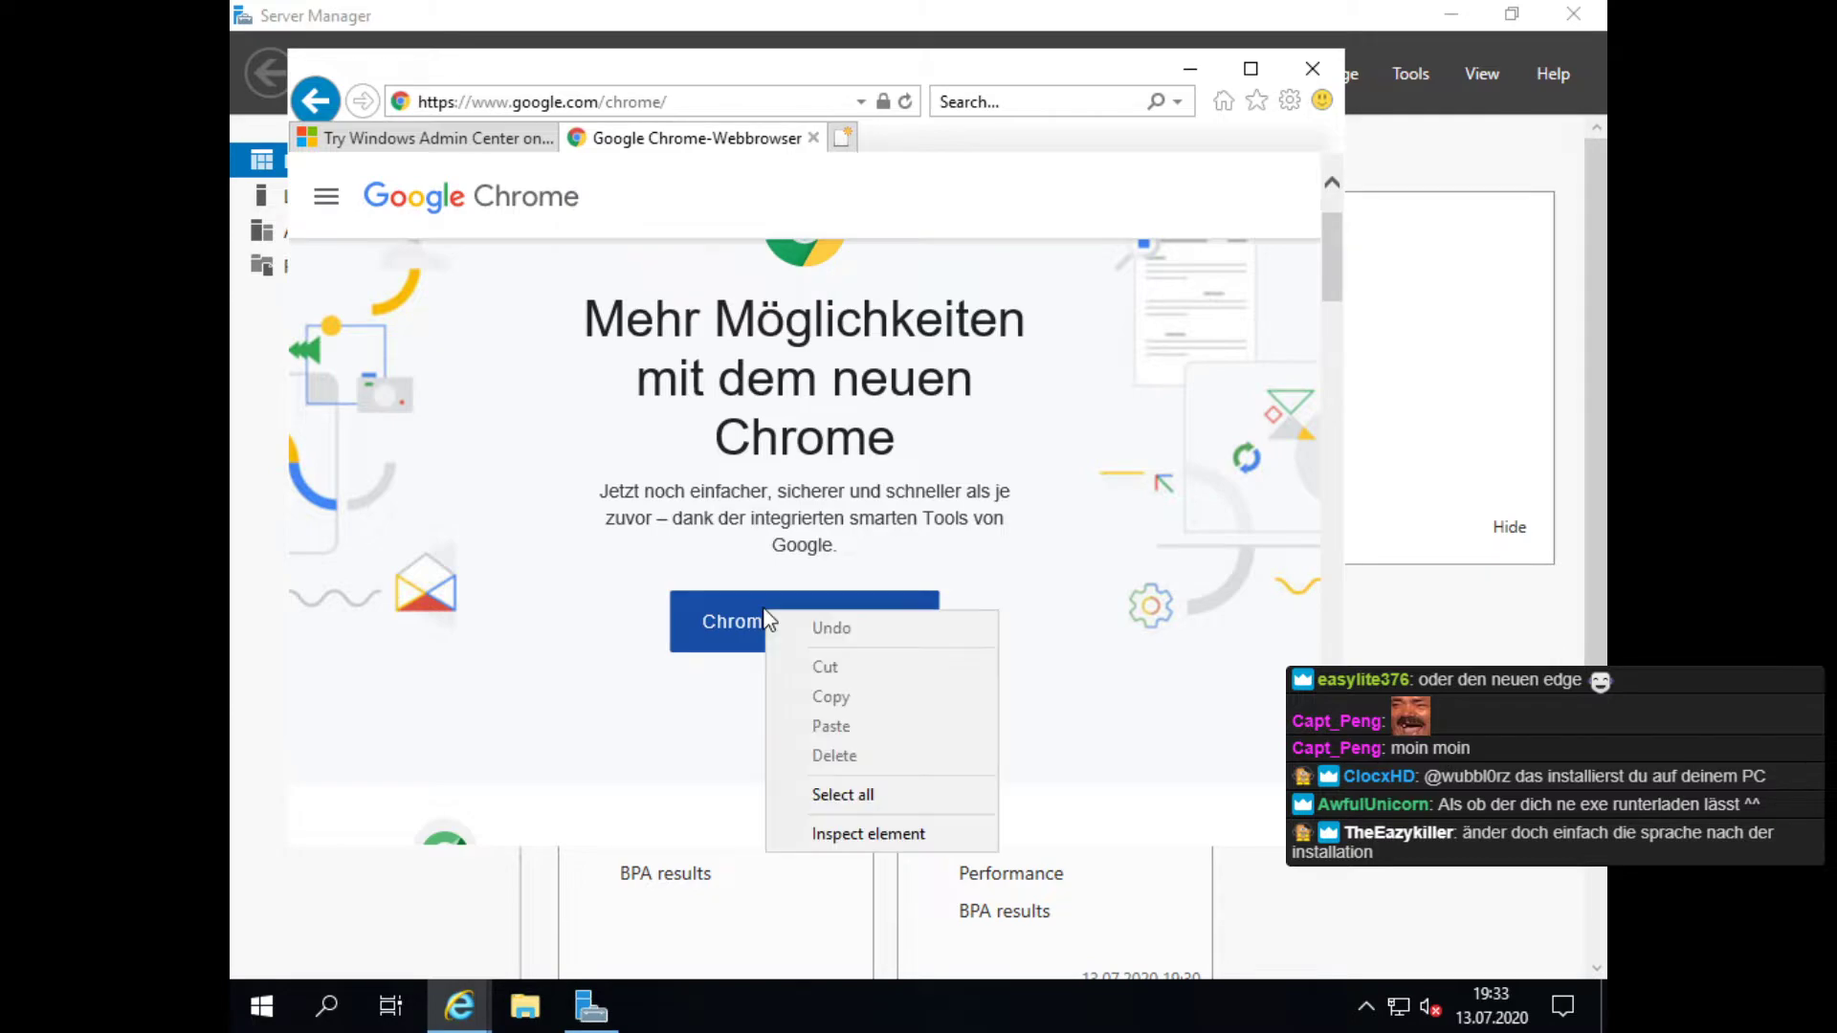
click(856, 541)
scroll(861, 535, down, 1)
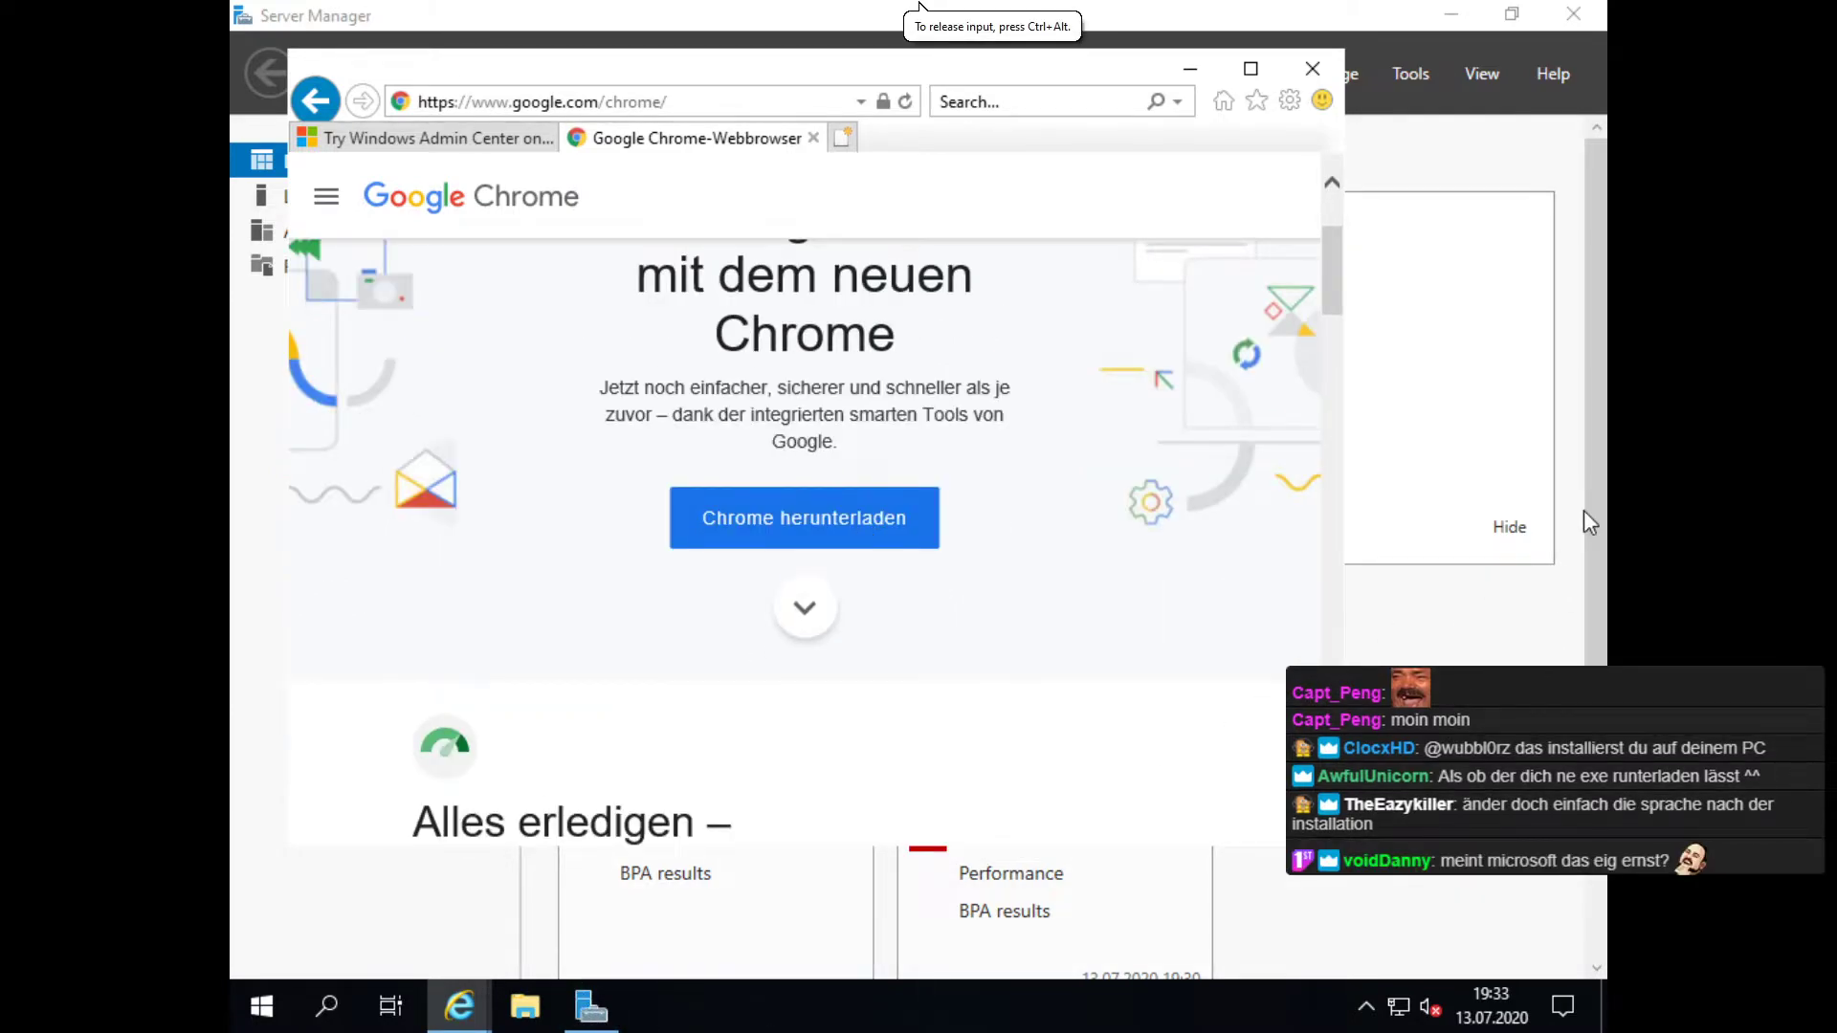
key(alt+F4)
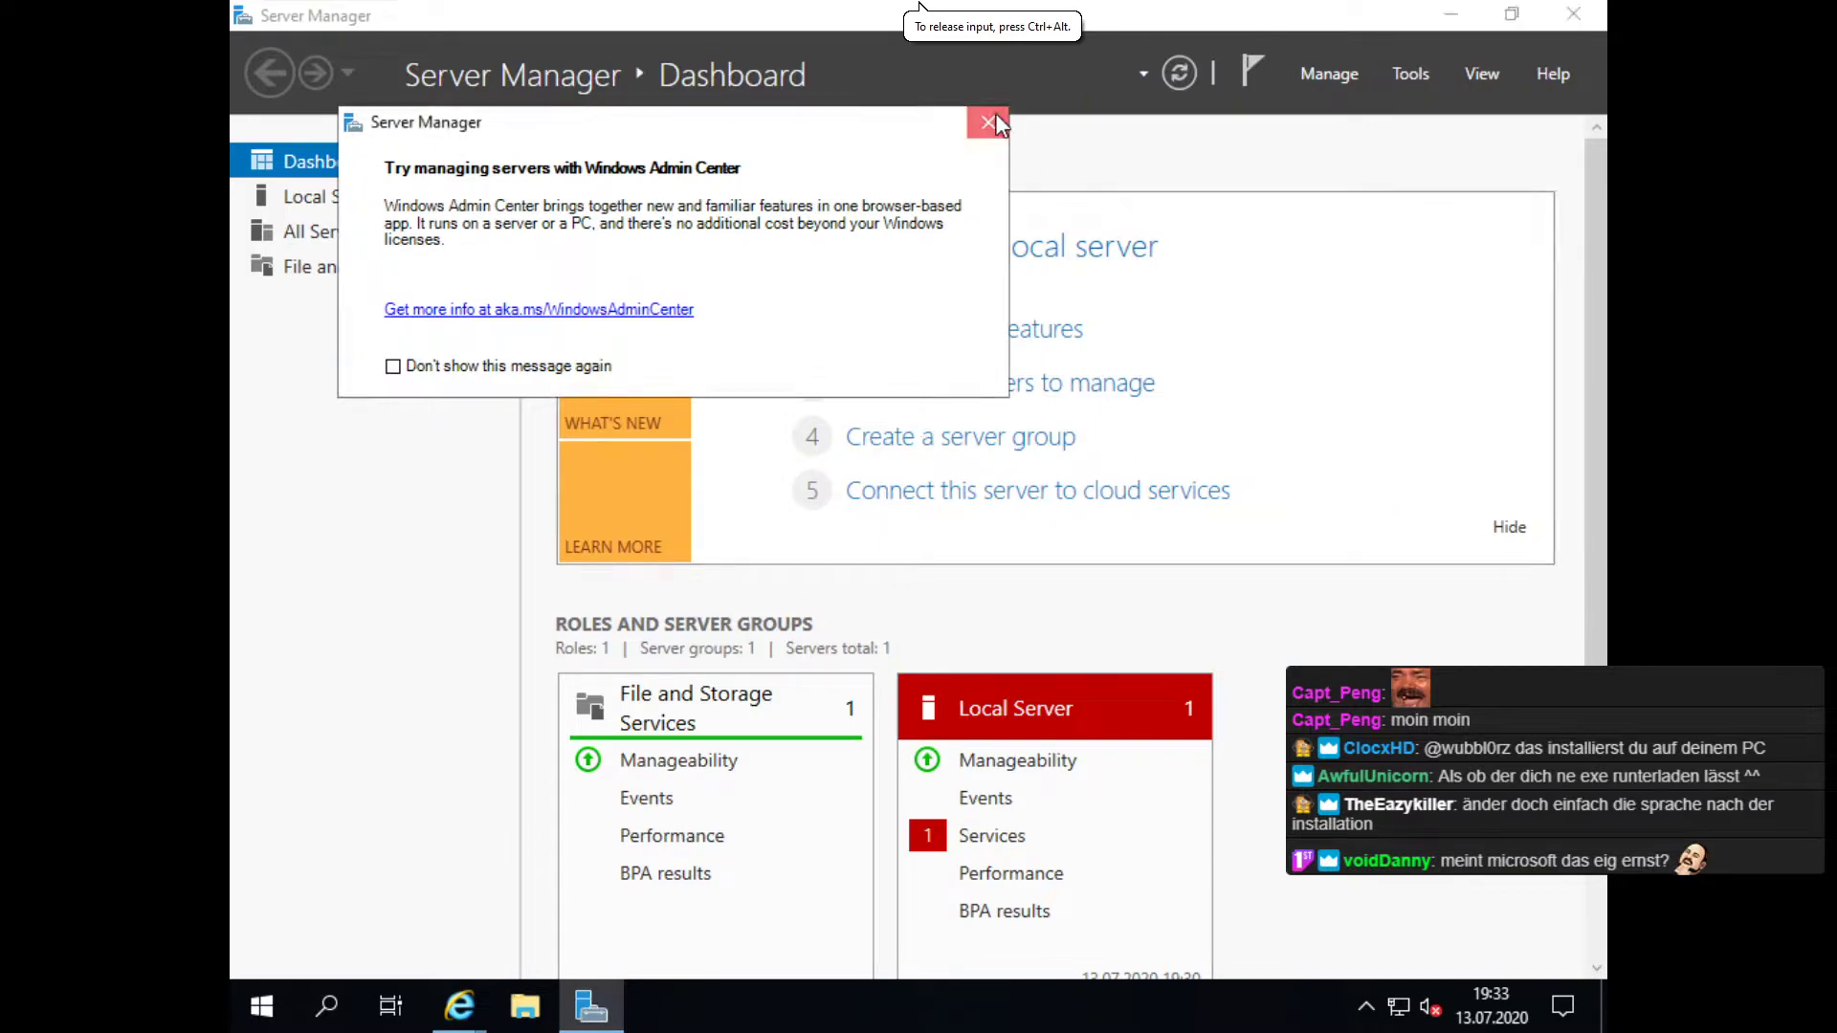
- Close the Windows Admin Center notice and minimize Server Manager and Internet Explorer
click(989, 121)
click(1454, 21)
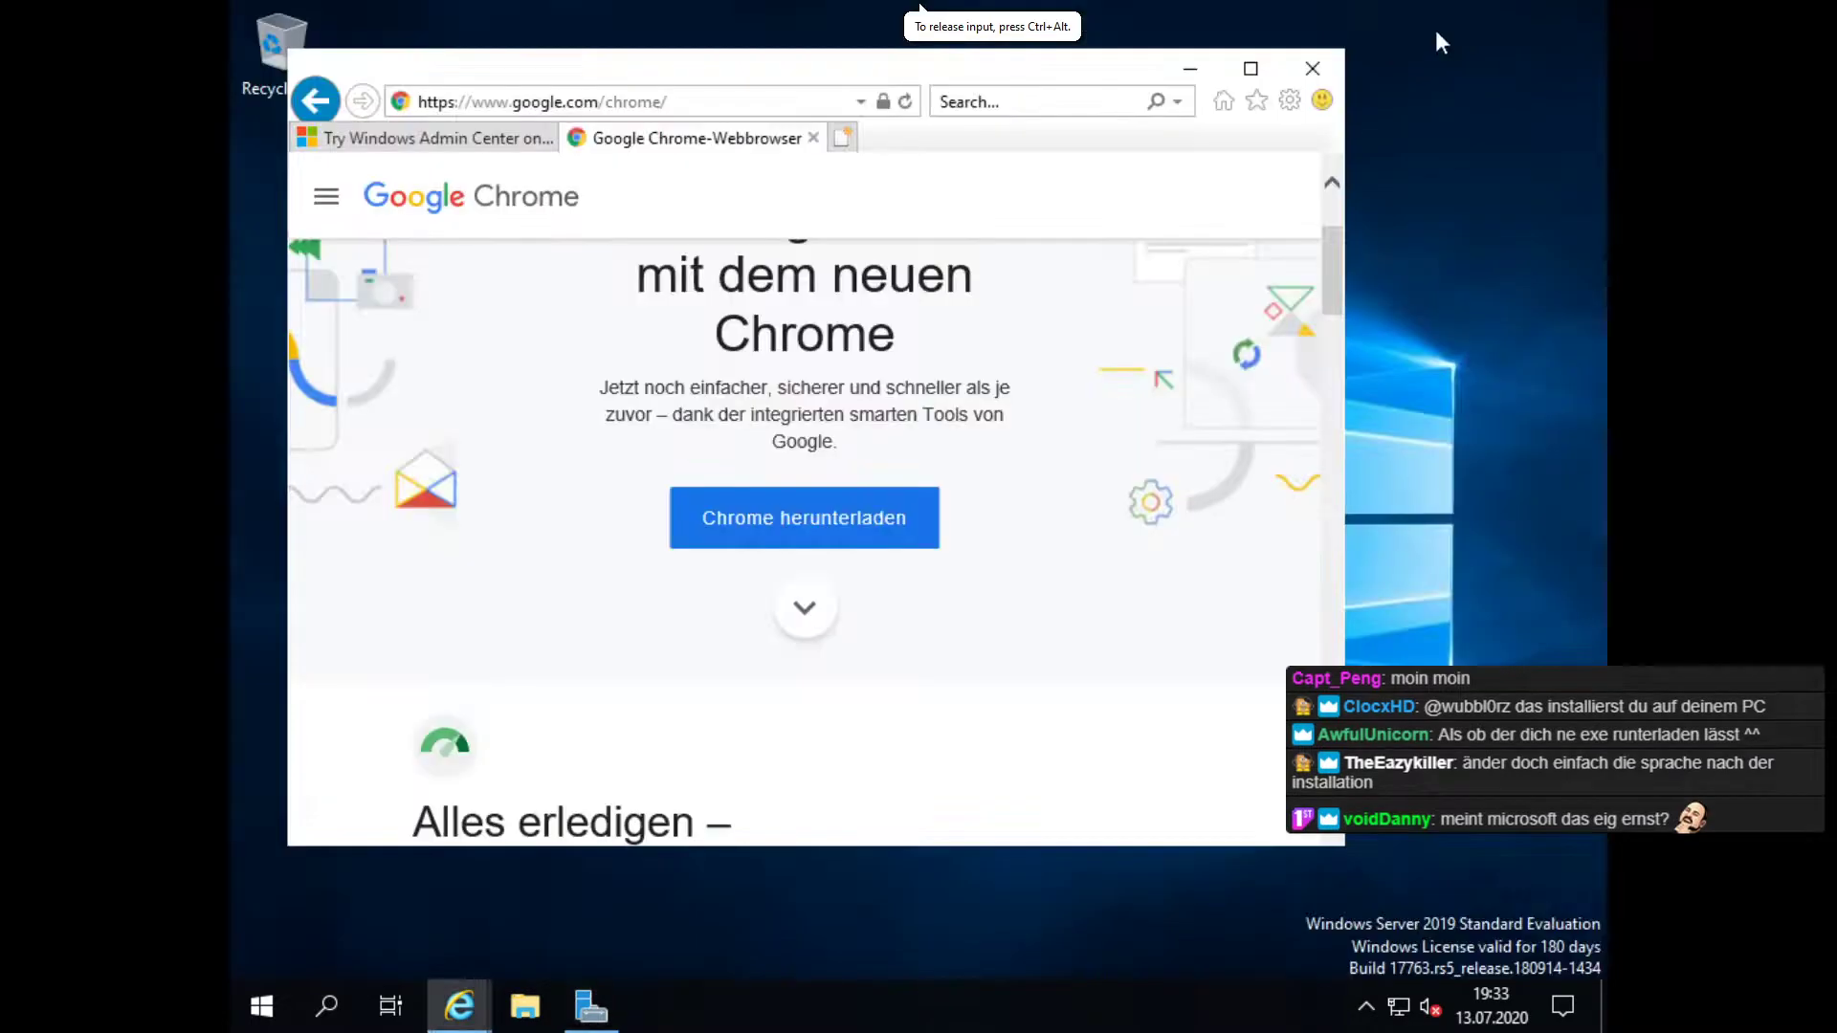
click(1217, 69)
- Search the Start menu for edge, then cancel the search
click(254, 989)
text(s)
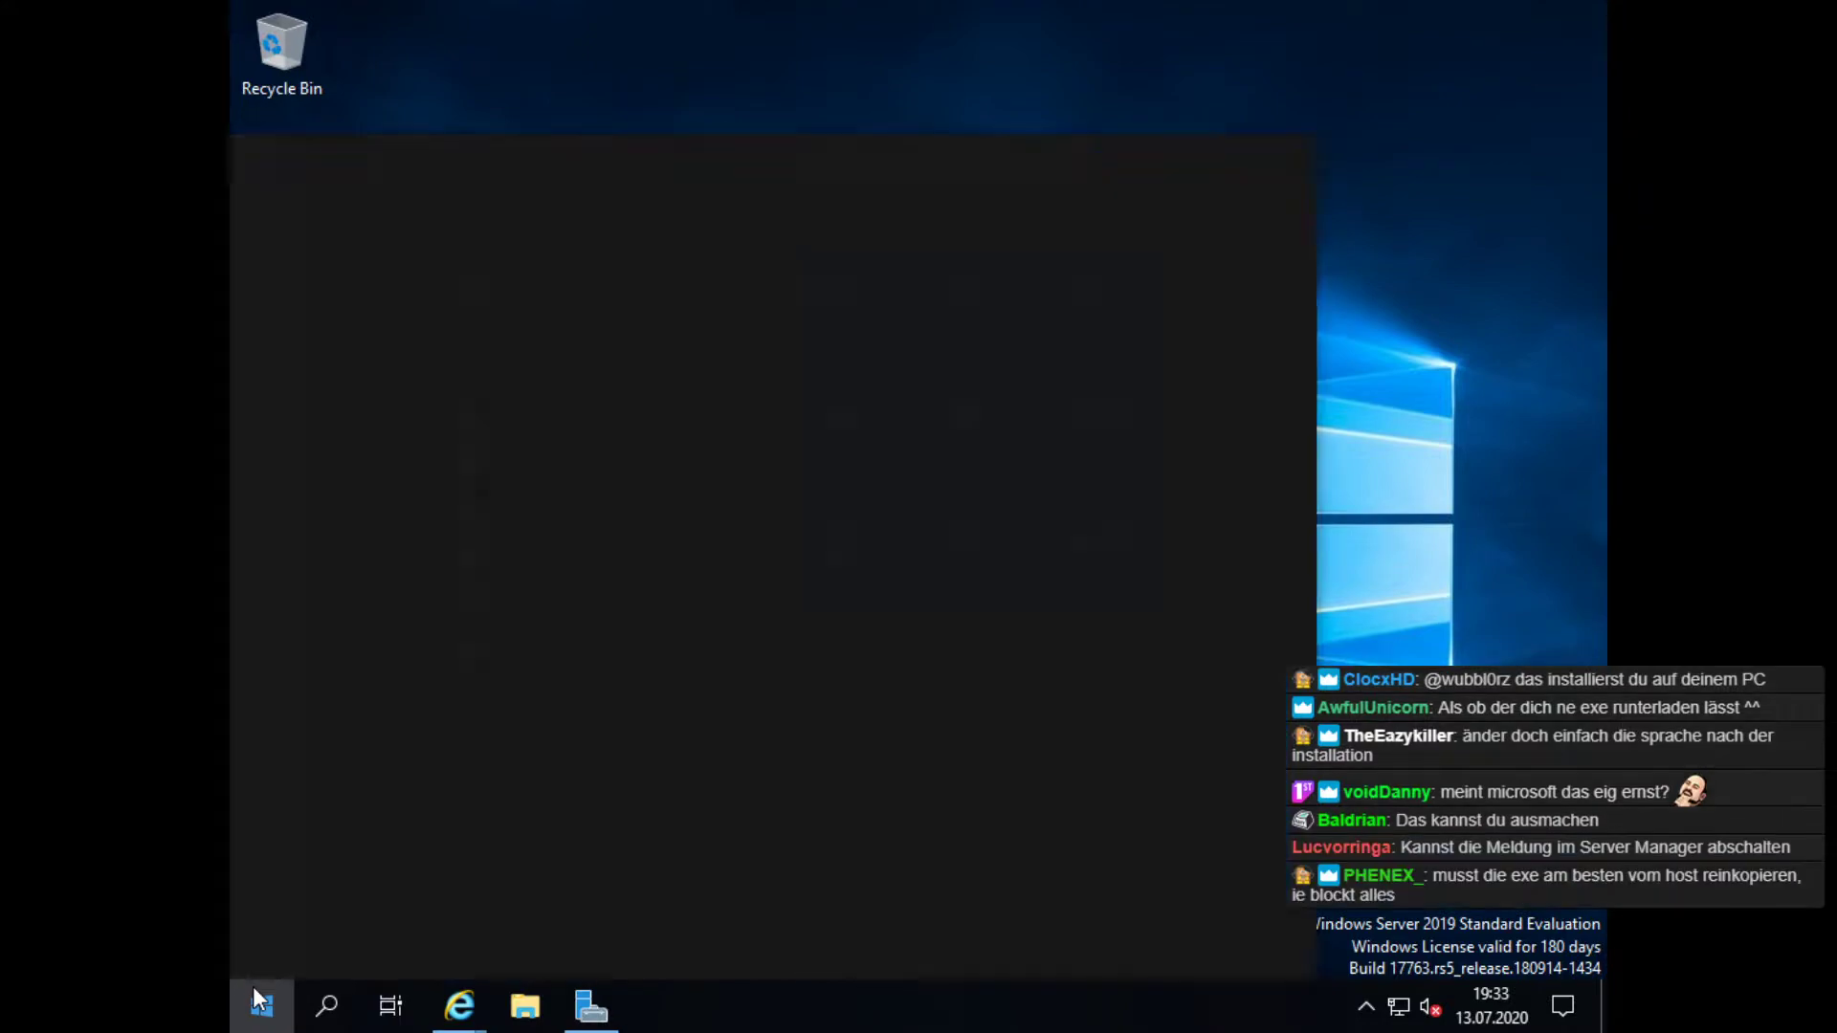
key(BackSpace)
text(edge)
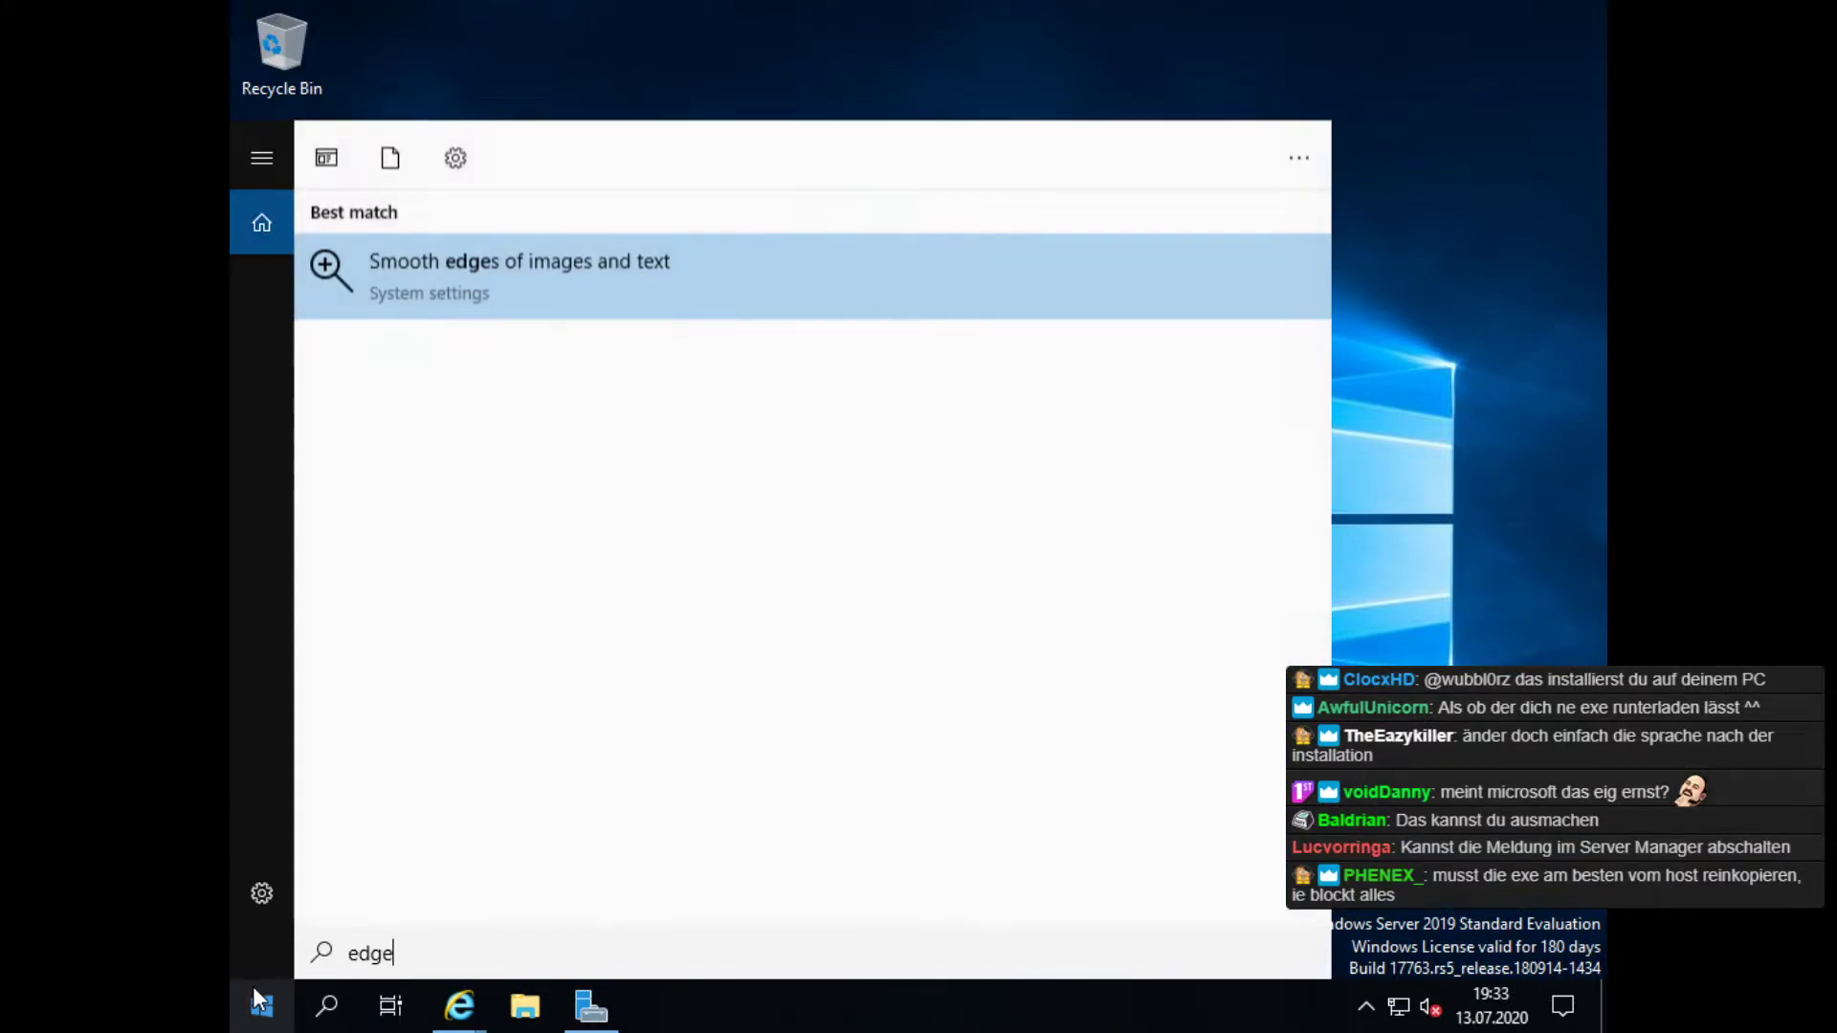
key(Escape)
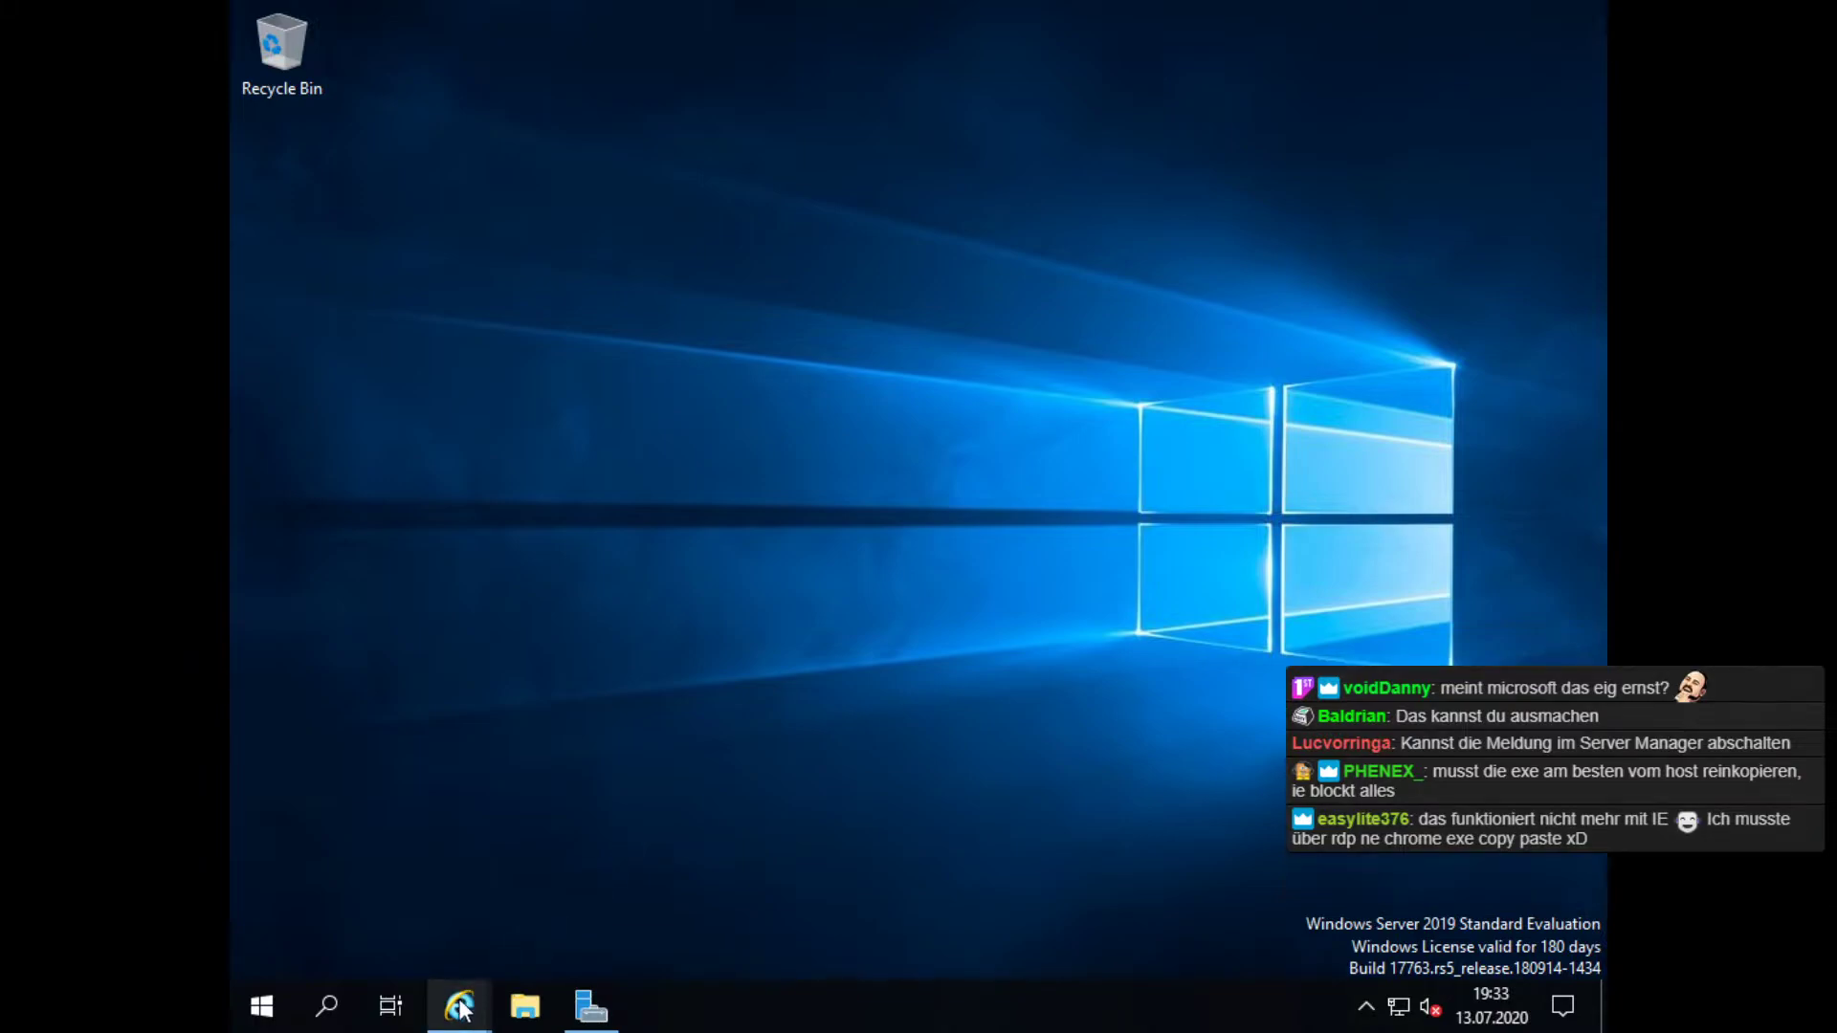
mouse_move(456, 1004)
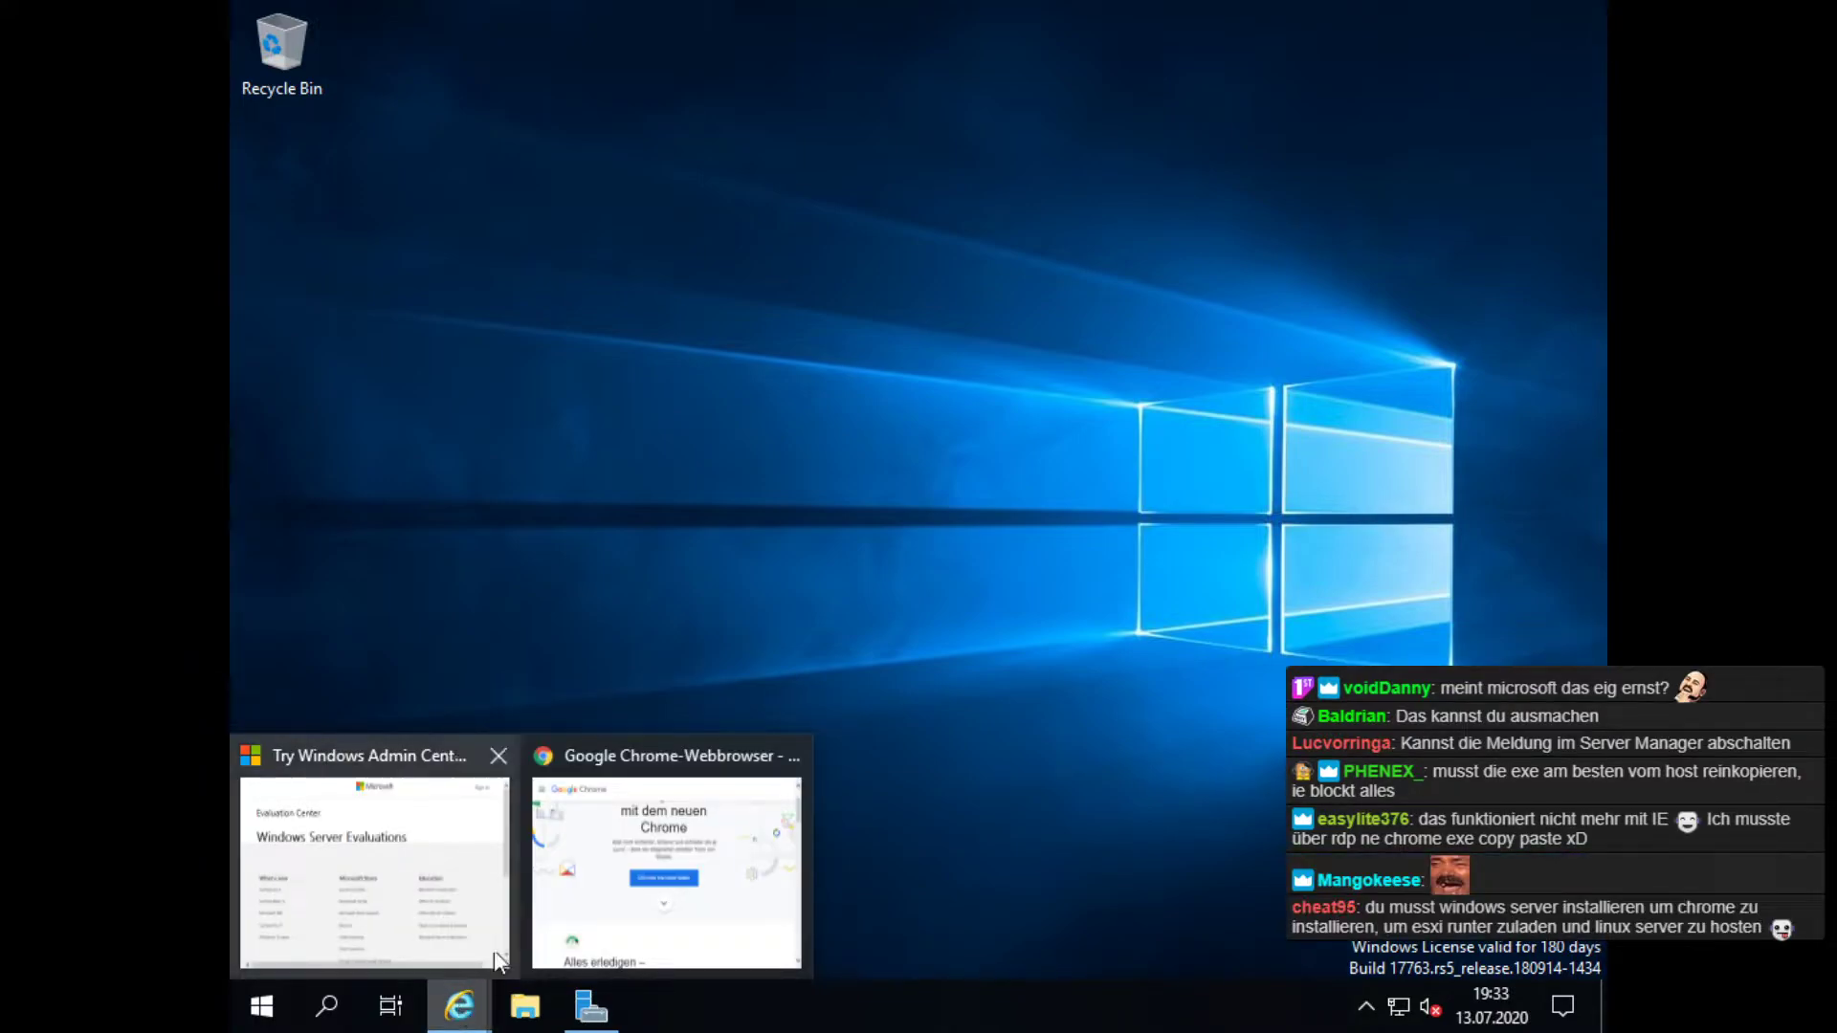
- Return to the Chrome page in Internet Explorer and inspect its download button
click(628, 861)
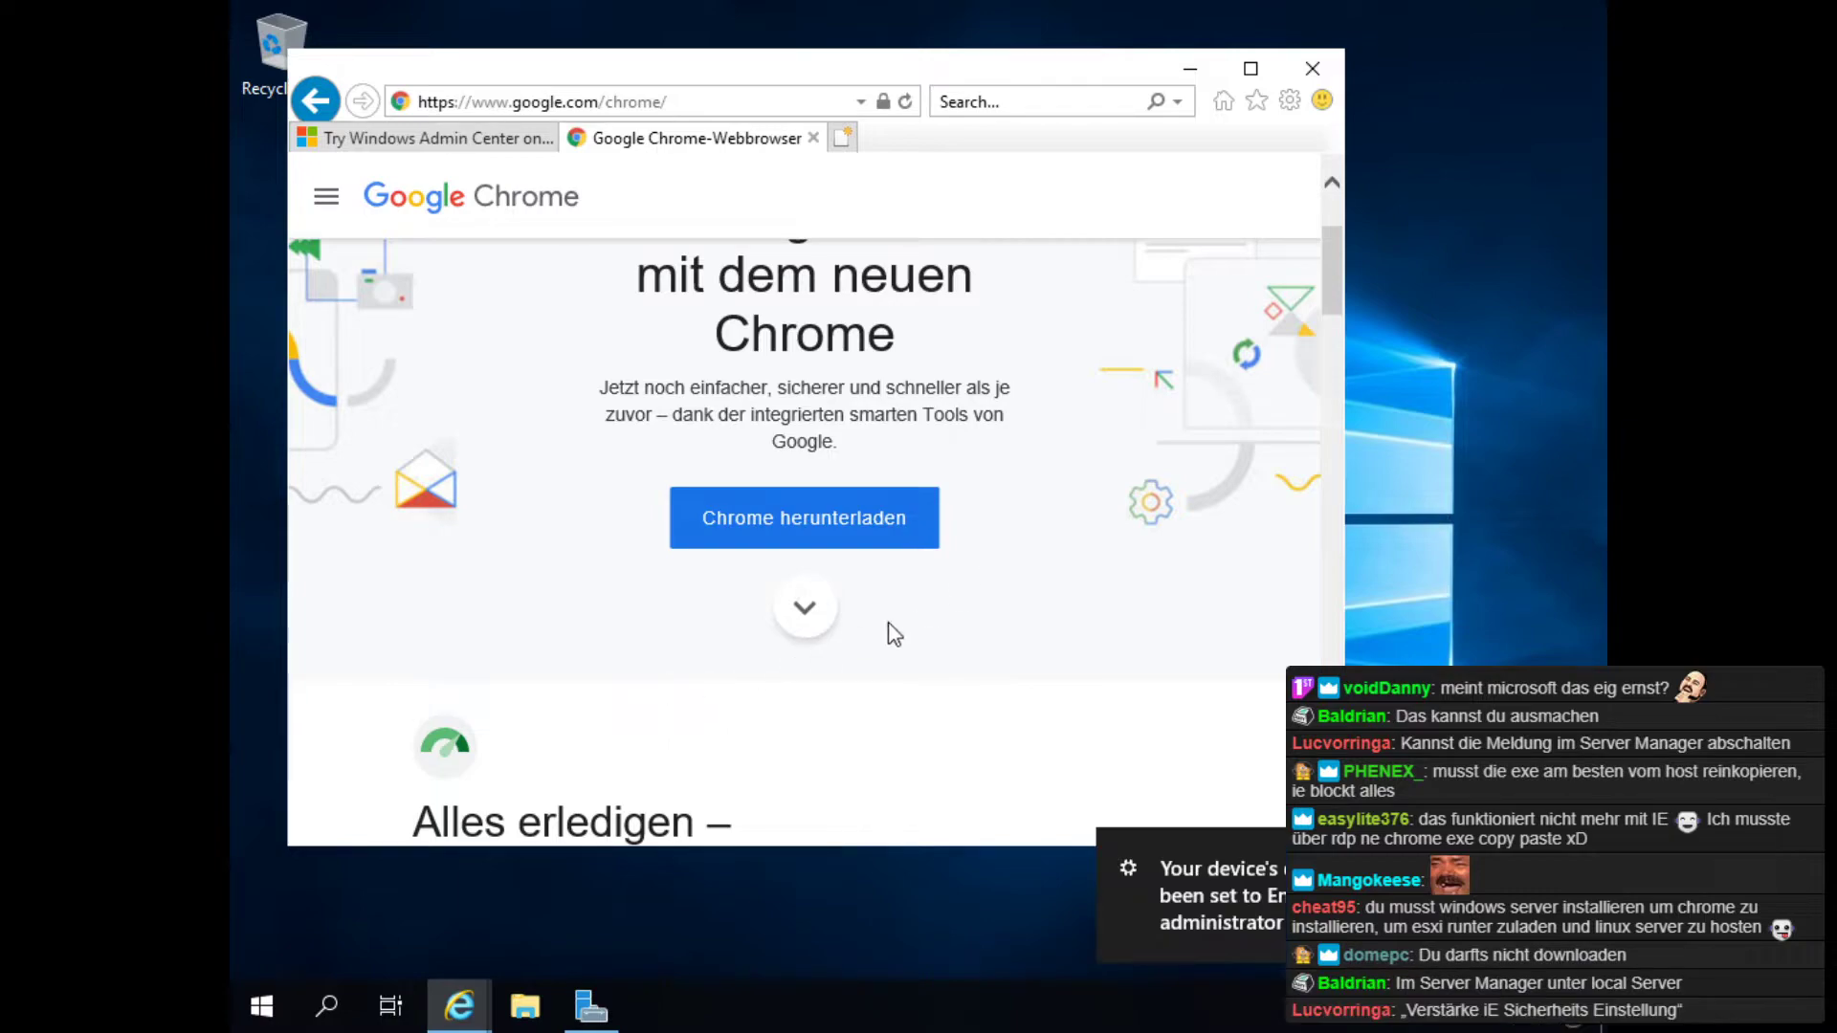
right_click(825, 515)
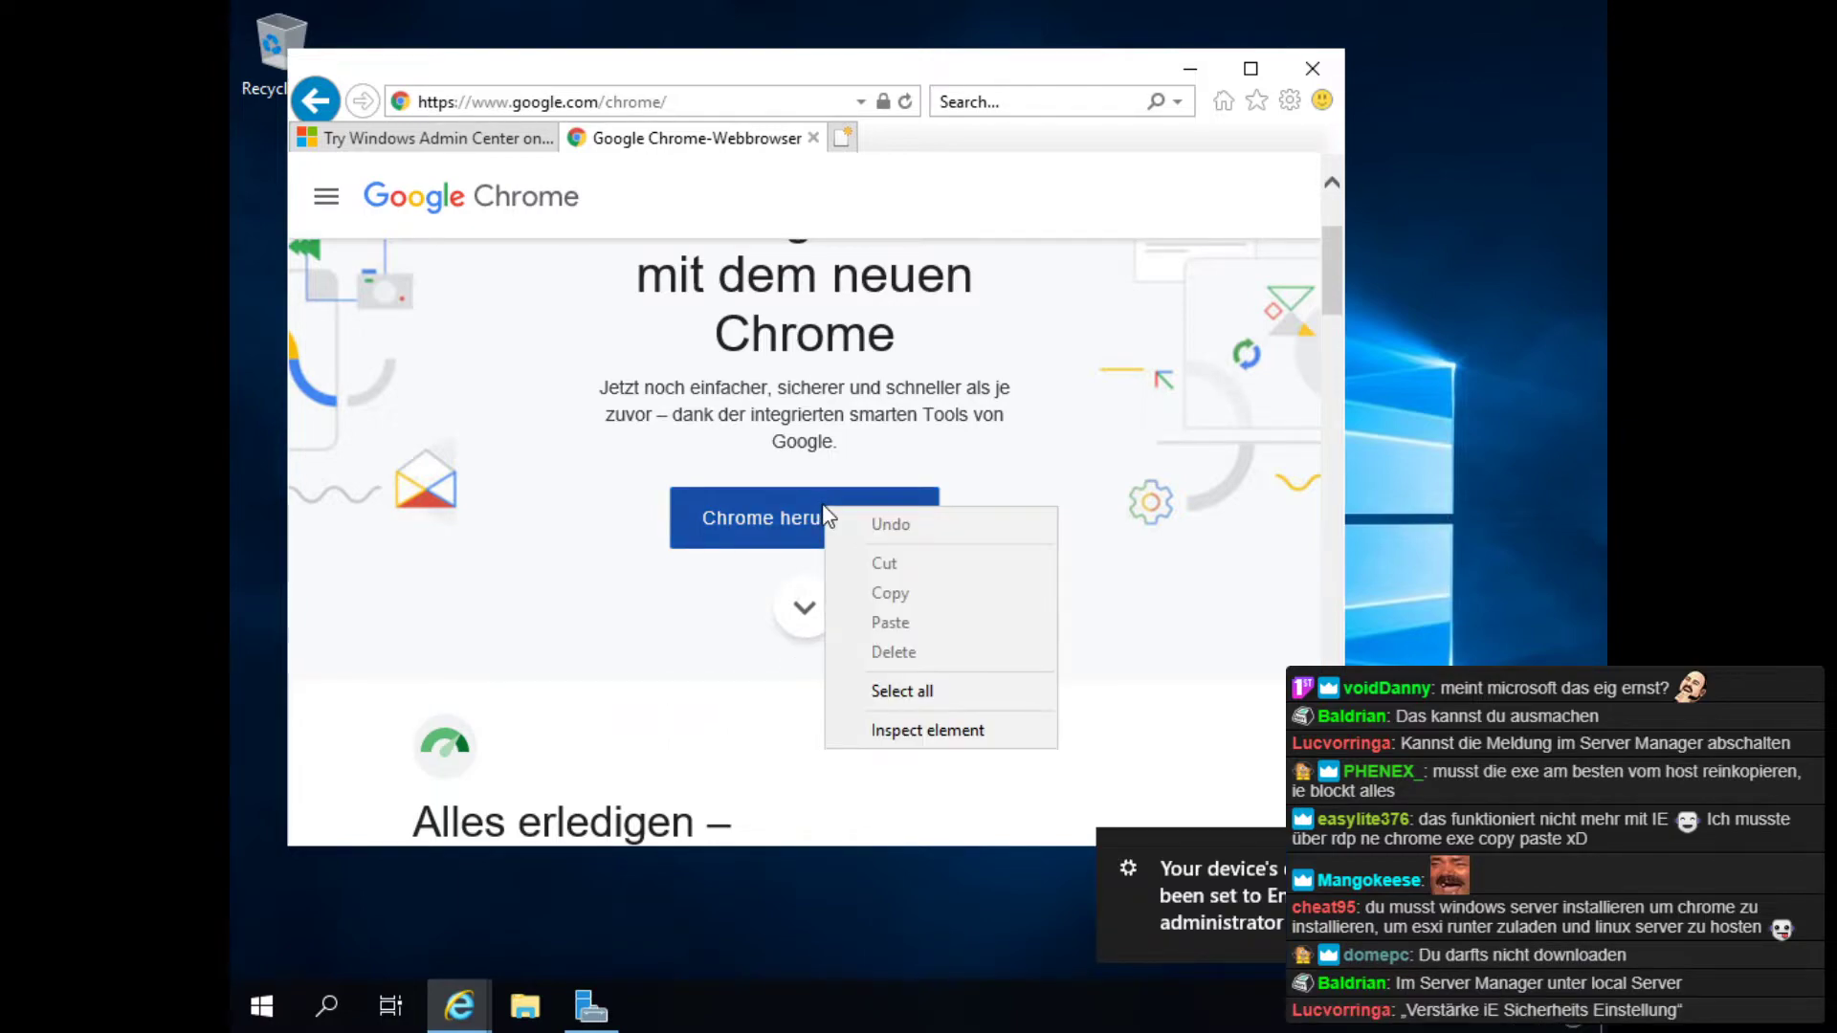
key(Escape)
click(813, 603)
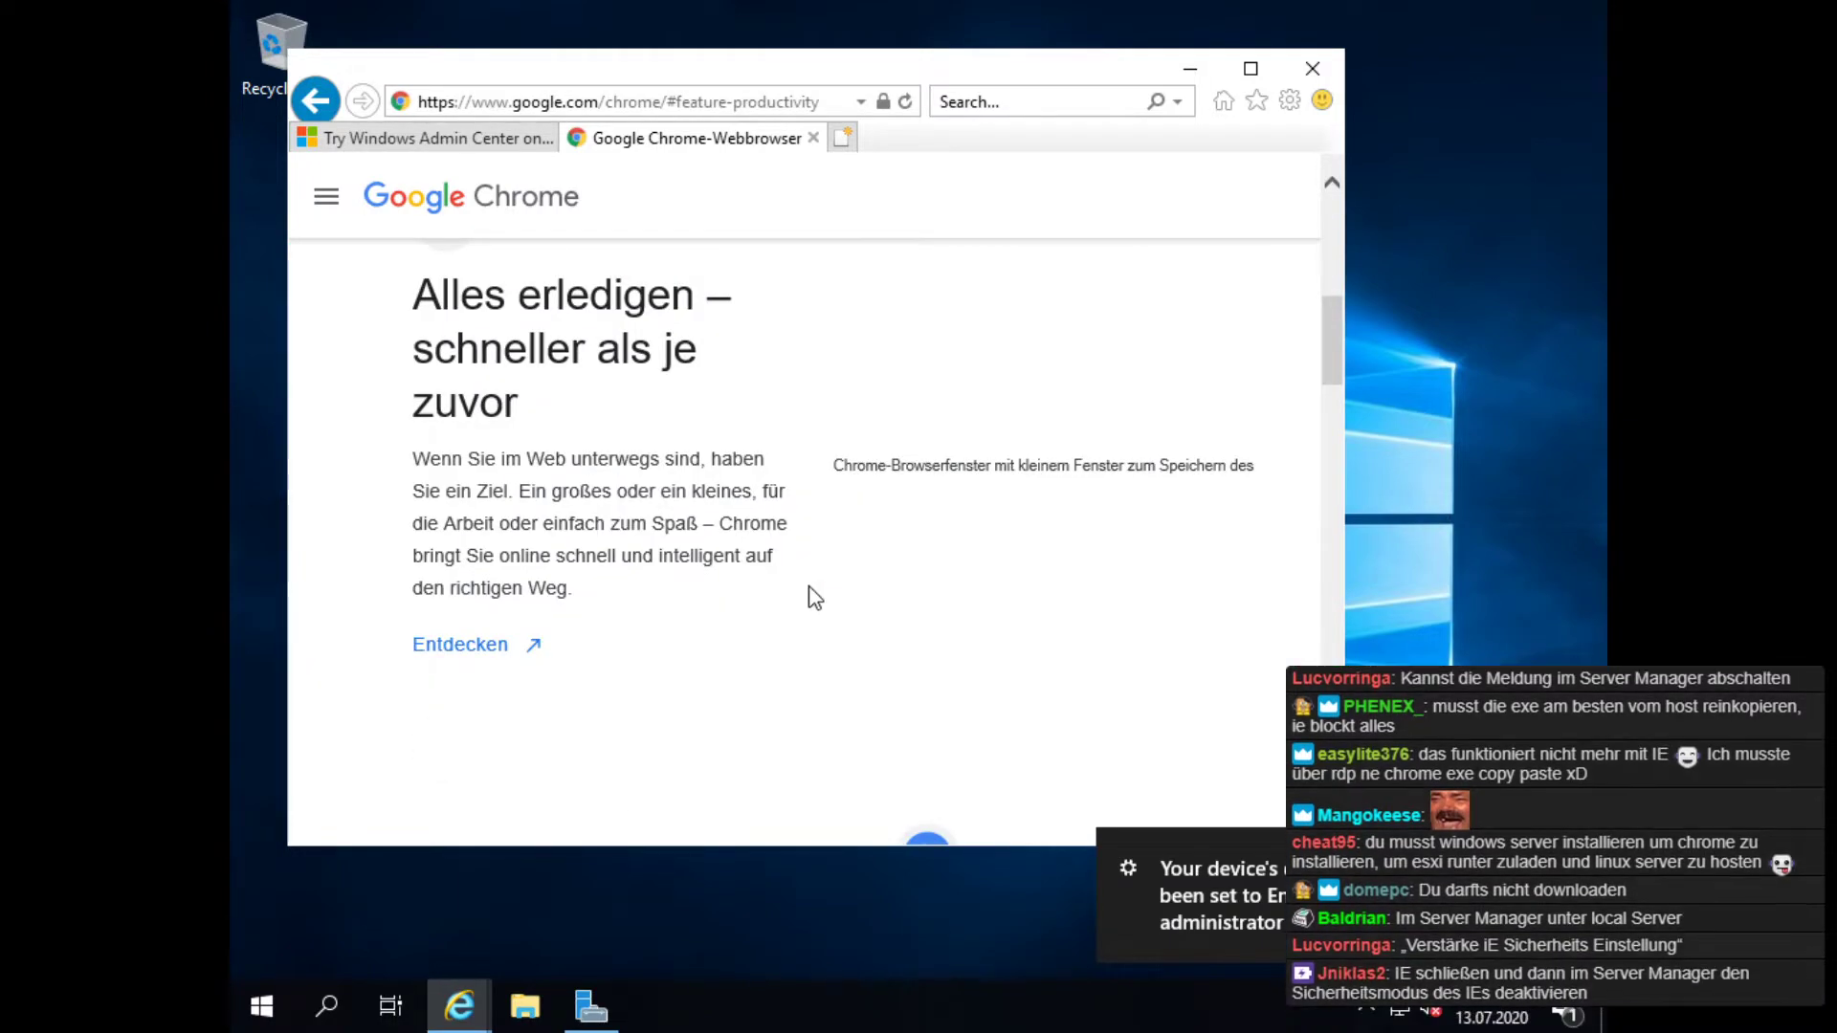
scroll(785, 586, down, 5)
scroll(768, 579, up, 8)
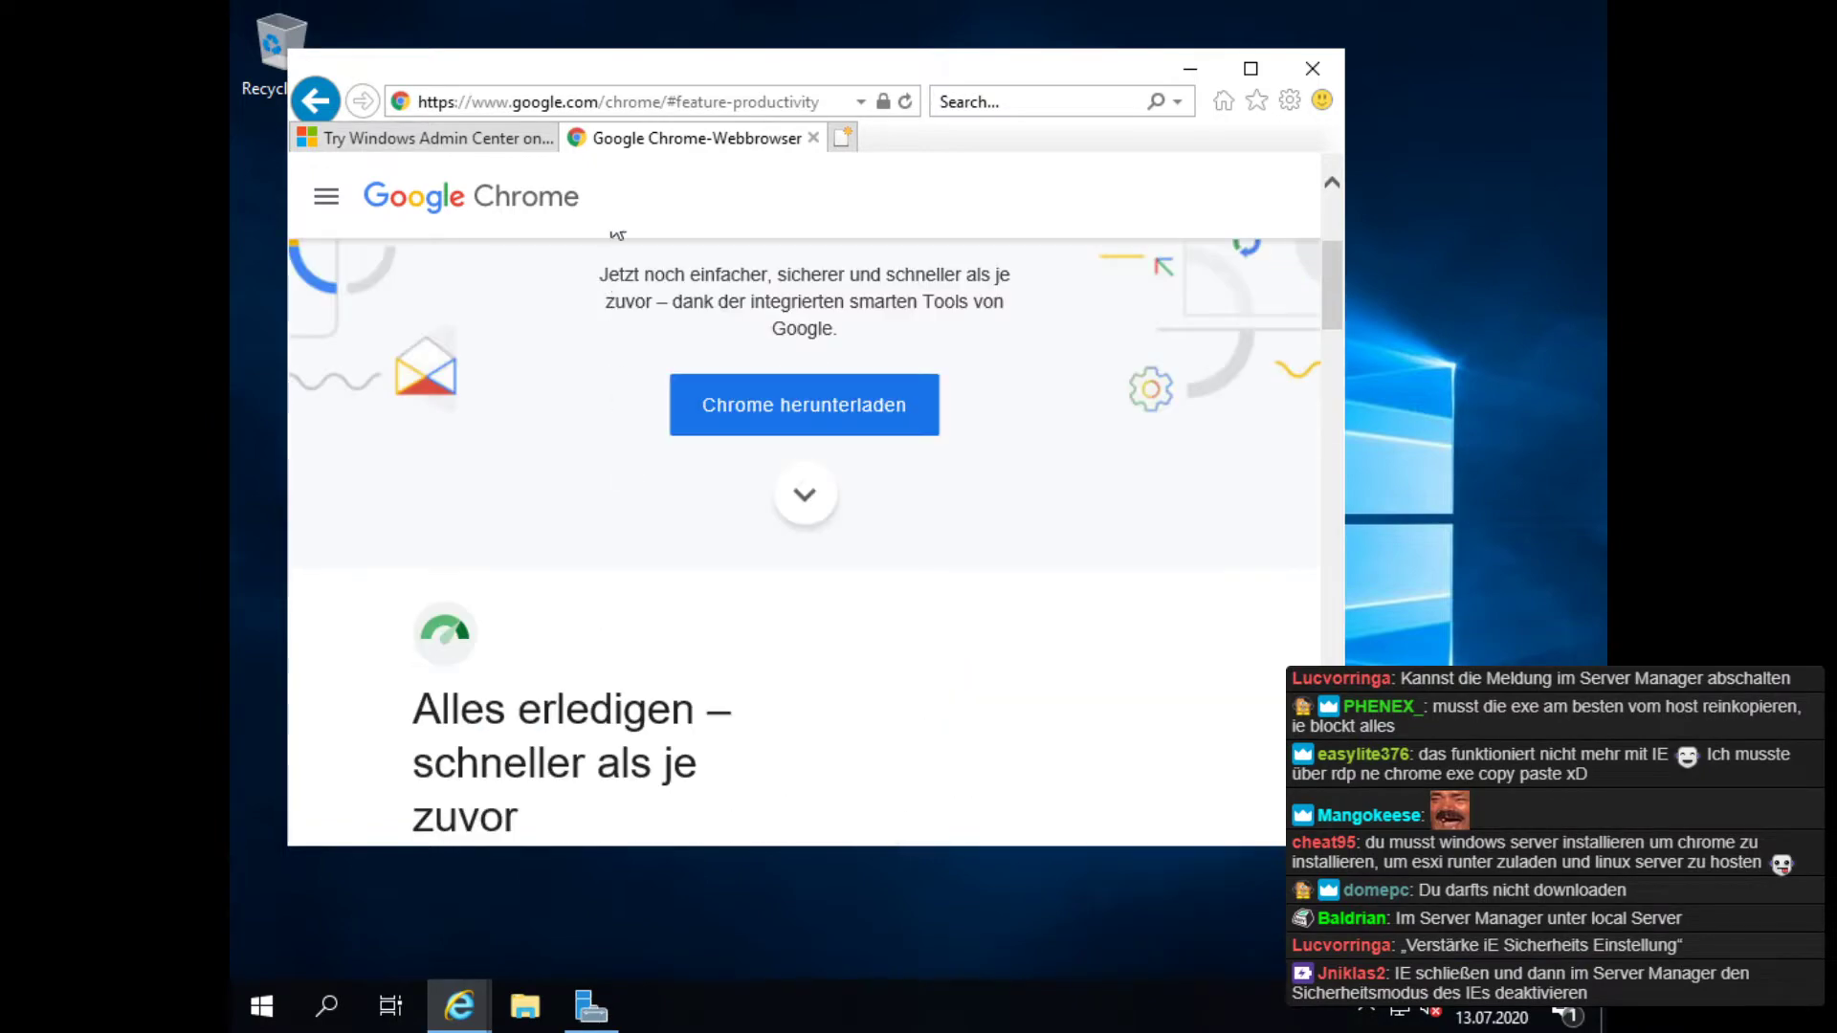
- Search the web for 'chip download chrome', accepting the security alerts and blocked-content notice
click(1011, 105)
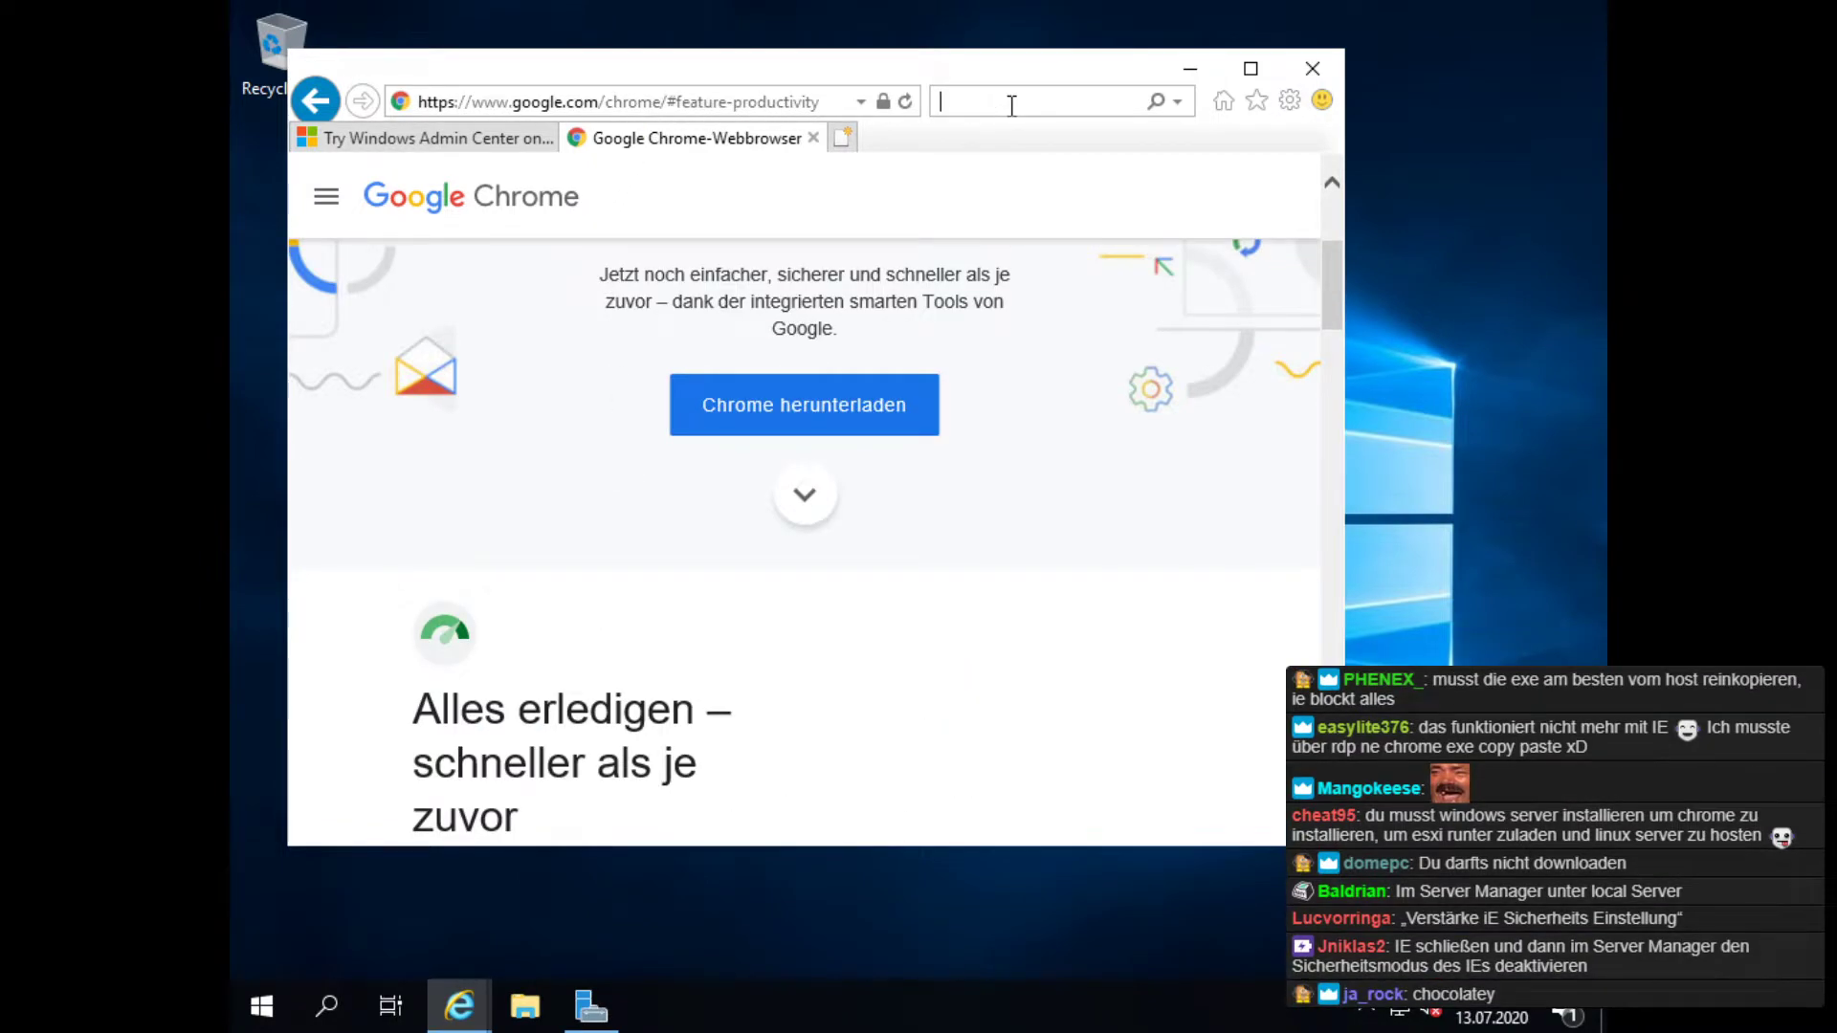
text(chip down)
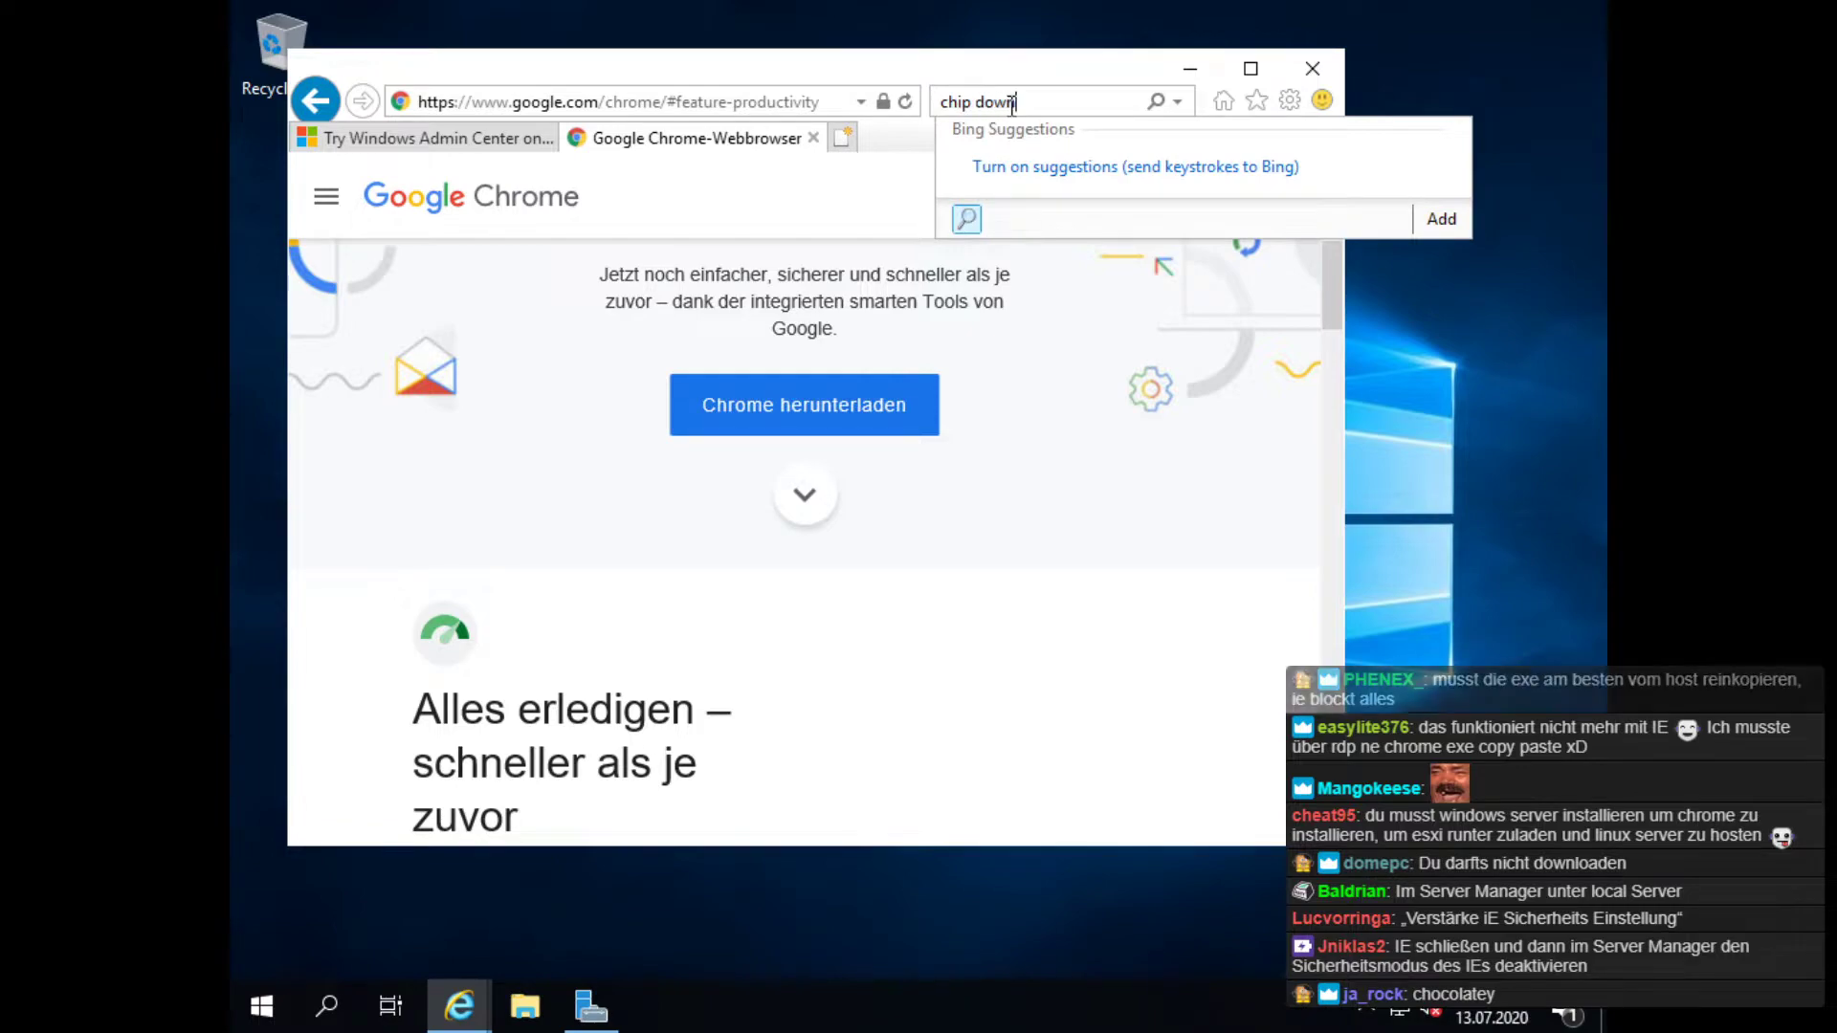
text(load chrome)
key(Return)
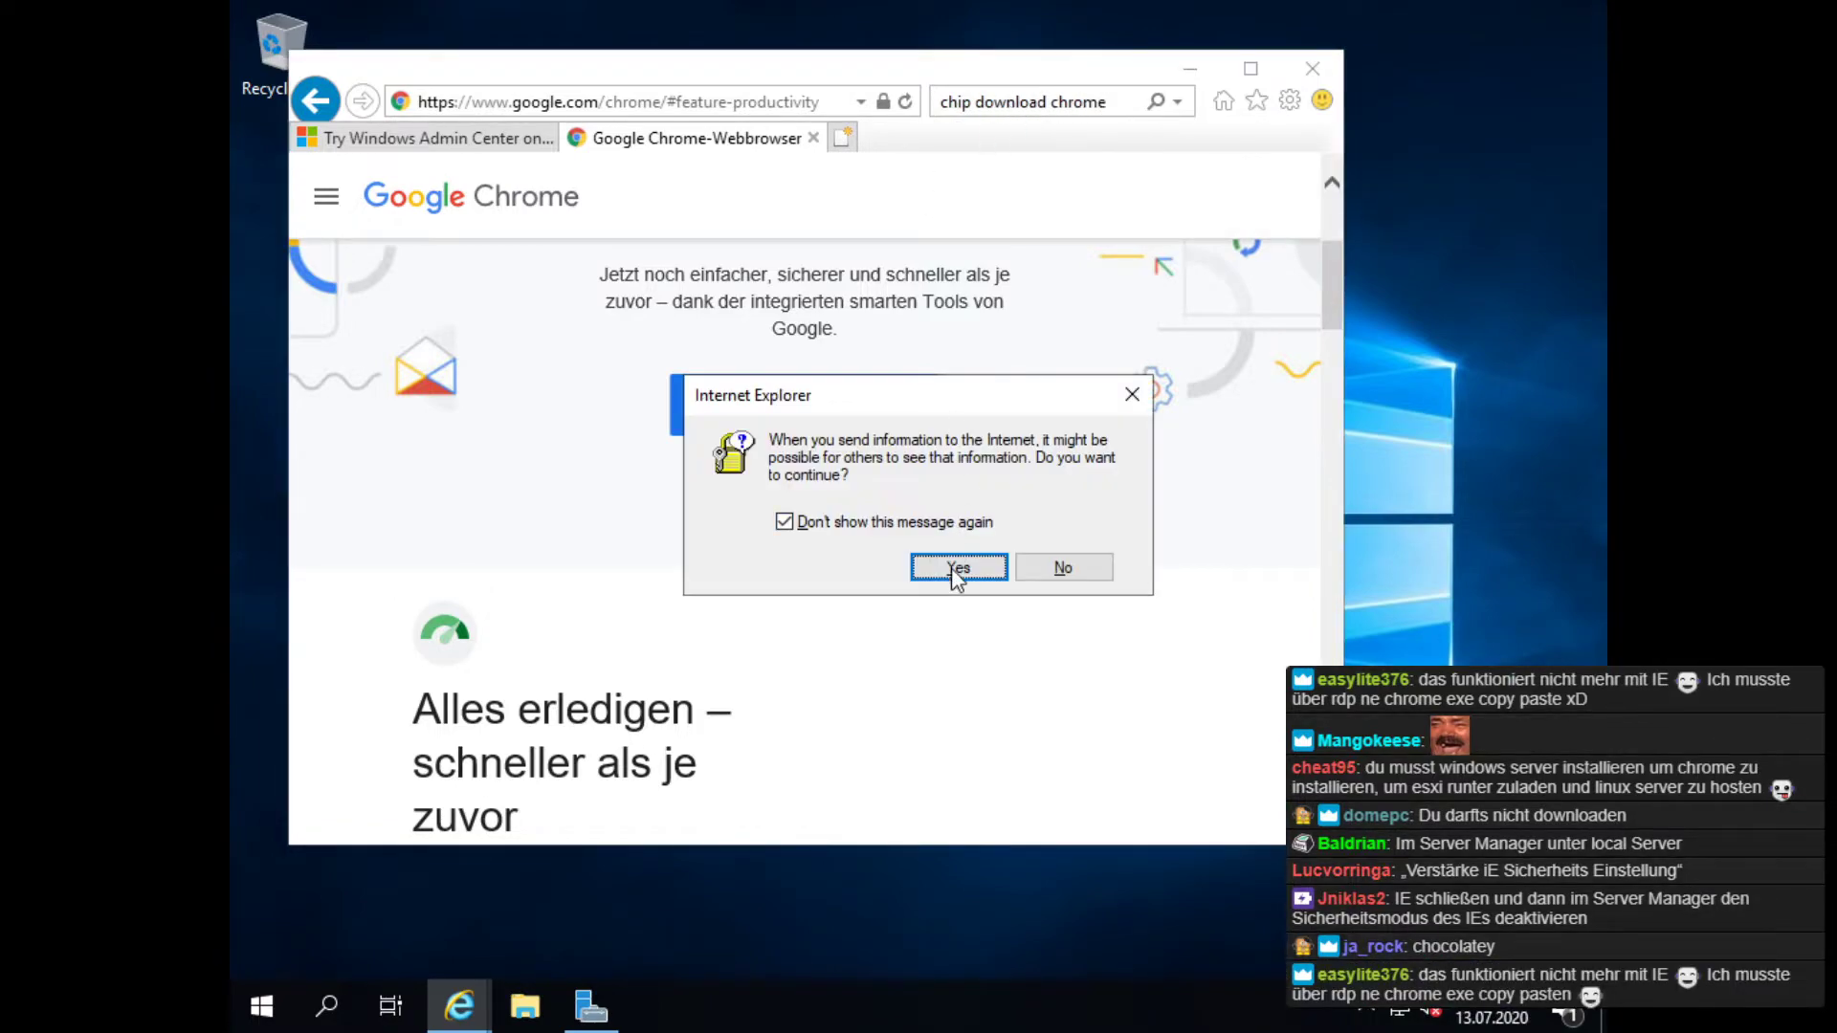
key(Return)
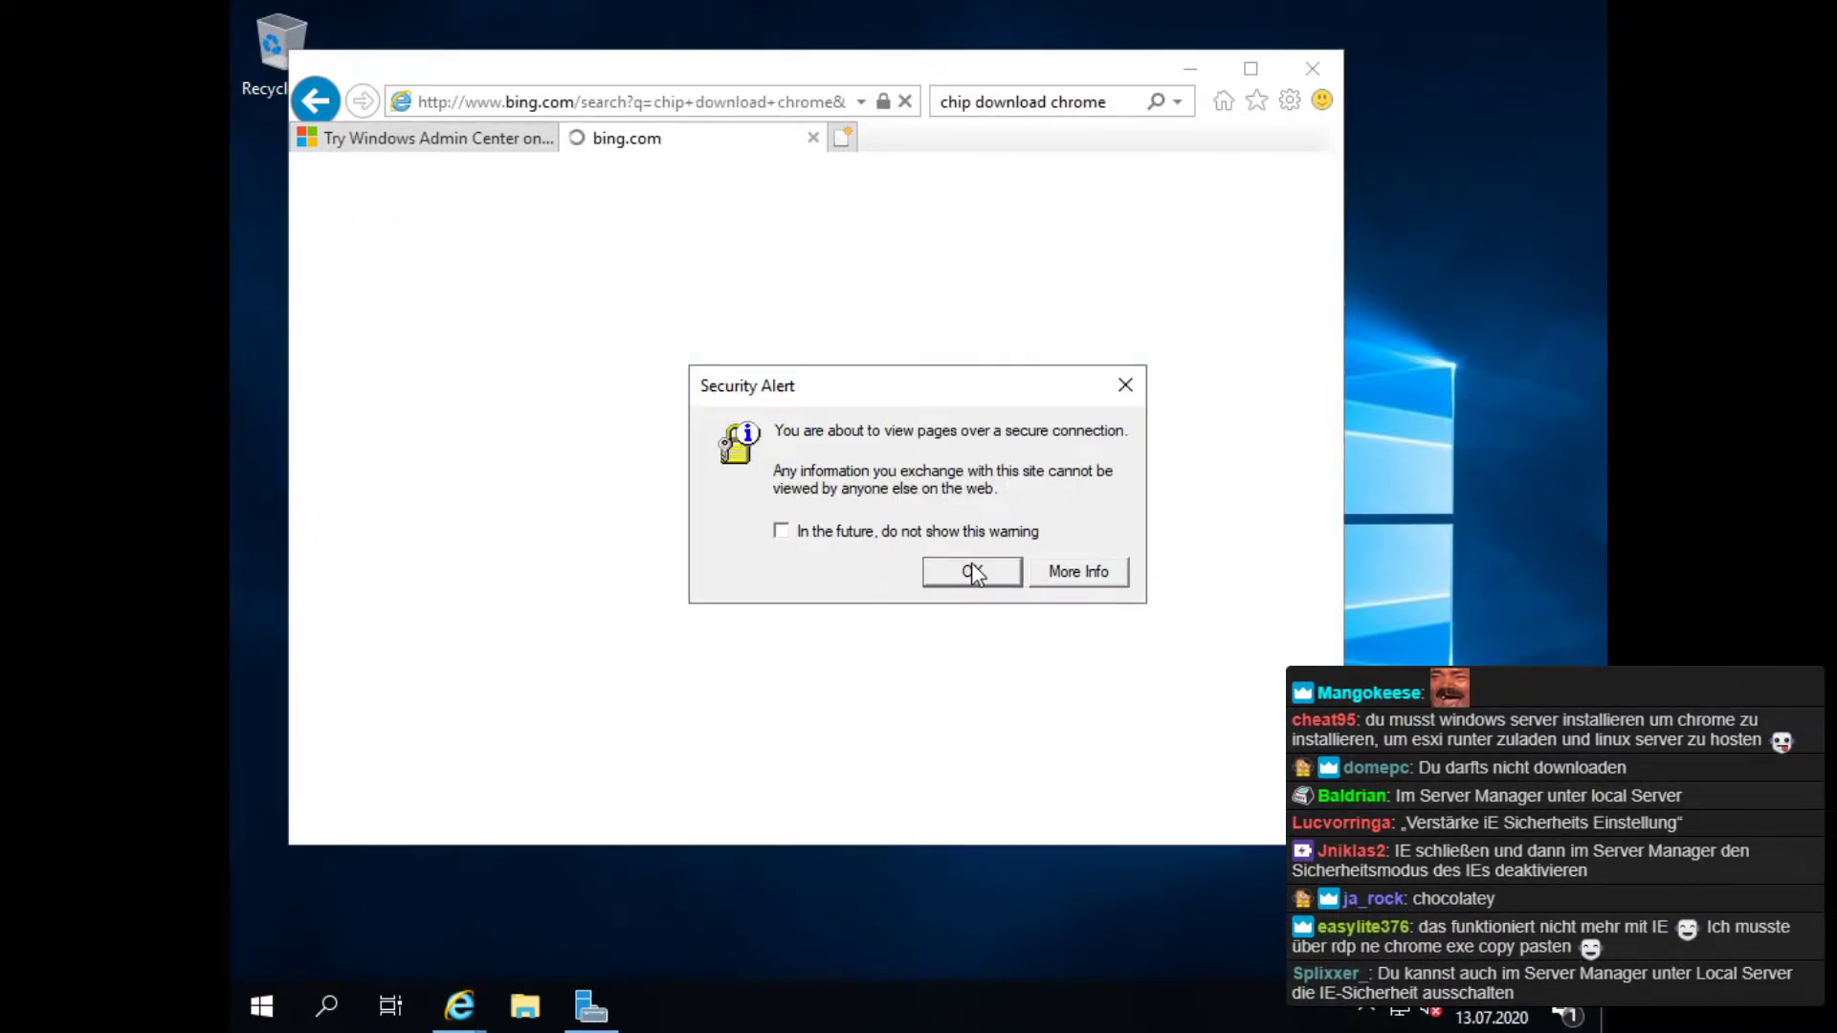
click(971, 572)
click(1091, 325)
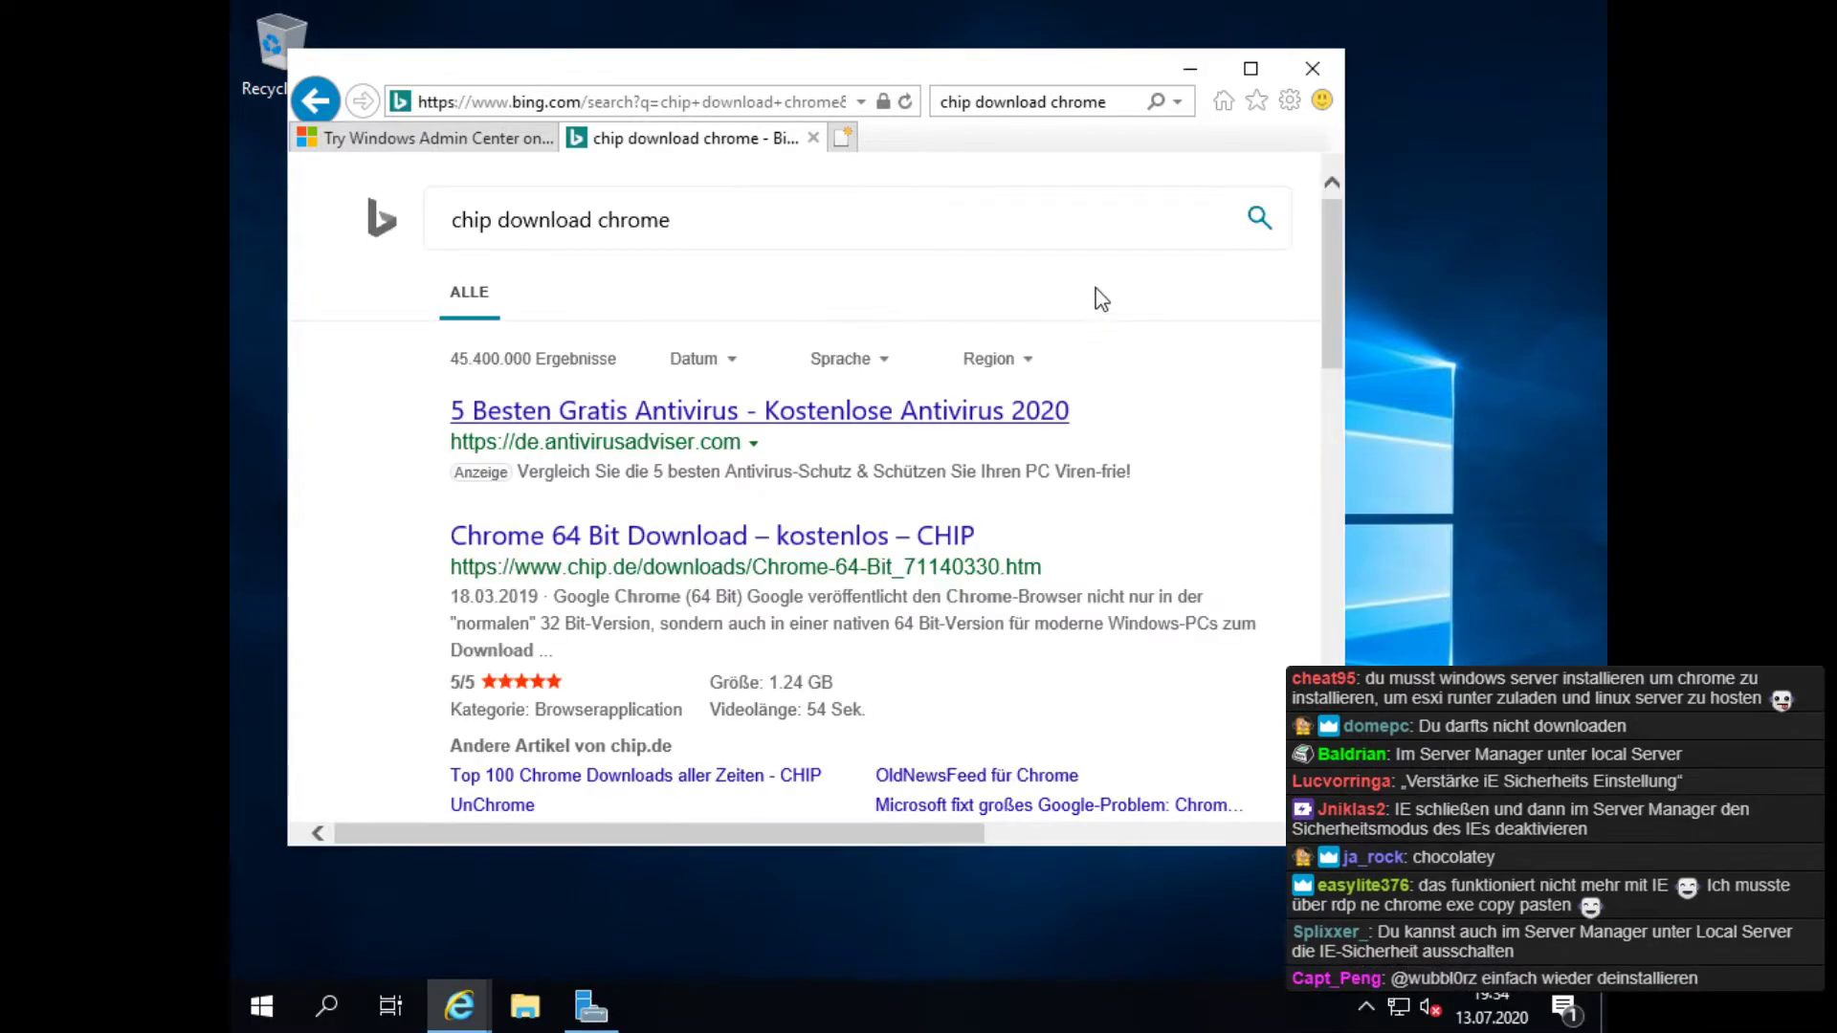
scroll(861, 383, down, 2)
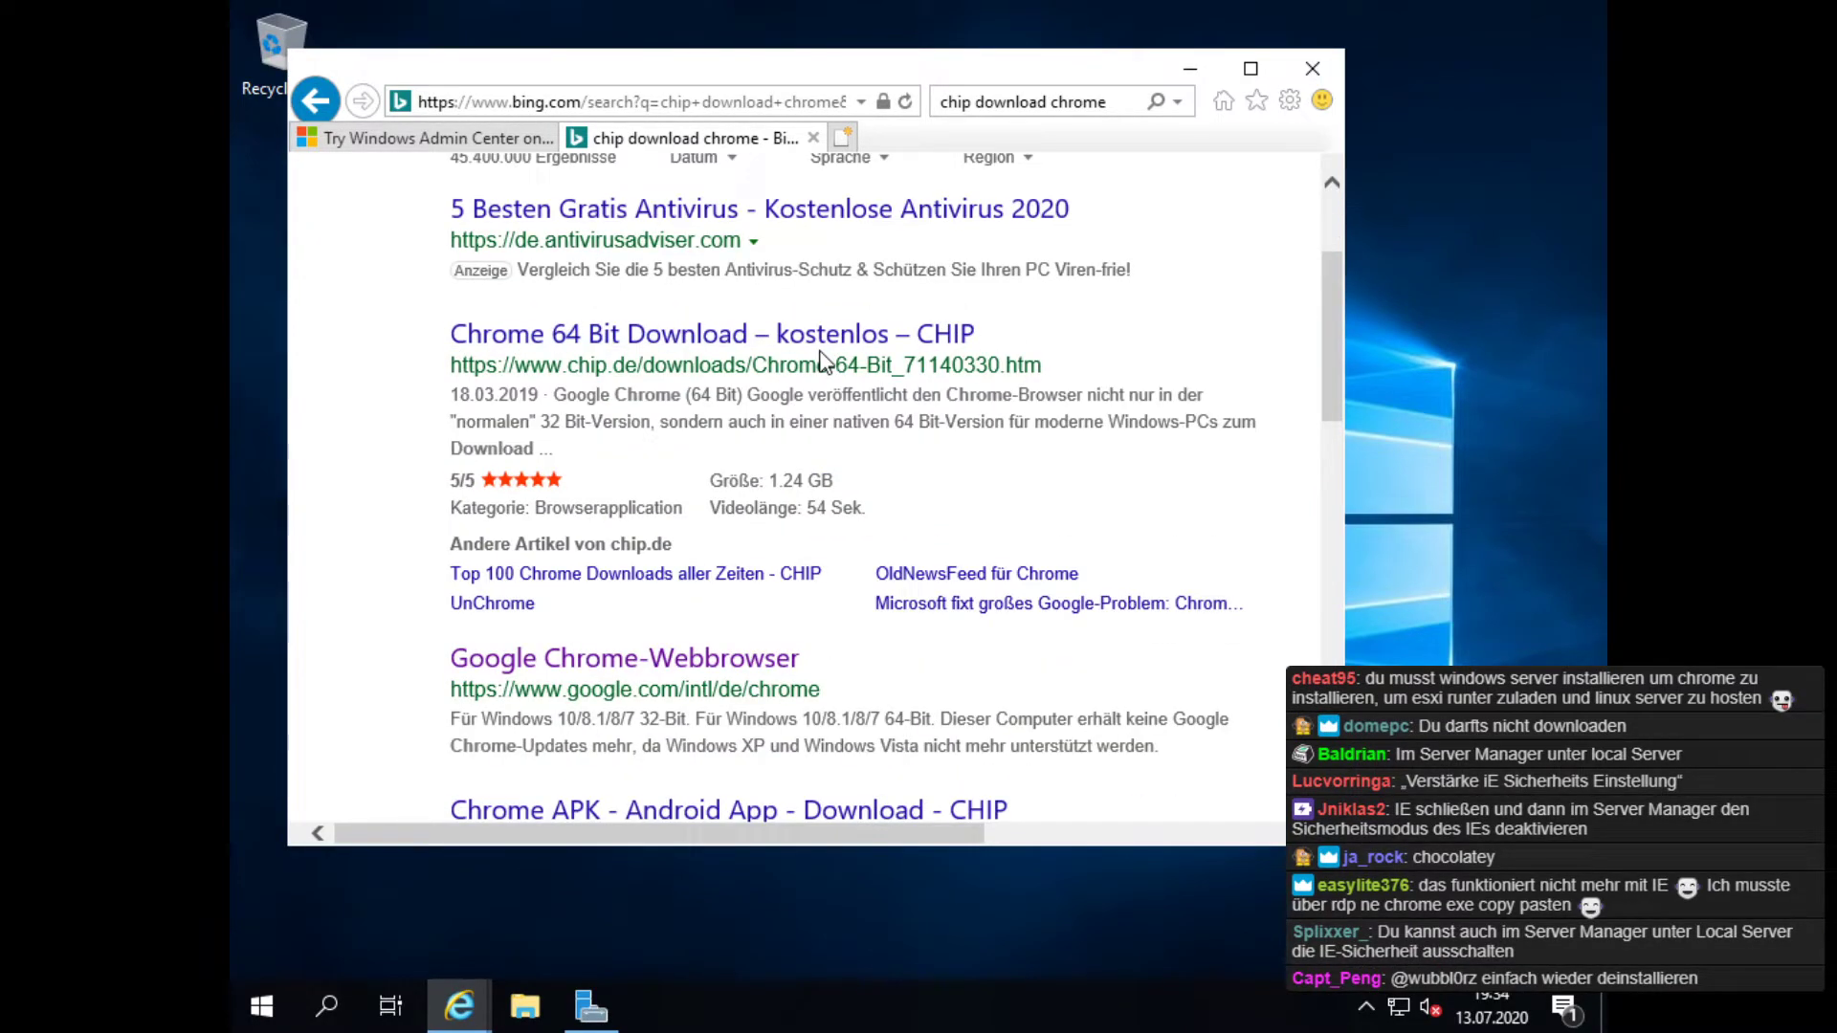
- Open the CHIP result and start the Google Chrome (64 Bit) download
click(737, 339)
click(1121, 323)
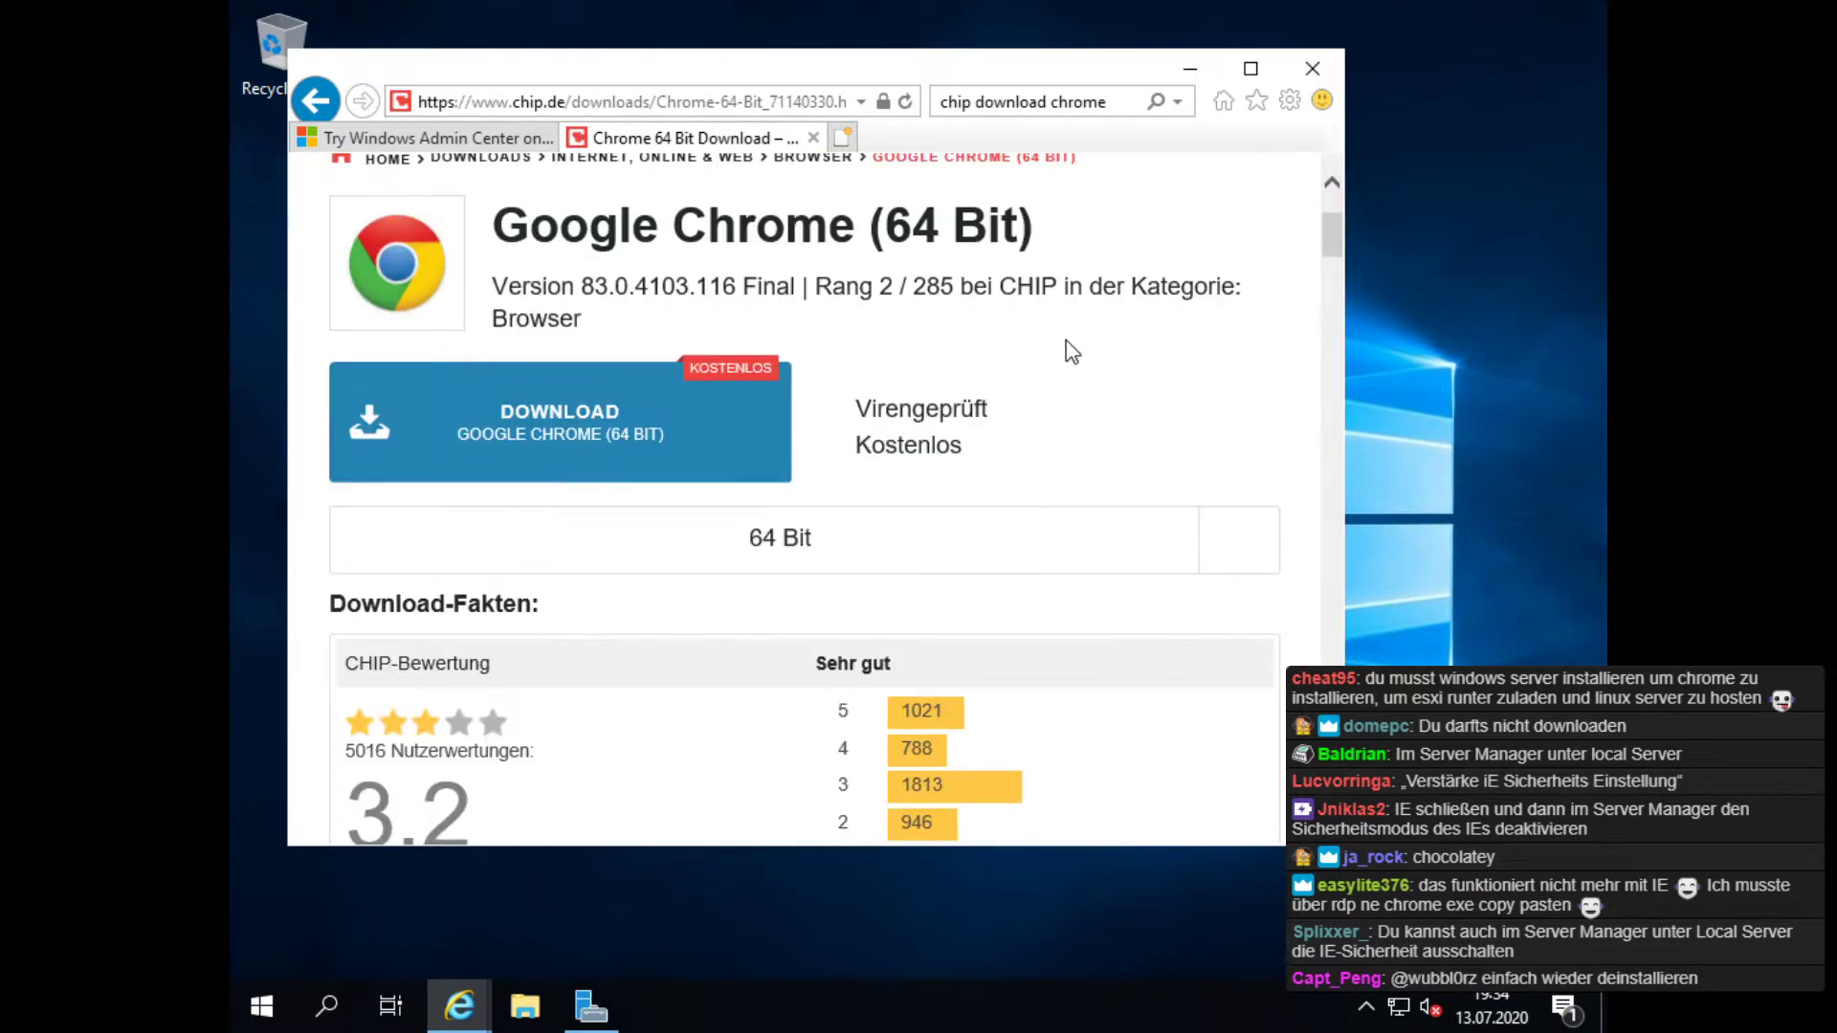
scroll(1068, 349, down, 1)
scroll(1052, 348, up, 1)
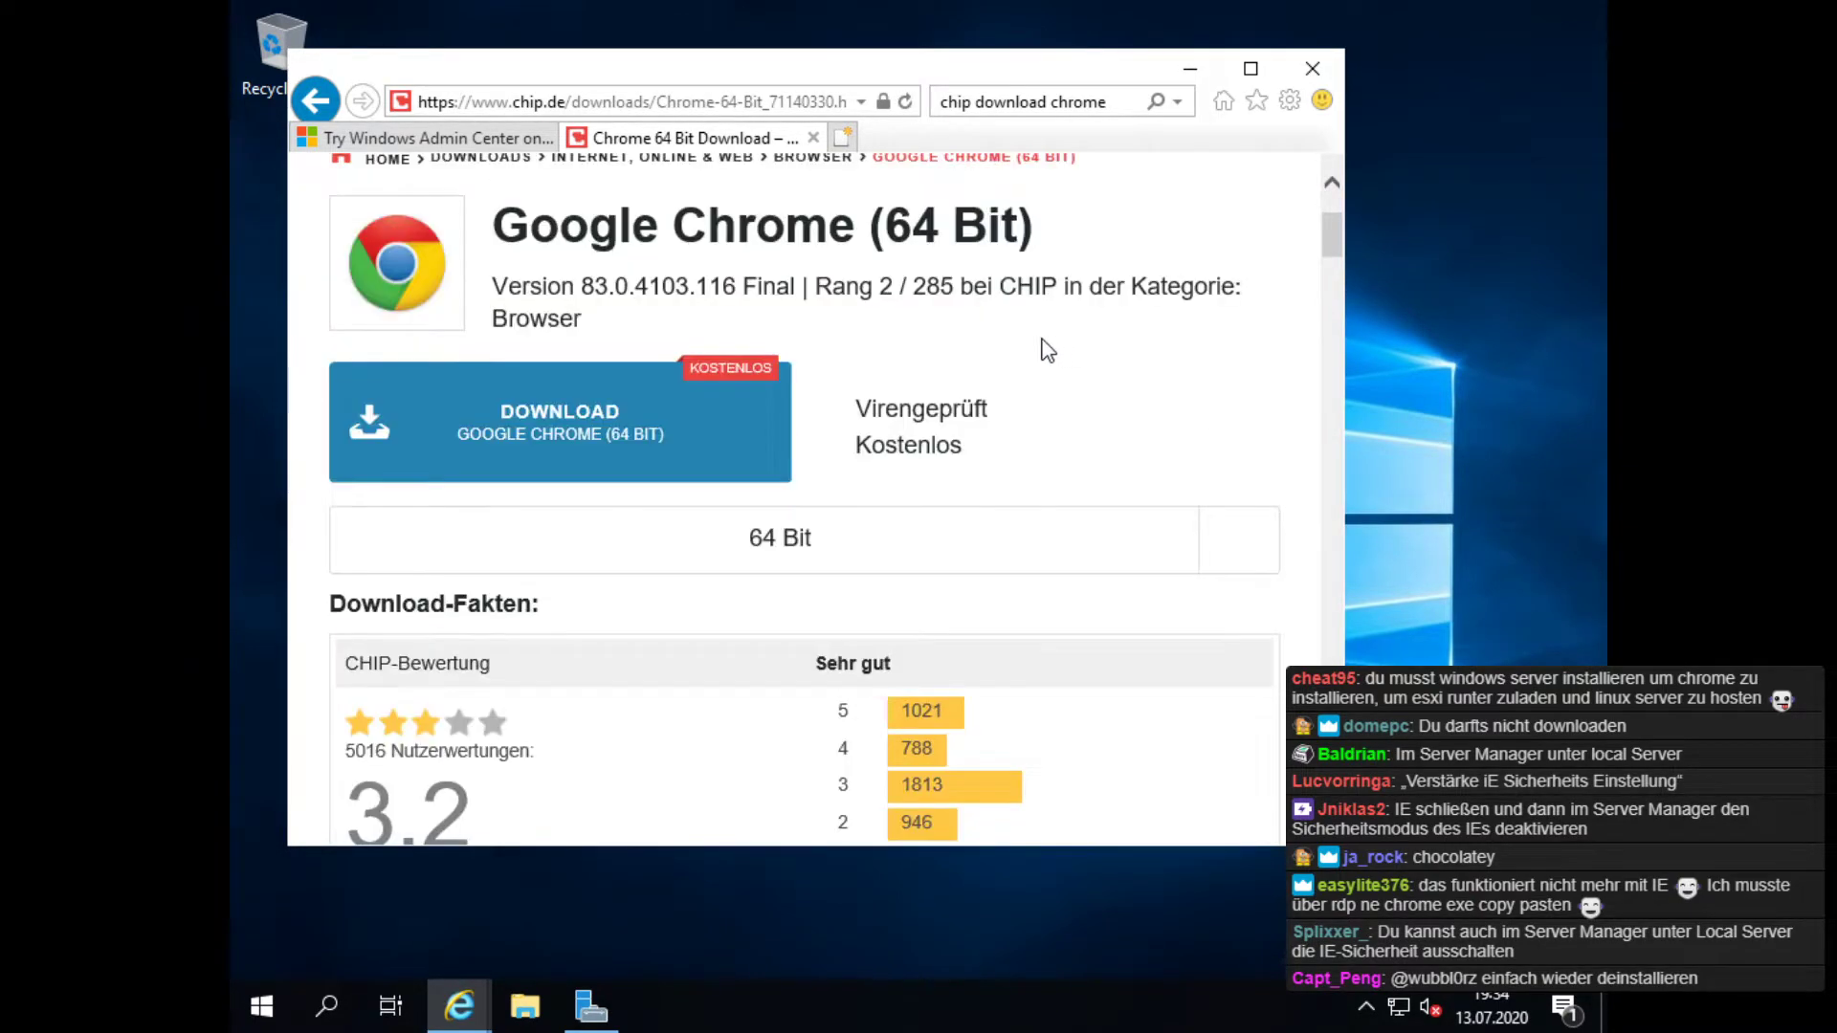
click(600, 433)
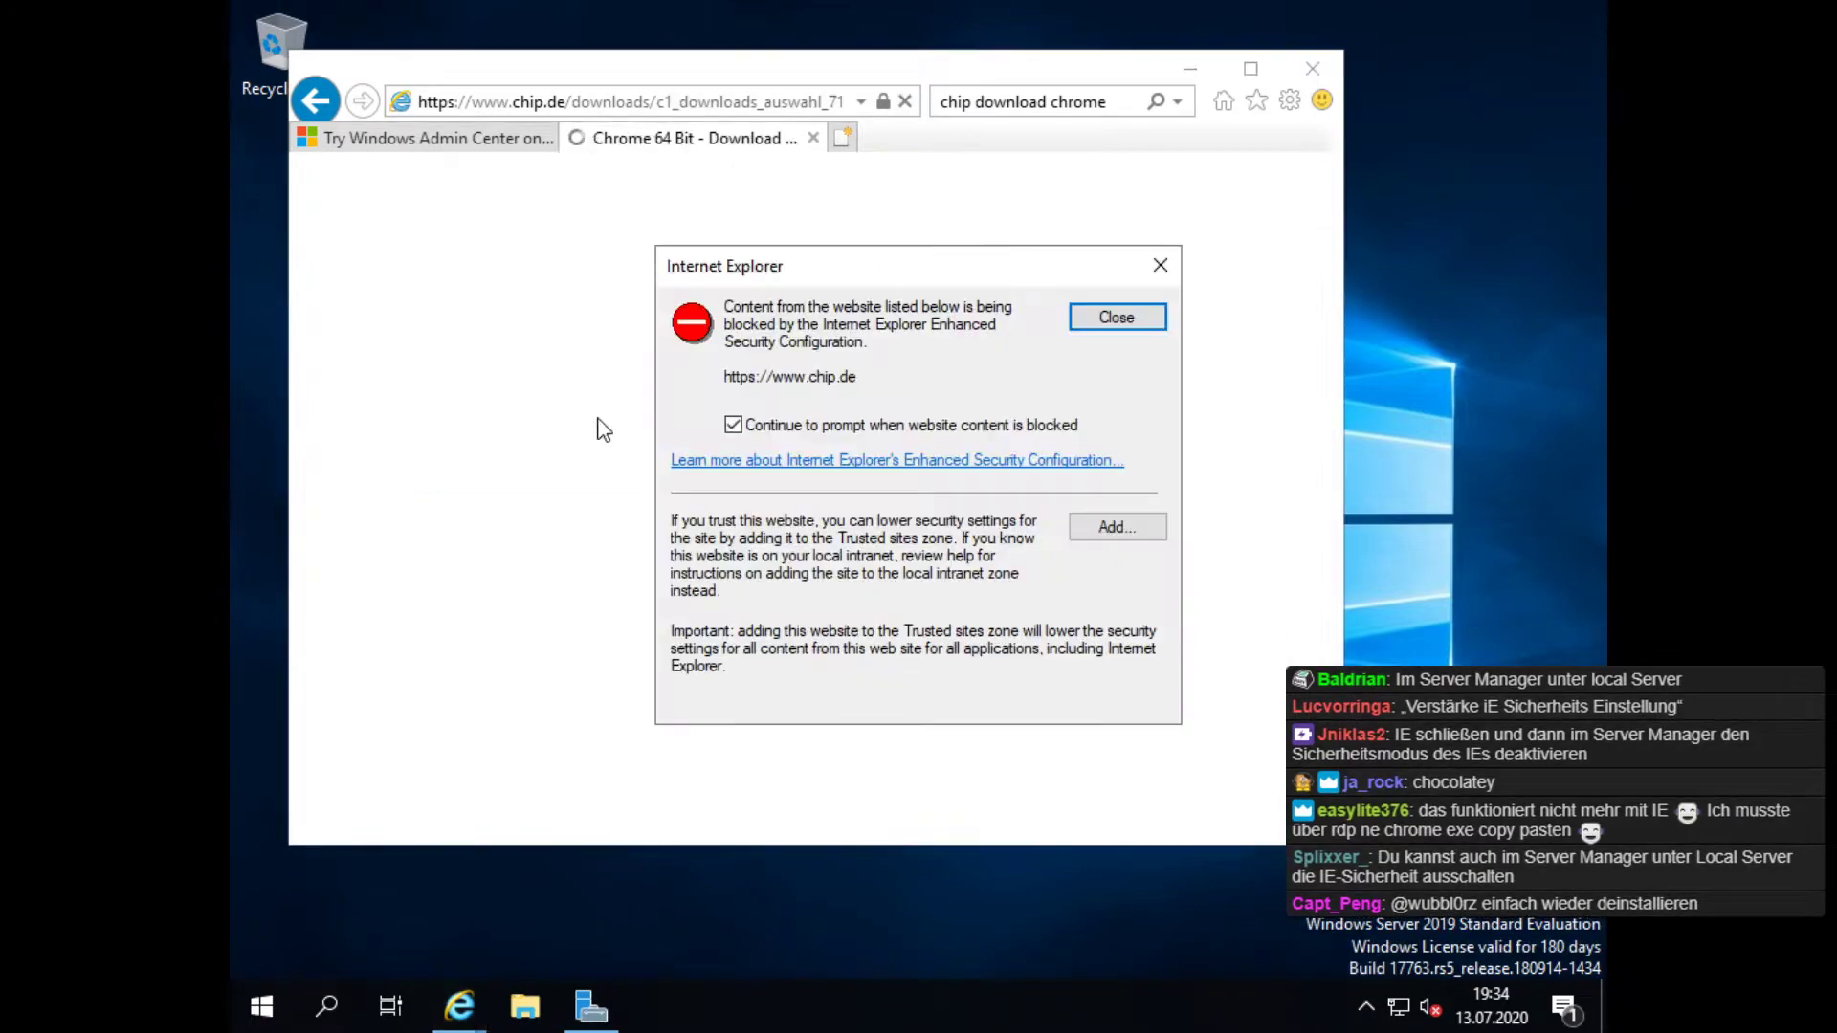
- Dismiss the chip.de warning, then close Internet Explorer with all its tabs
click(1116, 322)
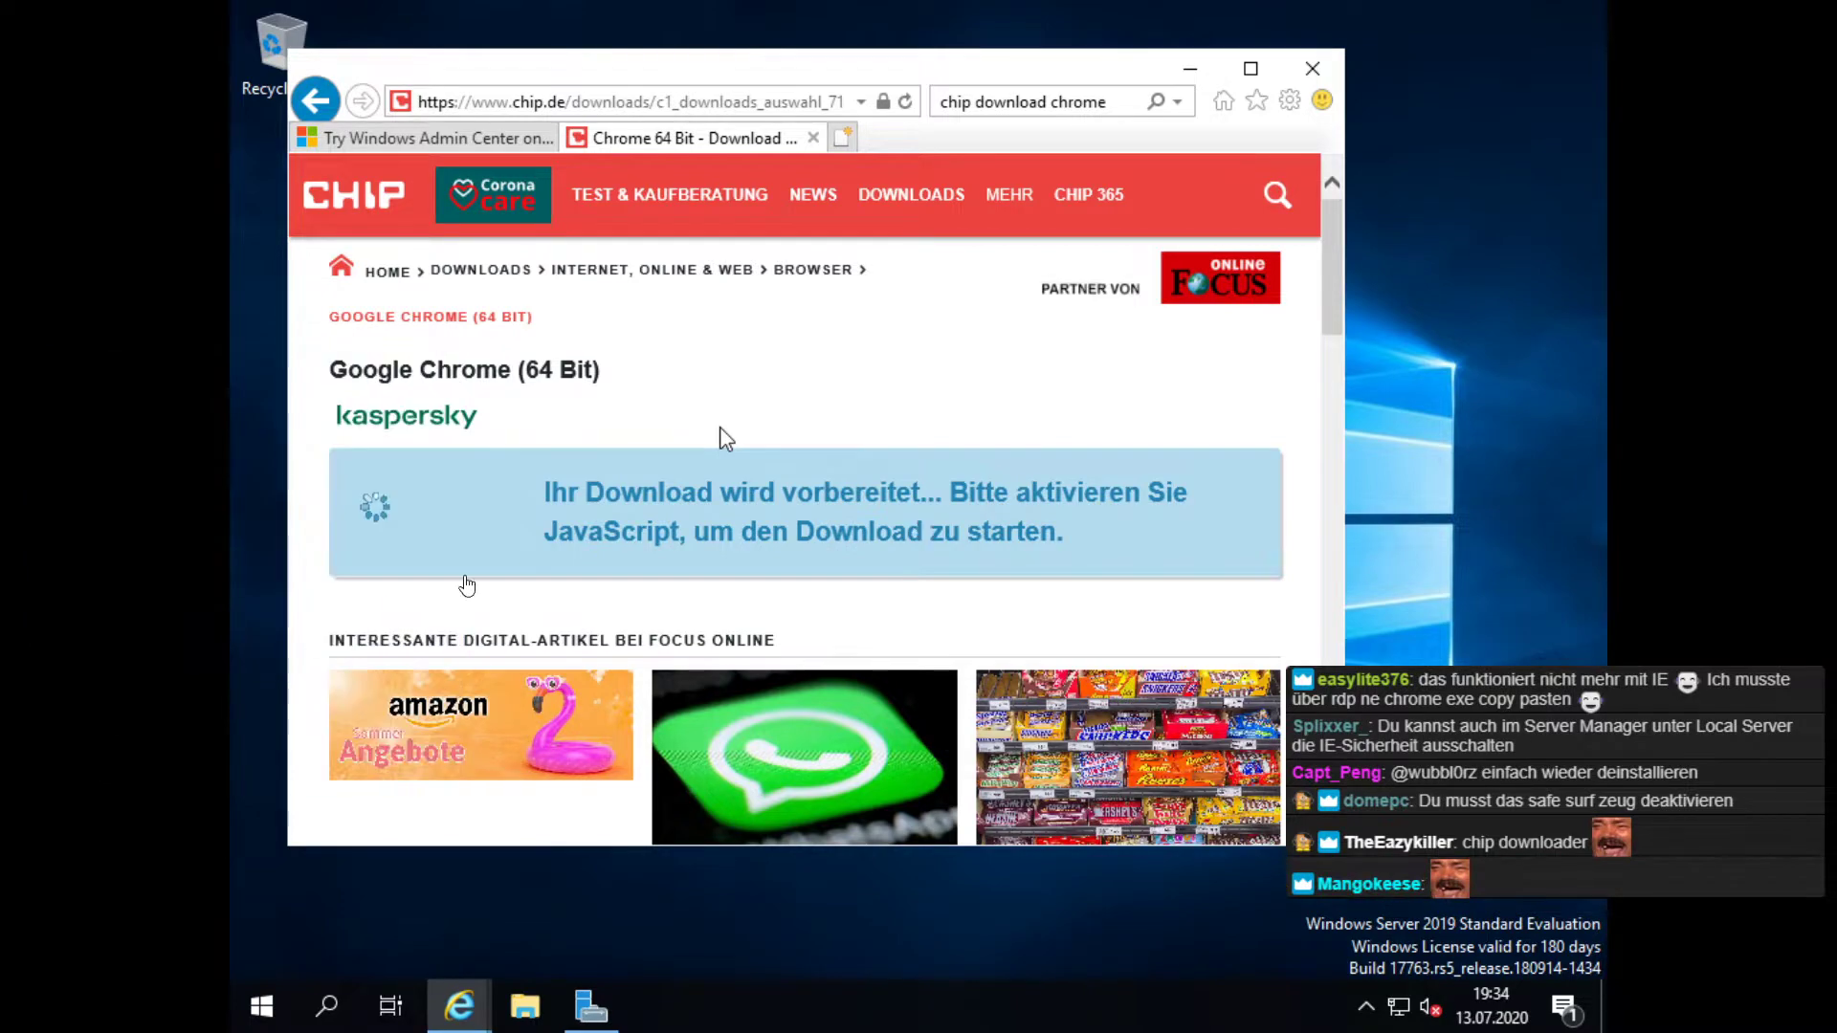
click(1005, 328)
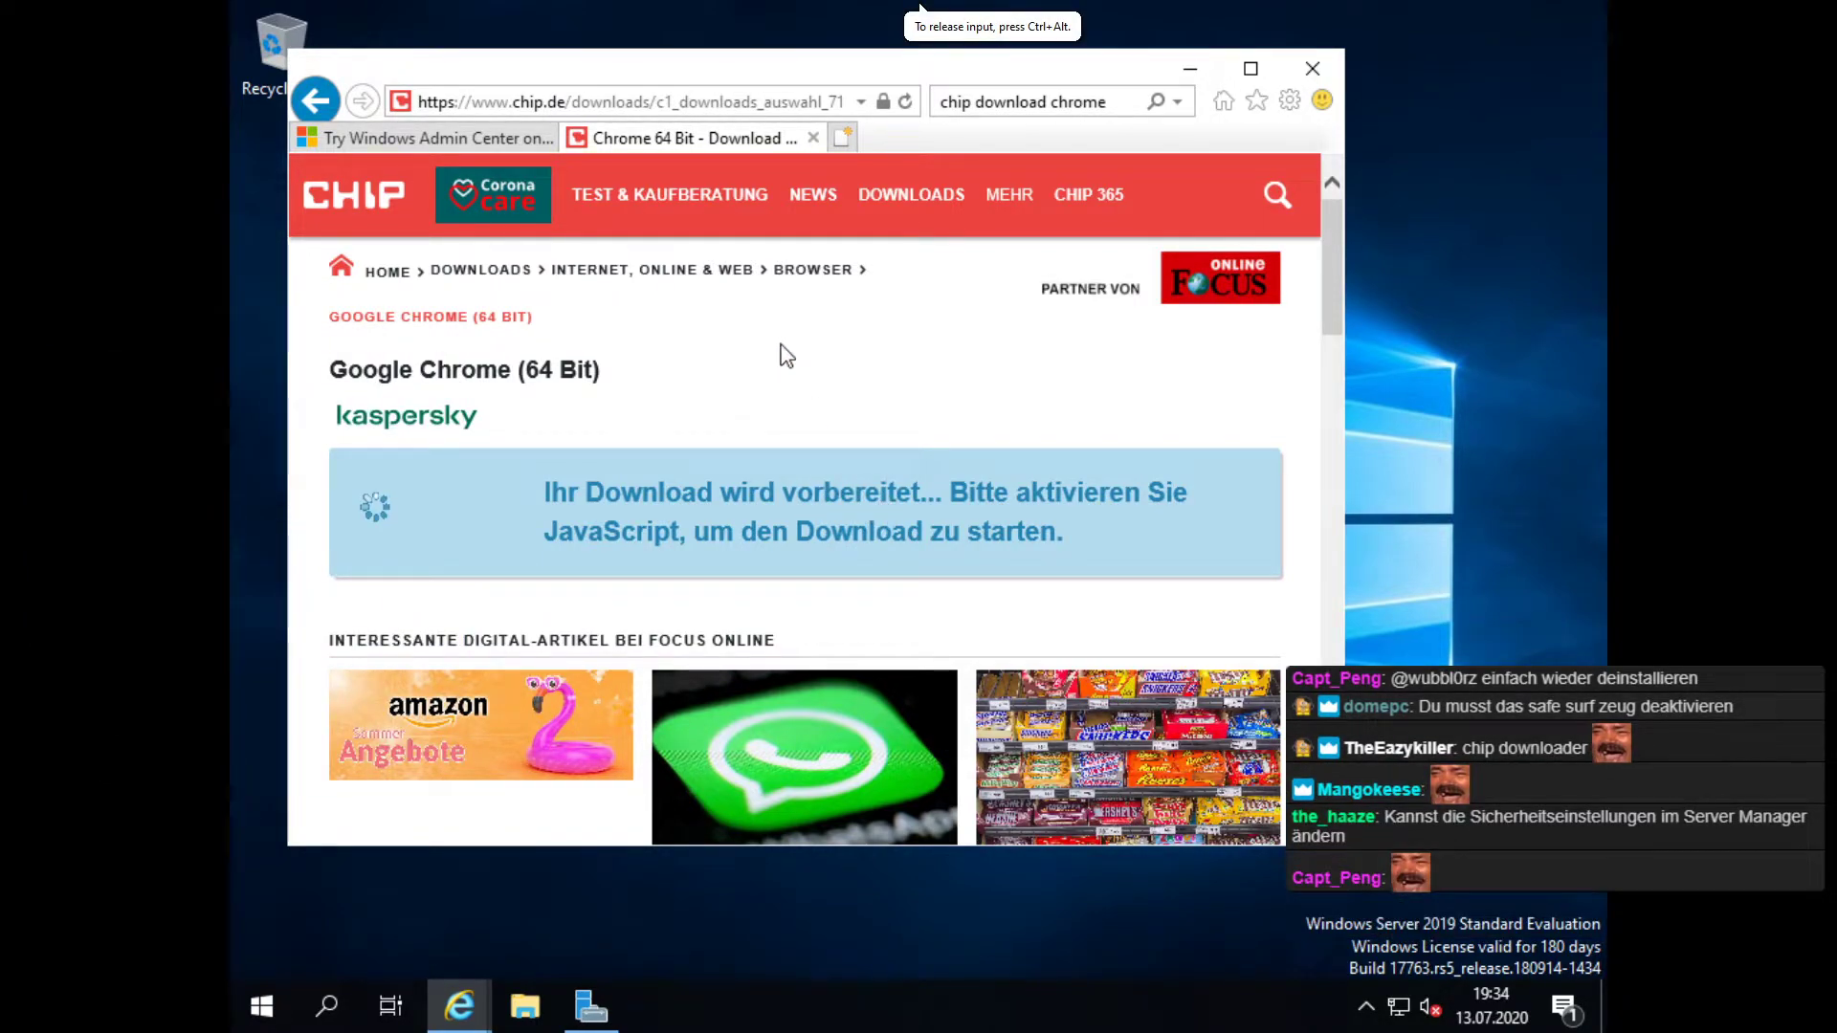
click(1328, 84)
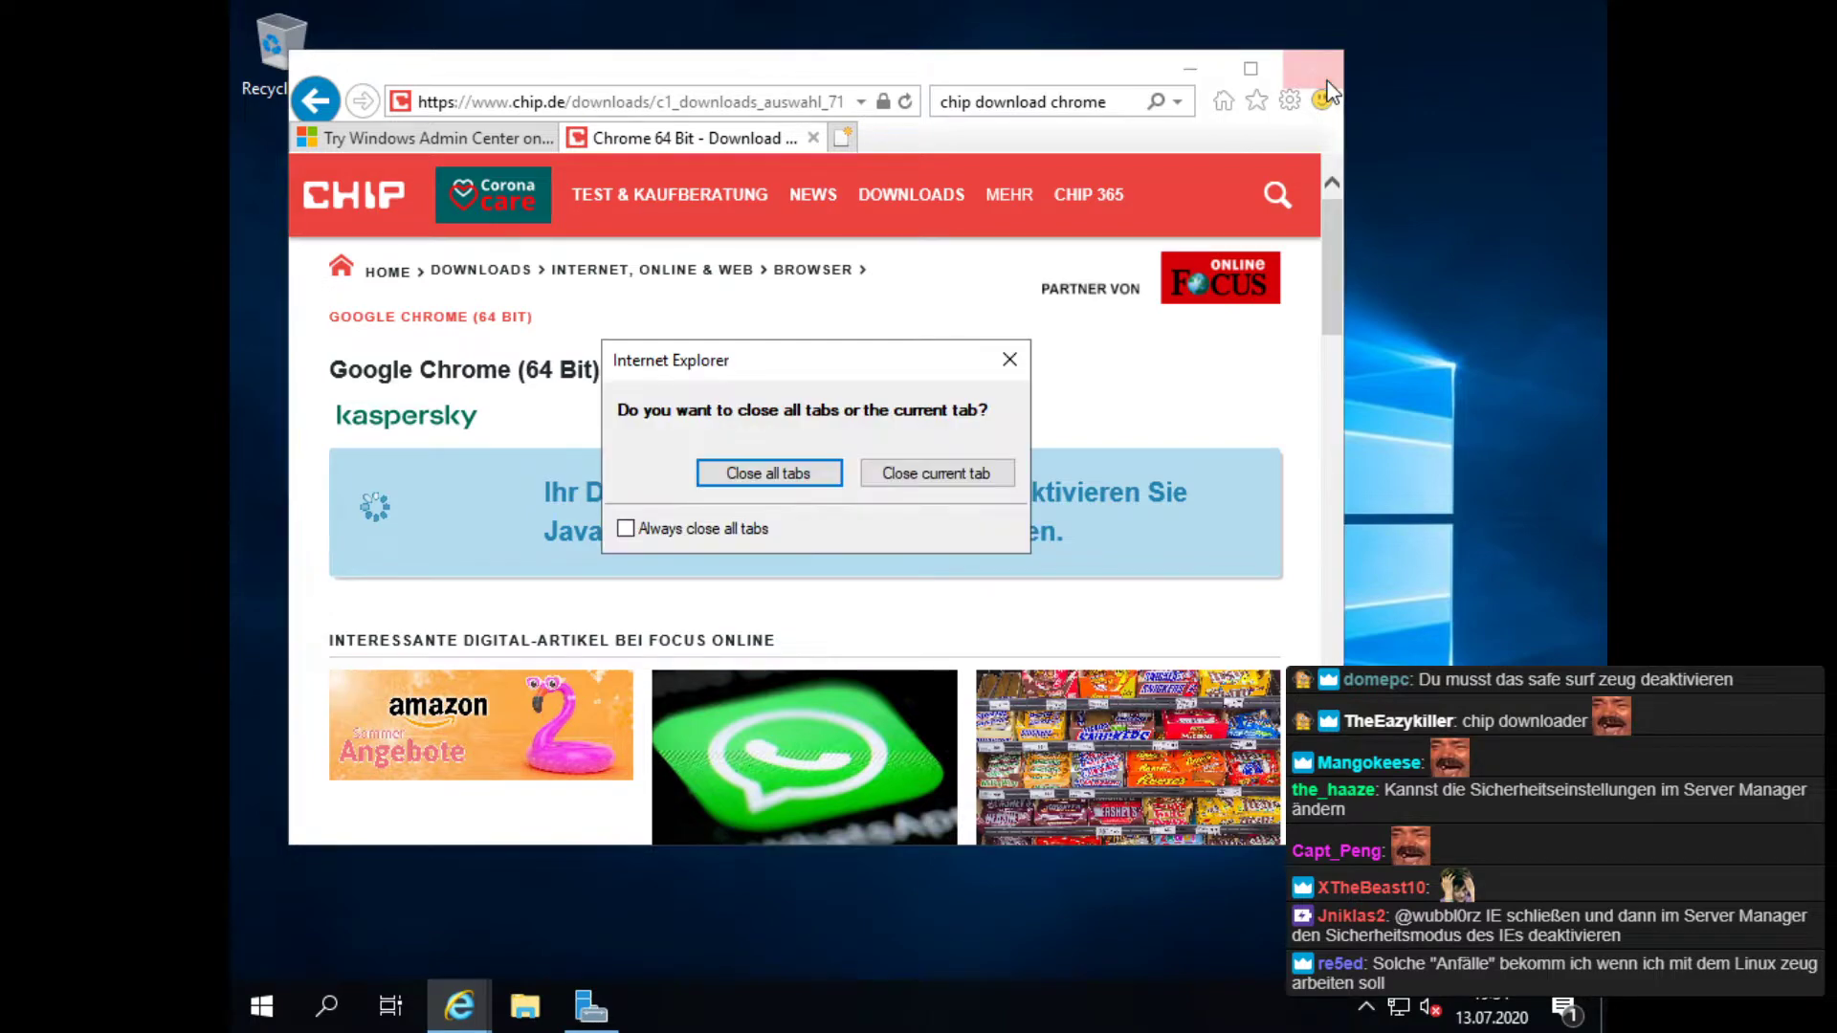
click(729, 479)
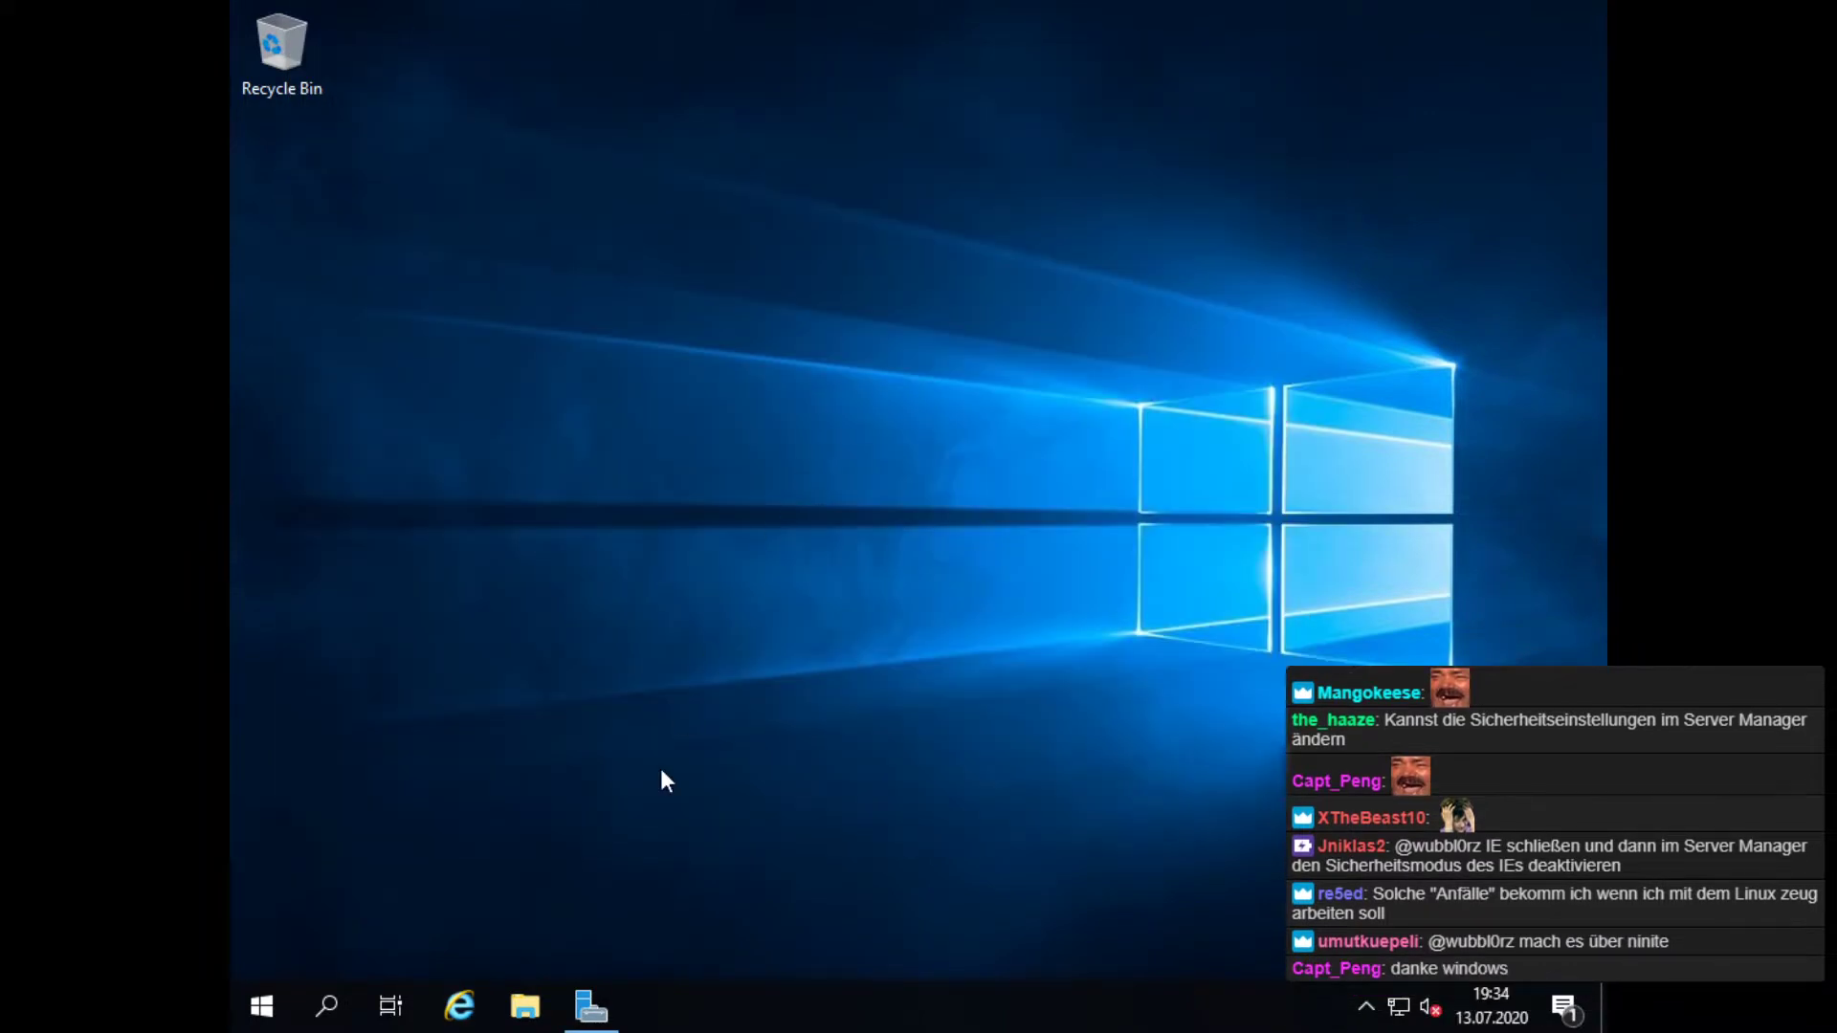
click(590, 1006)
click(590, 1006)
right_click(738, 577)
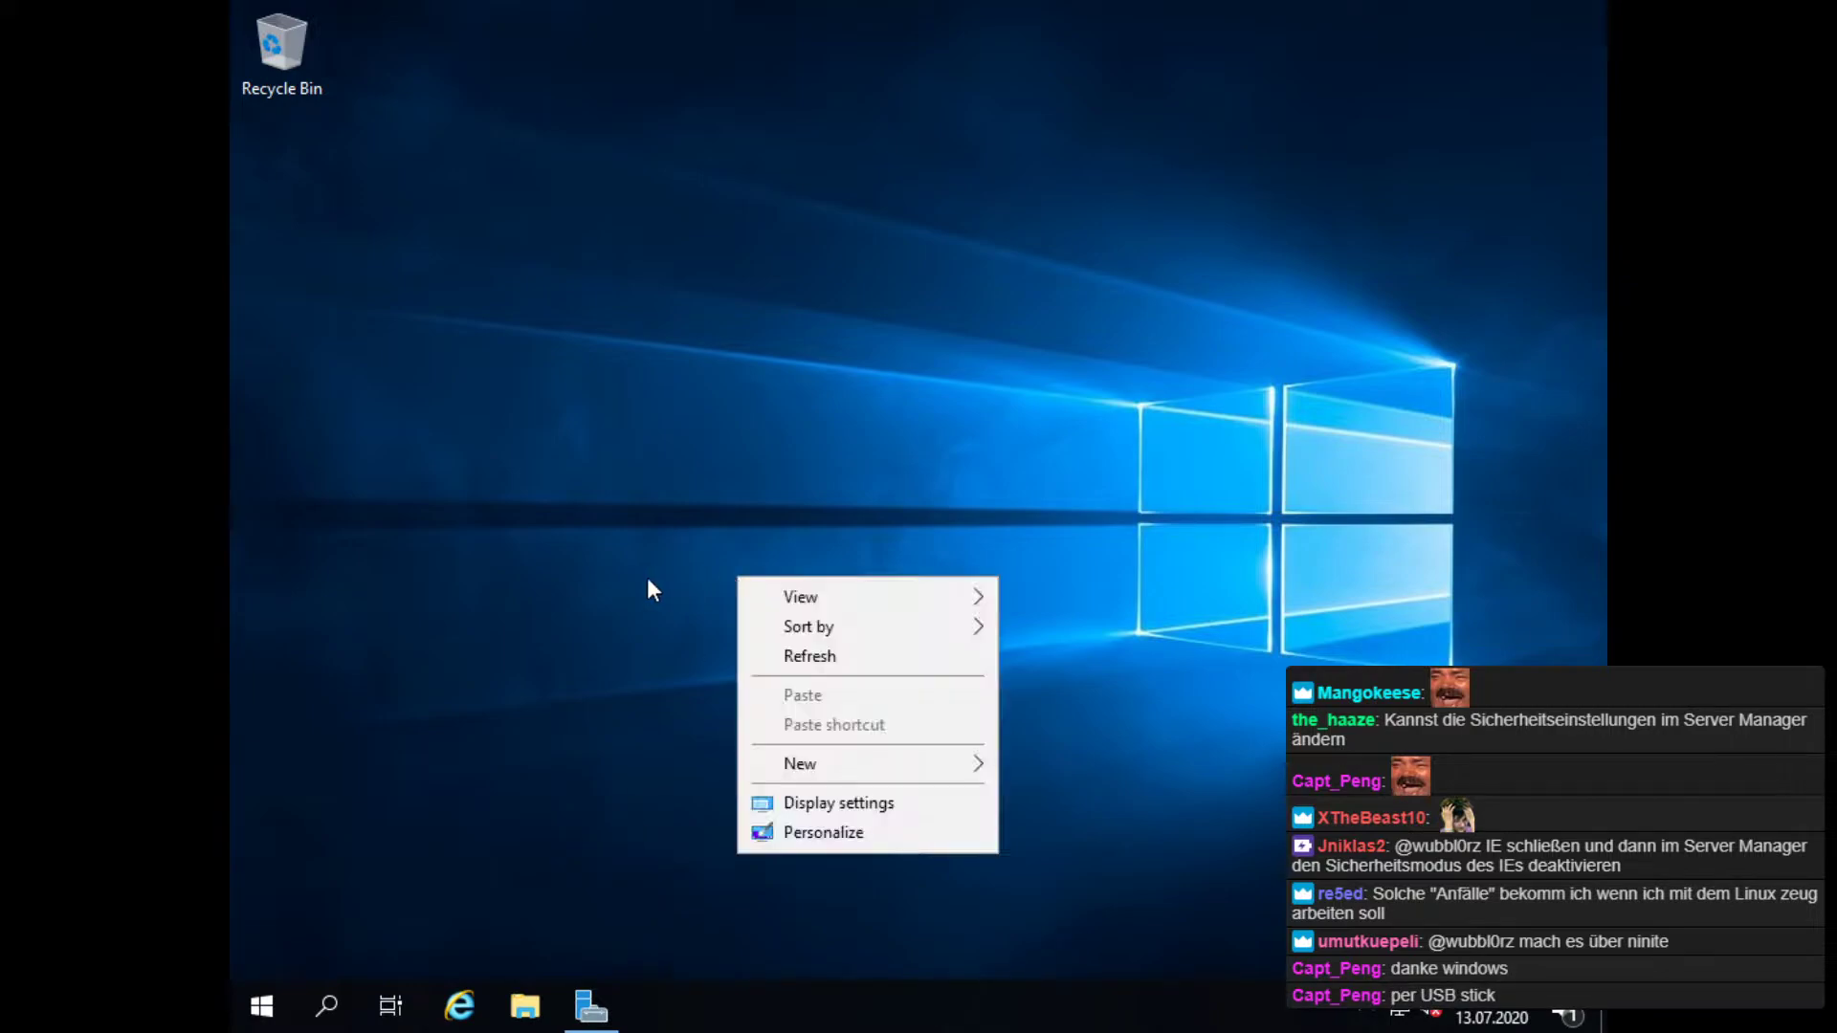
click(646, 577)
key(ctrl+alt)
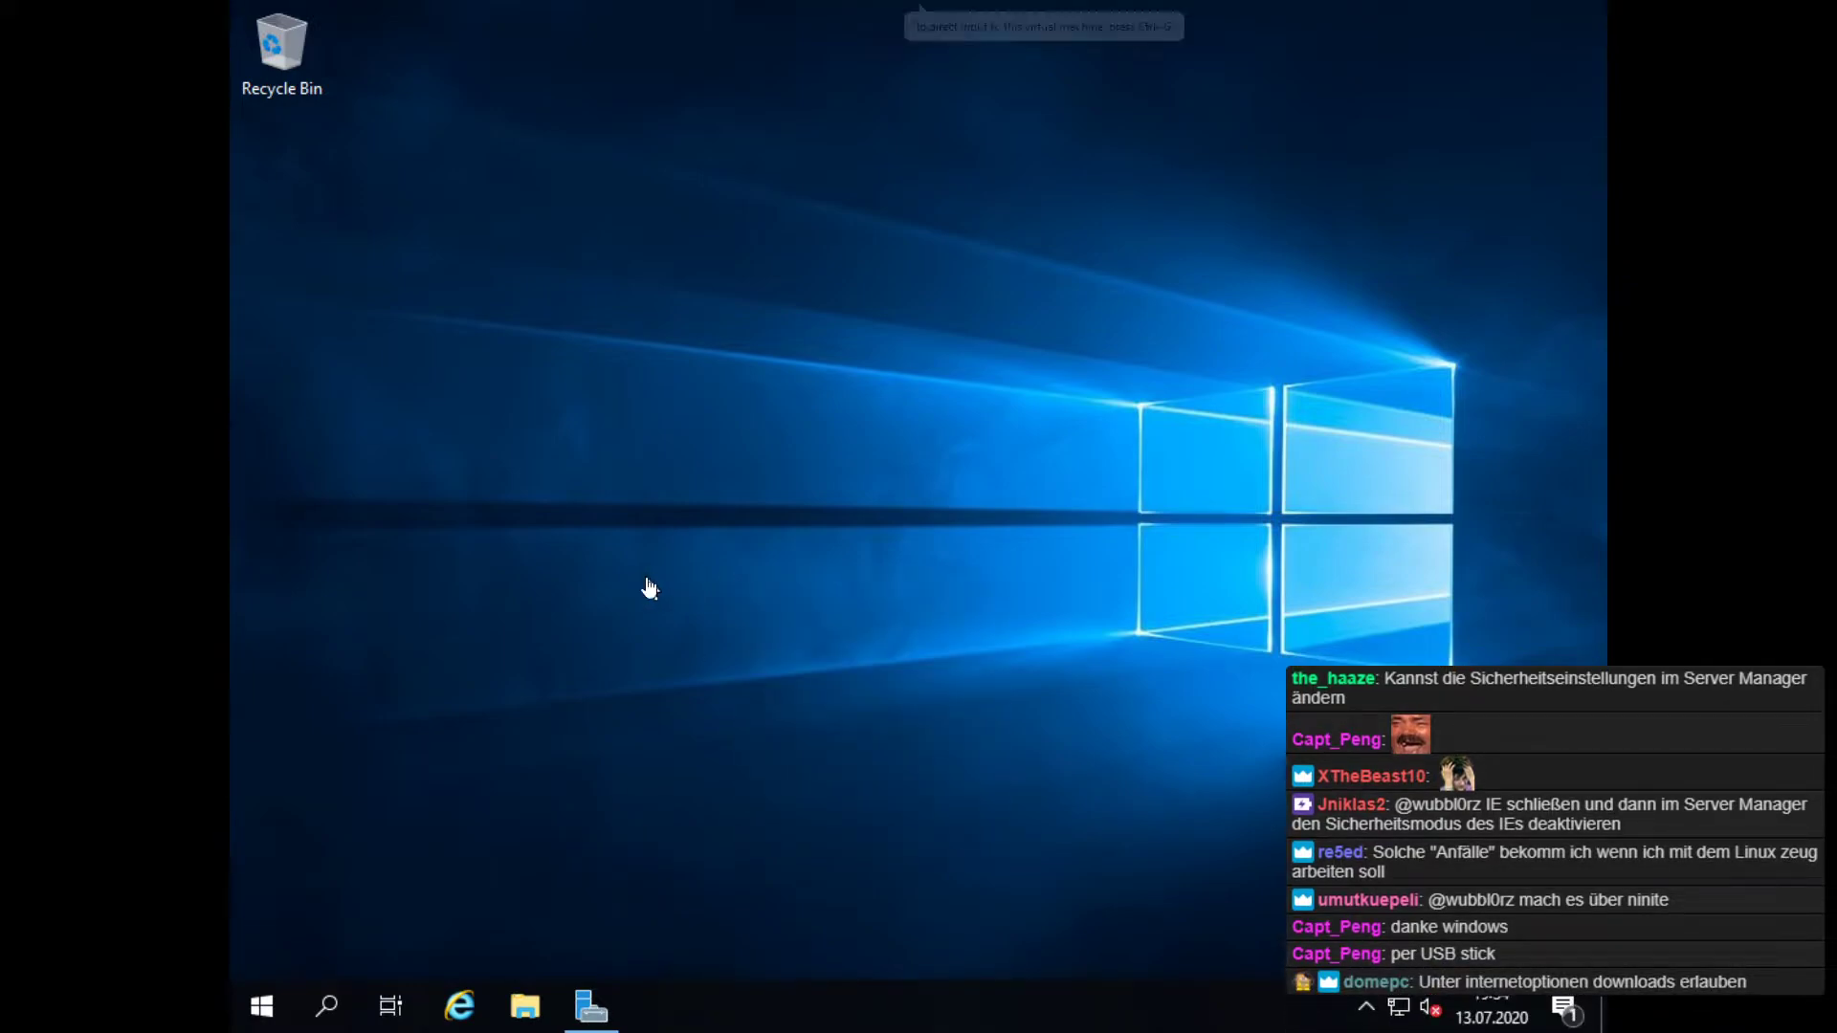
click(648, 585)
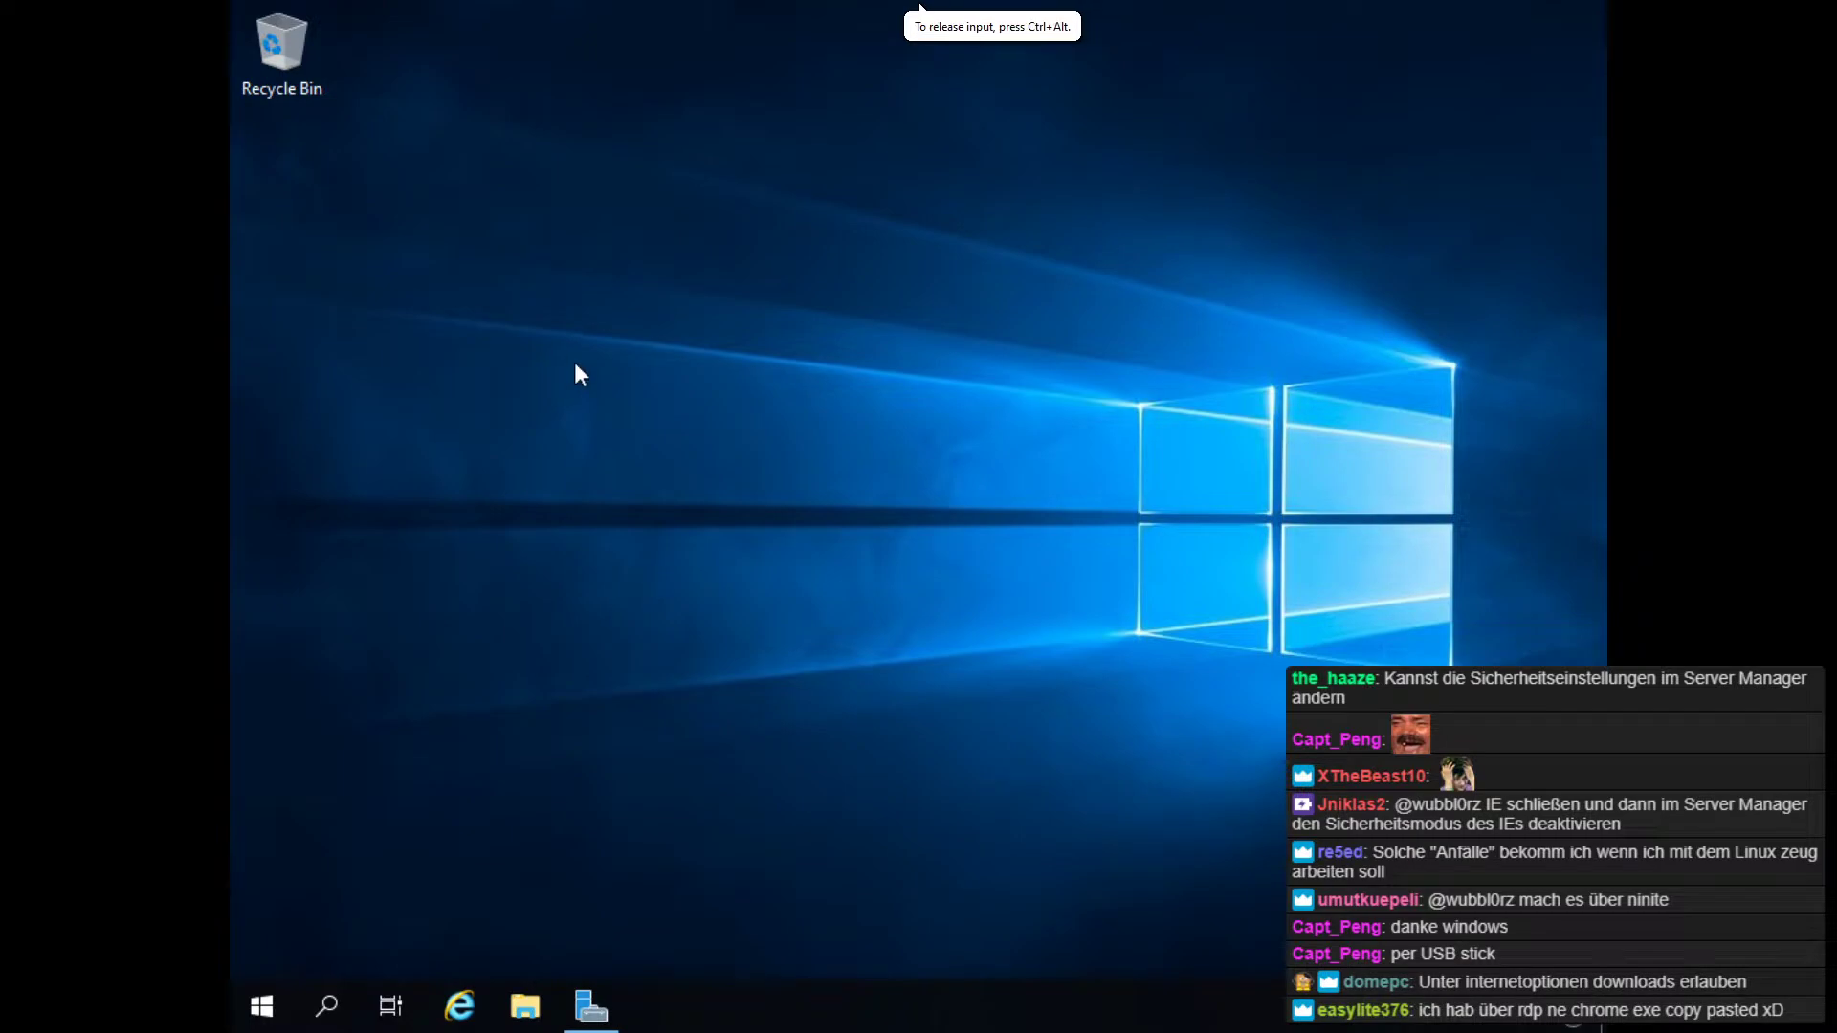
click(260, 1018)
text(intenre)
key(BackSpace)
key(BackSpace)
key(BackSpace)
text(rneto)
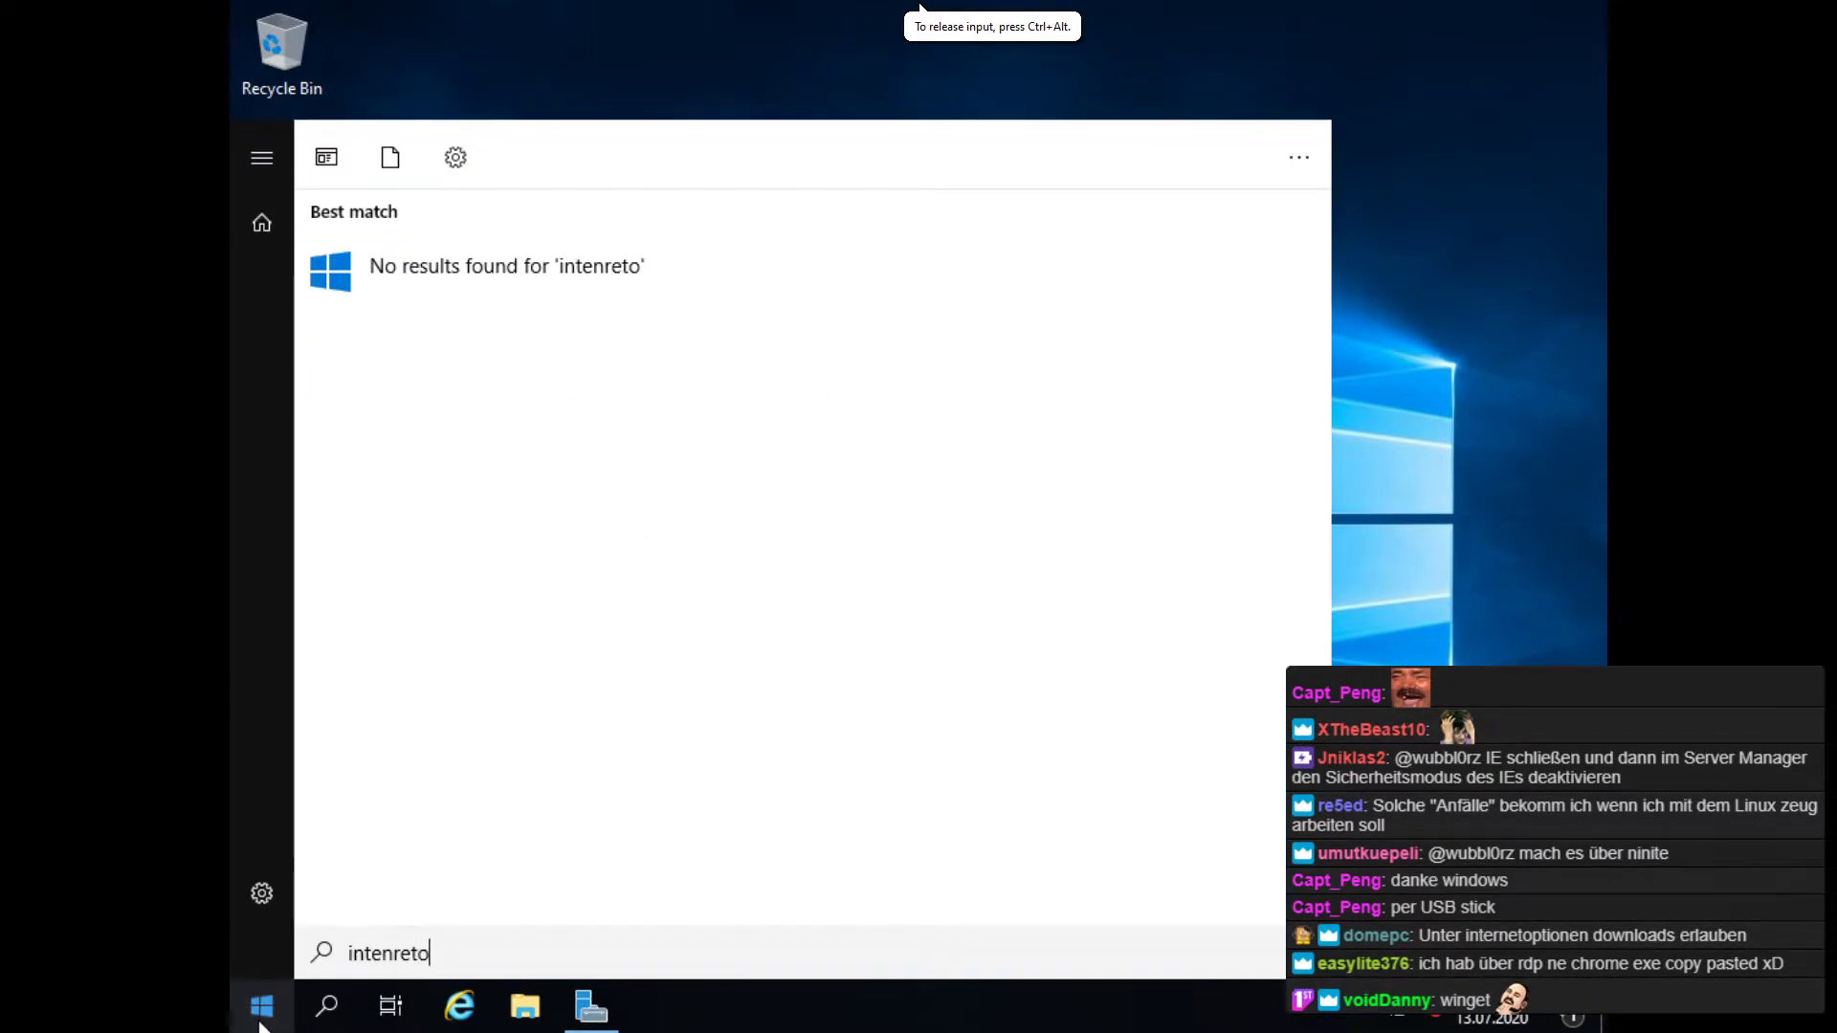
text(ptio)
key(Escape)
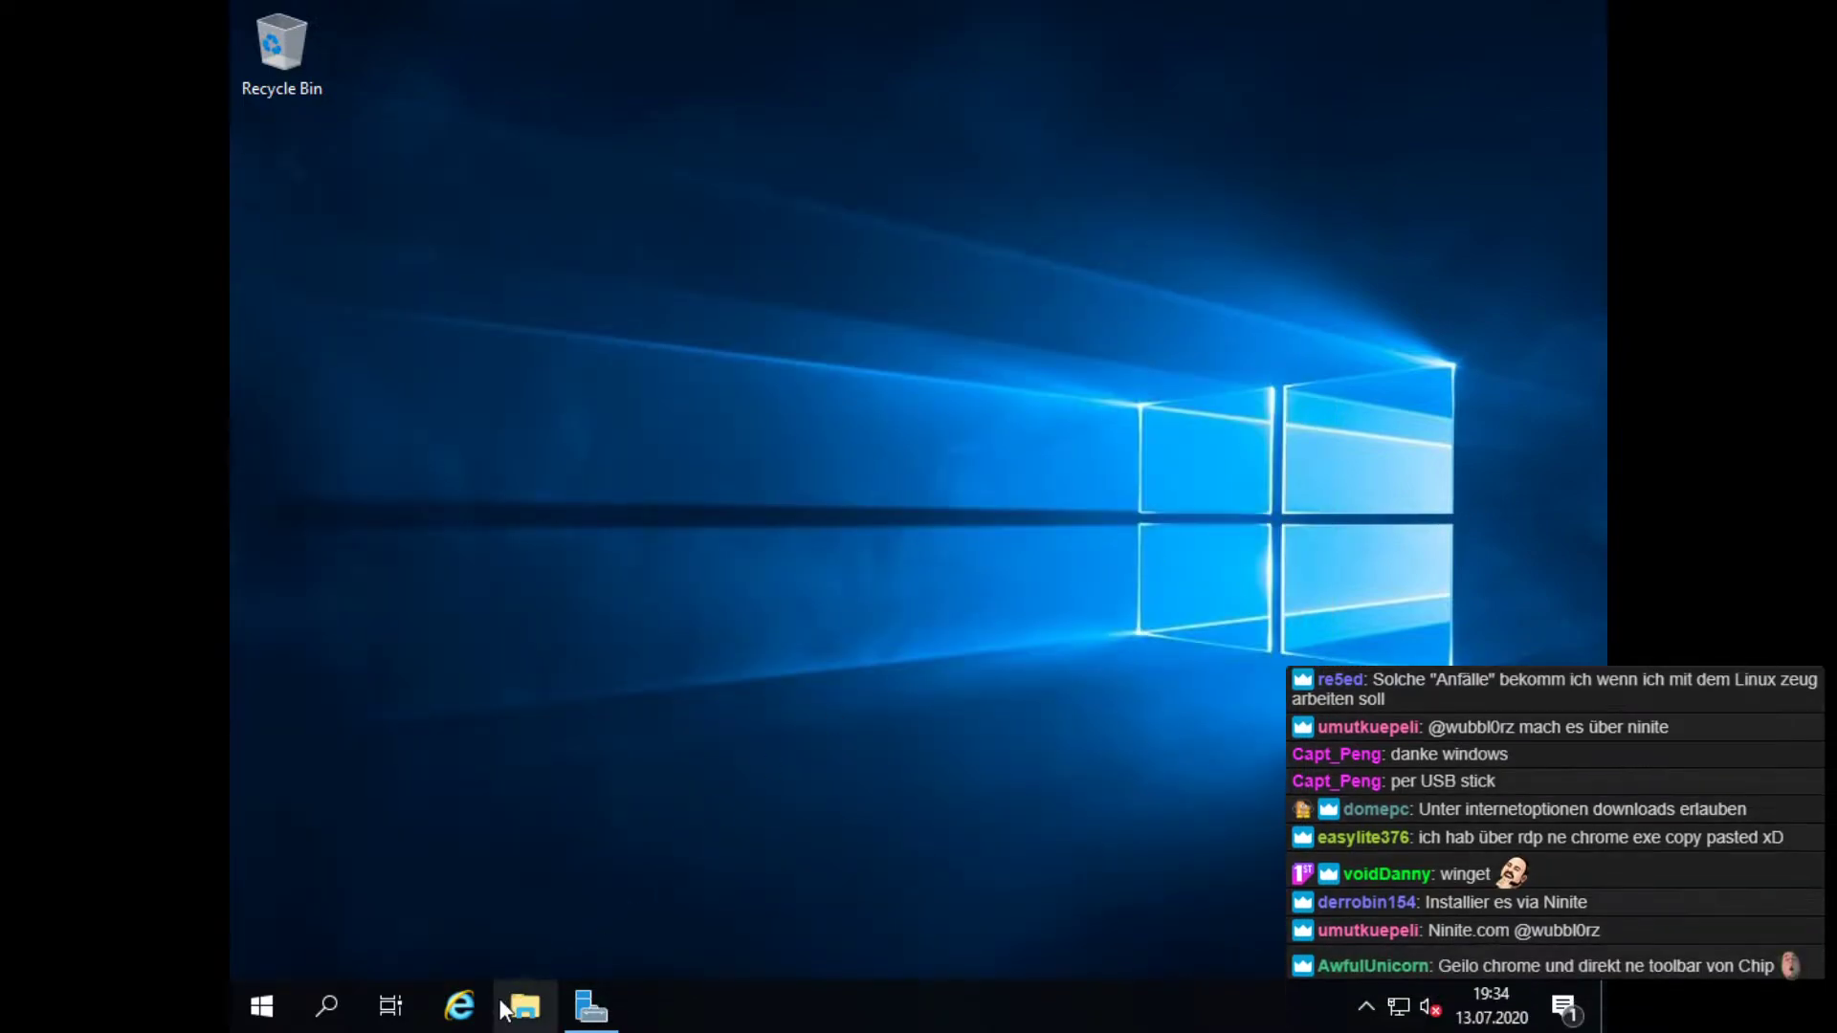
click(524, 1006)
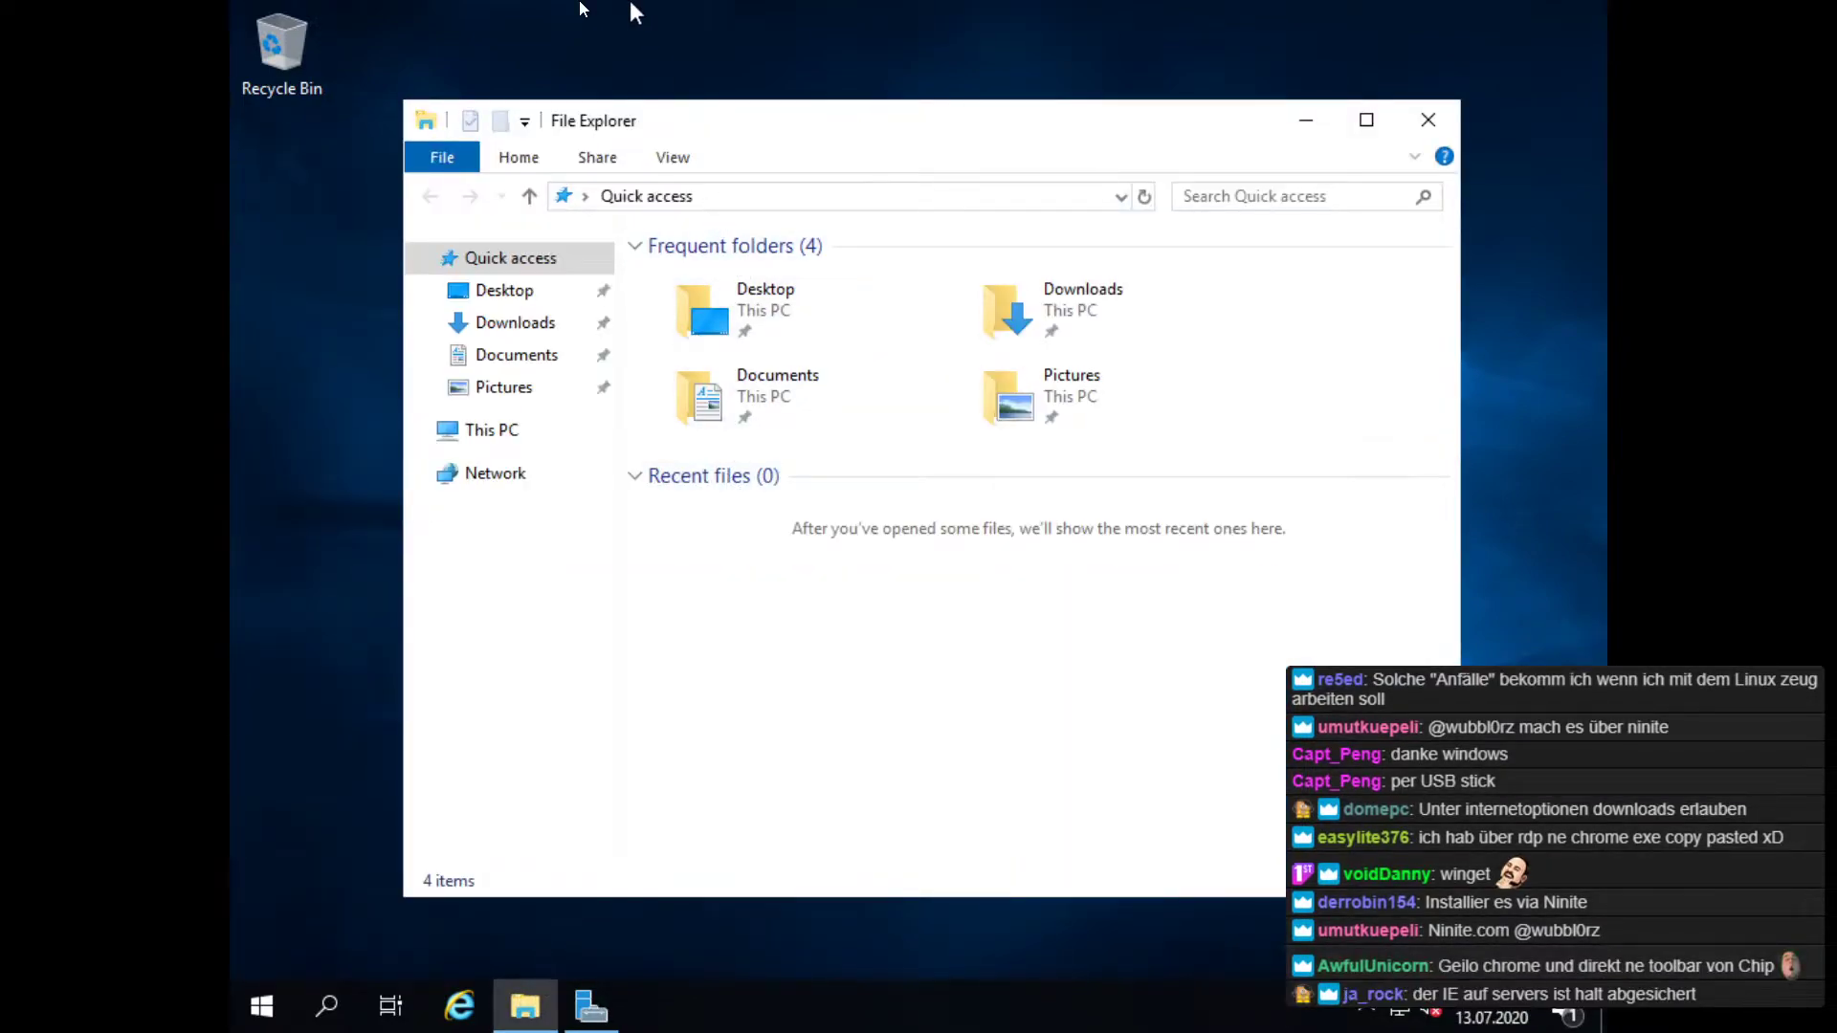
click(312, 12)
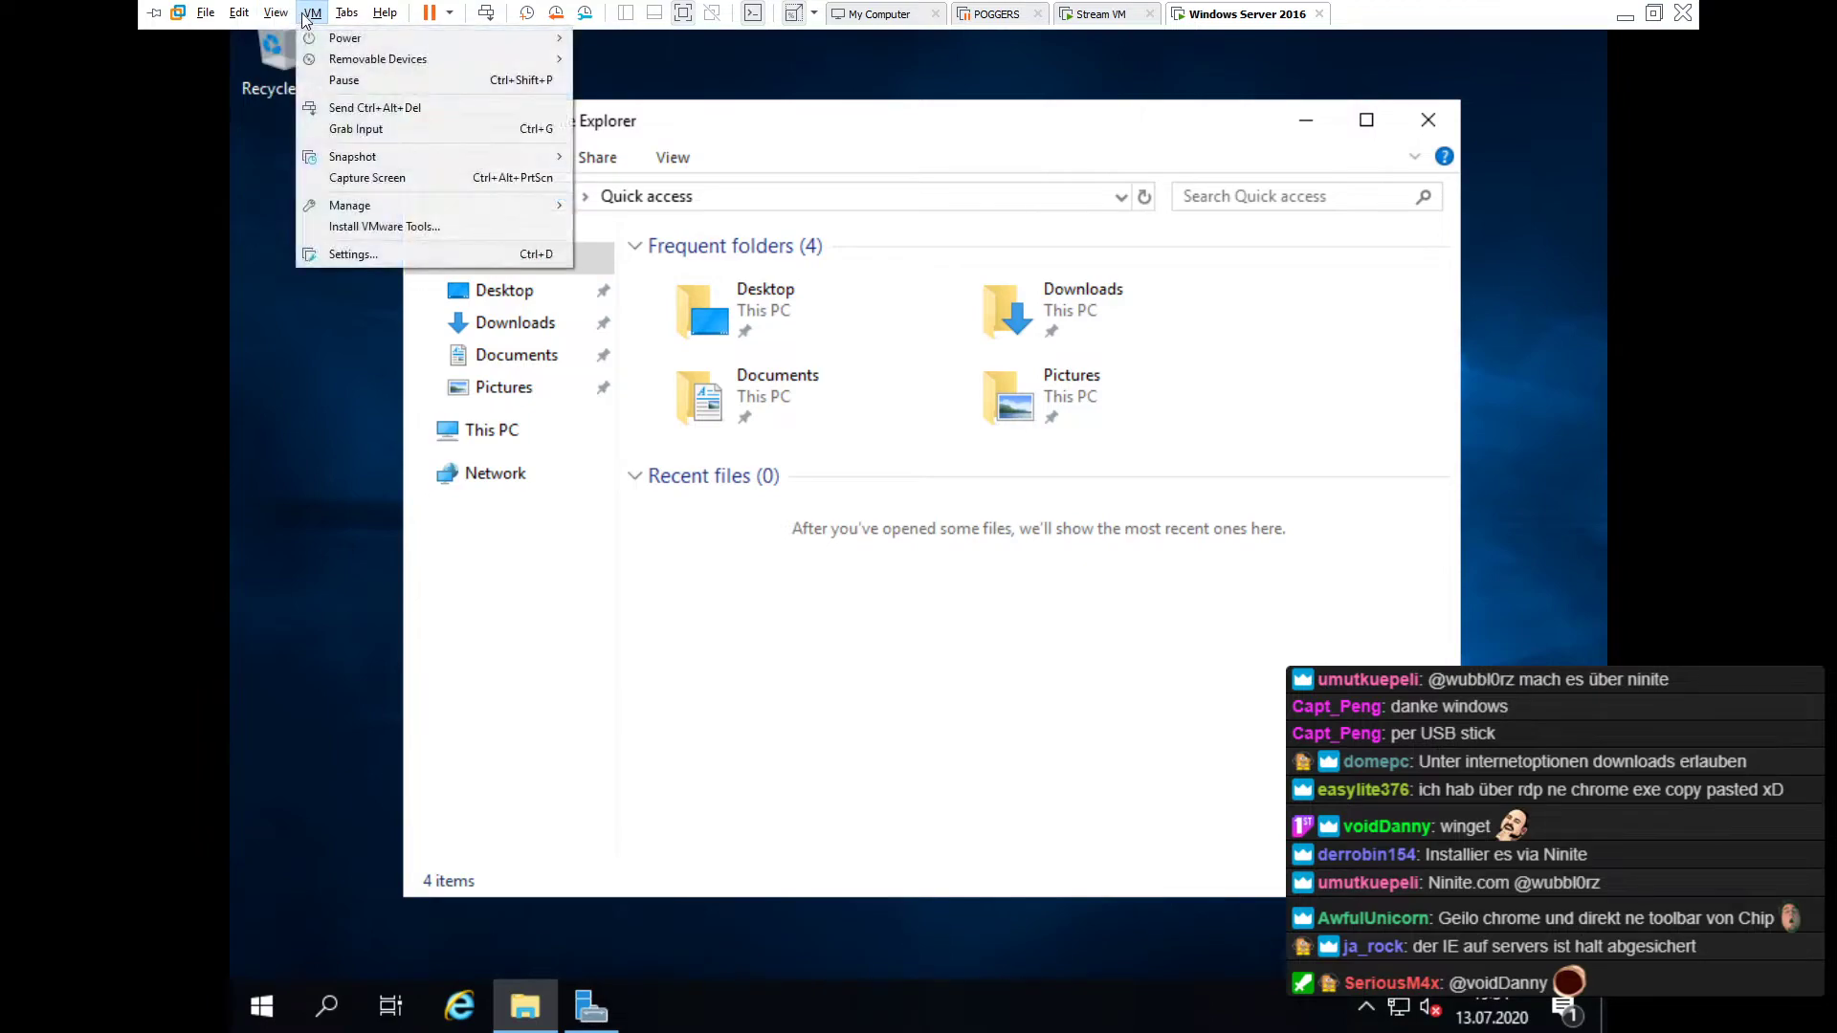
click(356, 129)
key(Return)
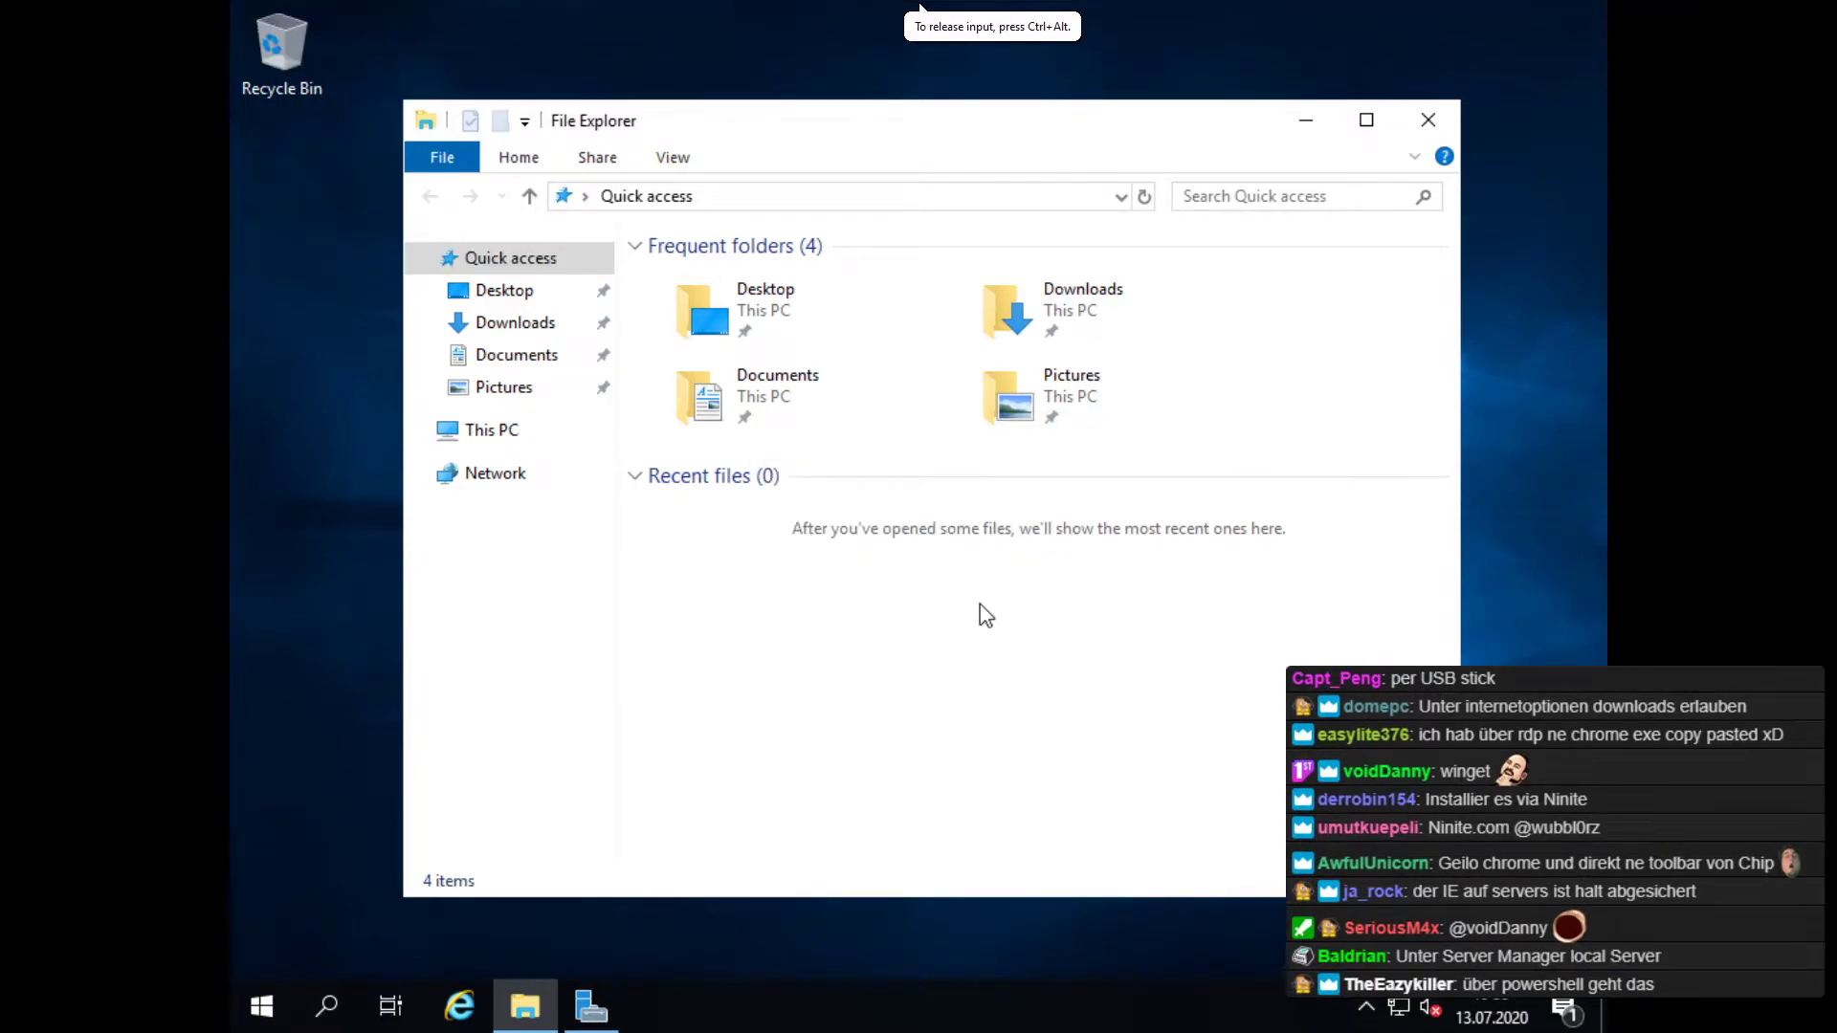
click(1426, 123)
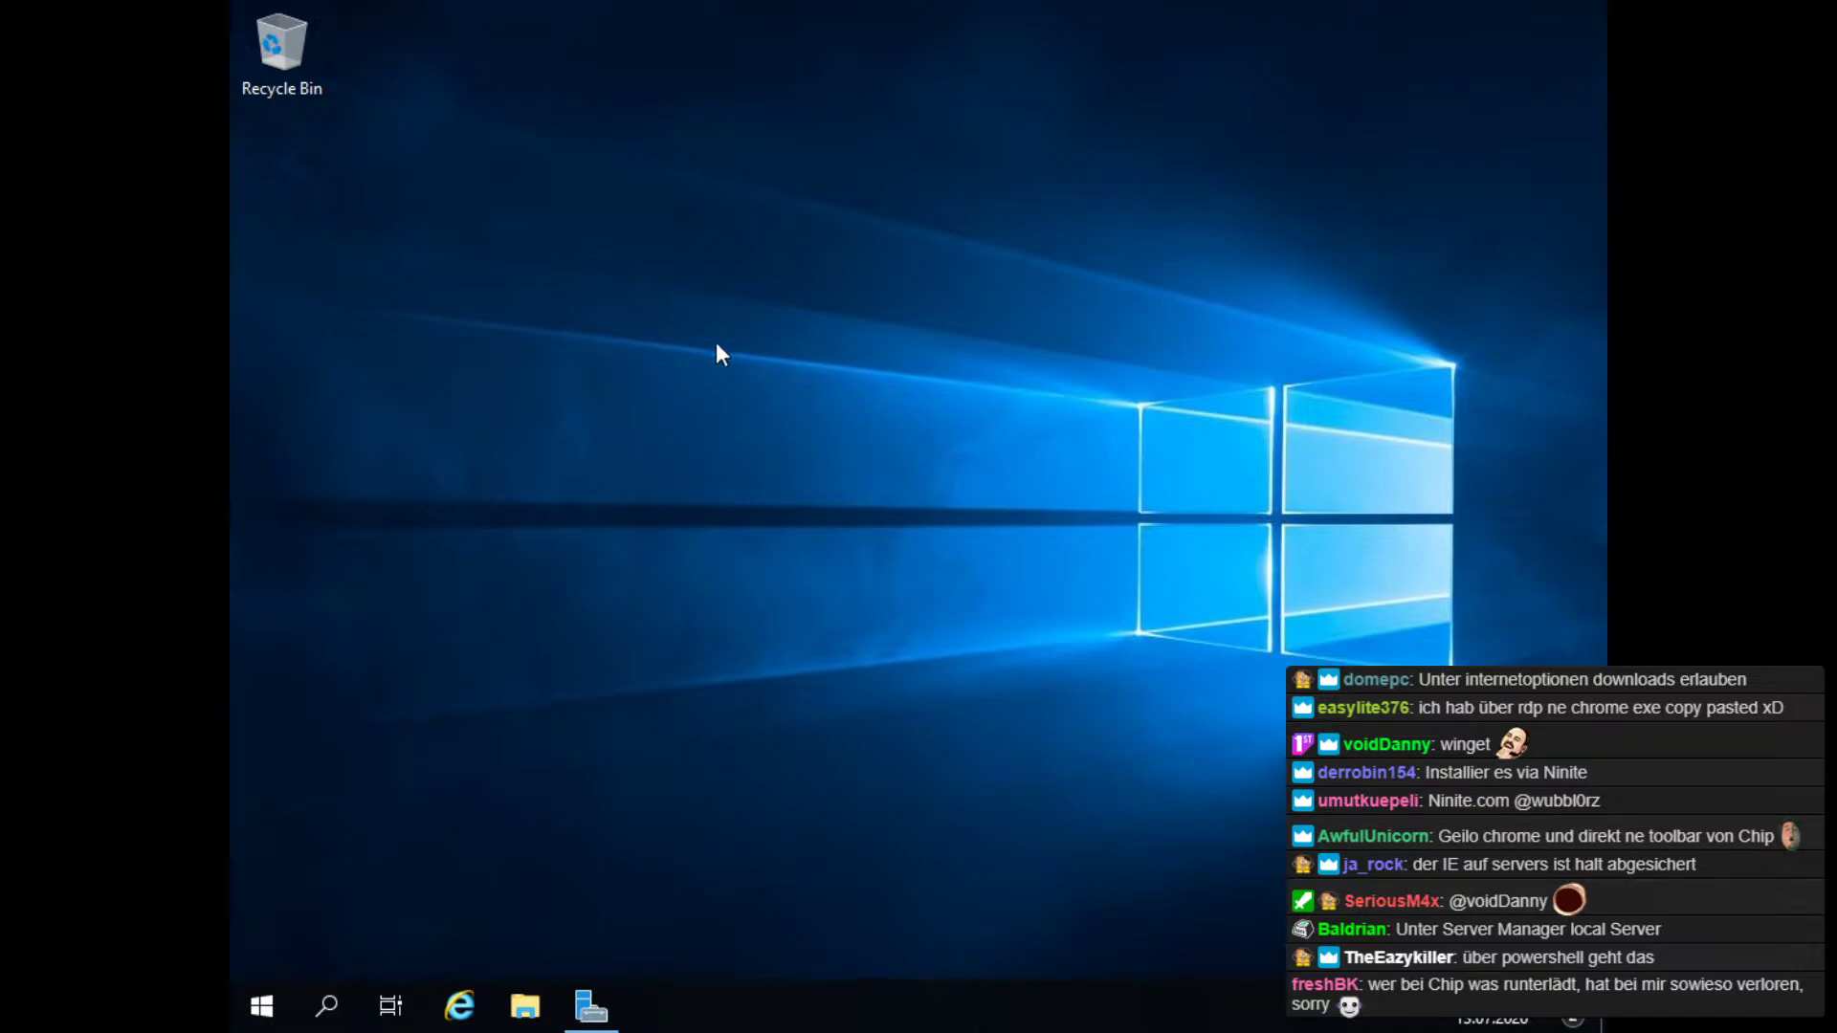
- Run VMware Tools setup from the disc and advance past the welcome page
click(1276, 891)
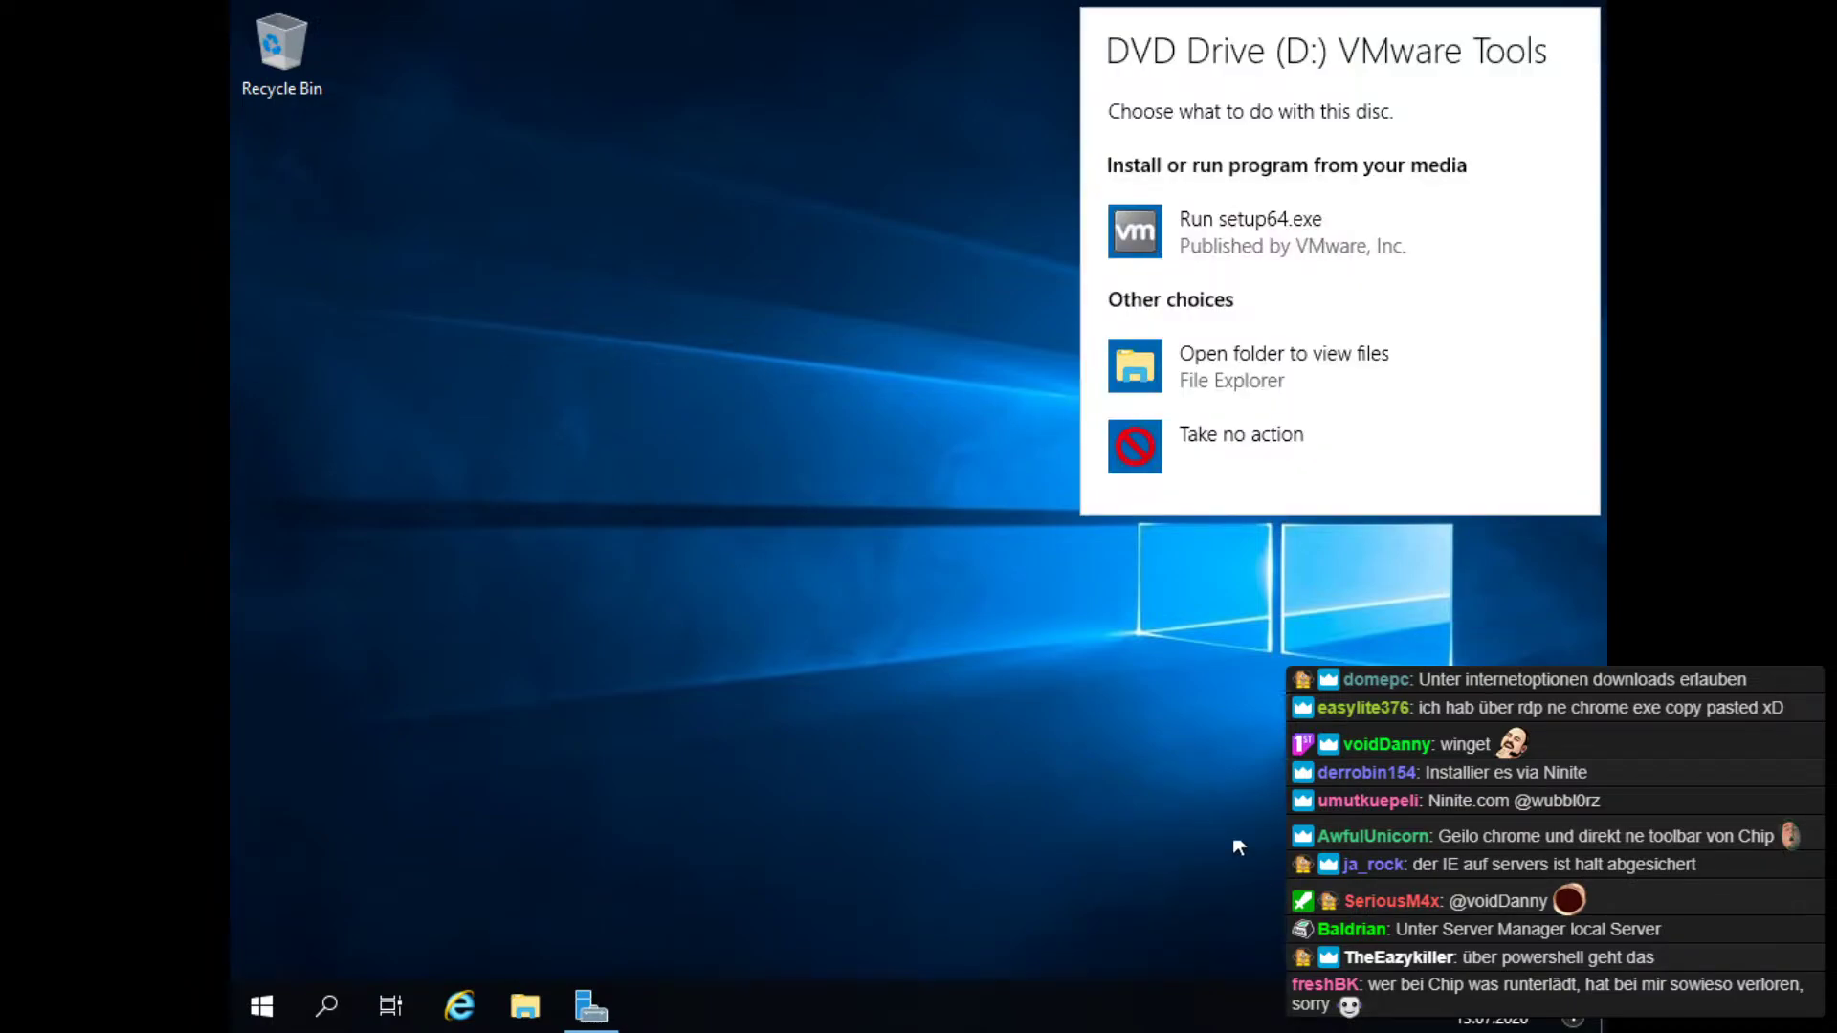
click(1207, 240)
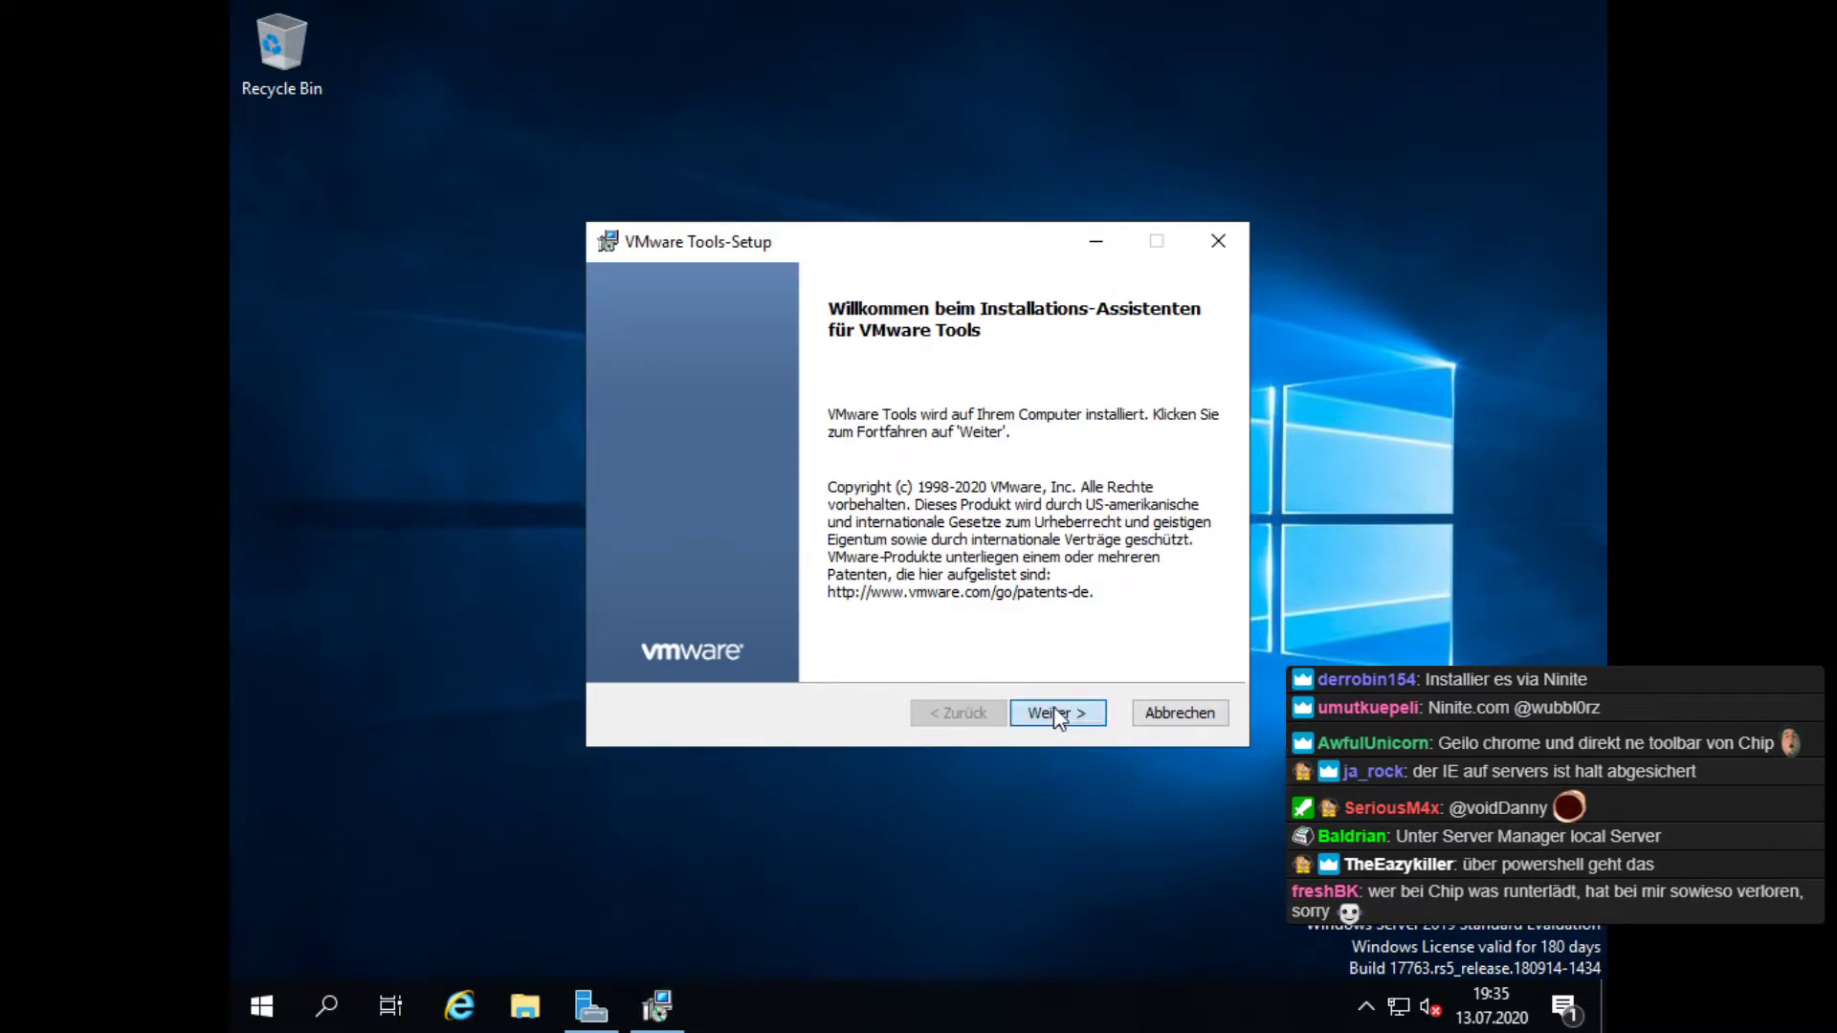
click(1053, 712)
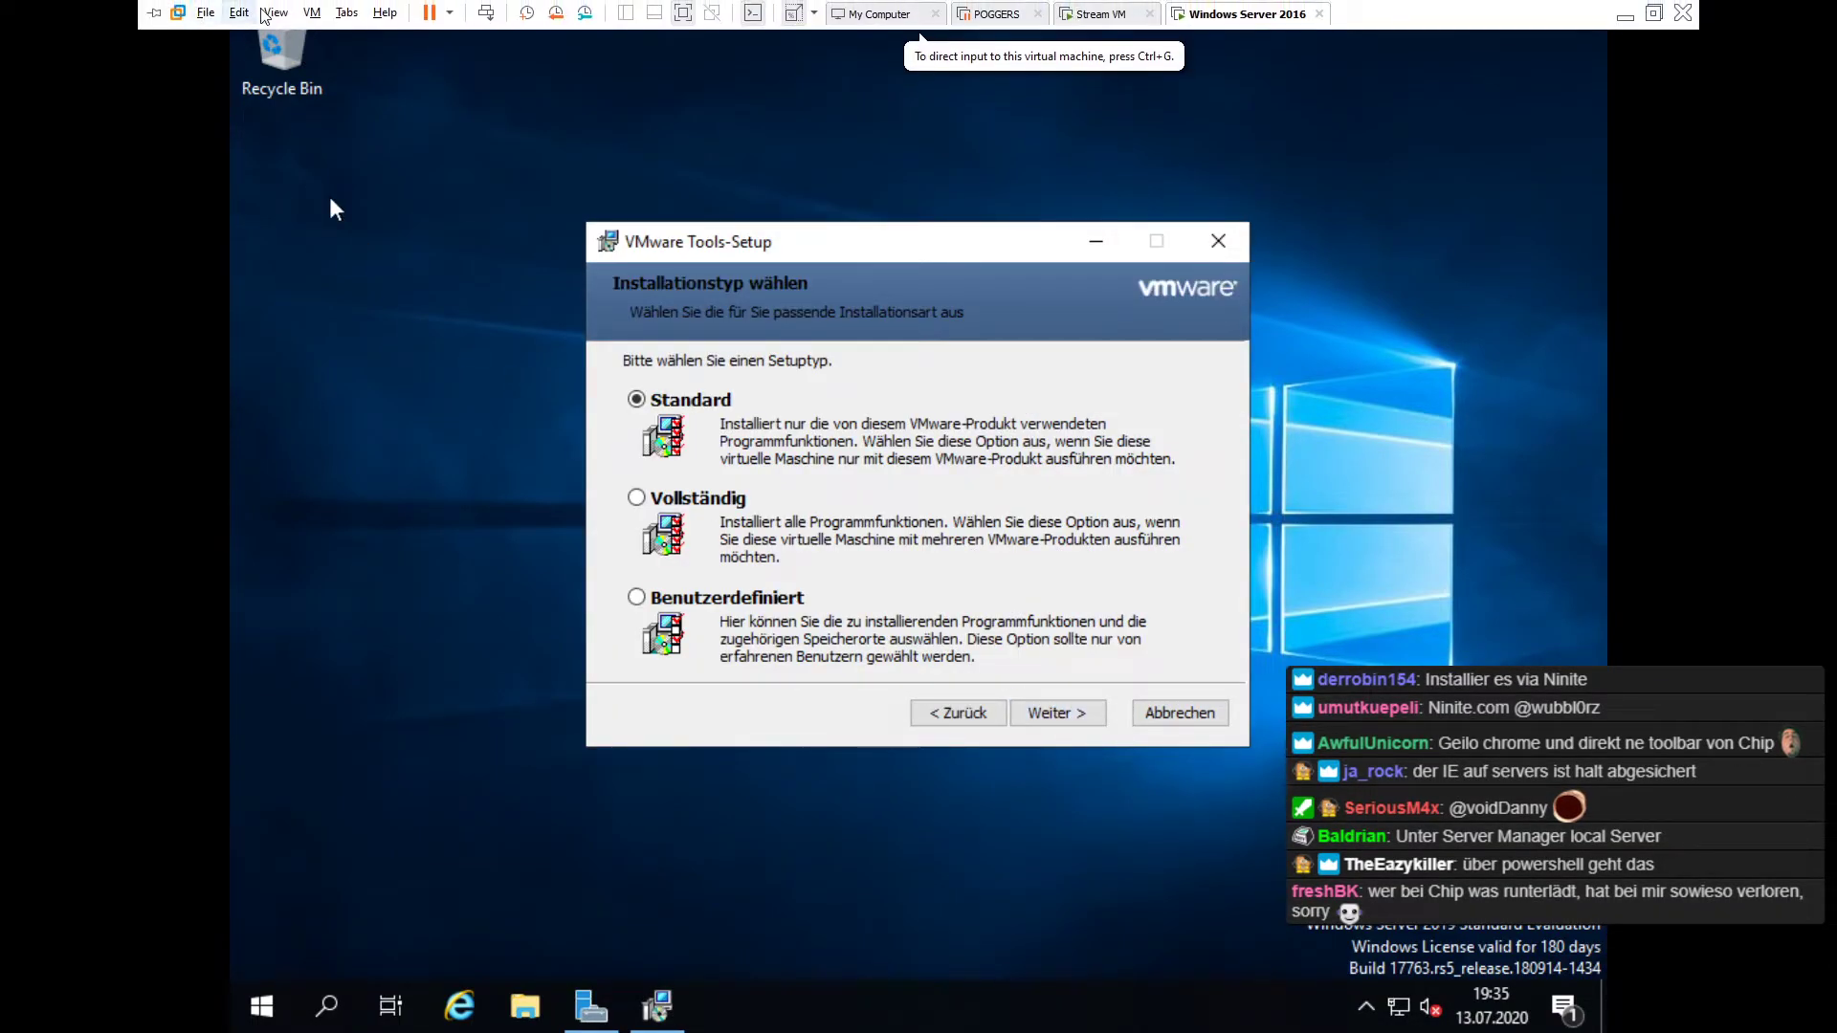
- Turn off View > Stretch Guest and return control to the VM
click(312, 13)
mouse_move(277, 13)
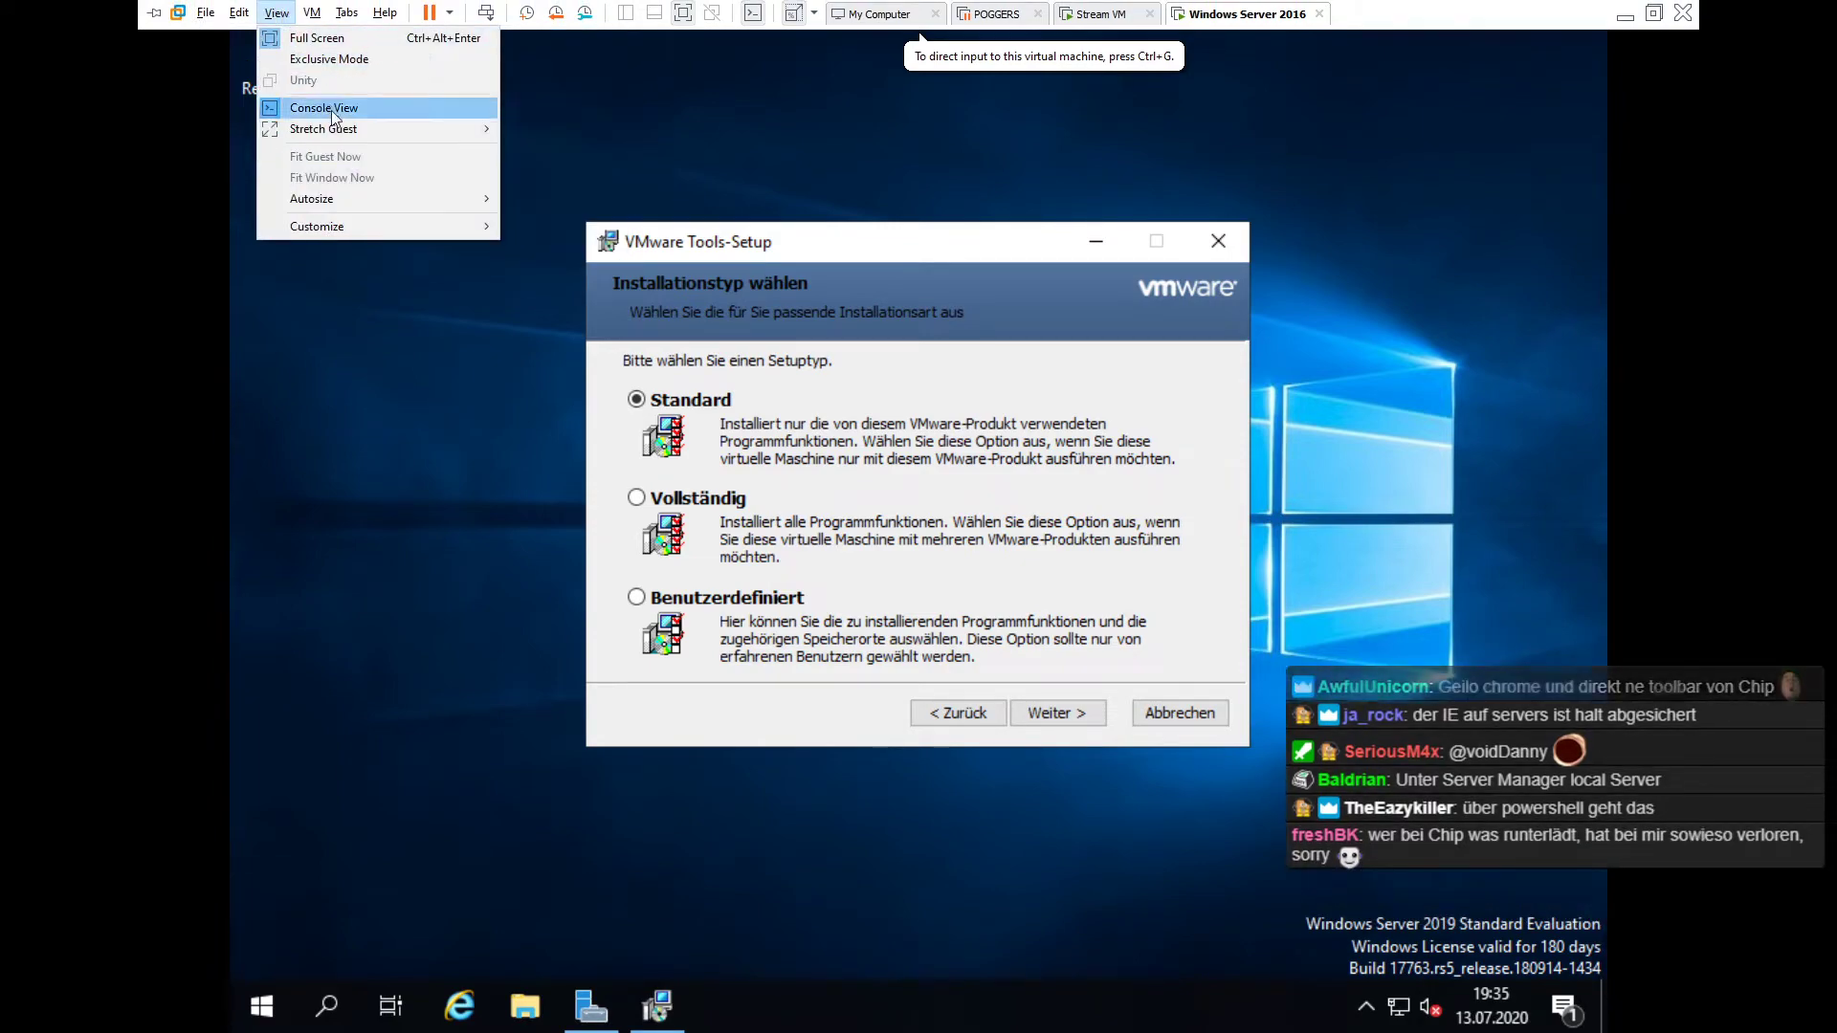
click(400, 128)
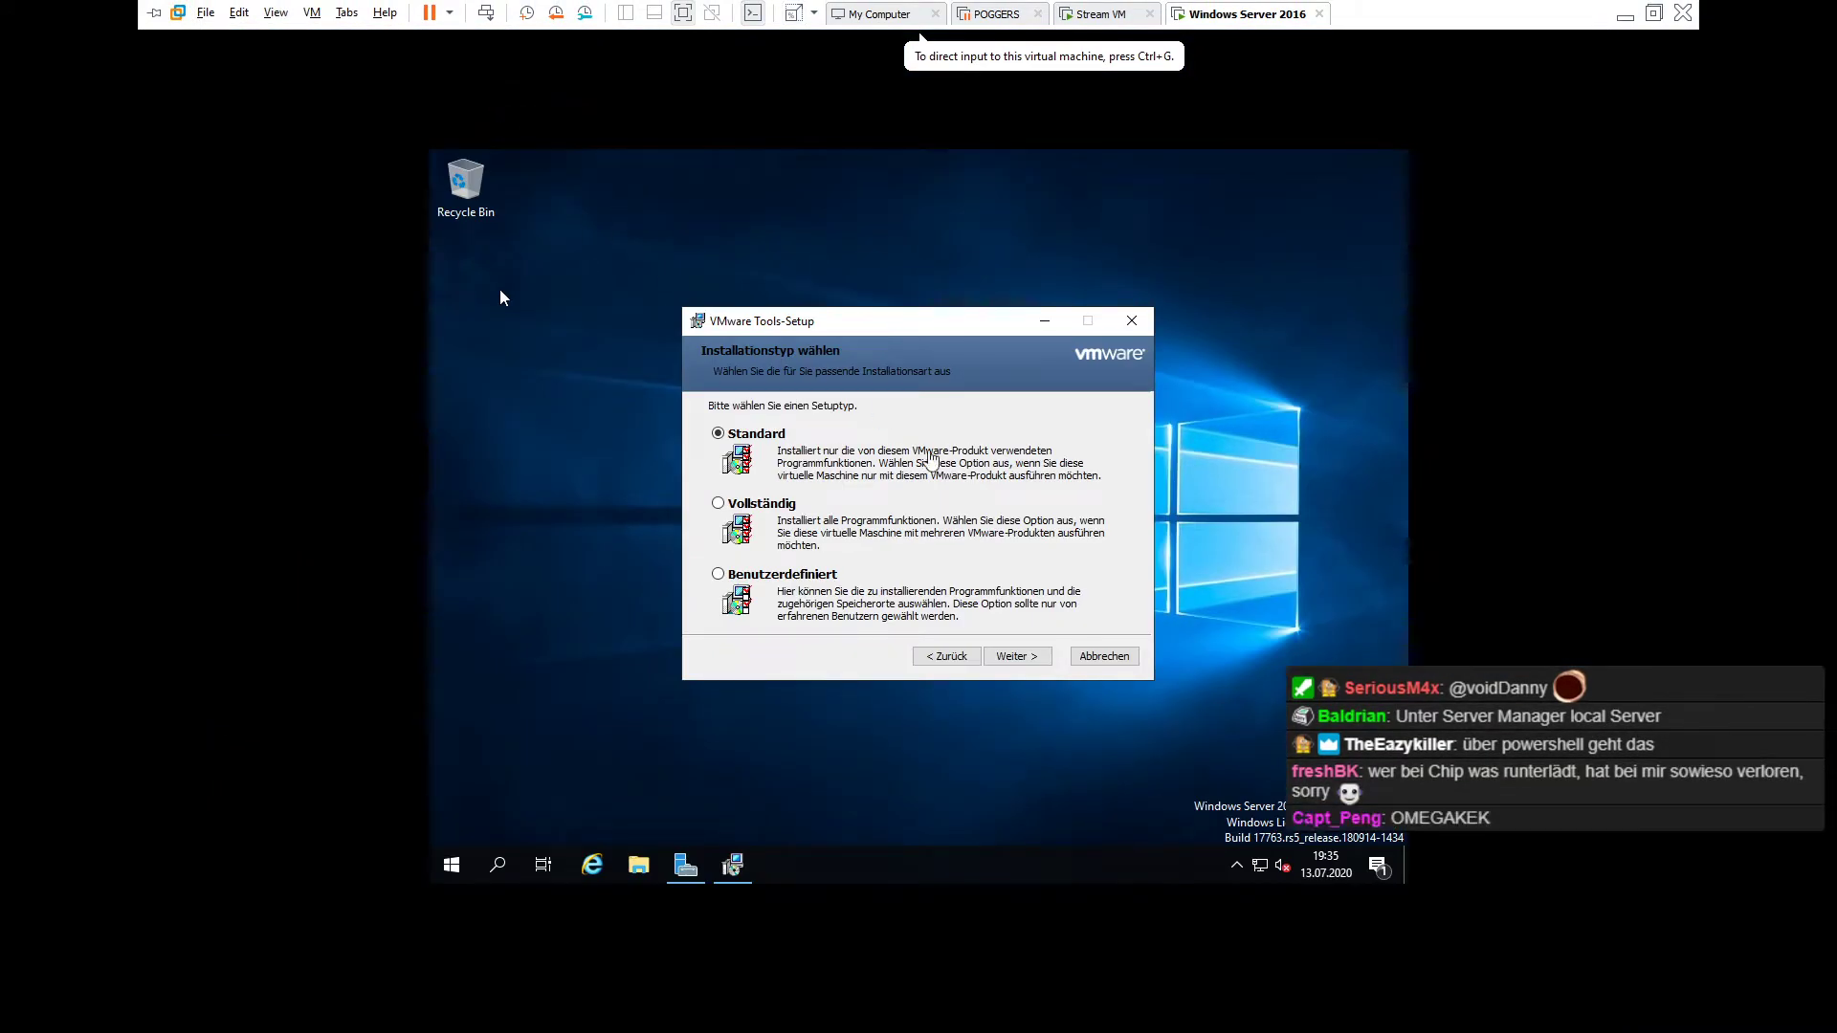
click(499, 289)
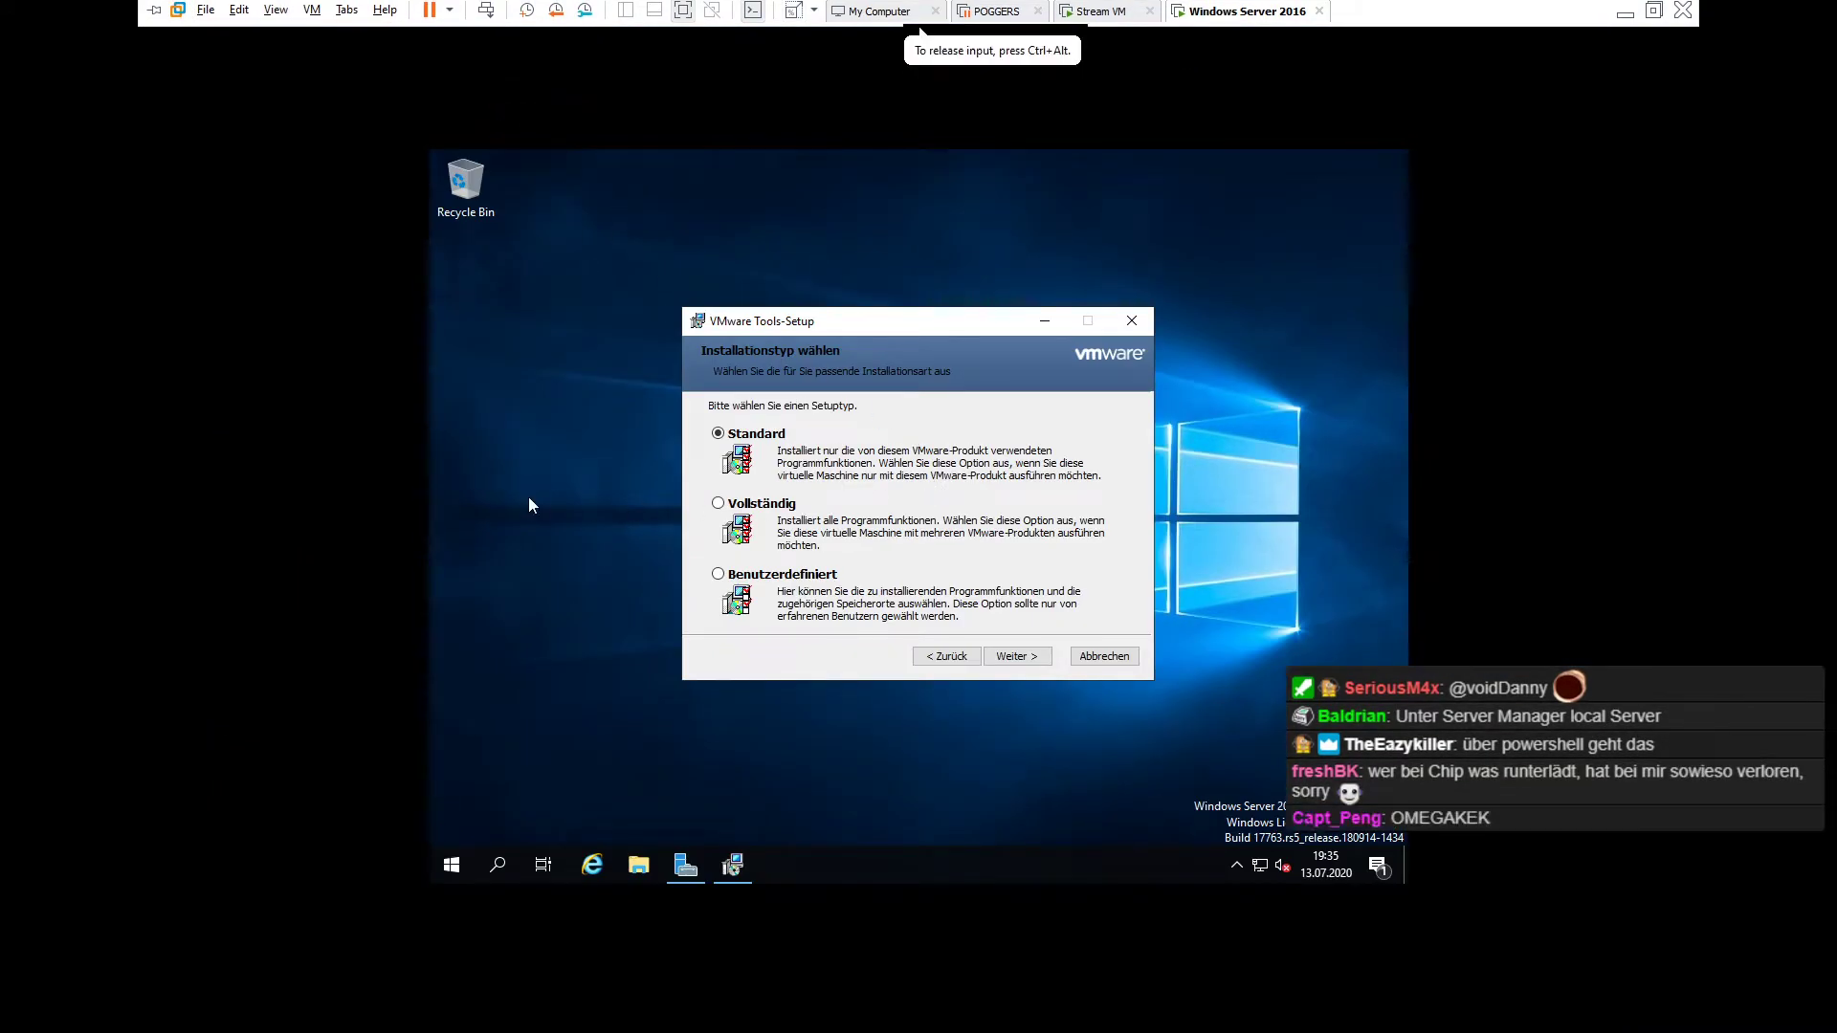
- Install VMware Tools with the Standard setup type, finish, and agree to restart
click(1031, 656)
click(1030, 656)
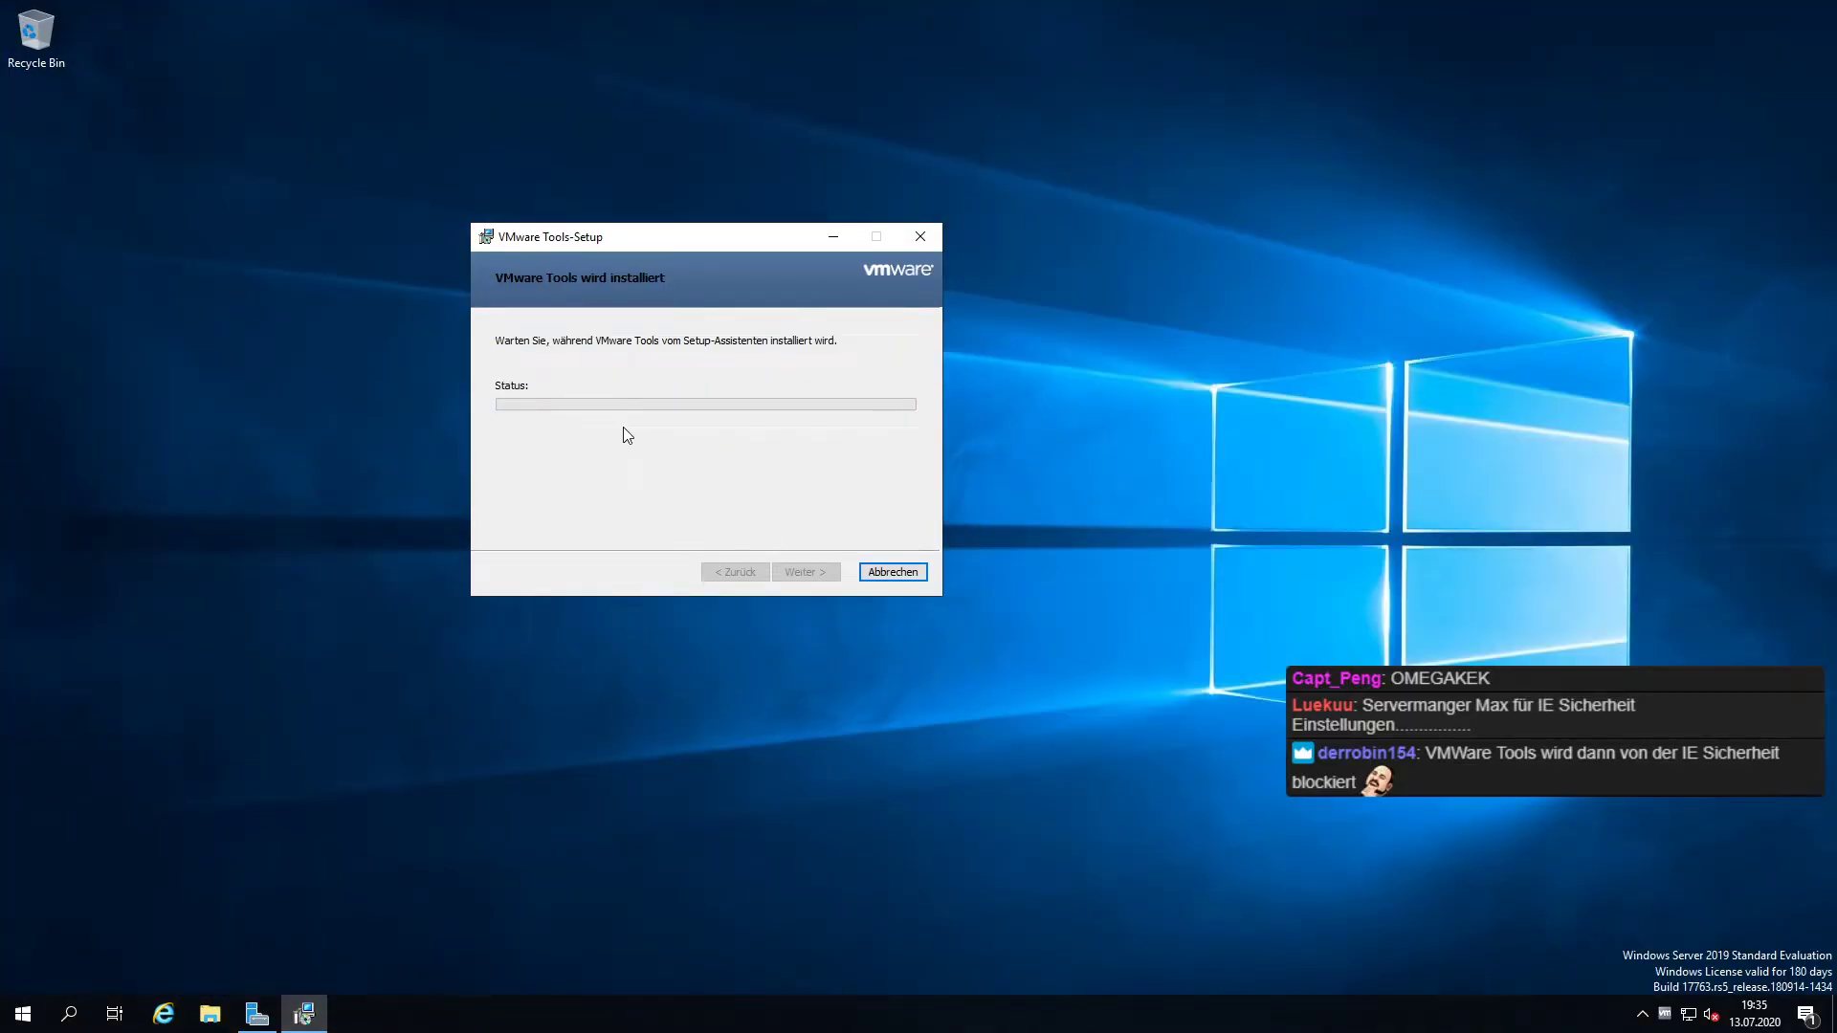
click(806, 578)
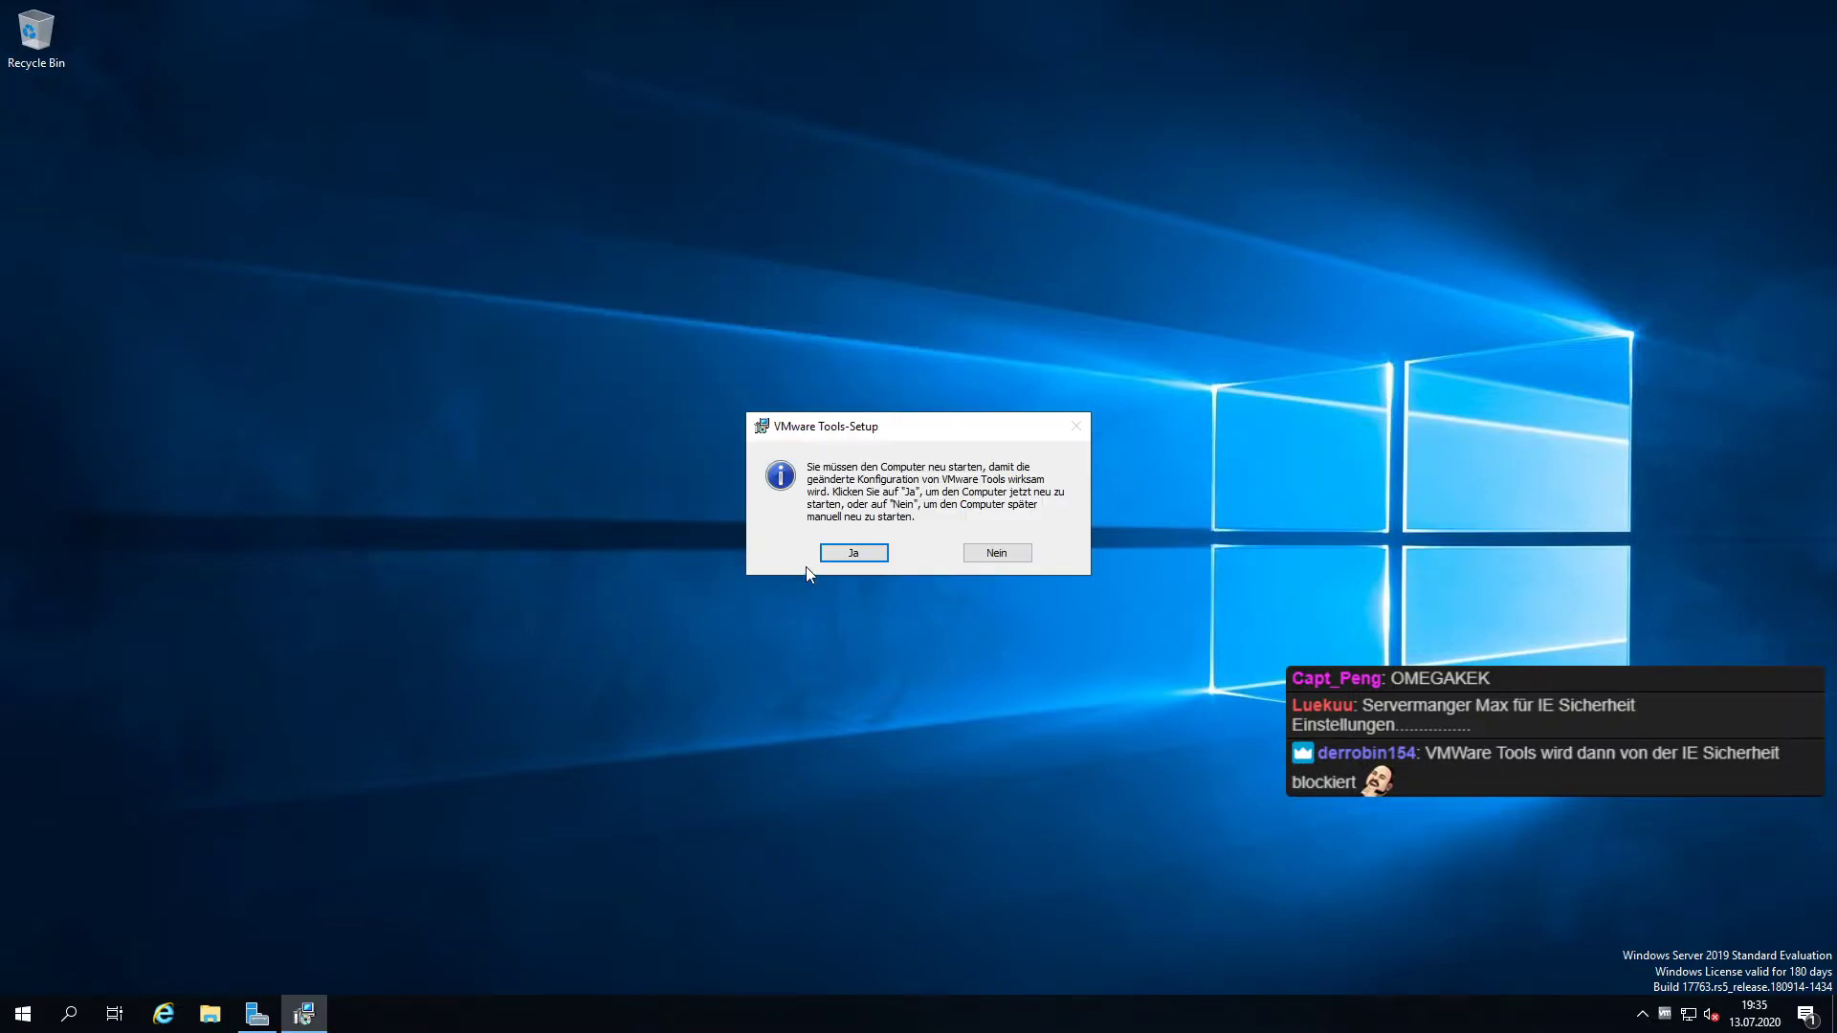
click(806, 567)
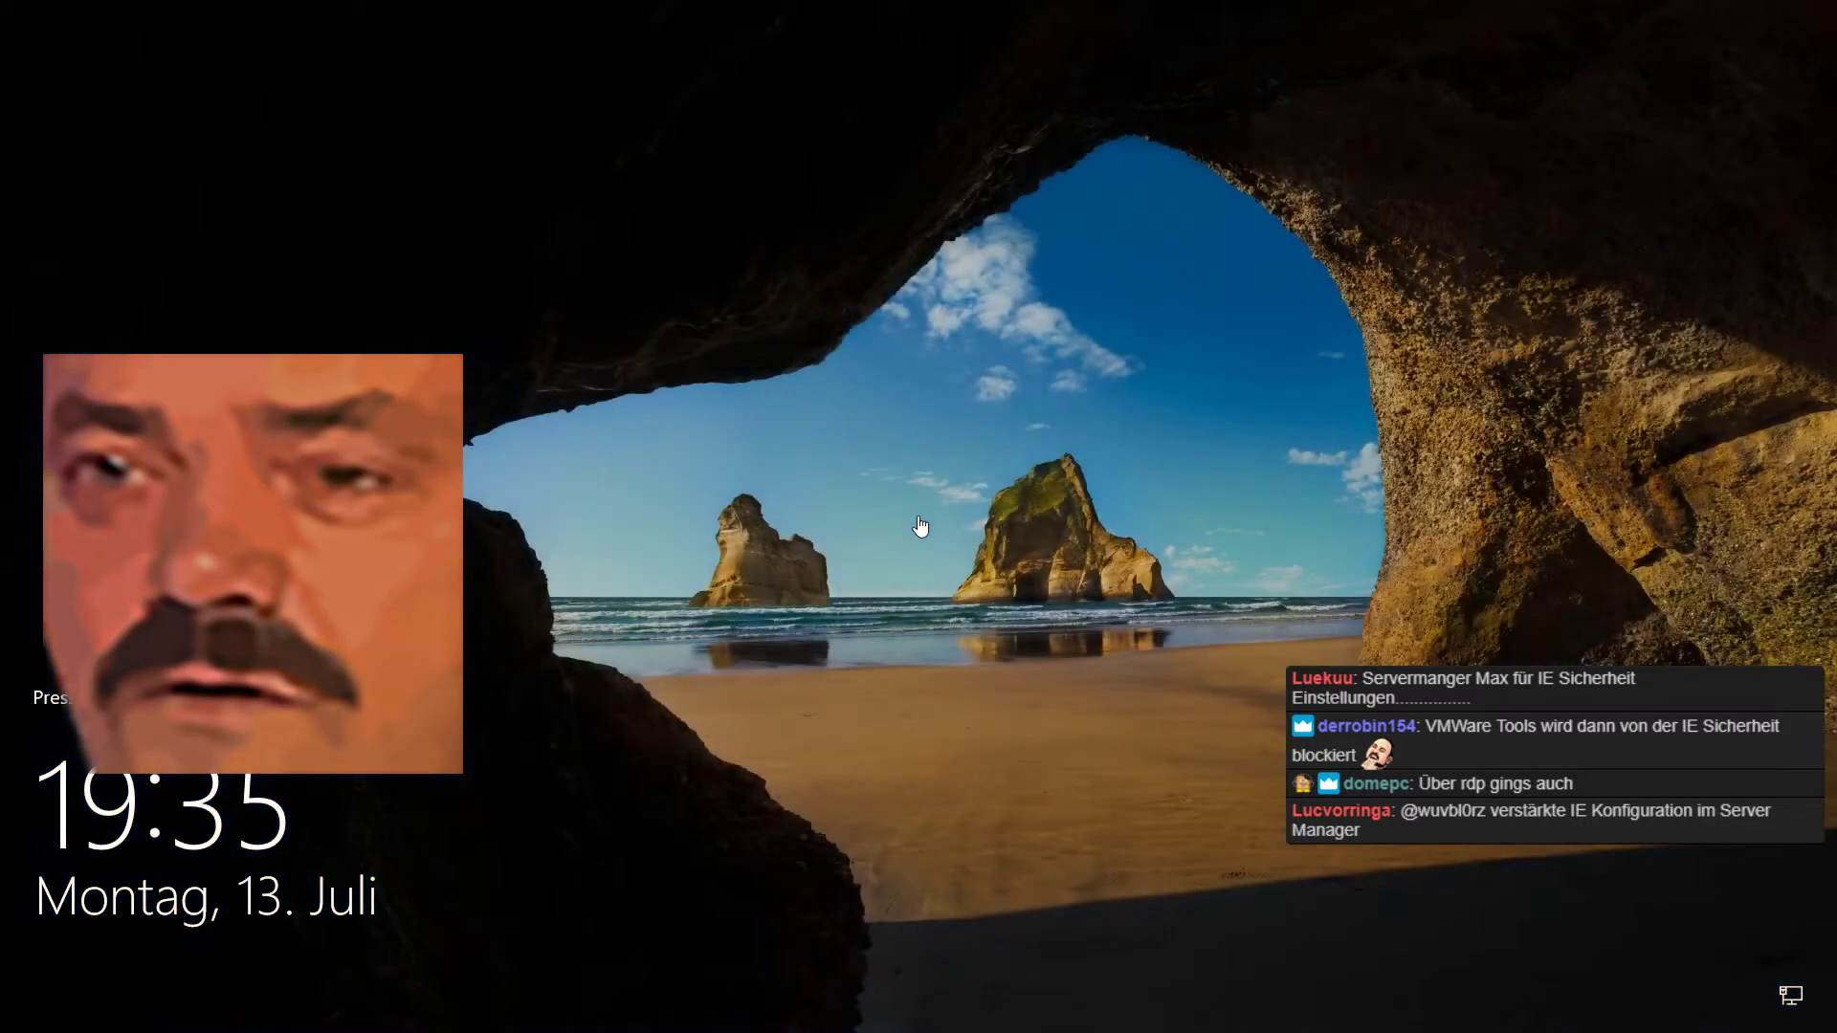
- Sign back in to the server as Administrator using Send Ctrl+Alt+Del
click(276, 11)
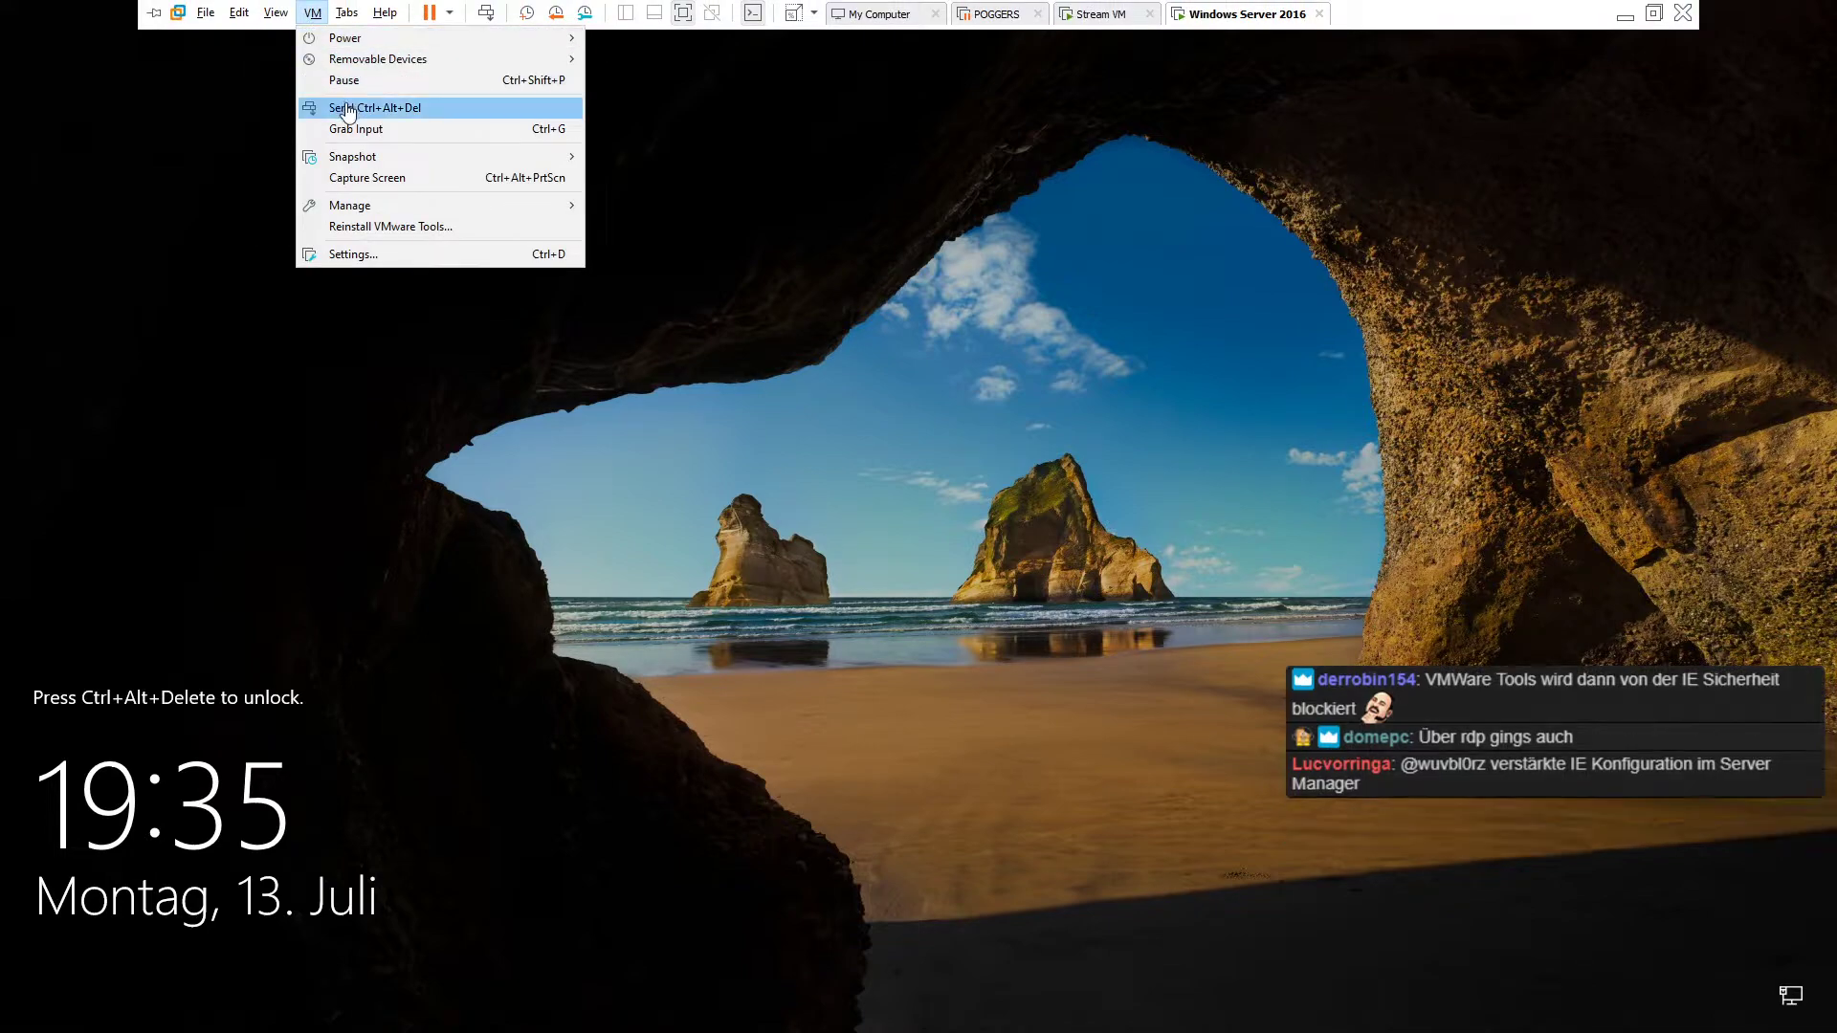
click(347, 111)
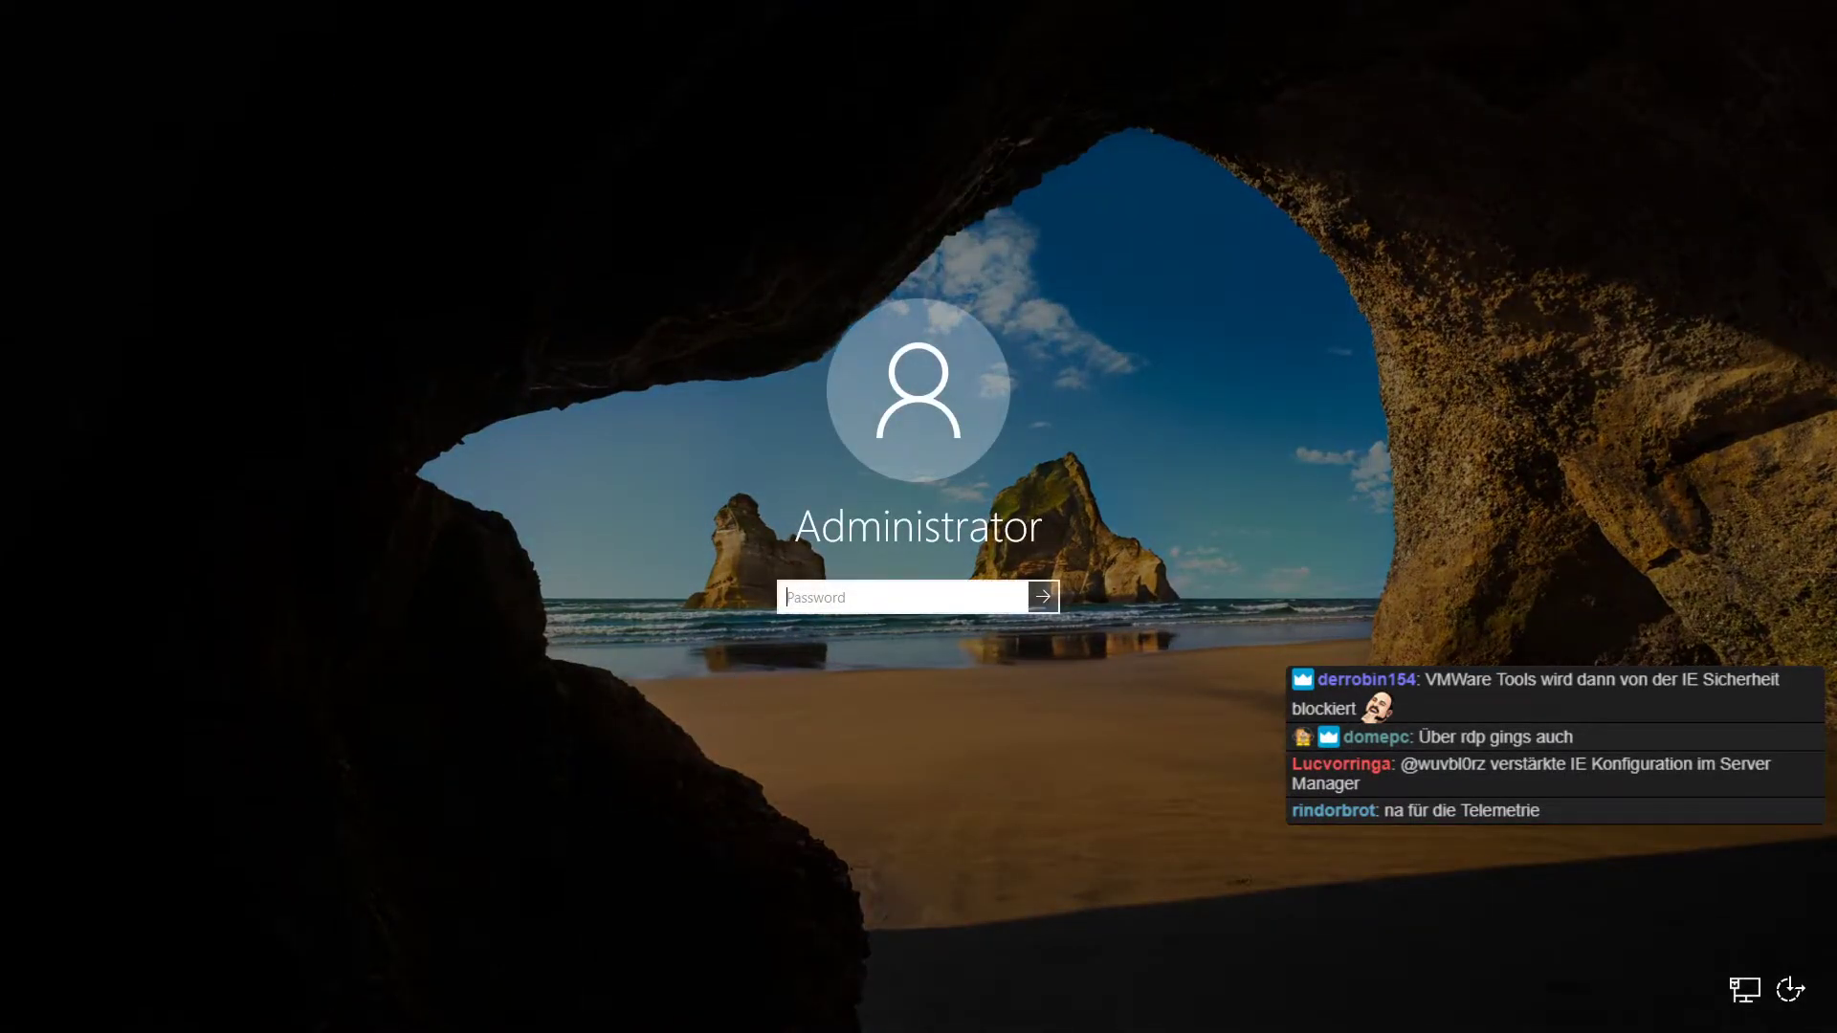
text(•••••••)
key(Return)
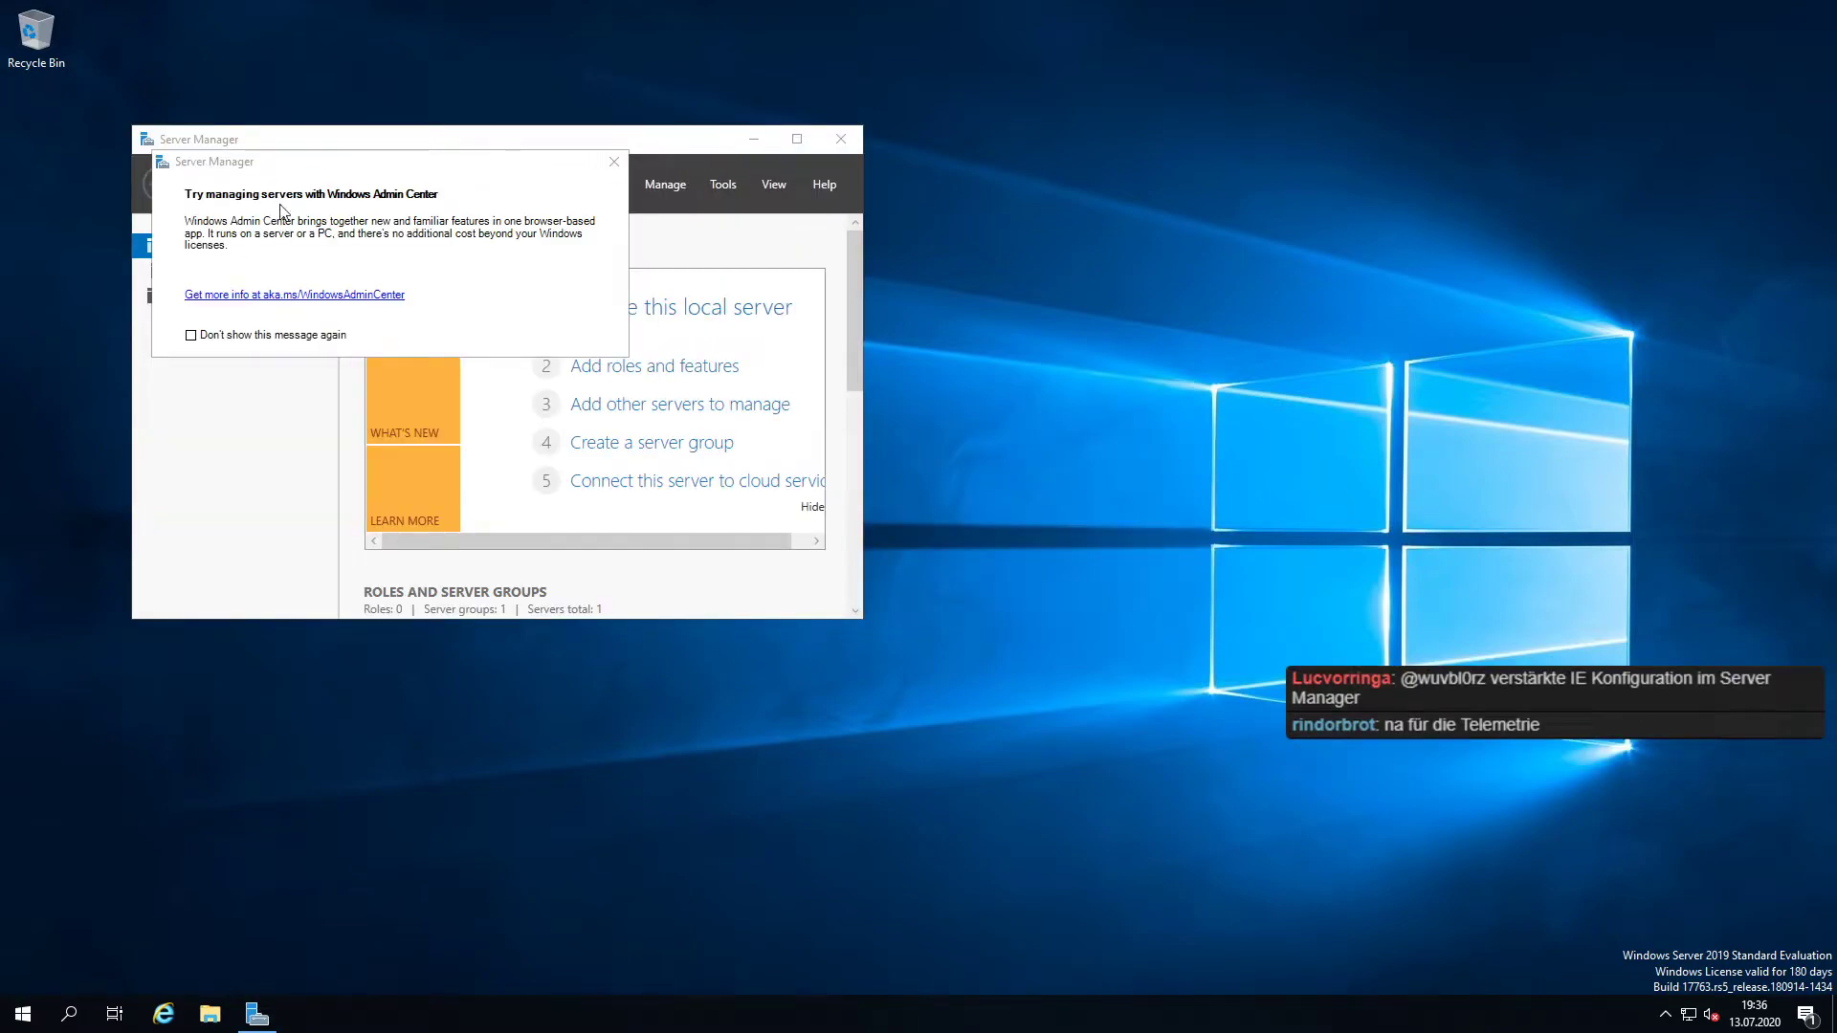
- Center Server Manager with the Admin Center notice on top, then exit full-screen mode
drag(260, 140, 631, 151)
drag(427, 159, 1318, 251)
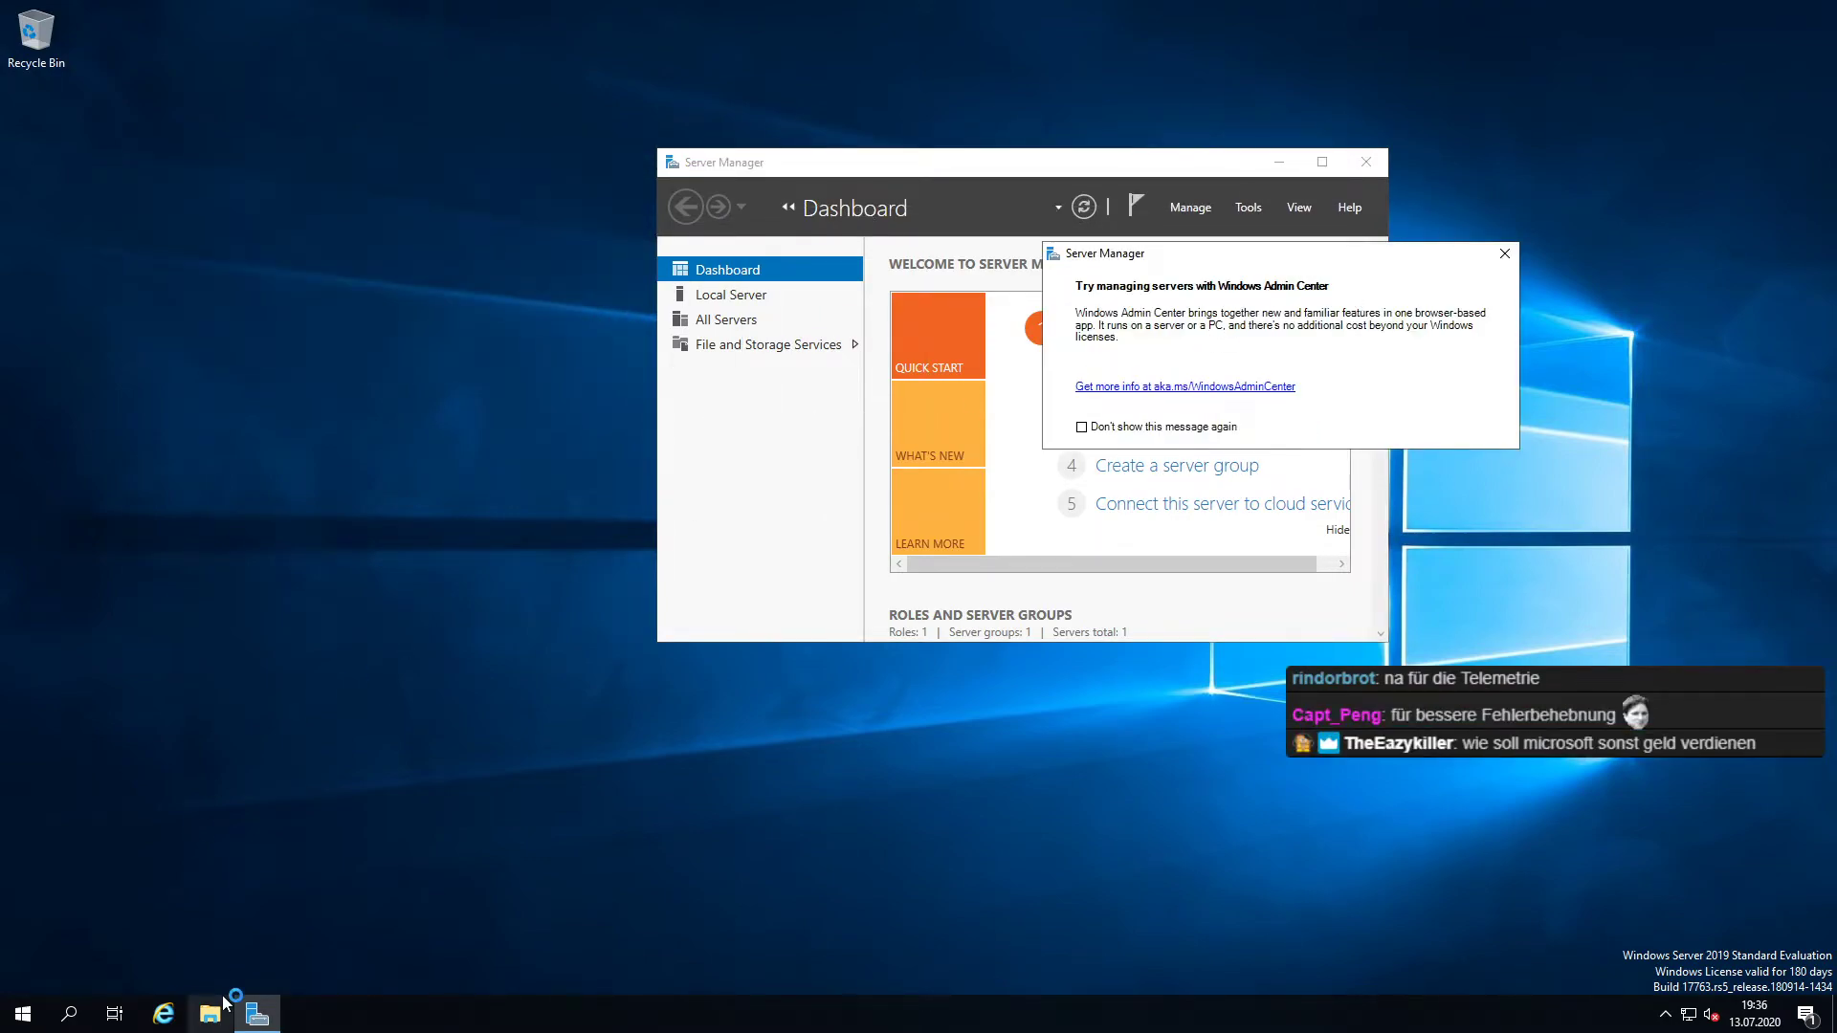
key(ctrl+alt+Return)
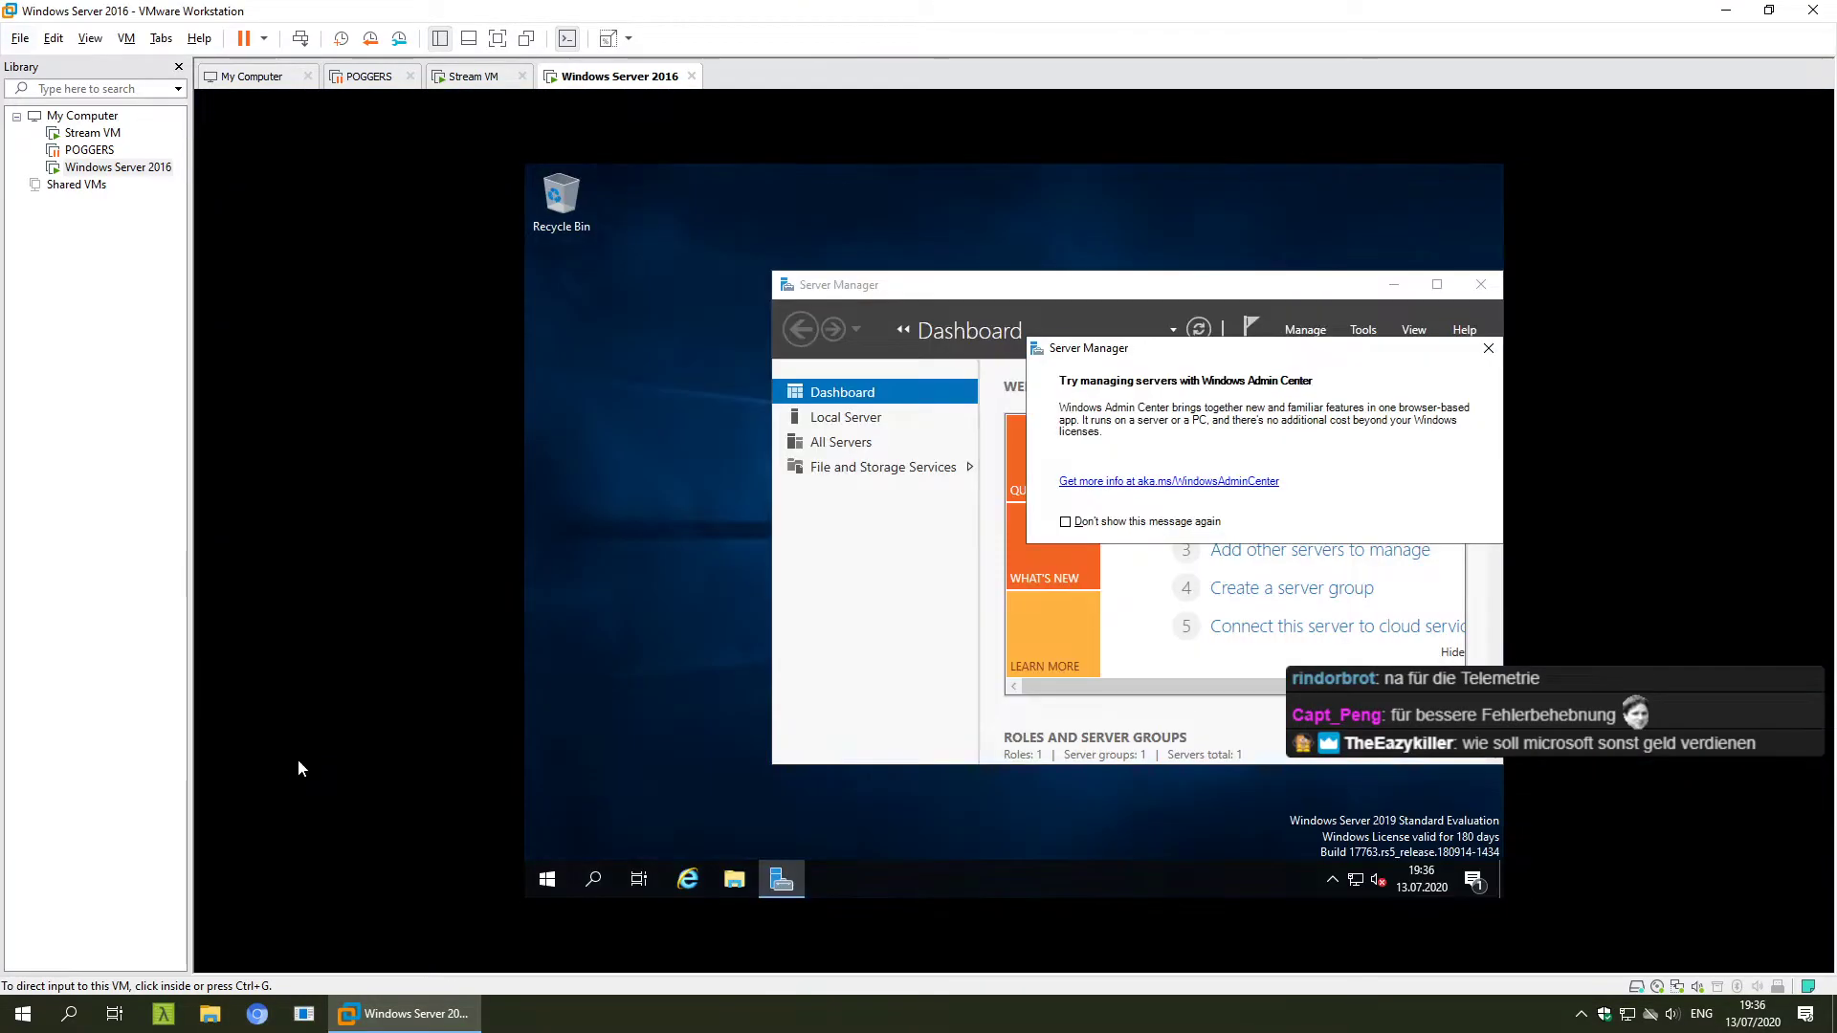
- Search 'download chro' on the host and open the official Google Chrome page
click(256, 1013)
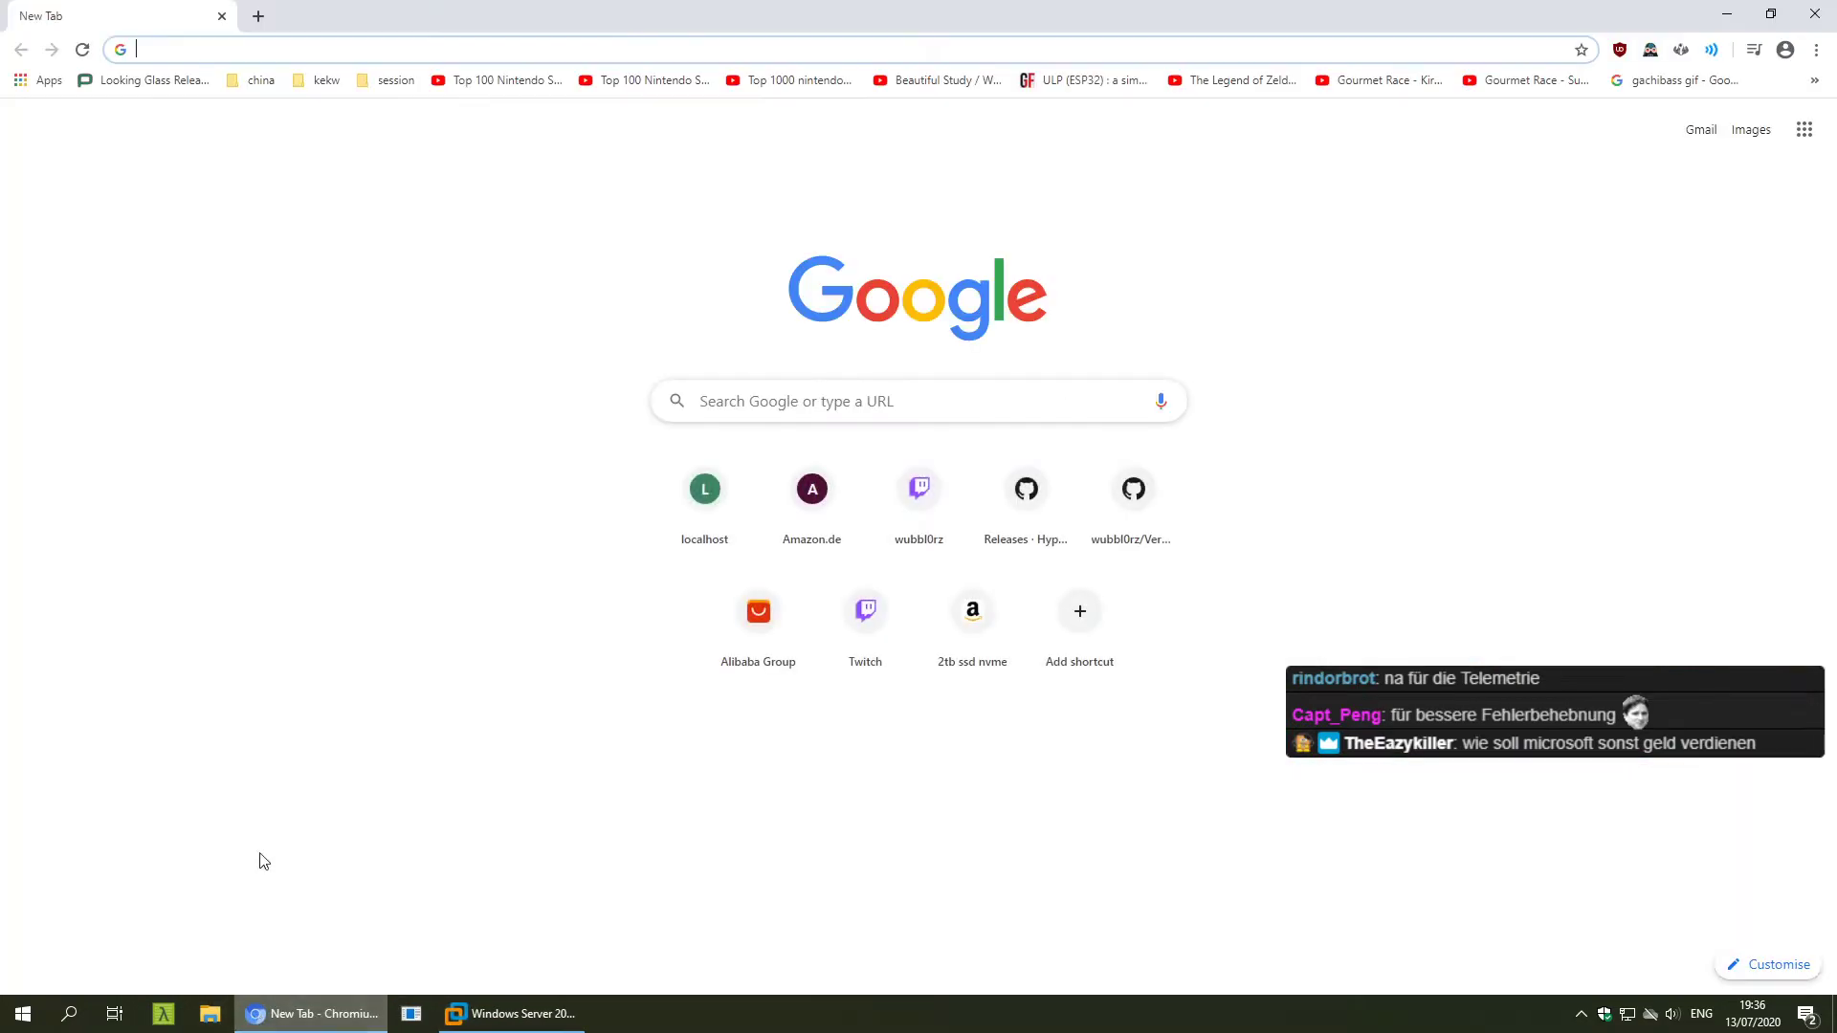
text(download chrome)
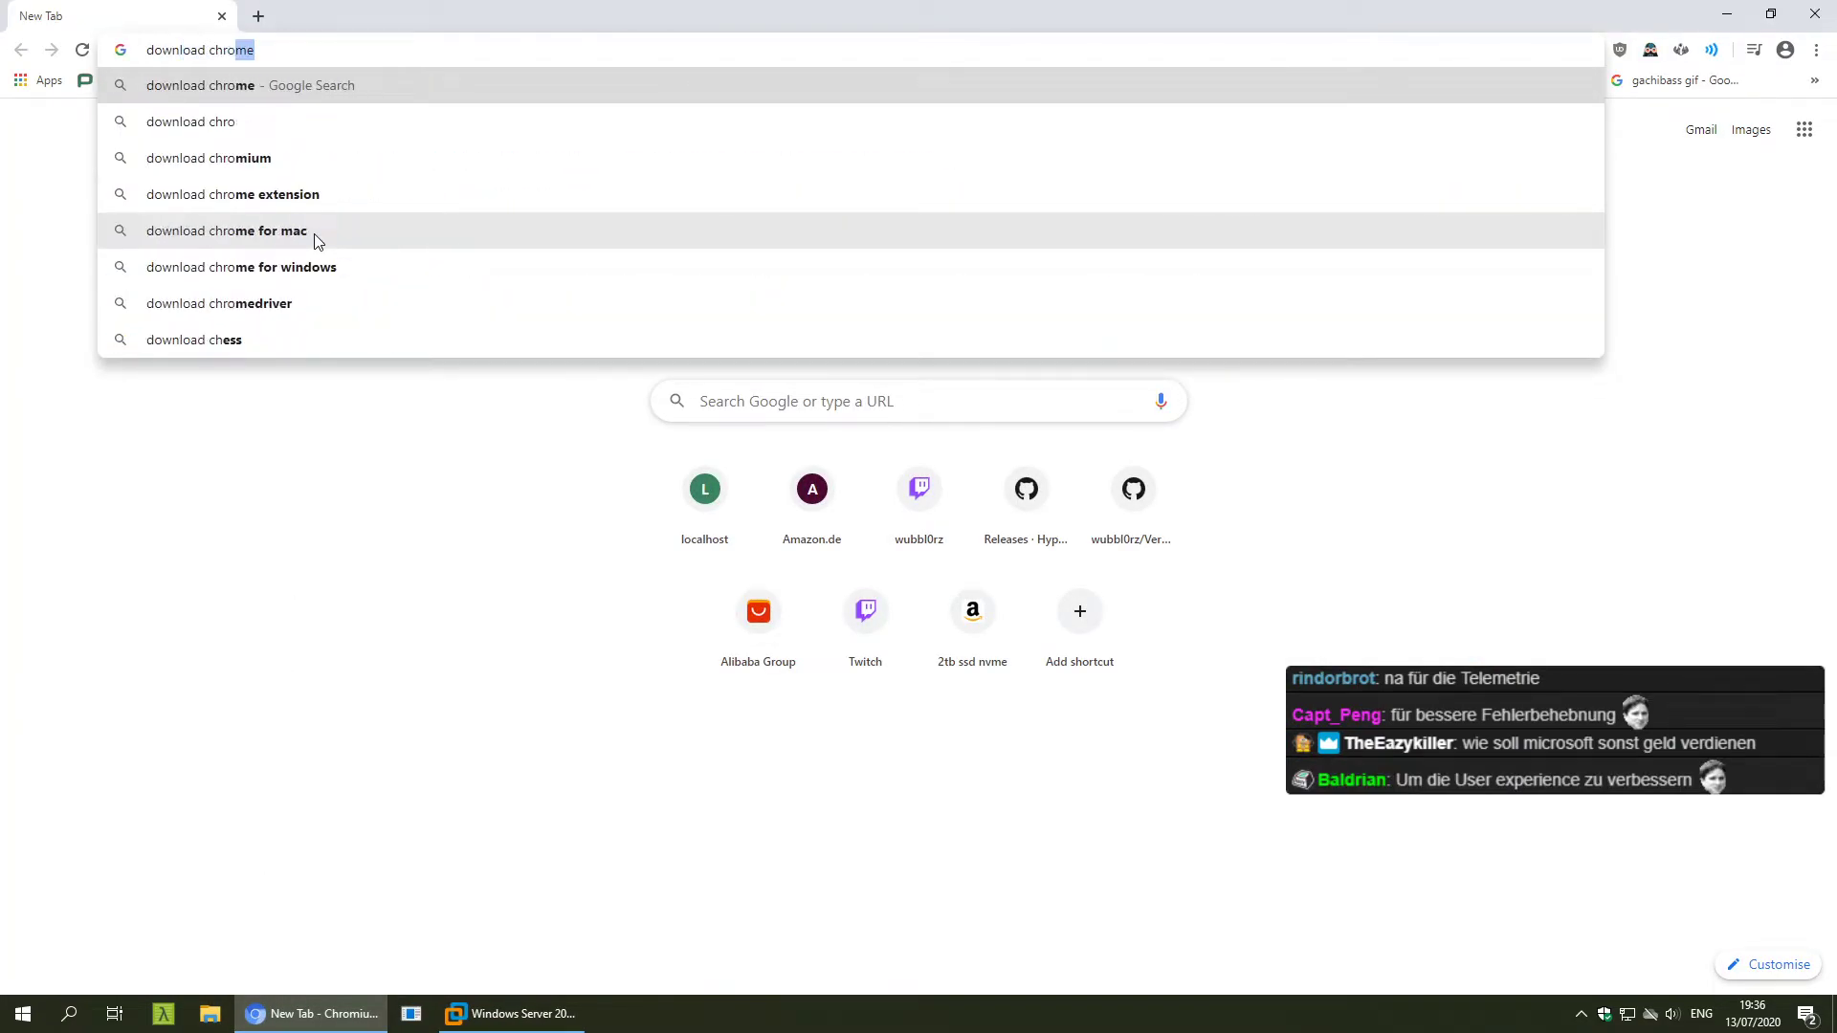
key(Return)
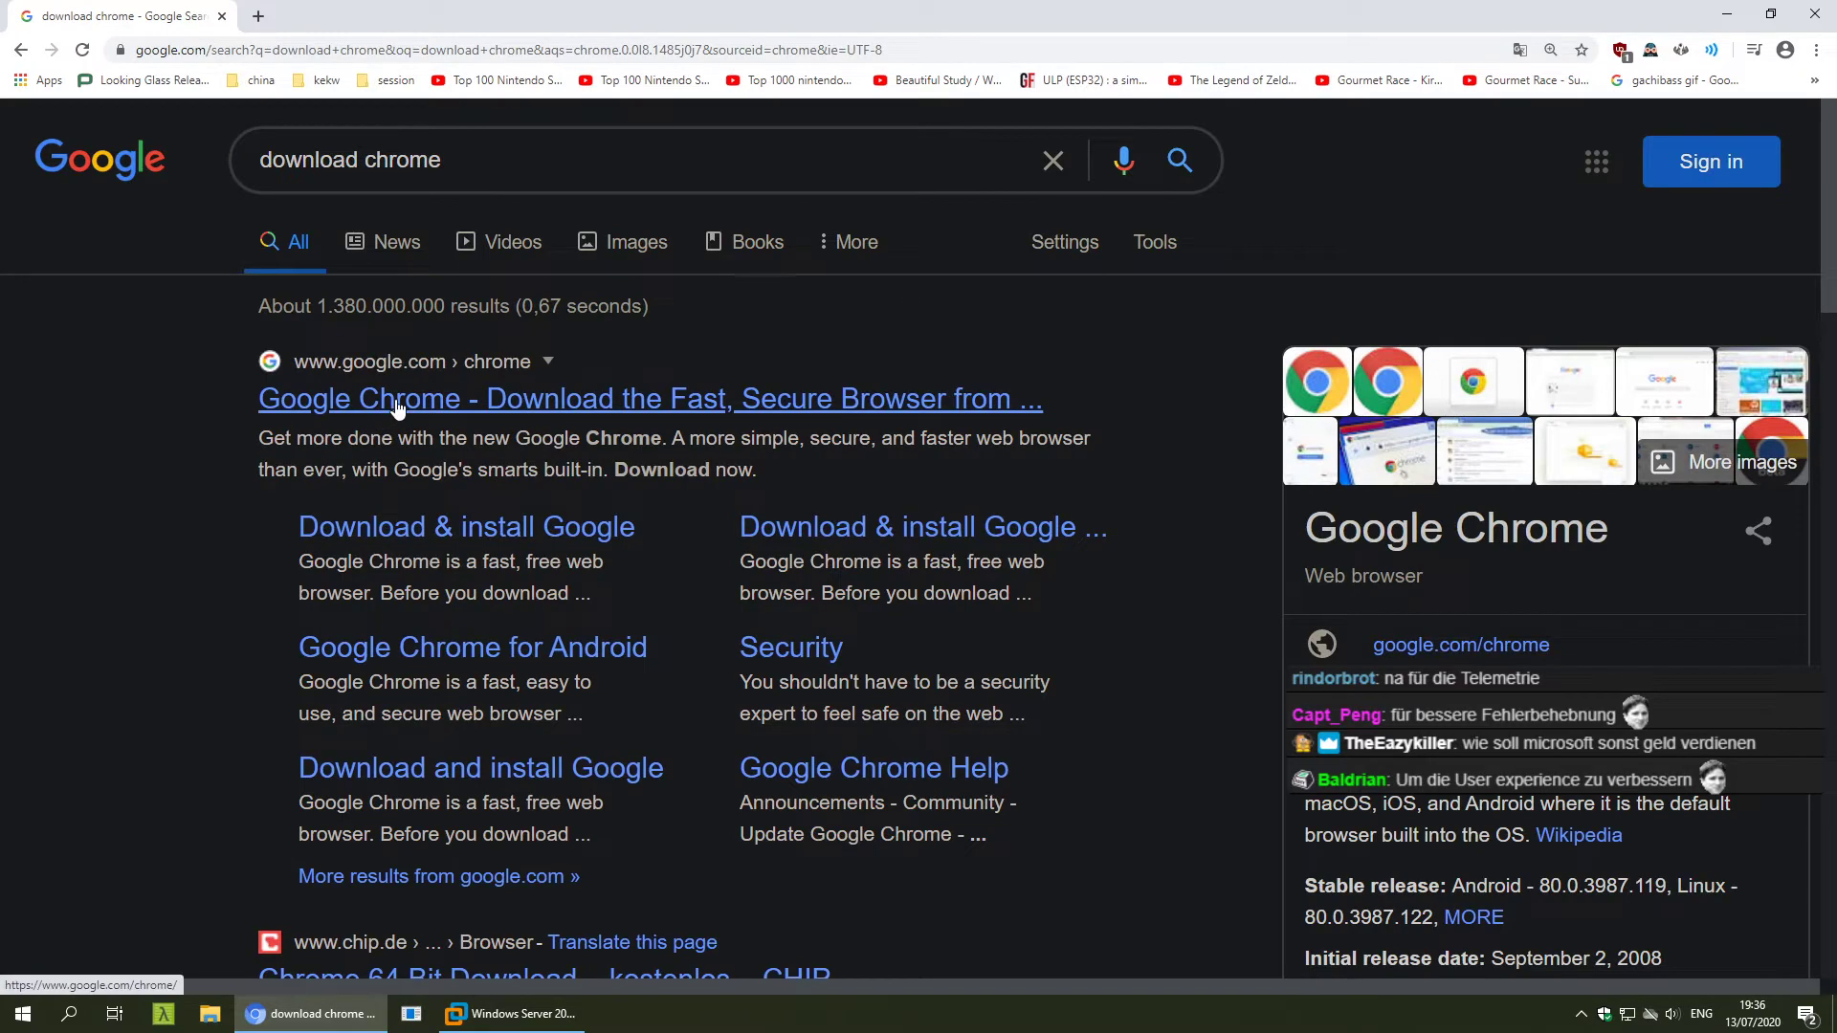
click(400, 407)
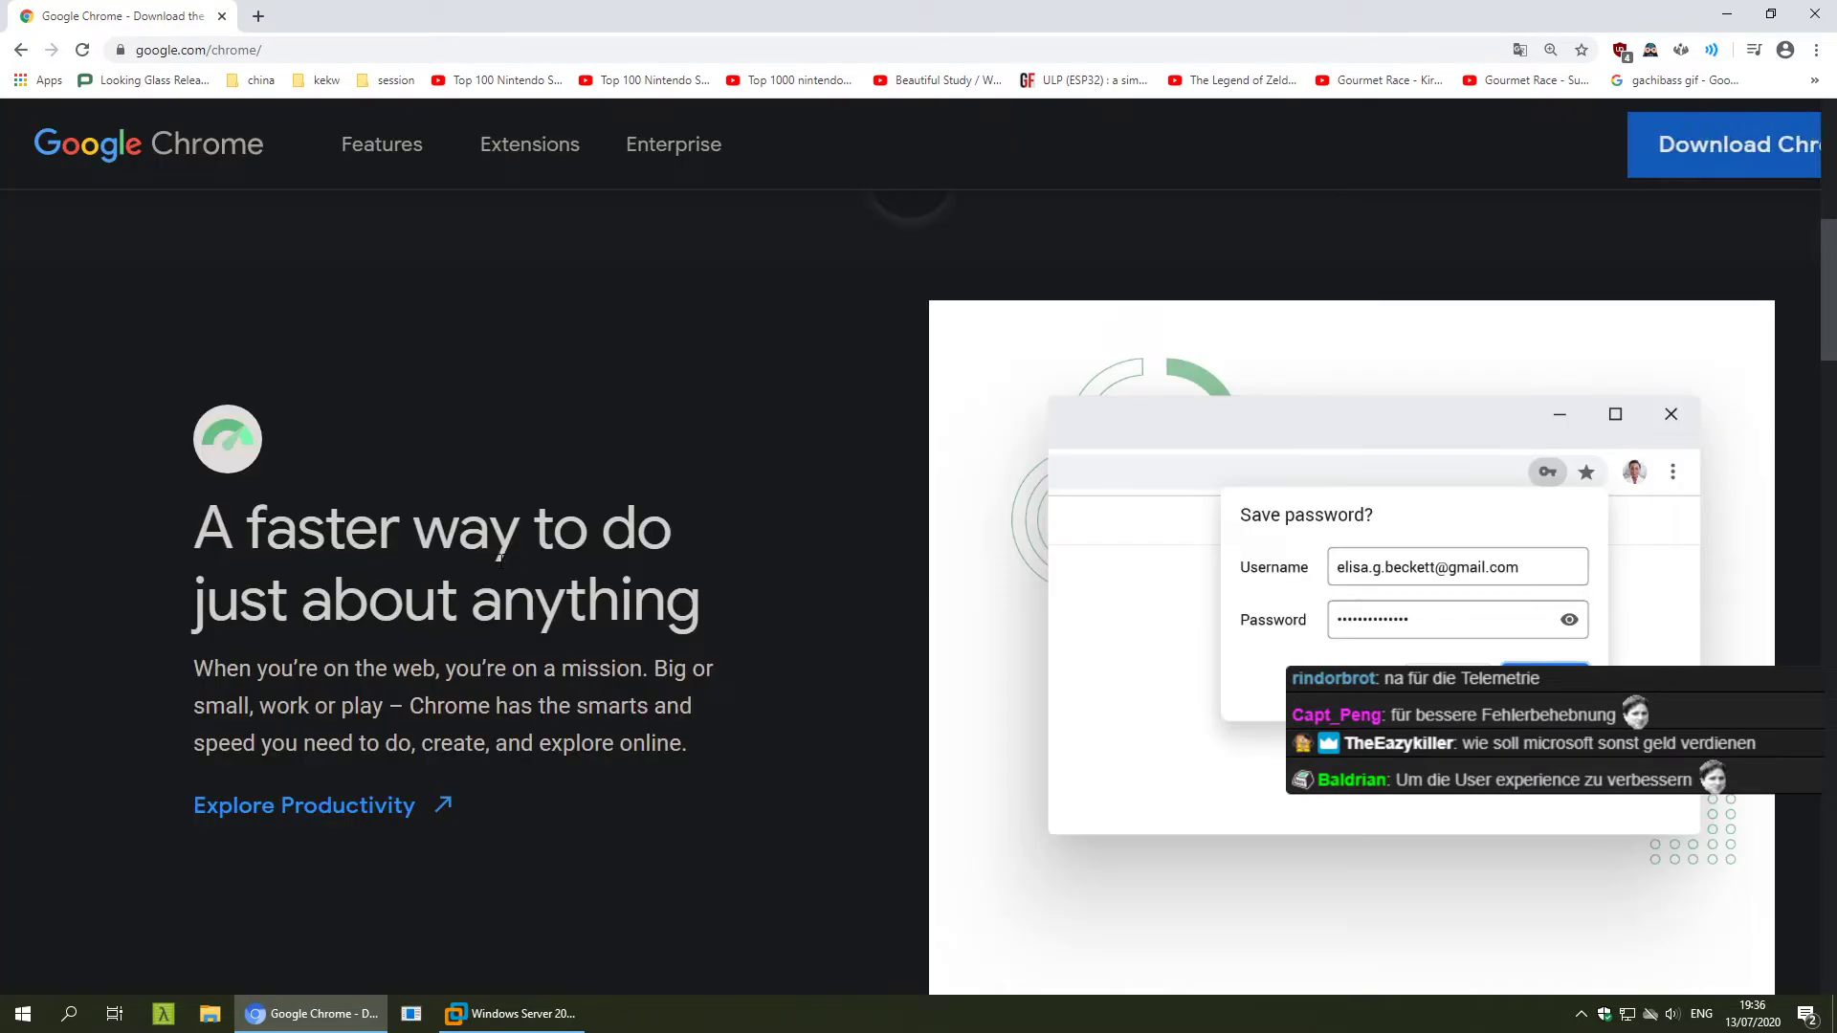
scroll(574, 584, down, 10)
- Download ChromeSetup.exe without usage statistics and show it in the host's Downloads folder
click(1636, 147)
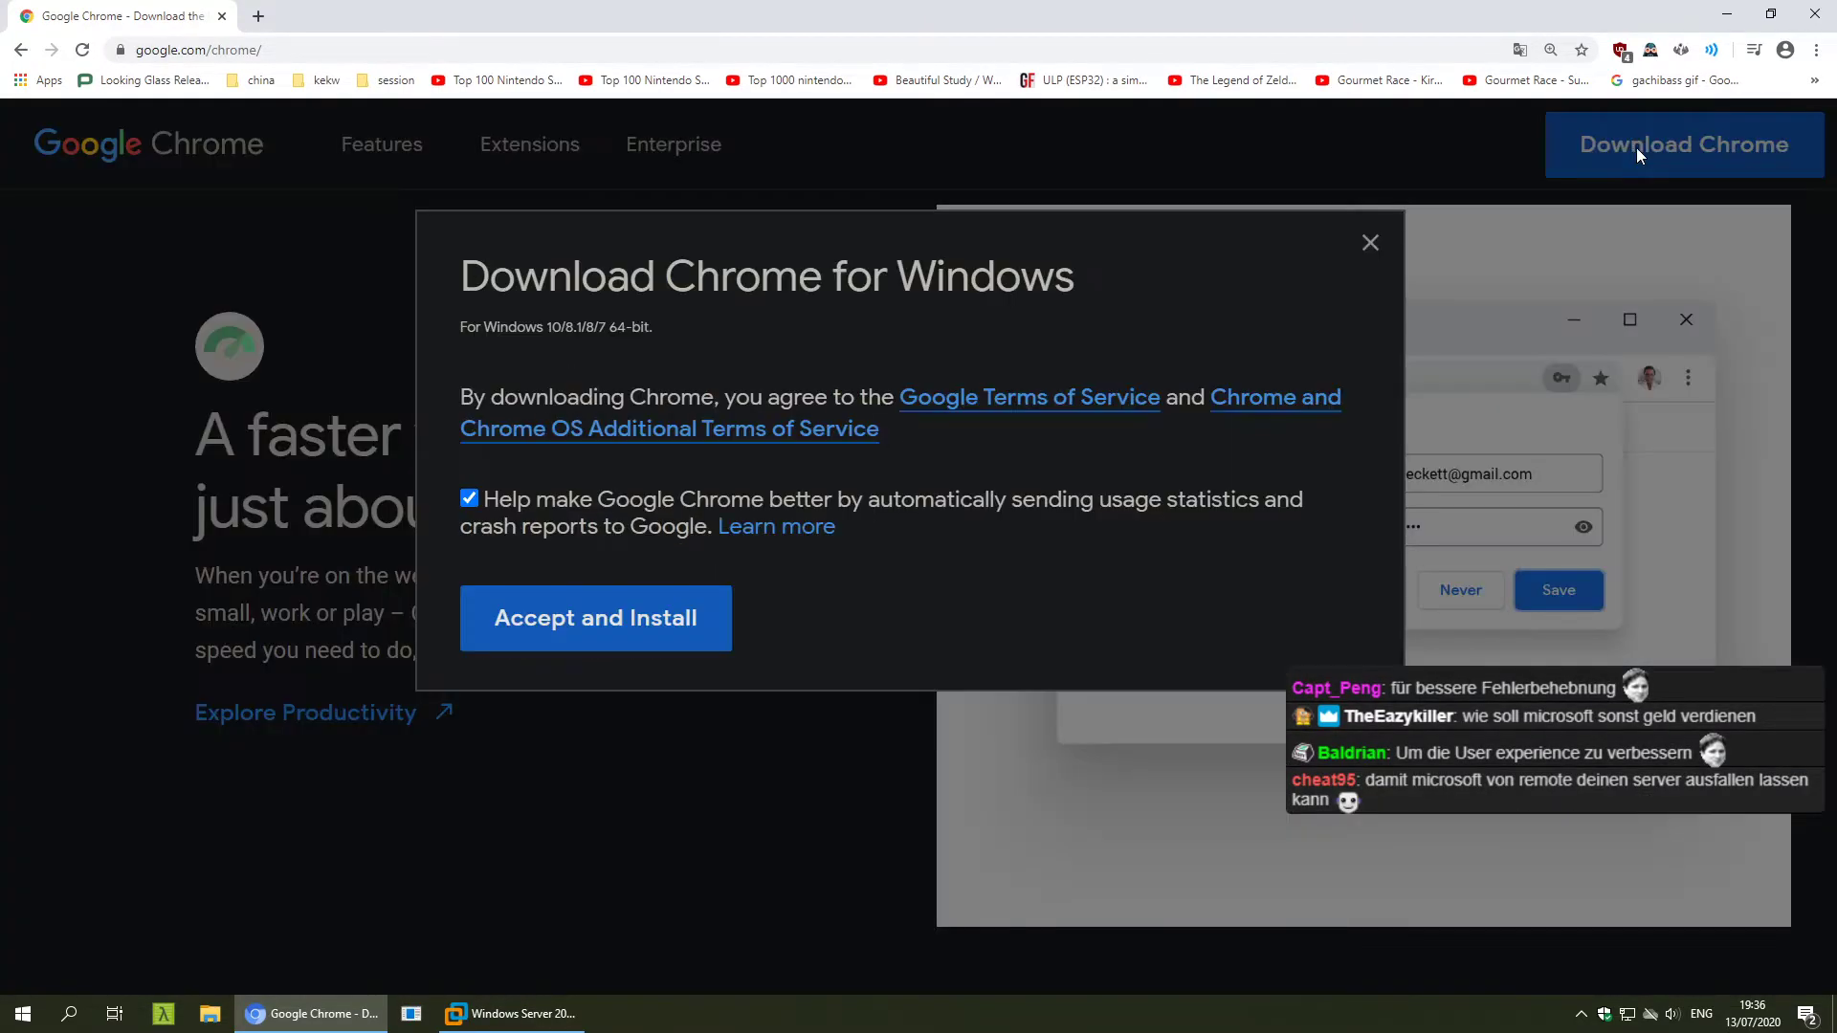
click(469, 499)
click(545, 621)
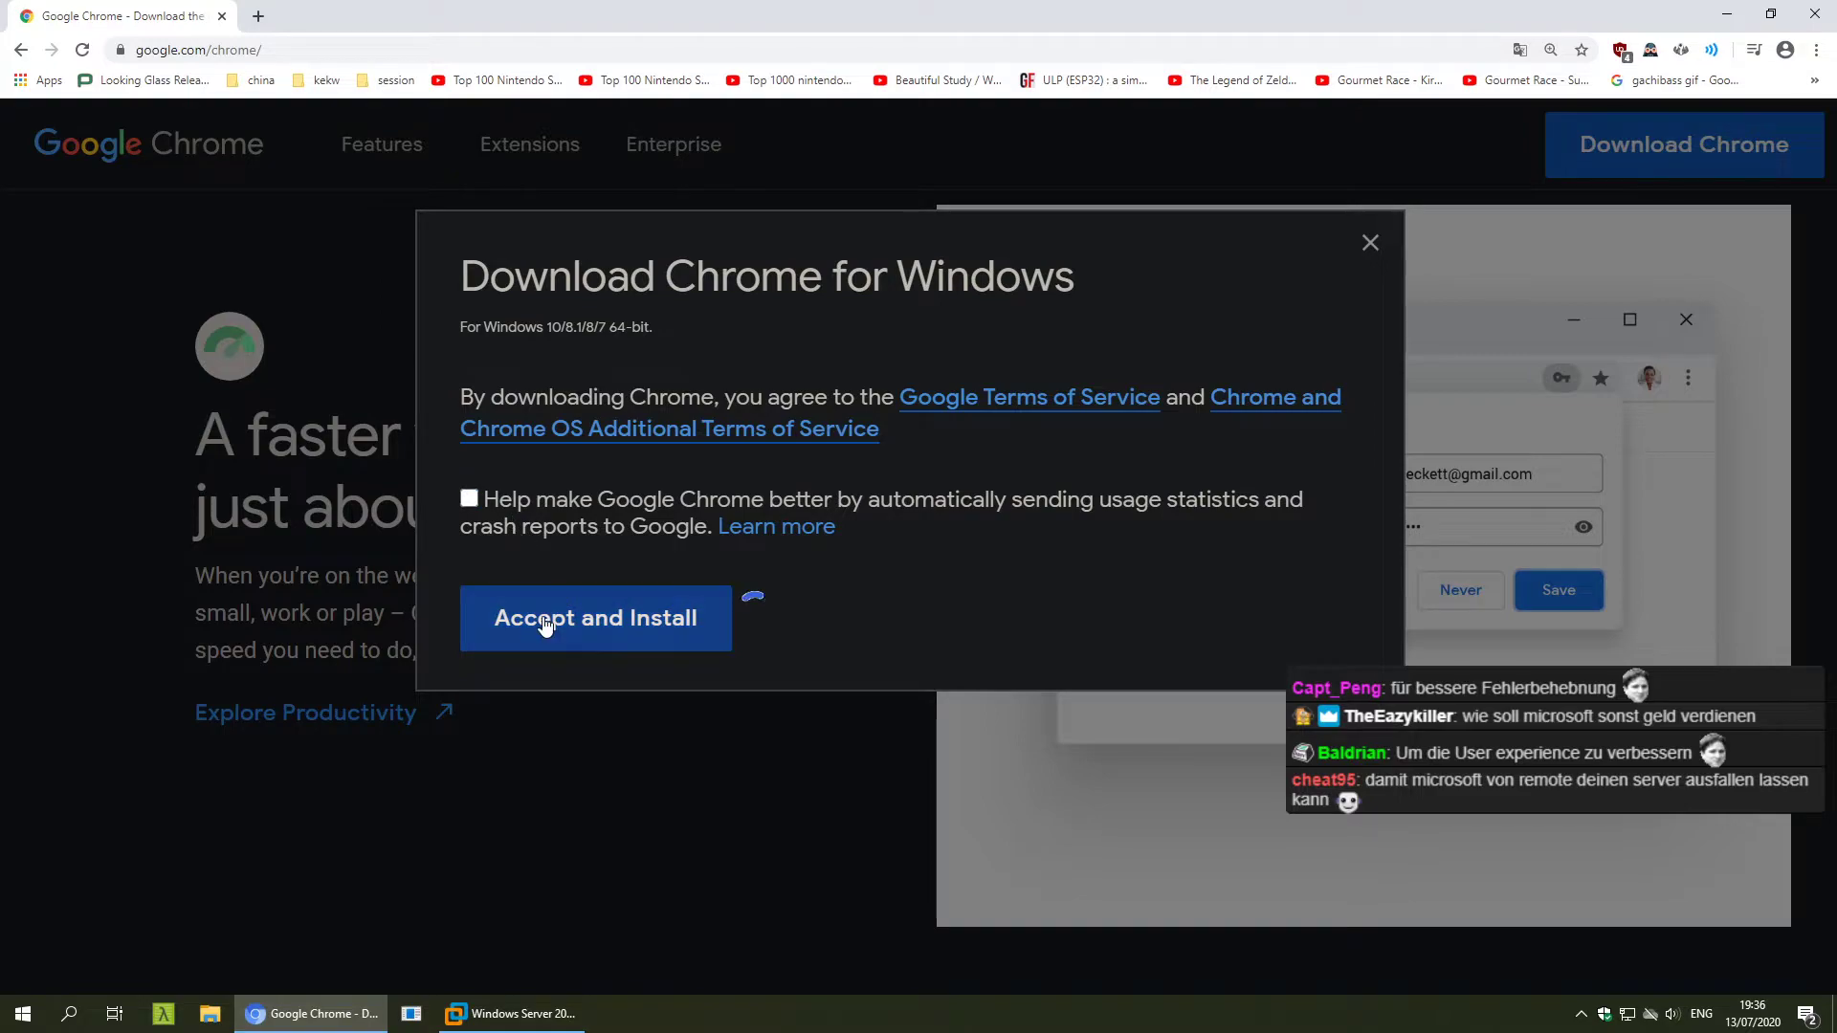
right_click(105, 966)
click(176, 922)
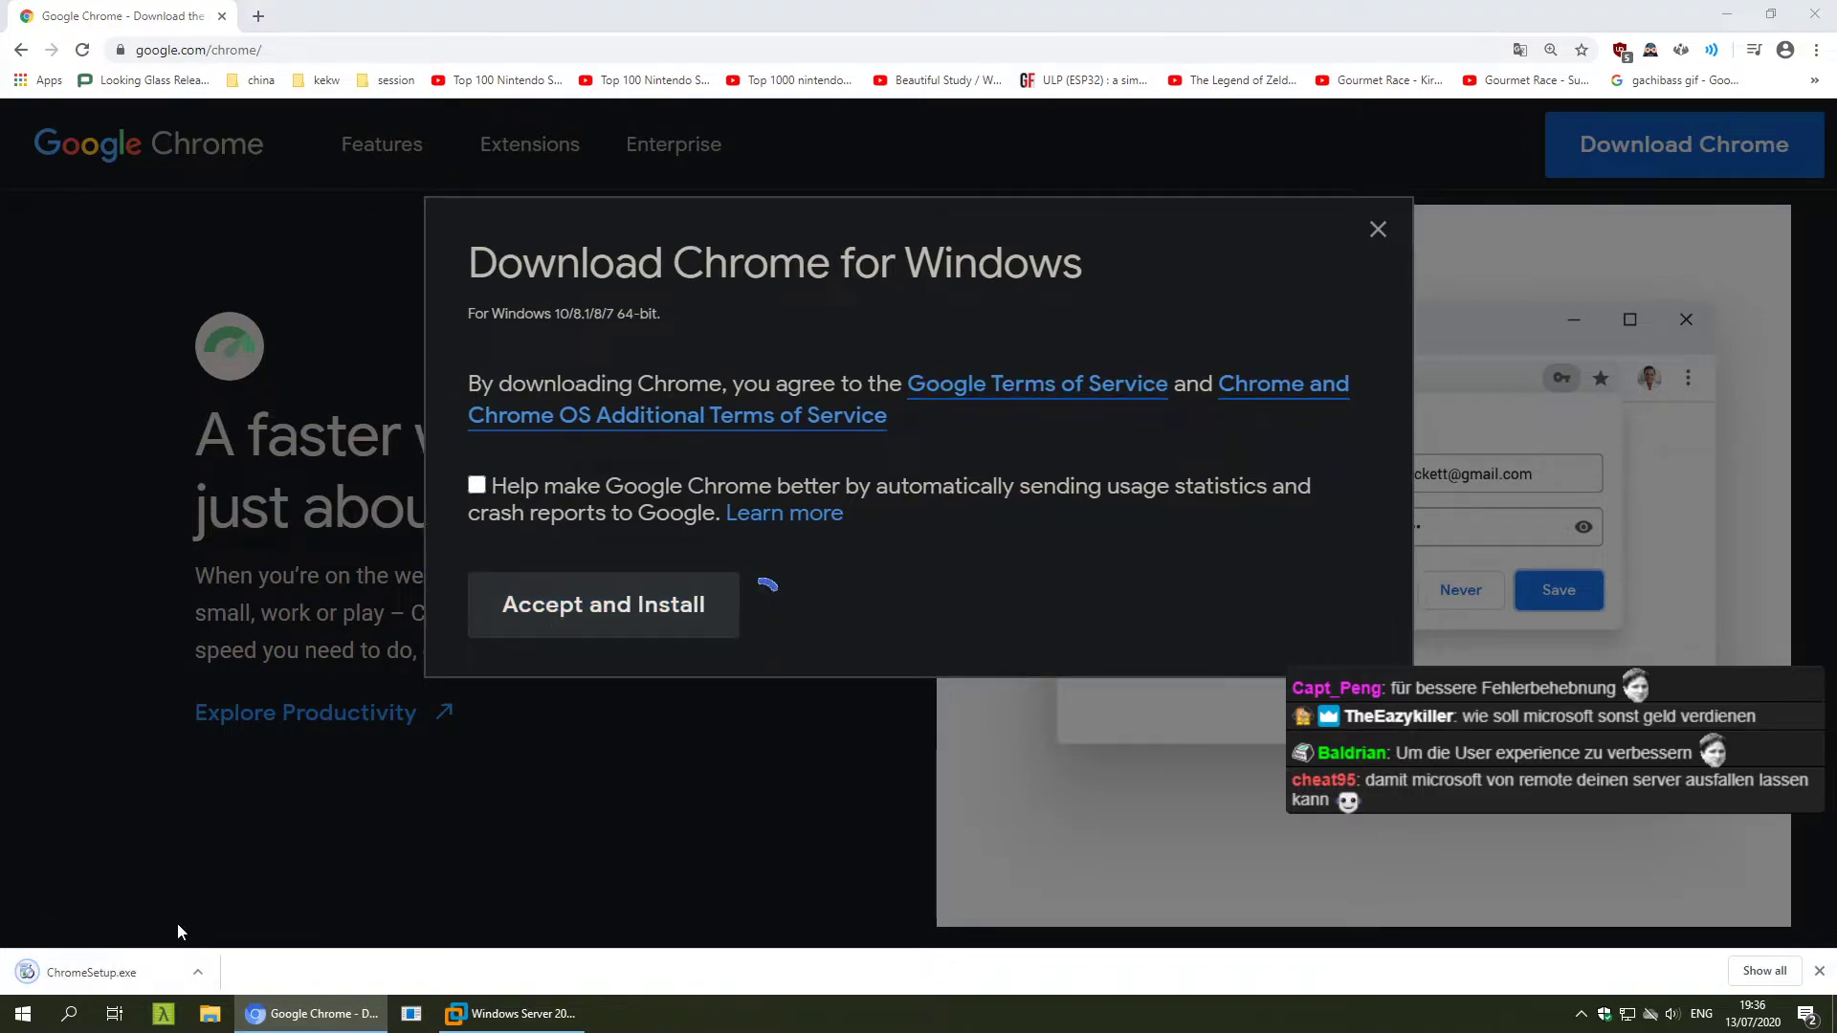
click(618, 1013)
click(252, 1014)
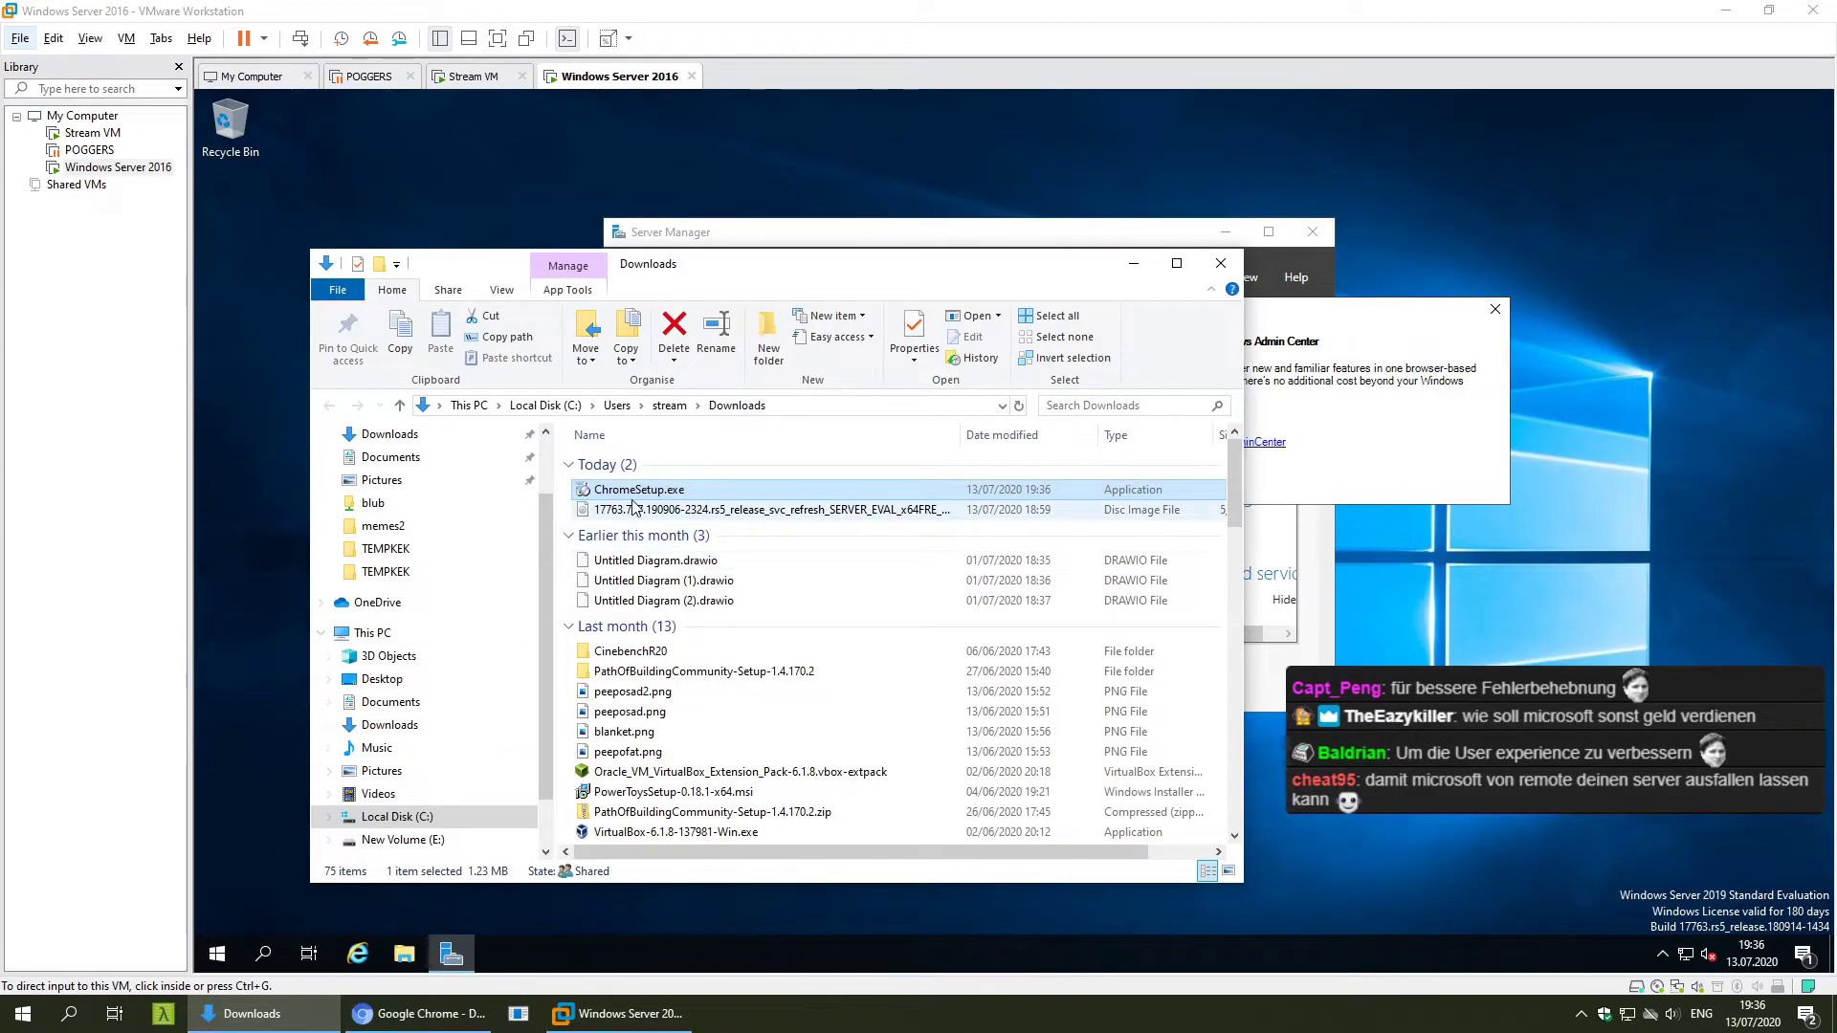
- Copy ChromeSetup.exe onto the server desktop, go full screen, and run it
drag(1296, 597, 1557, 593)
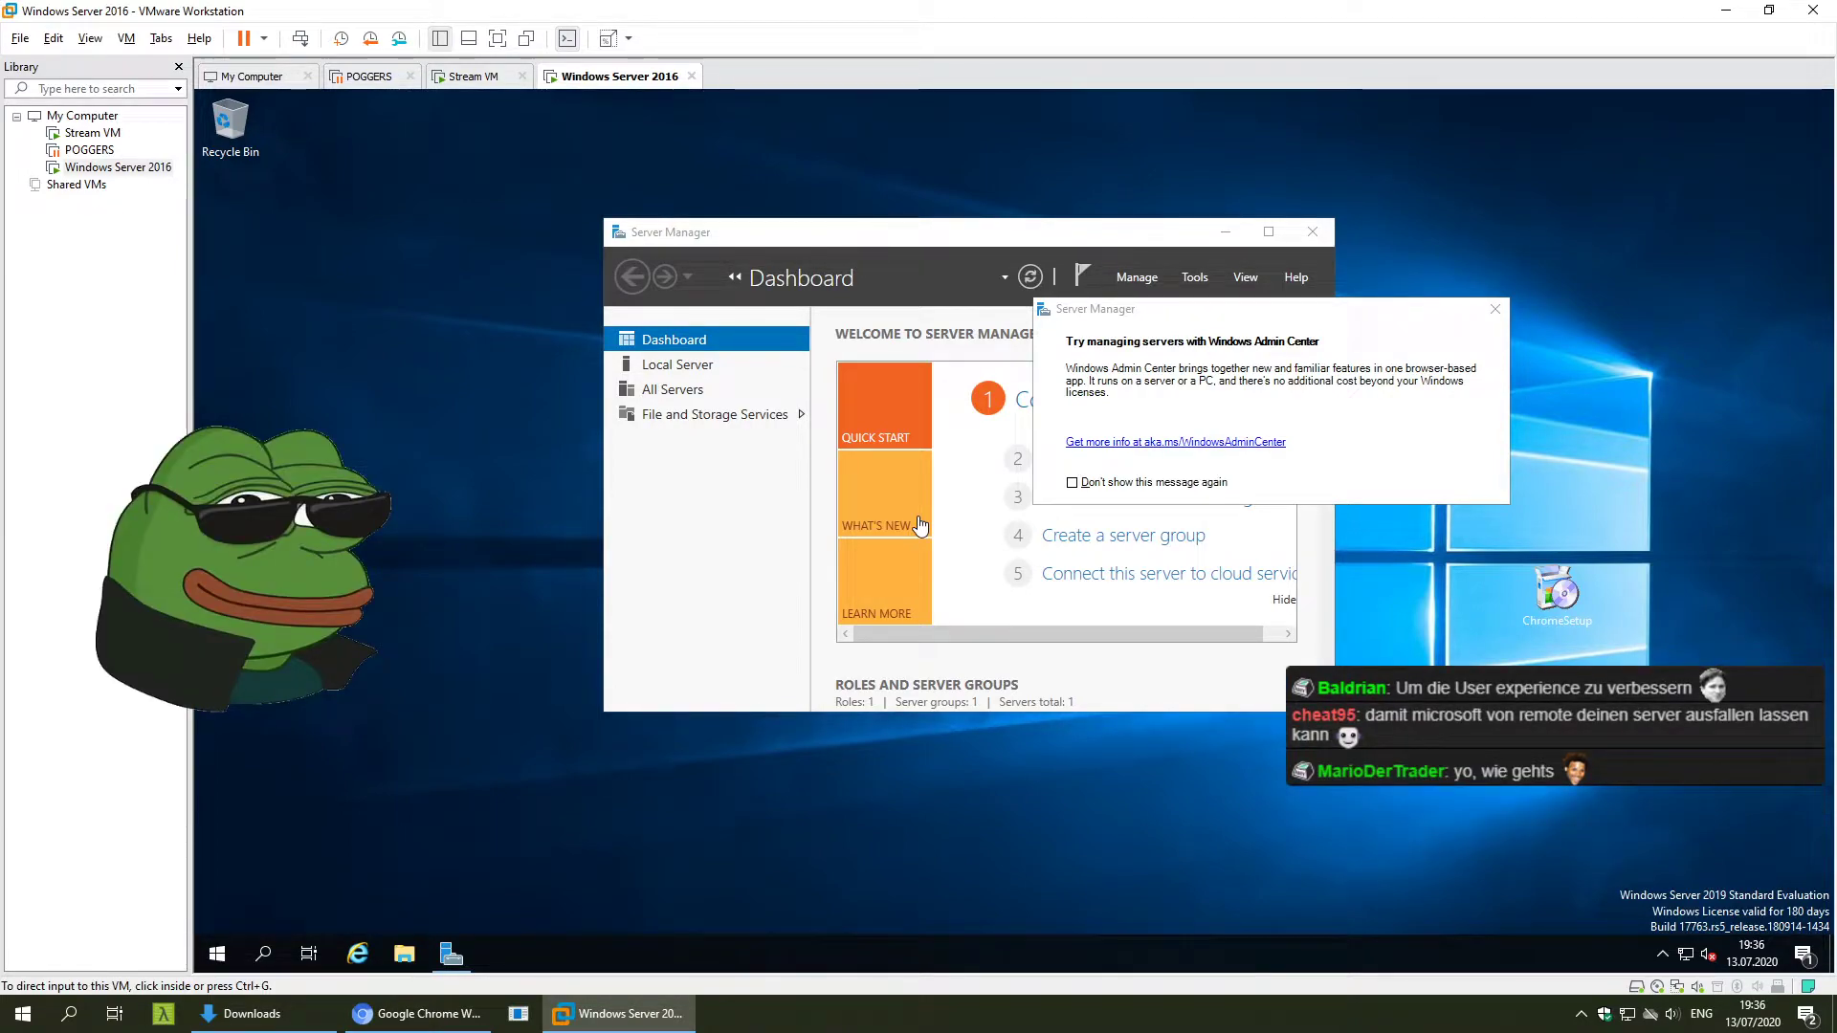
key(ctrl+alt+Return)
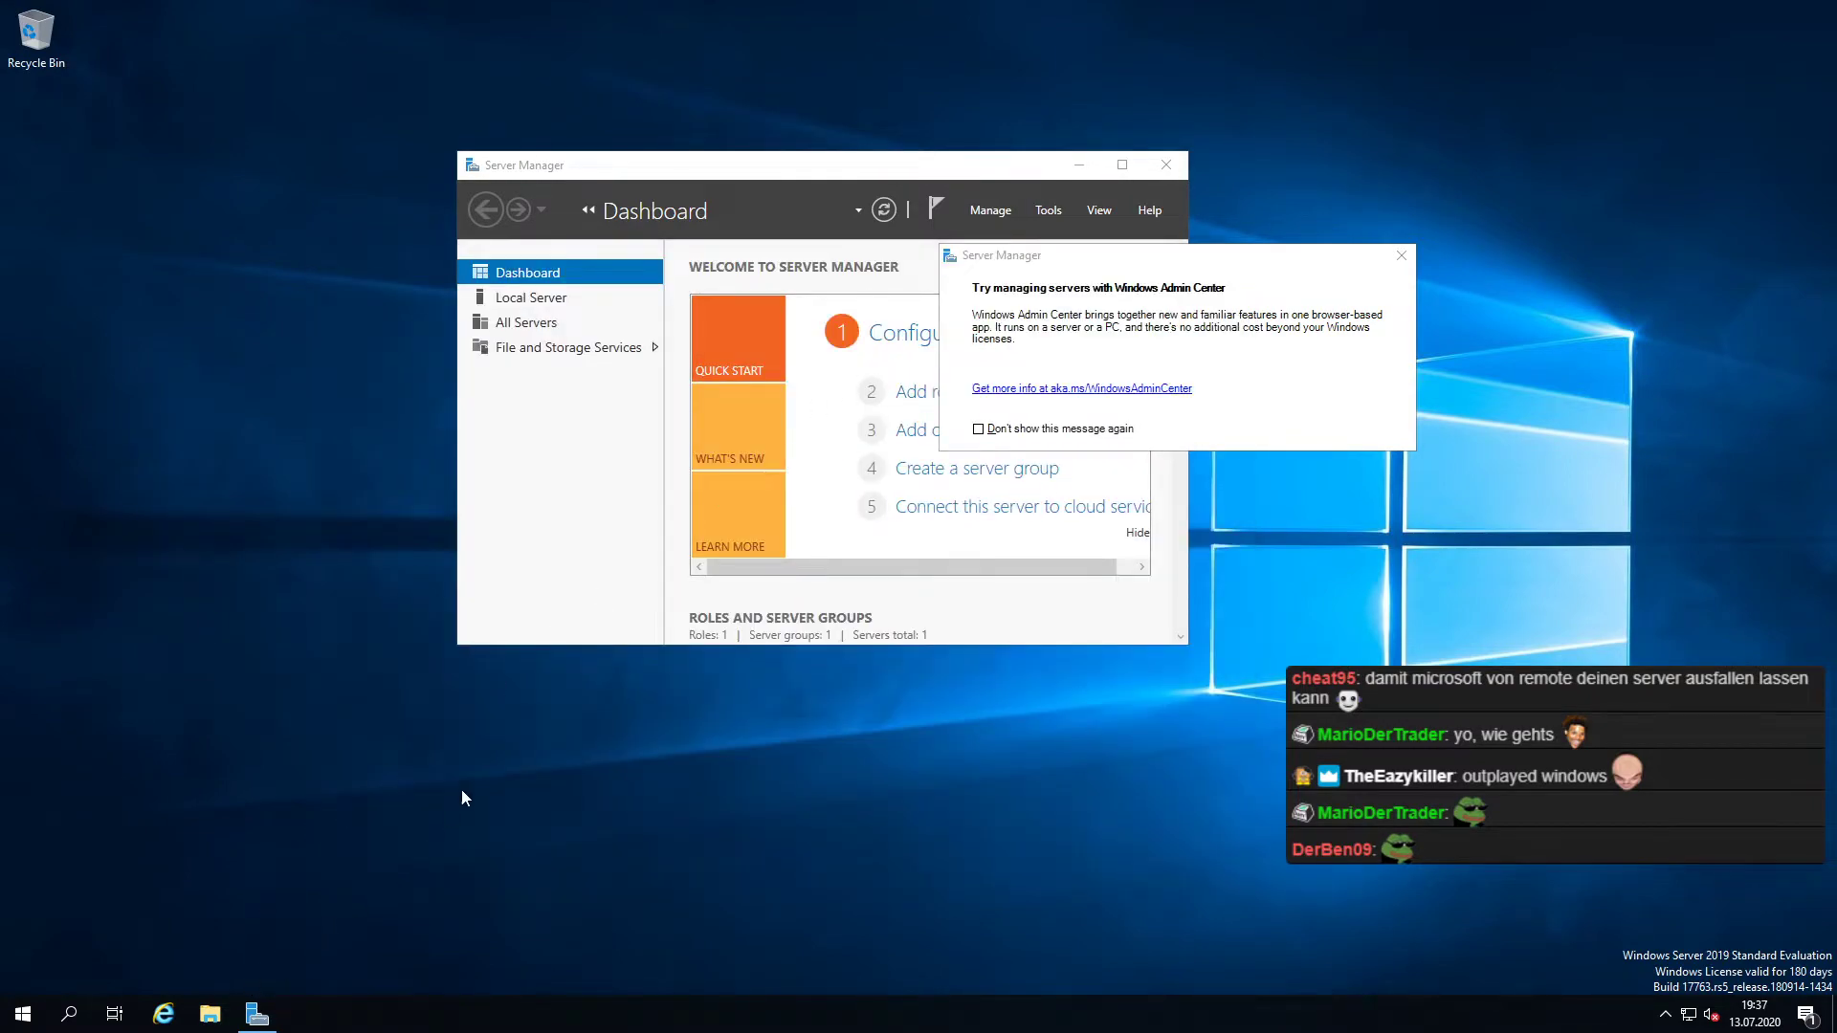
drag(716, 168, 400, 334)
double_click(901, 505)
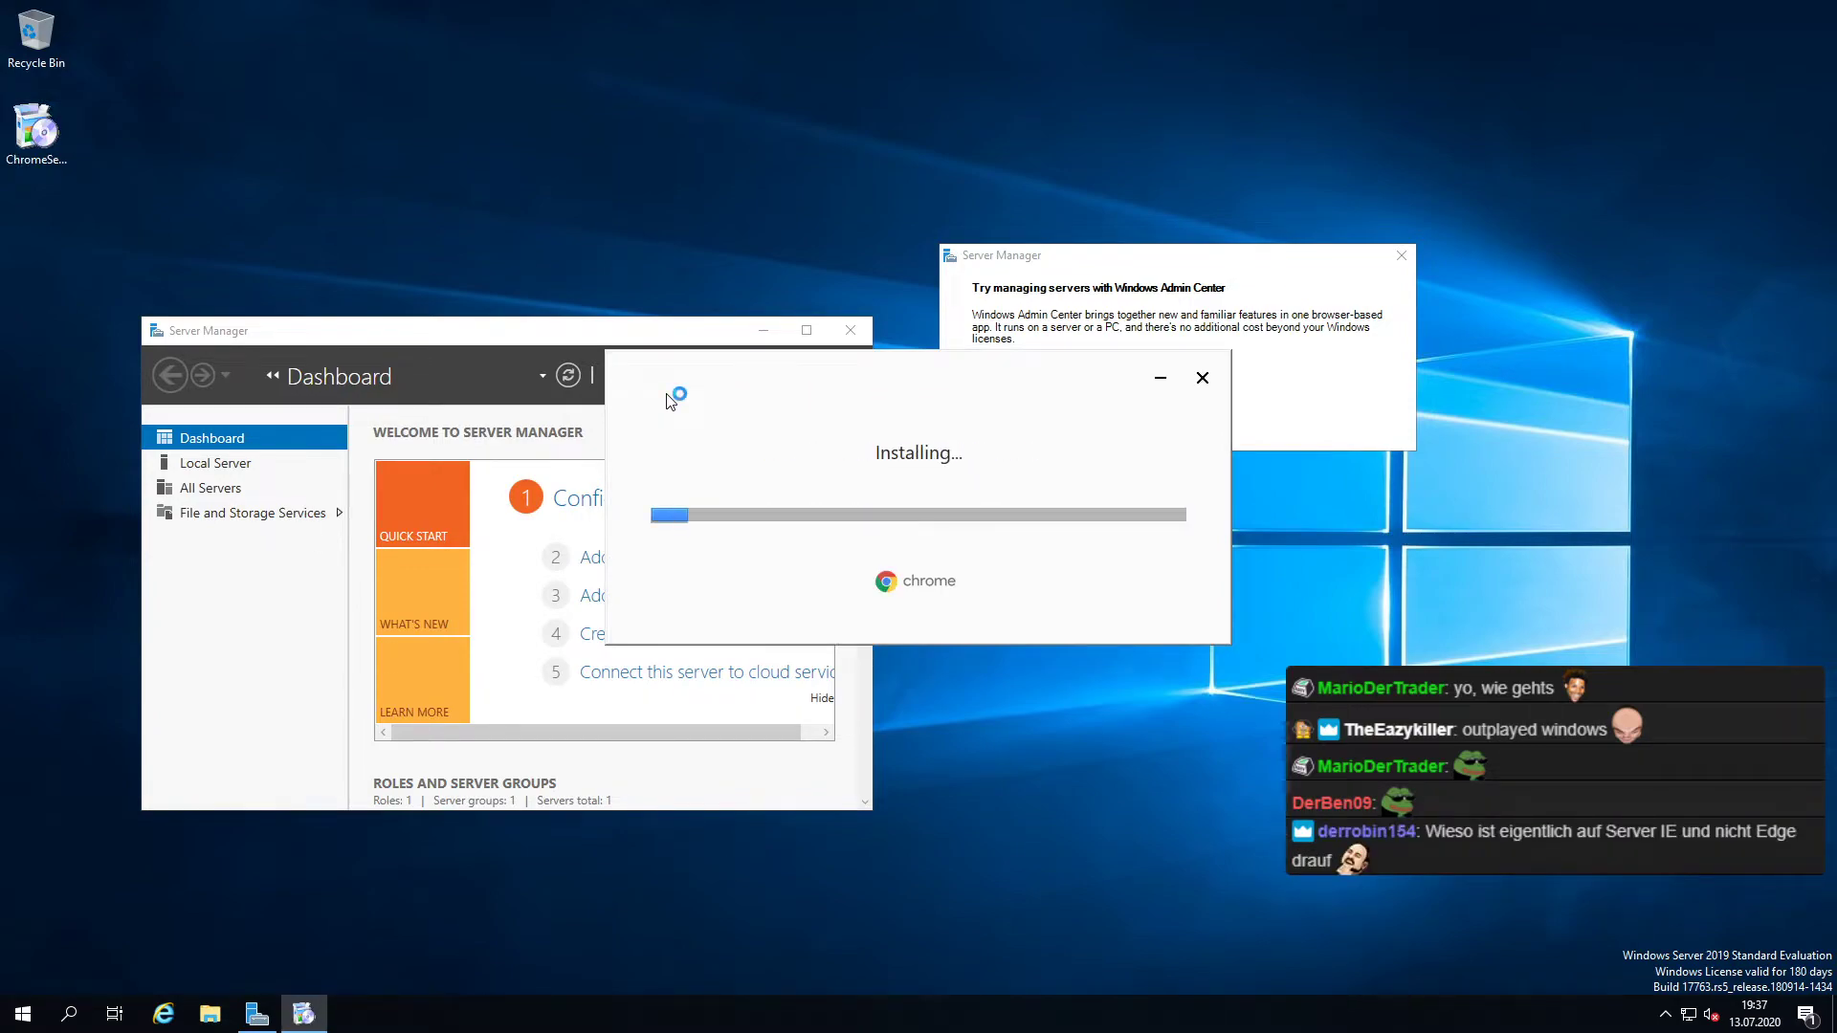
- Search 'software', then 'remove', to open the installed apps settings
click(13, 1022)
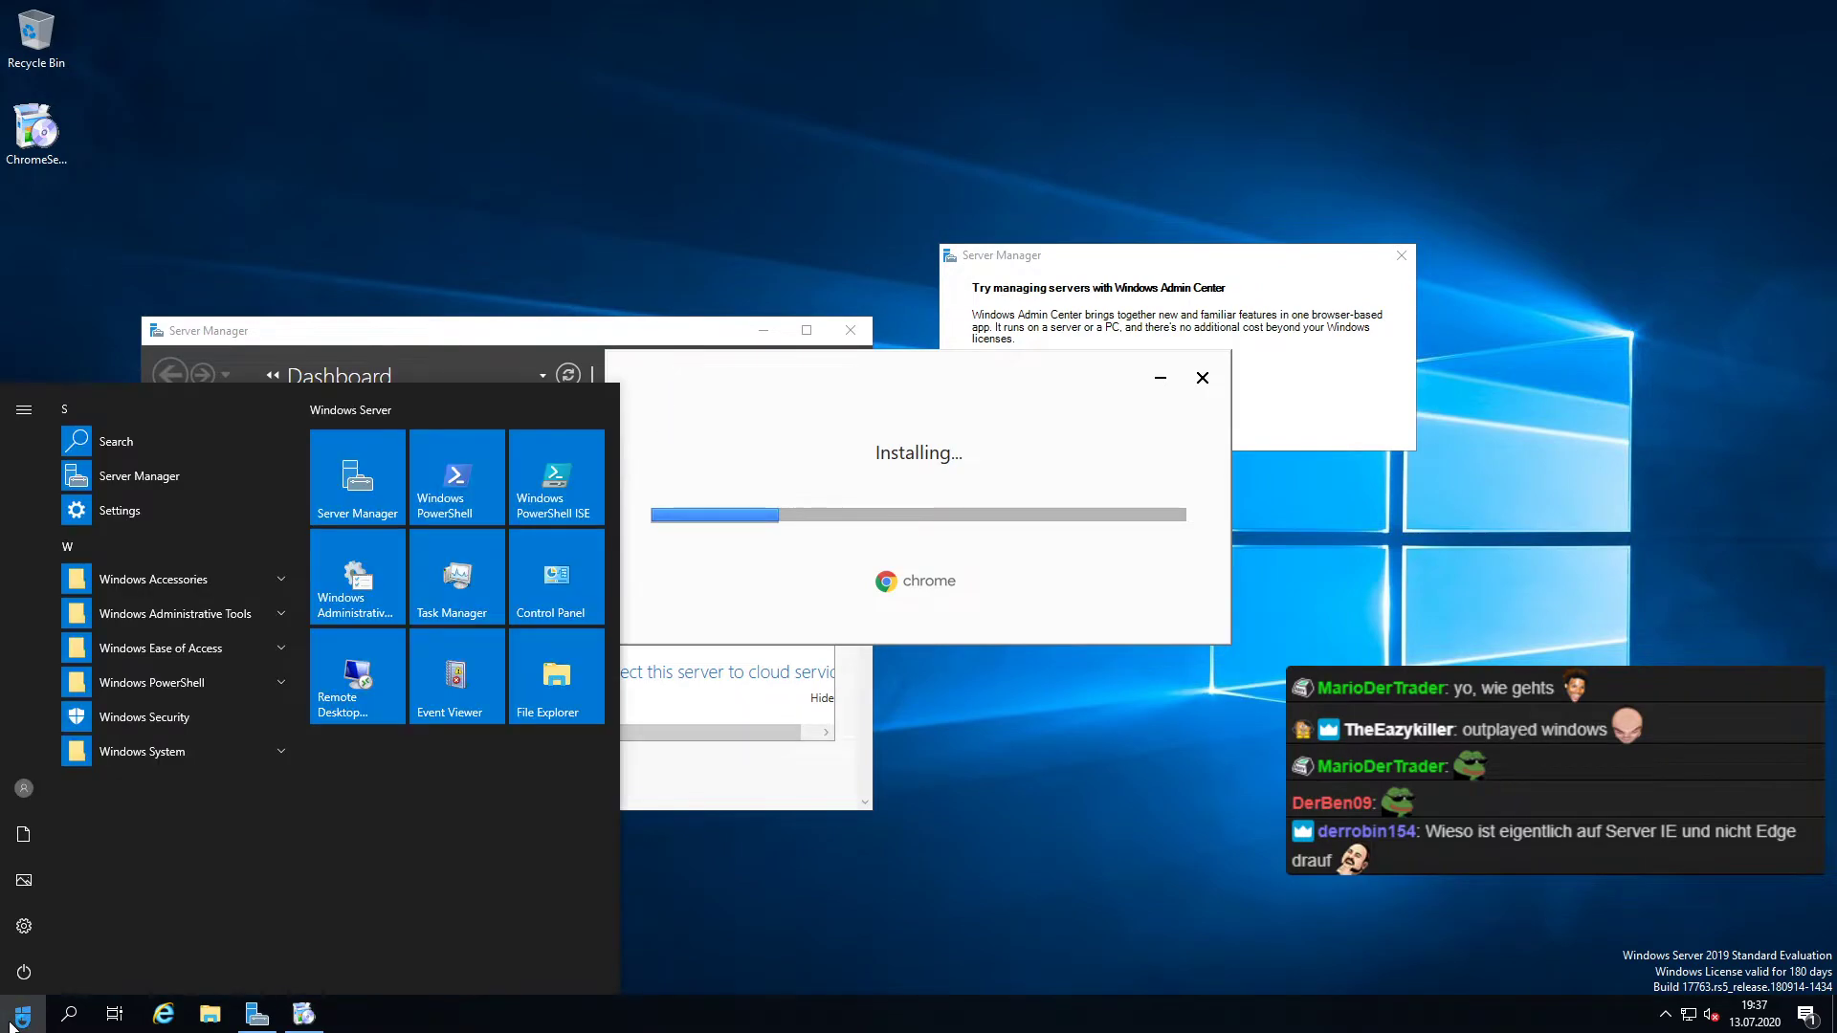
text(software)
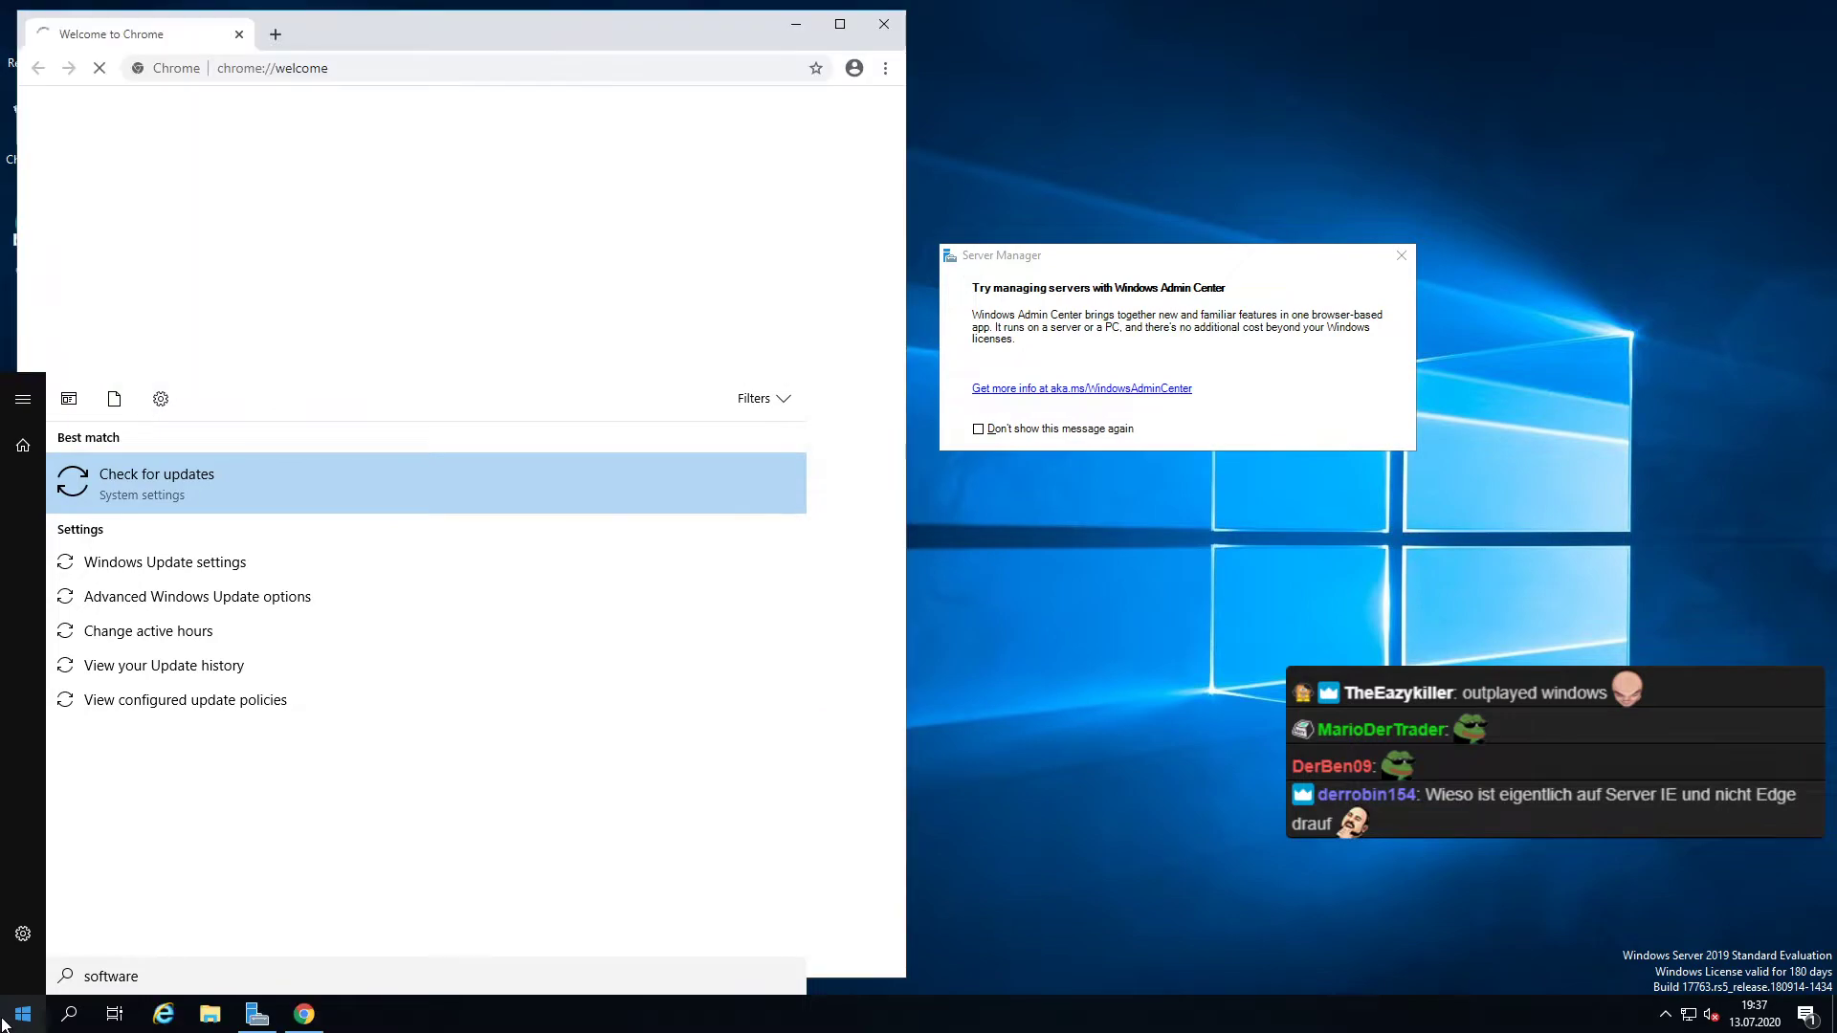
click(2, 1022)
text(remove)
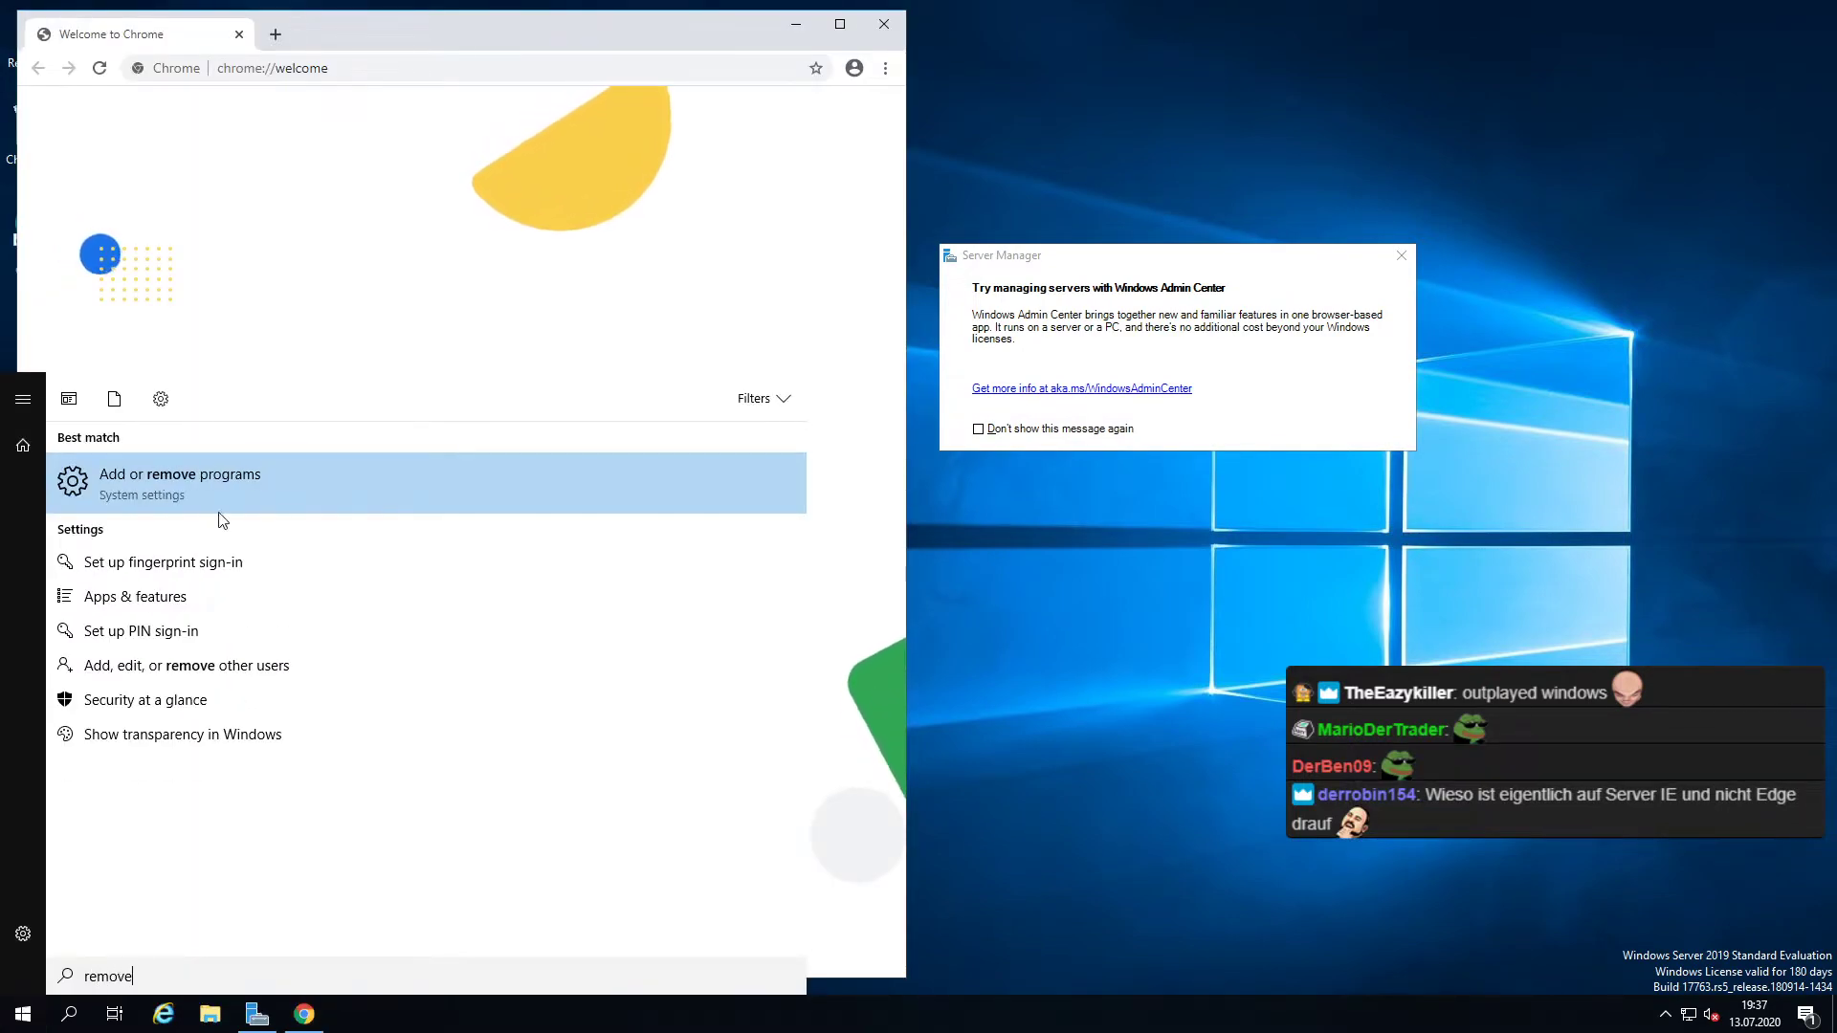
click(251, 489)
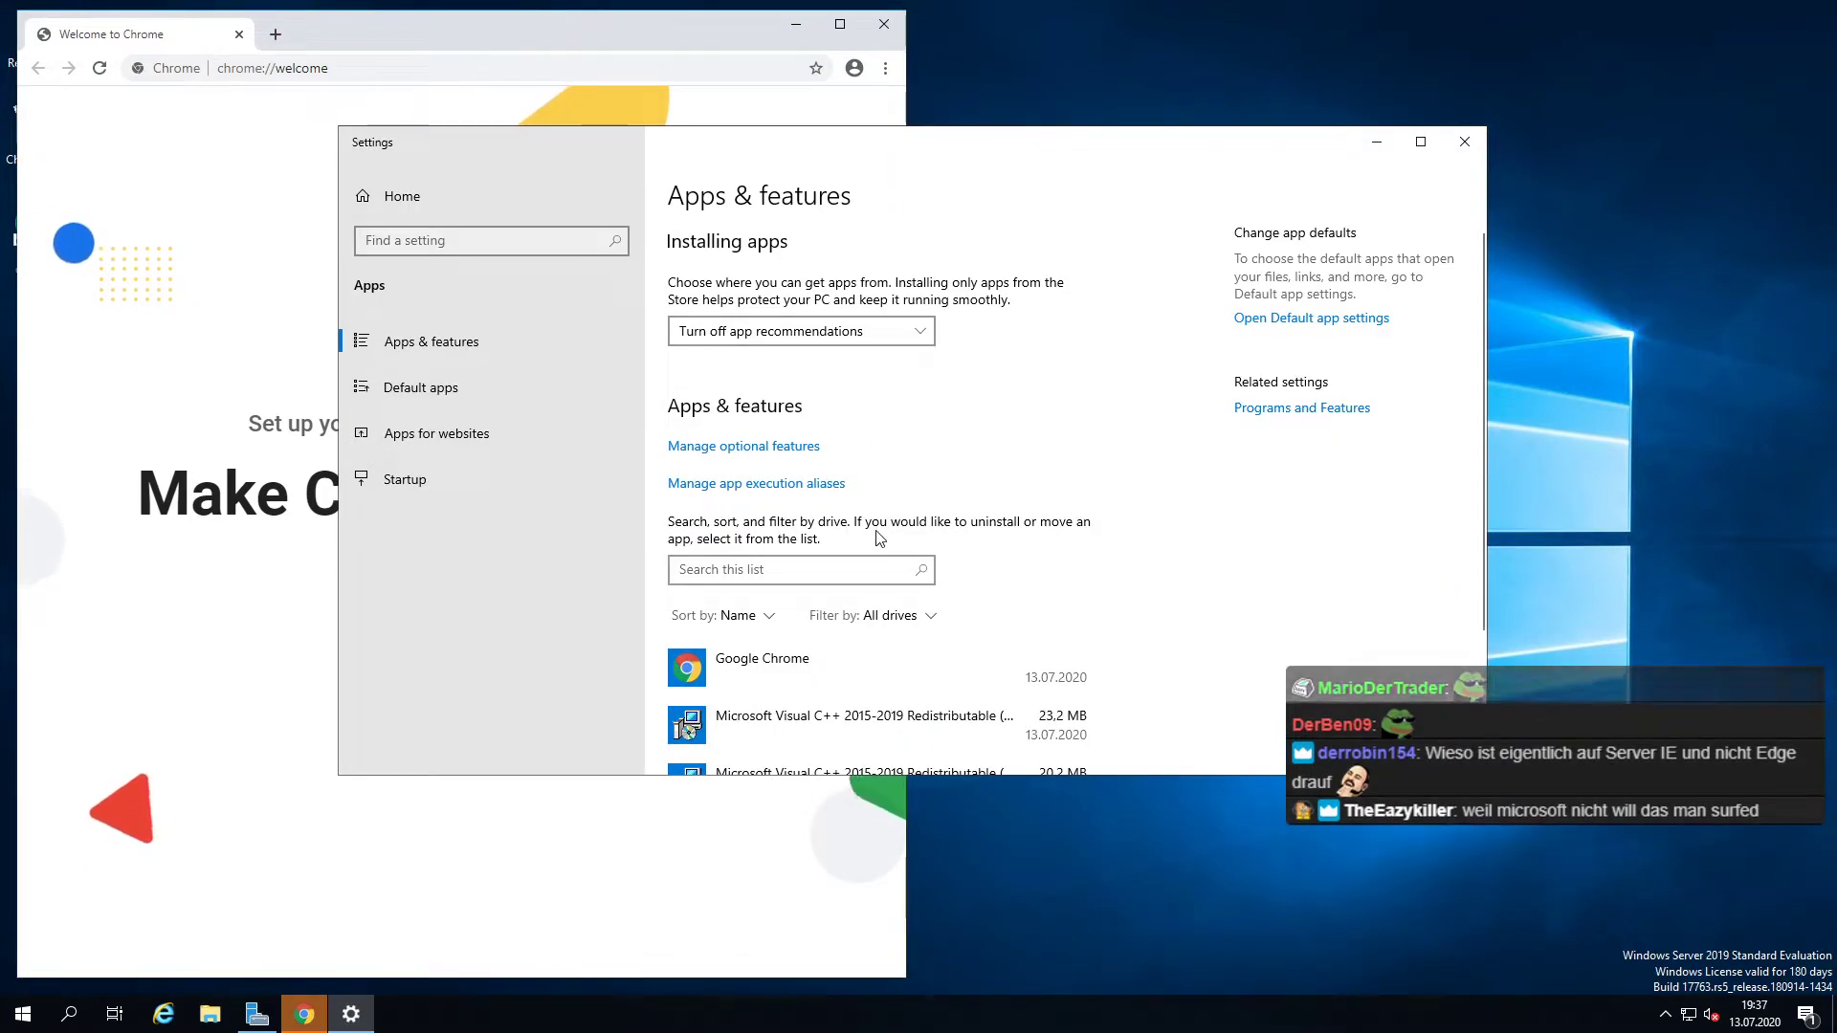
- Check Manage app execution aliases, then close Apps & features
scroll(879, 539, down, 2)
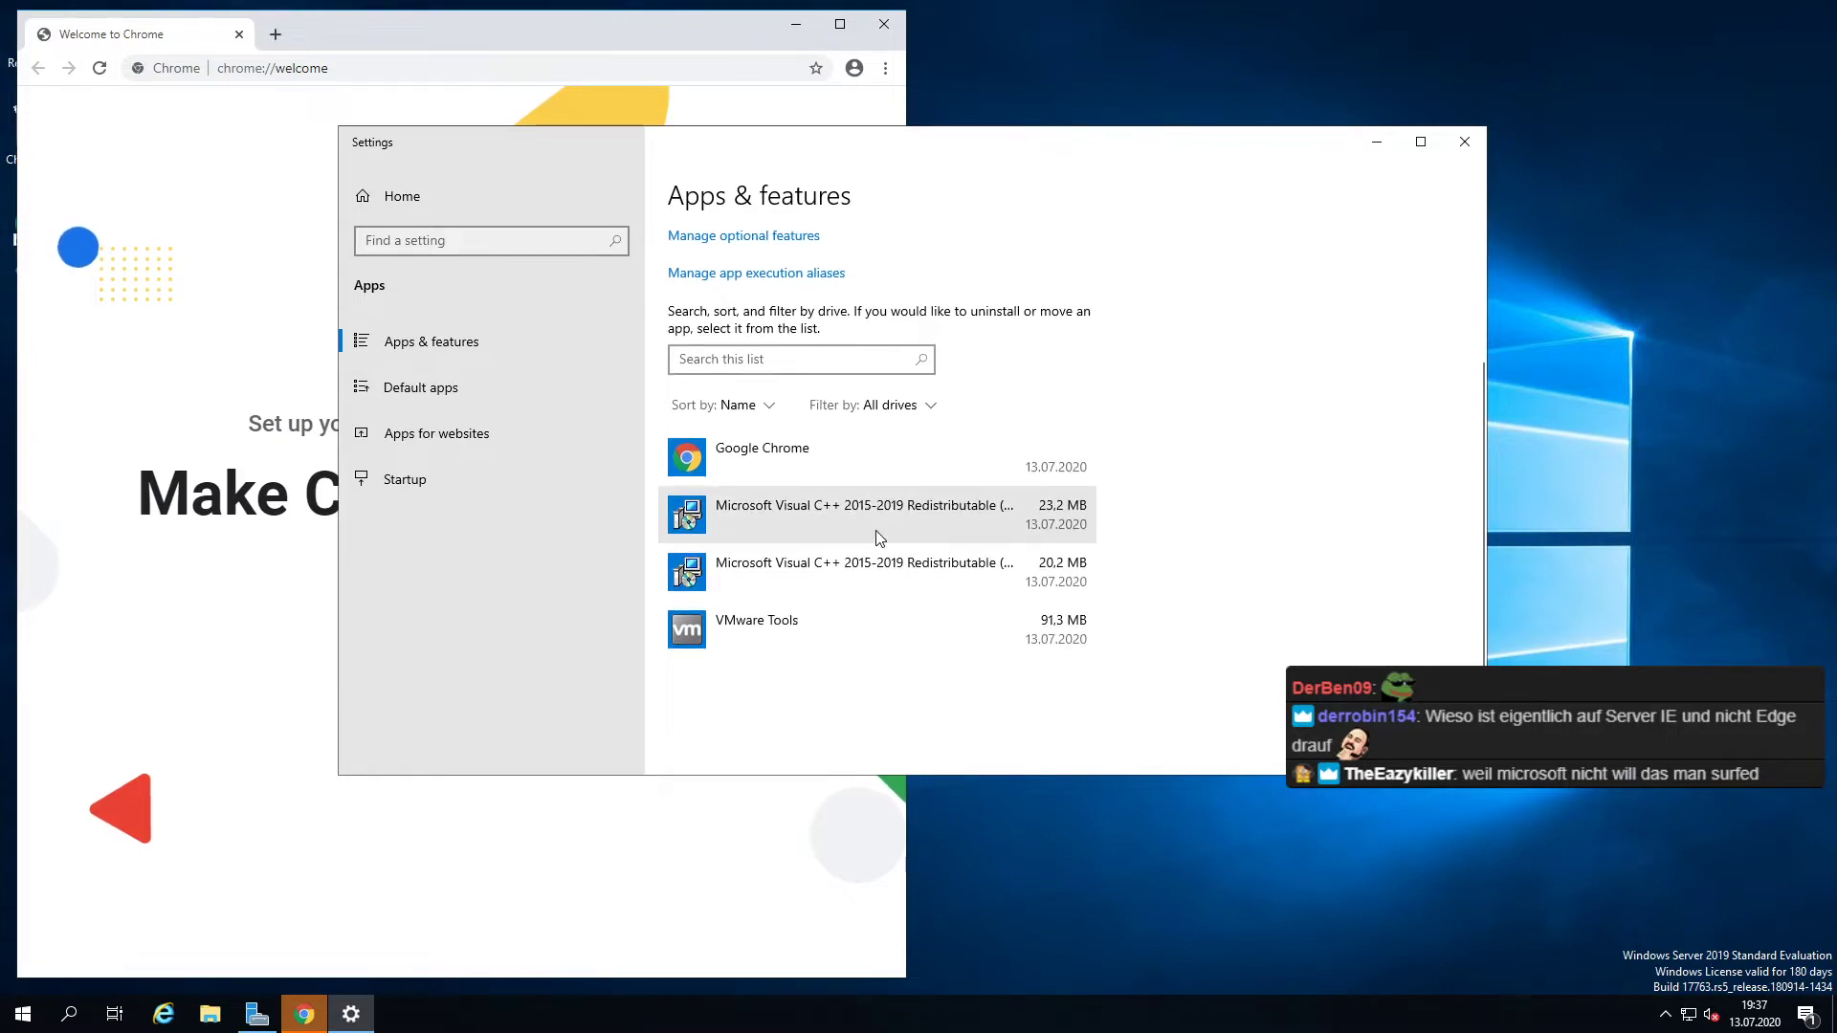
scroll(880, 539, up, 2)
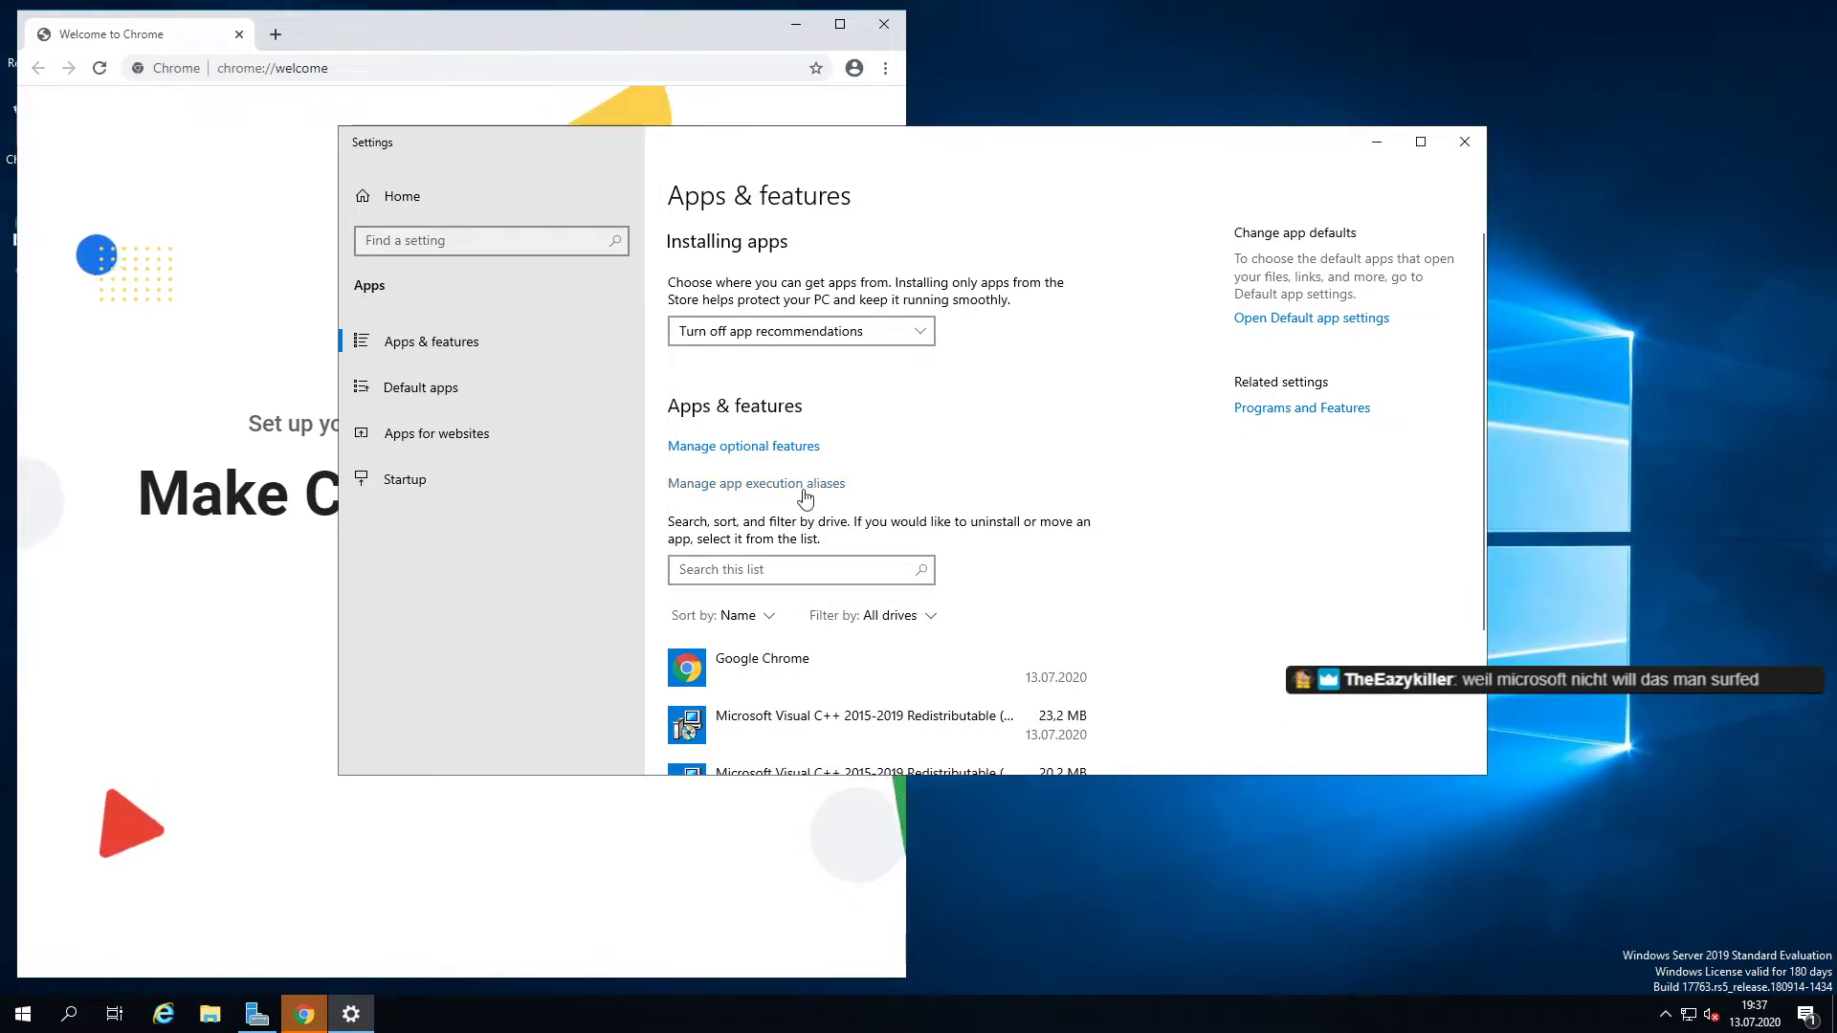
click(804, 497)
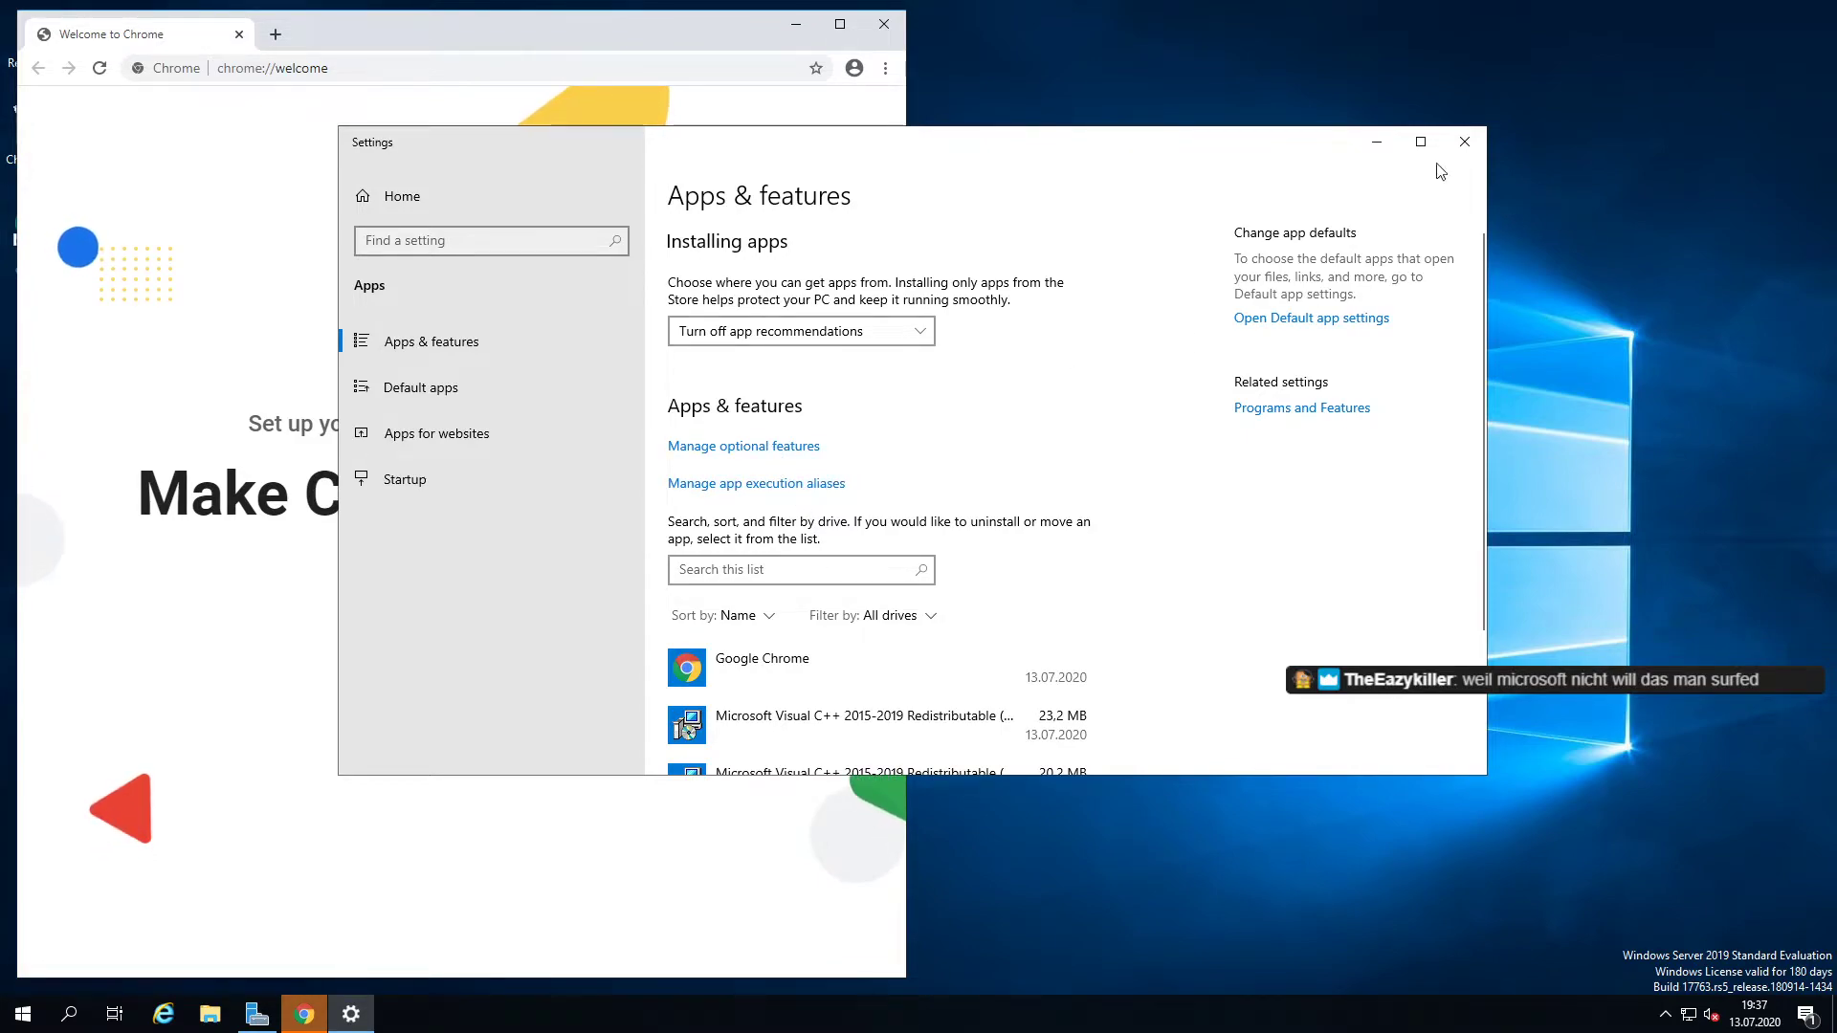
click(1462, 144)
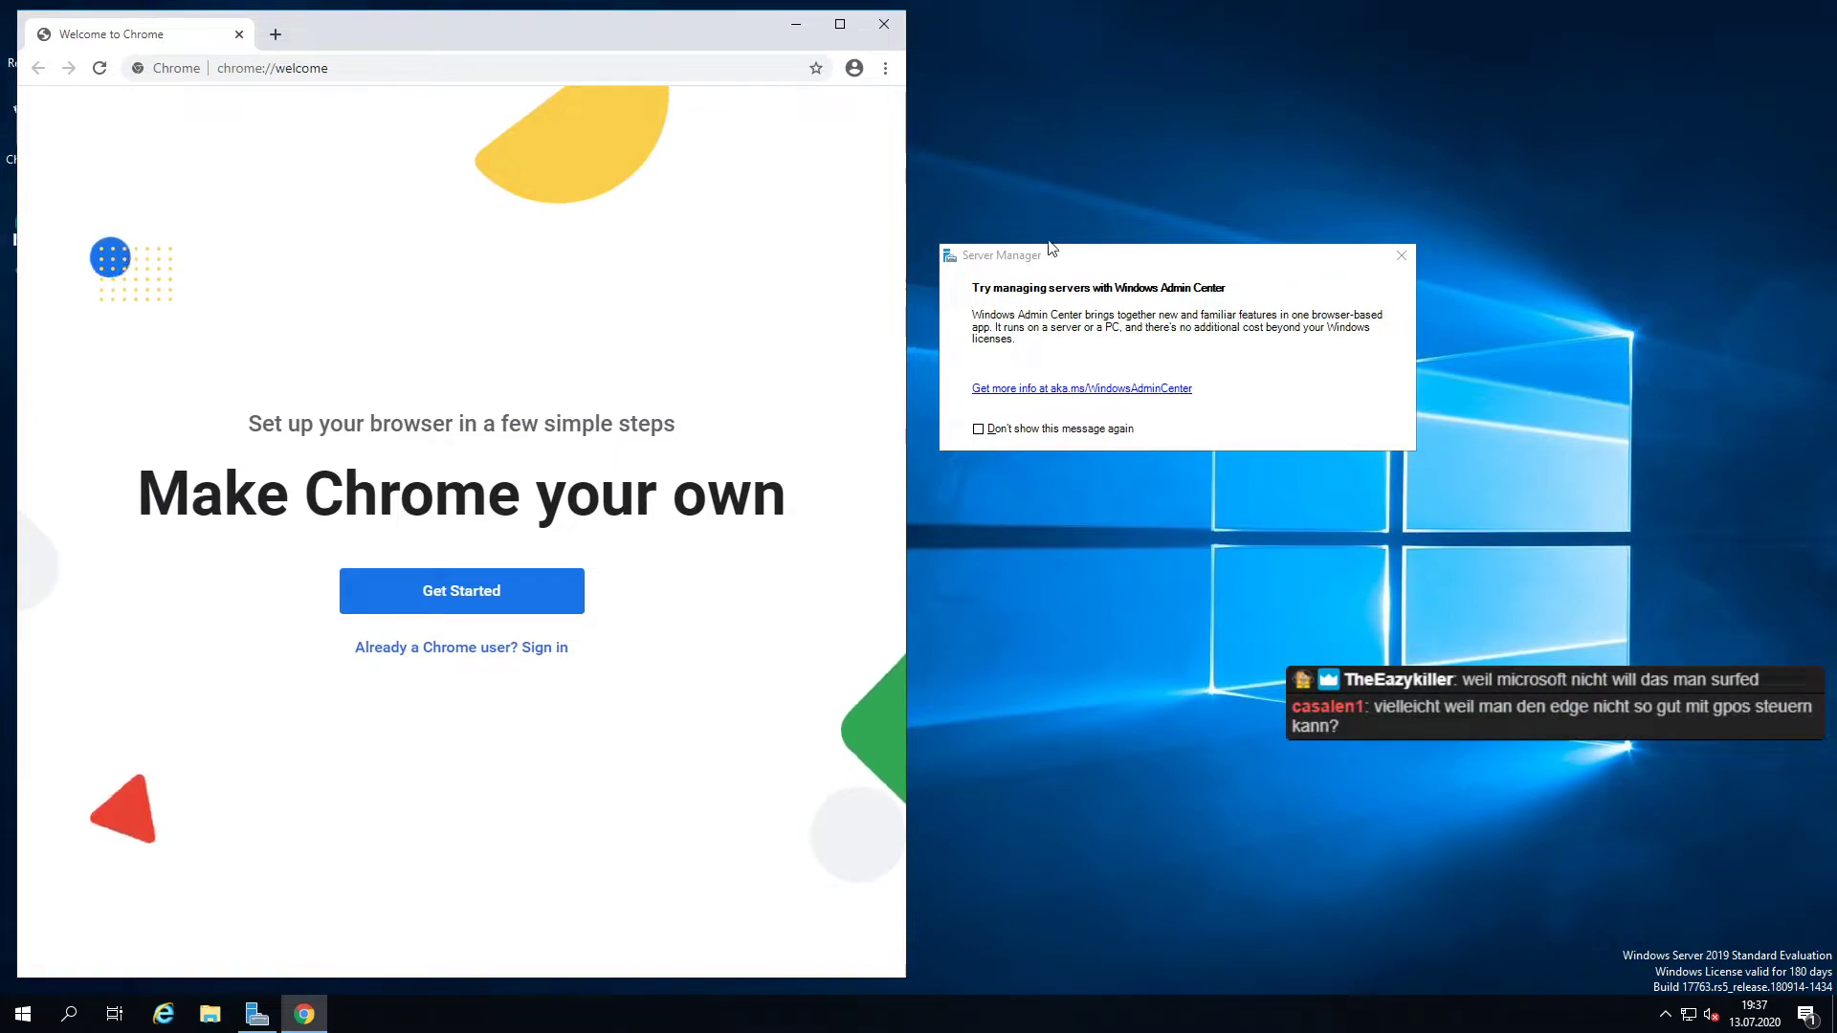
- Open the prompt's Windows Admin Center aka.ms link in Google Chrome
drag(1052, 248, 1228, 278)
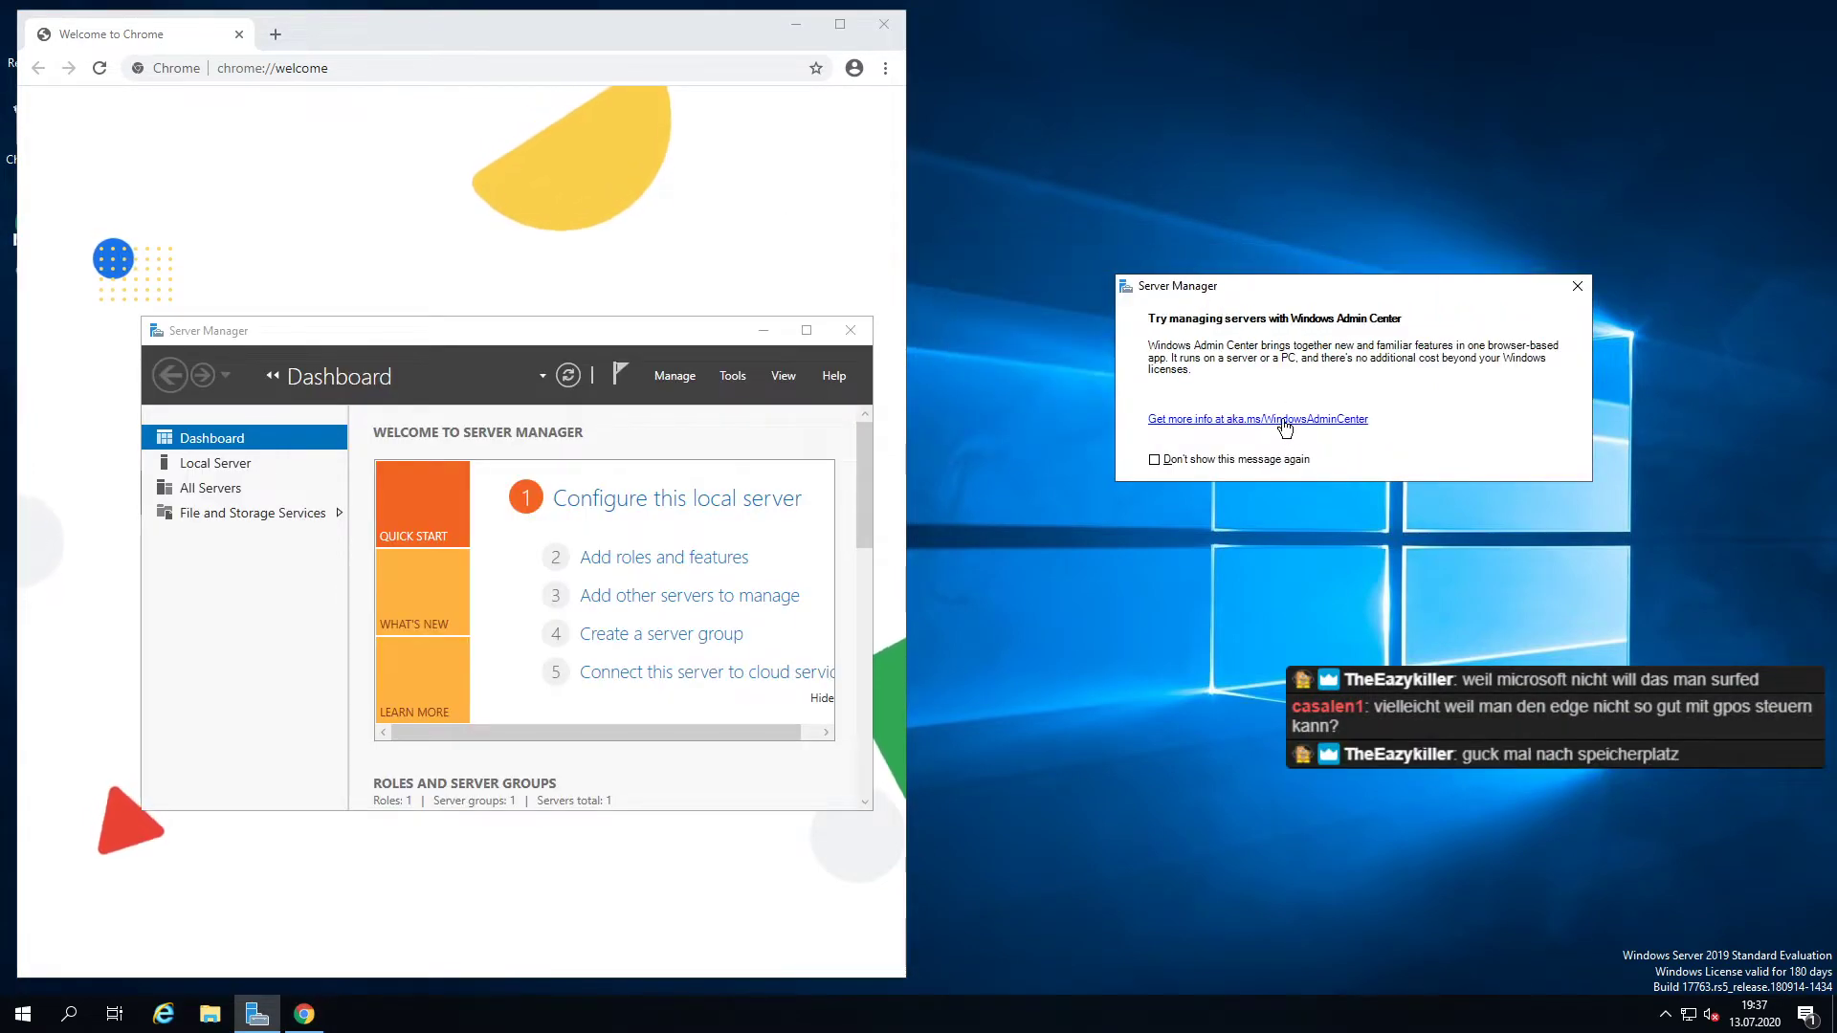
click(484, 31)
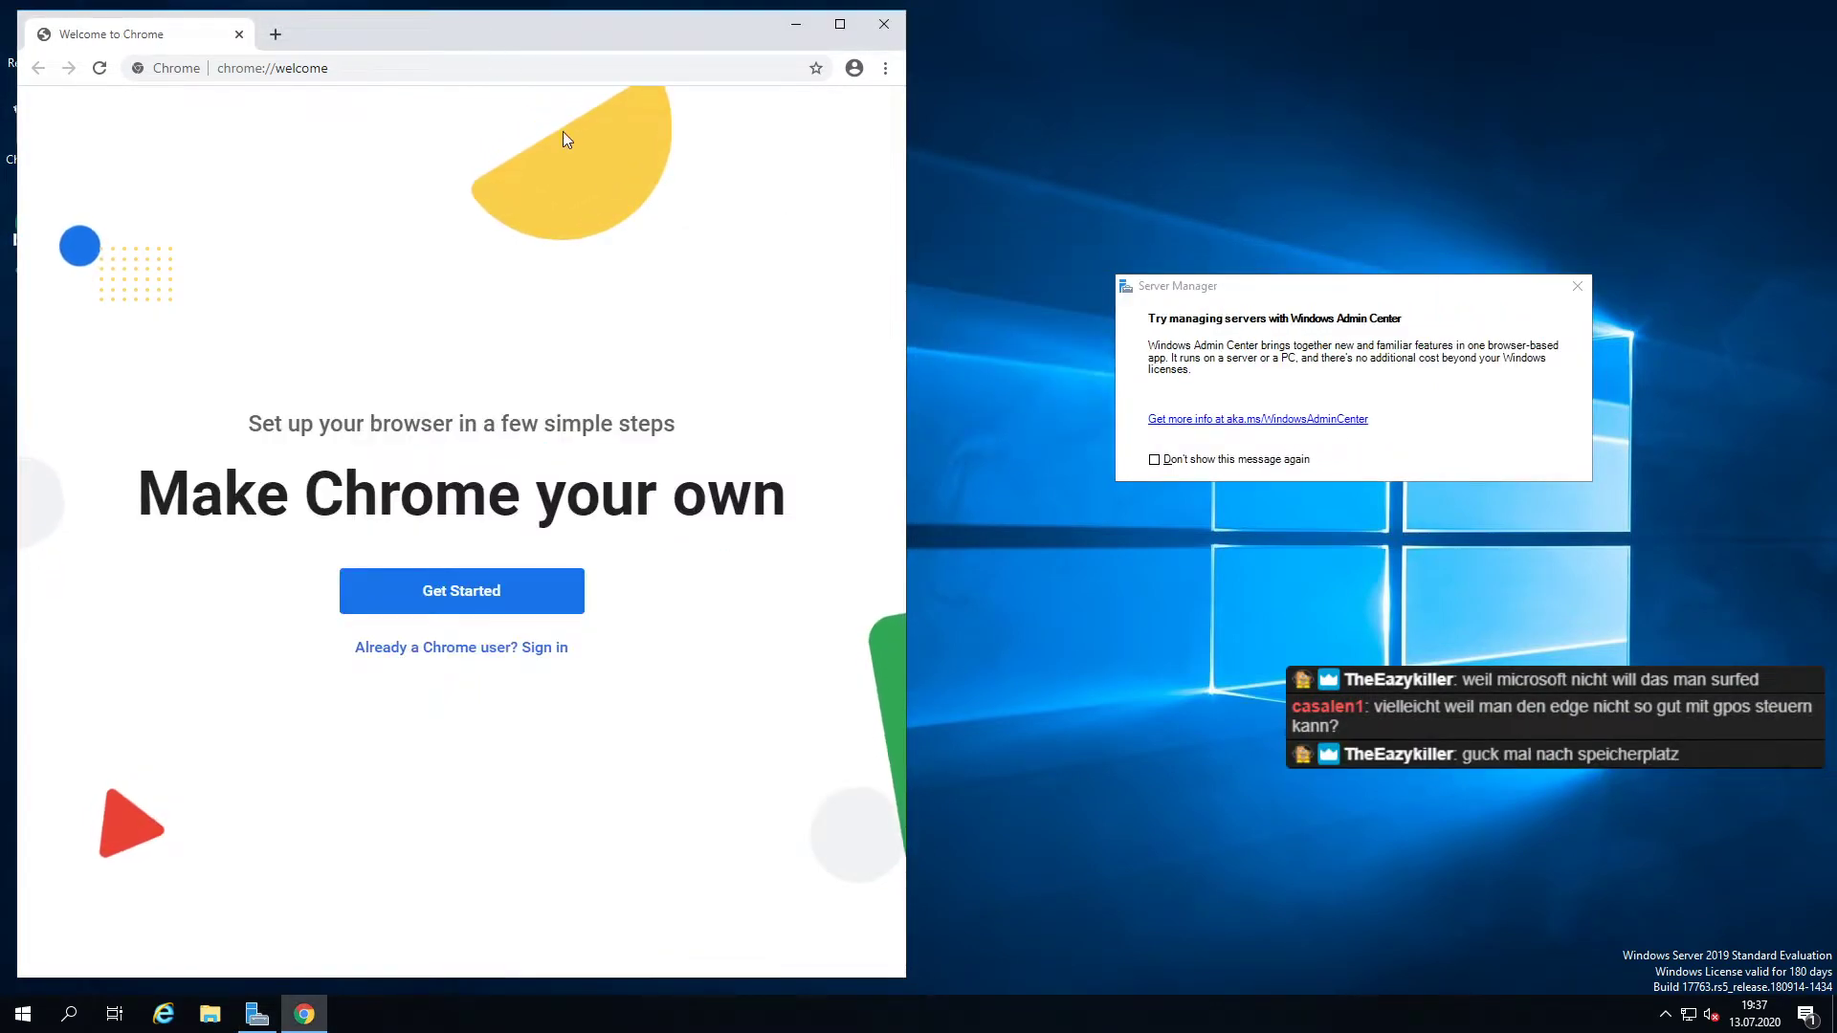
click(1253, 418)
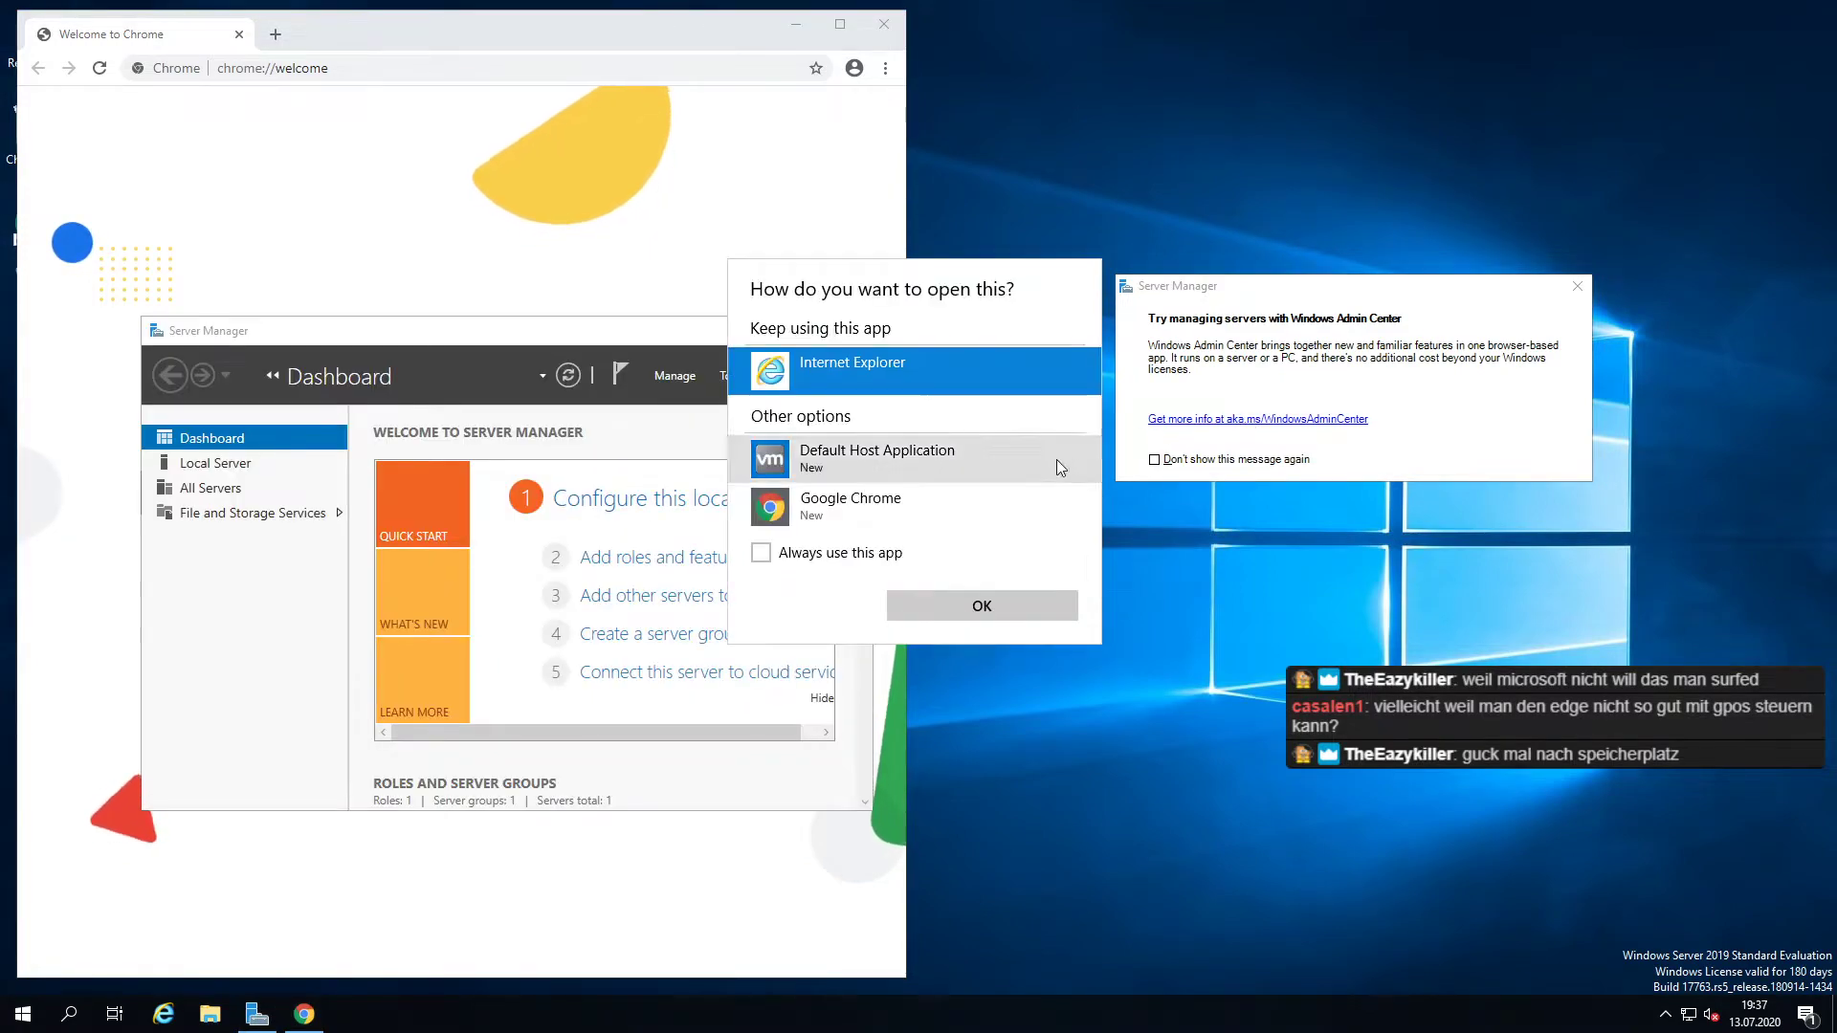
click(863, 507)
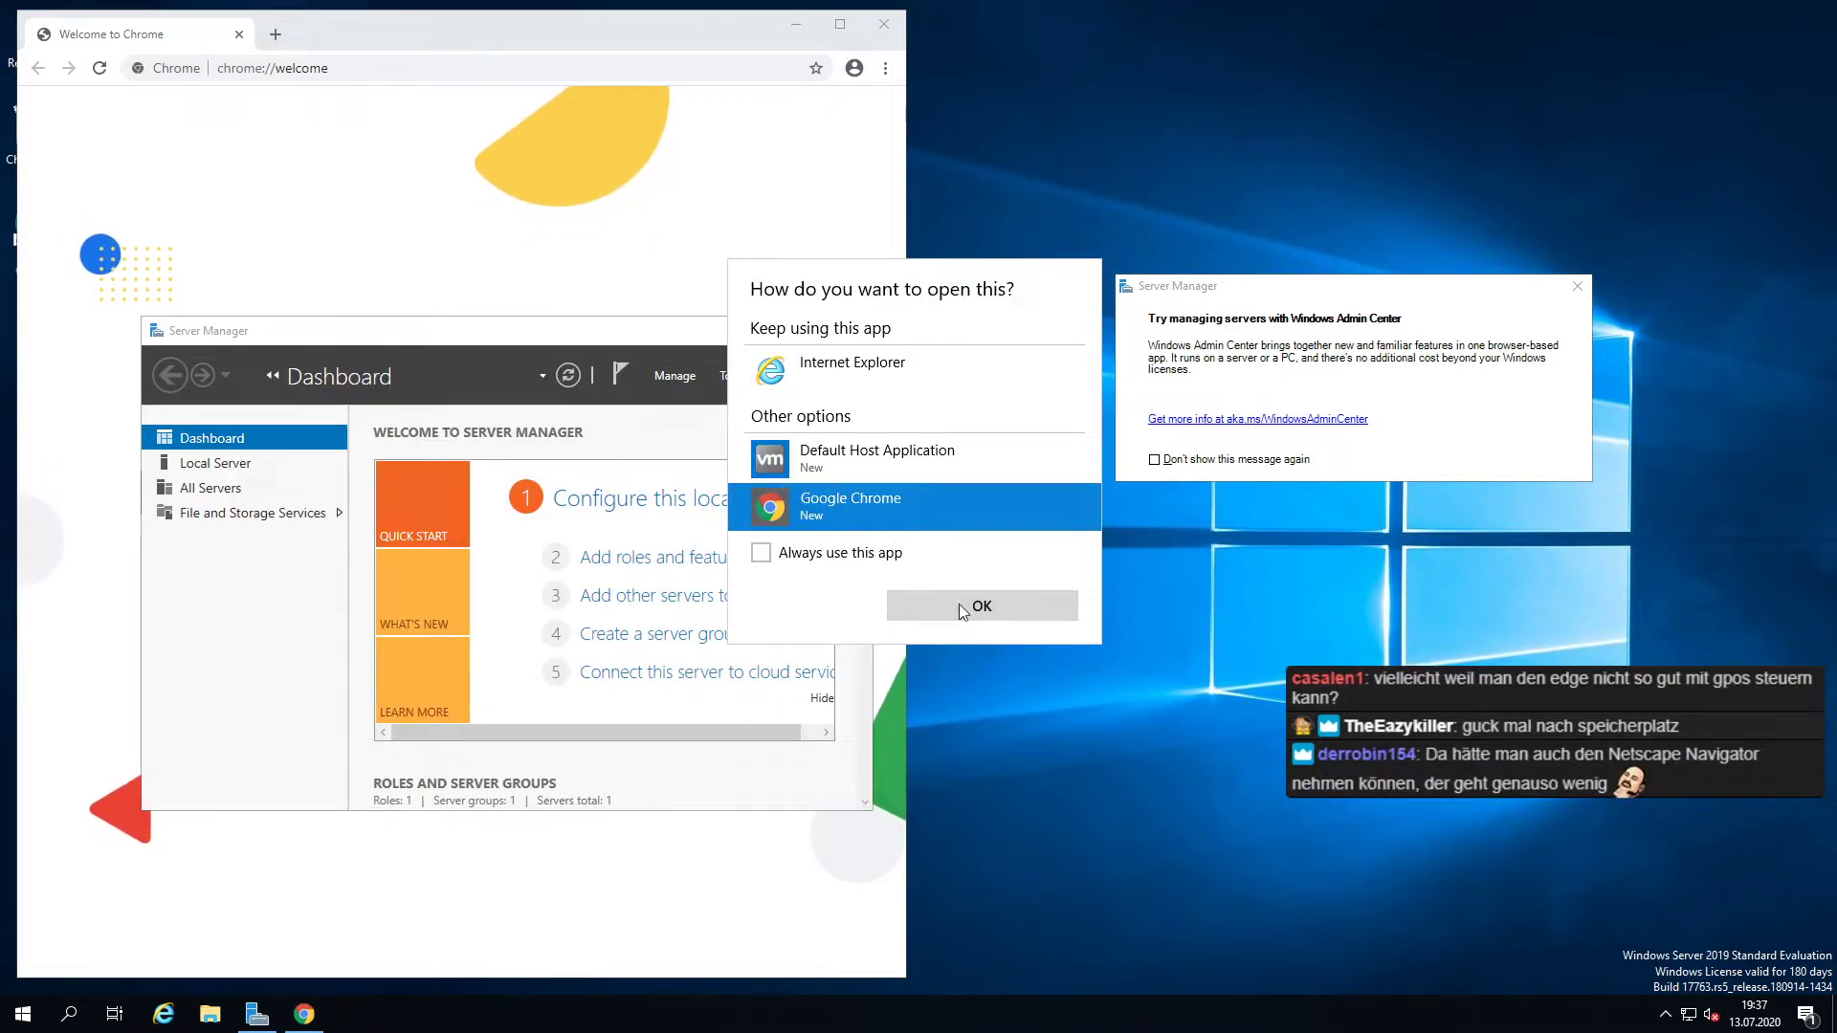
click(959, 604)
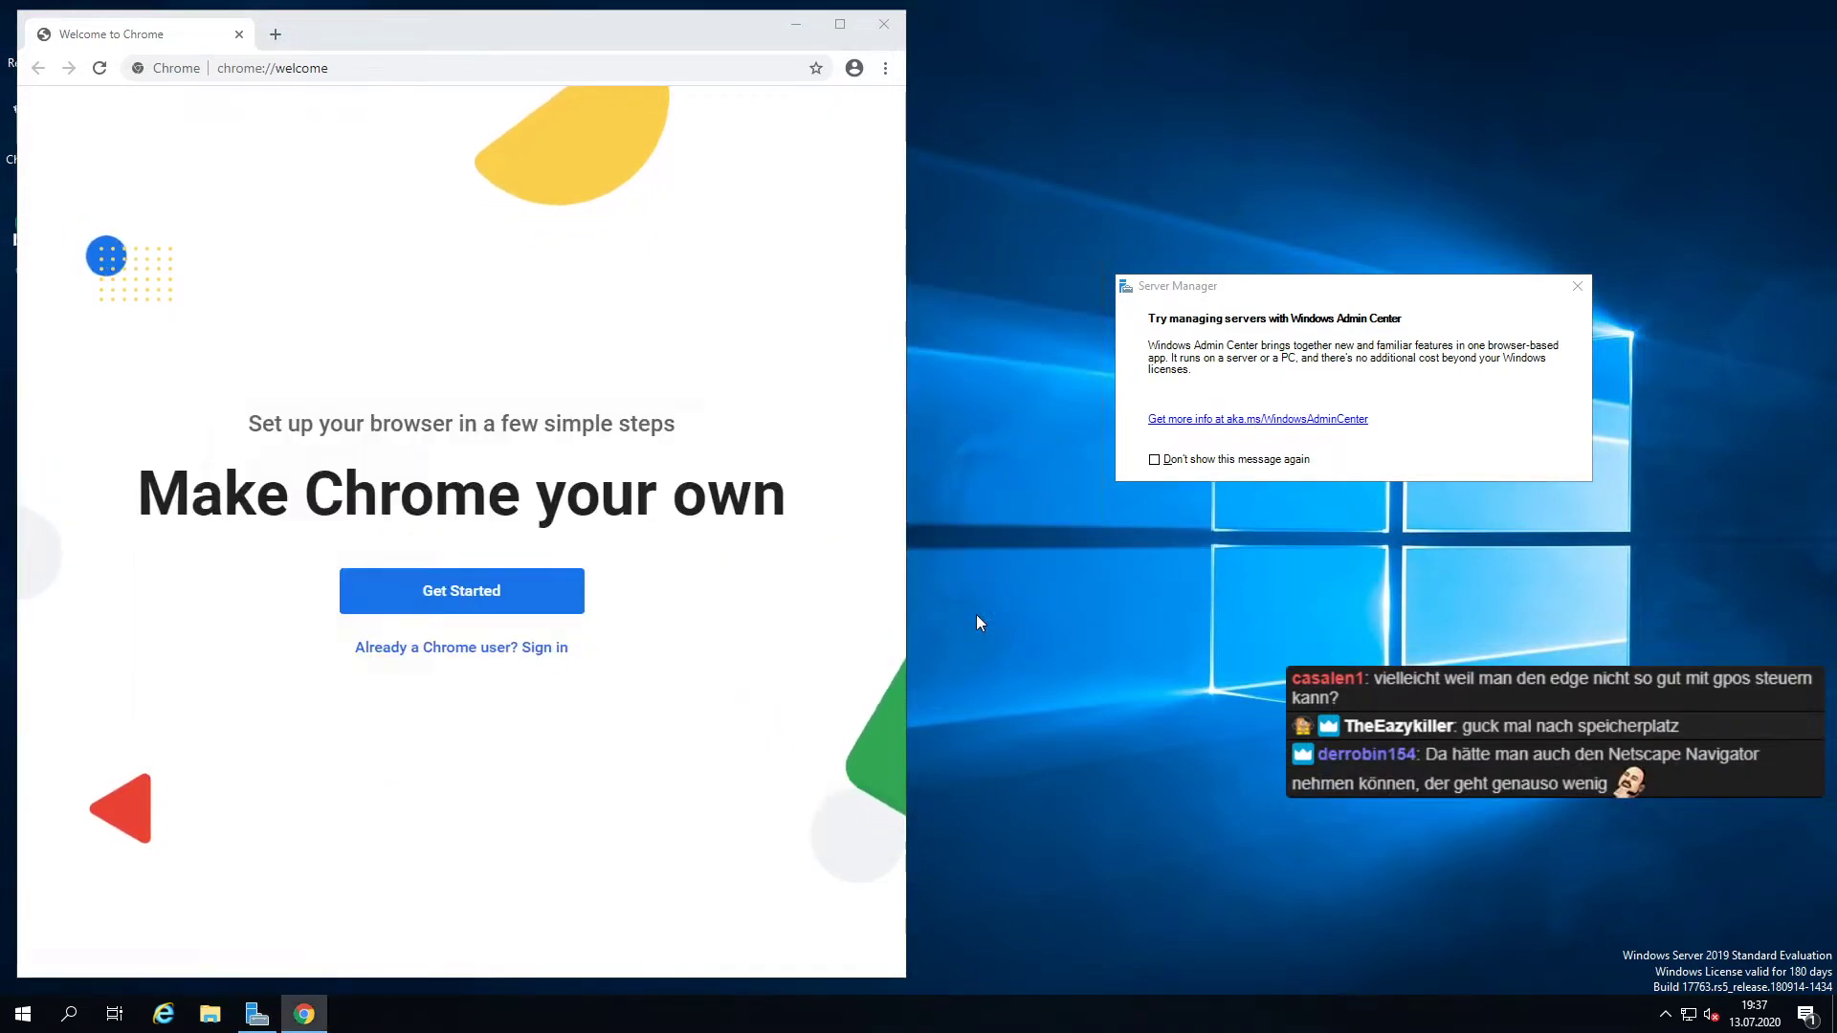
- Dismiss the prompt, maximize Chrome, and open the Windows Admin Center download page
click(1578, 293)
click(838, 27)
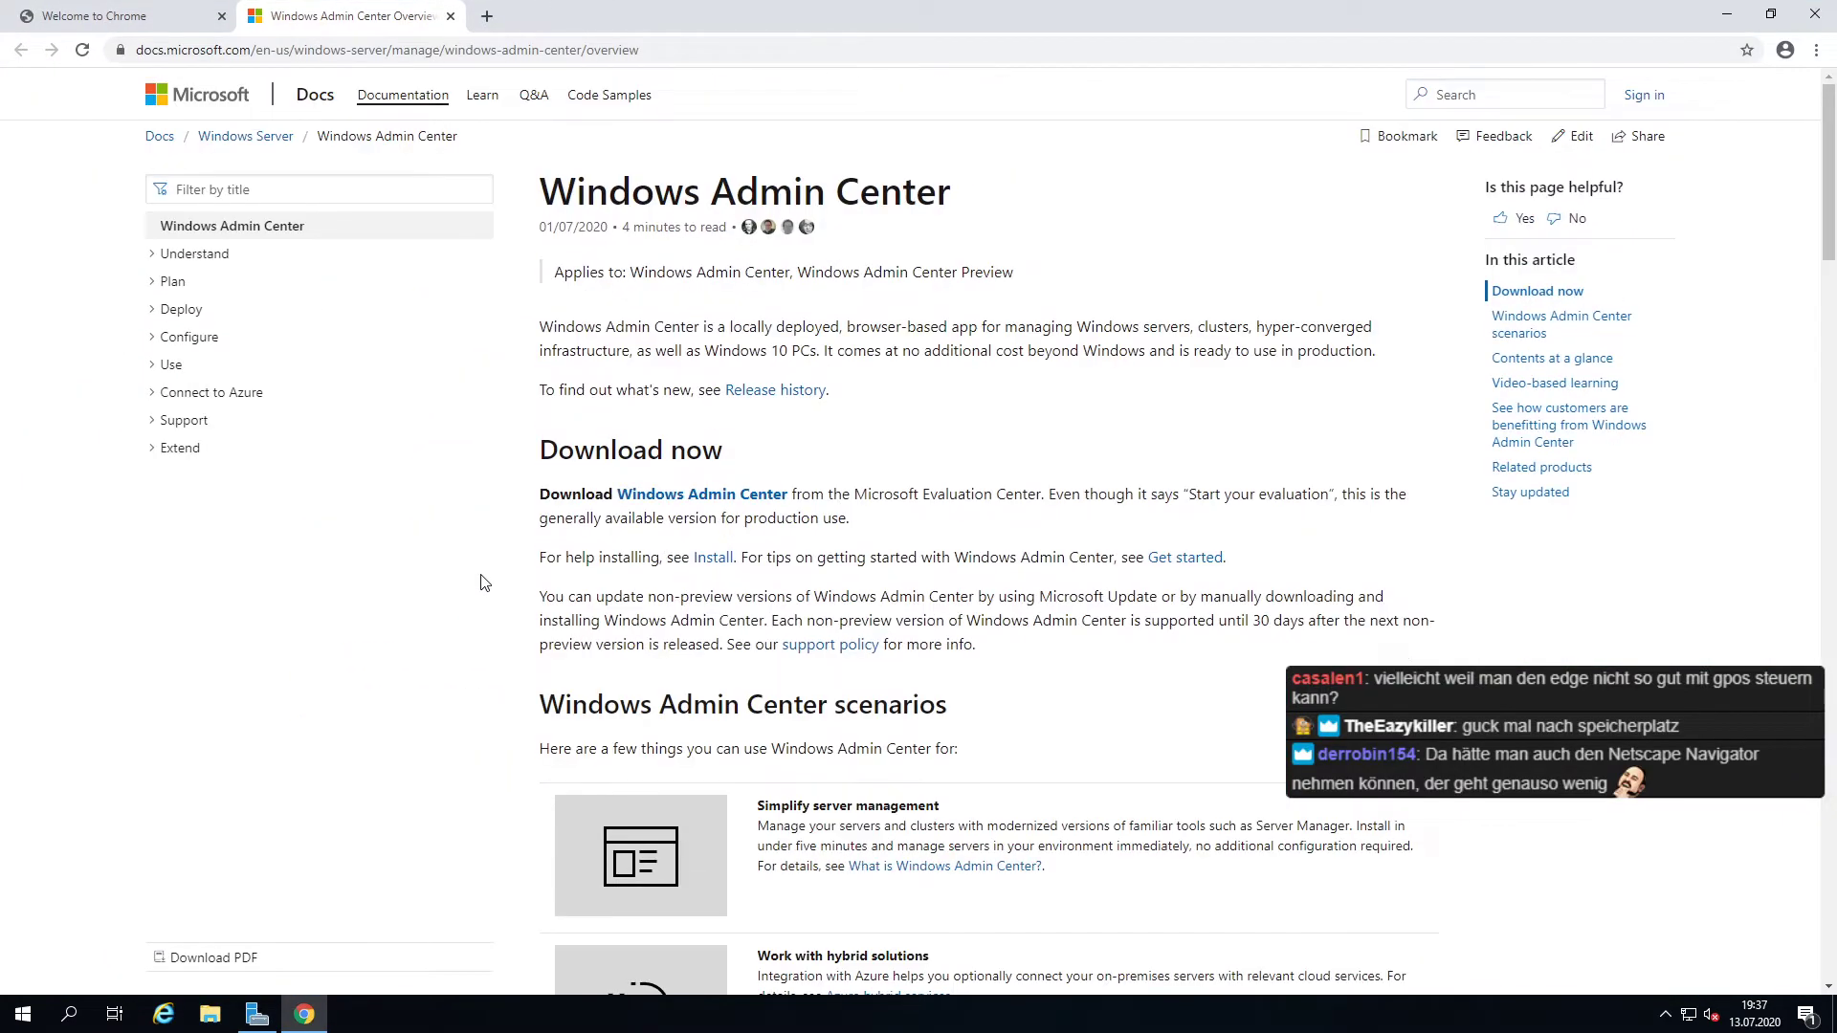
click(659, 497)
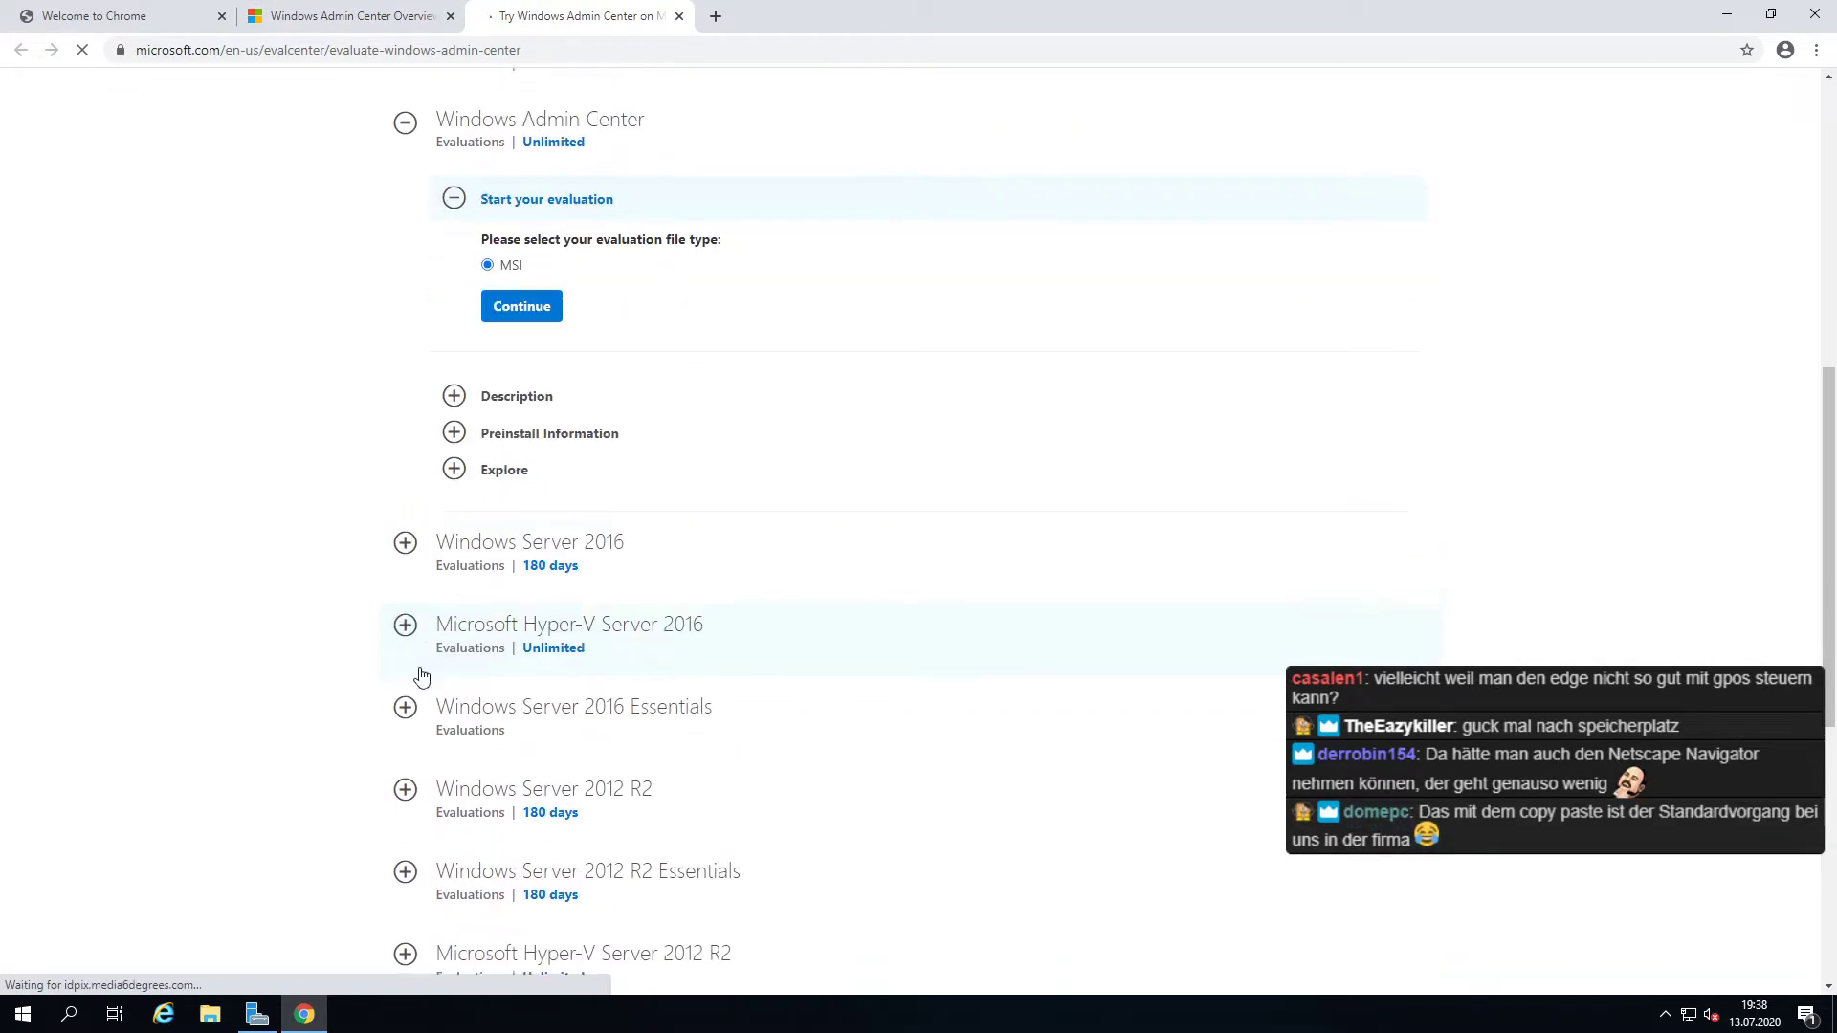
- Continue with the MSI evaluation and enter placeholder first name, last name and company
click(525, 287)
text(asddas)
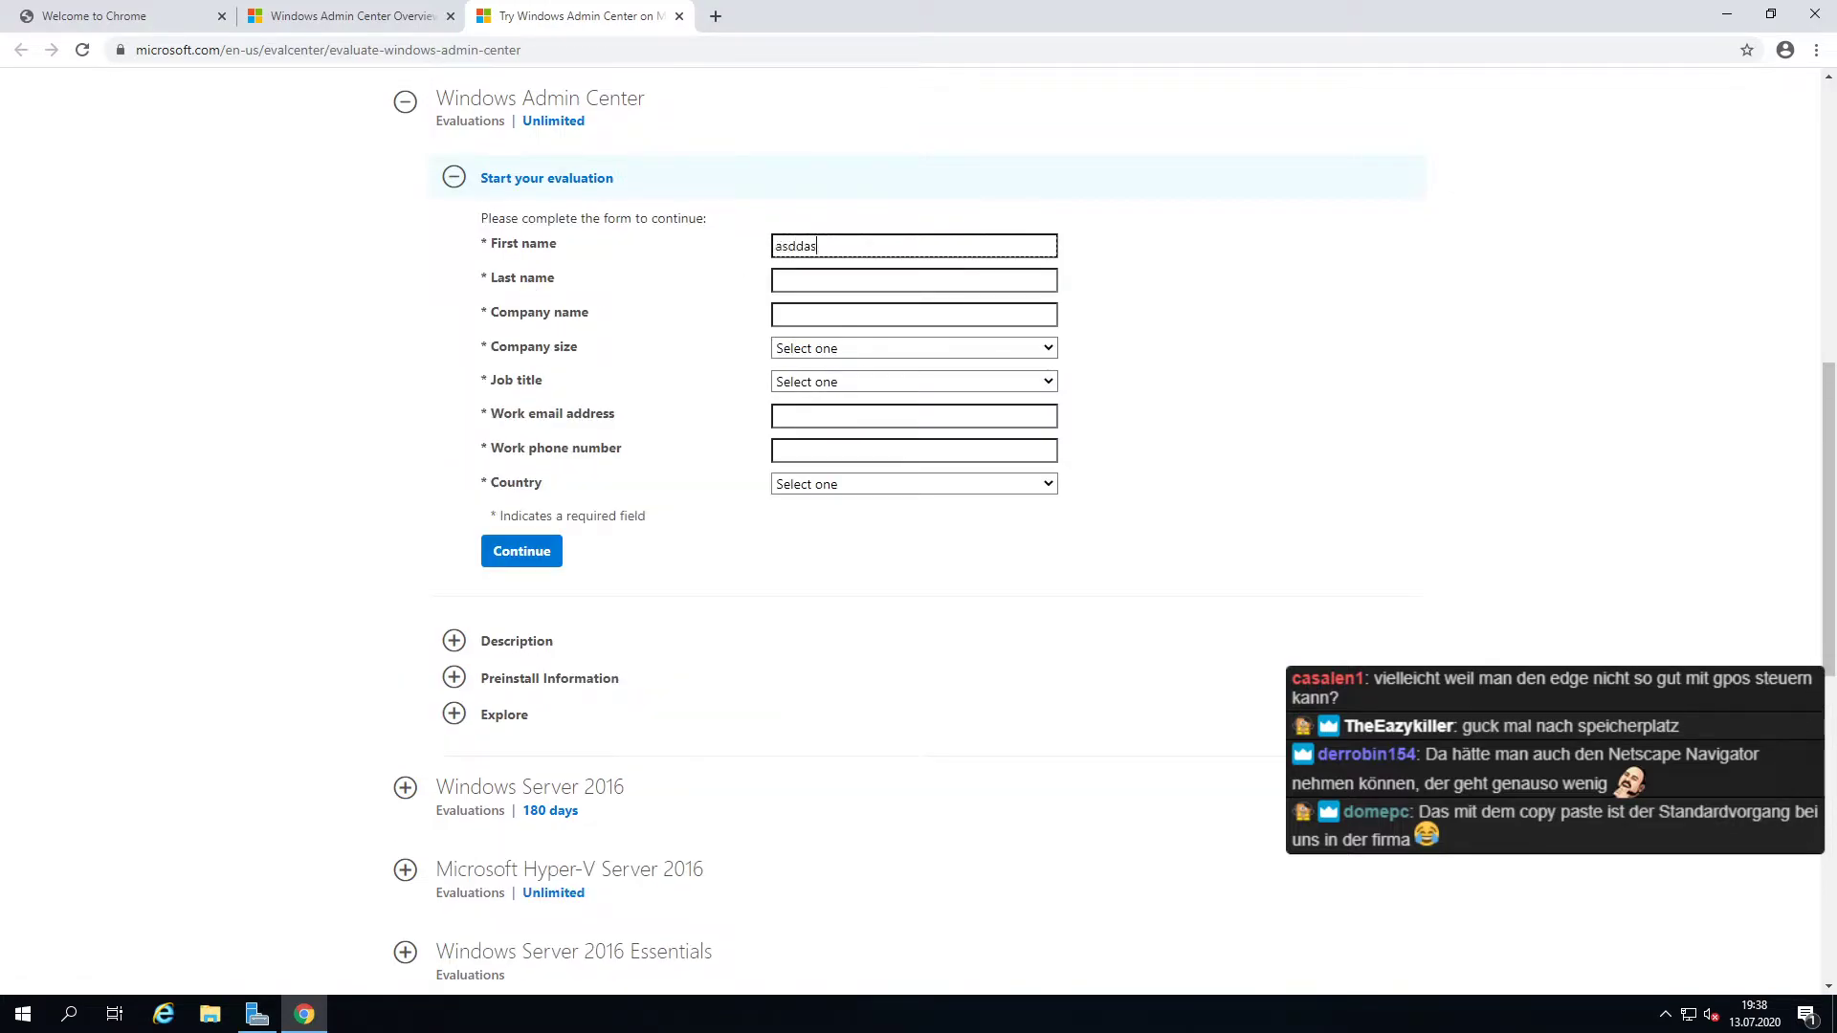
key(Tab)
text(asdasdads)
key(Tab)
text(asddasasd)
- Set company size 2-4, job title Business Executive, and enter placeholder work email and phone
click(809, 350)
click(803, 407)
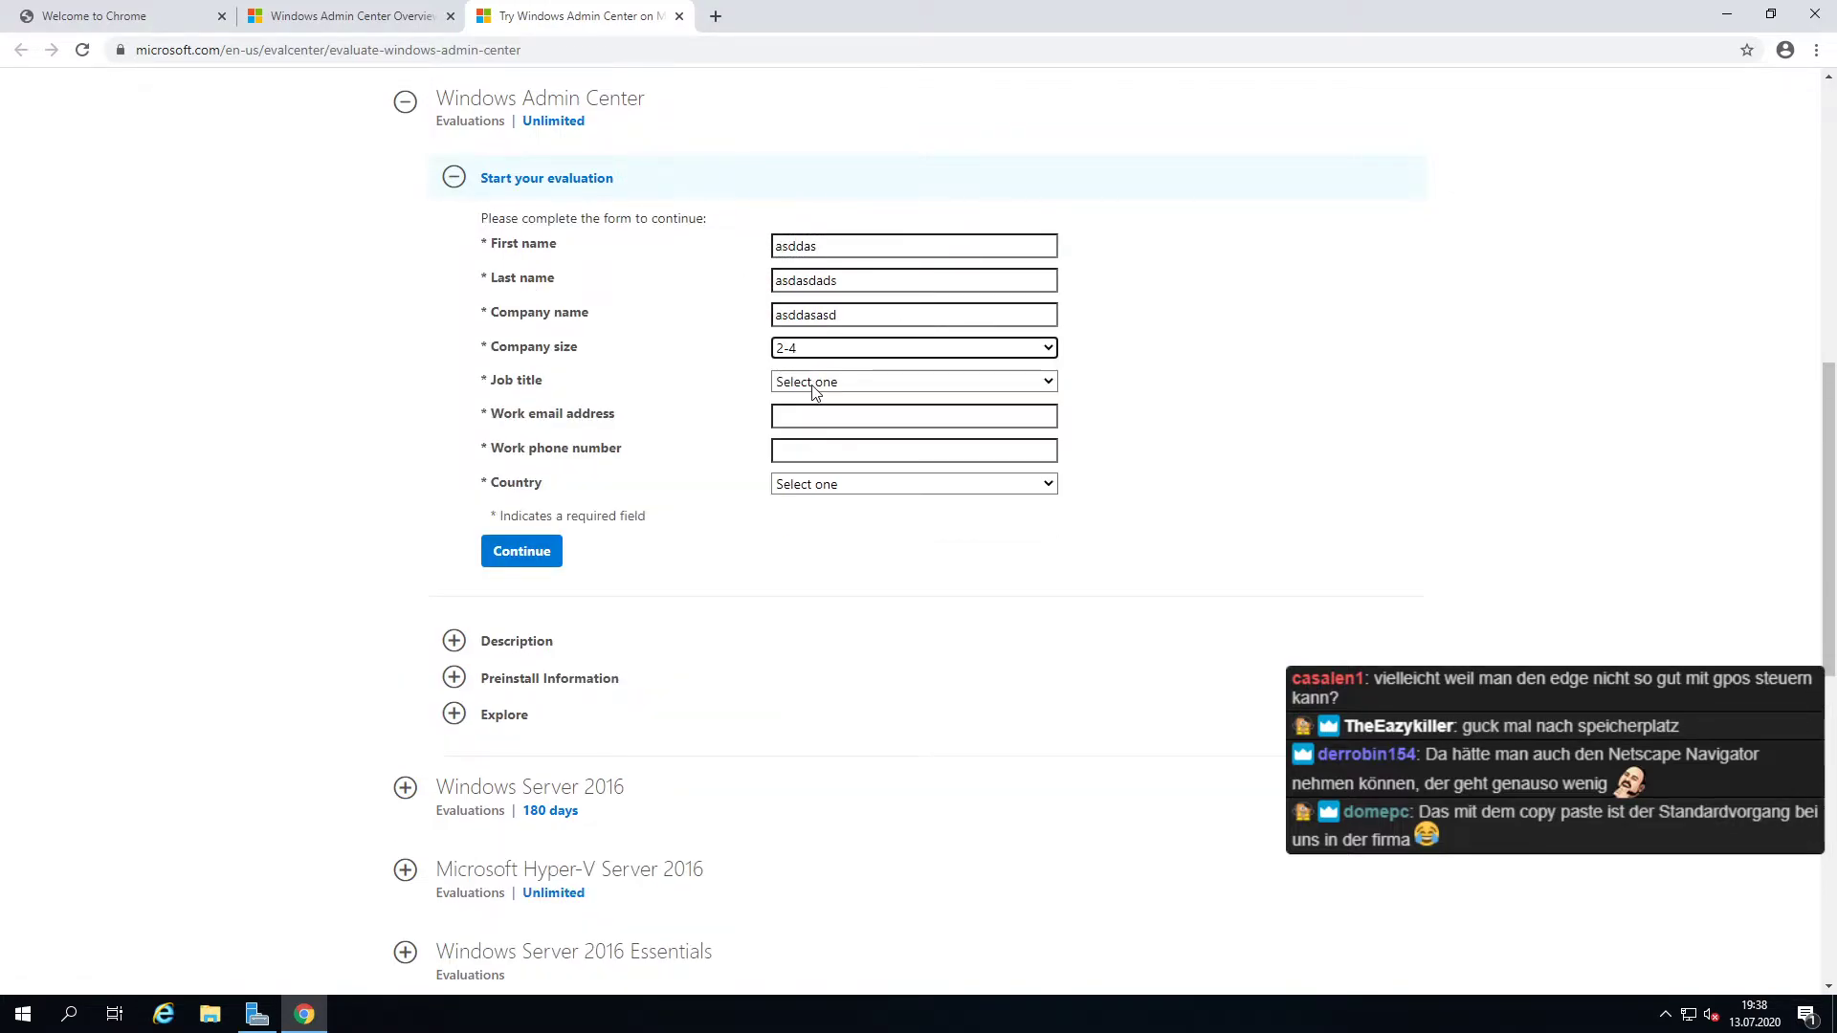
click(813, 381)
click(823, 440)
click(818, 416)
text(adsadsads)
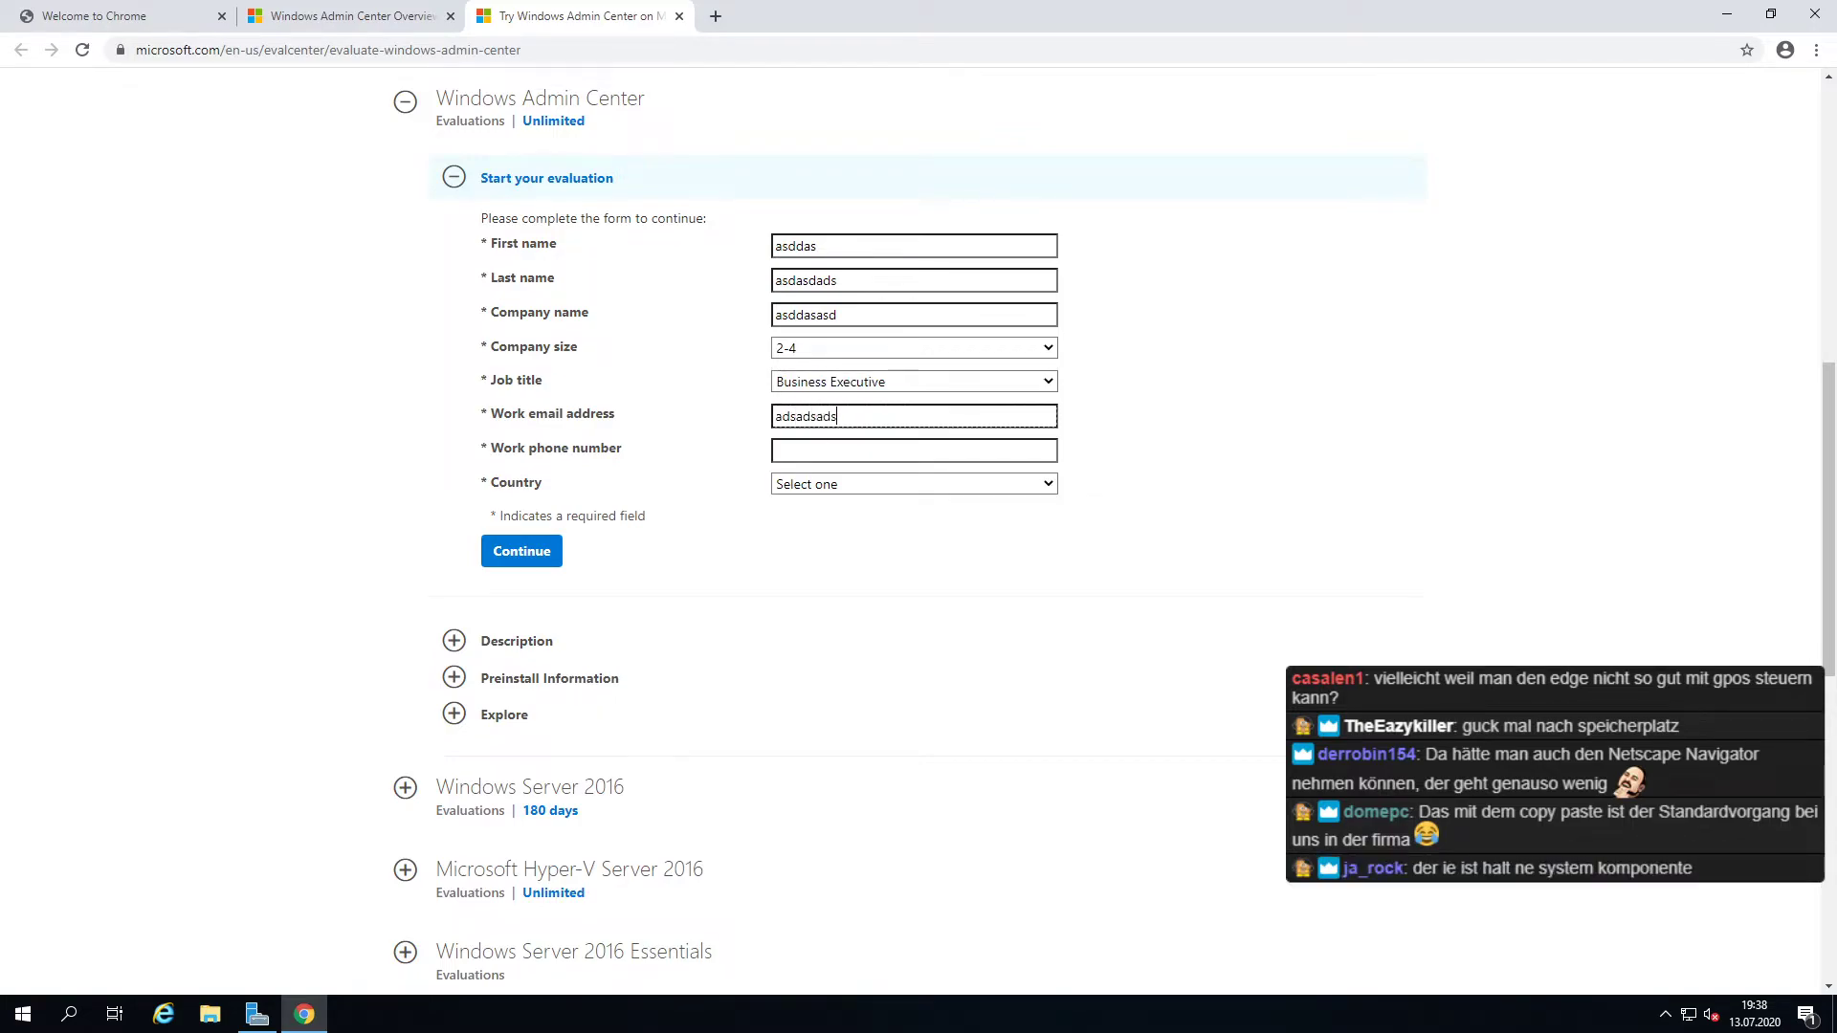
text(@localhost)
key(Tab)
text(asdadsasdads)
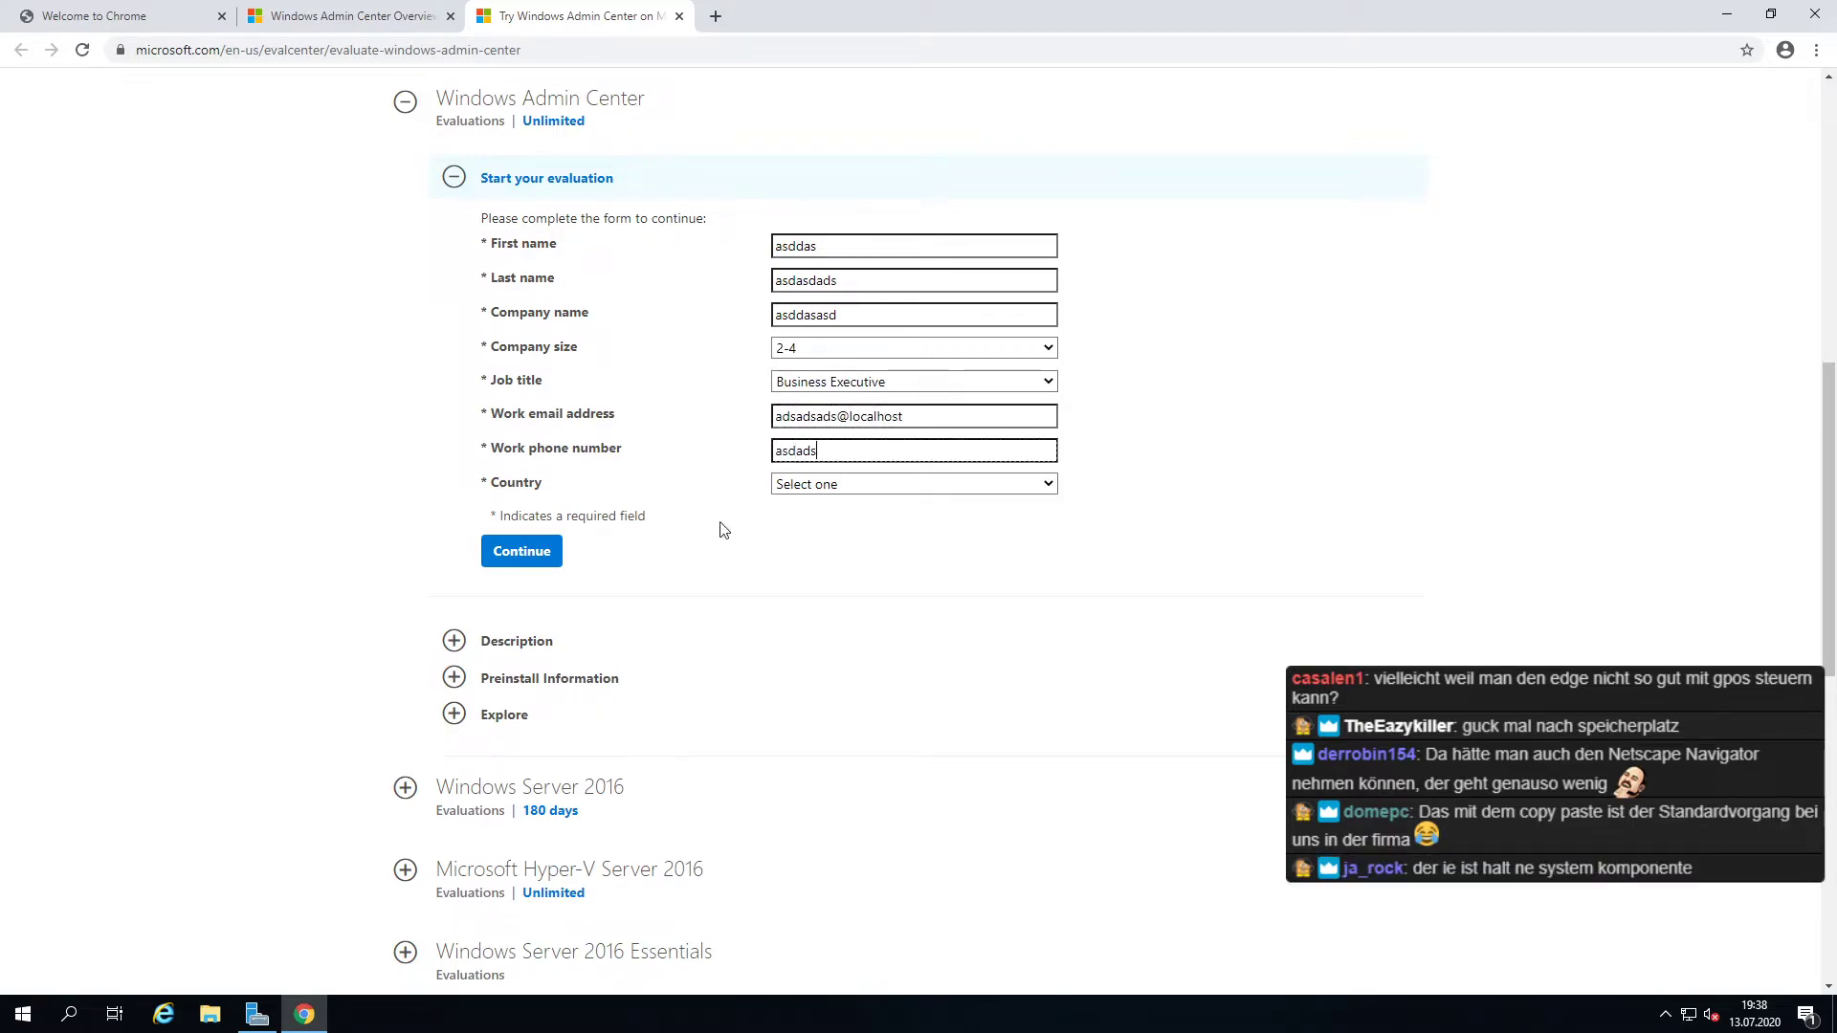
- Choose Germany as the country and submit the registration form
click(852, 485)
scroll(815, 555, down, 10)
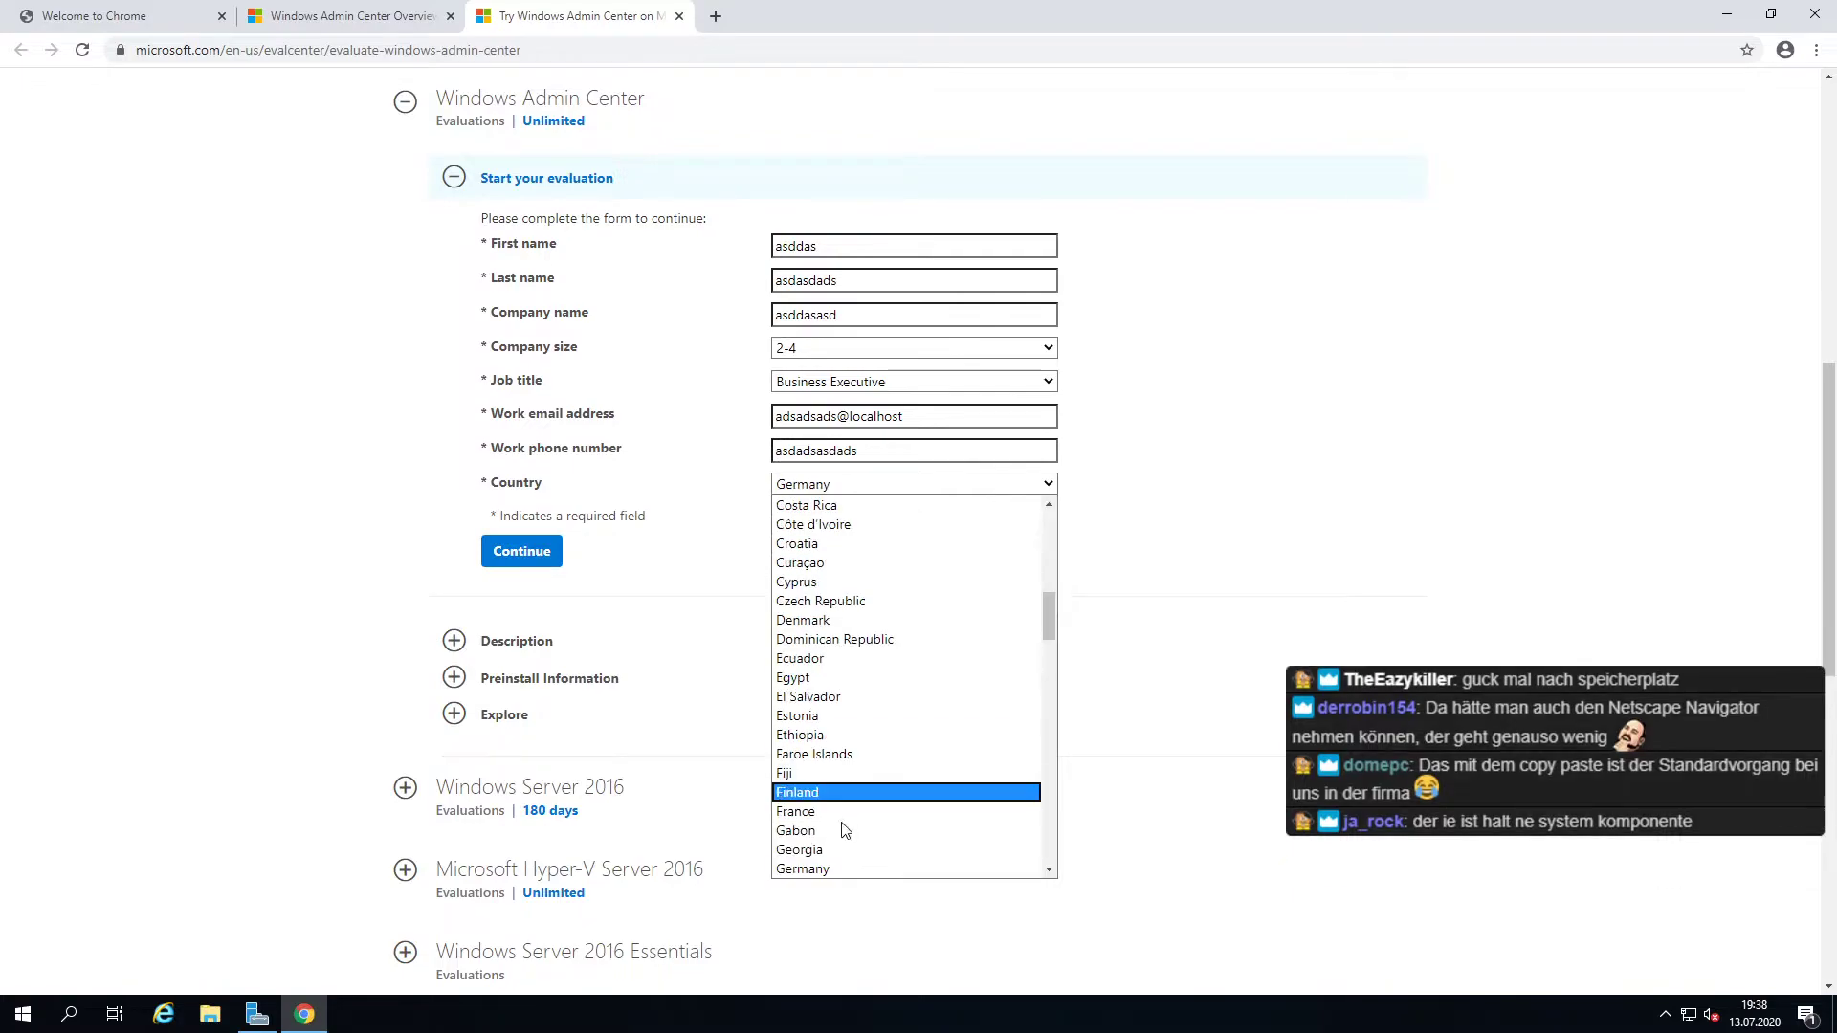
click(804, 851)
key(Down)
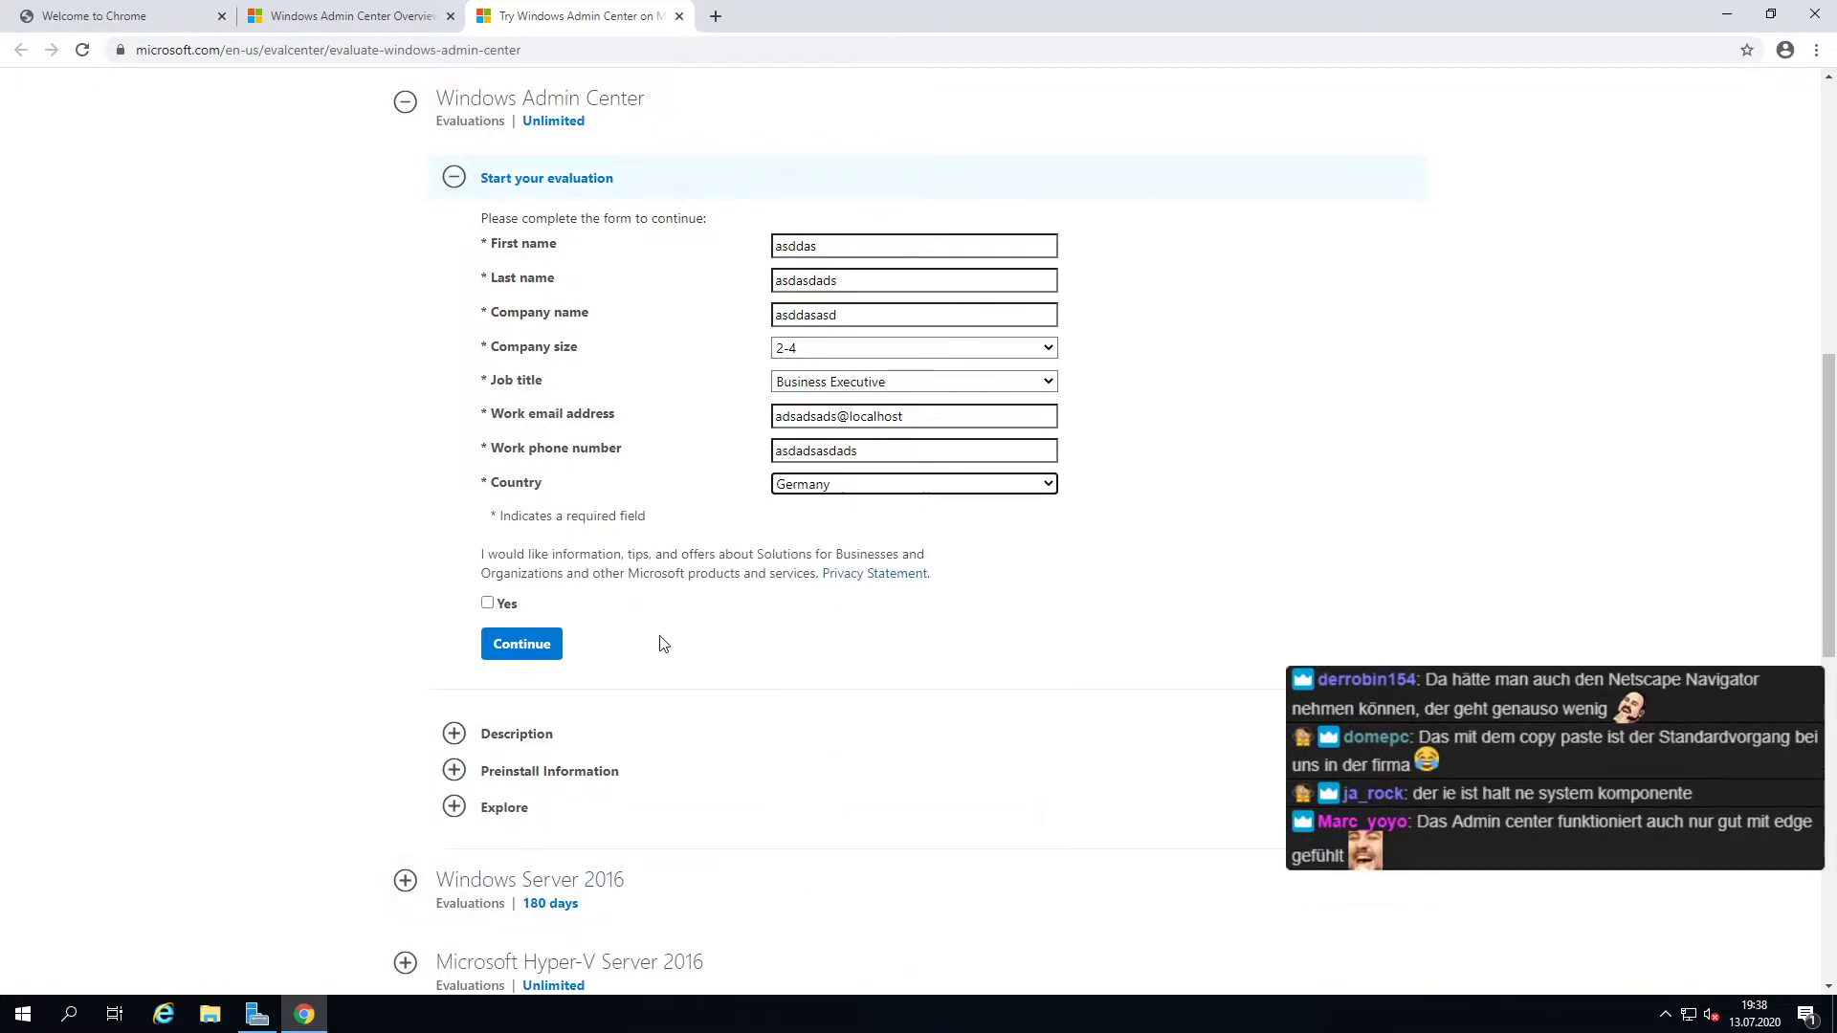
click(543, 646)
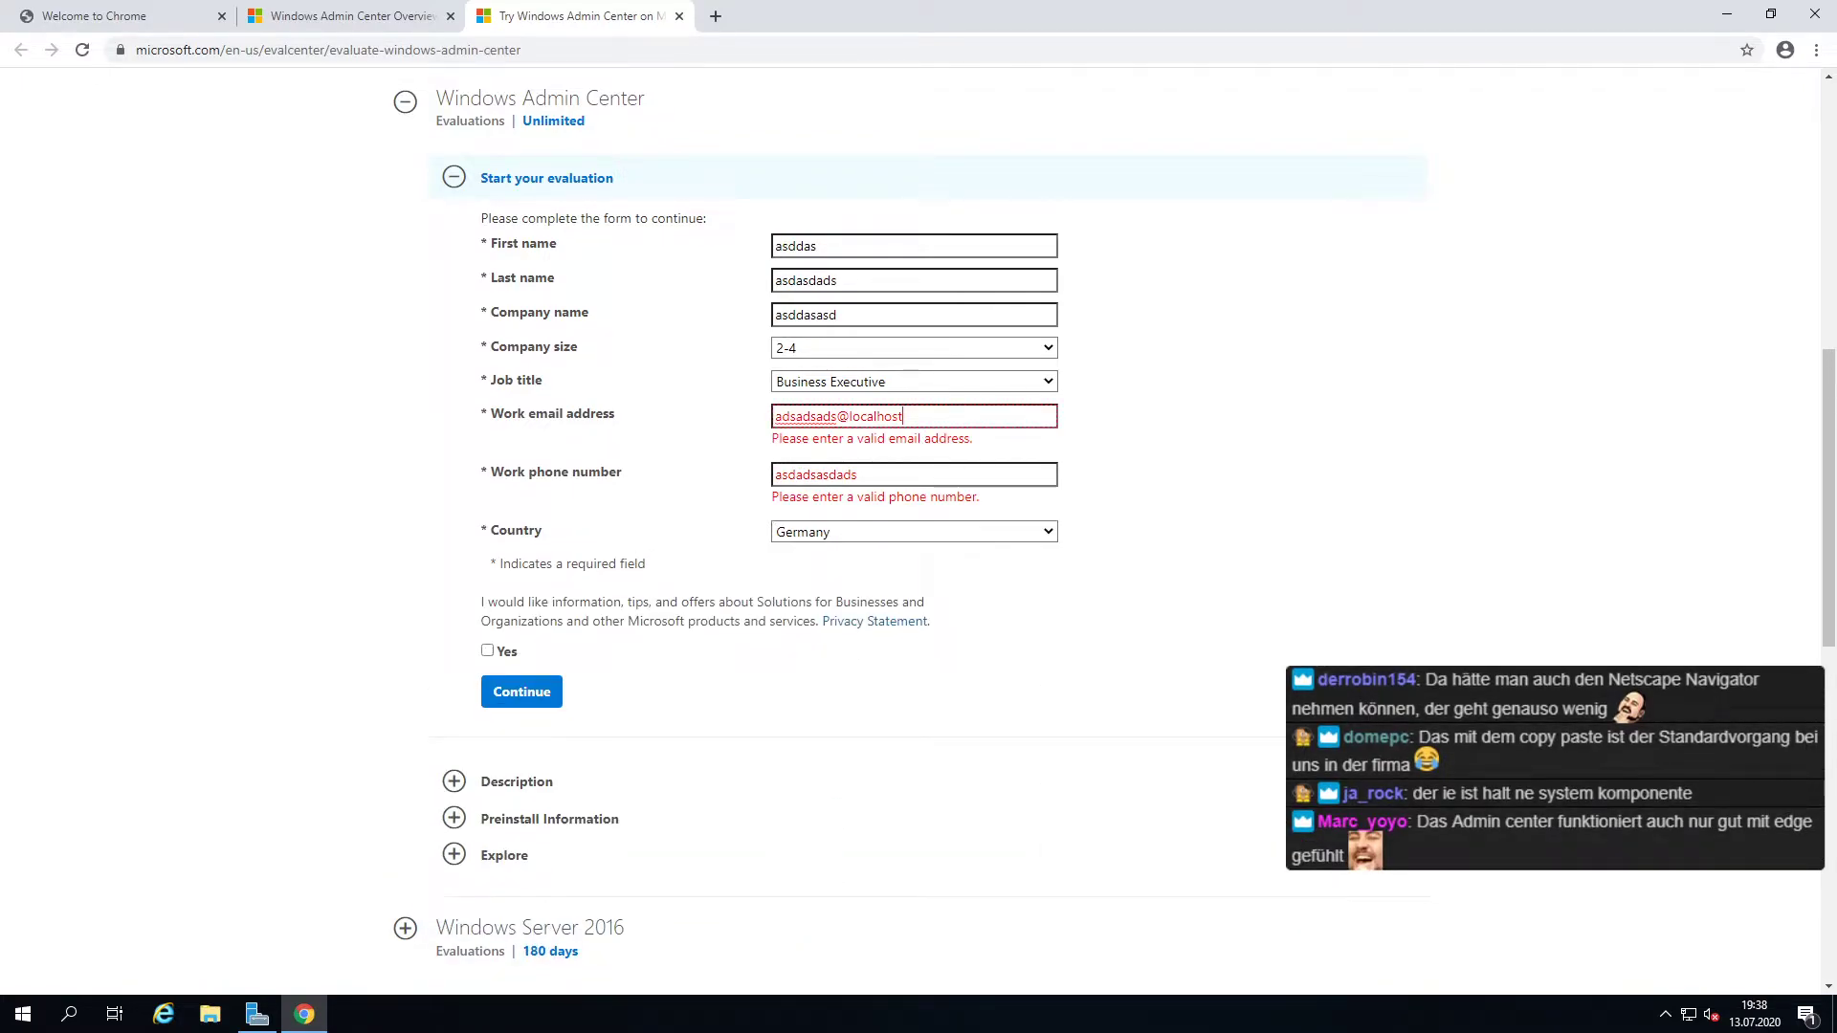
- Replace the rejected email and phone number, then resubmit to start the MSI download
key(ctrl+a)
text(adsadsasd@ayayay.yayaya)
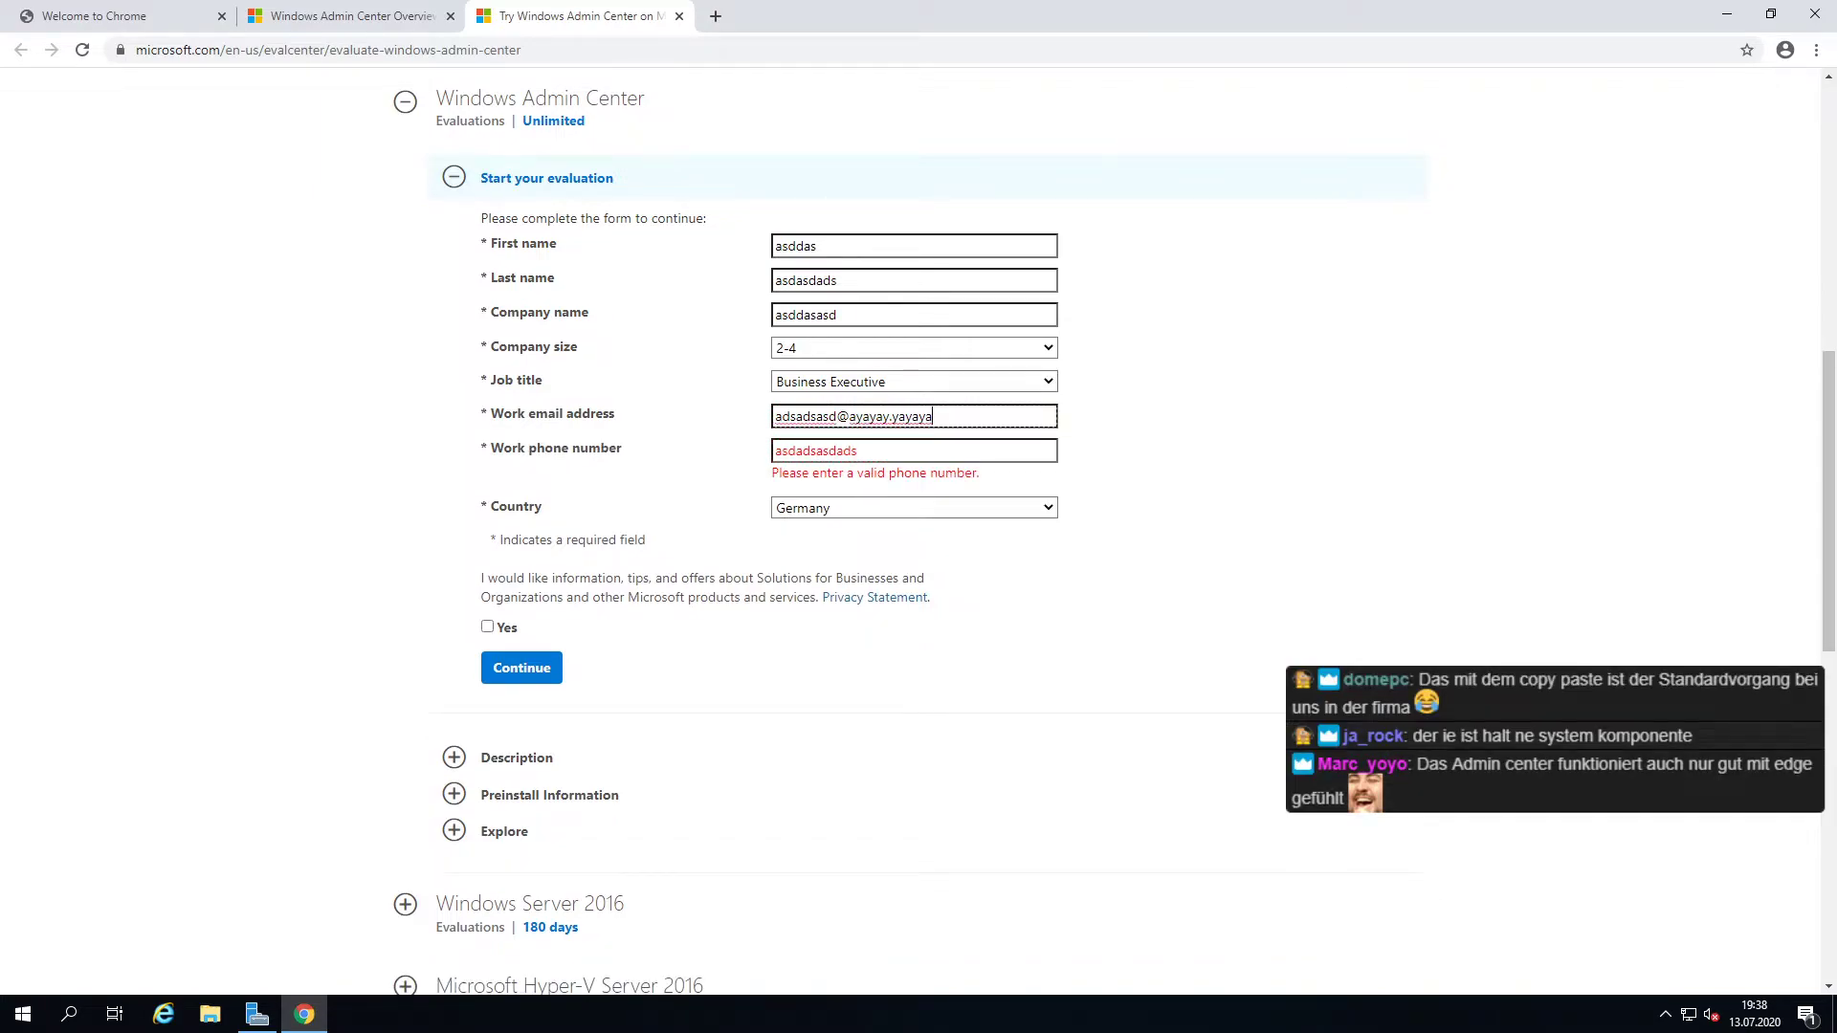
key(Tab)
click(501, 669)
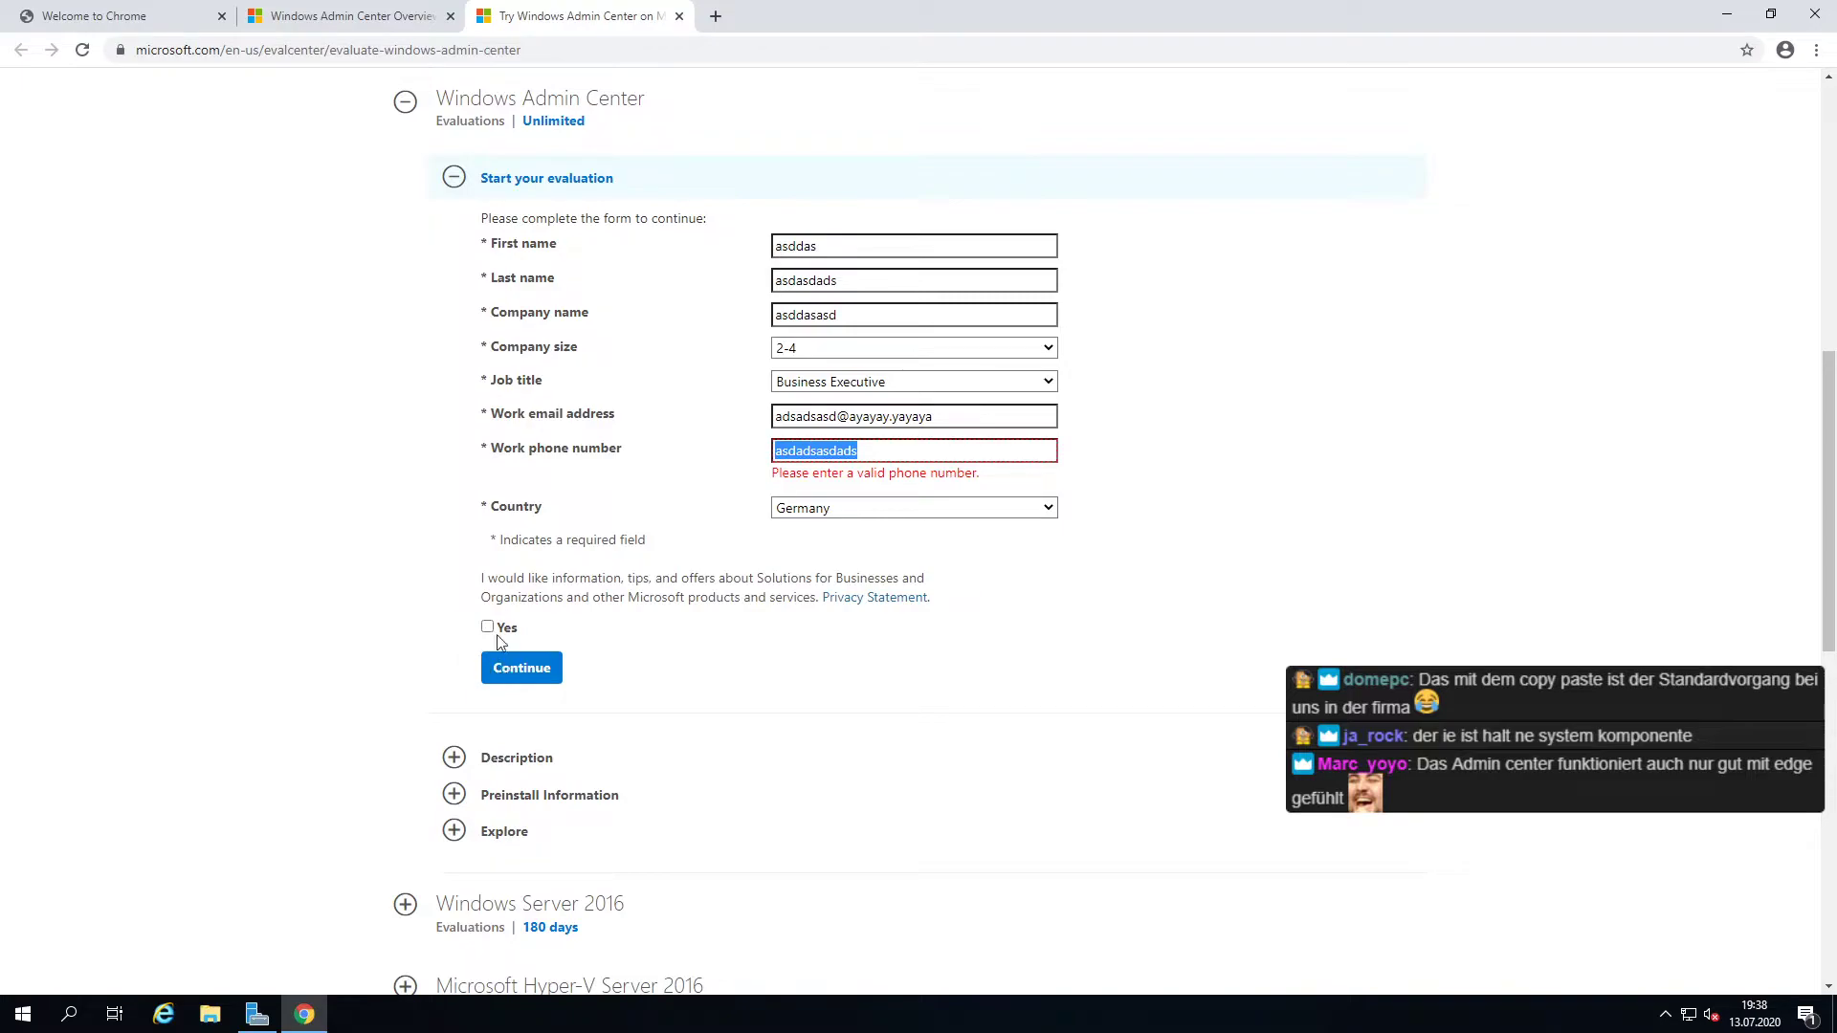
text(0)
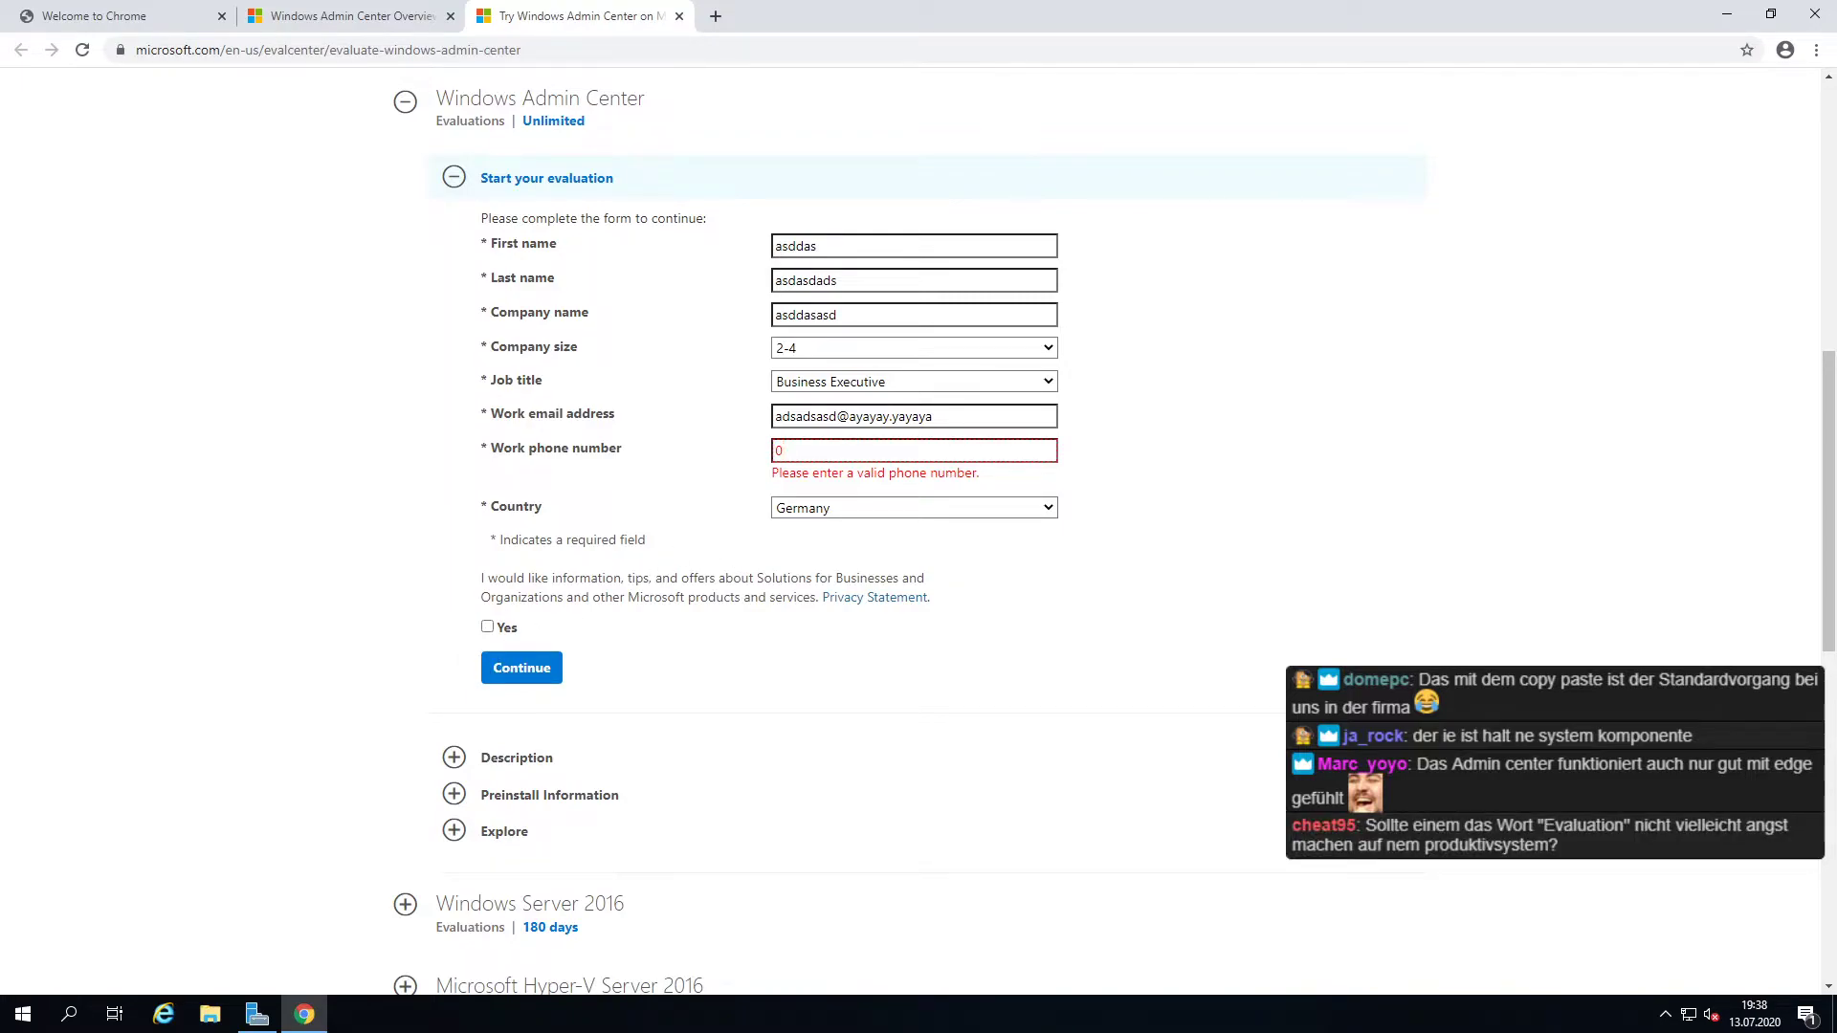
text(69000)
click(524, 646)
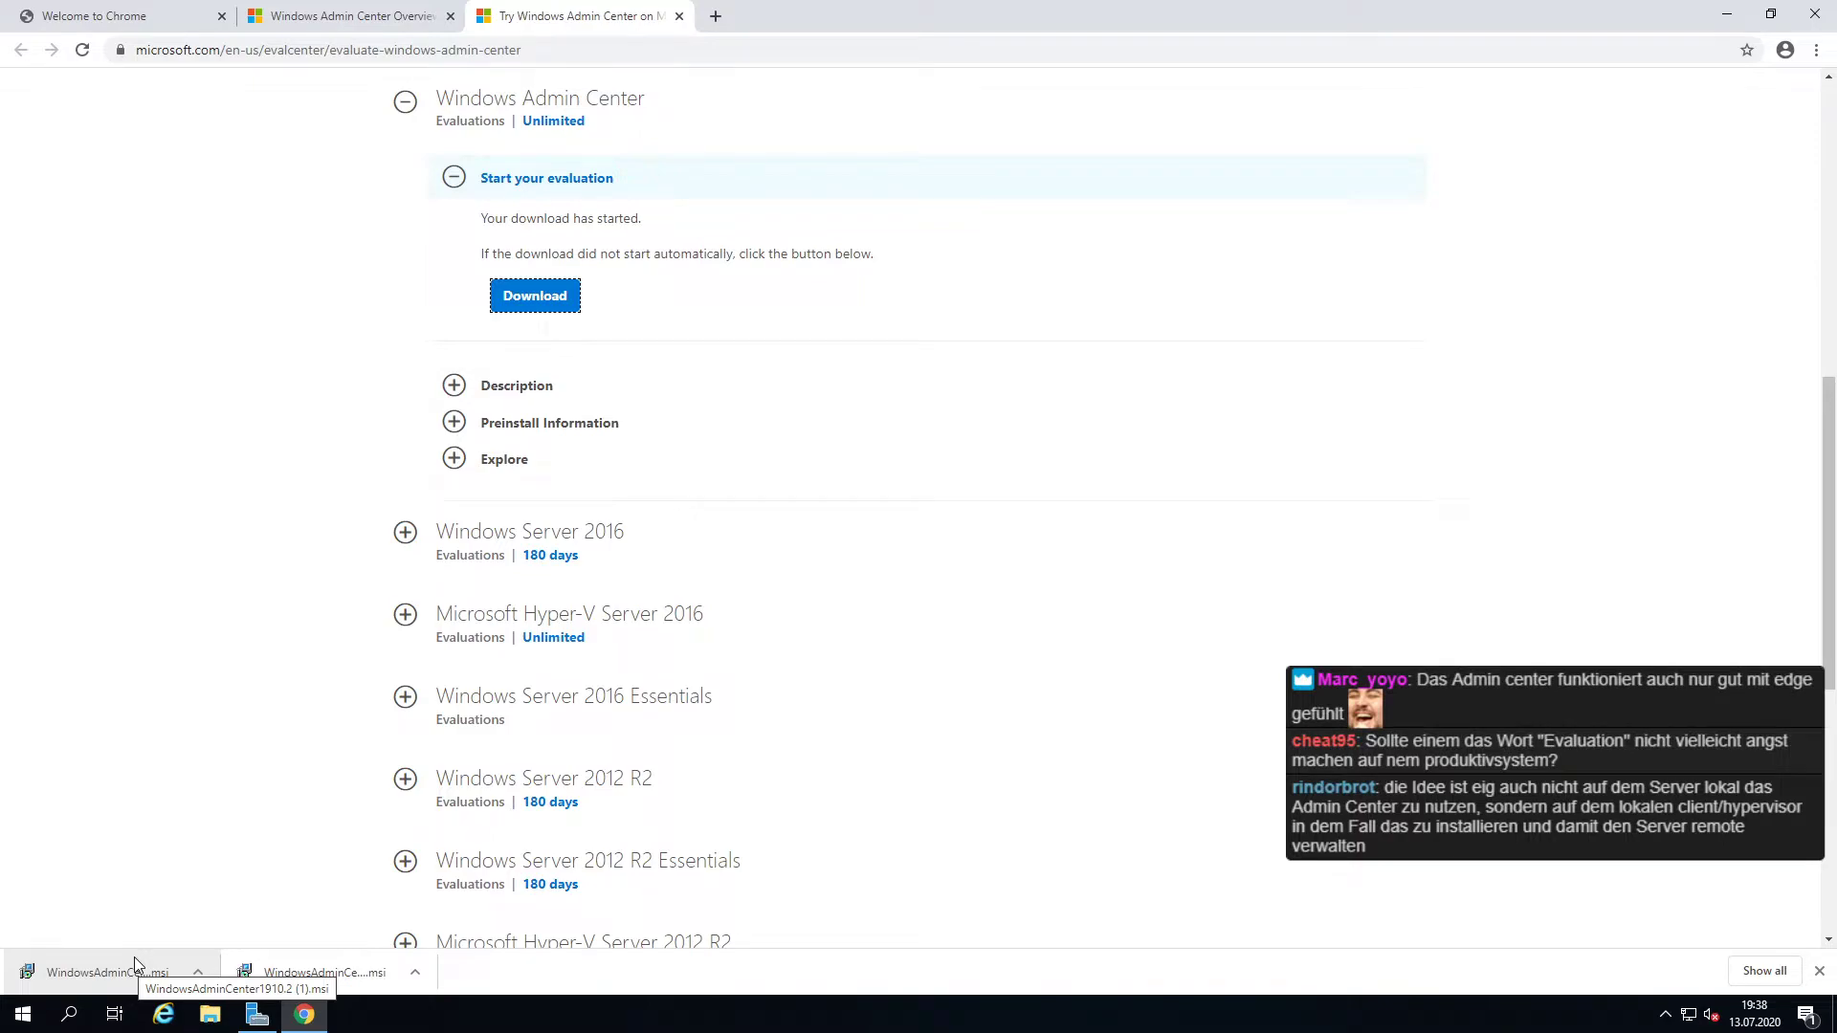
- Run the downloaded WindowsAdminCenter1910.2 MSI, accept the licence and choose Microsoft Update verwenden
click(285, 968)
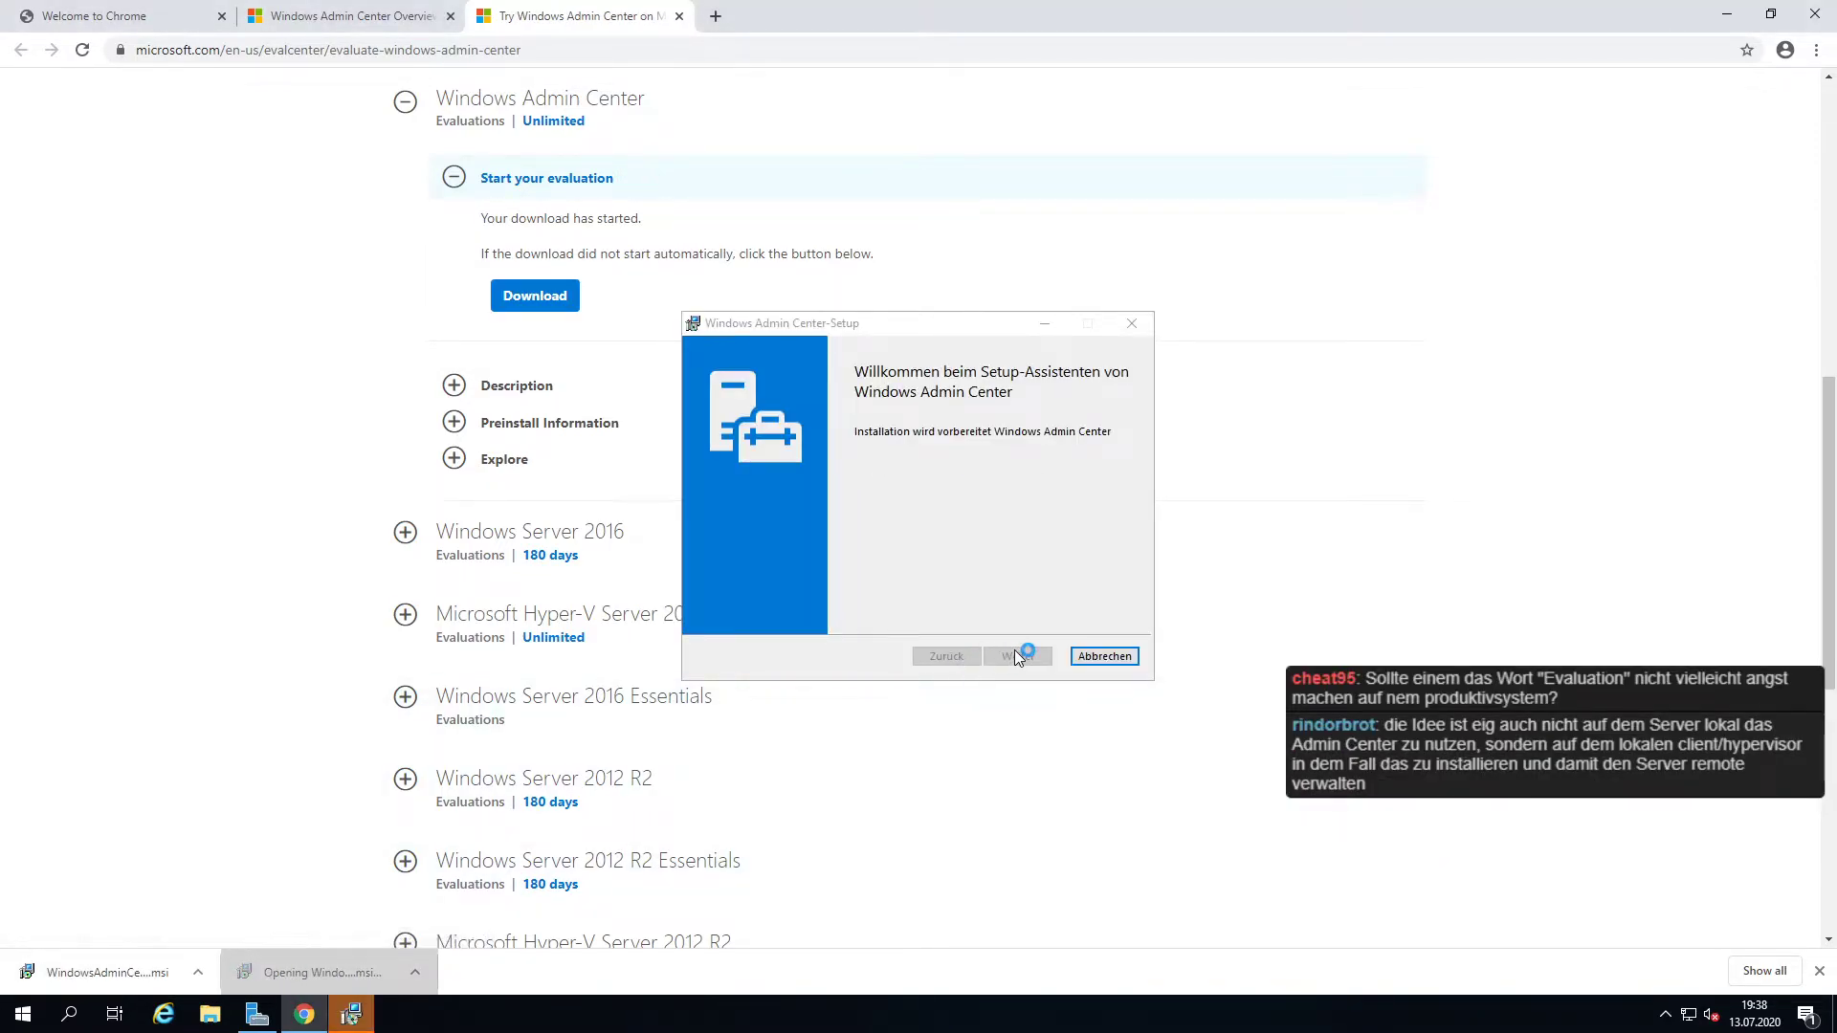
click(905, 628)
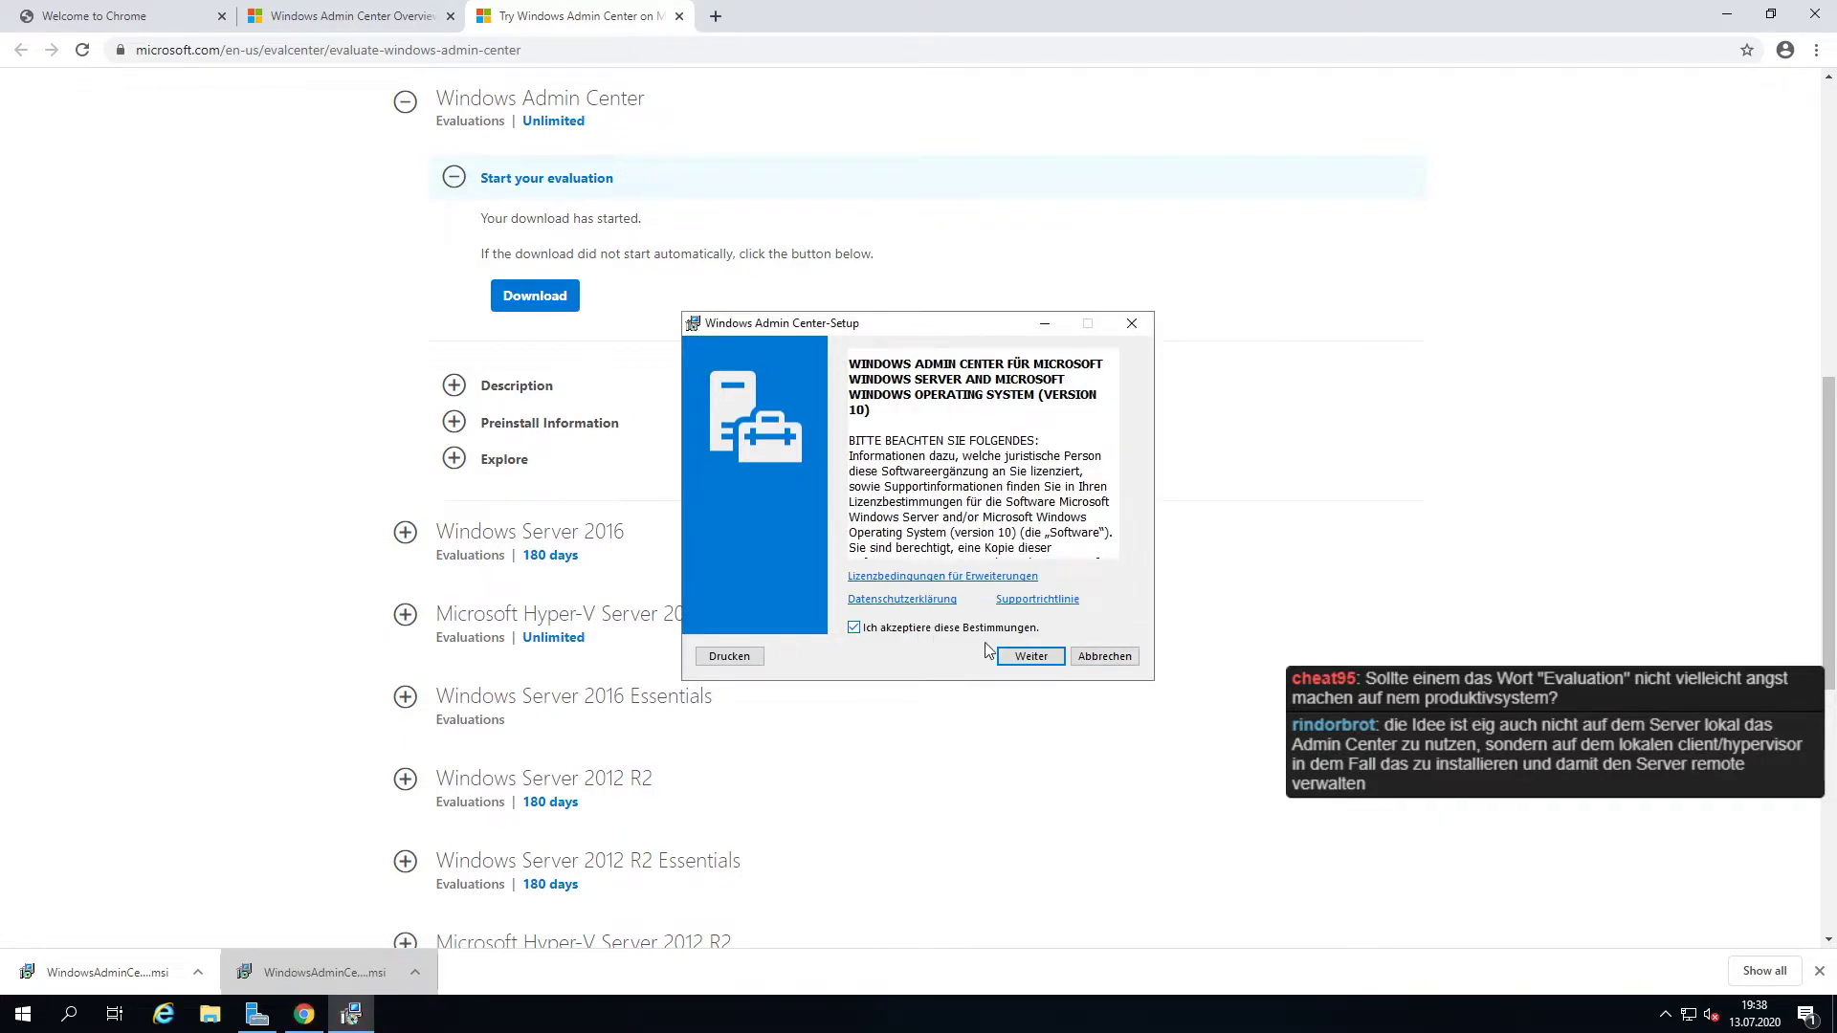
click(1031, 656)
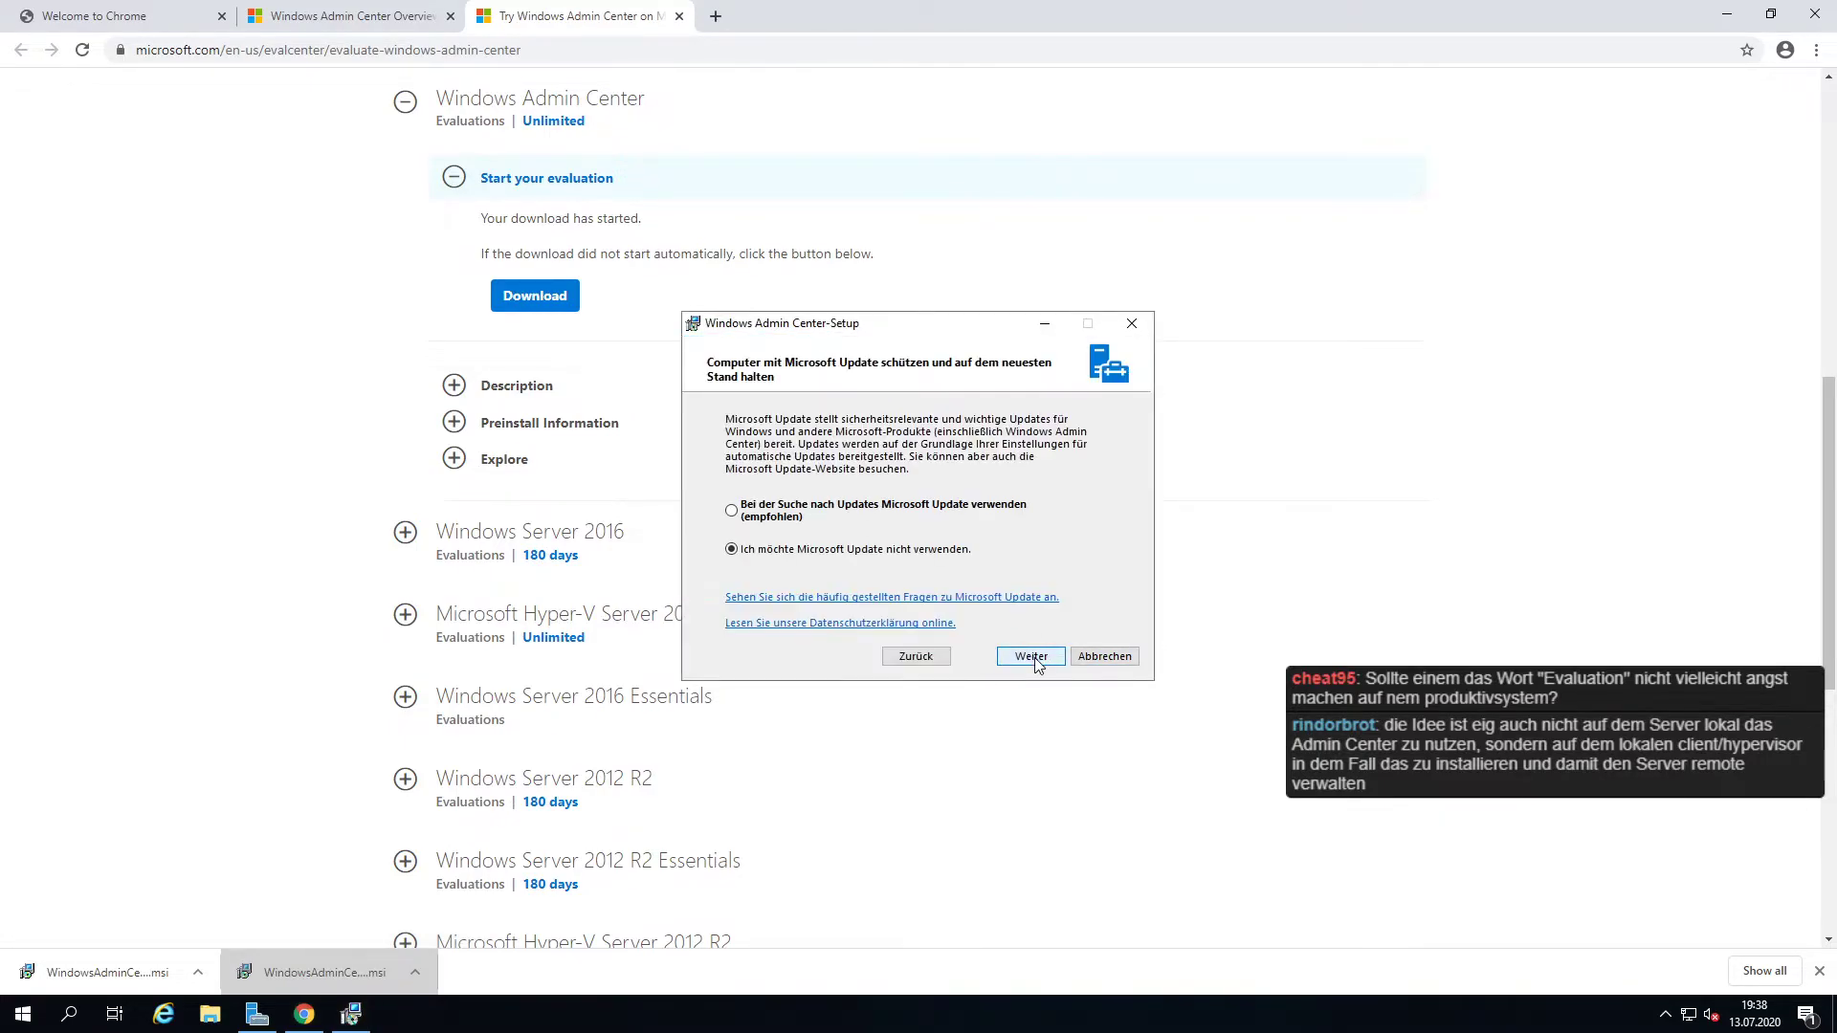
click(802, 514)
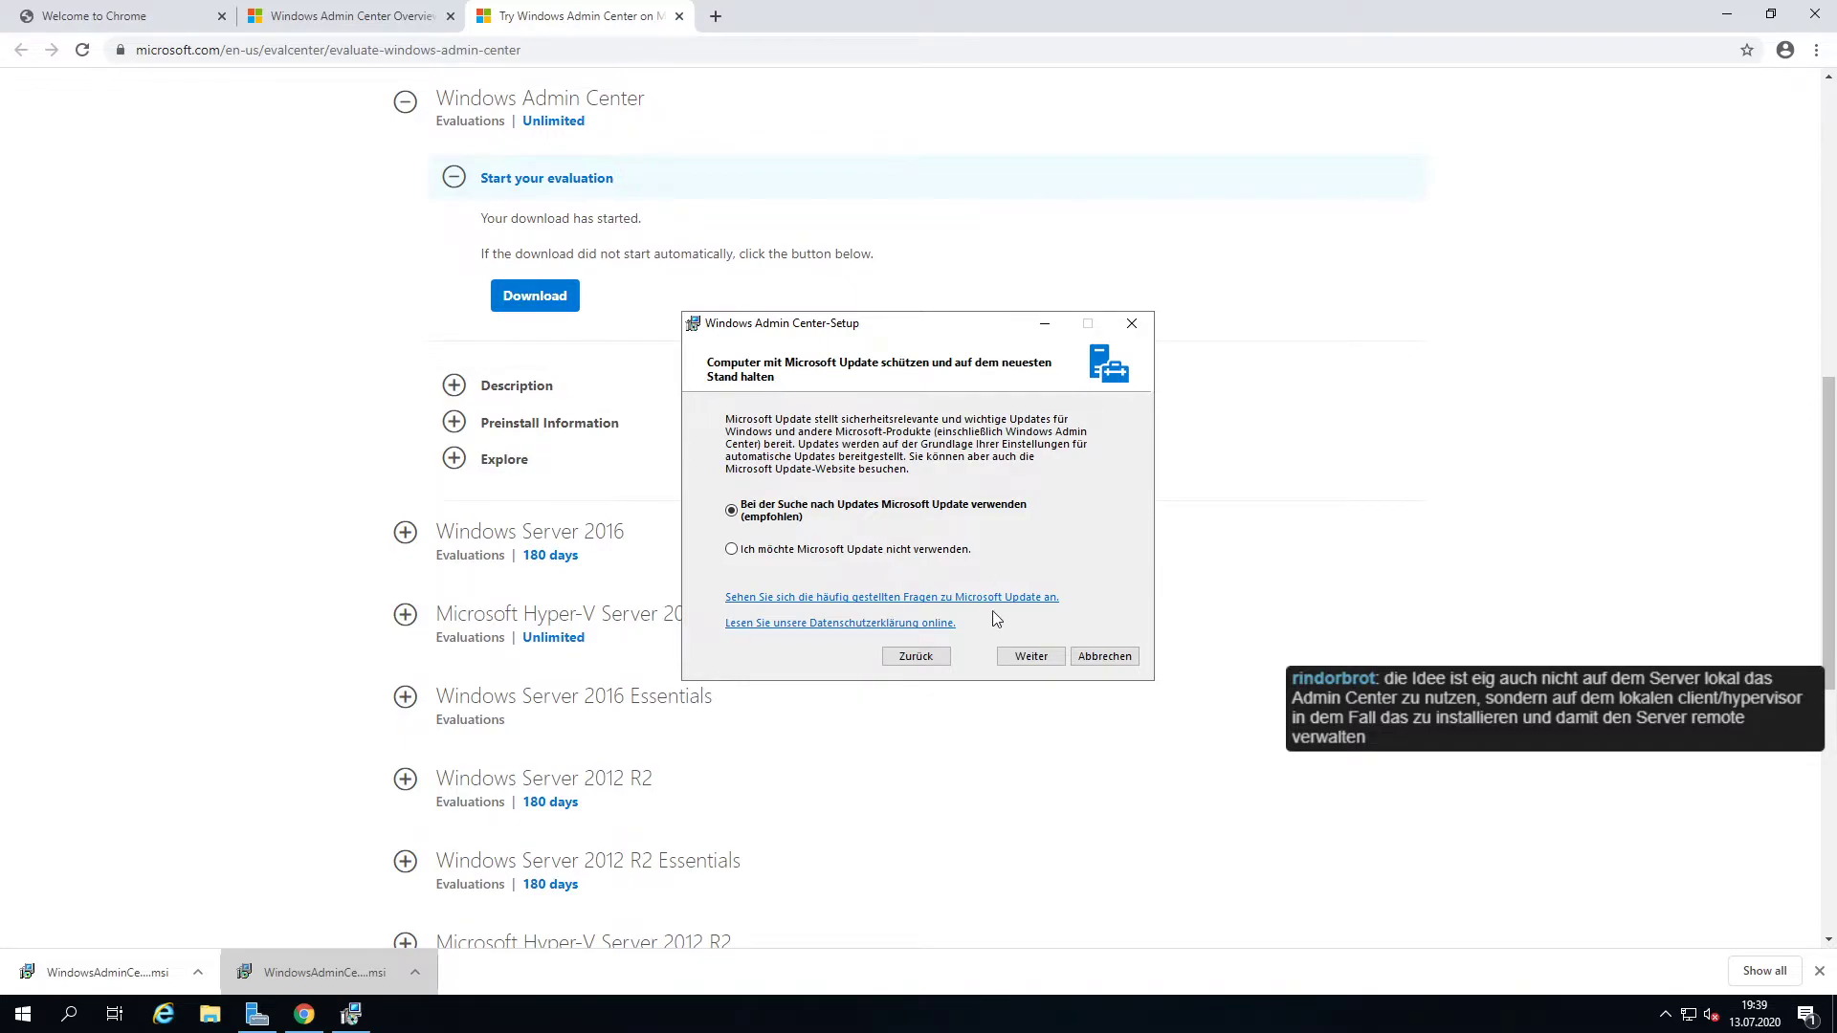
click(1022, 660)
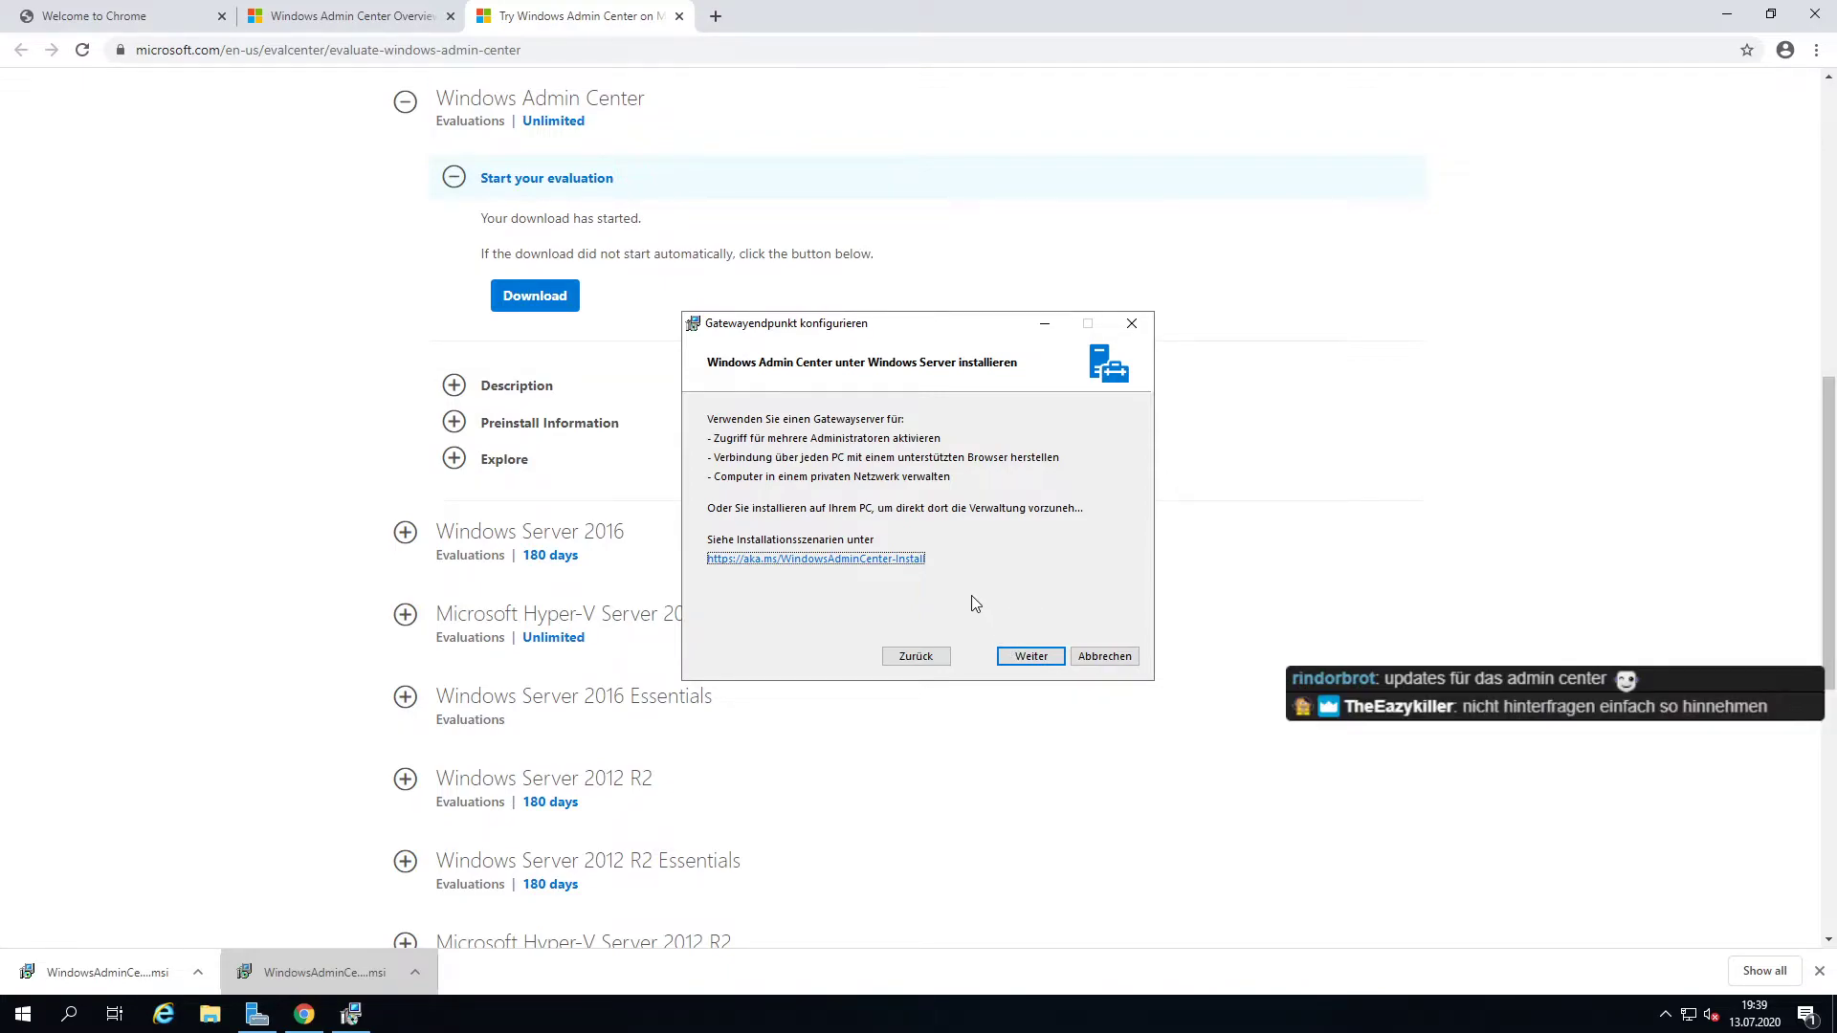
- Keep the gateway and trusted-hosts defaults, then install with port 443 and self-signed certificate
click(1030, 656)
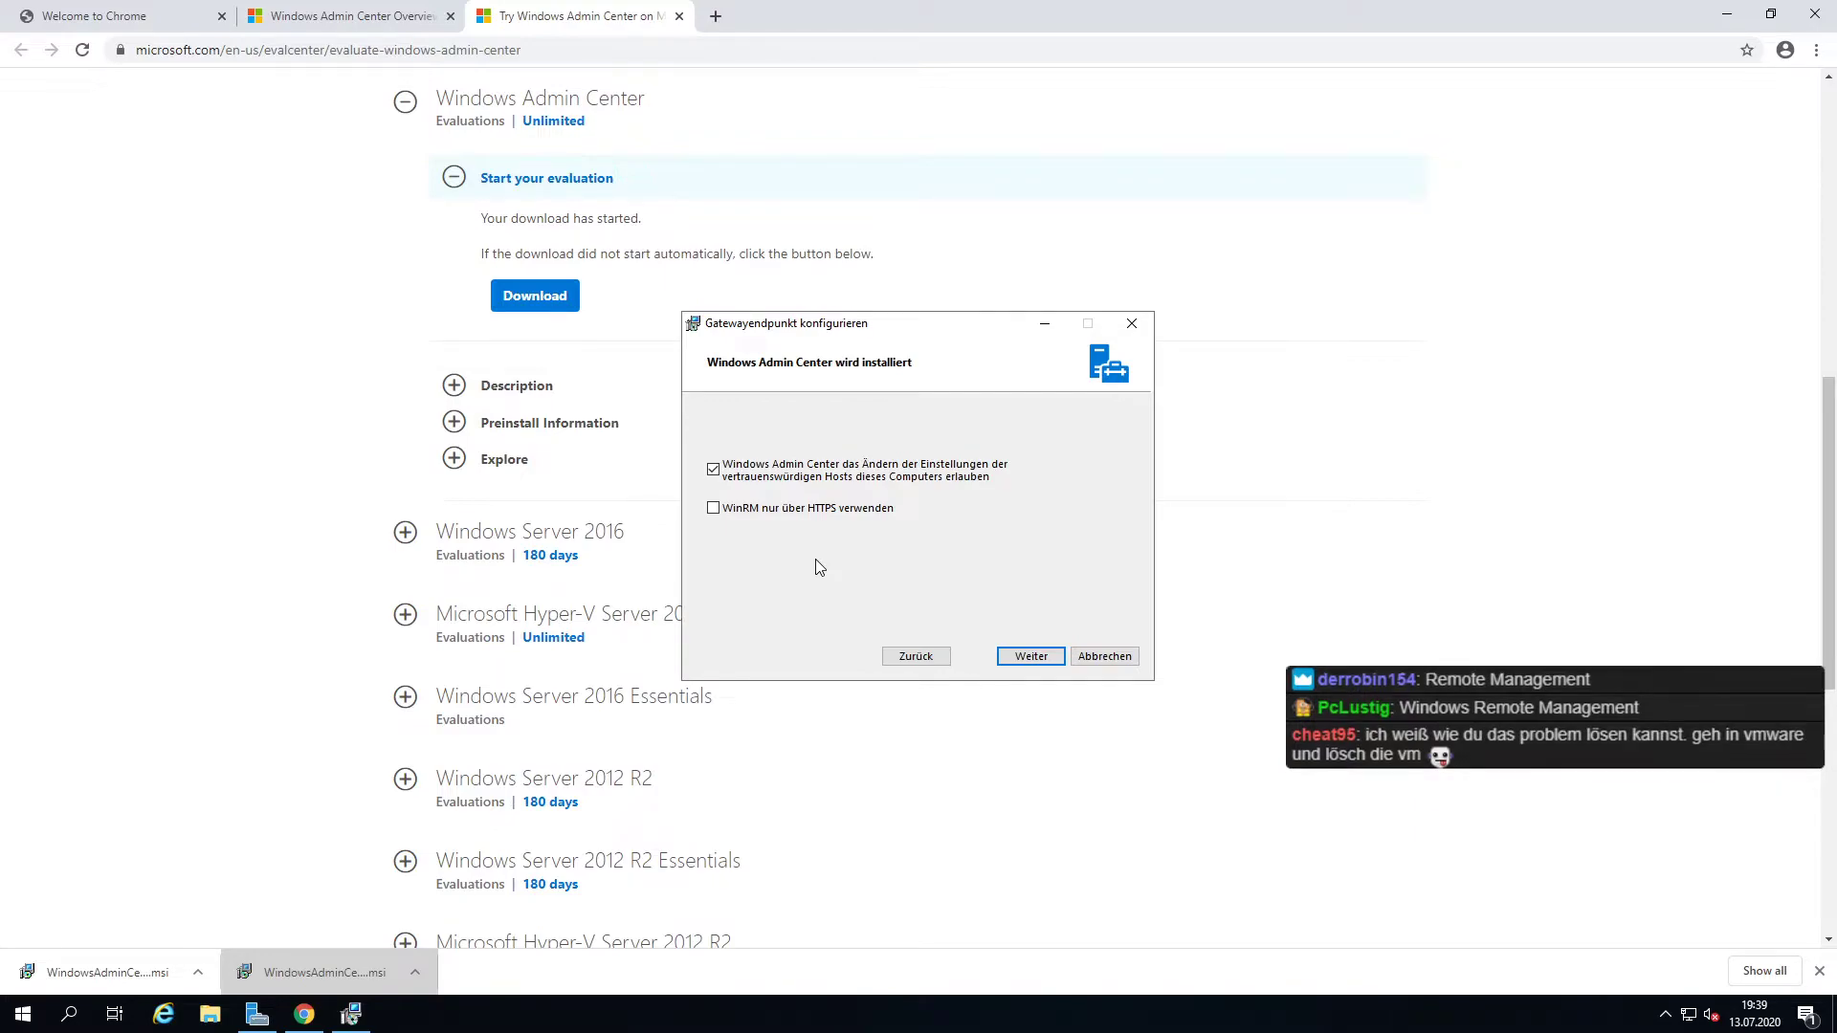
click(1027, 656)
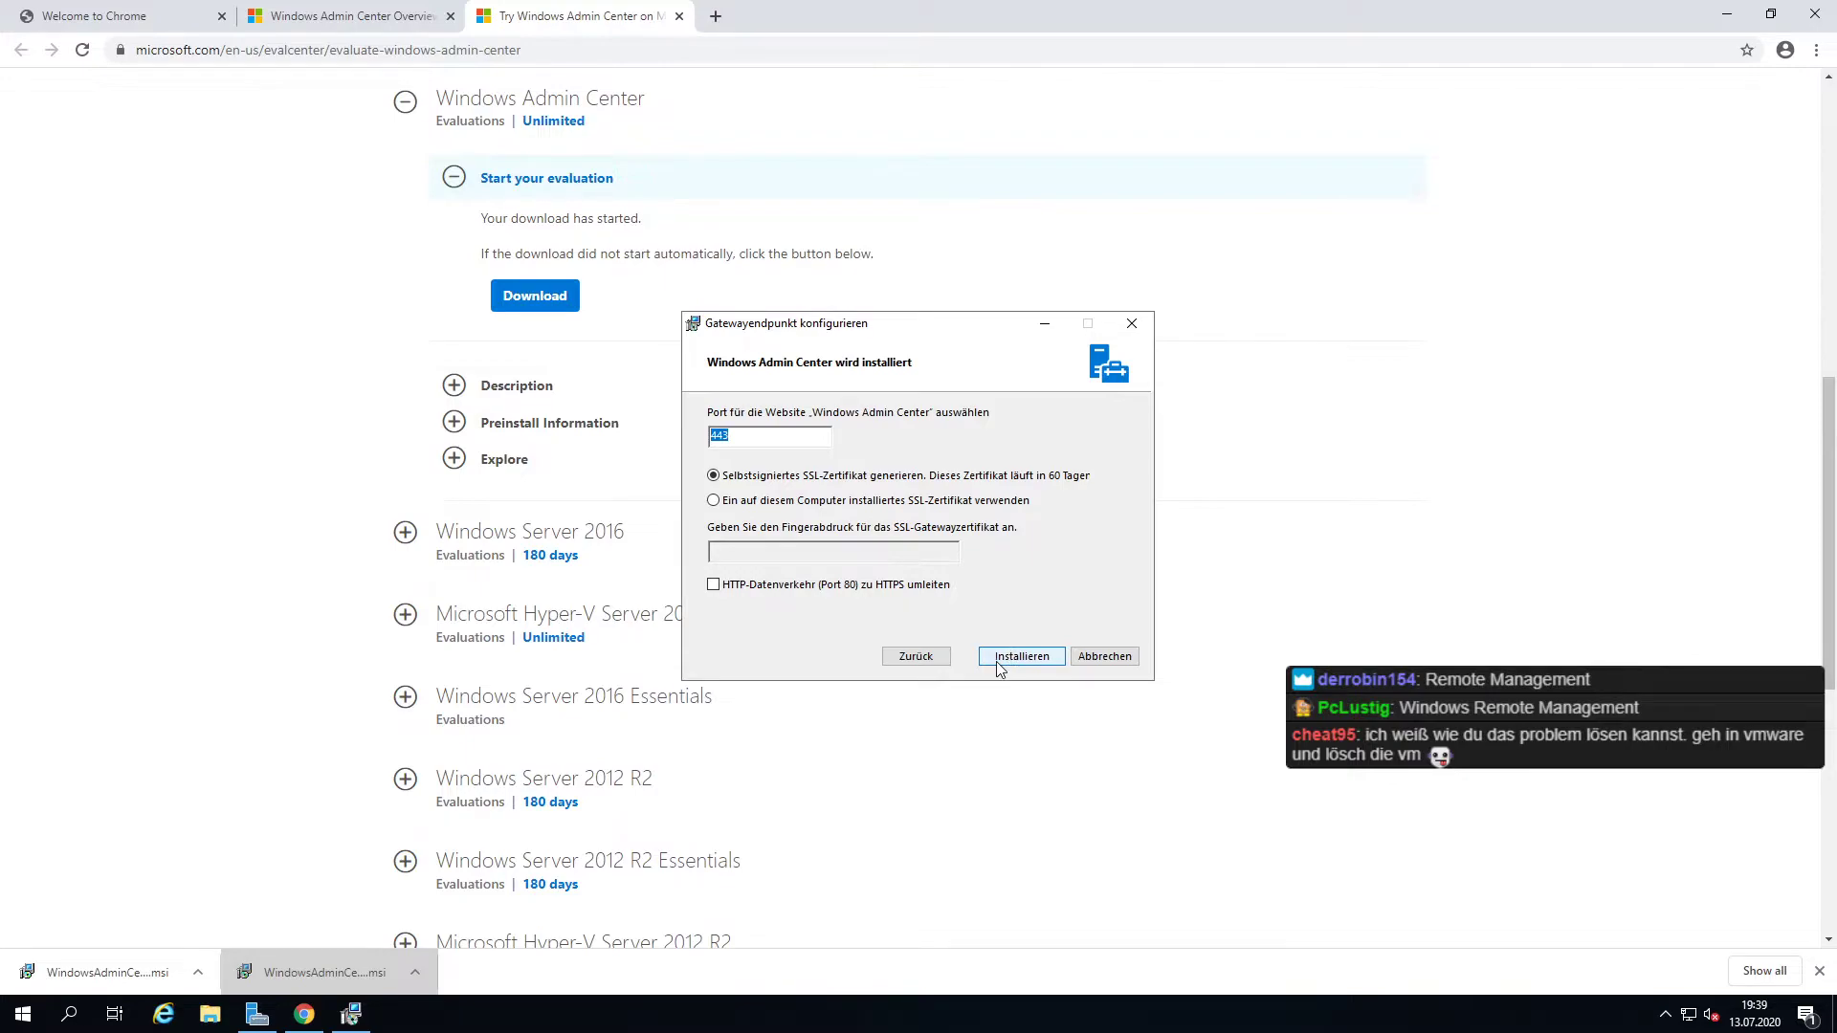
click(998, 658)
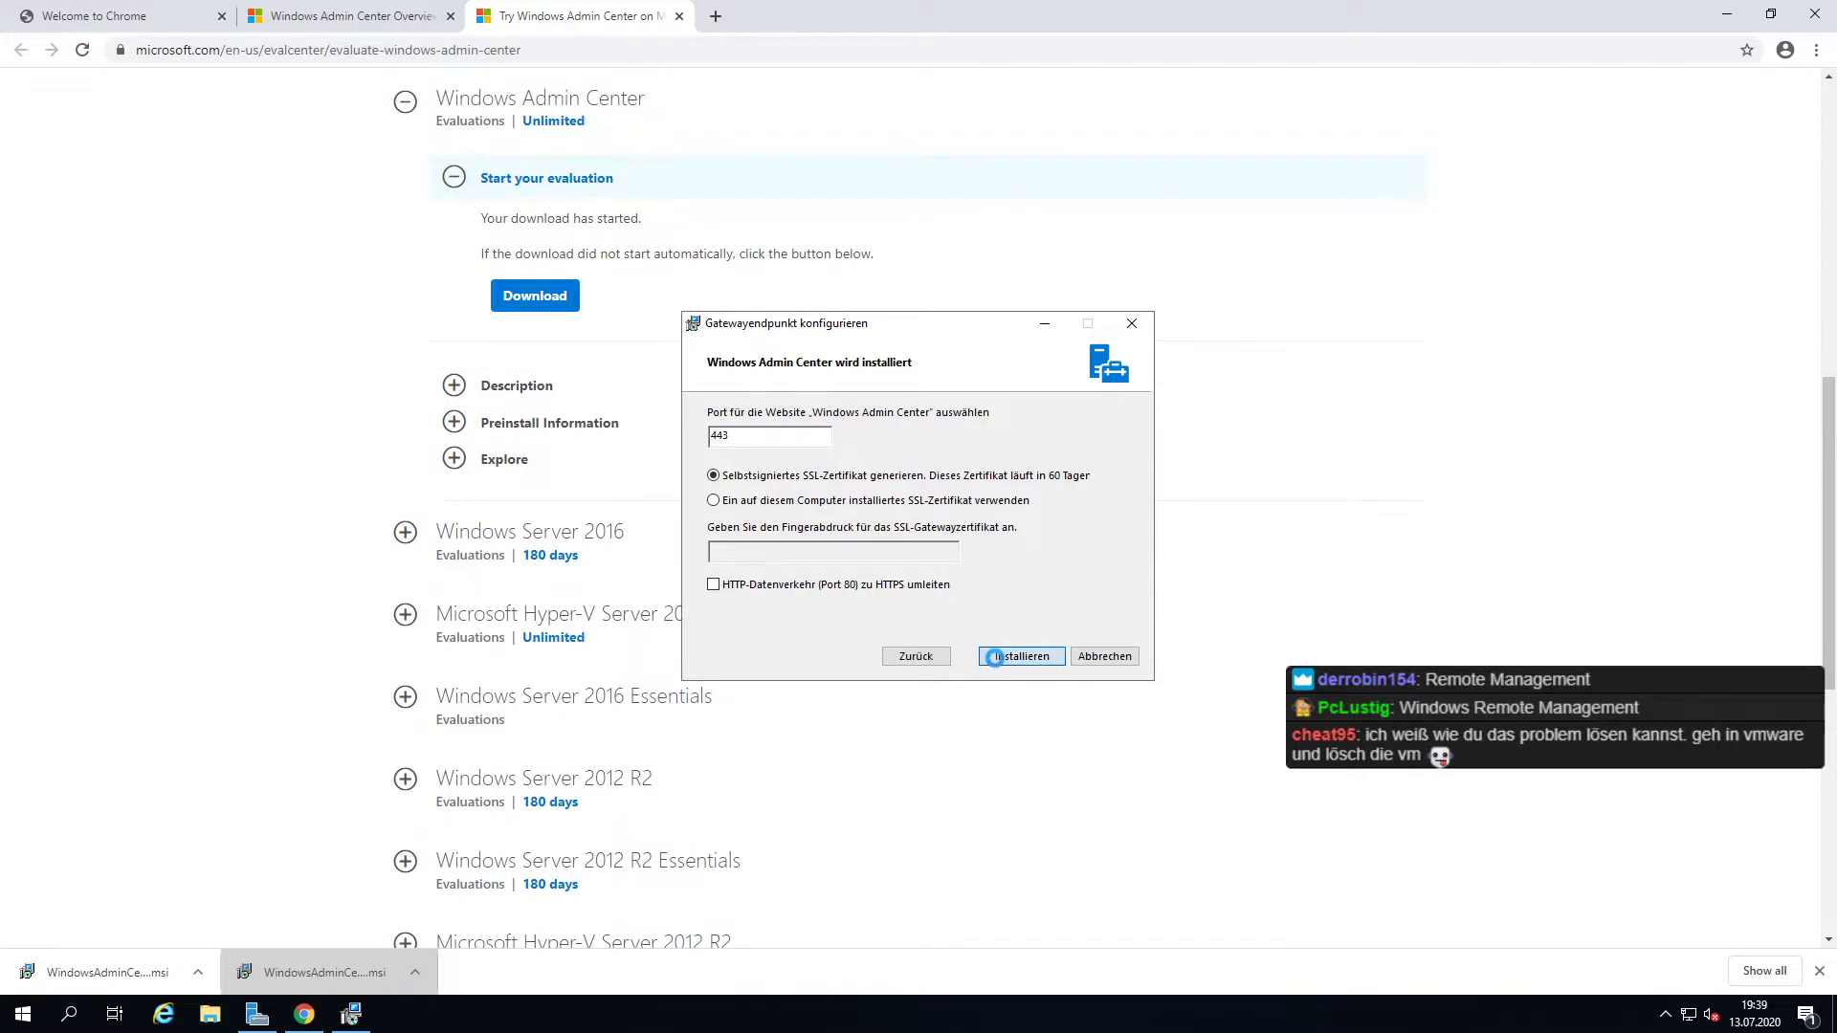
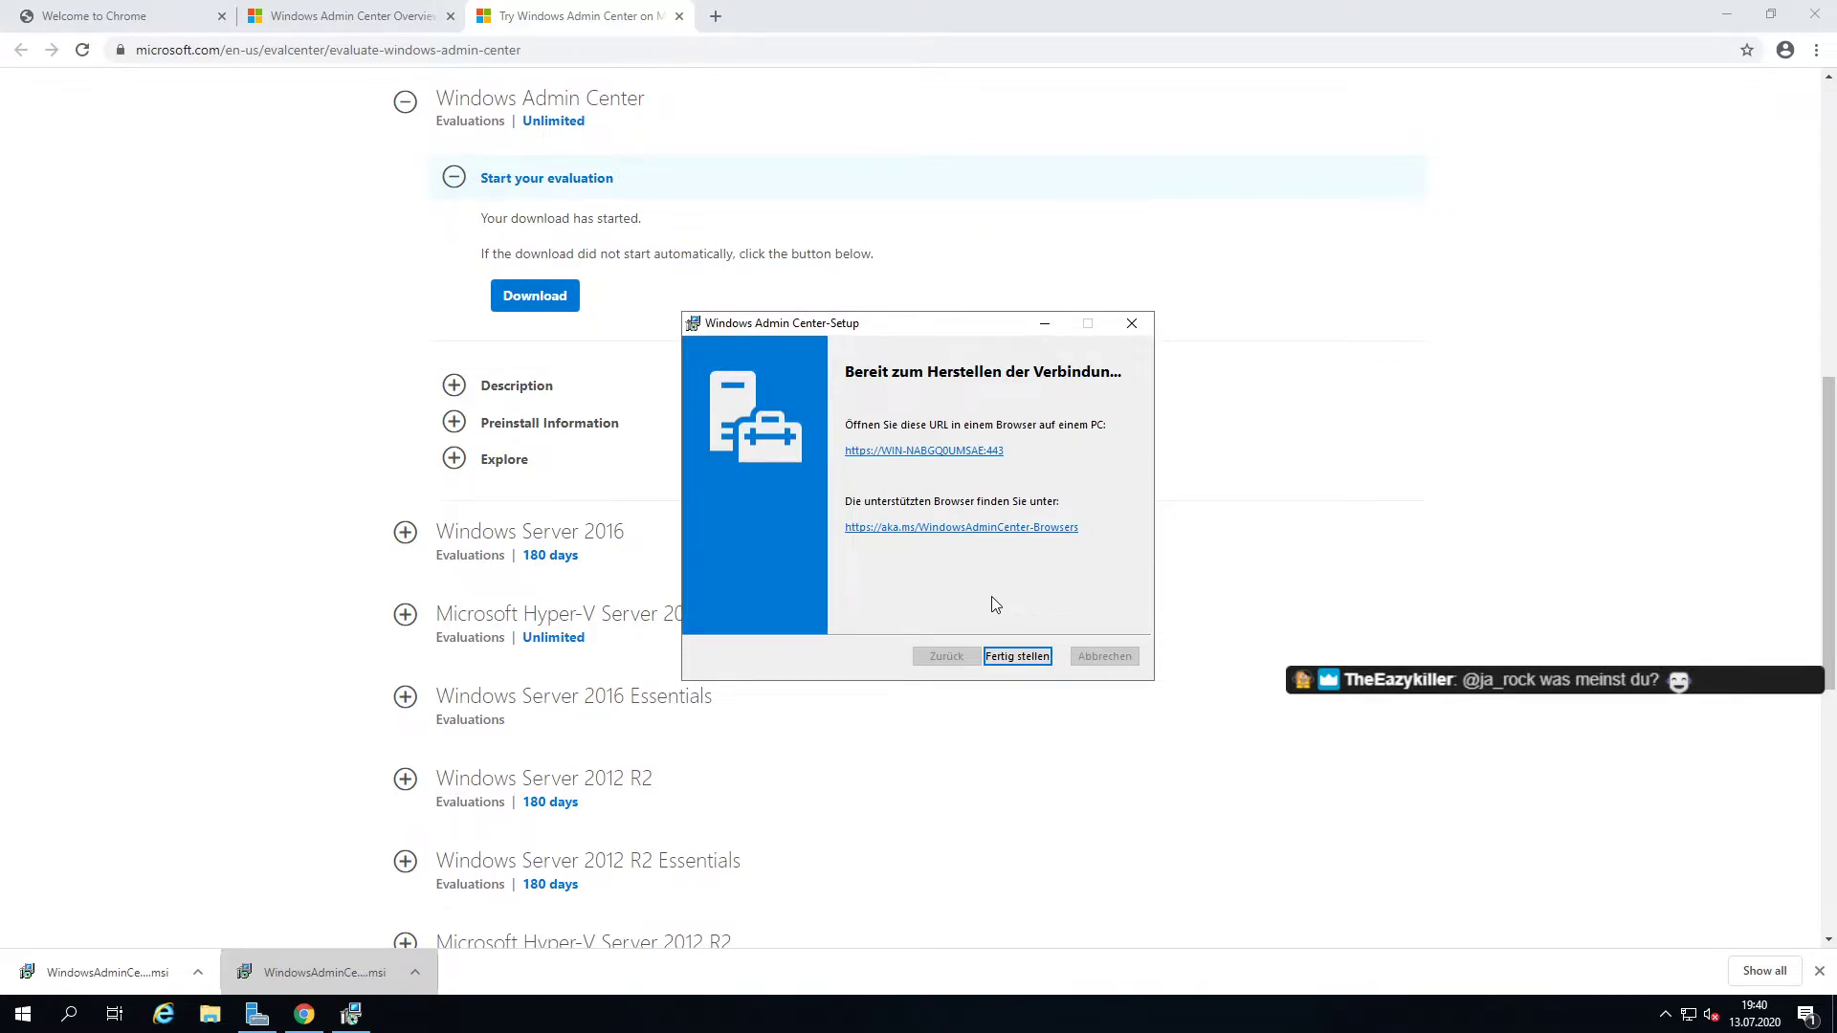
click(988, 452)
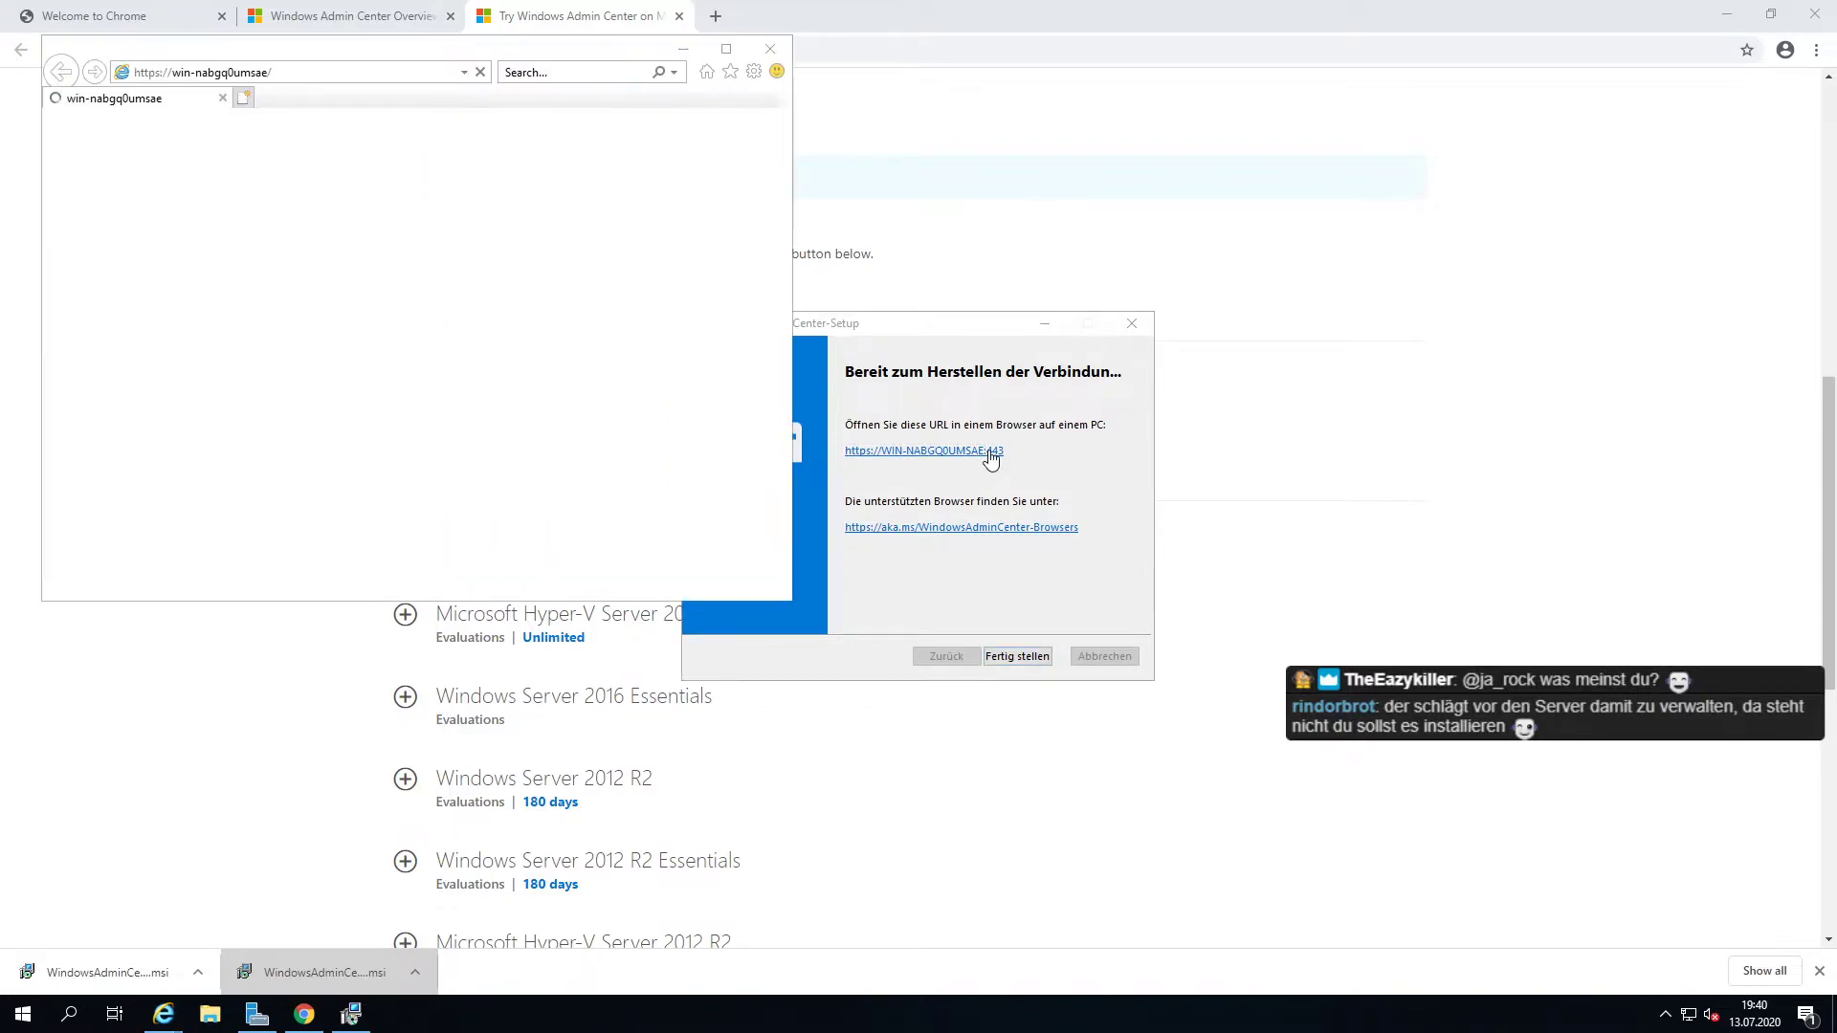
click(501, 438)
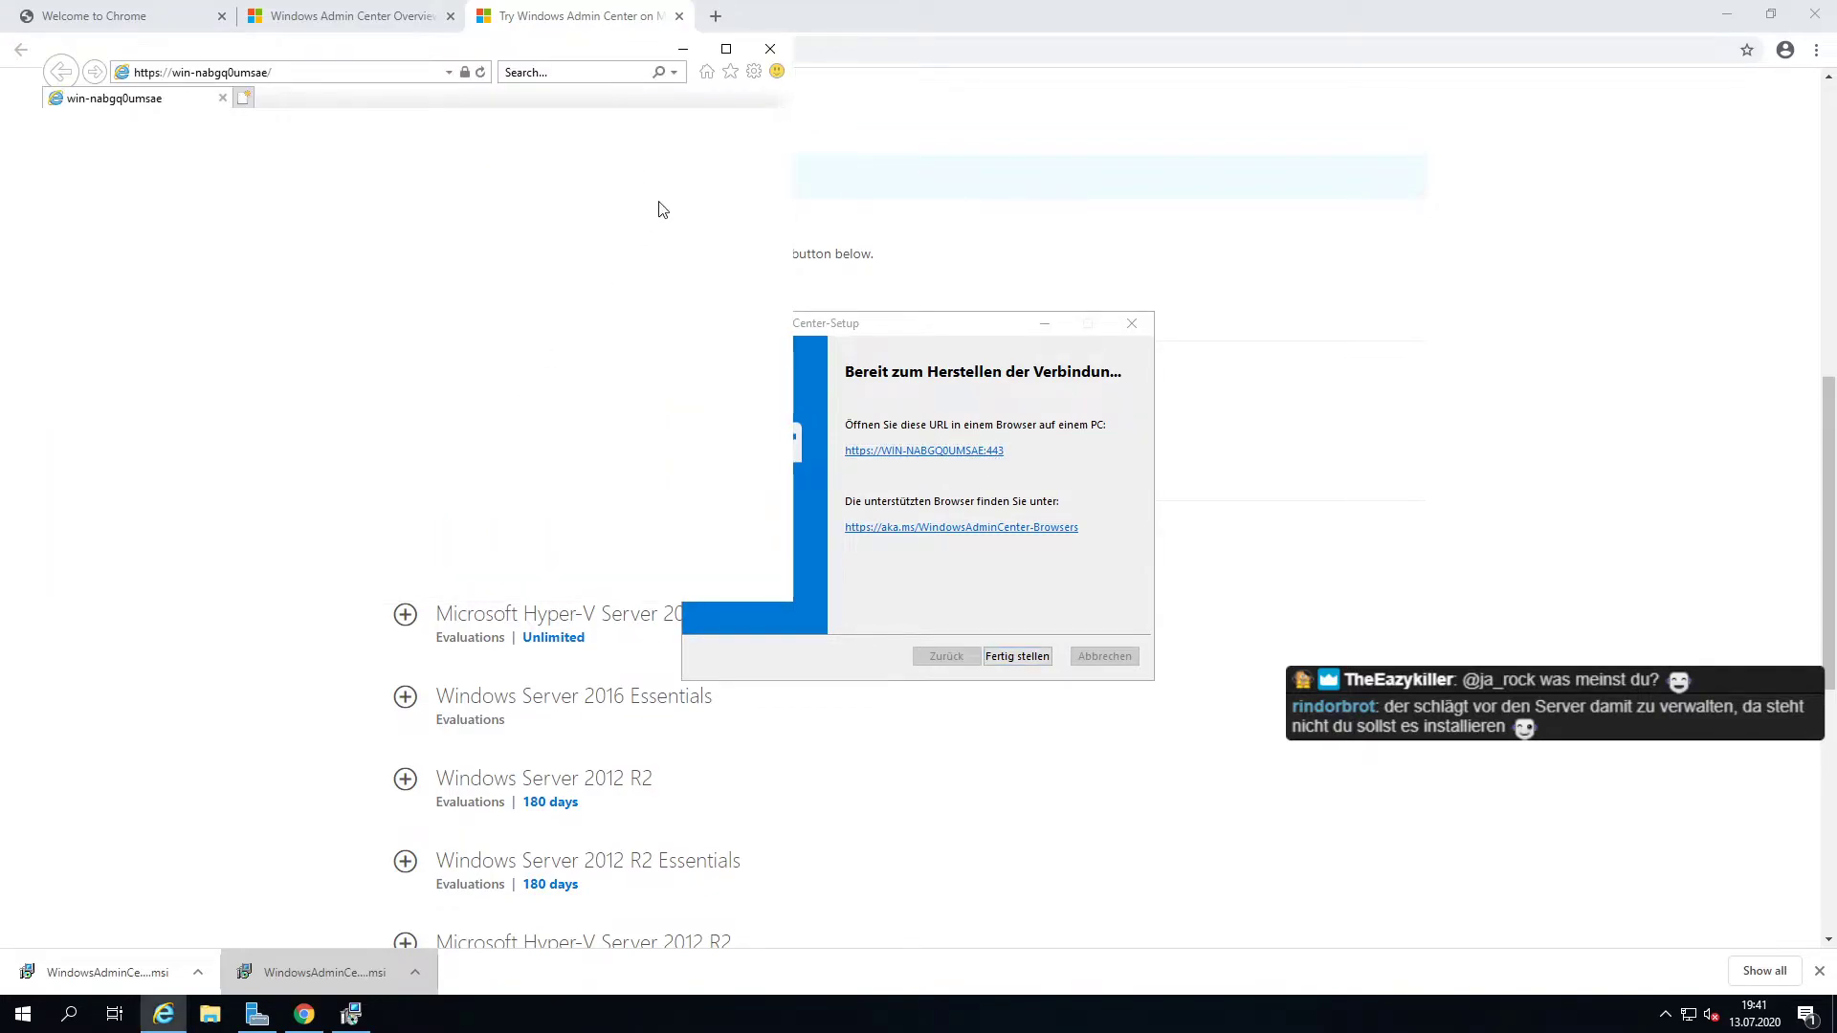
click(314, 73)
key(ctrl+c)
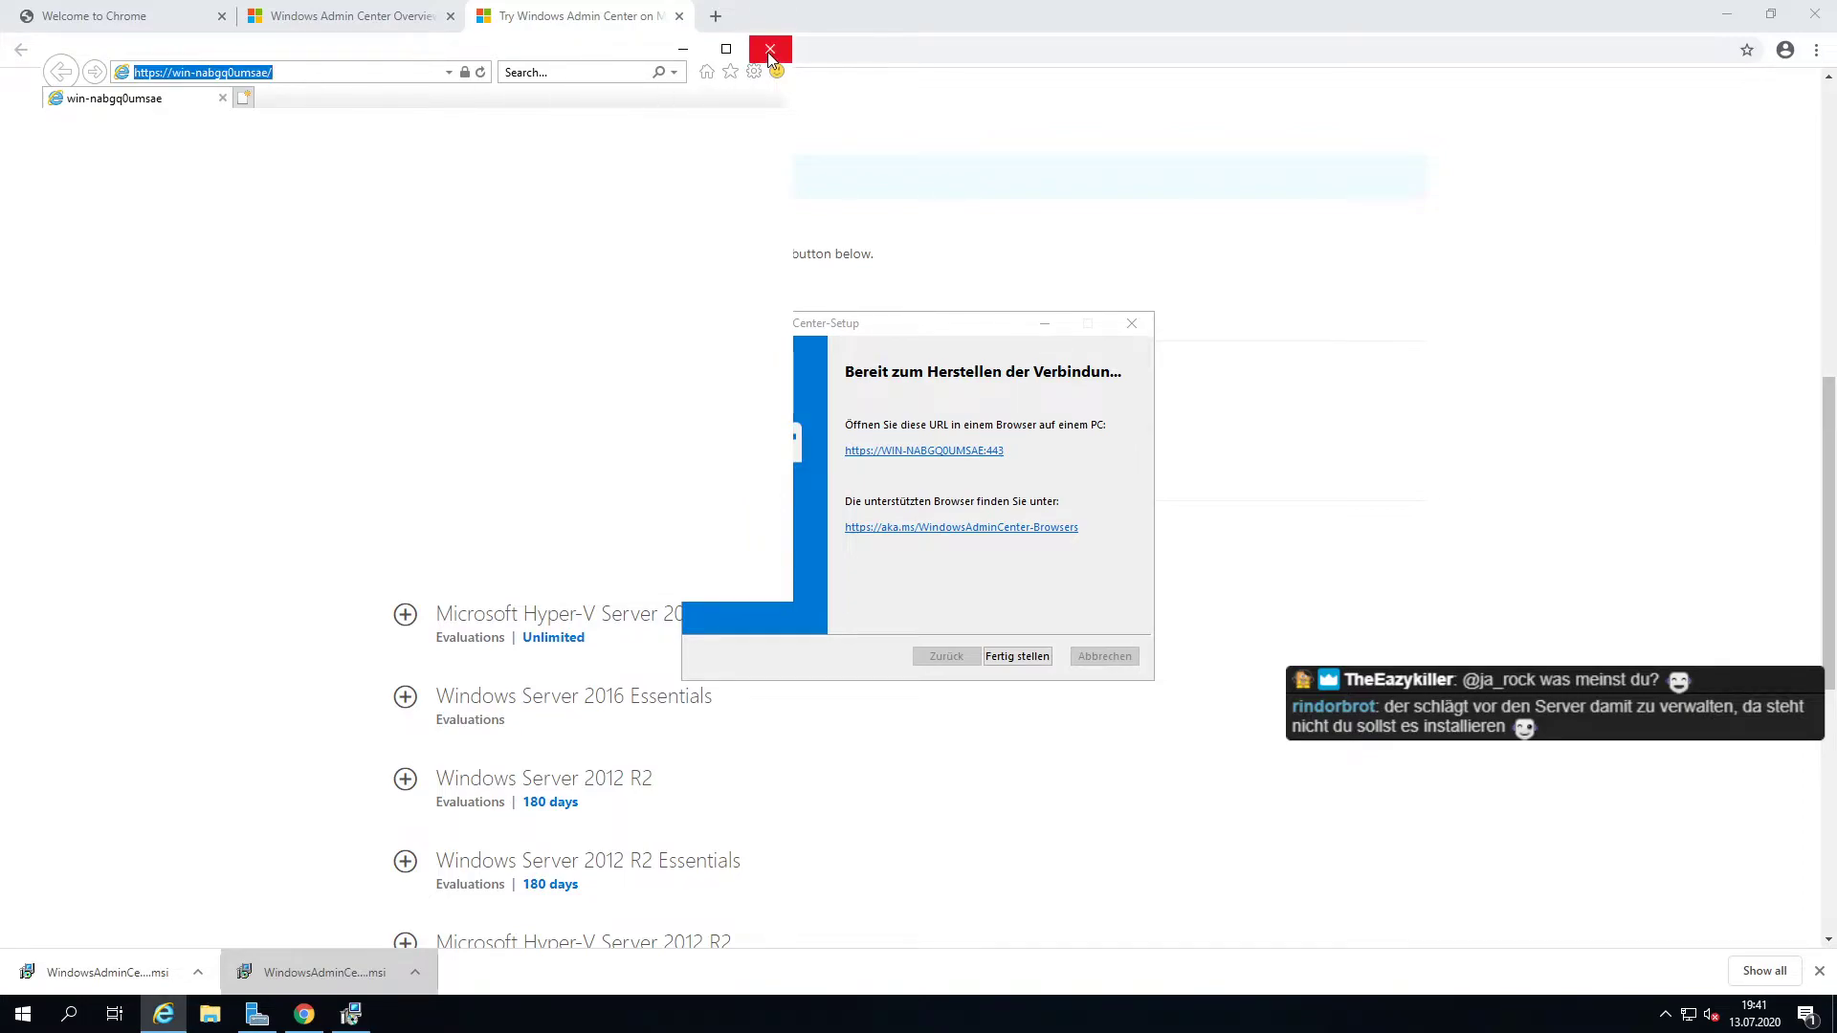
click(770, 48)
click(304, 1014)
key(ctrl+t)
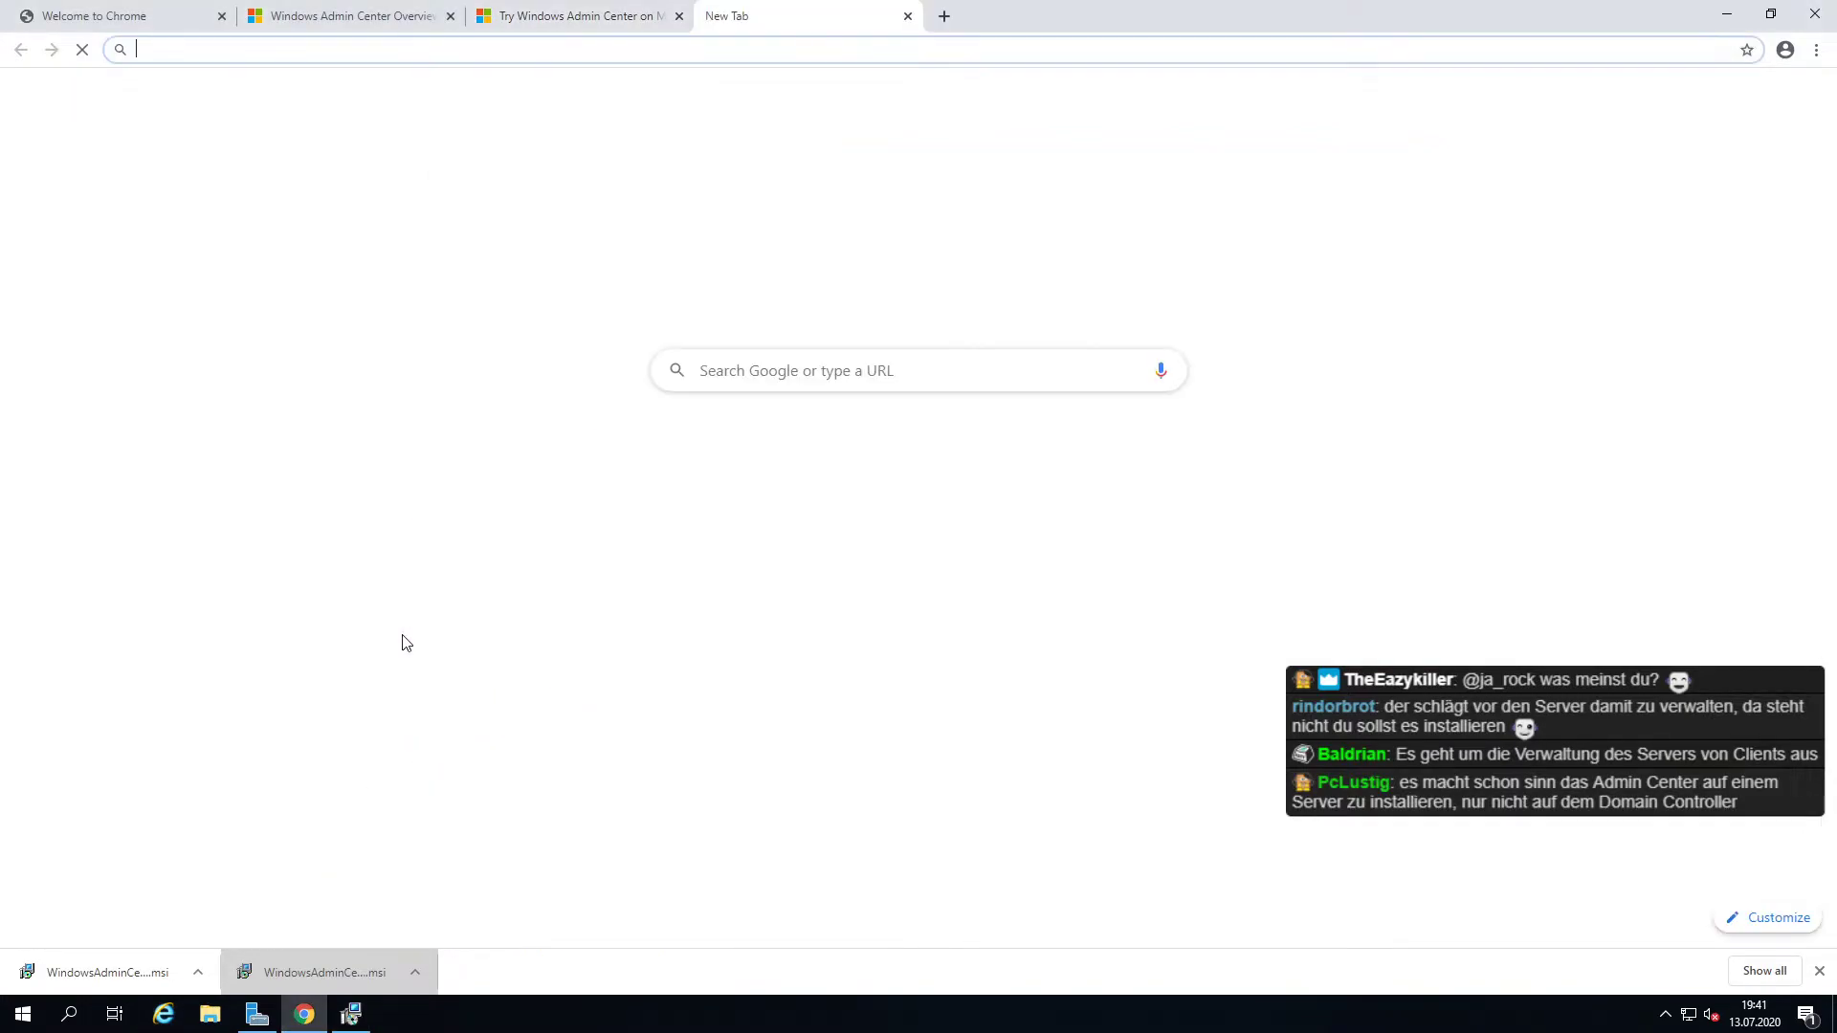
key(ctrl+v)
key(Return)
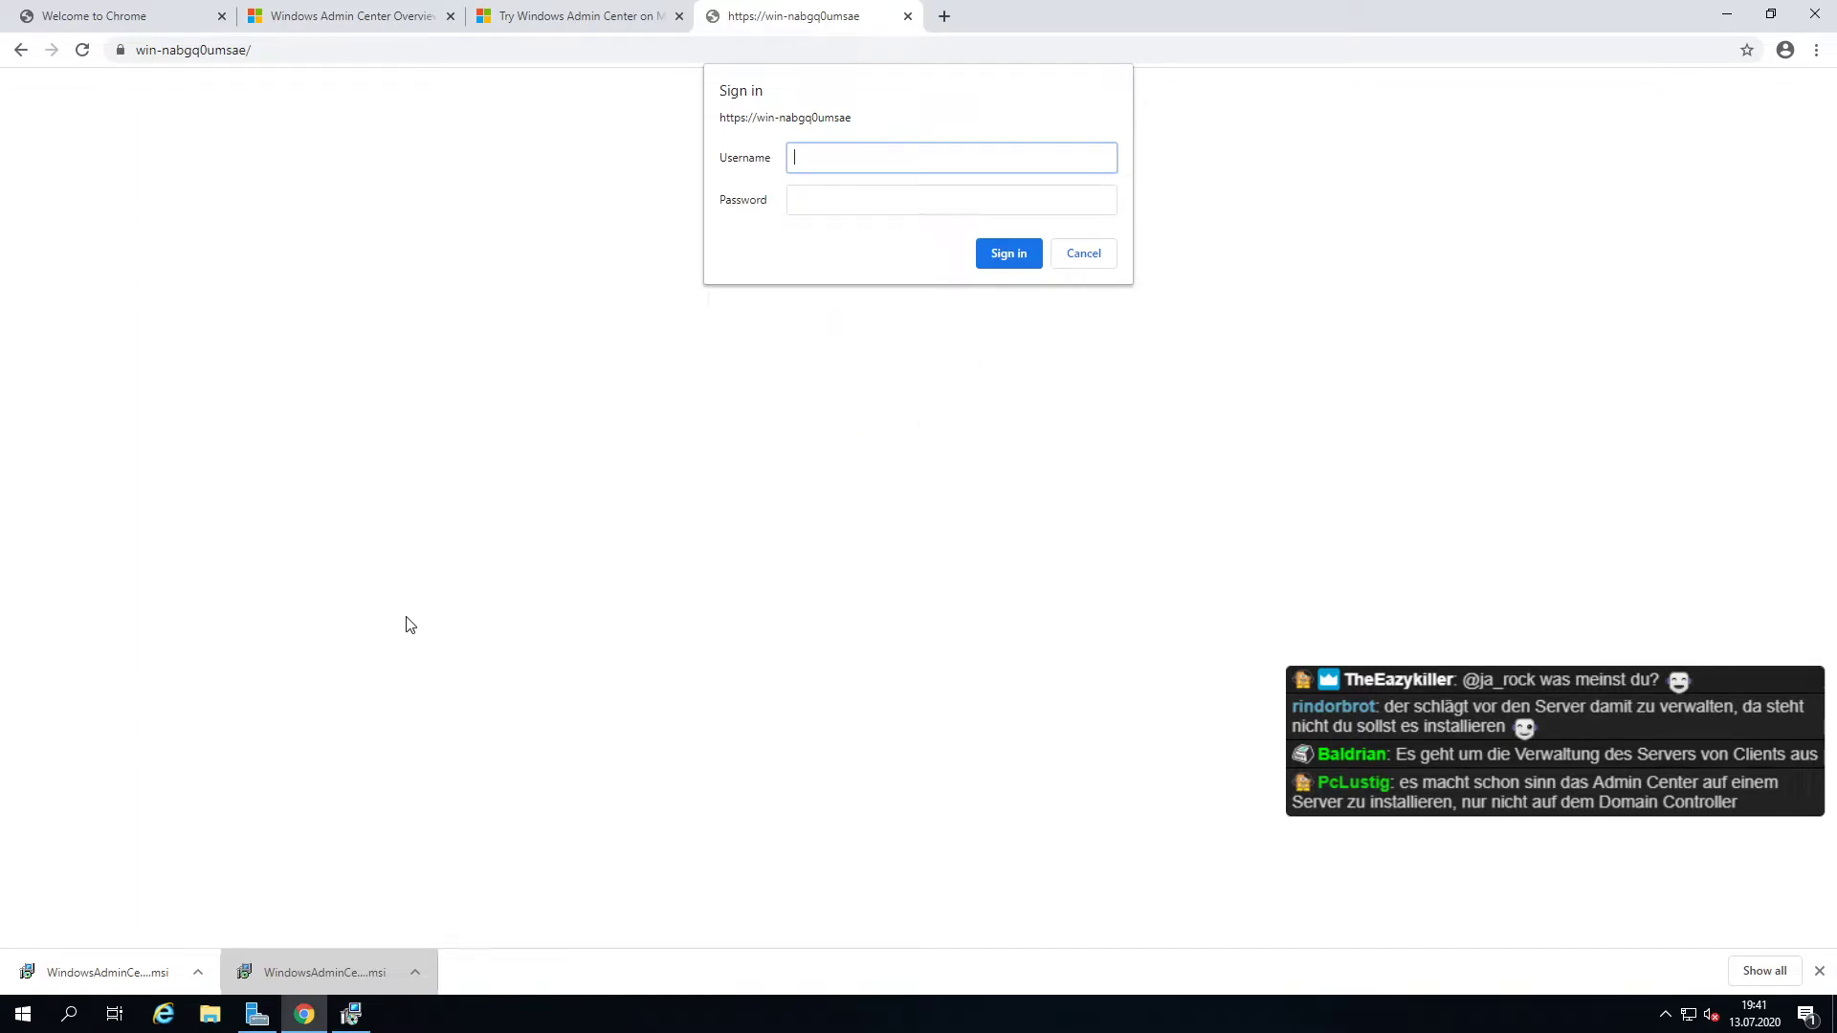
- Sign in as Administrator with the account password and save the credentials in Chrome
text(Administrator)
key(ctrl+a)
text(Administrator)
key(Tab)
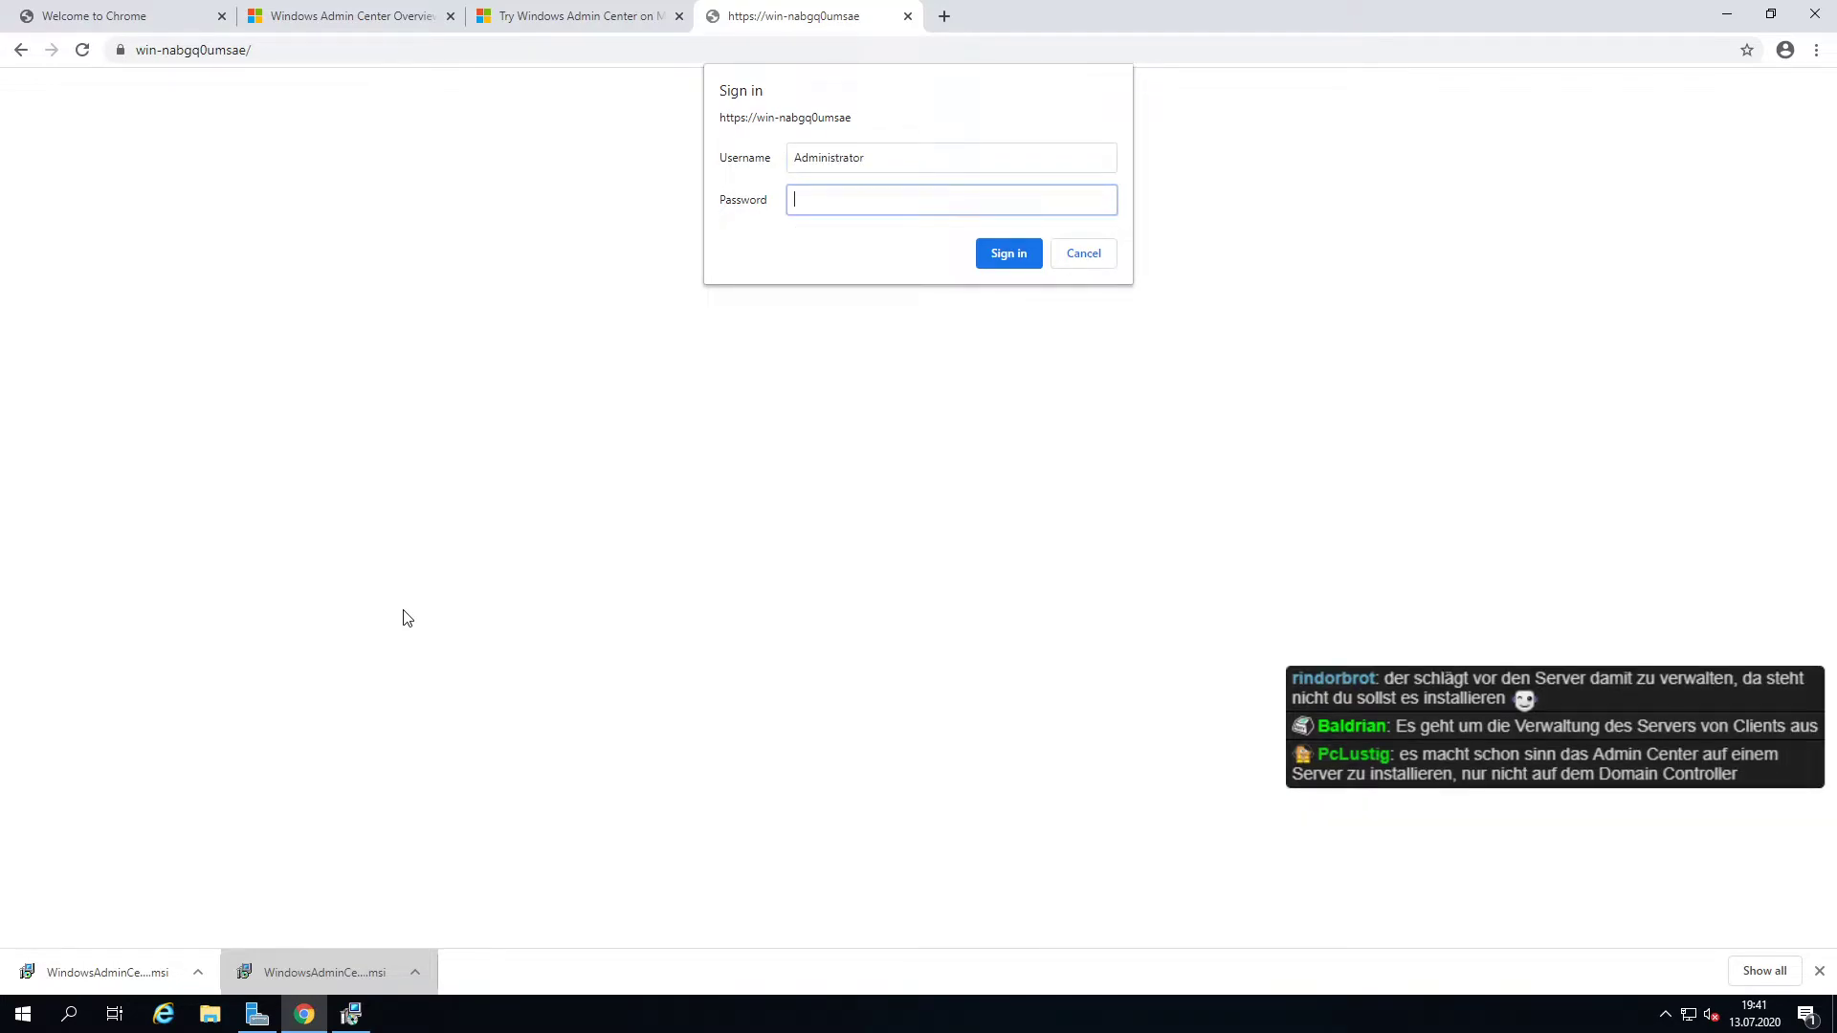
text(********)
key(Return)
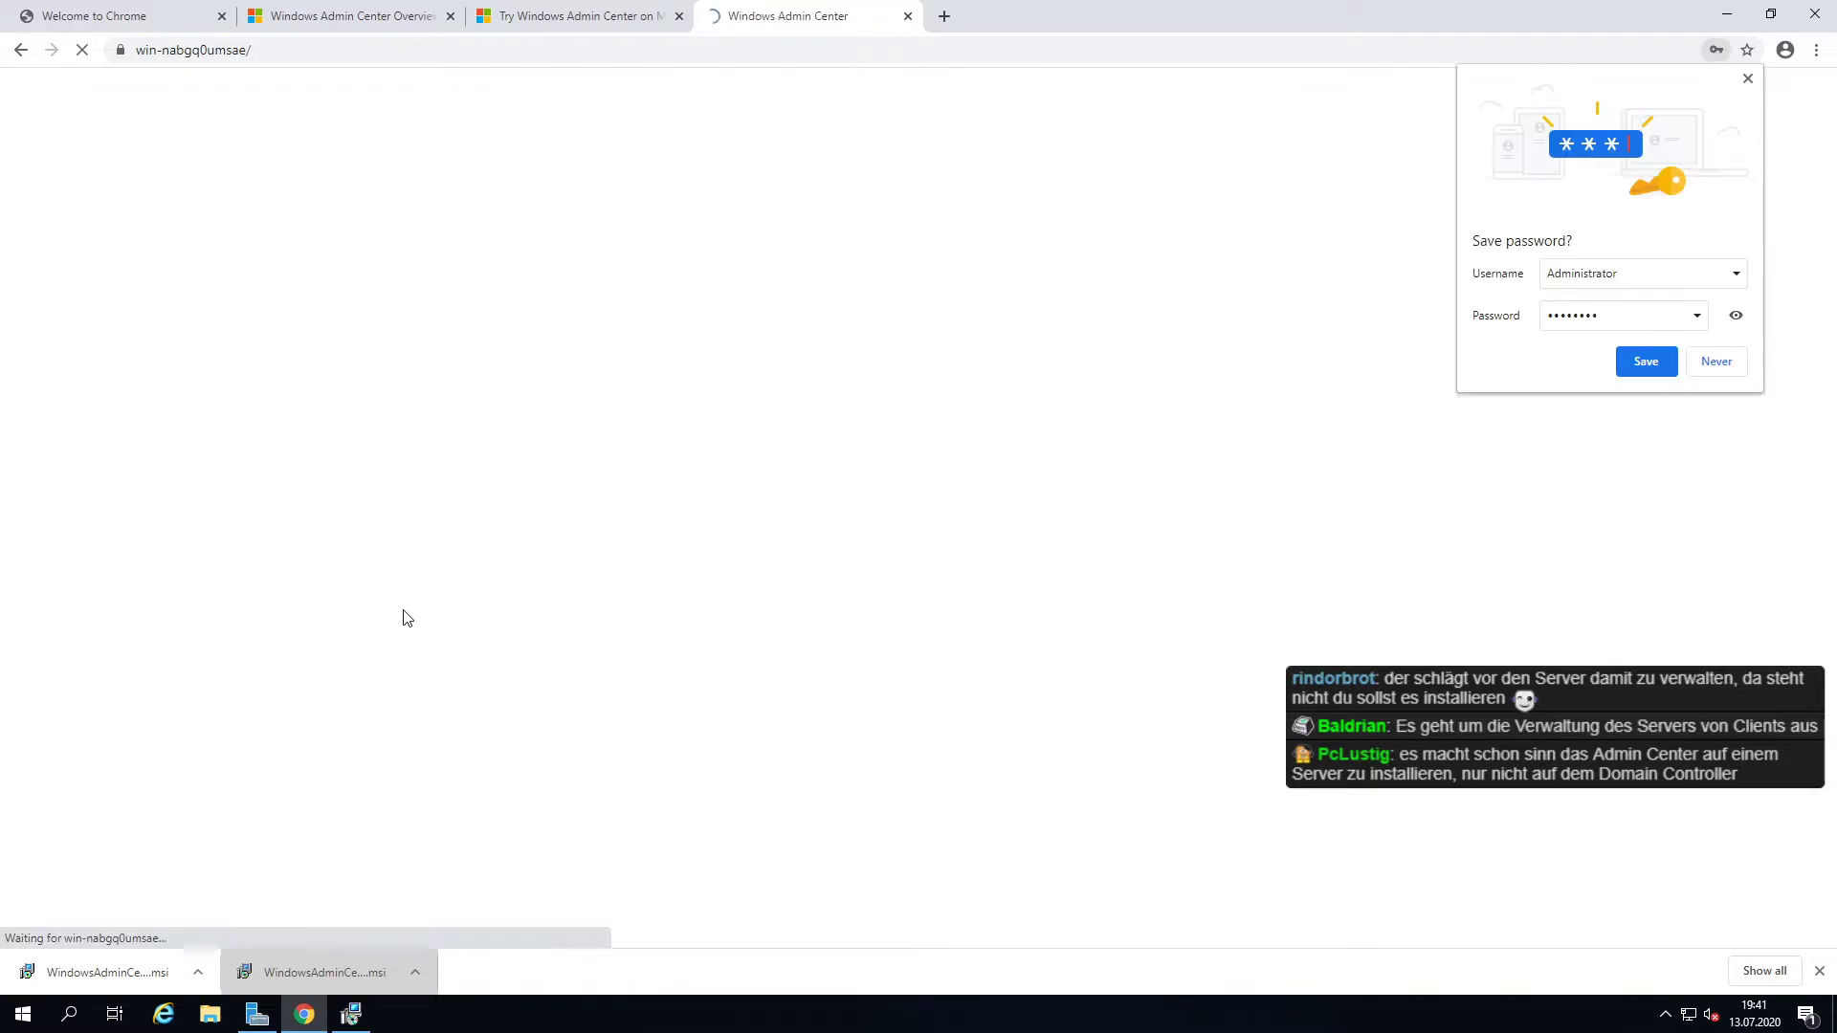
click(1644, 361)
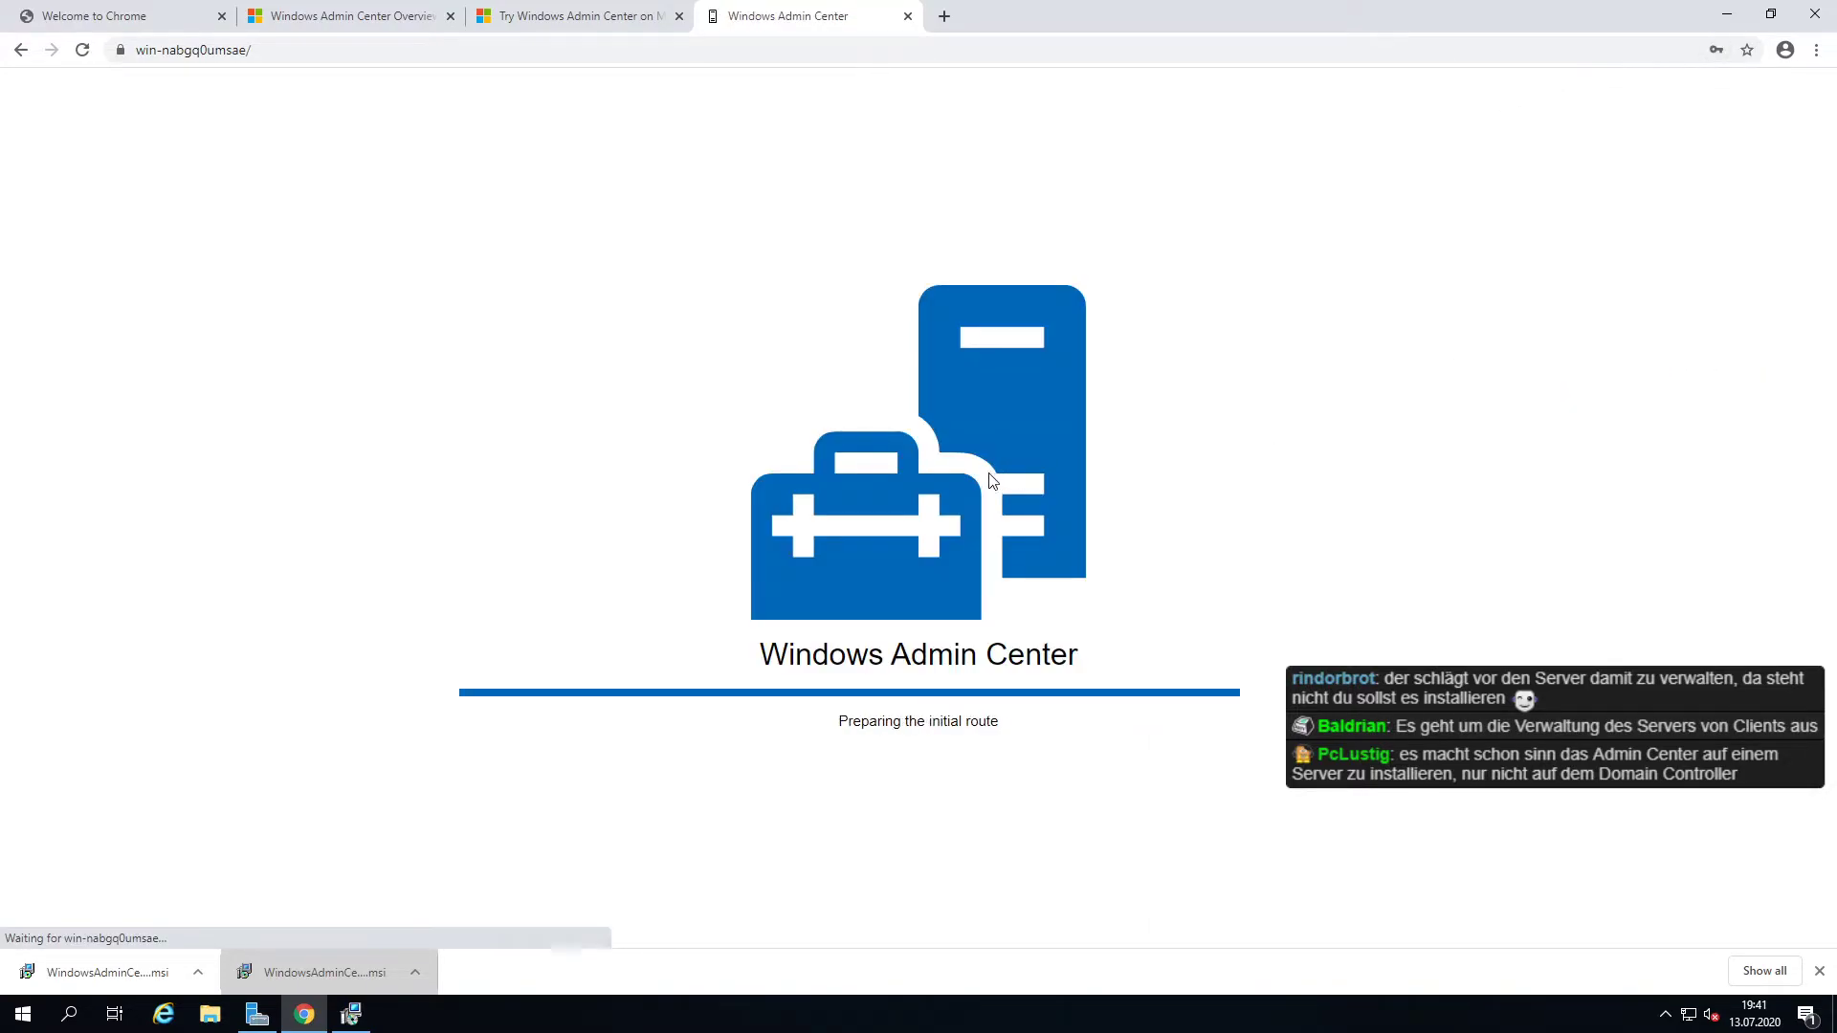
click(1820, 971)
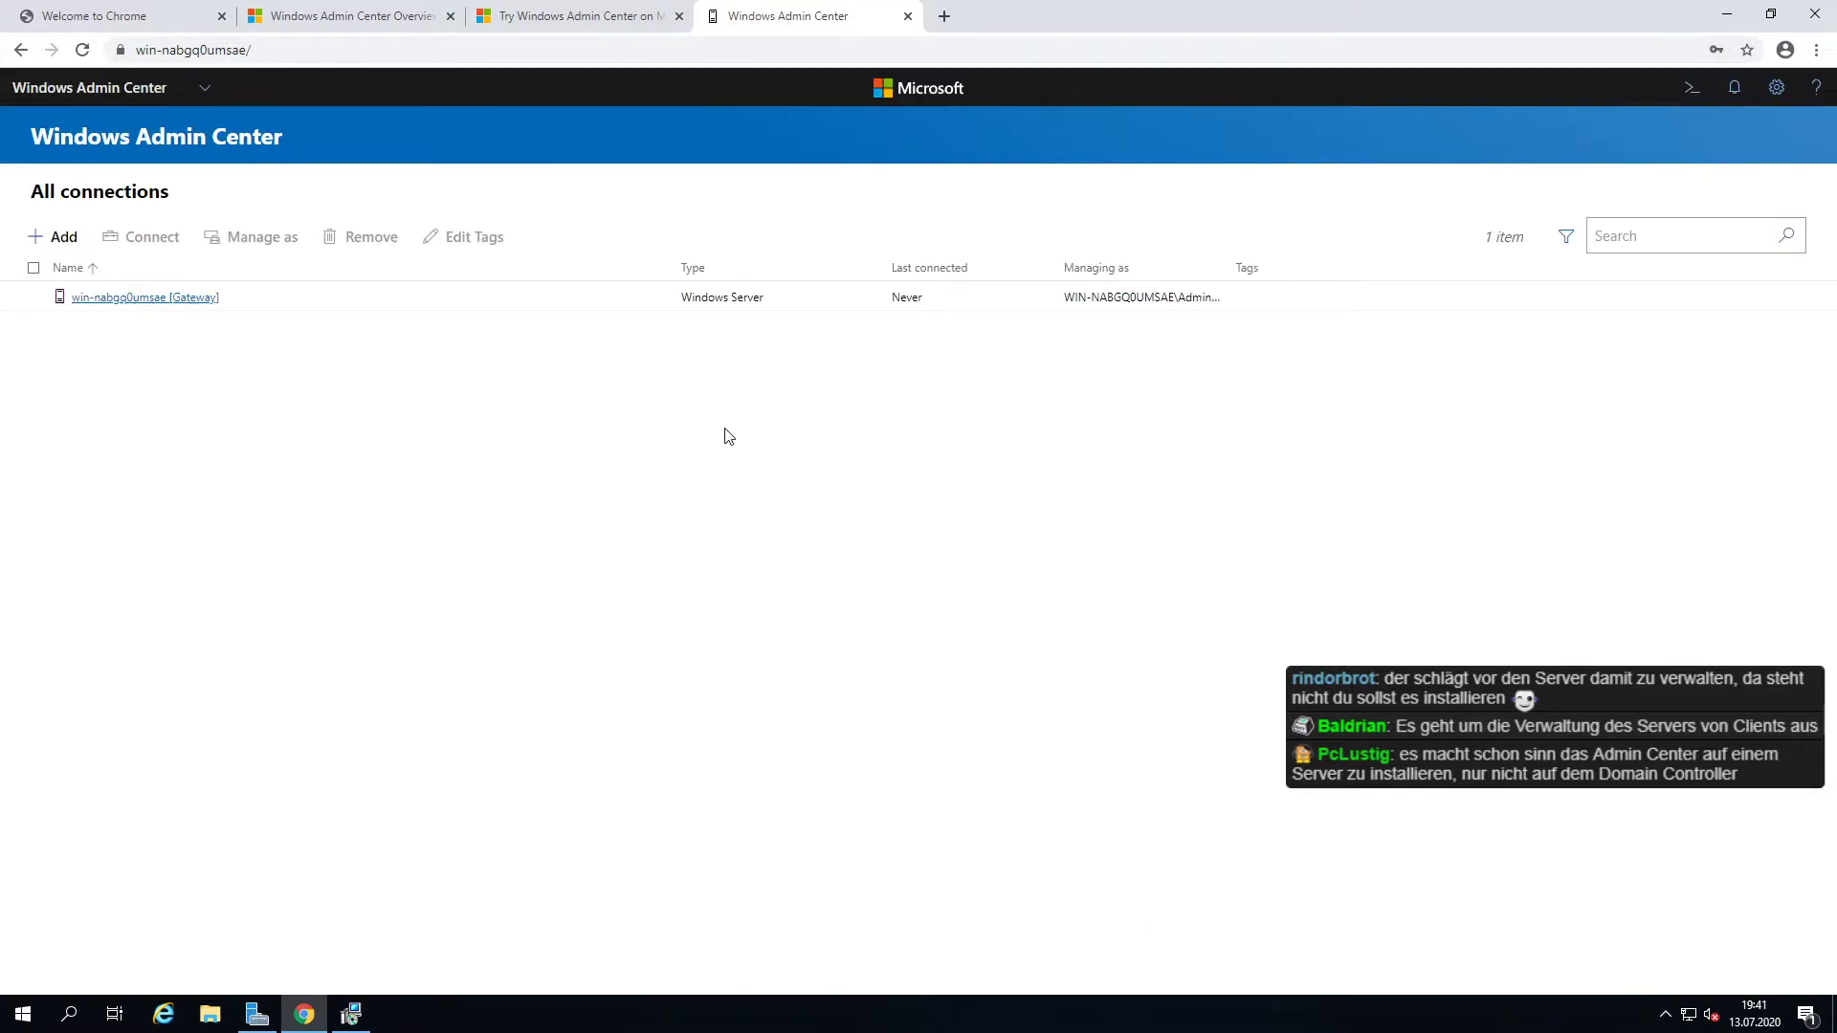
- Finish the setup wizard with Fertig stellen and reload the Admin Center page
click(351, 1015)
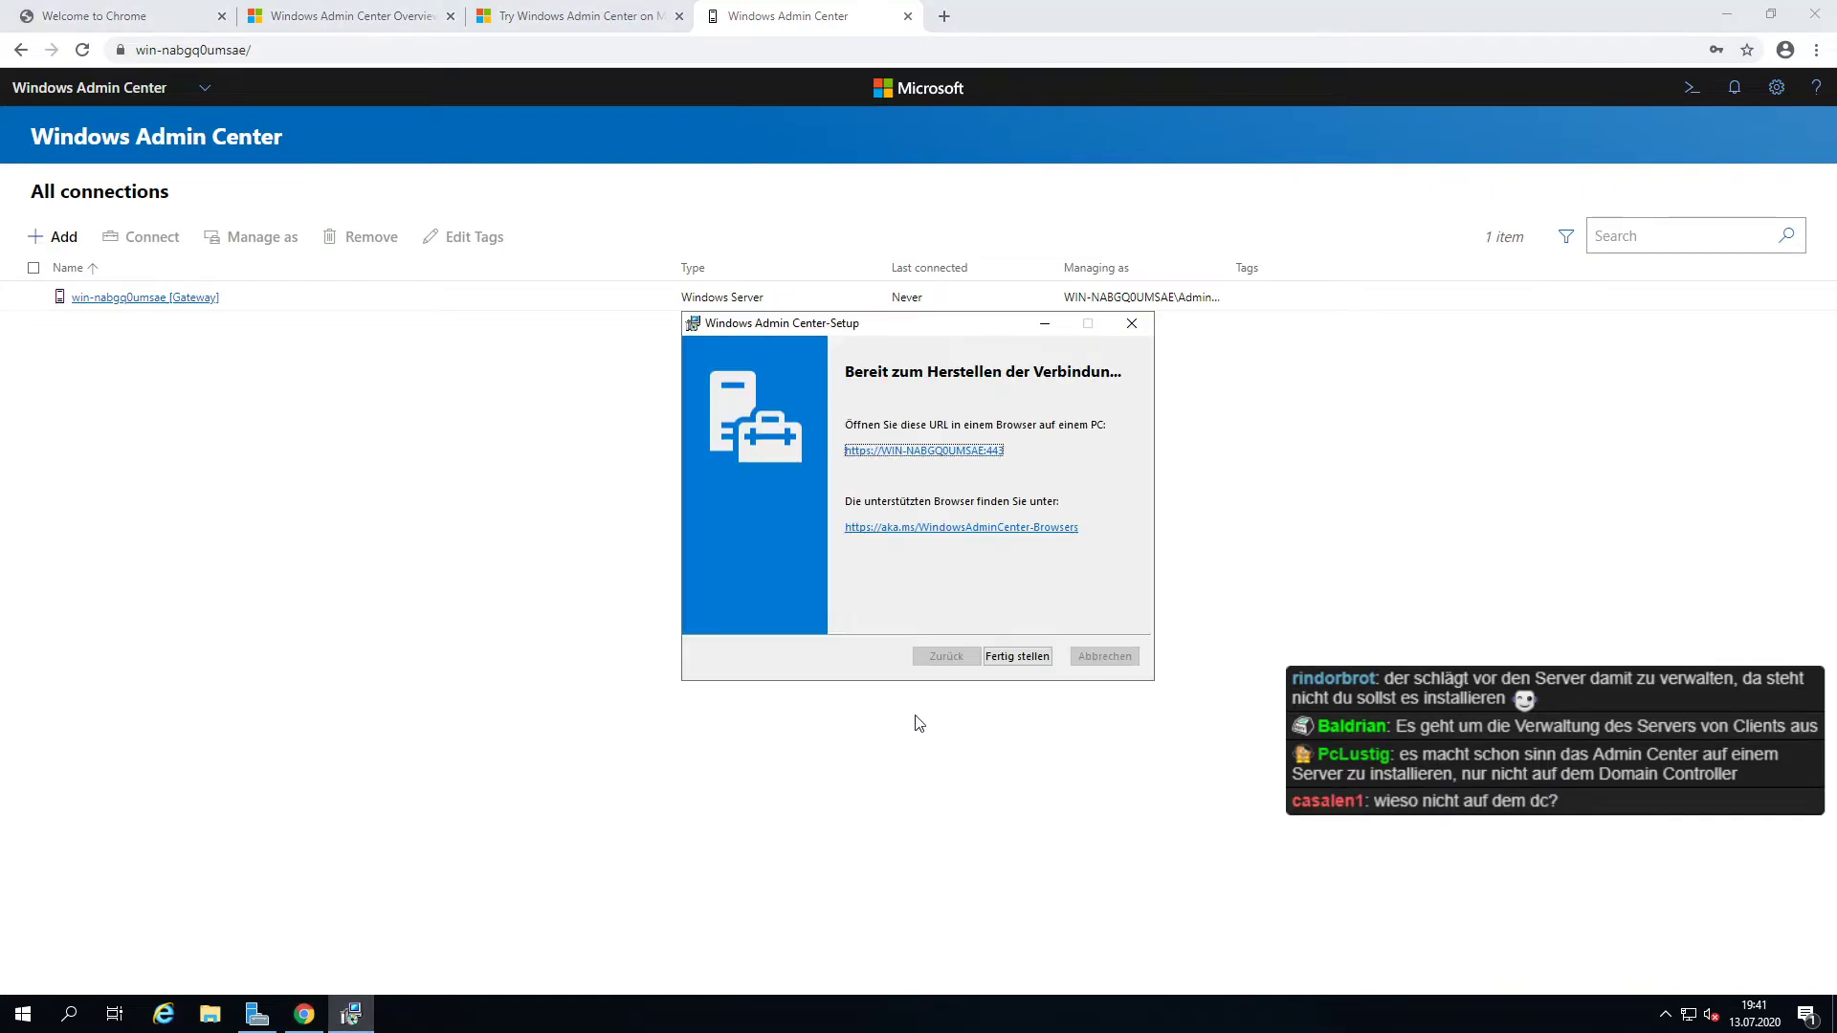
click(1017, 656)
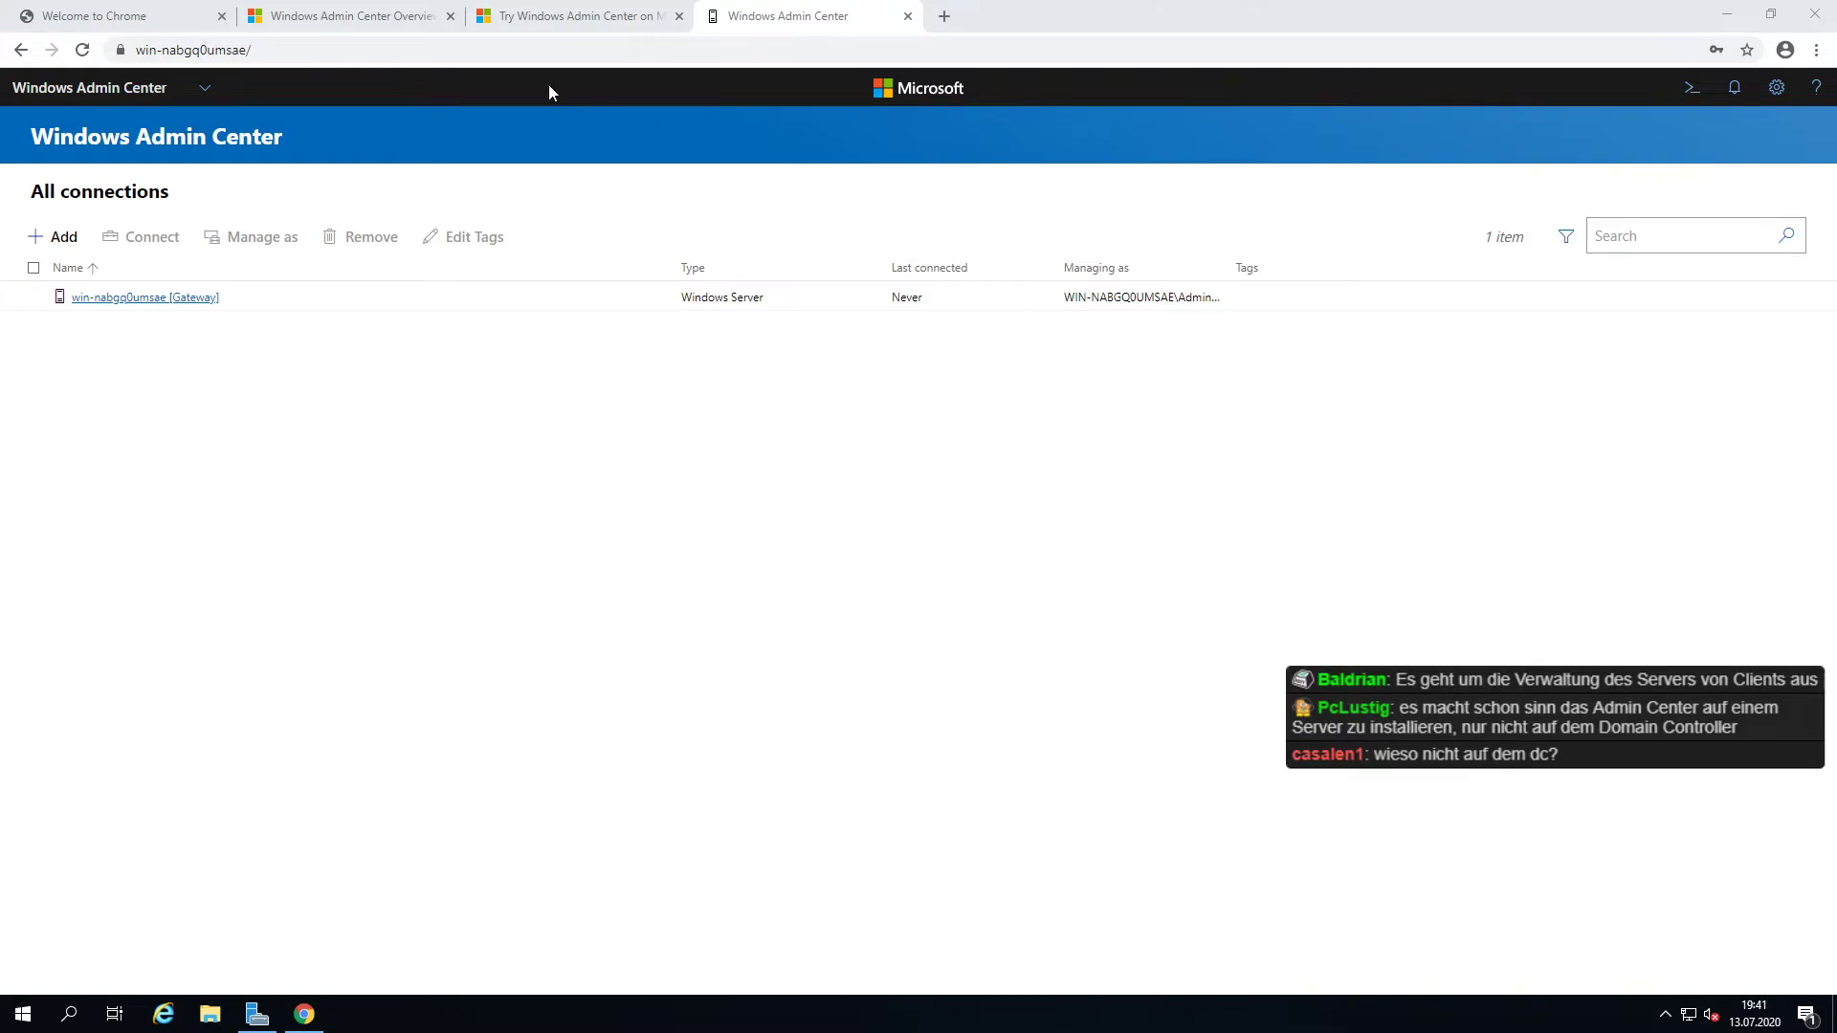
click(254, 50)
key(Return)
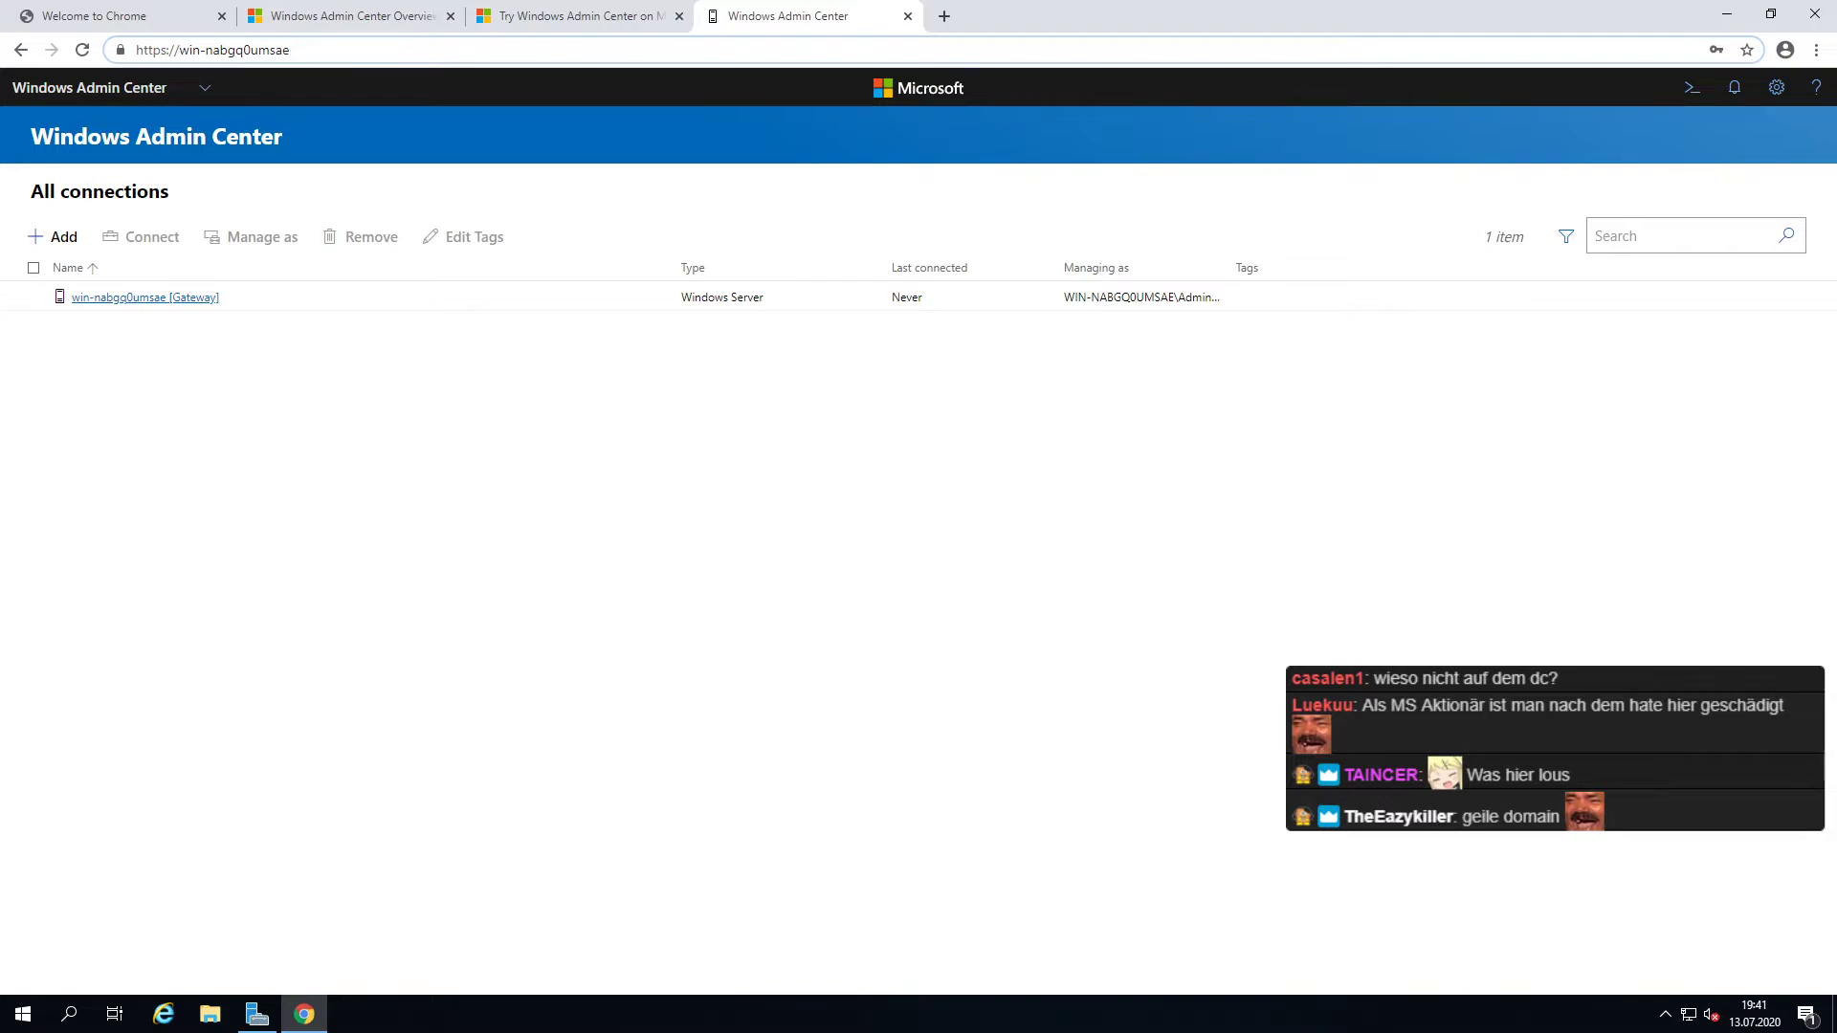
click(755, 536)
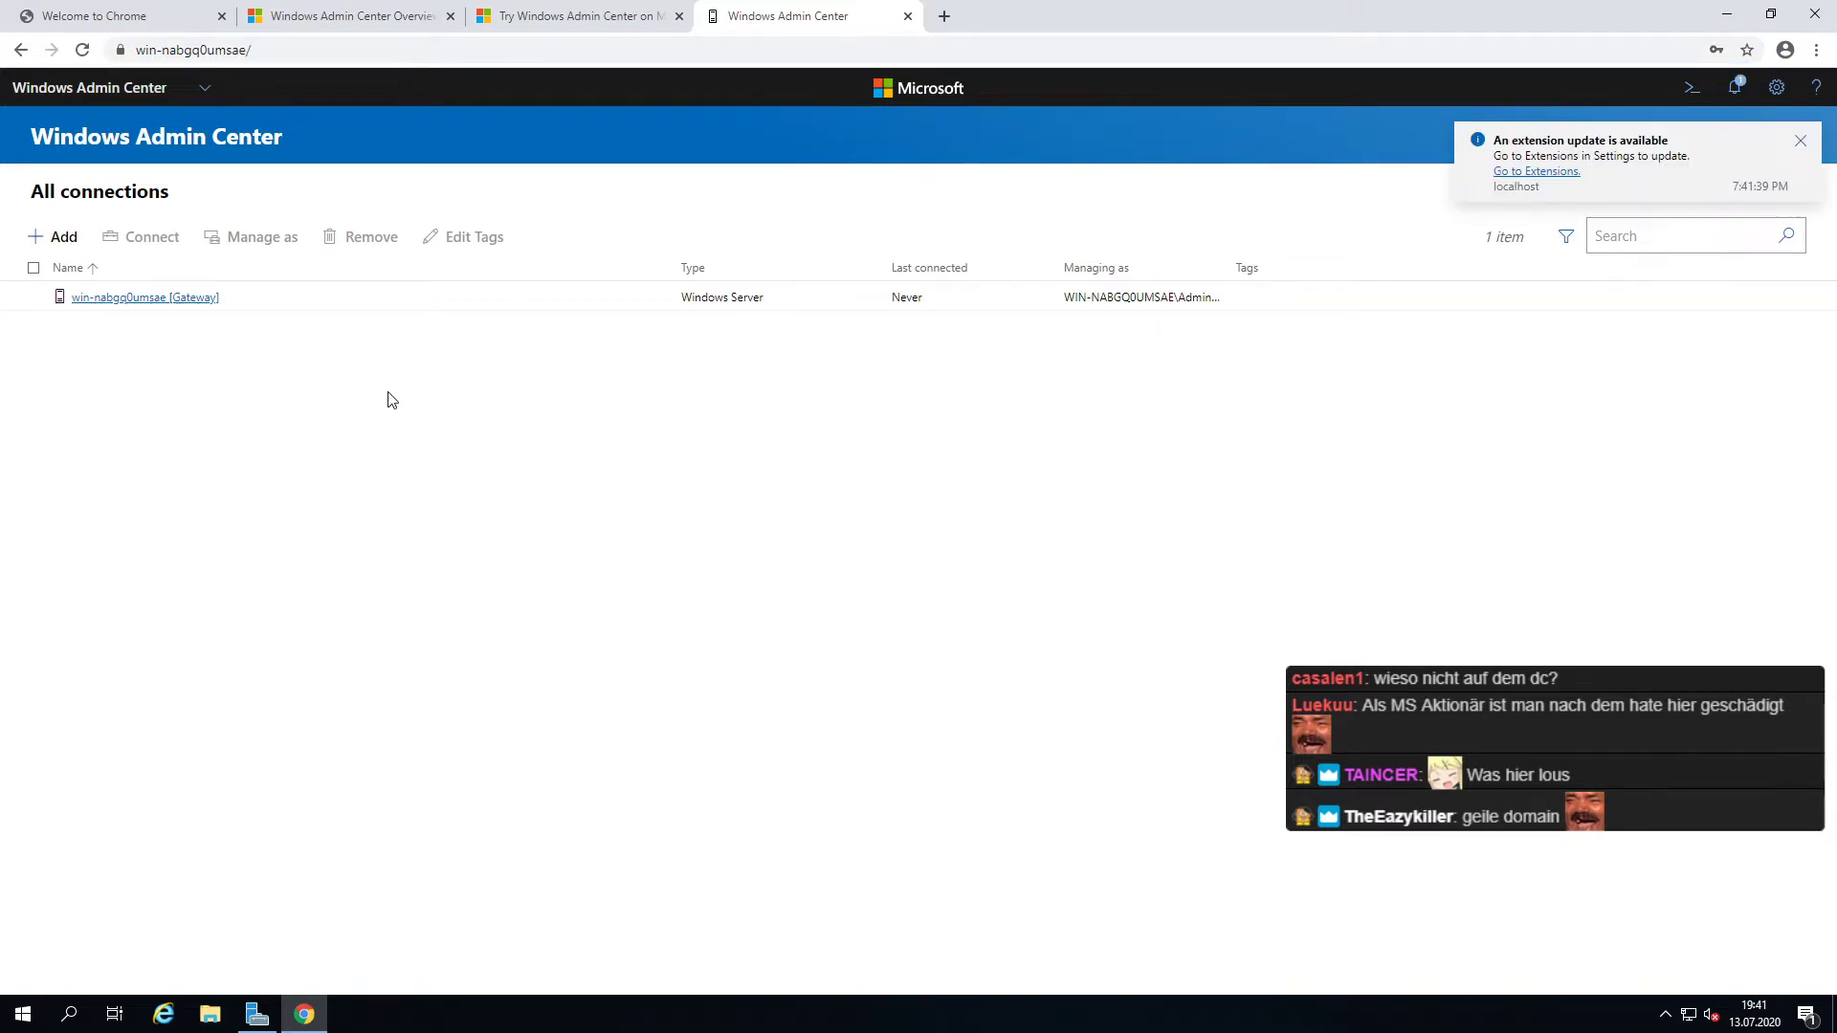
- Update Azure Security Center to 2.0.5 in the Extensions settings, then go back home
click(1540, 174)
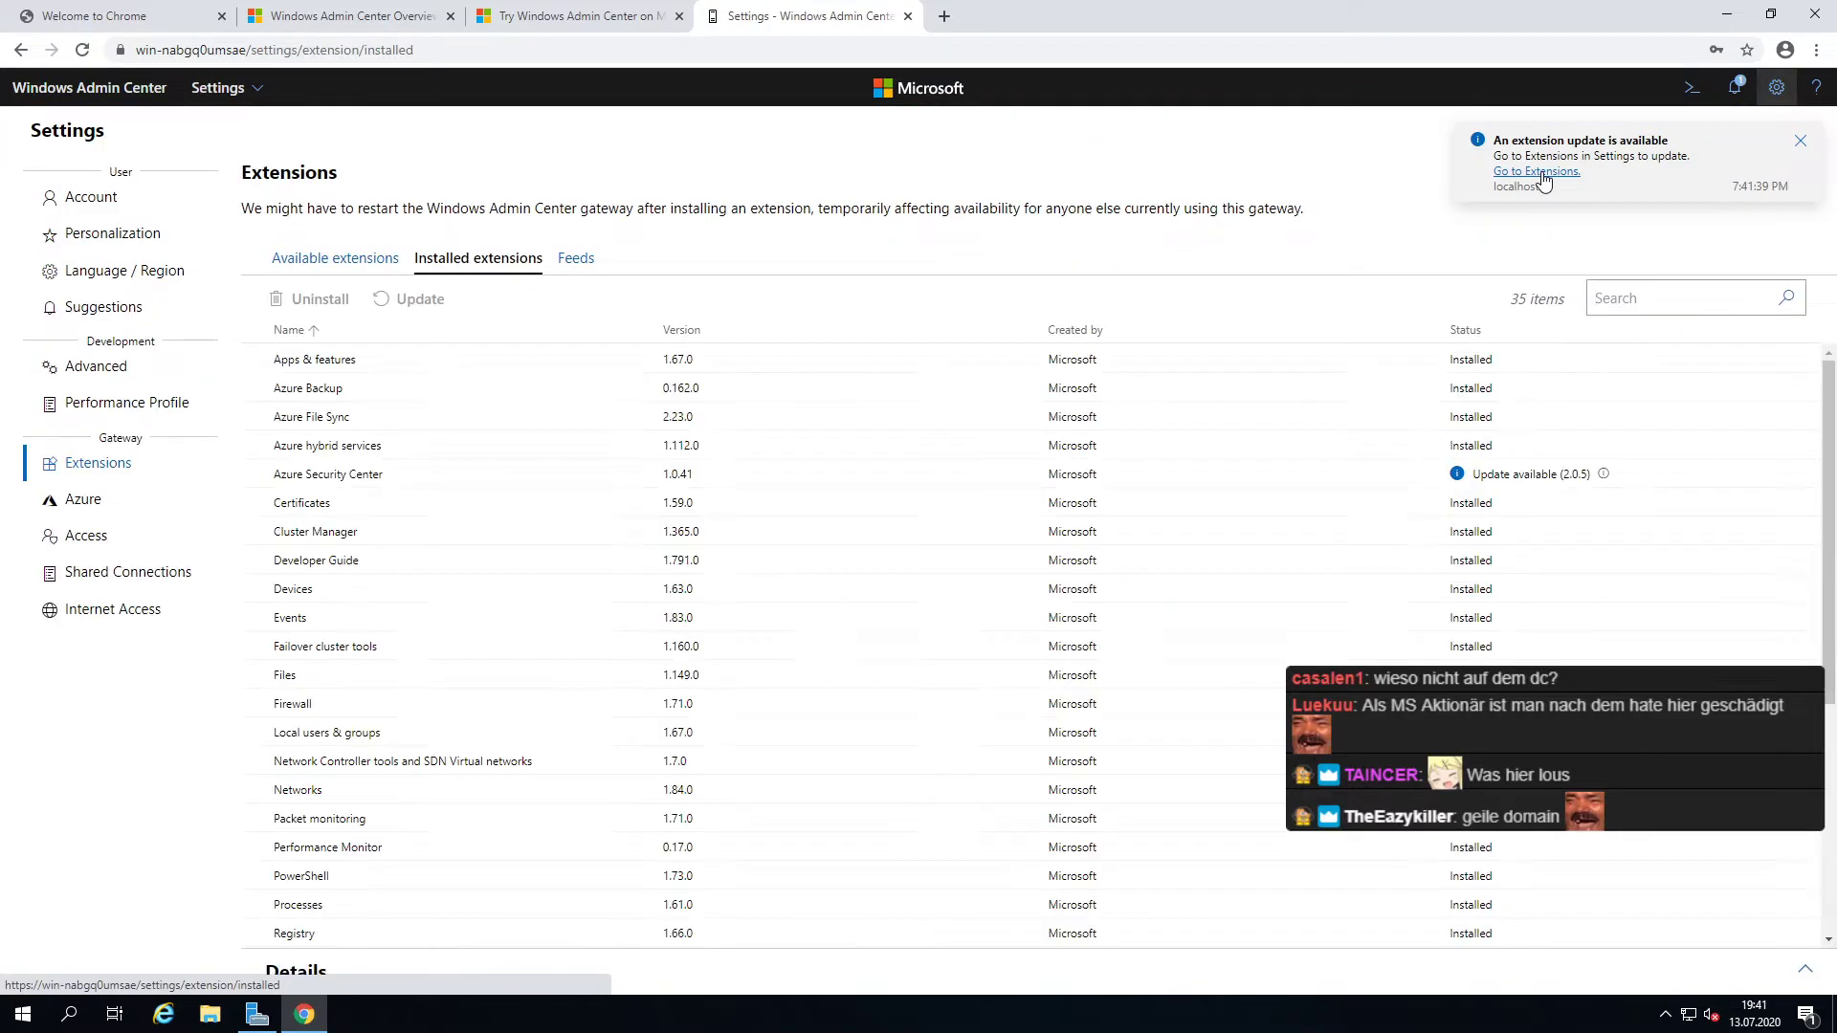
scroll(751, 708, down, 4)
scroll(751, 708, up, 5)
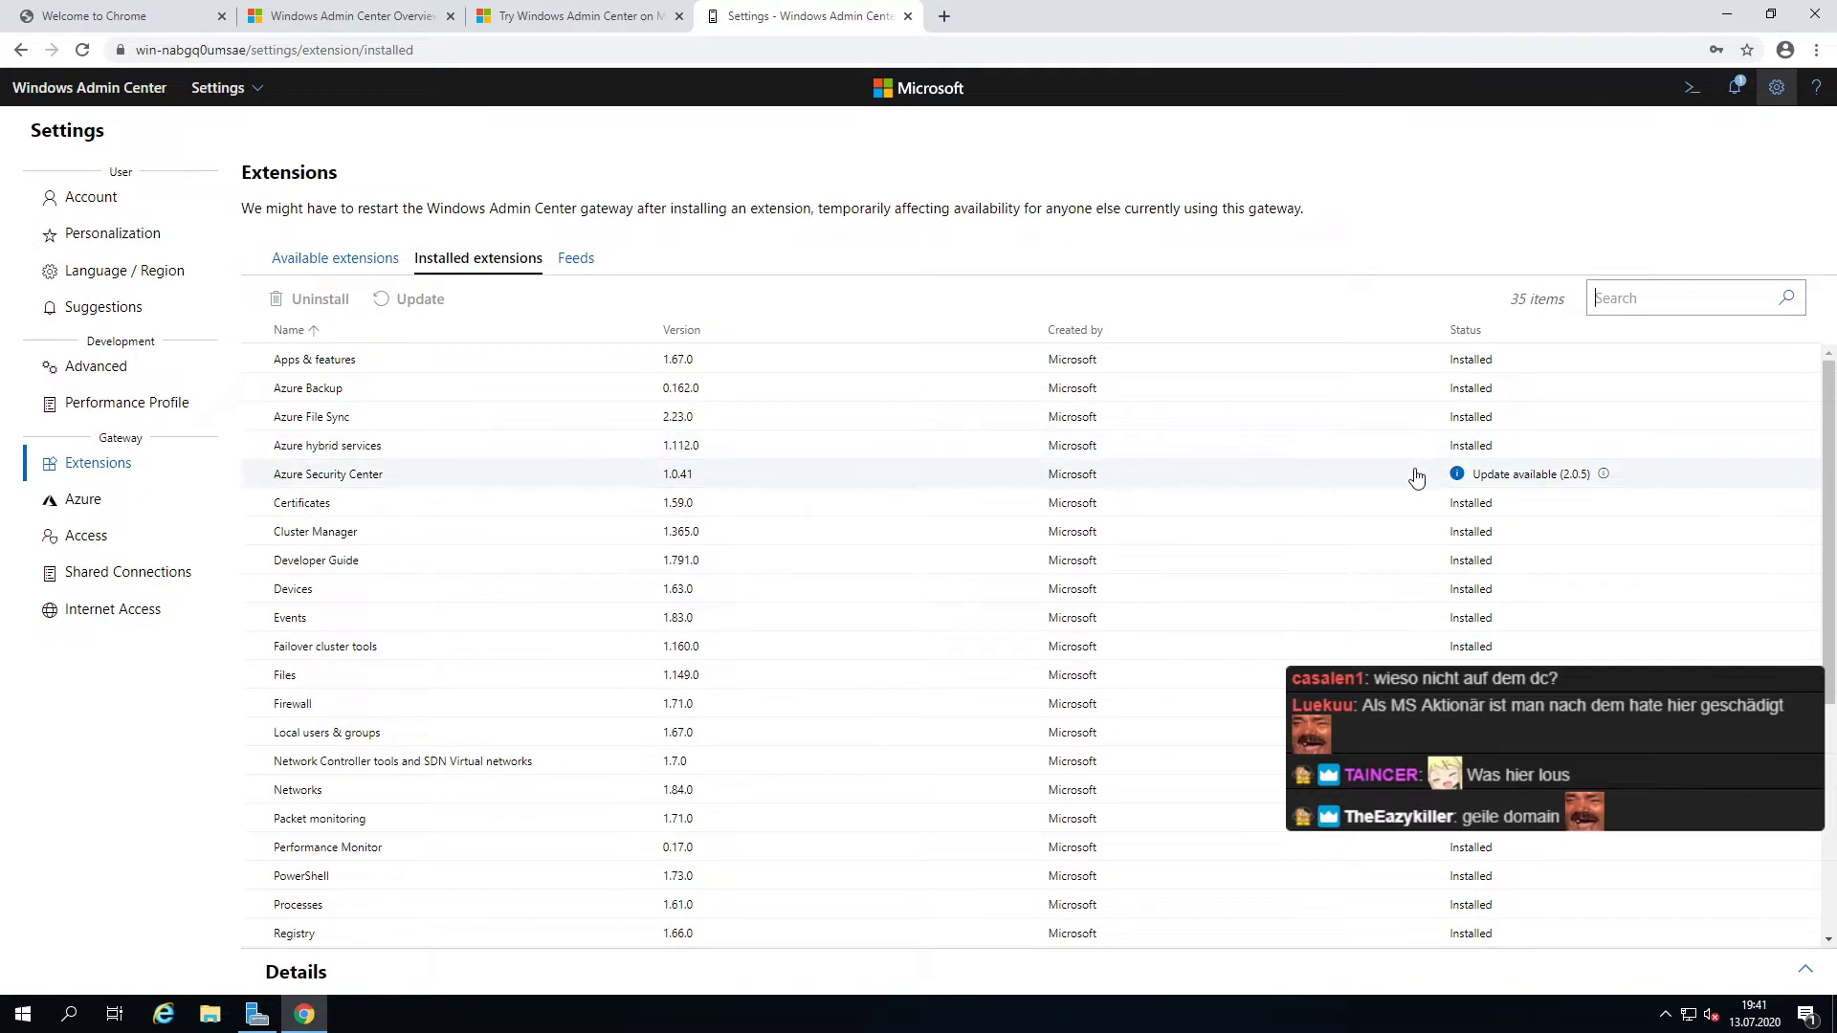
click(1495, 481)
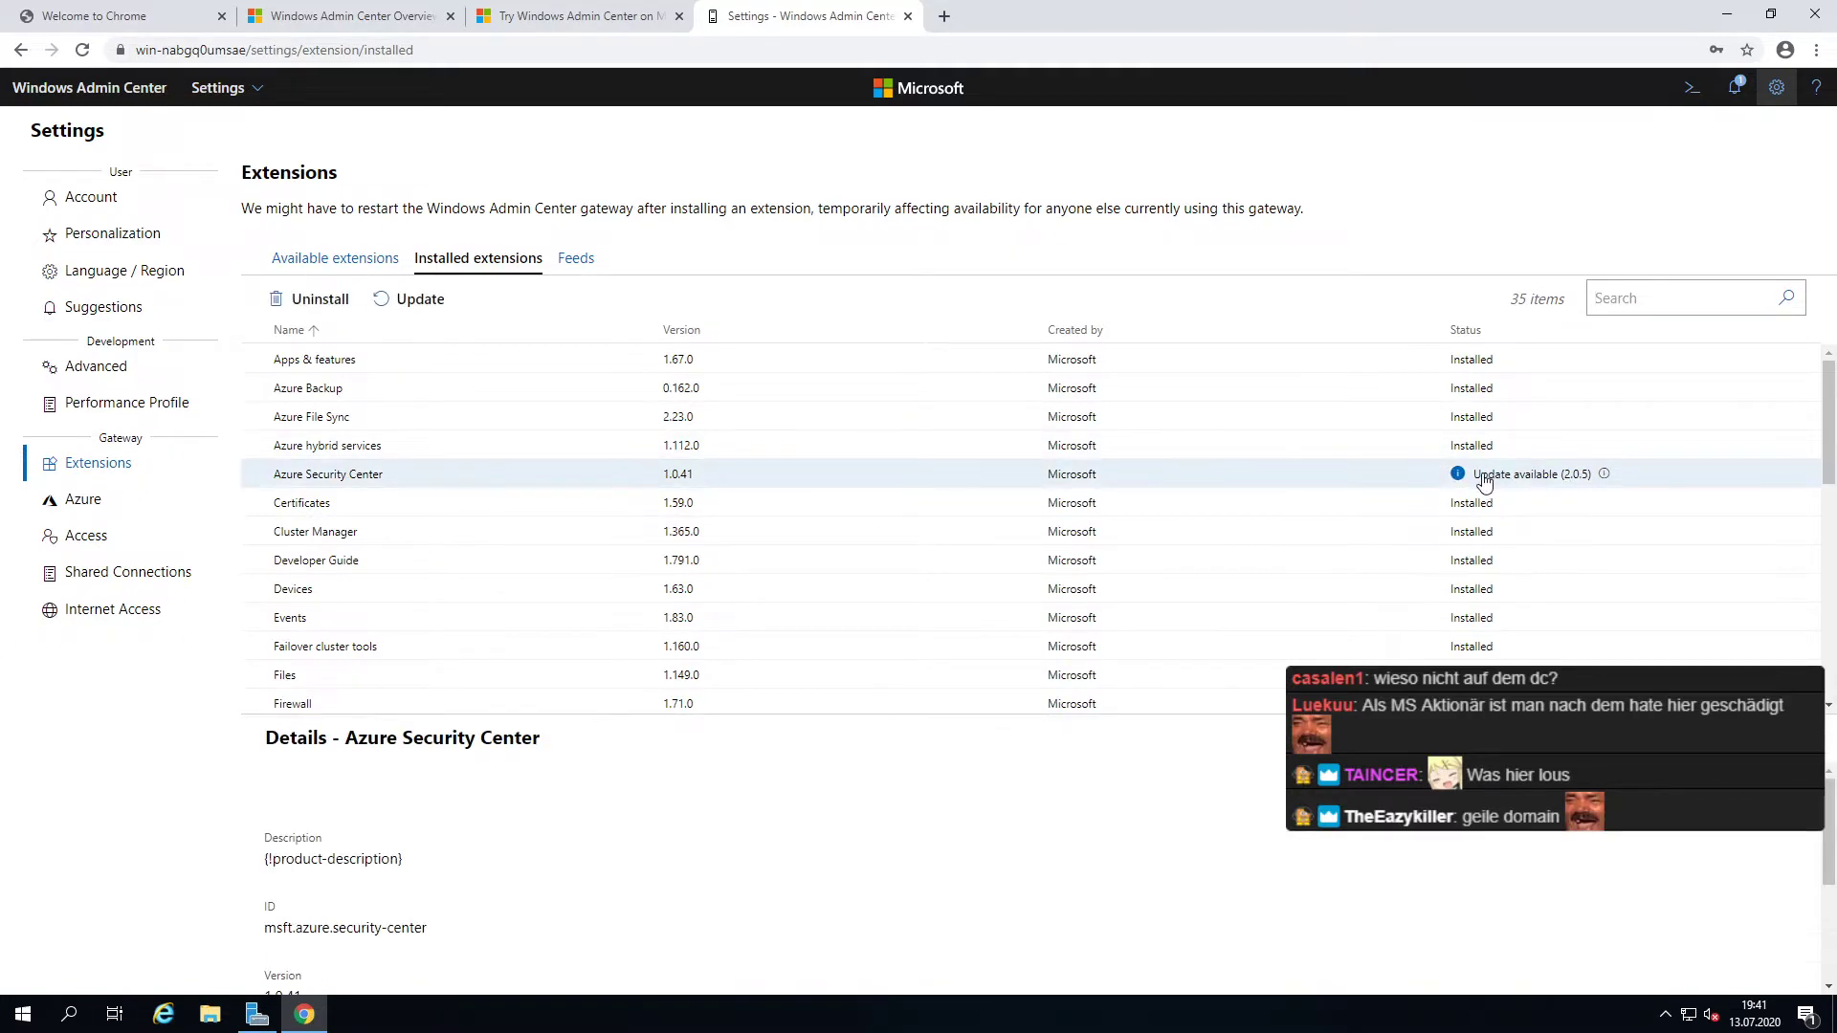
click(411, 308)
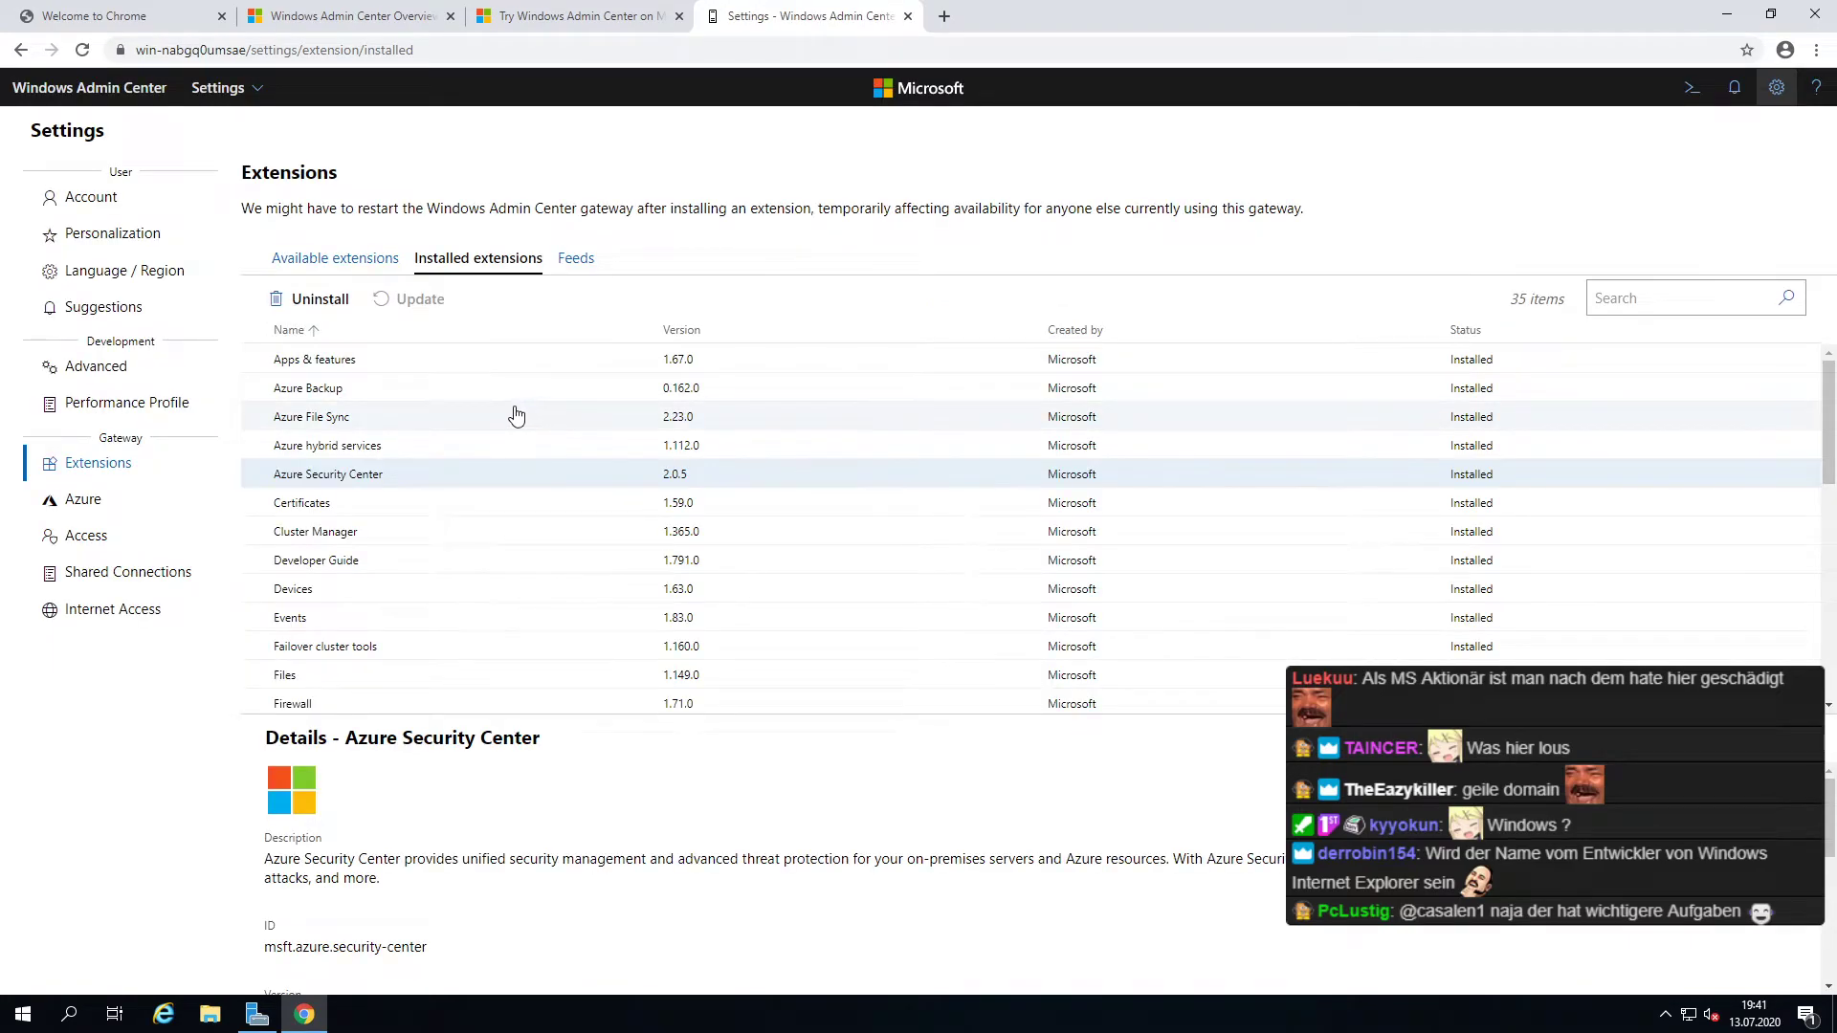
click(145, 97)
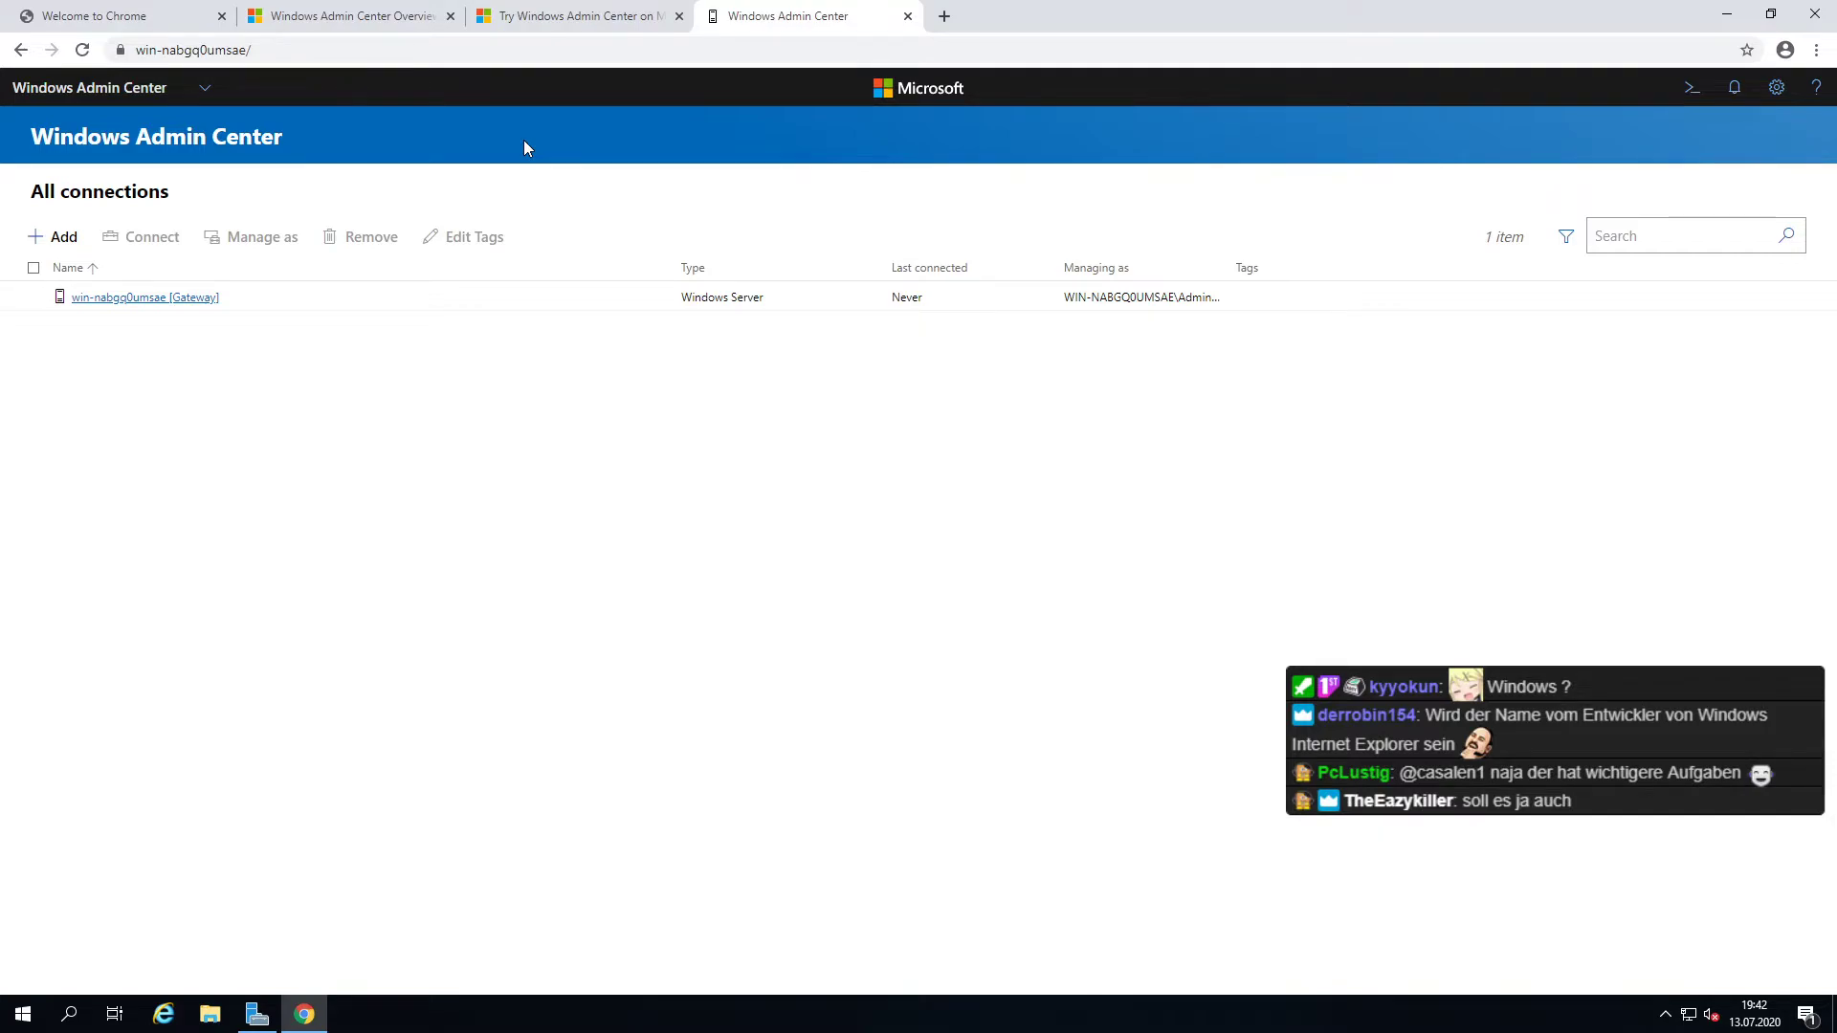
click(1694, 90)
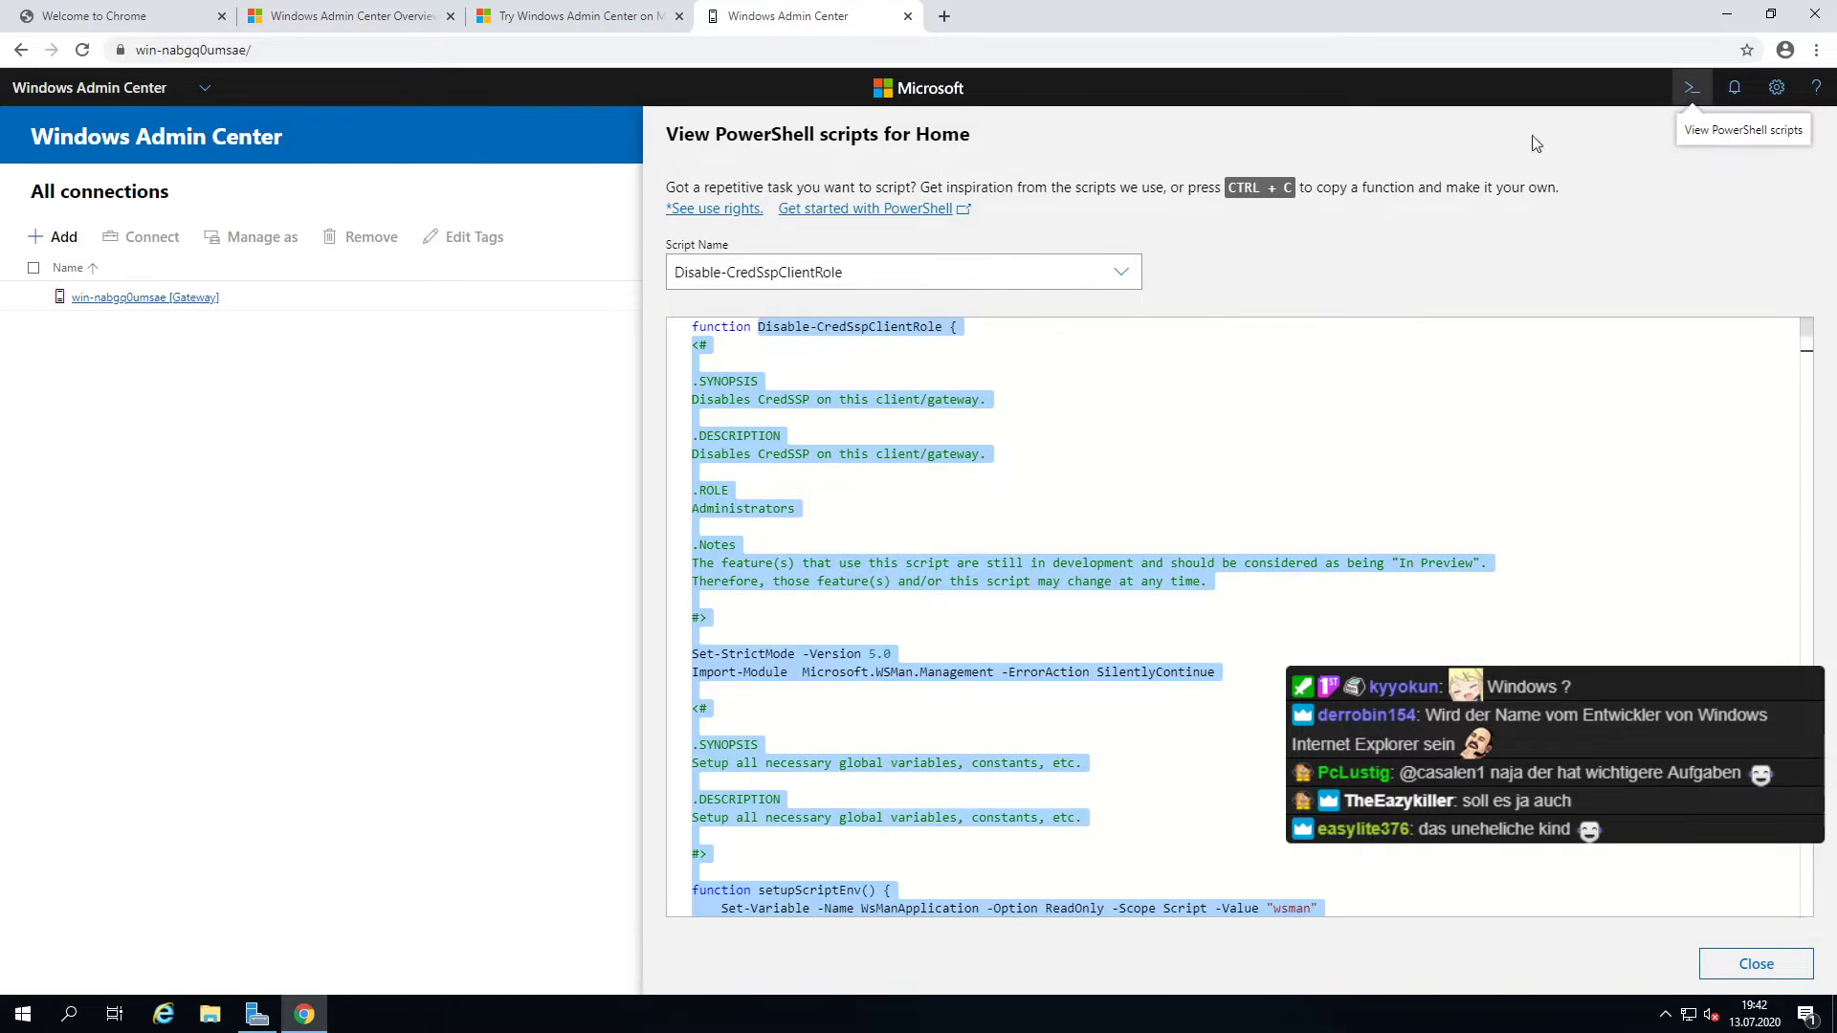
click(1120, 272)
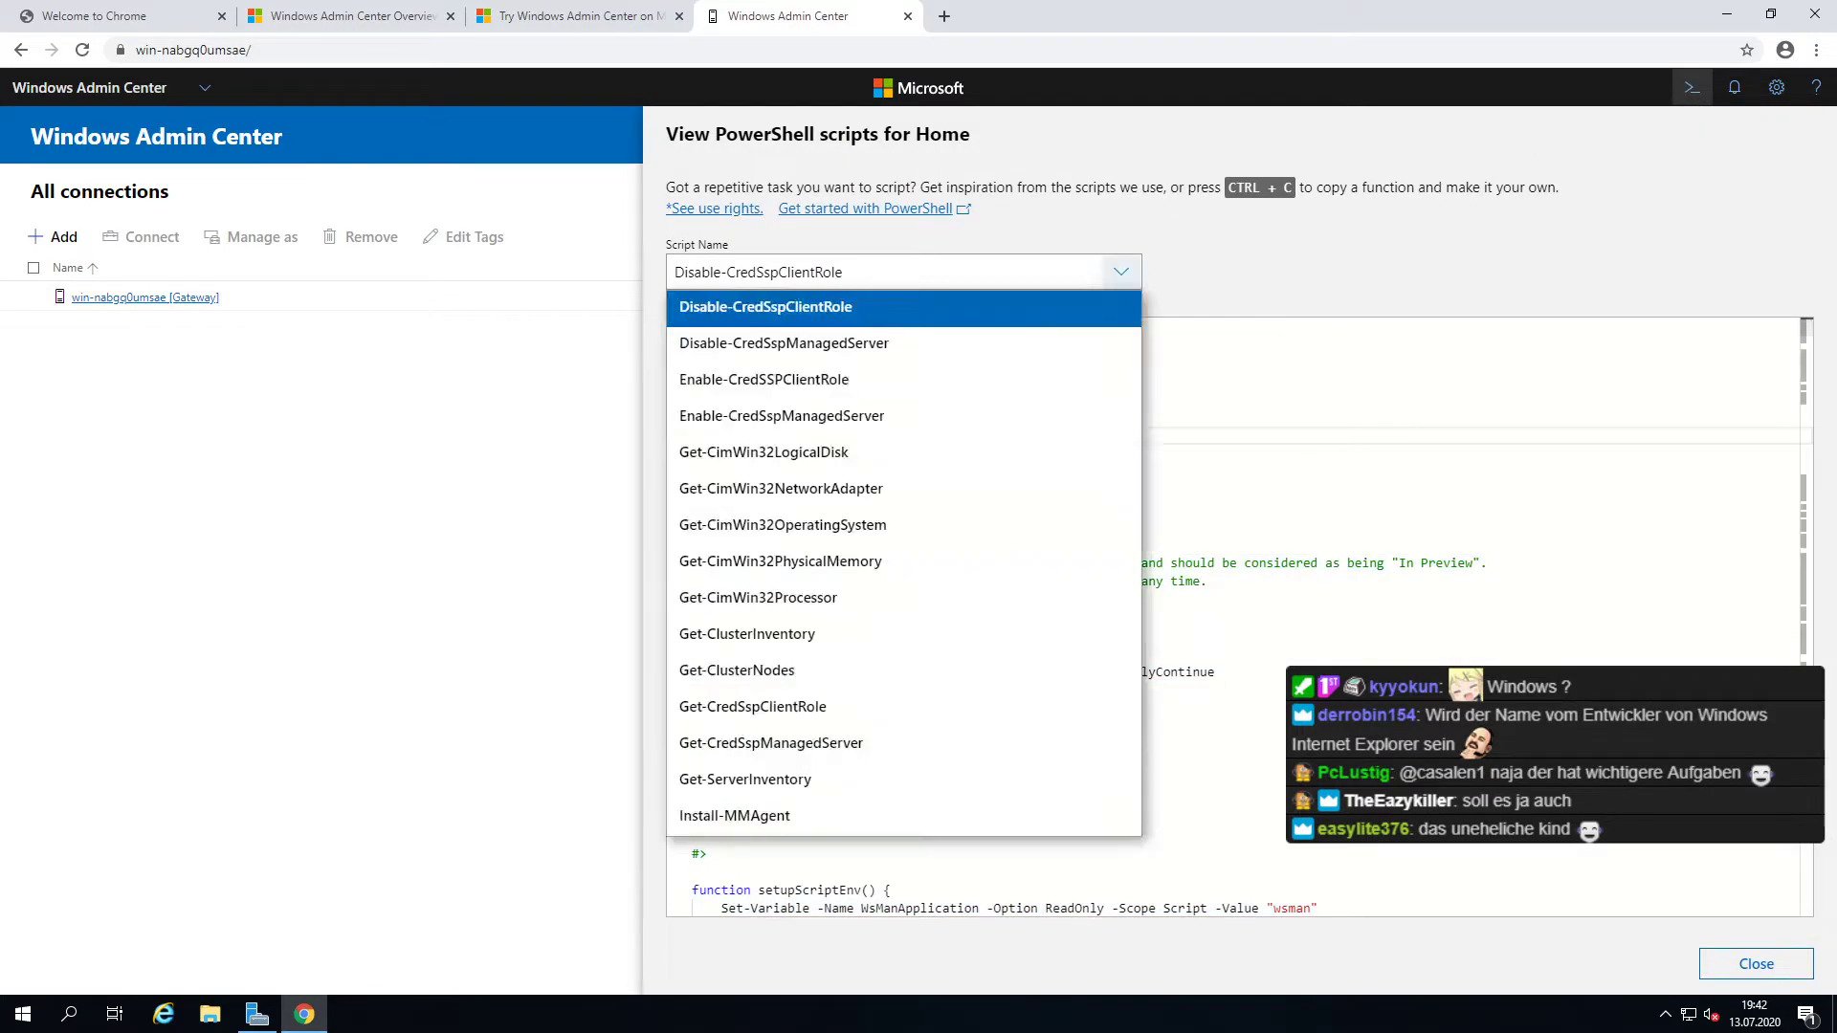
click(965, 532)
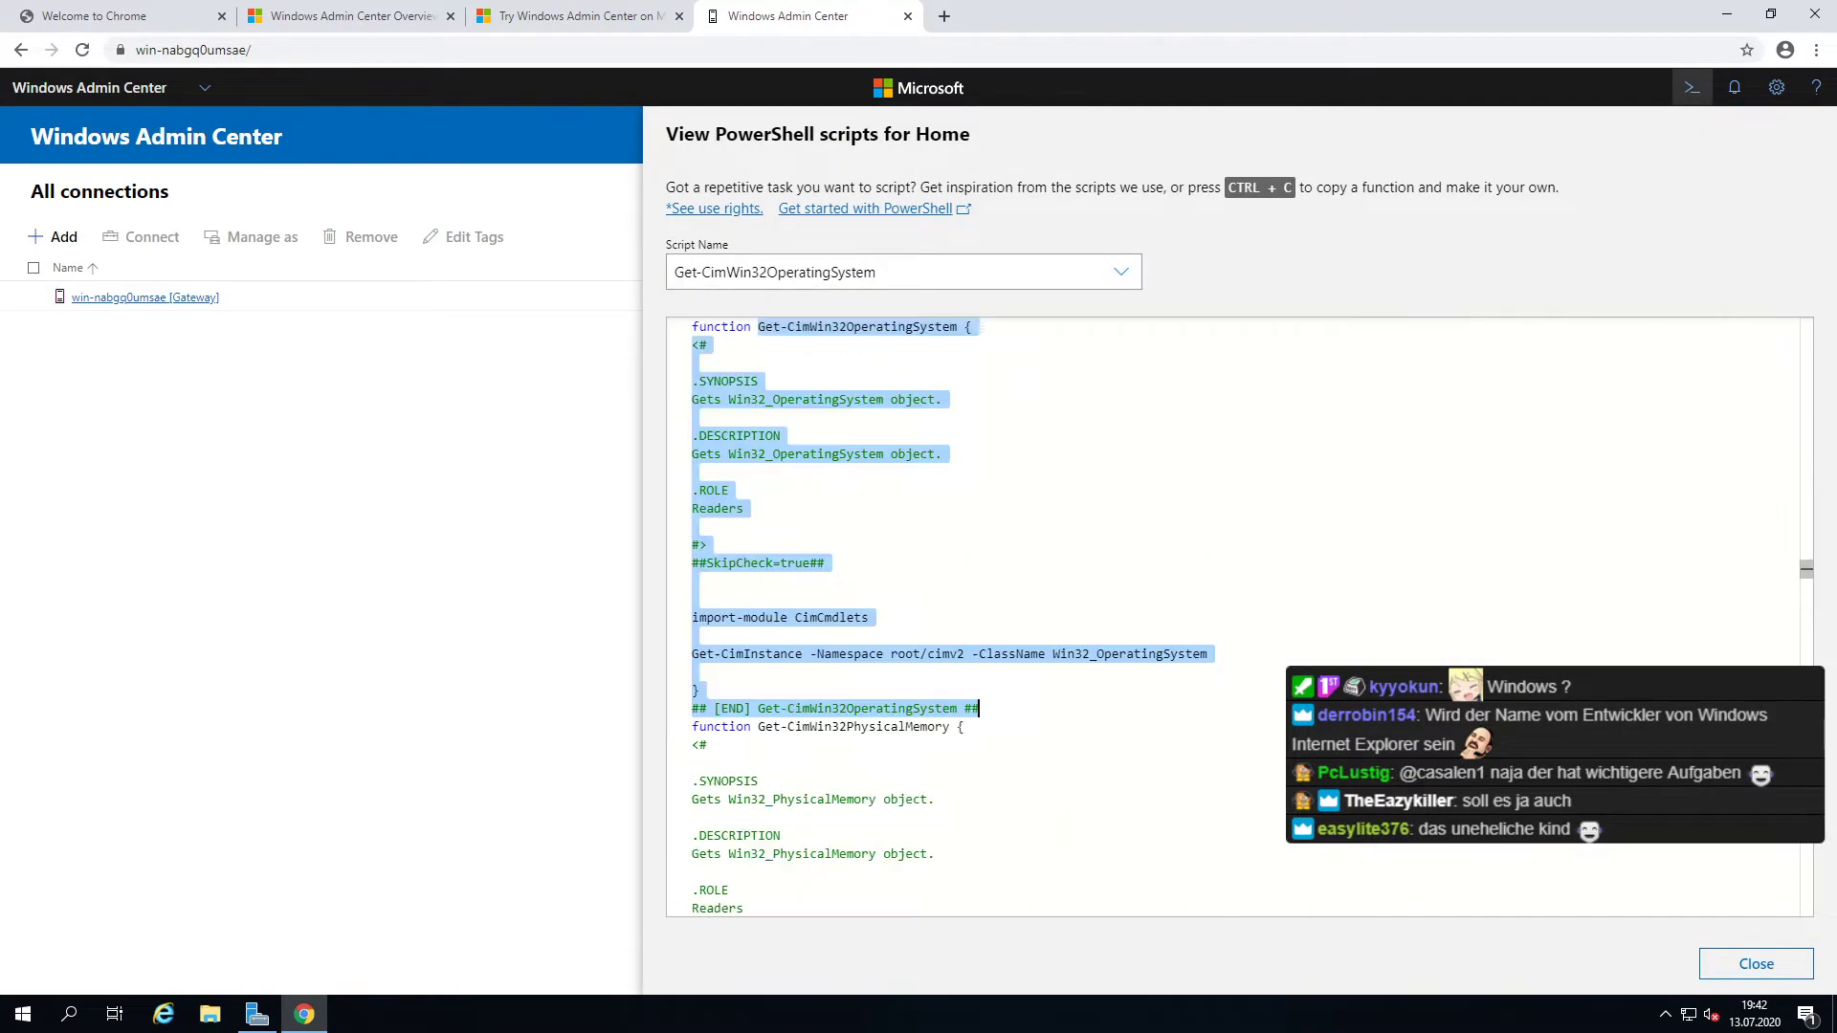
scroll(1235, 617, down, 15)
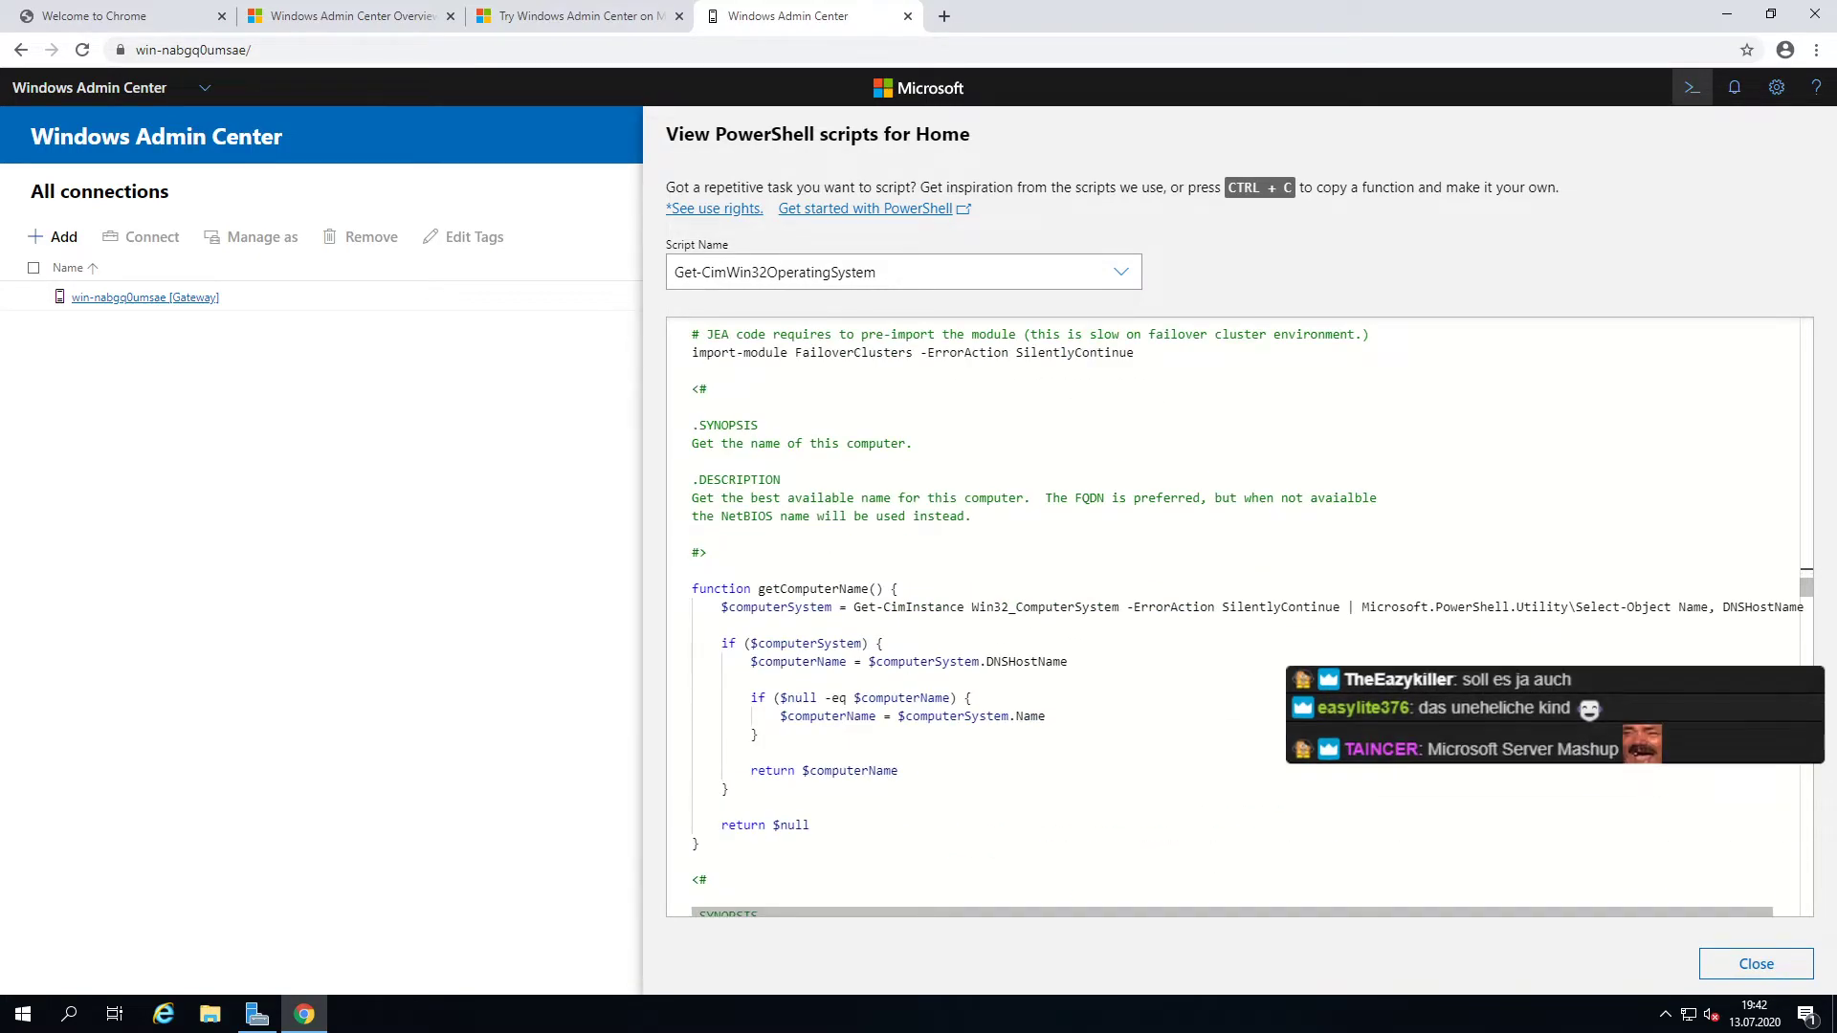
drag(1807, 579, 1806, 905)
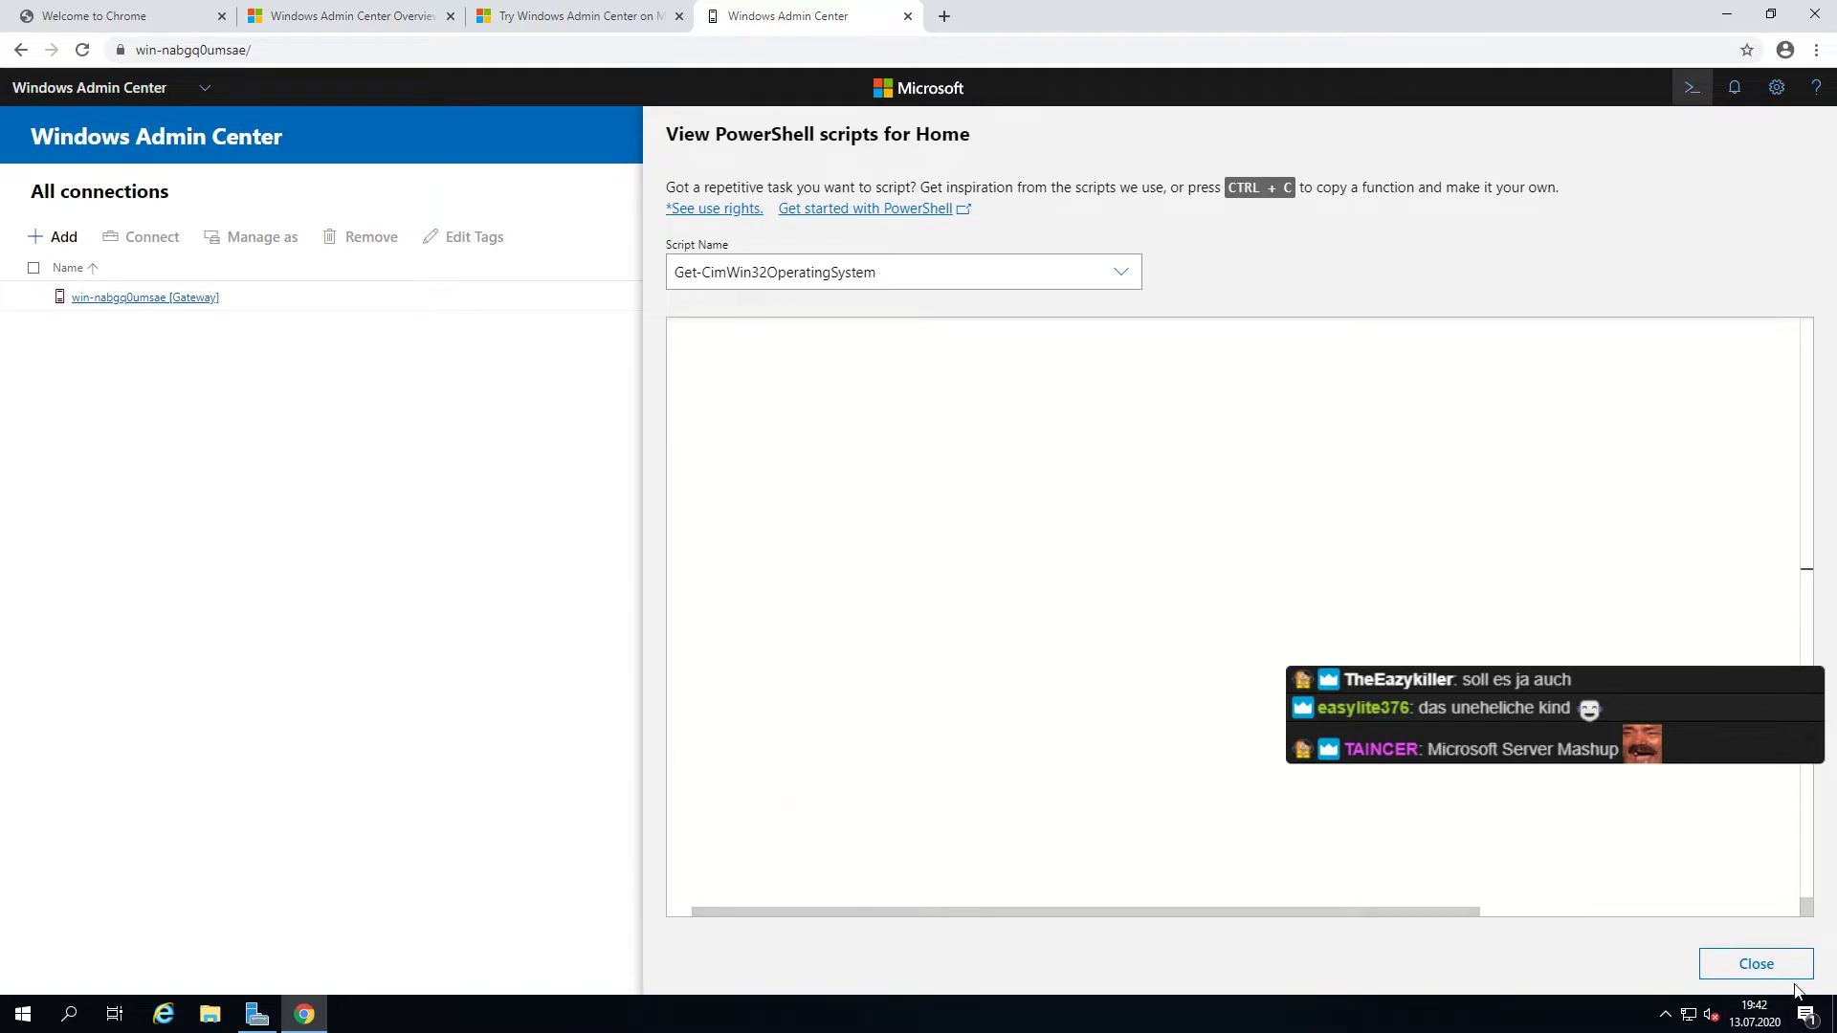
click(1792, 973)
click(1691, 87)
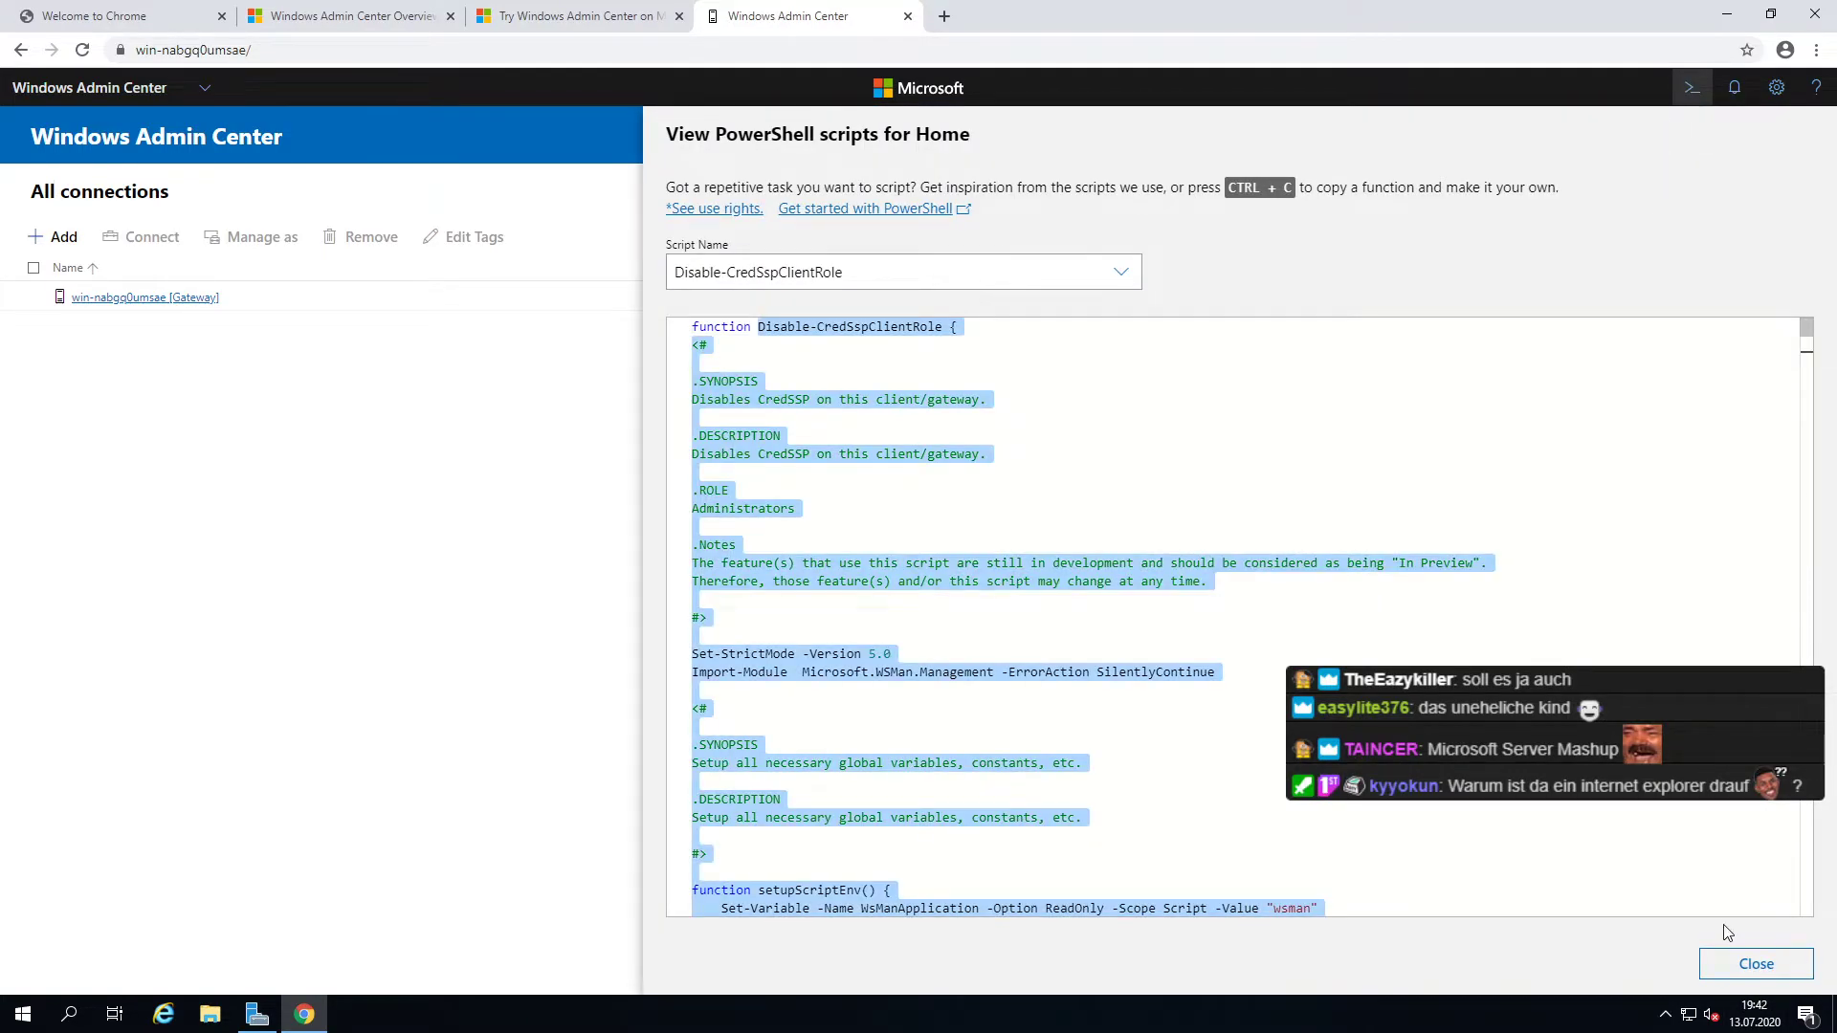
click(1736, 964)
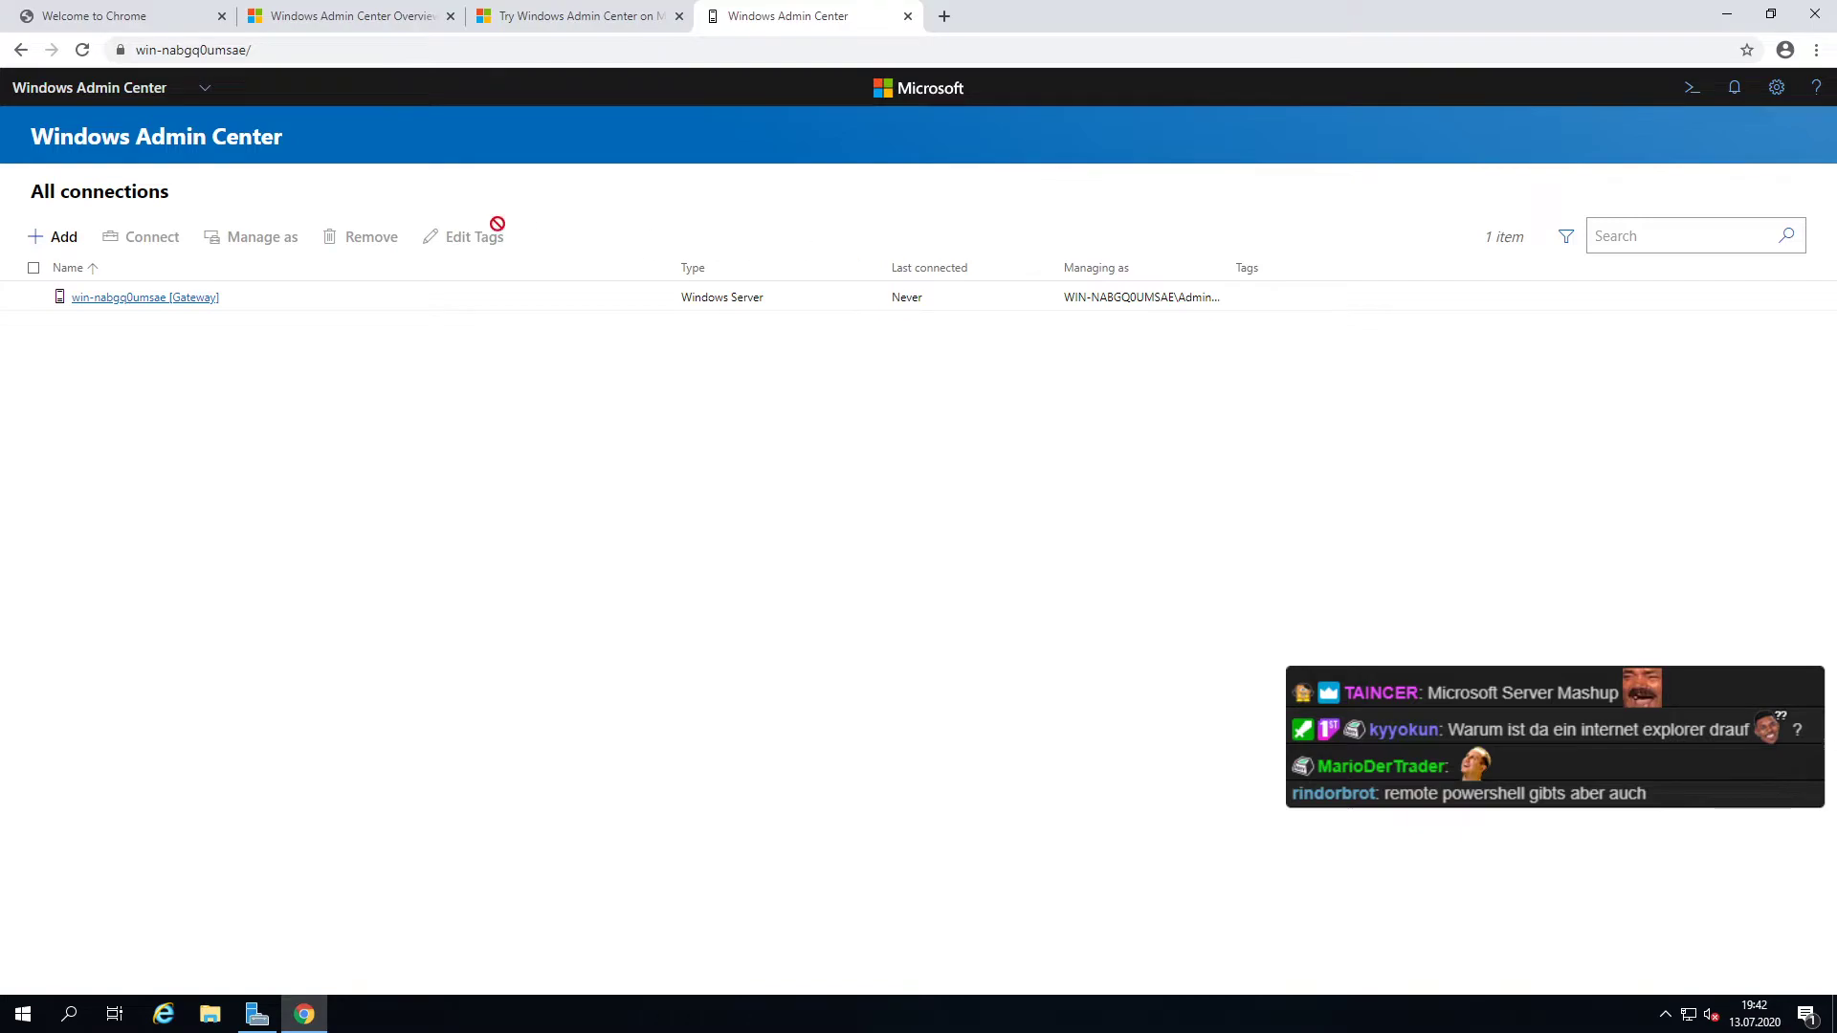
- Minimize Chrome, maximize Server Manager and open Configure this local server
click(1728, 14)
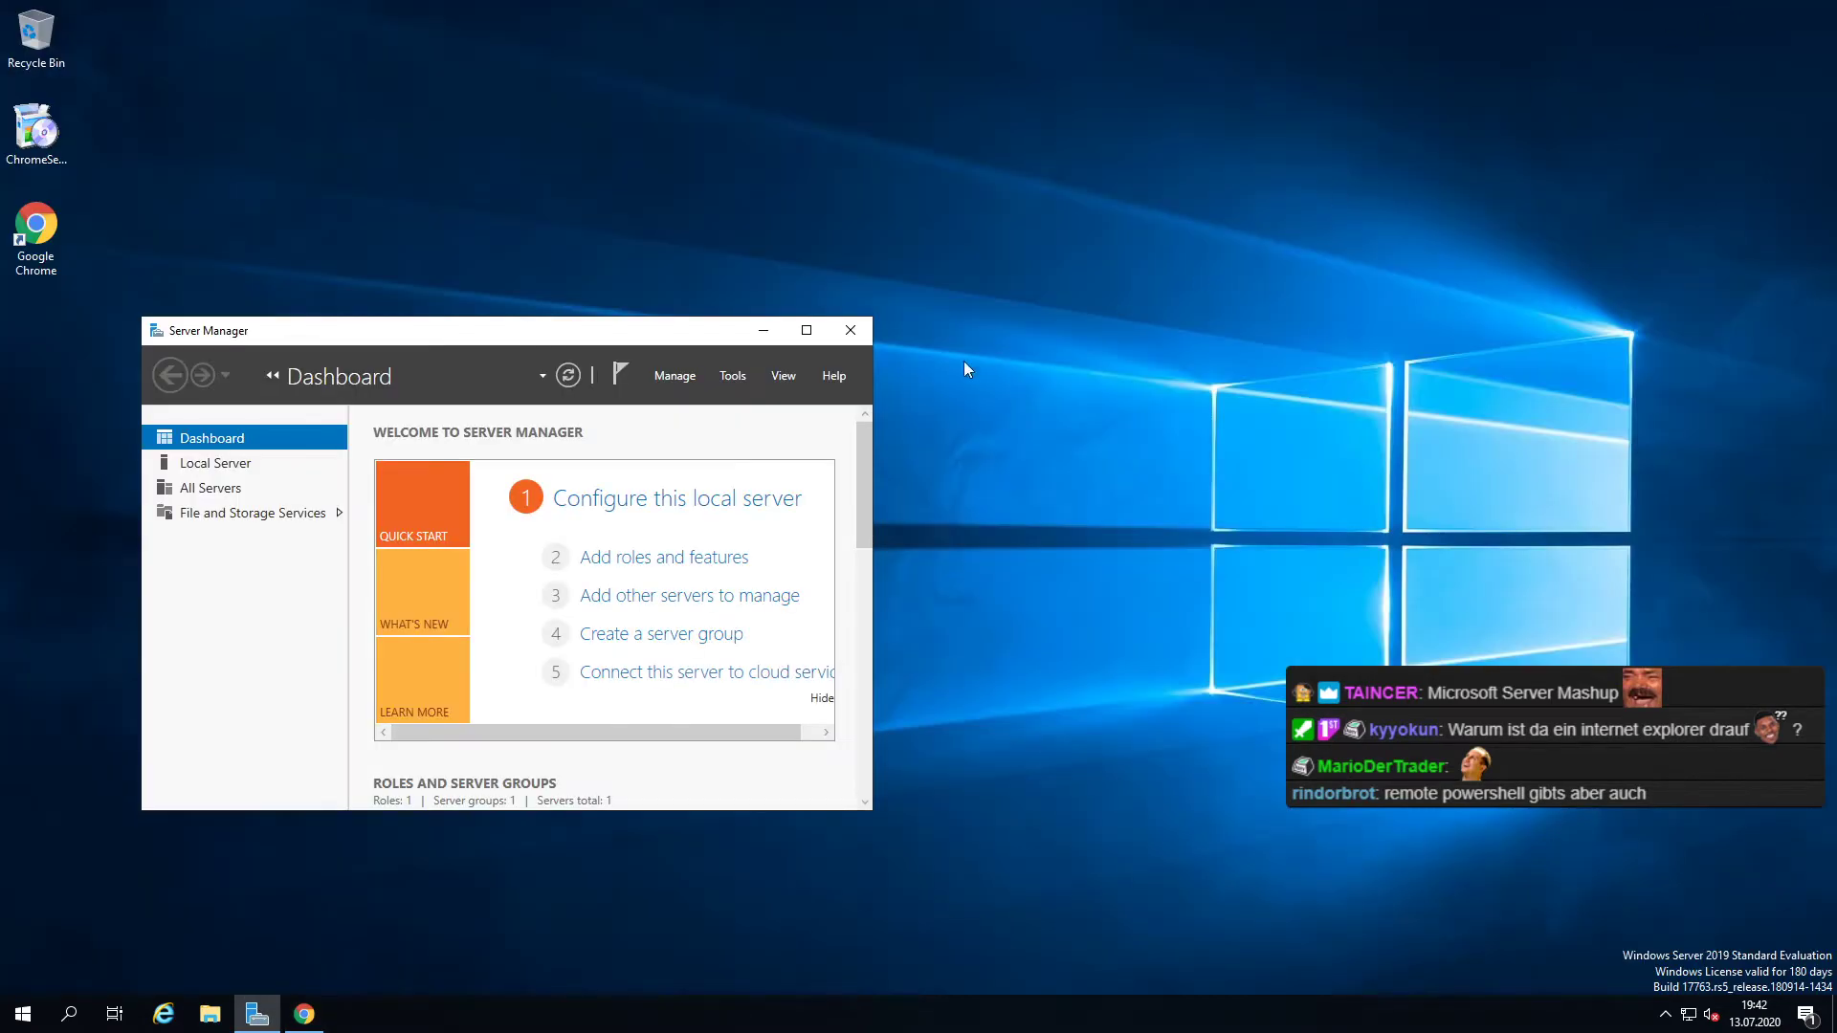
click(808, 331)
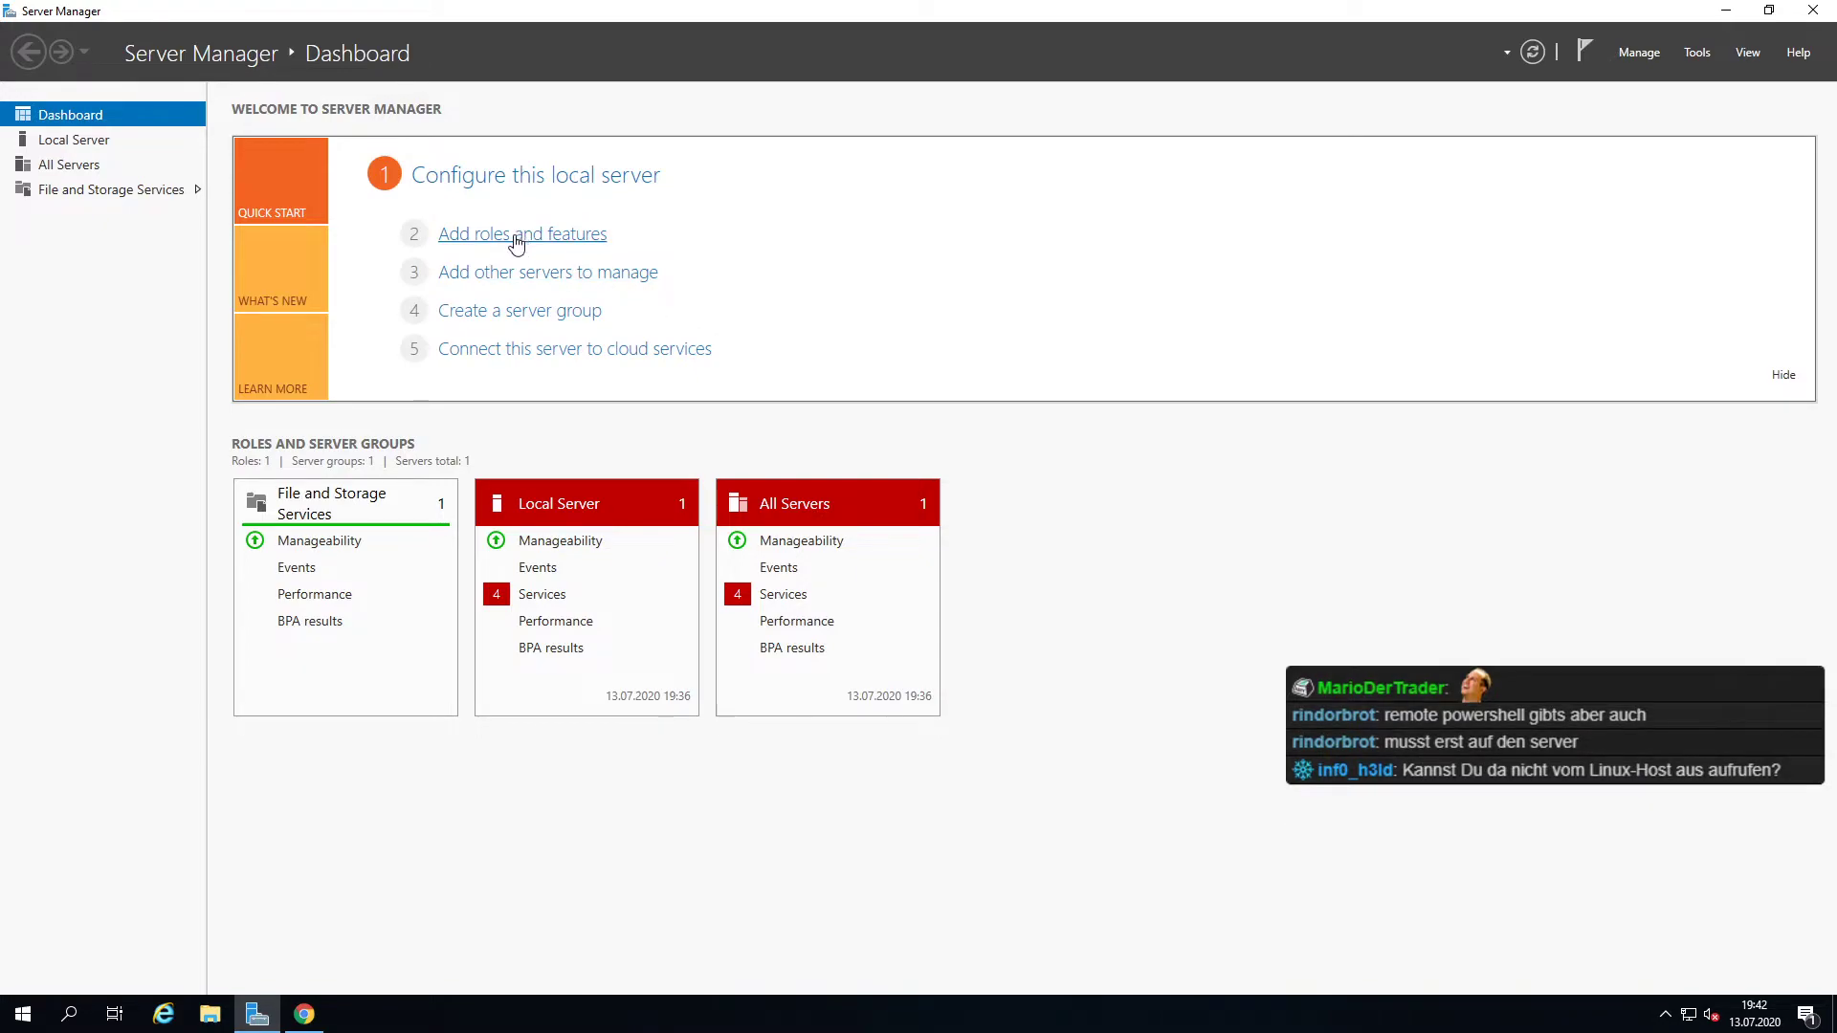
click(514, 177)
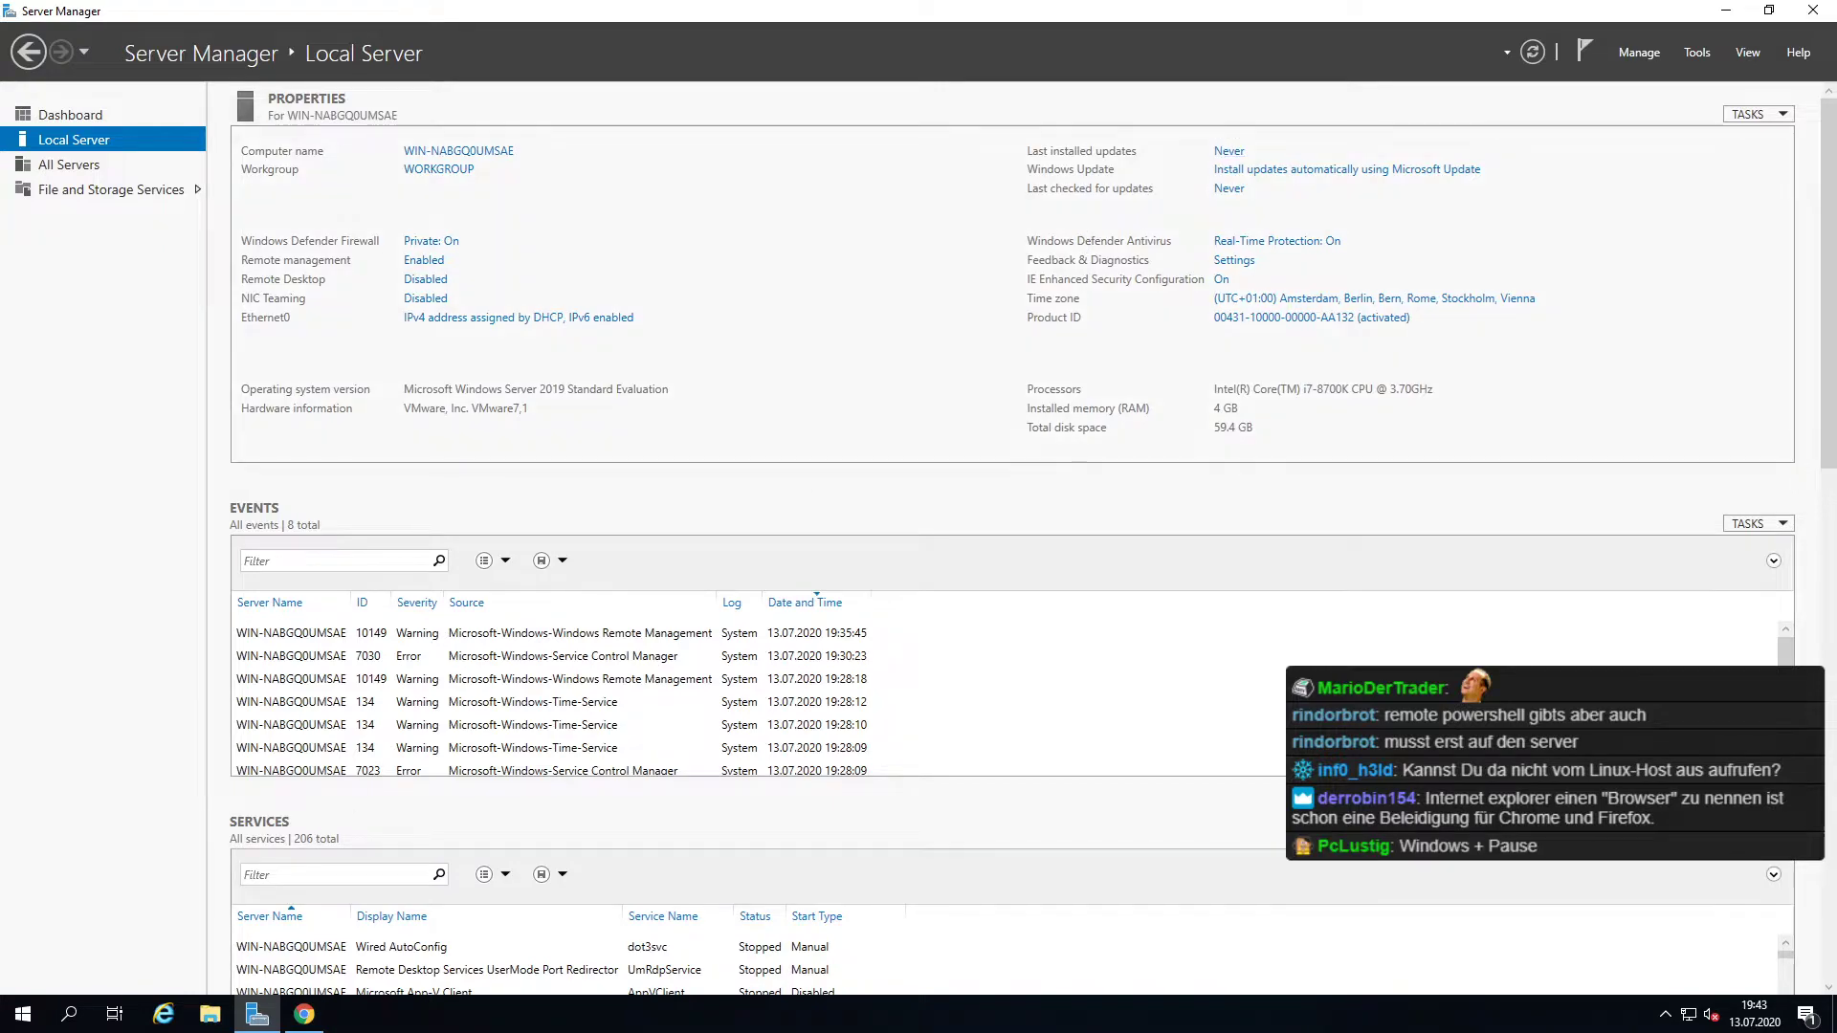
- Search 'update' in Start and run Check for updates in Windows Update settings
key(super)
text(remot)
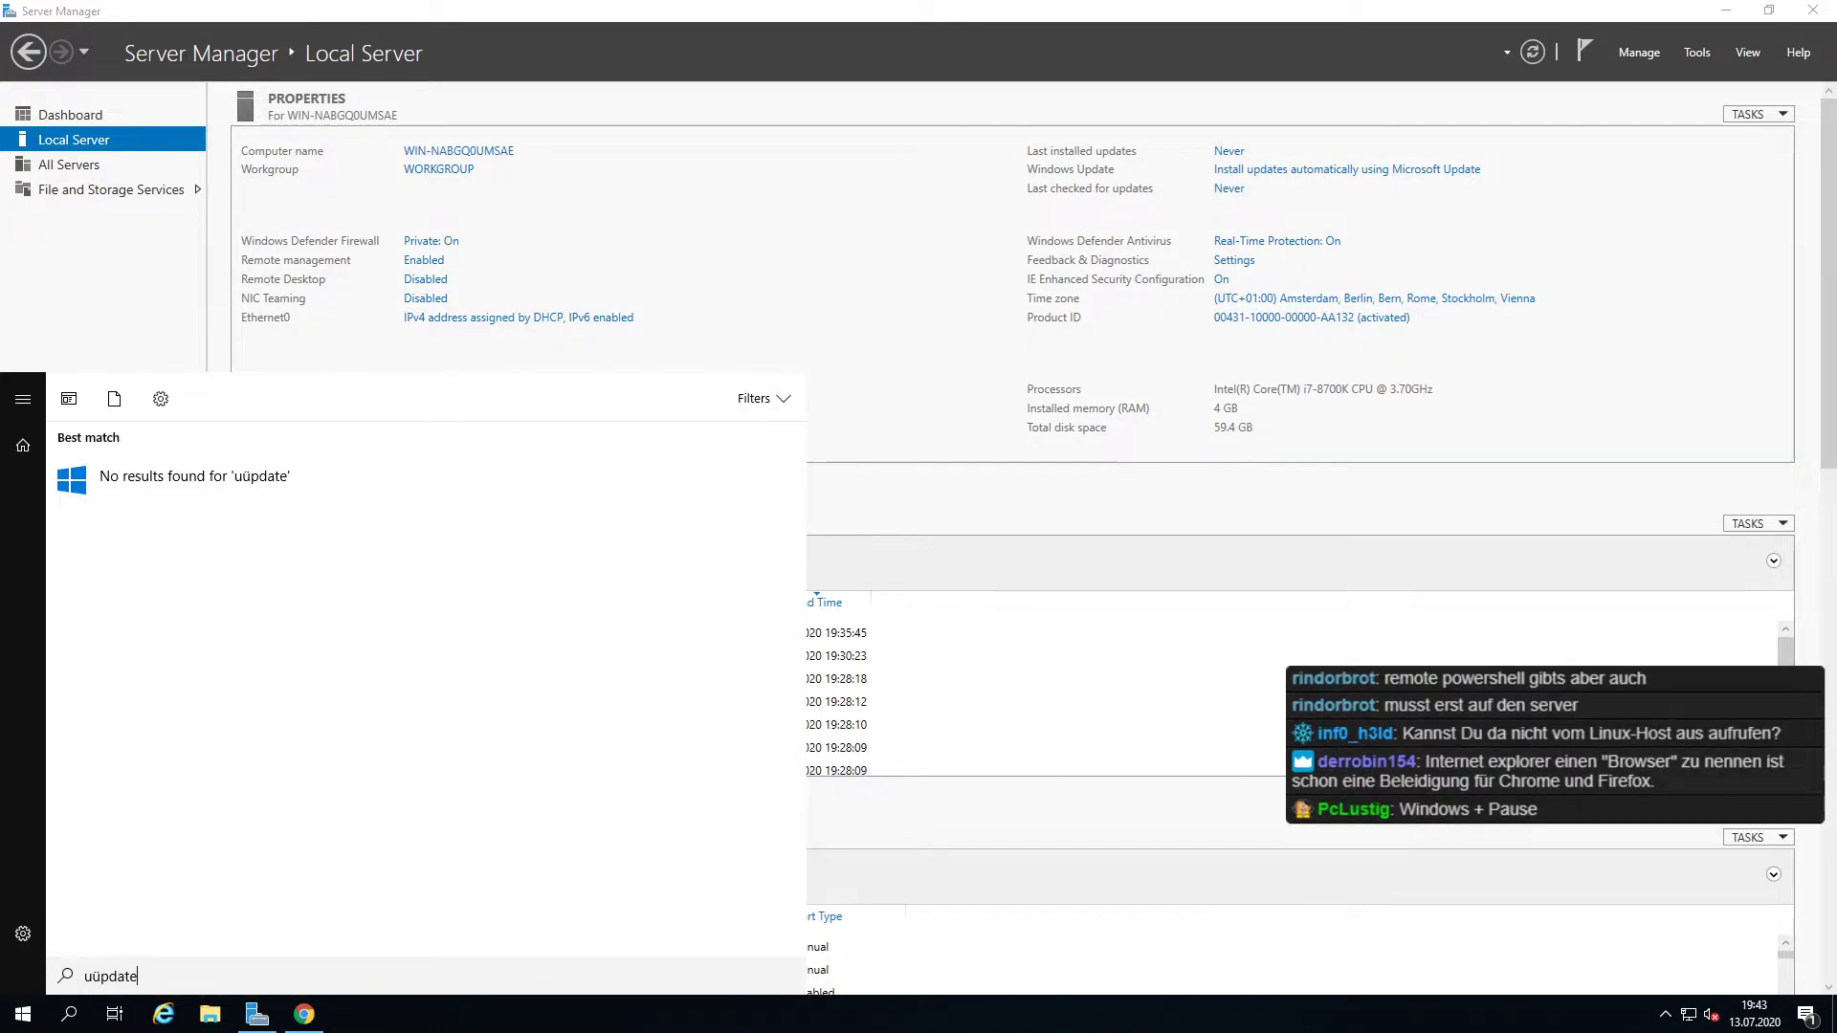
key(ctrl+a)
text(https://win-nabgq0umsae/)
key(ctrl+a)
text(update)
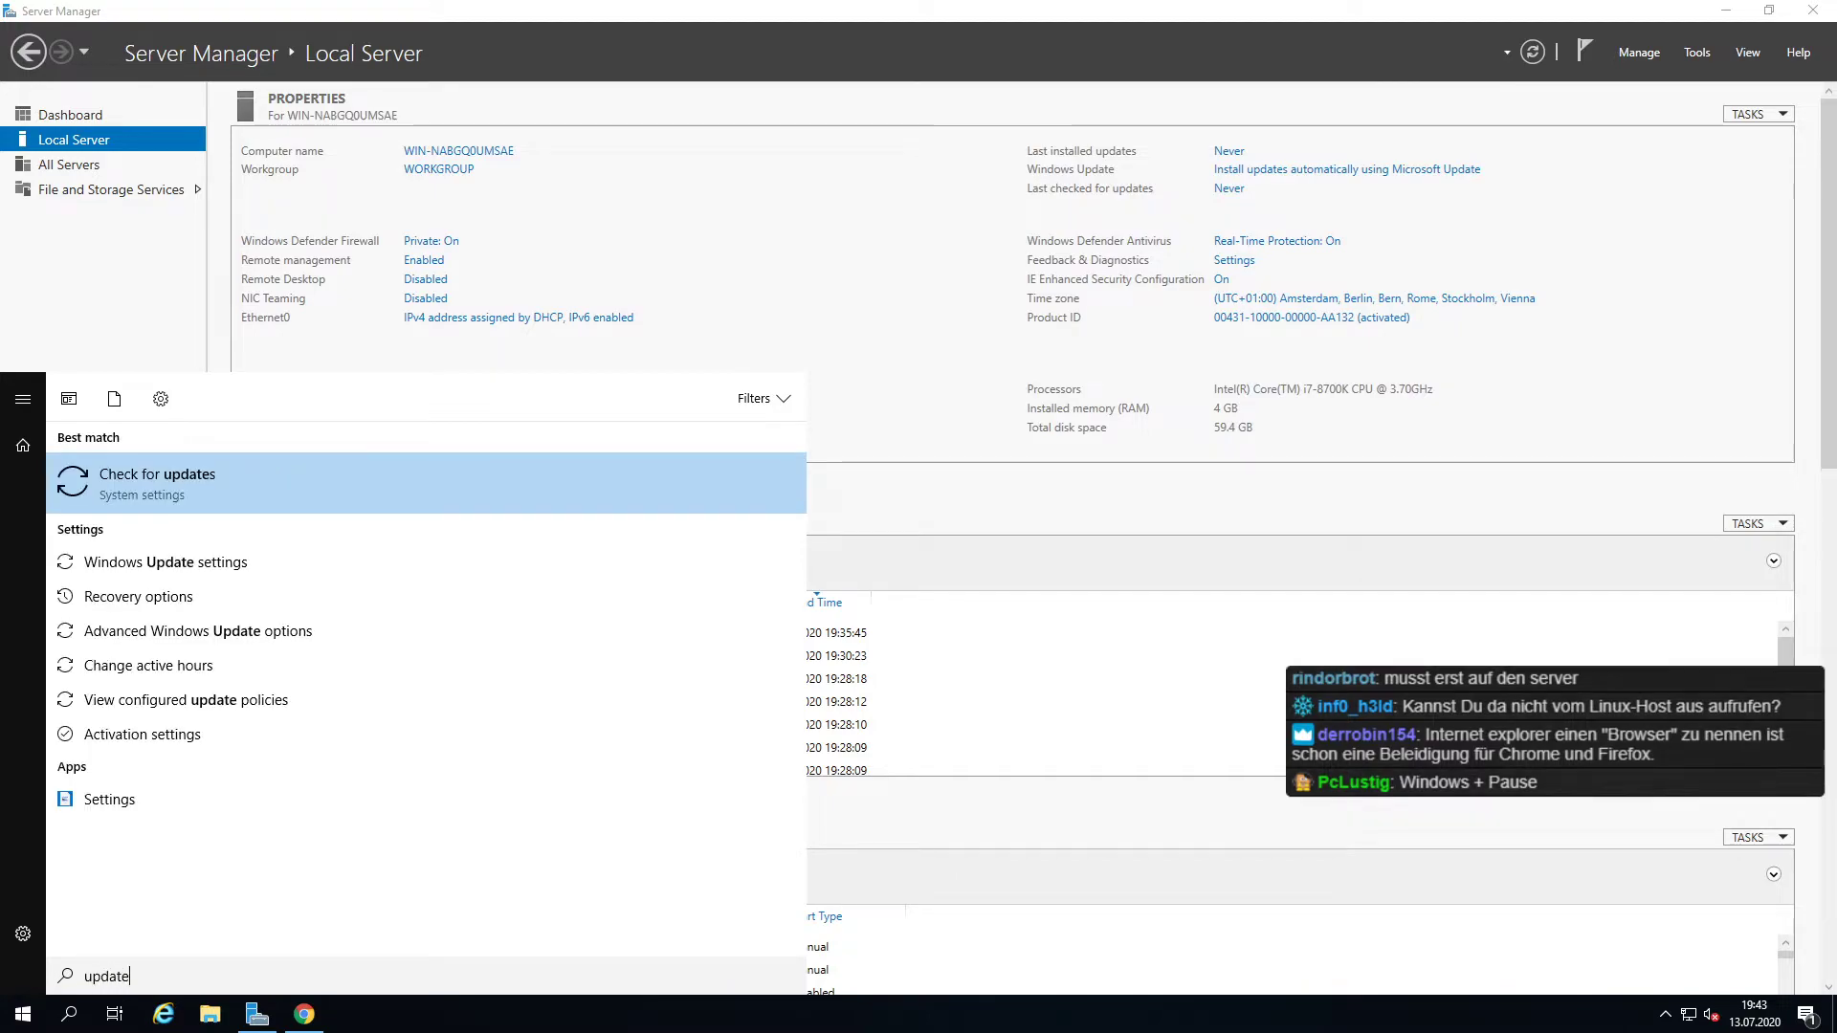
key(Return)
click(767, 308)
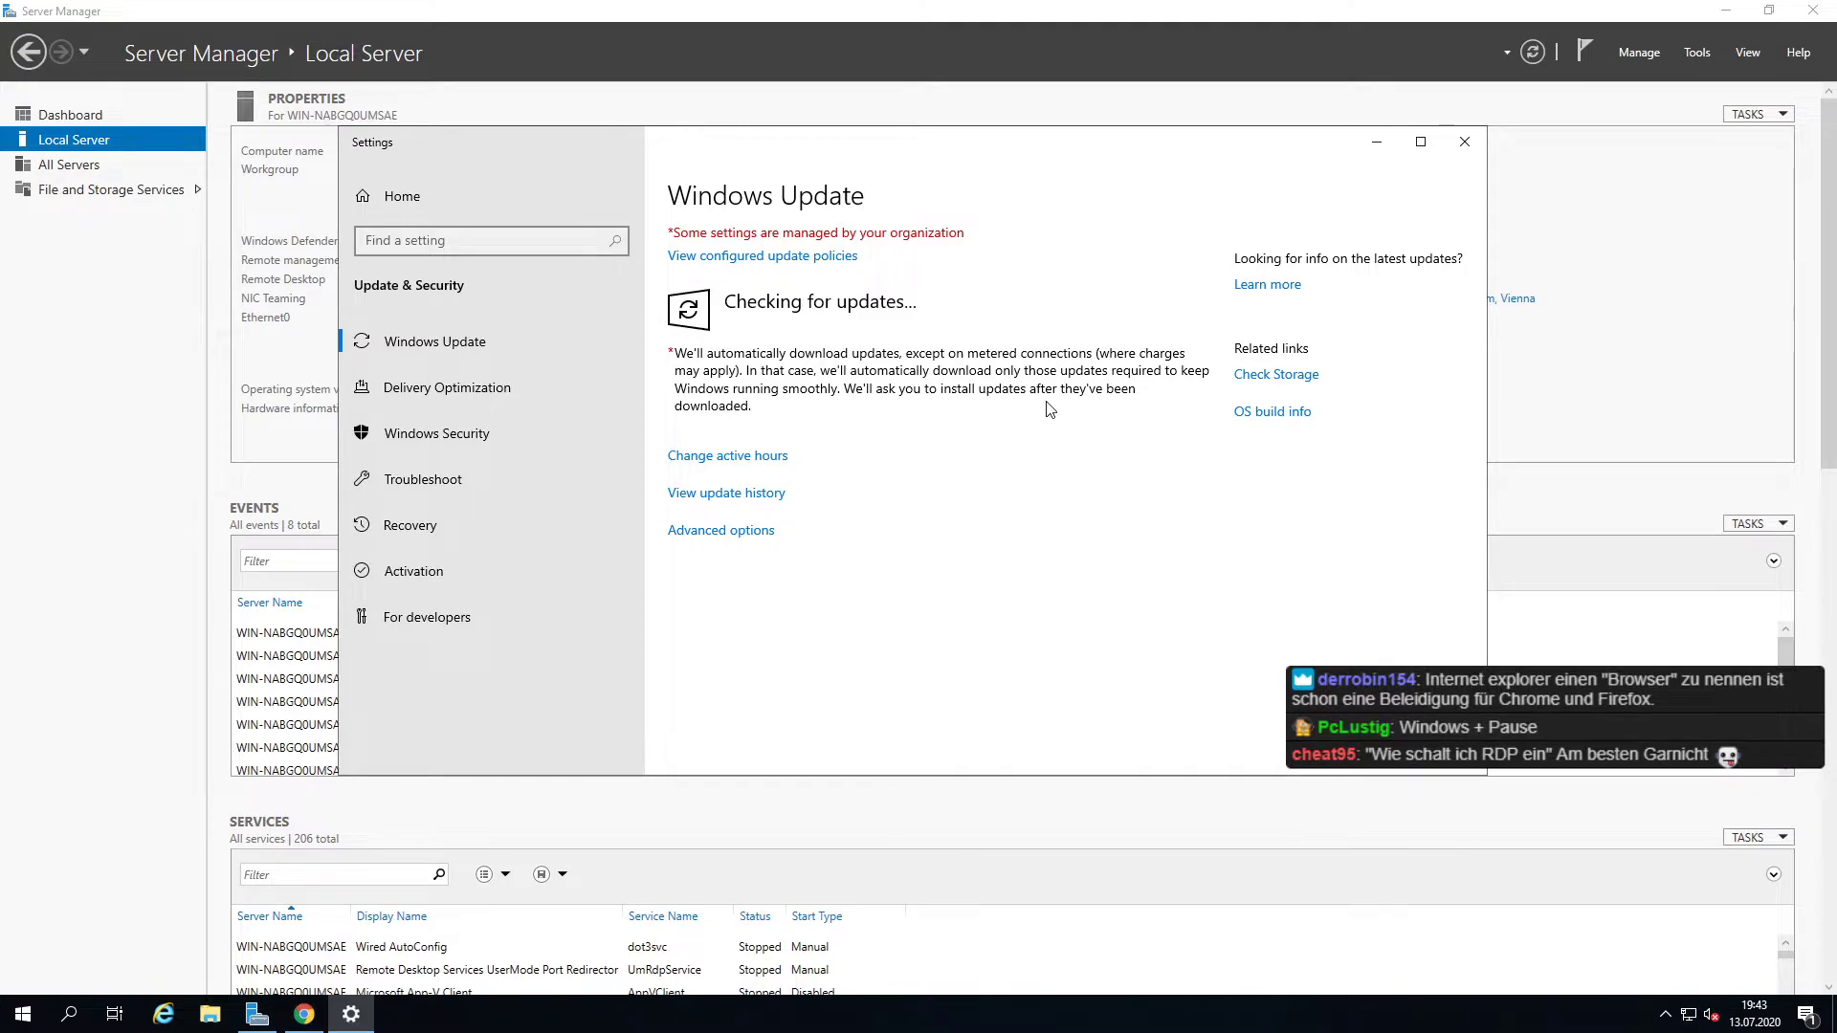
click(49, 533)
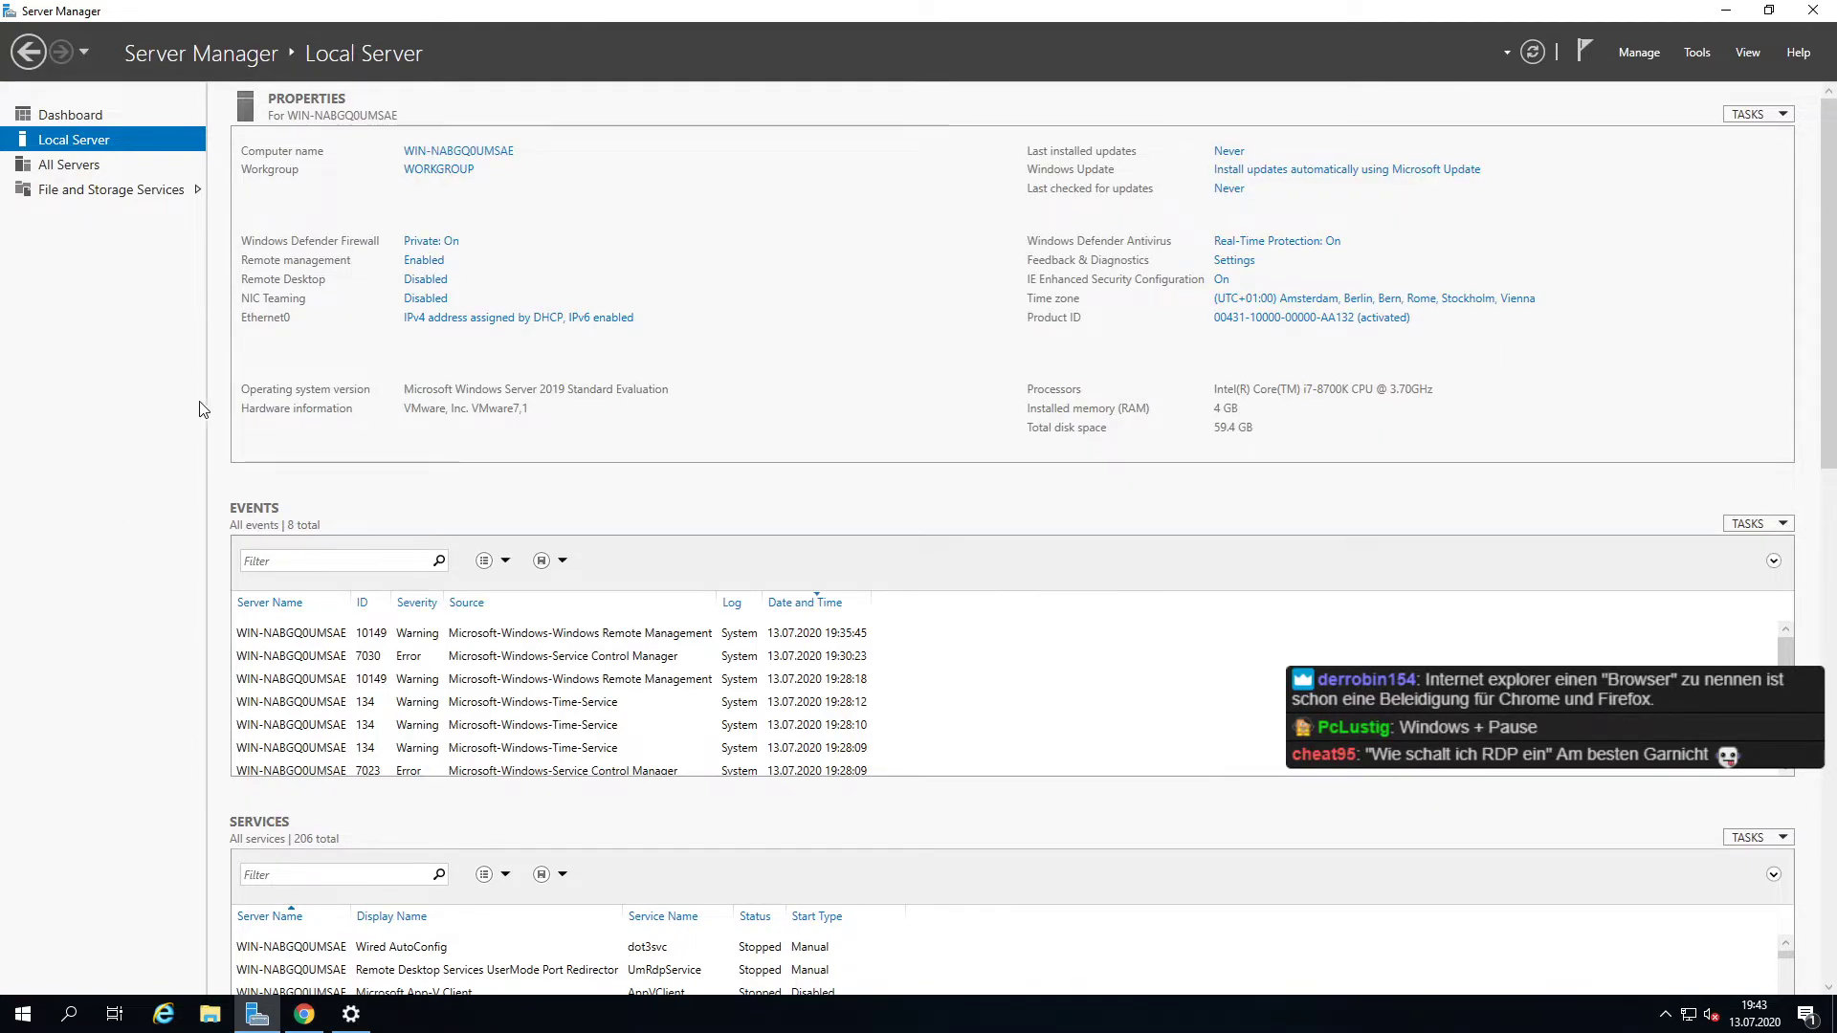
- Open an administrator Command Prompt and run sconfig
click(1645, 60)
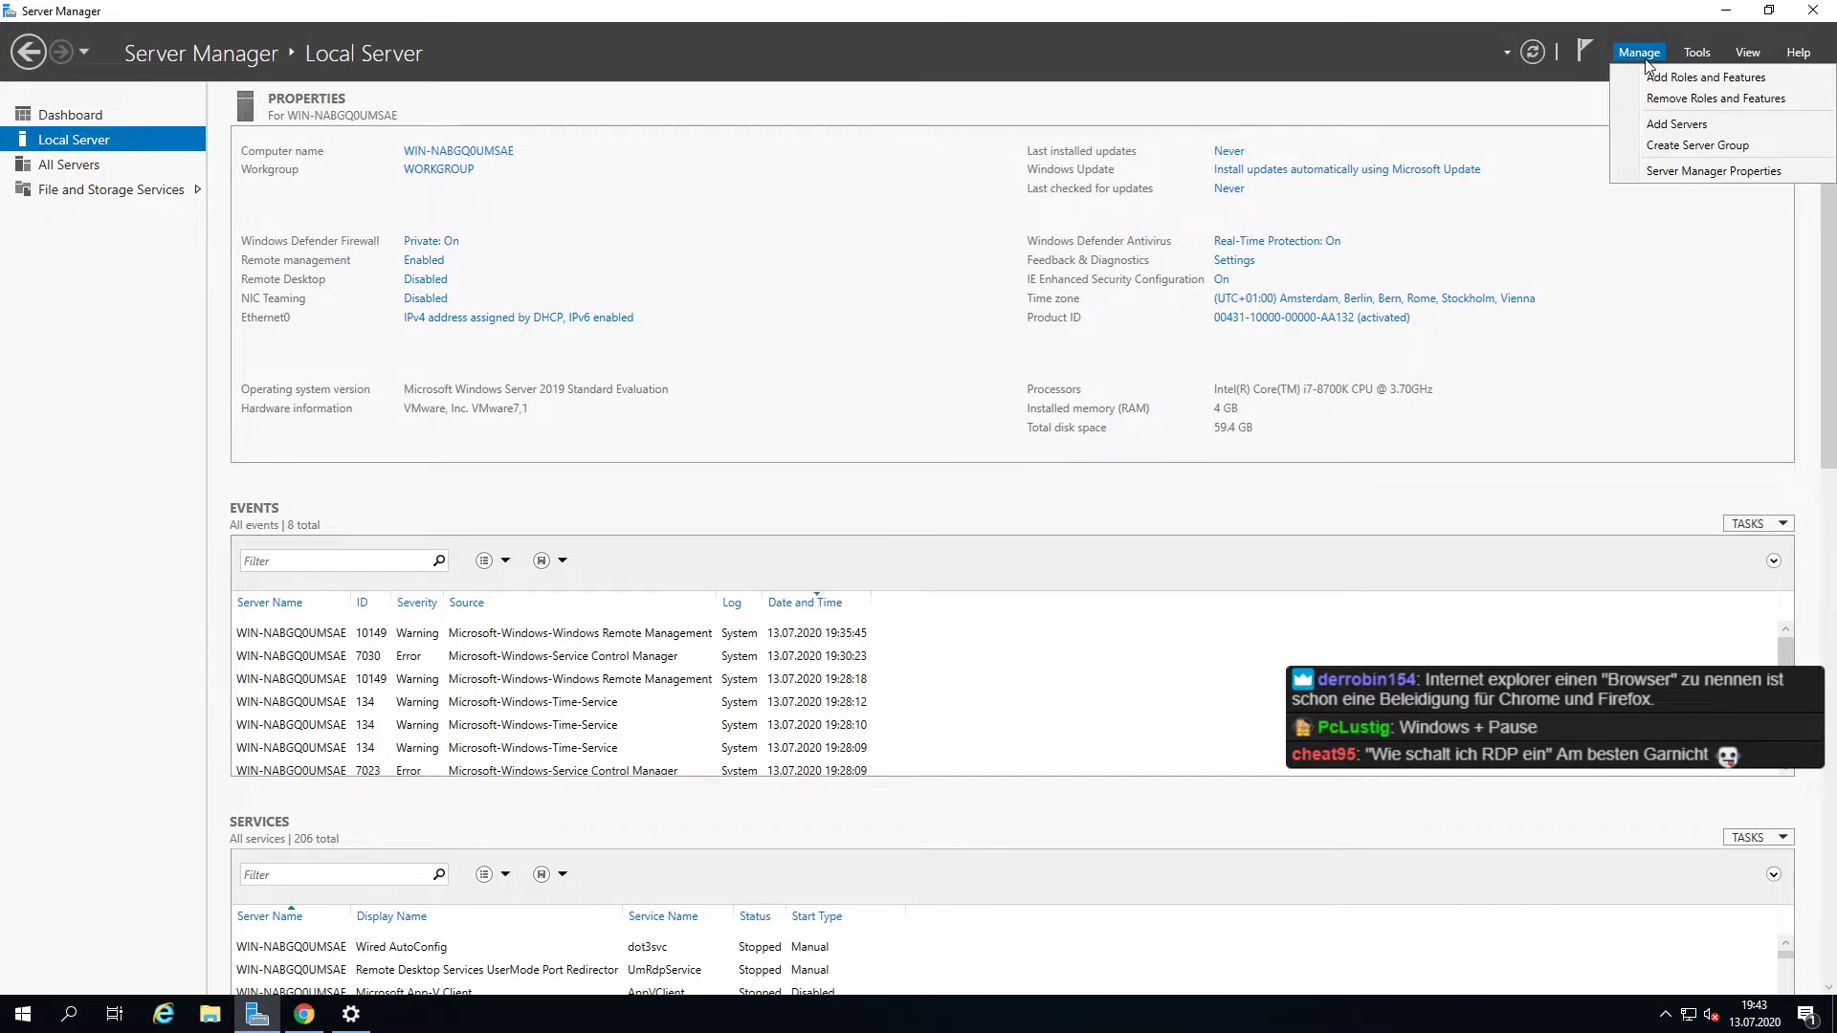
click(1693, 54)
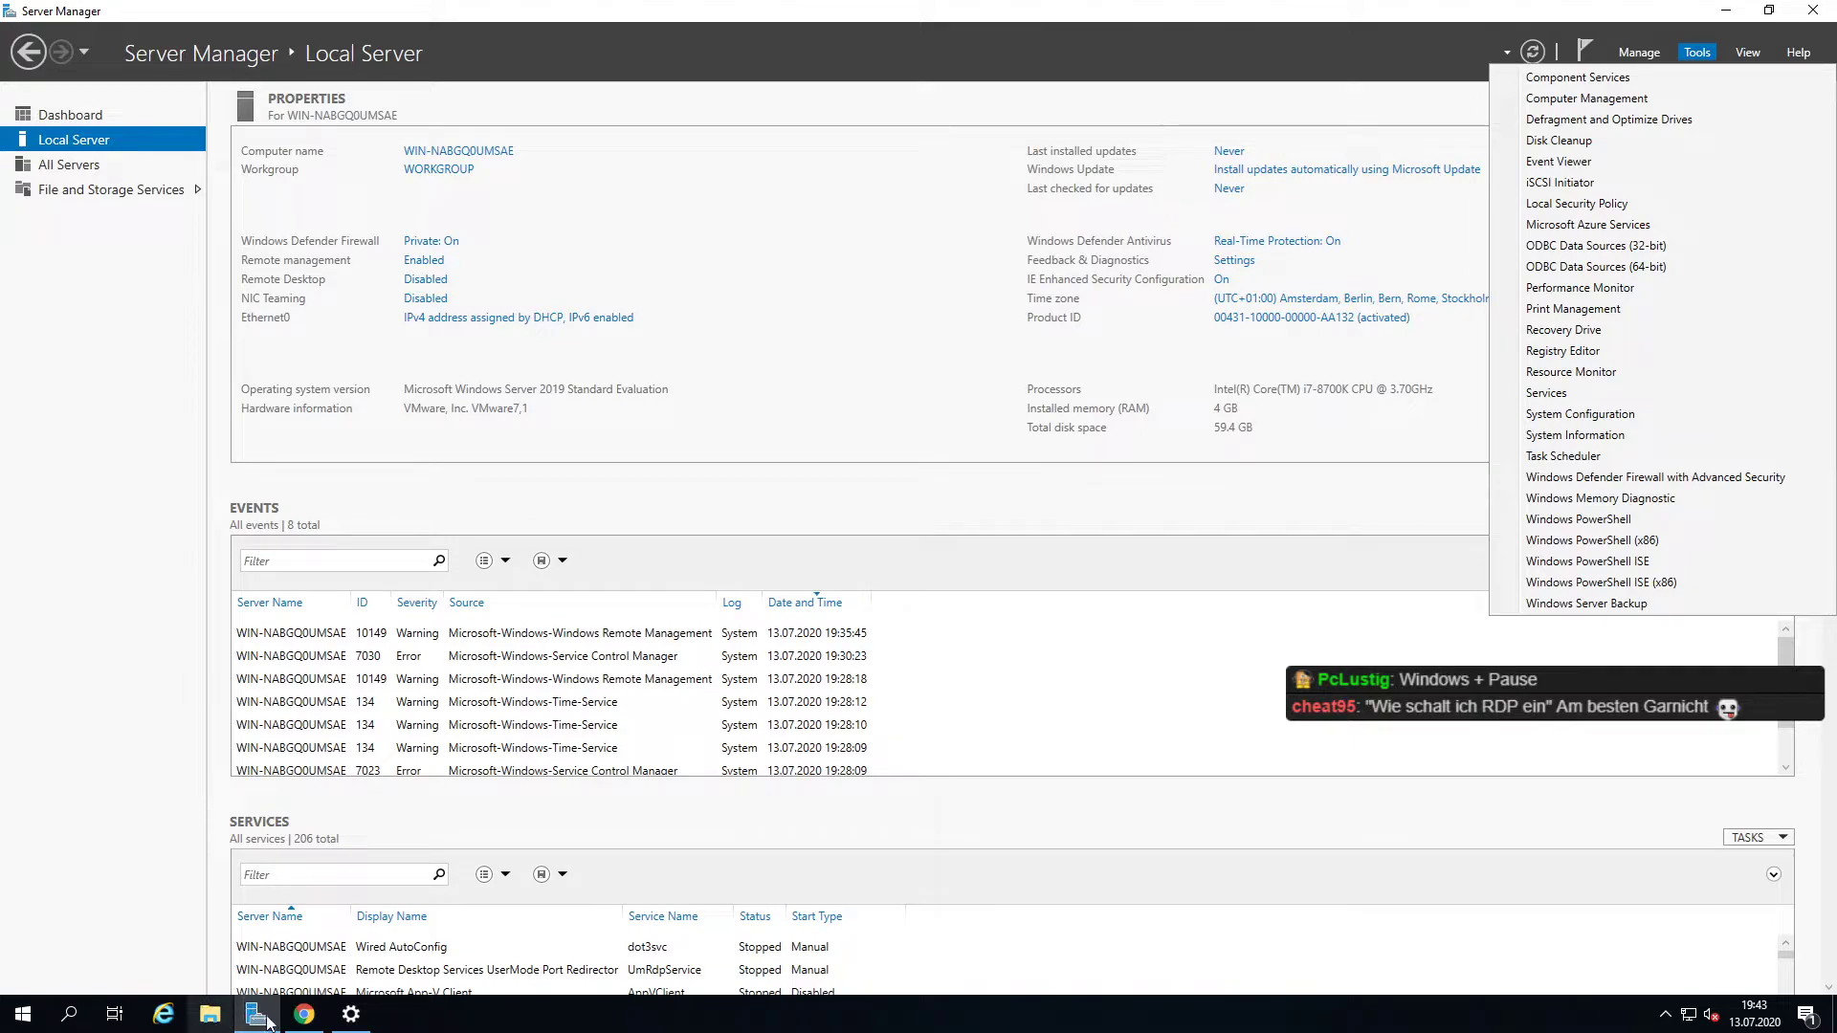
click(21, 1014)
text(cm)
key(Return)
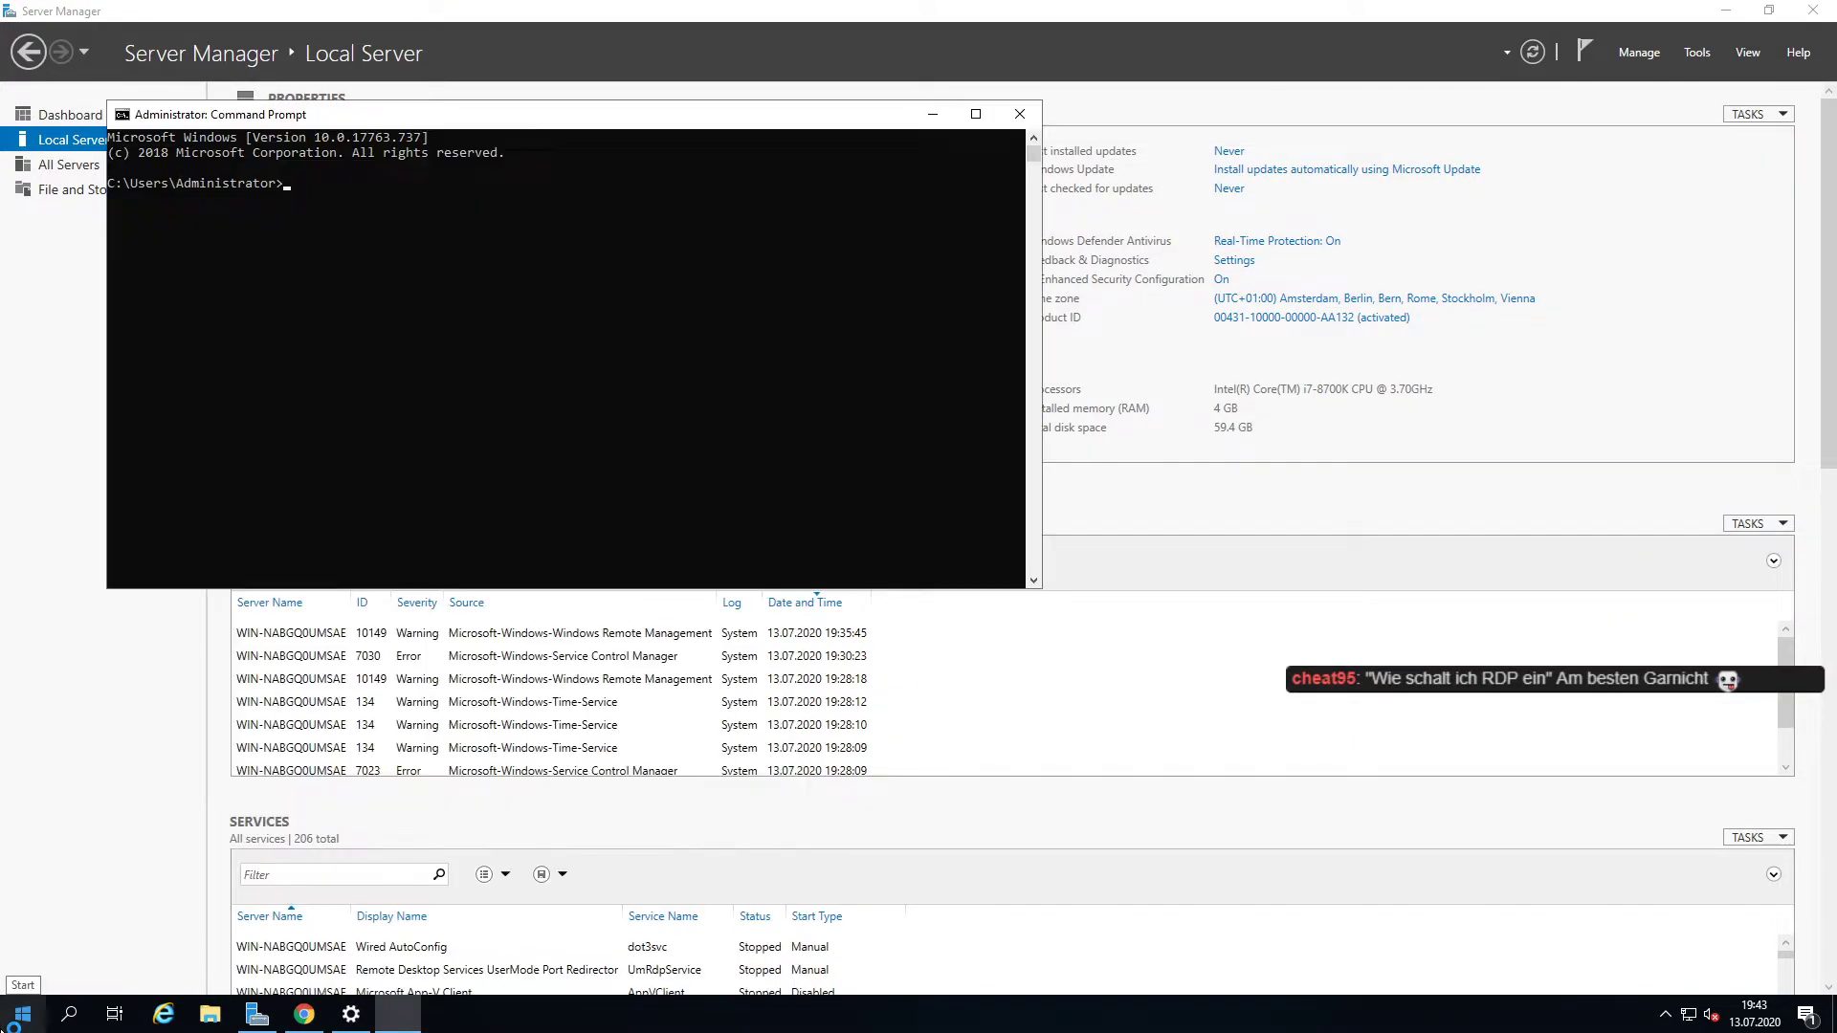
text(sconfig)
key(Return)
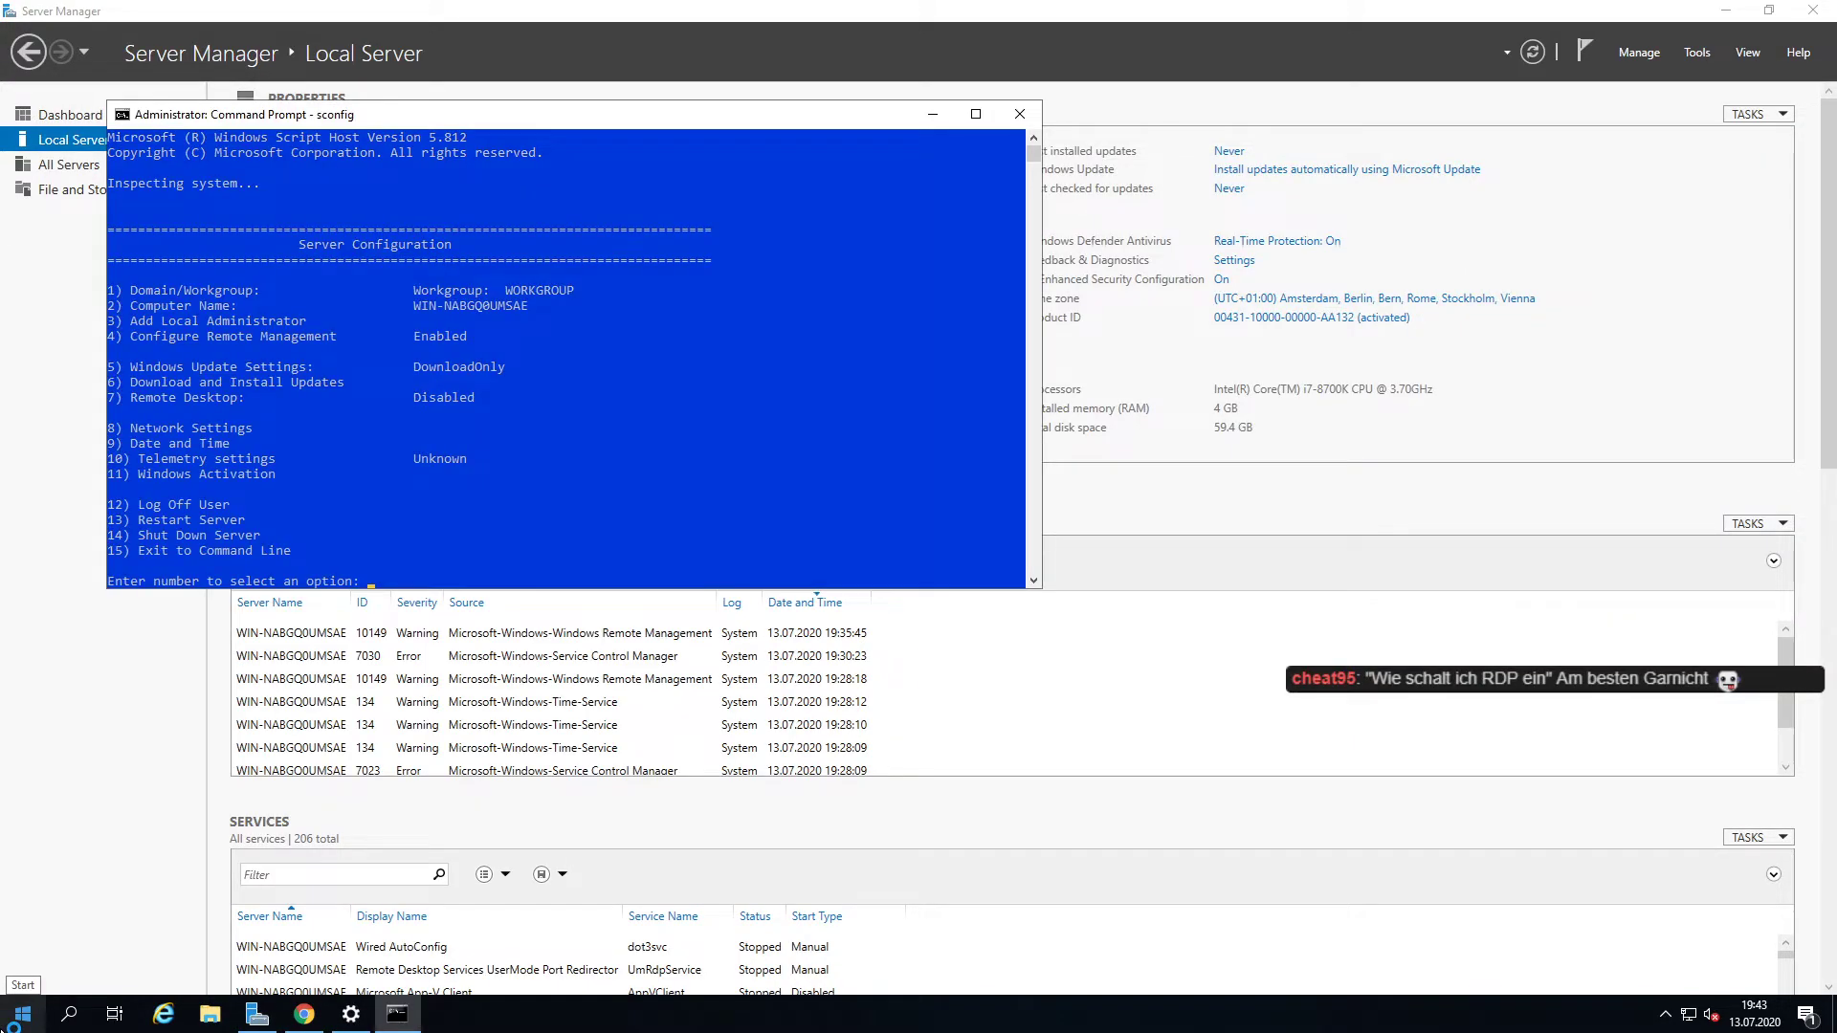
- Choose option 4, enable Remote Management with 1, then return to the menu with 4
text(4)
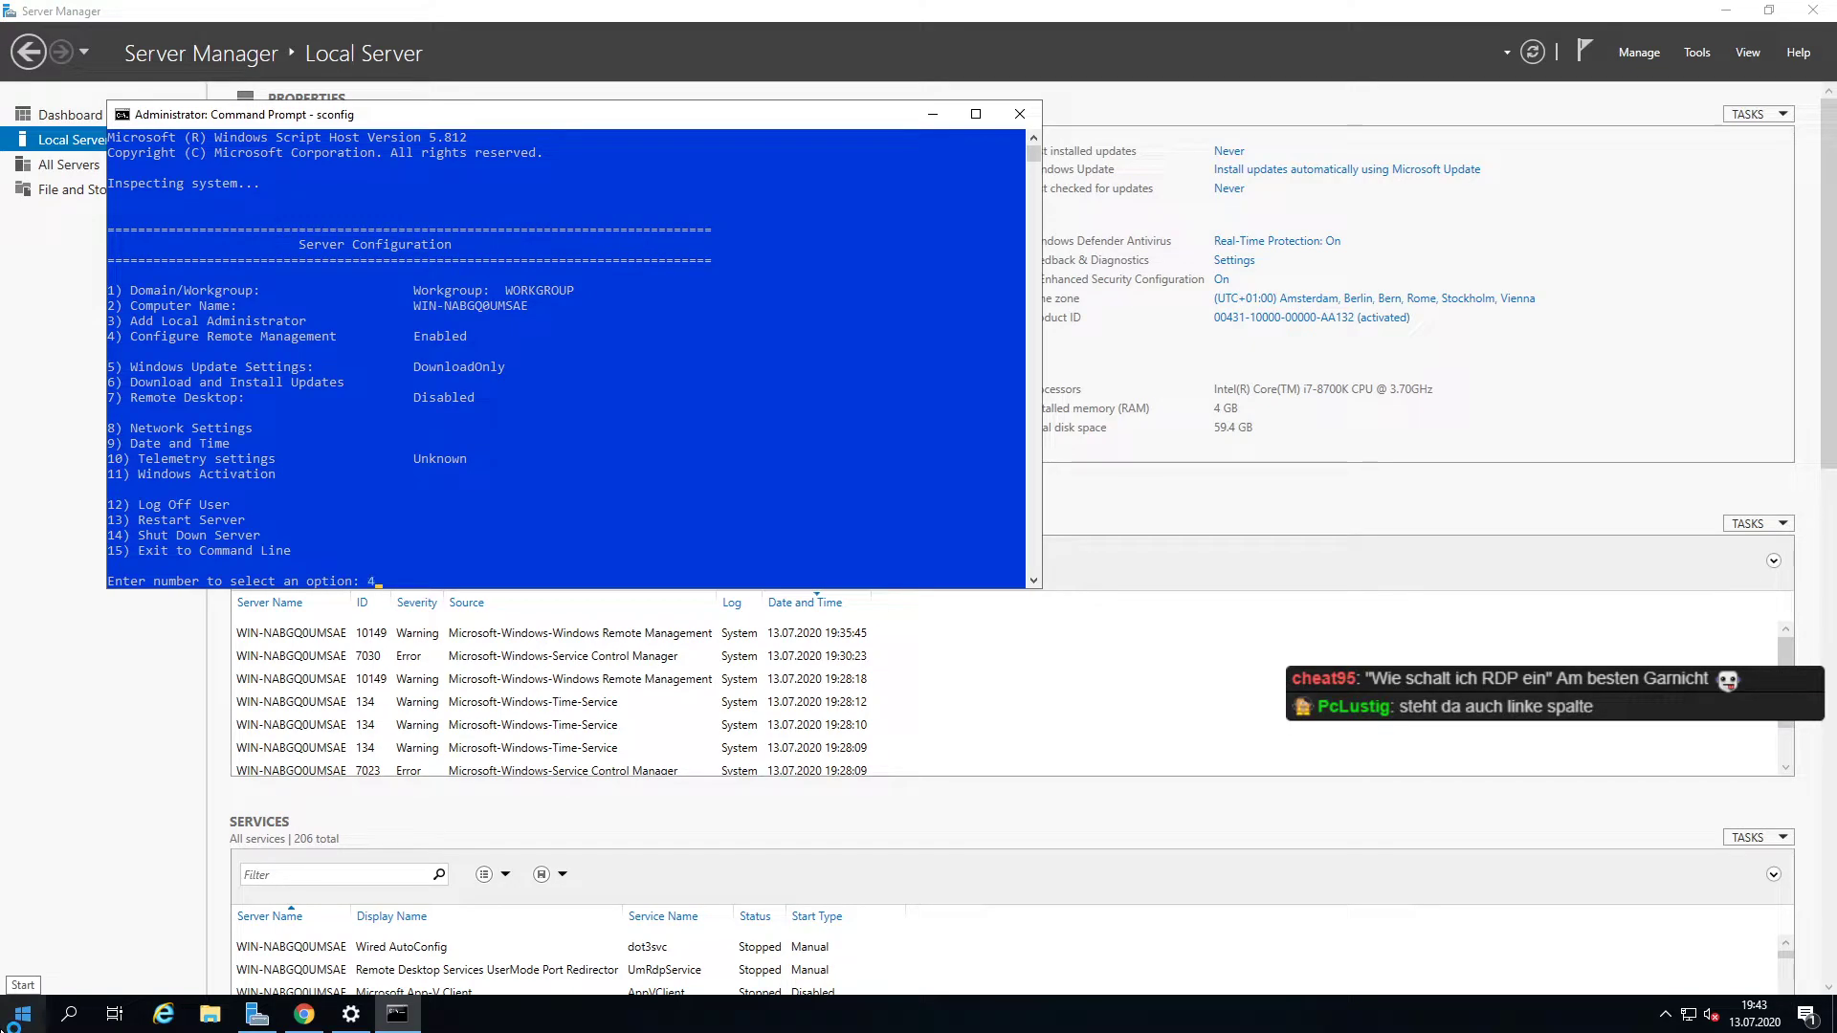
key(Return)
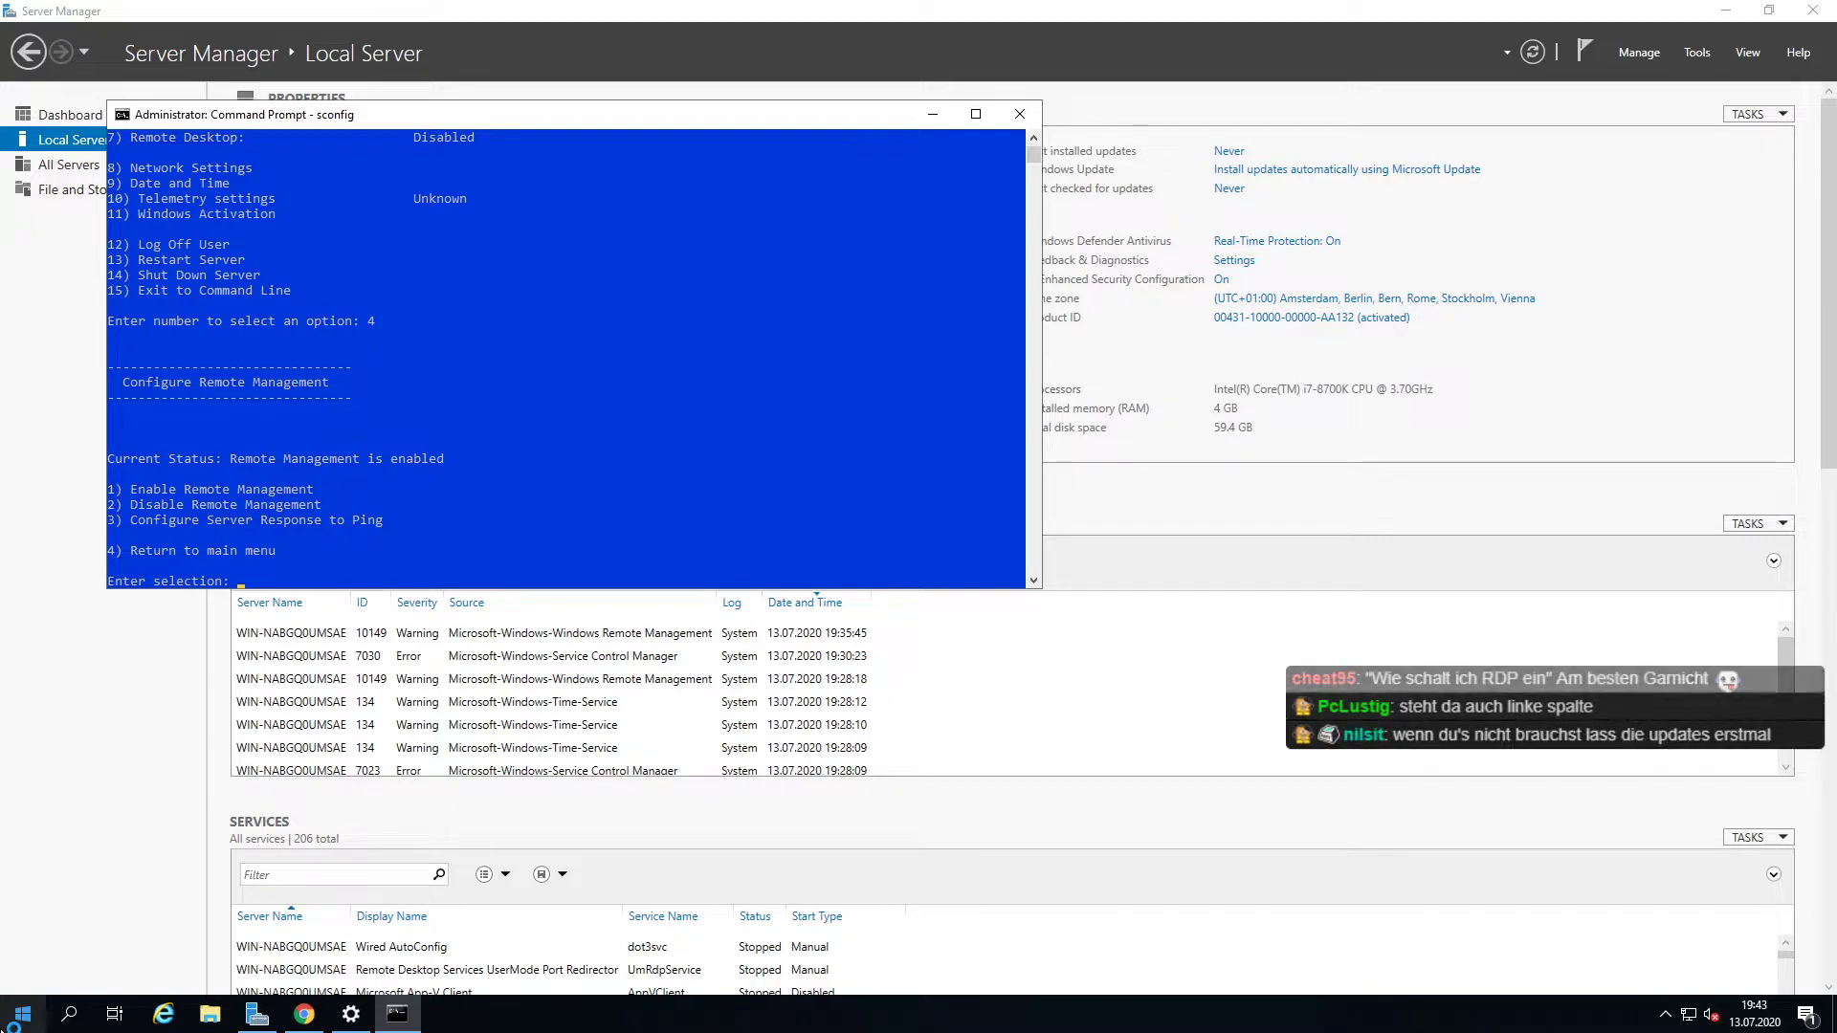
text(1)
key(Return)
key(Return)
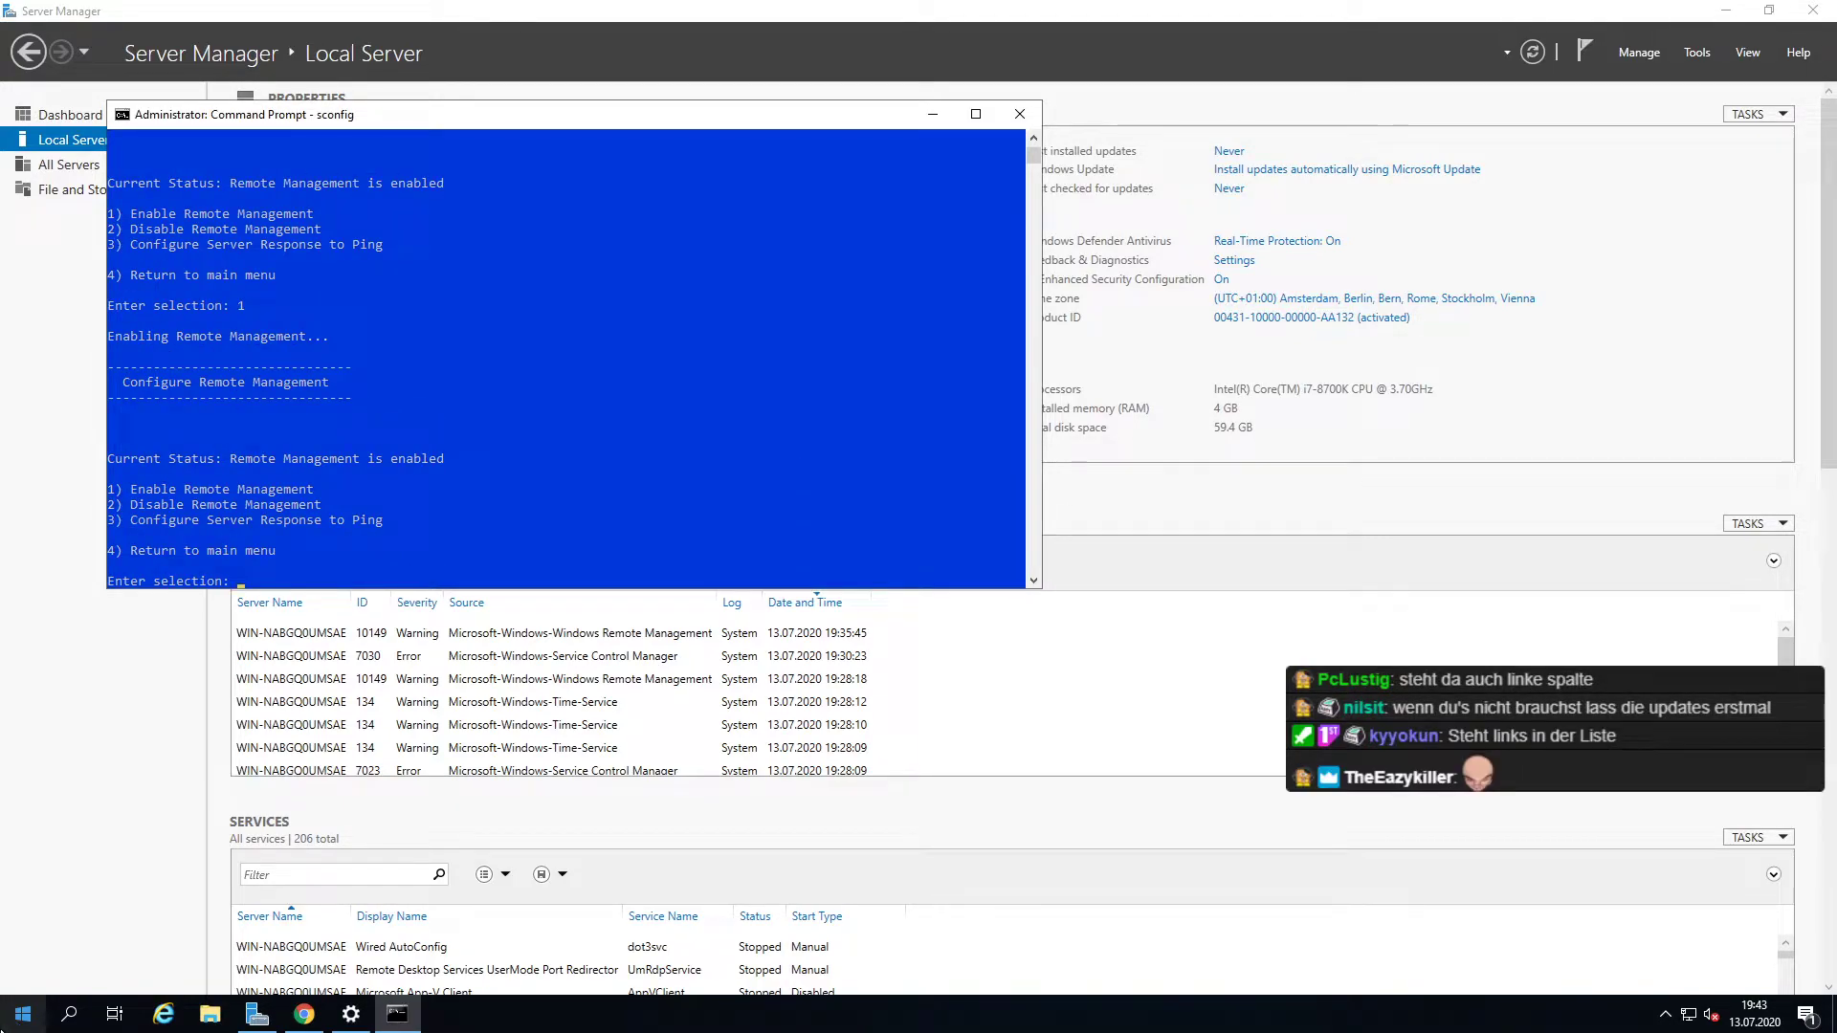
text(4)
key(Return)
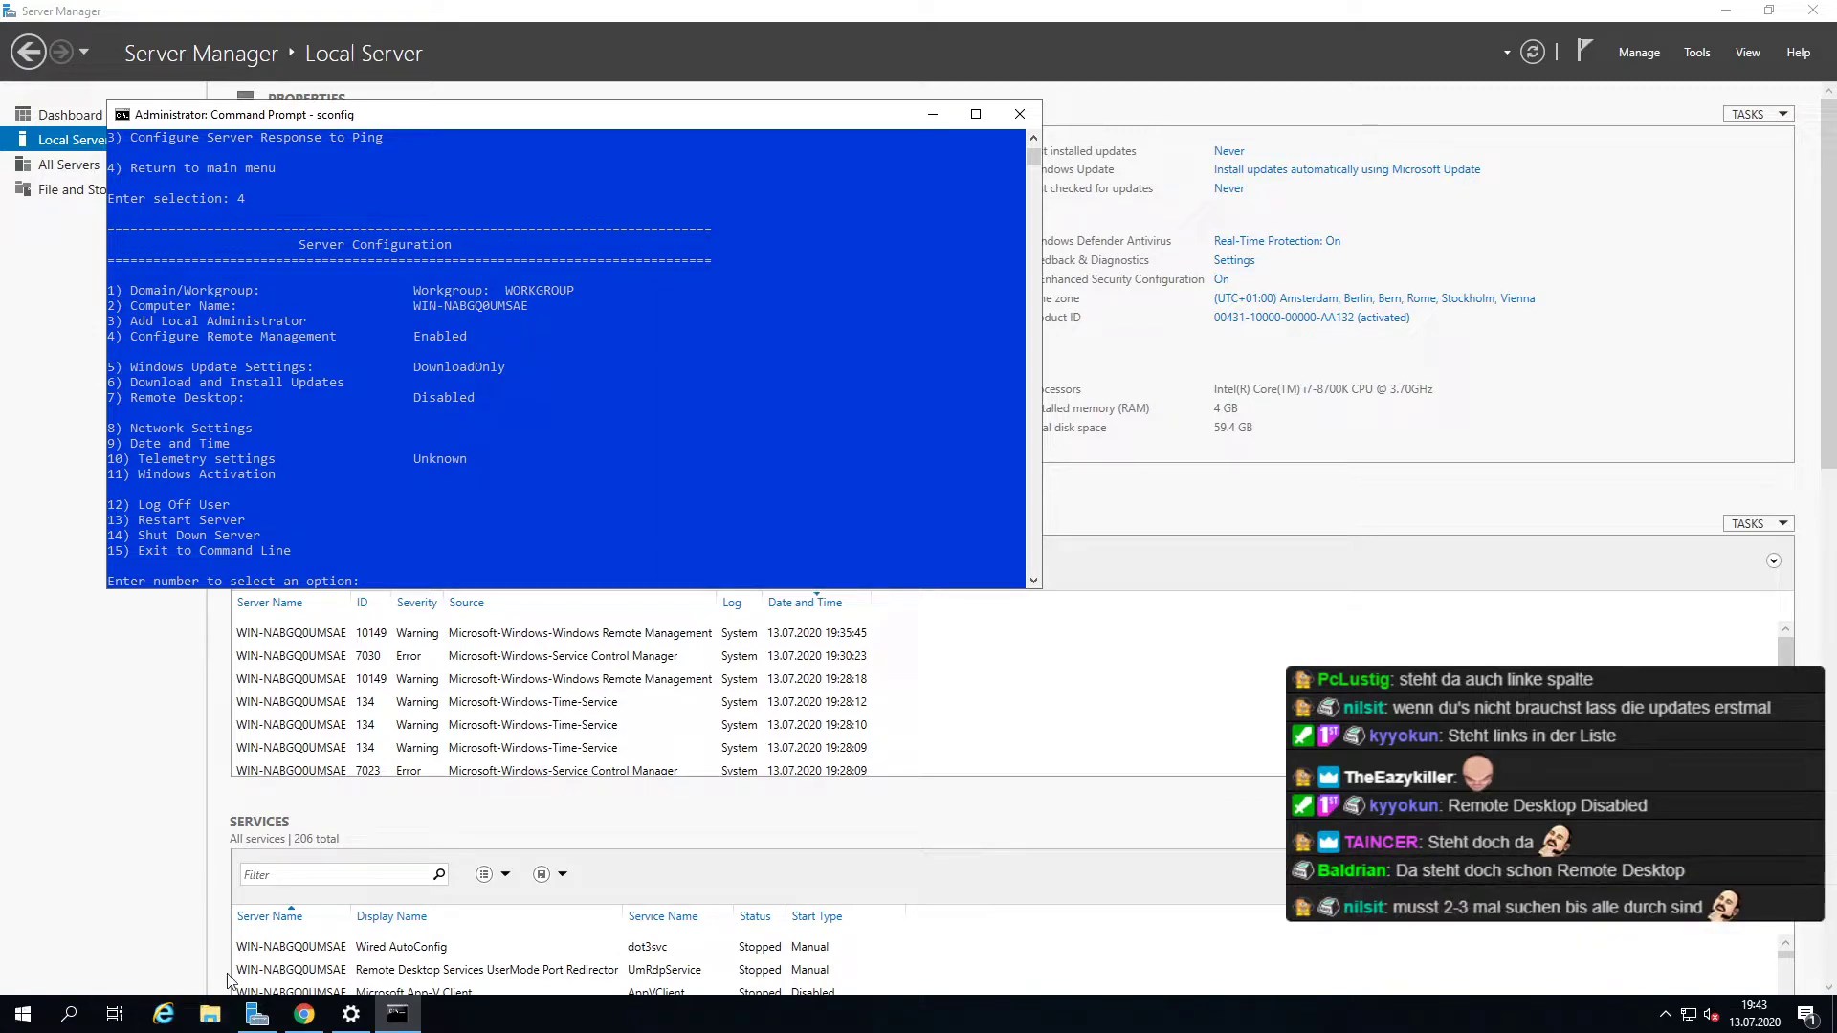
- Switch through the Windows Update window back to Server Manager's Local Server overview
click(237, 890)
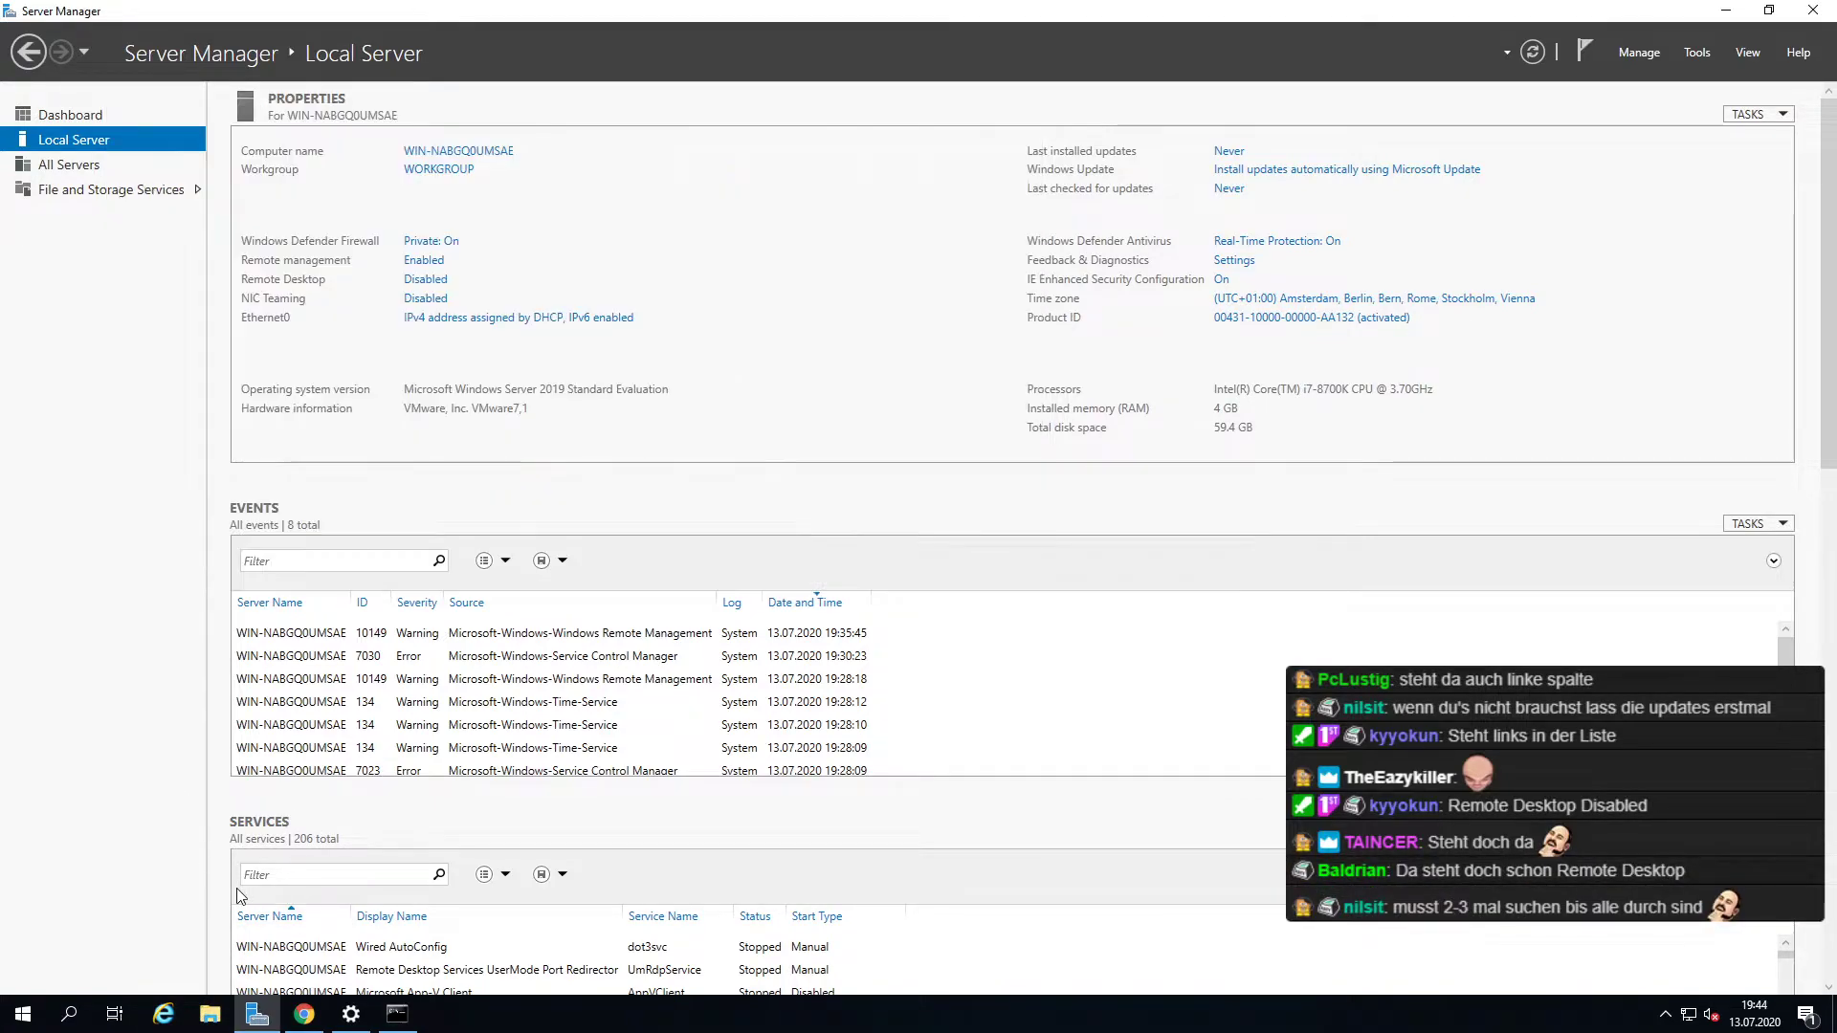
click(351, 1013)
scroll(884, 488, down, 3)
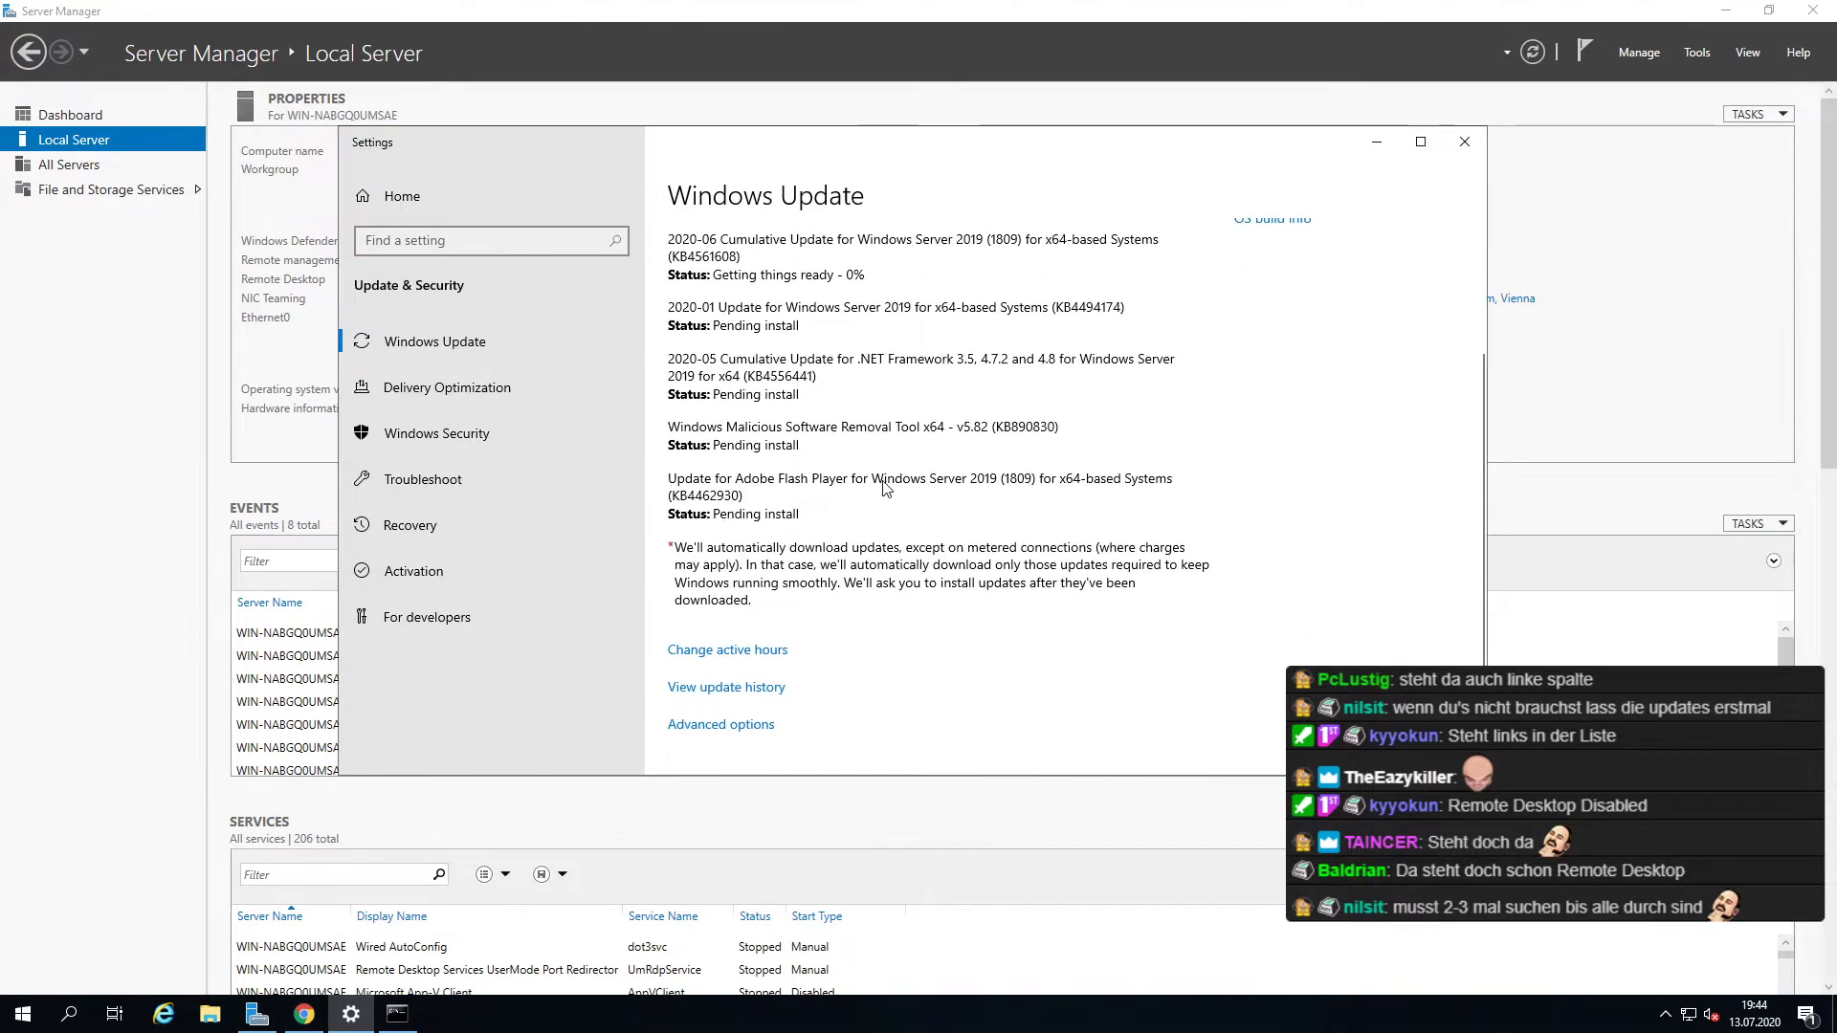
scroll(884, 488, up, 5)
click(330, 517)
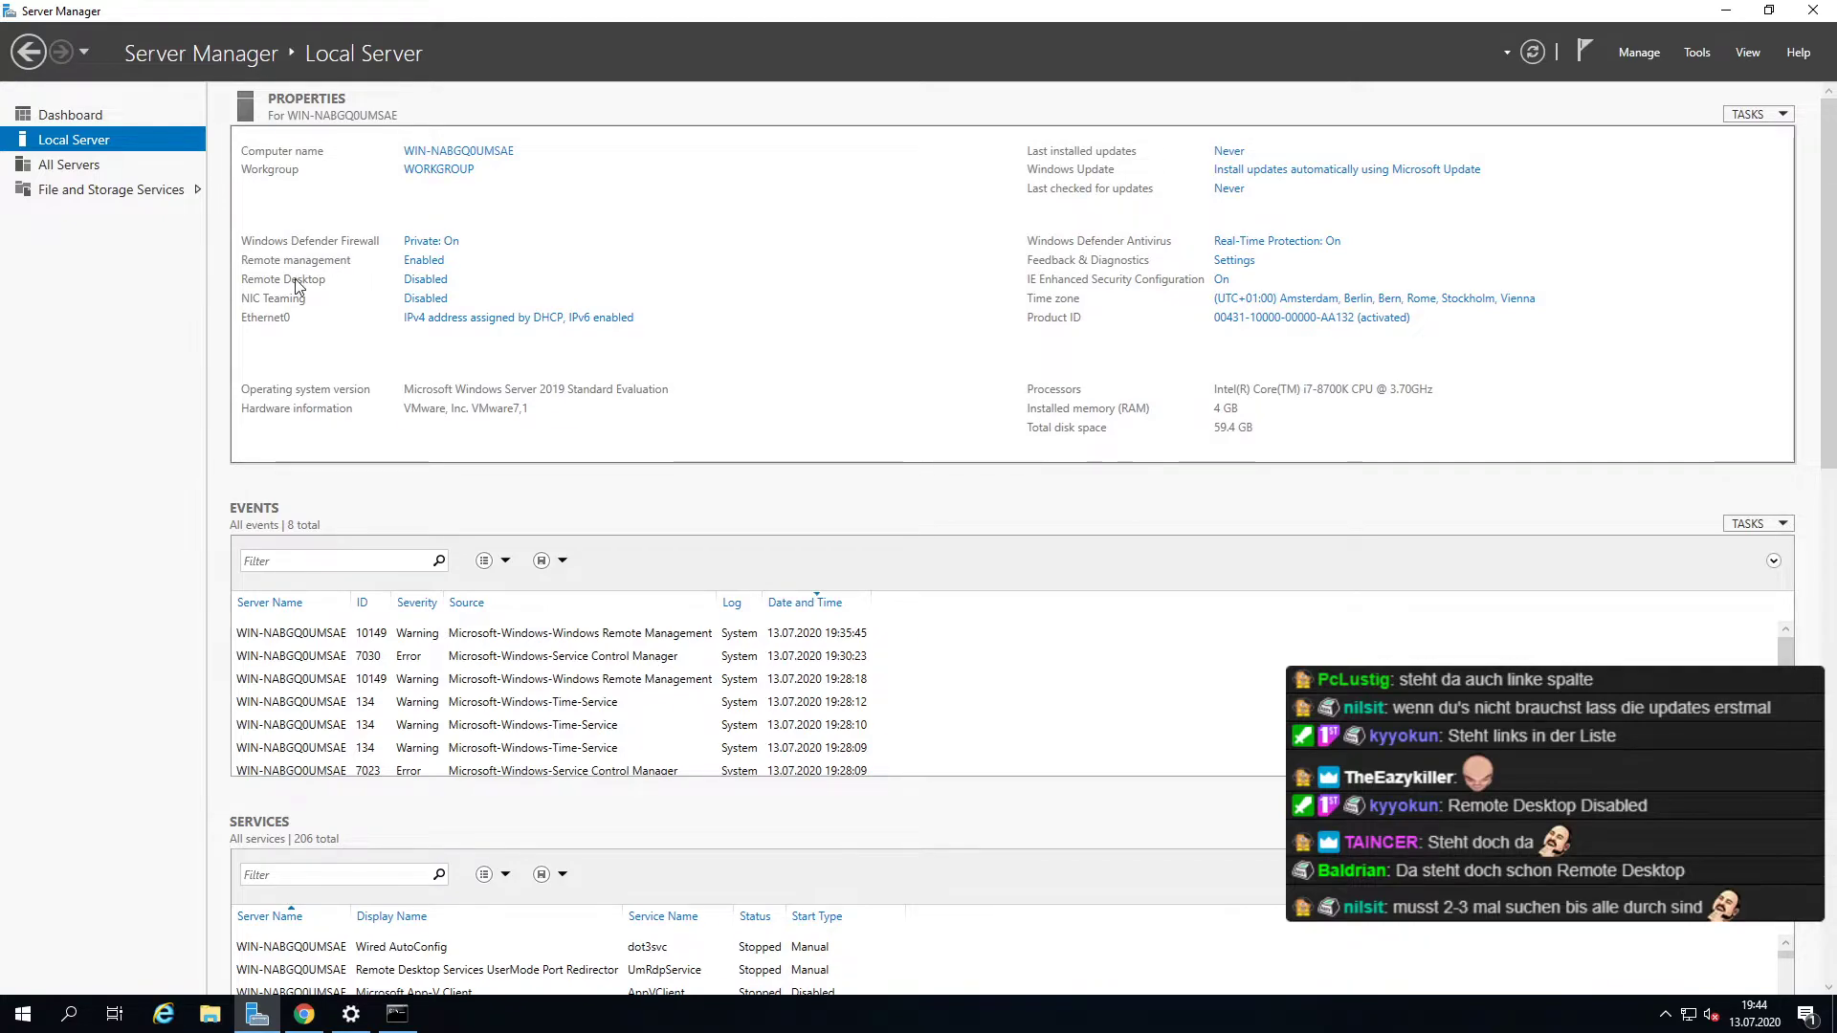
- Allow Remote Desktop connections without Network Level Authentication, accepting the firewall notice
click(423, 280)
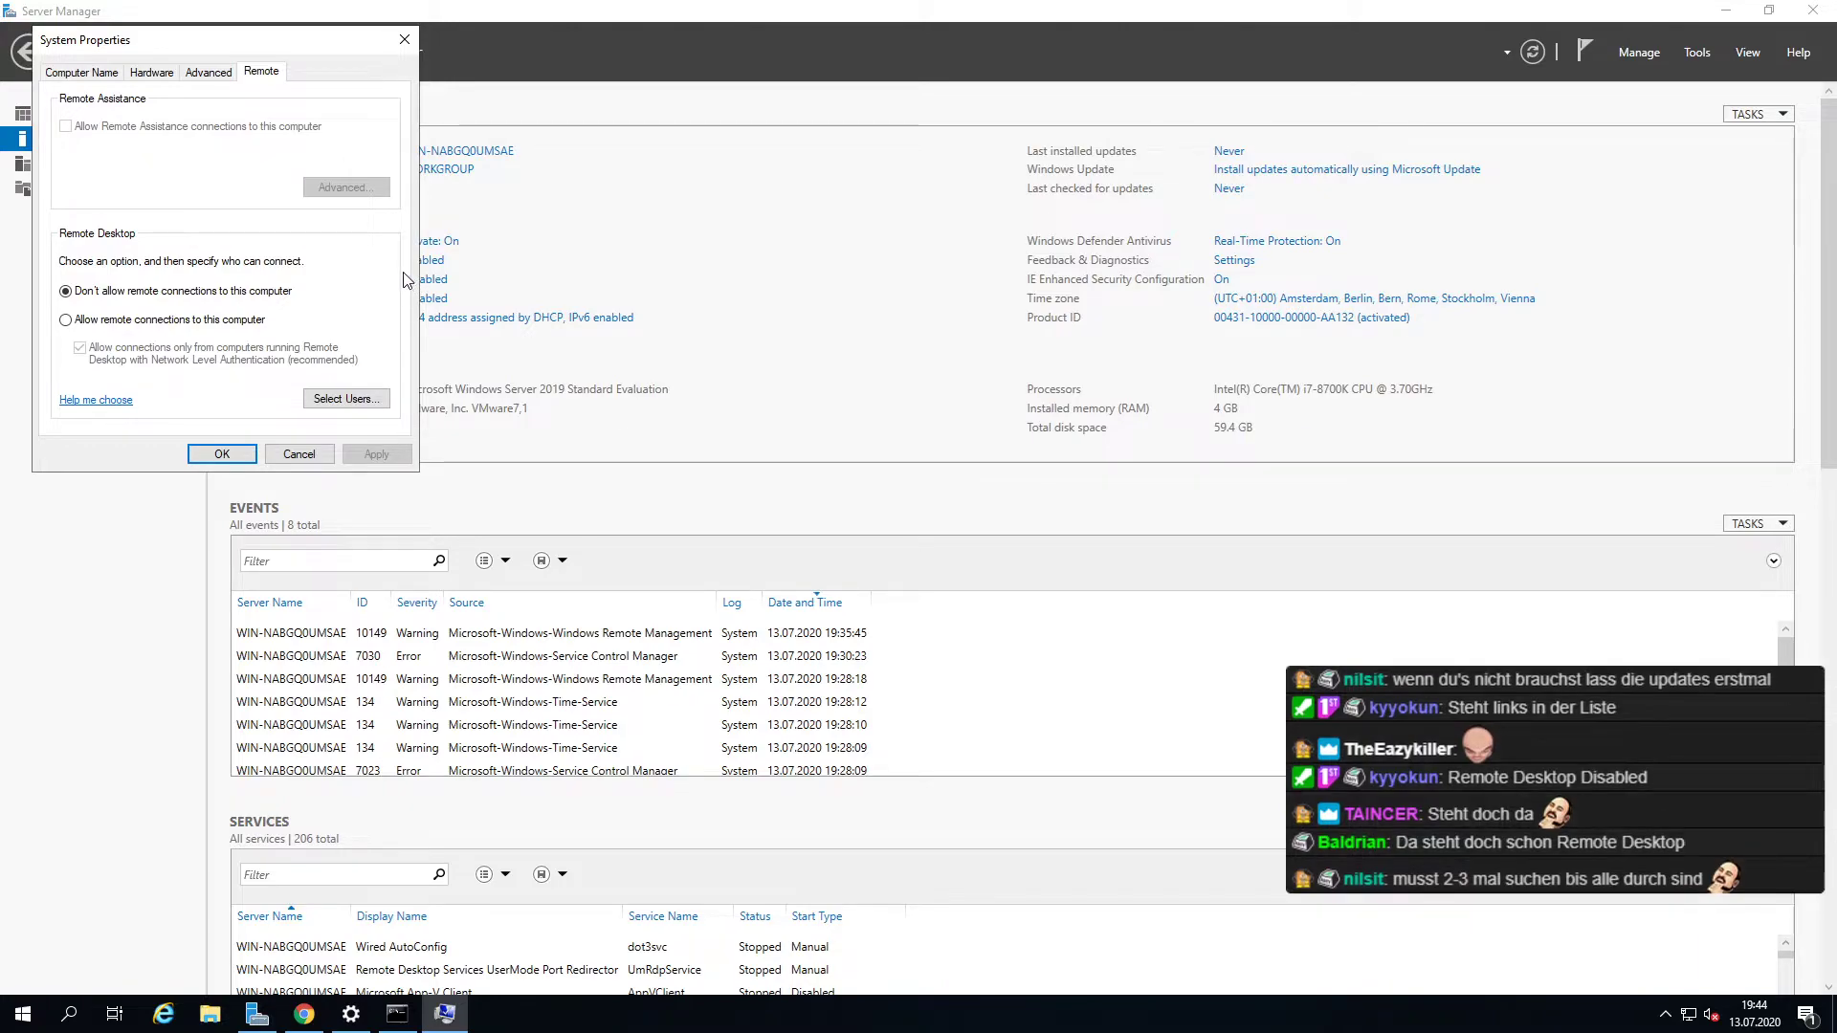
click(209, 323)
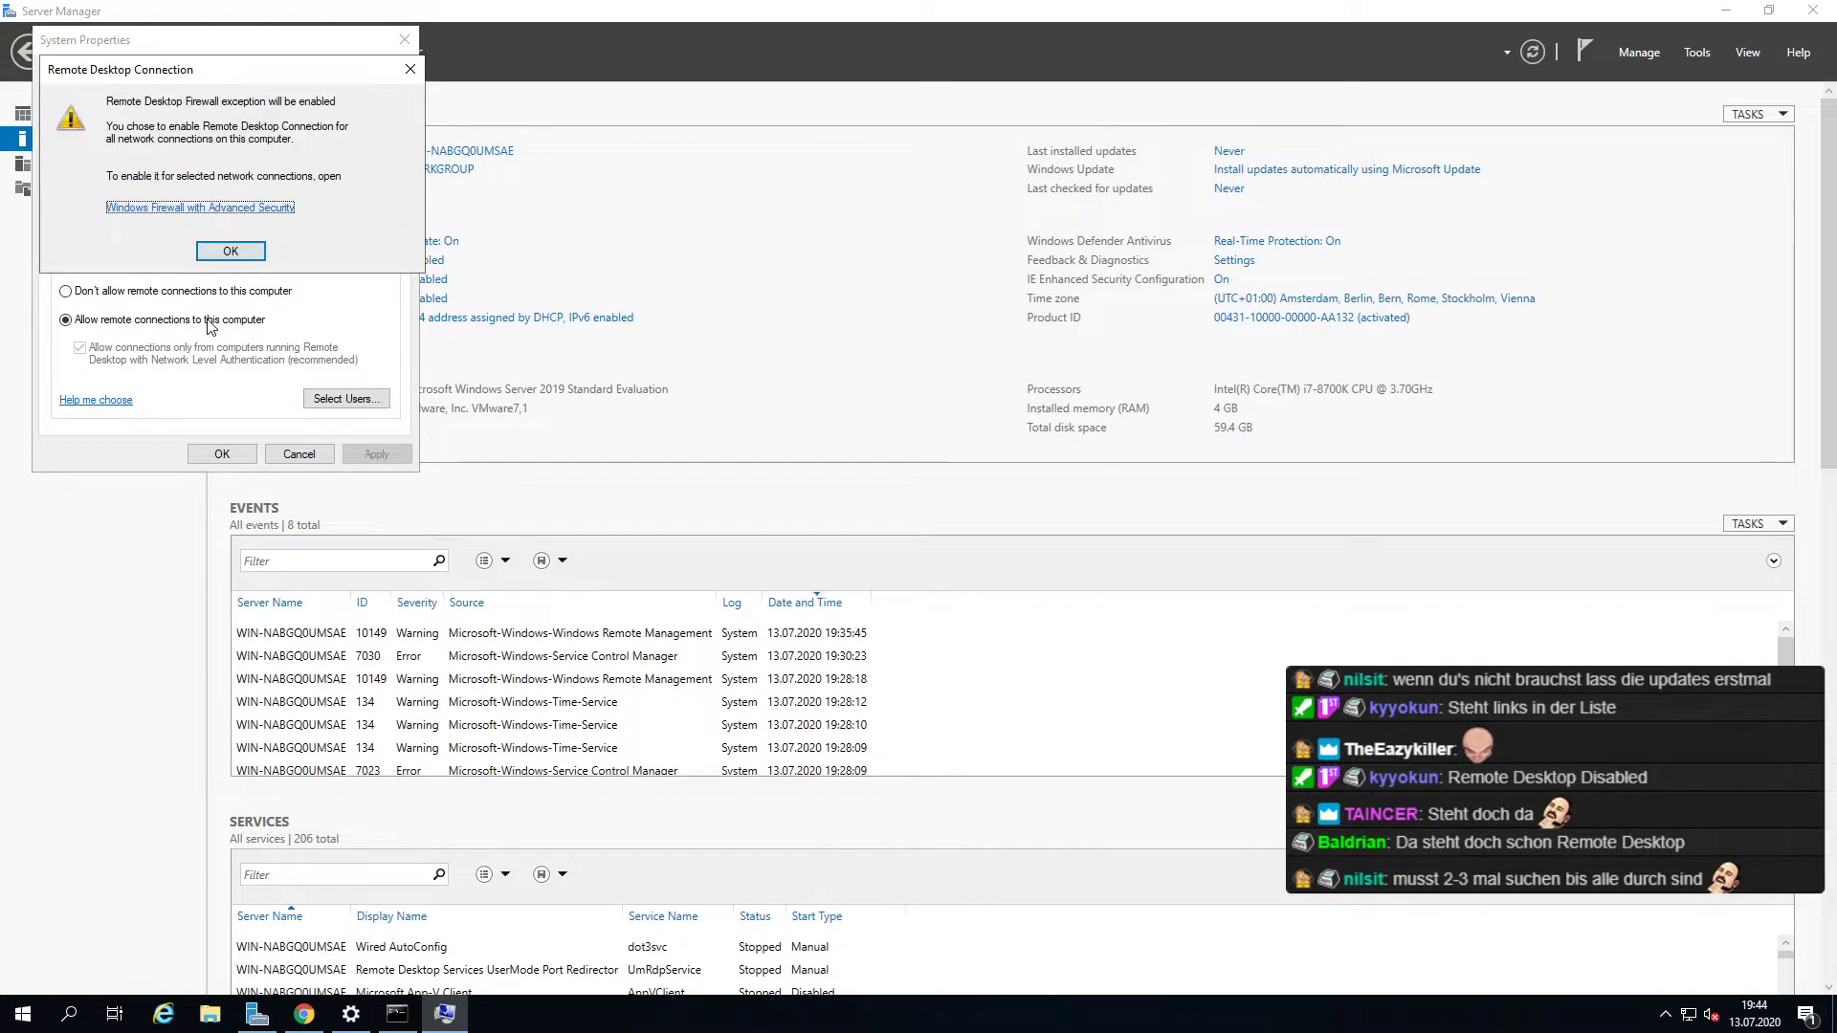
click(230, 251)
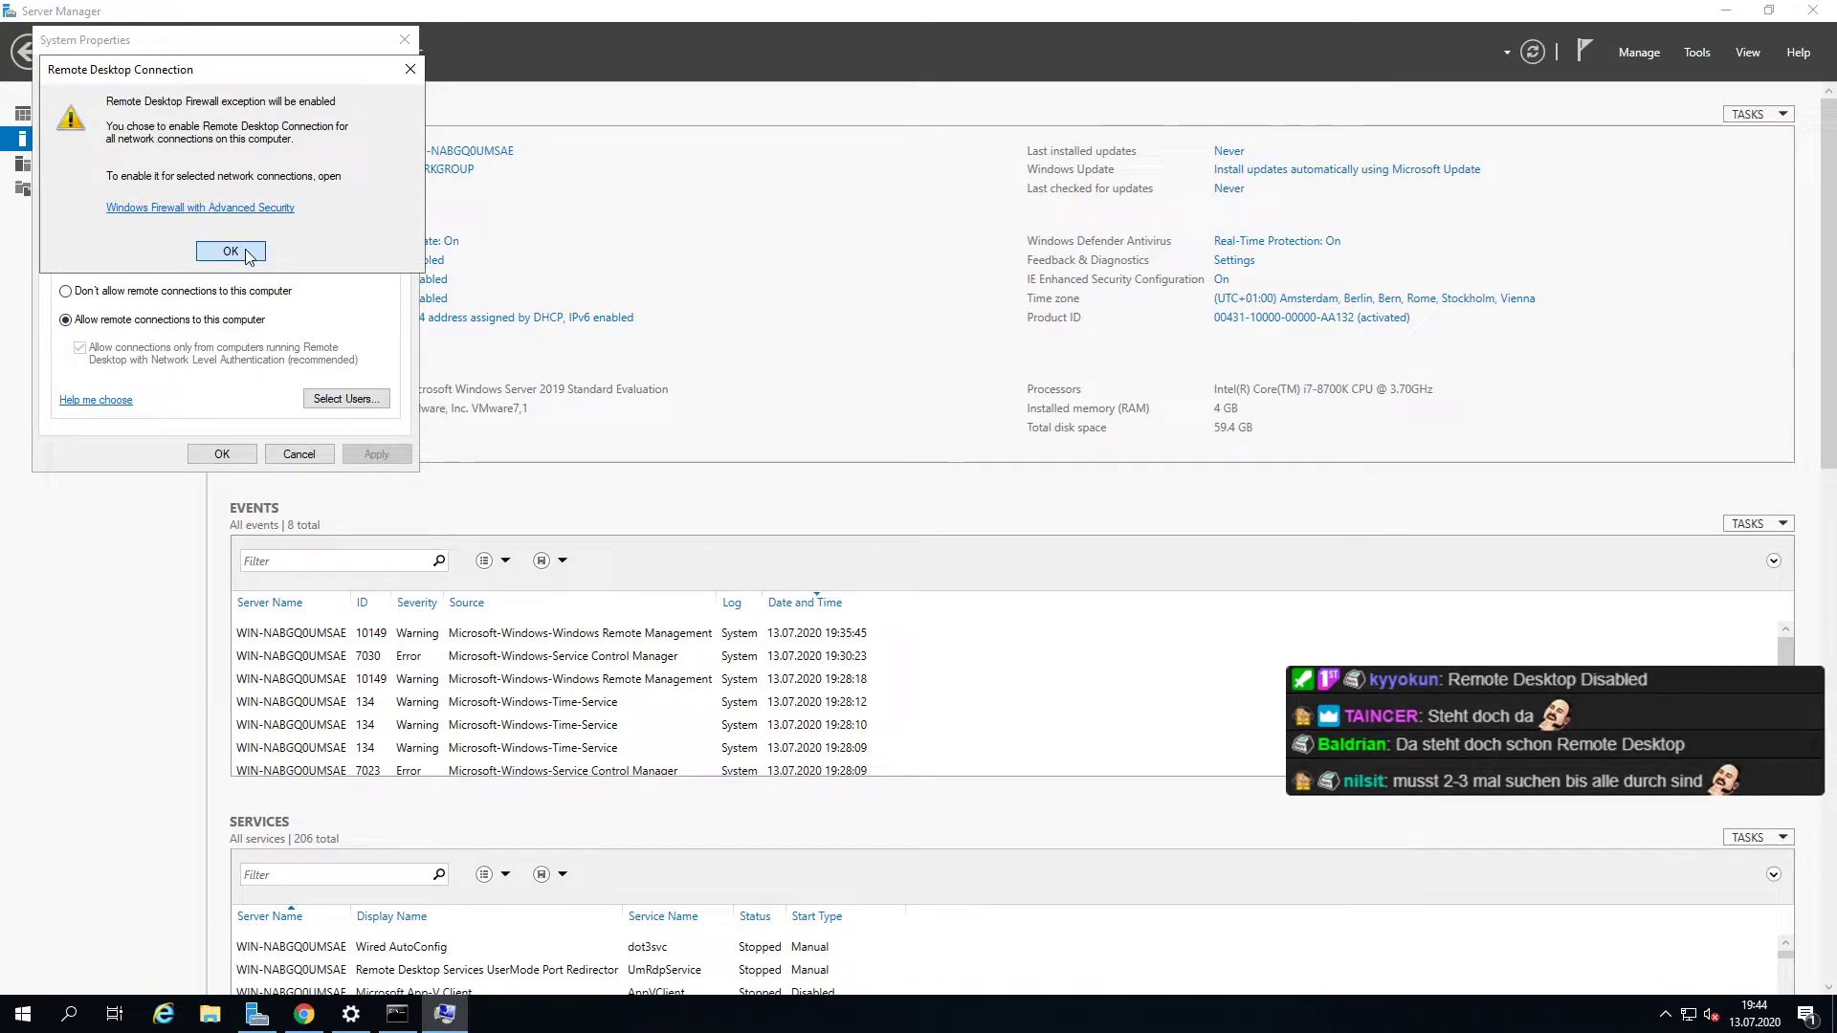
click(246, 254)
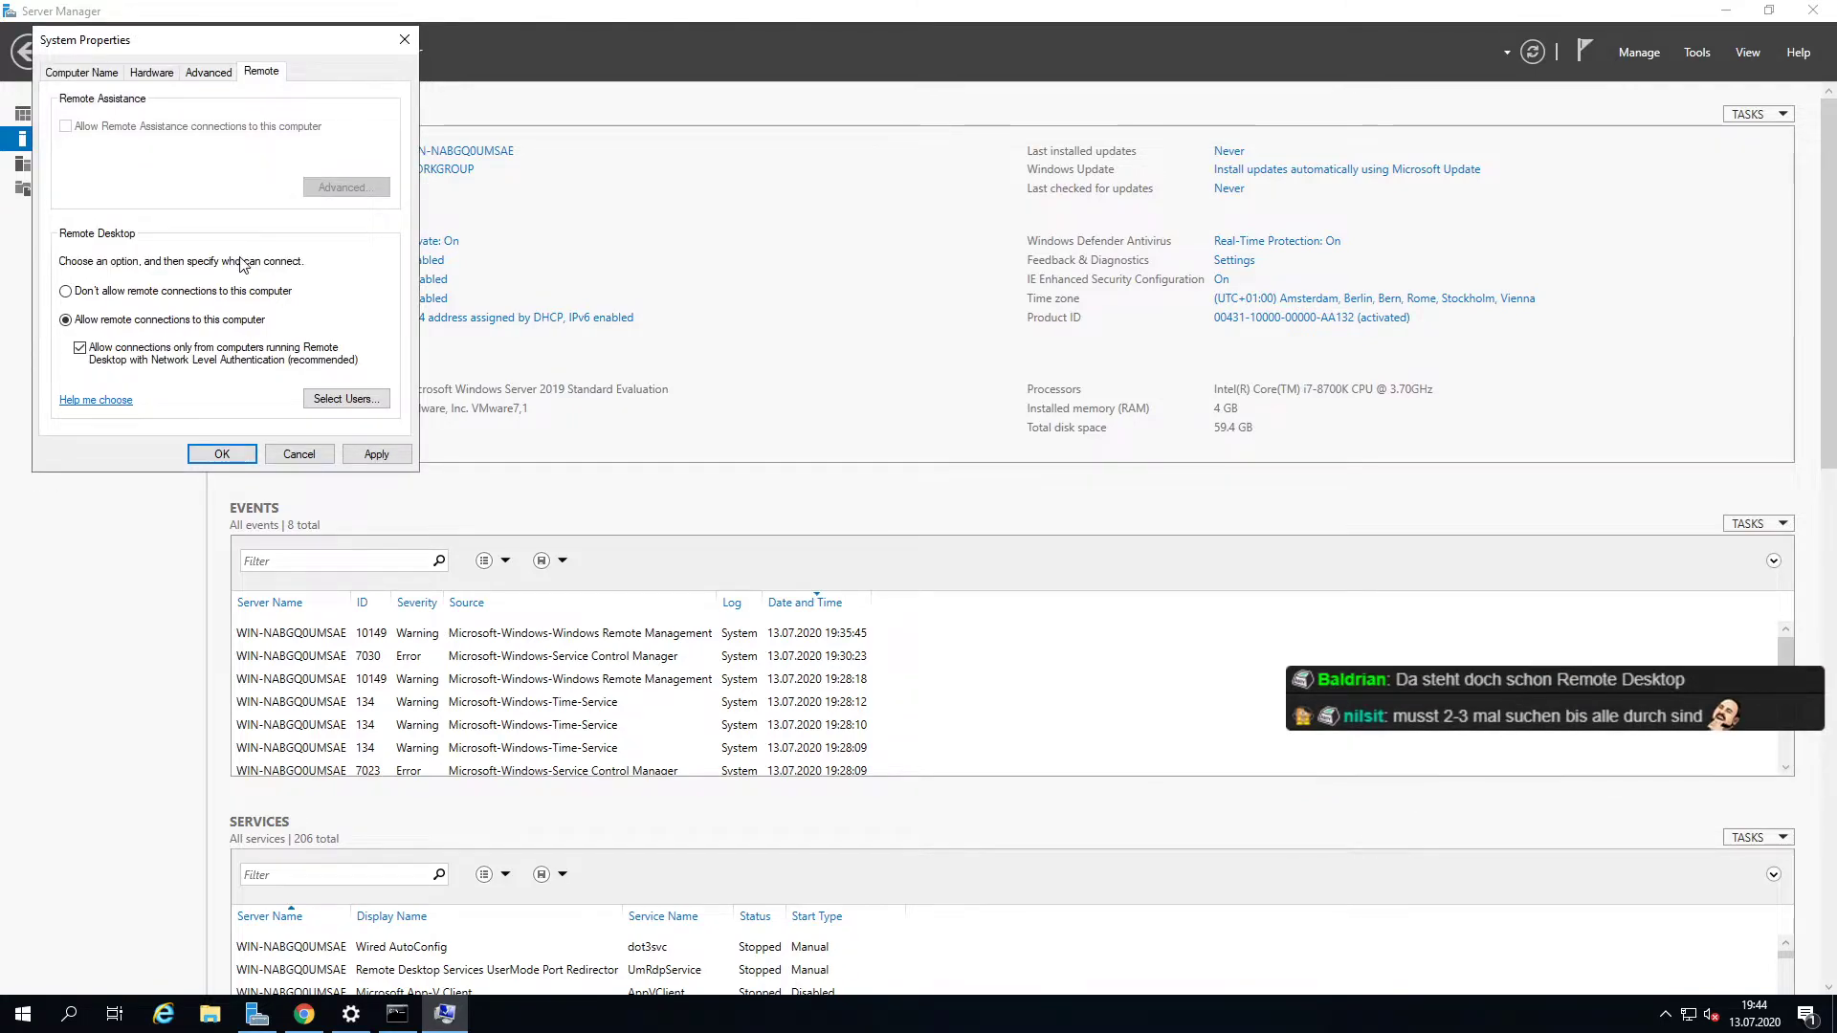
click(195, 353)
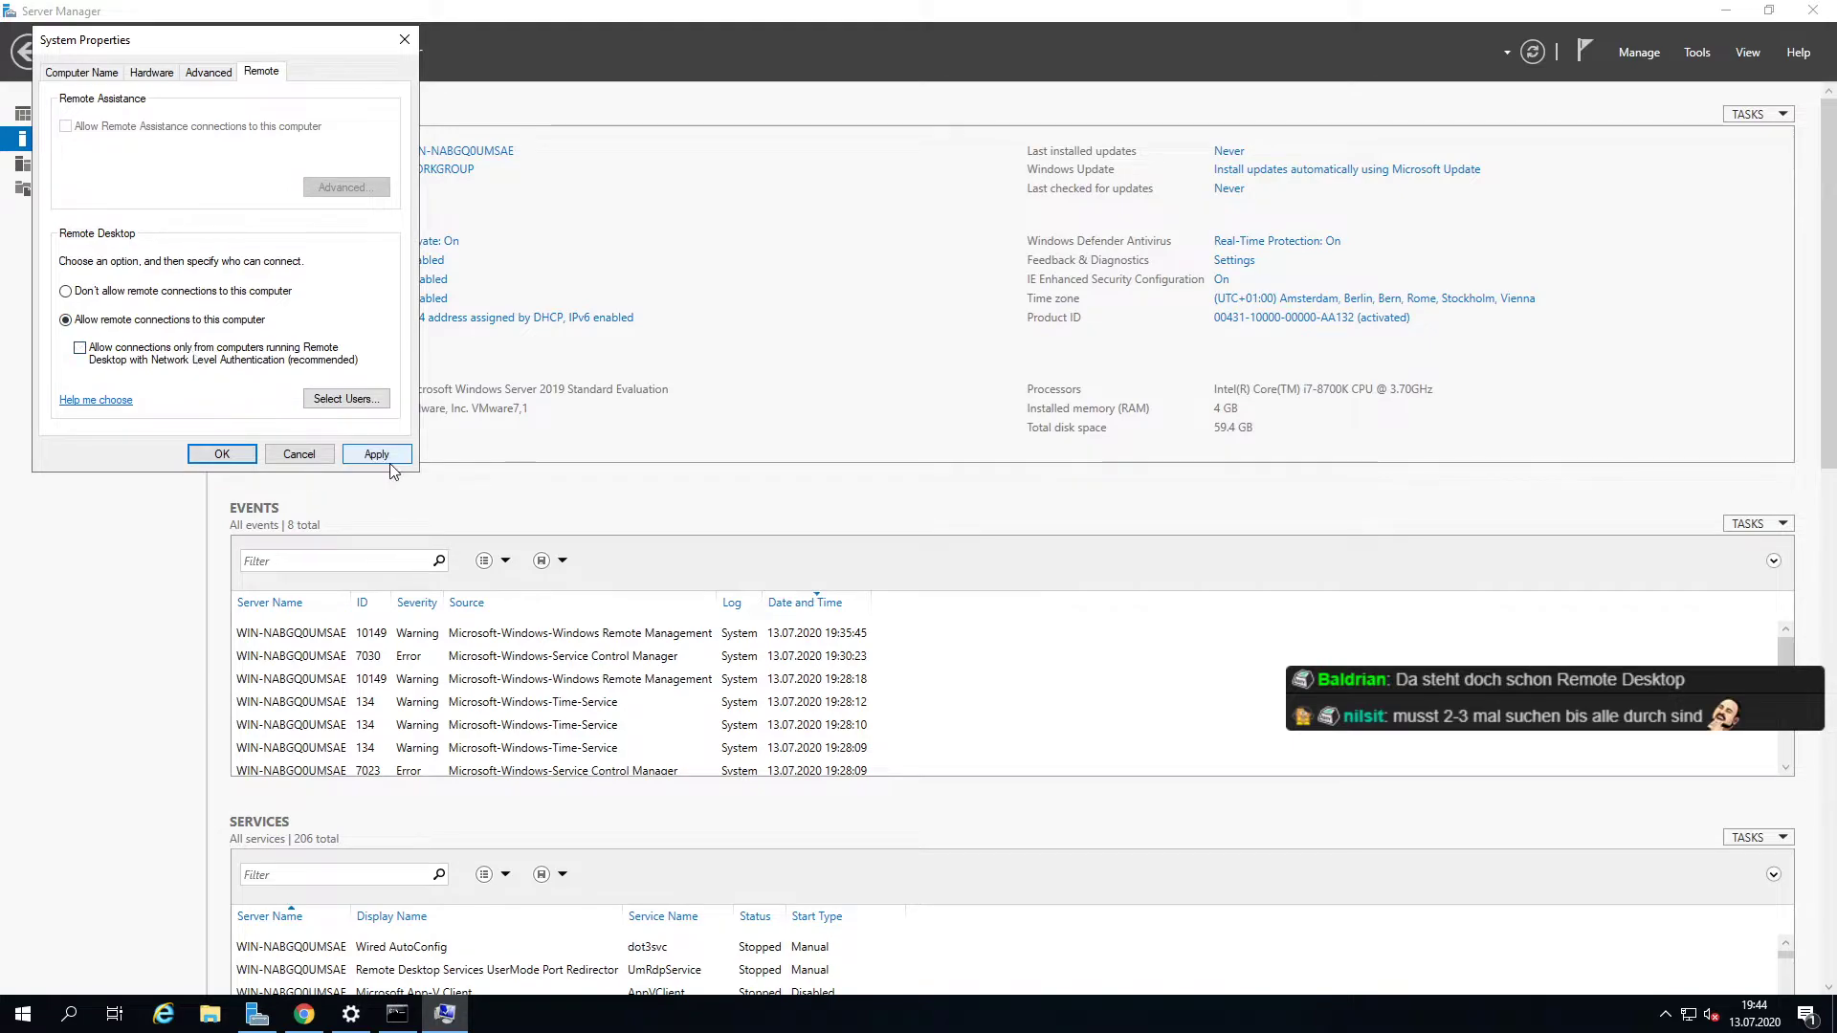
click(377, 452)
click(212, 452)
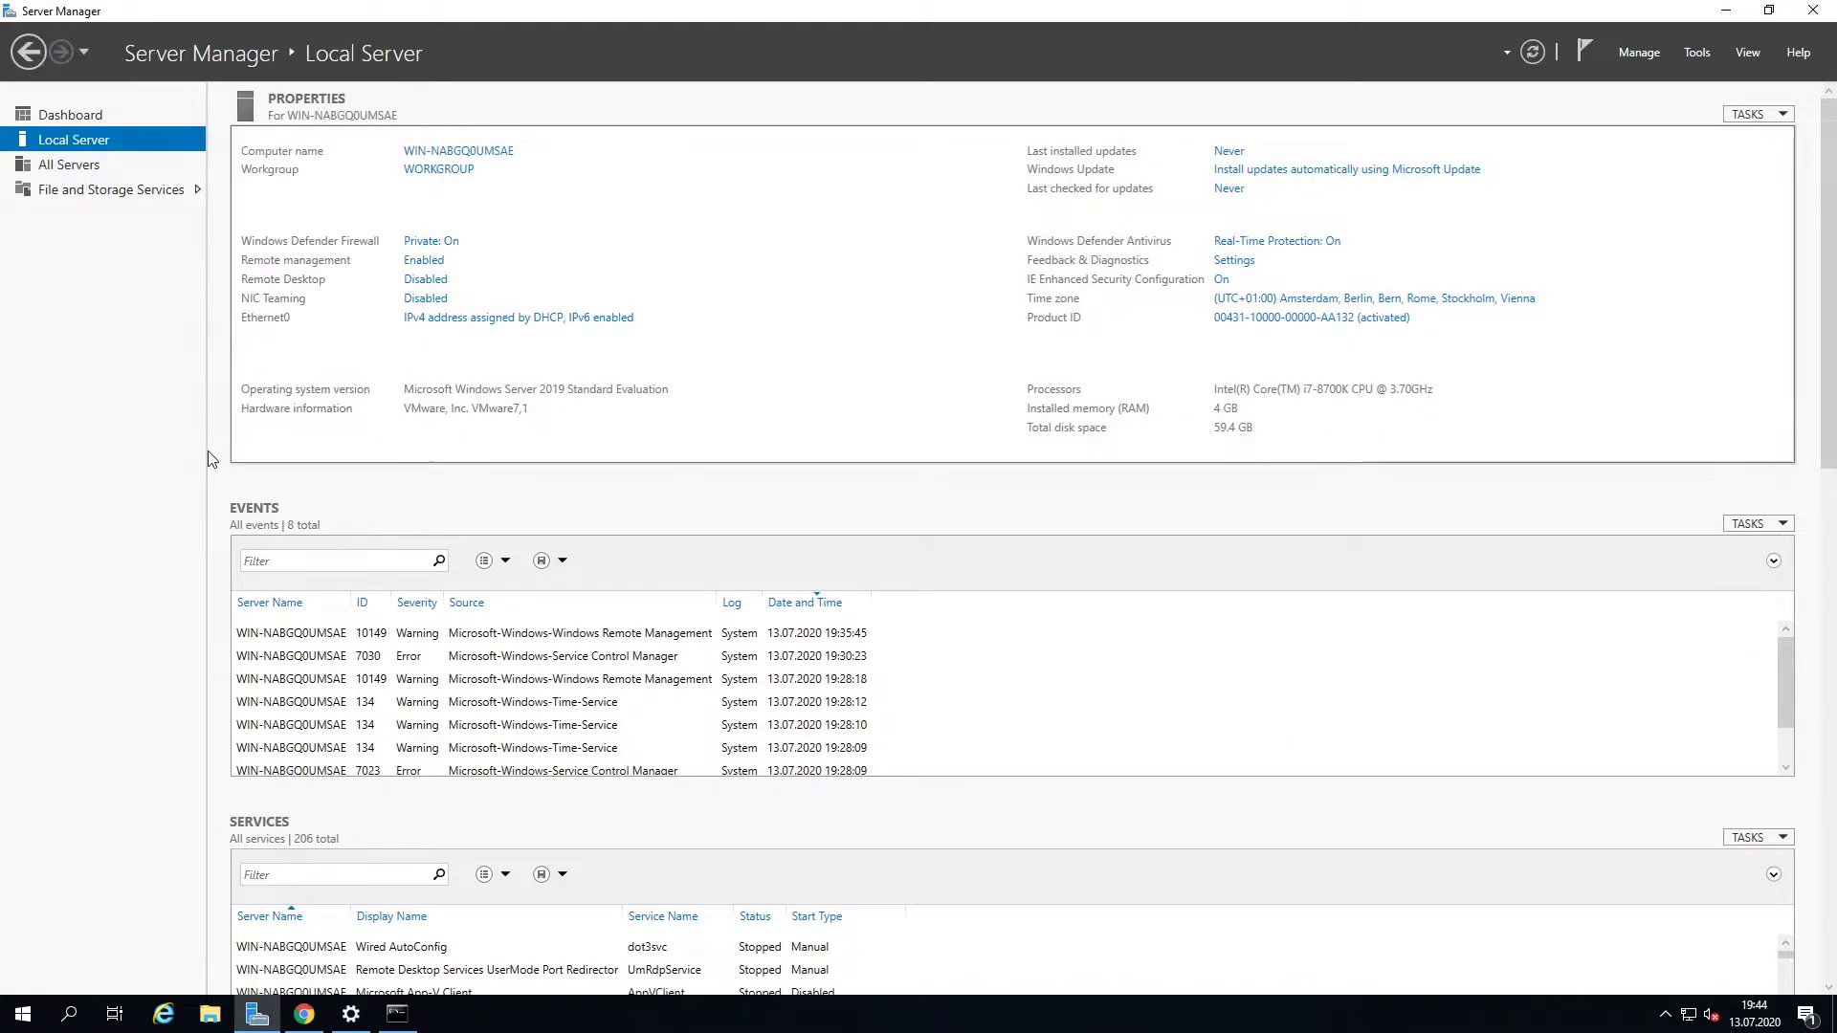
key(alt+Tab)
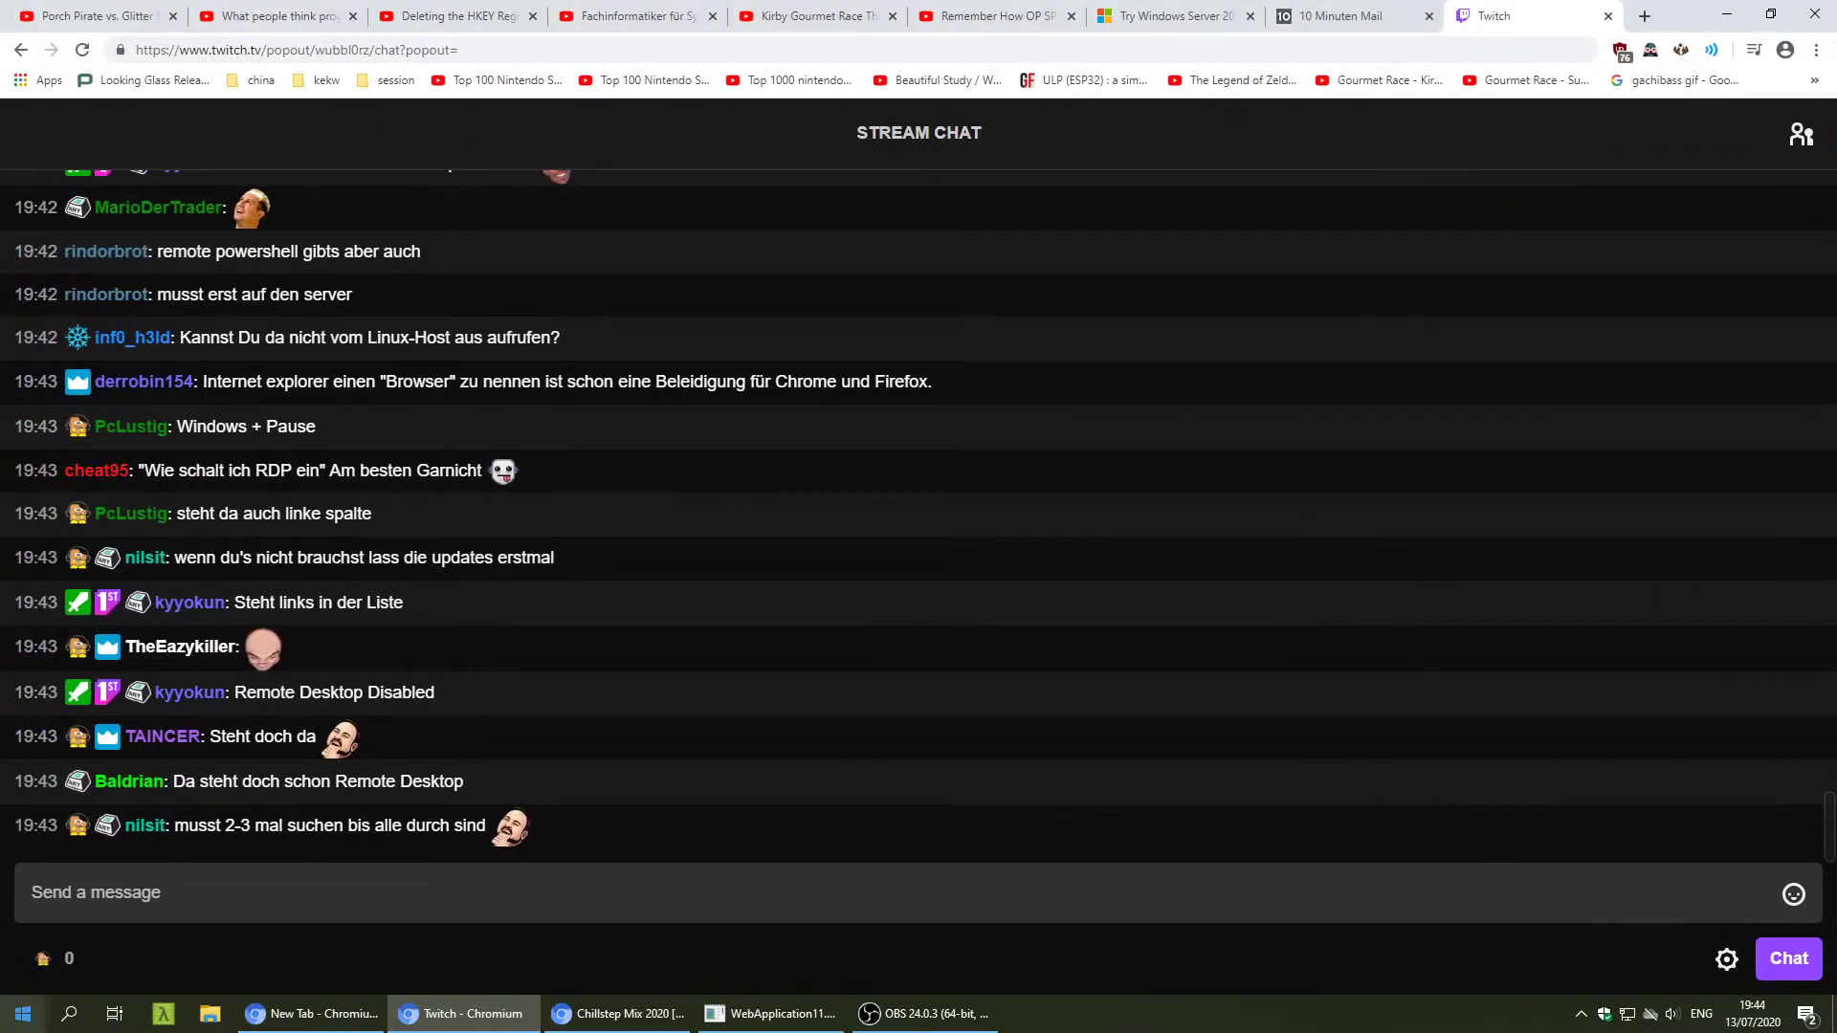
- Run mstsc and connect to 192.168.2.130 with remembered credentials, accepting the certificate
key(super)
text(mstsc)
key(Return)
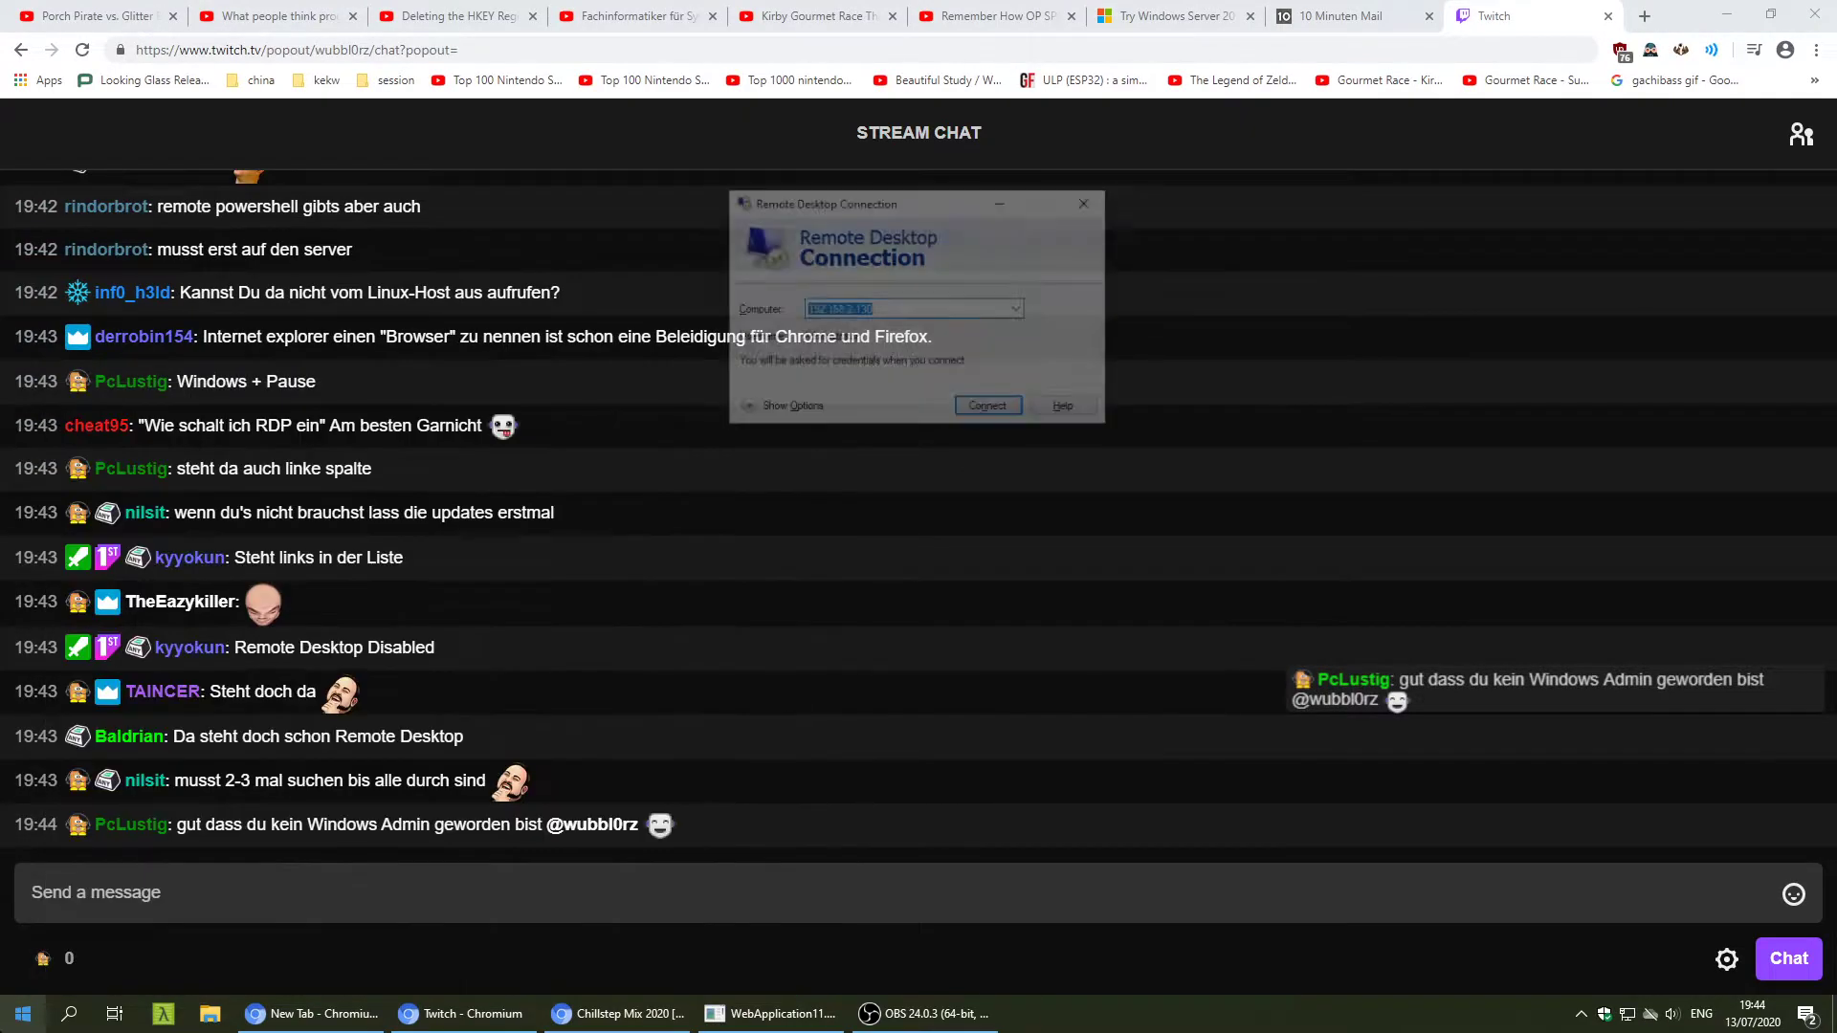
key(Return)
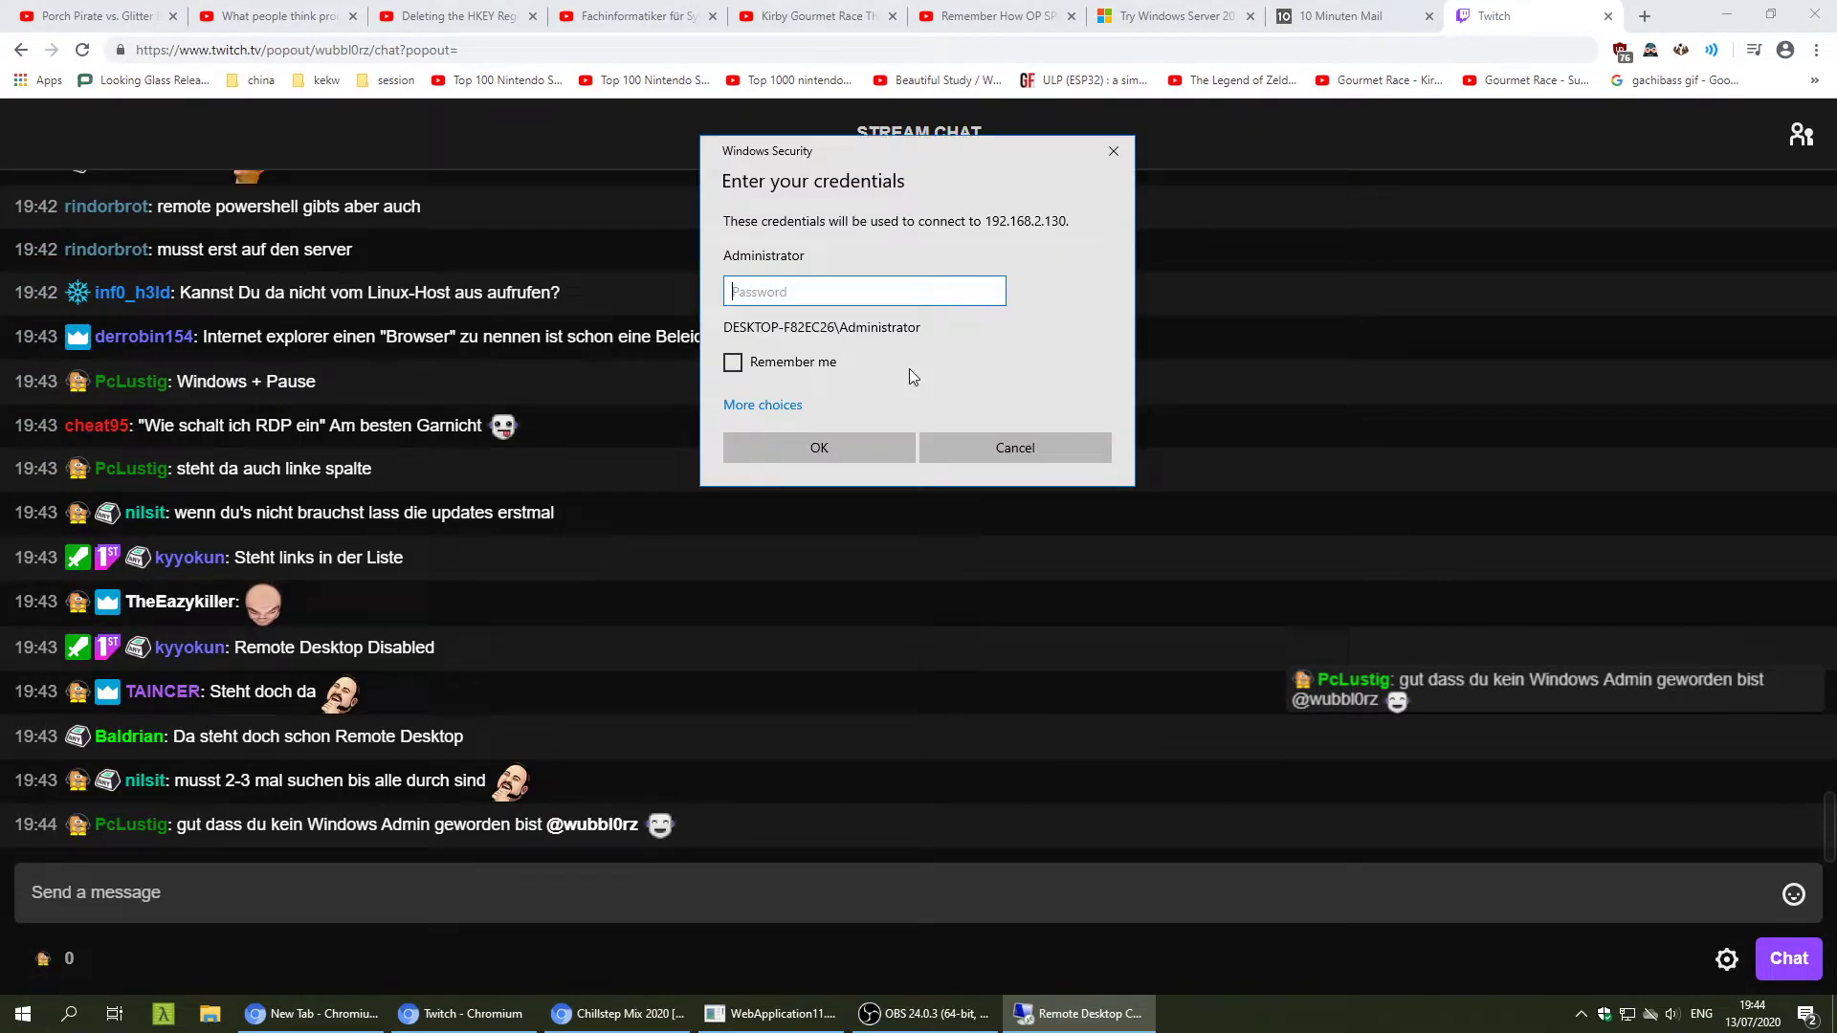
text(•••••••)
key(ctrl+a)
text(••••••••)
click(733, 363)
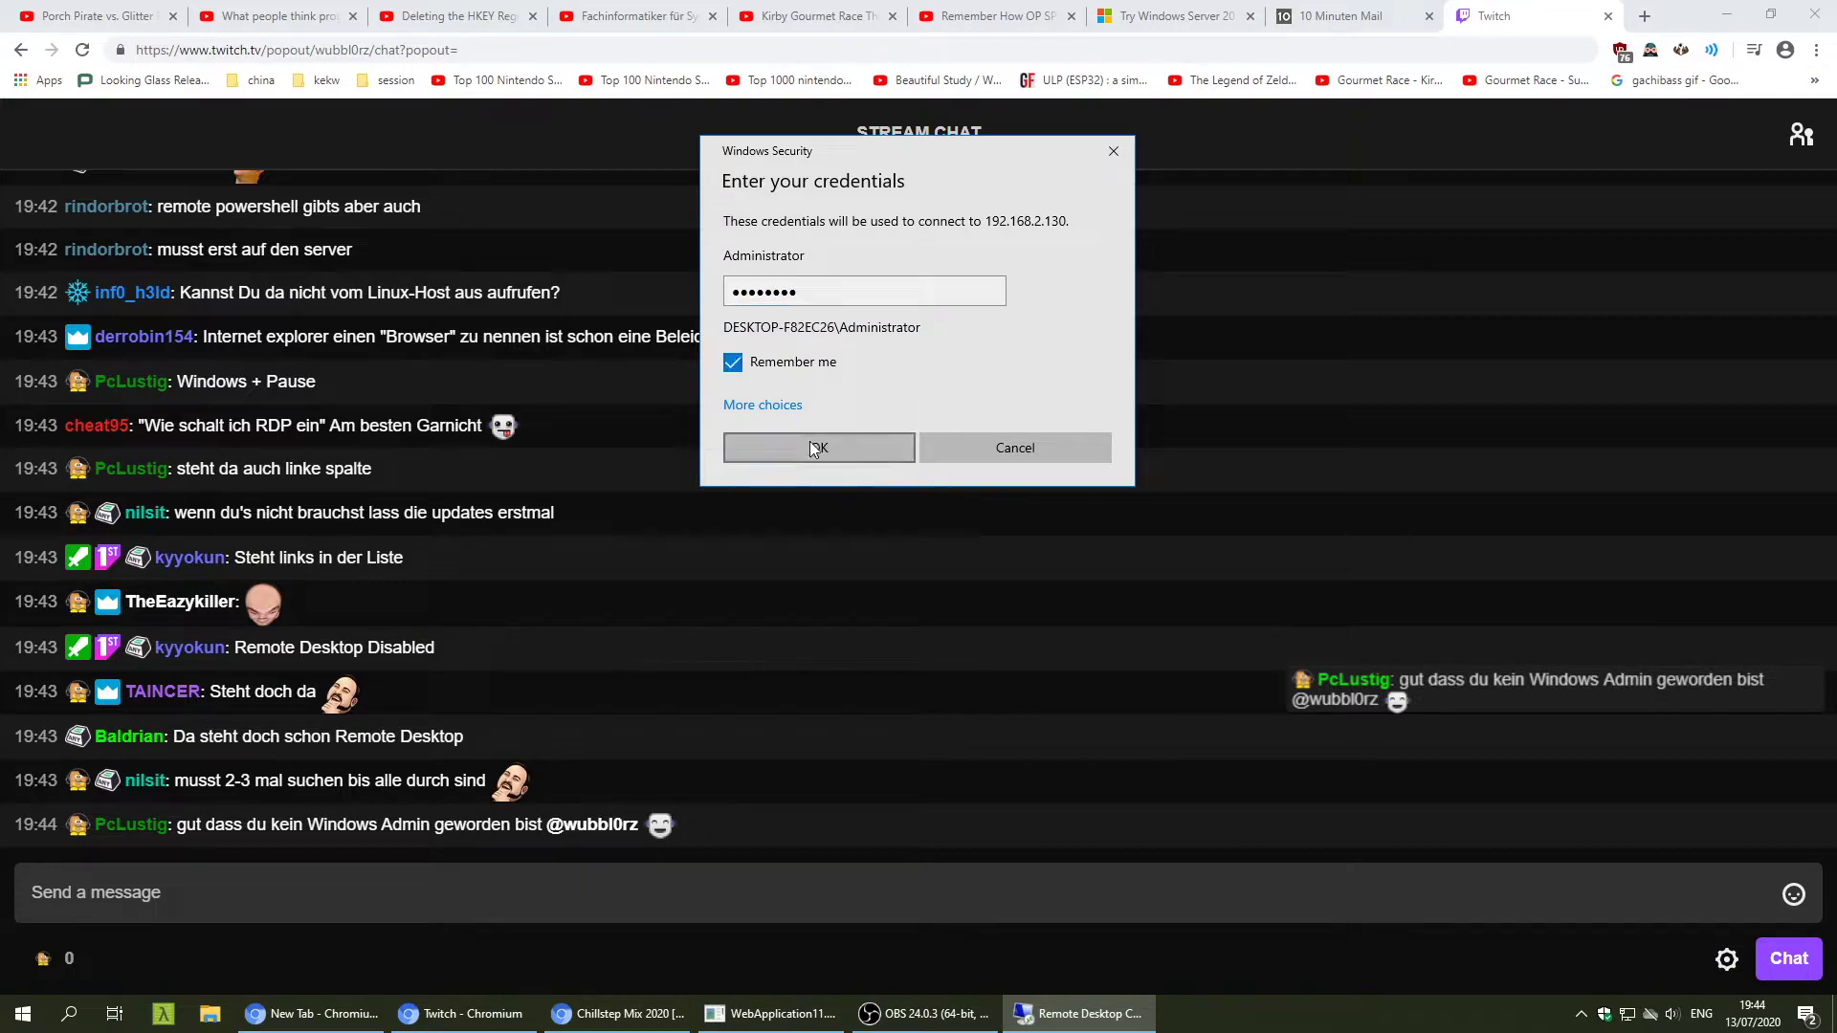
click(806, 450)
click(978, 476)
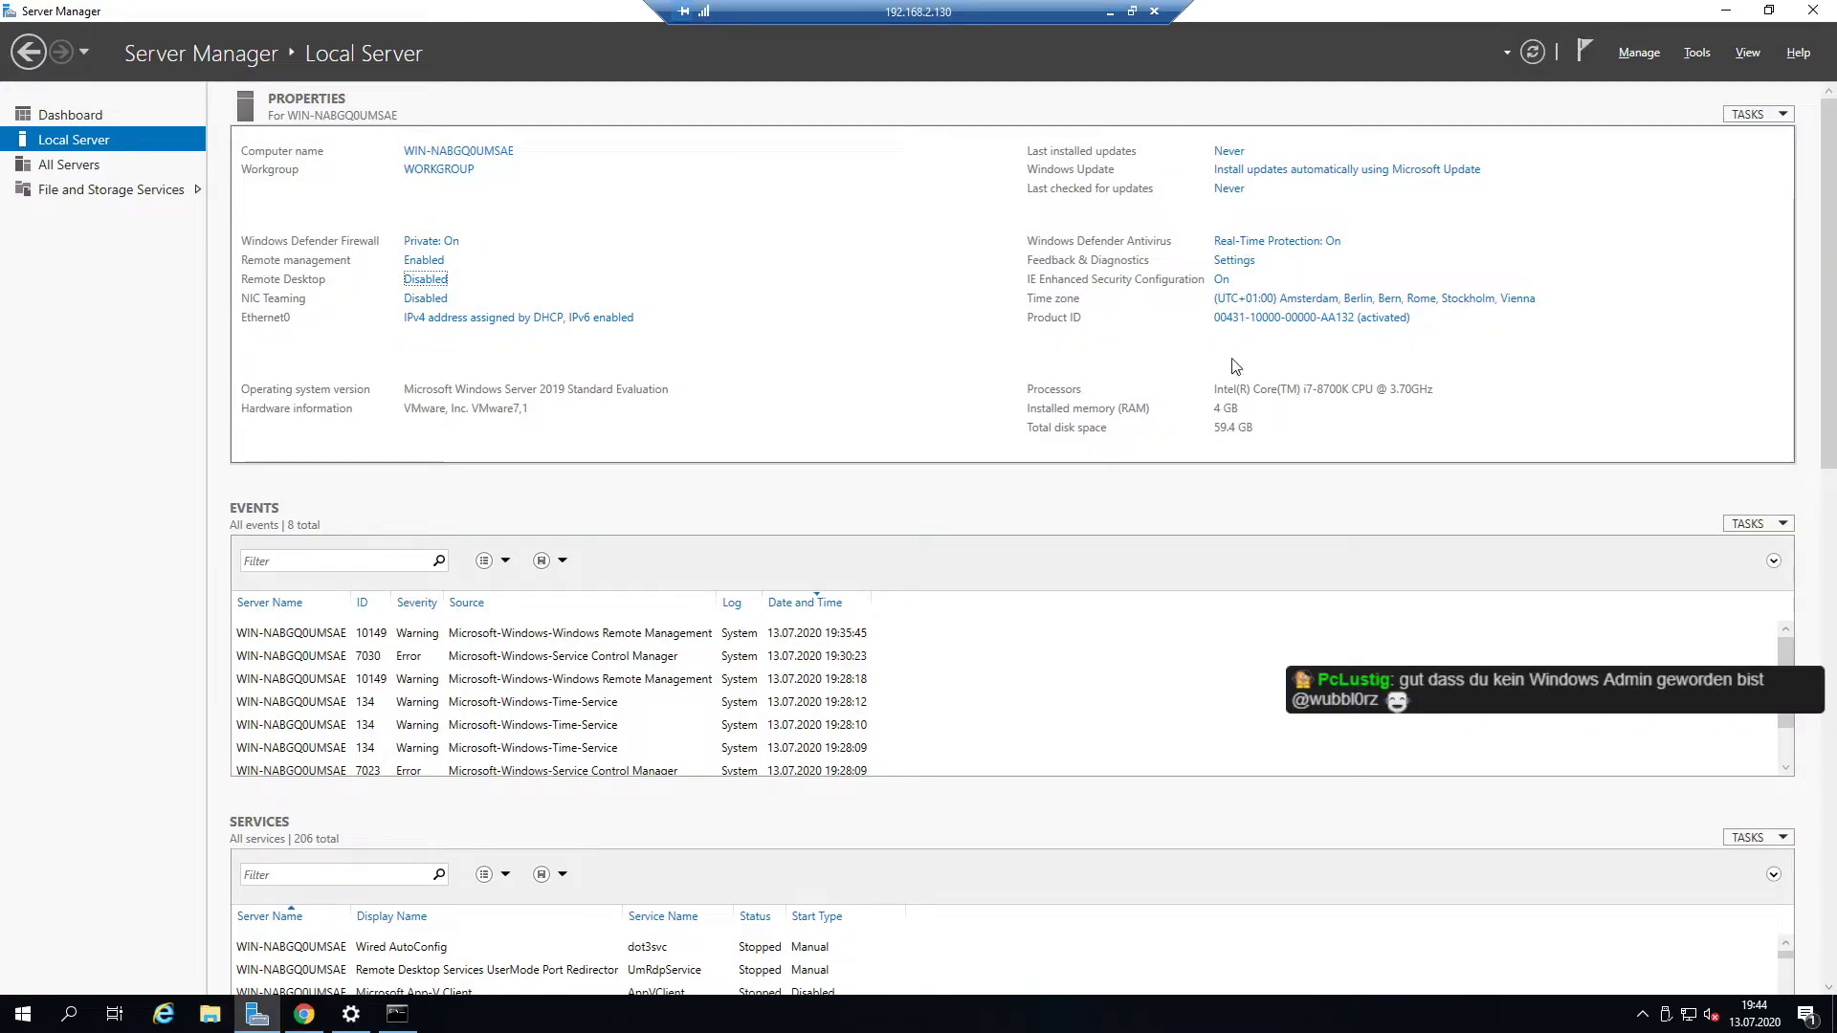
- Restore Server Manager to a smaller window and reposition it in the remote session
click(1768, 19)
drag(637, 341, 1049, 344)
drag(882, 351, 685, 325)
drag(496, 312, 698, 312)
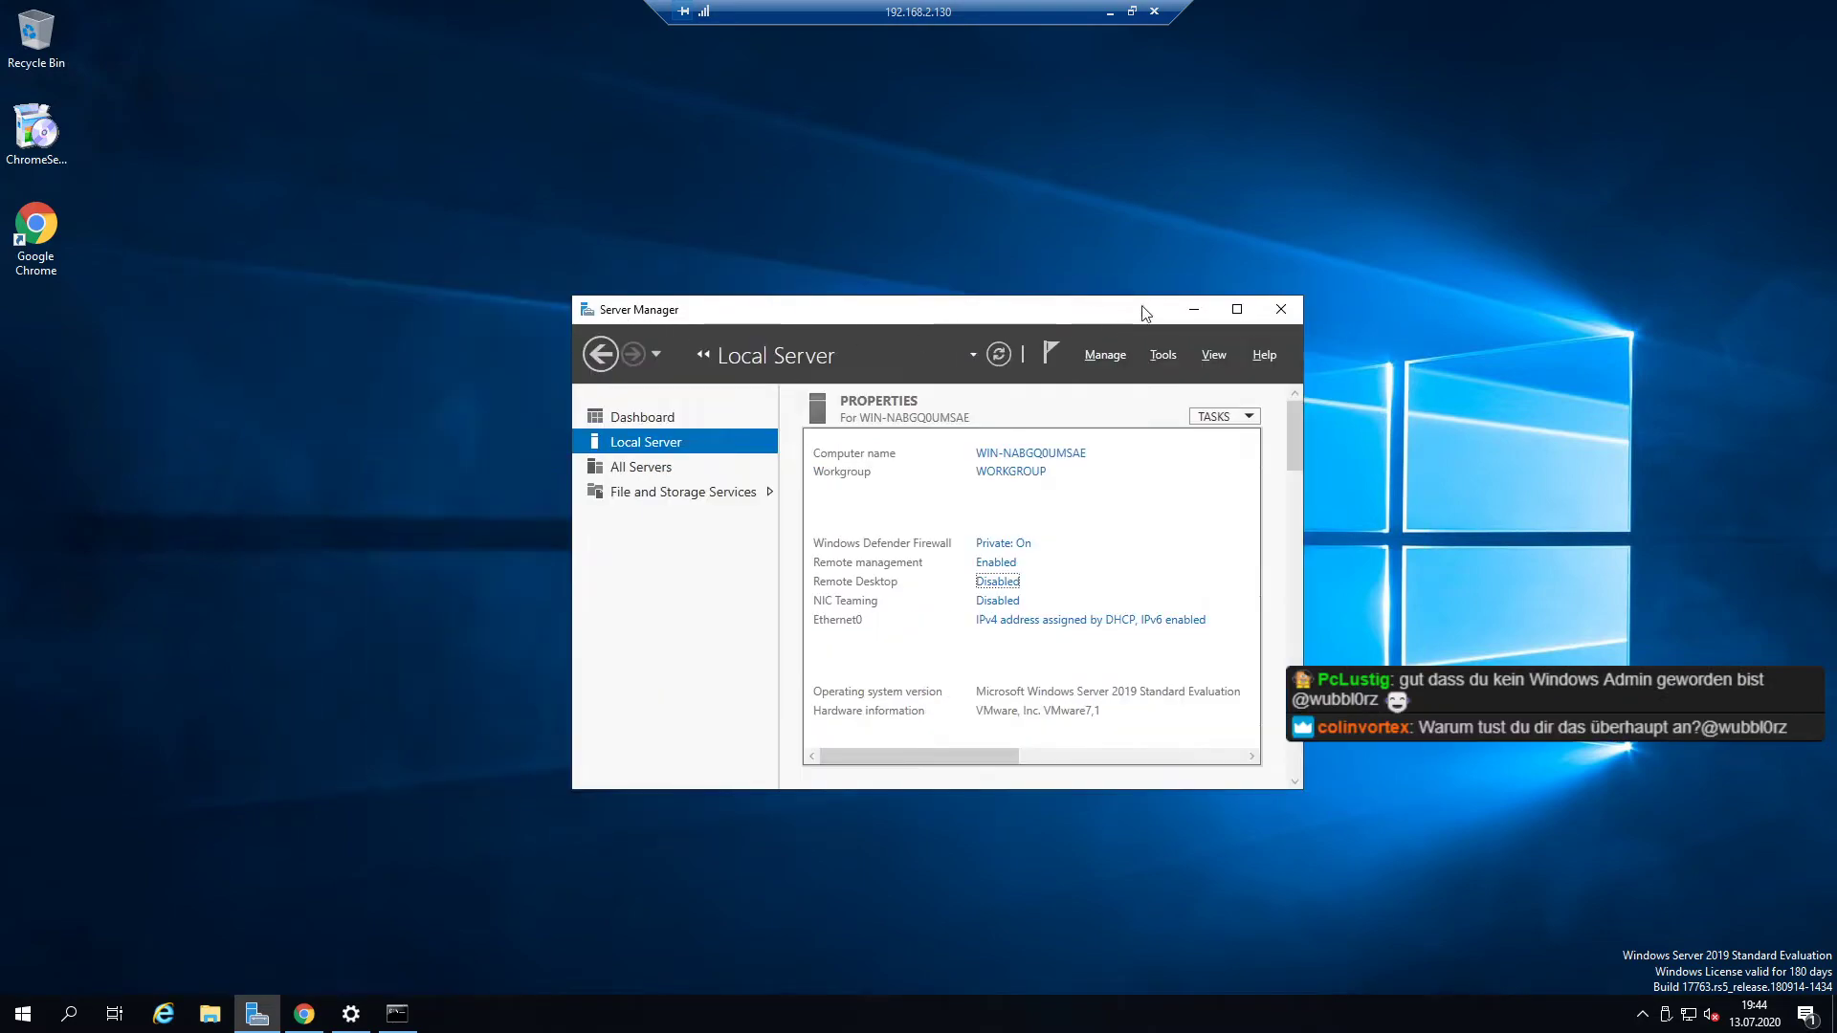
click(1191, 310)
click(258, 1014)
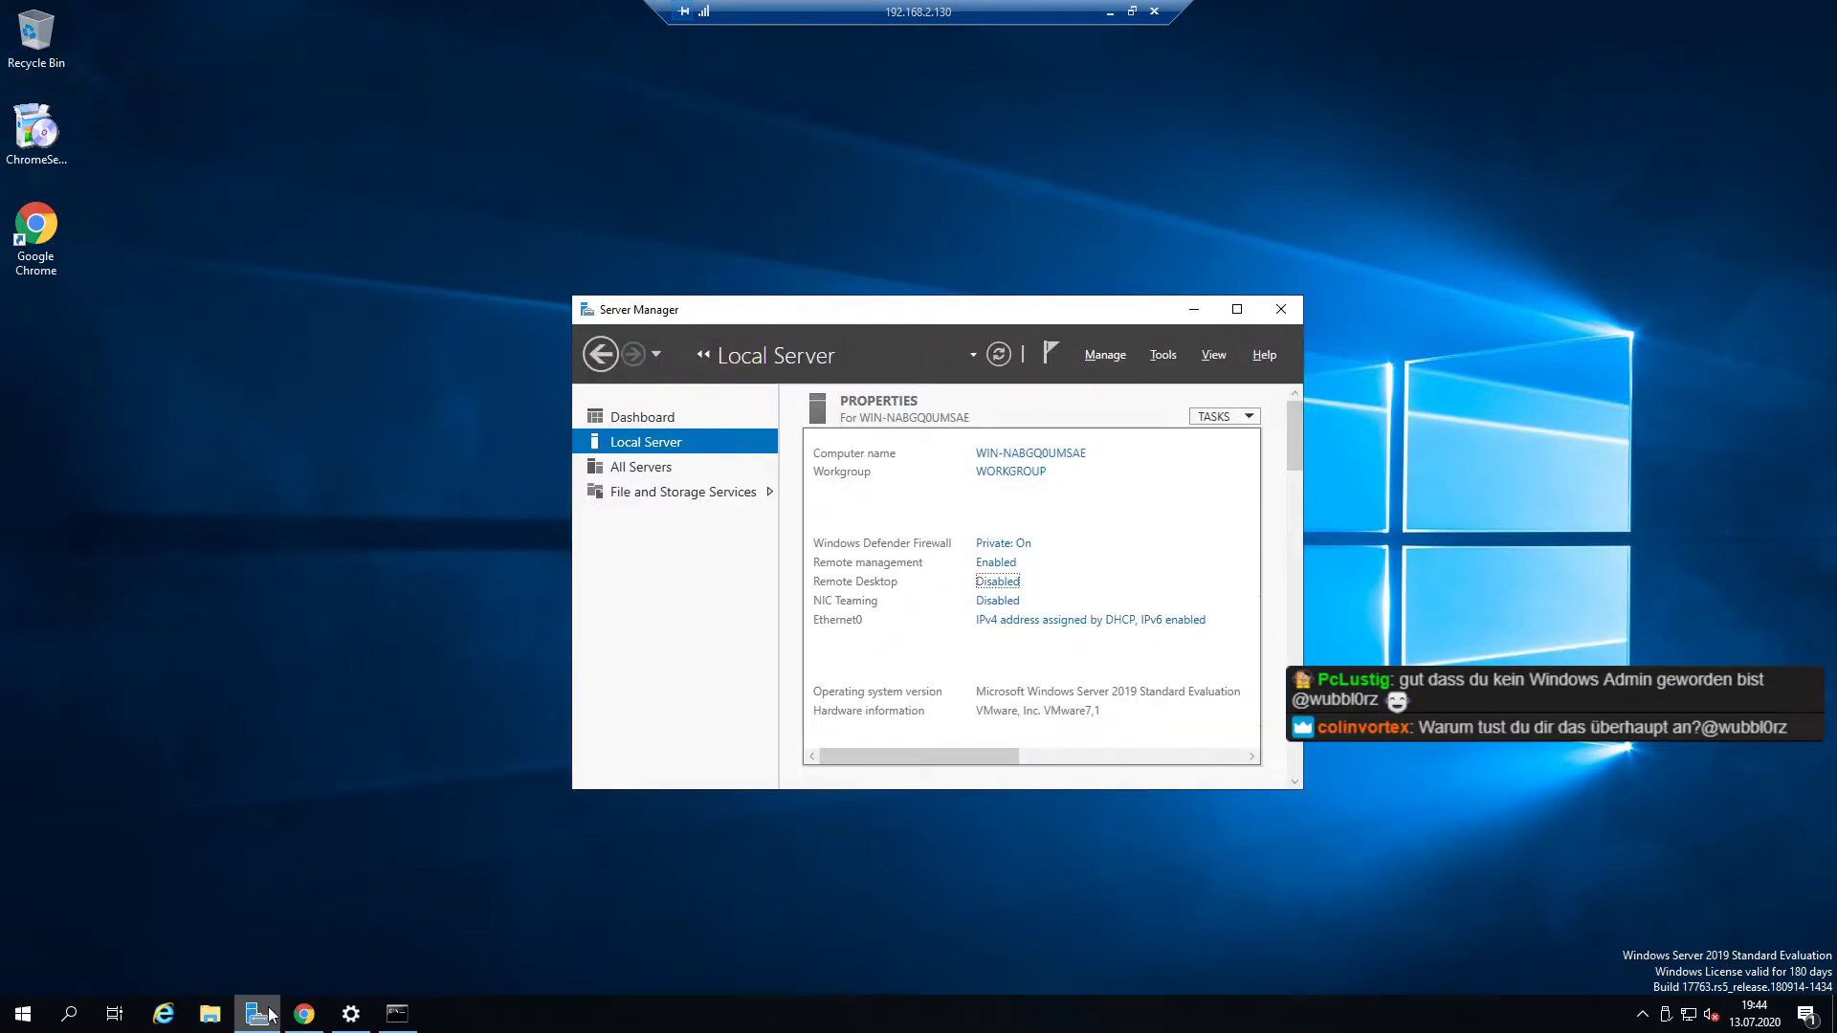
- Switch to Chrome showing Windows Admin Center's All connections page
click(305, 1014)
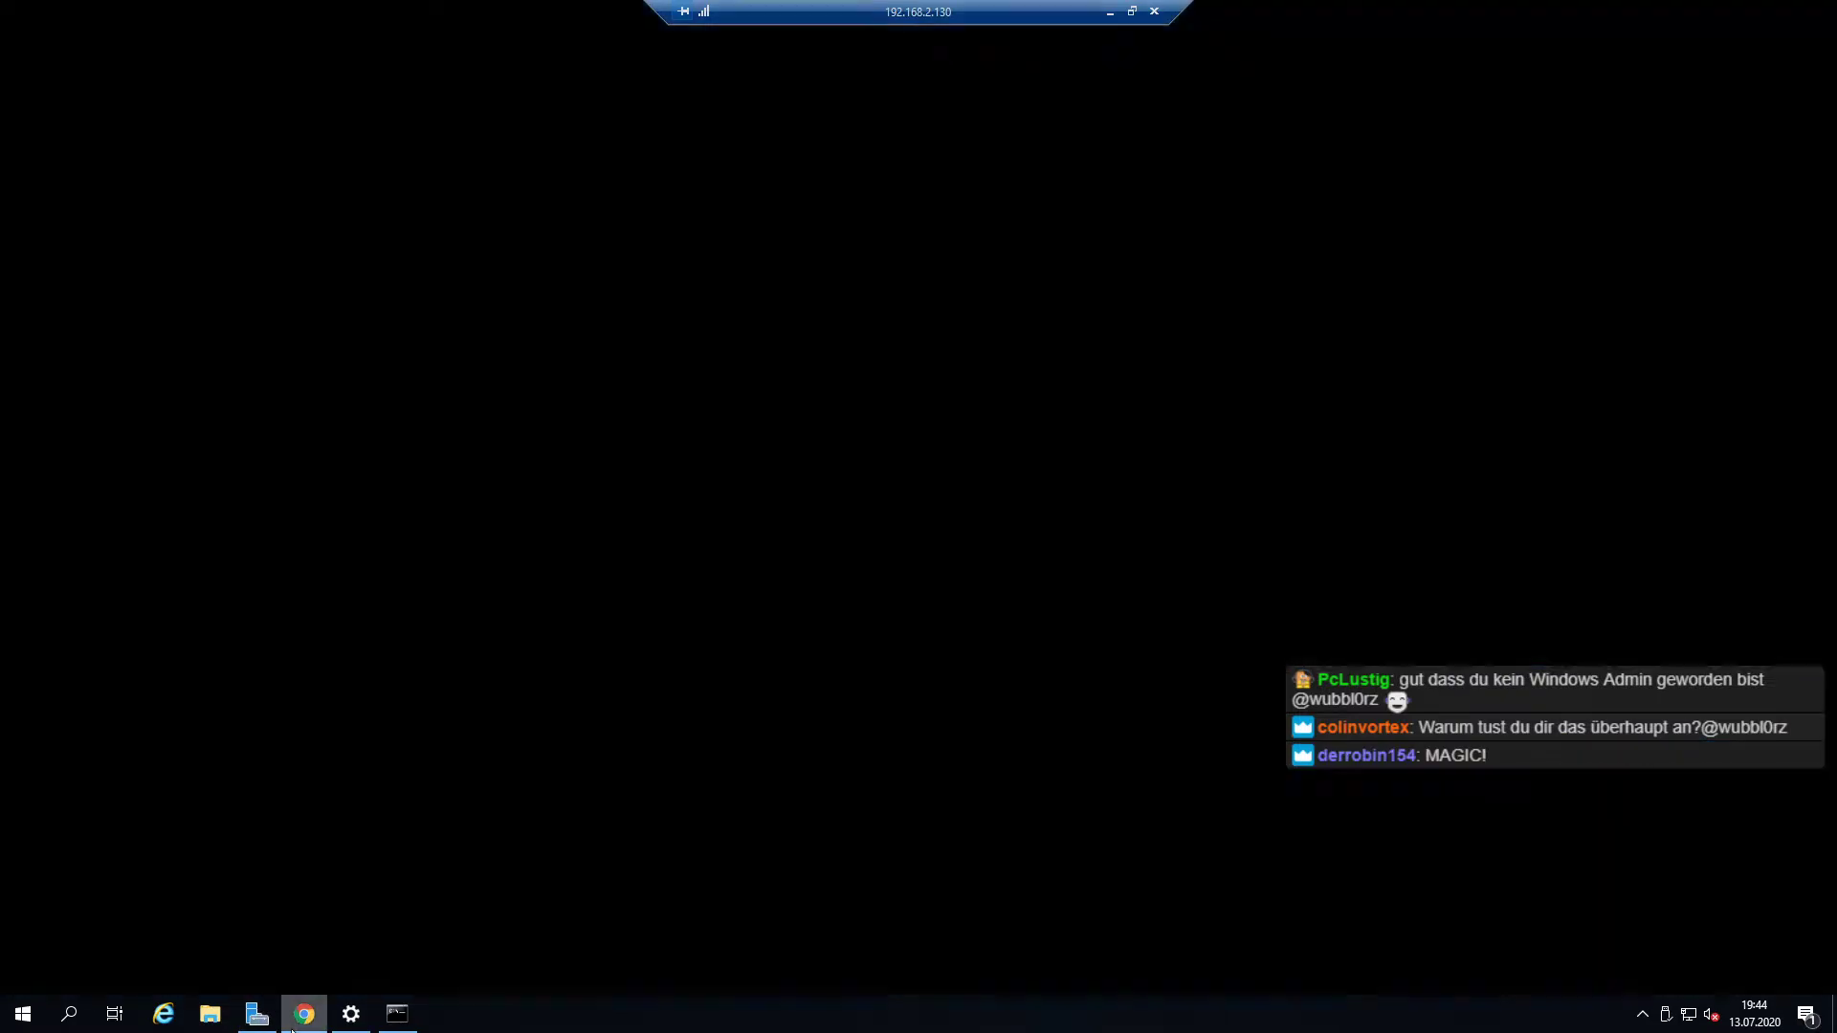
click(394, 50)
click(394, 50)
key(BackSpace)
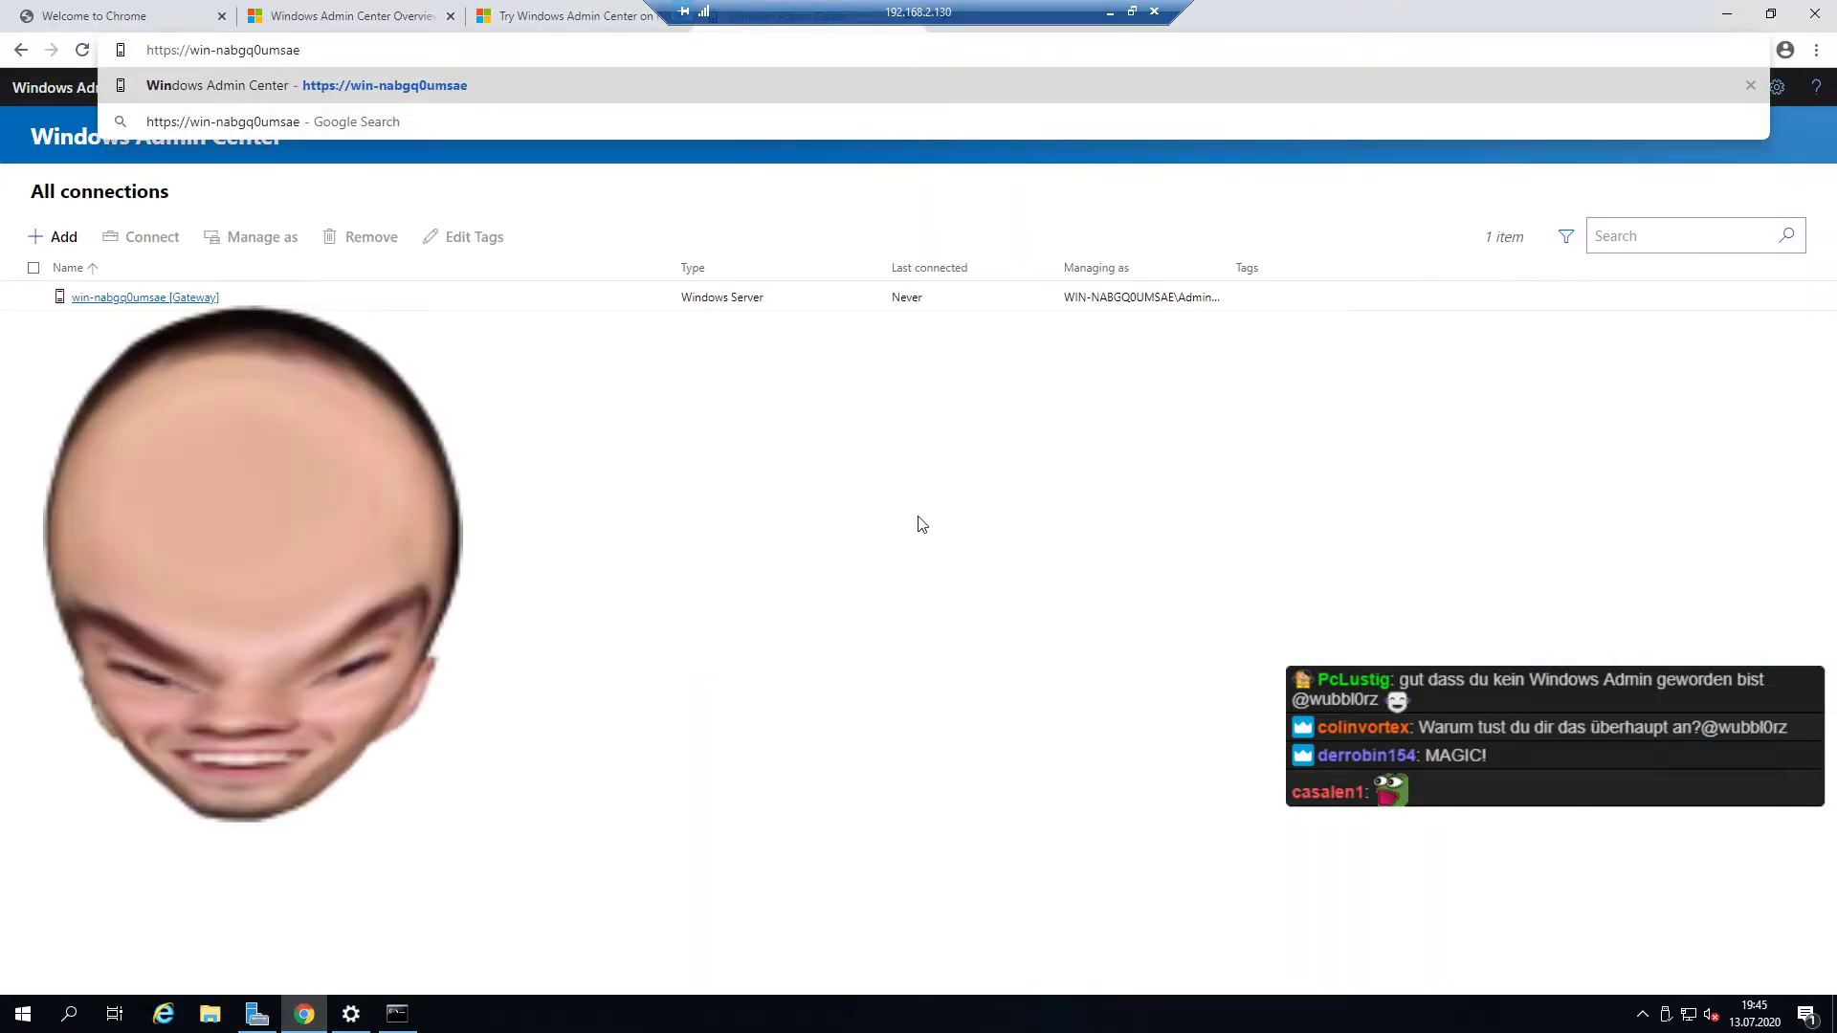
key(Return)
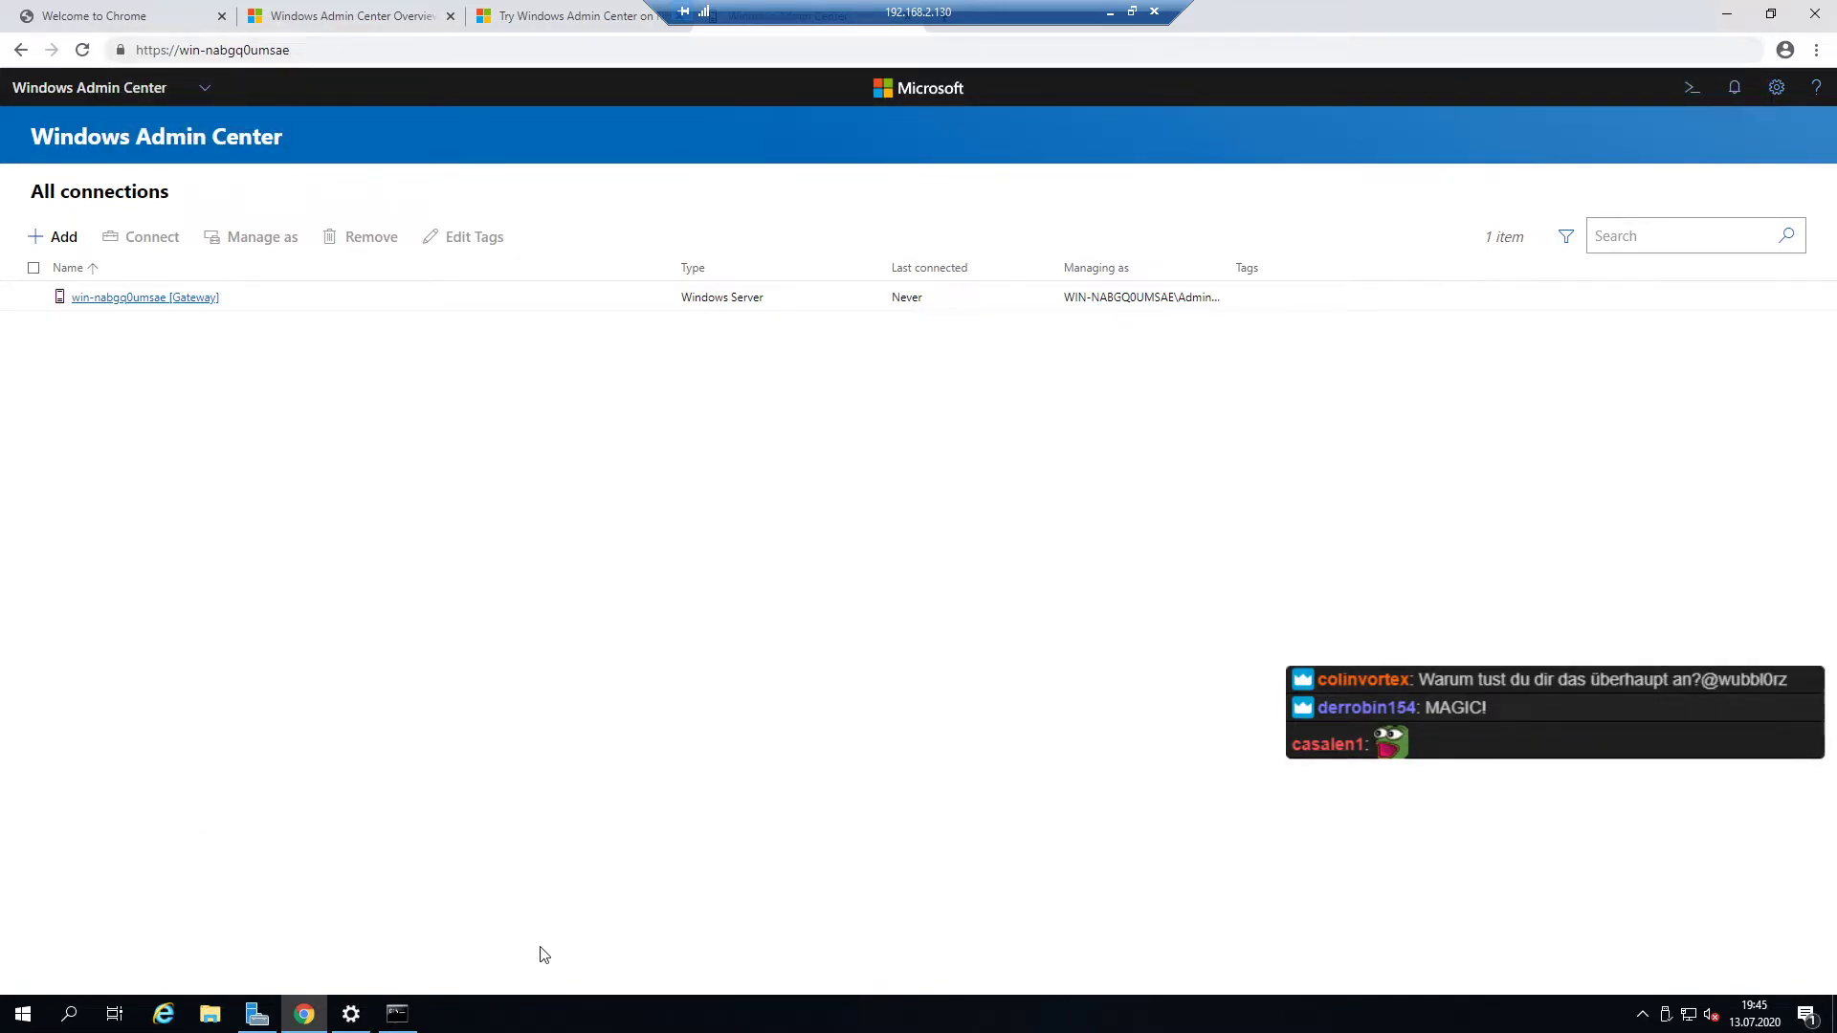
- Stop sconfig with Ctrl+C and close the Command Prompt
click(397, 1014)
key(ctrl+c)
key(ctrl+c)
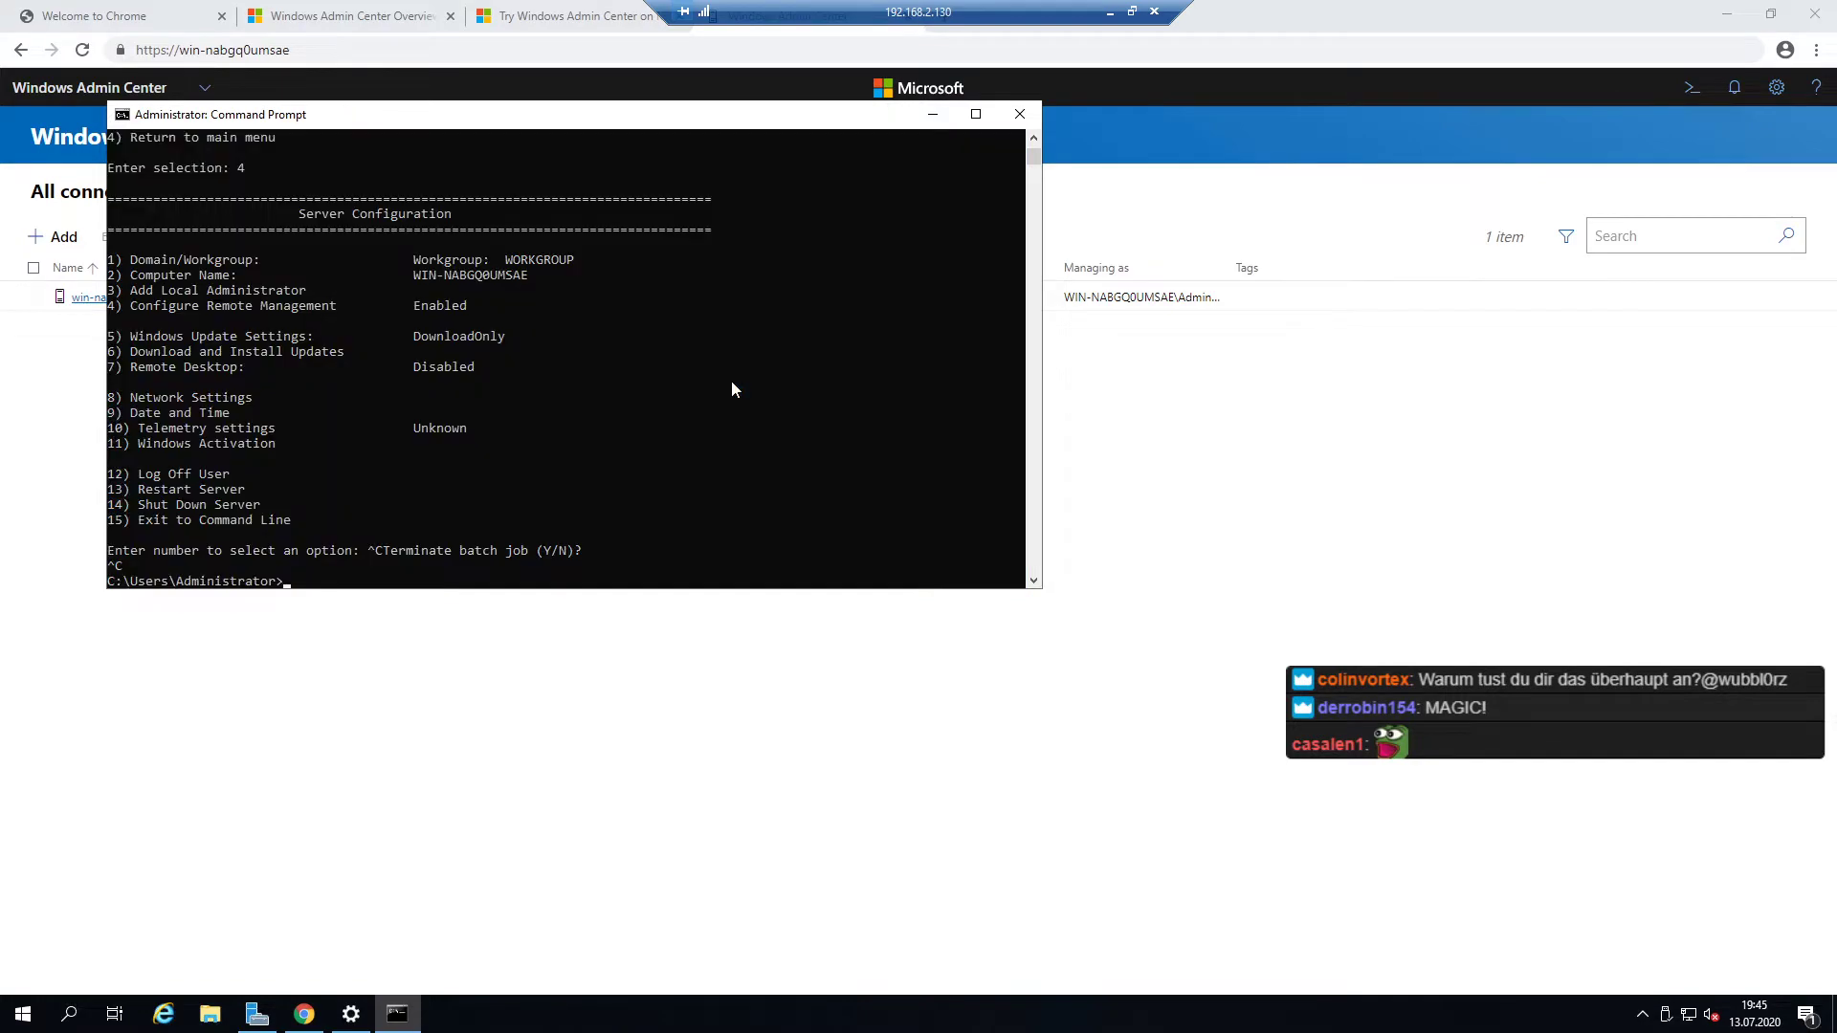
key(Return)
key(Return)
key(Return)
key(Return)
key(Return)
key(Return)
- Clear the 'ssh' connection search and open the win-nabgq0umsae server's credentials prompt
click(1020, 114)
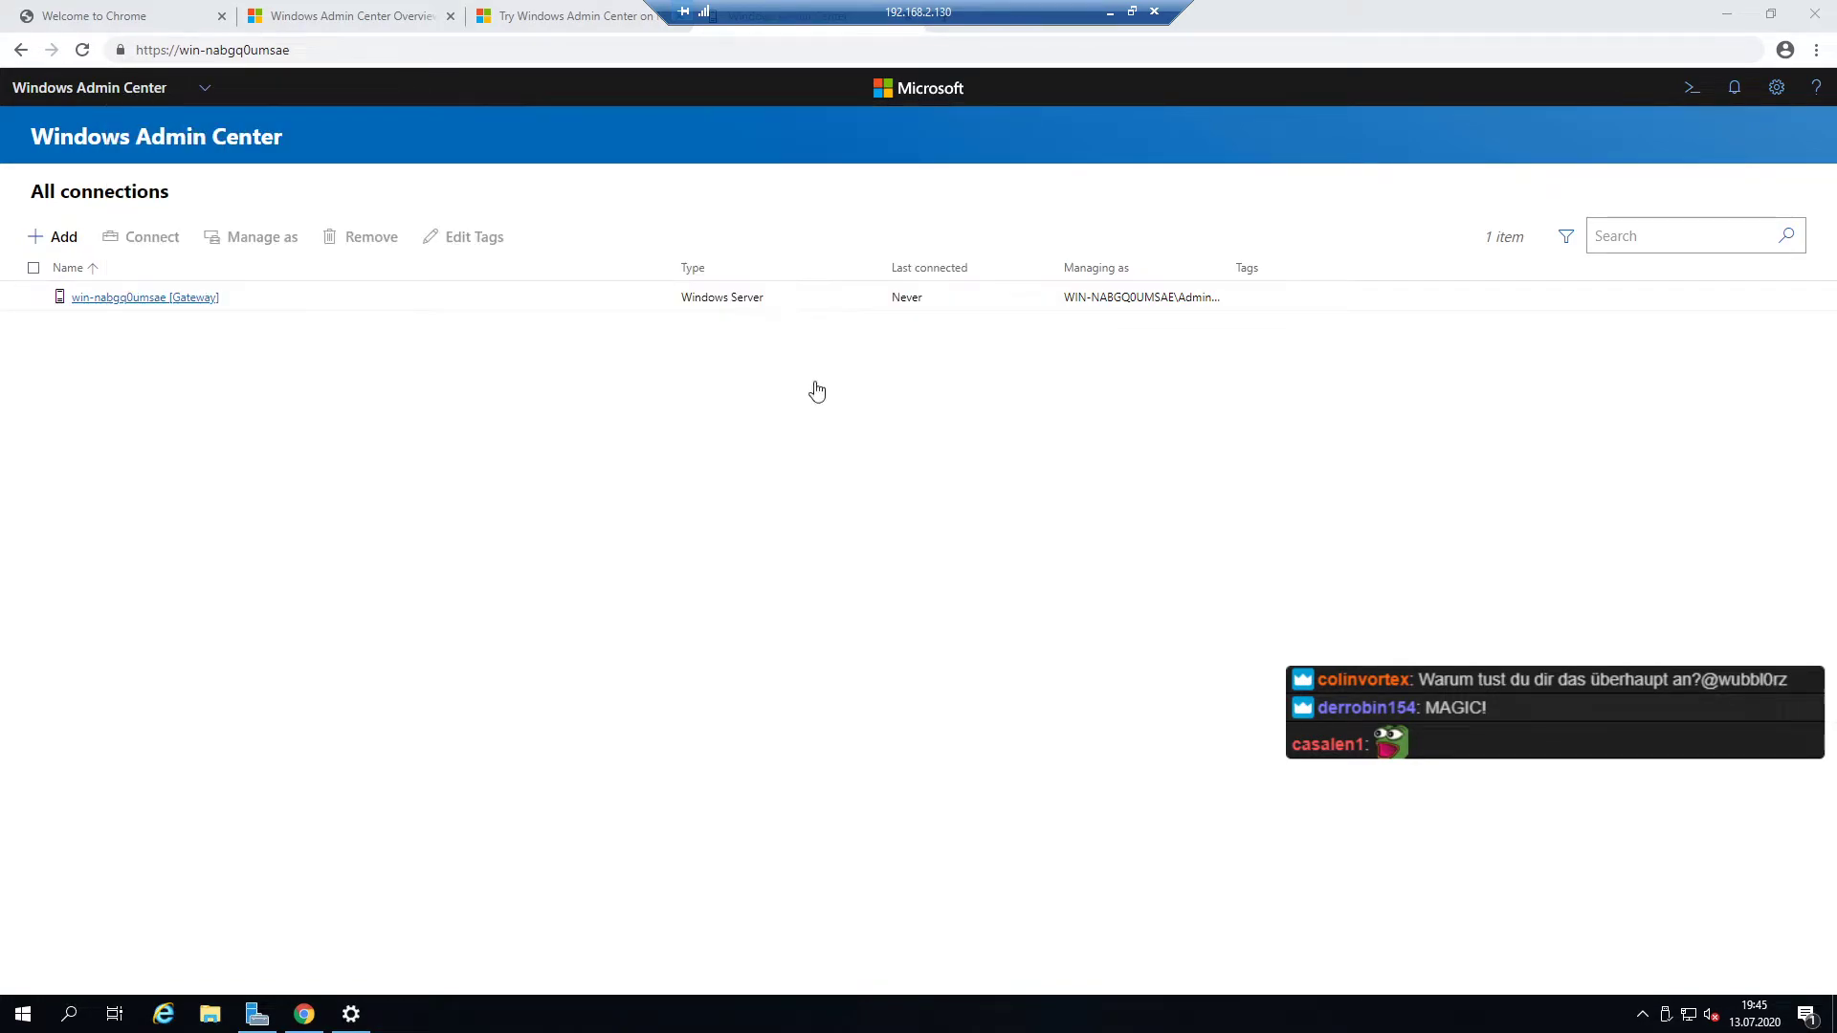
click(351, 1014)
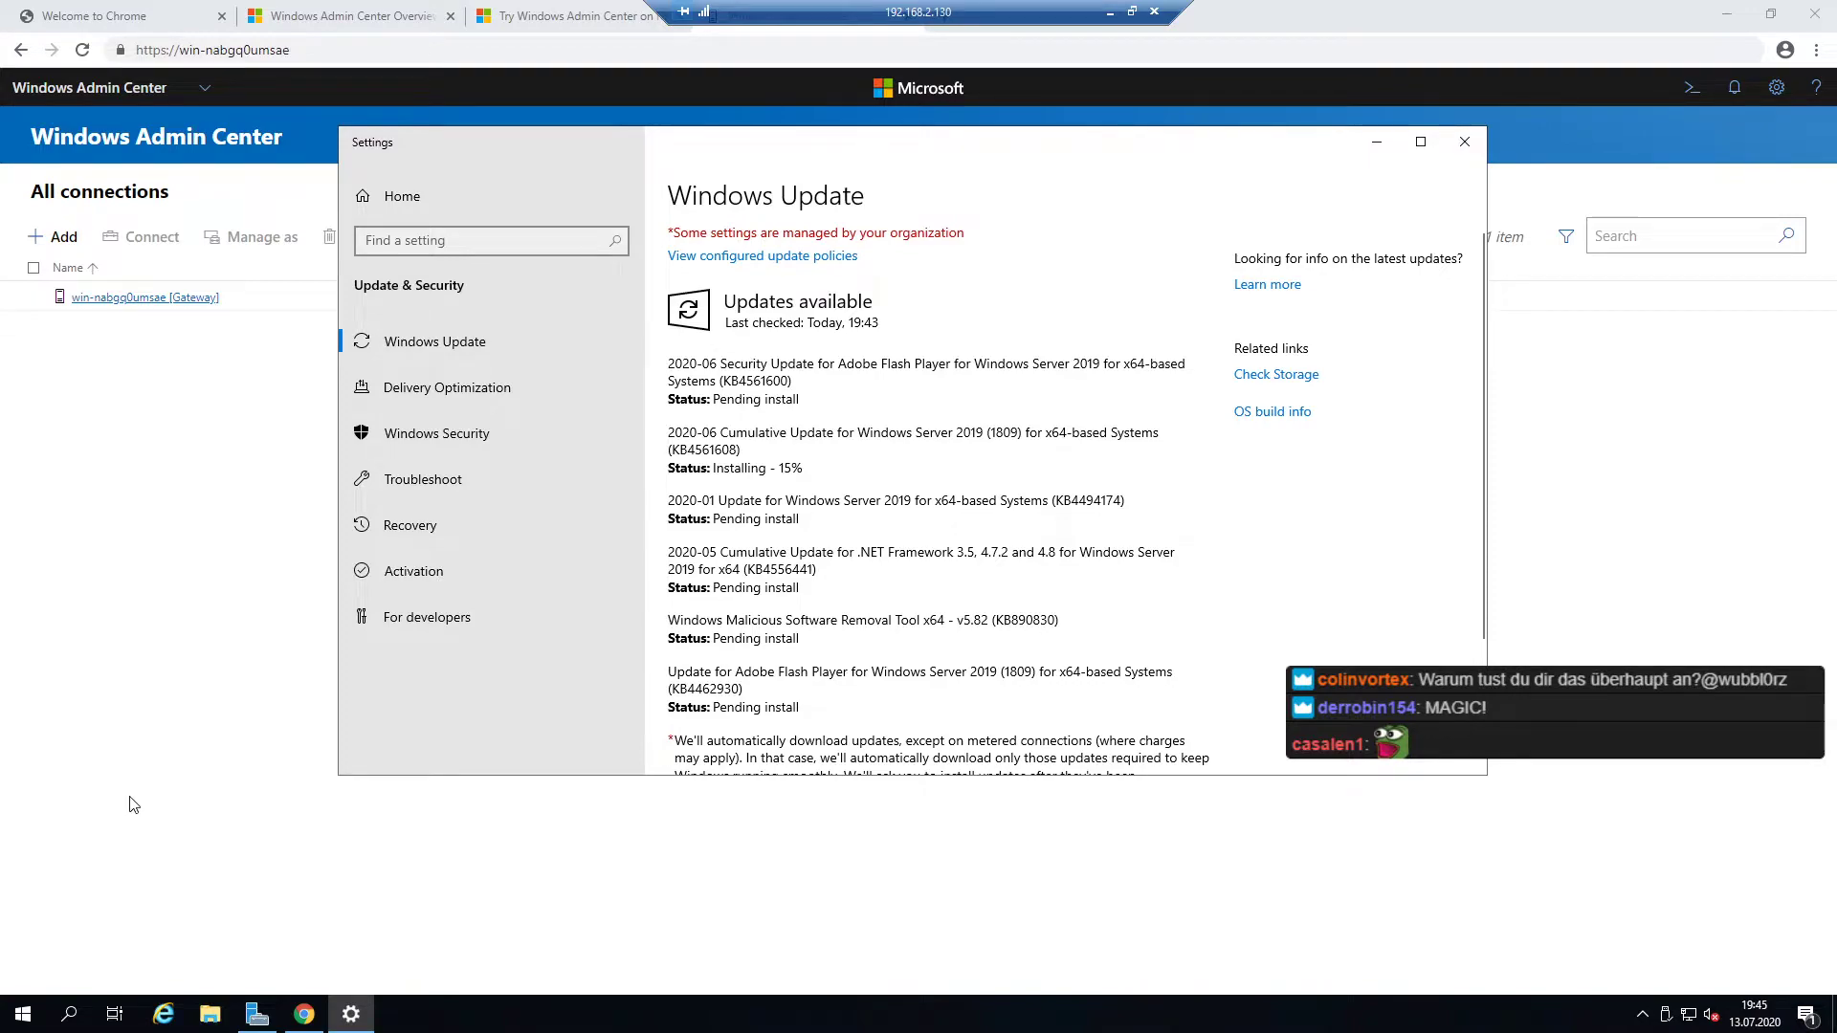
click(141, 760)
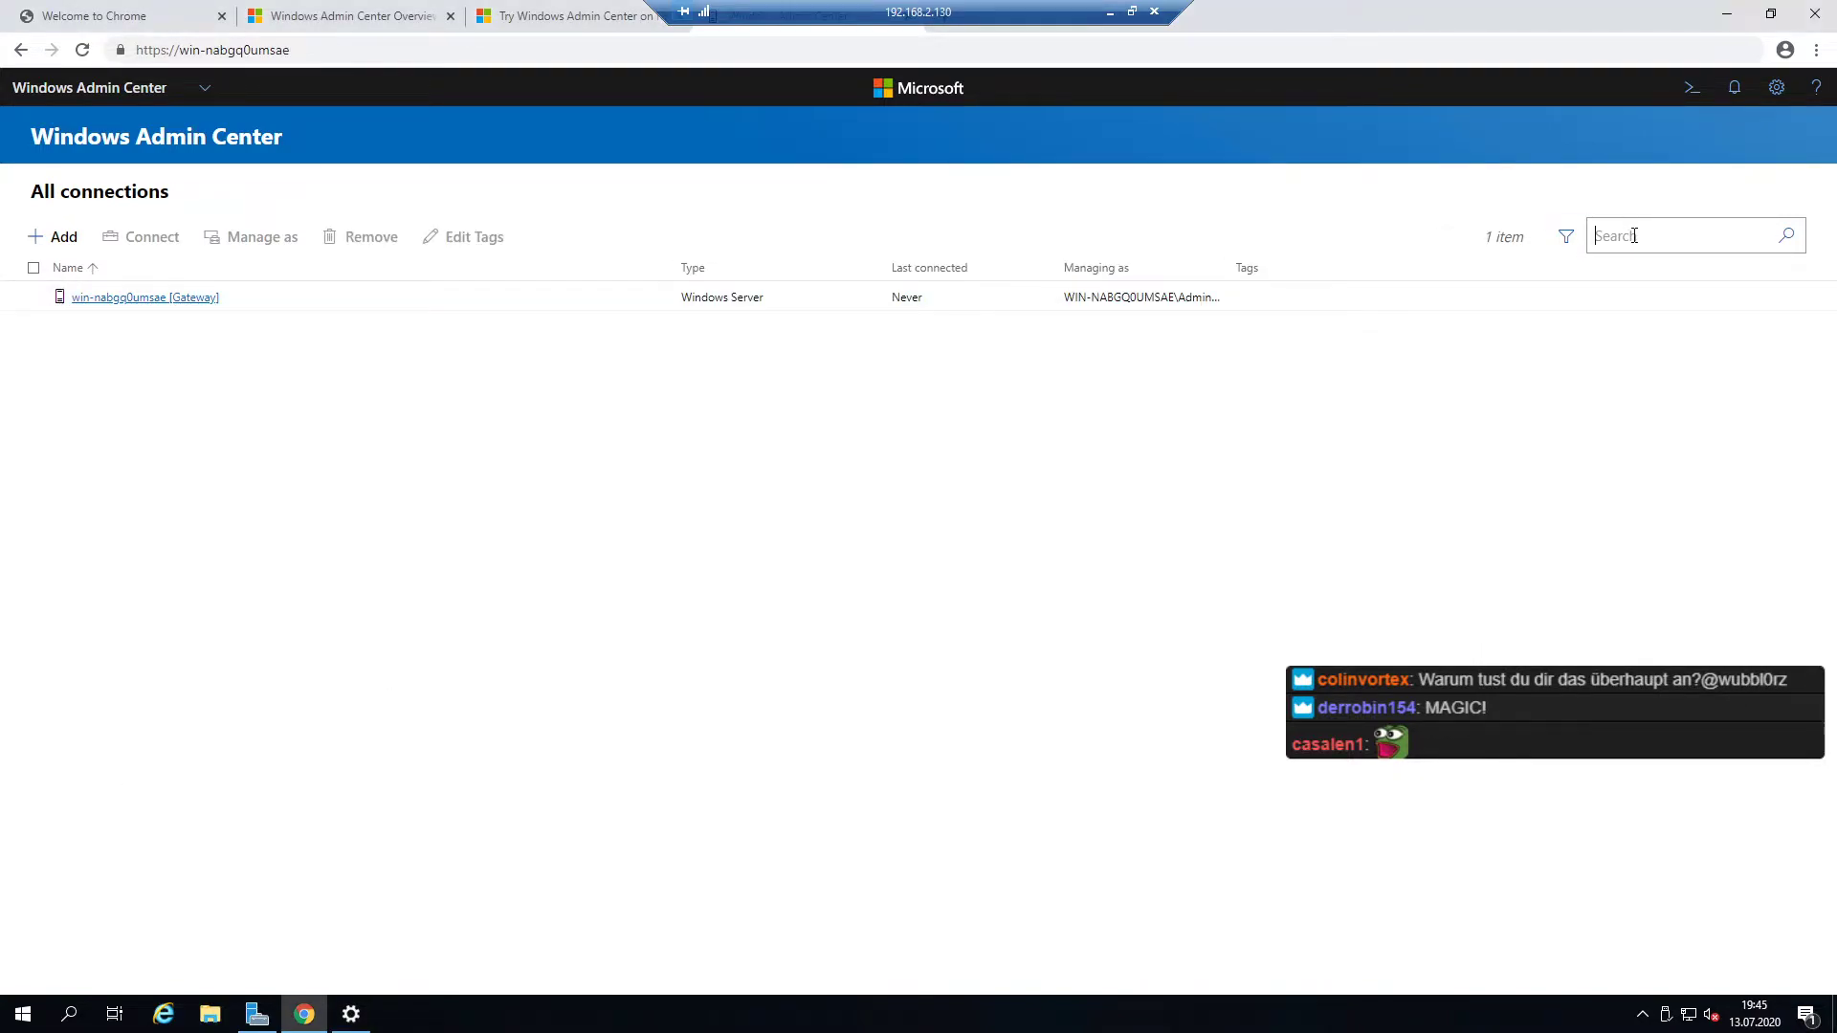
text(ssh)
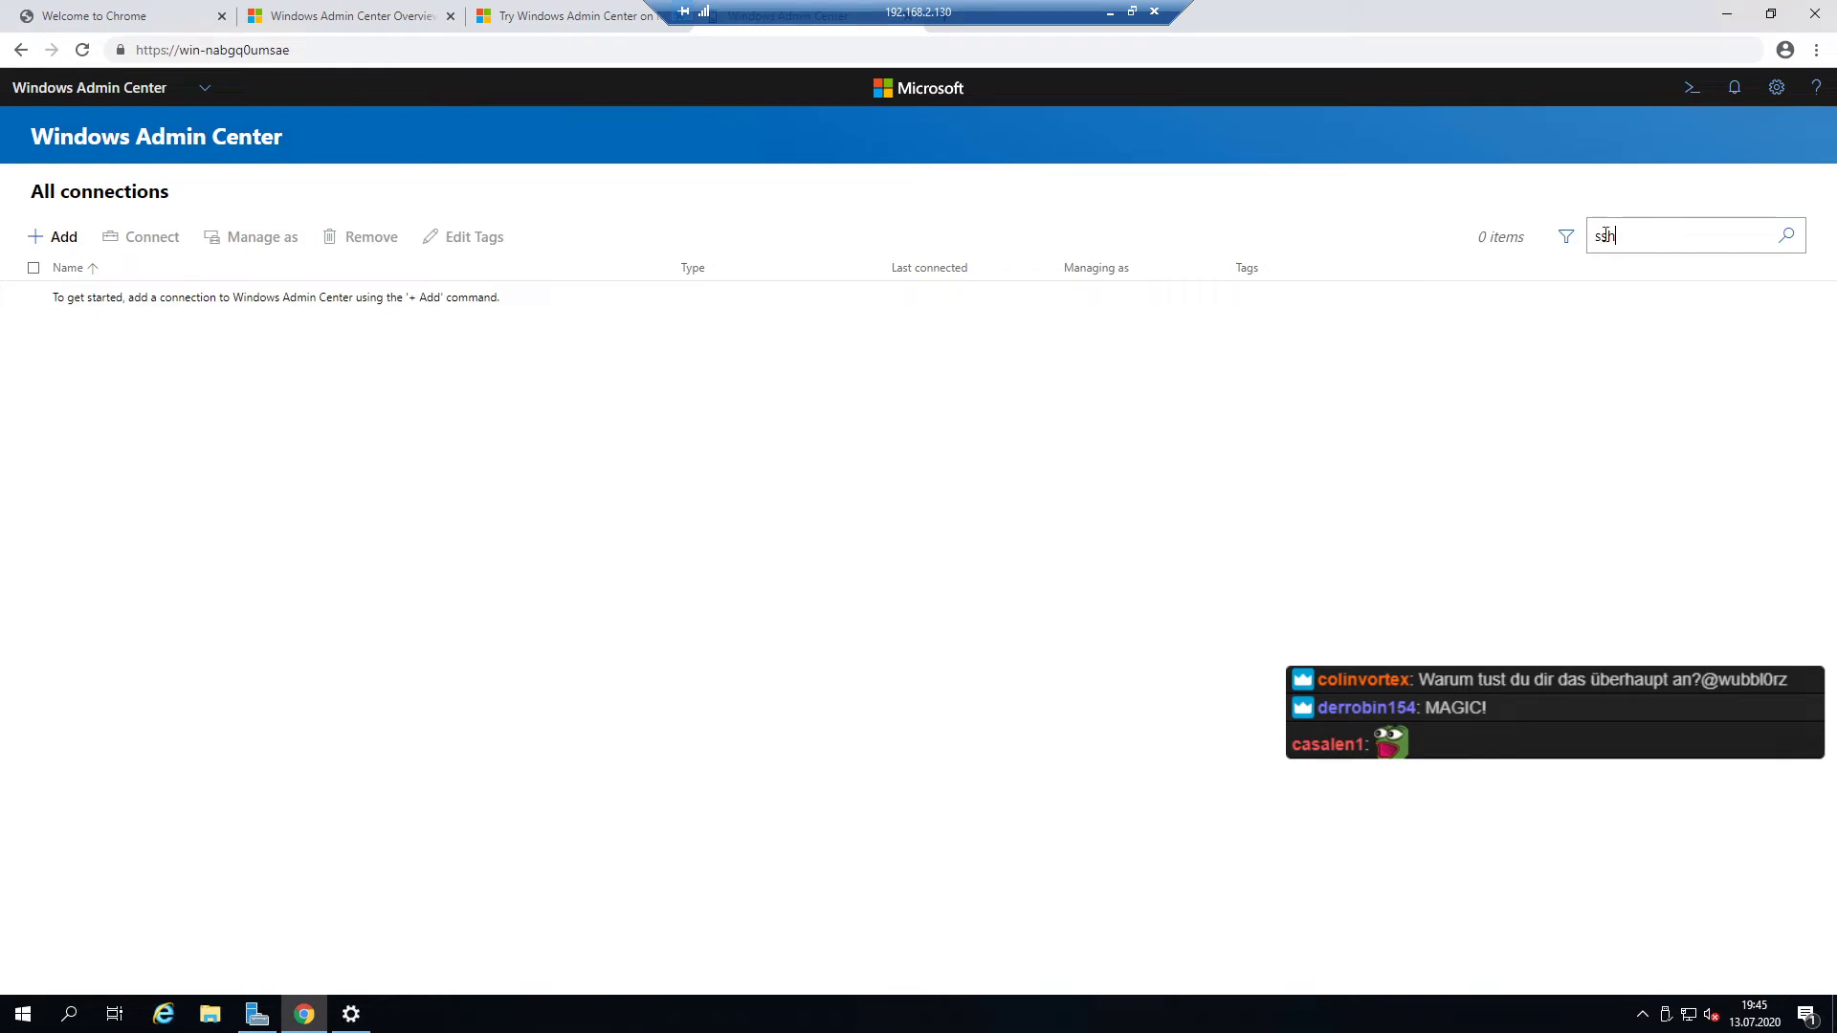
key(BackSpace)
key(BackSpace)
key(BackSpace)
click(52, 238)
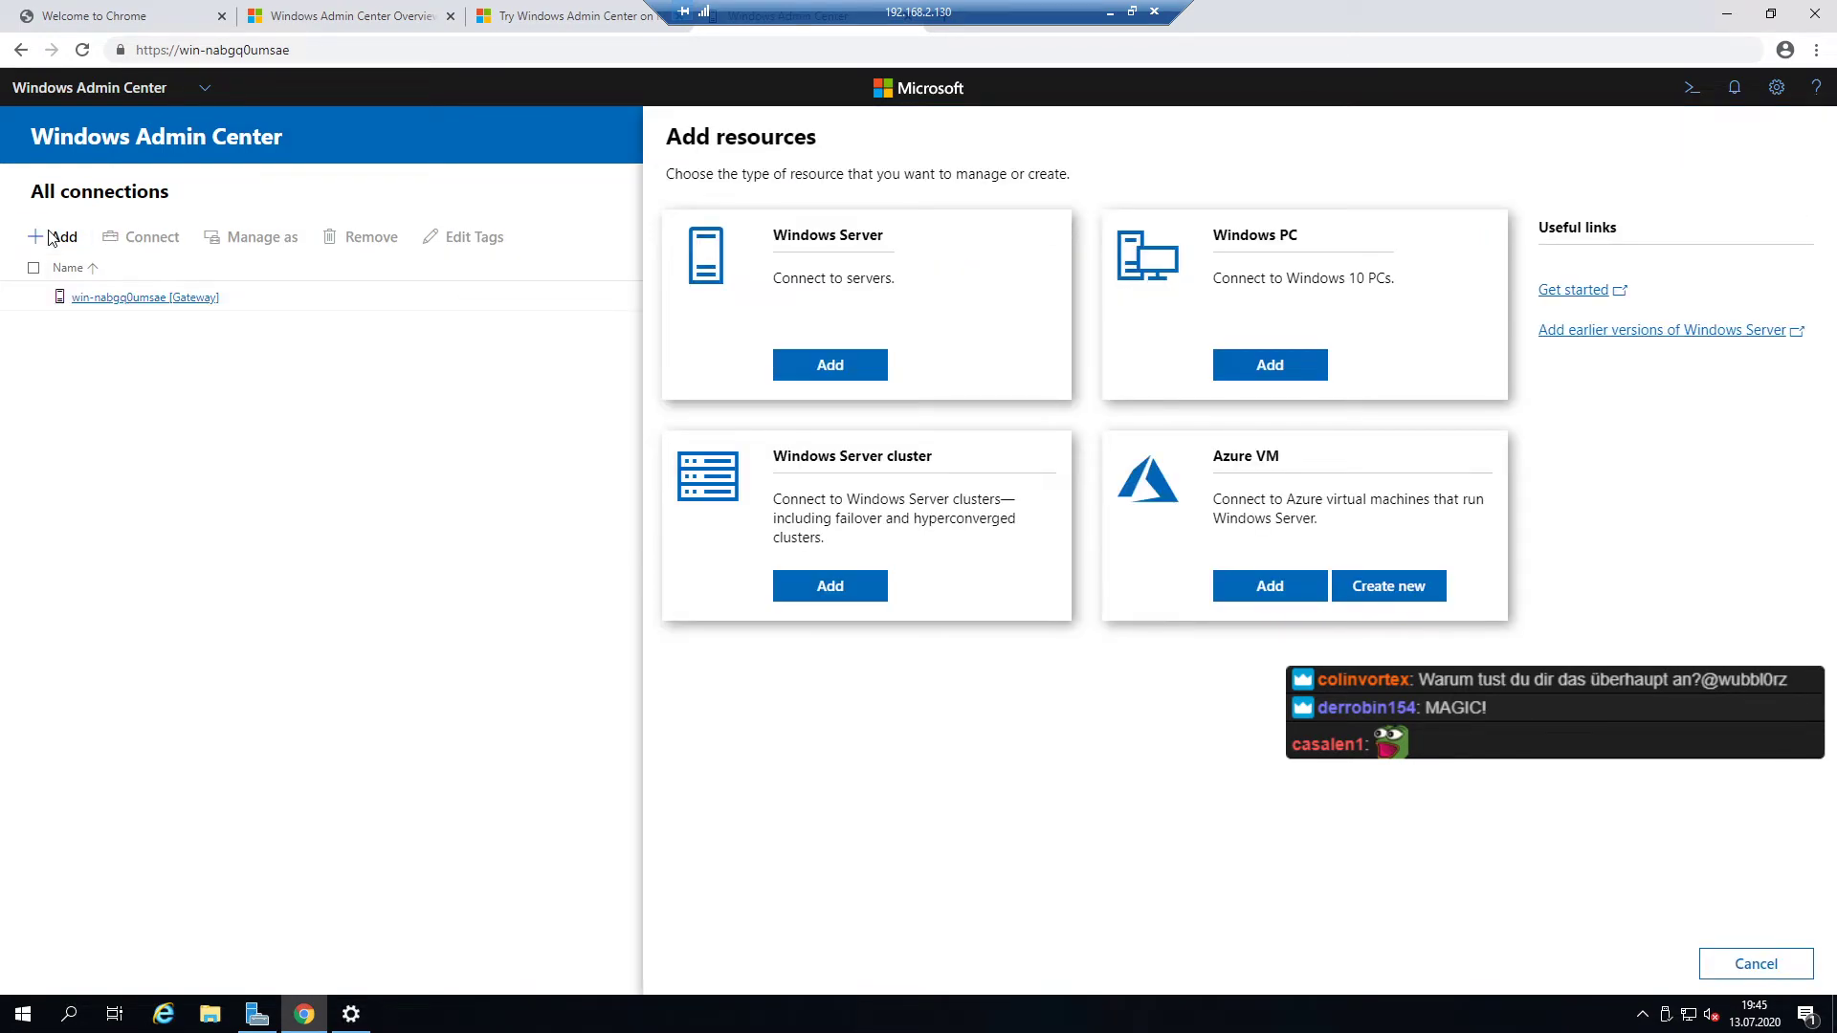
click(131, 304)
click(131, 300)
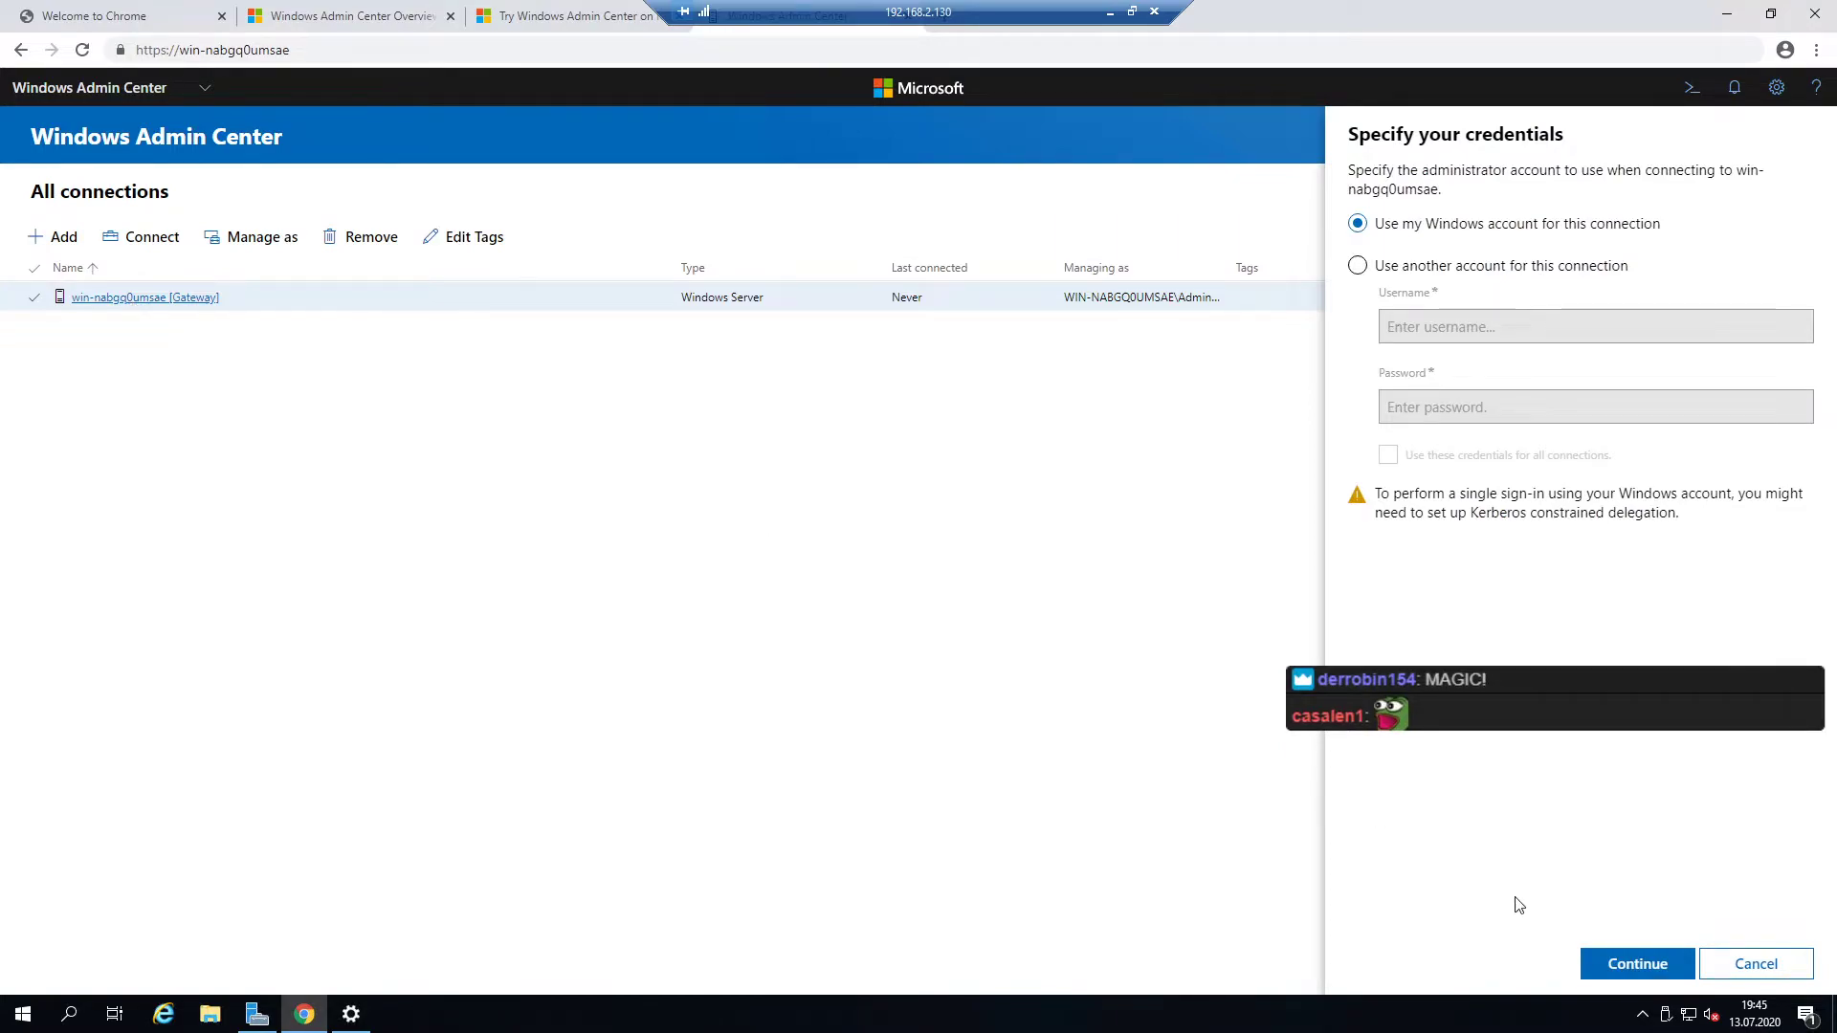
- Try repeatedly to connect to win-nabgq0umsae using the current Windows account
click(1617, 962)
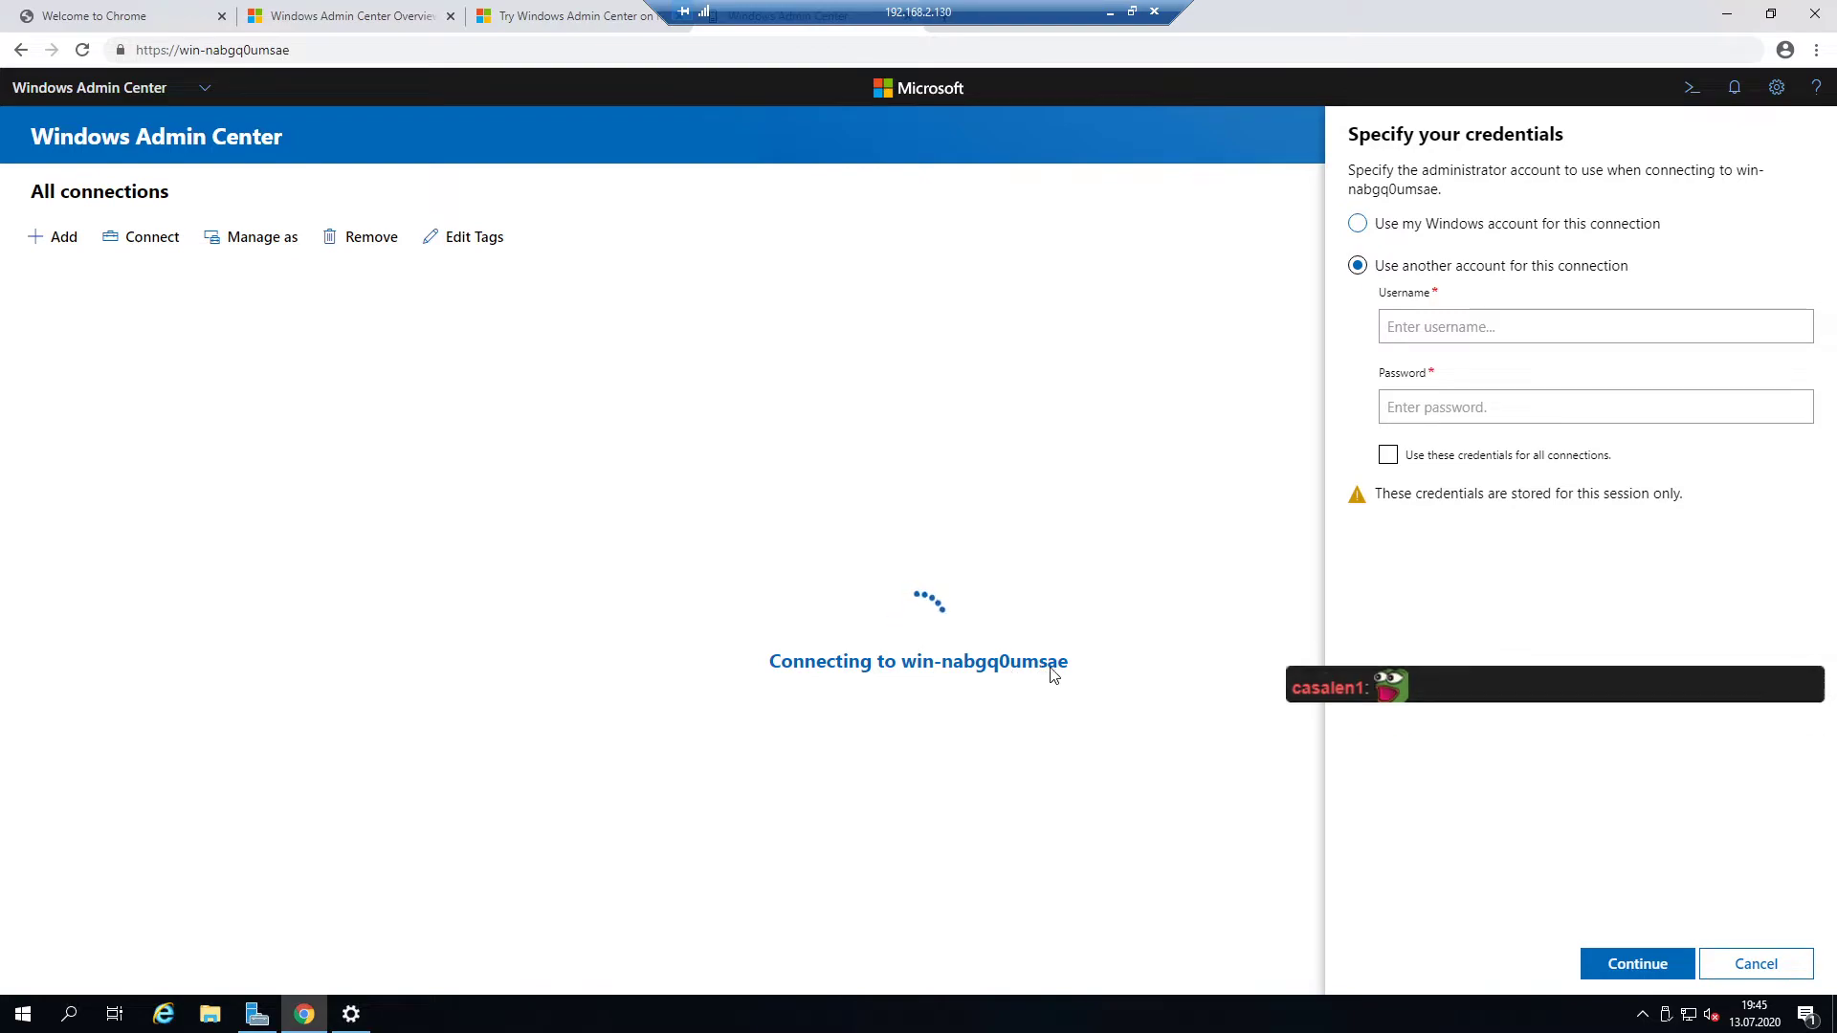
click(1454, 335)
text(A)
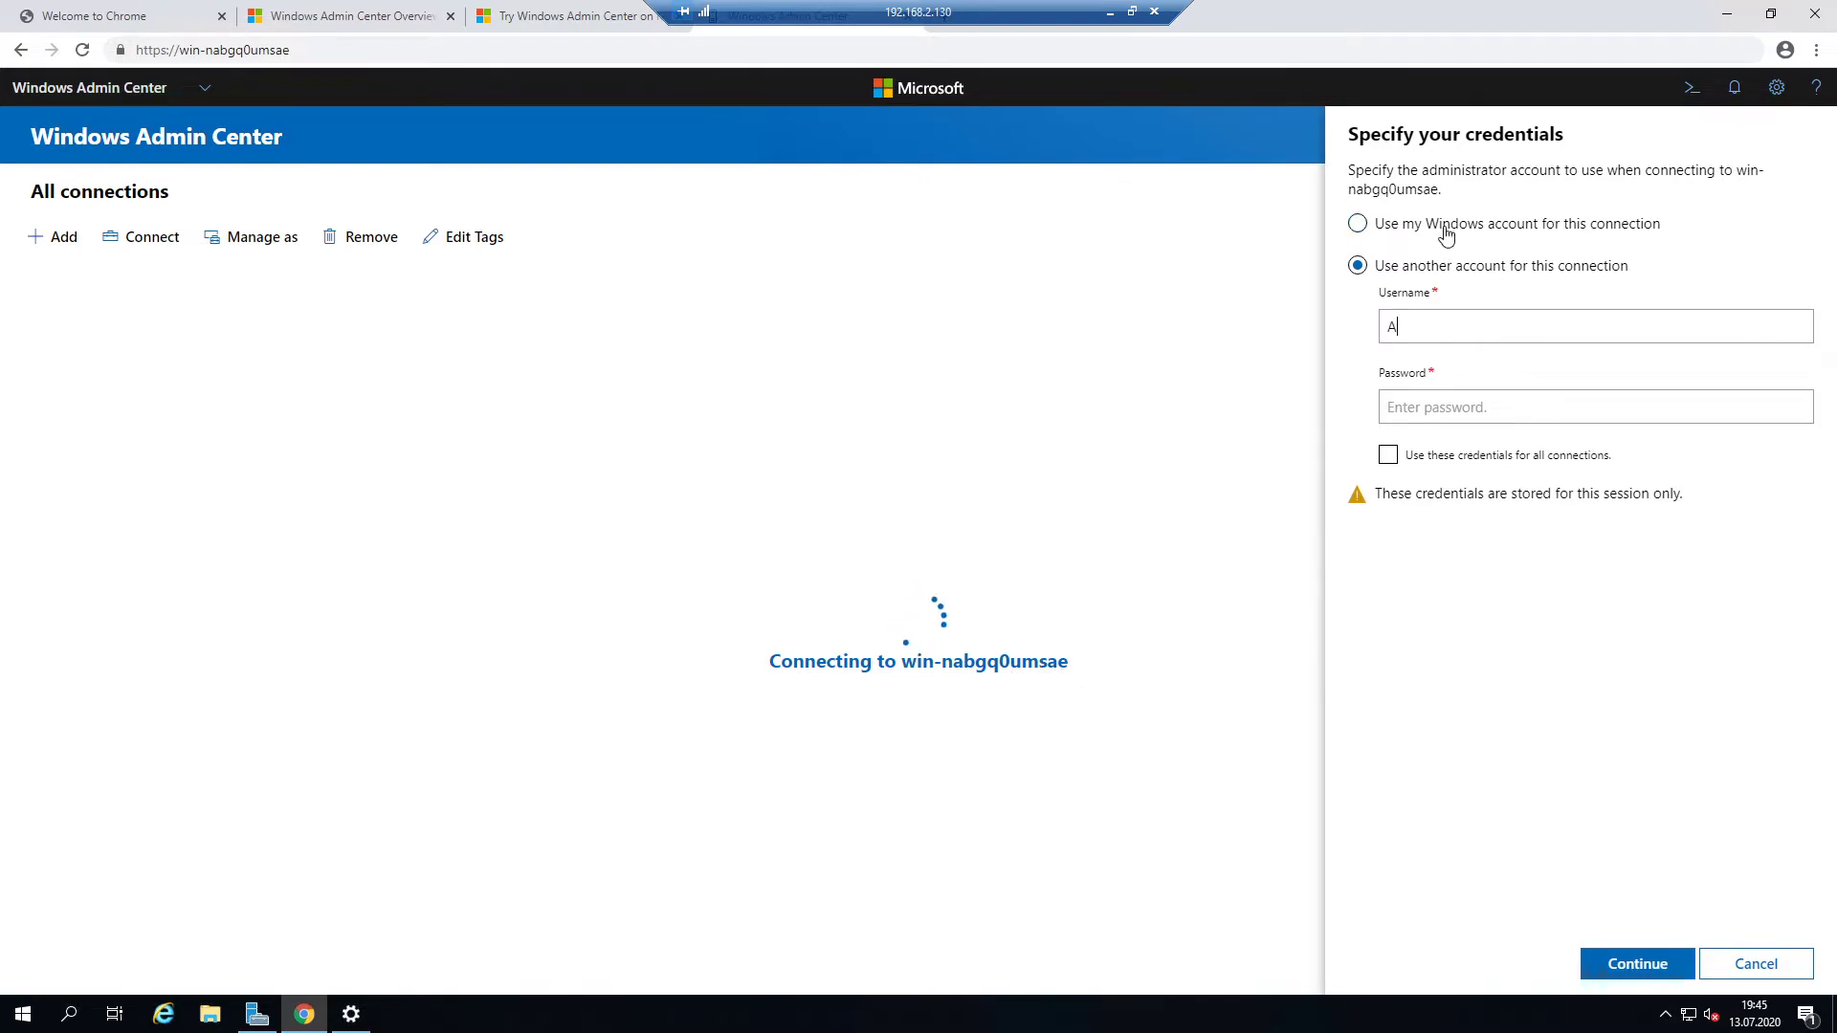
click(1444, 227)
click(1632, 962)
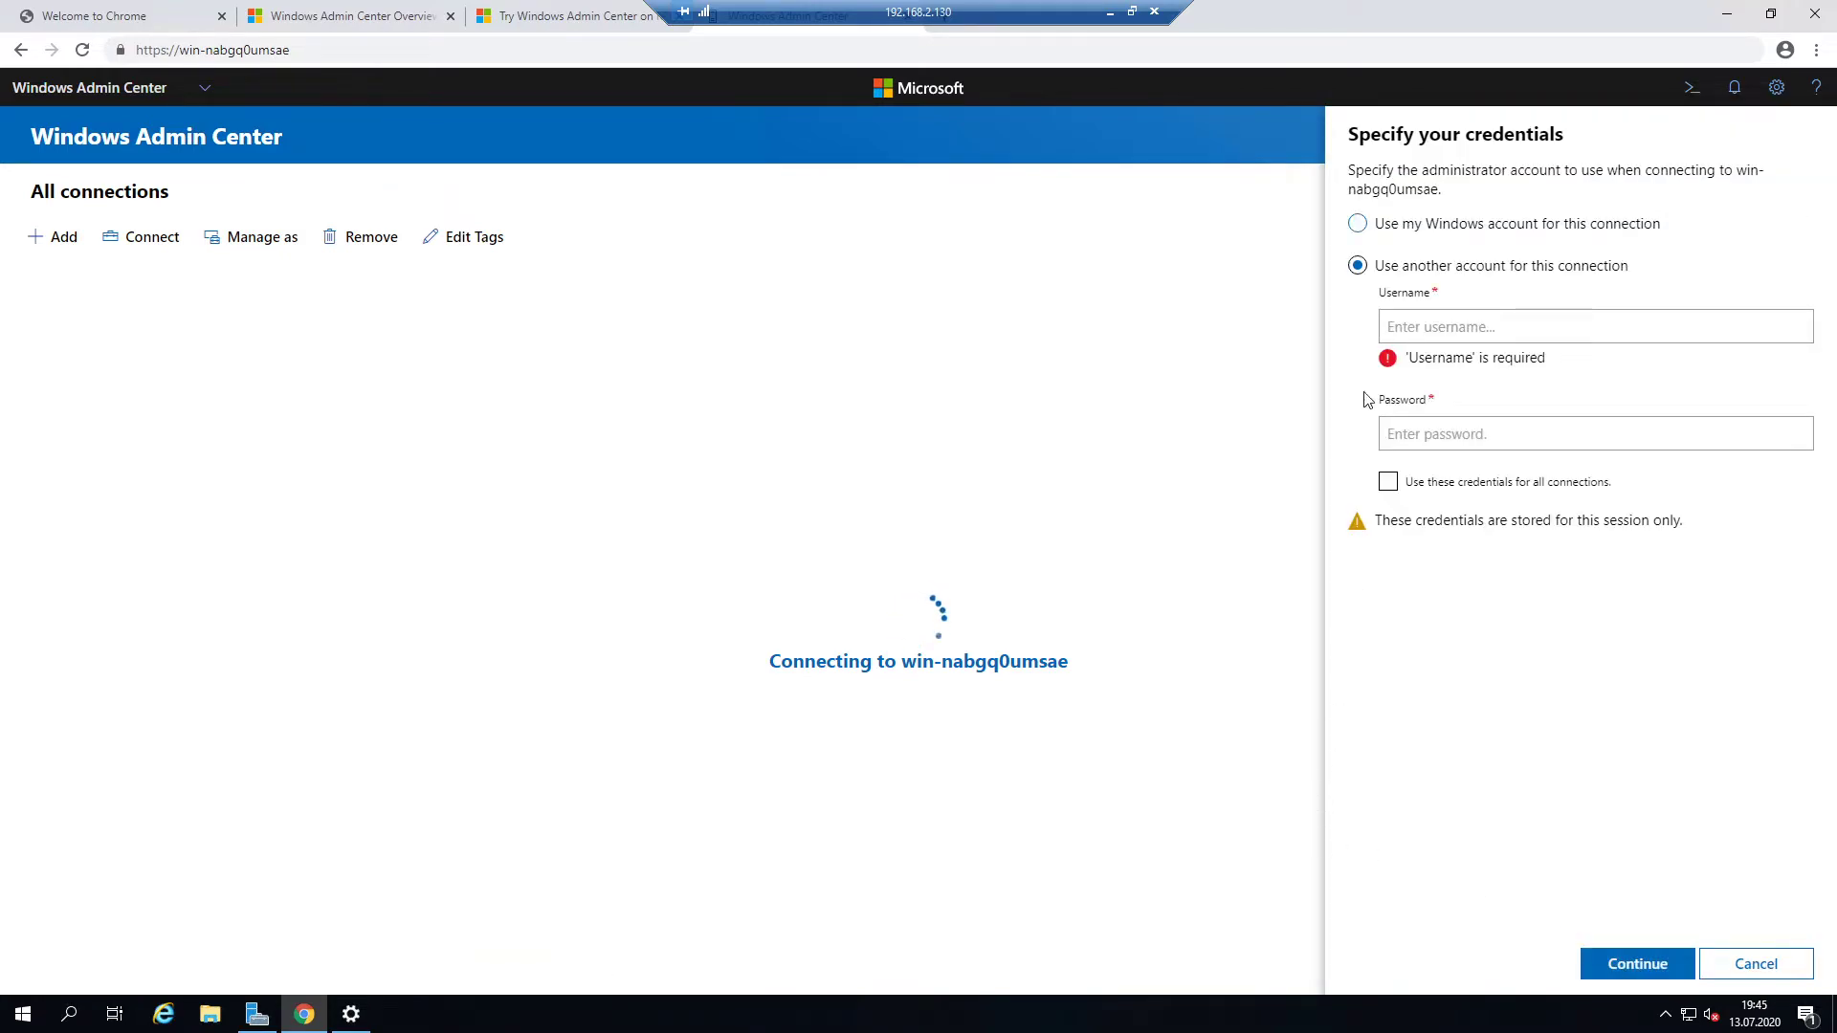
click(1423, 227)
click(1636, 952)
click(1476, 229)
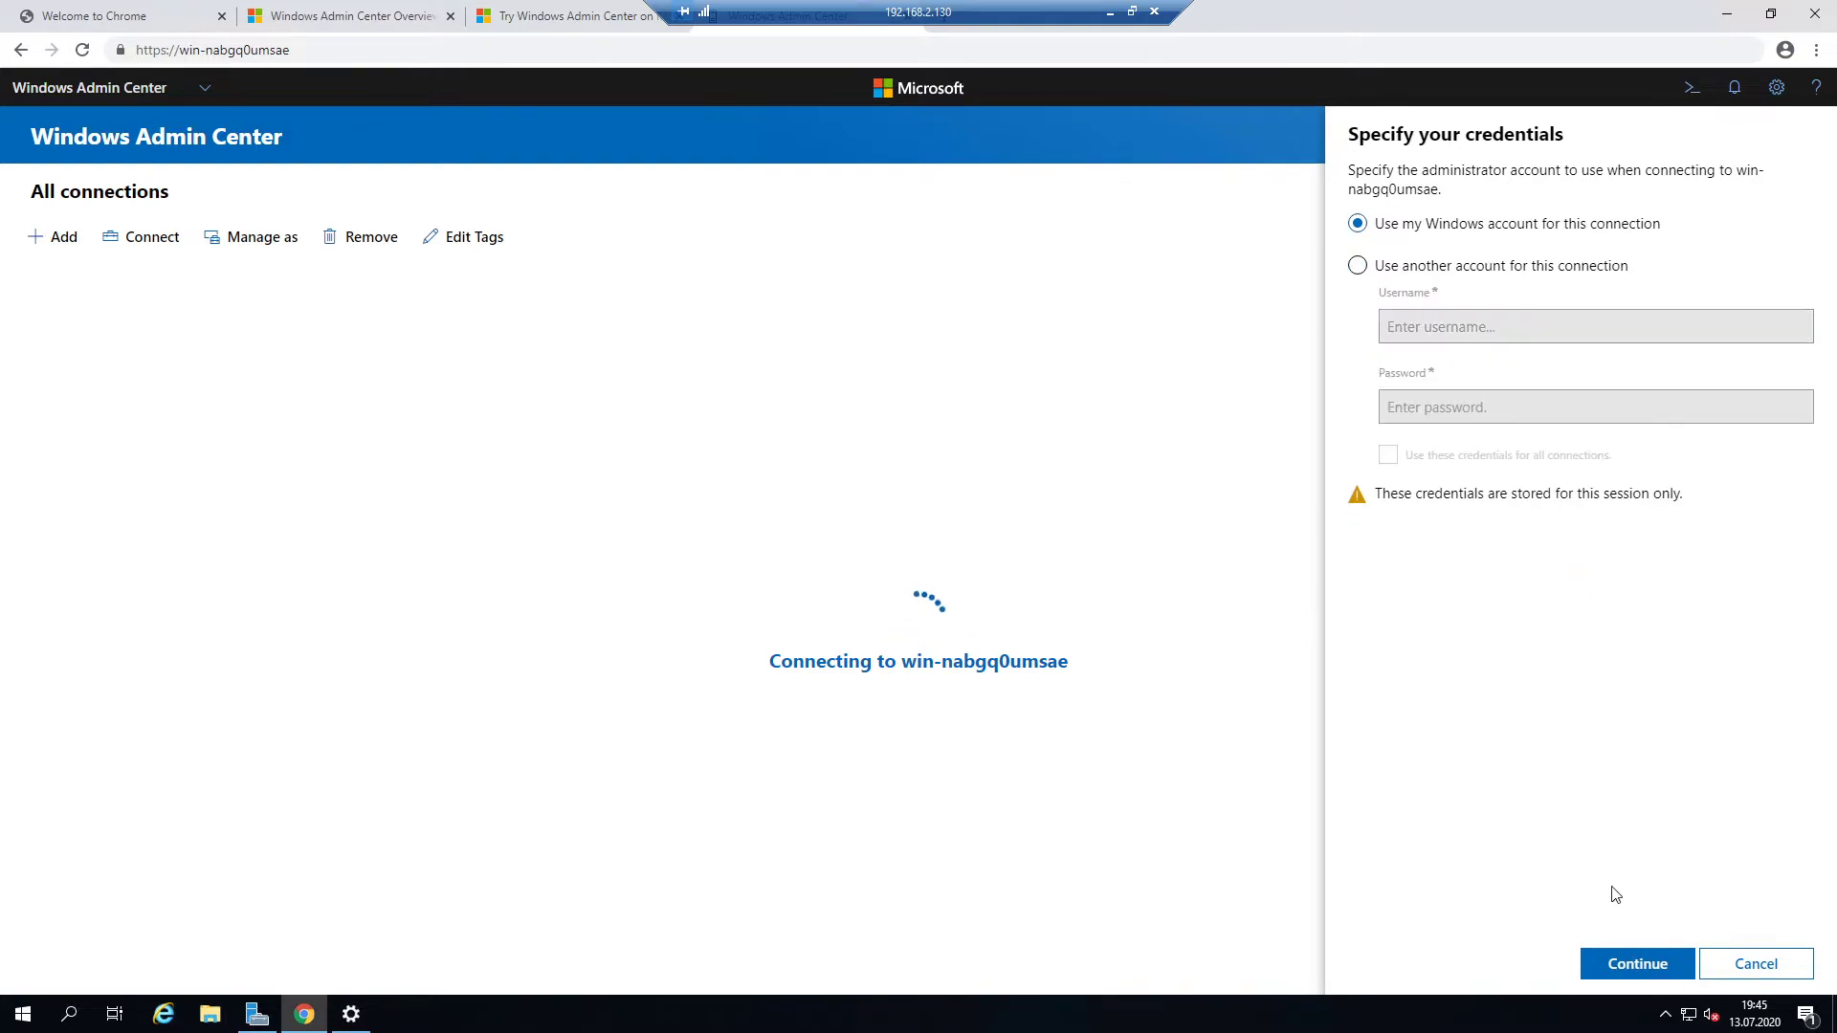
click(1618, 959)
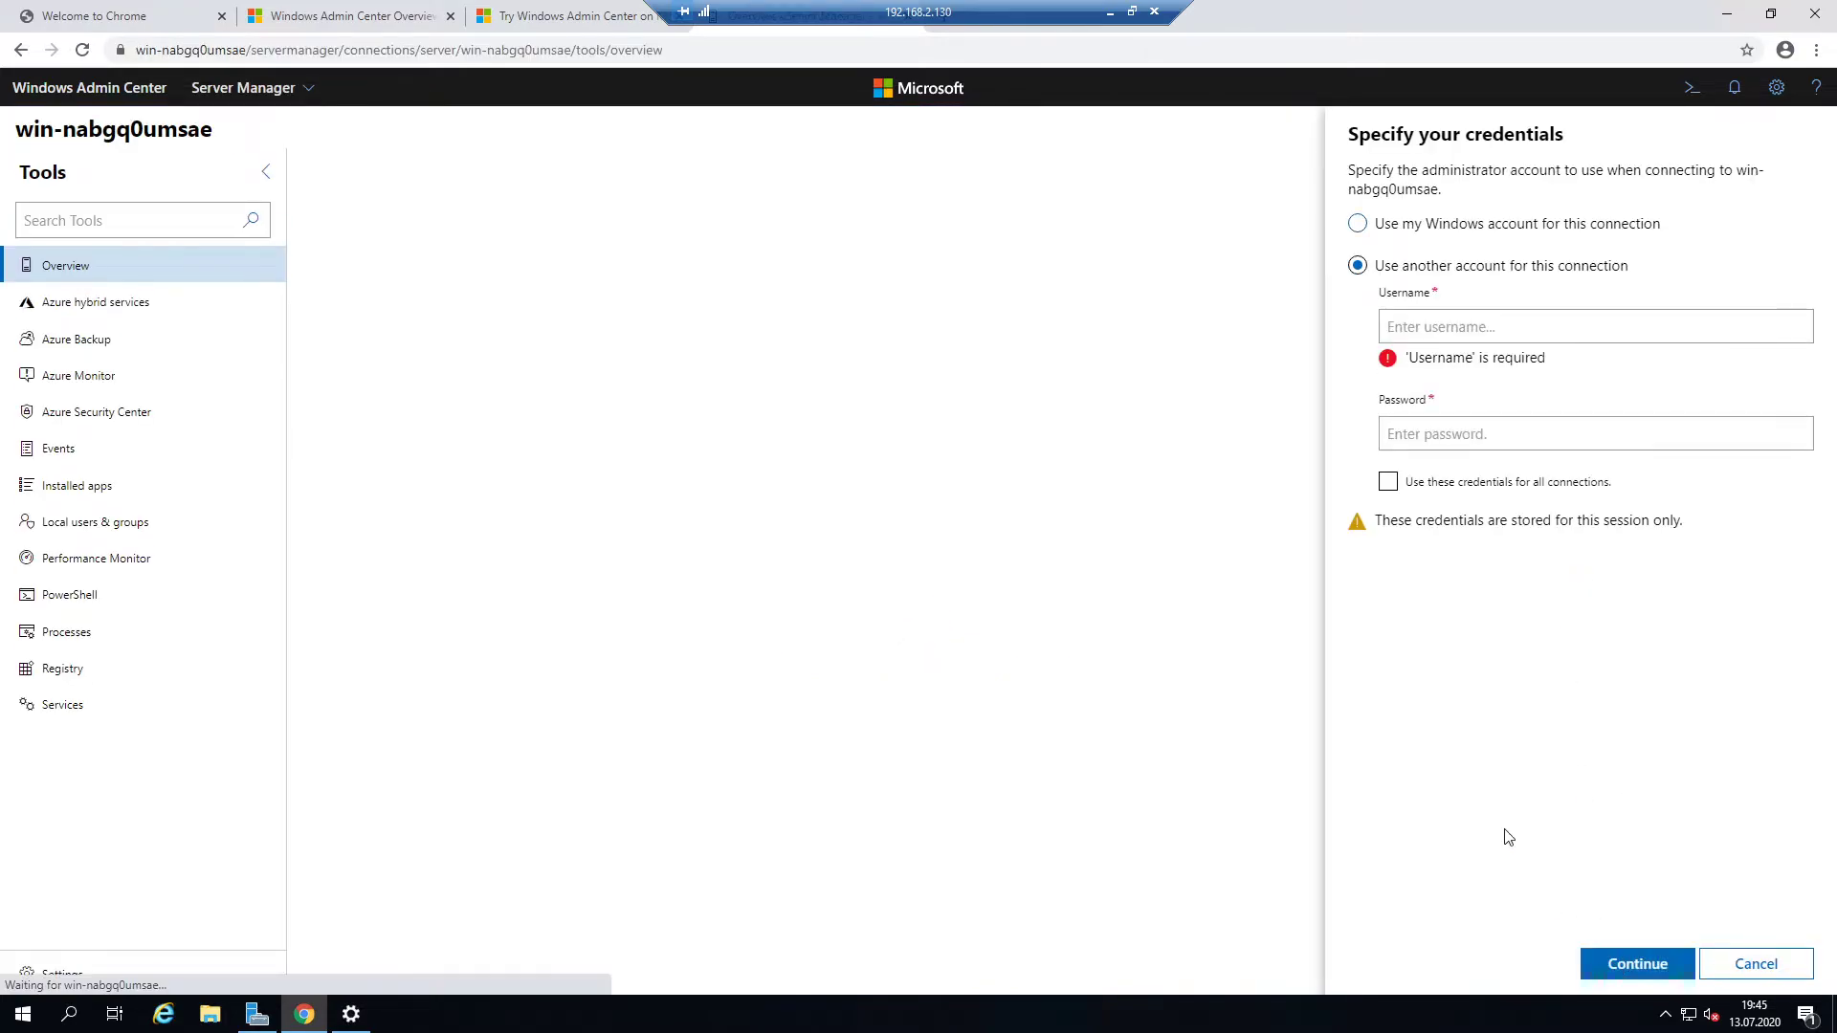
click(1421, 232)
click(1631, 953)
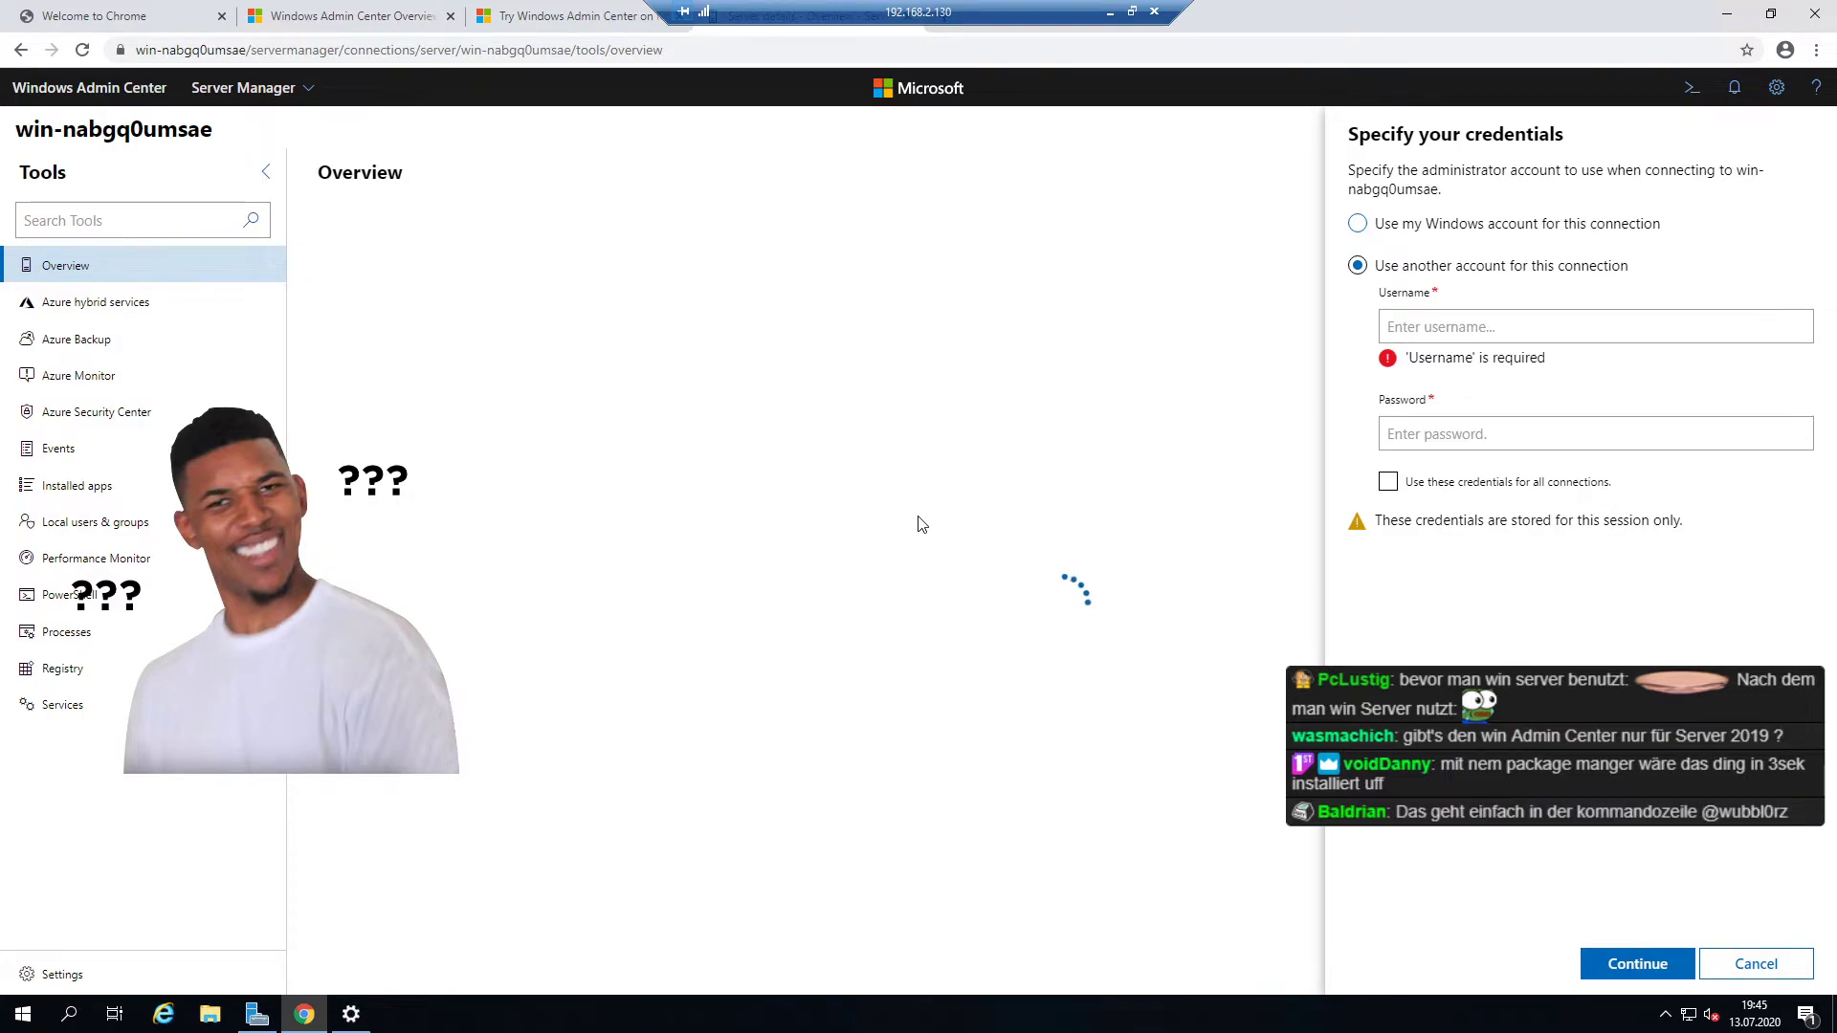
- Sign in as Administrator with the account password and save it in the browser
click(1445, 330)
text(Adm)
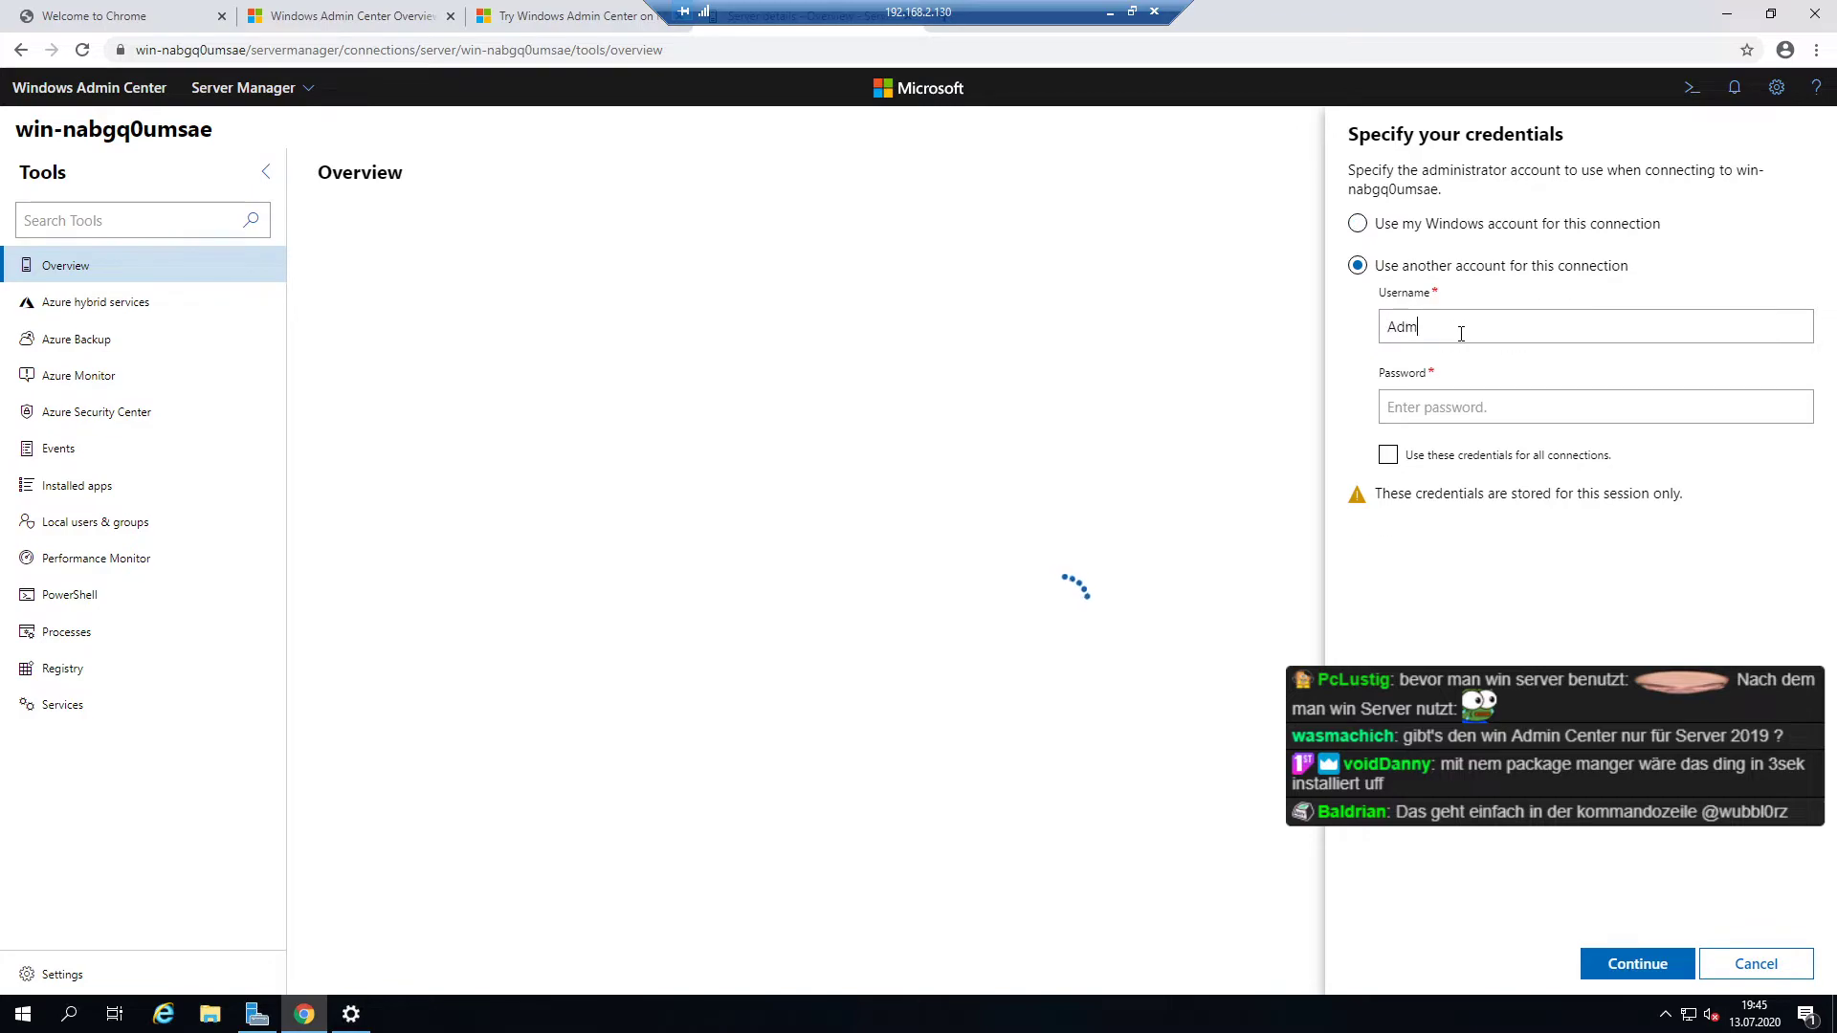
text(inistrator)
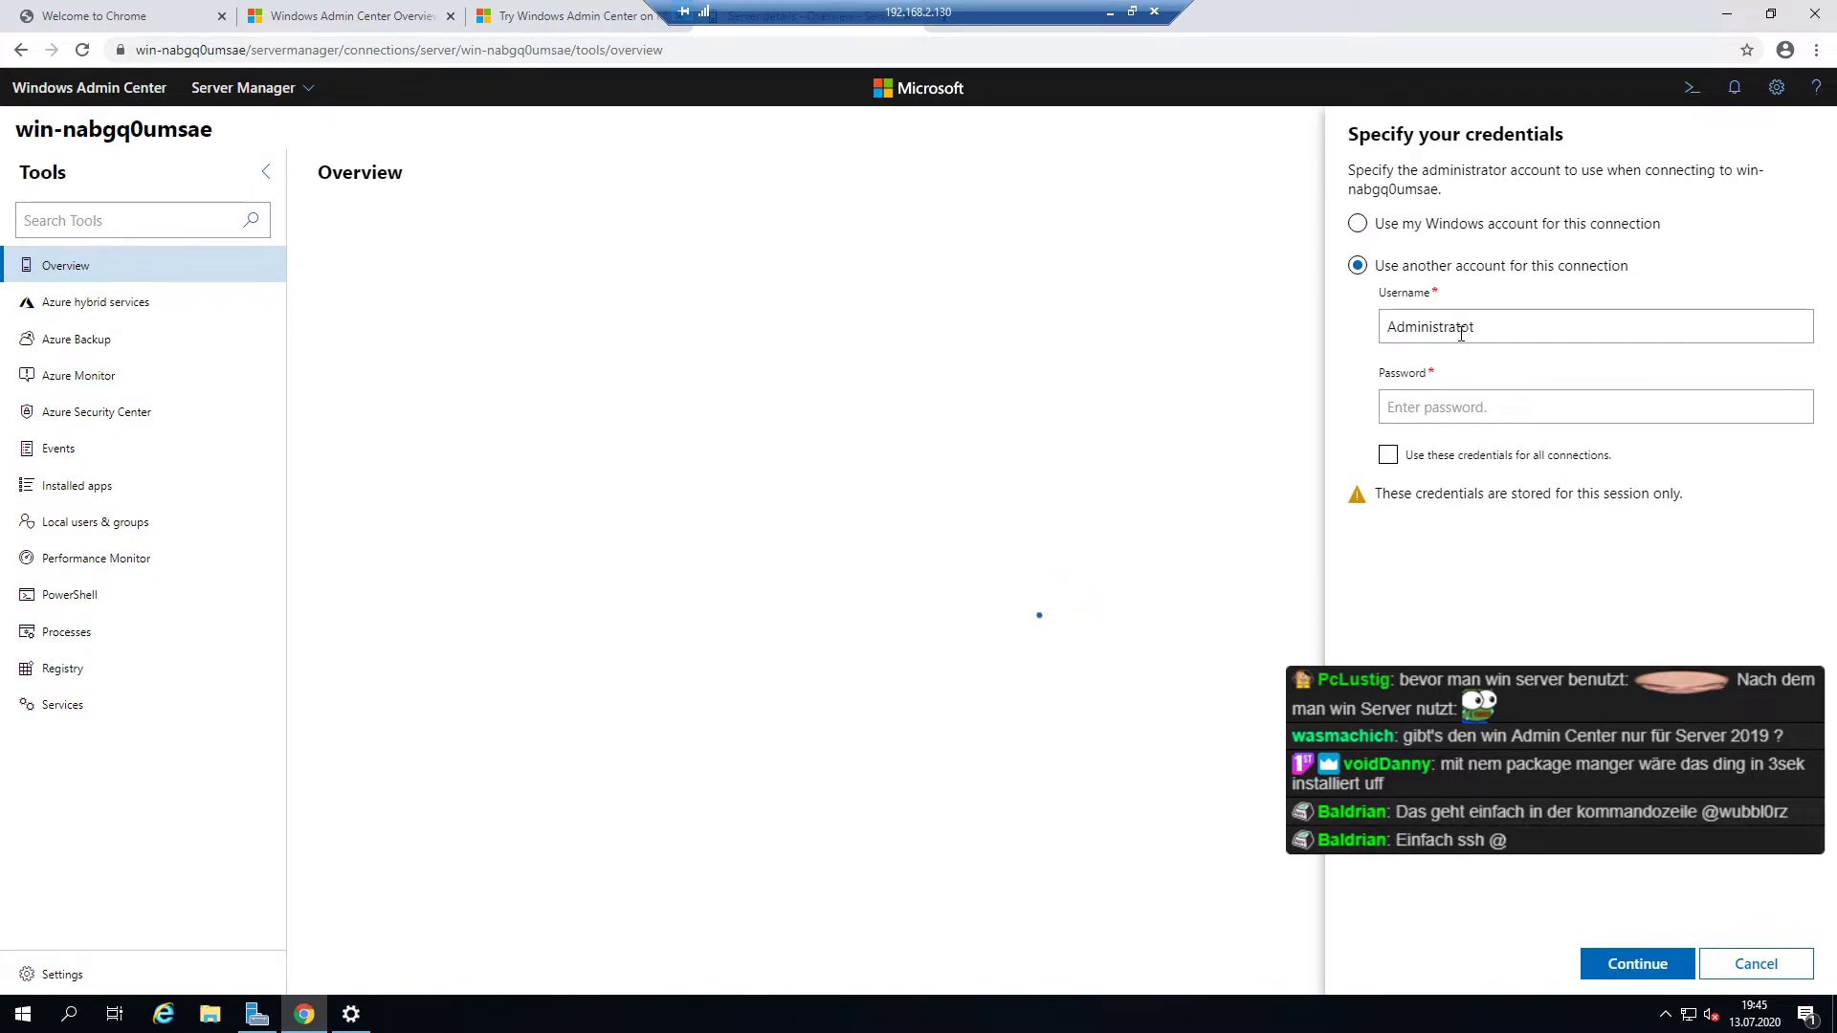
key(Tab)
text(•••••••)
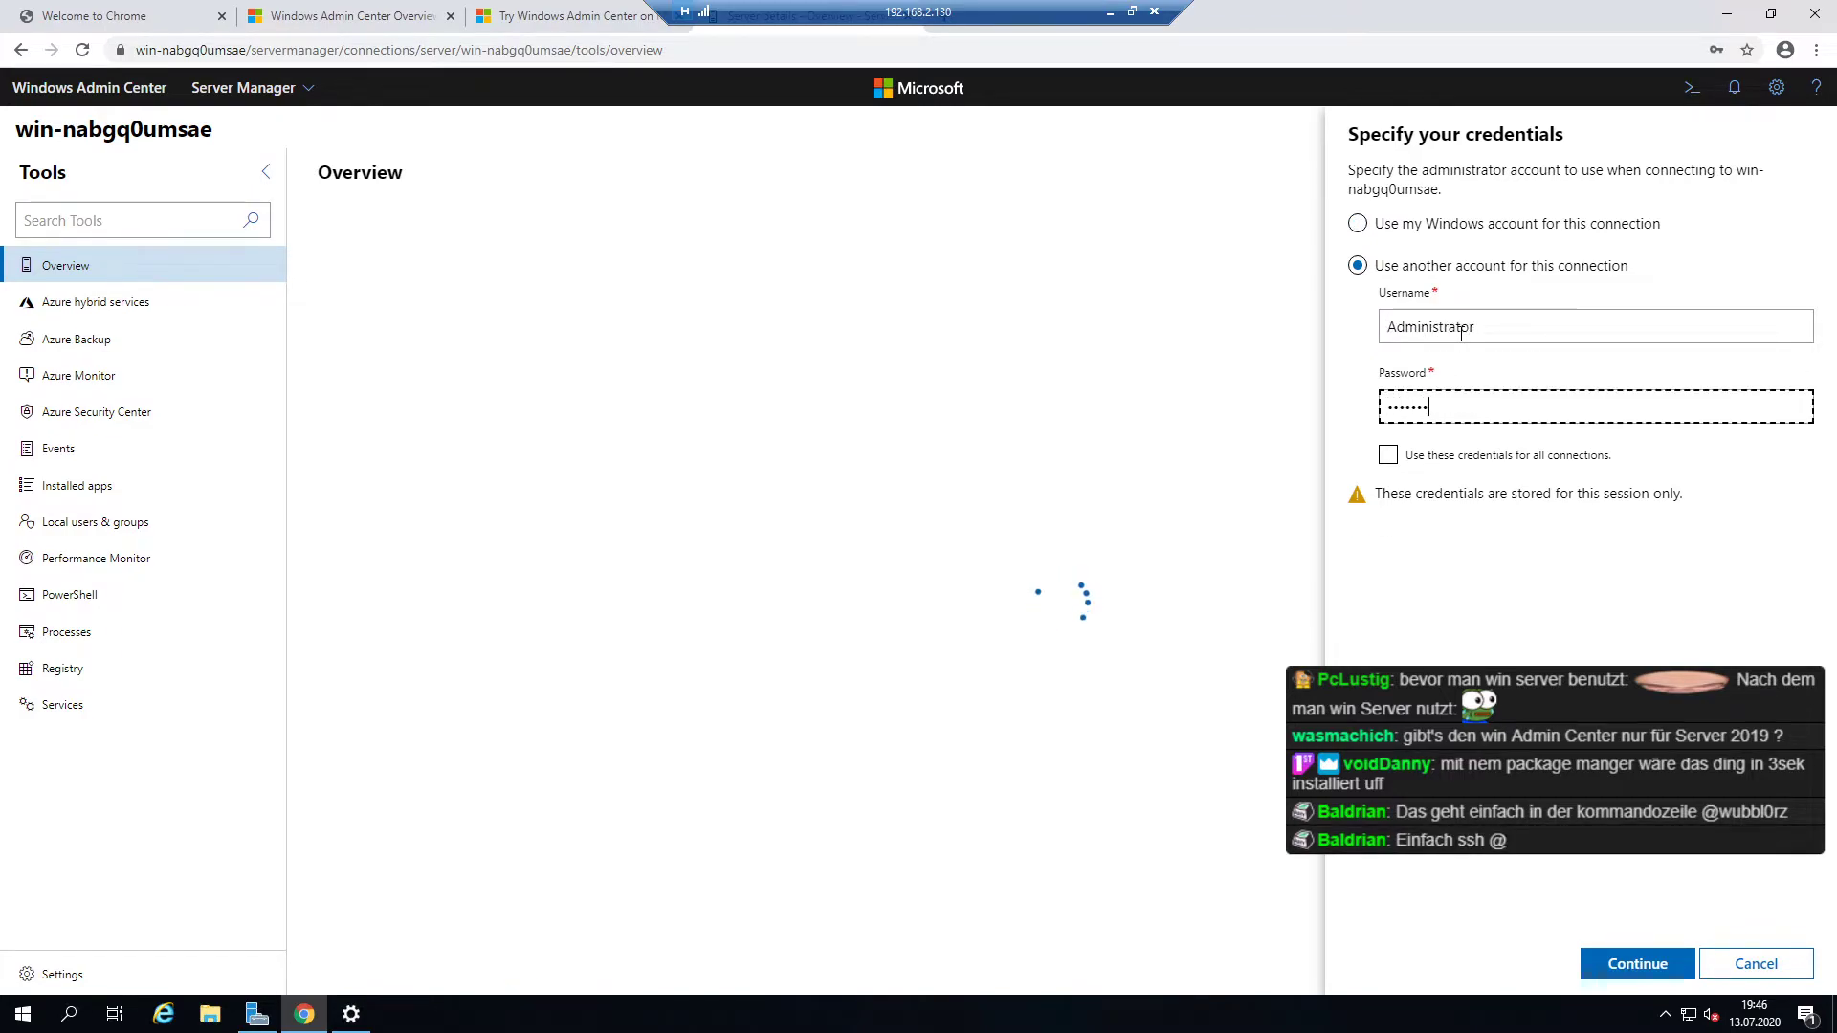
text(•)
key(Return)
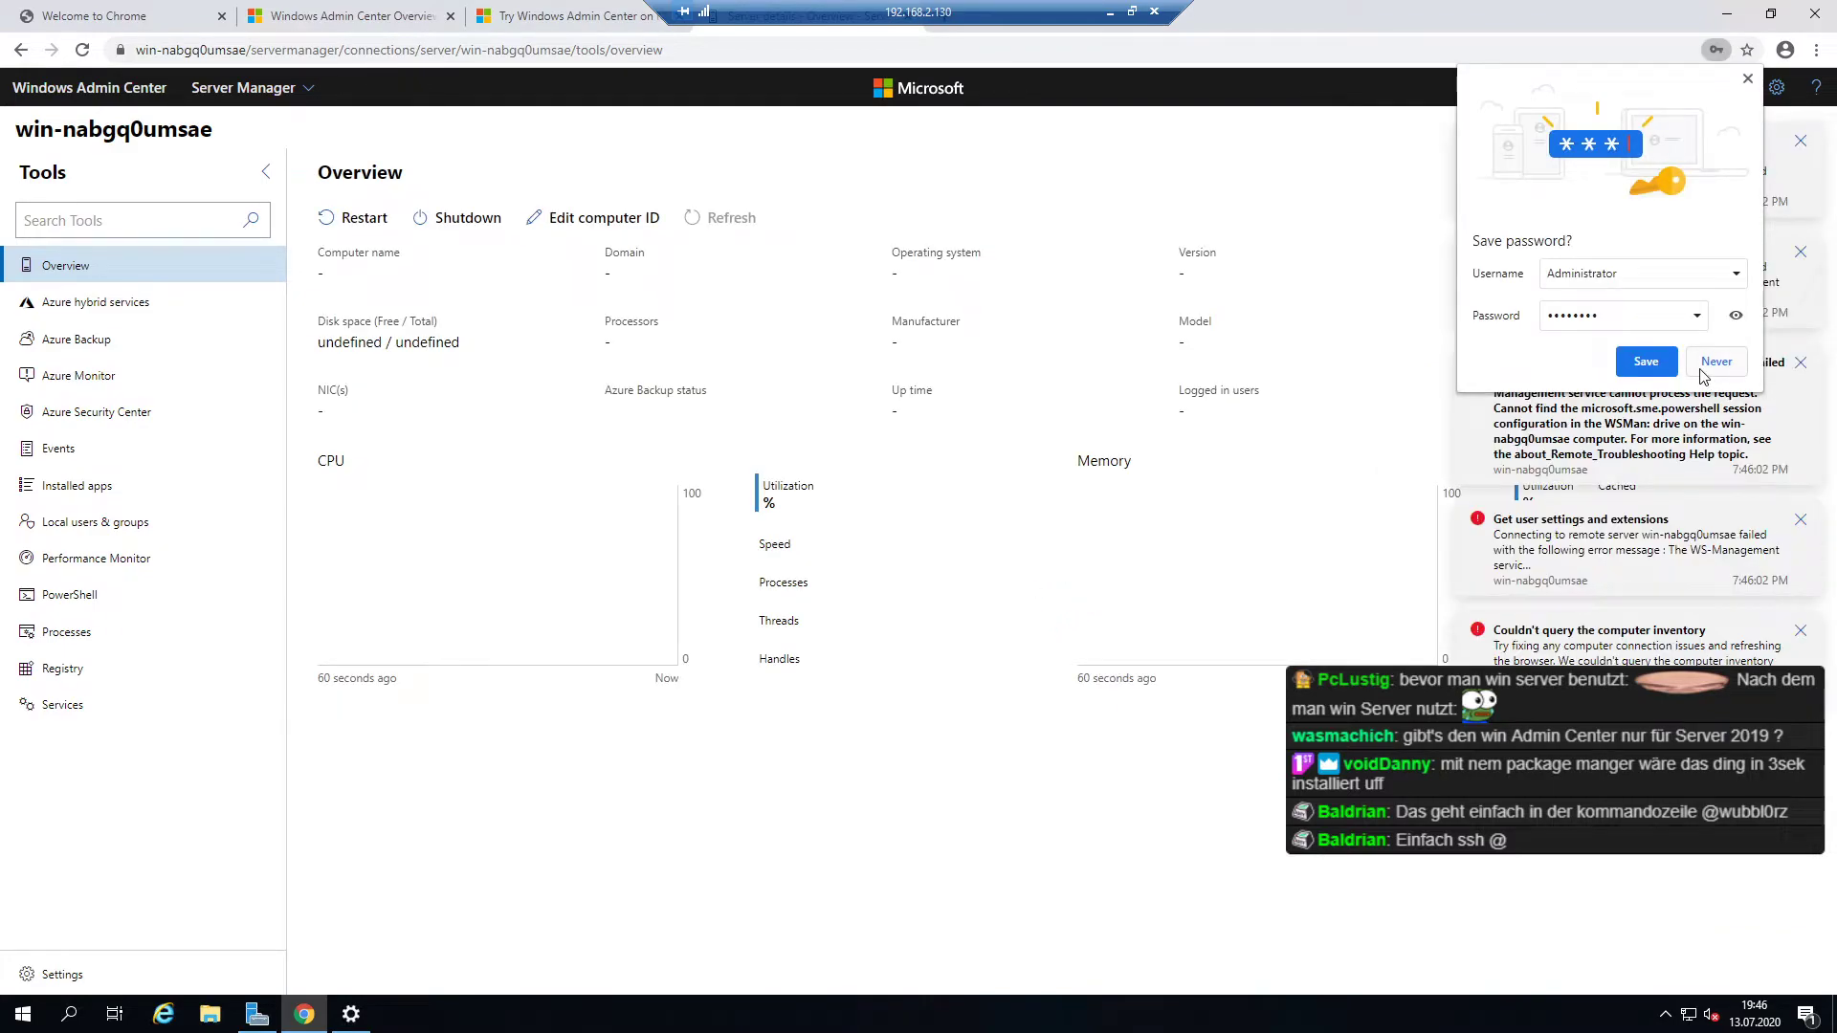
click(1630, 371)
- Reload Admin Center and connect using the saved Administrator sign-in
click(83, 51)
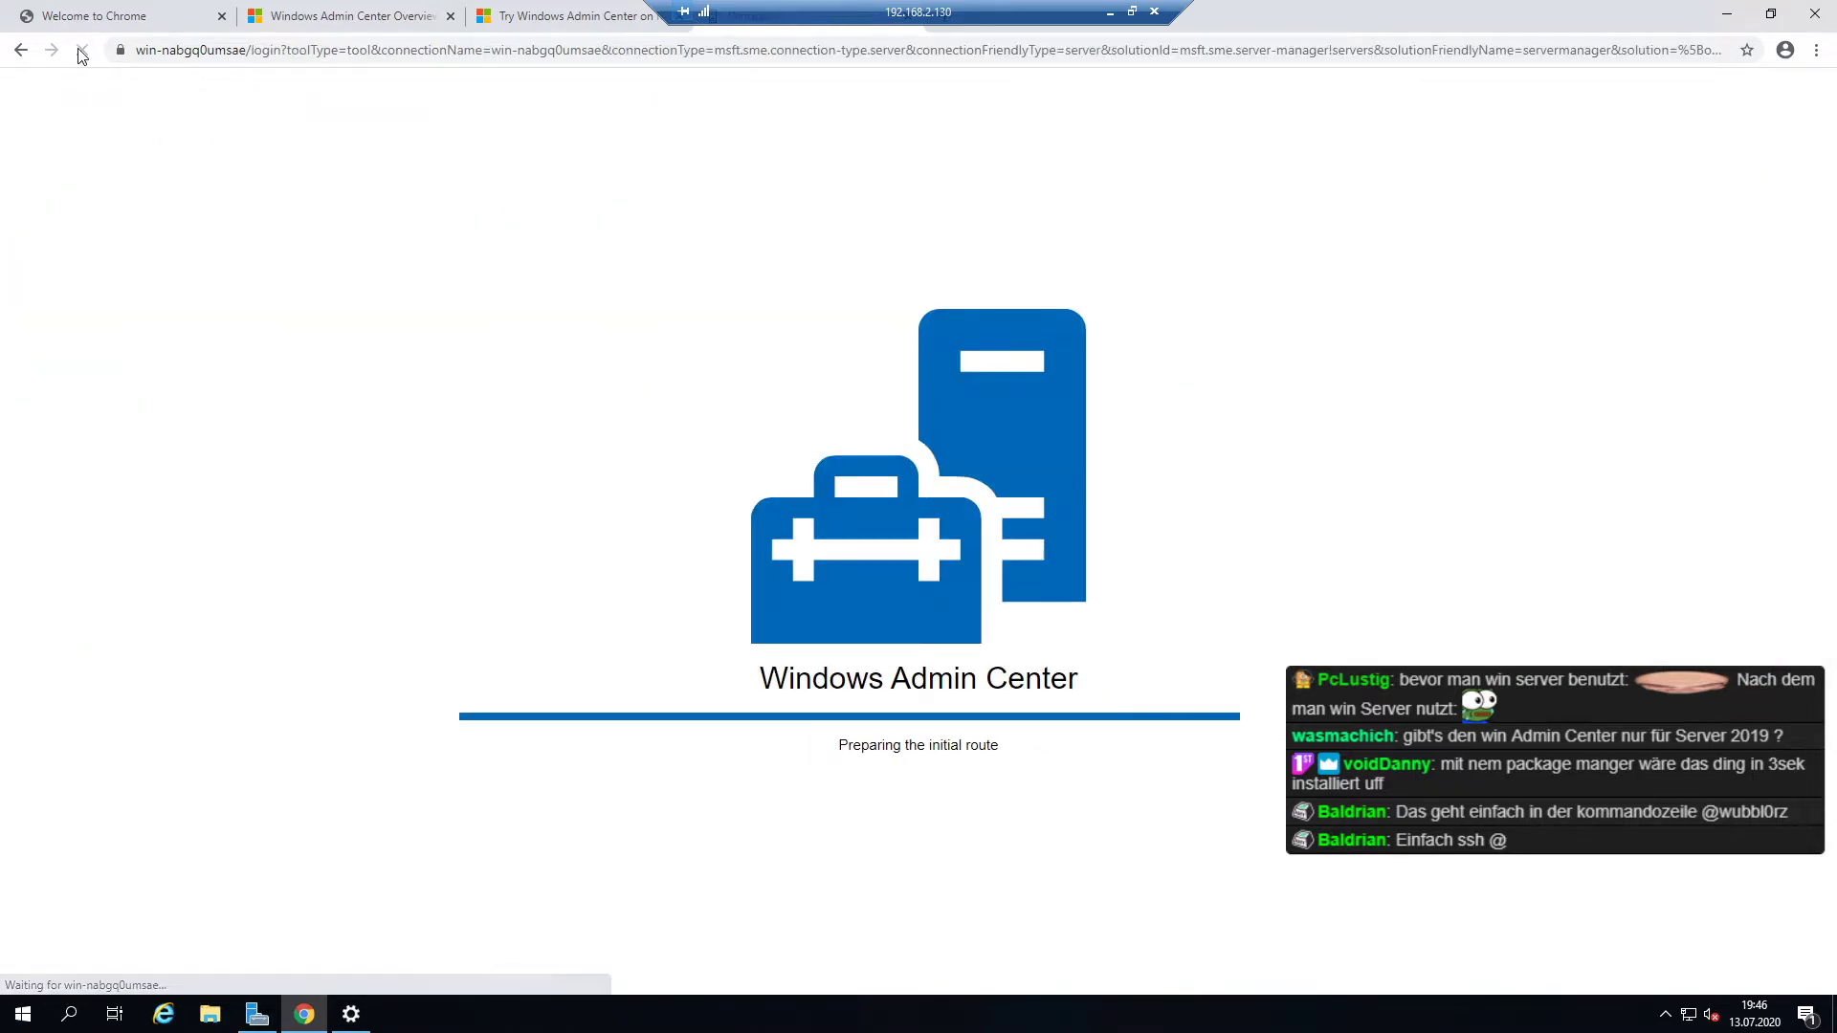
click(1437, 267)
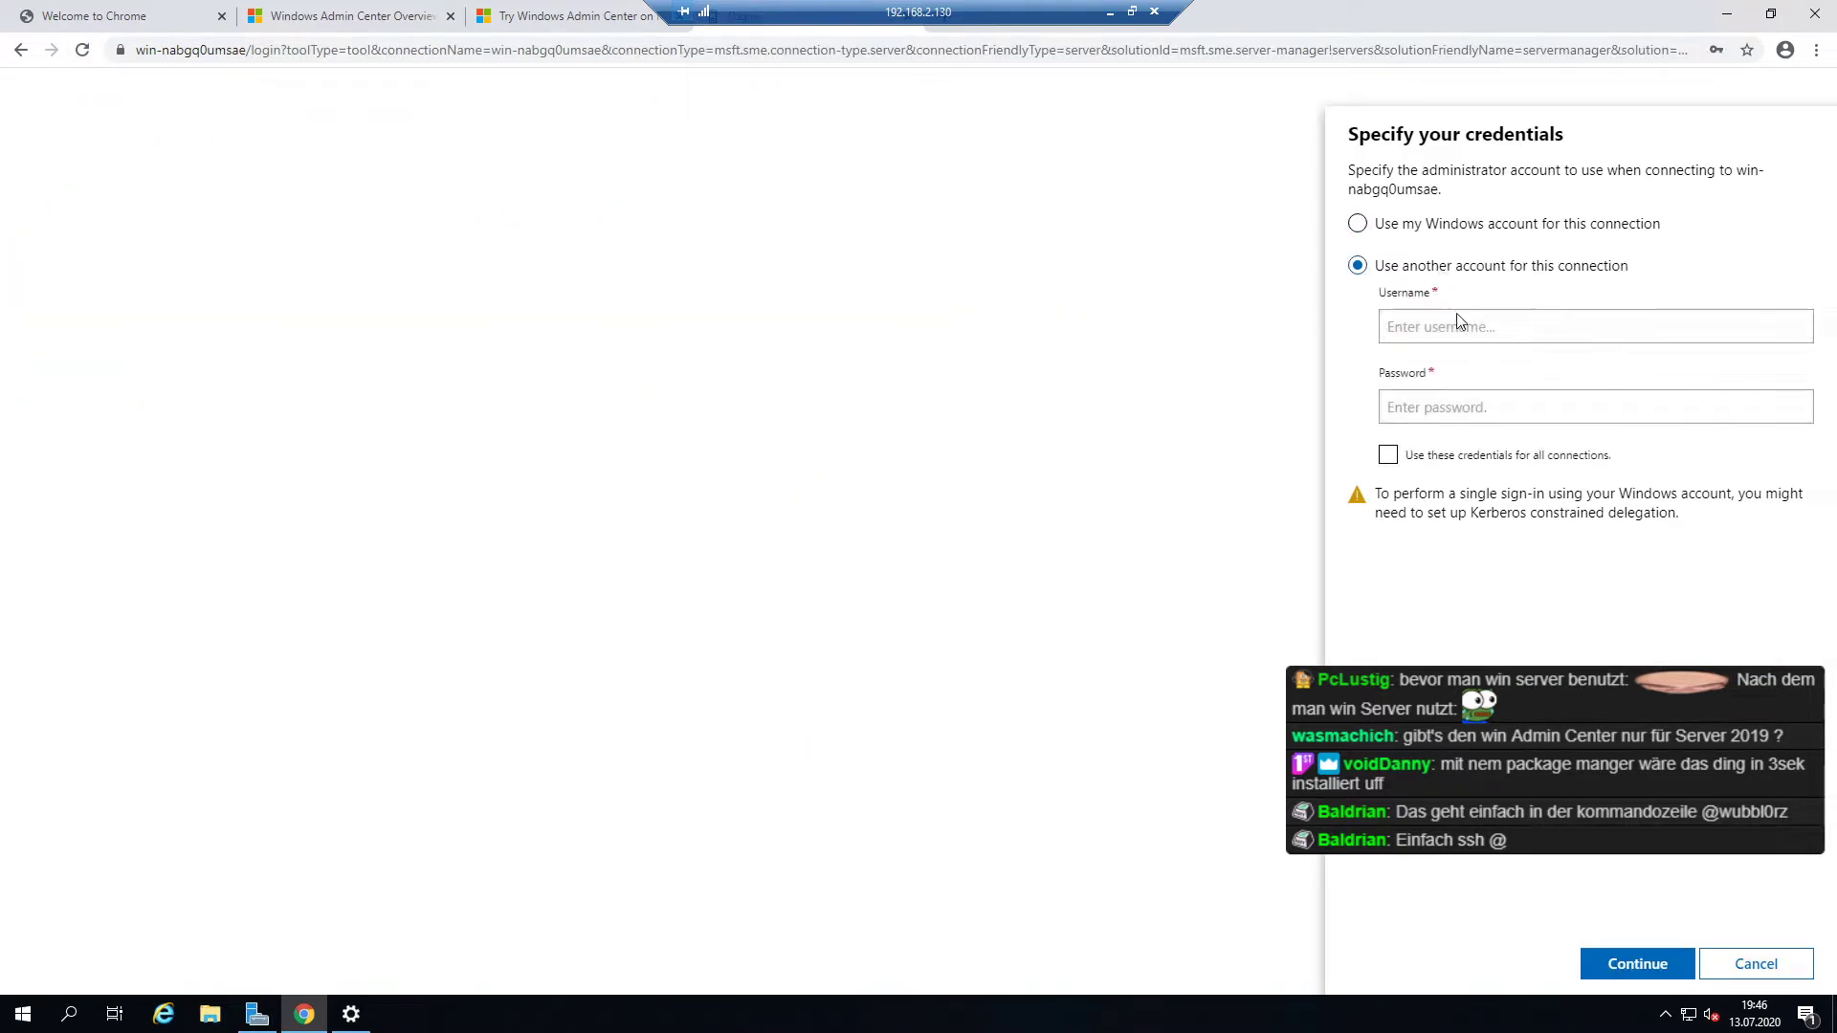
click(1455, 326)
click(1462, 380)
click(1594, 966)
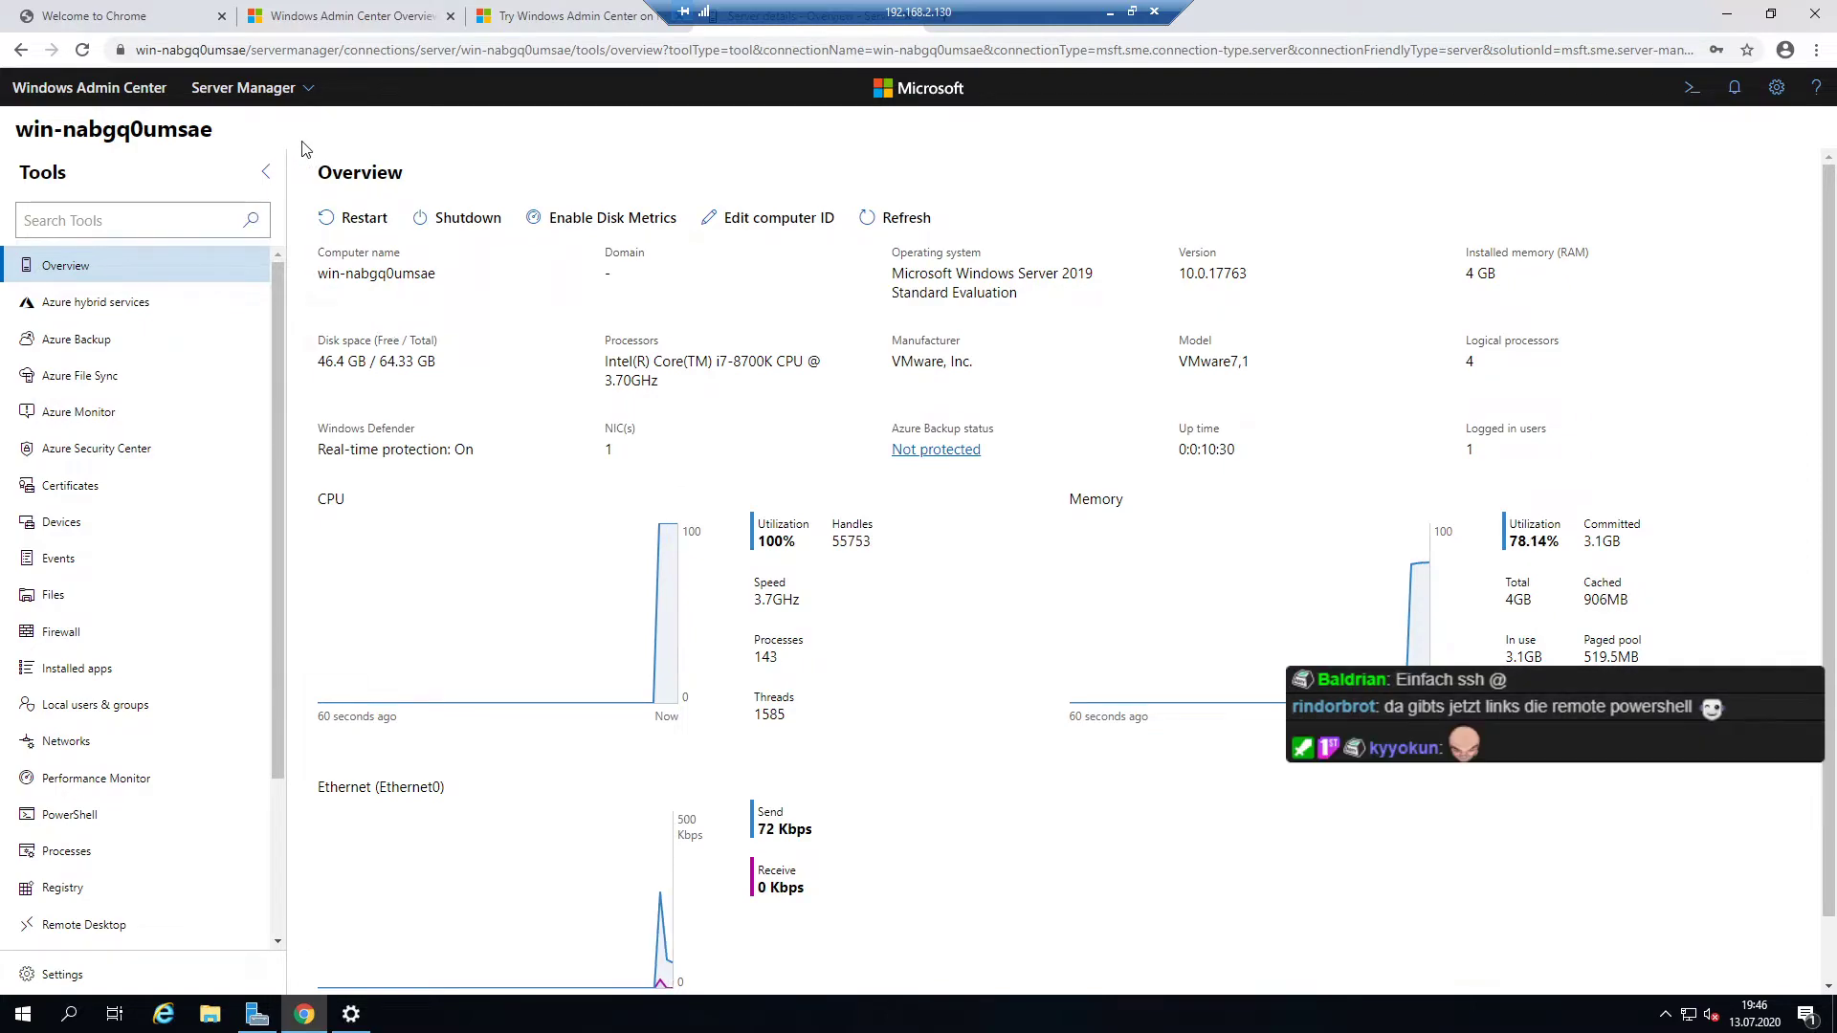
- Scroll the Tools list down to Remote Desktop and open it for win-nabgq0umsae
scroll(169, 437, down, 1)
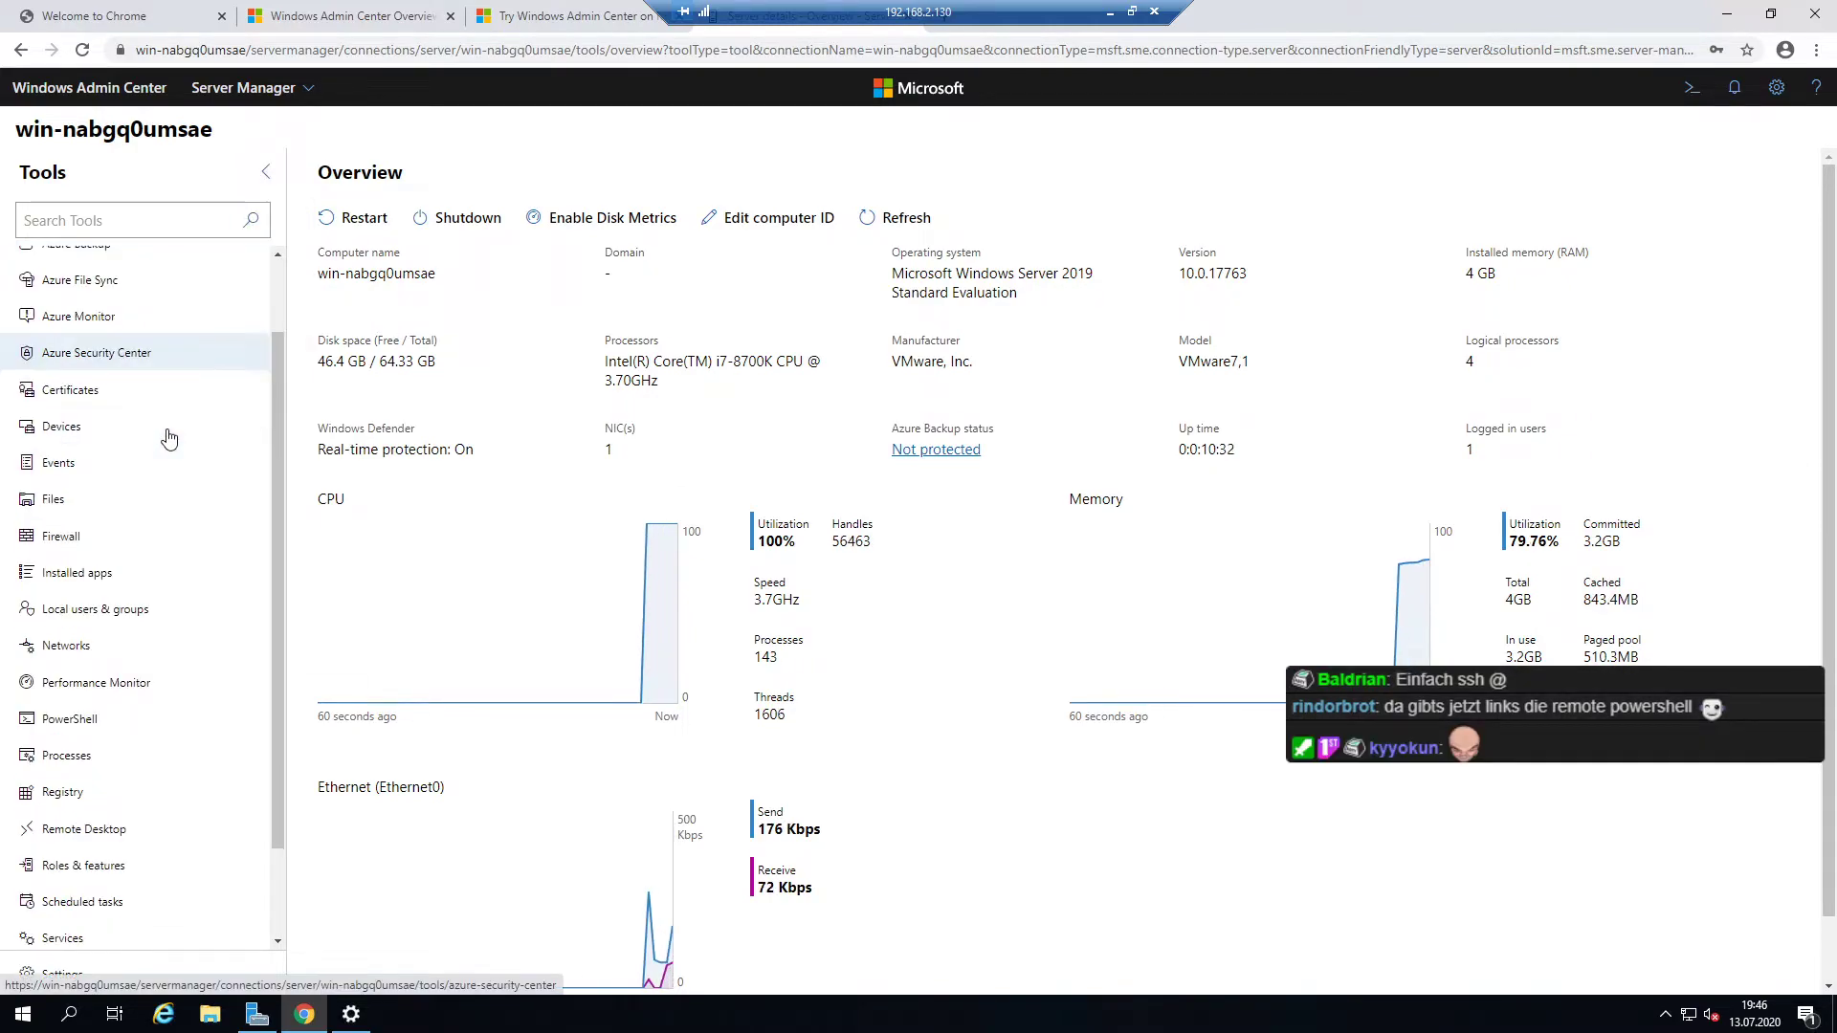
scroll(168, 437, down, 1)
click(118, 720)
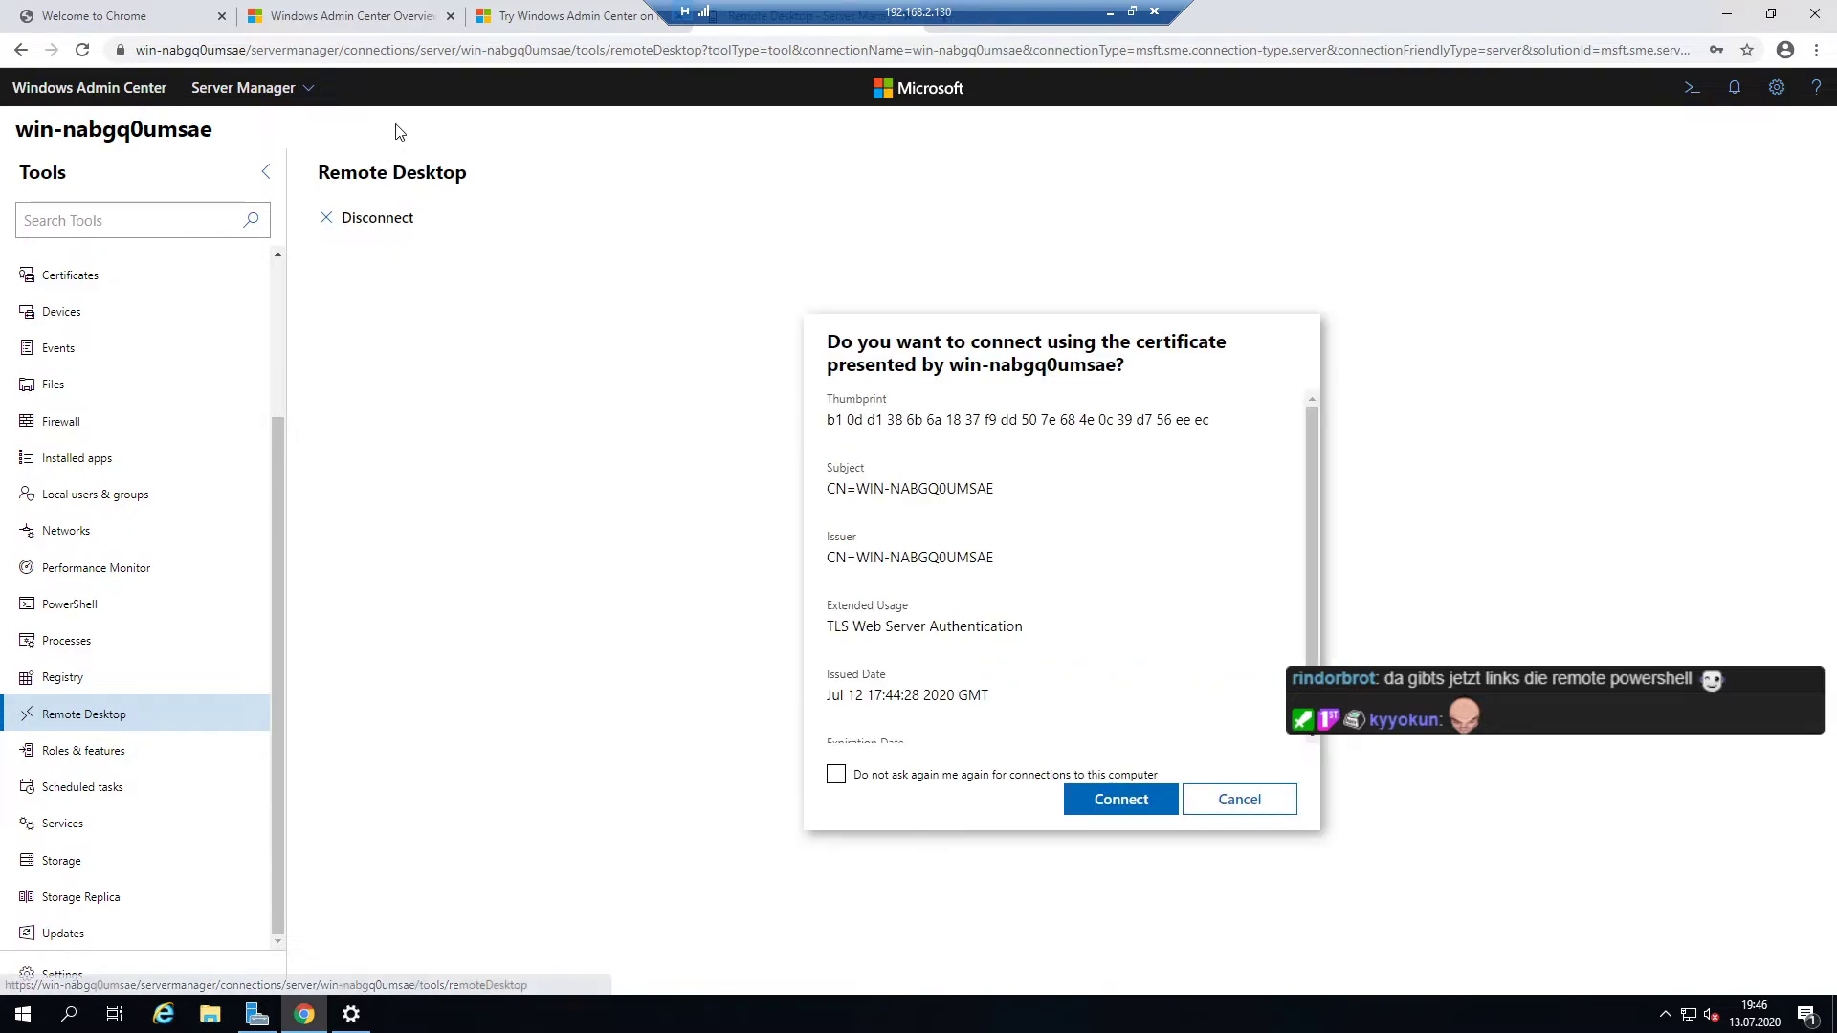
- Trust the certificate and connect with the retyped Administrator password; the credentials are rejected
click(1107, 808)
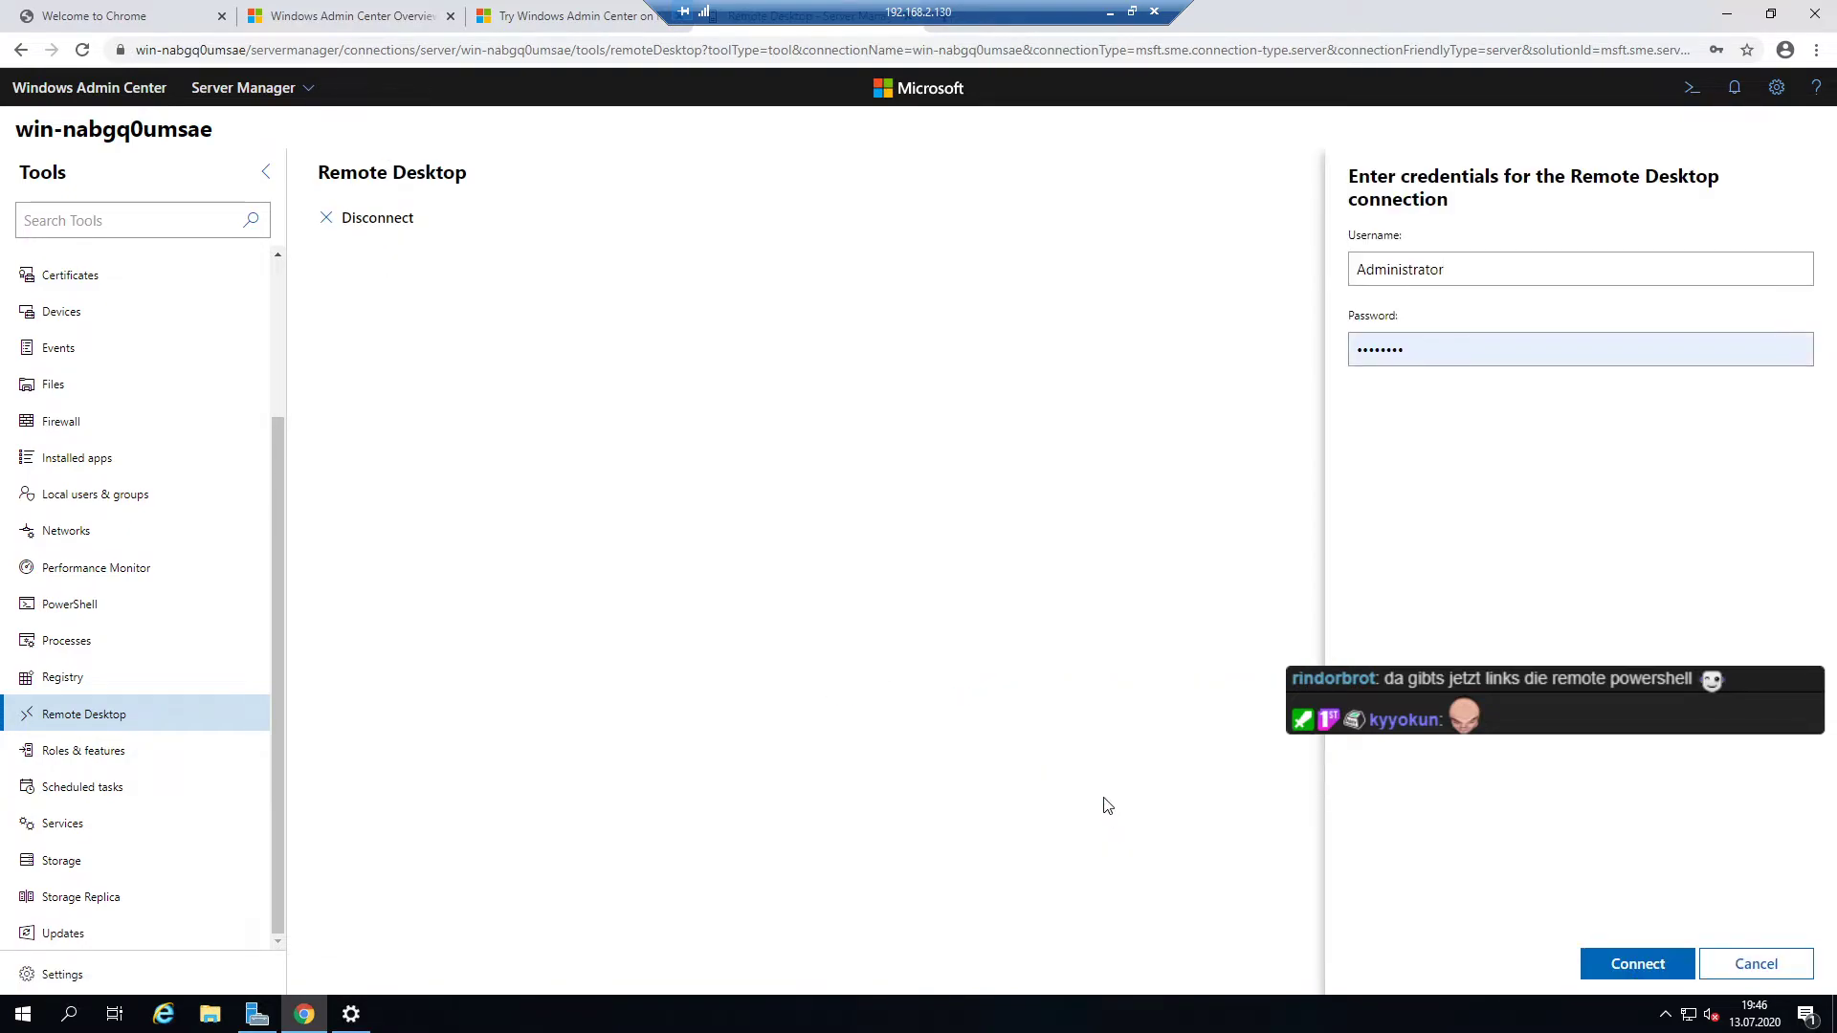
click(1622, 966)
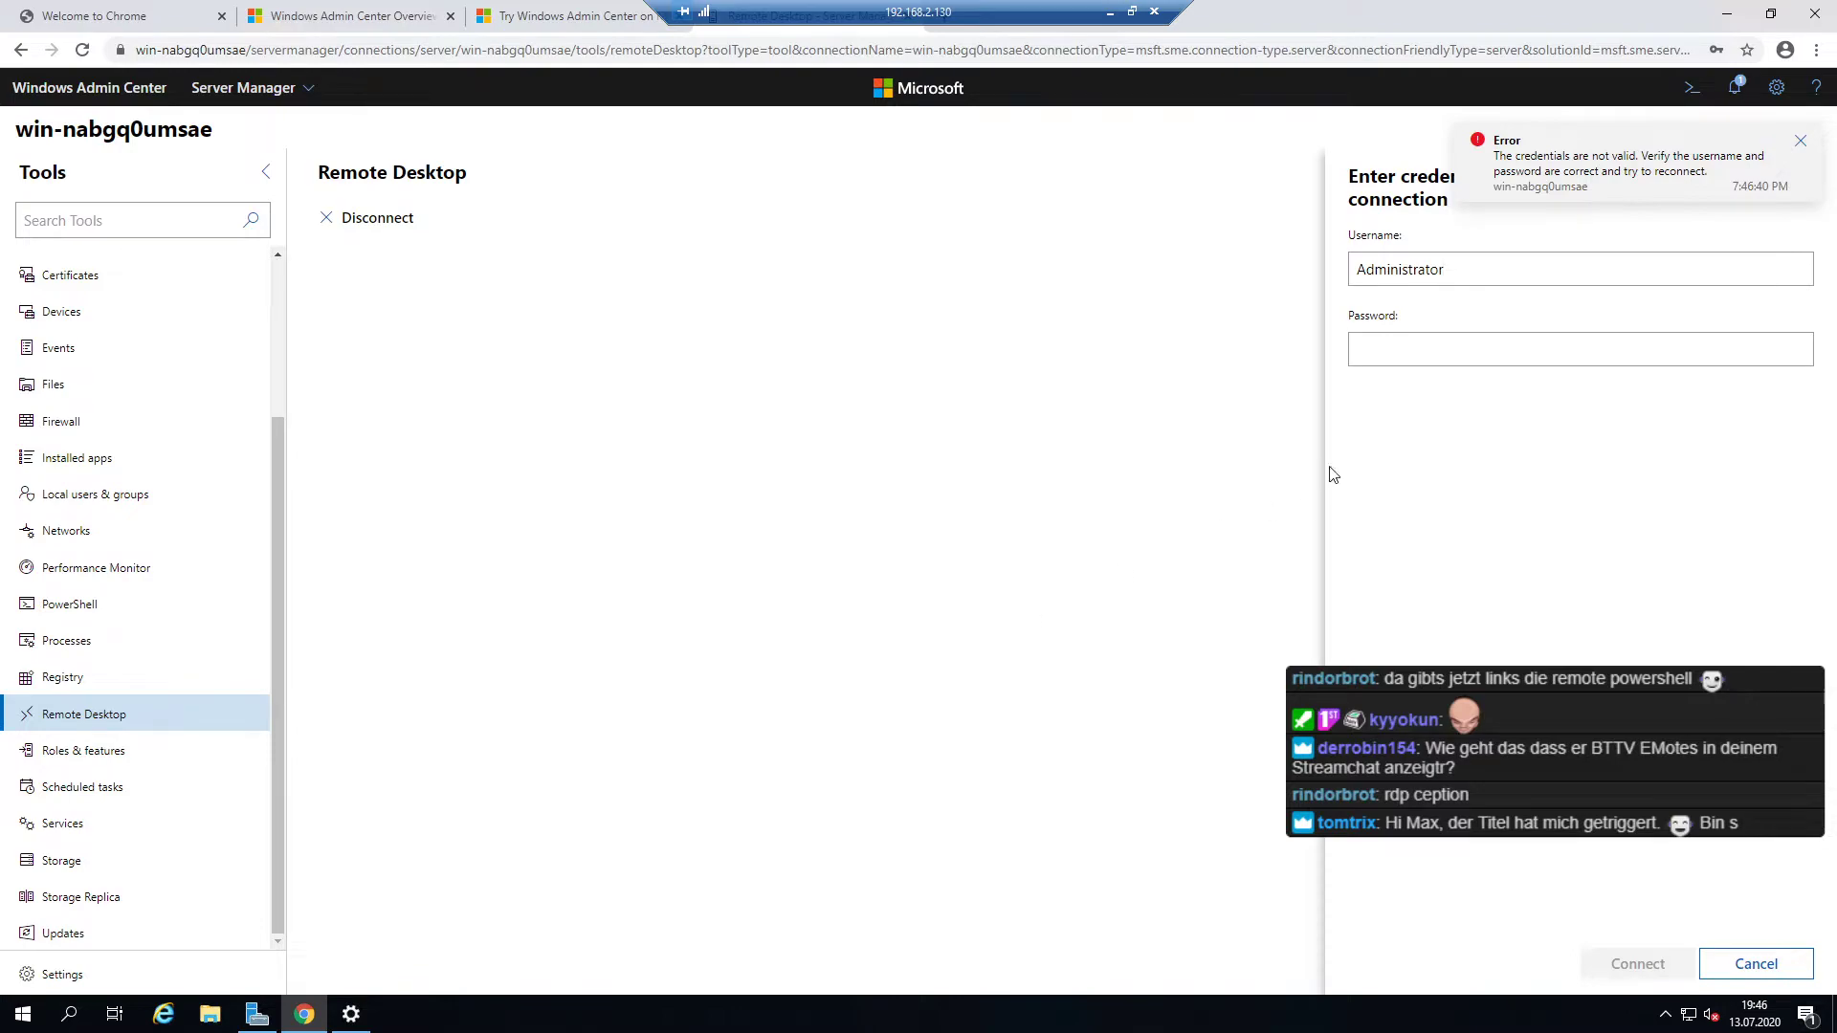
click(1405, 348)
text(***)
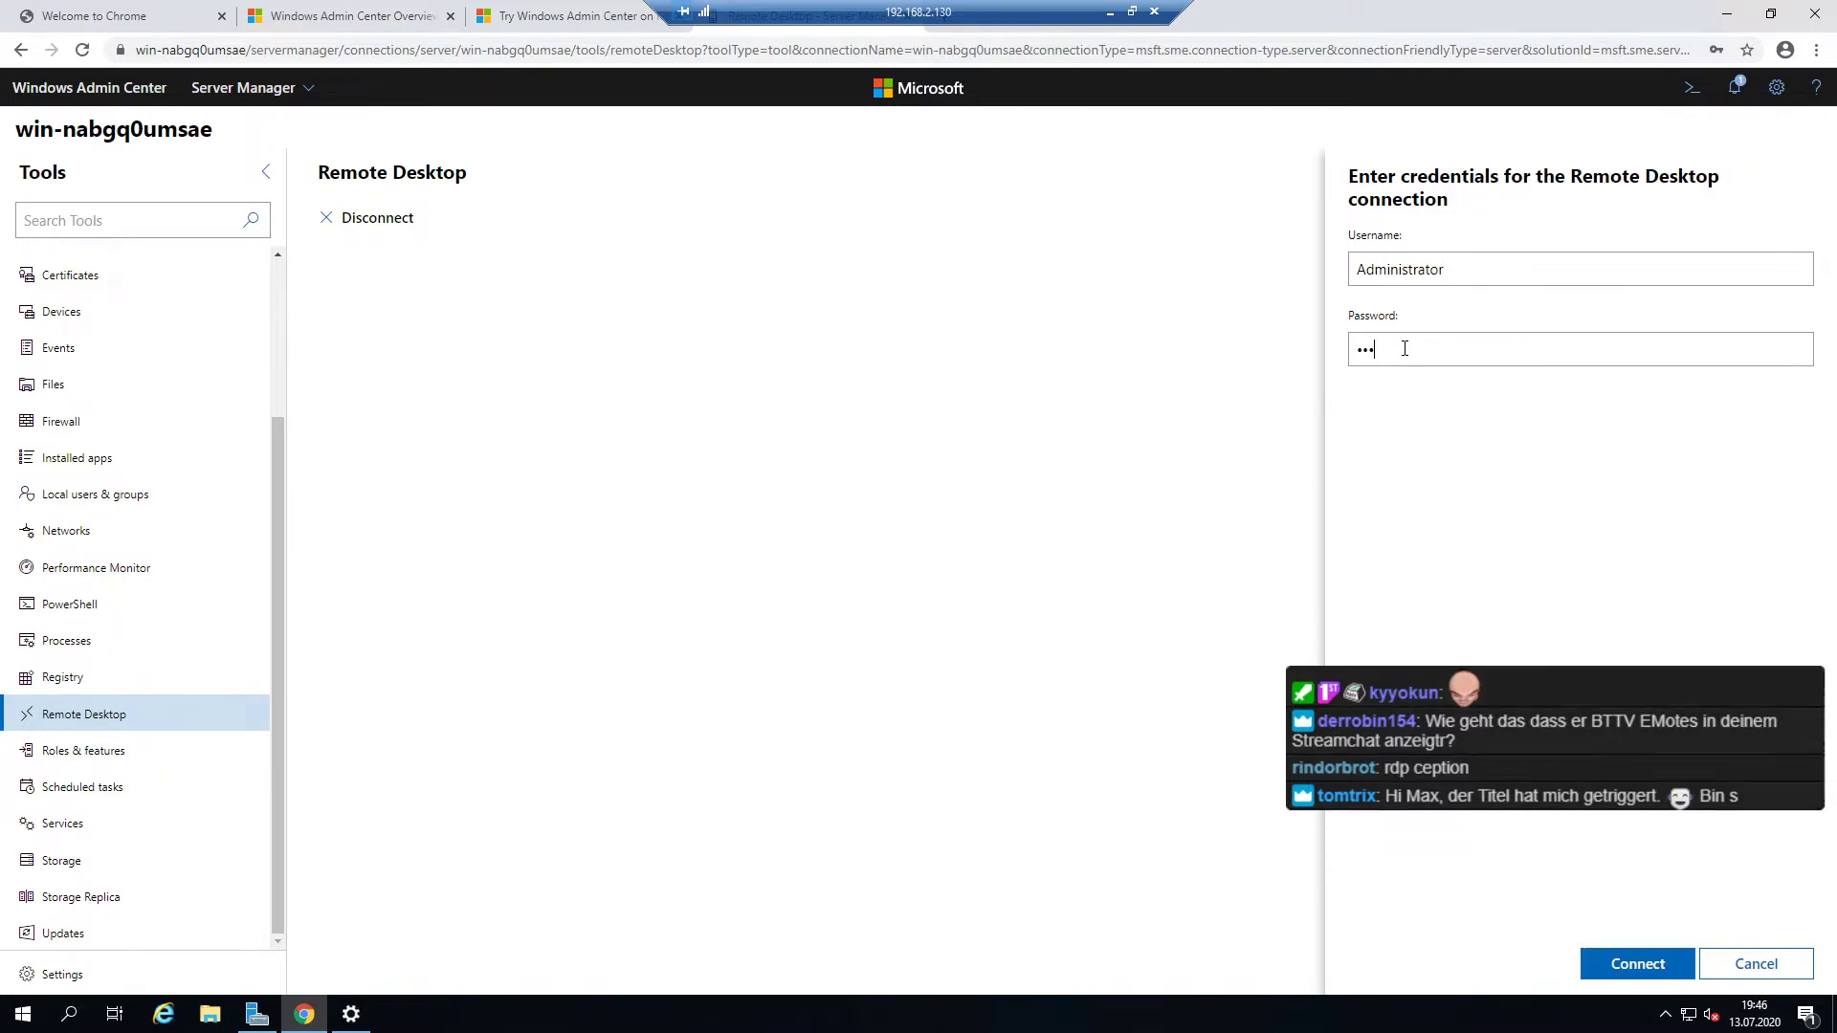
key(Return)
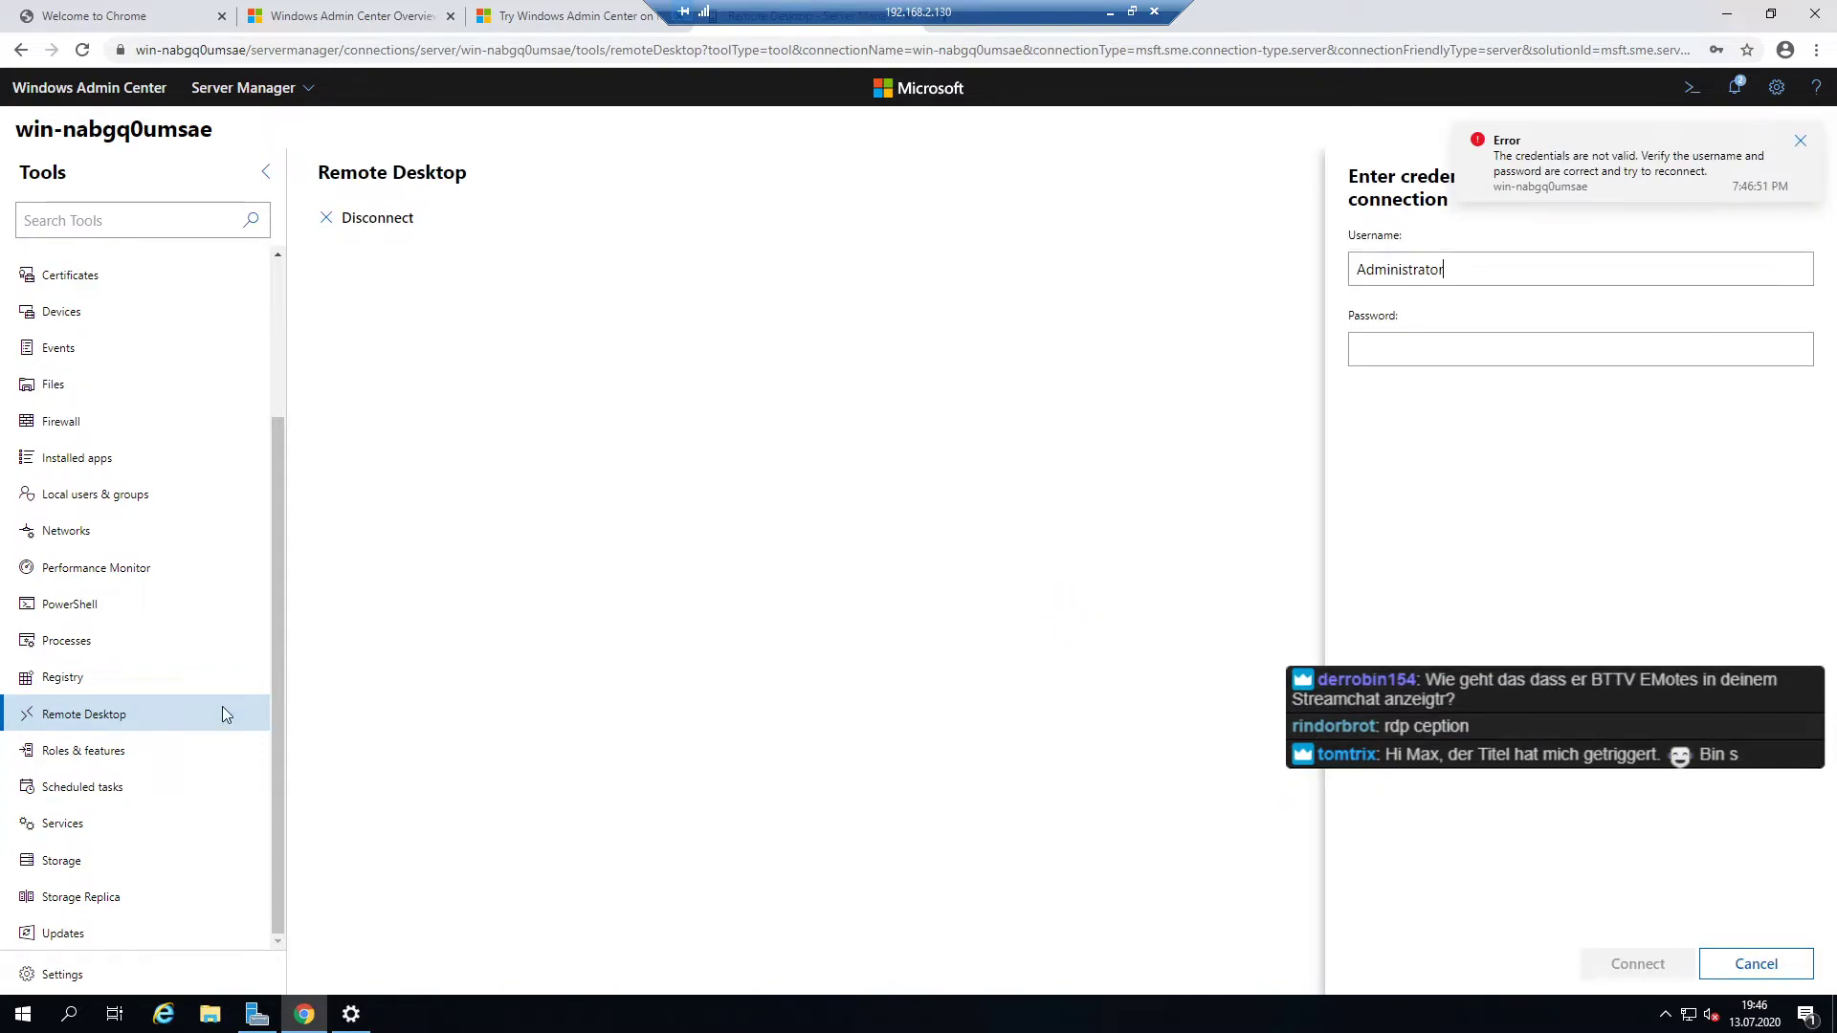
key(Escape)
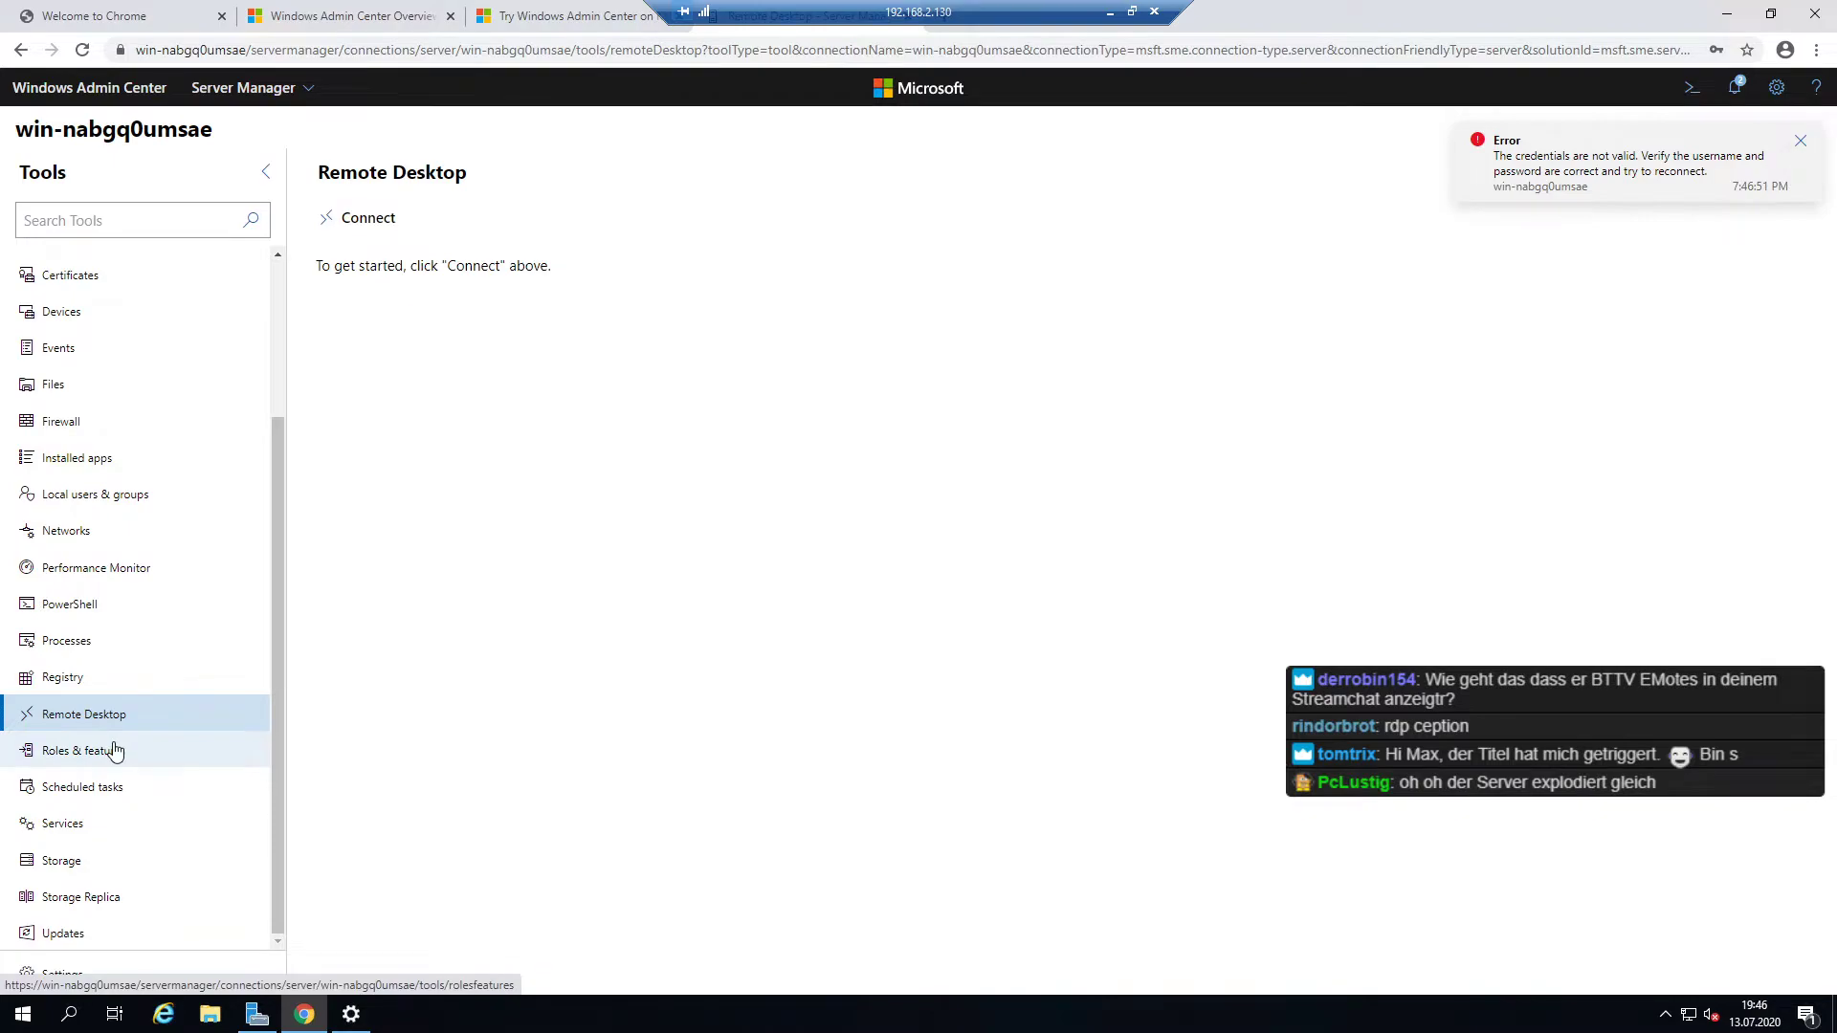
- Open Roles & features, try tool searches 'ss', 'de' and 'add', then clear the box
click(113, 750)
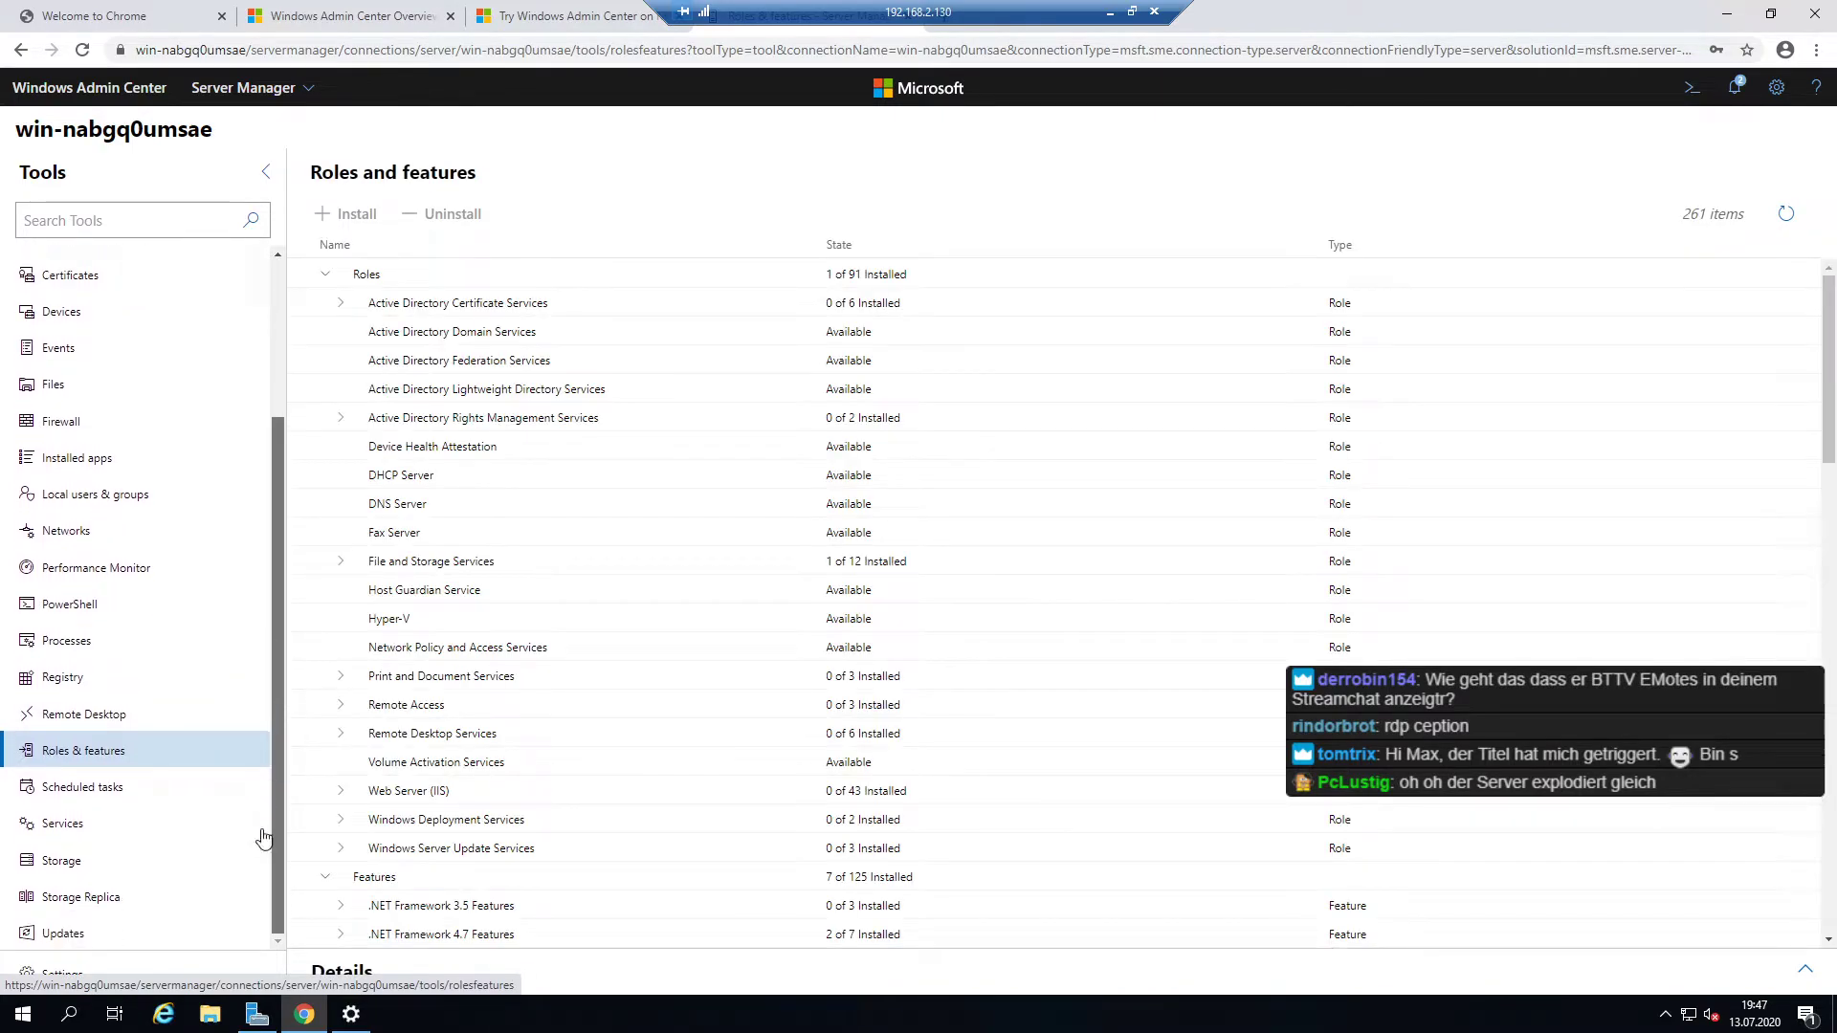
click(121, 222)
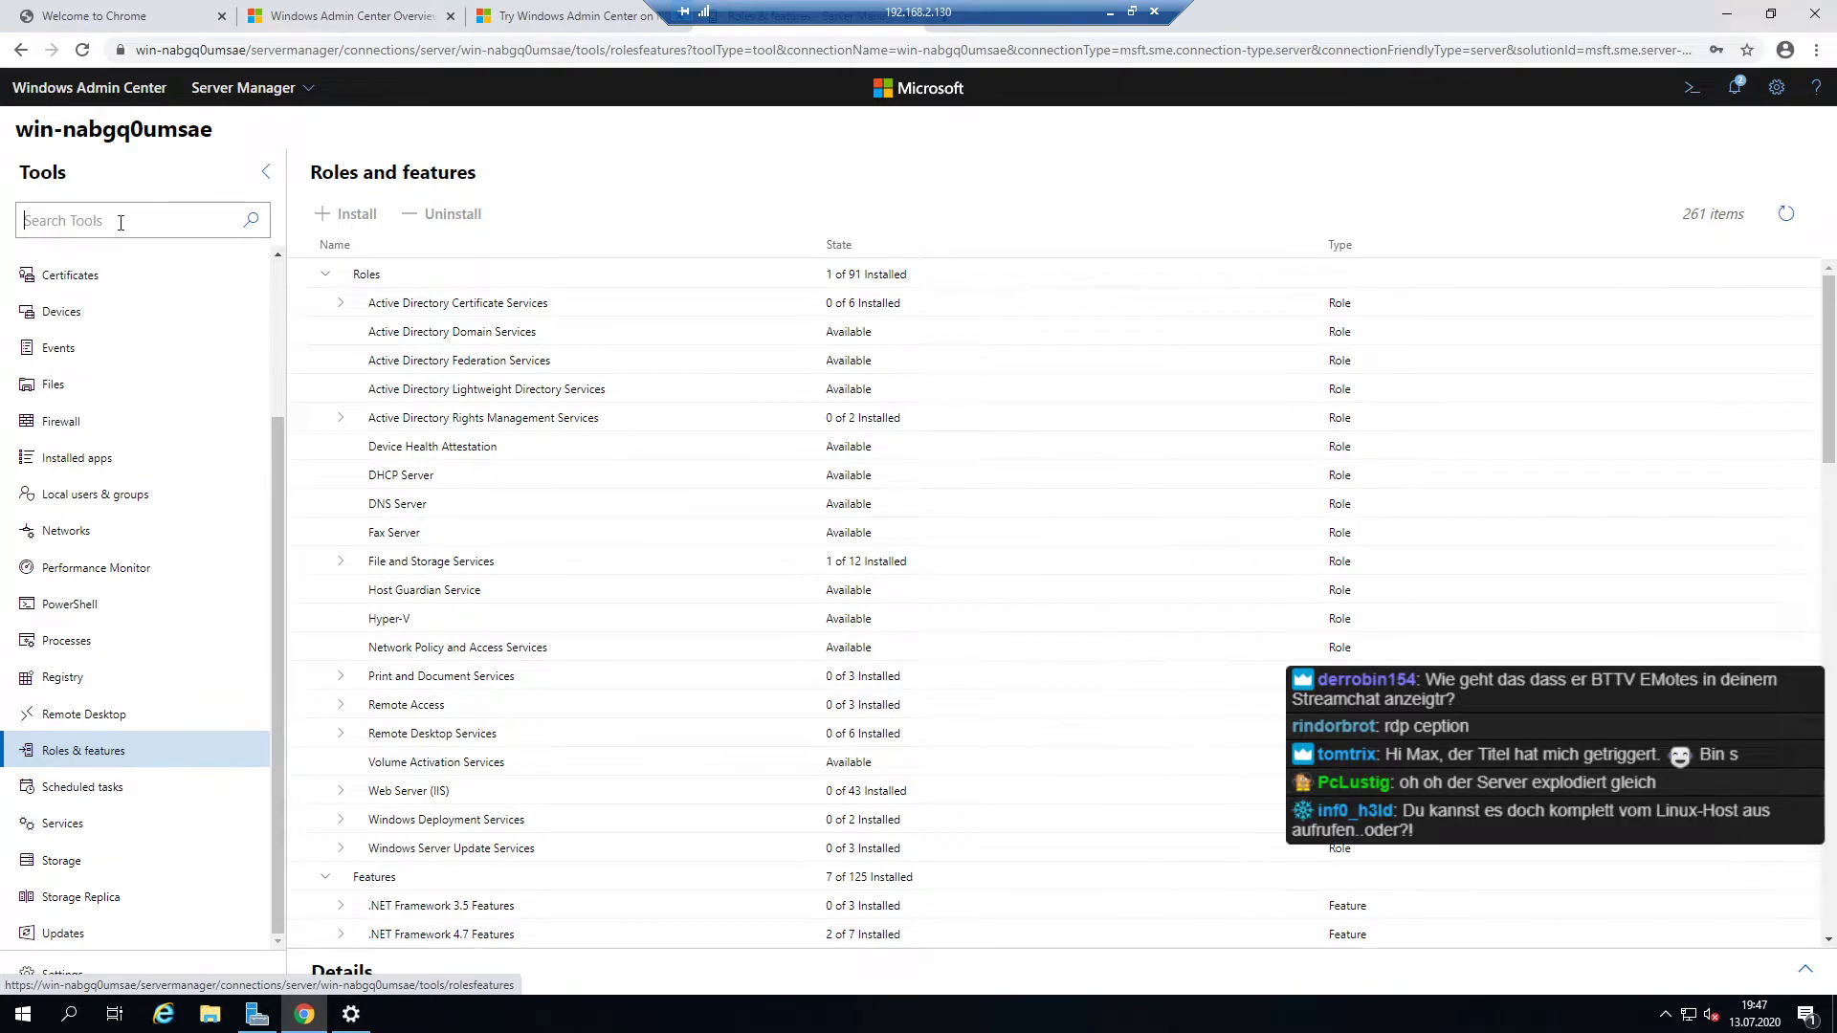
text(ssh)
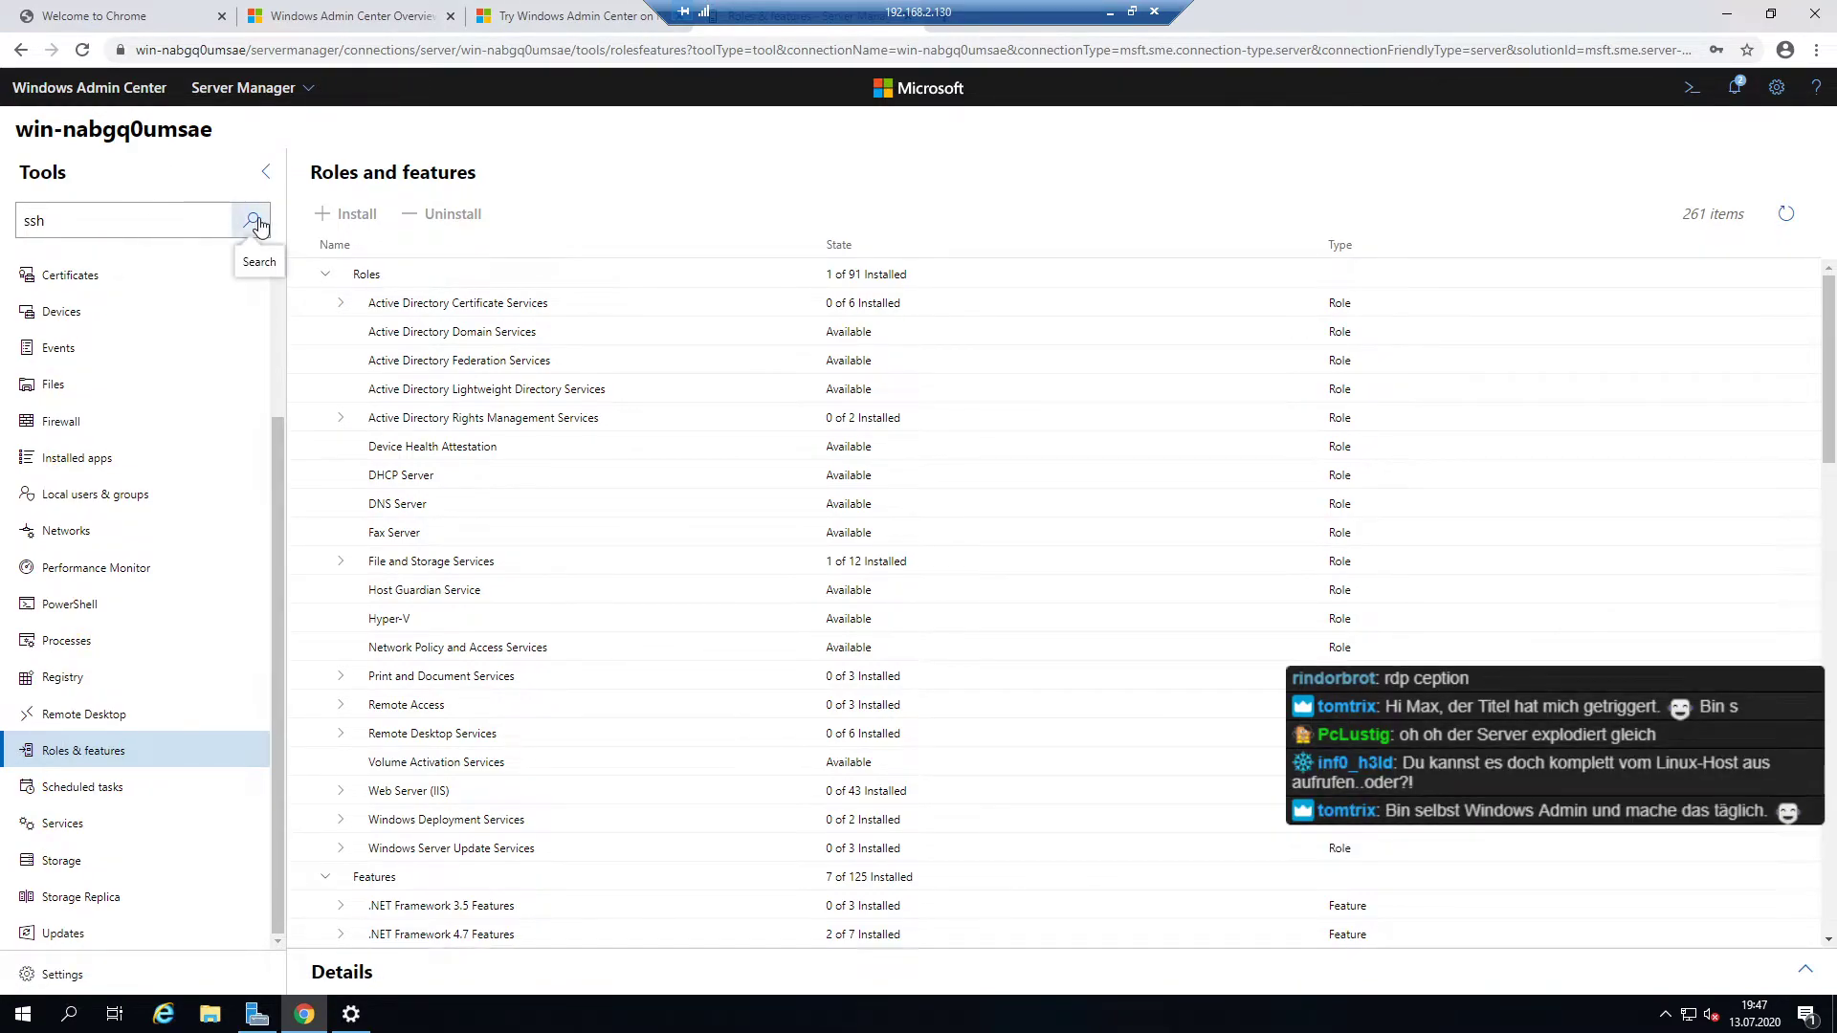
double_click(204, 223)
text(de)
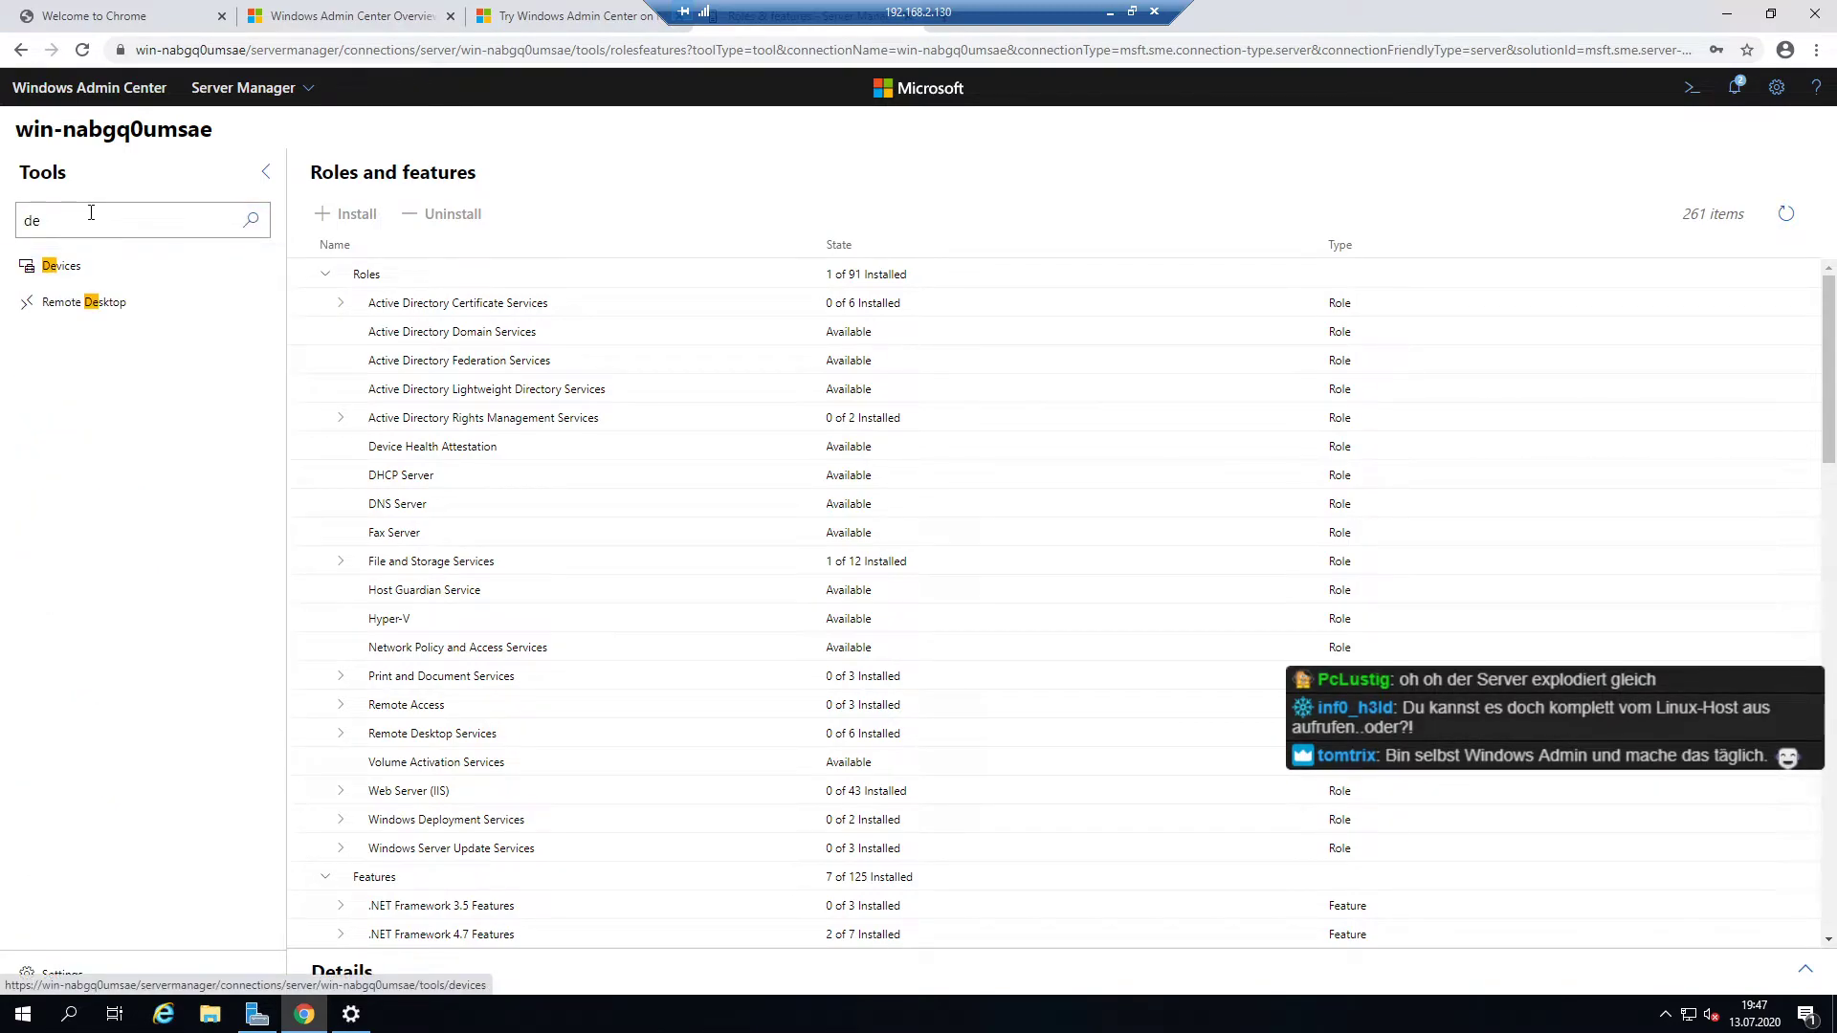
drag(91, 213, 5, 220)
key(BackSpace)
text(add)
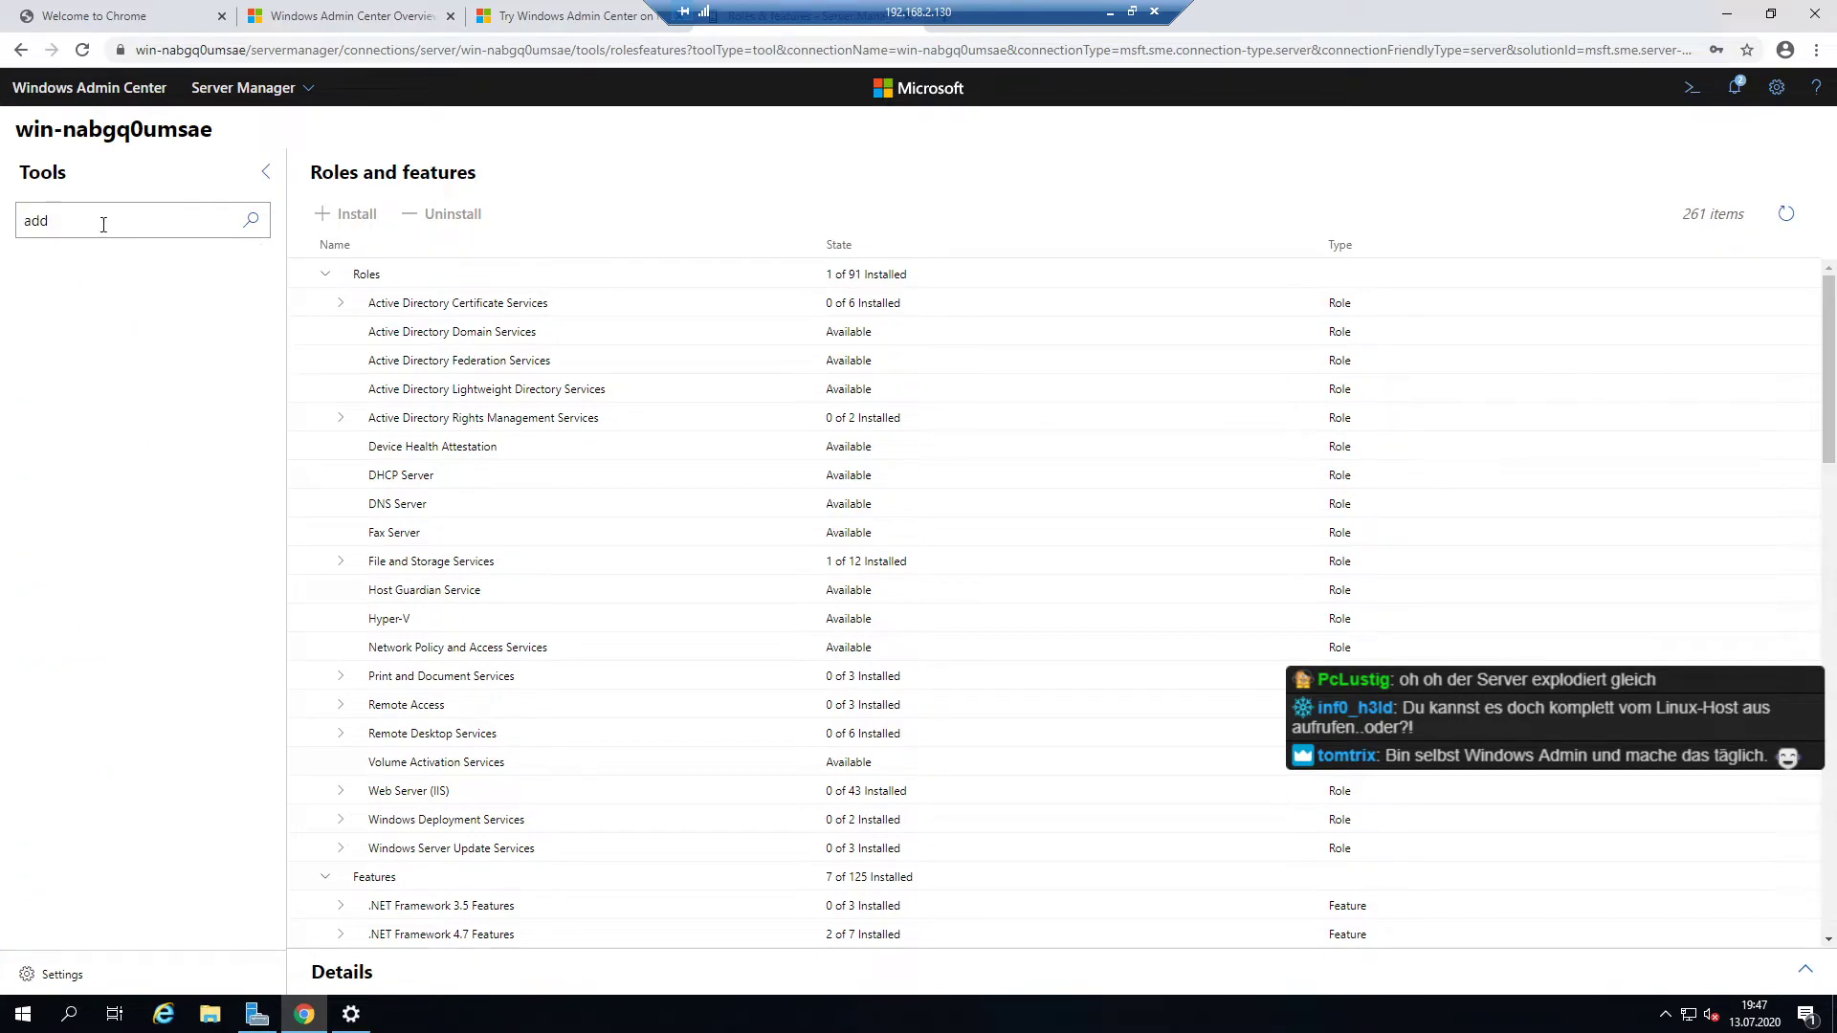
drag(103, 224, 6, 230)
key(BackSpace)
- Search the Start menu for 'ssh', then erase it and close the menu
key(super)
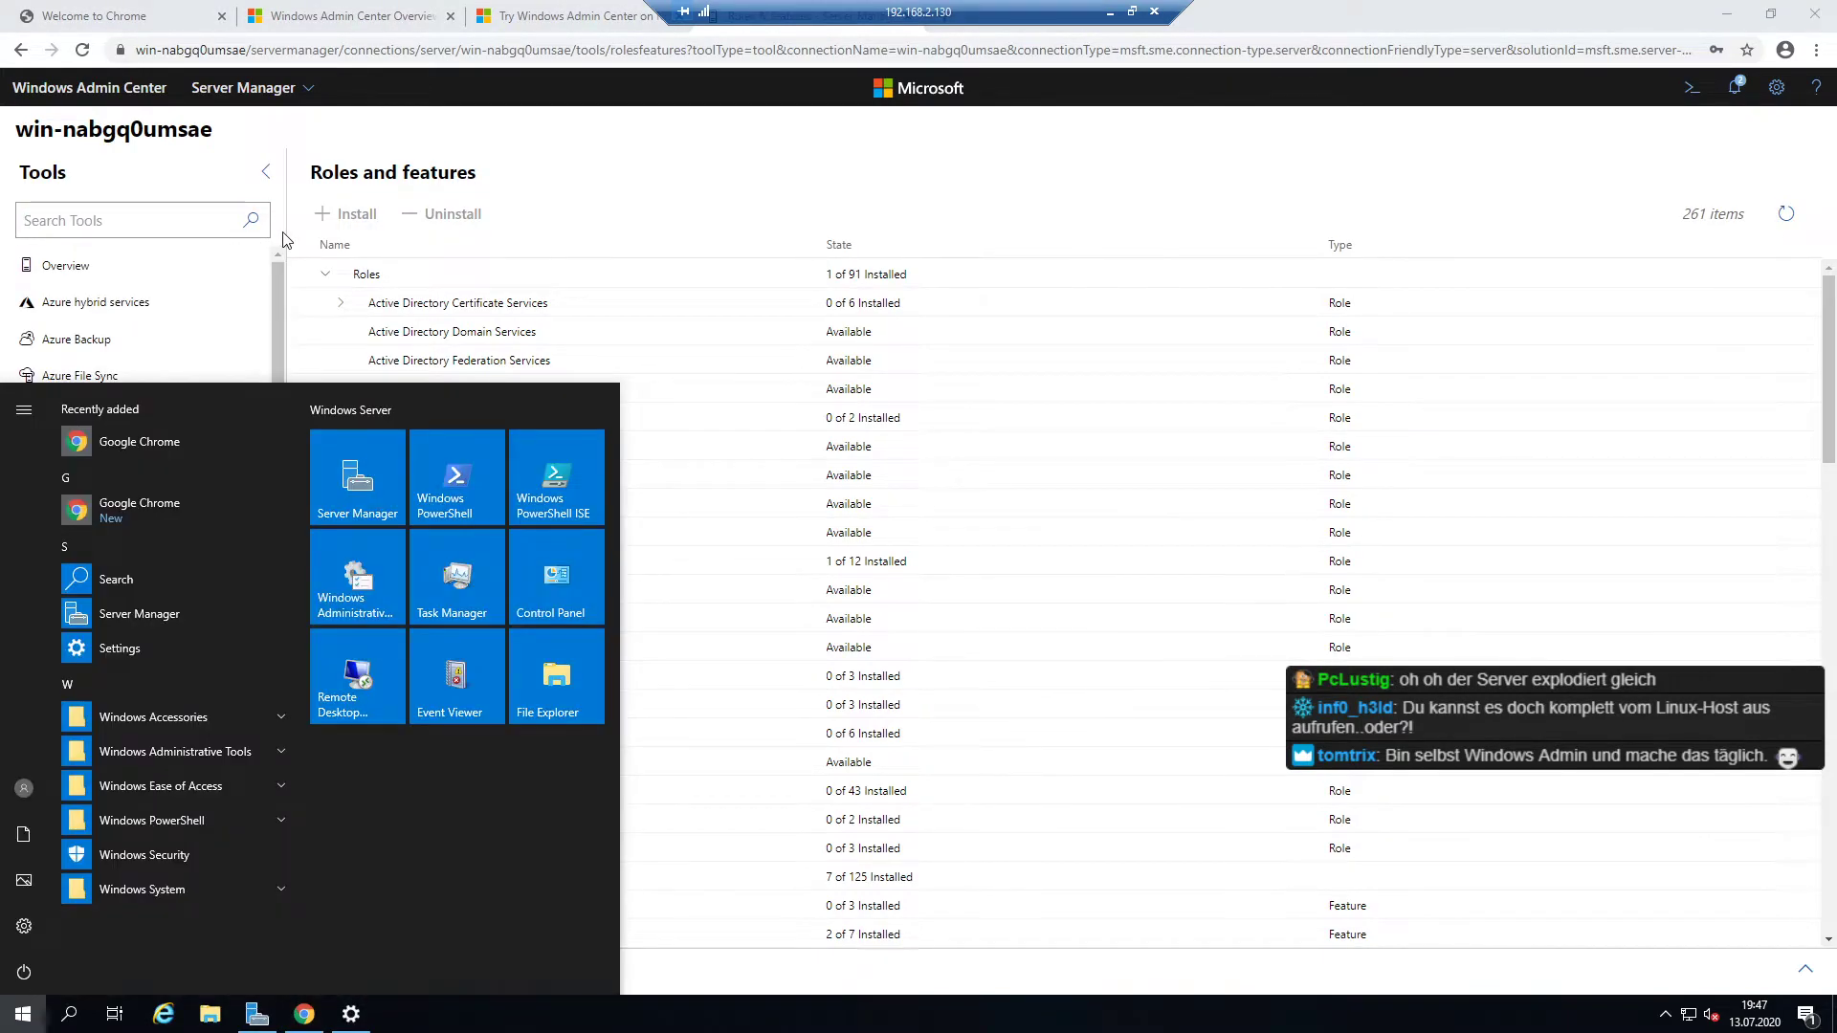
text(ssh)
key(BackSpace)
key(BackSpace)
key(BackSpace)
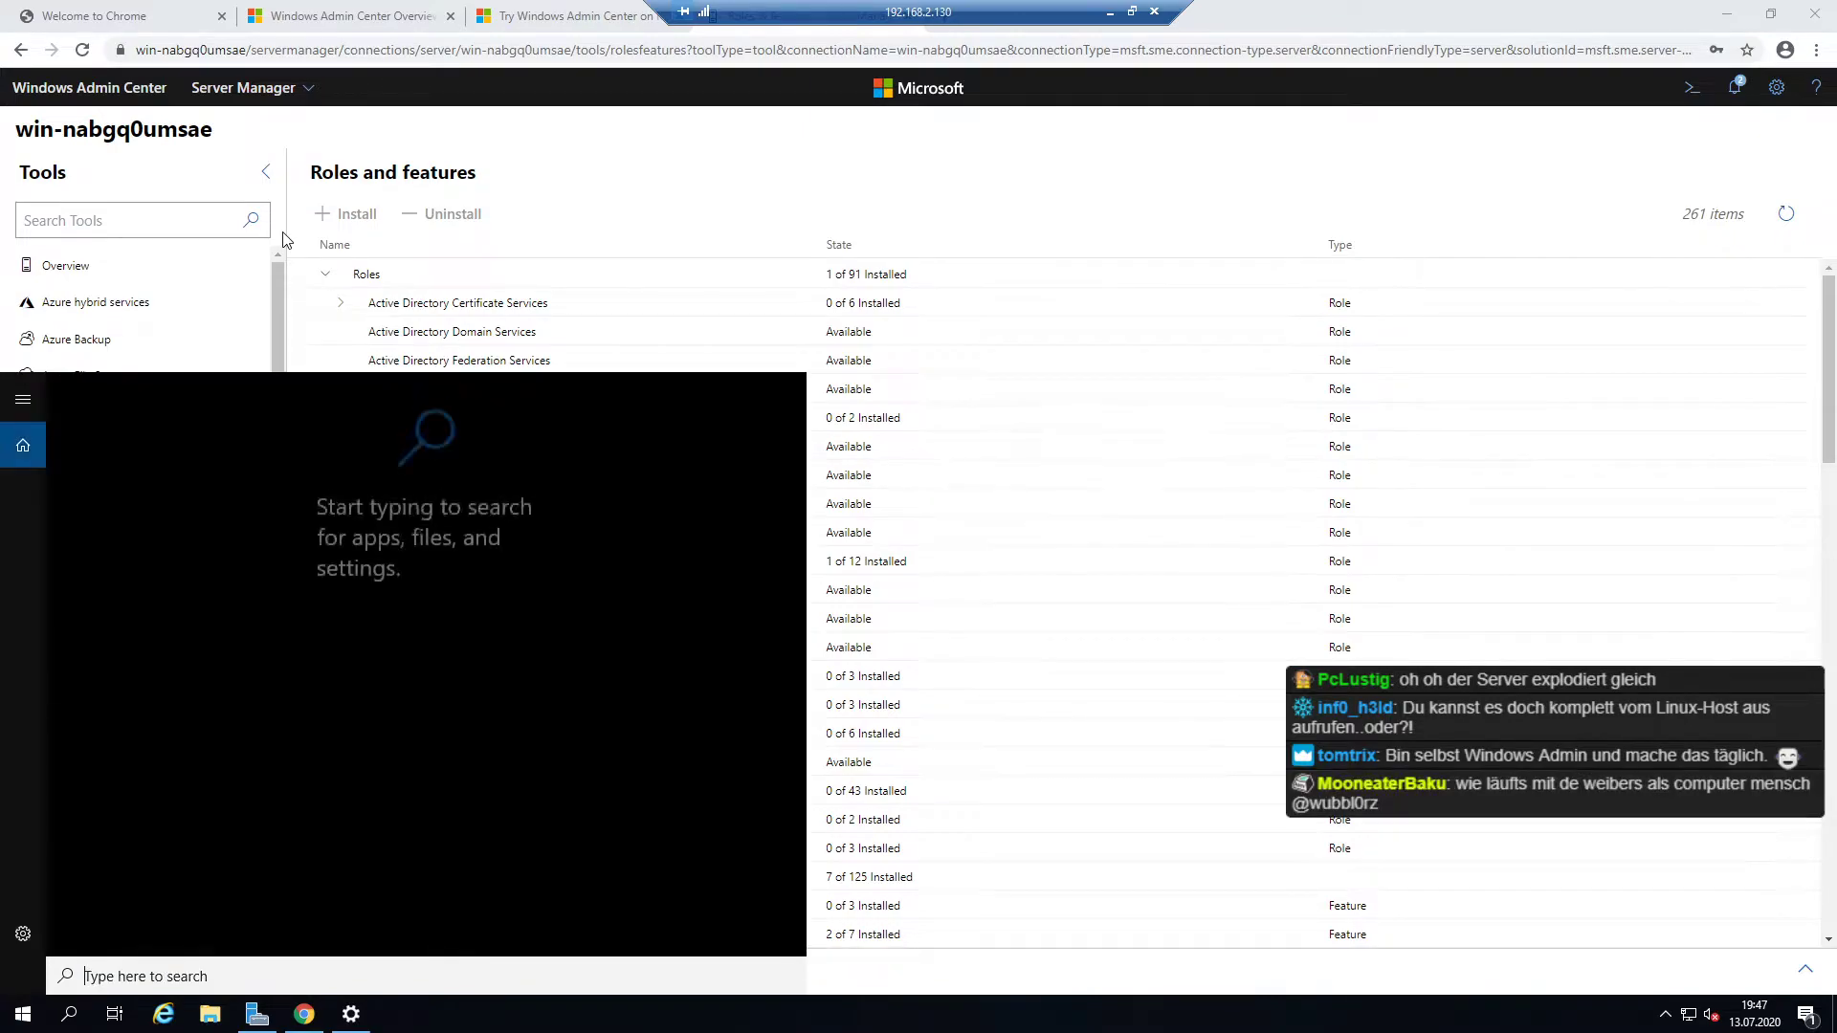
key(Escape)
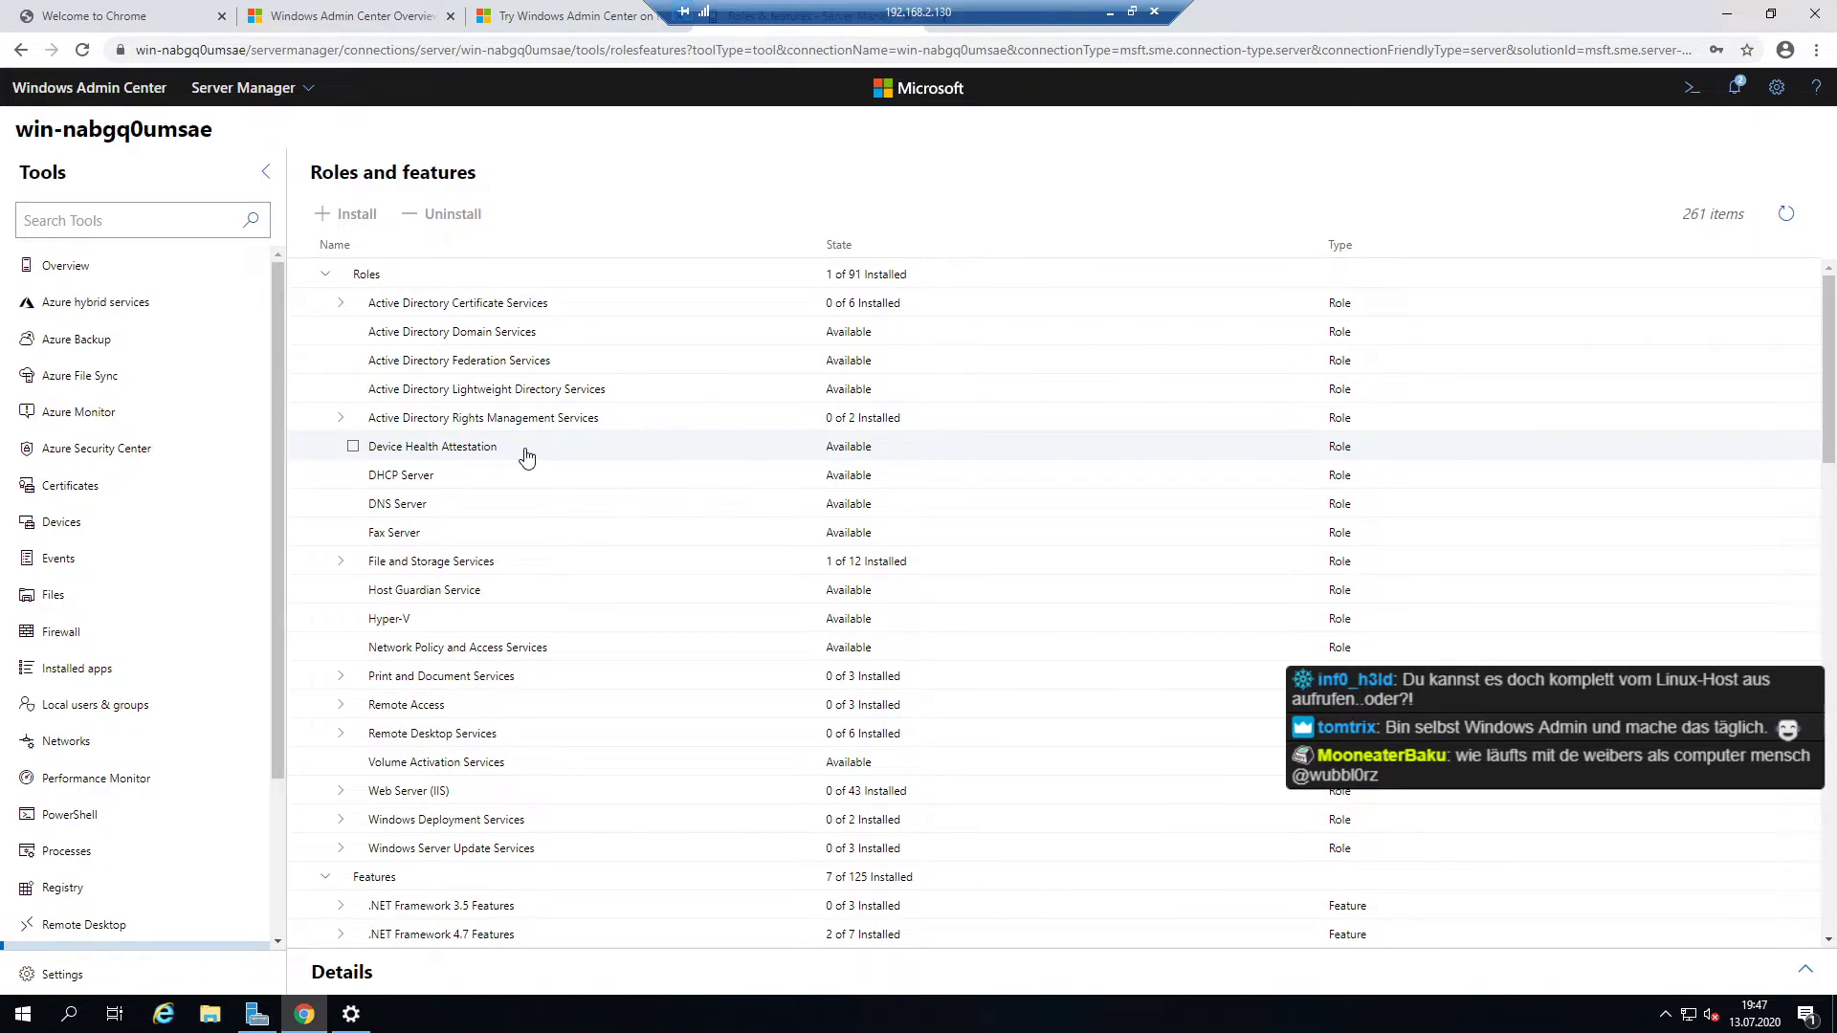
- Scroll through the roles and features list, then minimize the Remote Desktop session
scroll(527, 457, down, 18)
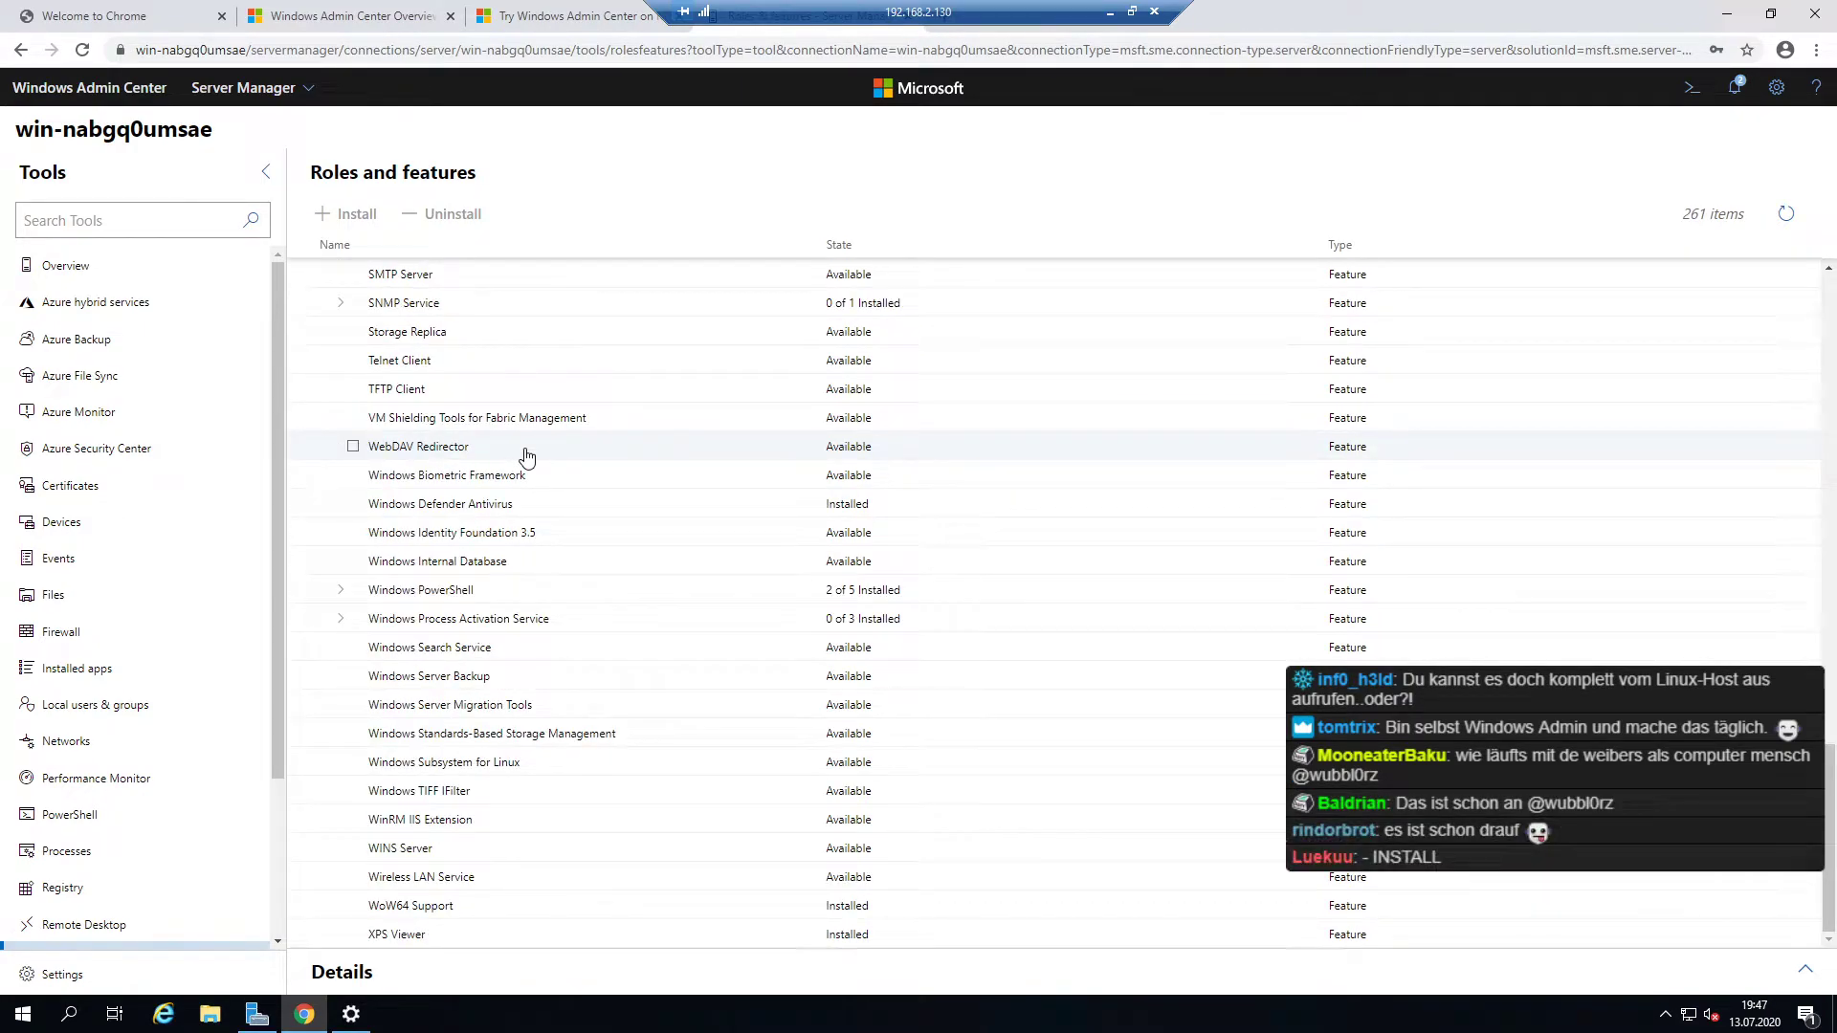
scroll(527, 457, up, 18)
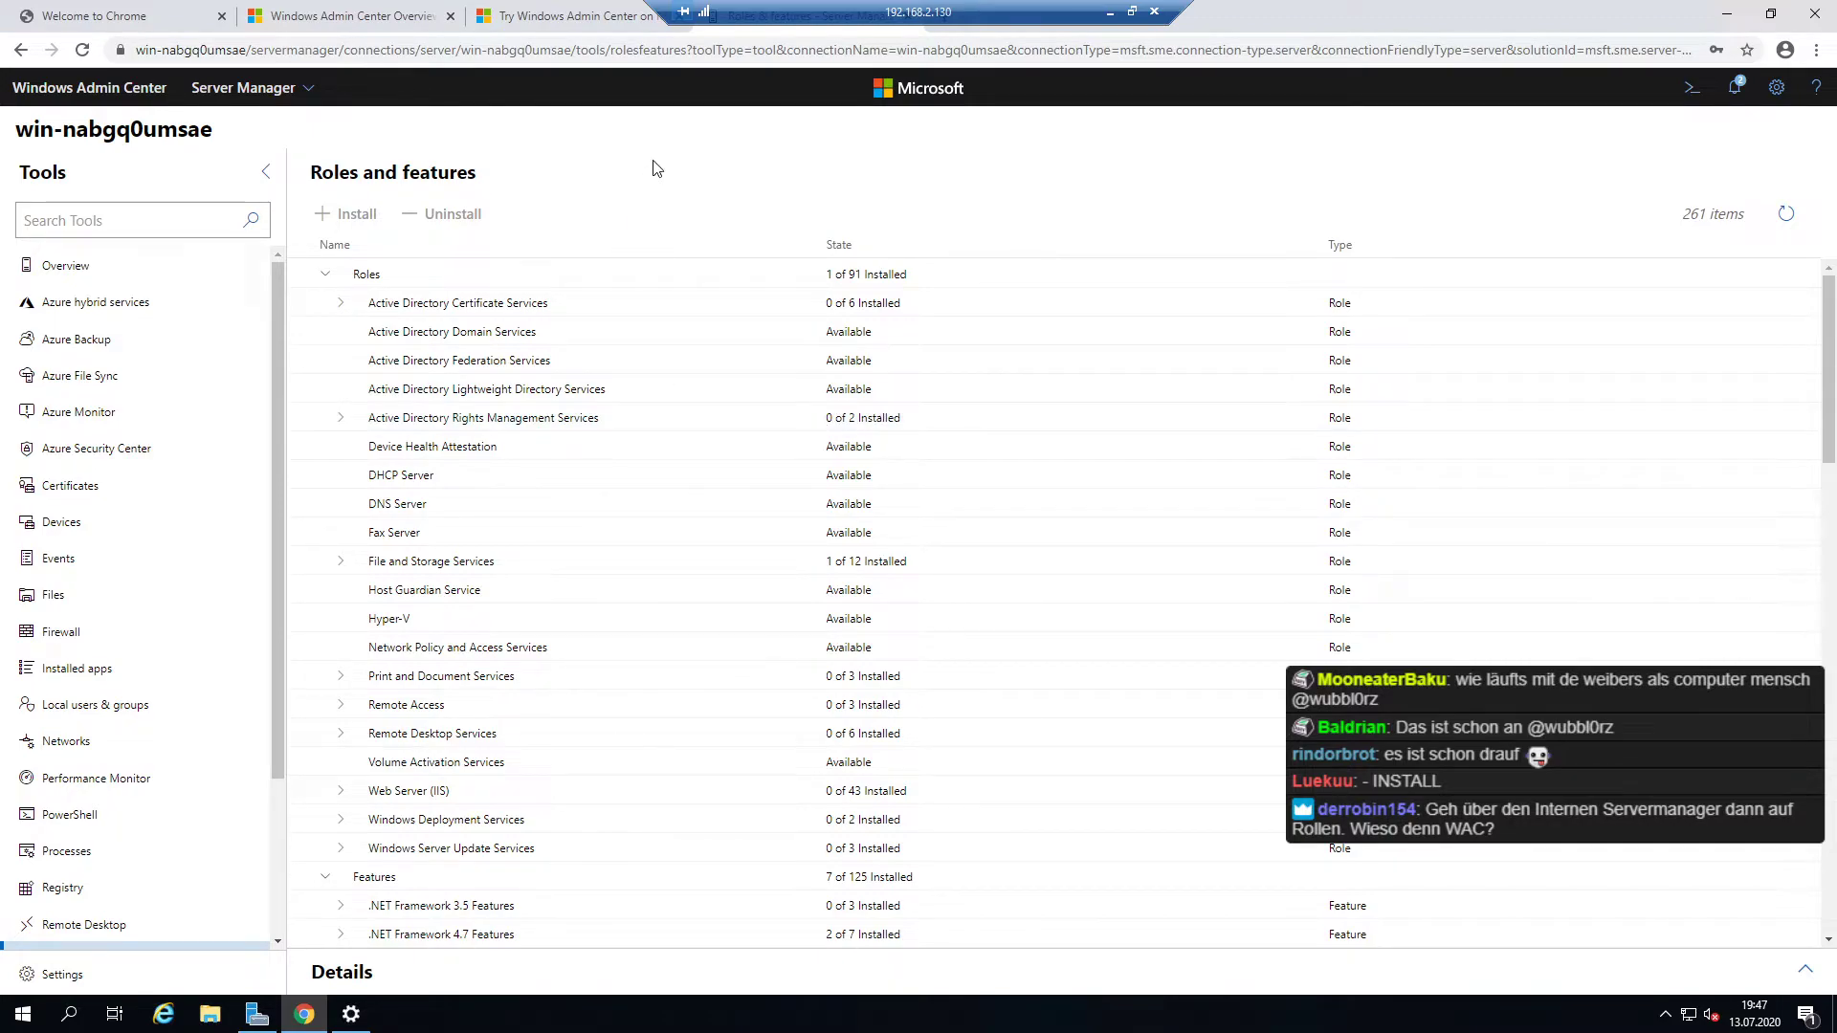
click(648, 50)
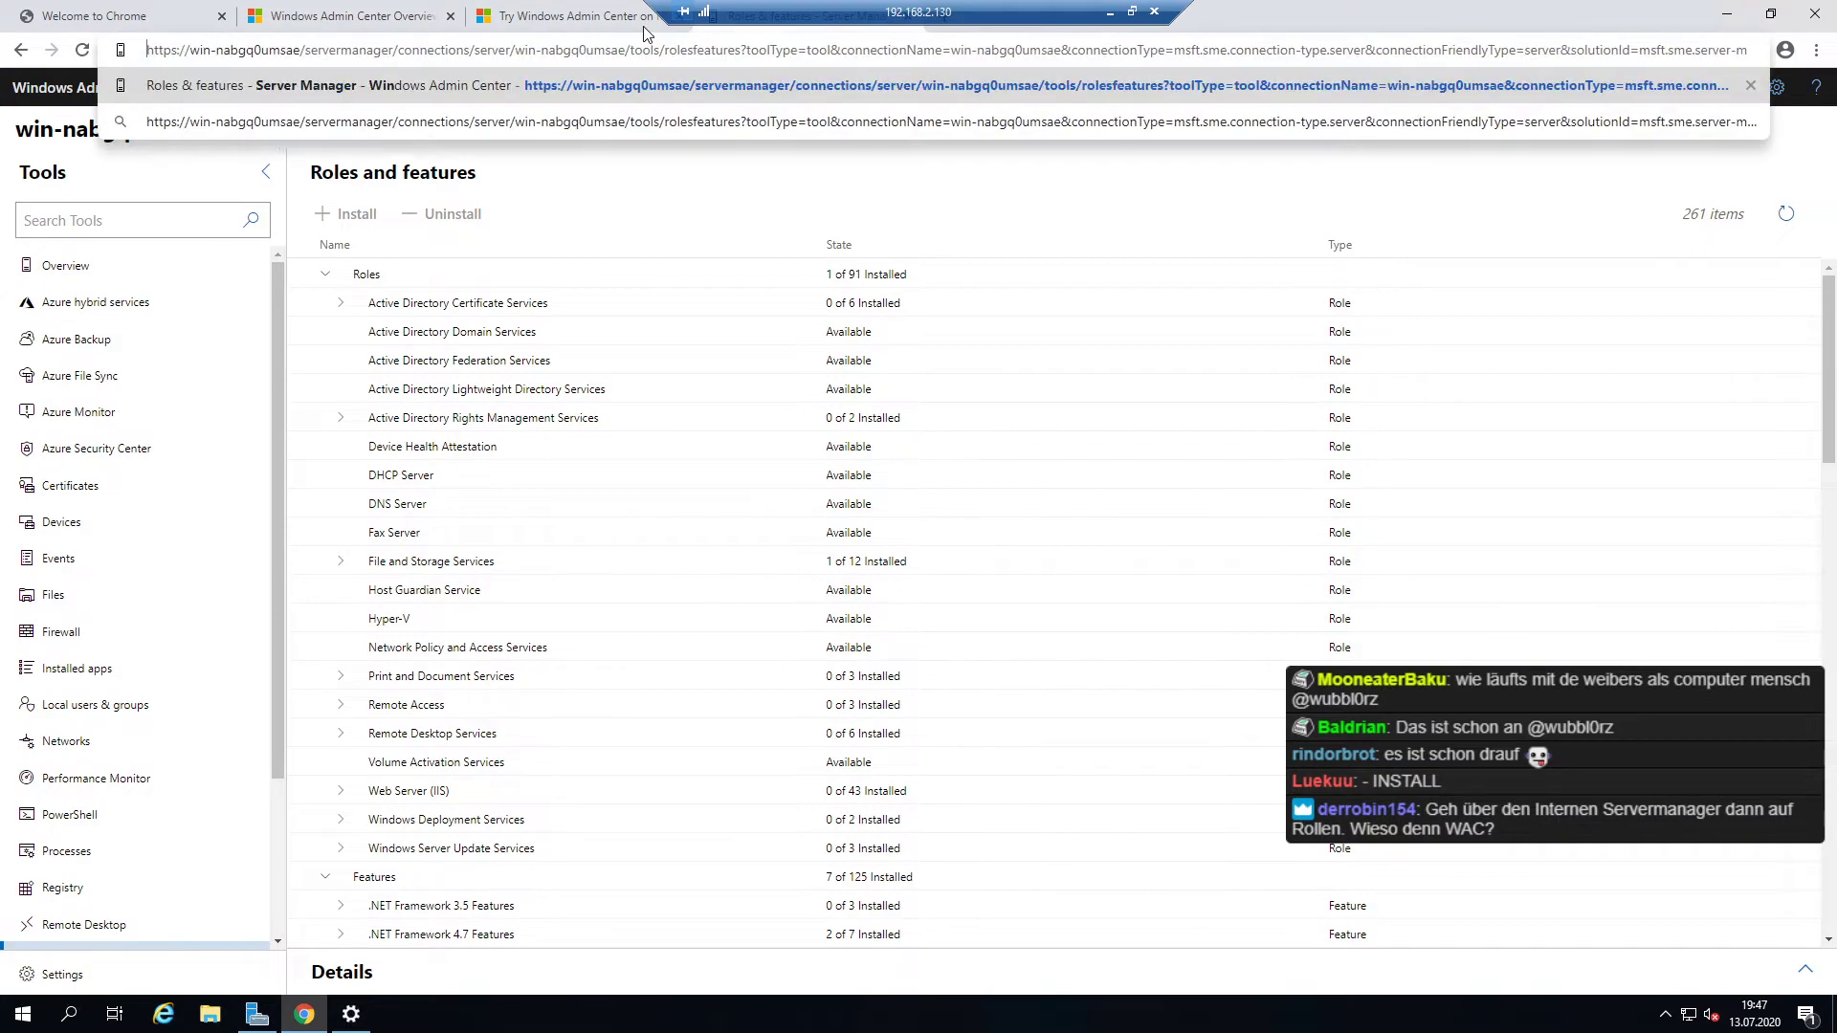
click(672, 172)
scroll(788, 410, down, 20)
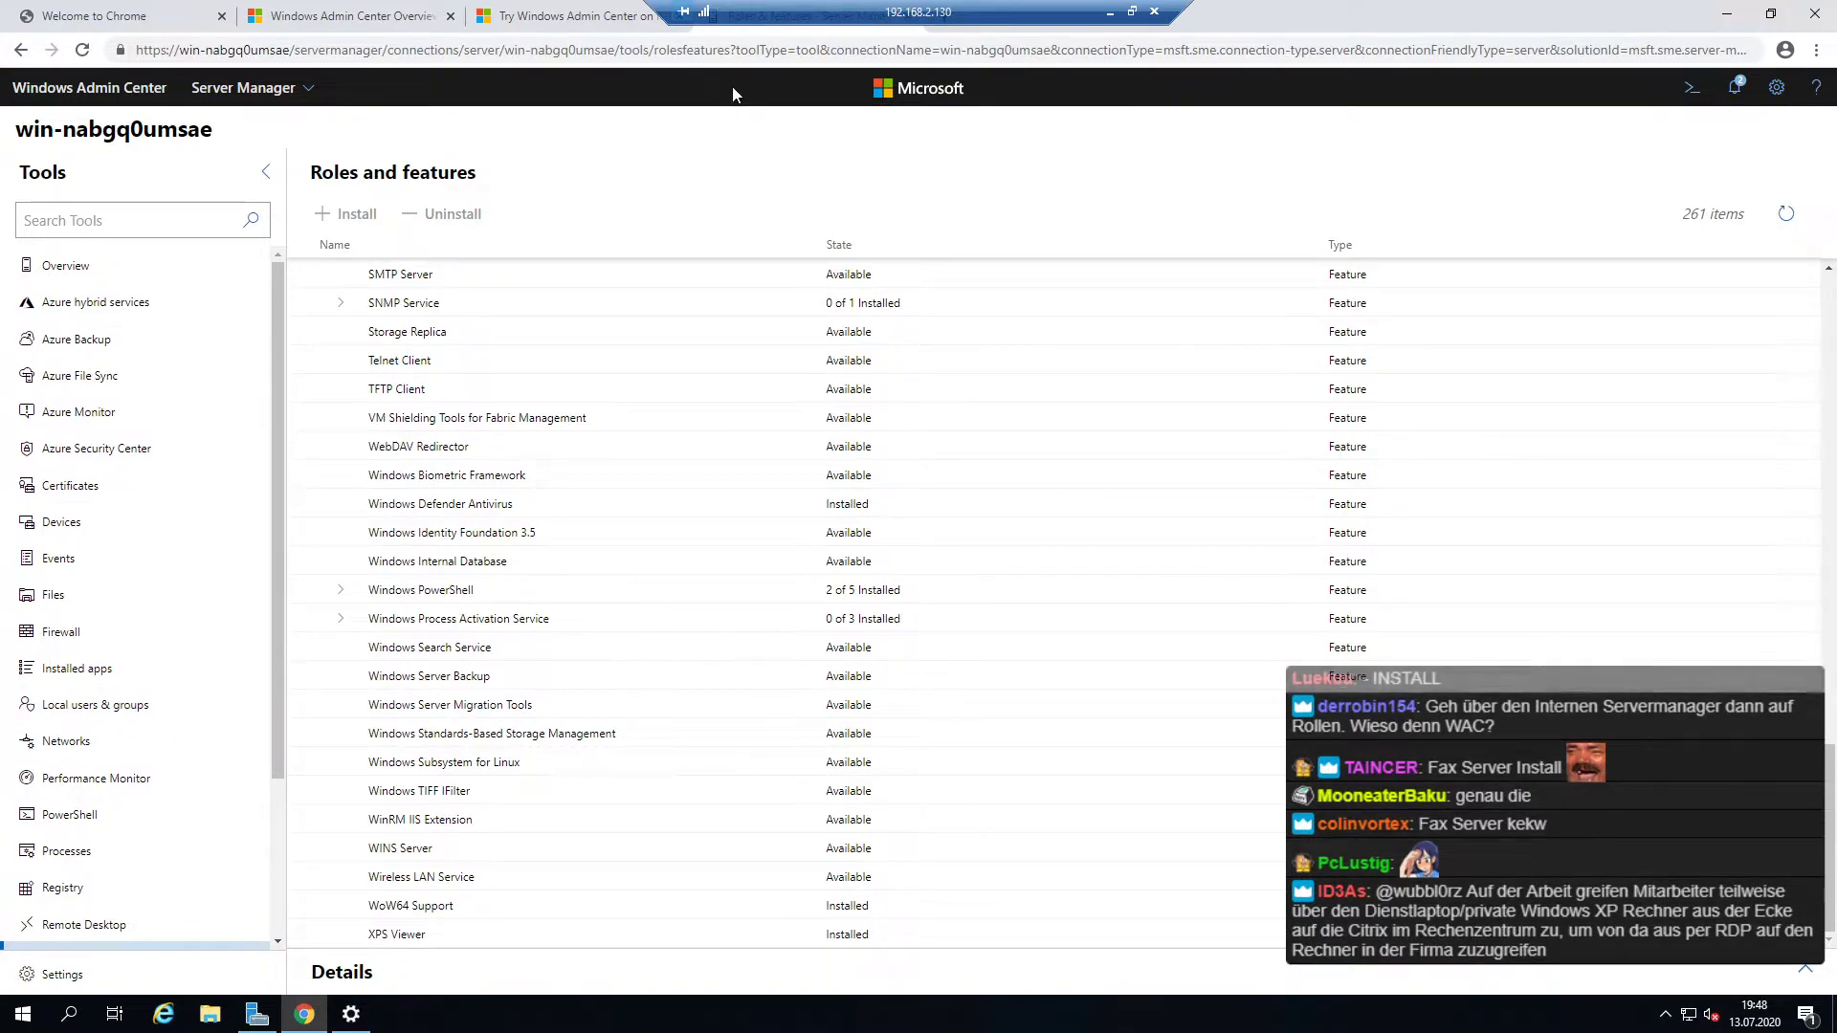
click(1110, 14)
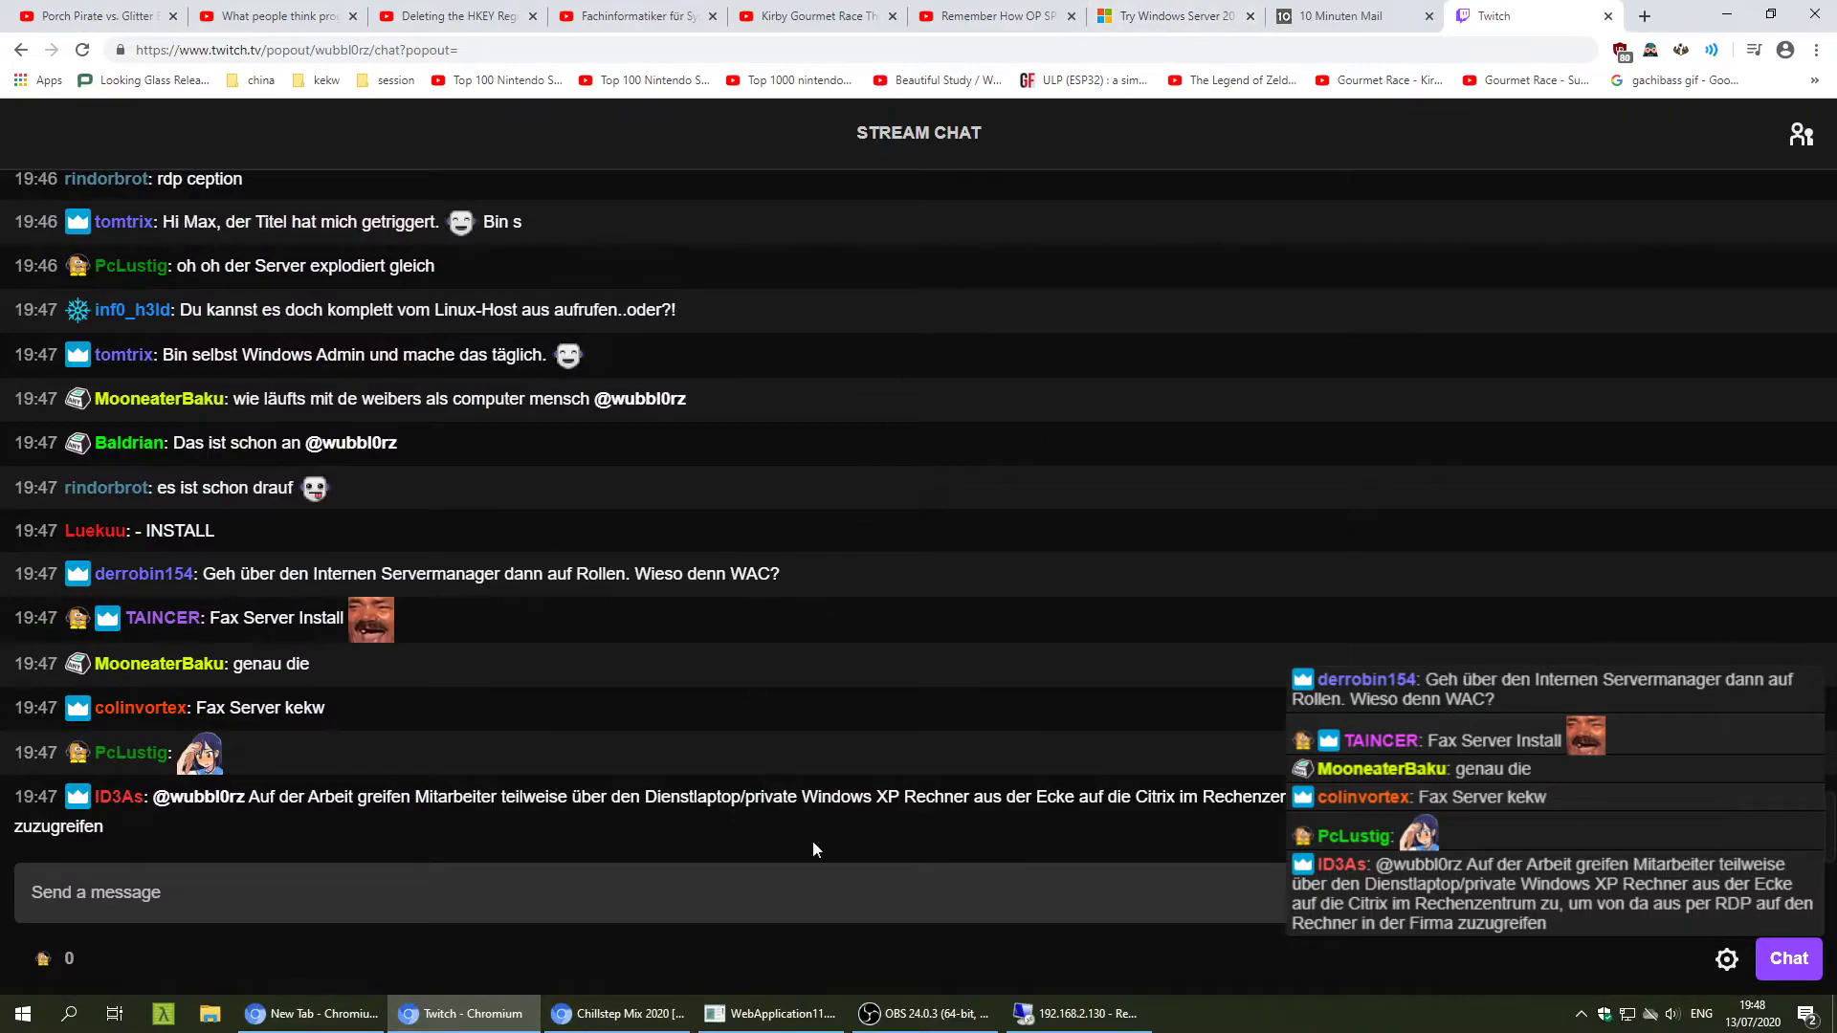
- Switch to the Linux terminal and try 'ssh 192.168.2.130', cancelling it when it hangs
click(1082, 1013)
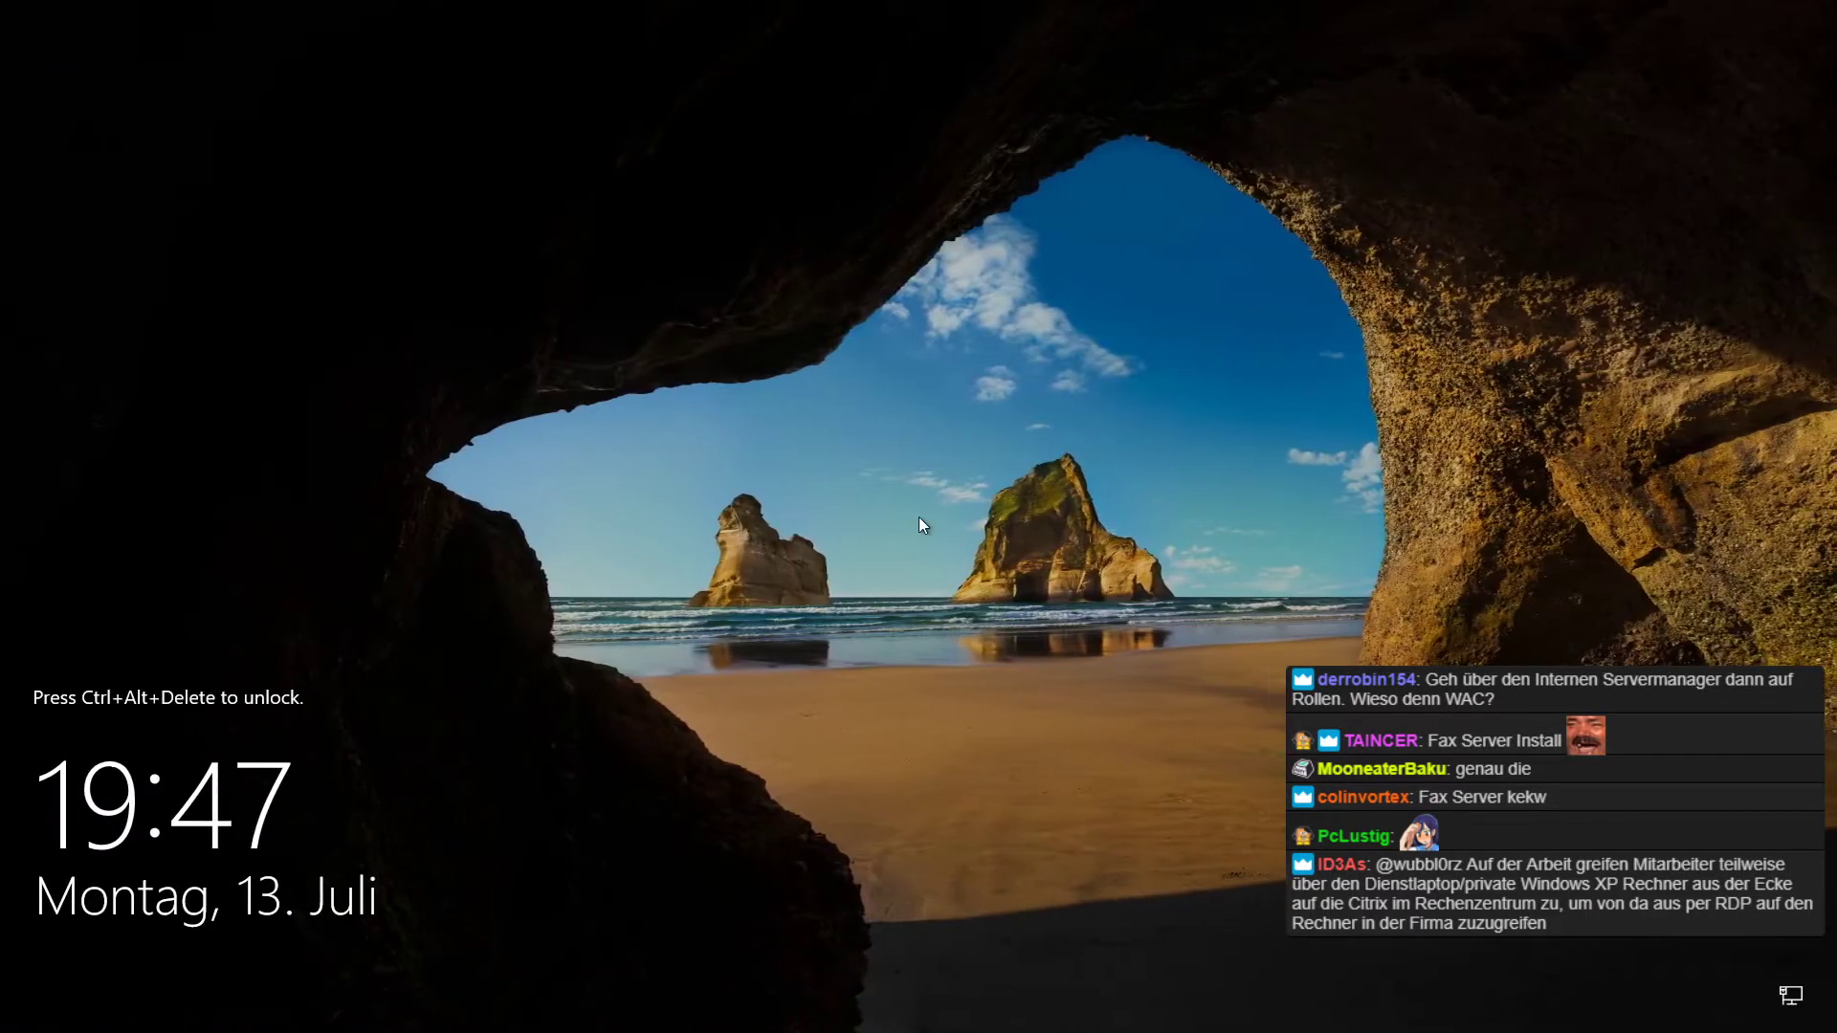
mouse_move(832, 4)
click(1090, 15)
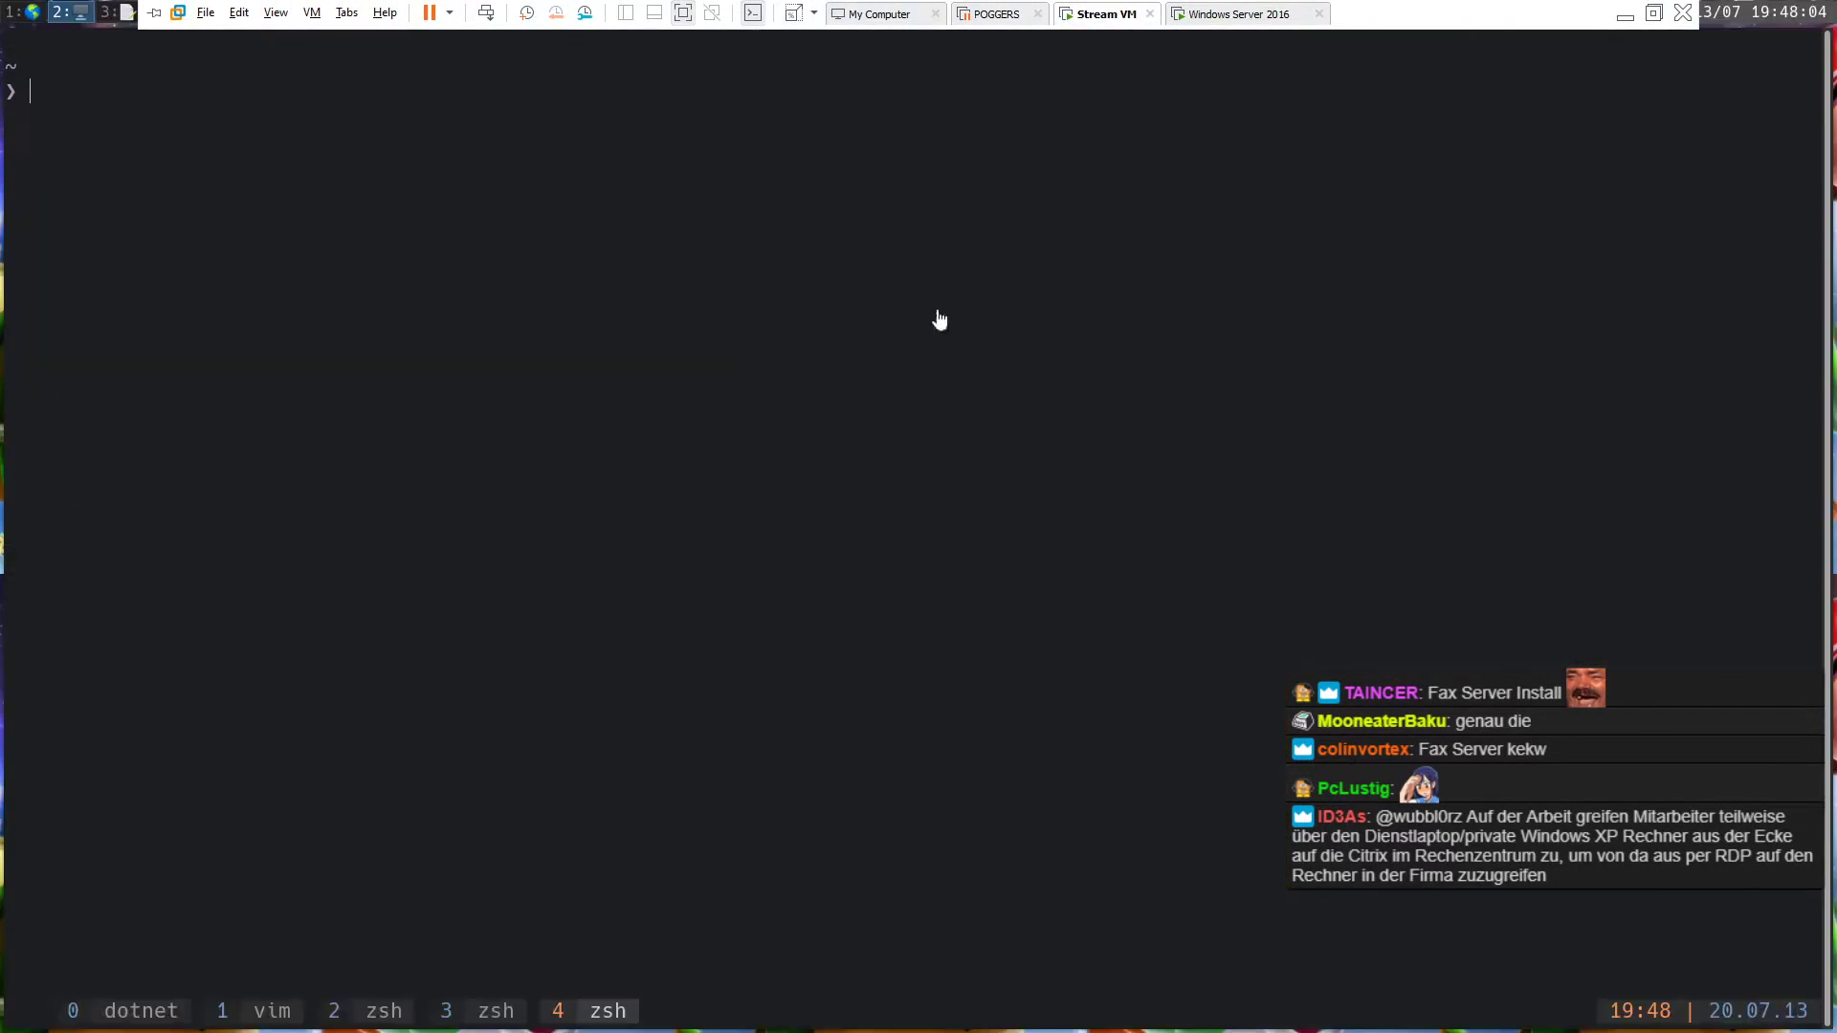
text(ssh 192.16)
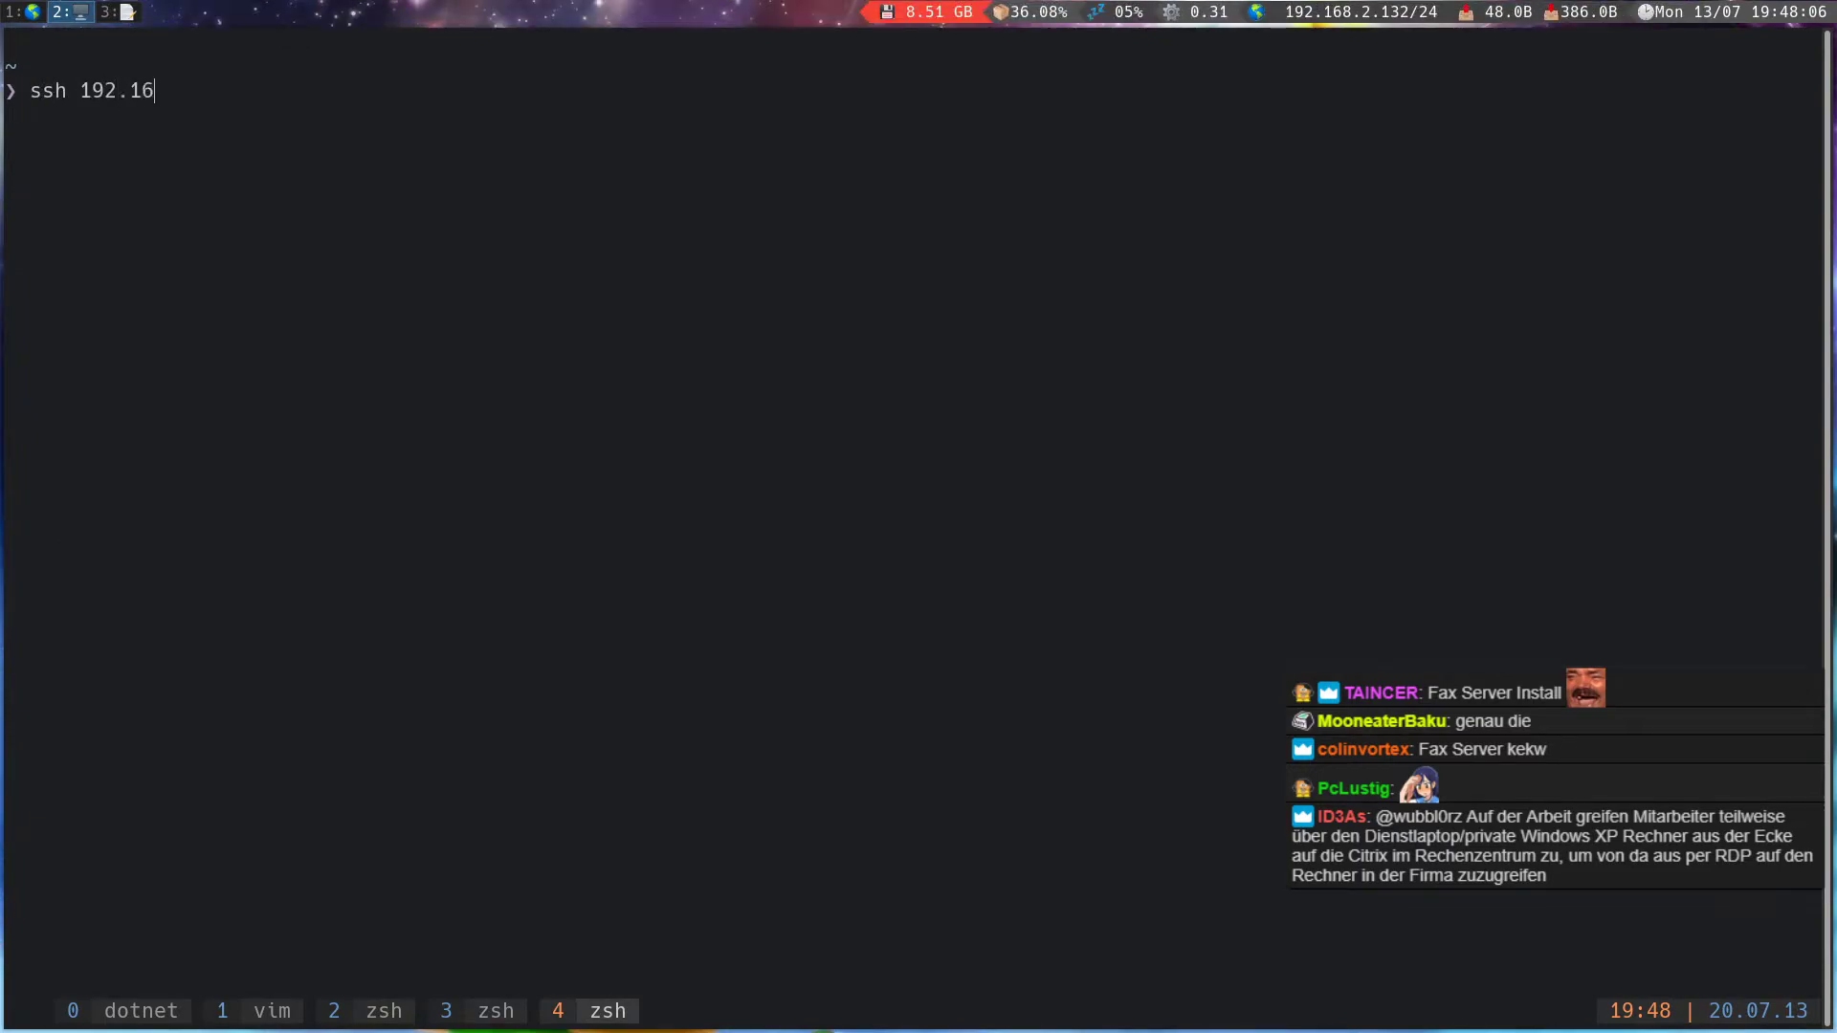
text(8.2.130)
key(ctrl+c)
- Change the command to 'ping 192.168.2.130', run it, and stop it unanswered
key(Up)
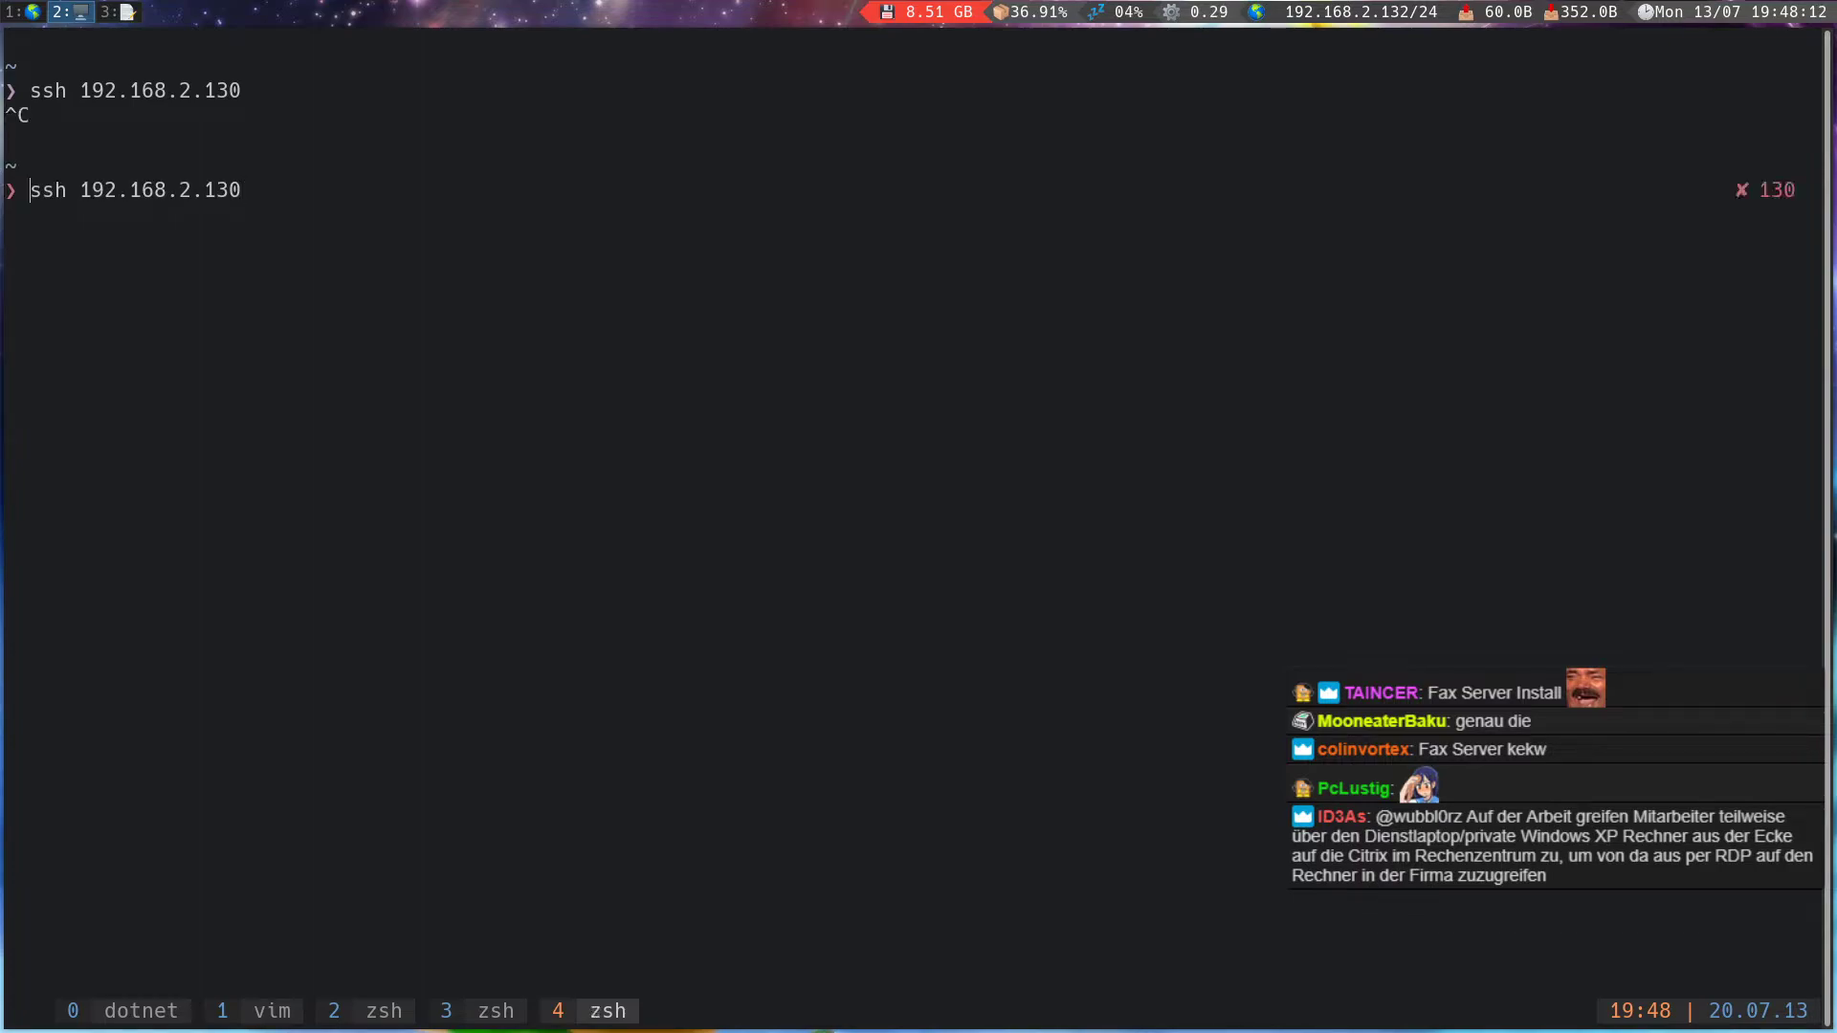
key(ctrl+a)
key(Delete)
key(Delete)
key(Delete)
text(ping)
key(Return)
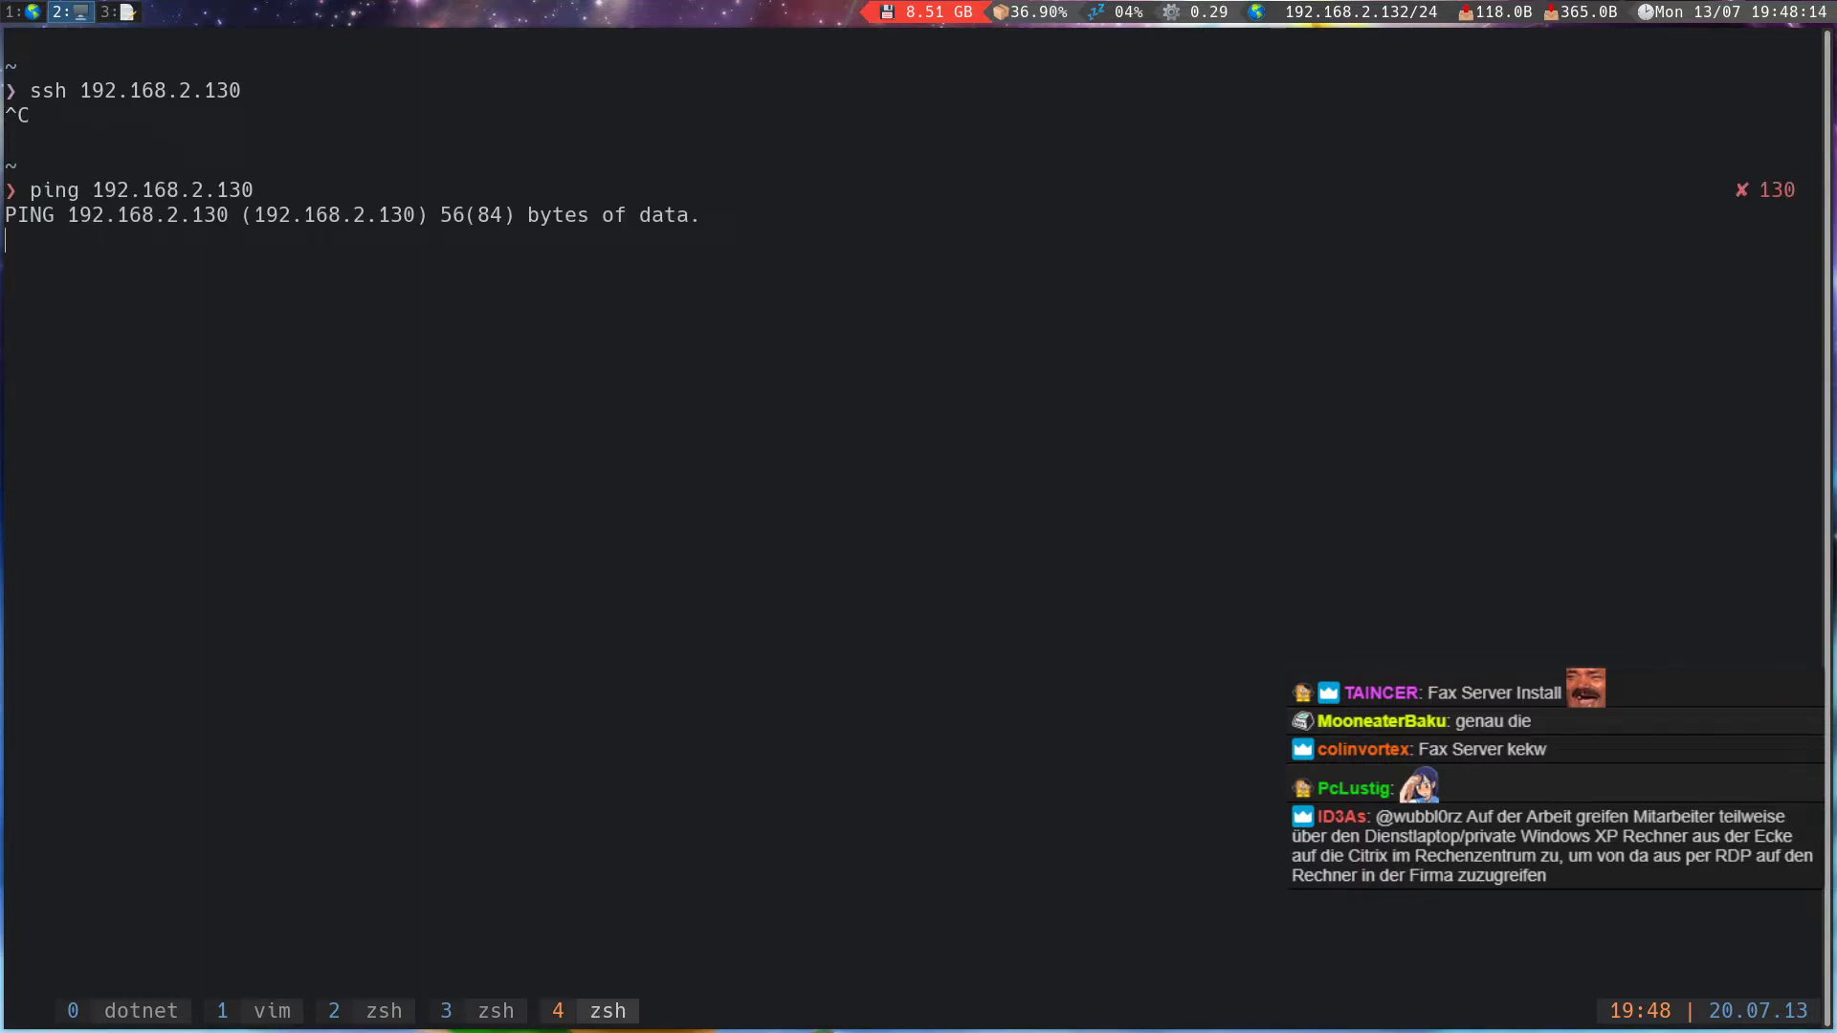
key(ctrl+c)
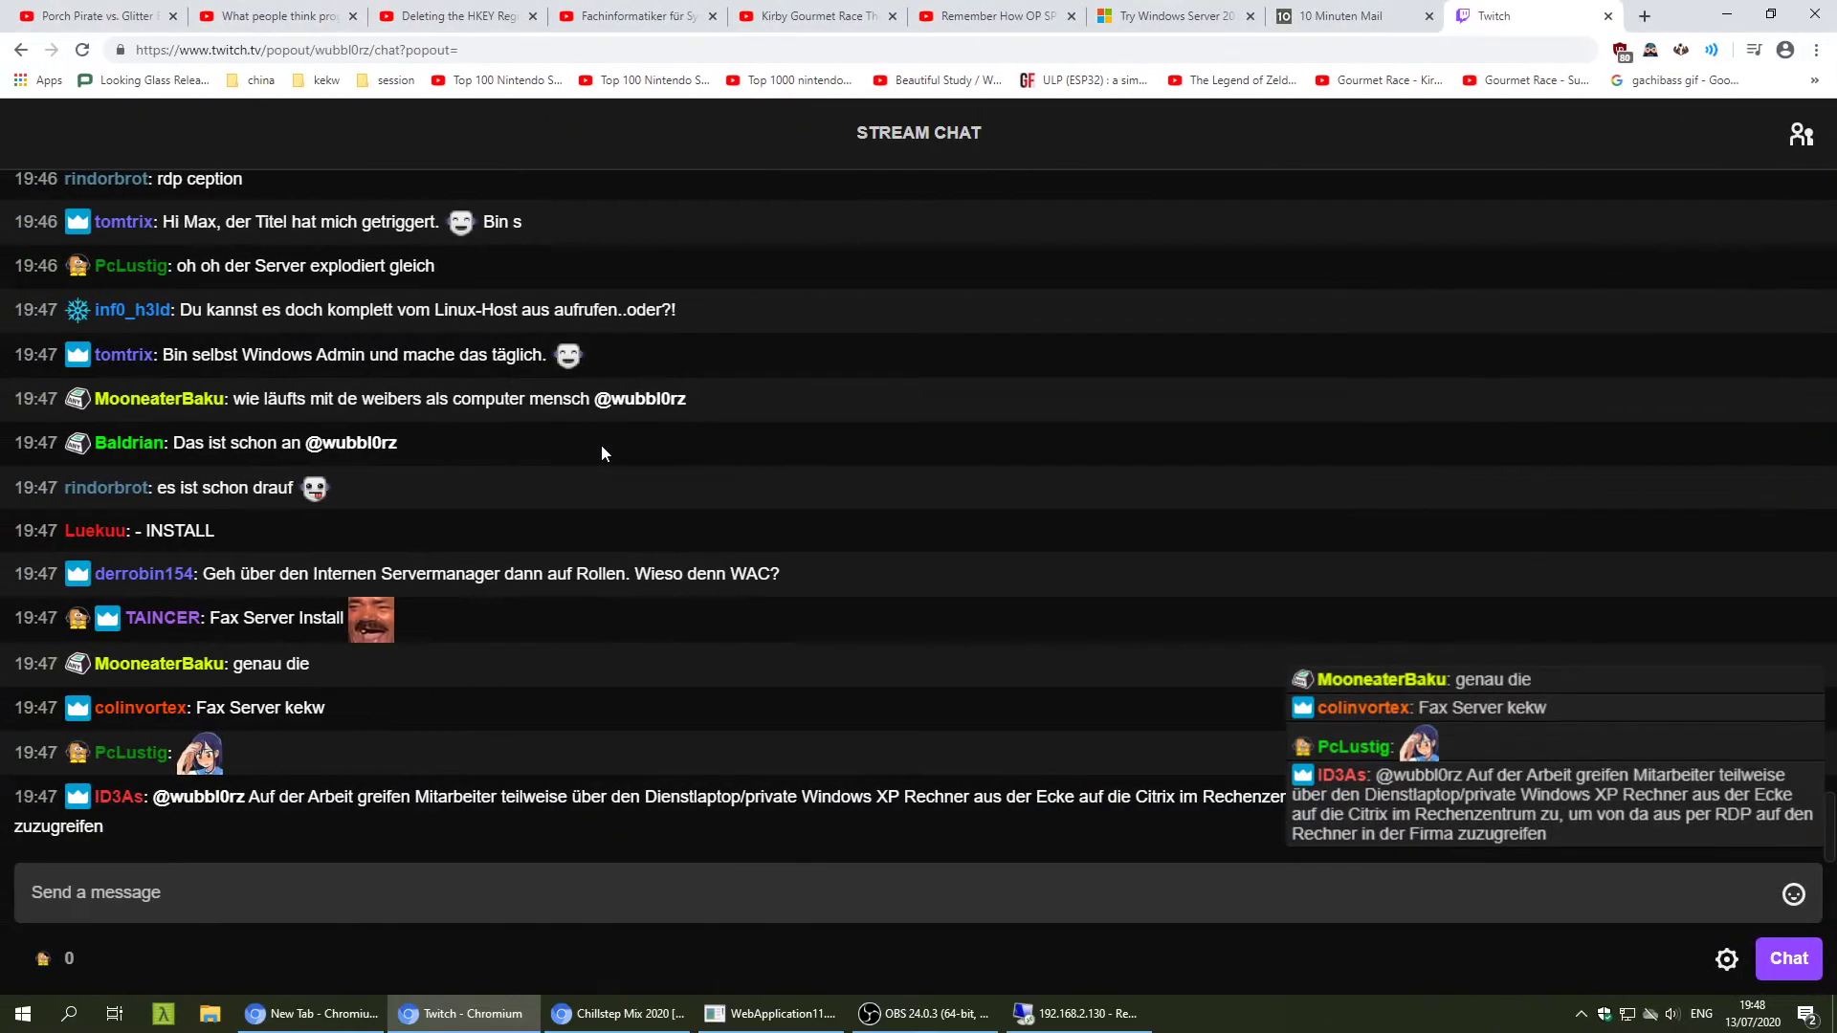
- Search 'firewall' from Start and switch the Private network Defender Firewall off, then close Windows Security
click(1053, 1012)
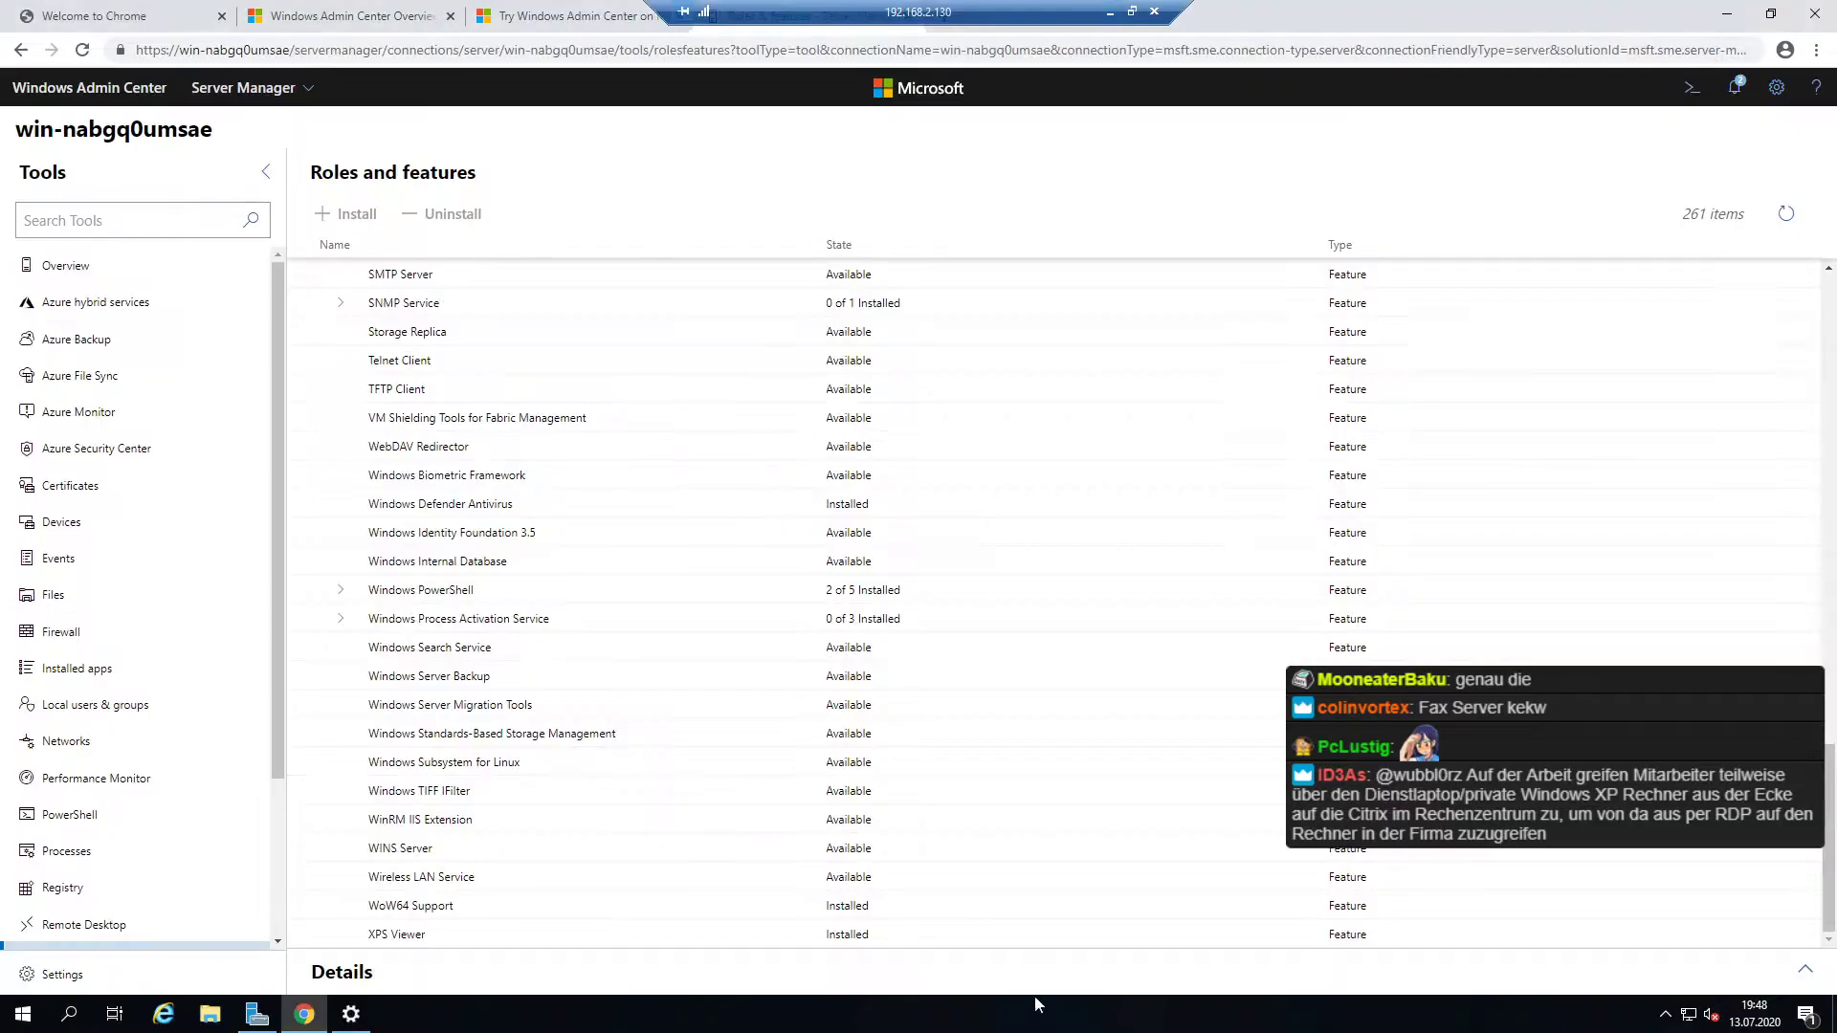
click(24, 1014)
text(fiur)
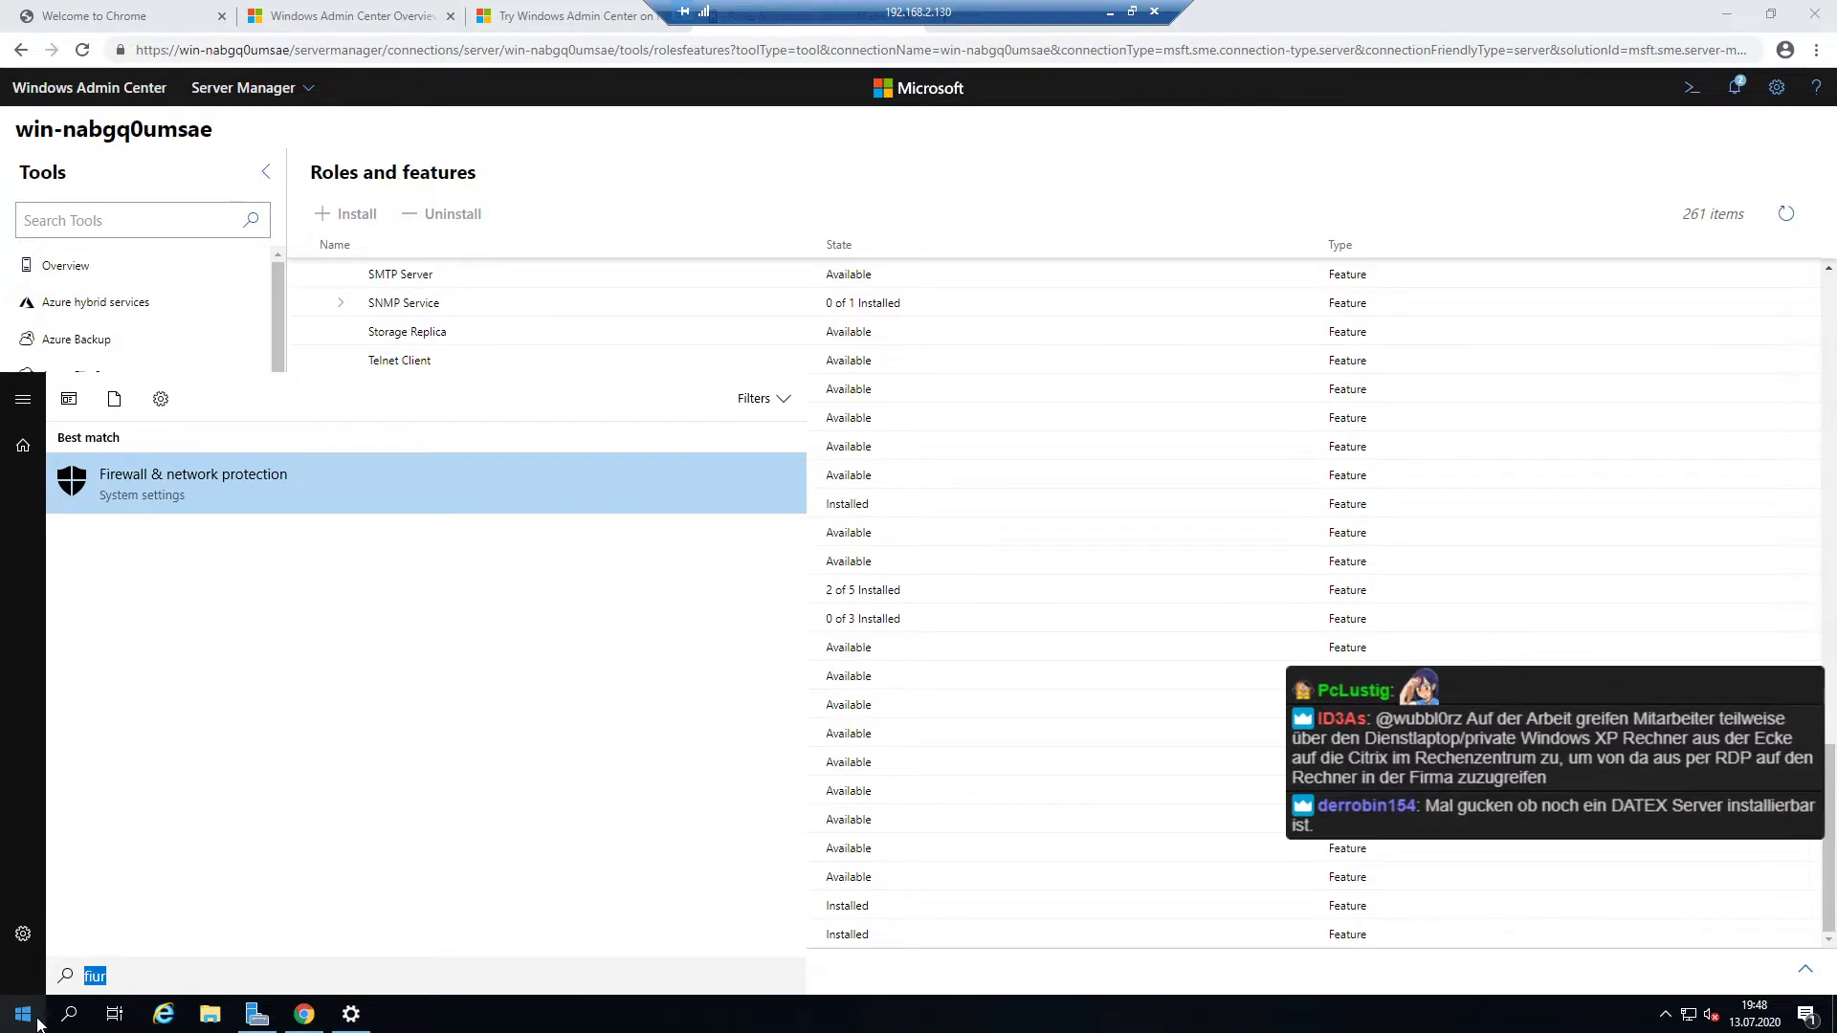
text(firewall)
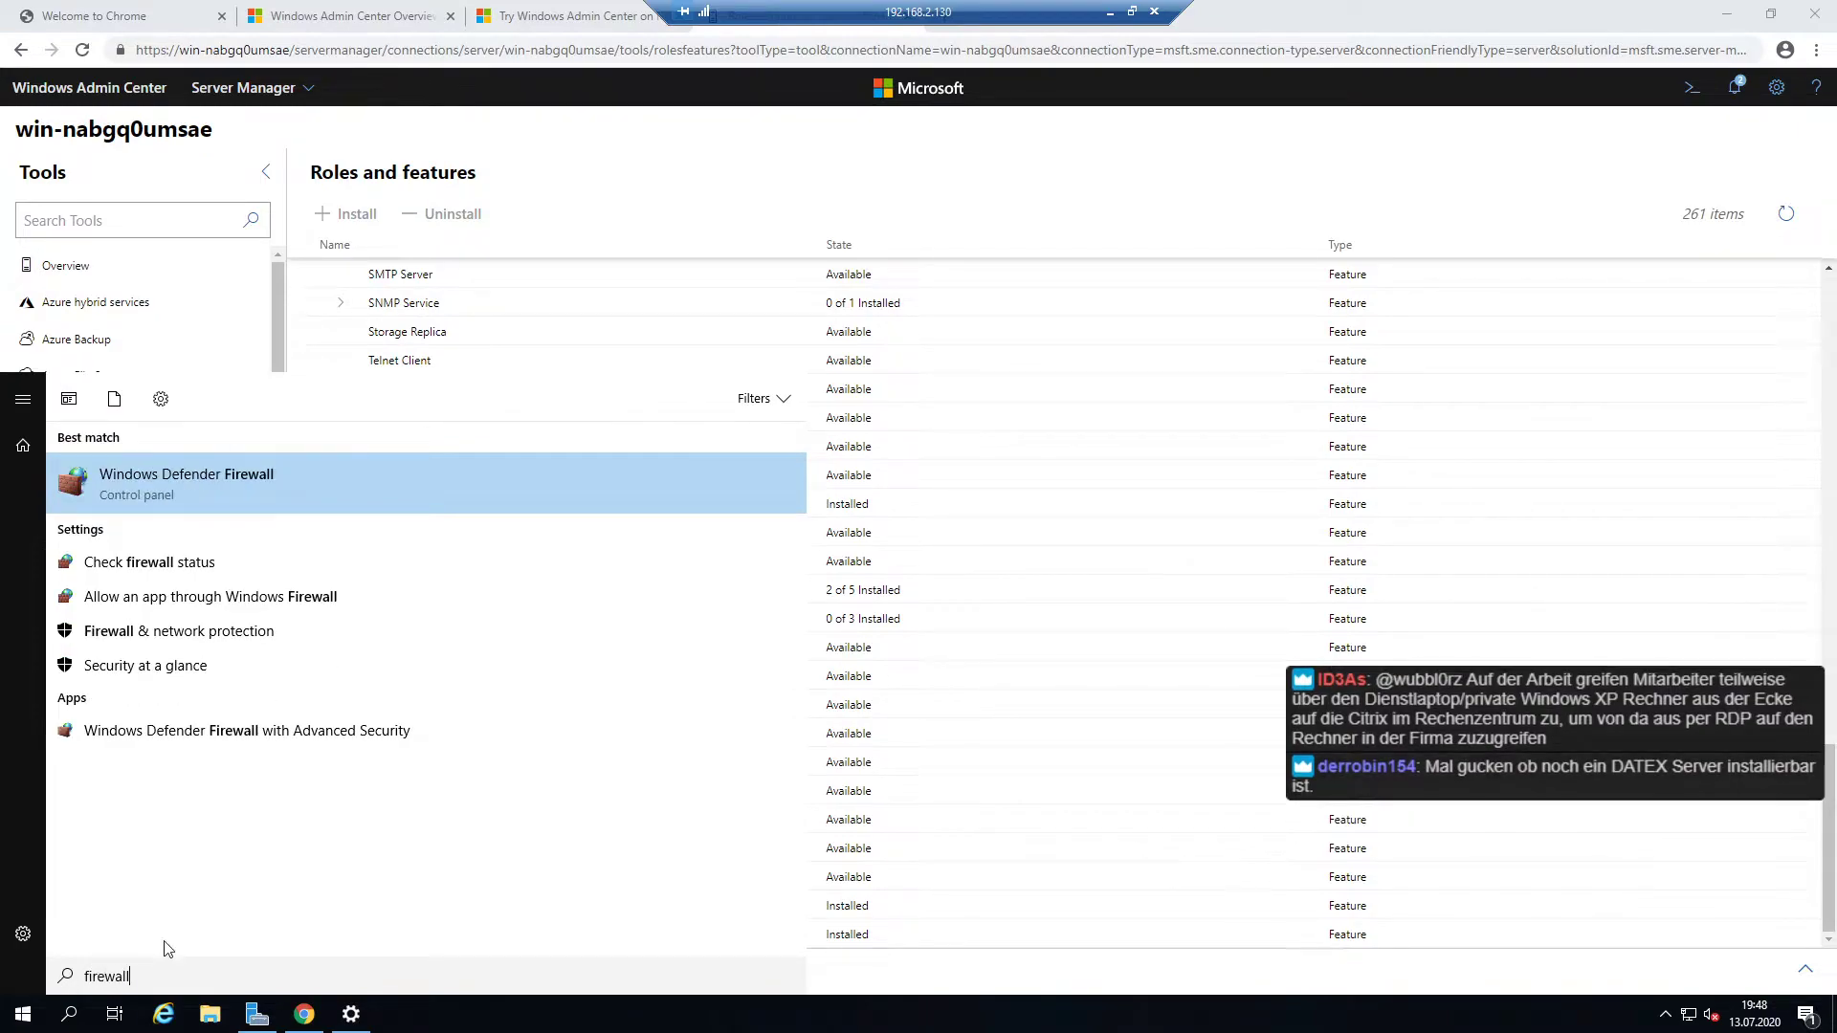
click(238, 634)
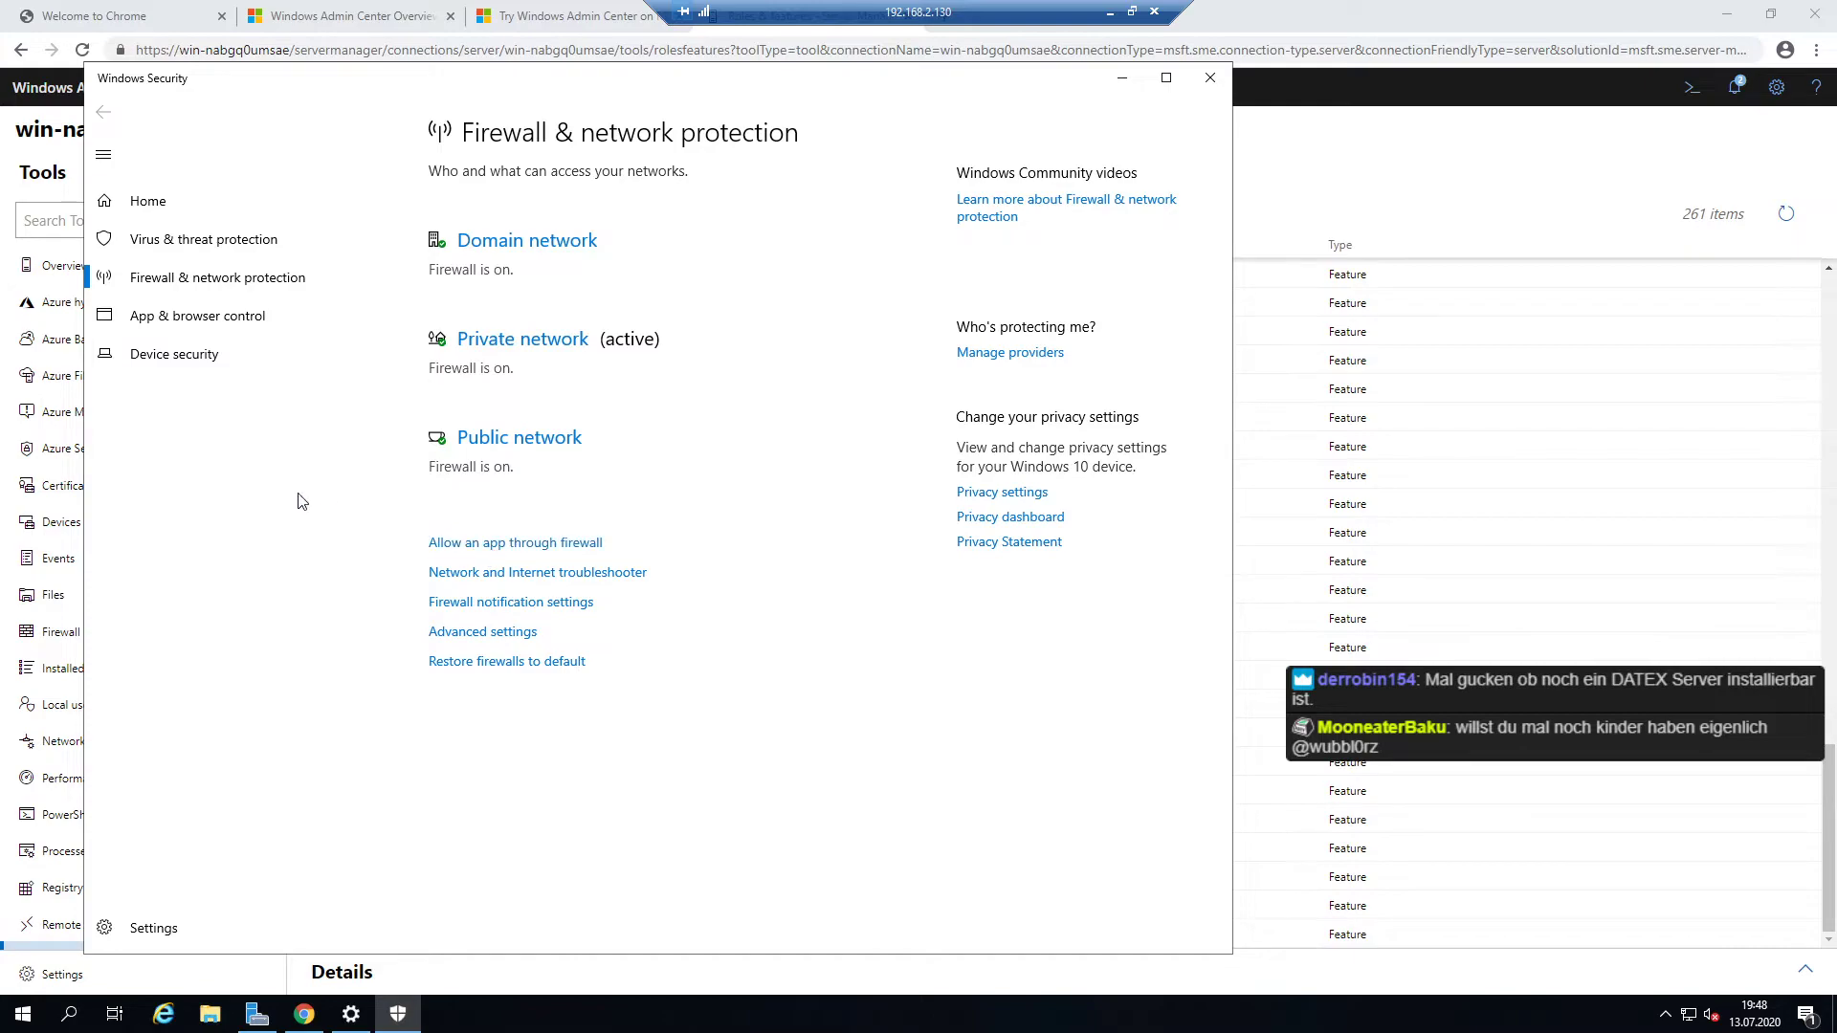
click(538, 348)
click(465, 457)
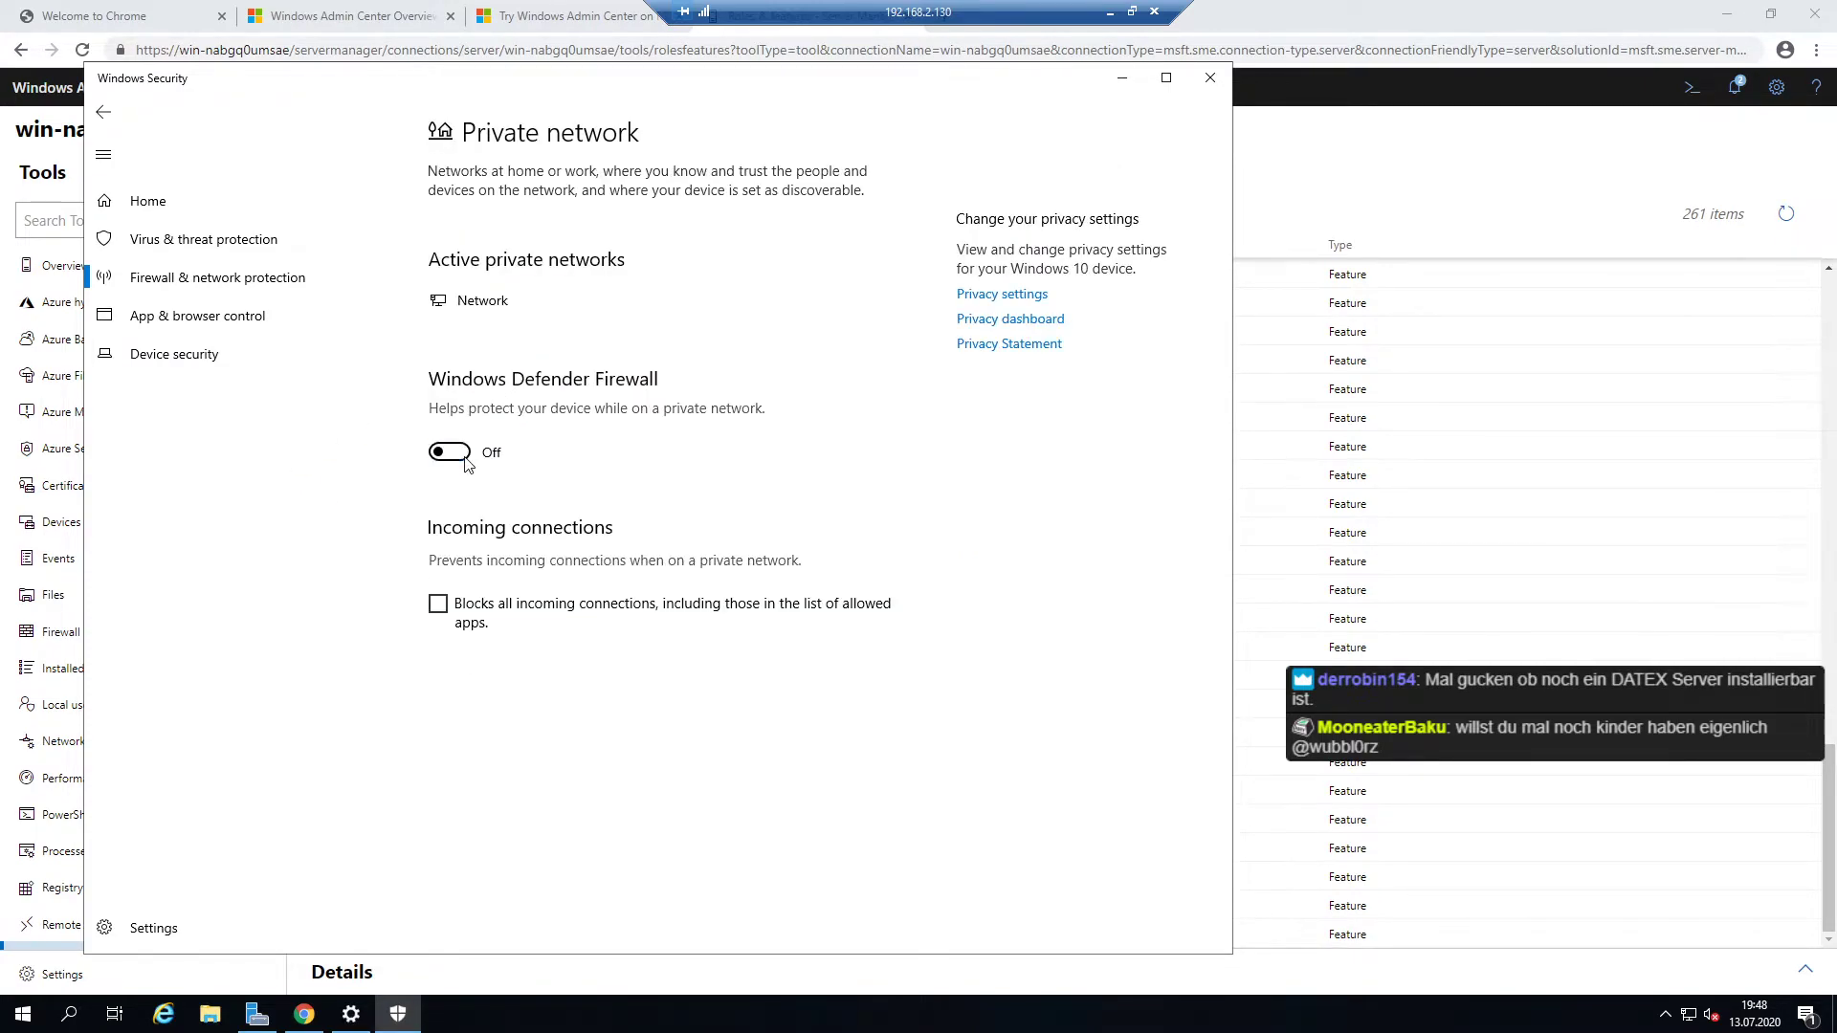
click(1210, 78)
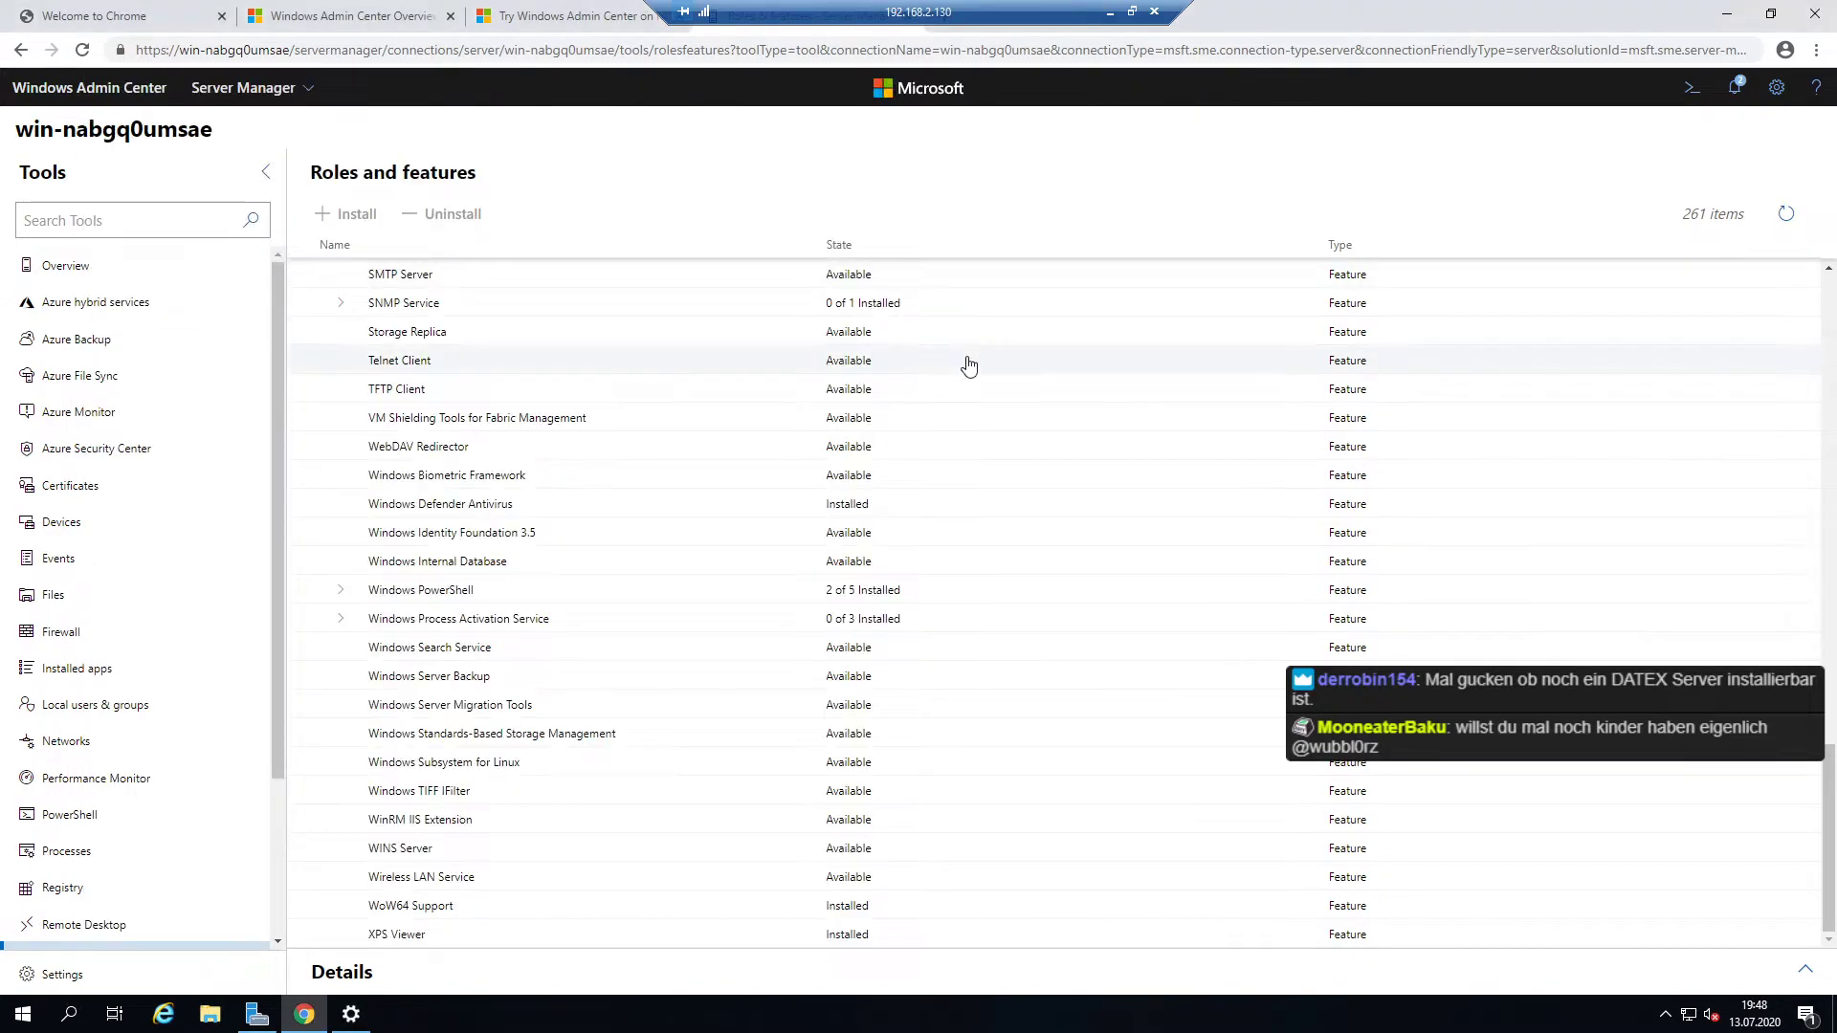
click(1109, 11)
click(722, 905)
- Rerun 'ping 192.168.2.130' in the terminal, which now gets replies
key(ctrl+alt+Right)
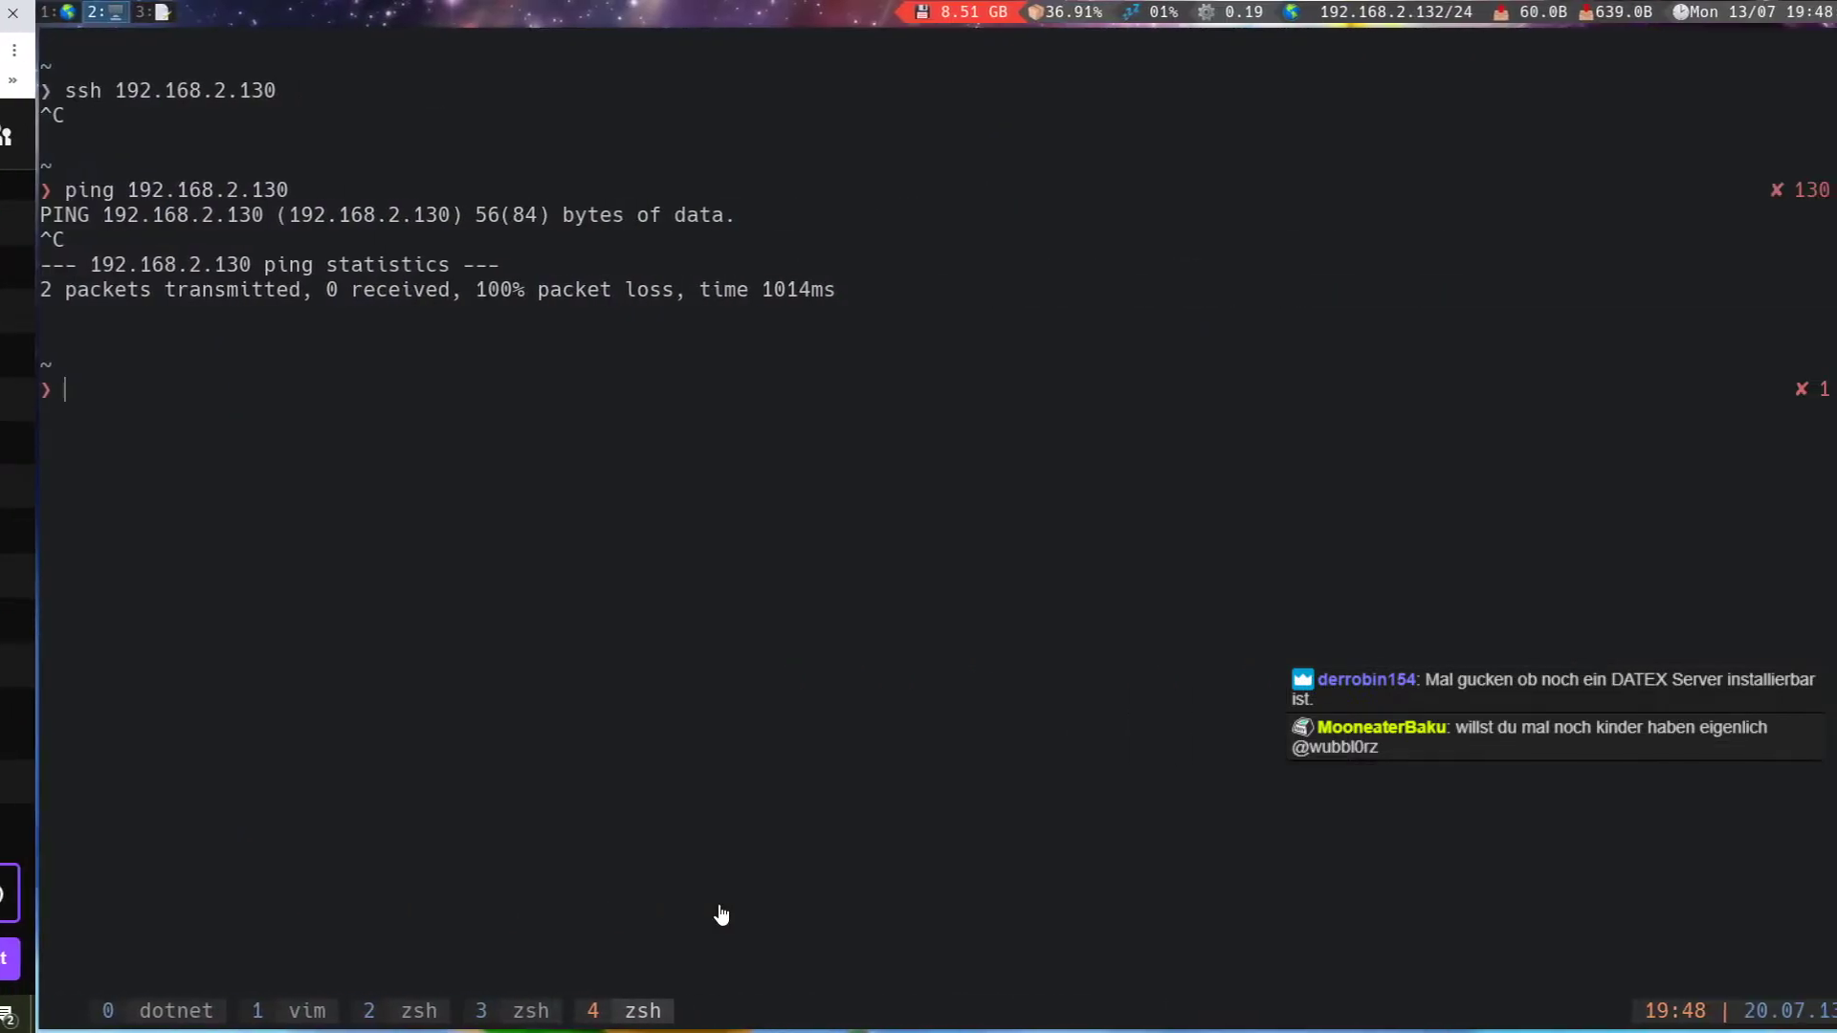
key(Up)
key(Return)
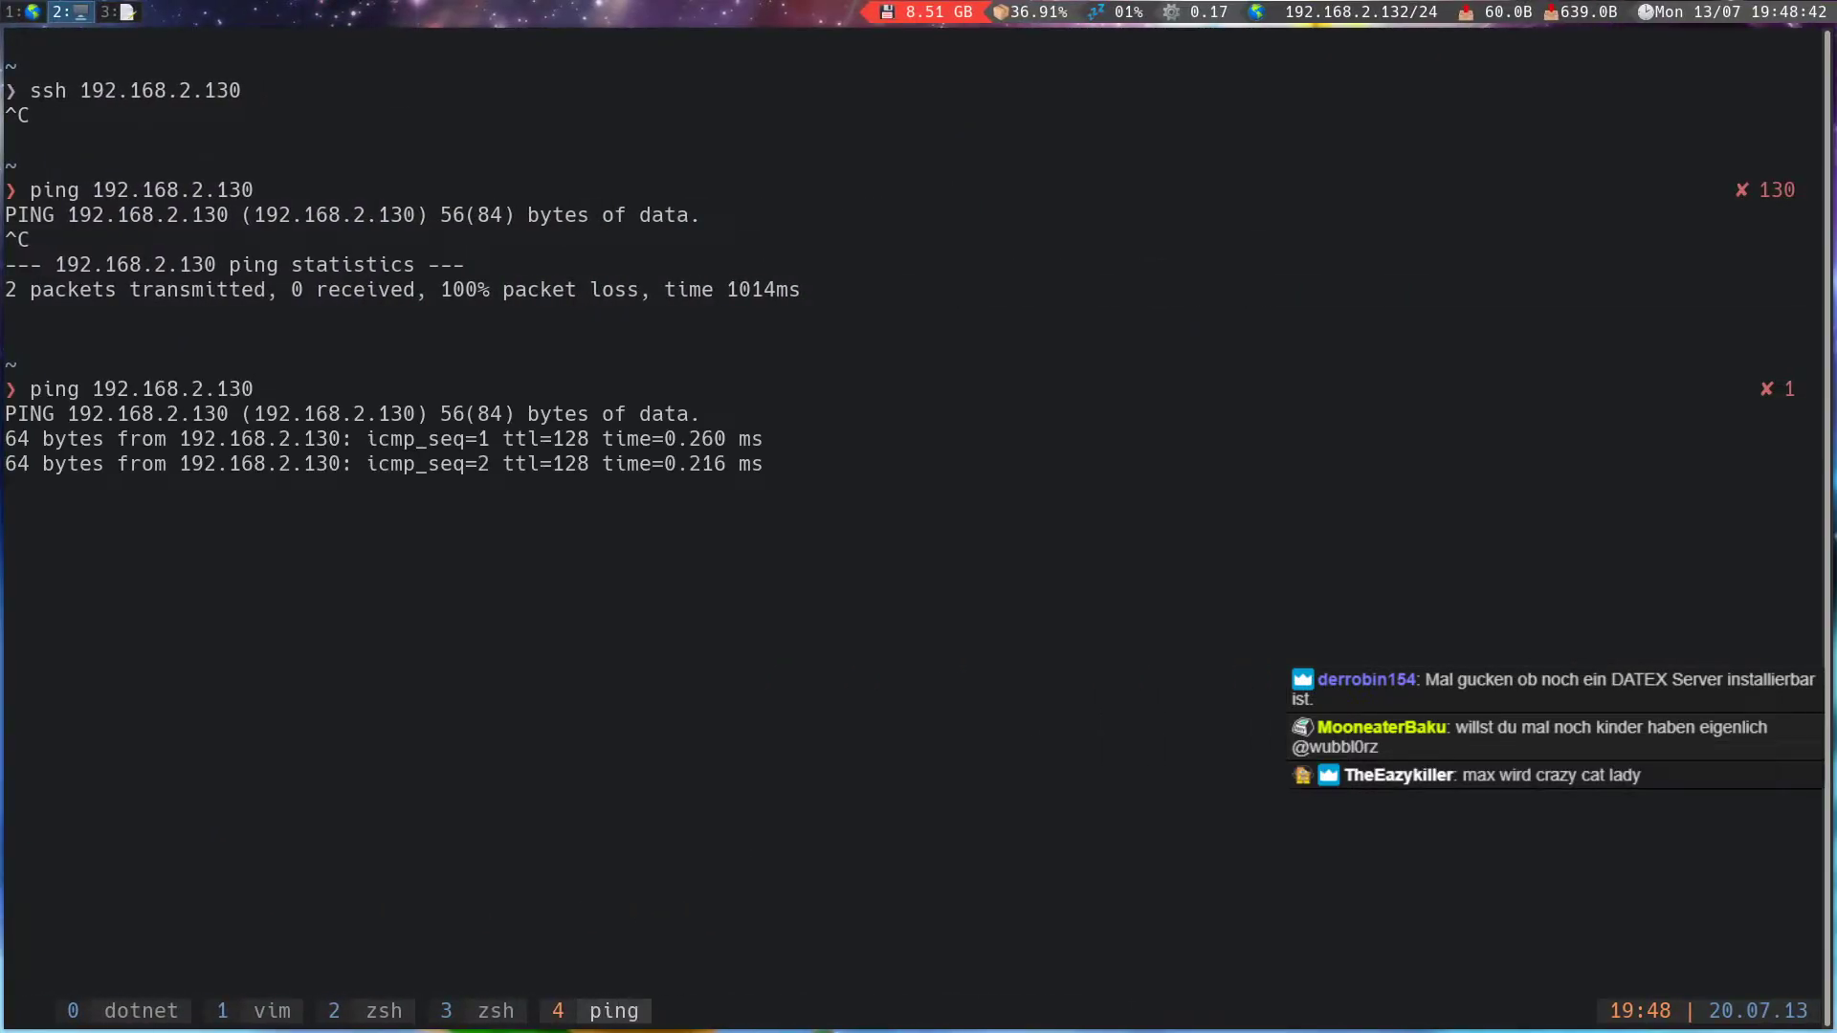
key(ctrl+c)
- Change it to 'ssh 192.168.2.130' and run it; the connection is still refused
key(Up)
key(Home)
key(Delete)
key(Delete)
key(Delete)
key(Delete)
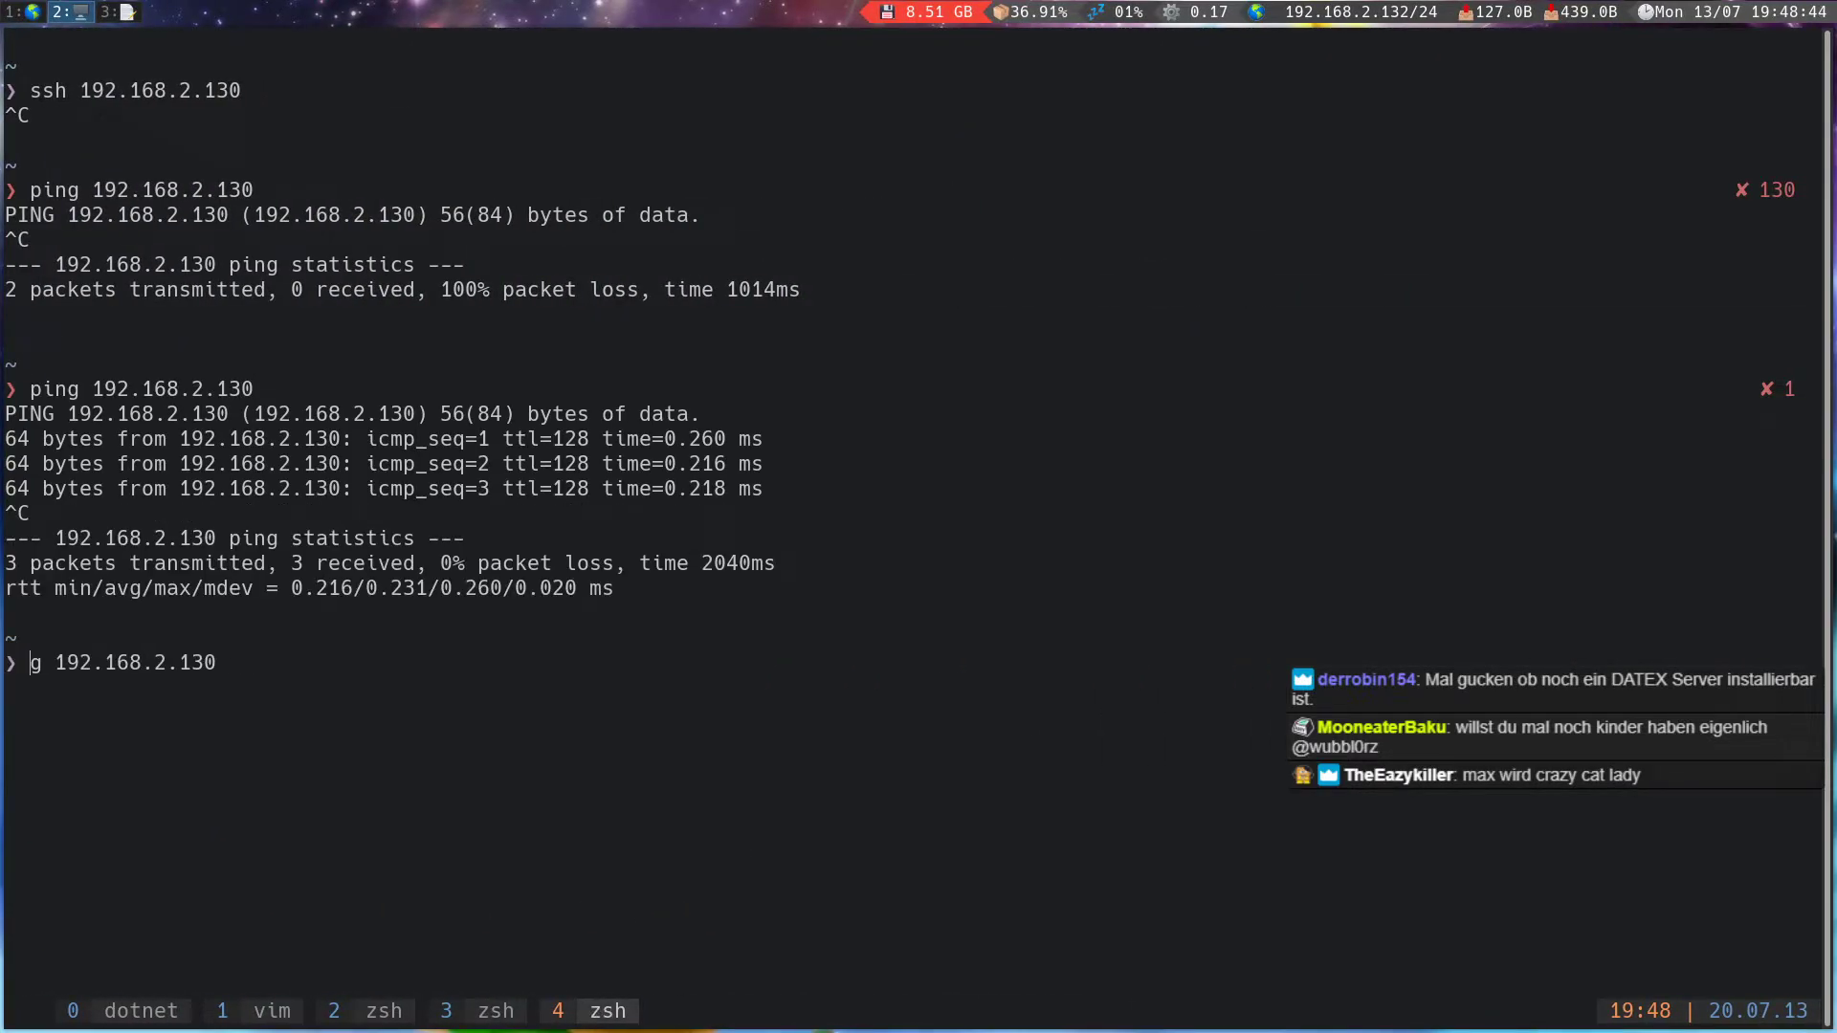
text(ssh)
key(Return)
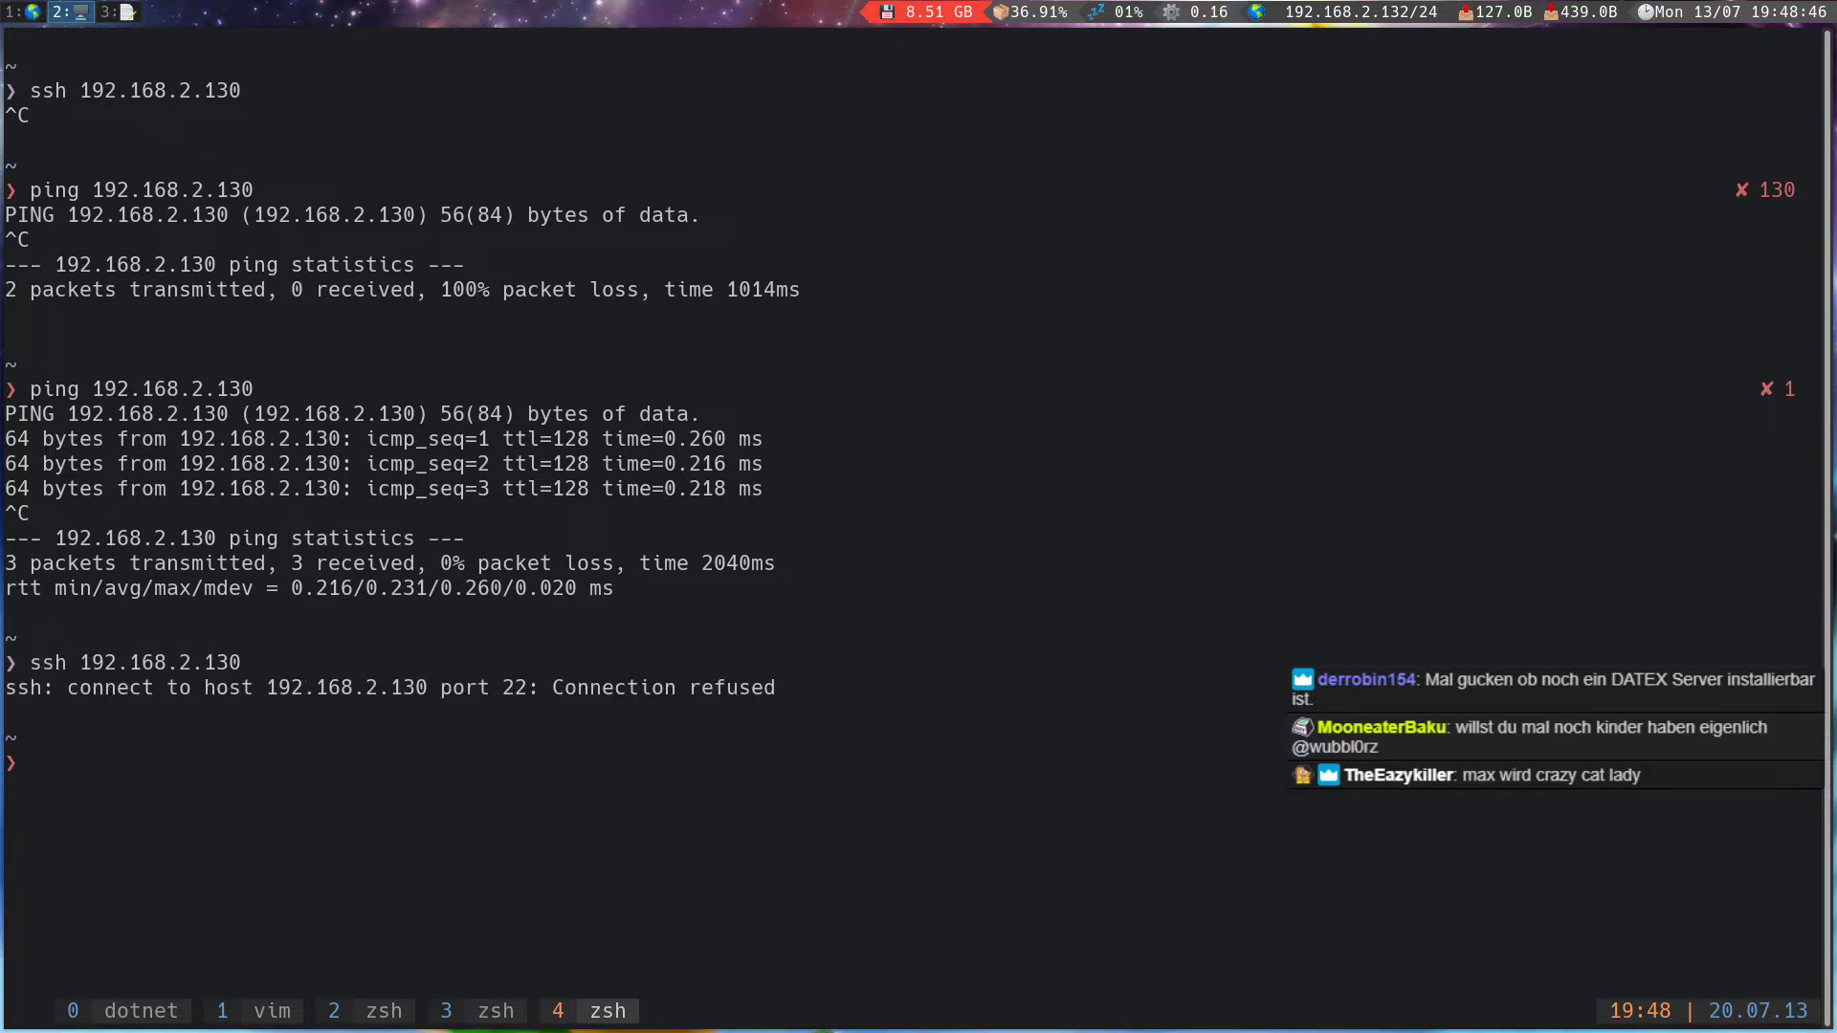
key(ctrl+super+Left)
- Search the Roles and features page for 'ssh' and scroll through the list
click(1079, 1013)
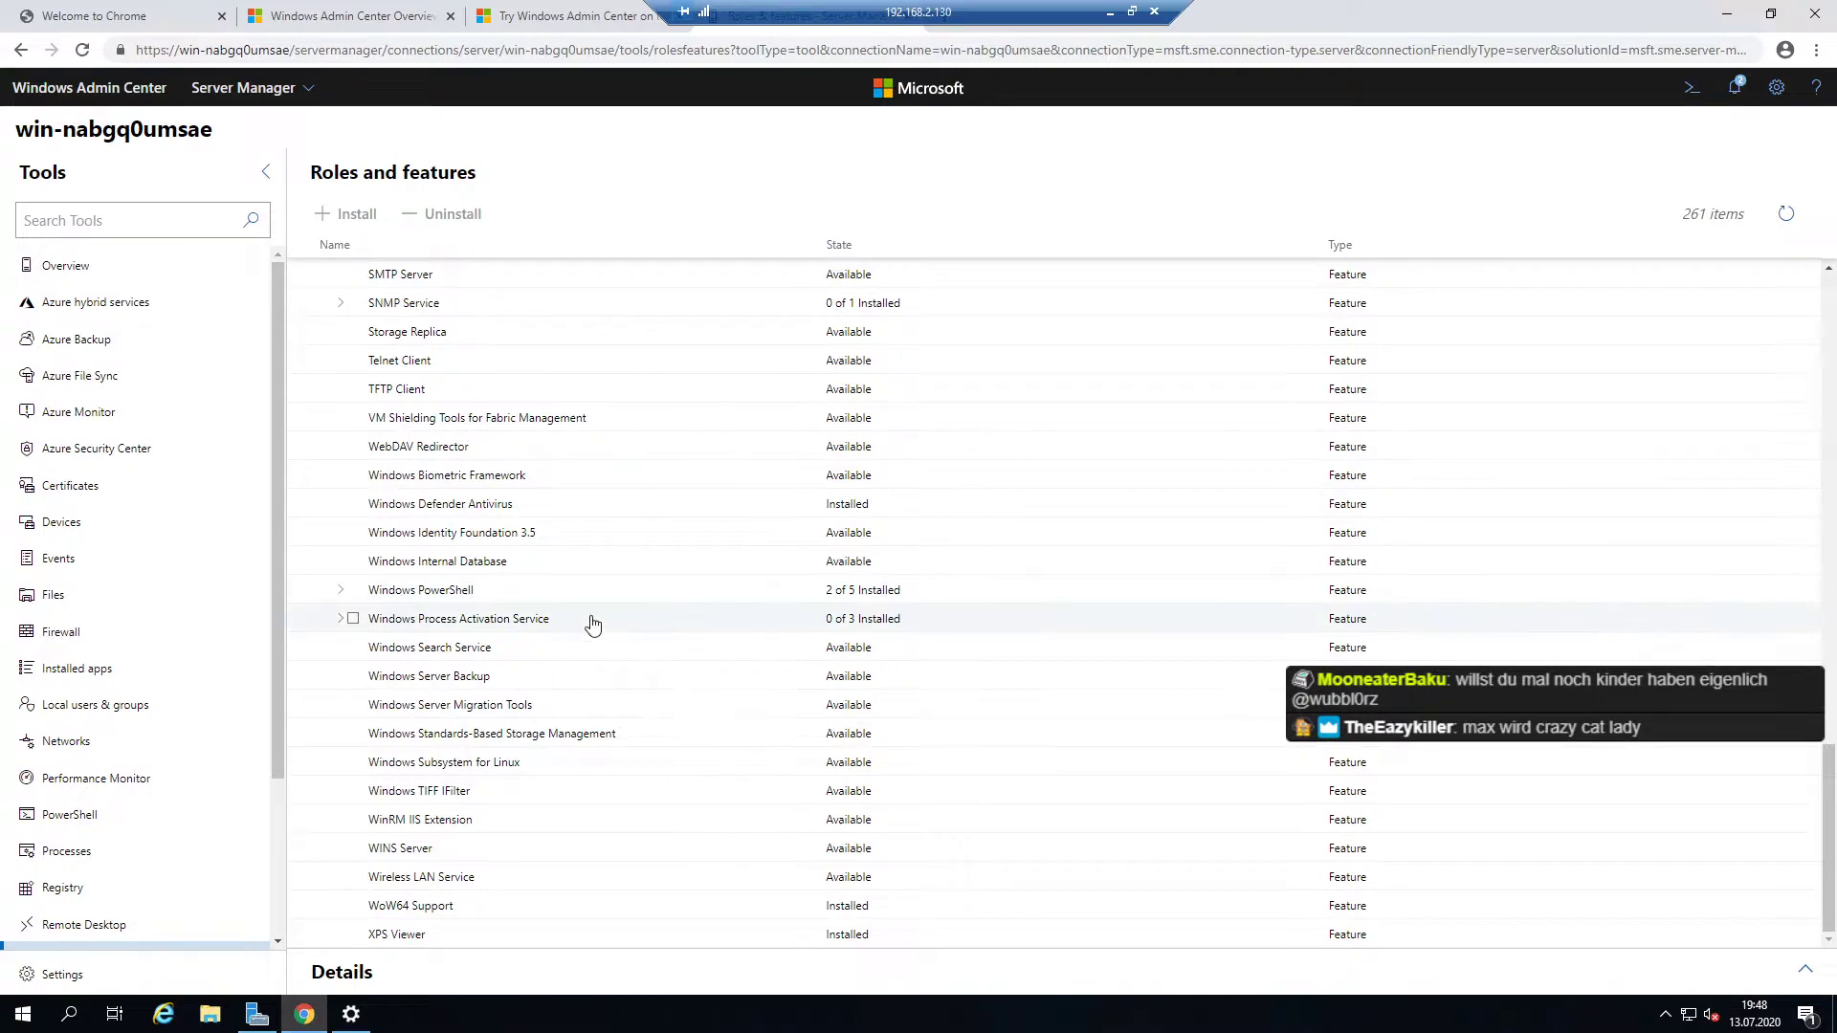
scroll(589, 620, up, 20)
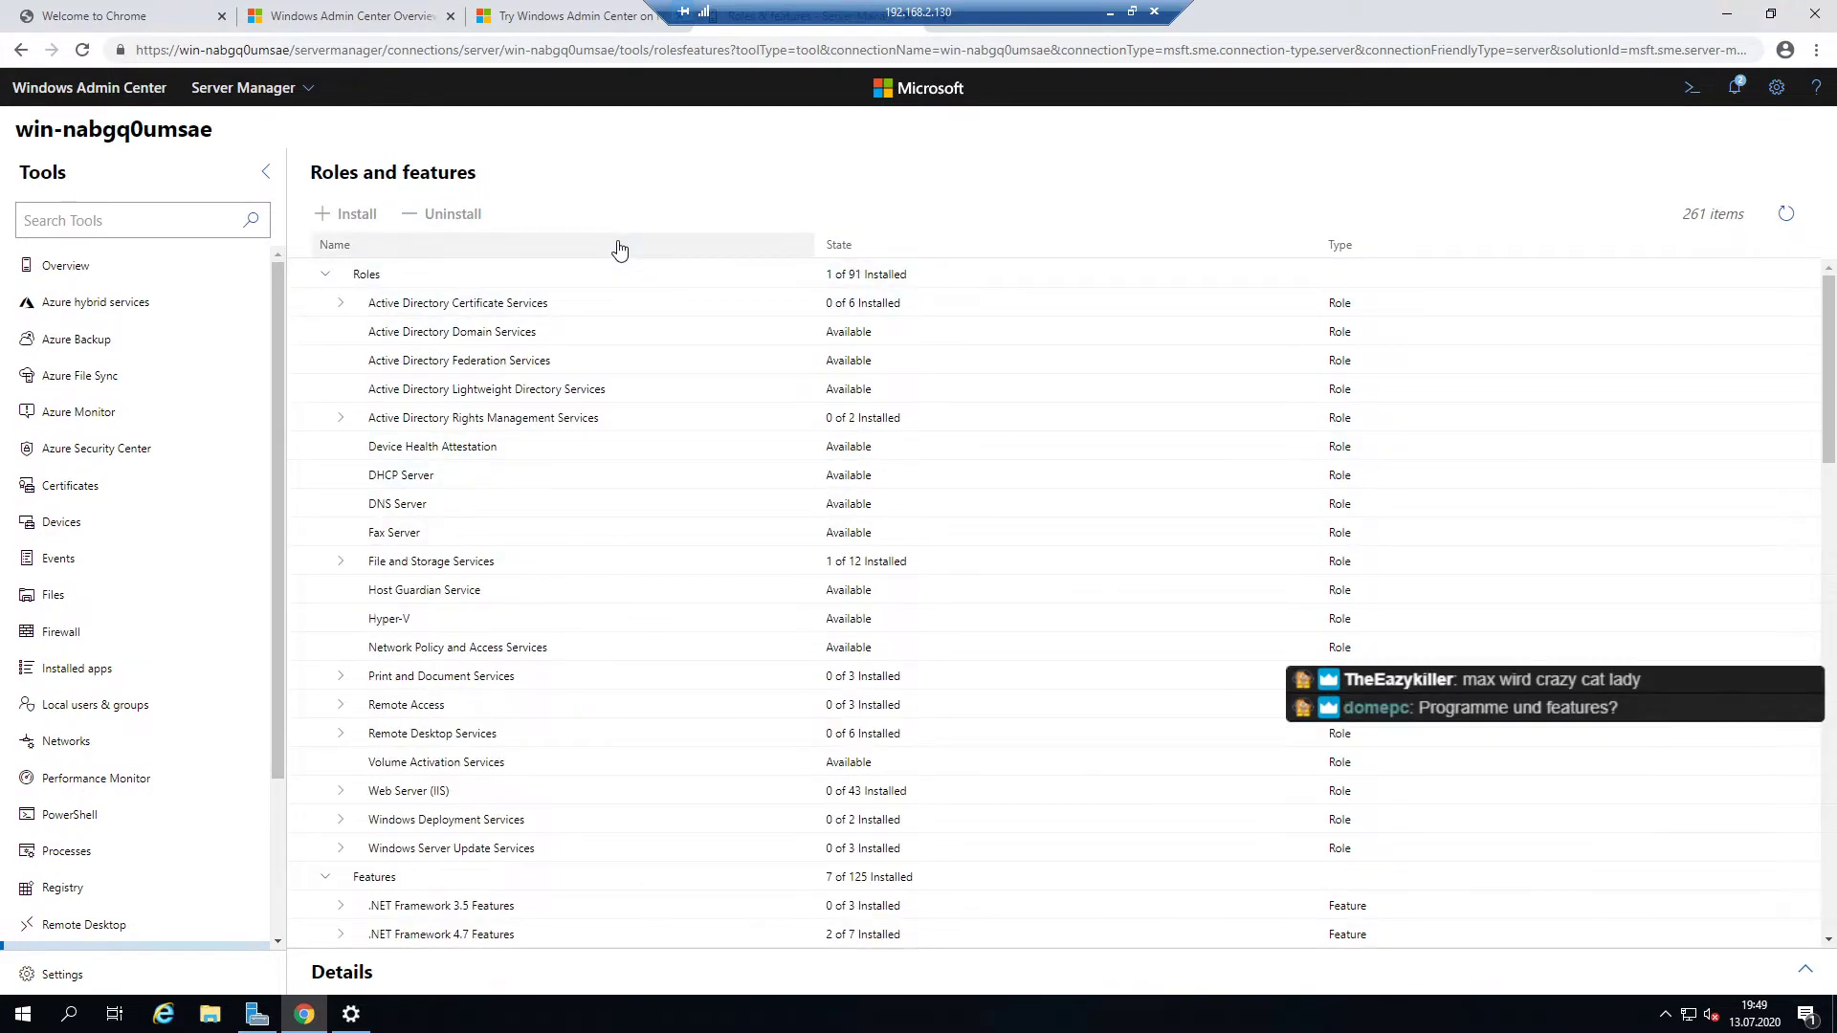
key(ctrl+f)
text(ssh)
key(Escape)
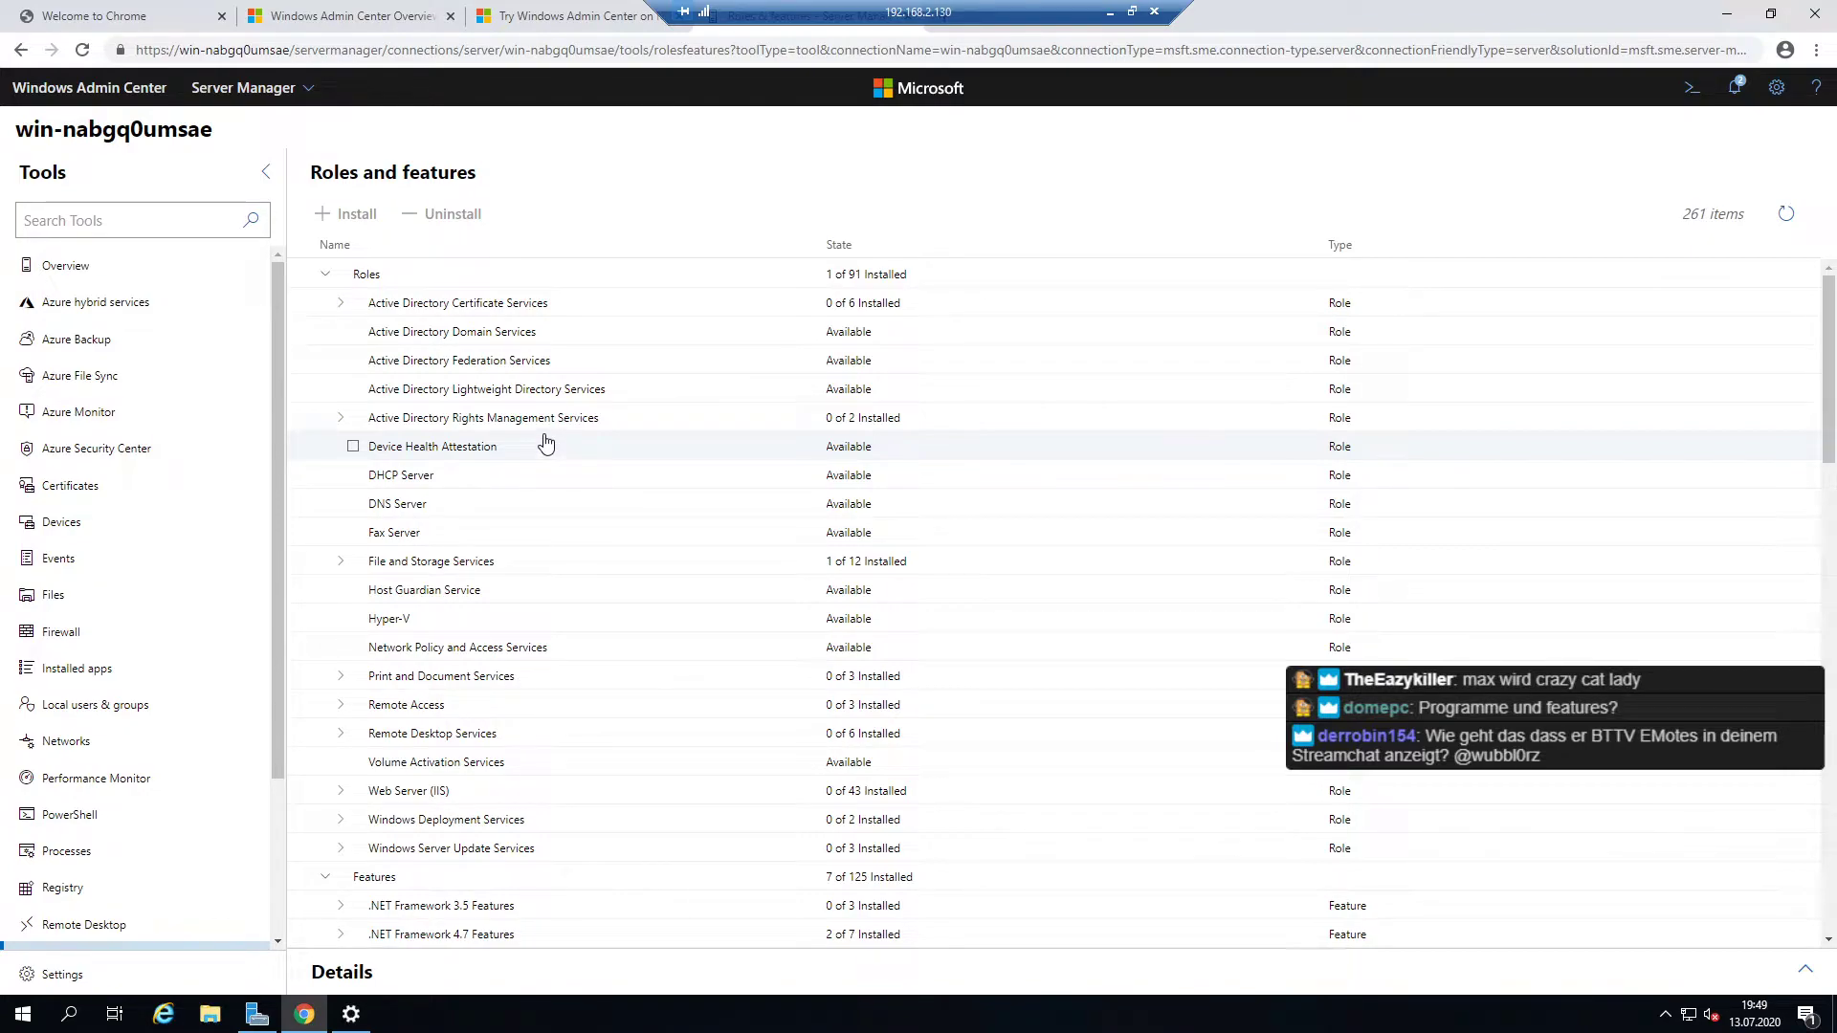
scroll(545, 442, down, 15)
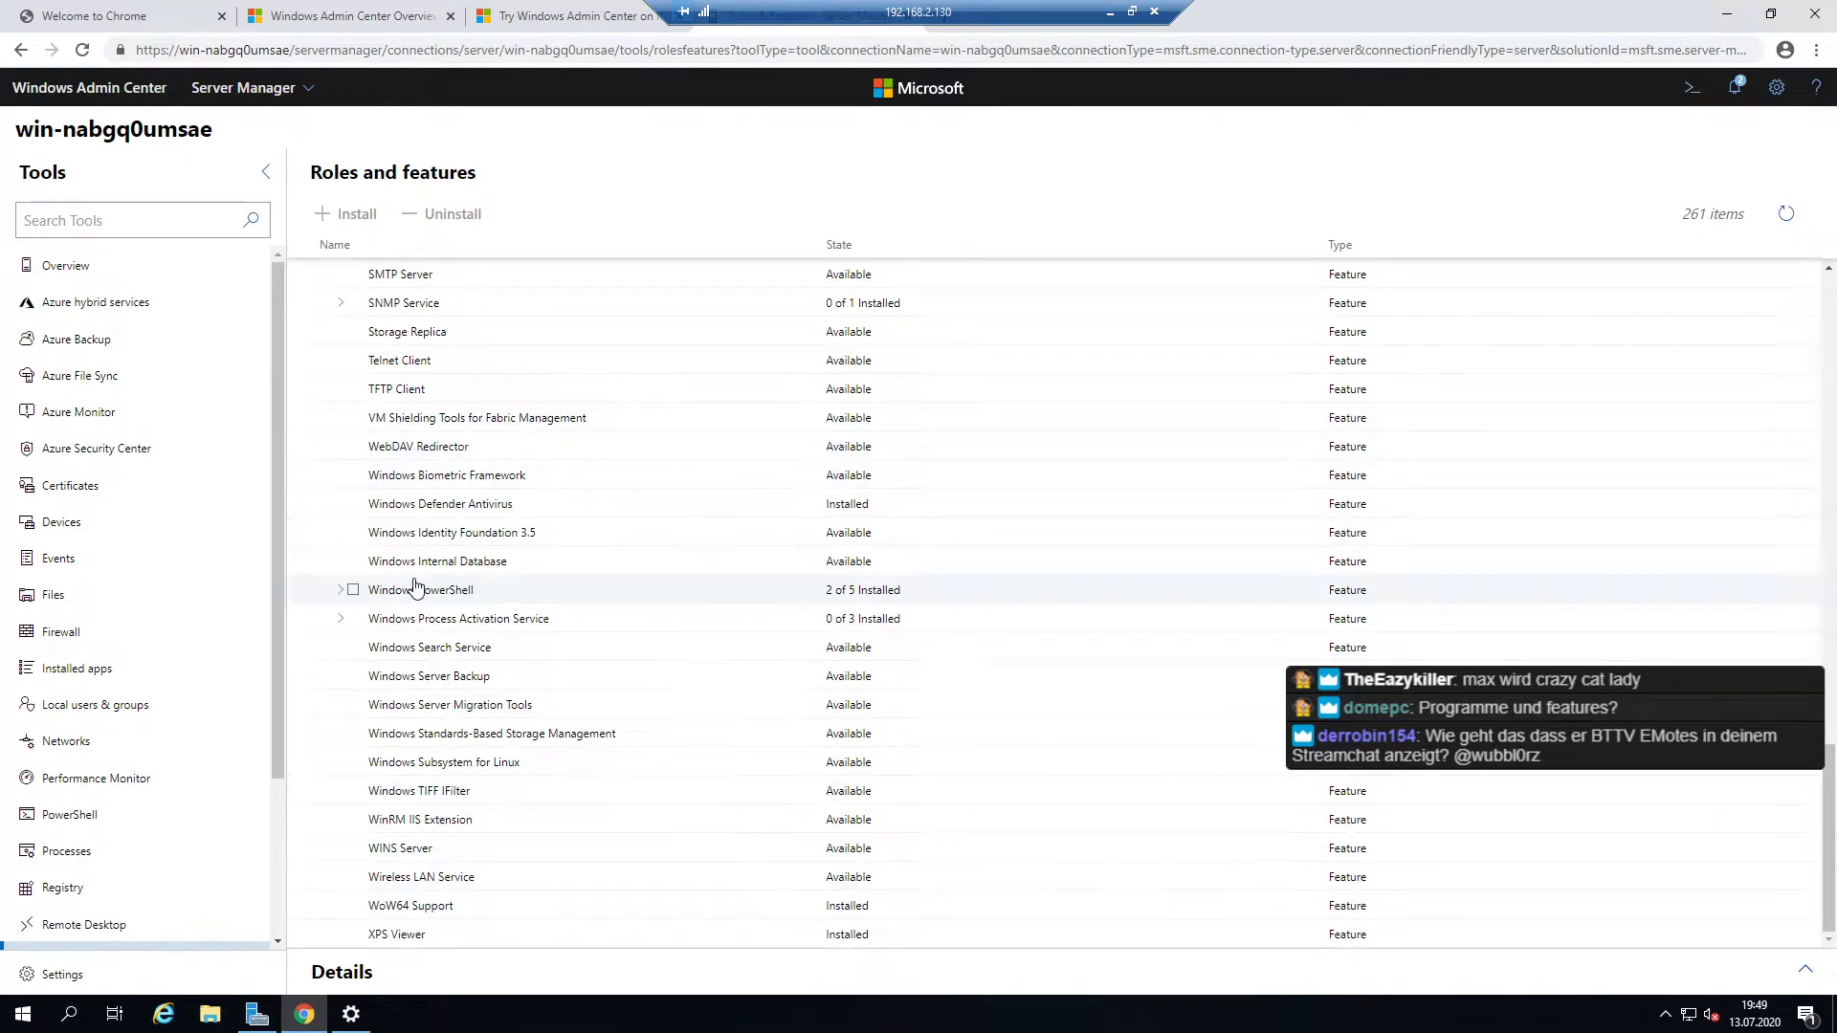
scroll(435, 555, up, 1)
scroll(448, 544, up, 3)
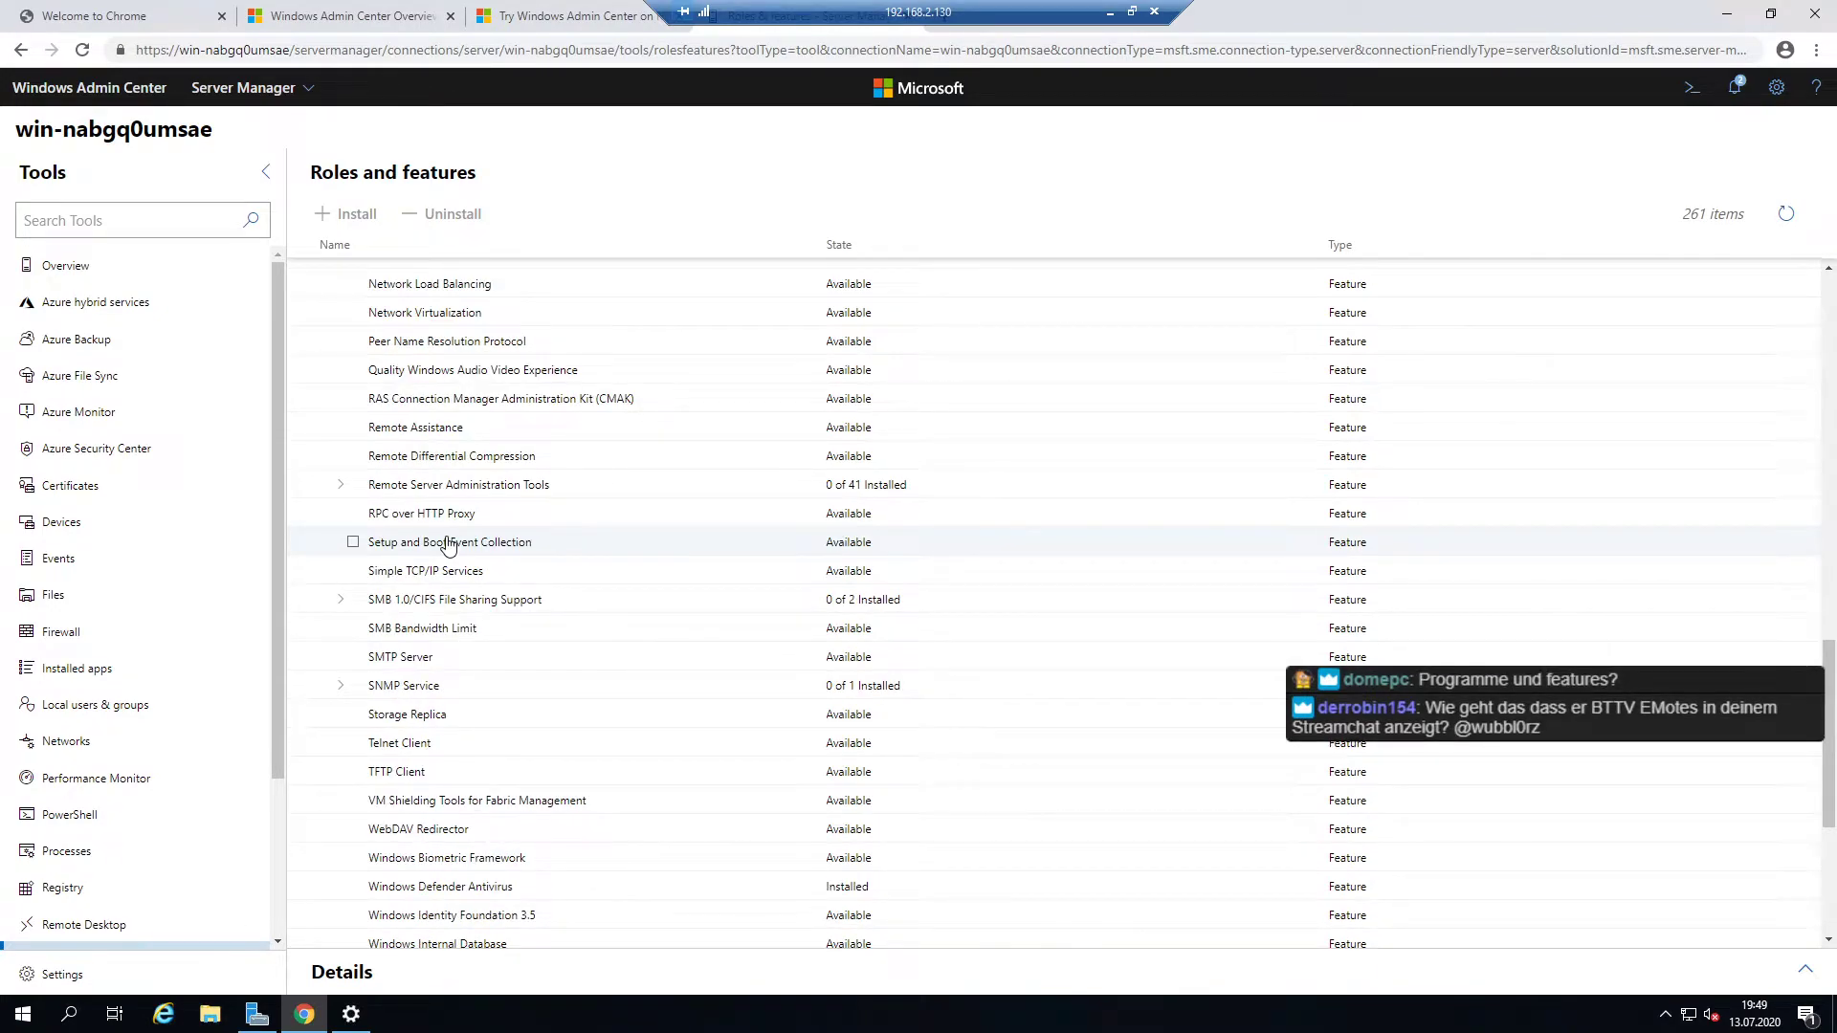
- Tick Remote Server Administration Tools and expand Role and Feature Administration Tools
click(352, 486)
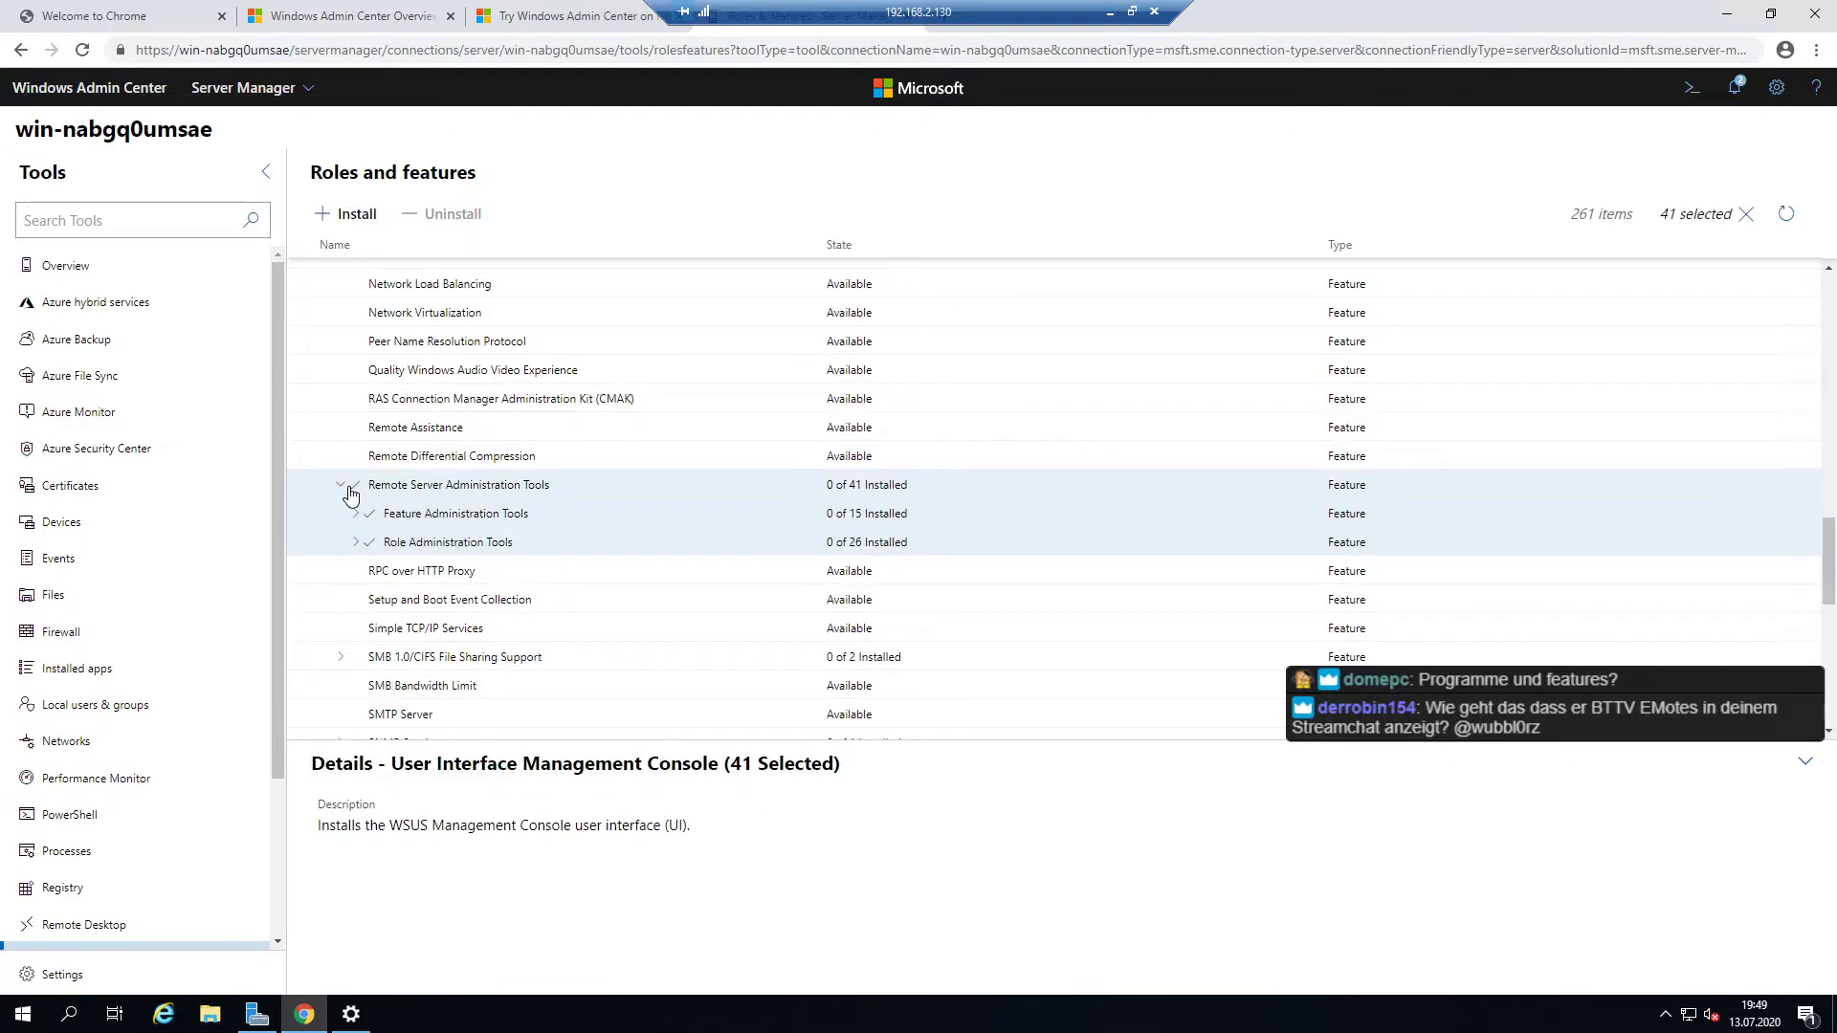
click(356, 542)
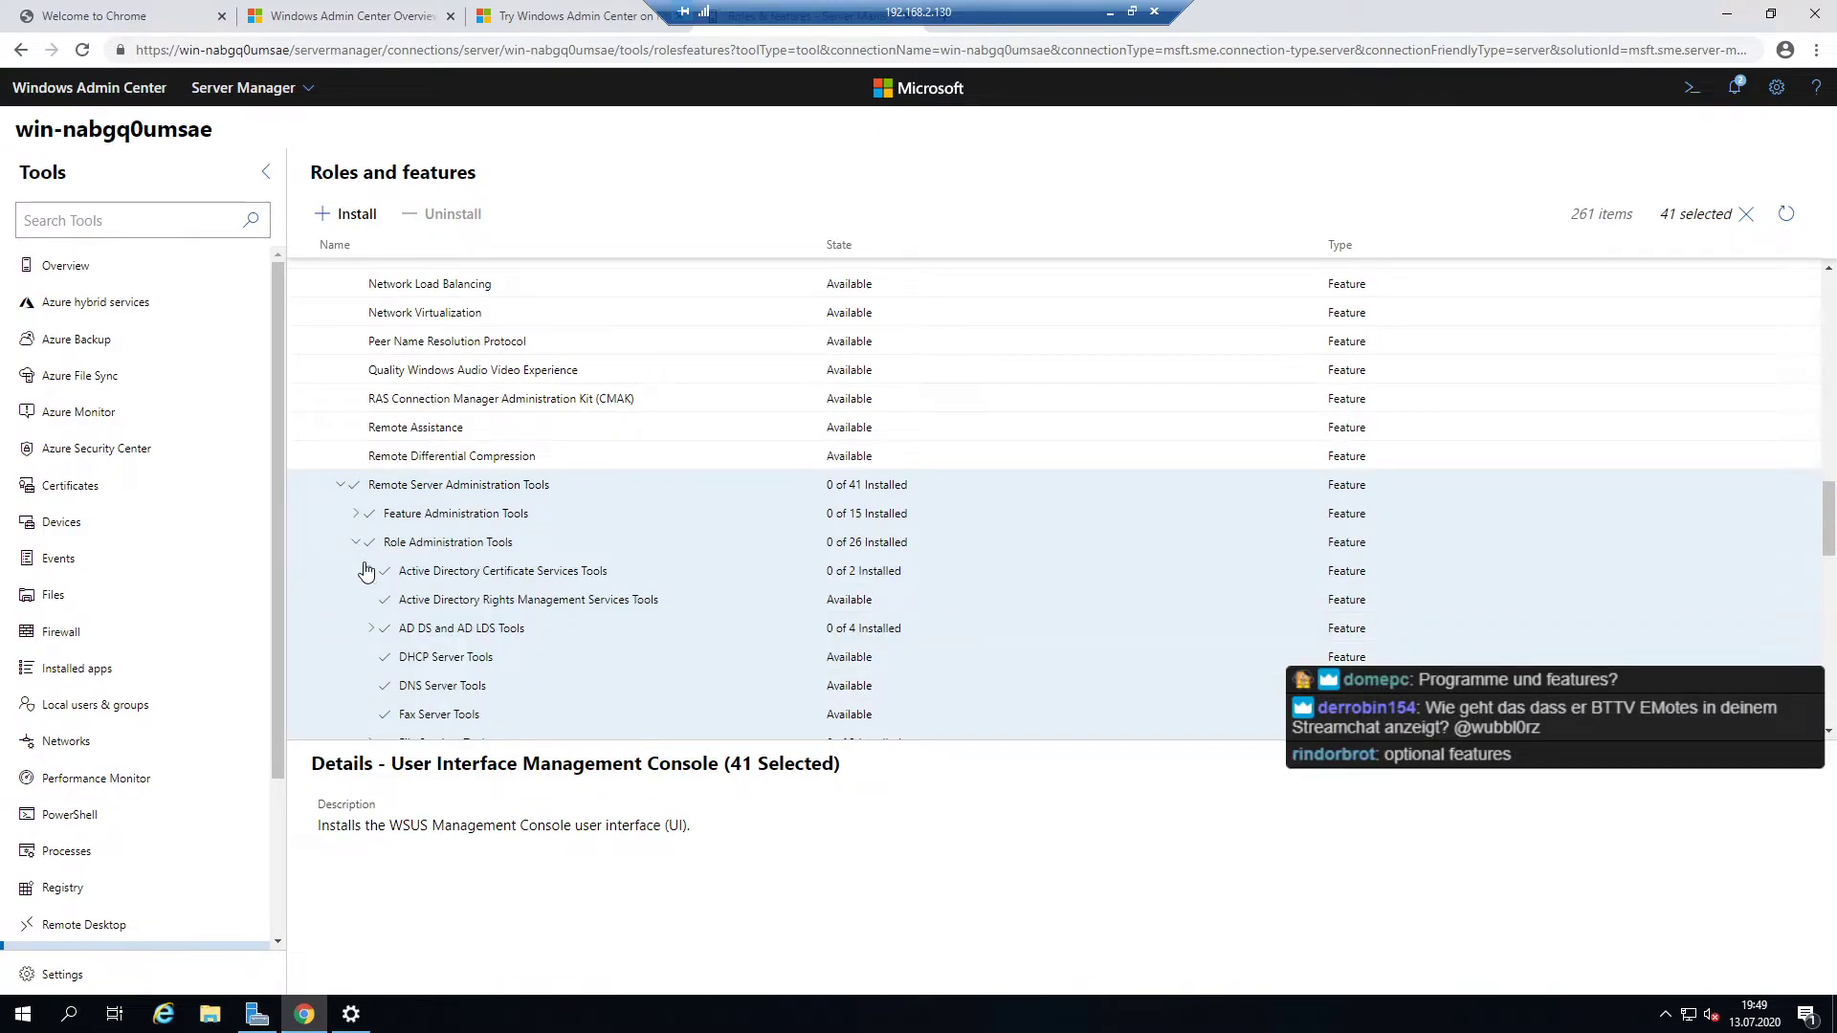
click(357, 516)
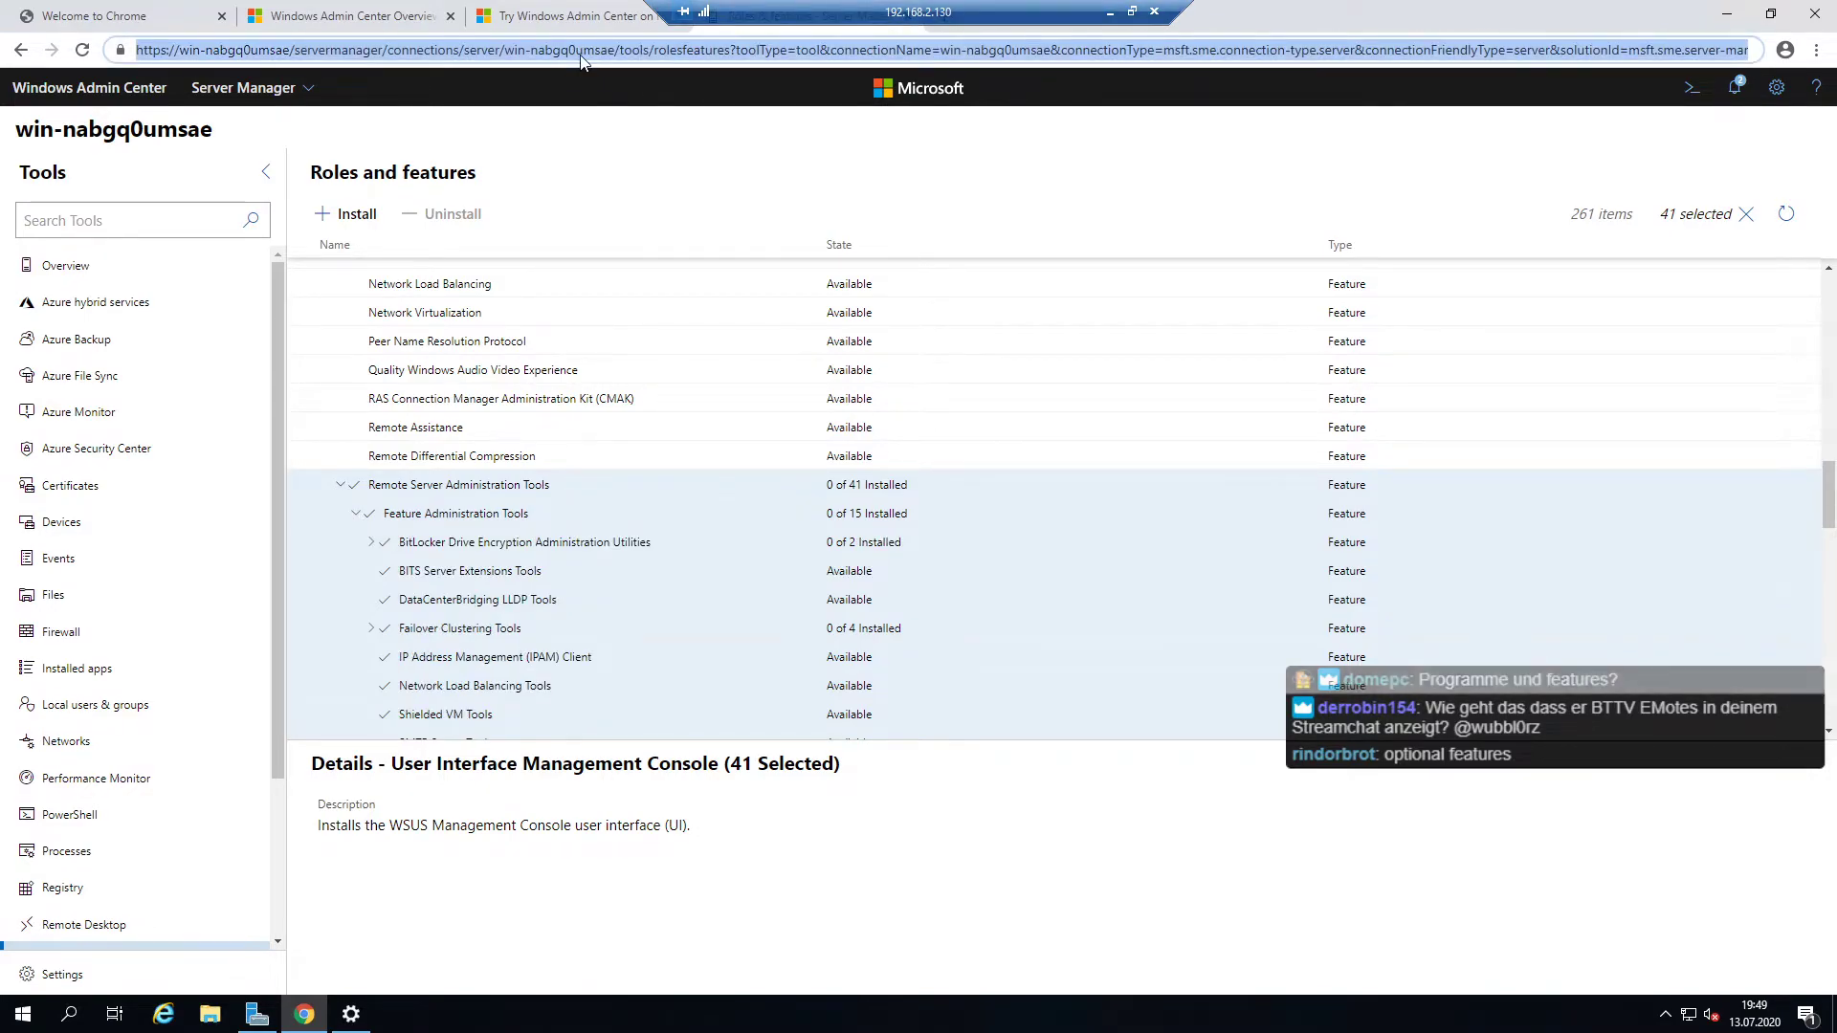
- Search 'windows 2019 install ssh', open Microsoft's OpenSSH article, then go back to the Admin Center tab
key(ctrl+t)
text(windows 2019 i)
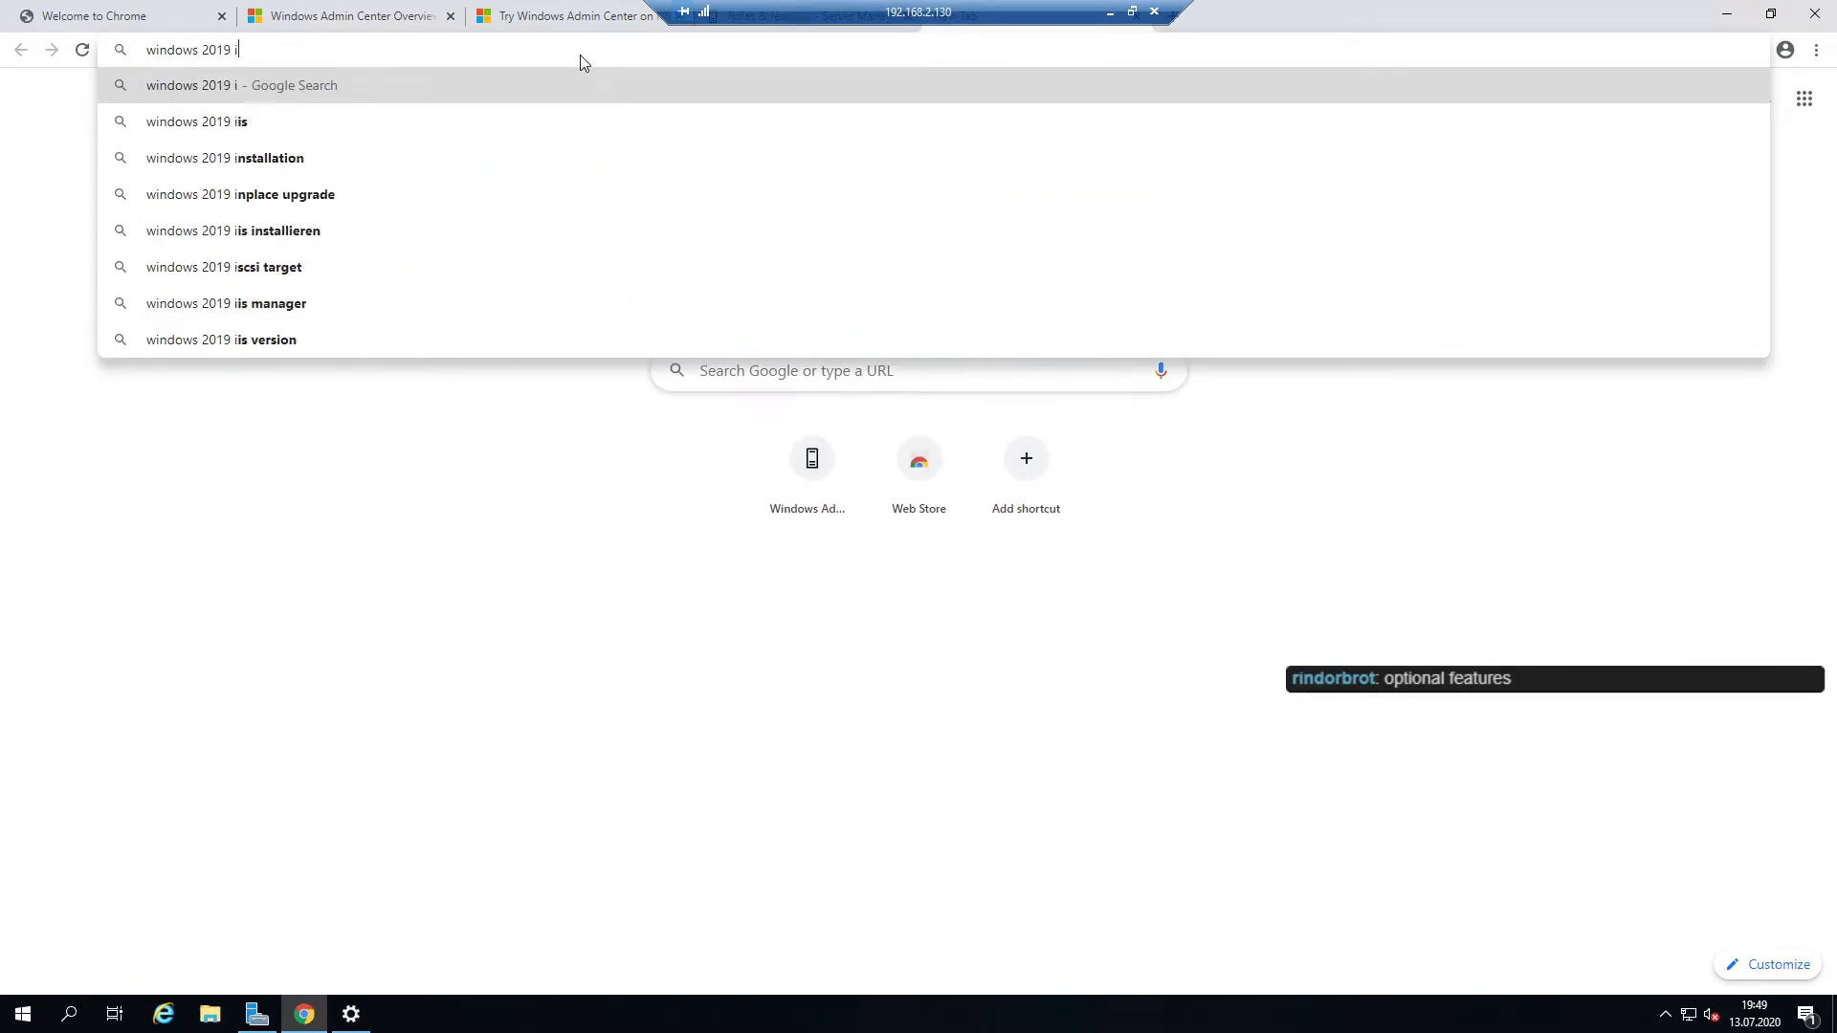
text(nstall ssh)
key(Return)
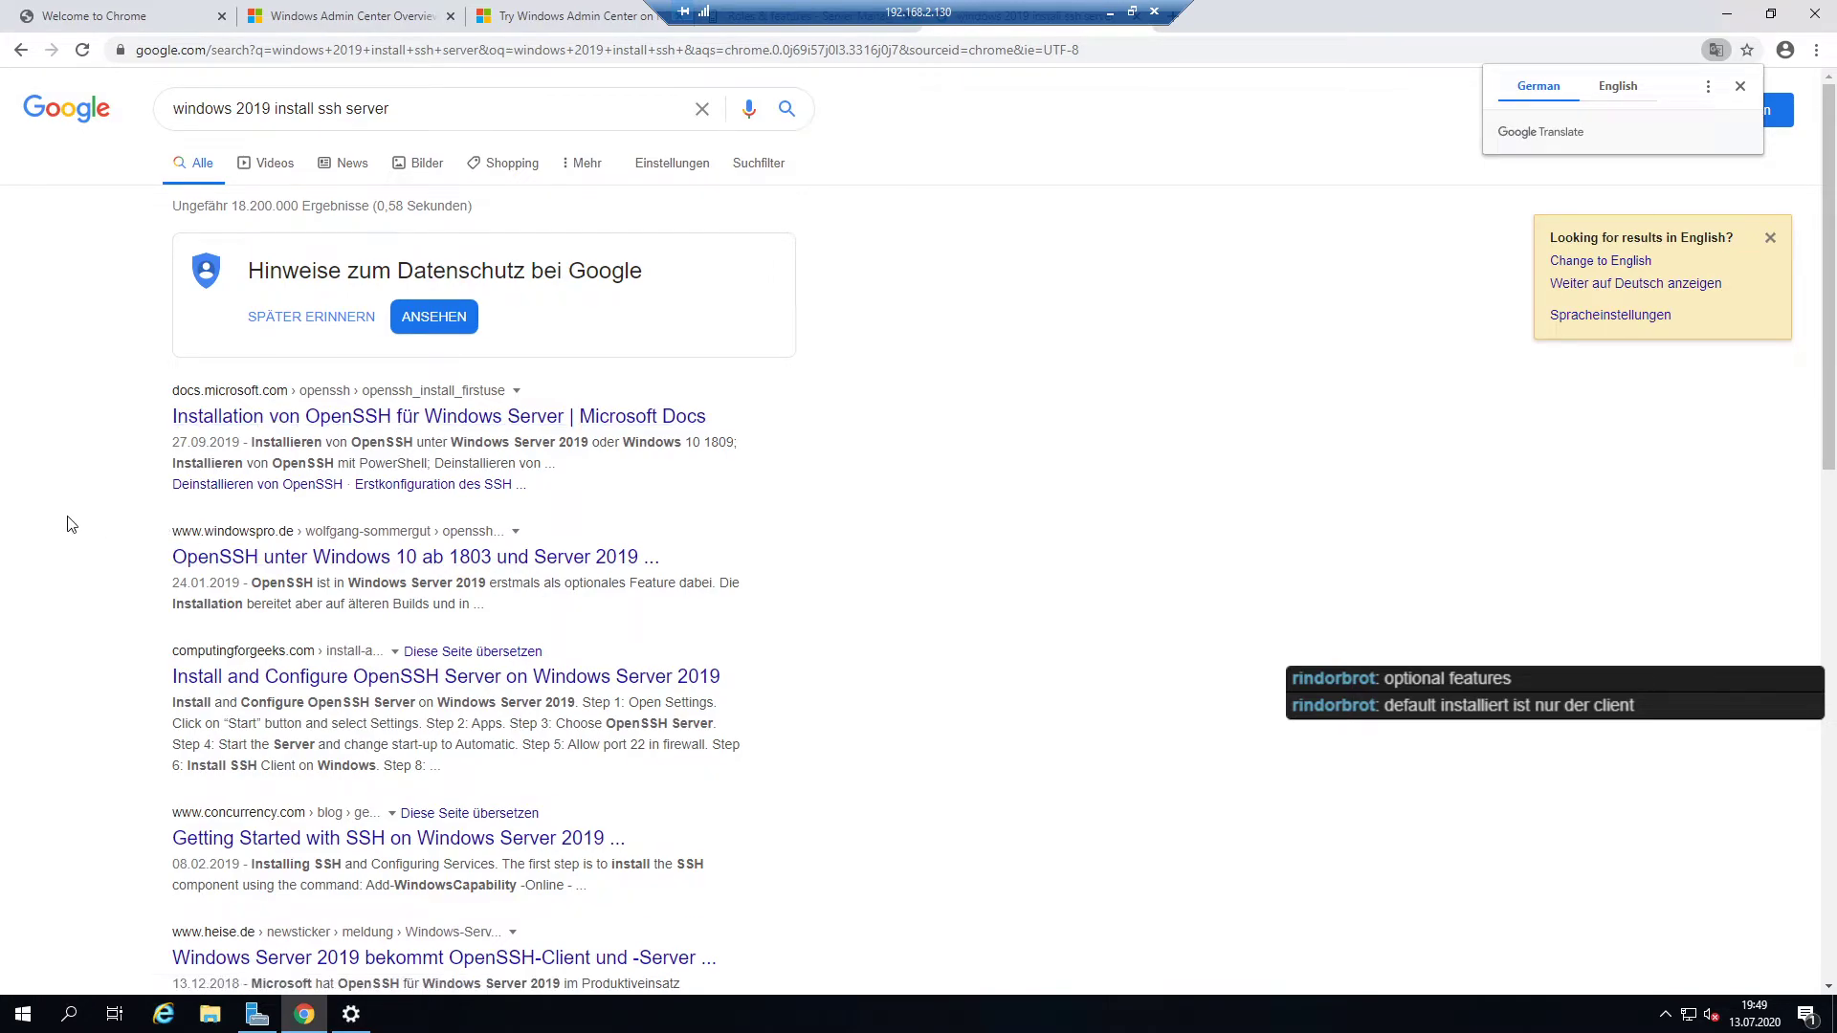
click(212, 416)
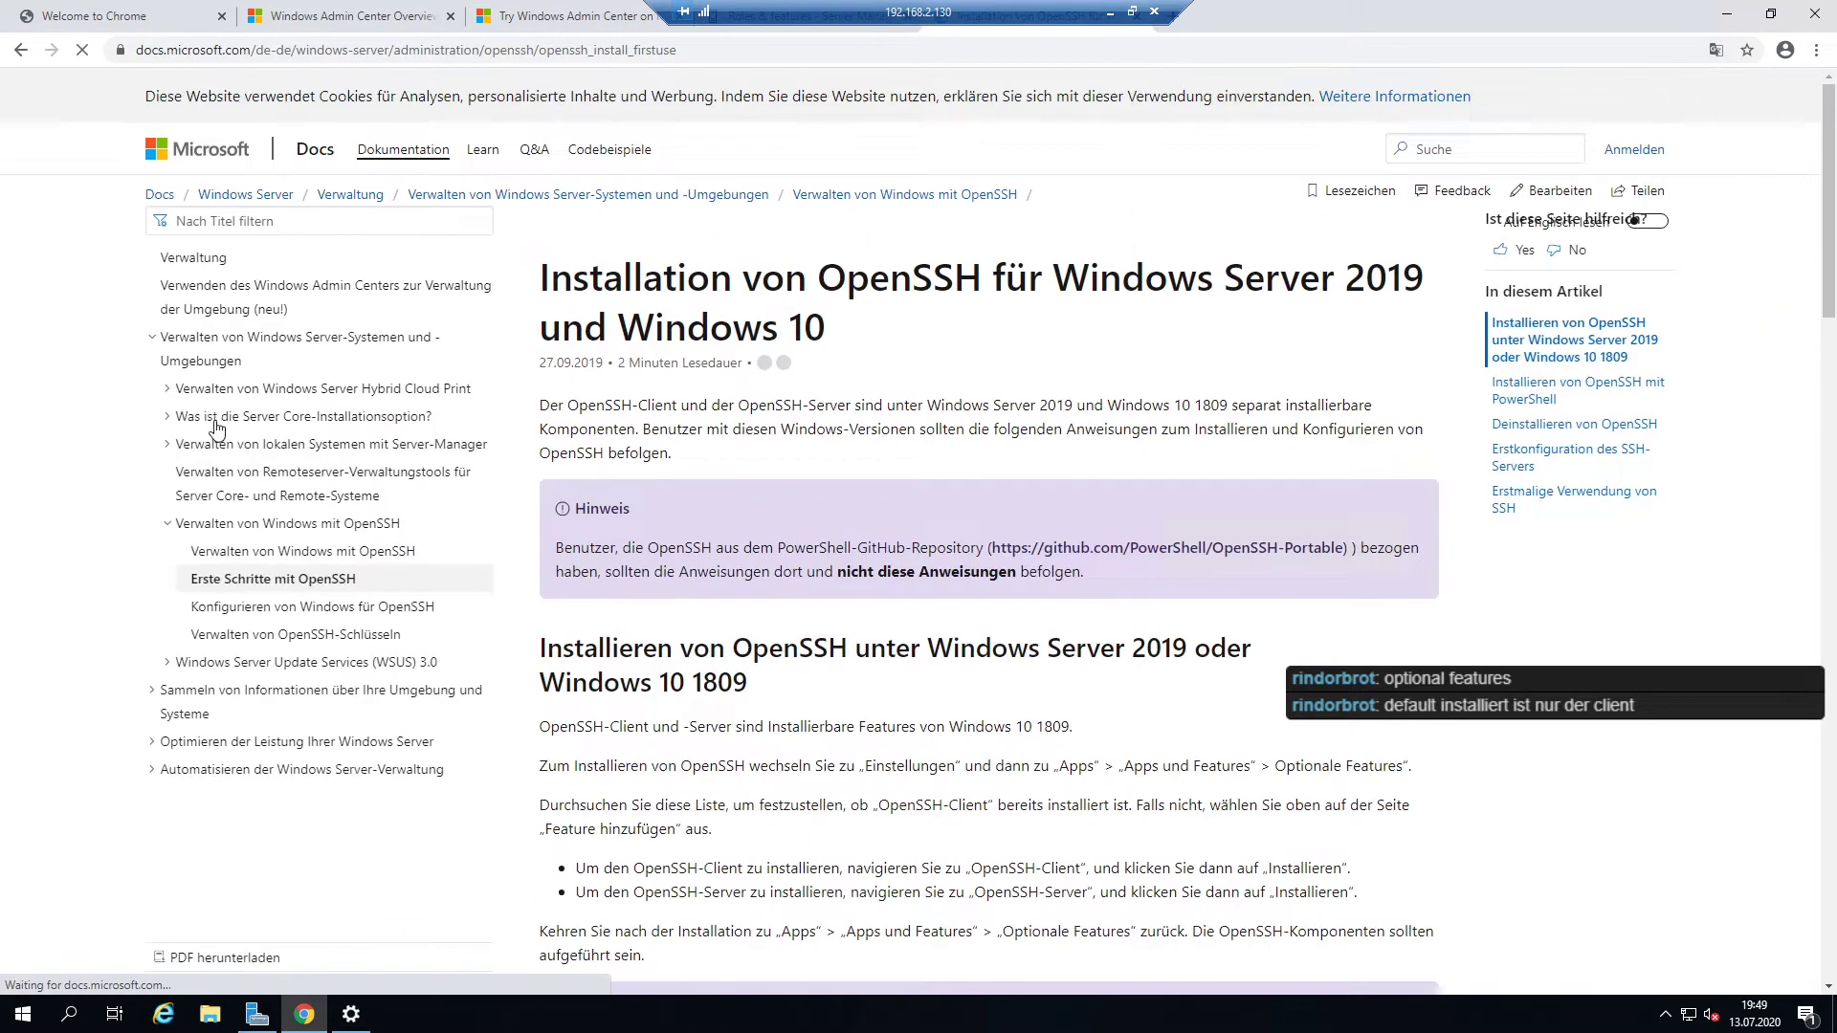
scroll(637, 604, down, 6)
scroll(629, 607, up, 3)
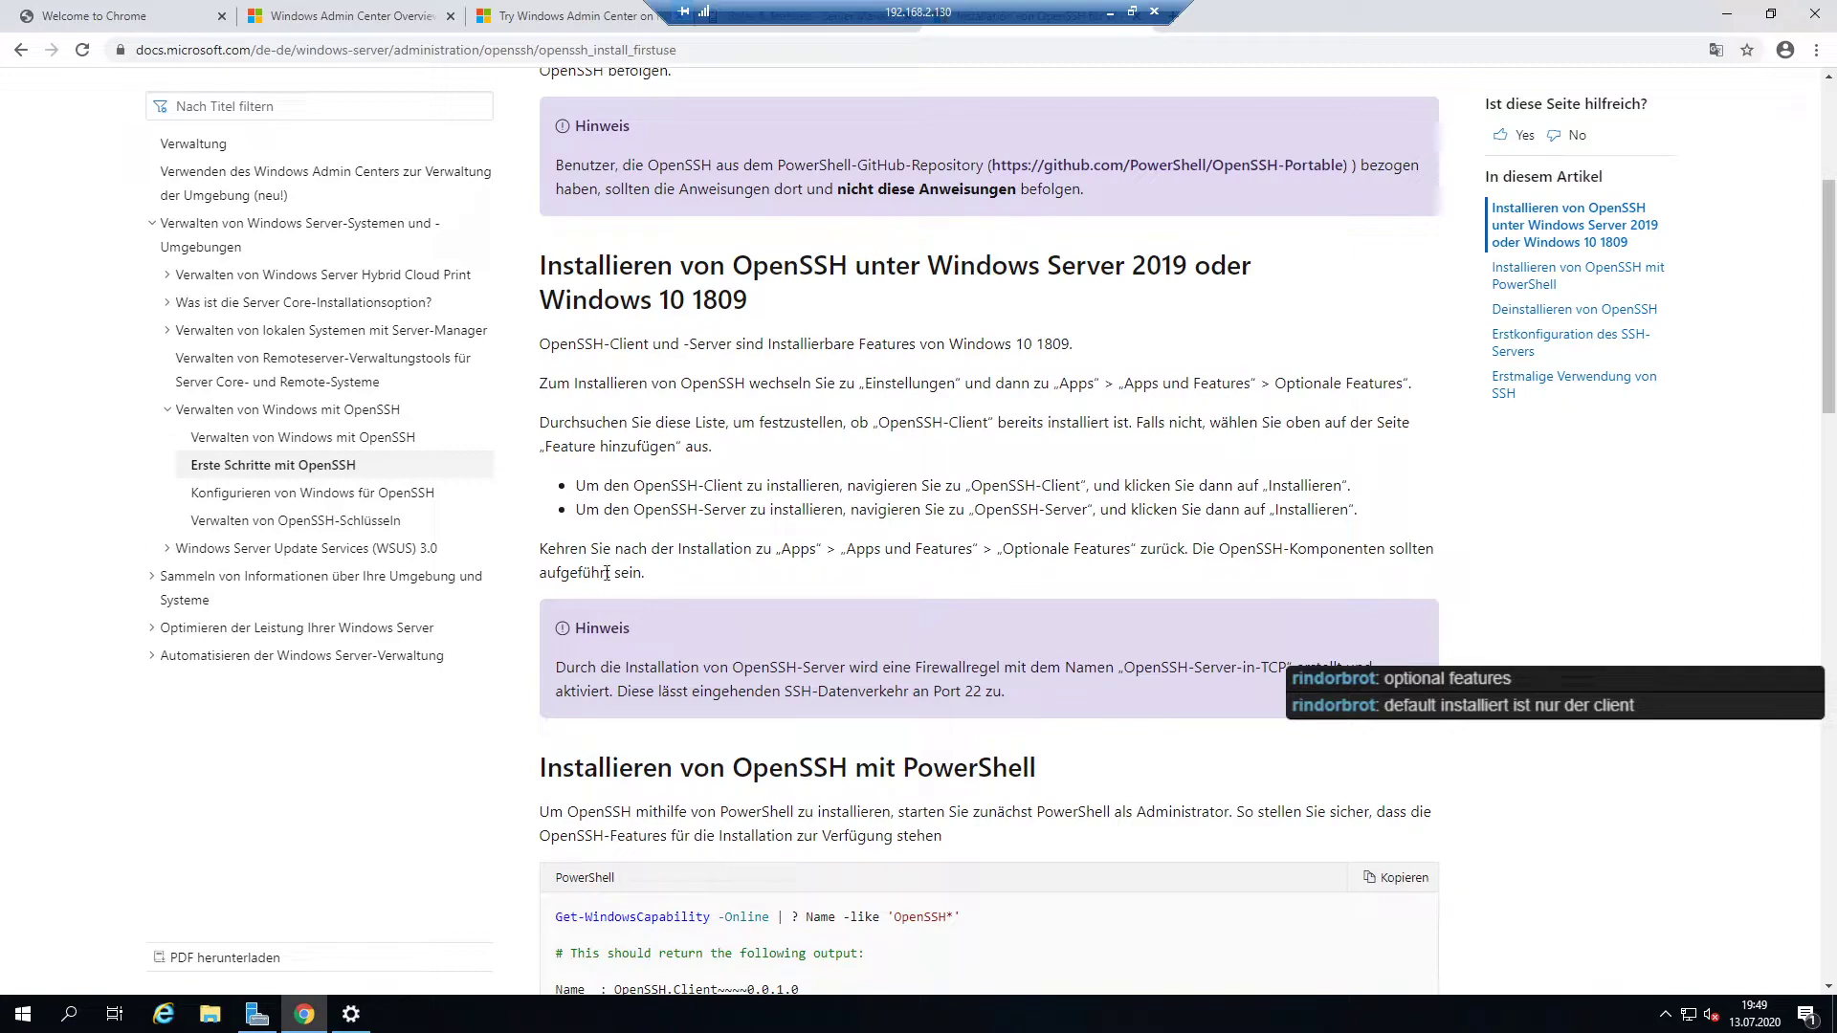
click(550, 29)
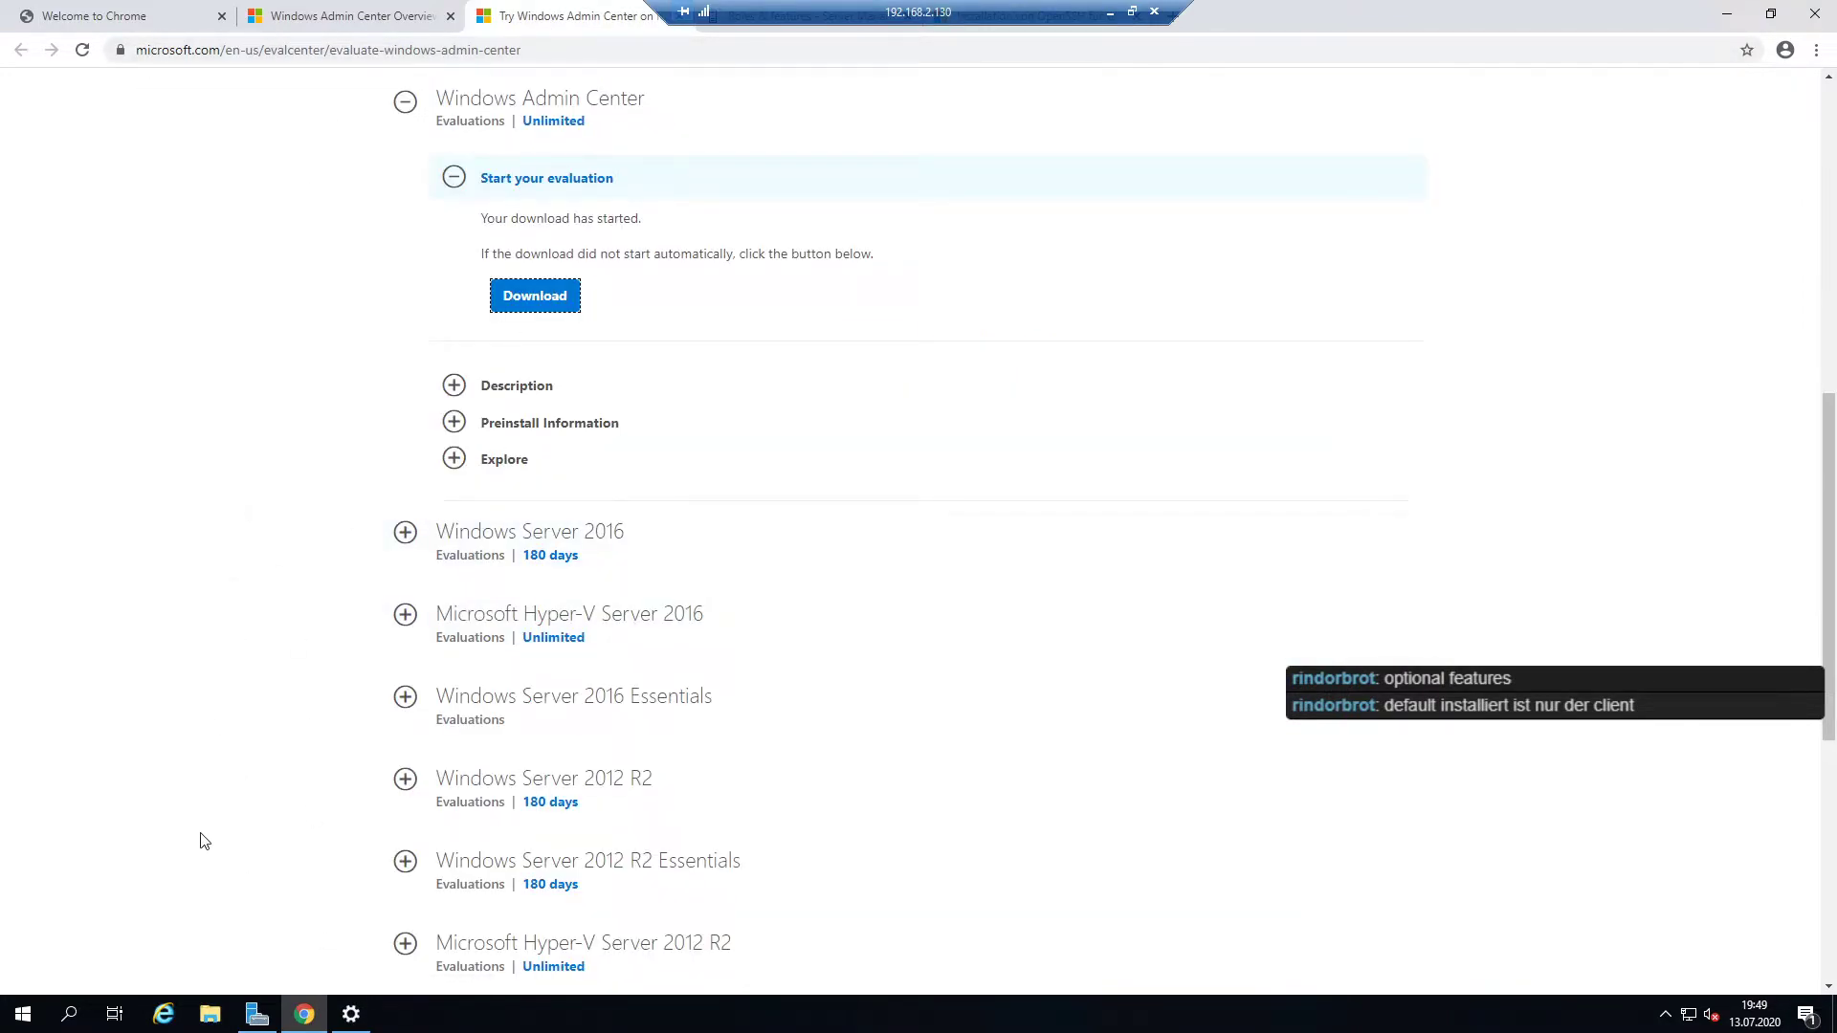
- Search 'apps' and open the optional features list in Apps settings
click(9, 1020)
text(apps)
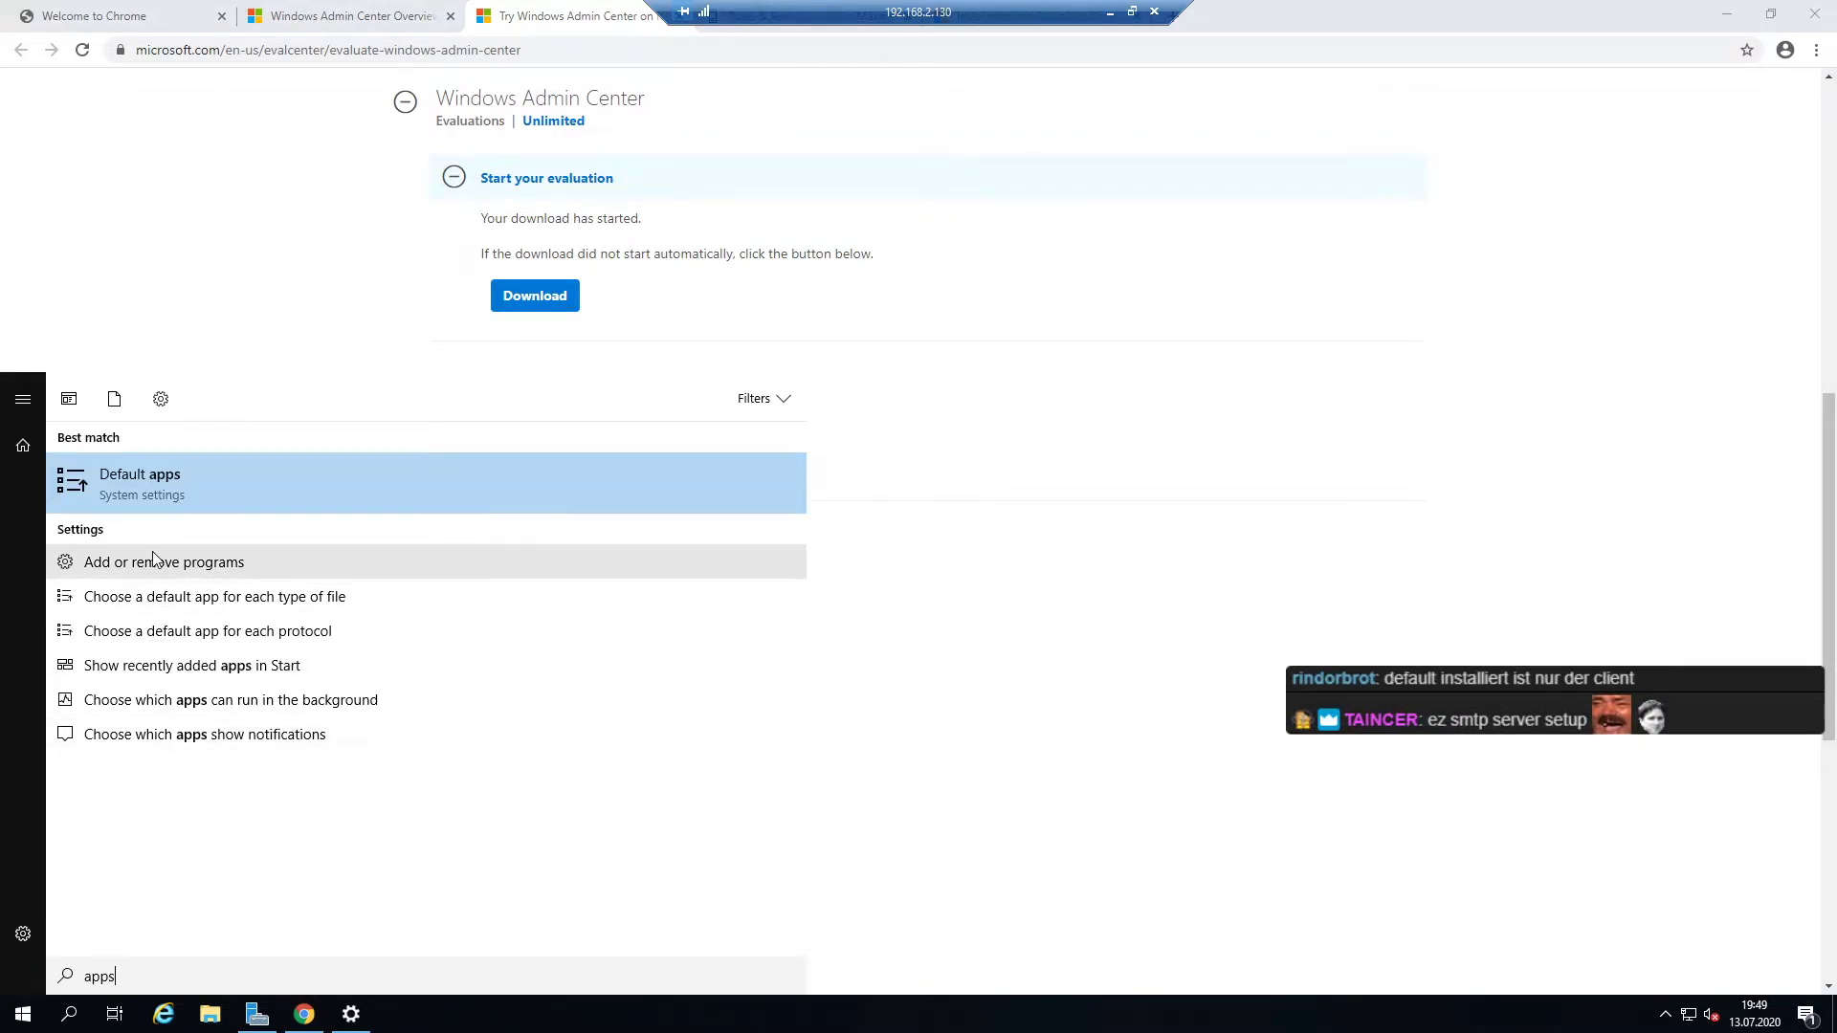
click(158, 561)
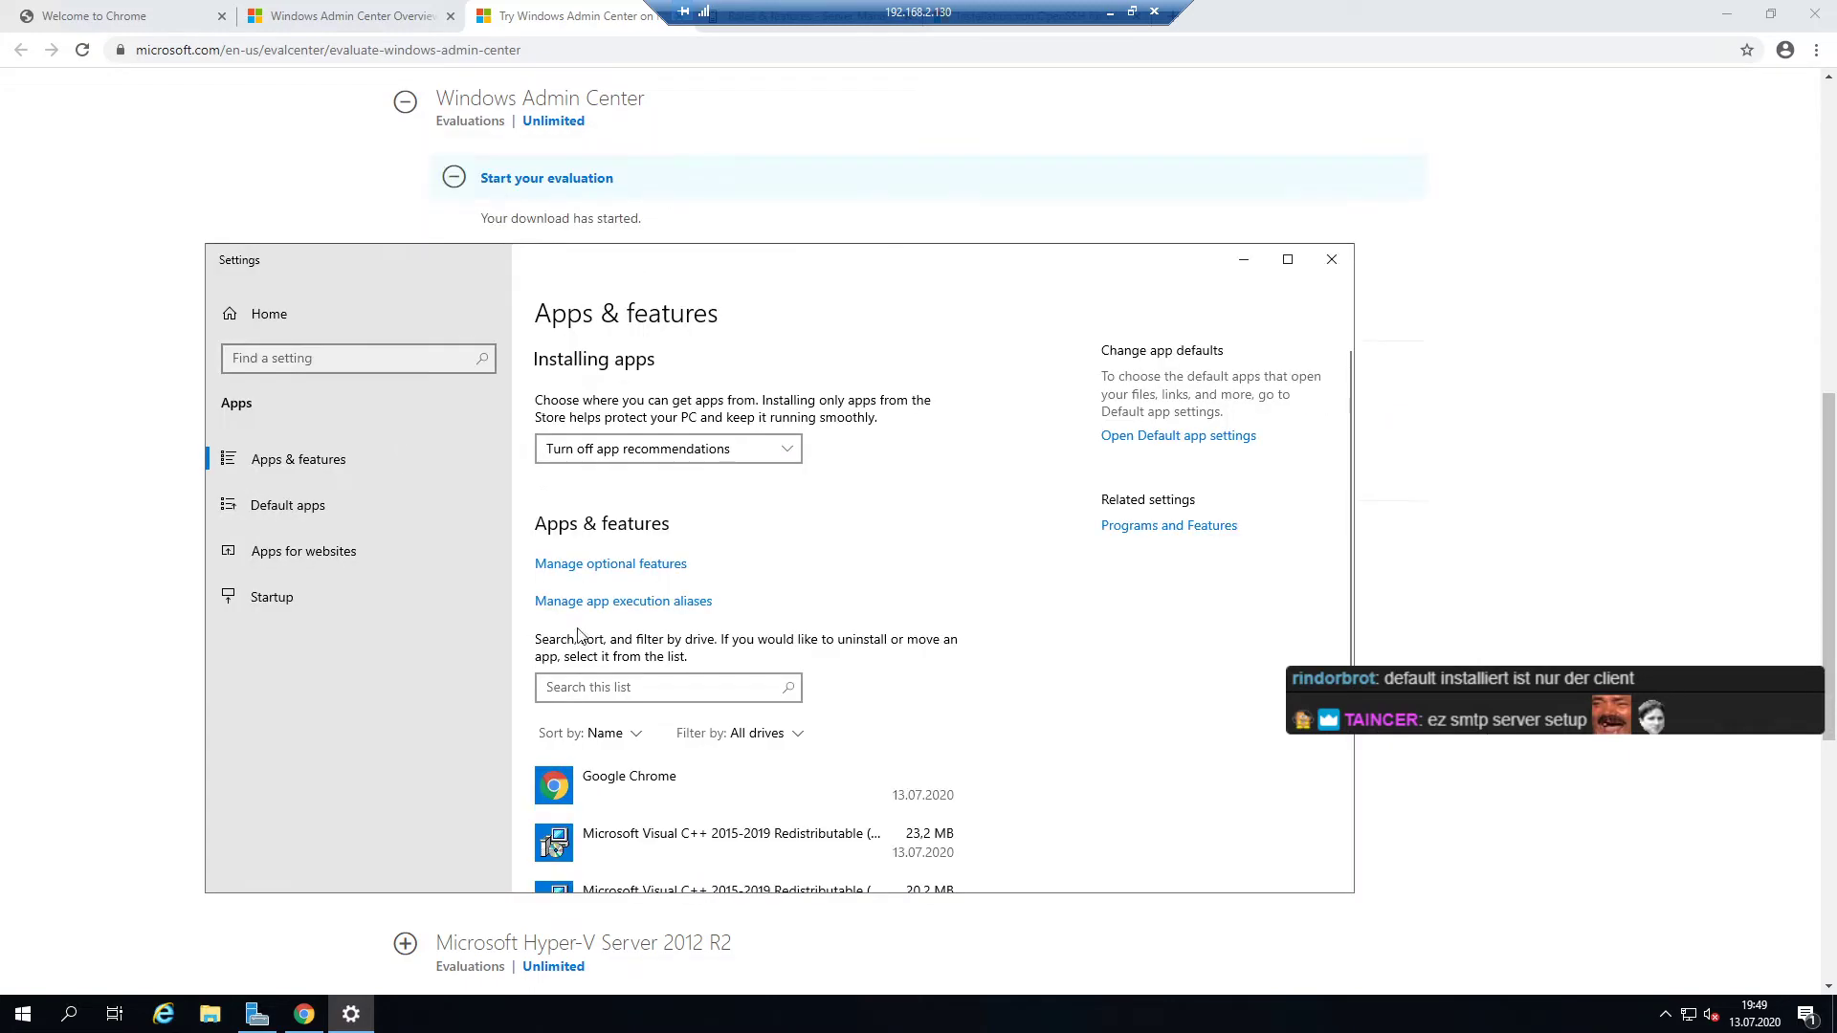
click(631, 566)
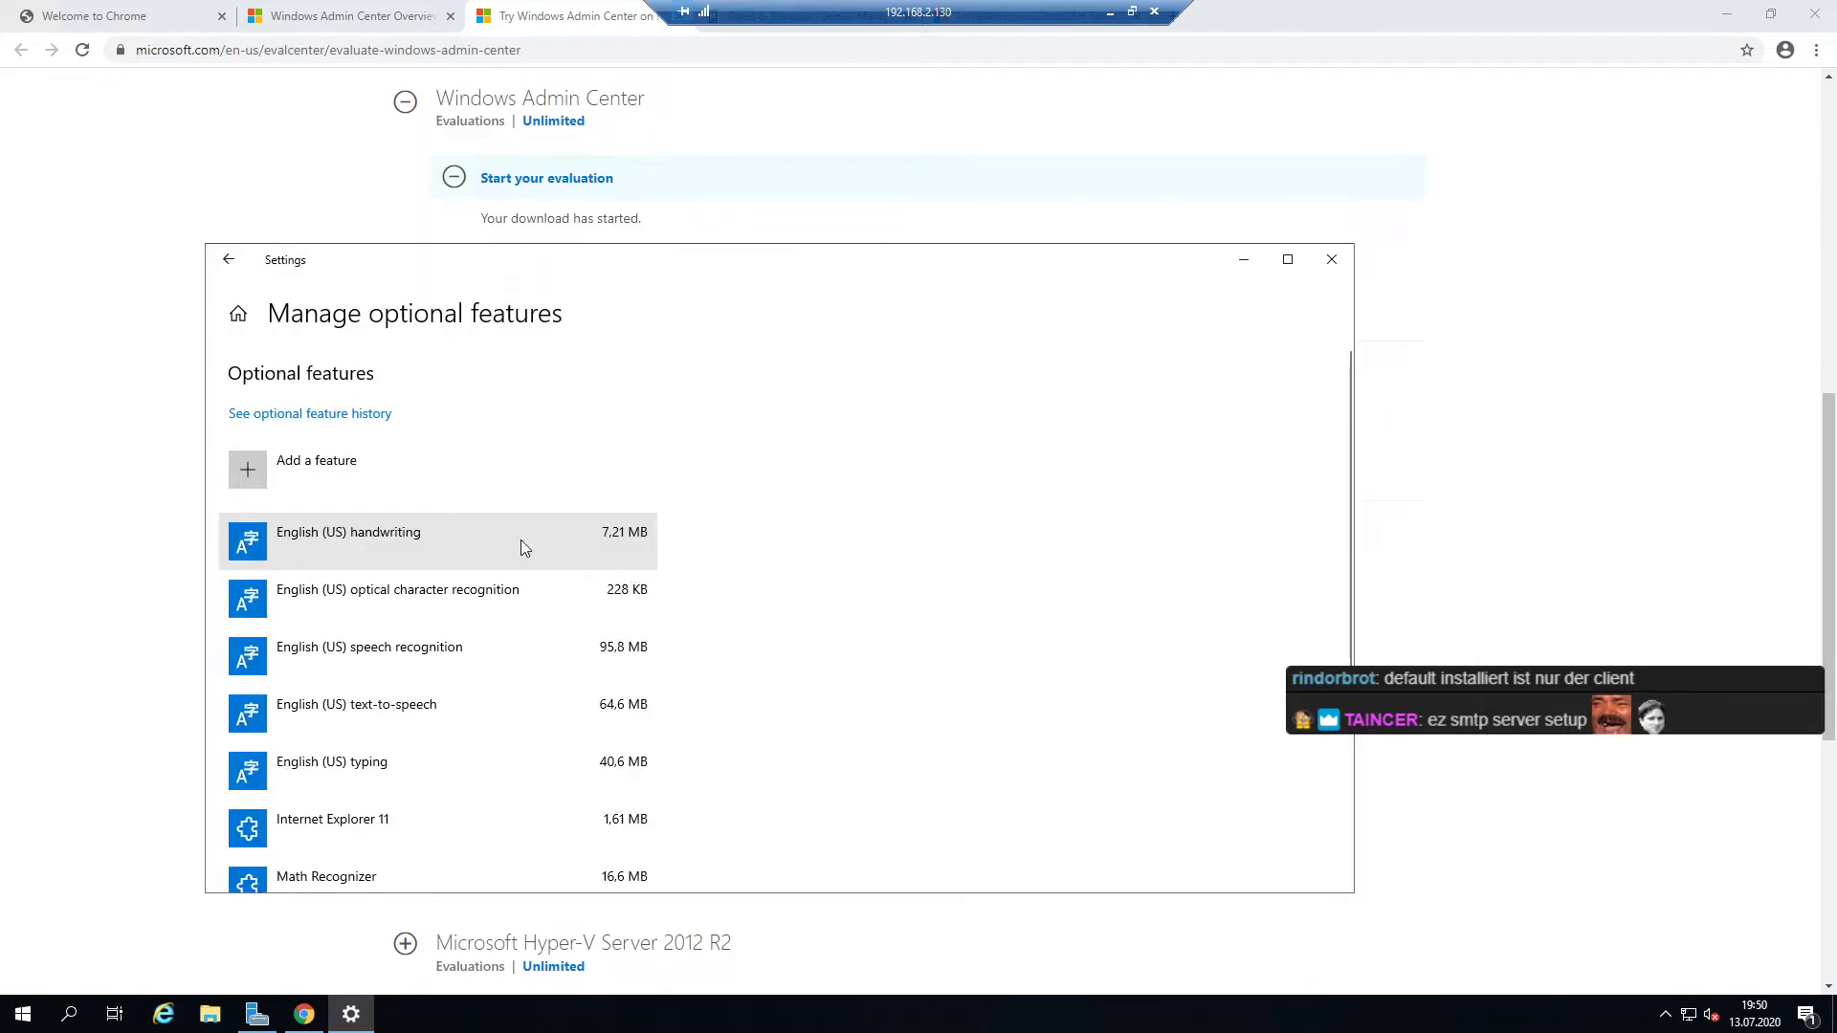
- Find OpenSSH Server among the features to add and install it
click(239, 465)
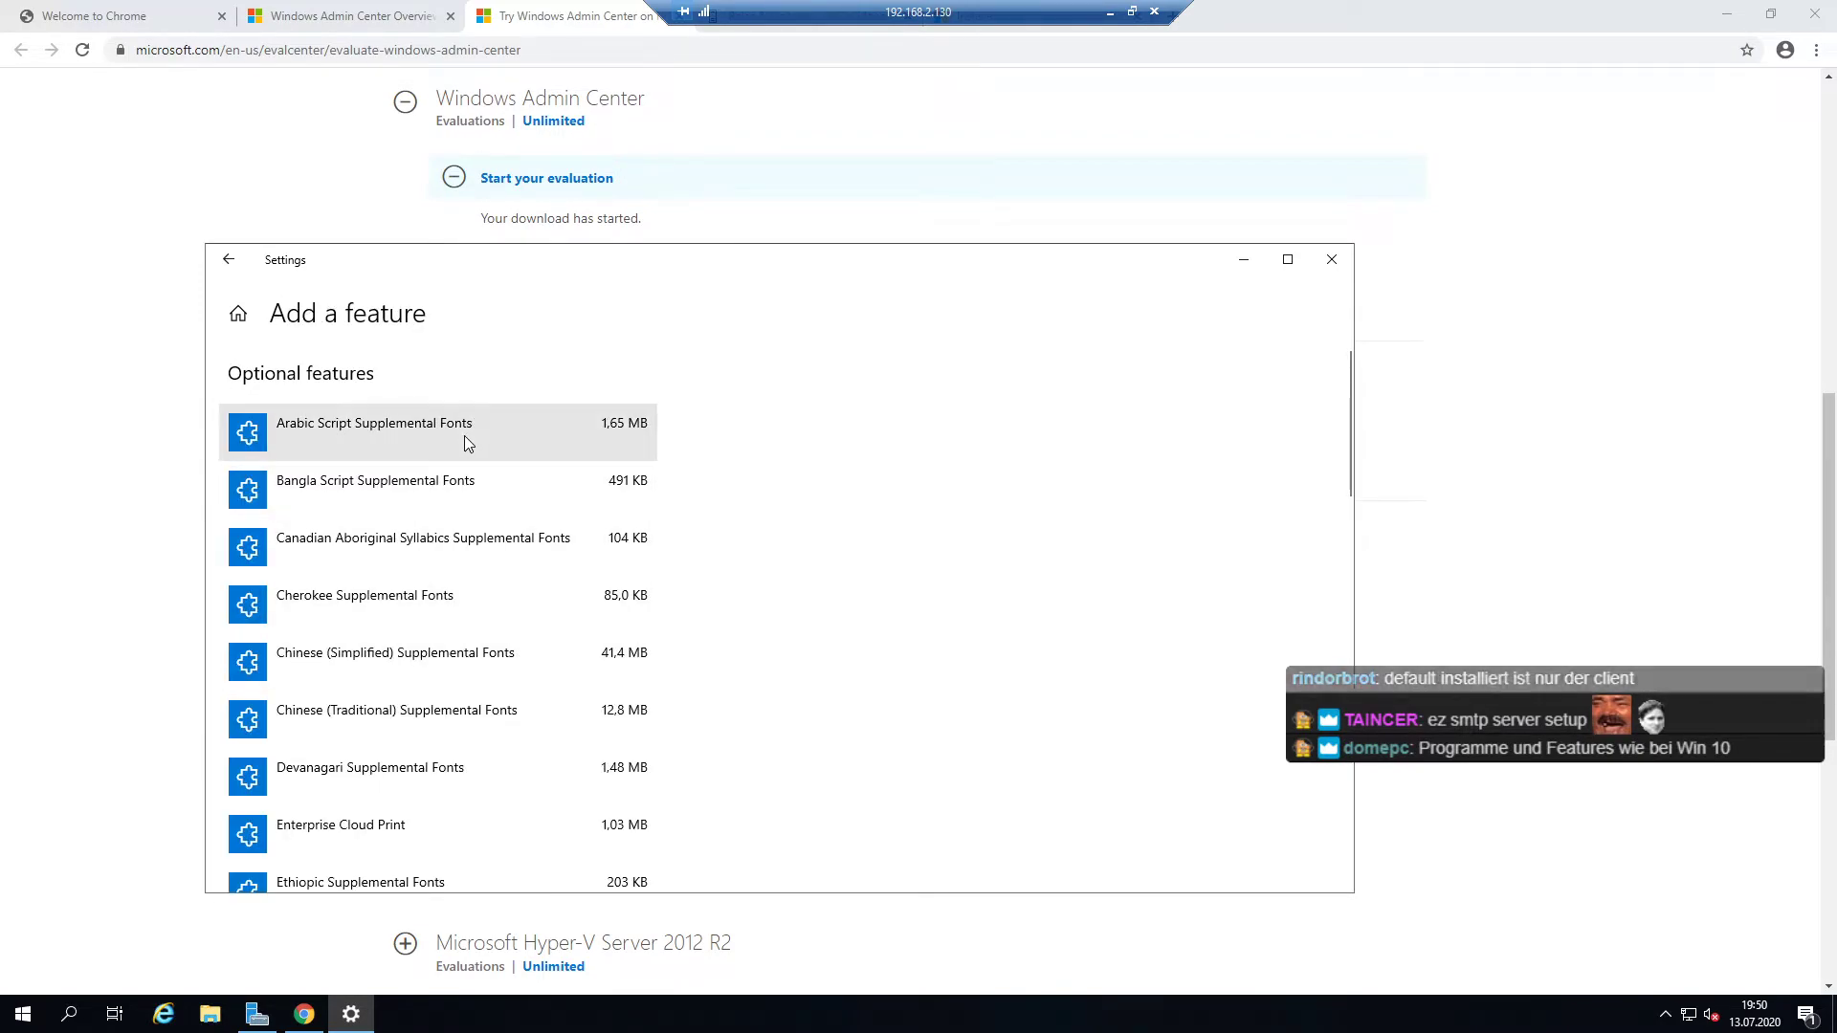
scroll(504, 541, down, 10)
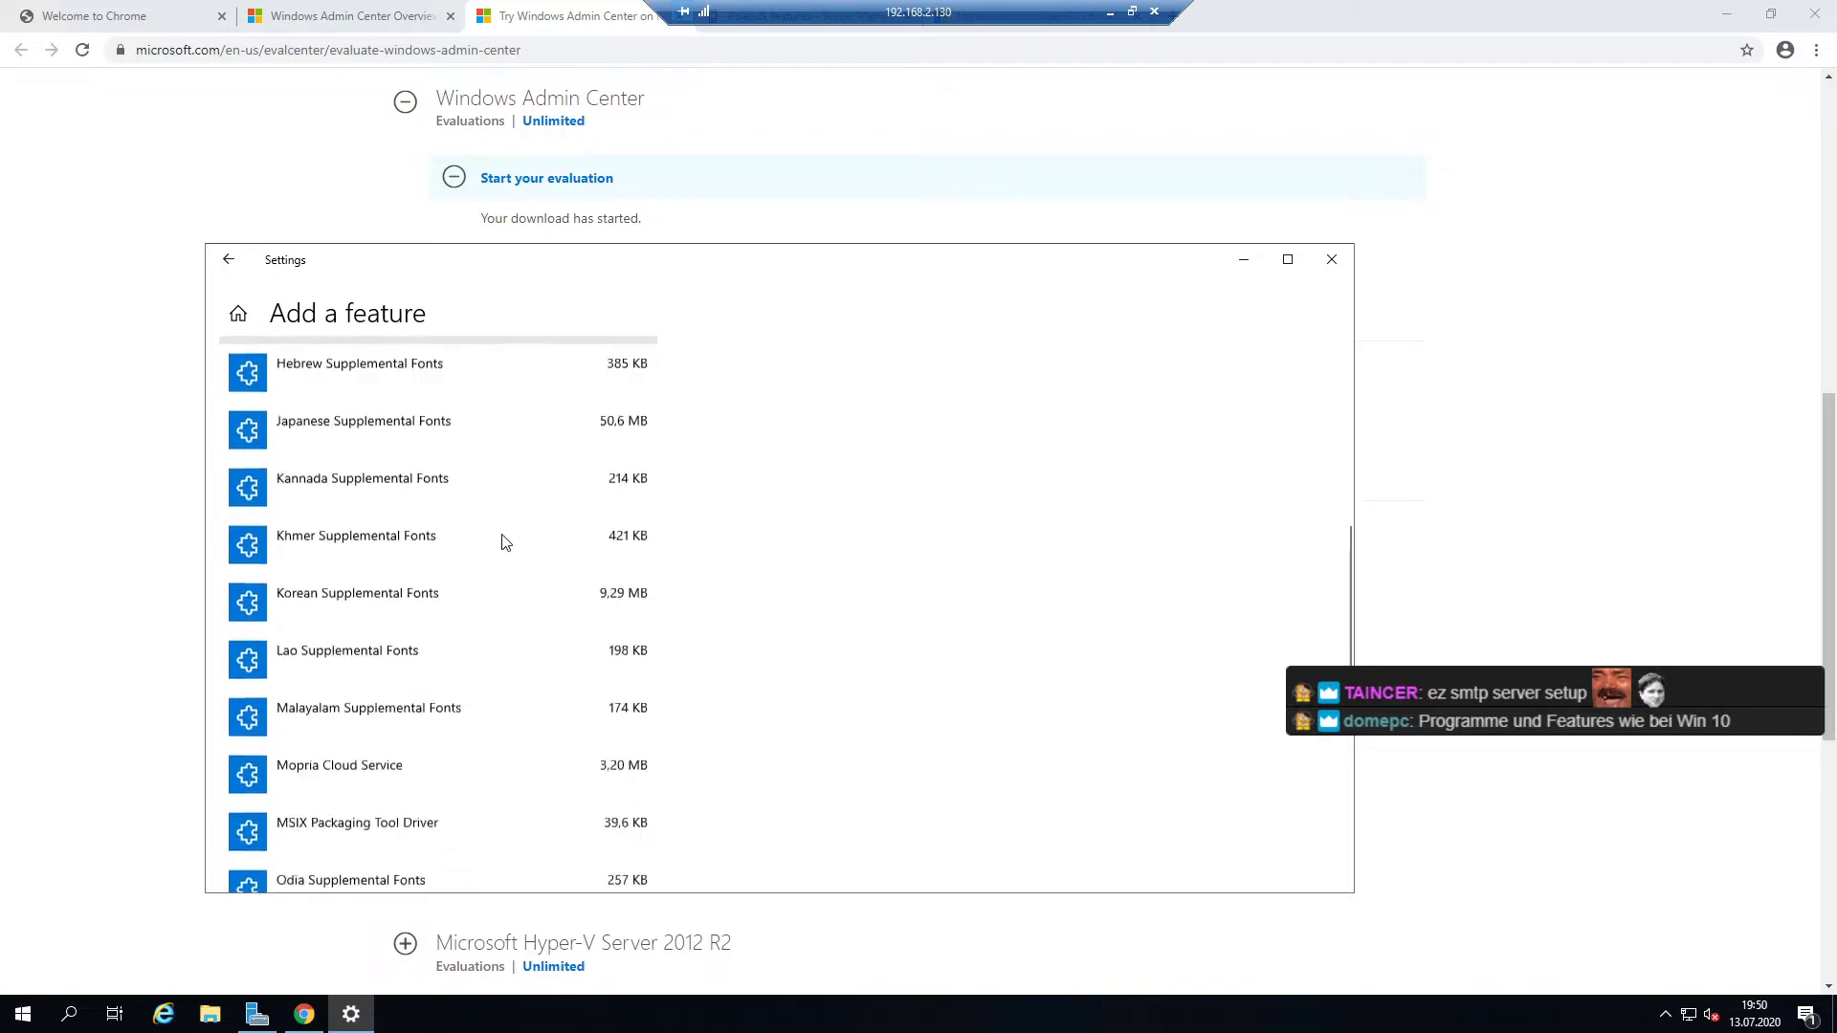
scroll(504, 537, down, 3)
scroll(504, 538, up, 3)
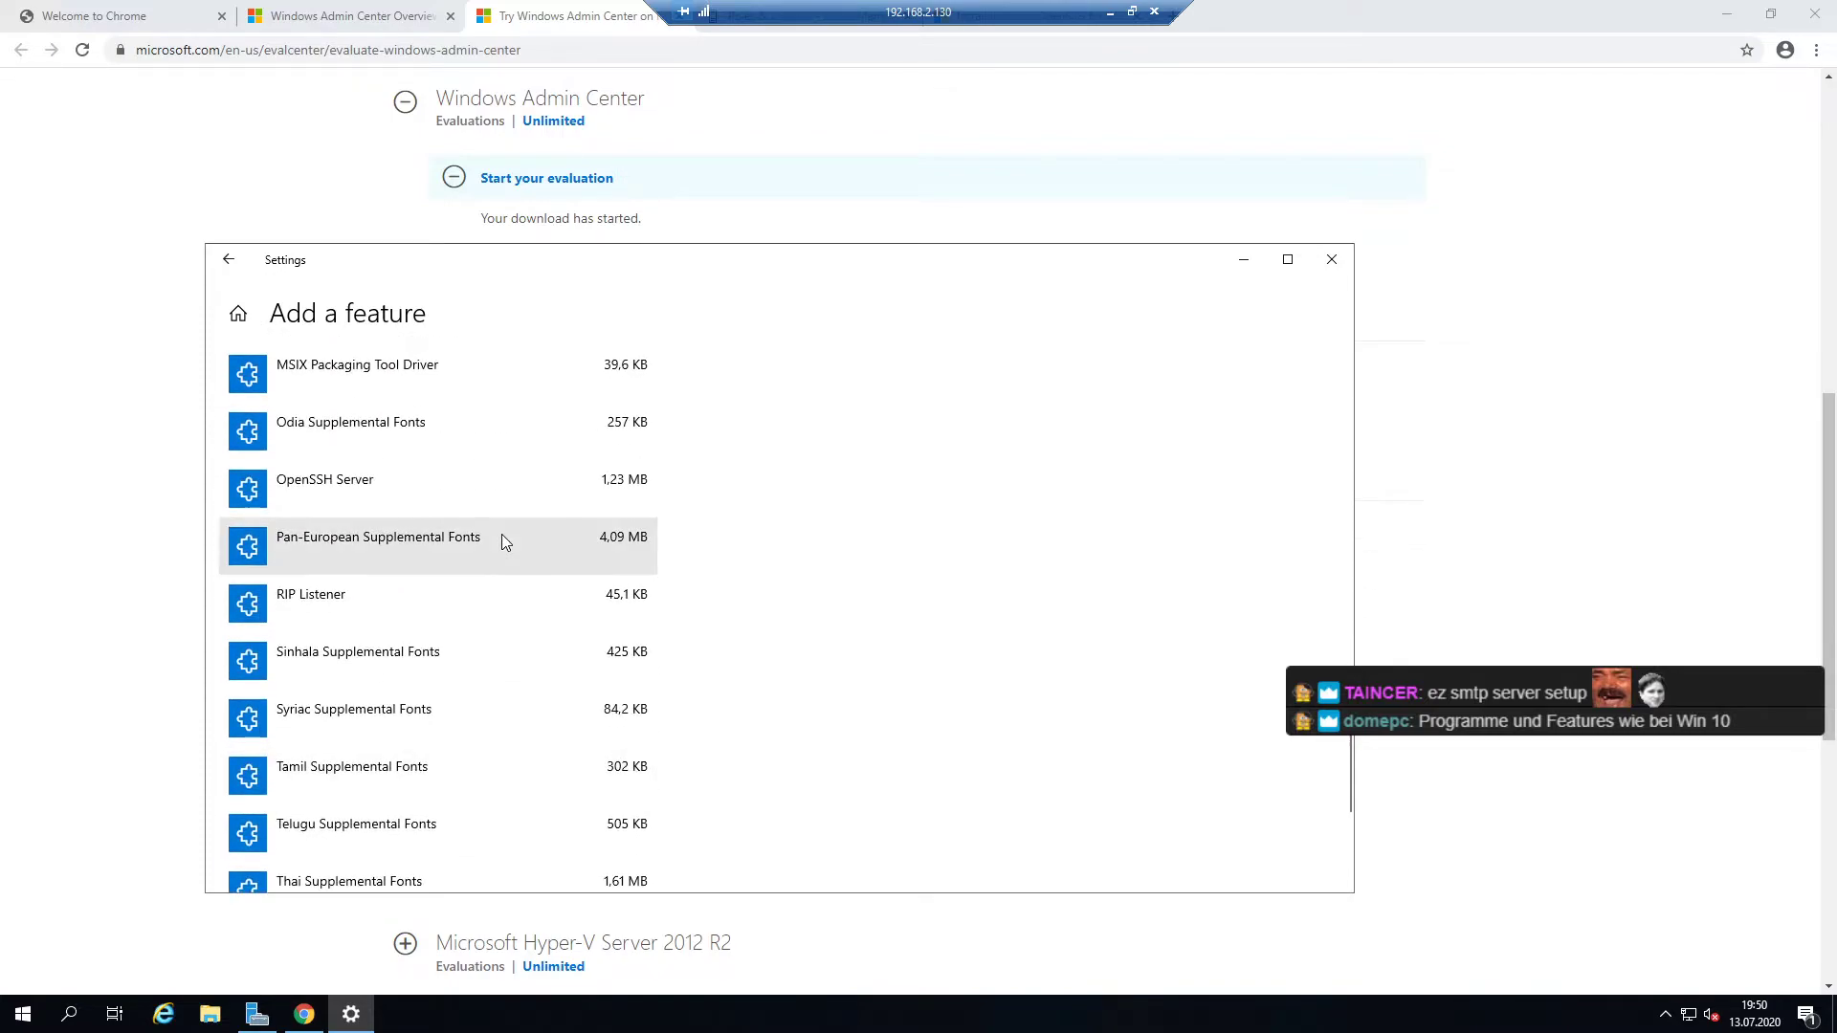
click(449, 493)
click(586, 580)
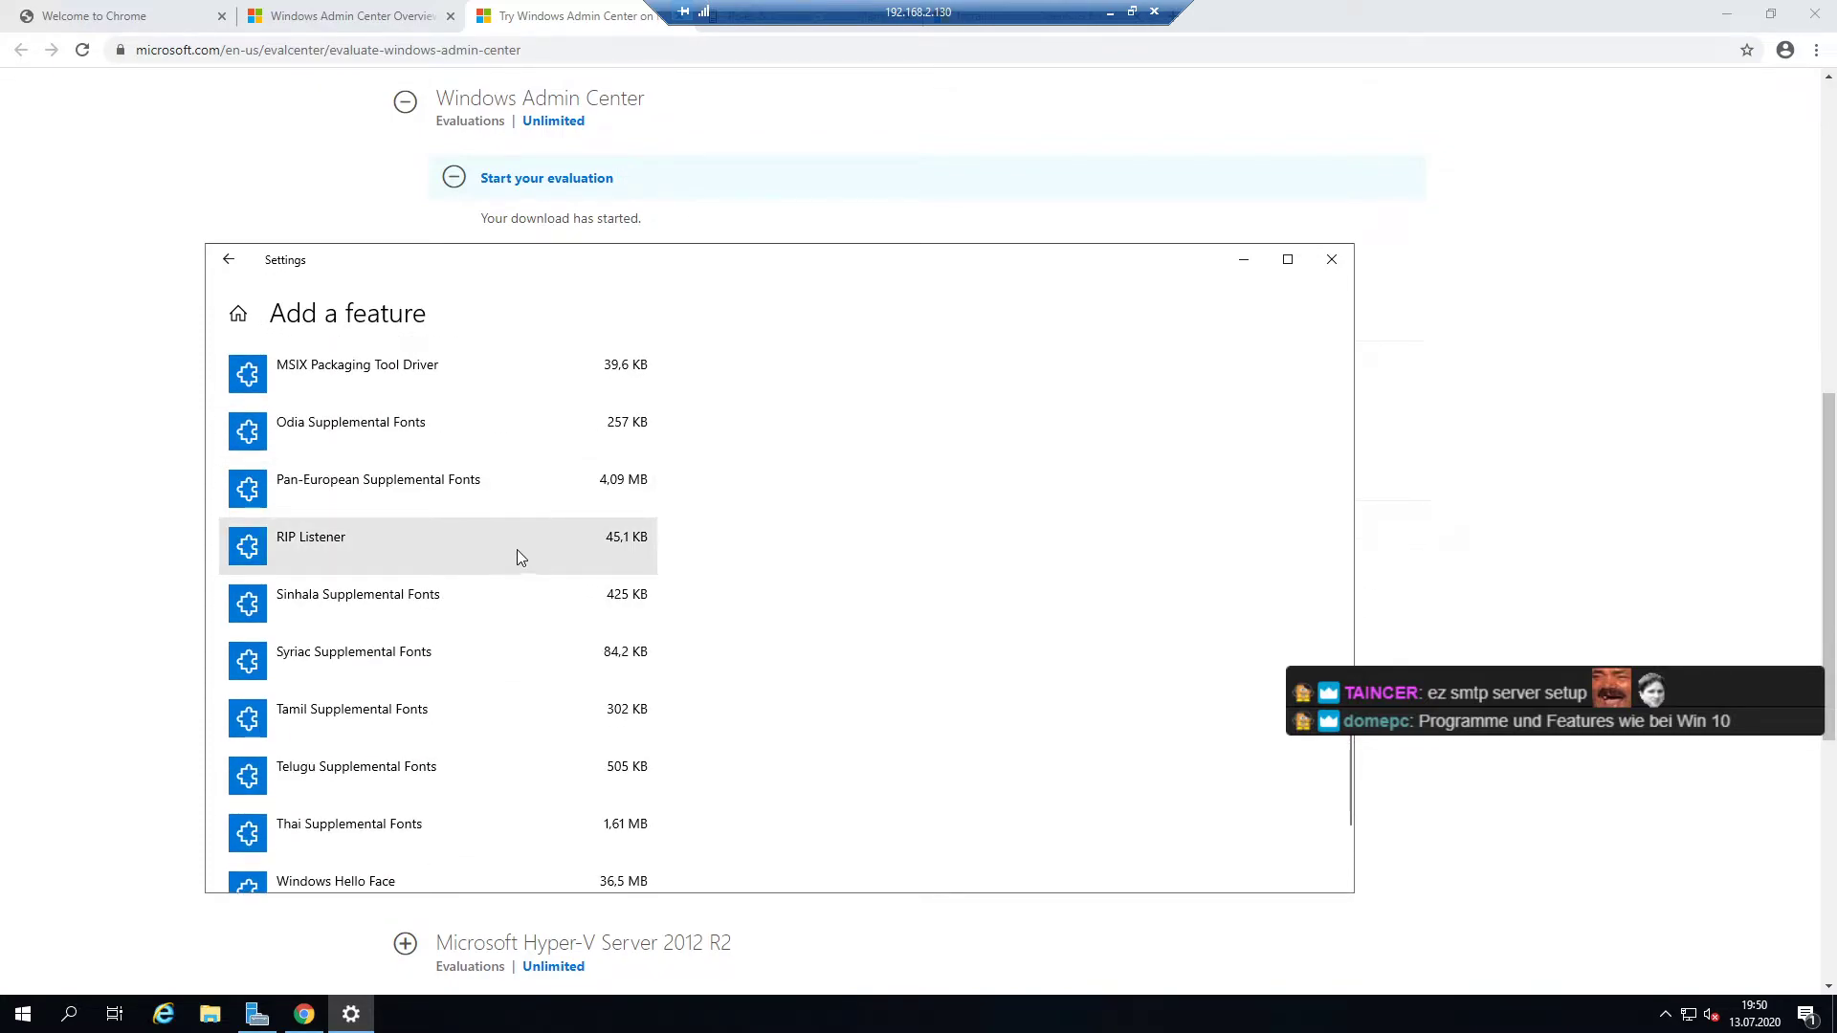
scroll(548, 570, down, 2)
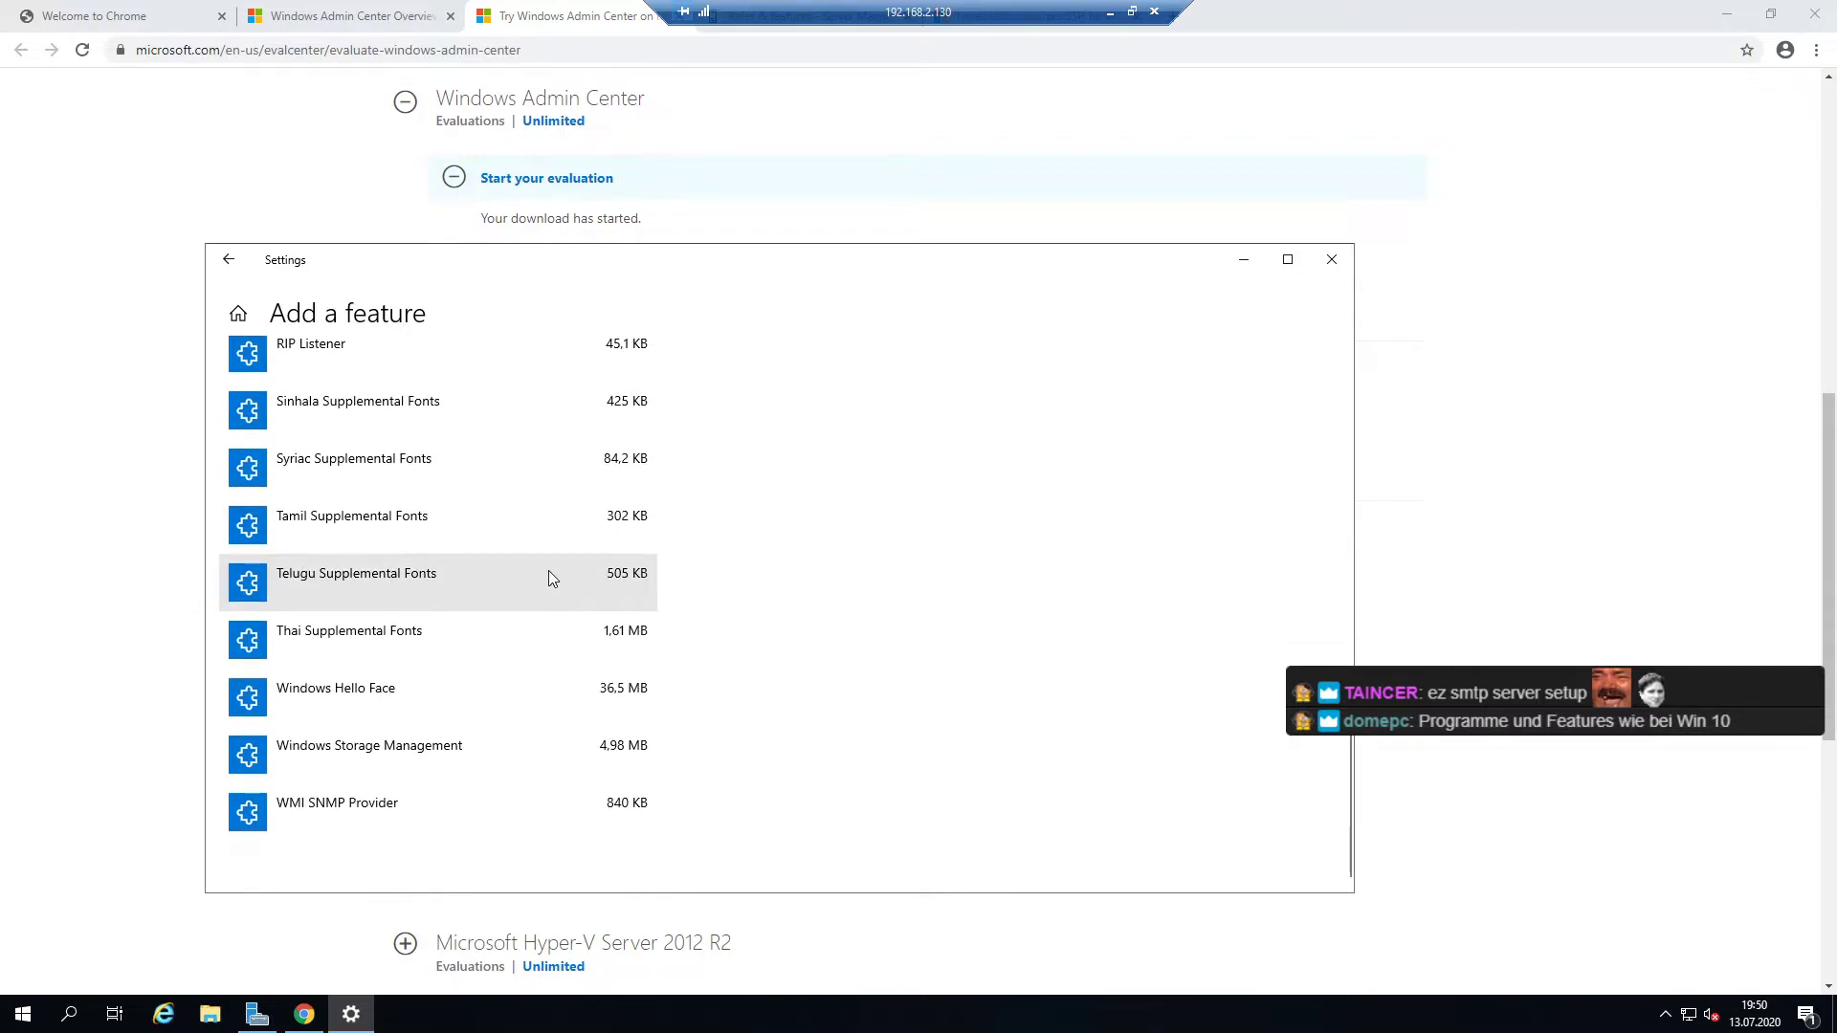
scroll(550, 574, up, 15)
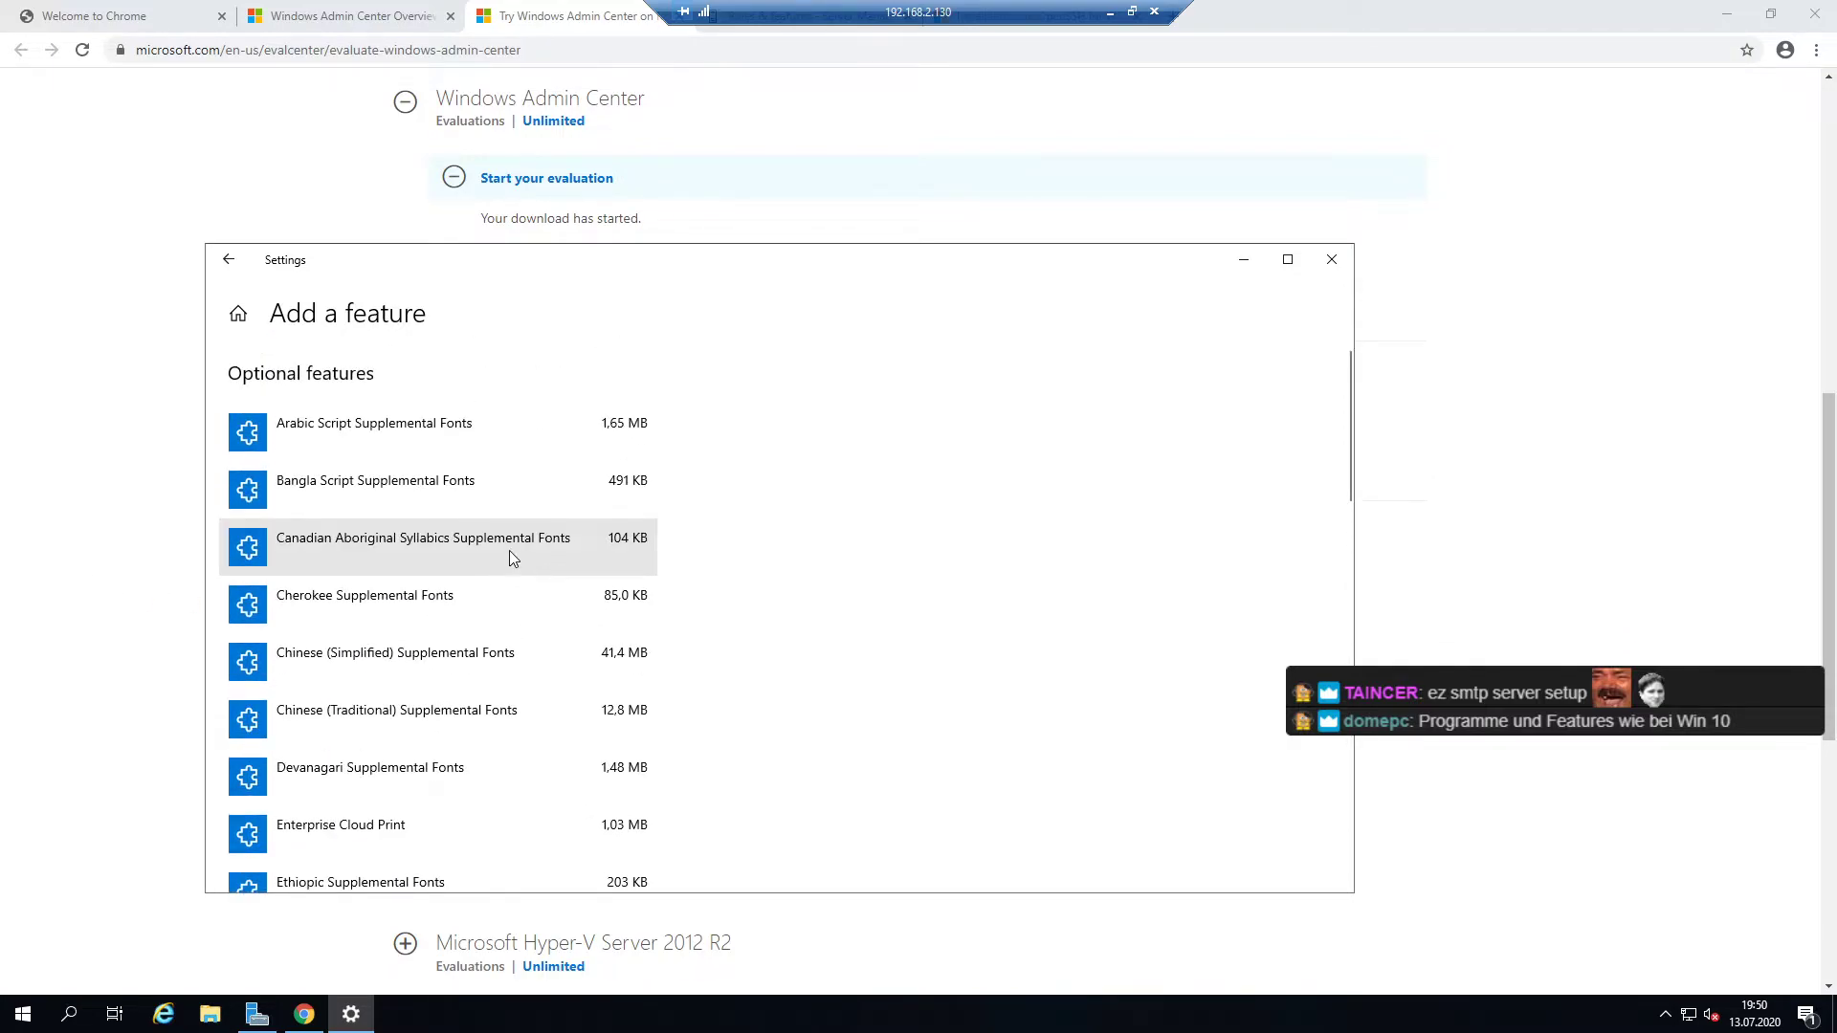
scroll(510, 560, down, 15)
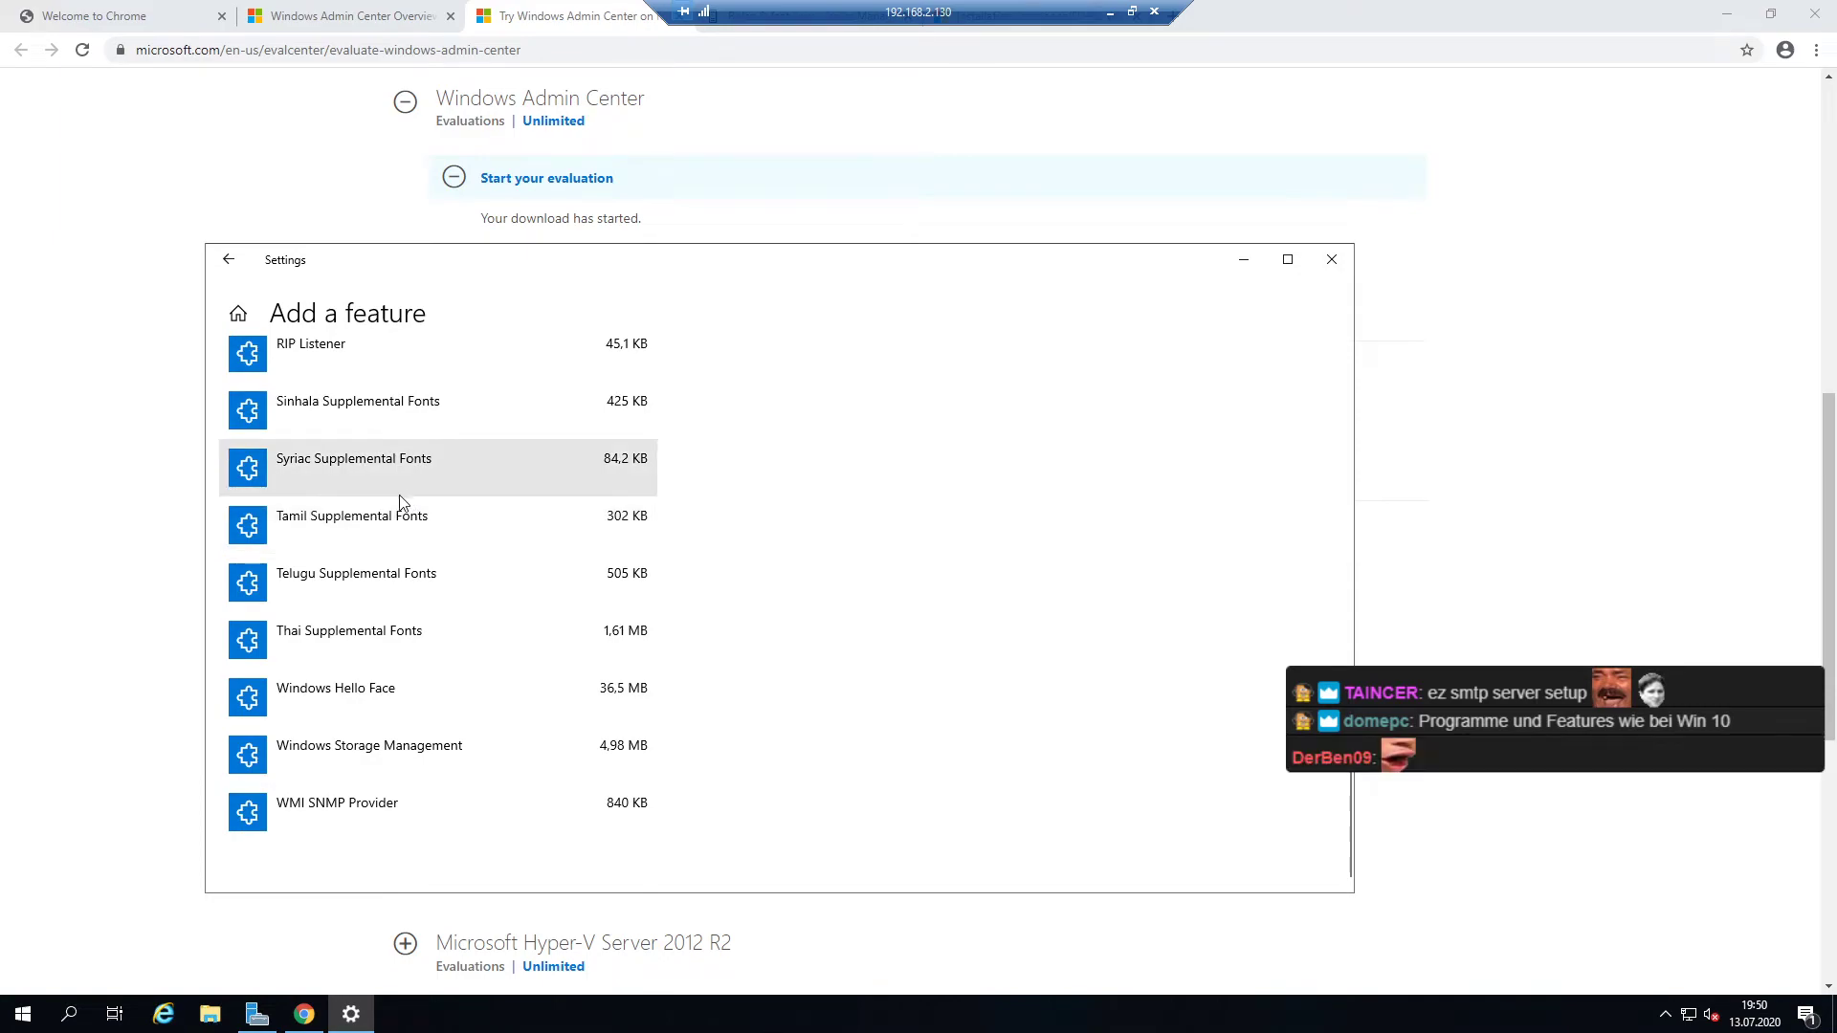
- Return to the installed features list, then request the OpenSSH Server install again
click(228, 259)
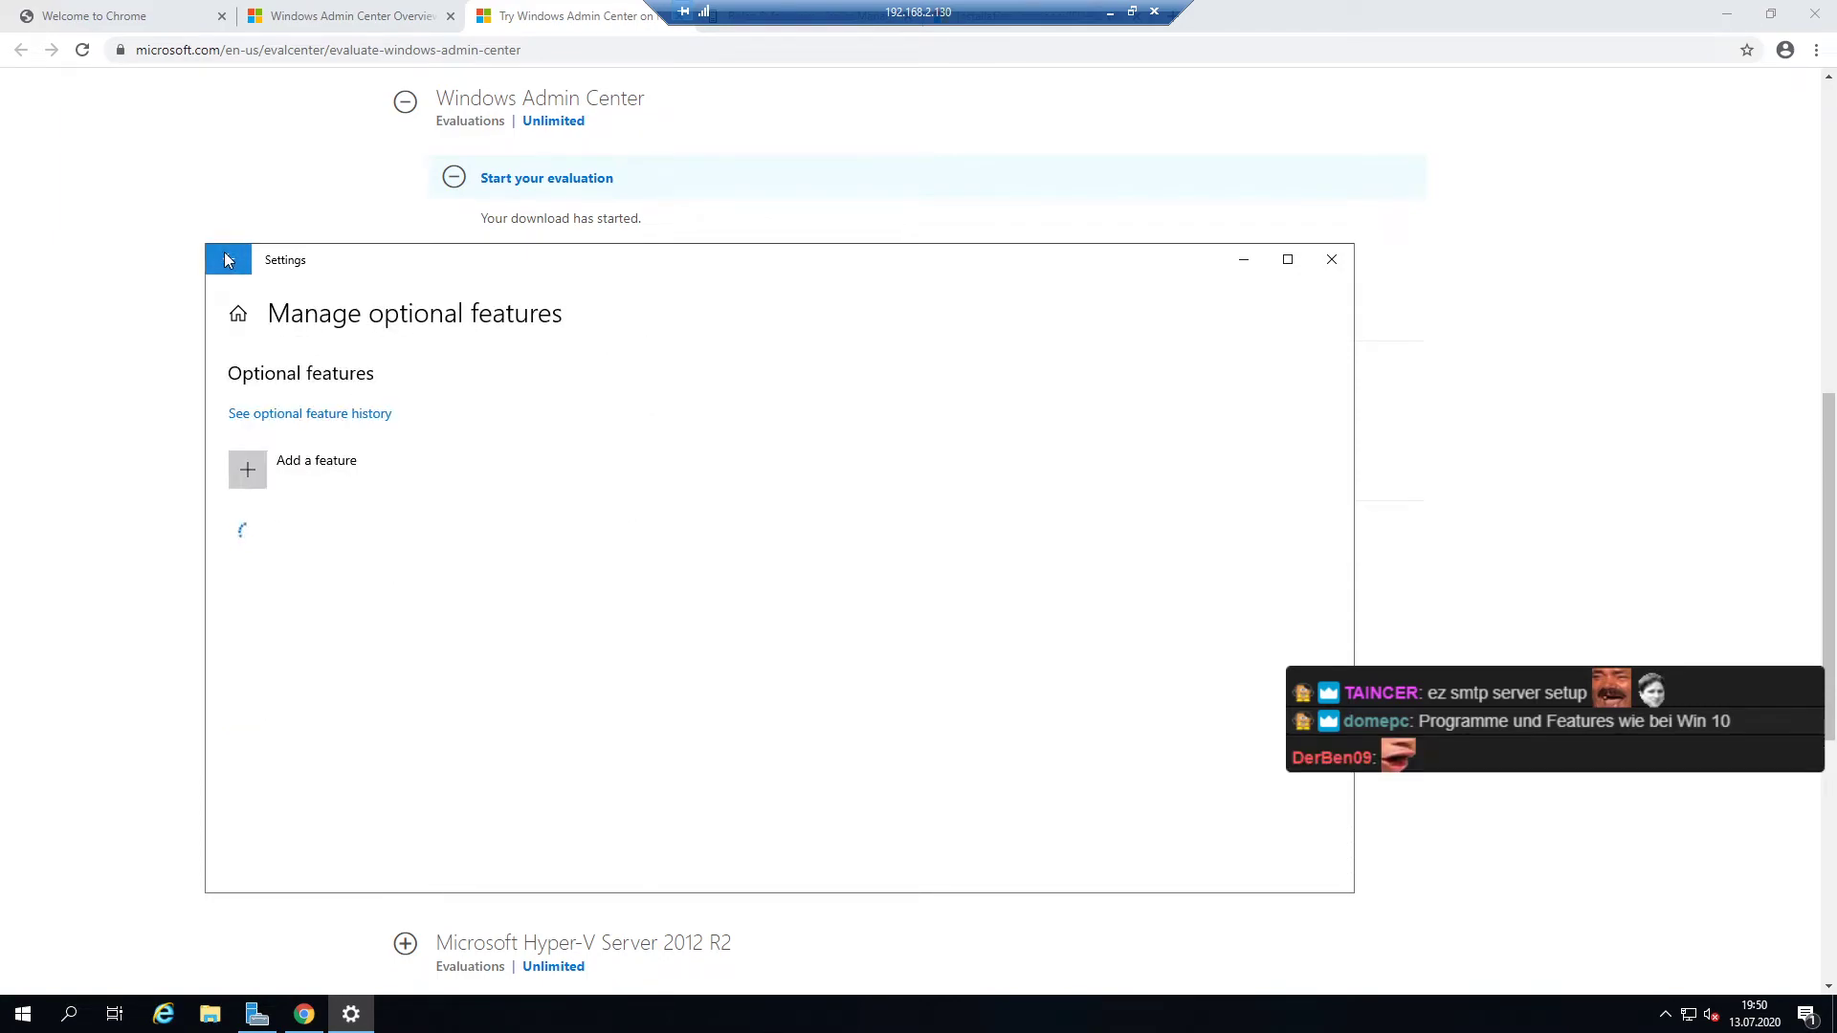
scroll(444, 603, down, 3)
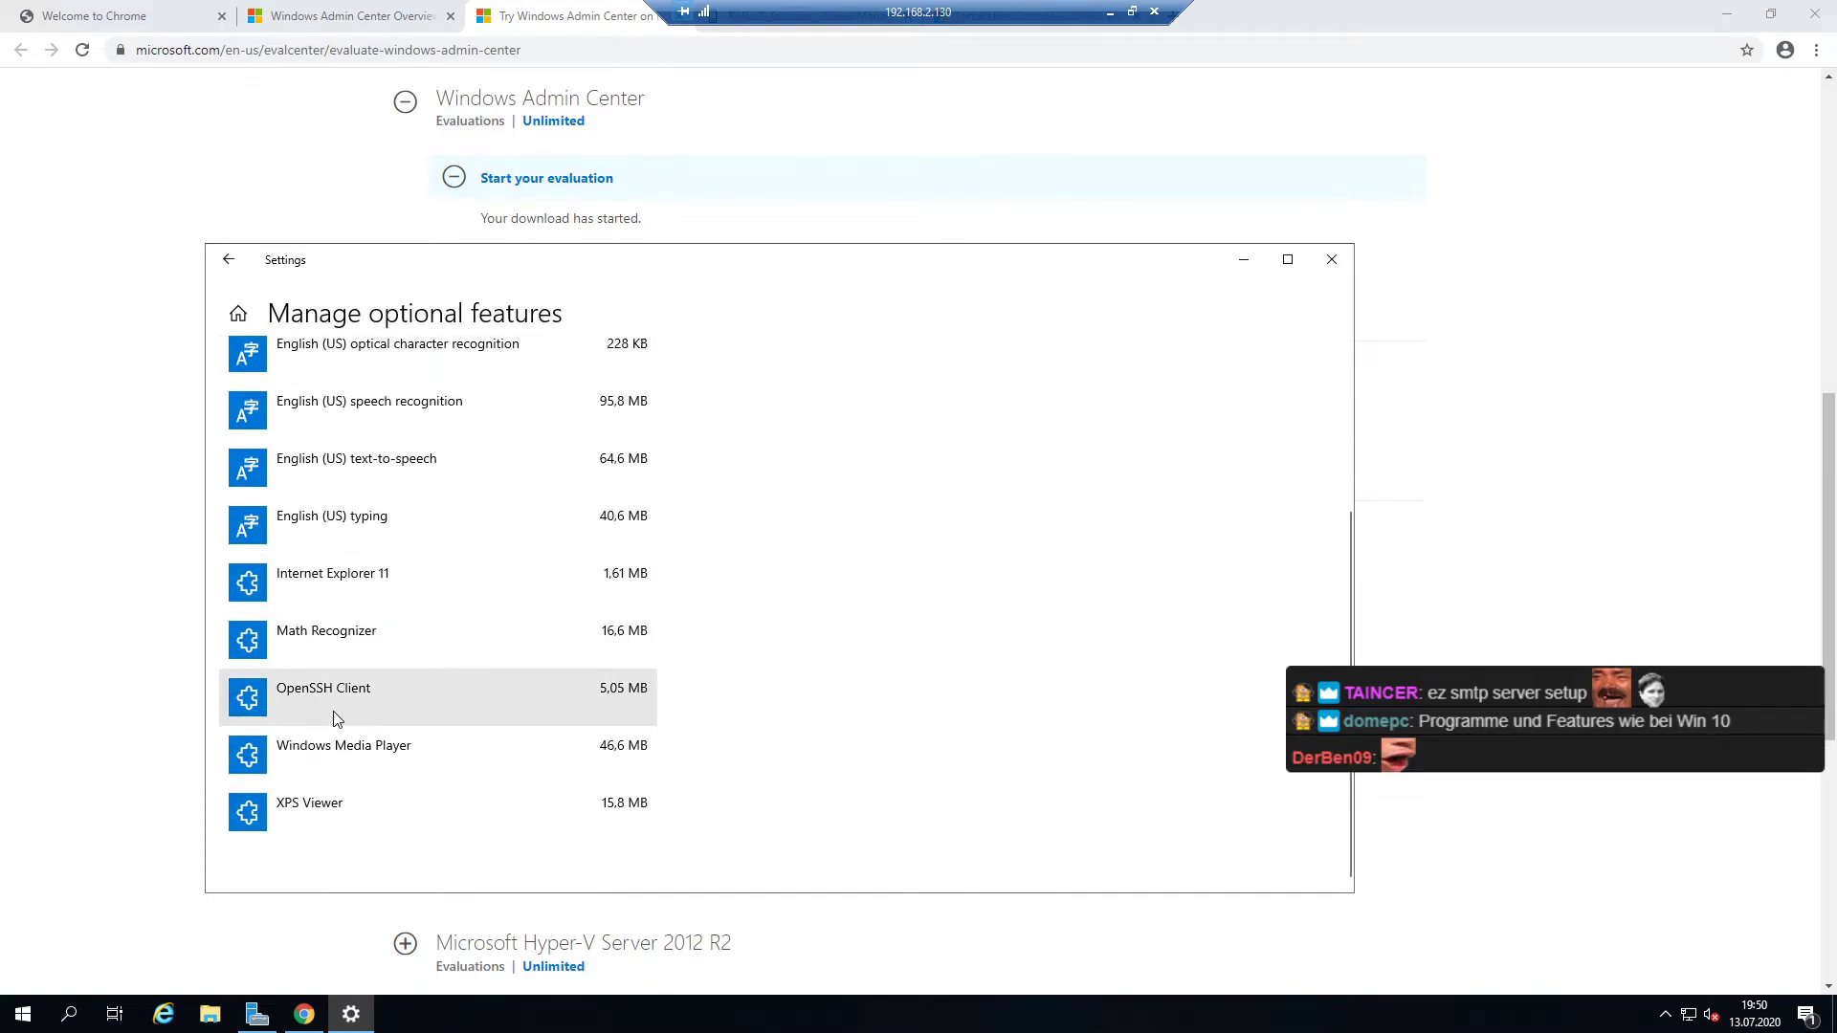
scroll(334, 693, up, 4)
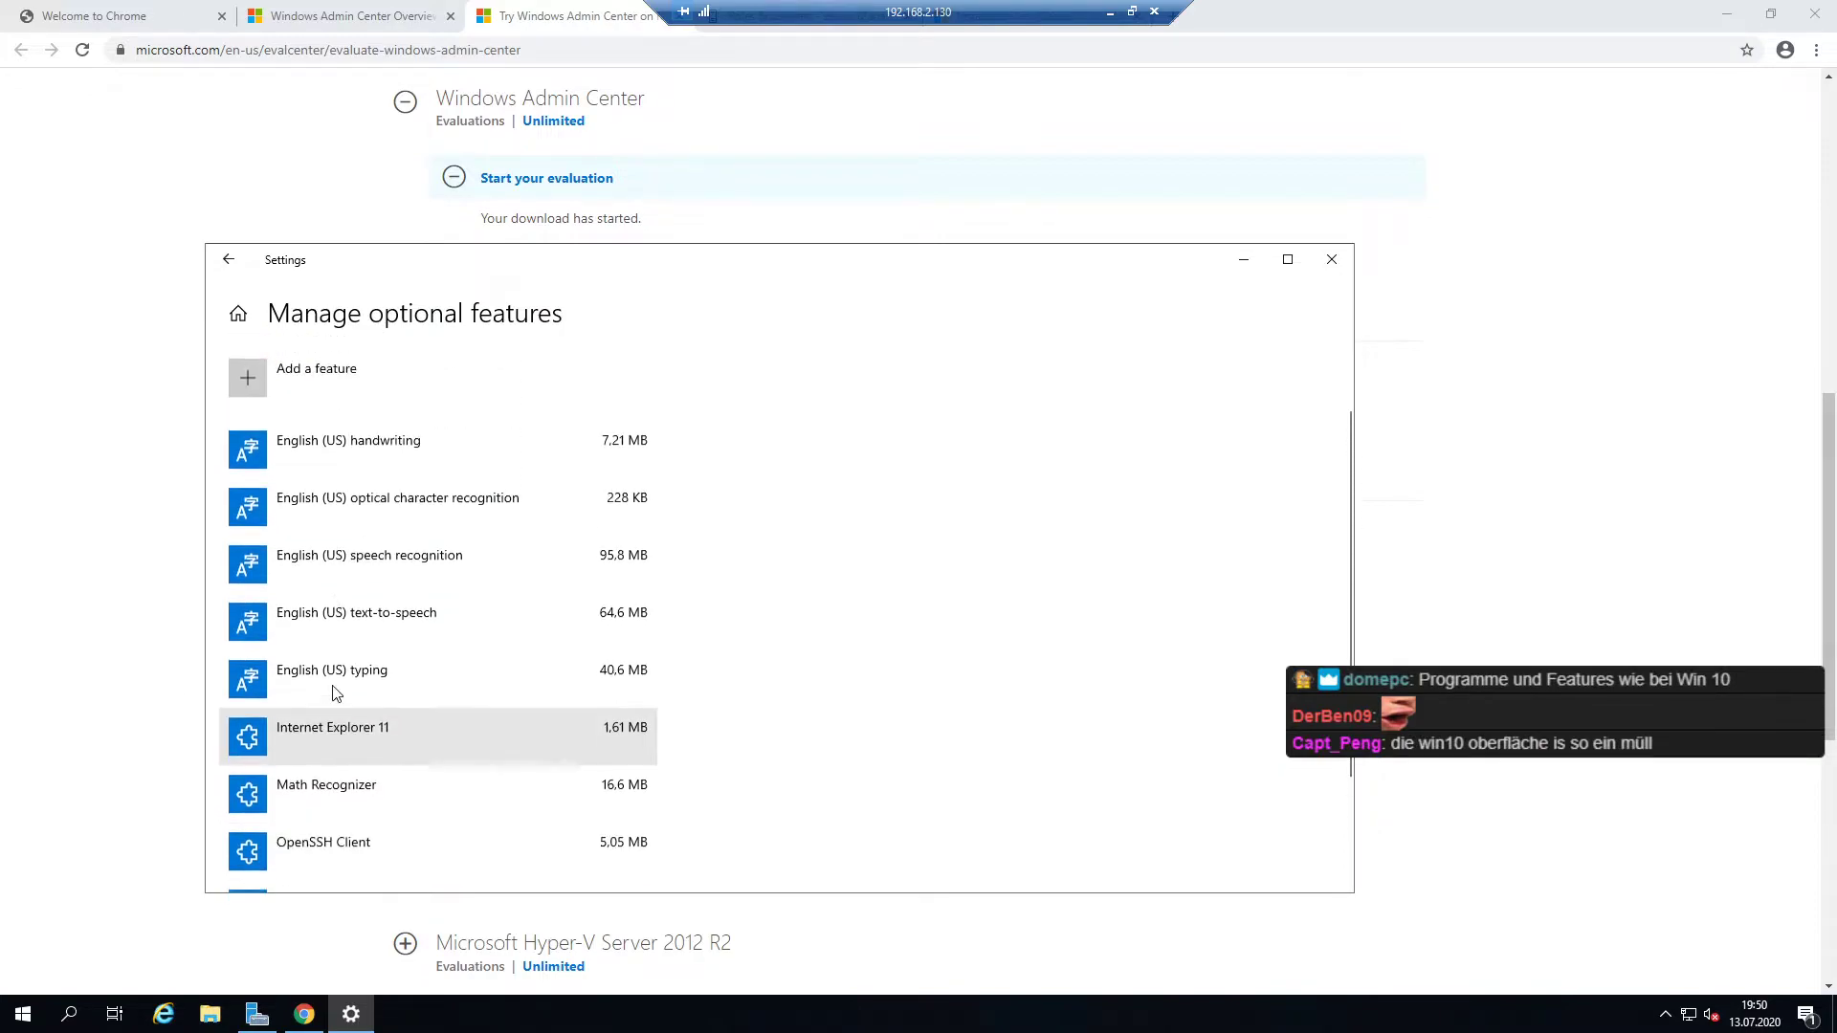
click(287, 463)
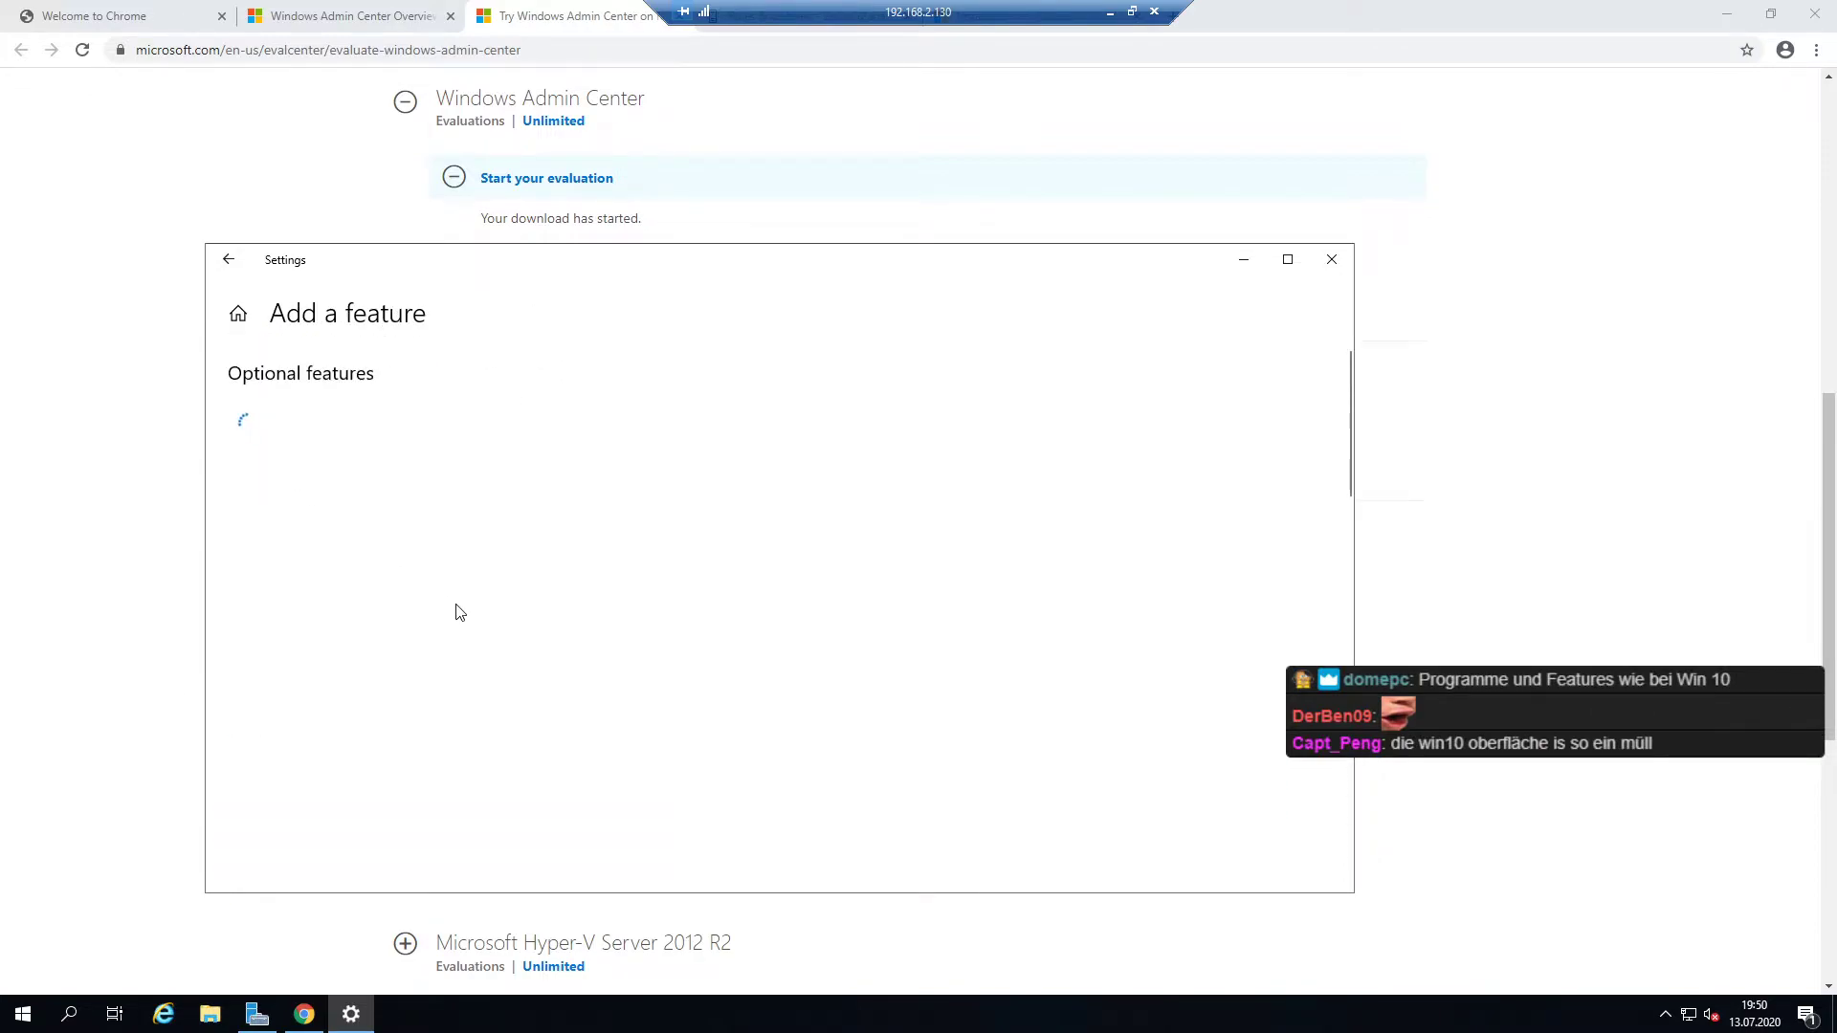
scroll(457, 613, down, 15)
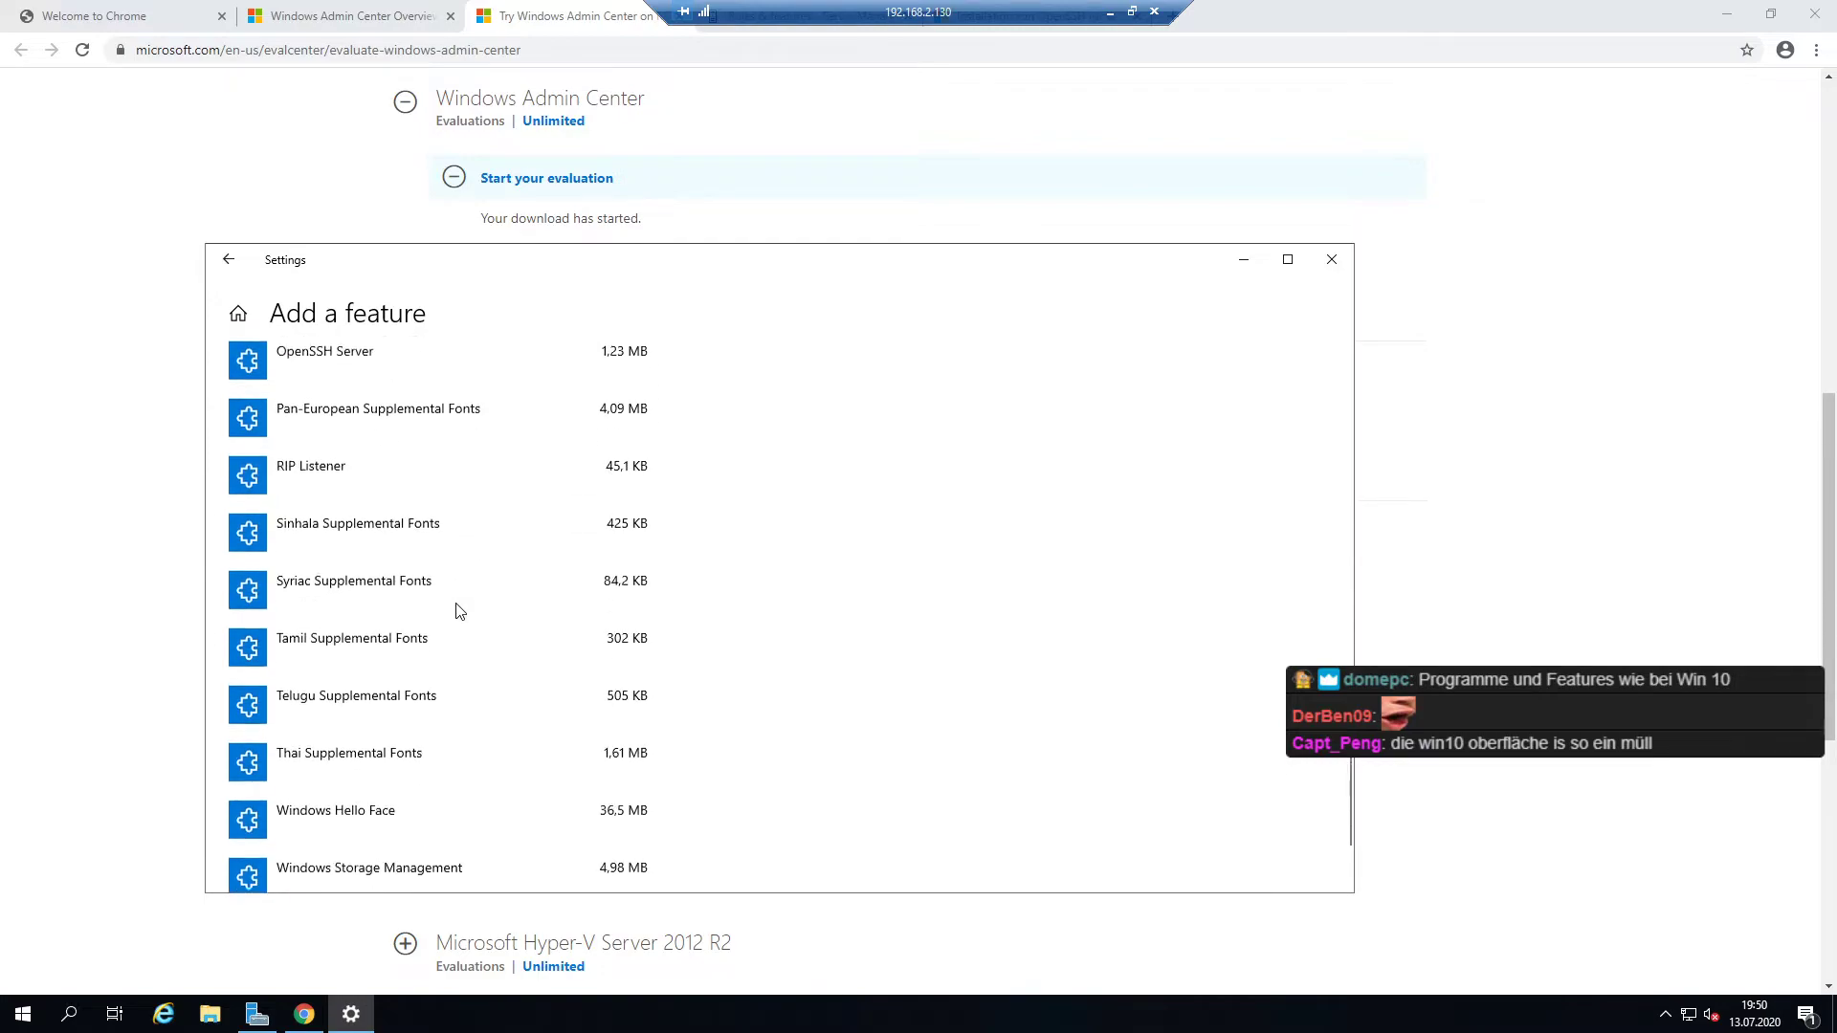
scroll(457, 610, down, 2)
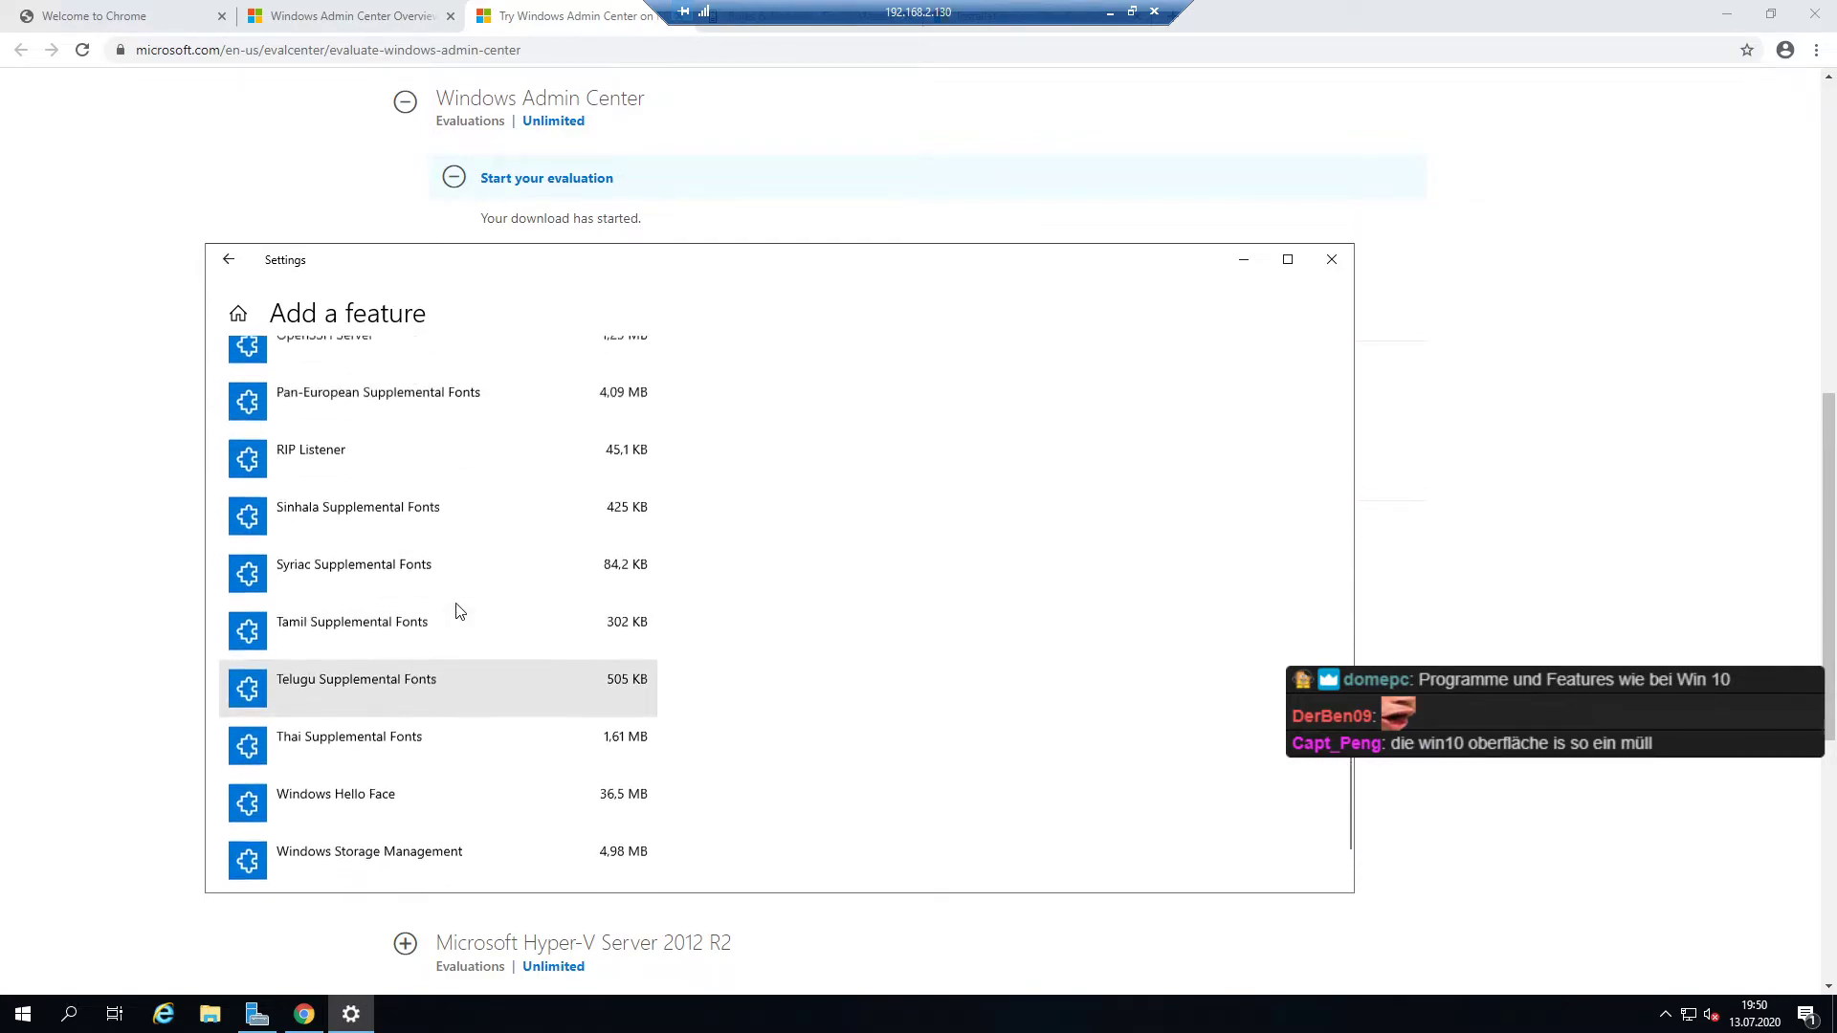
scroll(458, 613, up, 3)
click(448, 564)
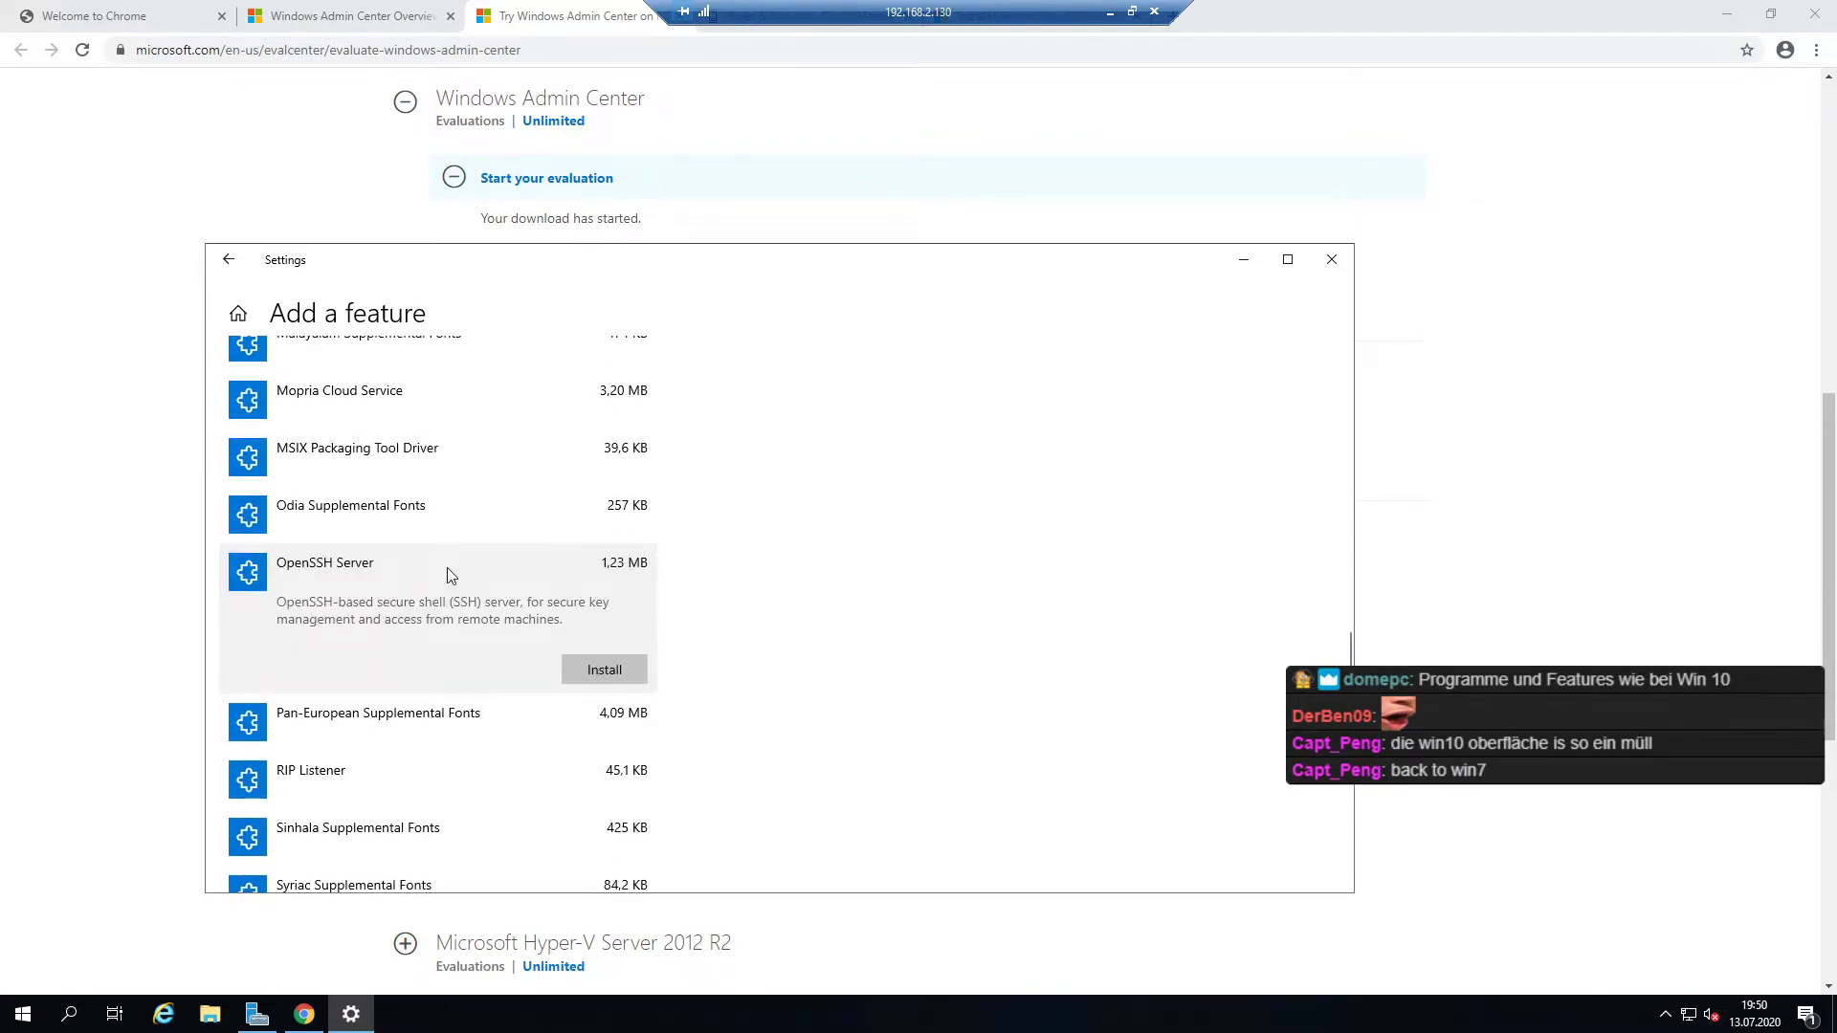
click(604, 669)
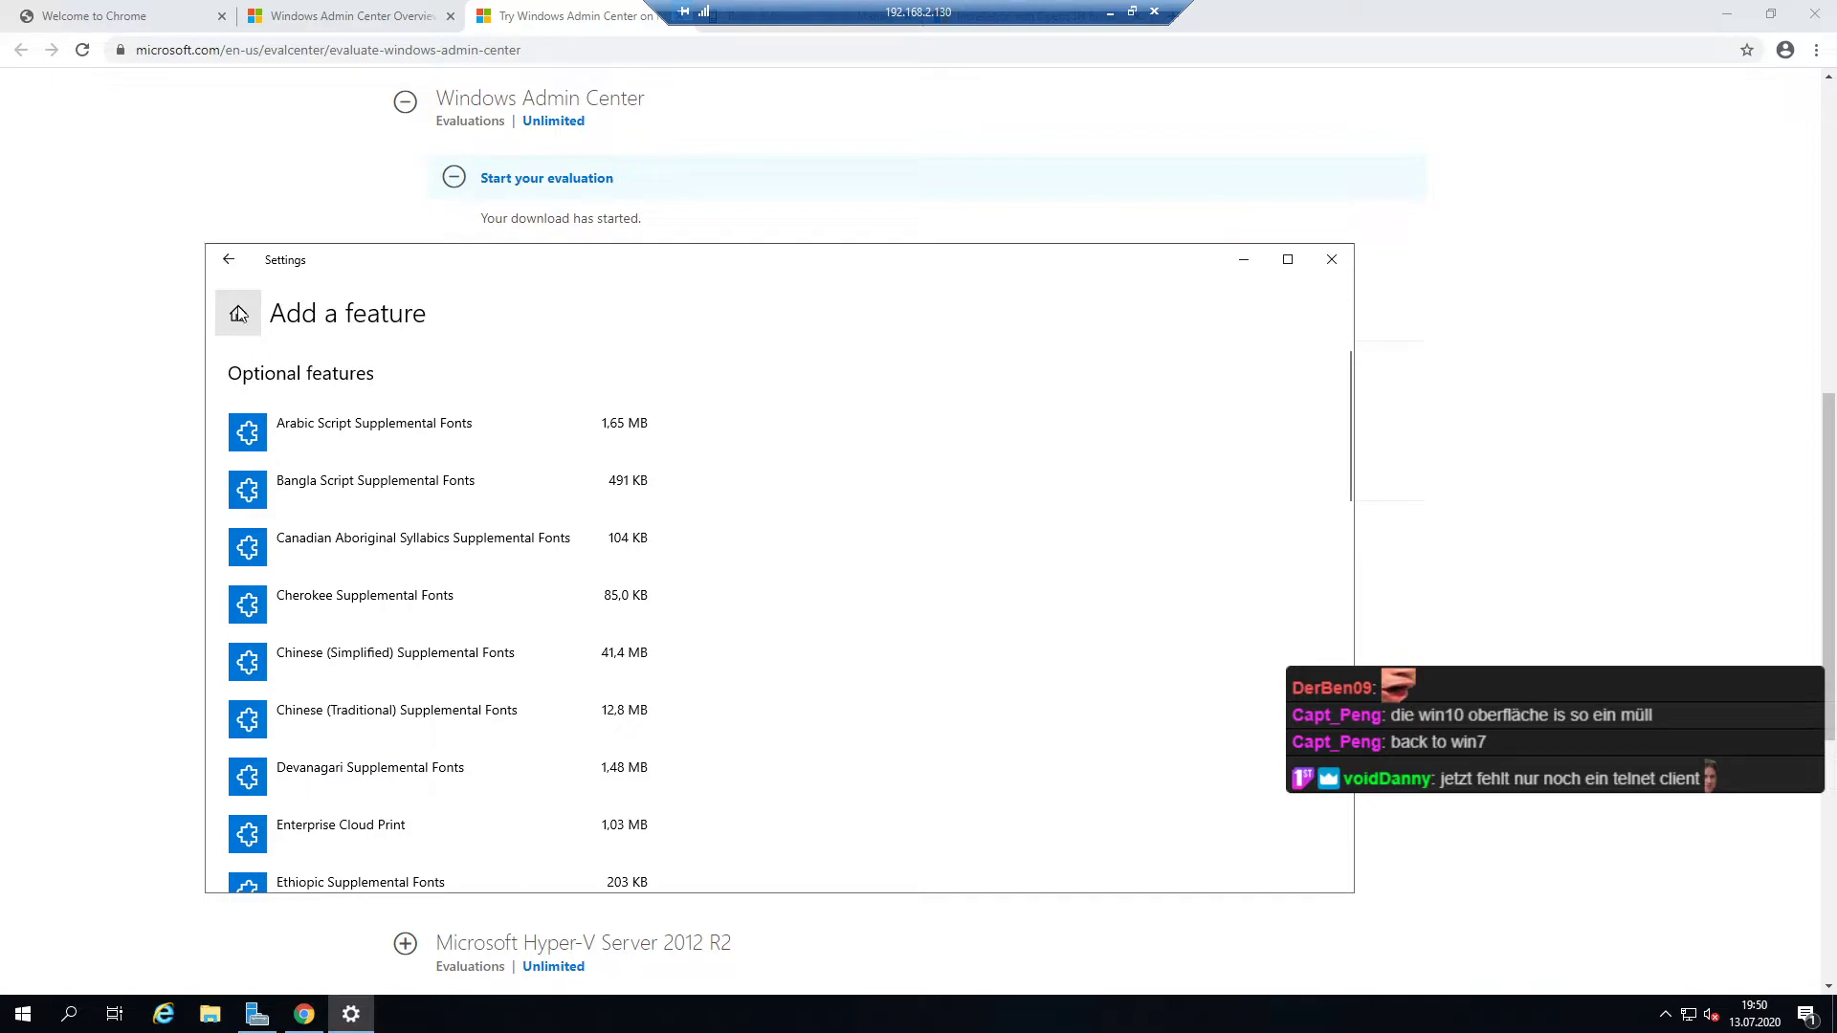
- Scroll the installed features down to OpenSSH Client (5.05 MB), with no OpenSSH Server listed
scroll(373, 504, down, 10)
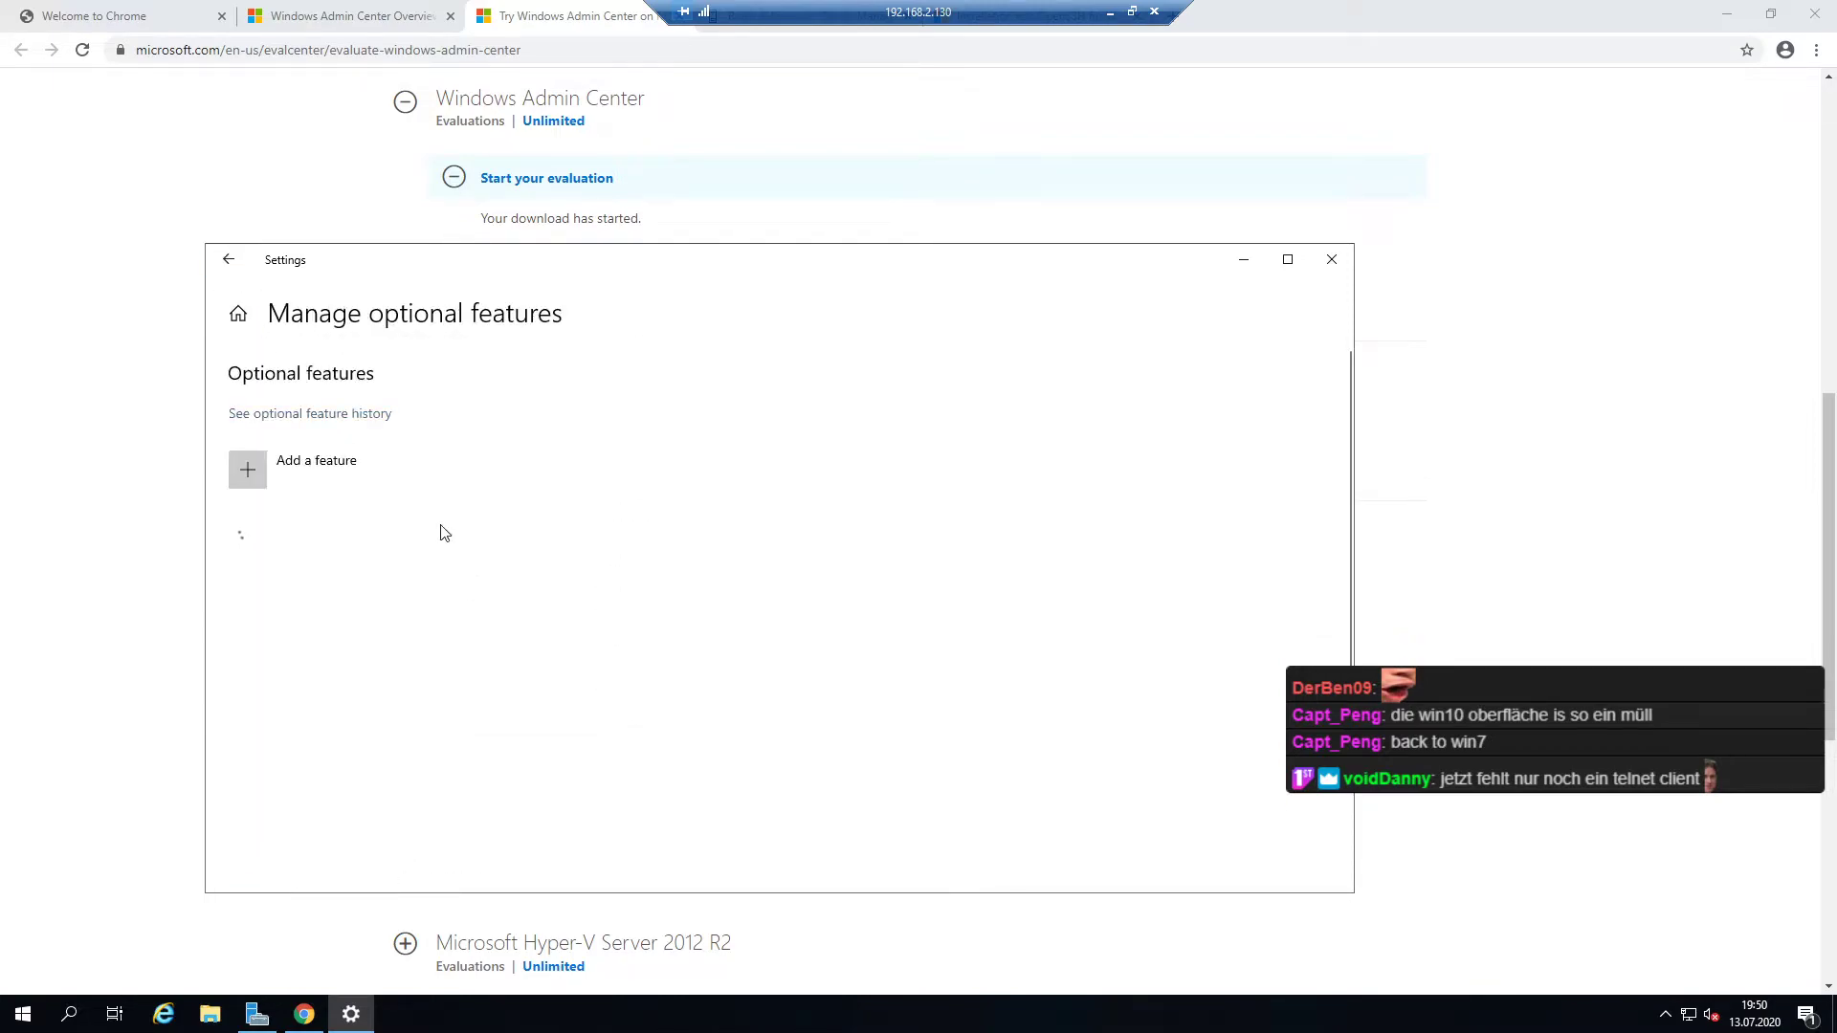
scroll(478, 561, down, 4)
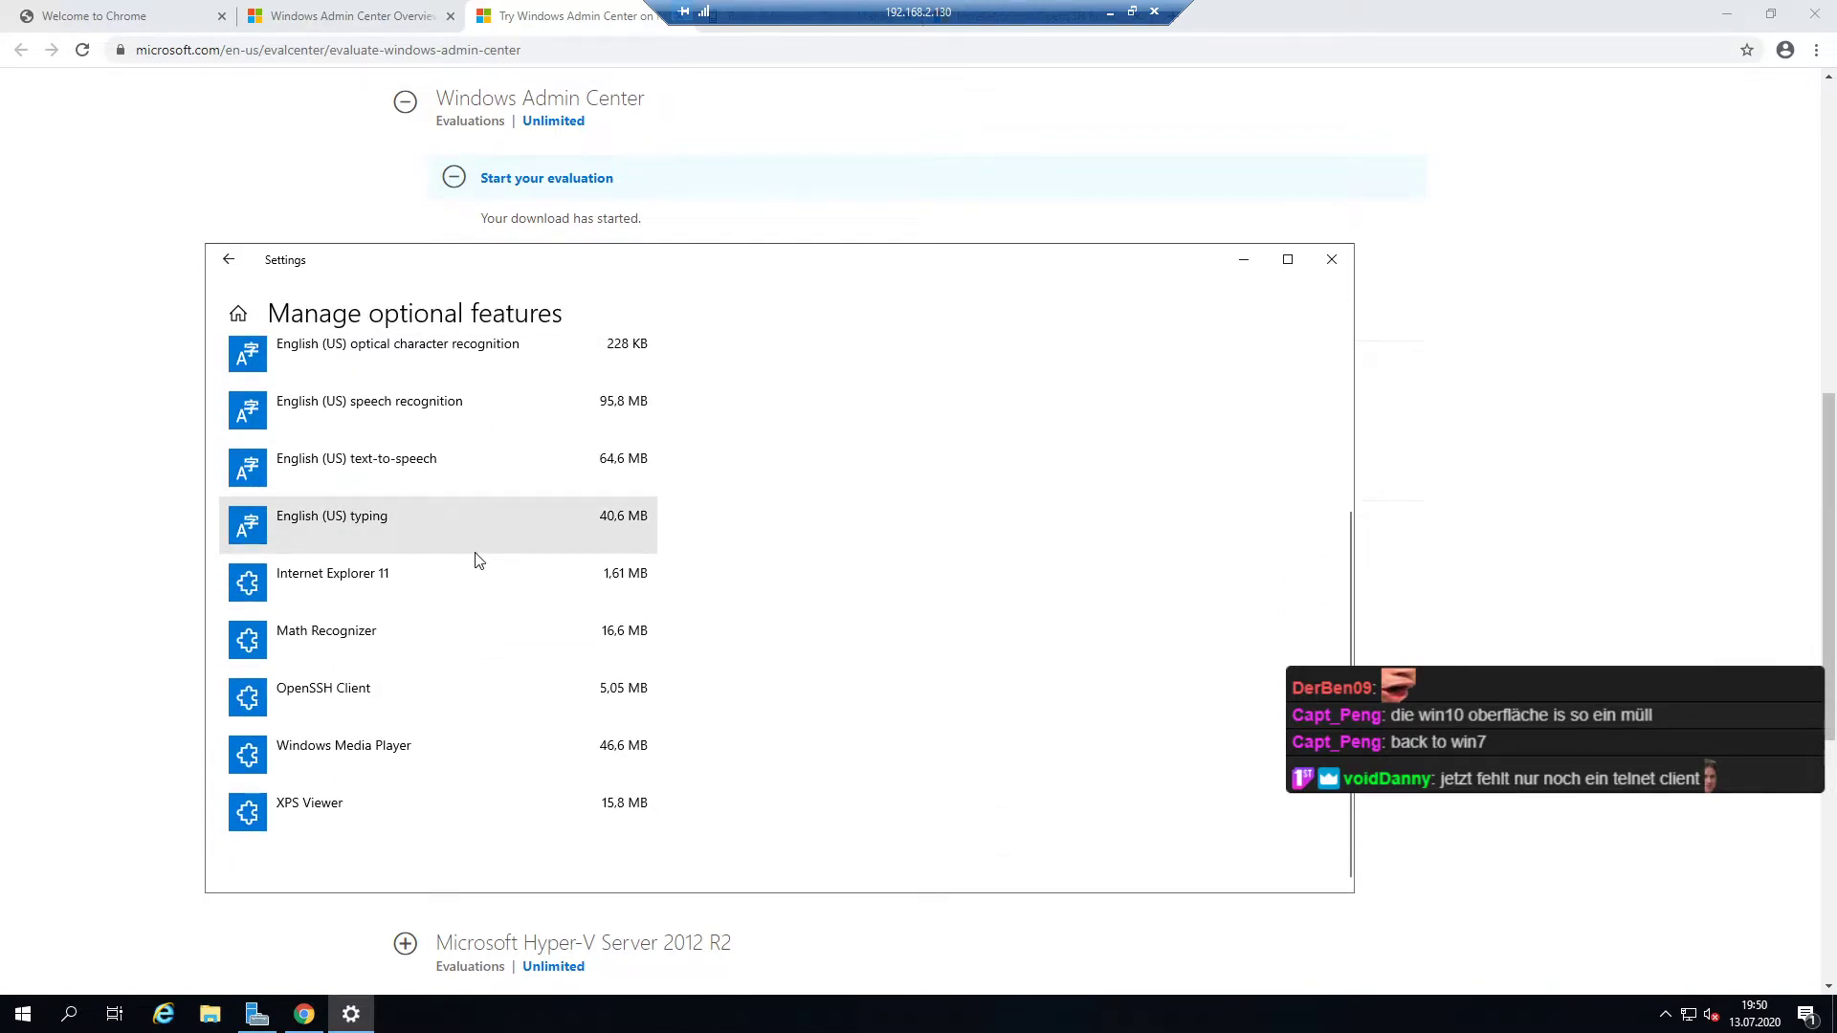
scroll(423, 691, up, 3)
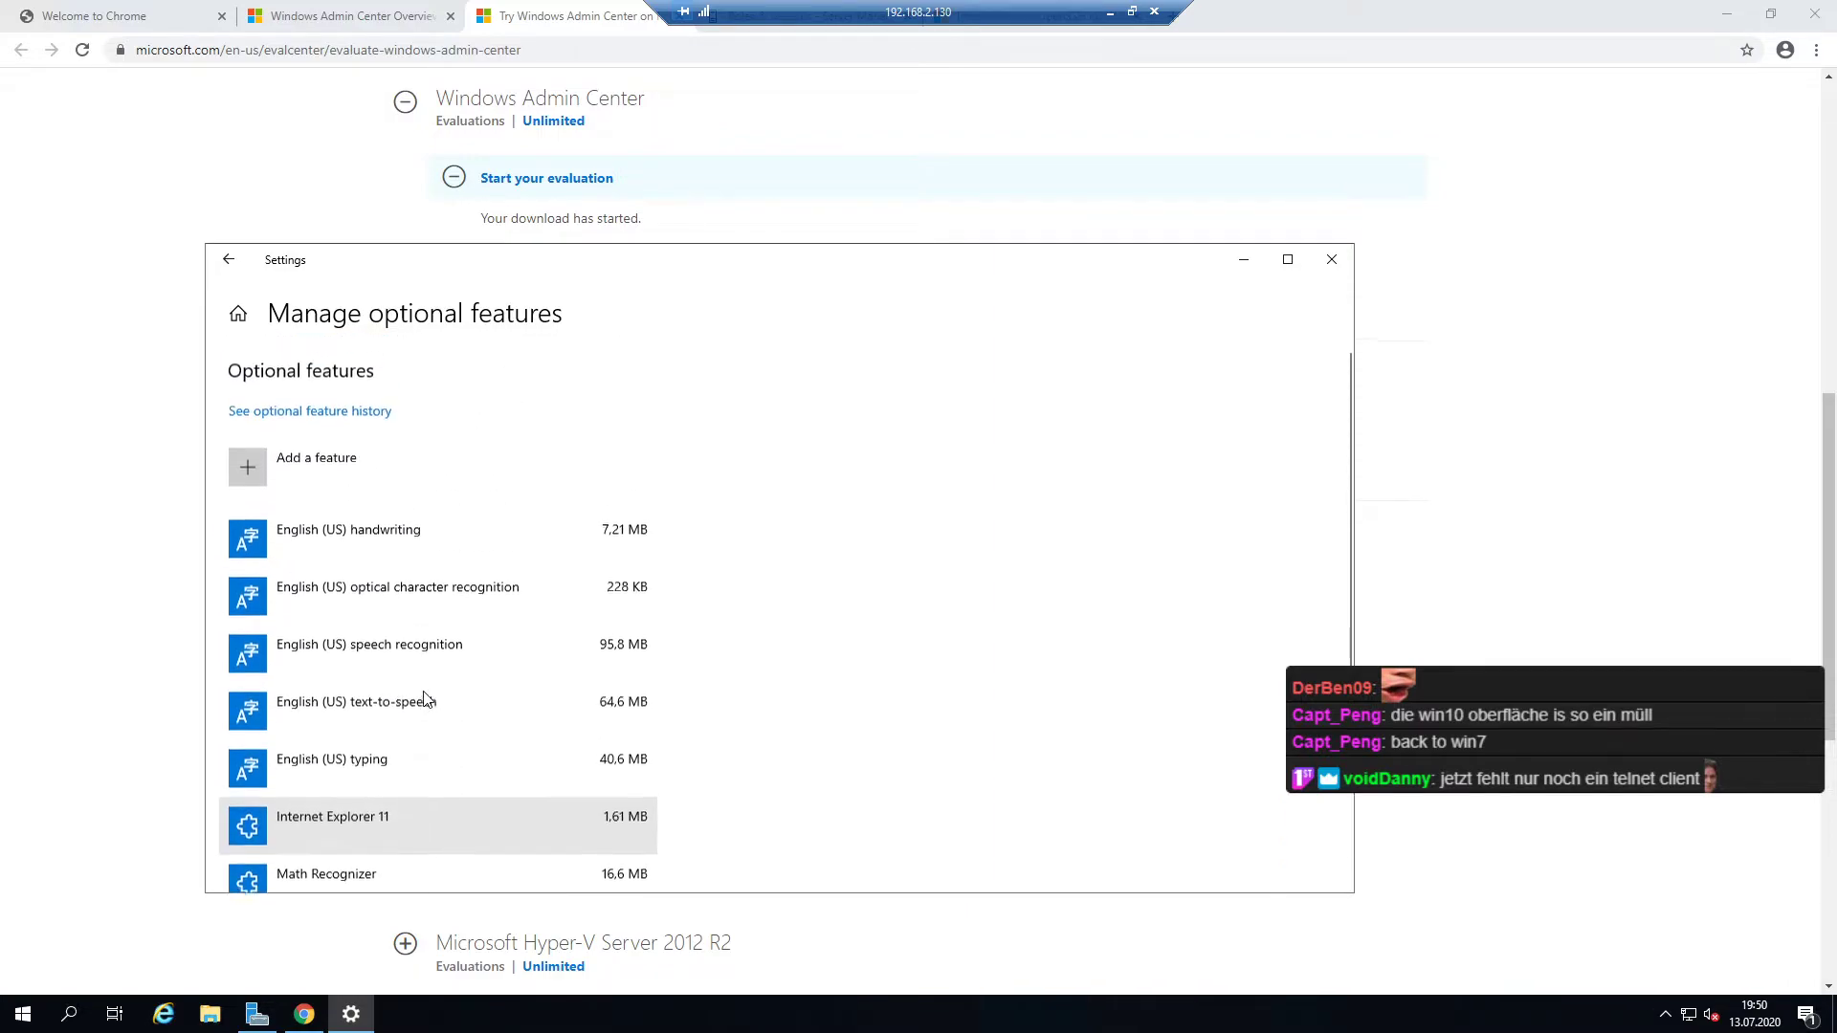
scroll(425, 696, down, 3)
scroll(425, 696, down, 1)
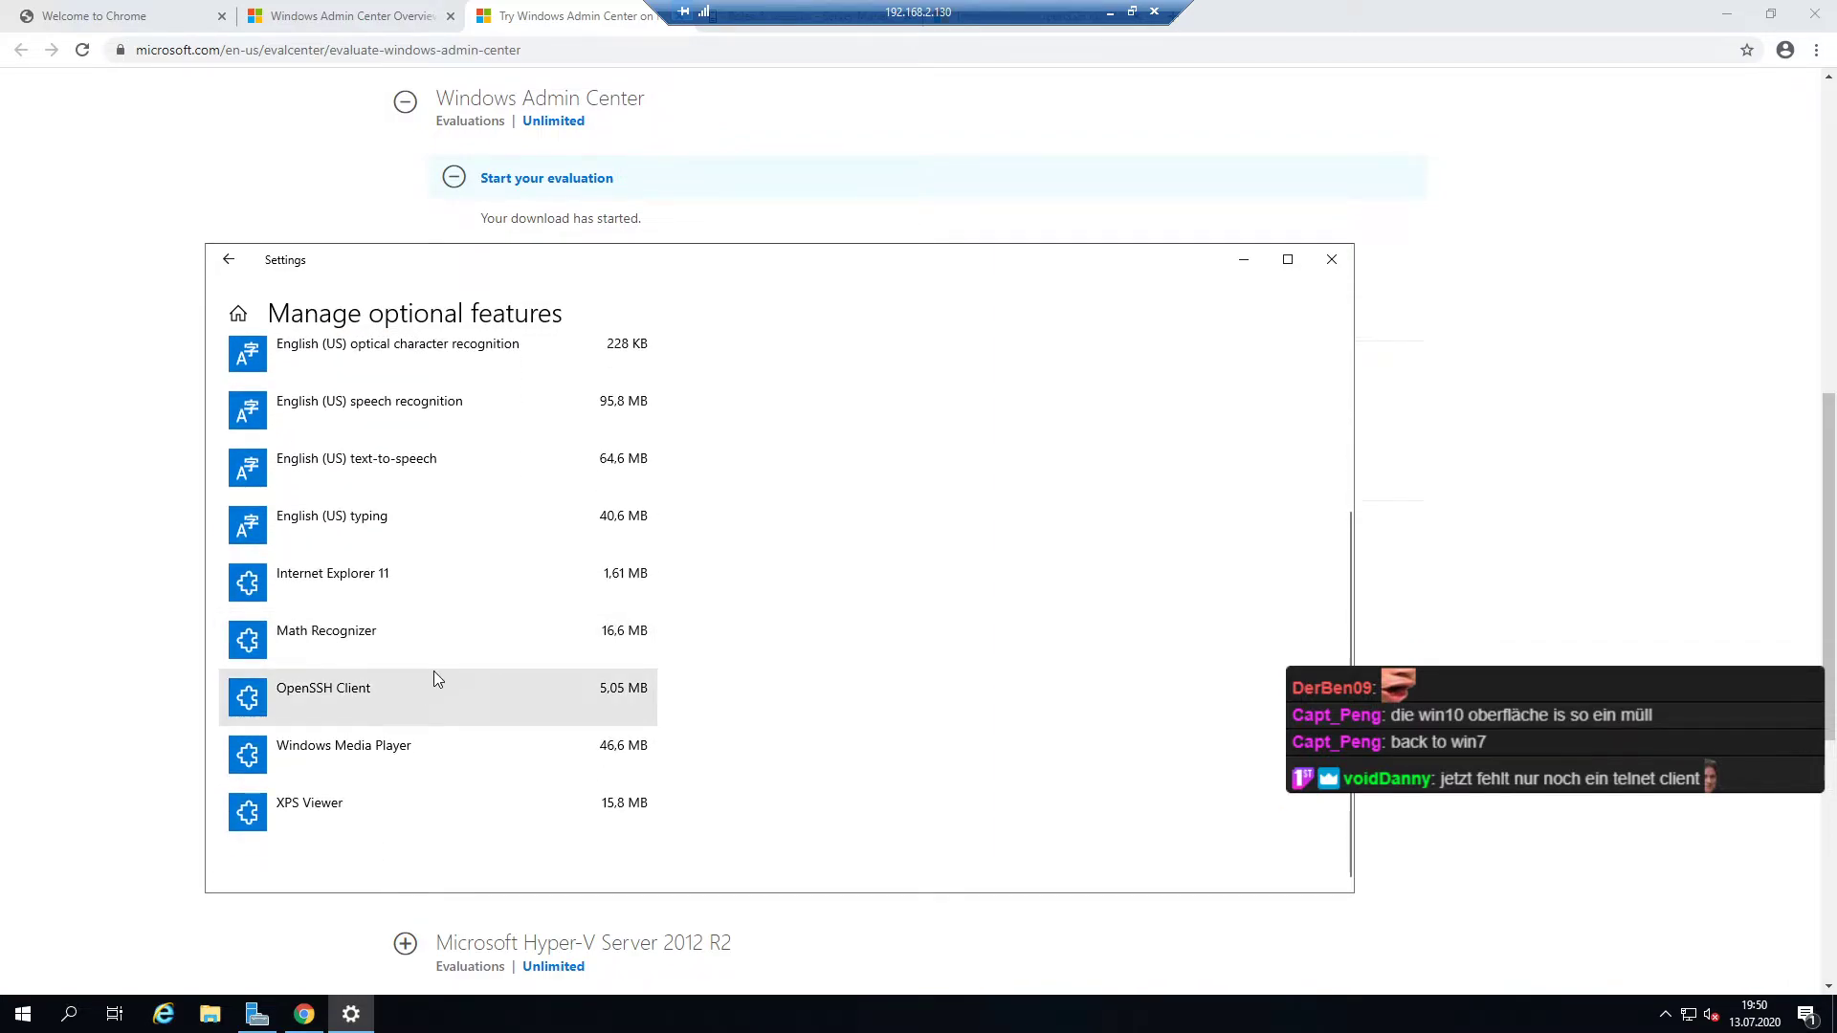
- From the local terminal, rerun ssh 192.168.2.130, which is still refused
click(1109, 12)
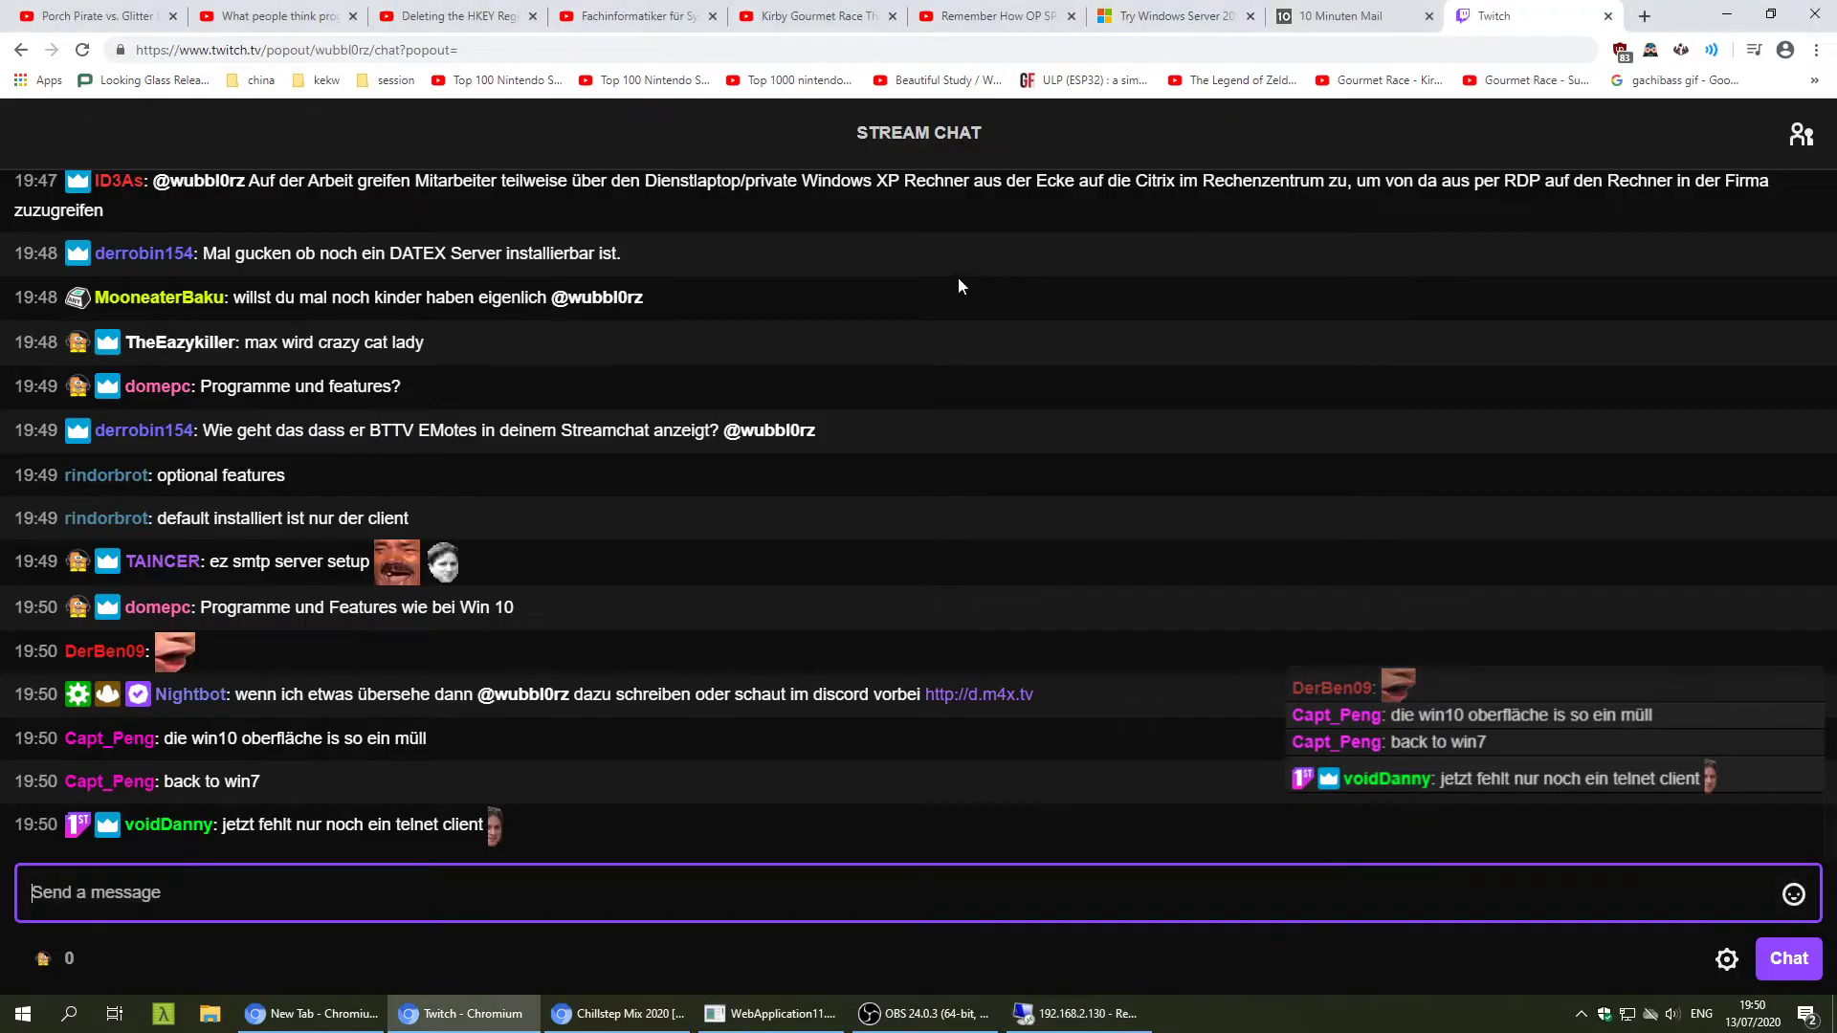
key(Up)
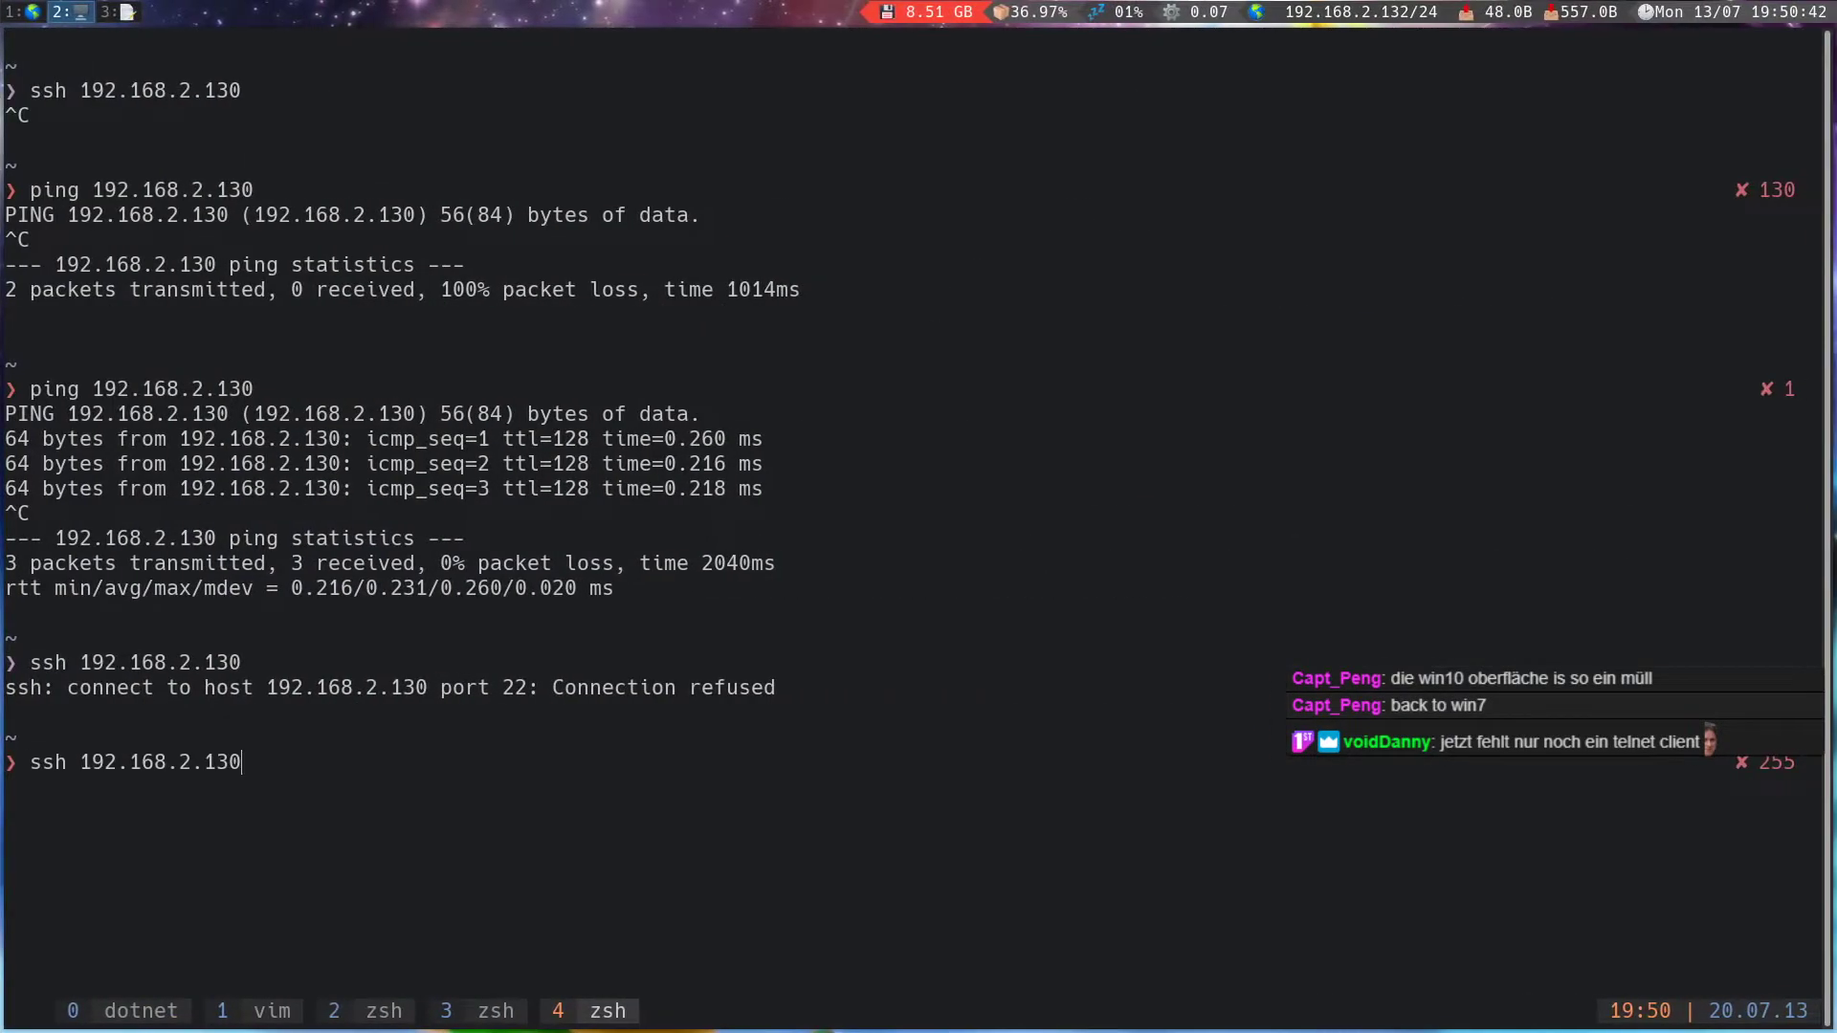
key(Return)
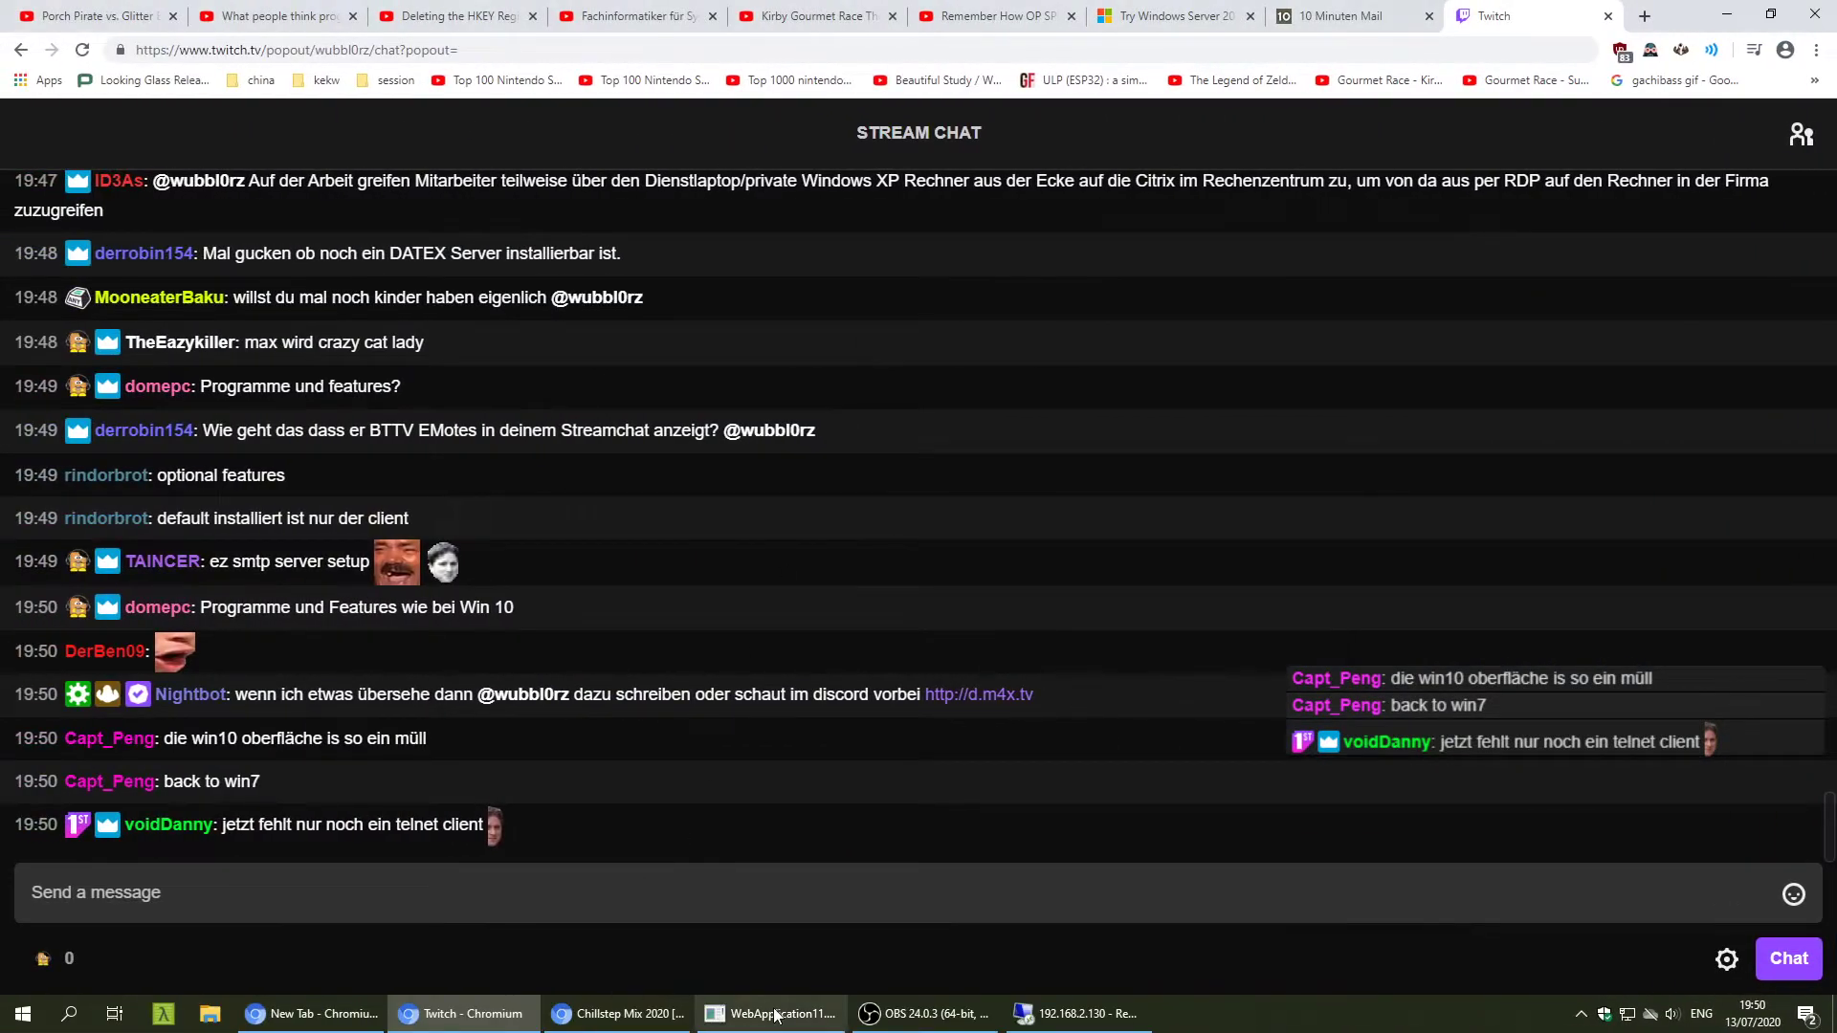
- Back on the server, move Chrome to the Try Windows Admin Center page and open Server Manager
click(1079, 1014)
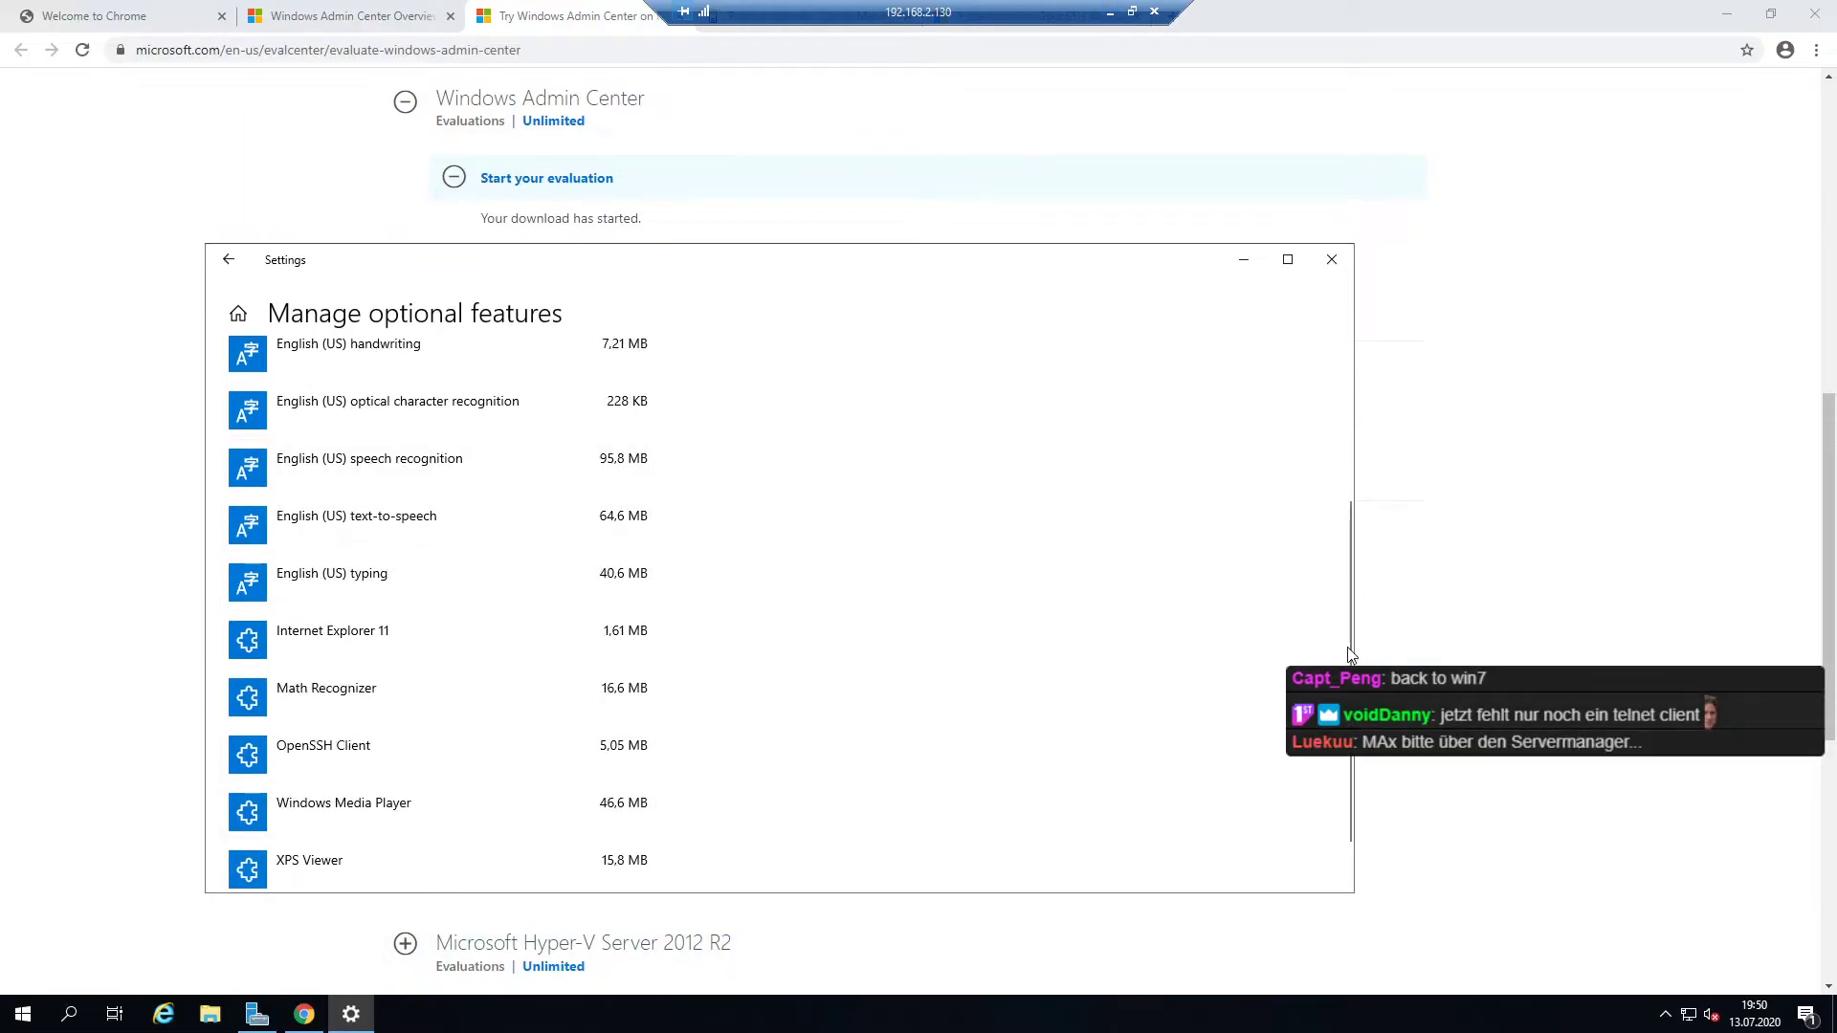
scroll(1025, 782, down, 1)
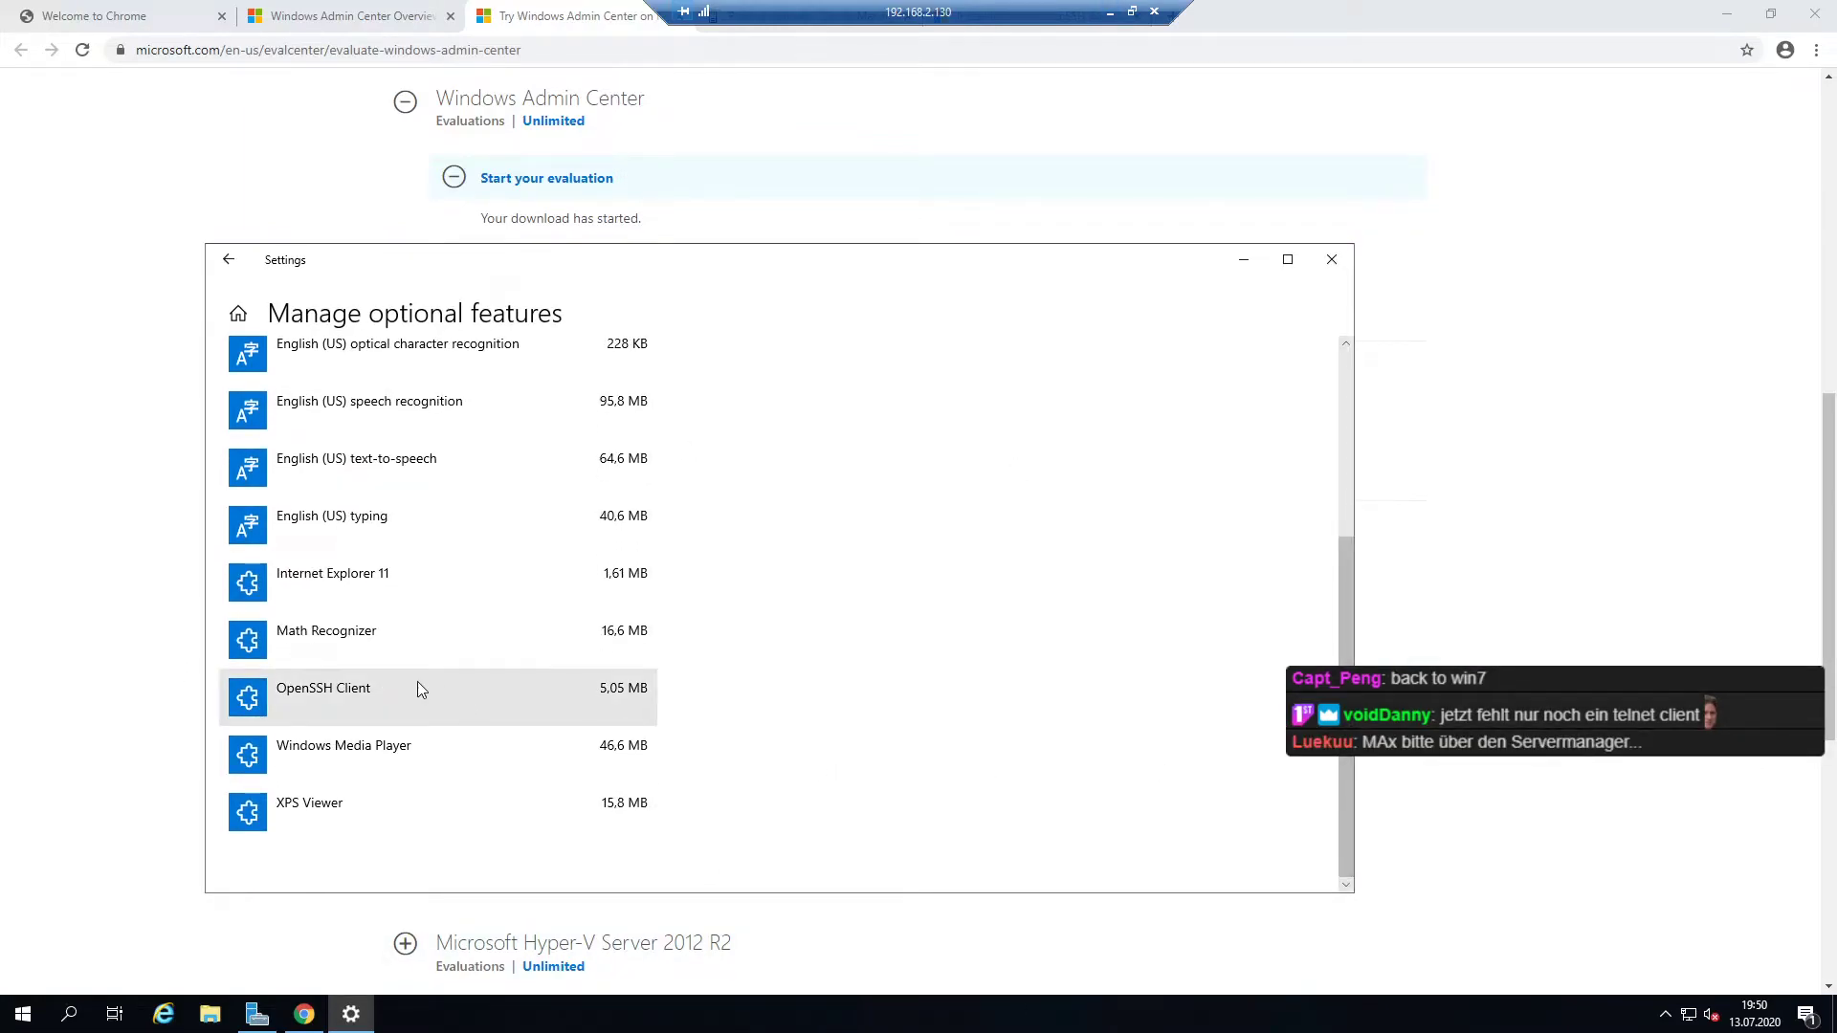
click(5, 609)
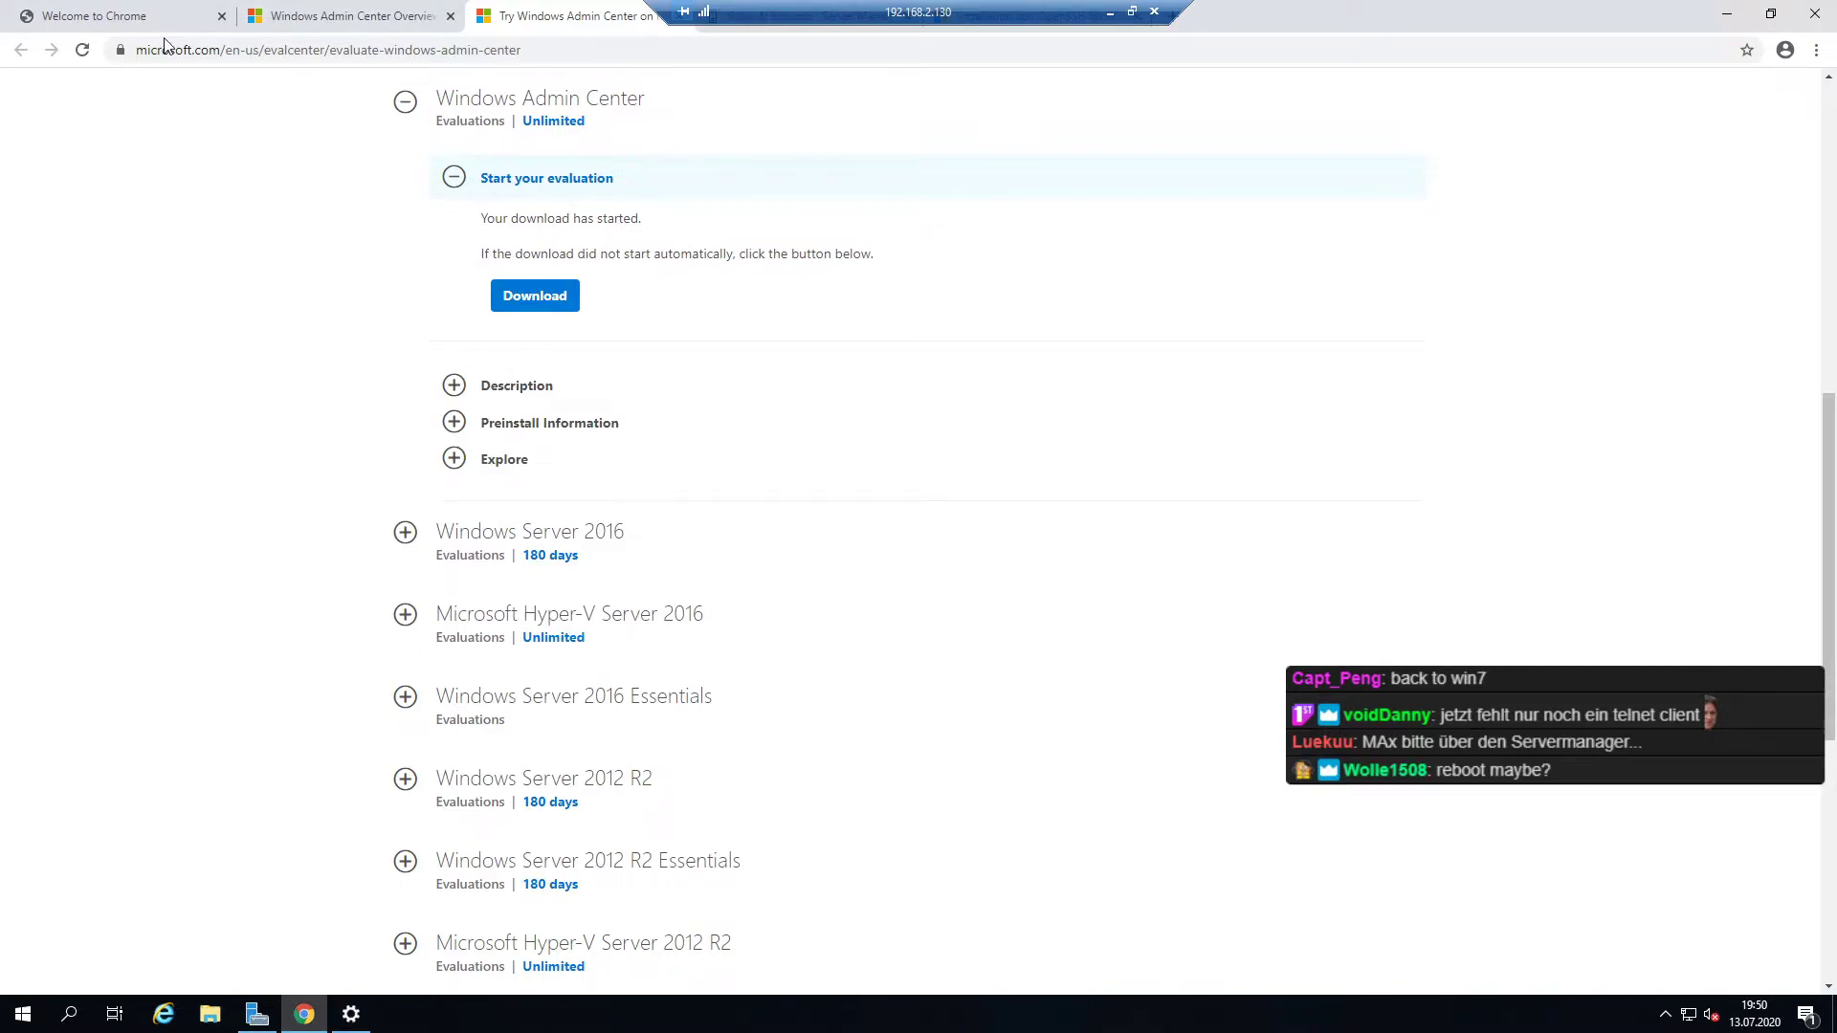
click(128, 19)
click(420, 28)
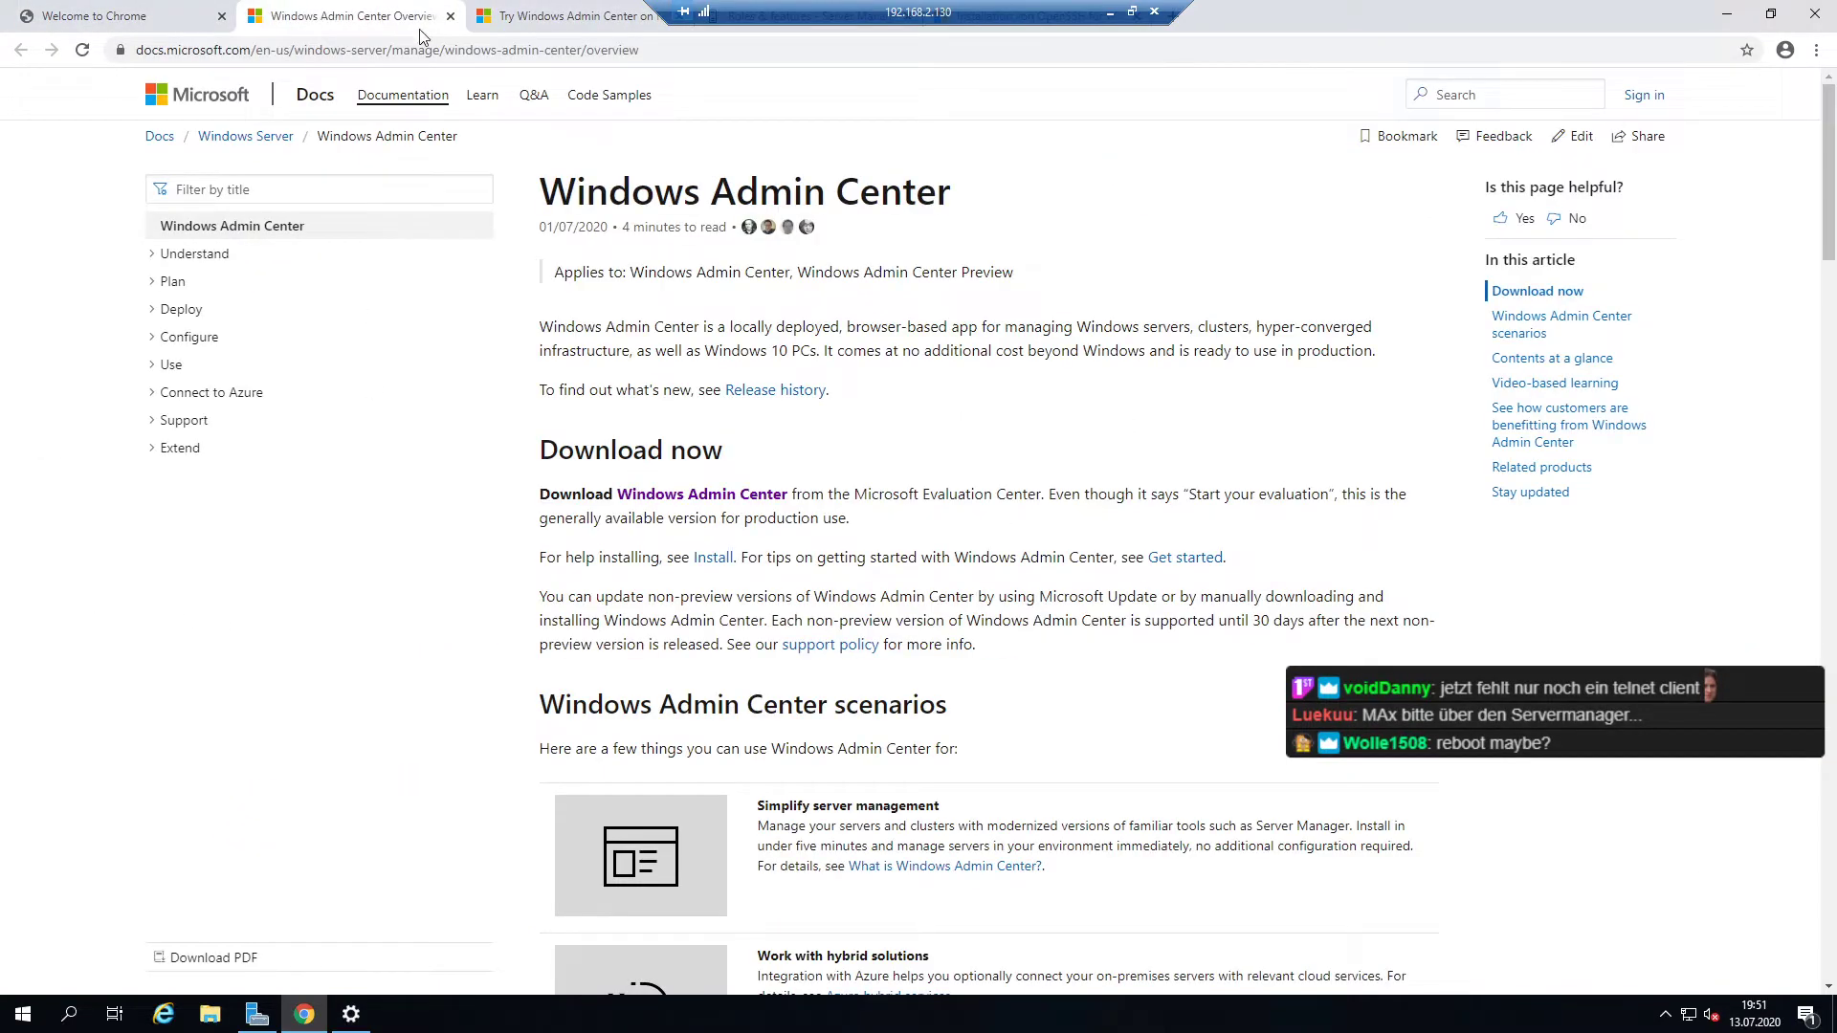
click(552, 24)
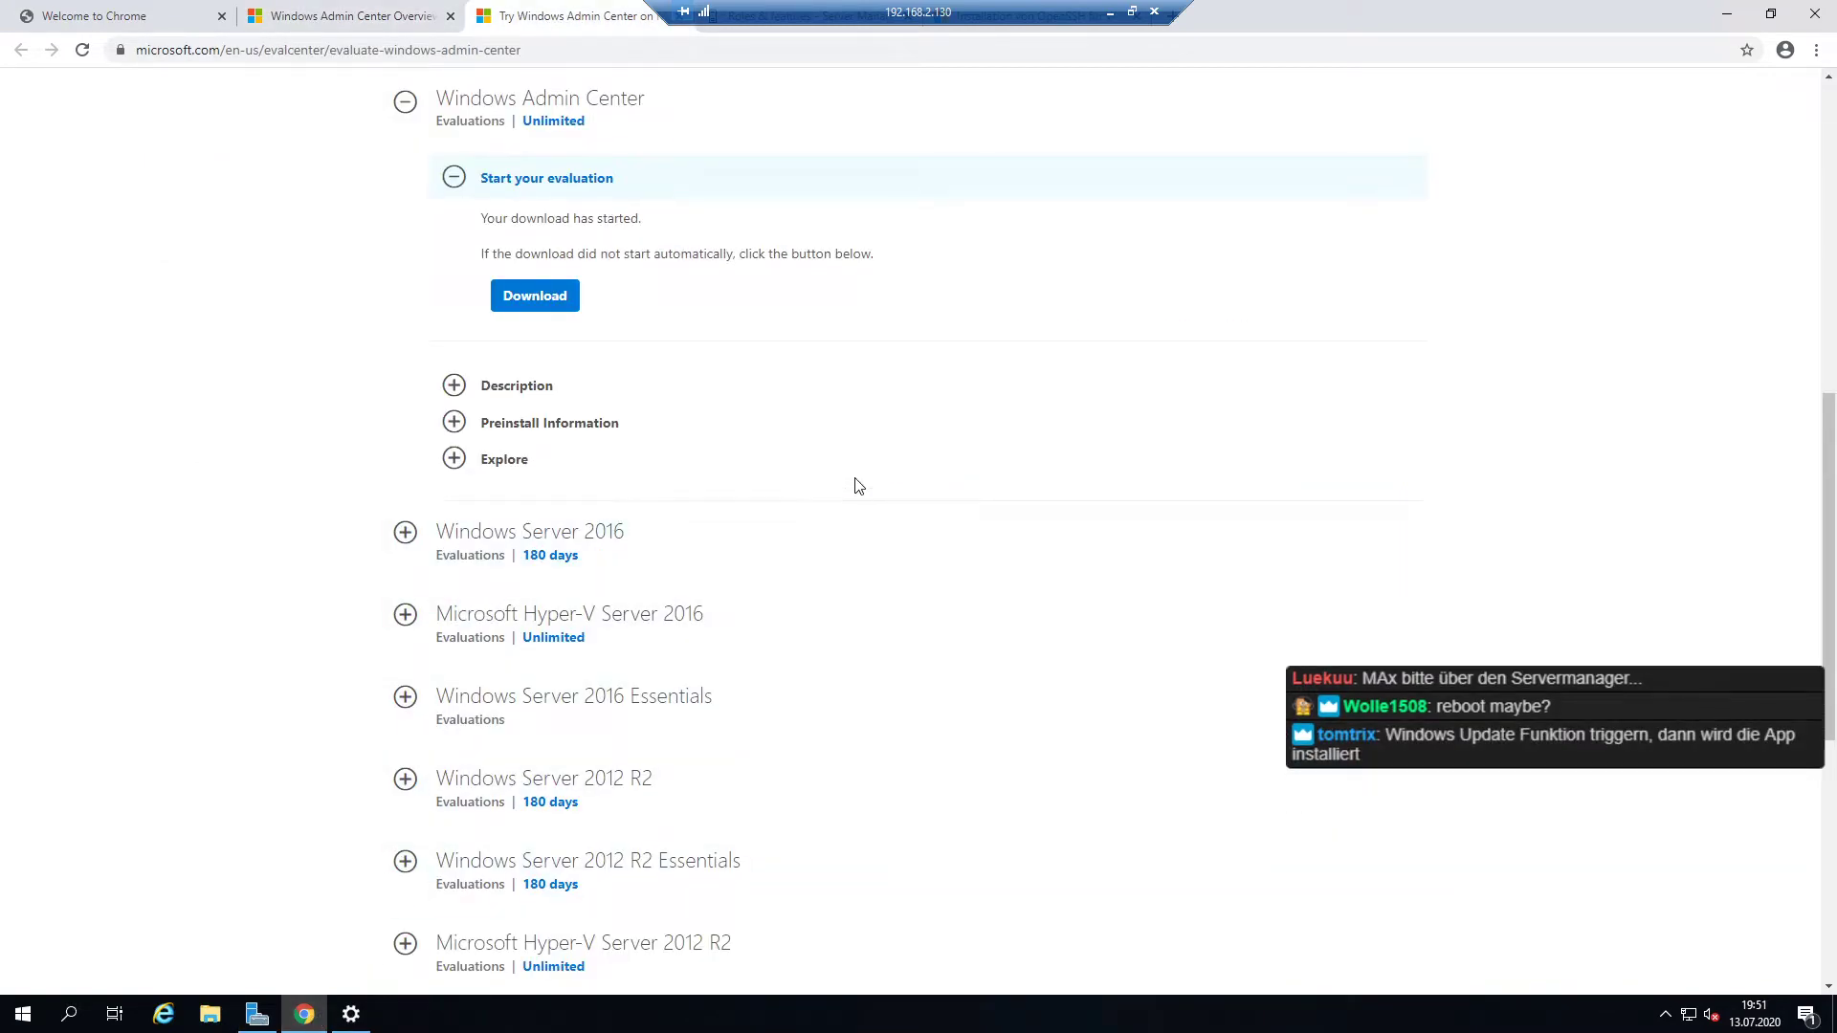
click(256, 1014)
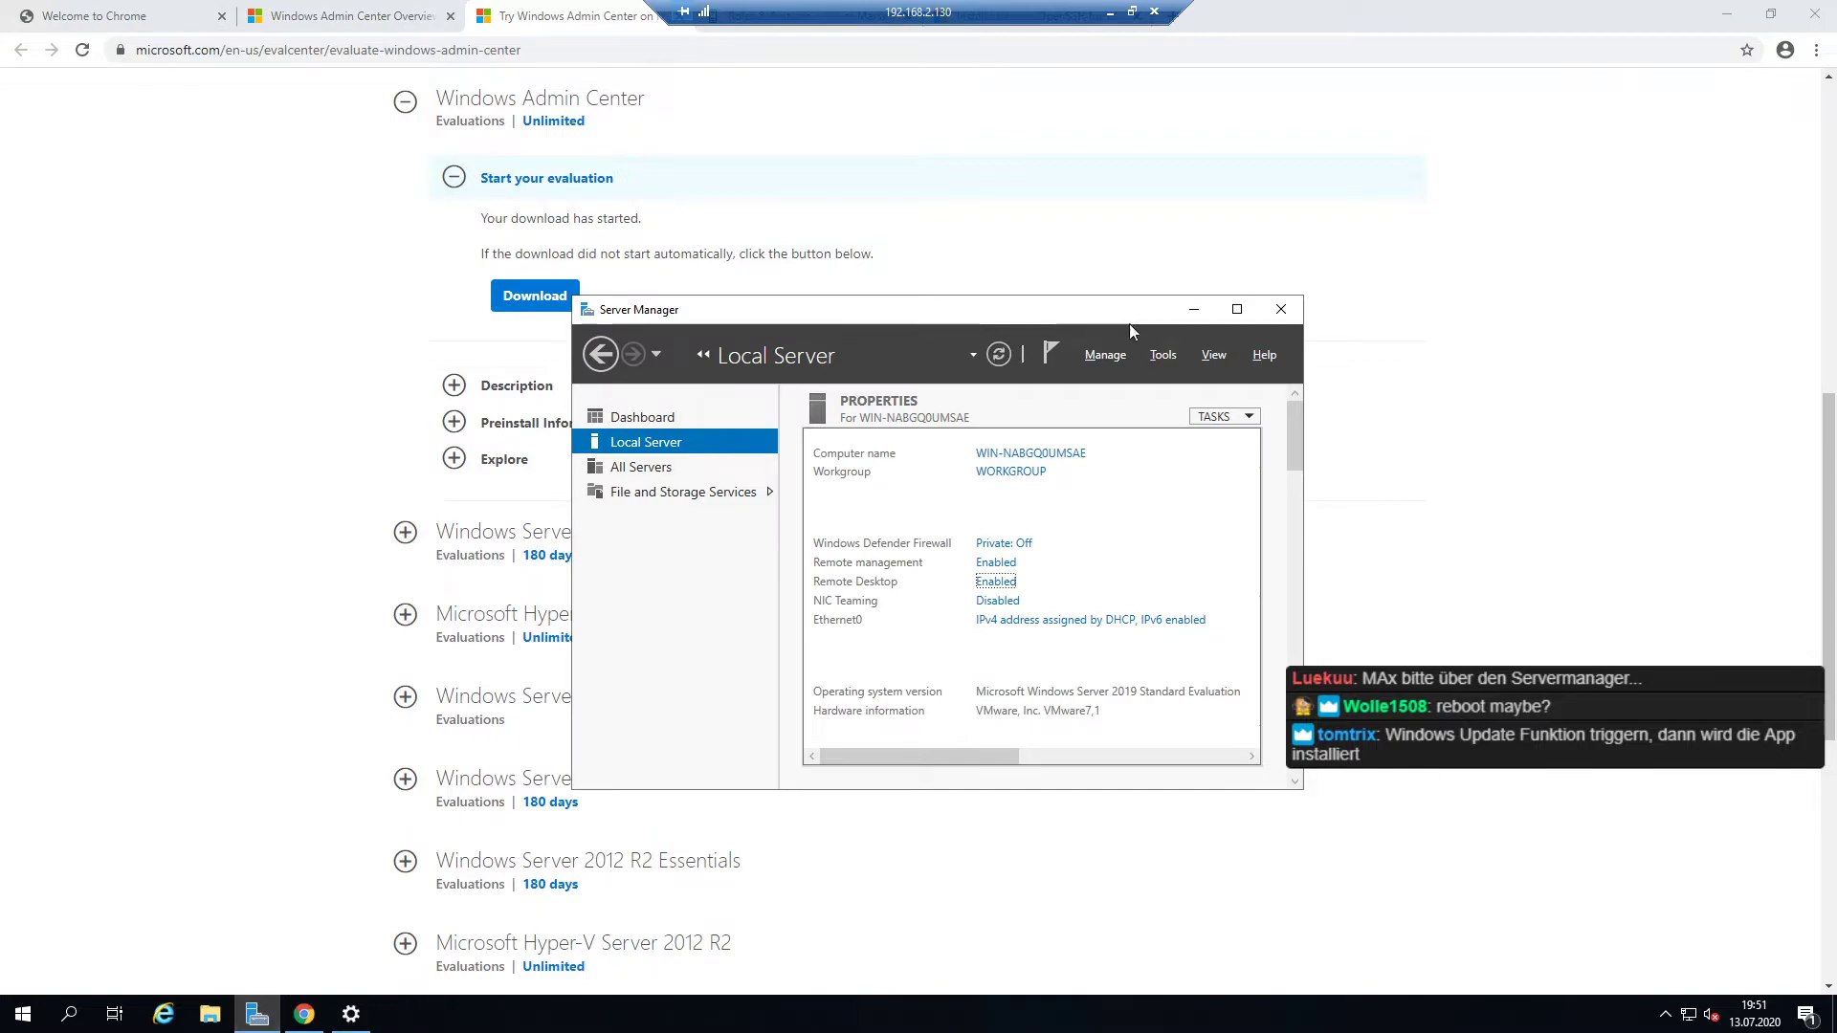
- Maximize Server Manager's Local Server page and open its Manage menu
click(1237, 310)
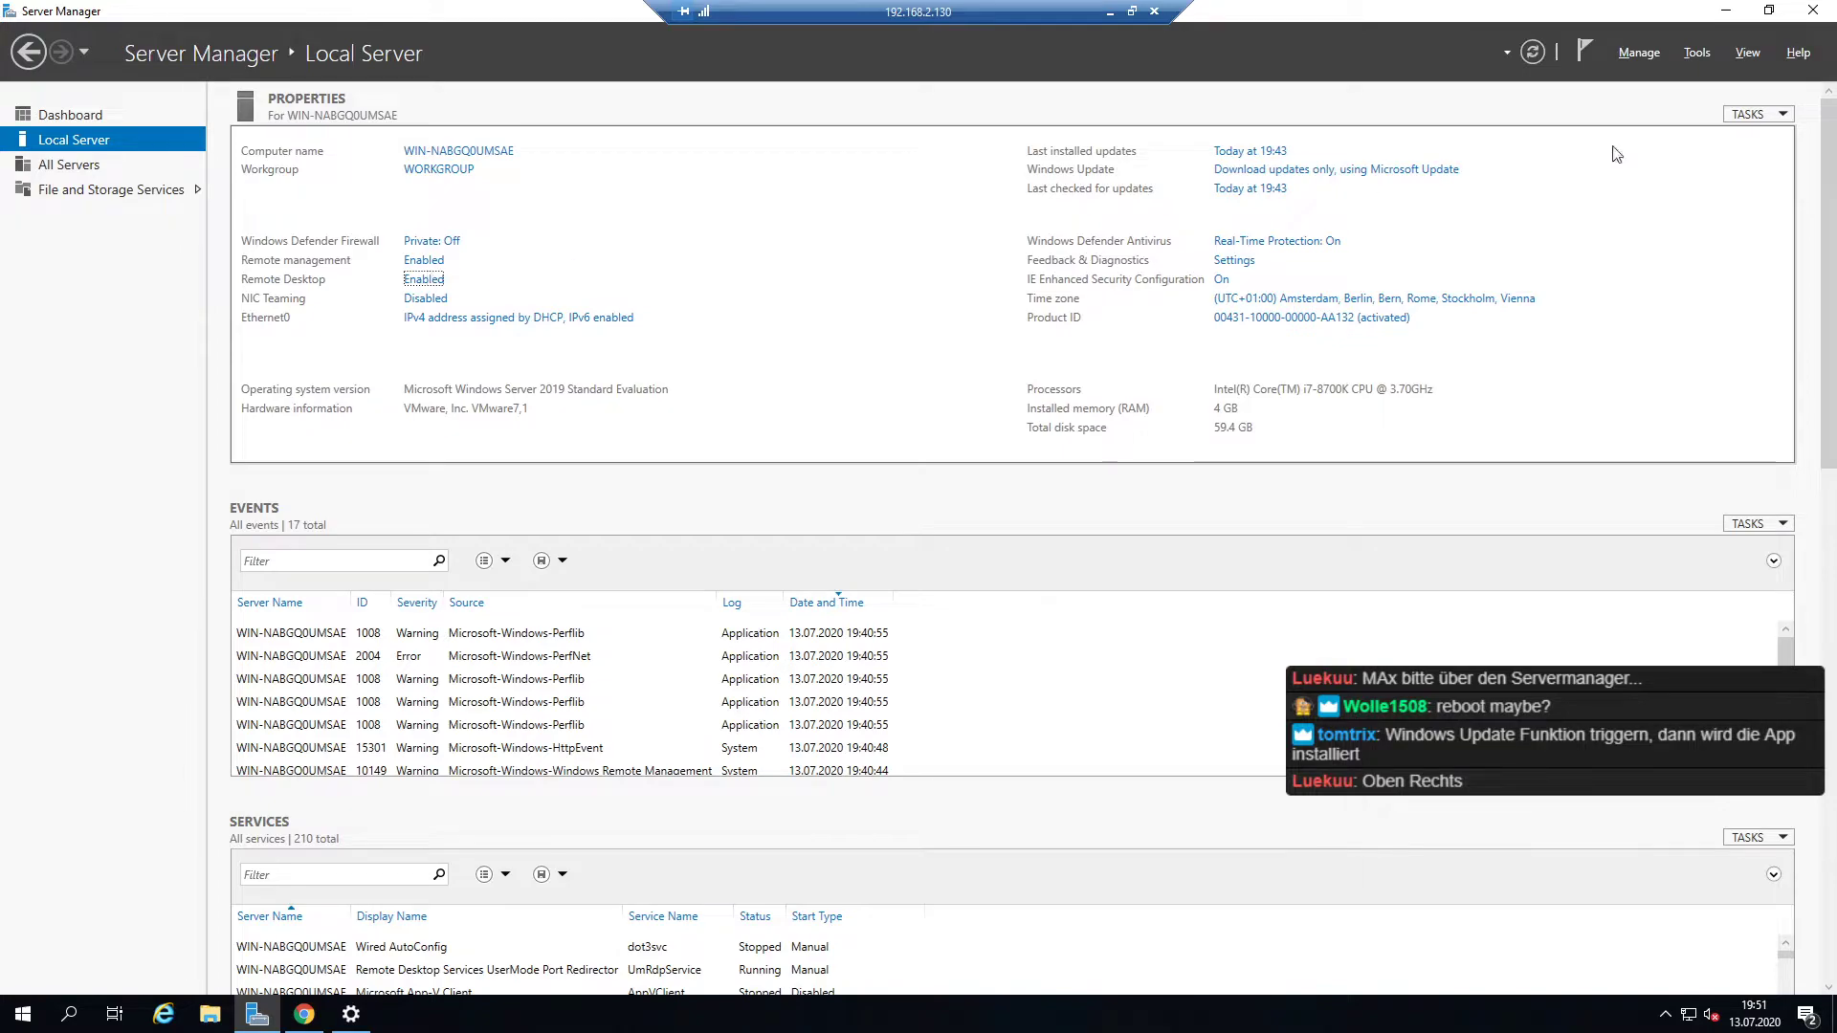
click(1640, 53)
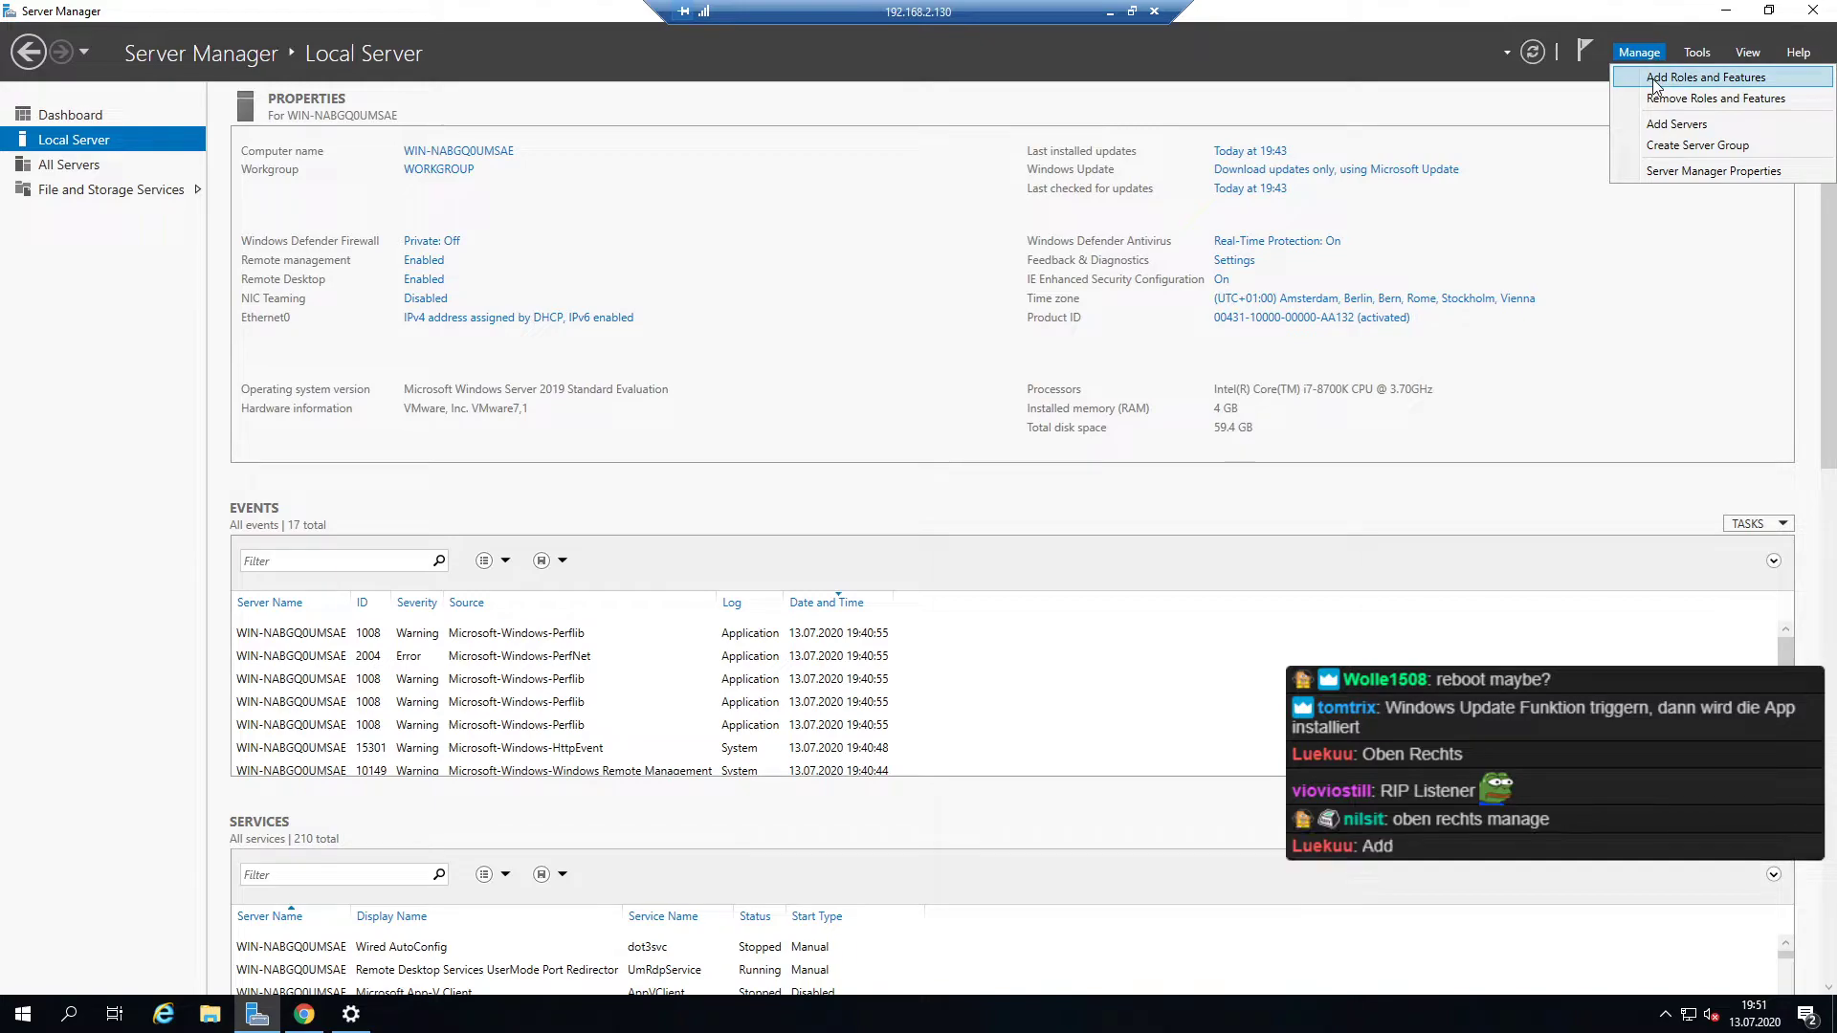
- Launch the Add Roles and Features Wizard, move it aside, and scroll optional features to the top
click(1657, 84)
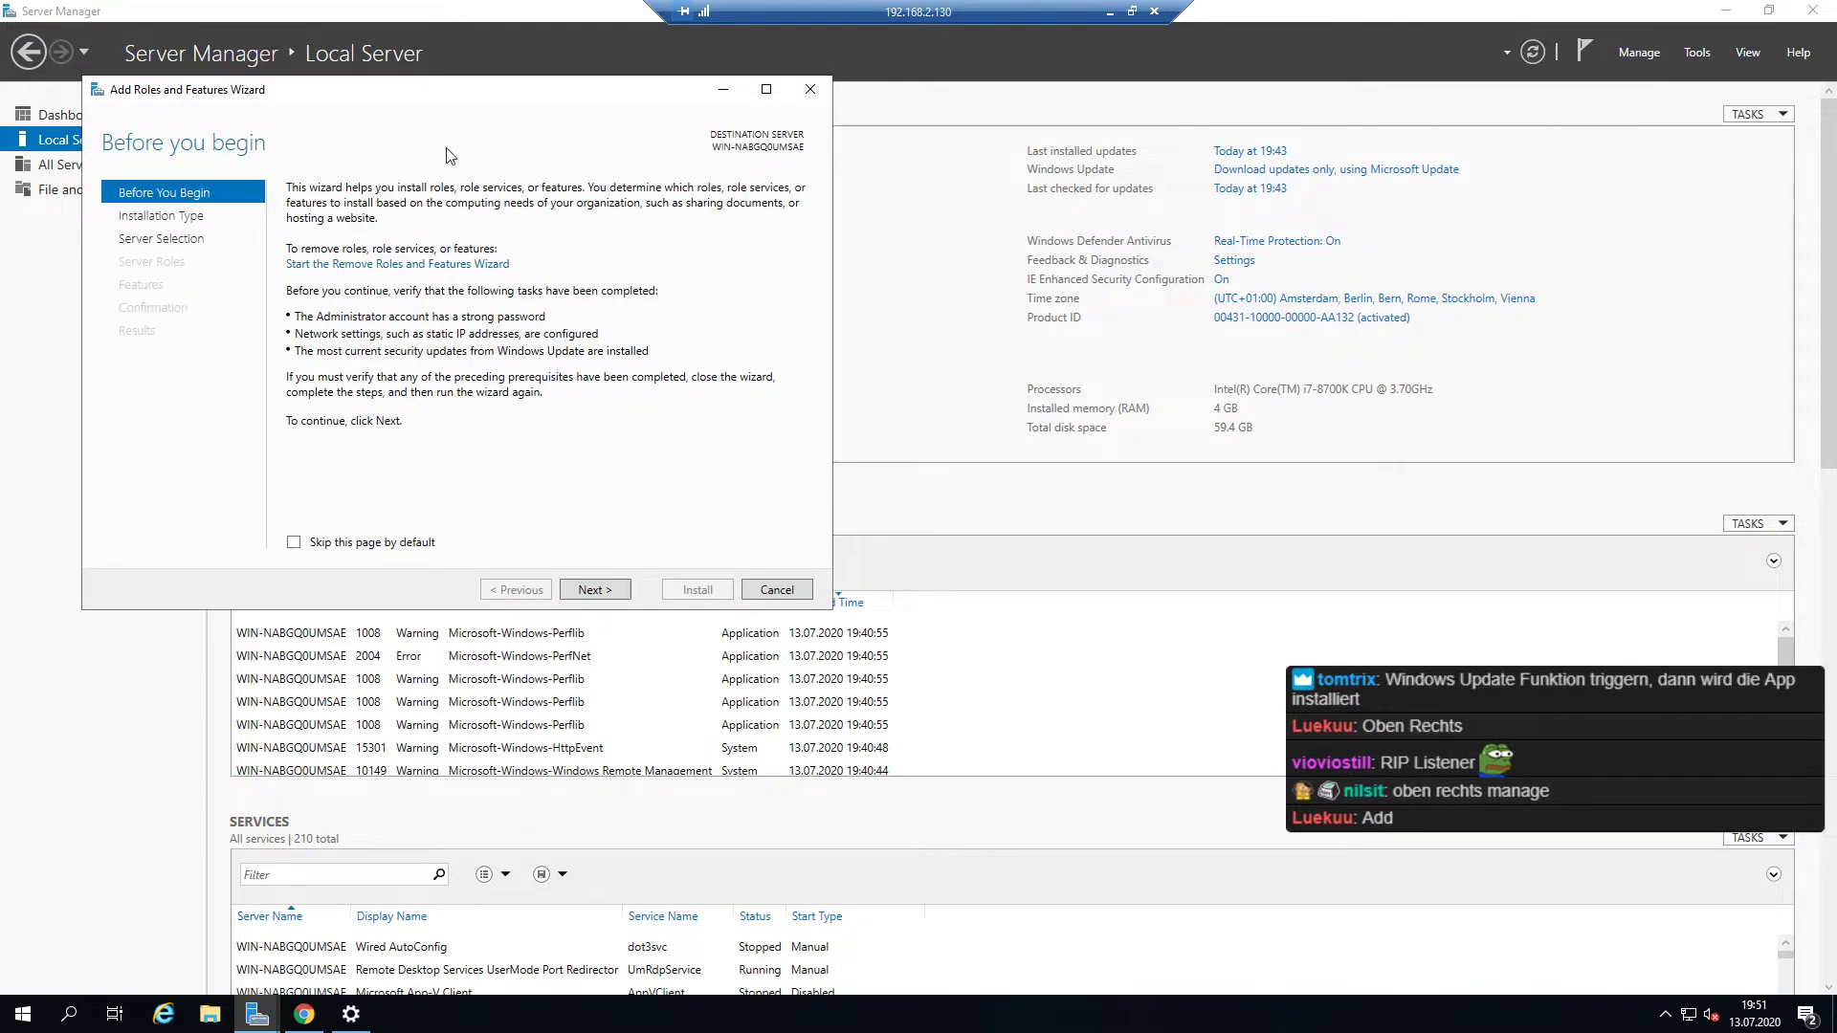
drag(392, 199, 435, 237)
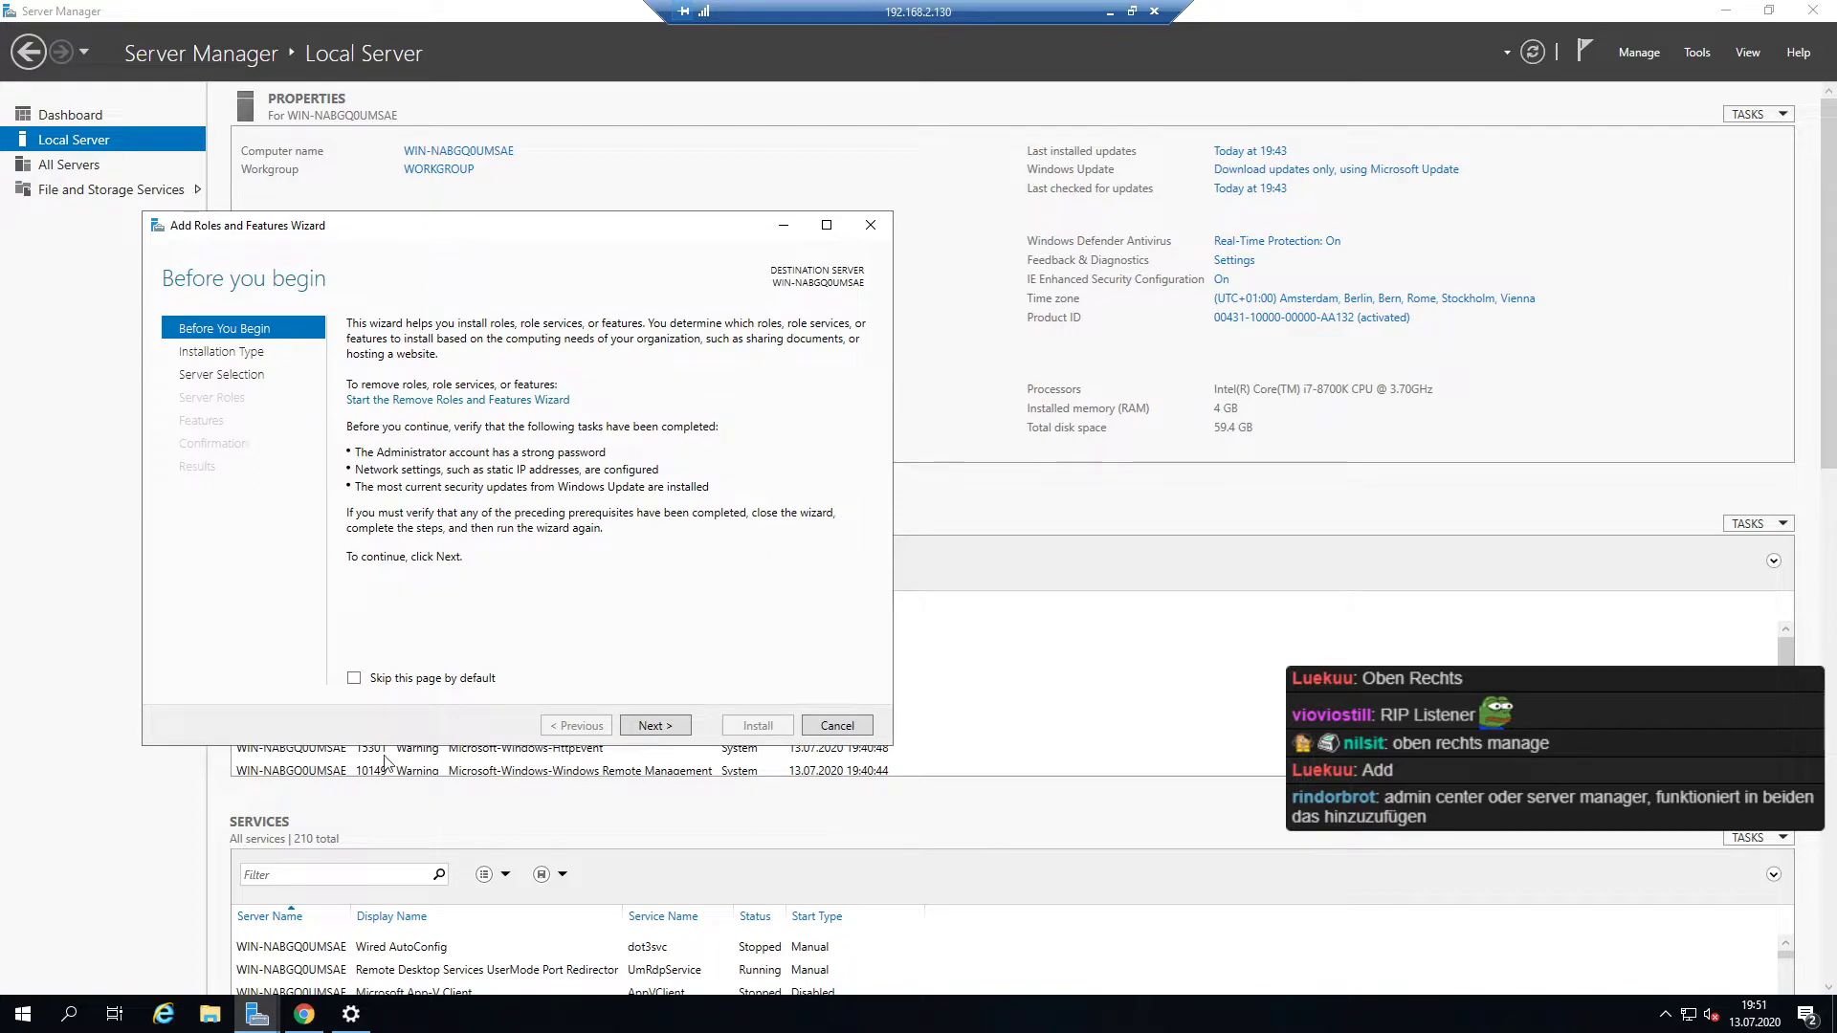
scroll(479, 823, up, 5)
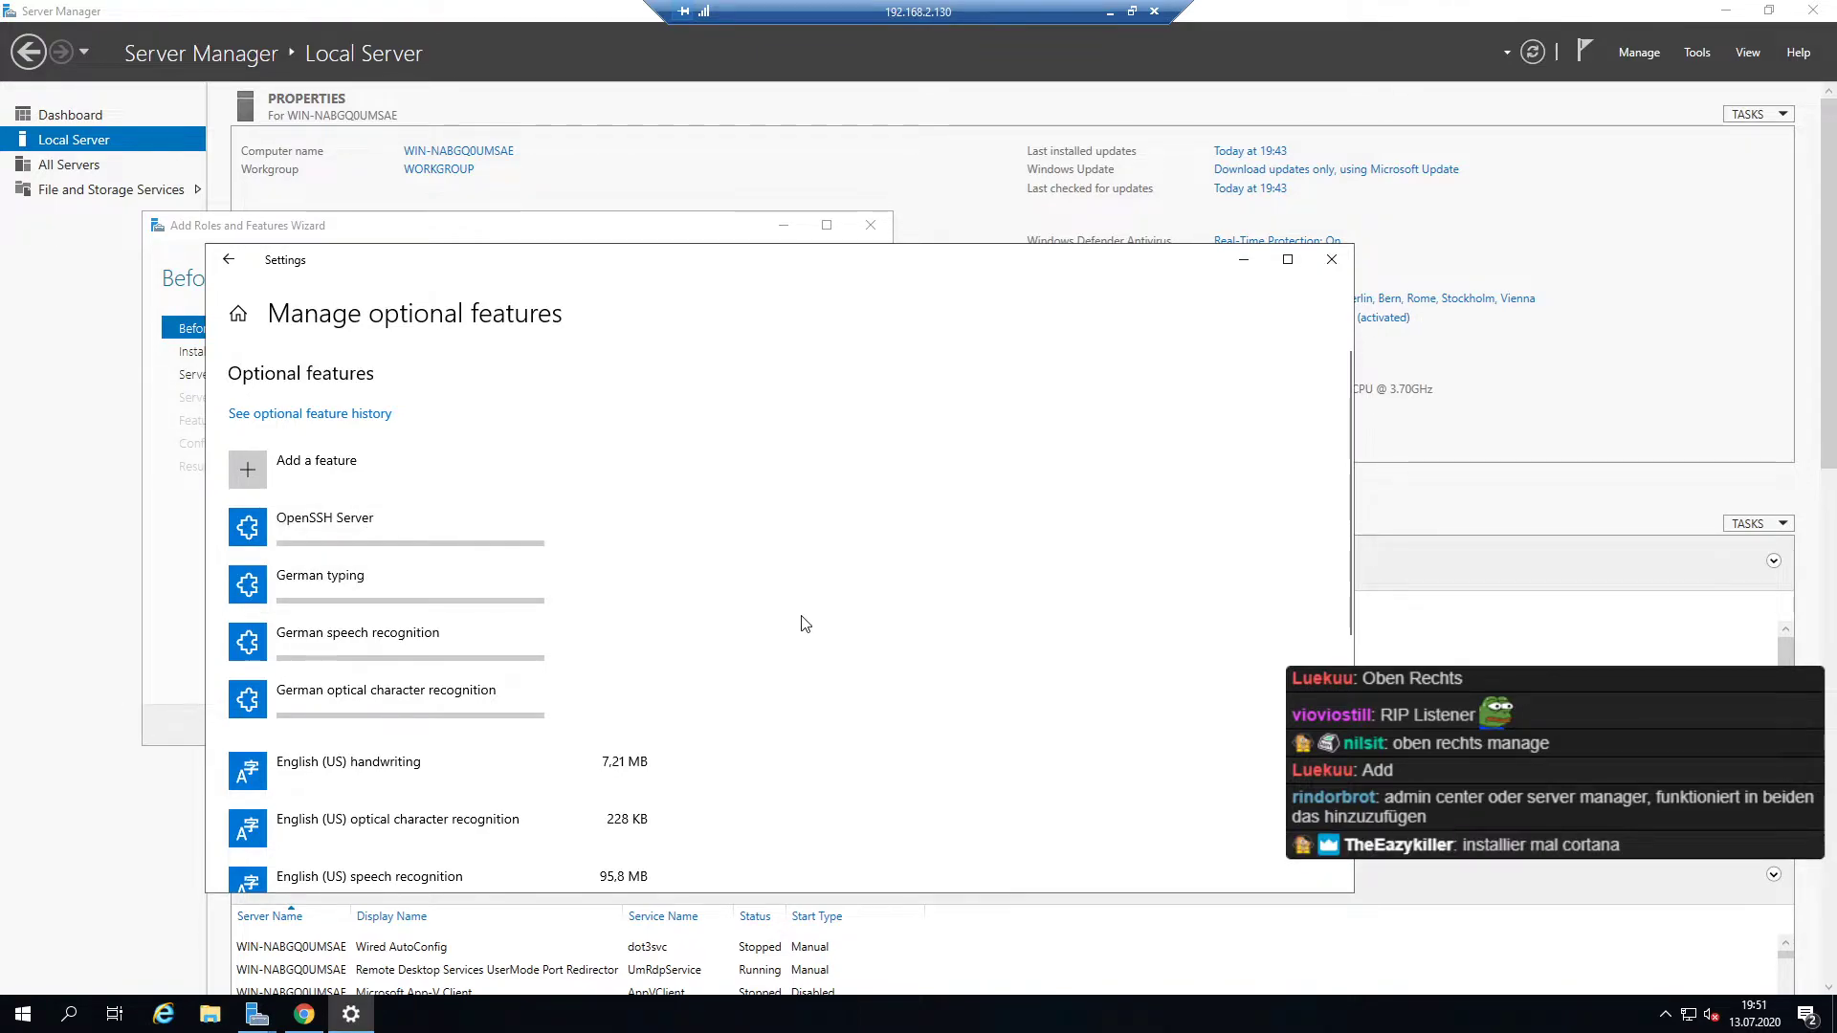
- Check OpenSSH Server's installing status, then bring the wizard's Before You Begin page forward
click(358, 522)
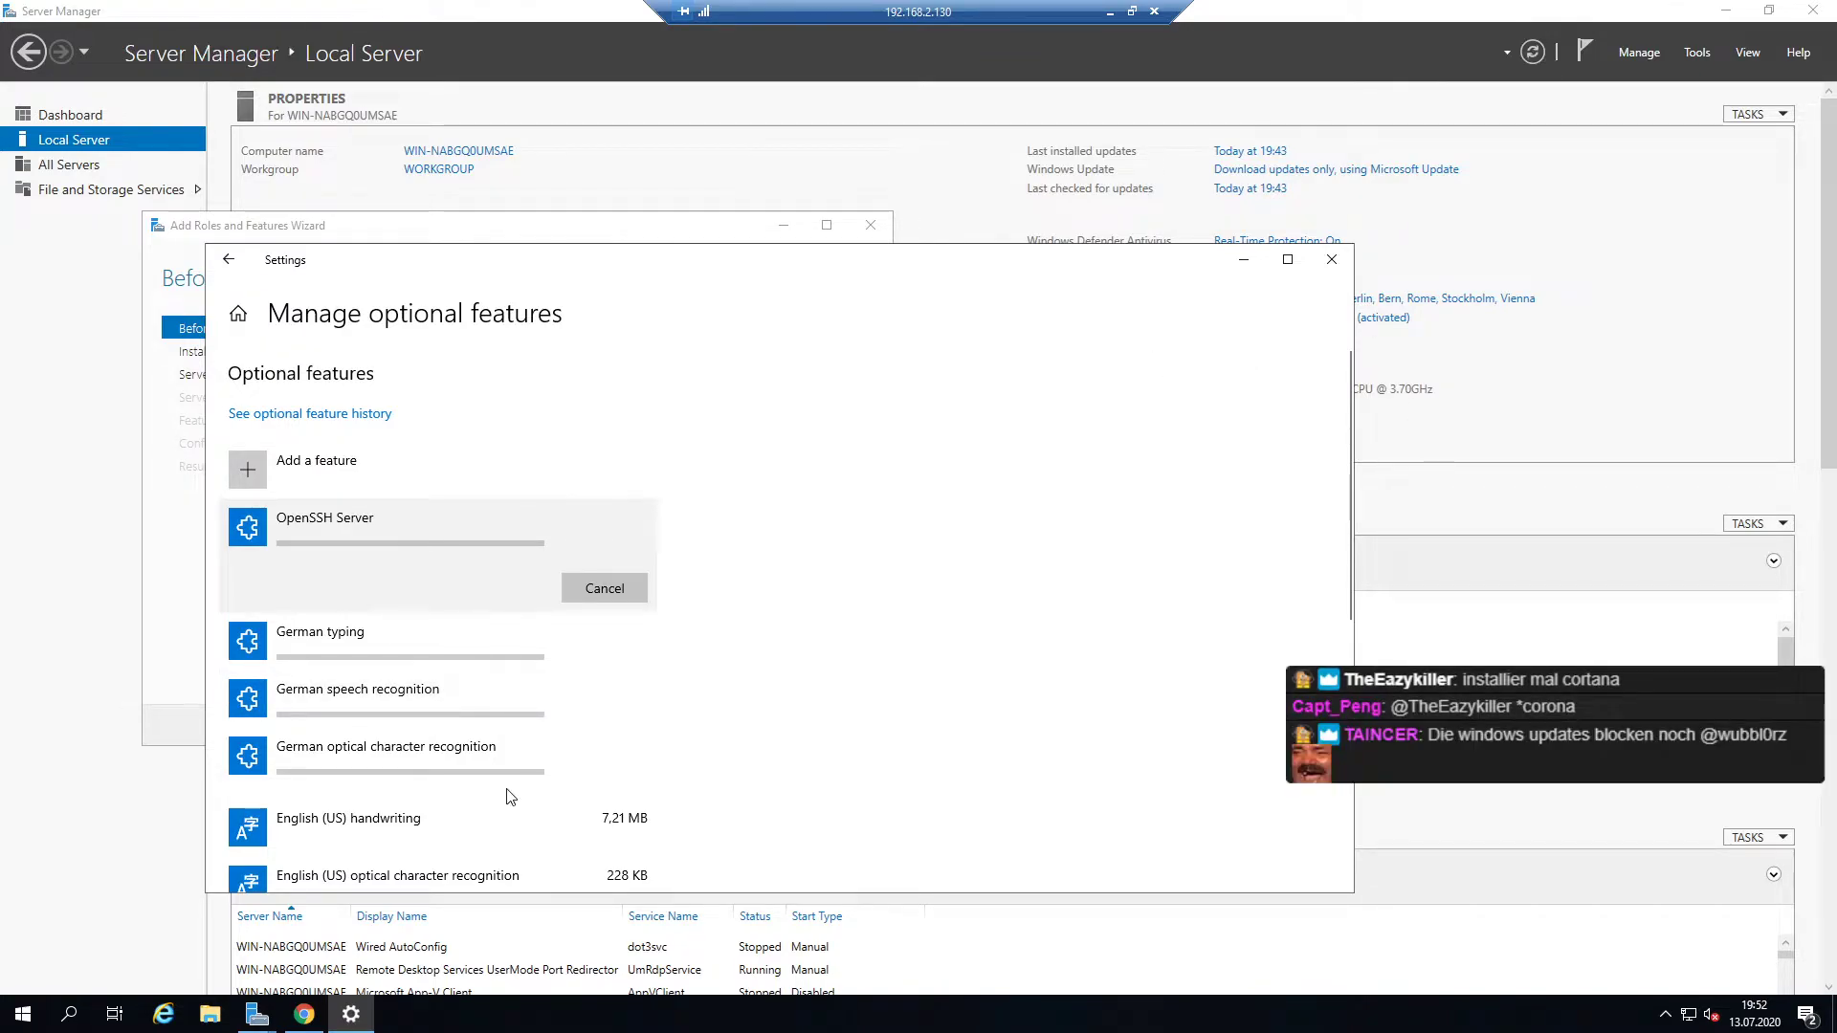
click(163, 703)
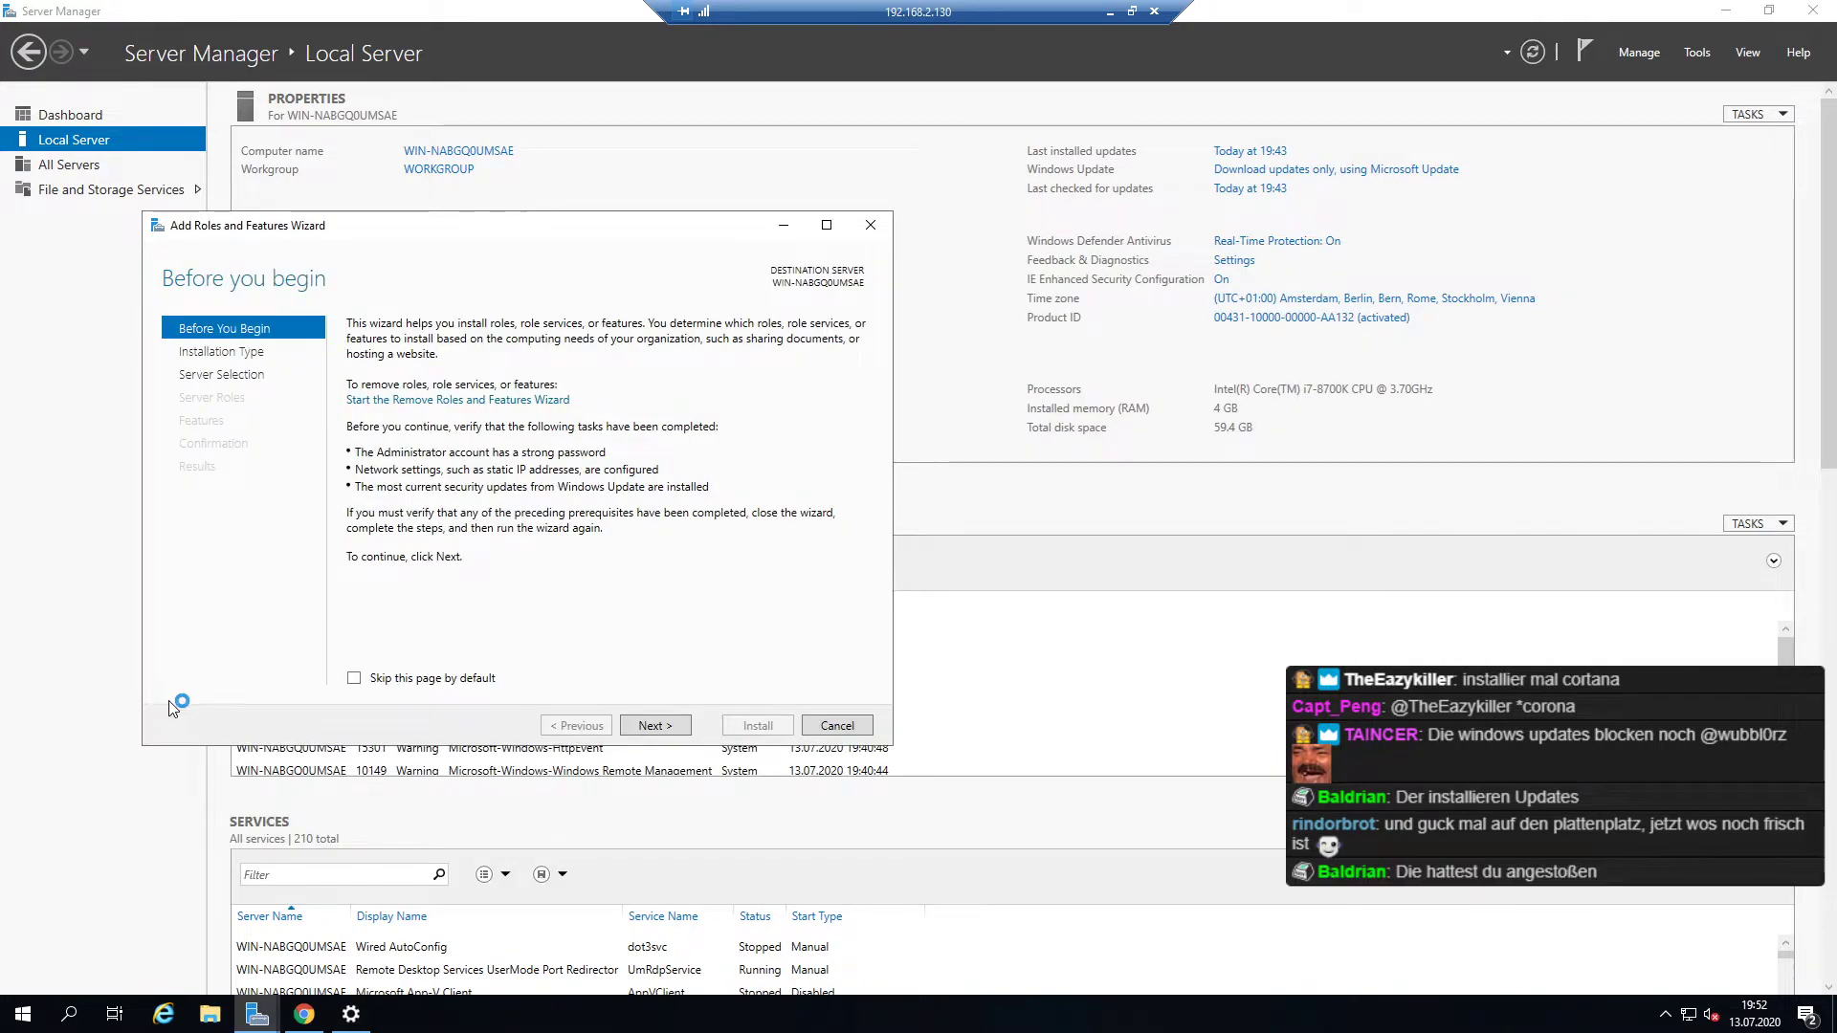
key(super)
text(update)
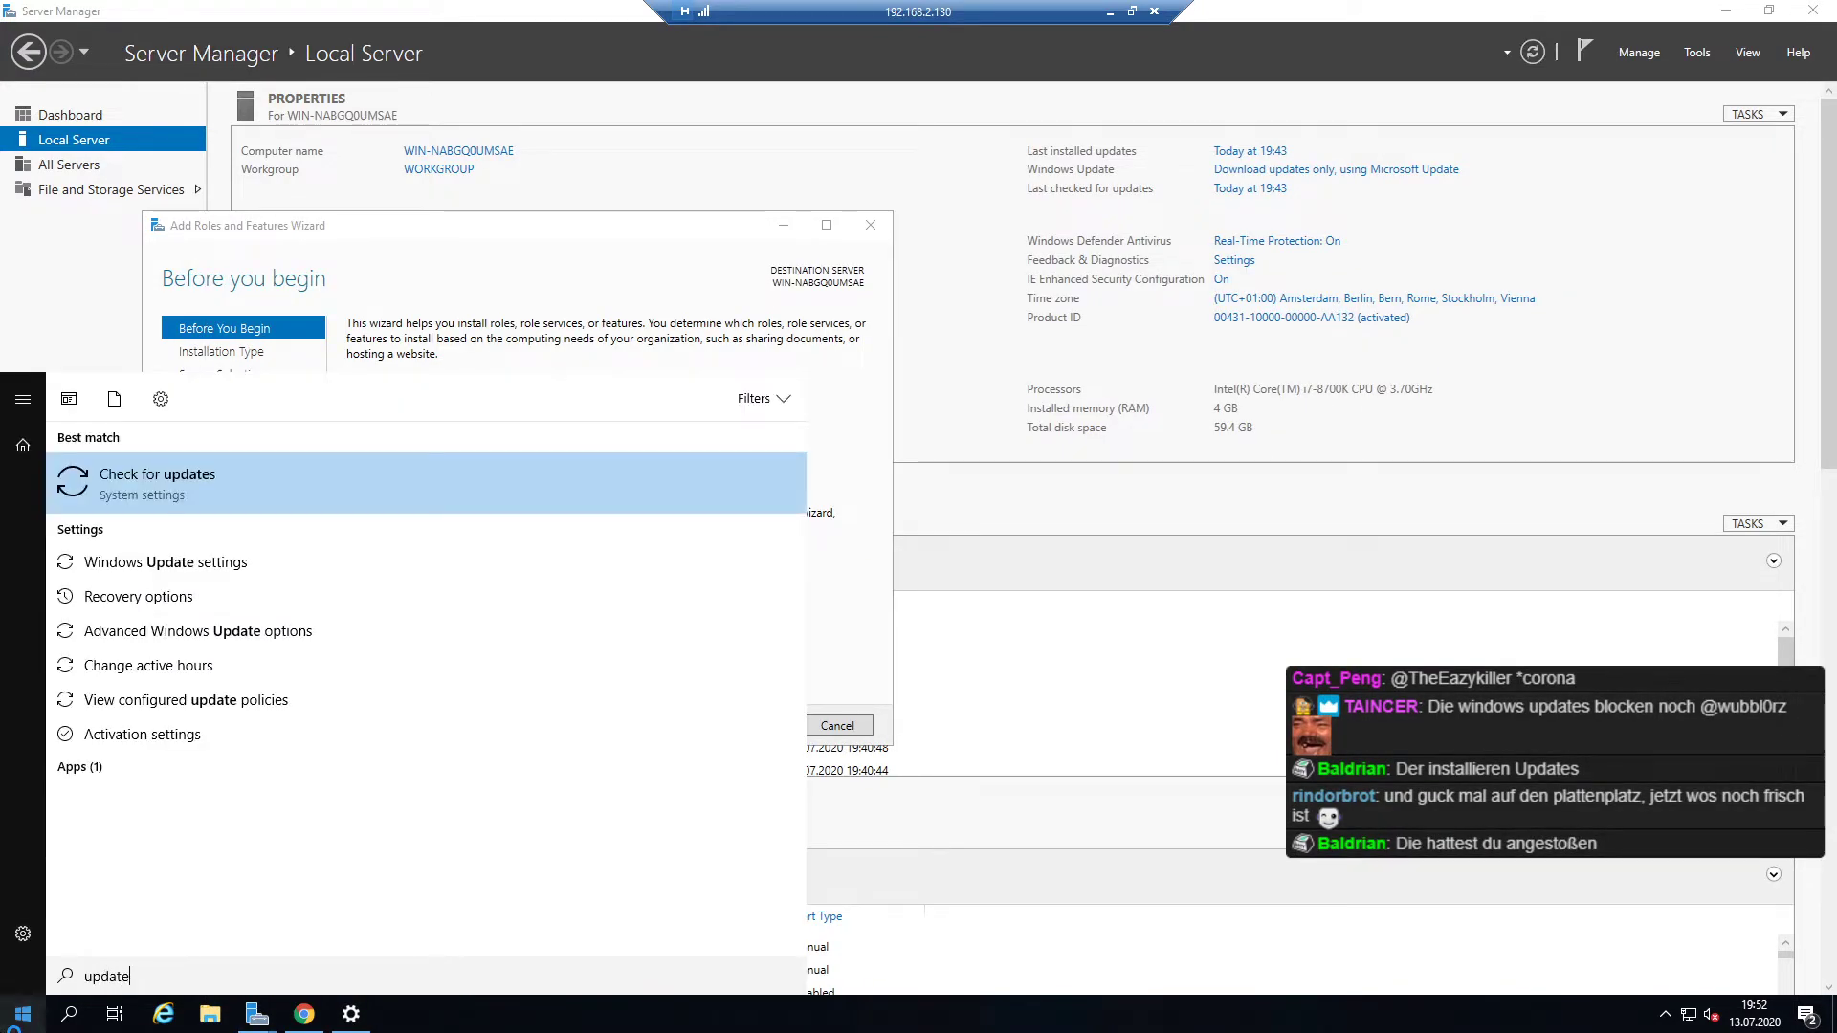
key(Return)
scroll(740, 647, down, 5)
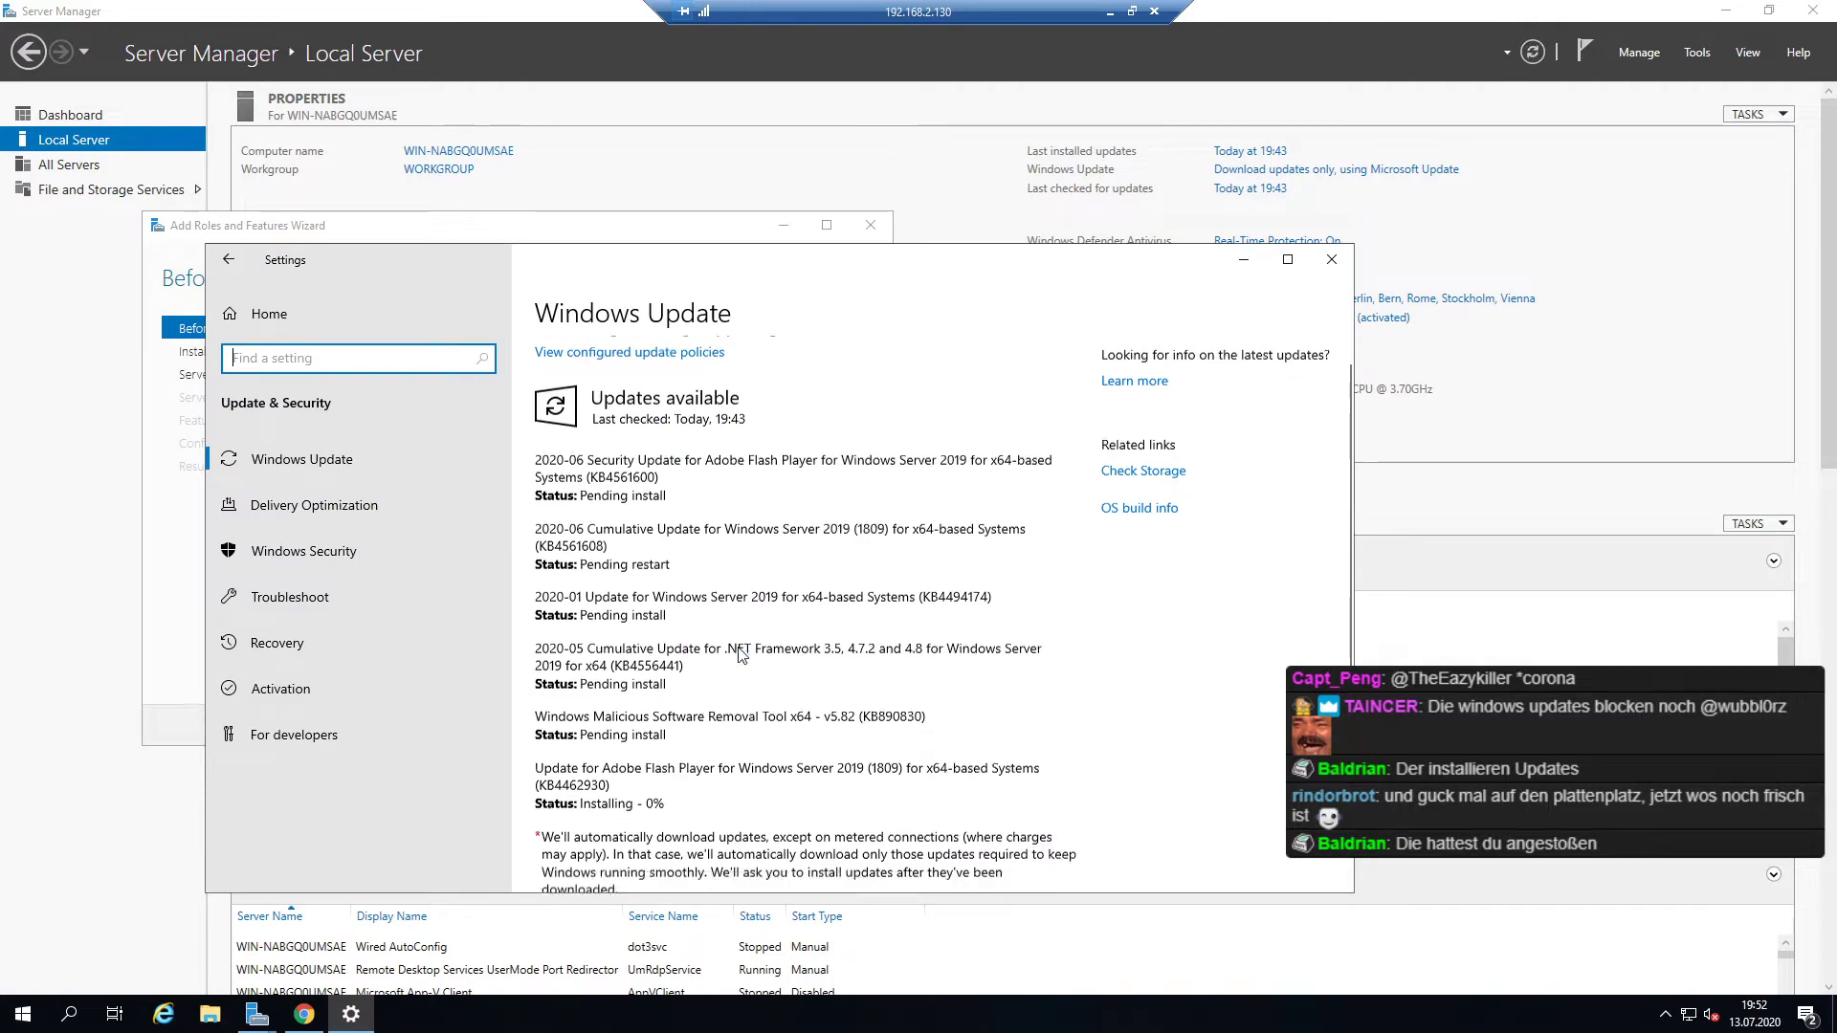
scroll(739, 654, up, 2)
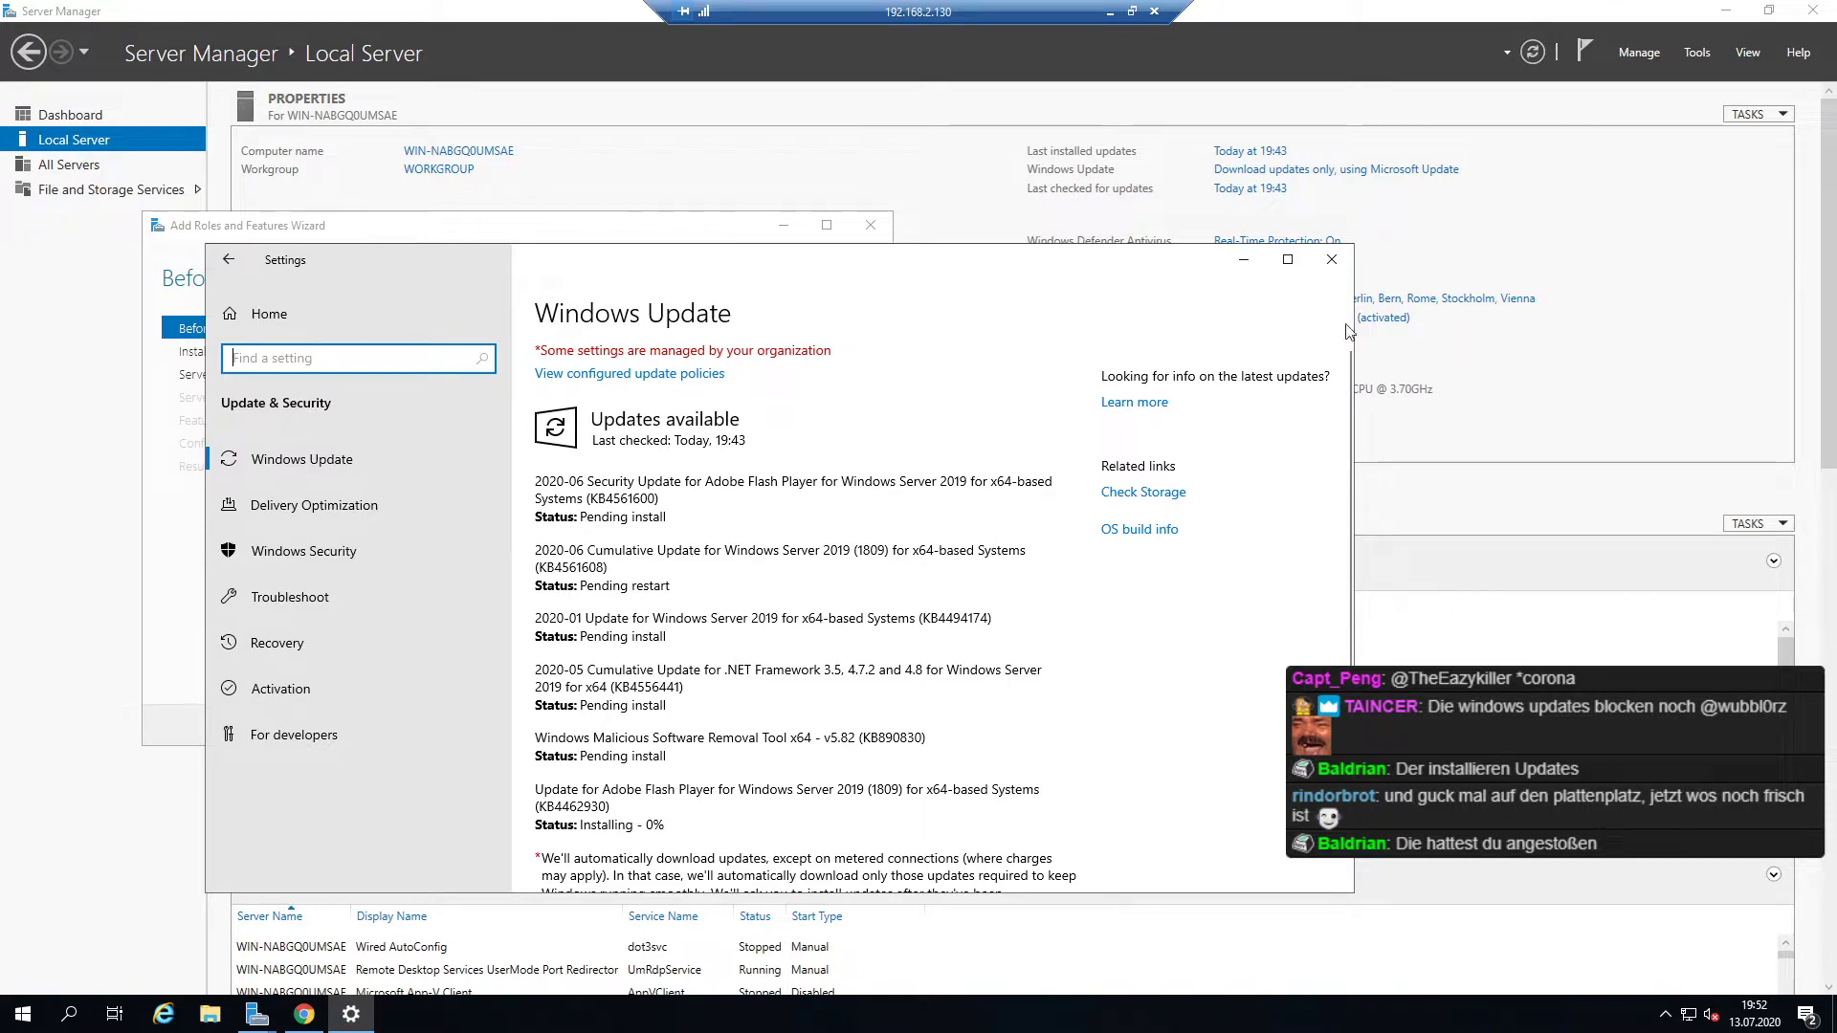
click(1331, 259)
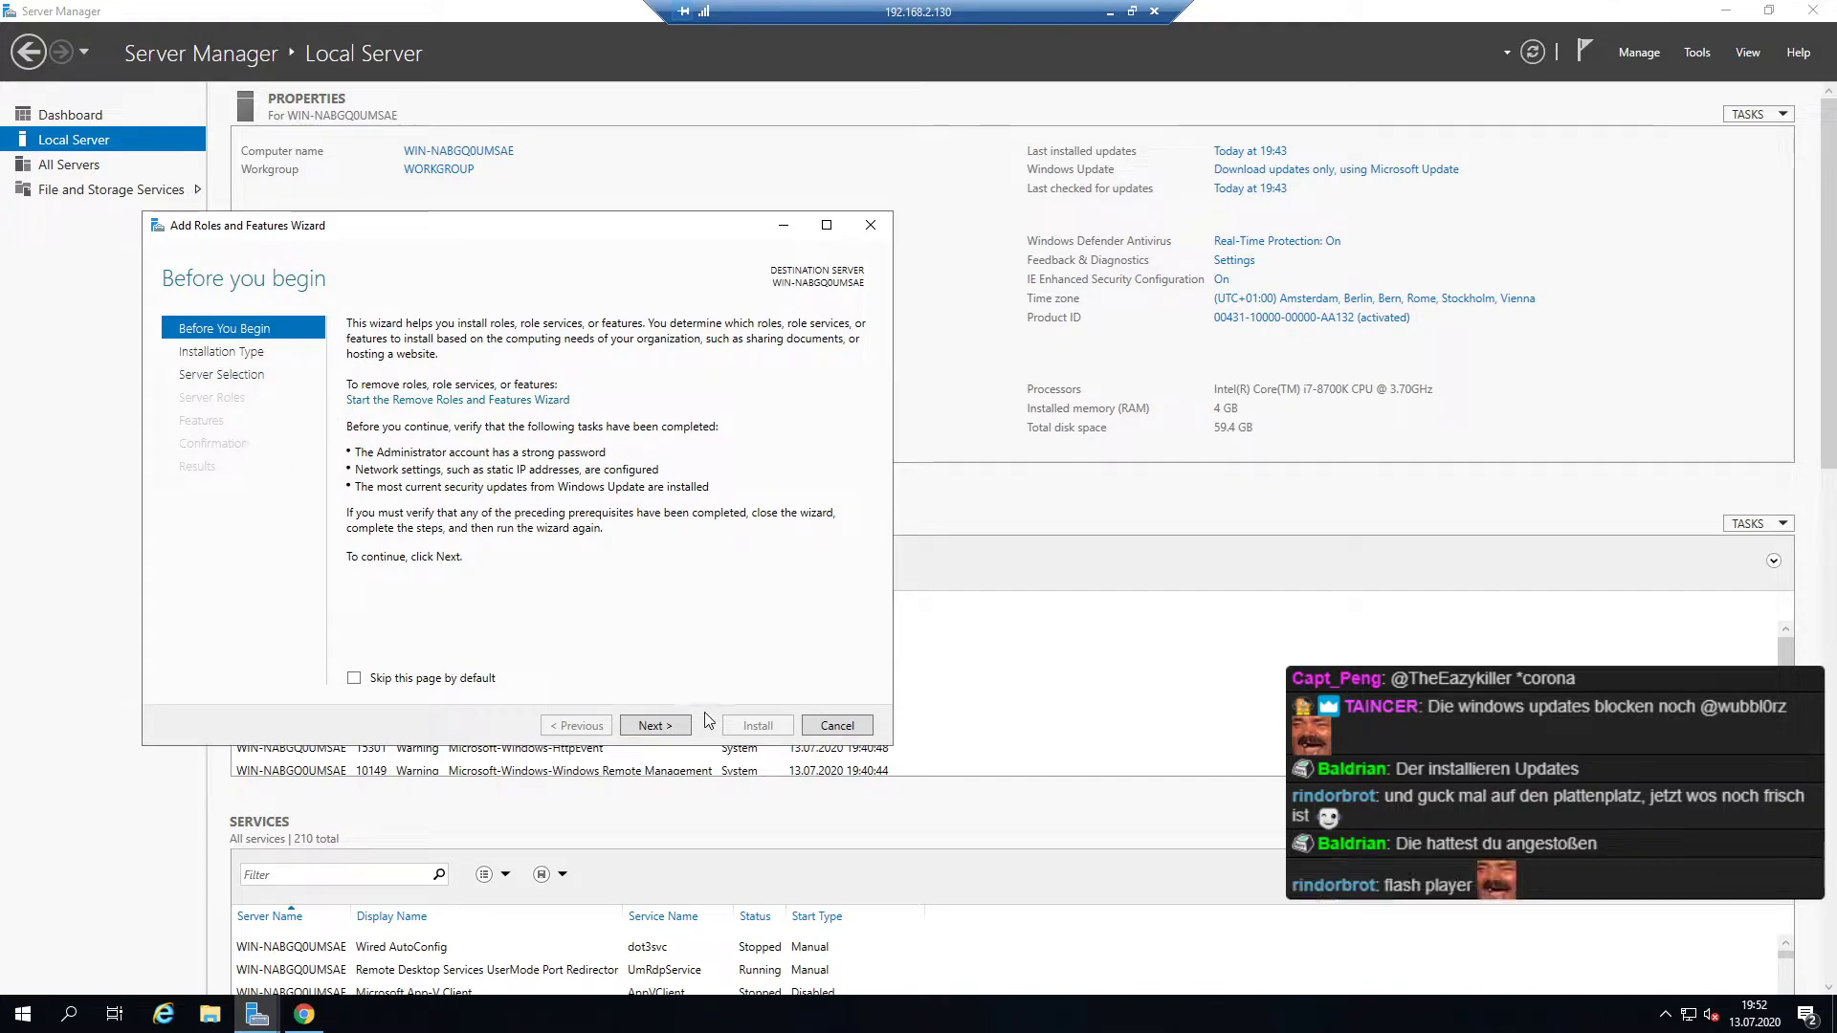
- Move past Installation Type, Server Selection and Server Roles, choosing no roles, to Select features
click(649, 727)
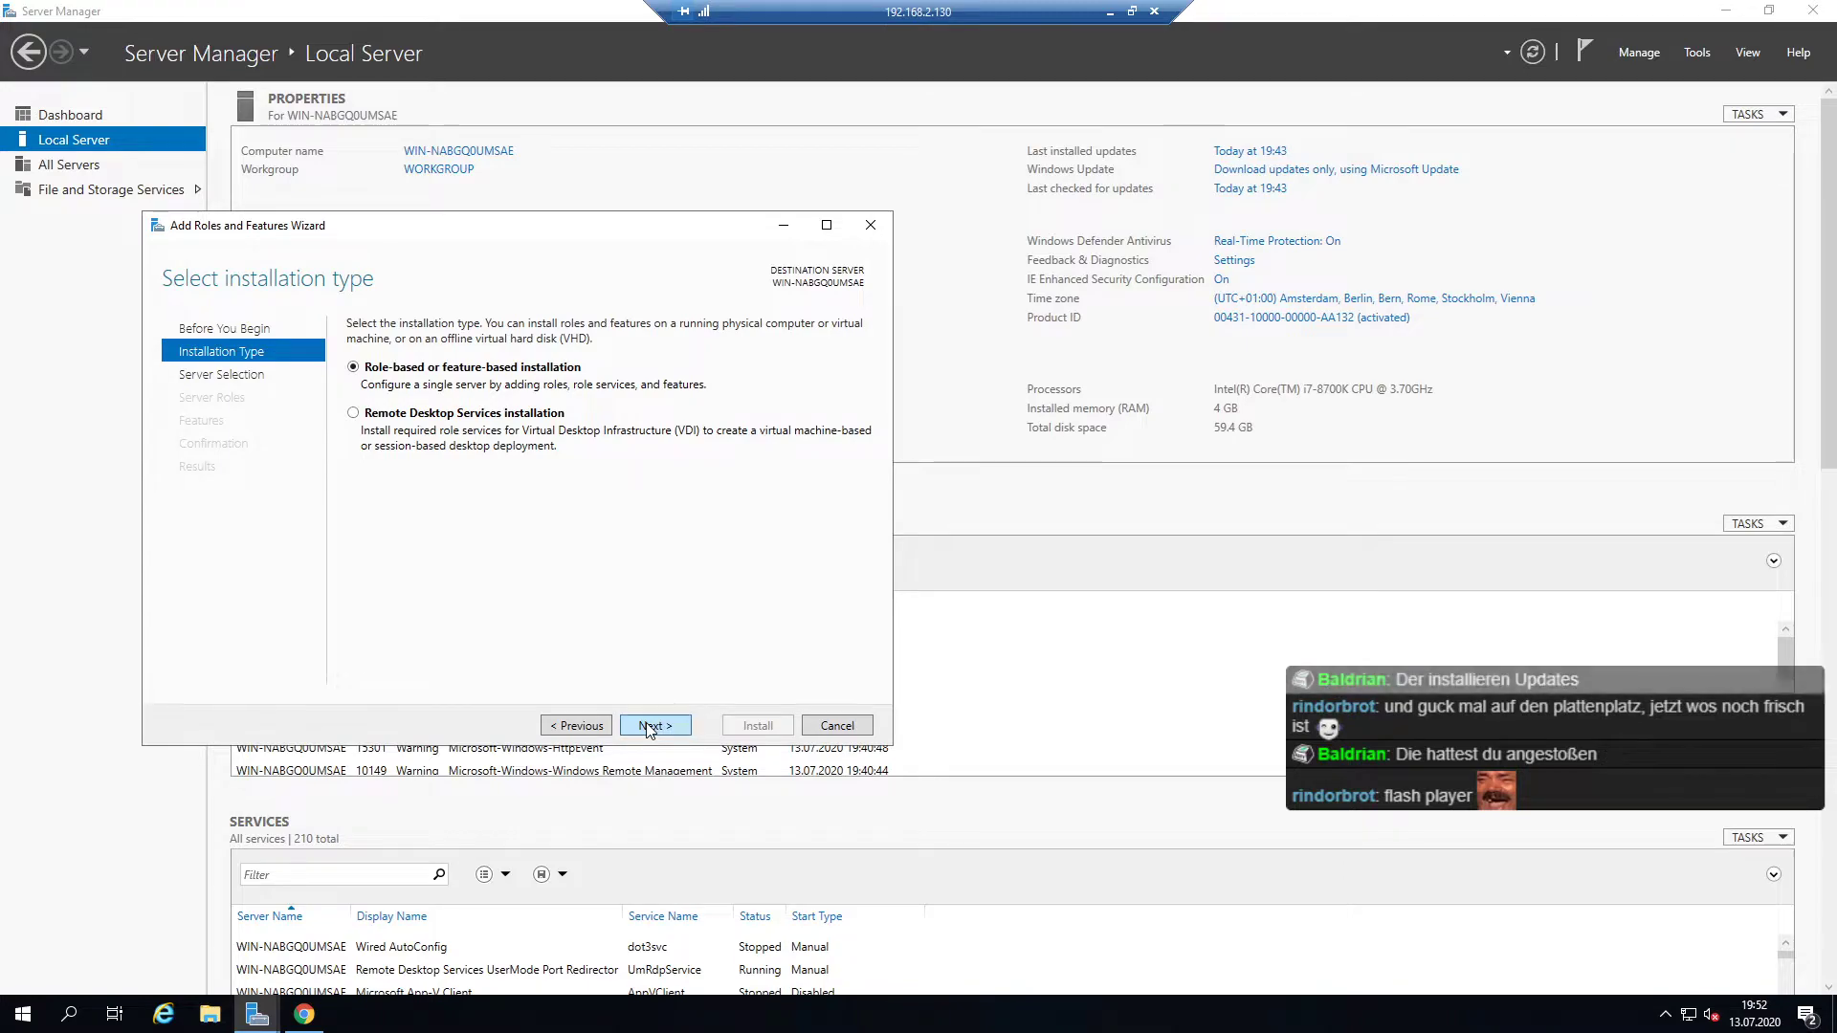
click(649, 727)
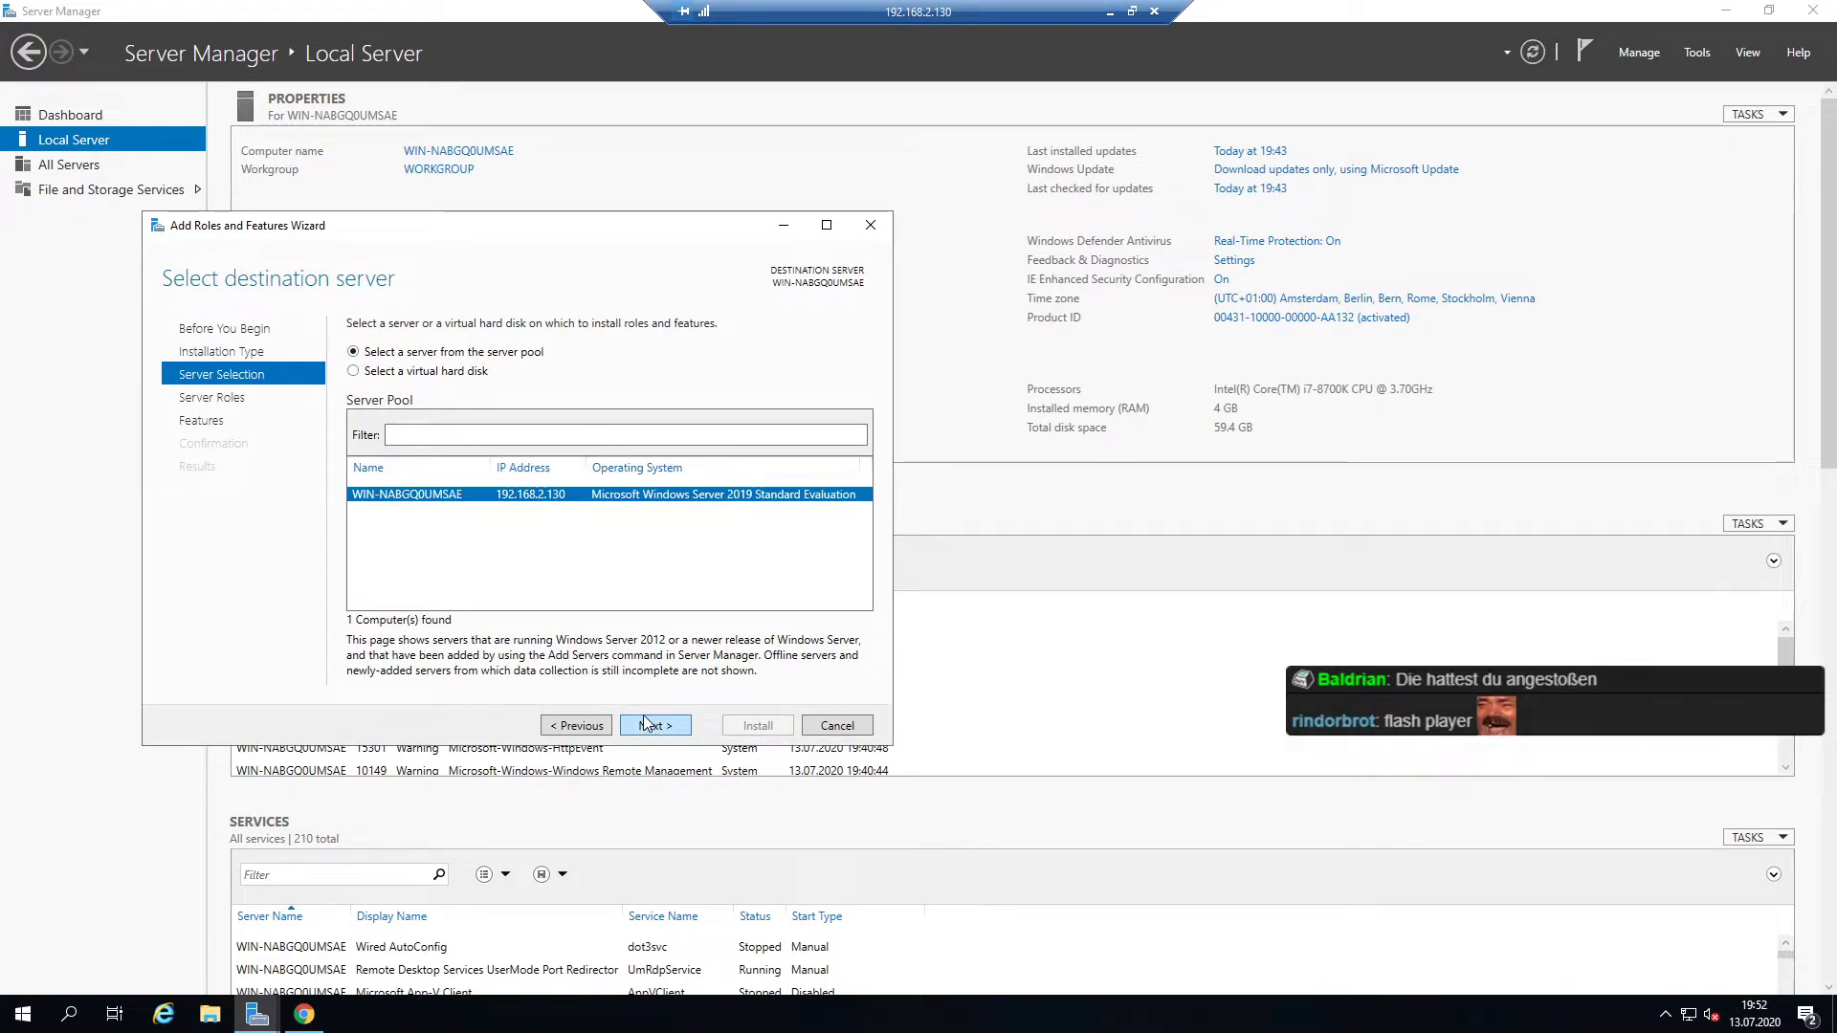
click(648, 725)
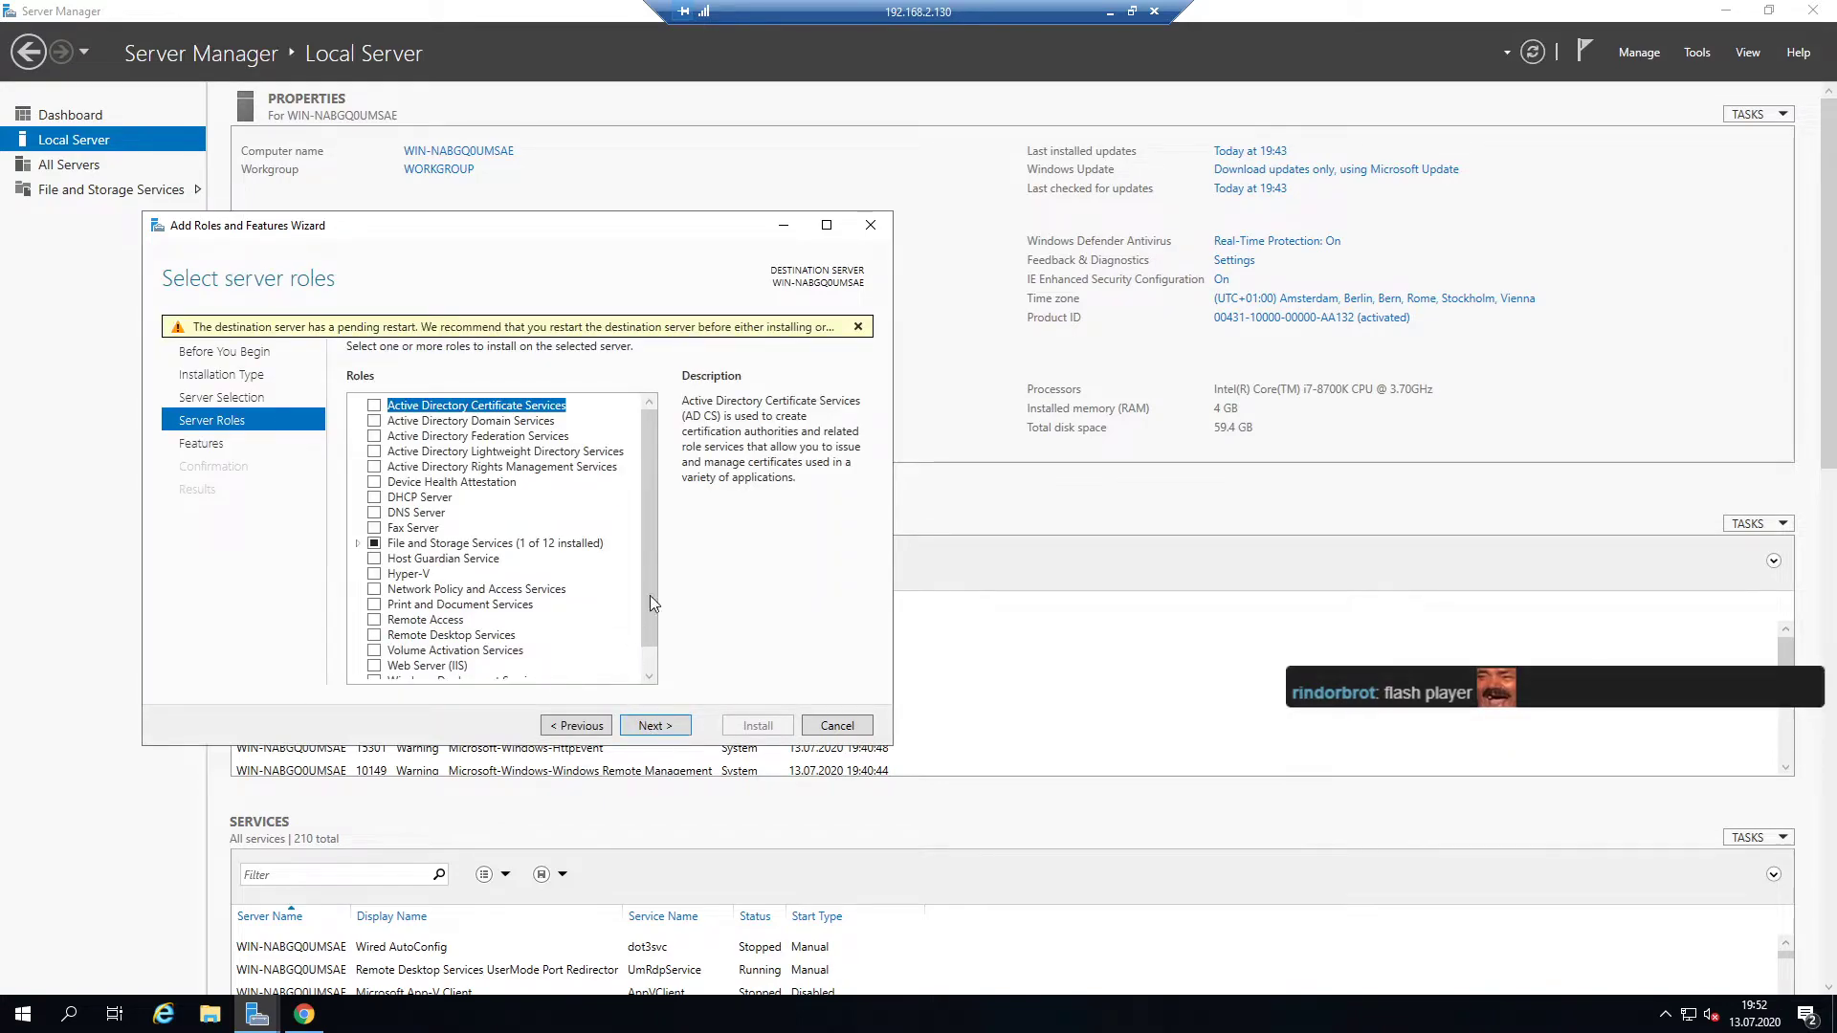
drag(652, 514, 651, 620)
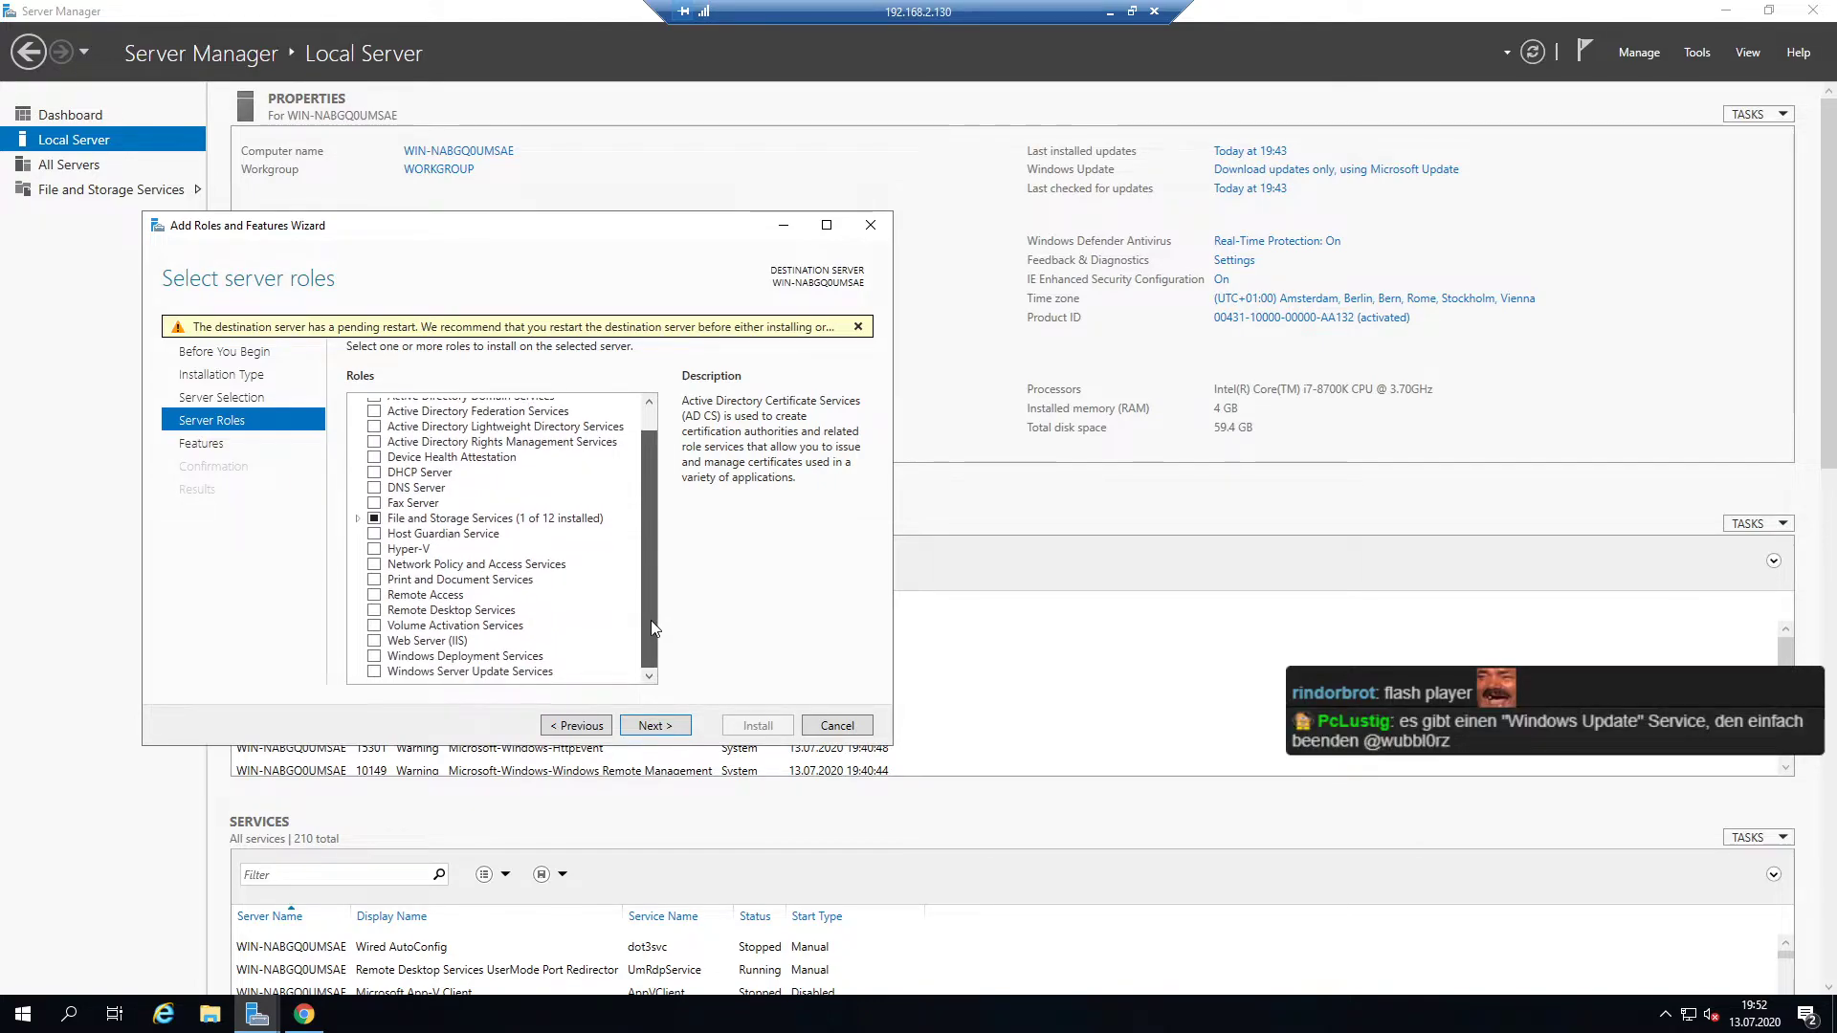
click(660, 725)
drag(650, 452, 656, 578)
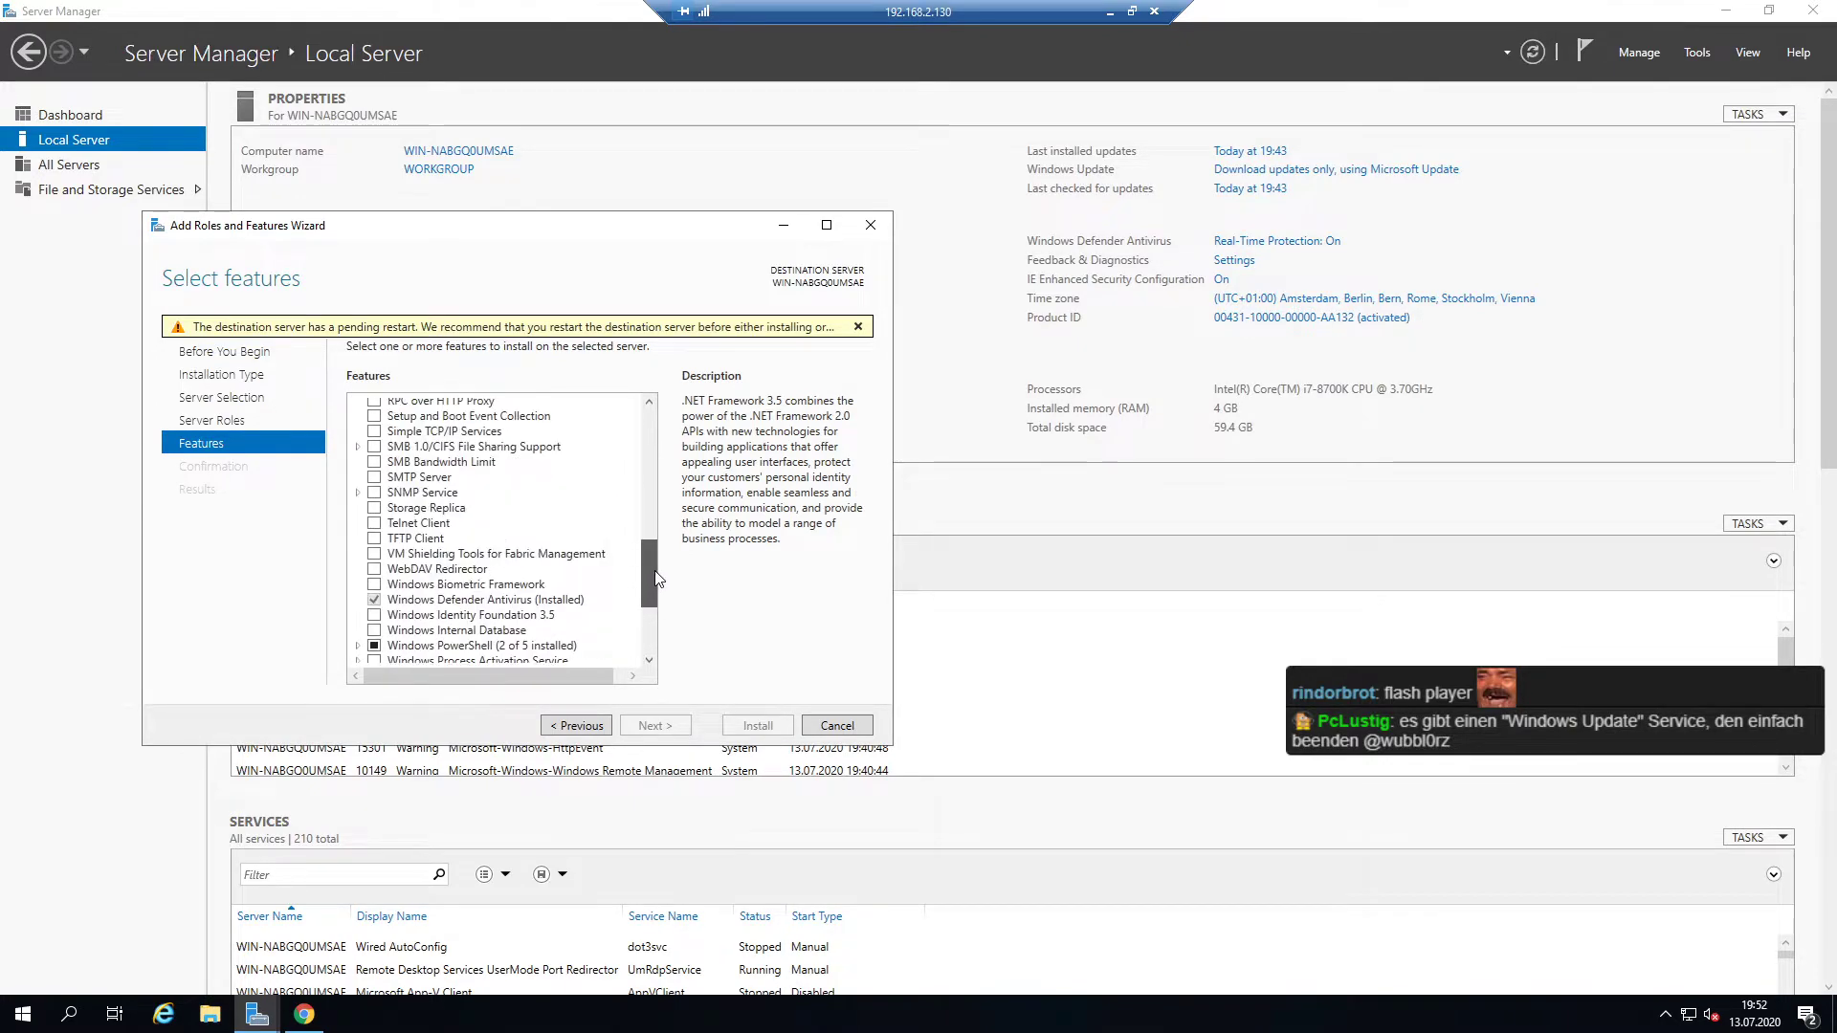
- Tick SMTP Server, decline its required features, and move up to Setup and Boot Event Collection
click(373, 477)
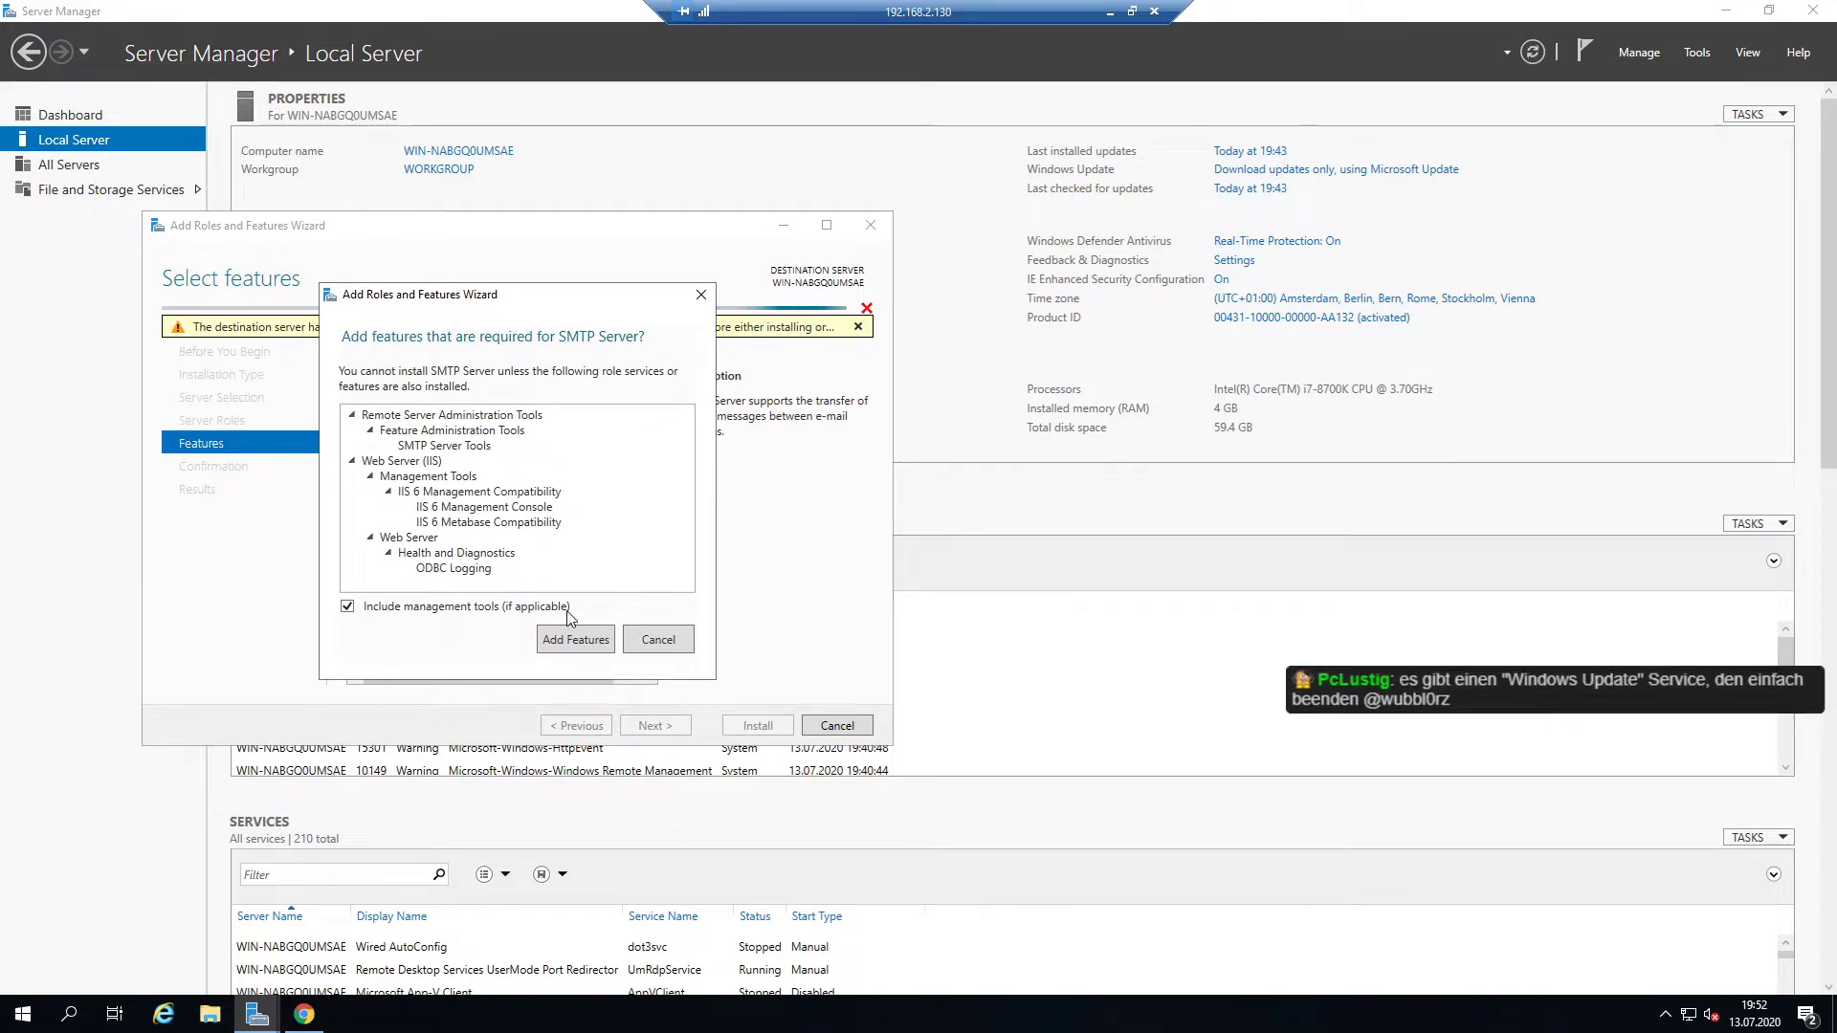
click(649, 644)
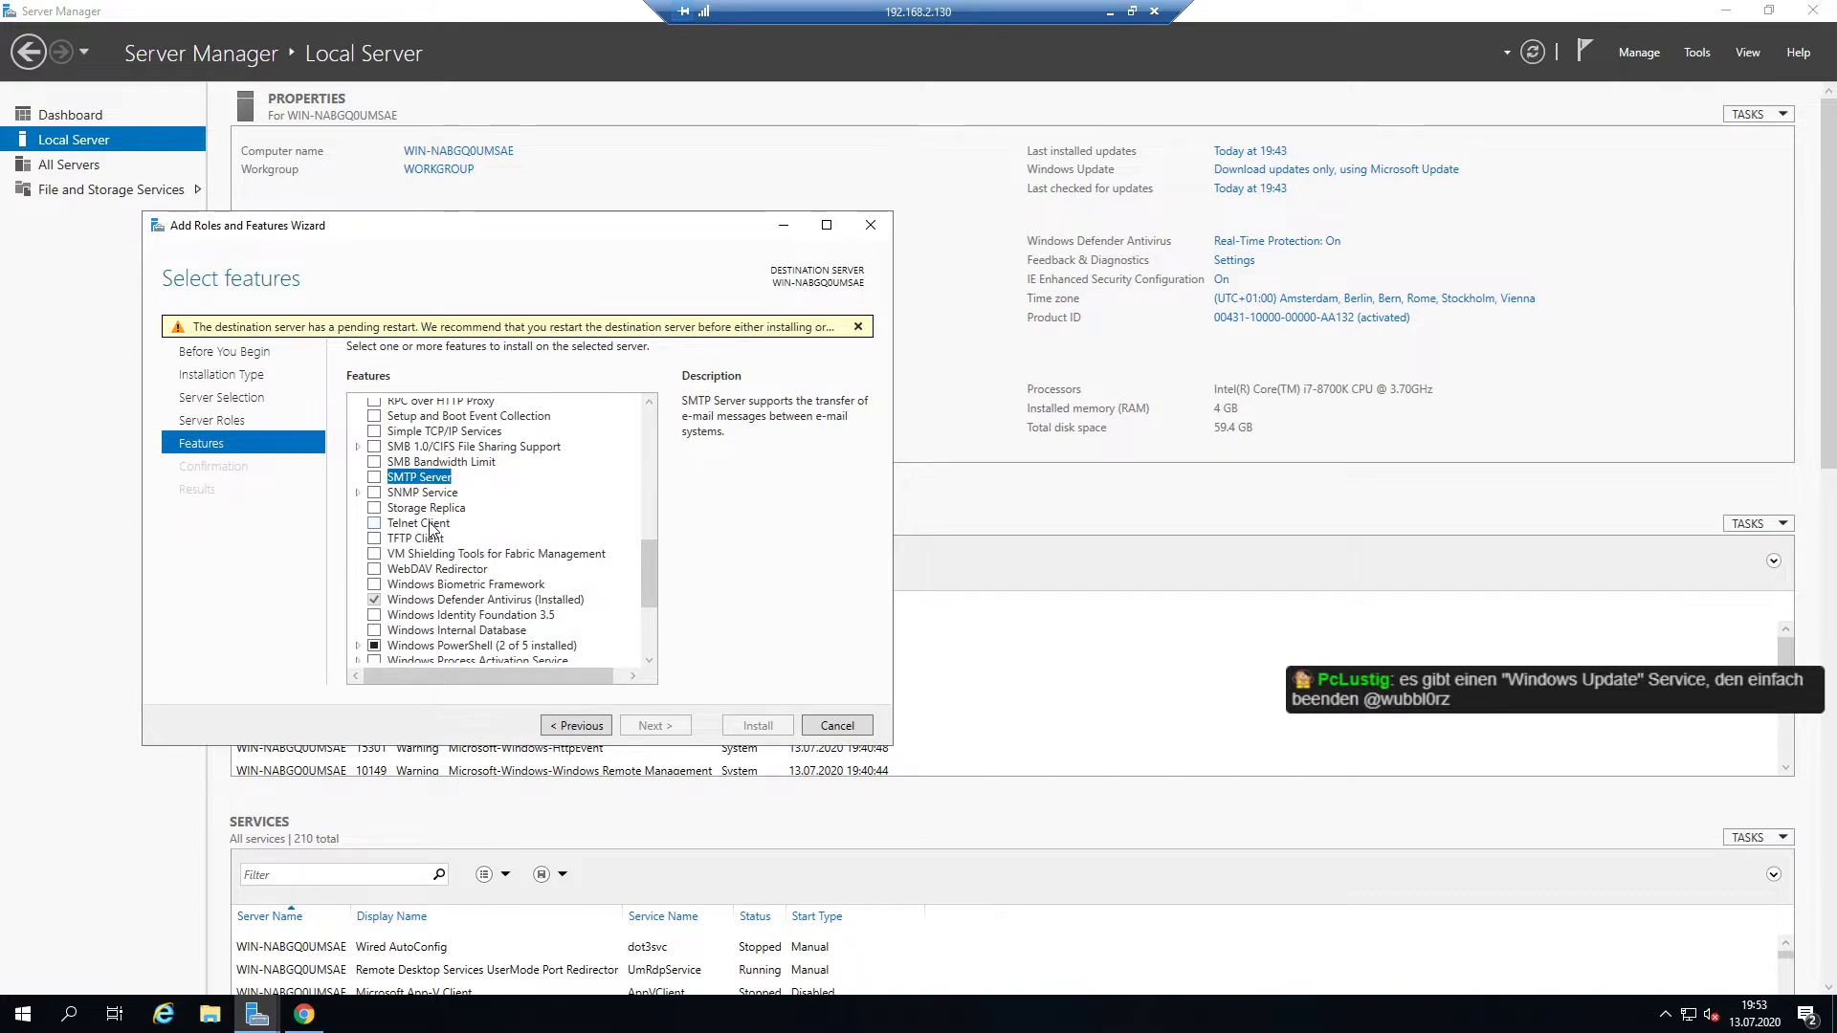
scroll(432, 531, up, 1)
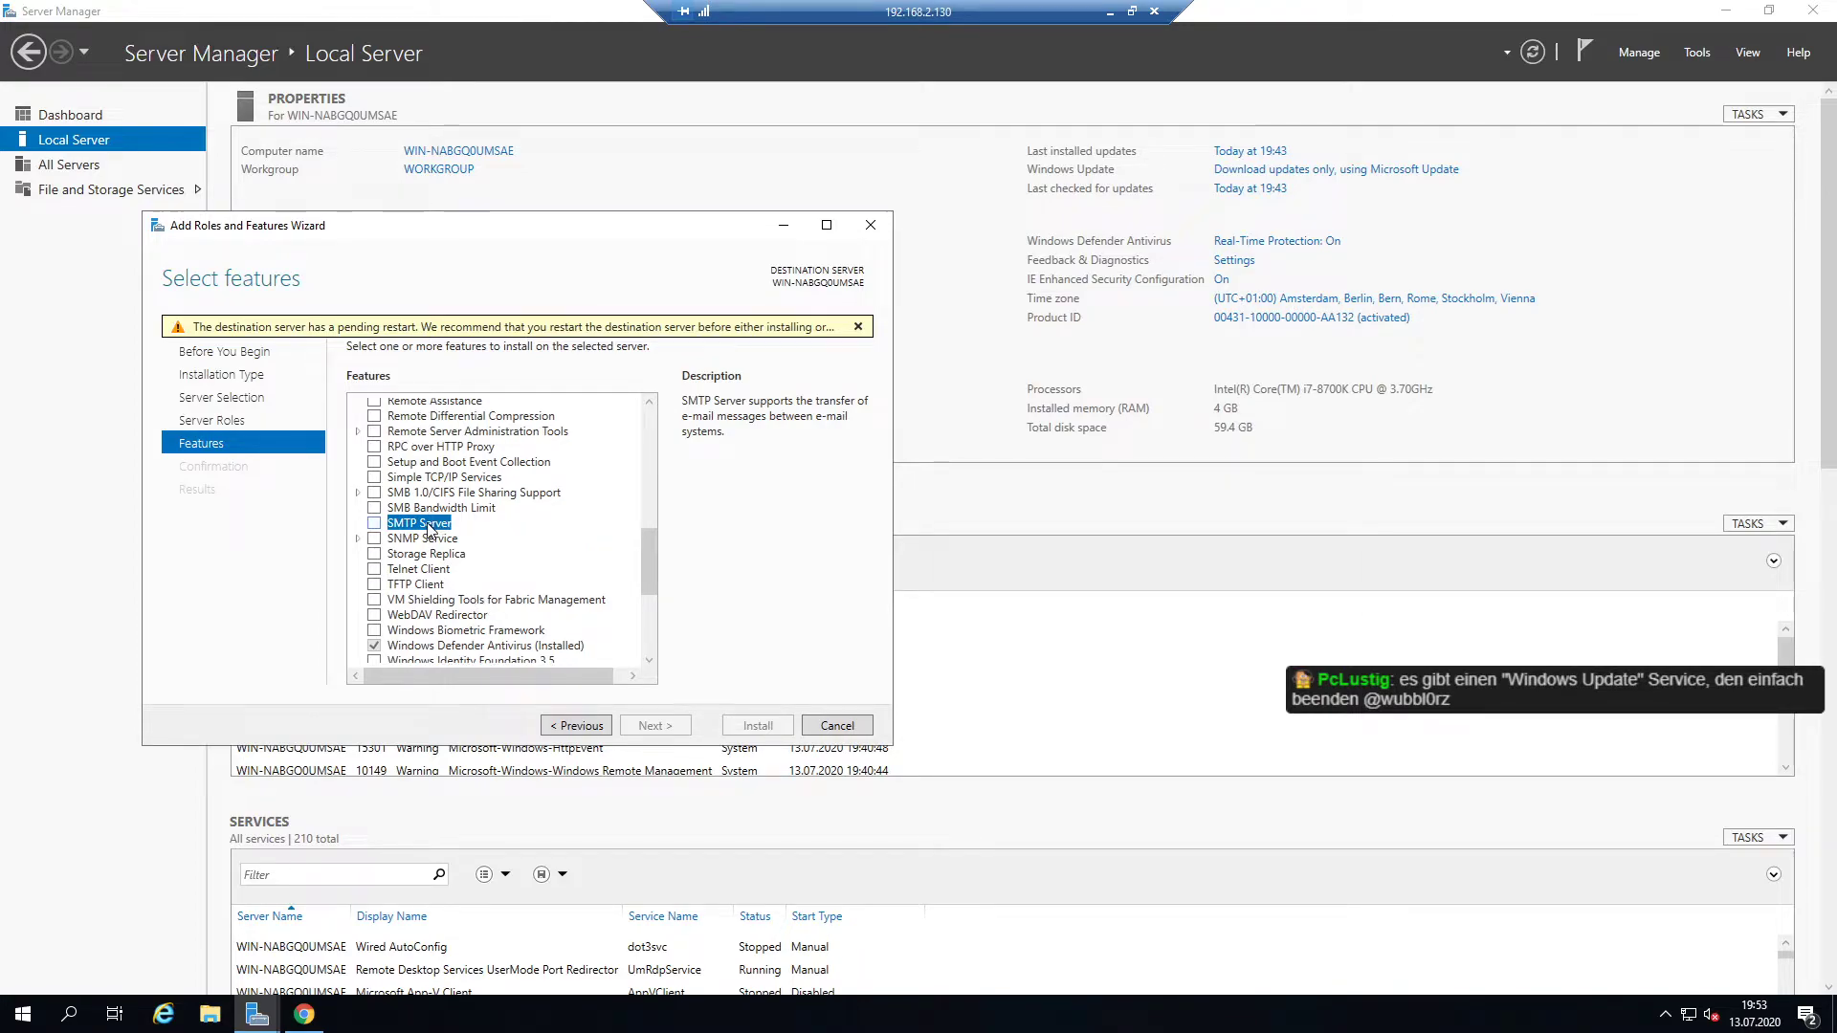
key(Up)
key(Up)
key(Up)
key(Up)
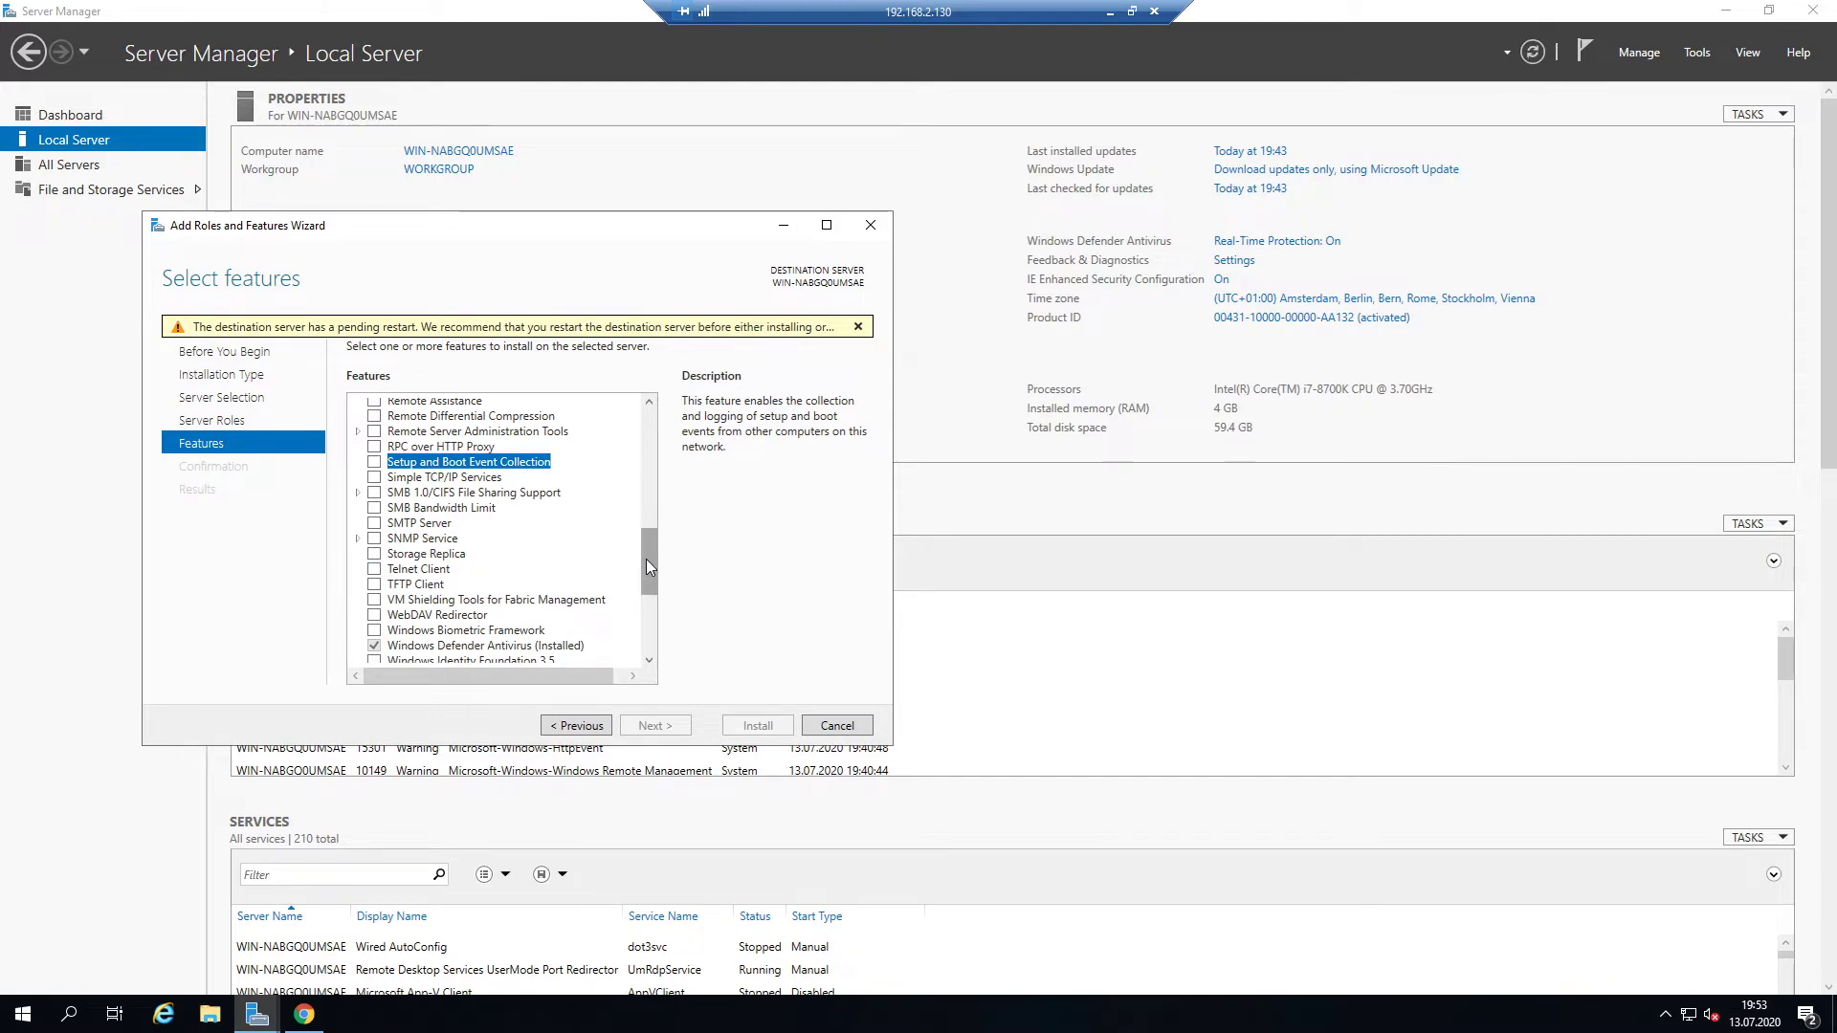
drag(646, 566, 564, 536)
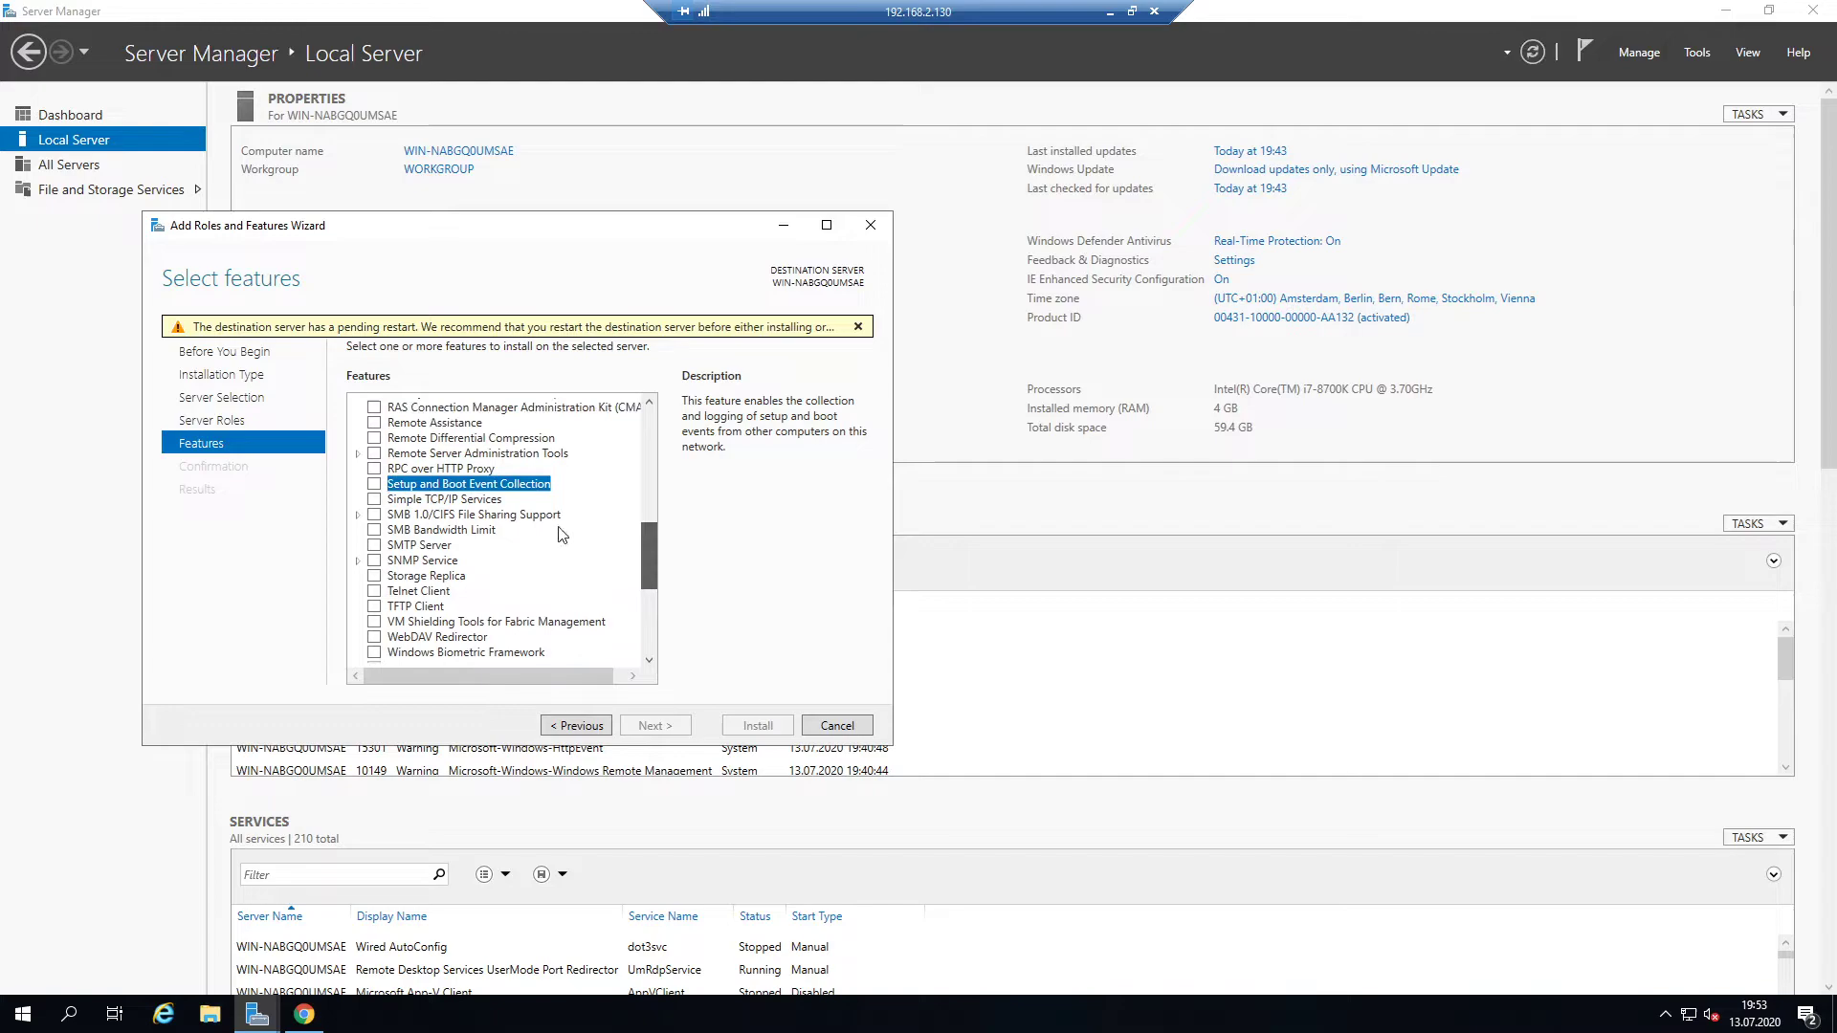
- Expand Remote Server Administration Tools plus its Feature and Role Administration Tools, then switch to Chrome
click(358, 454)
click(376, 469)
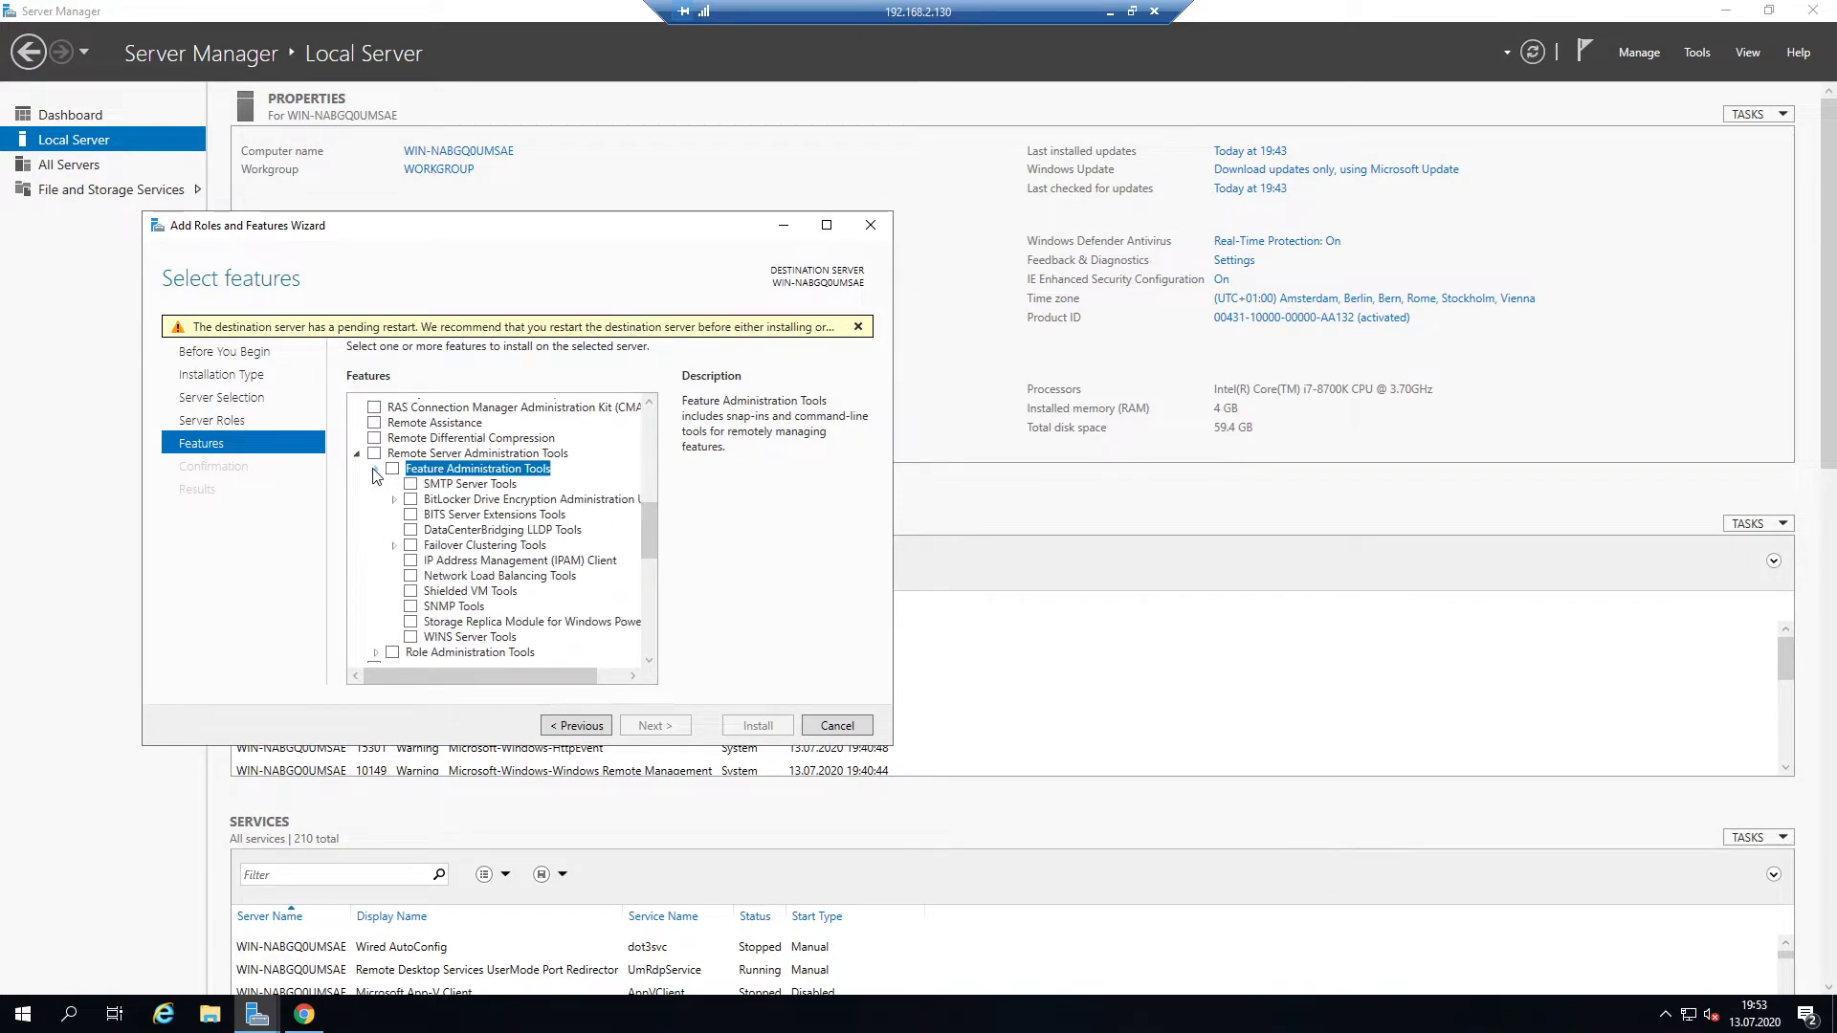
scroll(485, 569, down, 1)
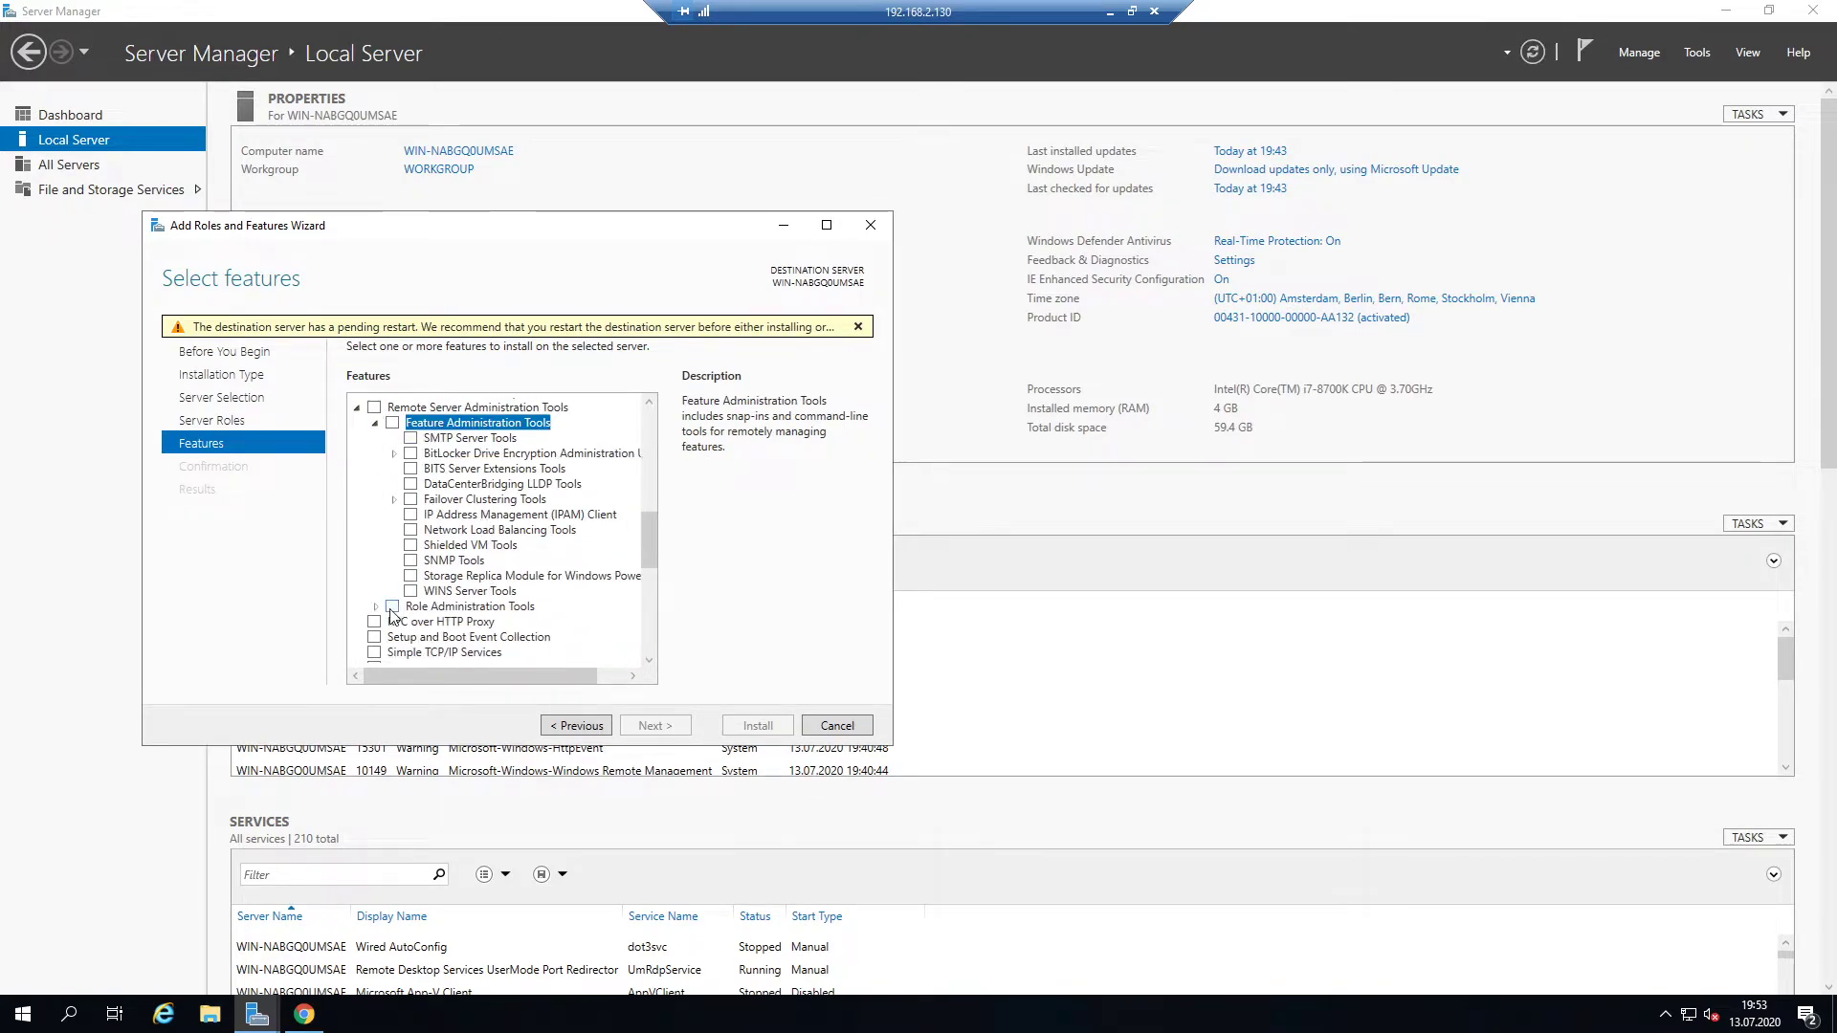
click(375, 607)
scroll(433, 601, down, 4)
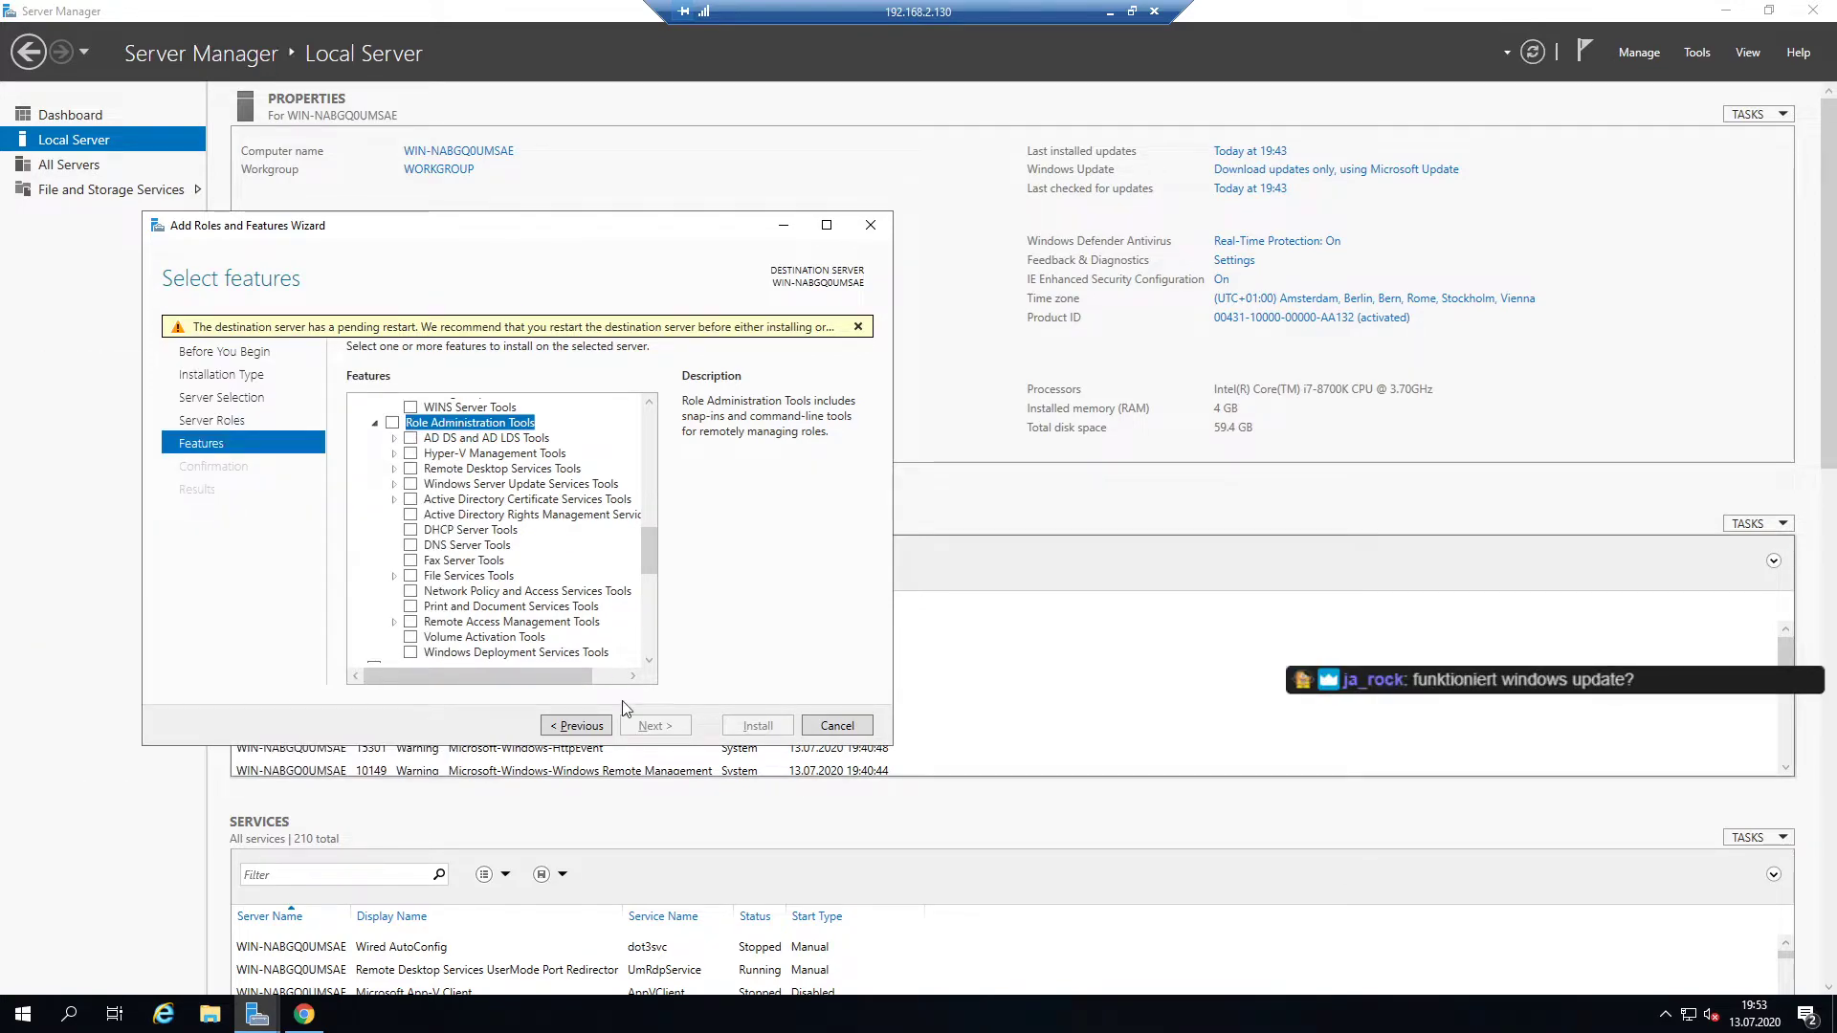
key(alt+Tab)
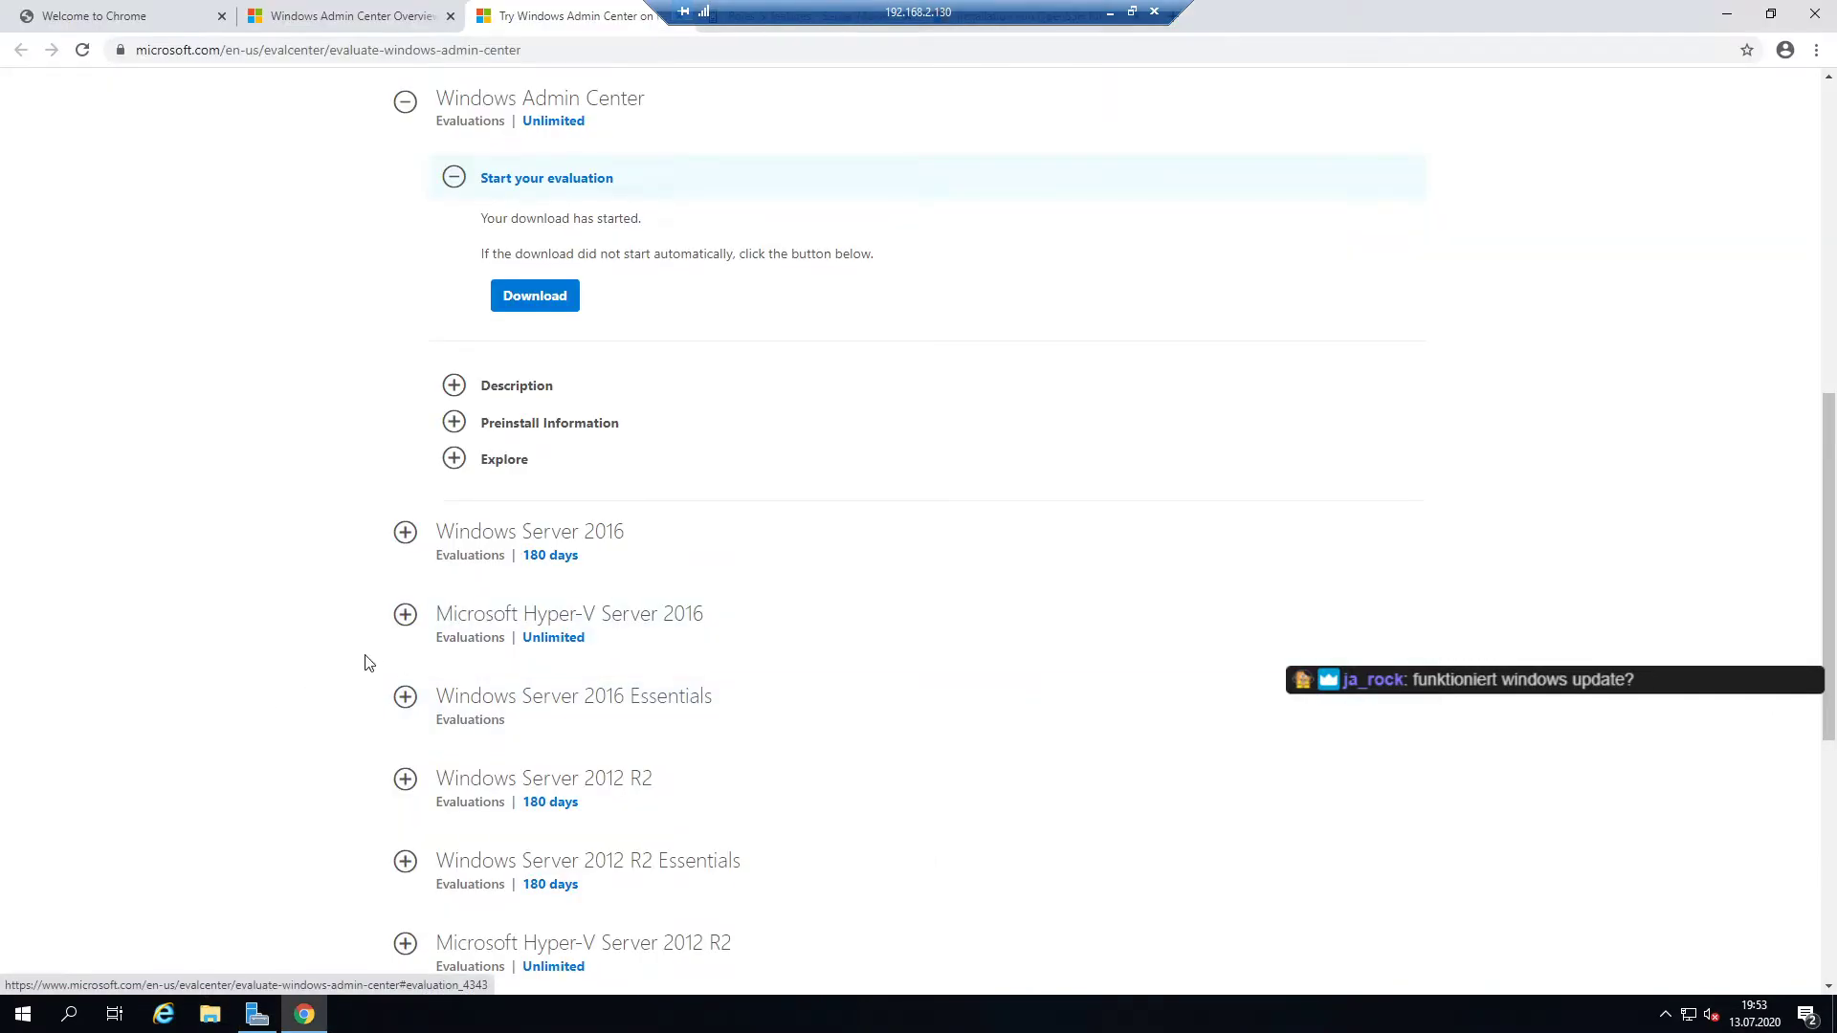
- Minimize Chrome and Server Manager, then restore Server Manager's Local Server page
click(1726, 14)
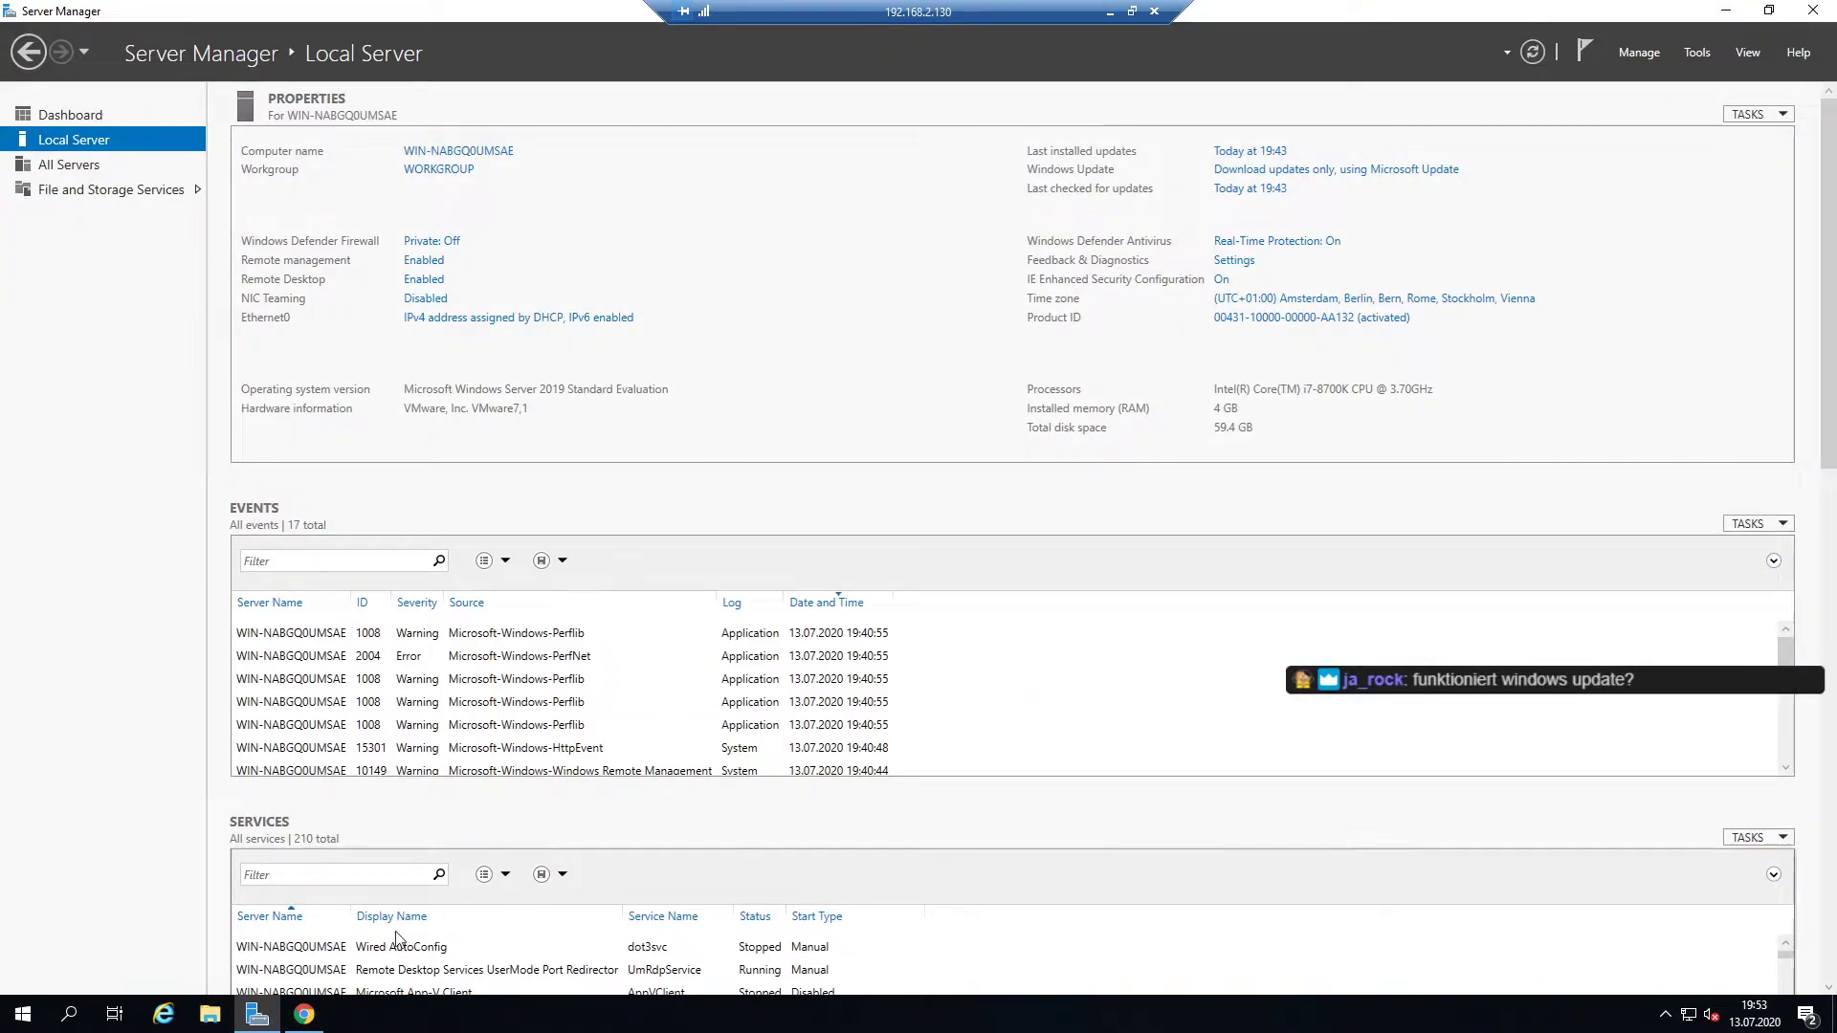
click(1717, 11)
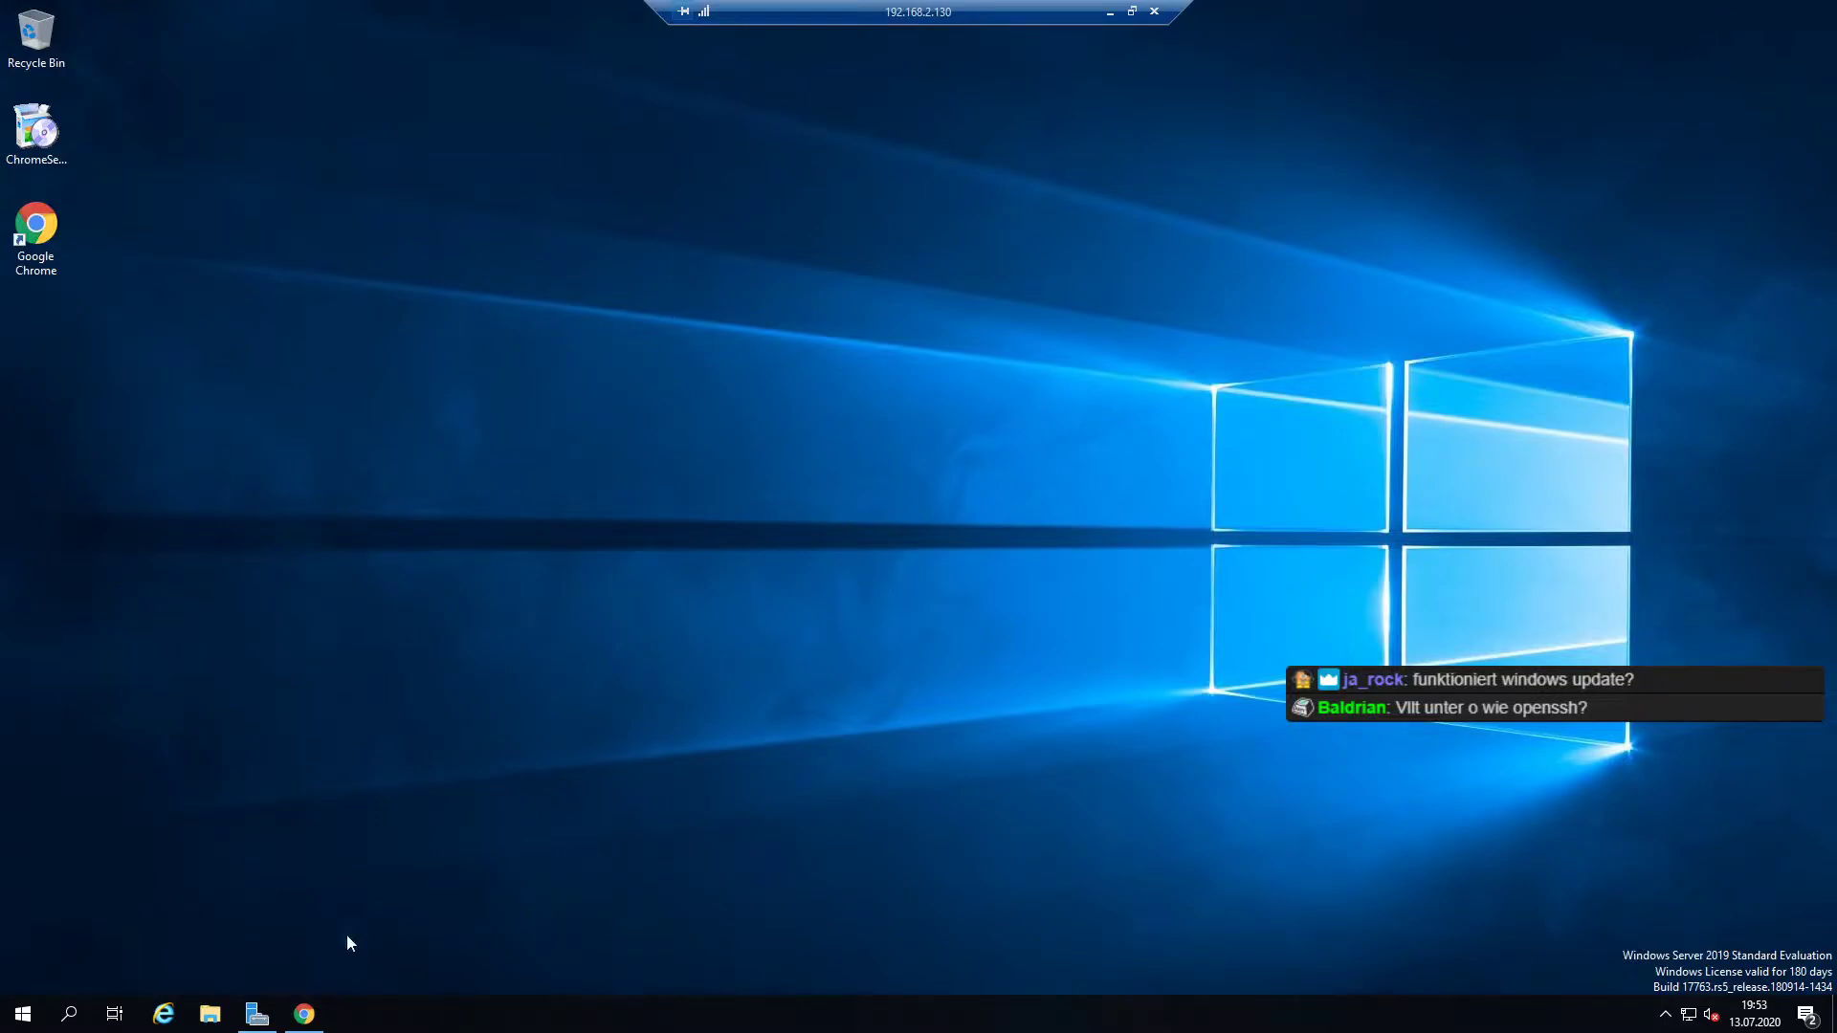
click(256, 1014)
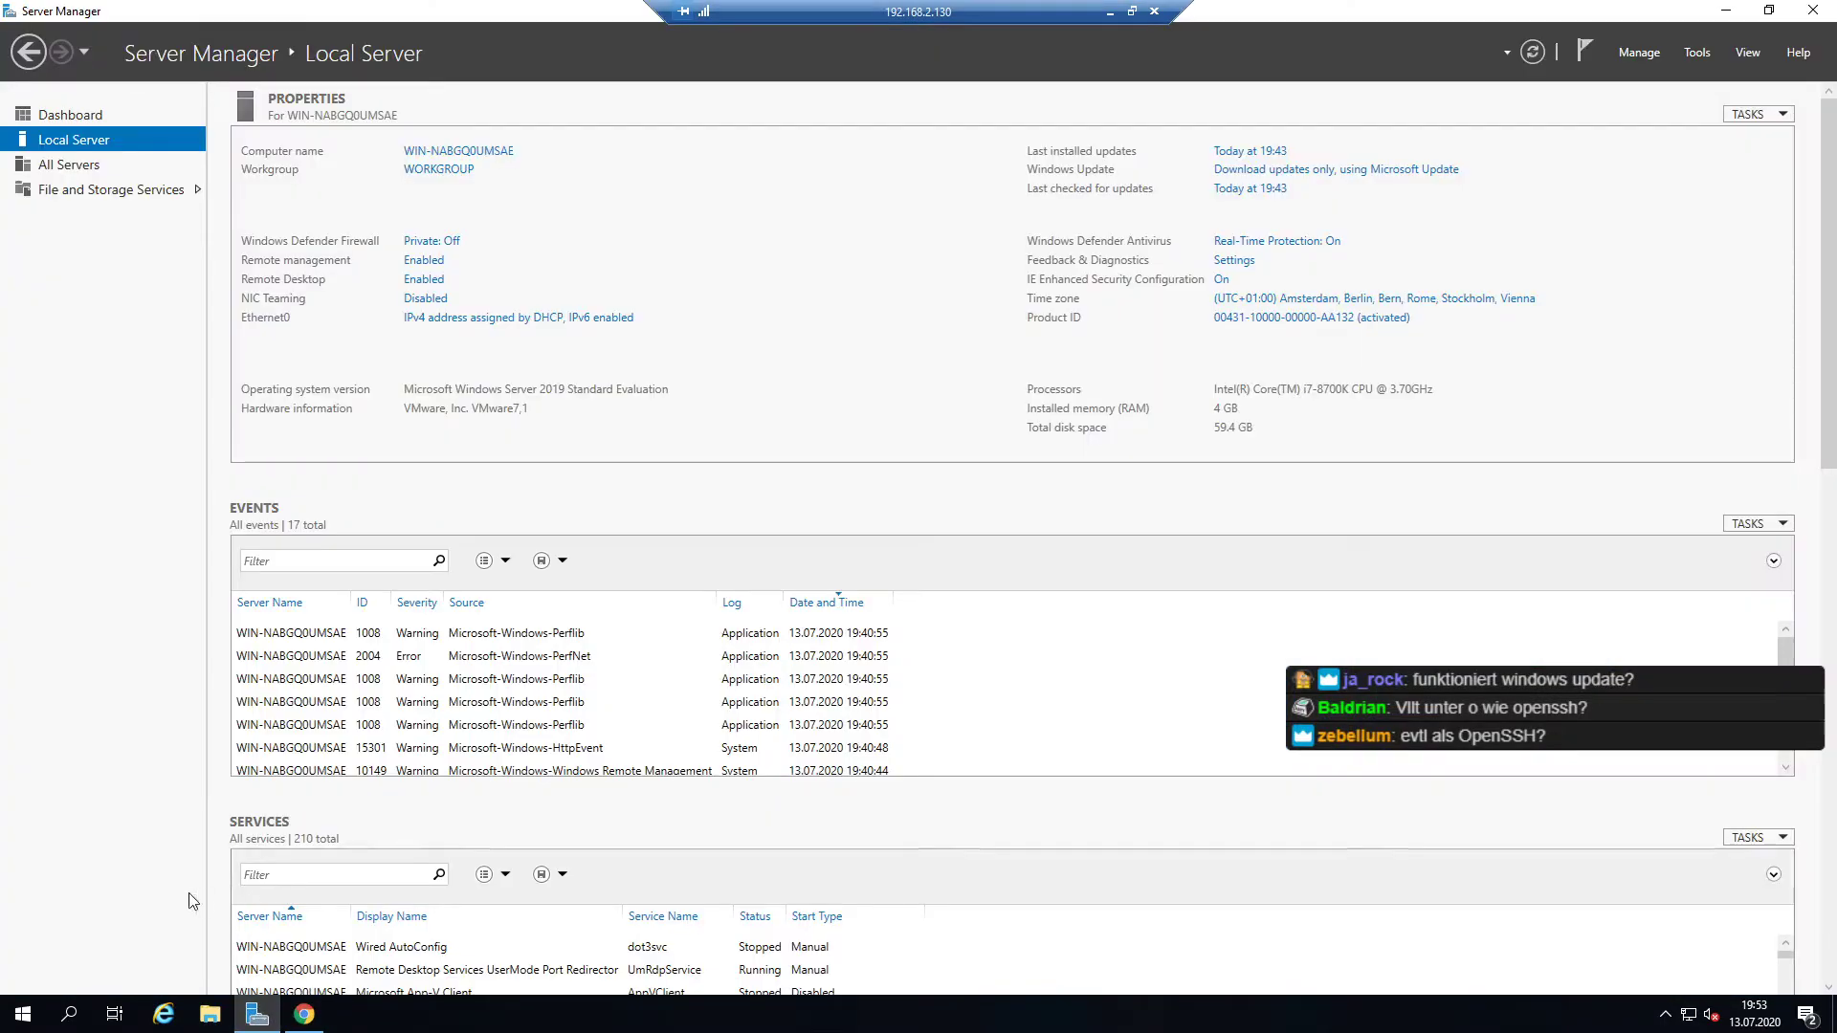
mouse_move(274, 1027)
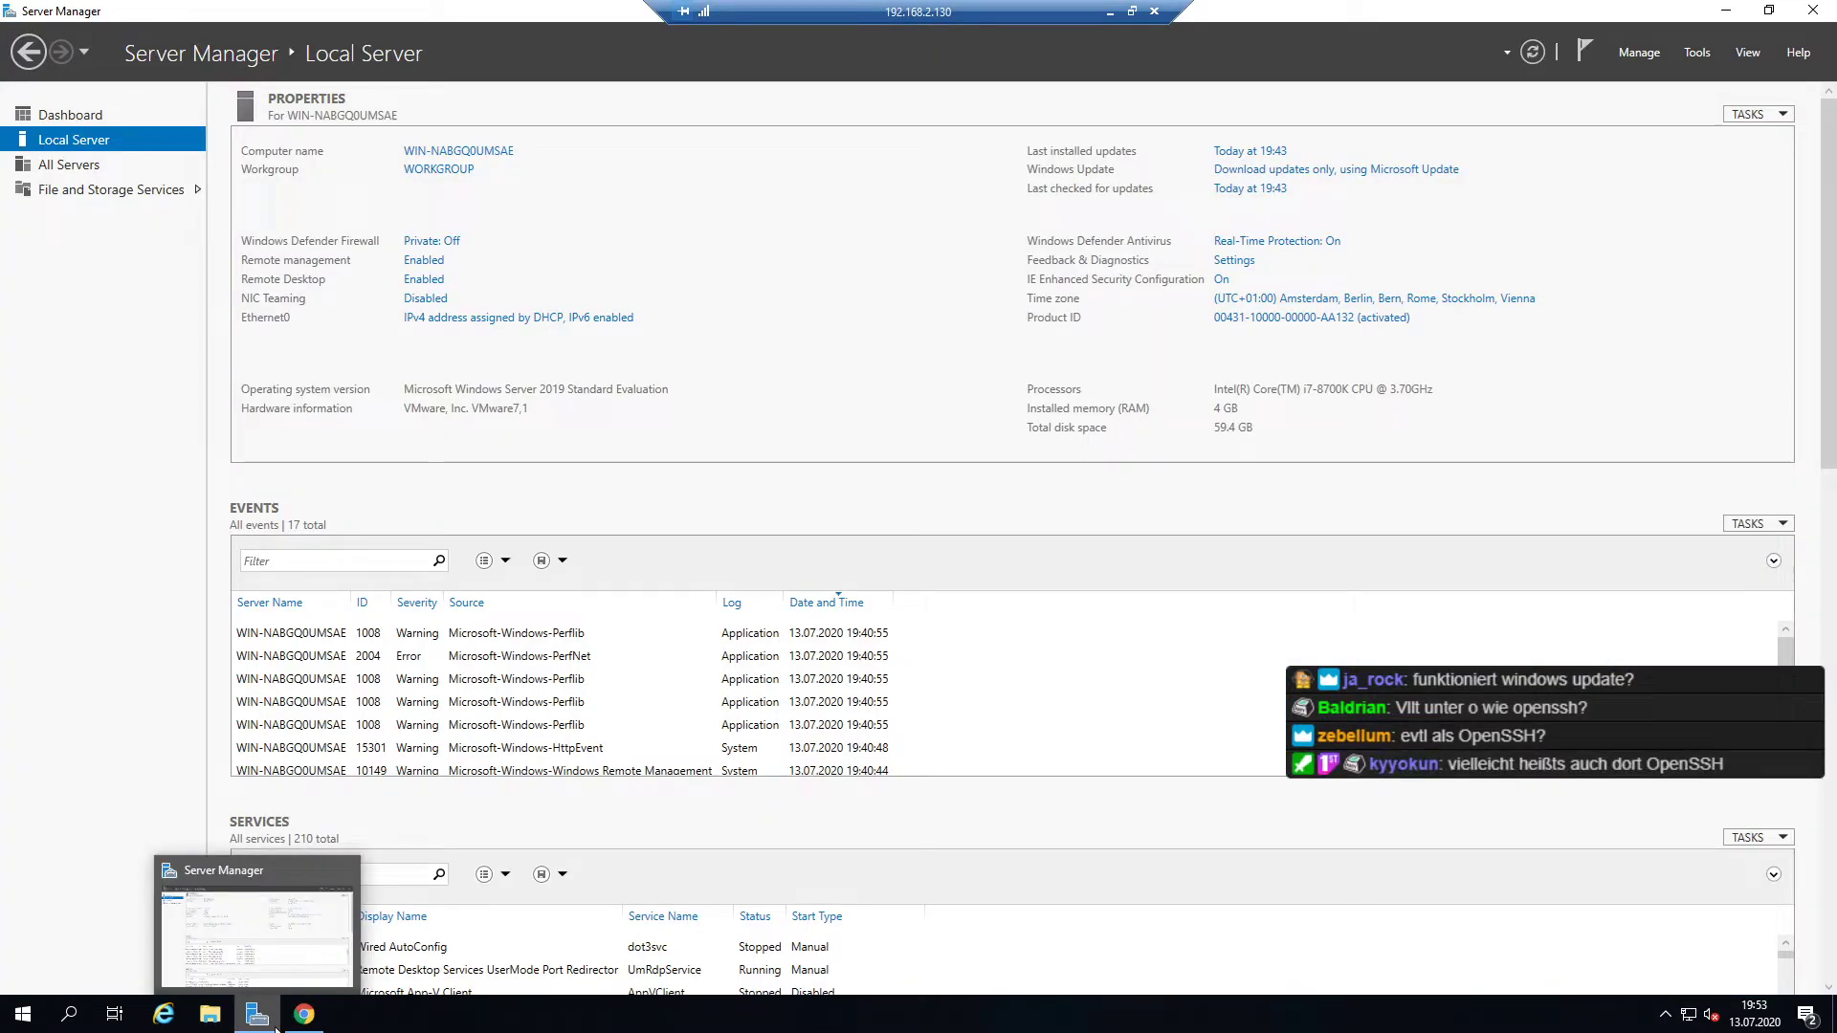
- Launch Add Roles and Features and advance to Select destination server, nudging the wizard right
click(1661, 55)
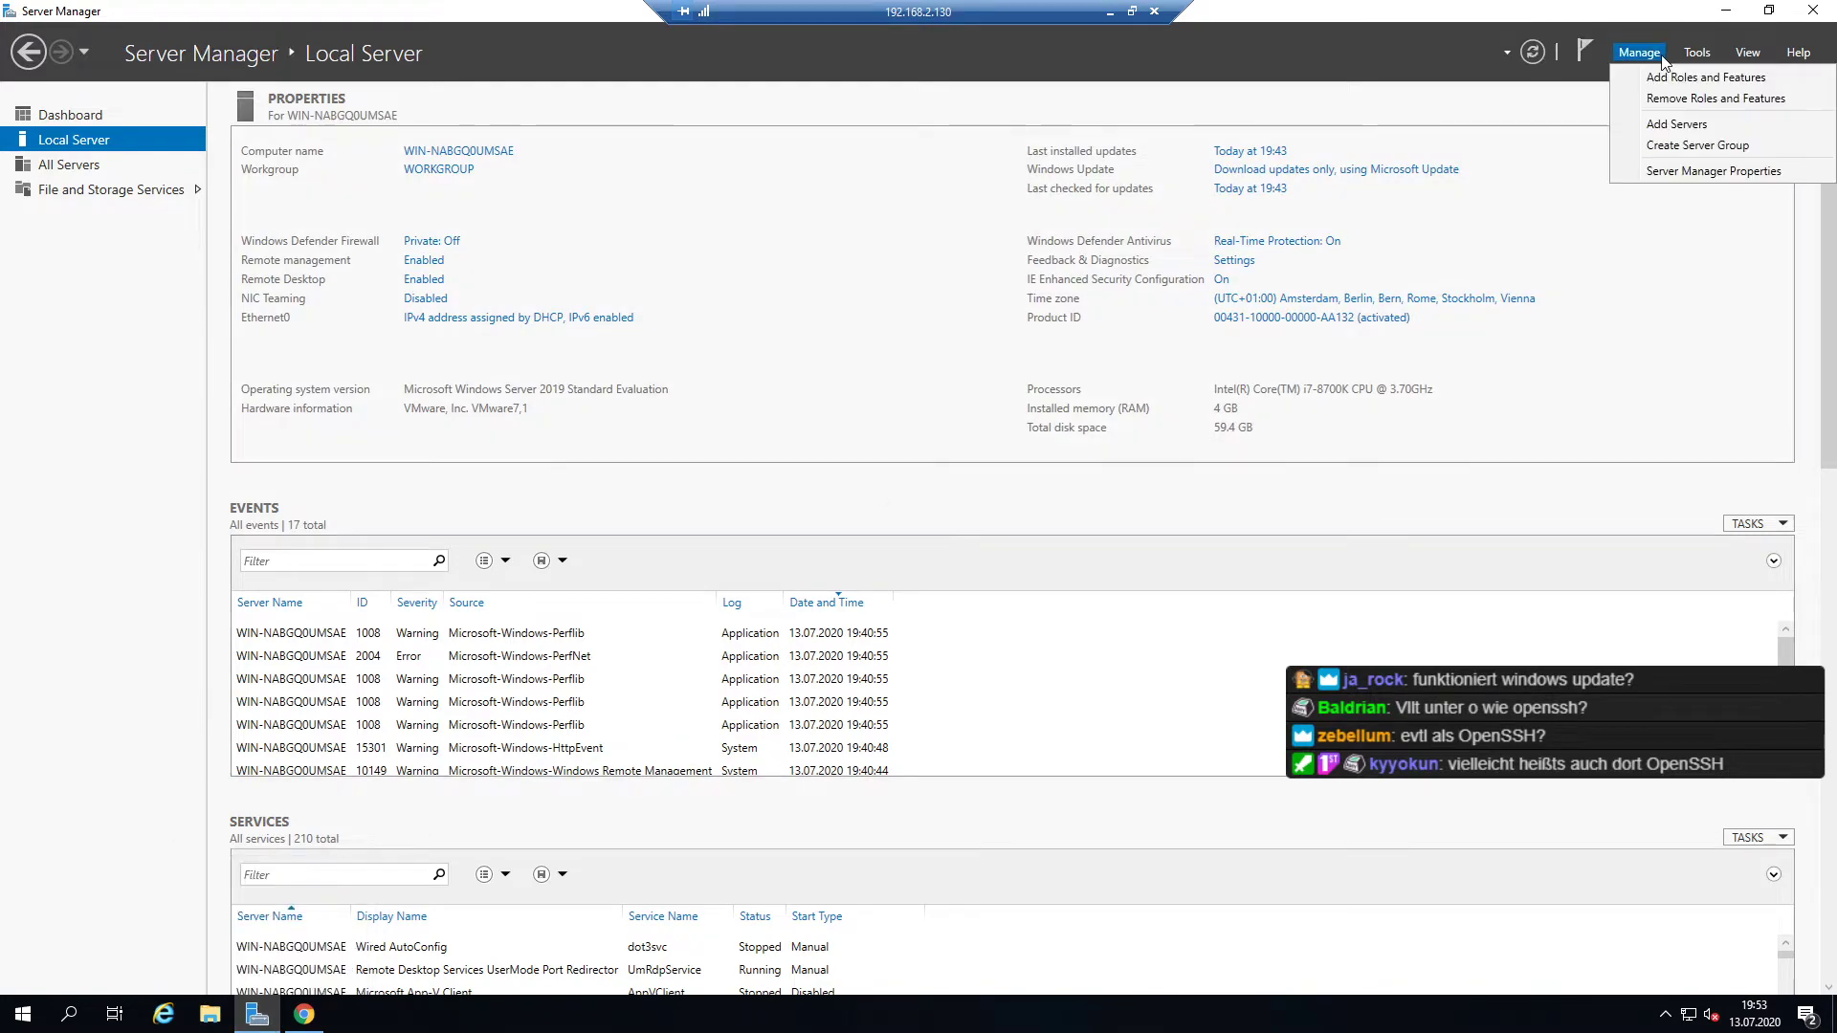
click(1693, 77)
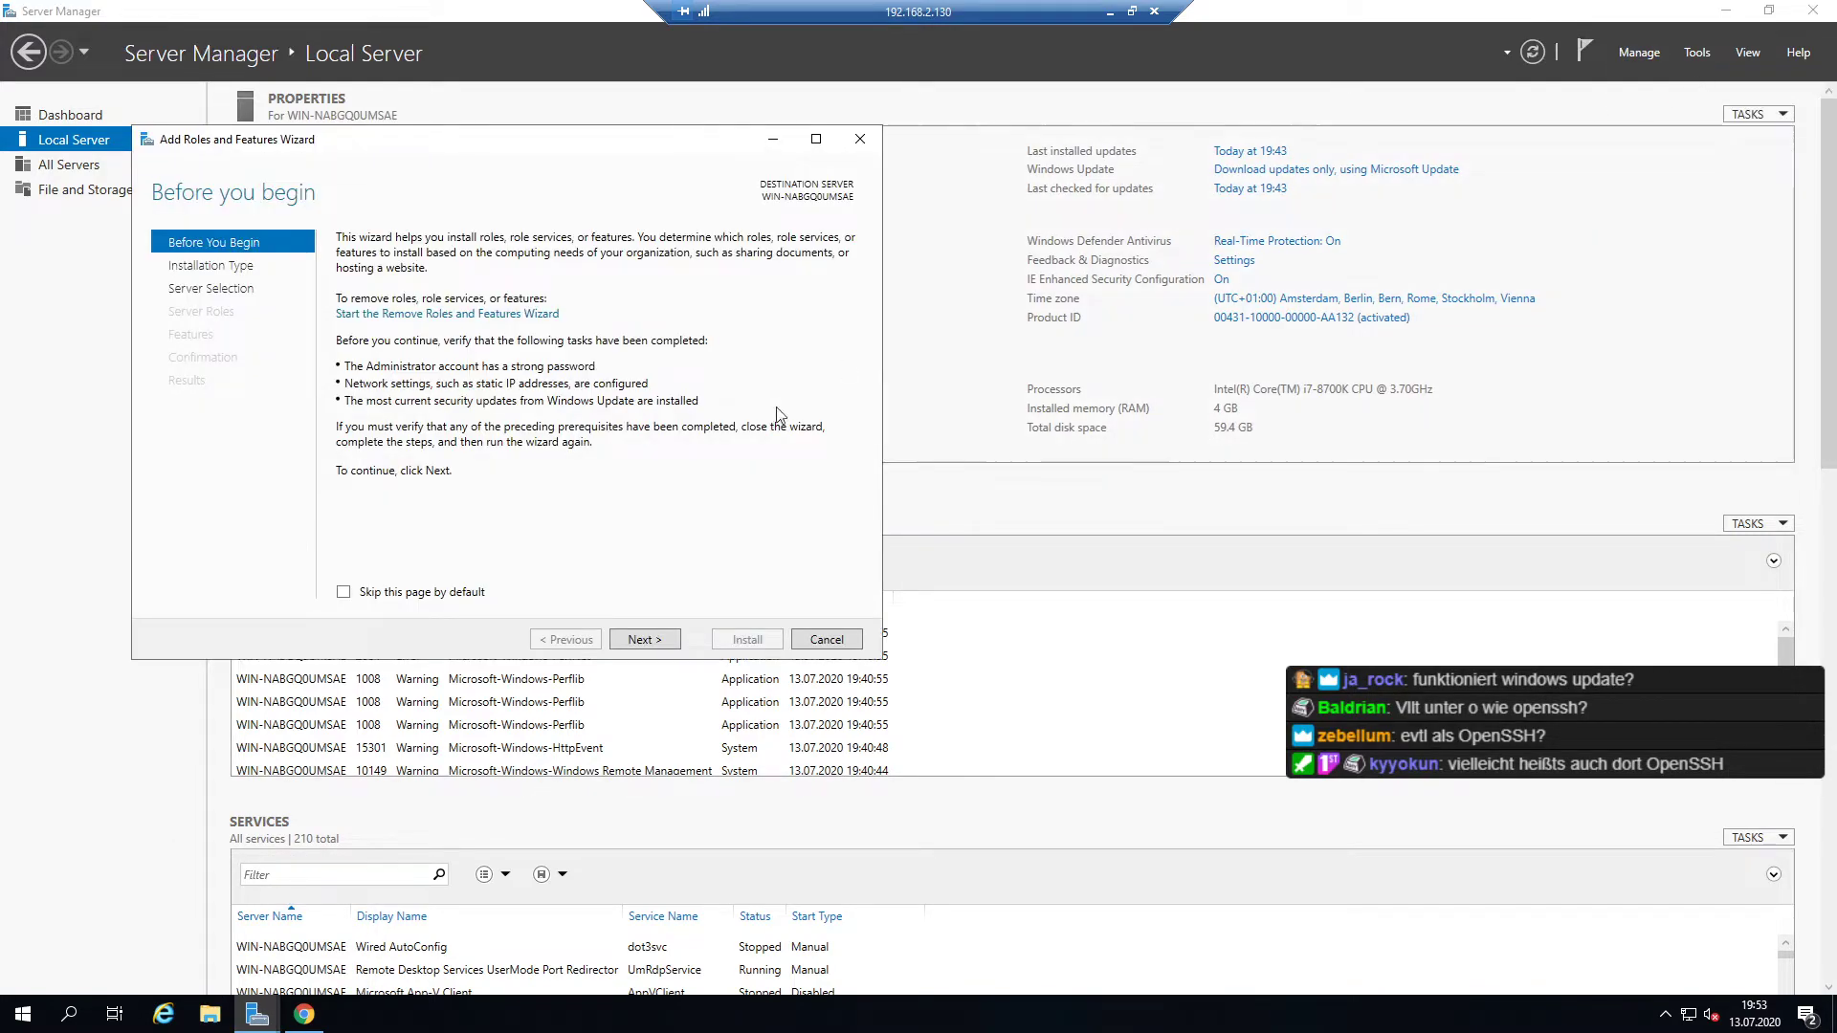
click(643, 641)
click(643, 641)
click(643, 641)
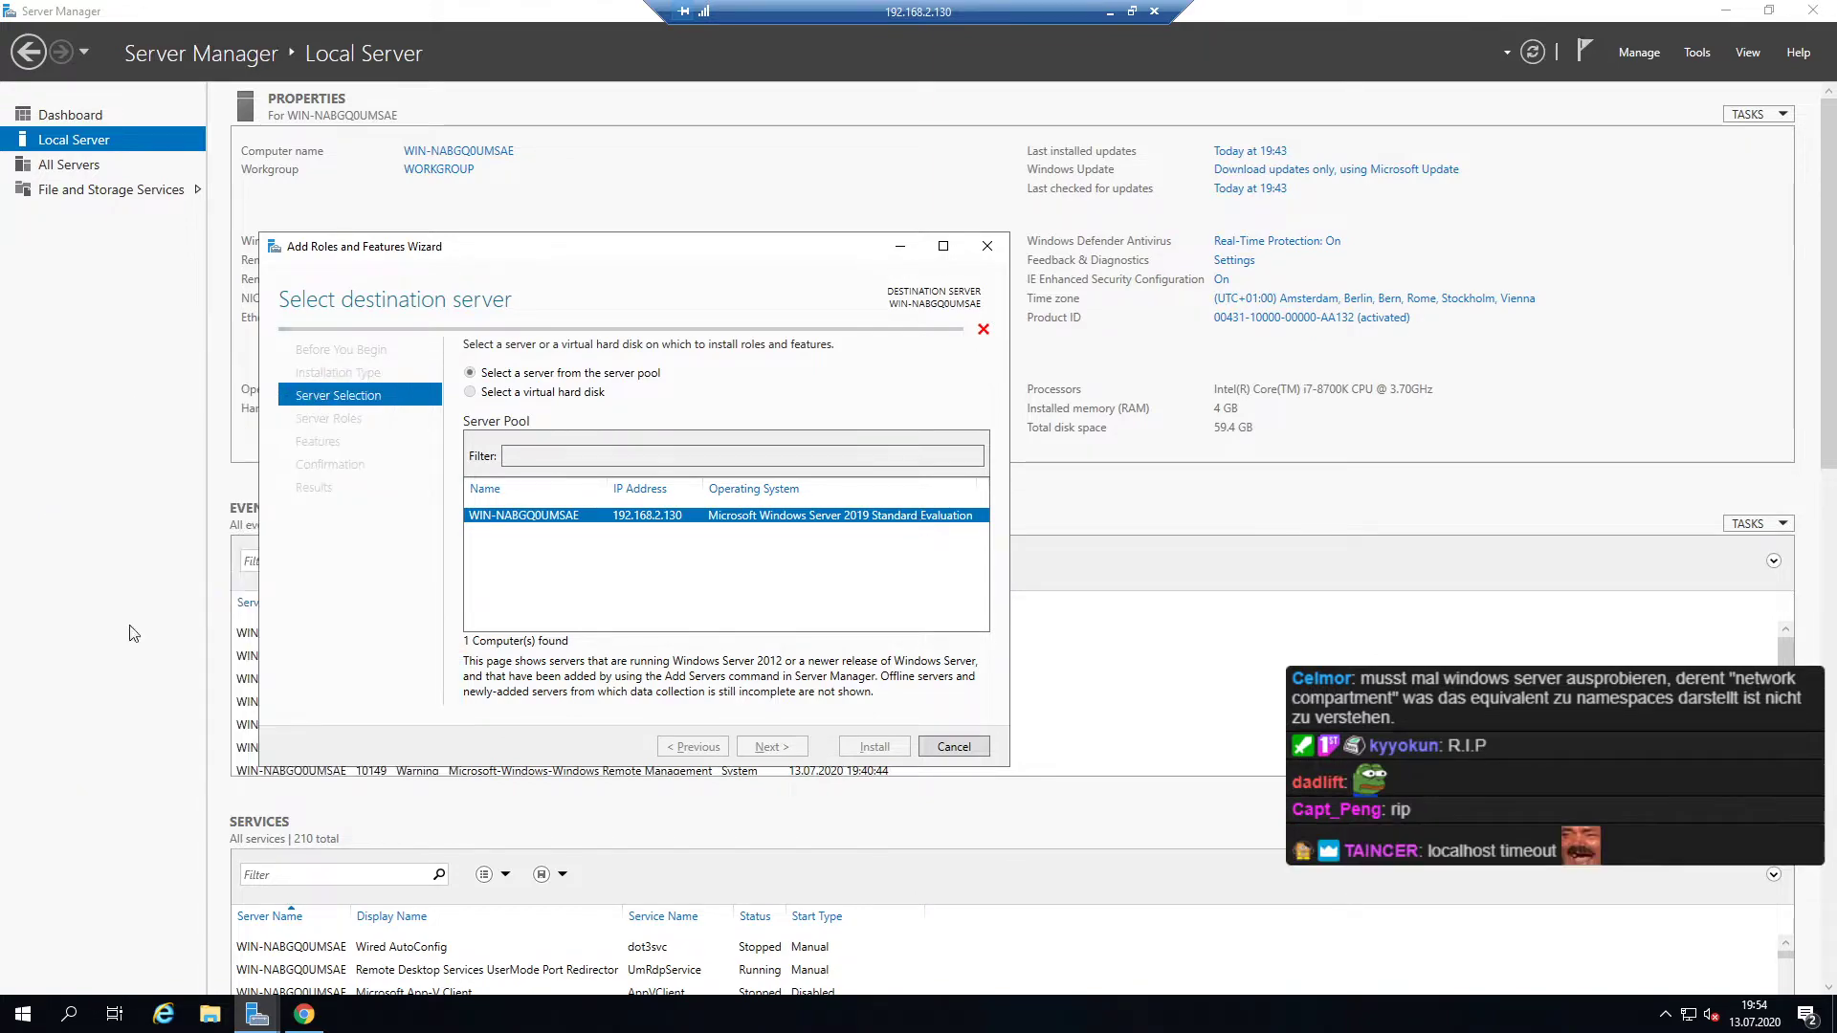
mouse_move(637, 256)
mouse_down()
mouse_move(736, 253)
mouse_move(656, 250)
mouse_up()
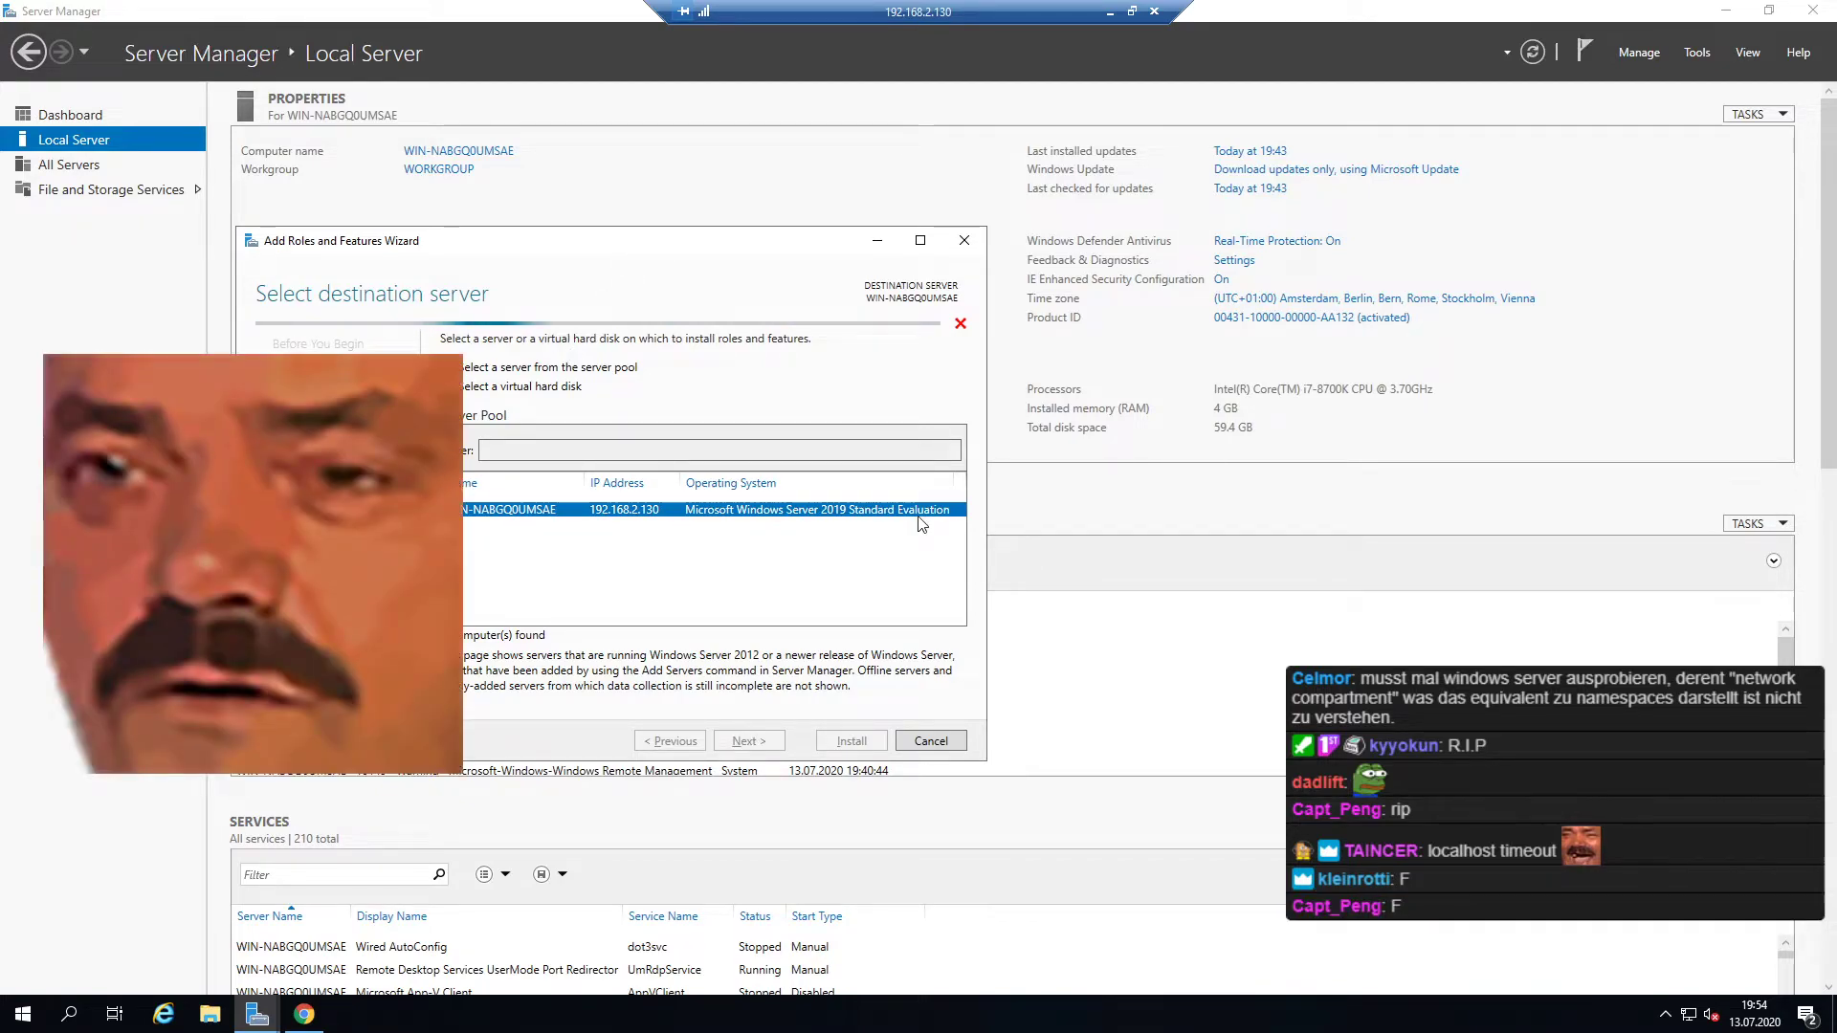
- Bring the Add Roles wizard back to front from Server Manager's taskbar previews
click(256, 1016)
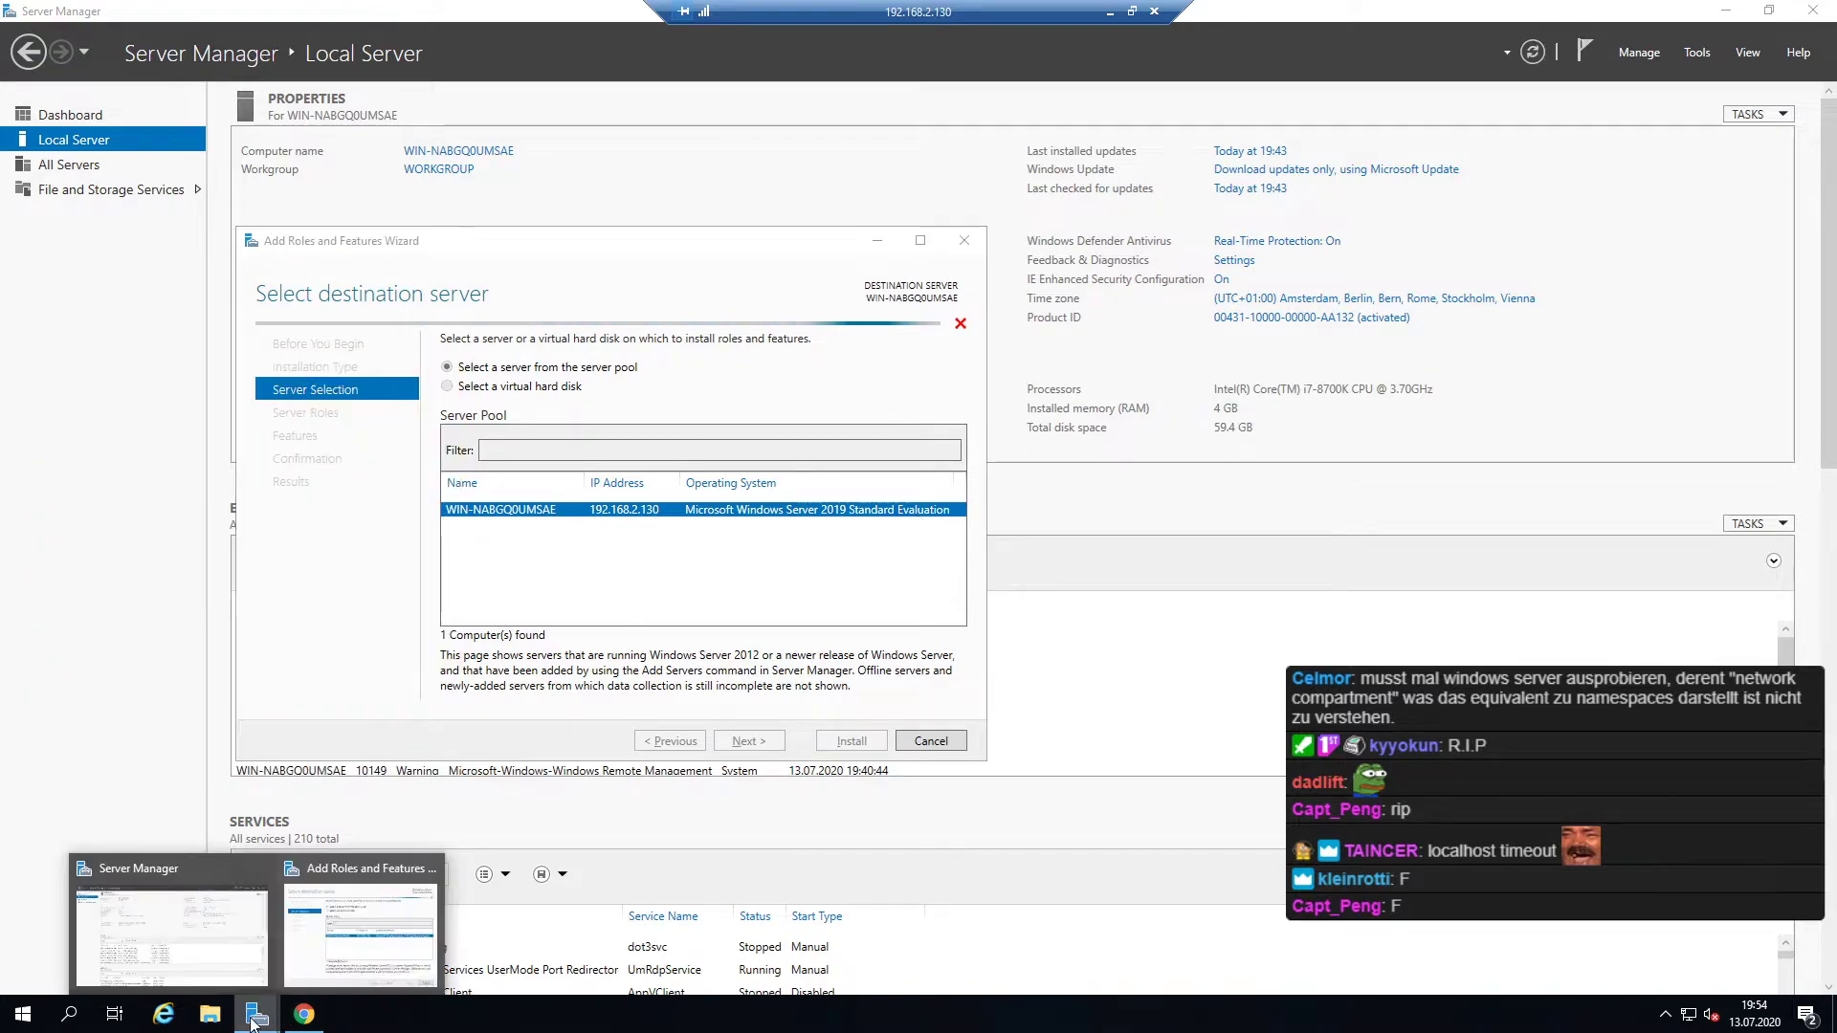
click(325, 962)
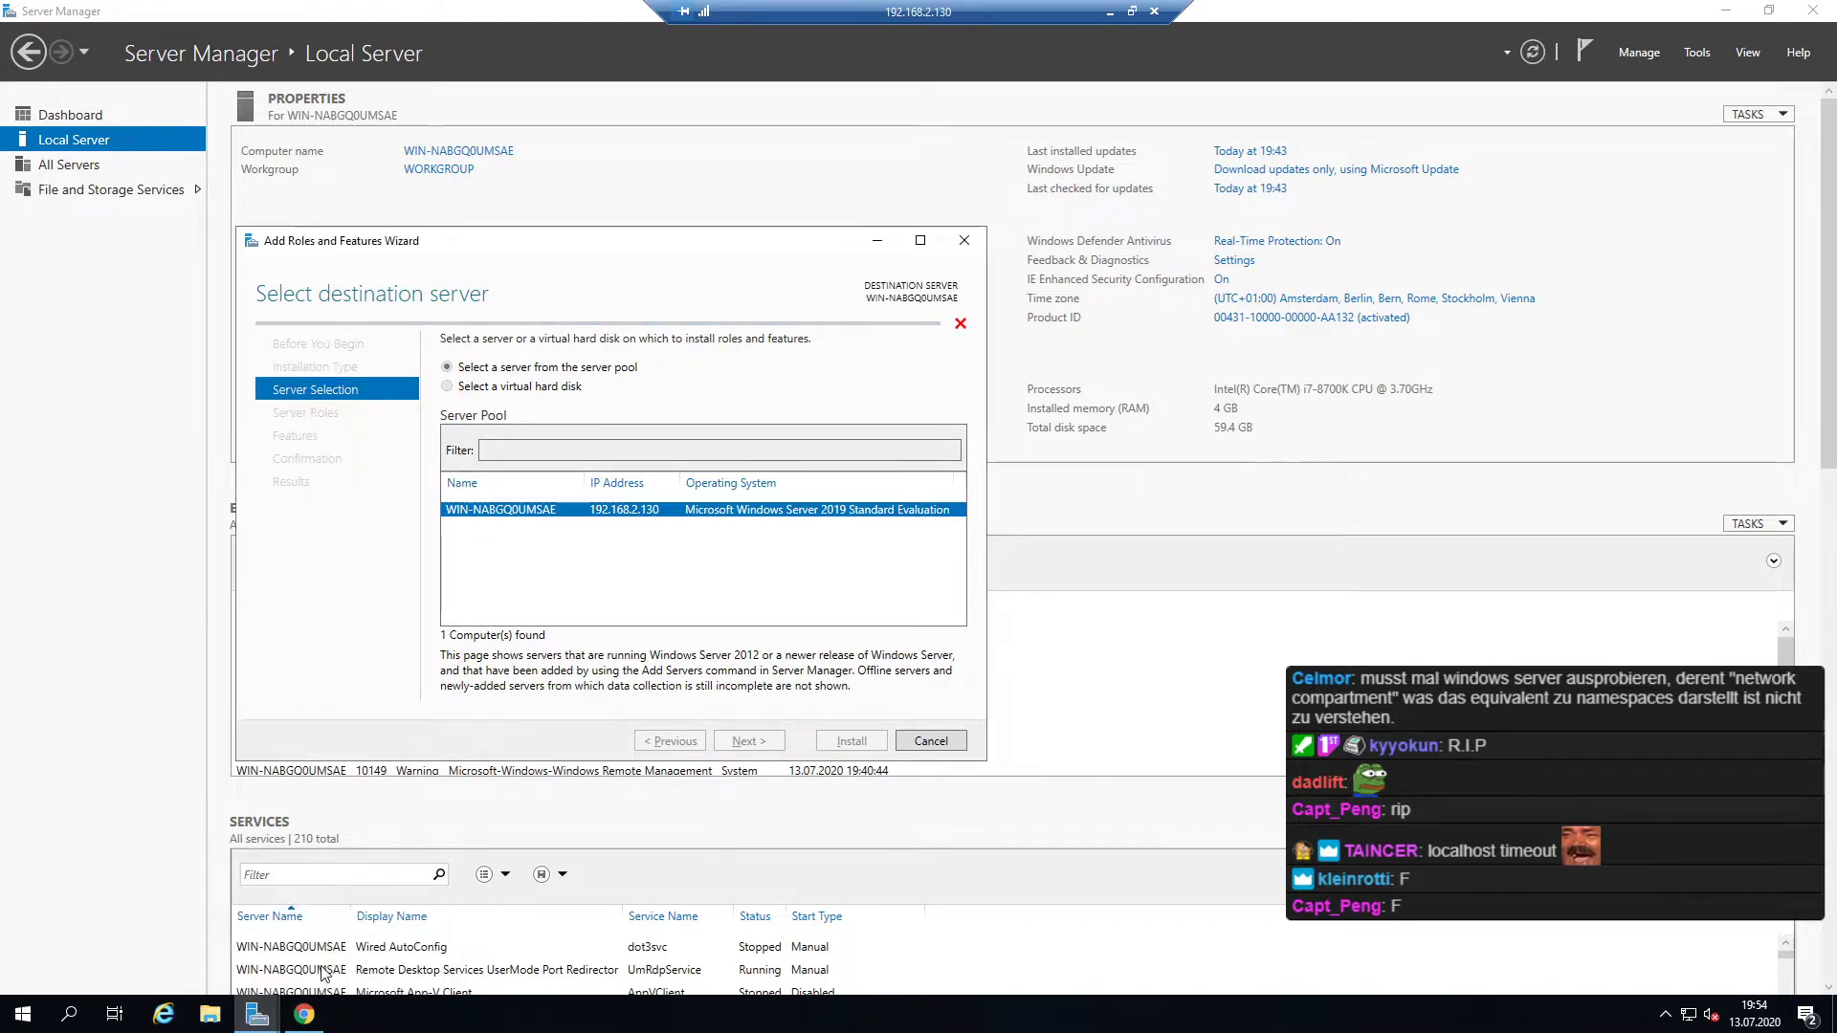
click(5, 1027)
- Search 'update' and review the pending updates on the Check for updates page
text(update)
key(Return)
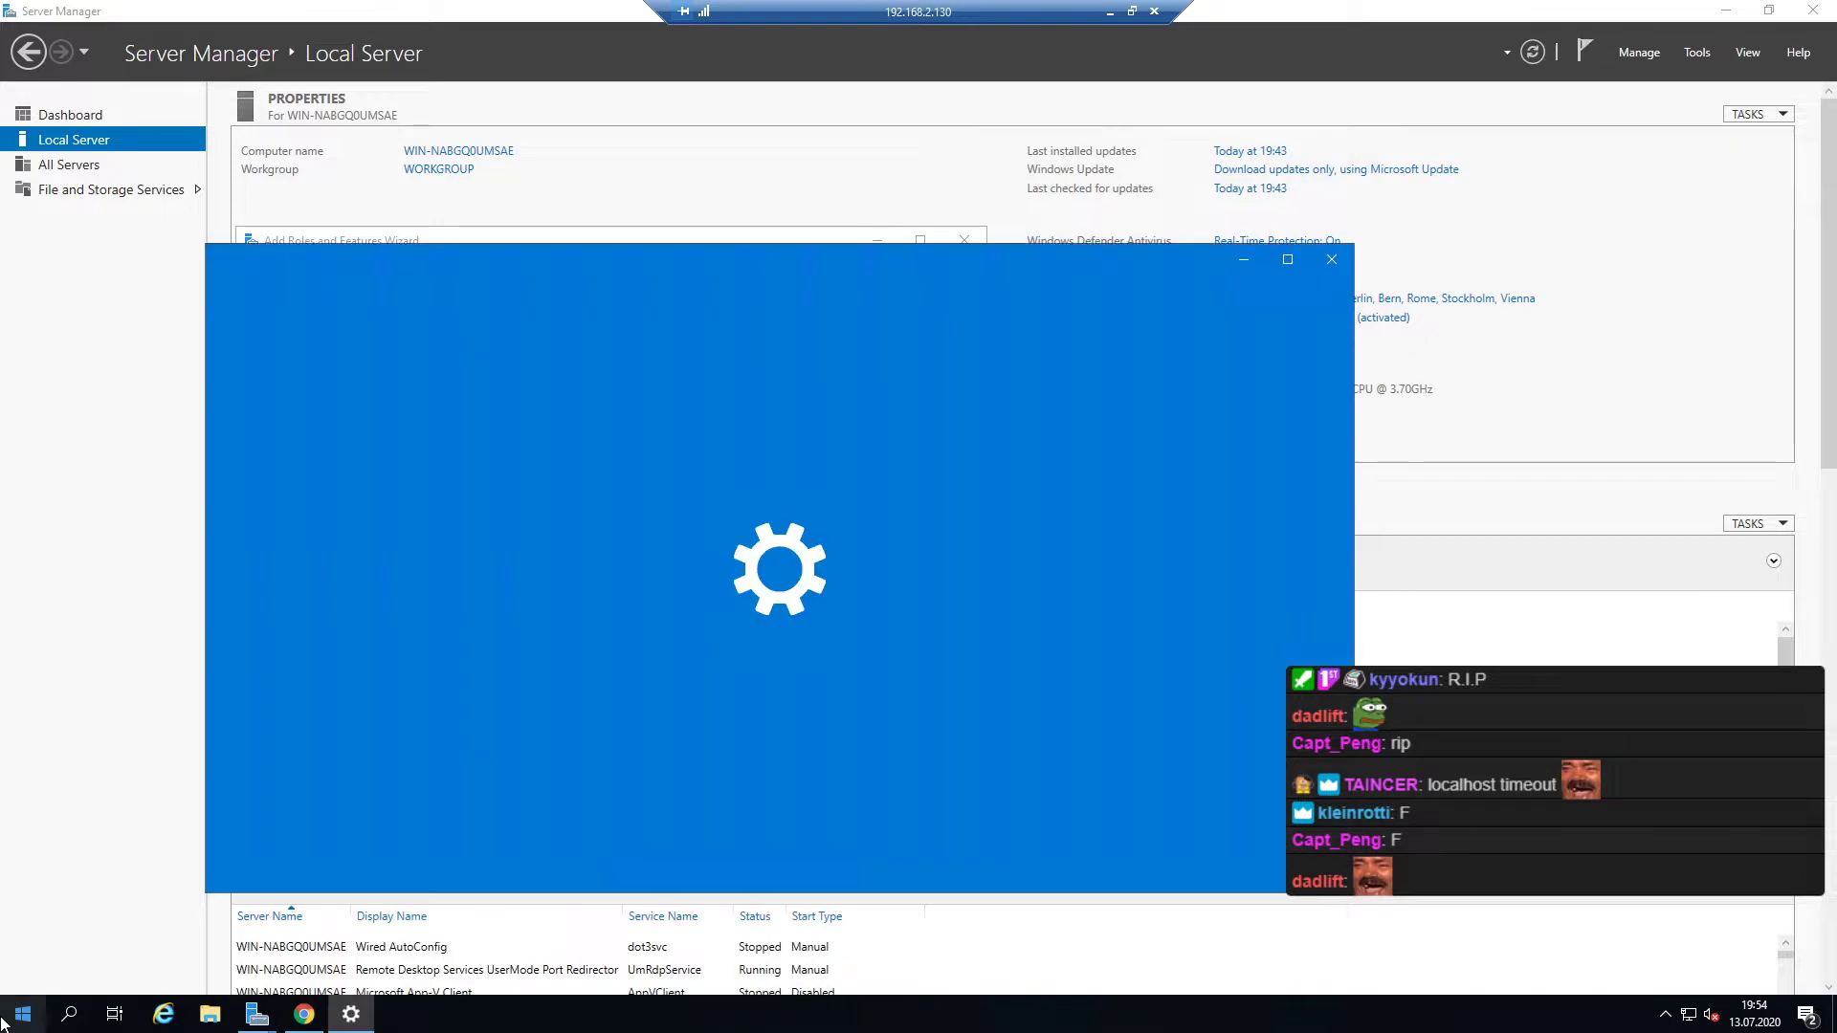
scroll(855, 650, down, 4)
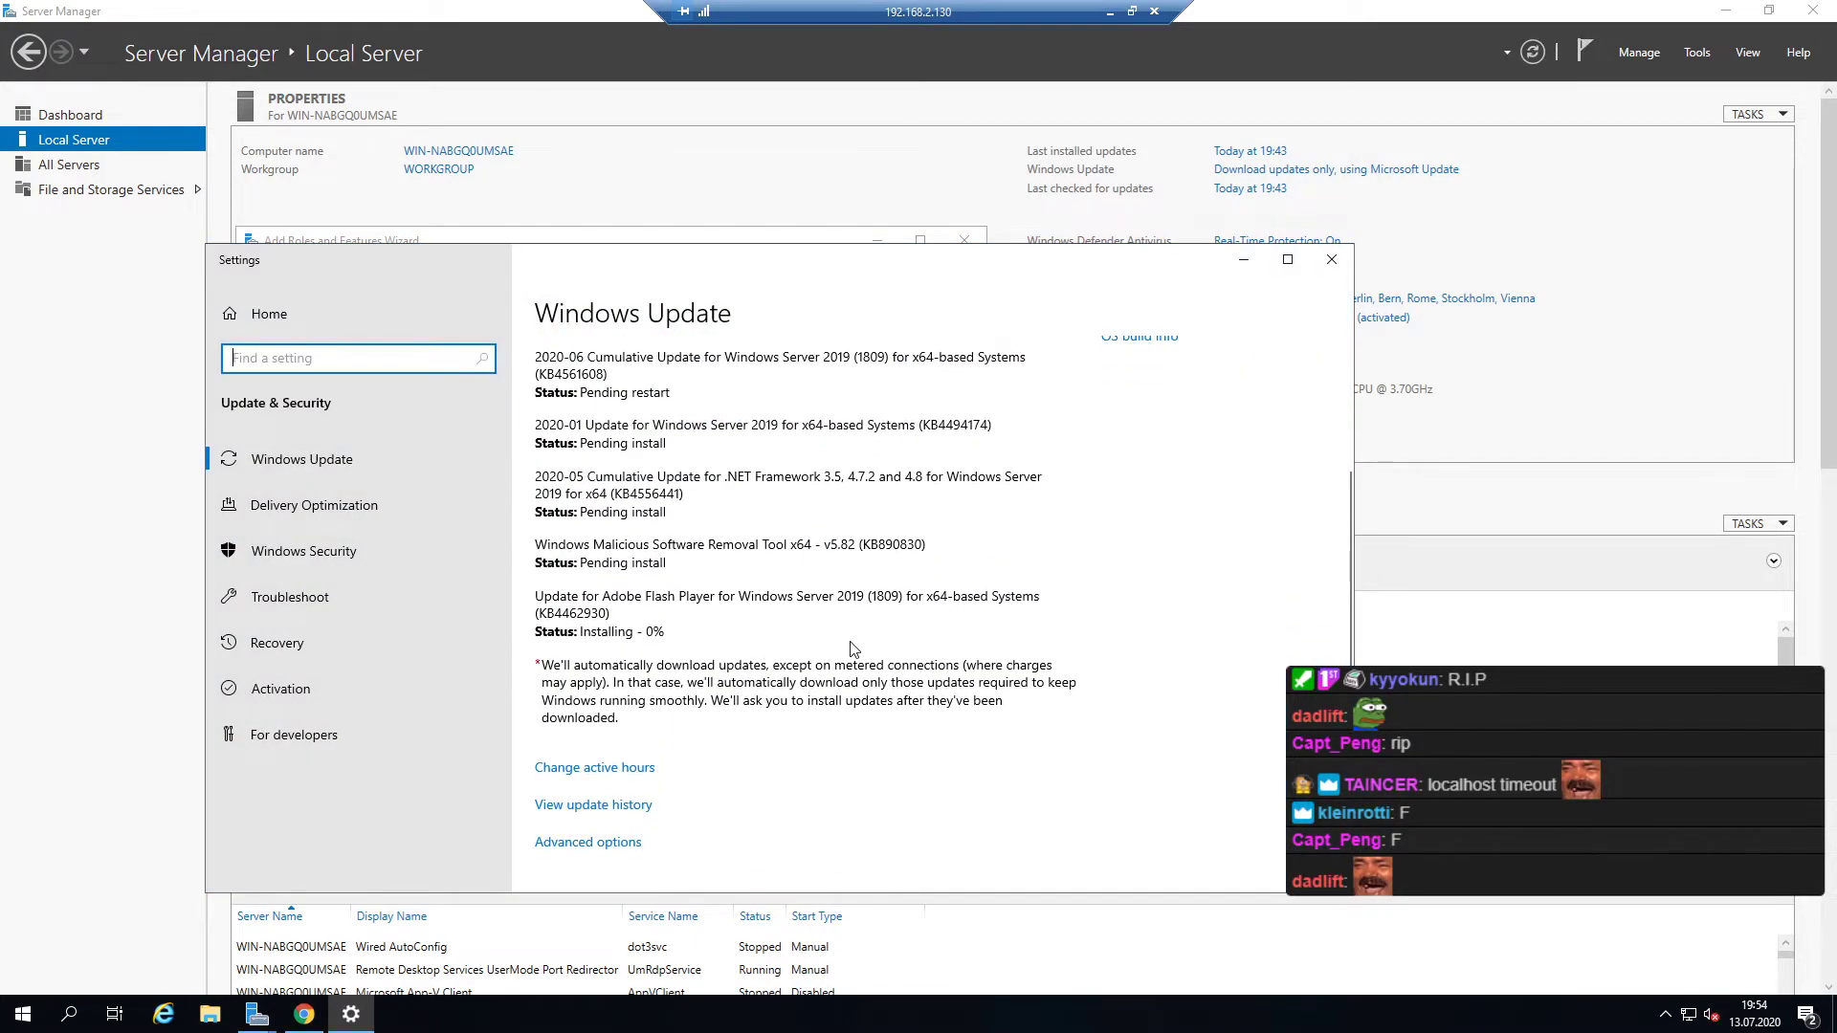
- Cancel the Add Roles wizard and shut down the server with reason Other (Unplanned)
click(89, 916)
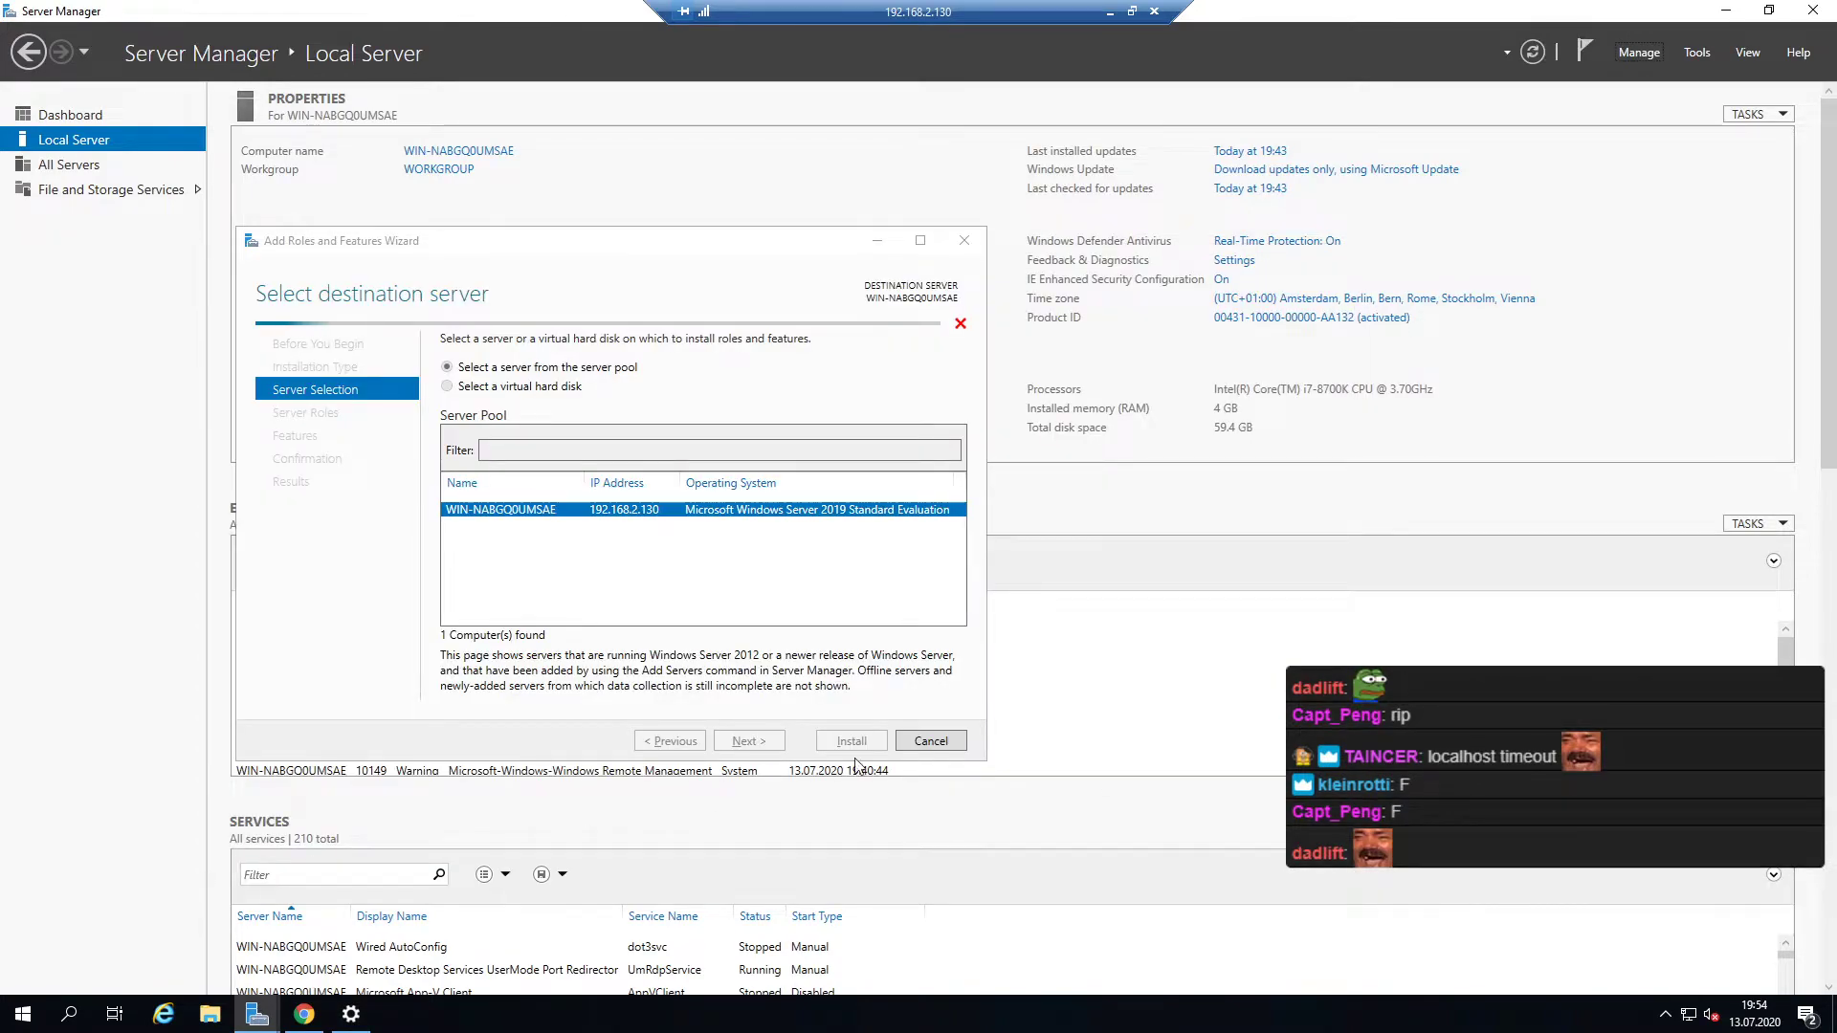
click(933, 743)
right_click(19, 1022)
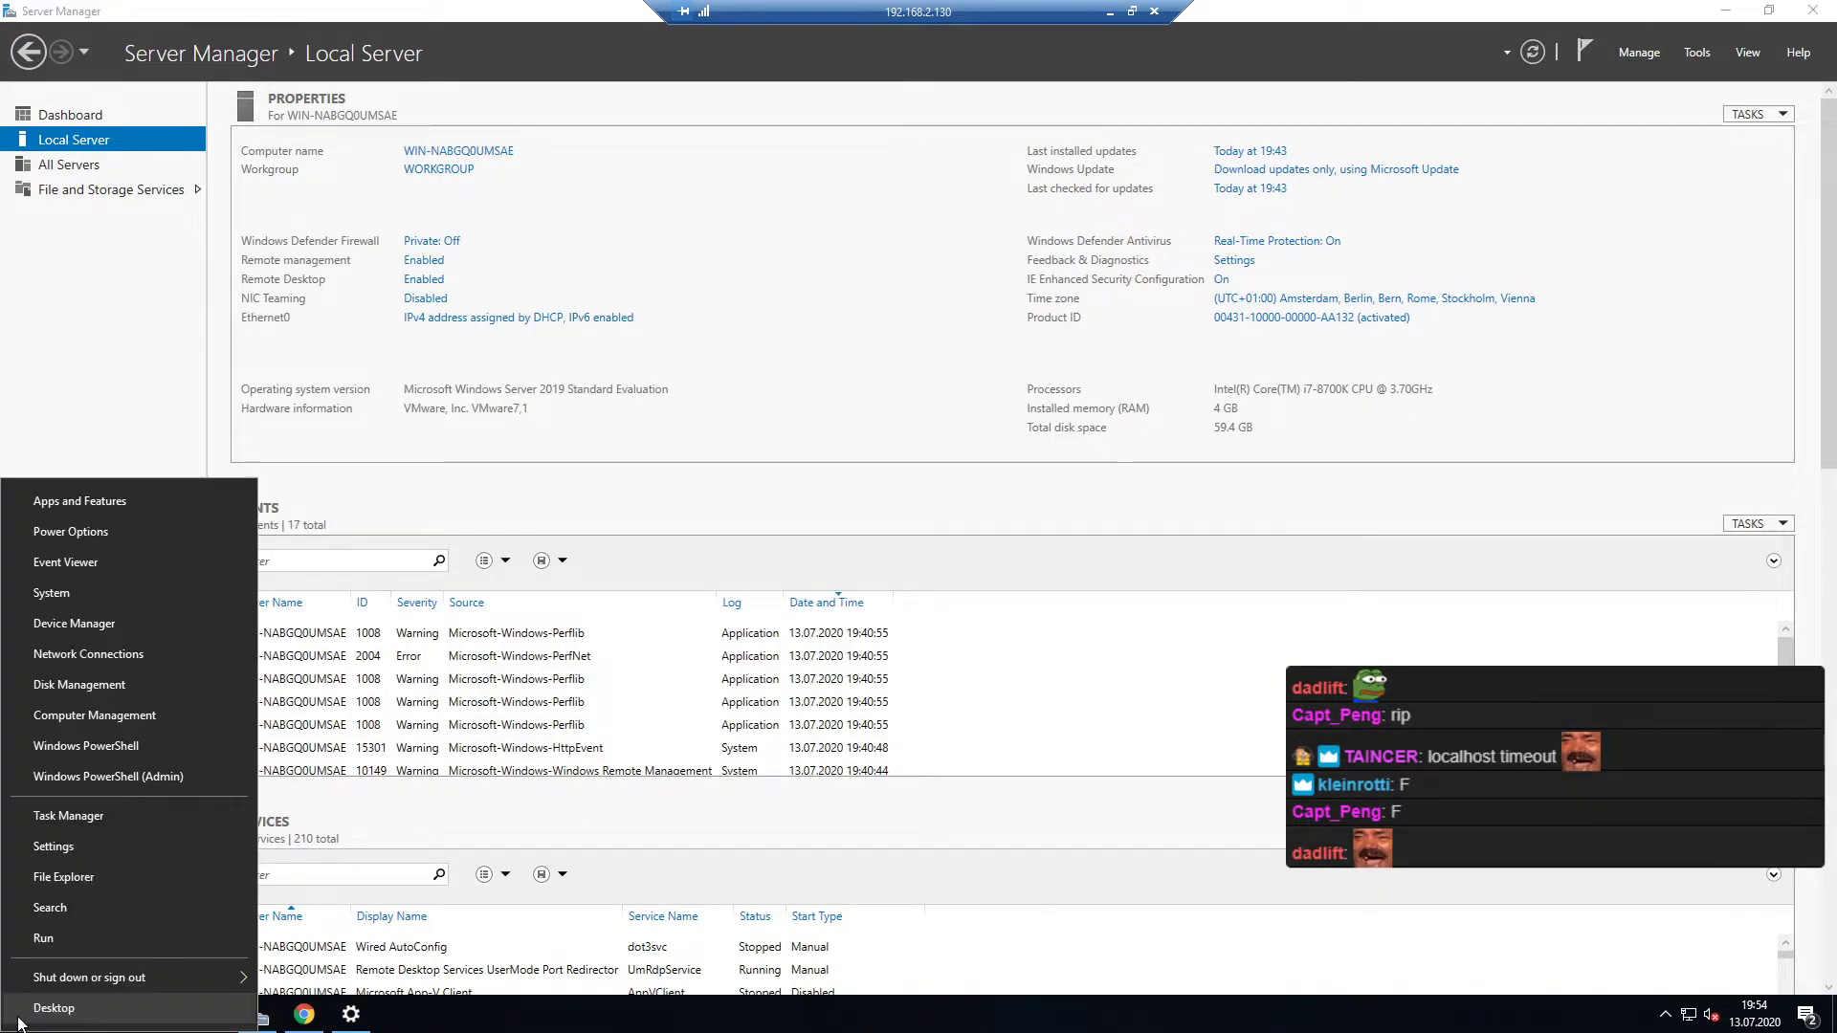
mouse_move(73, 983)
click(347, 942)
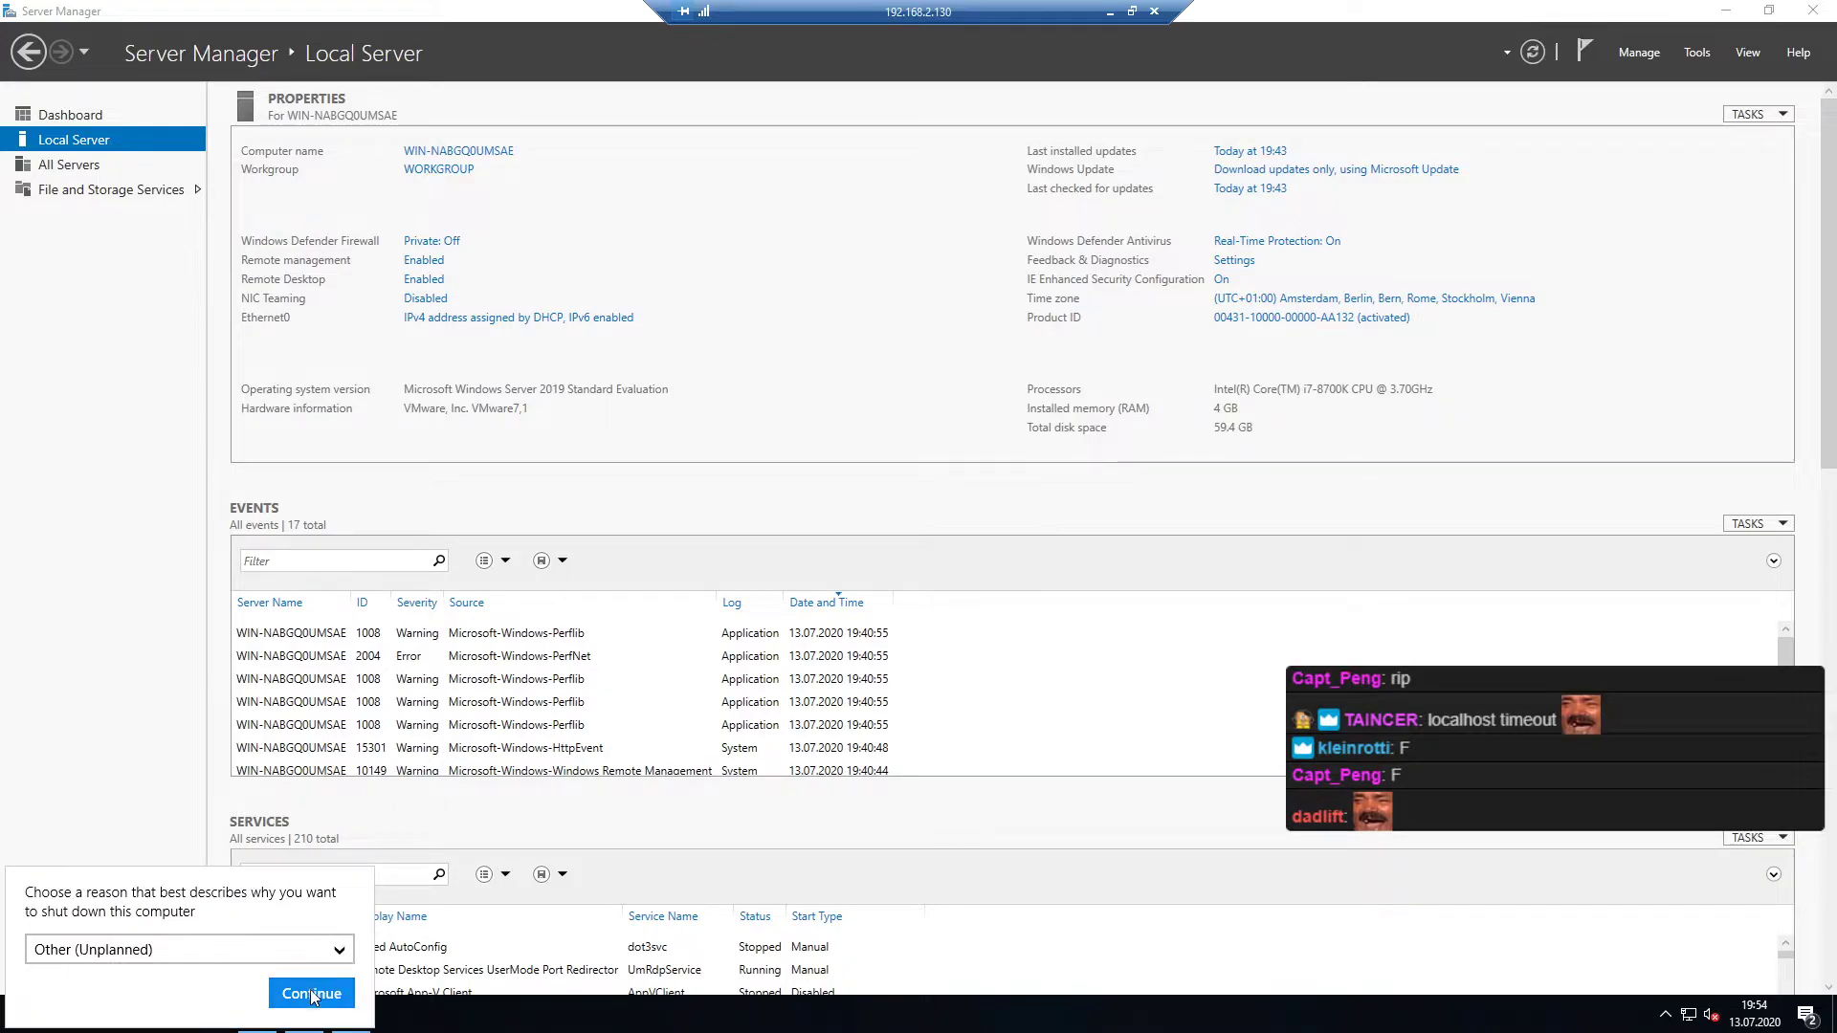
click(310, 992)
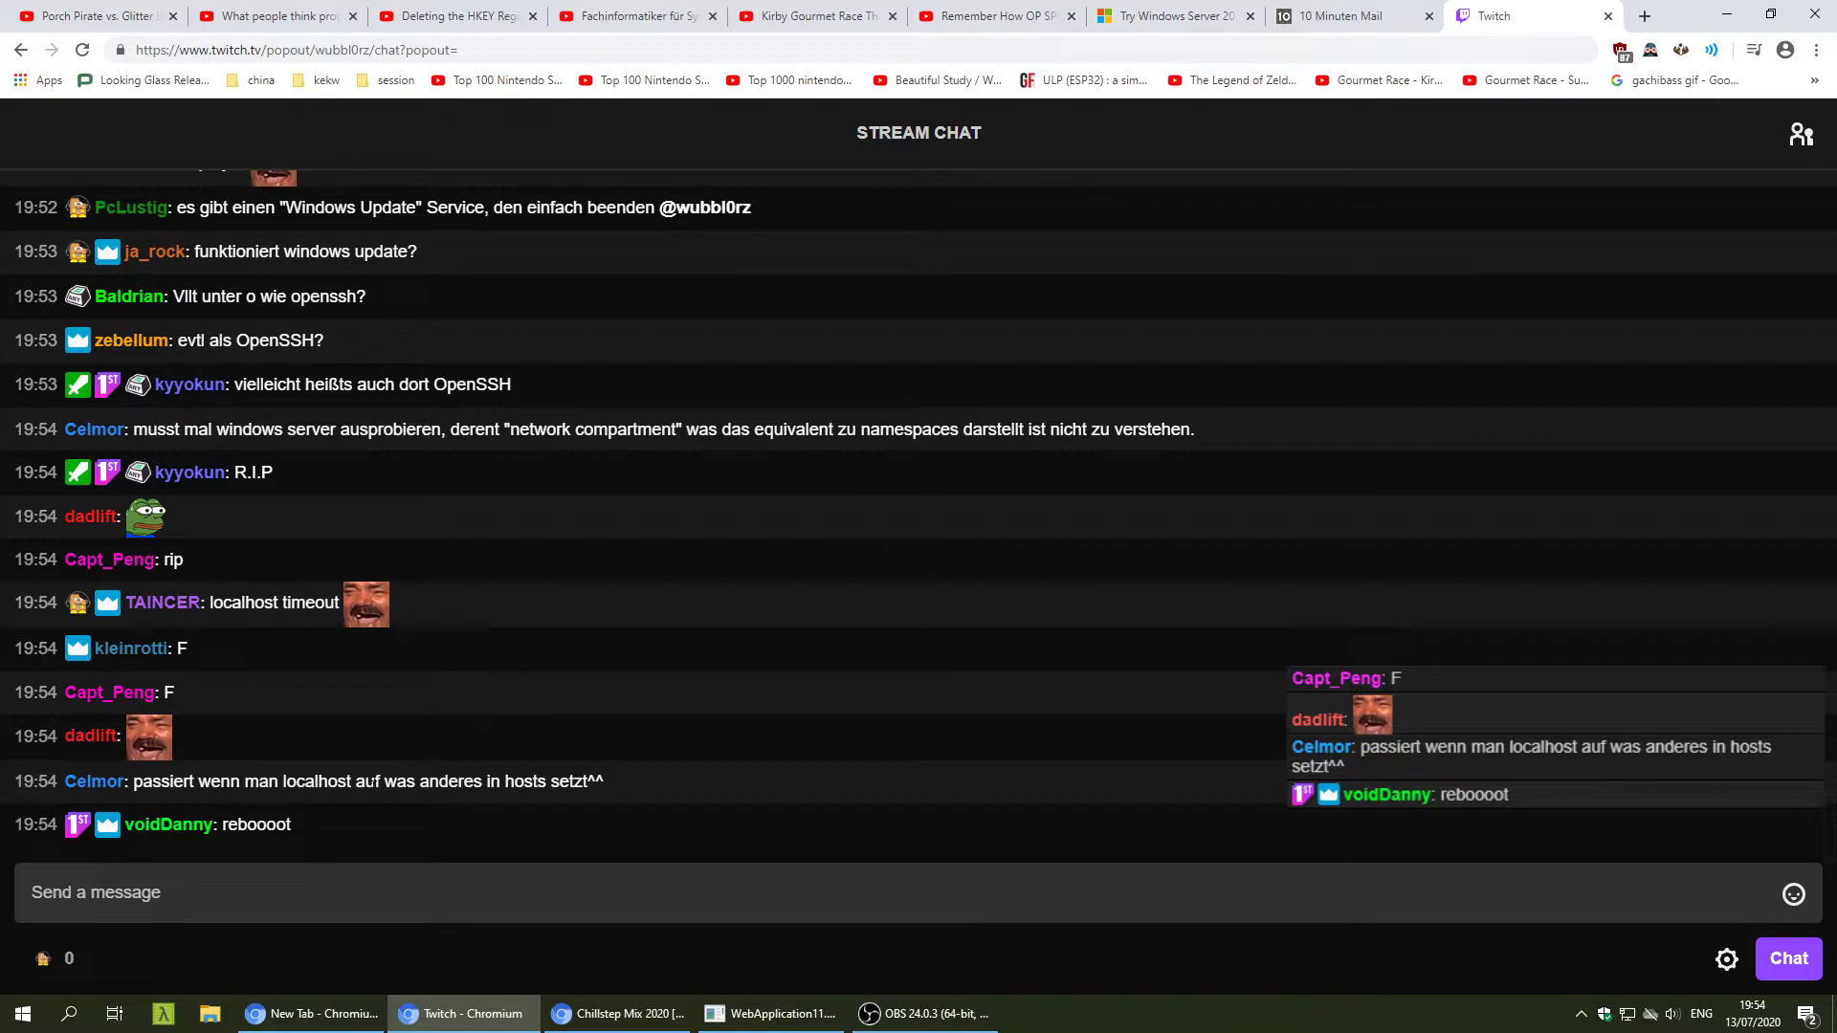
- Switch to the Linux terminal, then bring up the Windows Server VM console from the VMware toolbar
click(23, 1014)
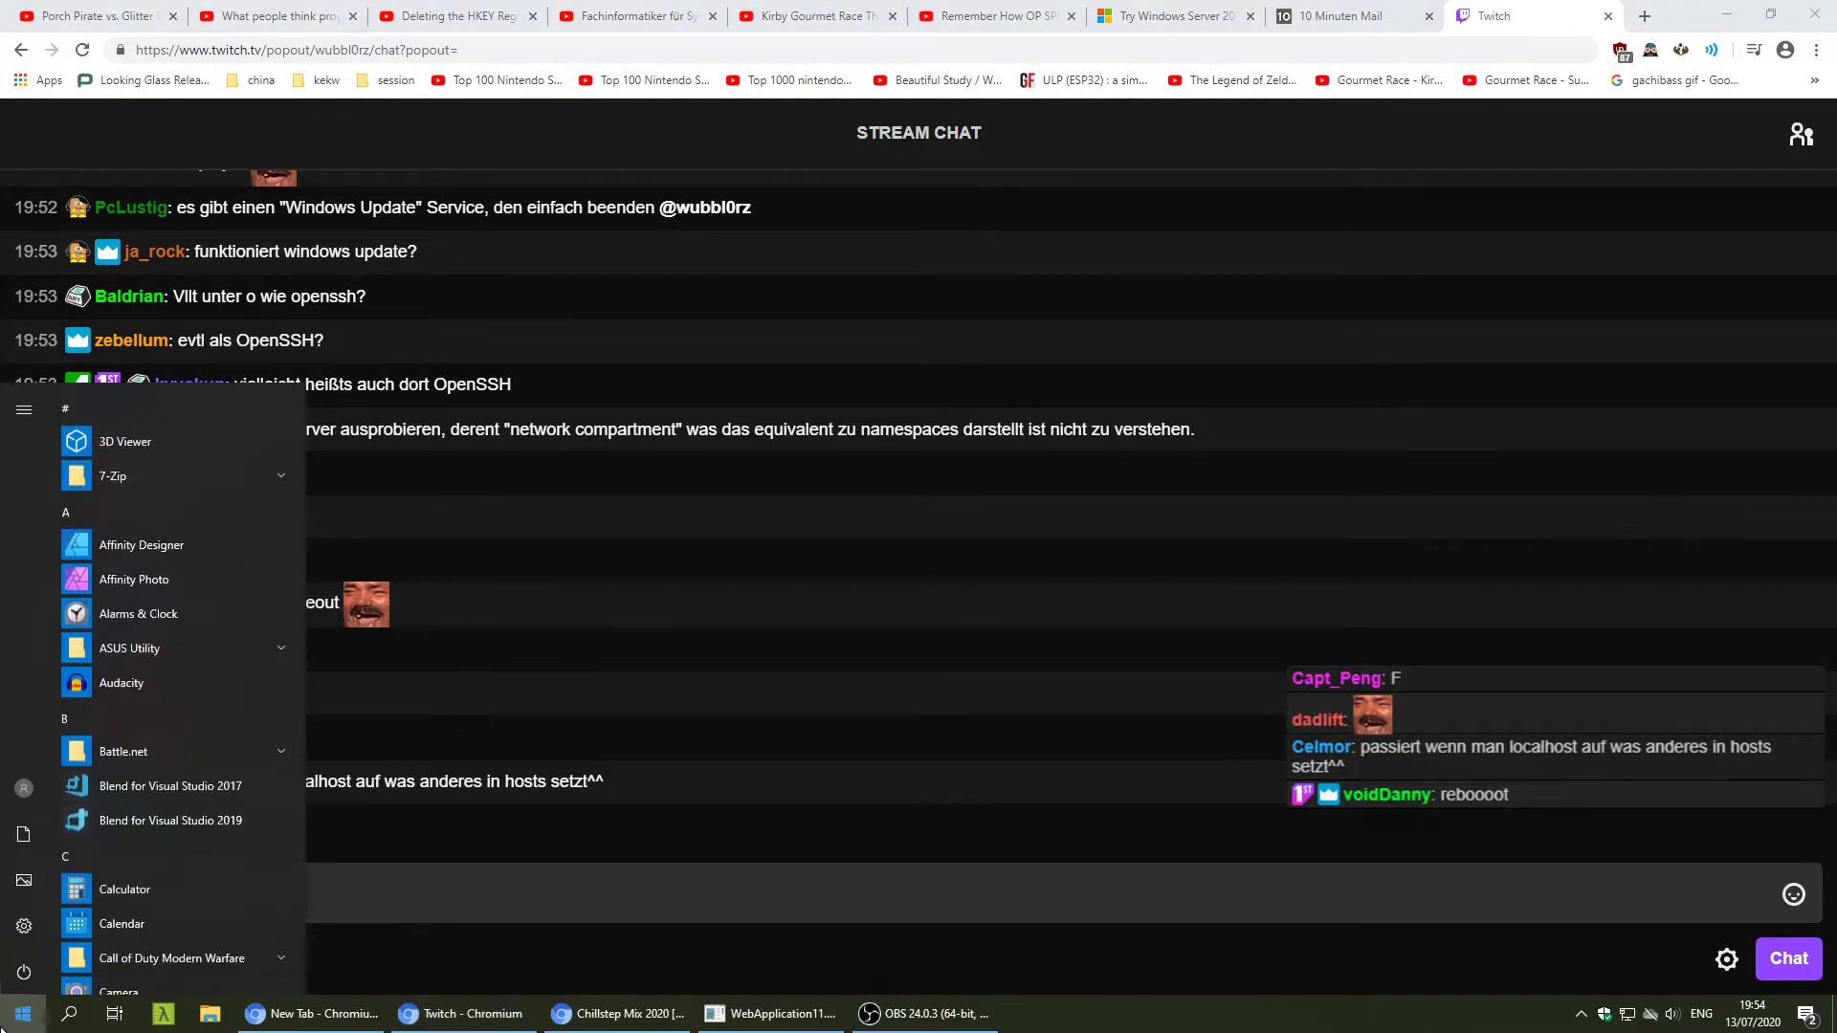
click(467, 939)
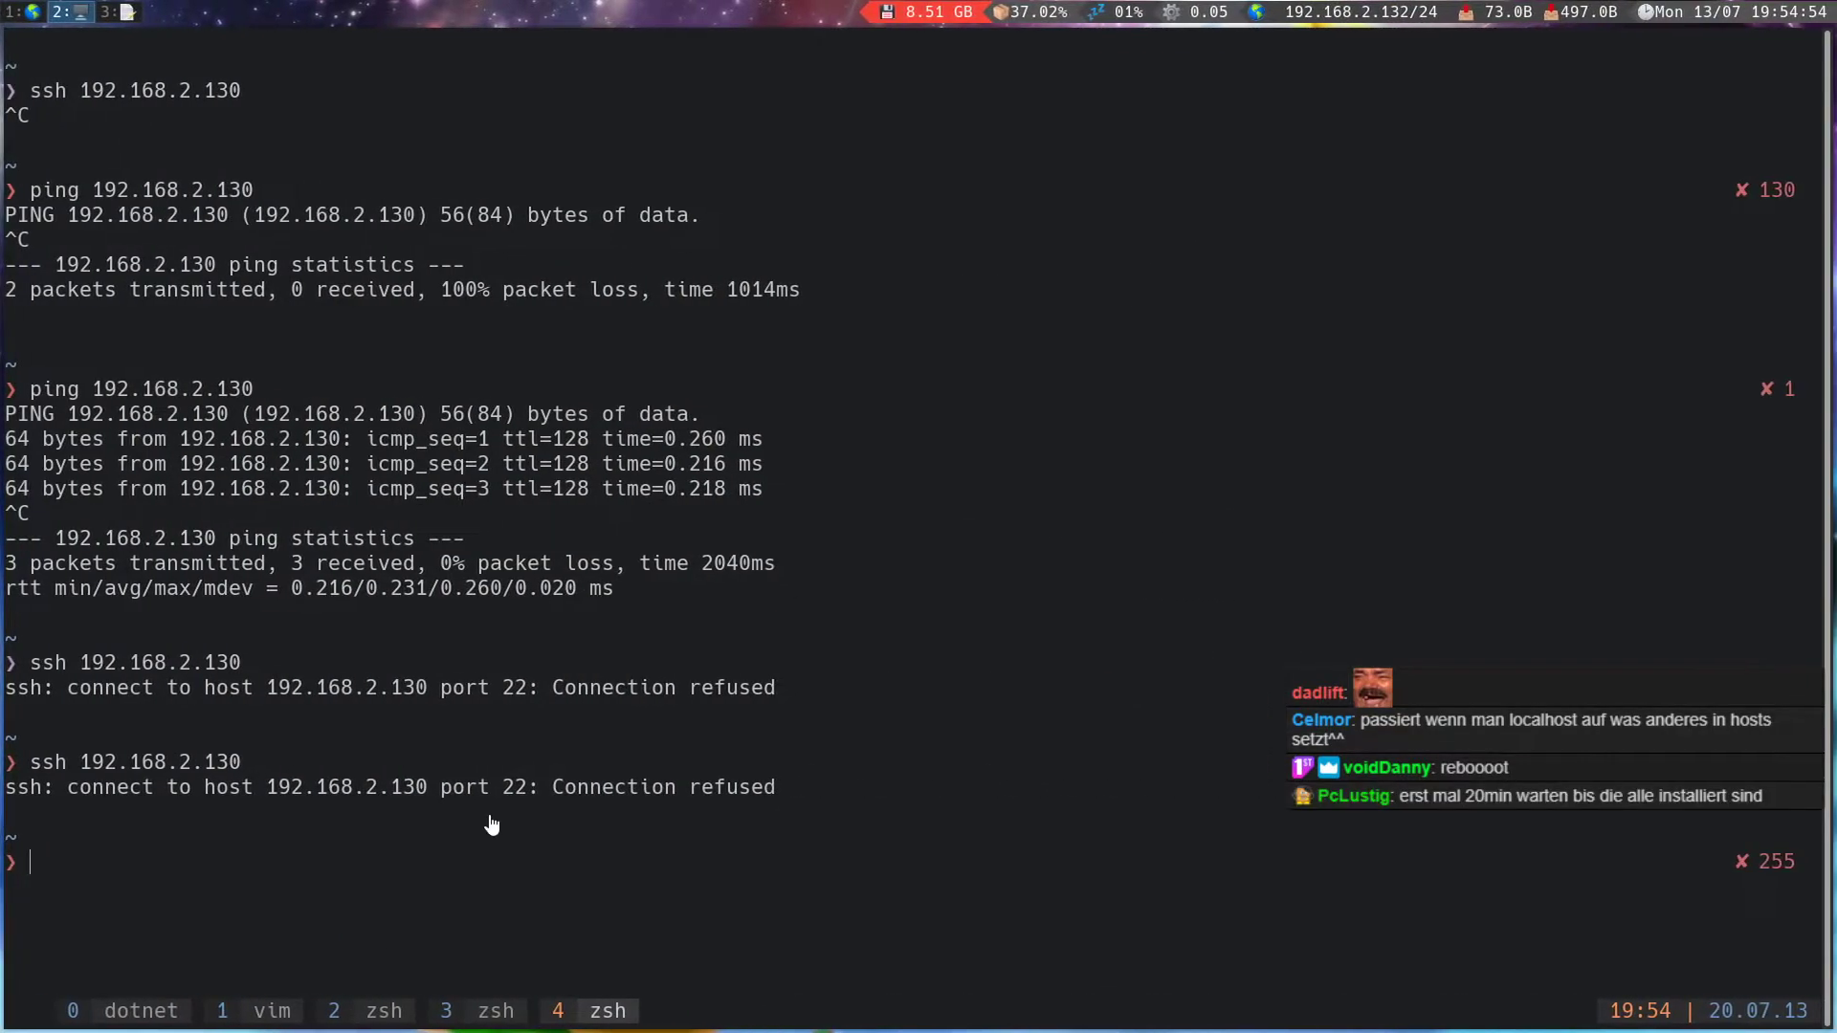
mouse_move(646, 10)
click(1203, 13)
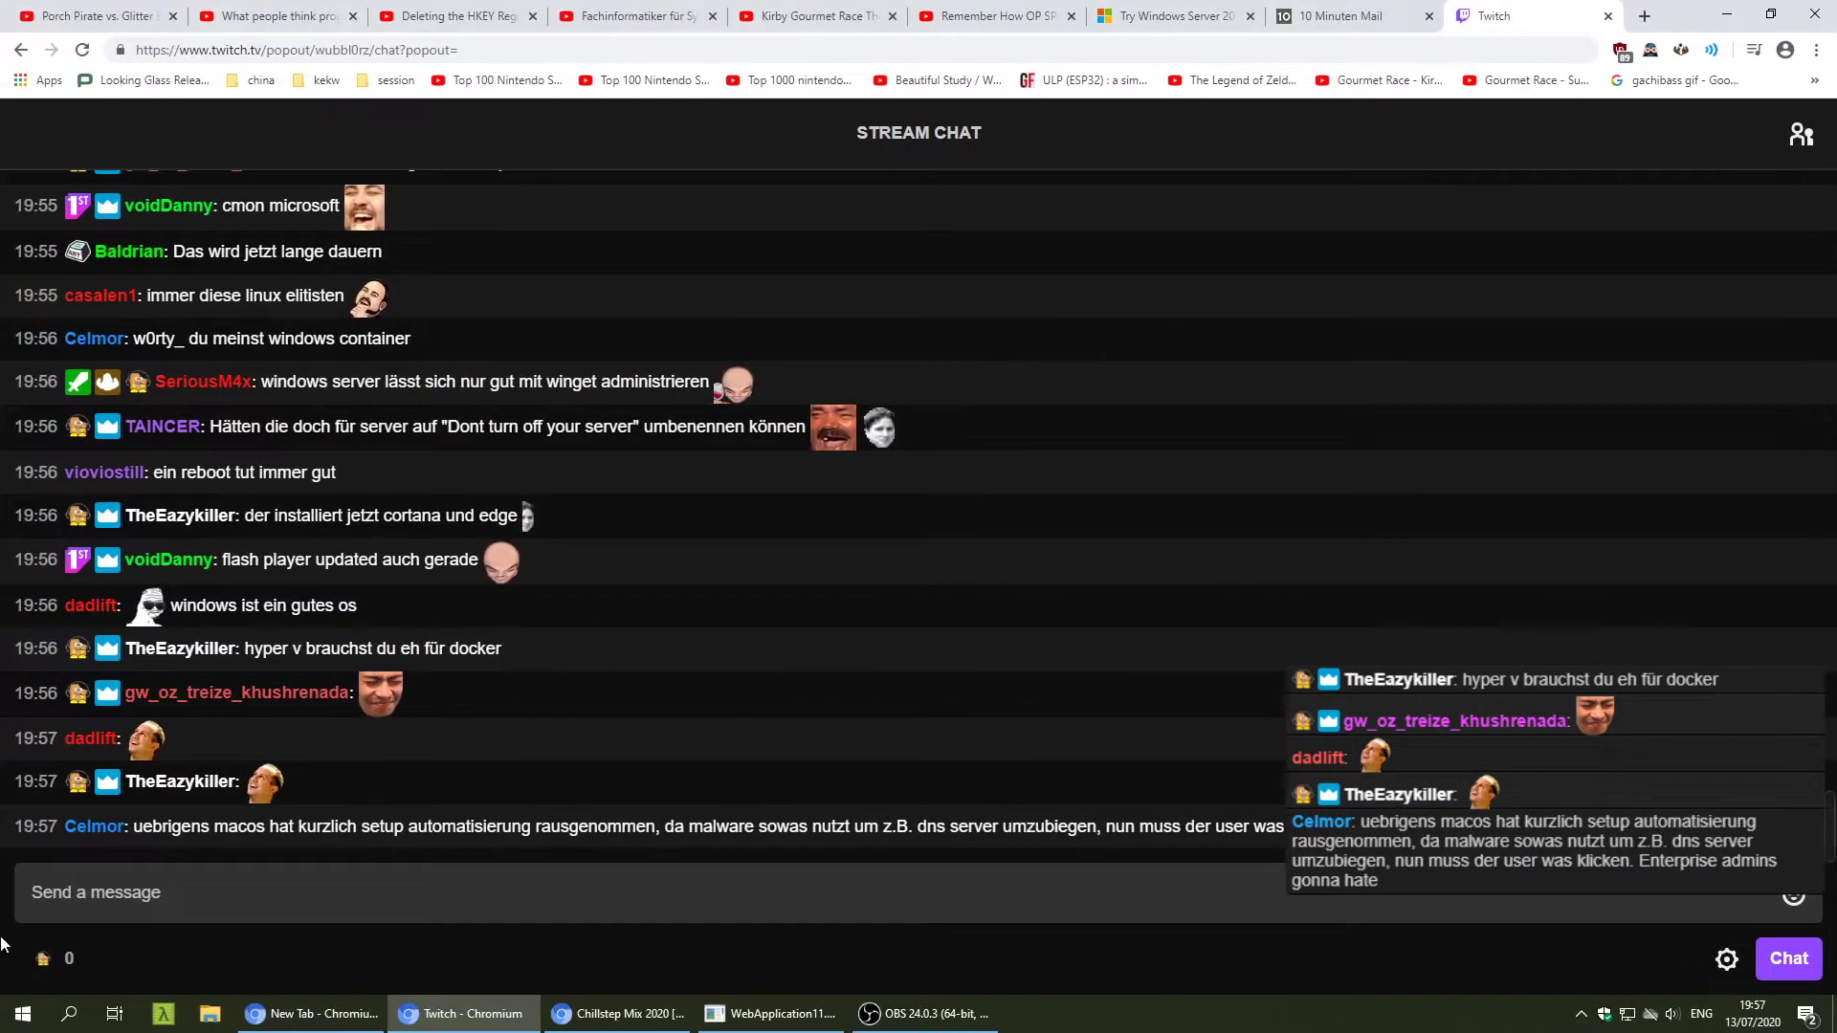
- Launch mstsc and connect to 192.168.2.130, accepting the untrusted certificate warning
key(super)
key(super)
key(super)
text(mstsc)
key(Return)
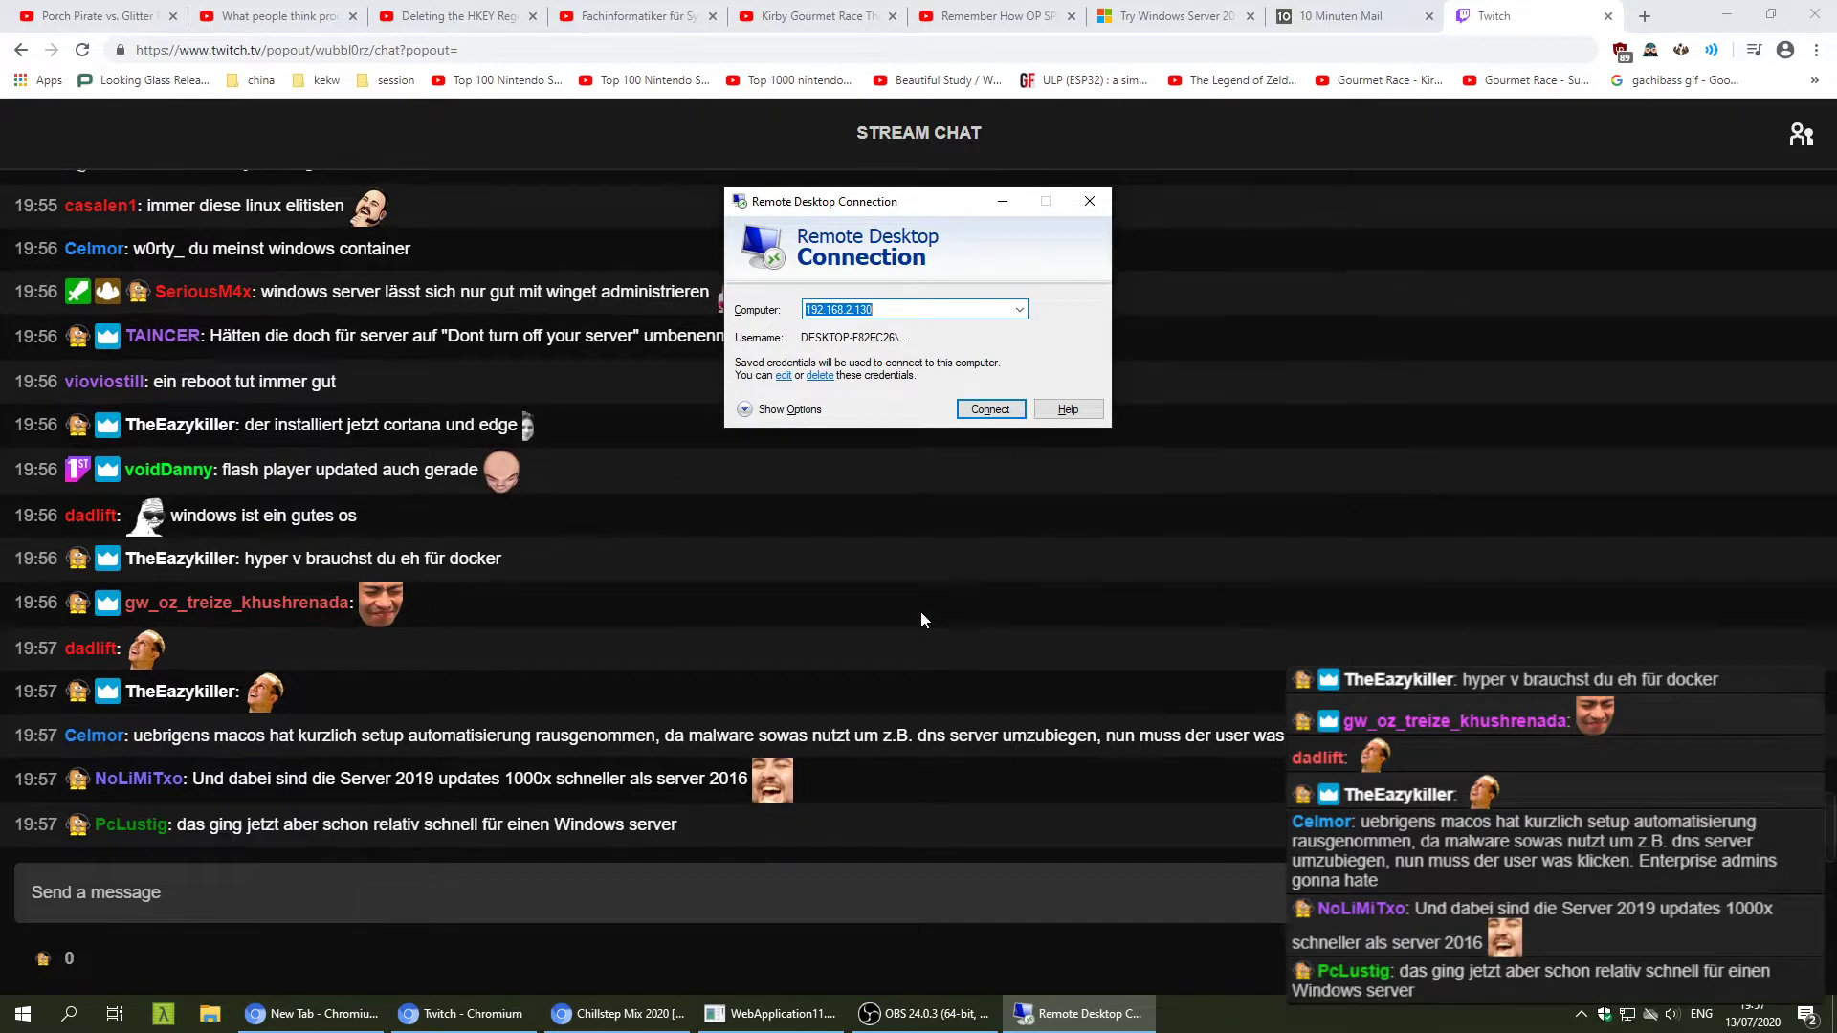
click(990, 409)
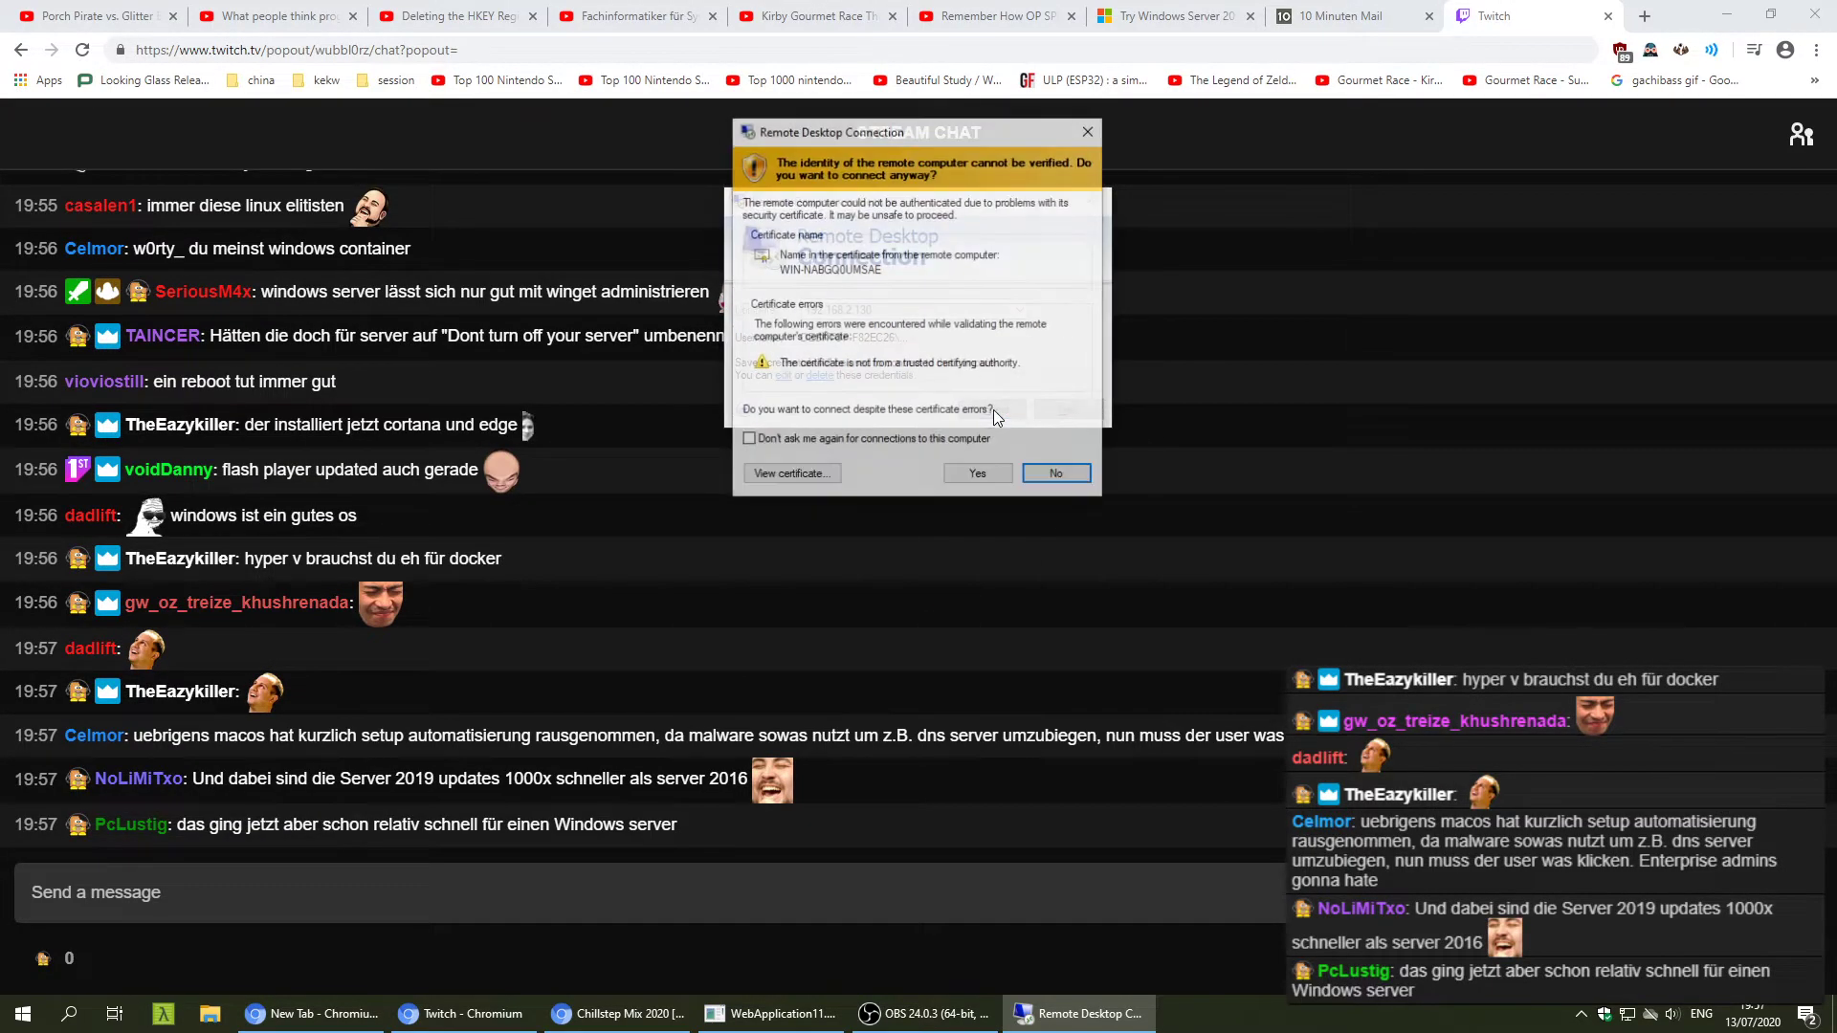
click(977, 476)
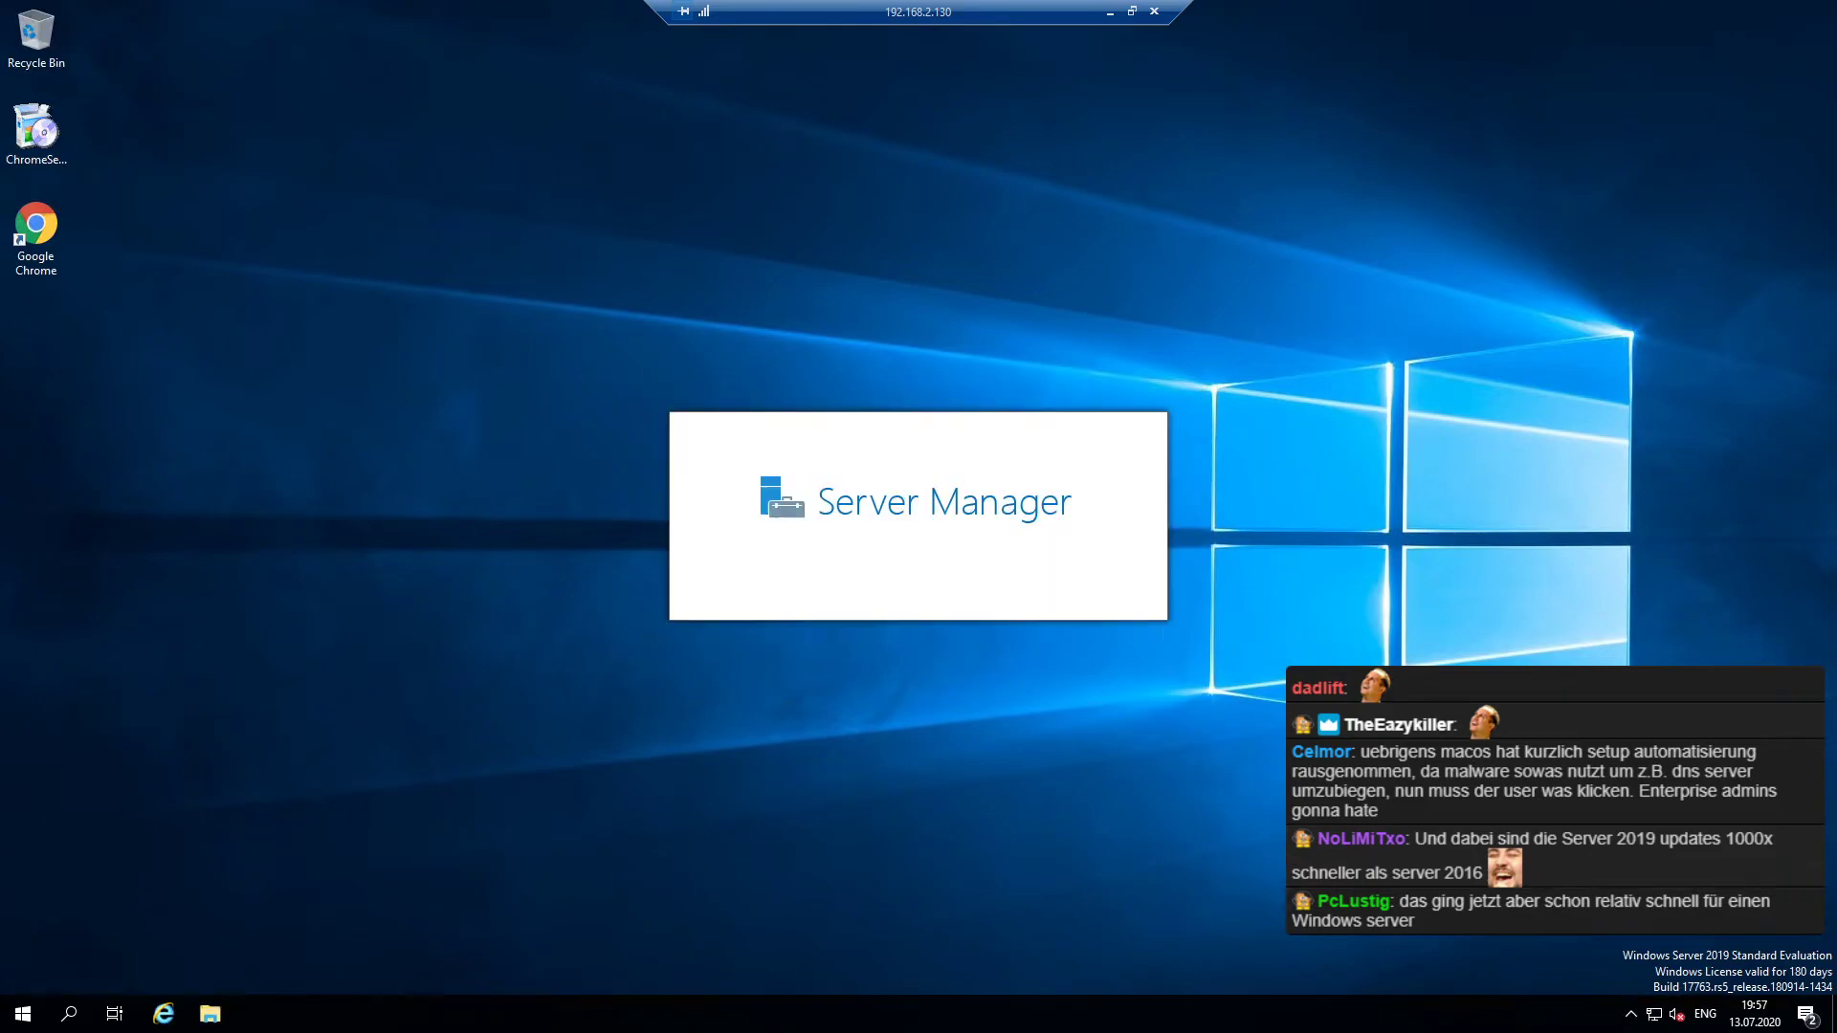
drag(457, 342, 499, 645)
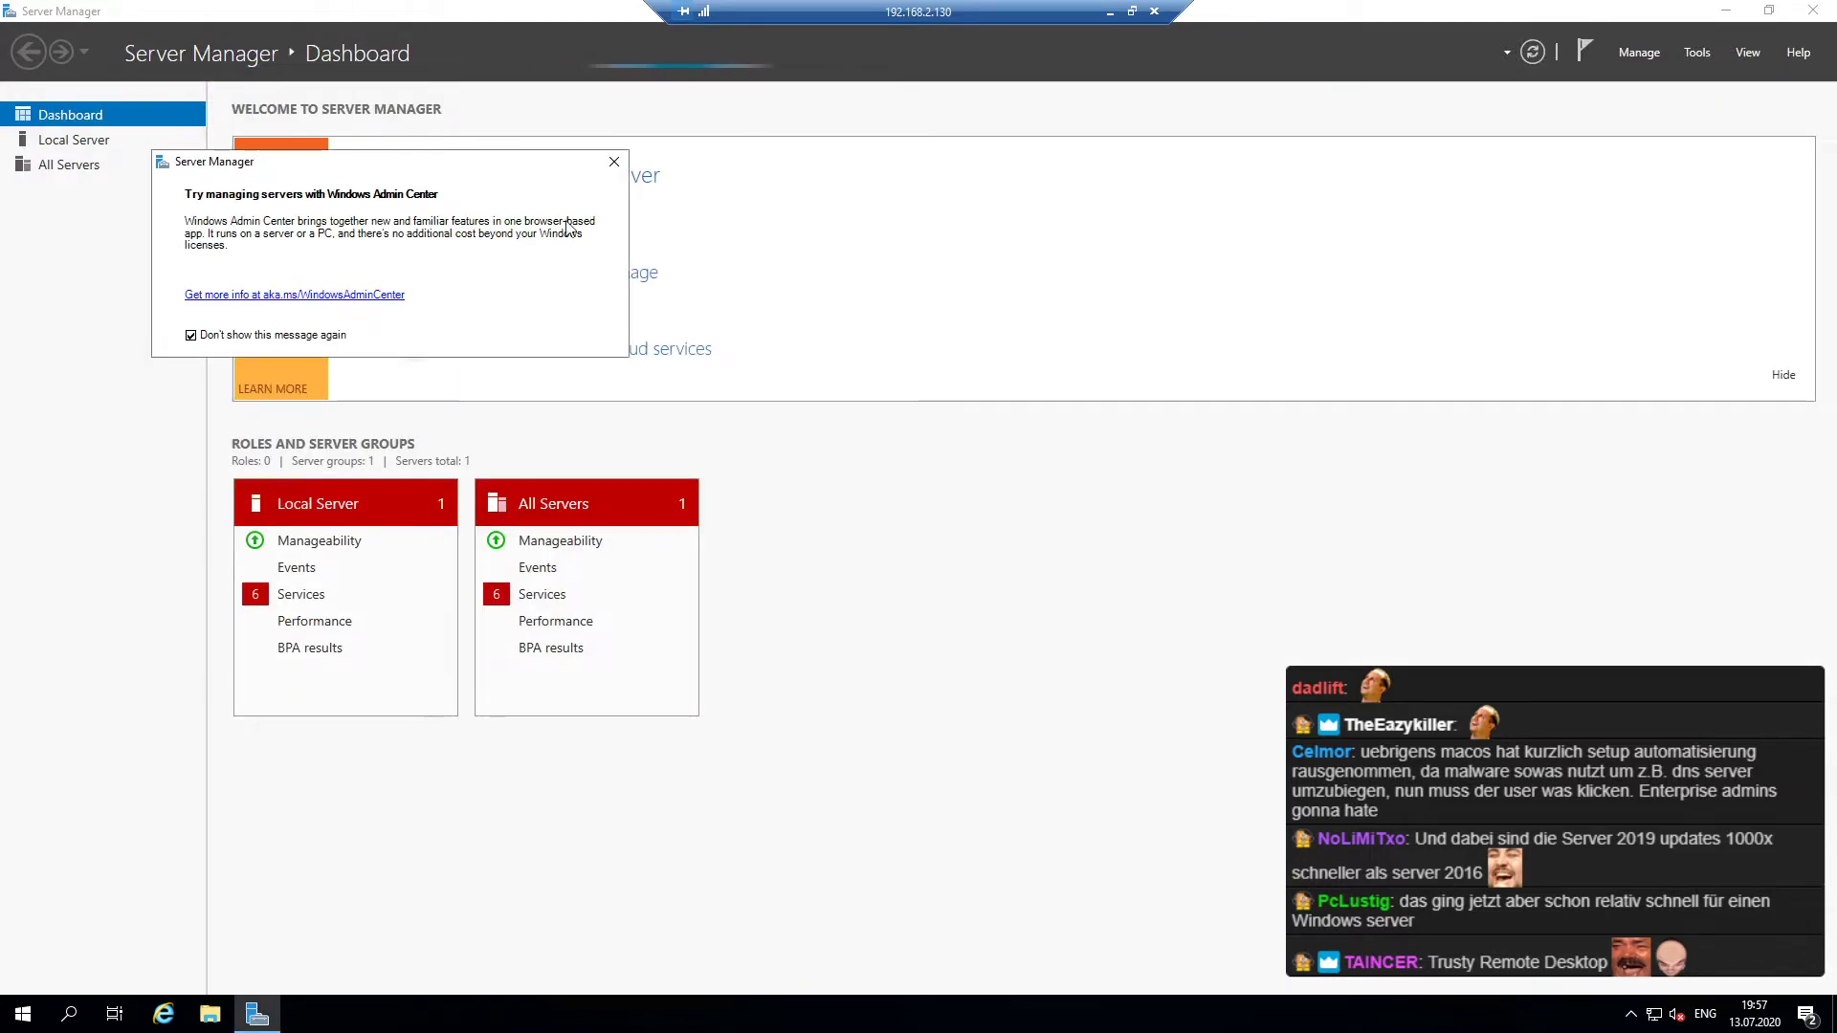
- Dismiss the Admin Center popup and inspect the local server's stopped services, widening the list to read Start Type
click(614, 162)
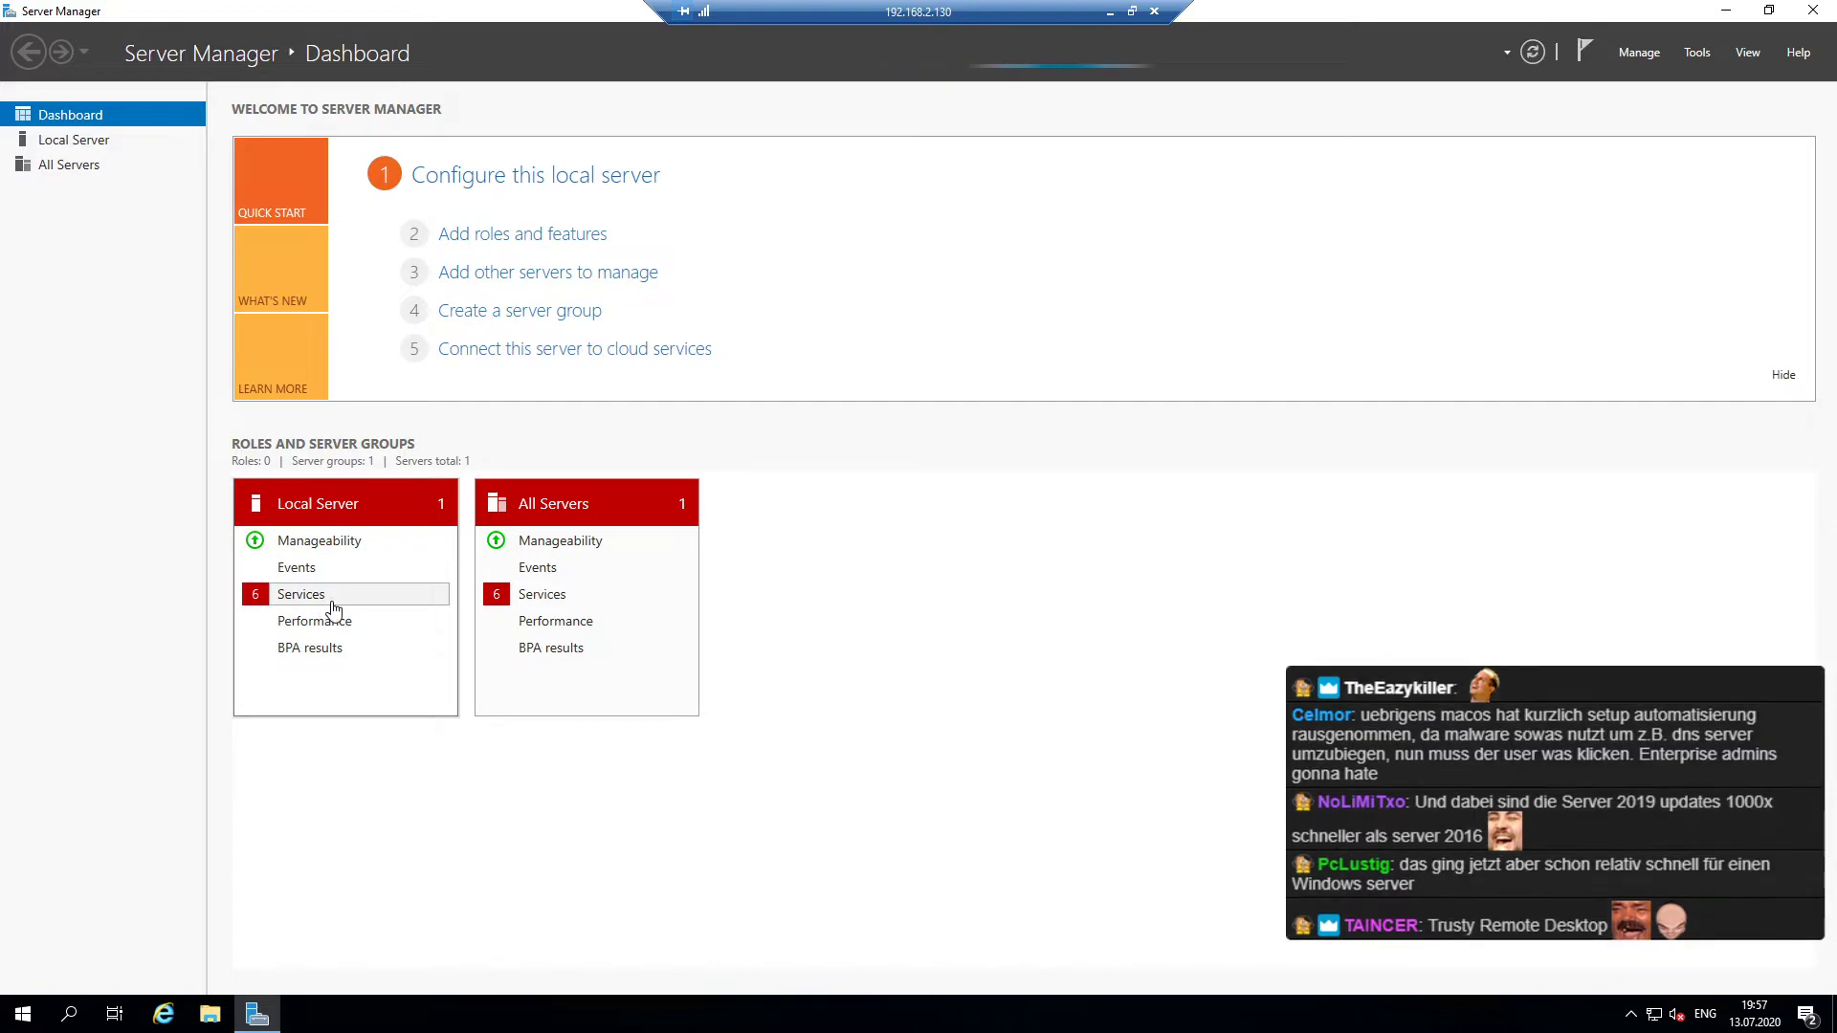
key(alt)
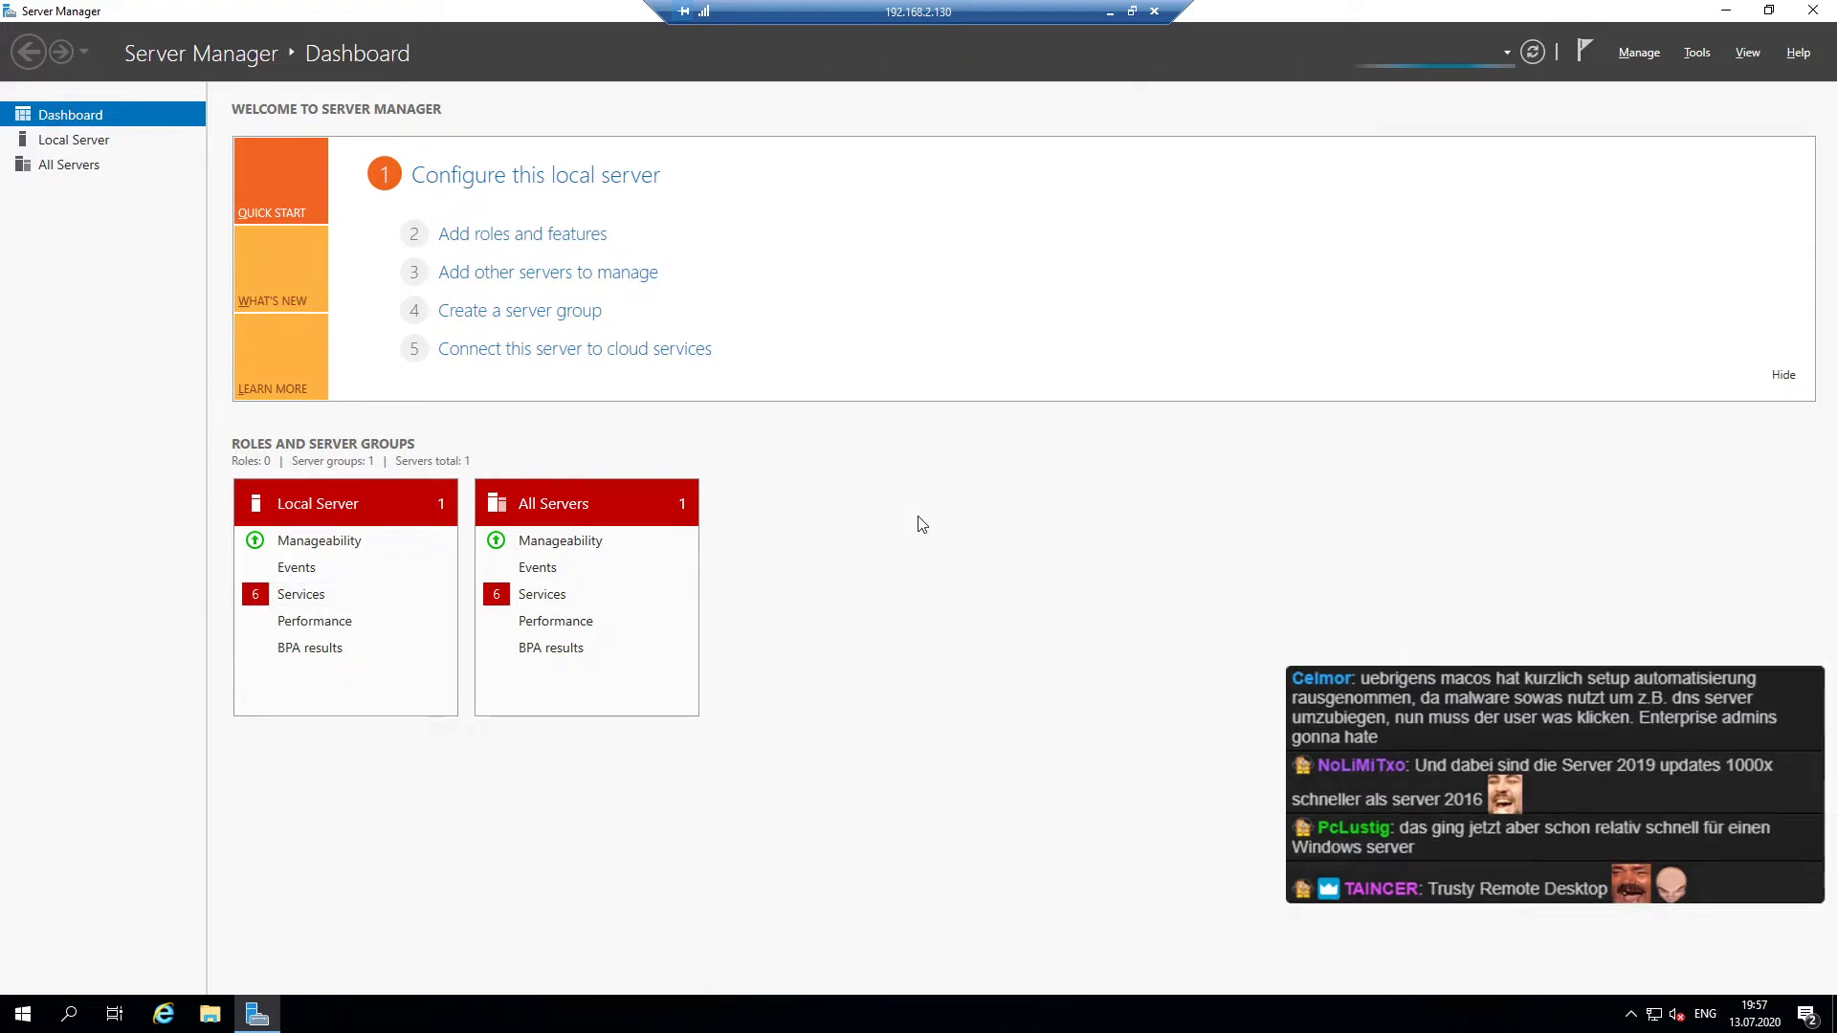
click(304, 596)
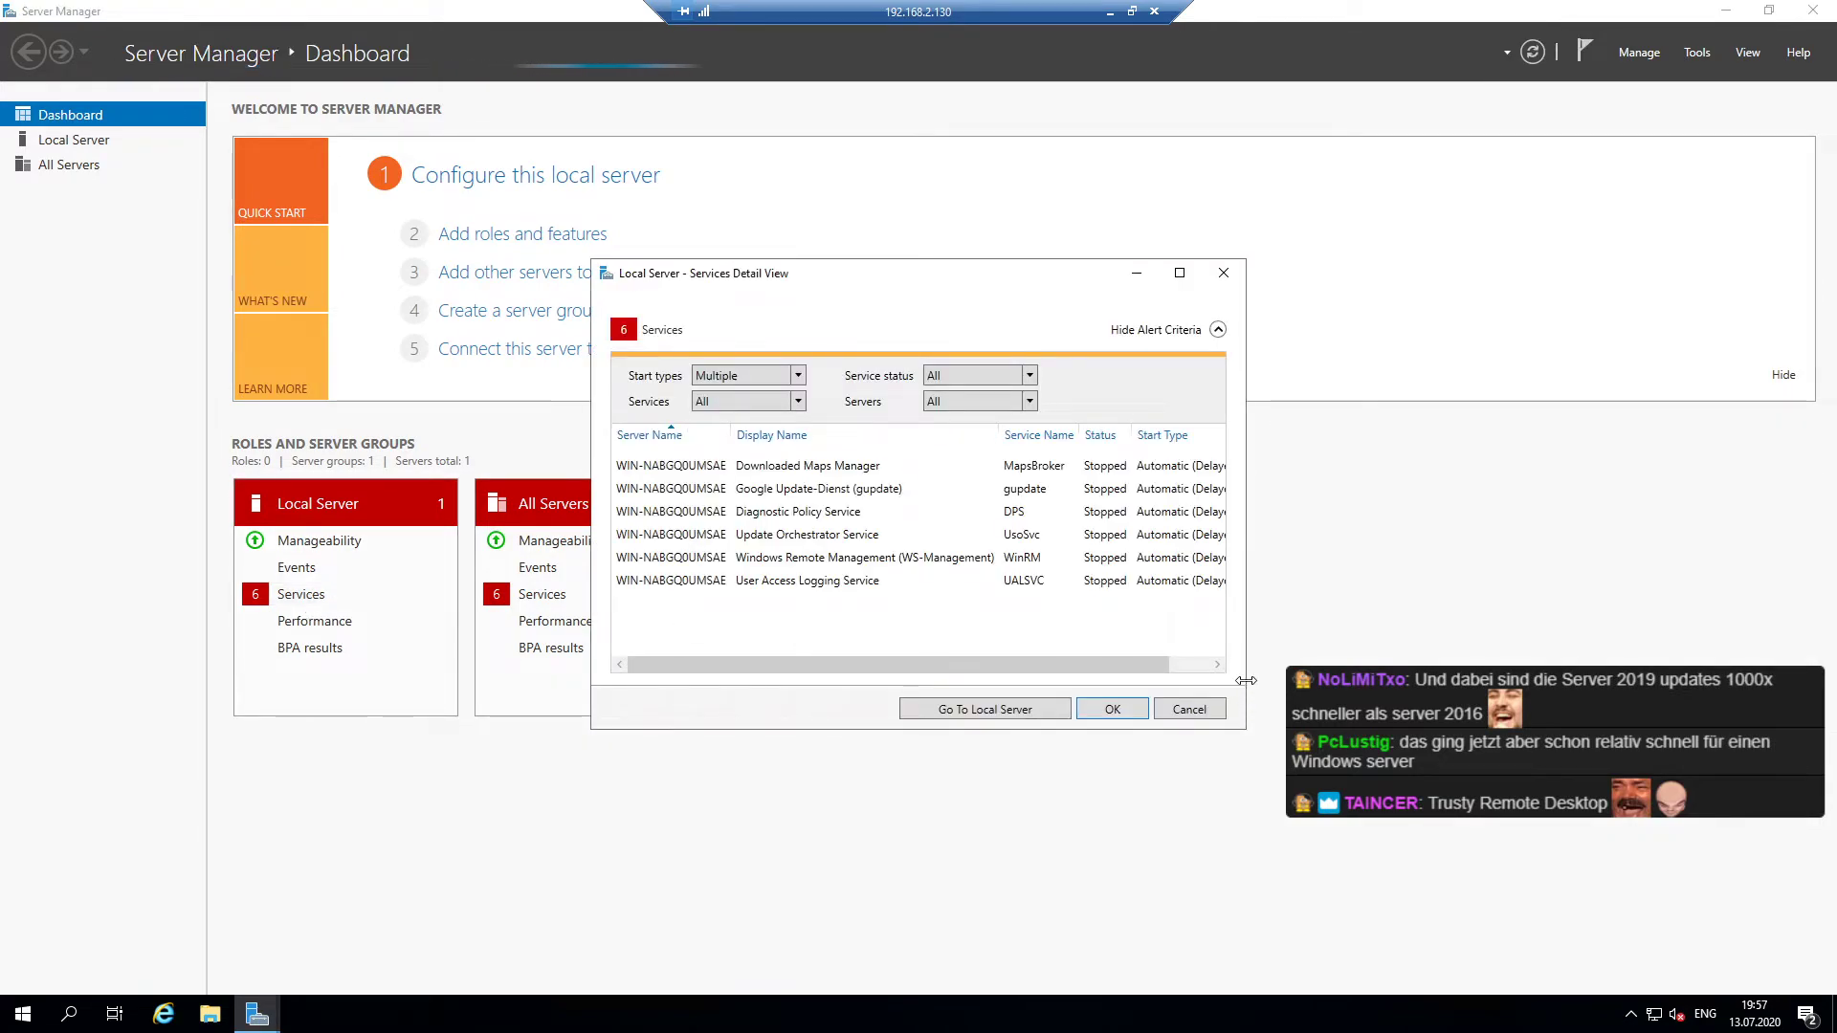
drag(1246, 687, 1542, 687)
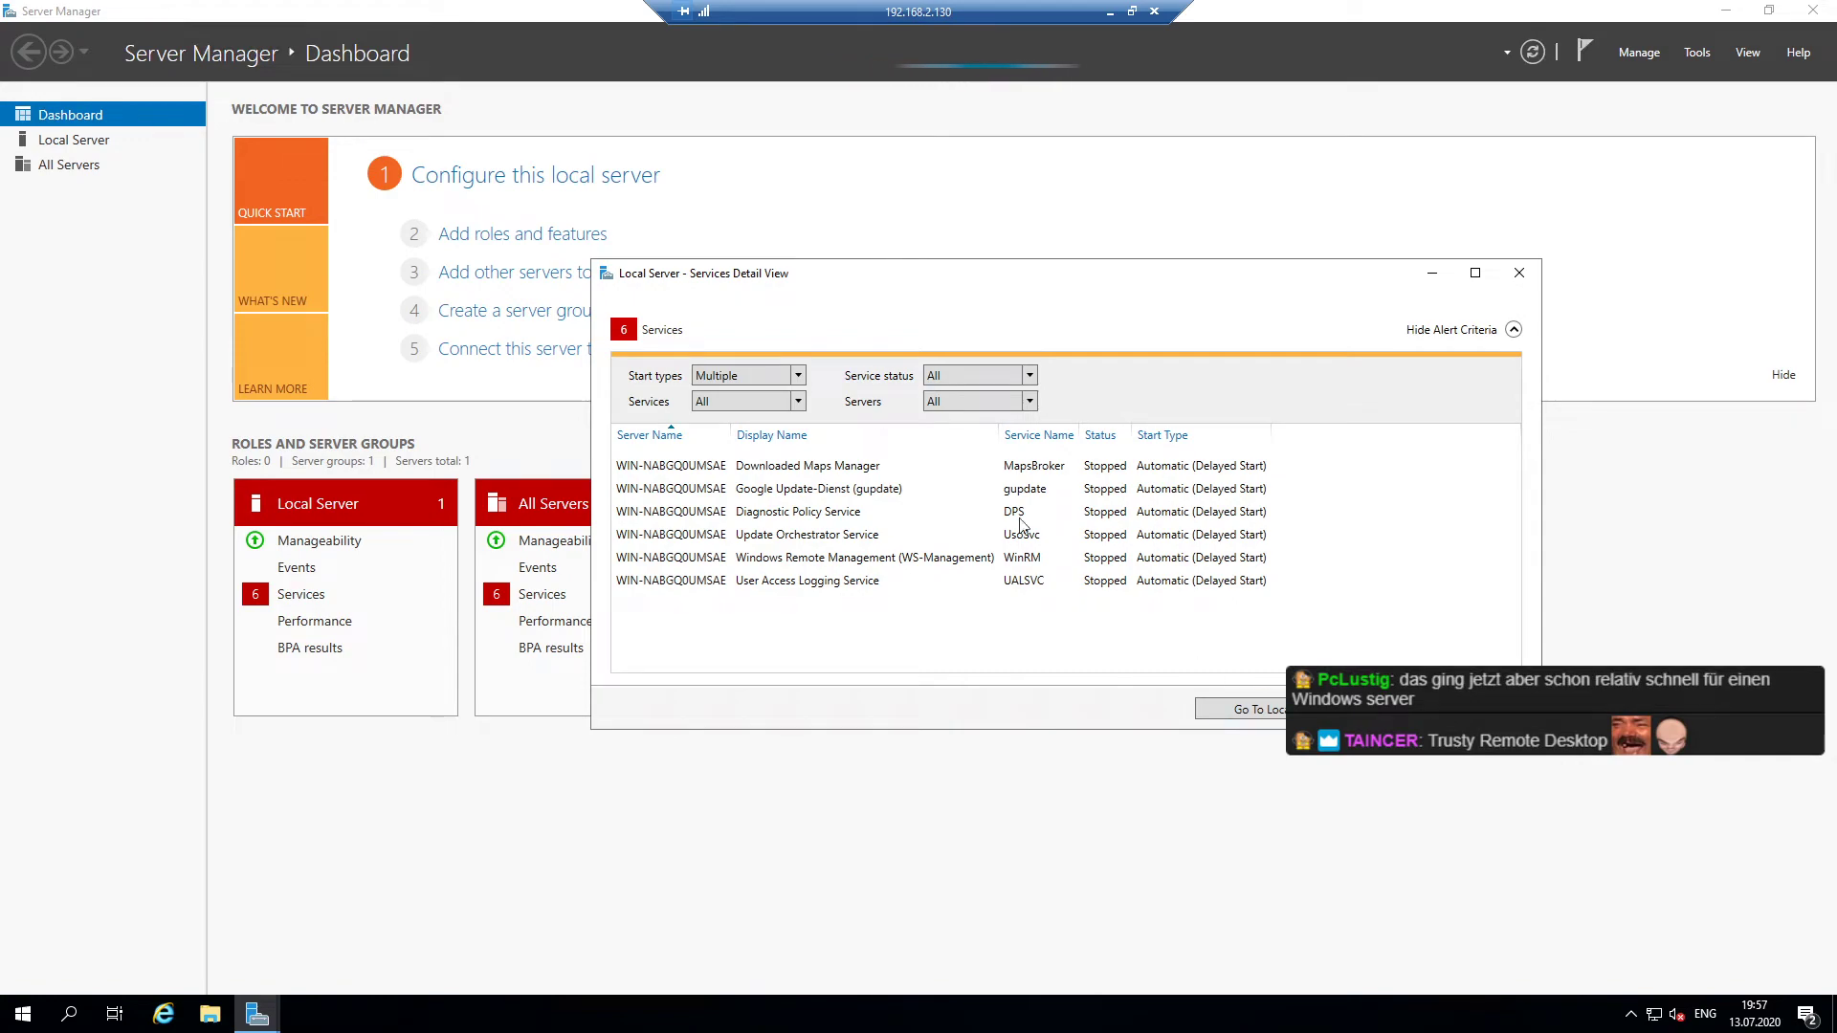
drag(721, 275, 954, 275)
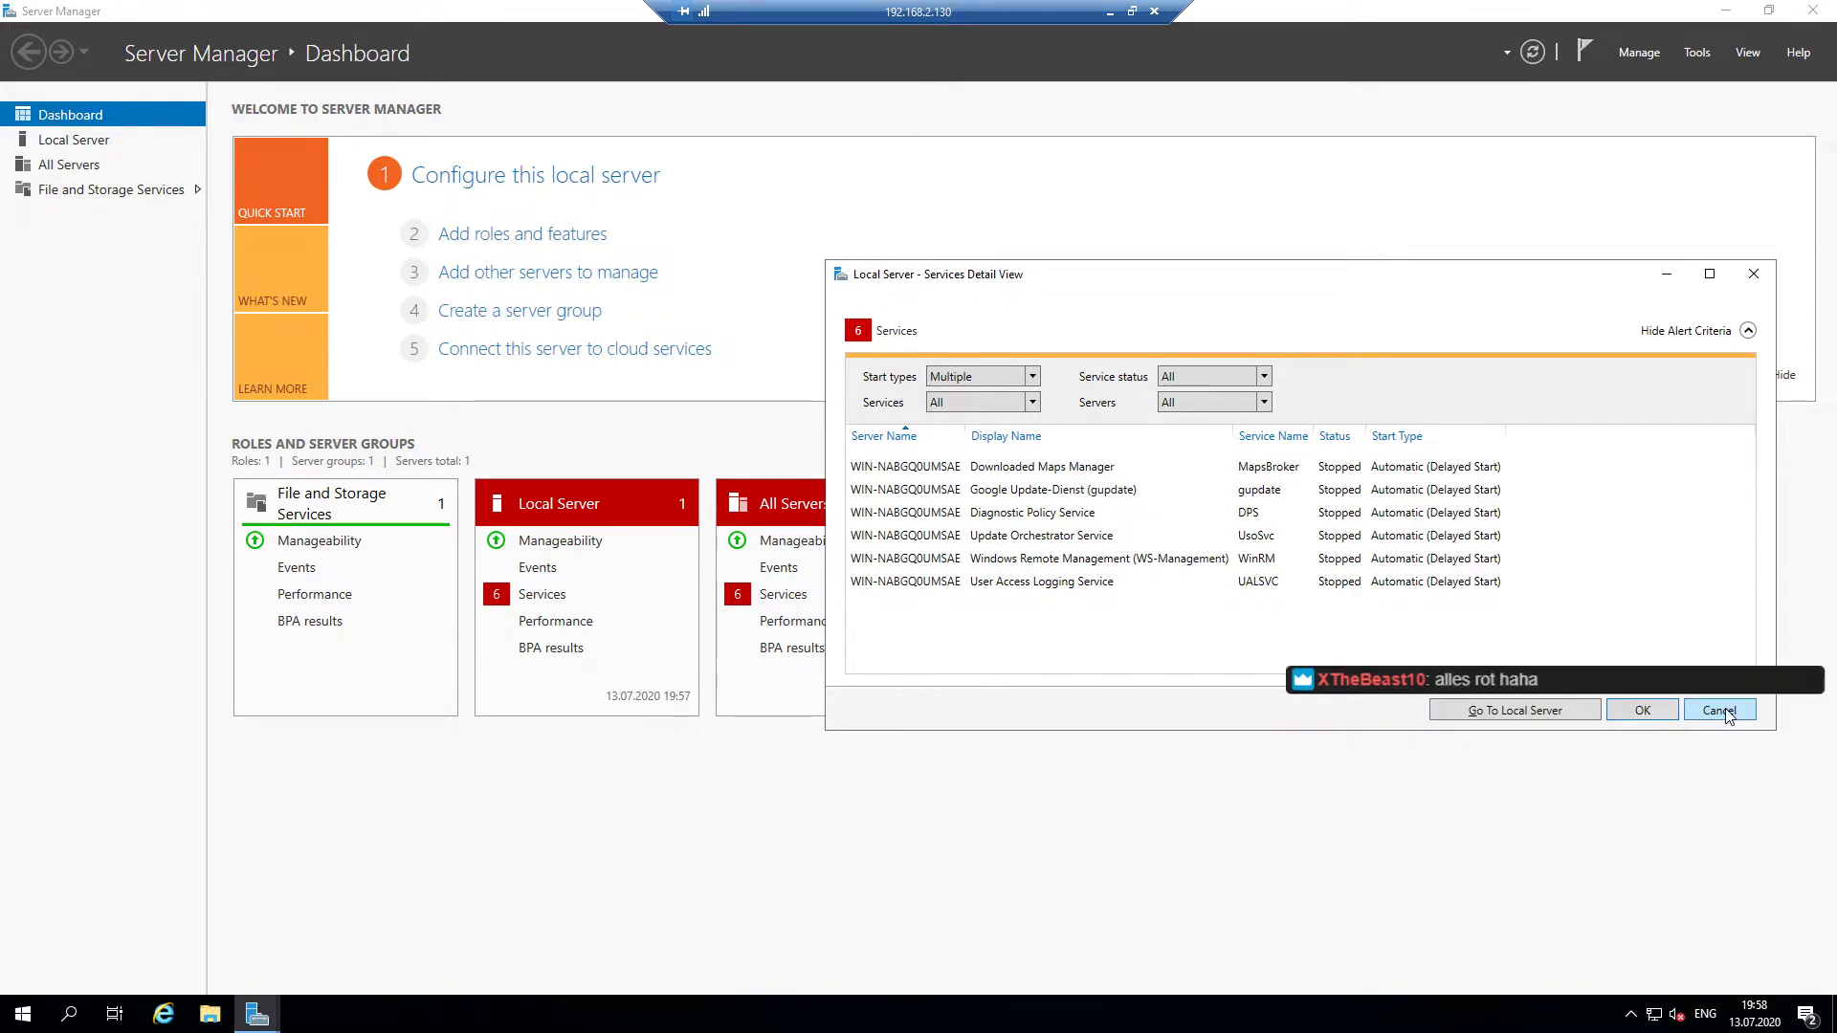
click(1719, 711)
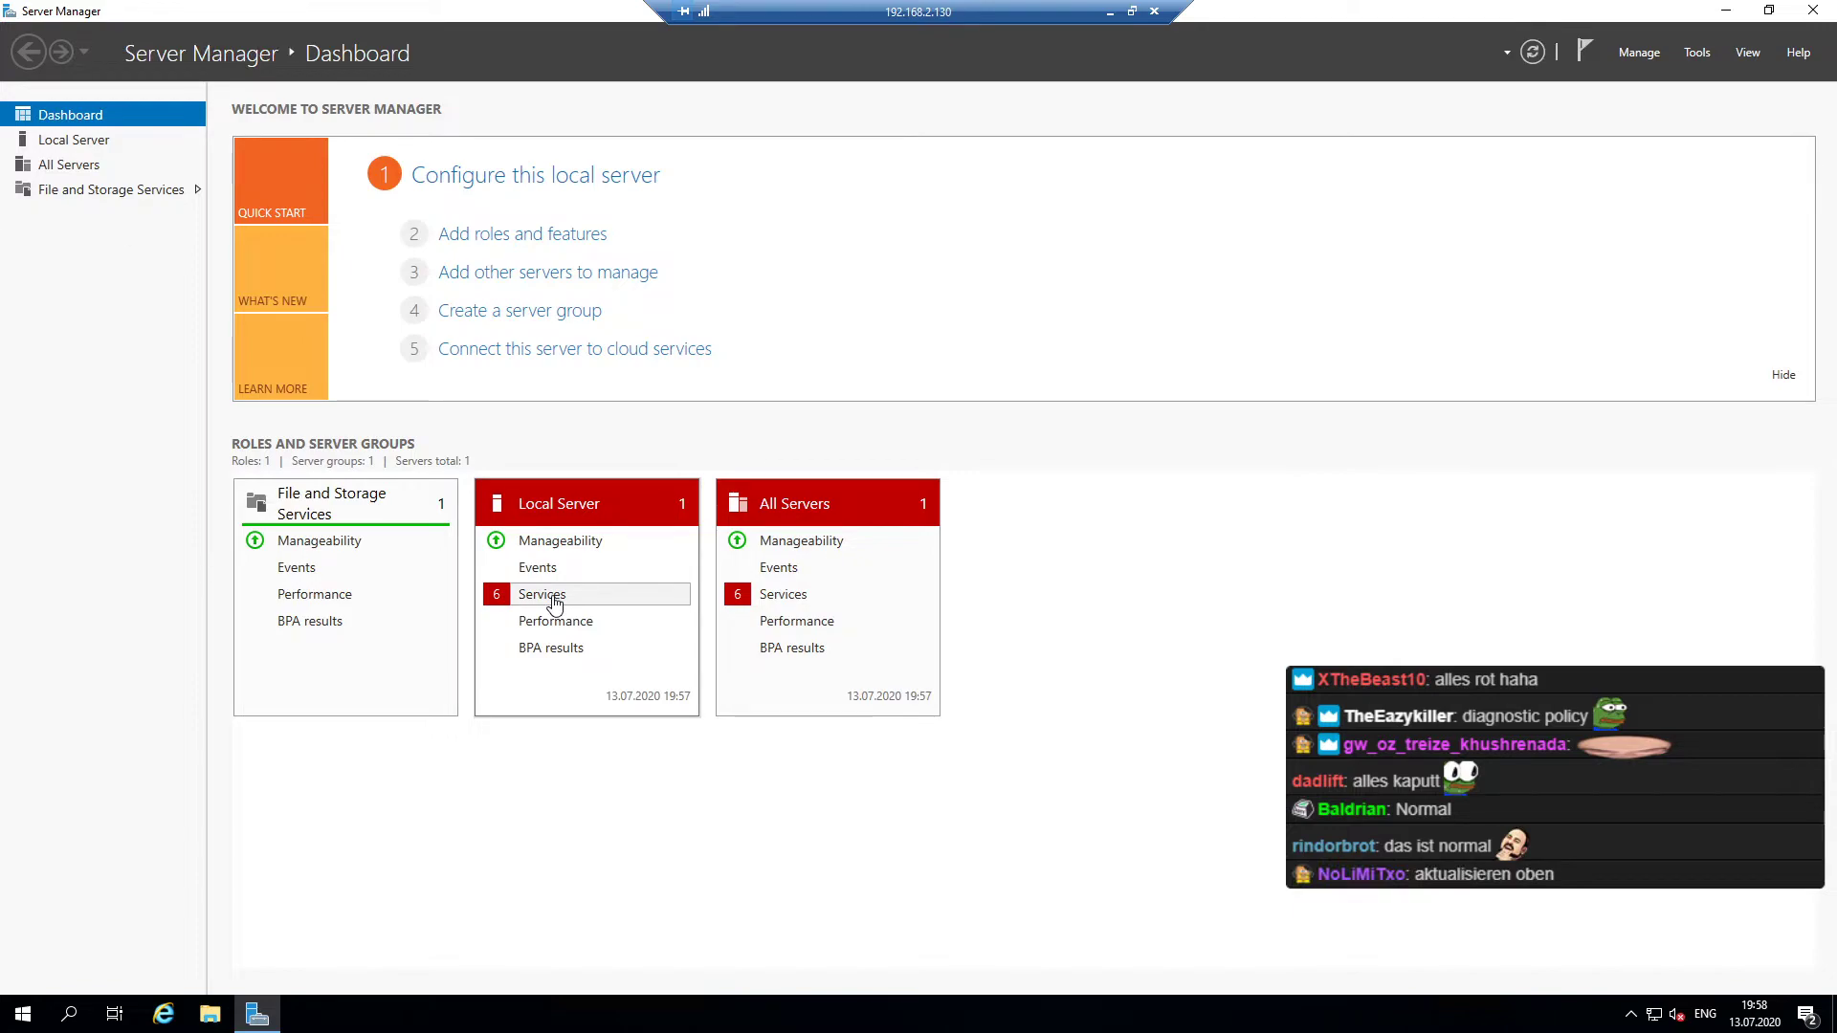
- Refresh the Server Manager dashboard repeatedly until the service alerts update
click(1532, 53)
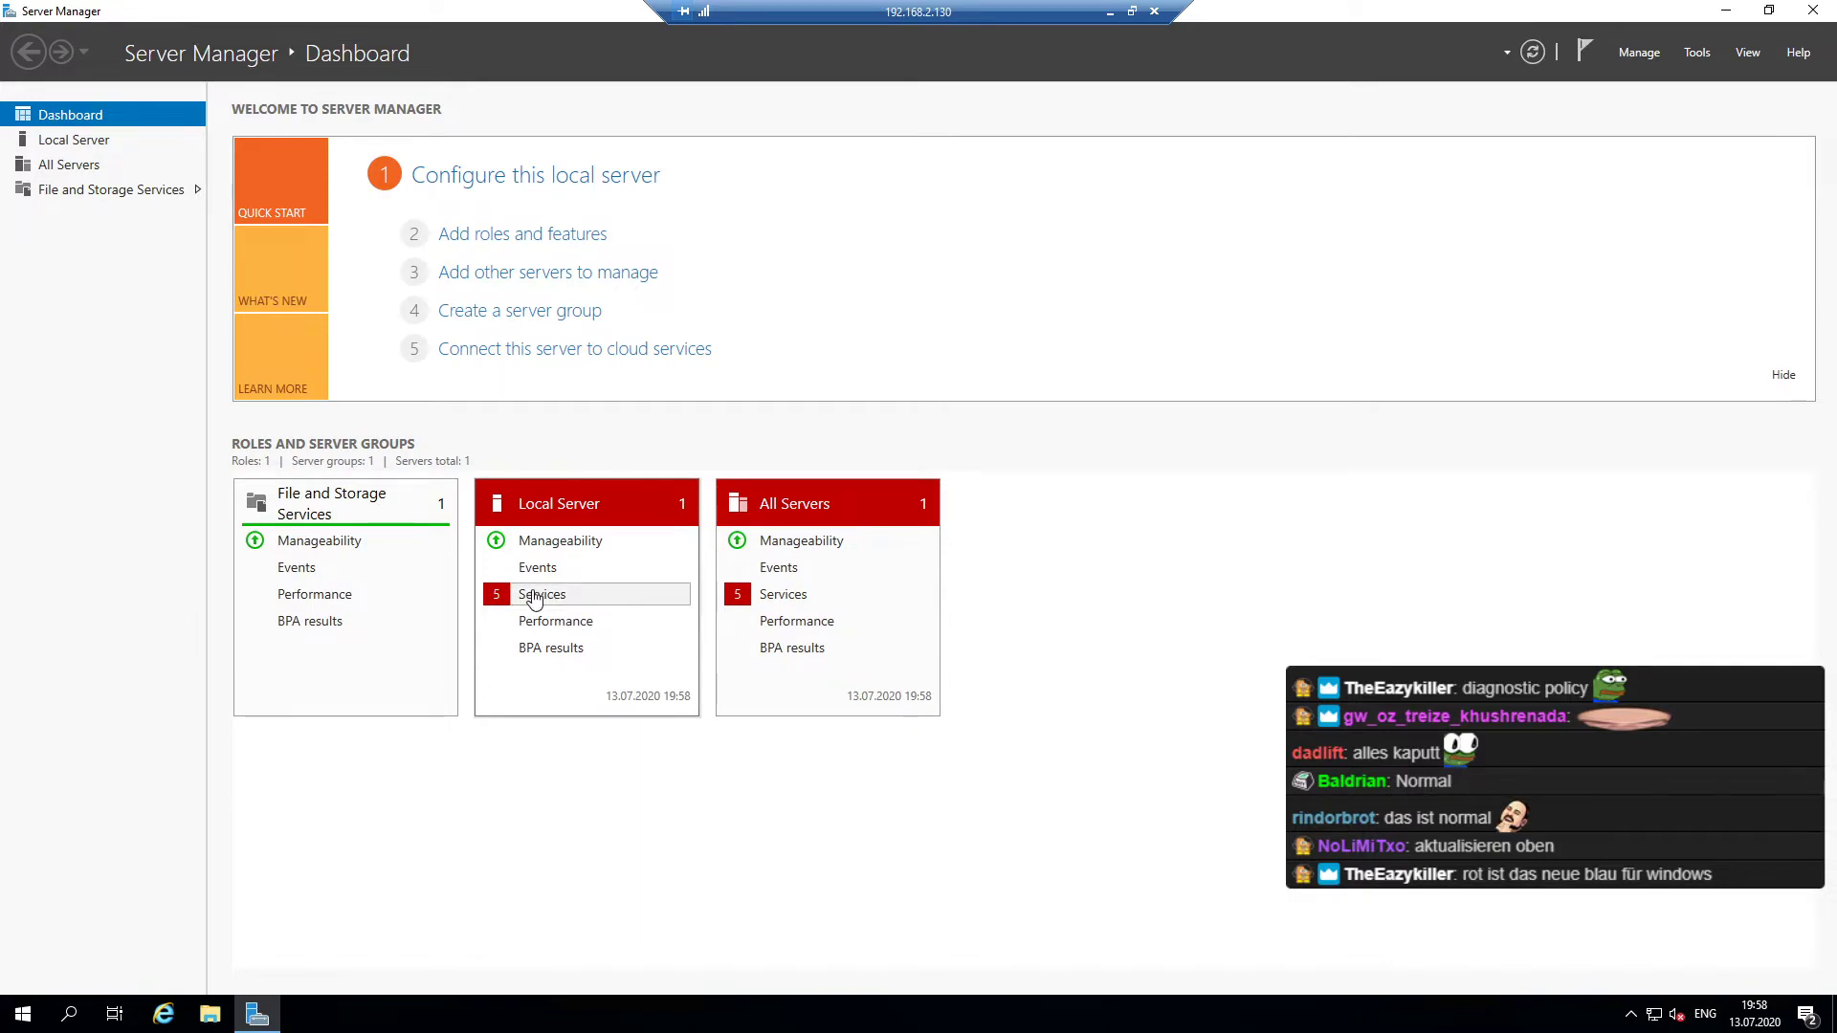
click(1534, 54)
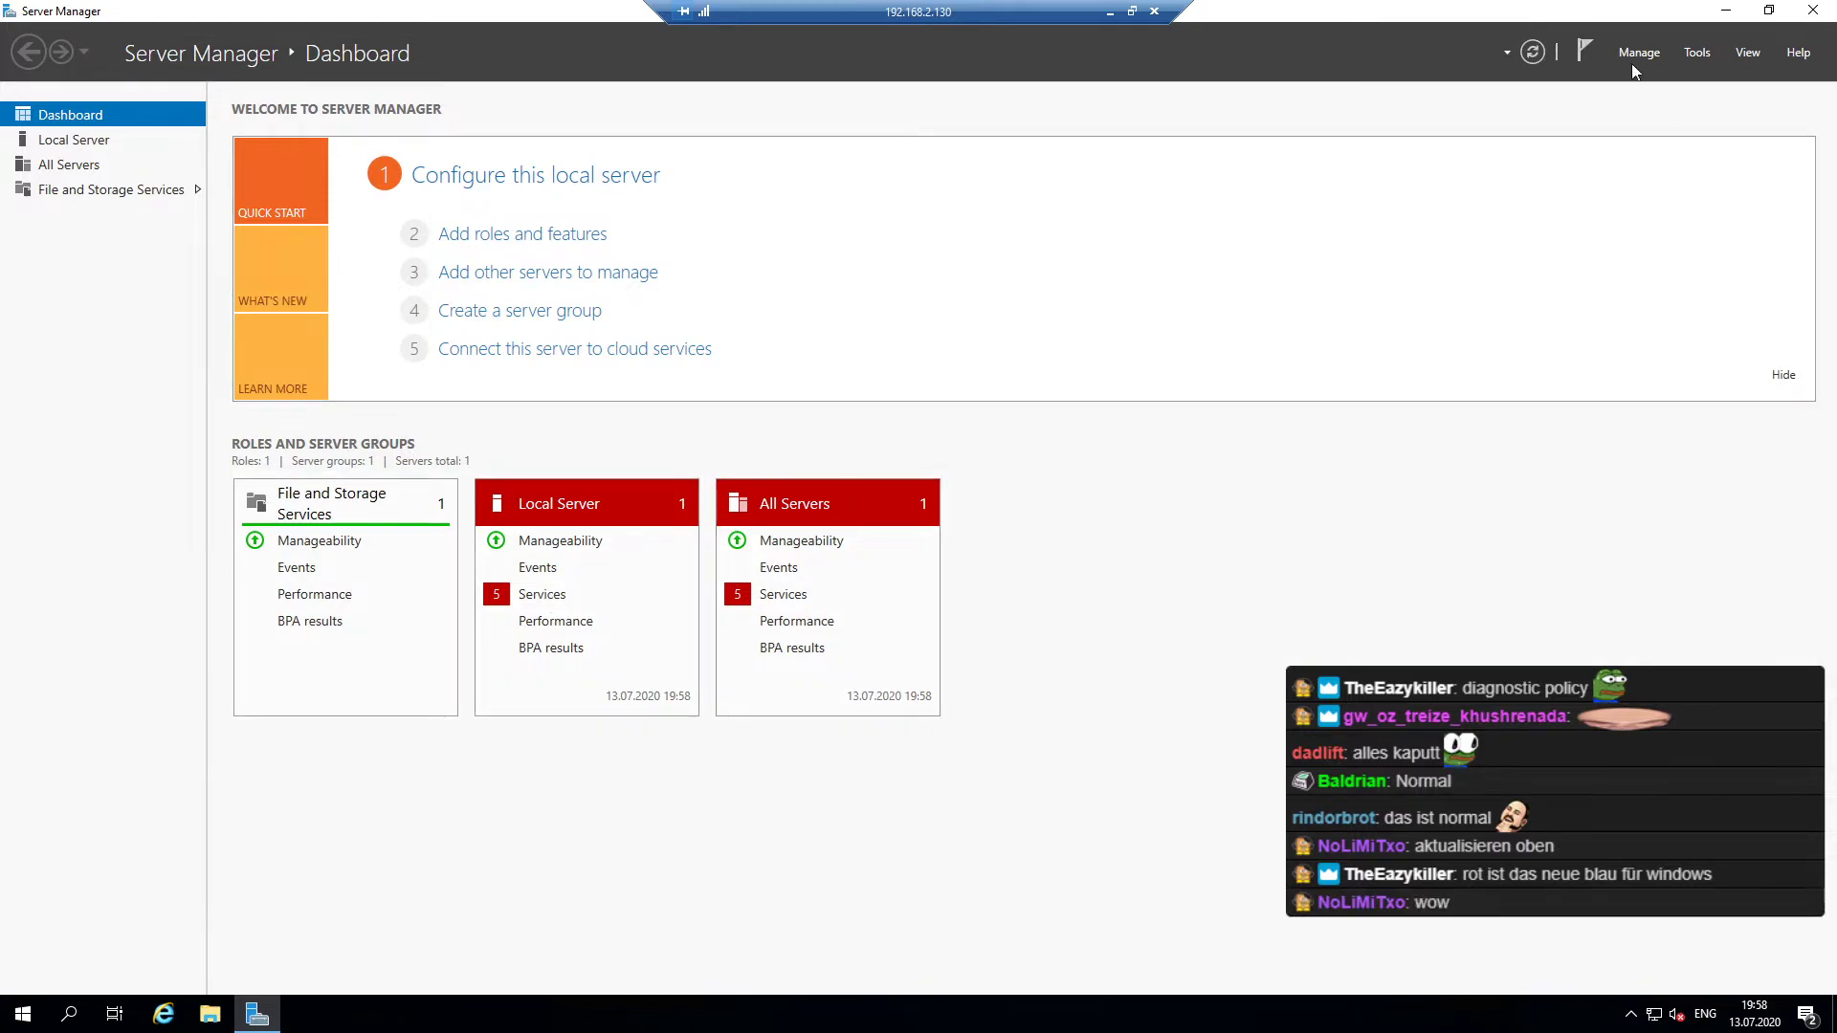
click(1534, 54)
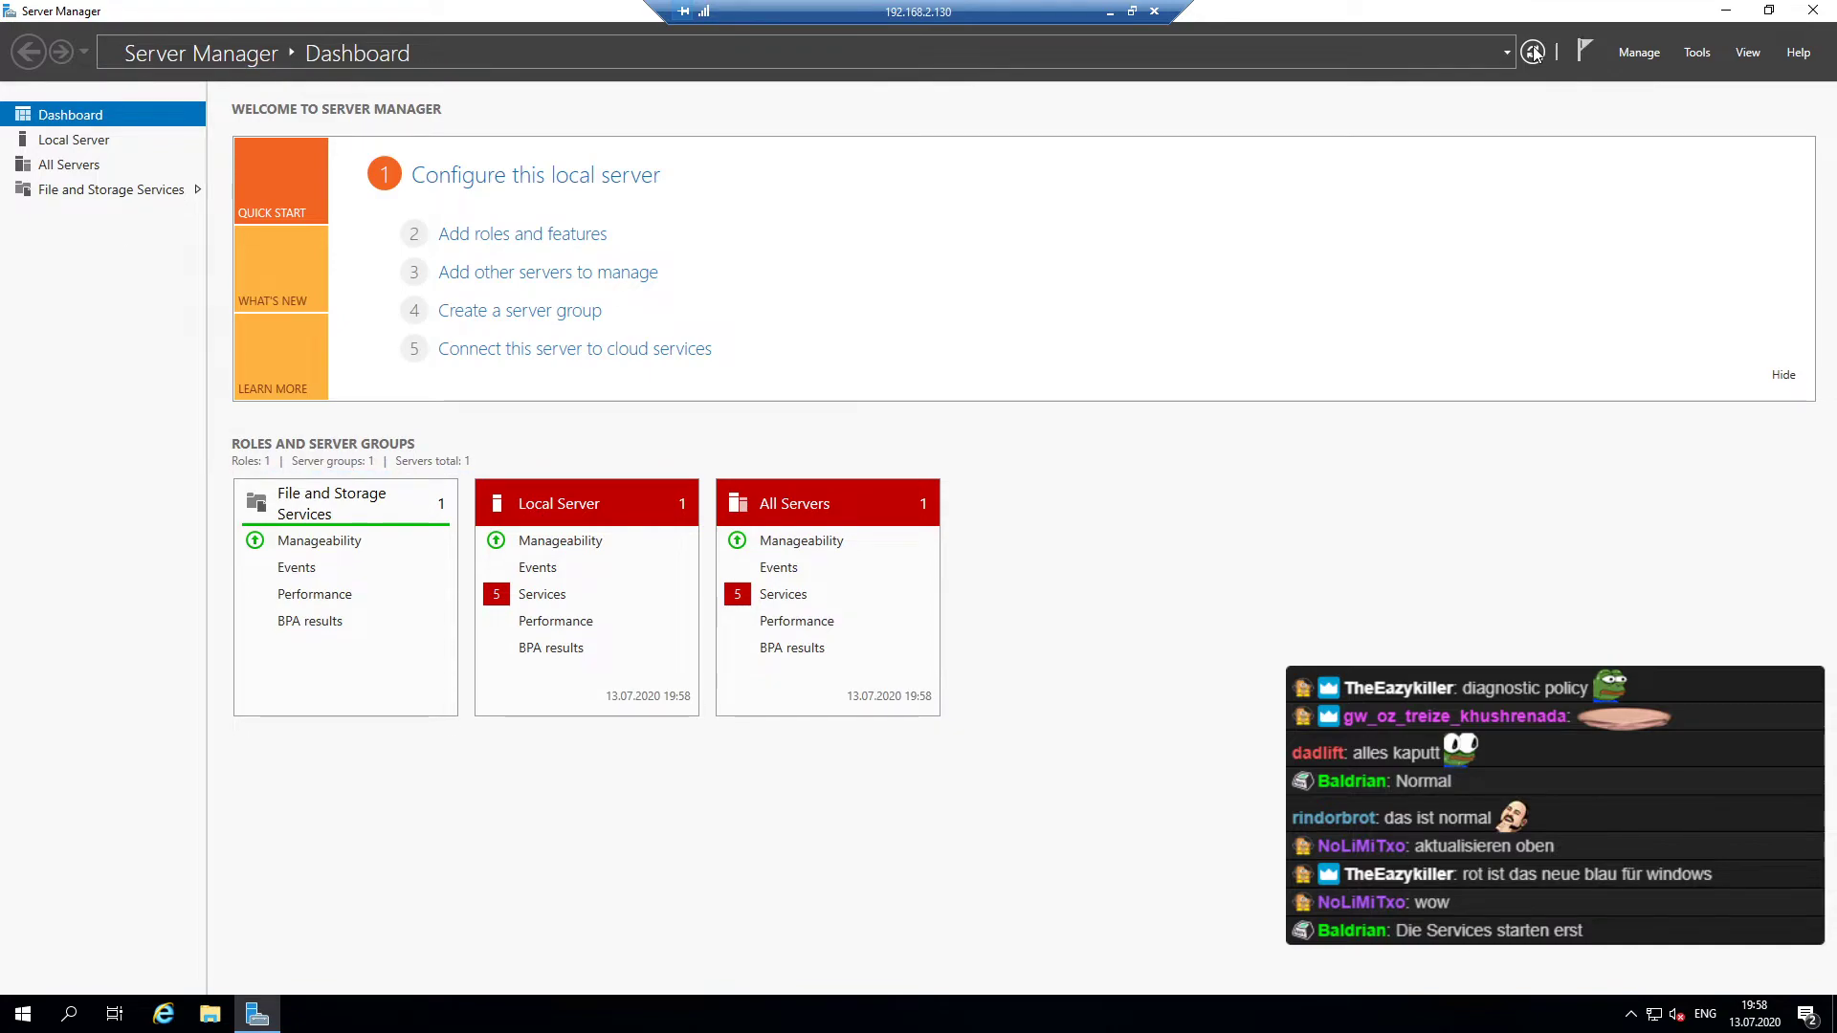
click(1534, 53)
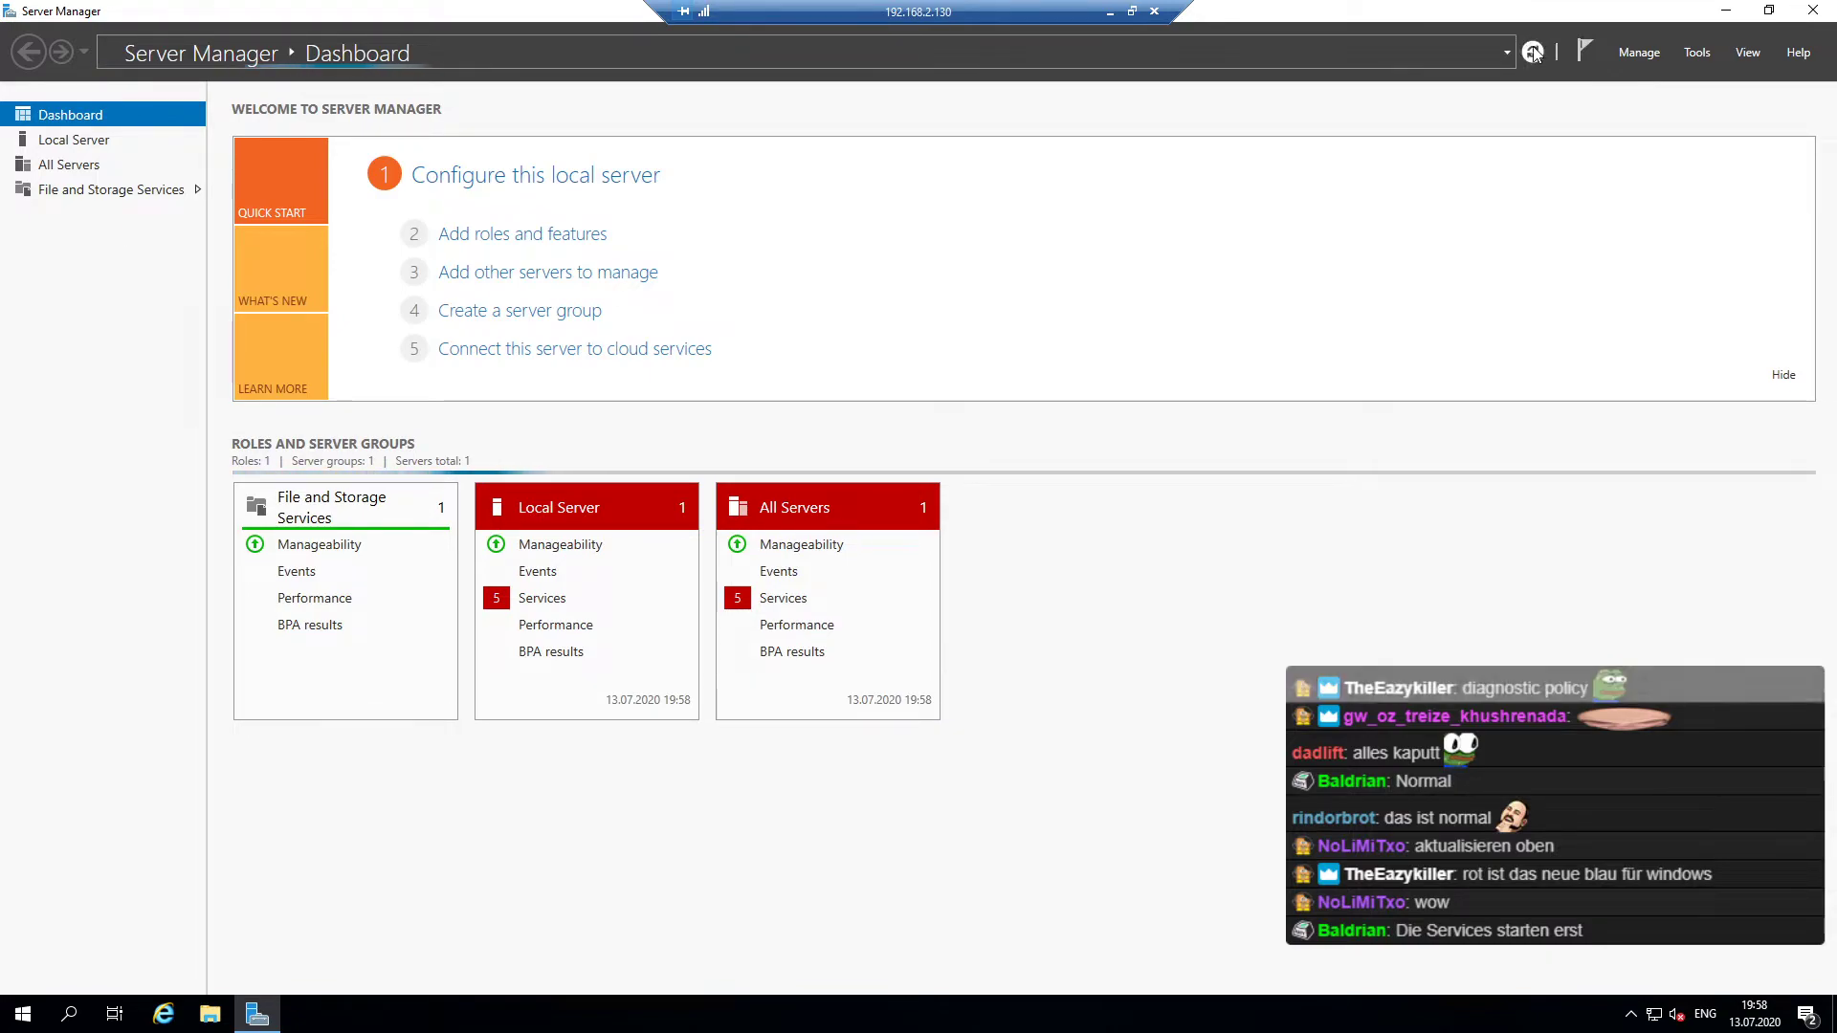
click(1533, 53)
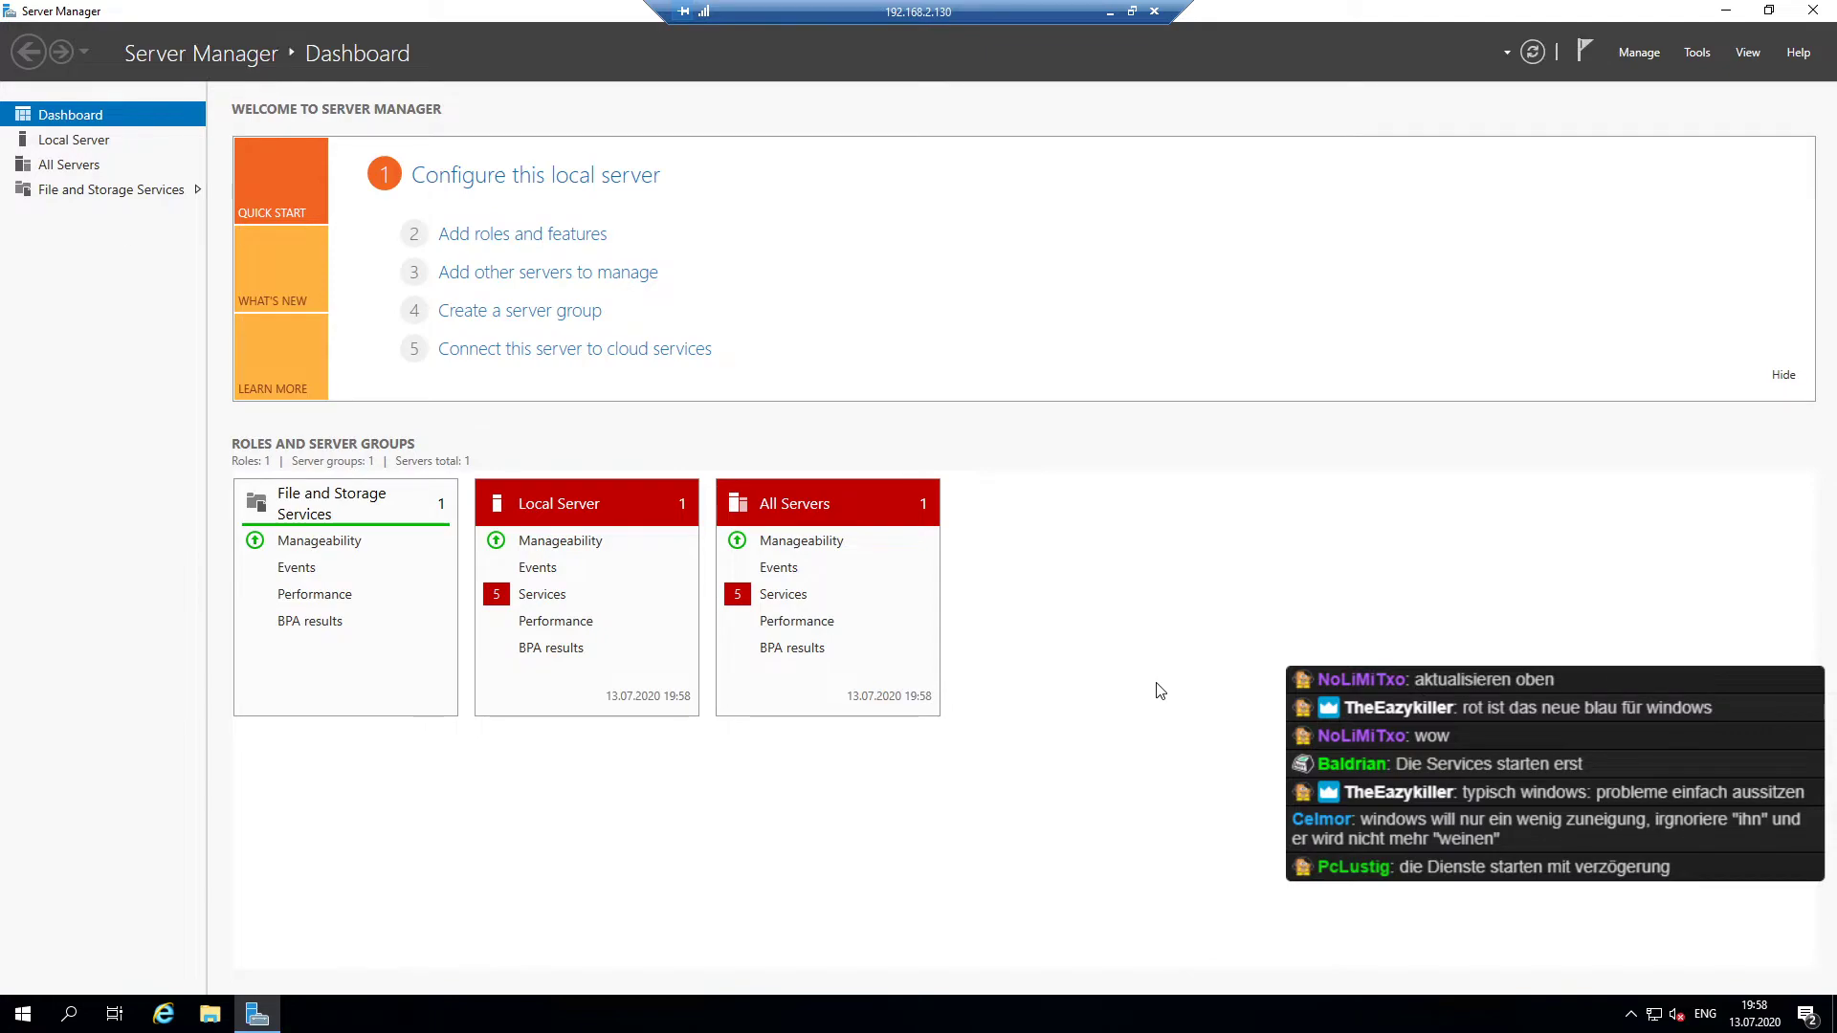
- Review the 5 stopped services, refresh once more, then minimise Server Manager and open Start
click(541, 594)
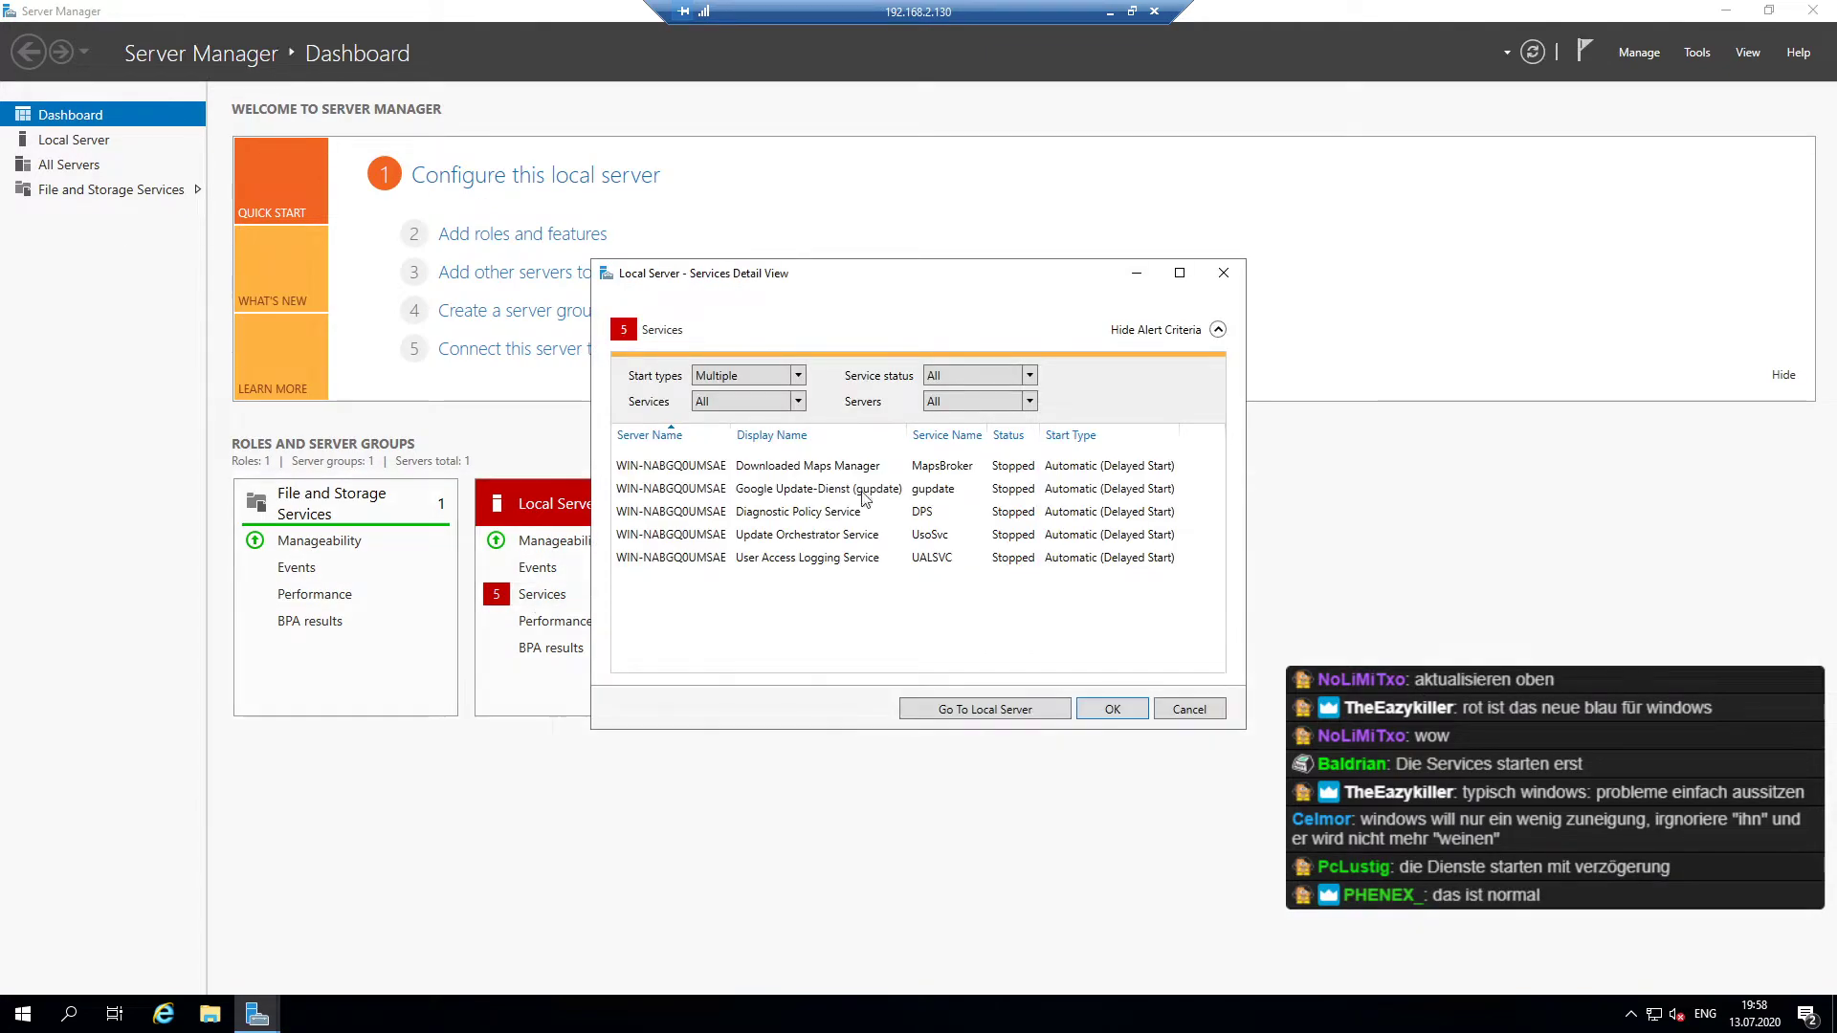
click(1224, 272)
click(1532, 52)
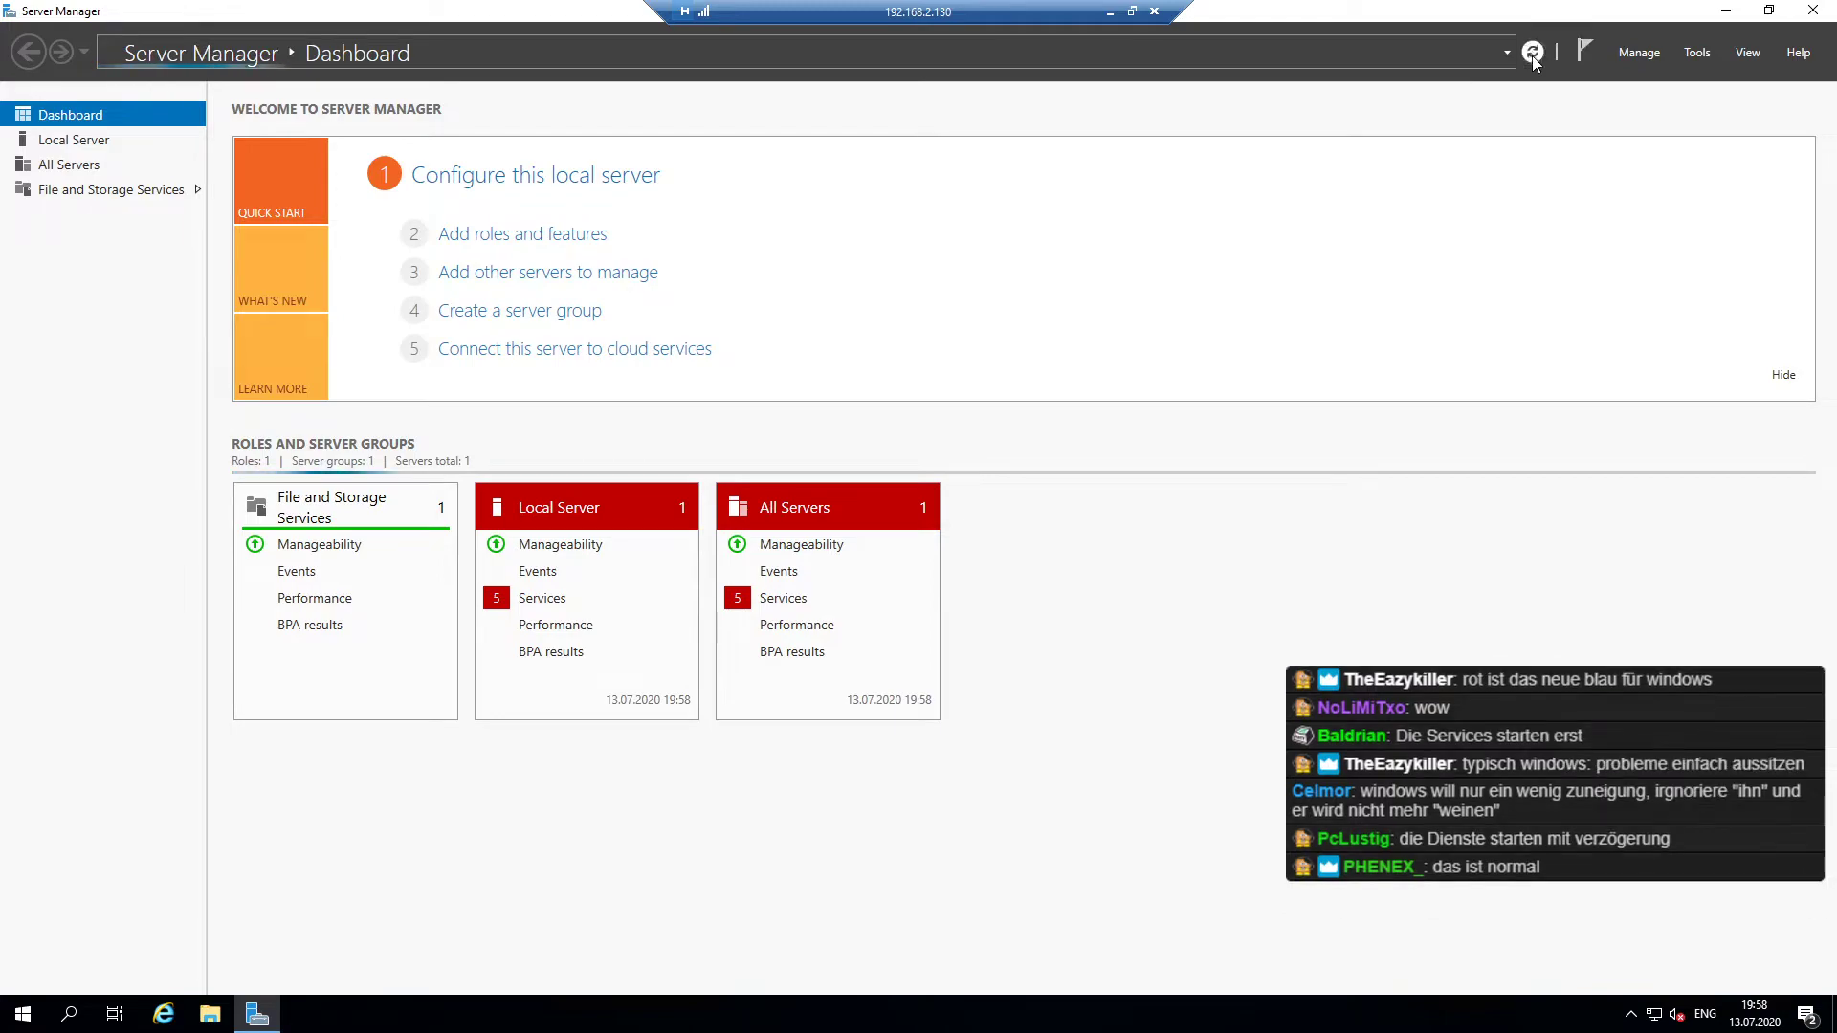
click(1726, 11)
click(256, 1015)
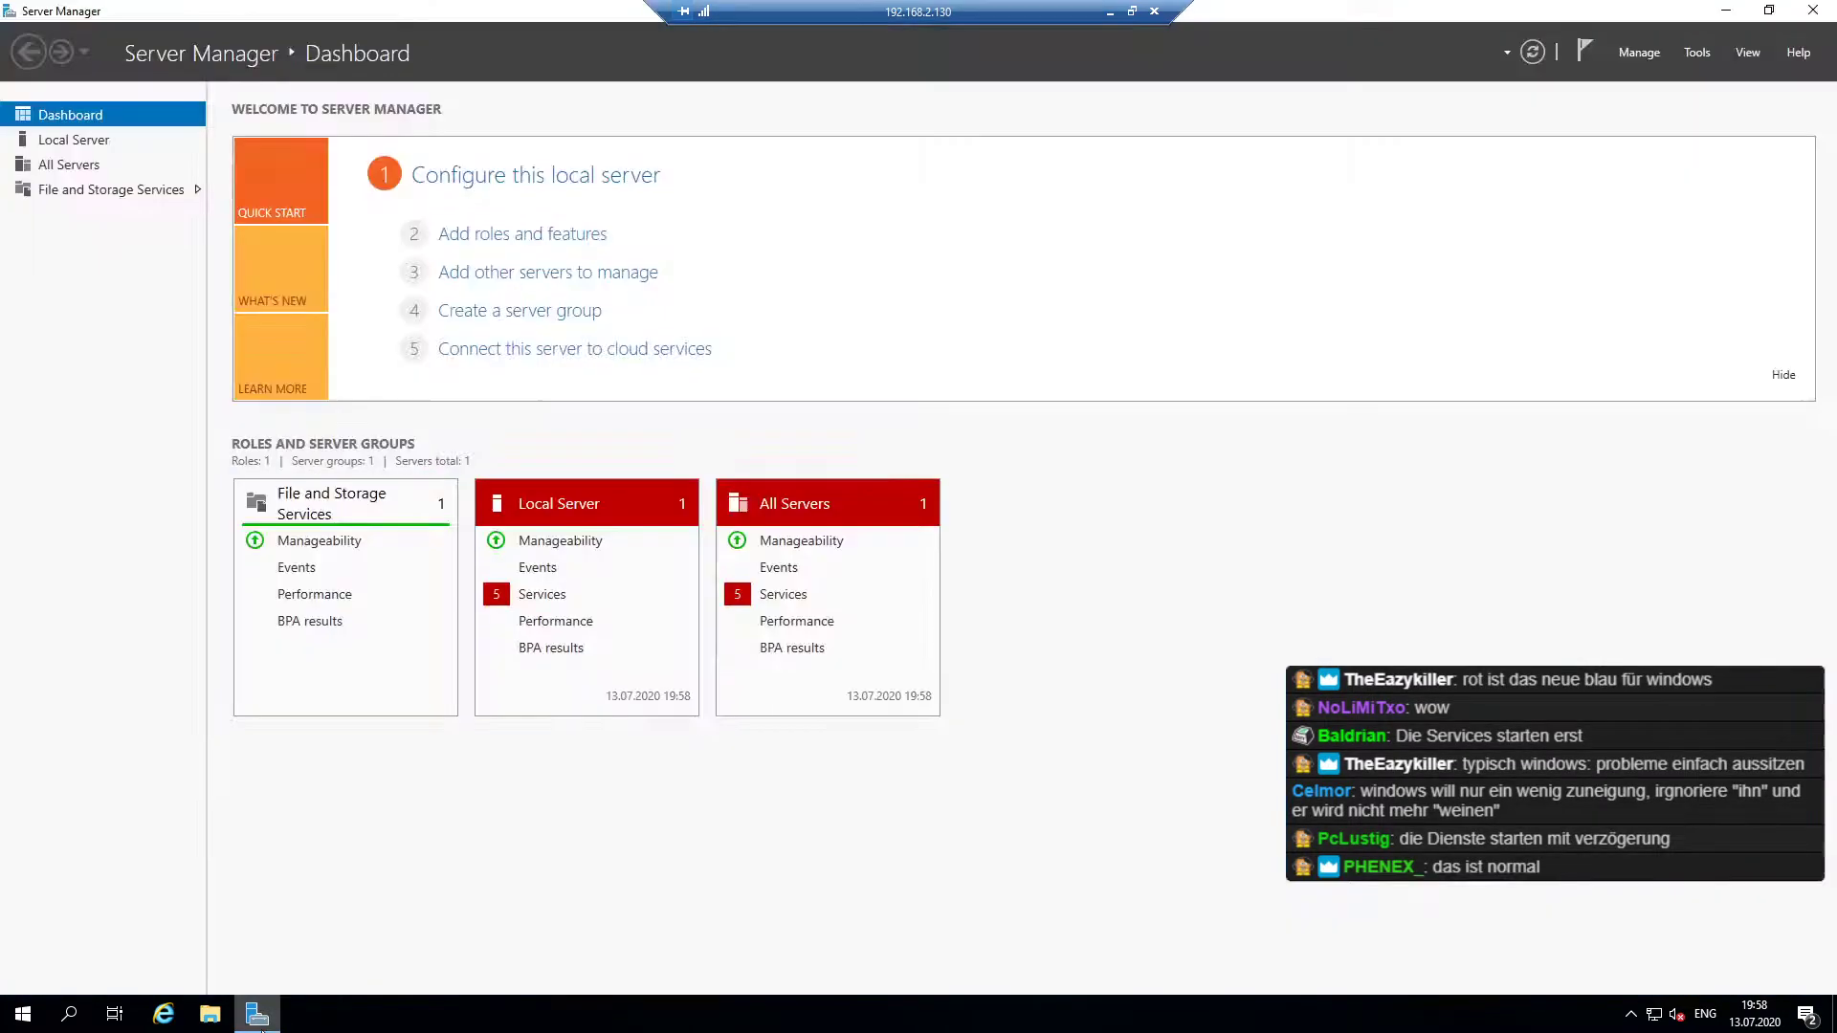
click(257, 1014)
click(23, 1014)
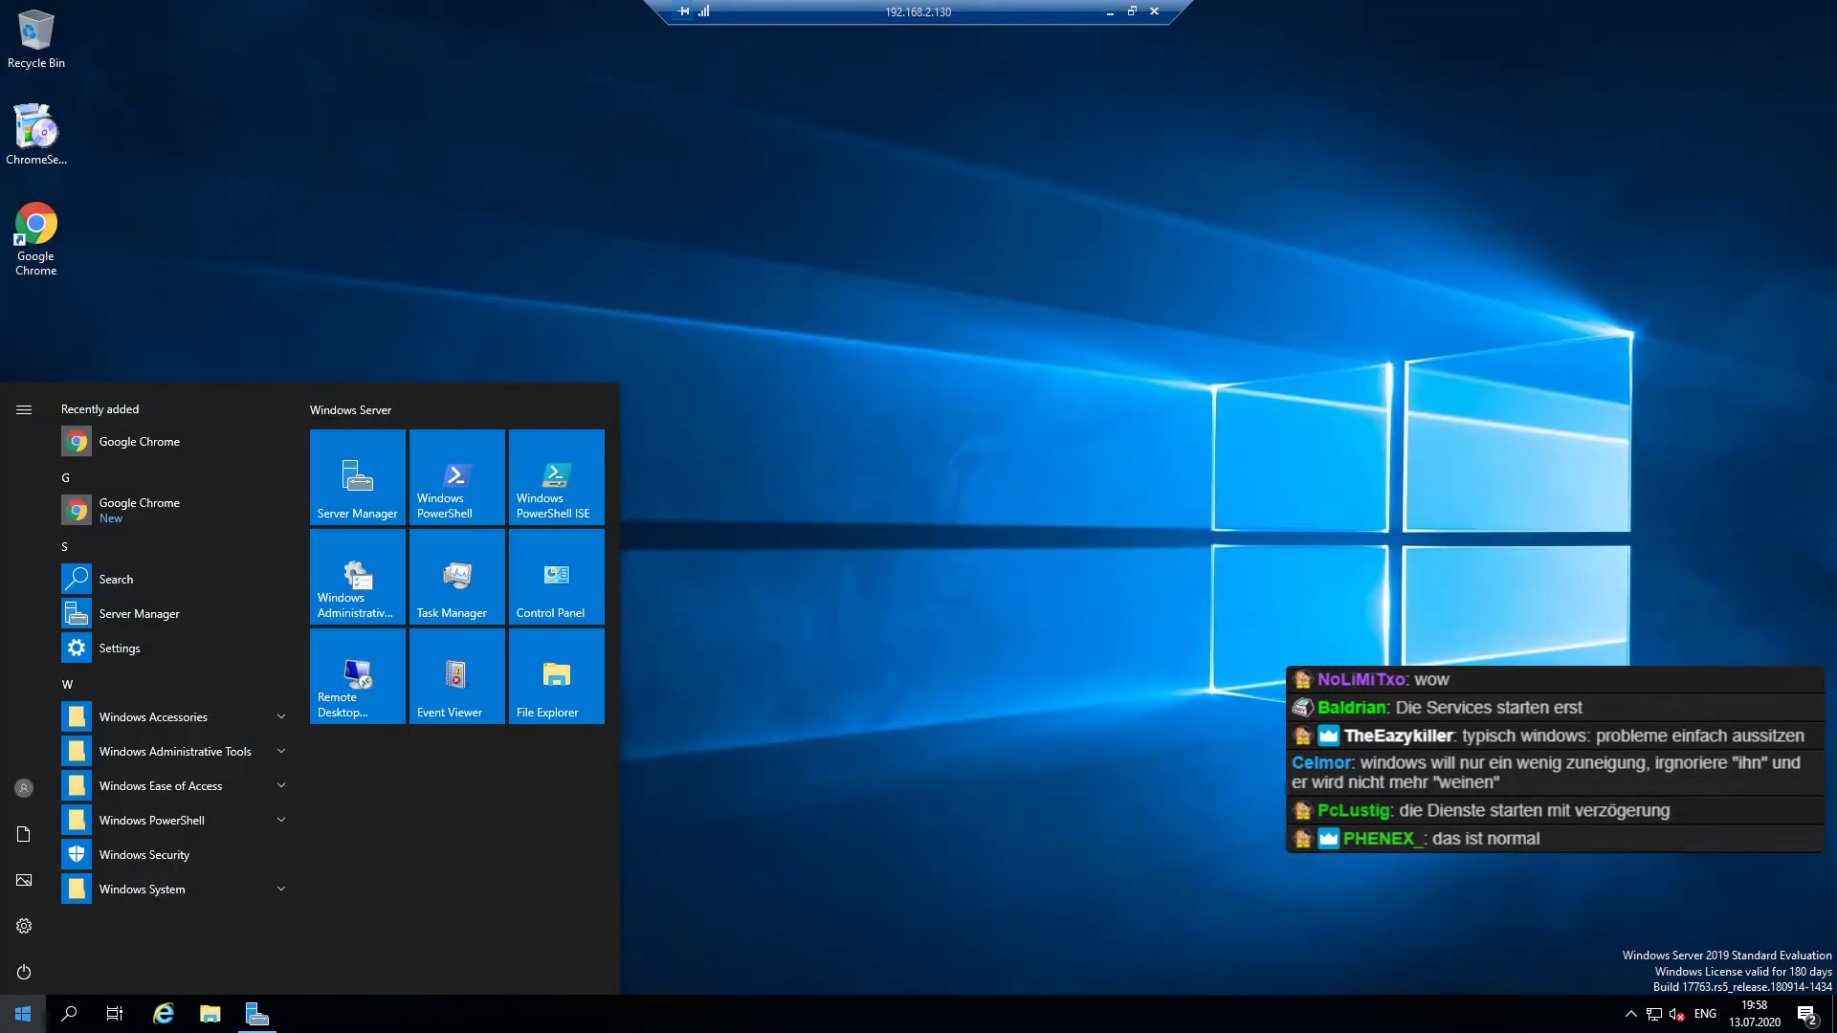
- Verify in optional features that OpenSSH Server is installed (4.71 MB), then close Settings
text(app)
click(221, 499)
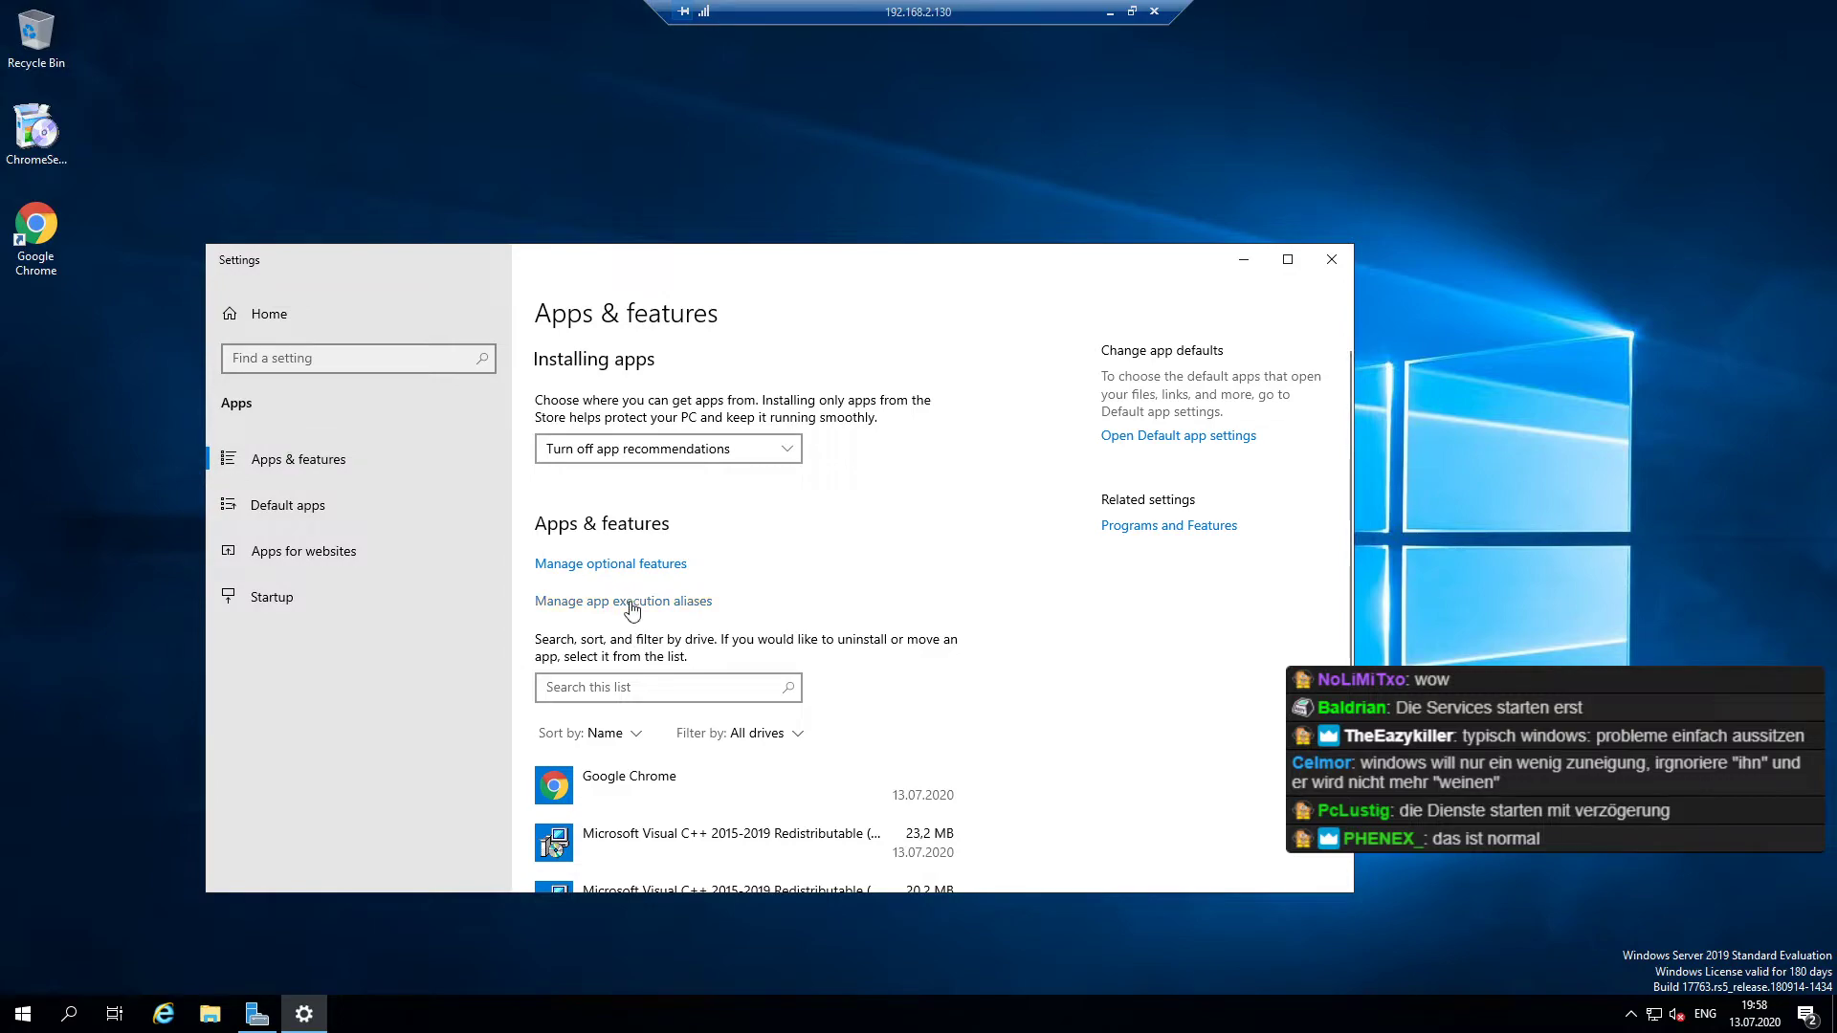
click(639, 566)
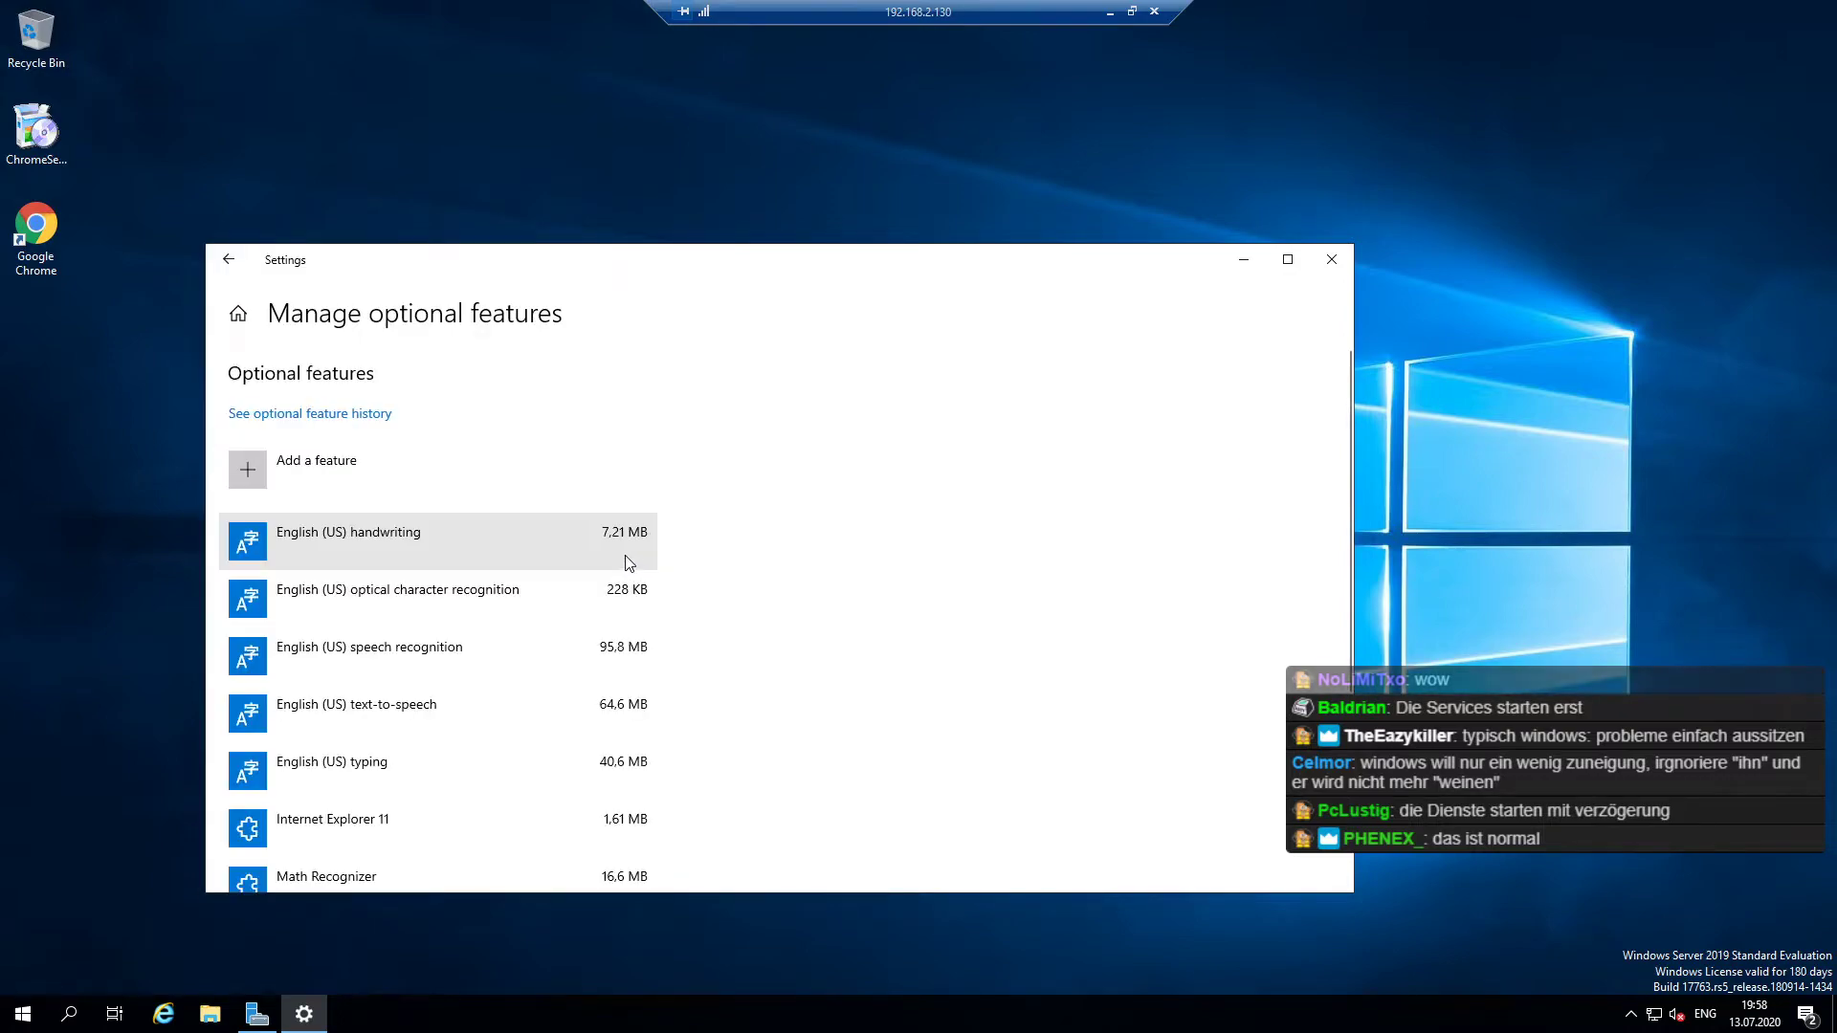
click(285, 478)
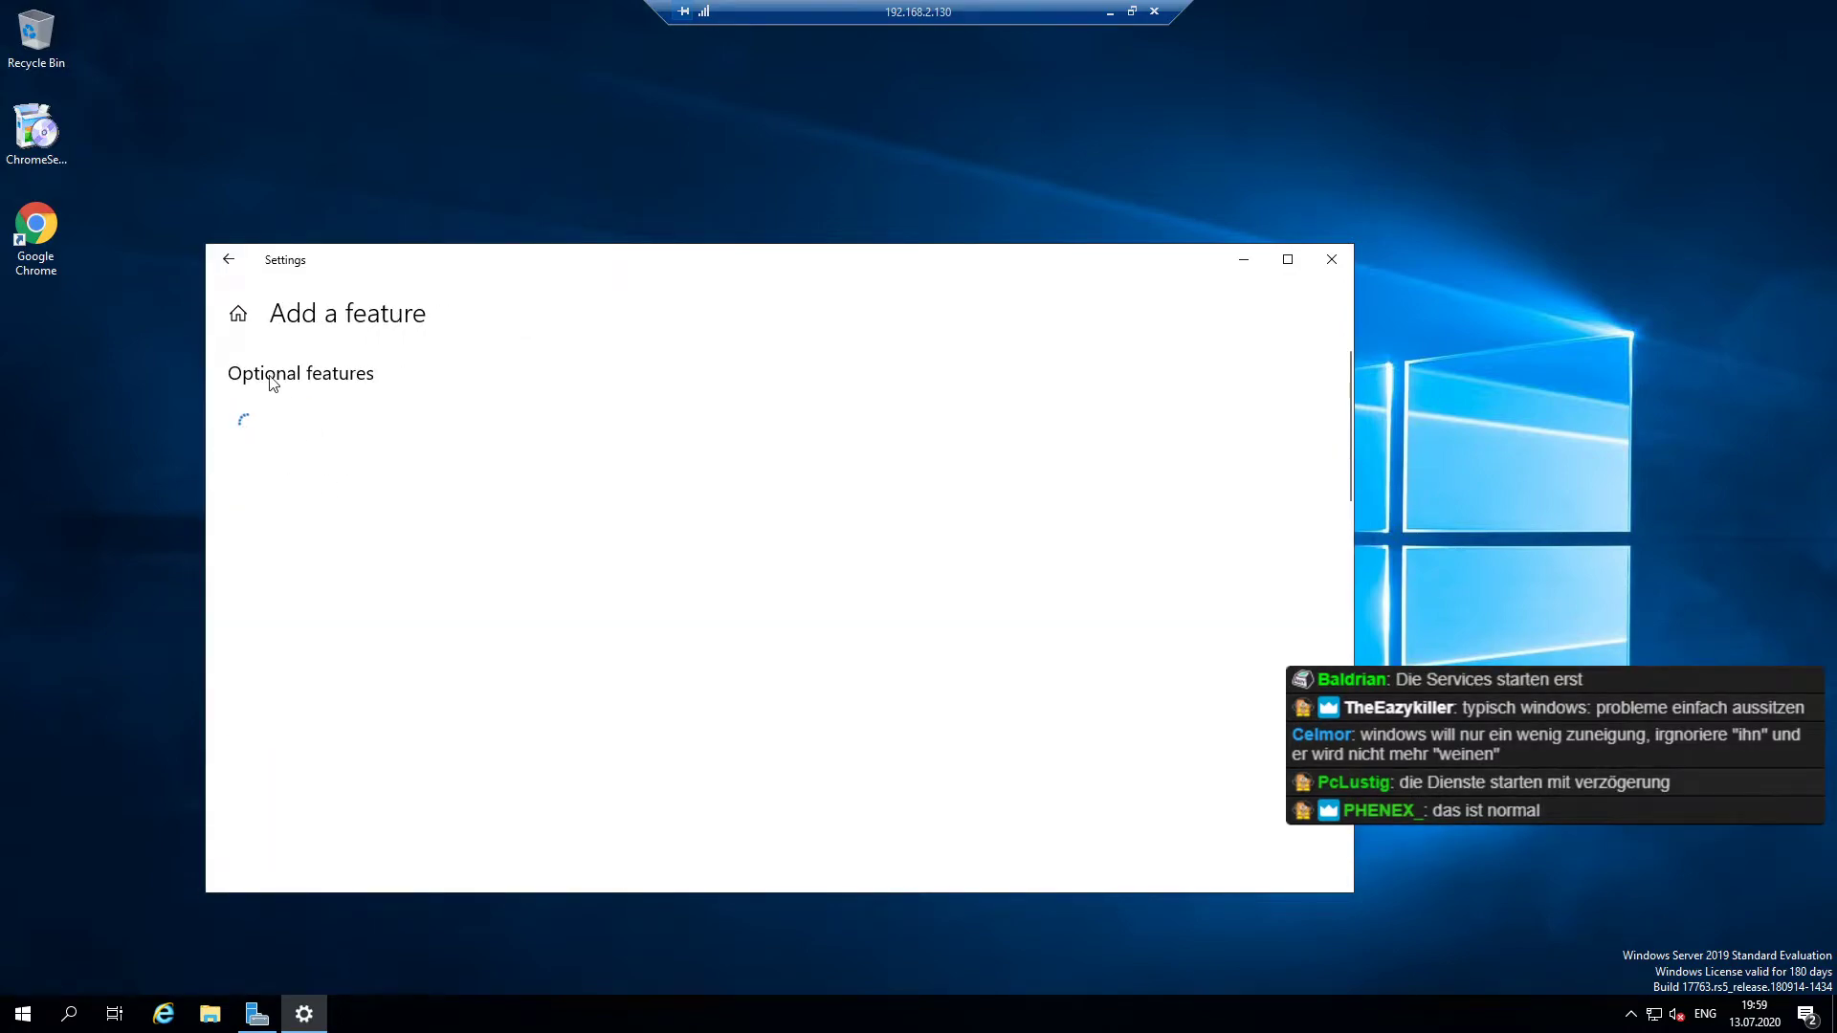
scroll(389, 546, down, 6)
scroll(394, 564, down, 6)
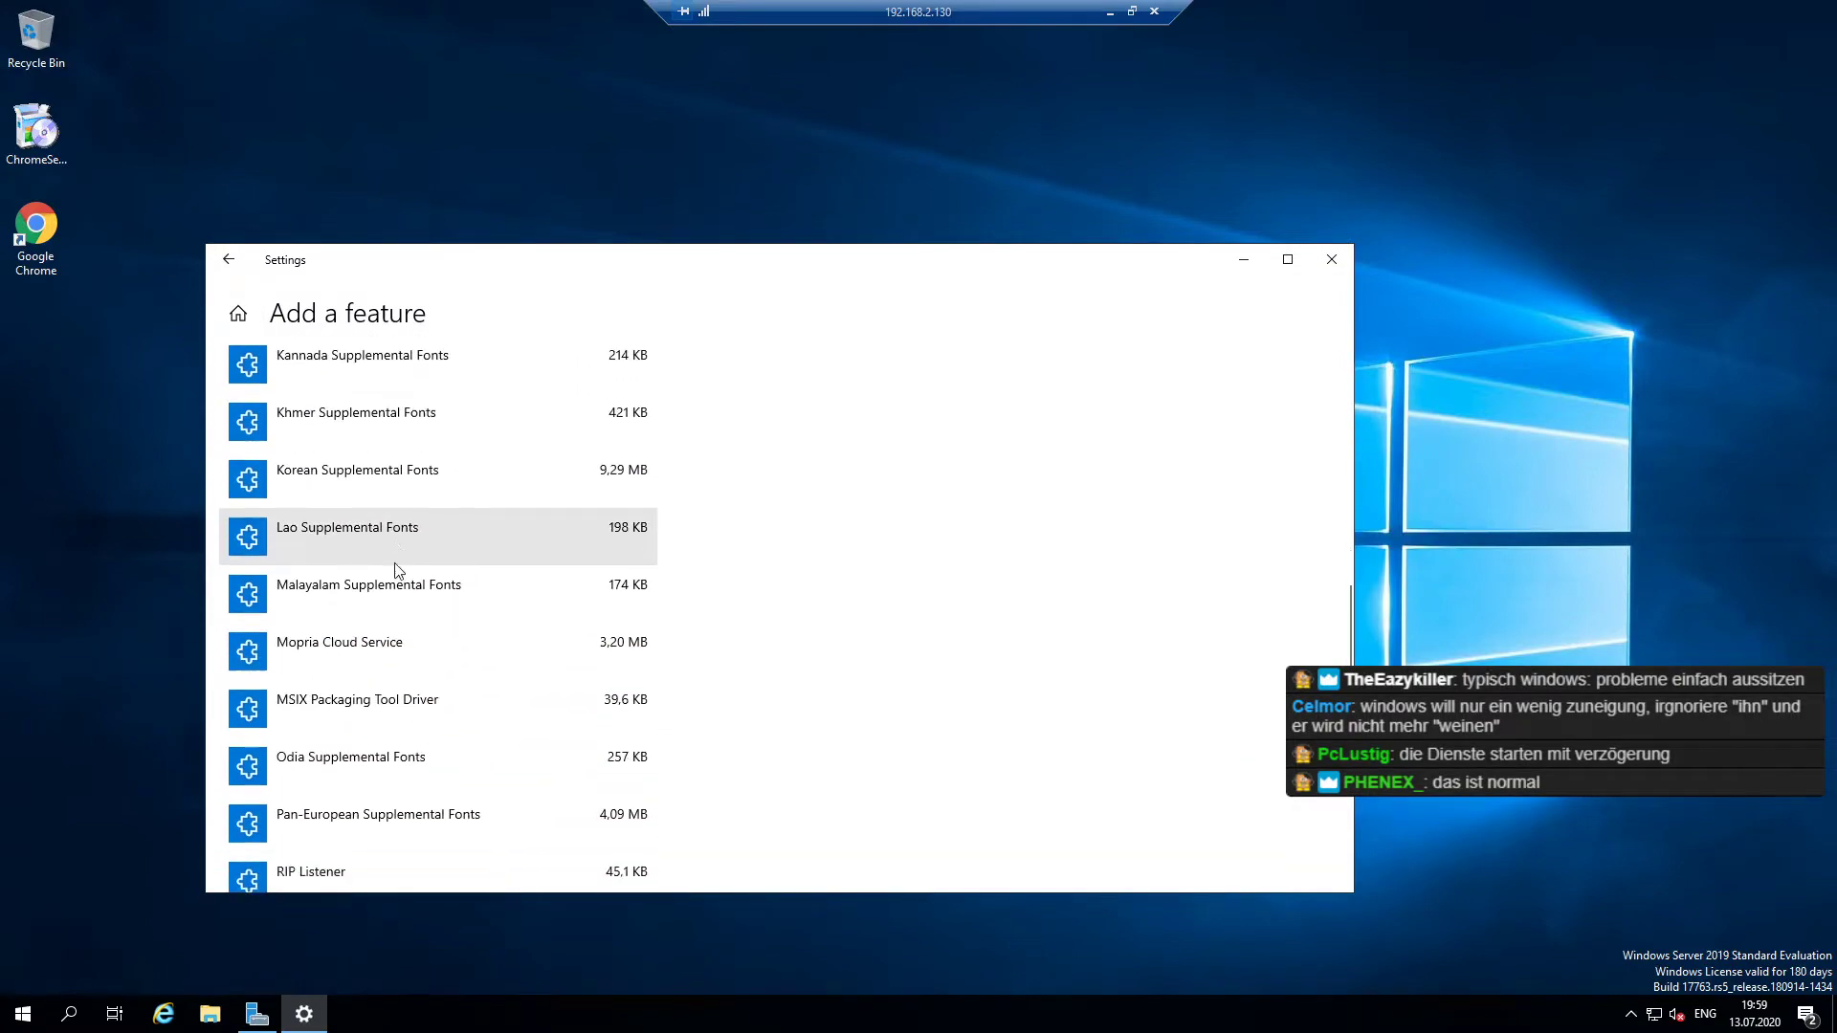
scroll(399, 572, up, 2)
scroll(399, 572, up, 5)
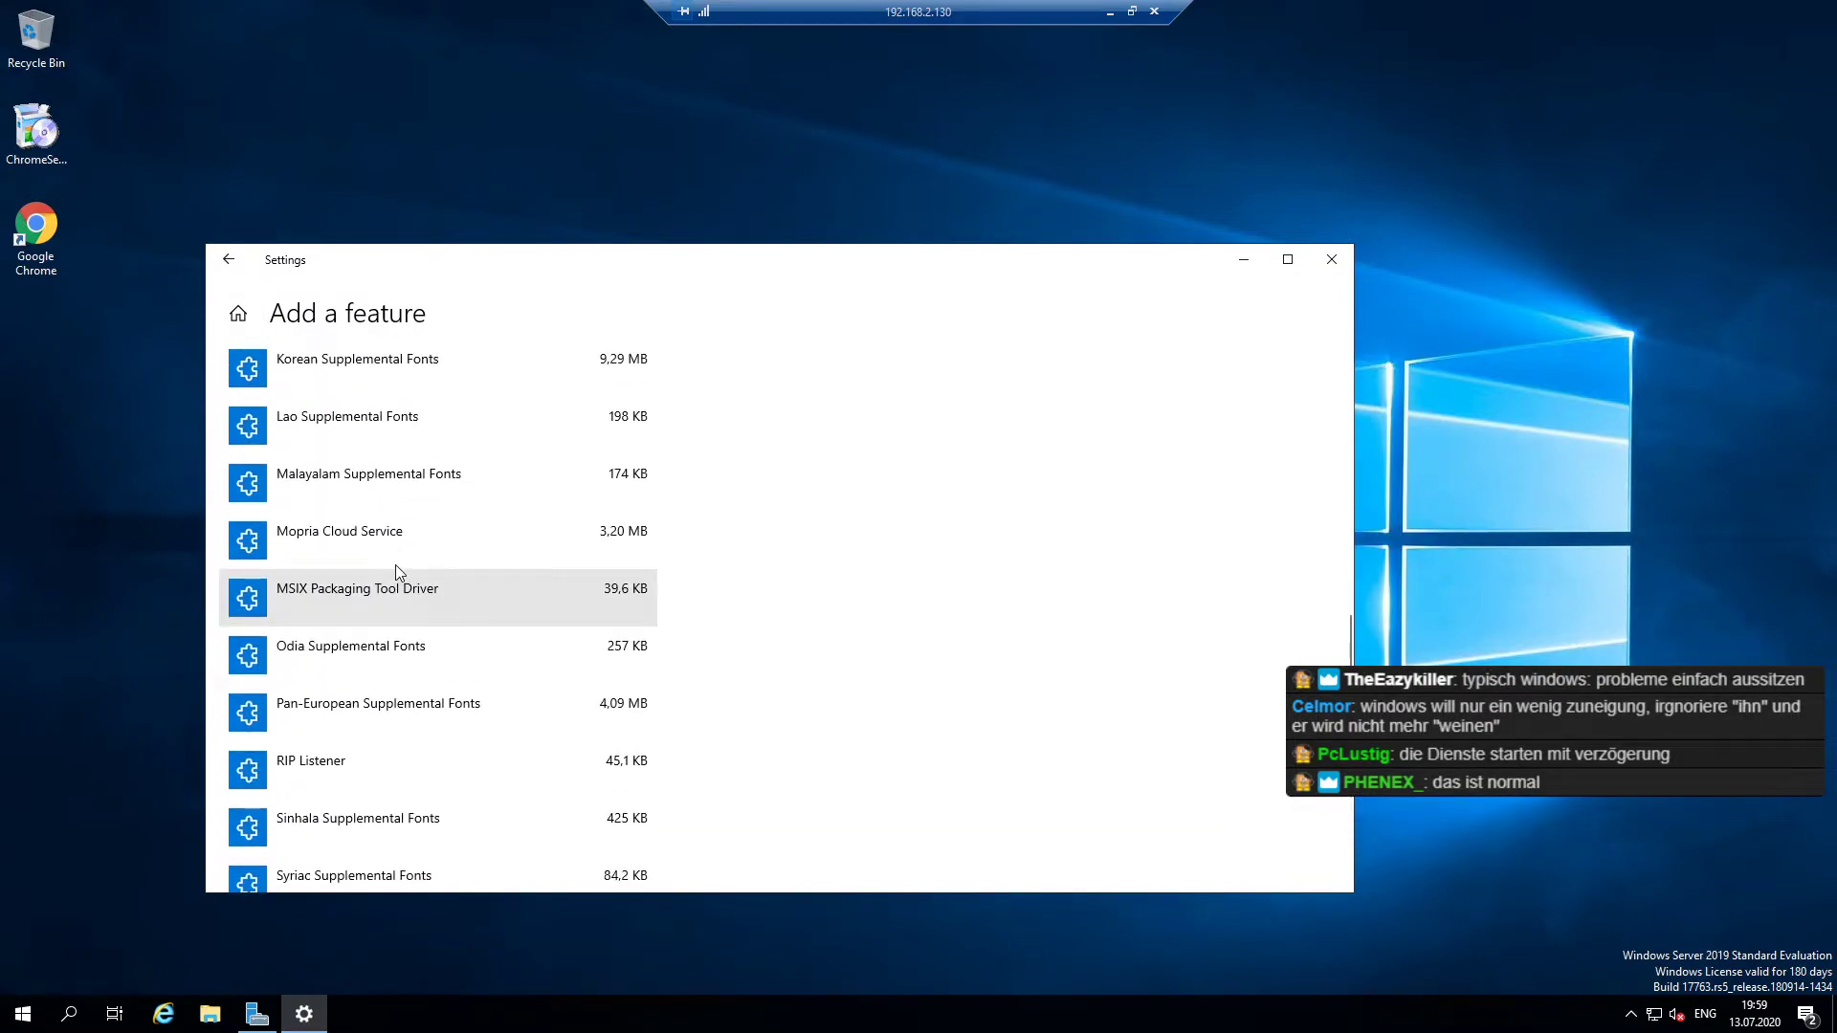
scroll(408, 587, up, 1)
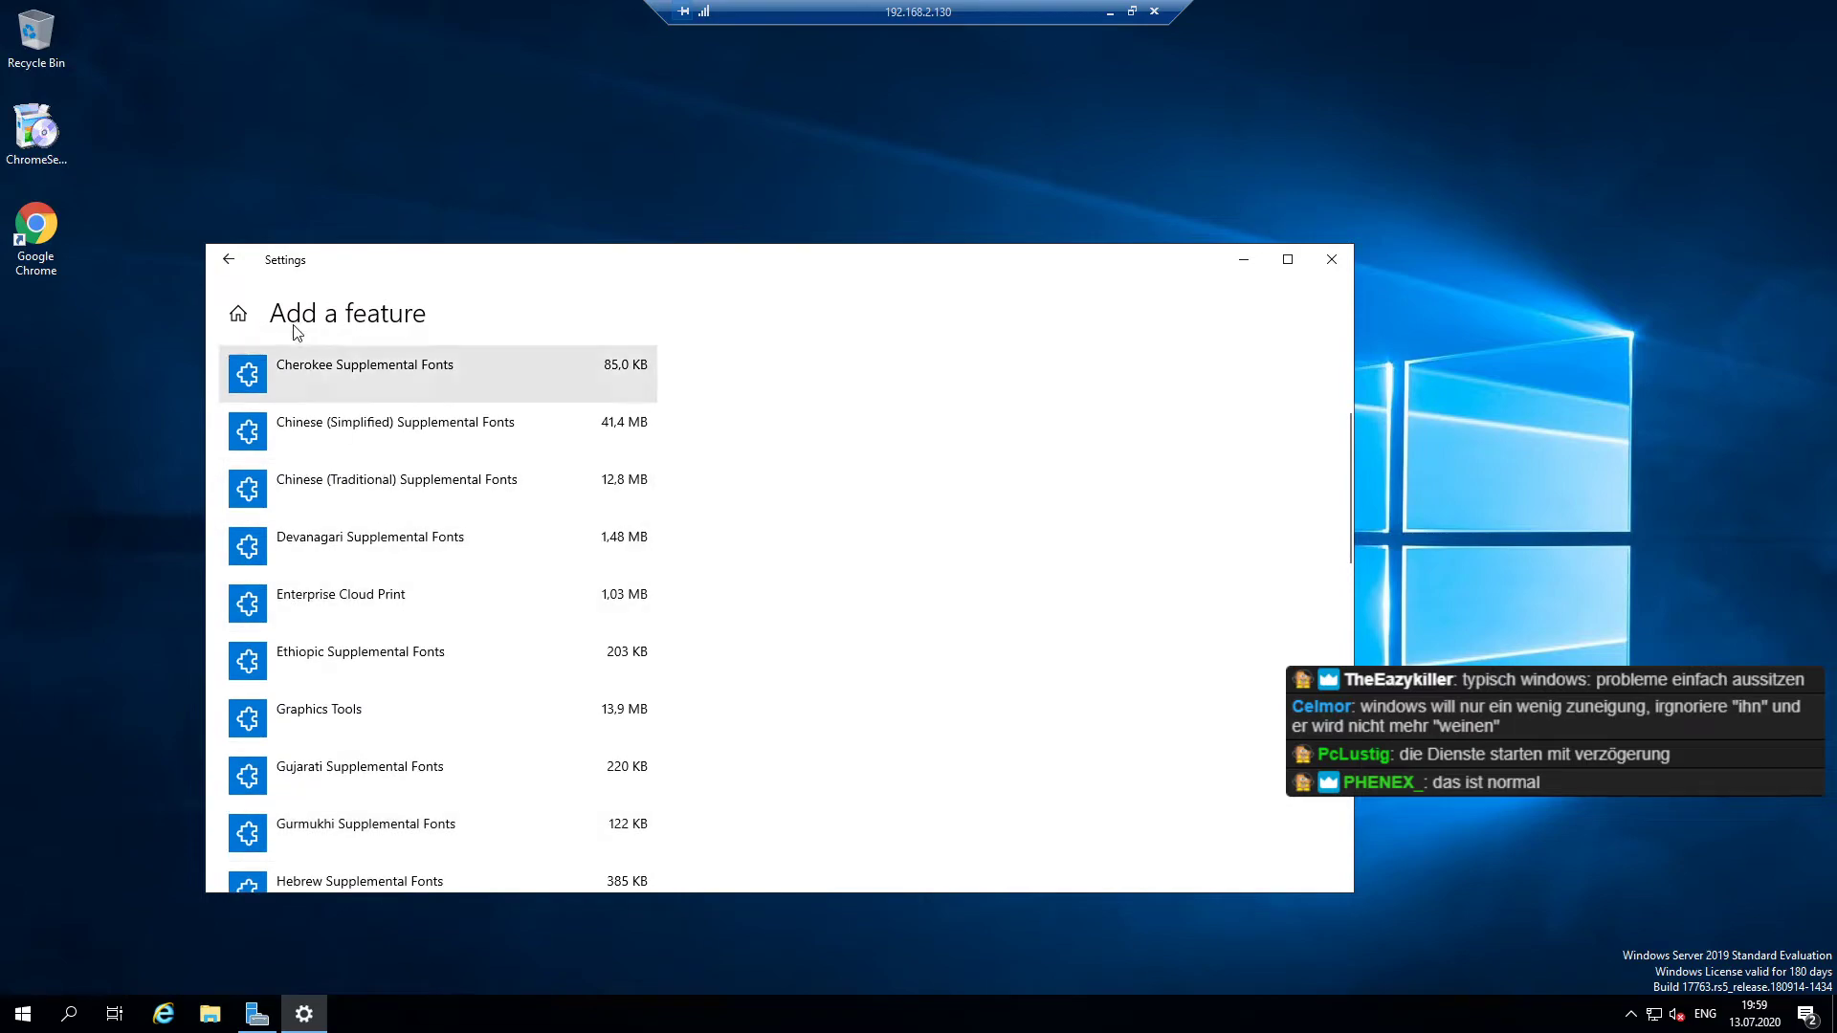
click(228, 260)
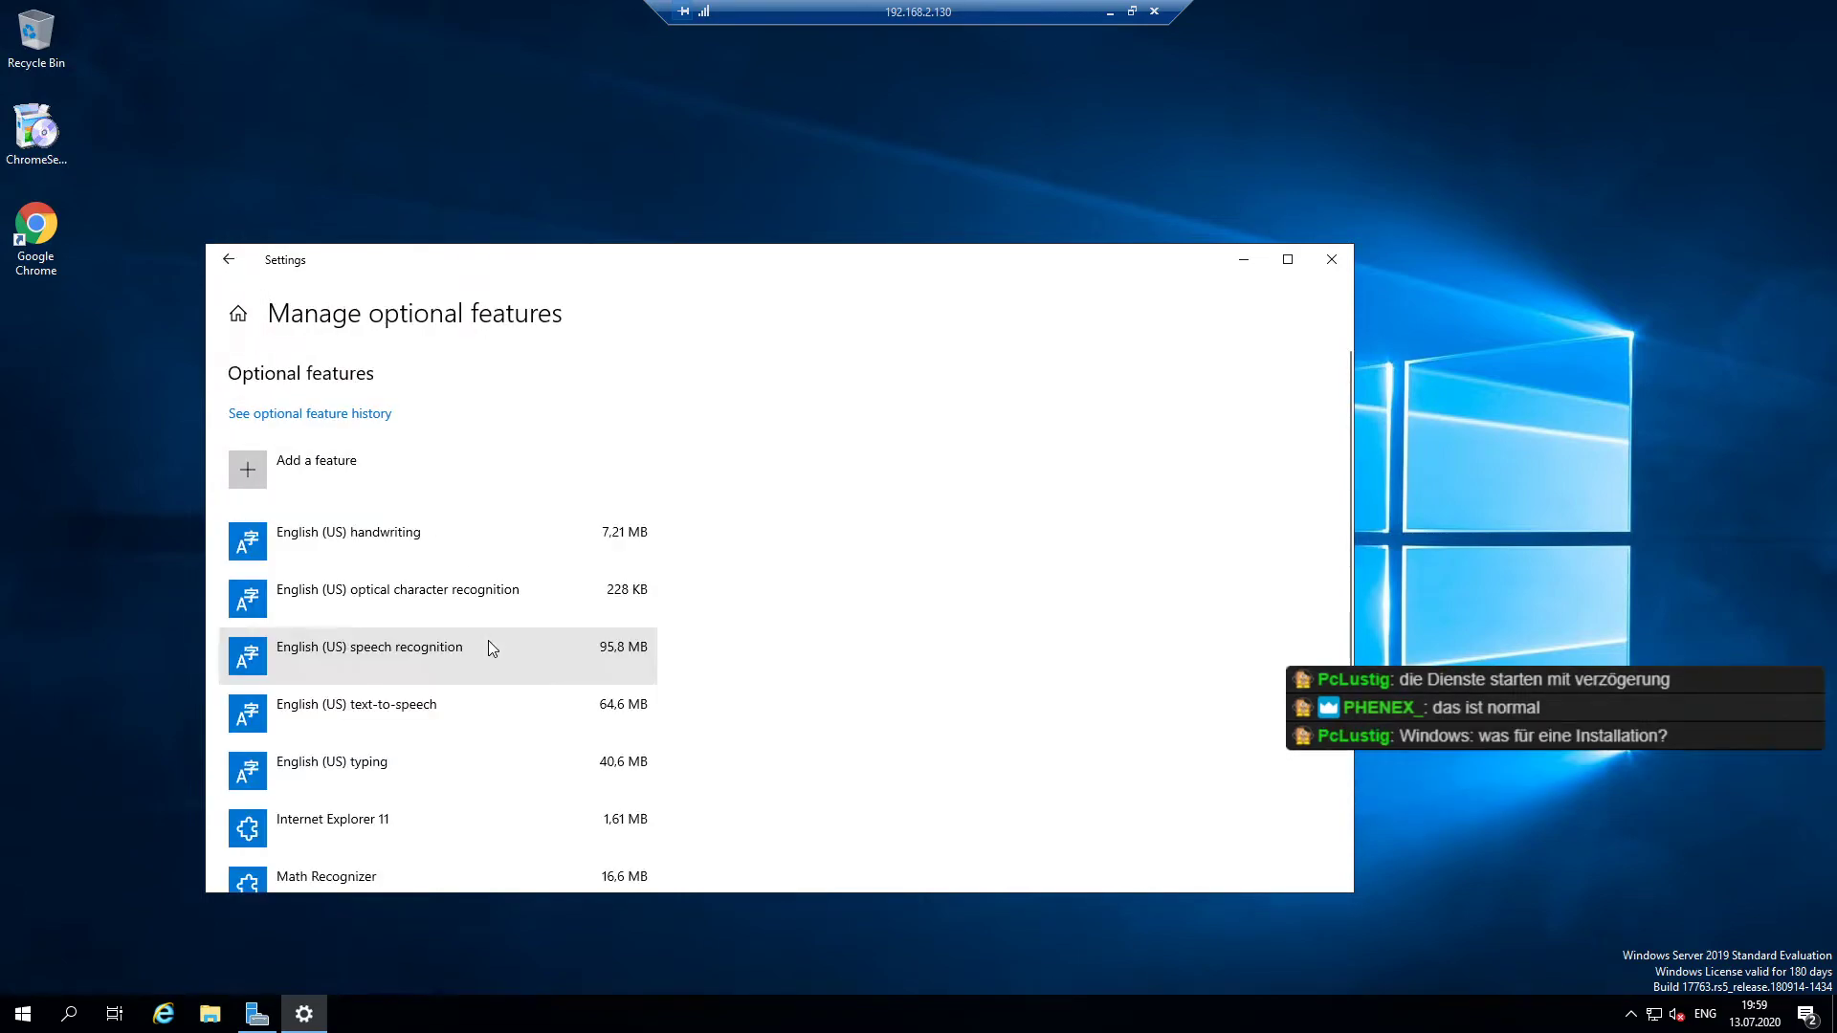
scroll(488, 640, down, 3)
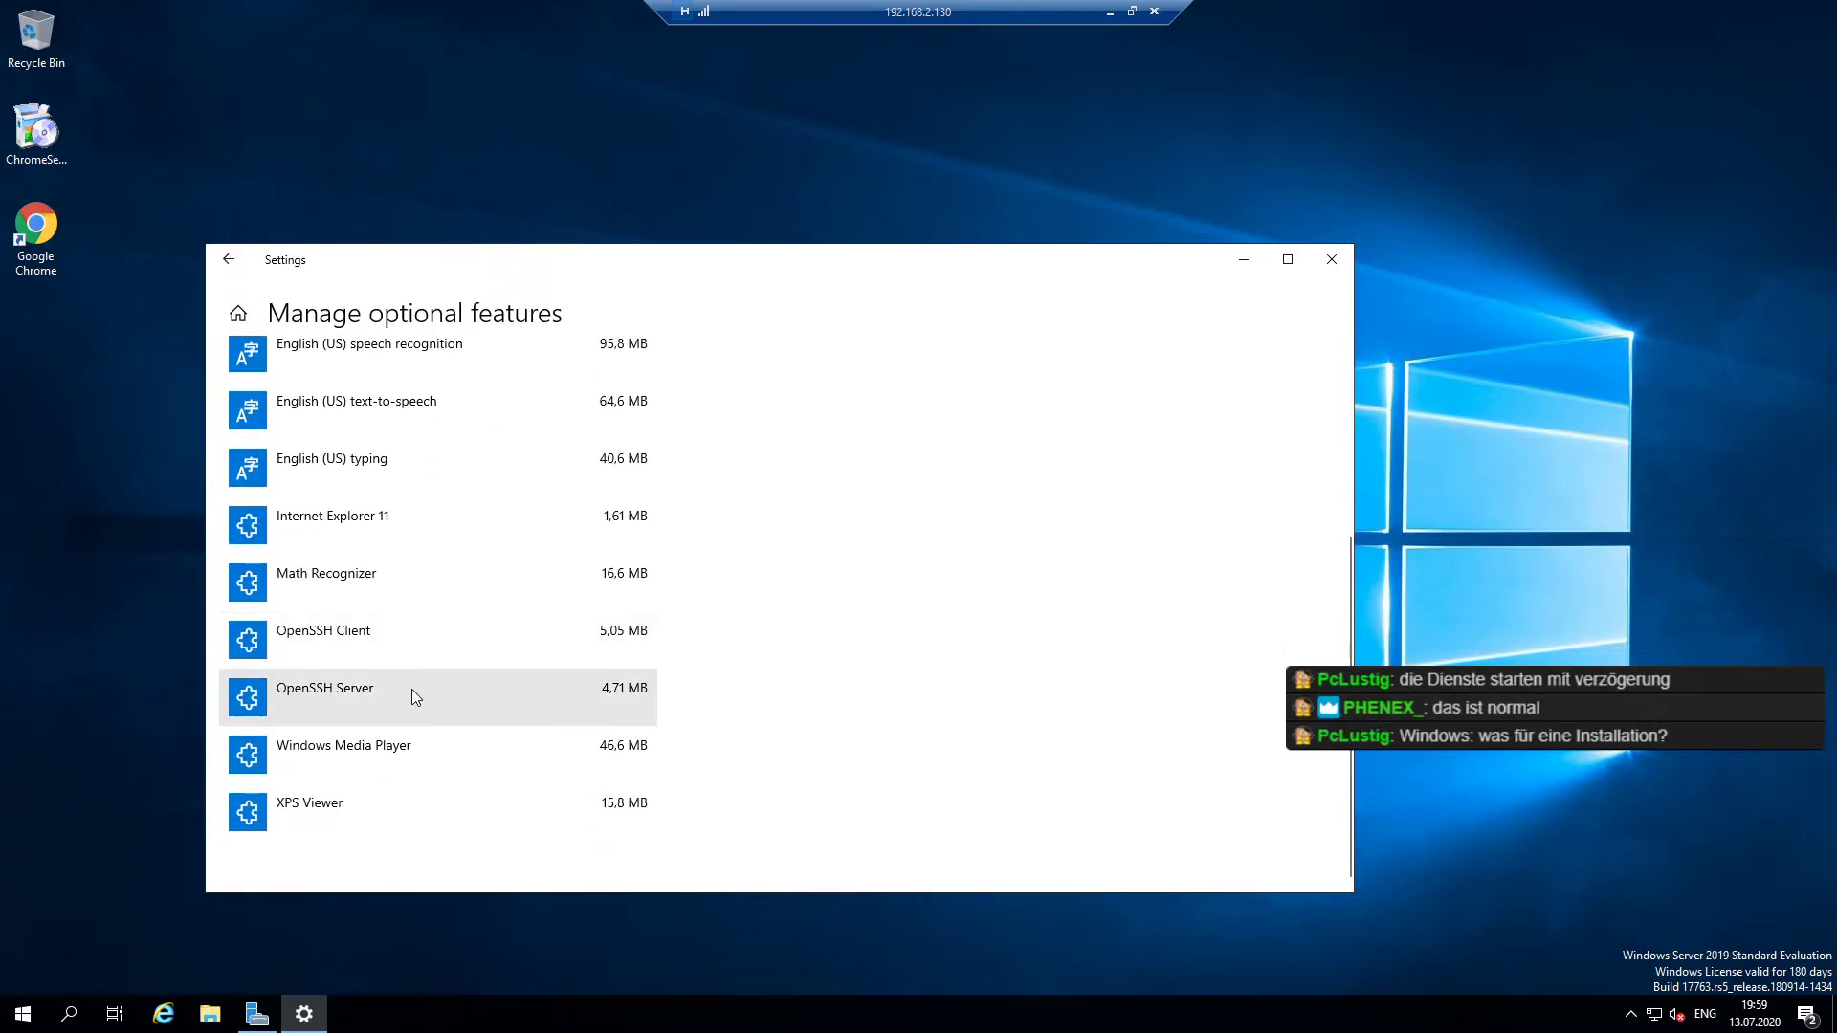
click(1323, 256)
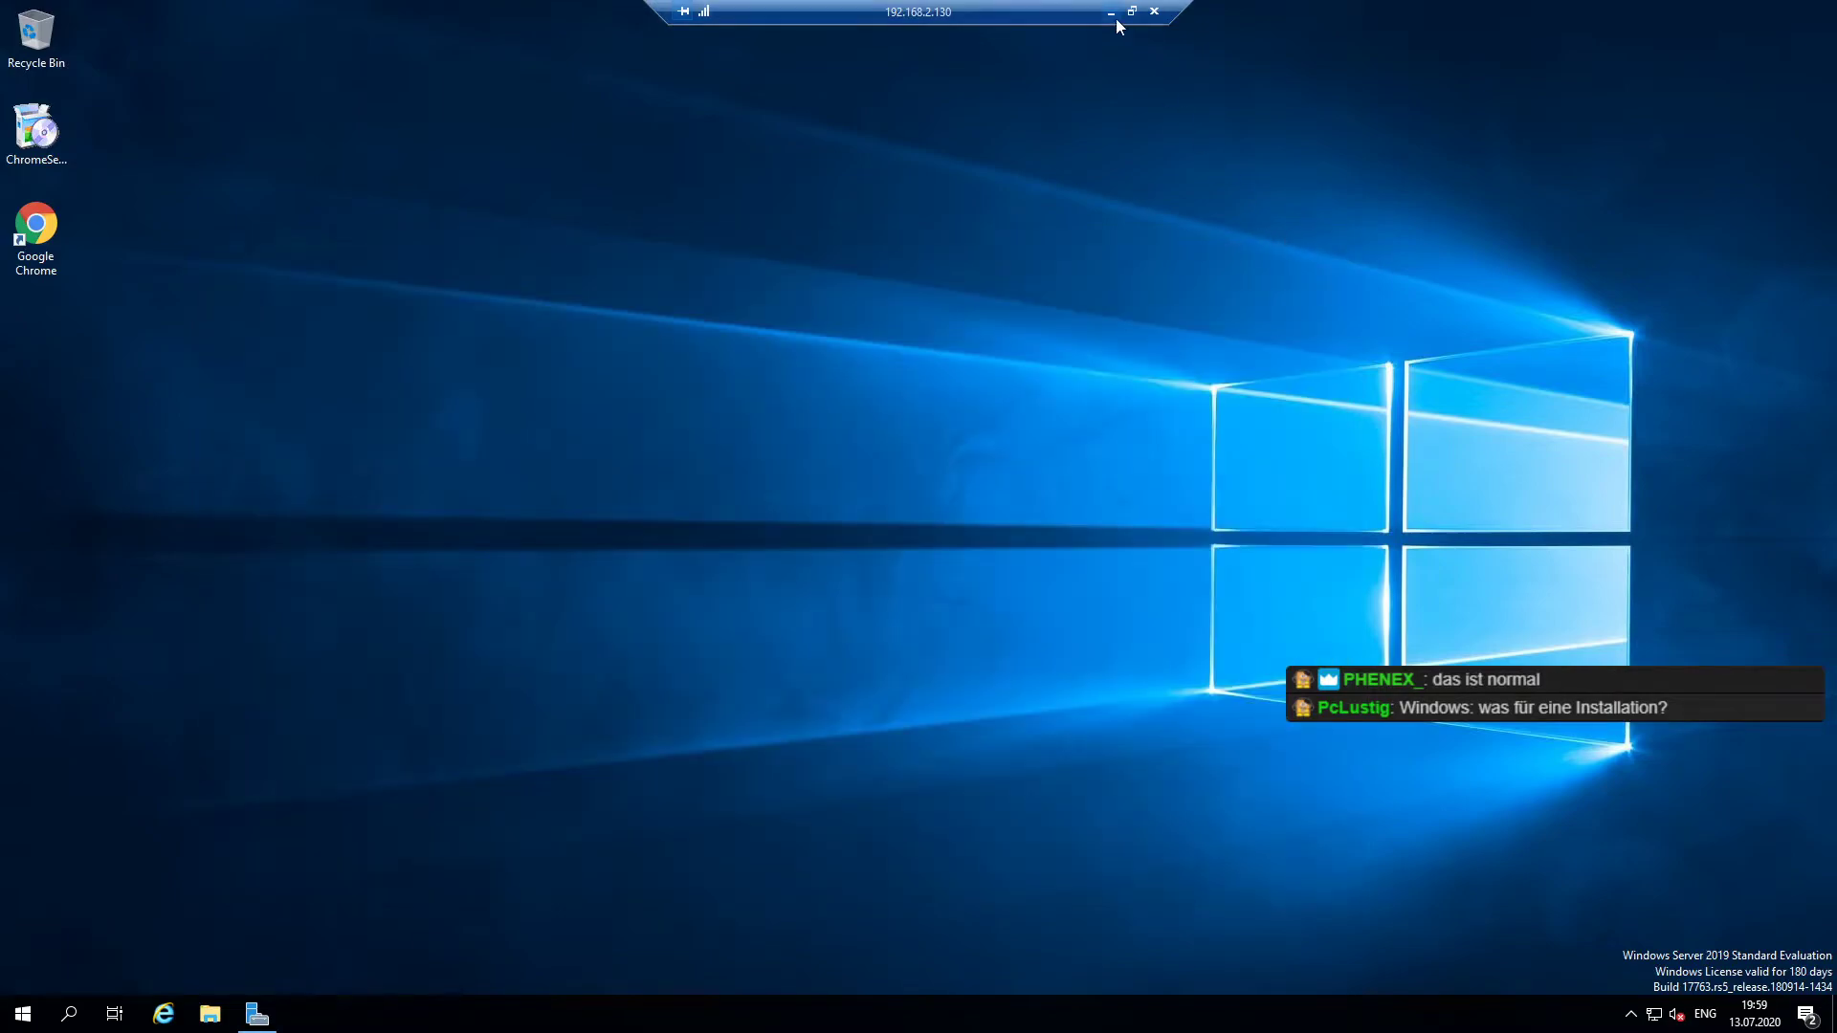
- Leave the RDP session and rerun ssh 192.168.2.130 in the Linux terminal
key(super+l)
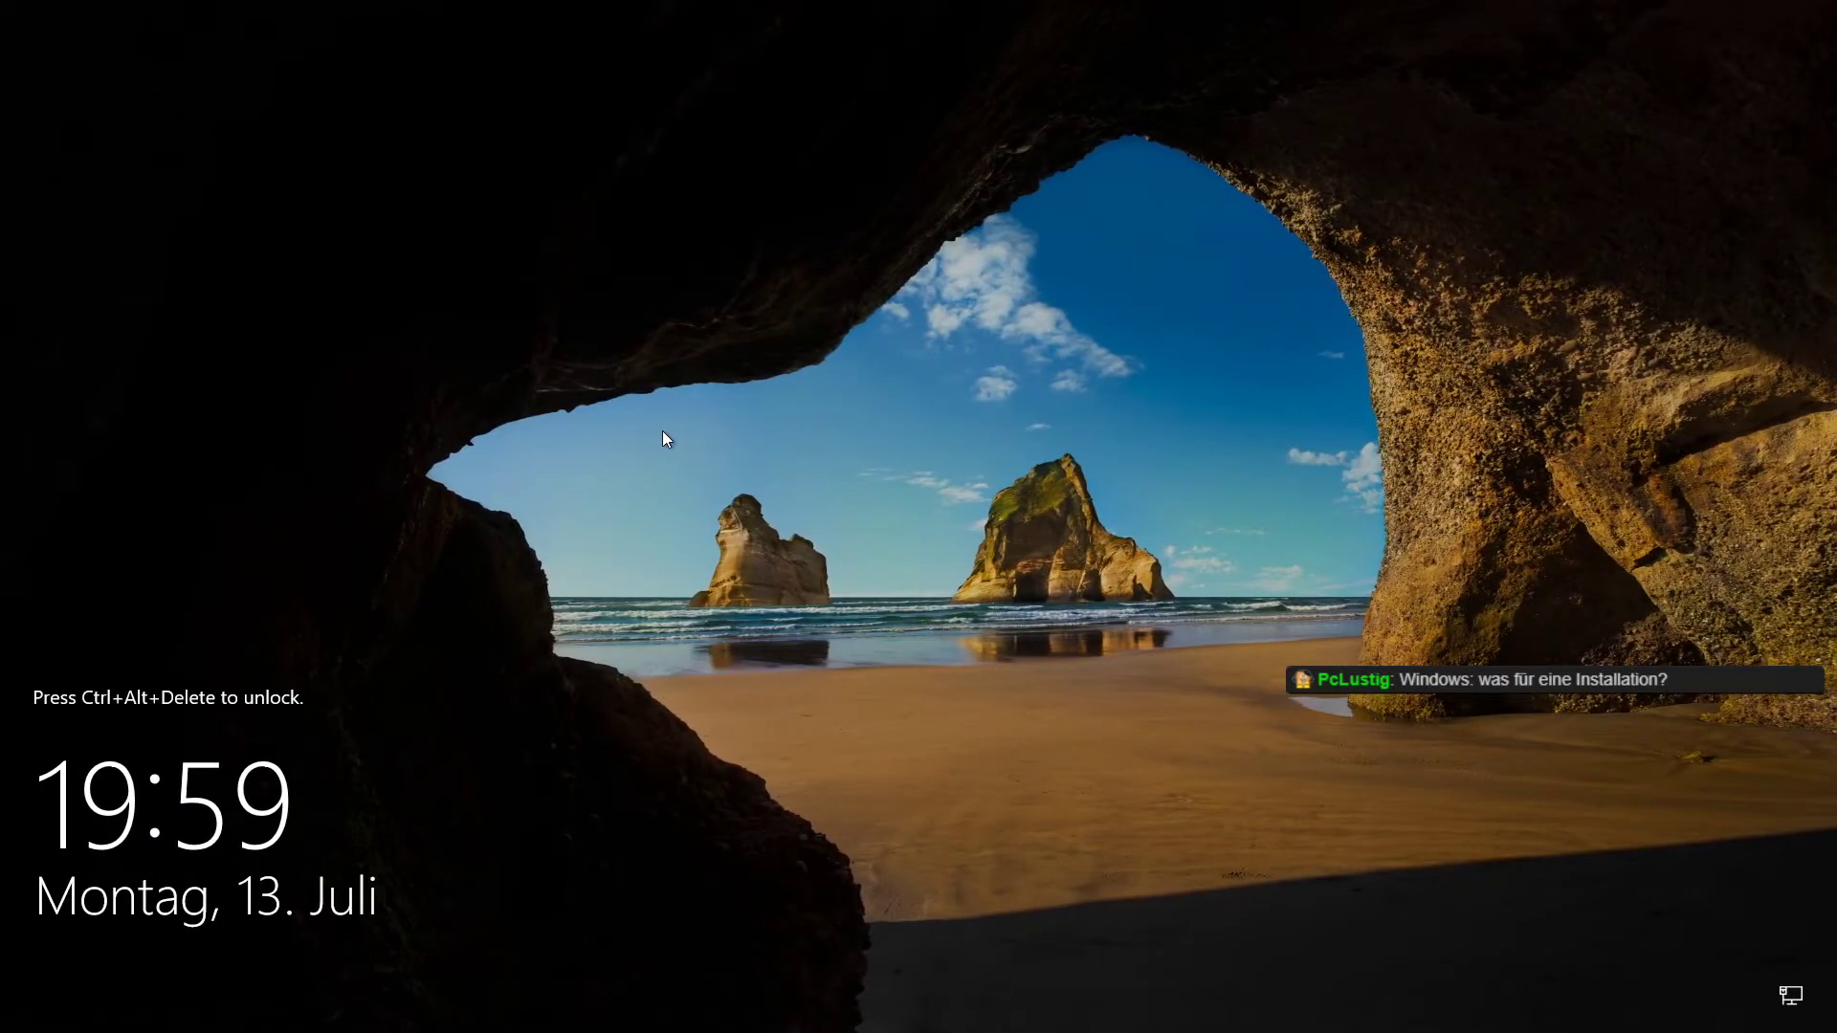
mouse_move(1021, 3)
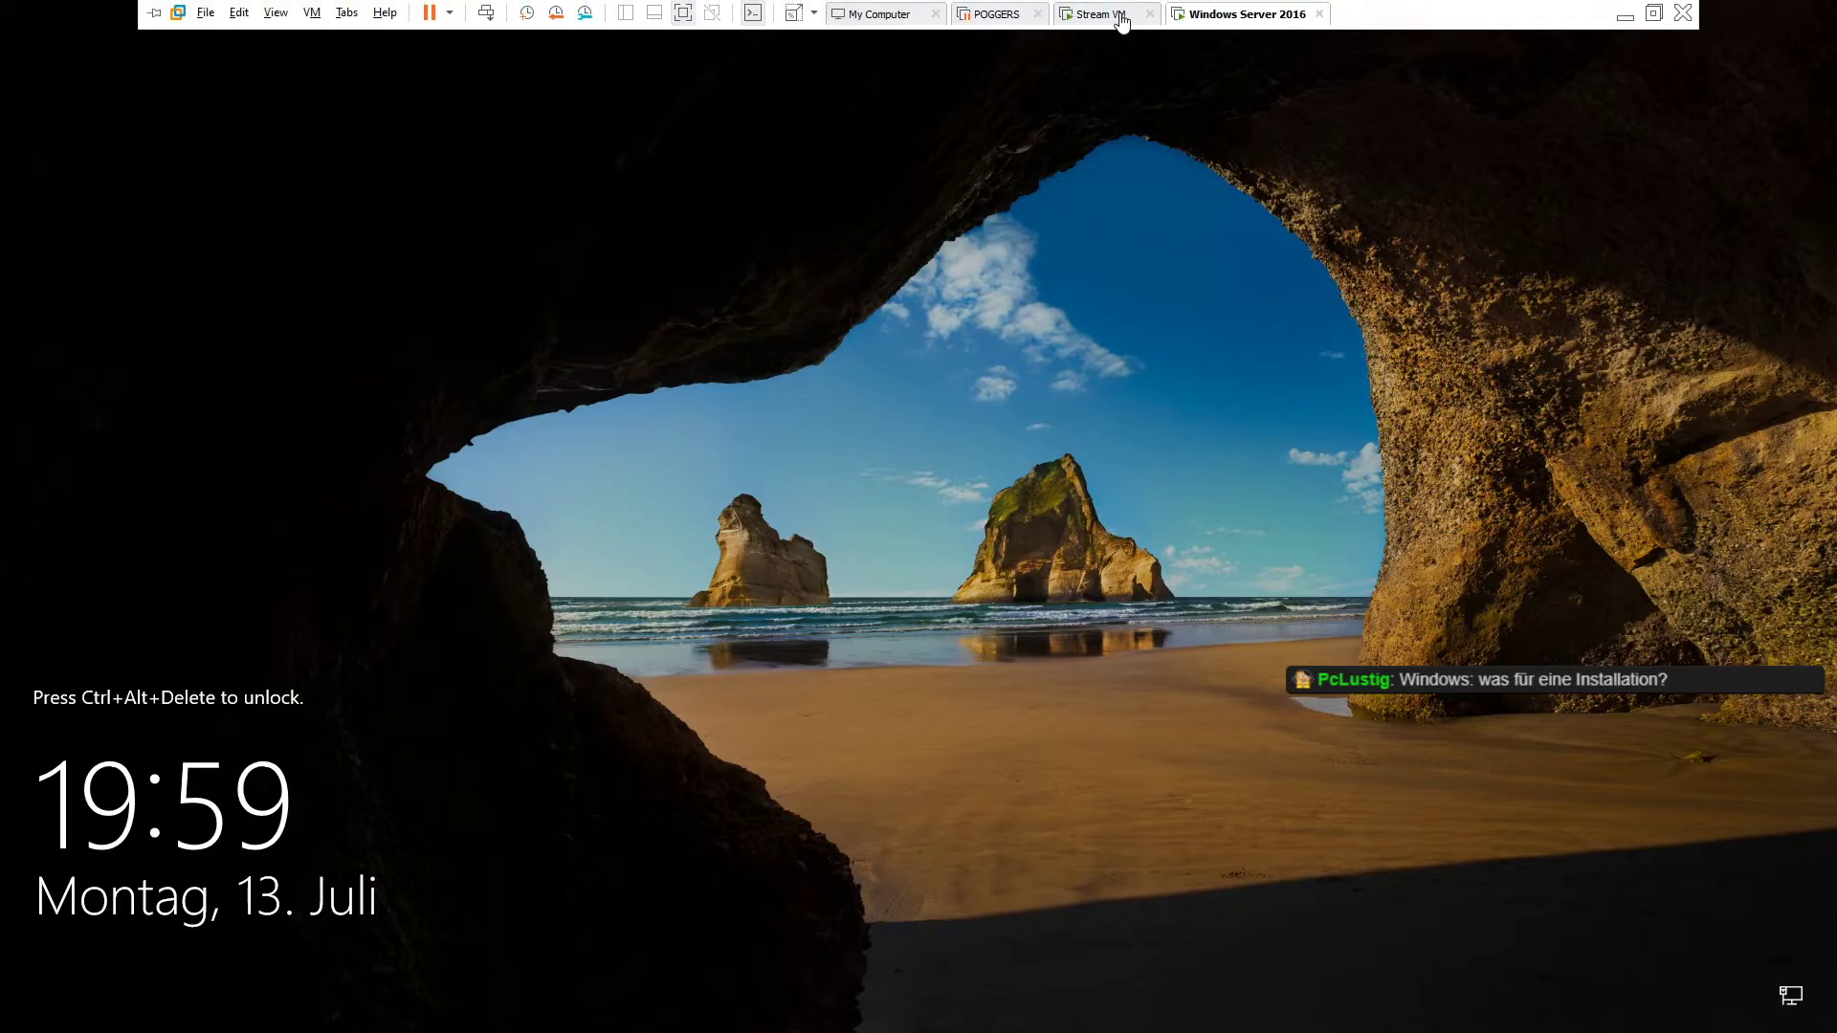
click(1116, 16)
key(Up)
key(Return)
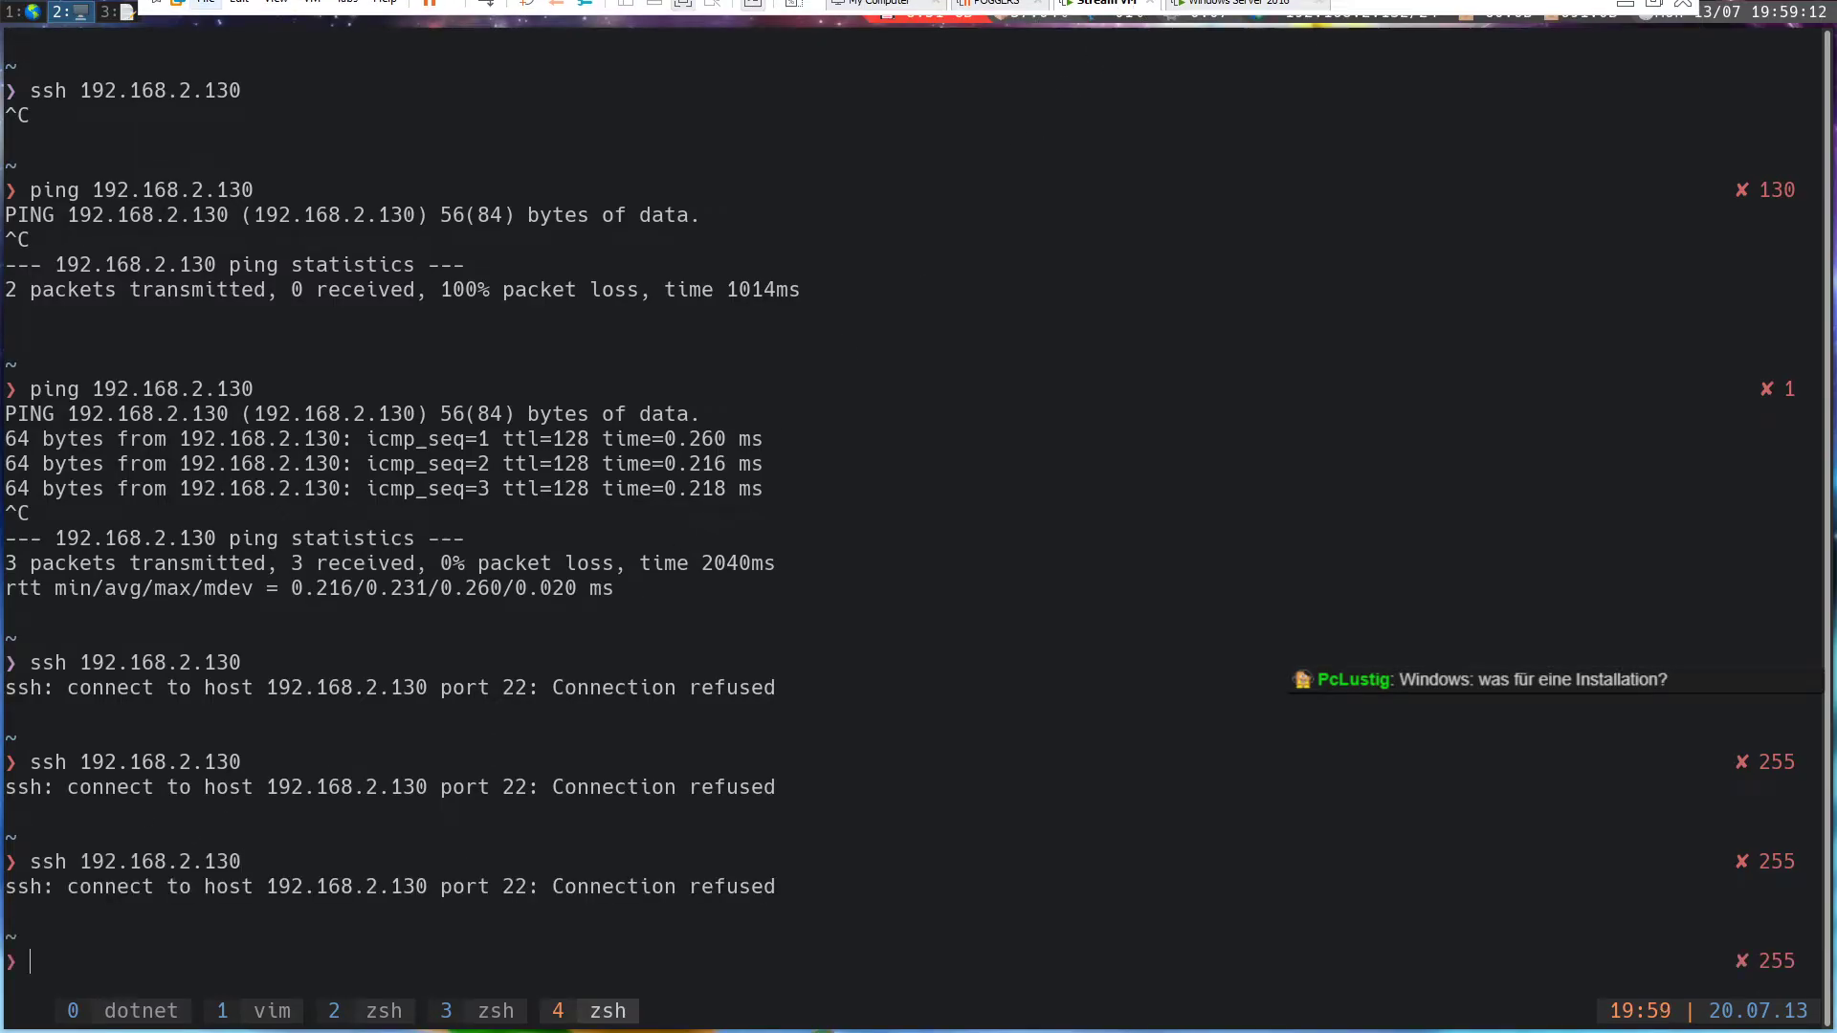
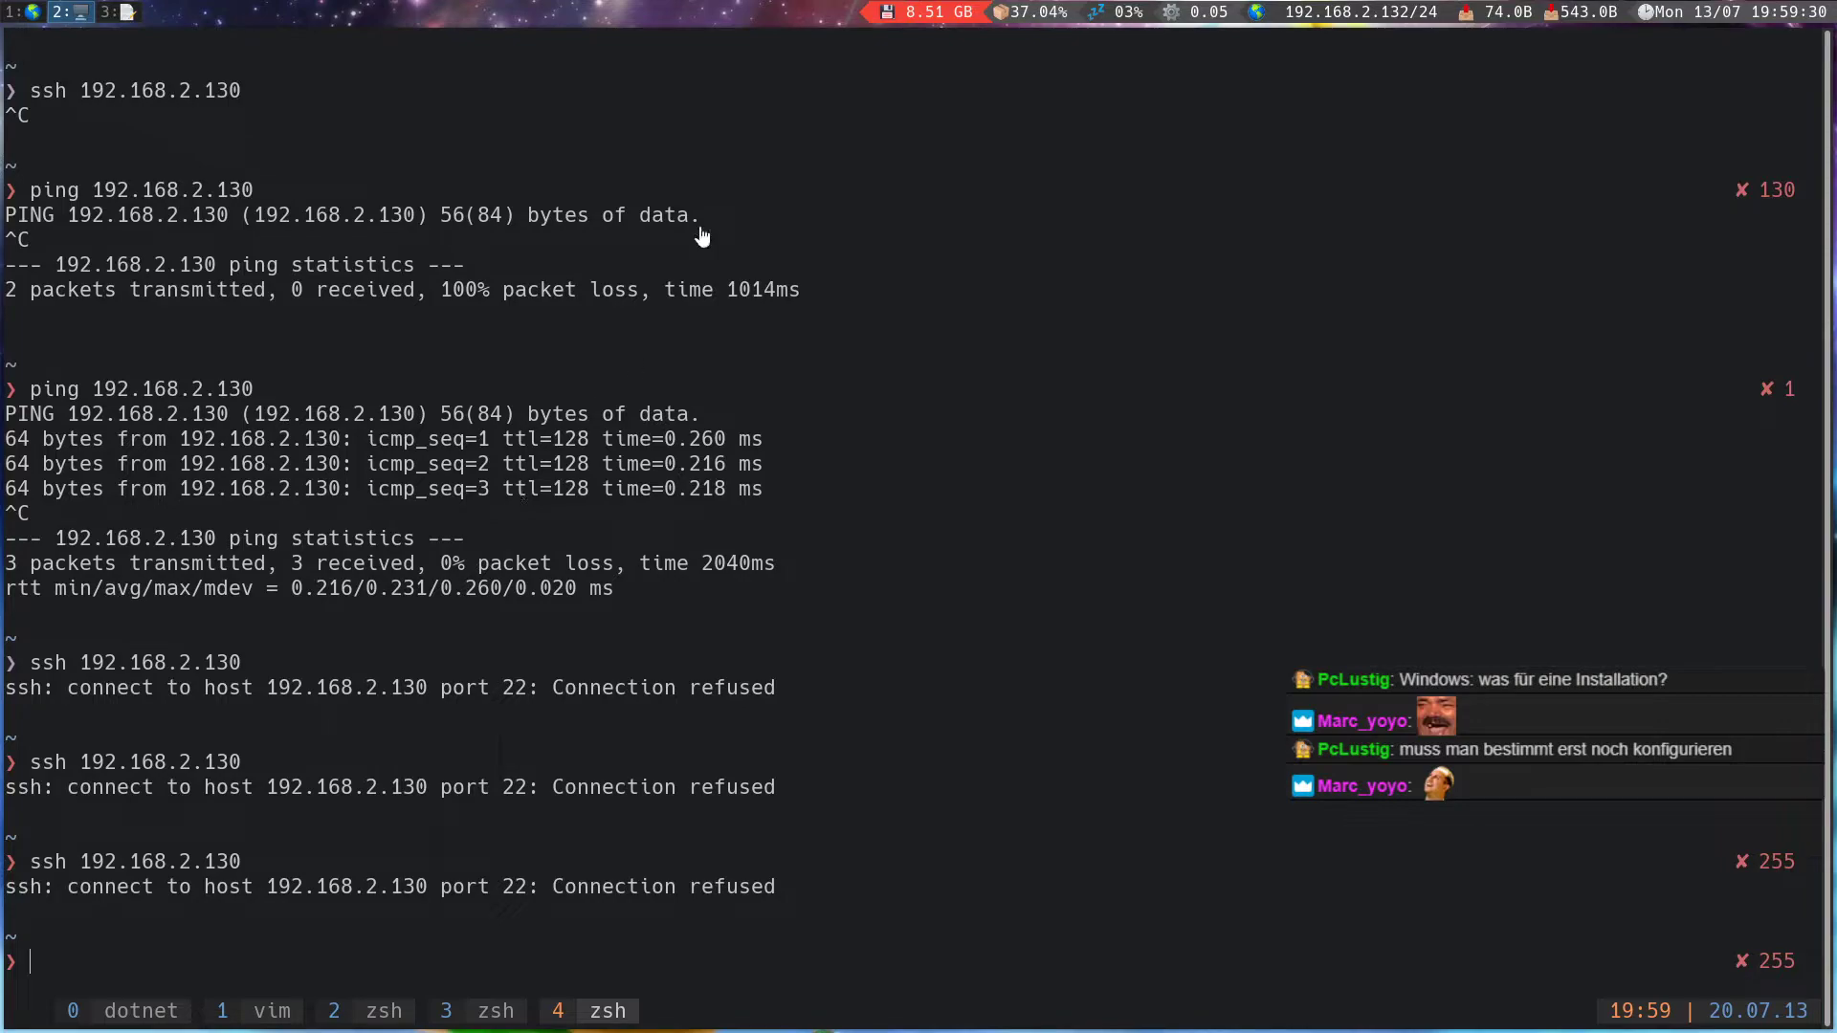
- Bring up the remote desktop to 192.168.2.130 and open the Services console via Start search 'servi'
key(ctrl+alt+Return)
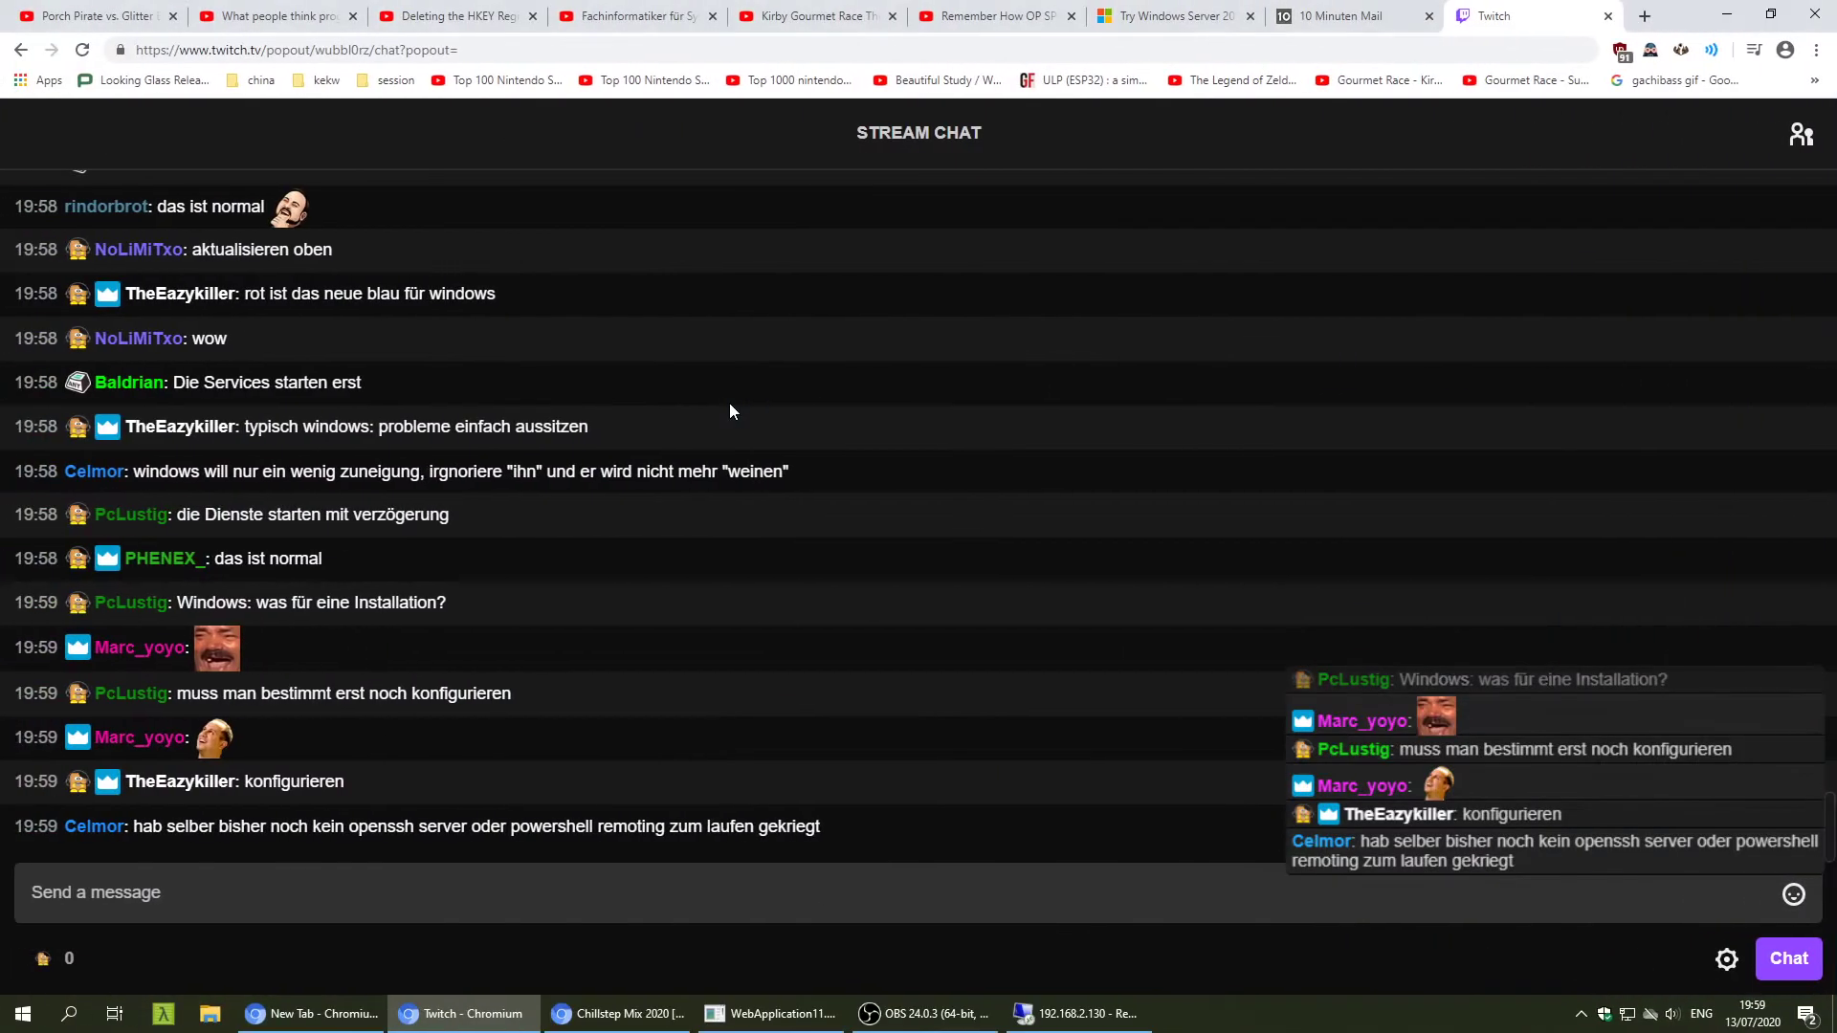
click(1058, 1020)
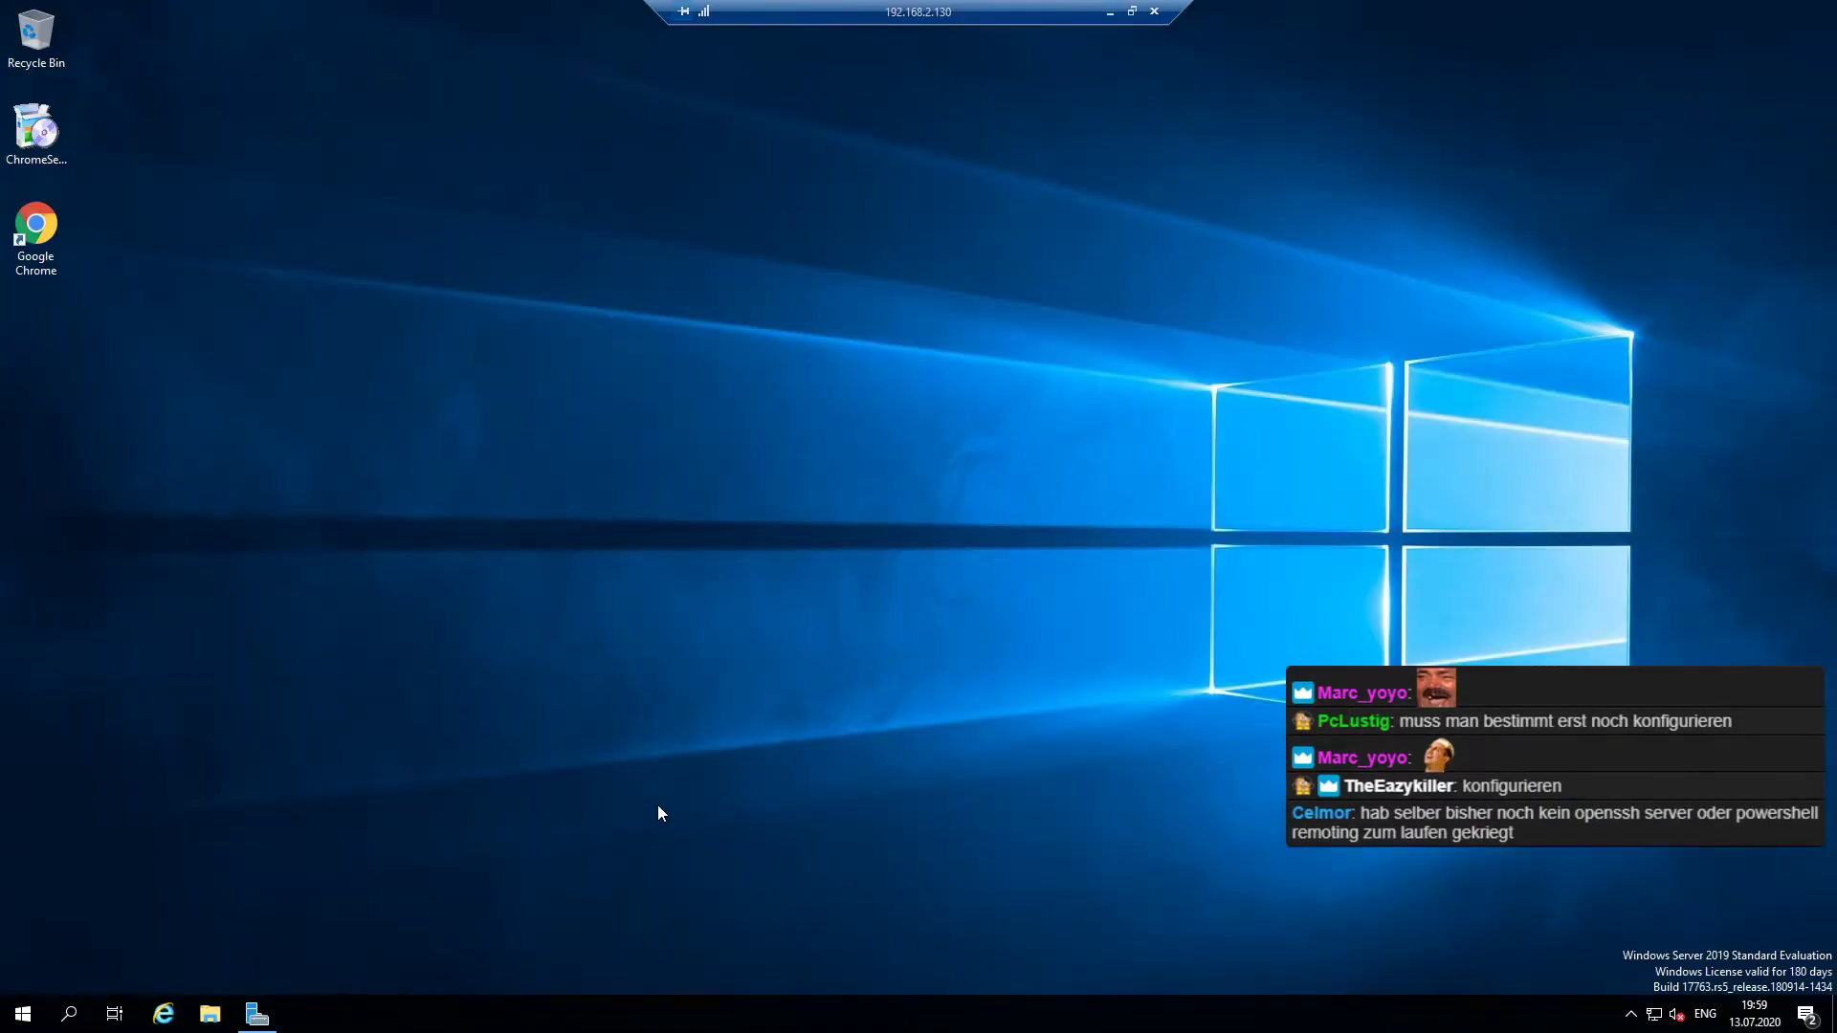
click(23, 1014)
text(service)
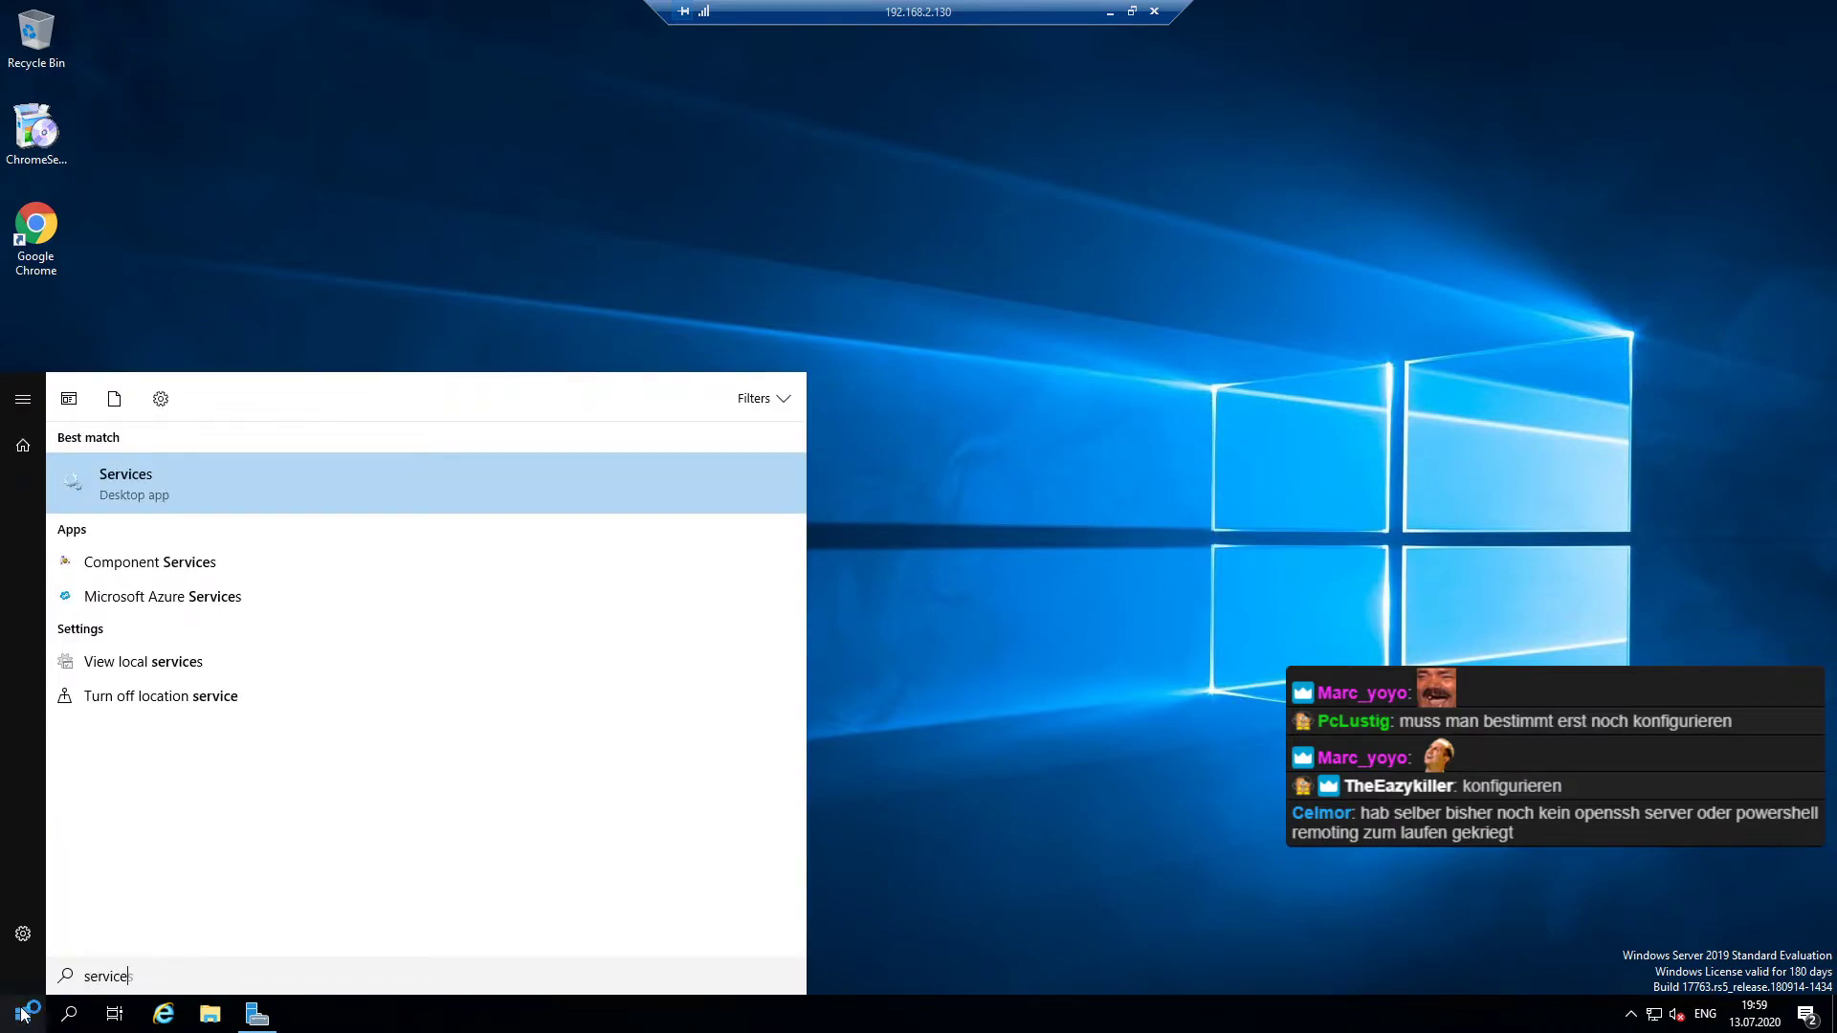
key(Return)
- Find OpenSSH SSH Server in the services list and start it
key(s)
key(s)
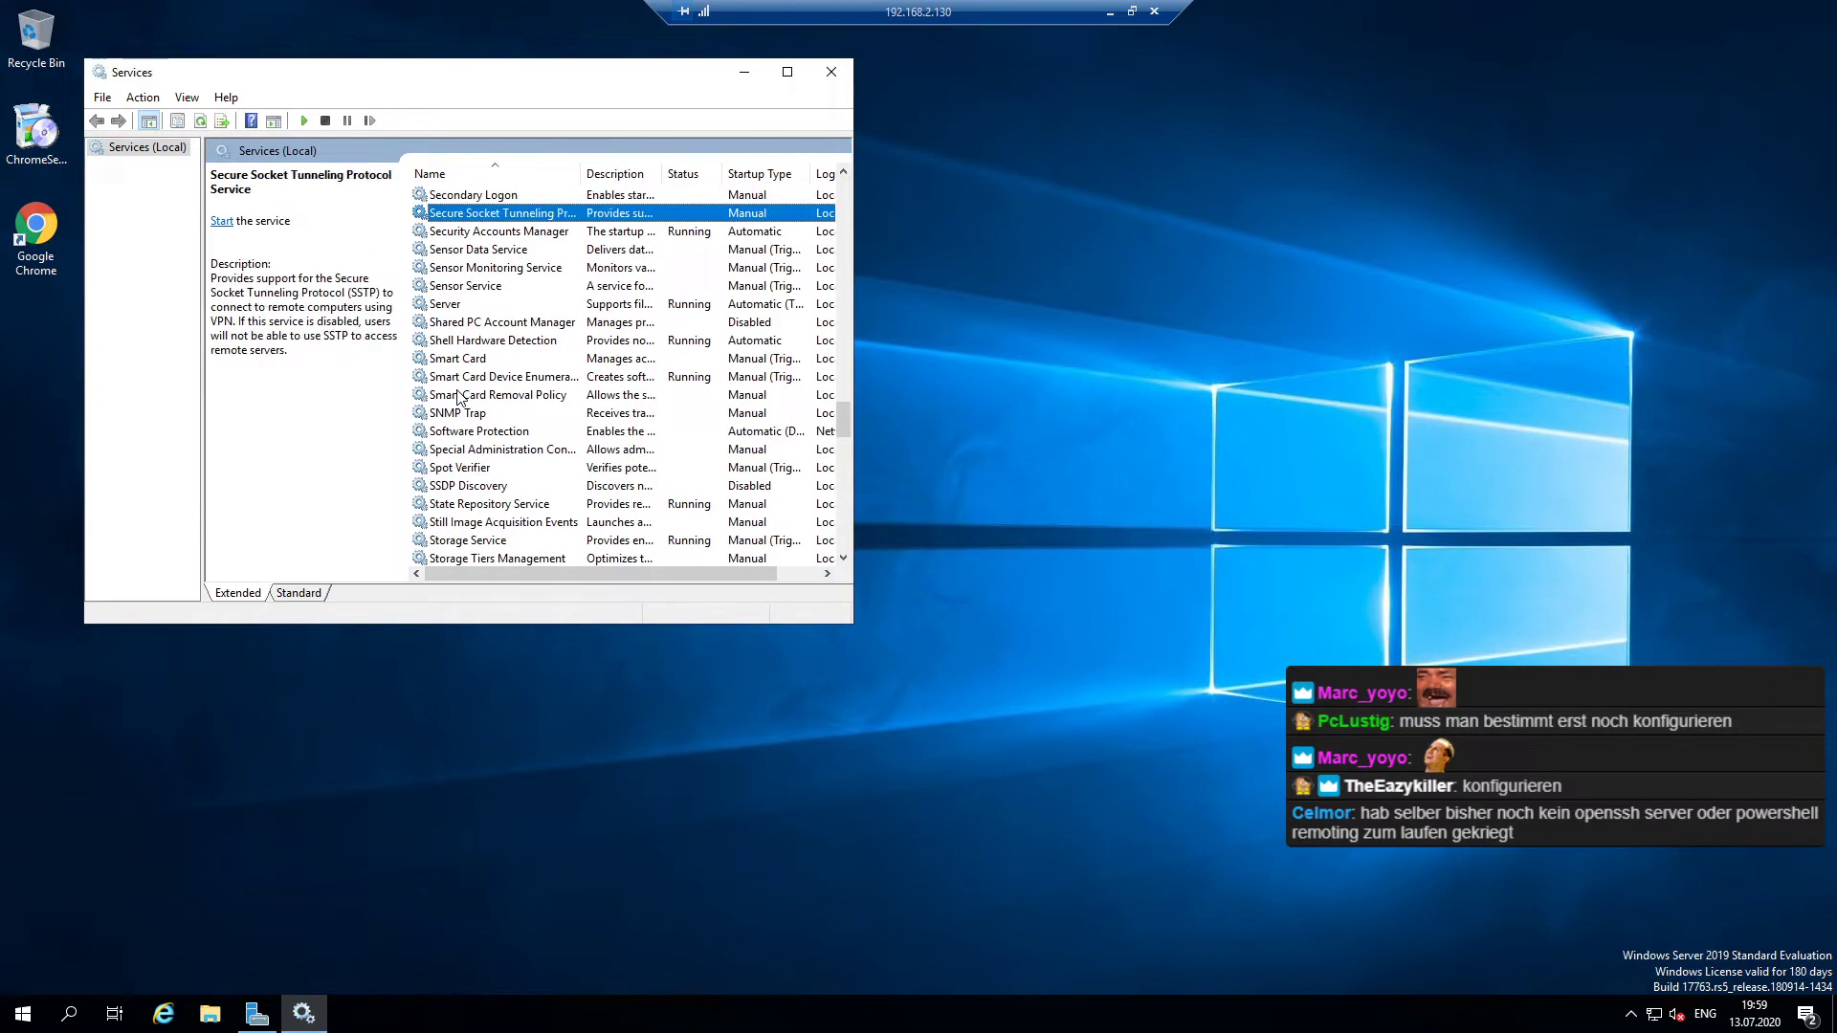
key(o)
key(o)
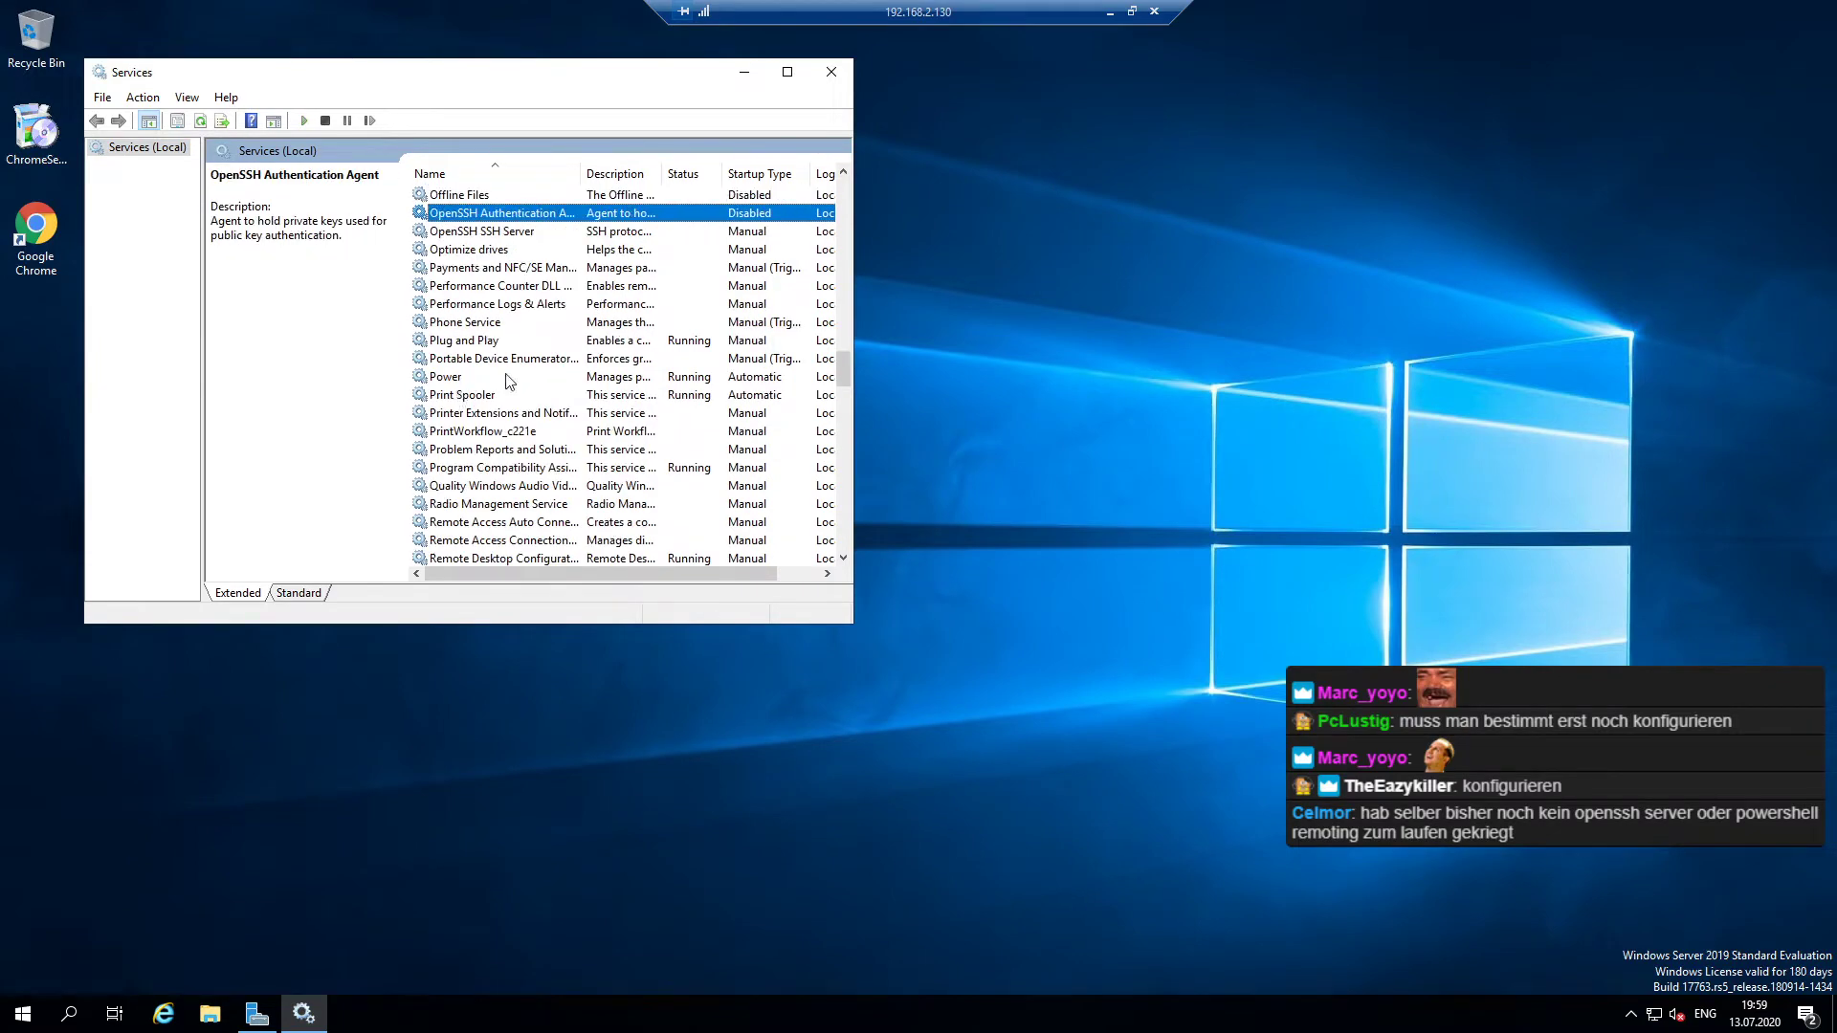
drag(856, 295, 1306, 295)
click(486, 232)
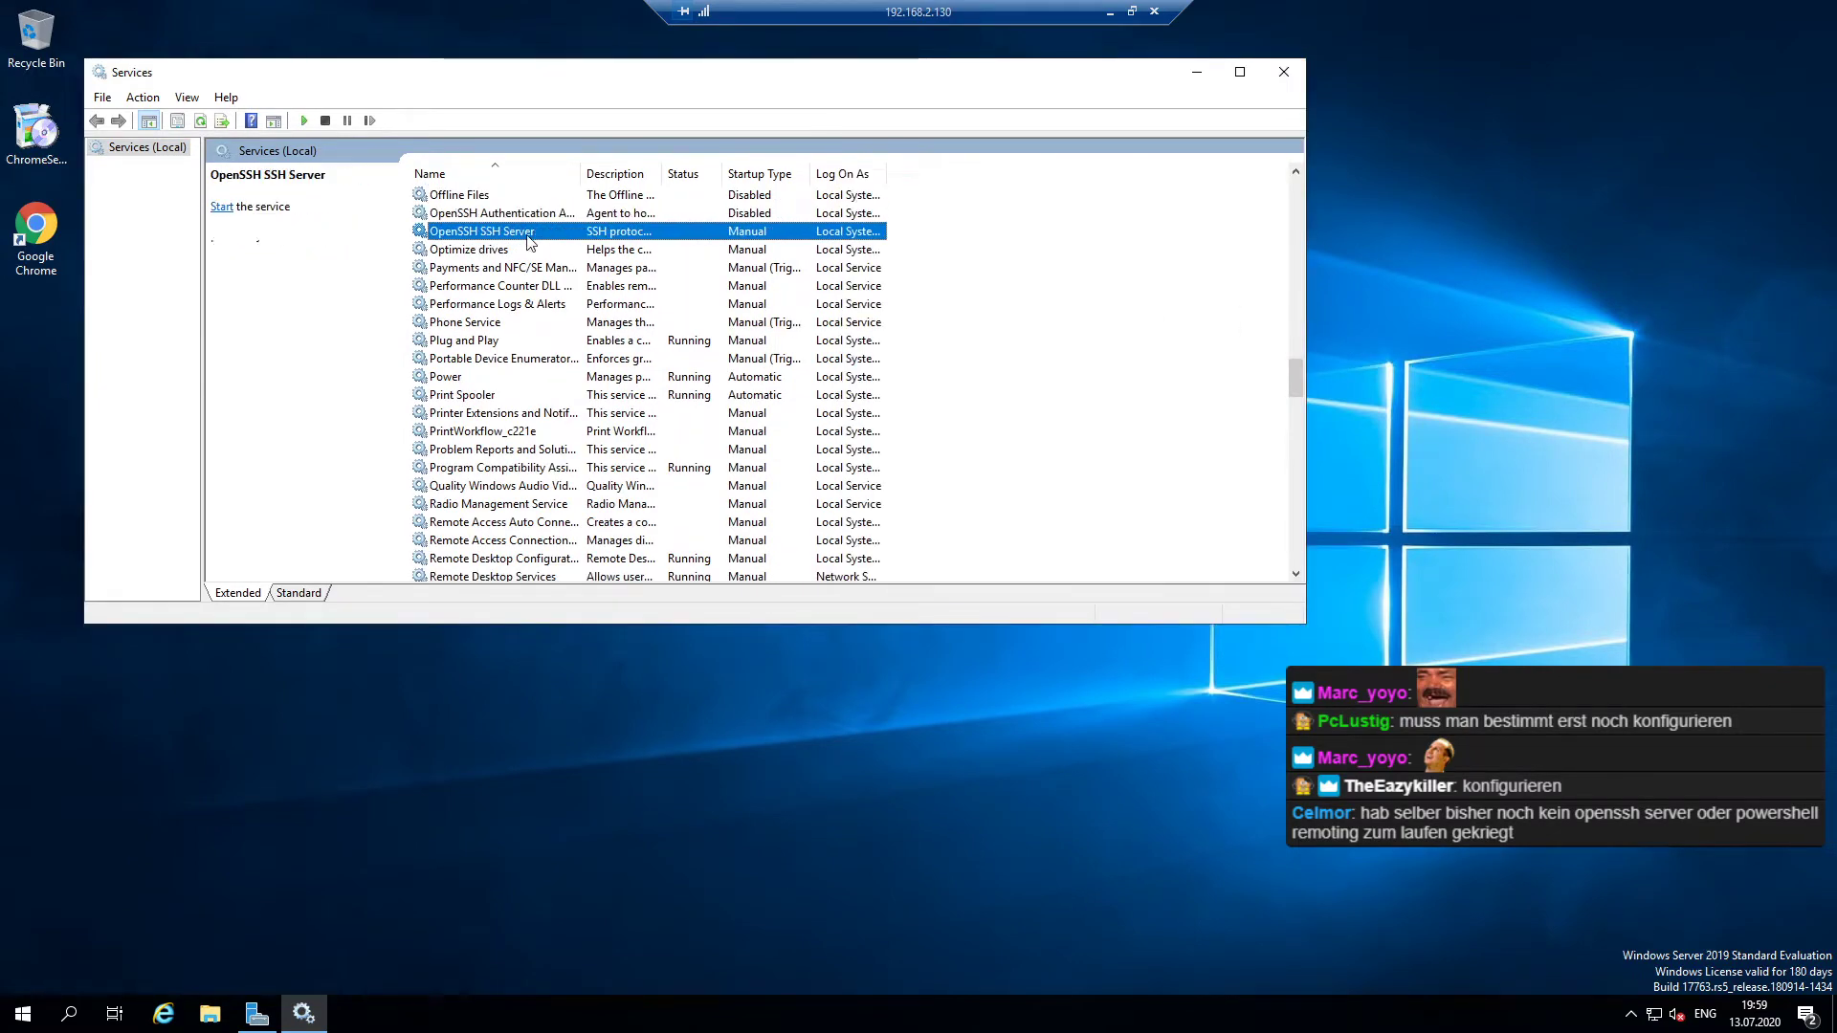
click(307, 123)
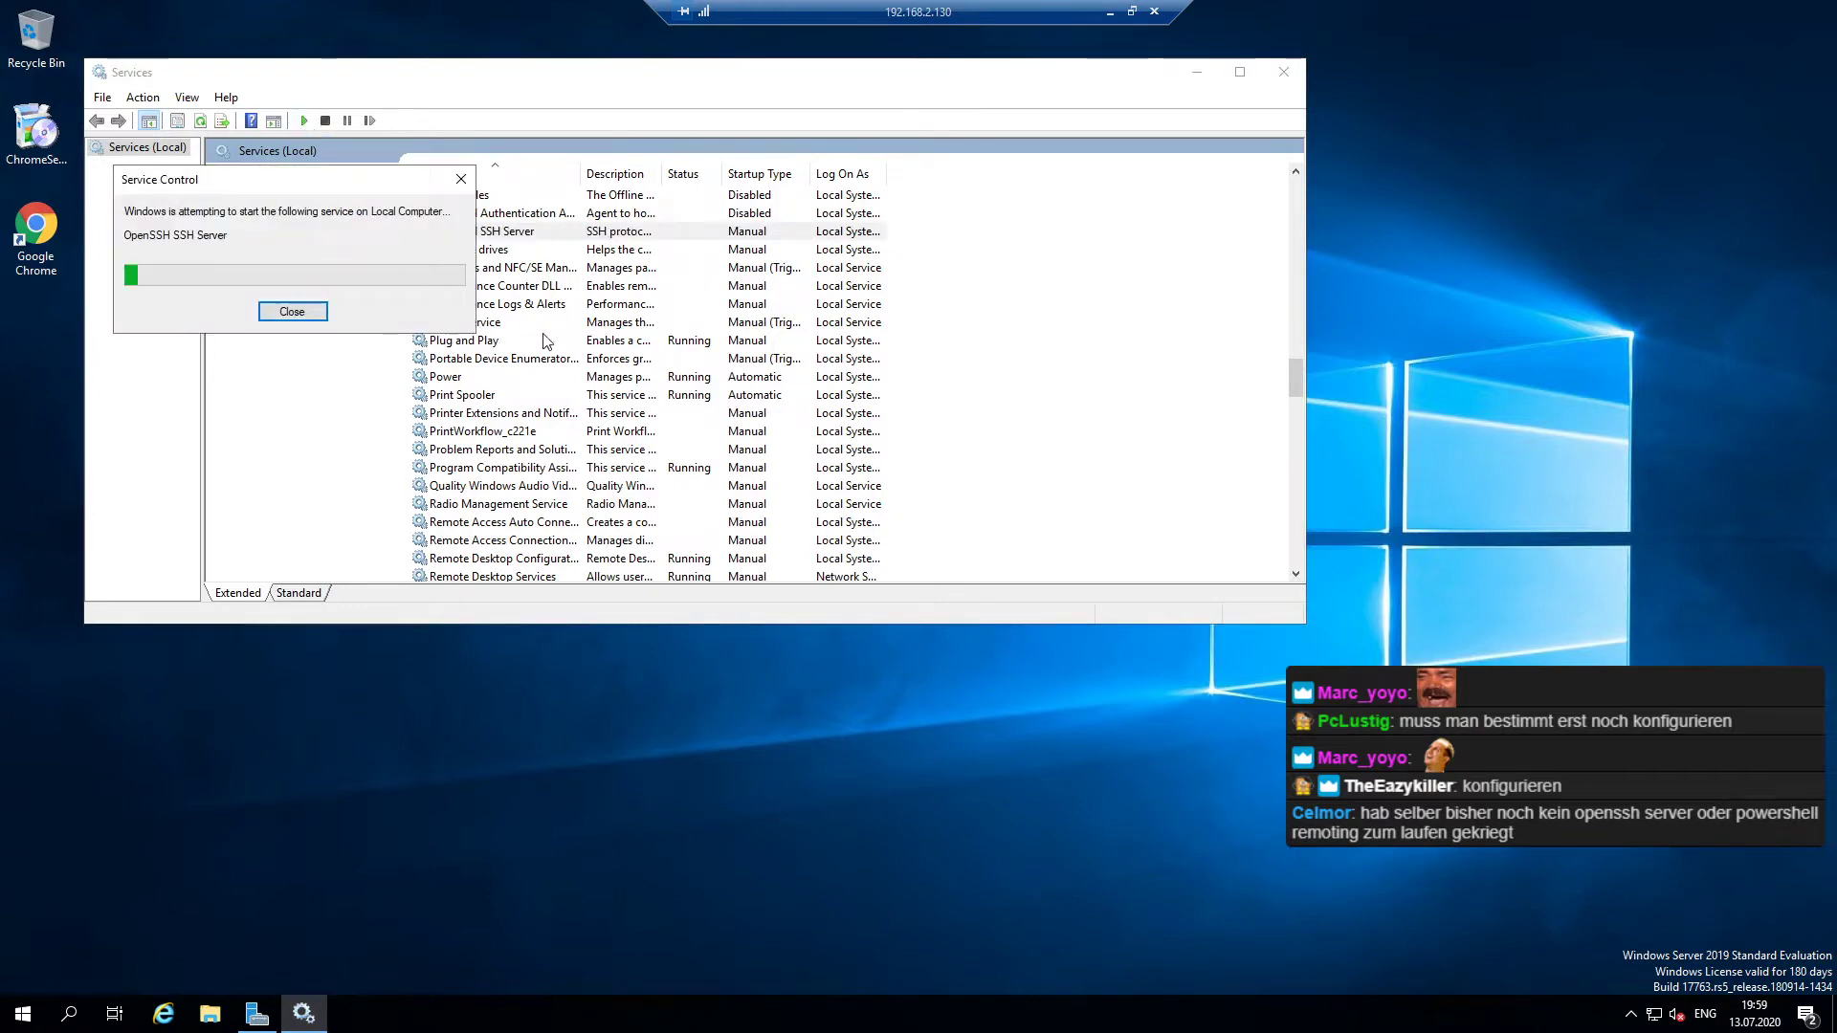
- Return to the Linux terminal workspace and recall the previous ssh command
key(super+1)
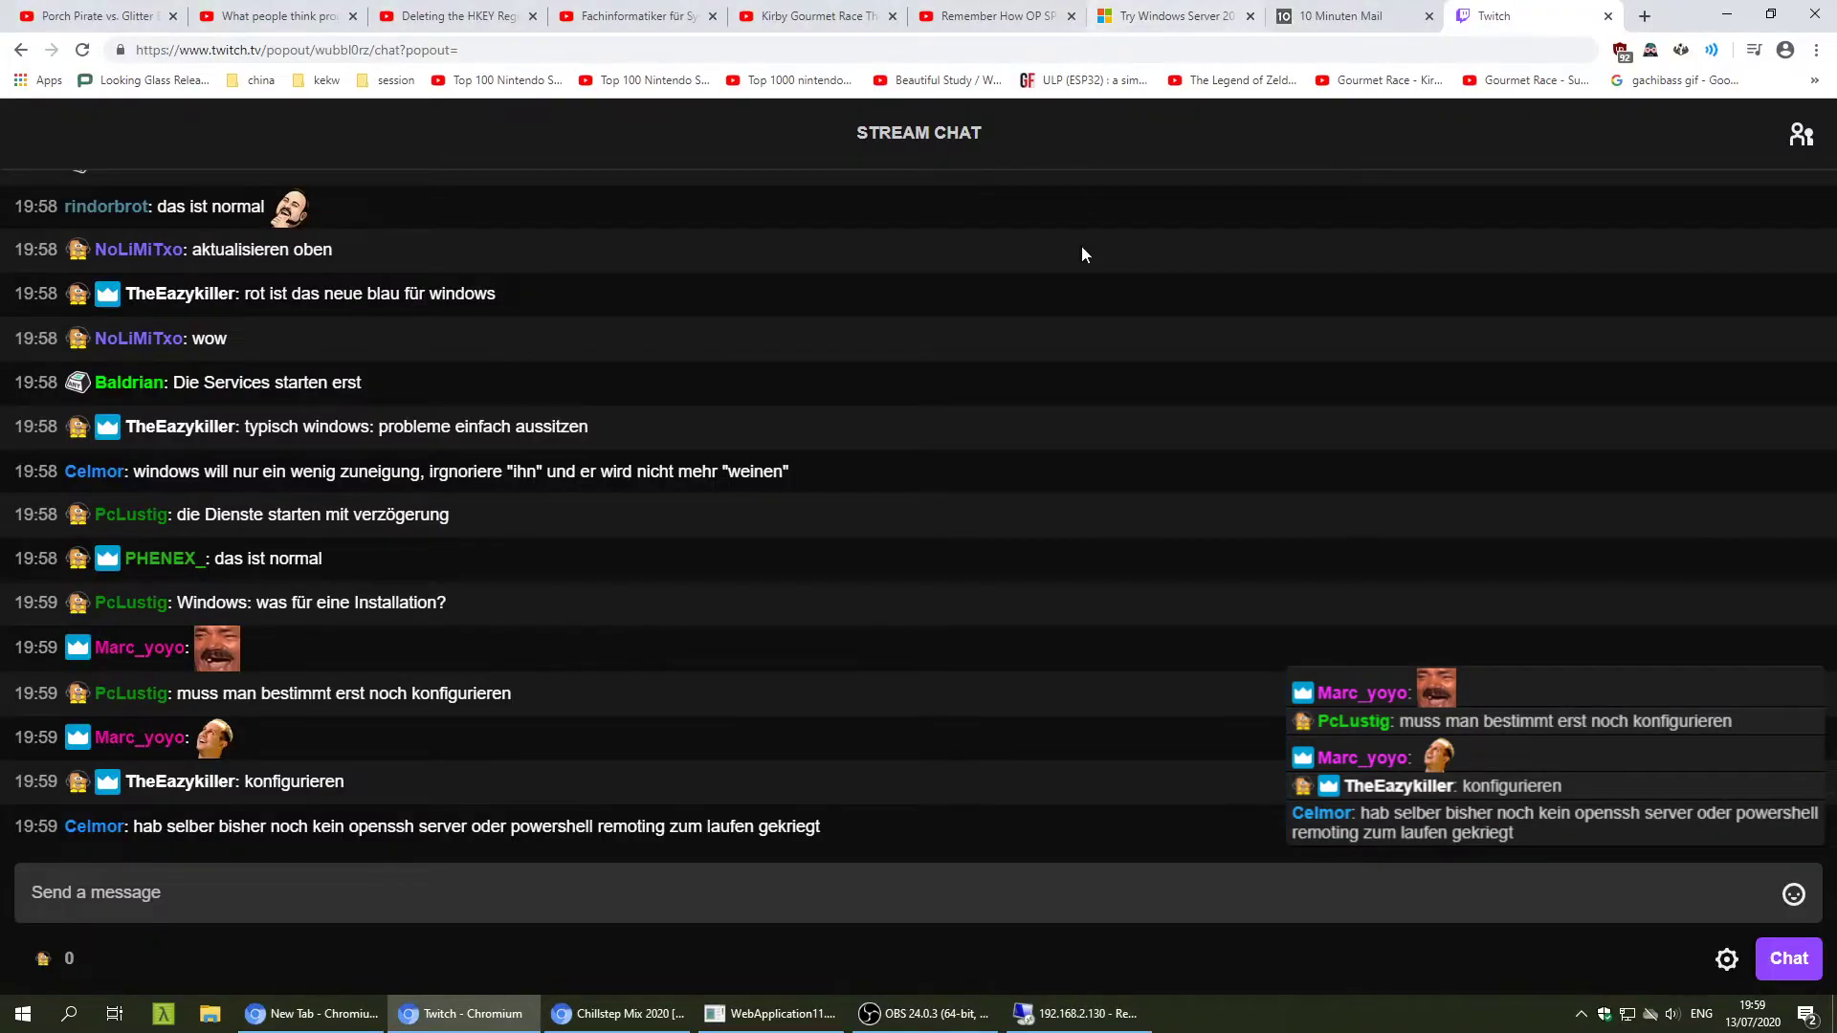
key(super+2)
key(Up)
- Retry the ssh connection and delete the stale known_hosts file named in the error
key(Return)
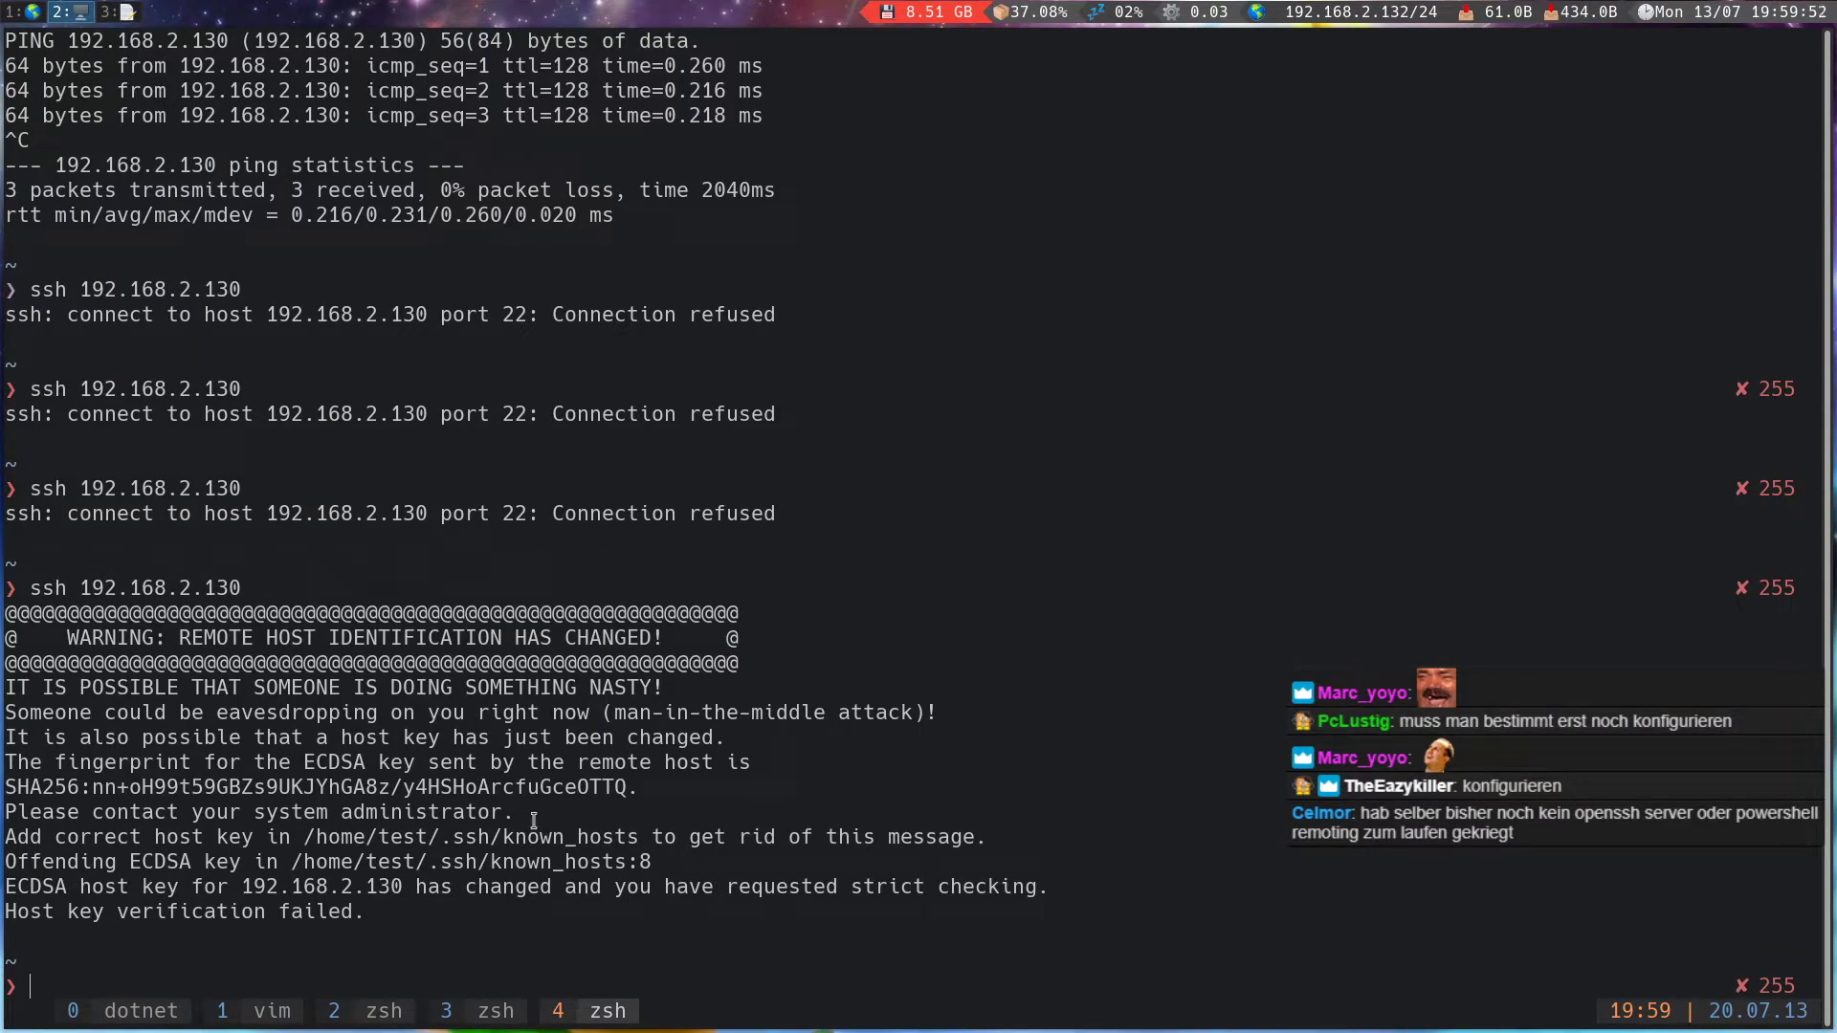
double_click(478, 859)
middle_click(490, 842)
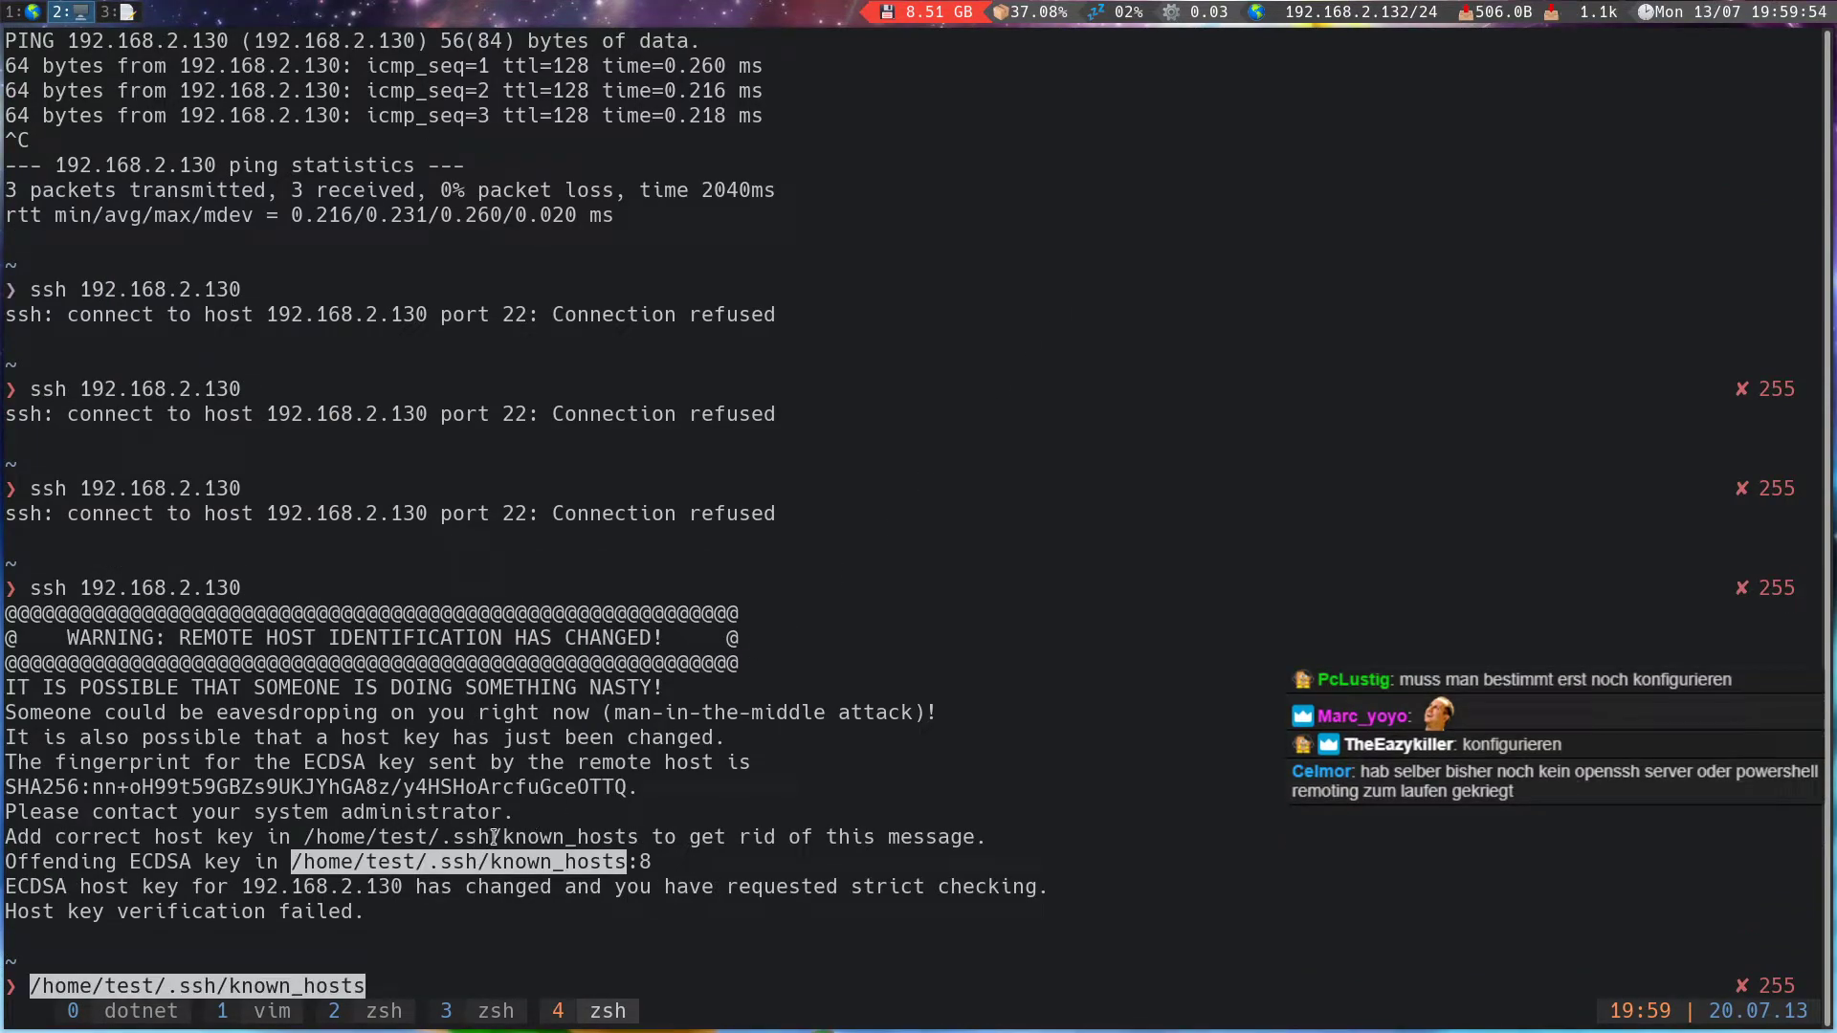
key(Home)
text(rm)
key(Return)
- Reconnect to 192.168.2.130 and accept the new host key with 'yes'
key(Up)
key(Up)
key(Return)
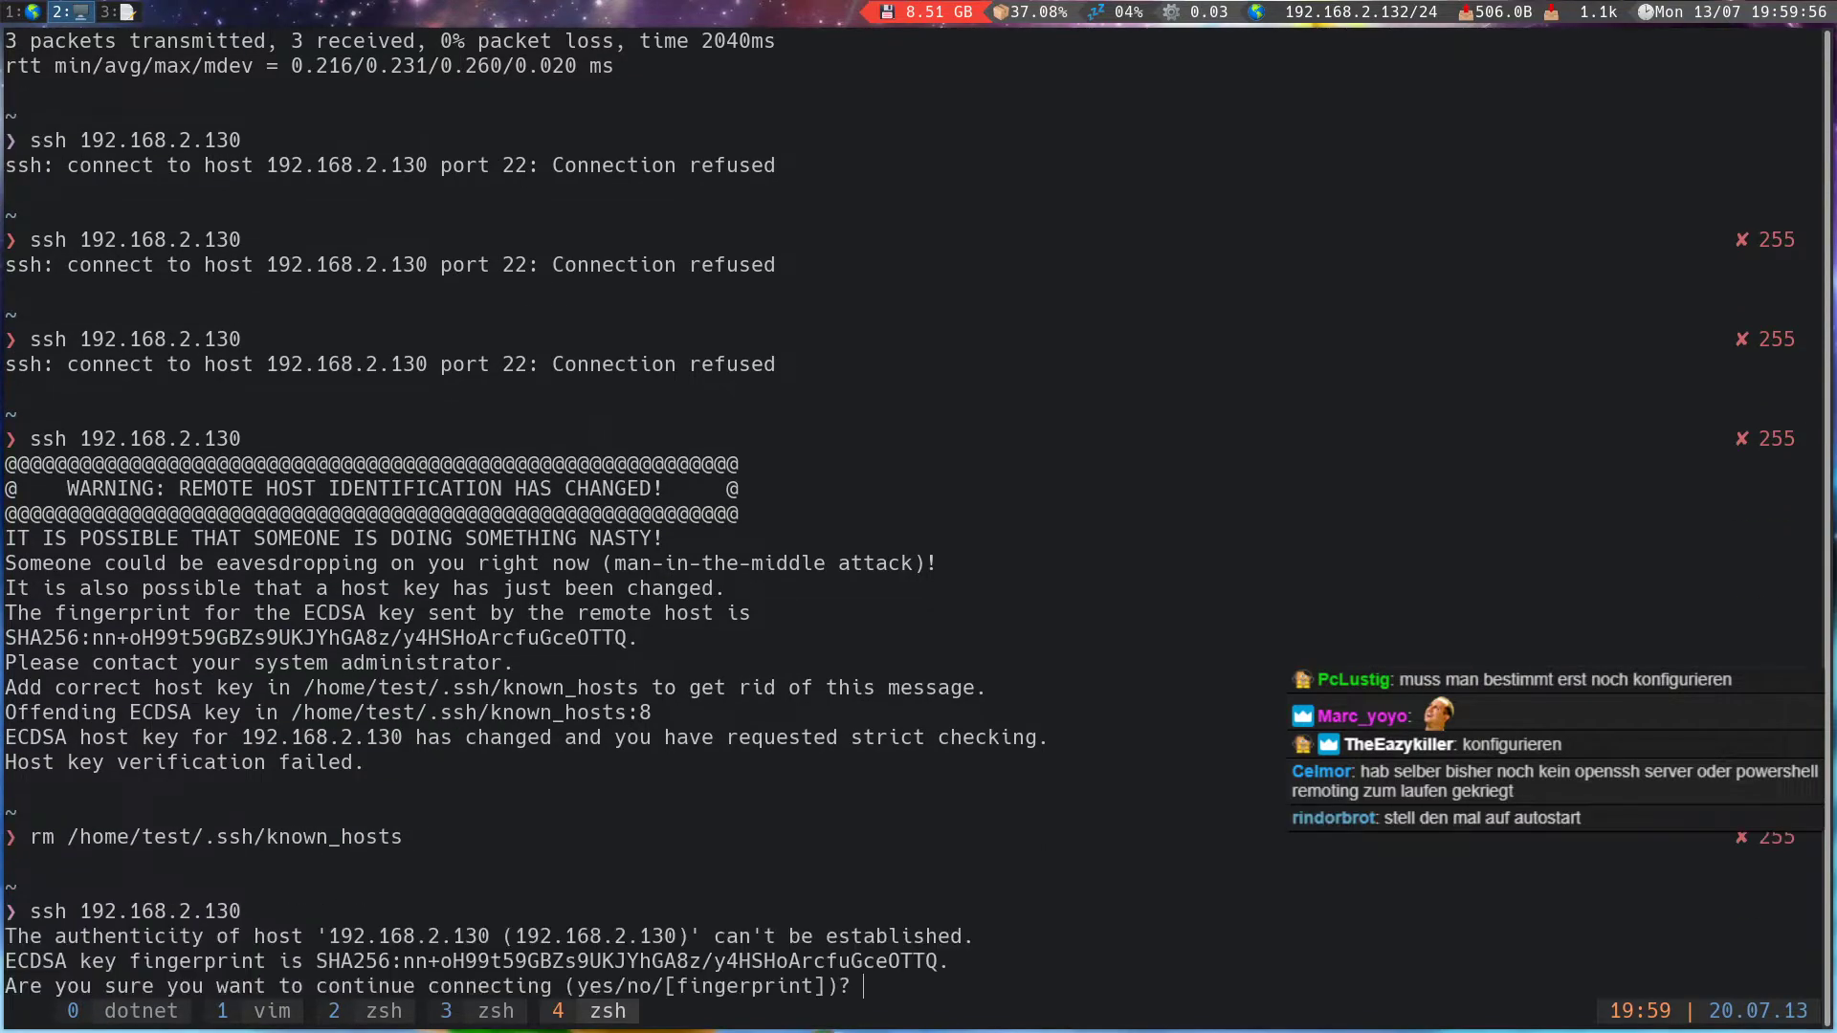
text(yes)
key(Return)
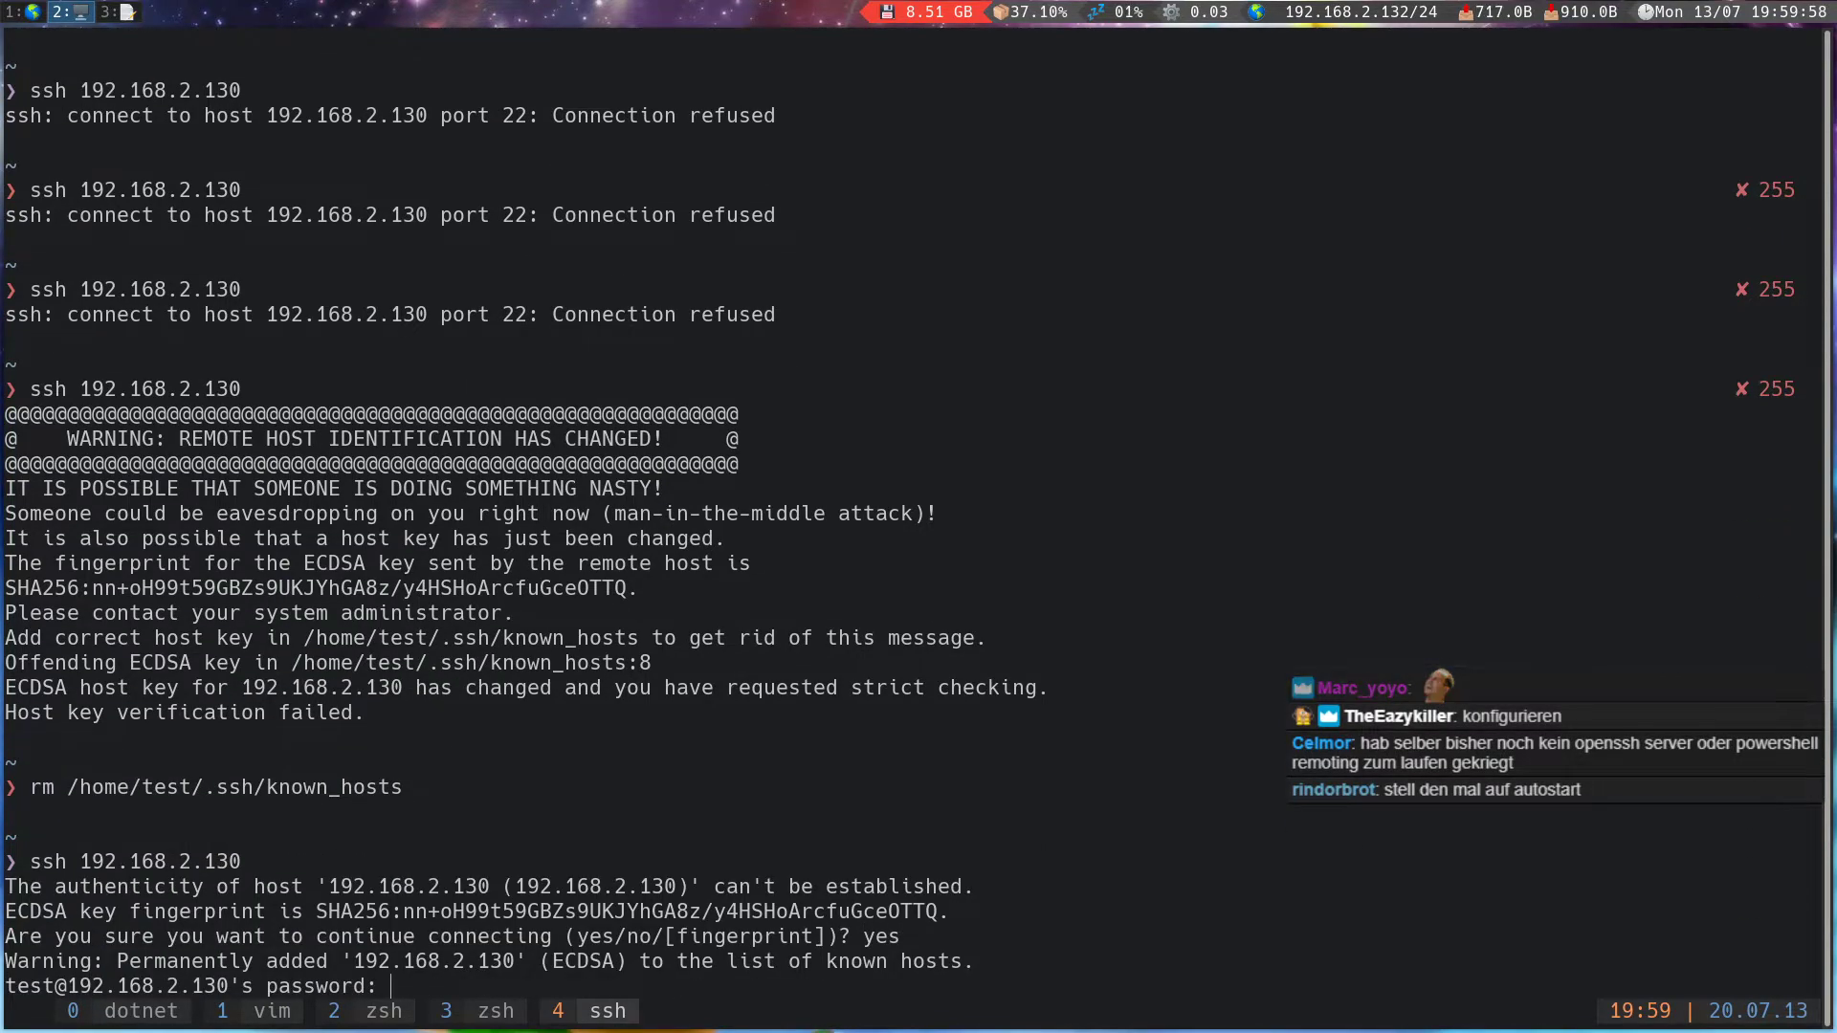
key(ctrl+c)
key(Up)
key(Right)
key(Right)
text(Adminis)
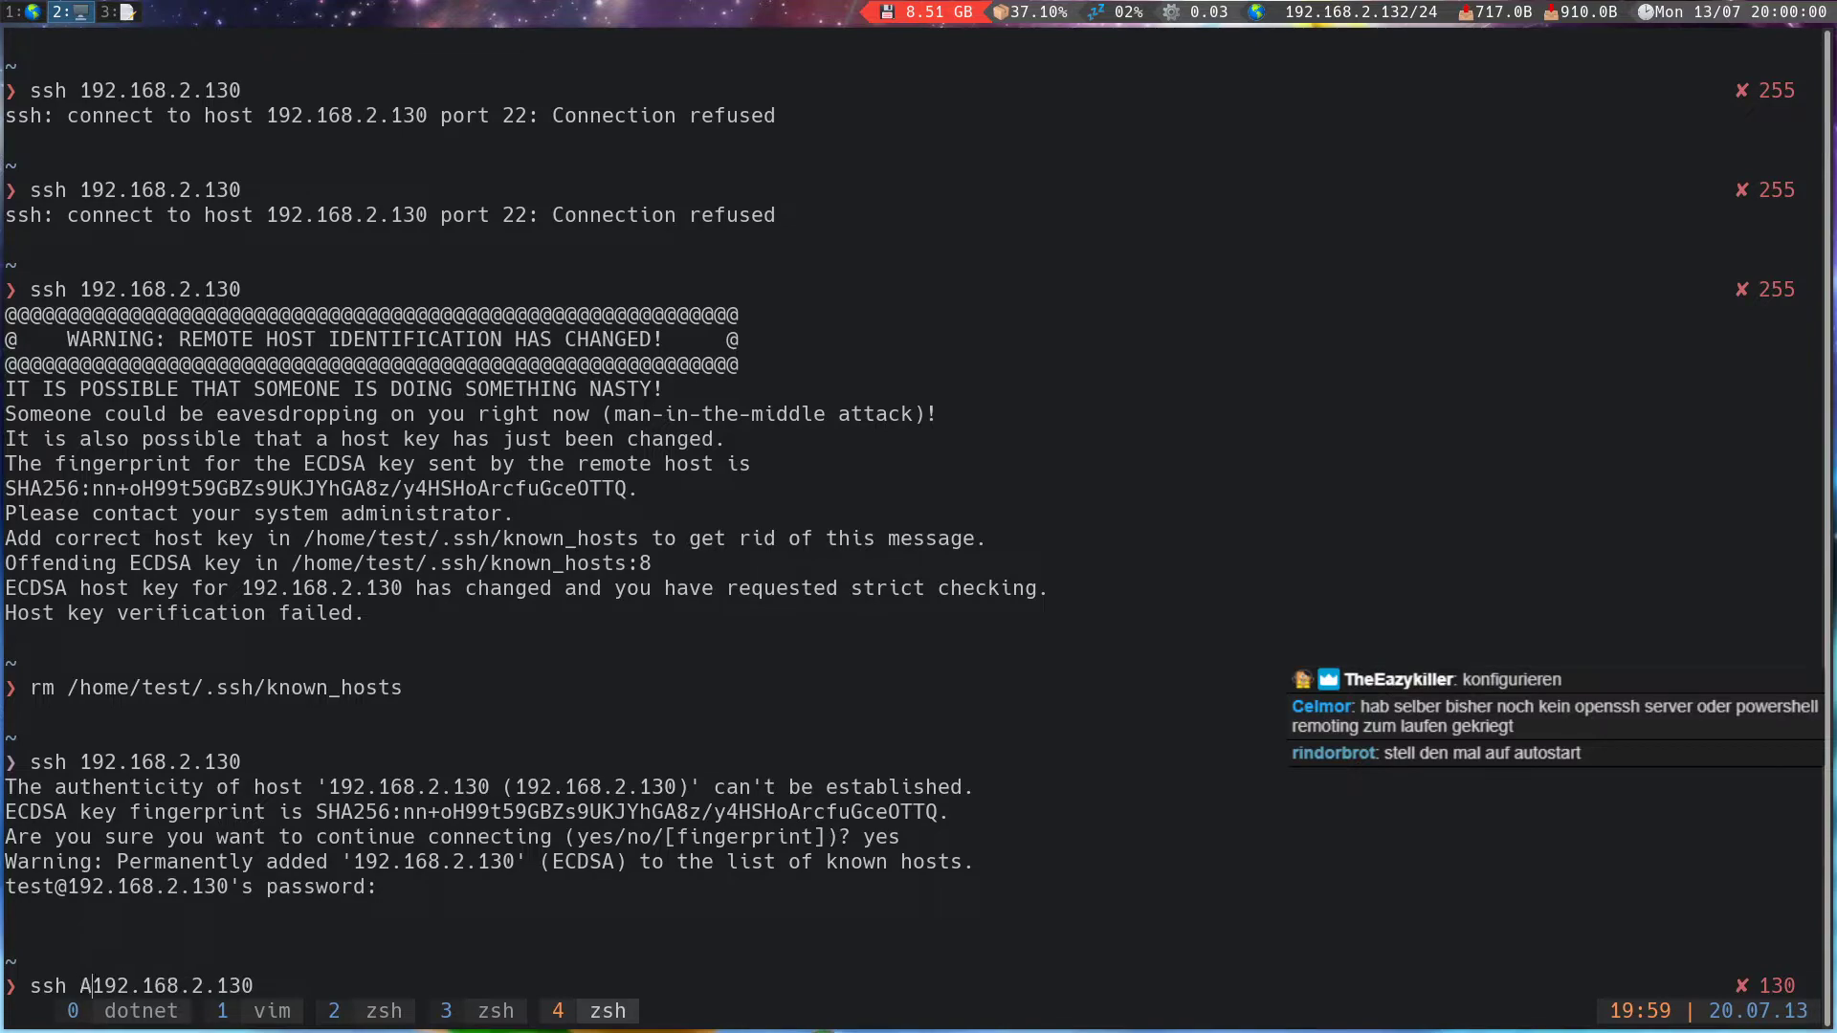
text(trator@)
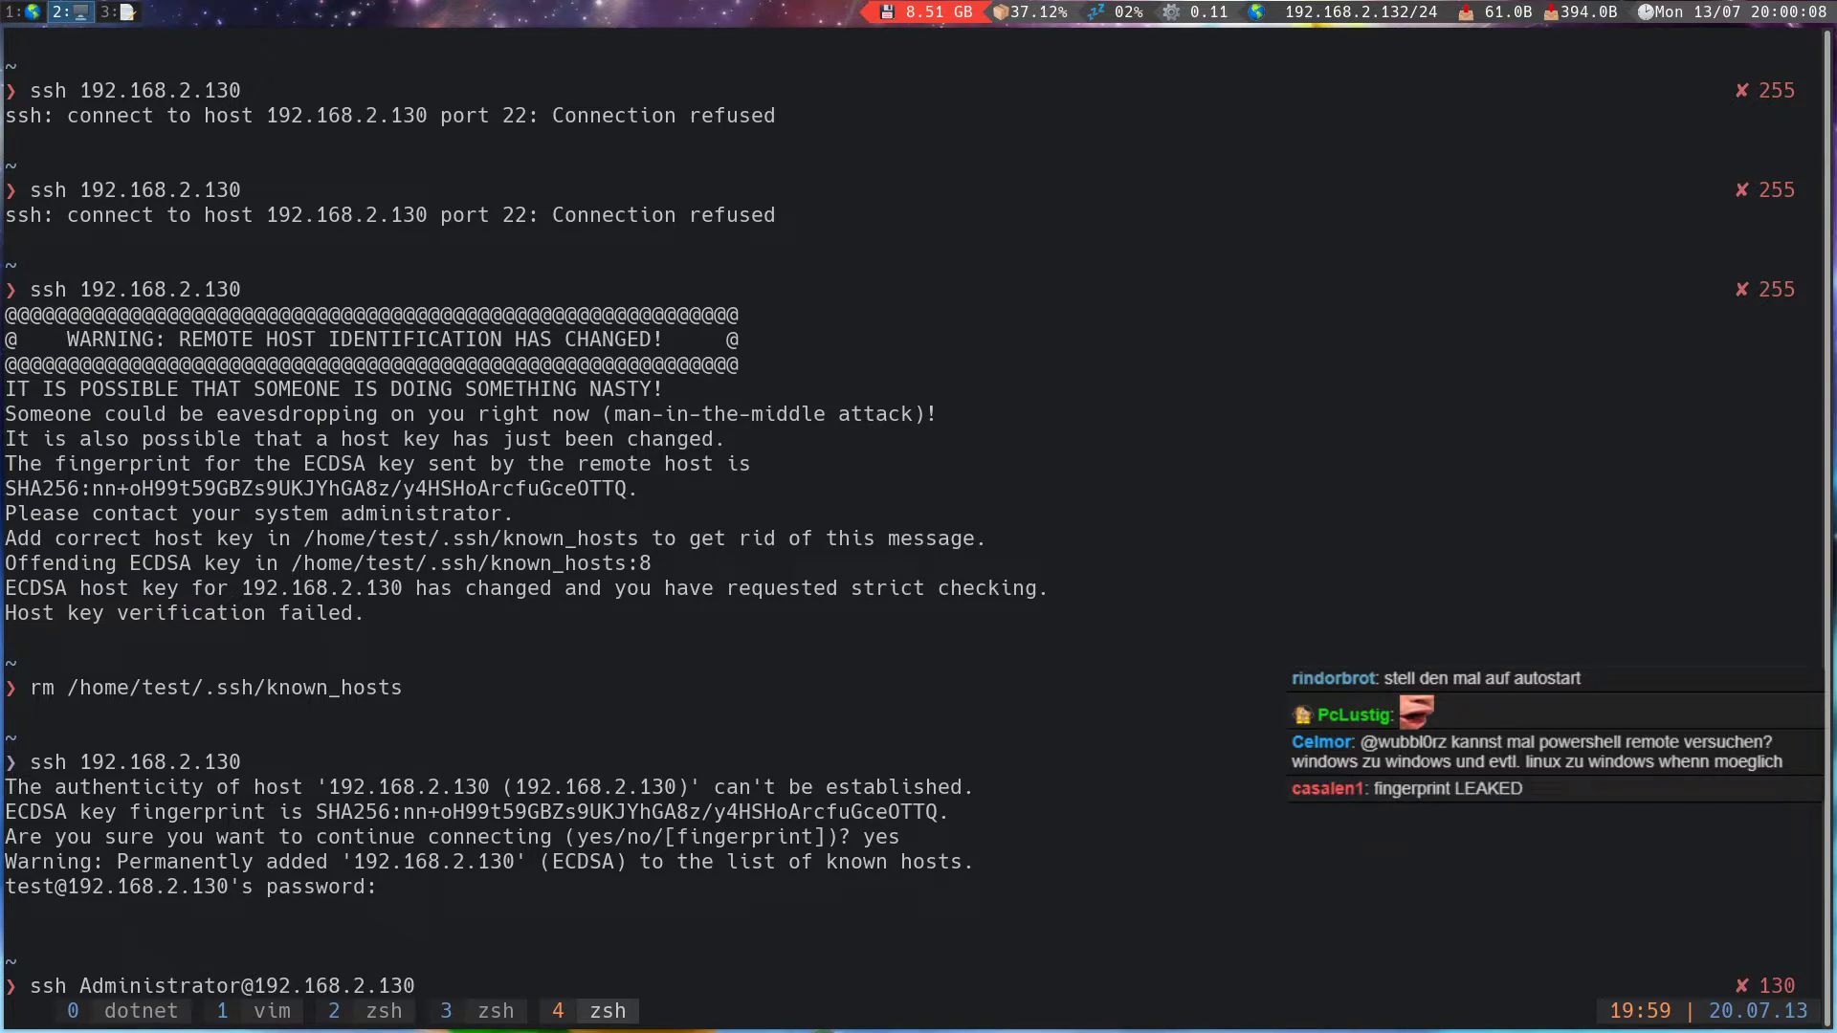
key(Return)
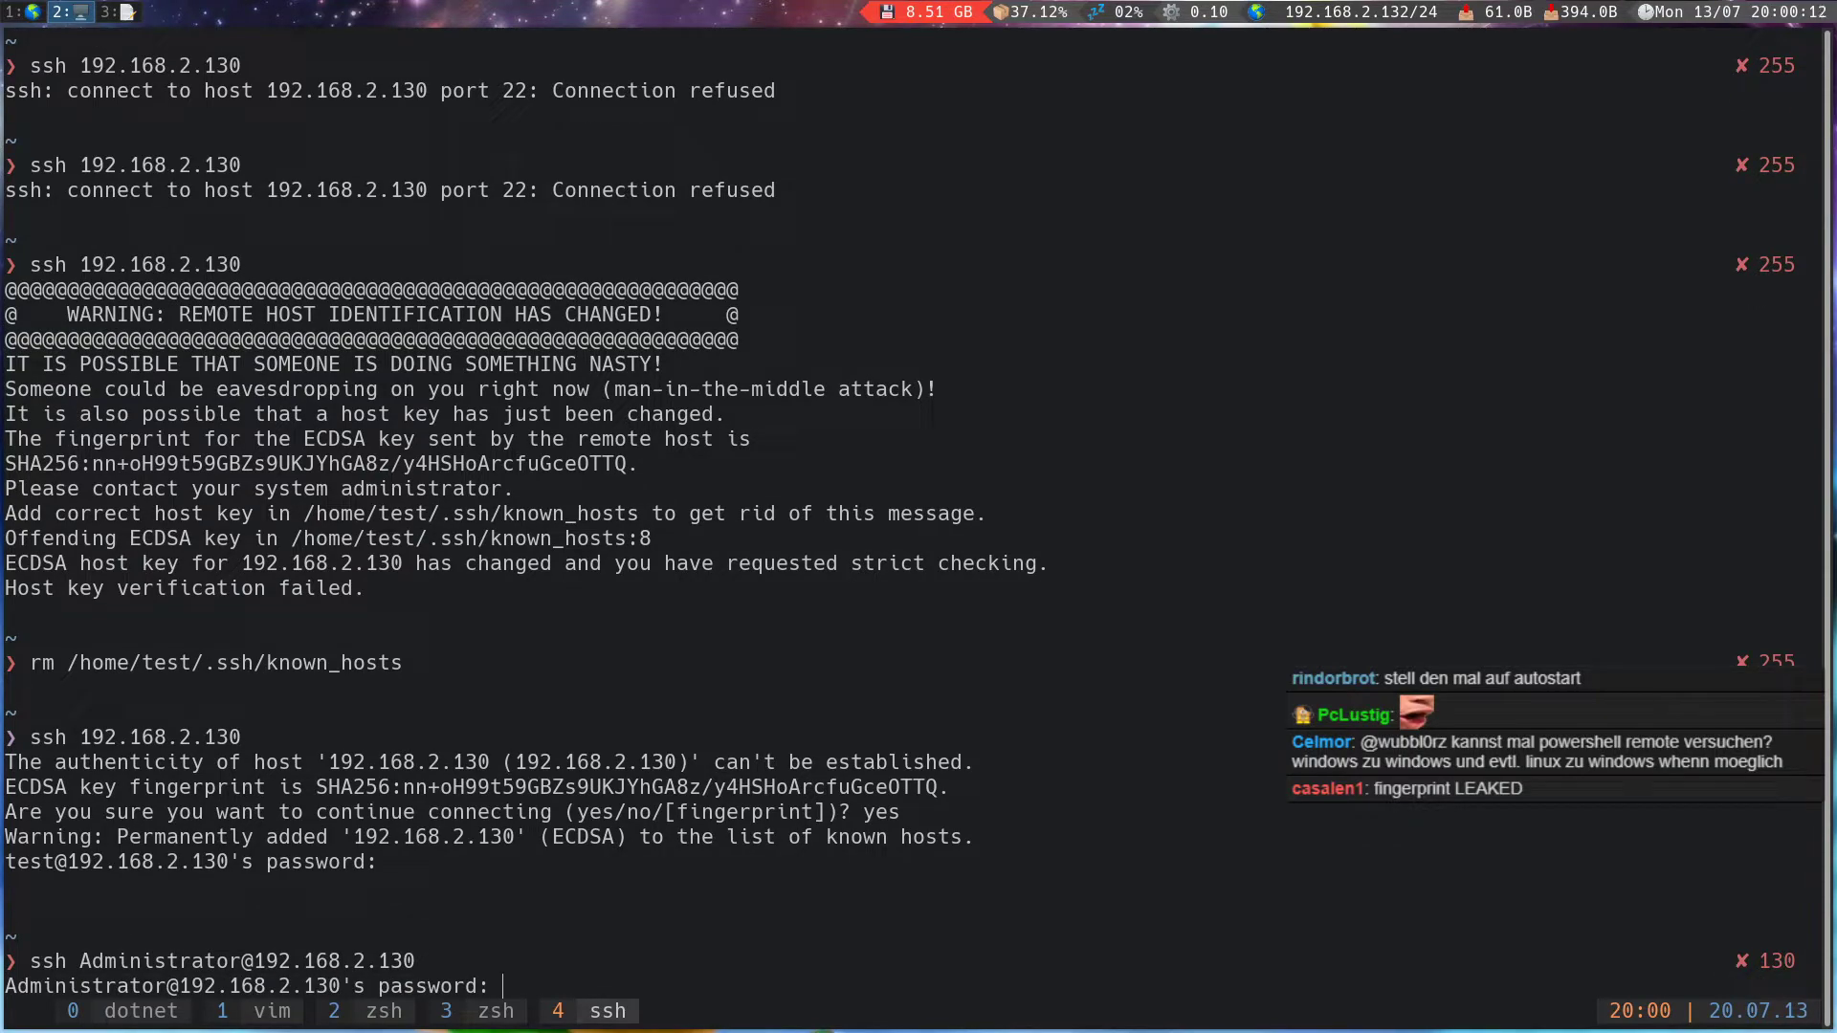
key(Return)
- Run ls -la in the remote cmd shell and copy the output text
key(Return)
key(Return)
key(Return)
key(Return)
key(Return)
key(Return)
key(Return)
key(Return)
key(Return)
key(Return)
key(Return)
key(Return)
key(Return)
key(Return)
key(Return)
key(Return)
key(Return)
key(Return)
key(Return)
key(Return)
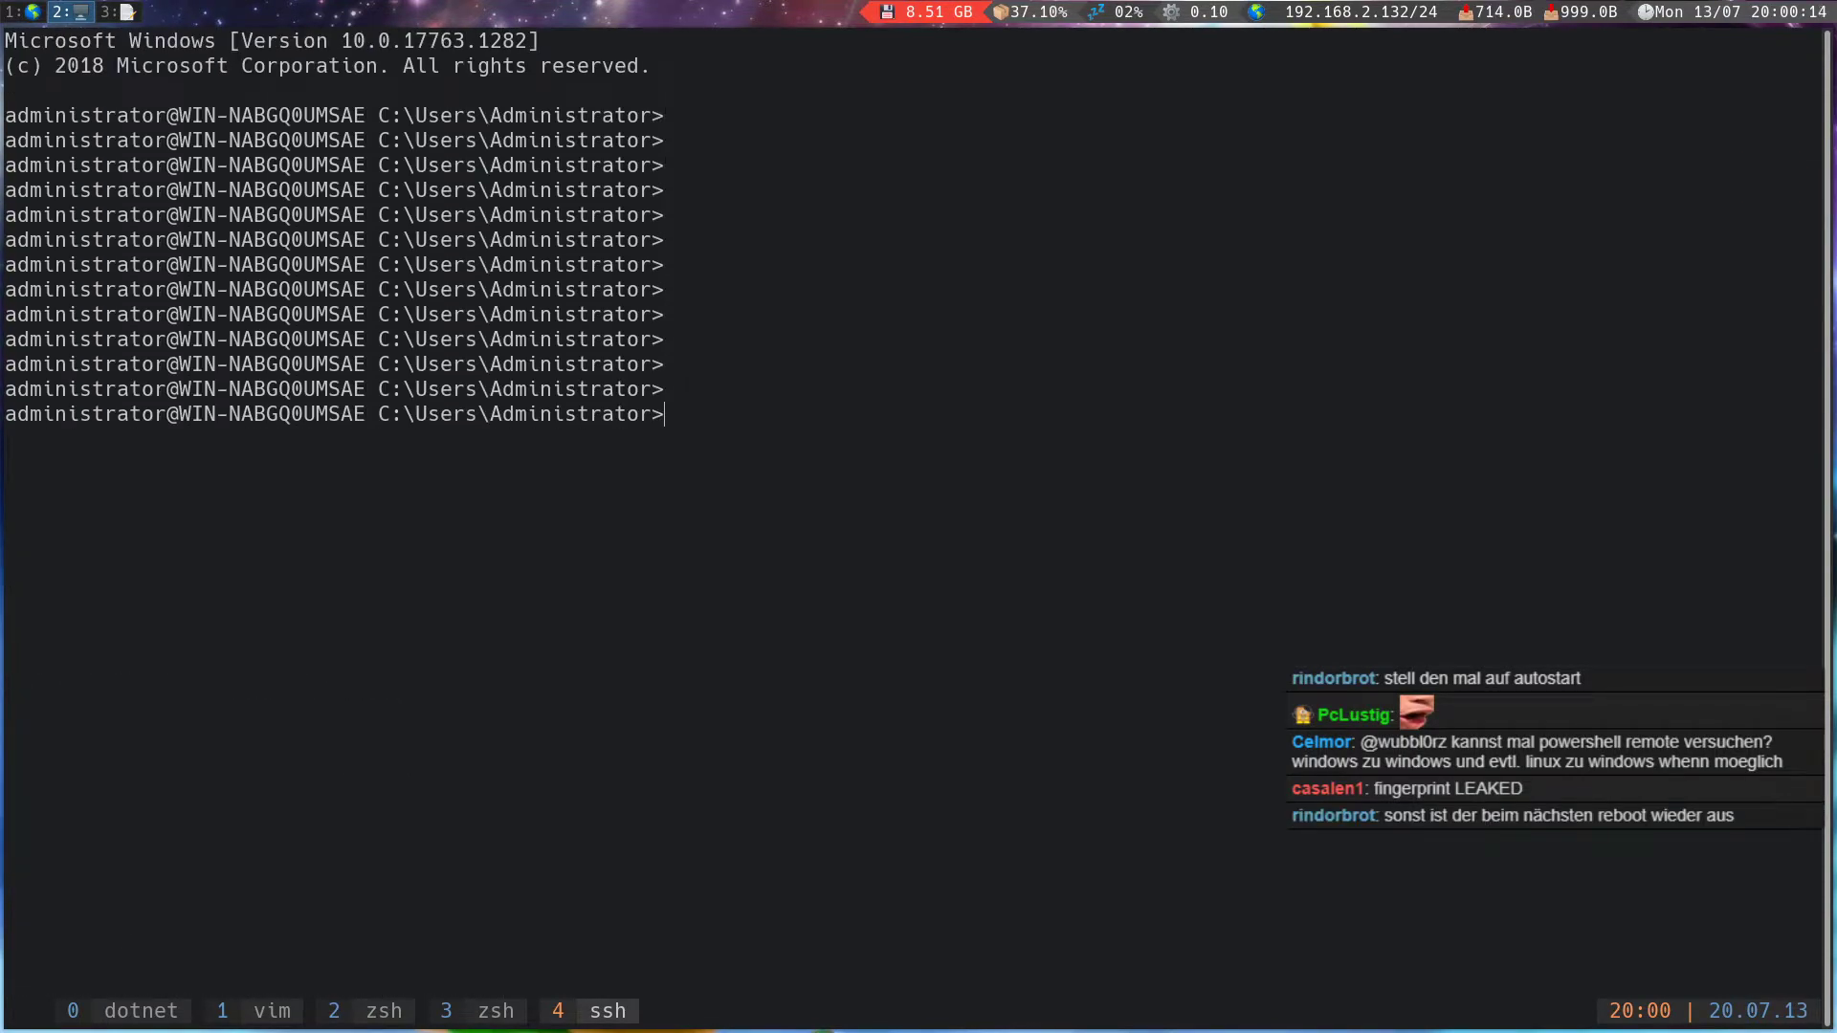
text(ls -la)
key(Return)
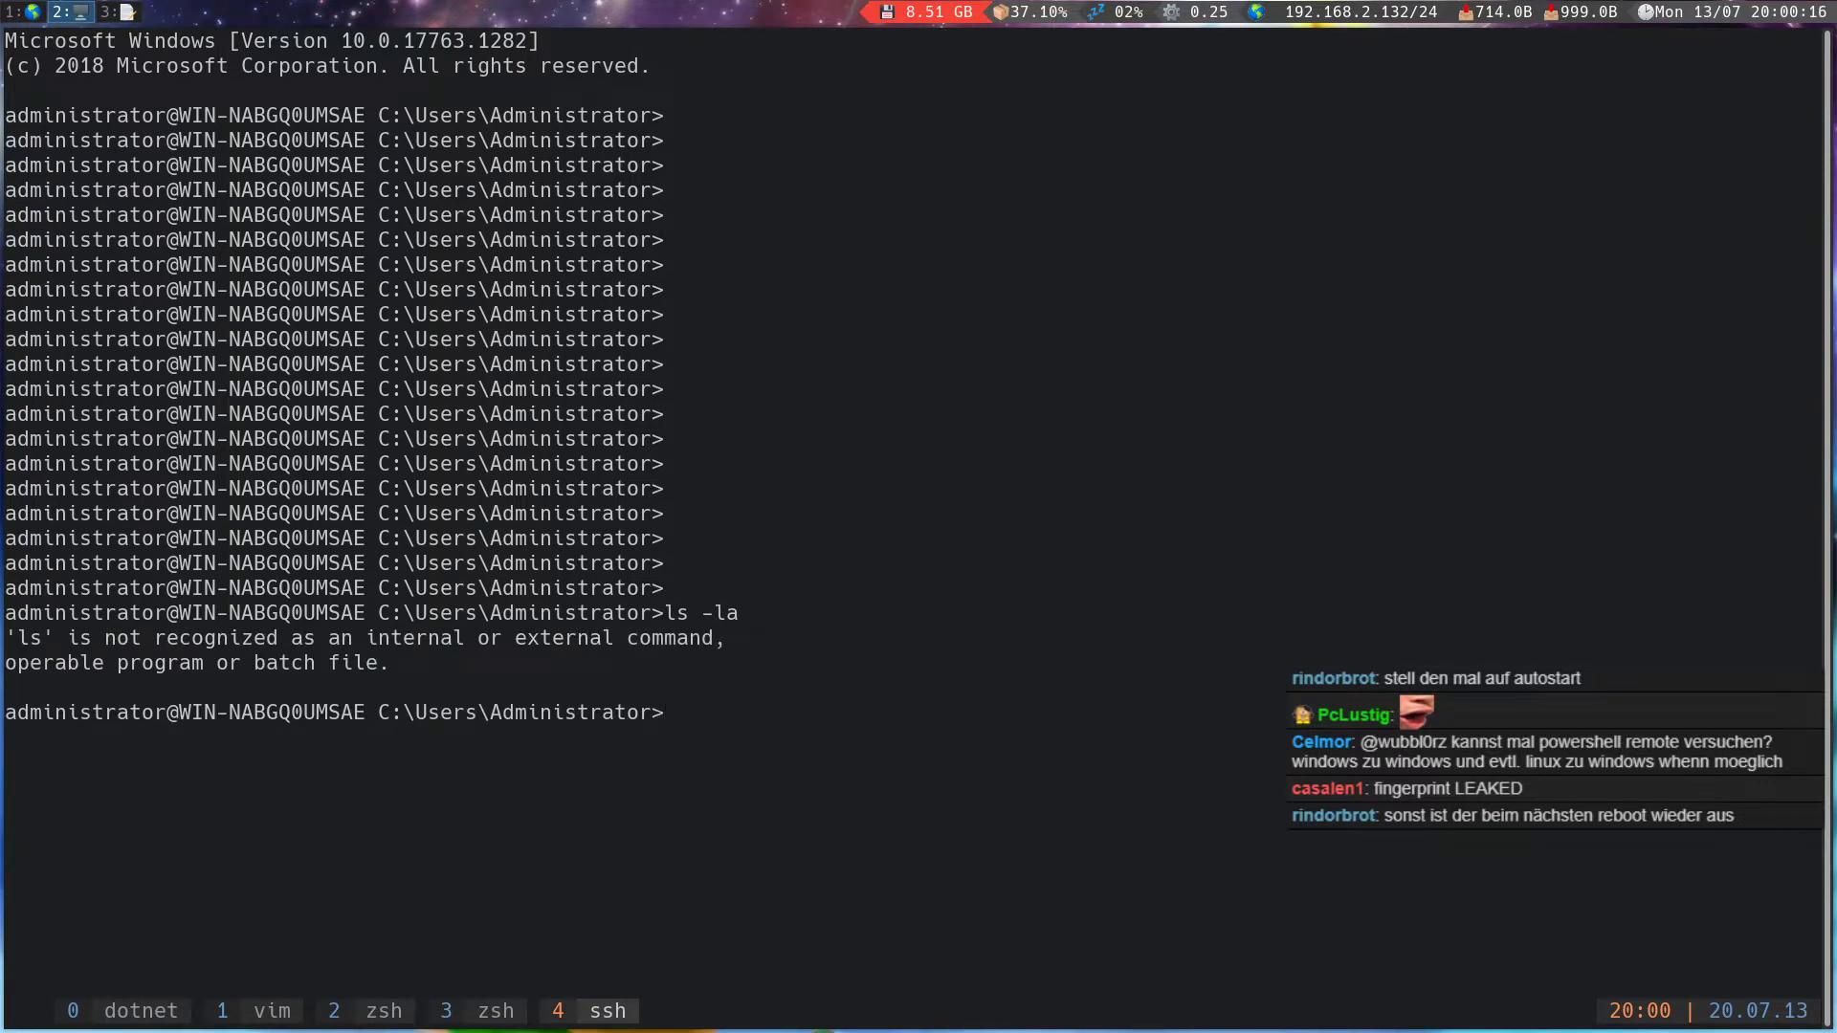
key(Return)
key(Return)
key(Return)
key(Return)
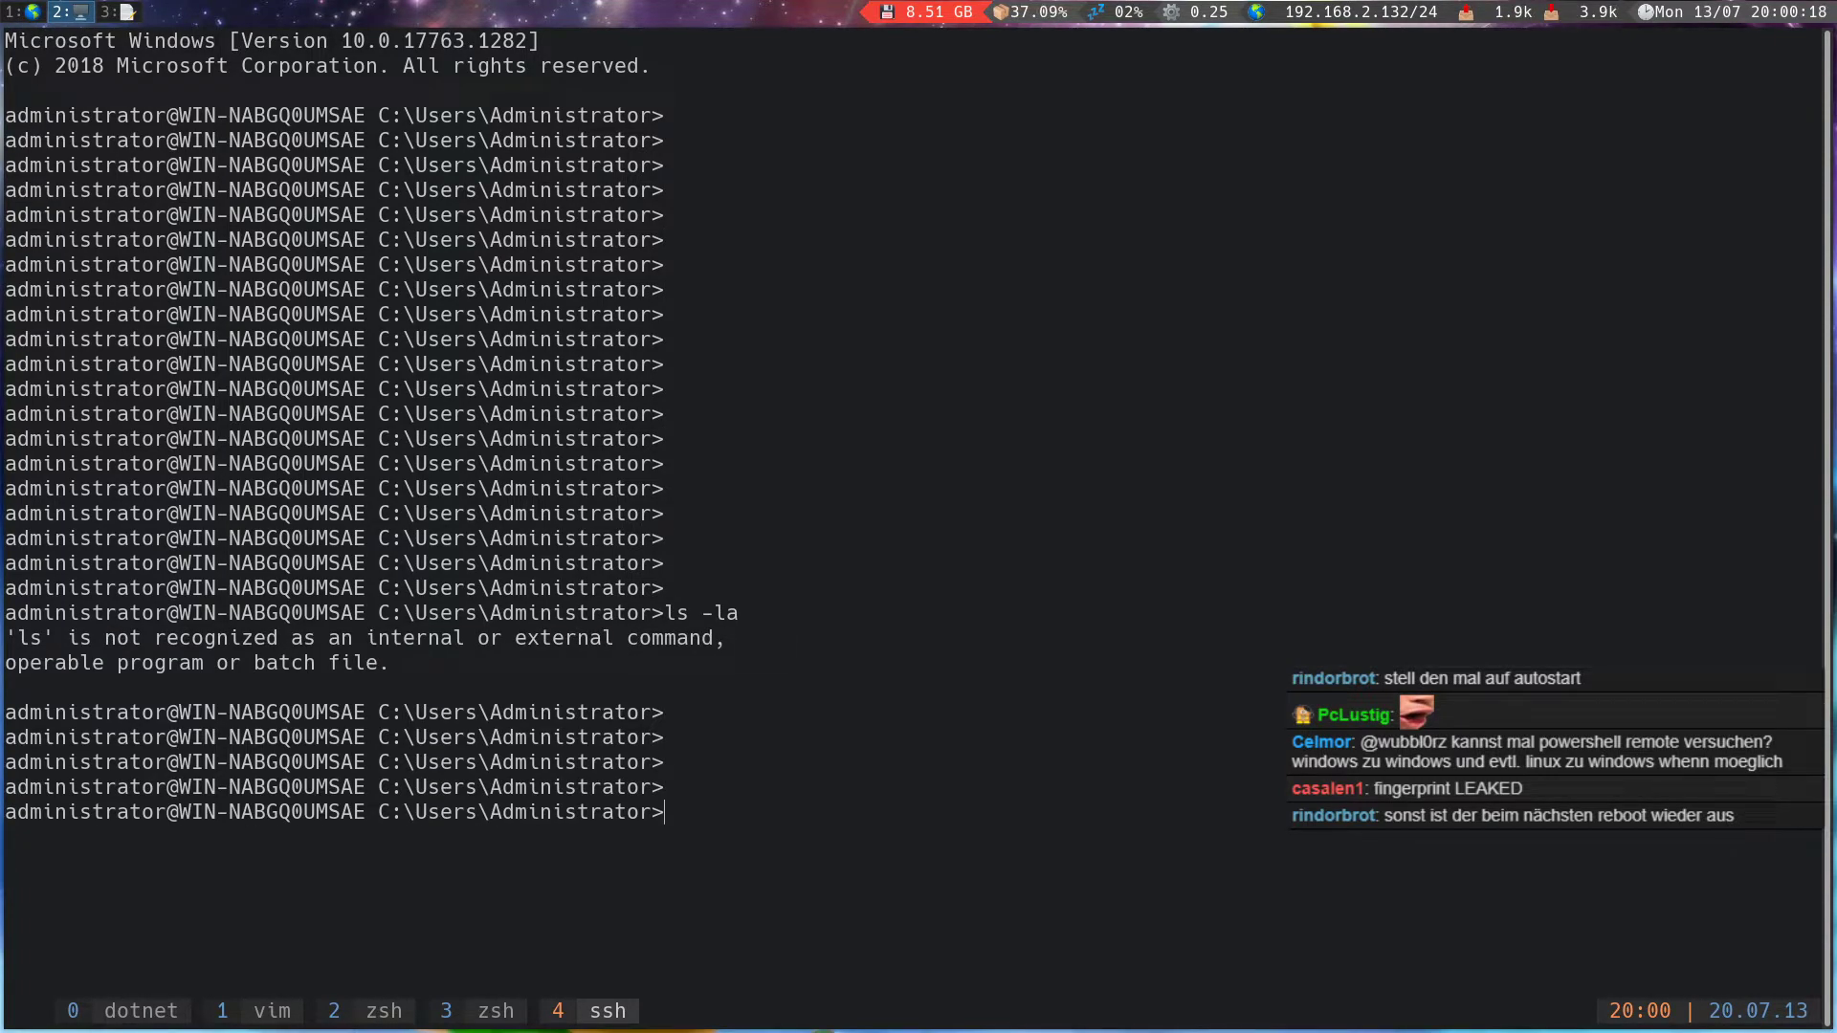
right_click(670, 613)
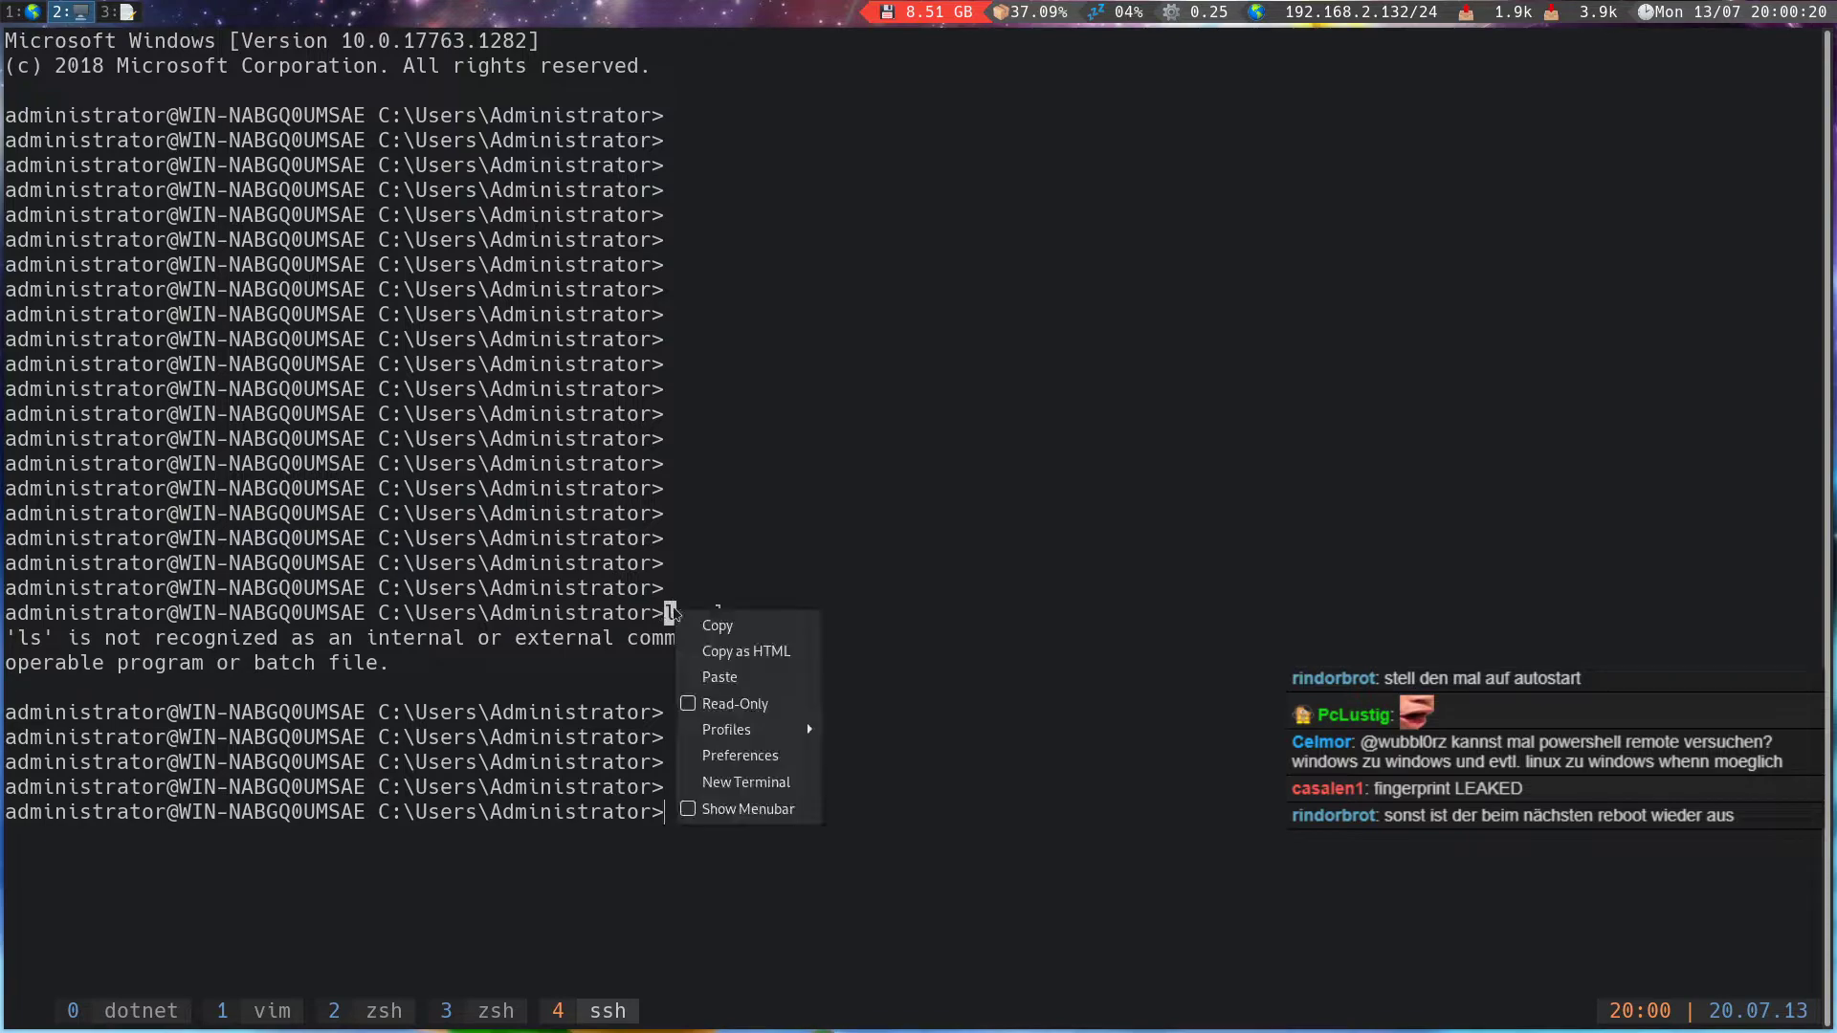
click(717, 625)
key(Return)
key(Return)
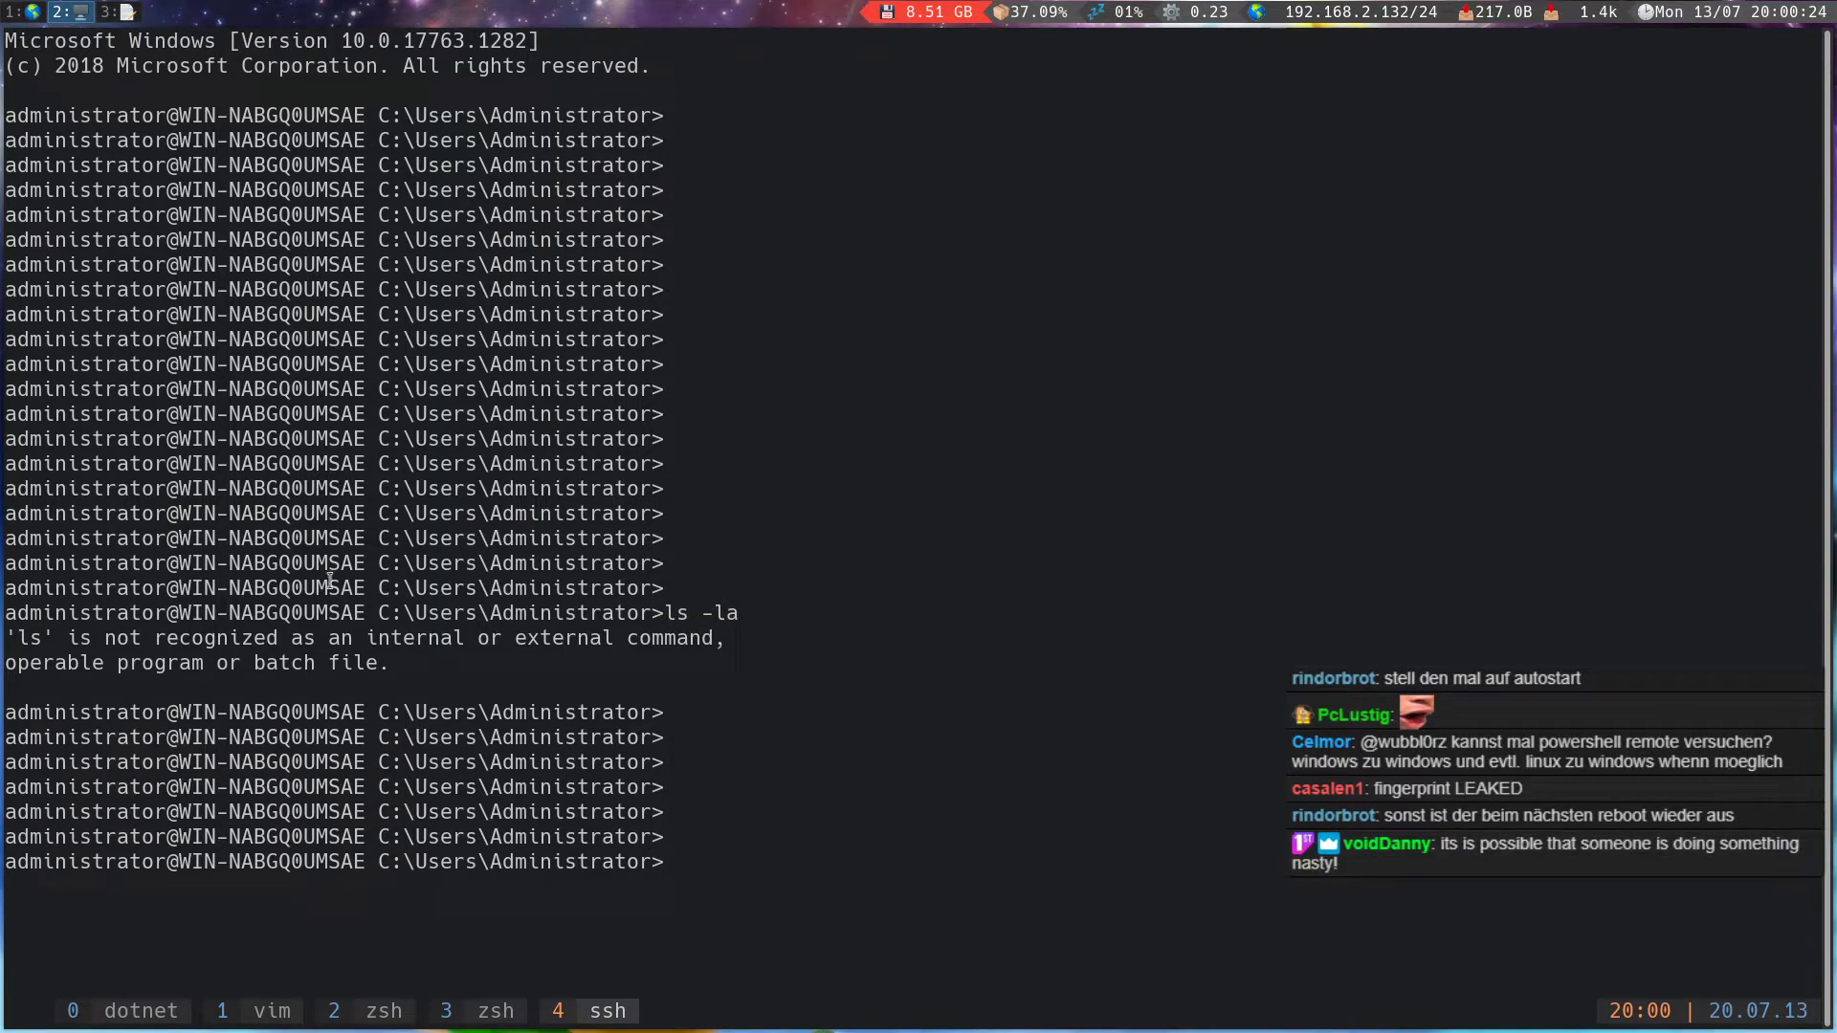
- Start PowerShell on the server and list the Administrator home folder with ls
text(power)
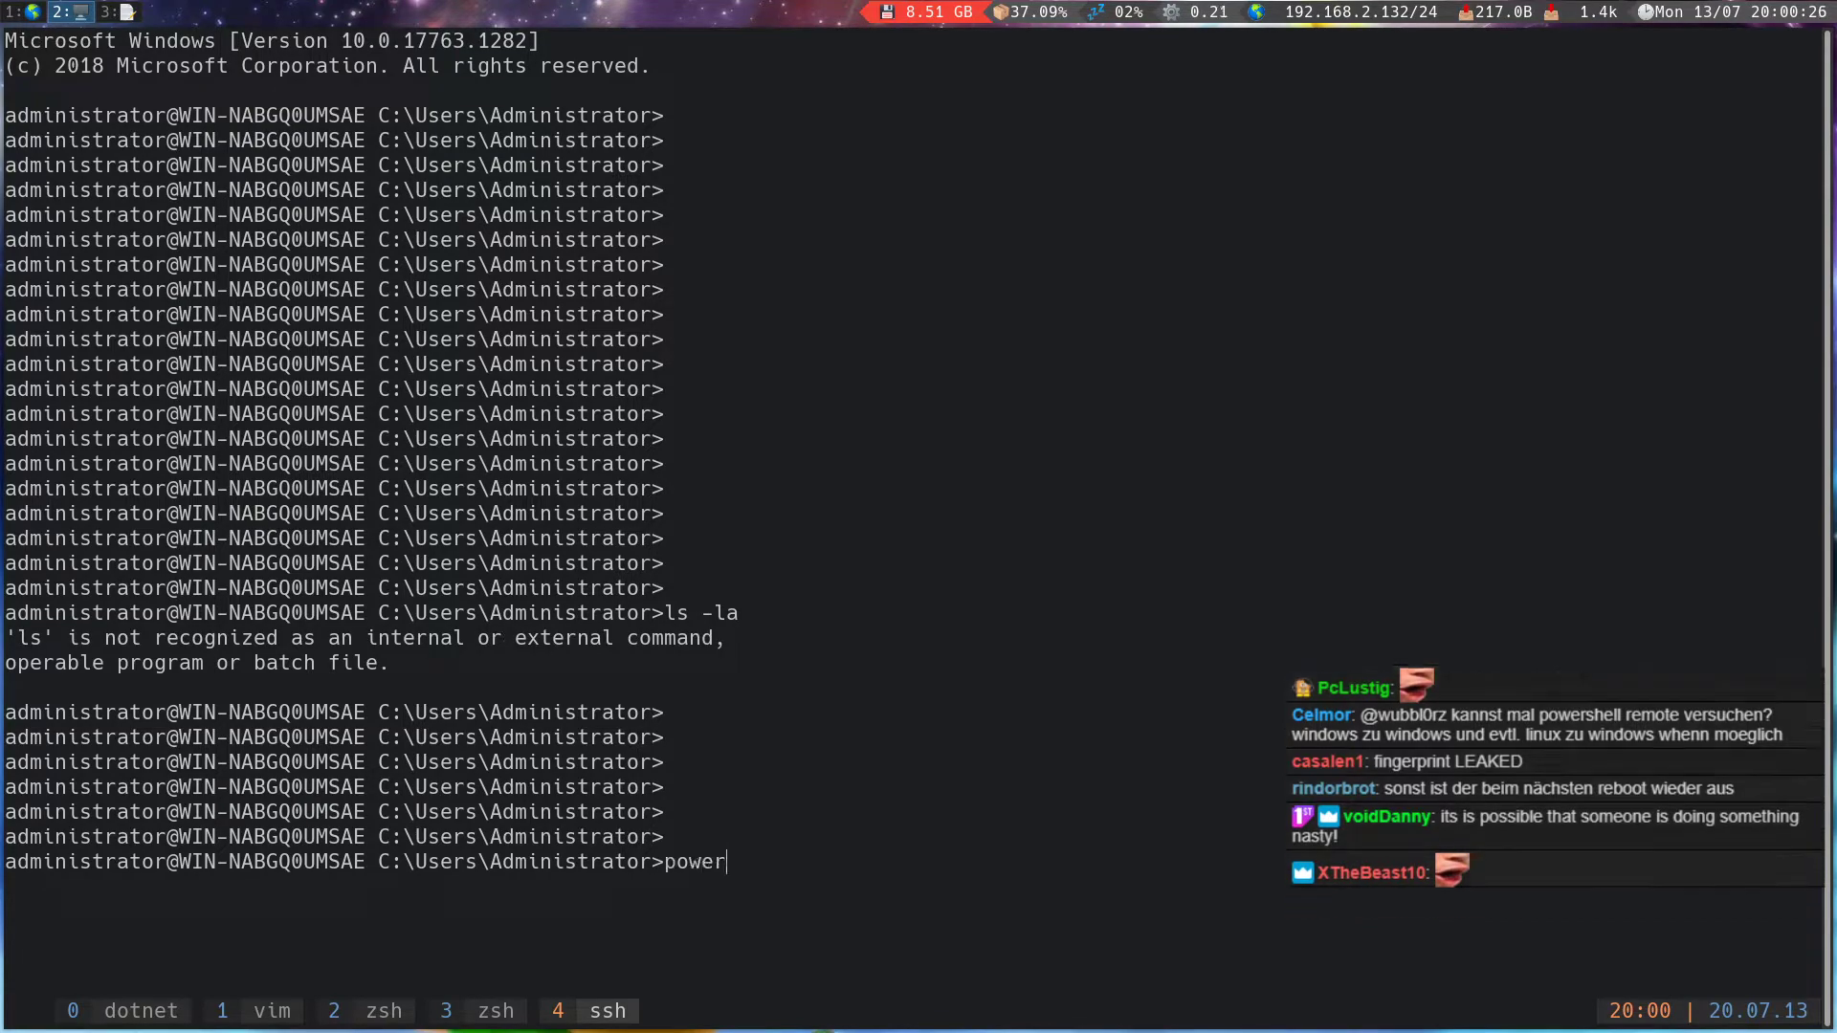
text(shell)
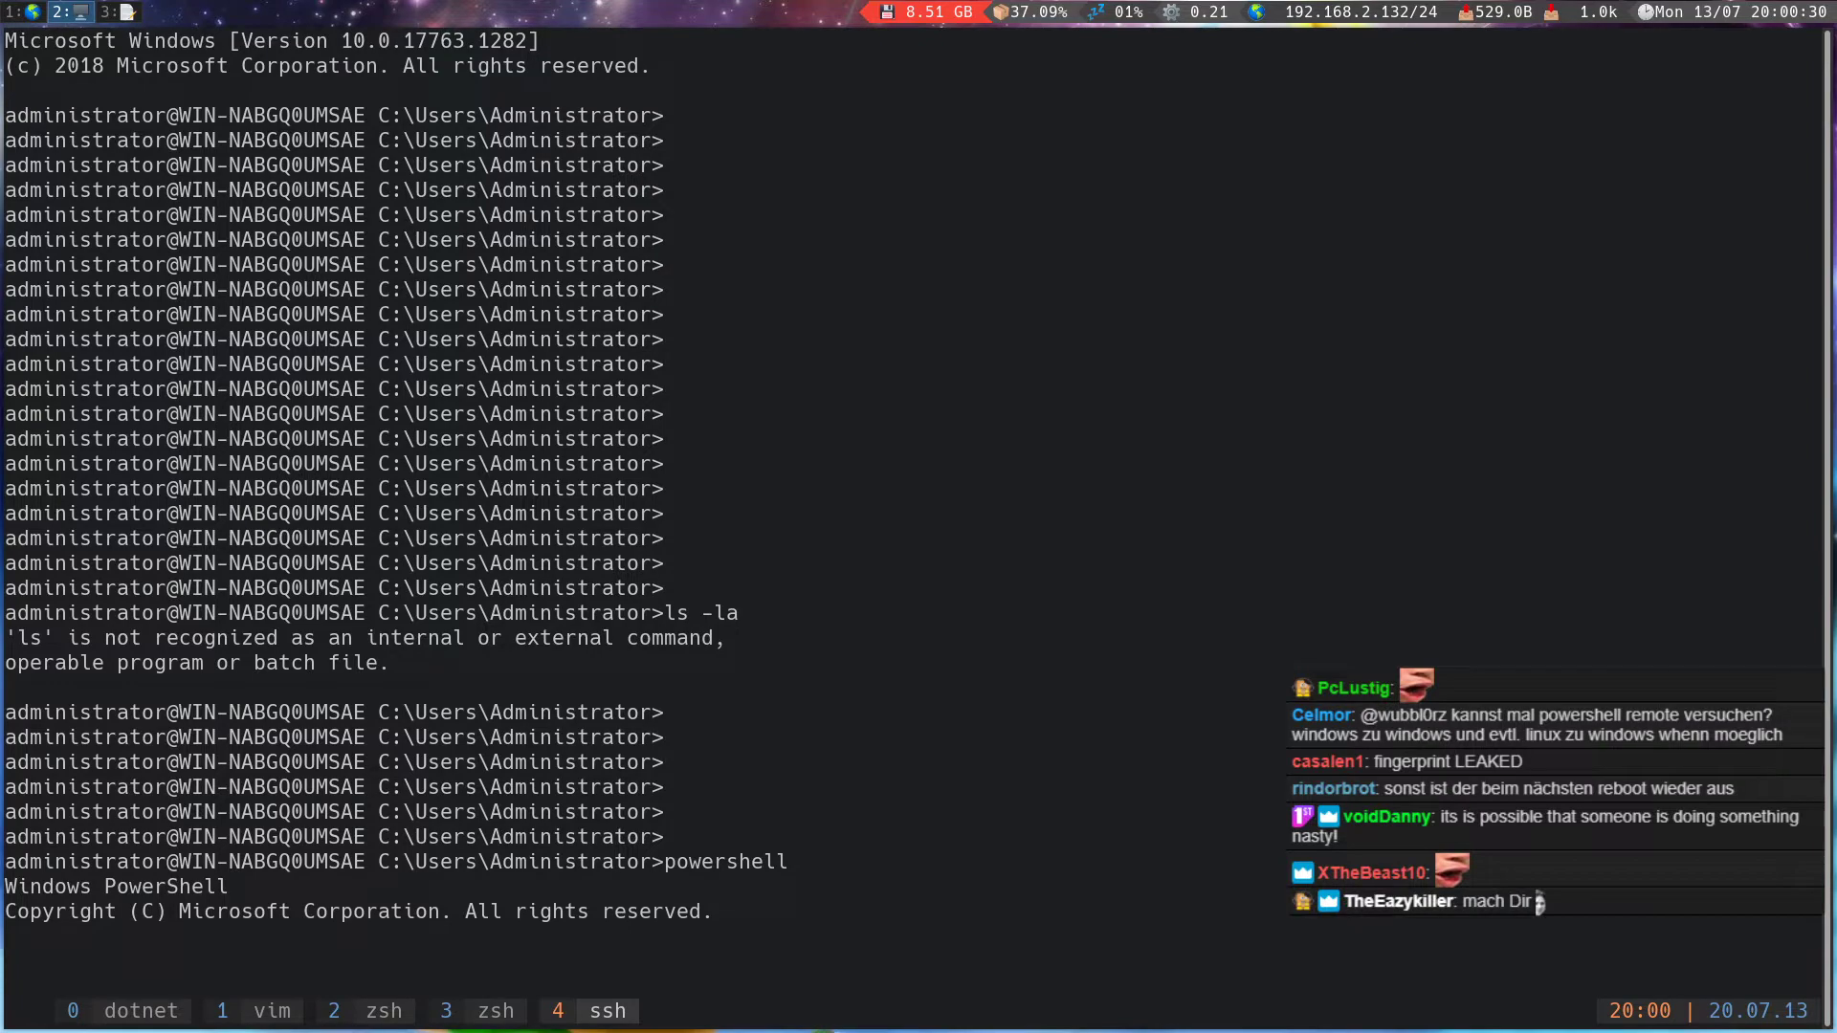
key(Return)
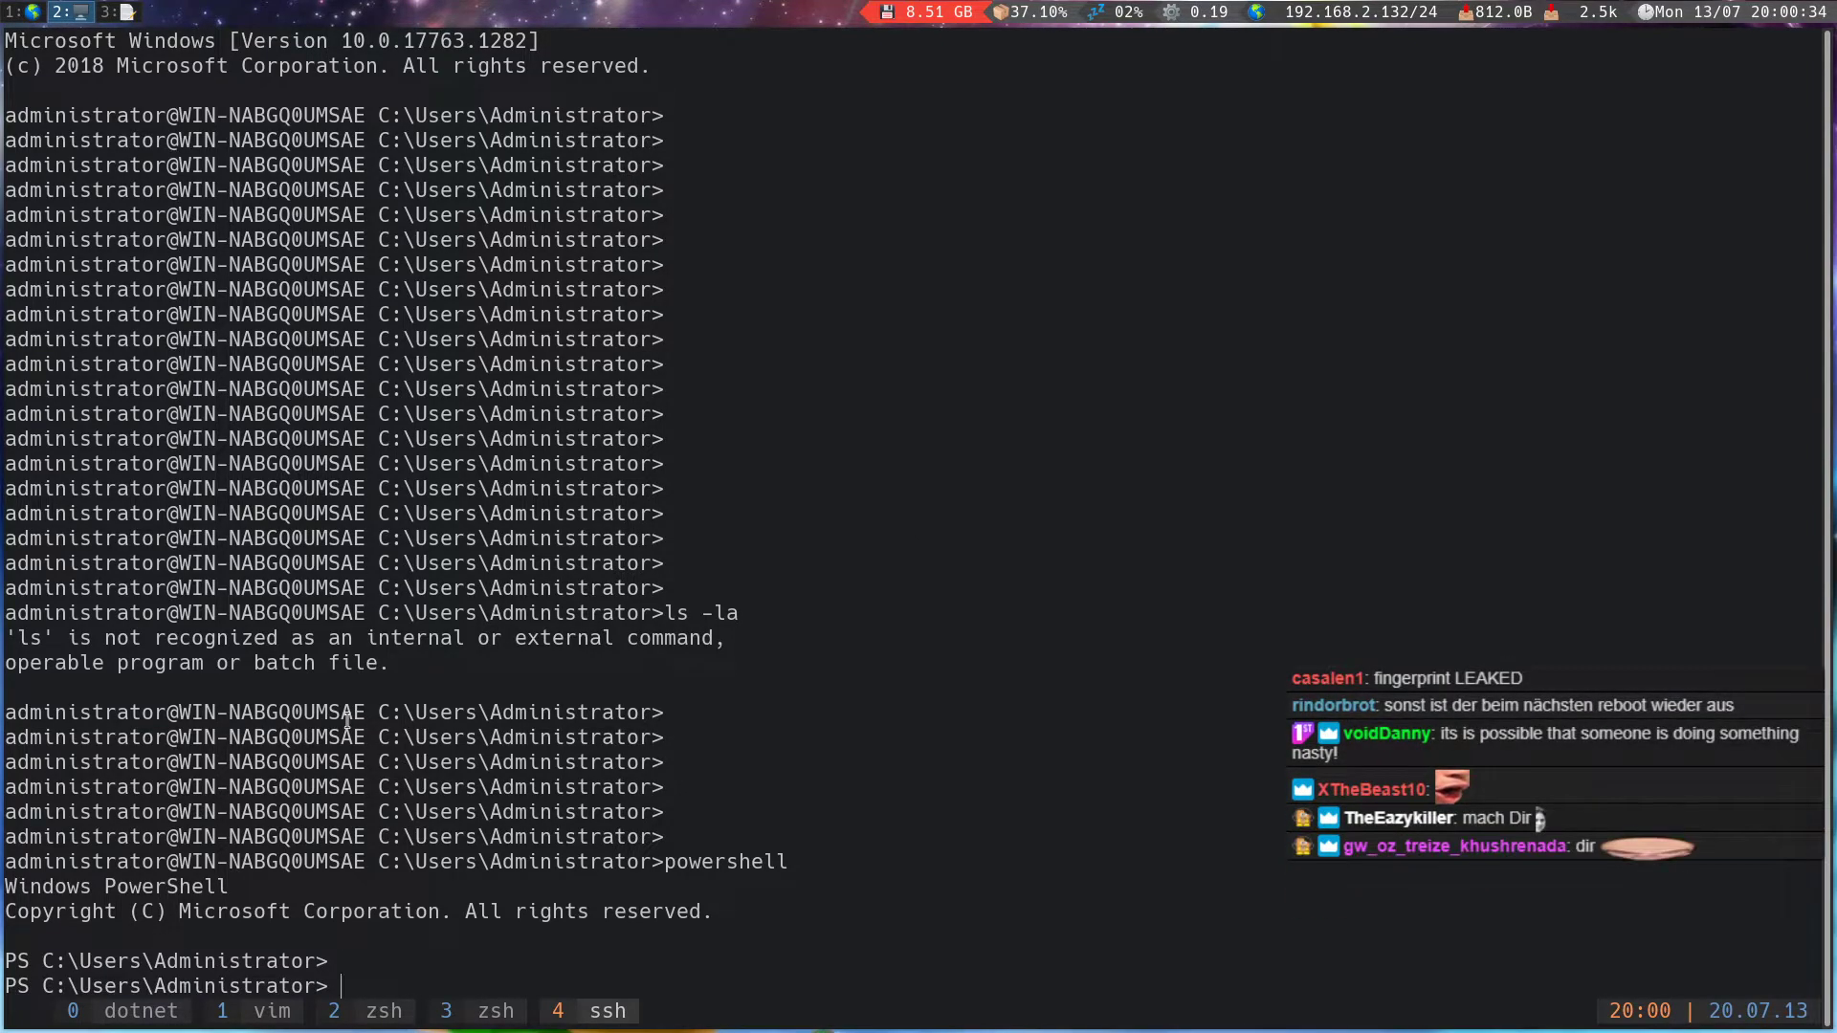
key(Return)
key(Return)
key(Return)
key(Return)
key(Return)
key(Return)
key(Return)
key(Return)
key(Return)
key(Return)
key(Return)
key(Return)
key(Return)
key(Return)
text(ls -la)
key(Return)
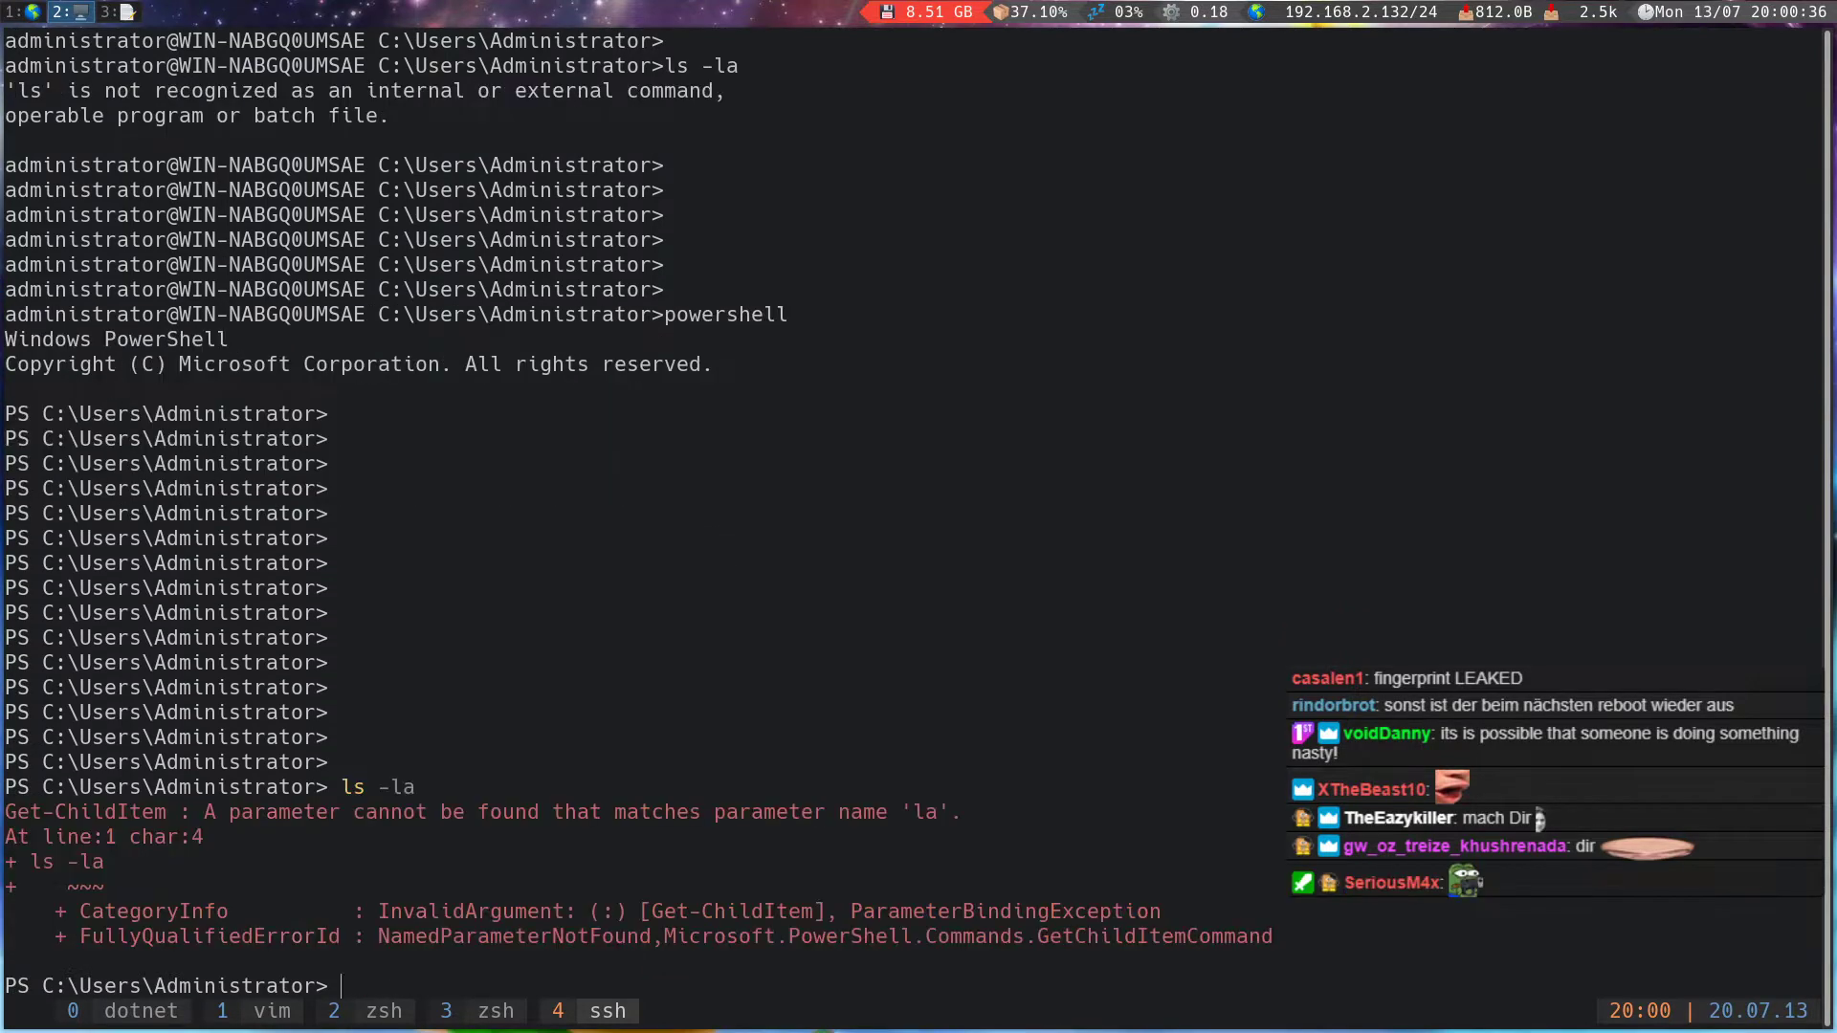
text(ls)
key(Return)
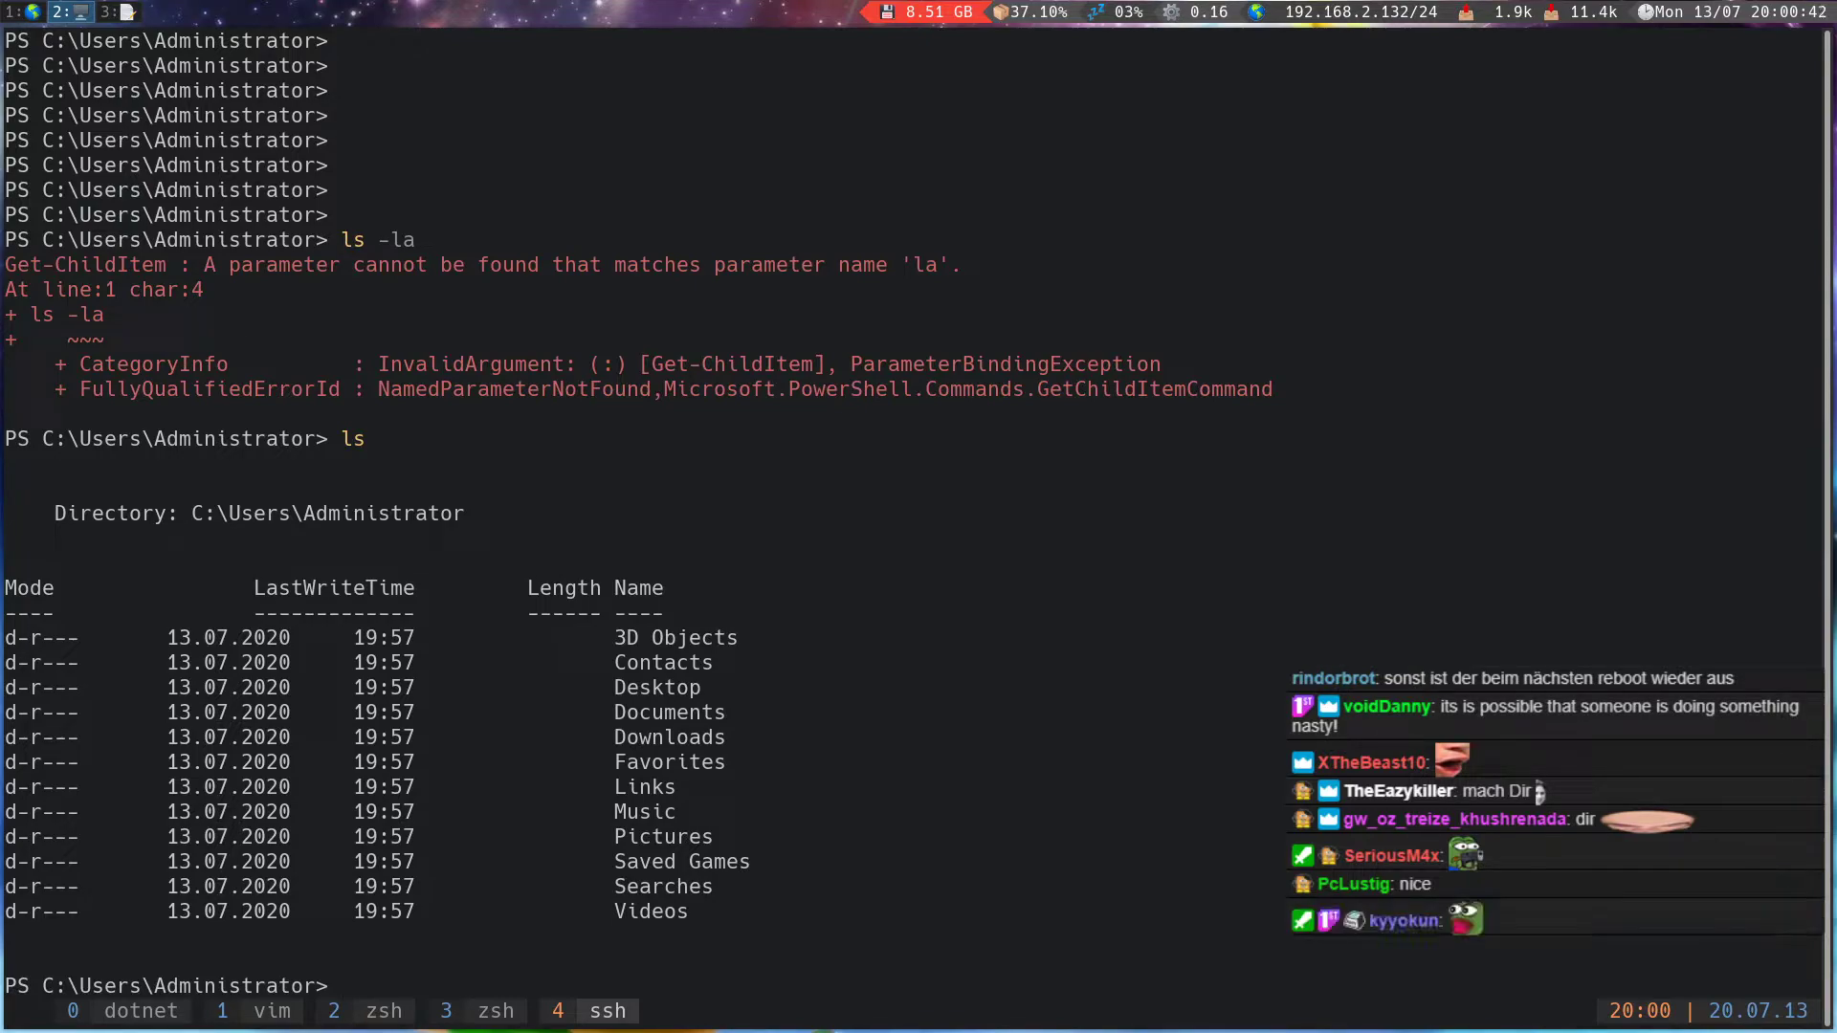
- Launch ServerManager.exe from the PowerShell session
text(Server)
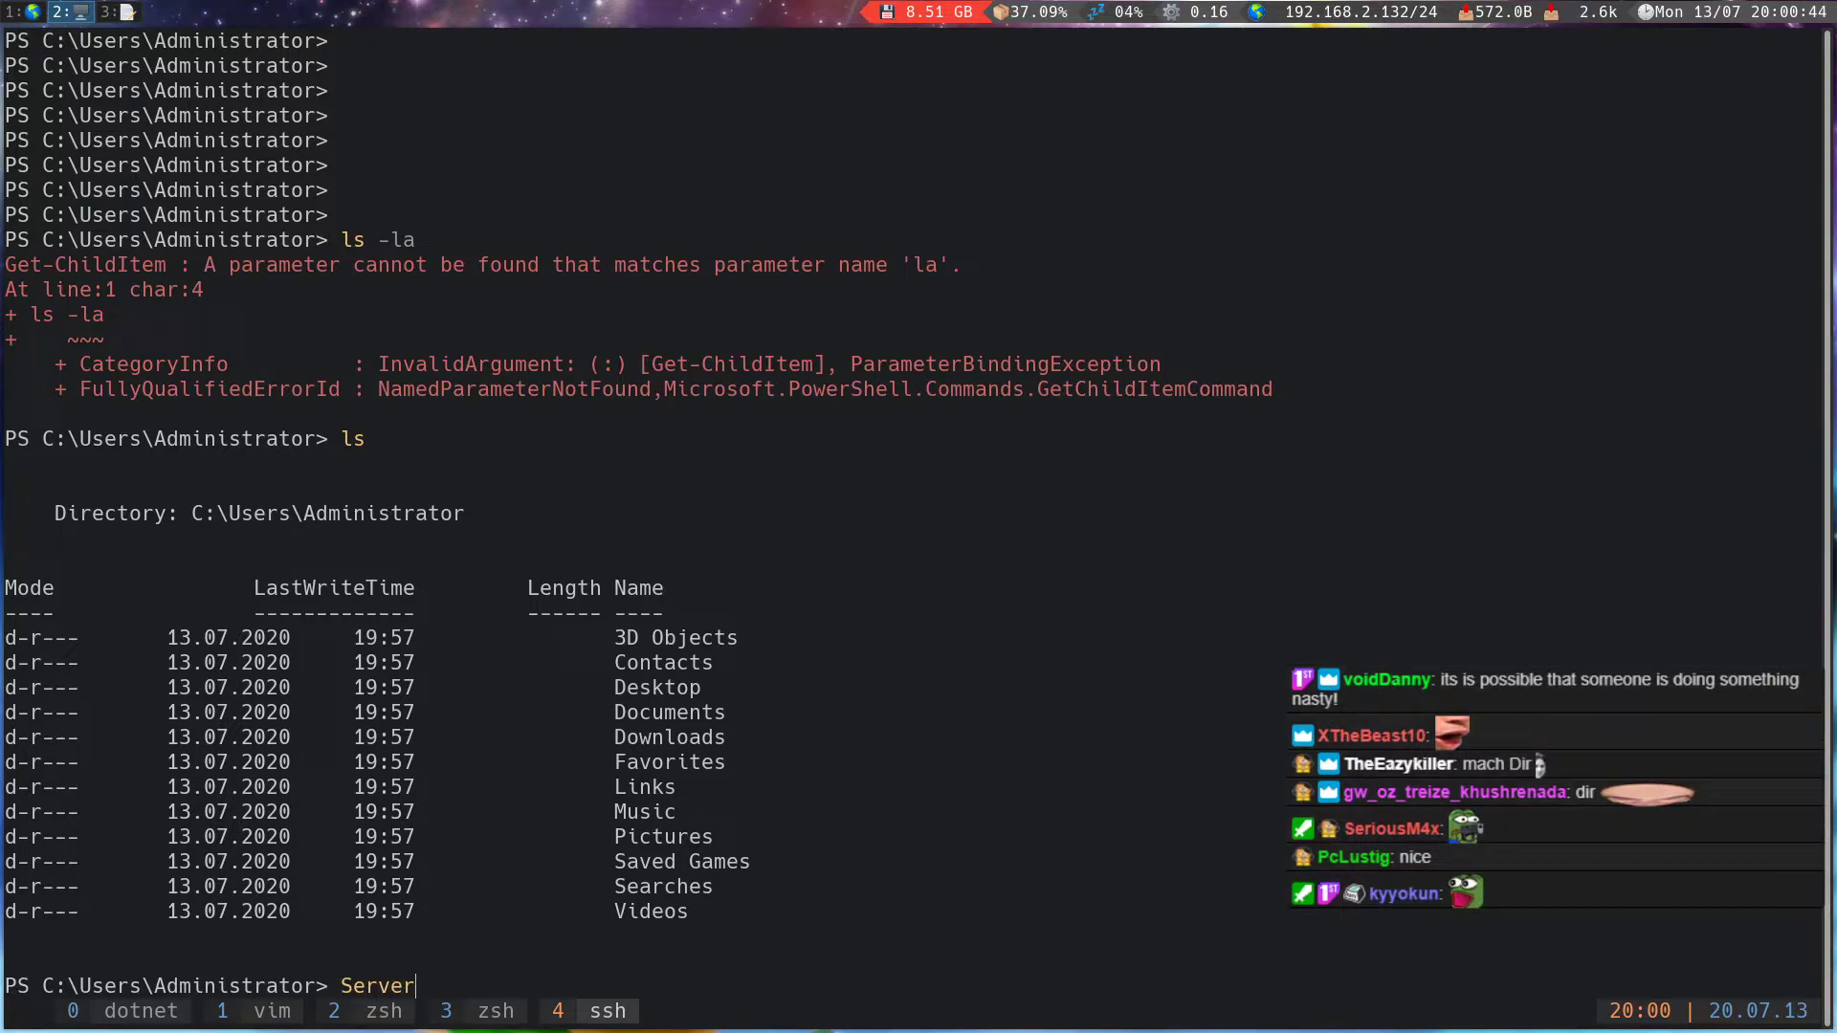
key(Tab)
key(Return)
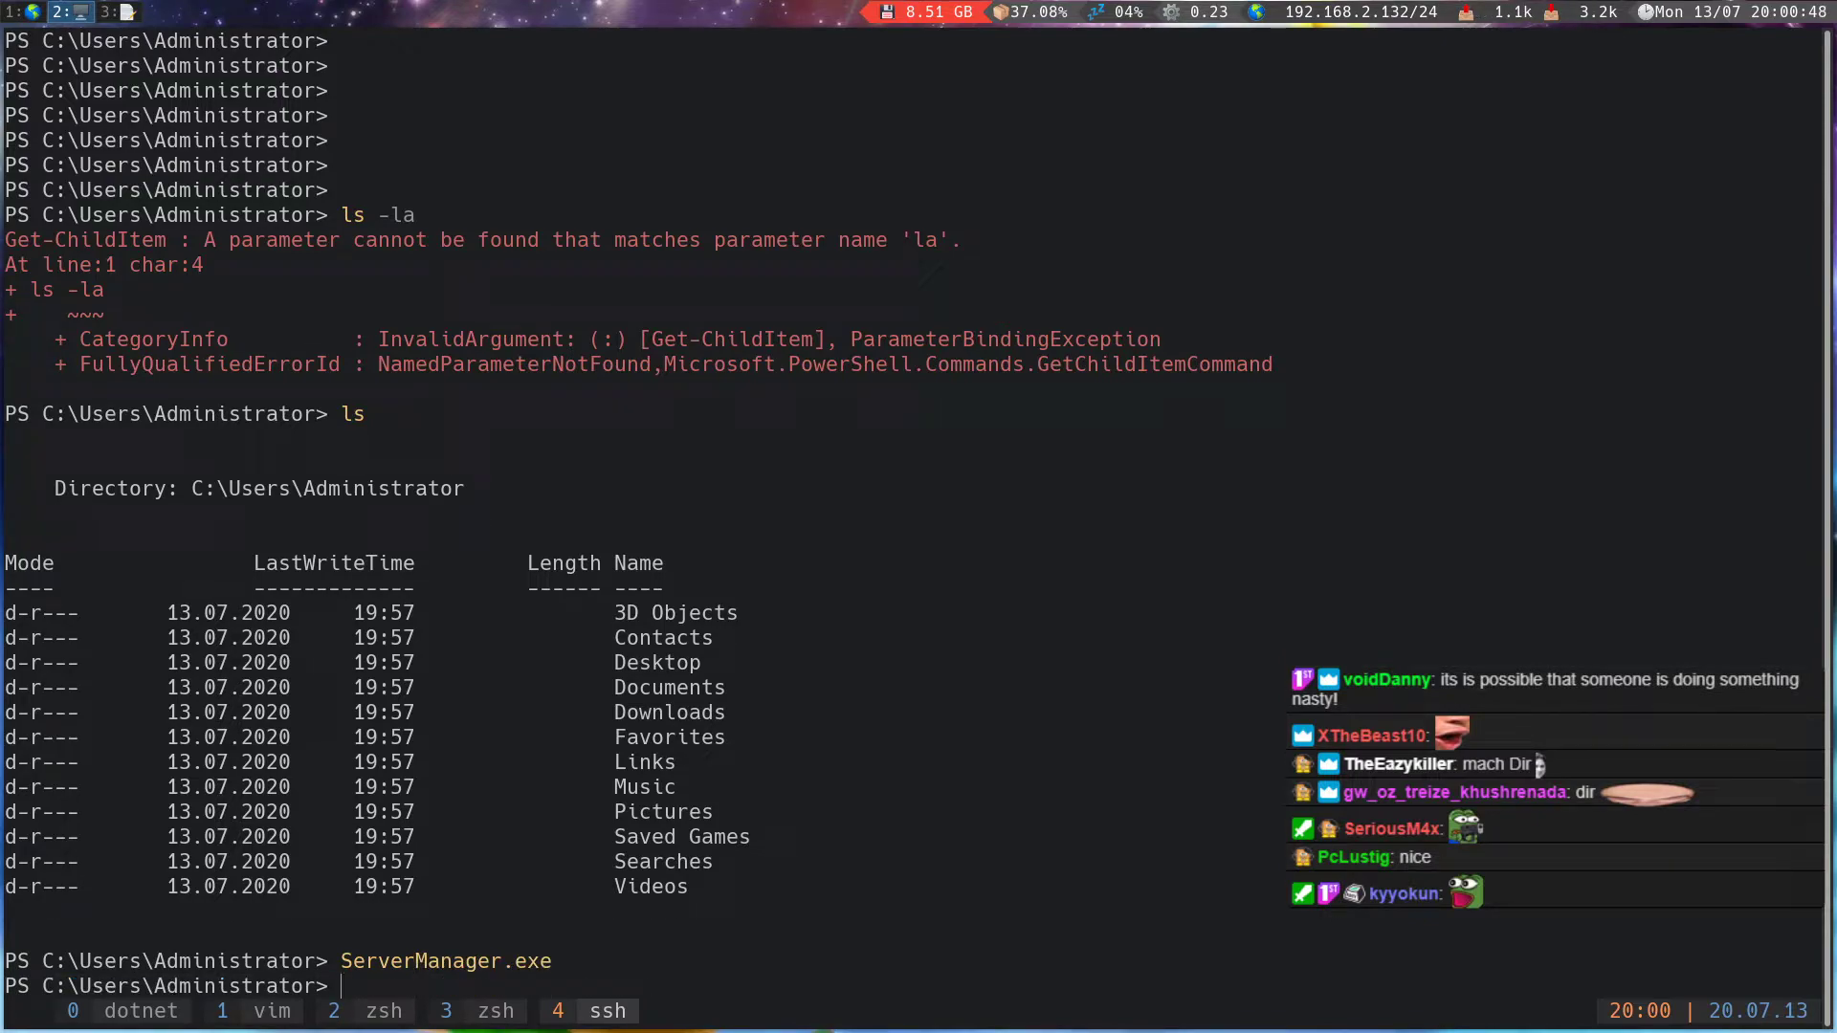
- On the remote desktop, close the Server Manager window
key(alt+Tab)
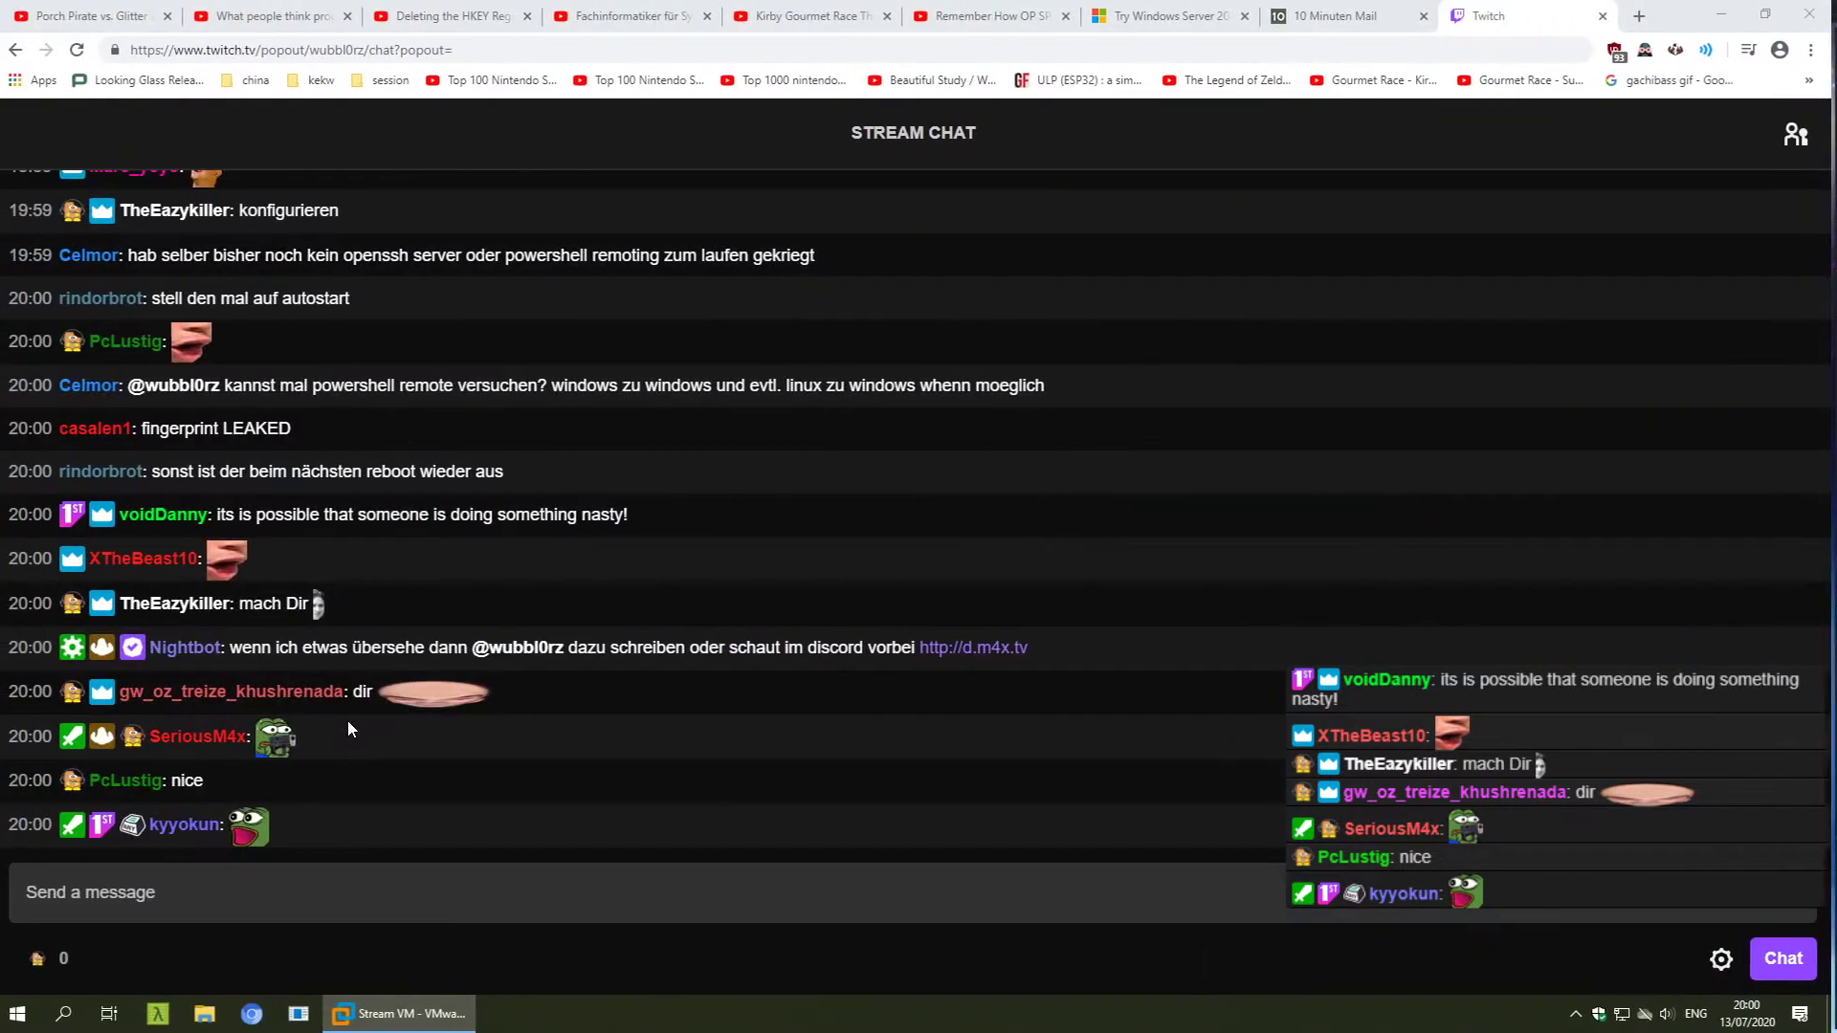
click(1099, 1014)
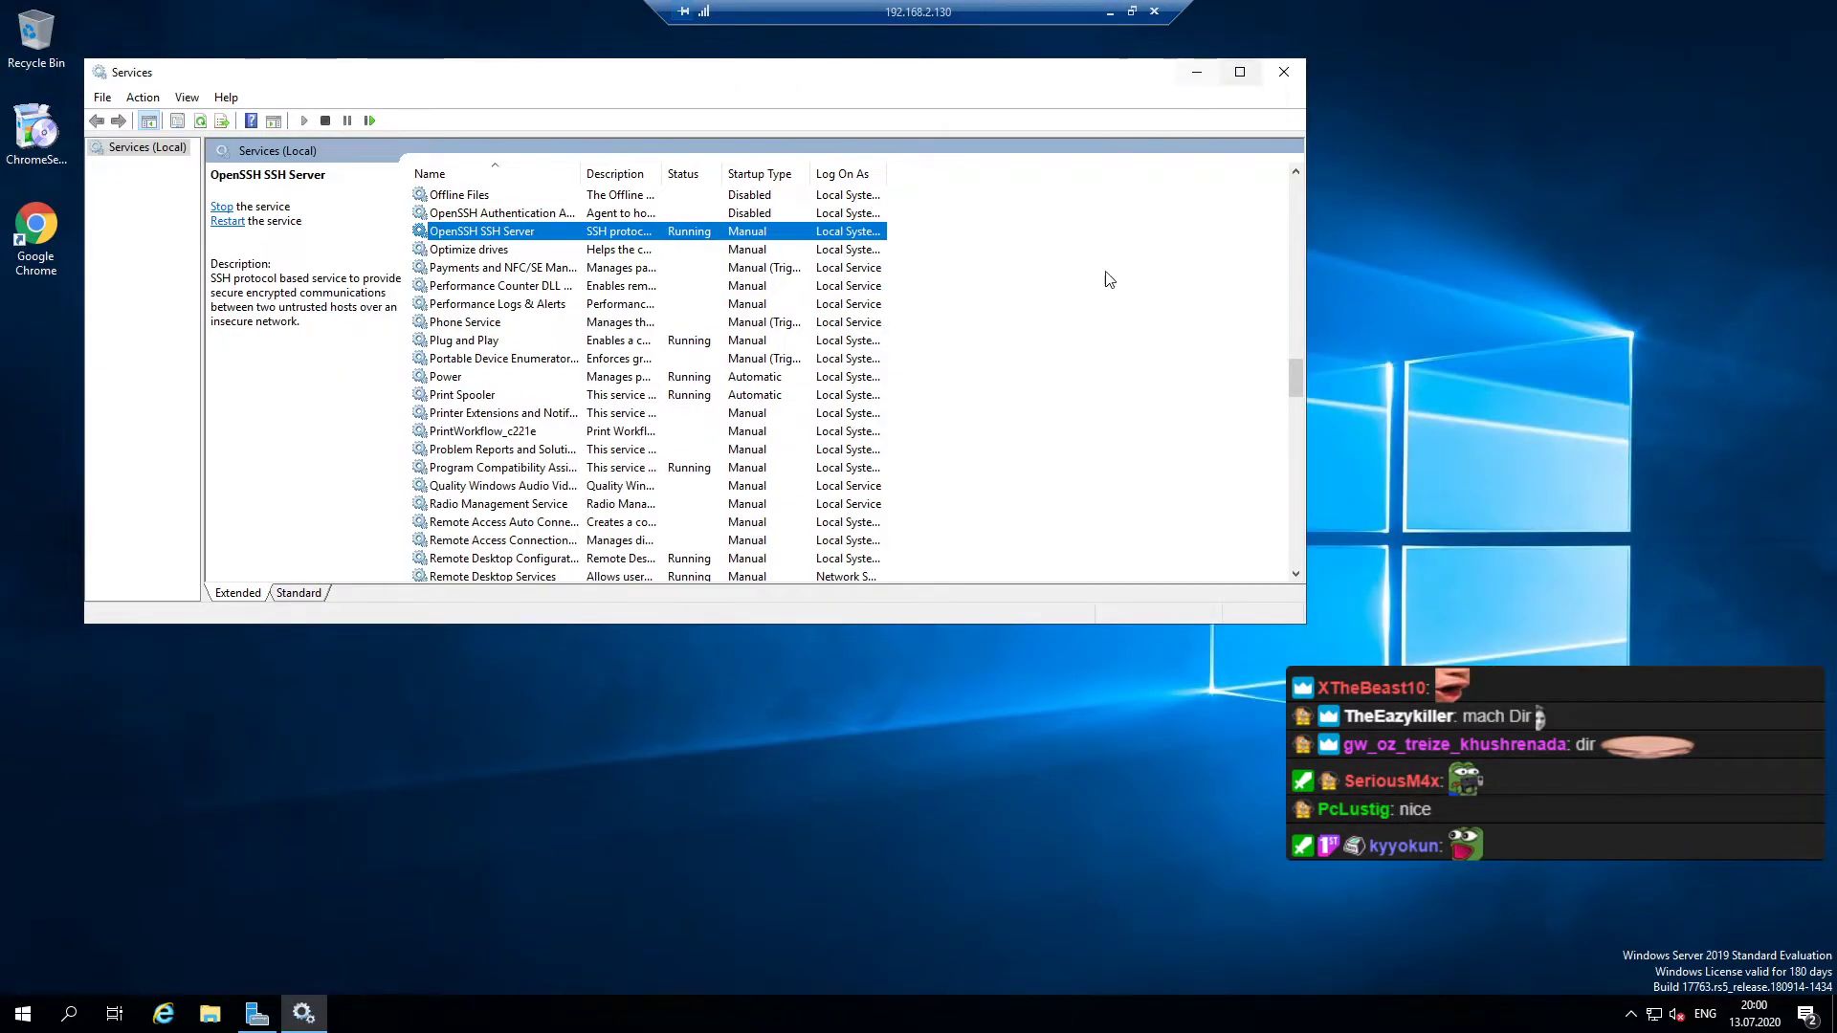
click(270, 1025)
right_click(269, 1024)
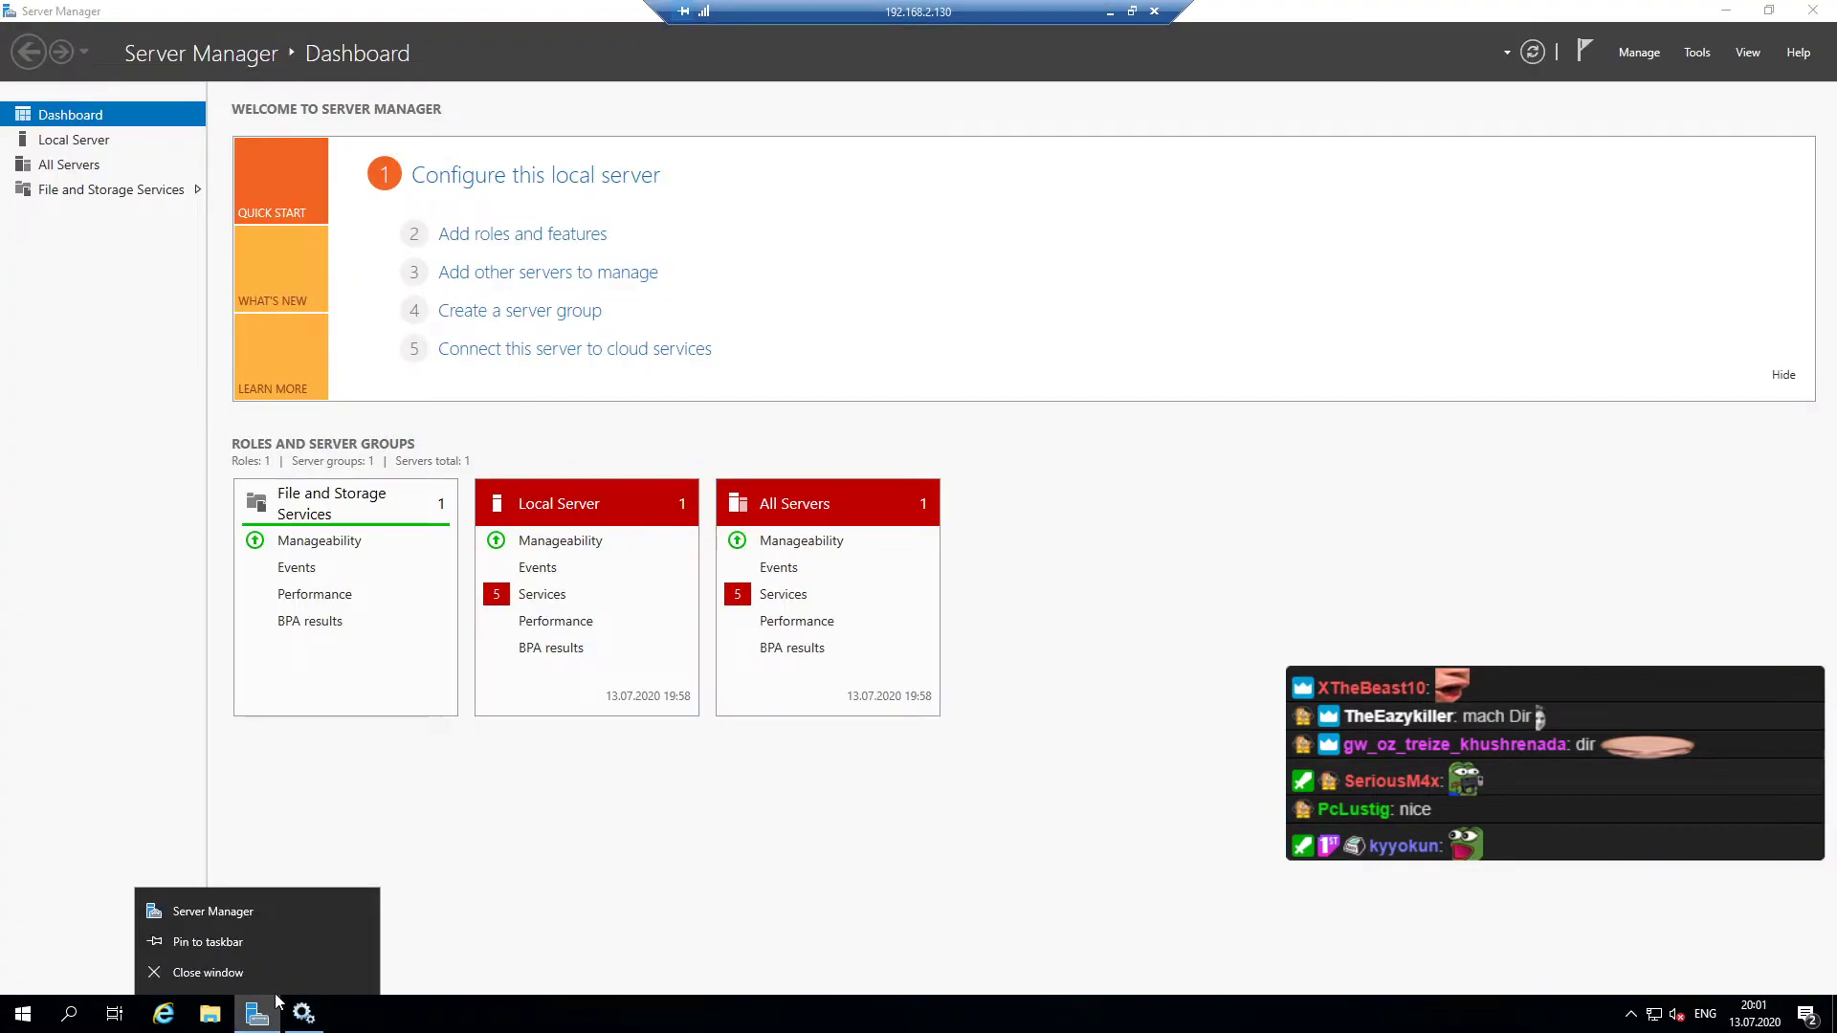
click(574, 921)
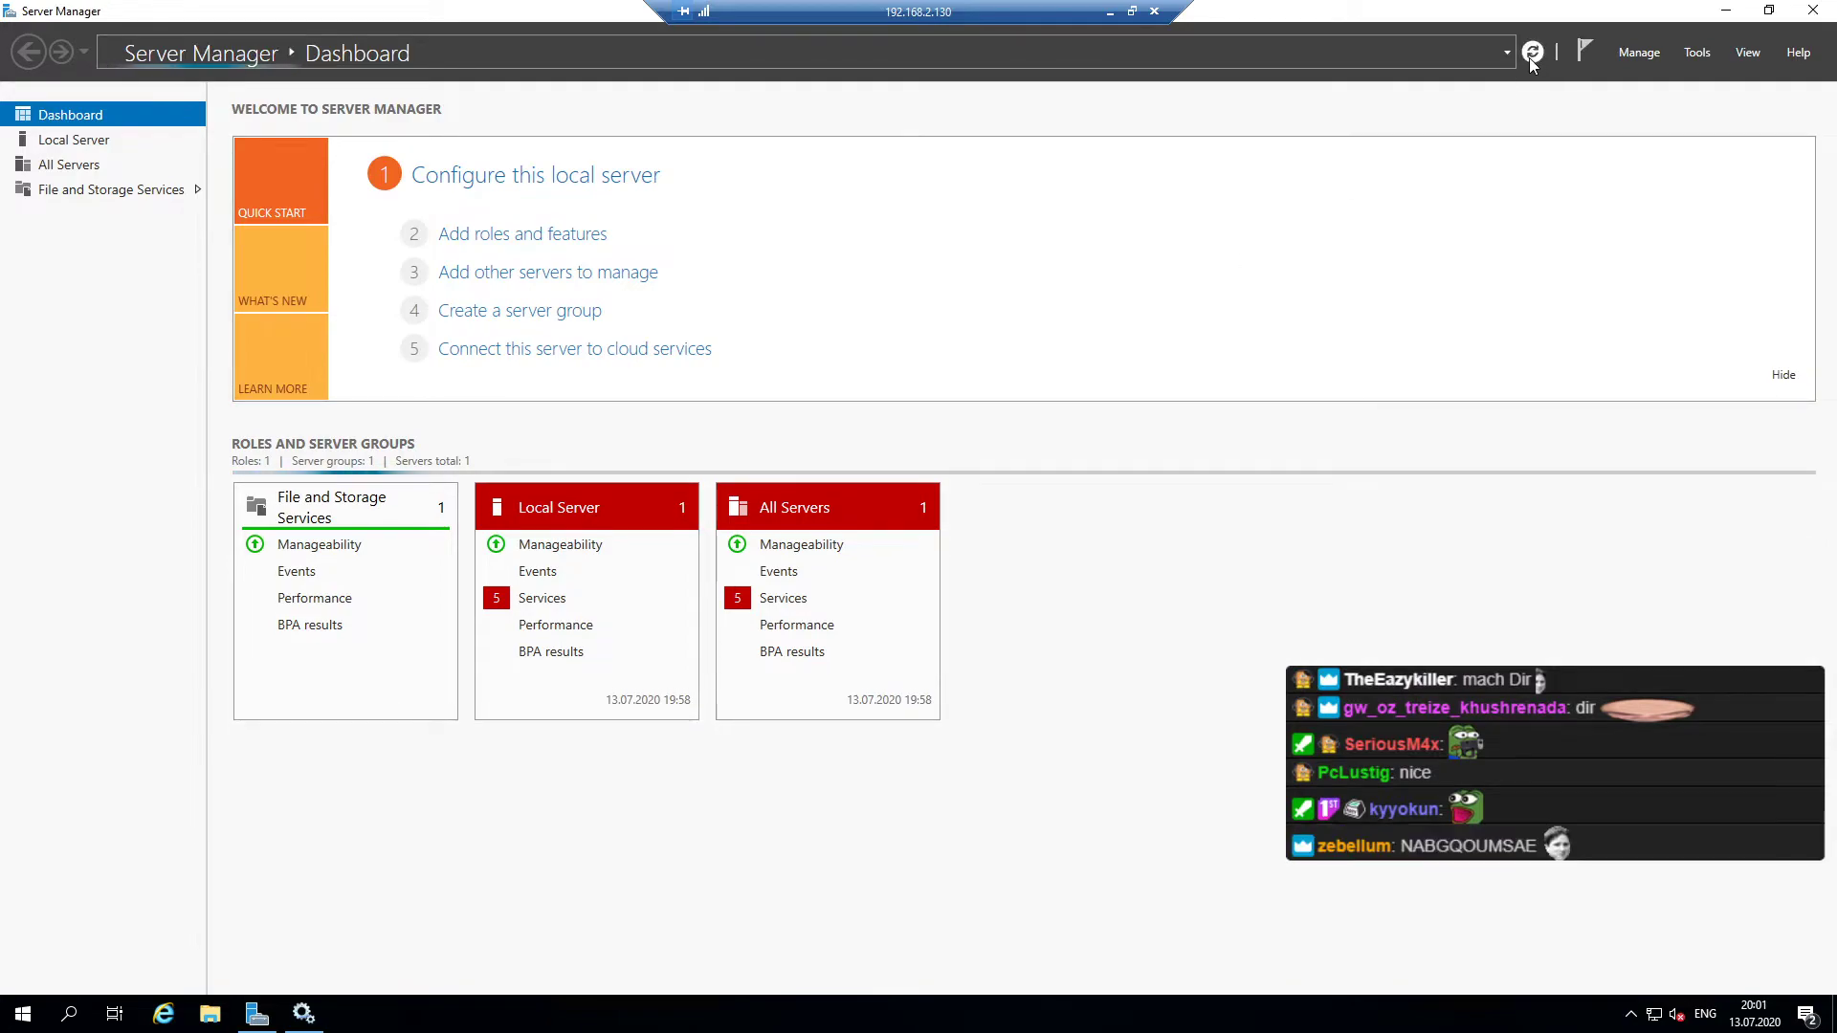
click(1812, 11)
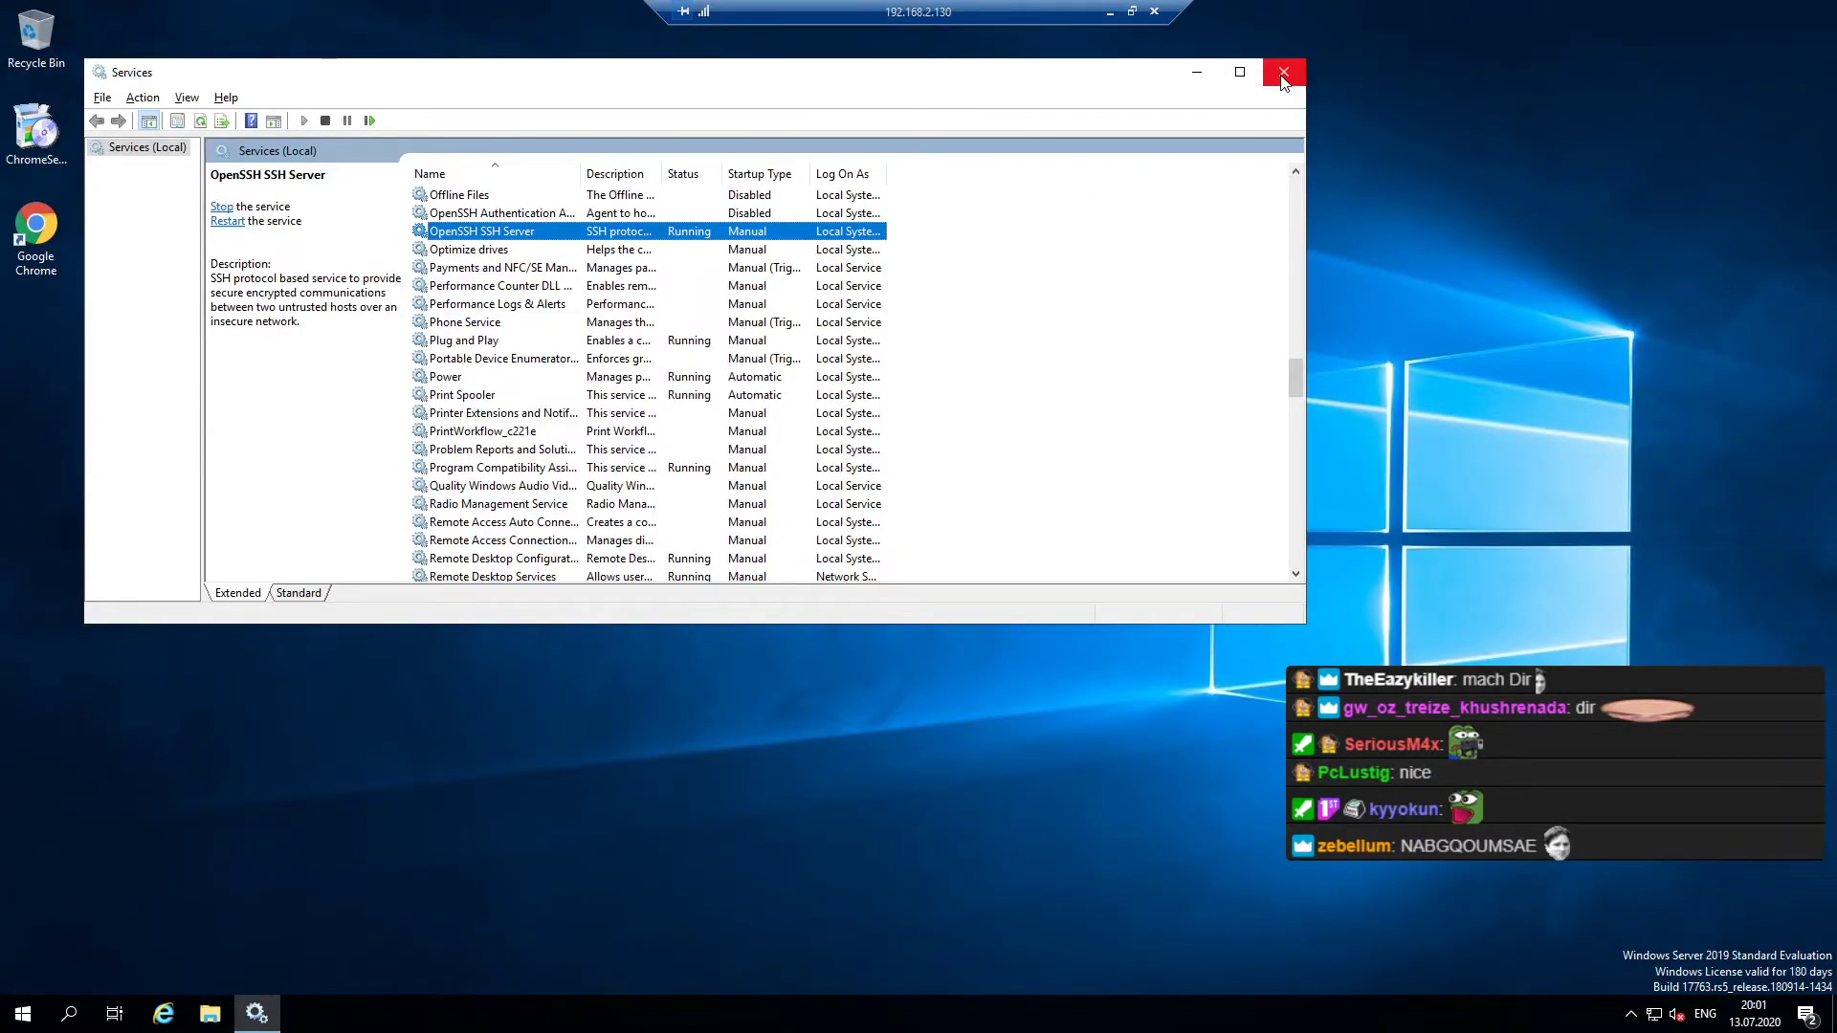
- Rerun ServerManager.exe from the terminal, check the remote desktop, then minimize it
click(1111, 11)
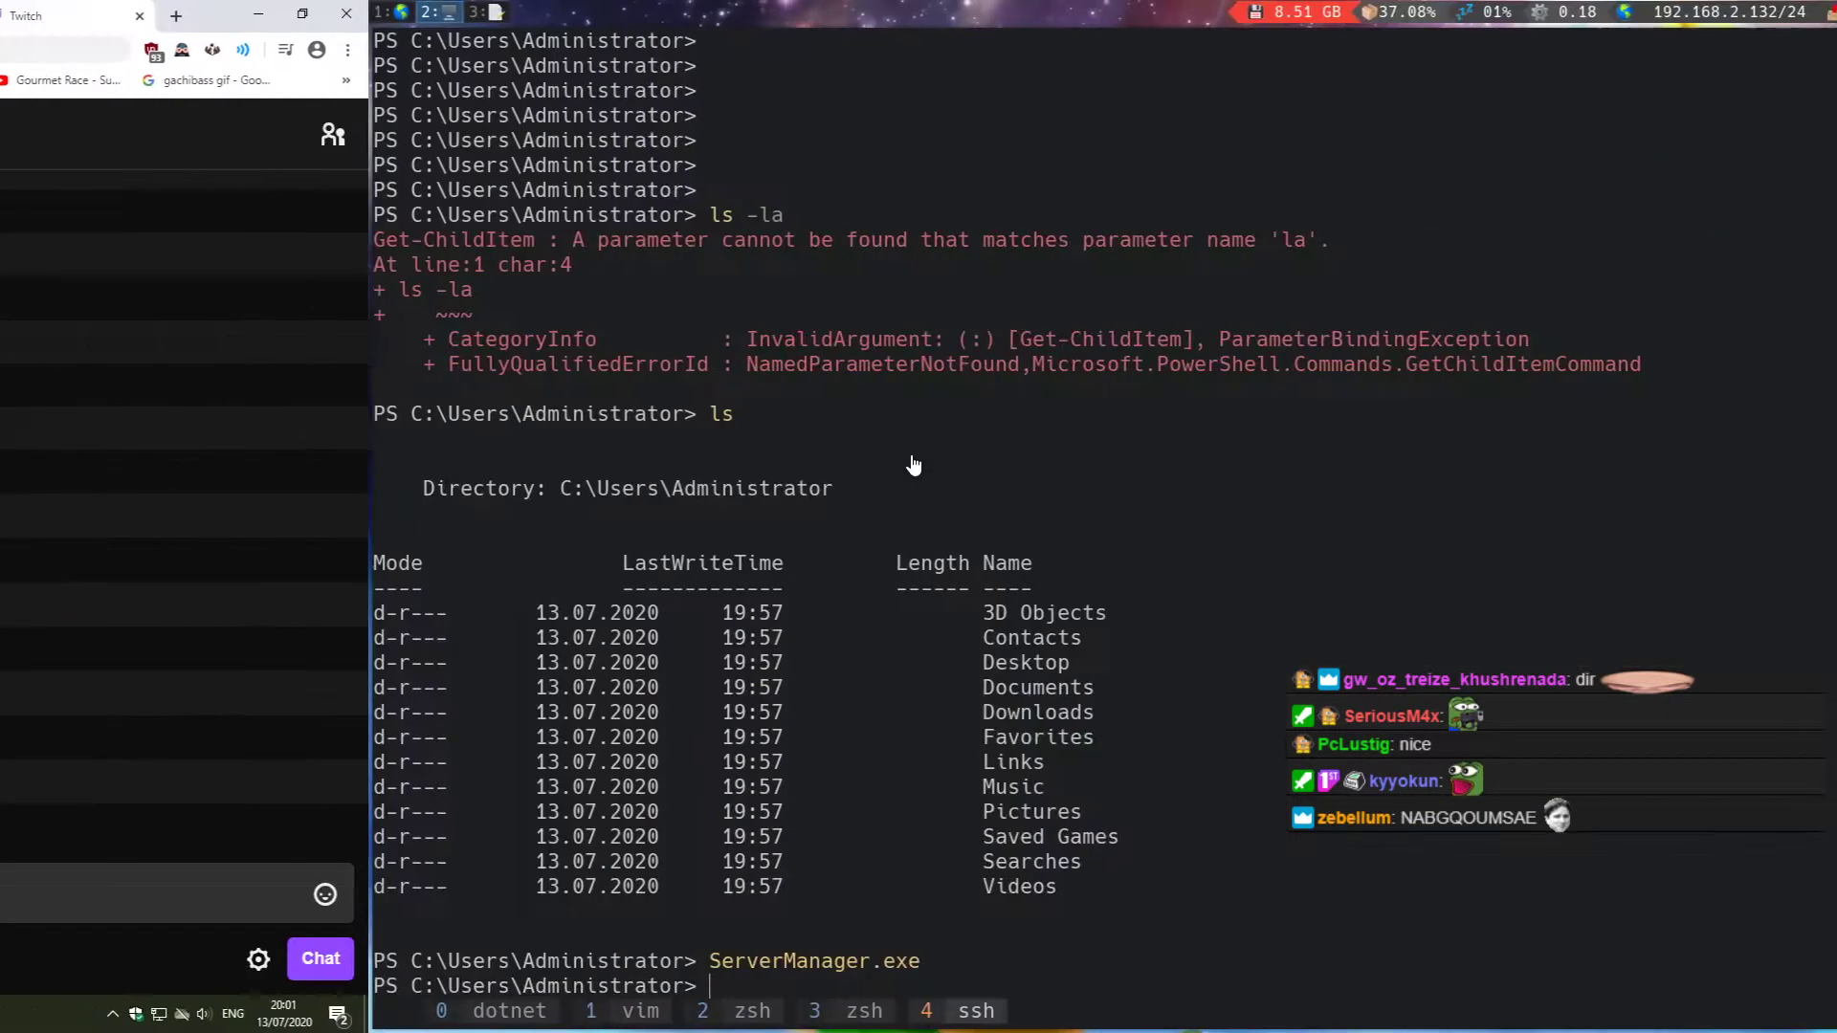
key(Up)
key(Return)
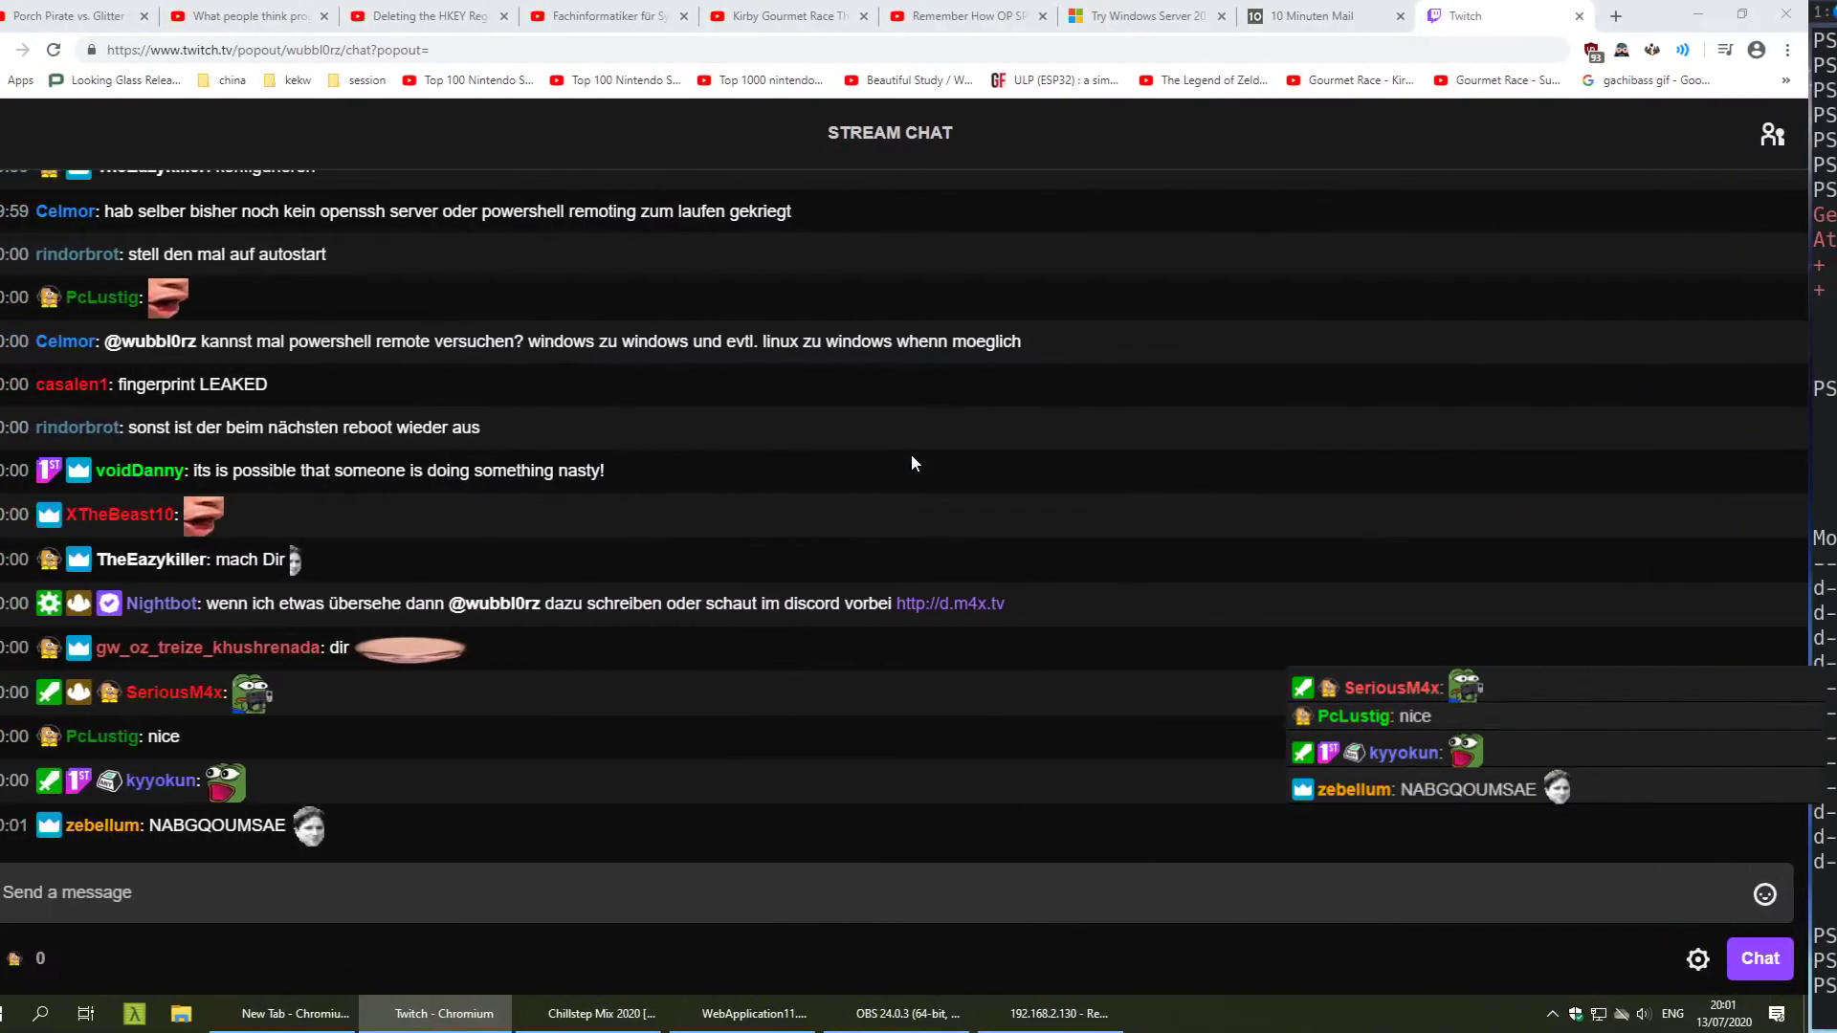
click(1090, 1014)
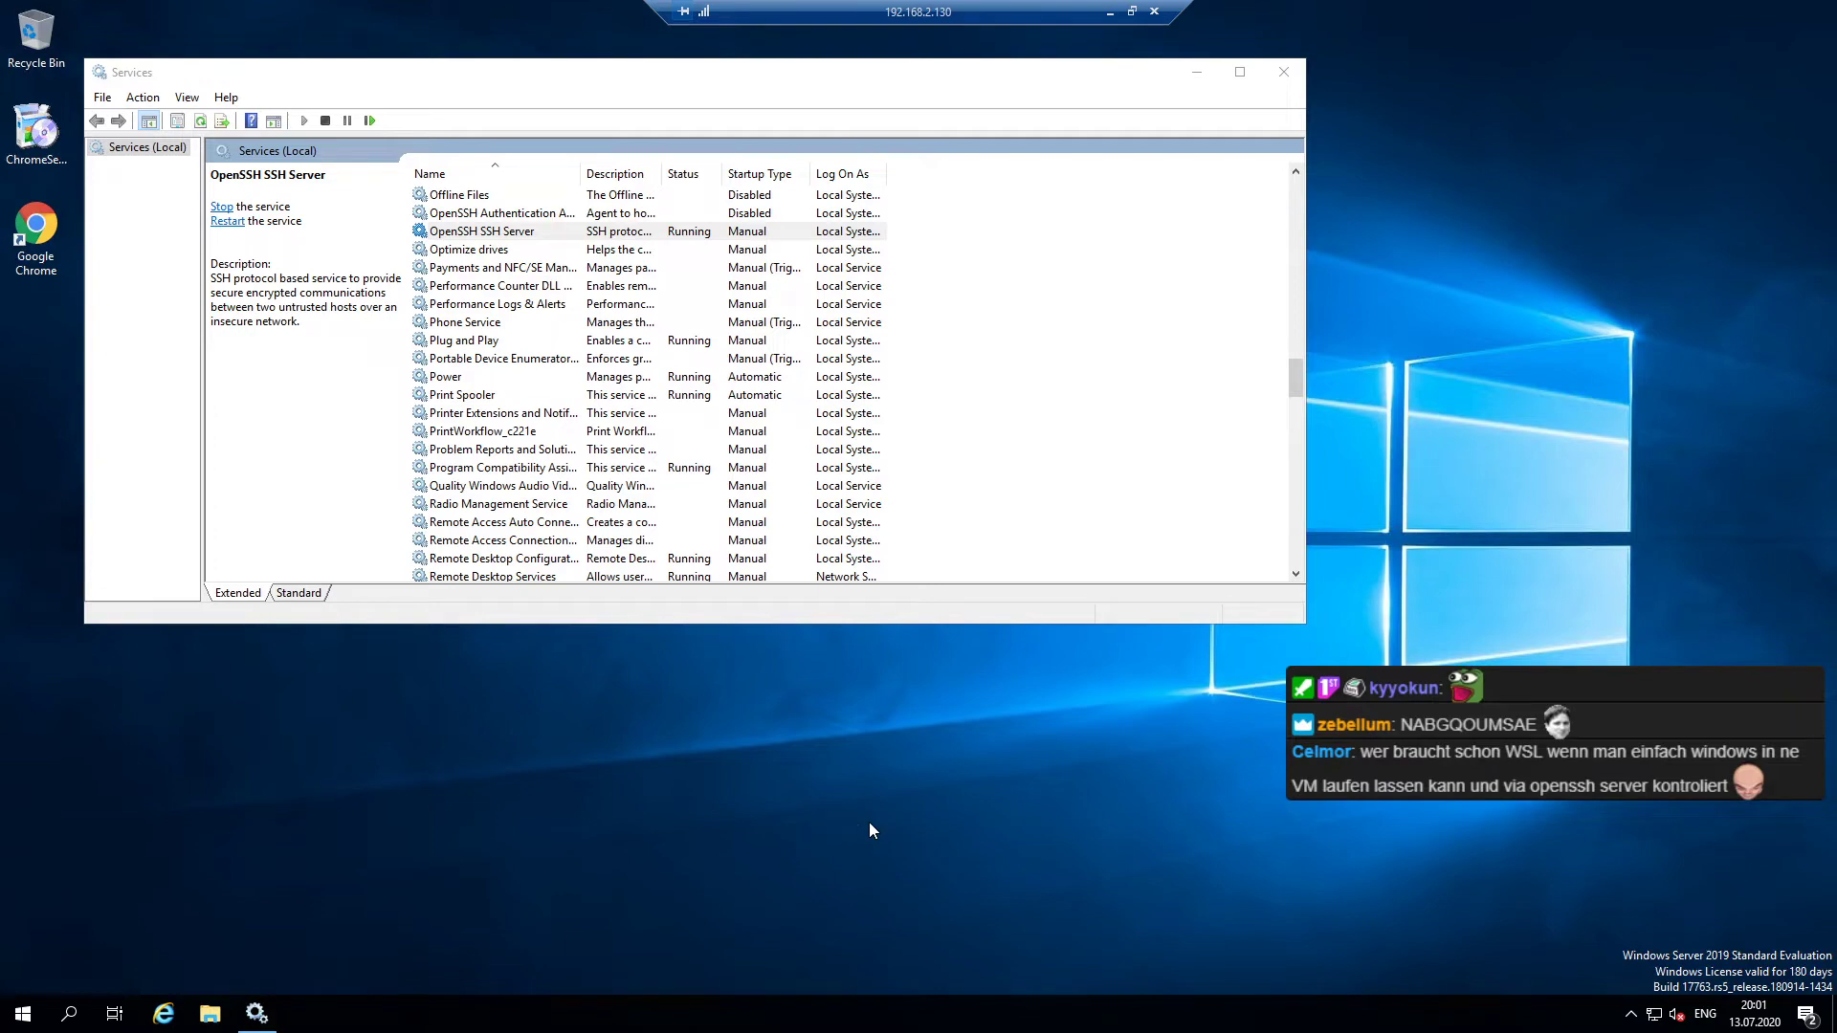
click(1110, 12)
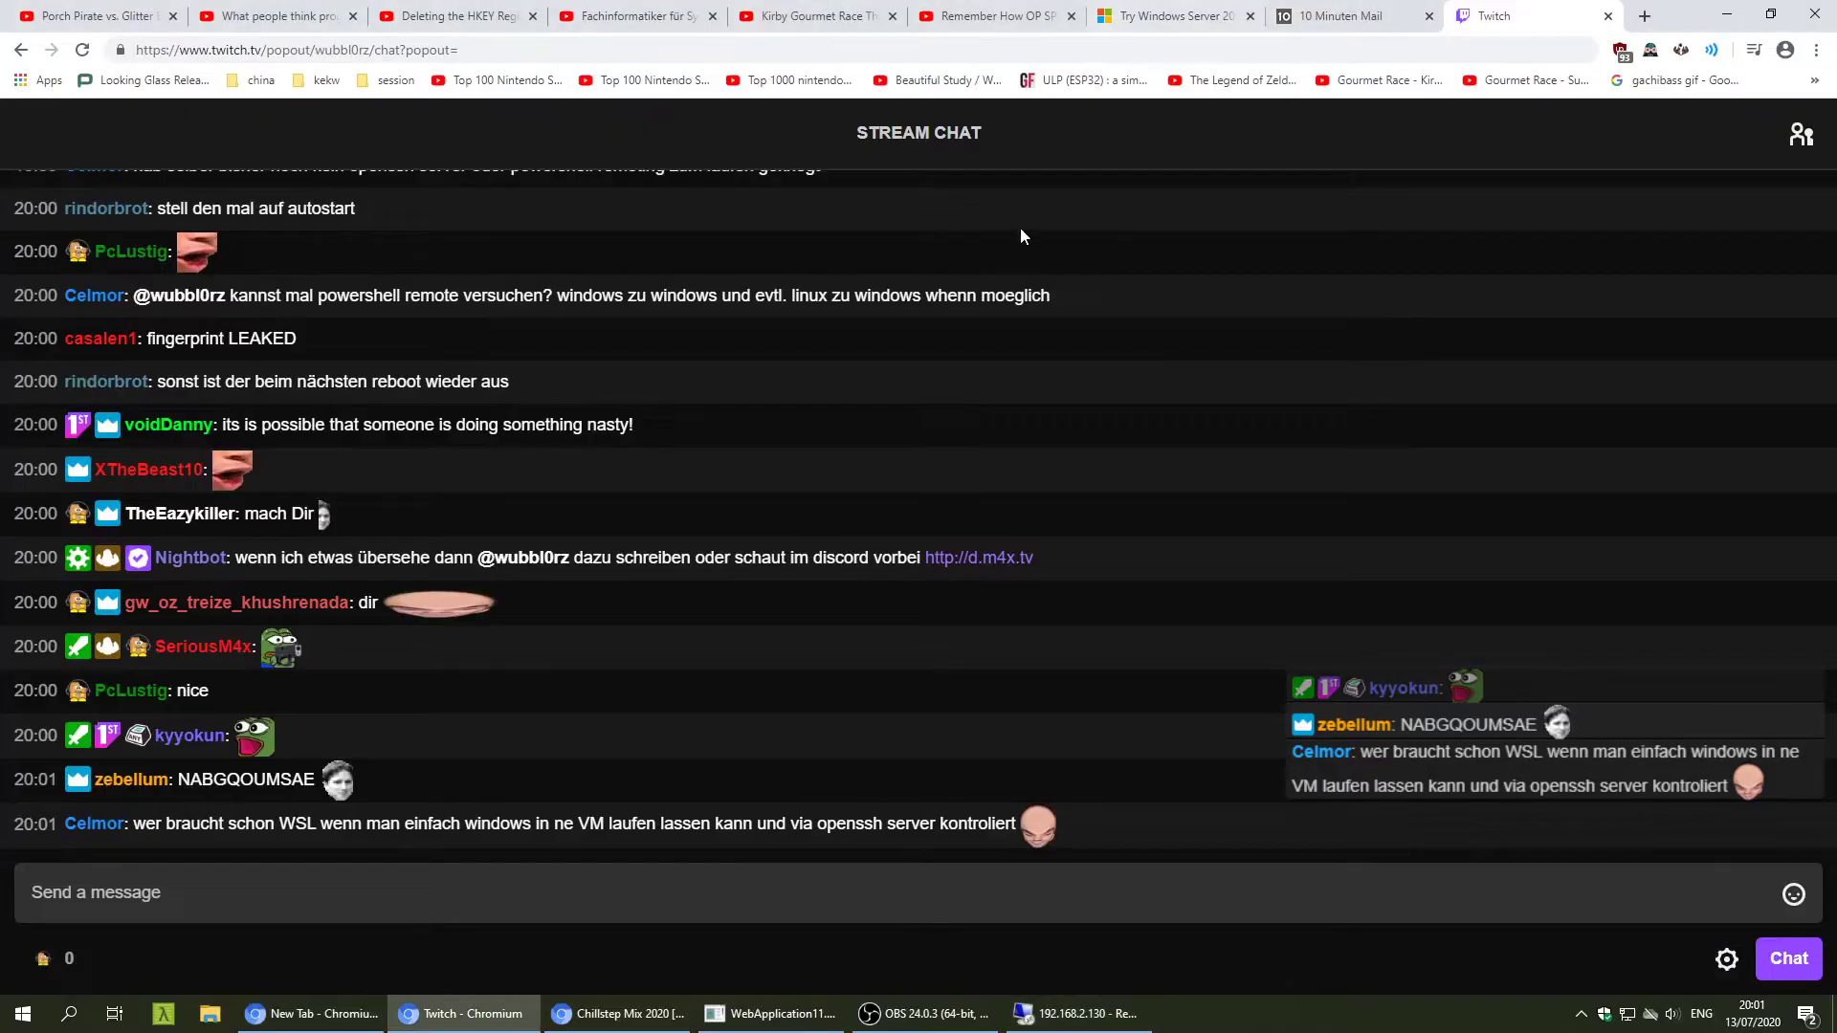
- Exit PowerShell and close the SSH connection to the server
key(super+2)
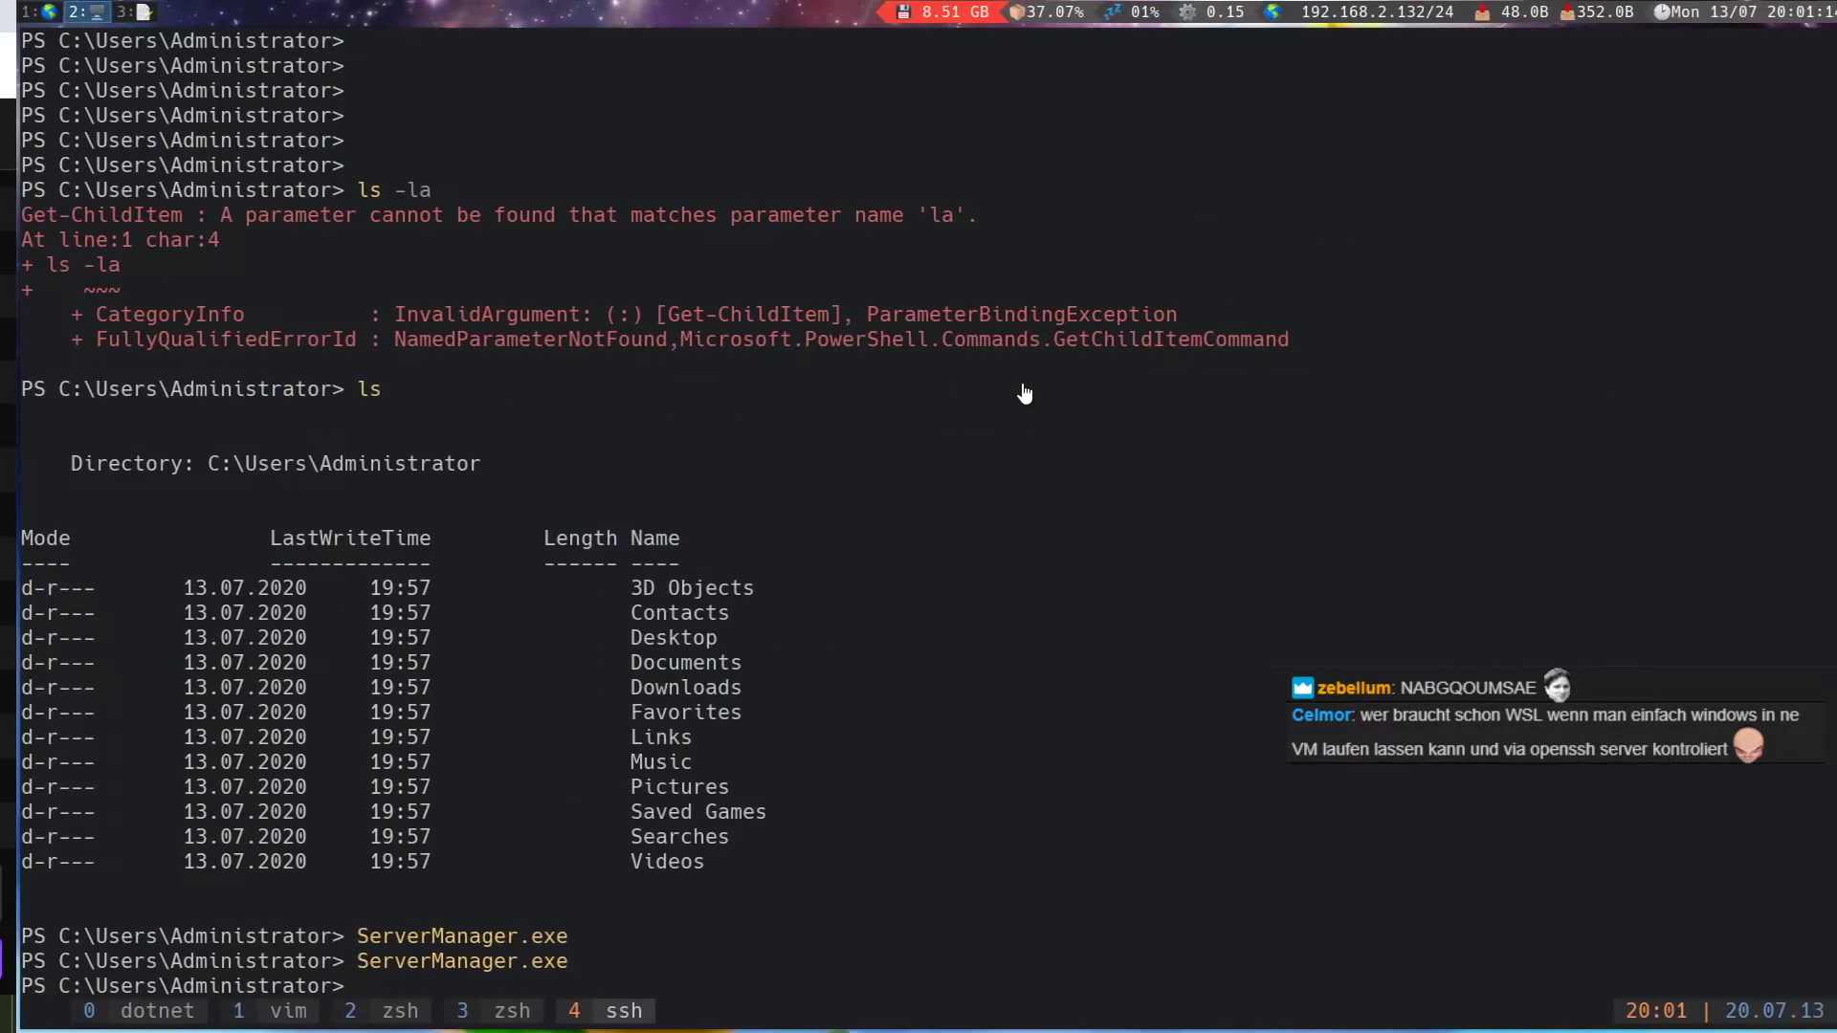
key(ctrl+c)
key(ctrl+d)
key(ctrl+c)
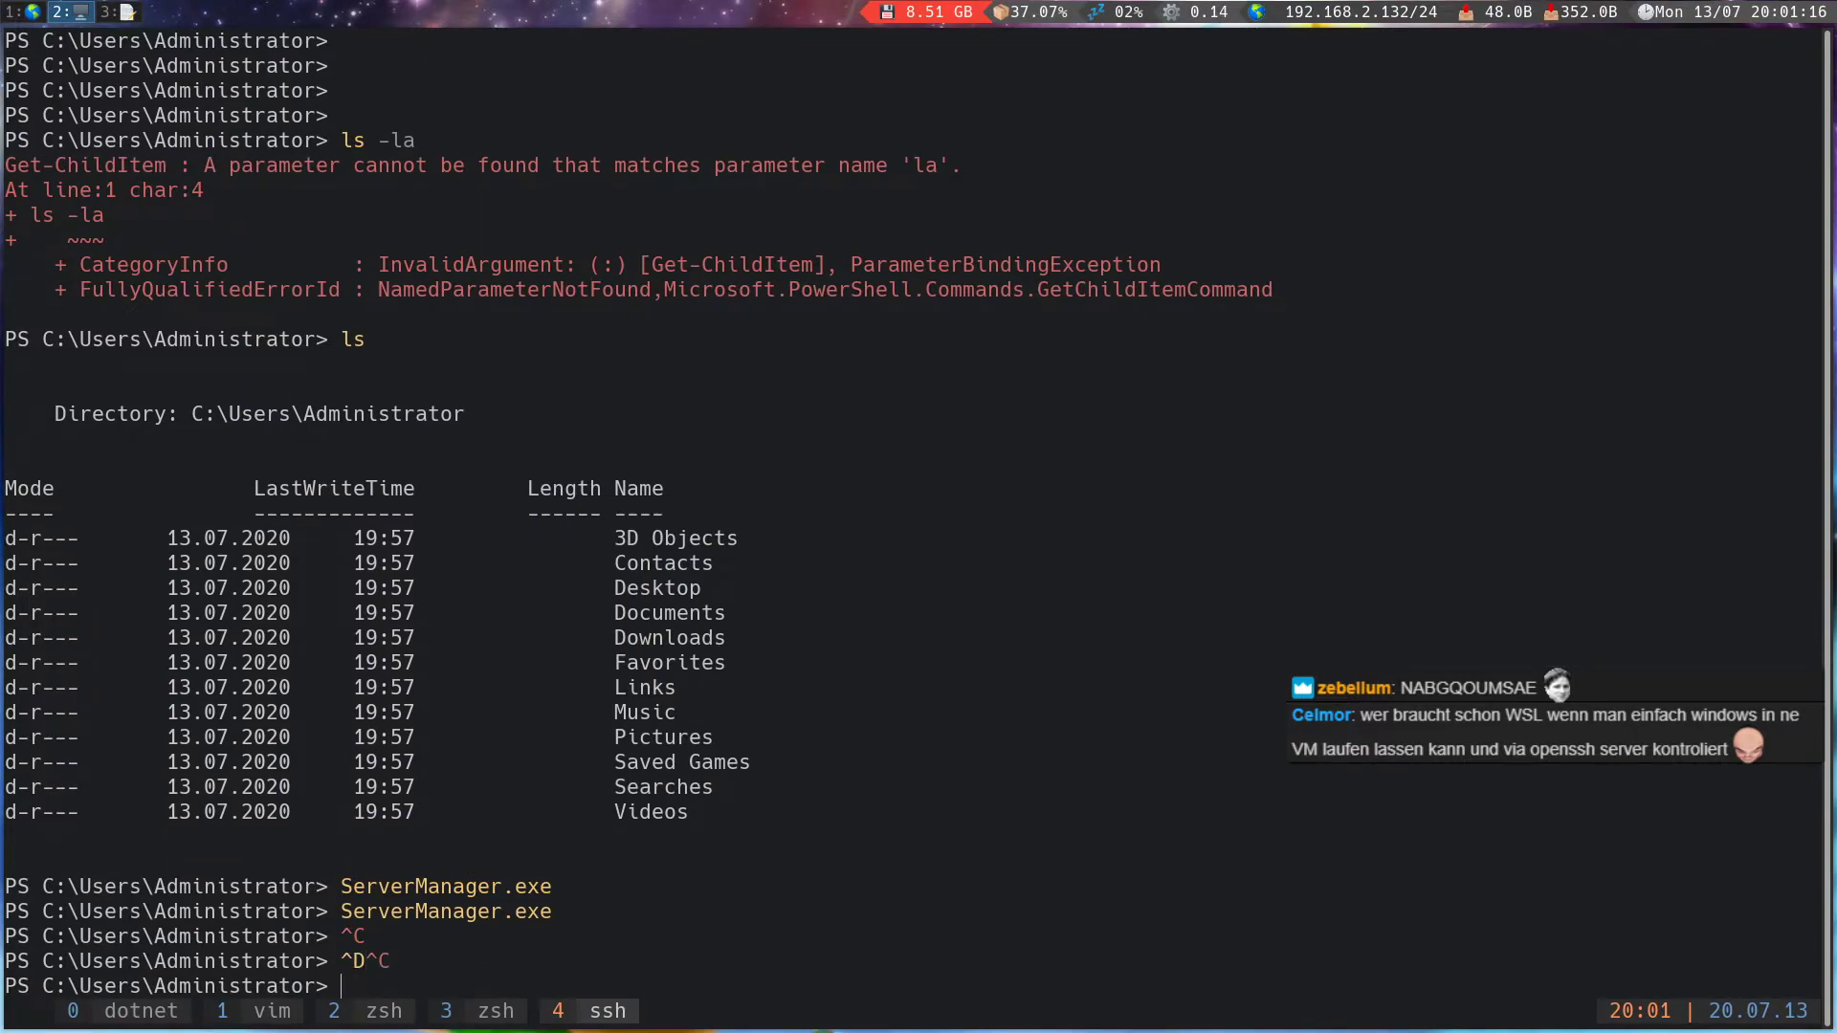
text(exit)
key(Return)
text(exit)
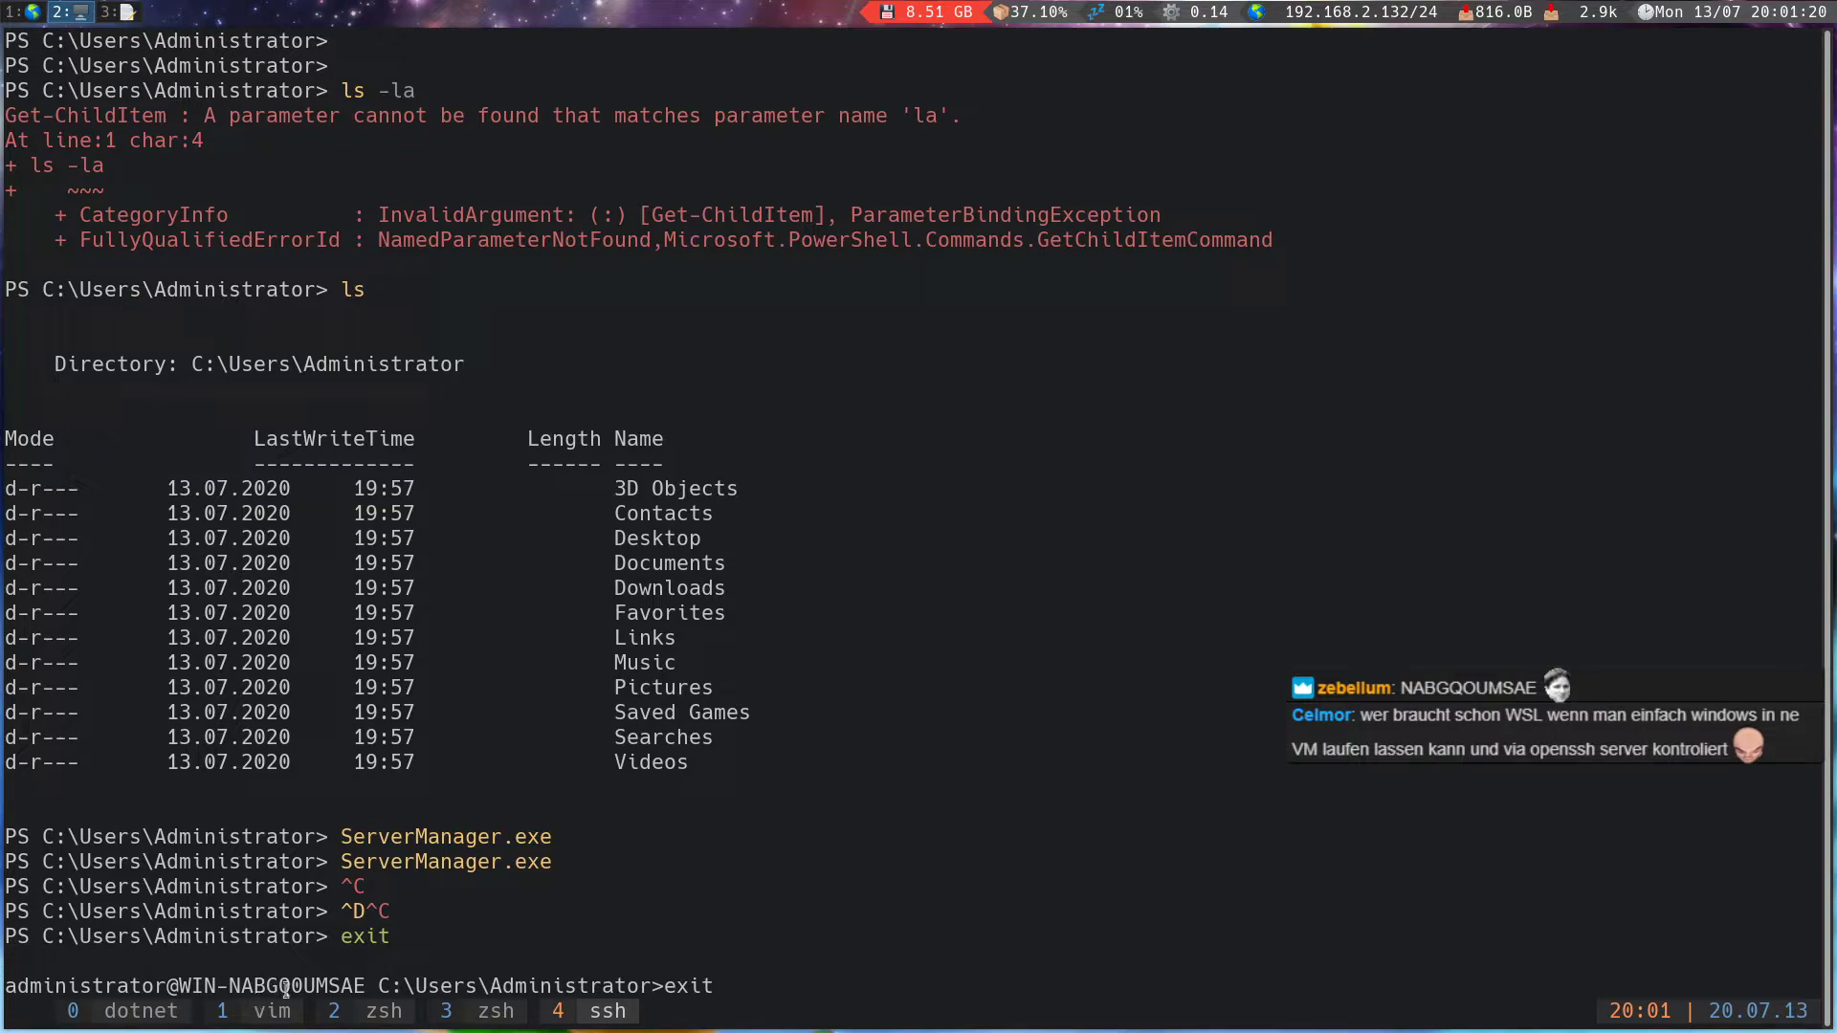
key(Return)
- Retry the connection with X forwarding (ssh -Y), aborting at the password prompt
key(Up)
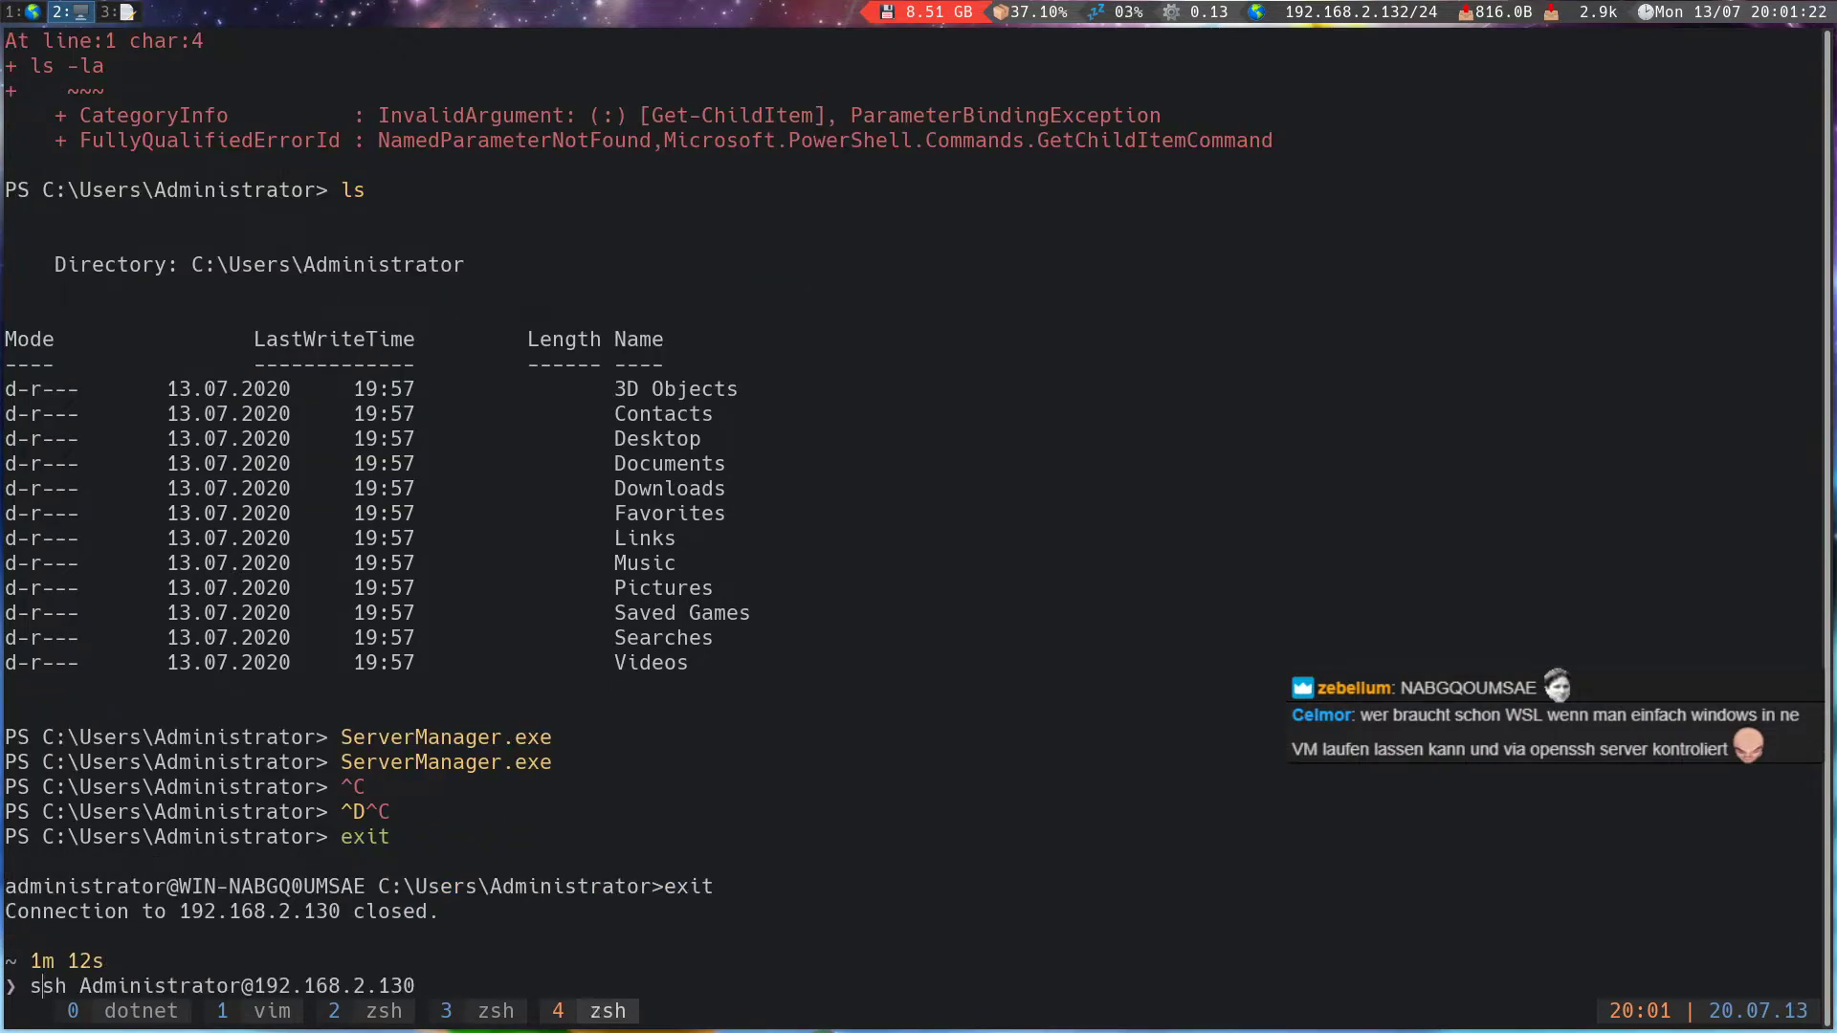
key(Right)
key(Right)
key(Right)
text(-Y)
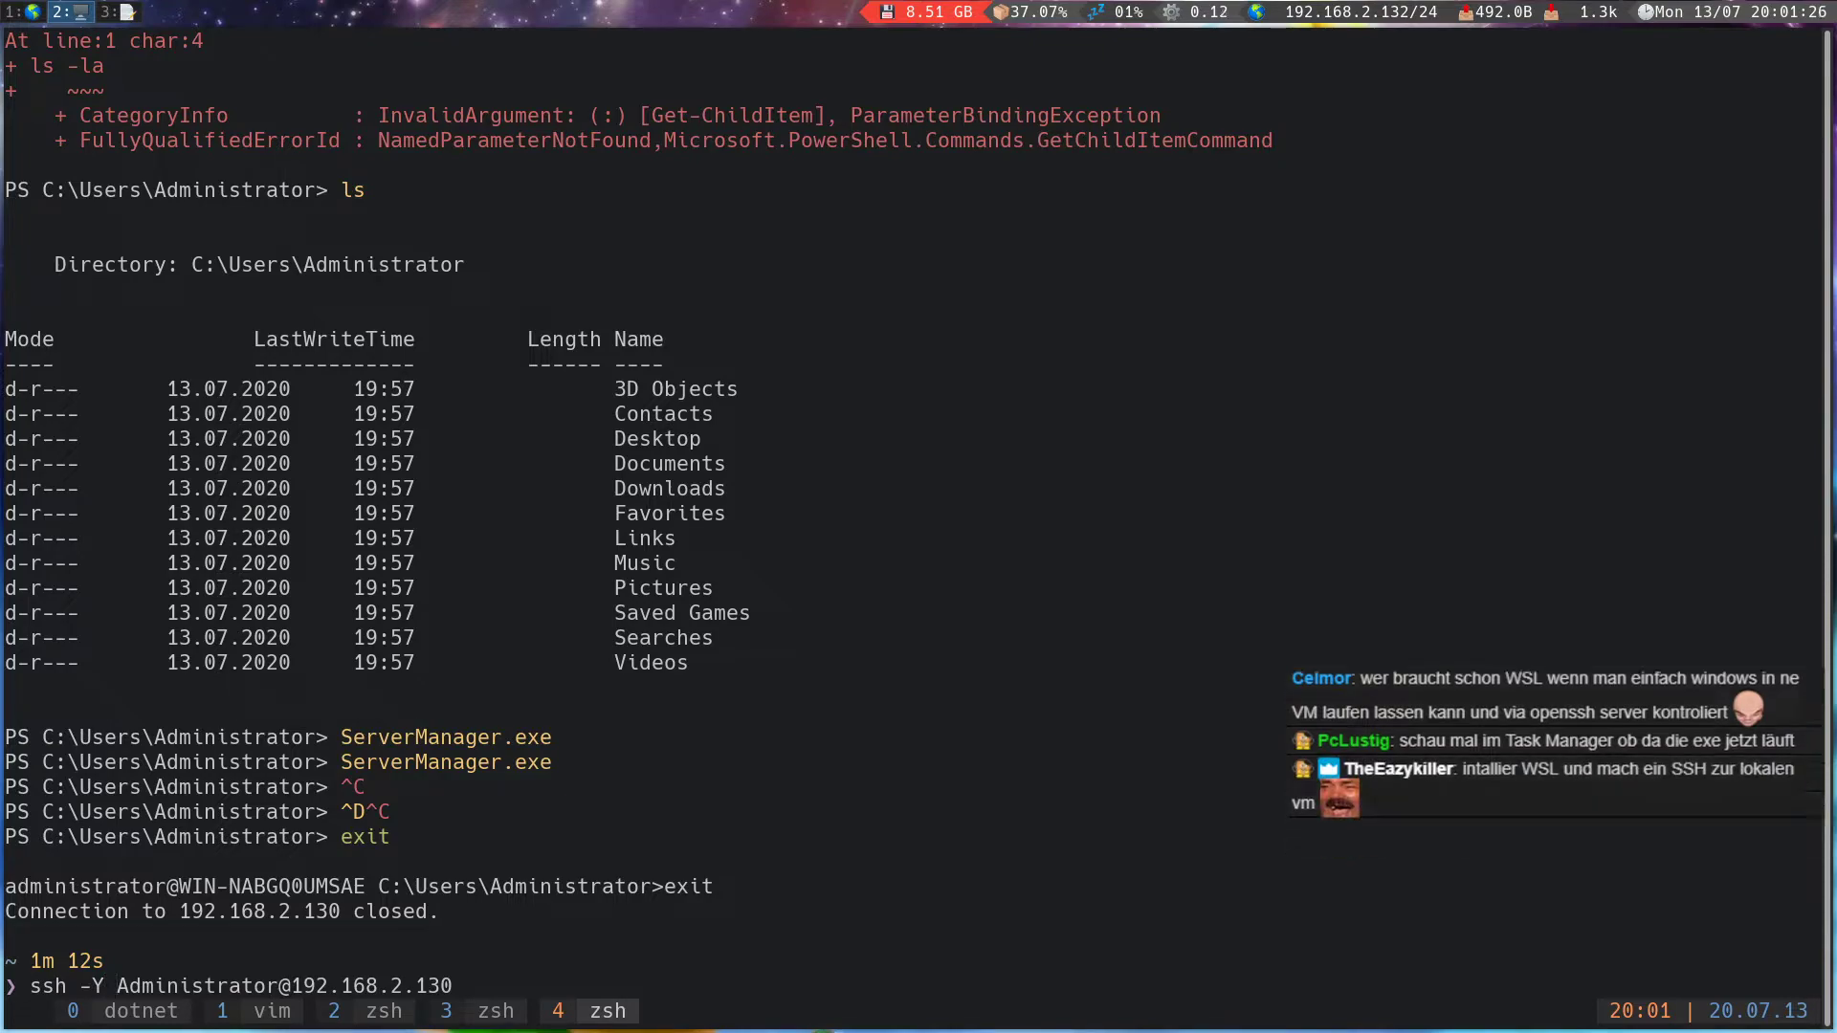
key(Return)
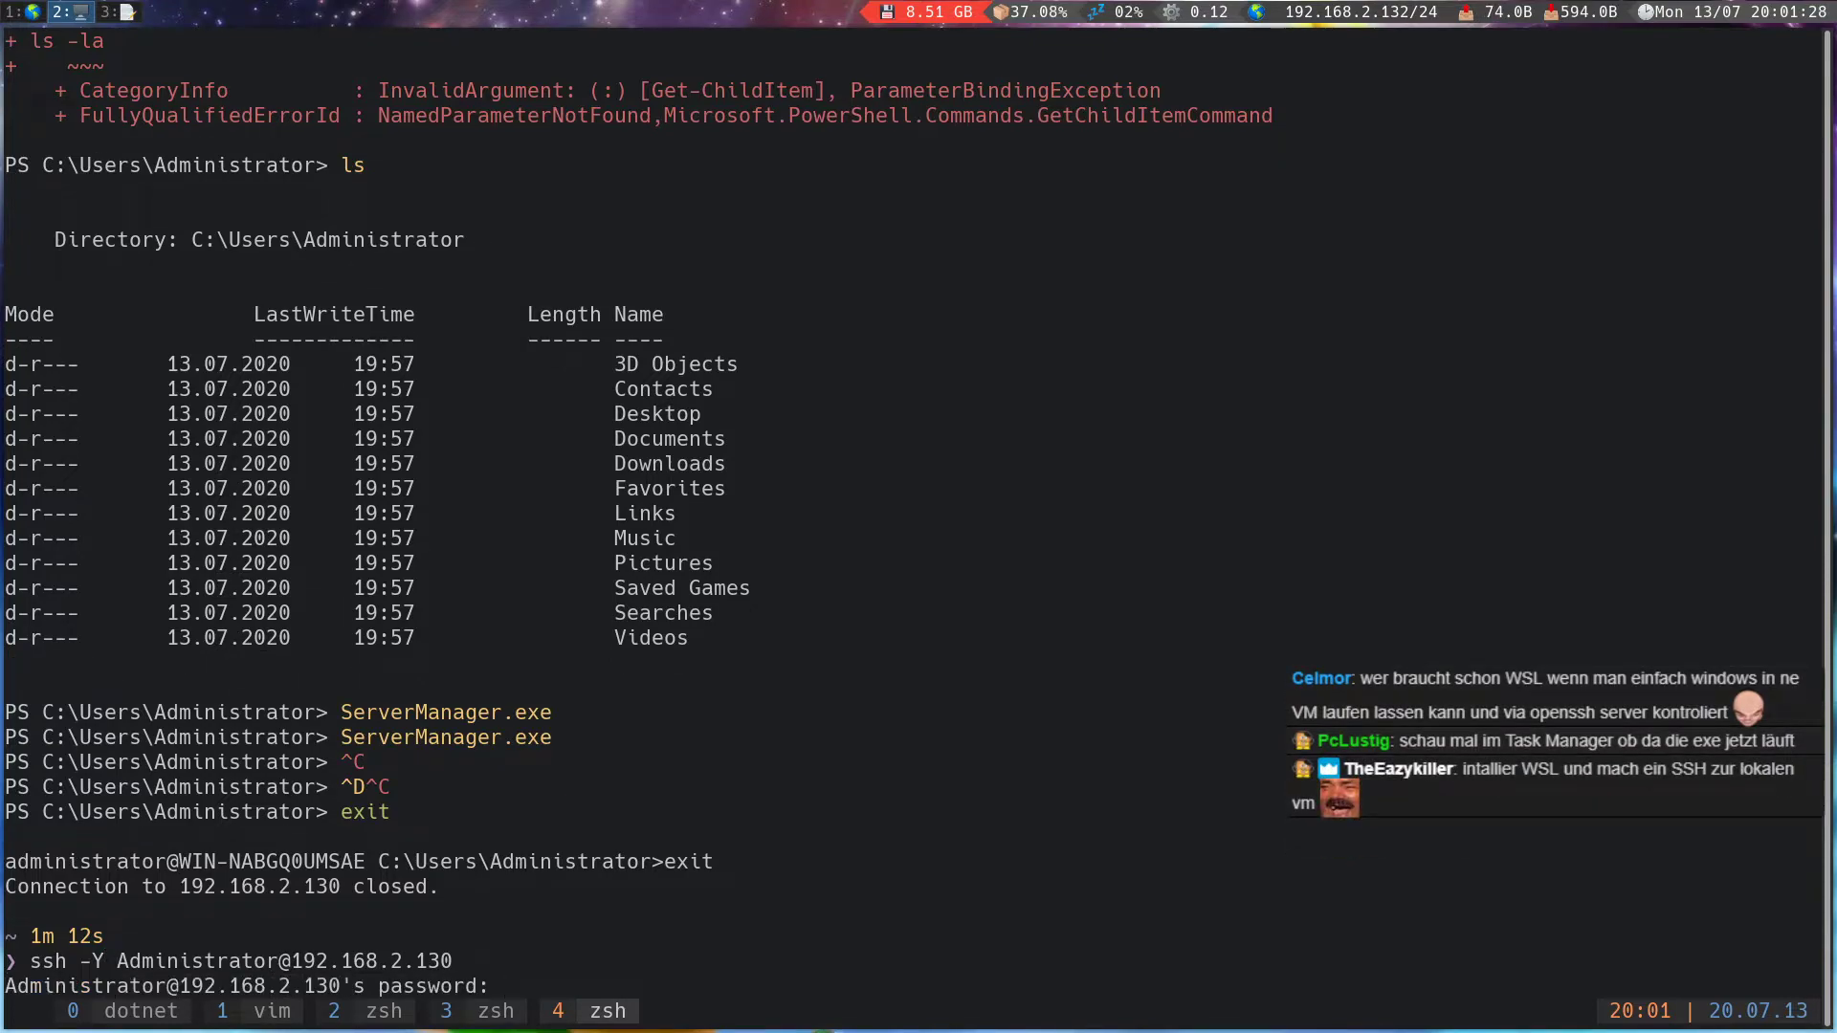
key(ctrl+c)
- Copy the SSH key to 192.168.2.130 with ssh-copy-id, entering the password
key(Up)
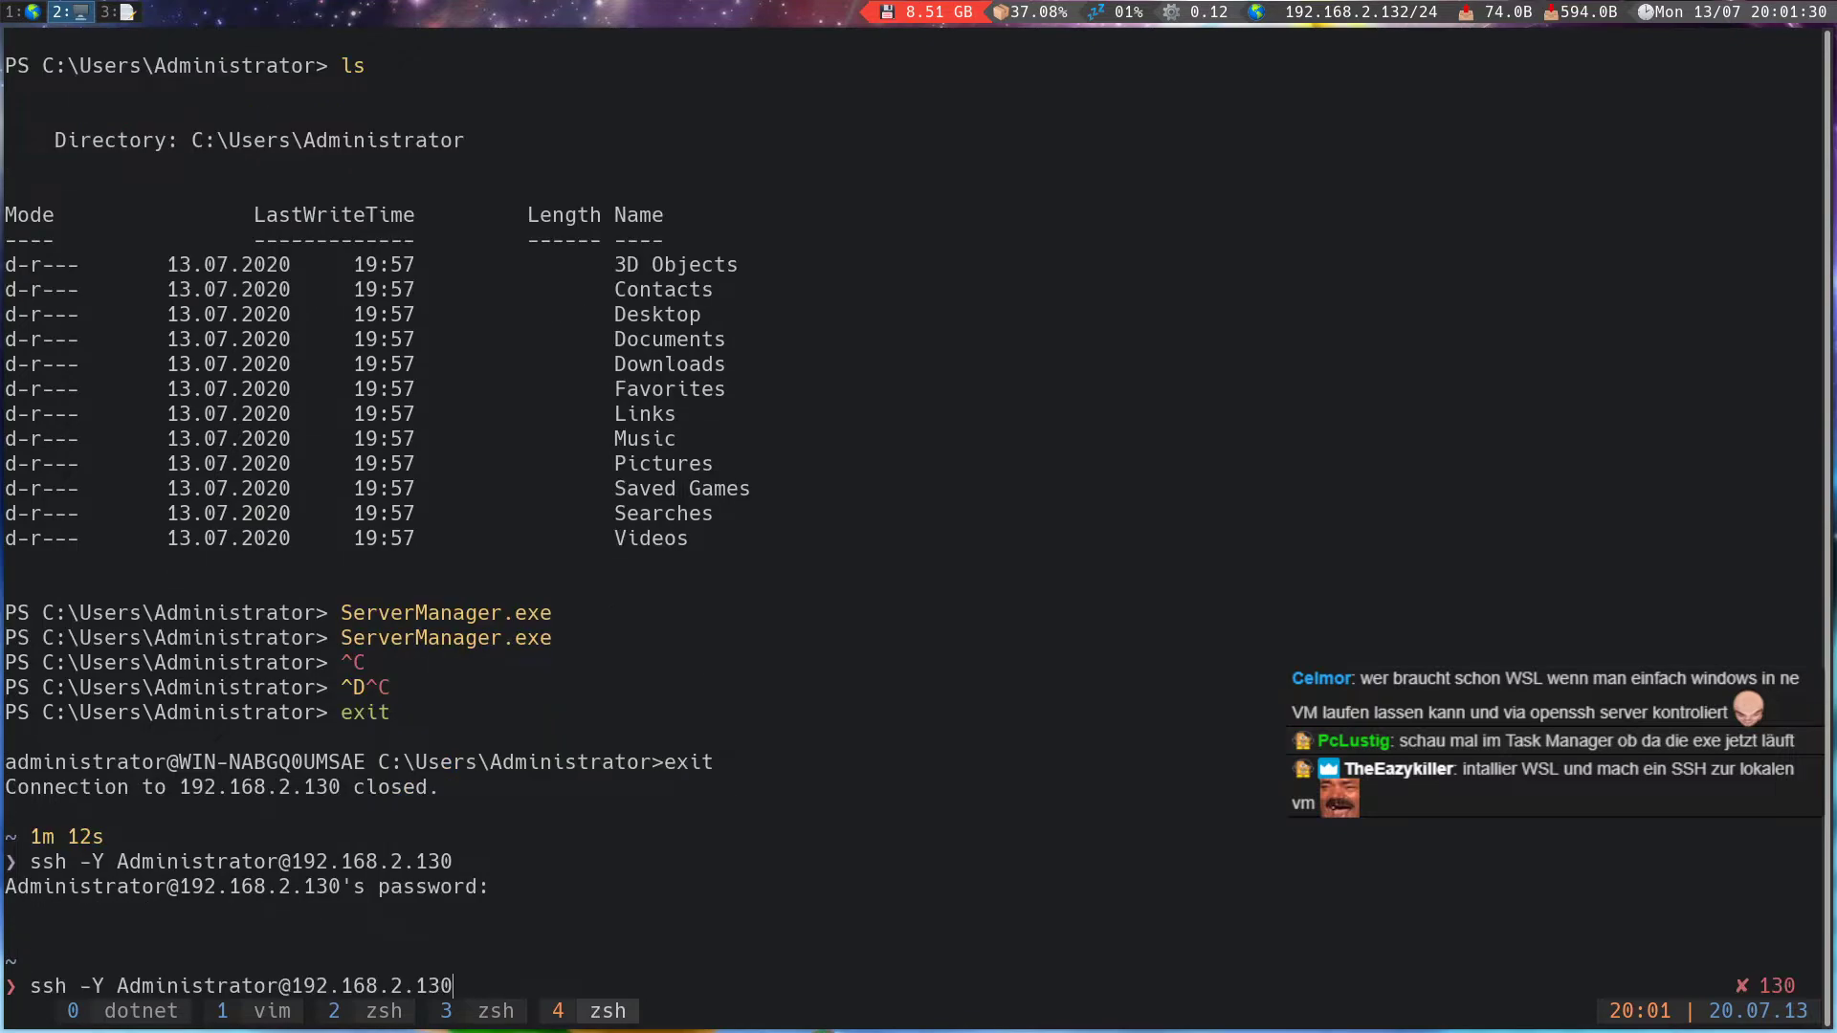
key(Home)
key(Delete)
key(Delete)
key(Delete)
key(Delete)
key(Delete)
key(Delete)
text(ssh-copy-id)
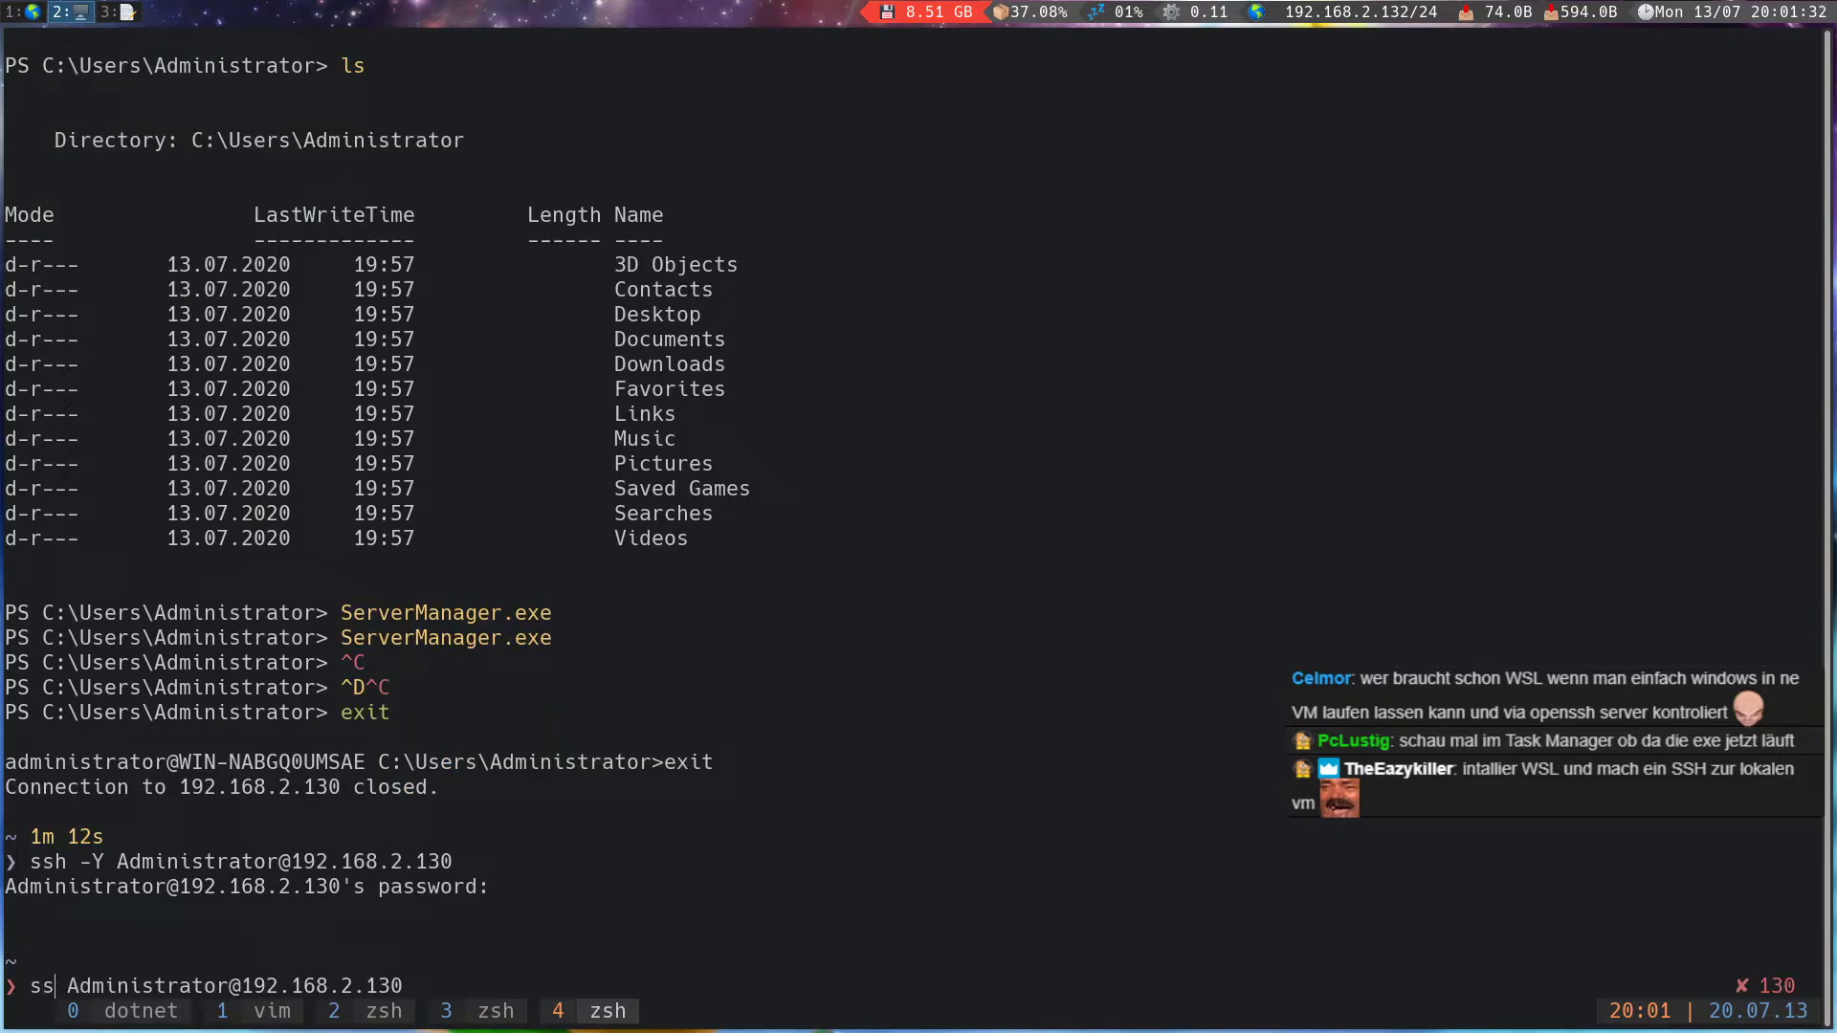
key(Tab)
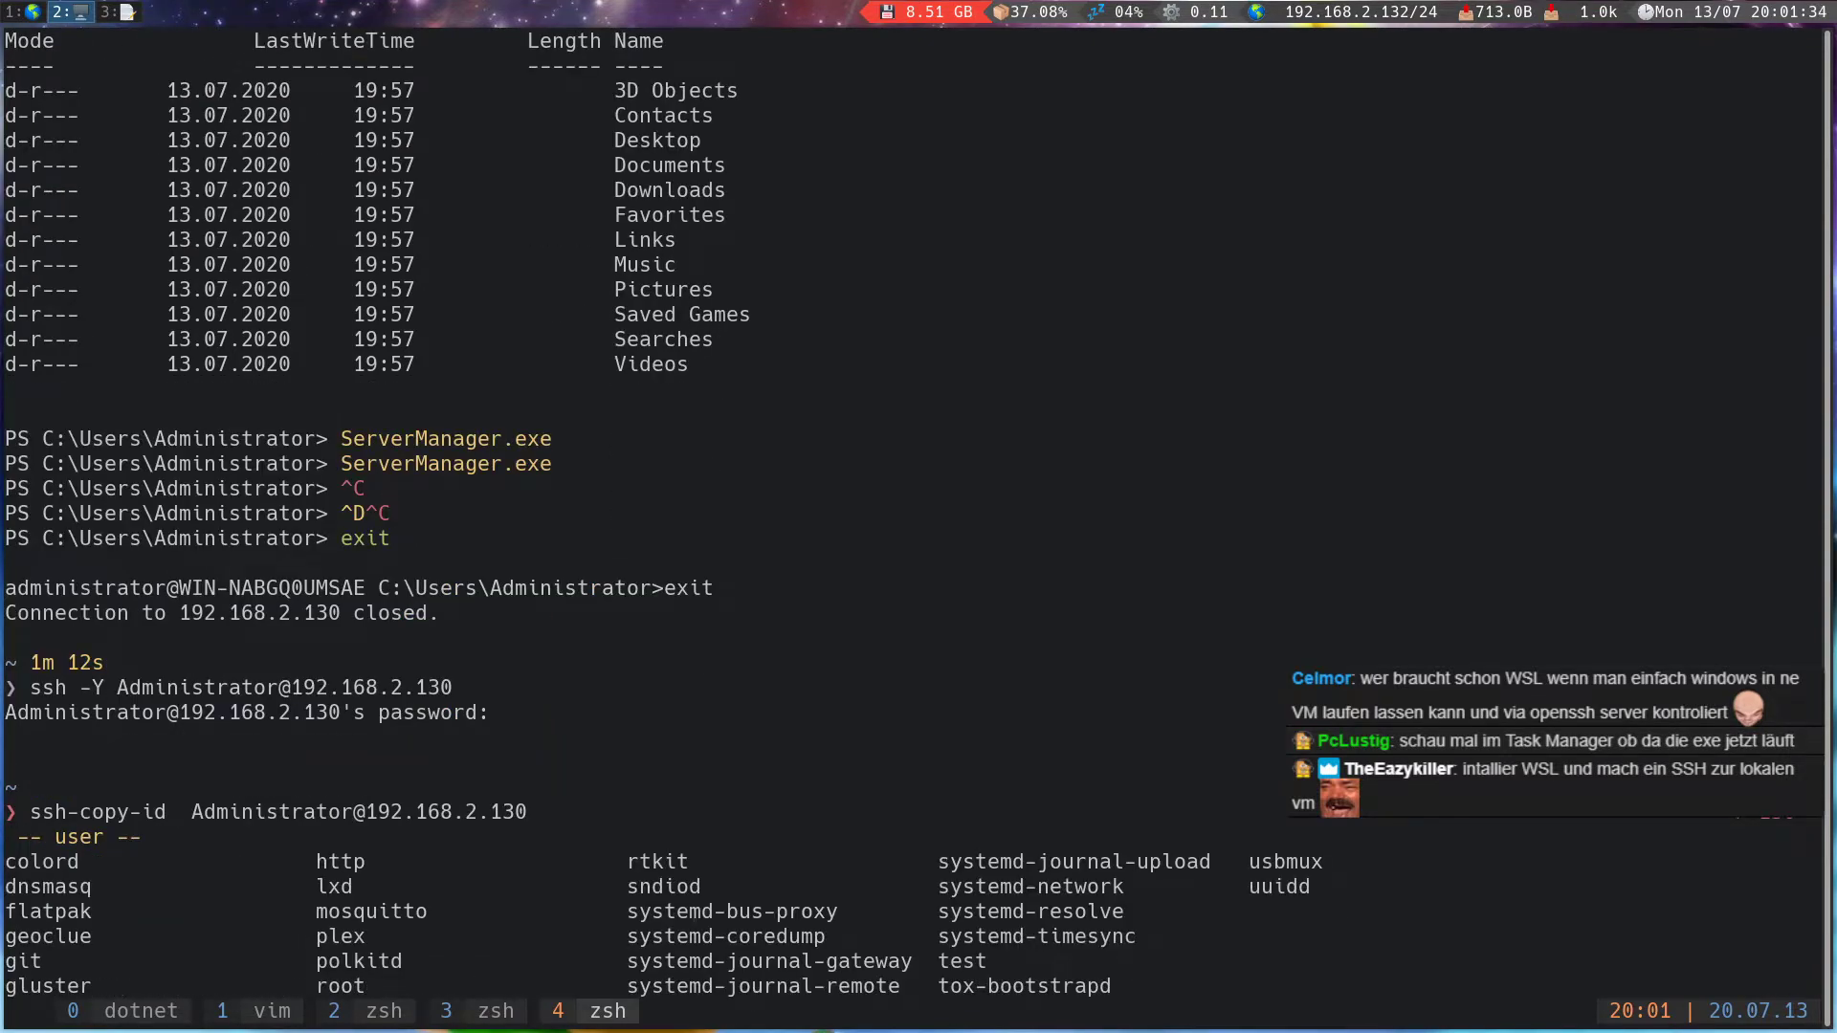
key(Return)
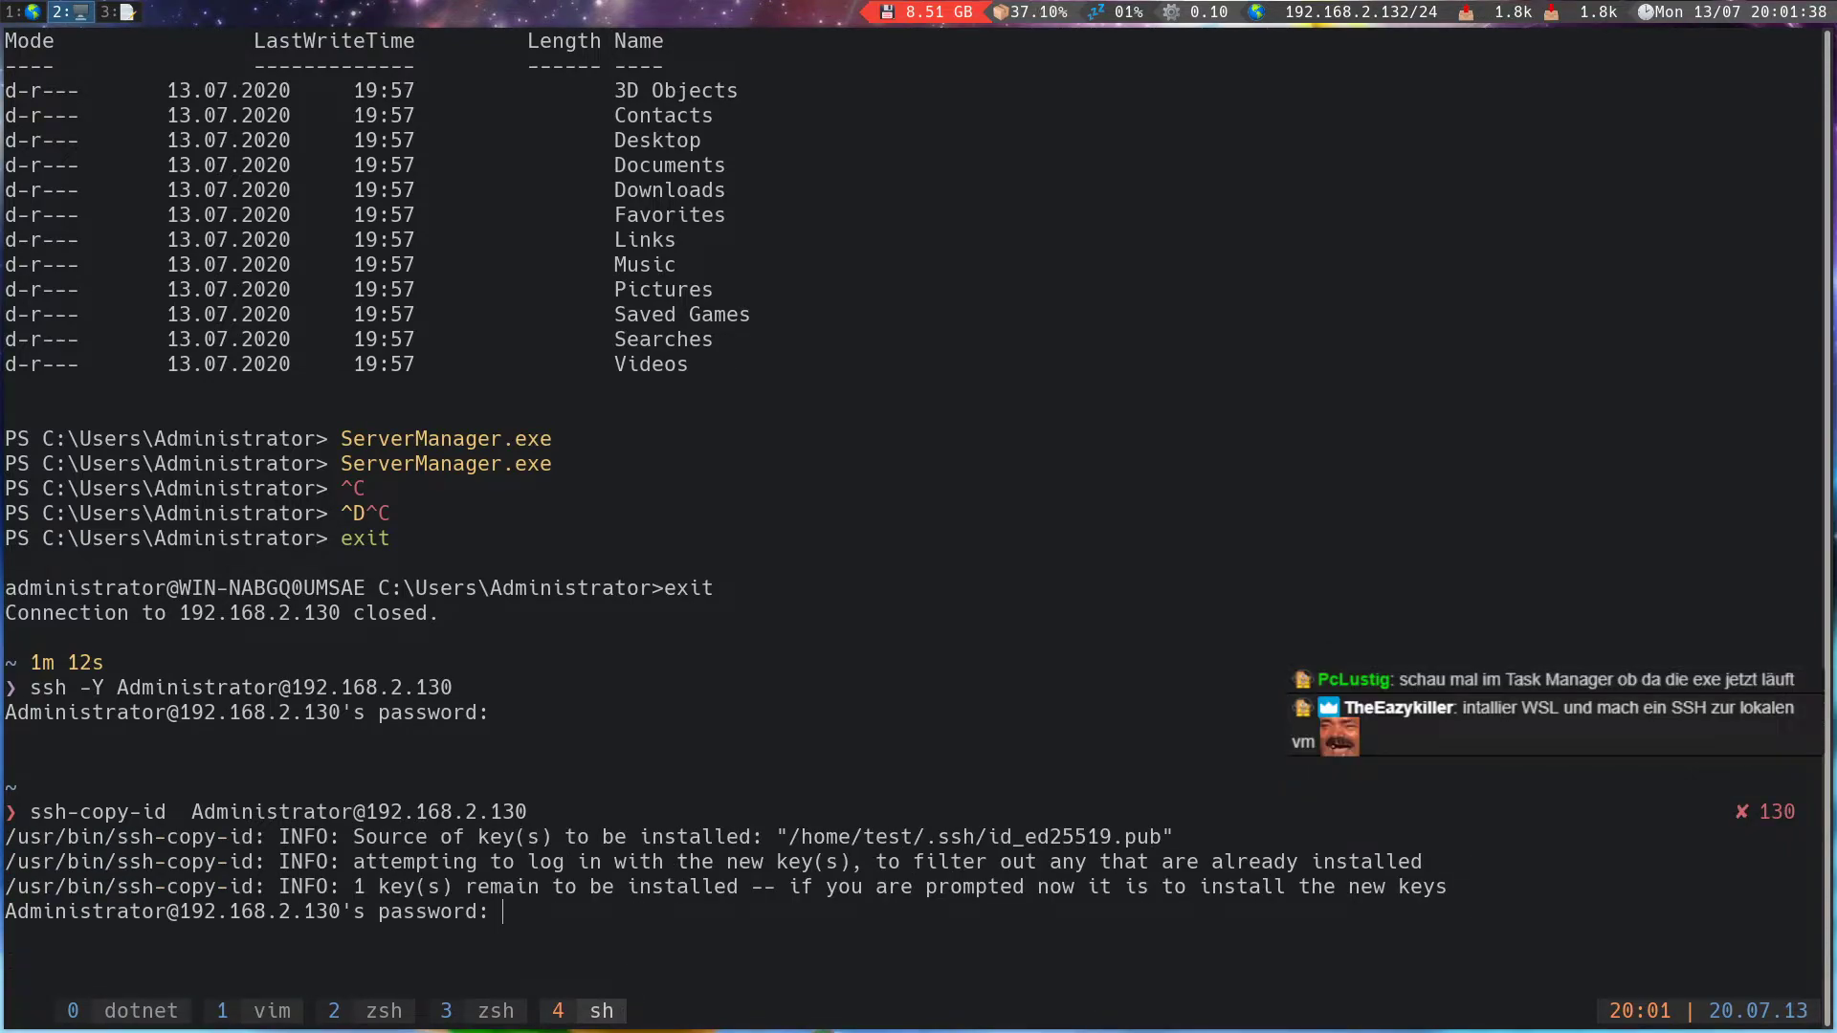
key(Return)
- Log in again with ssh -Y and try running ServerManager
key(Up)
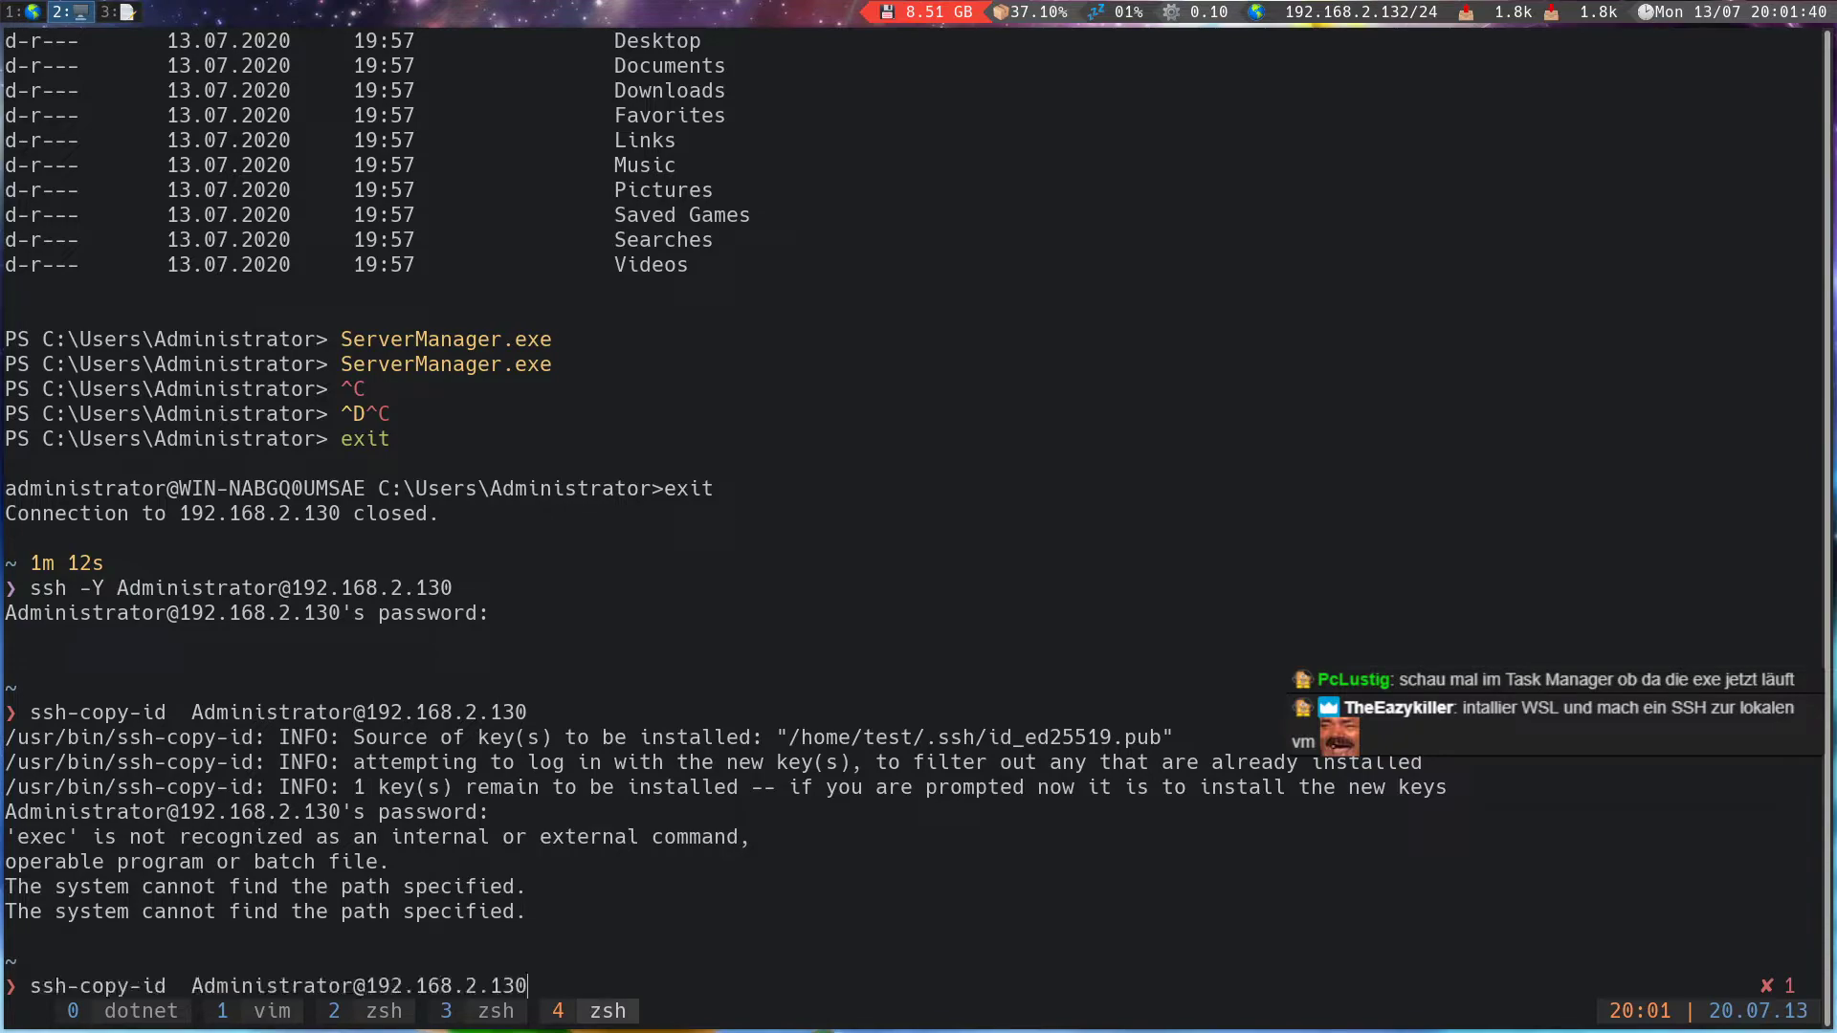
key(Up)
key(Return)
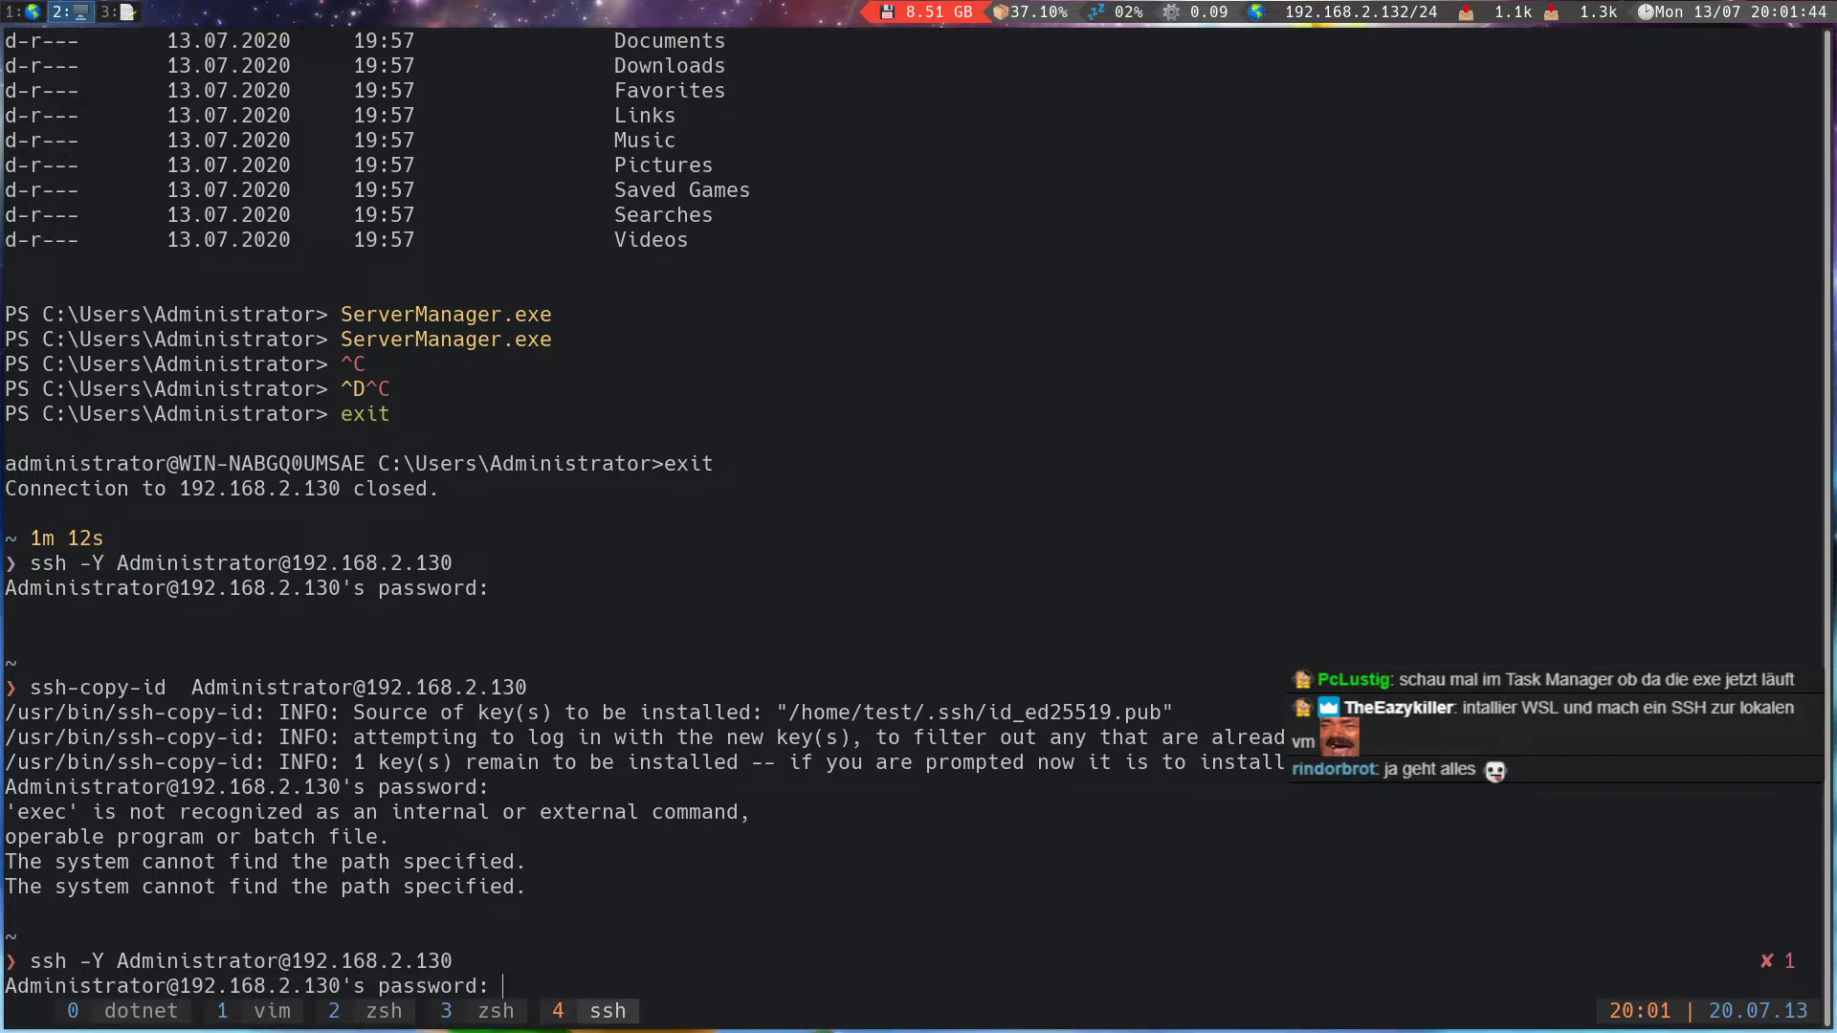
key(Return)
key(Return)
key(Return)
key(Return)
key(Return)
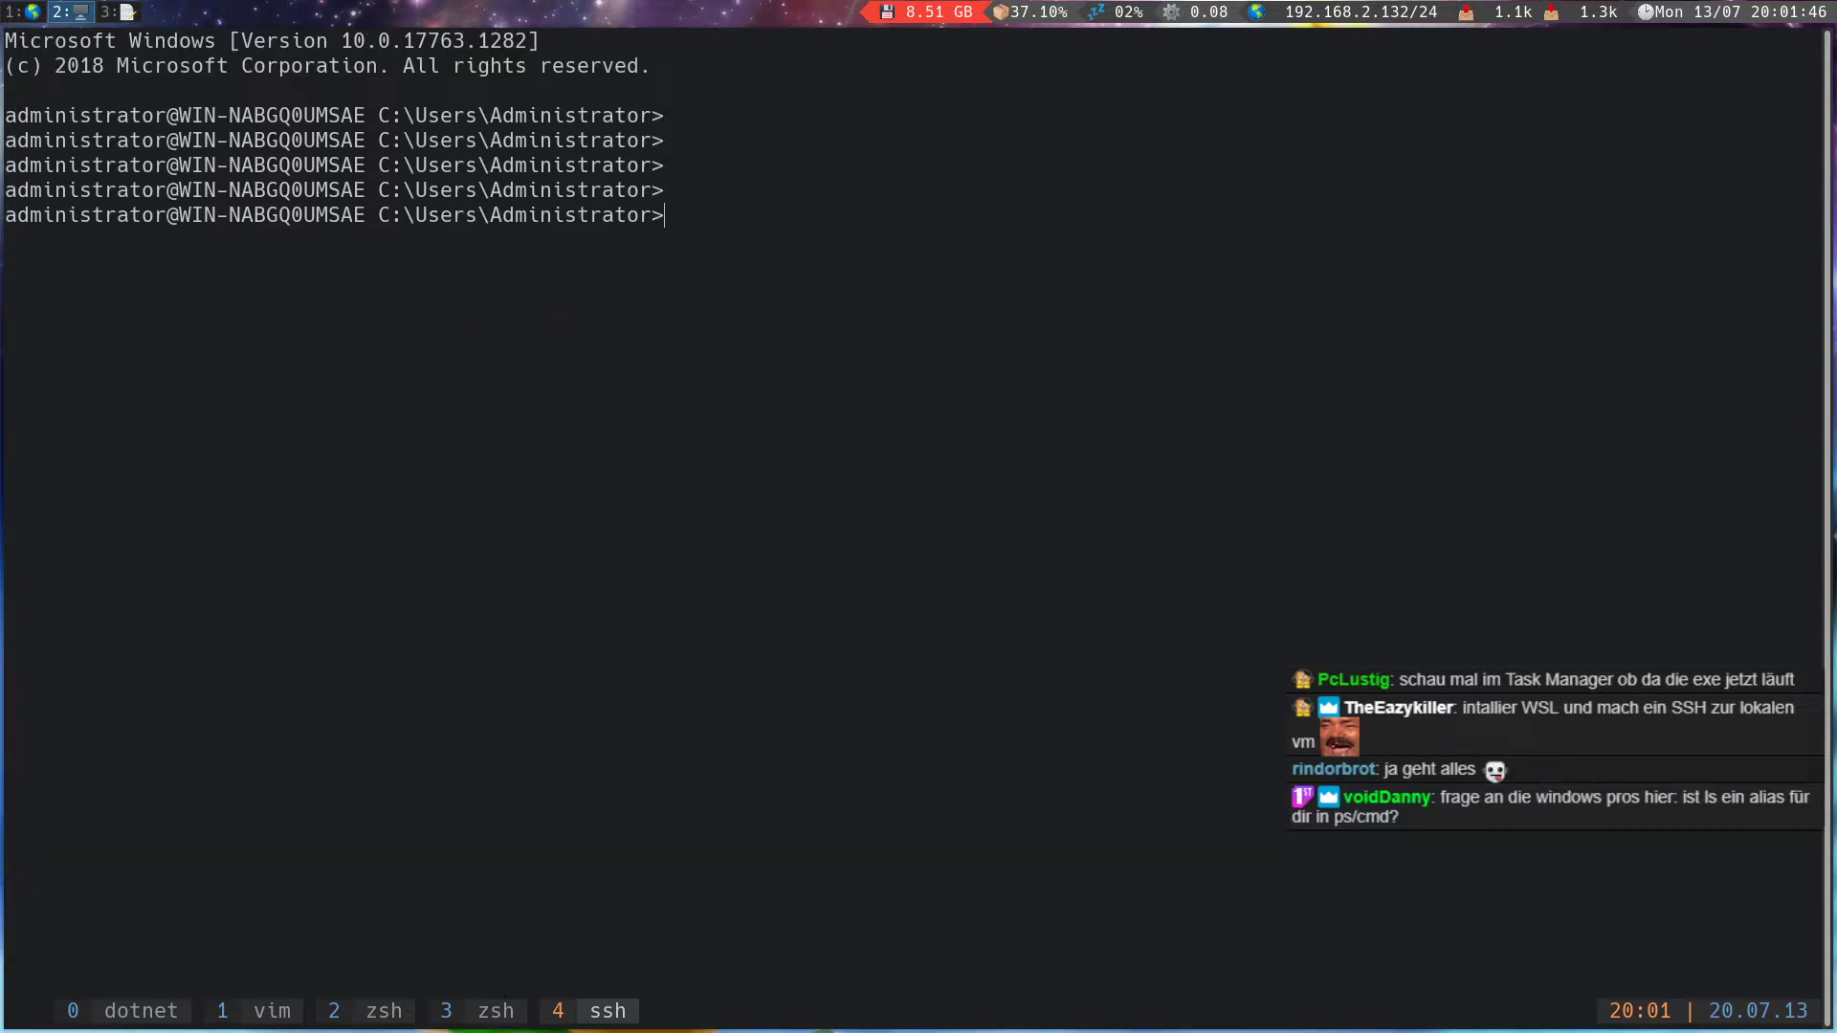
text(ServerManage)
text(r)
key(Return)
key(Return)
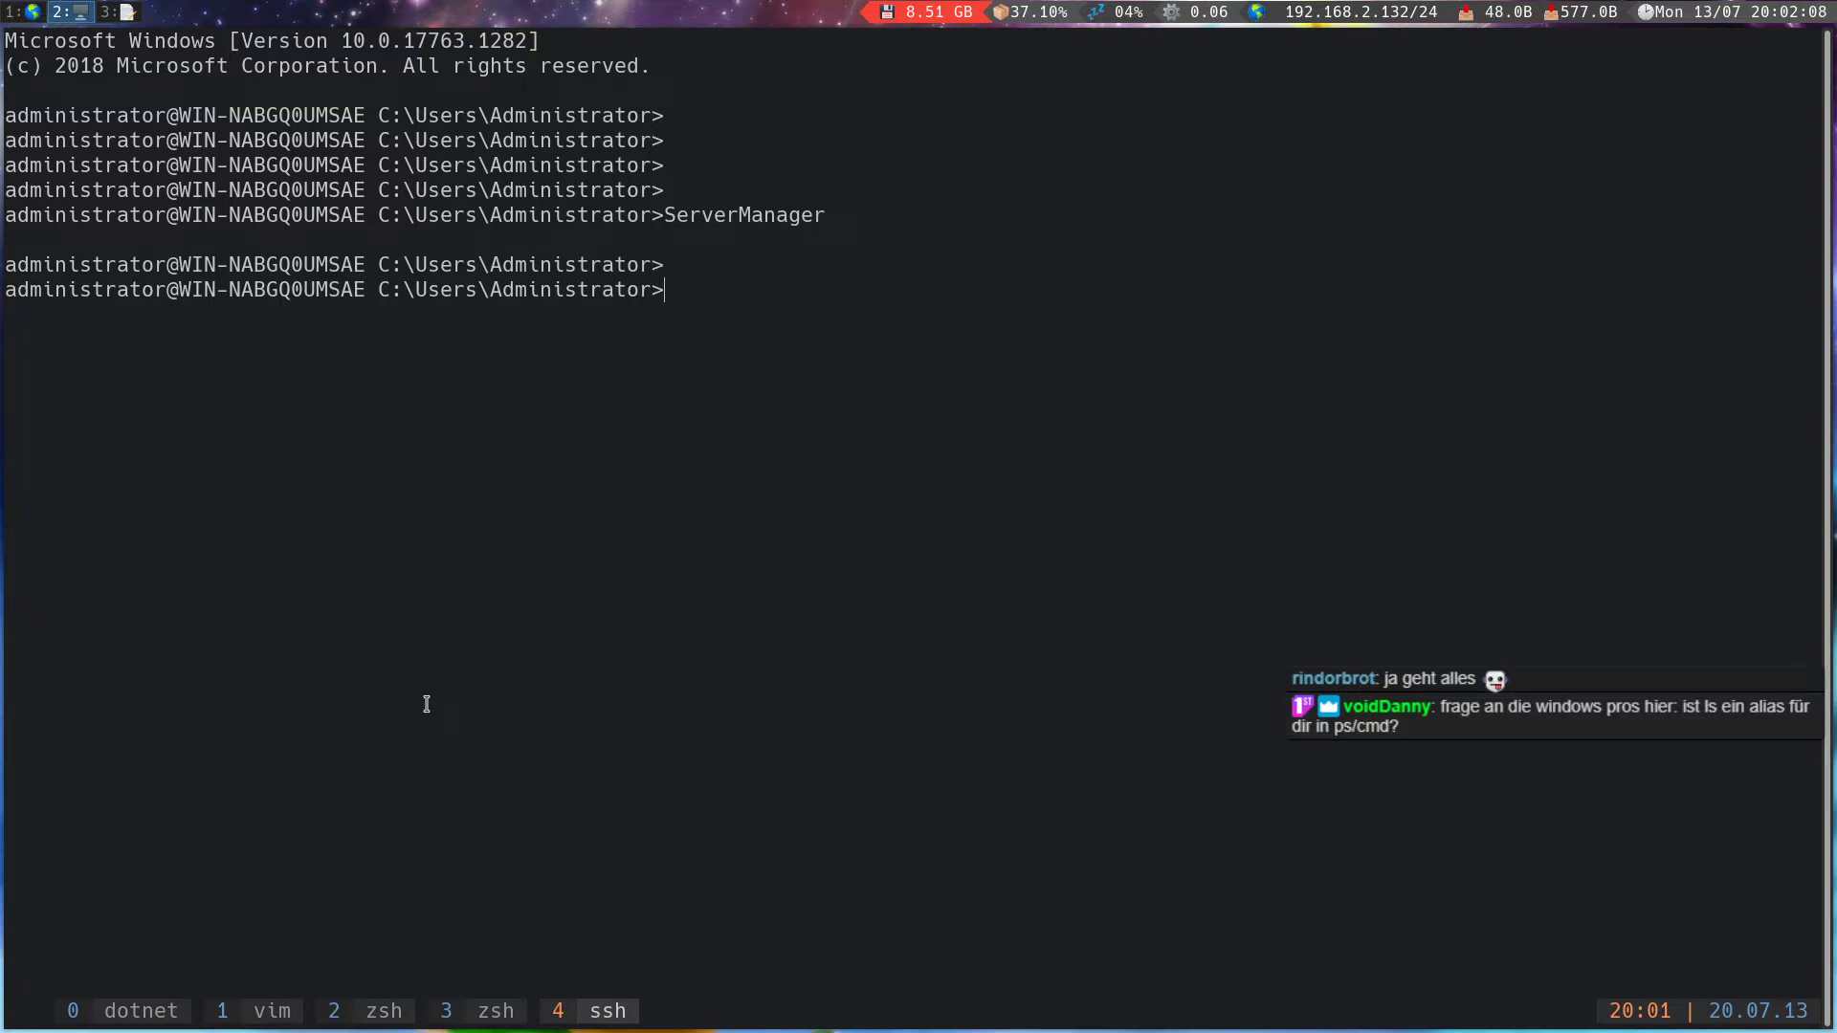
- Cancel the pending line and close the SSH connection with exit
text(c)
key(ctrl+c)
key(ctrl+c)
key(ctrl+c)
key(ctrl+c)
key(ctrl+c)
key(ctrl+c)
key(ctrl+c)
key(ctrl+c)
key(ctrl+c)
key(ctrl+c)
key(ctrl+c)
key(ctrl+c)
key(ctrl+c)
key(ctrl+c)
key(ctrl+c)
key(ctrl+d)
key(Return)
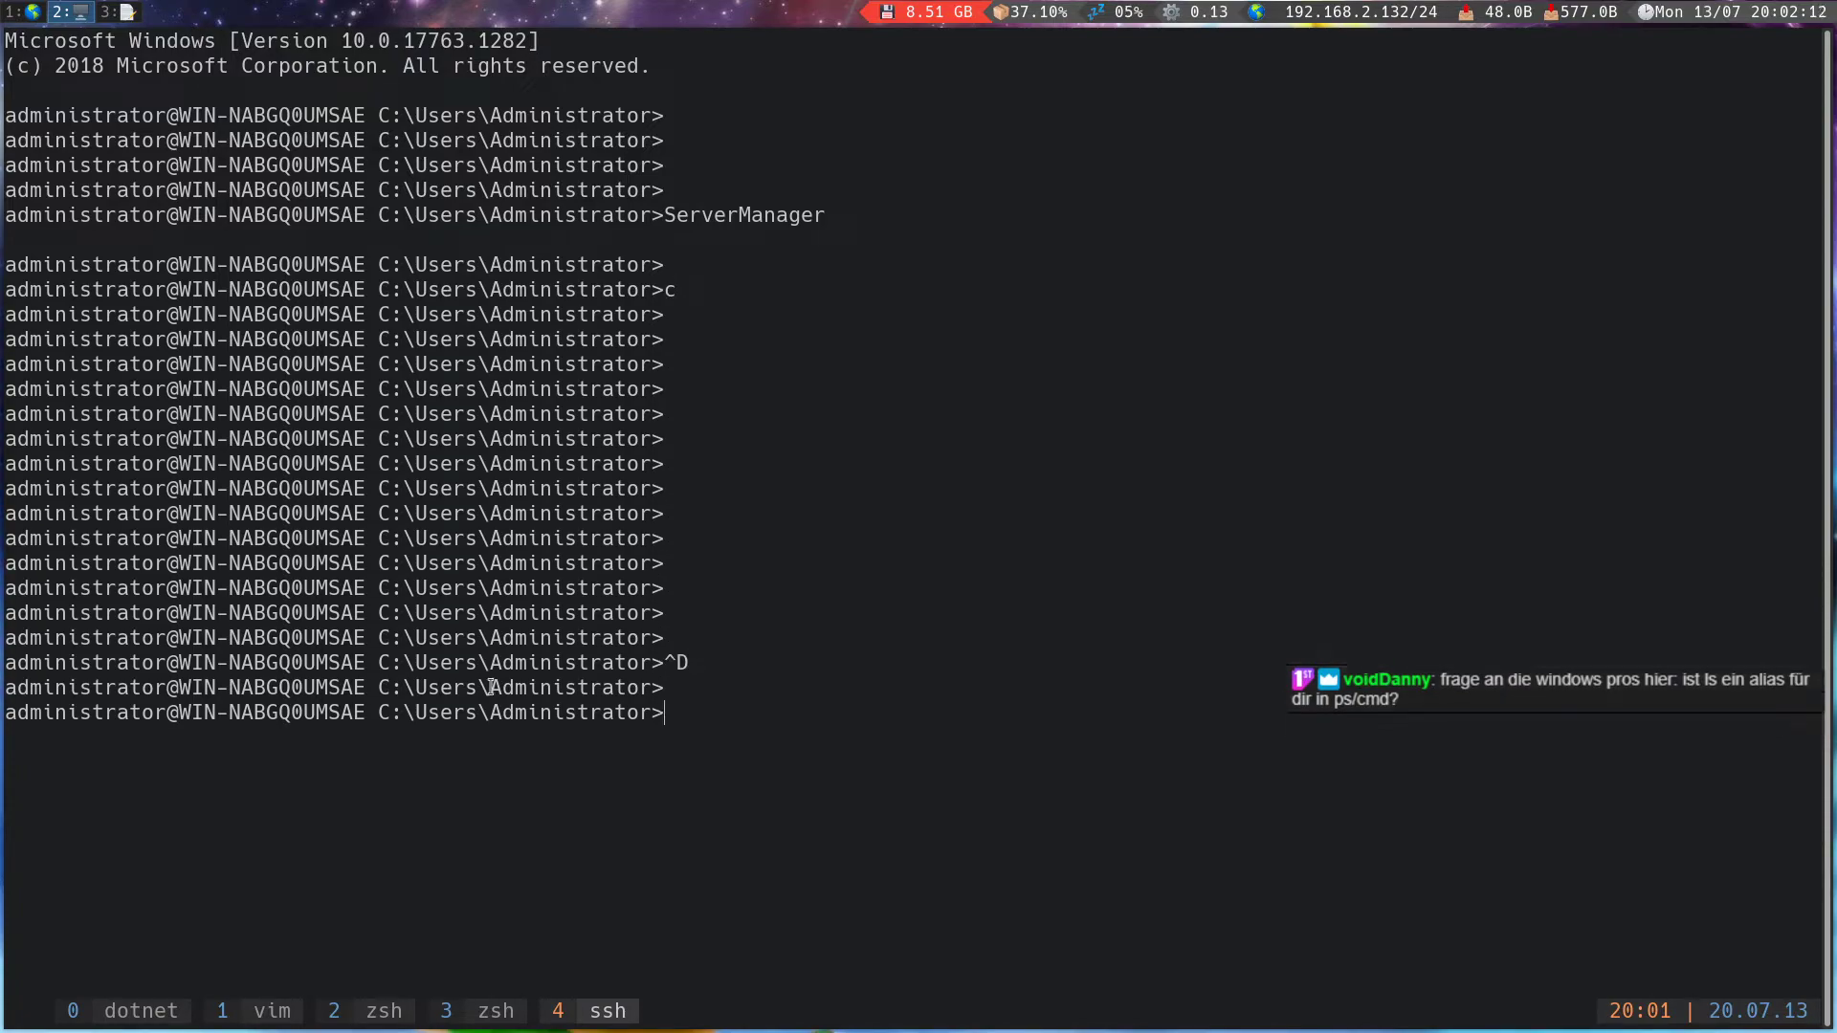
text(exit)
key(Return)
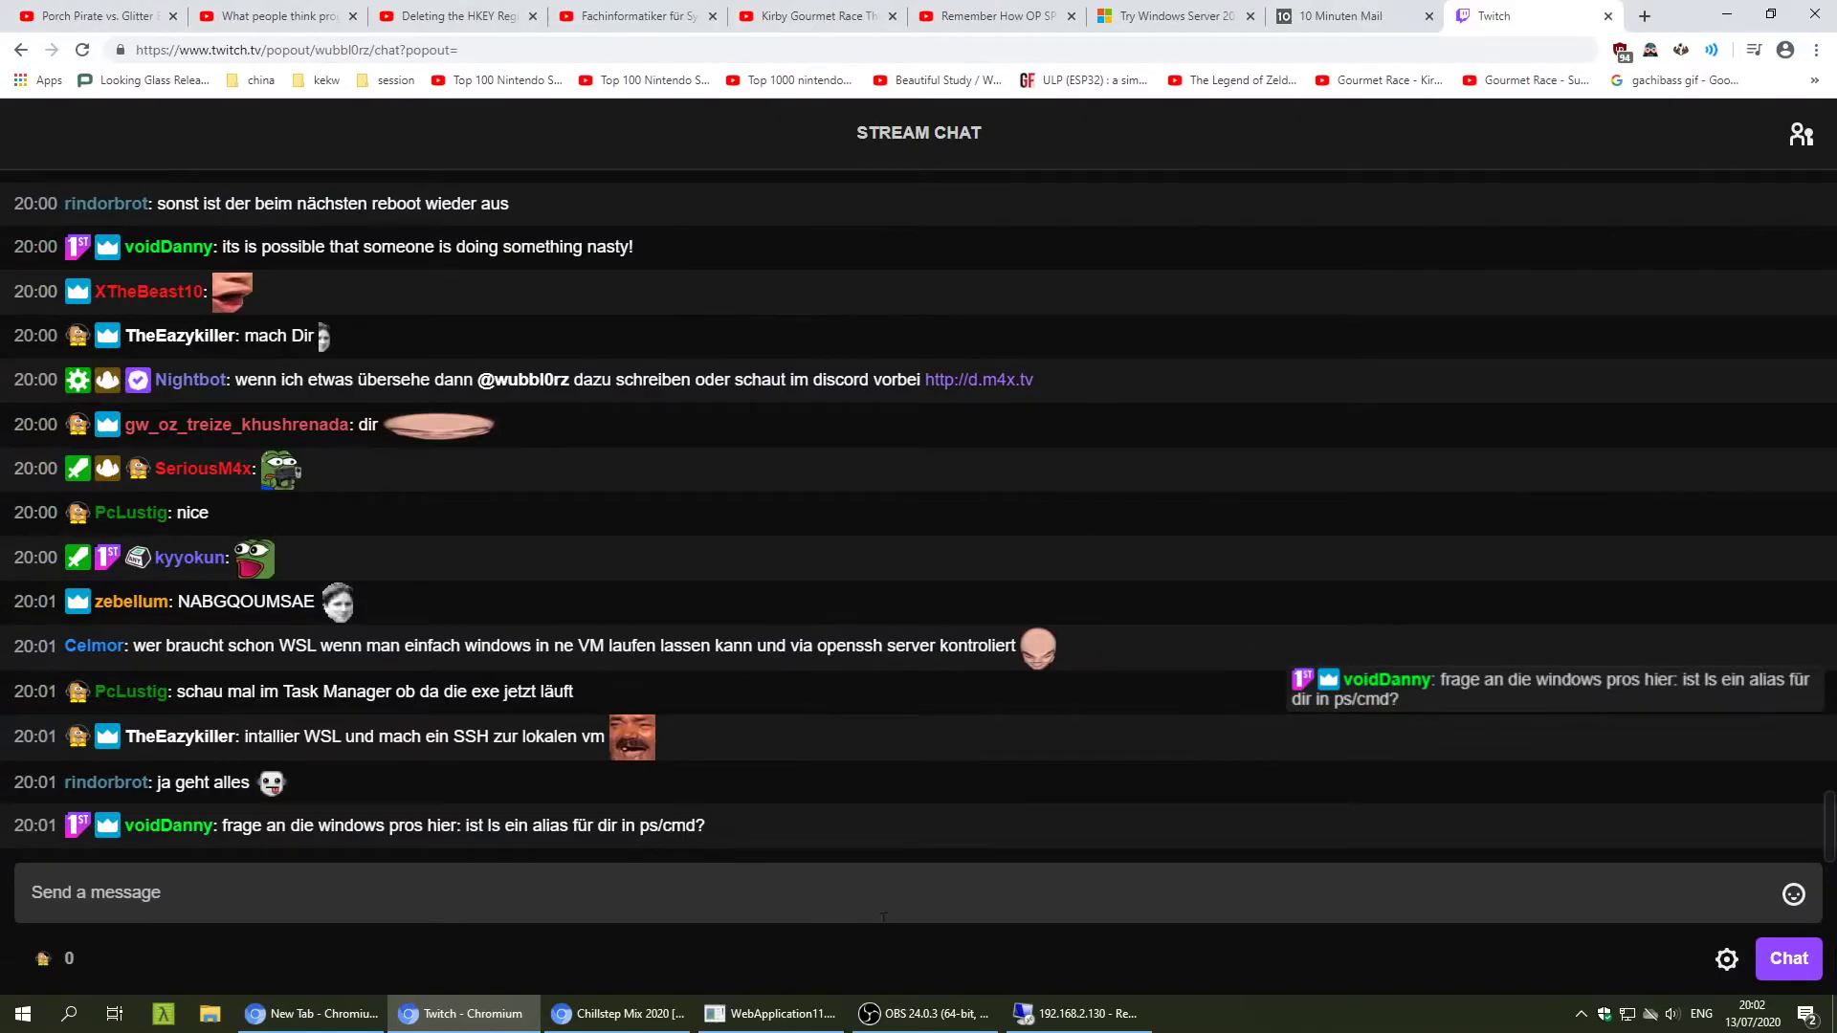
- Close Services, launch Server Manager from Start, and review the local server's flagged services
click(1078, 1013)
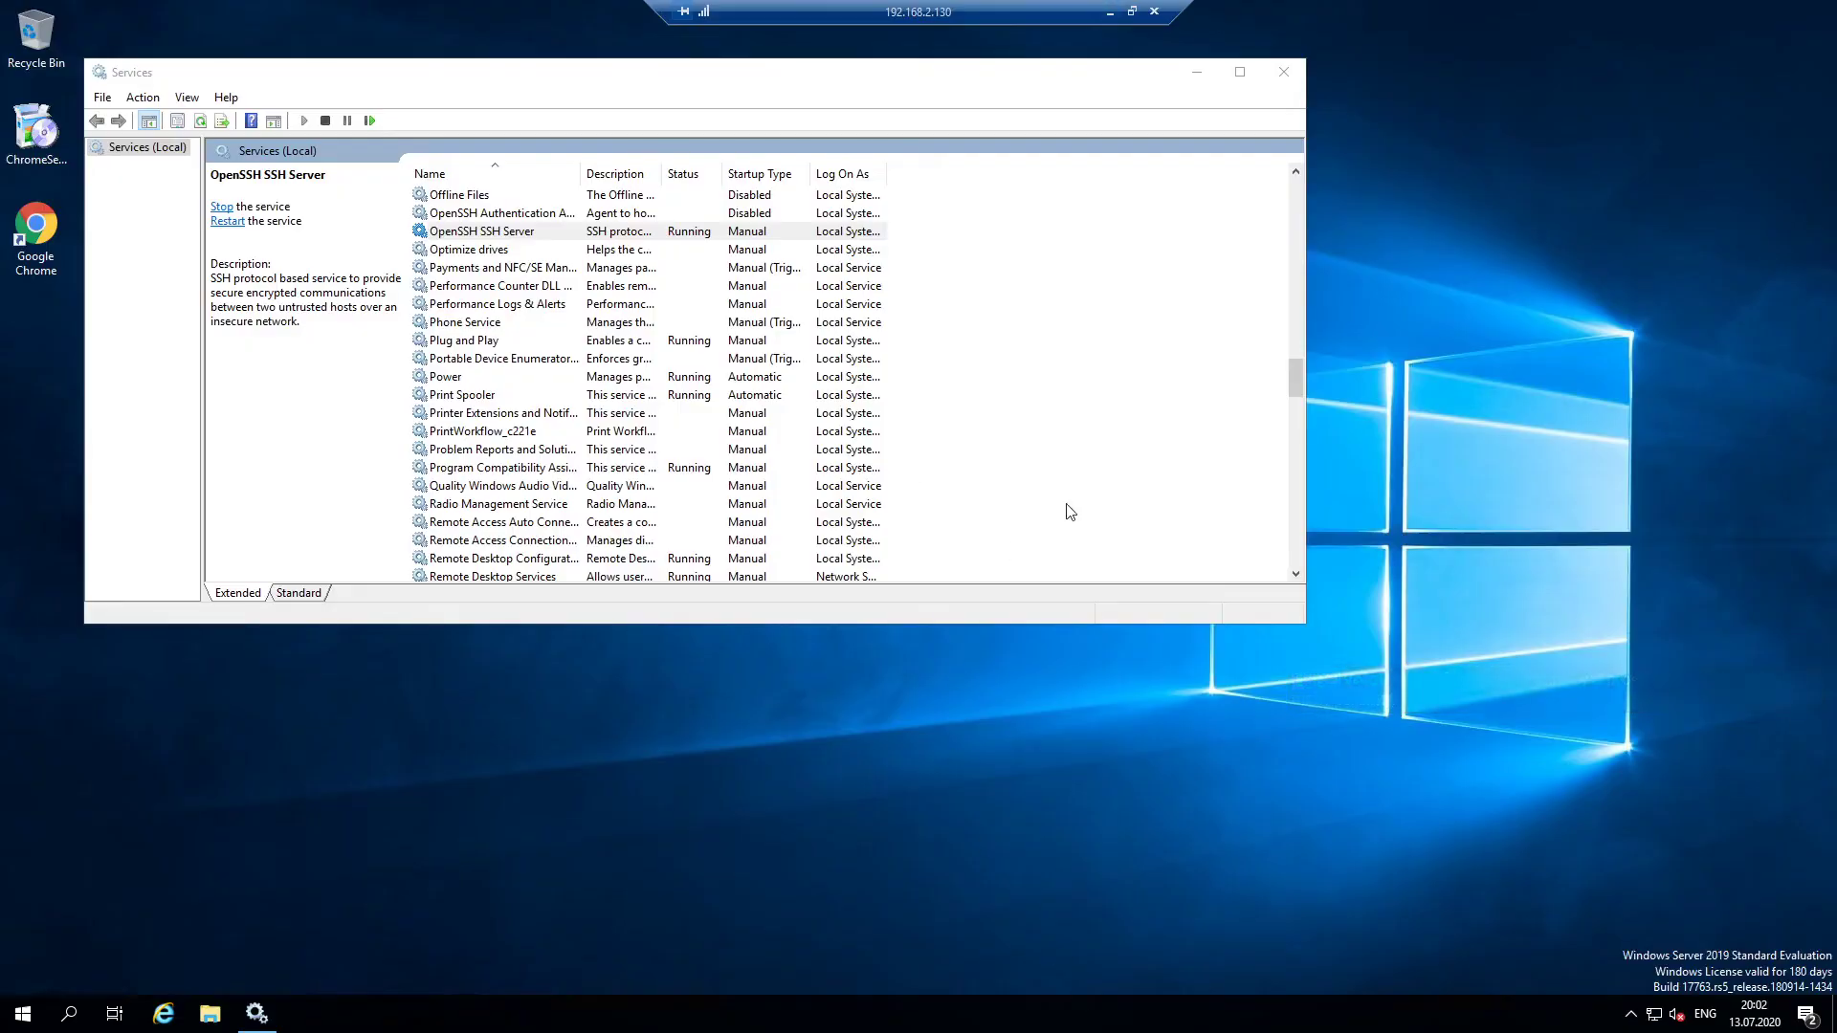
click(1273, 71)
key(super)
text(Ser)
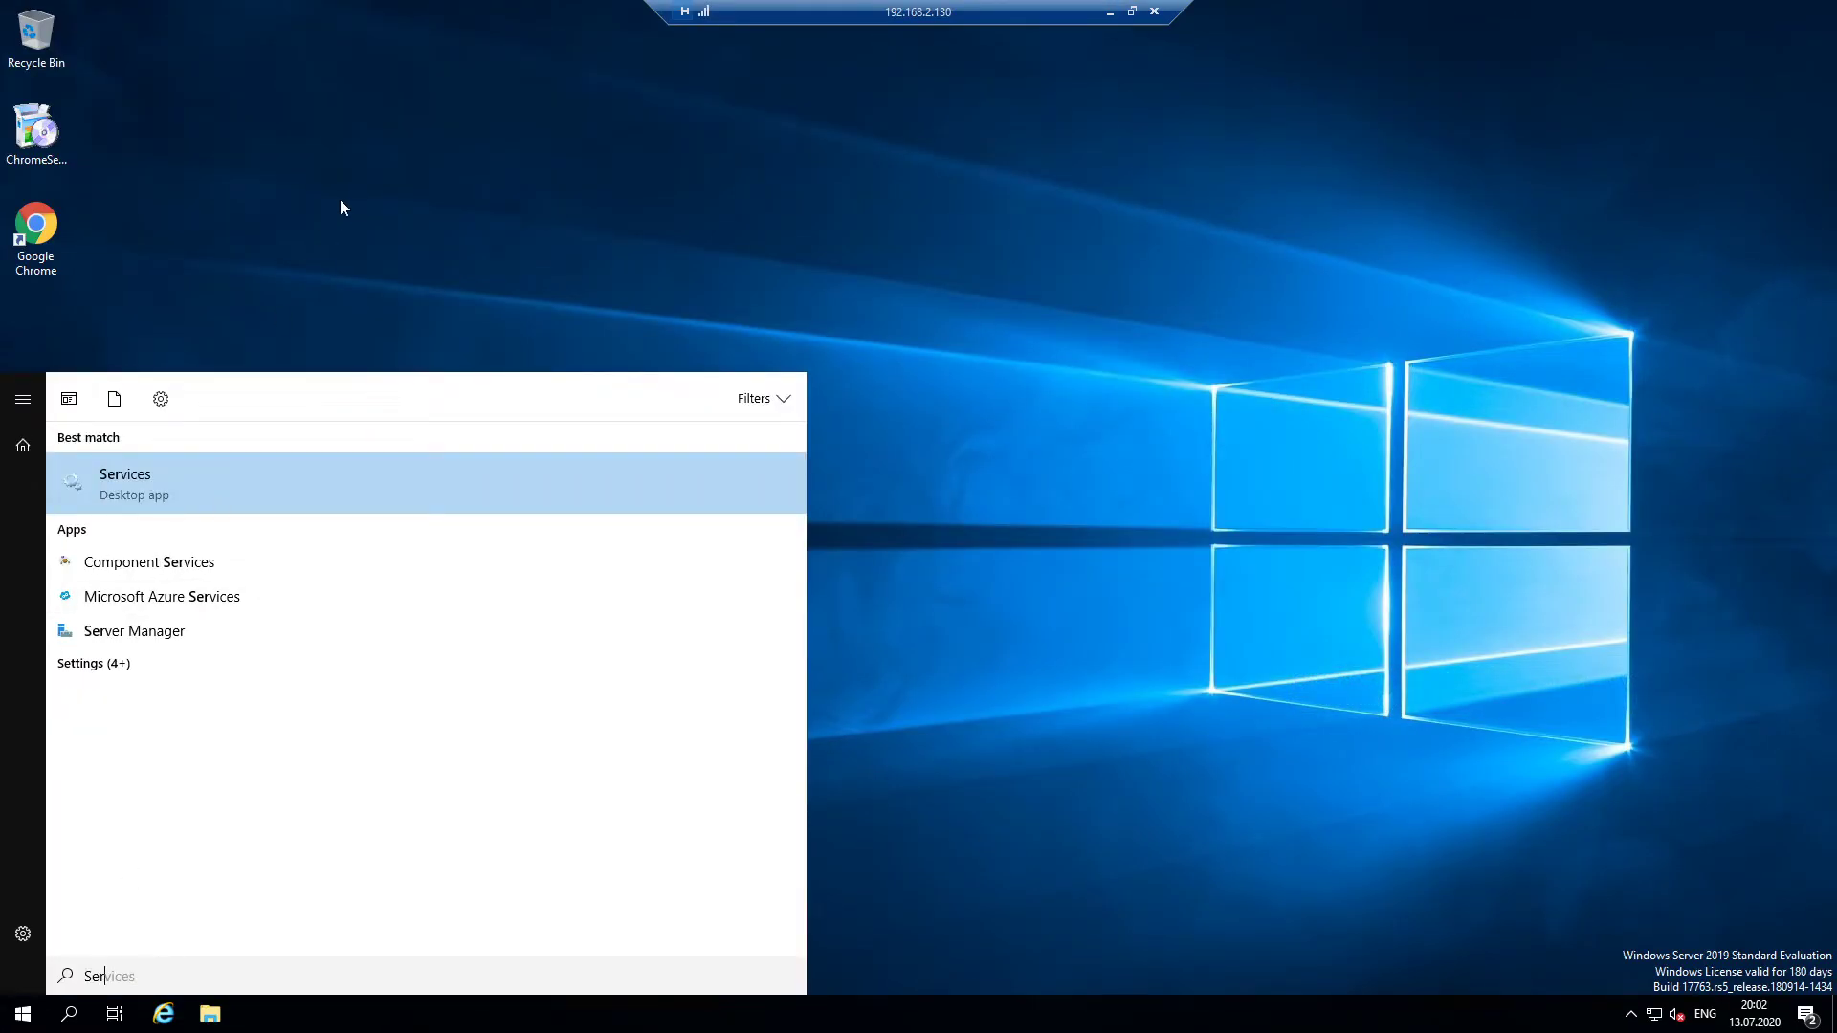
key(Escape)
click(23, 1013)
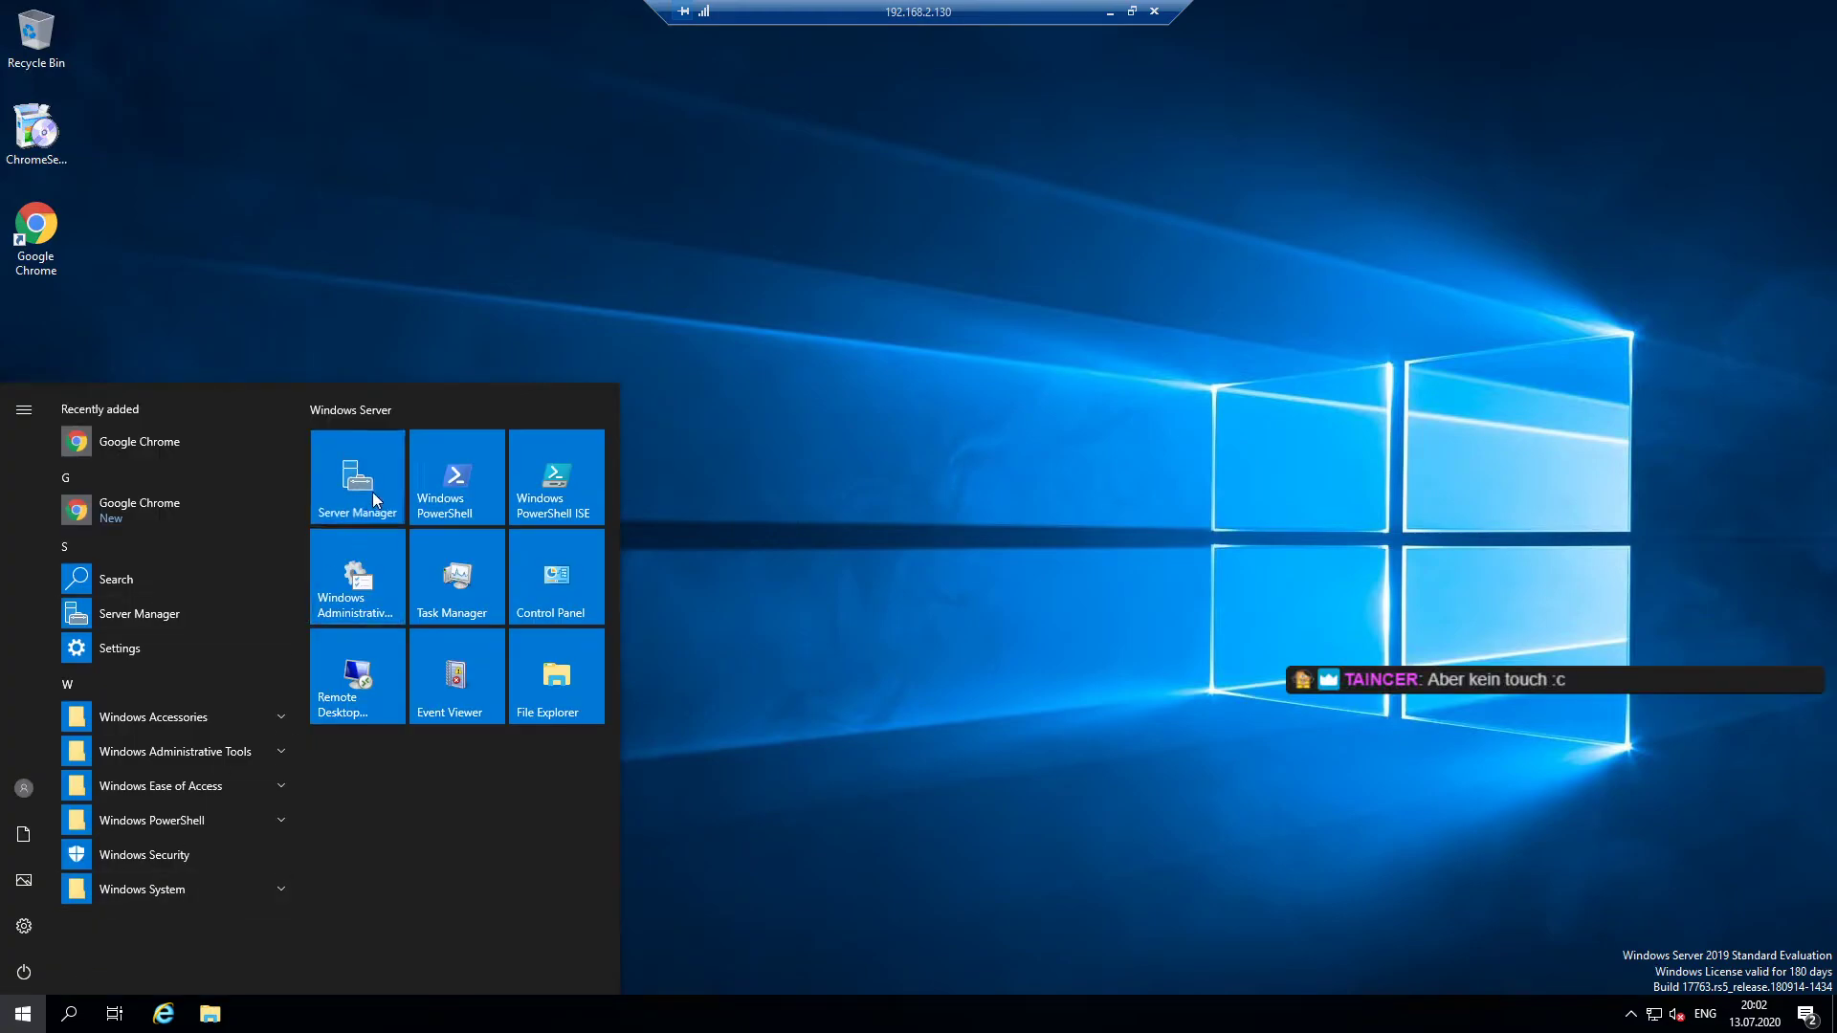
click(370, 496)
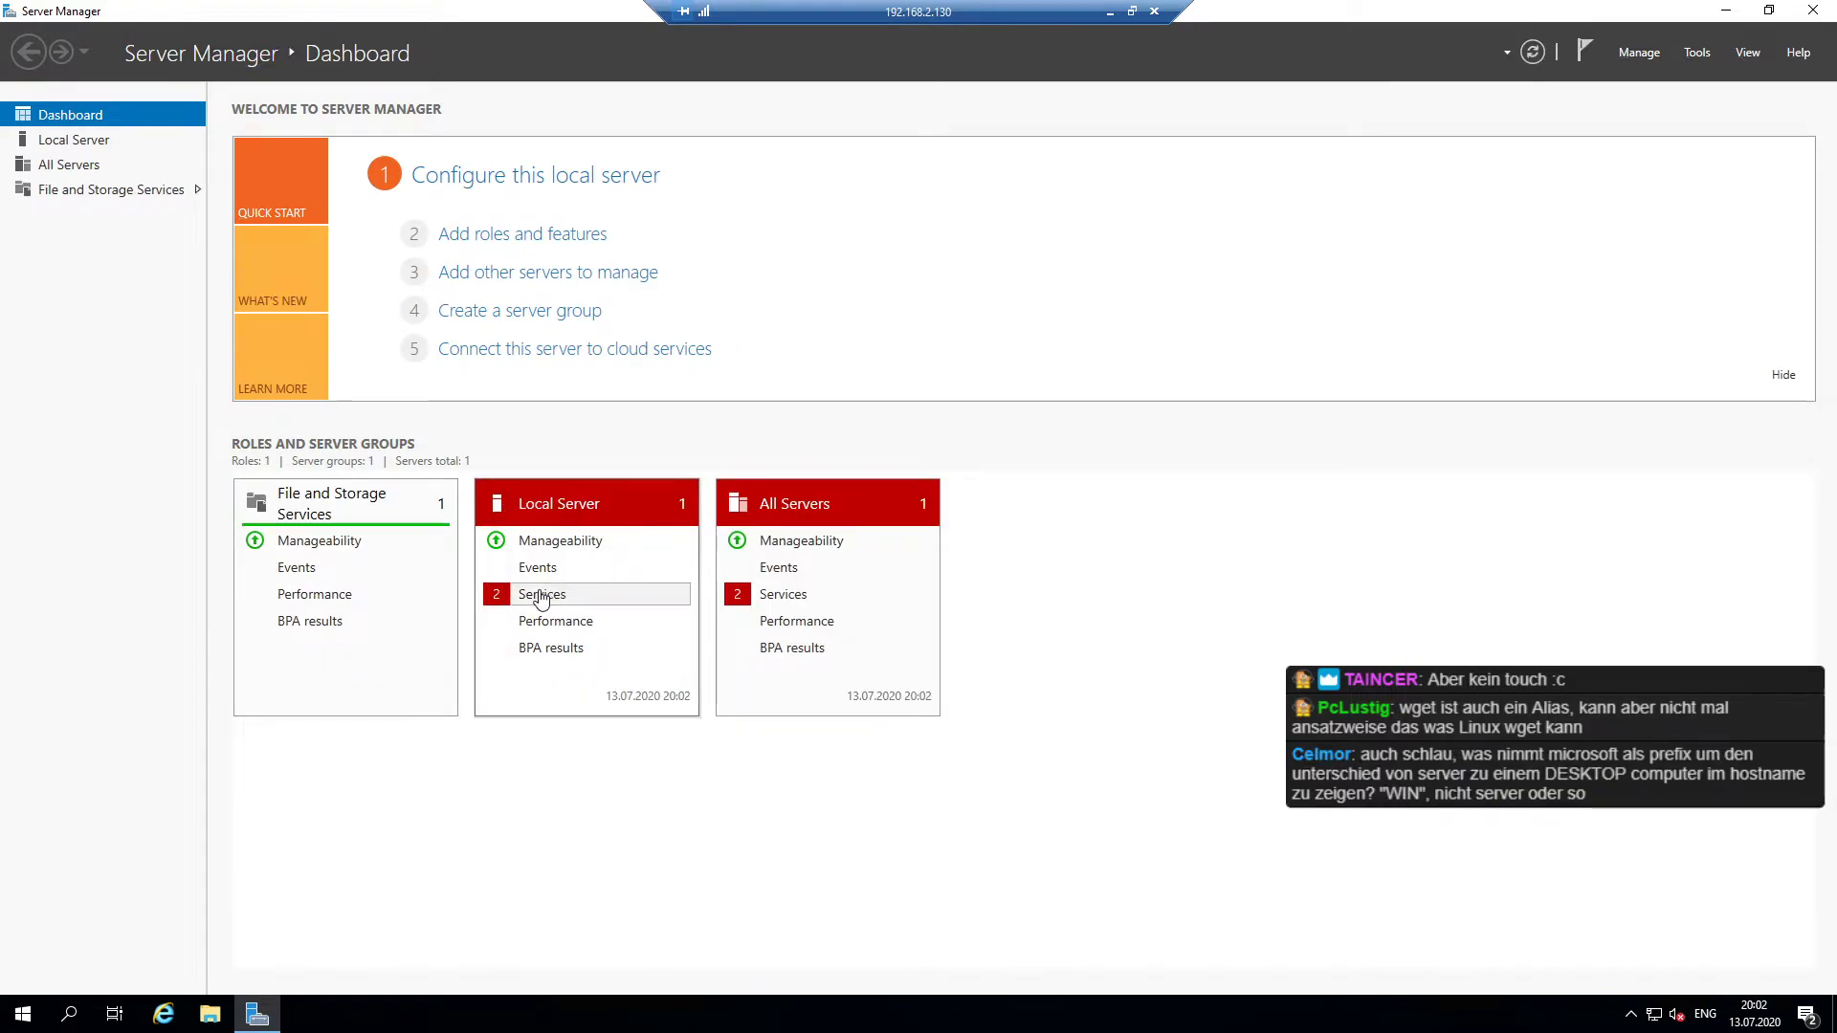
click(544, 595)
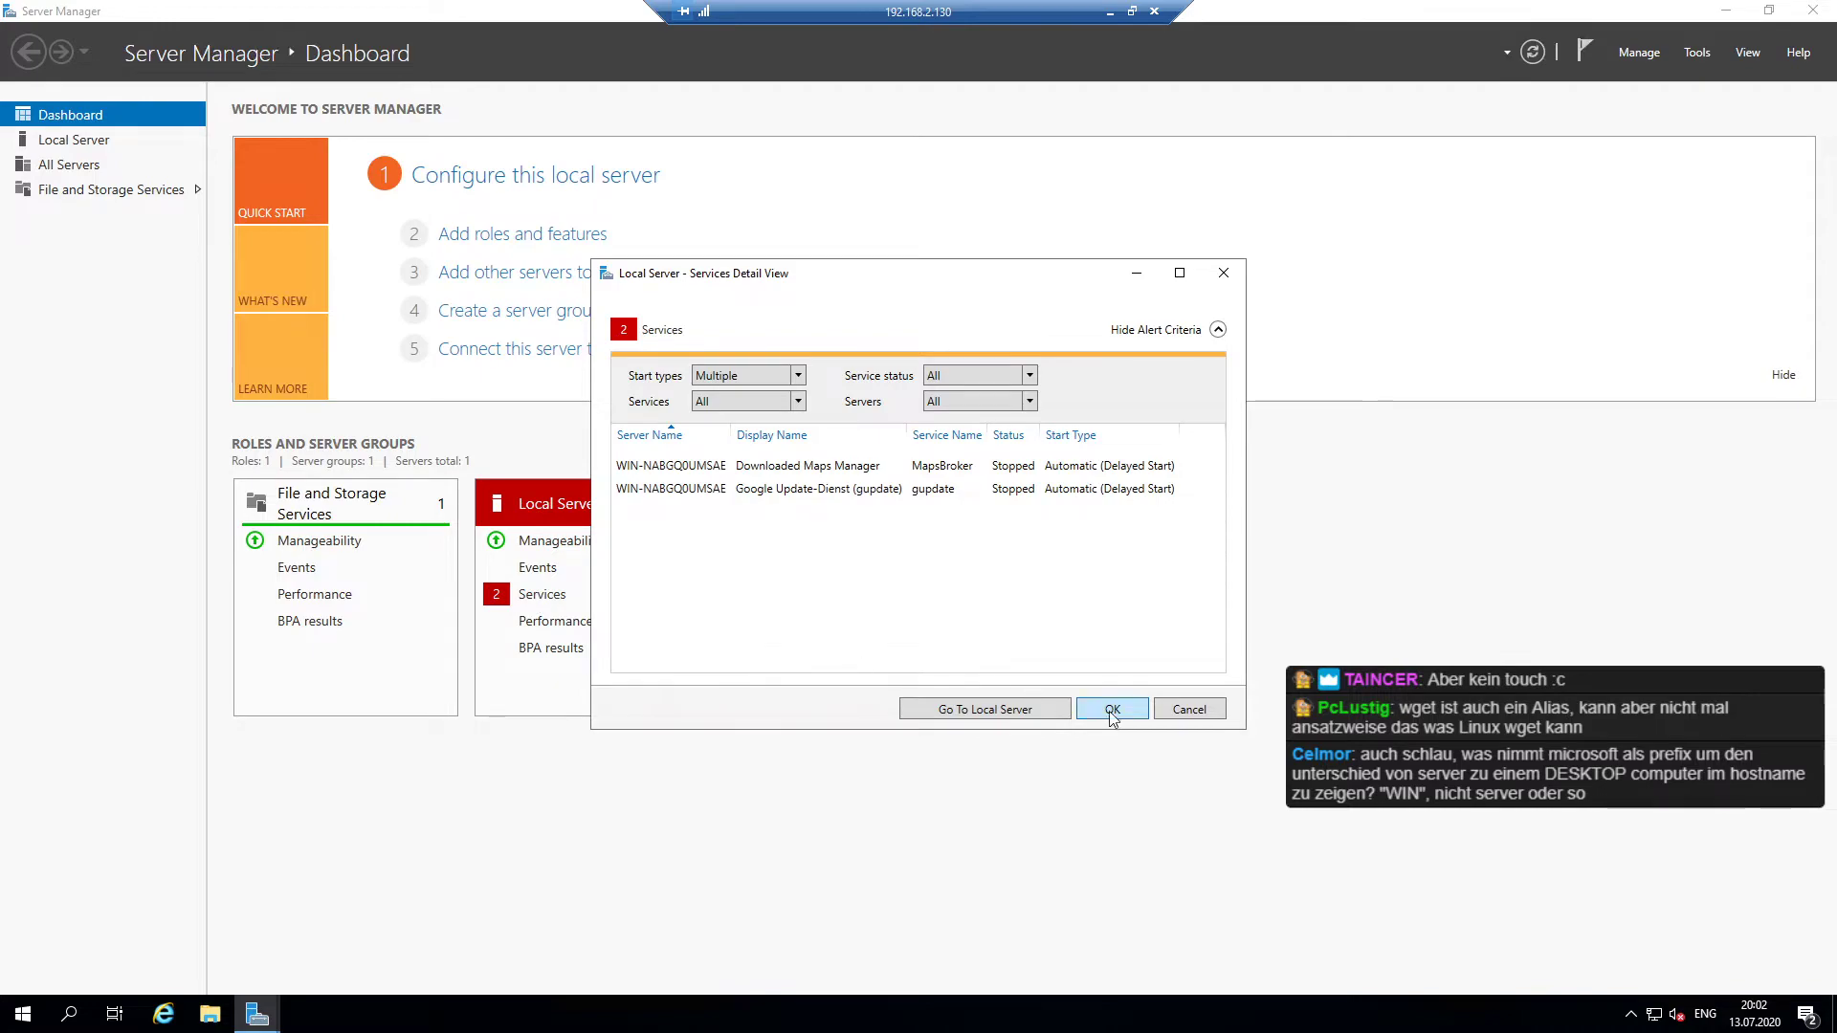
click(1198, 714)
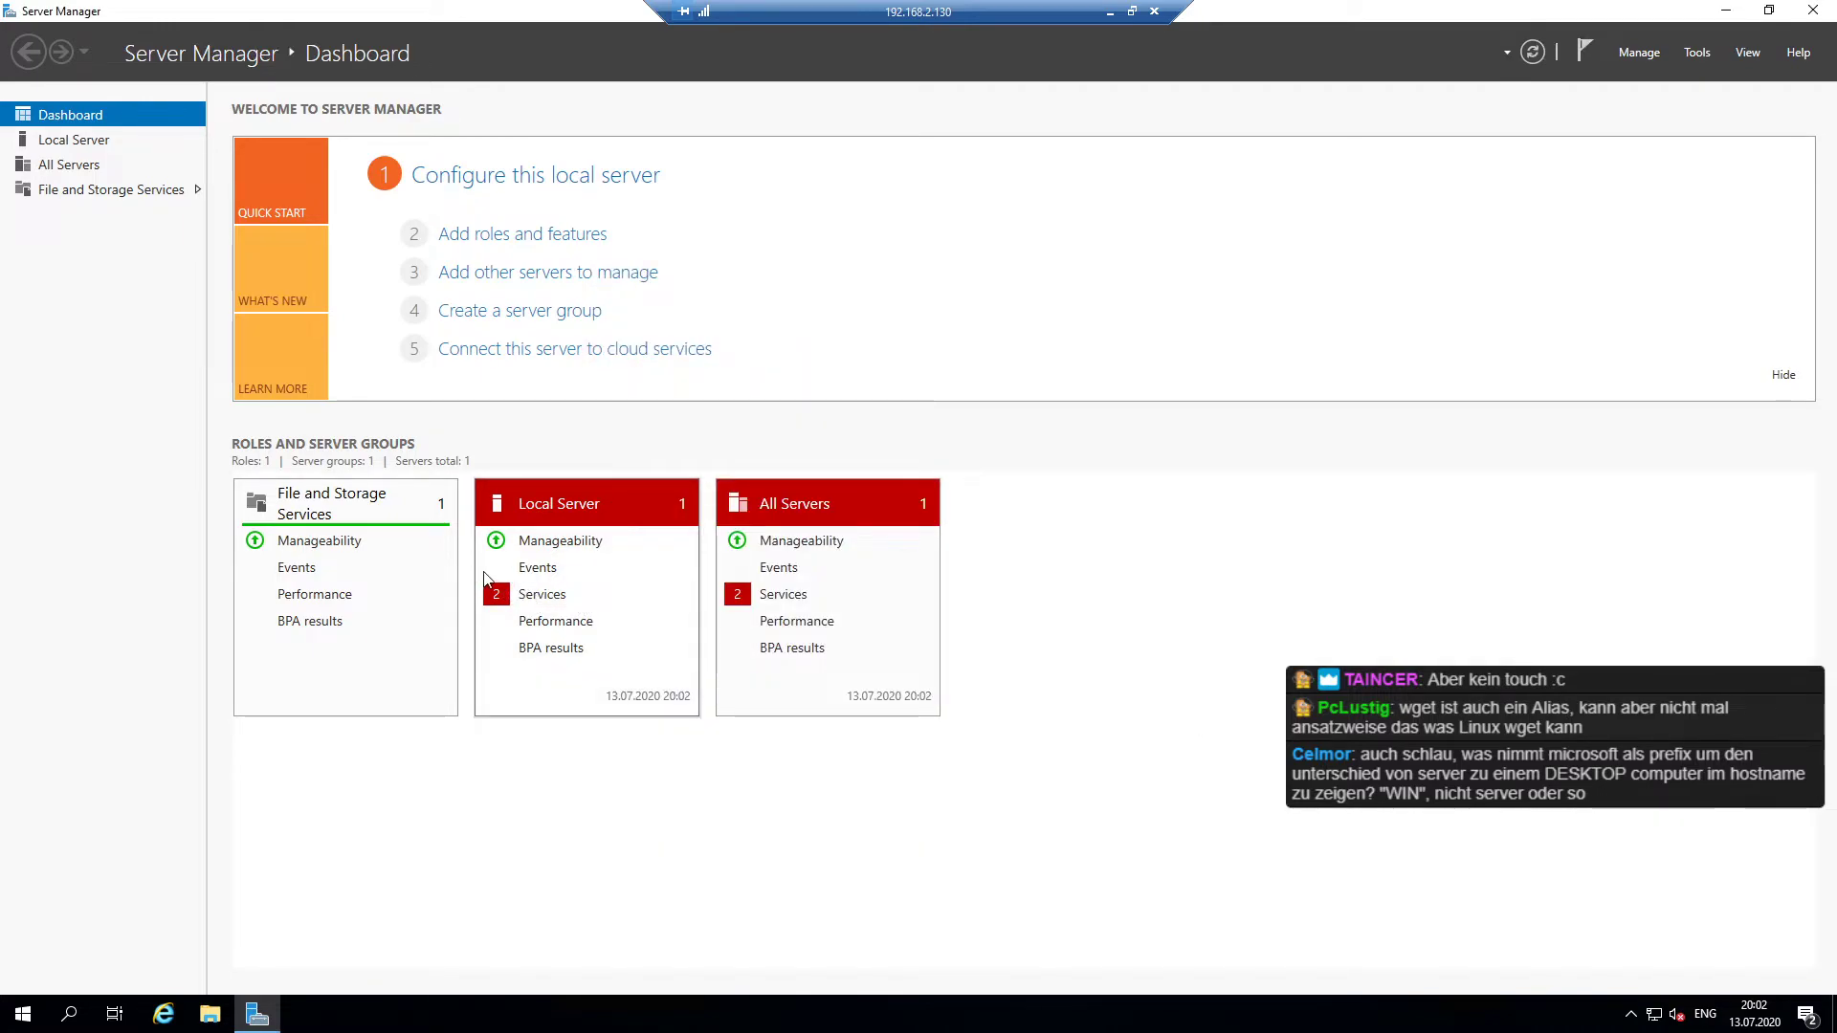
- Launch PowerShell ISE via Start search 'powershell ise', then close it
click(23, 1013)
text(power)
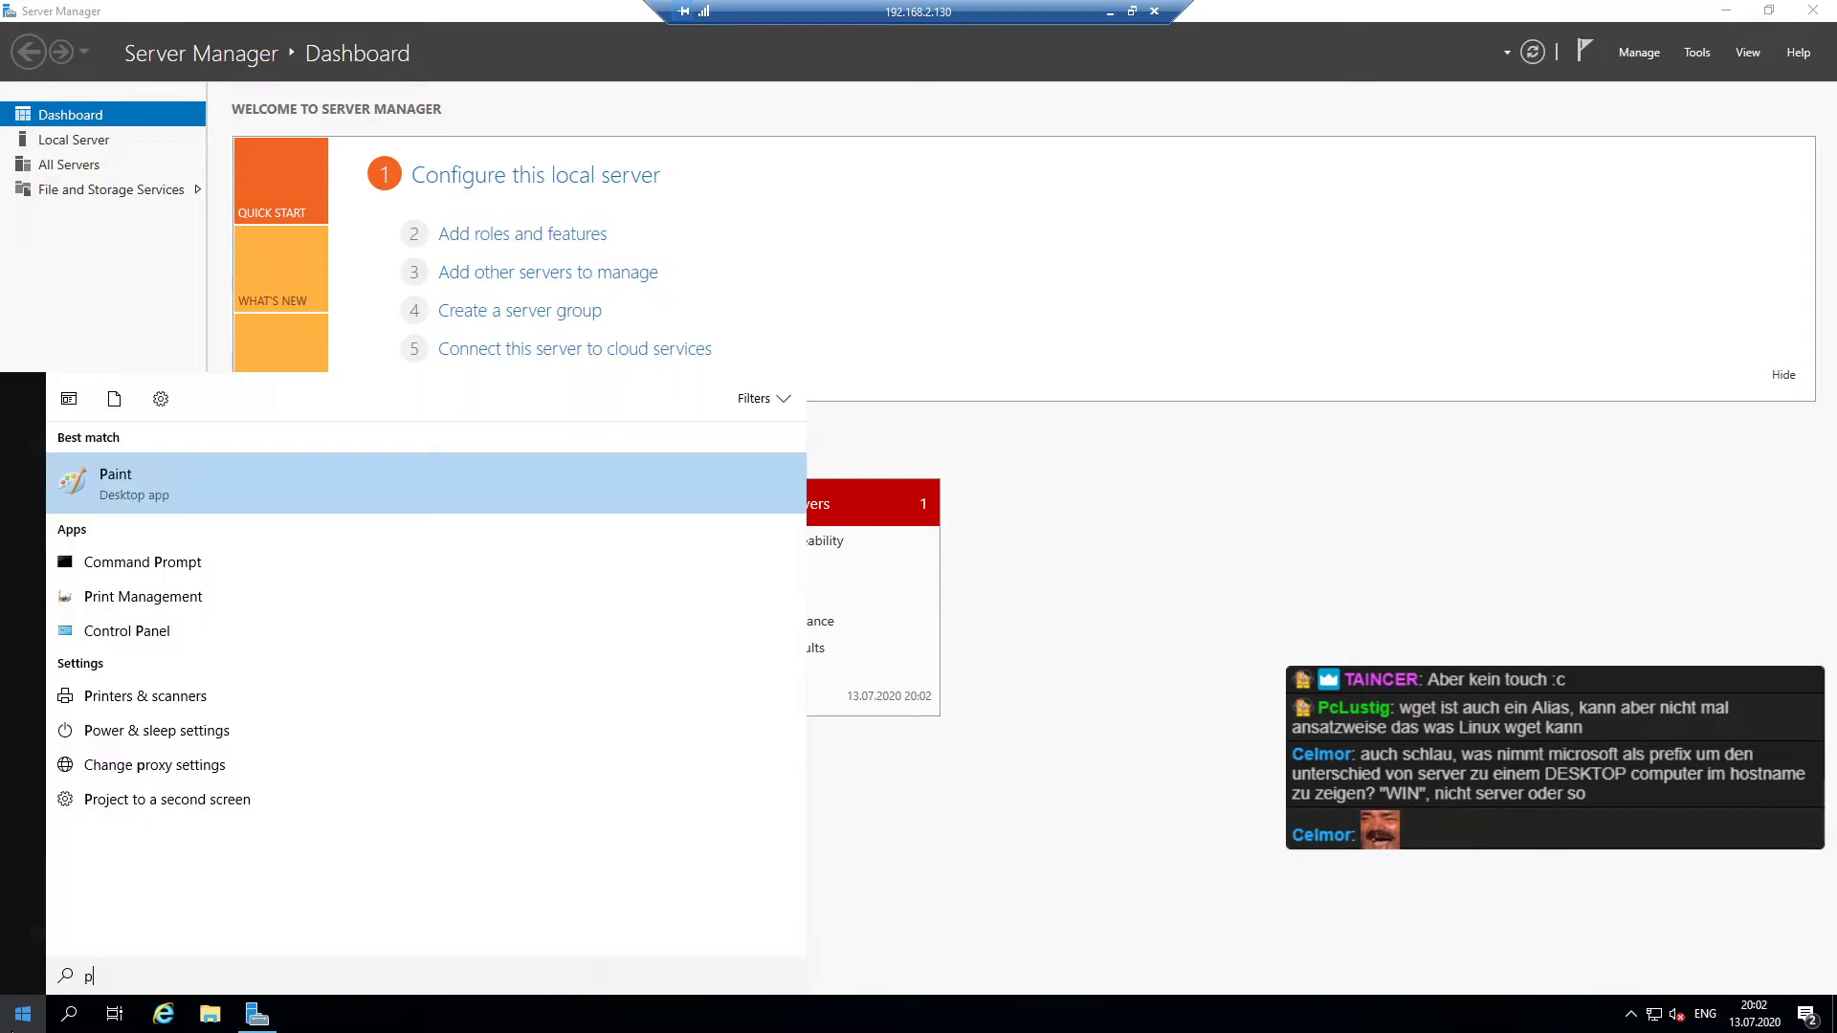
text(shell ise)
key(Return)
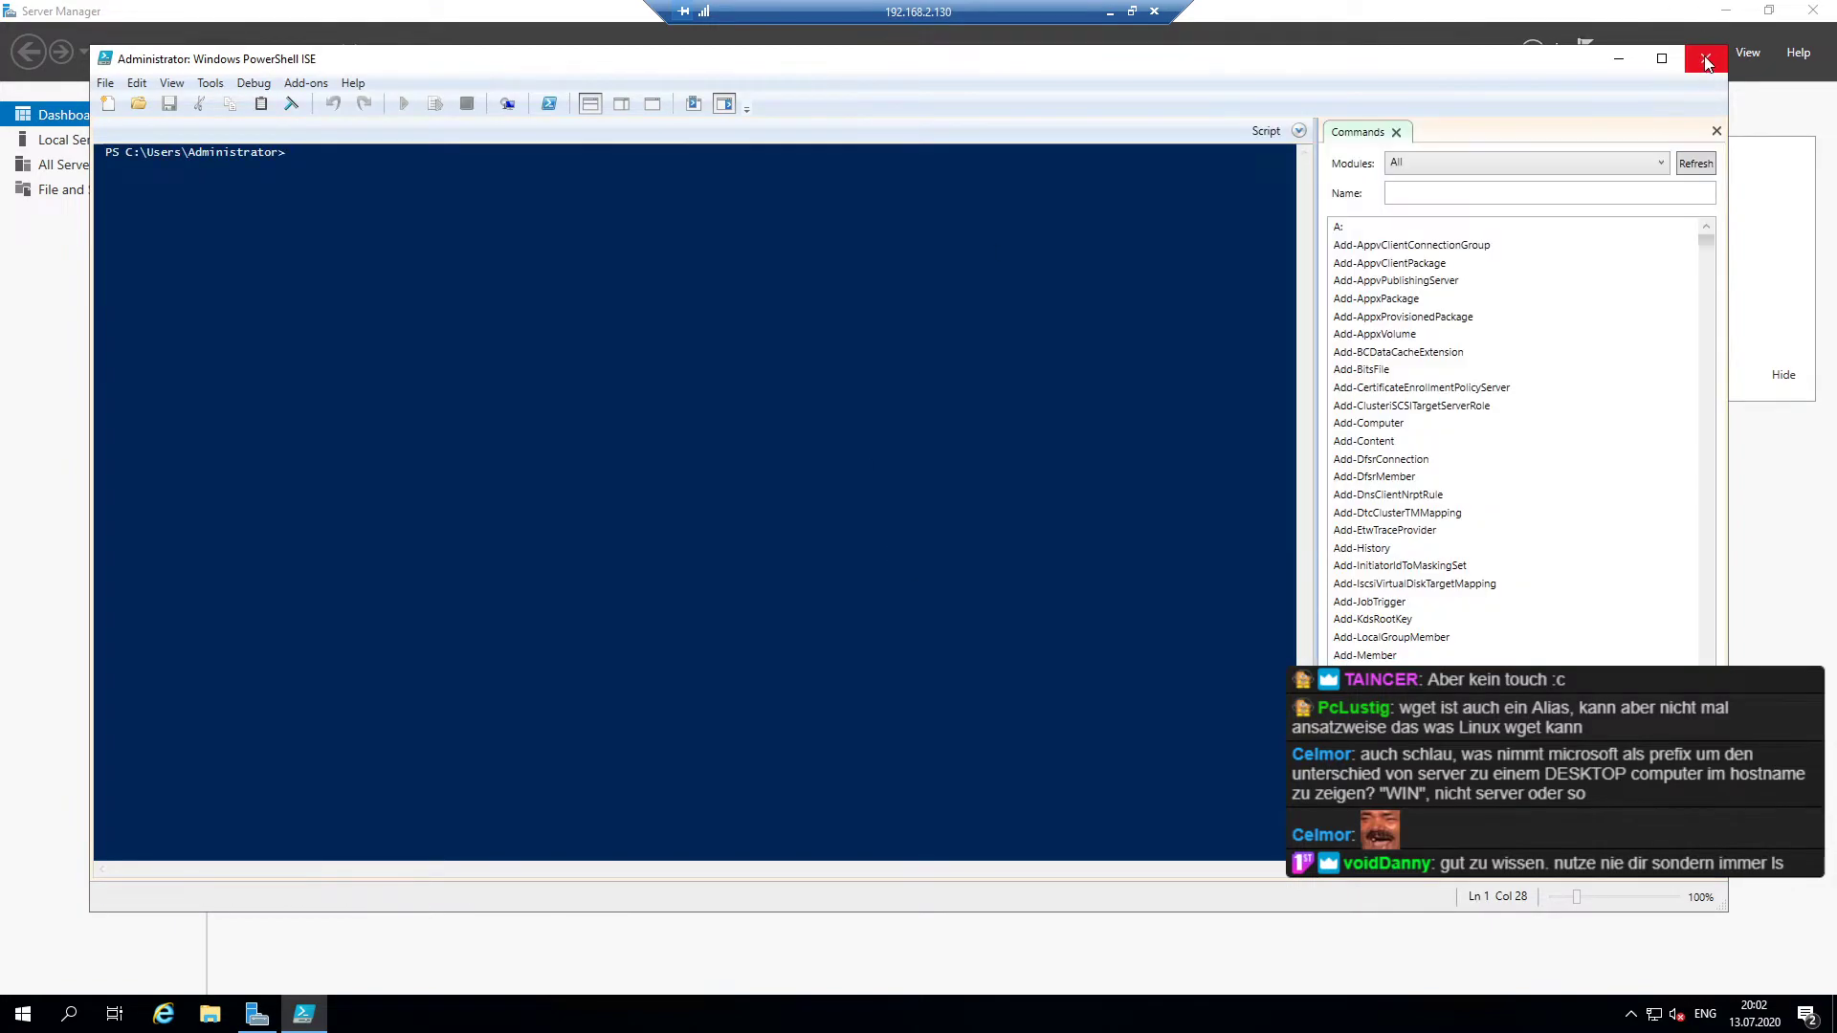
click(1706, 60)
- Search 'powershell' in Start and open the Windows PowerShell console
click(23, 1013)
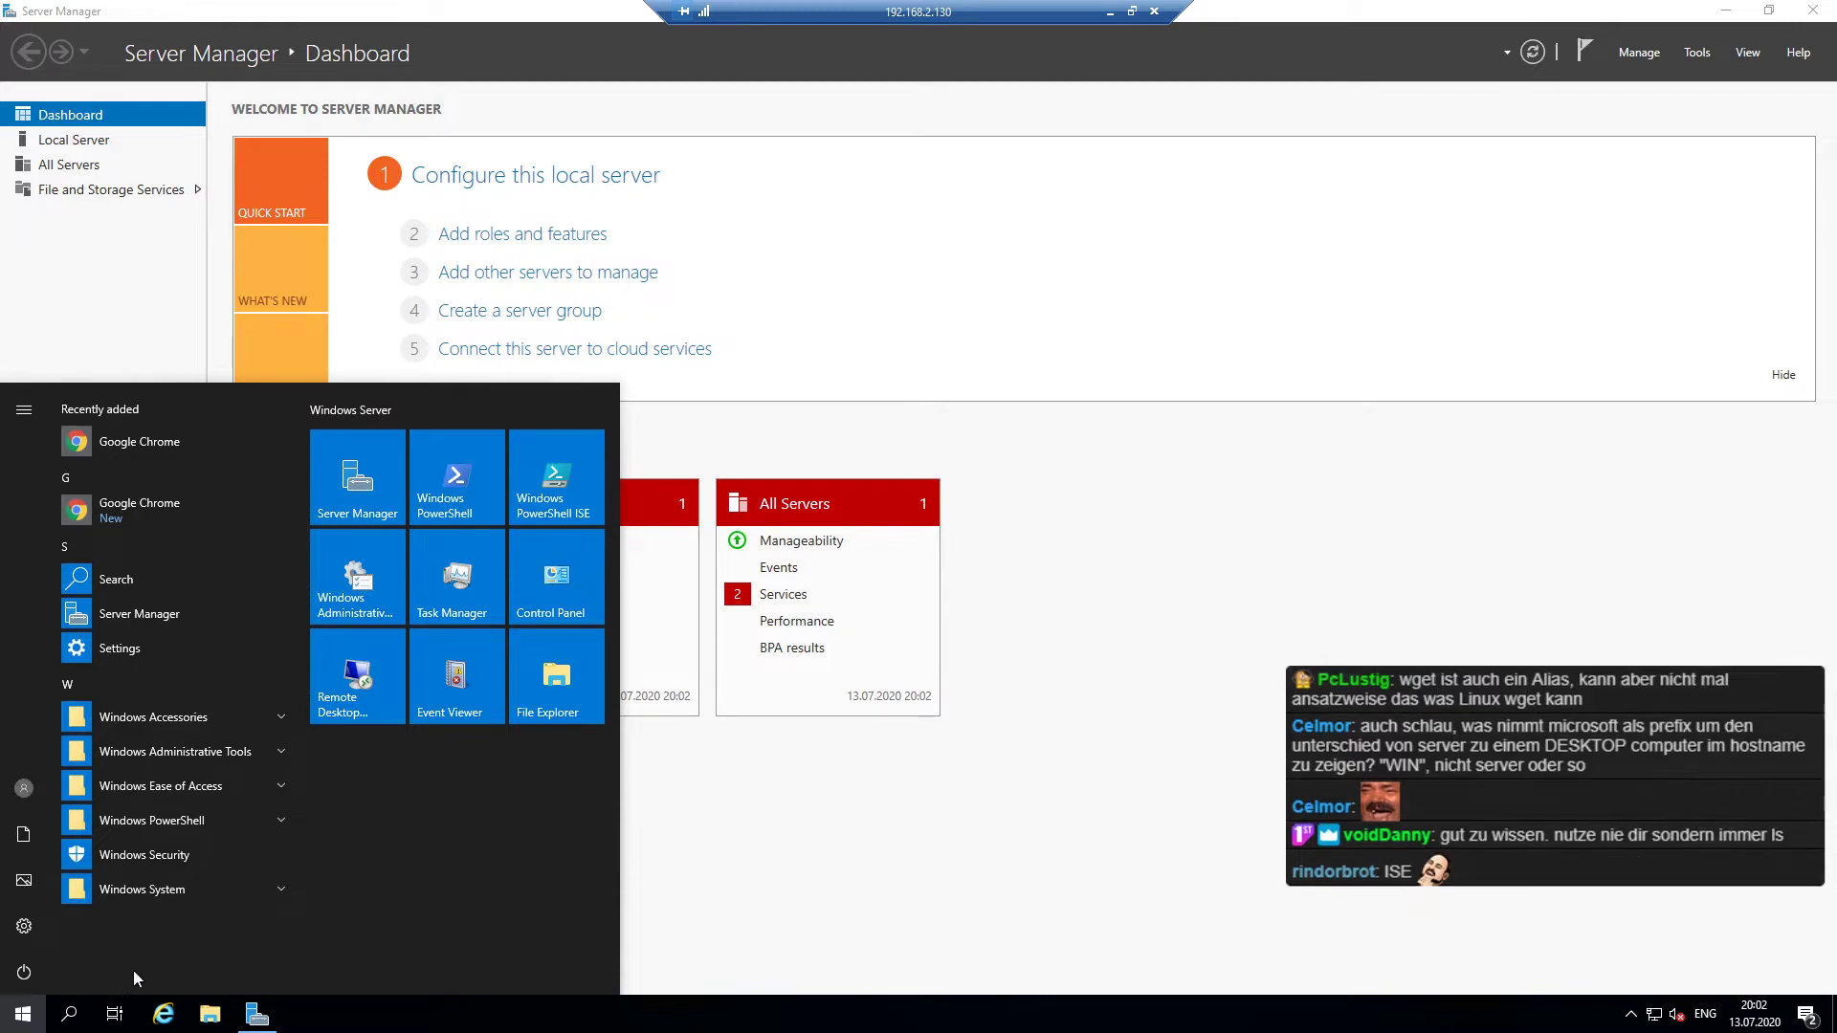
text(powershell)
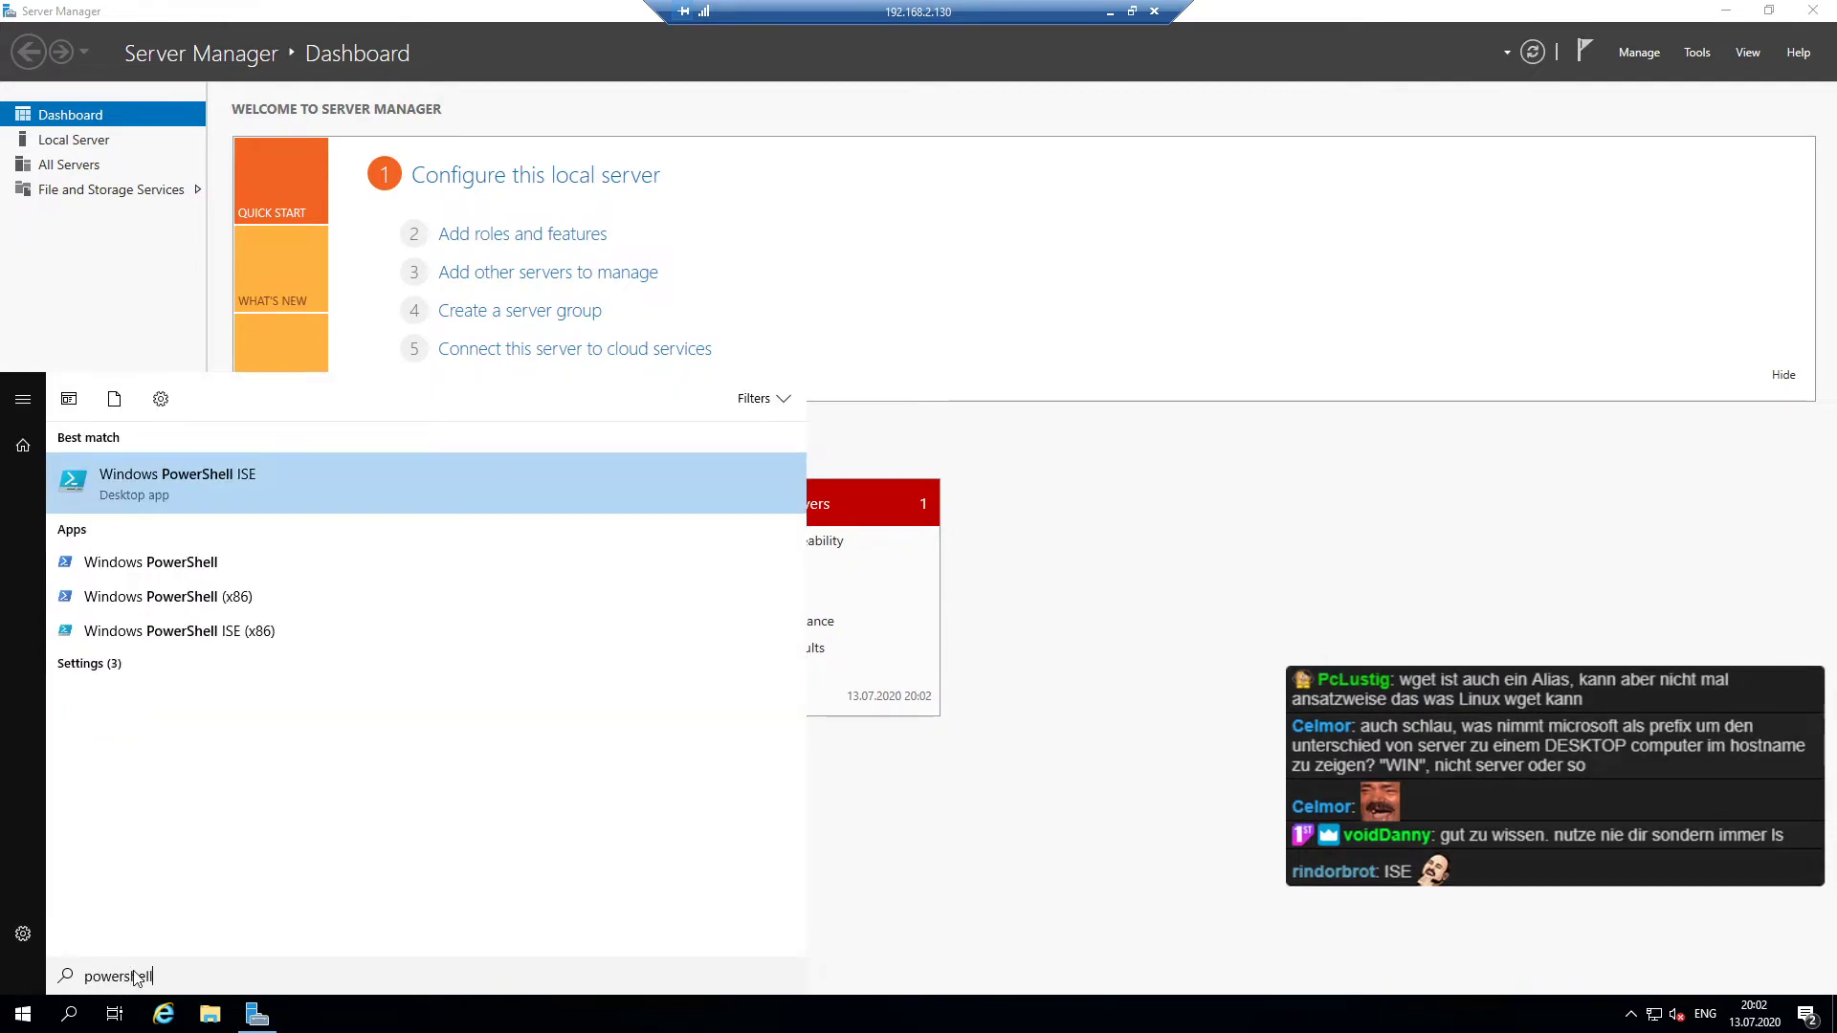
click(151, 561)
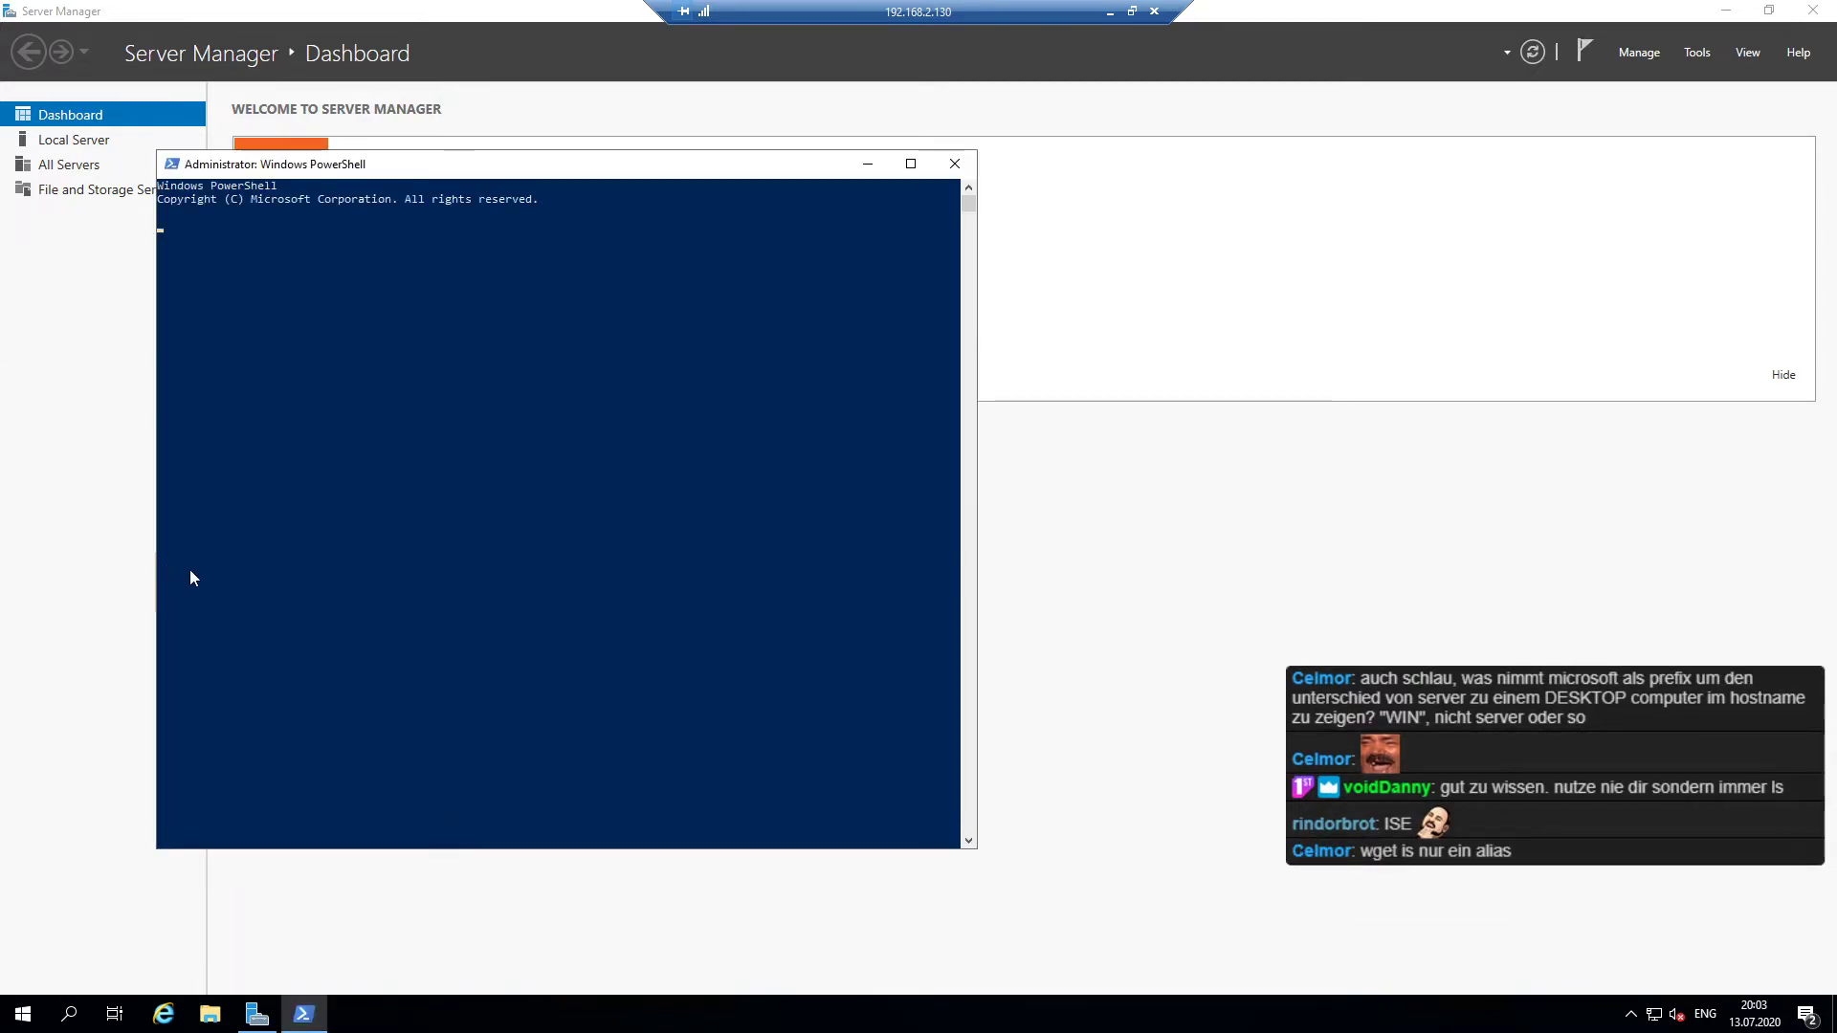
- Run 'wget google.de' in PowerShell, dismissing the Internet Explorer security warning
text(wget)
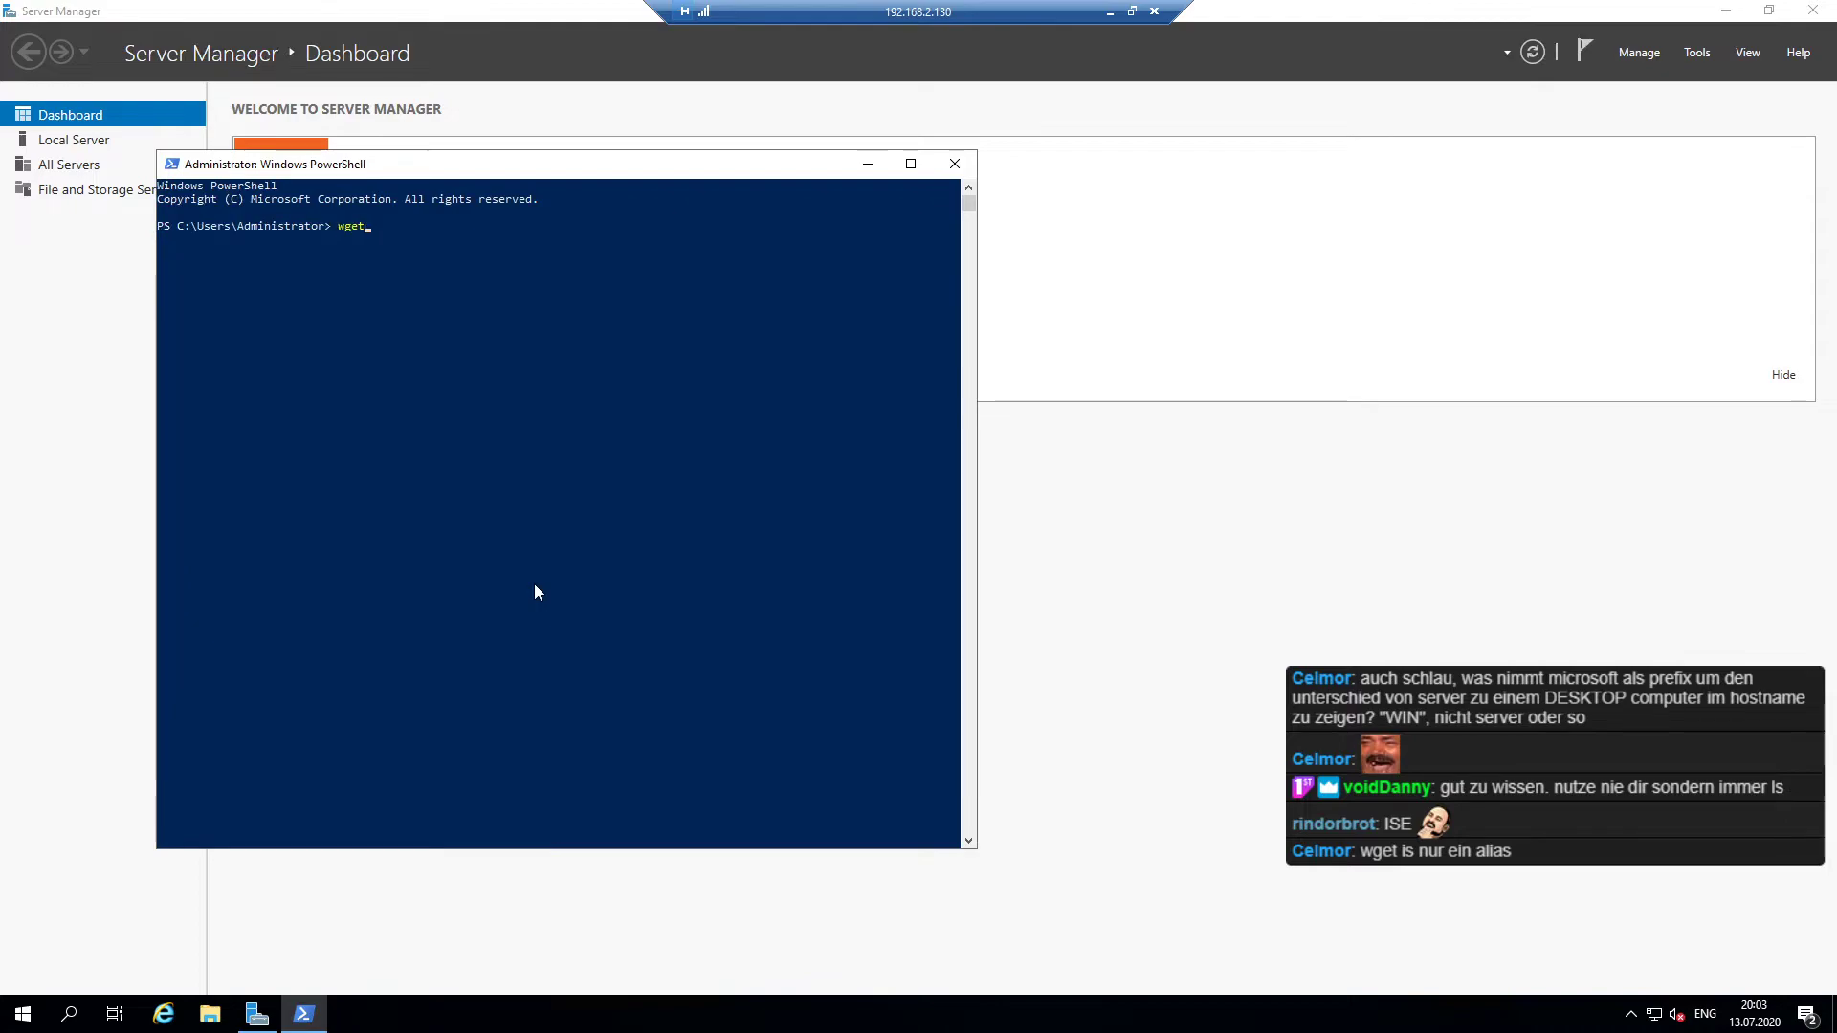
text( google.de)
key(Return)
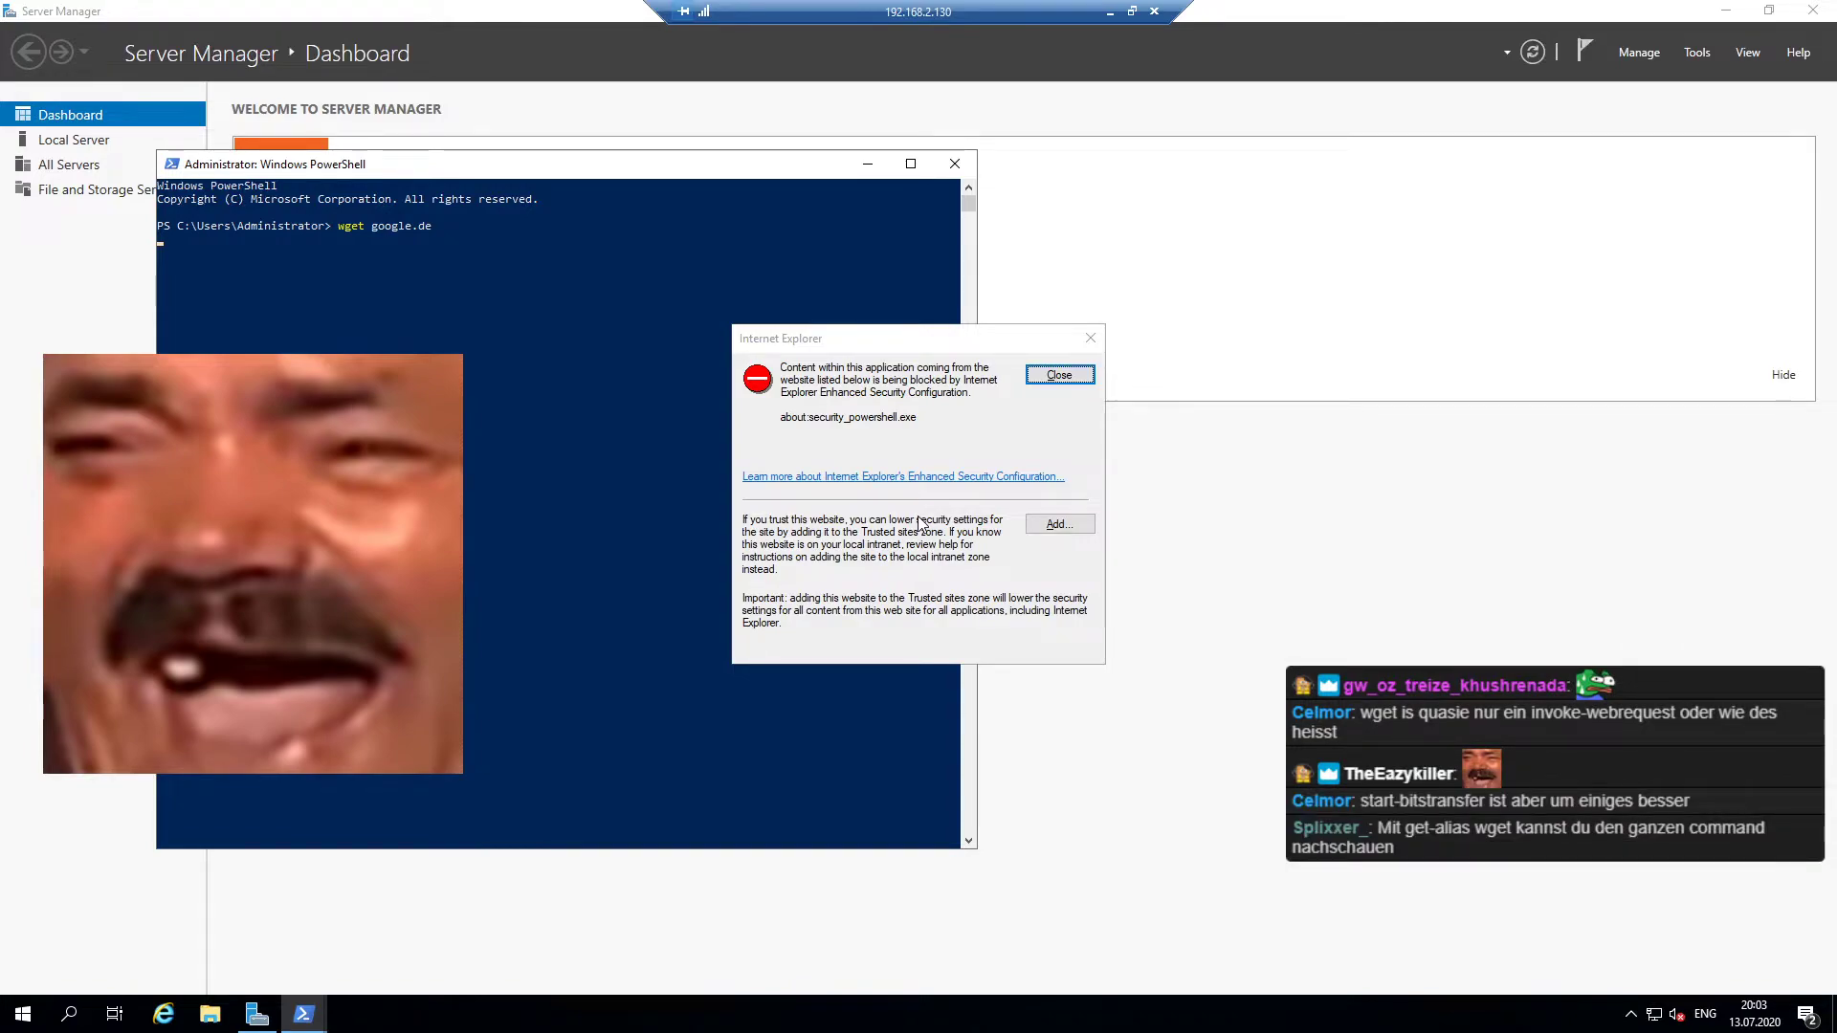
click(541, 444)
click(1058, 375)
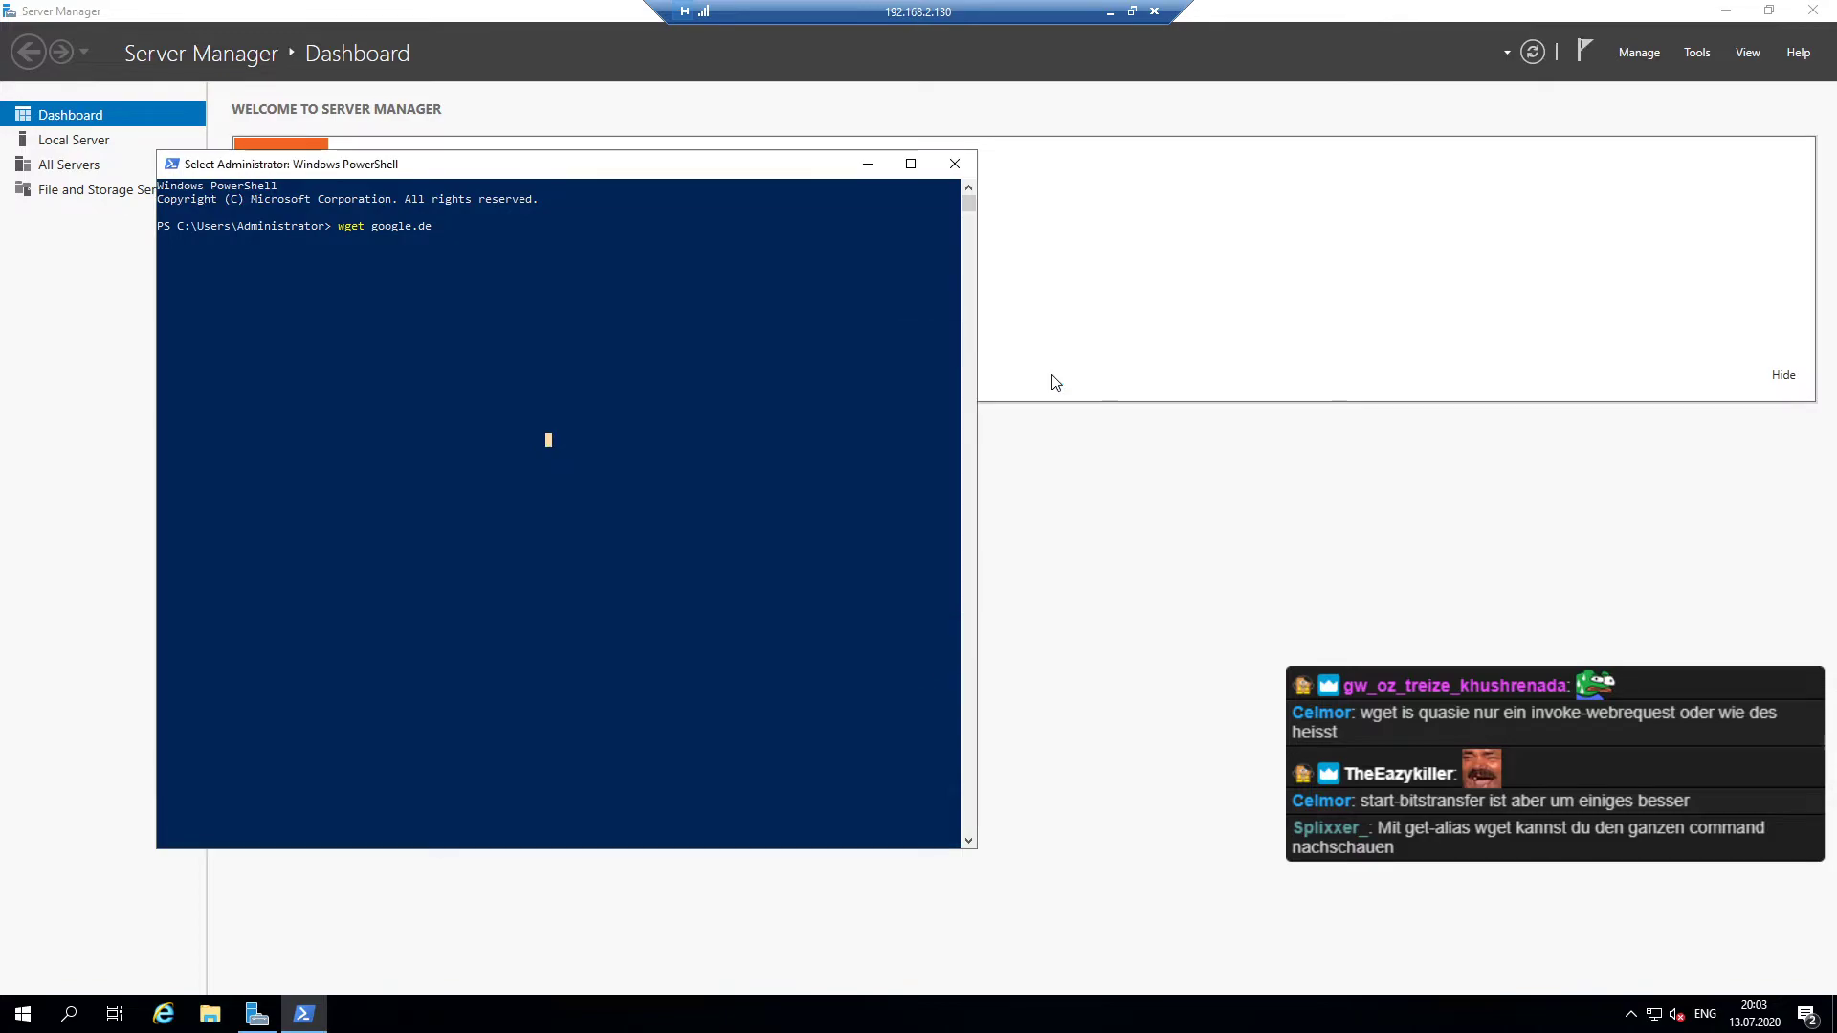
key(Return)
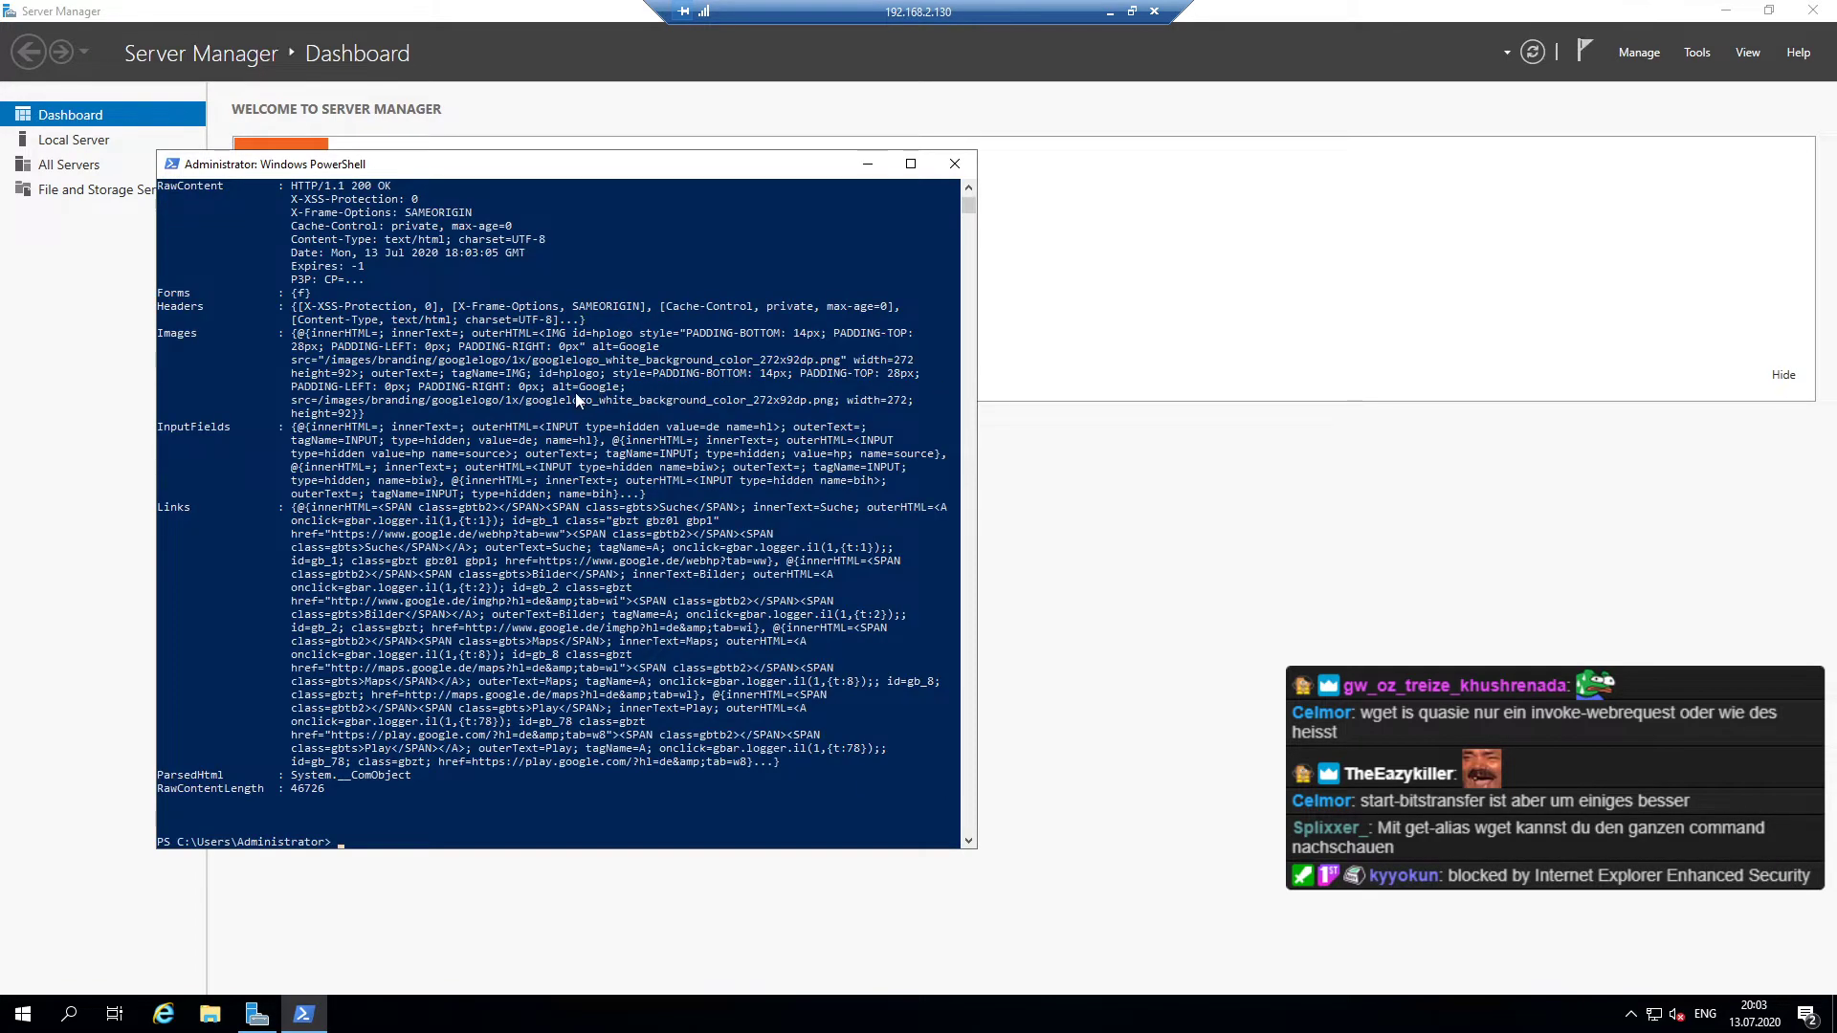
key(ctrl+c)
- Rerun the request as 'curl google.de', then return to the Server Manager dashboard
key(Up)
key(Home)
key(Delete)
key(Delete)
key(Delete)
key(Delete)
key(Delete)
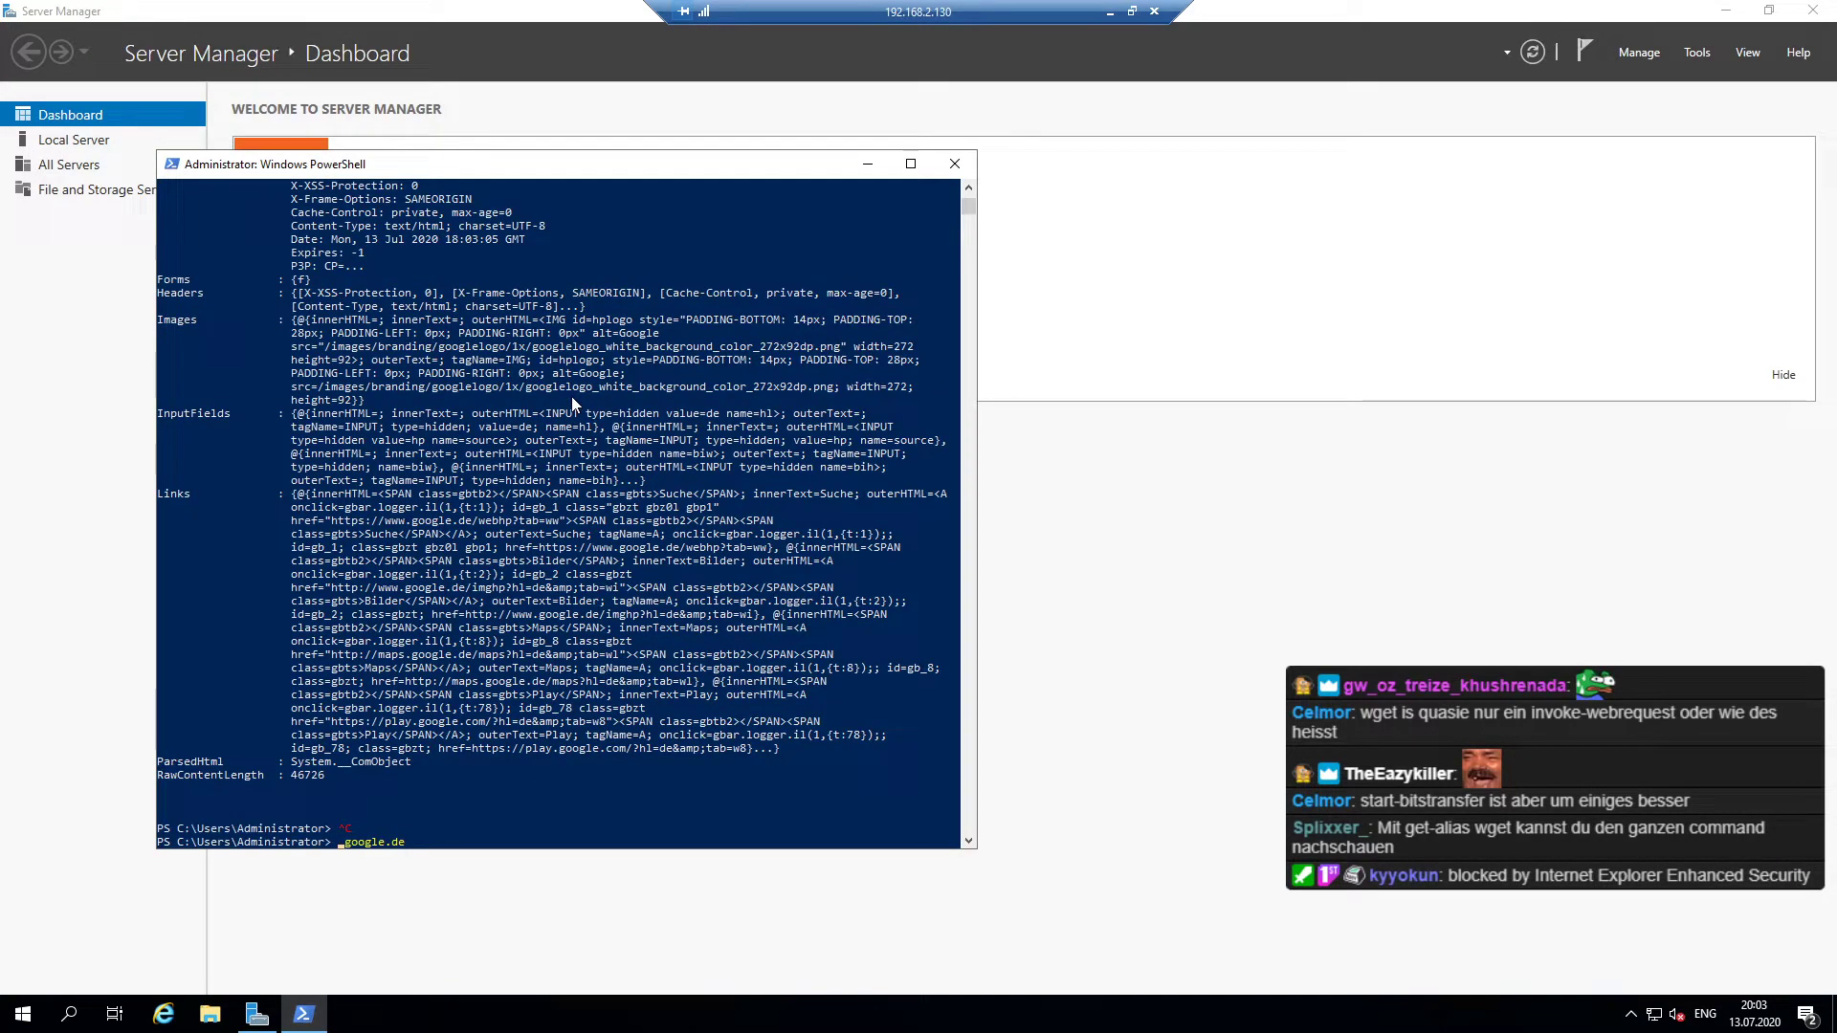
text(curl)
key(Return)
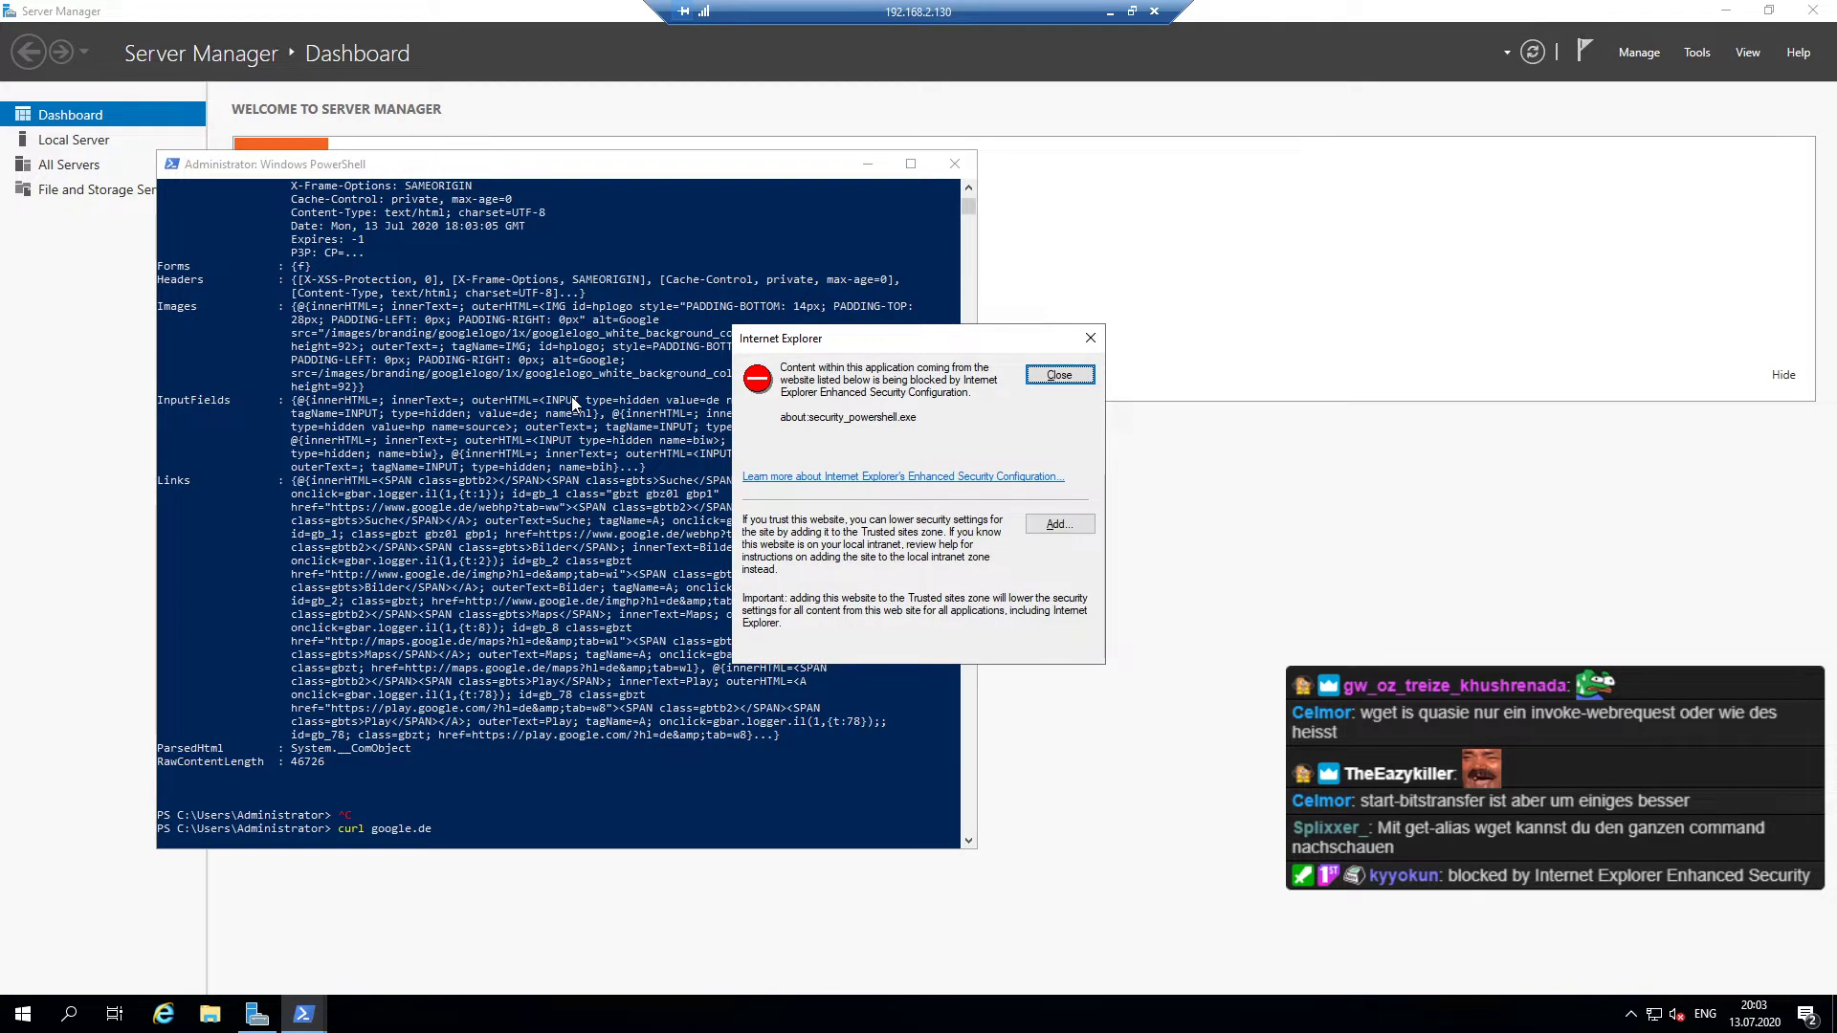
click(1059, 374)
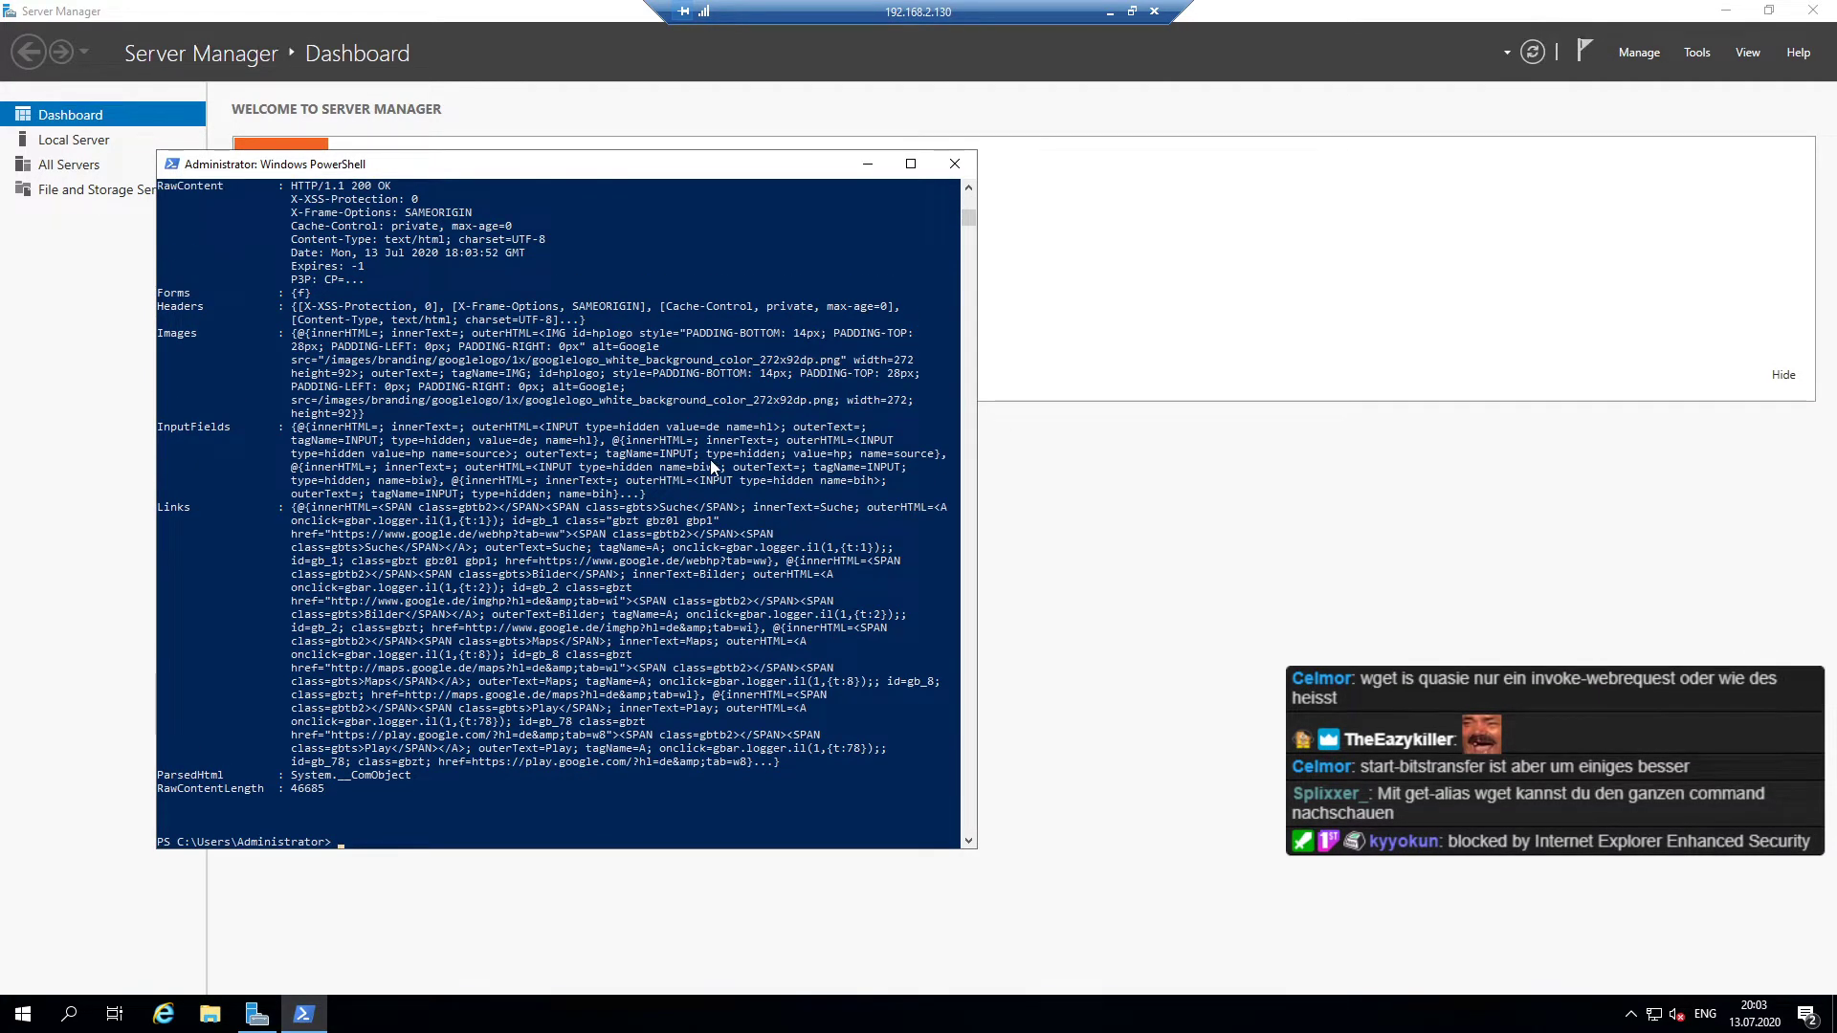
key(ctrl+c)
key(ctrl+c)
key(ctrl+c)
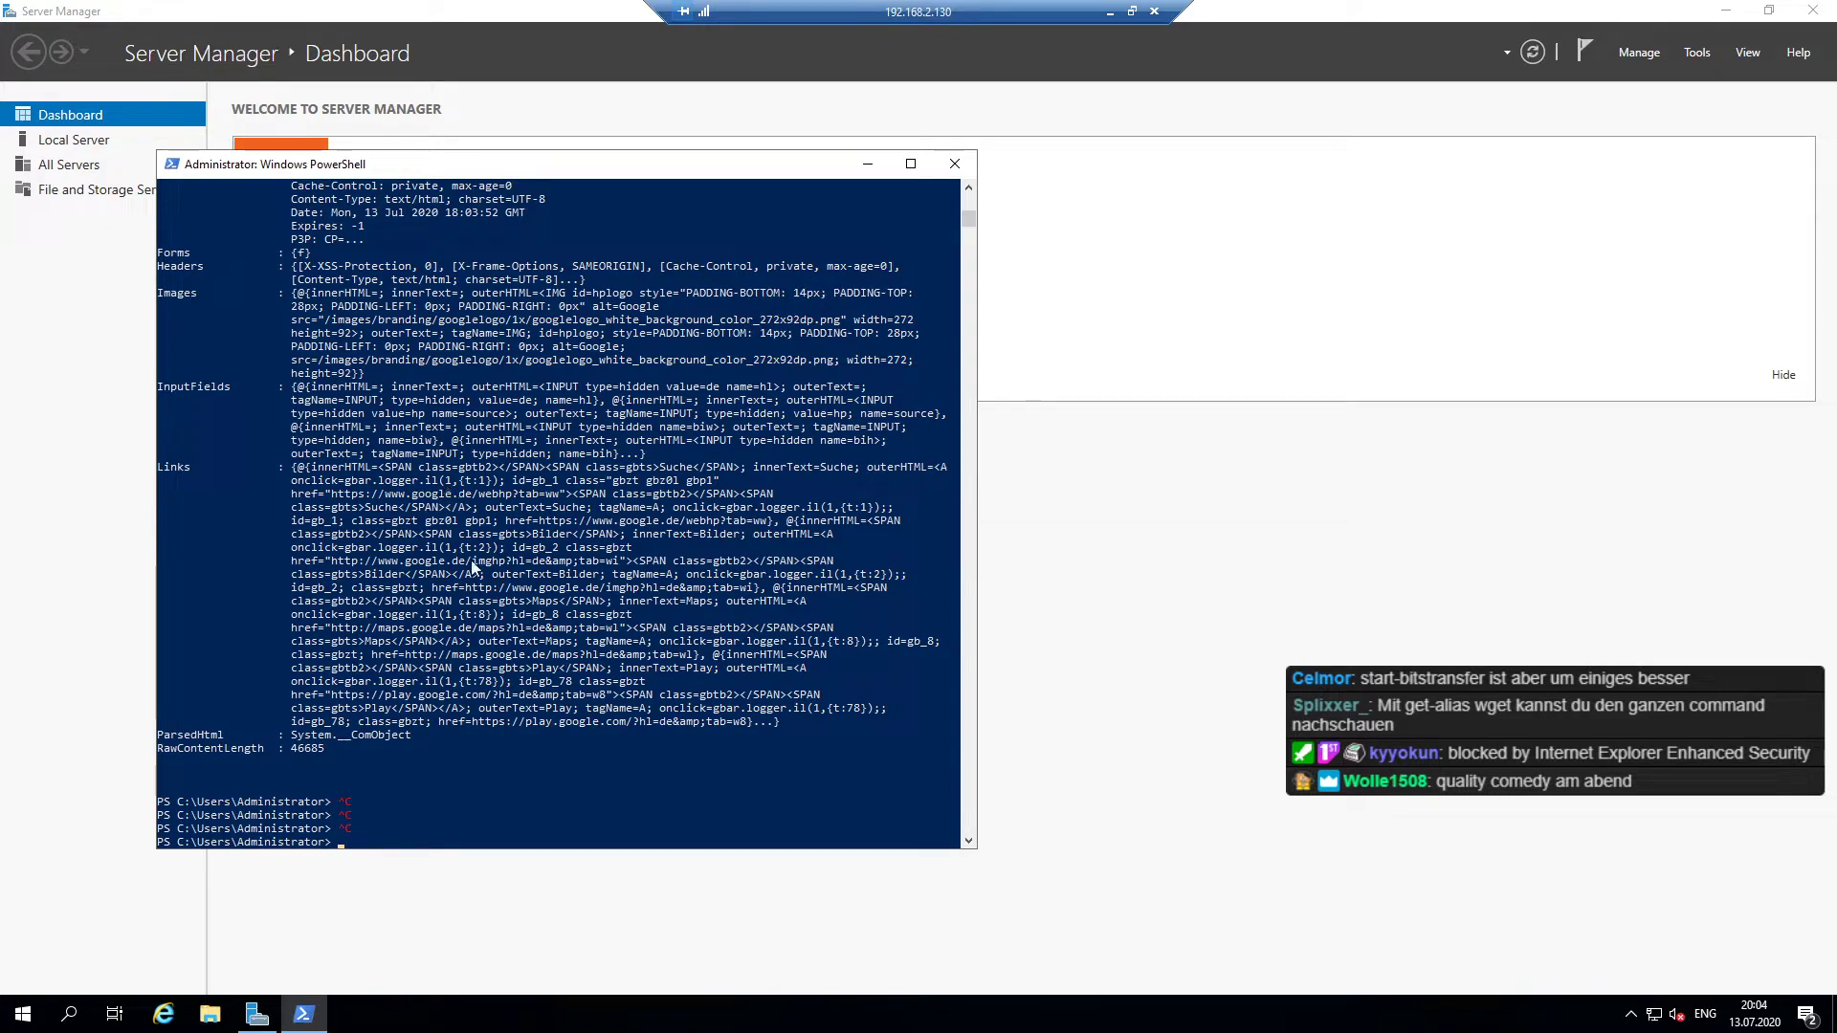
click(1130, 638)
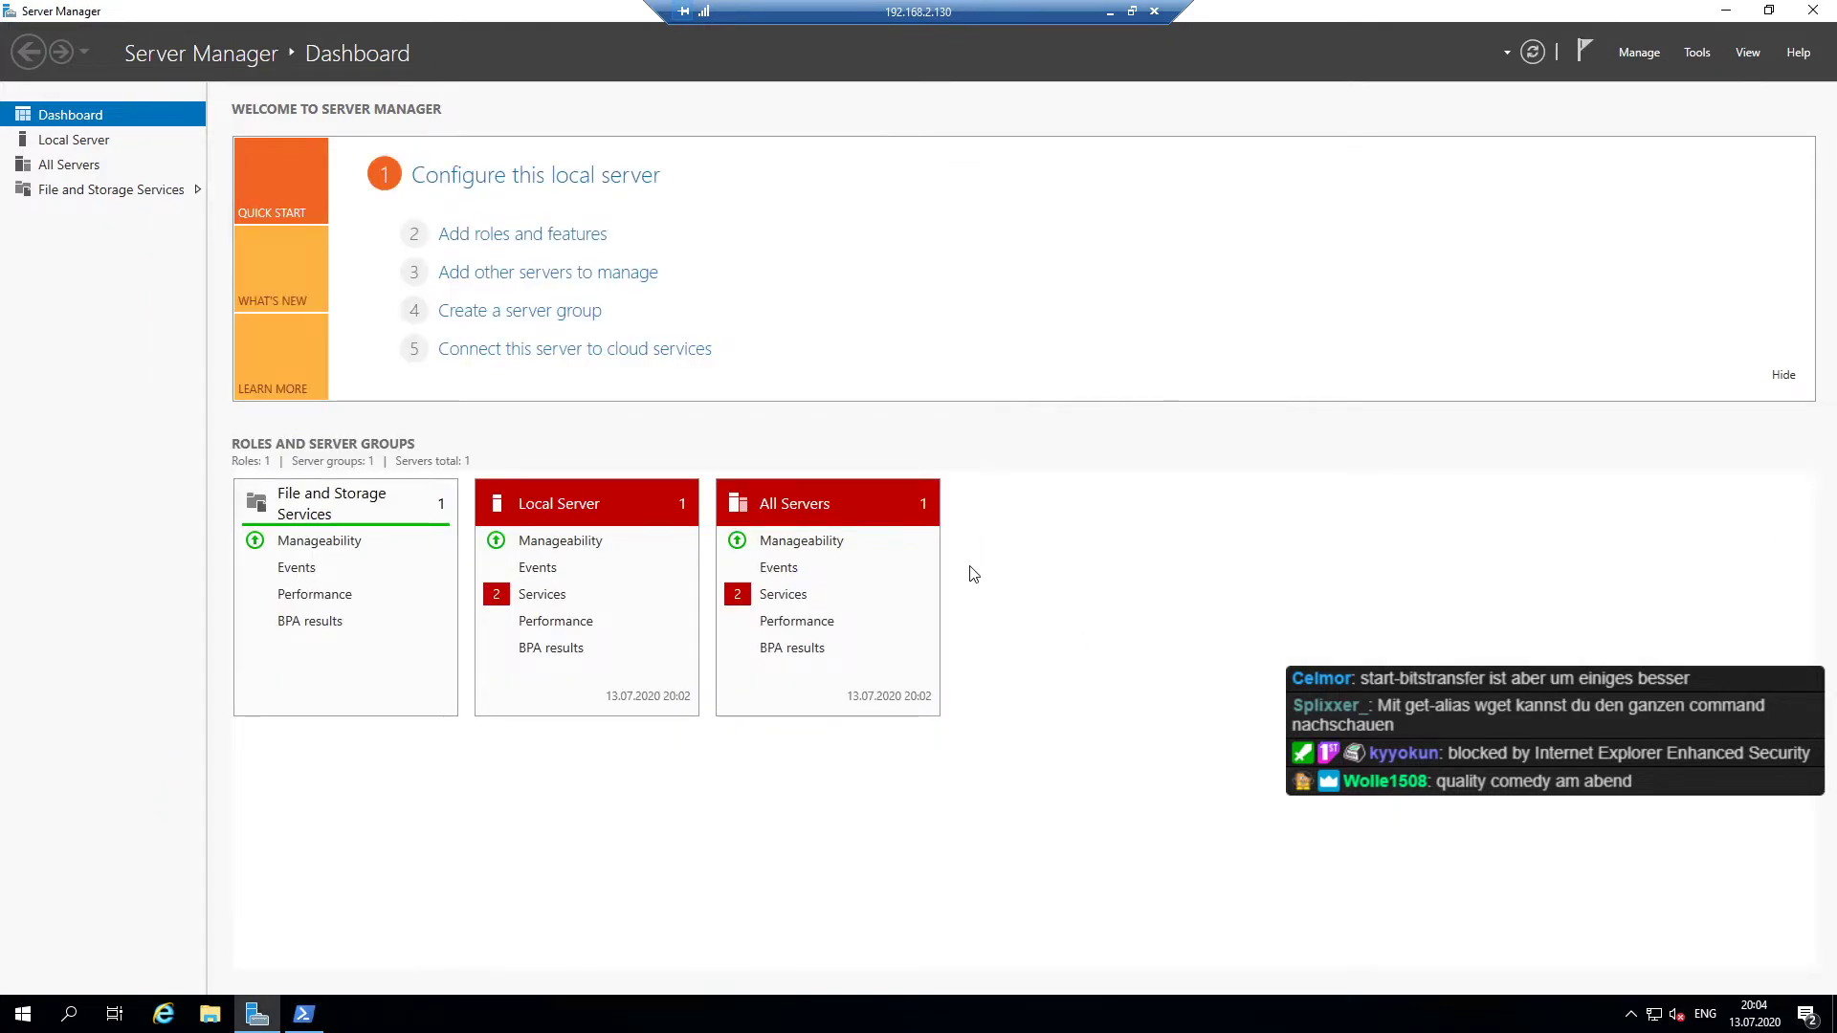
- Refresh Server Manager and run 'curl parrot.live' in PowerShell, dismissing the IE warning
click(1534, 53)
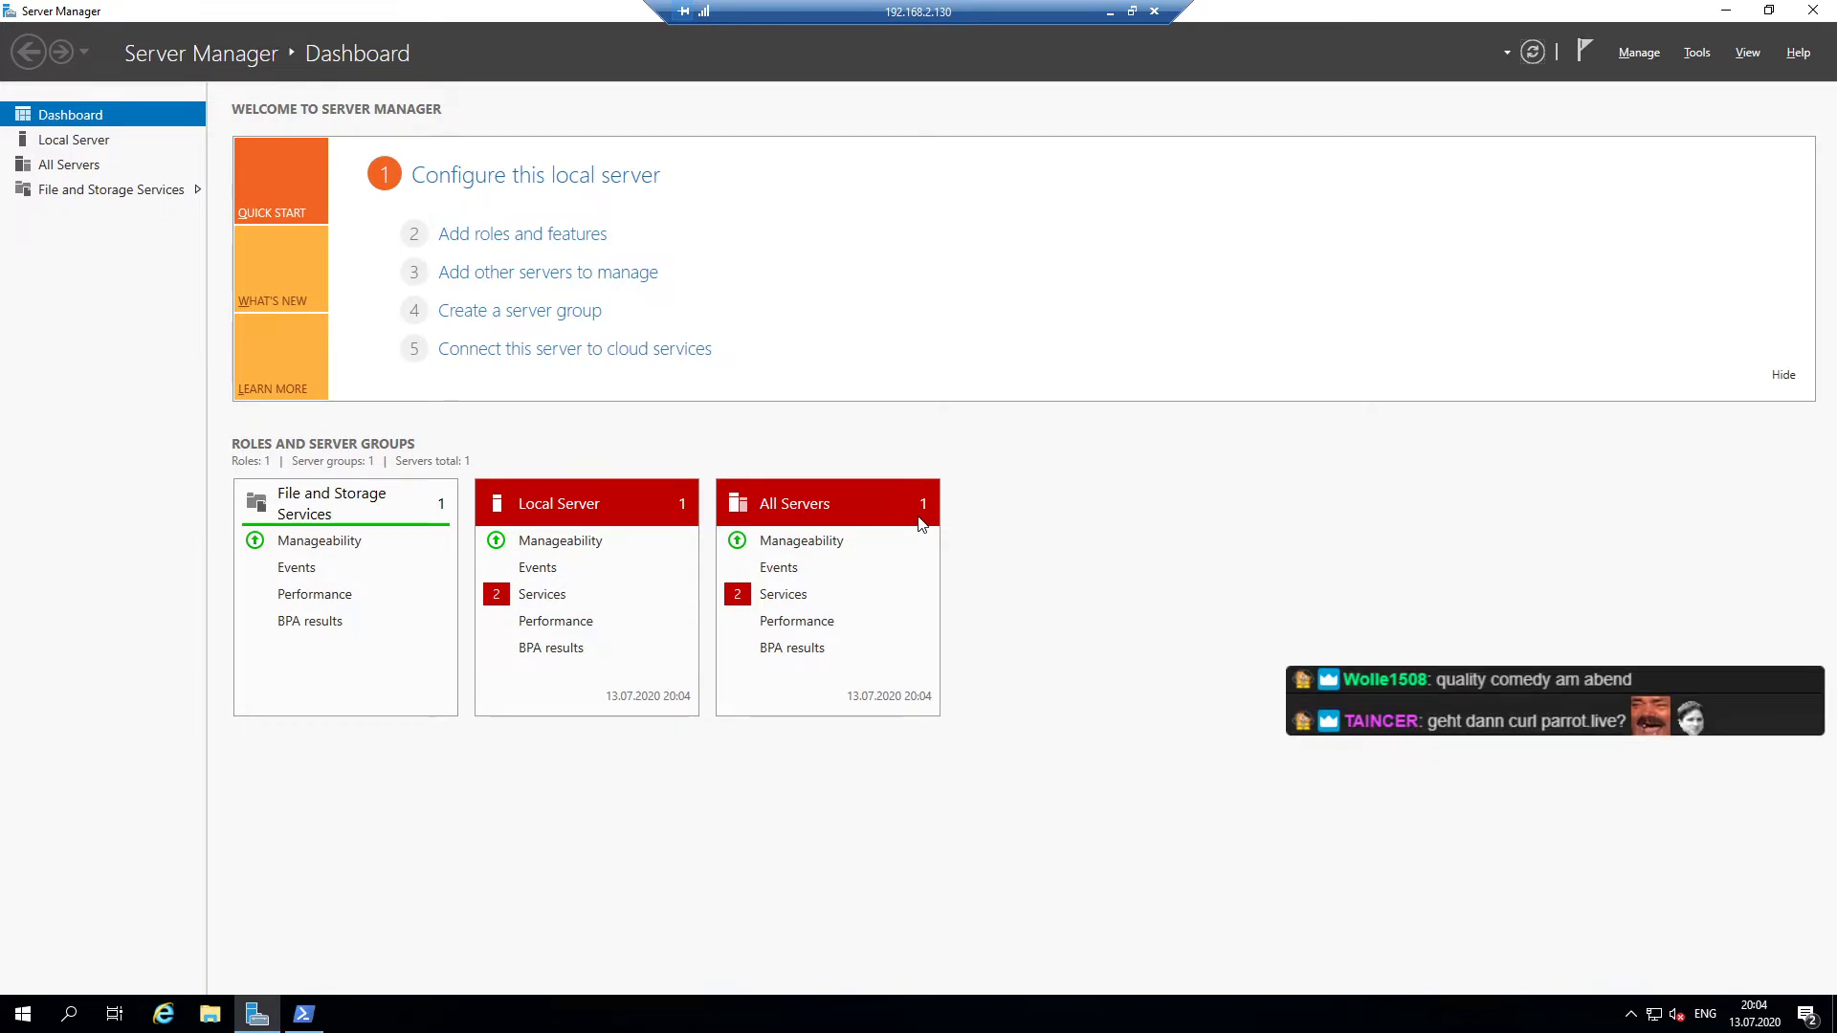
click(303, 1014)
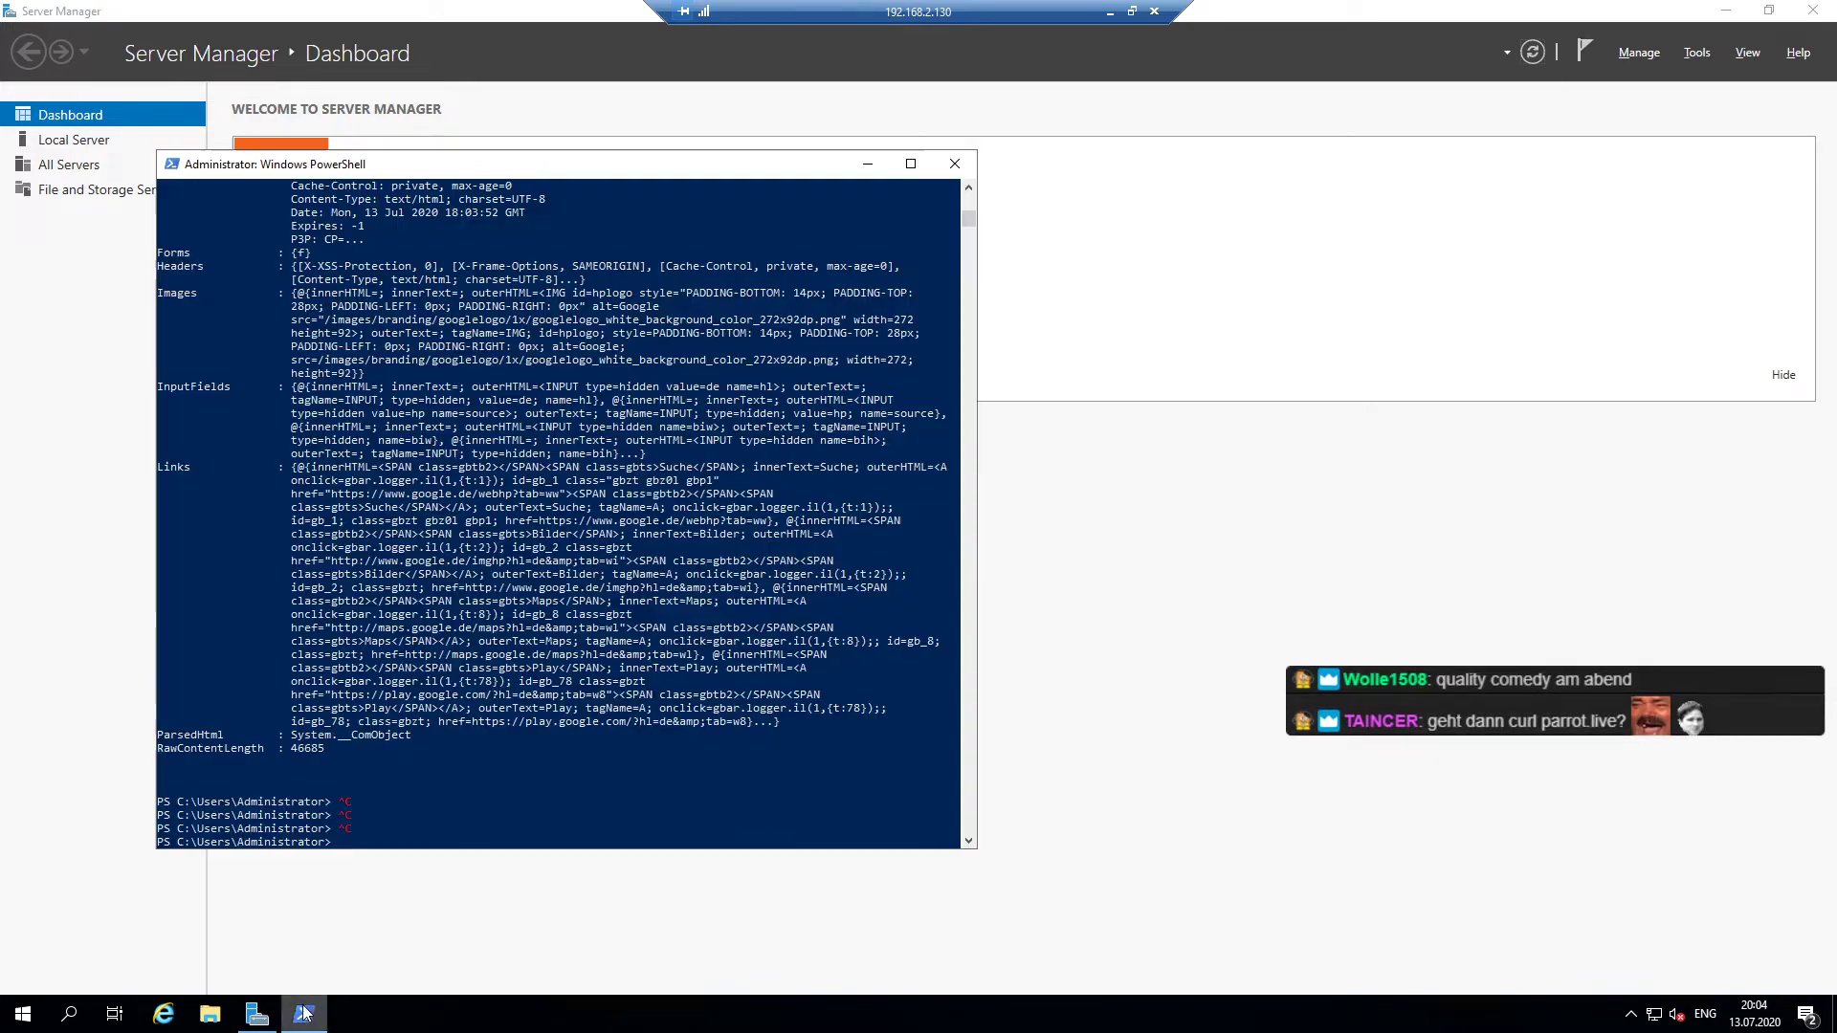
text(curl)
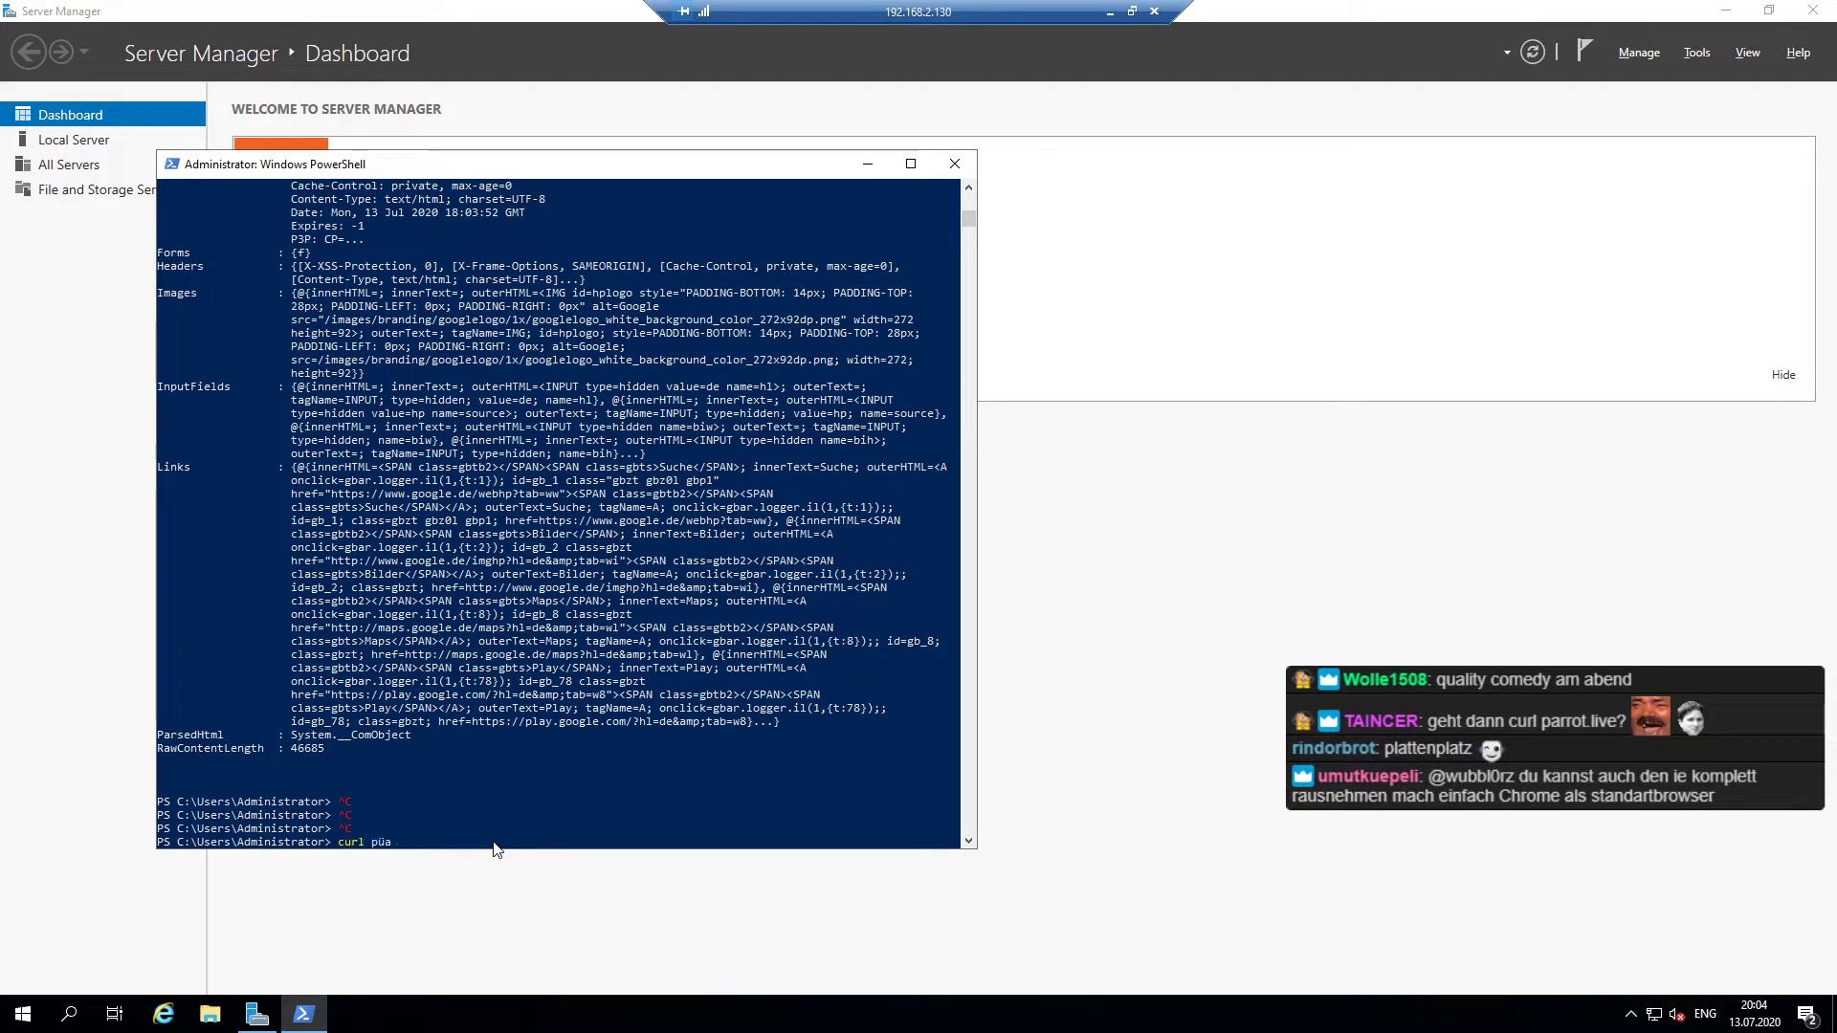
text( püa)
key(BackSpace)
key(BackSpace)
text(arrot.live)
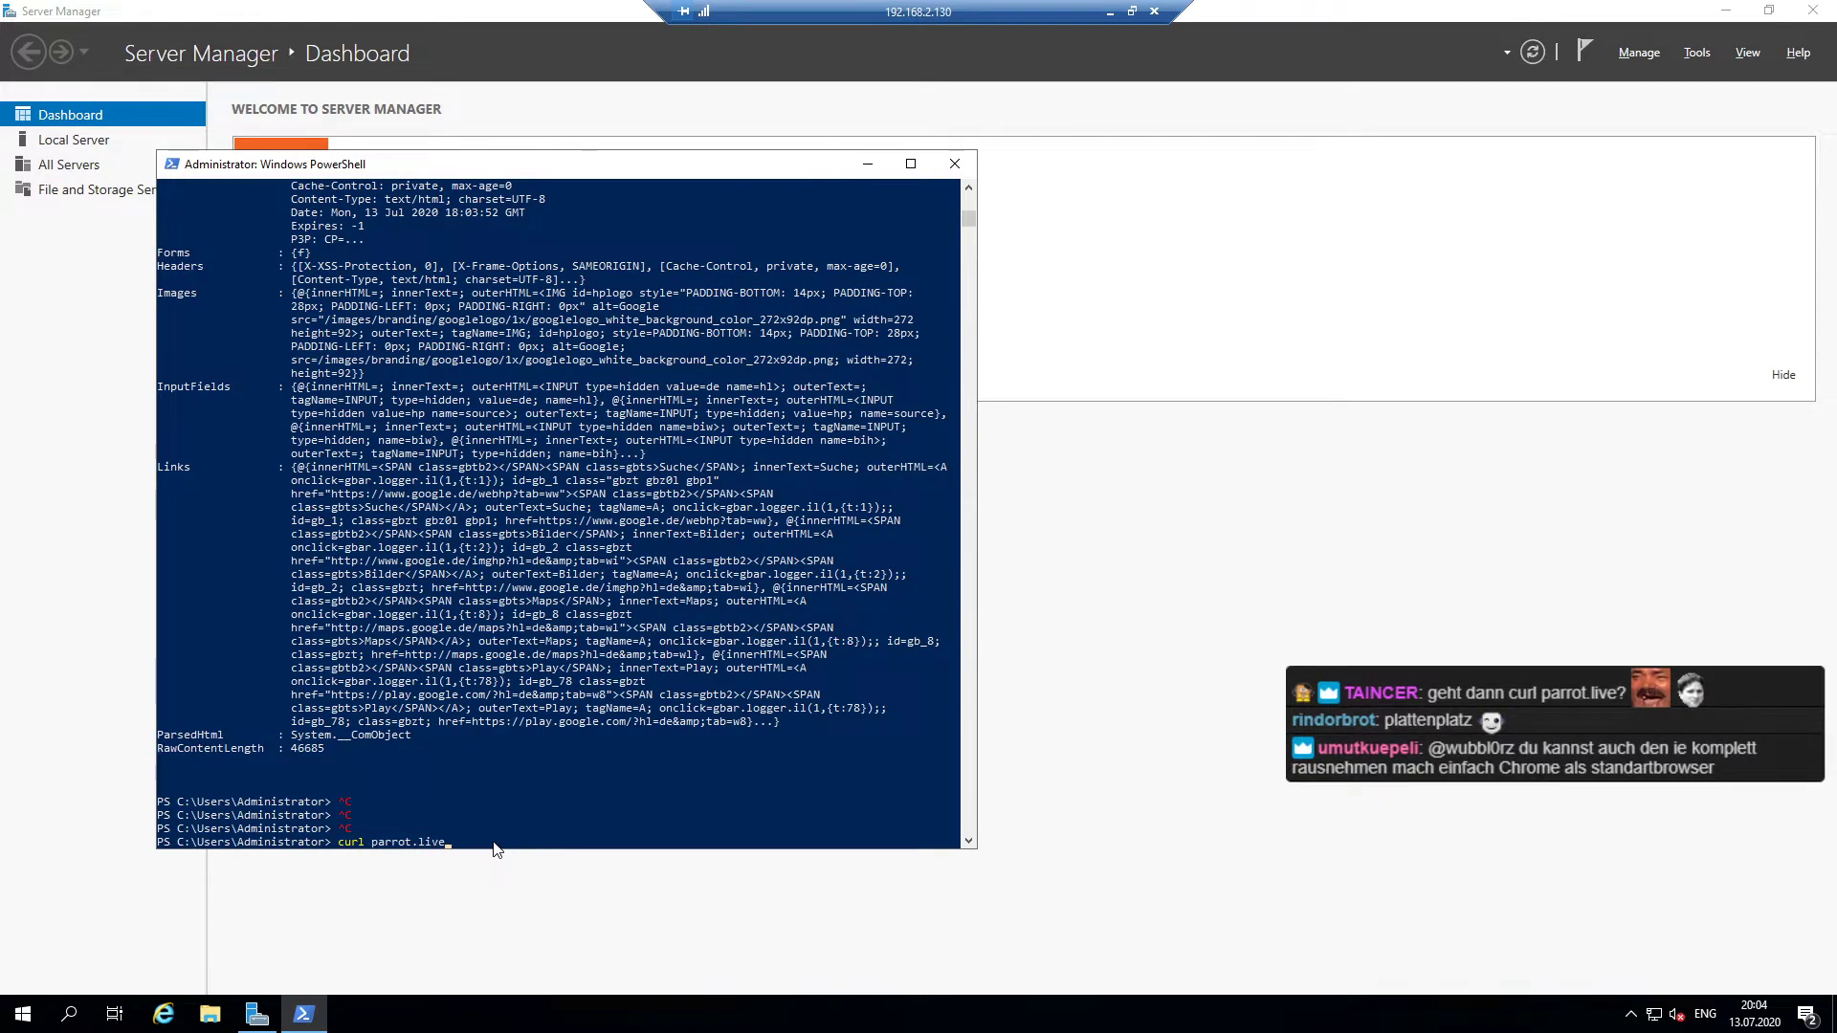
key(Return)
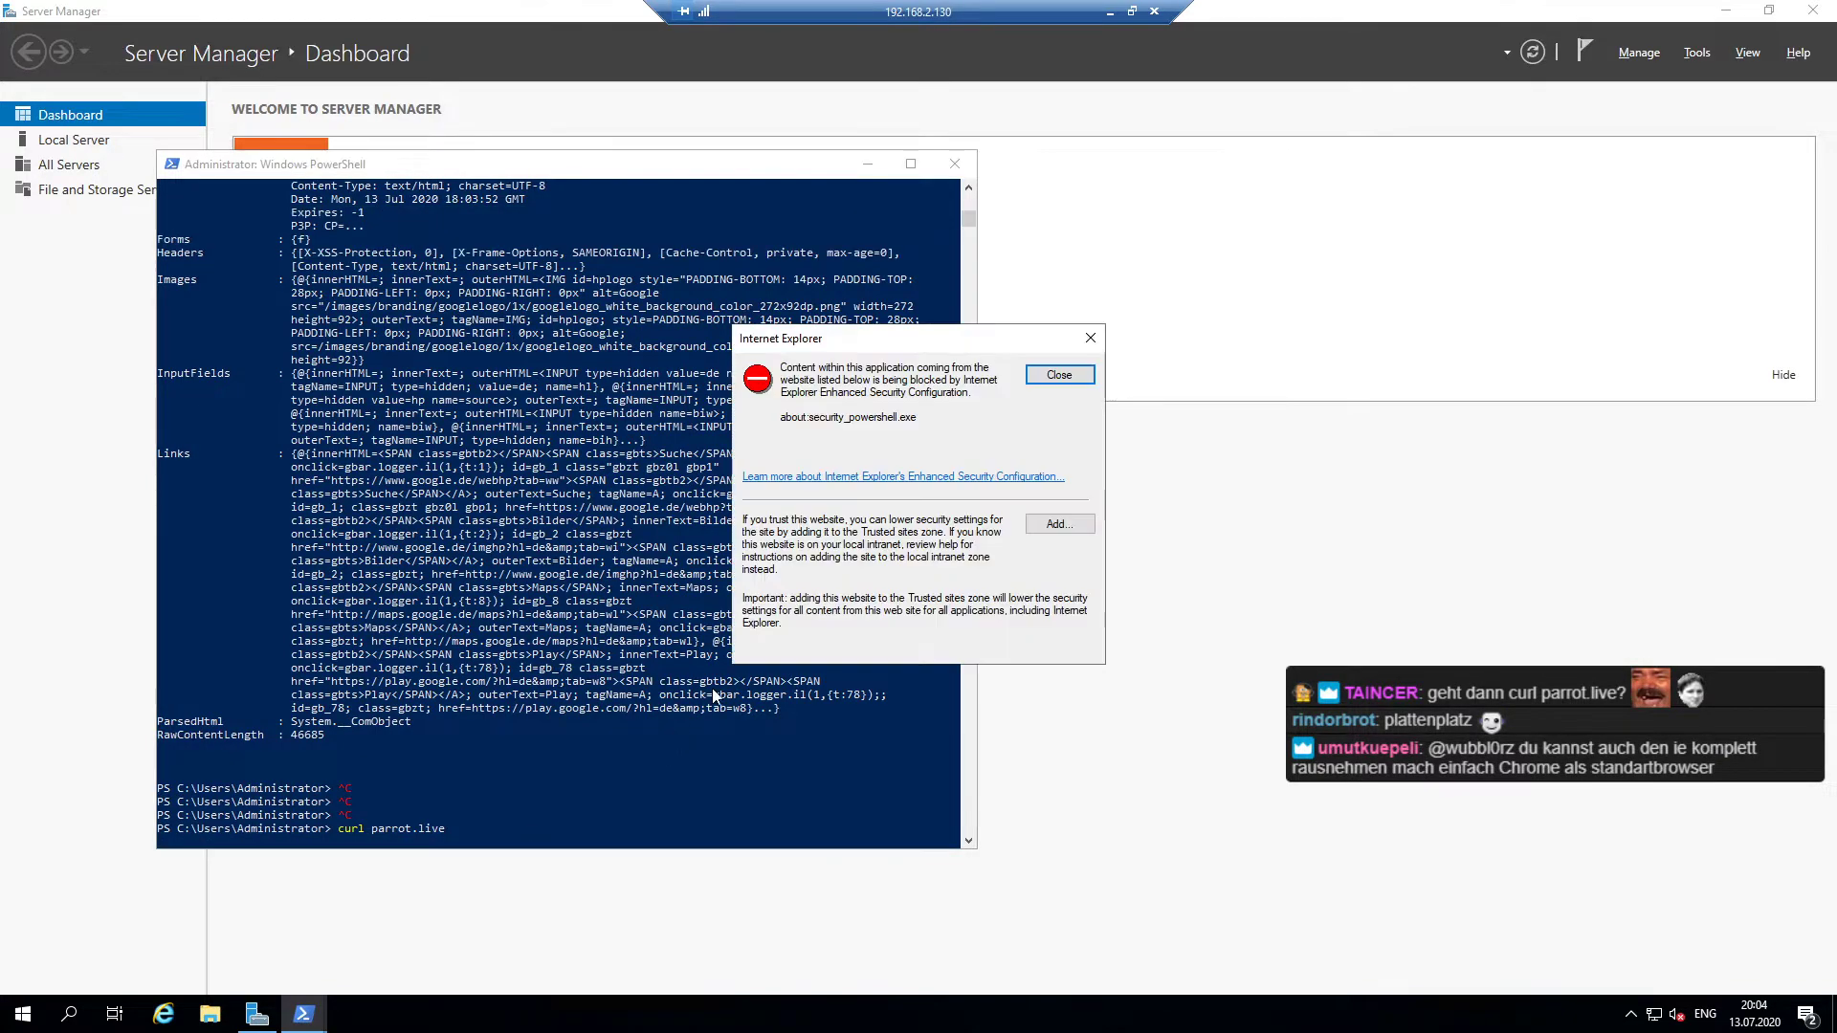
click(1057, 377)
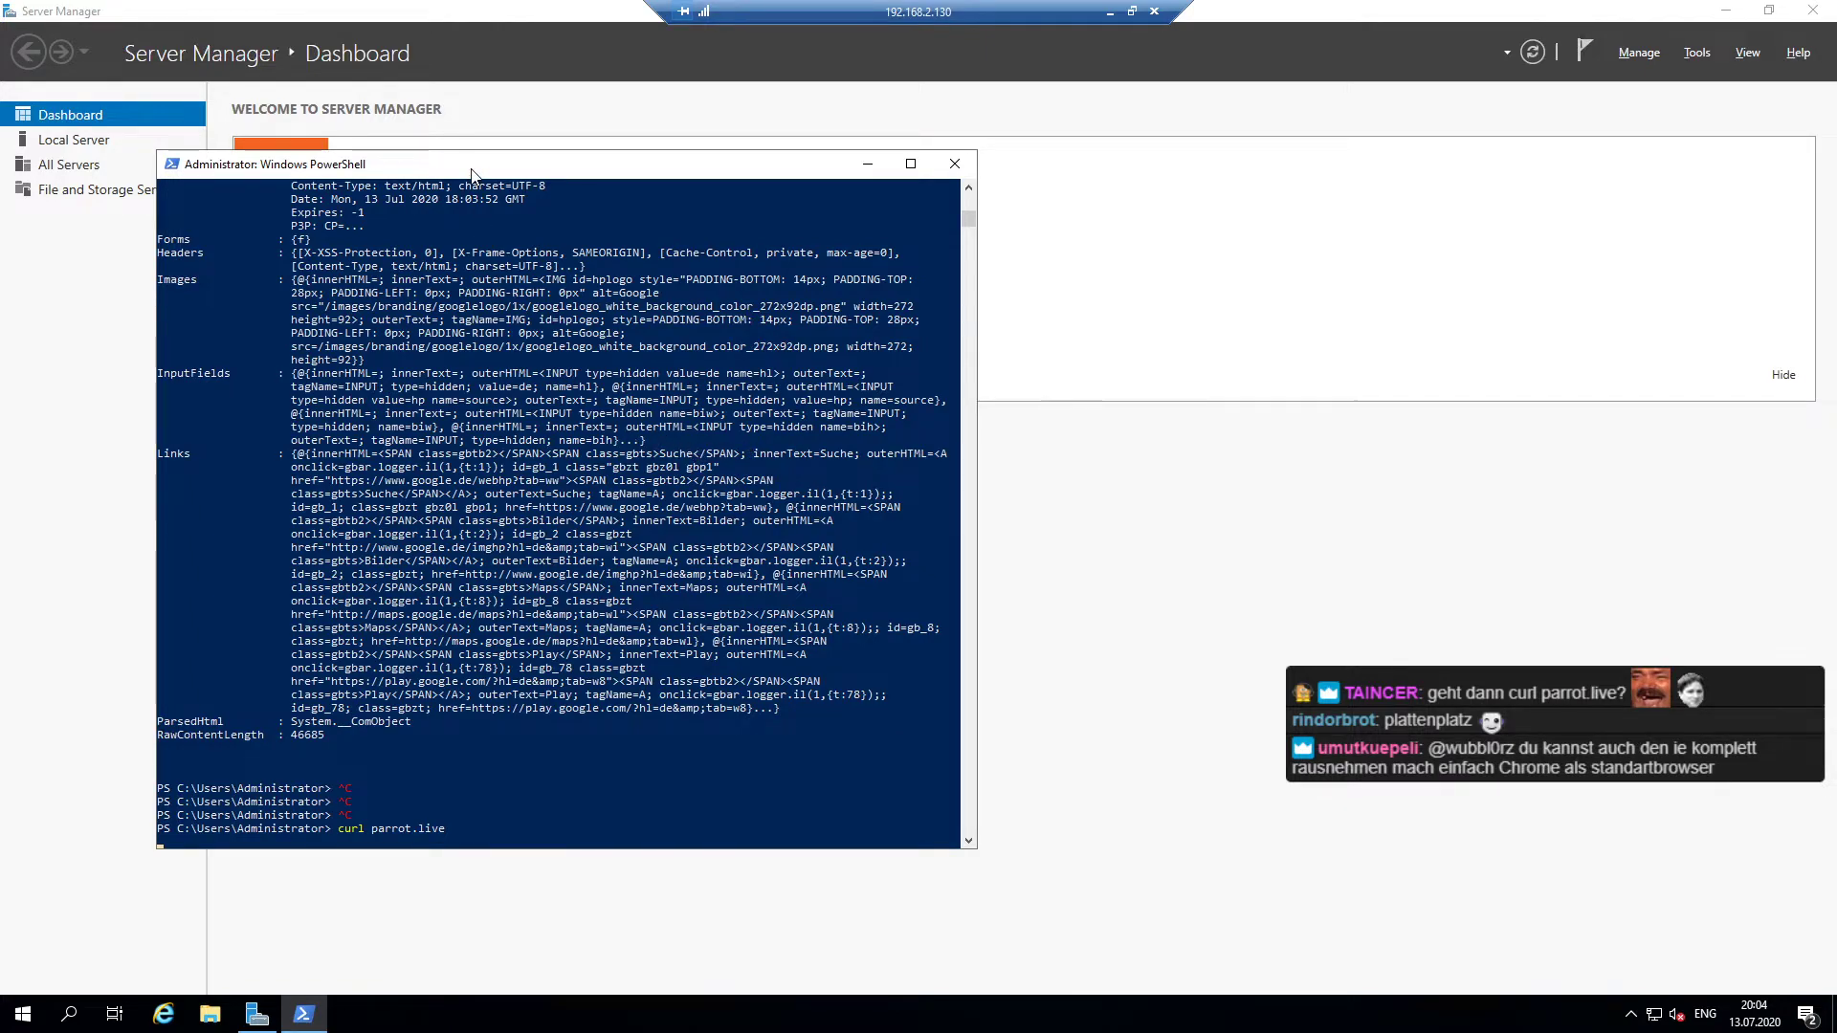
drag(471, 175, 585, 187)
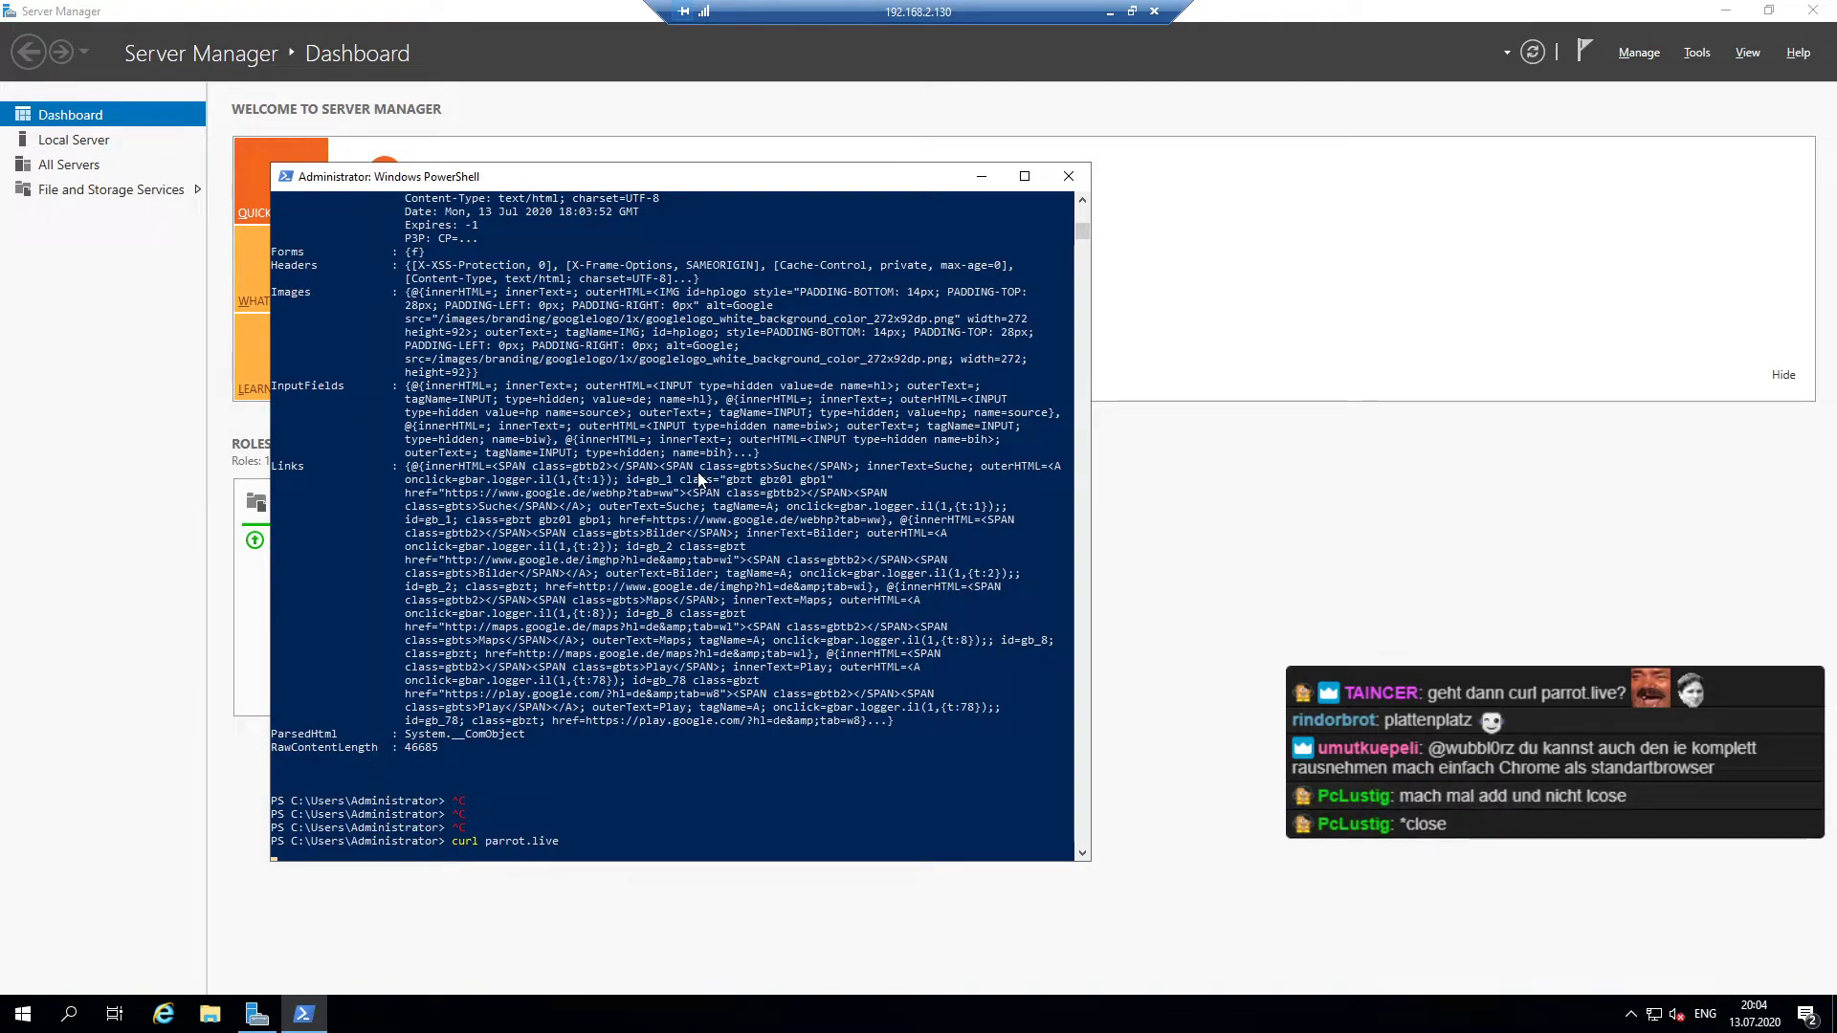
- Rerun 'curl parrot.live' and add about:security_powershell.exe to Internet Explorer's trusted sites
key(ctrl+c)
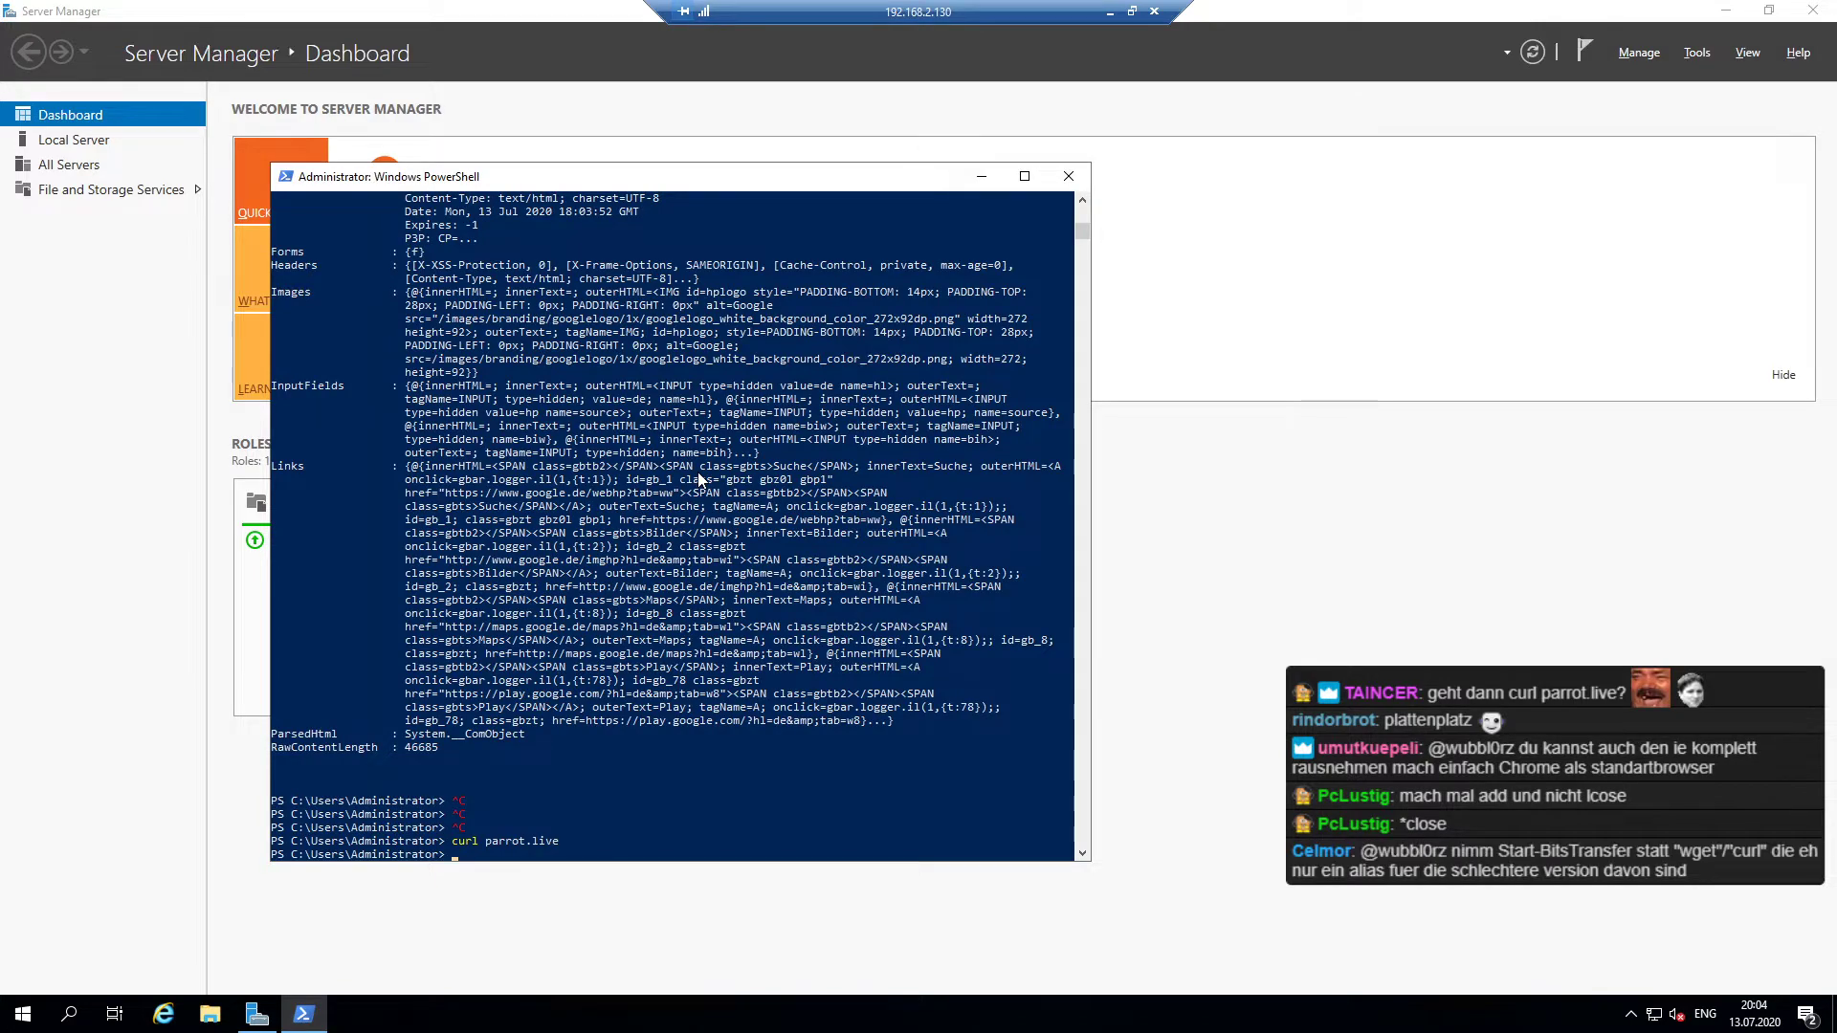
key(Up)
key(Return)
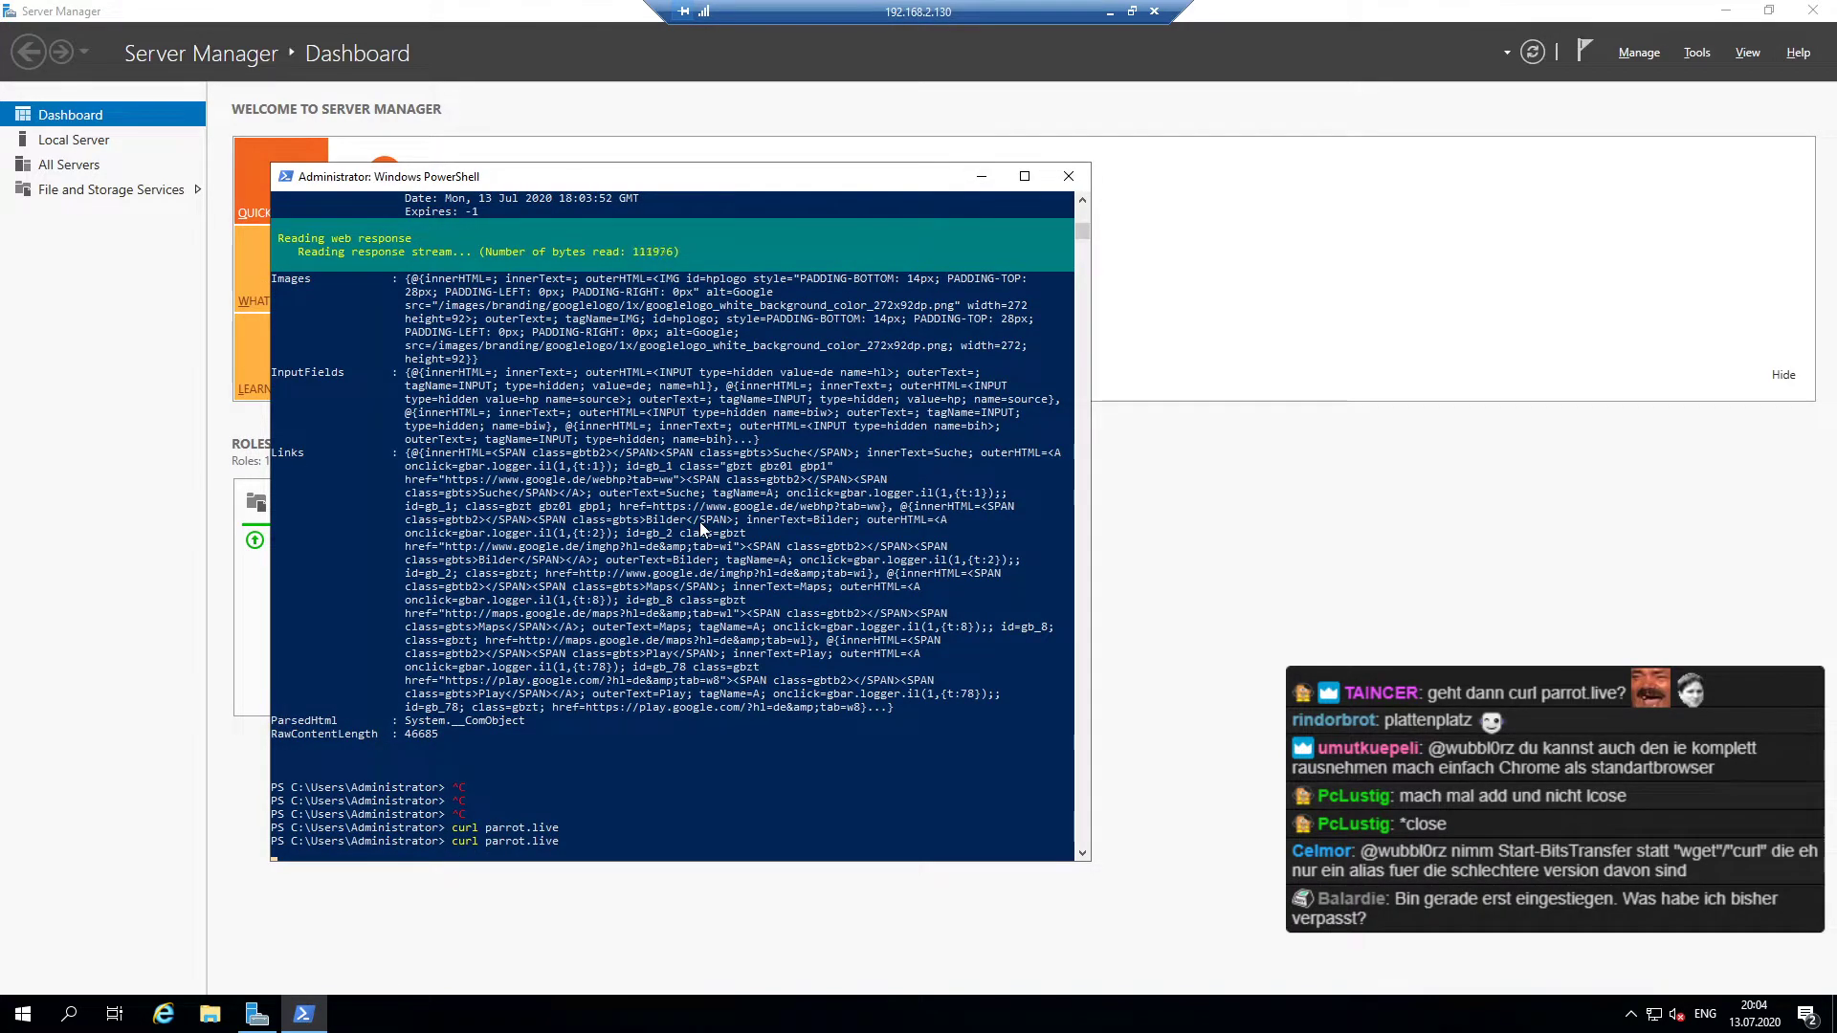
click(1053, 525)
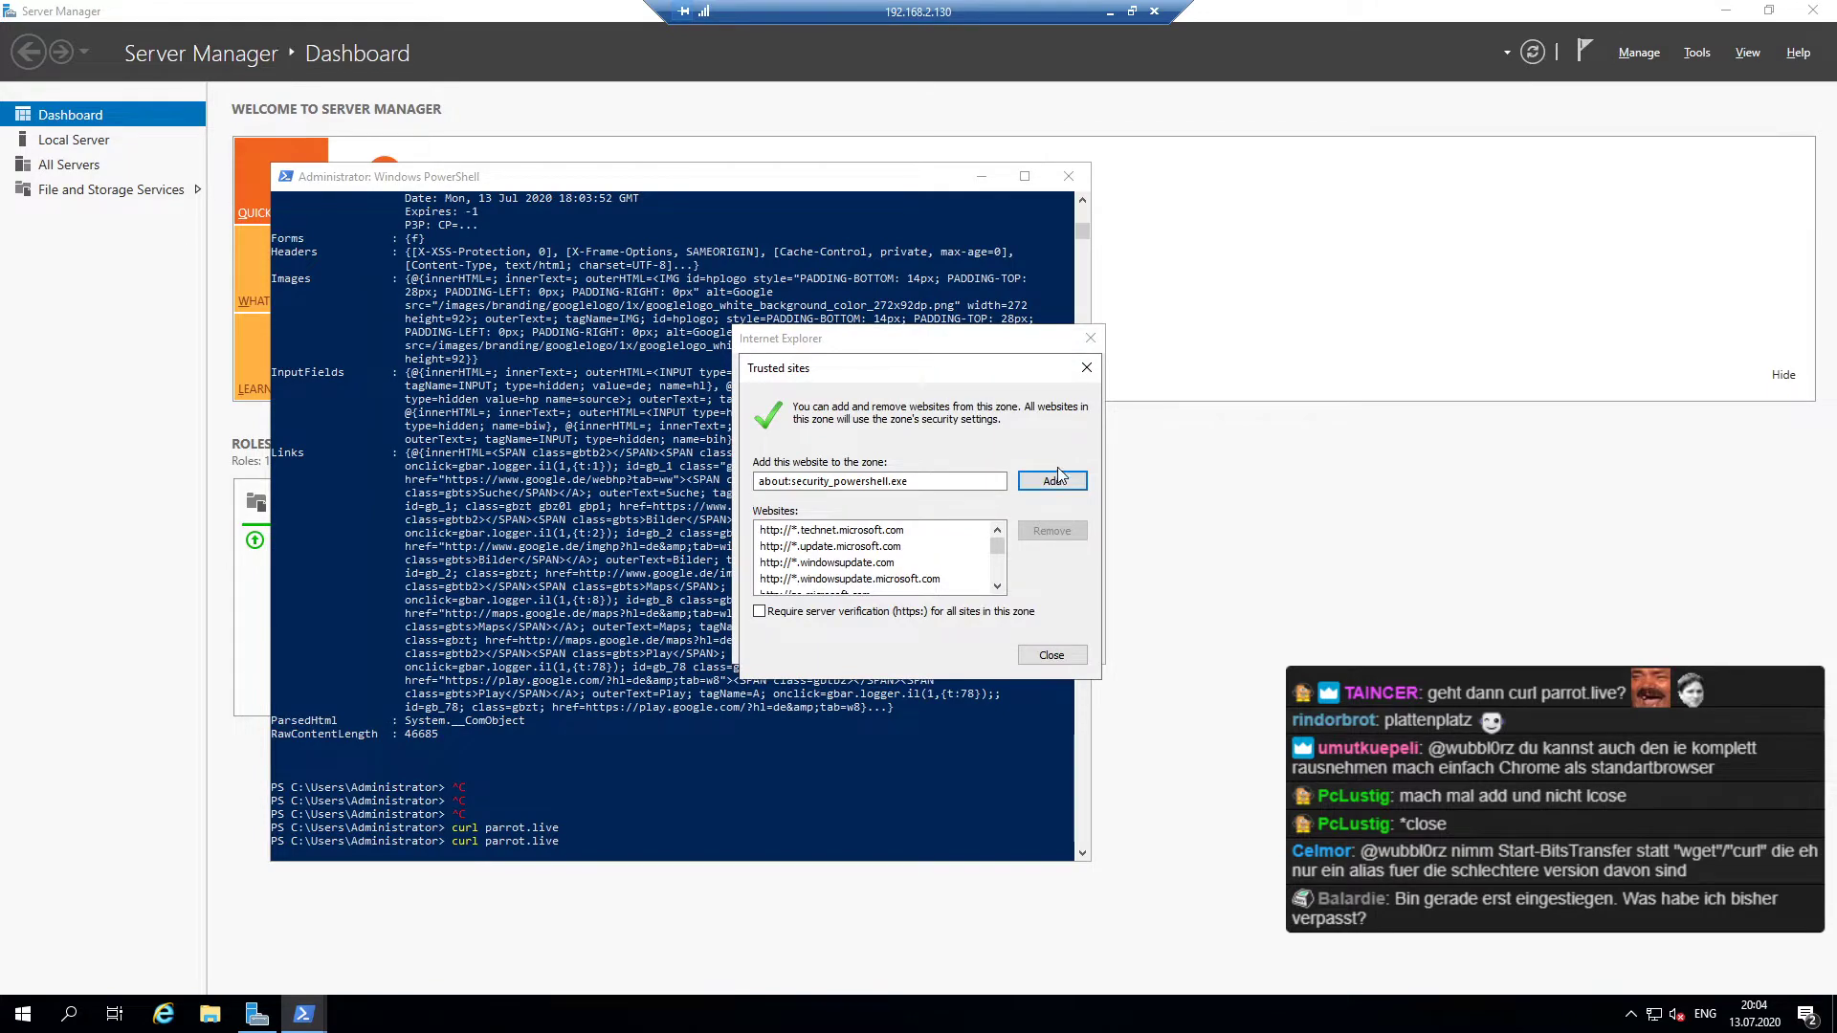
click(1055, 480)
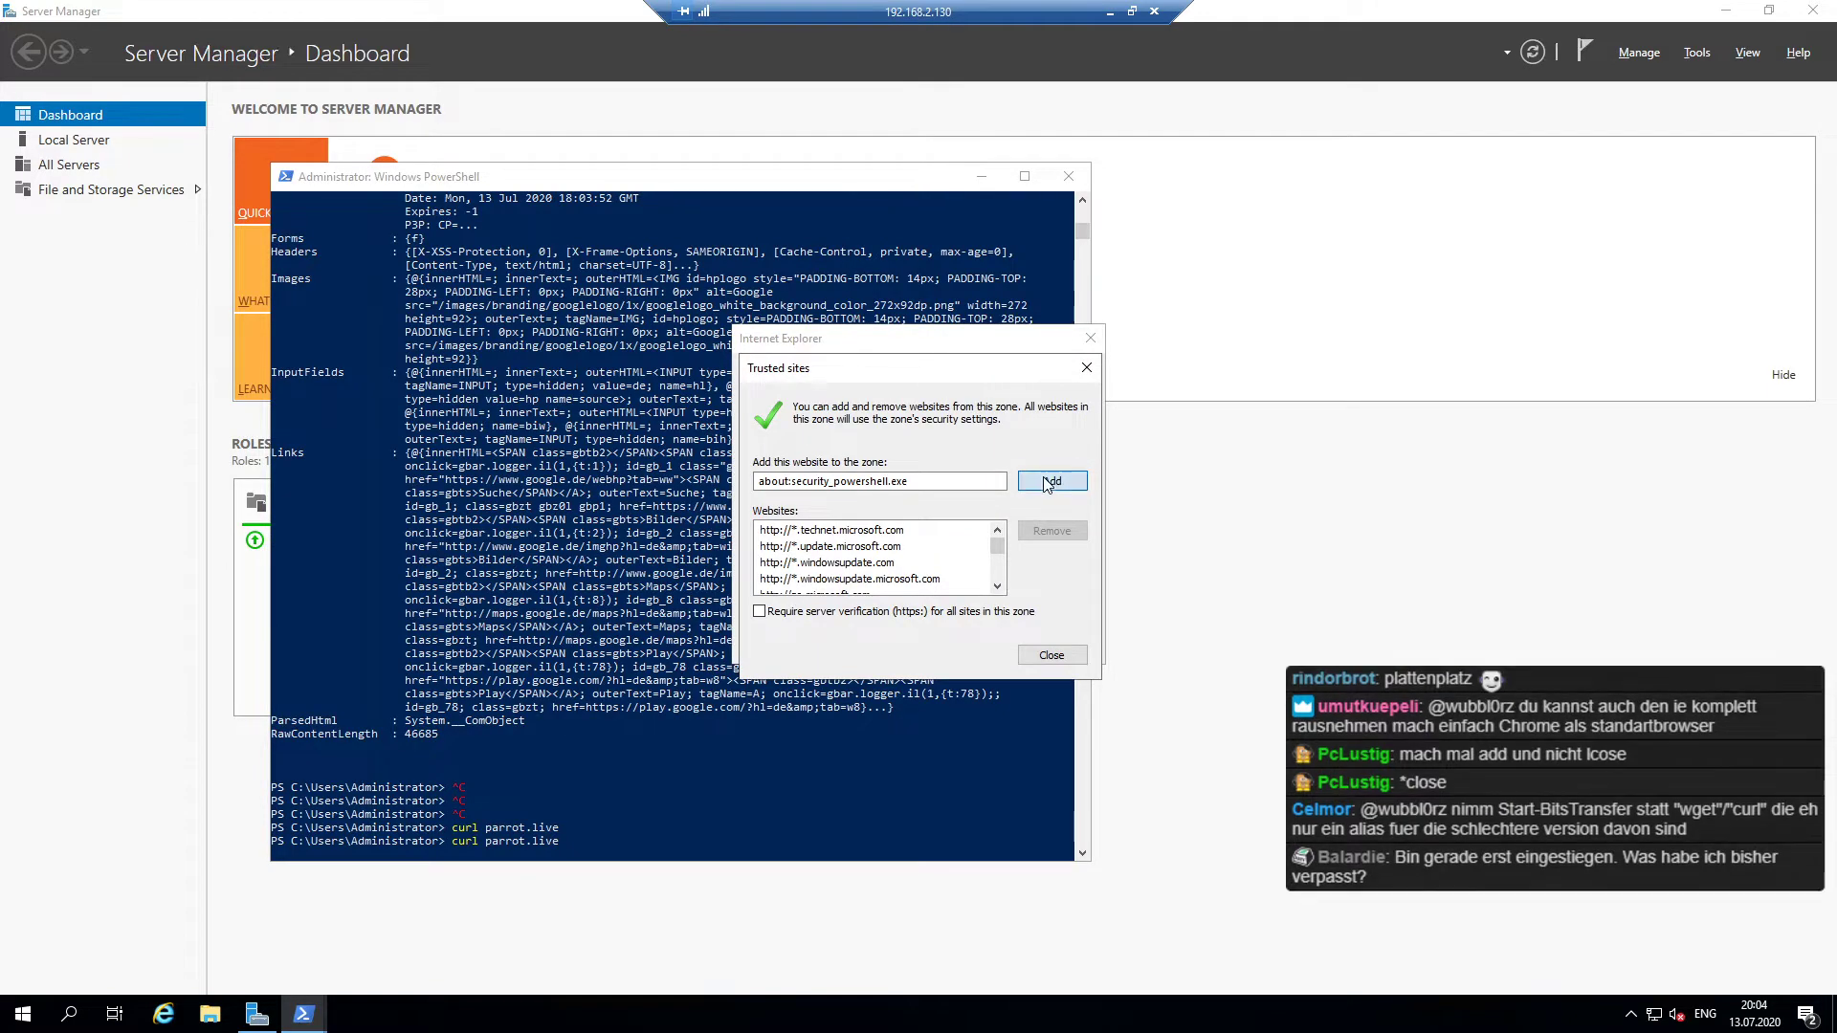
click(1051, 656)
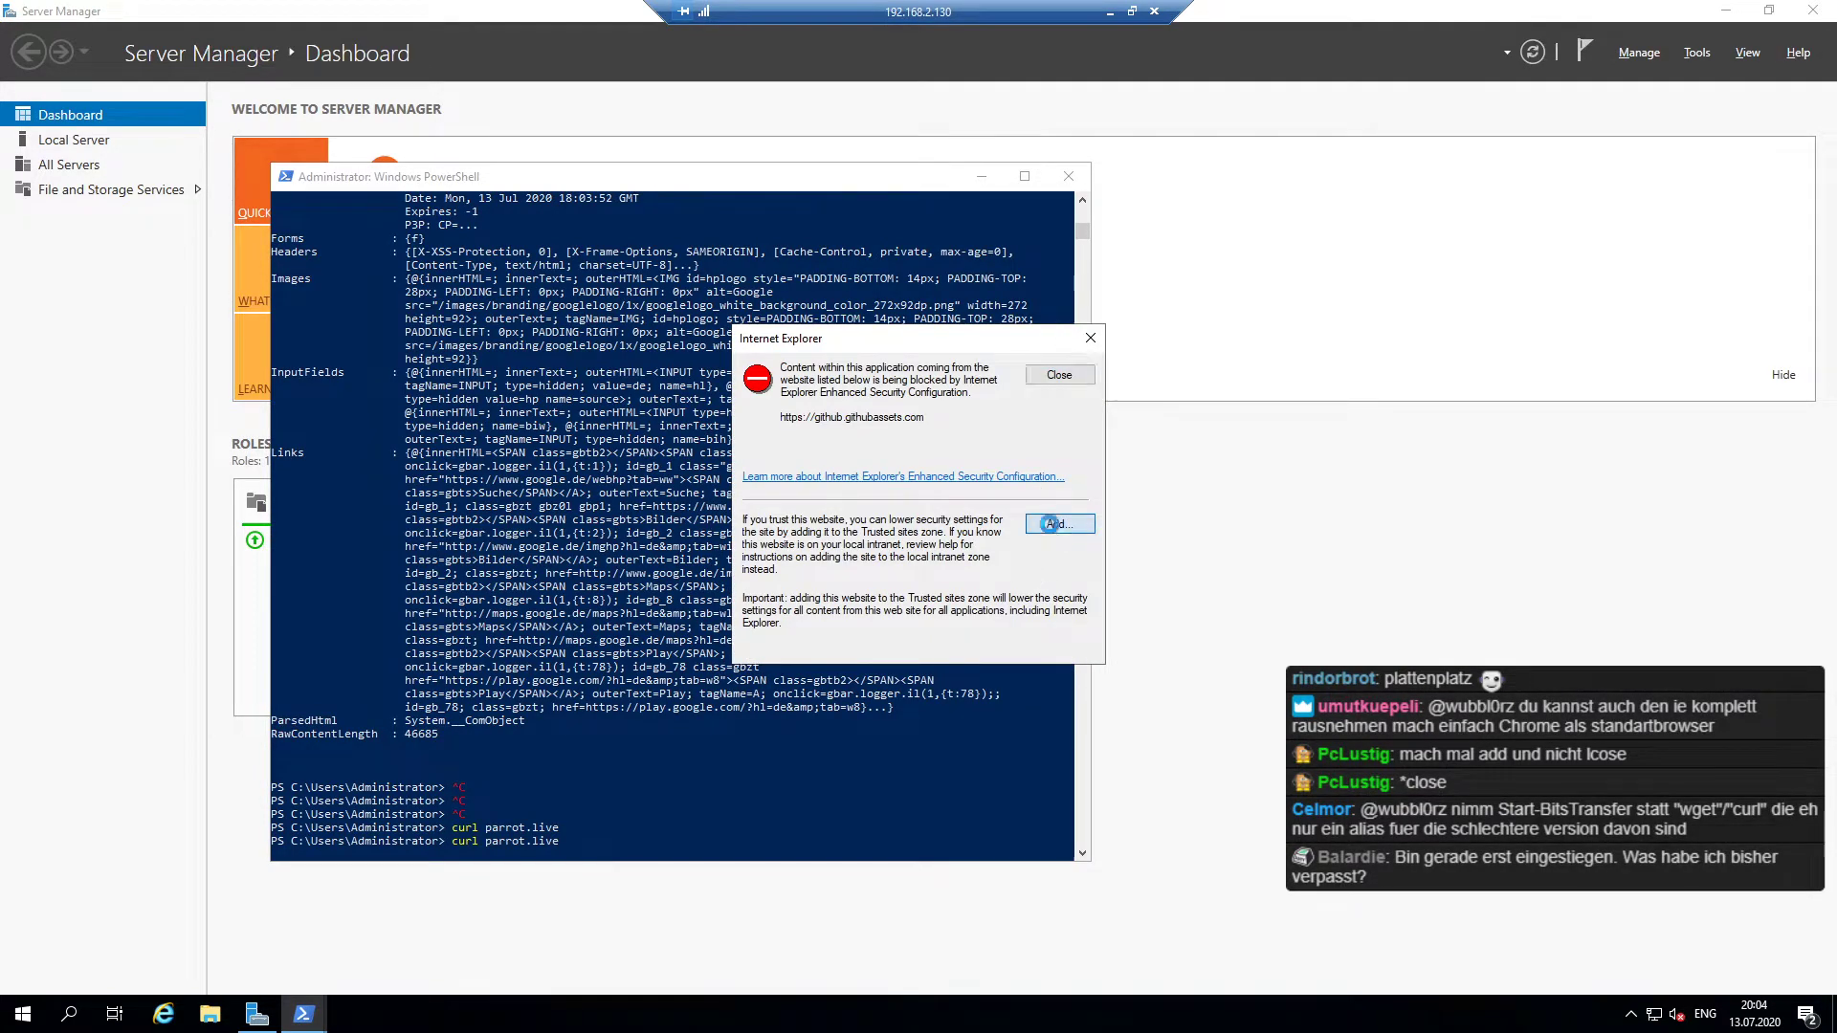
click(1057, 524)
key(Return)
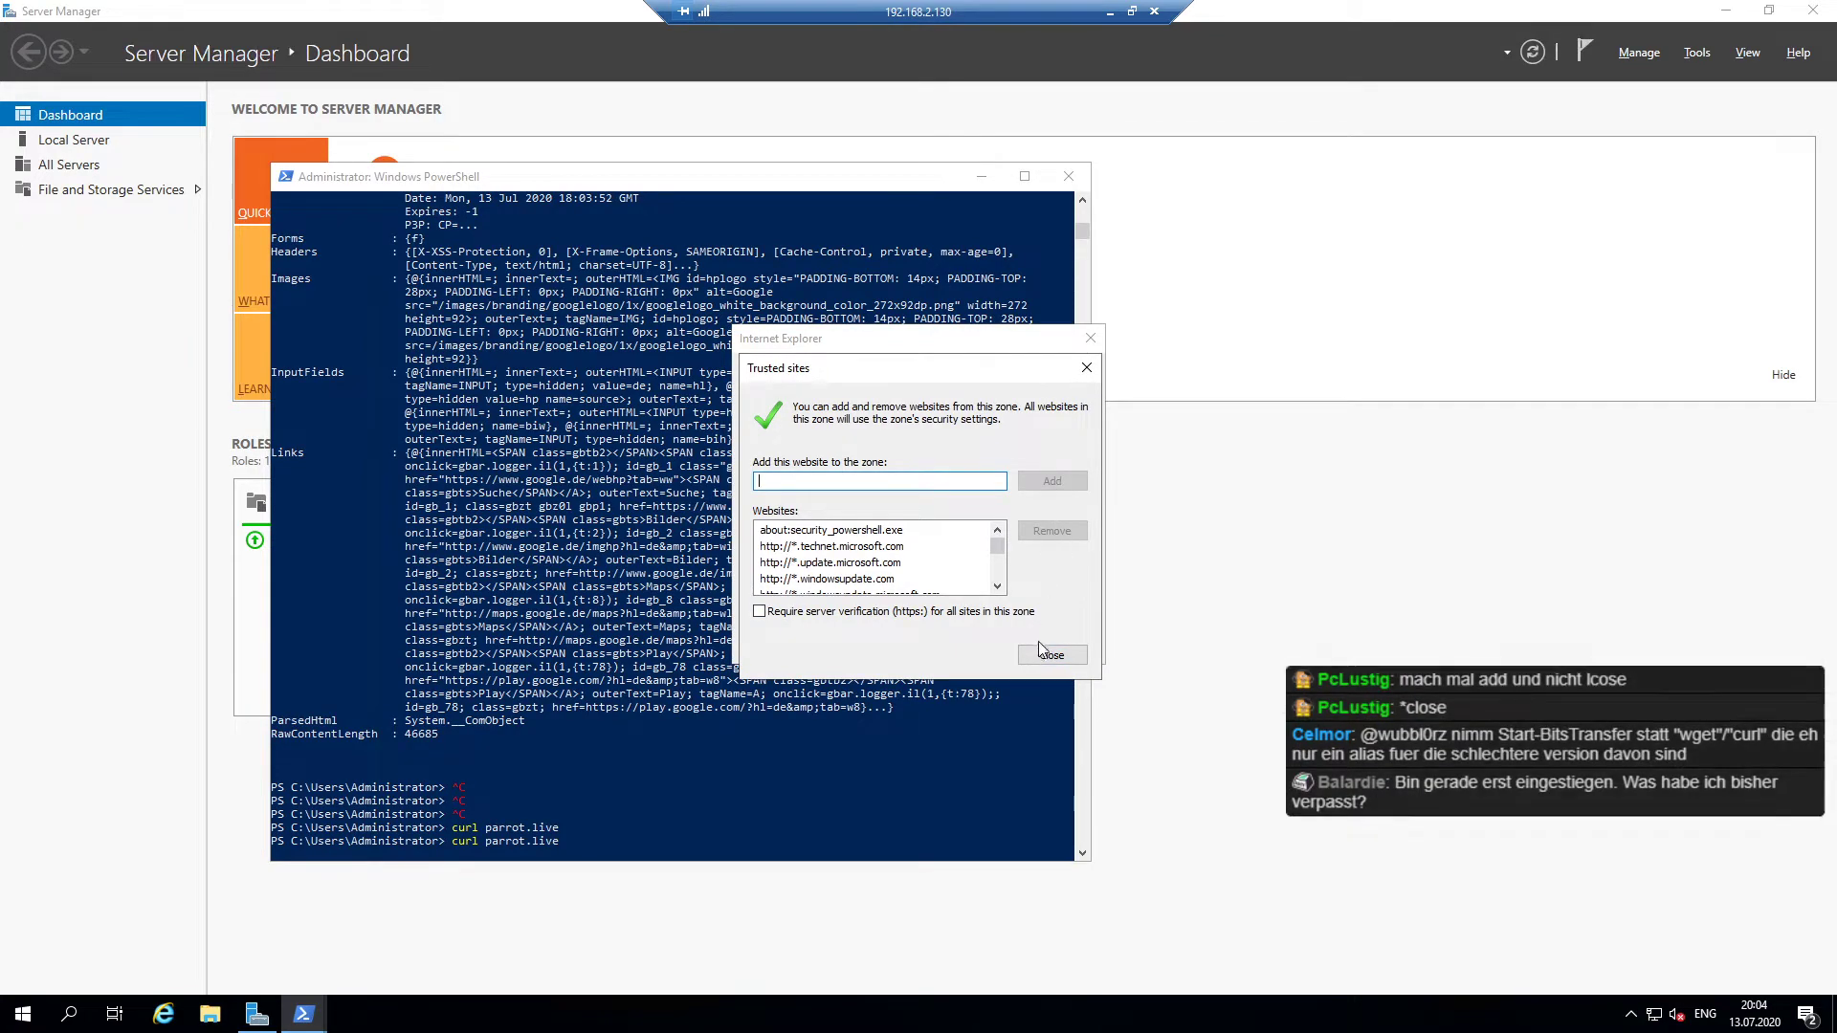
click(1049, 659)
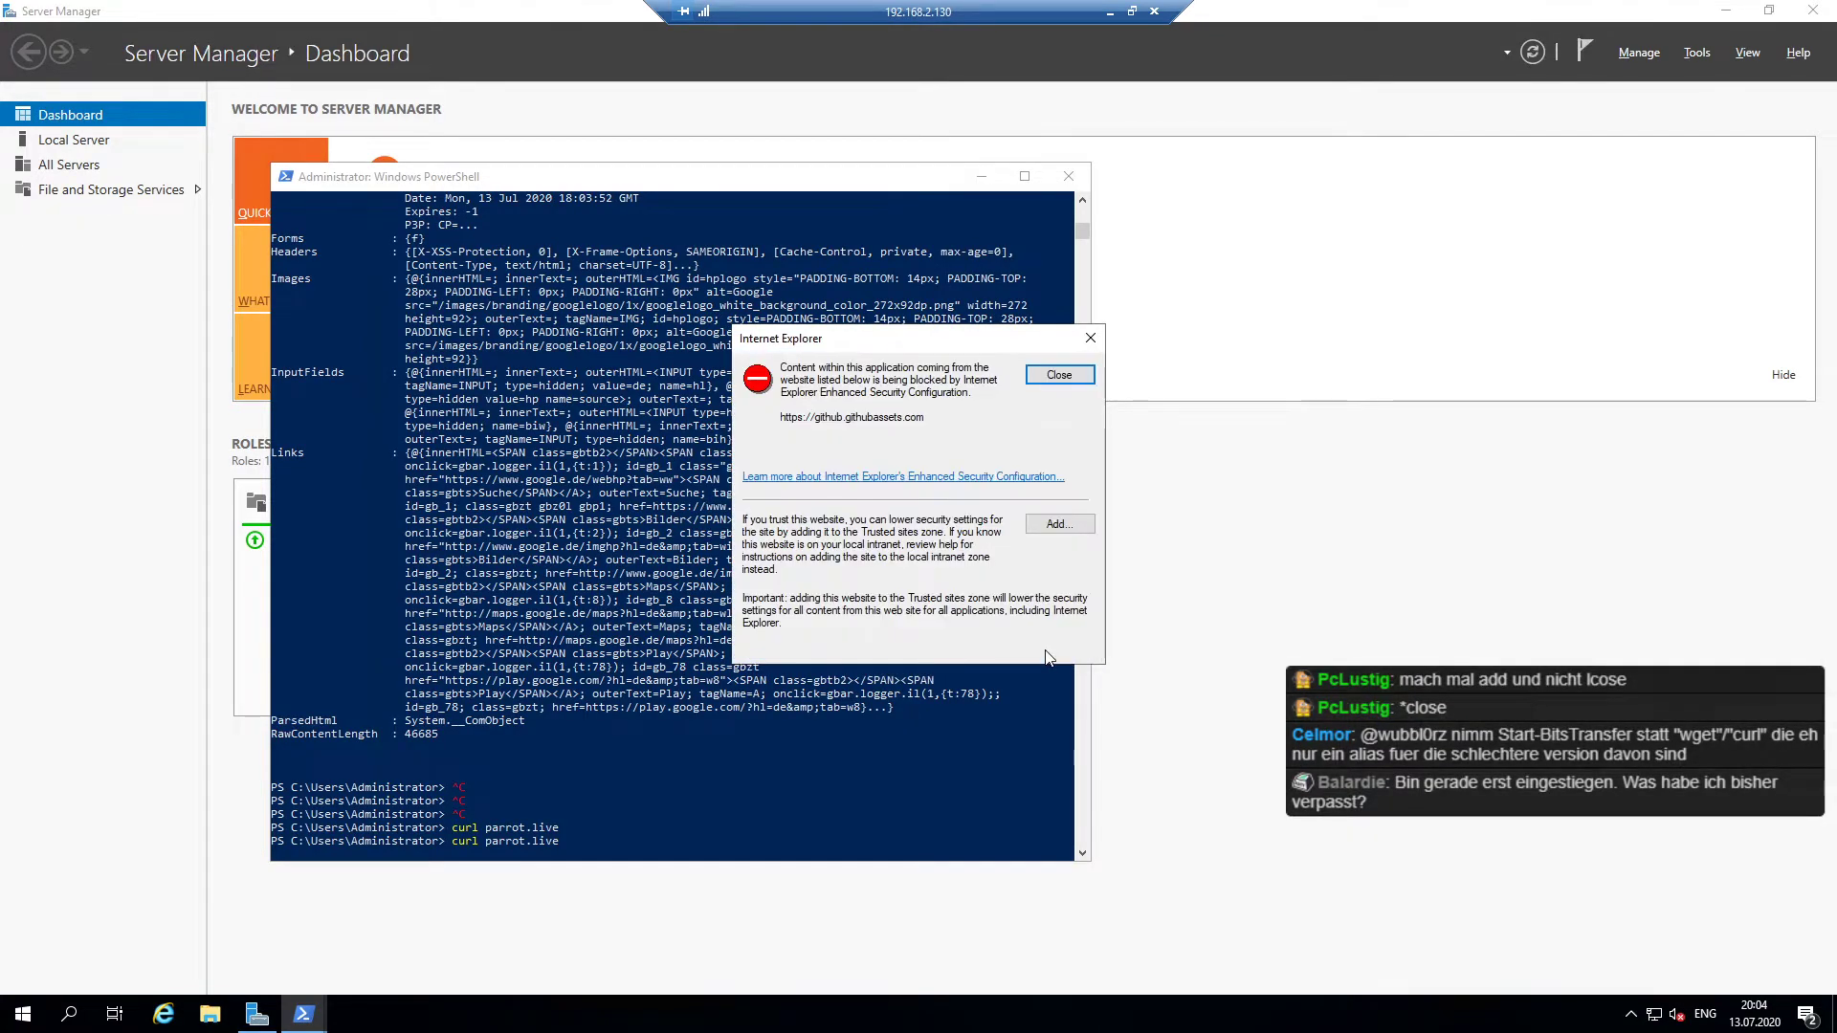
click(1054, 523)
click(1036, 504)
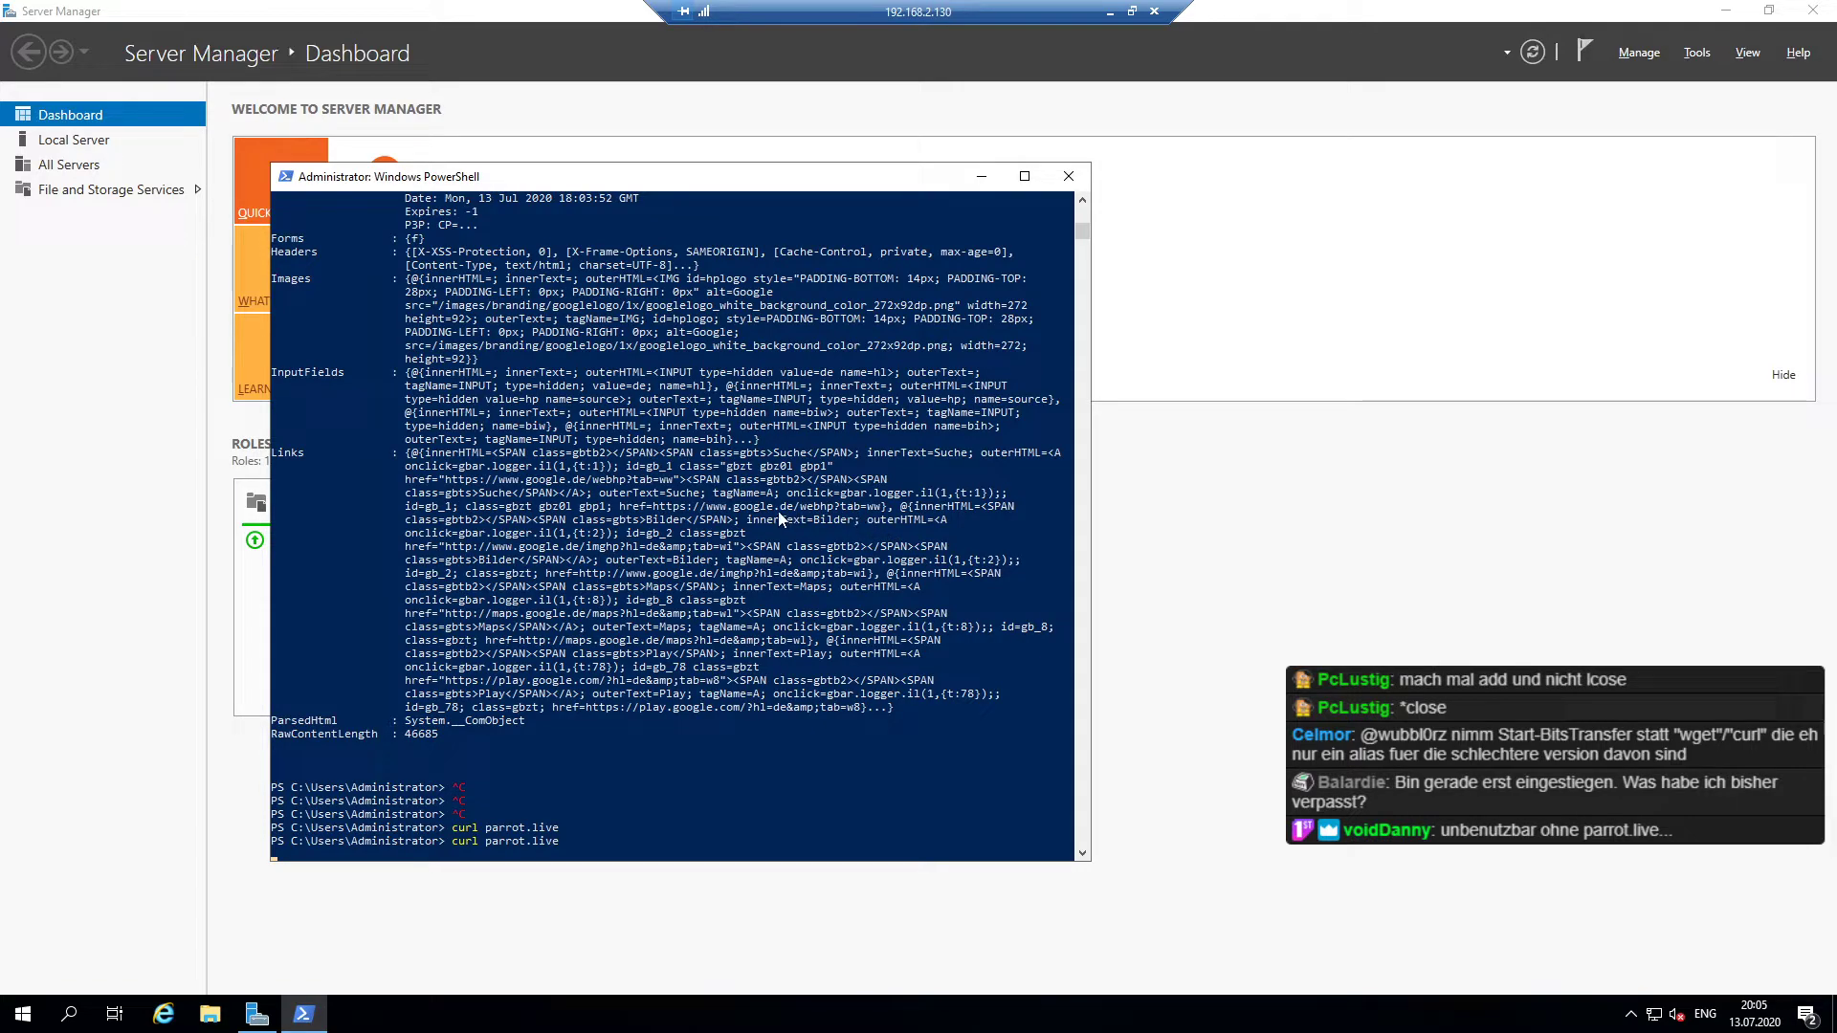
- Stop the request with Ctrl+C and minimize the remote desktop session
click(697, 546)
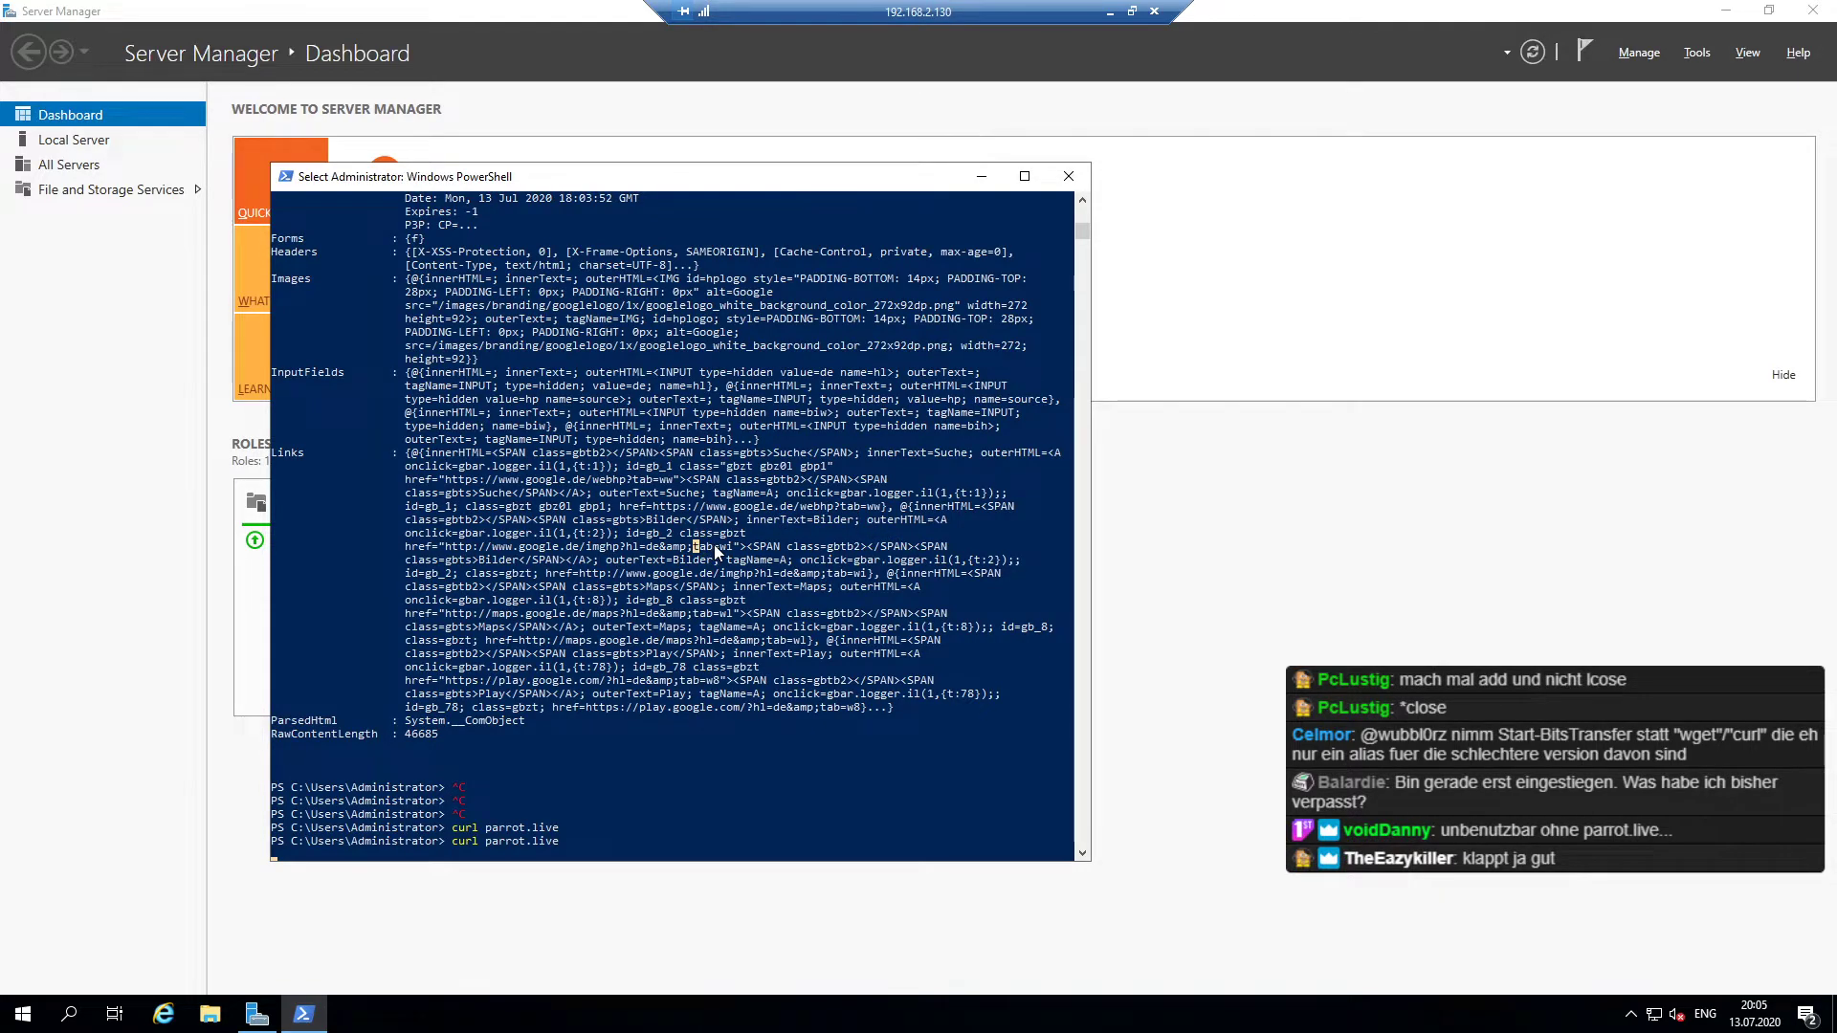
key(ctrl+c)
key(ctrl+c)
key(ctrl+c)
key(ctrl+c)
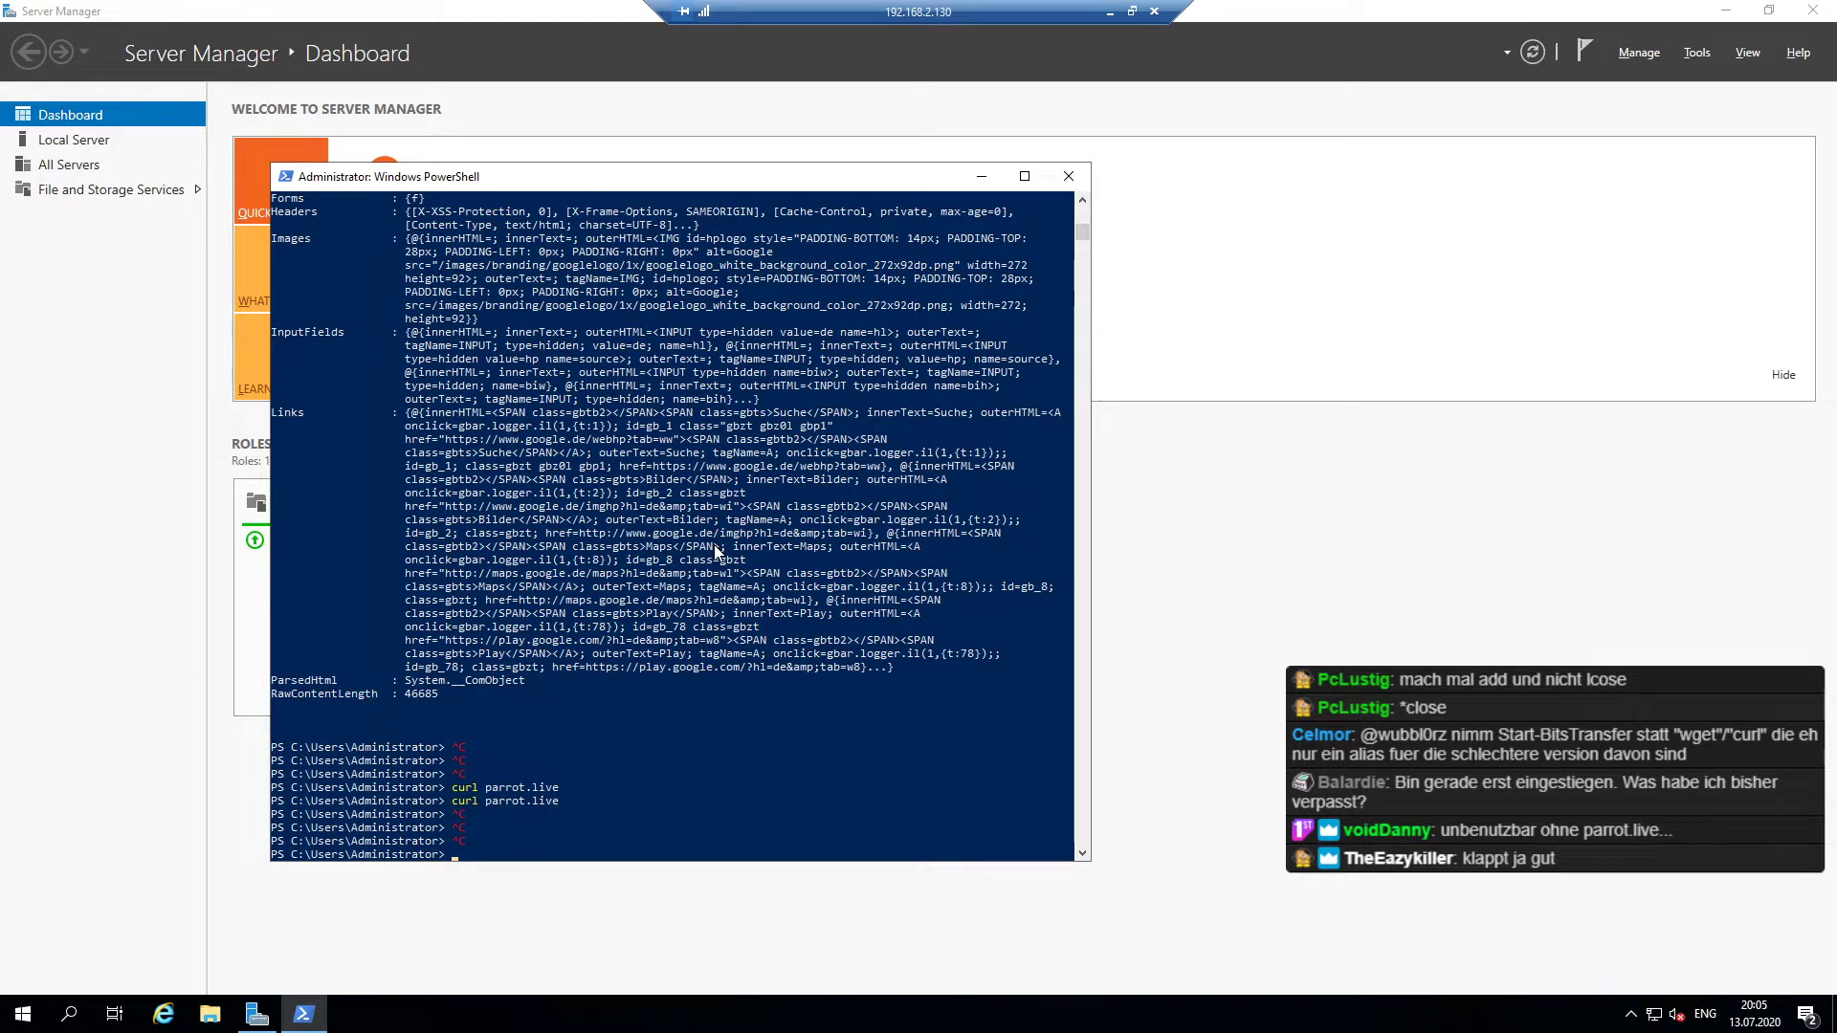
click(1110, 11)
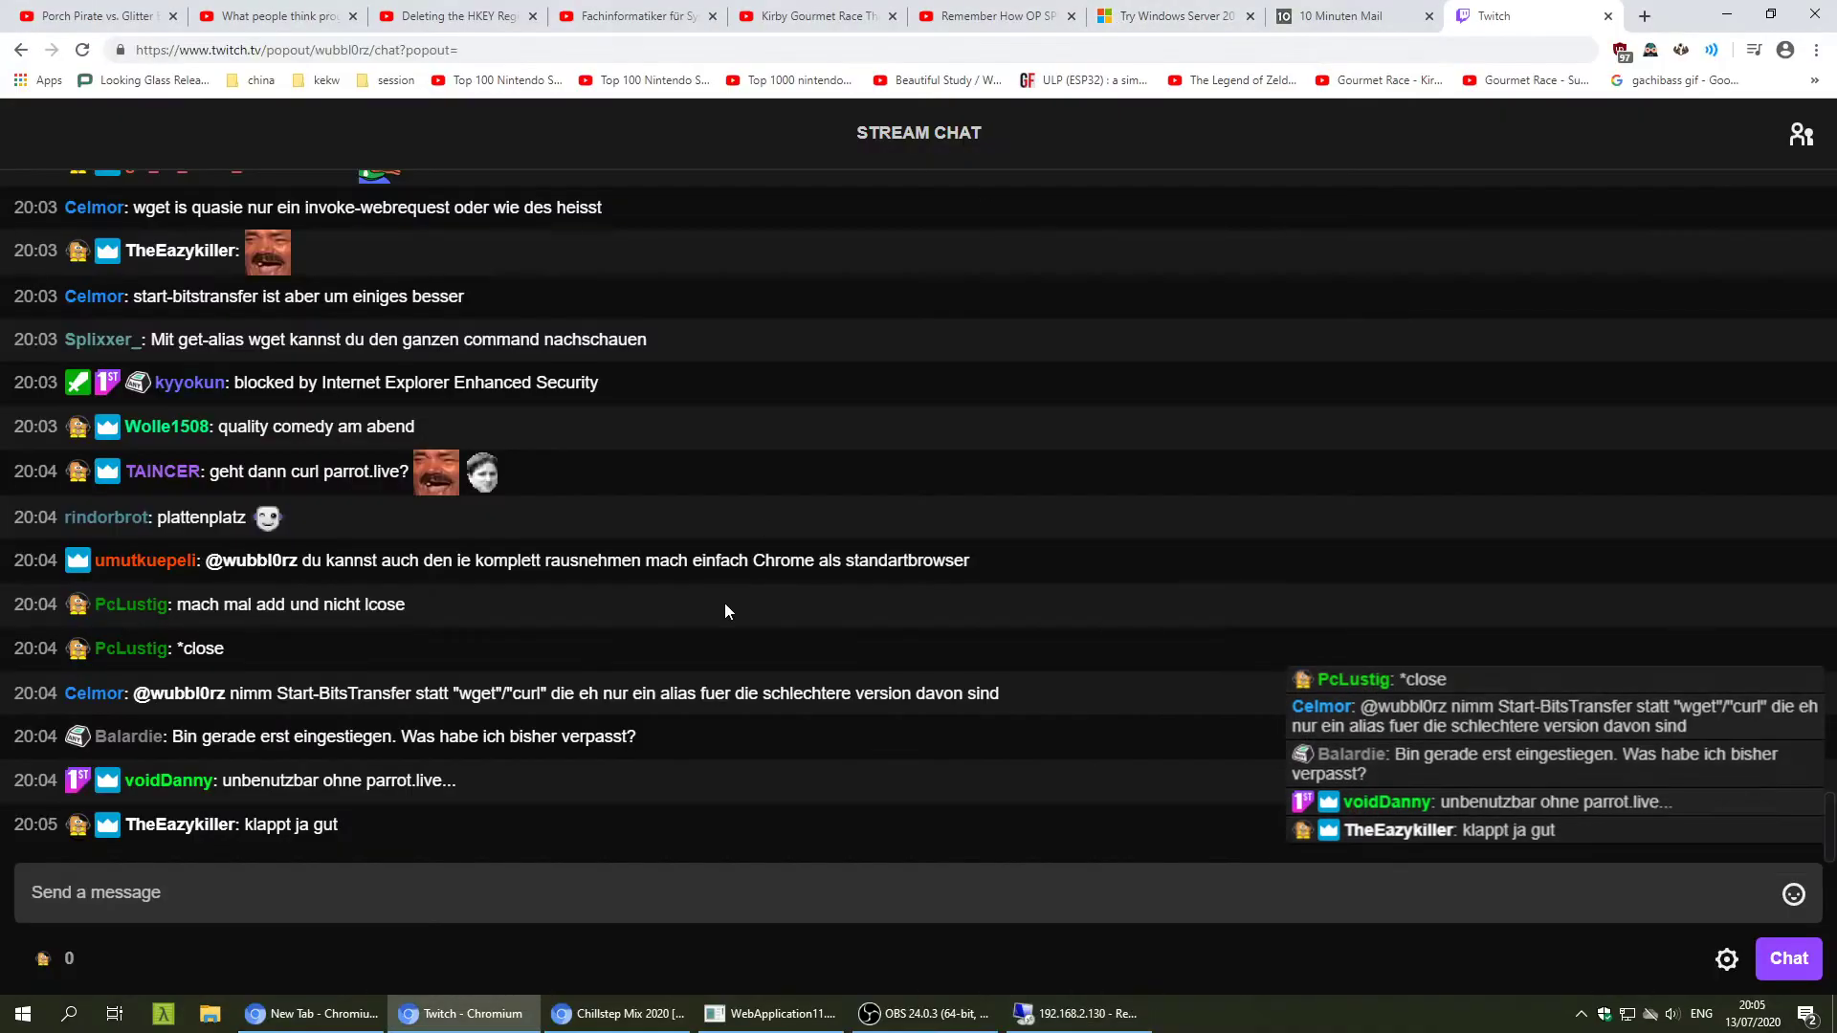
- In the Linux terminal, run curl parrot.live to play the dancing-parrot animation, then stop it
key(super+2)
text(cu)
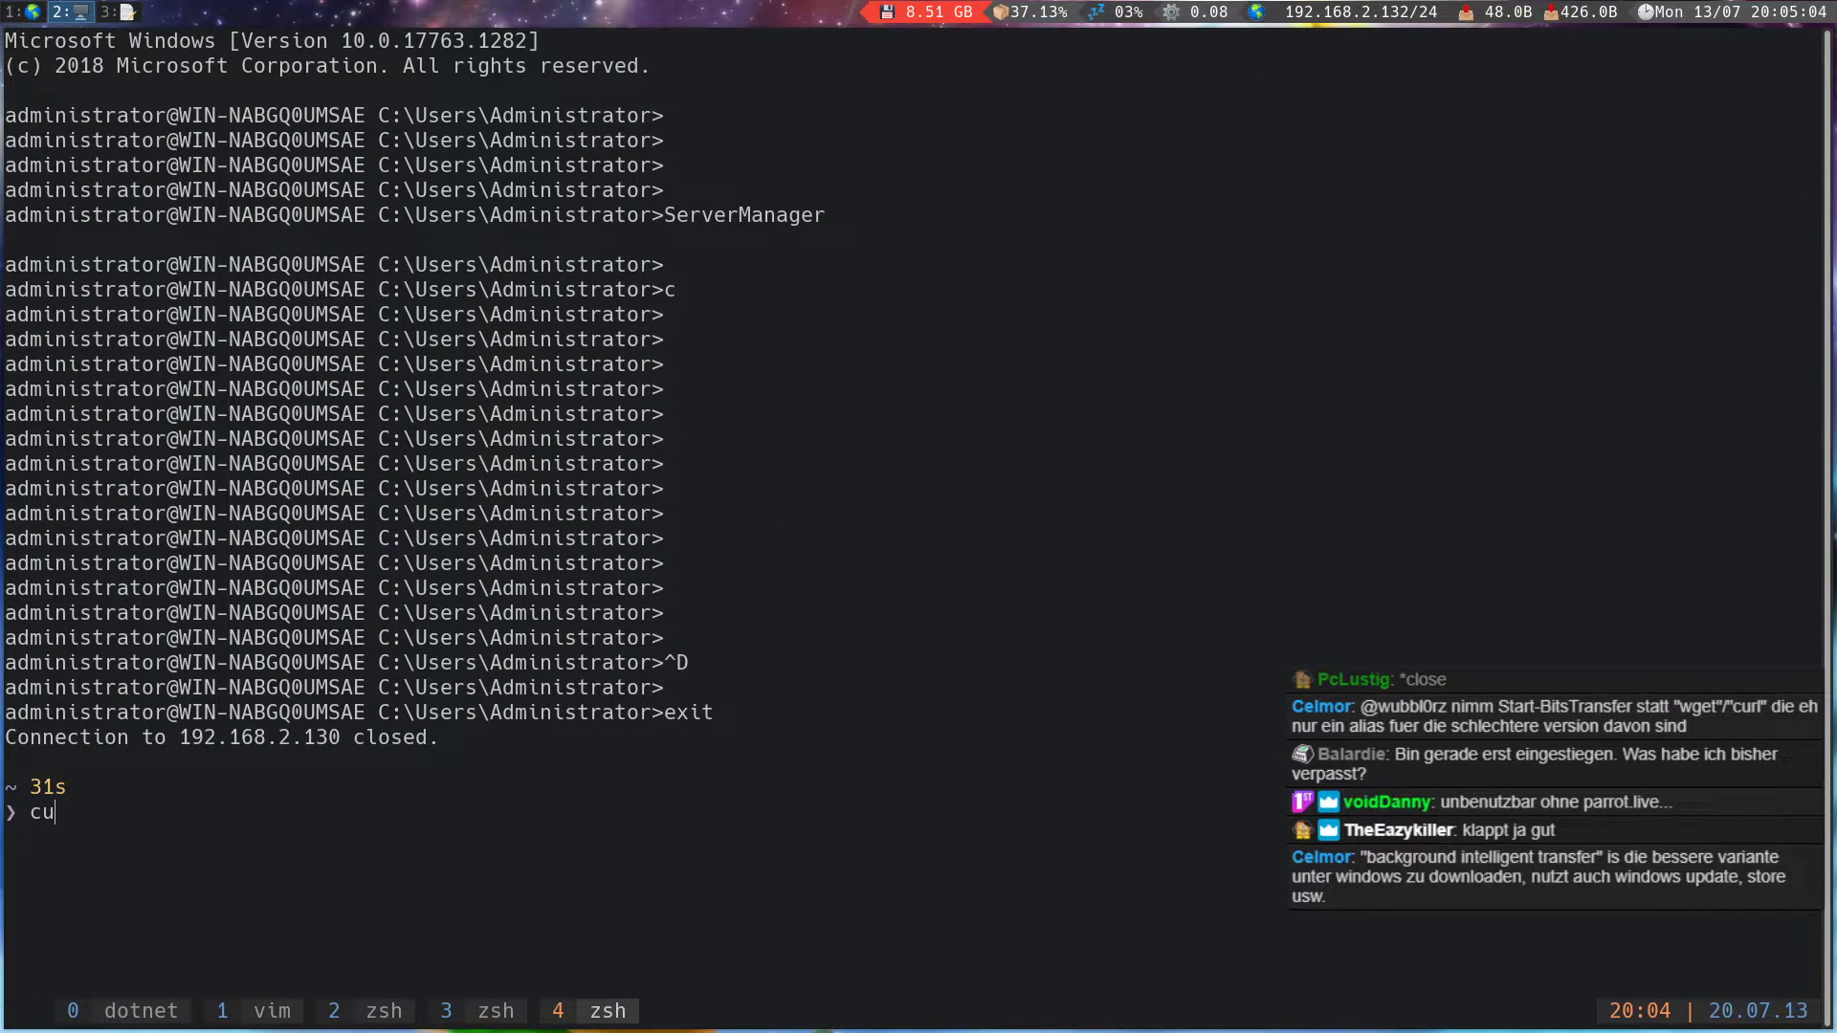
text(rl parrot.live)
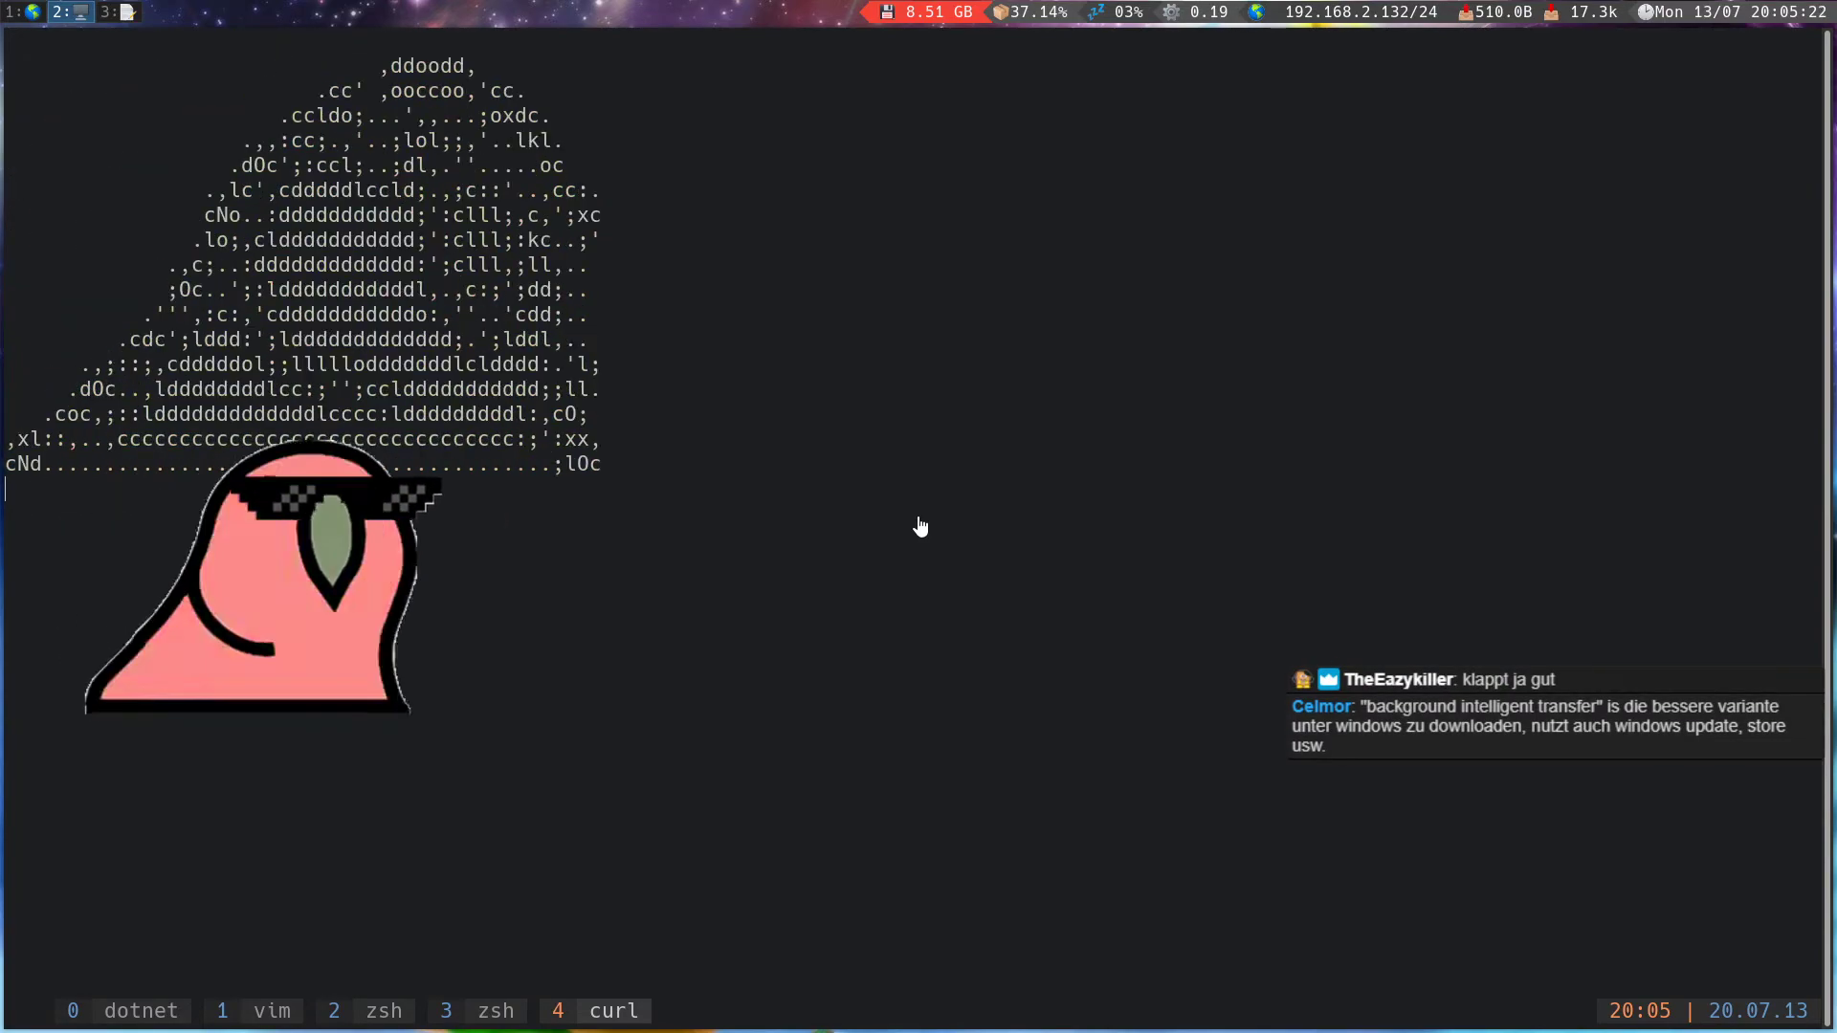
key(ctrl+c)
key(ctrl+c)
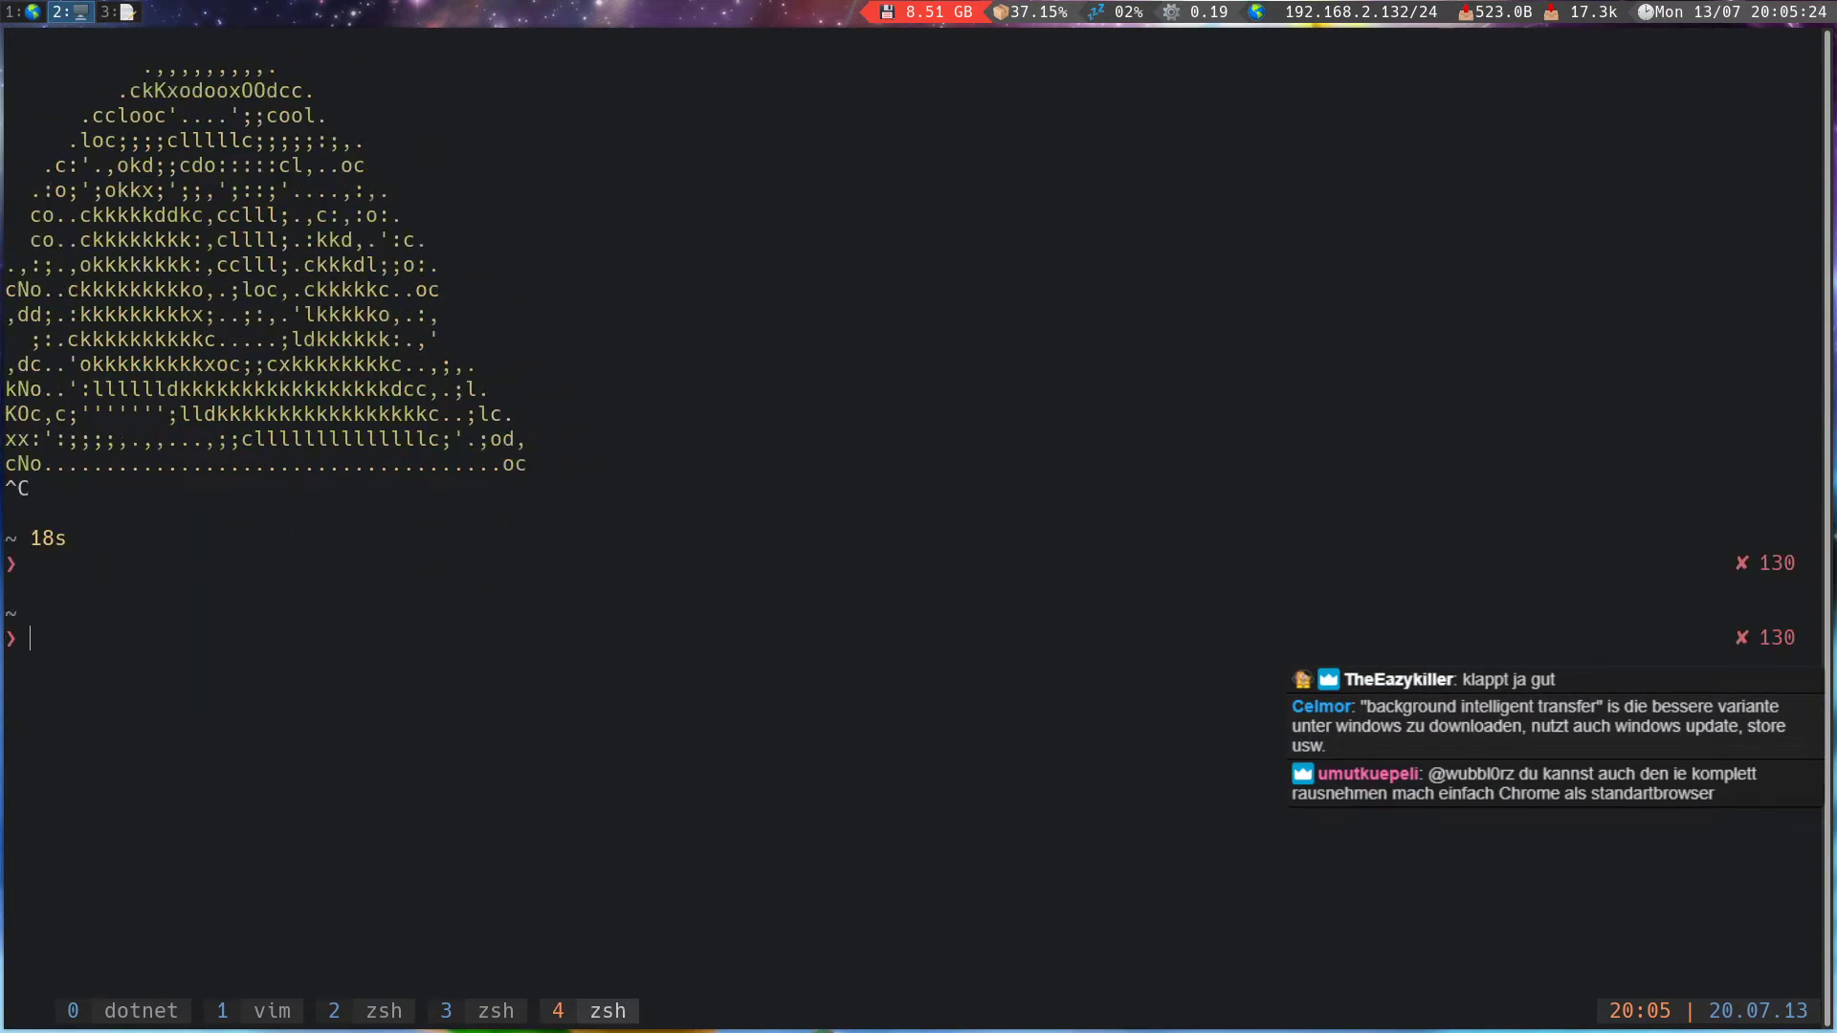
- Search the shell history for 'gif', then cancel the search
key(ctrl+r)
text(gif)
key(ctrl+g)
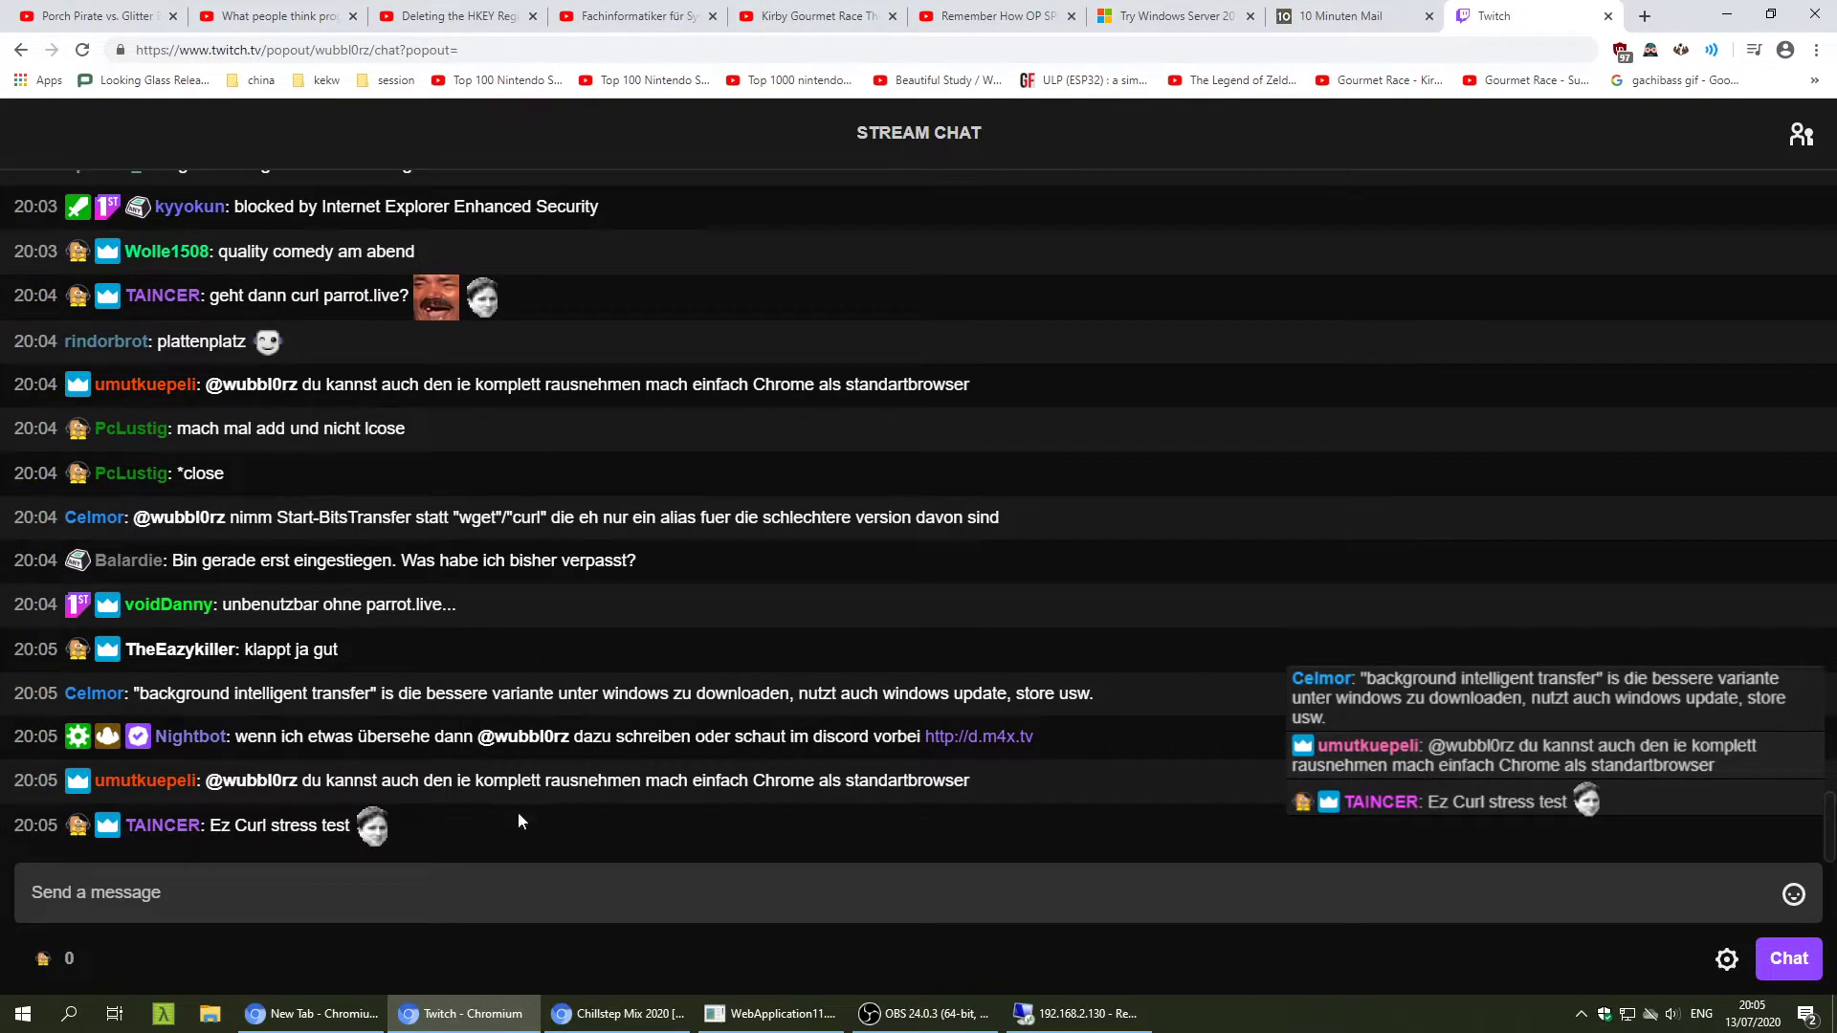
- Back on the remote server, refresh the Server Manager dashboard, check stopped Local Server services, then minimize it
click(1081, 1013)
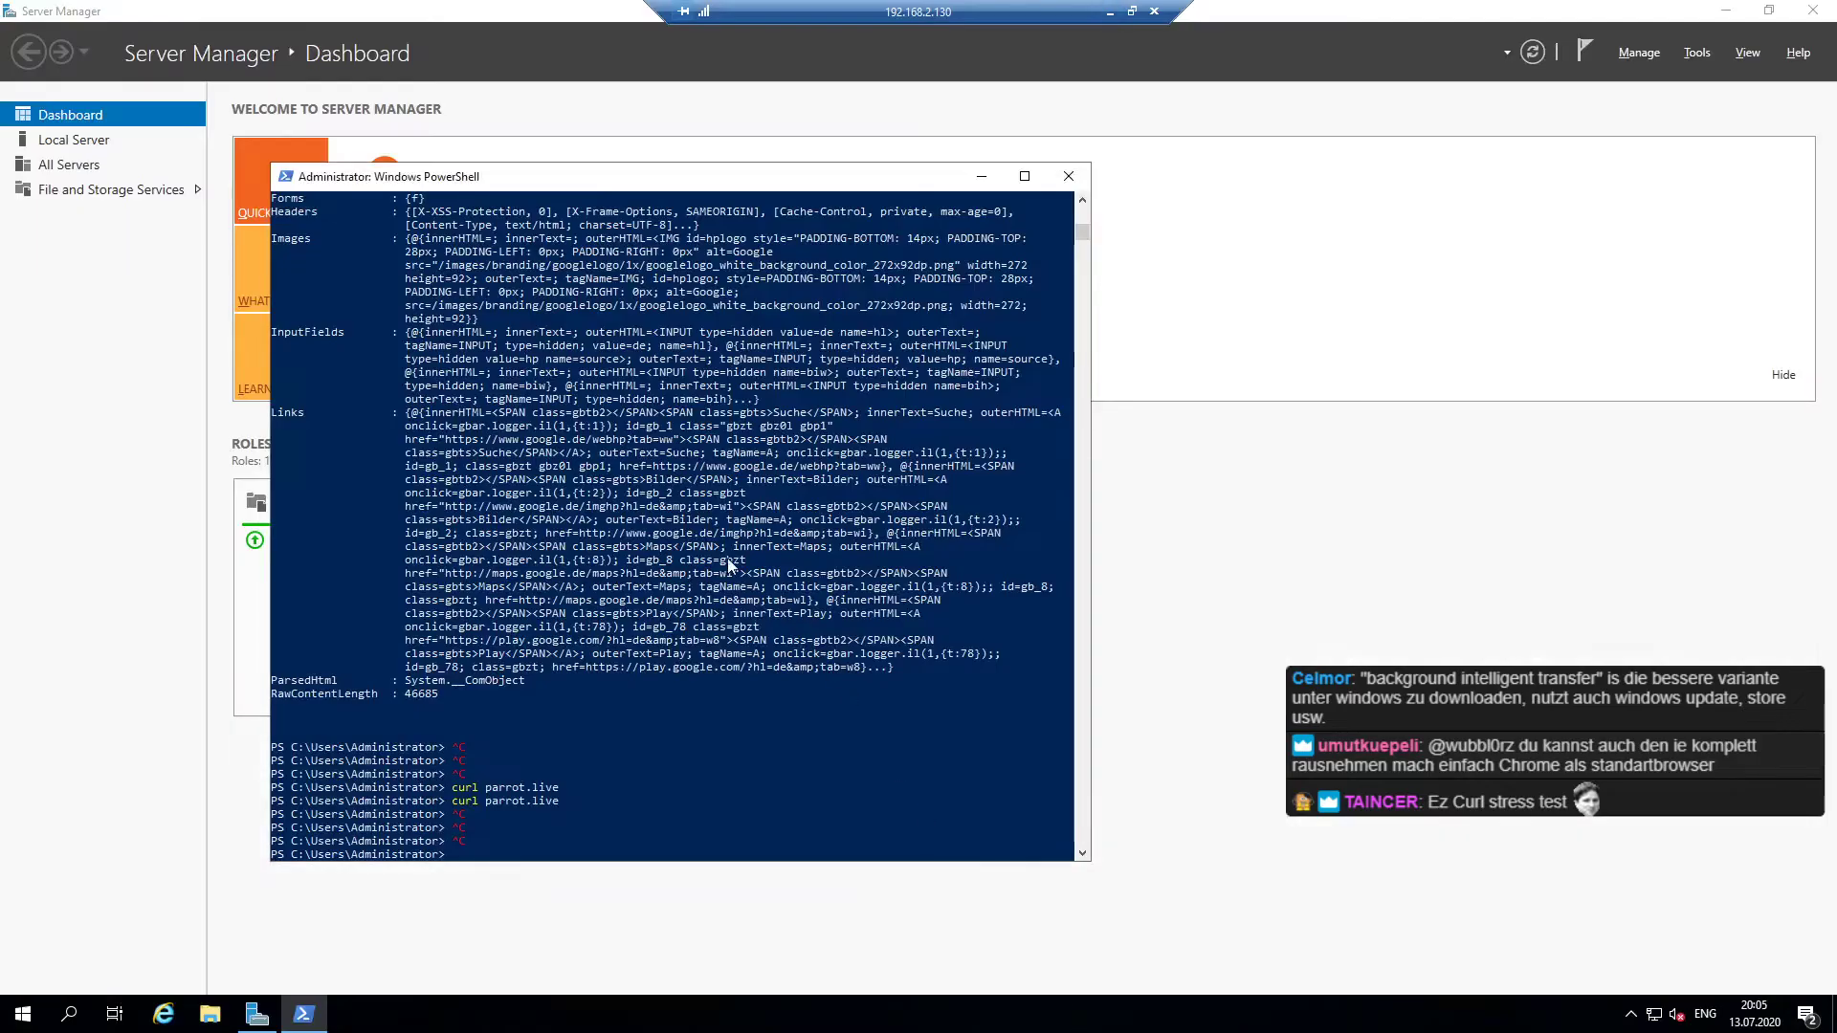
click(1074, 174)
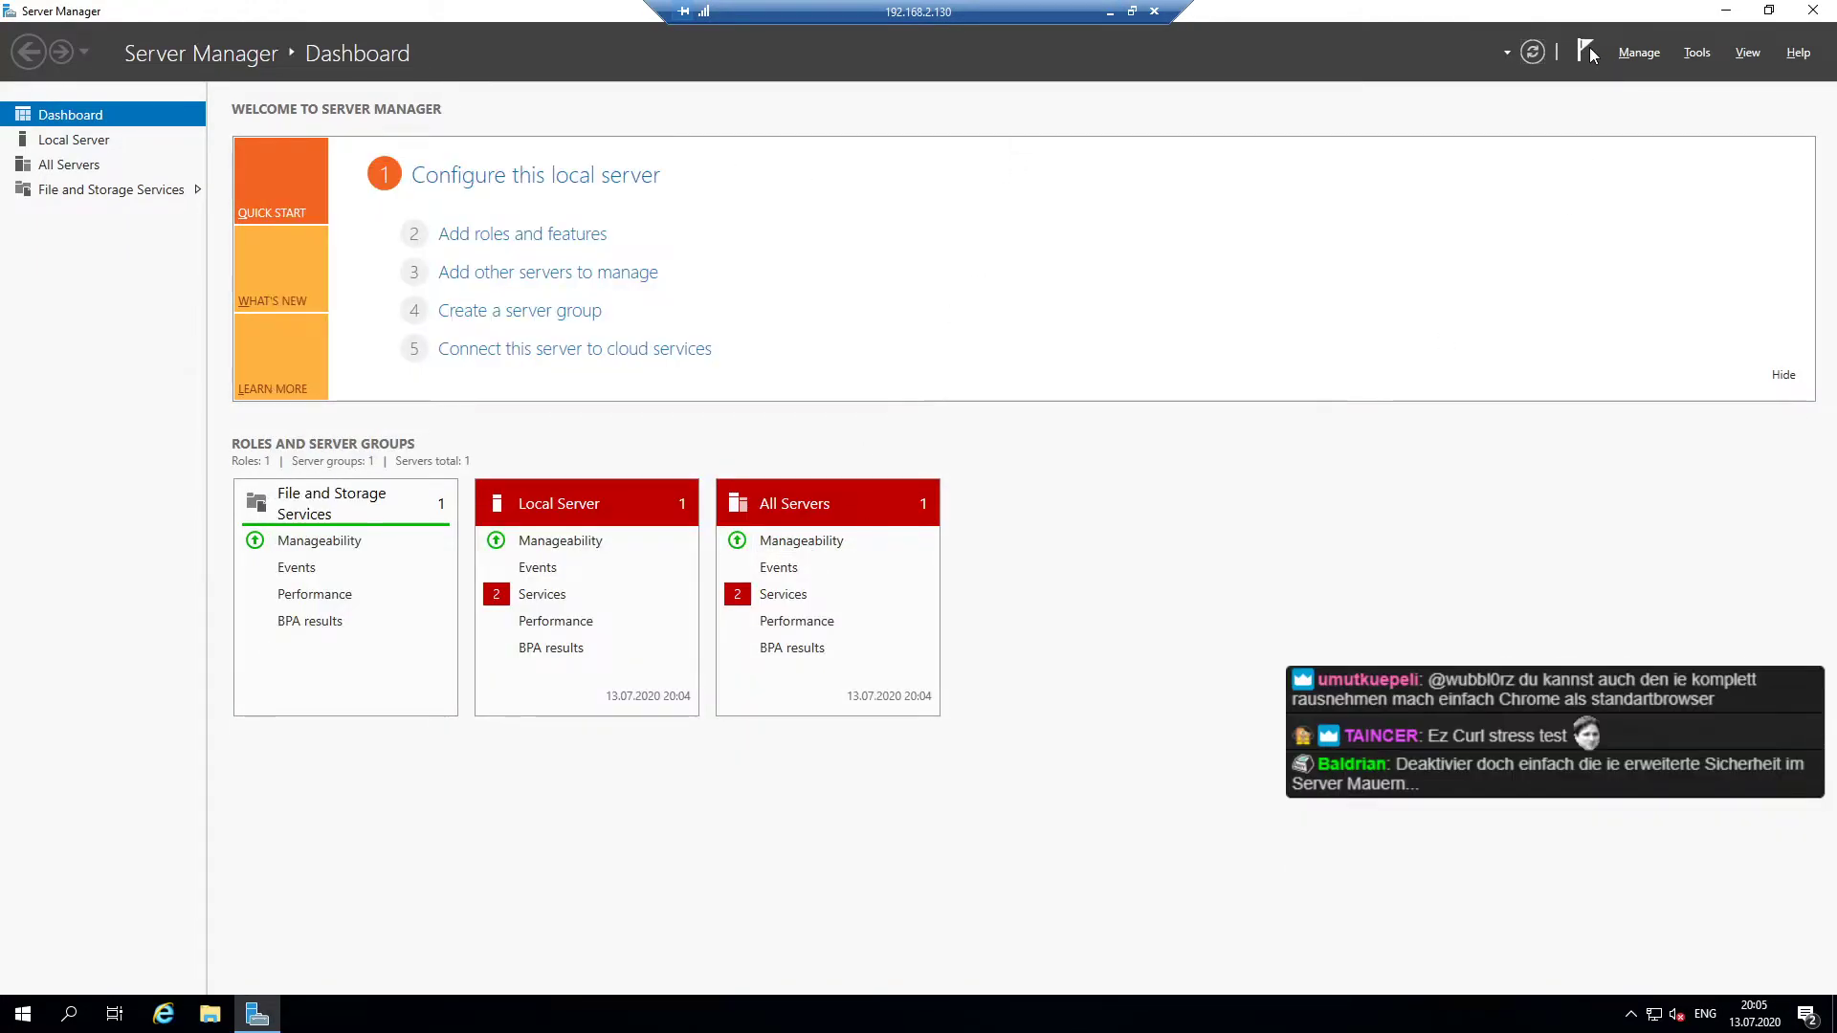
click(1532, 52)
click(541, 598)
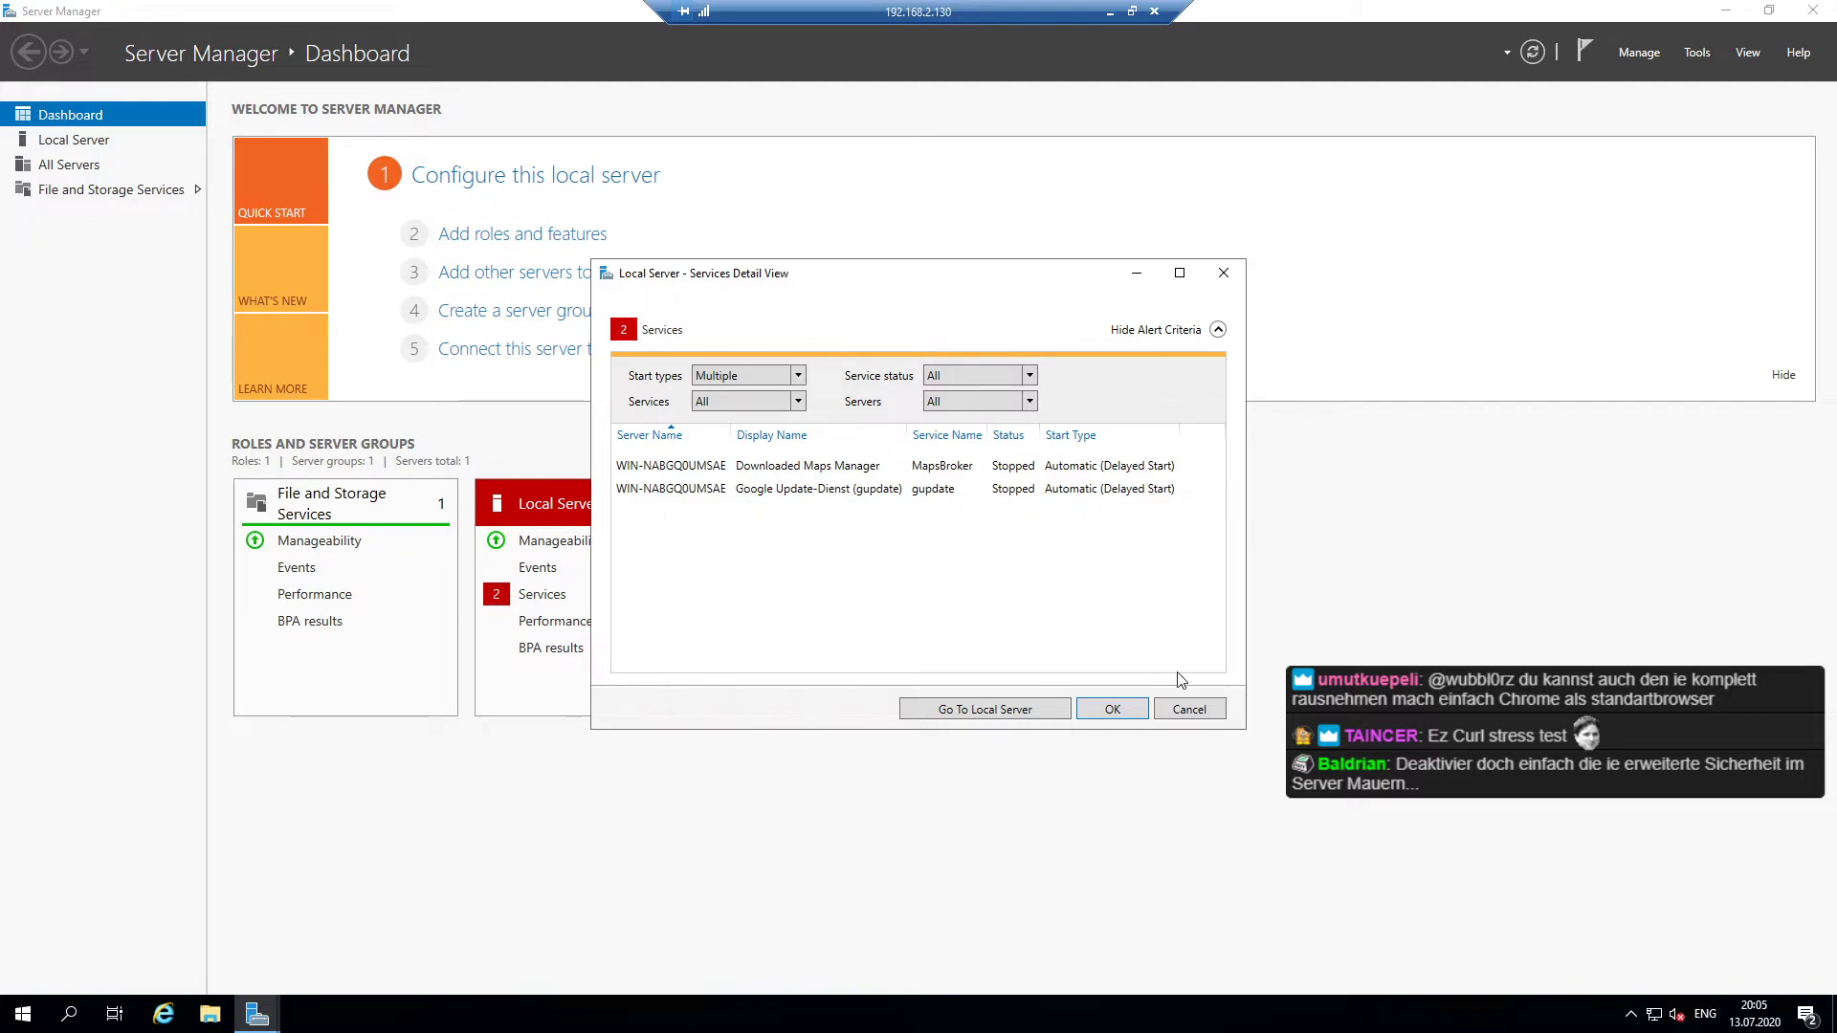
click(1190, 710)
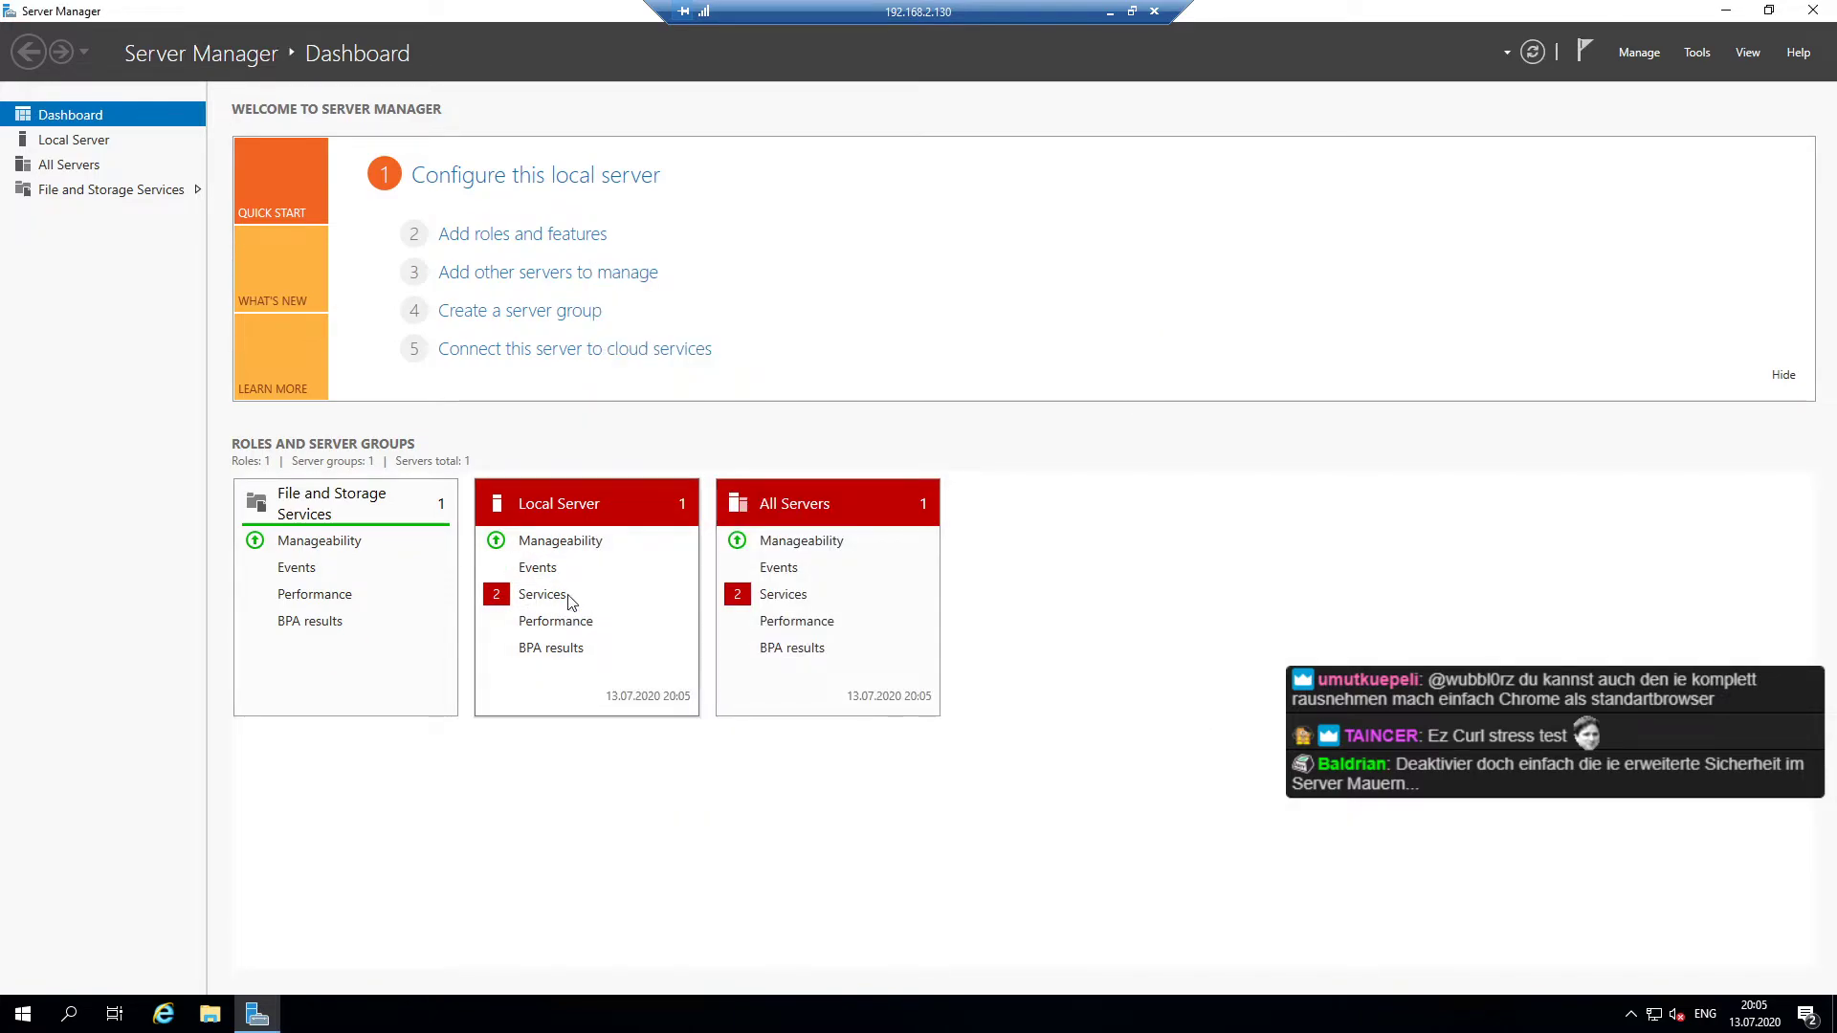
click(1726, 11)
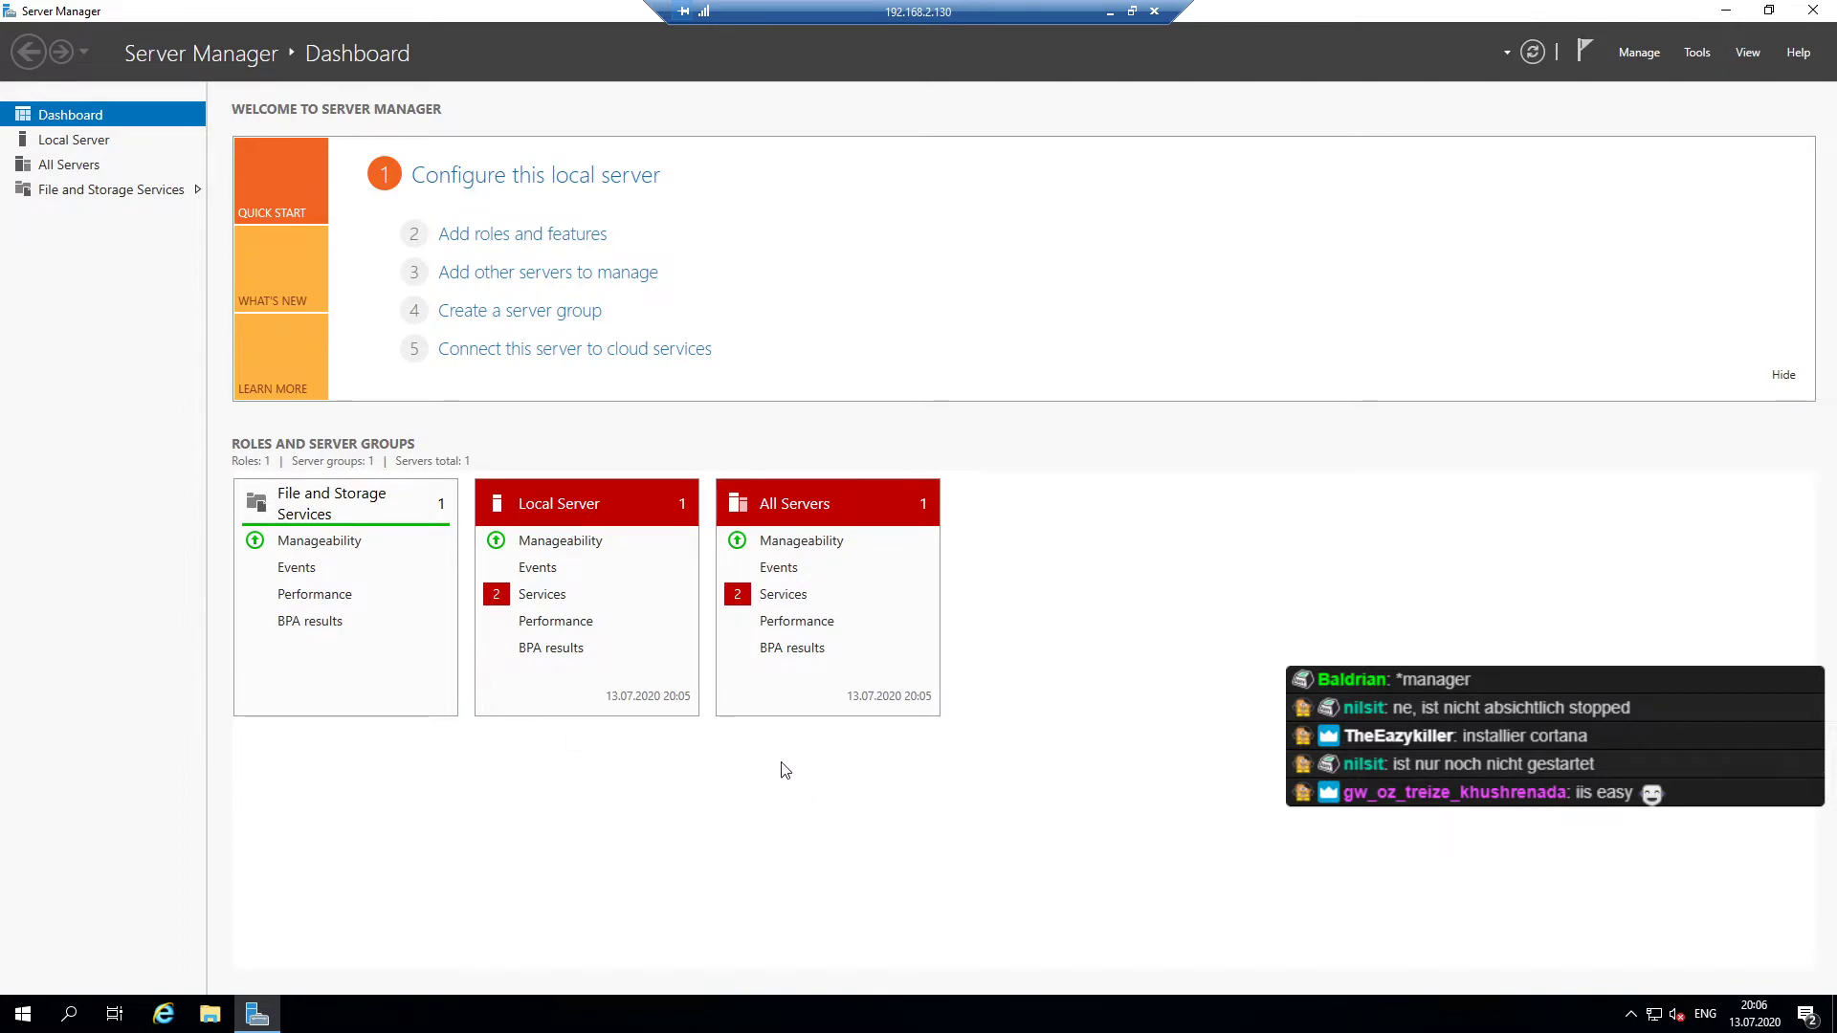
- Start Add Roles and Features with role-based installation on this server as destination
click(546, 237)
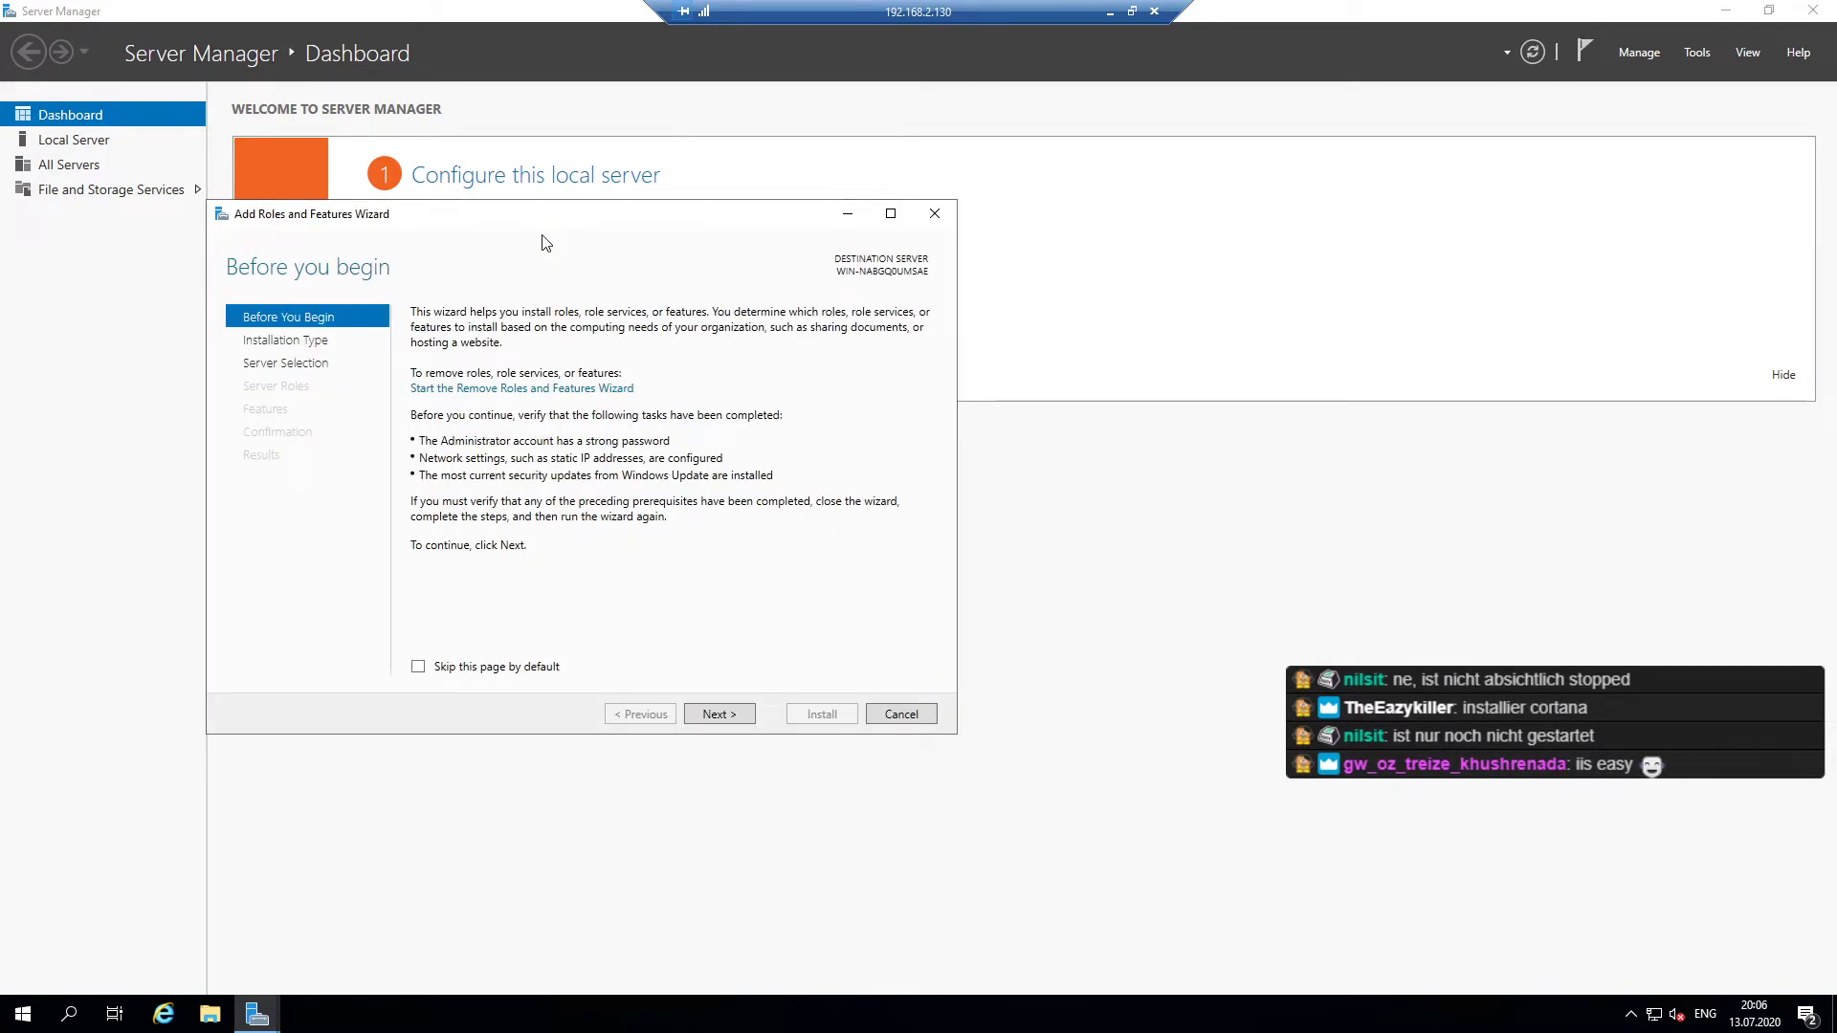
click(727, 714)
click(636, 713)
click(725, 720)
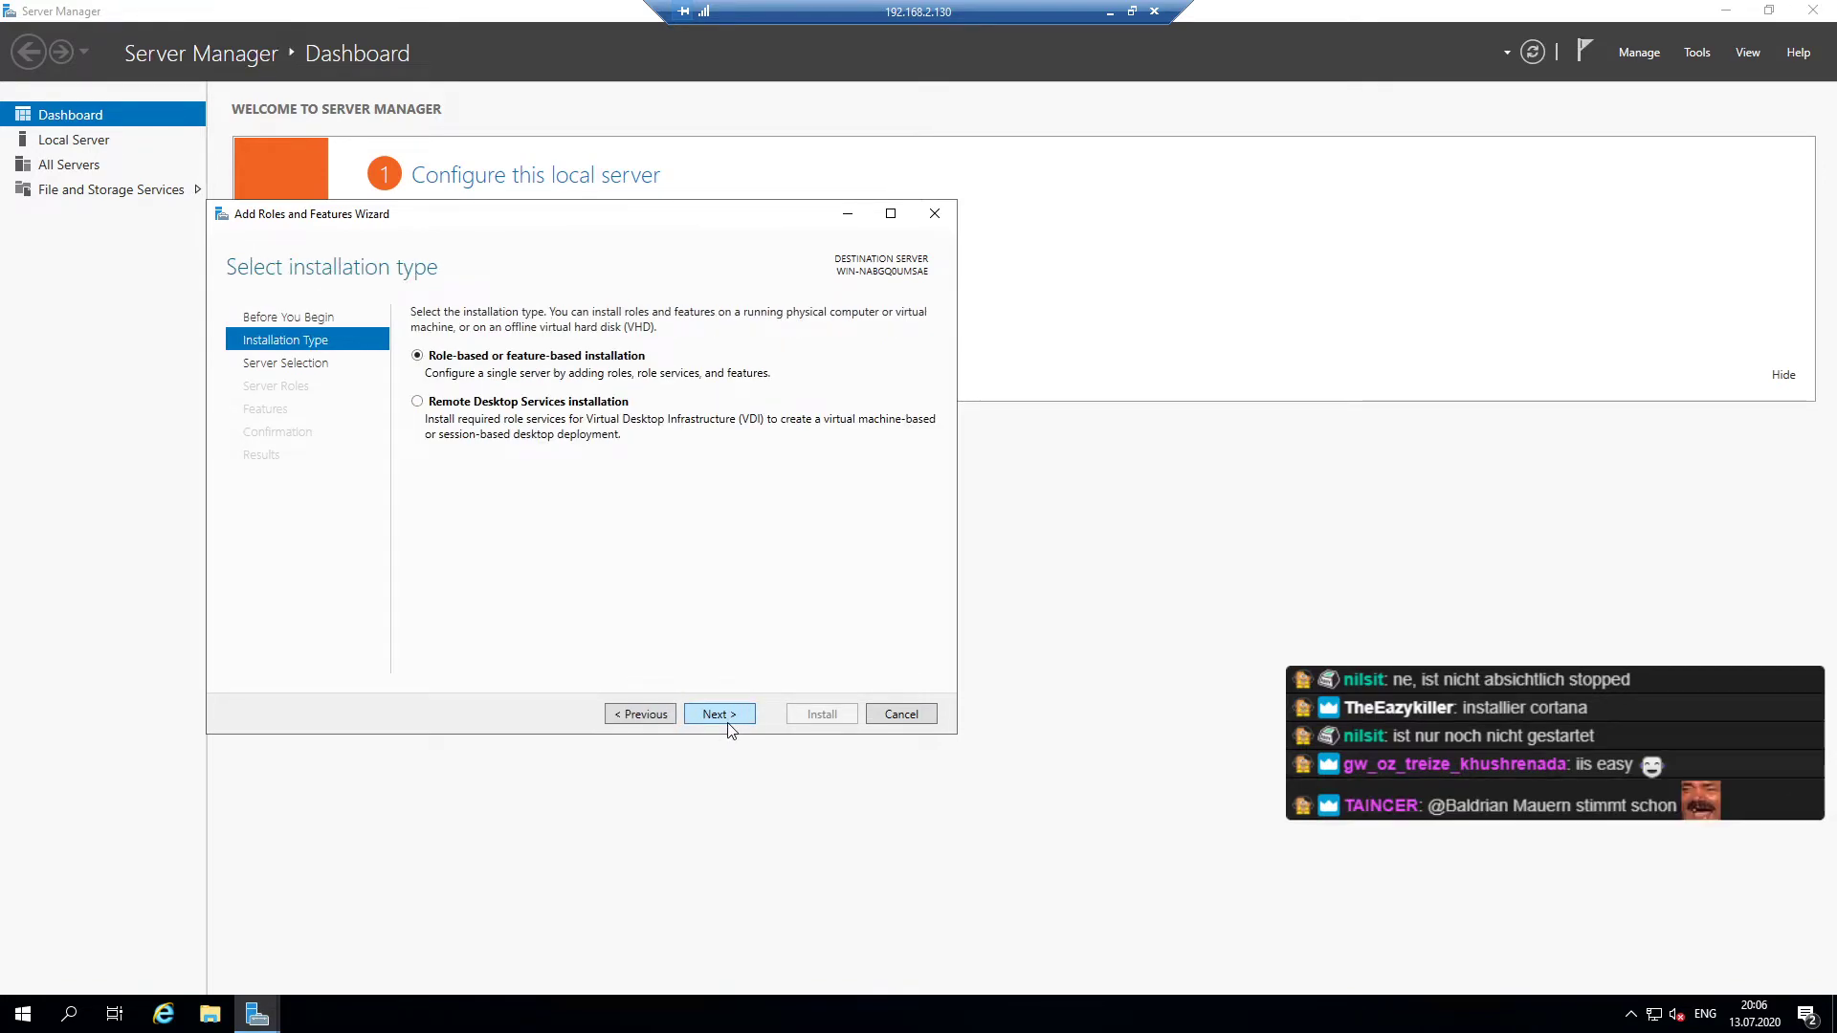
click(727, 722)
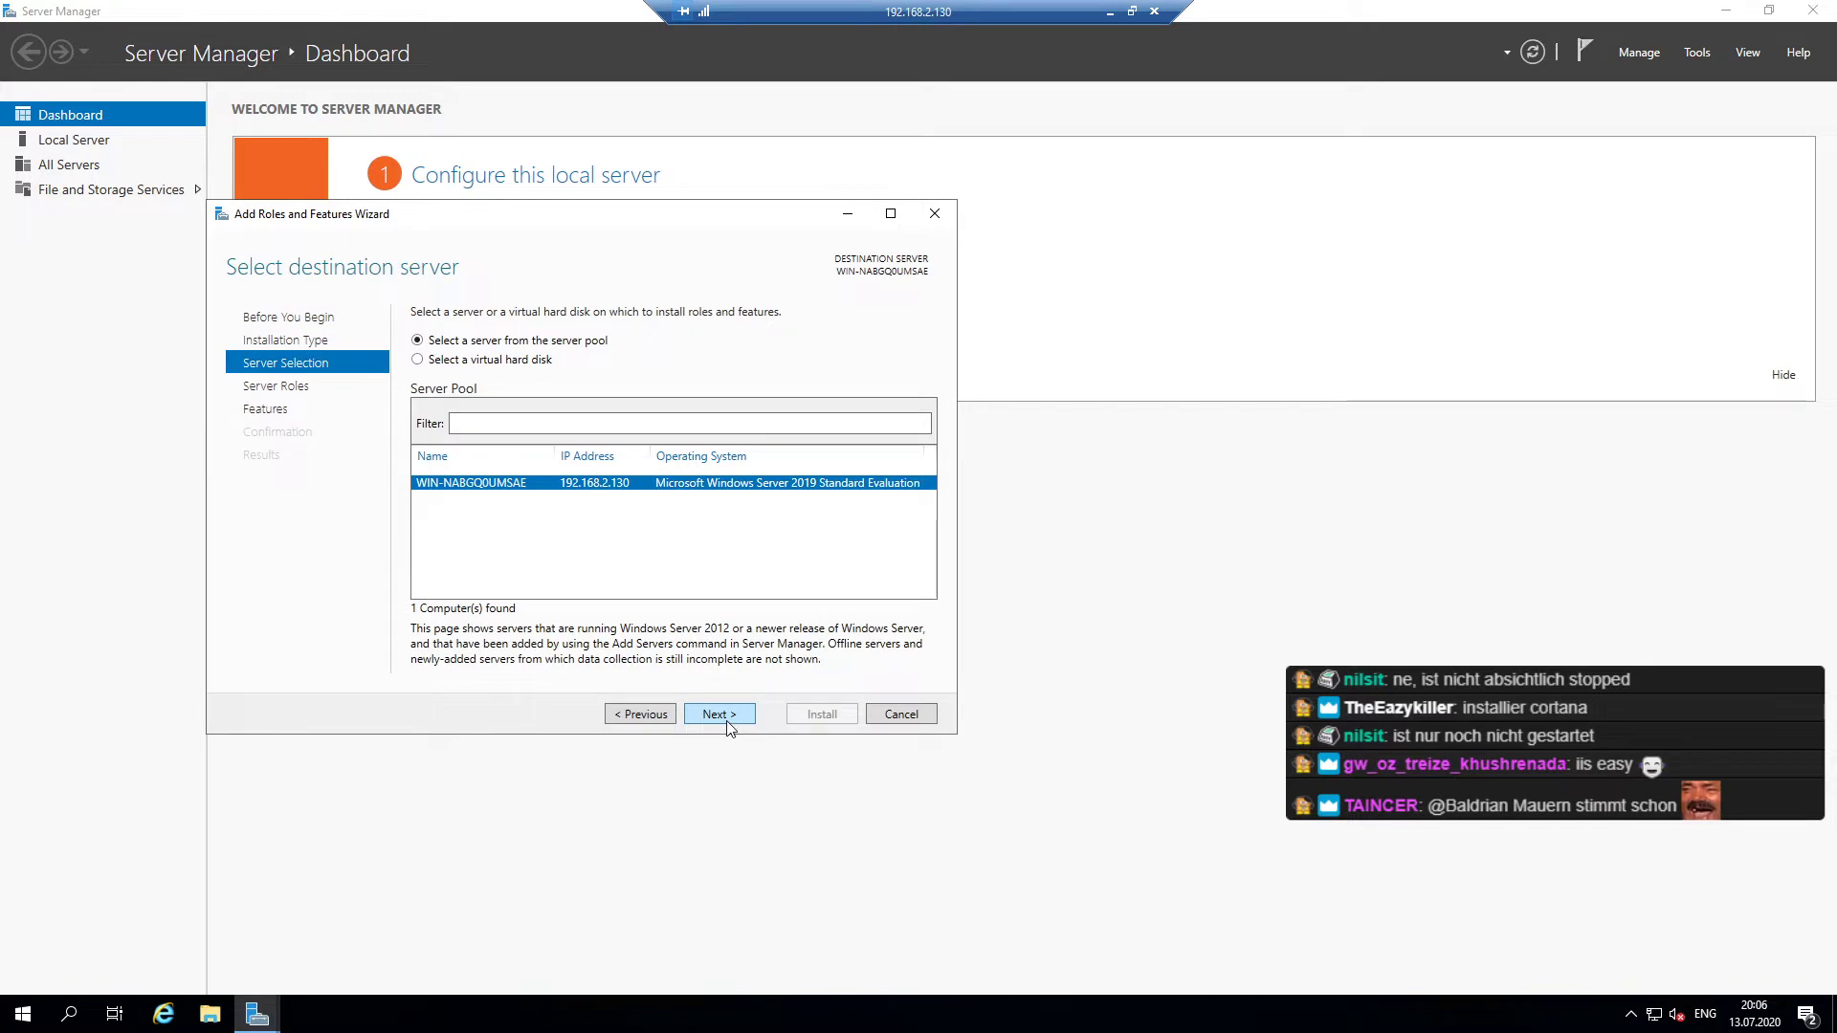
click(723, 717)
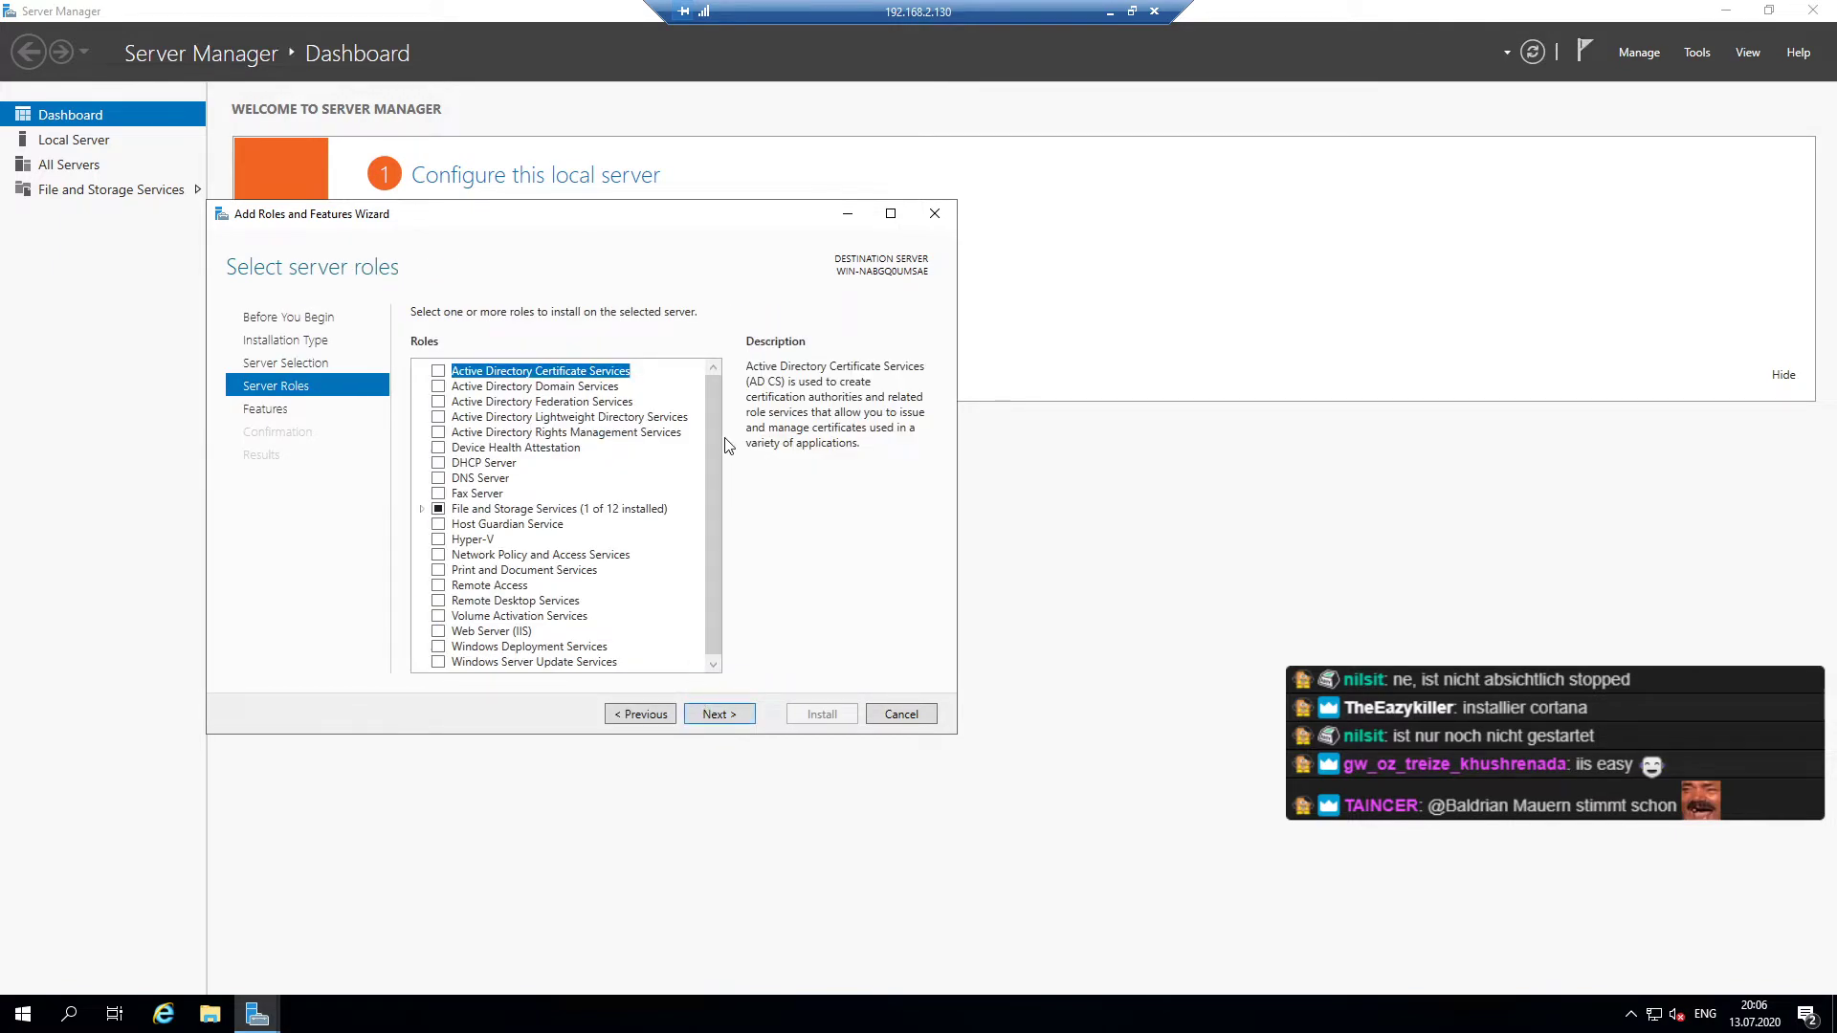
- Tick Web Server (IIS) in the server roles and add its required features
drag(720, 438, 719, 457)
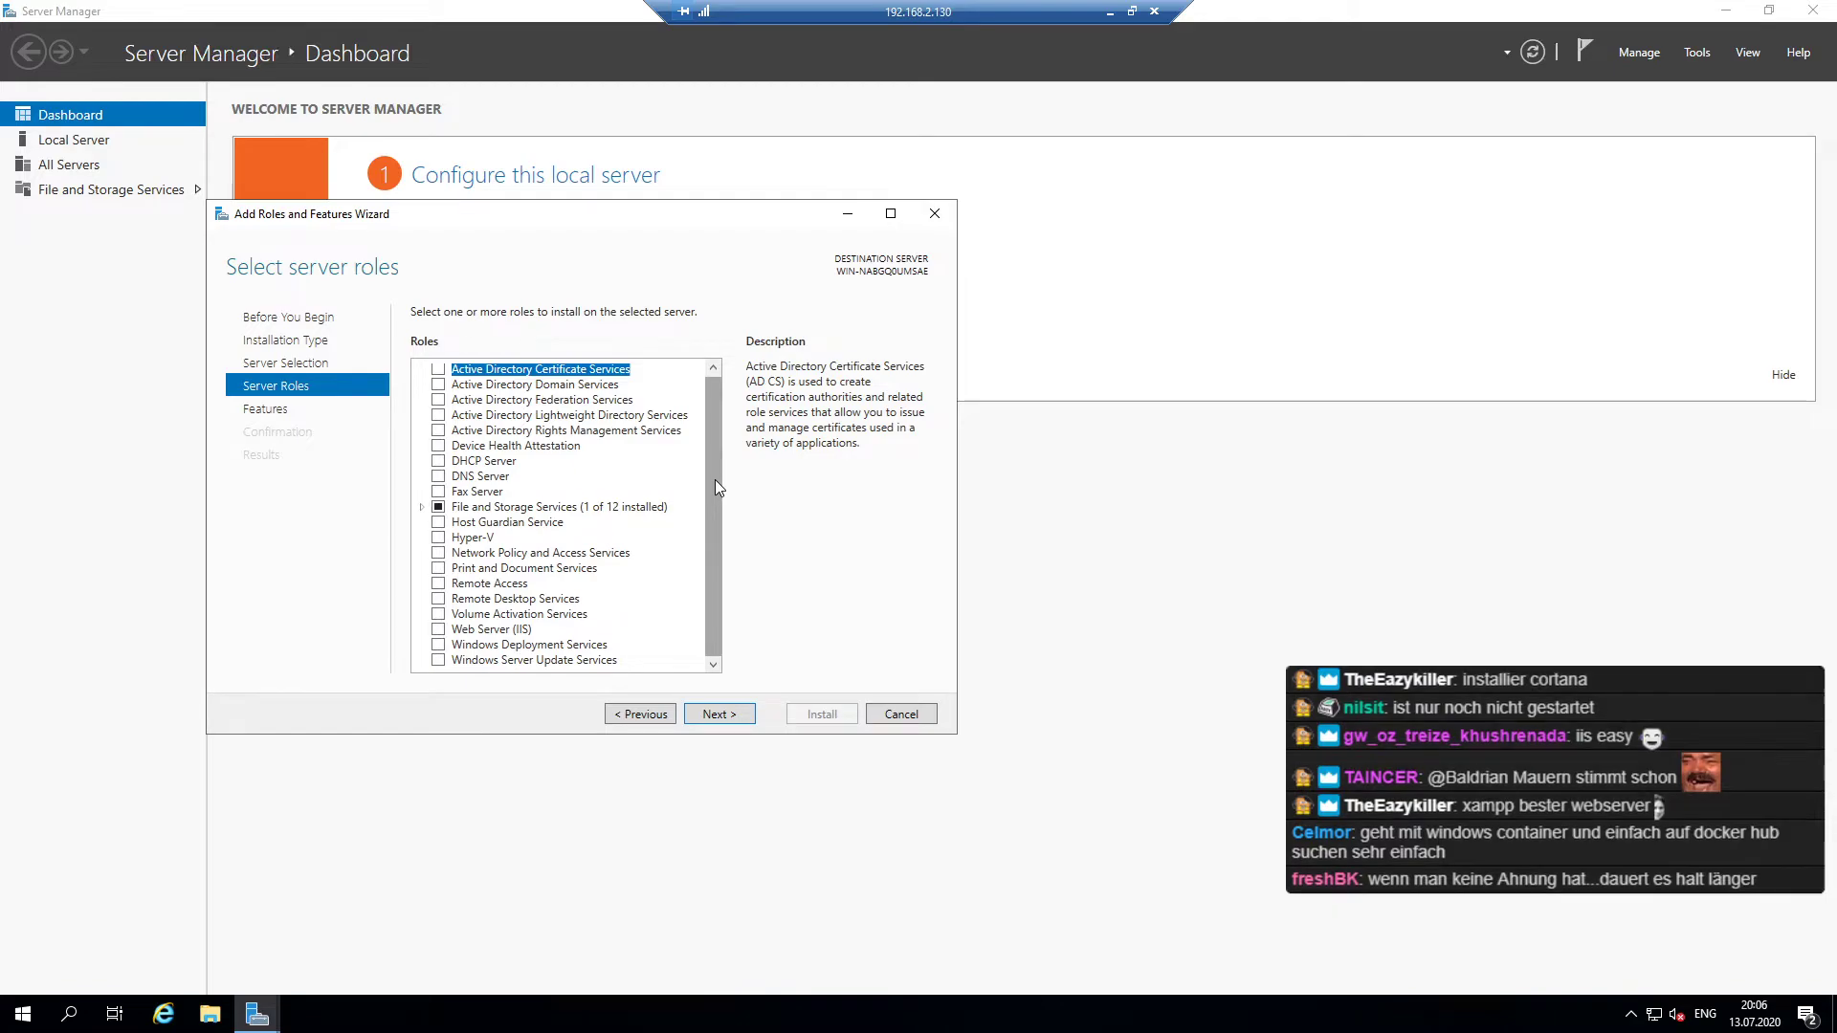
drag(714, 479, 713, 474)
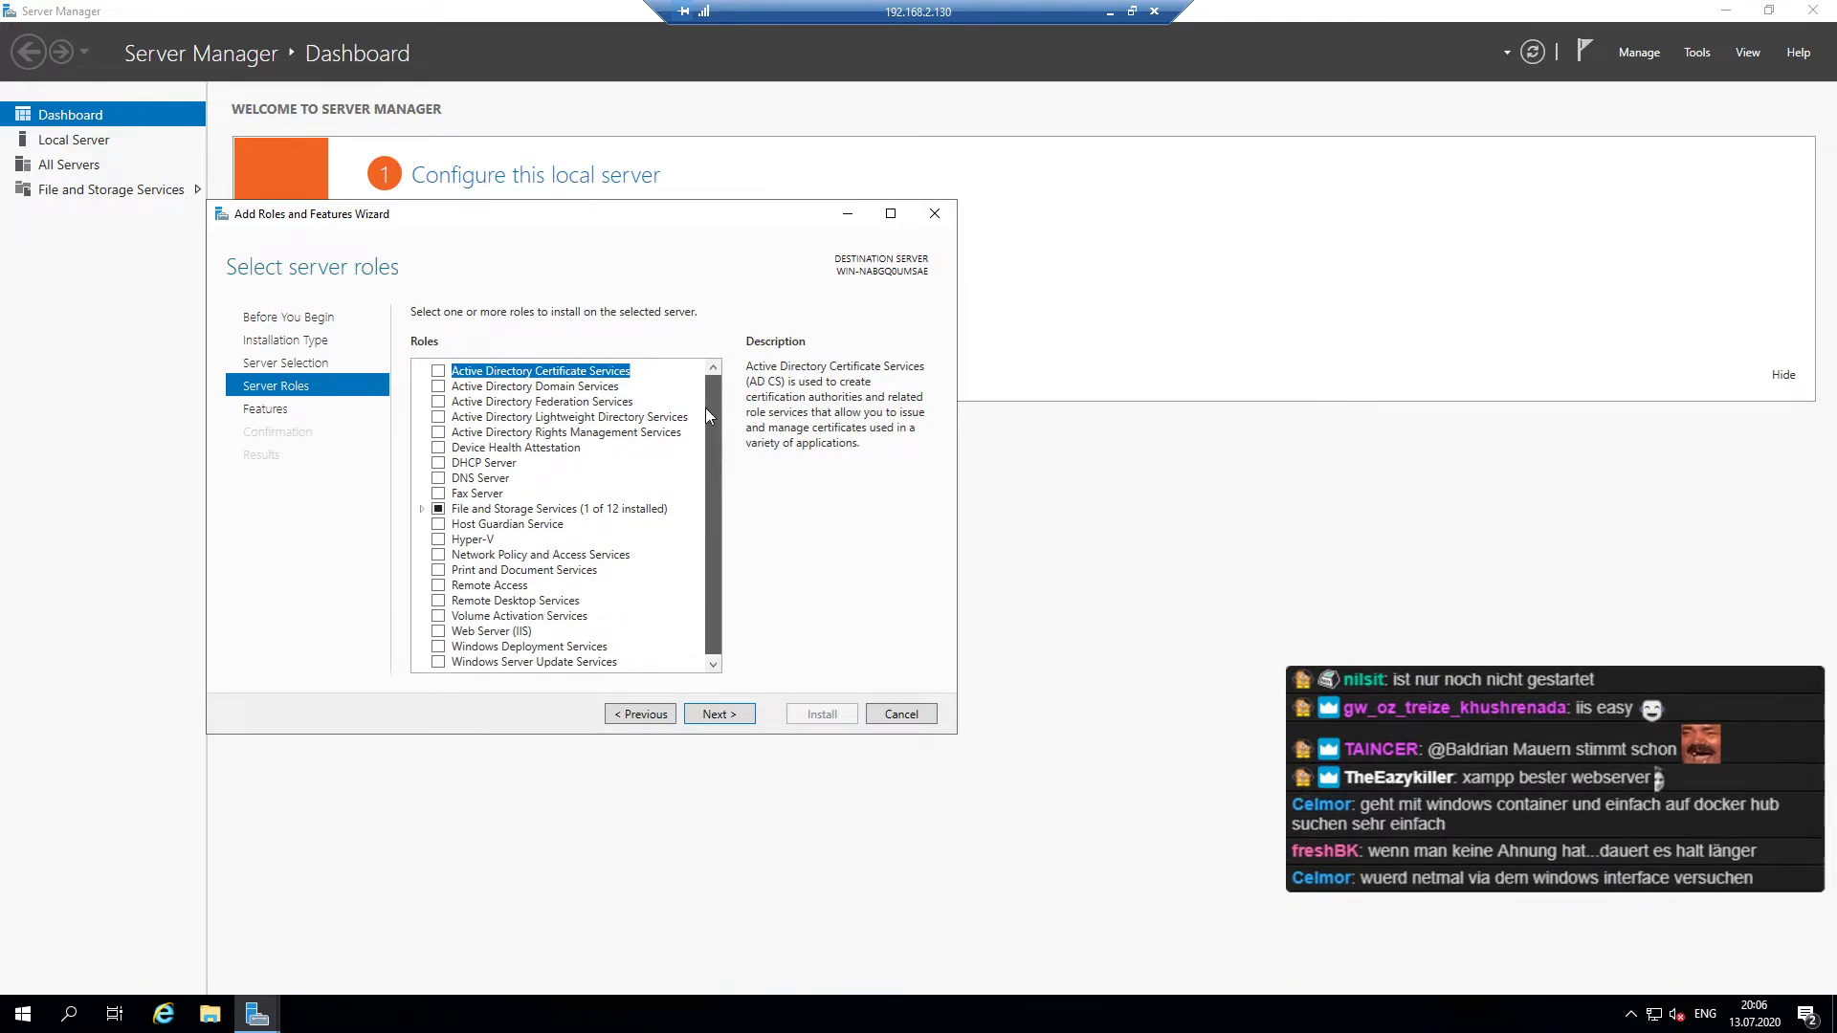
click(439, 631)
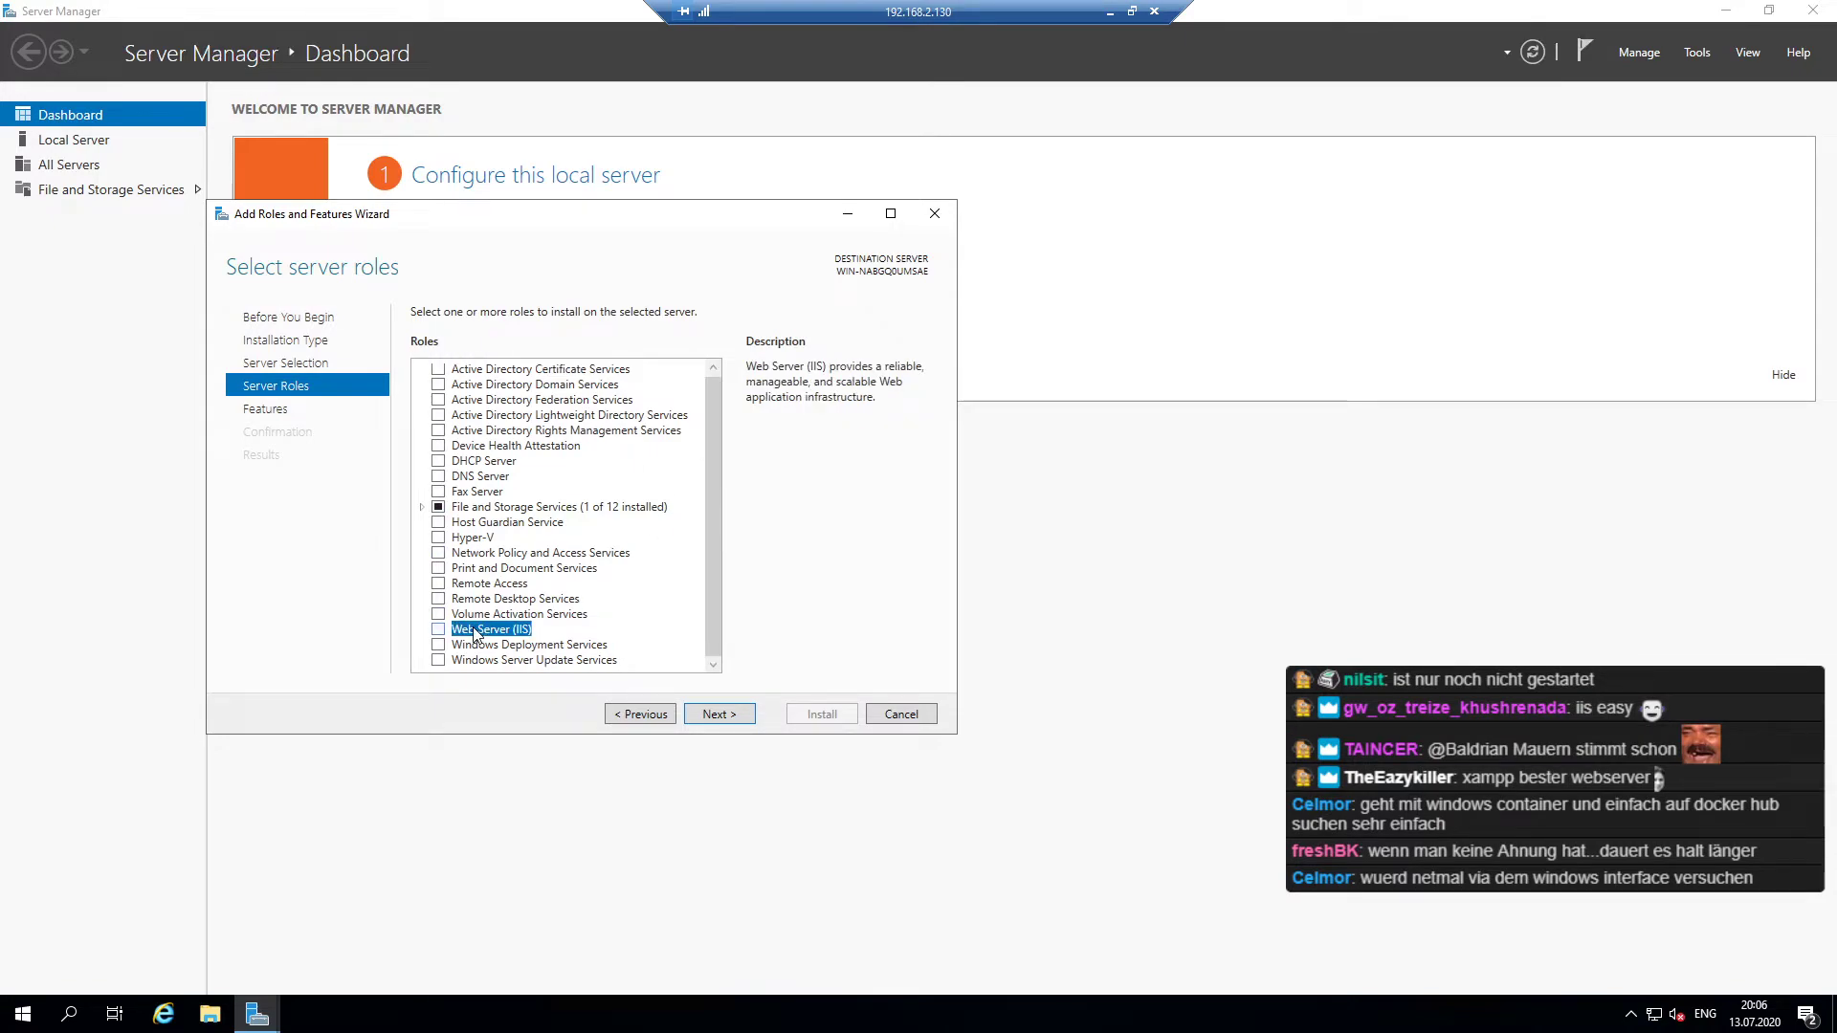
click(638, 629)
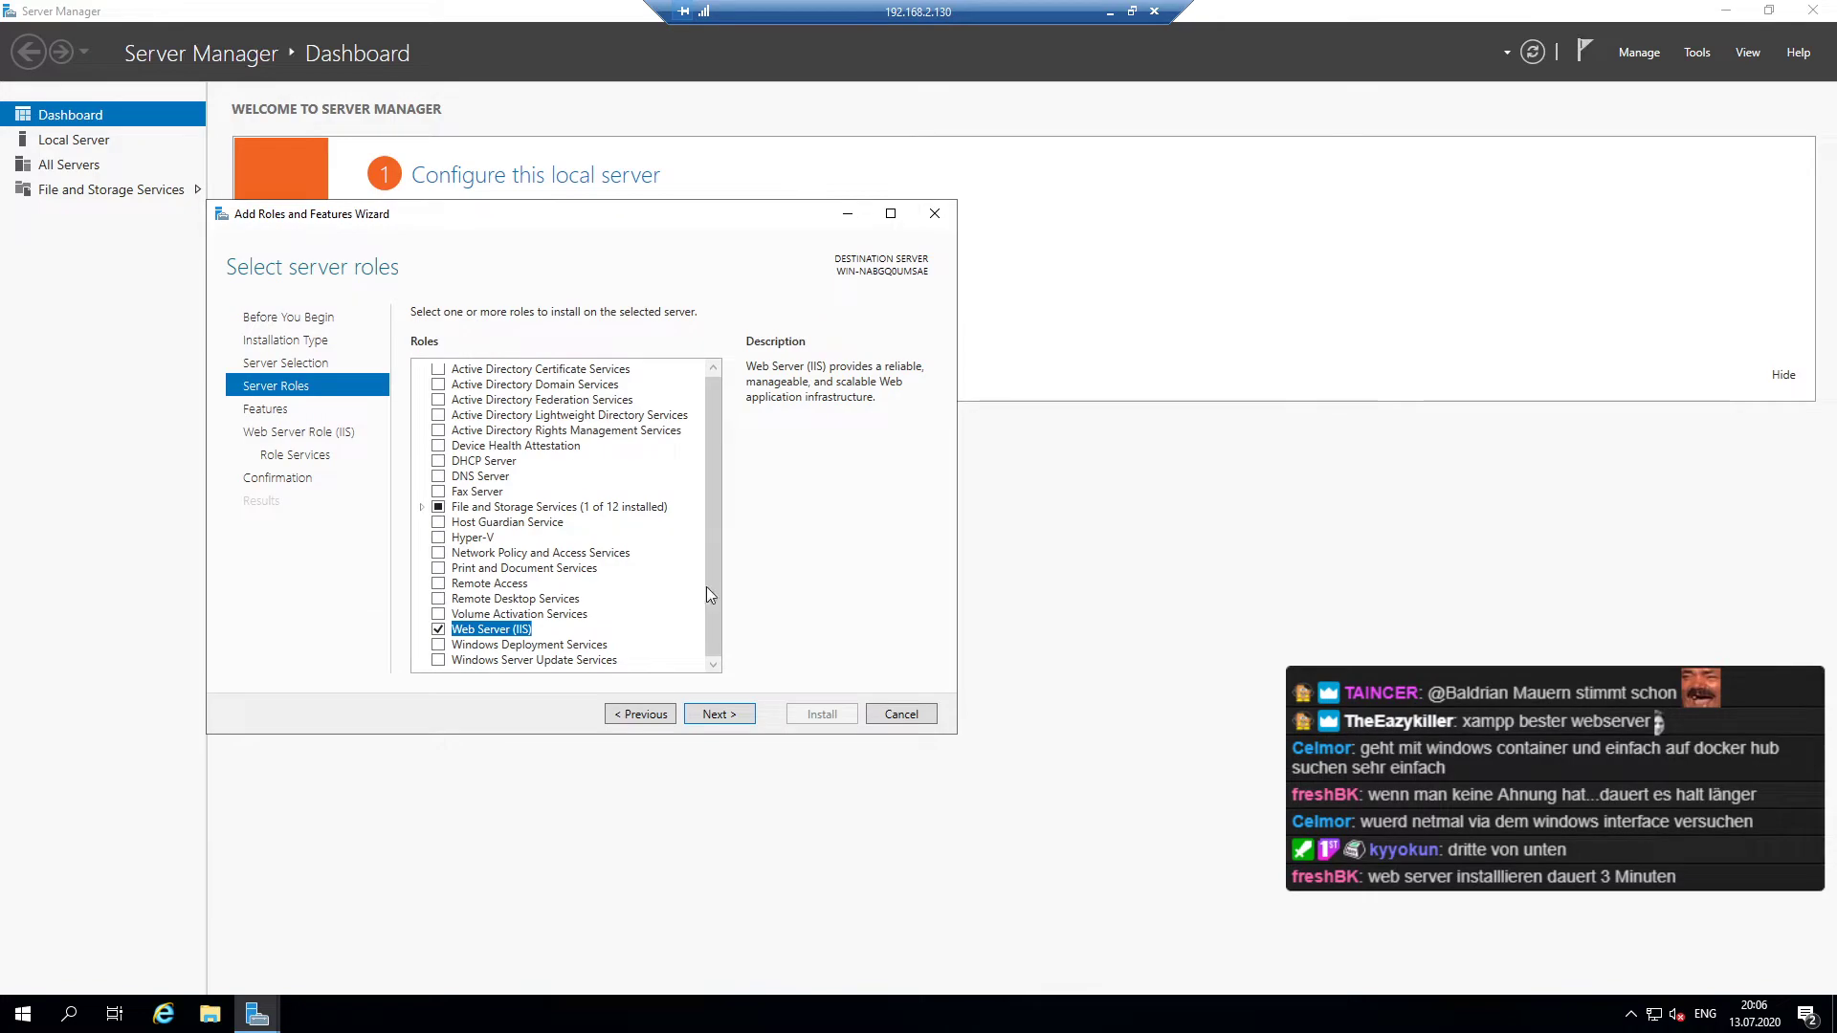
- Go past Features and the Web Server Role (IIS) overview to the IIS role services list
click(742, 718)
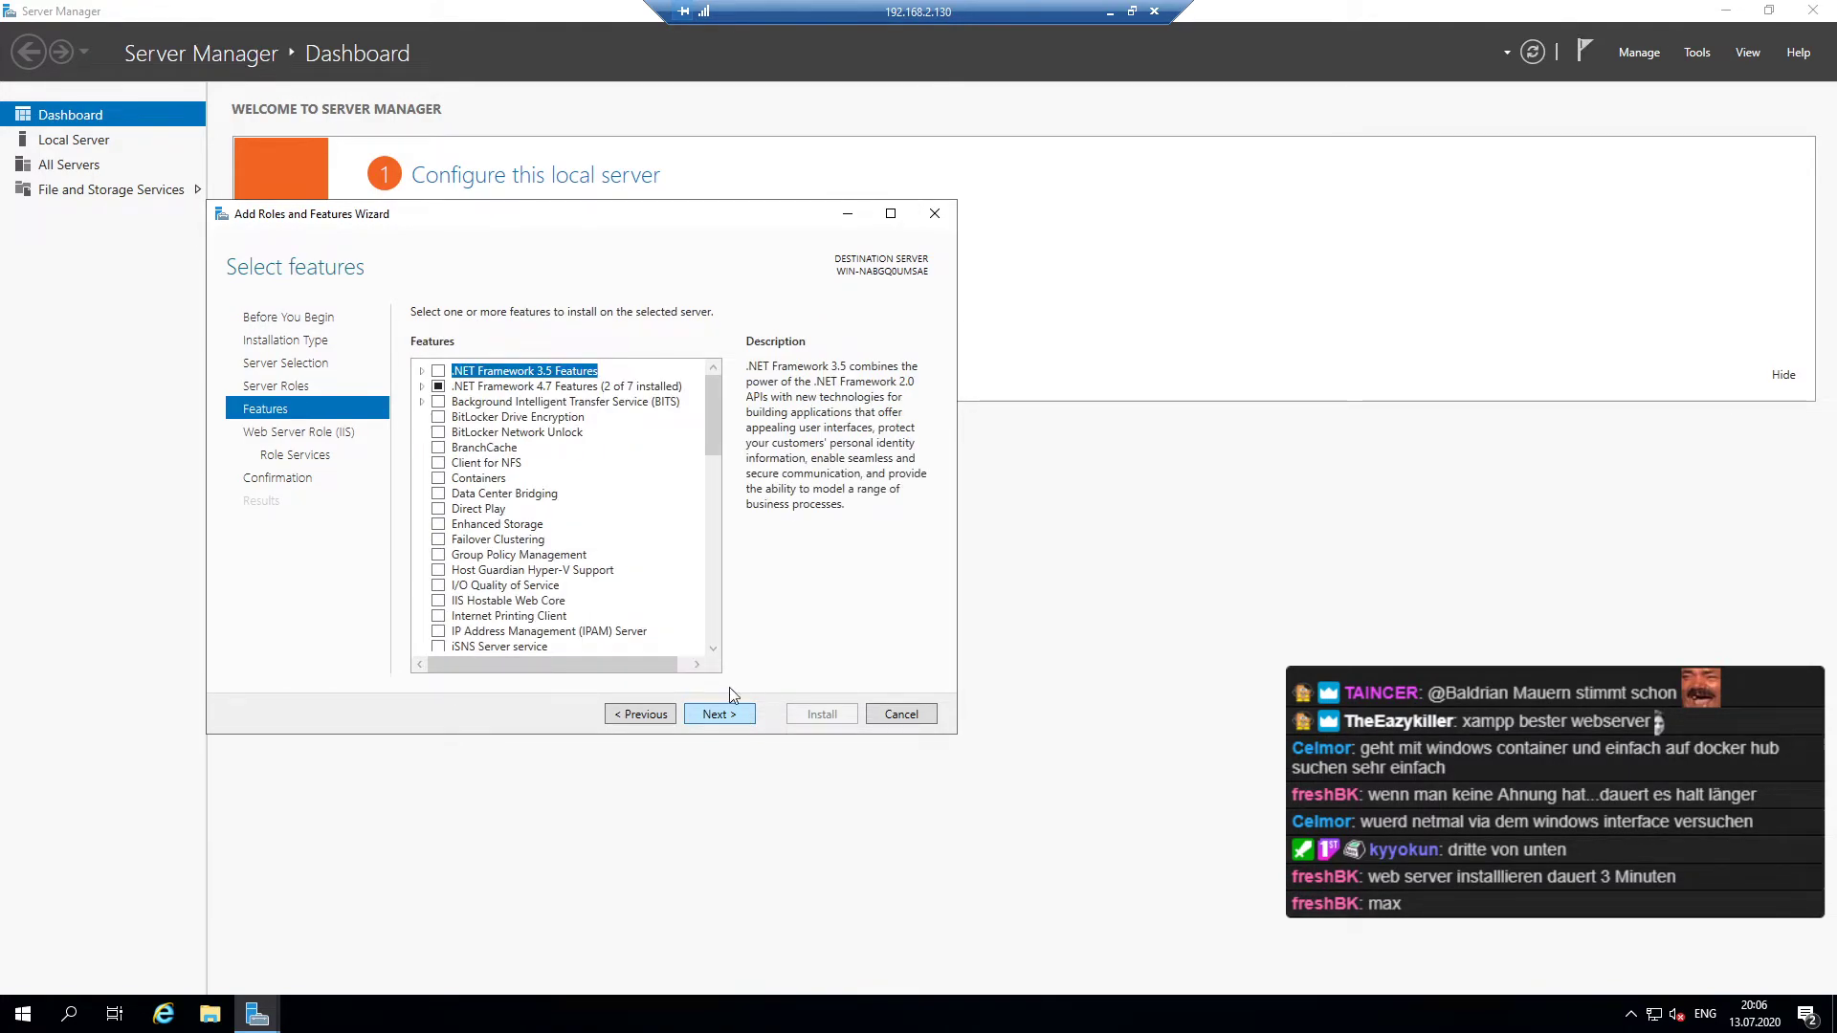
drag(711, 400, 703, 620)
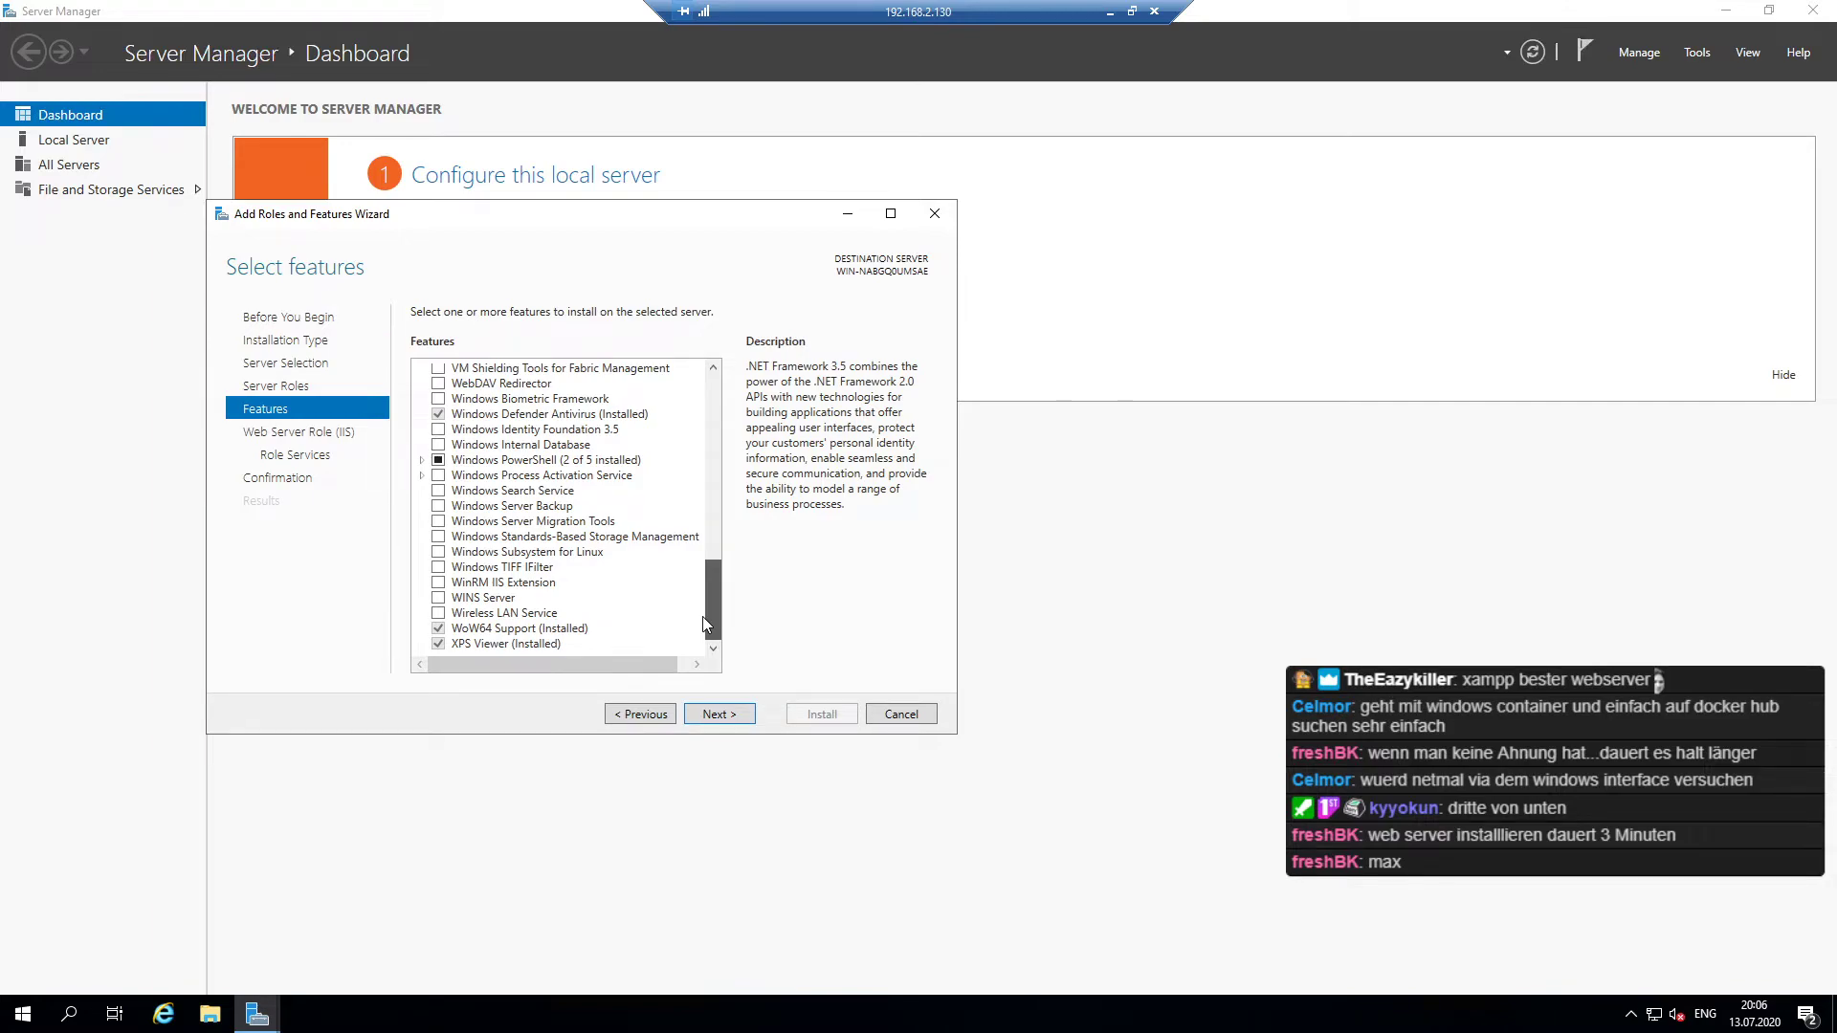
drag(702, 616, 707, 538)
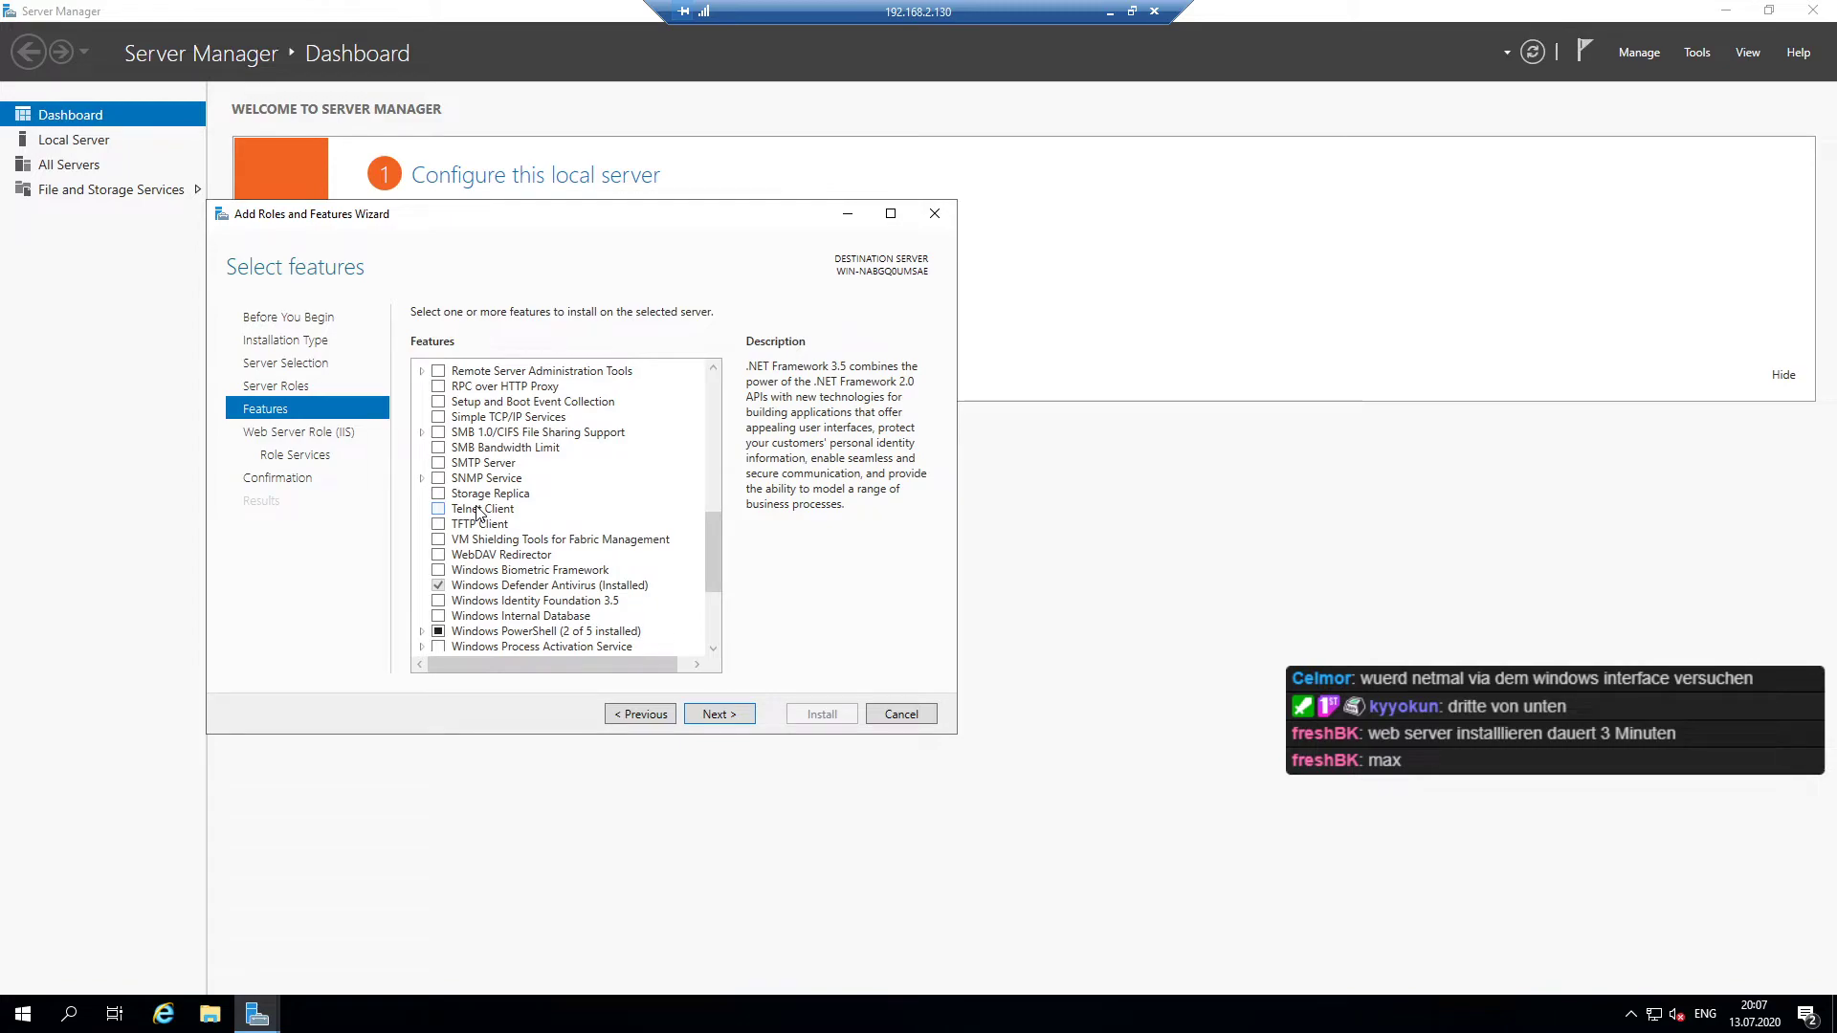
click(734, 713)
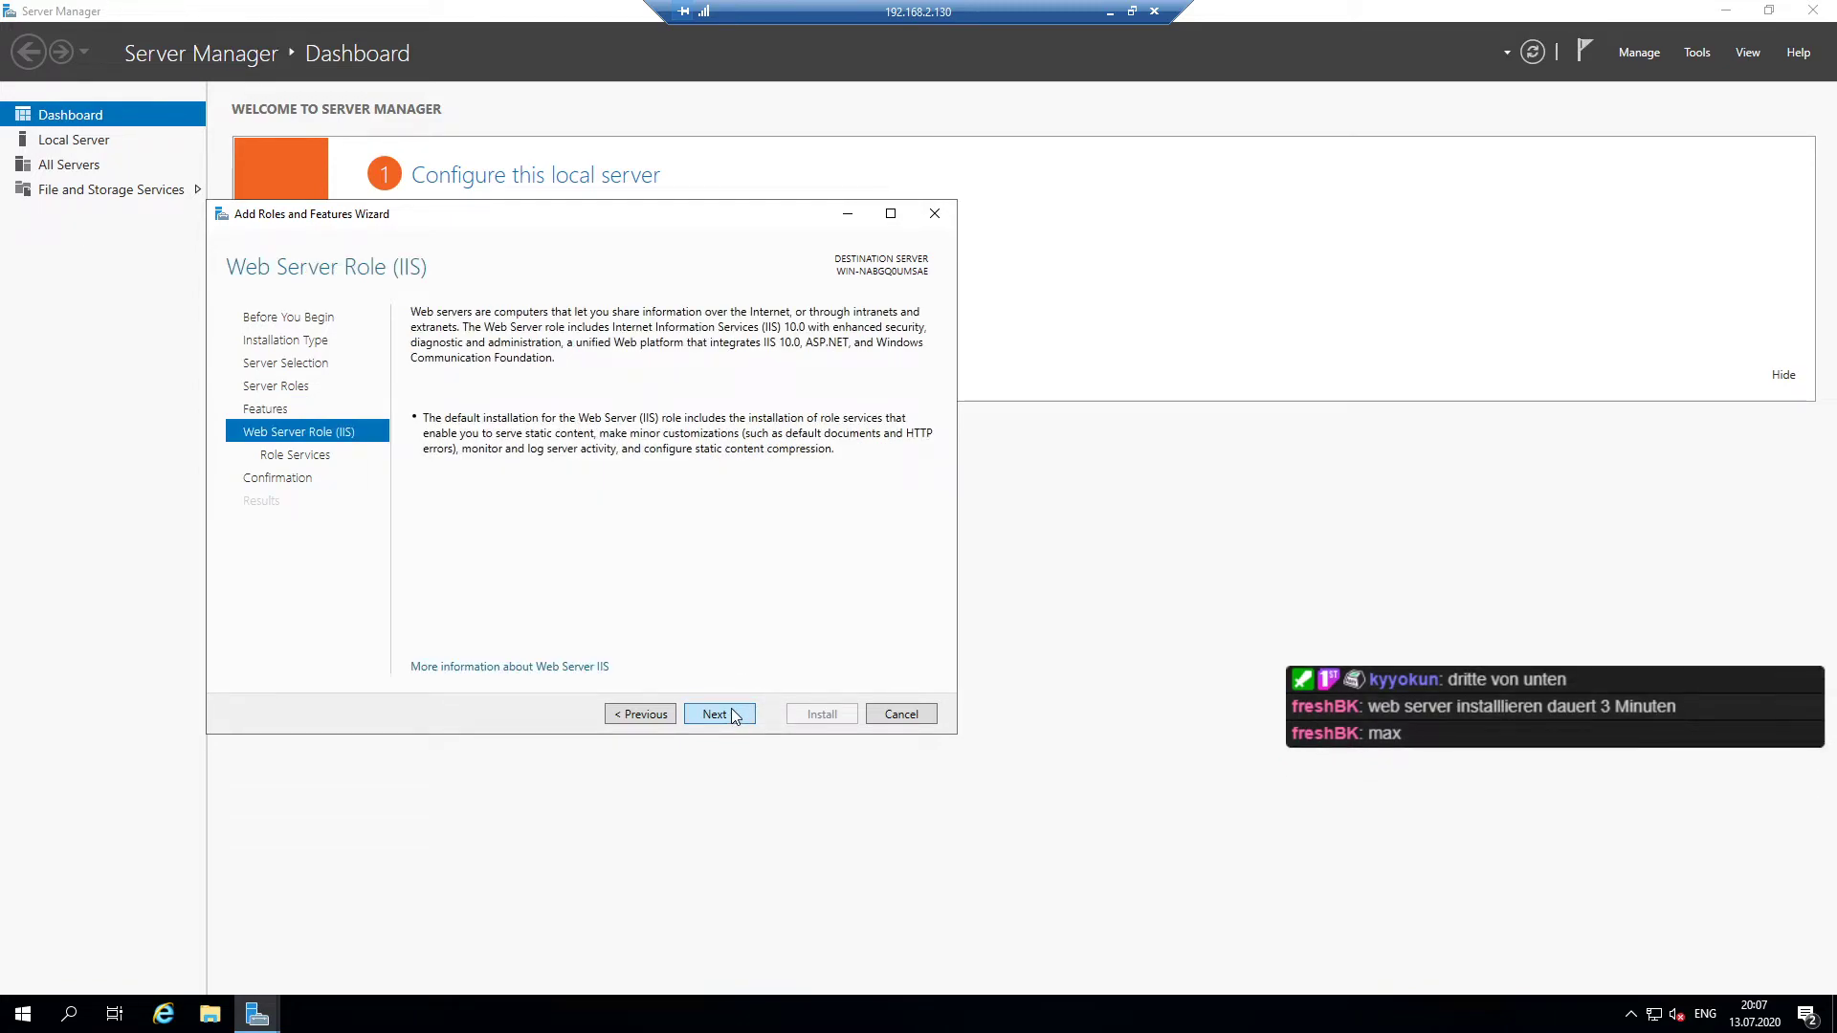
click(734, 714)
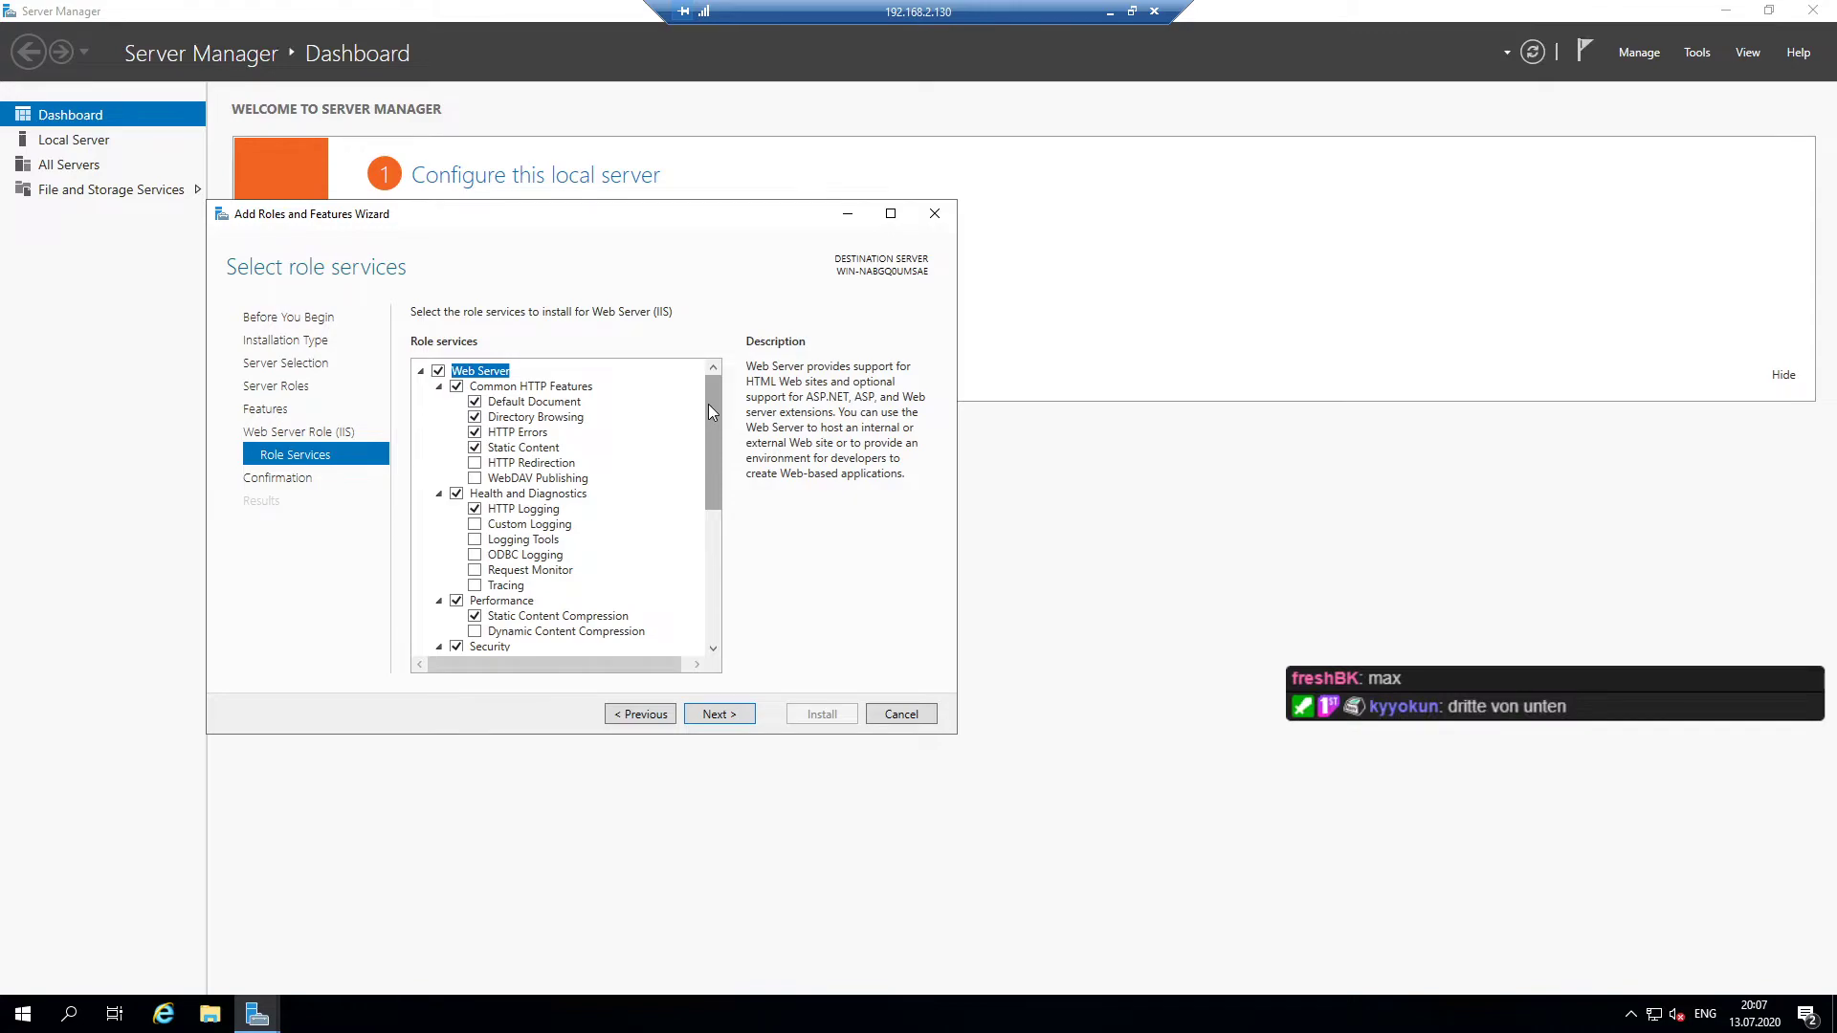
drag(707, 404, 709, 606)
- Revisit the features list, then accept default IIS role services to reach Confirm installation selections
click(656, 714)
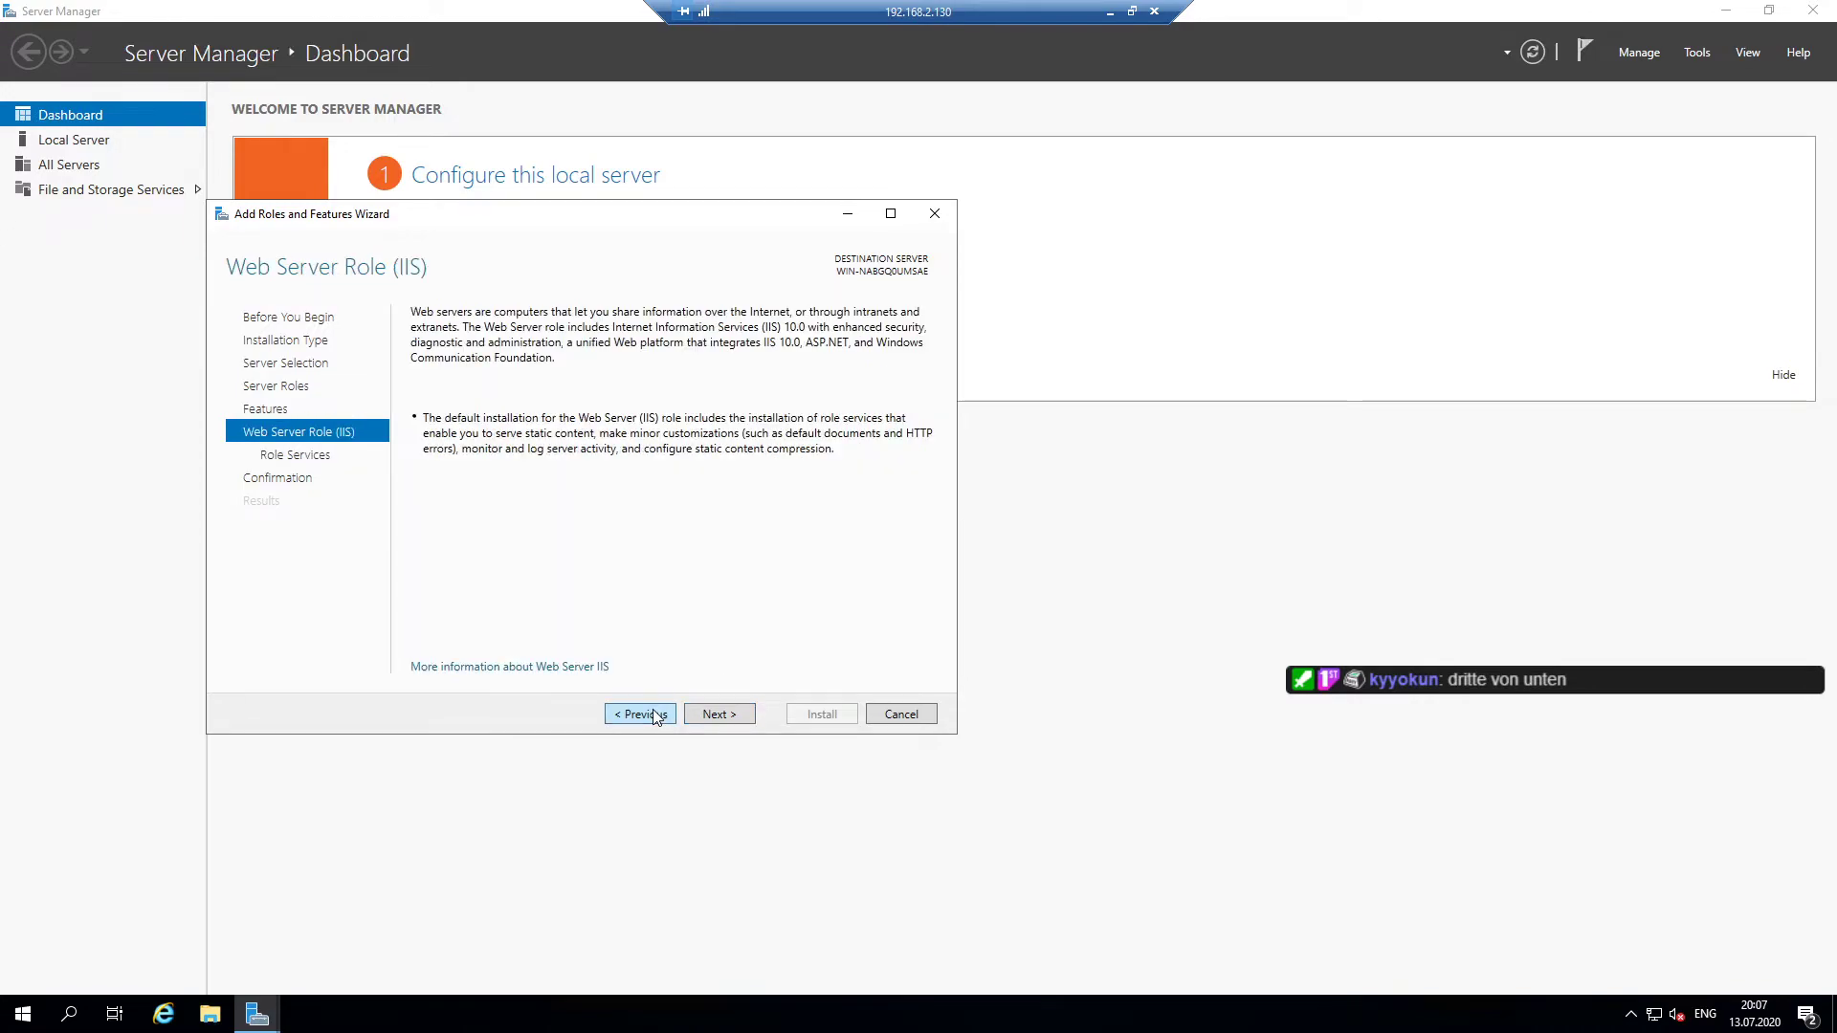
click(657, 714)
drag(715, 561, 708, 650)
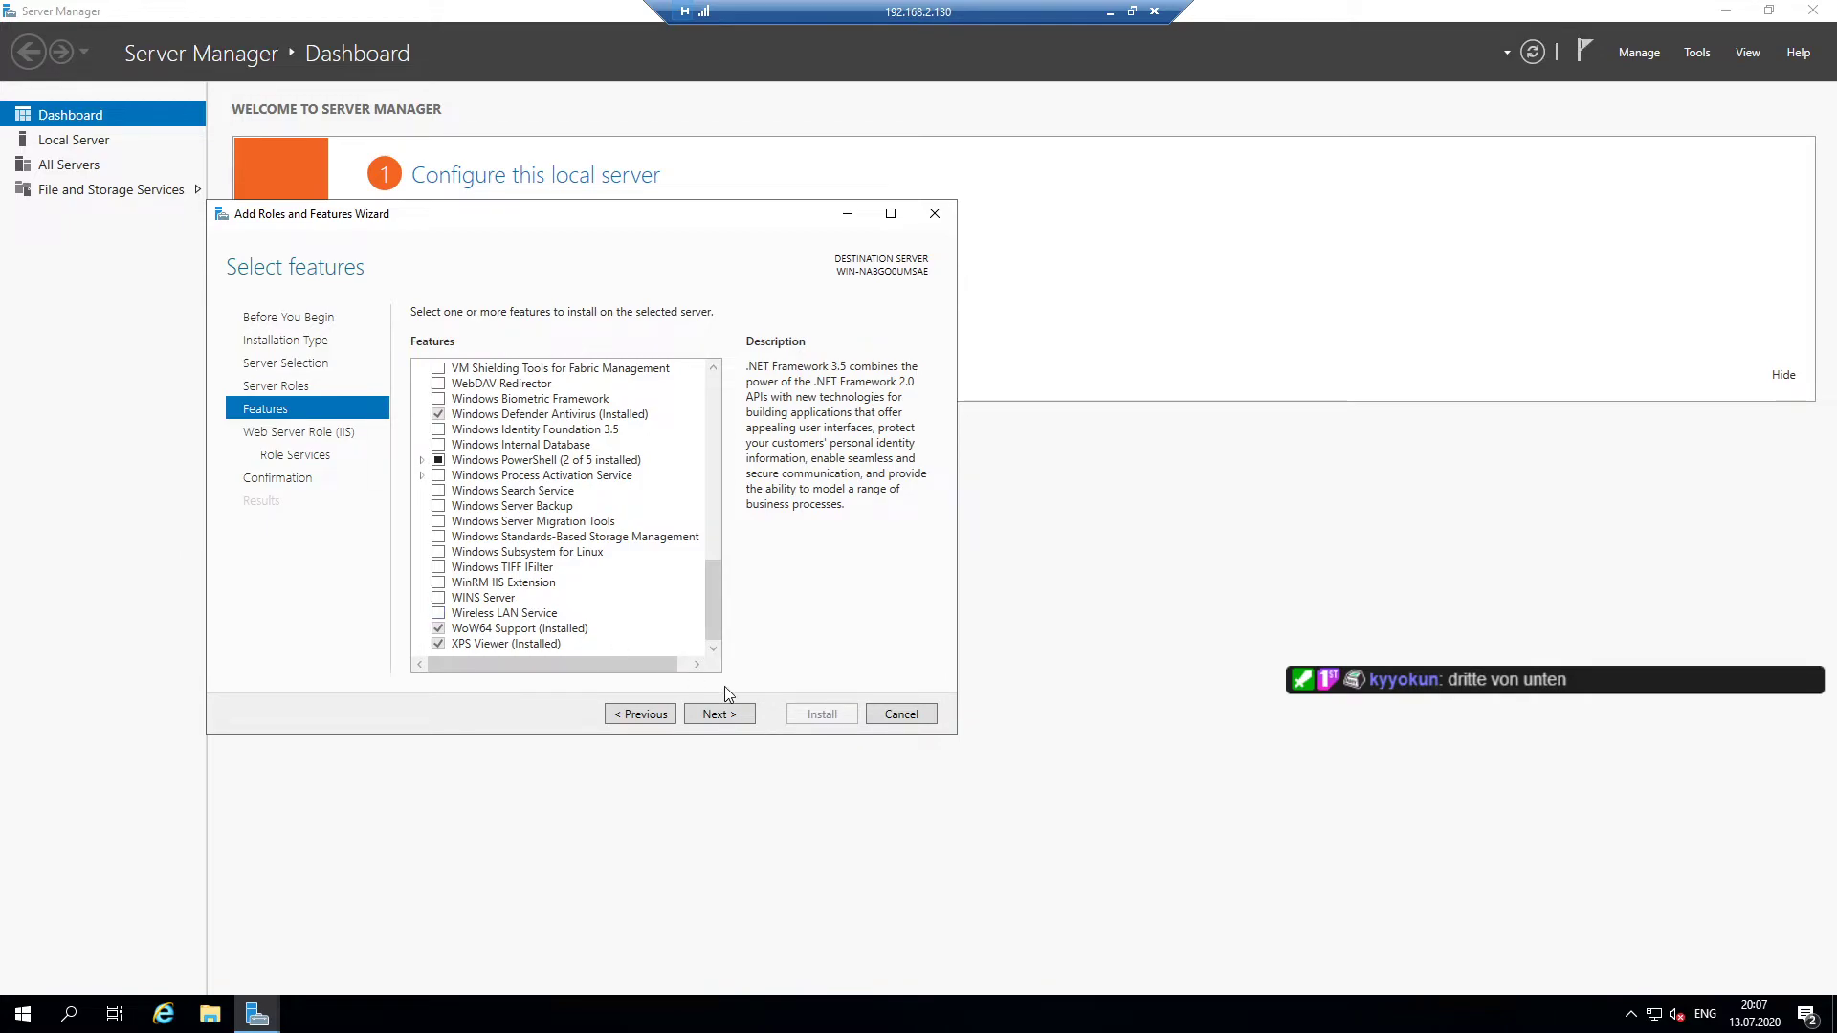
click(713, 717)
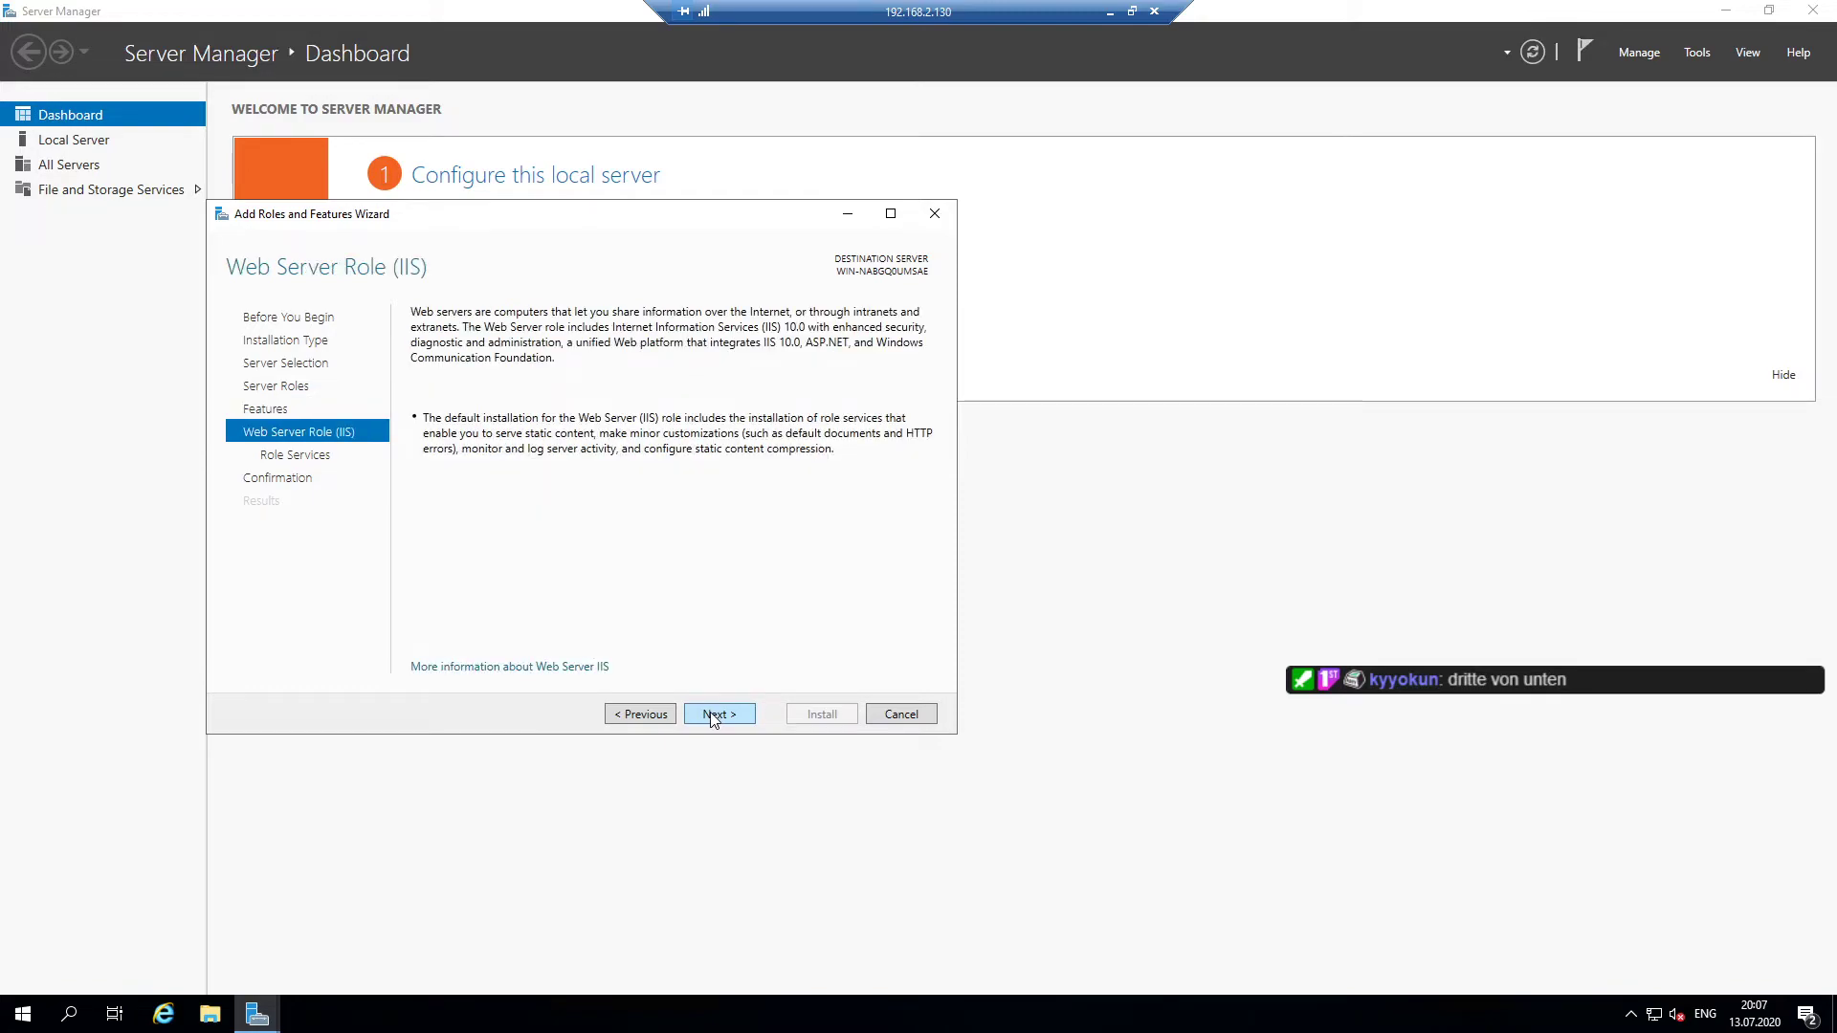
click(712, 718)
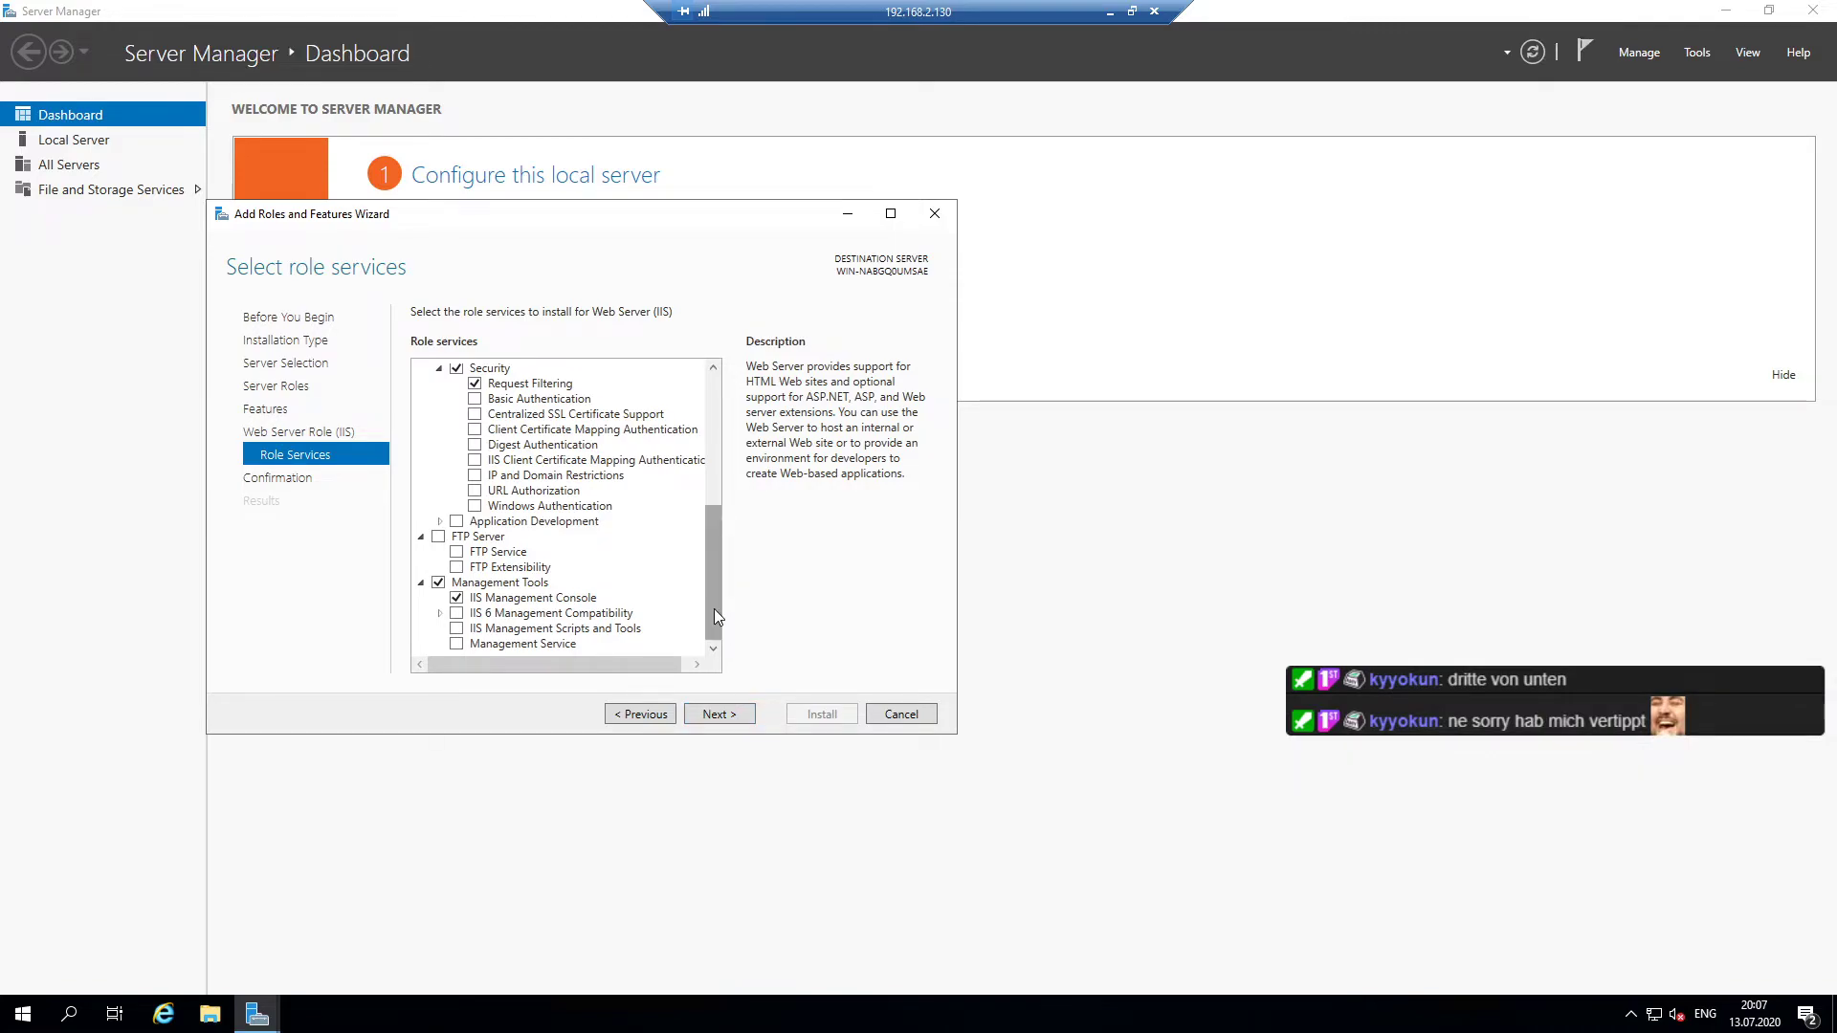
drag(712, 605, 710, 548)
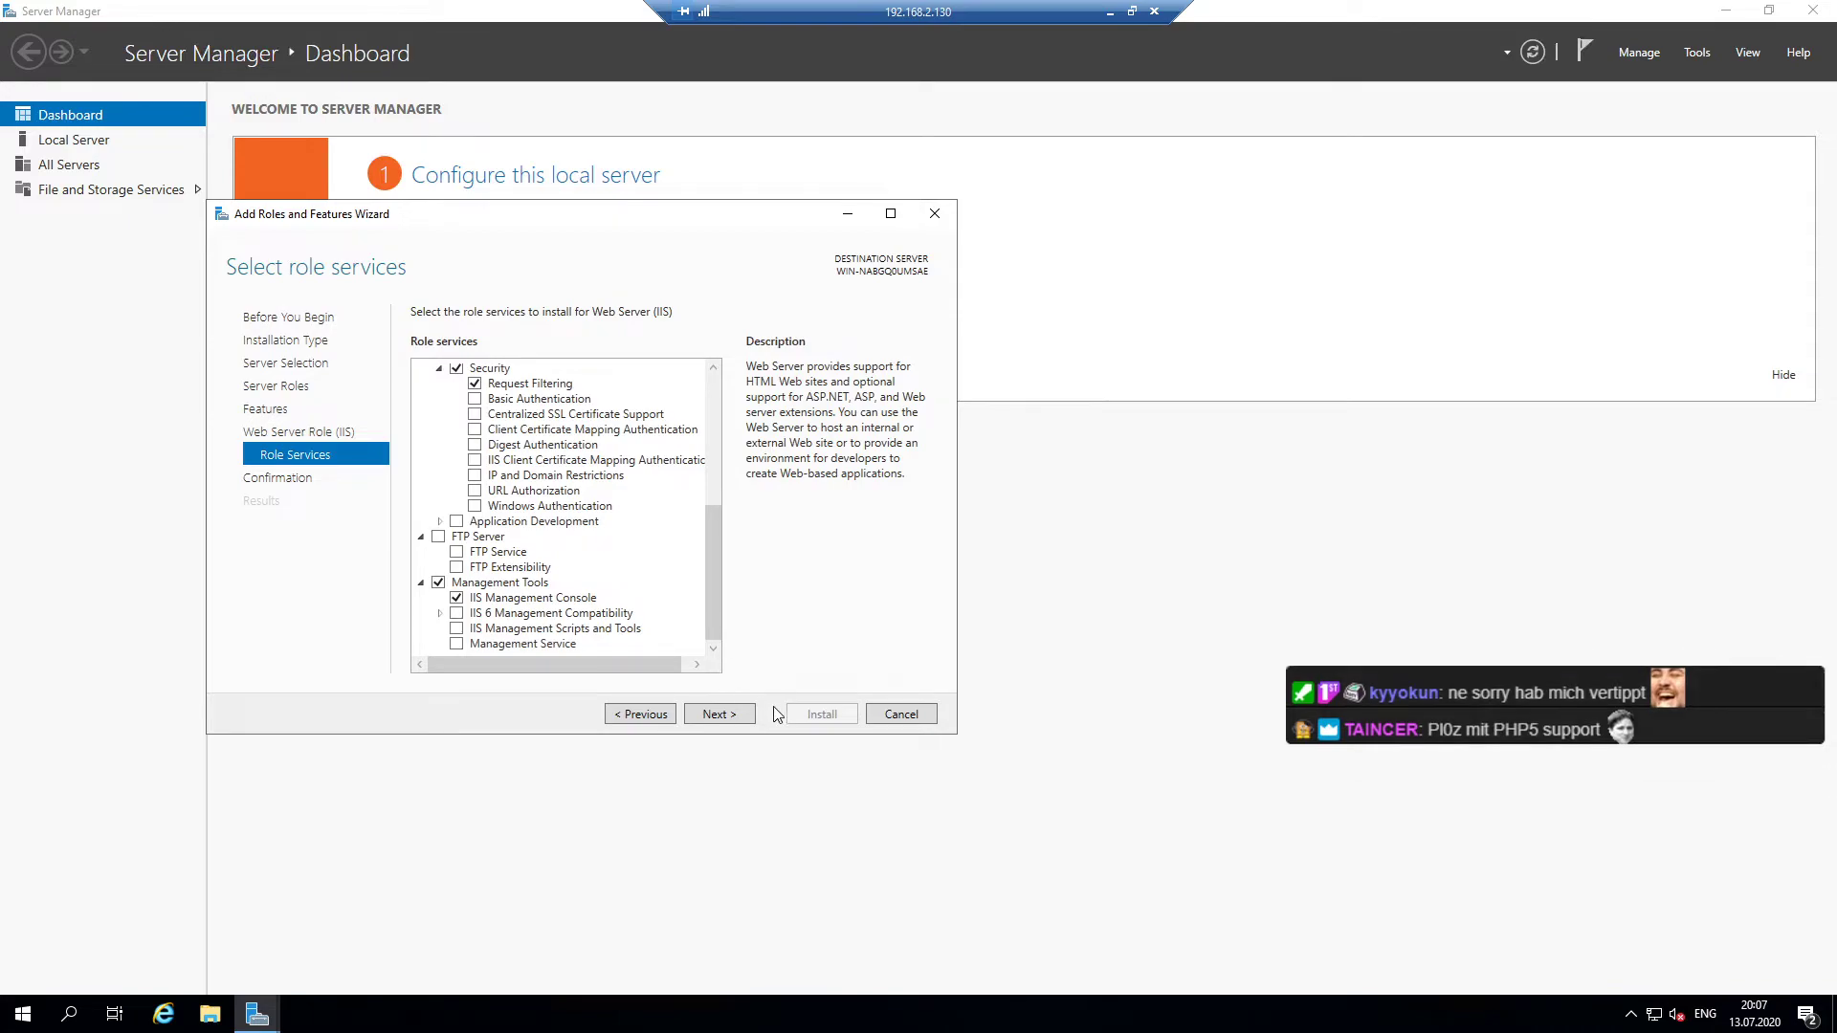
click(718, 714)
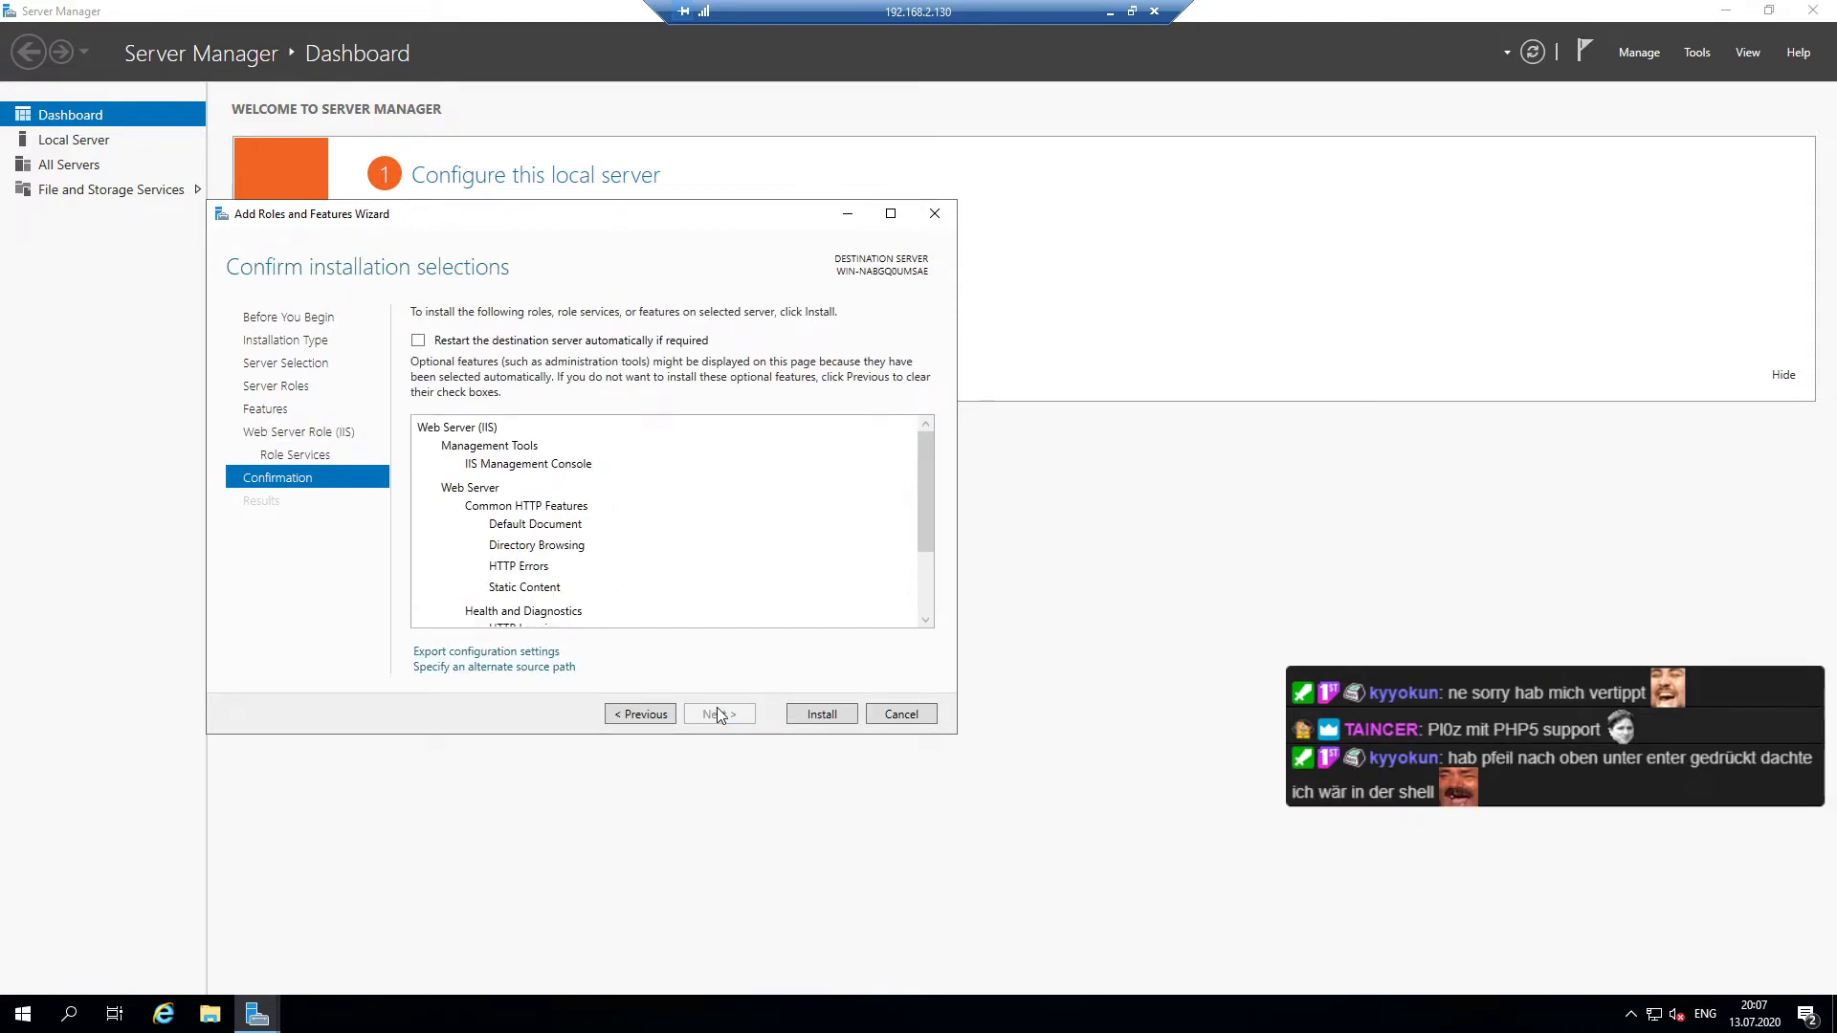
- Install Web Server (IIS) and close the wizard once installation succeeds
click(830, 717)
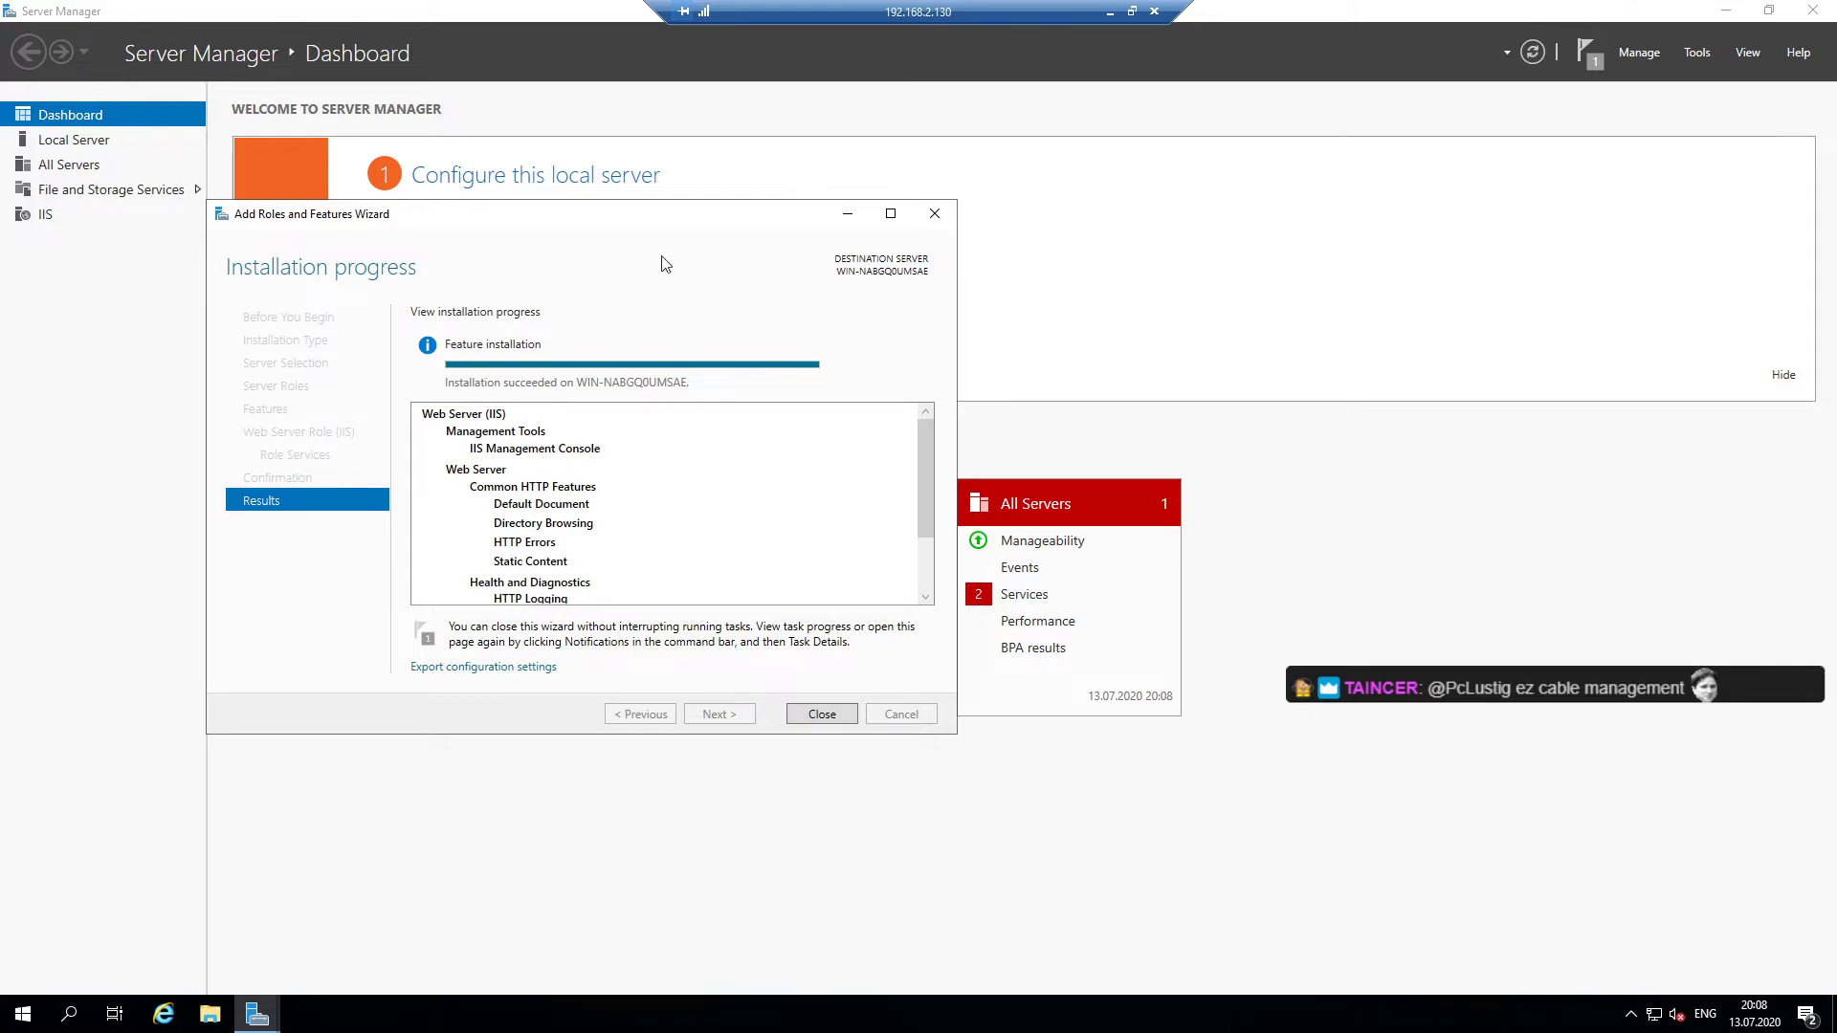
drag(545, 217, 581, 236)
click(849, 735)
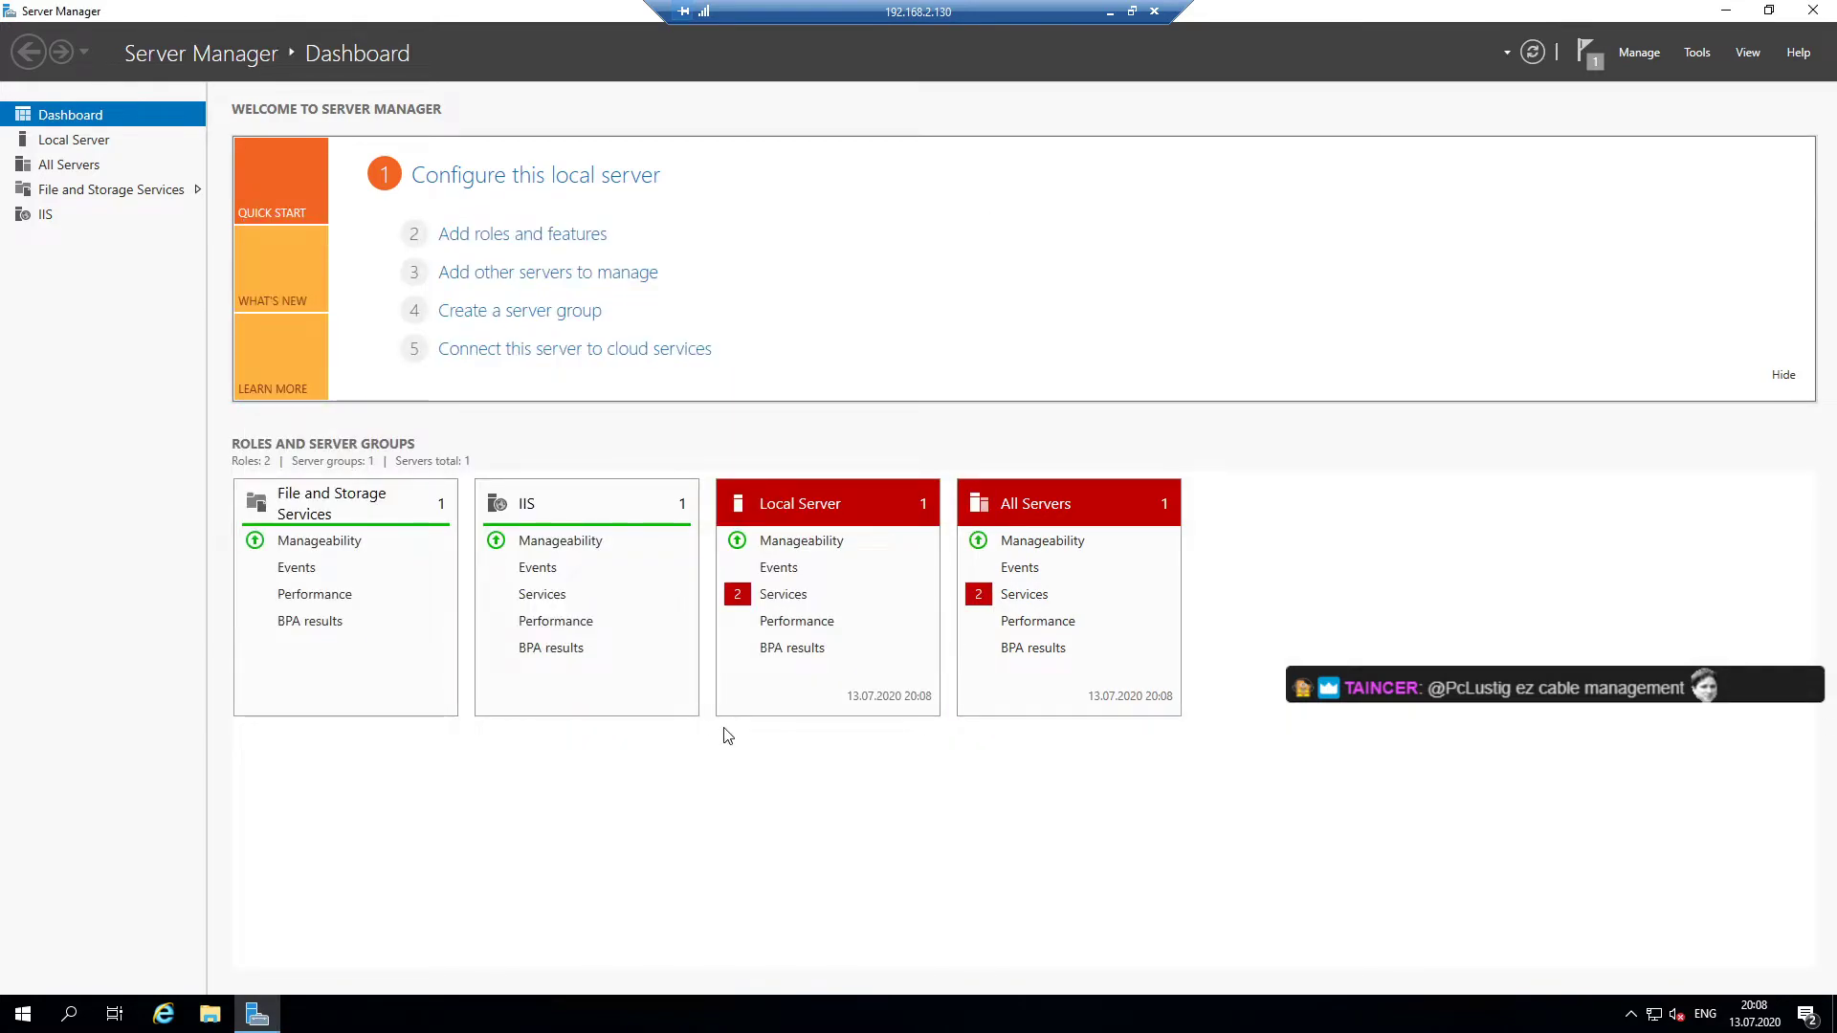
- Open the IIS overview page and view the server's NIC Teaming window before closing it
click(62, 220)
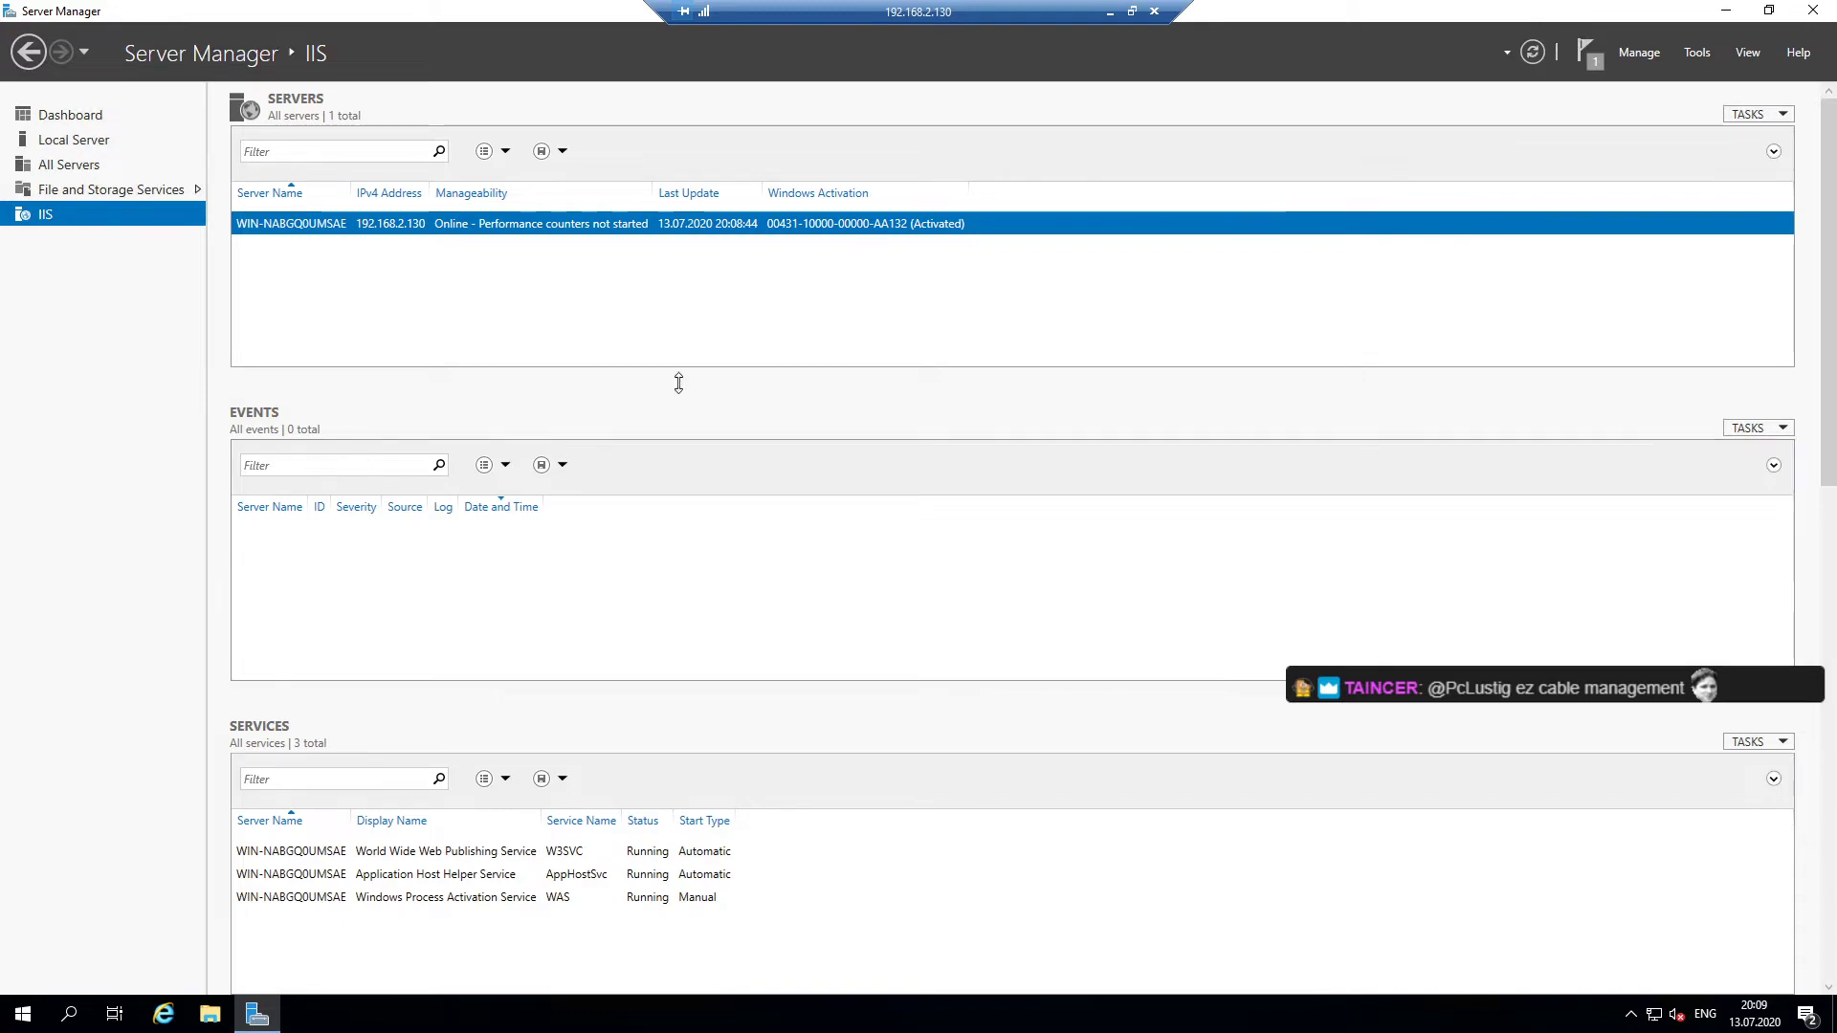
right_click(328, 225)
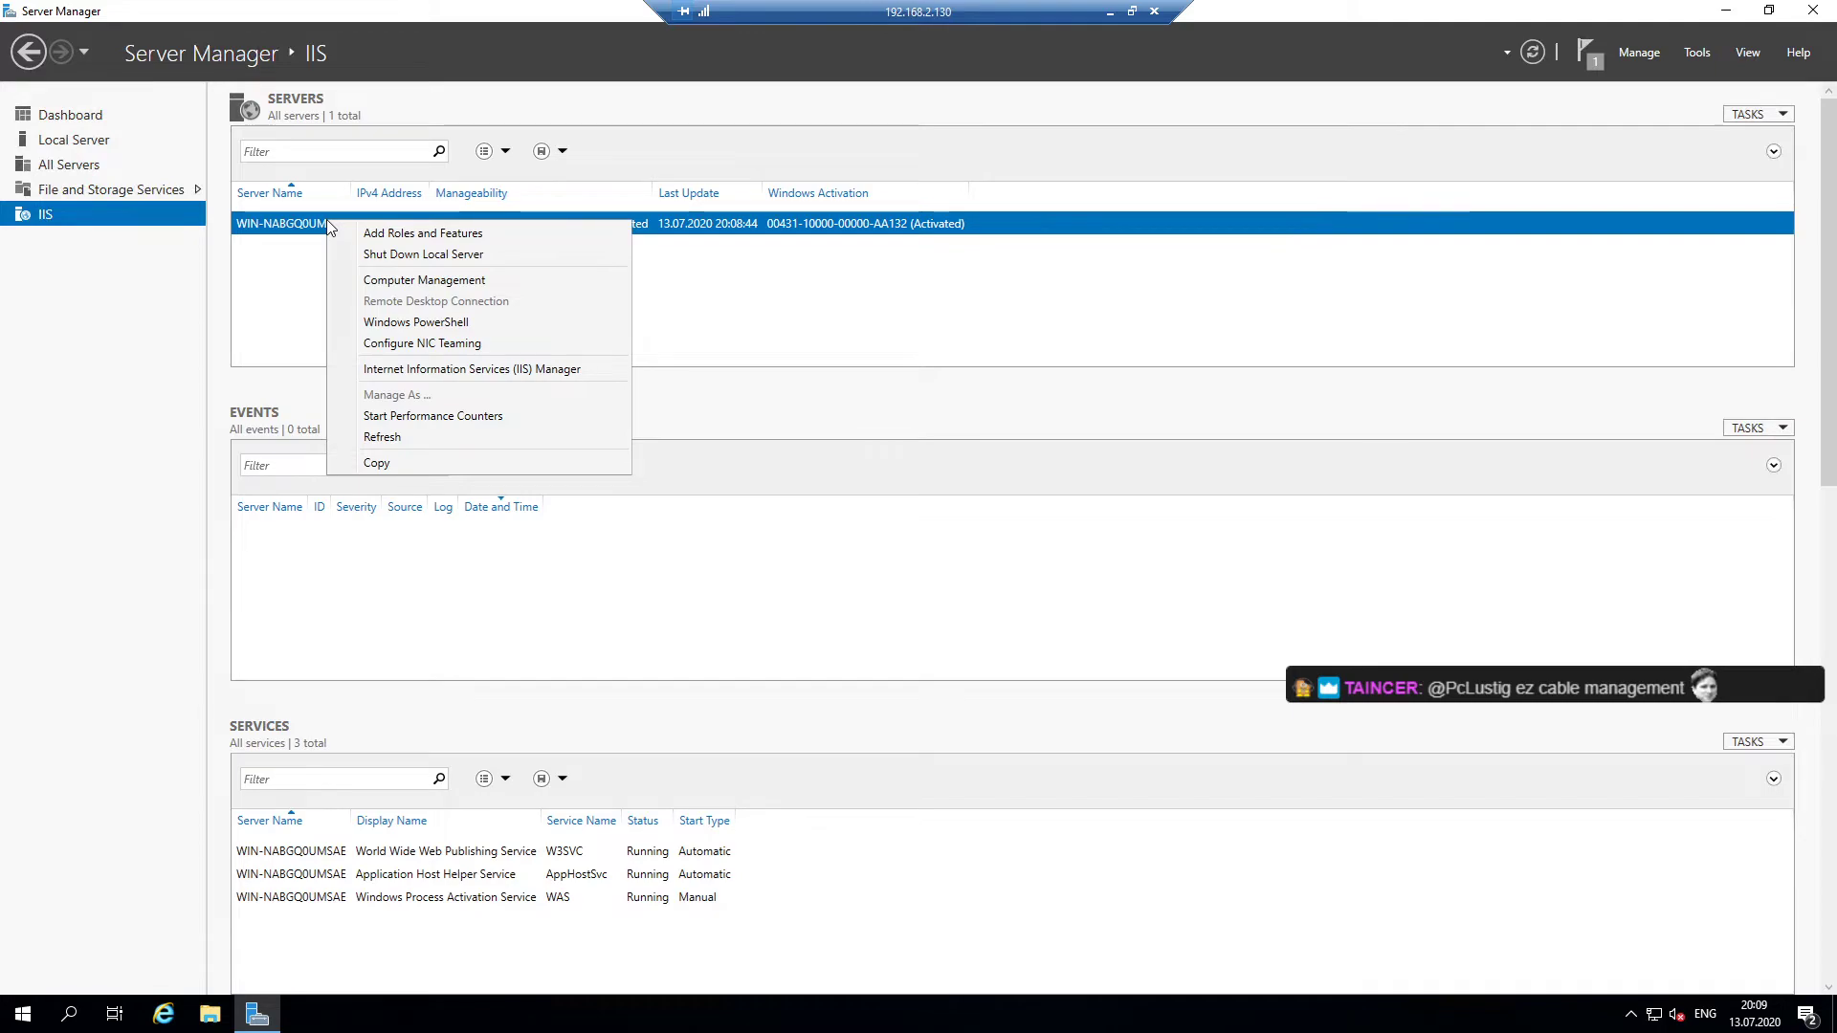
click(460, 344)
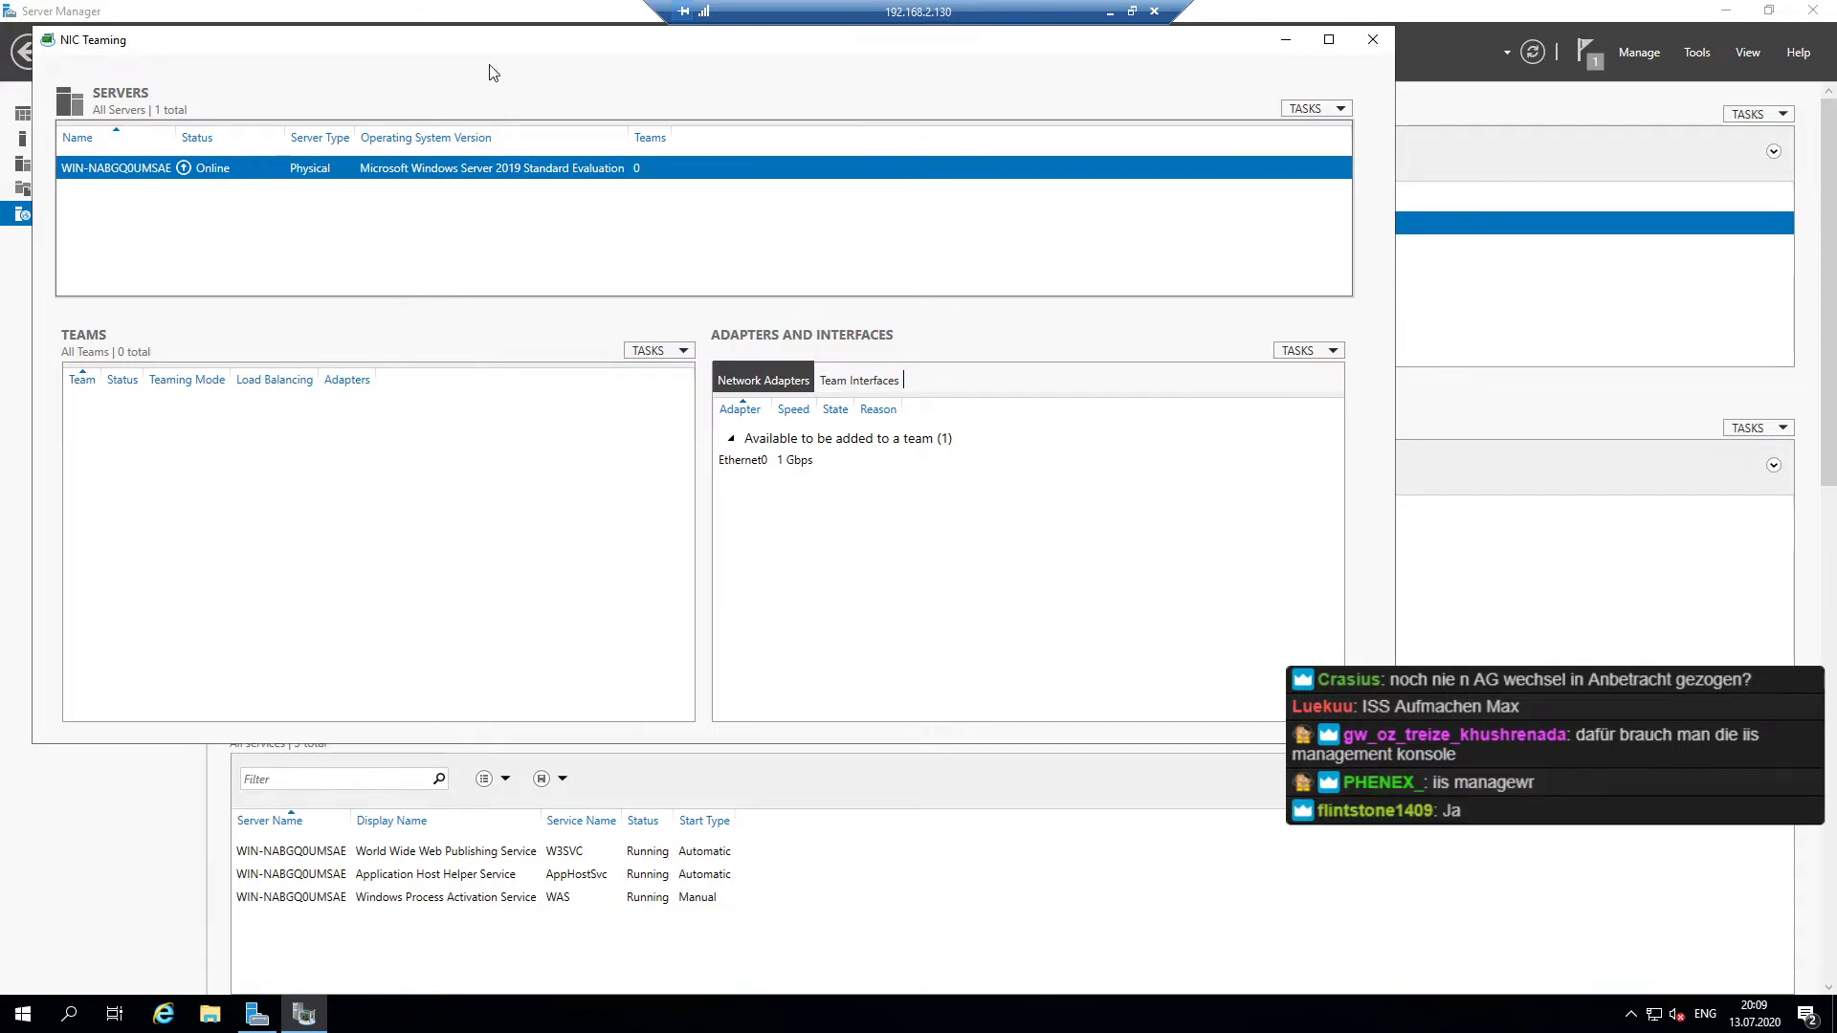
drag(496, 49, 541, 217)
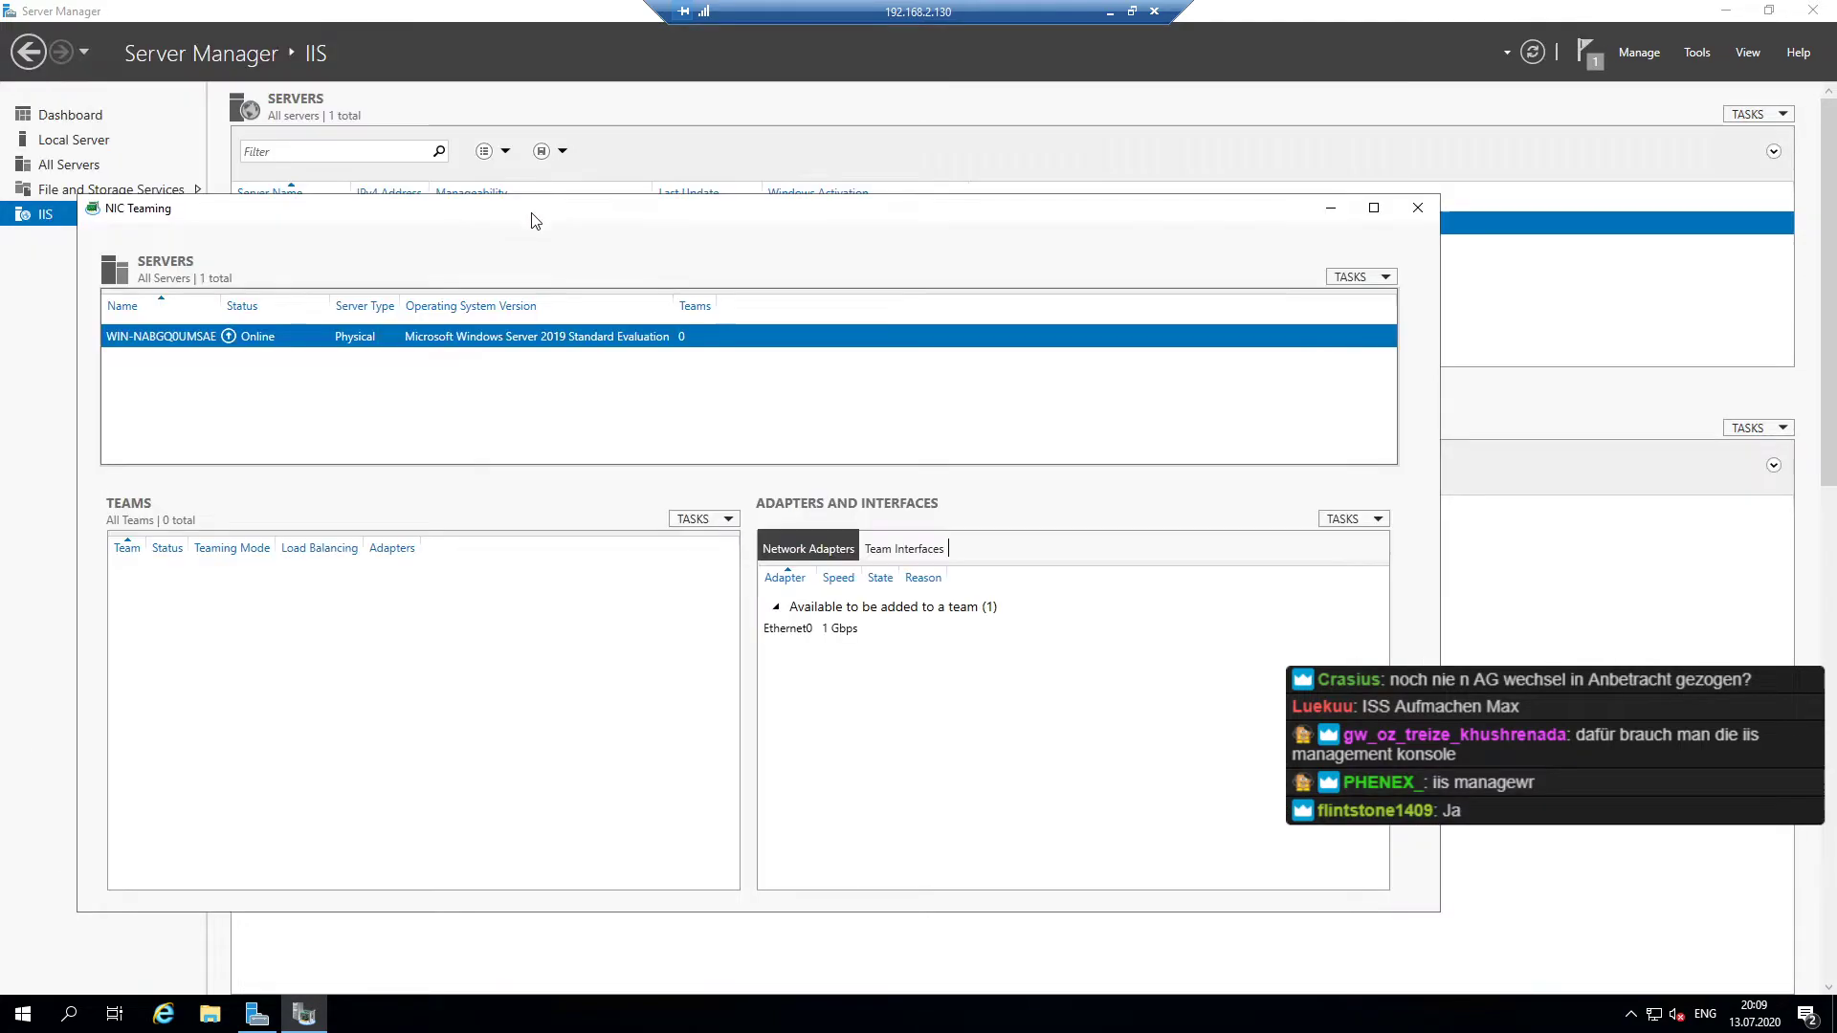
click(1418, 208)
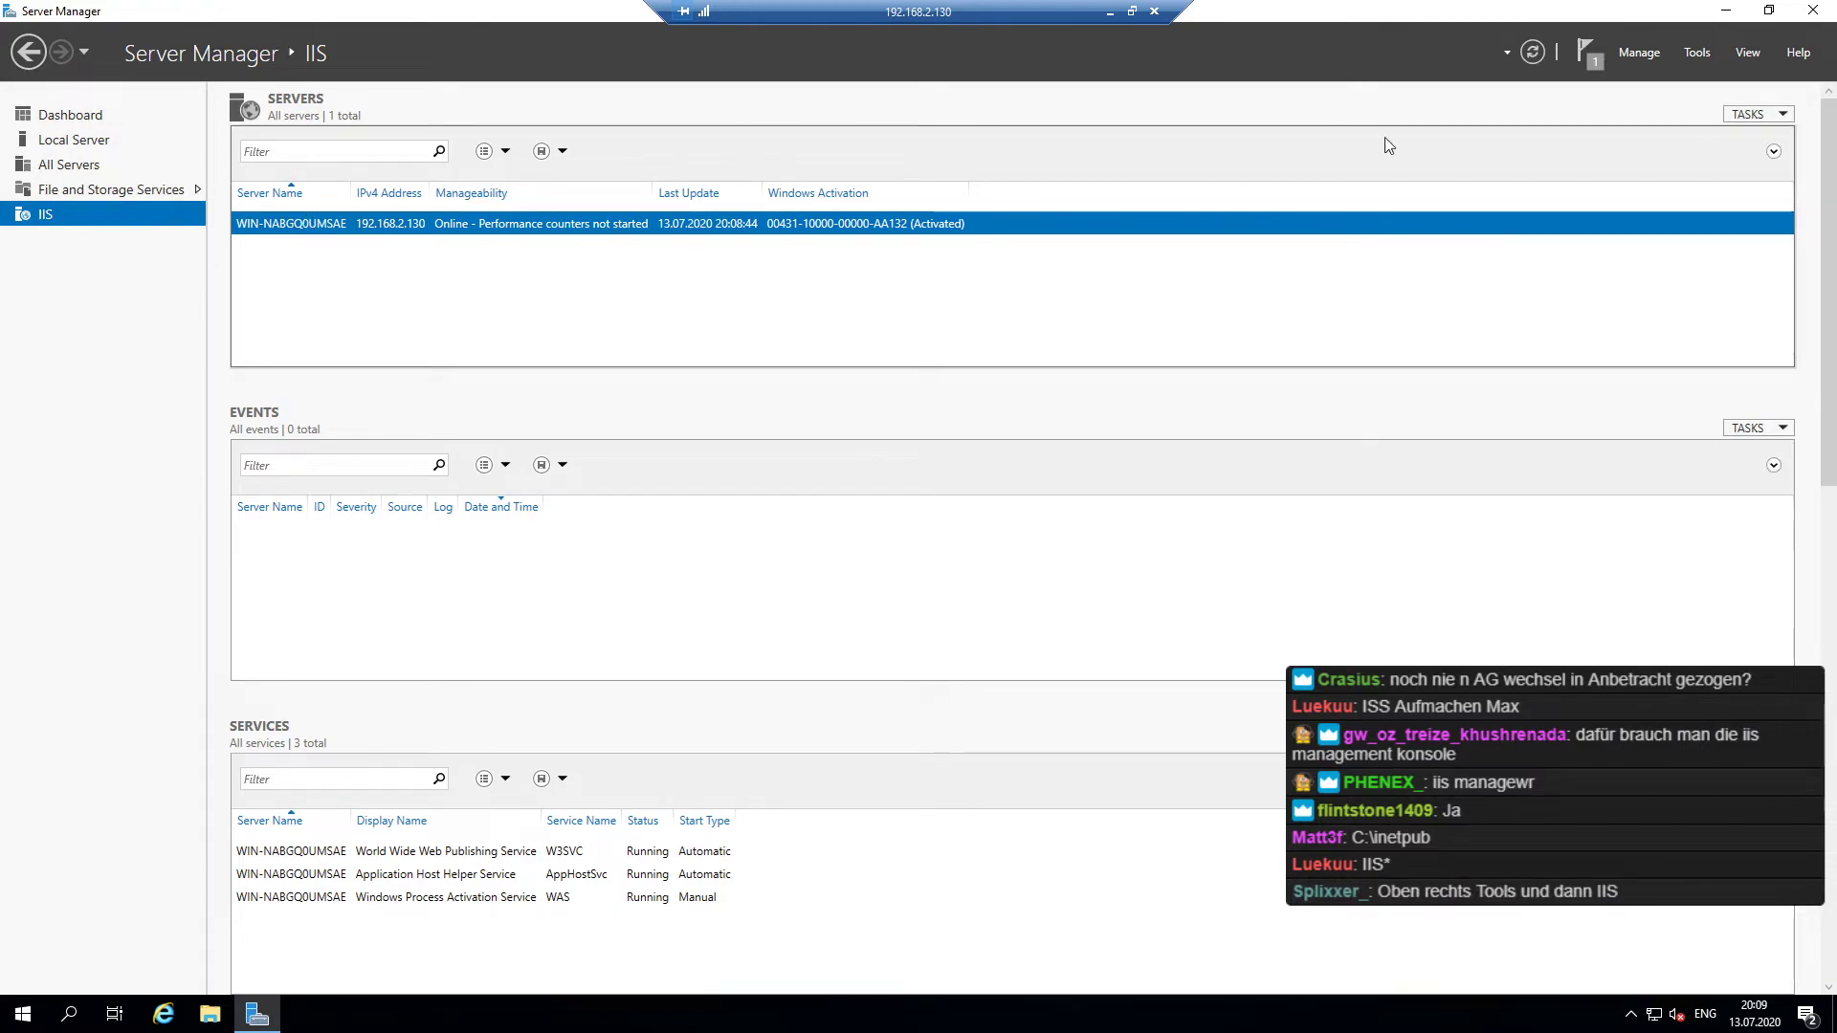
click(1696, 53)
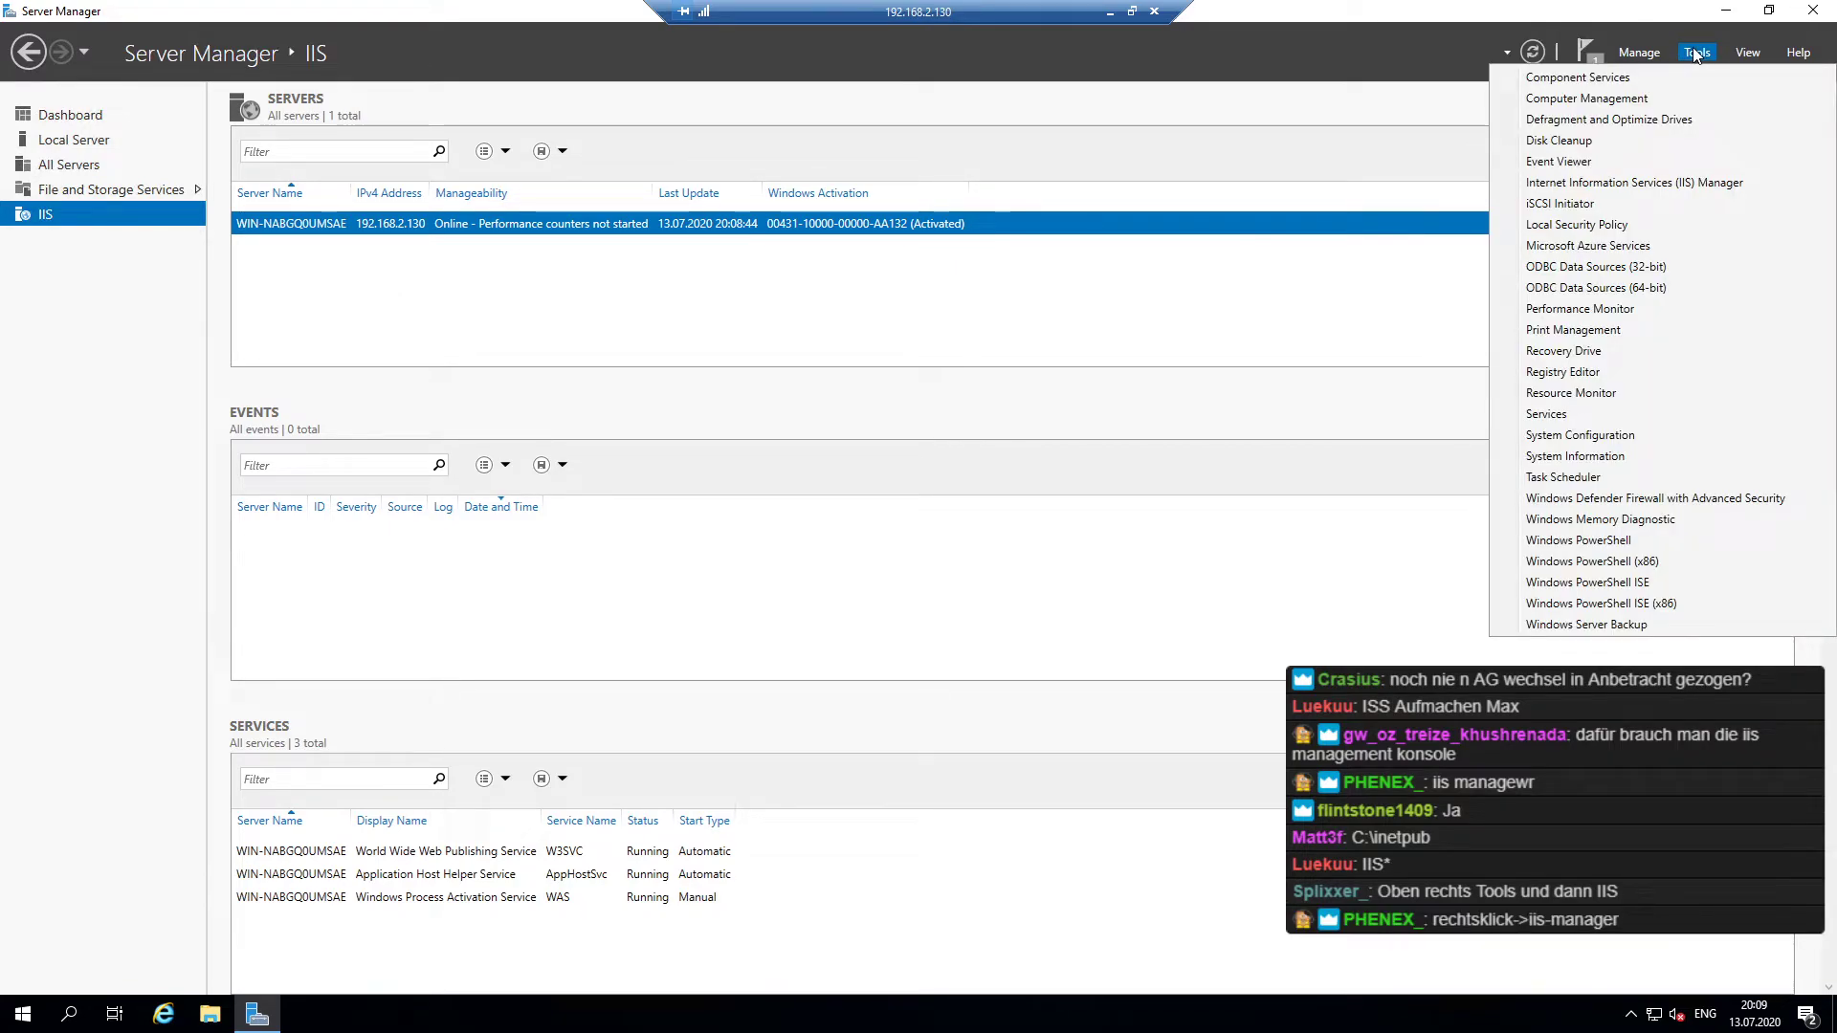
- Launch Internet Information Services (IIS) Manager from Tools and maximize it
click(1656, 190)
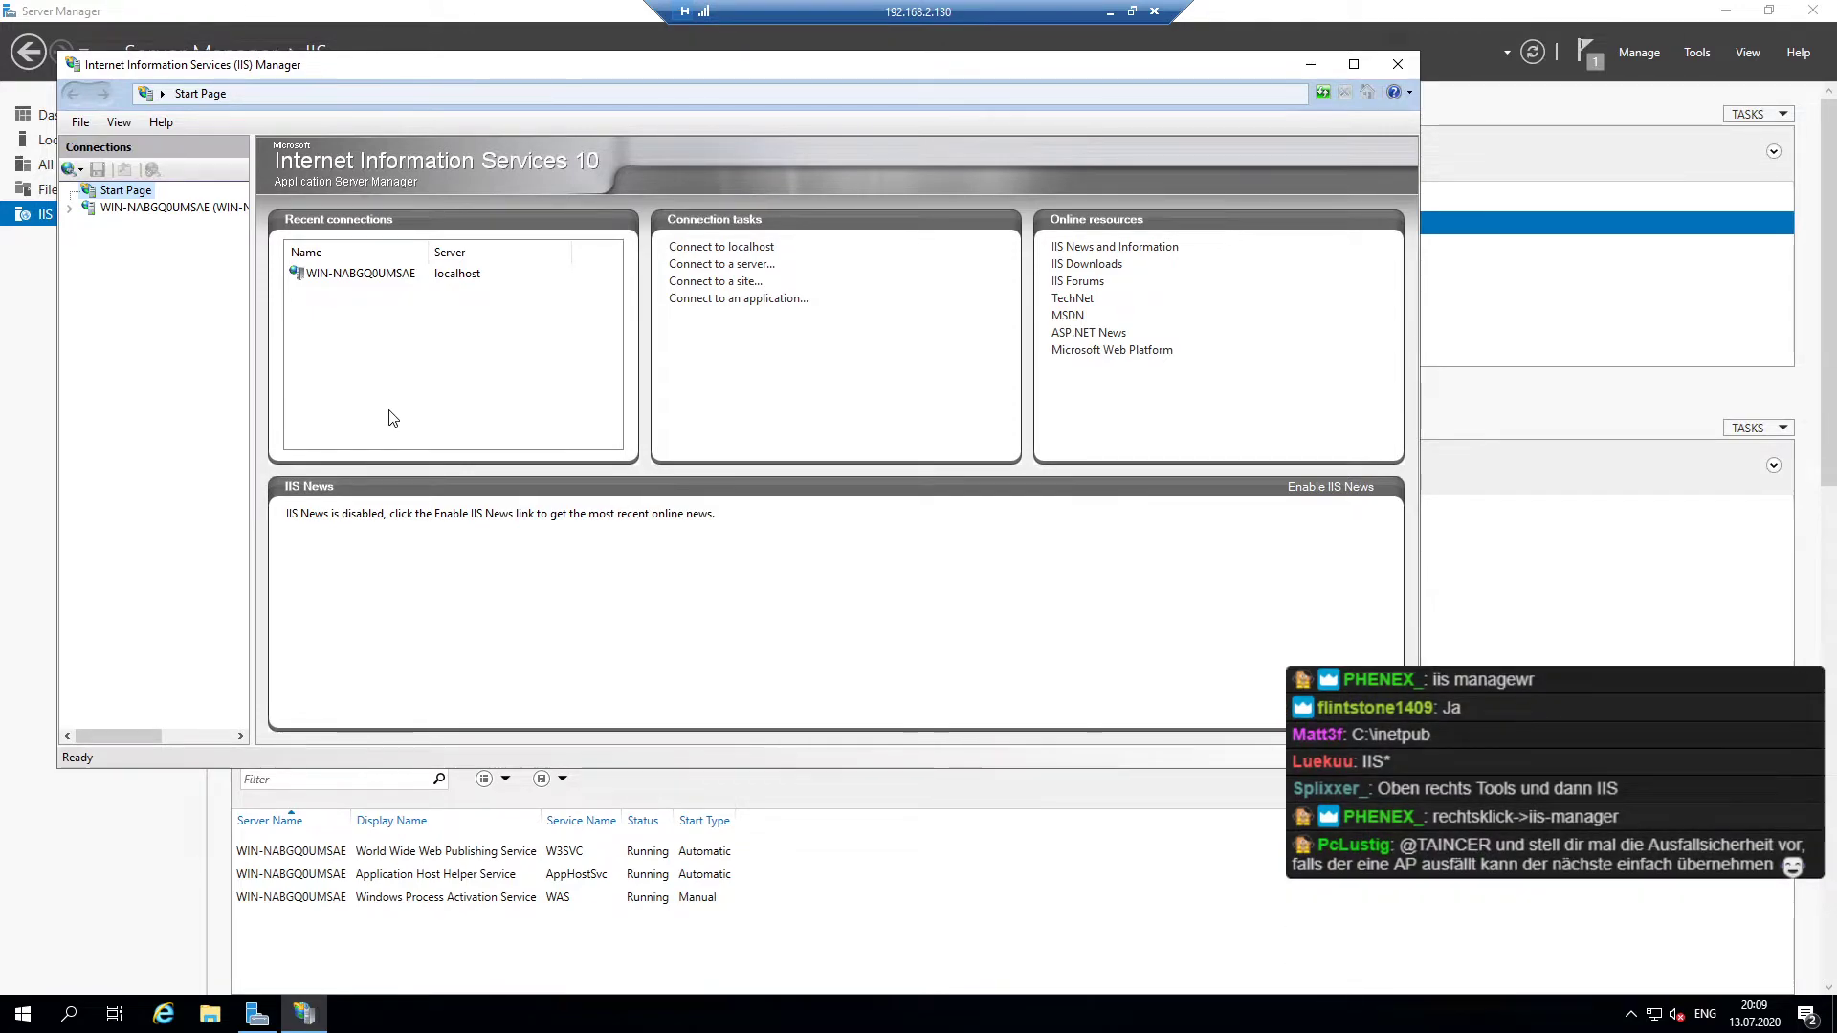
click(1353, 64)
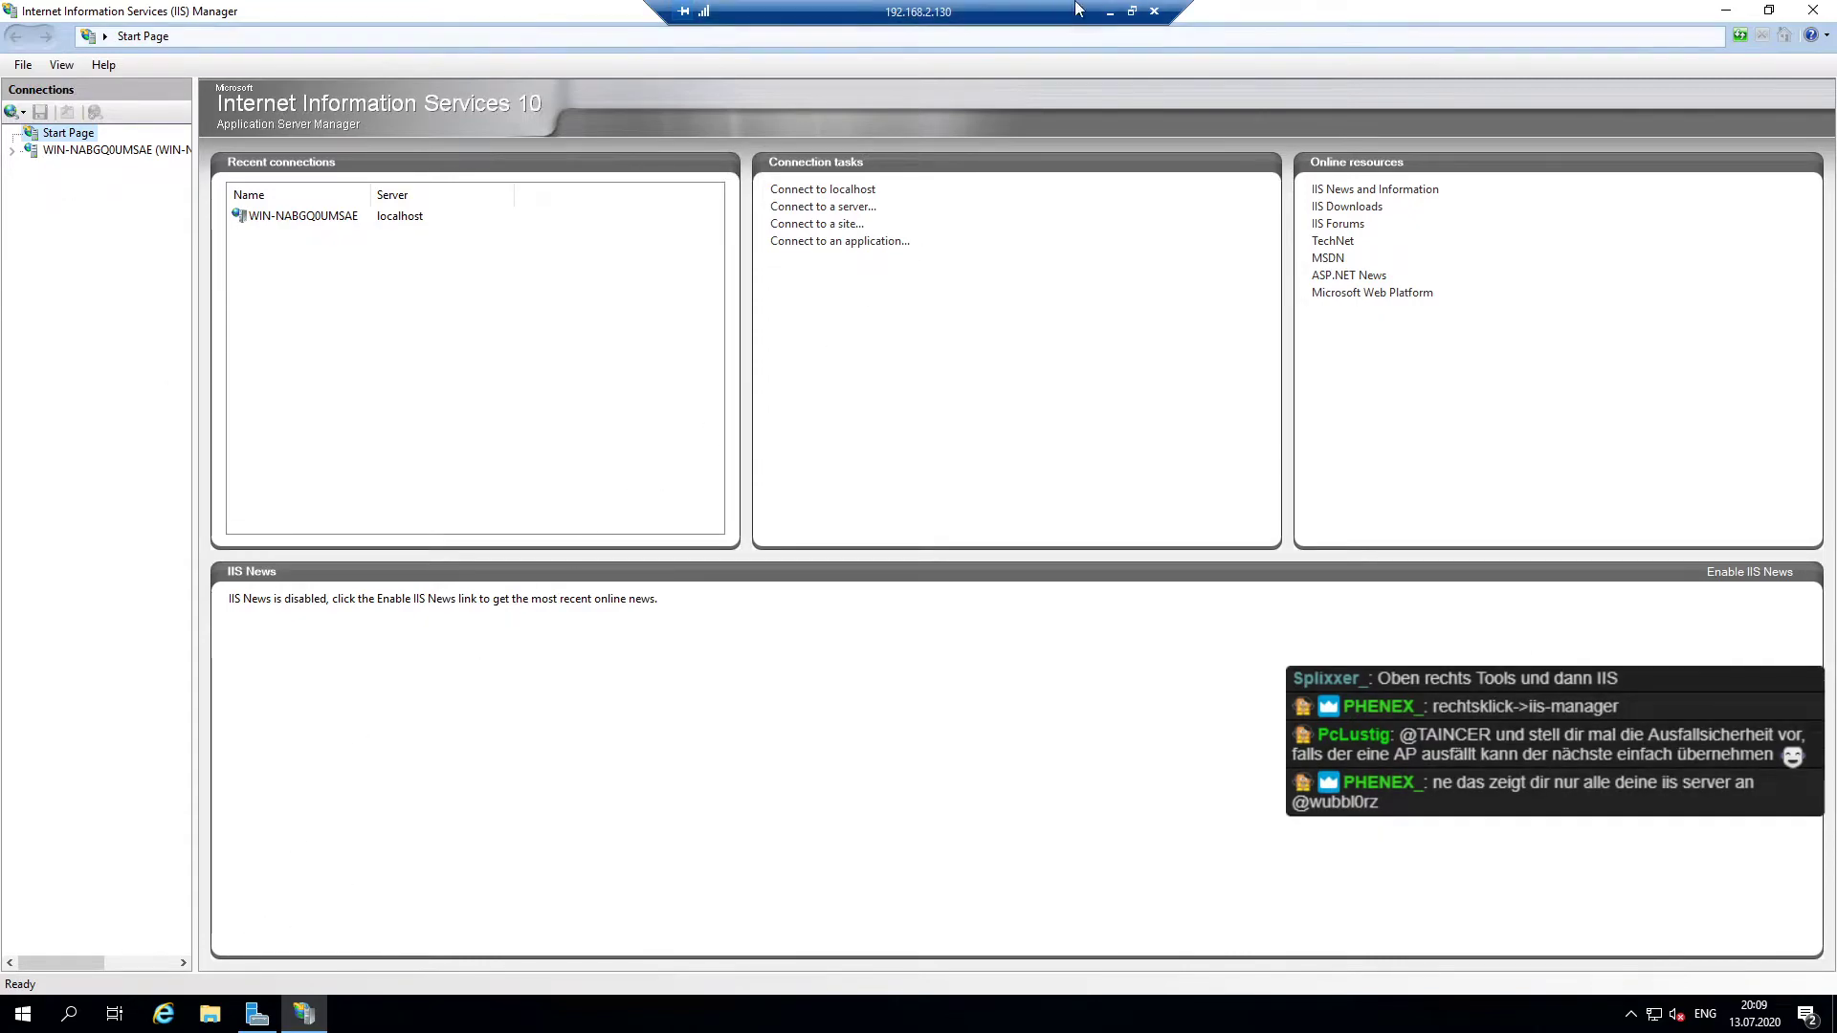
- Load 192.168.2.130 in a new local Chromium tab to show the default IIS welcome page
click(1112, 13)
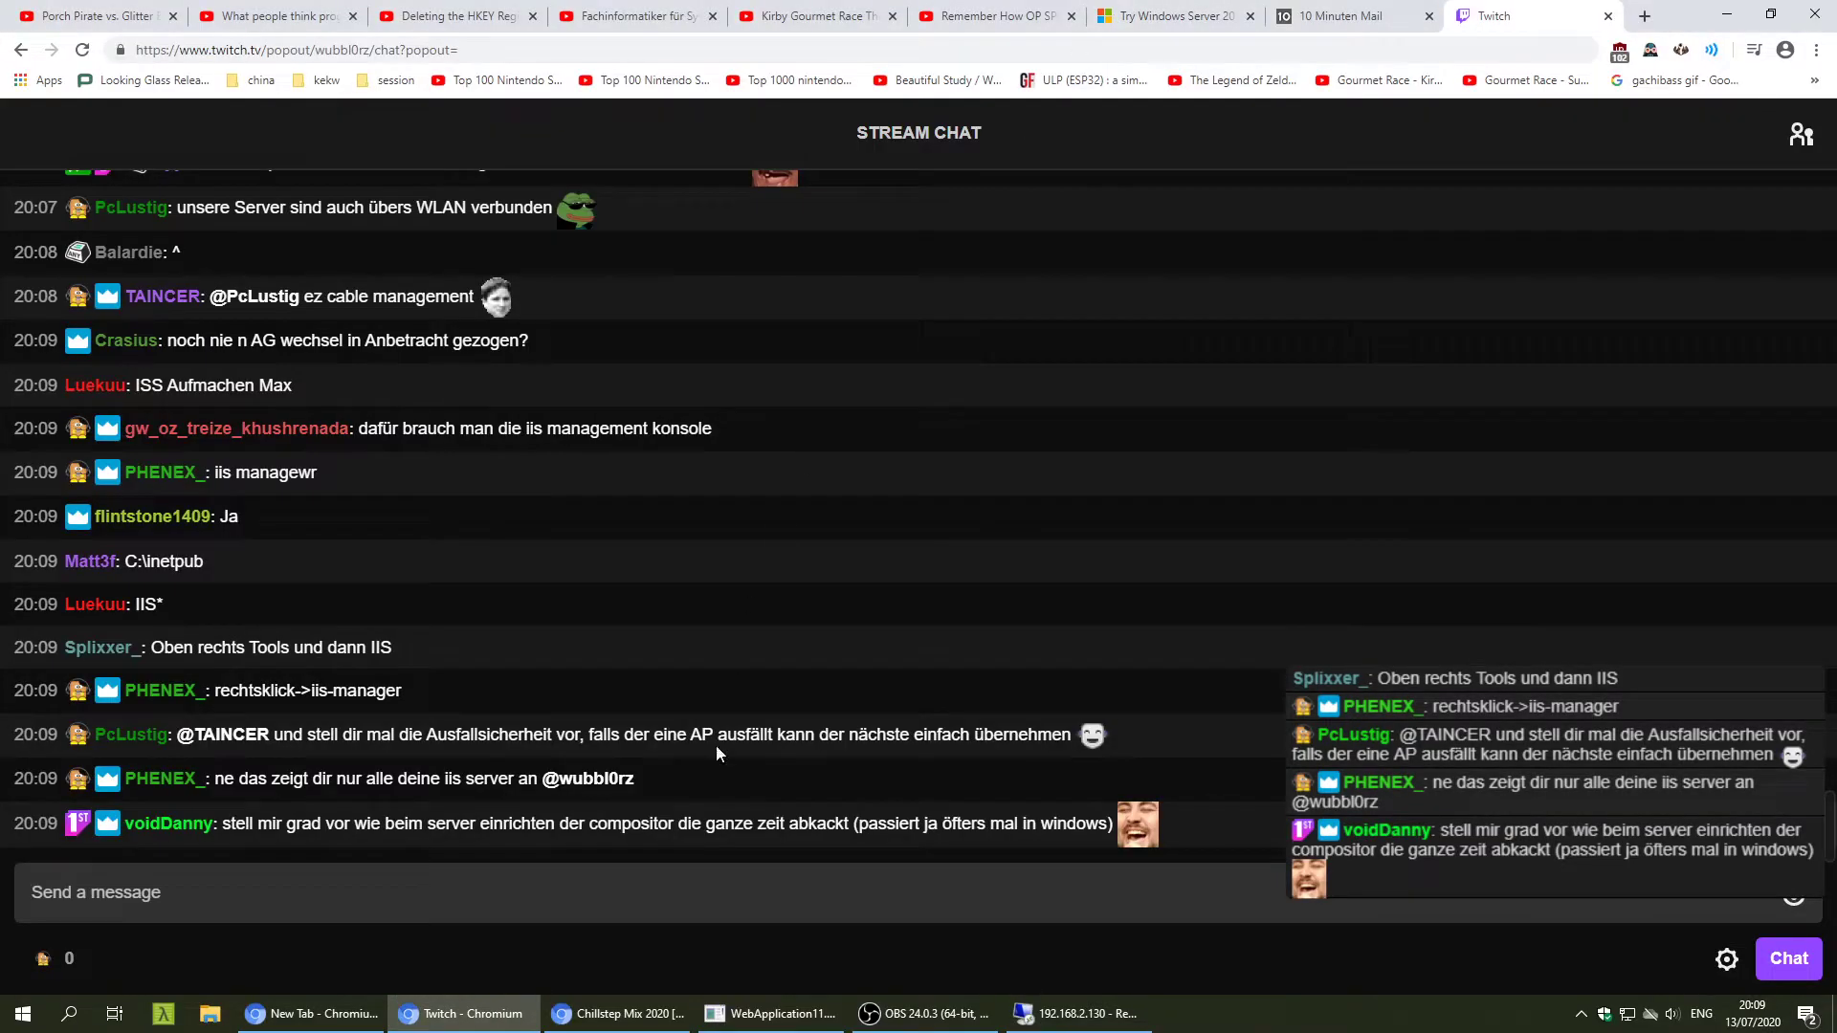
key(ctrl+t)
text(192.168.2.)
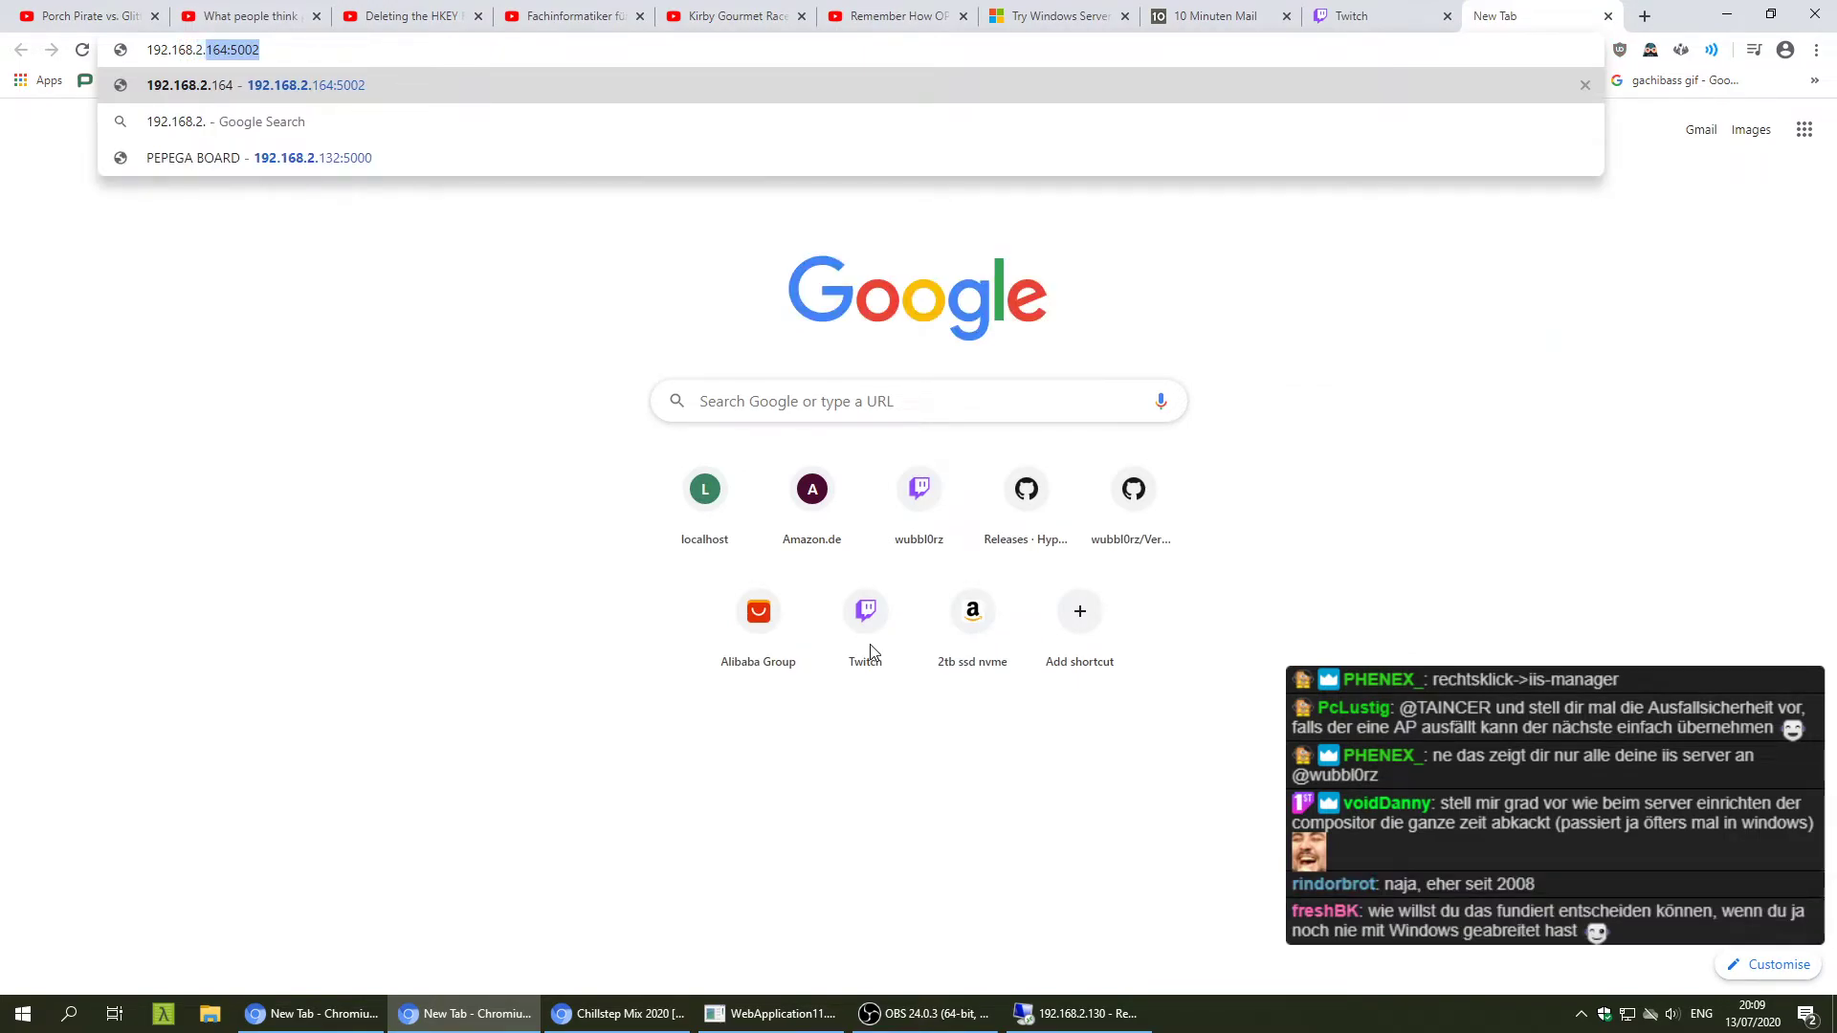
text(130)
key(Return)
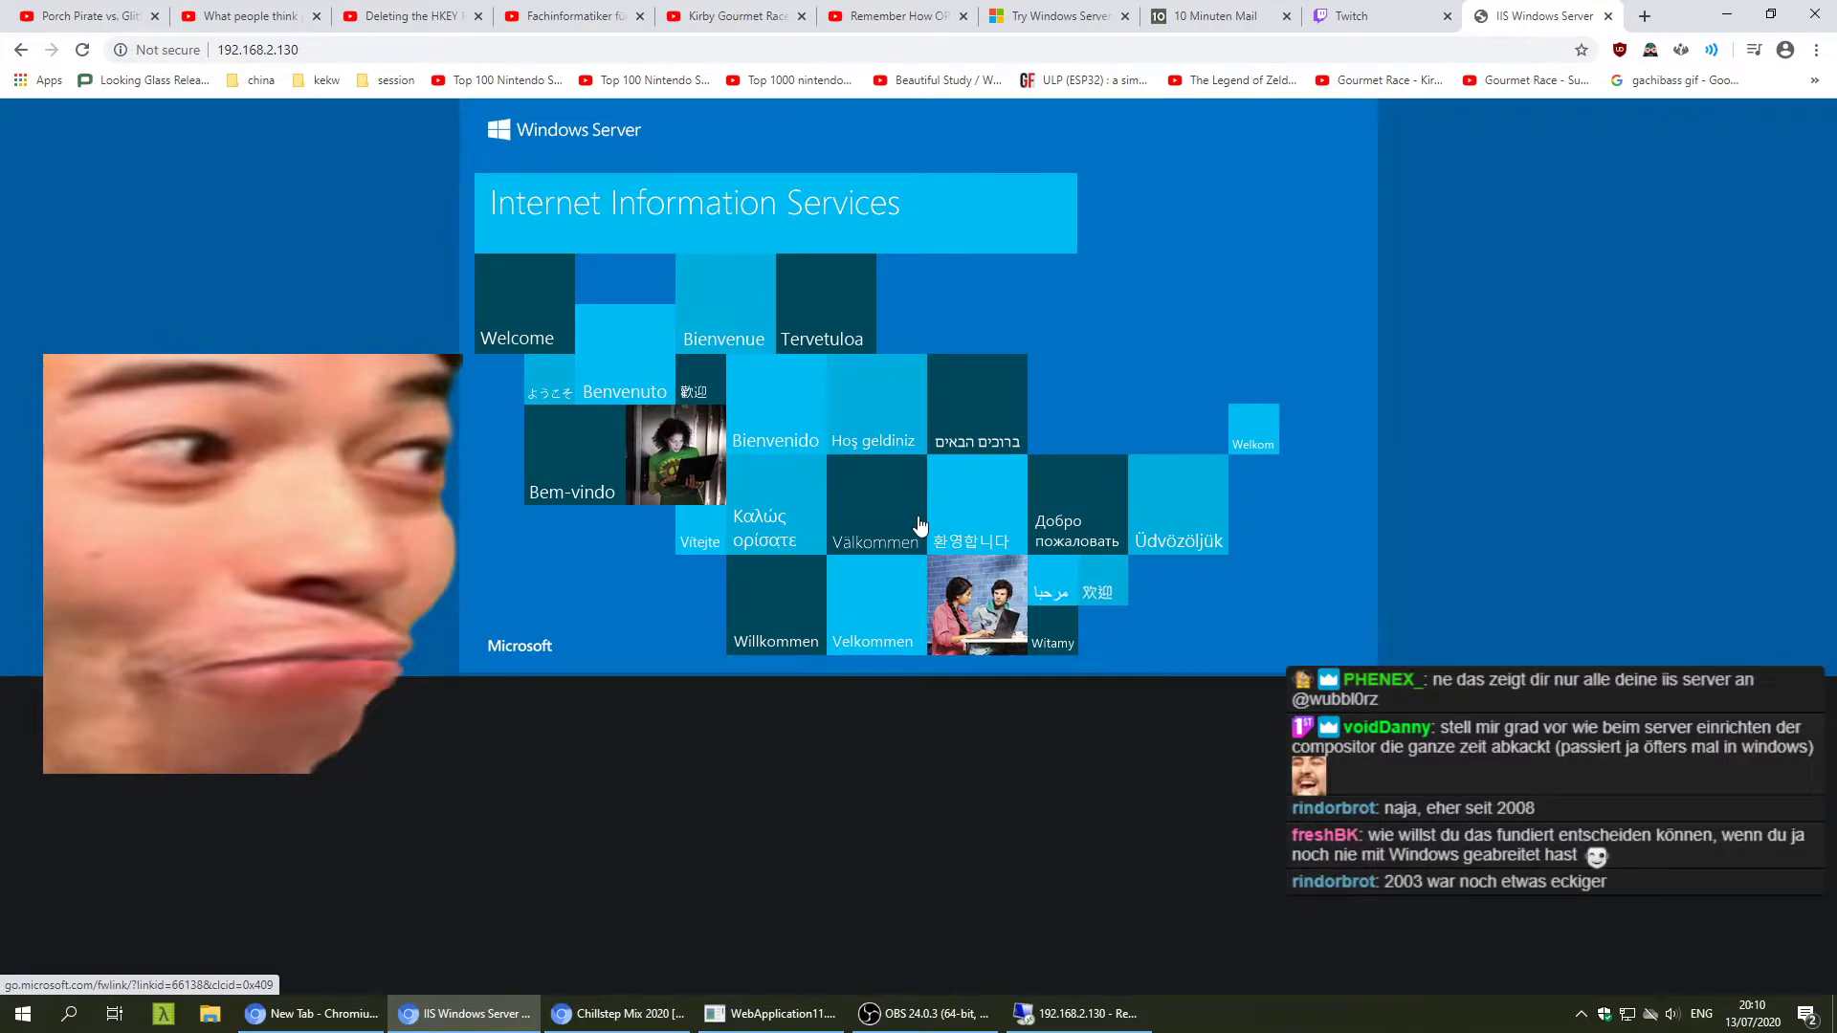
click(763, 57)
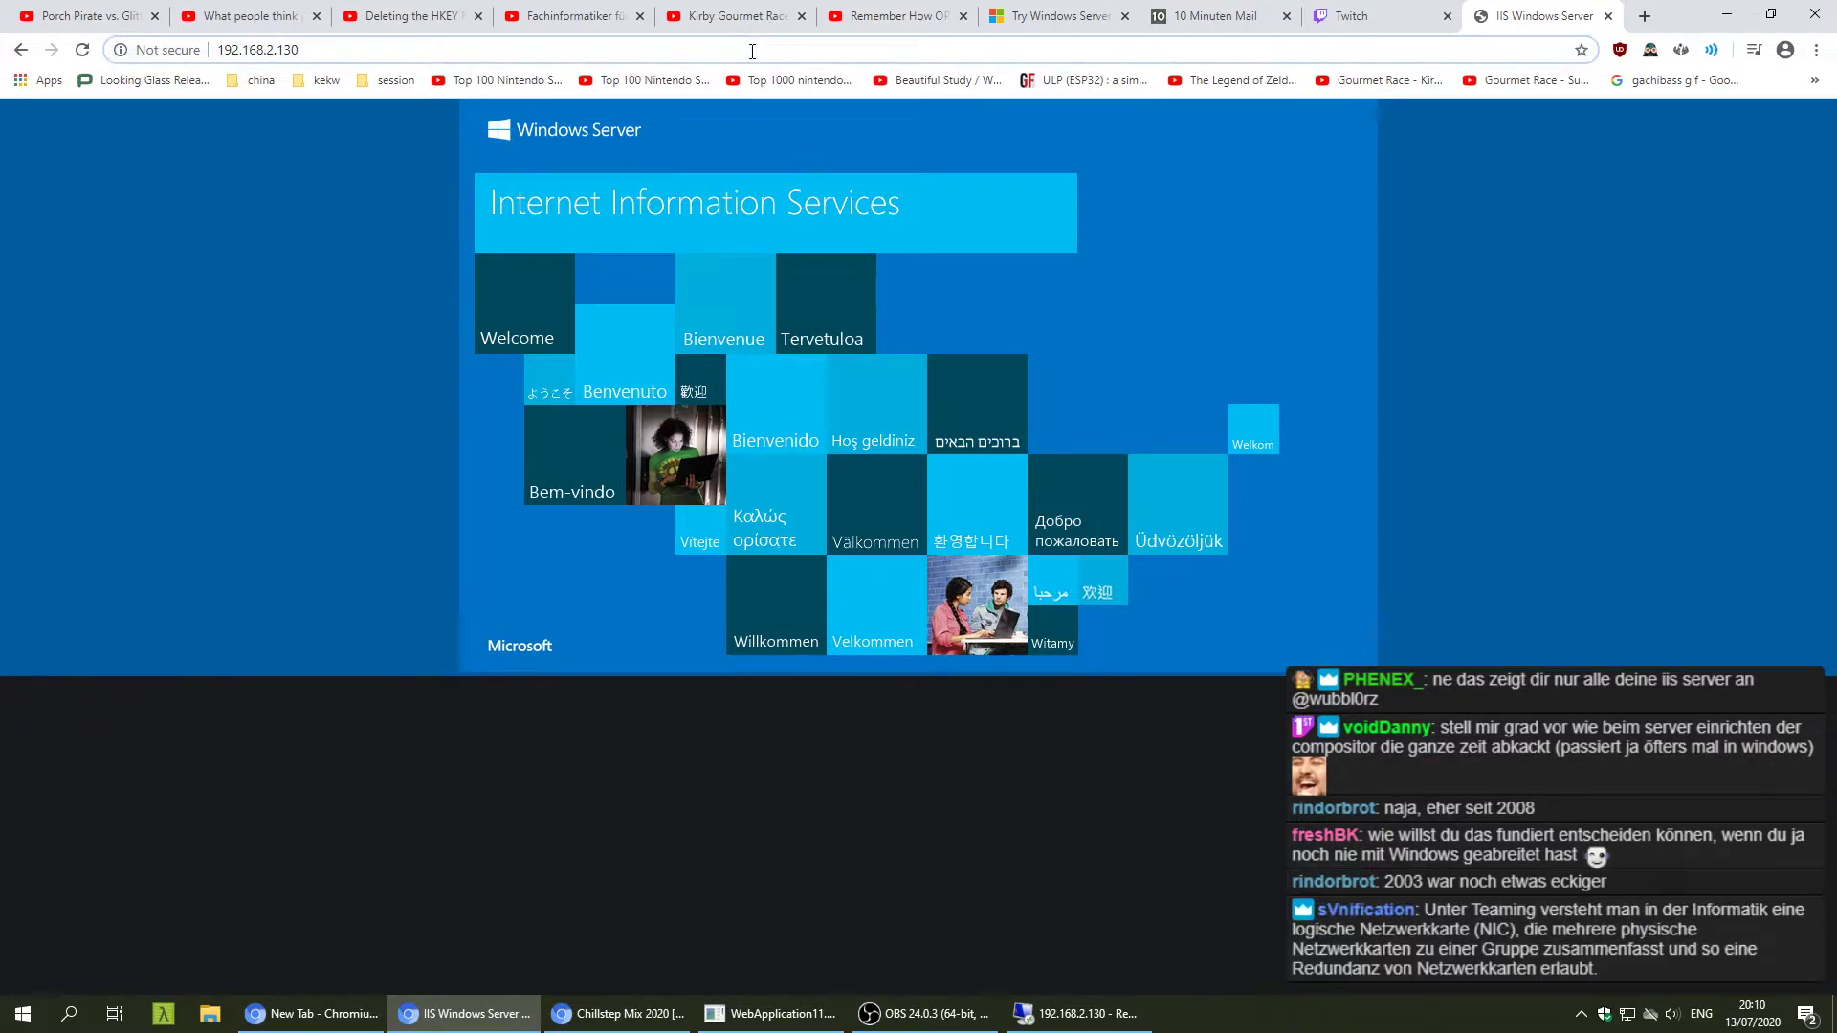
text(1)
key(BackSpace)
click(107, 474)
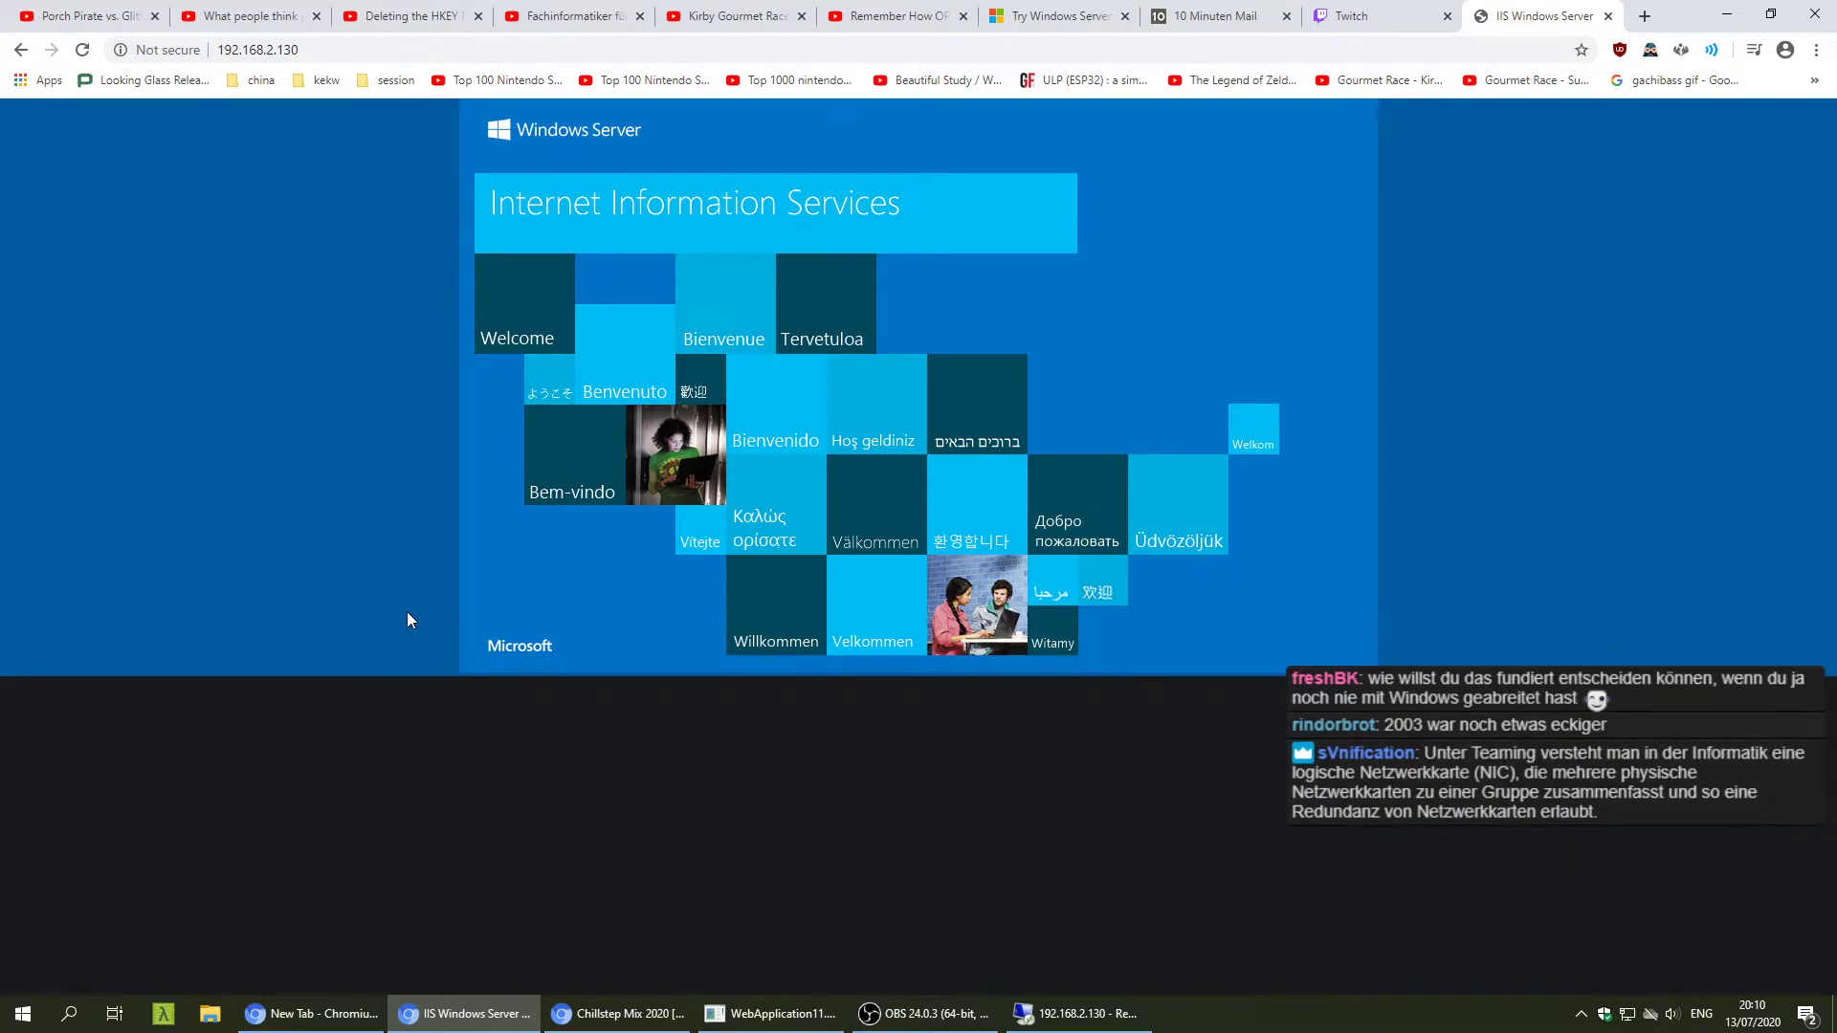
- Back in the remote session, open the WIN-NABGQ0UMSAE server's Home page in IIS Manager
click(1079, 1013)
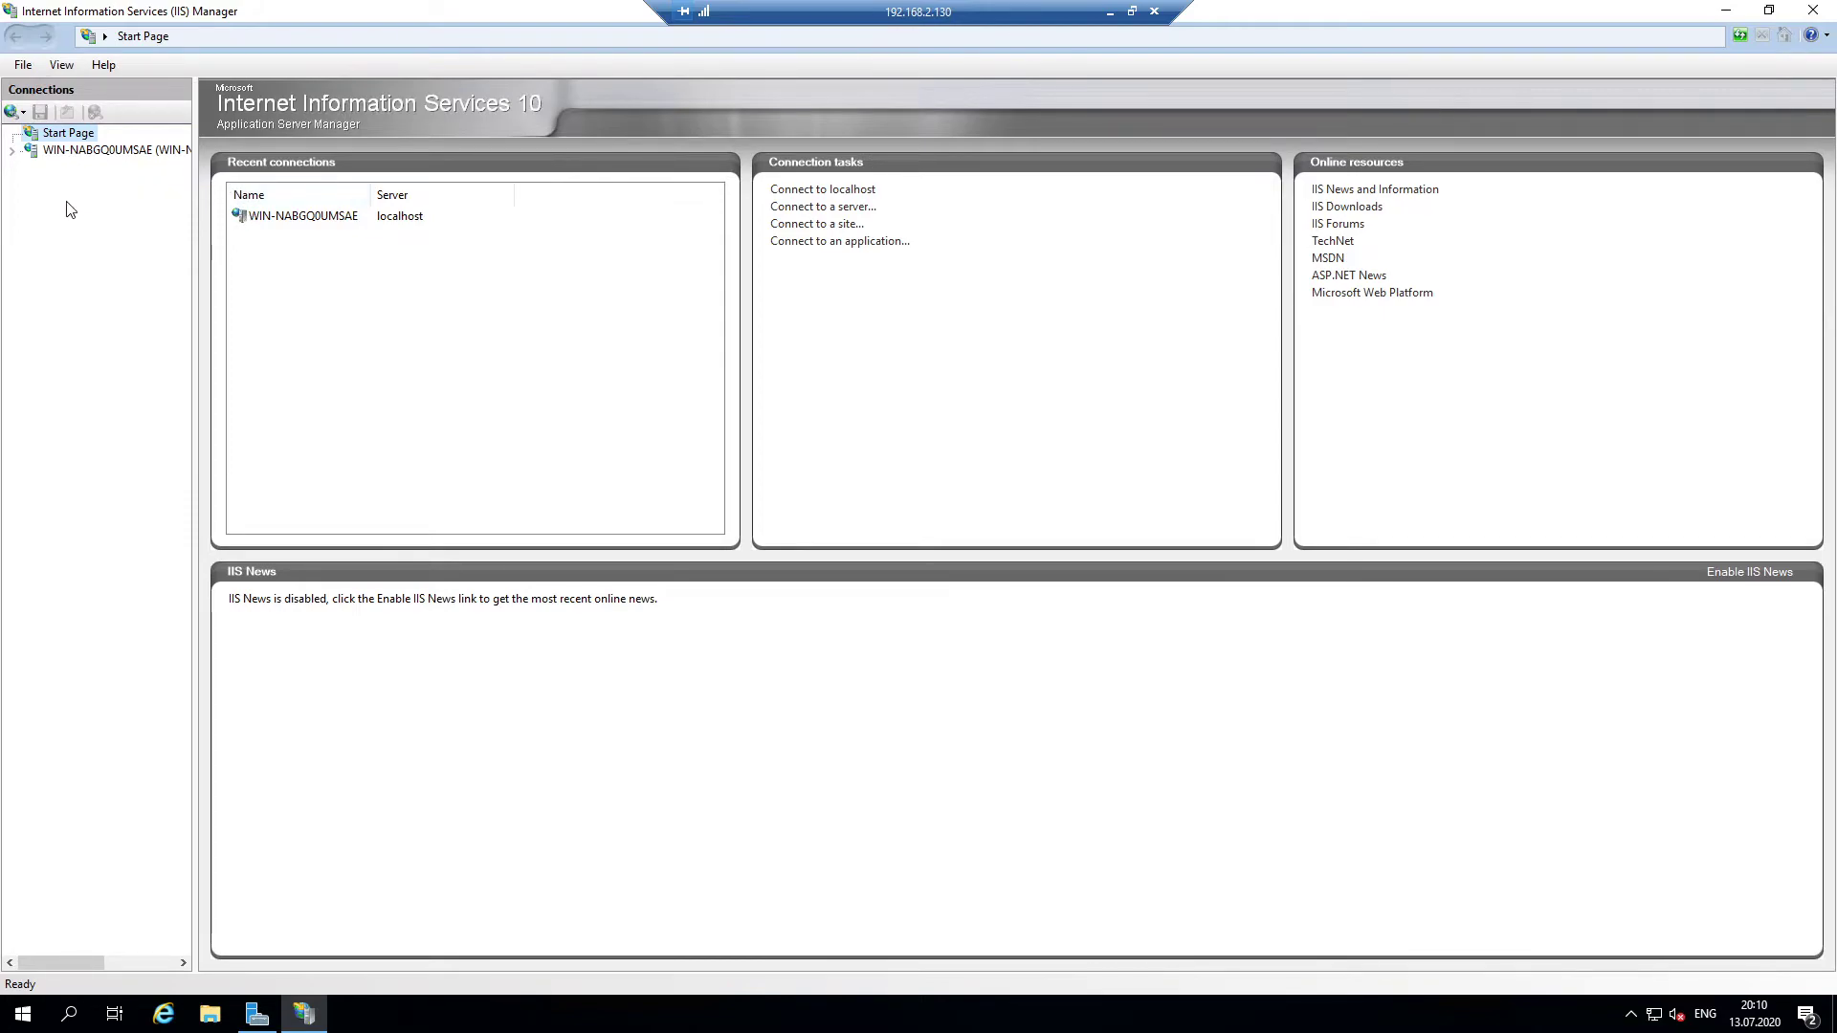
click(61, 151)
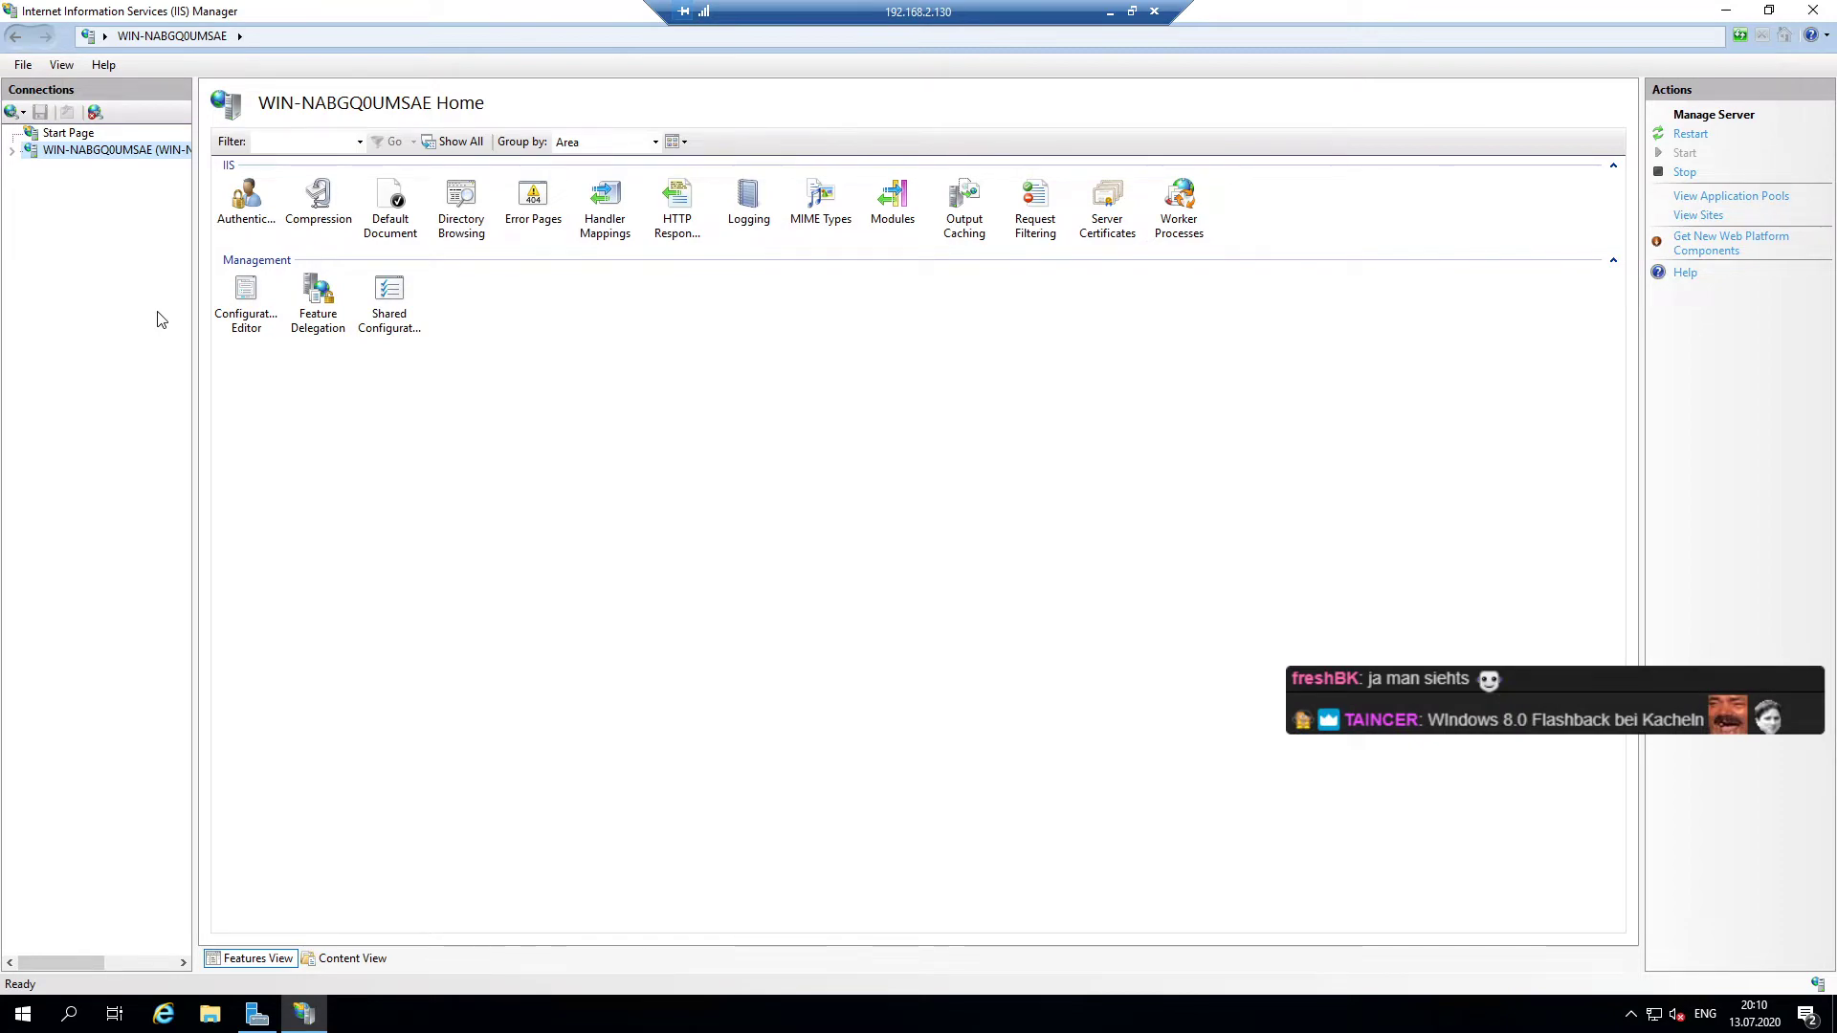
click(23, 1013)
text(feature)
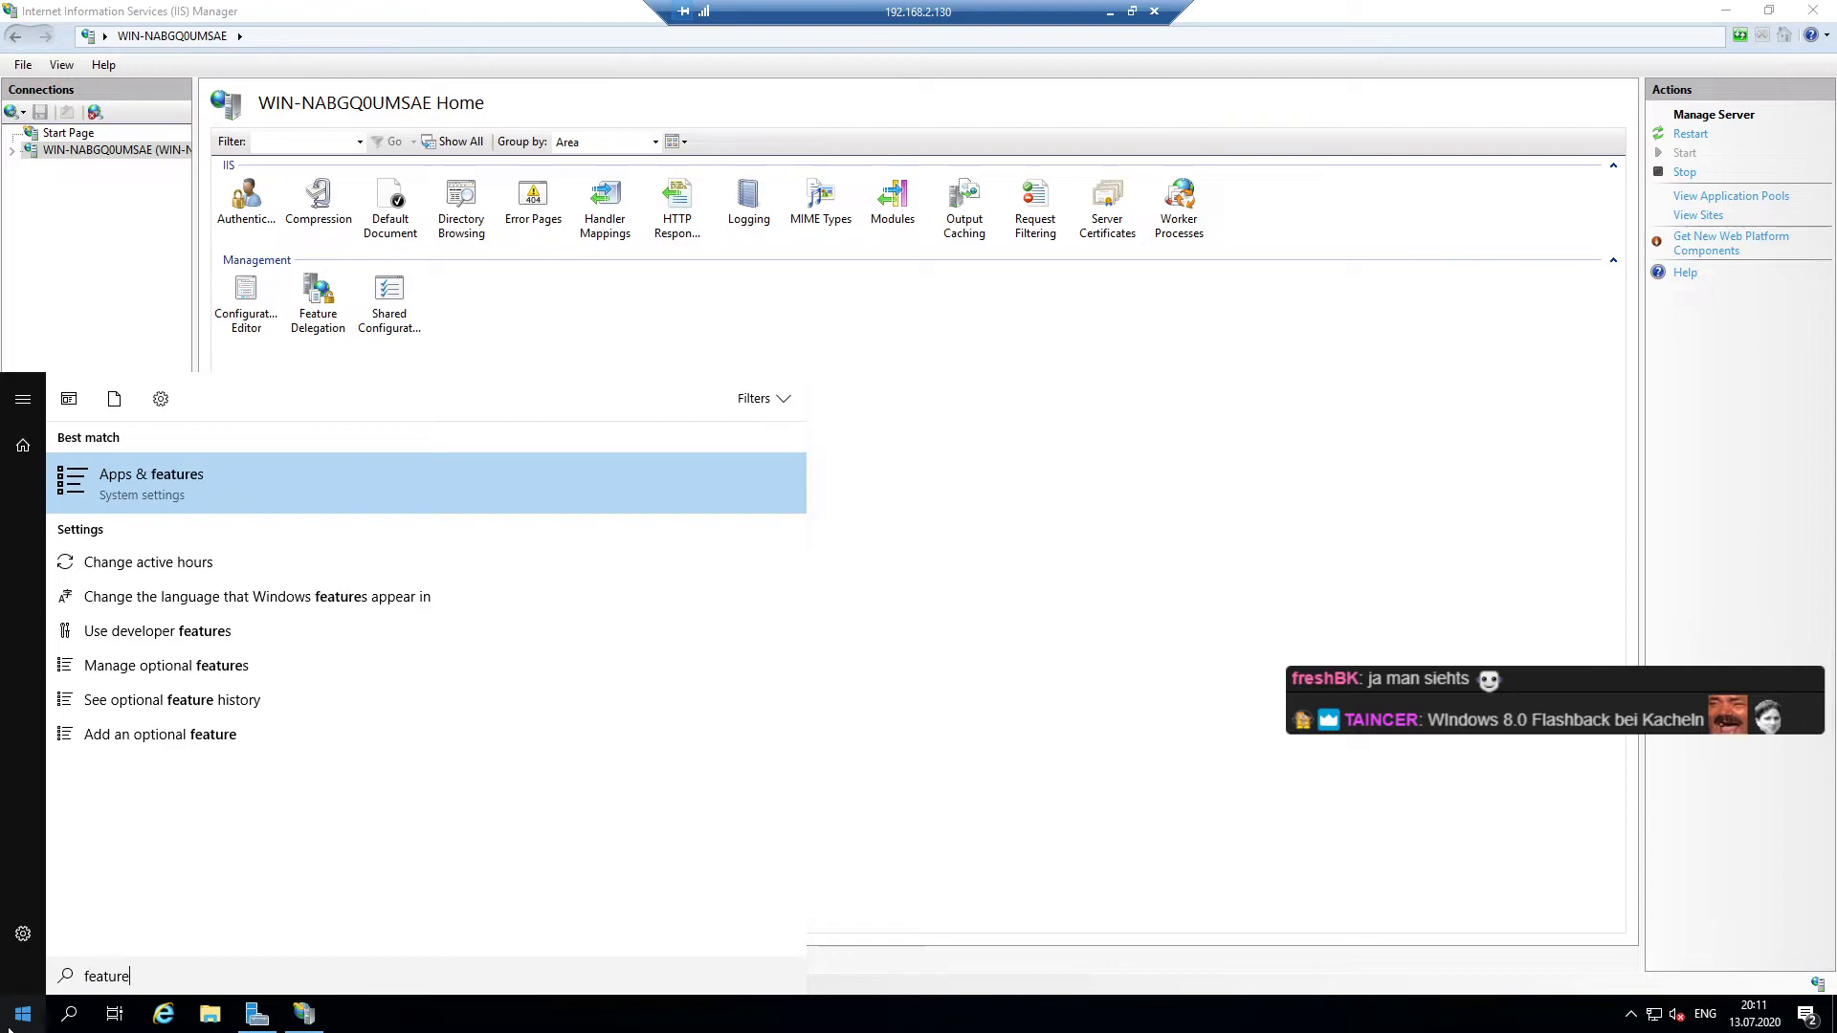
key(Return)
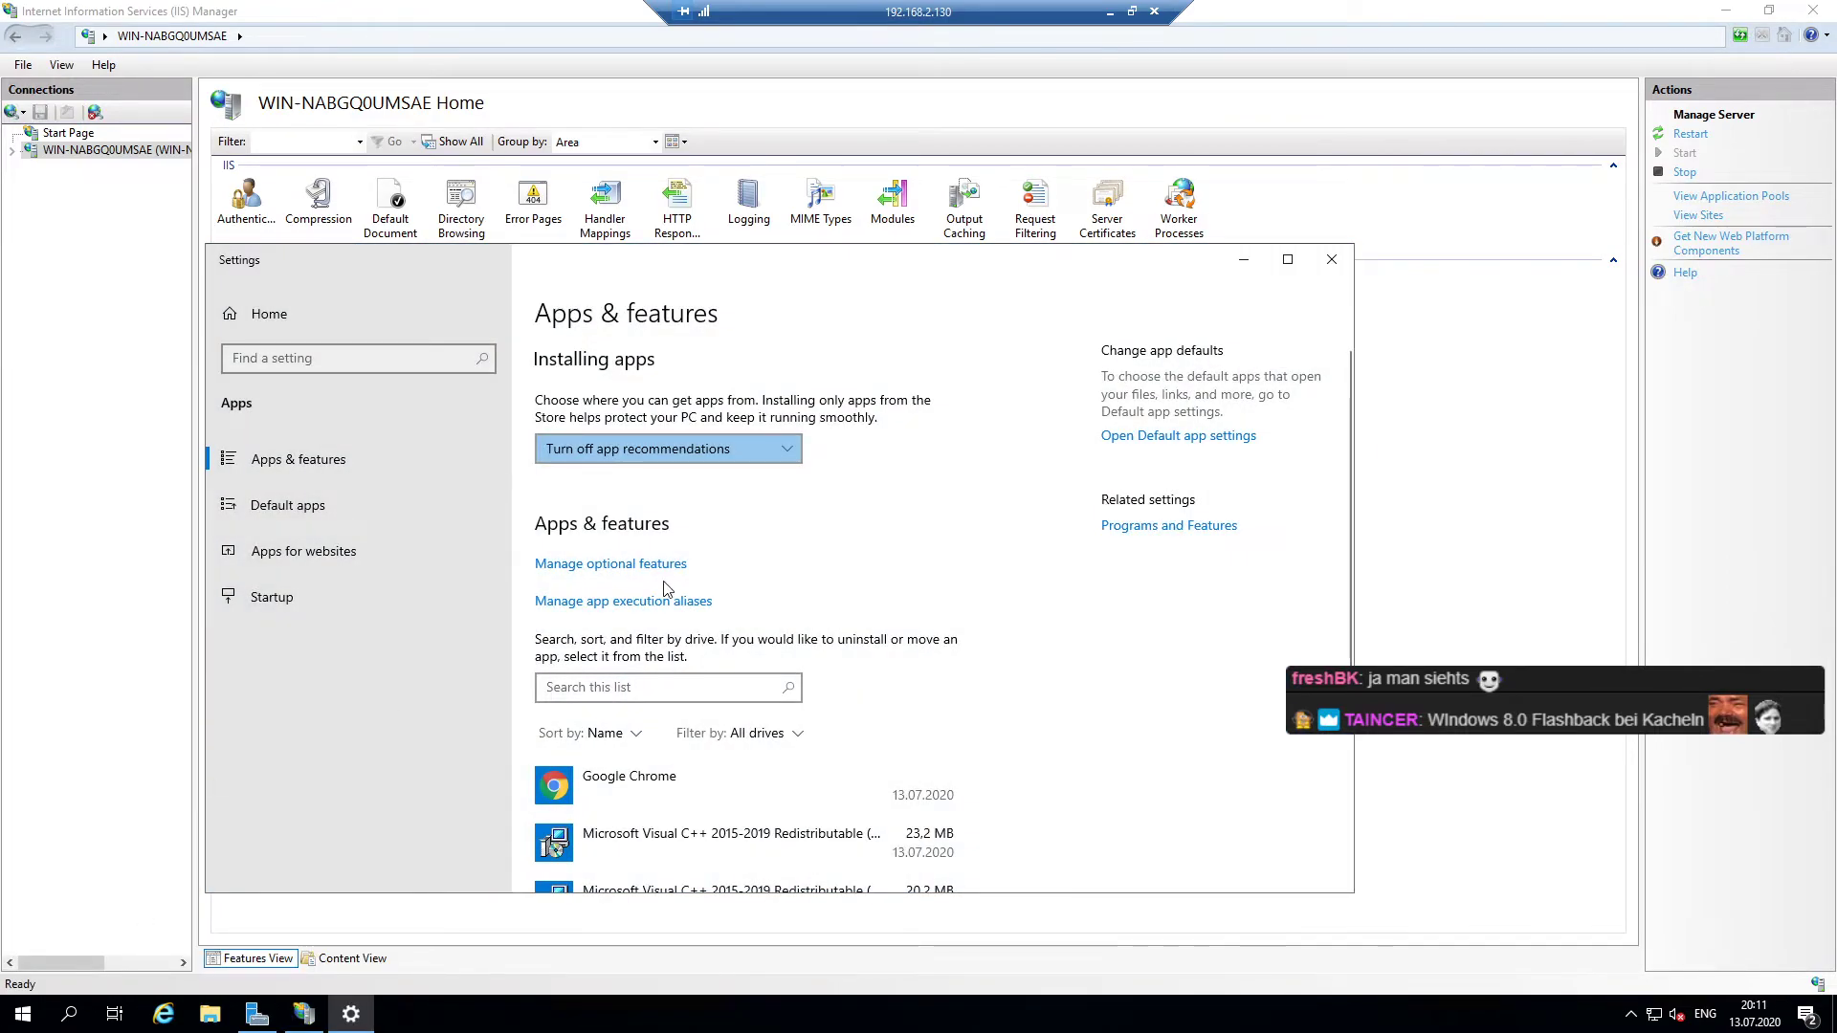
click(666, 568)
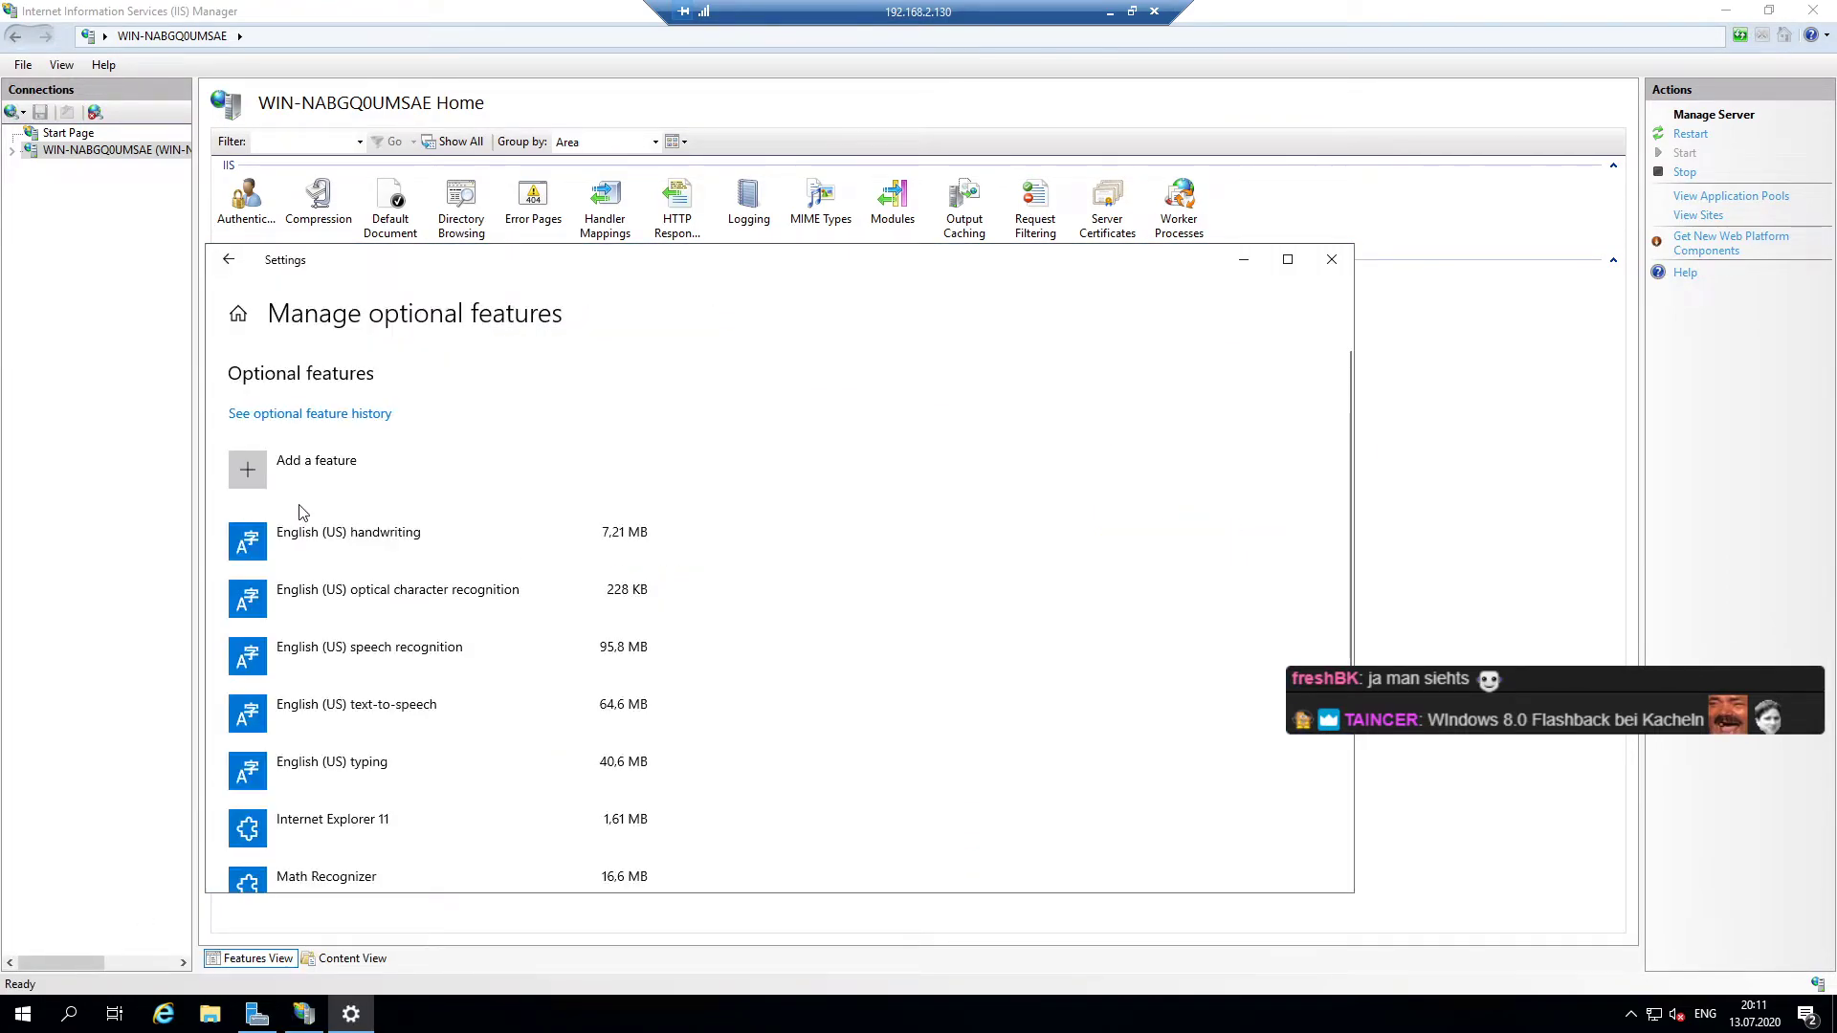
click(1331, 259)
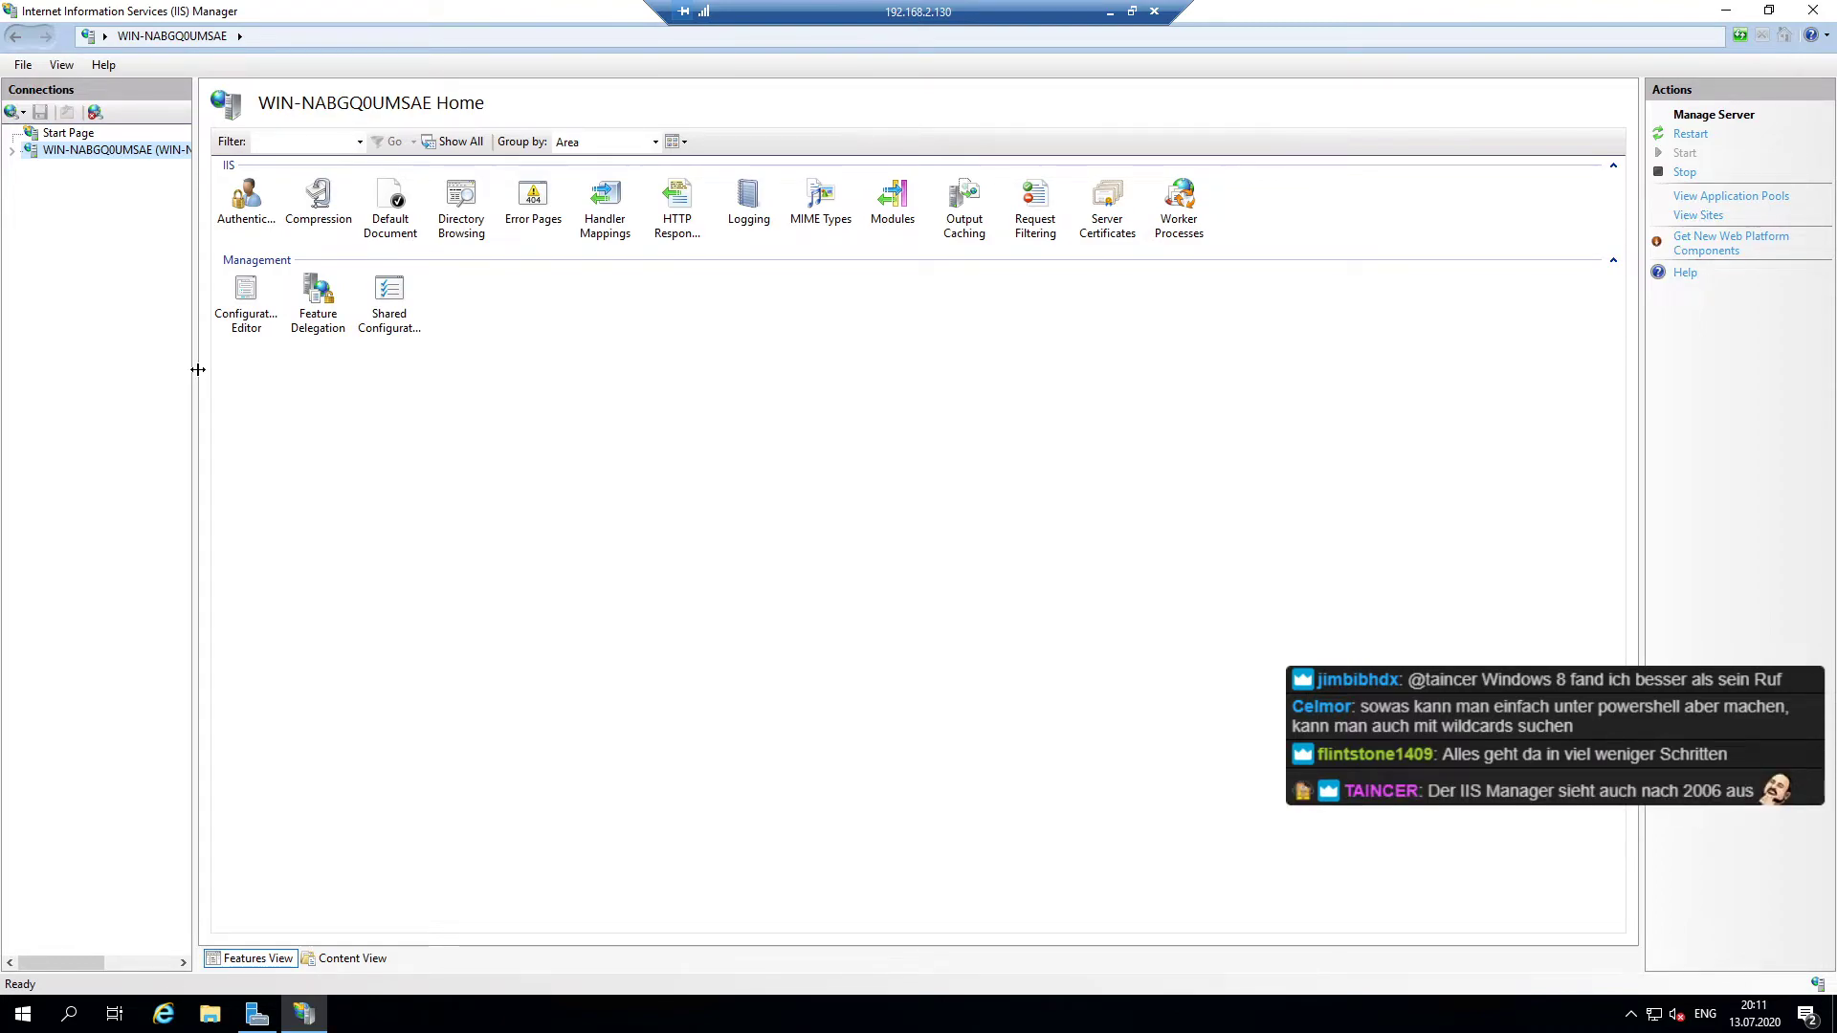
- Explore the IIS Manager start page's connection options and display menu
click(72, 138)
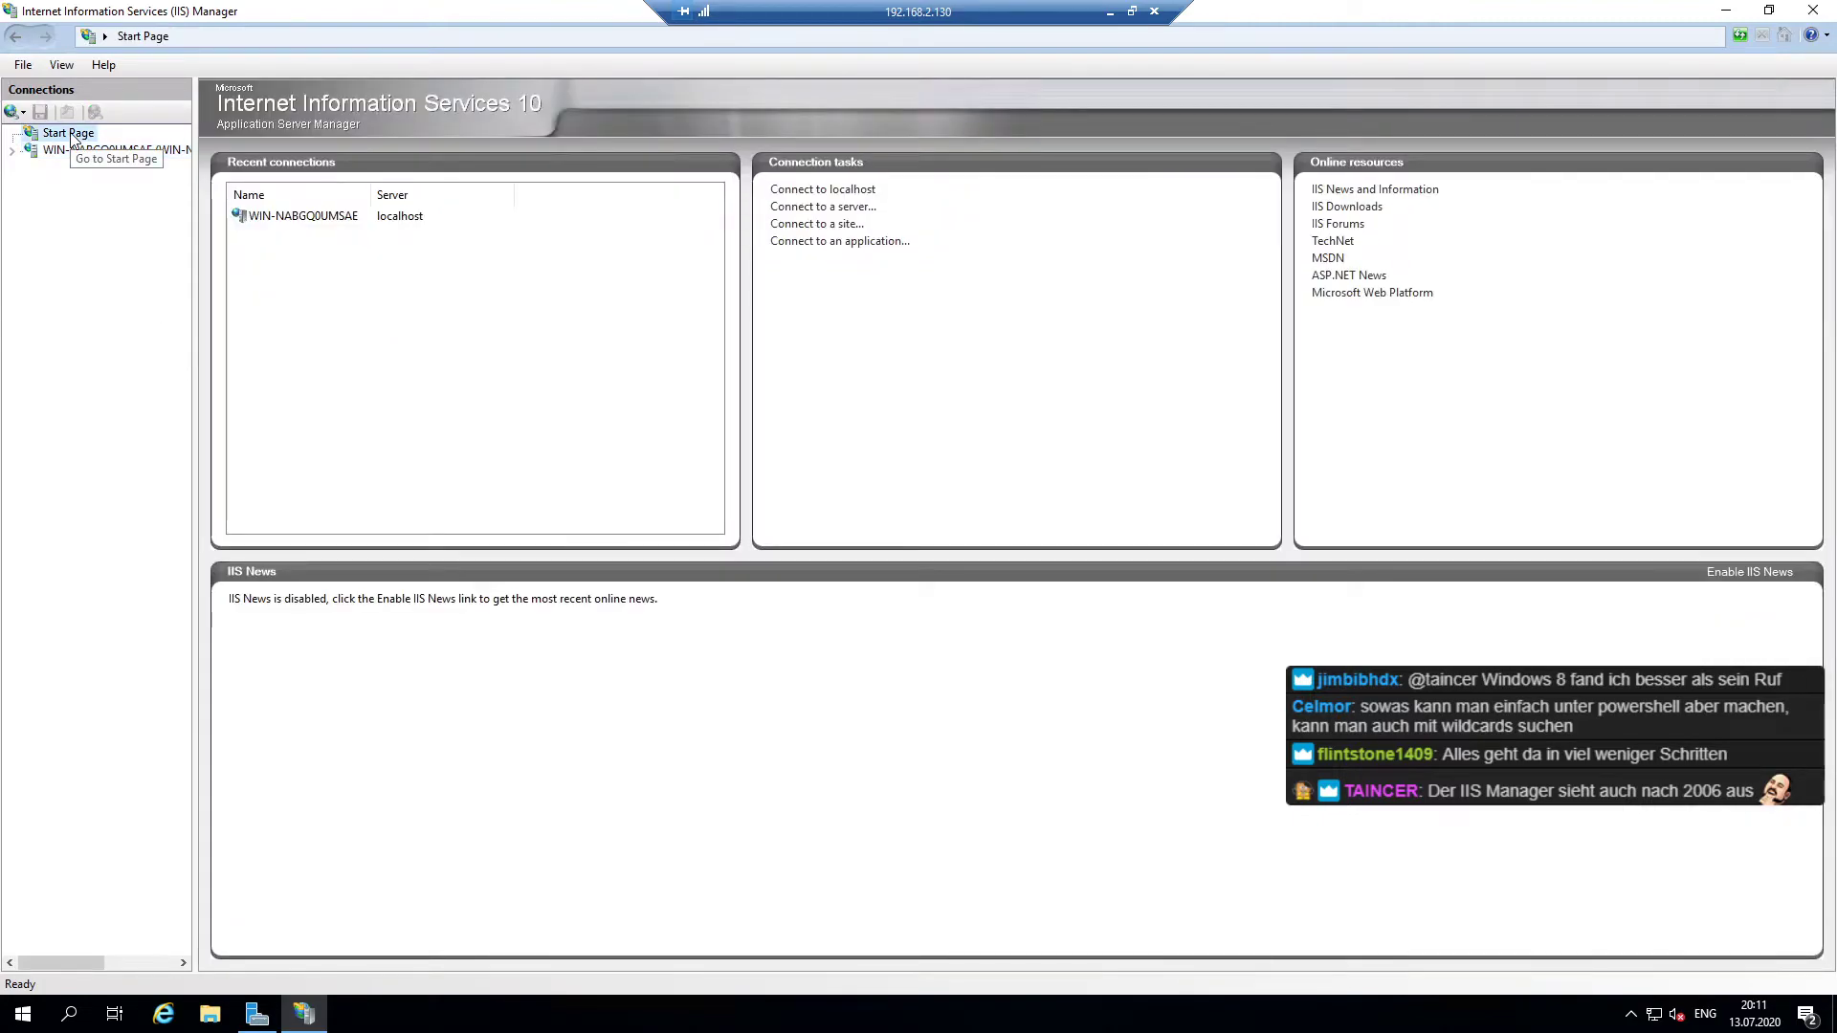
right_click(70, 132)
right_click(24, 213)
right_click(27, 213)
key(Escape)
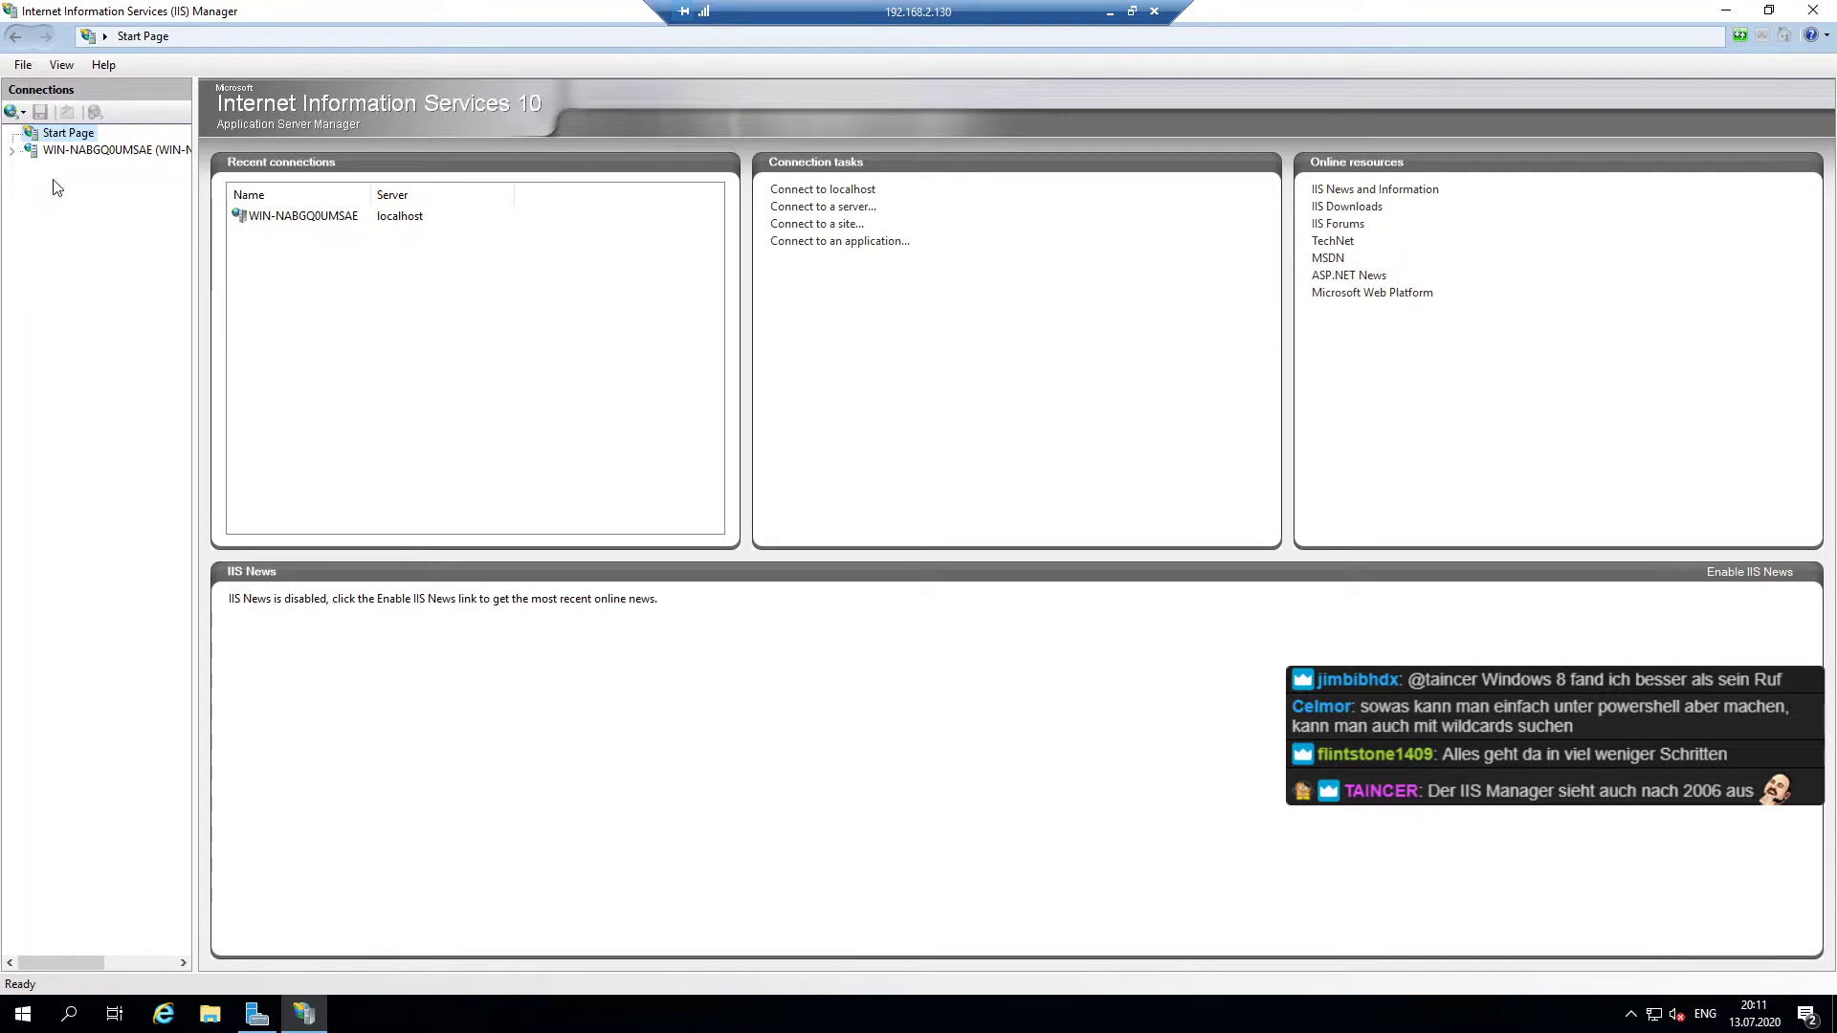
click(14, 112)
click(83, 188)
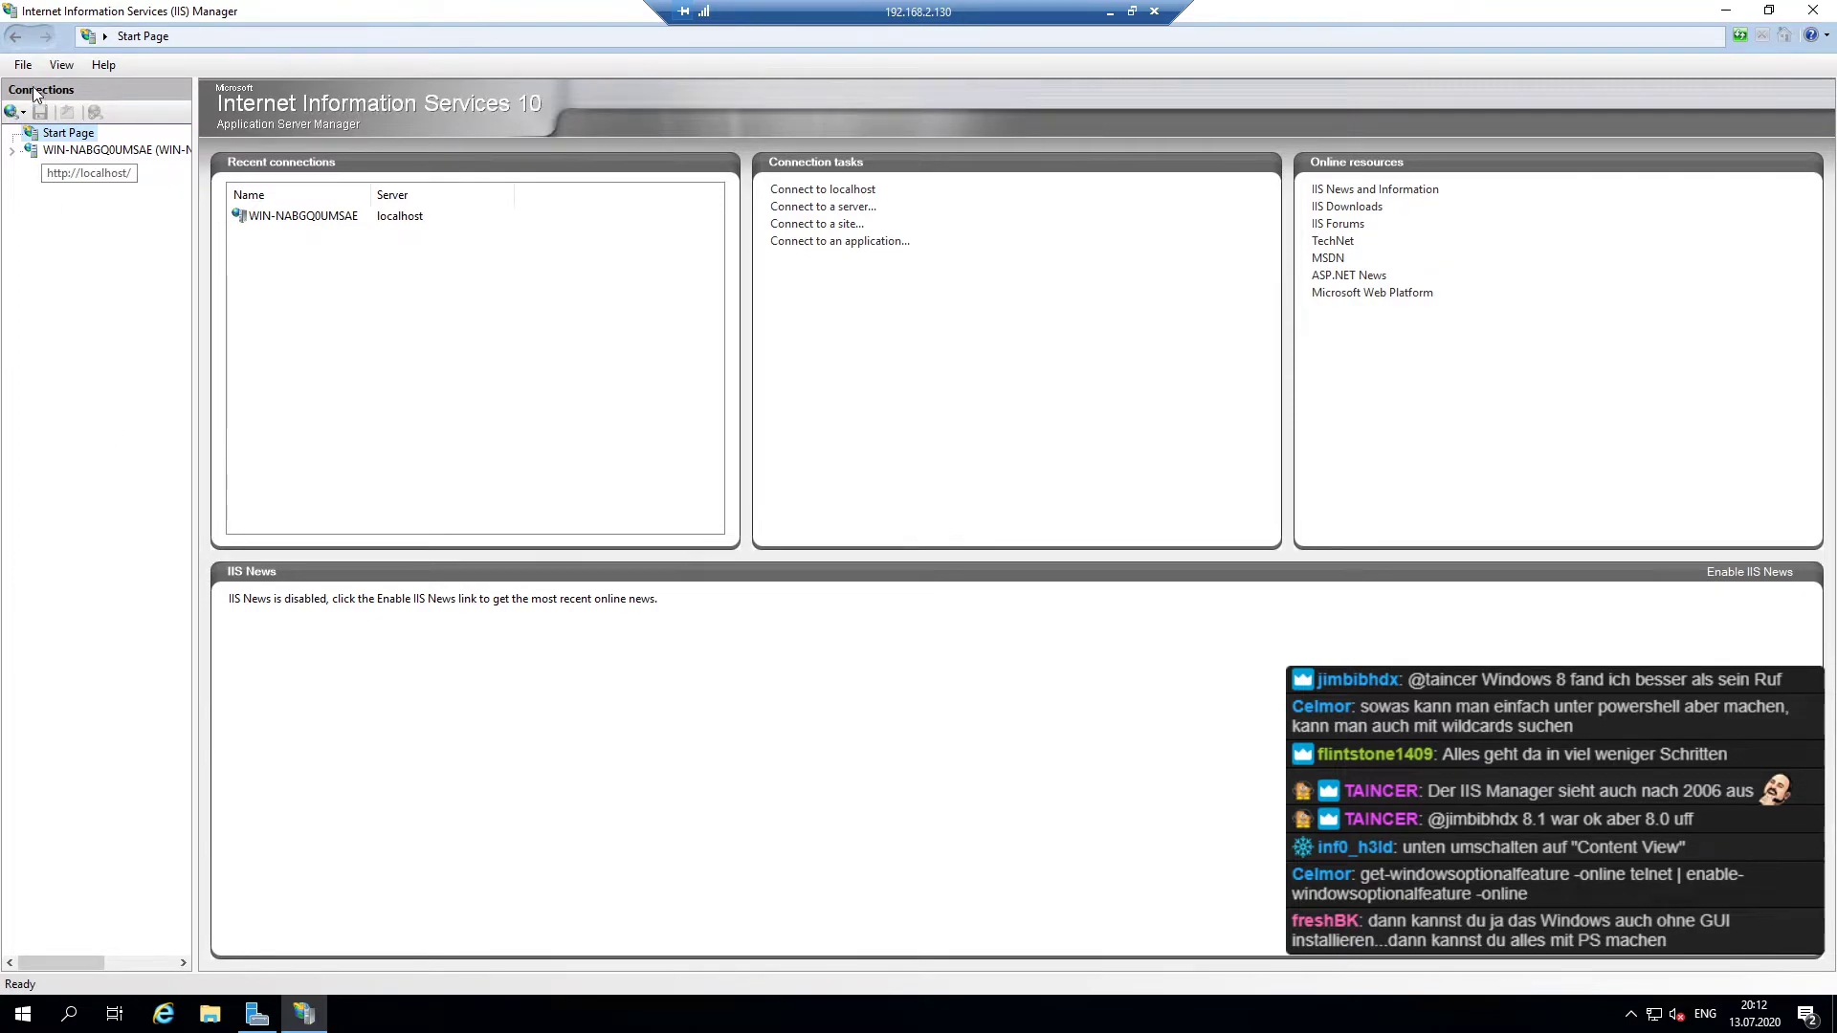
click(67, 65)
click(63, 65)
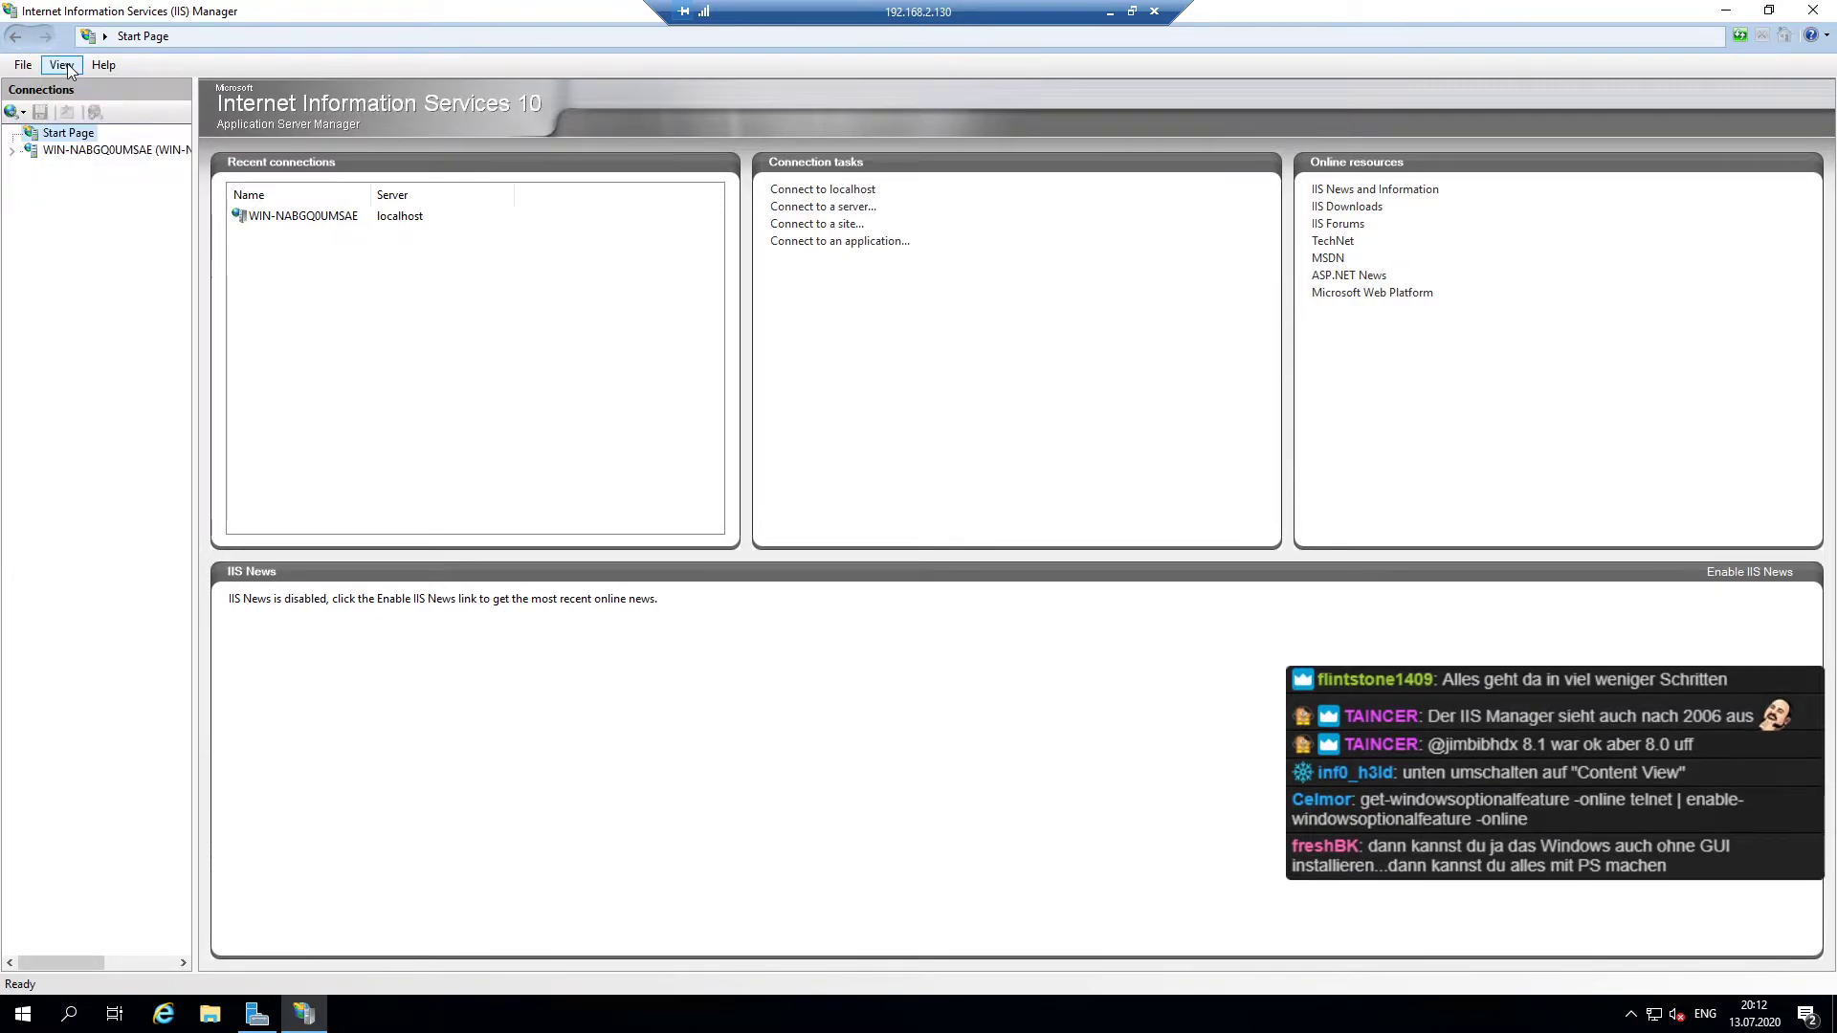
- Switch the server to Content View, expand Sites to show Default Web Site, then open and cancel Add Website
click(42, 156)
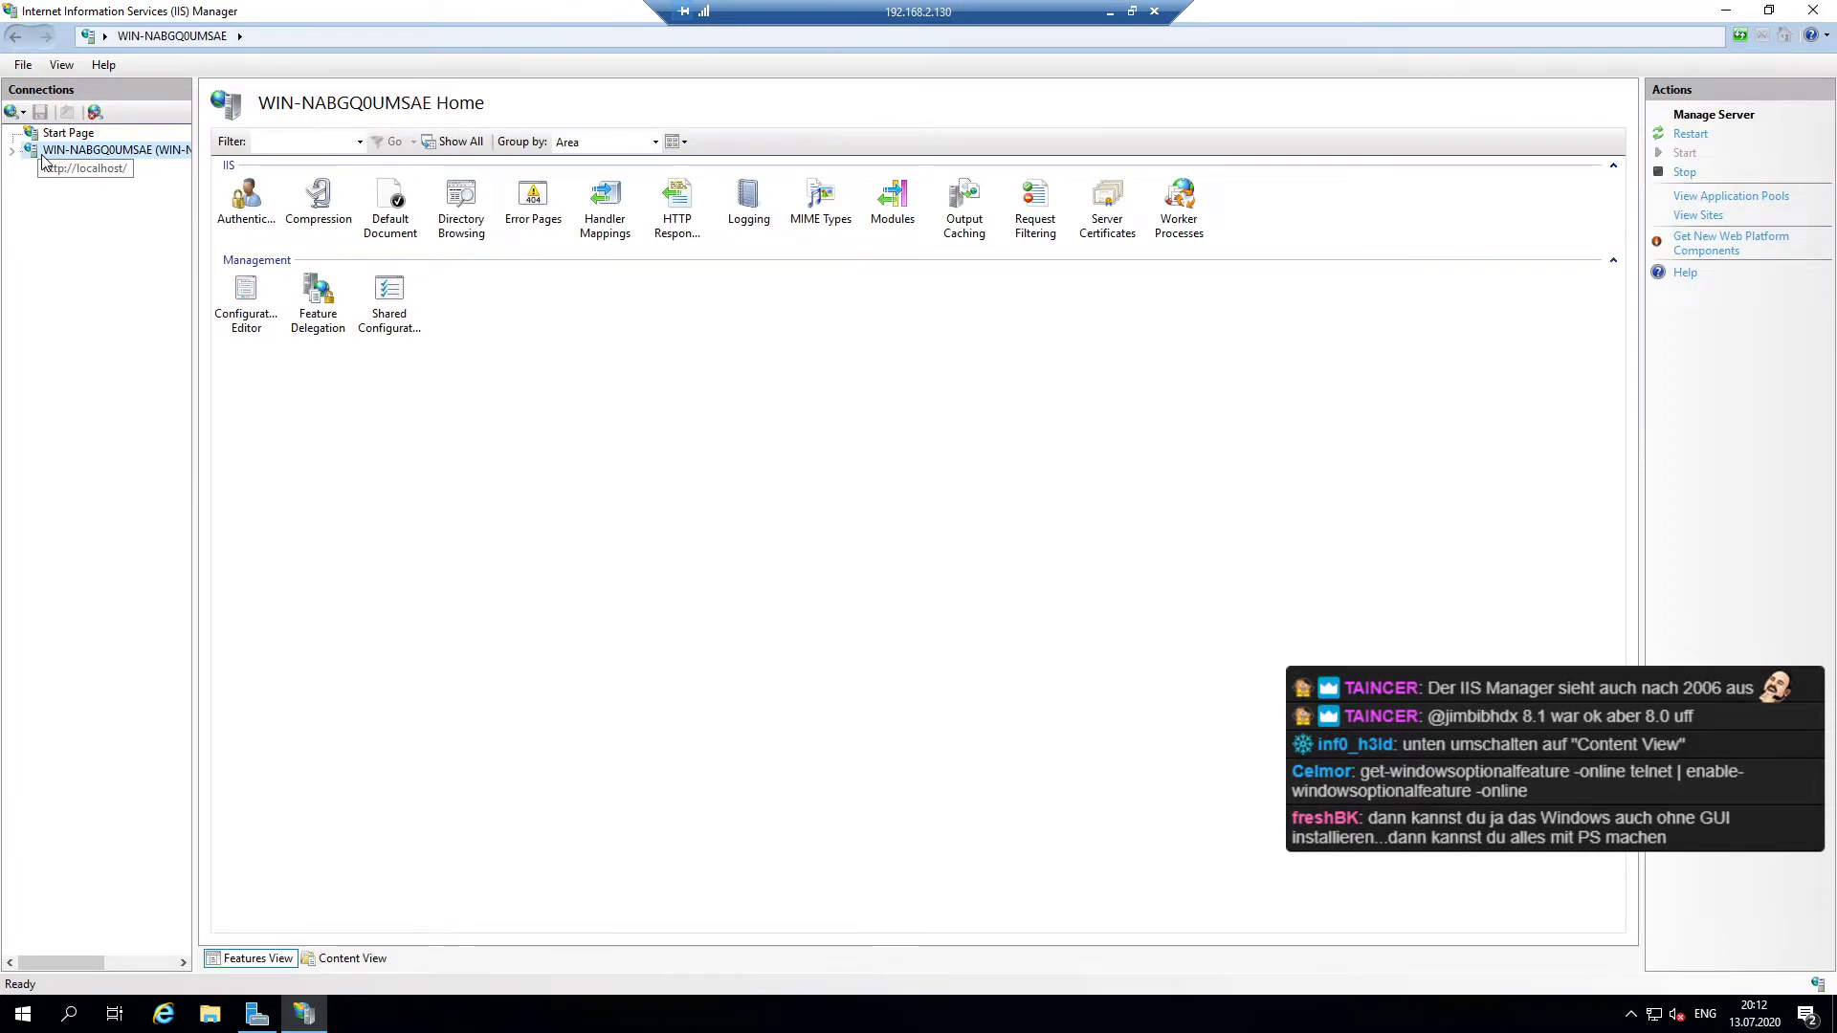
click(350, 958)
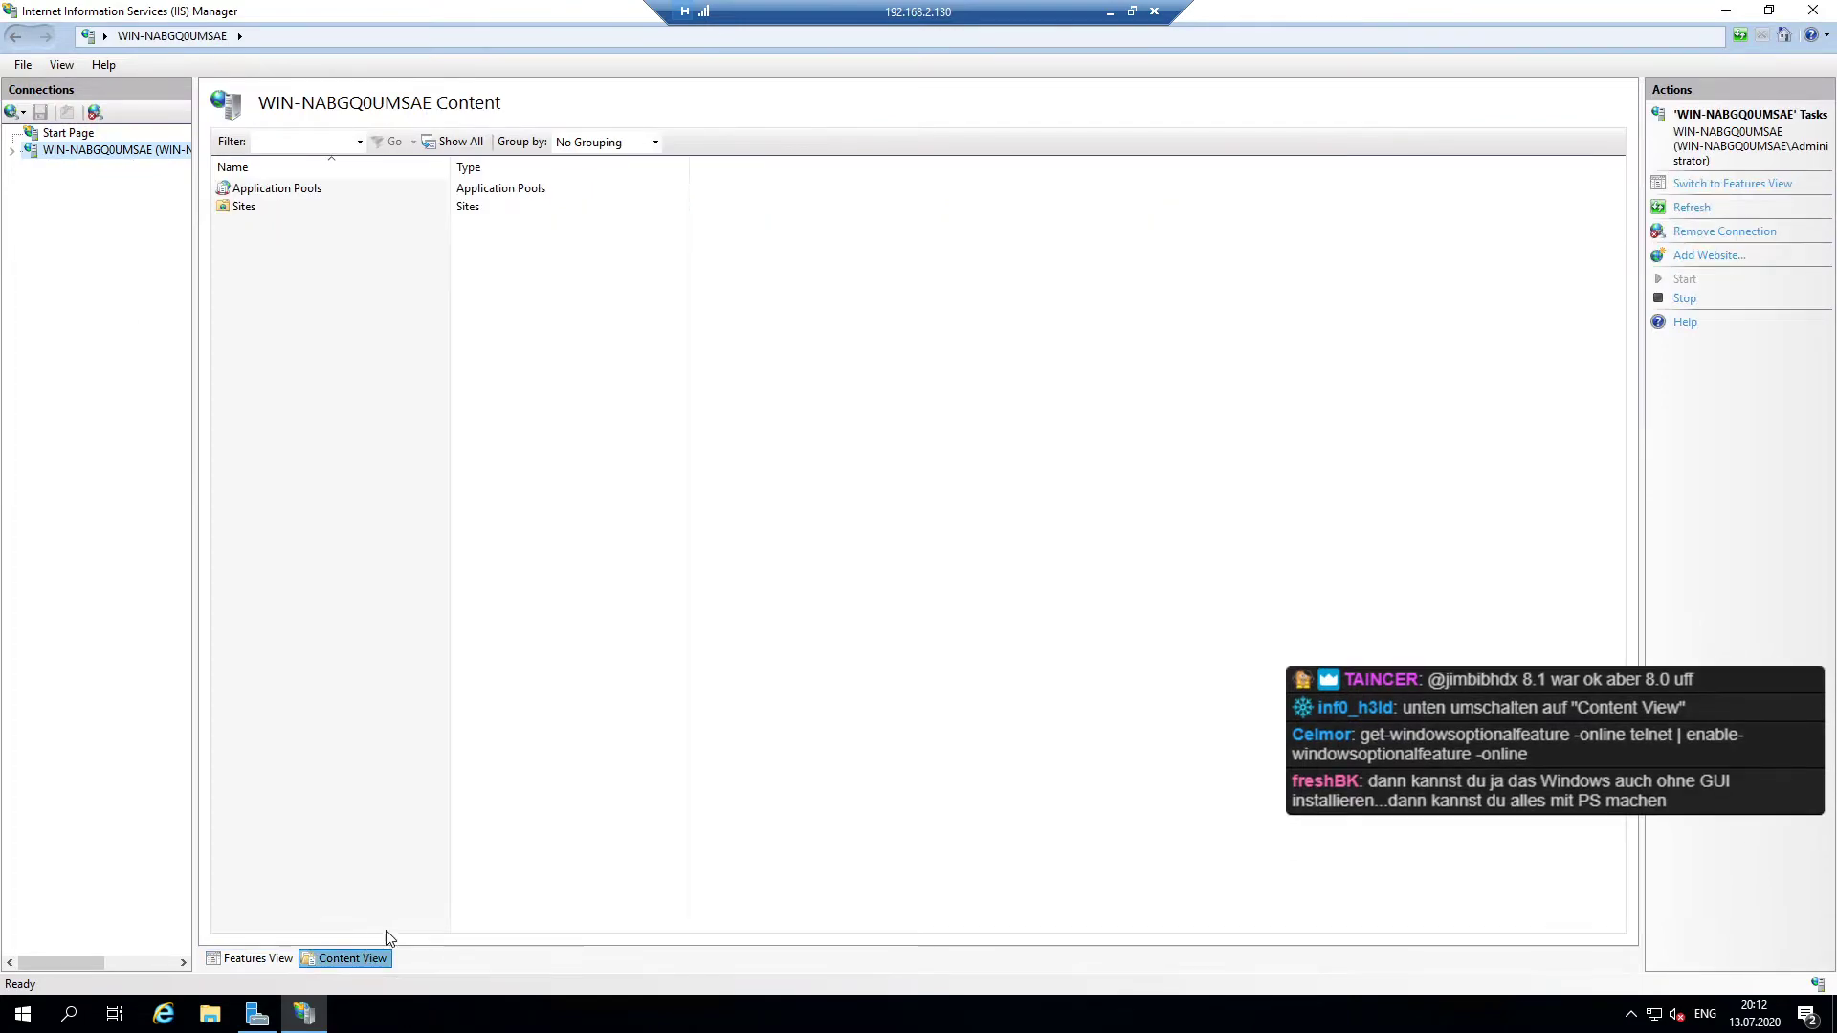
click(267, 210)
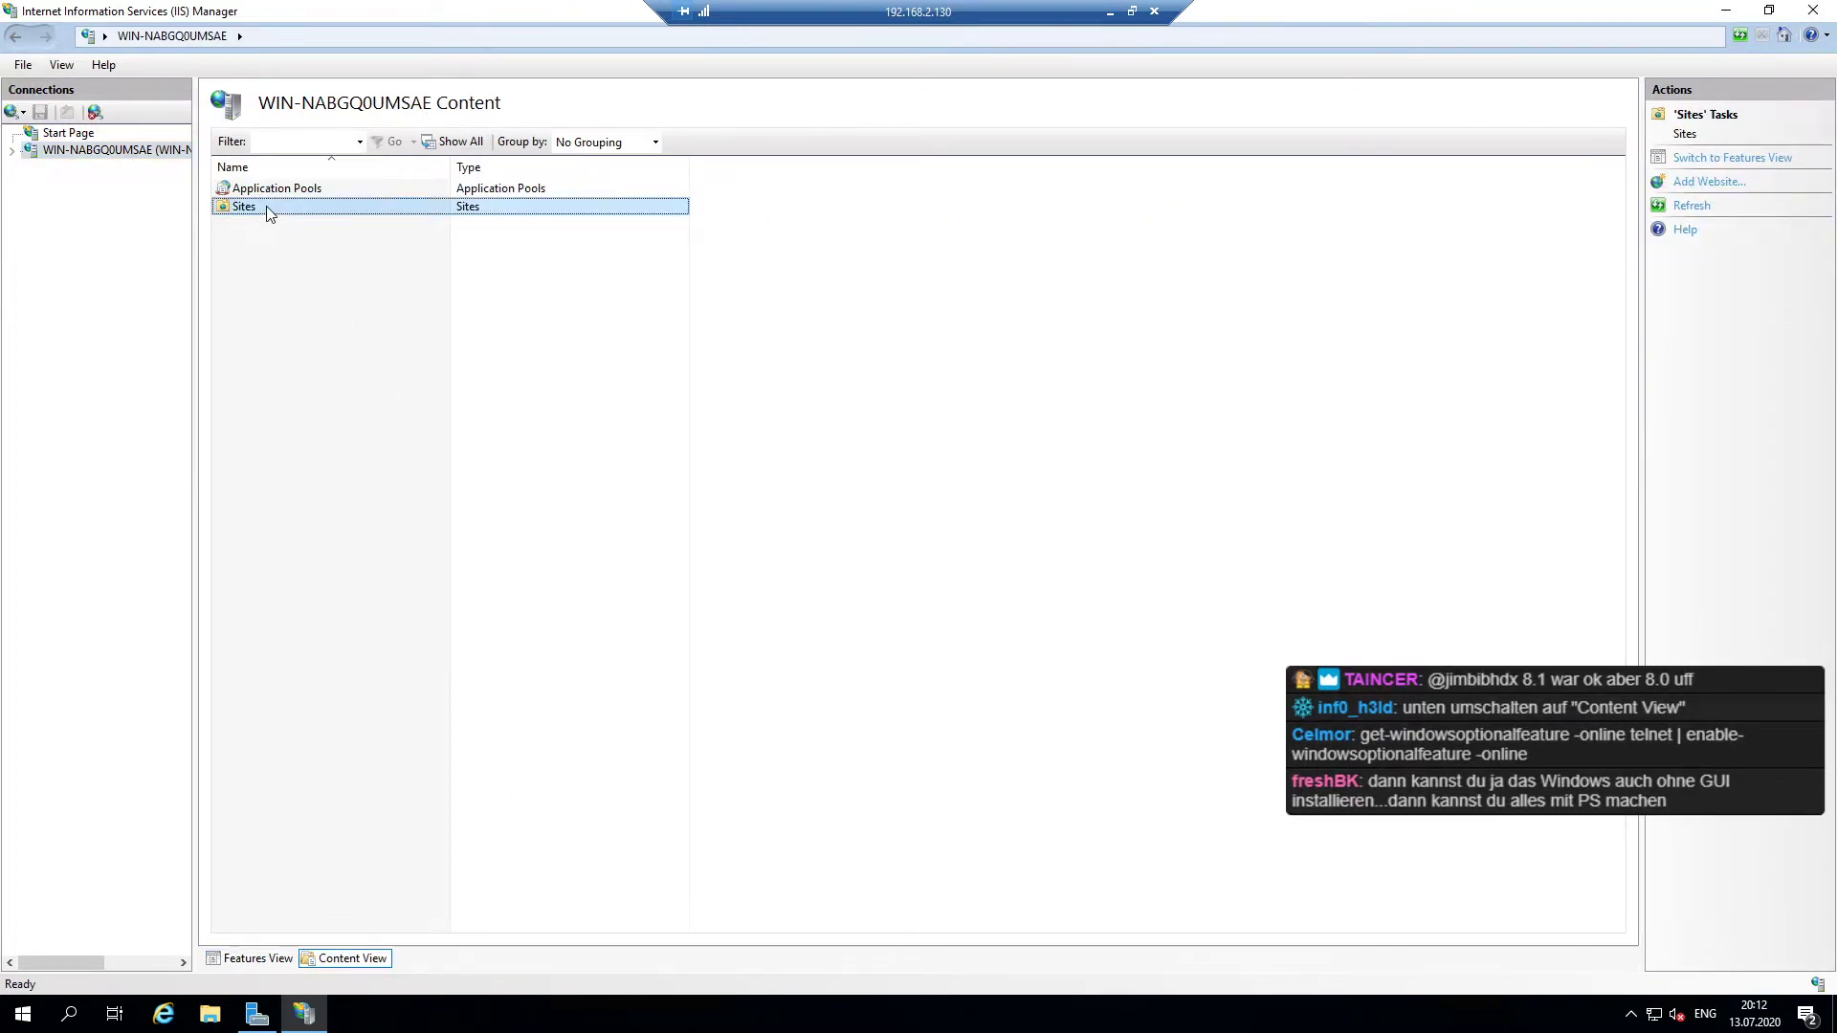
double_click(267, 208)
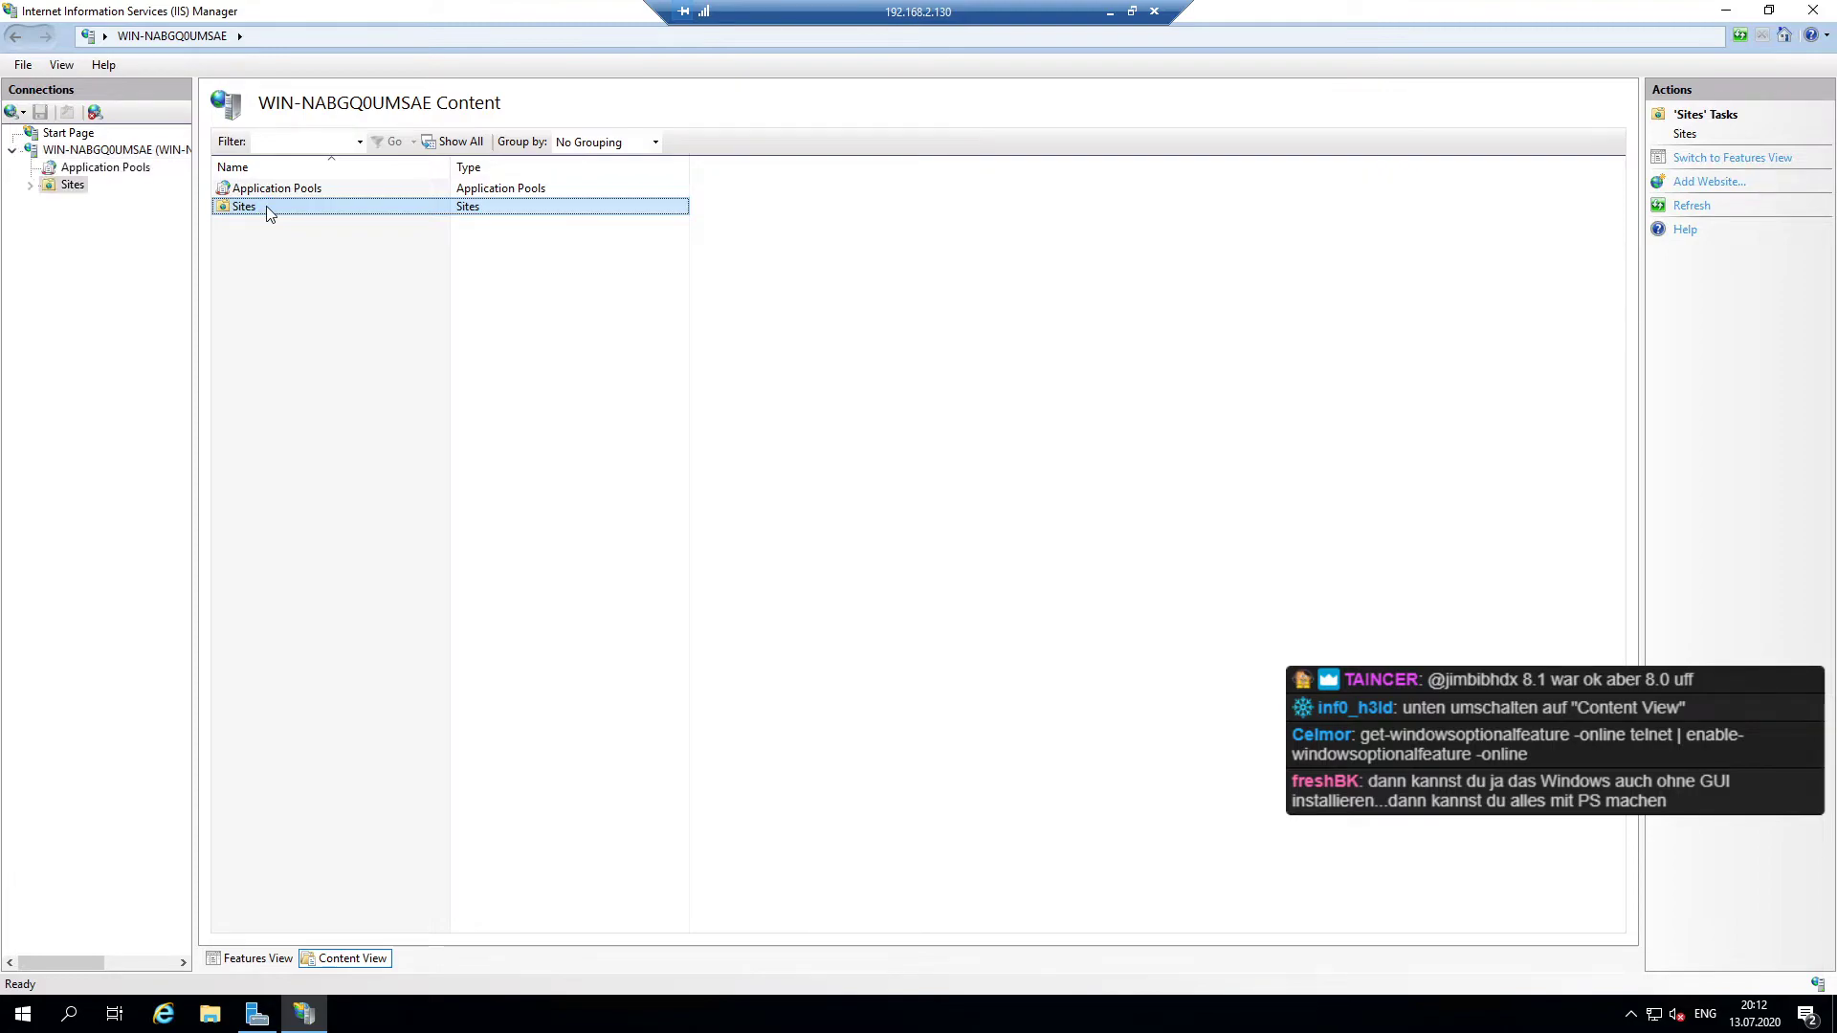
click(30, 185)
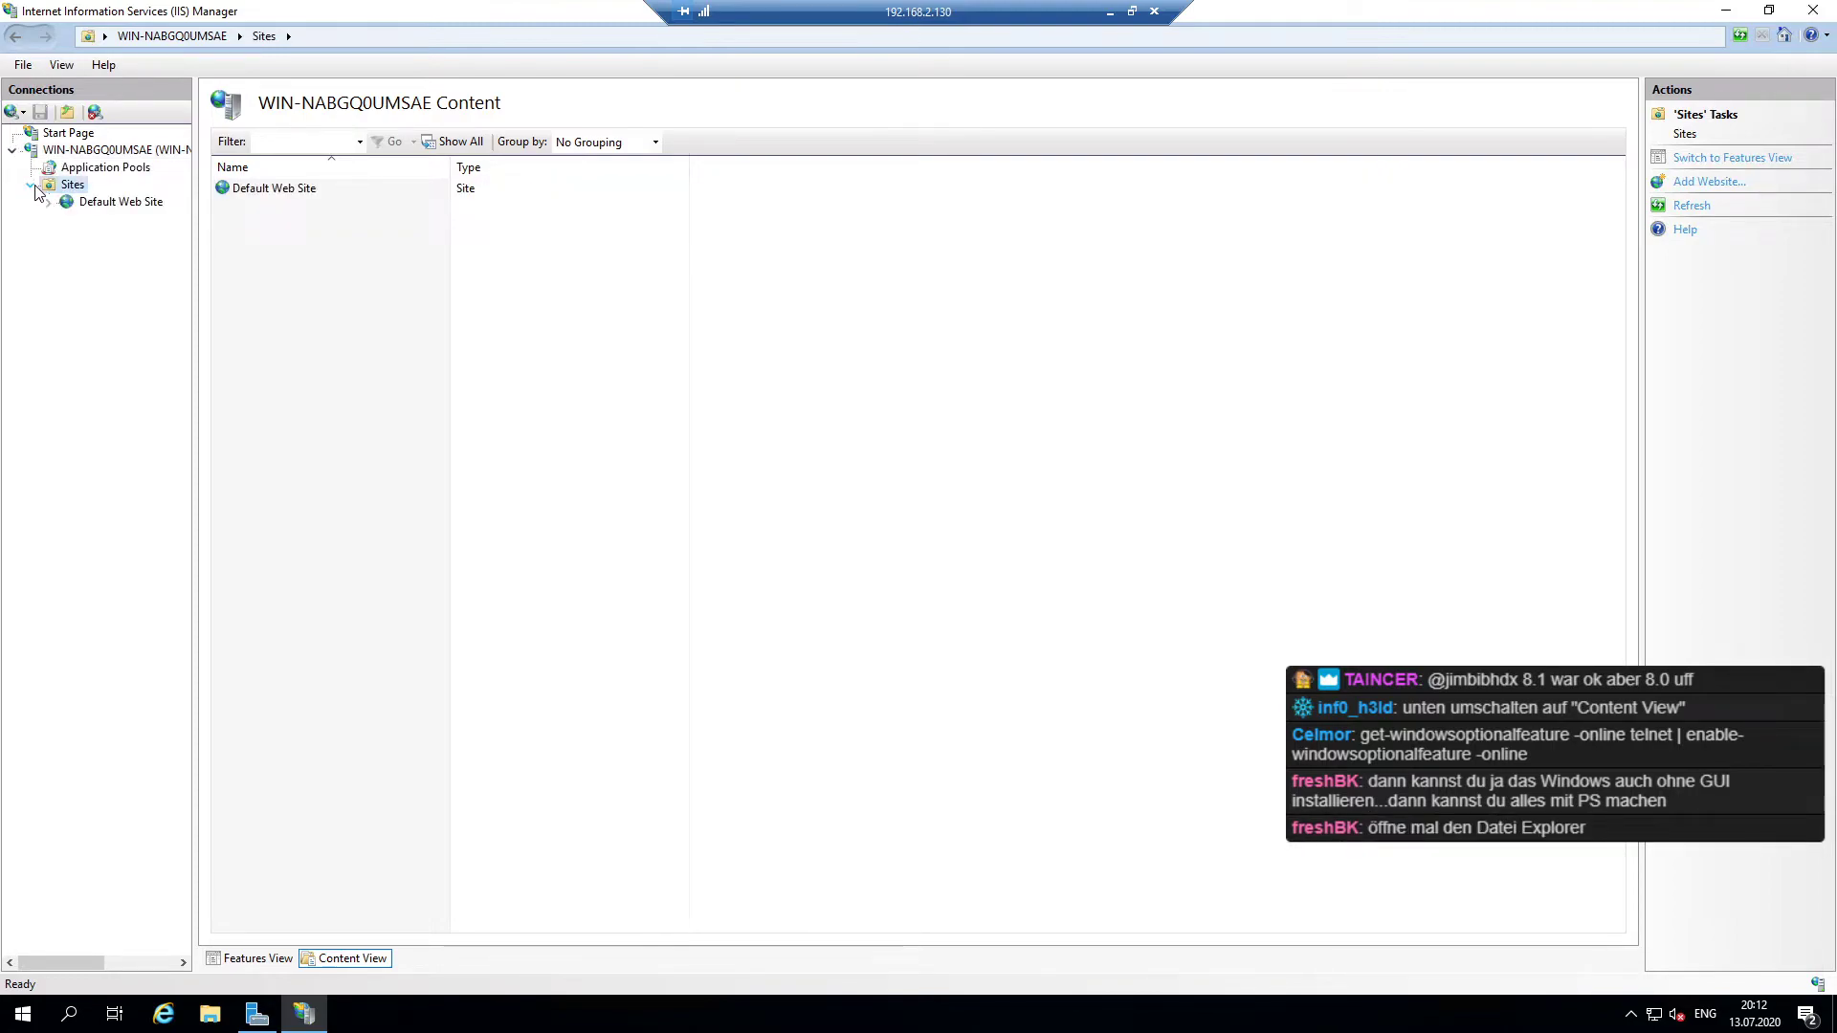
right_click(70, 186)
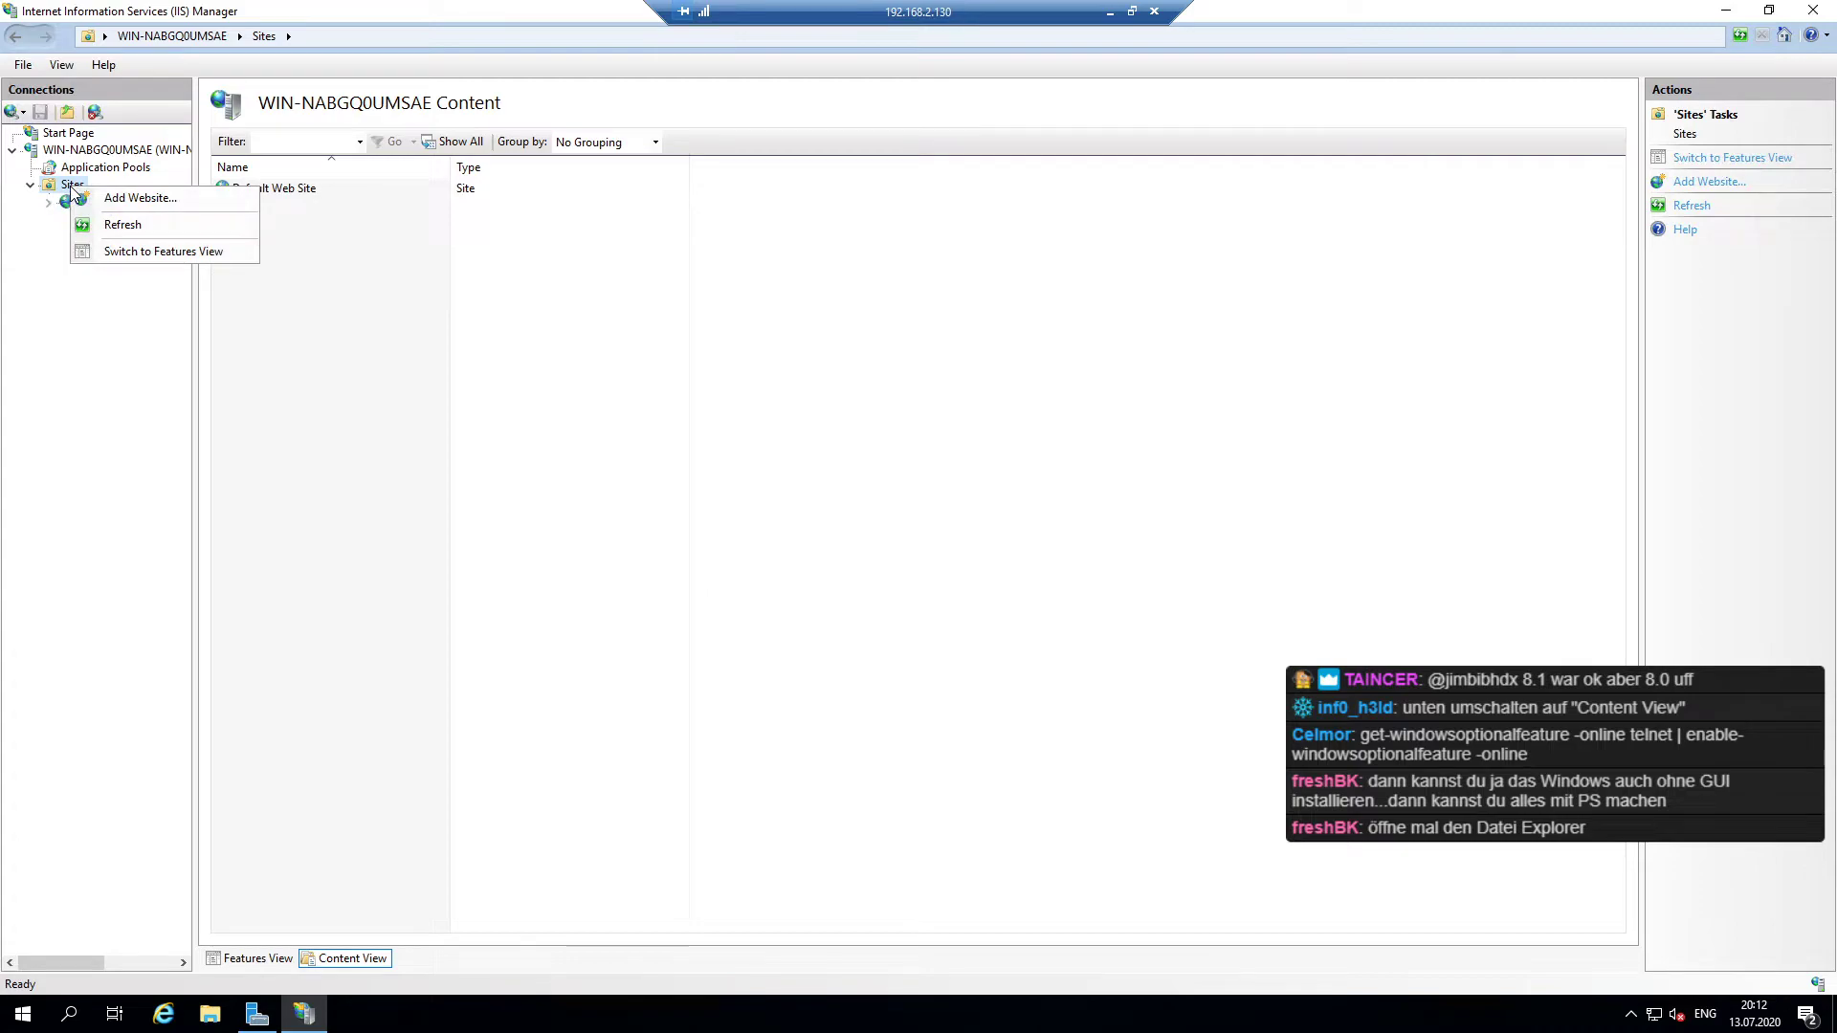
click(94, 198)
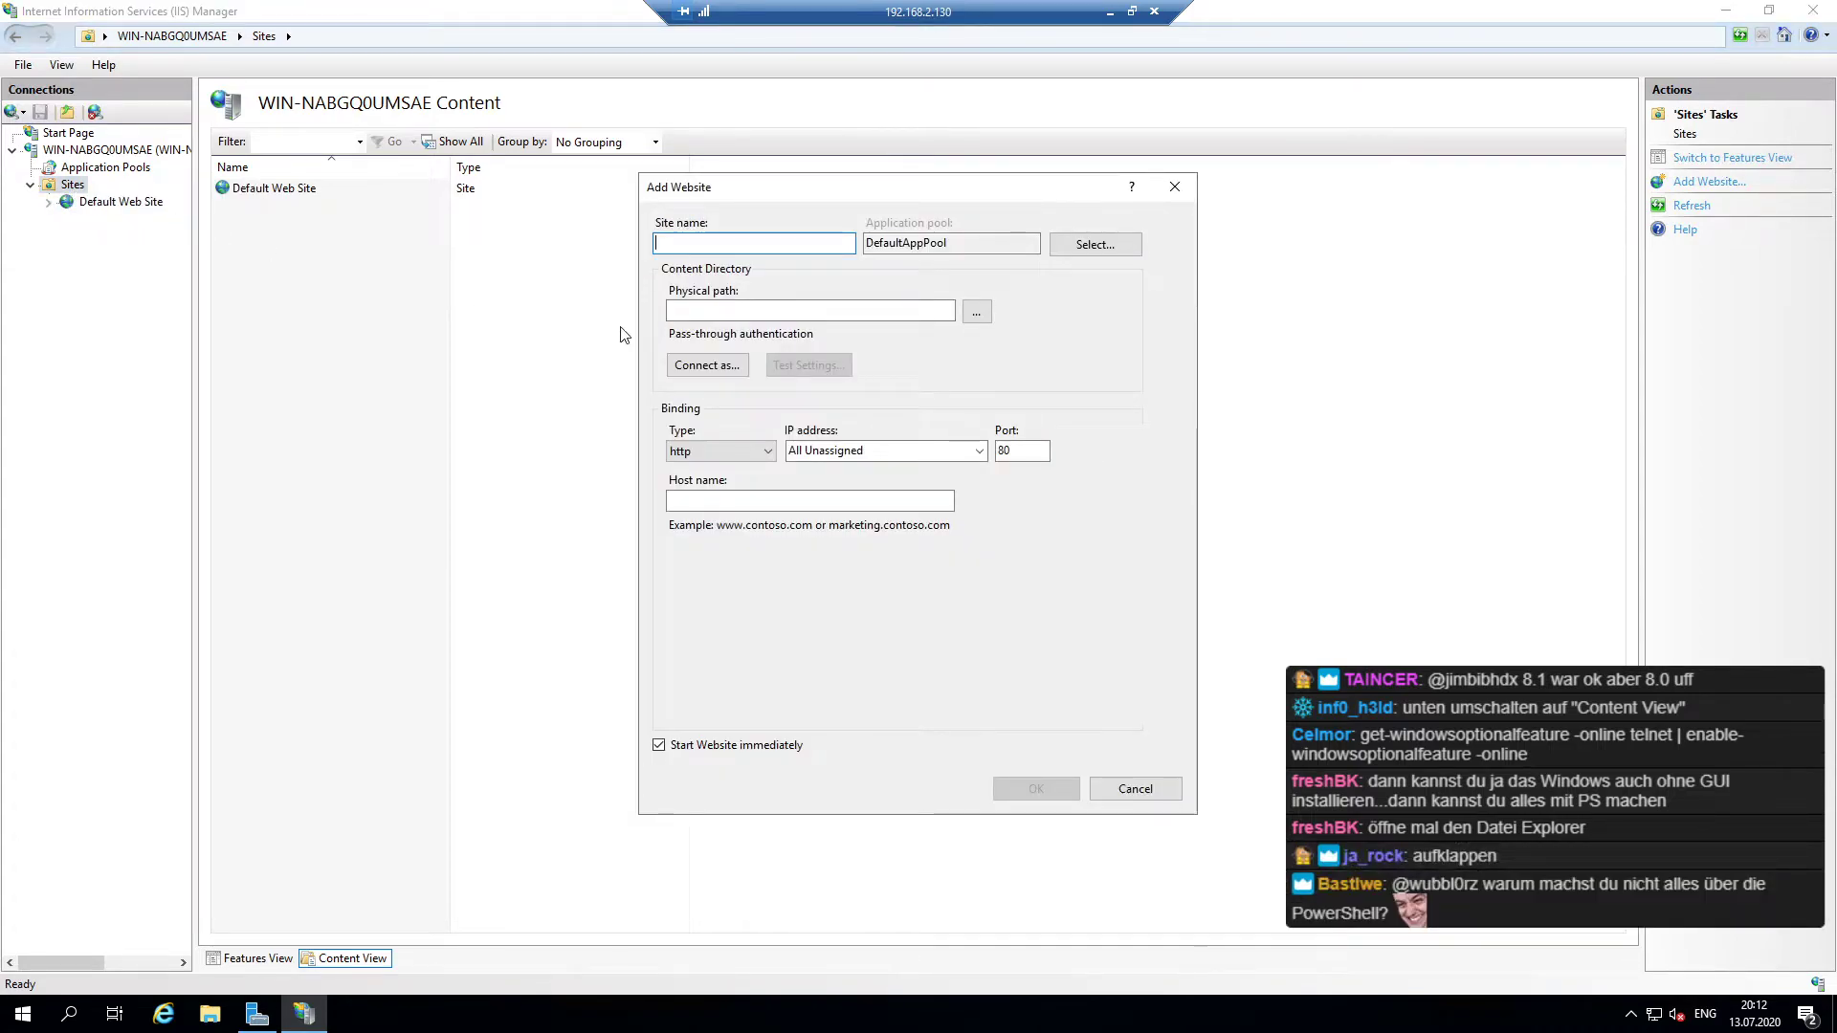
click(1149, 789)
- Clear the desktop and browse File Explorer to C:\inetpub\wwwroot
click(1724, 12)
click(1723, 10)
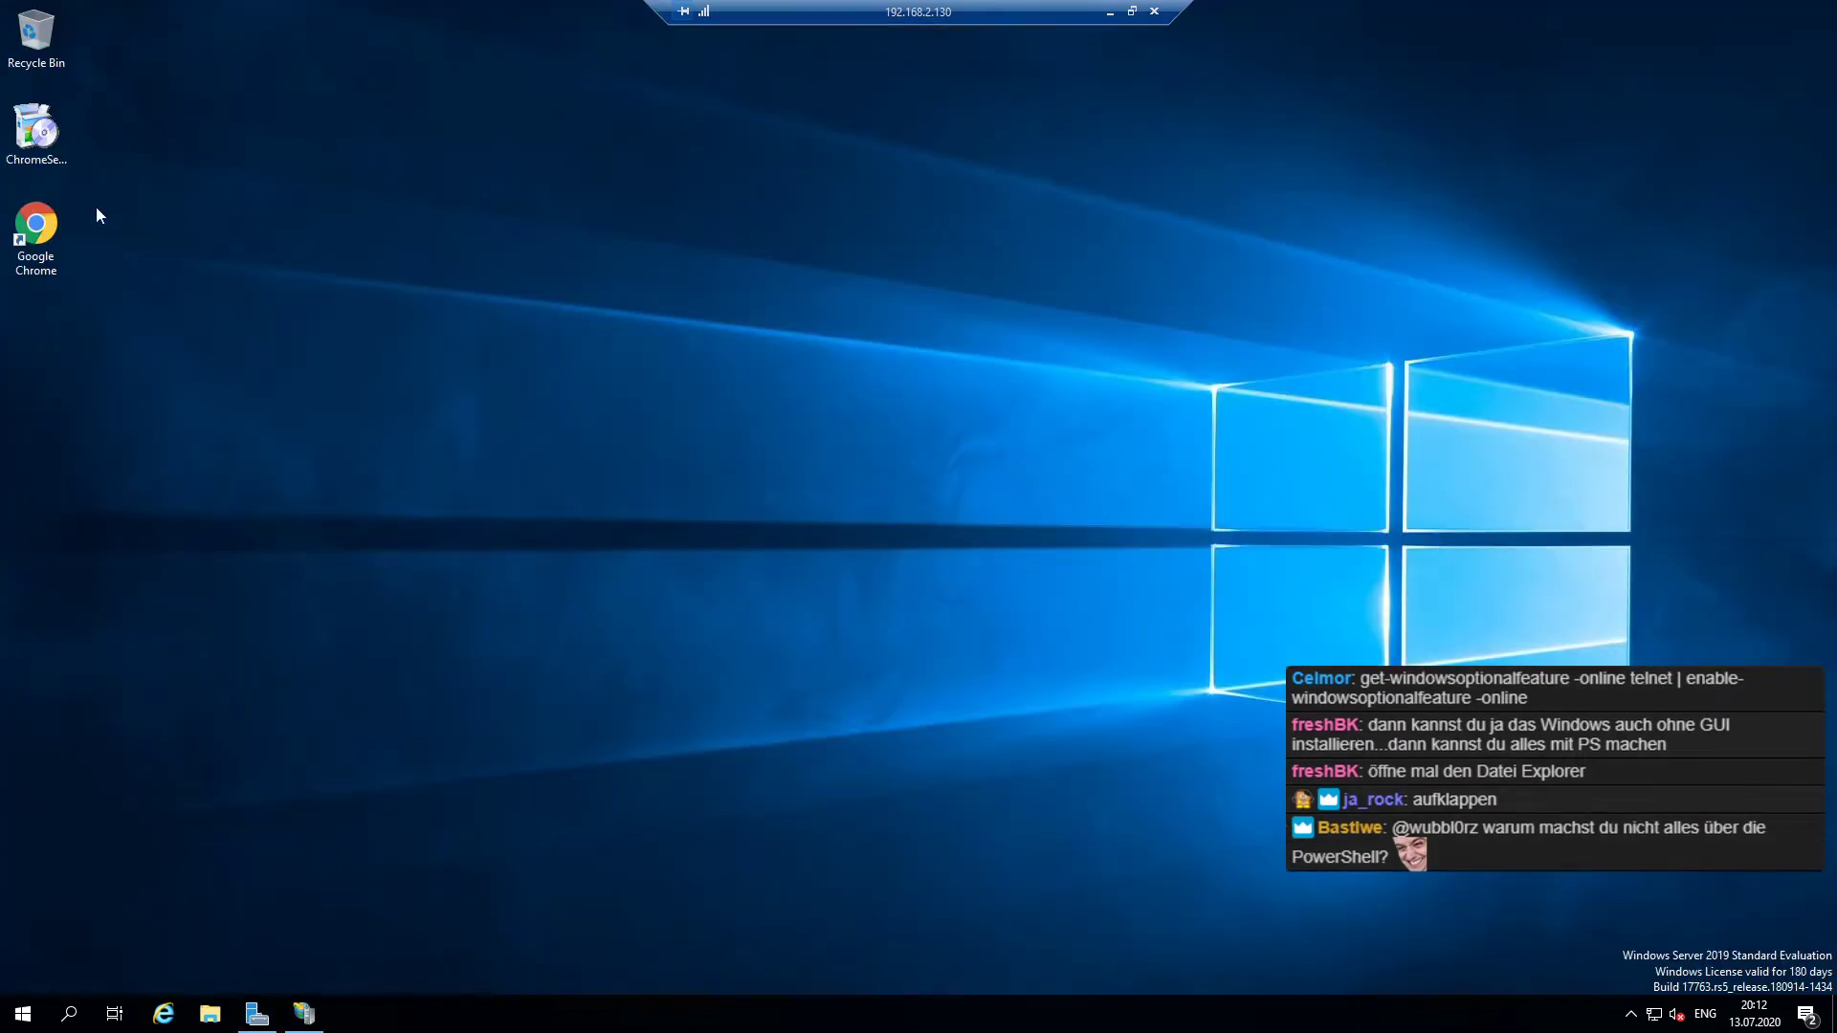
click(213, 1021)
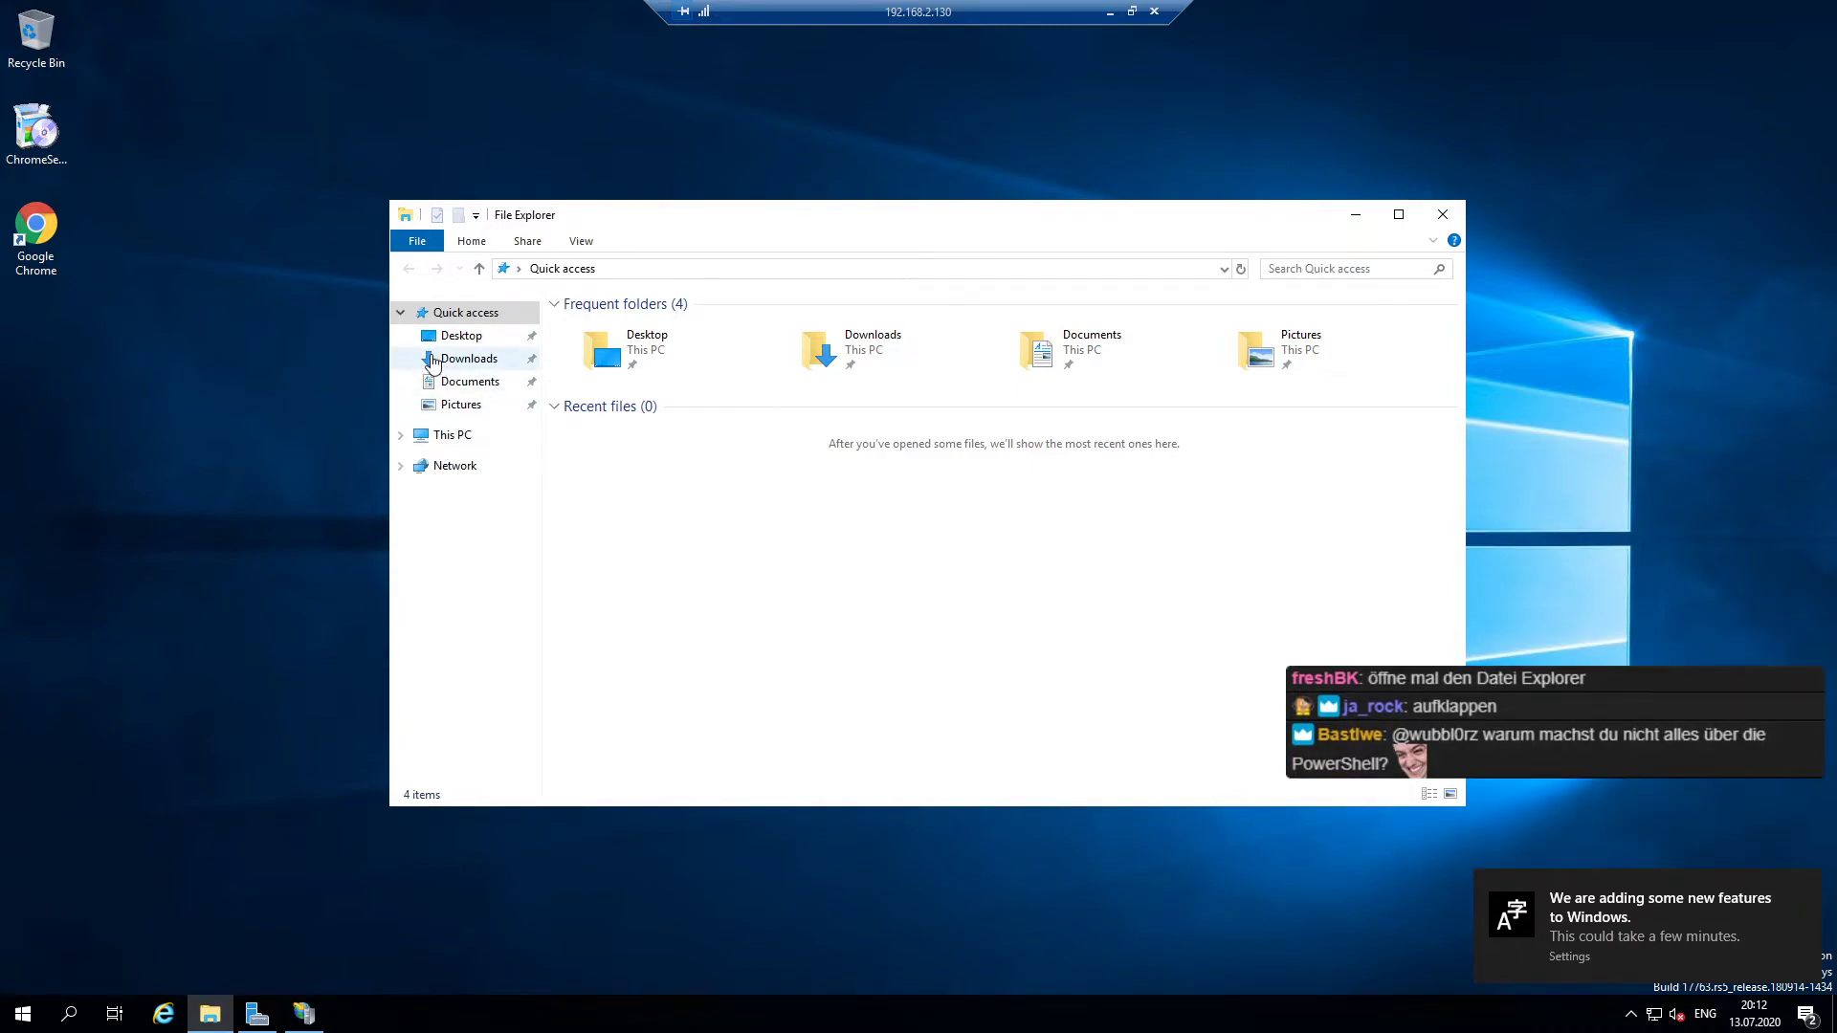
click(447, 436)
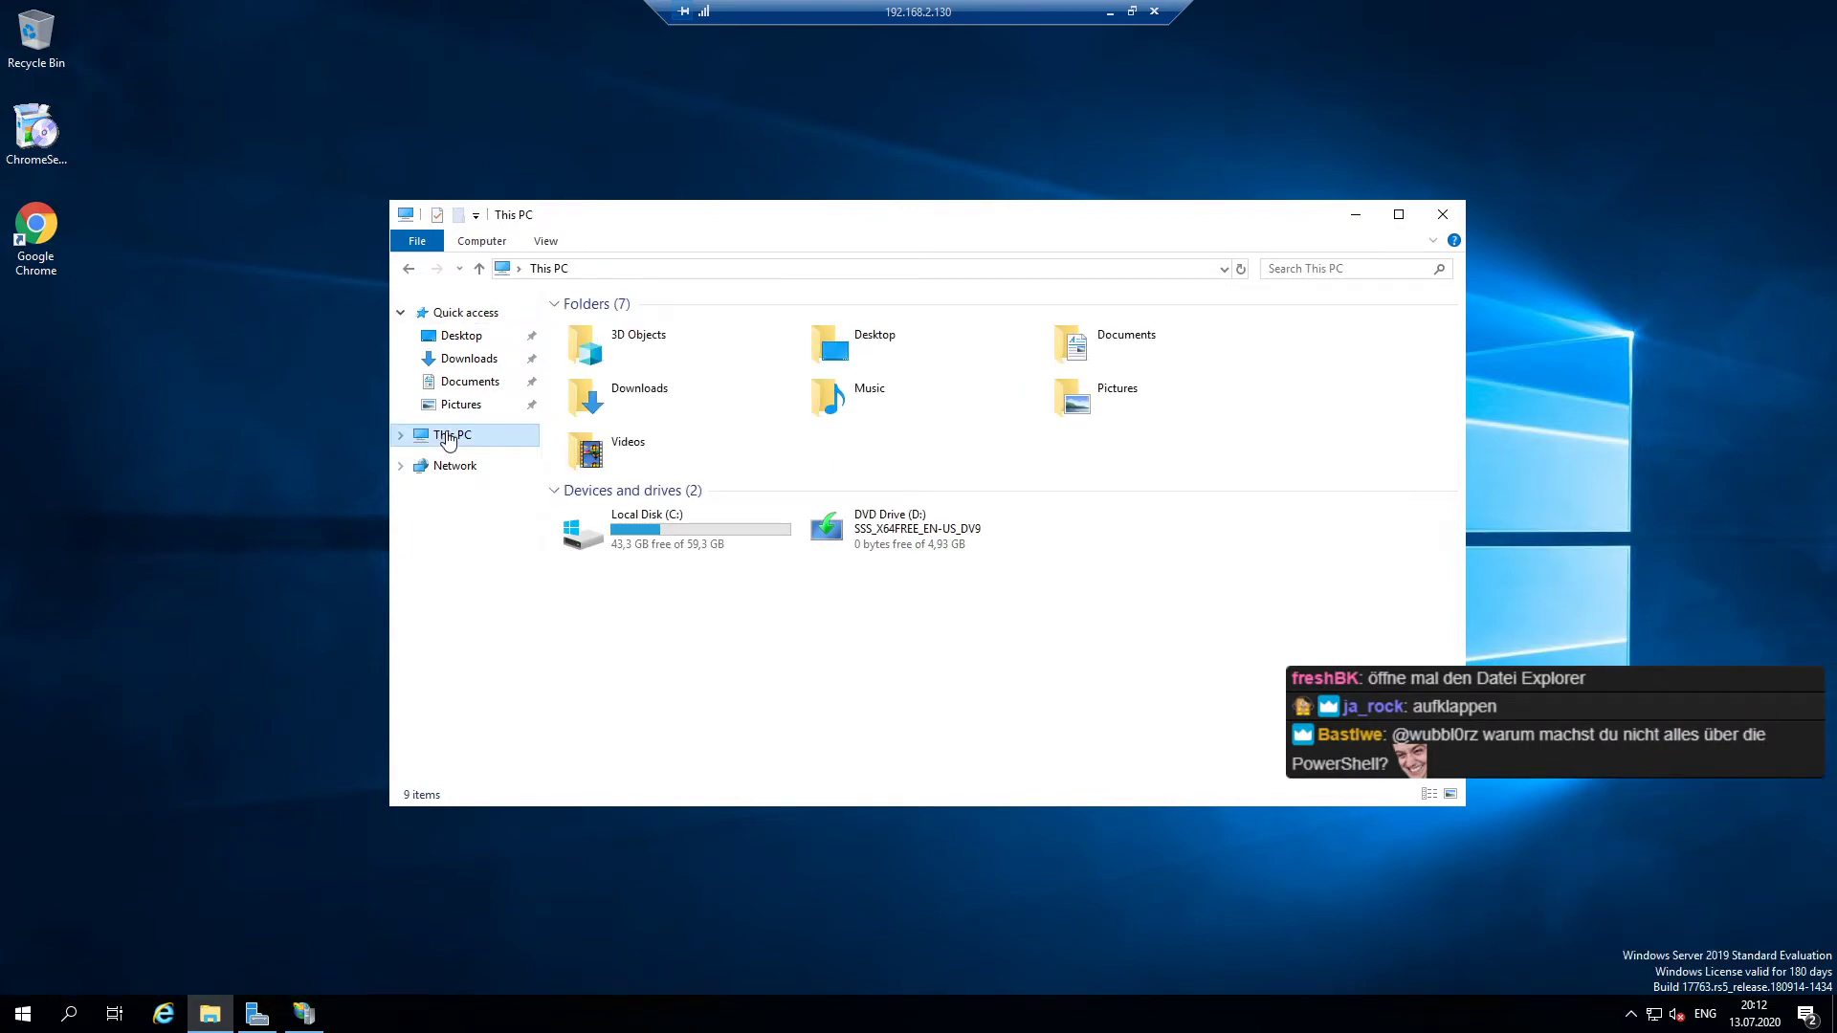
double_click(669, 526)
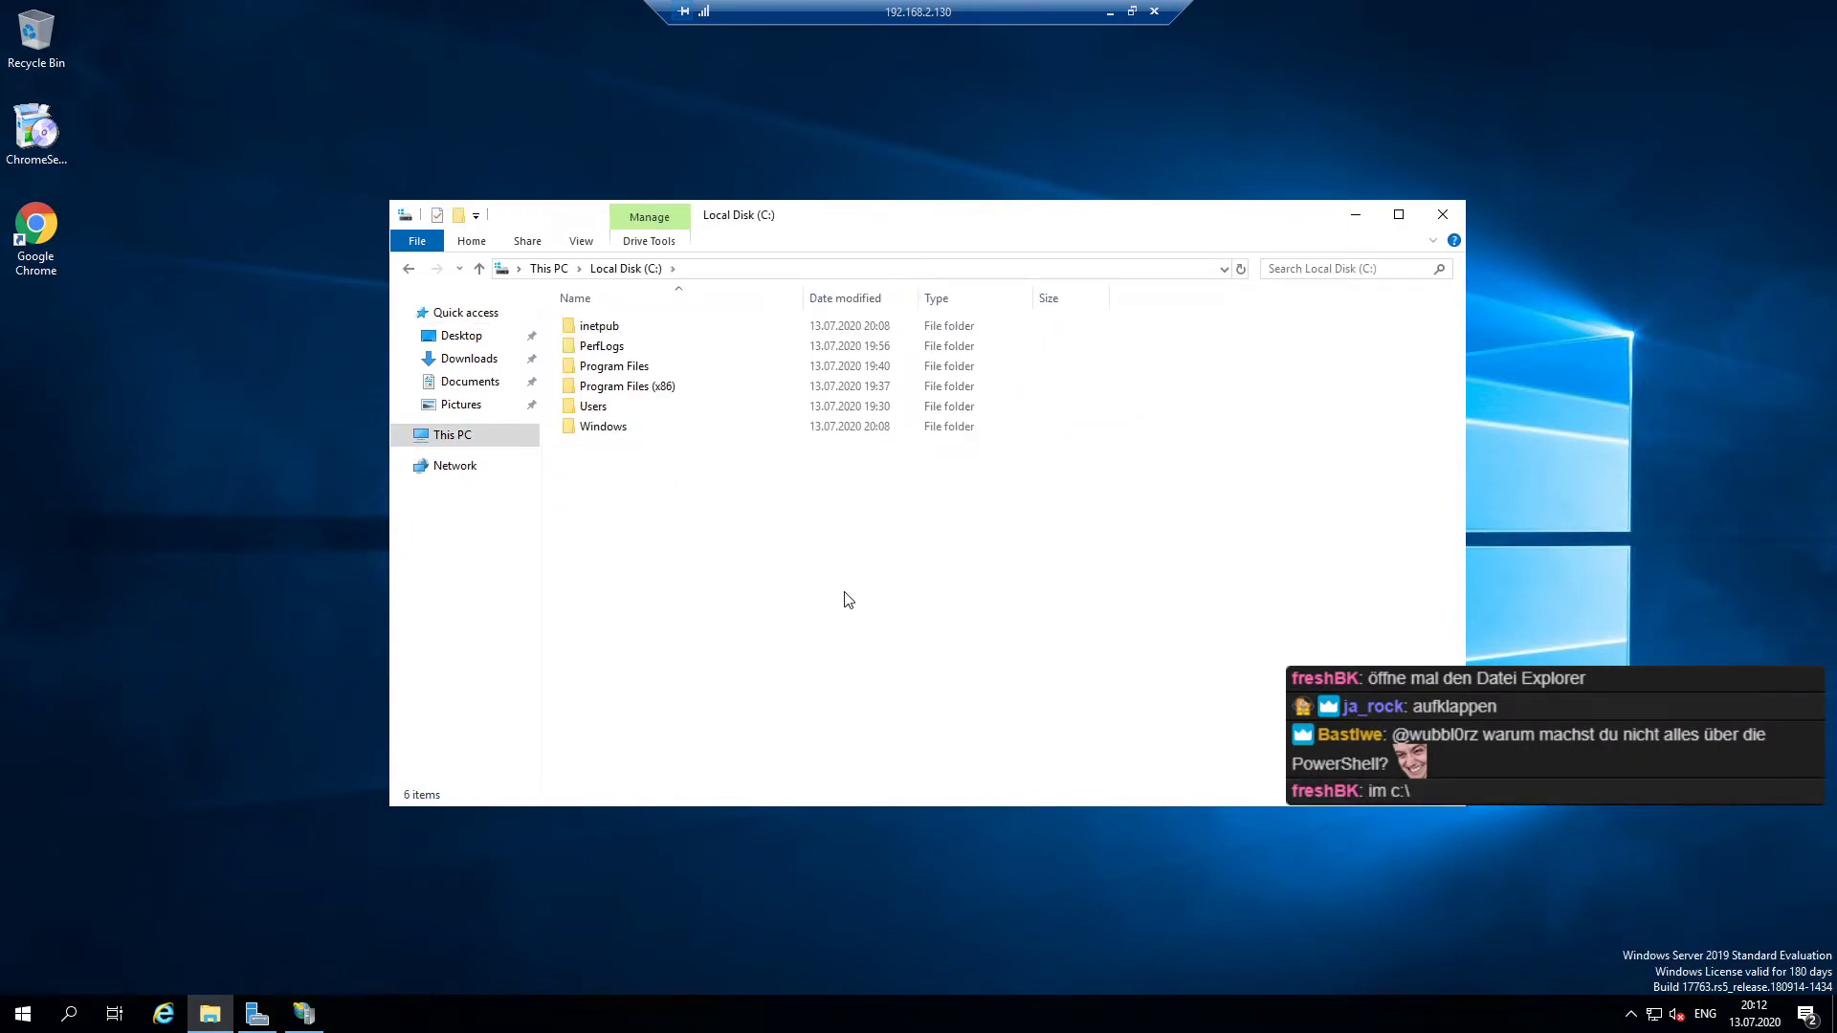
double_click(608, 328)
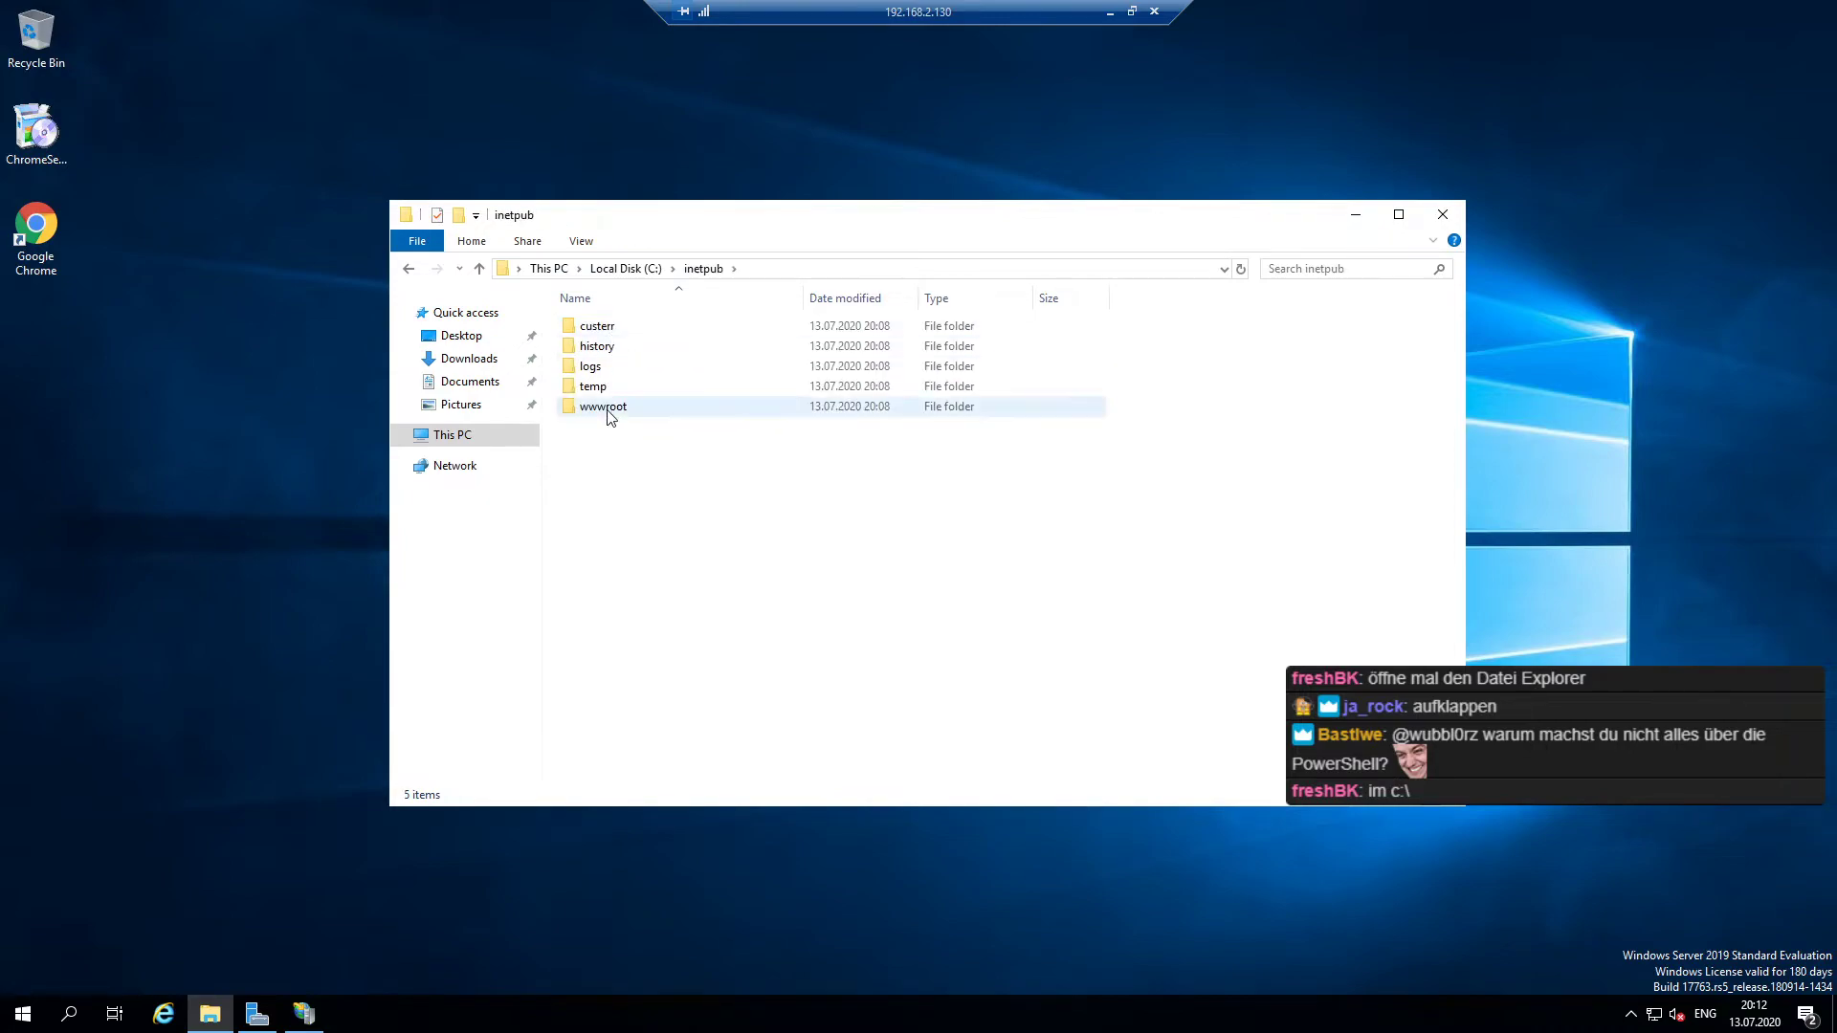
double_click(609, 409)
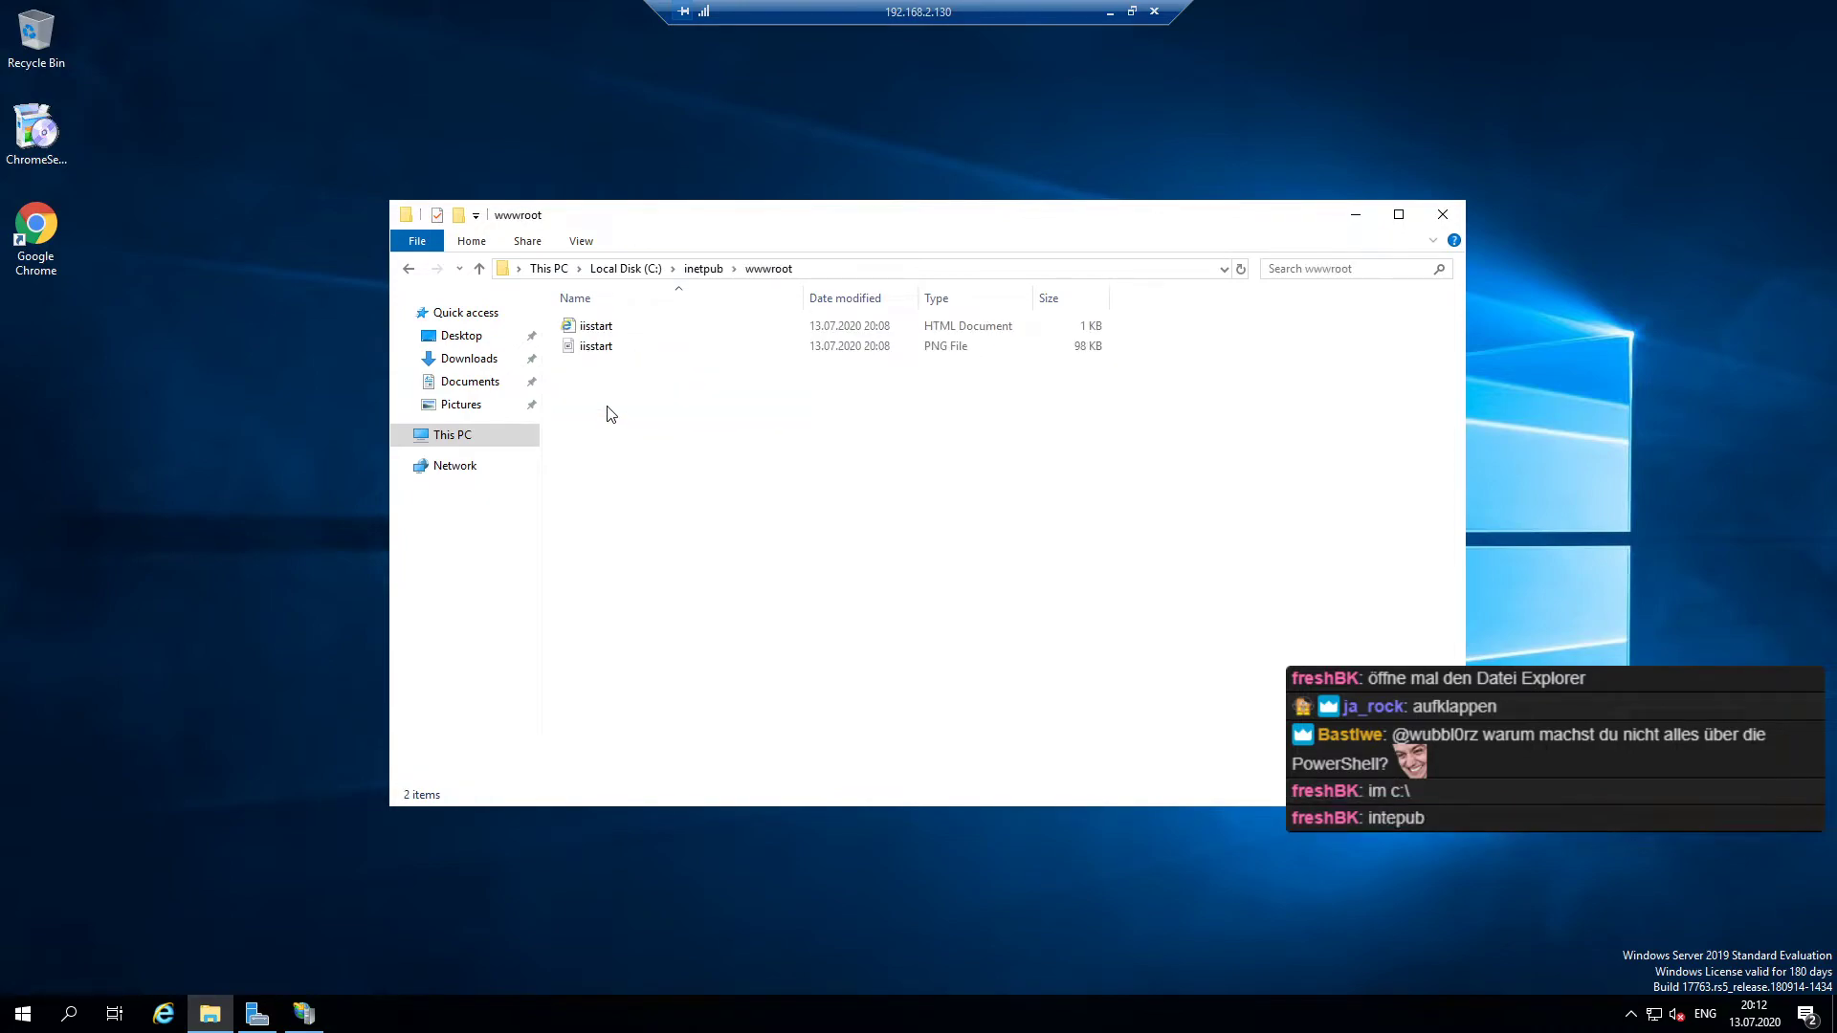
- Create a new text document in wwwroot named poggers.html
right_click(608, 409)
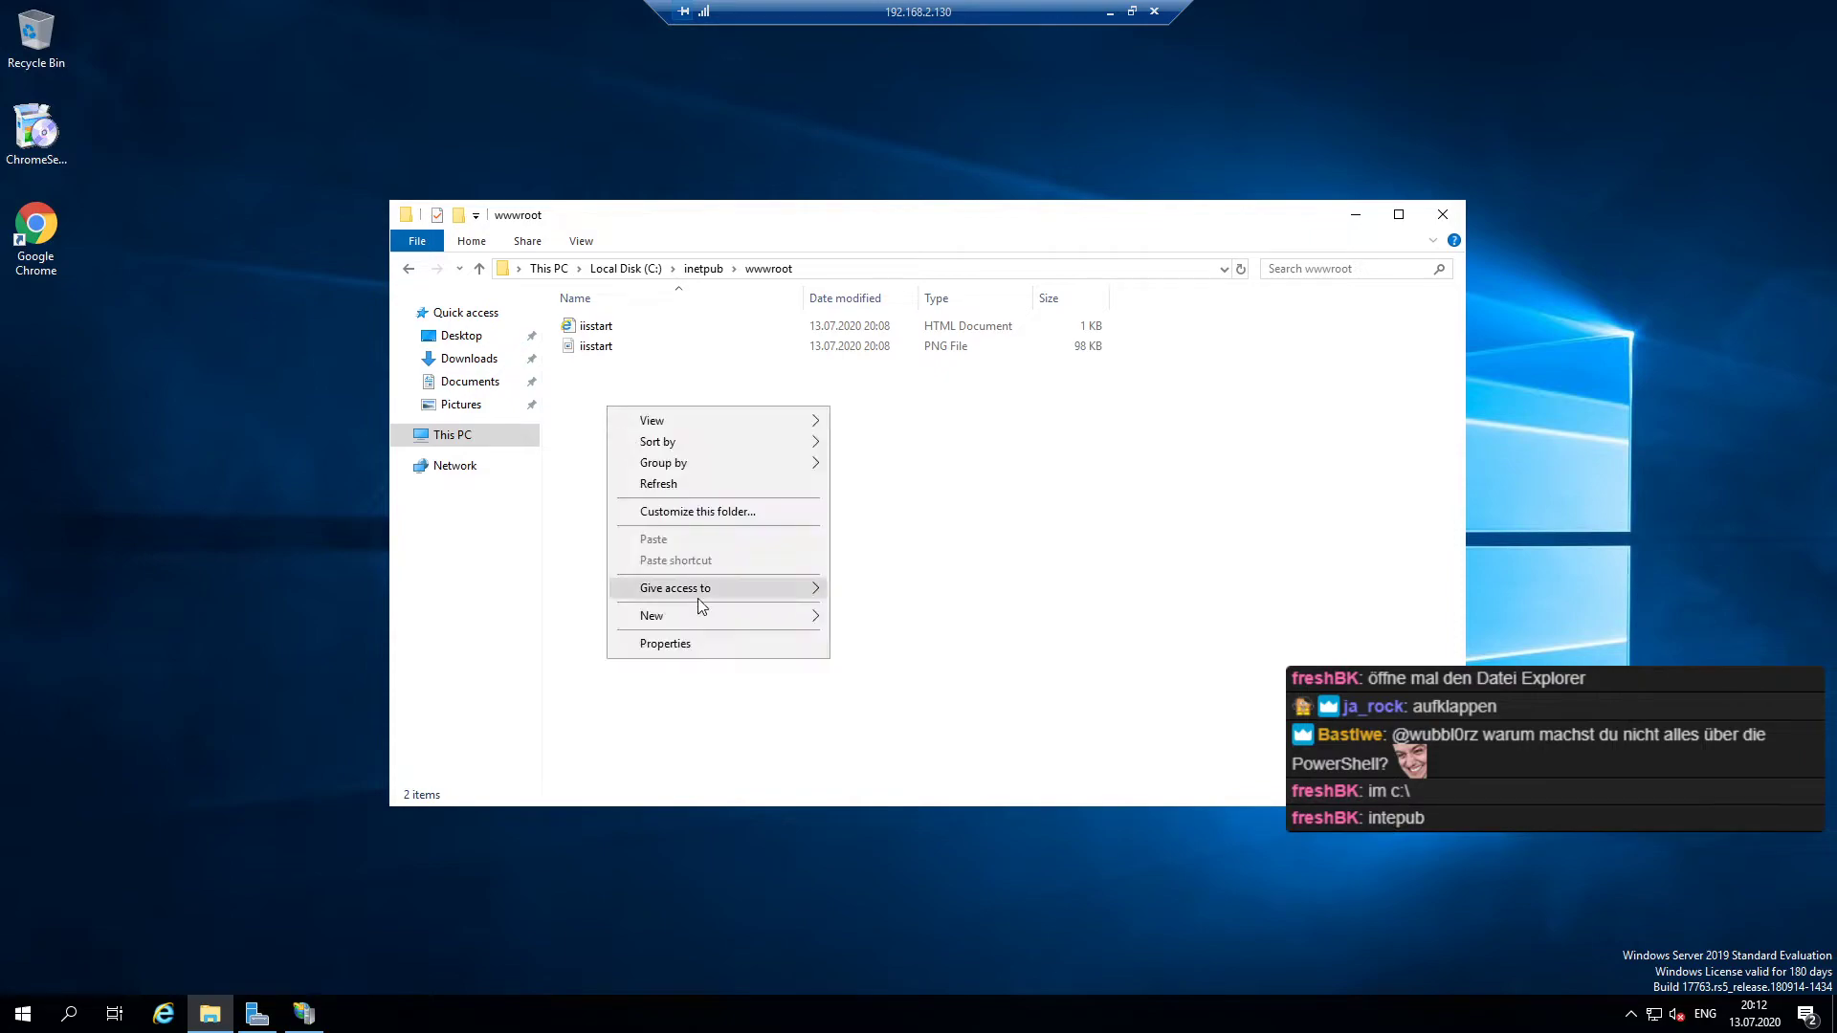
mouse_move(803, 617)
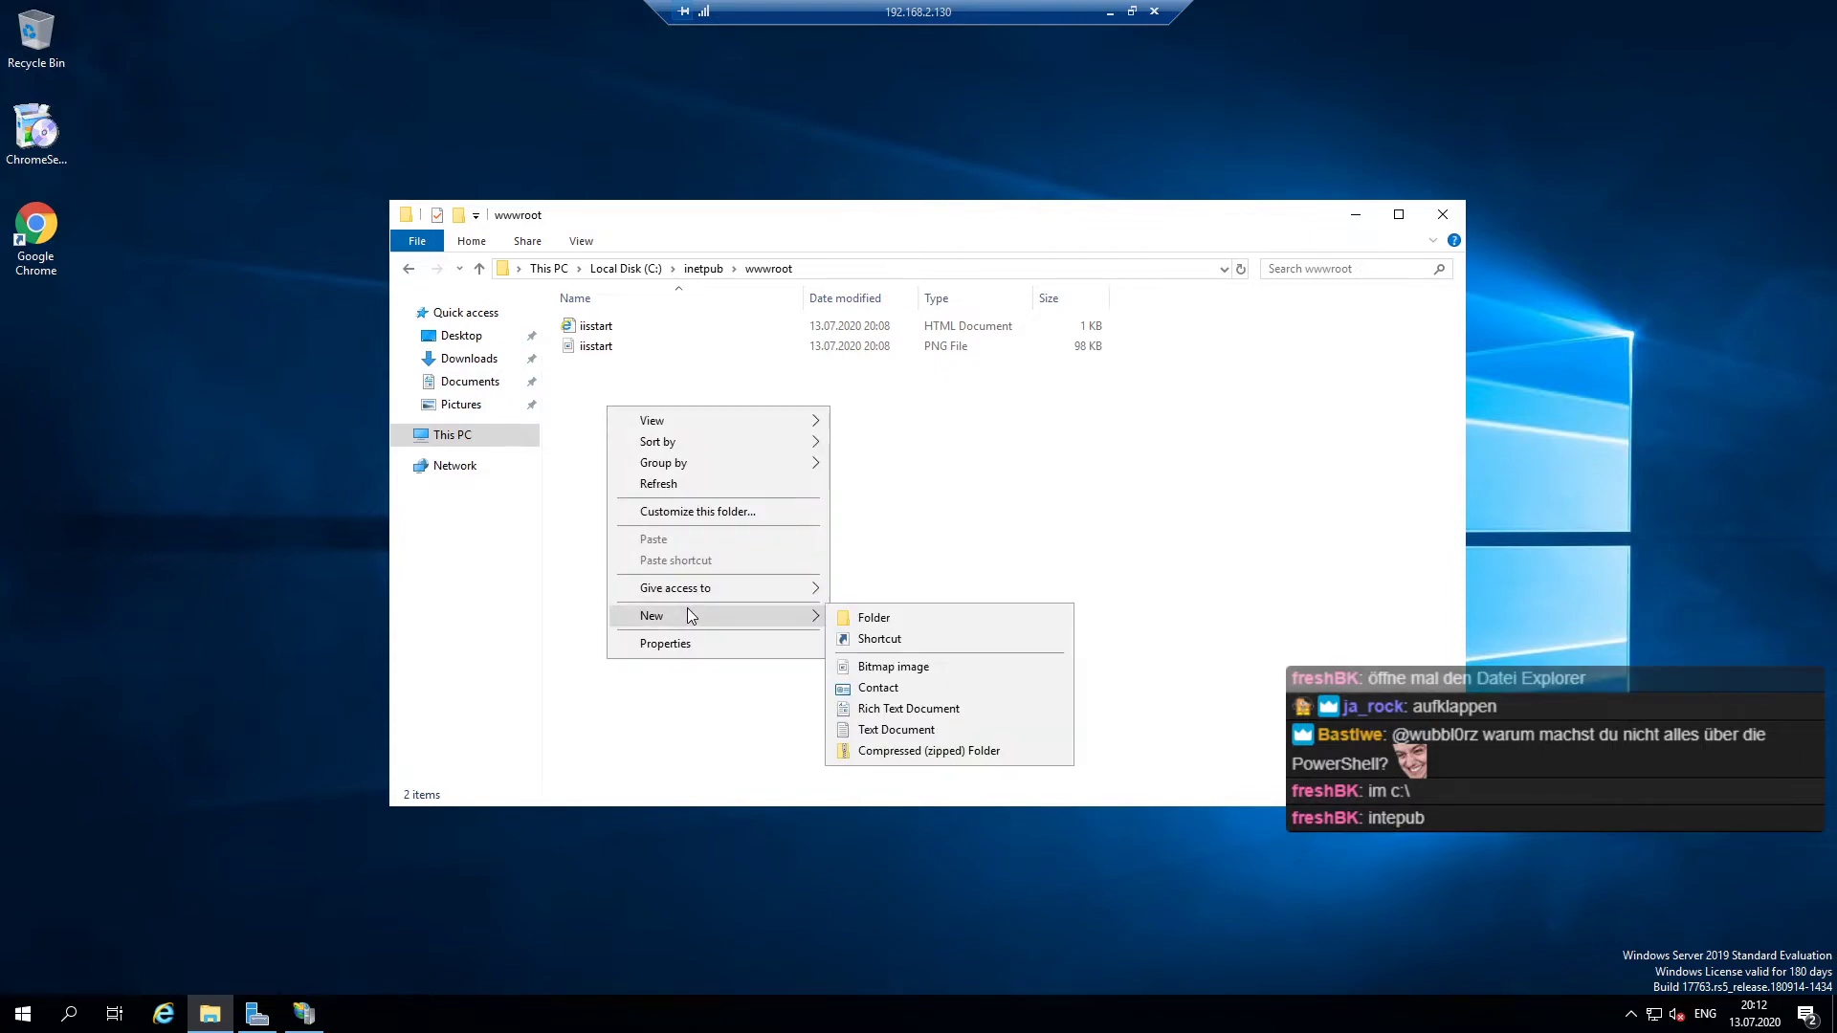
click(895, 730)
text(poggers.html)
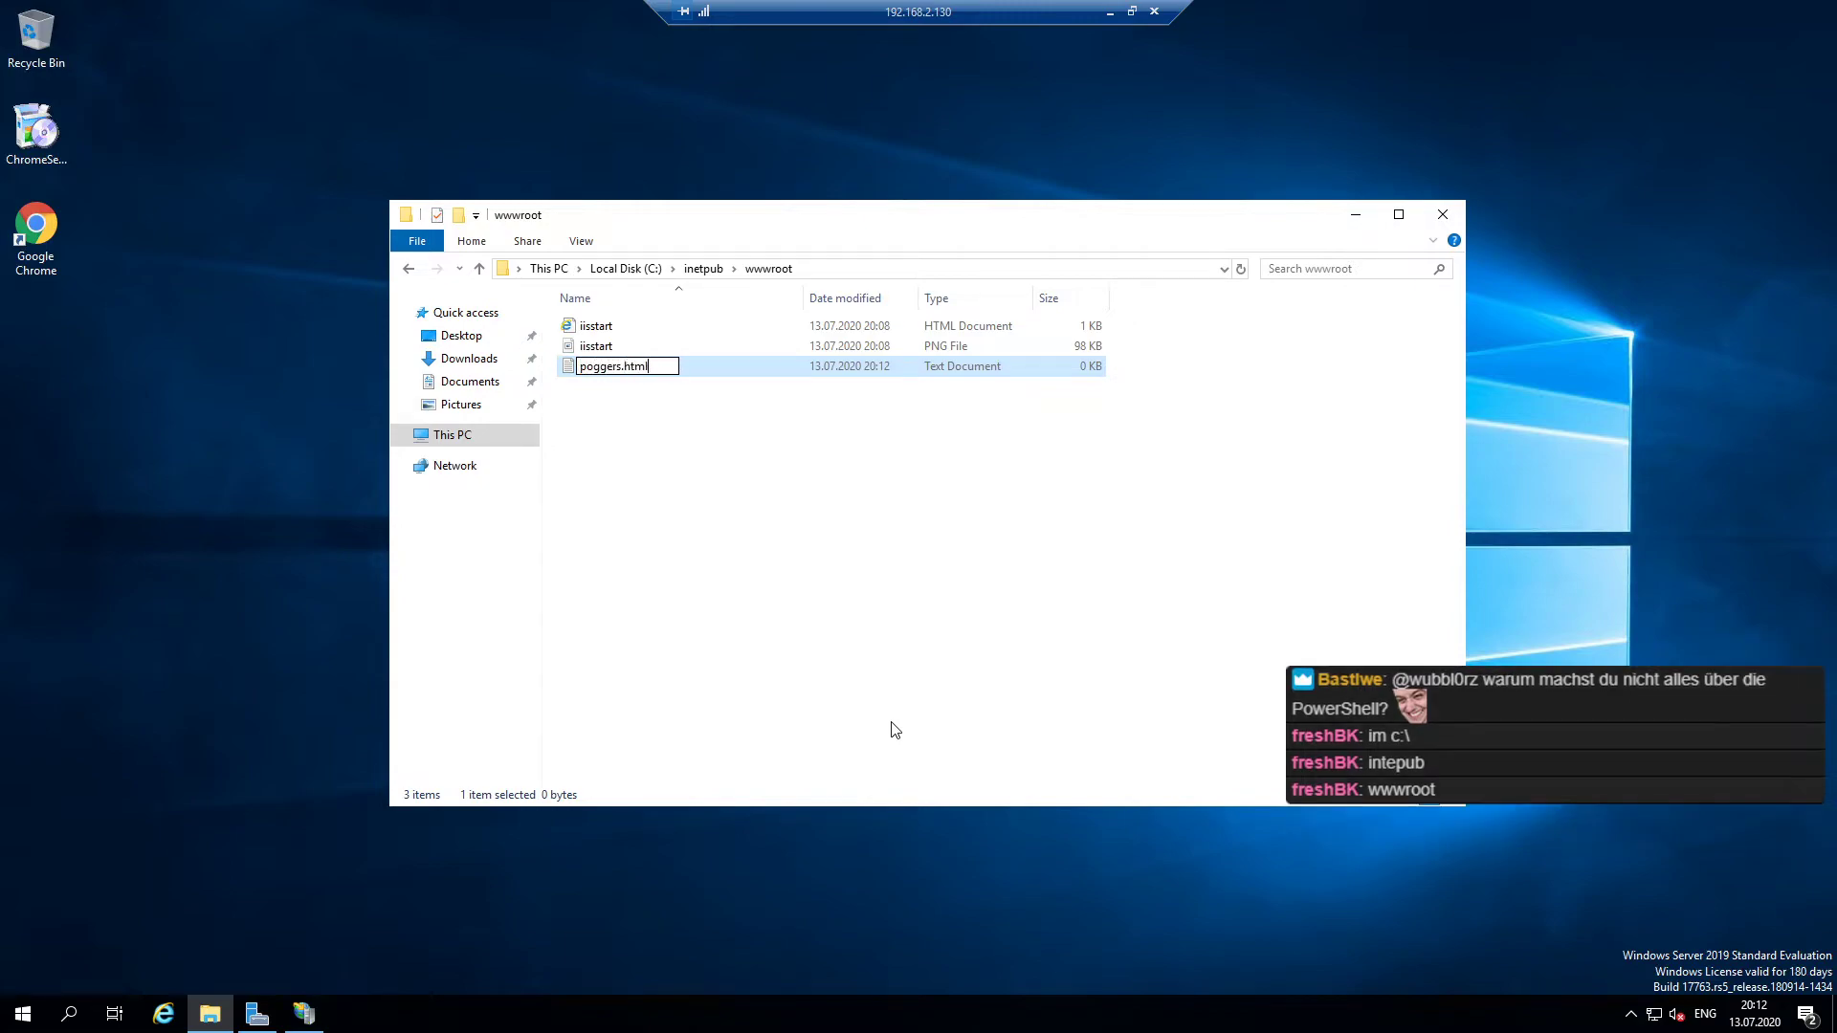
key(Return)
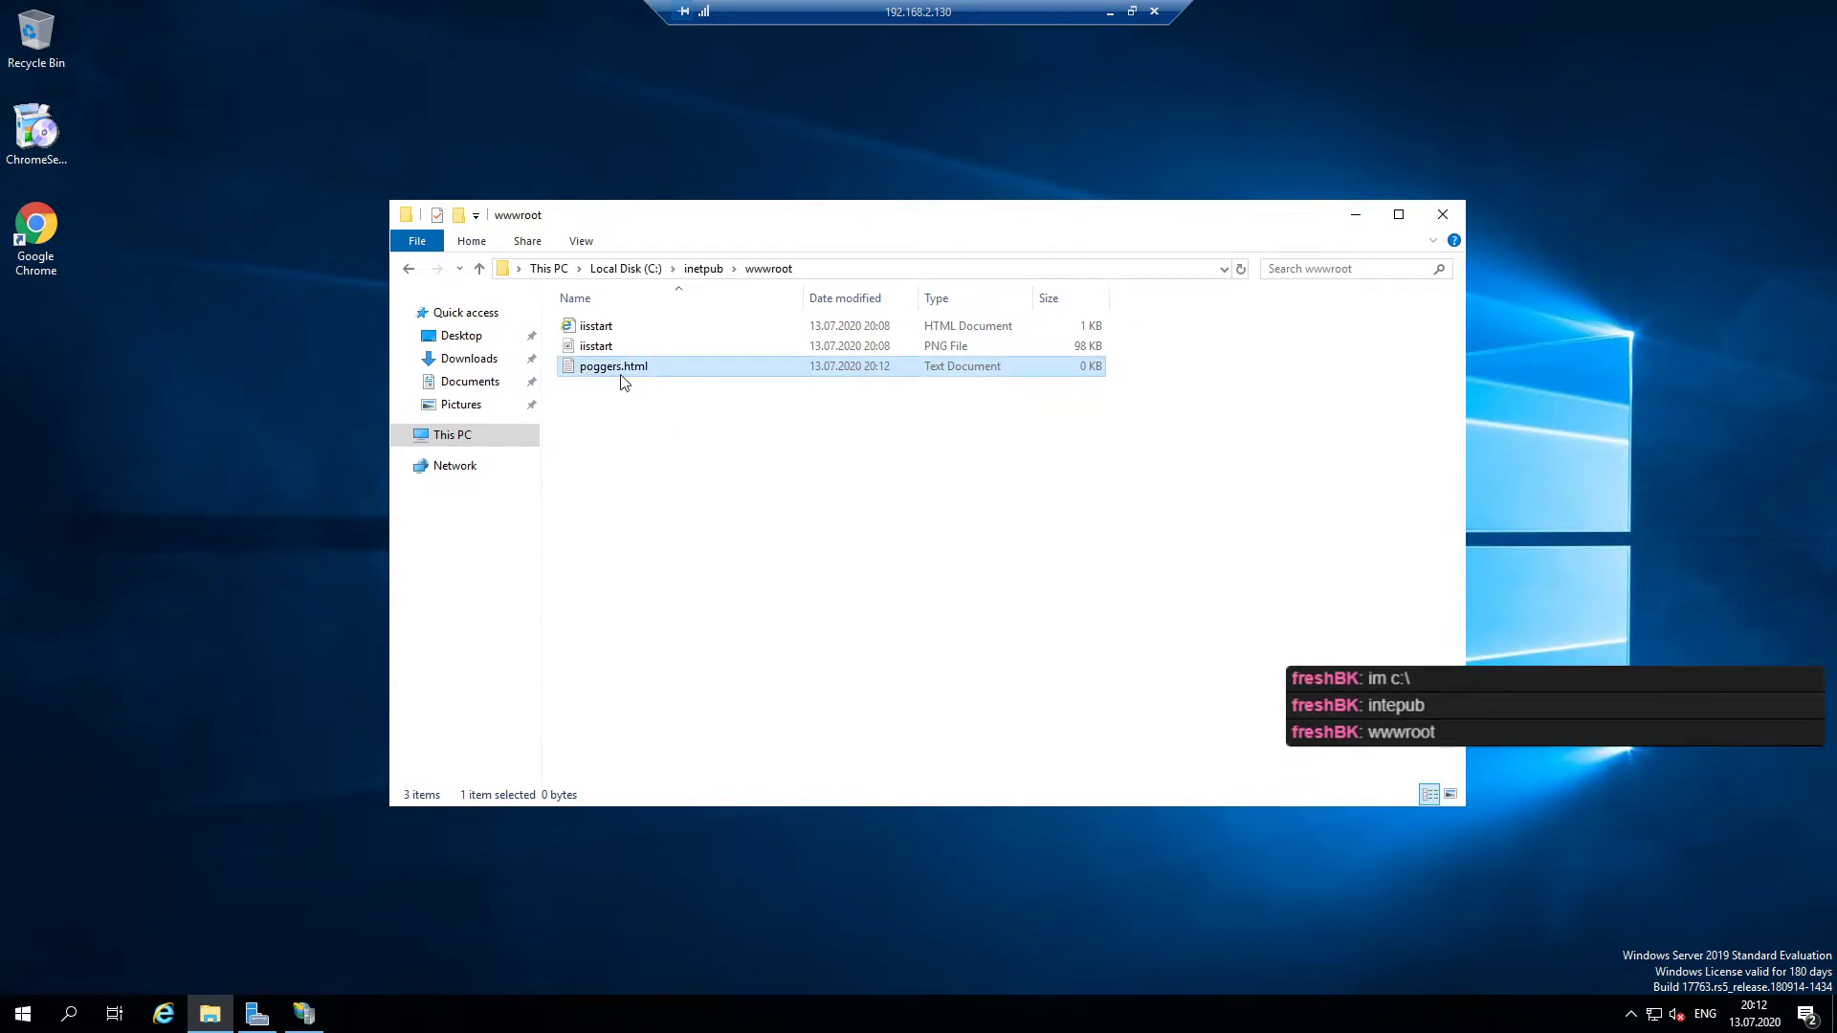
- Open poggers.html in Notepad, write HALLO, and close it saving the file
double_click(621, 374)
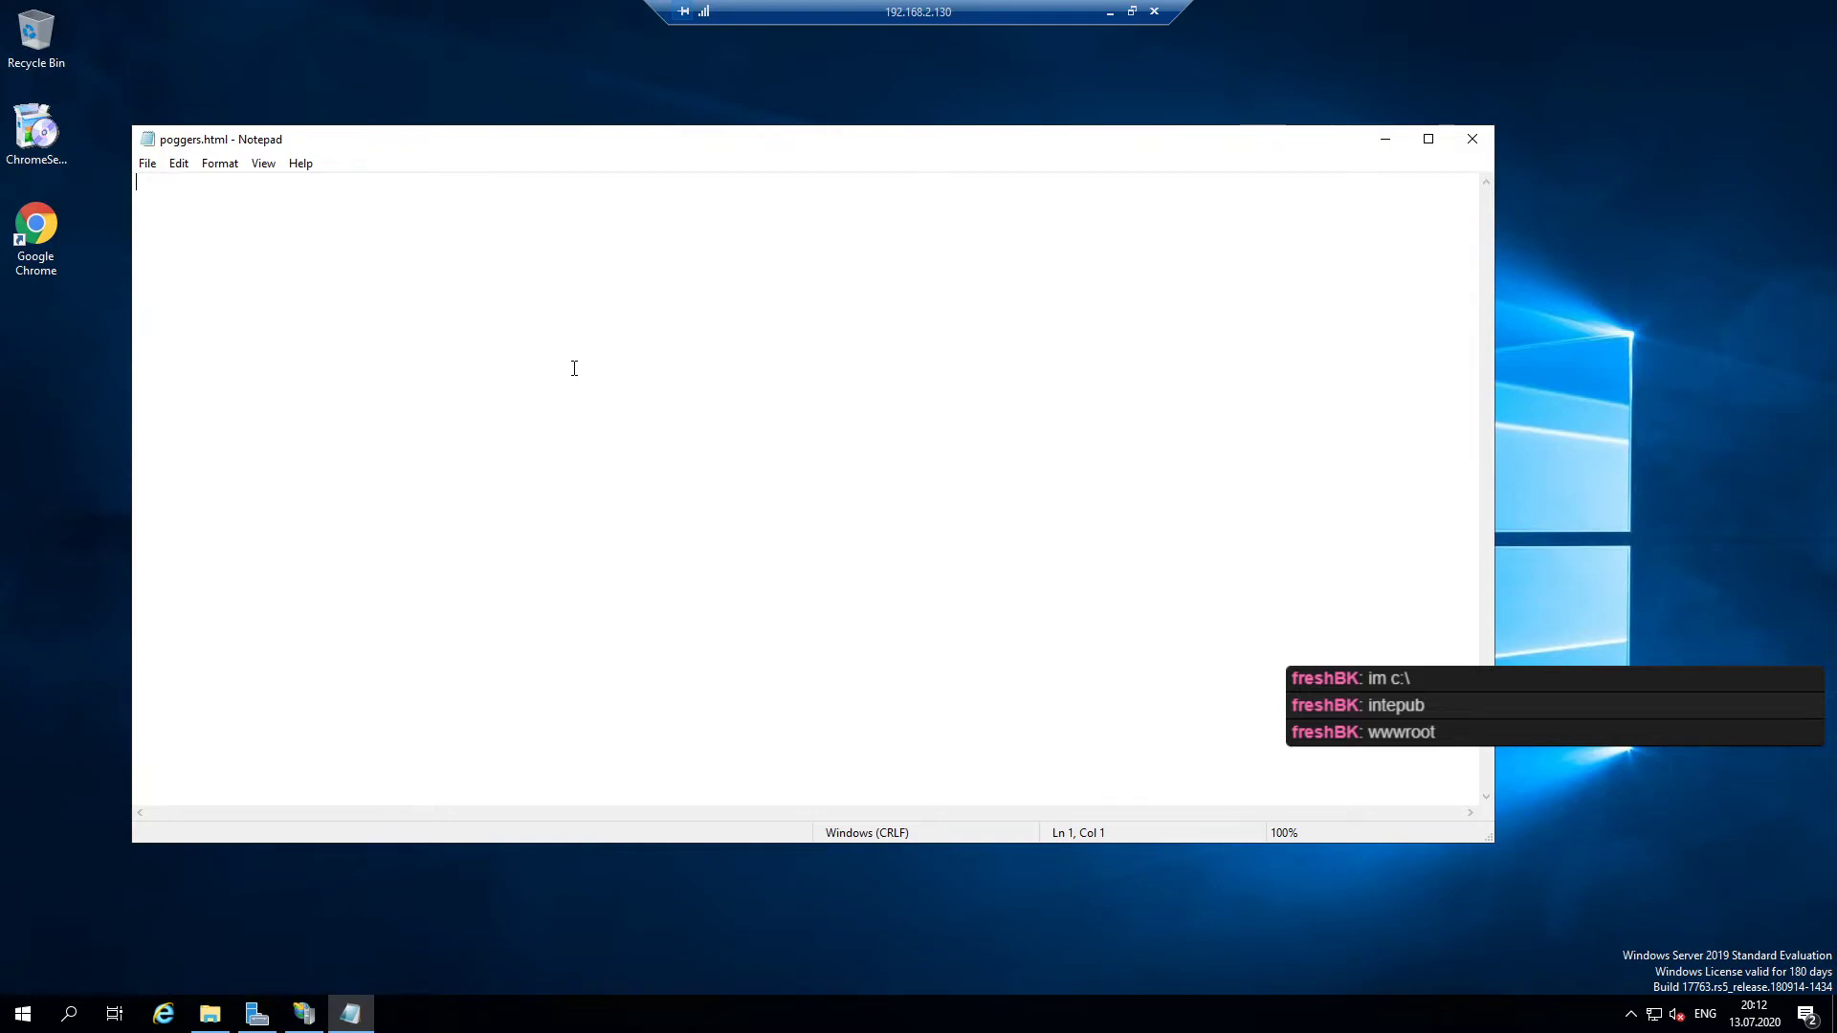
text(HALLO)
click(1462, 142)
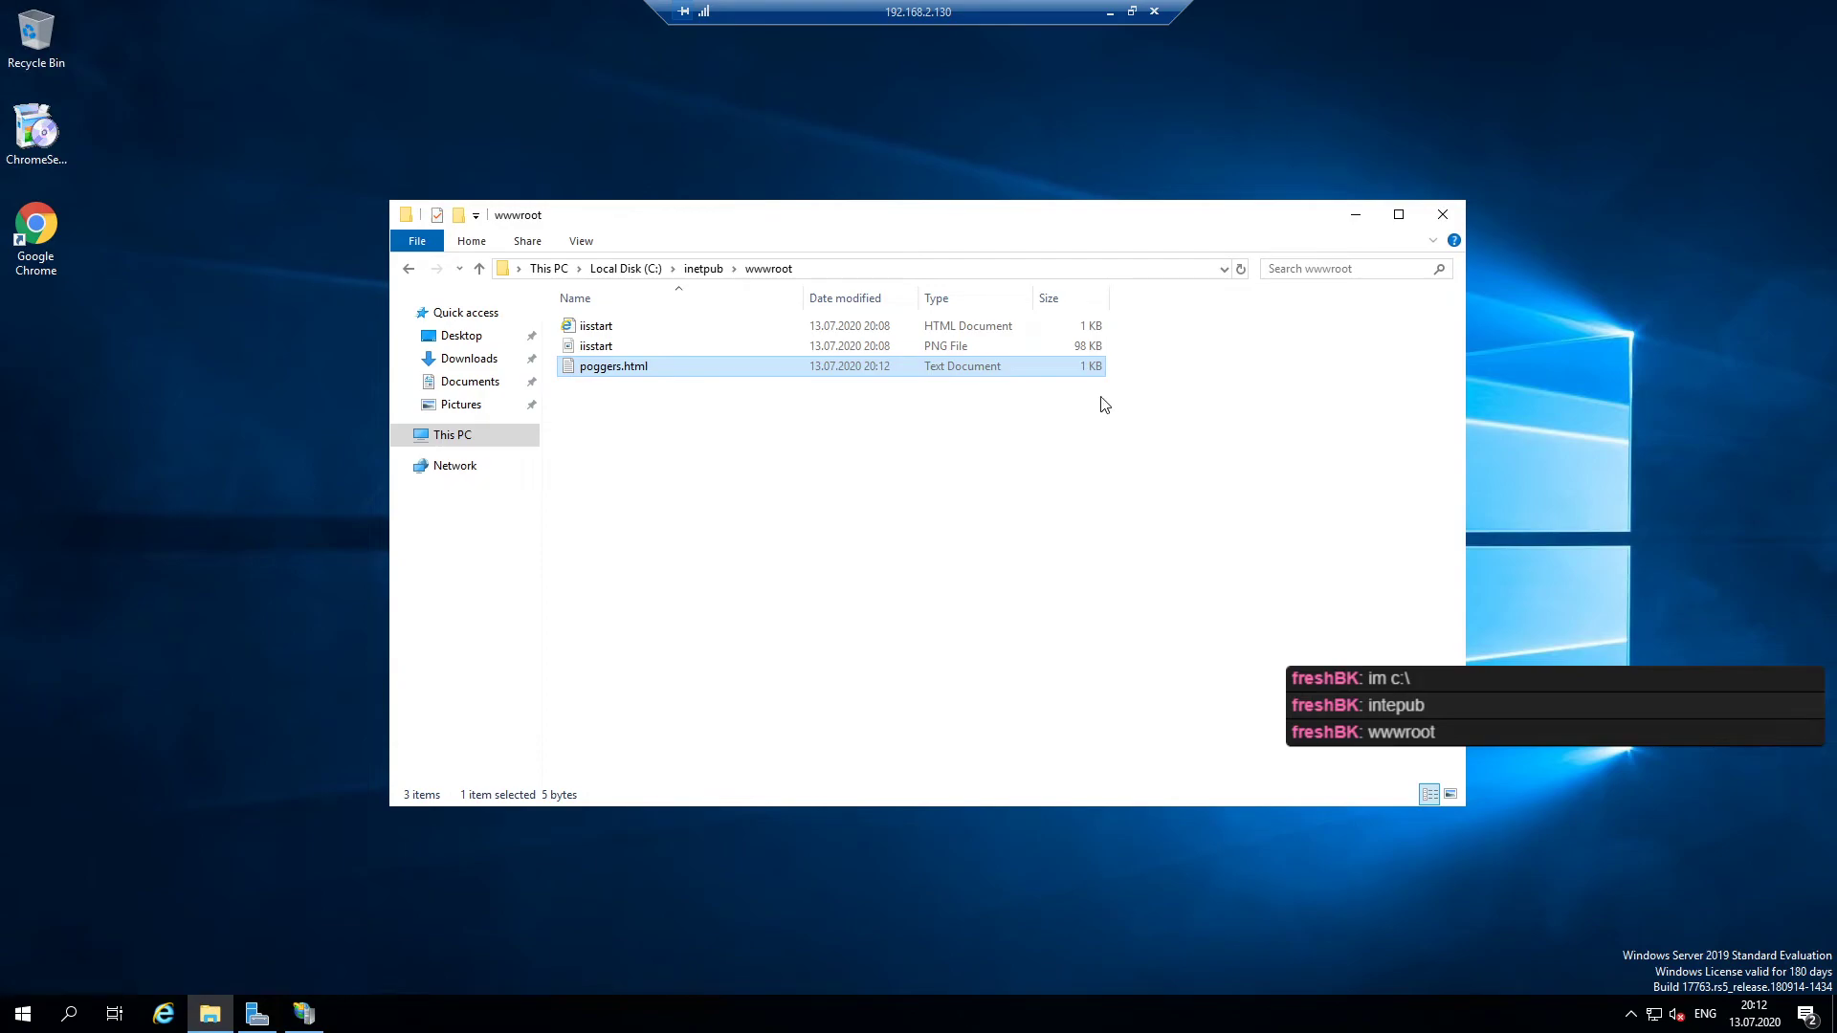
- Request /poggers.html from the server in the local browser, which returns 404
click(1109, 11)
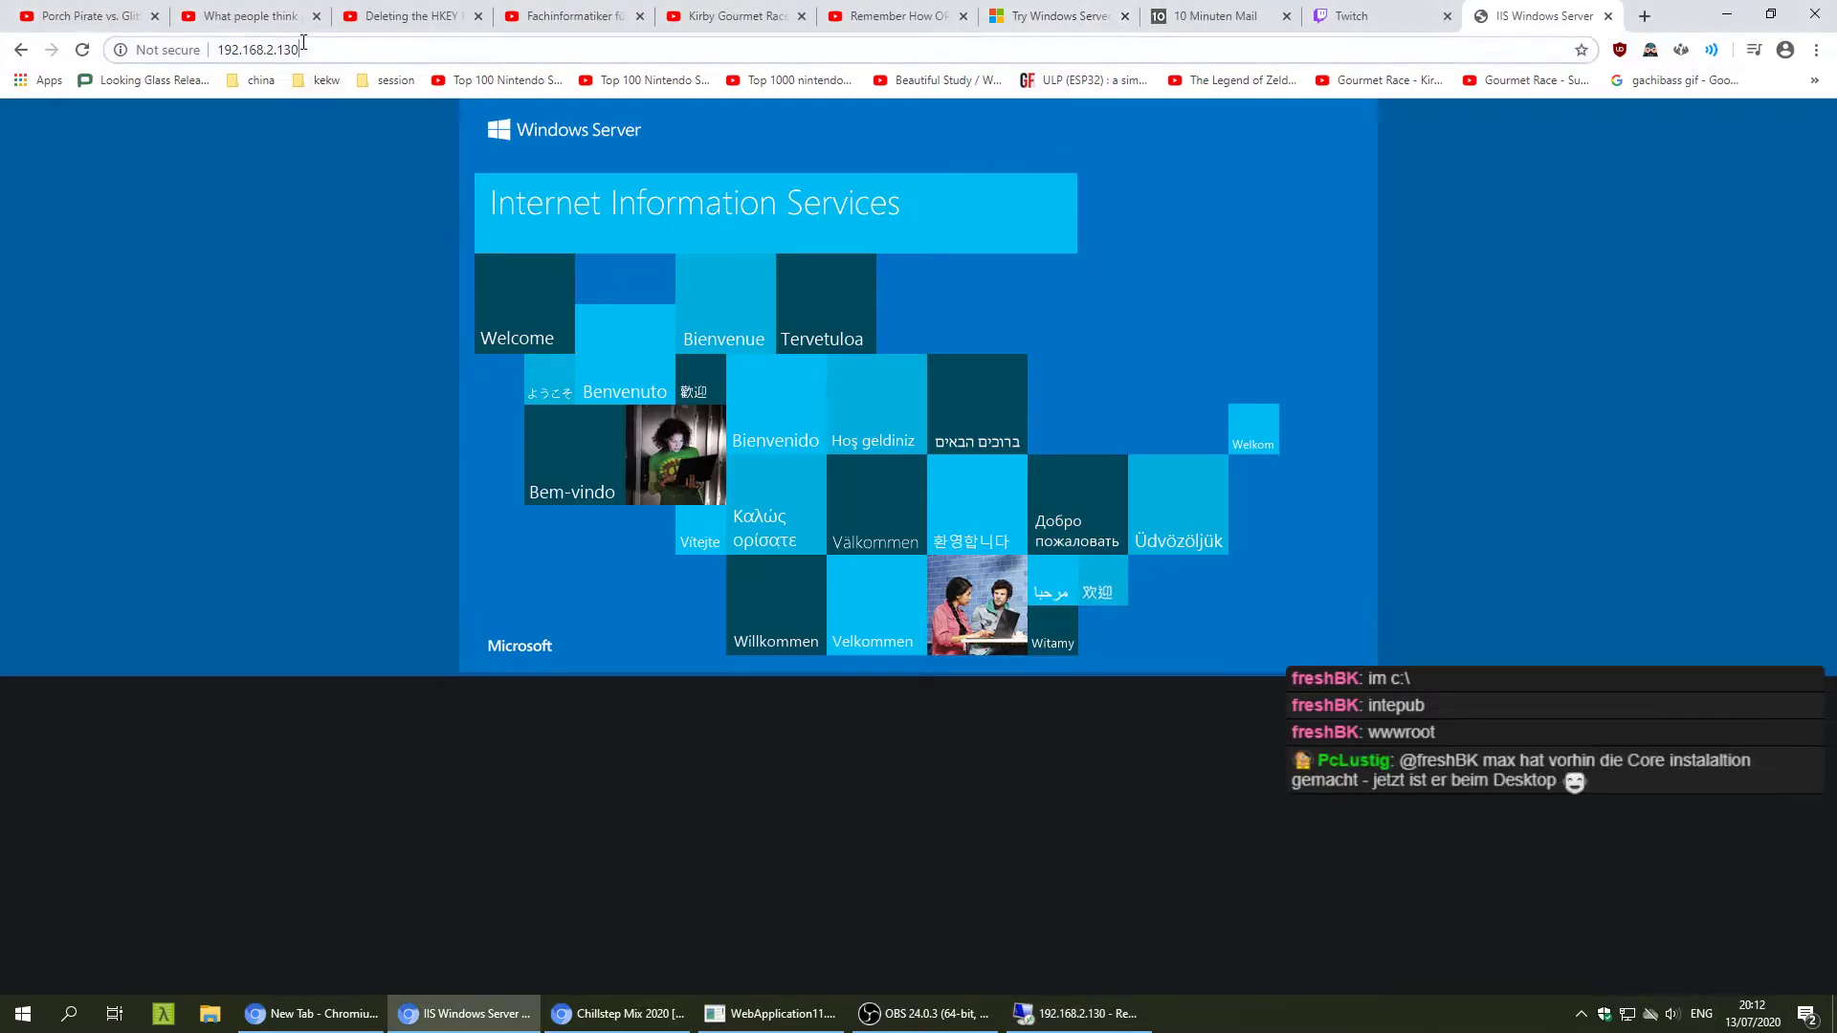
text(/pogge)
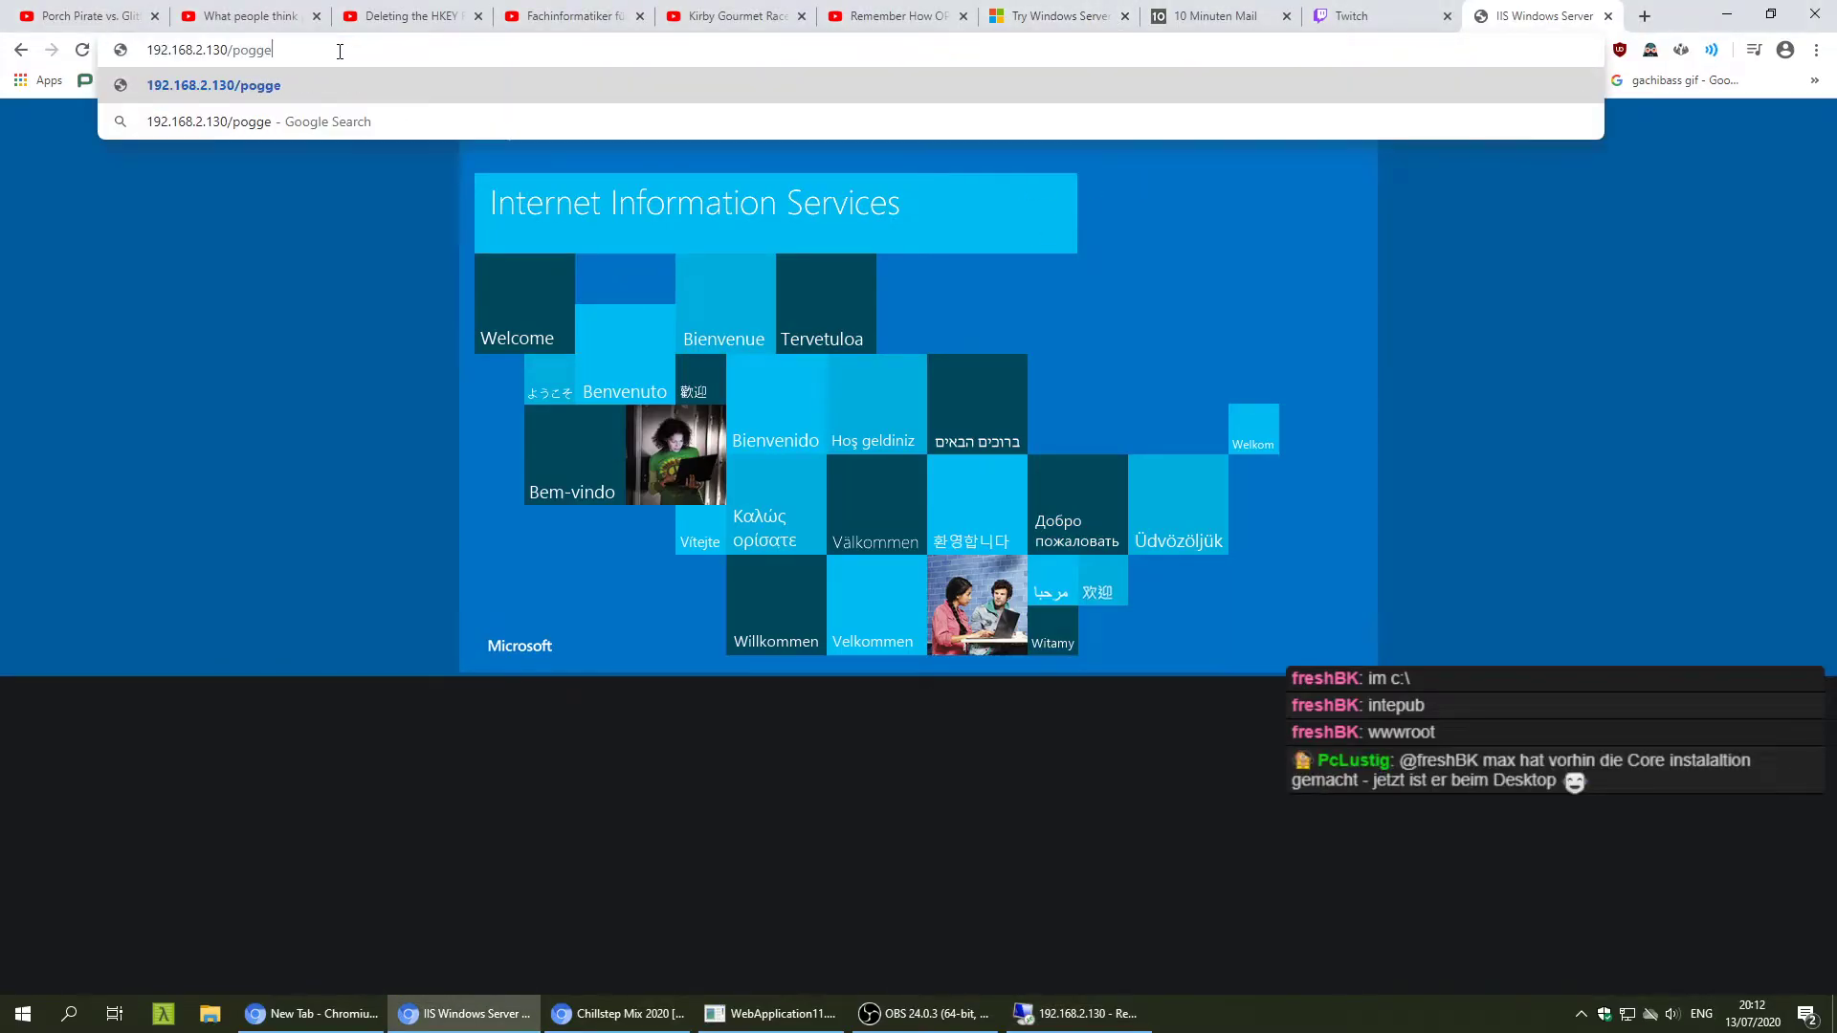
text(rs.html)
key(Return)
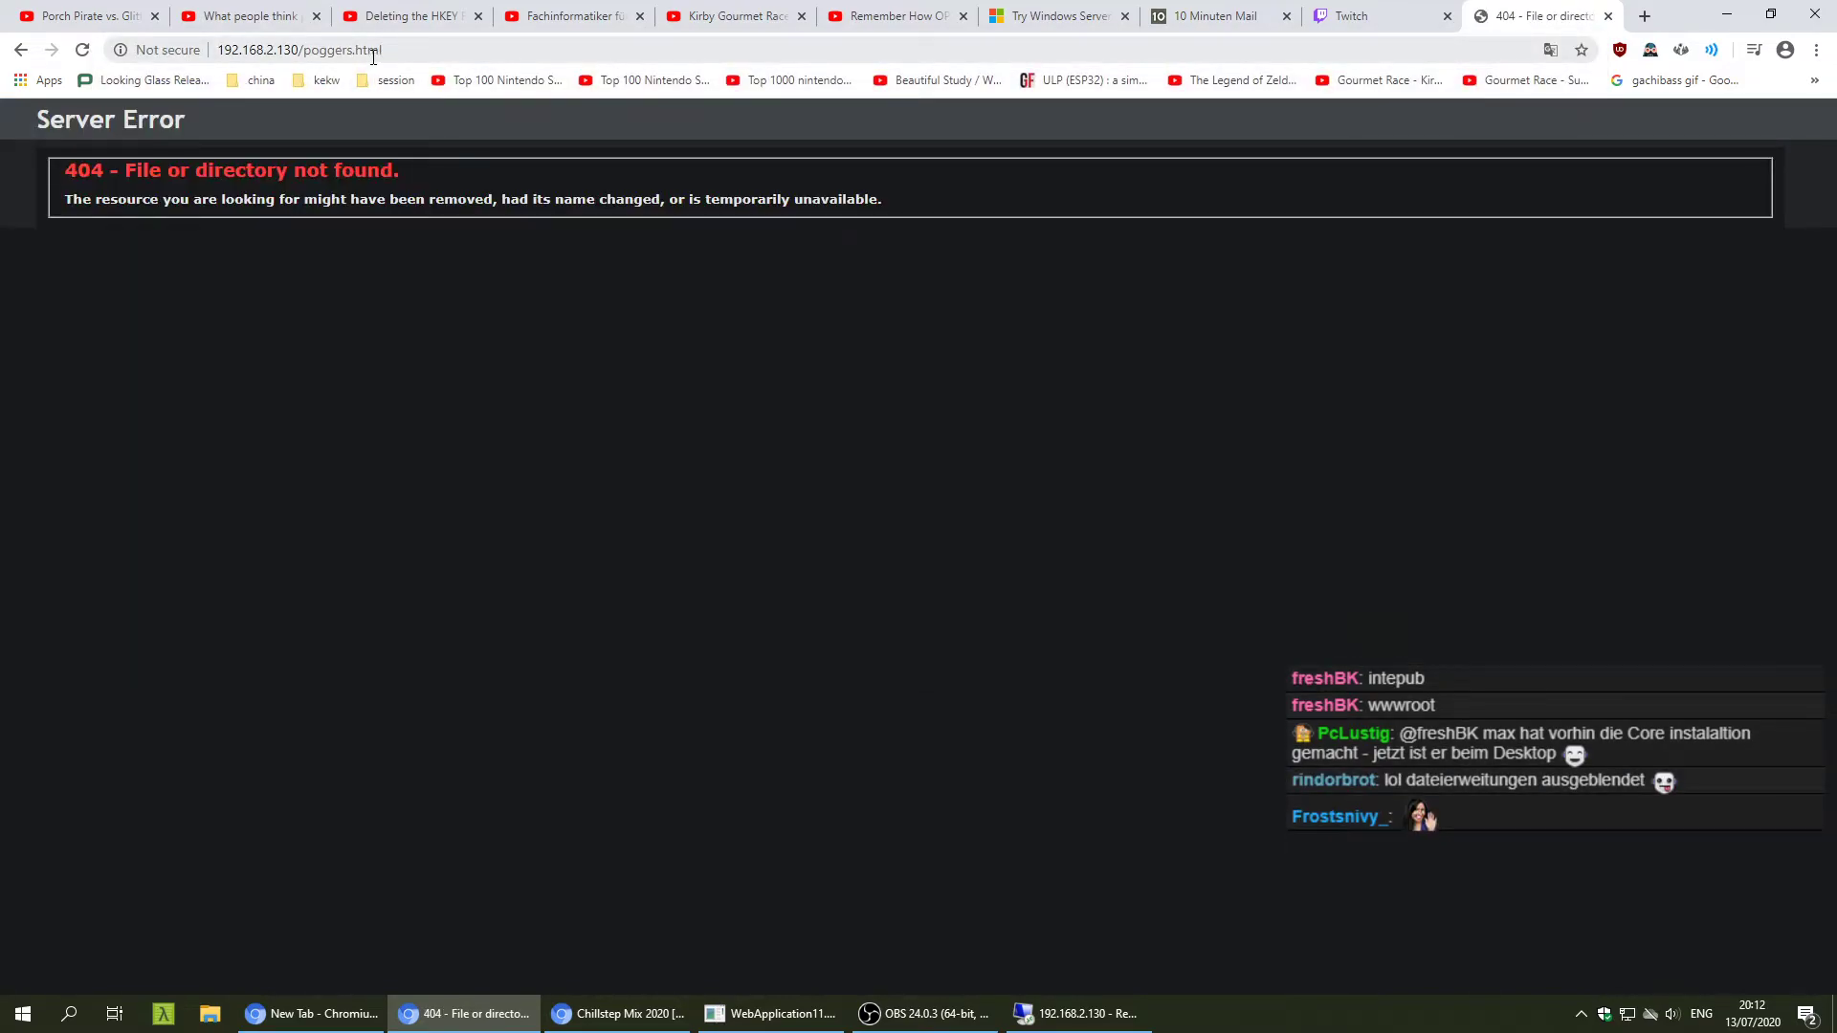
- Load poggers.html.txt instead, which shows HALLO, then go back
click(456, 49)
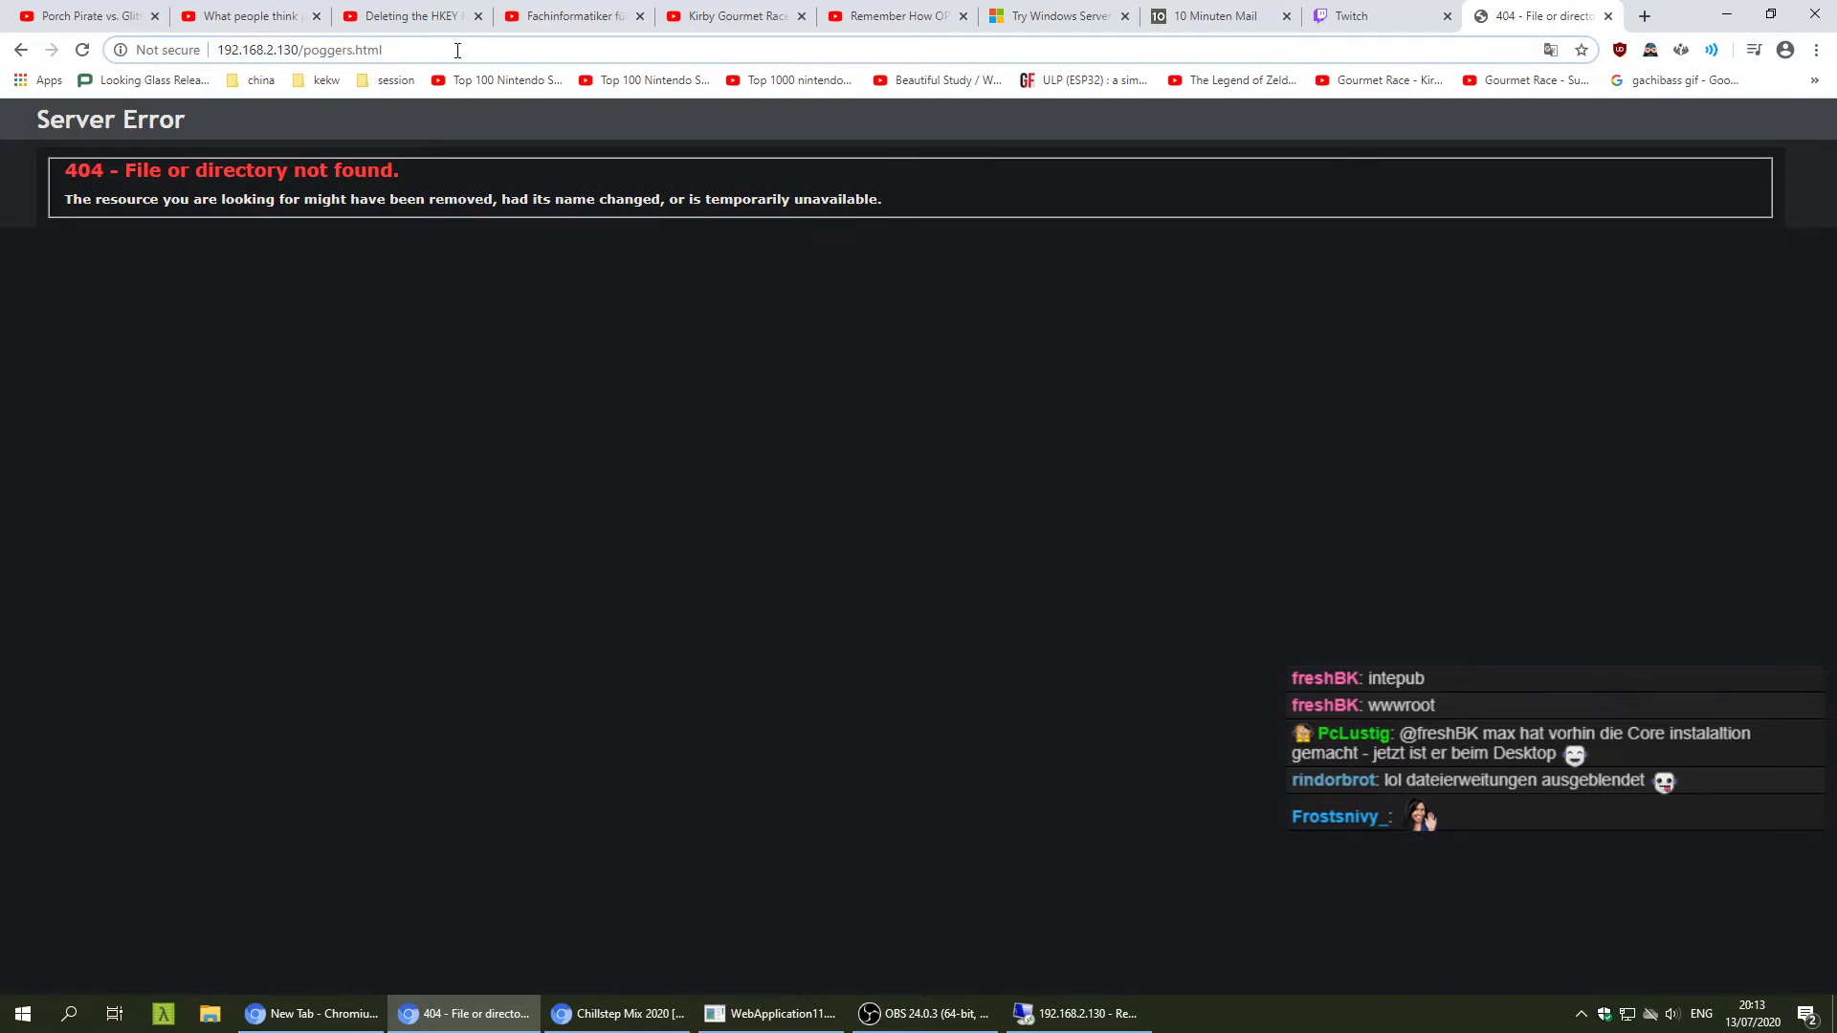
text(.txt)
key(Return)
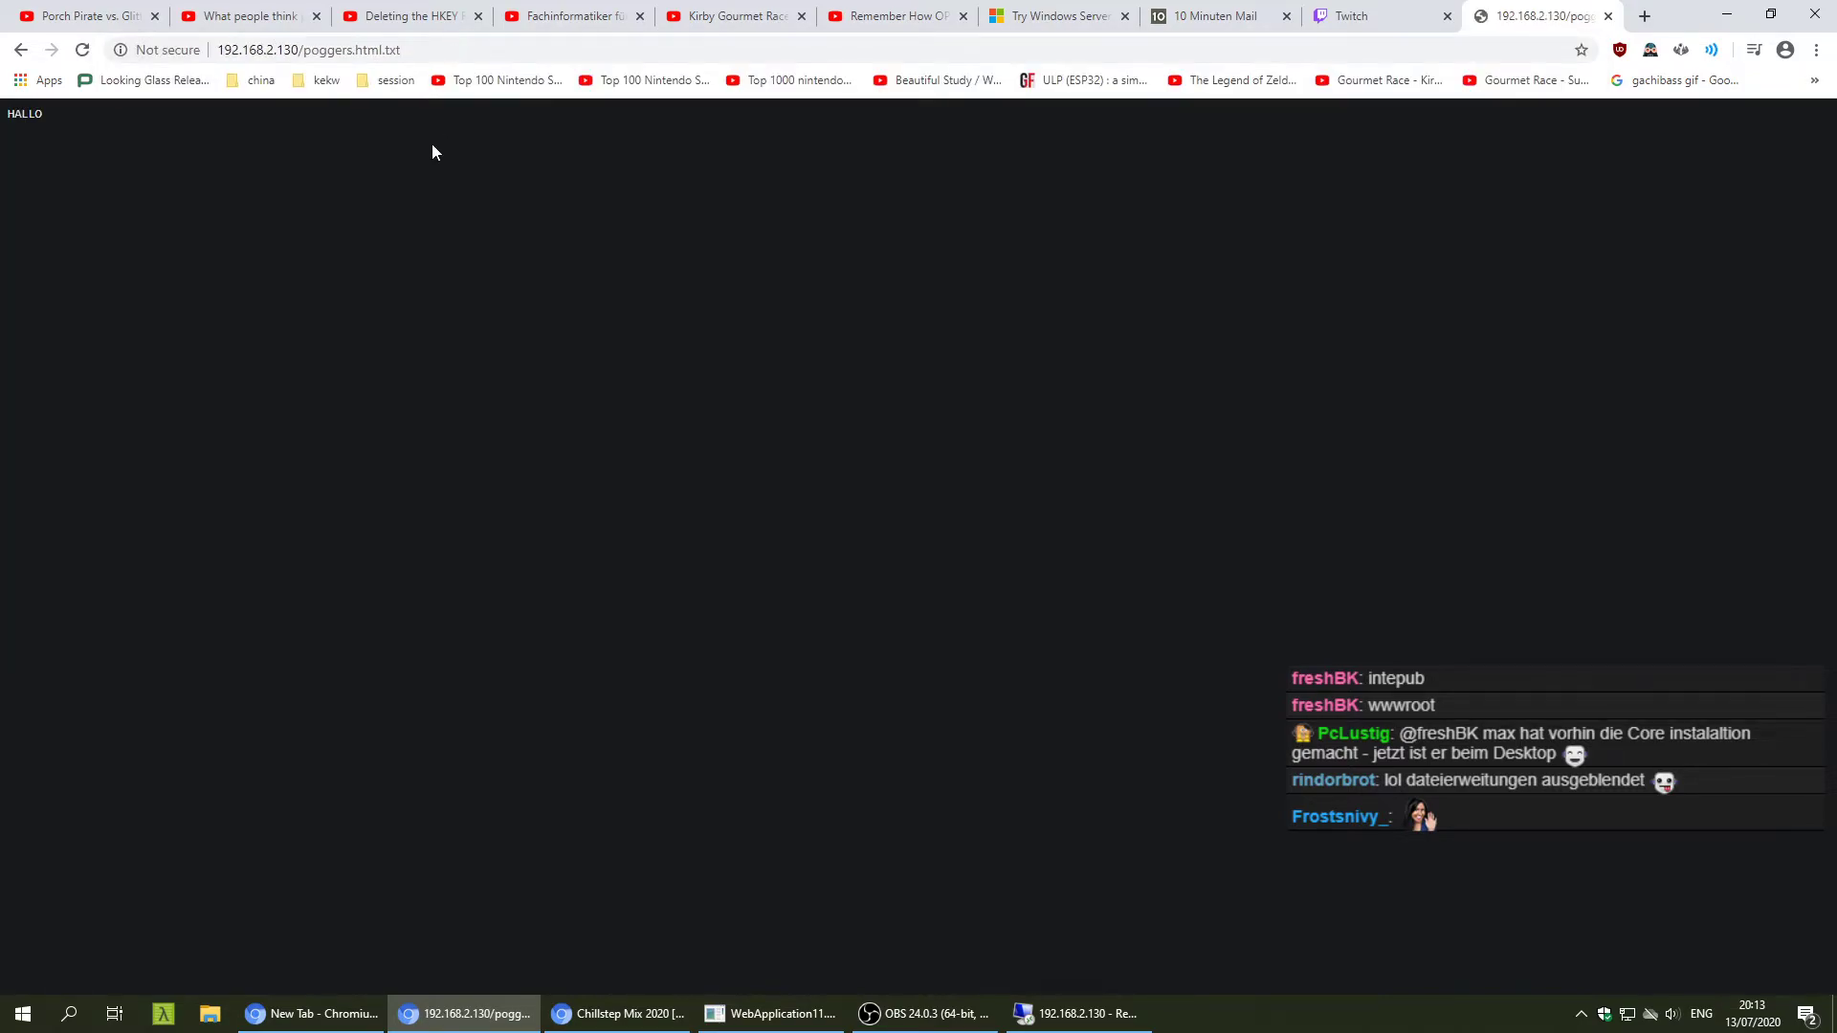
click(11, 49)
- Turn on File name extensions in the wwwroot folder's View options
click(1076, 1013)
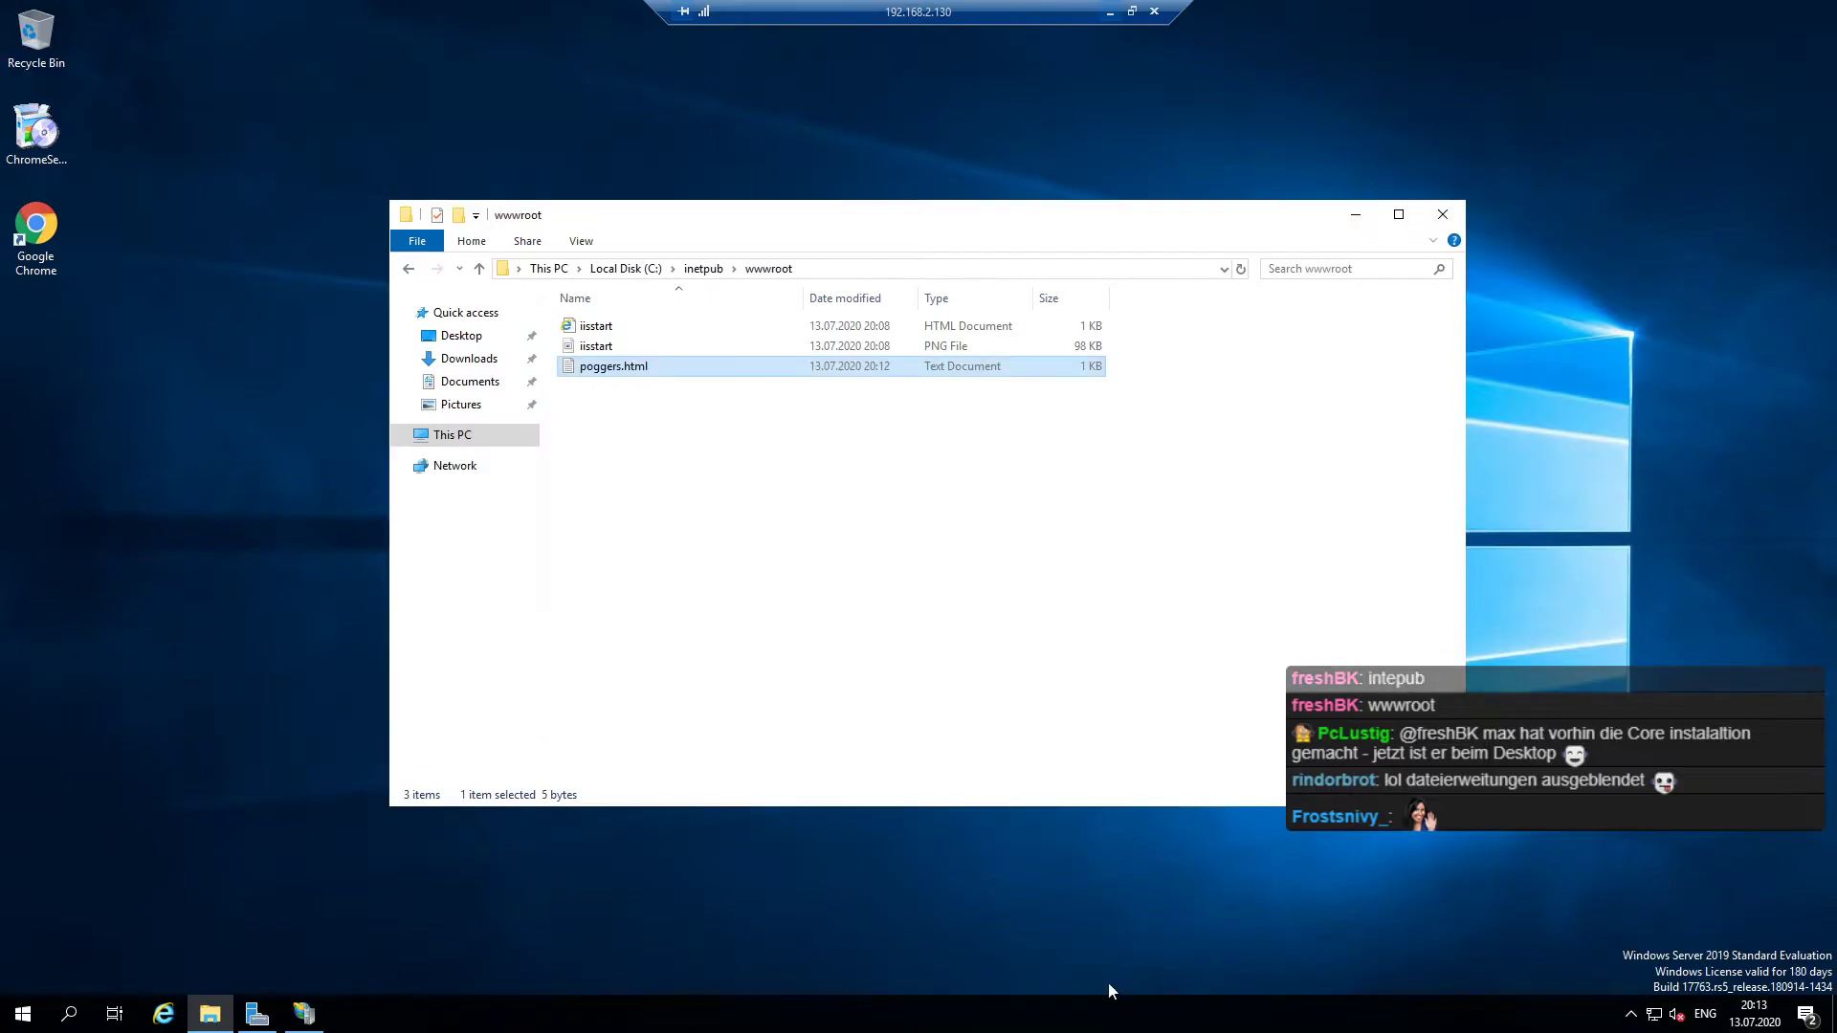
right_click(618, 373)
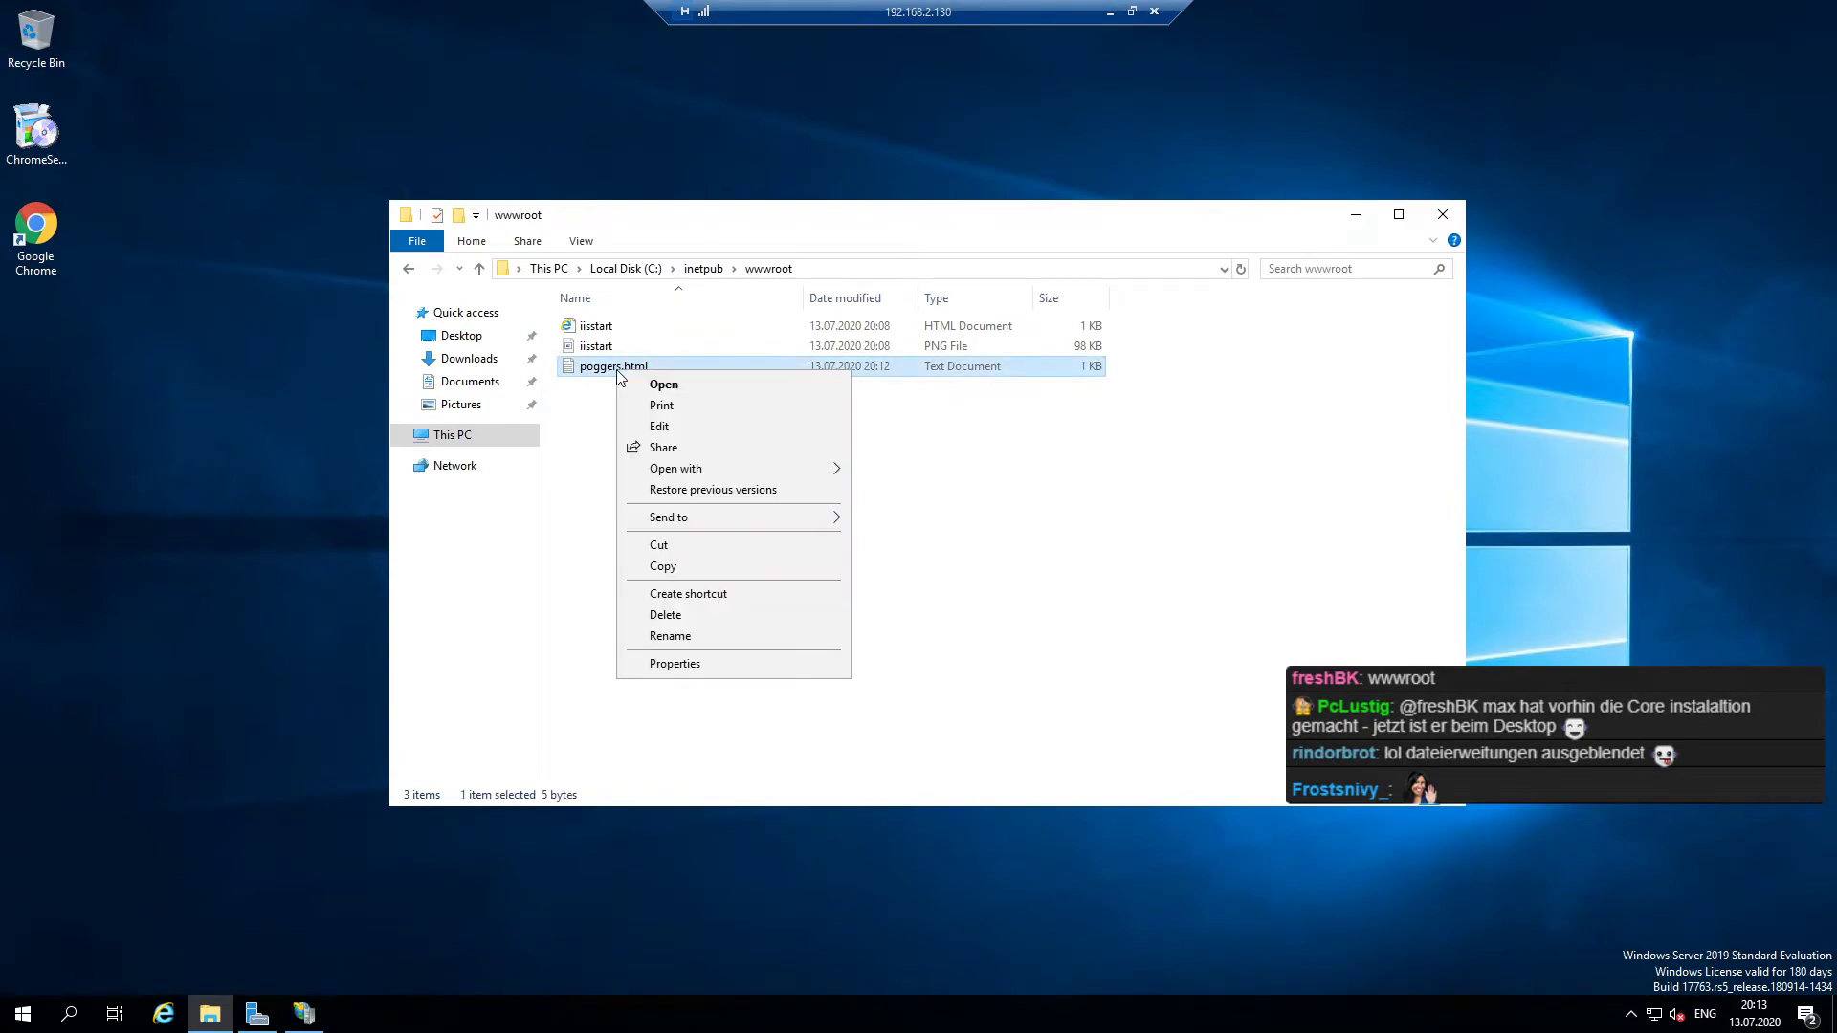
click(930, 590)
click(581, 242)
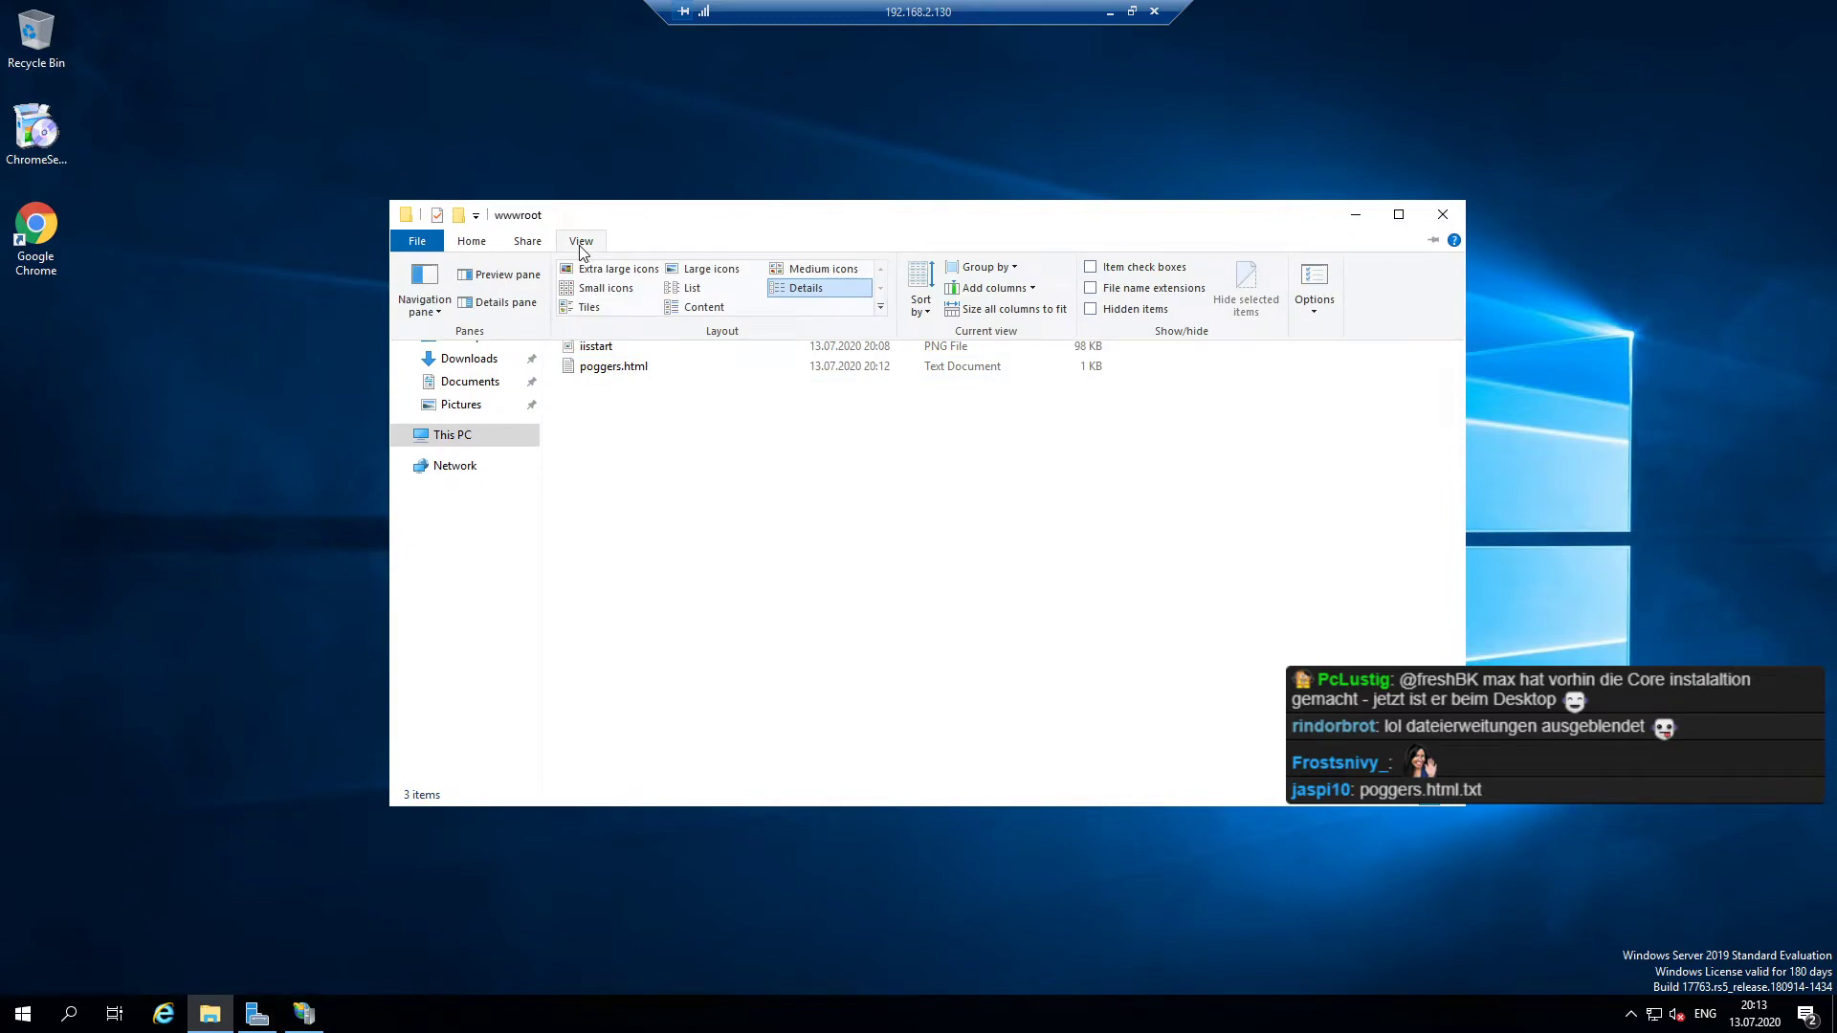
click(1121, 290)
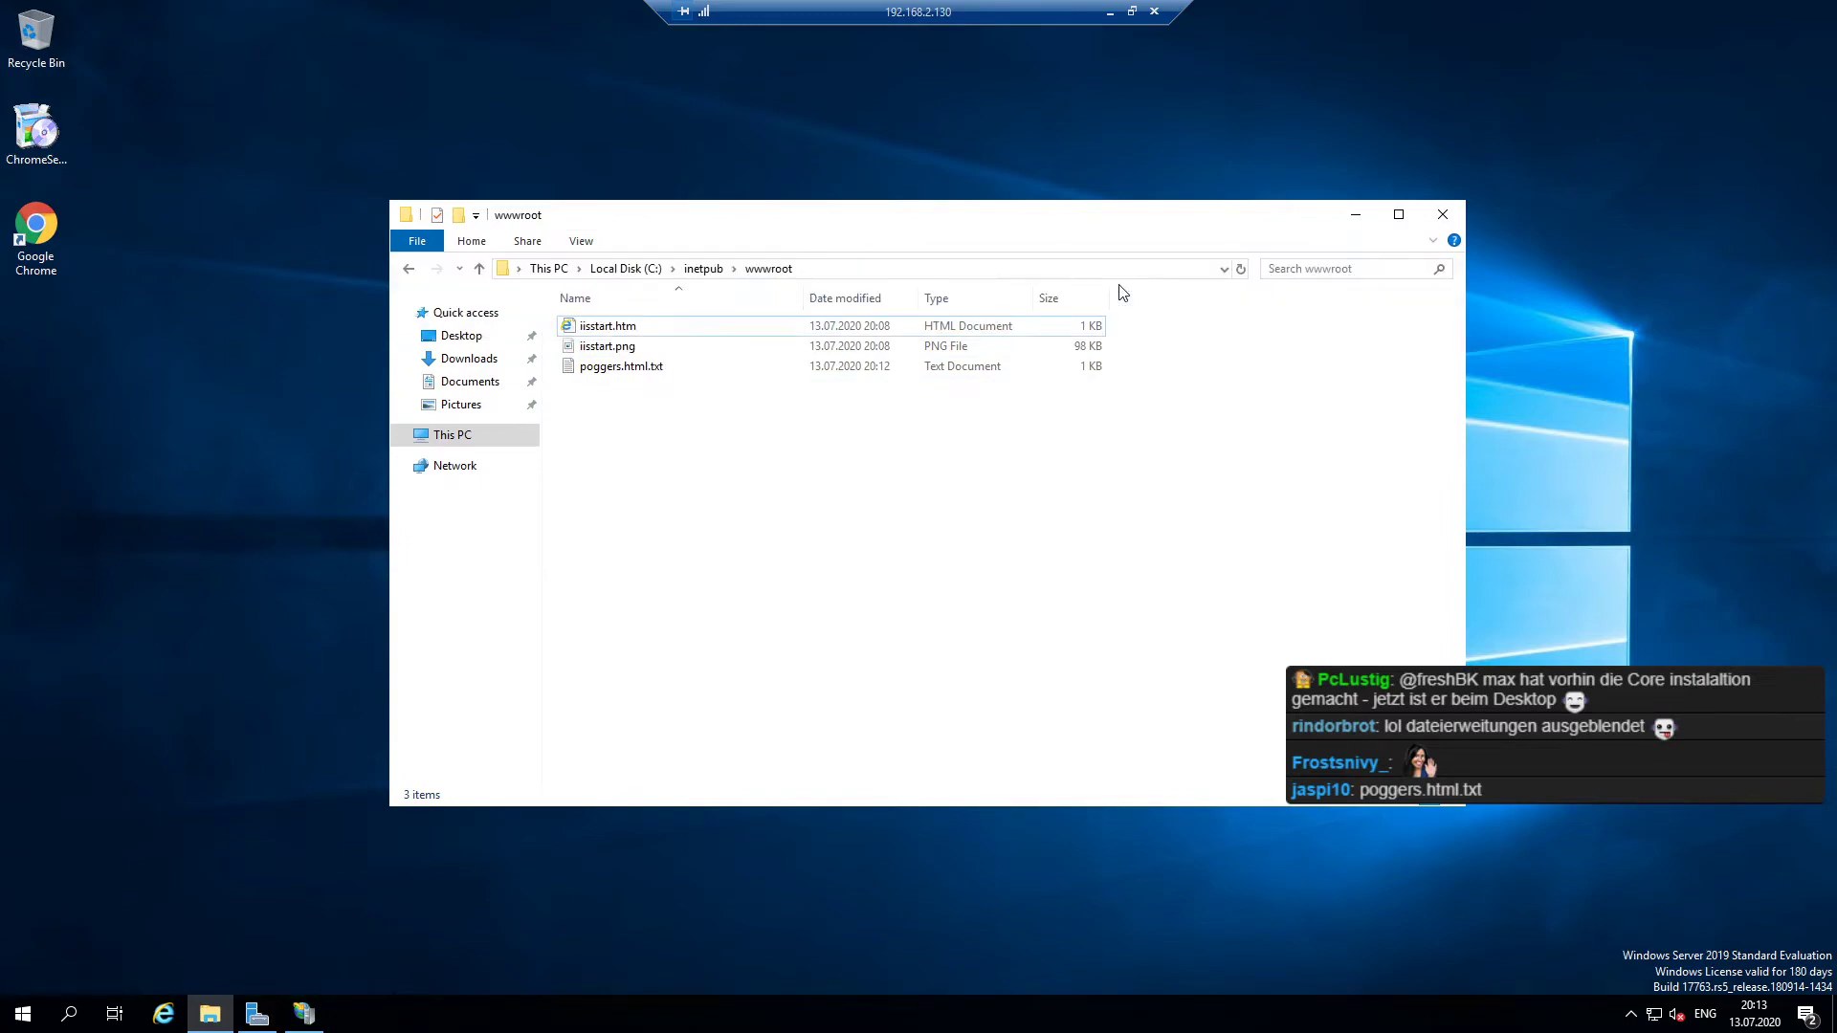
- Rename poggers.html.txt to poggers.html, accepting the extension change
right_click(626, 368)
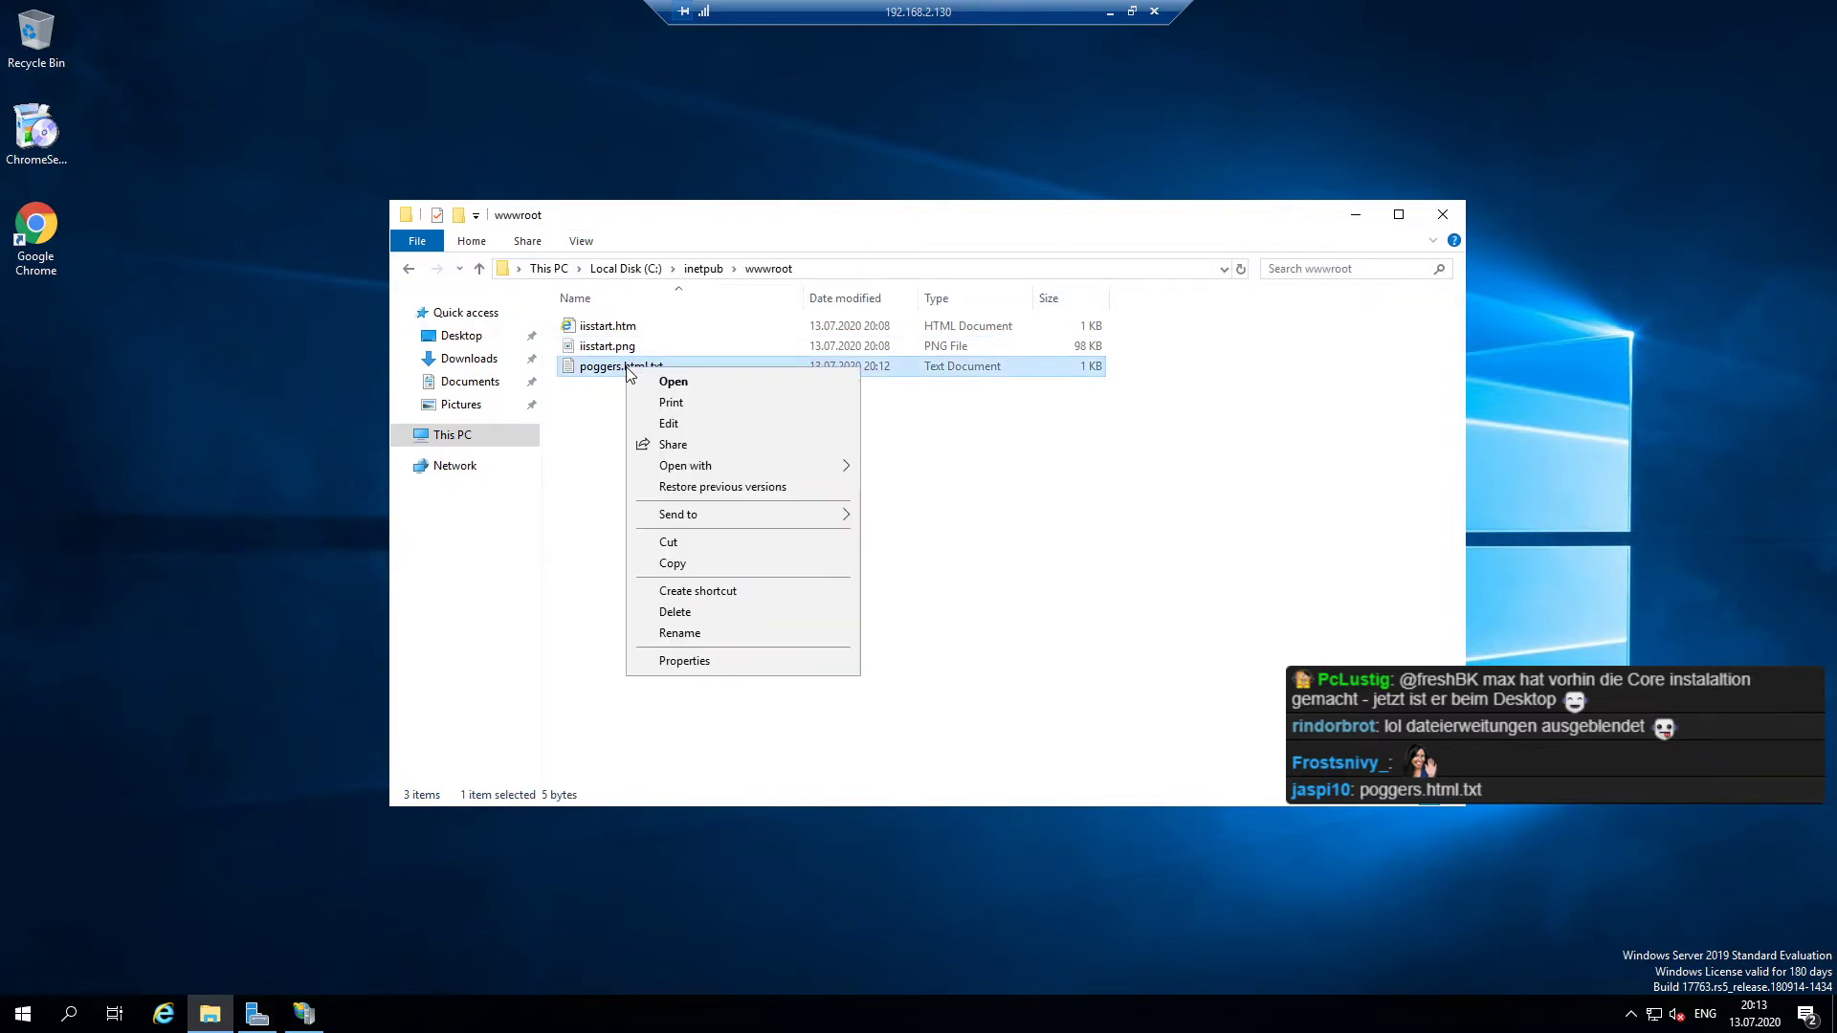
click(706, 634)
key(End)
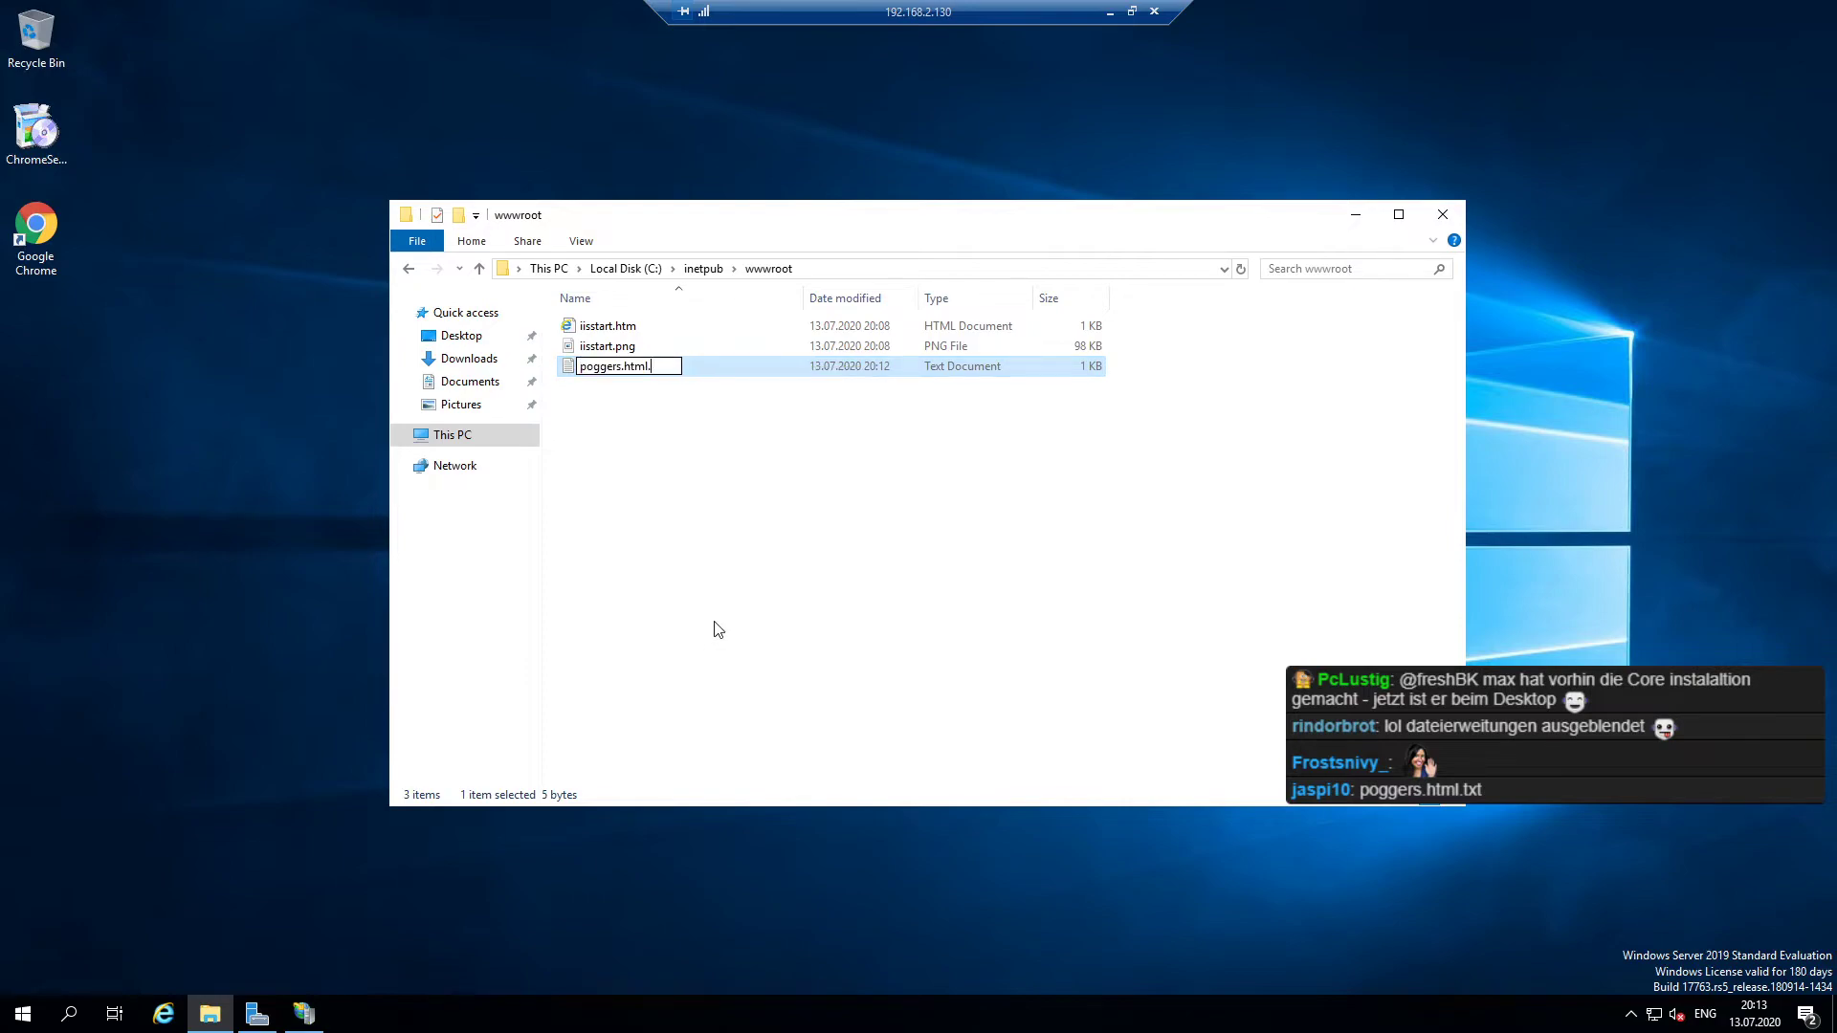
key(Return)
key(Return)
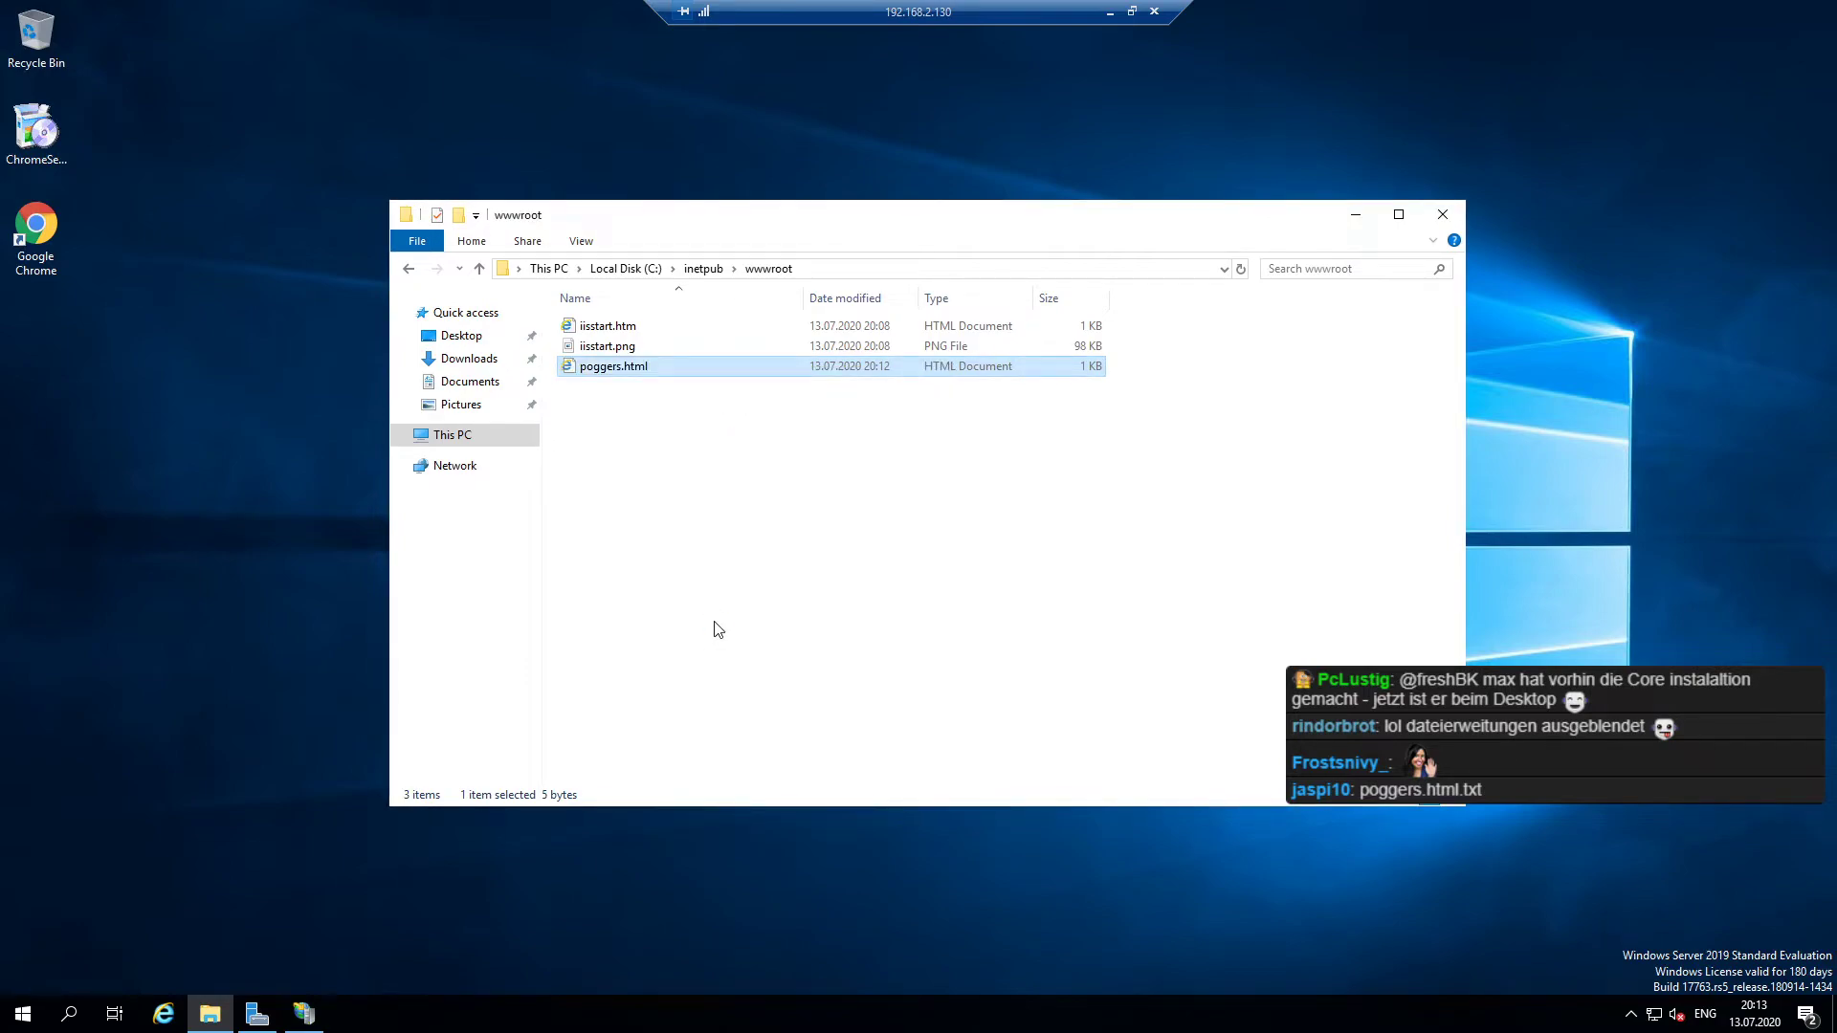
click(1110, 11)
- Reload 192.168.2.130/poggers.html, which now displays HALLO
click(296, 50)
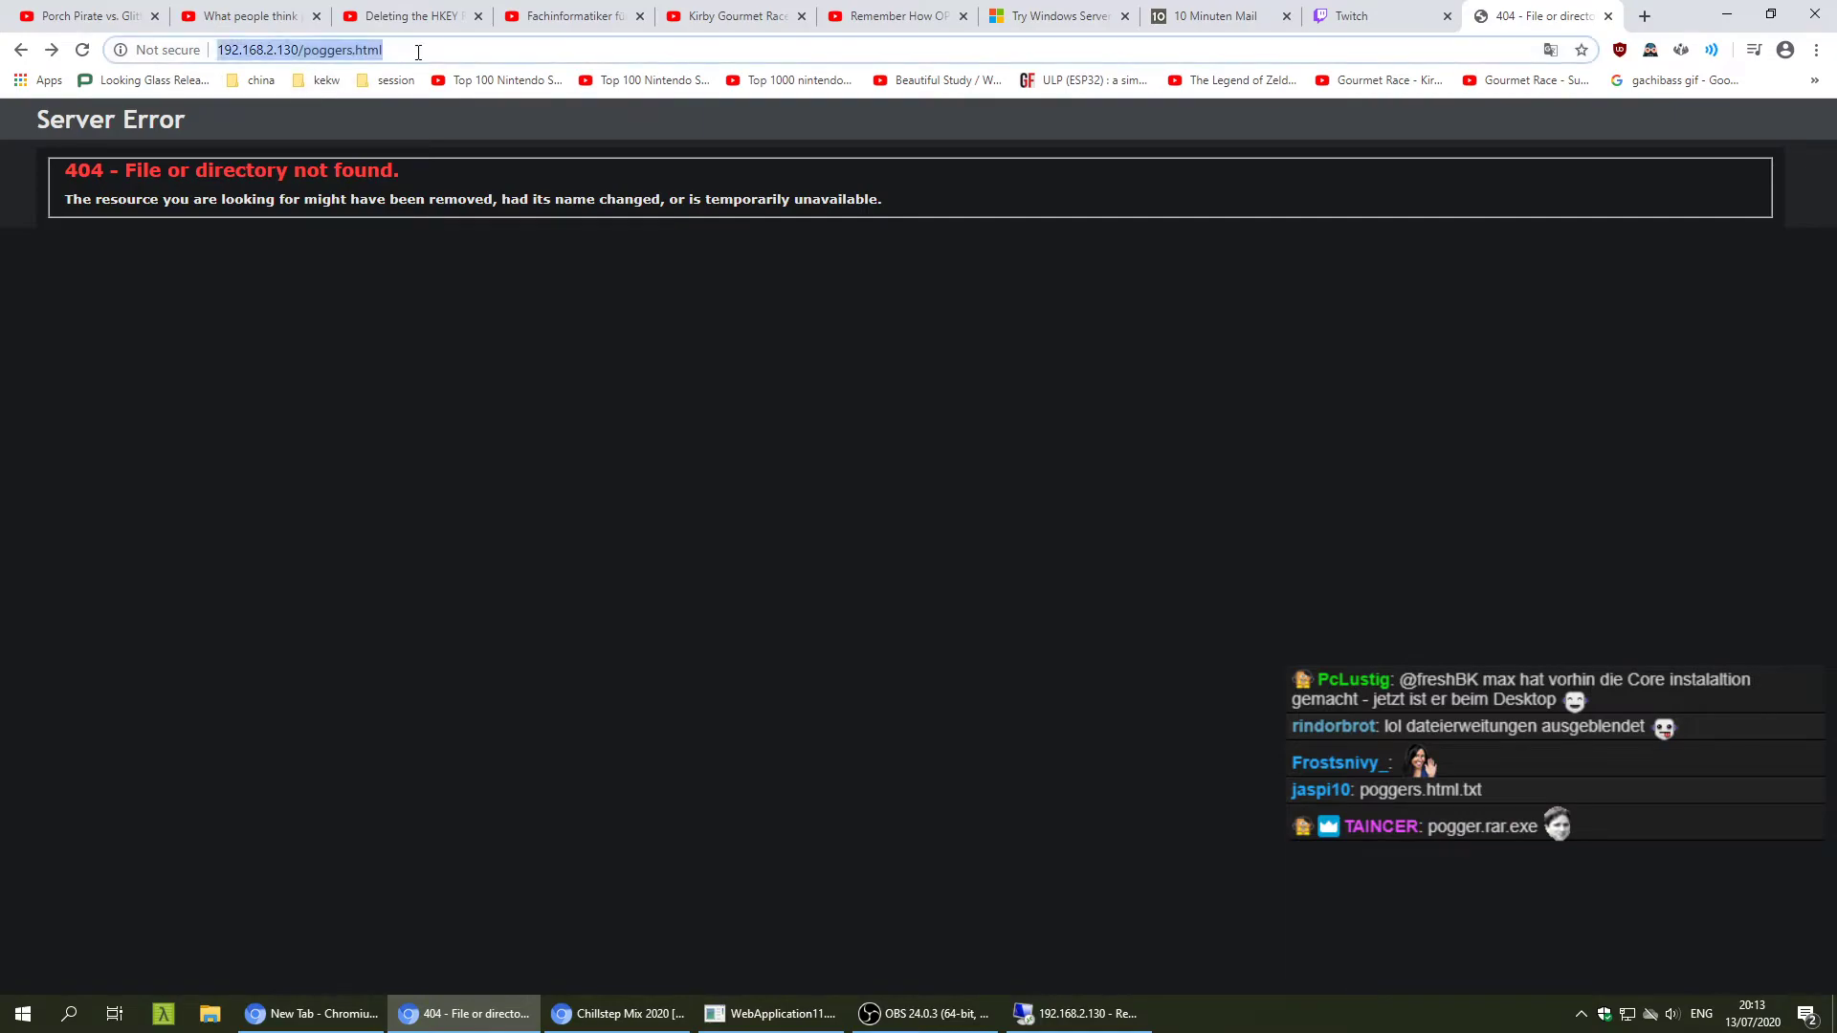
key(Return)
scroll(213, 354, up, 8)
scroll(210, 353, up, 1)
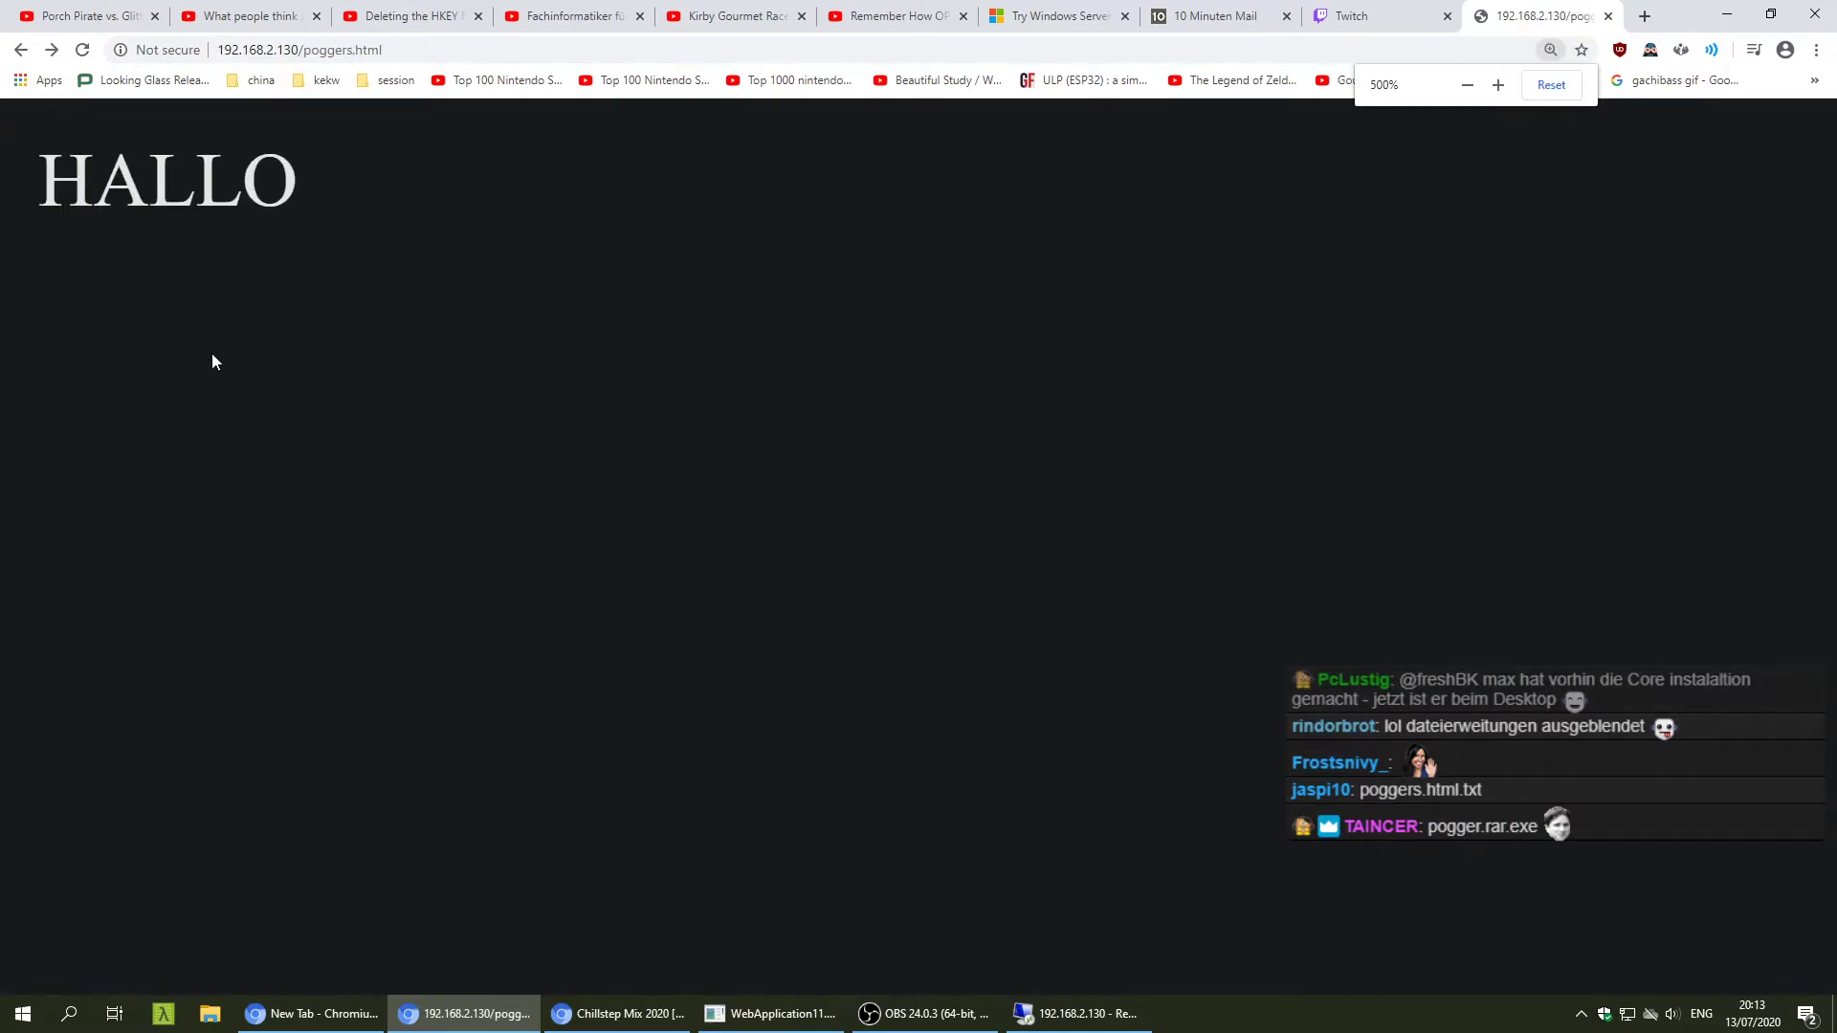
- Return to the IIS welcome page, follow its image to iis.net, then close that tab
click(23, 50)
scroll(348, 374, down, 9)
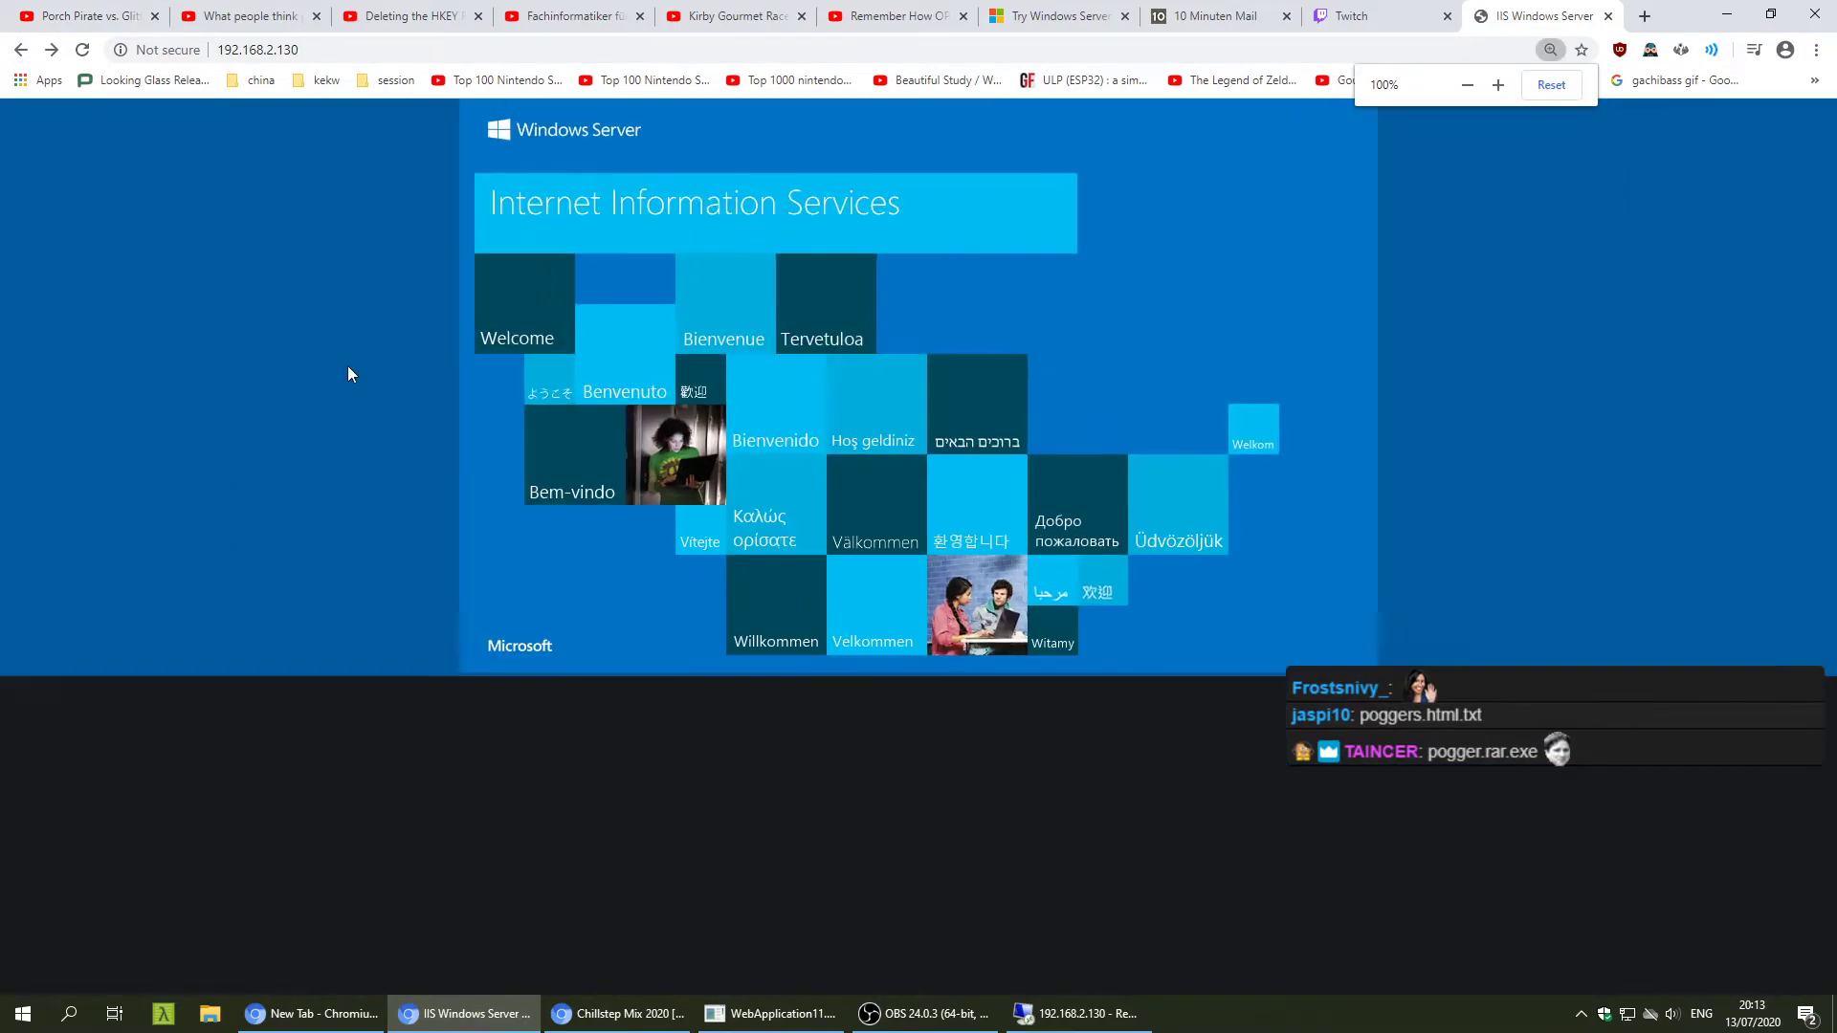
scroll(347, 374, up, 2)
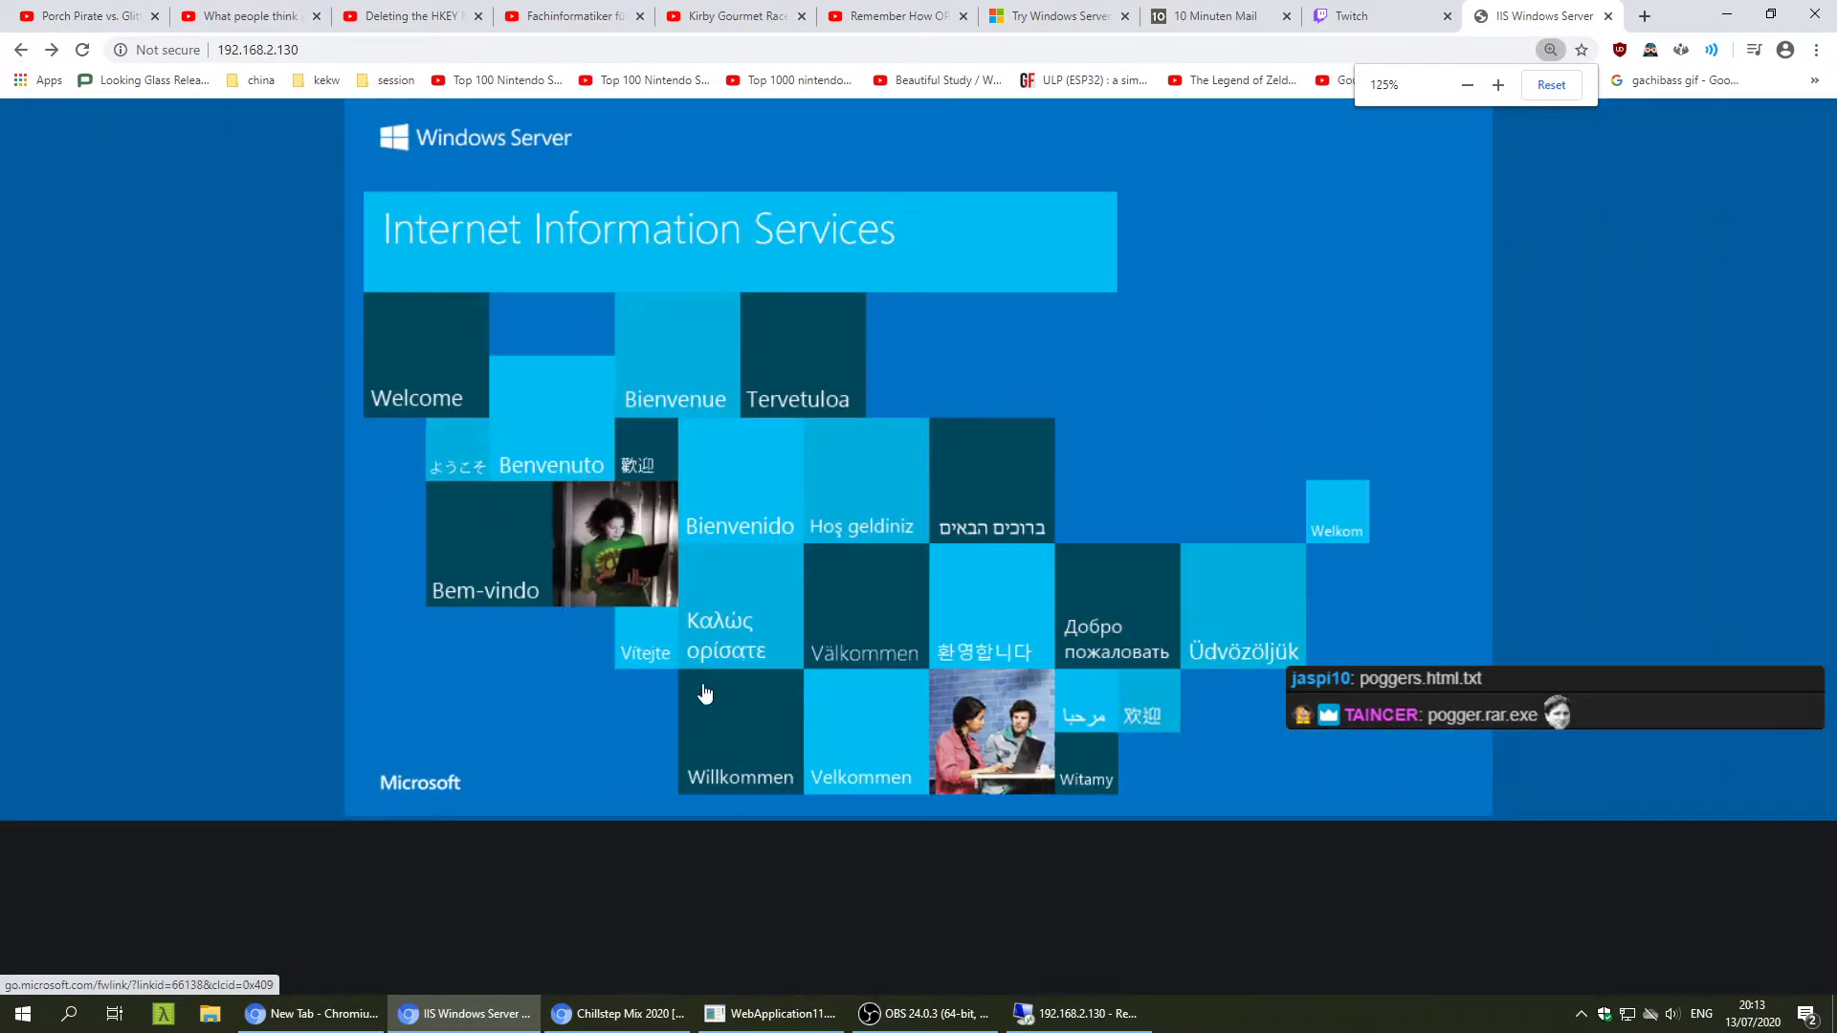
click(508, 617)
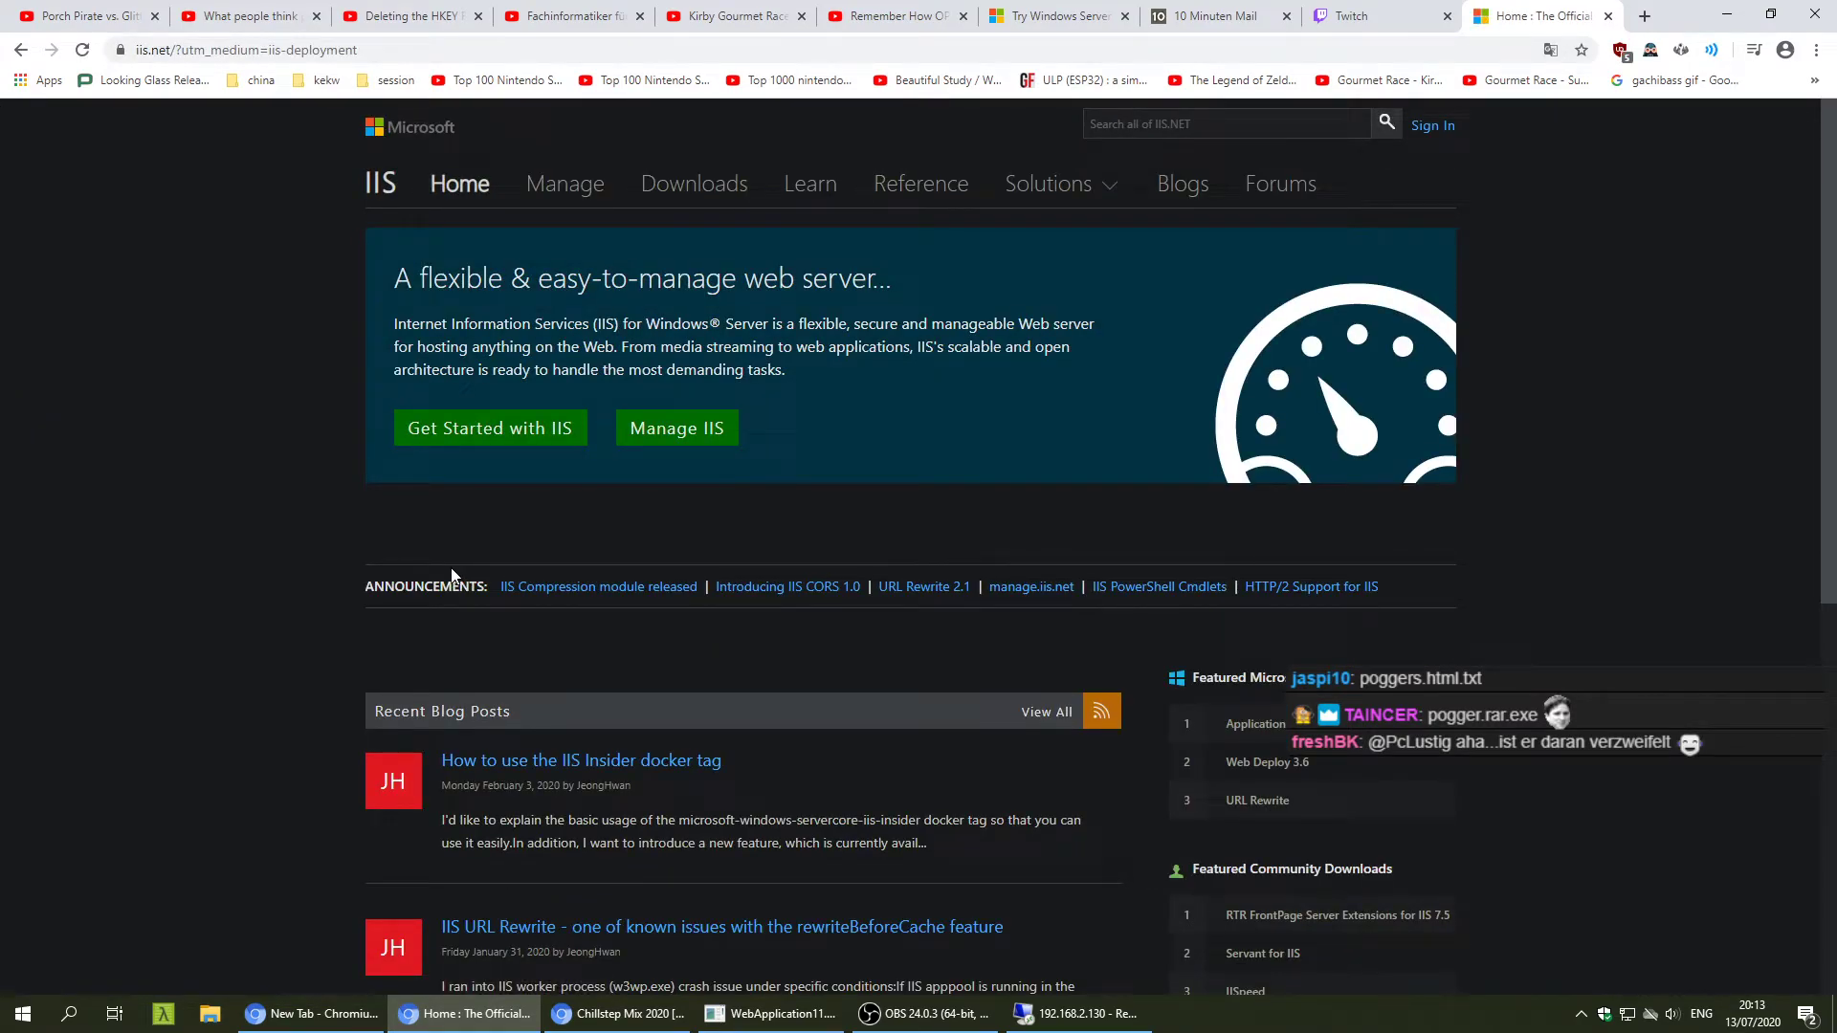
key(ctrl+w)
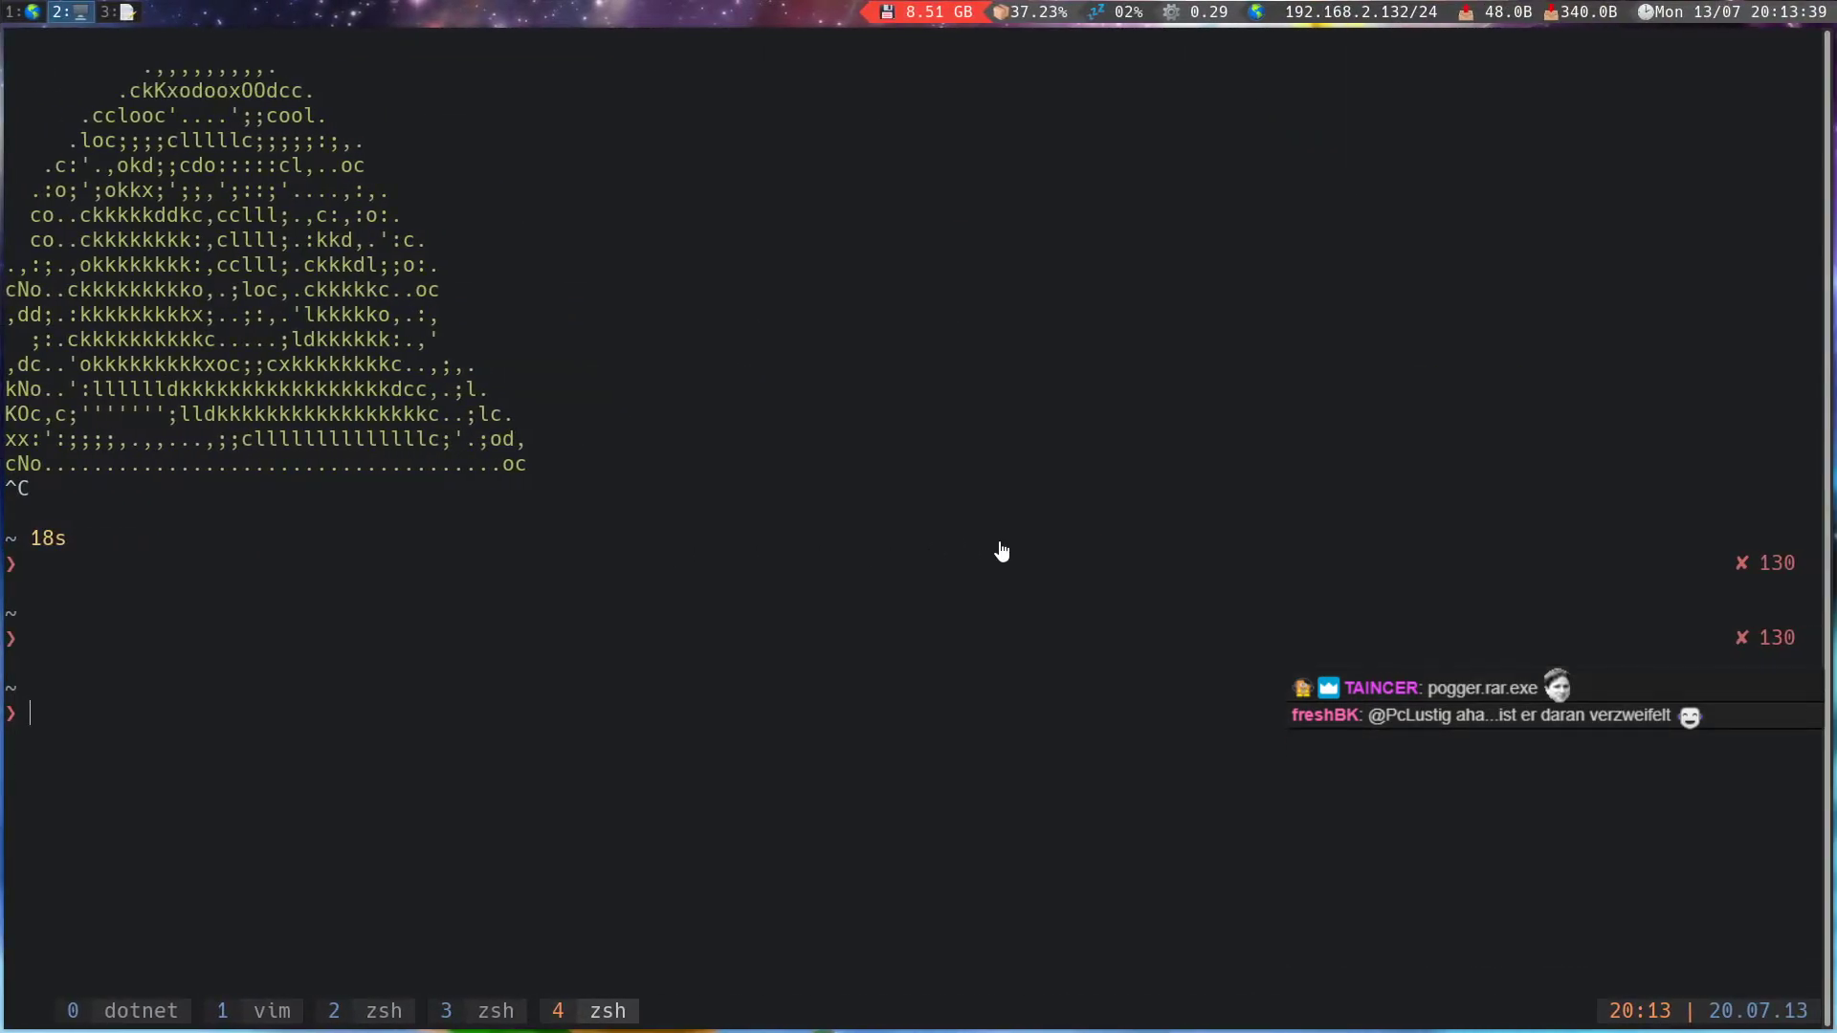
- Switch from the zsh terminal to the Windows Server VM showing the wwwroot folder
key(alt+Tab)
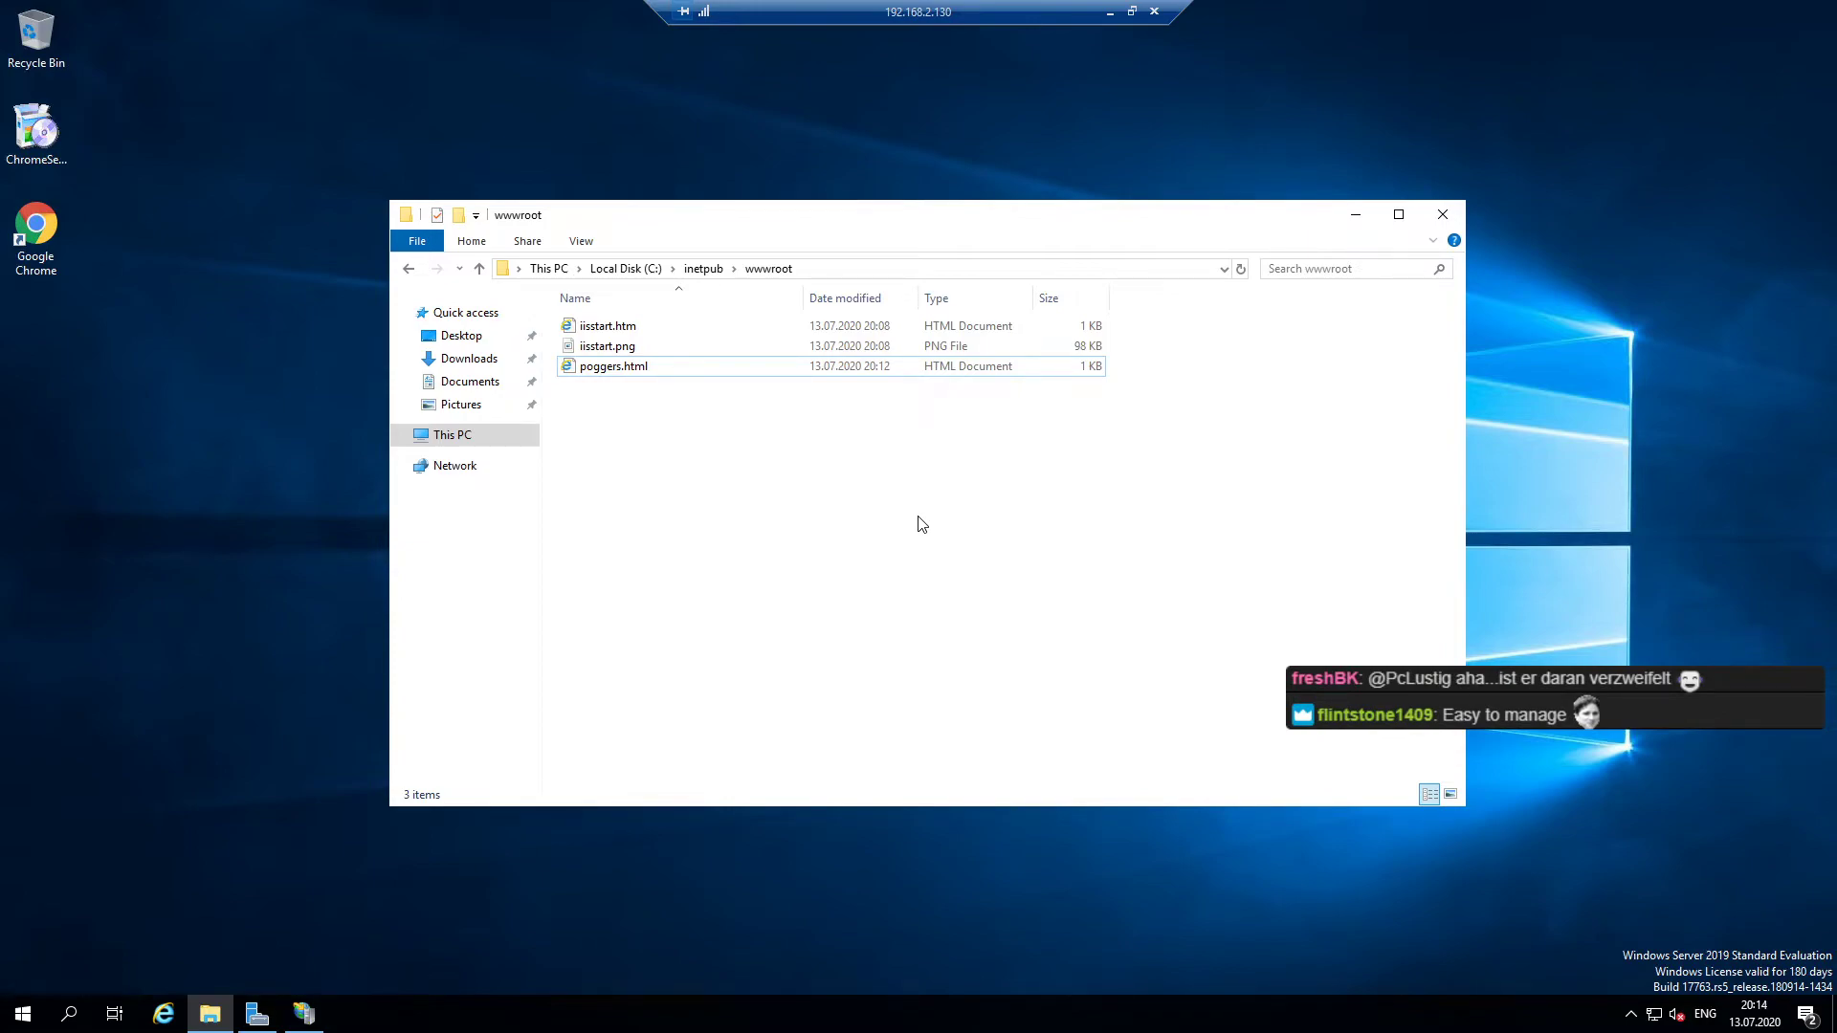
- Review Server Manager's feature-installation notifications, then maximize Server Manager
click(257, 1014)
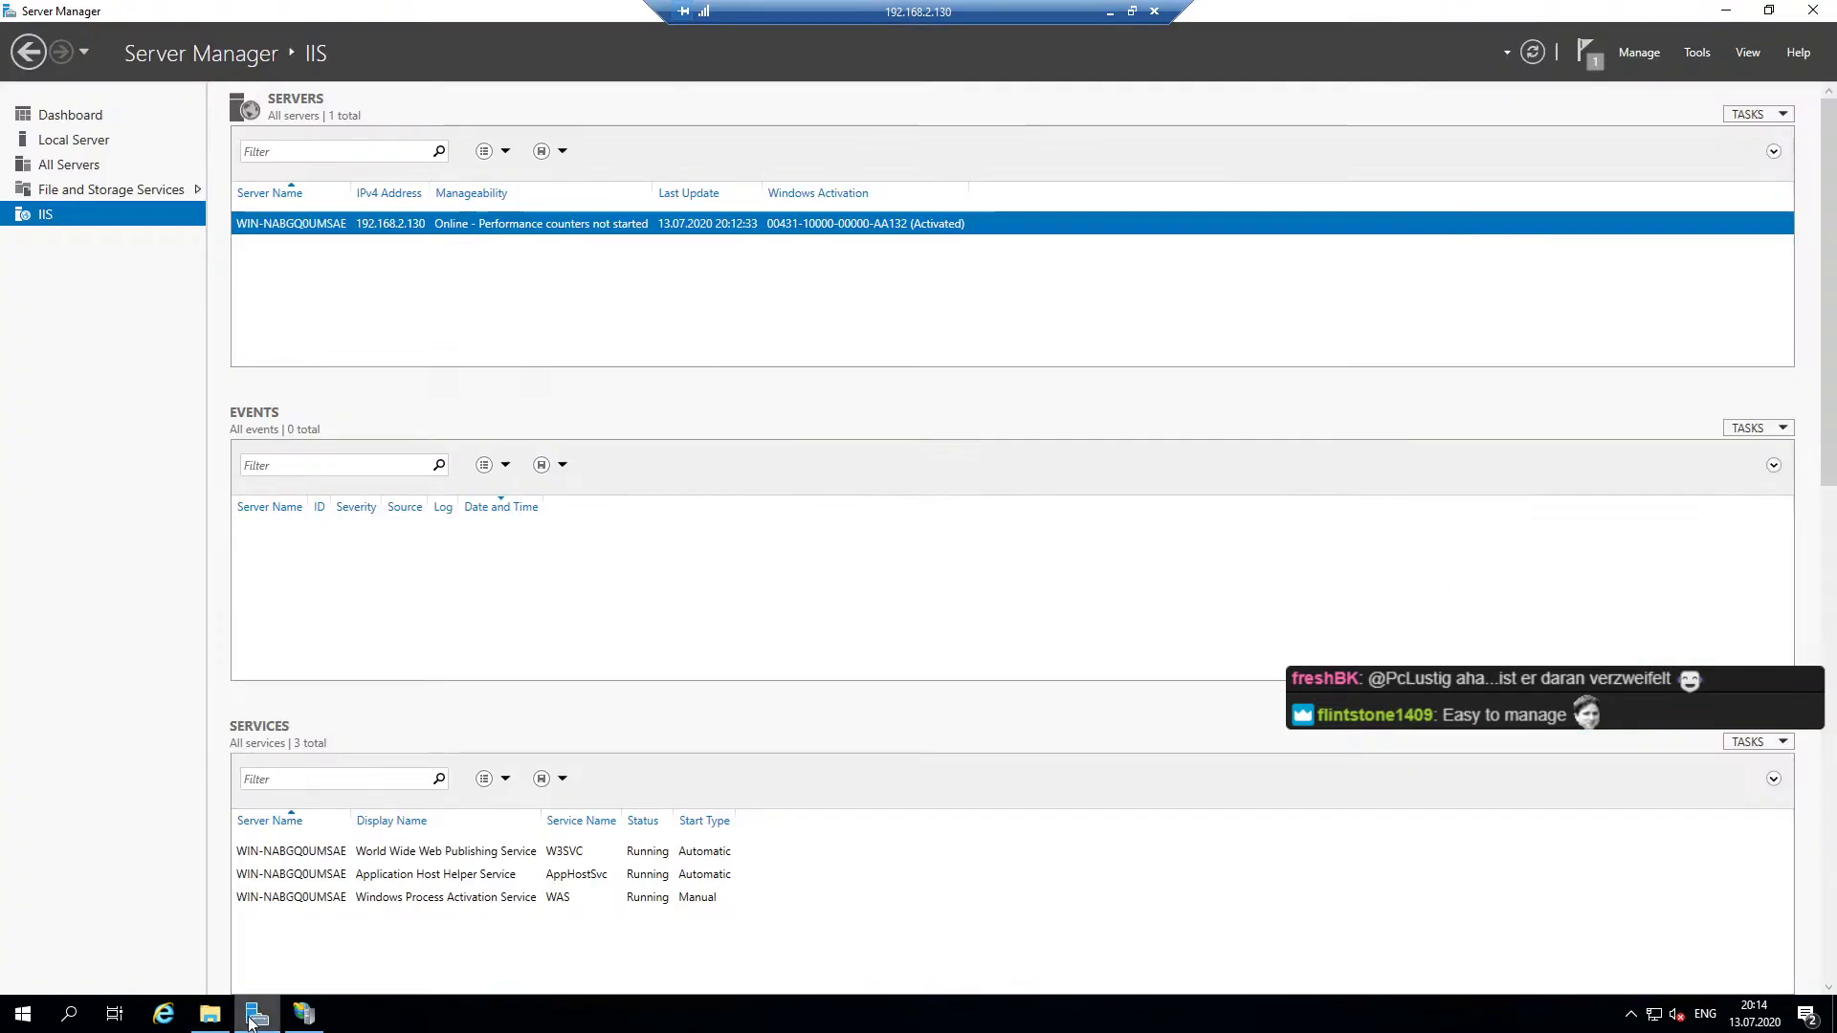
double_click(1580, 14)
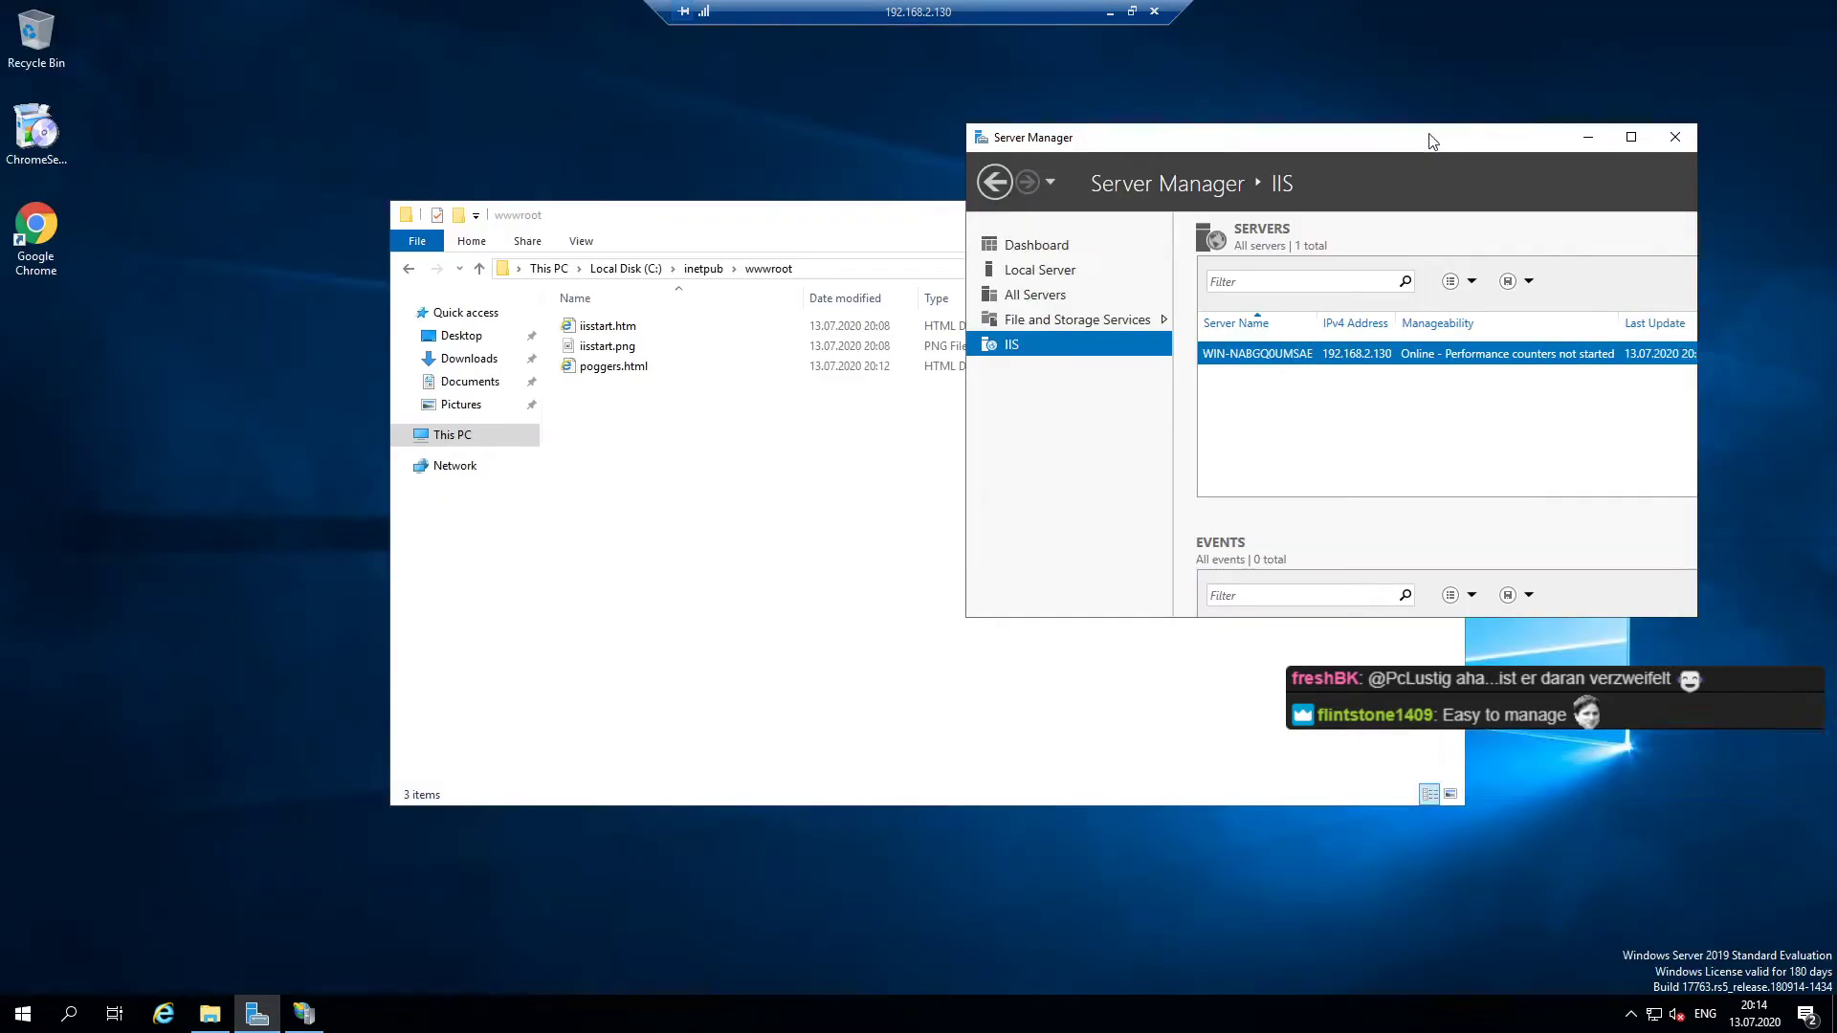
click(1456, 186)
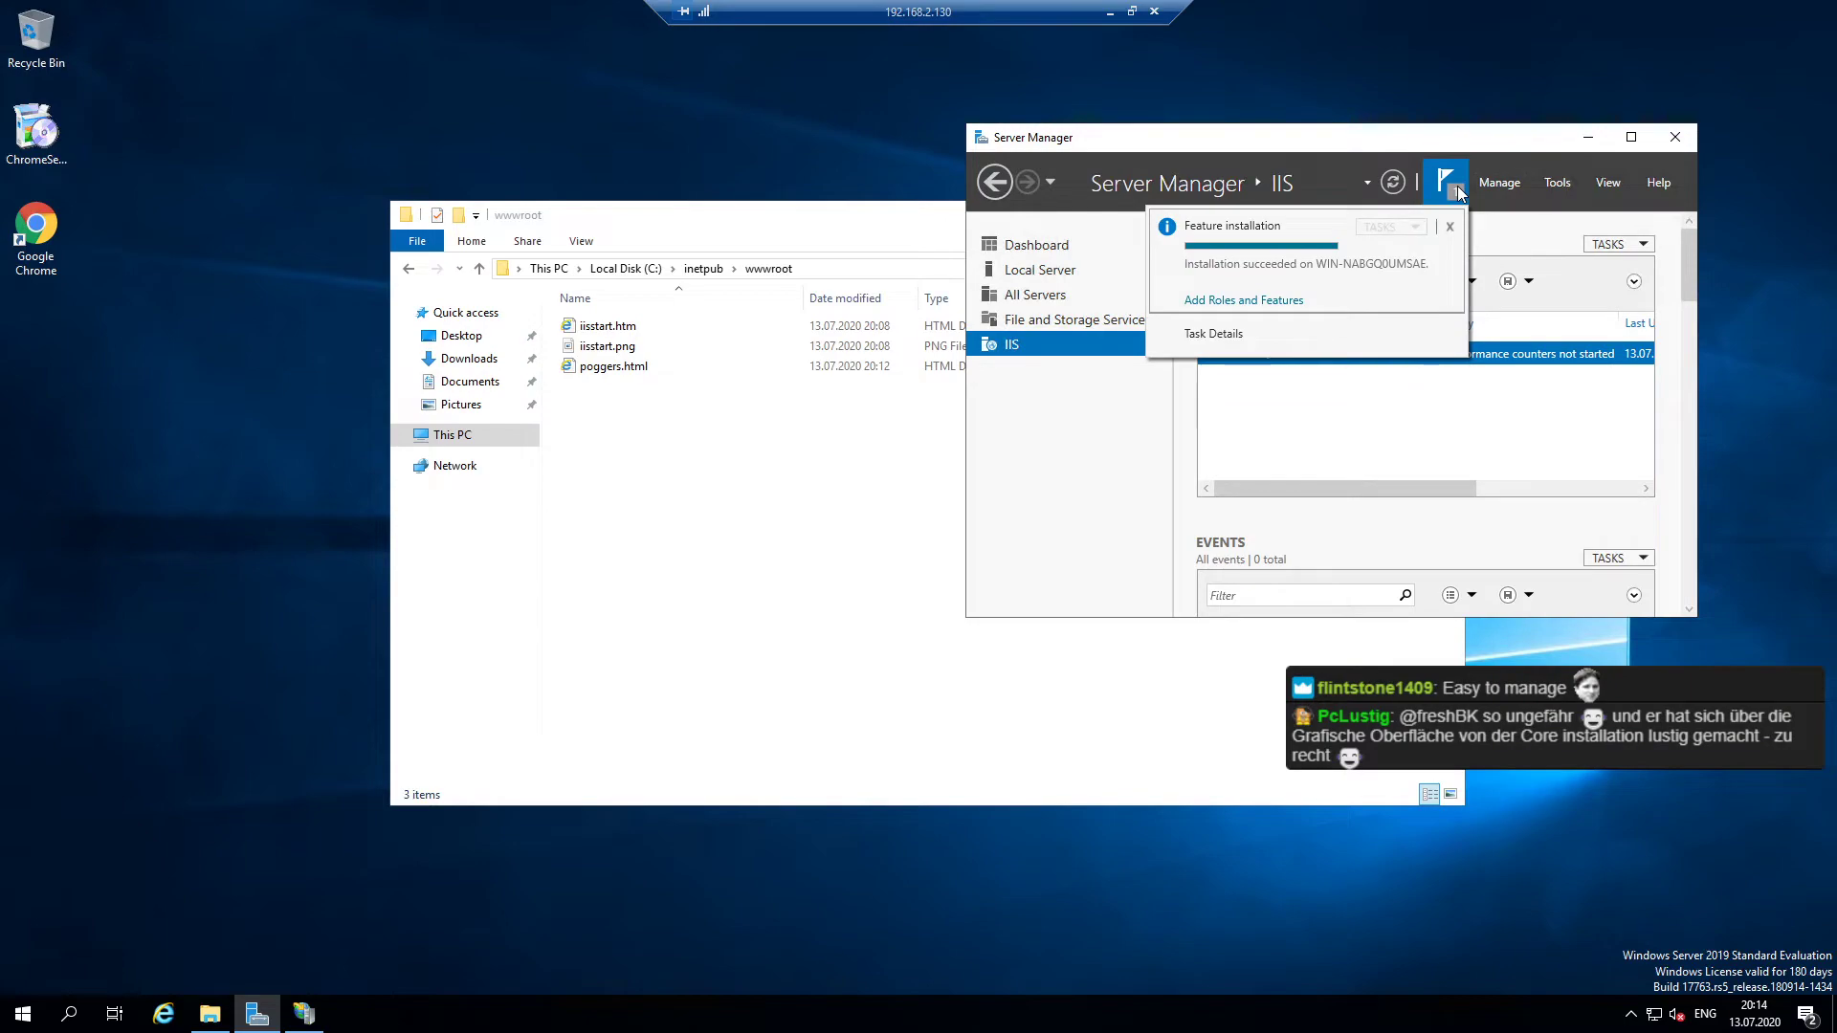
click(1630, 138)
click(1630, 138)
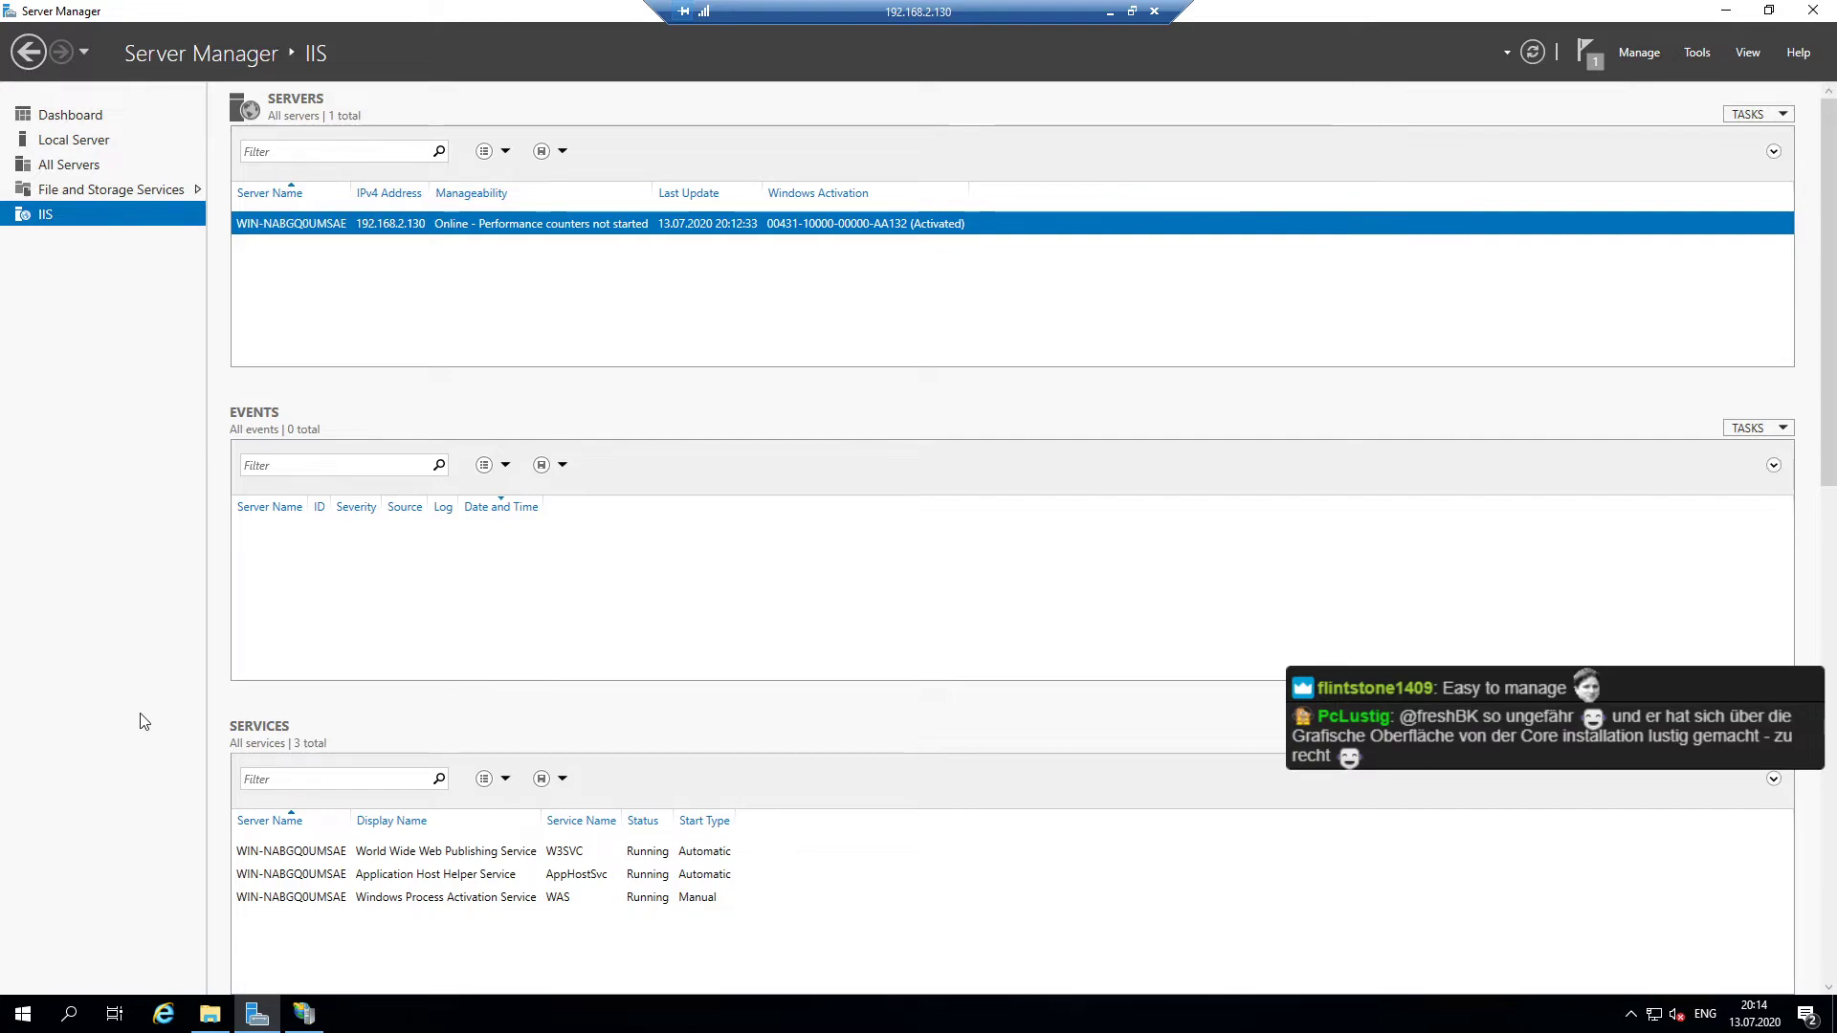
key(alt)
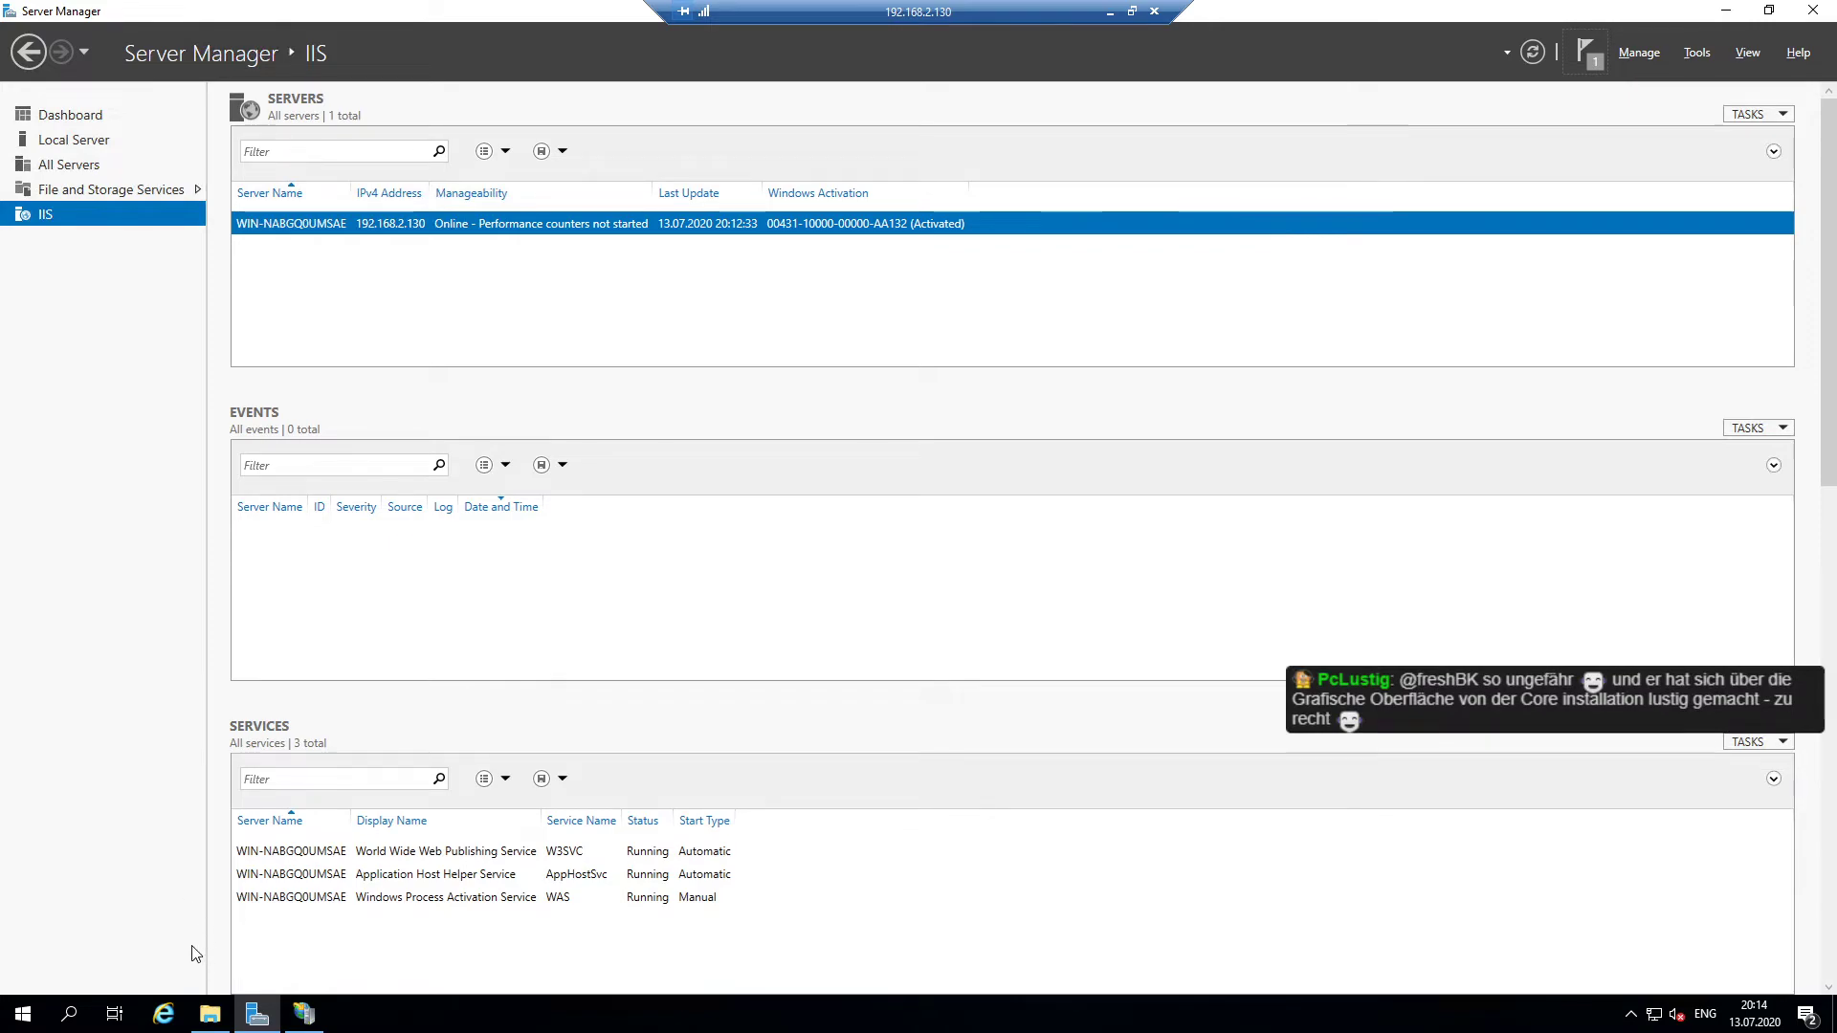
- Minimize the remote session and switch to the Windows Server 2016 VM tab in VMware
click(1108, 12)
key(super+2)
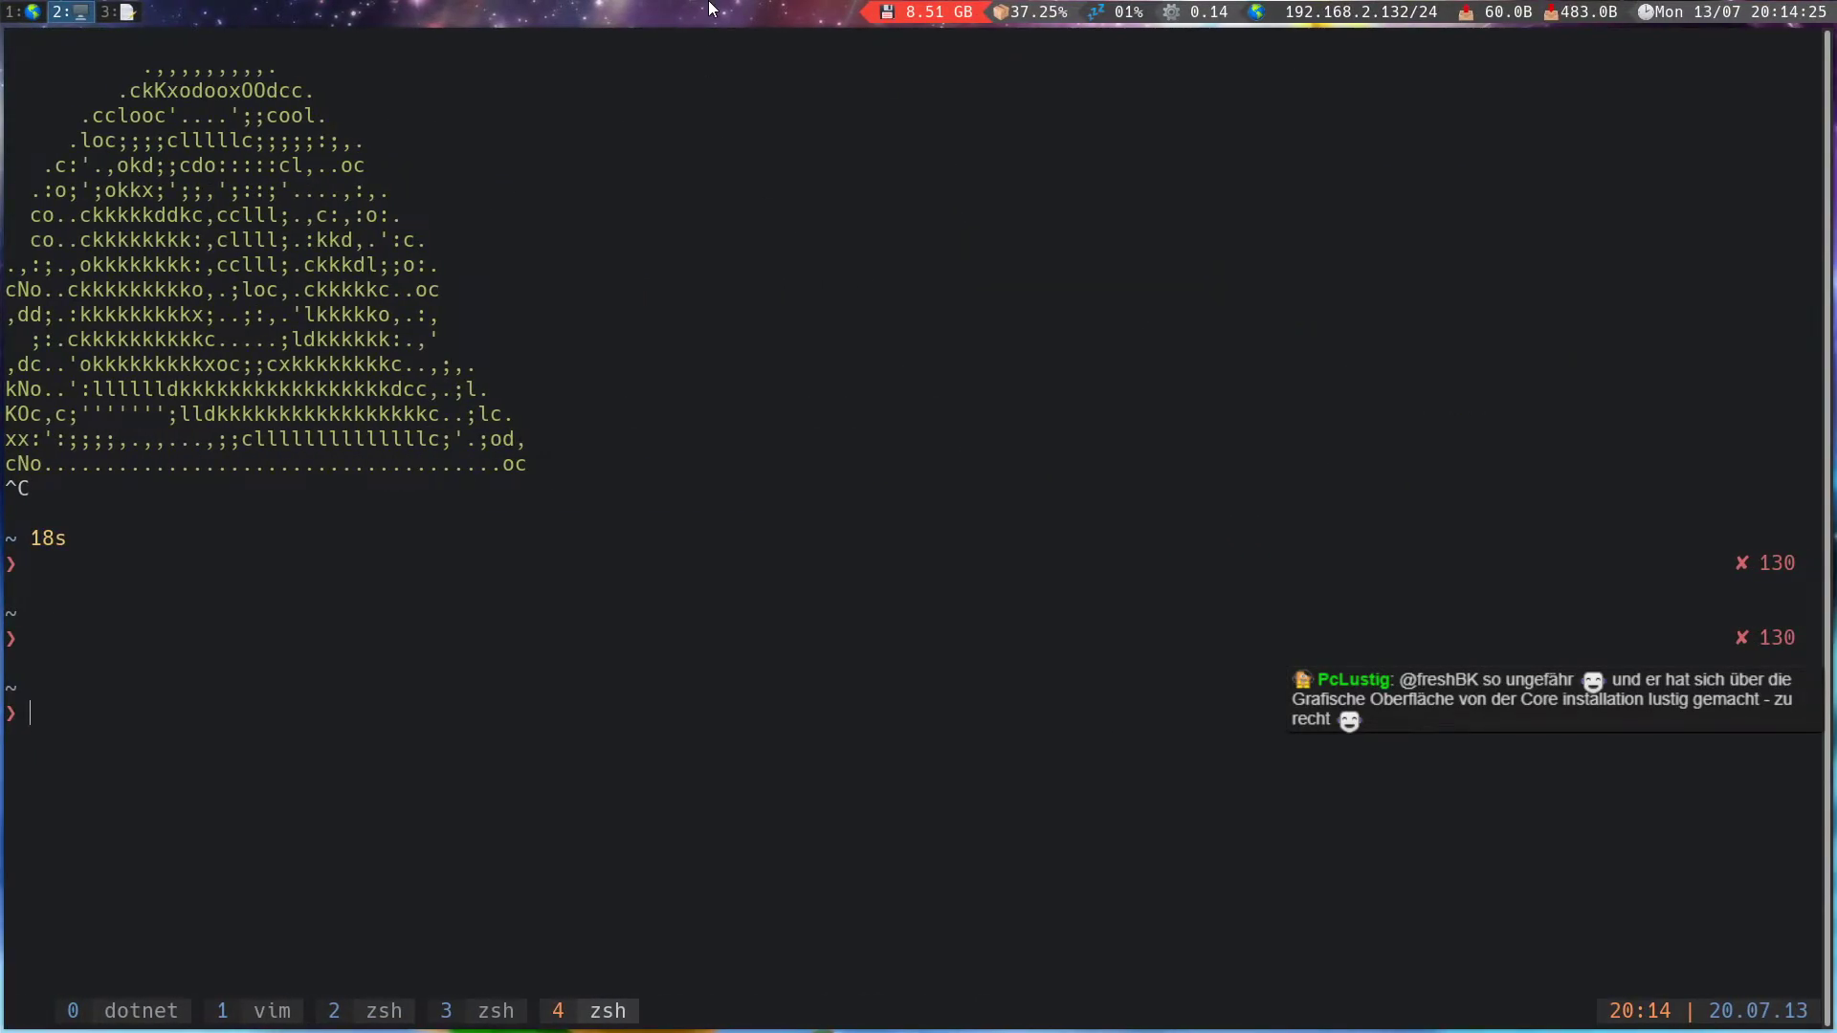
mouse_move(709, 8)
click(1242, 15)
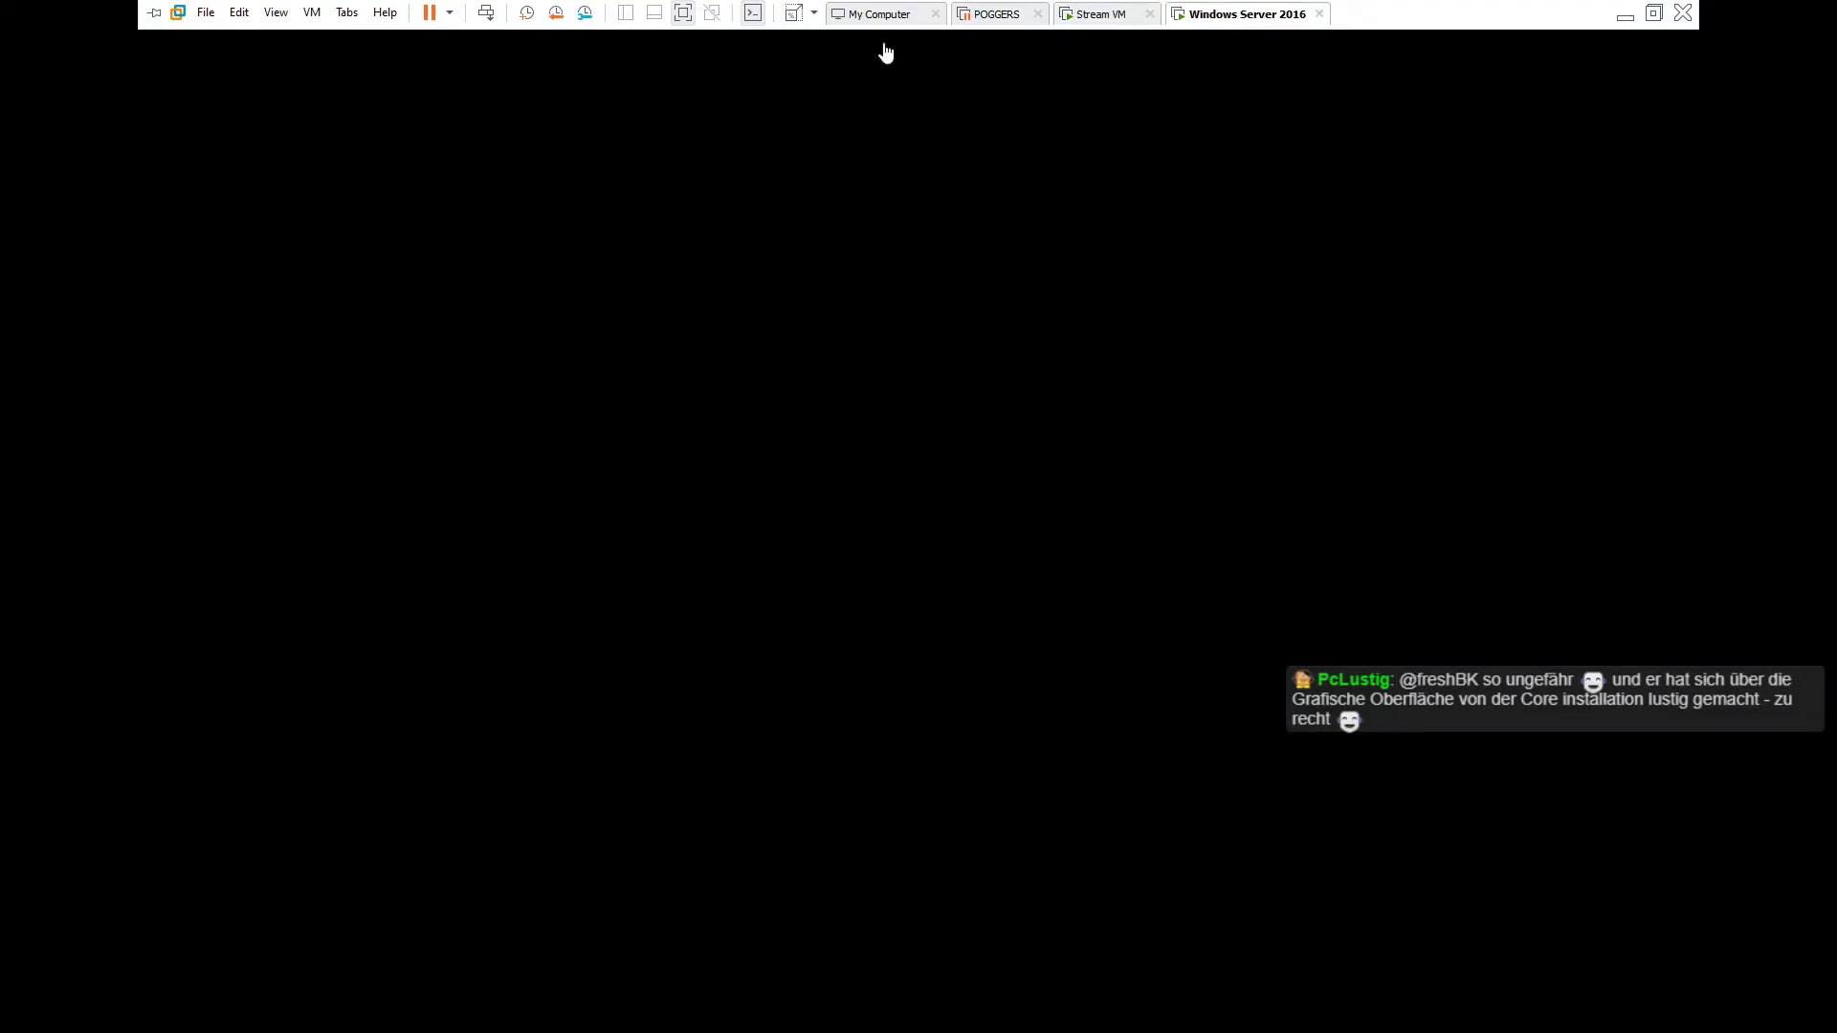
- Minimize the VMware window to get back to the server's desktop
click(275, 12)
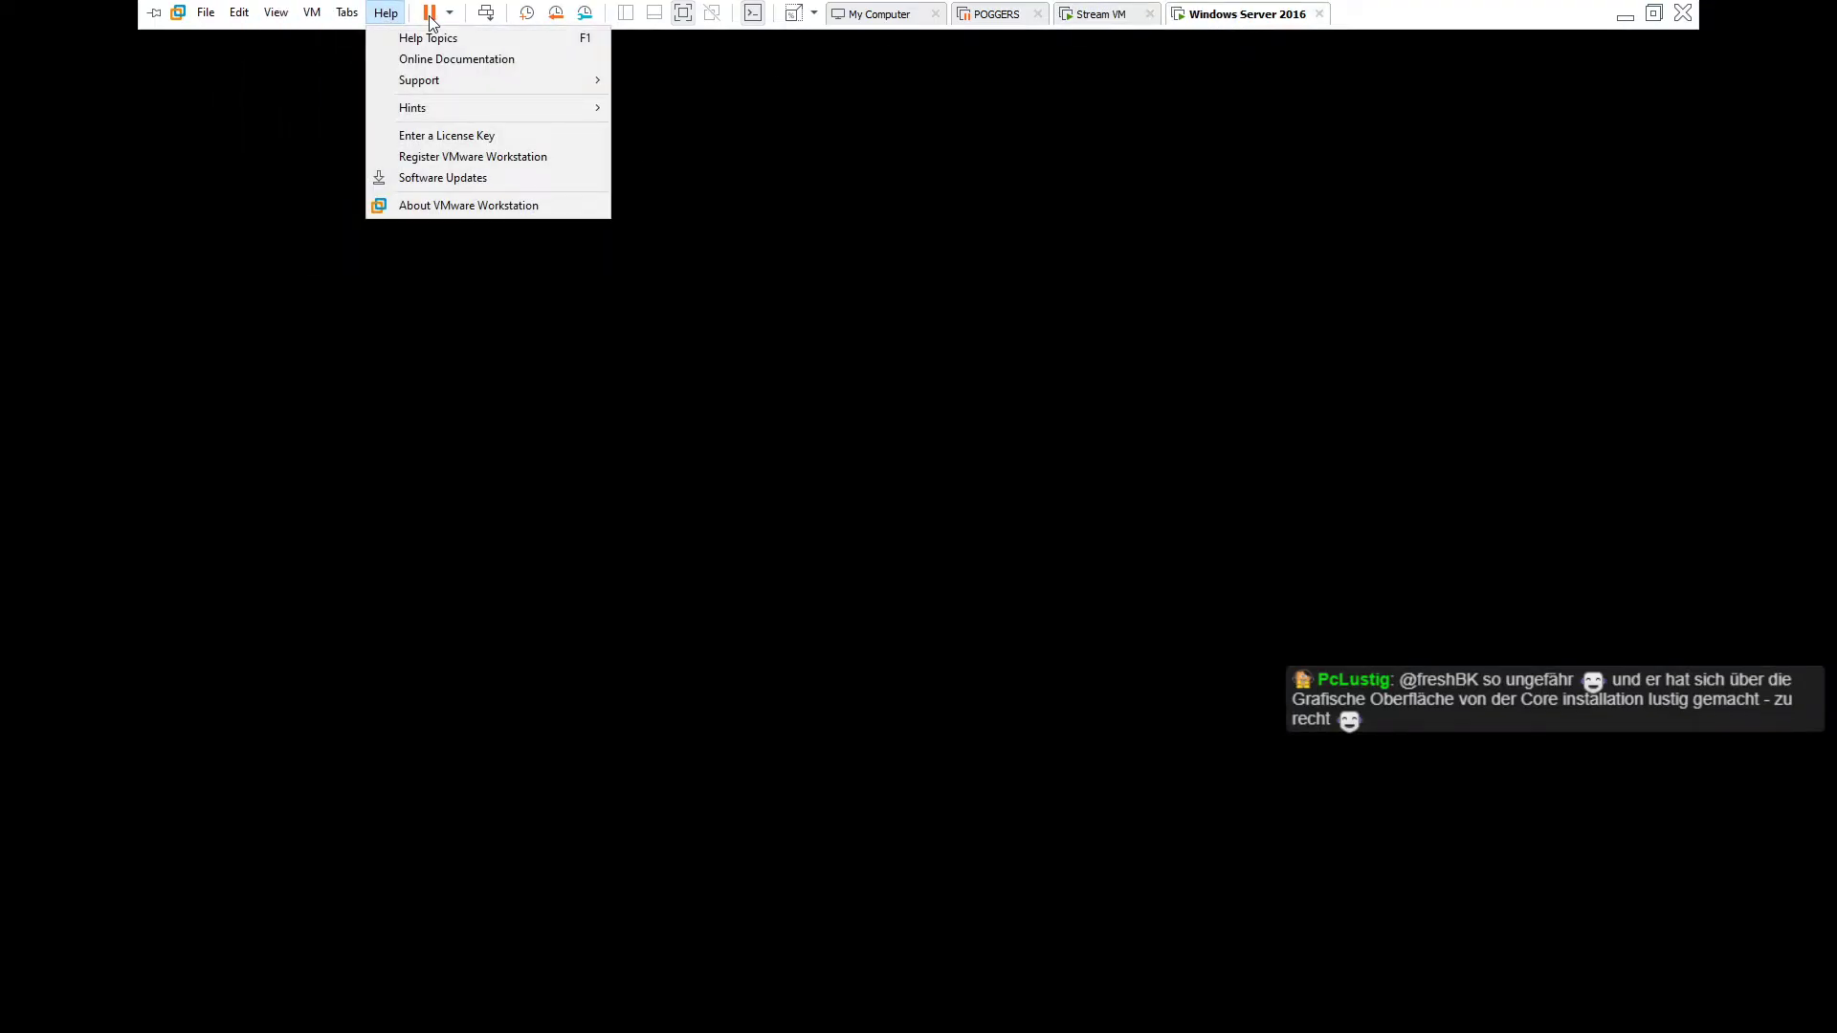
click(354, 26)
click(1626, 14)
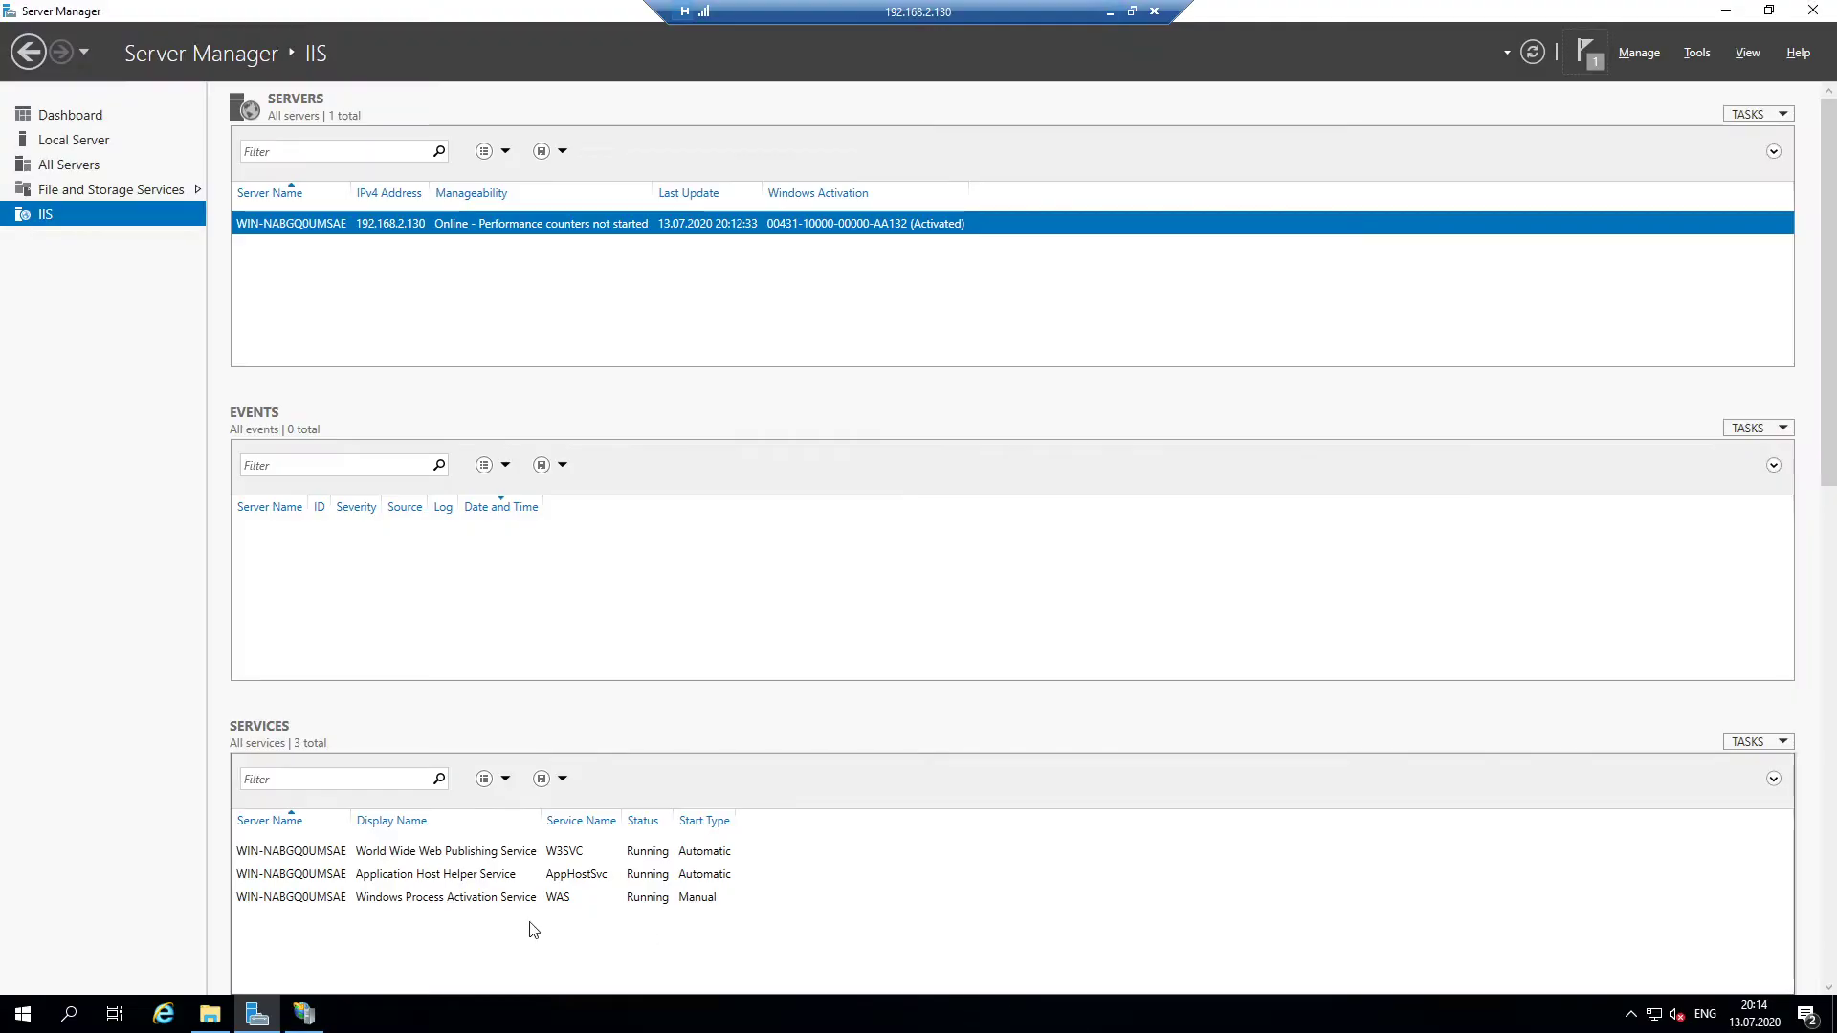
right_click(23, 1013)
mouse_move(65, 964)
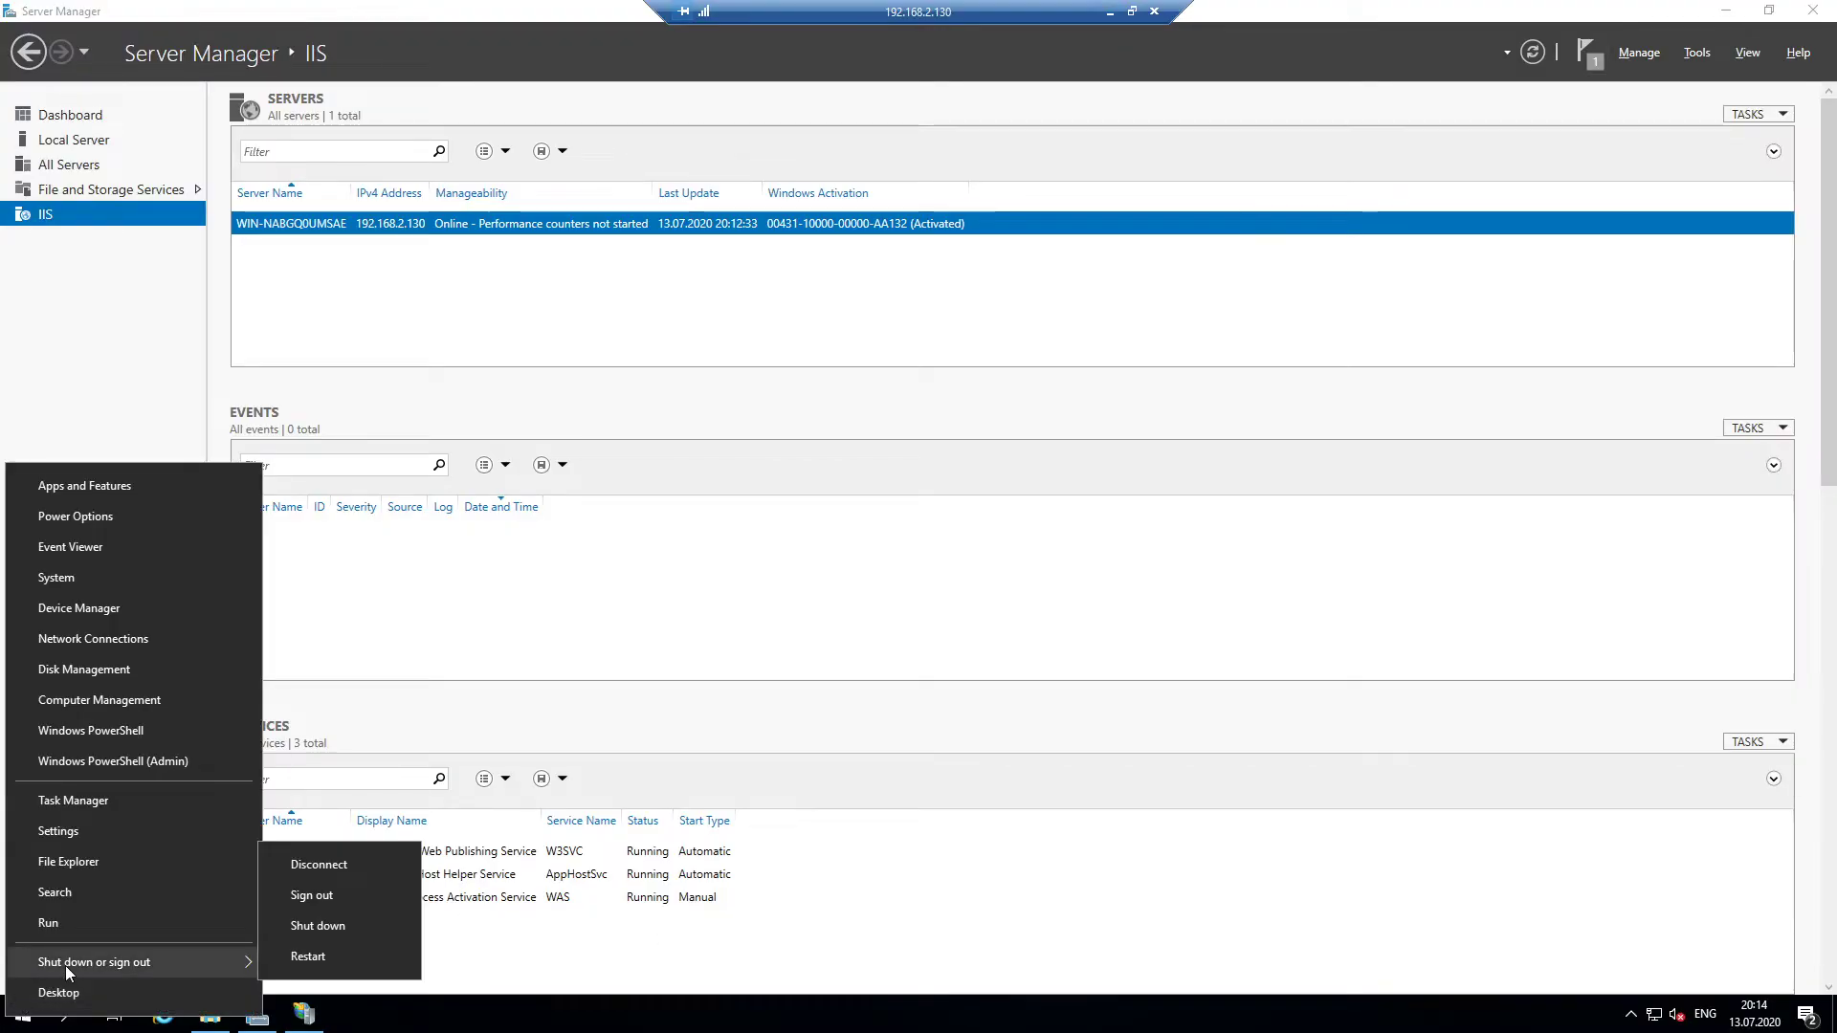
key(Escape)
key(Escape)
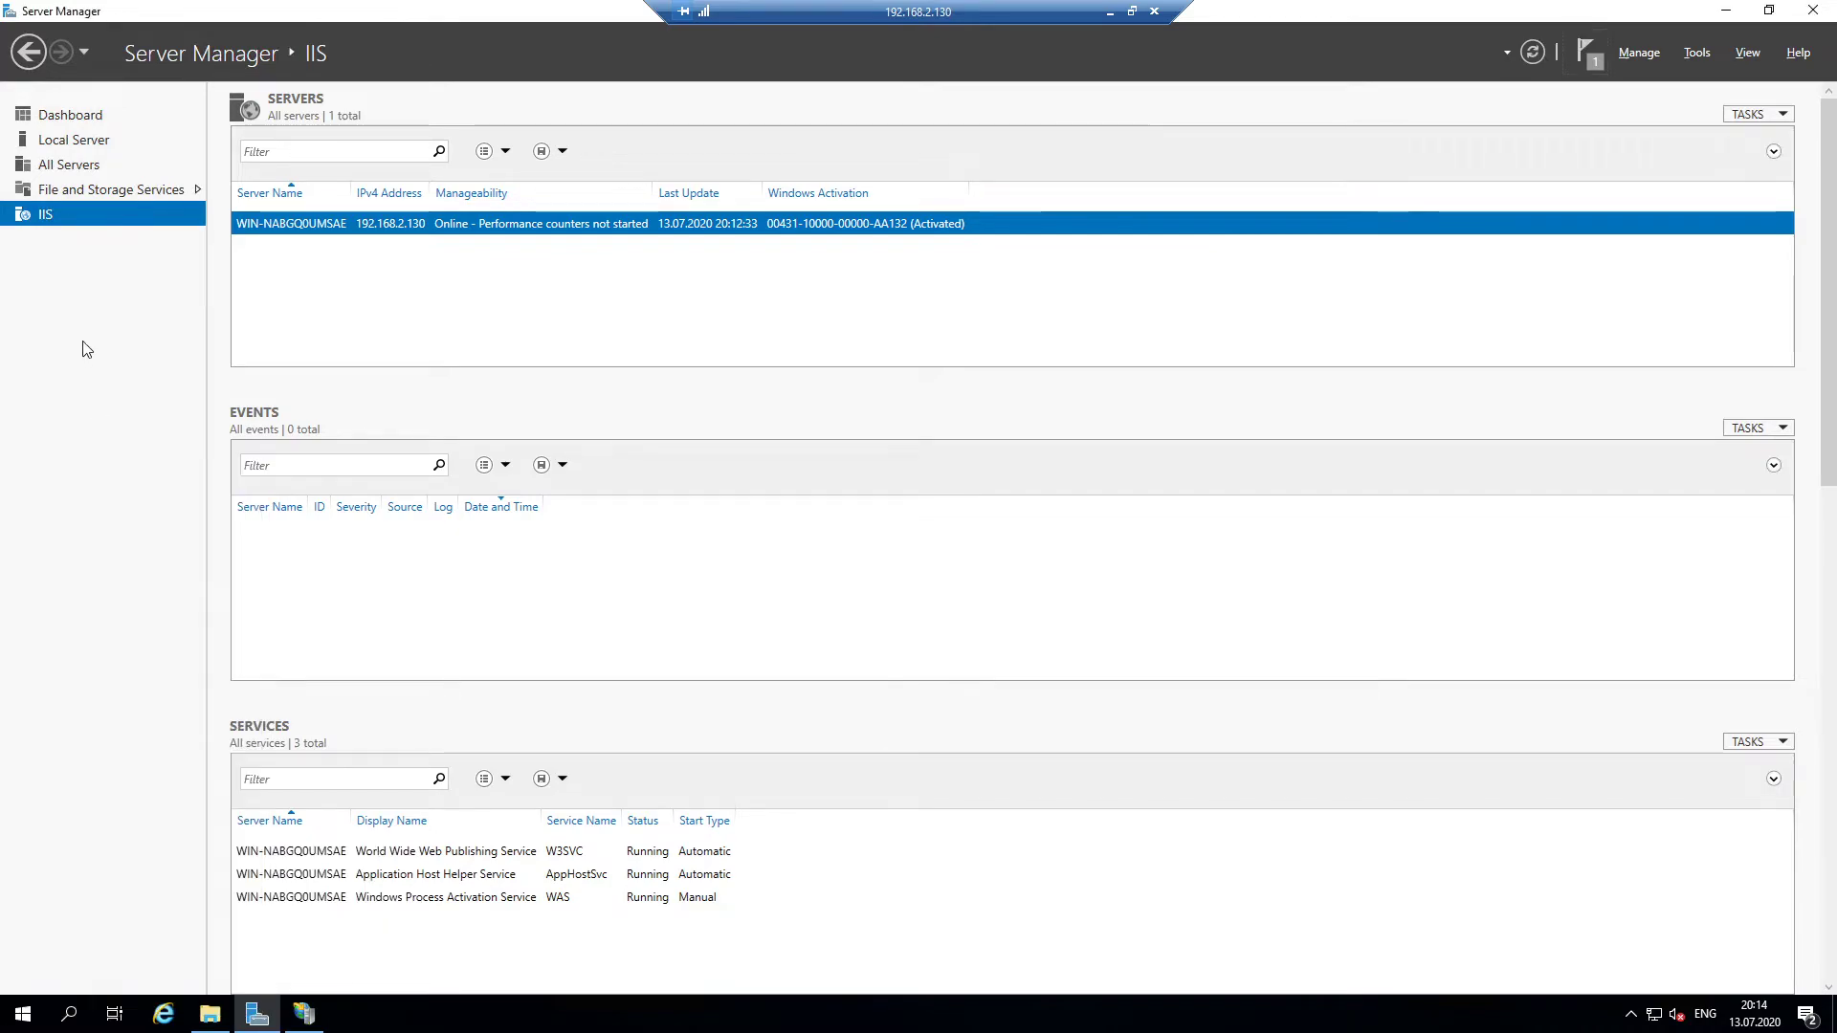
- Shut down the server with the reason Other (Unplanned)
click(23, 1013)
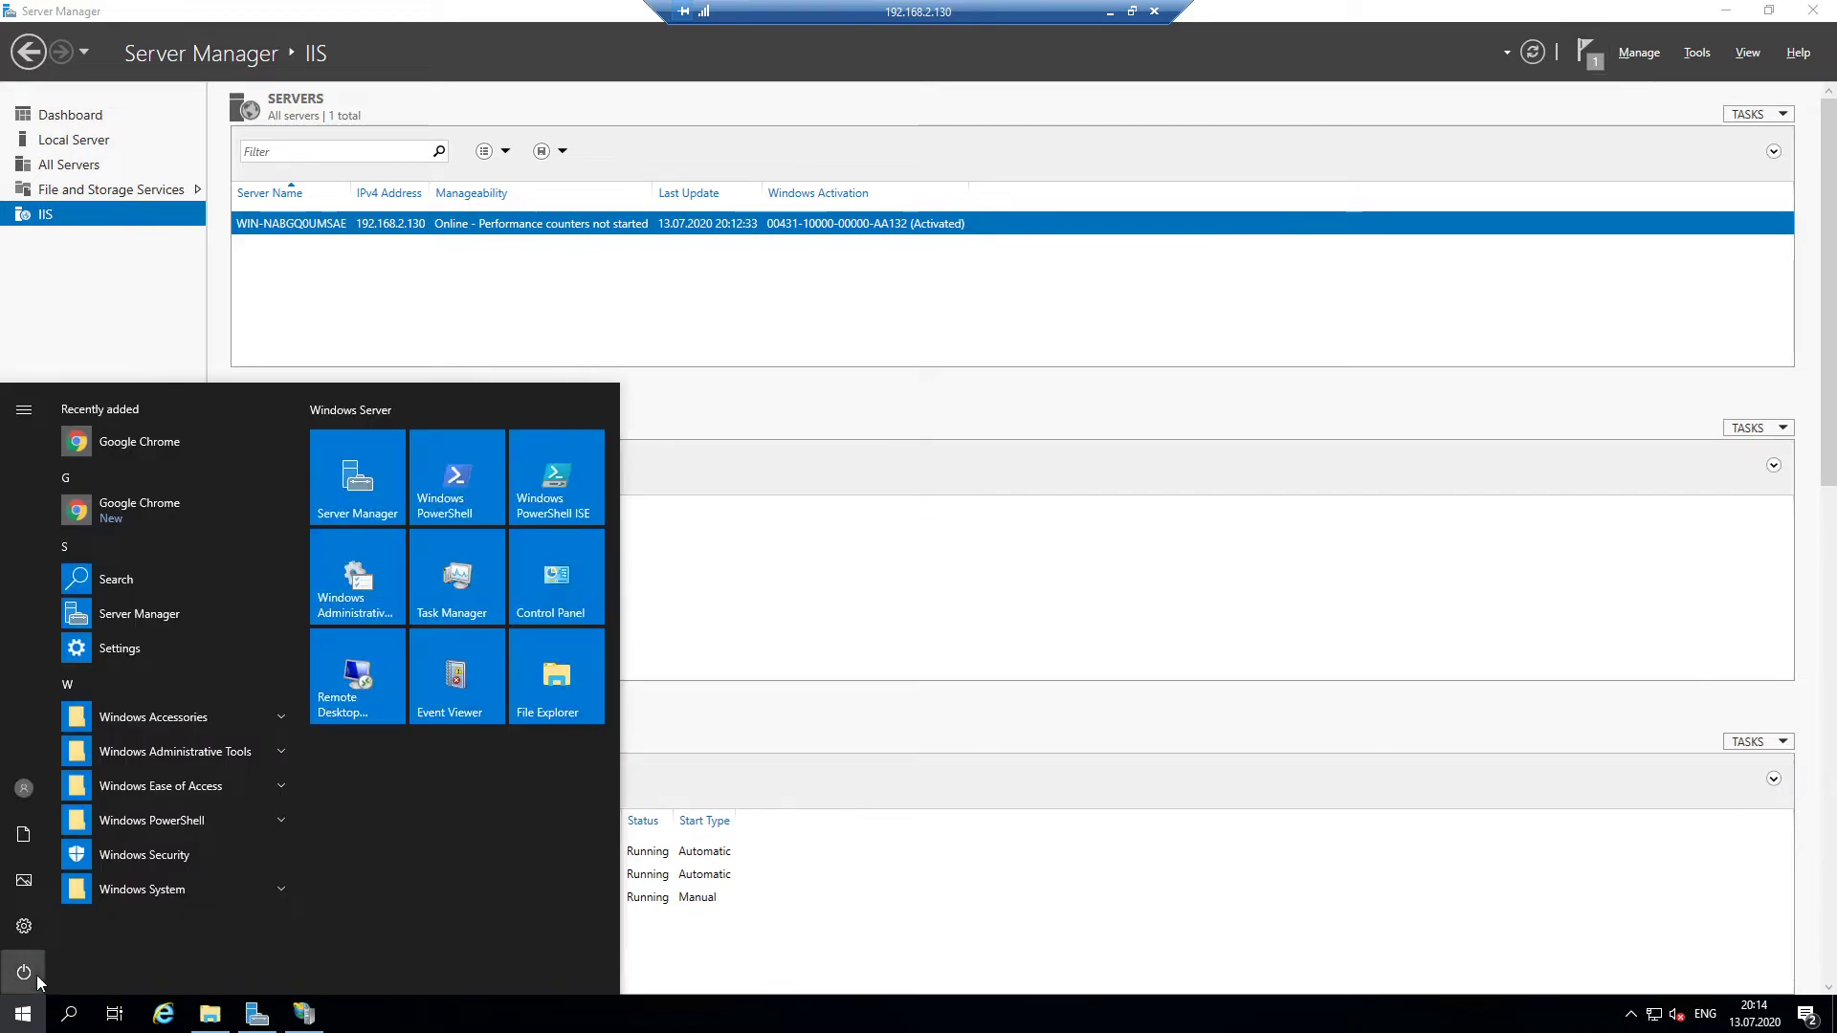
click(23, 971)
click(53, 883)
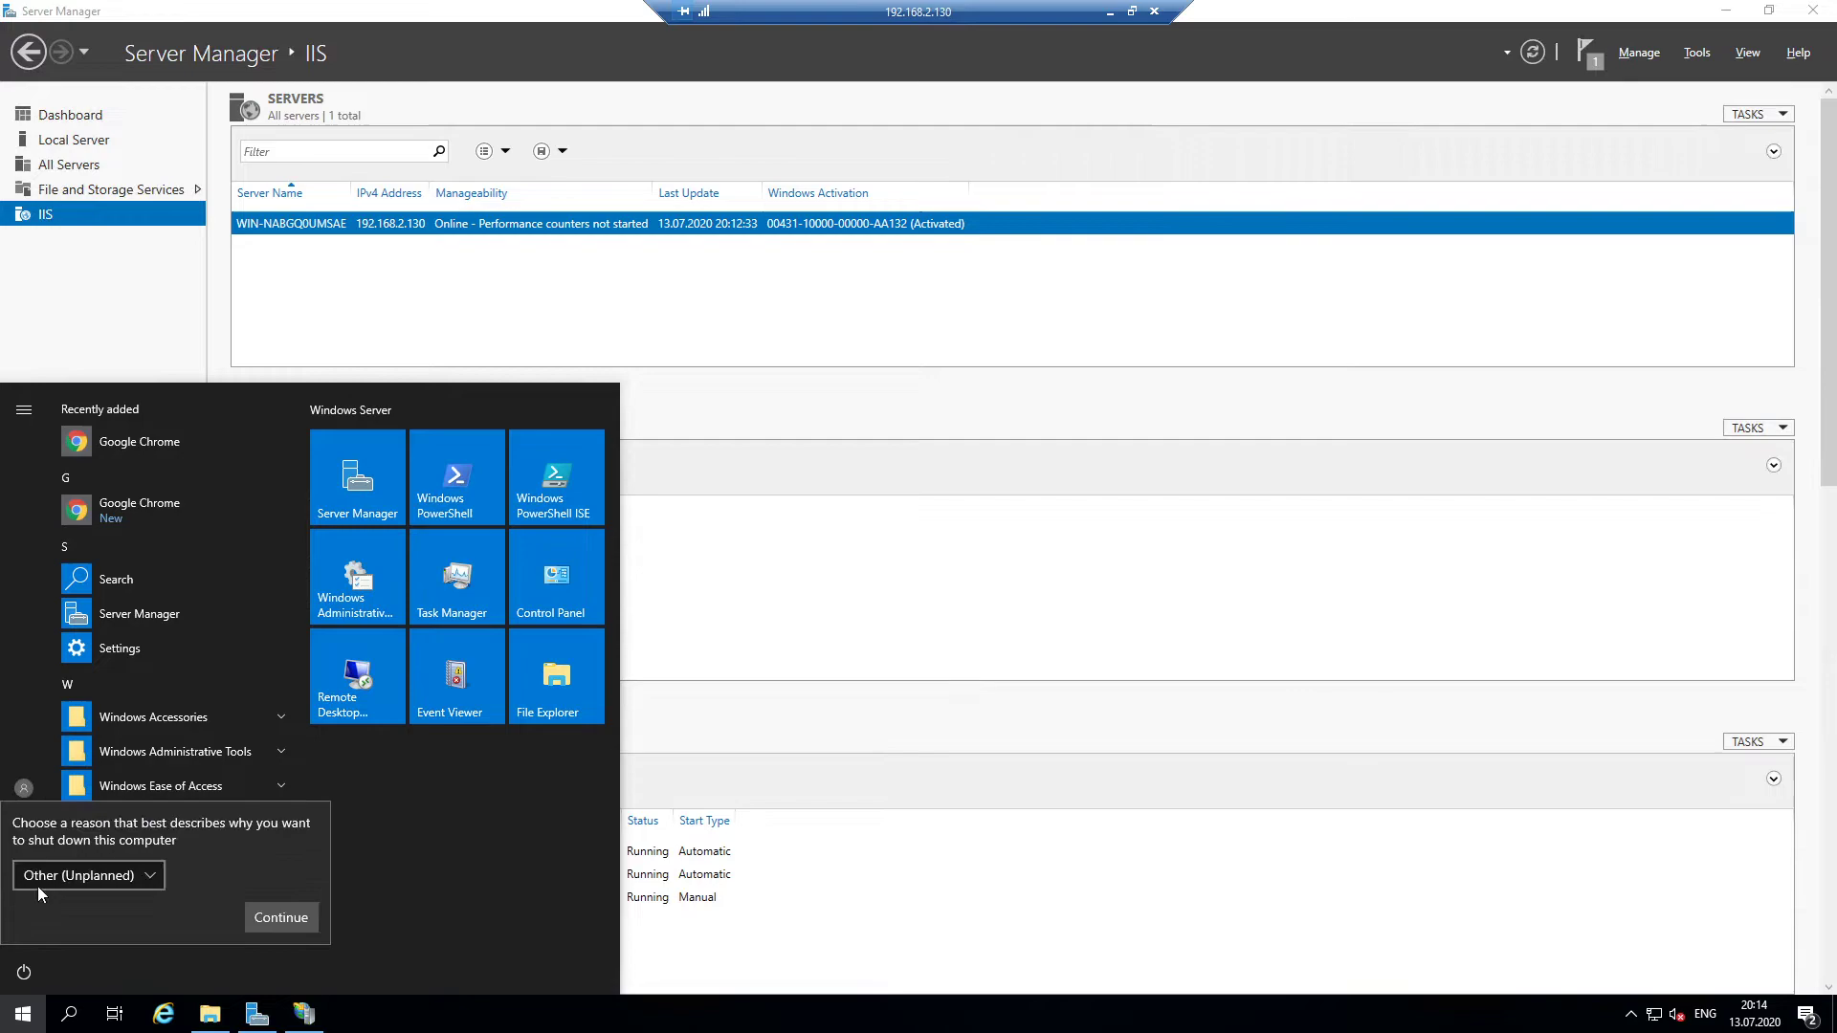
click(267, 920)
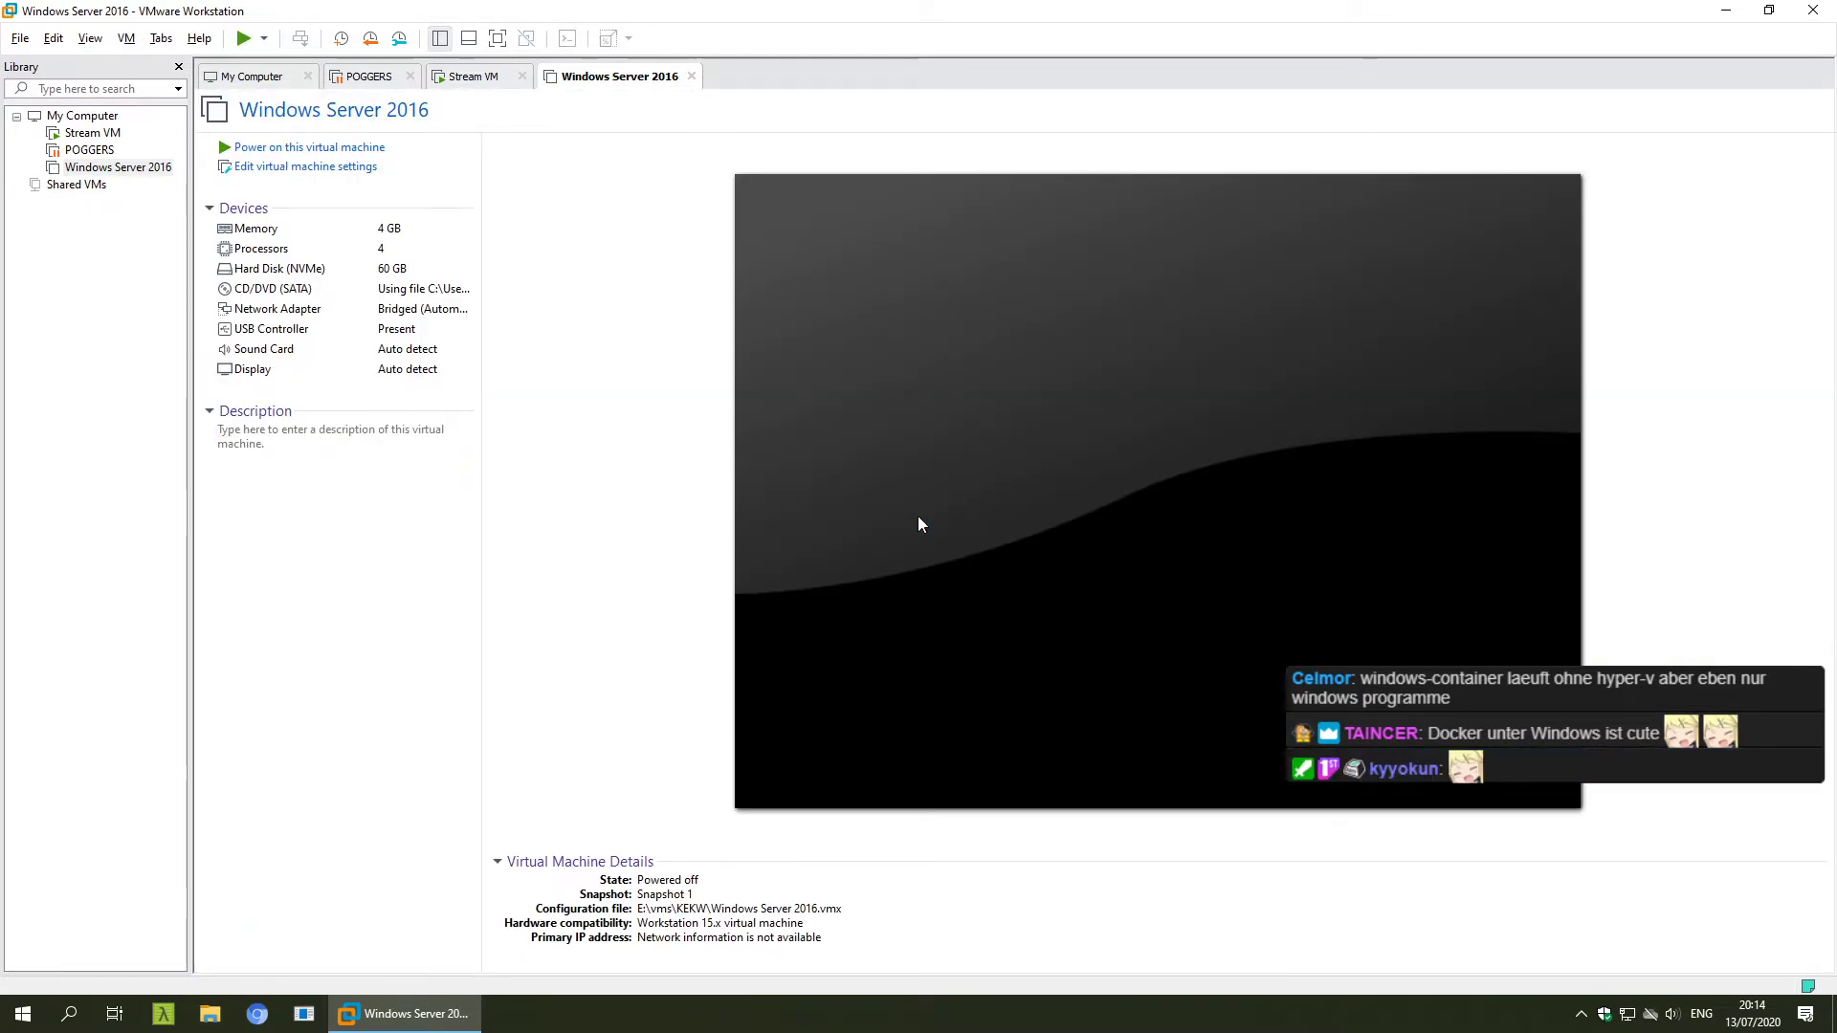
- Enable 'Virtualize Intel VT-x/EPT or AMD-V/RVI' in the Windows Server 2016 VM's processors and power it on
click(63, 346)
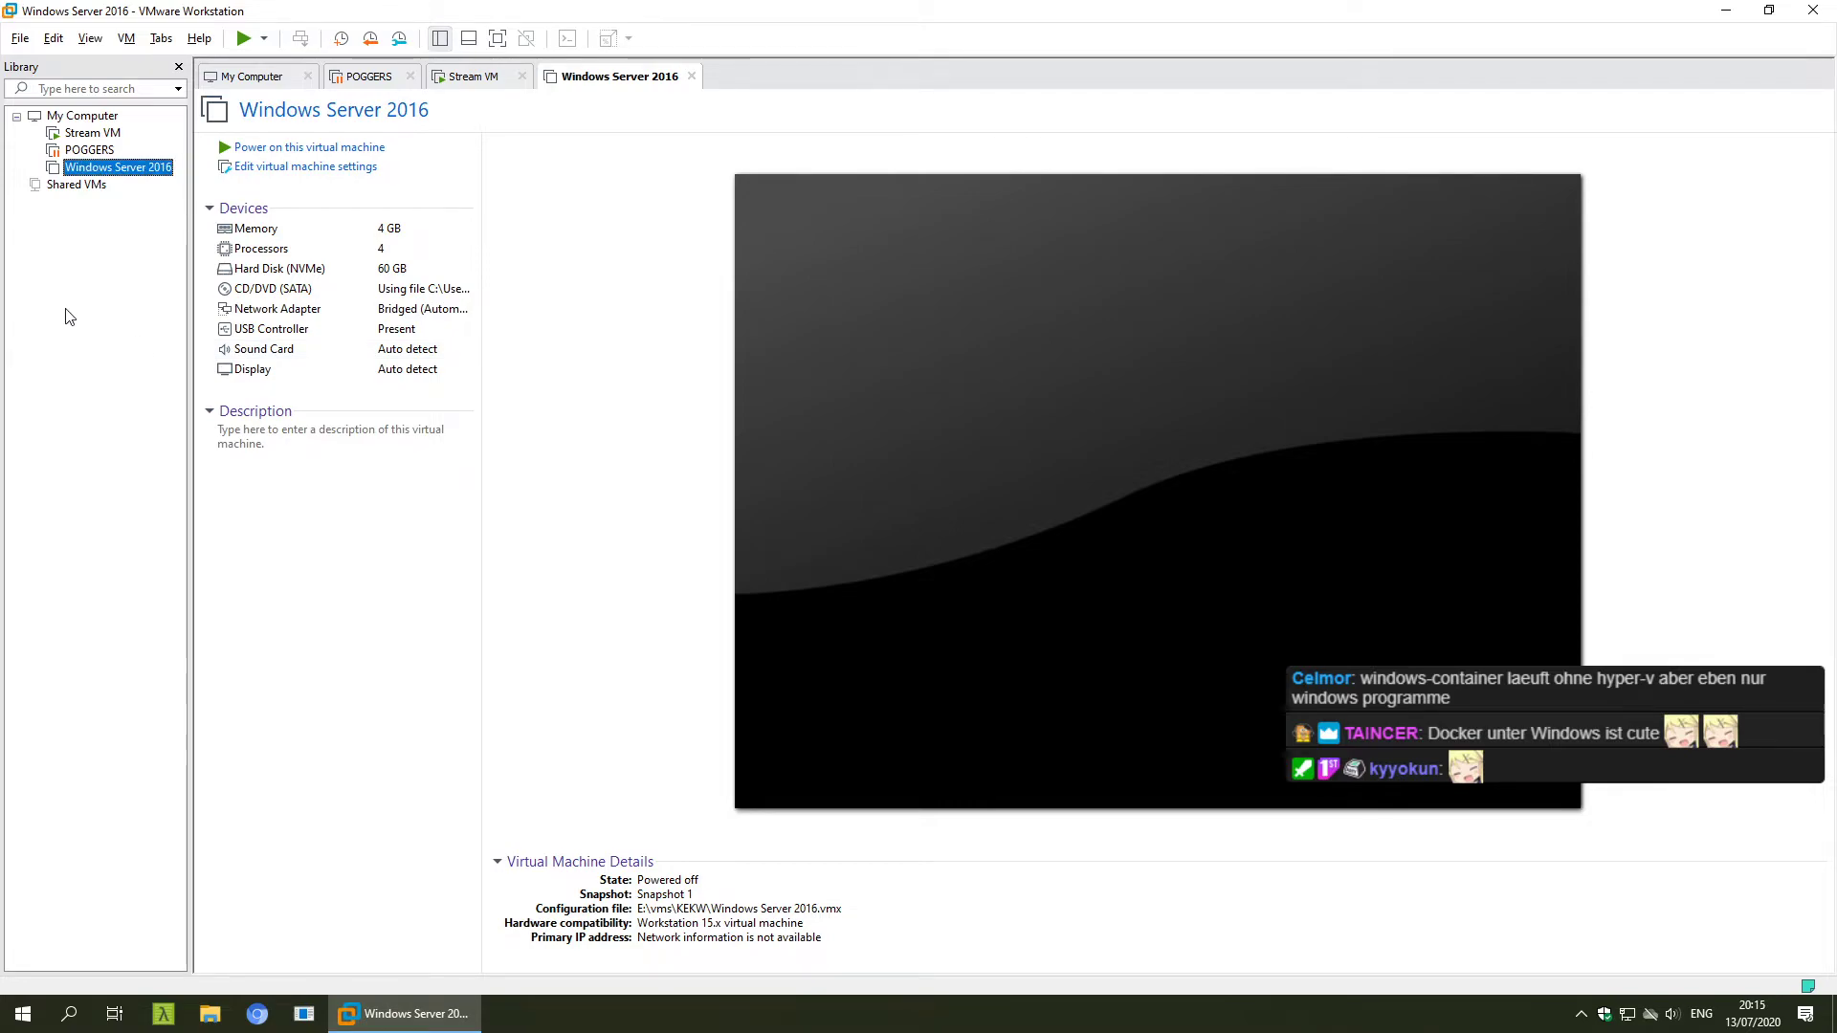
right_click(92, 168)
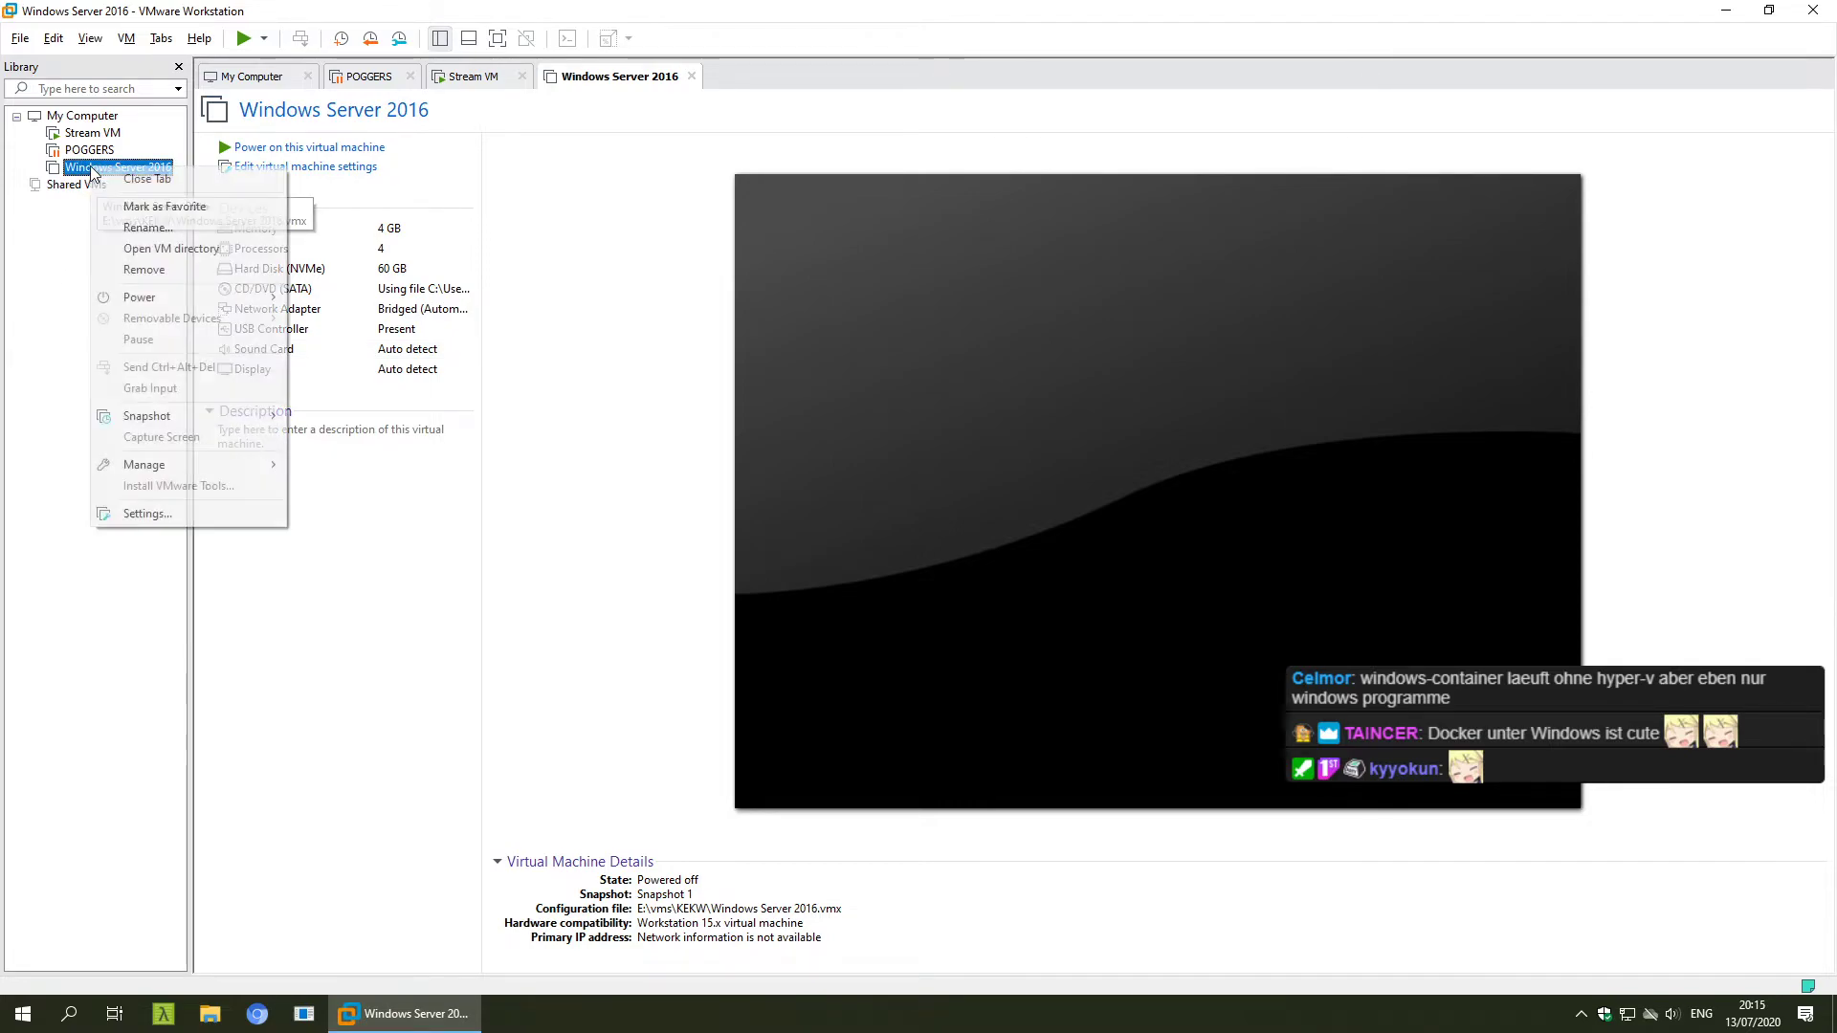
click(153, 513)
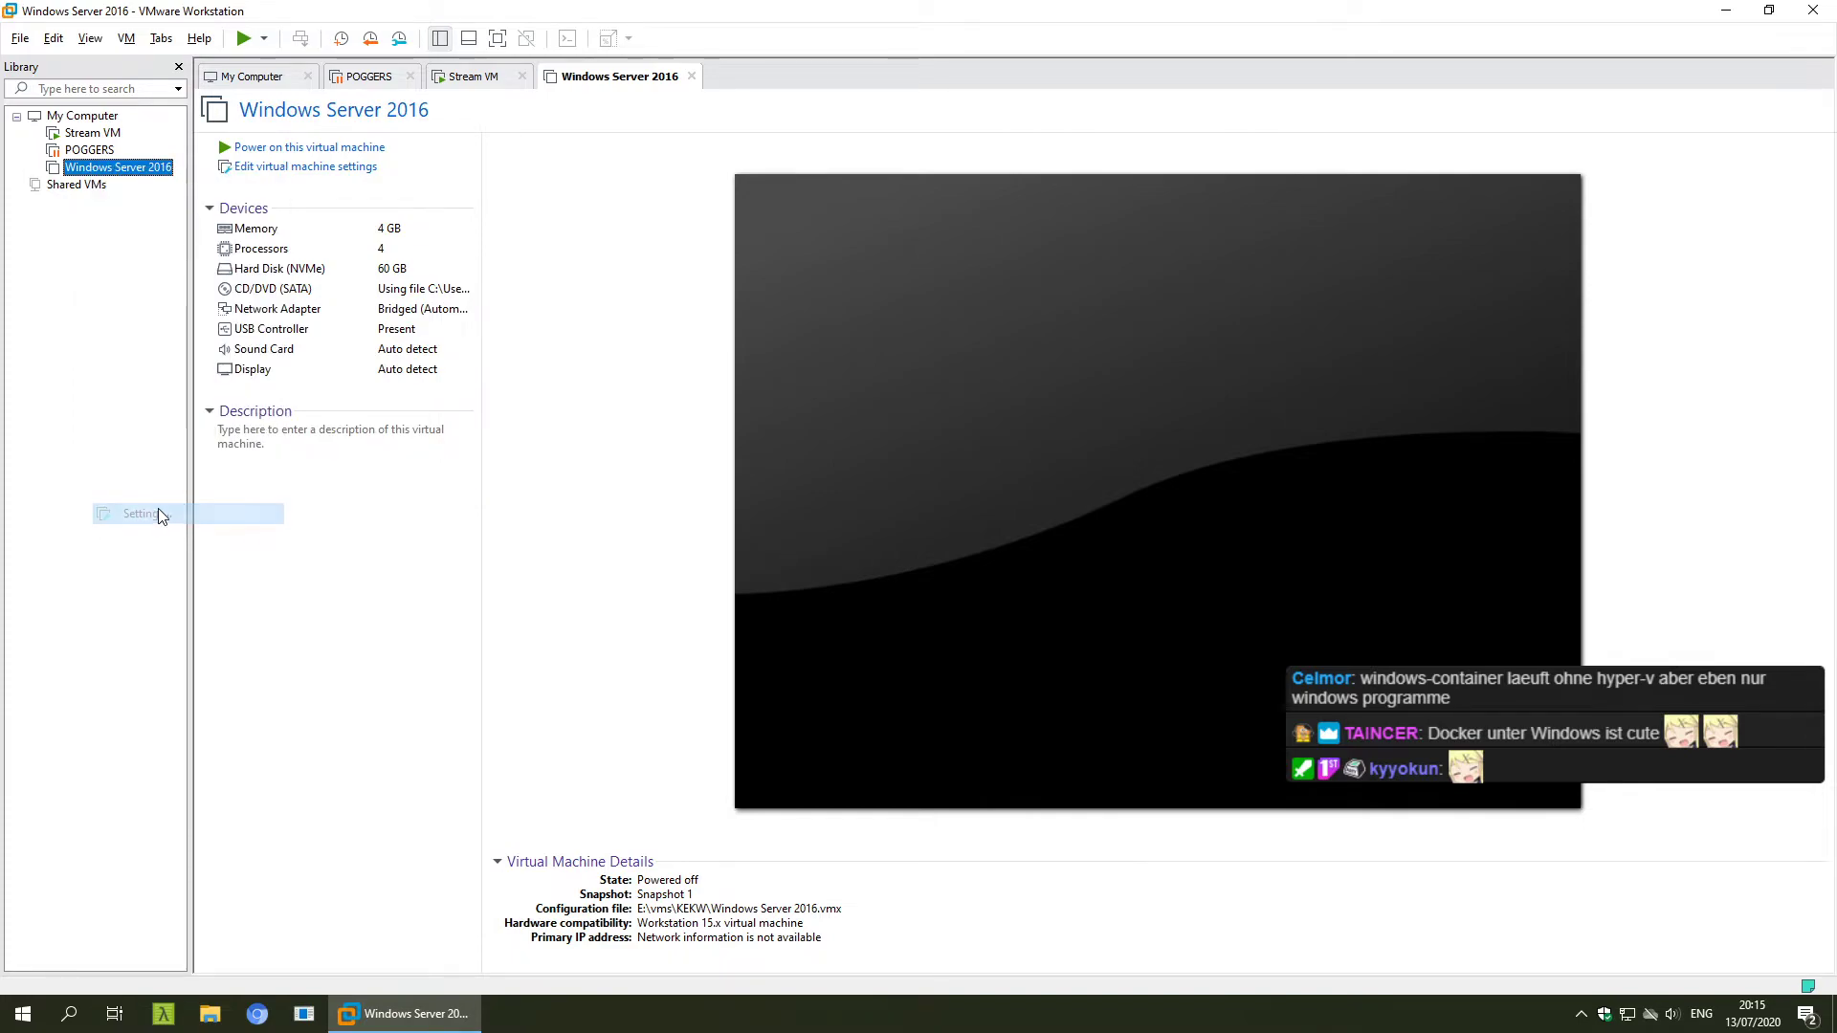
click(668, 211)
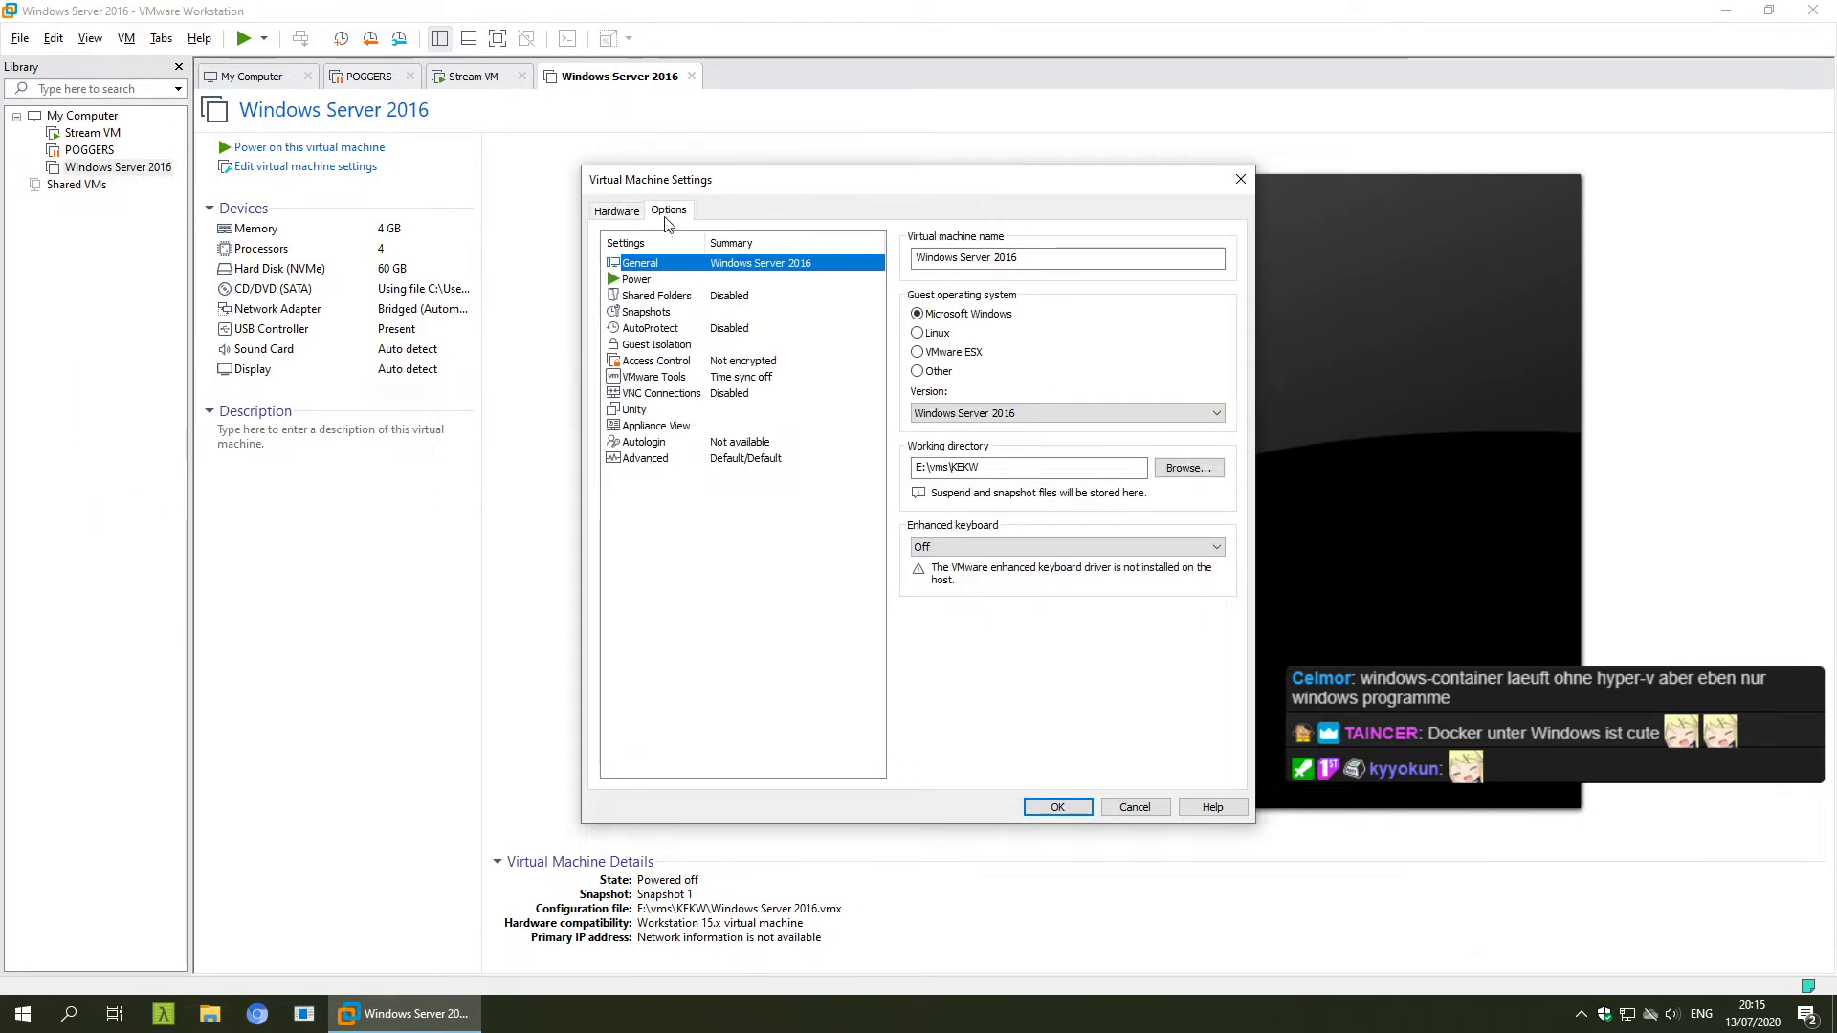
click(620, 211)
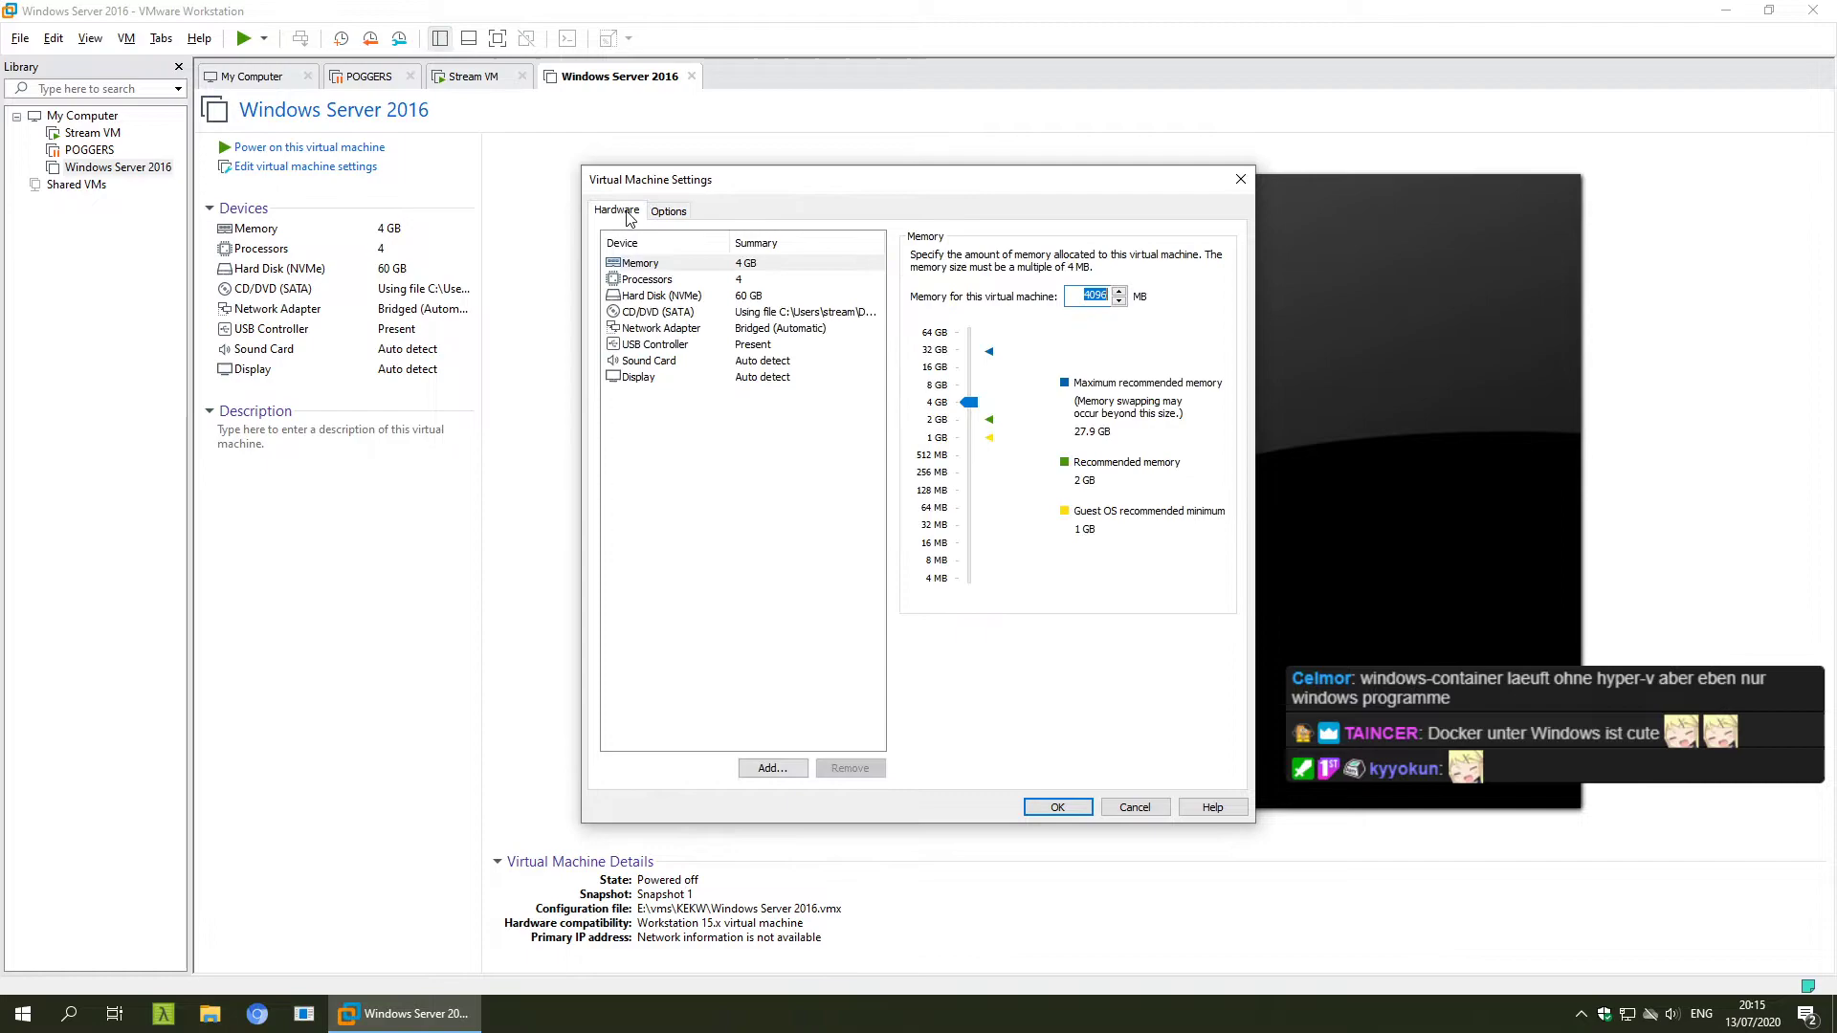
click(651, 280)
click(1059, 354)
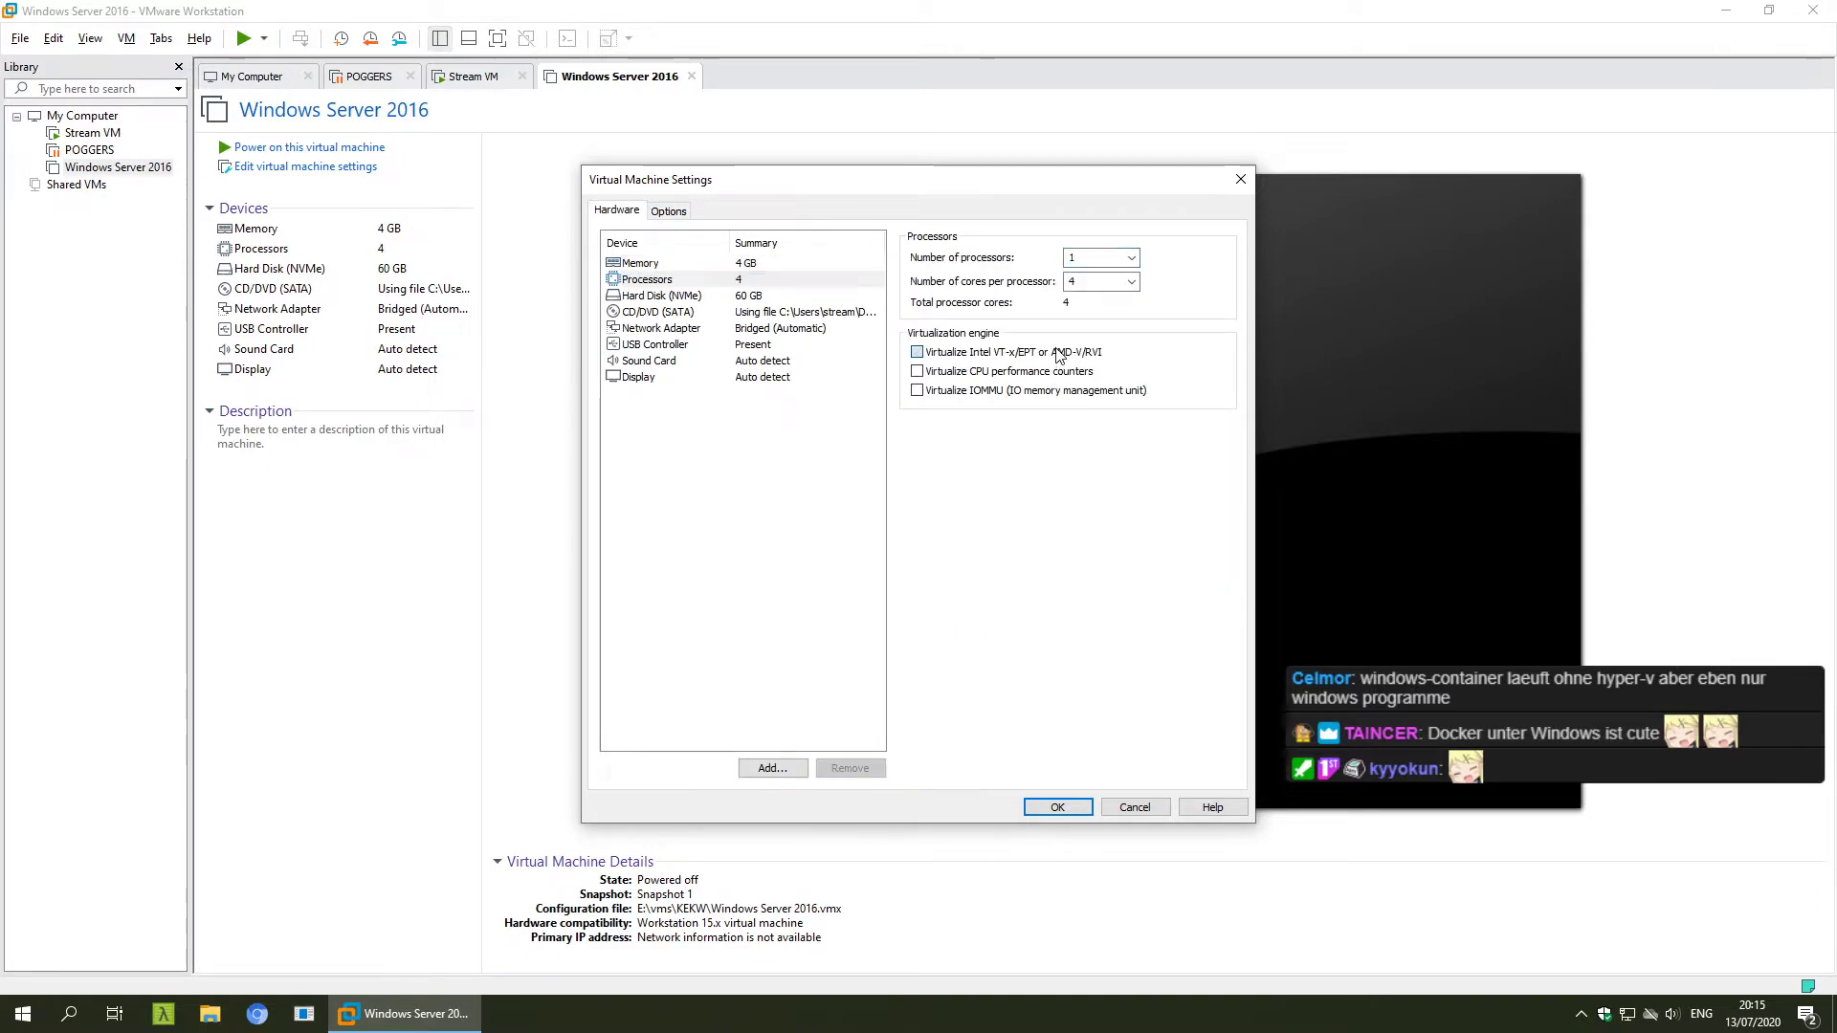
click(1024, 373)
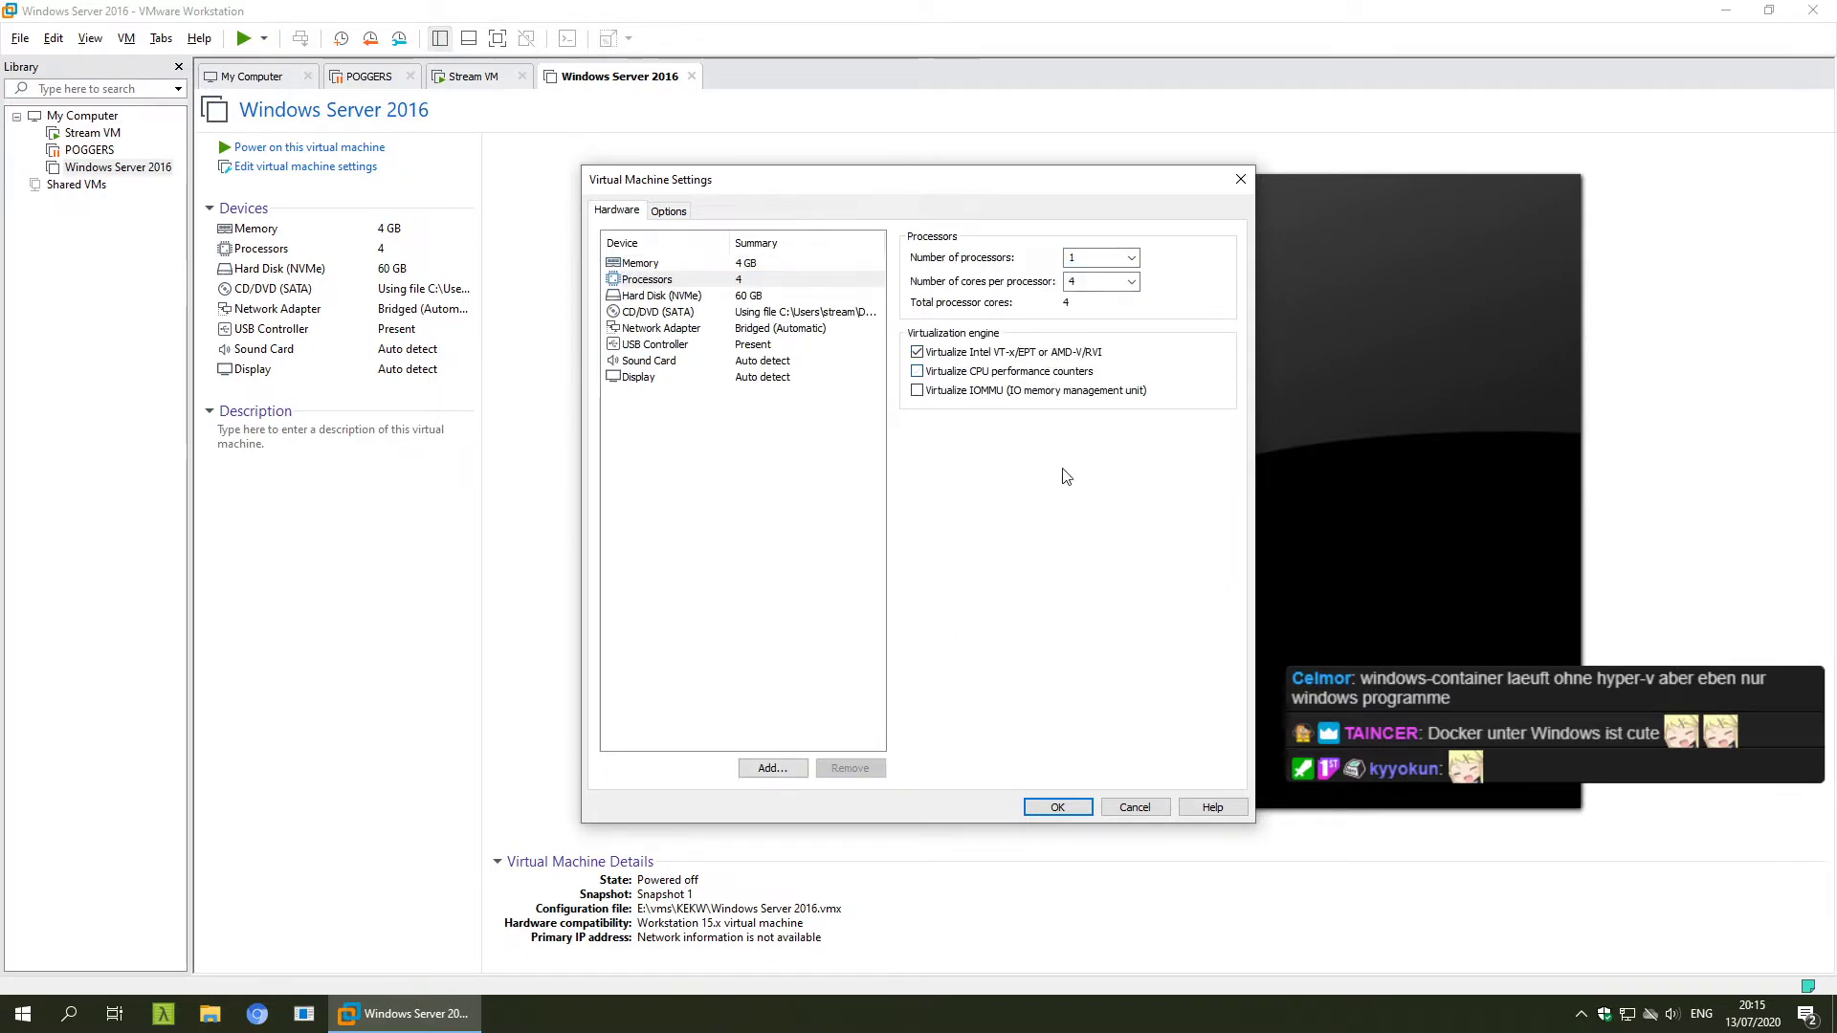
click(1057, 809)
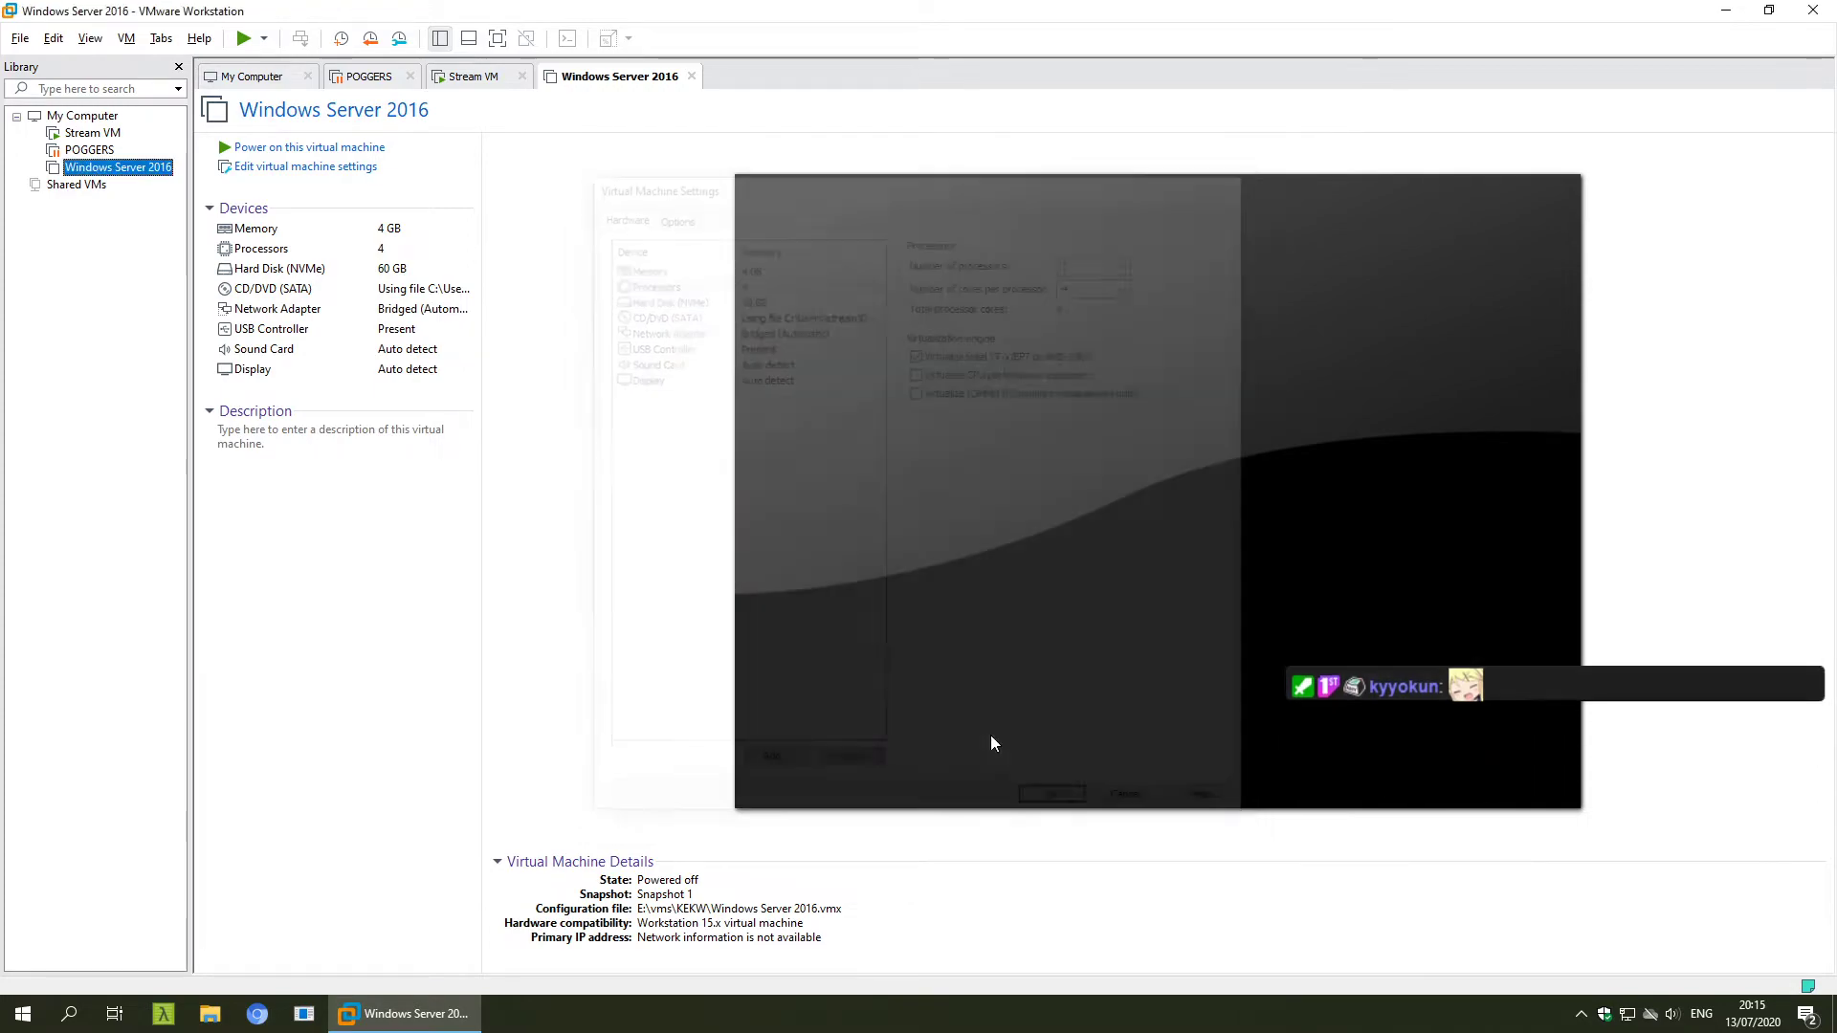
click(323, 149)
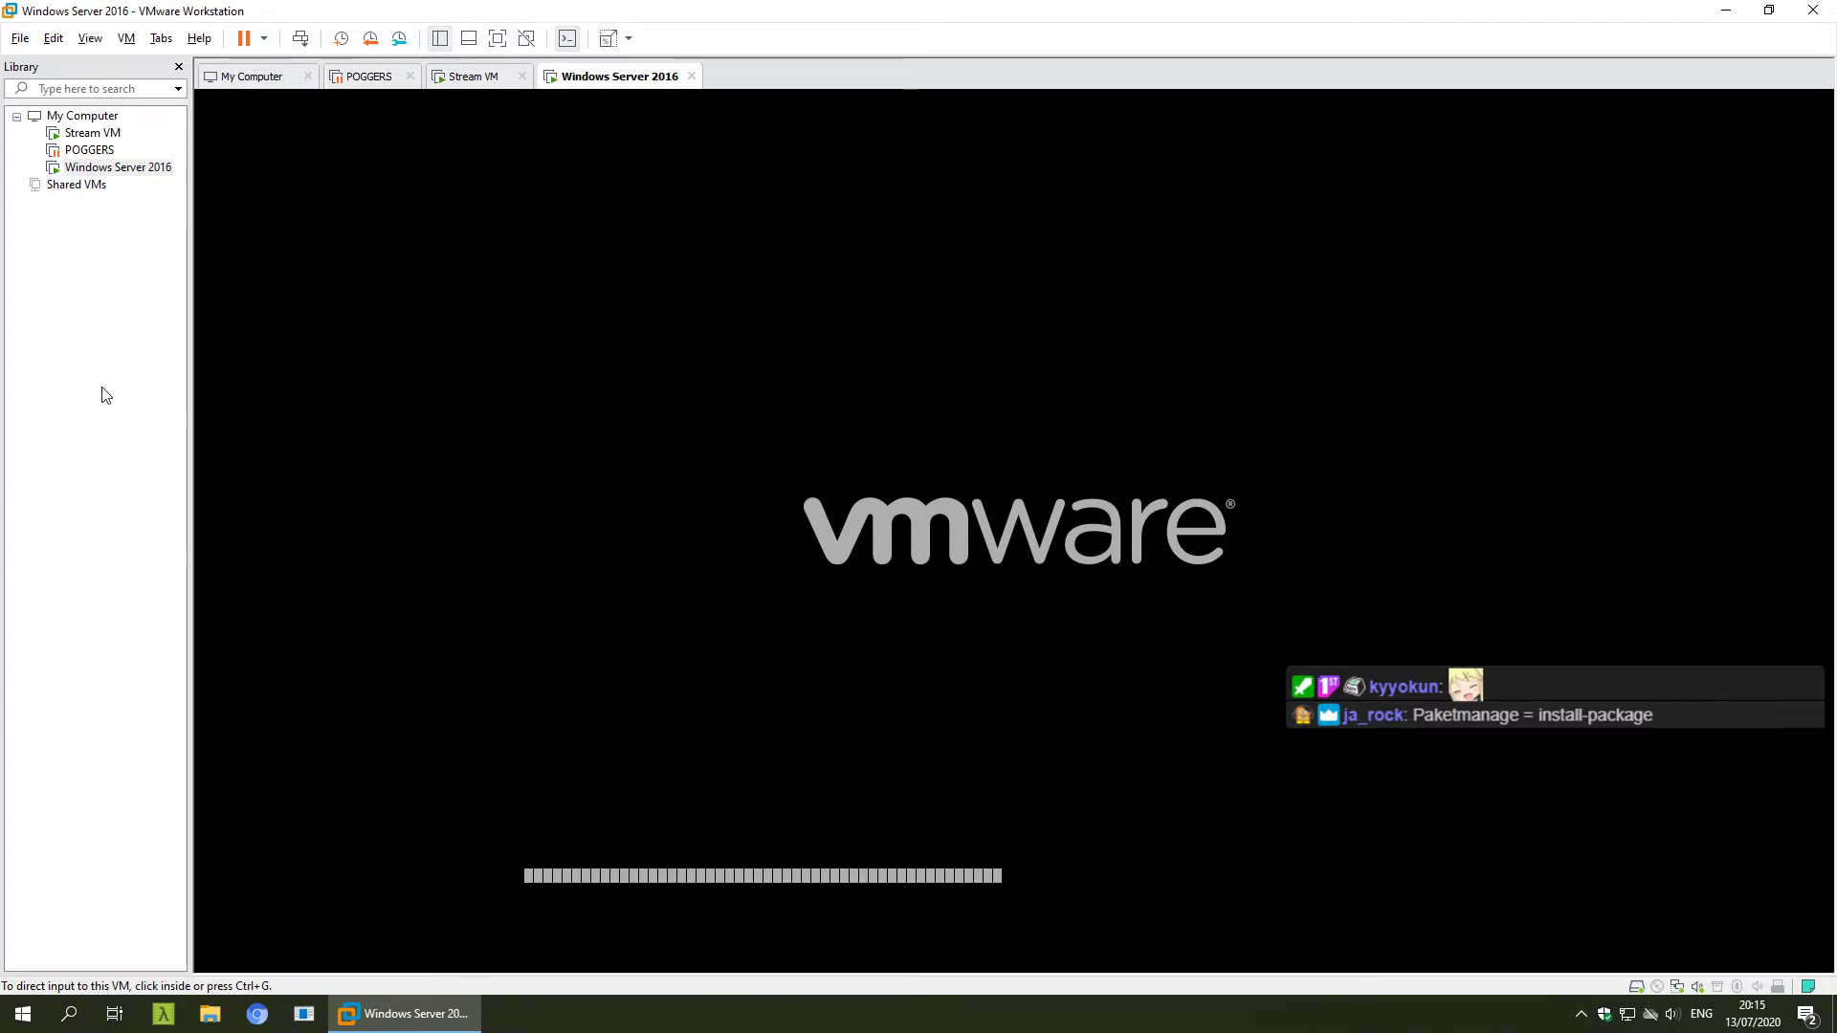
- Capture input into the booting Windows Server 2016 VM and switch it to full screen with Ctrl+Alt+Enter
click(410, 376)
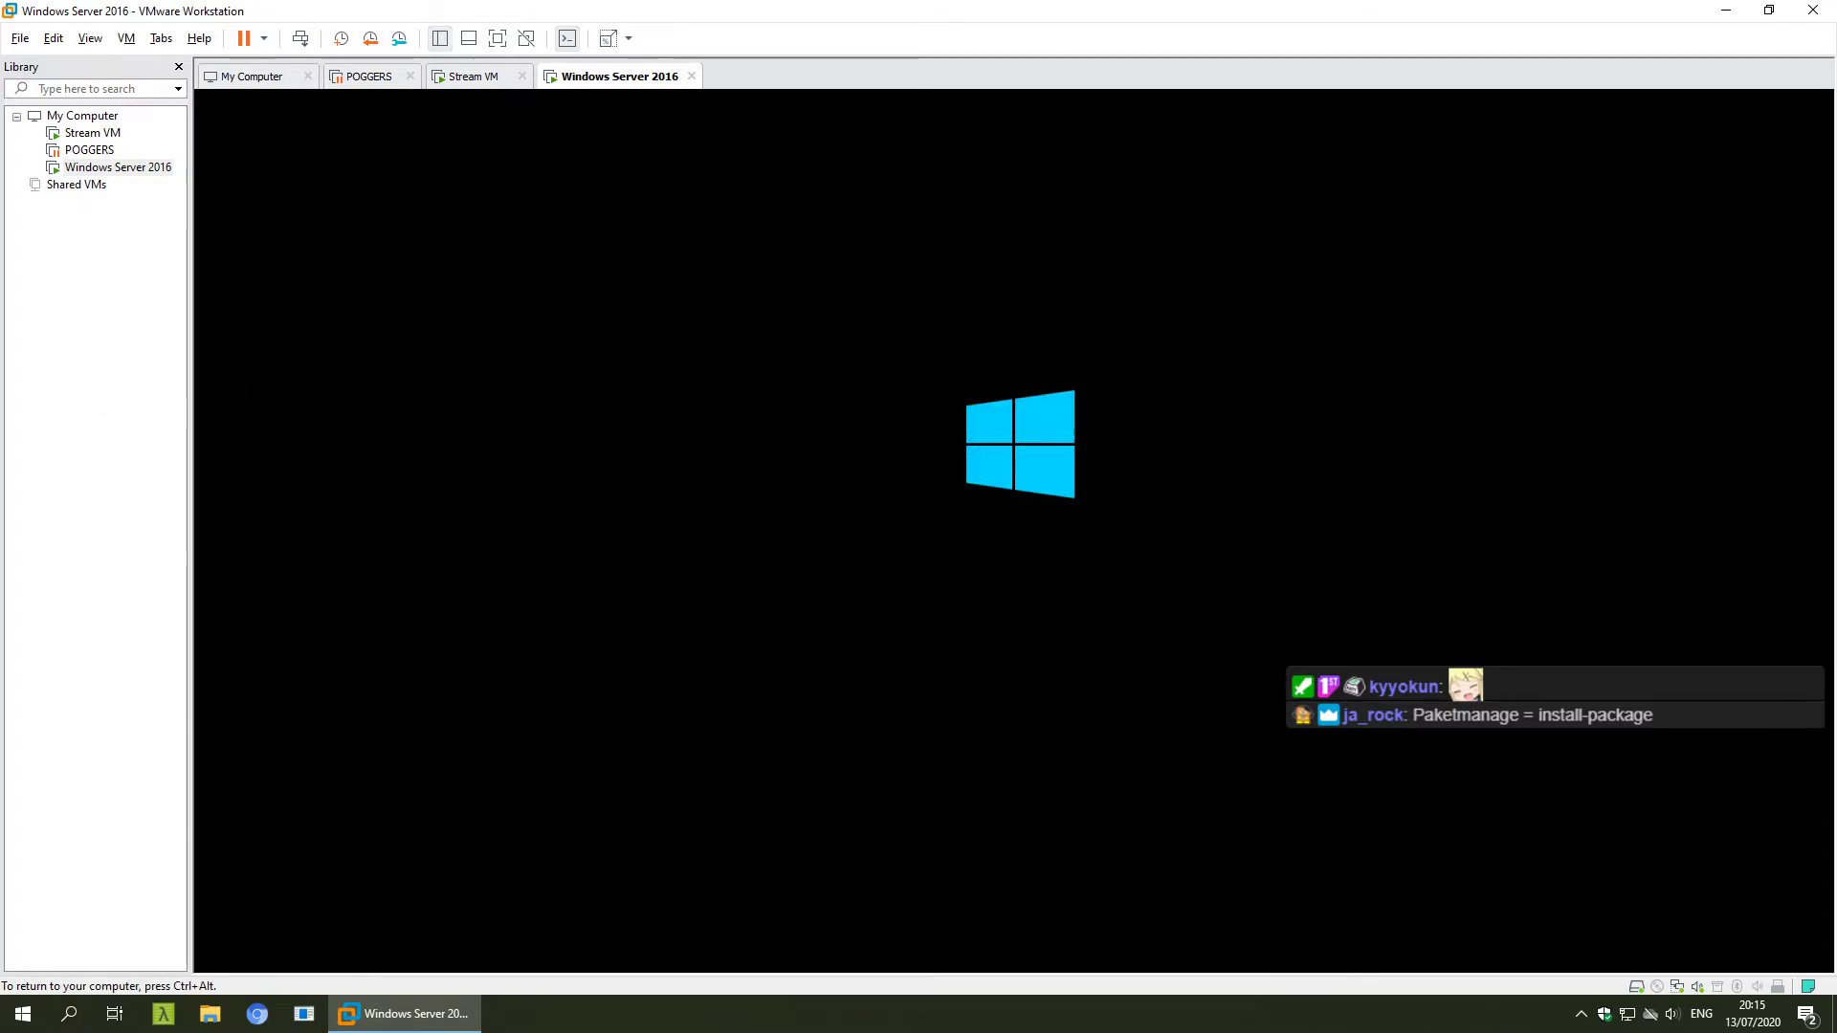
key(ctrl+alt+Return)
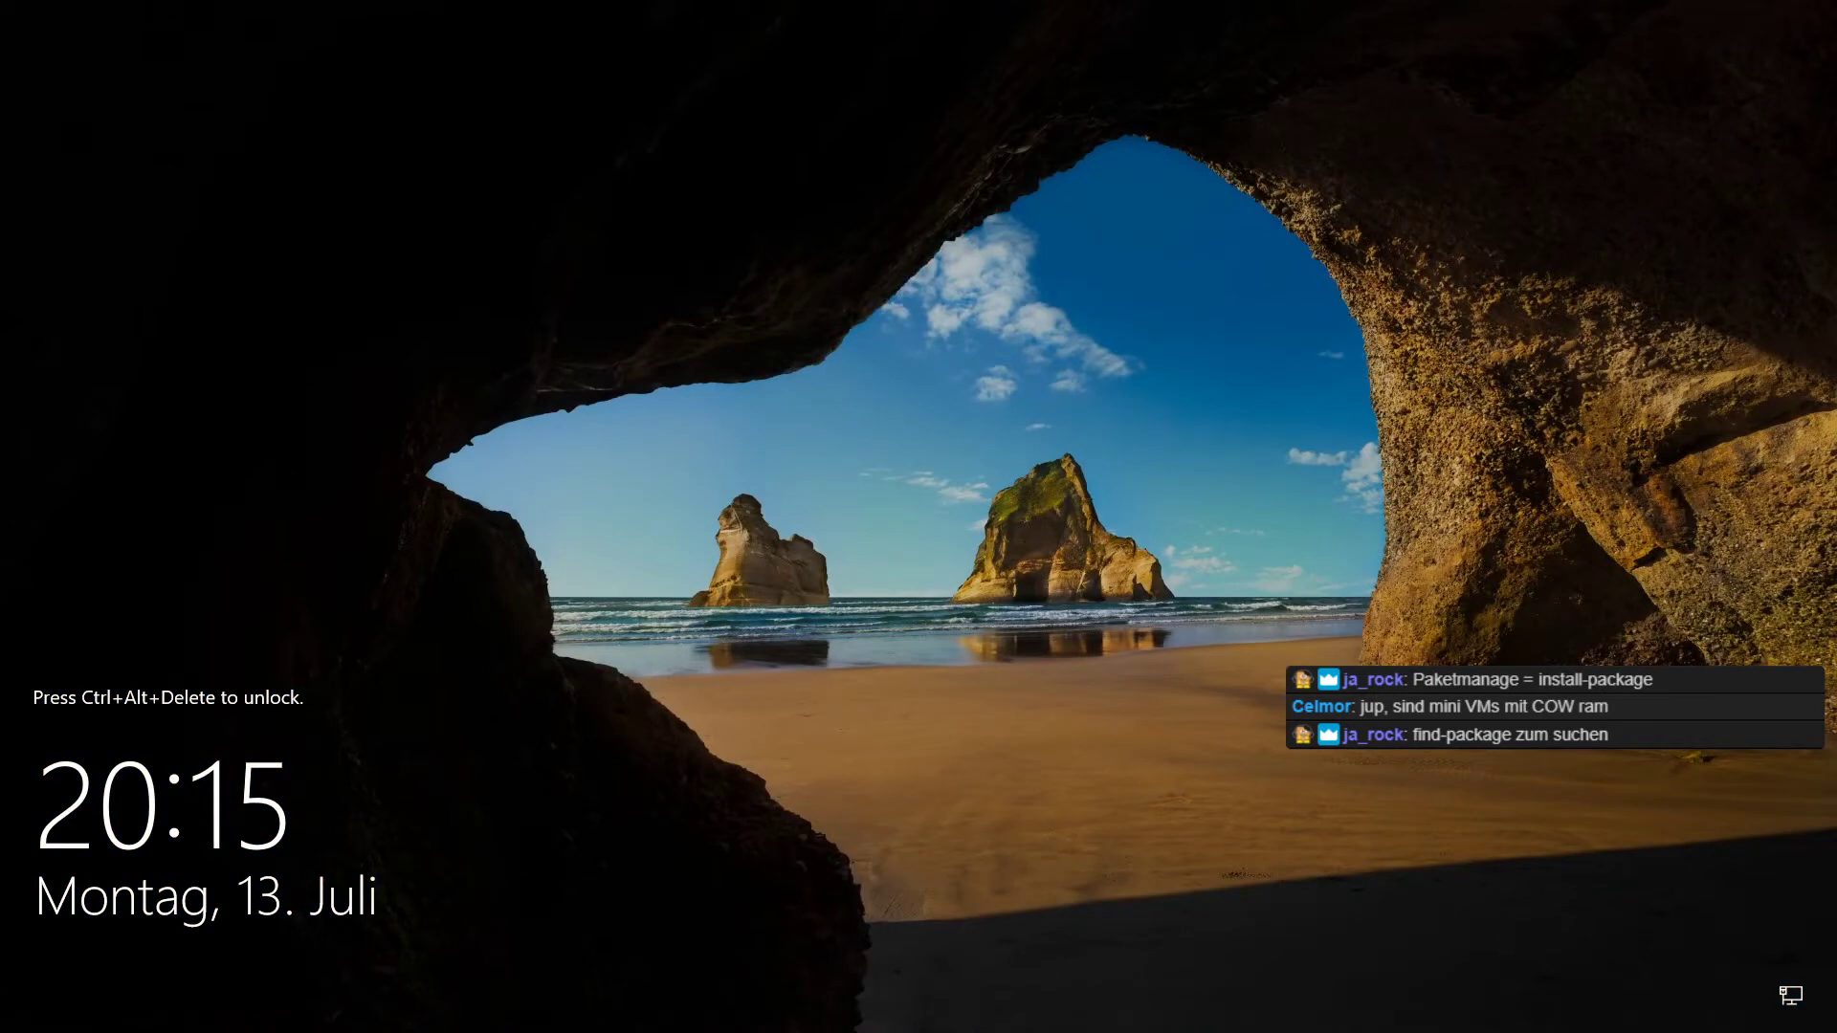
- Exit the VM, connect to 192.168.2.130 through mstsc, and open the server's Start menu
mouse_move(876, 8)
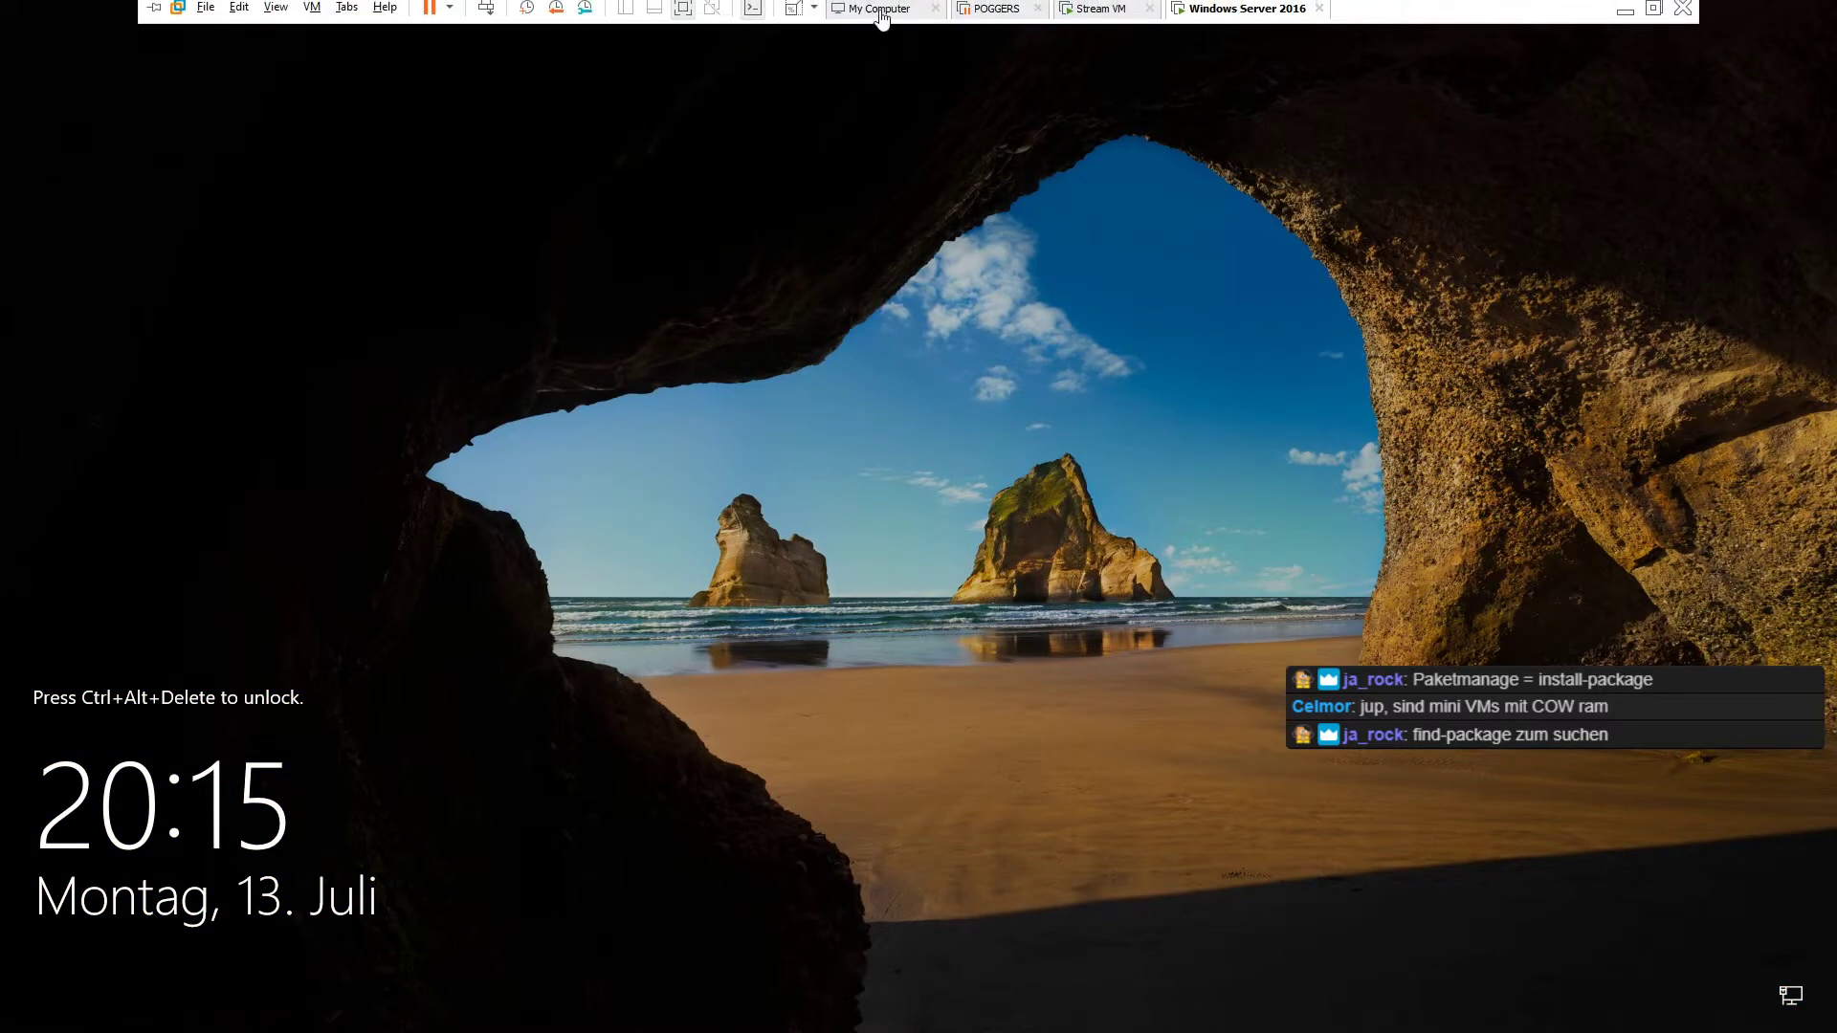
click(1623, 12)
key(ctrl+super+Left)
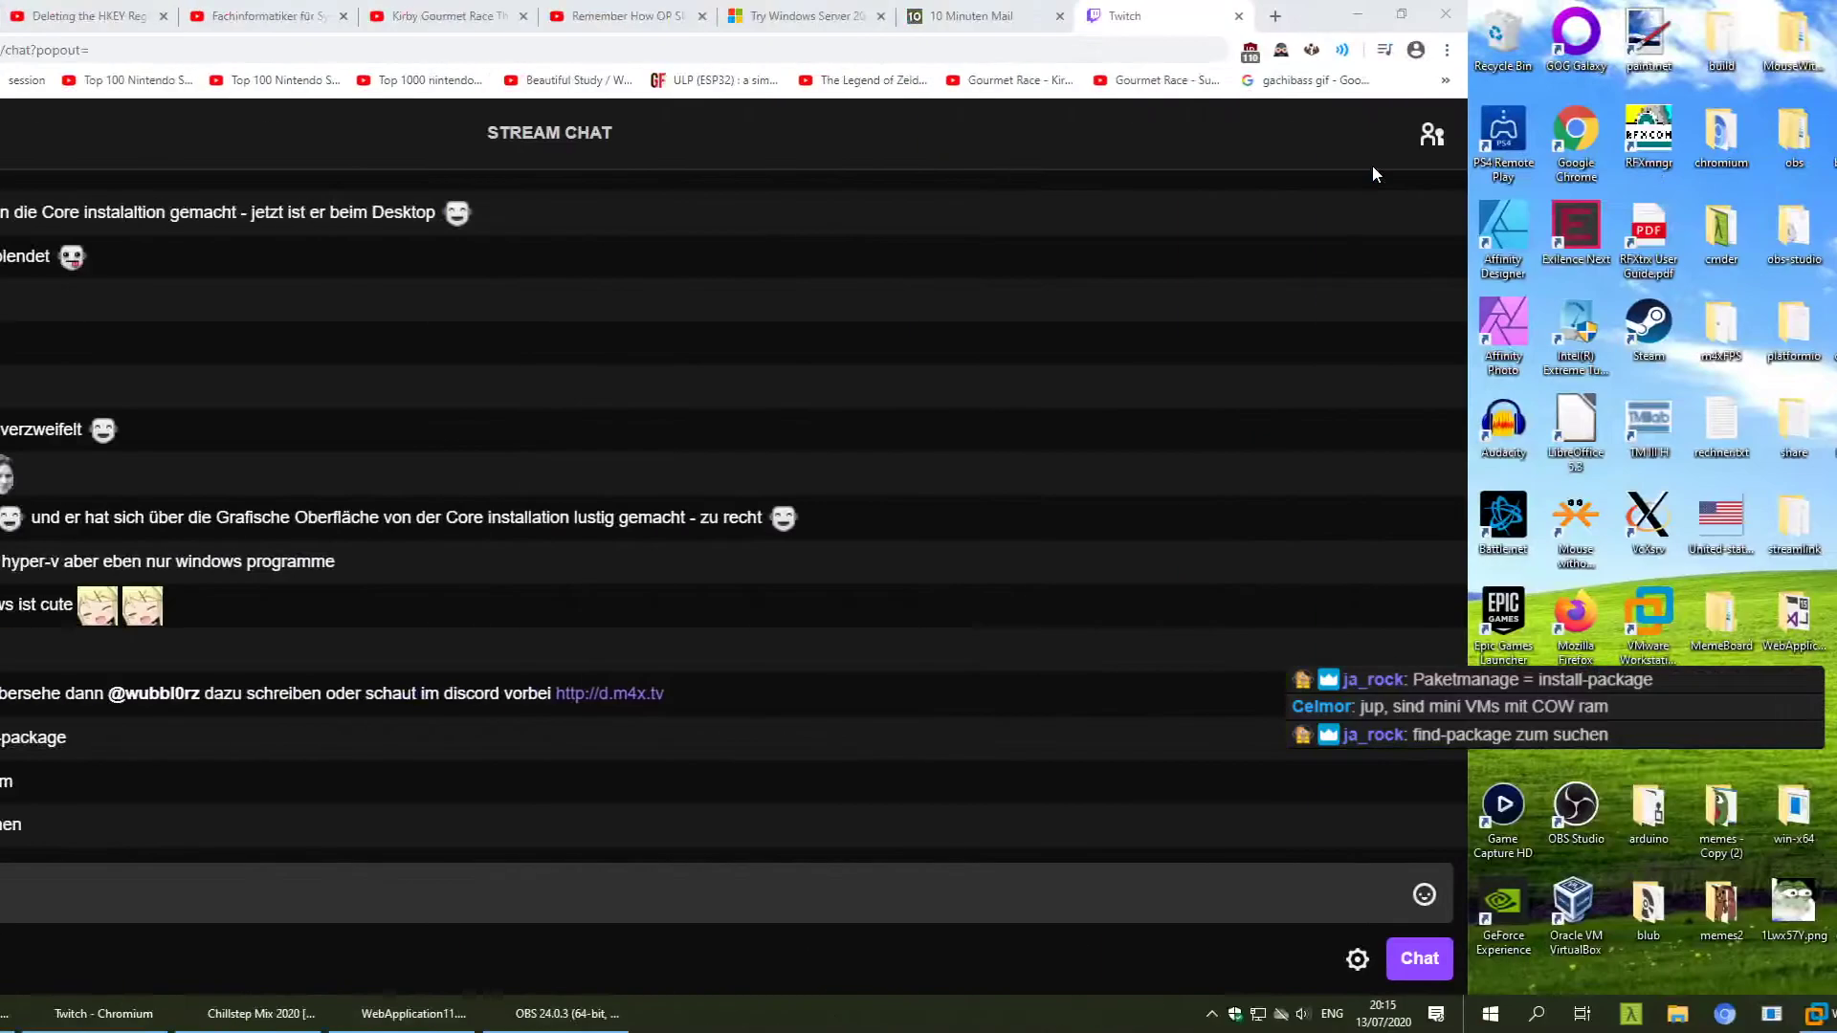
key(super)
text(mstsc)
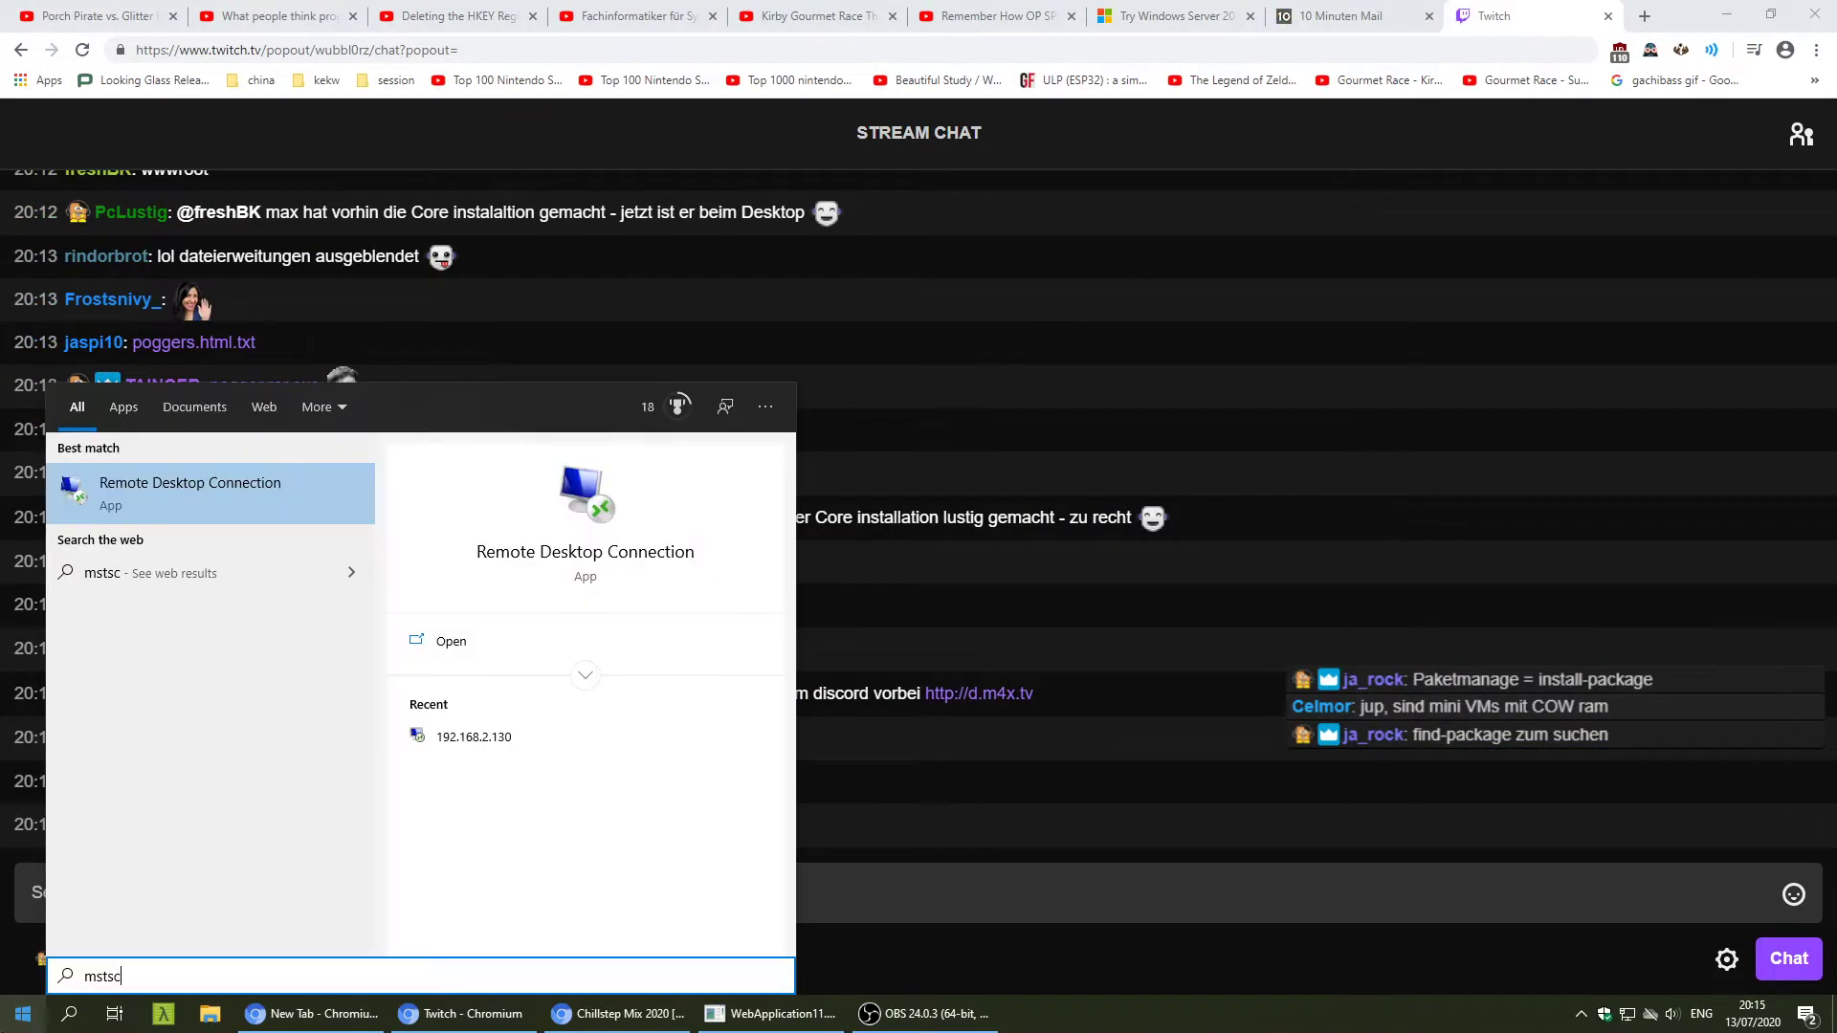
key(Return)
key(Return)
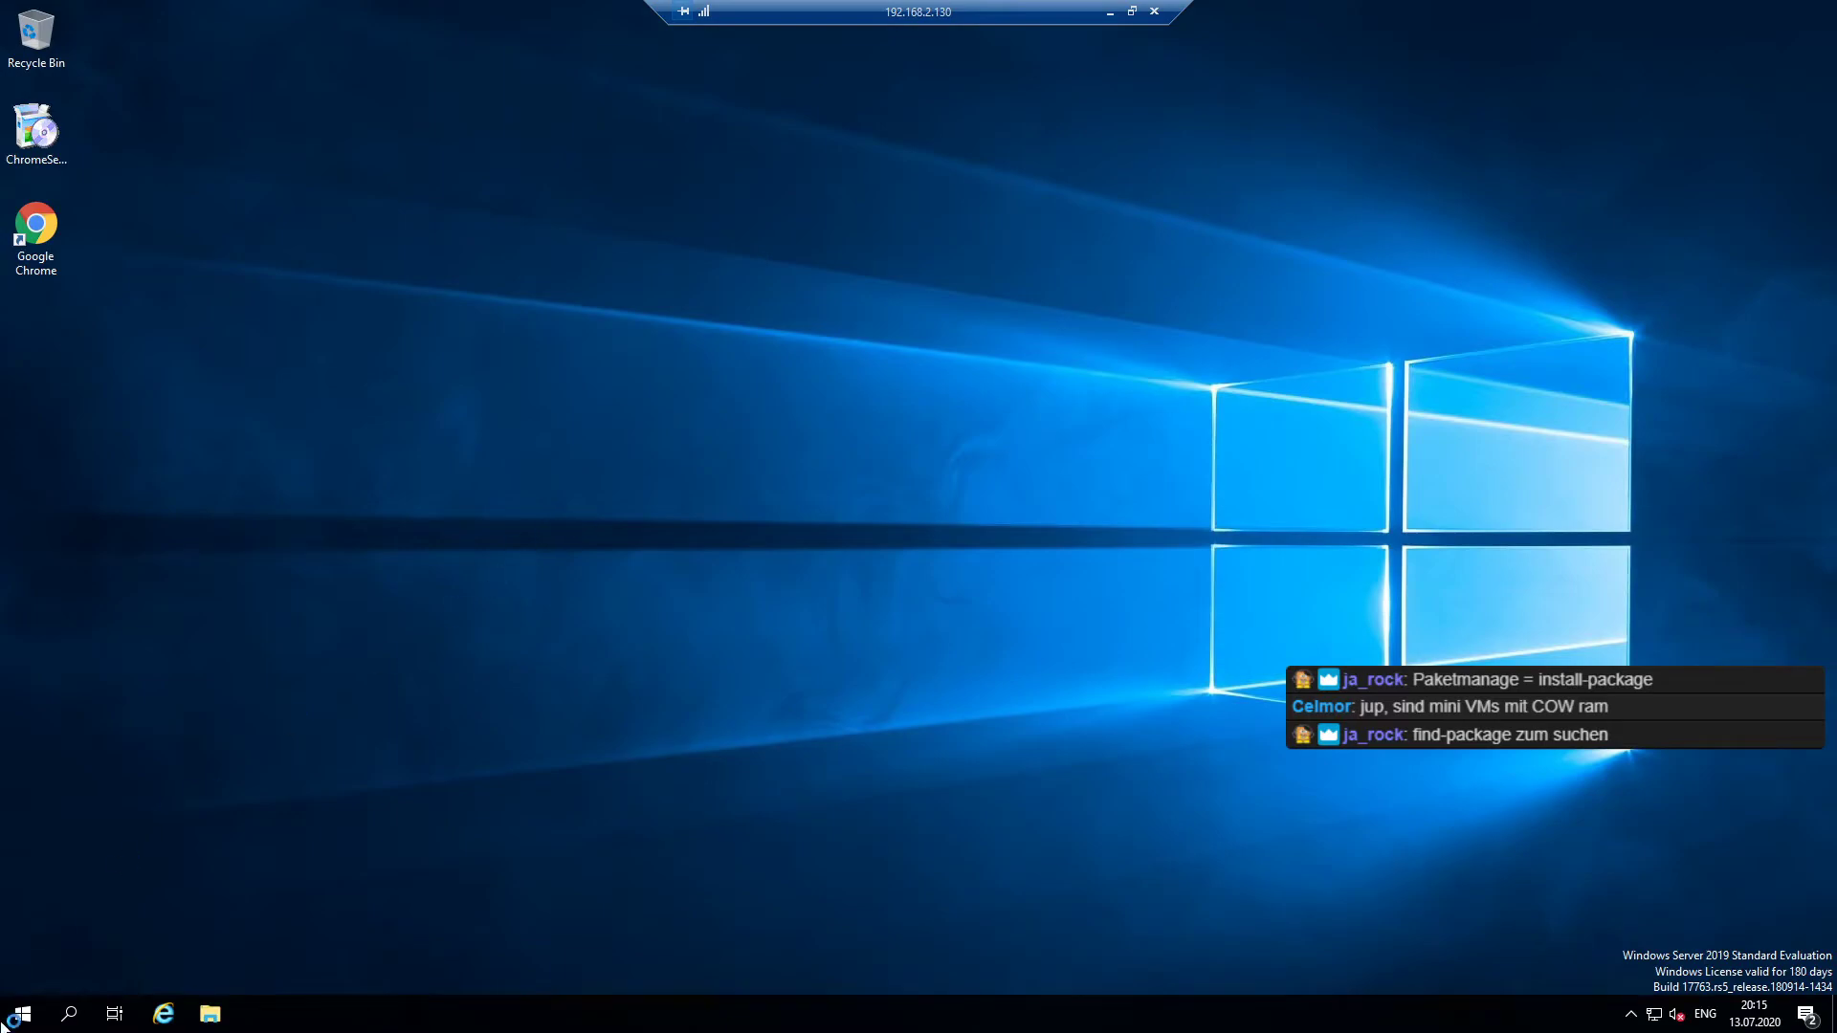
click(5, 1020)
- Open Windows PowerShell and run Find-Package nginx
text(power)
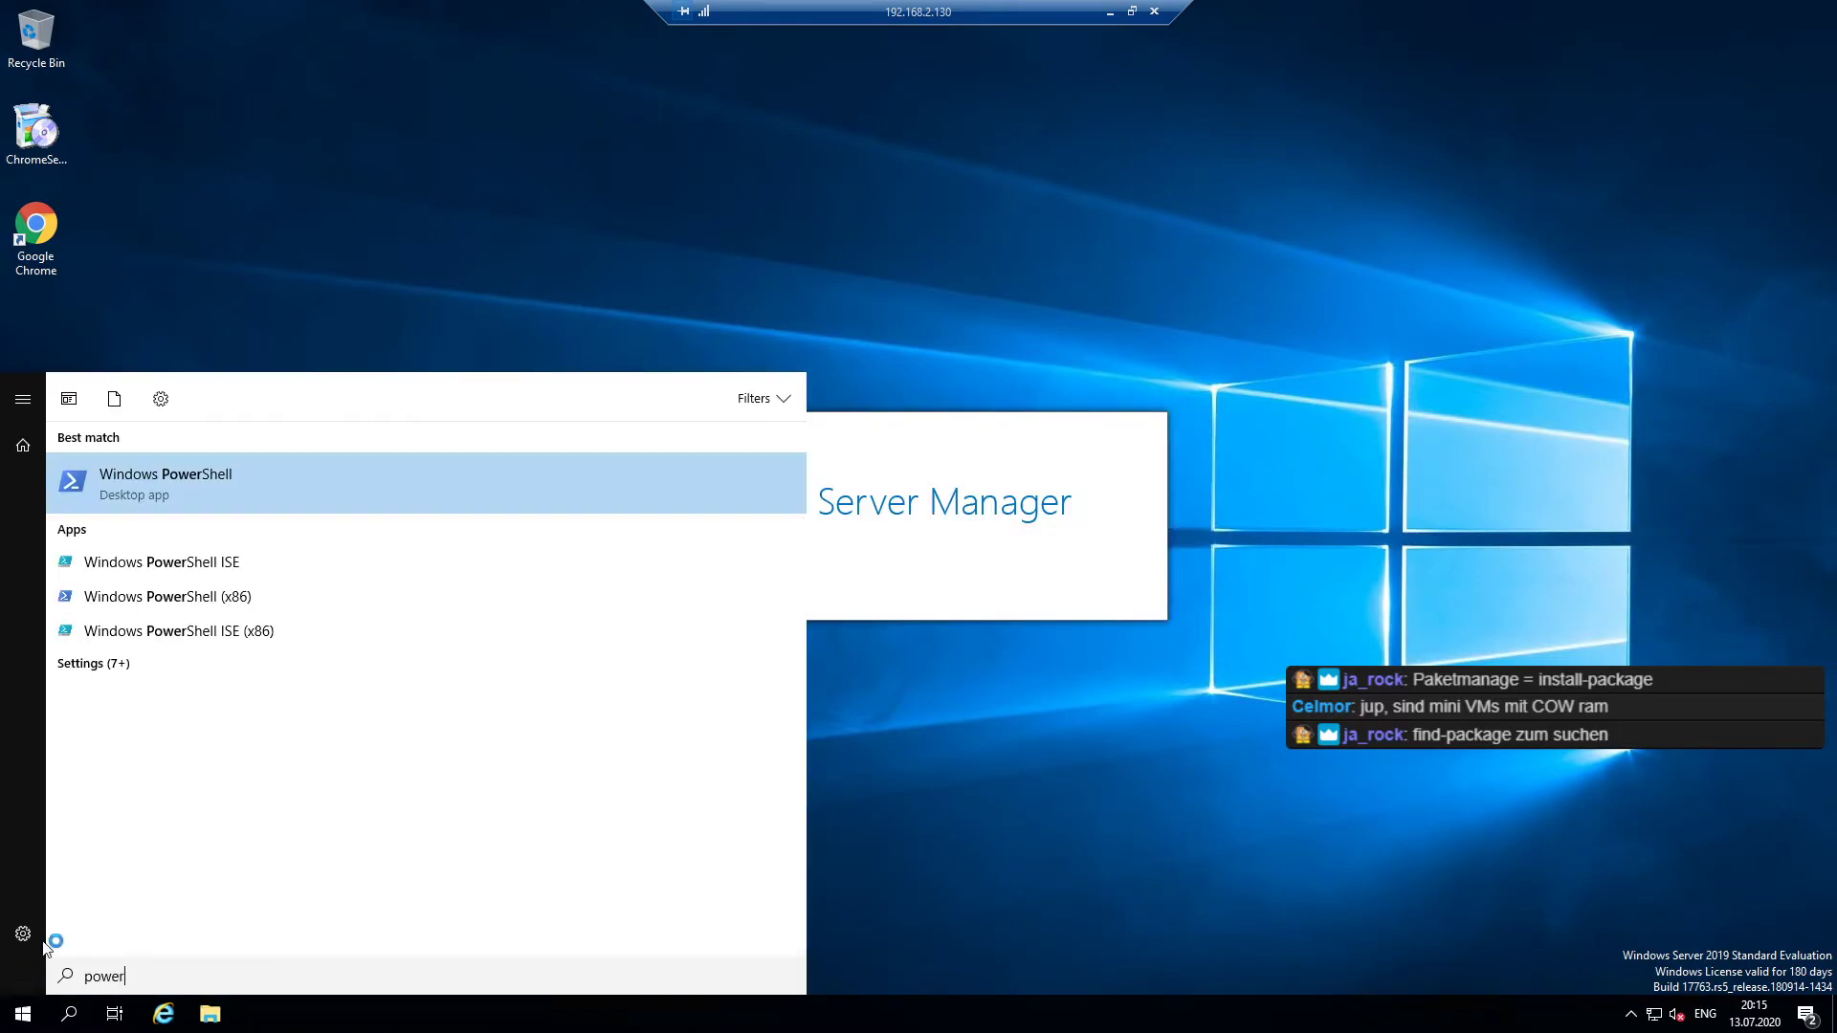
click(294, 475)
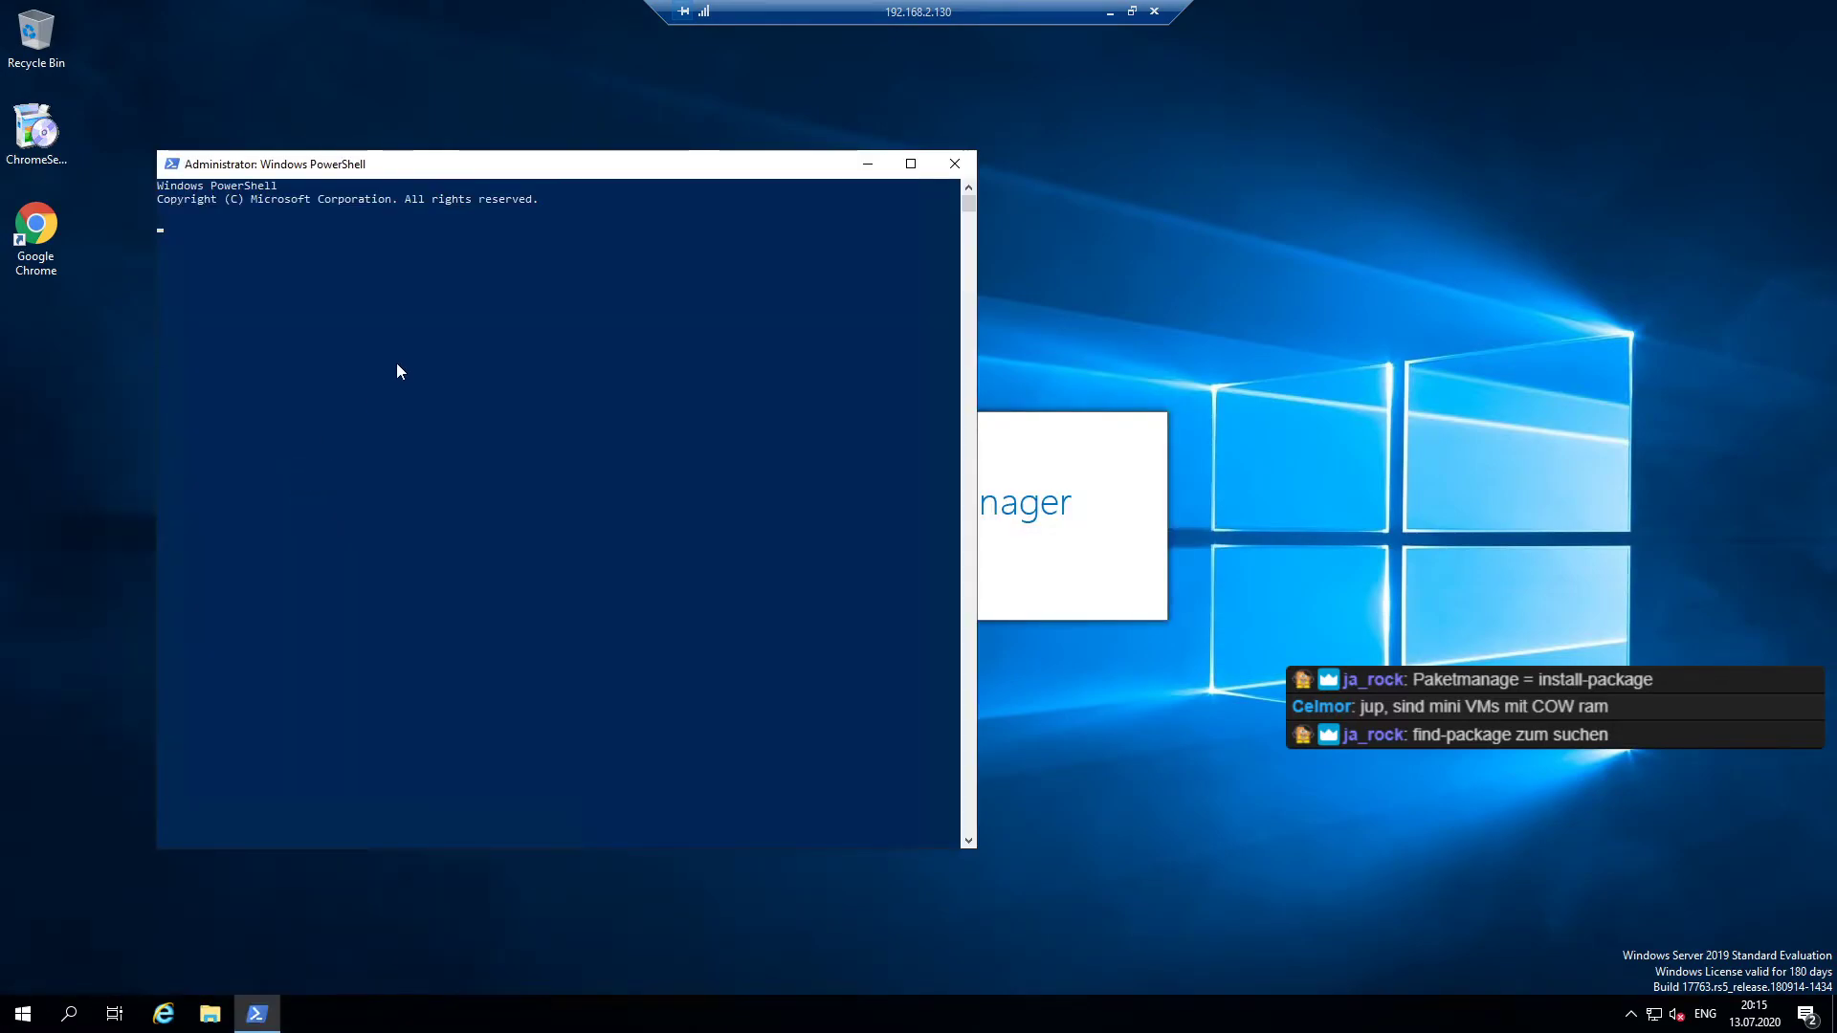
text(find-paclk)
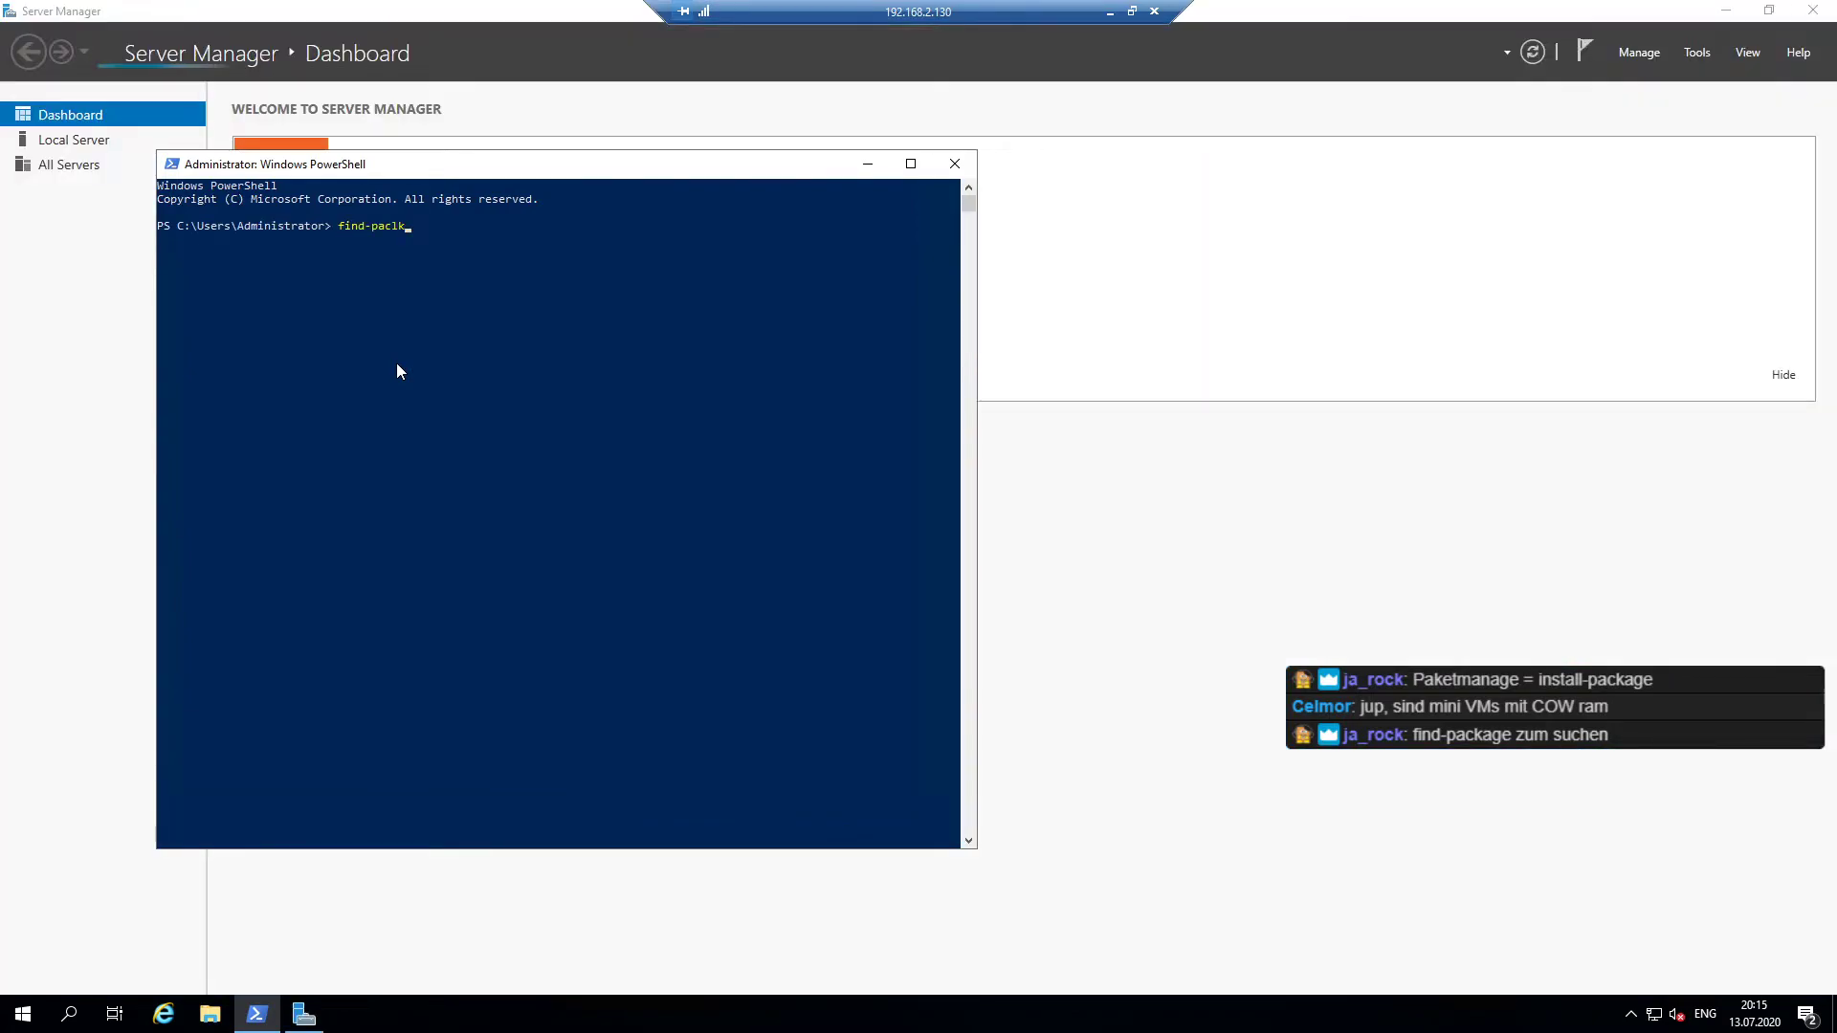
key(BackSpace)
key(BackSpace)
text(k)
key(Tab)
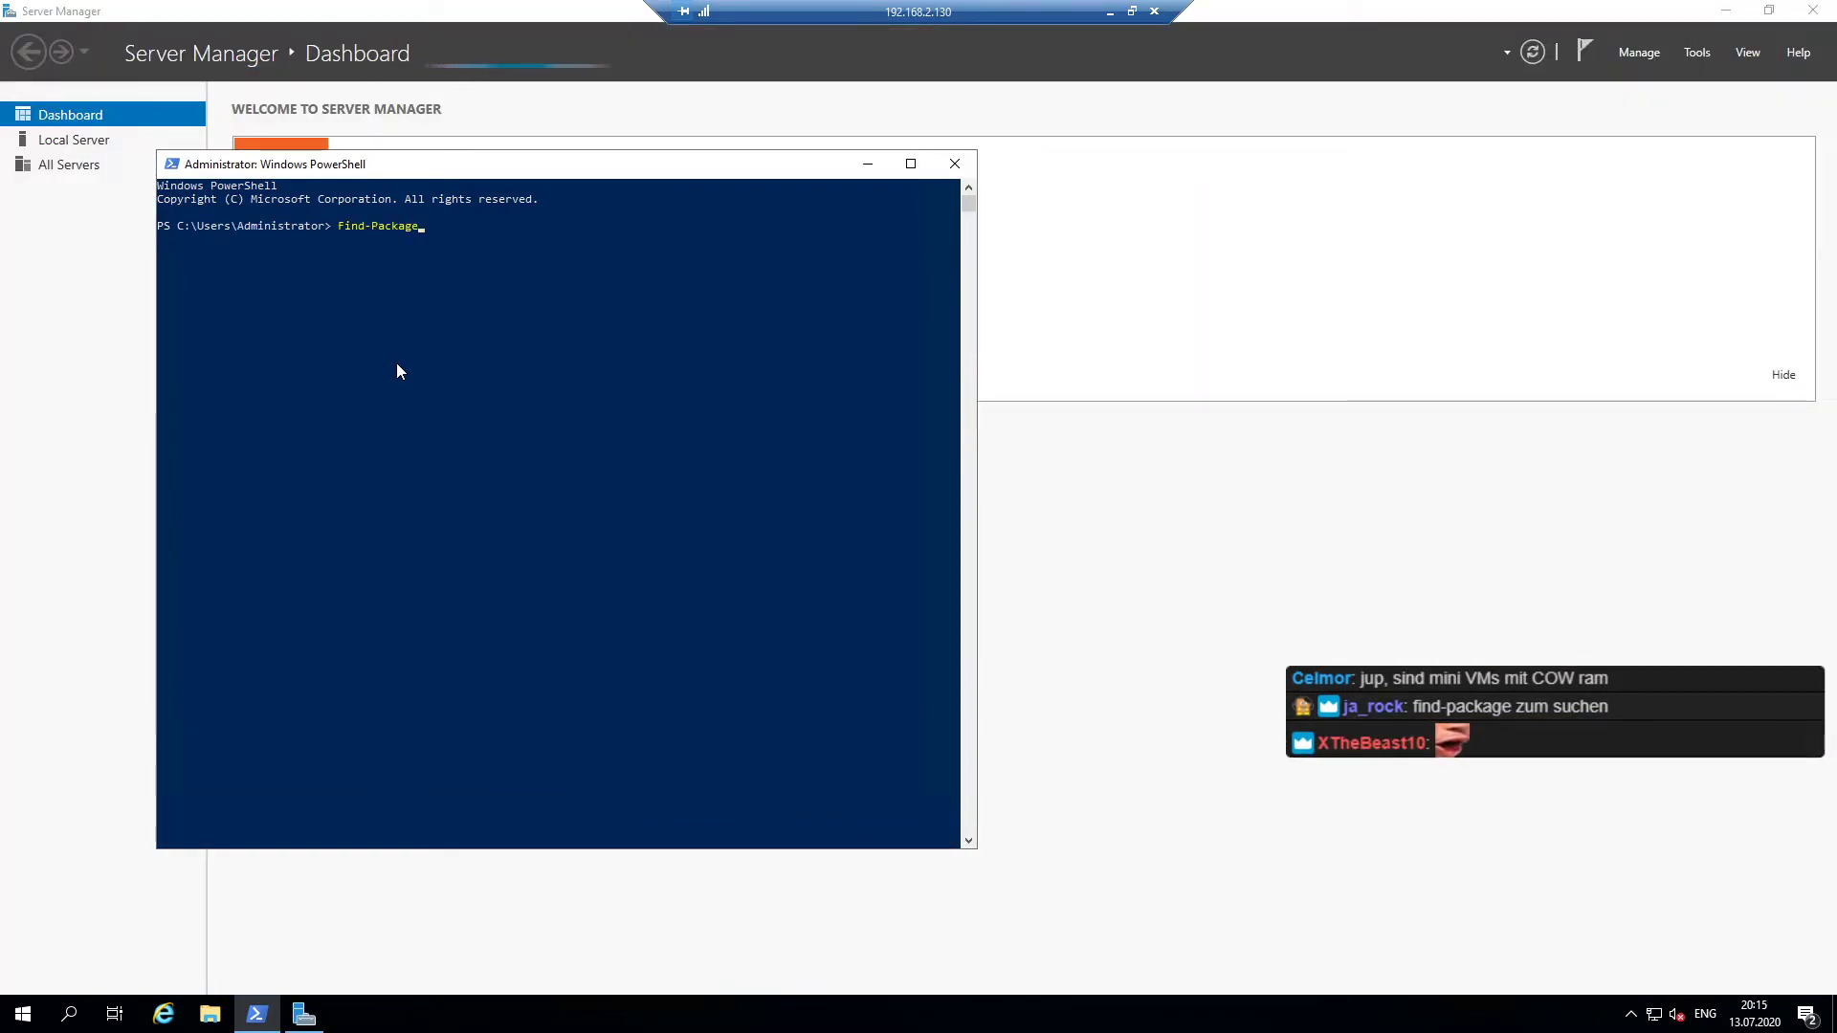
text(n)
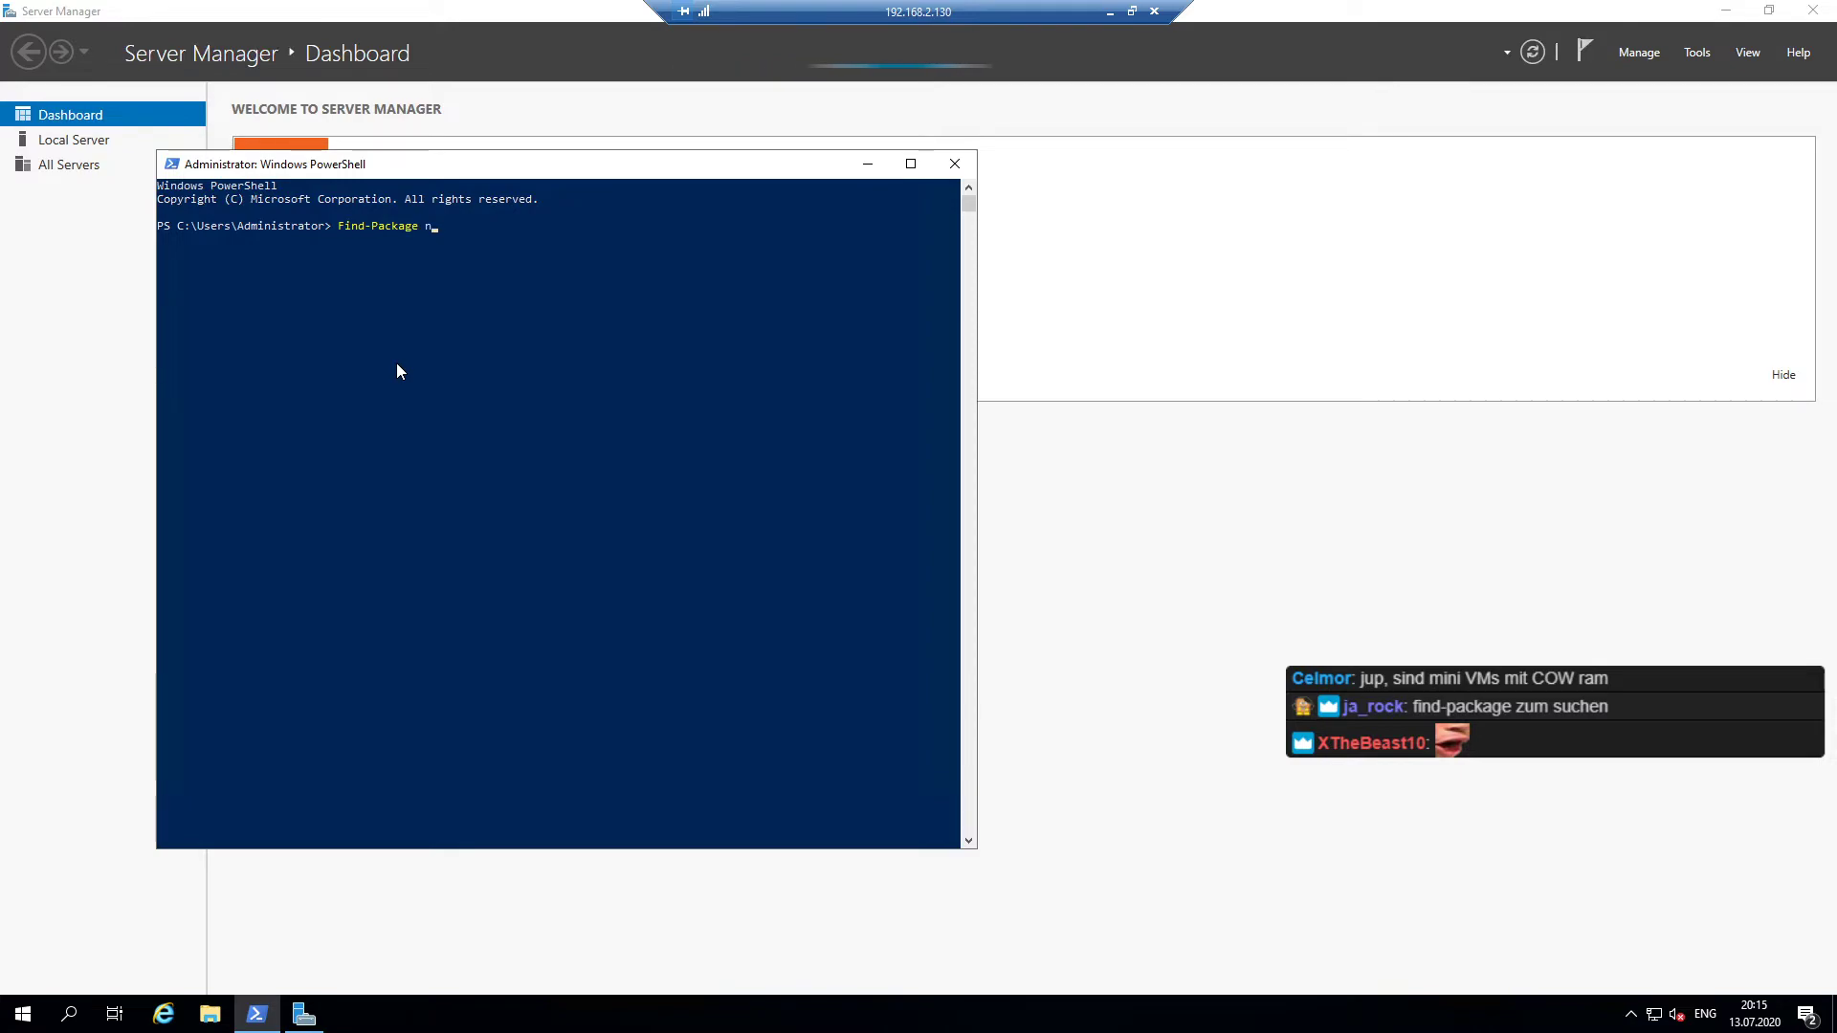
text(ginx)
key(Return)
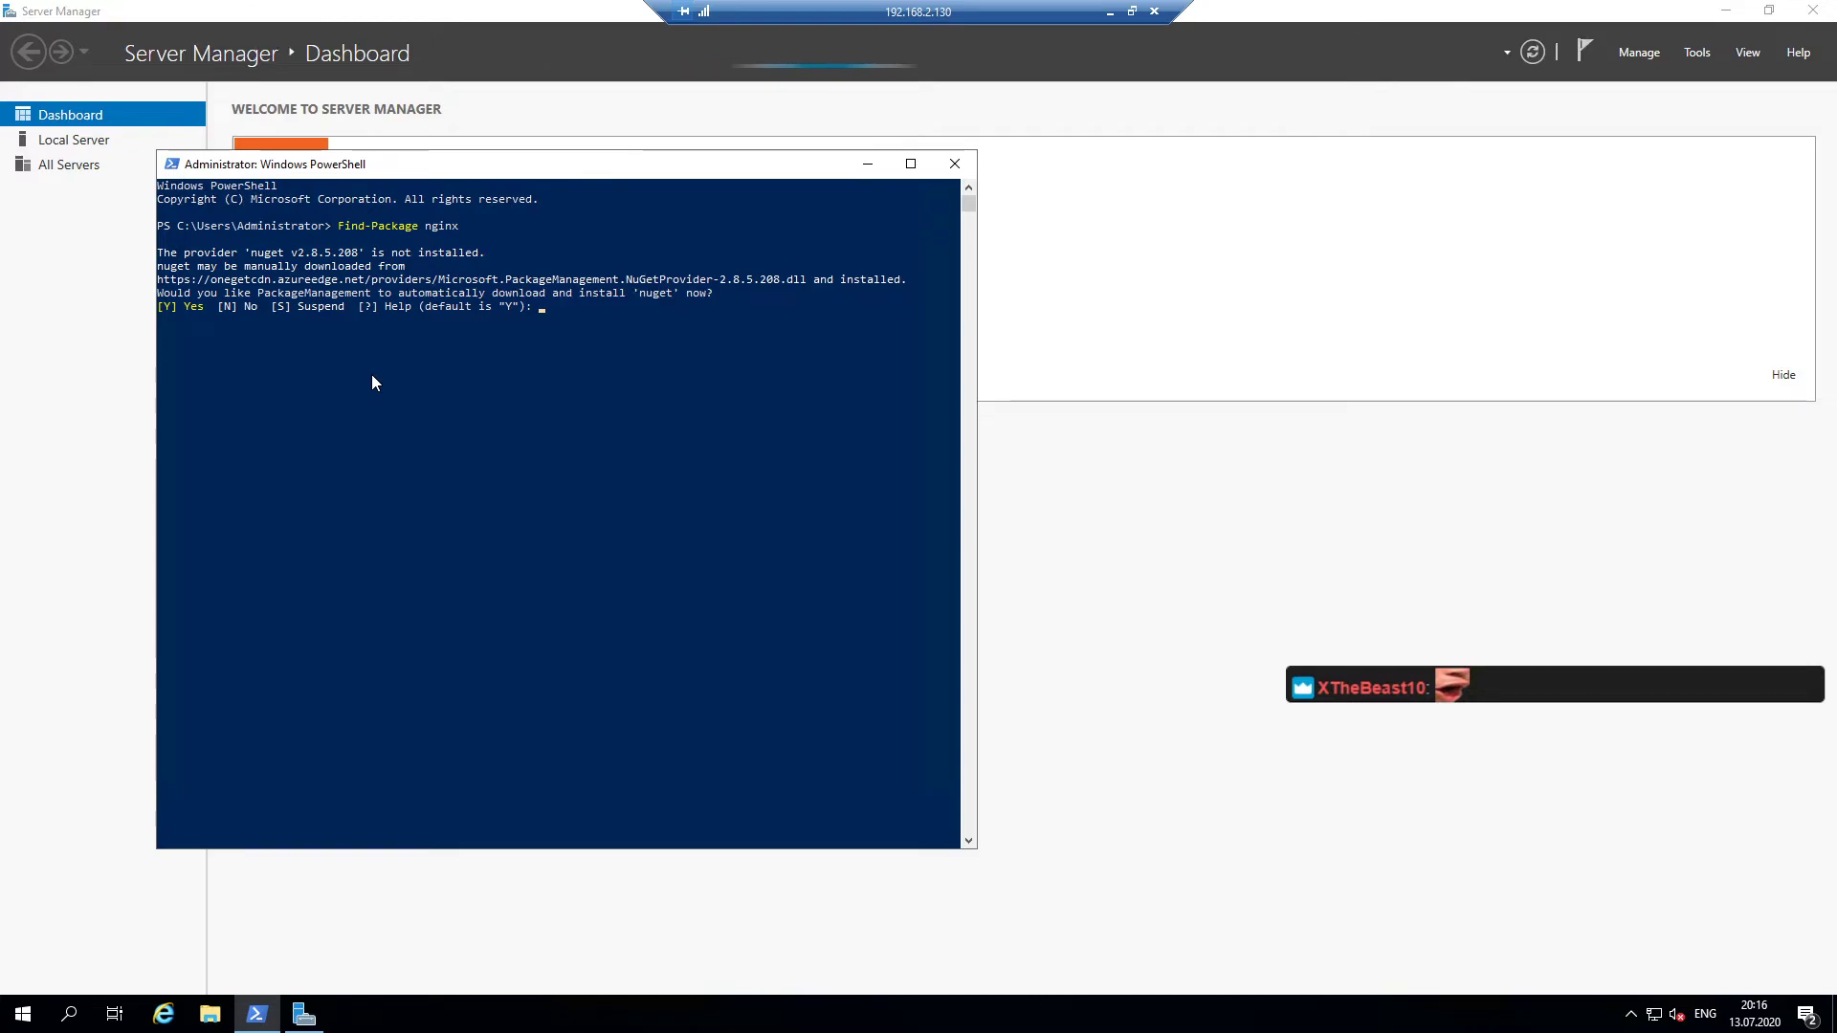
- Accept installing the NuGet provider and rerun the nginx package search
key(Return)
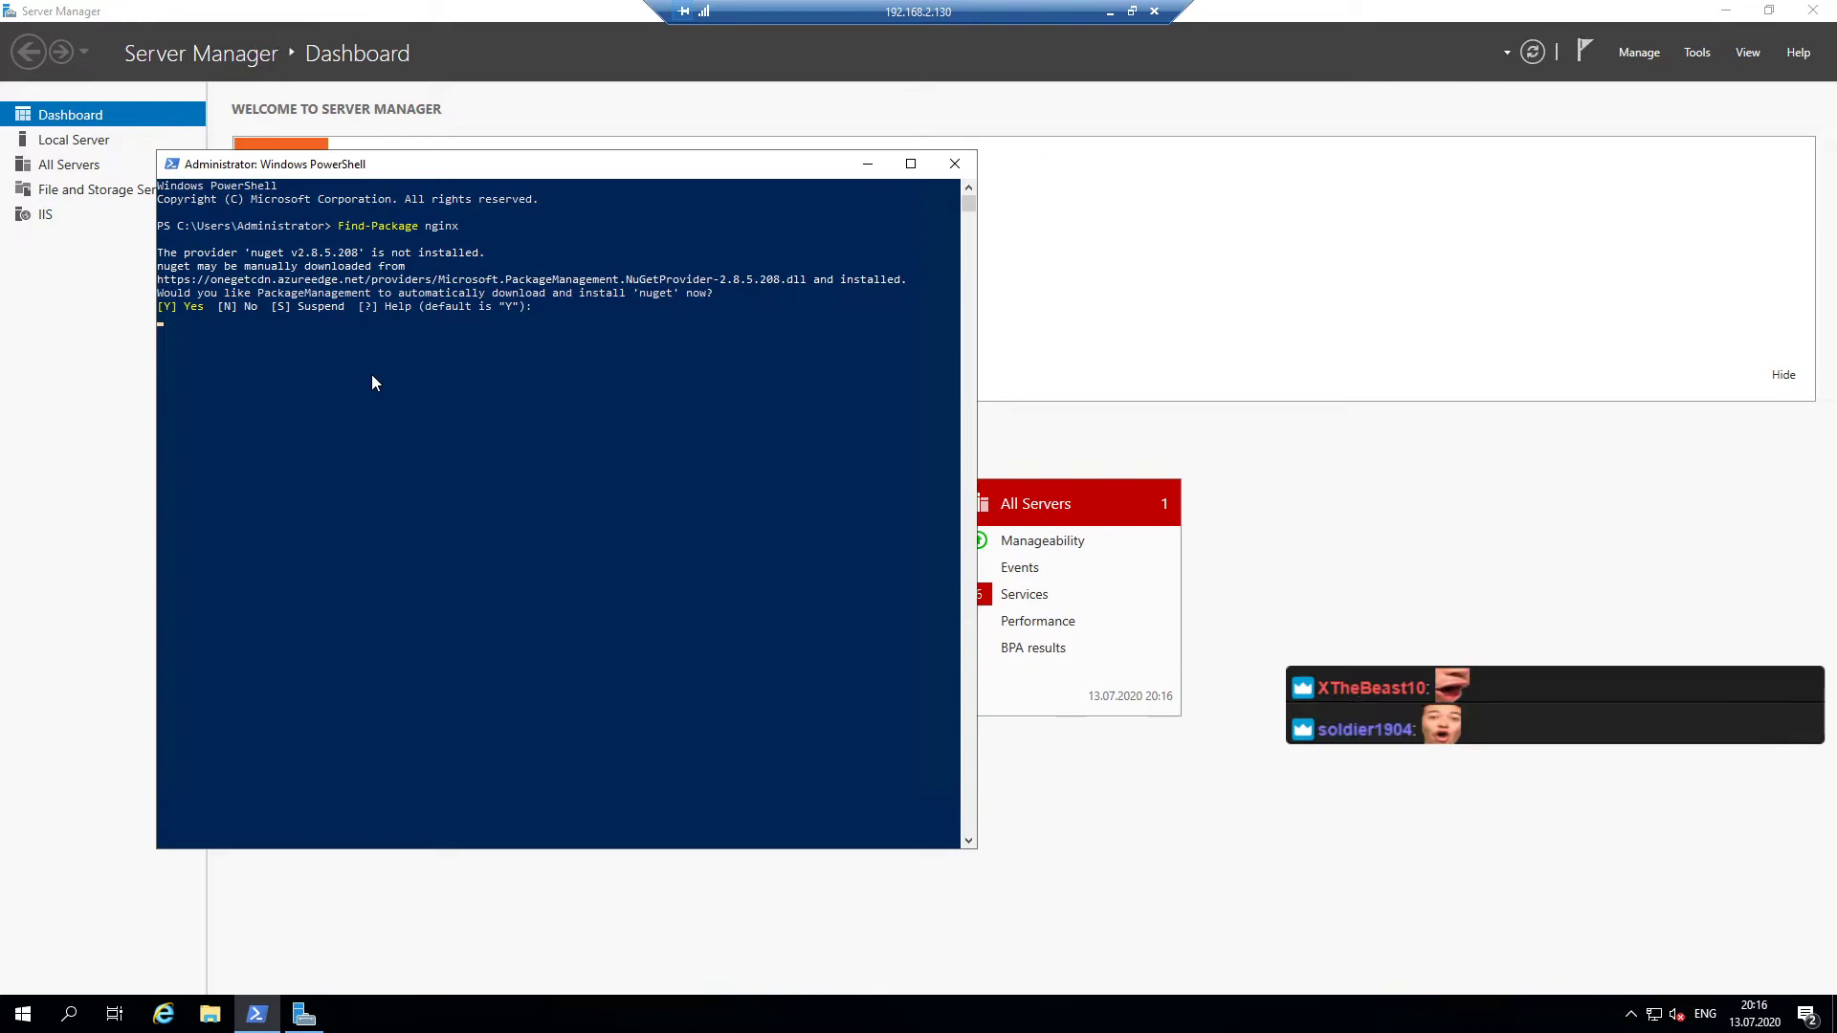
click(374, 374)
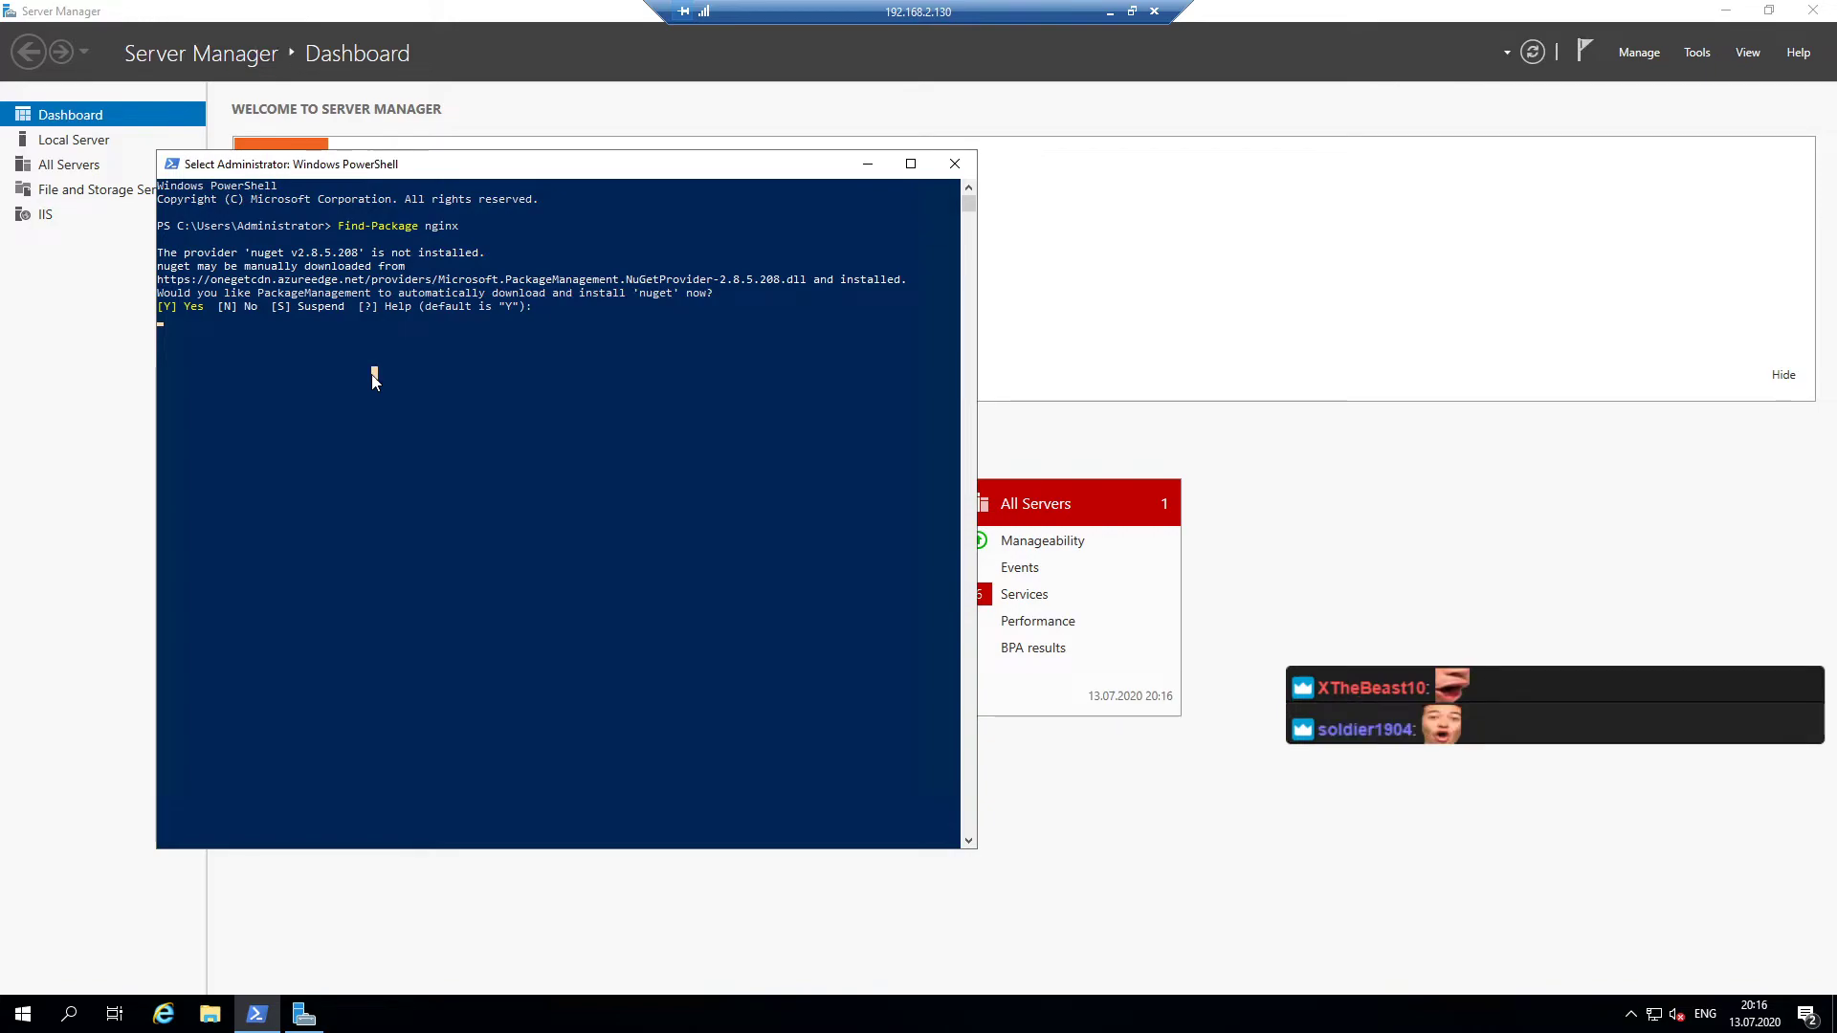
text(Y)
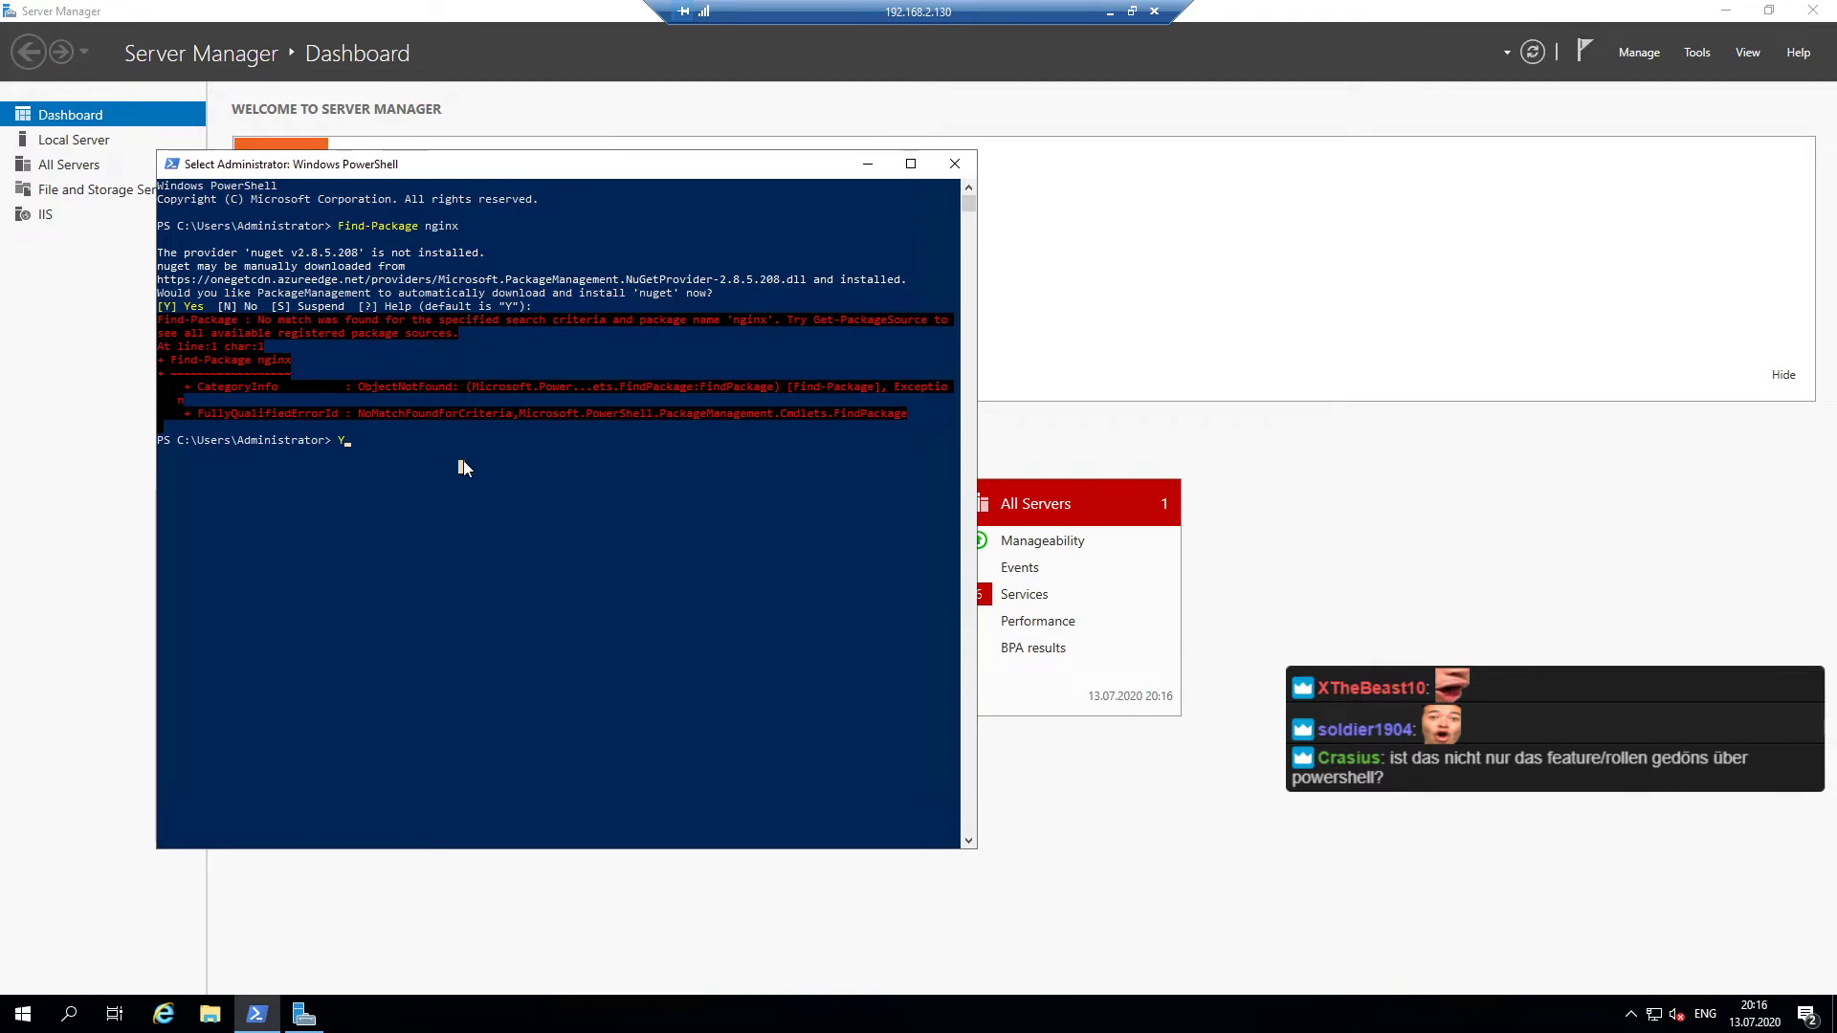
key(ctrl+c)
key(ctrl+c)
key(ctrl+c)
key(Return)
key(Return)
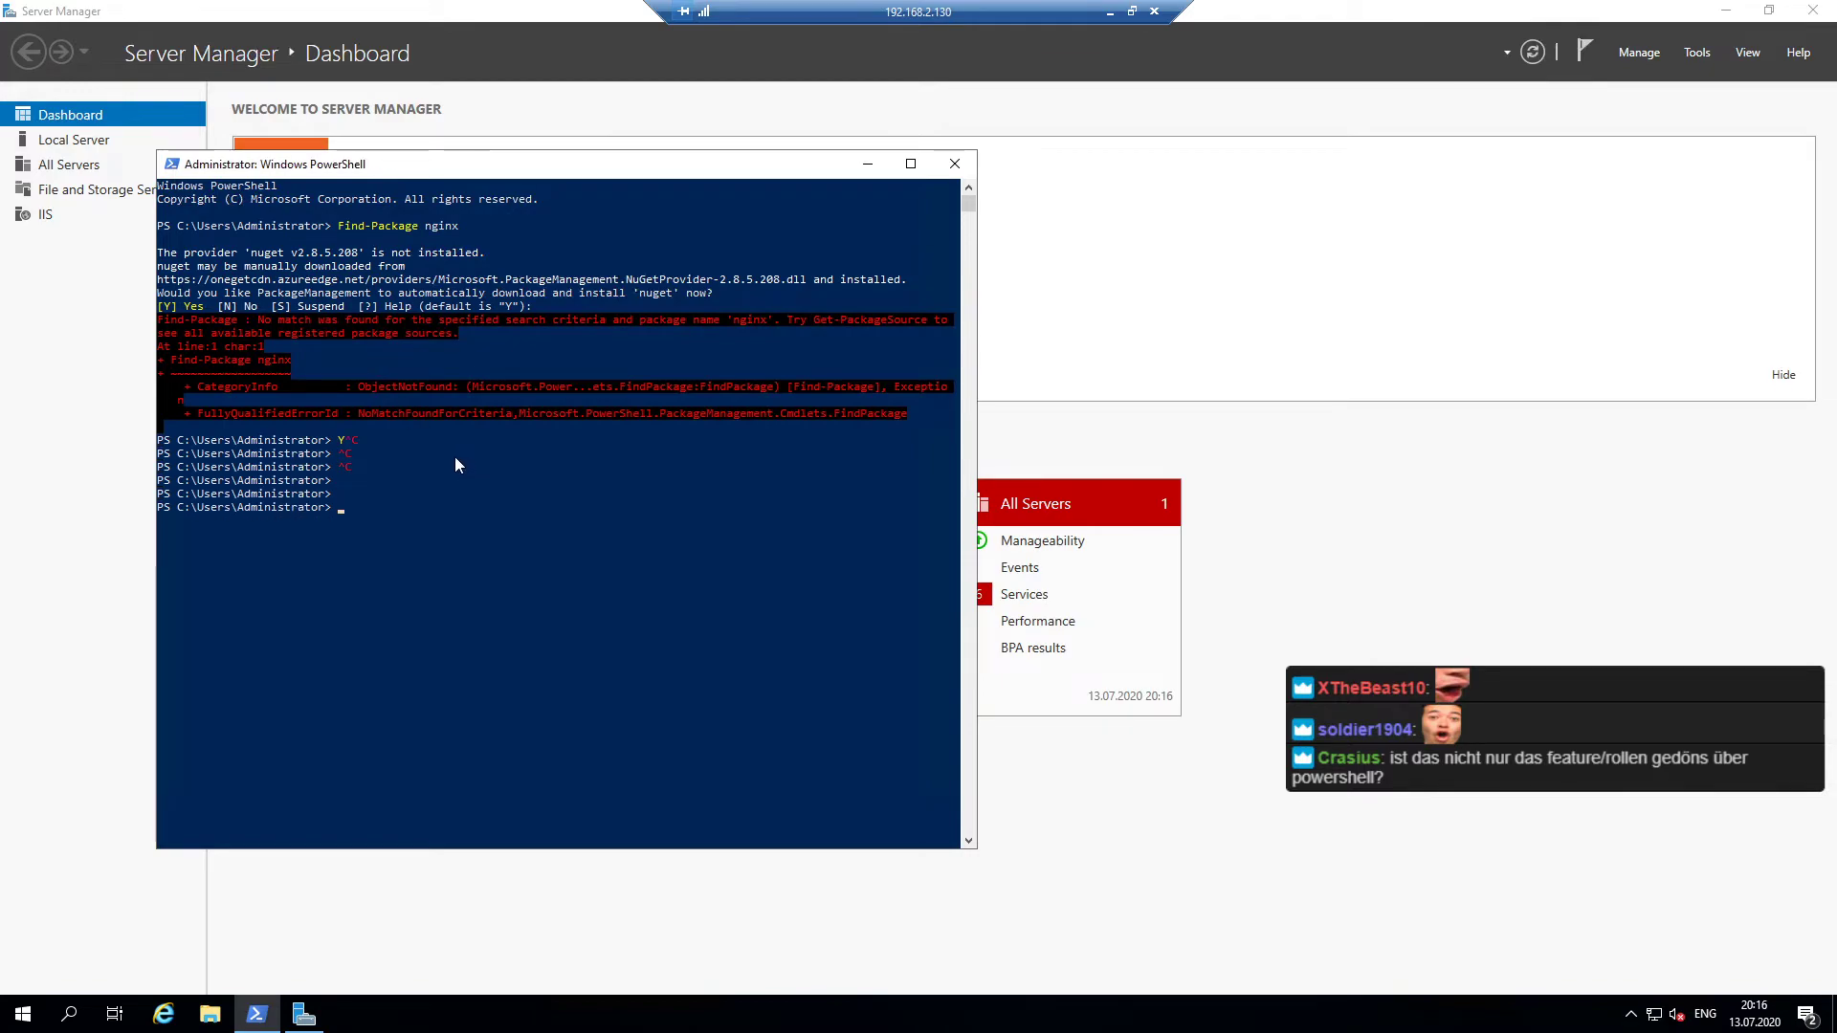
key(Up)
key(Return)
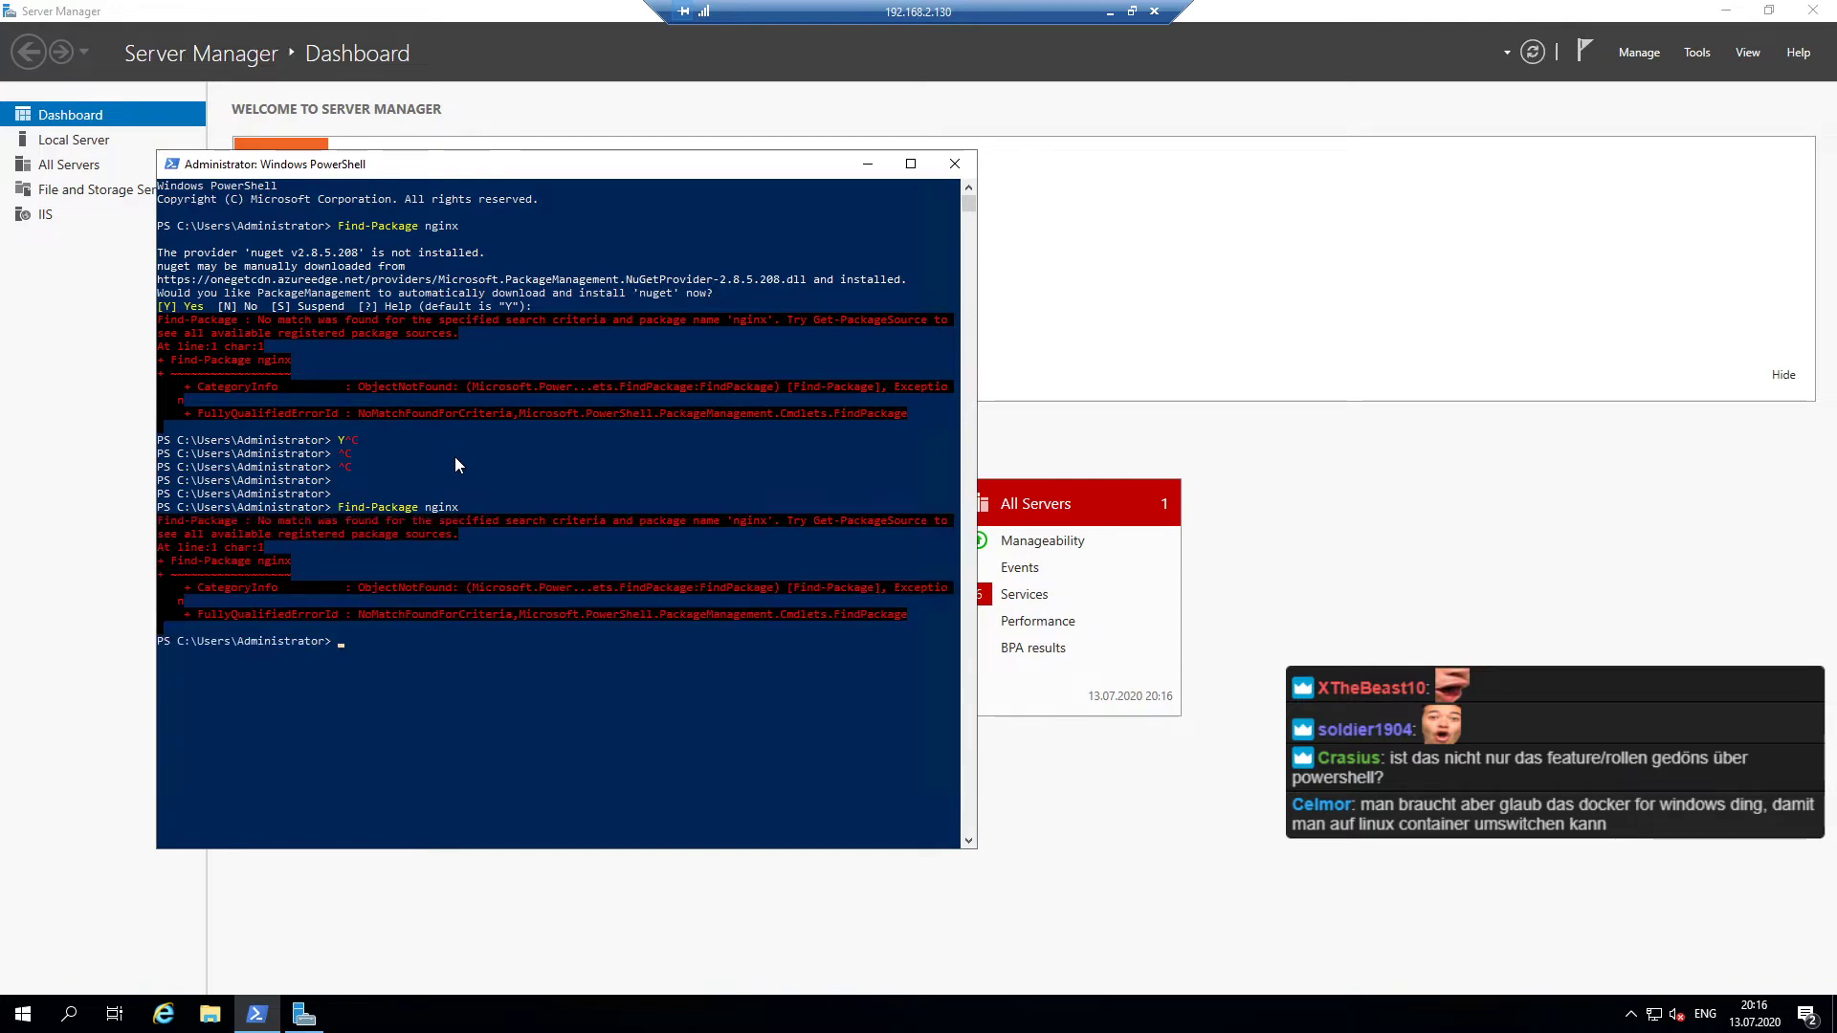
- Search packages for firefox, then for docker, finding Docker 1.3.2 in PSGallery
key(Return)
key(Return)
key(Return)
key(Return)
key(Return)
key(Return)
key(Return)
key(Return)
key(Return)
key(Up)
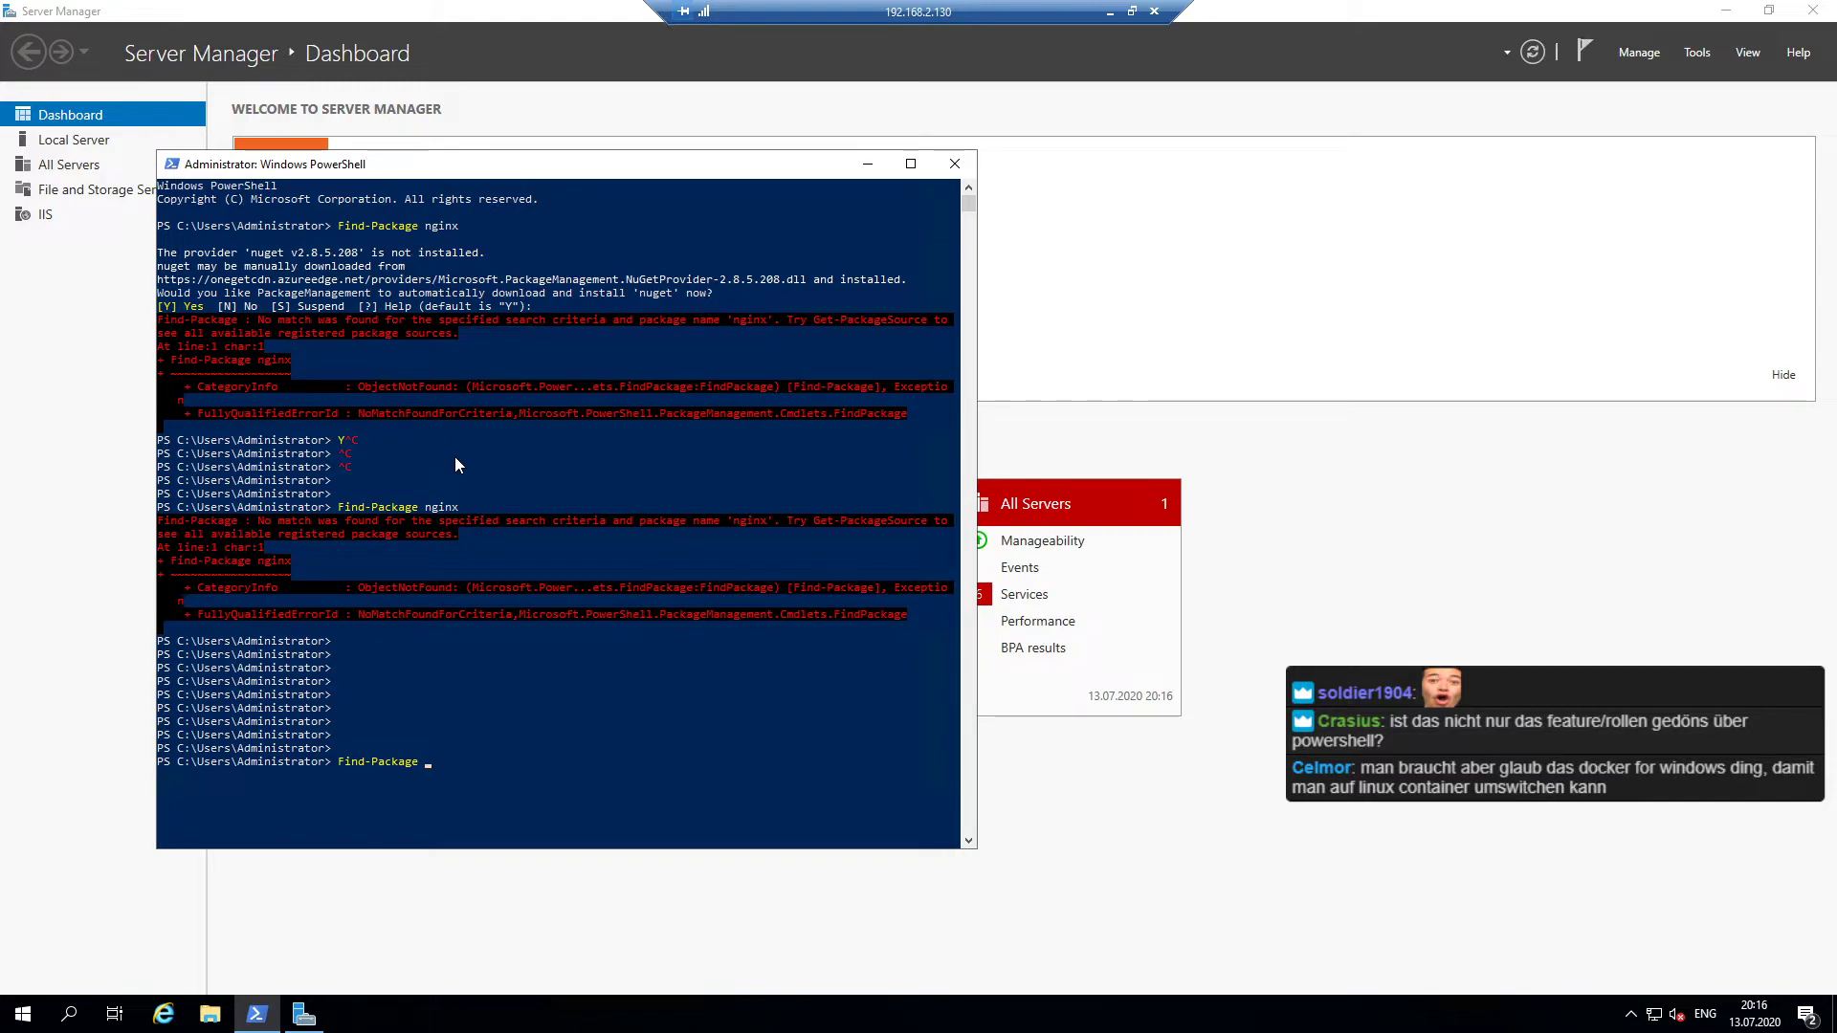
text(firefox)
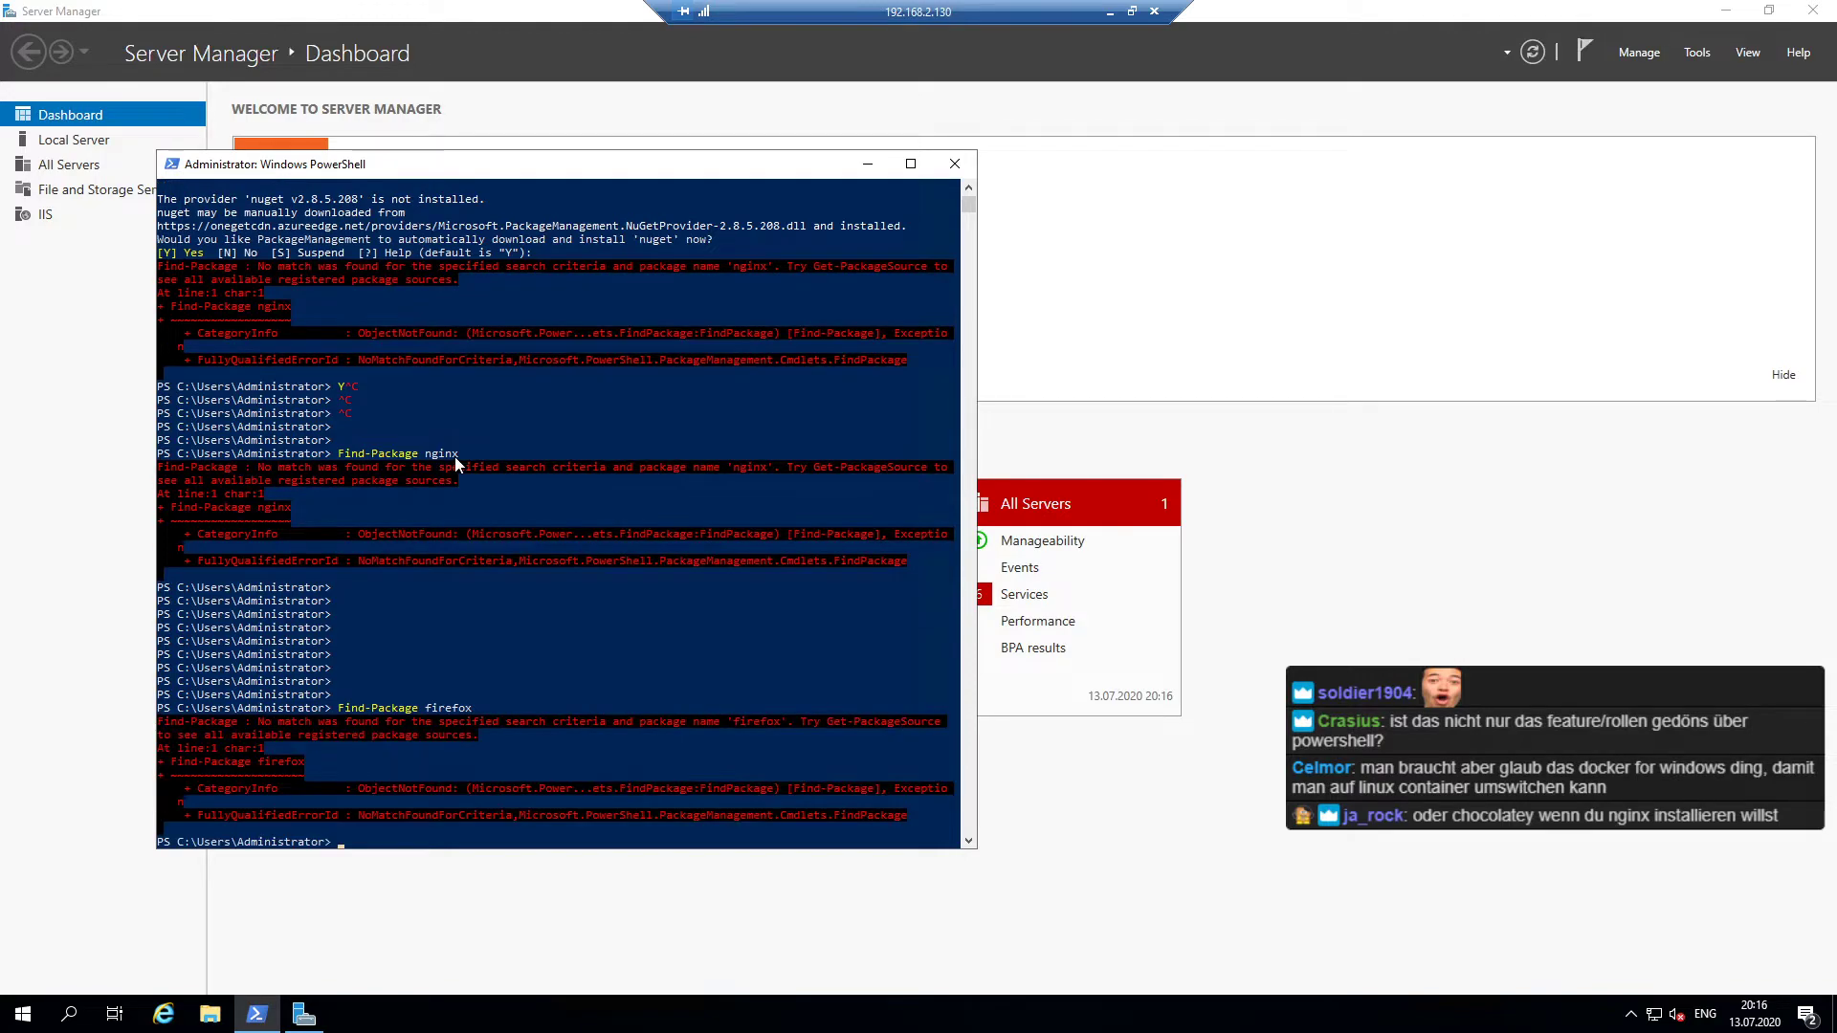
key(Up)
key(BackSpace)
key(BackSpace)
key(BackSpace)
key(BackSpace)
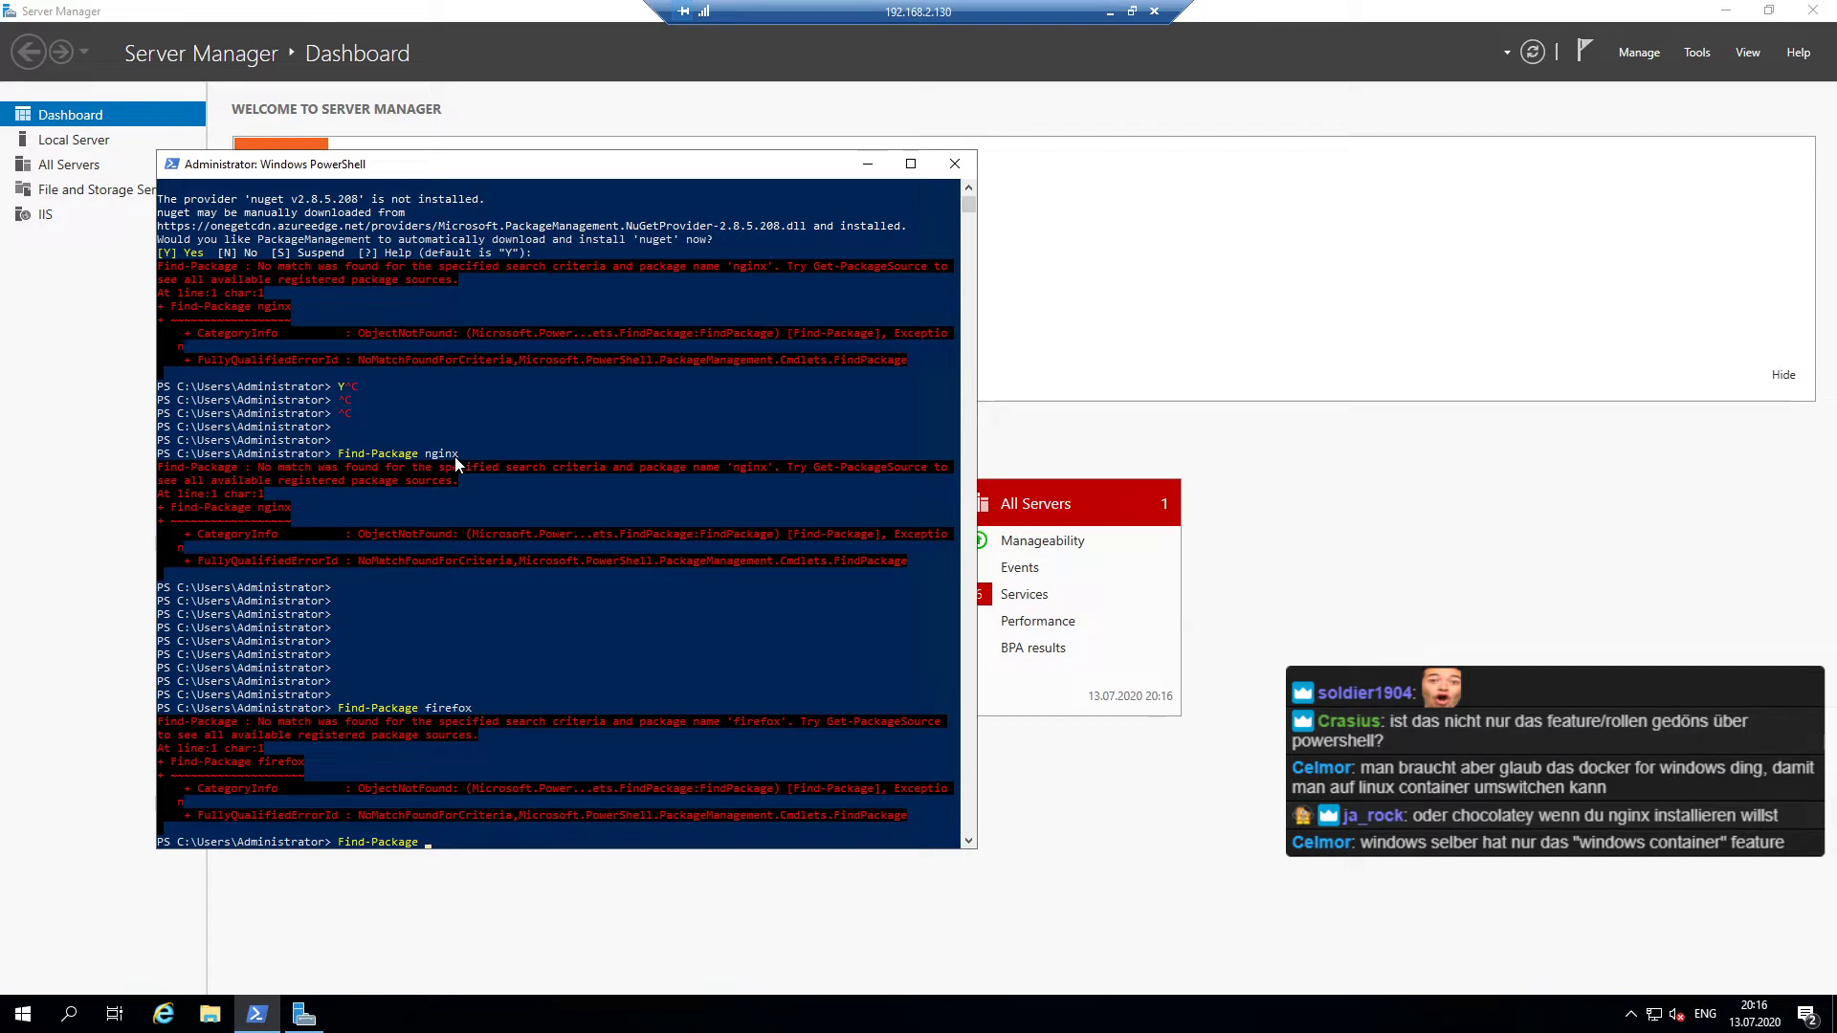
text(docker)
key(Return)
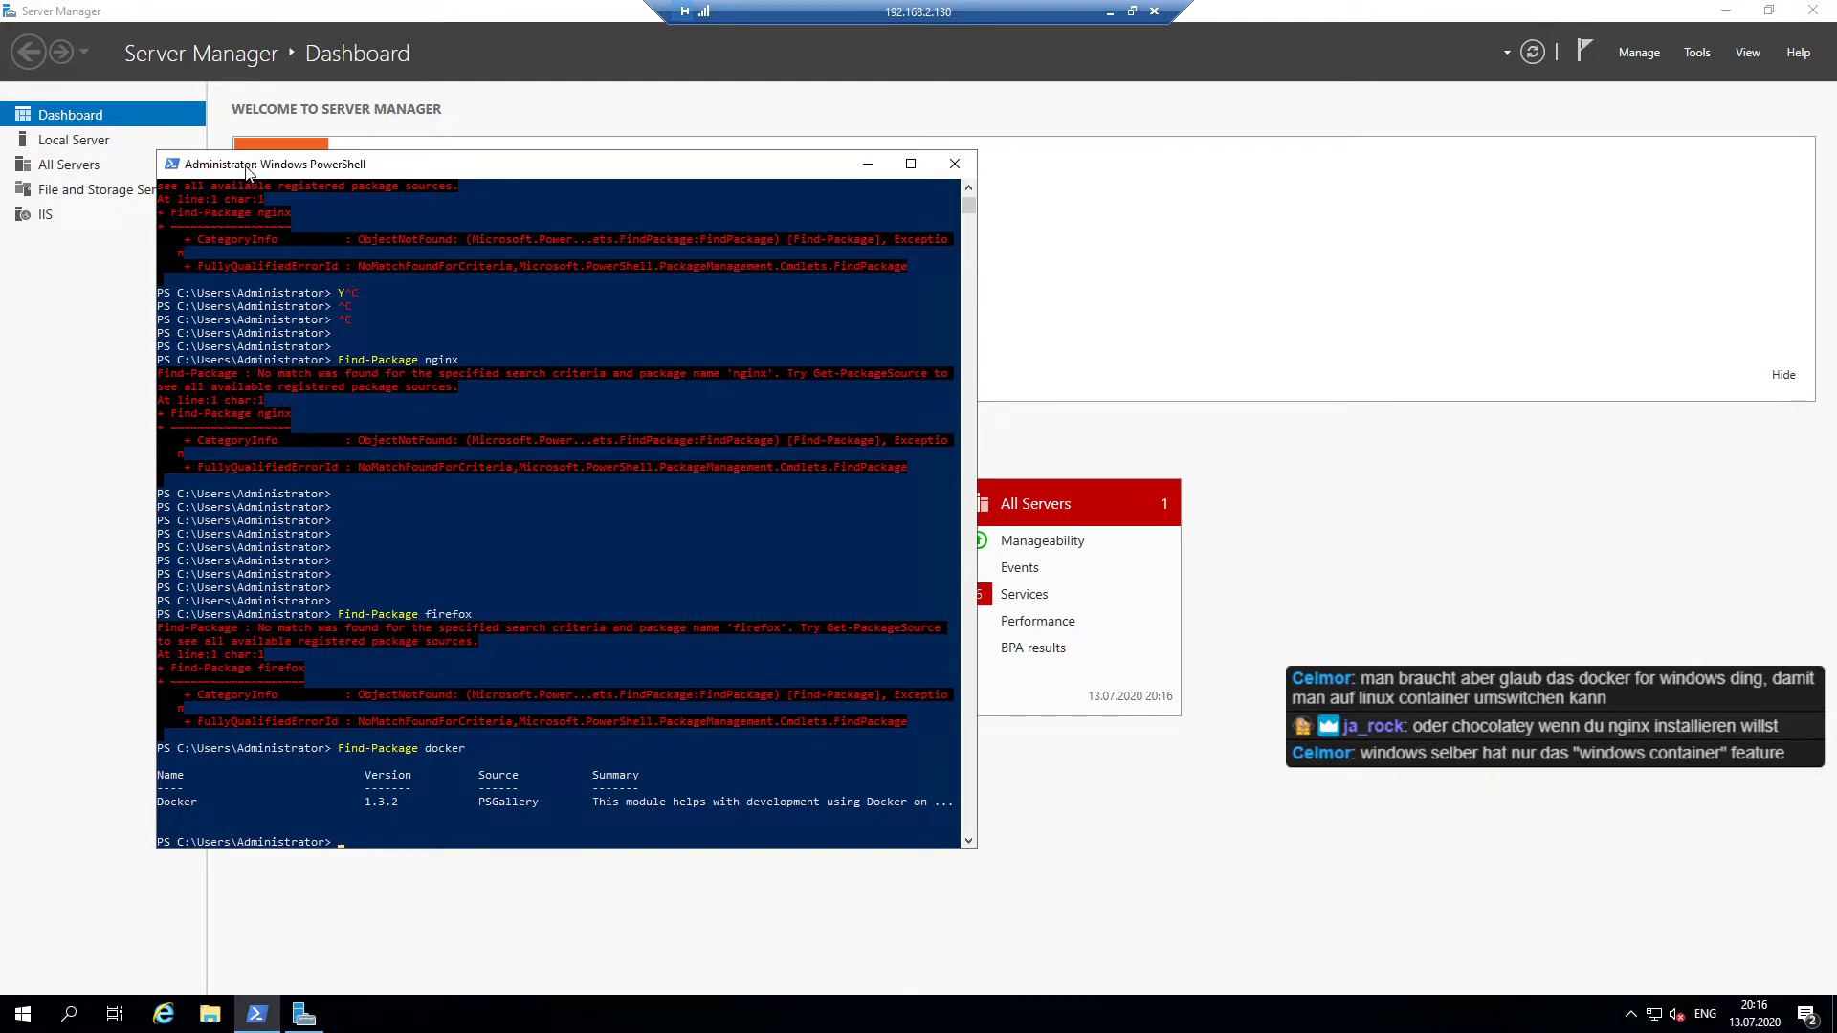
- Run Find-Package visual in PowerShell, which returns no match
drag(247, 171, 214, 270)
click(1705, 9)
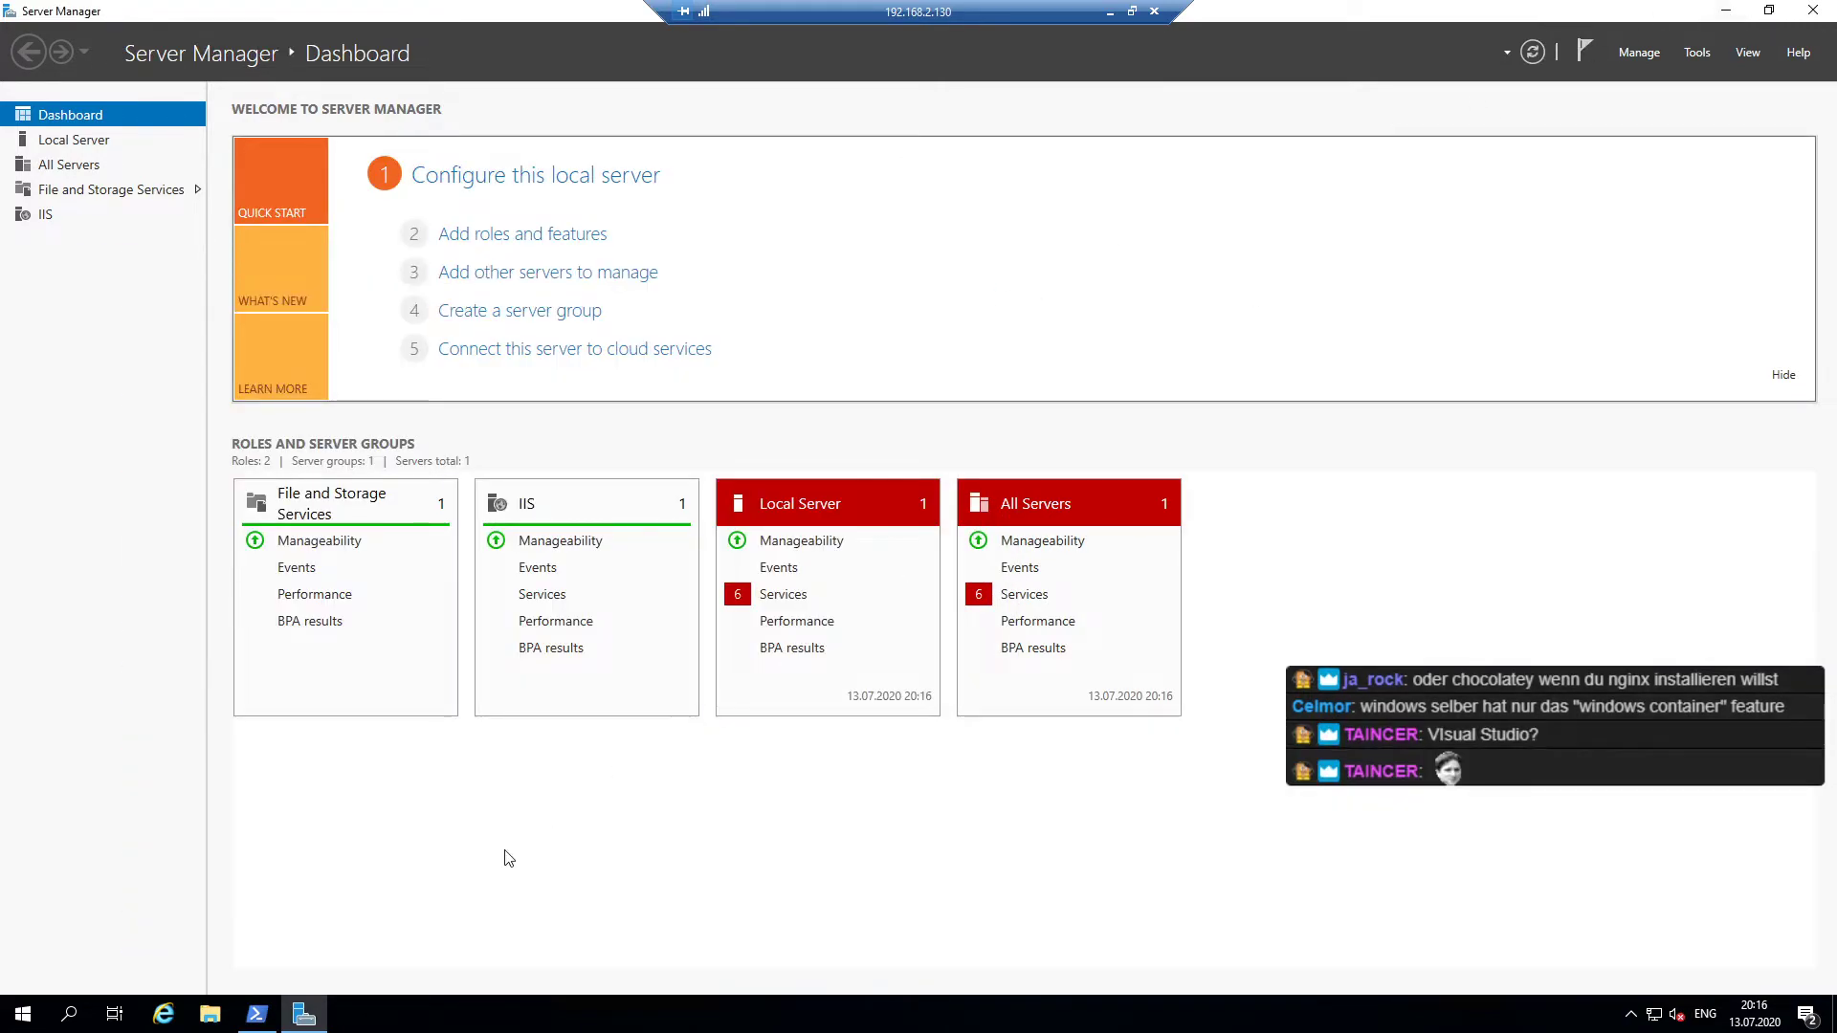
click(257, 1012)
text(Find-Package visua)
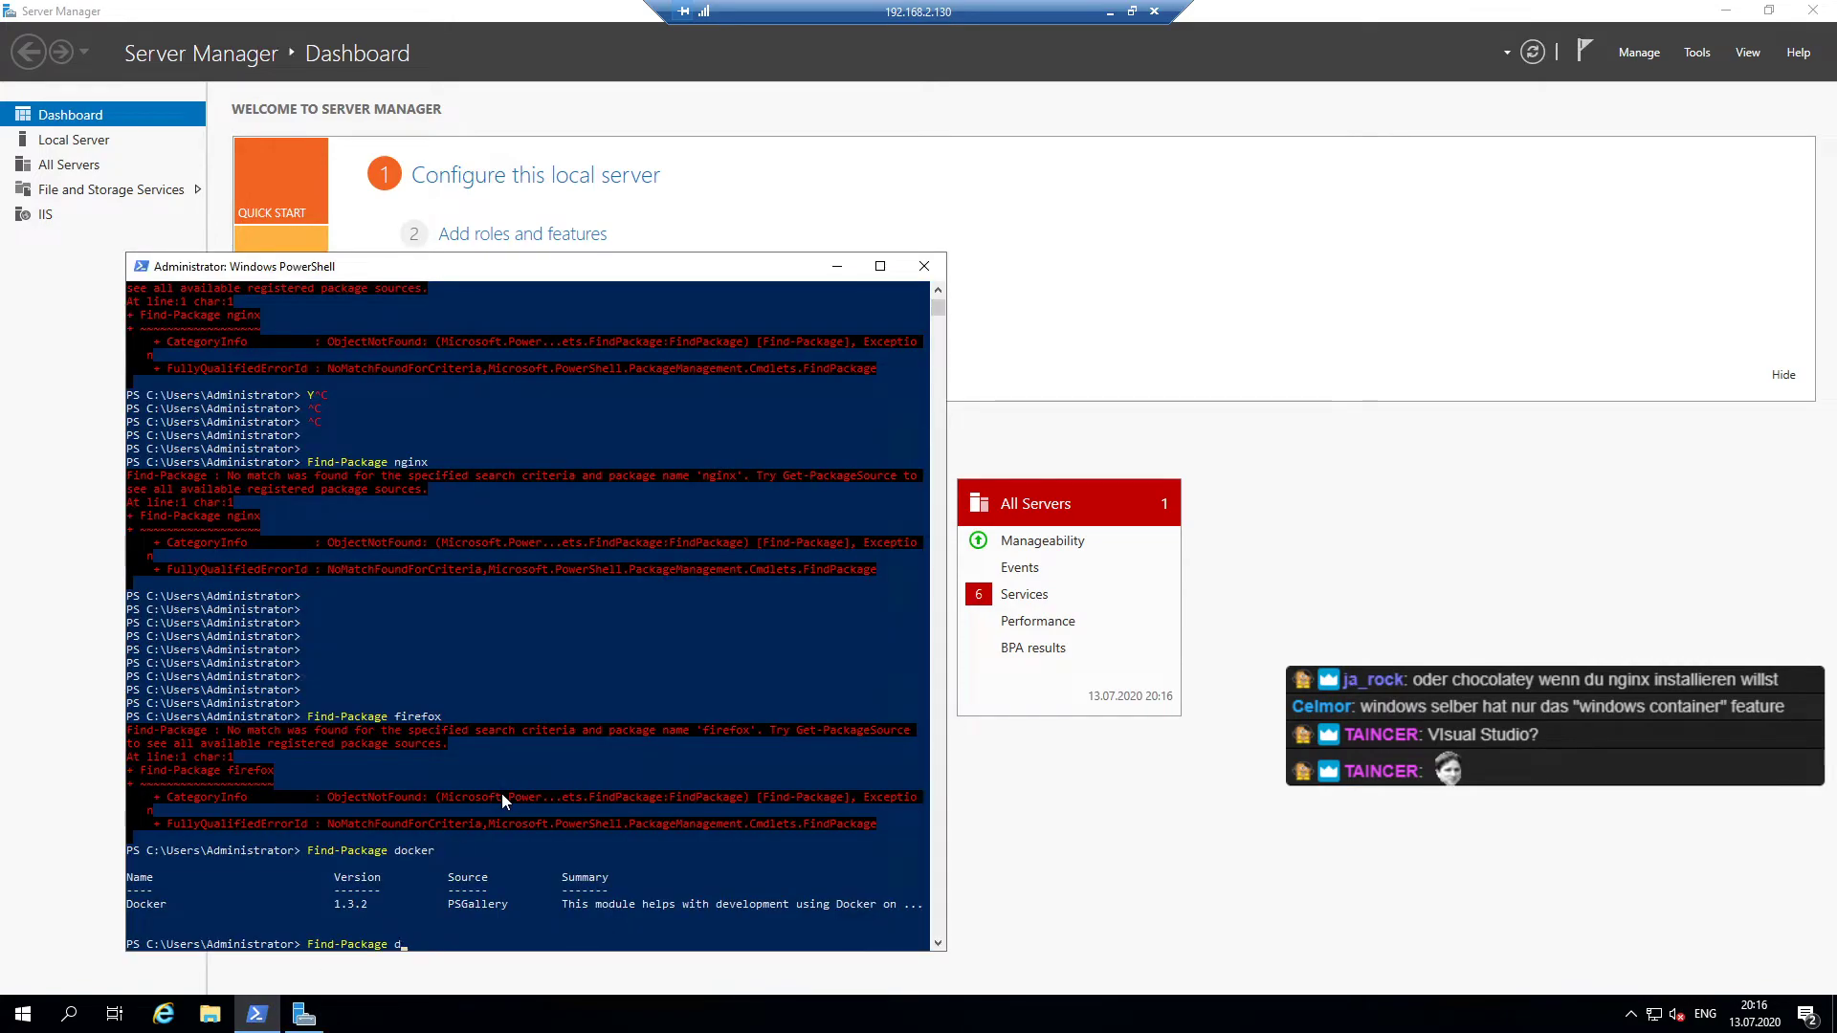
text(lk)
key(Return)
key(ctrl+c)
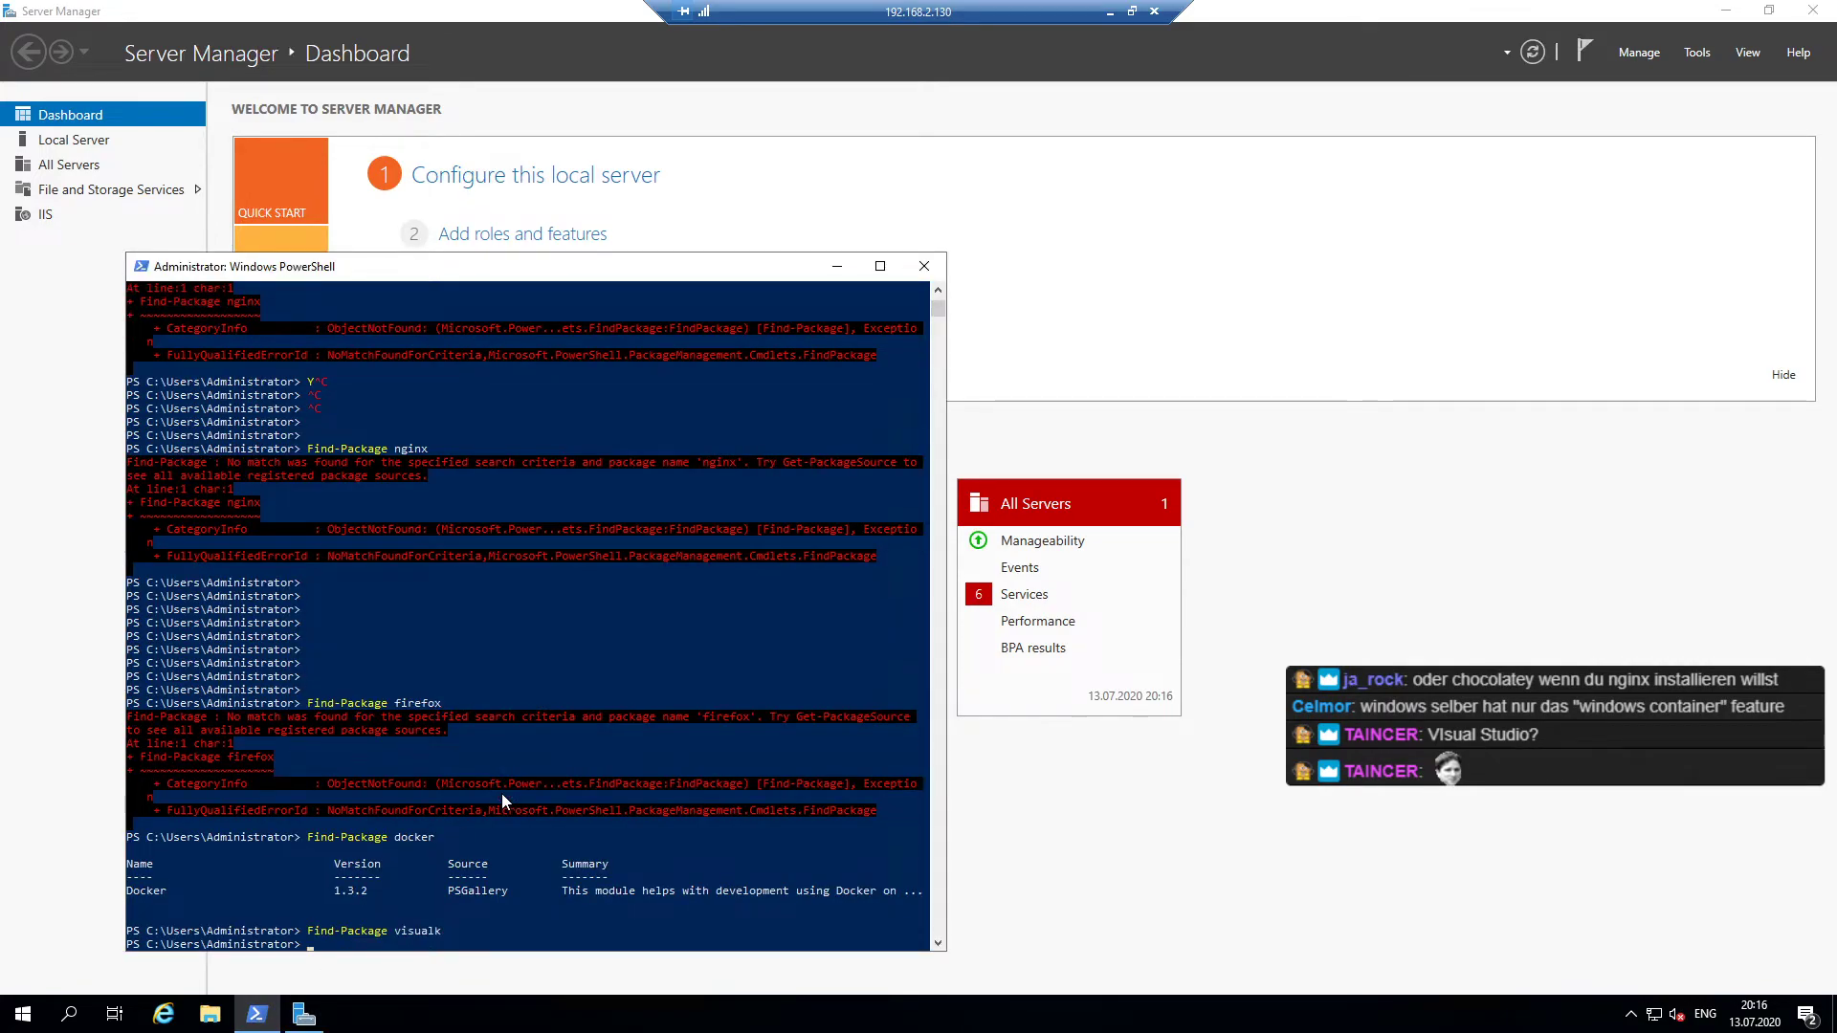
key(ctrl+c)
key(Up)
key(BackSpace)
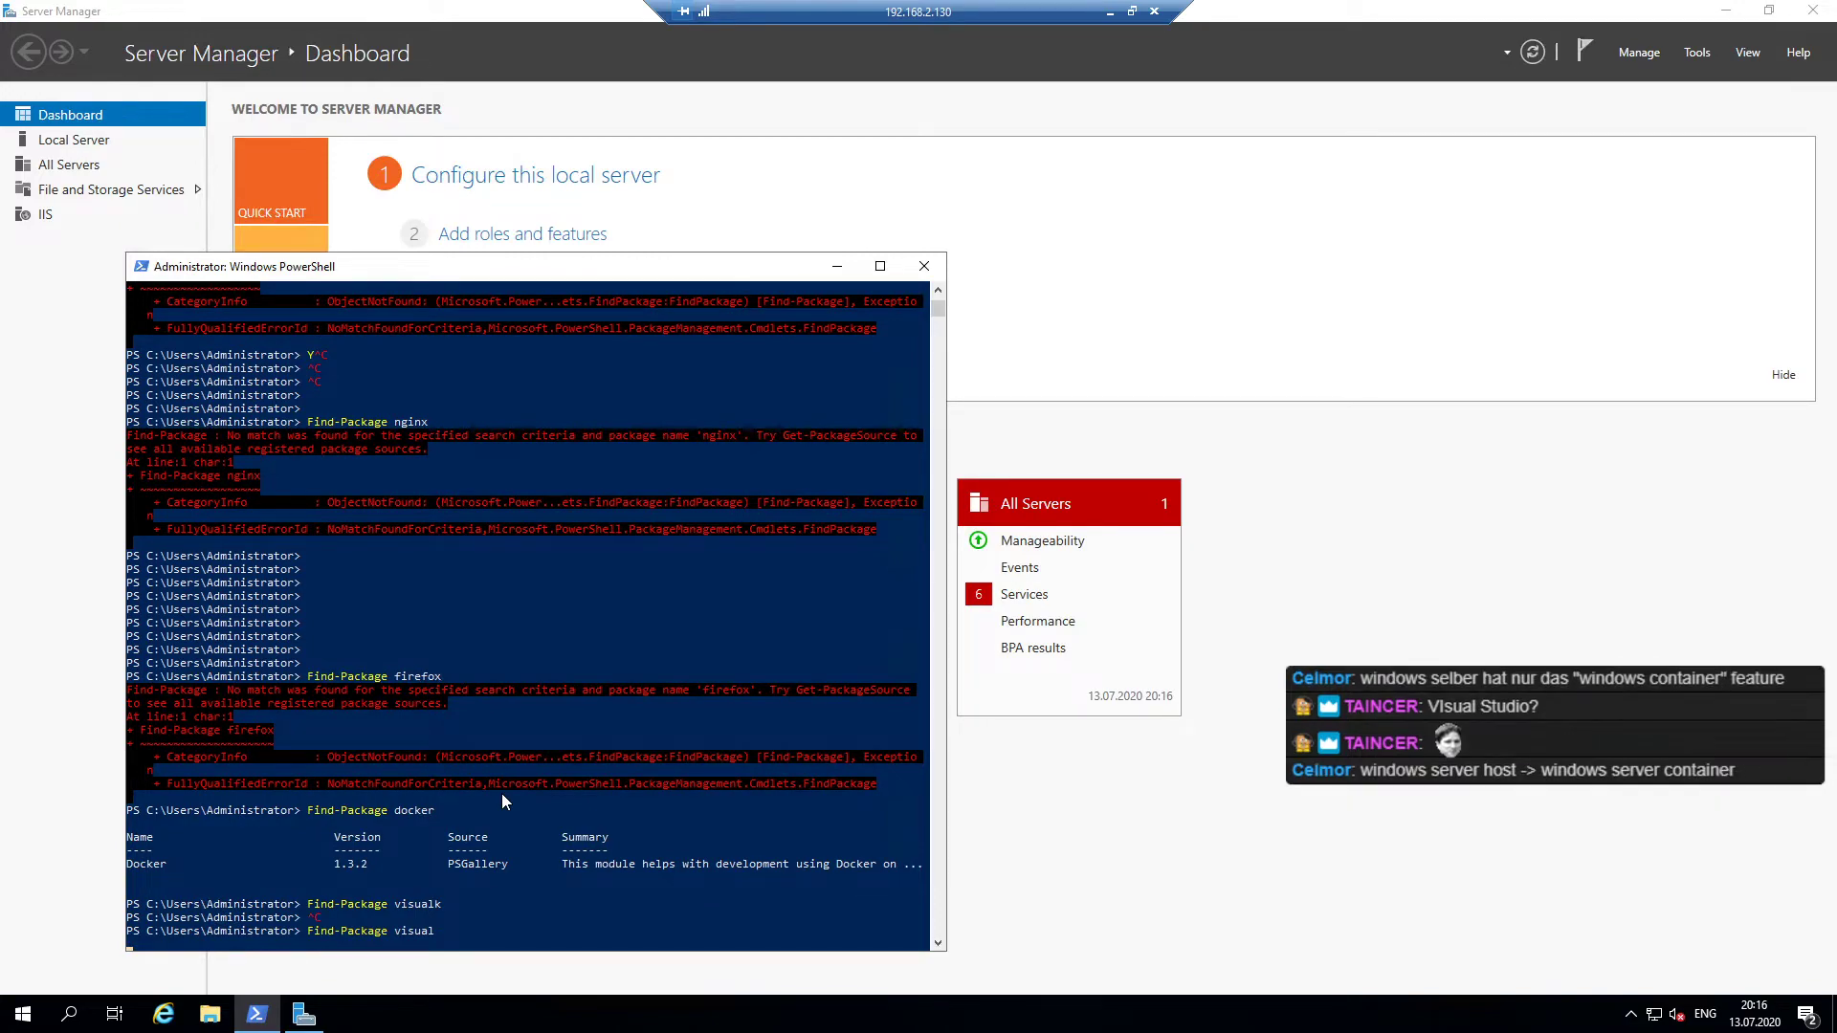
key(Return)
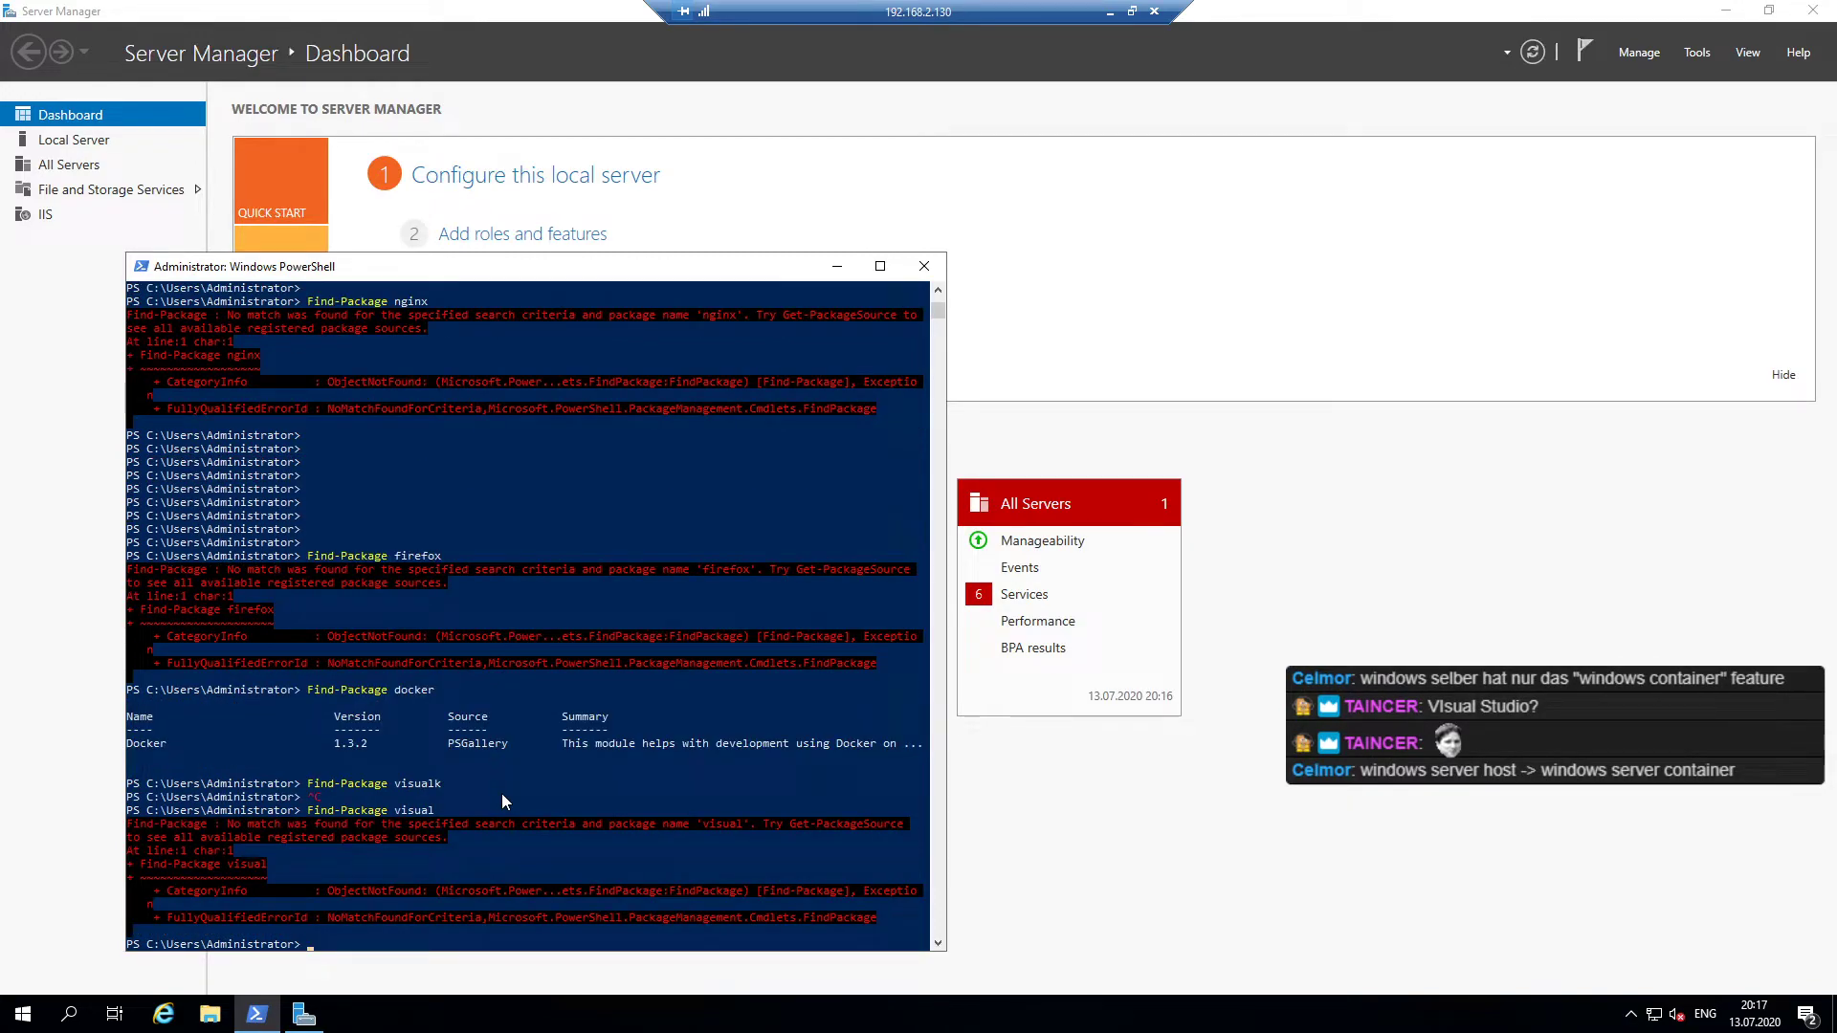
- Search the package sources for code, which also finds nothing
key(Up)
key(BackSpace)
key(BackSpace)
key(BackSpace)
key(BackSpace)
key(BackSpace)
key(BackSpace)
text(code)
key(Return)
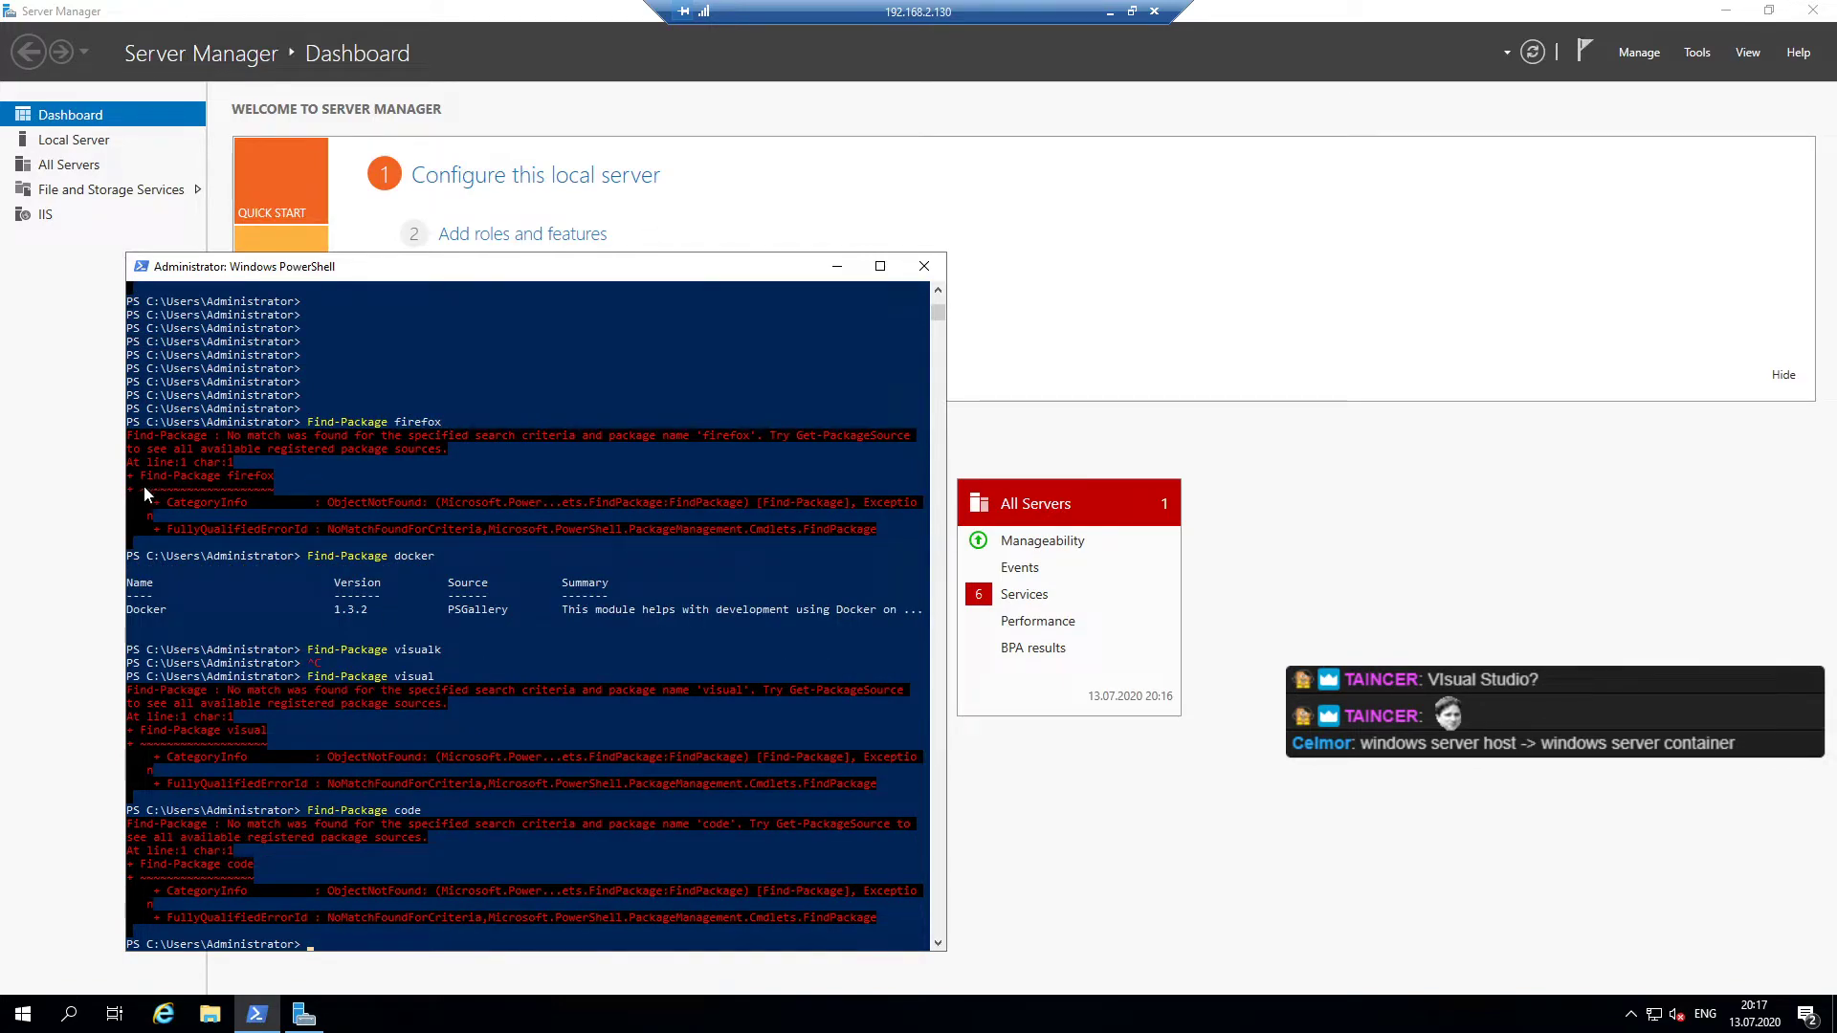
- Bring Server Manager forward, view All Servers, then return to the Dashboard
click(90, 490)
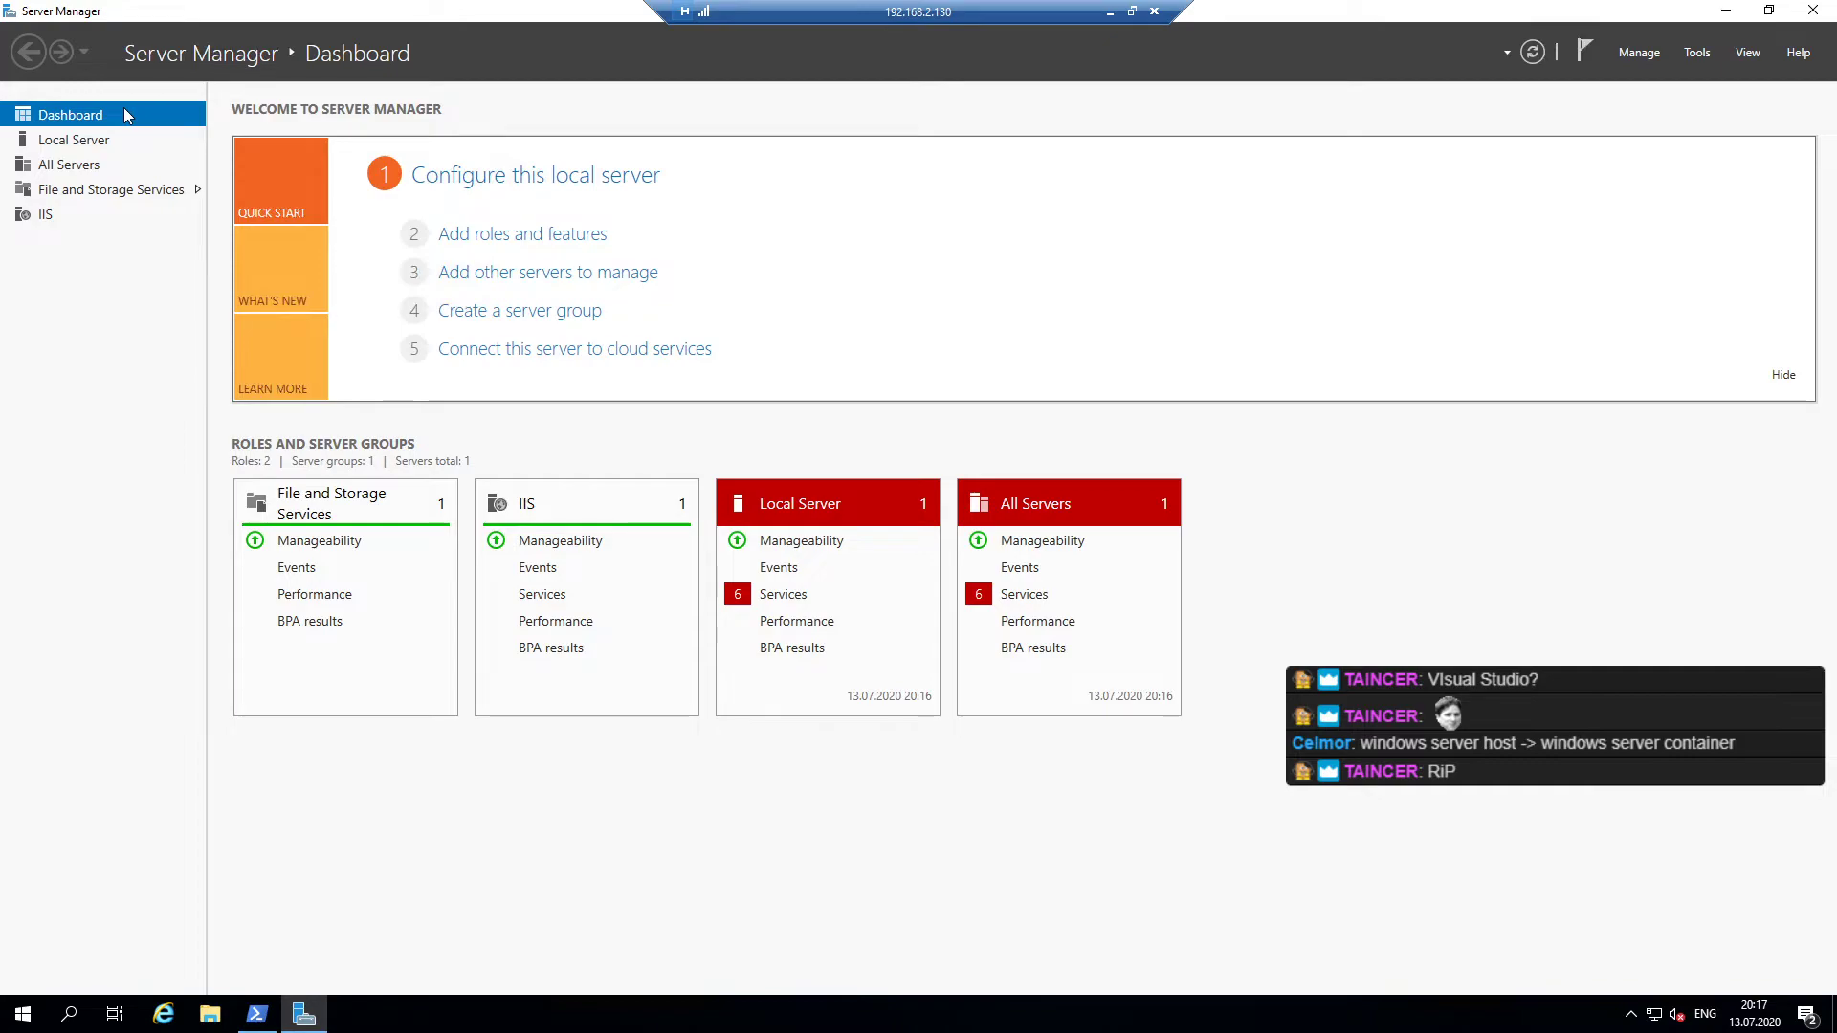
click(71, 169)
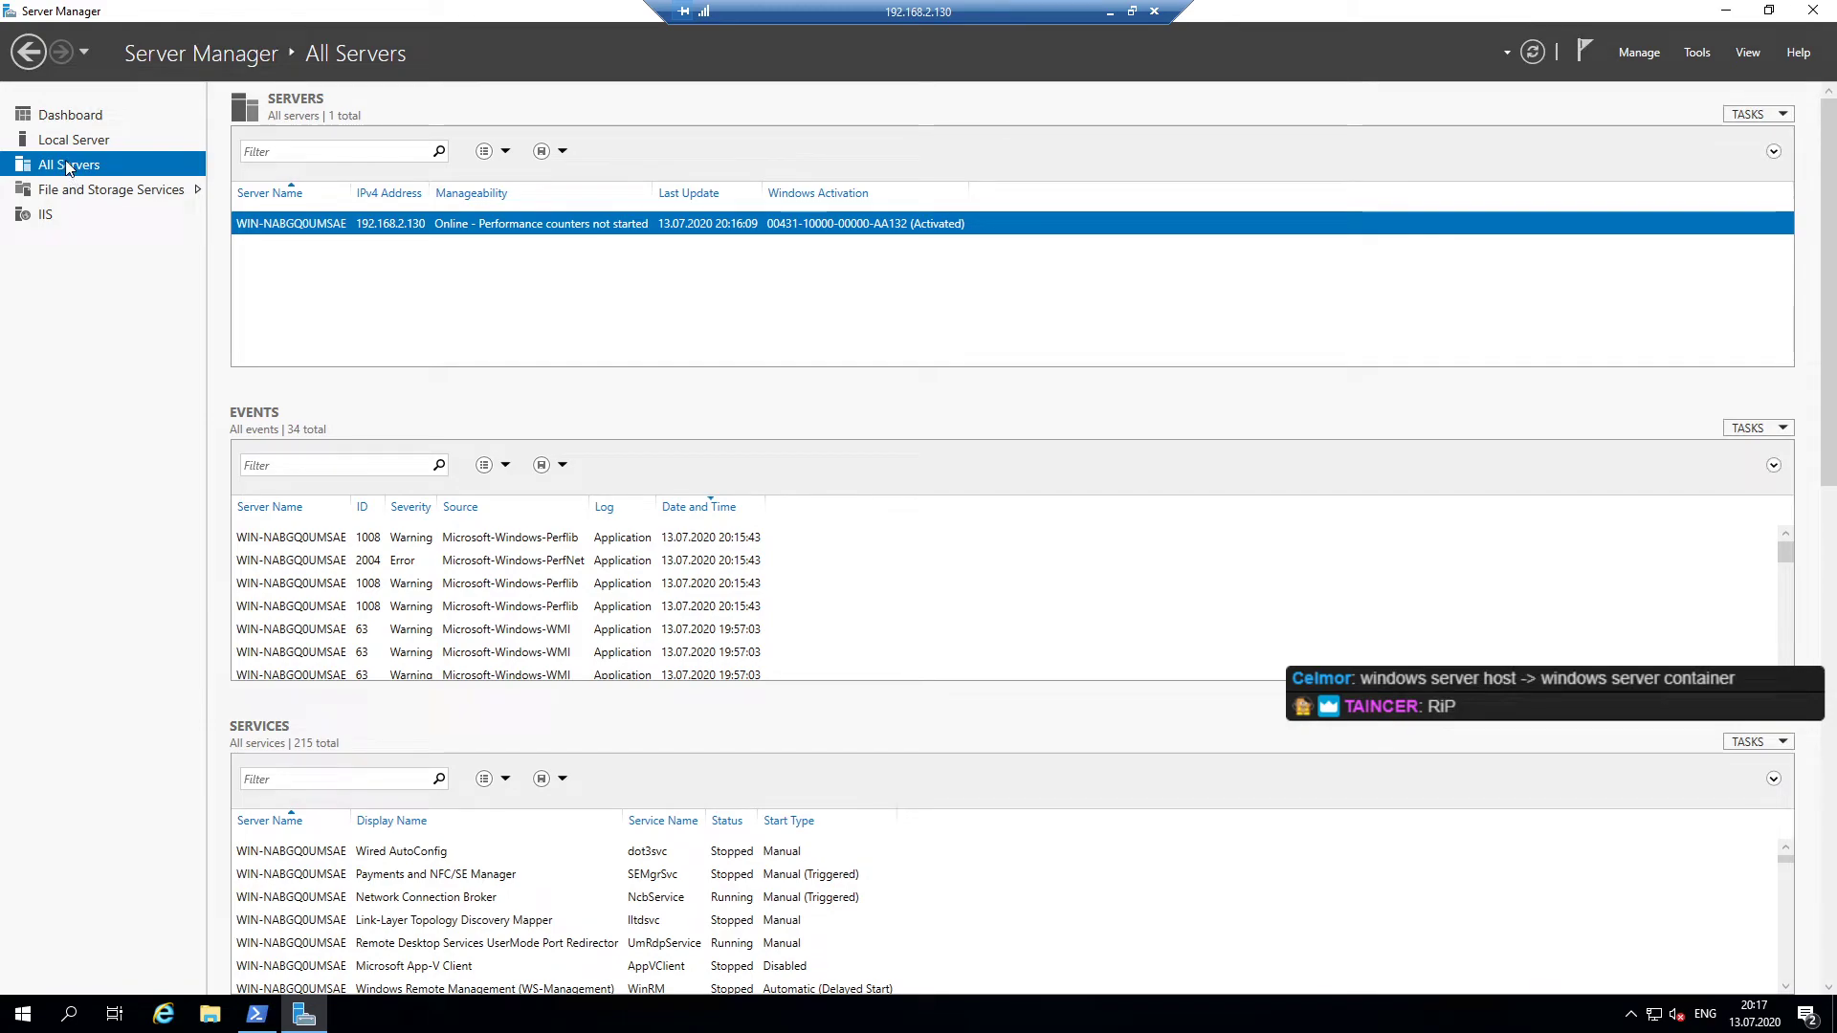
click(72, 122)
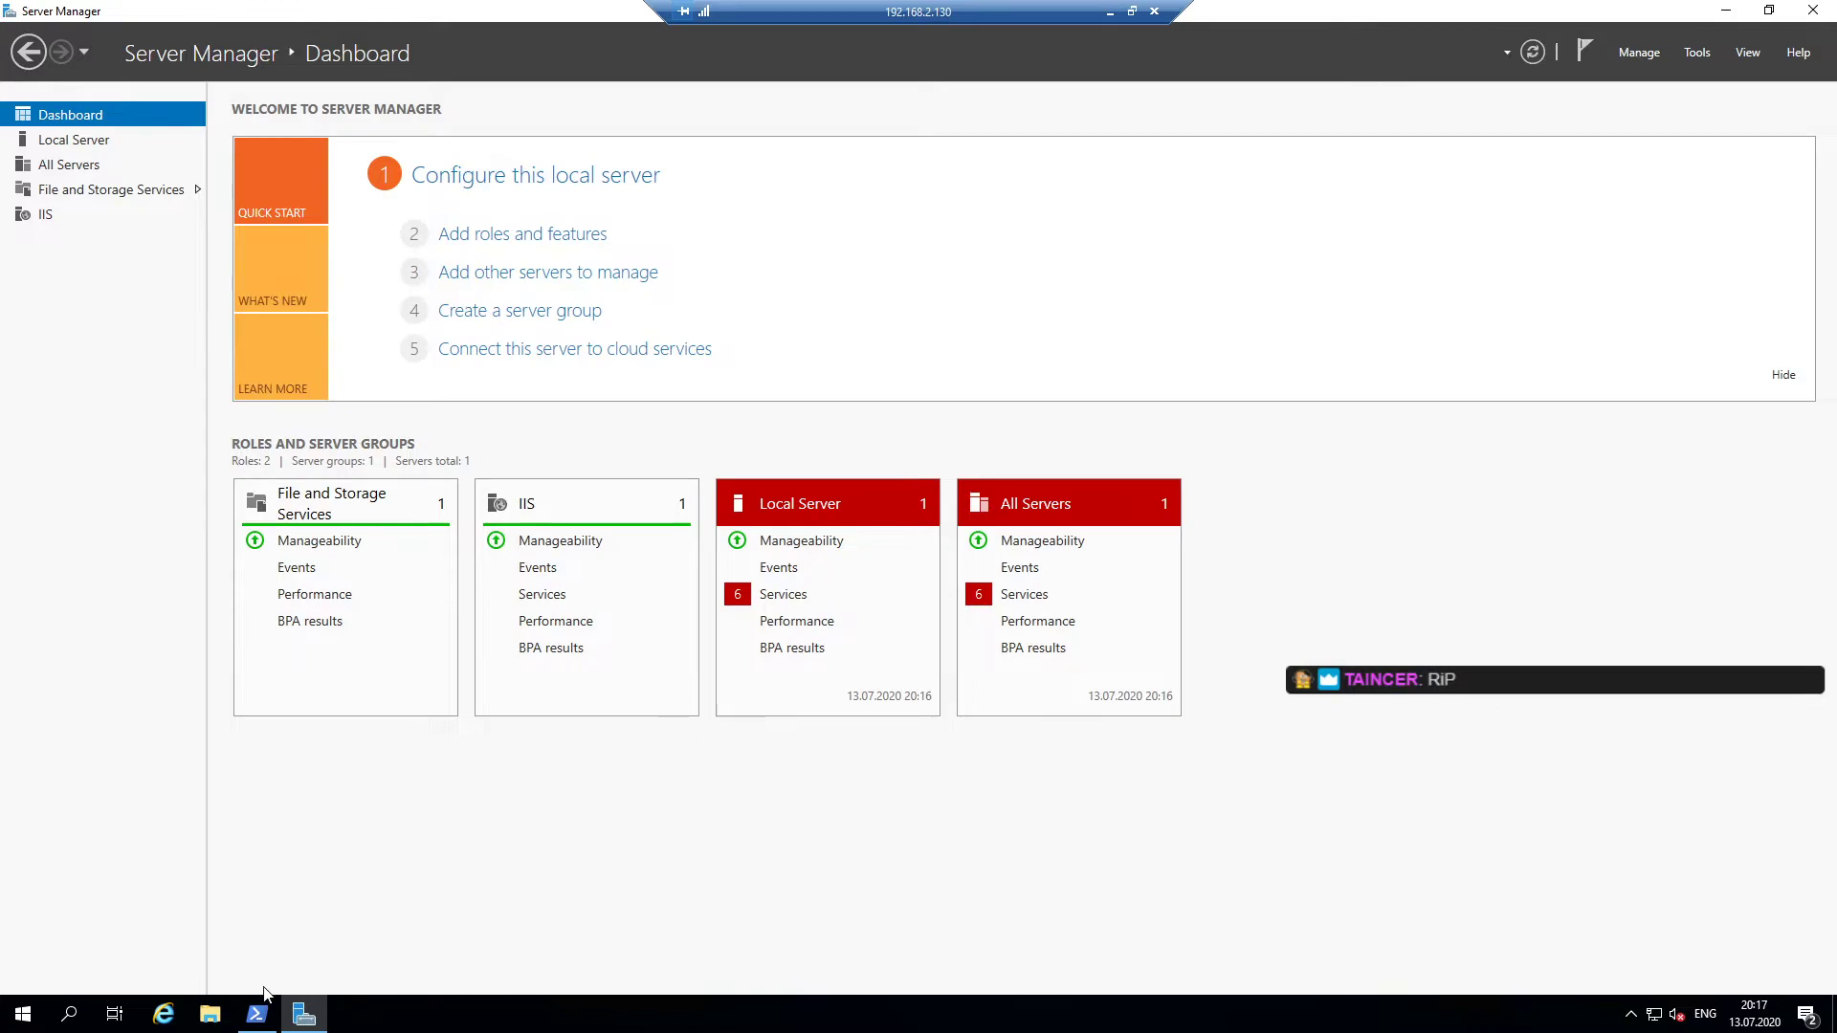
- Google 'install docker windows 2019' in a new Chromium tab
key(alt+Tab)
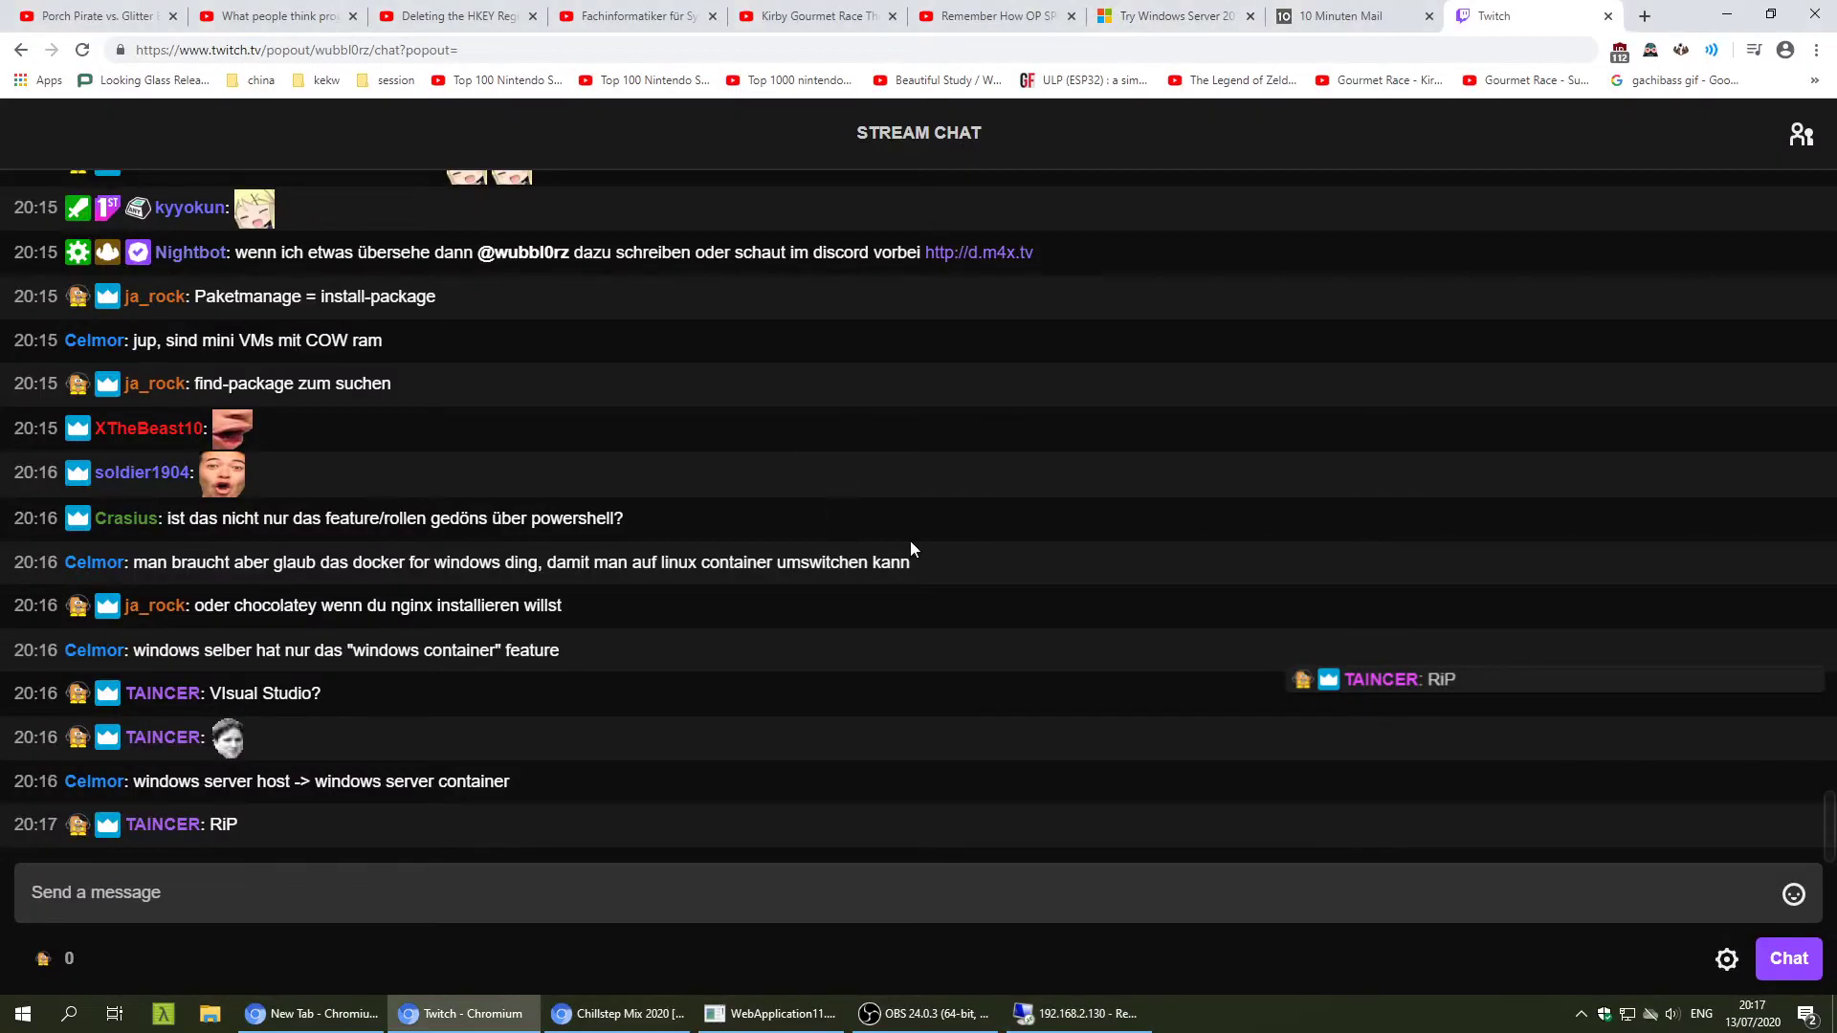
key(ctrl+t)
text(install docker )
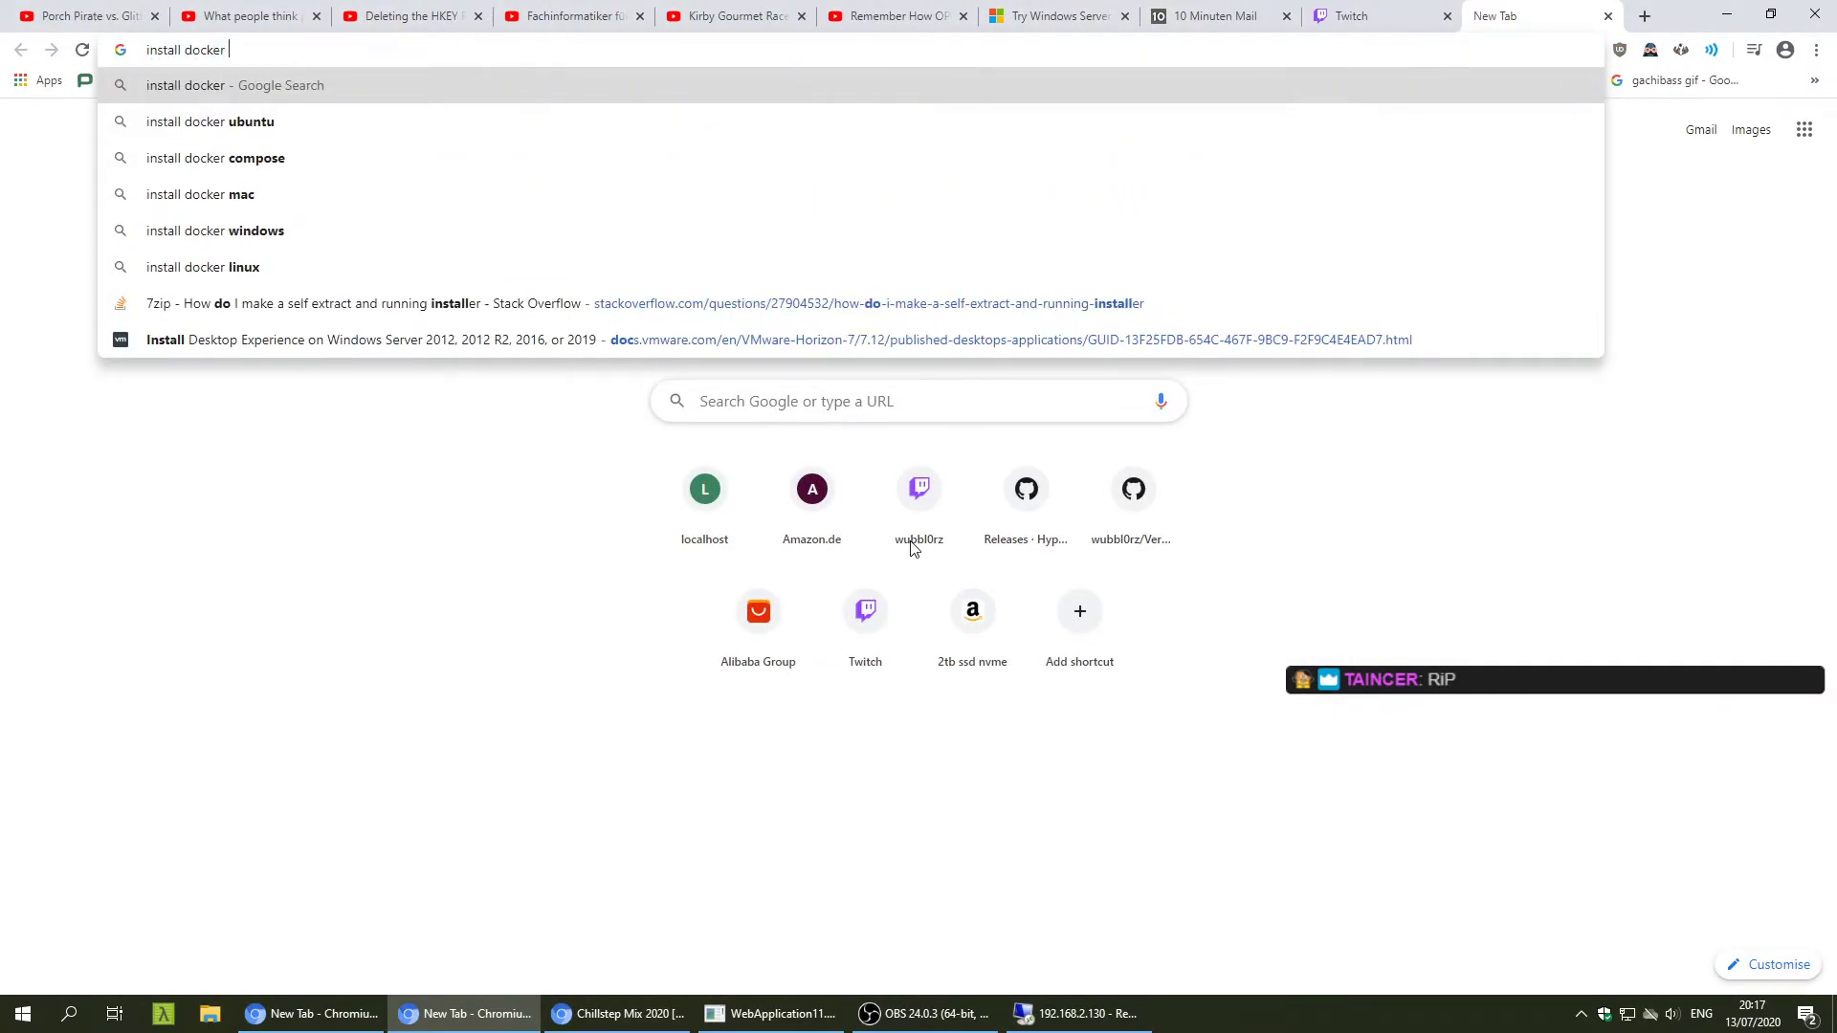
text(windows 2019)
key(Return)
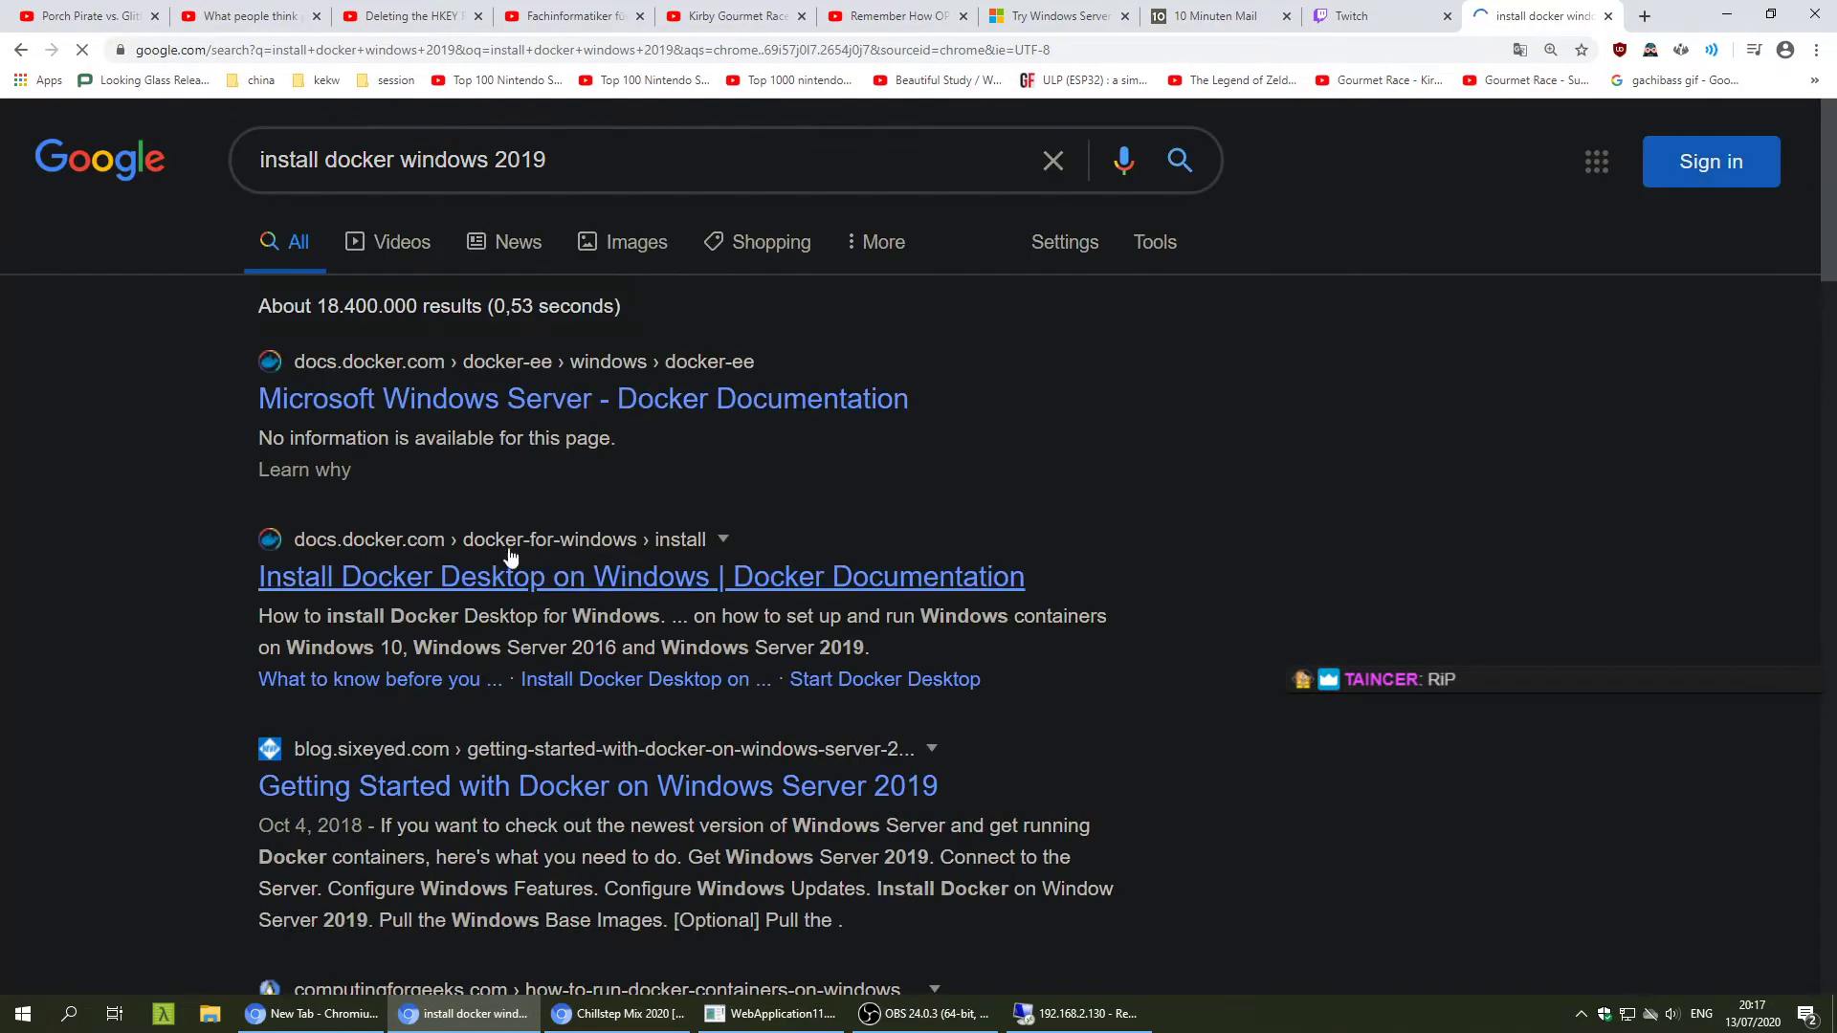
- Open the Install Docker Desktop on Windows docs page and read down it
click(350, 402)
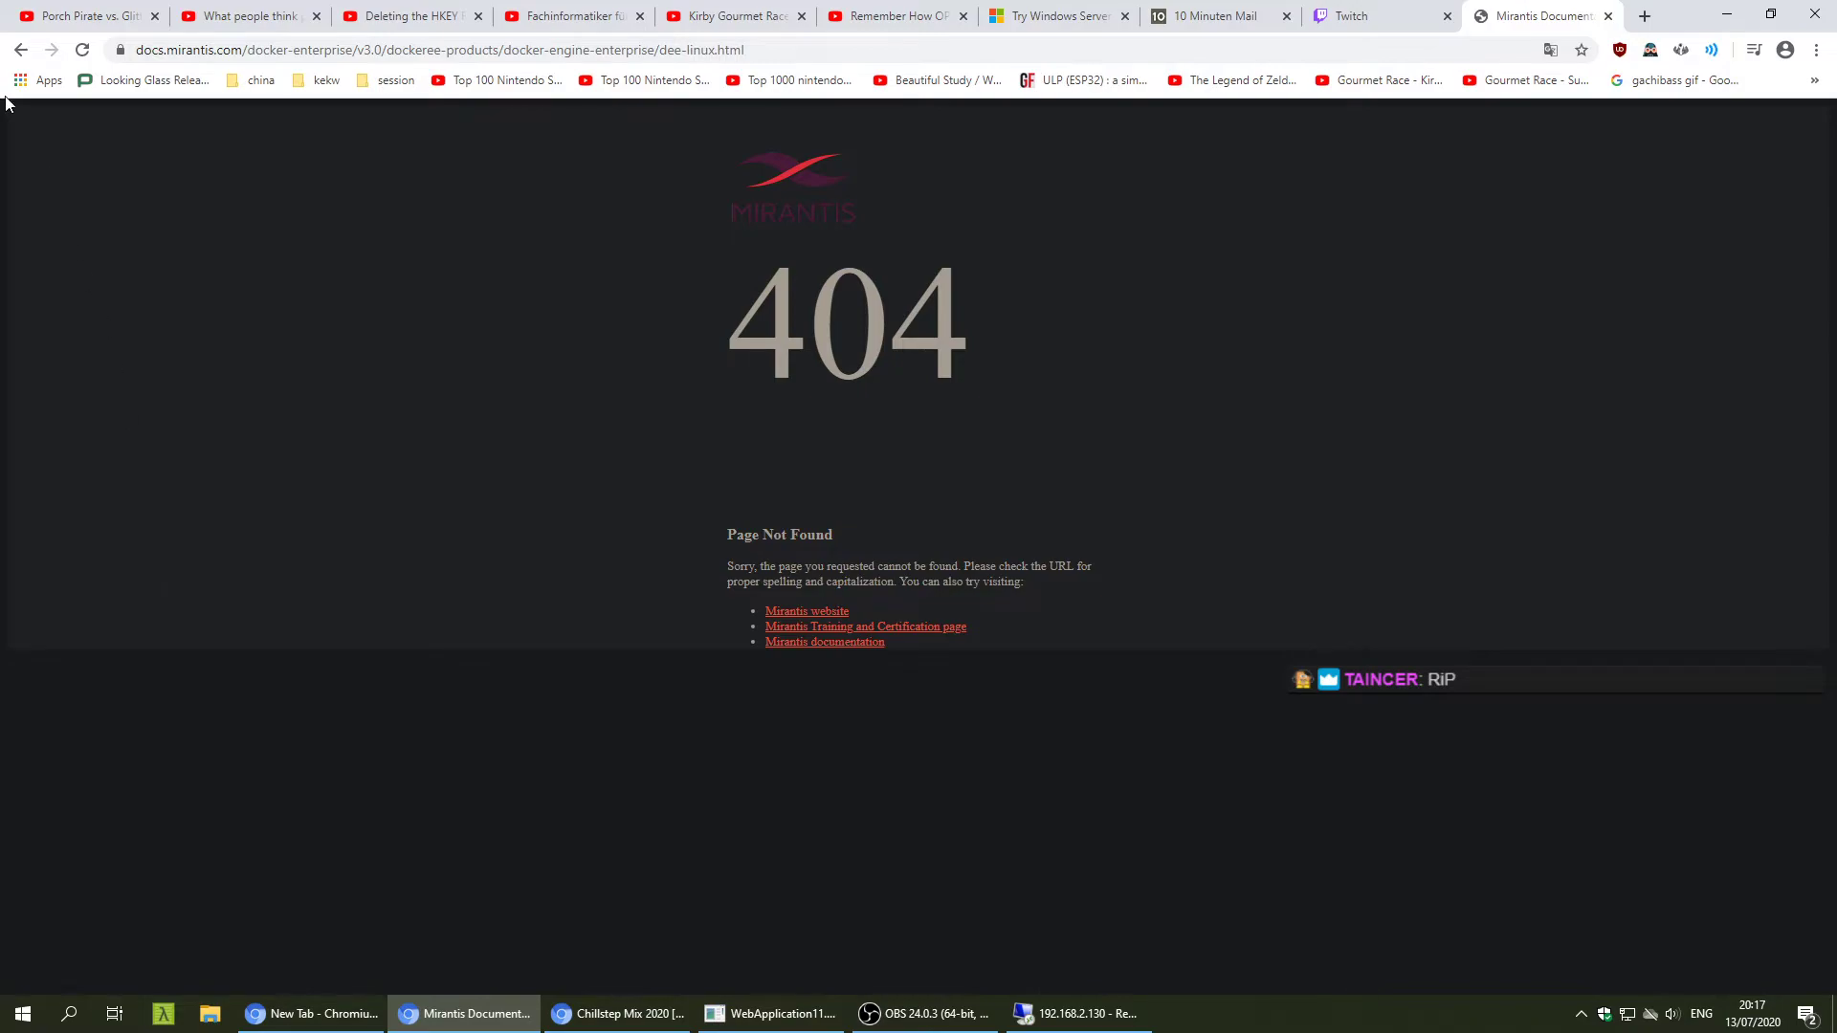
click(21, 50)
click(373, 586)
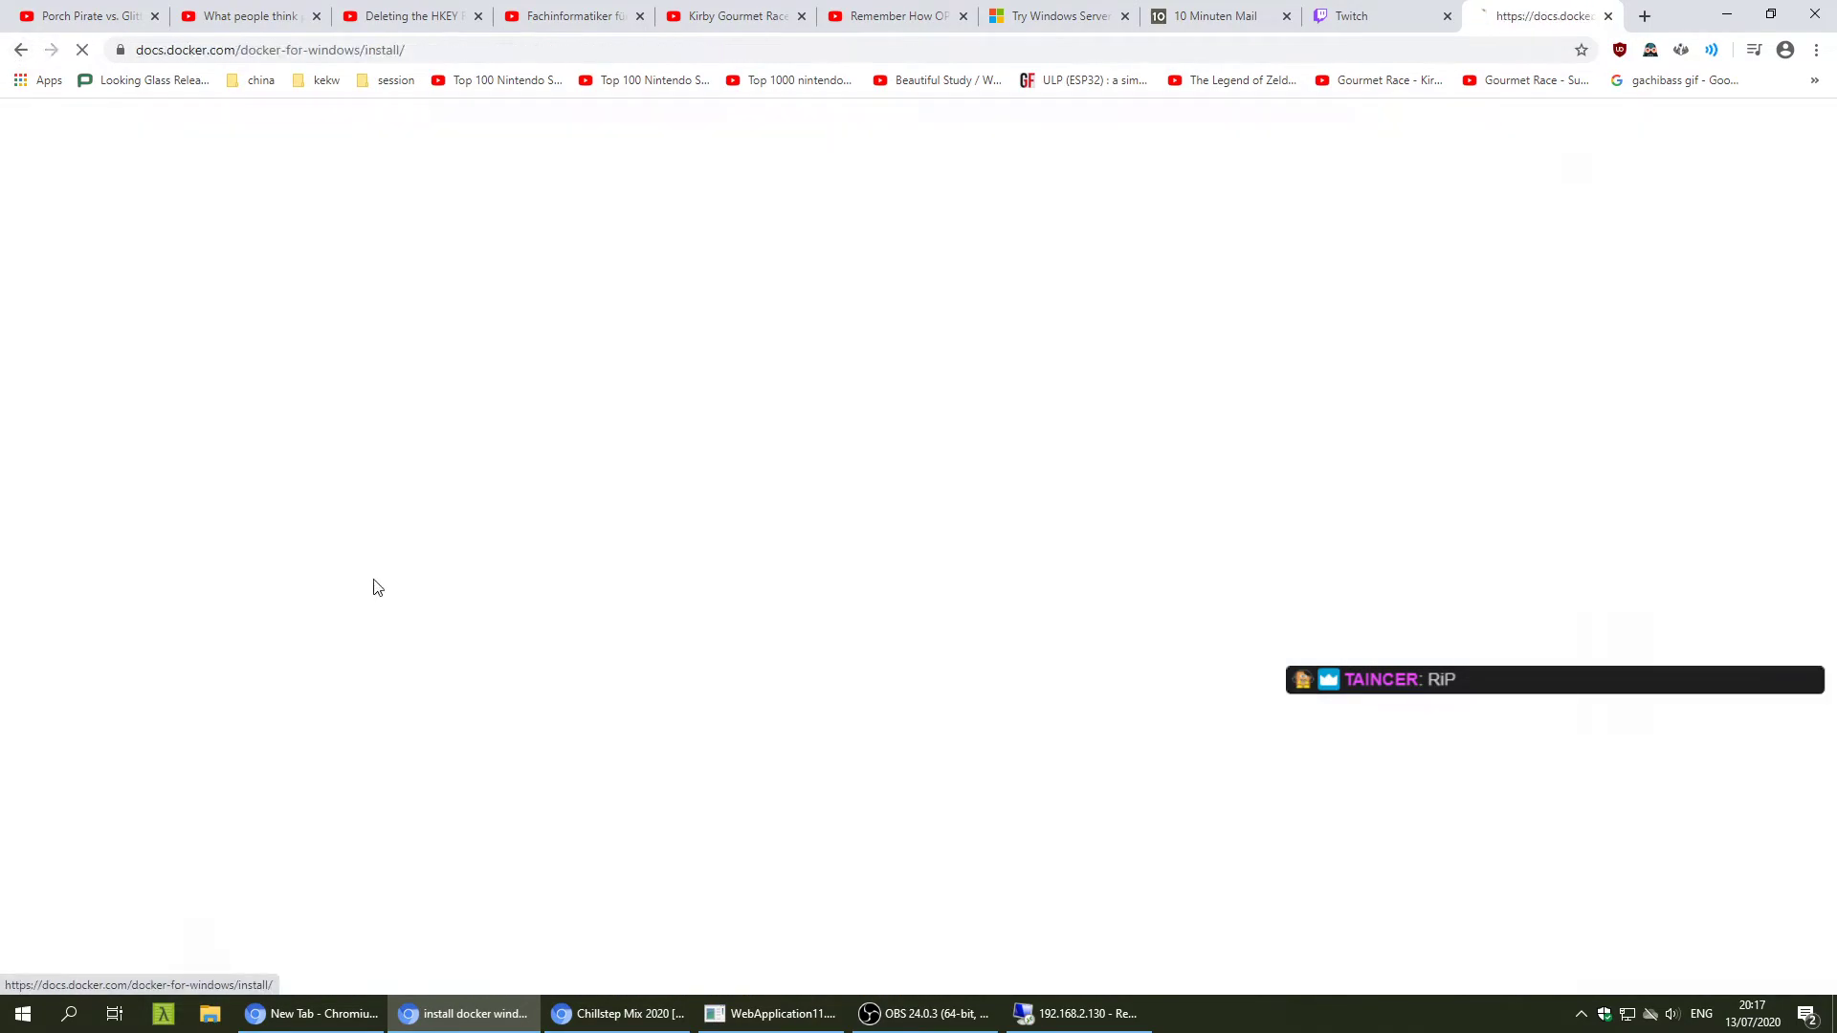
key(ctrl+plus)
key(ctrl+plus)
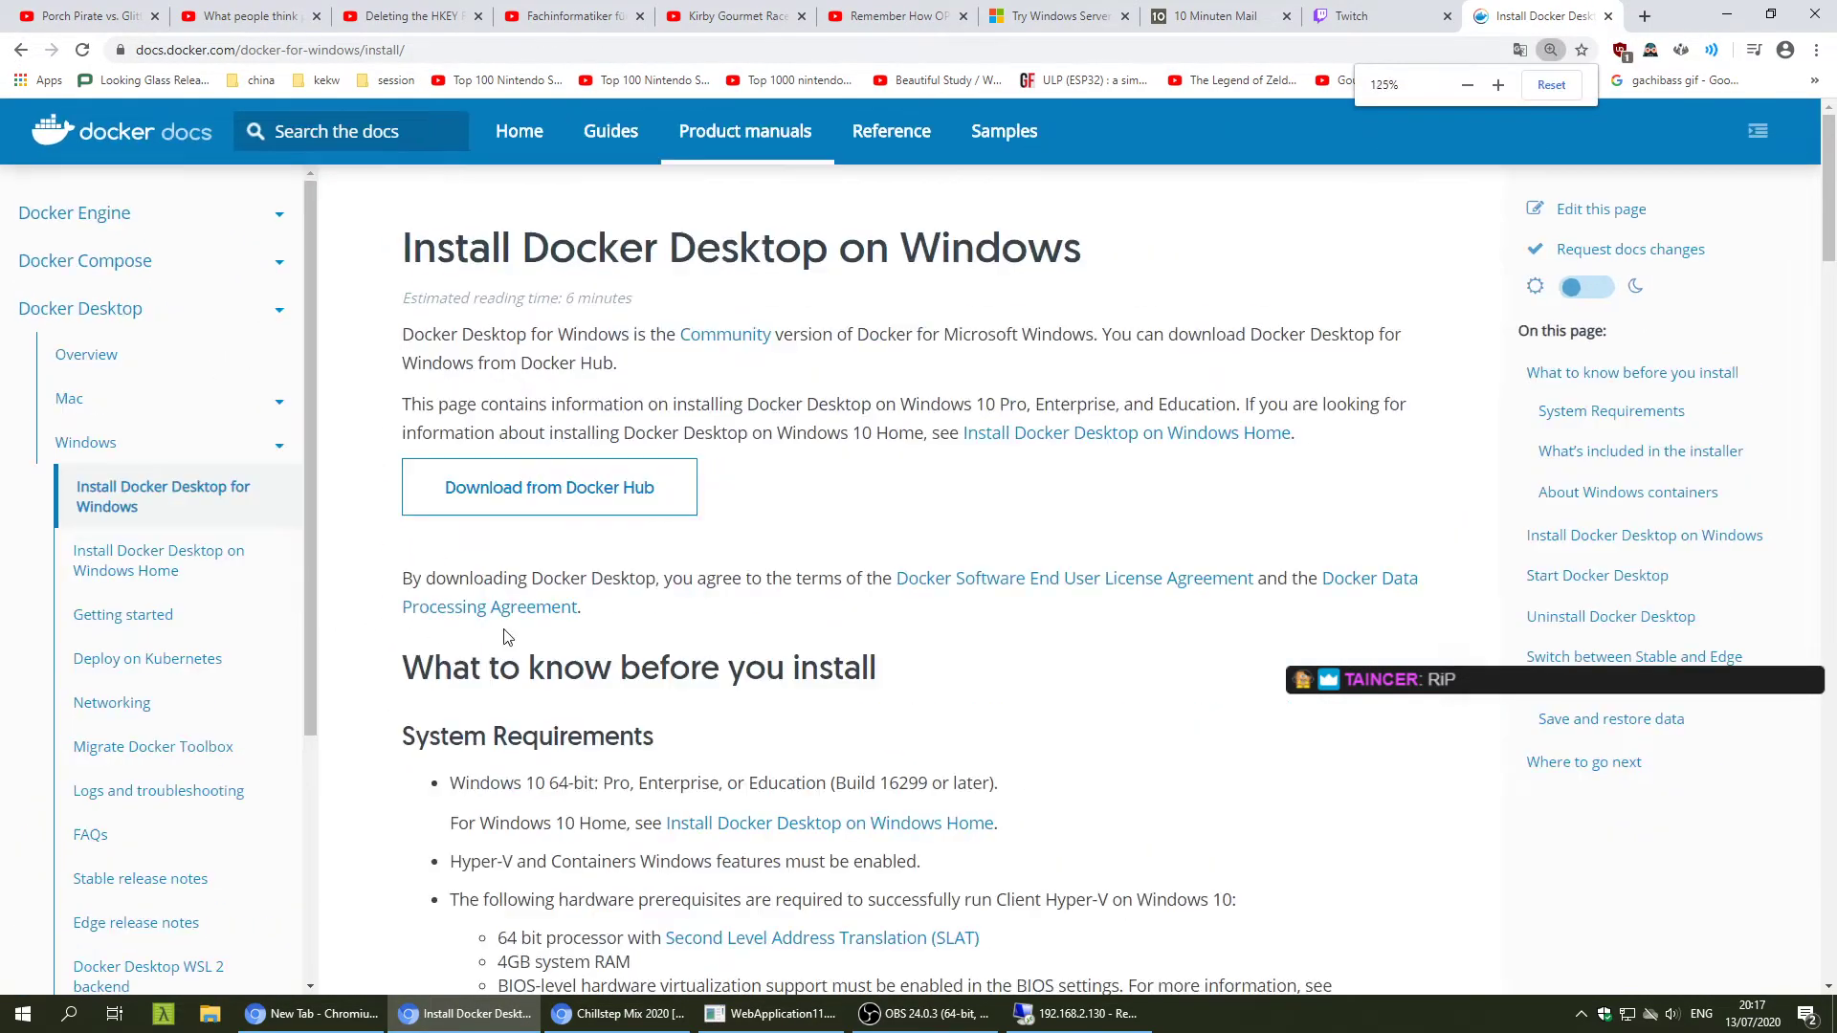
key(ctrl+minus)
scroll(367, 629, down, 1)
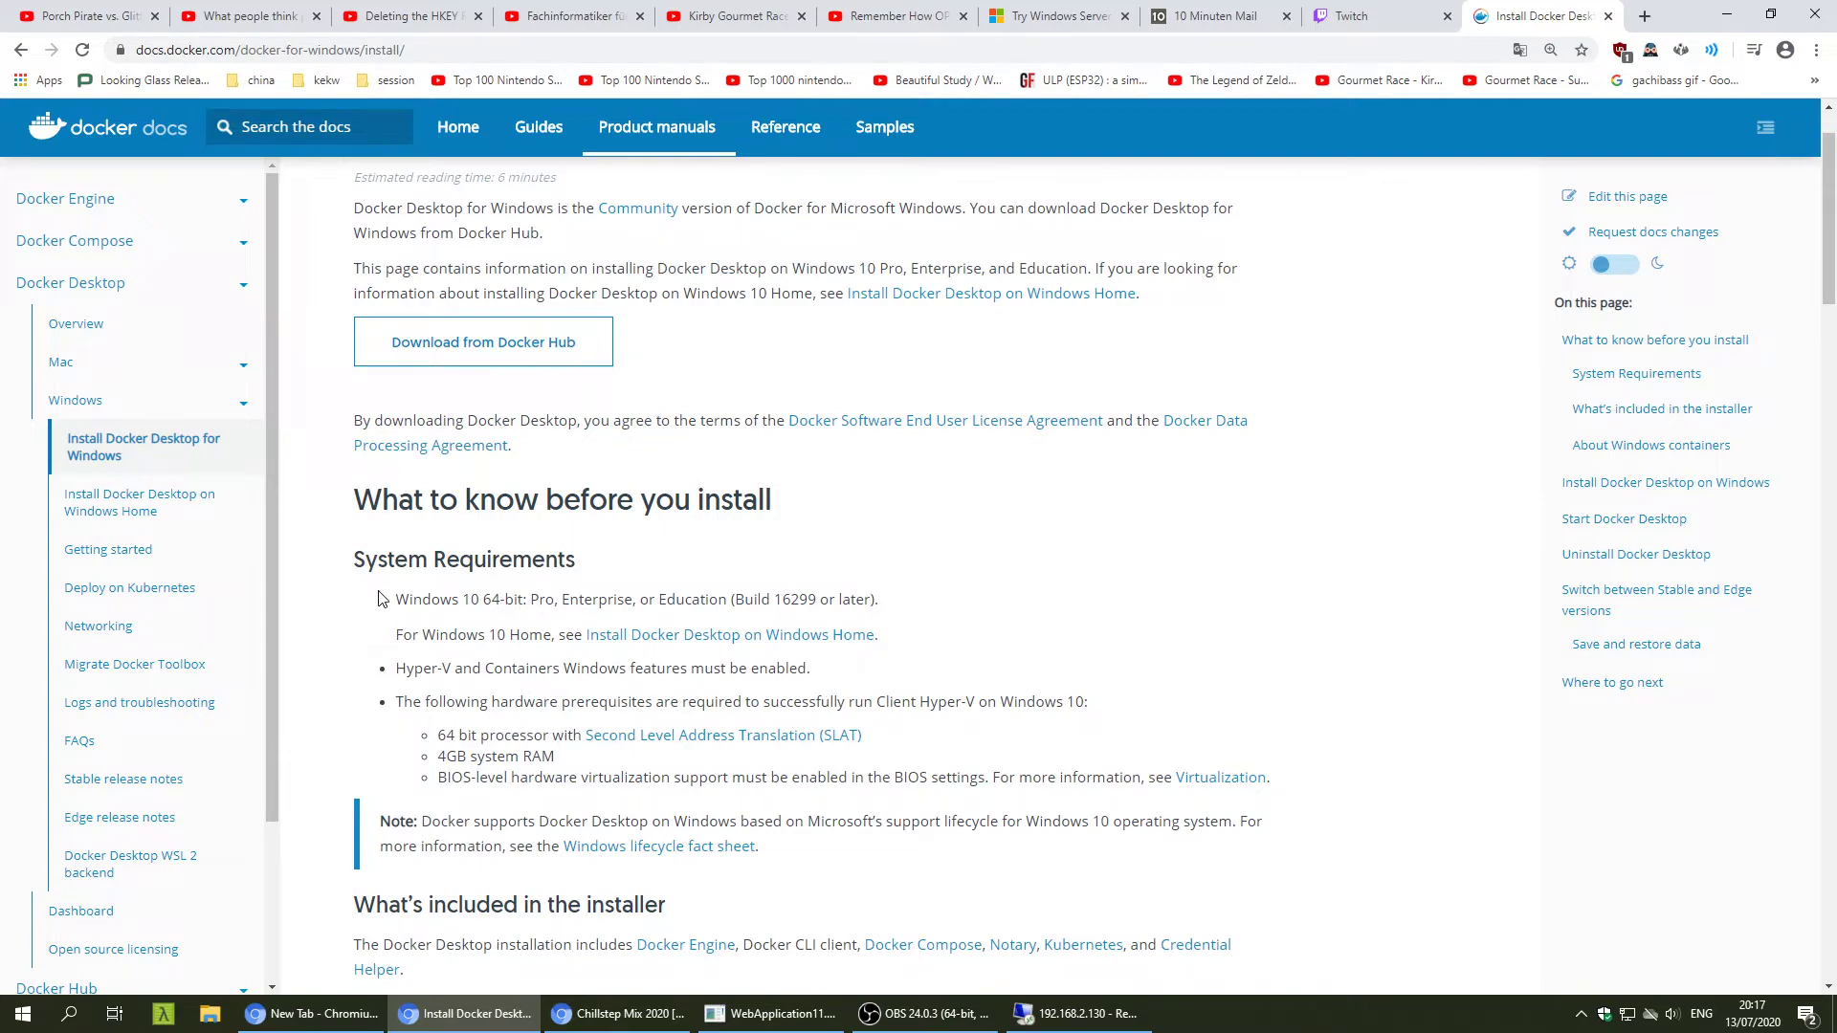
scroll(371, 612, down, 4)
- Find 'server' on the page and open the Getting Started with Windows Containers lab
key(ctrl+f)
text(server)
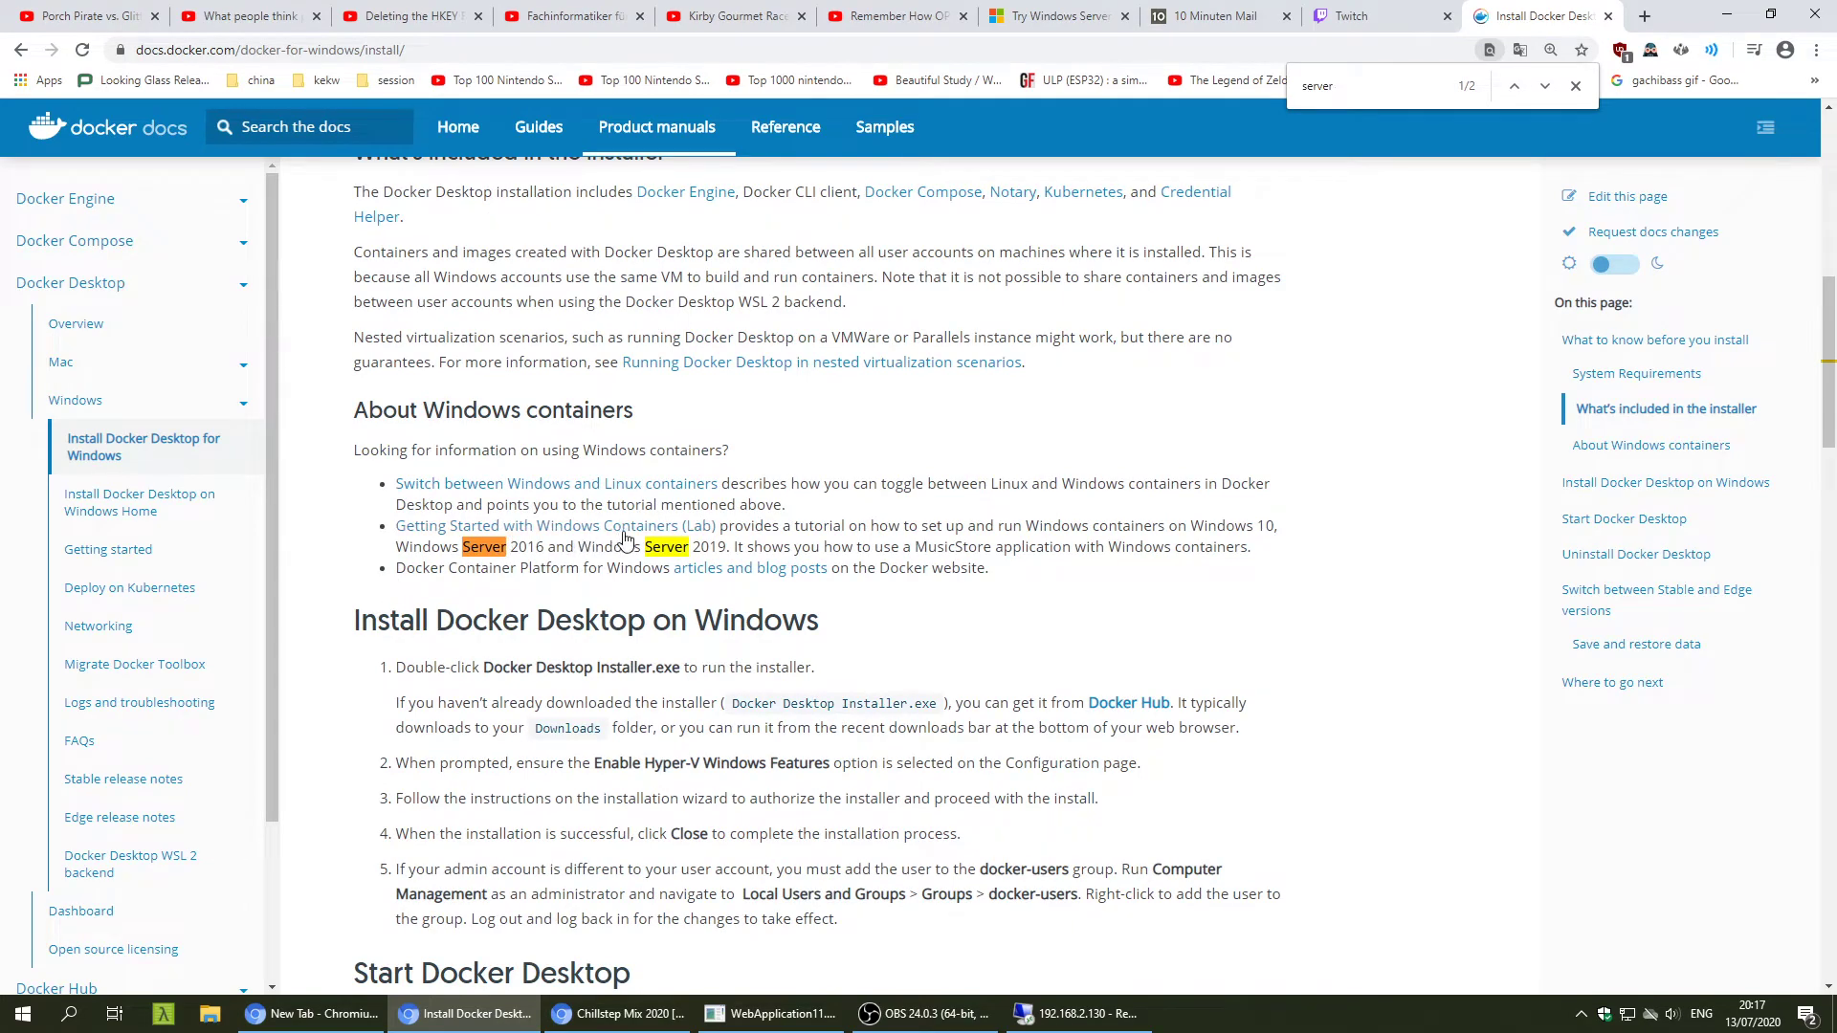
click(574, 528)
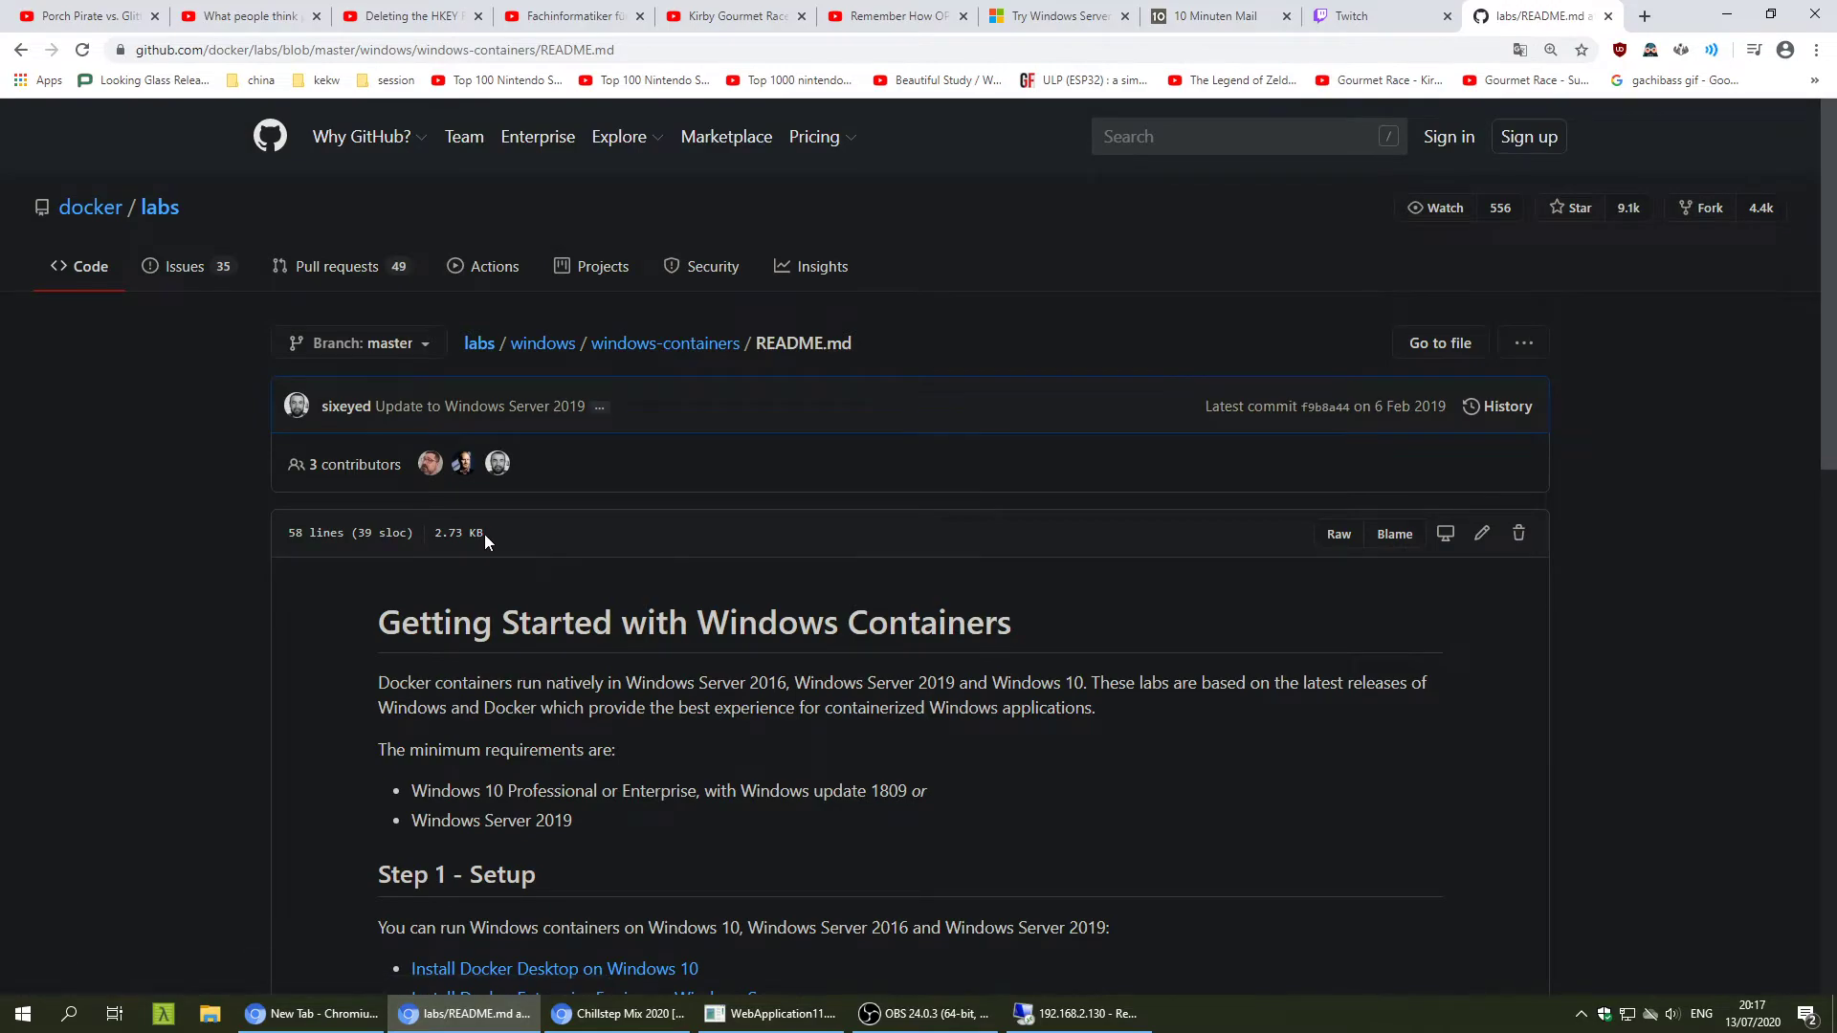
- Scroll through the Getting Started with Windows Containers README
scroll(116, 674, down, 4)
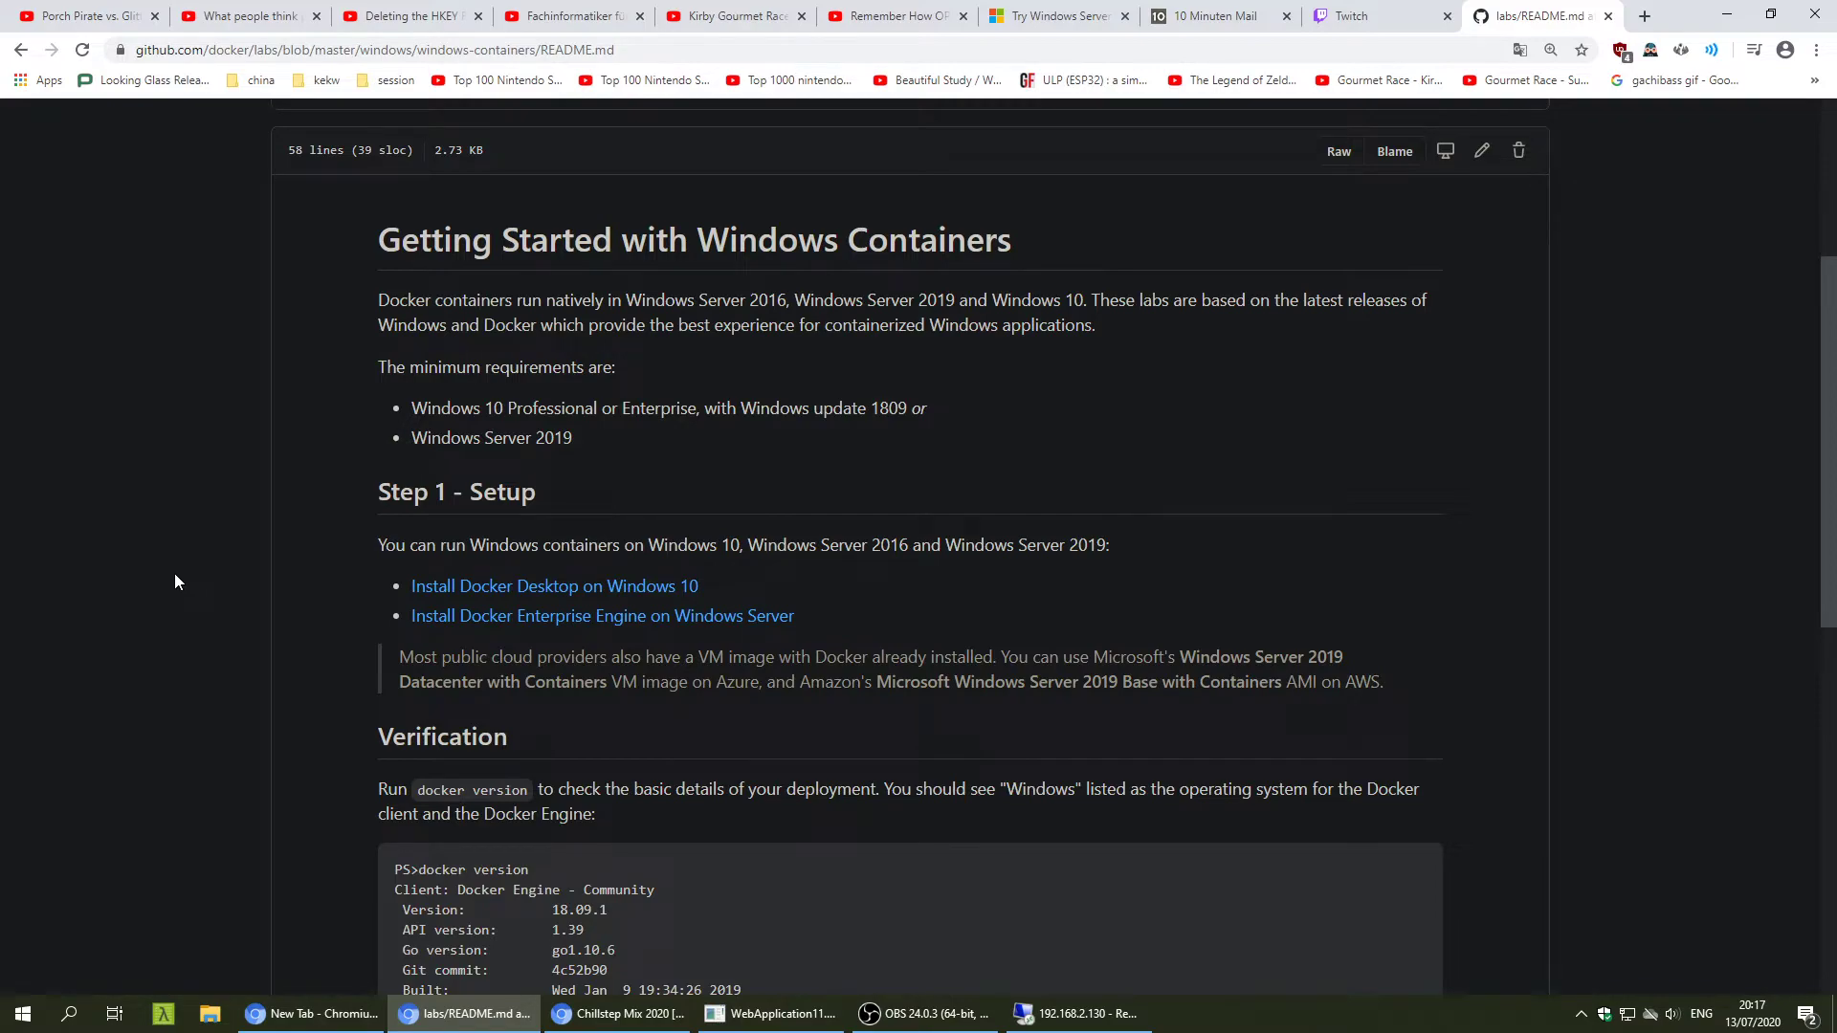
scroll(170, 581, down, 9)
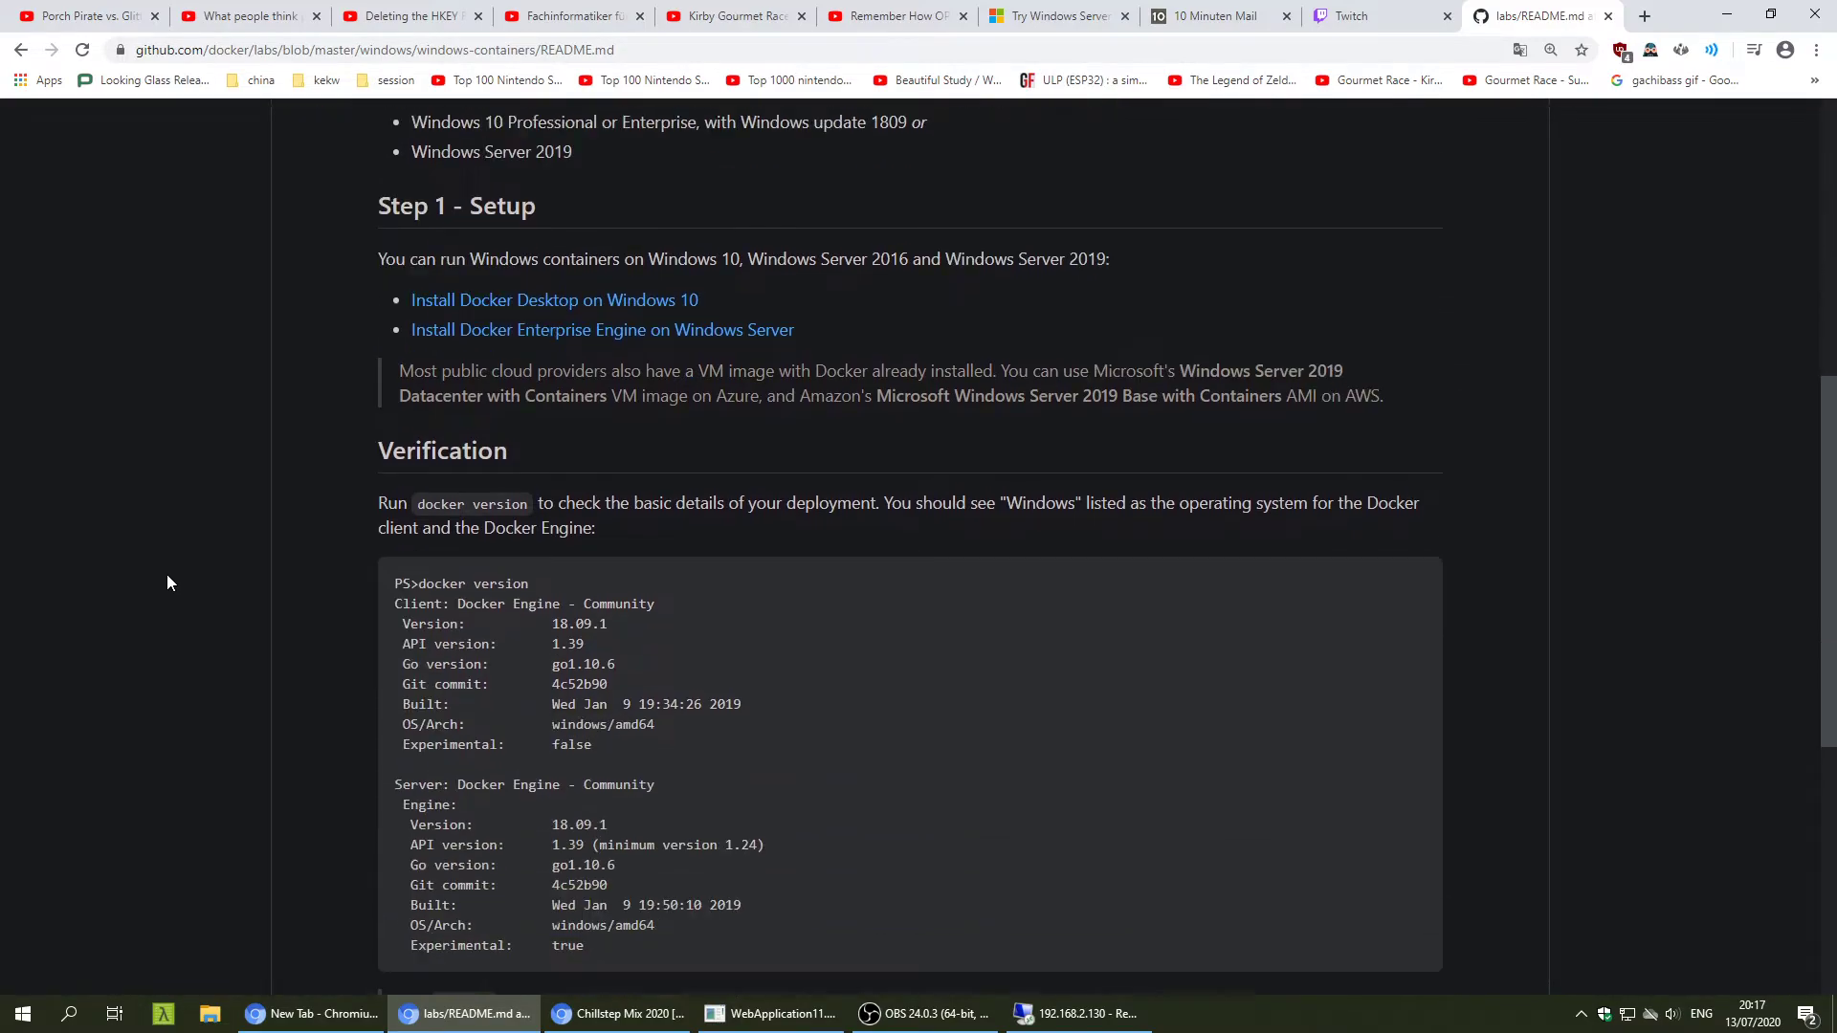
scroll(167, 582, up, 2)
scroll(164, 574, up, 2)
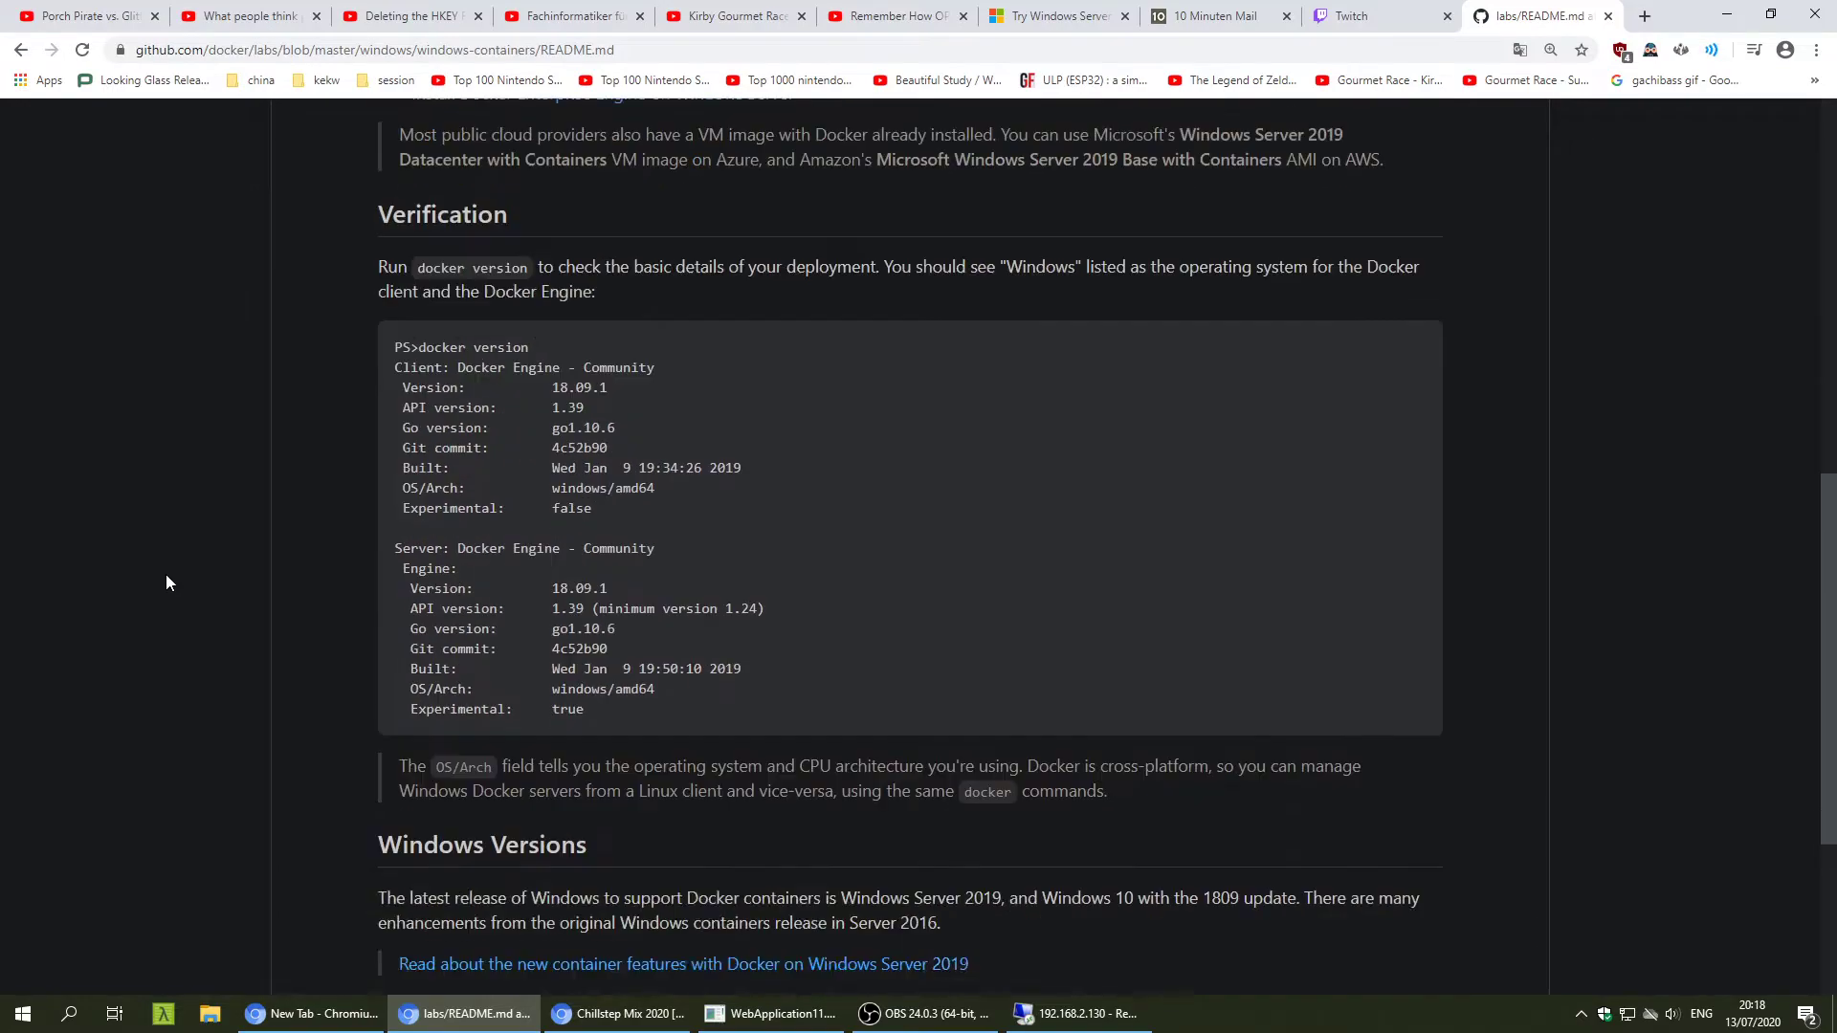
scroll(164, 574, down, 4)
scroll(164, 574, up, 7)
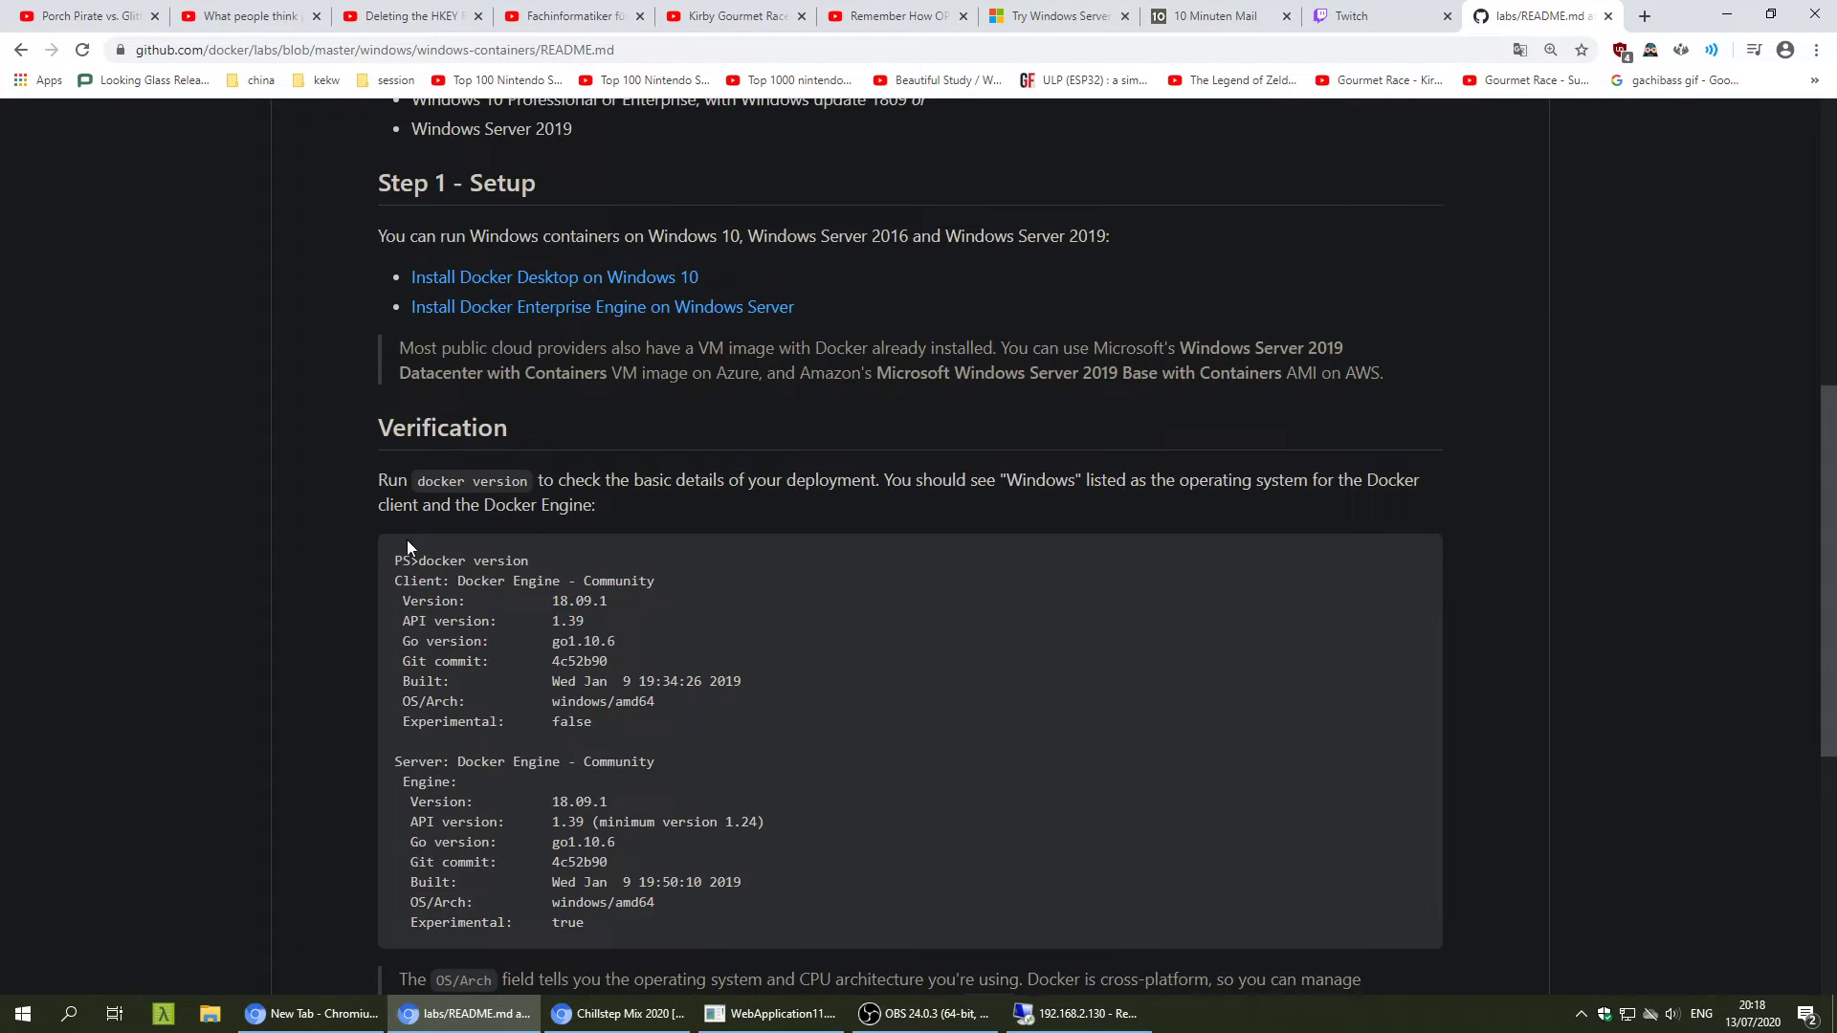
- Read Docker Hub's Docker Desktop for Windows page, then return to the remote server desktop
click(521, 278)
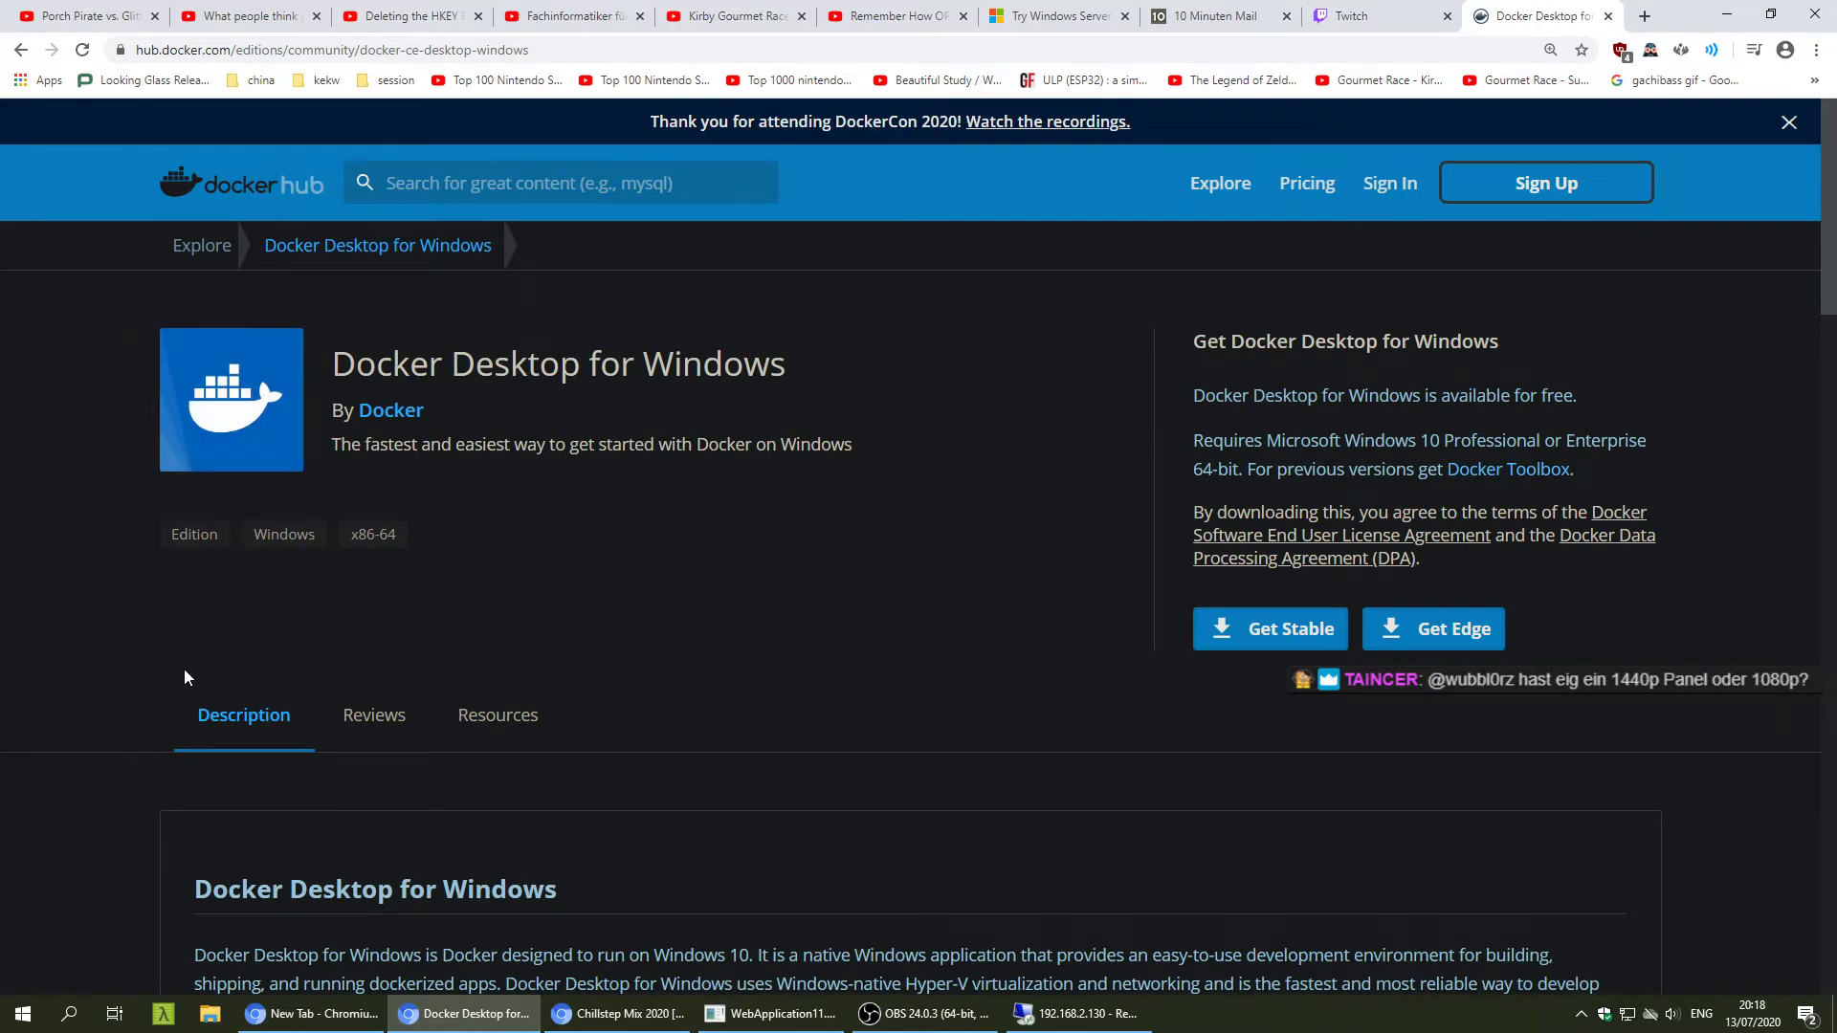
scroll(143, 679, down, 5)
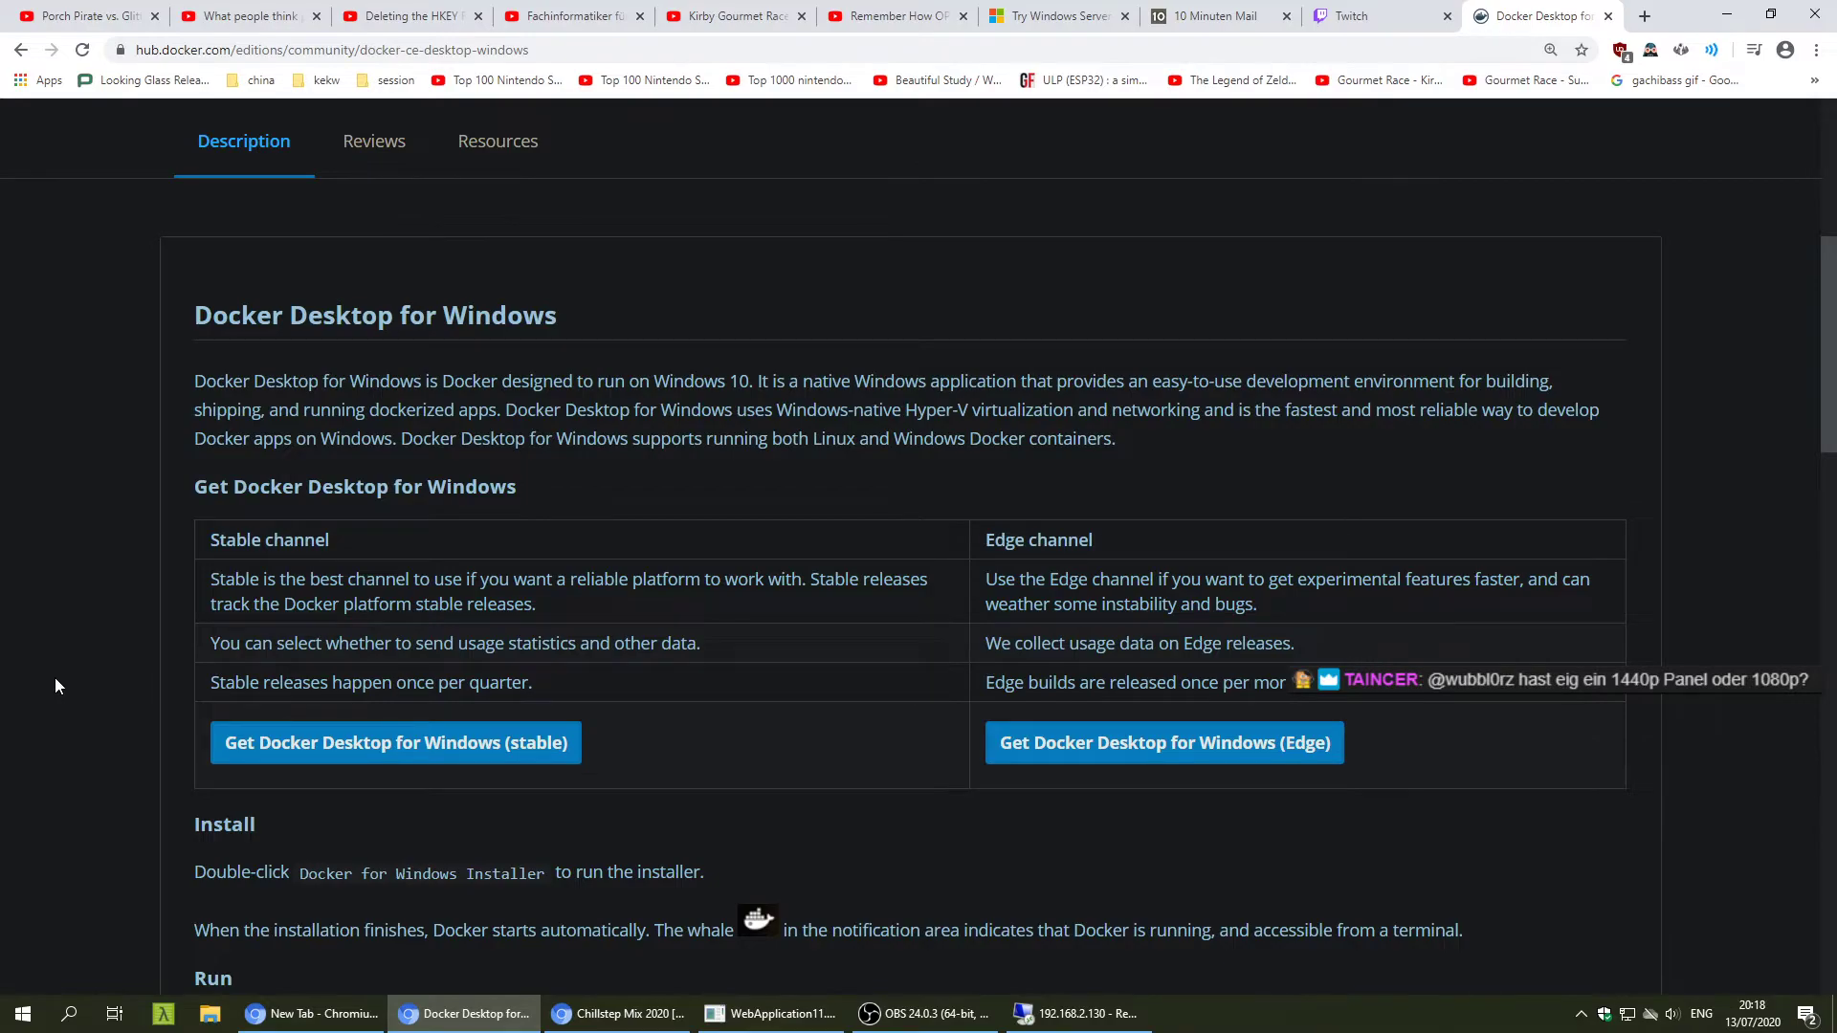
scroll(55, 677, down, 7)
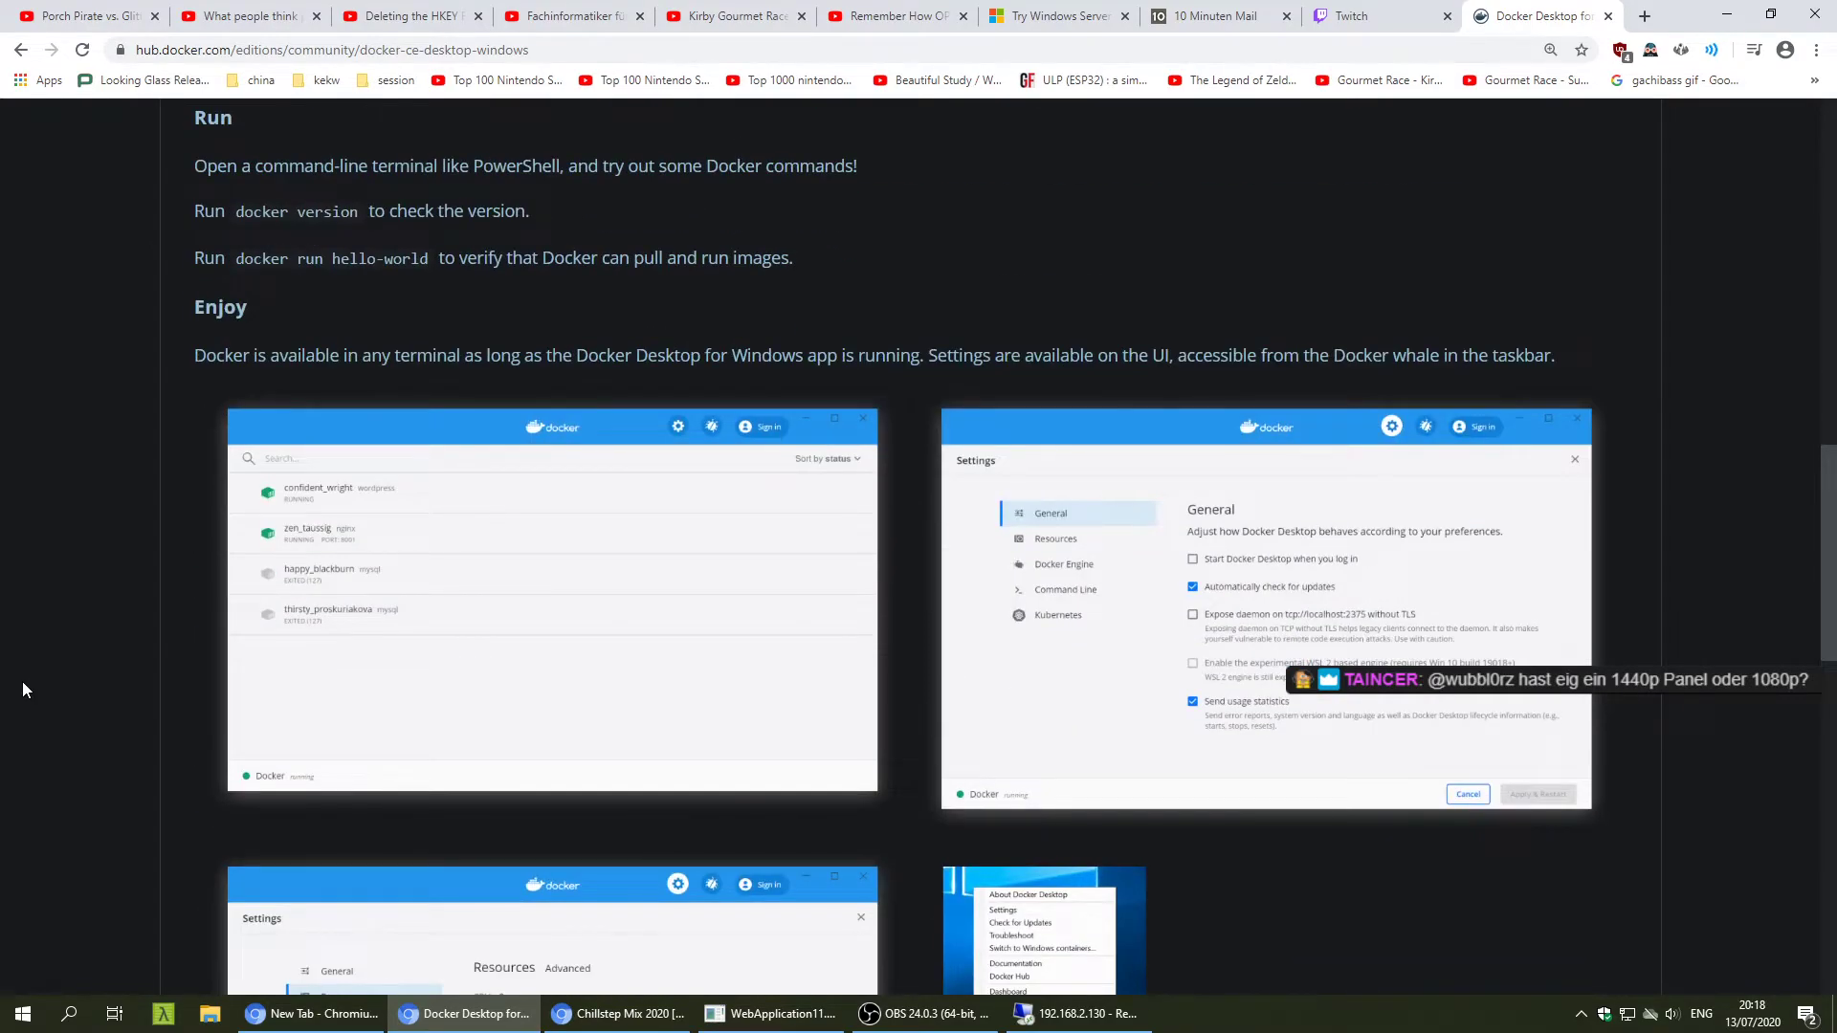
scroll(38, 685, up, 5)
click(1076, 1014)
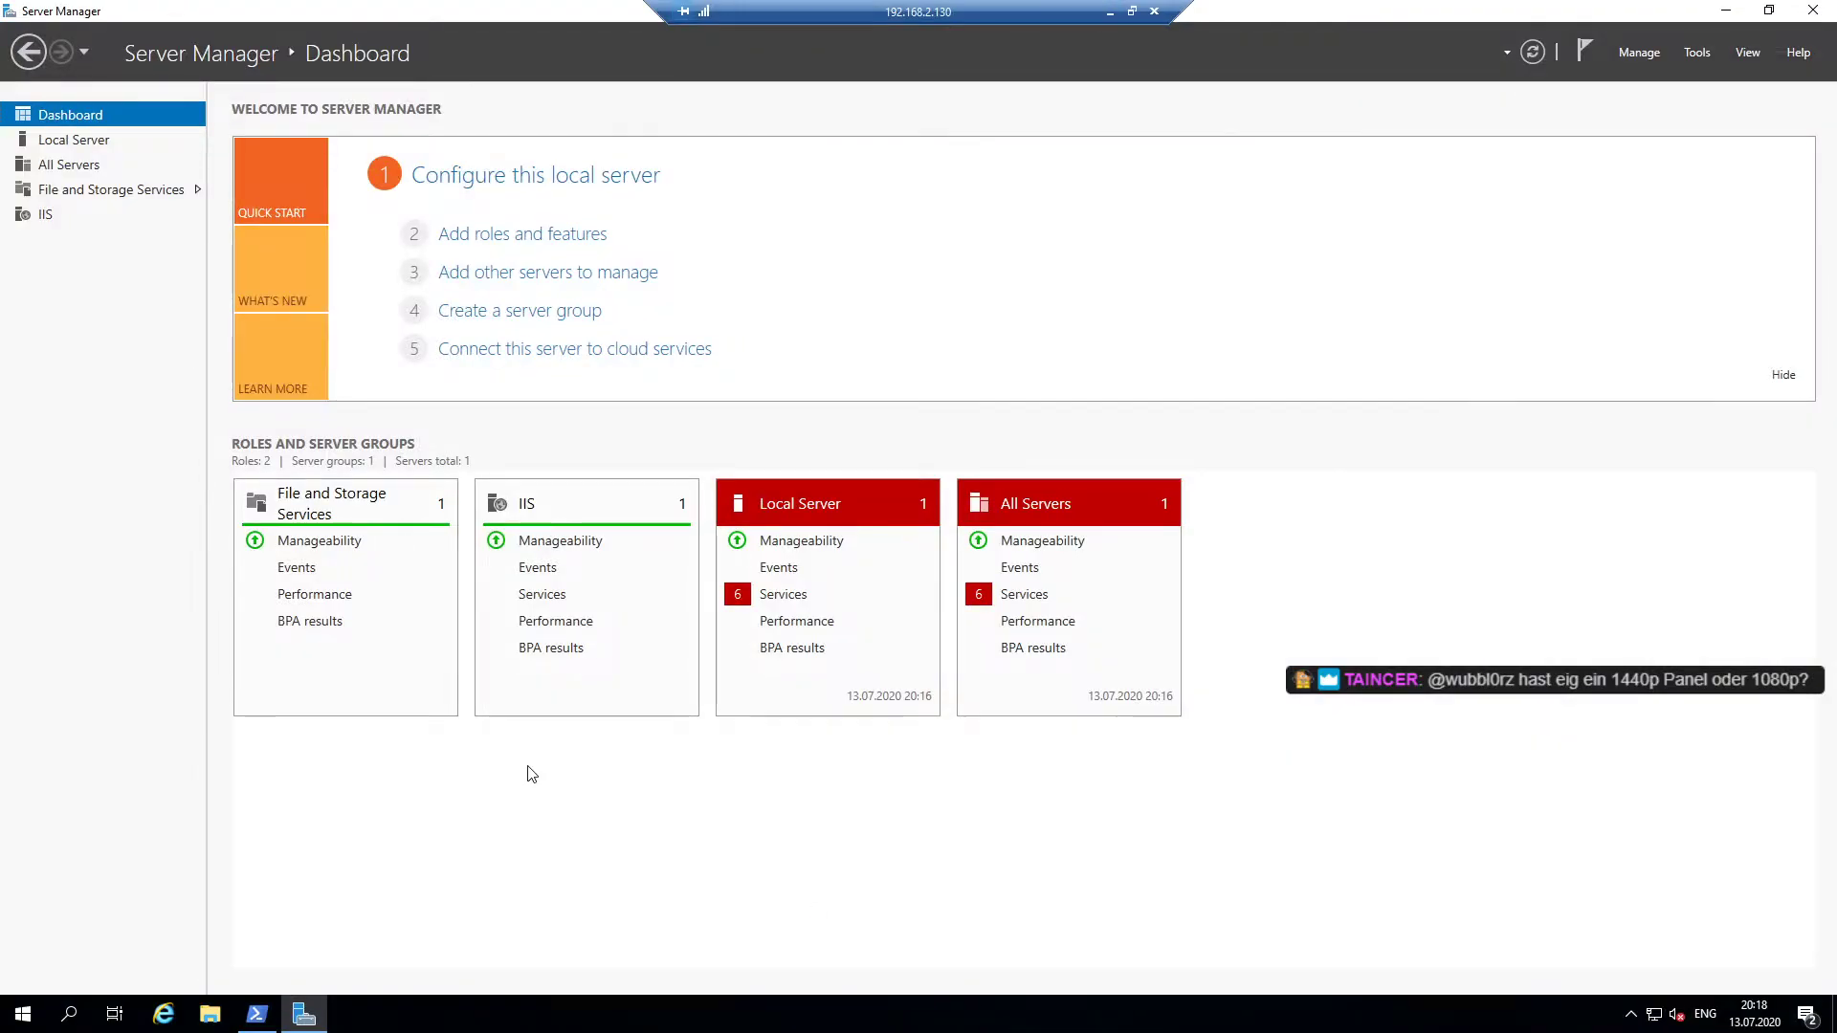
key(alt)
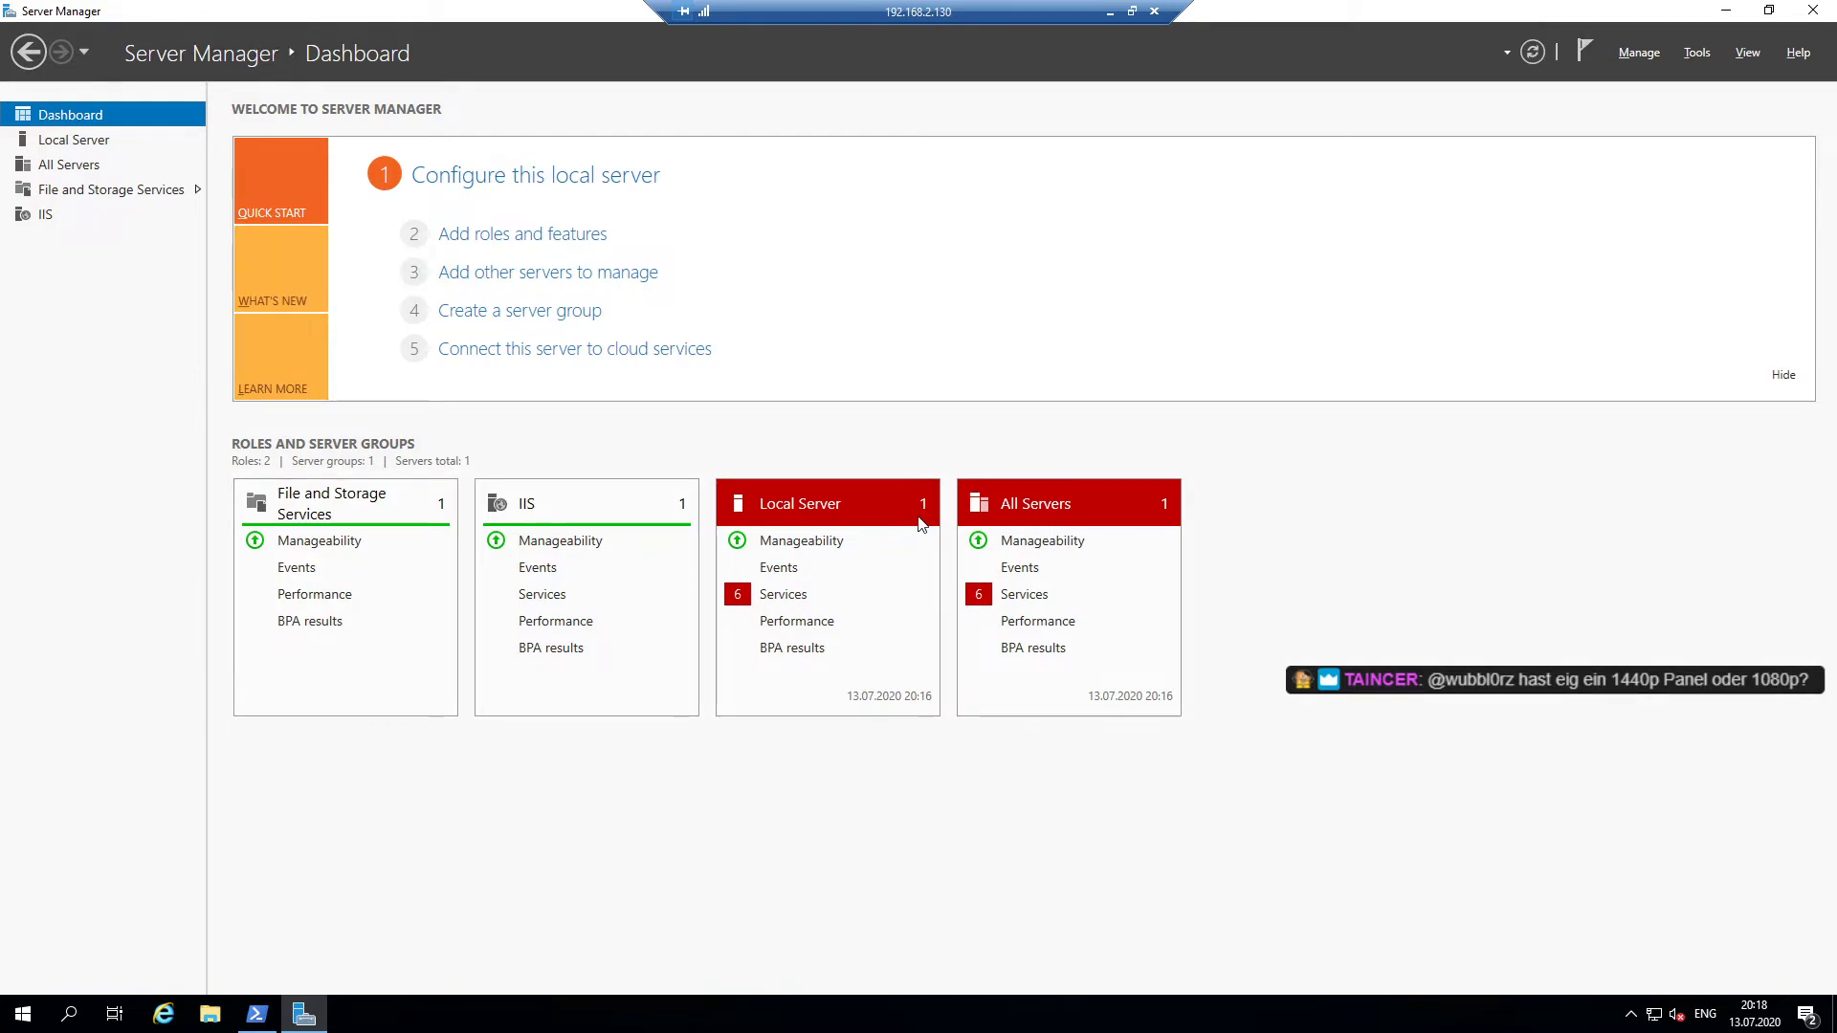
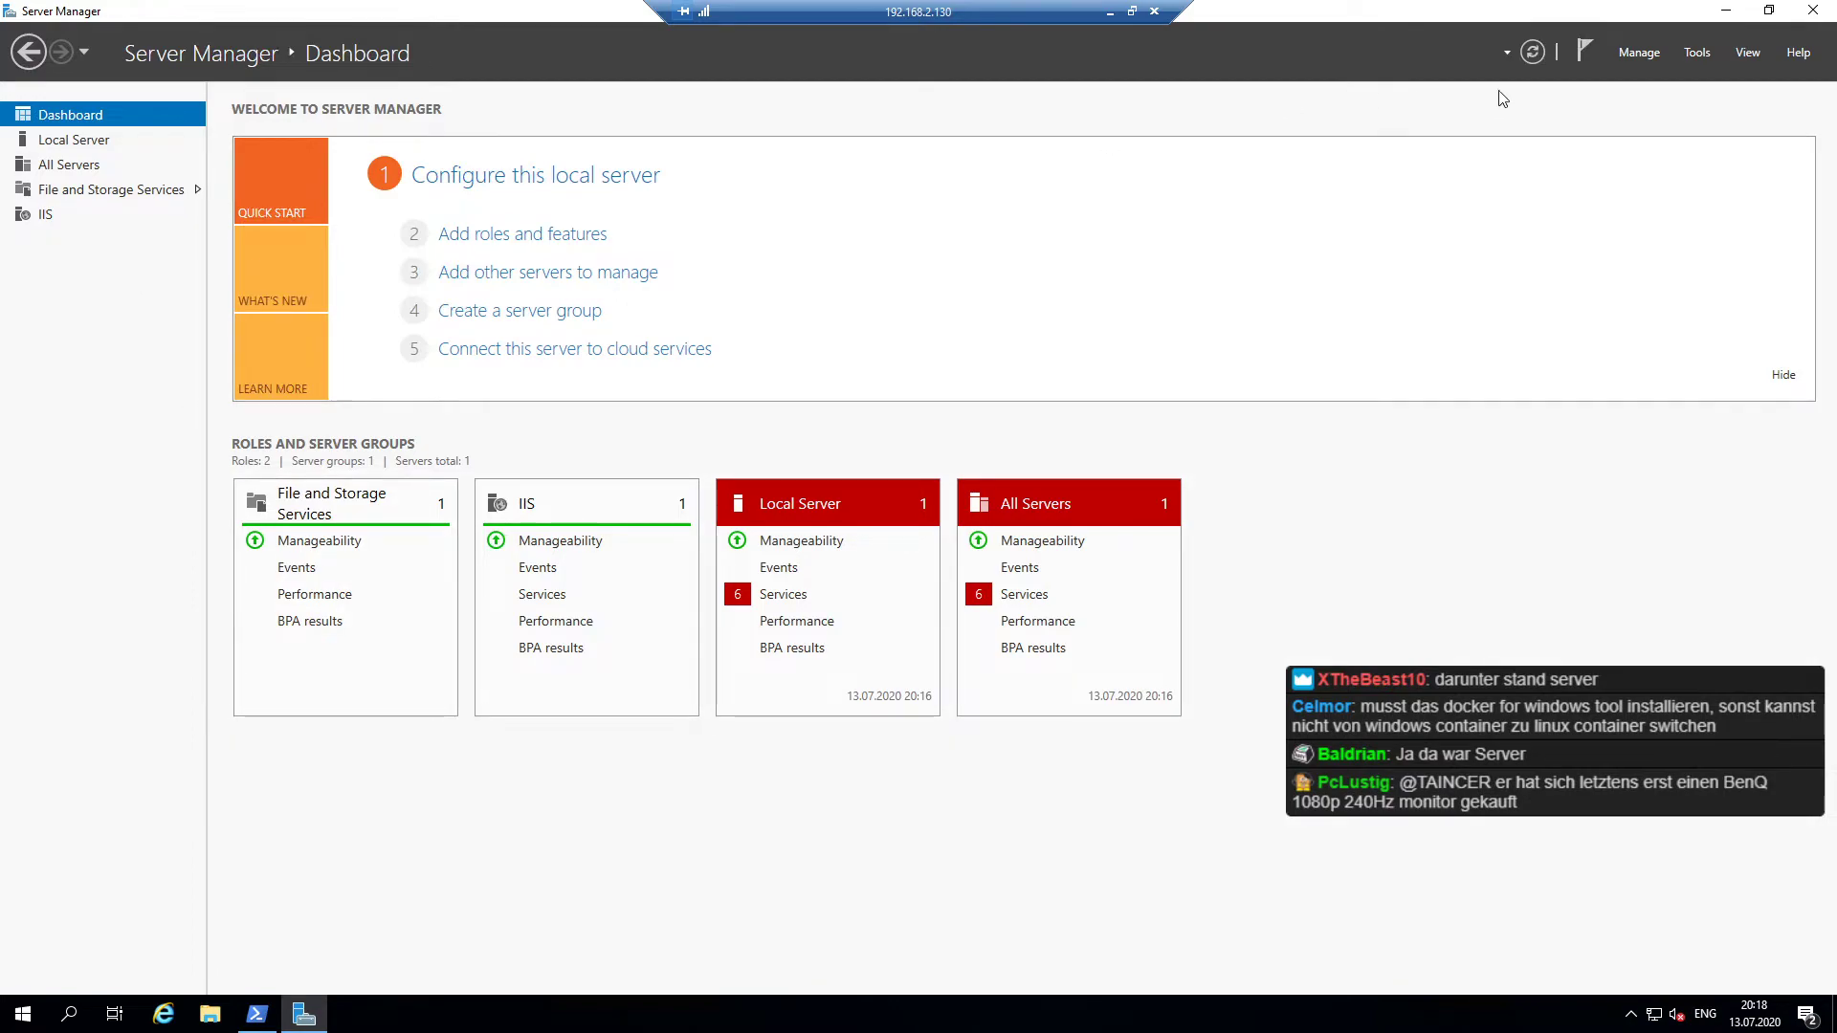
- Start the Add Roles and Features wizard and select Hyper-V with its management tools
click(1627, 48)
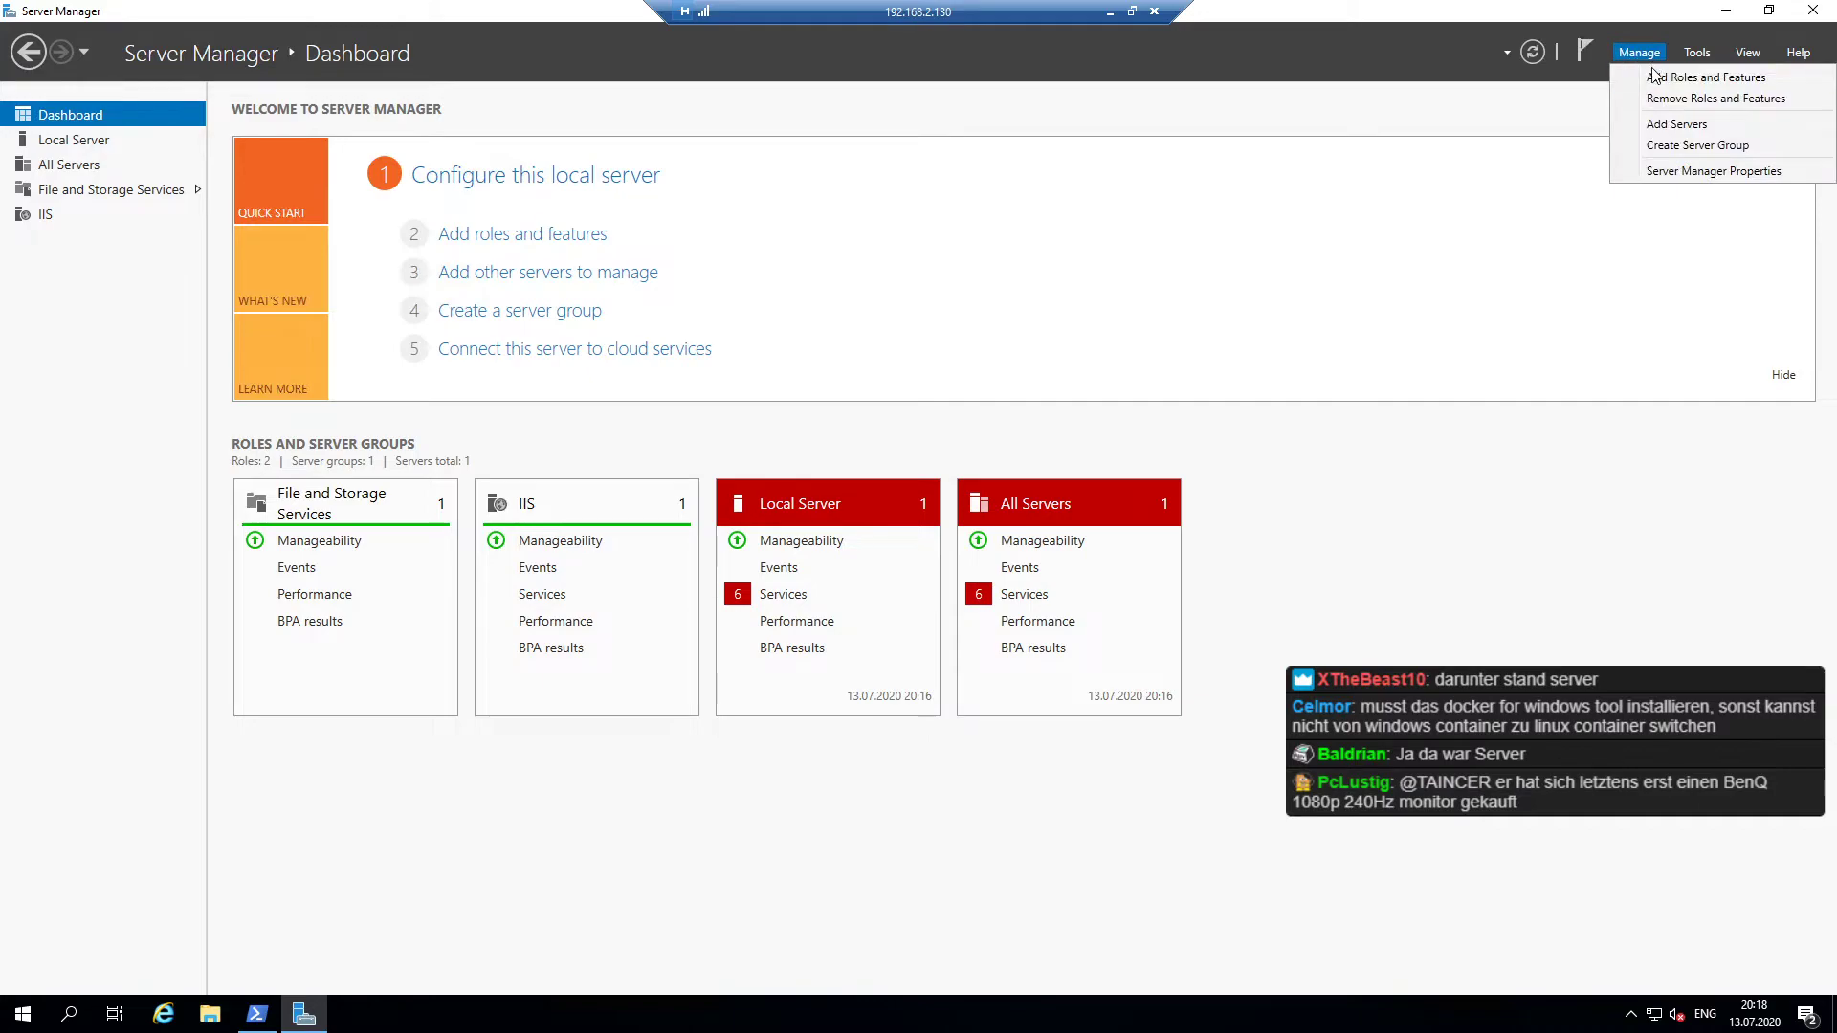
click(1653, 79)
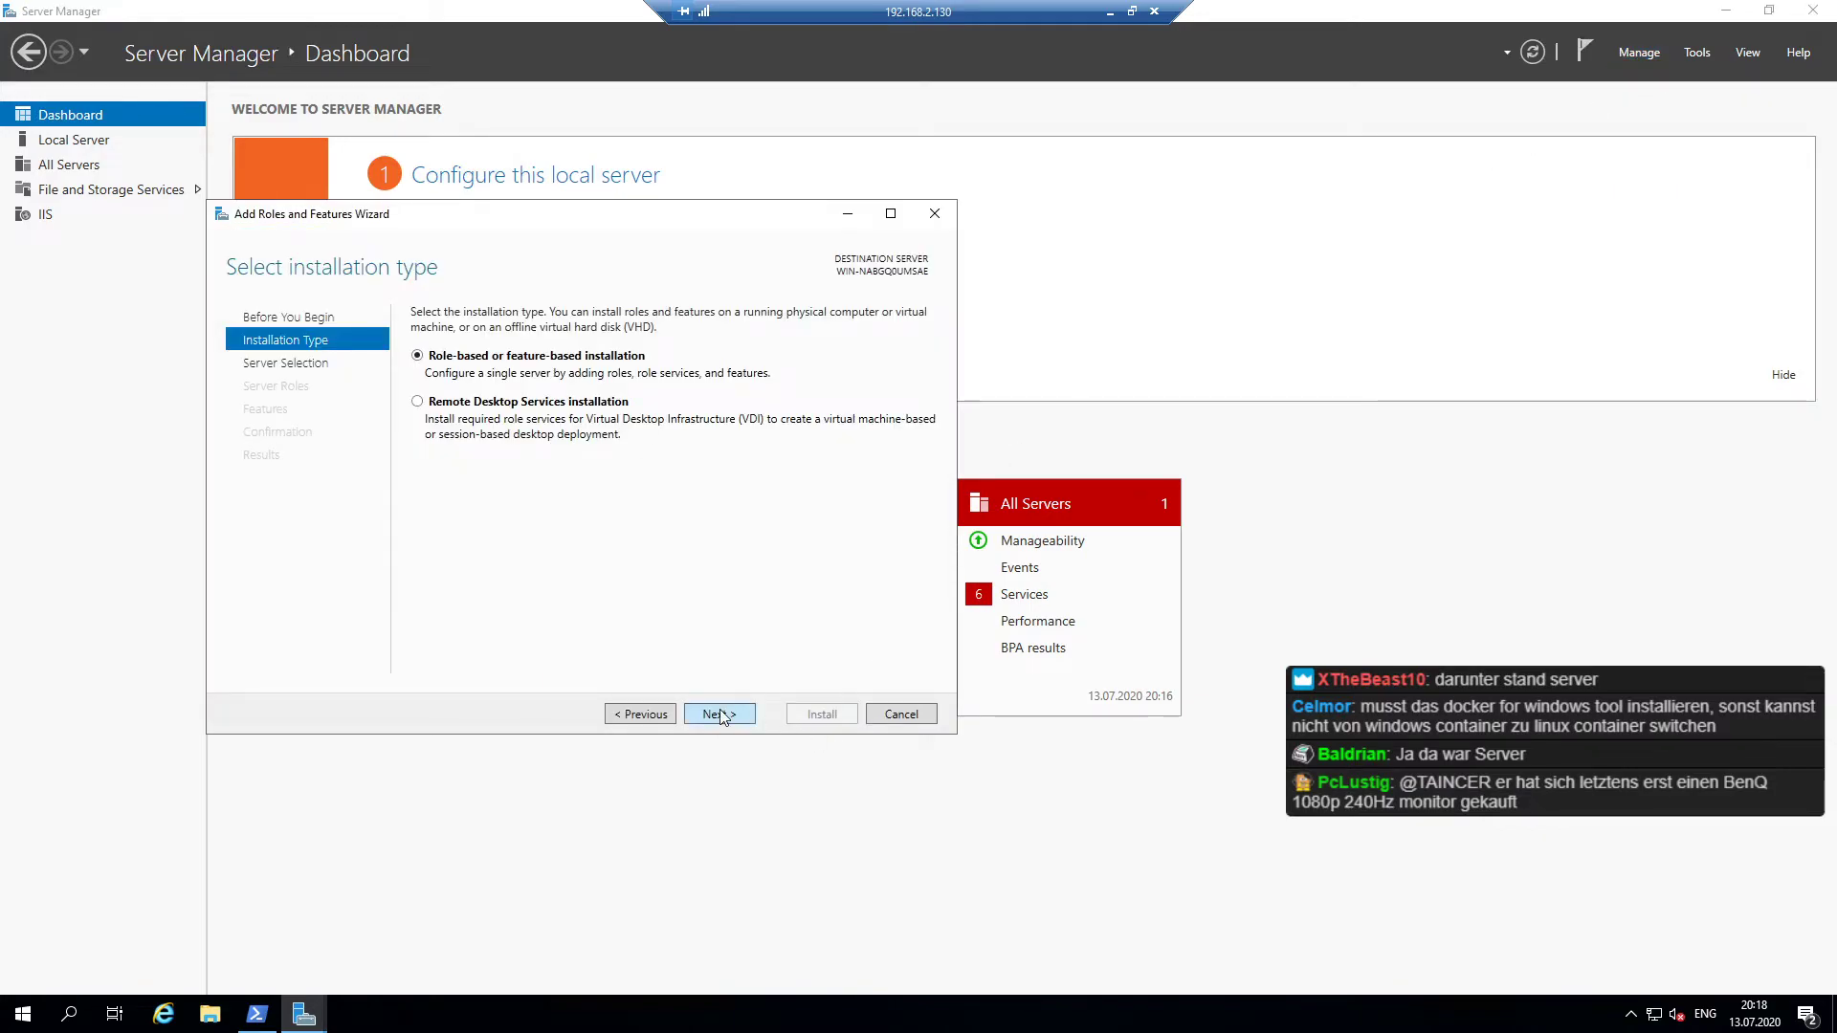
click(719, 712)
click(717, 712)
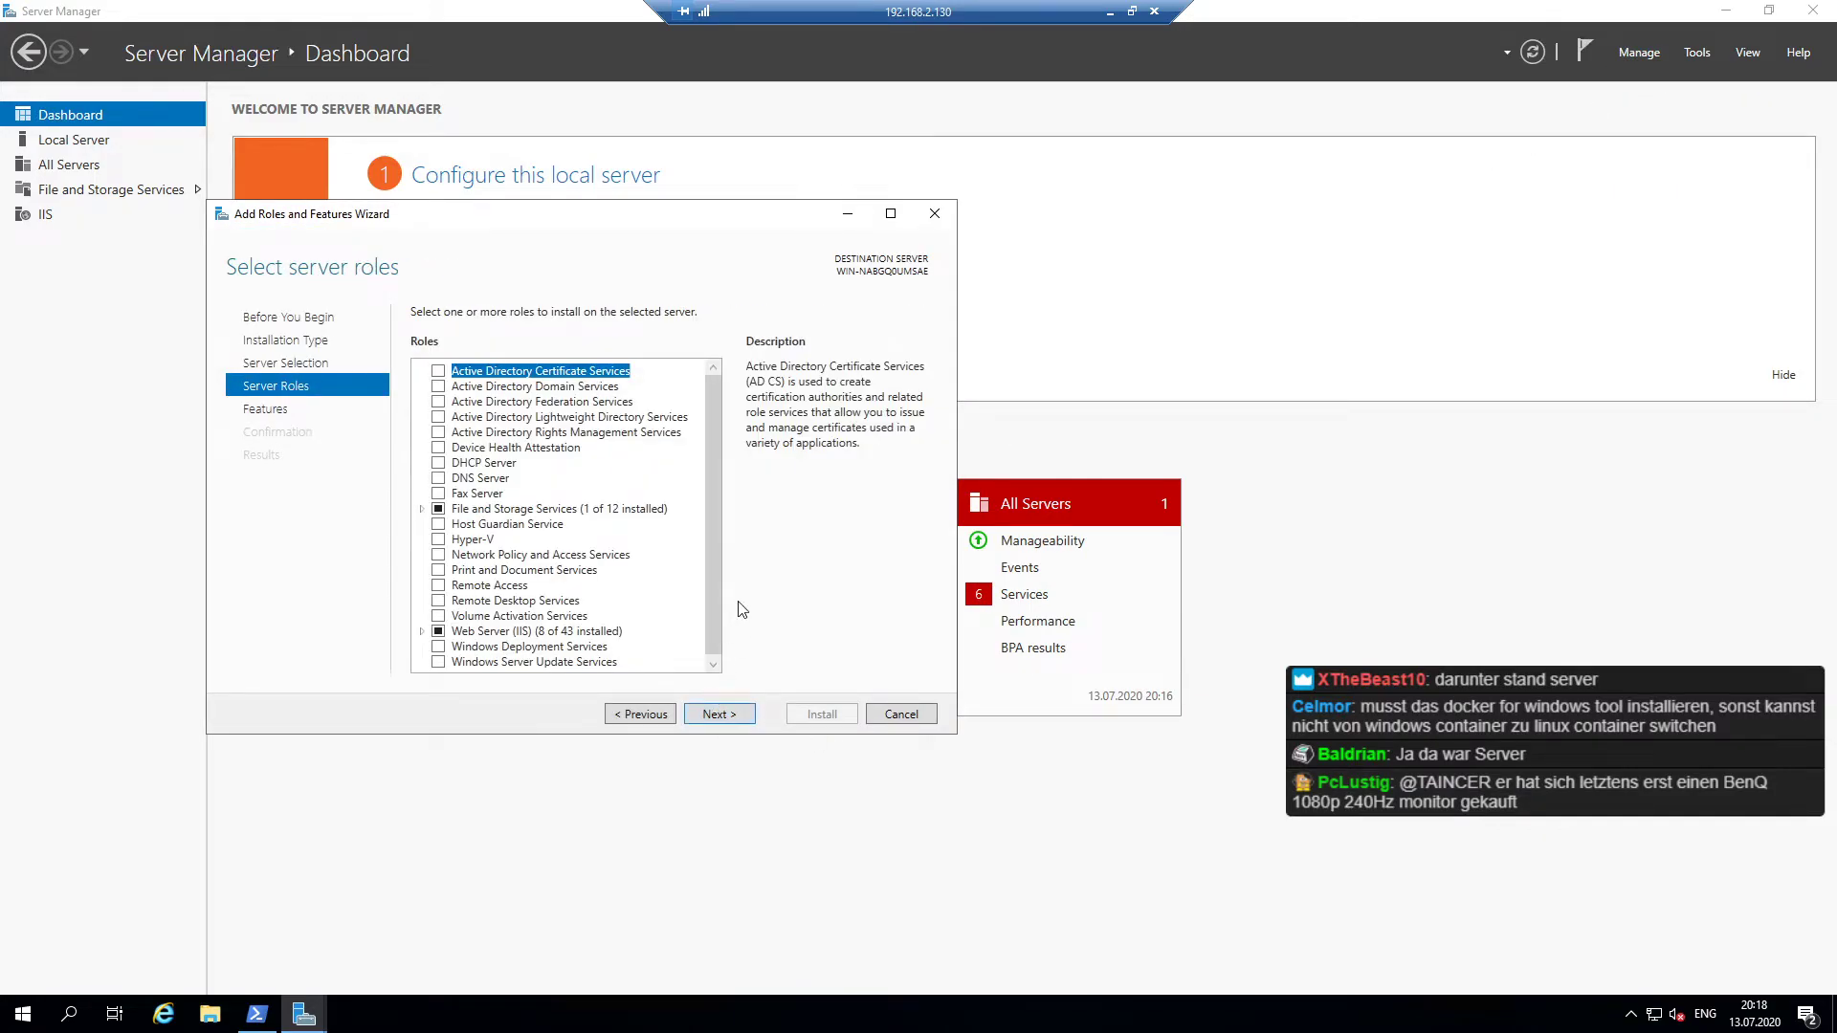
click(438, 541)
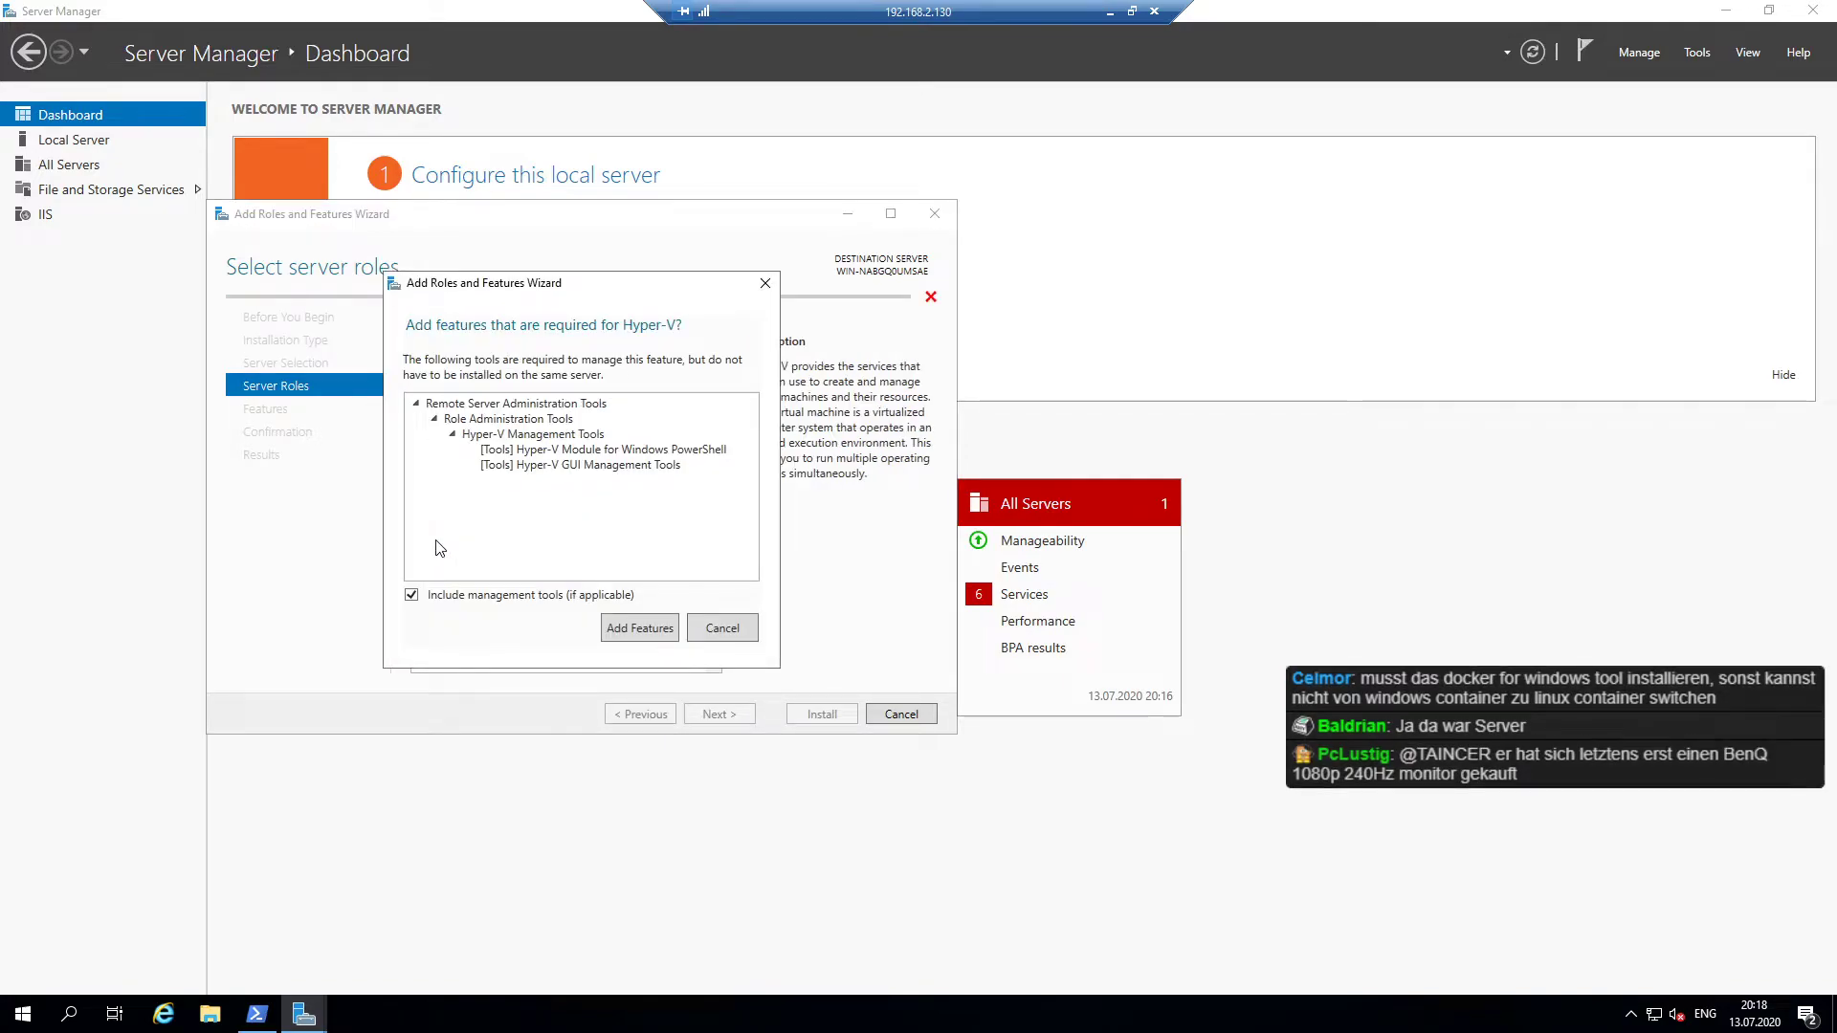
click(639, 628)
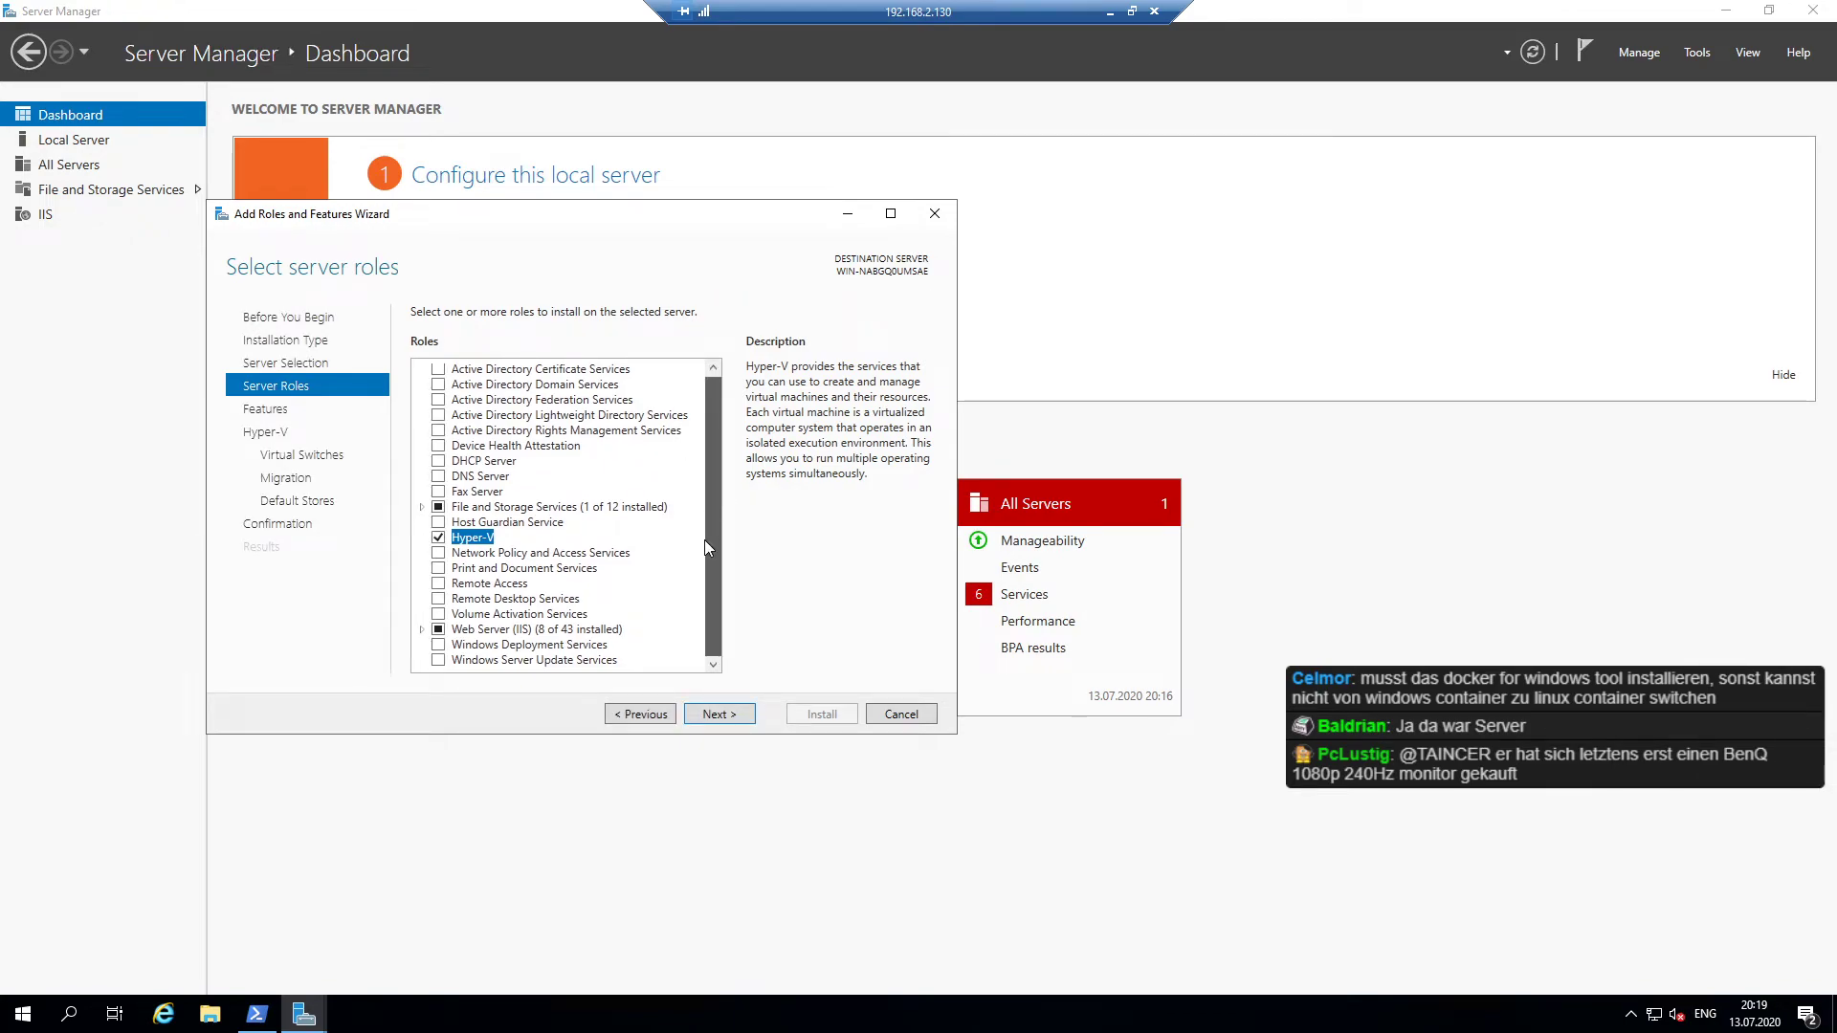
- Review the Containers feature and the Hyper-V pages, then cancel without installing
click(735, 720)
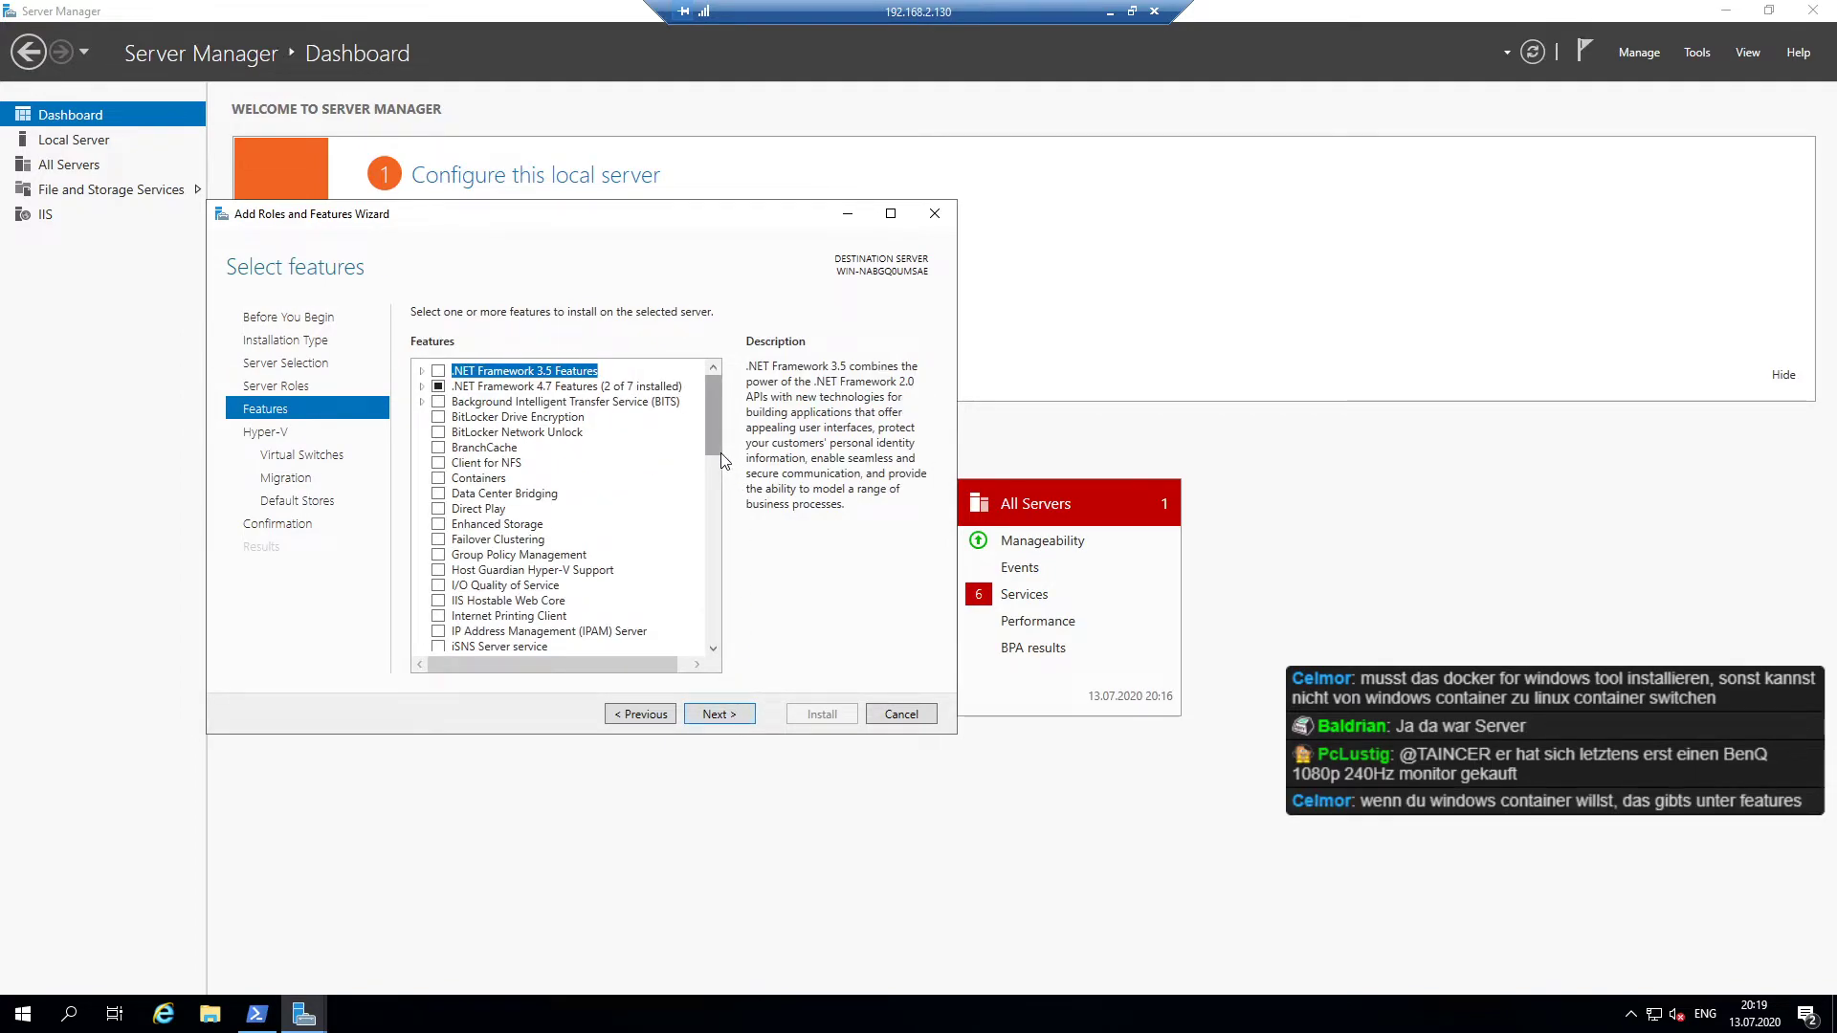
mouse_move(715, 442)
mouse_down()
mouse_move(709, 632)
mouse_move(710, 411)
mouse_up()
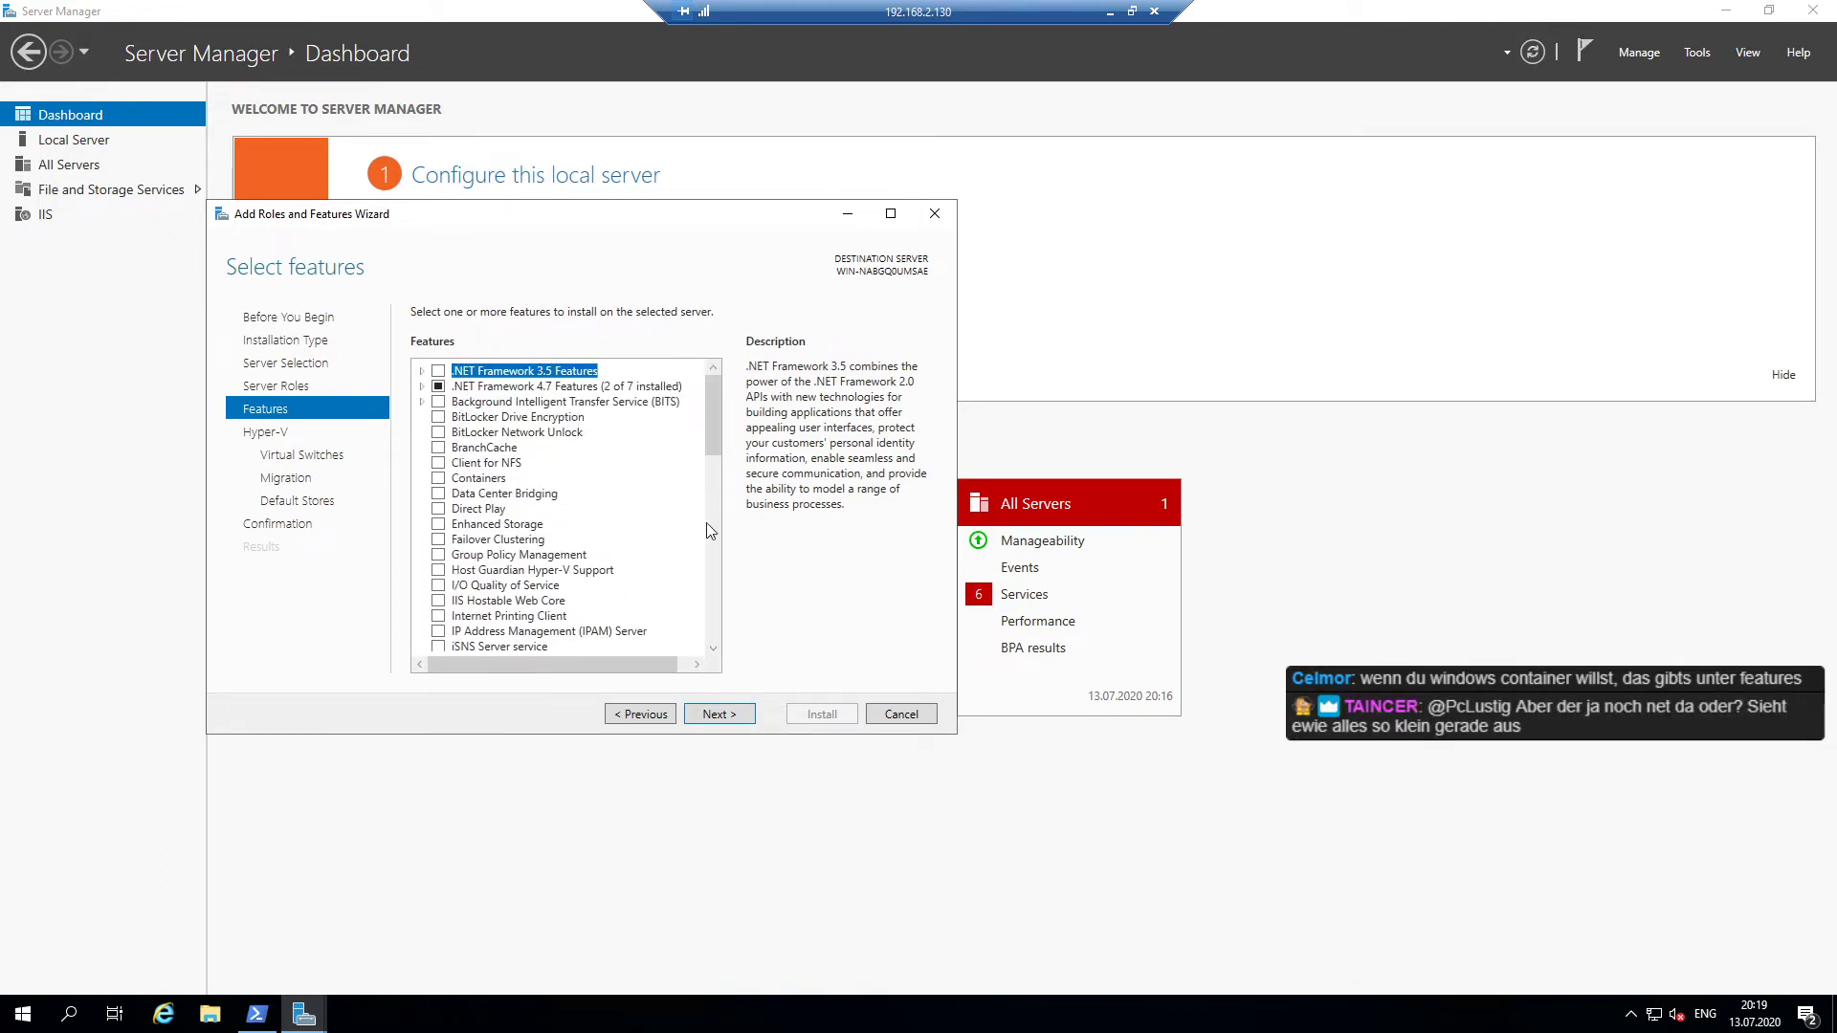
click(507, 481)
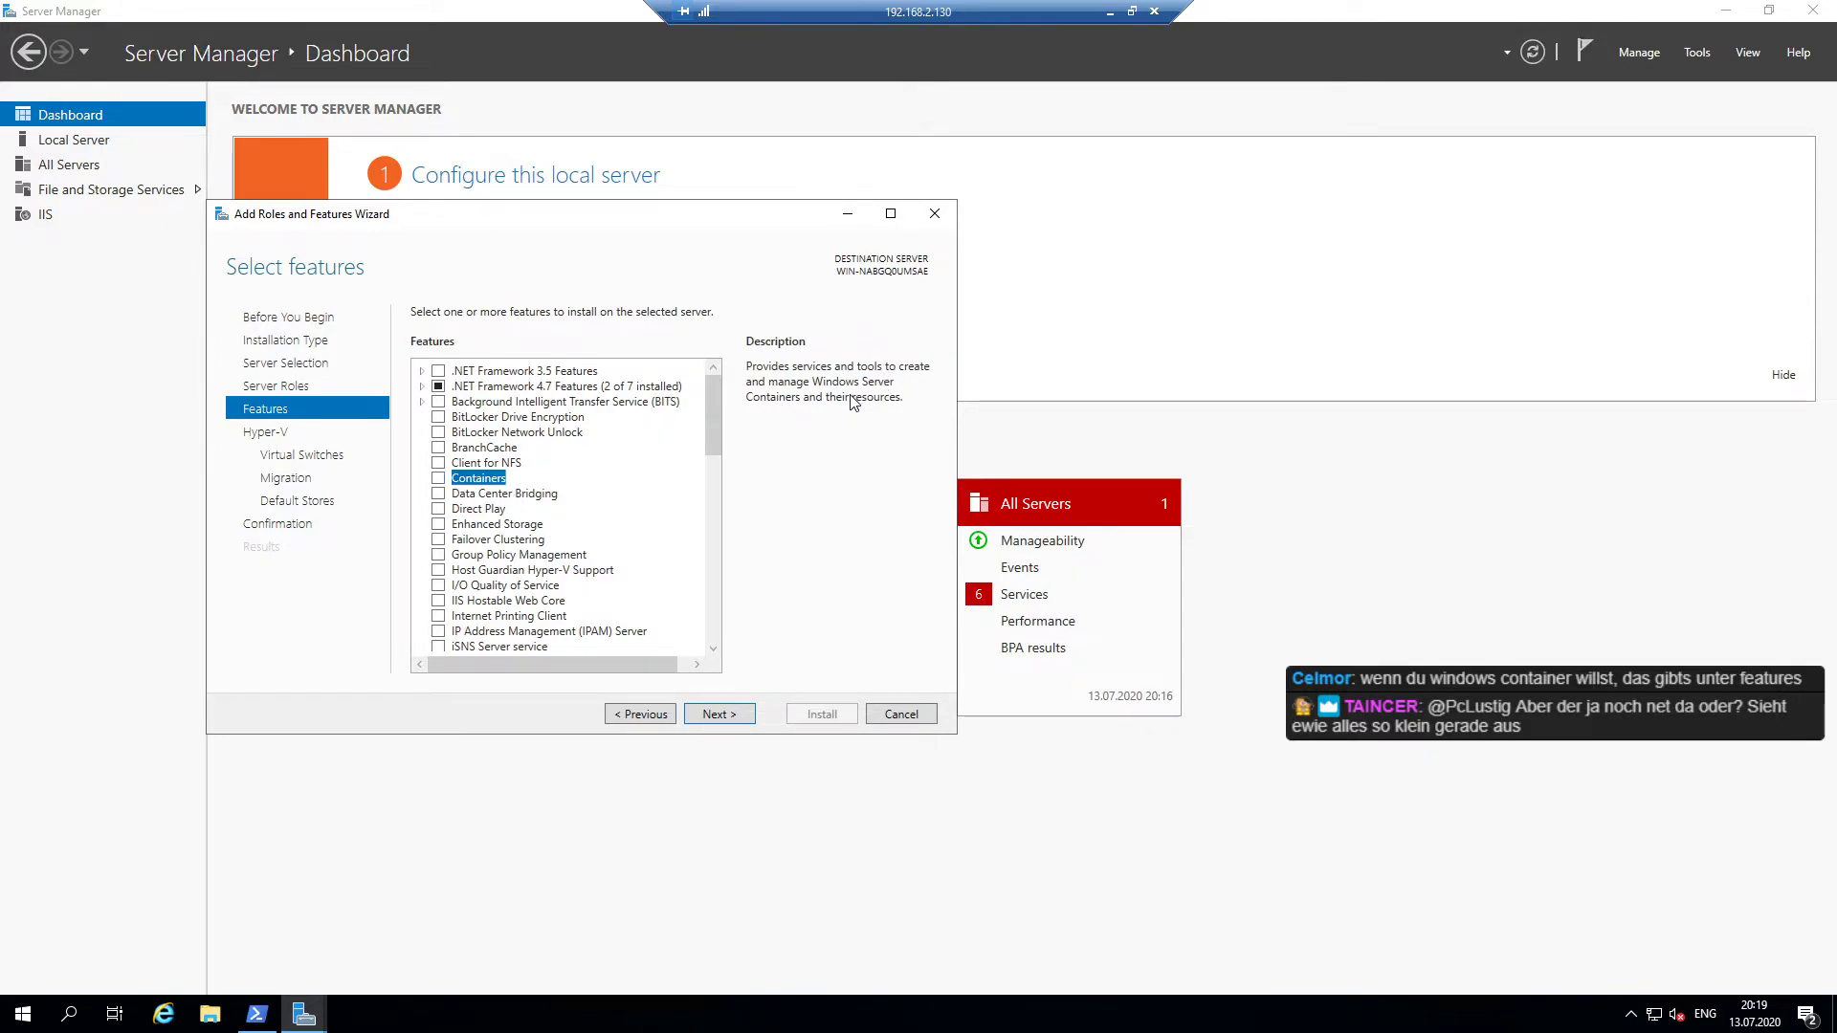
click(720, 715)
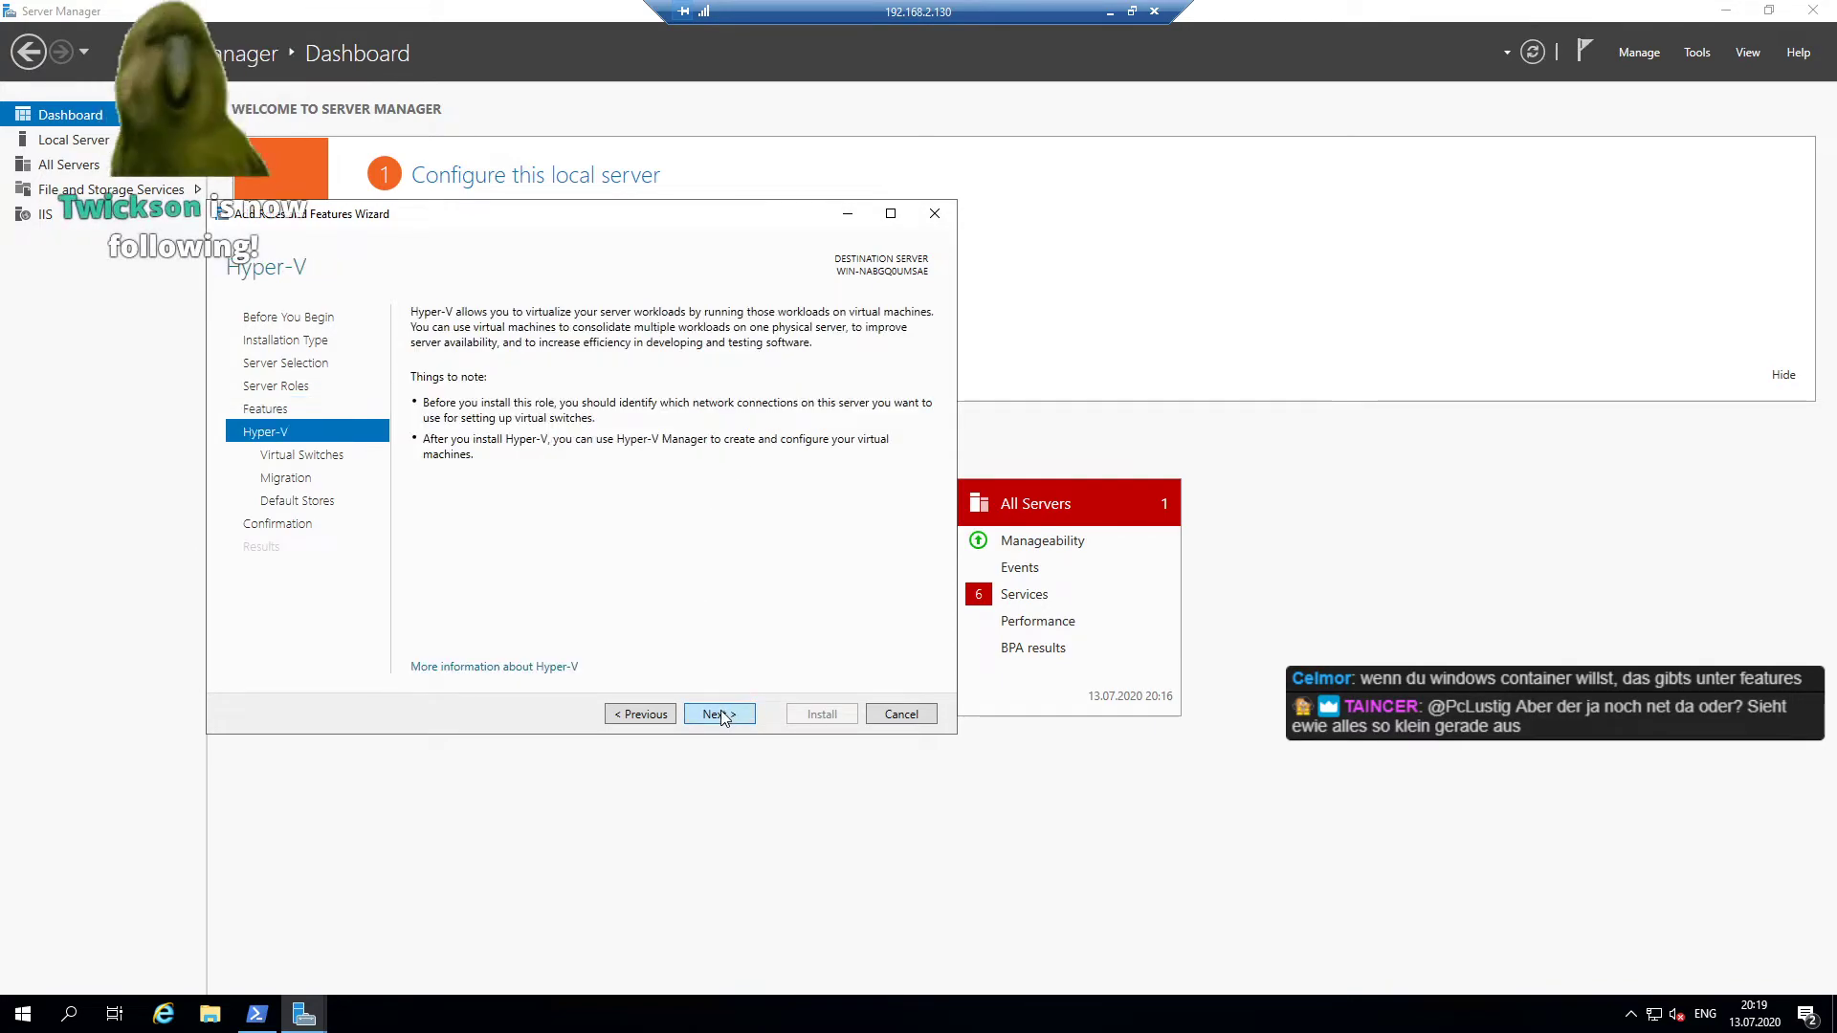
click(719, 715)
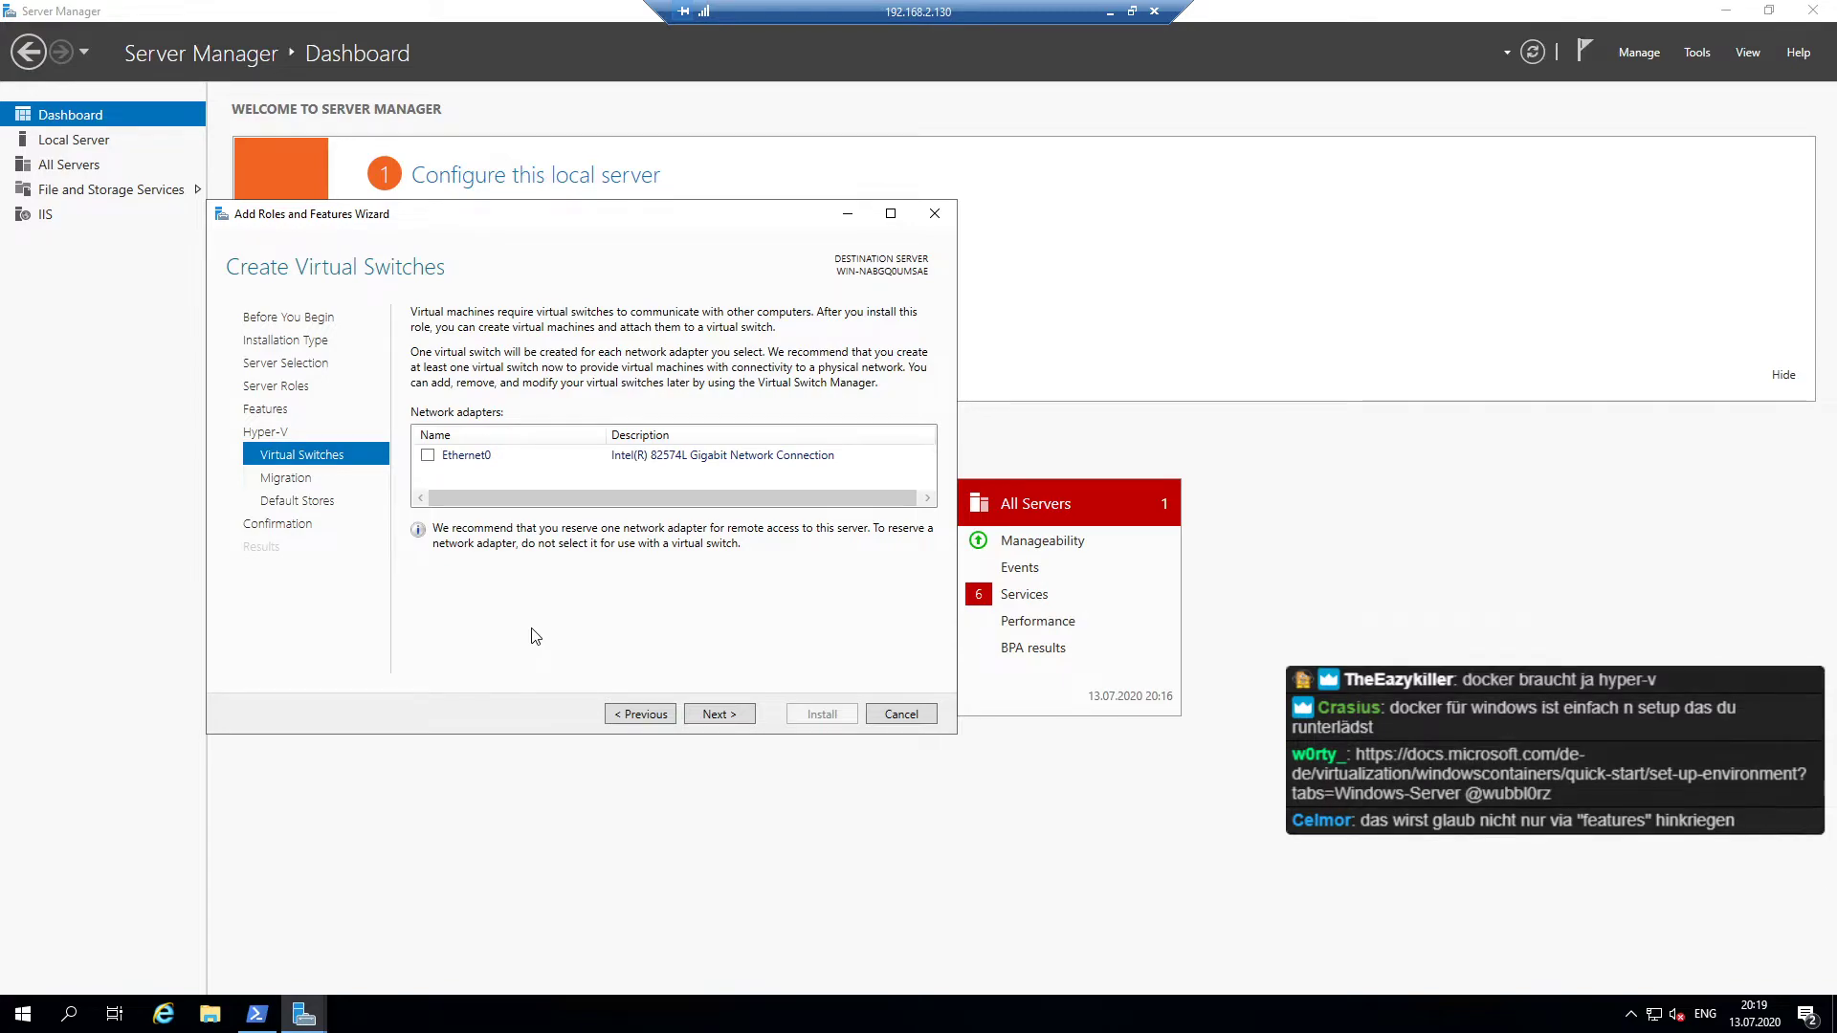
click(721, 713)
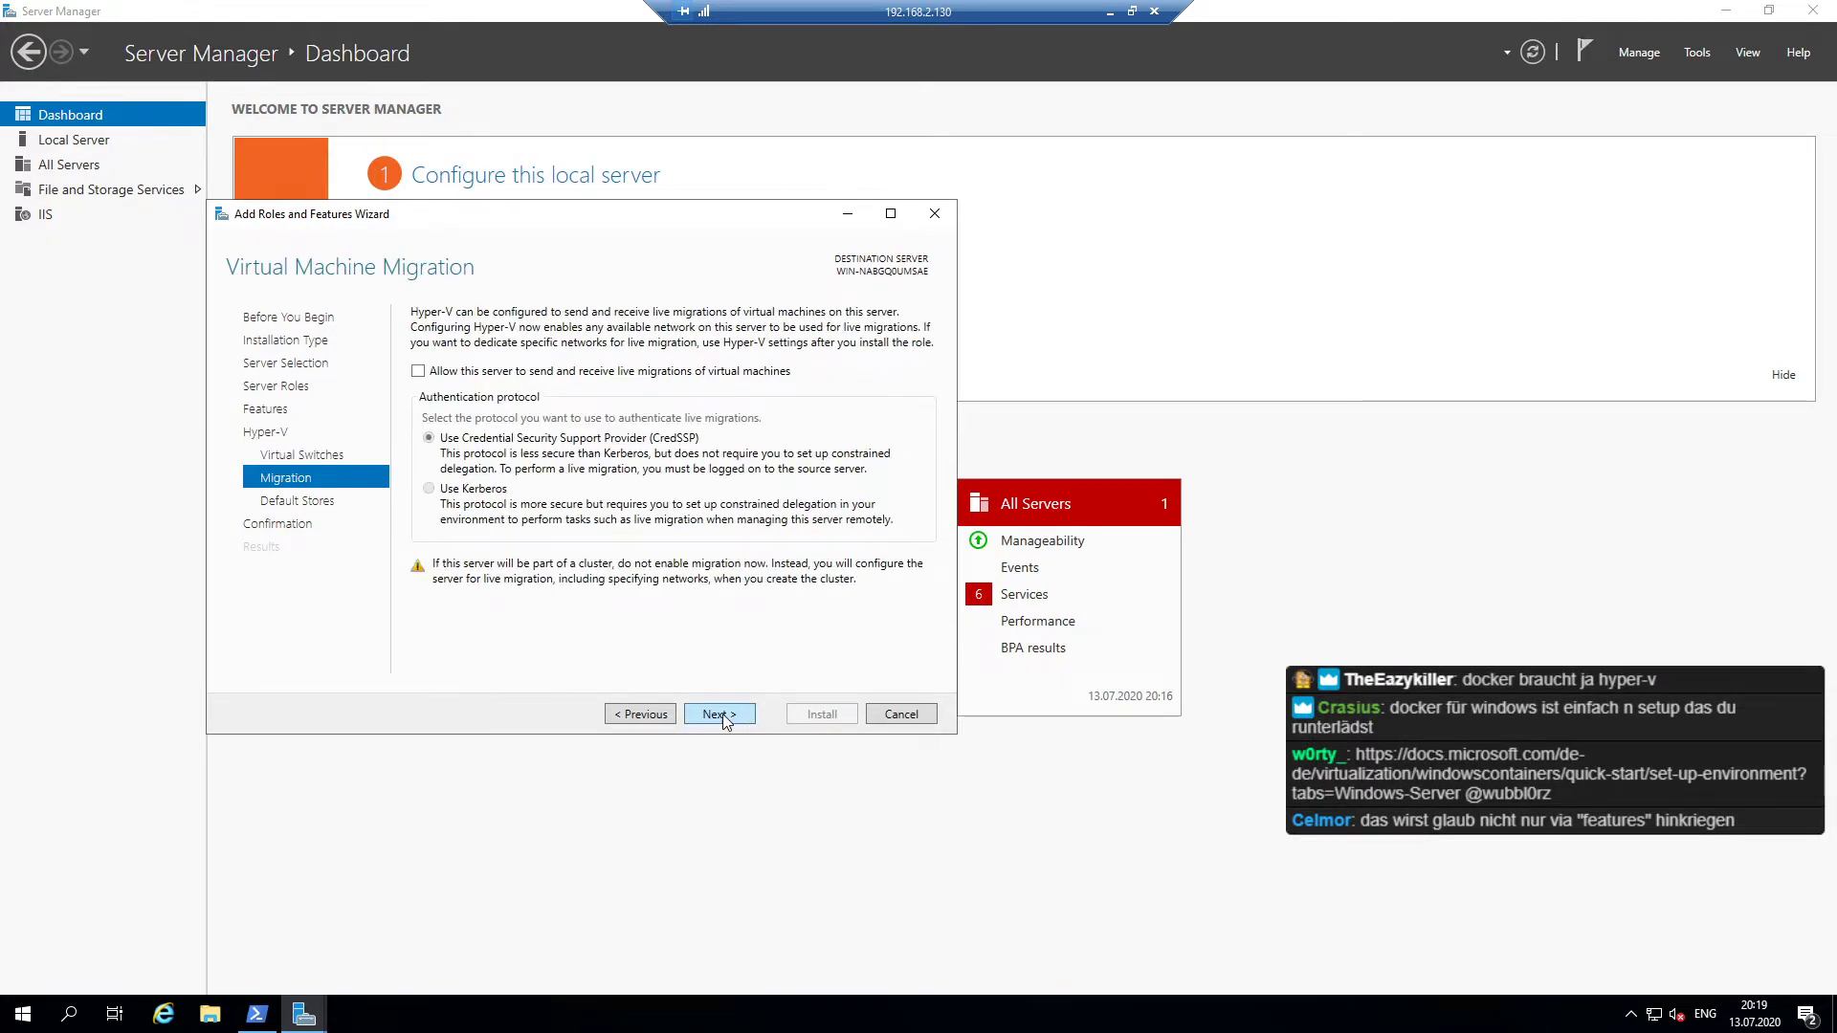
click(900, 716)
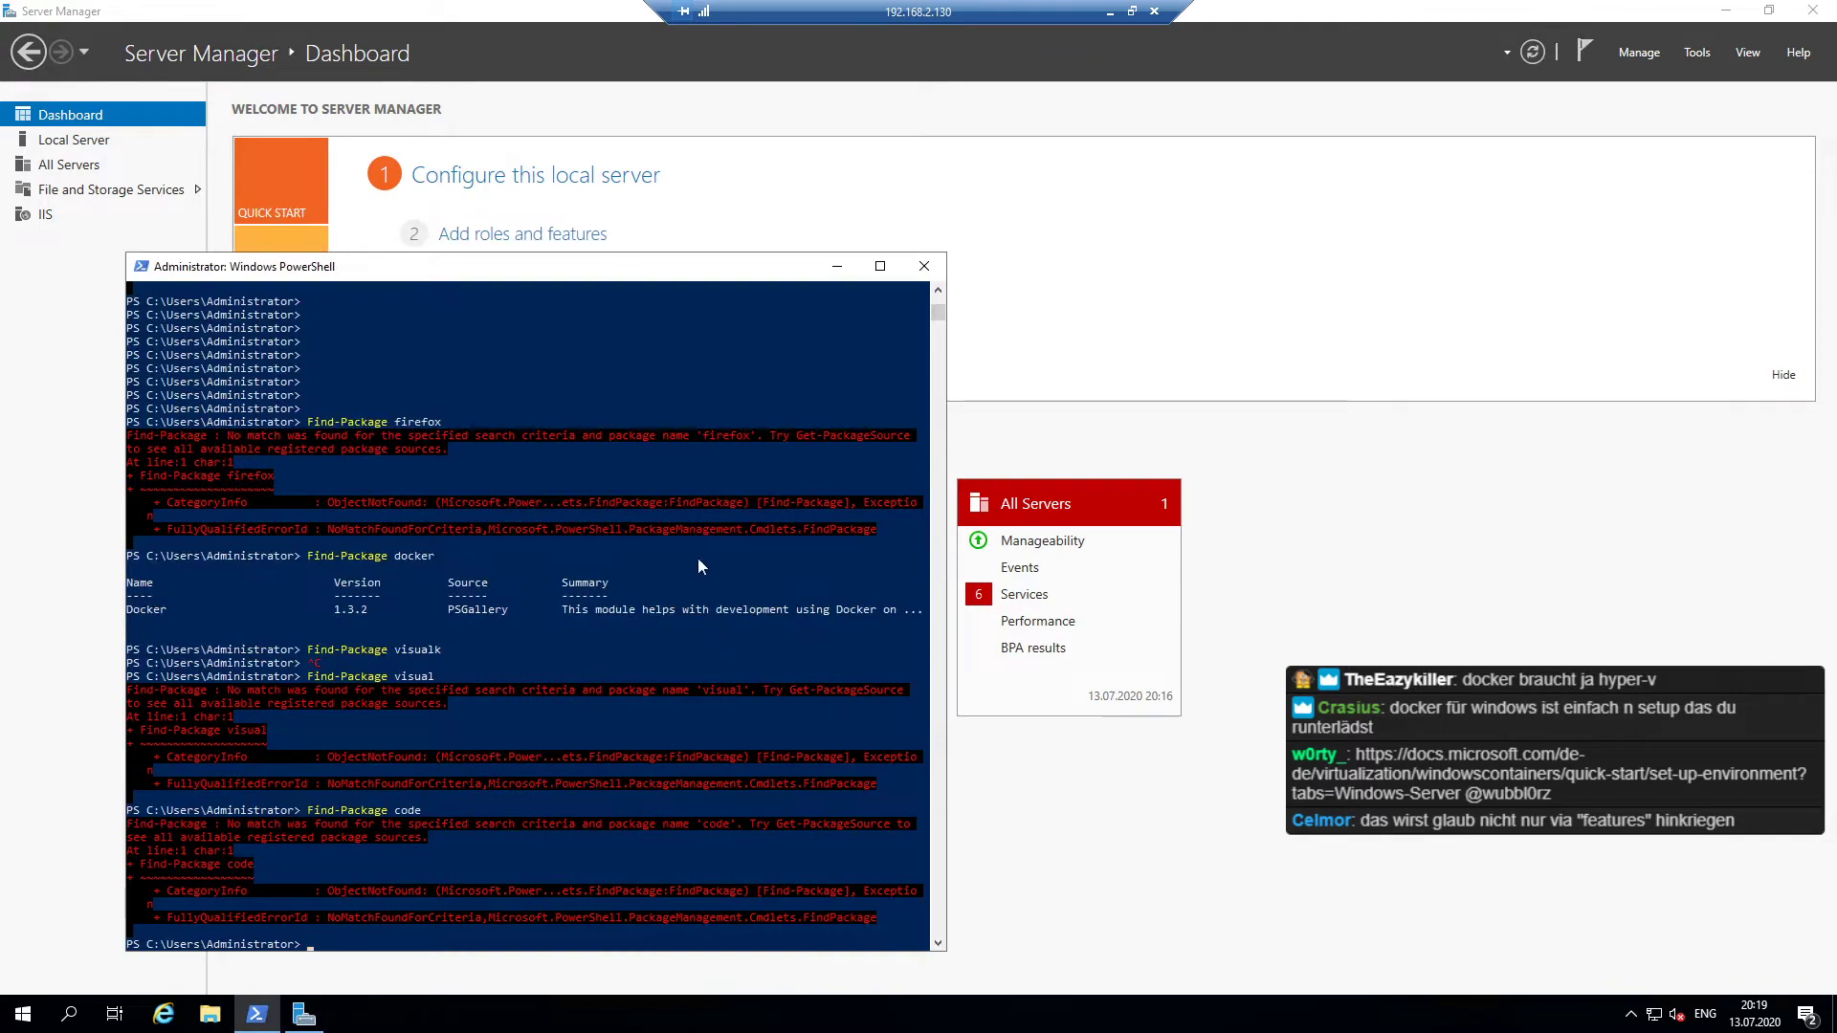
- Switch to the local browser and search the Docker Hub page for 'settings'
click(1109, 12)
scroll(96, 706, up, 4)
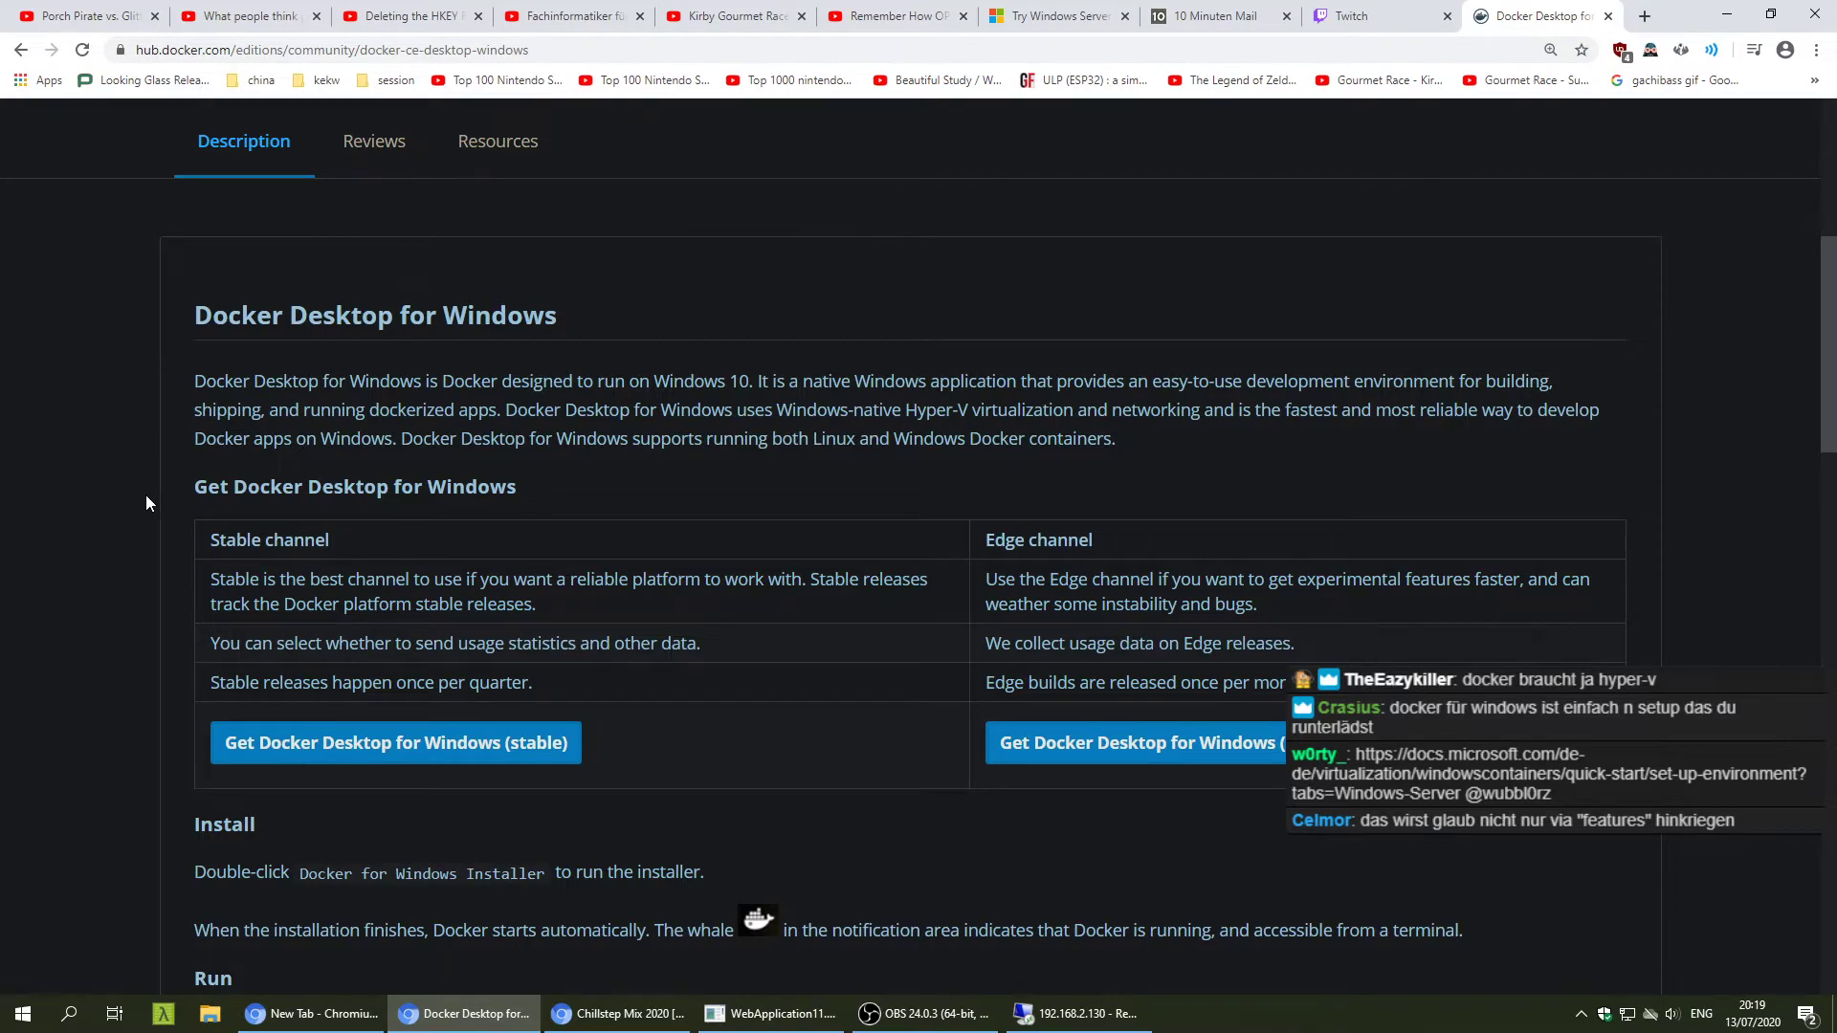
scroll(146, 496, down, 3)
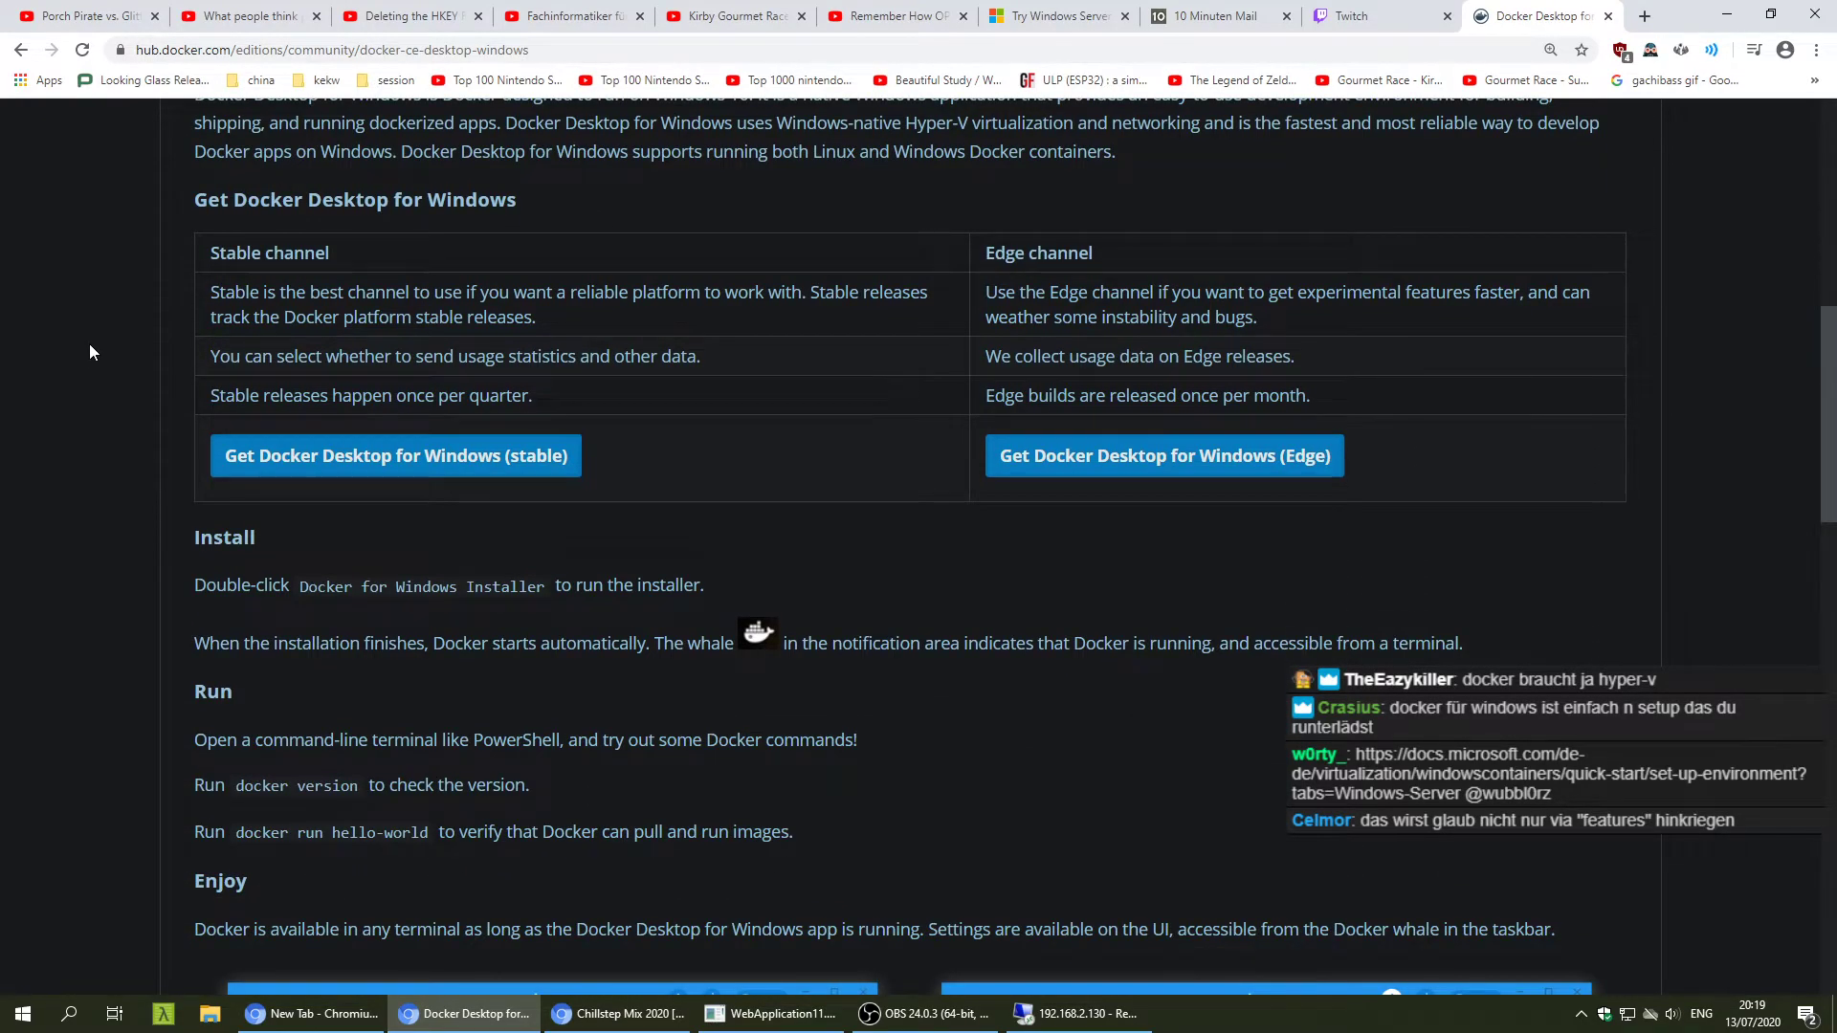
scroll(89, 343, down, 3)
key(ctrl+f)
text(settings)
scroll(110, 265, down, 10)
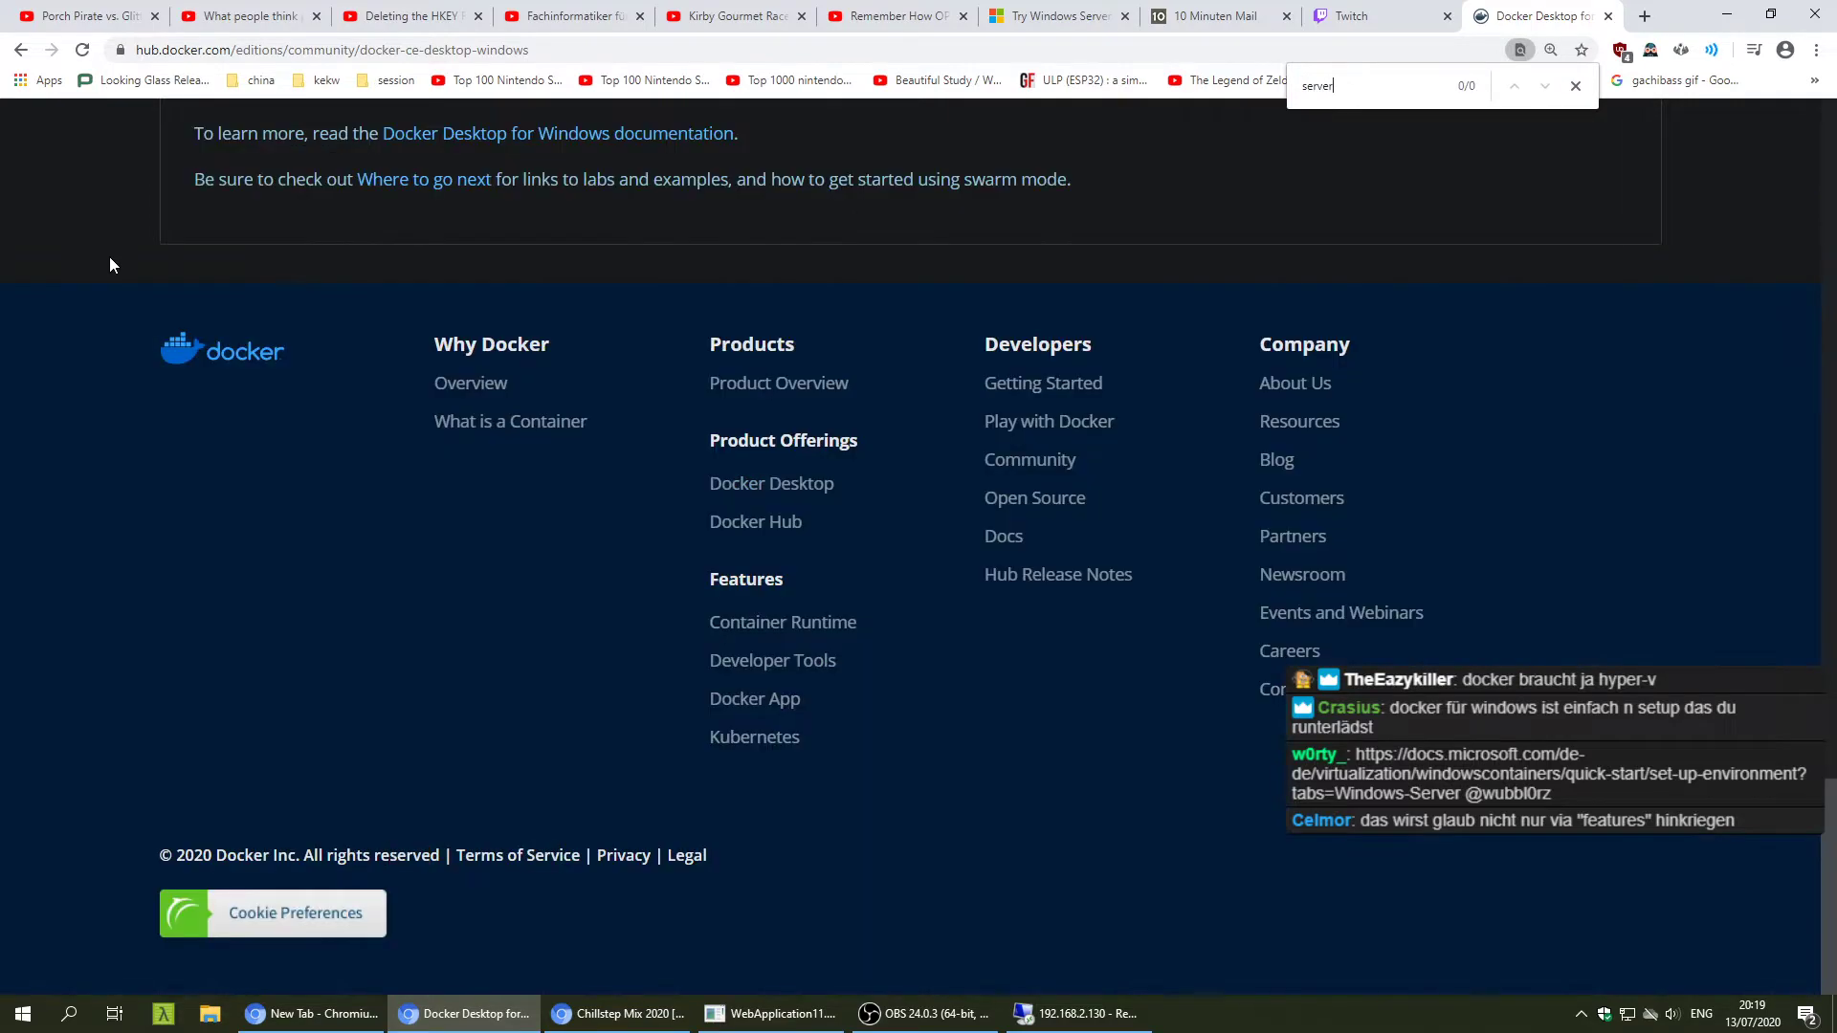
- Back on the GitHub labs README, find and read the matches for 'server'
click(21, 49)
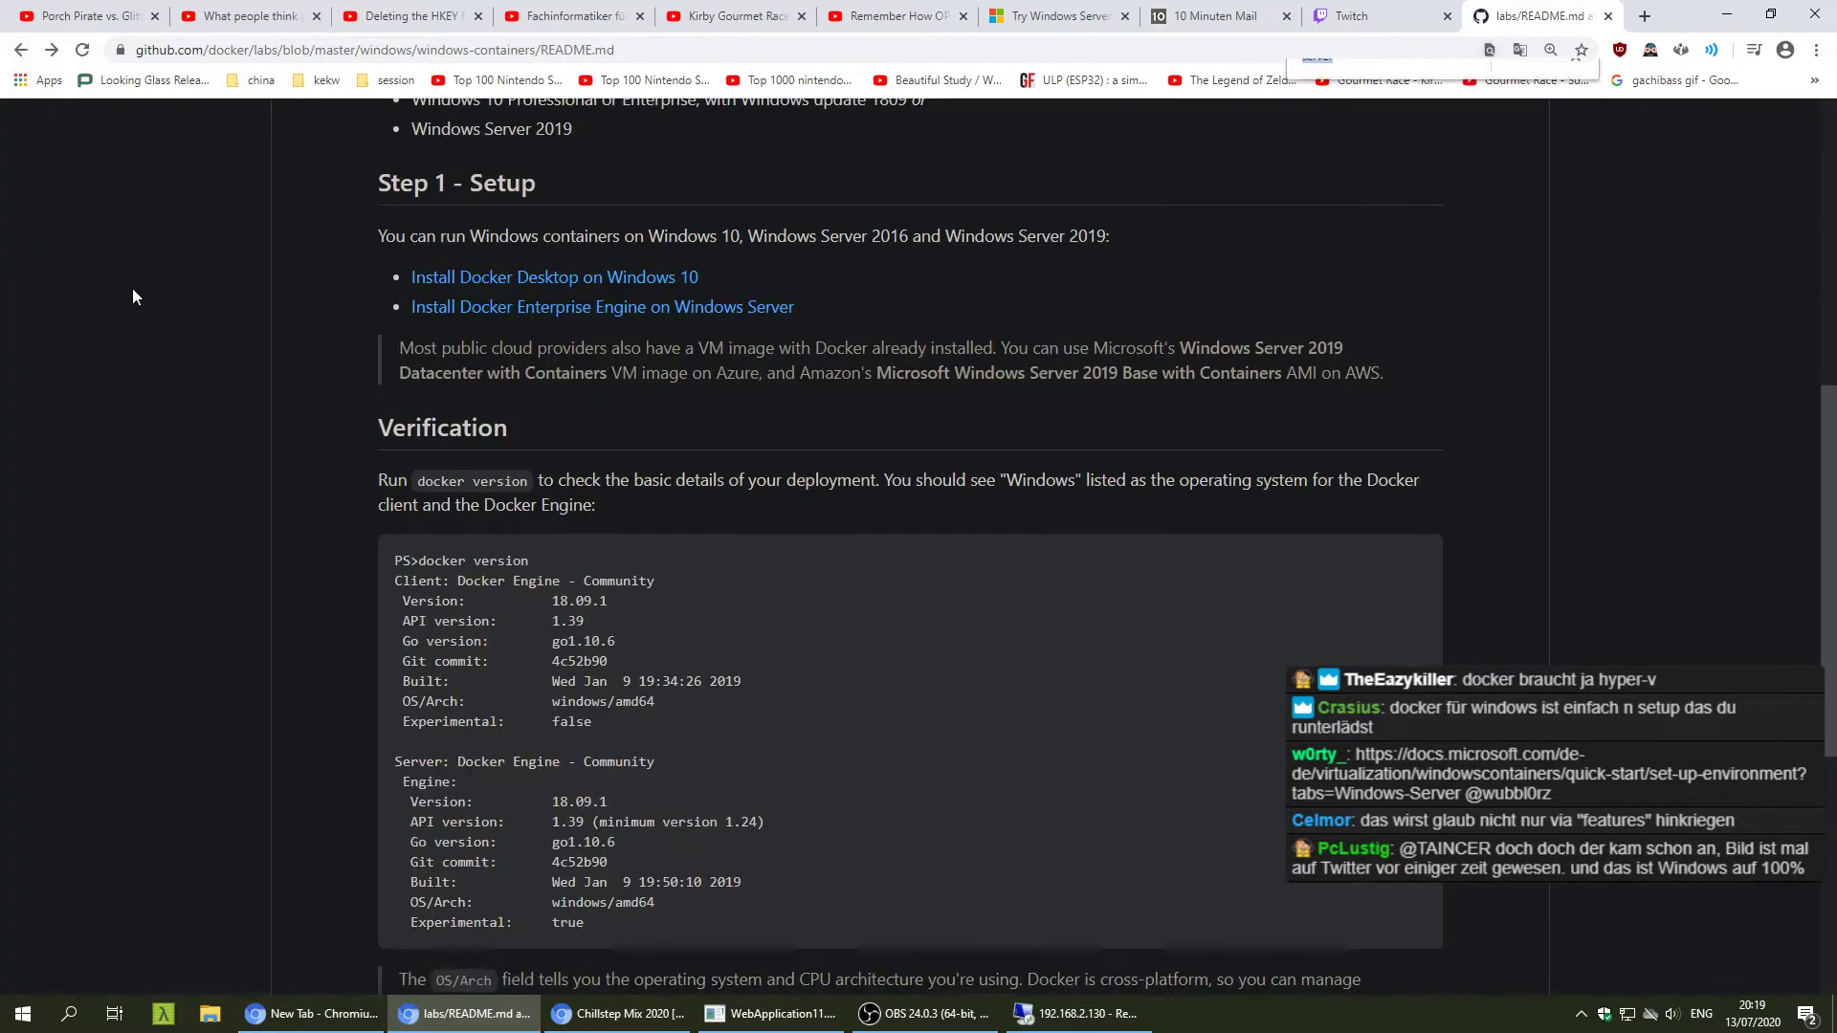
key(ctrl+f)
key(Return)
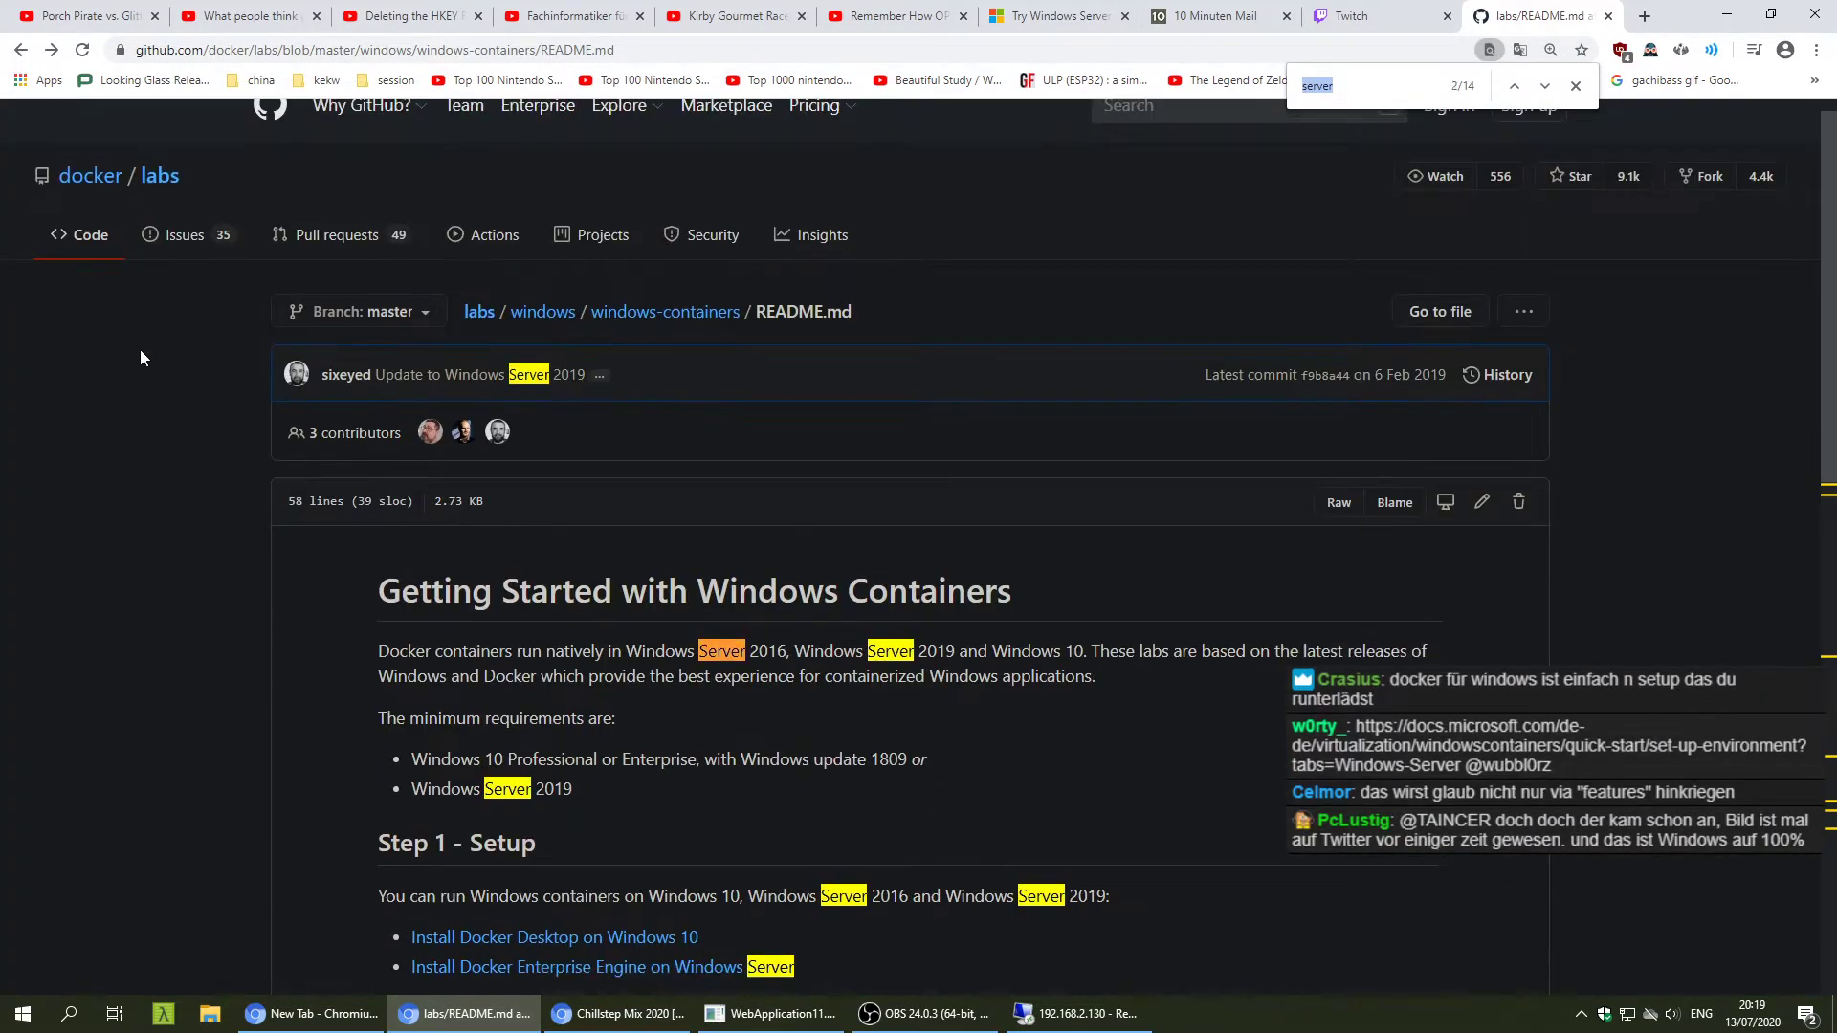
scroll(123, 369, down, 6)
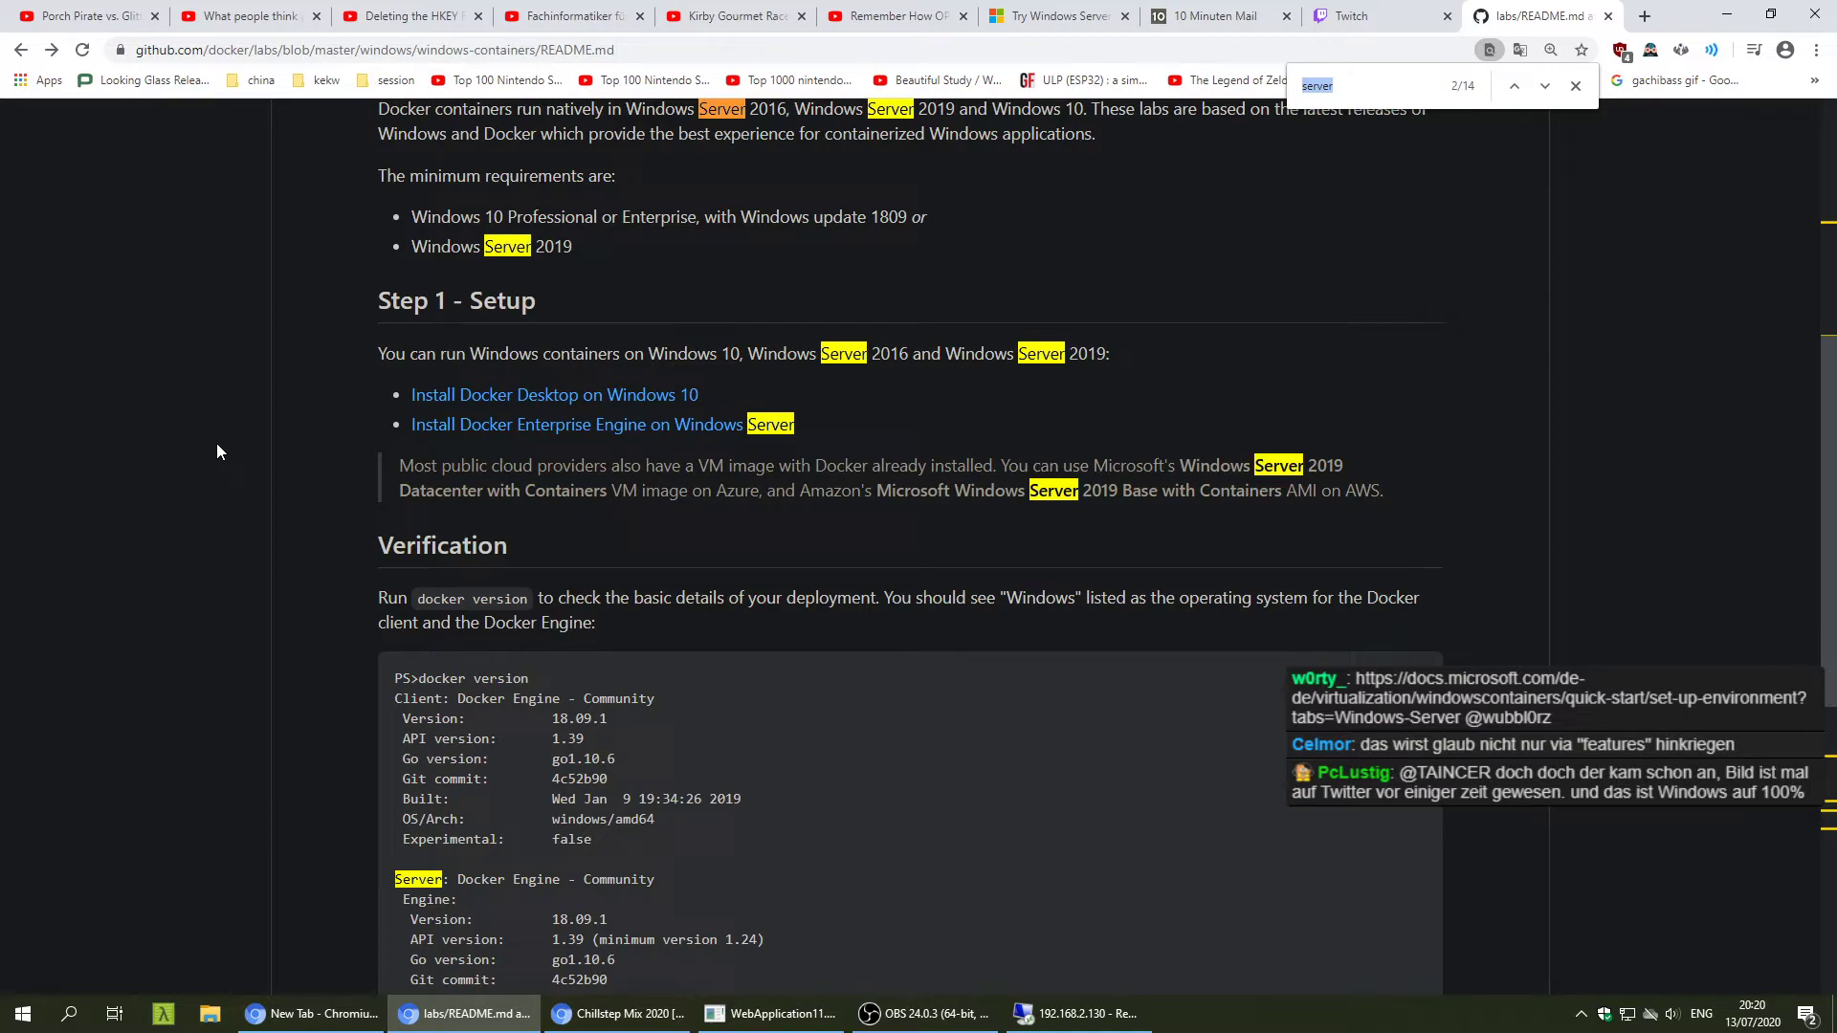
scroll(225, 445, down, 1)
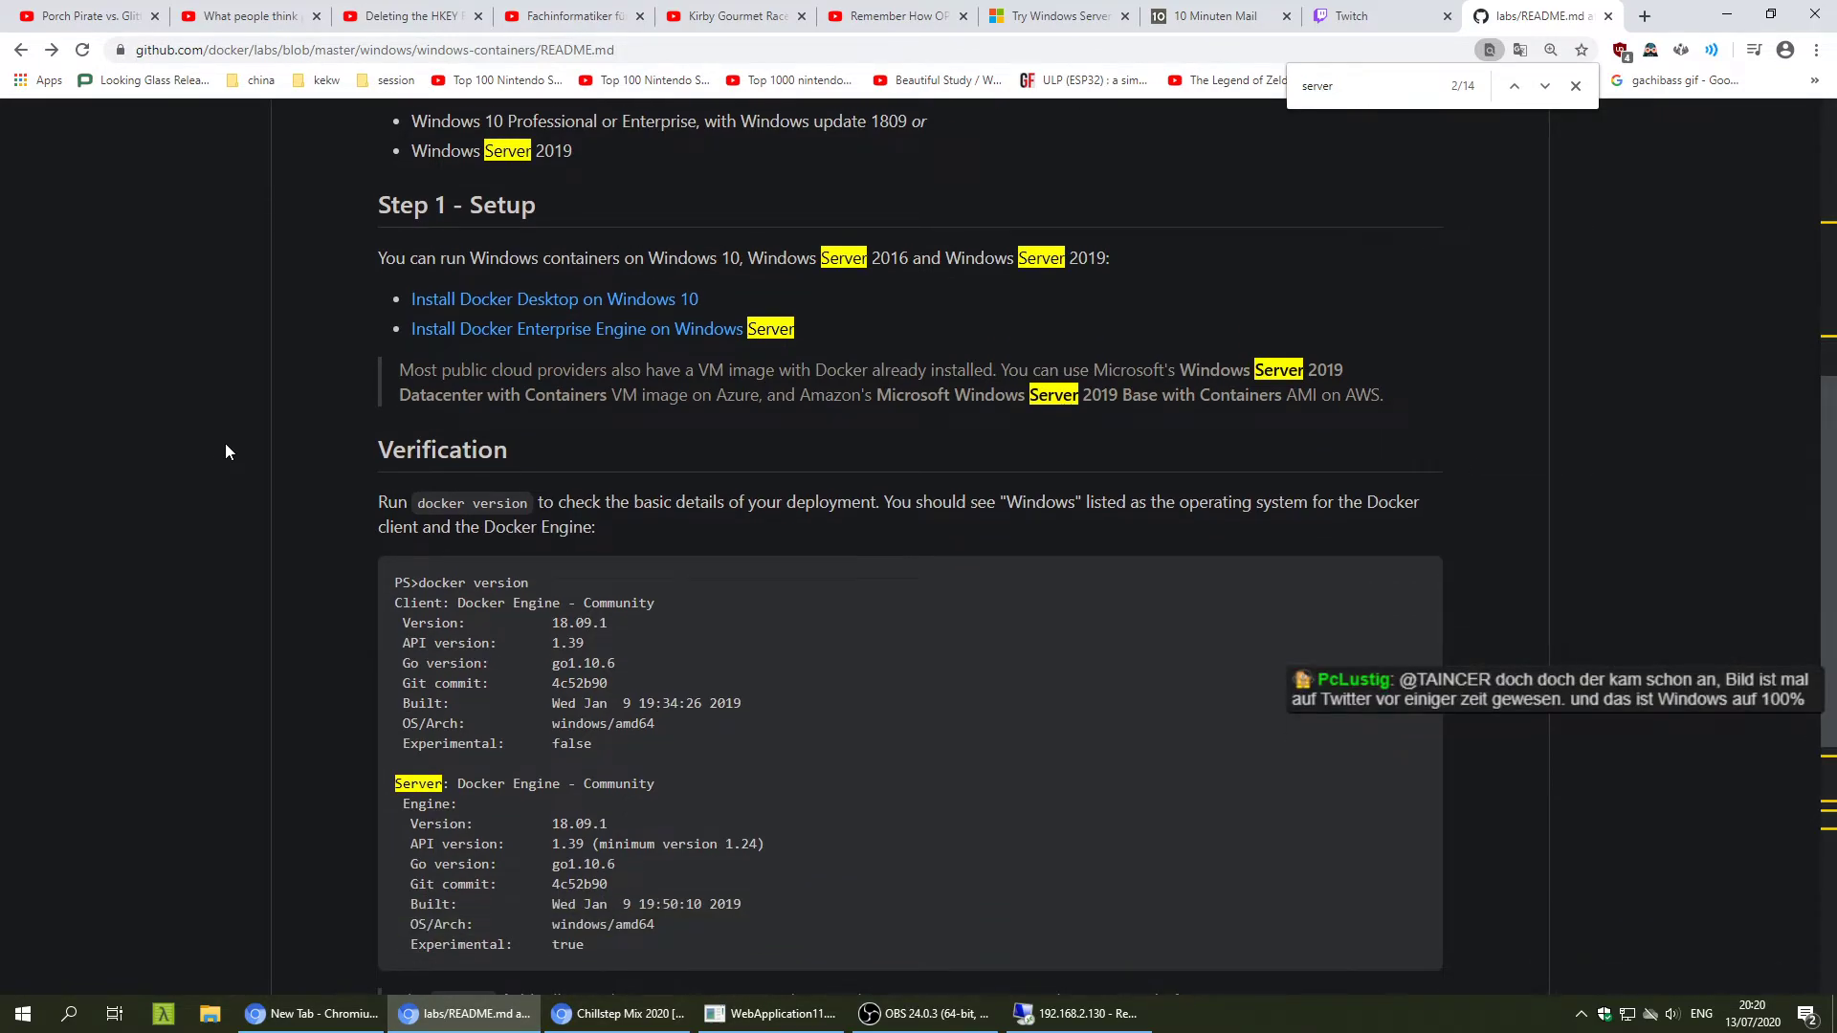
key(ctrl+t)
- Search Google for 'install docker windows 2019' and open the sixeyed Getting Started article
text(doc)
key(ctrl+a)
text(install)
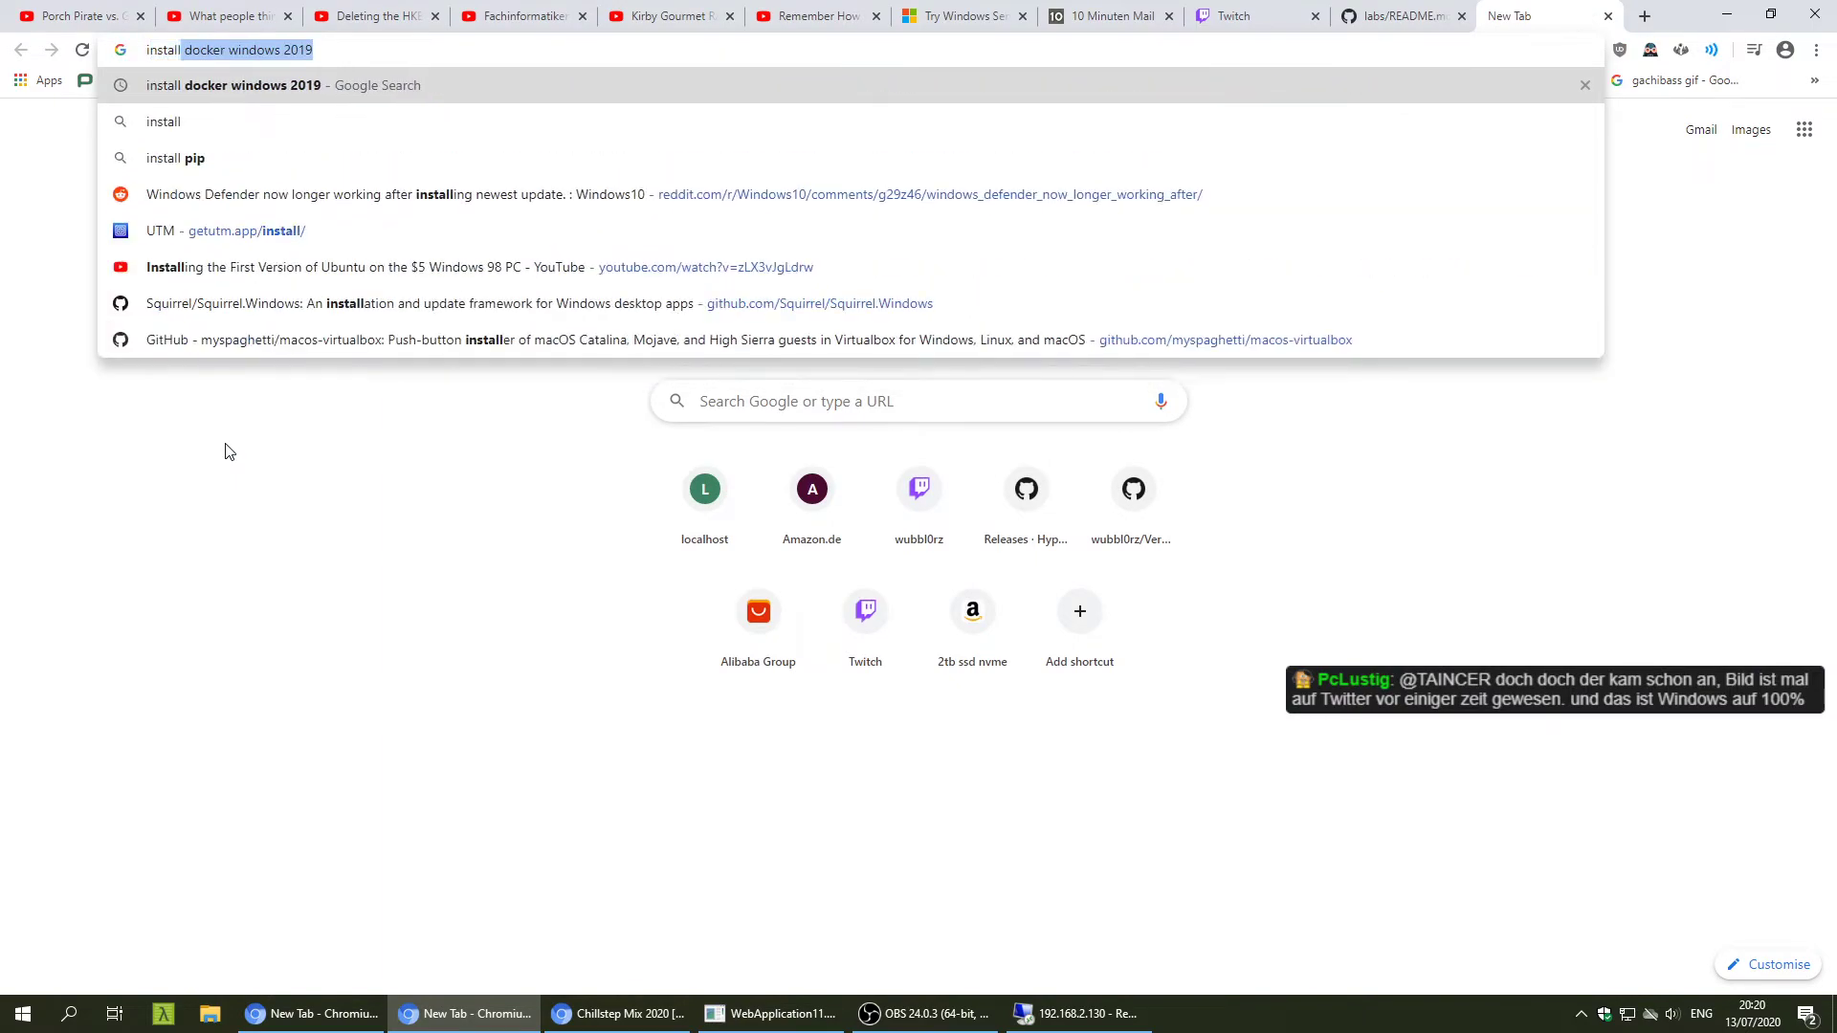
text( docker windows 2019)
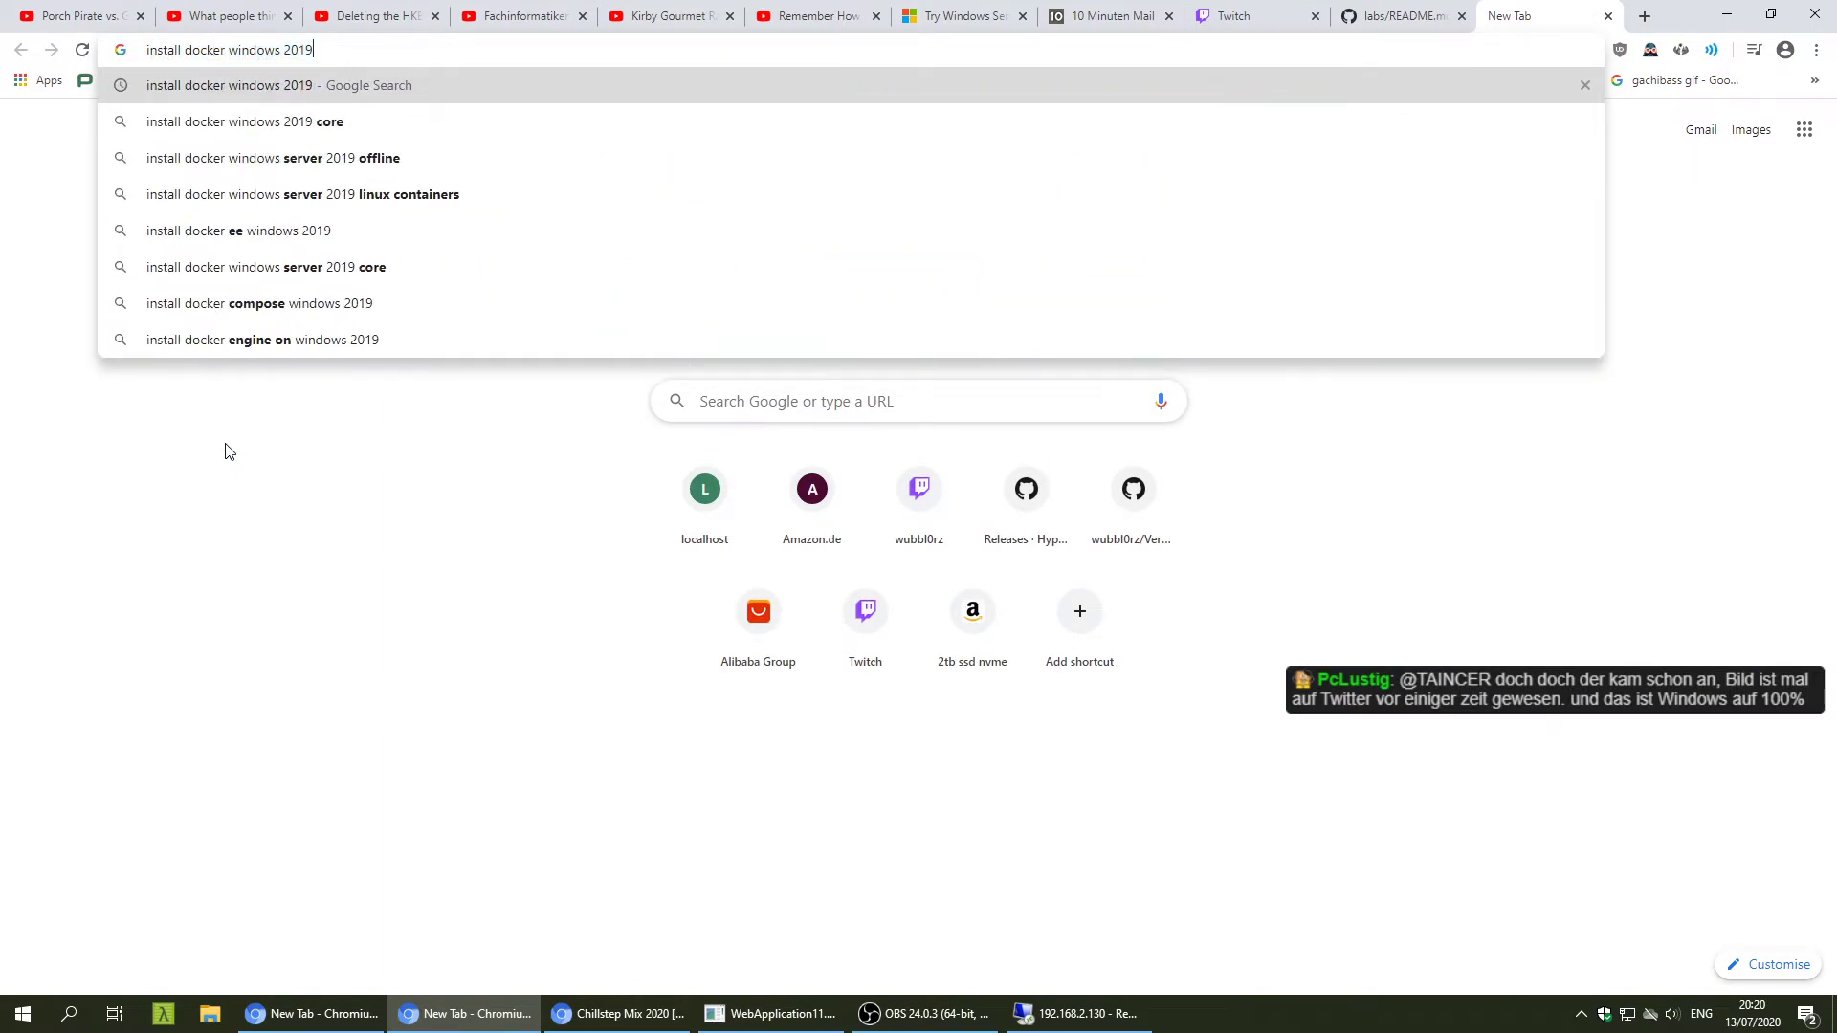
key(Return)
scroll(250, 468, down, 2)
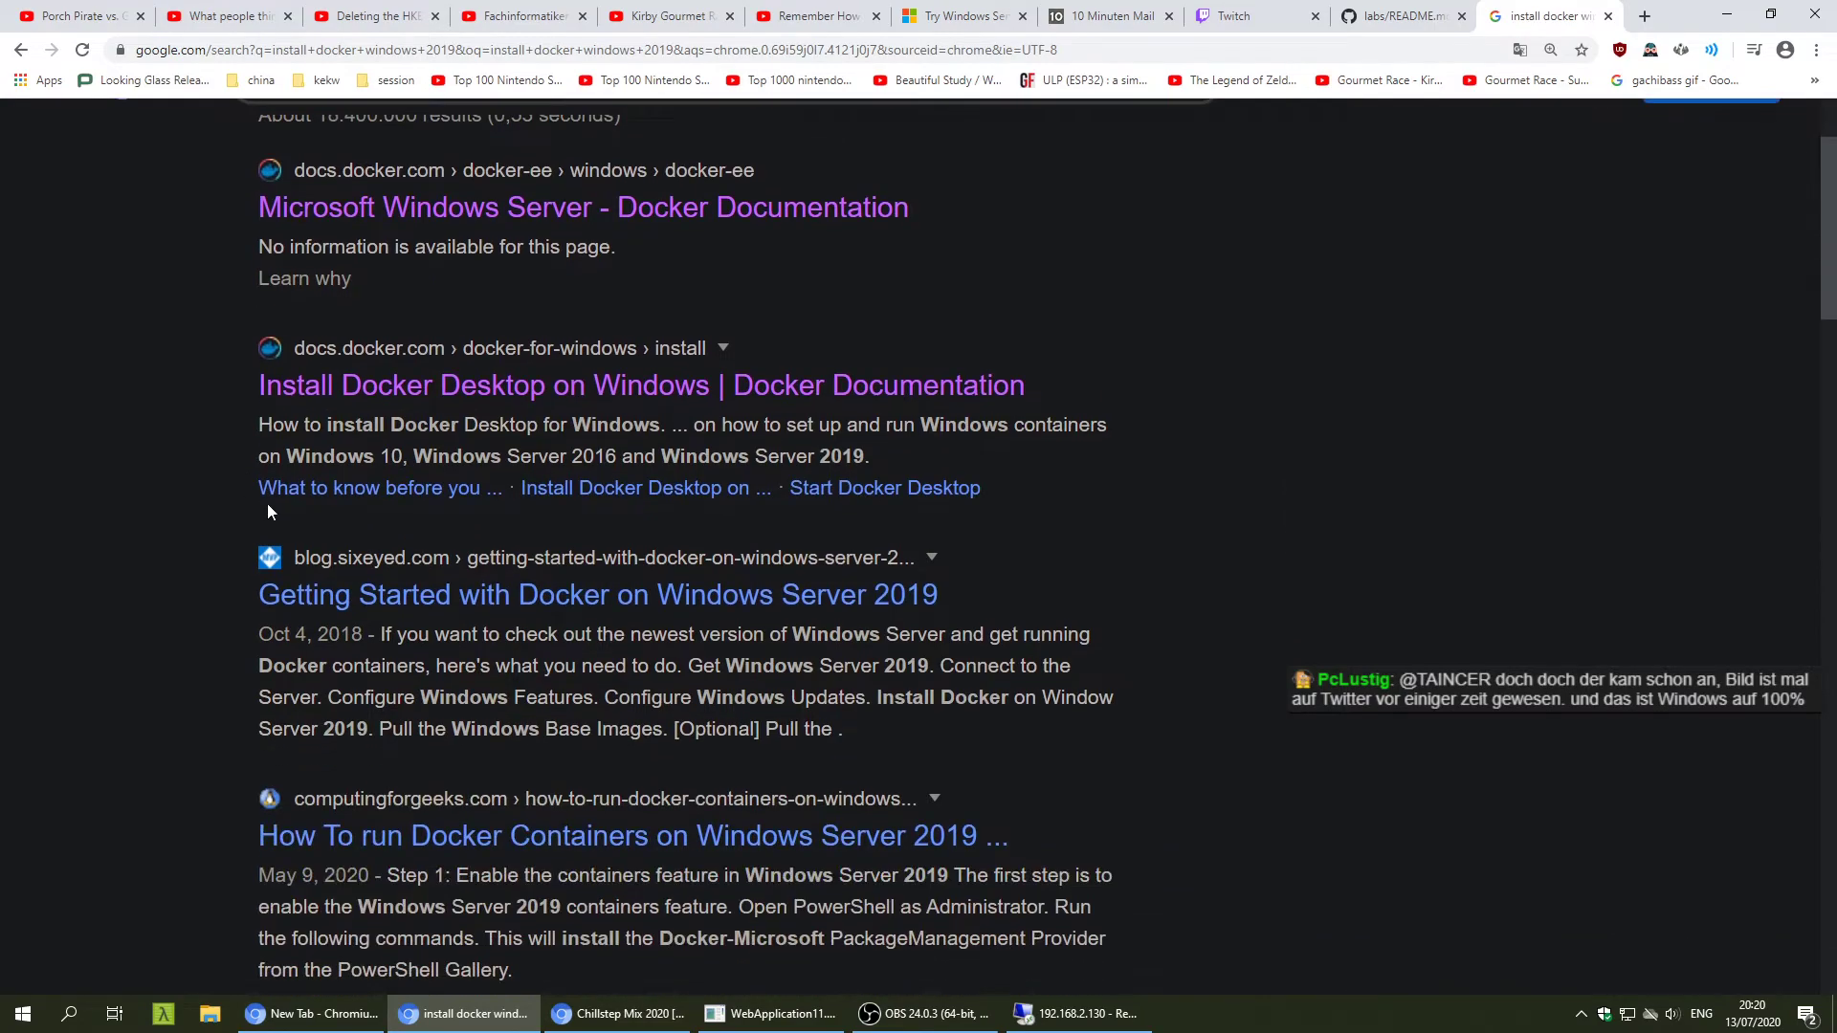
click(403, 587)
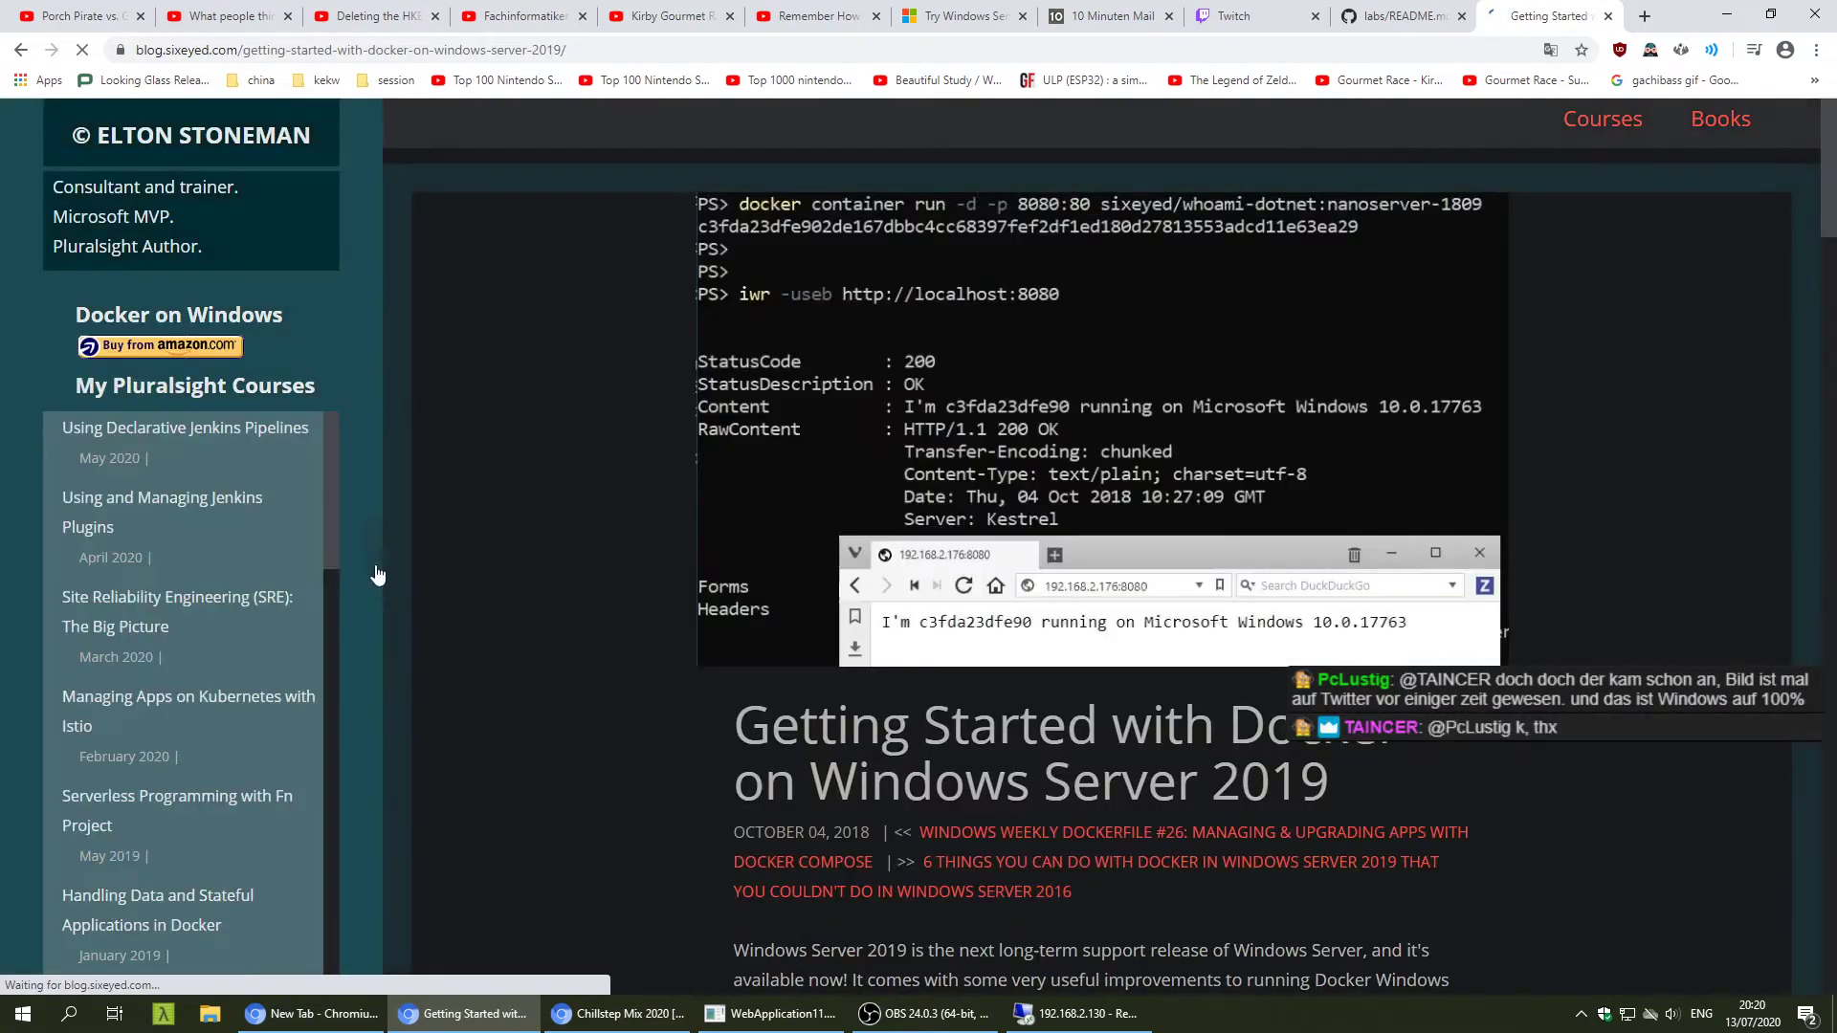
- Read through the Docker on Windows Server 2019 article, then restore the closed results tab
scroll(542, 732, down, 14)
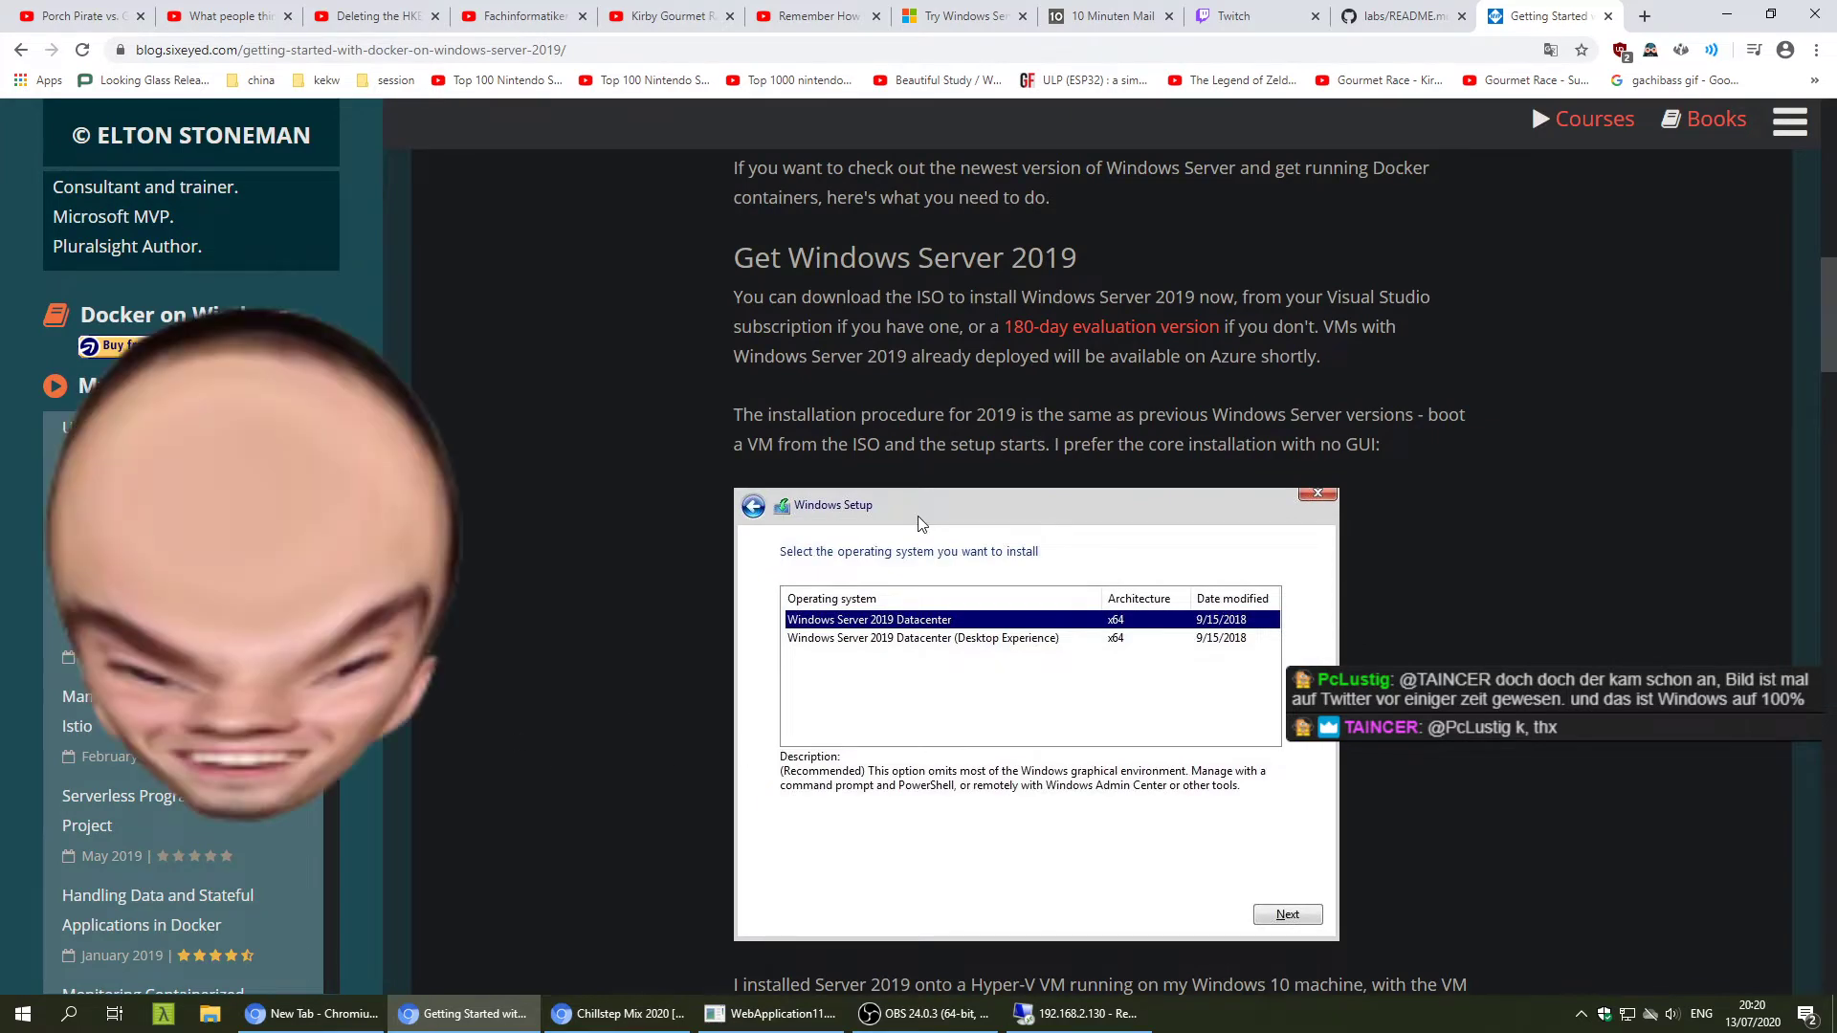
scroll(654, 702, down, 12)
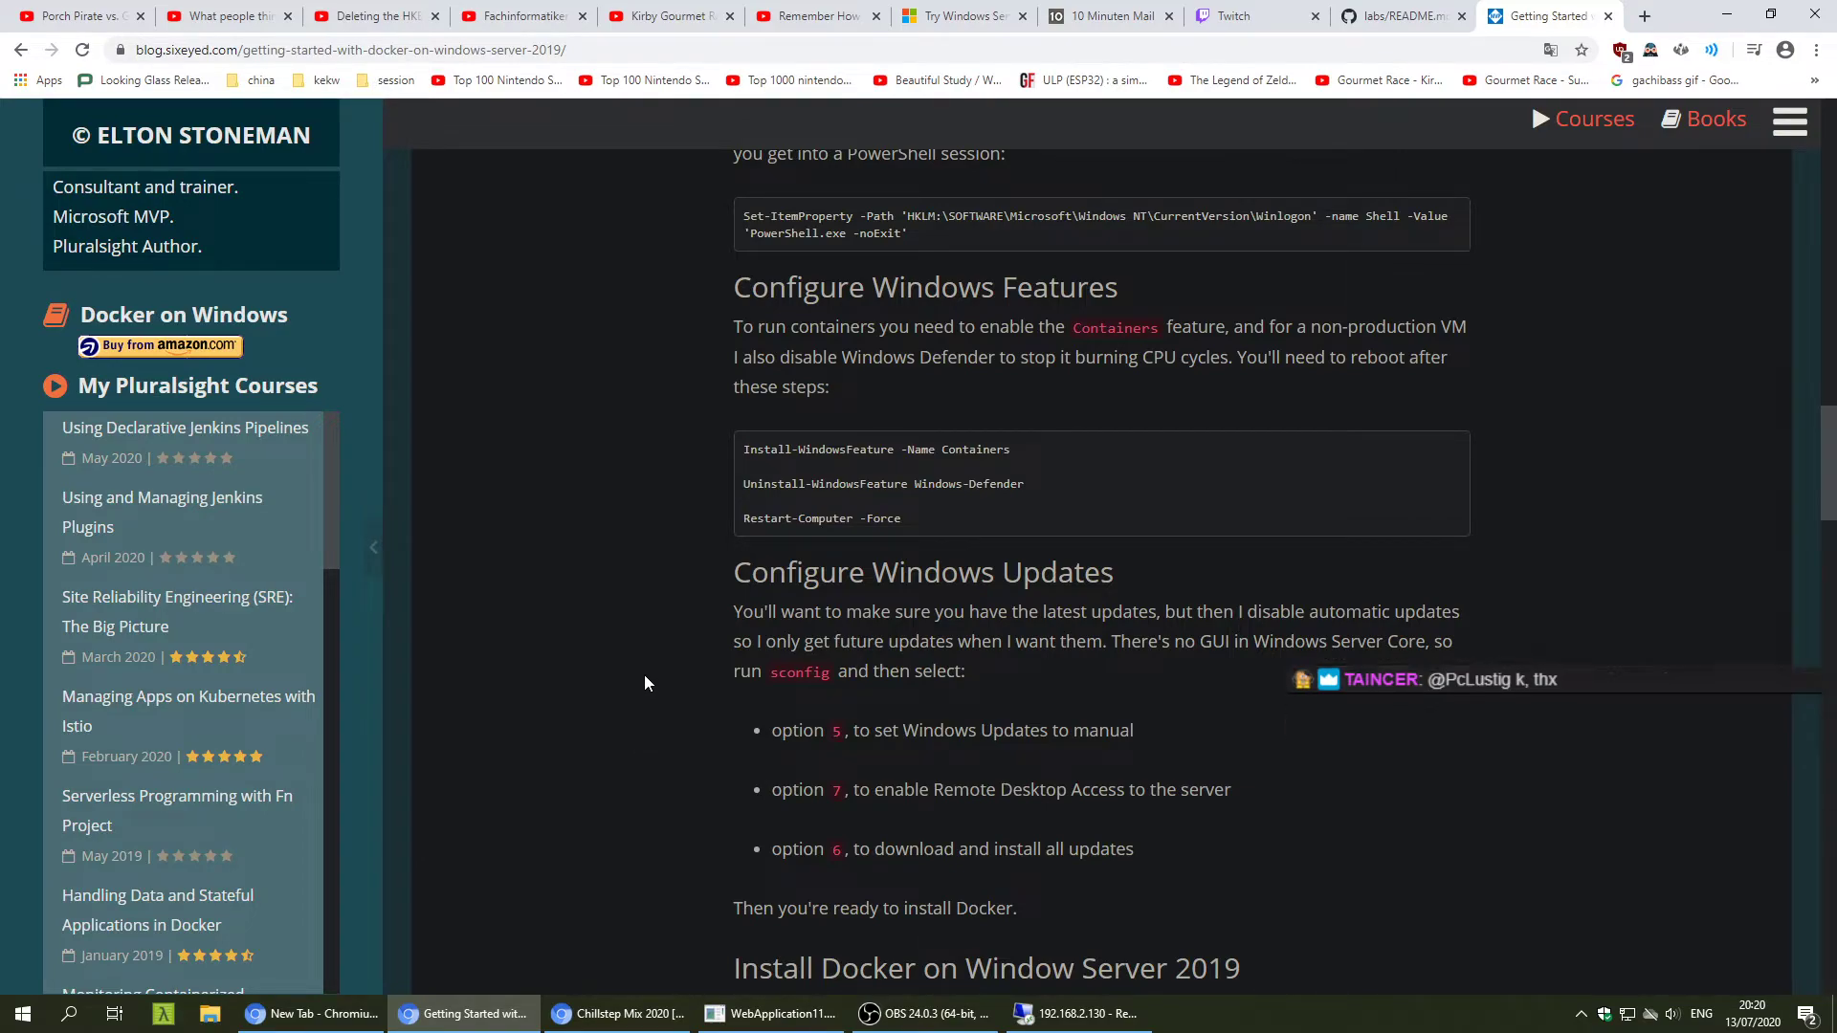
scroll(644, 674, down, 6)
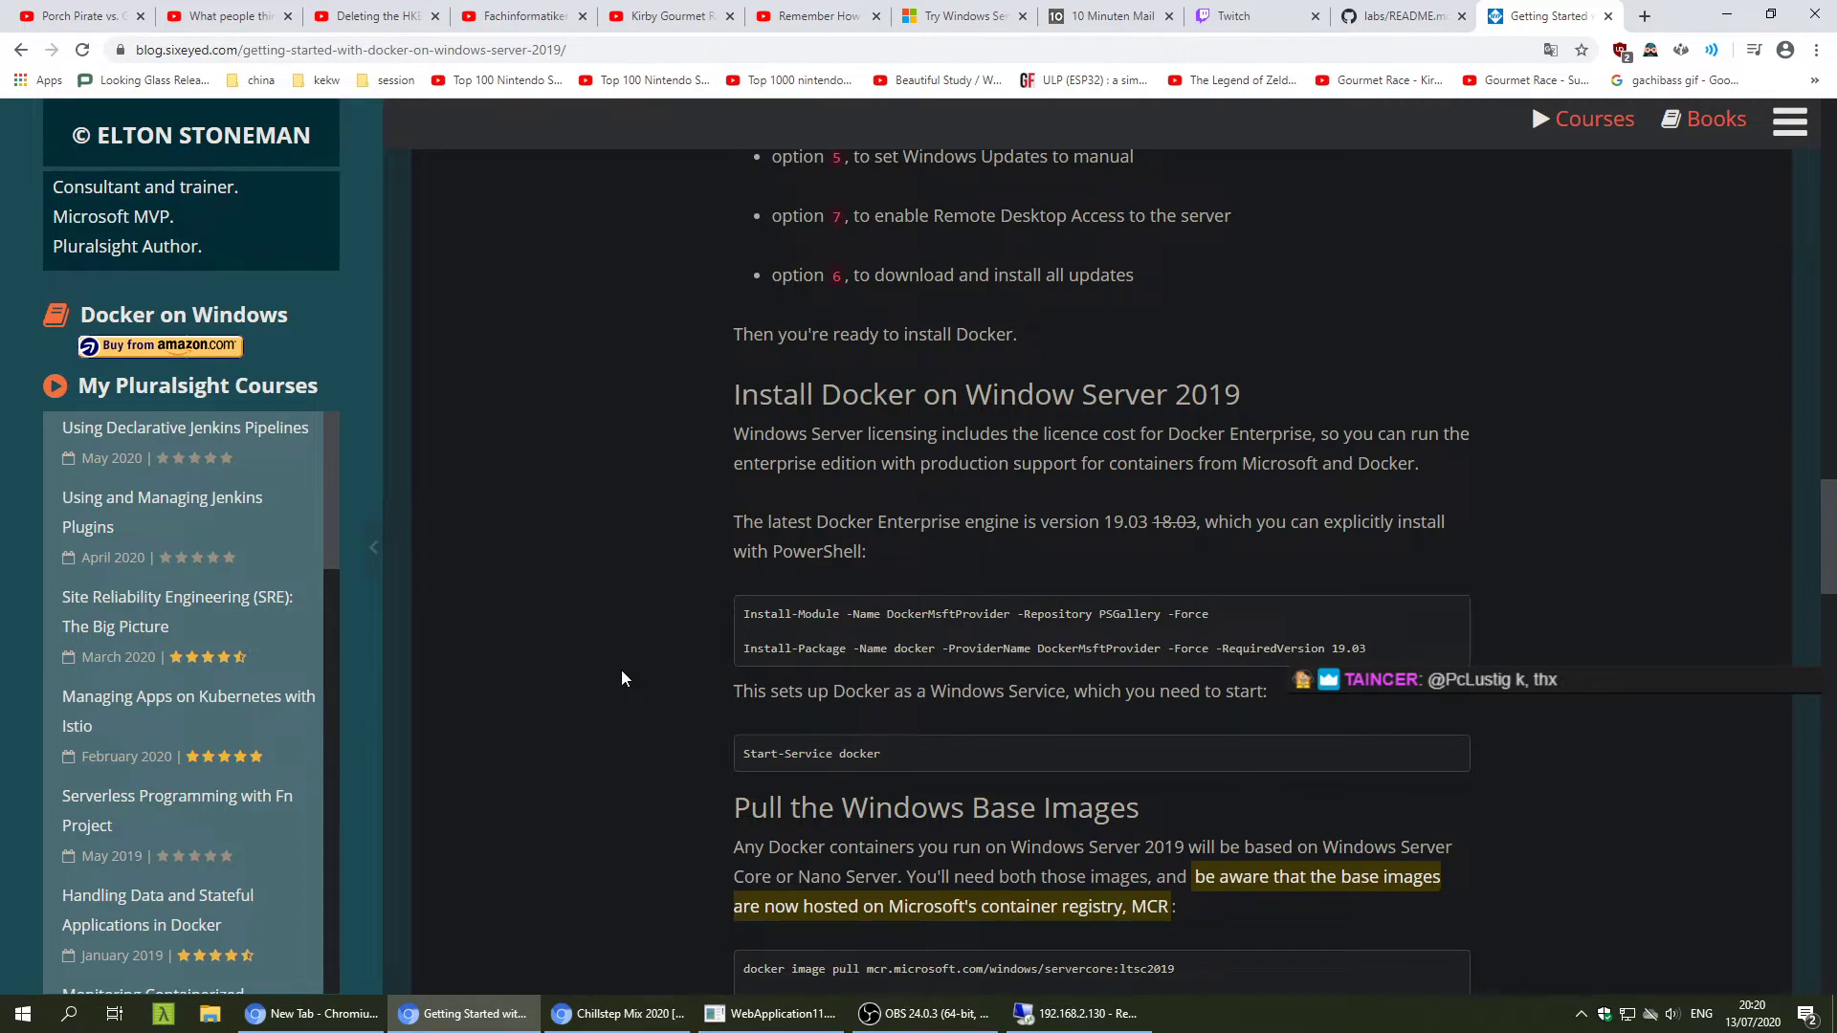
scroll(607, 670, down, 5)
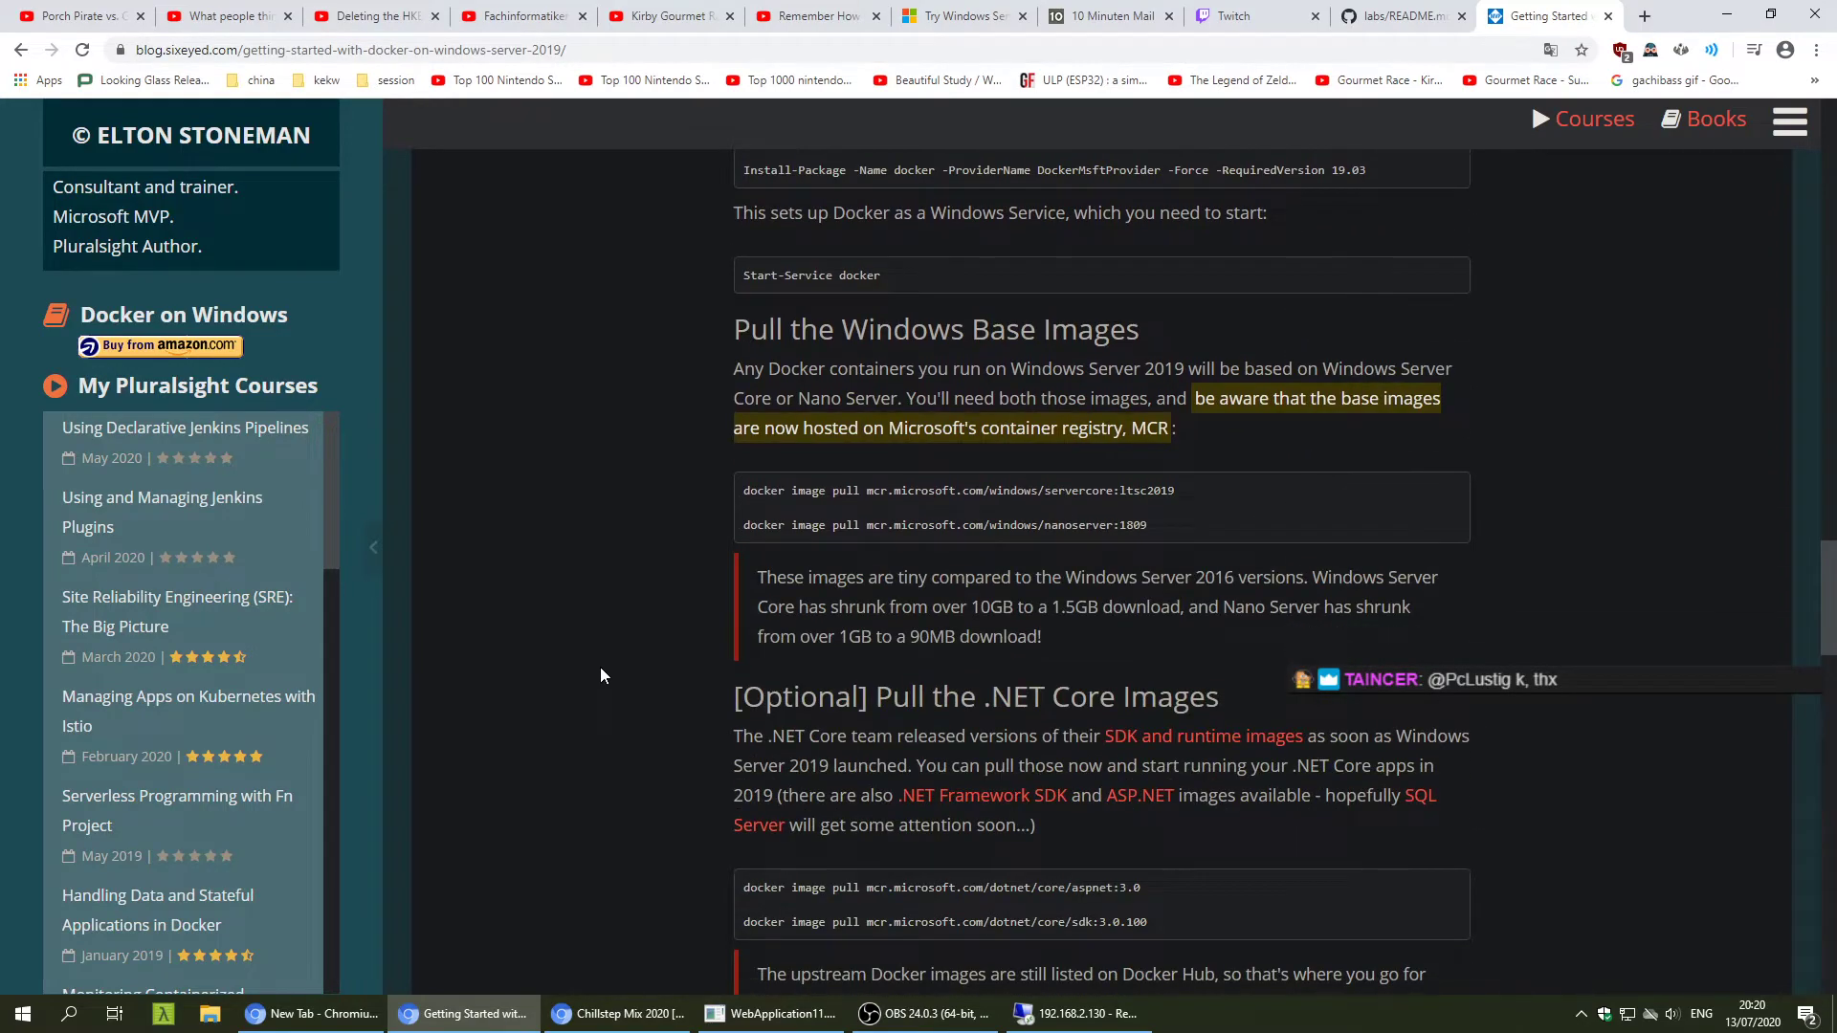
scroll(601, 675, down, 1)
scroll(601, 676, down, 5)
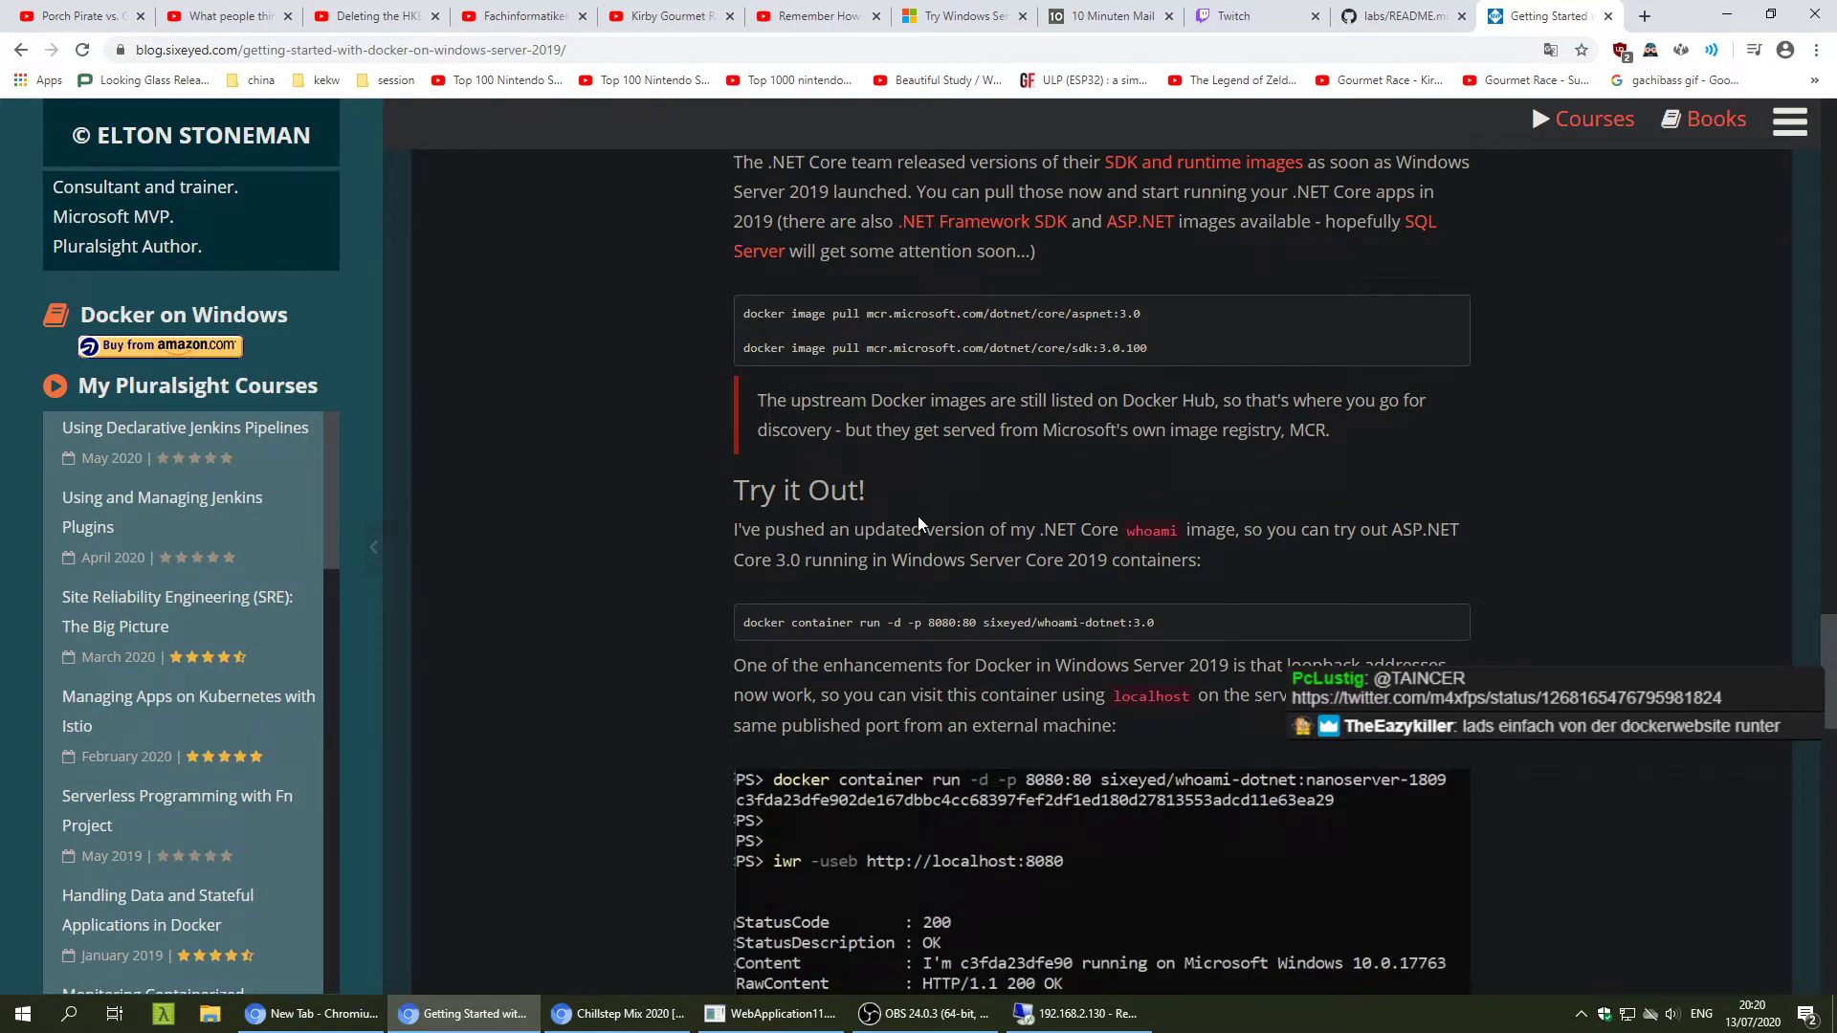
scroll(540, 714, down, 5)
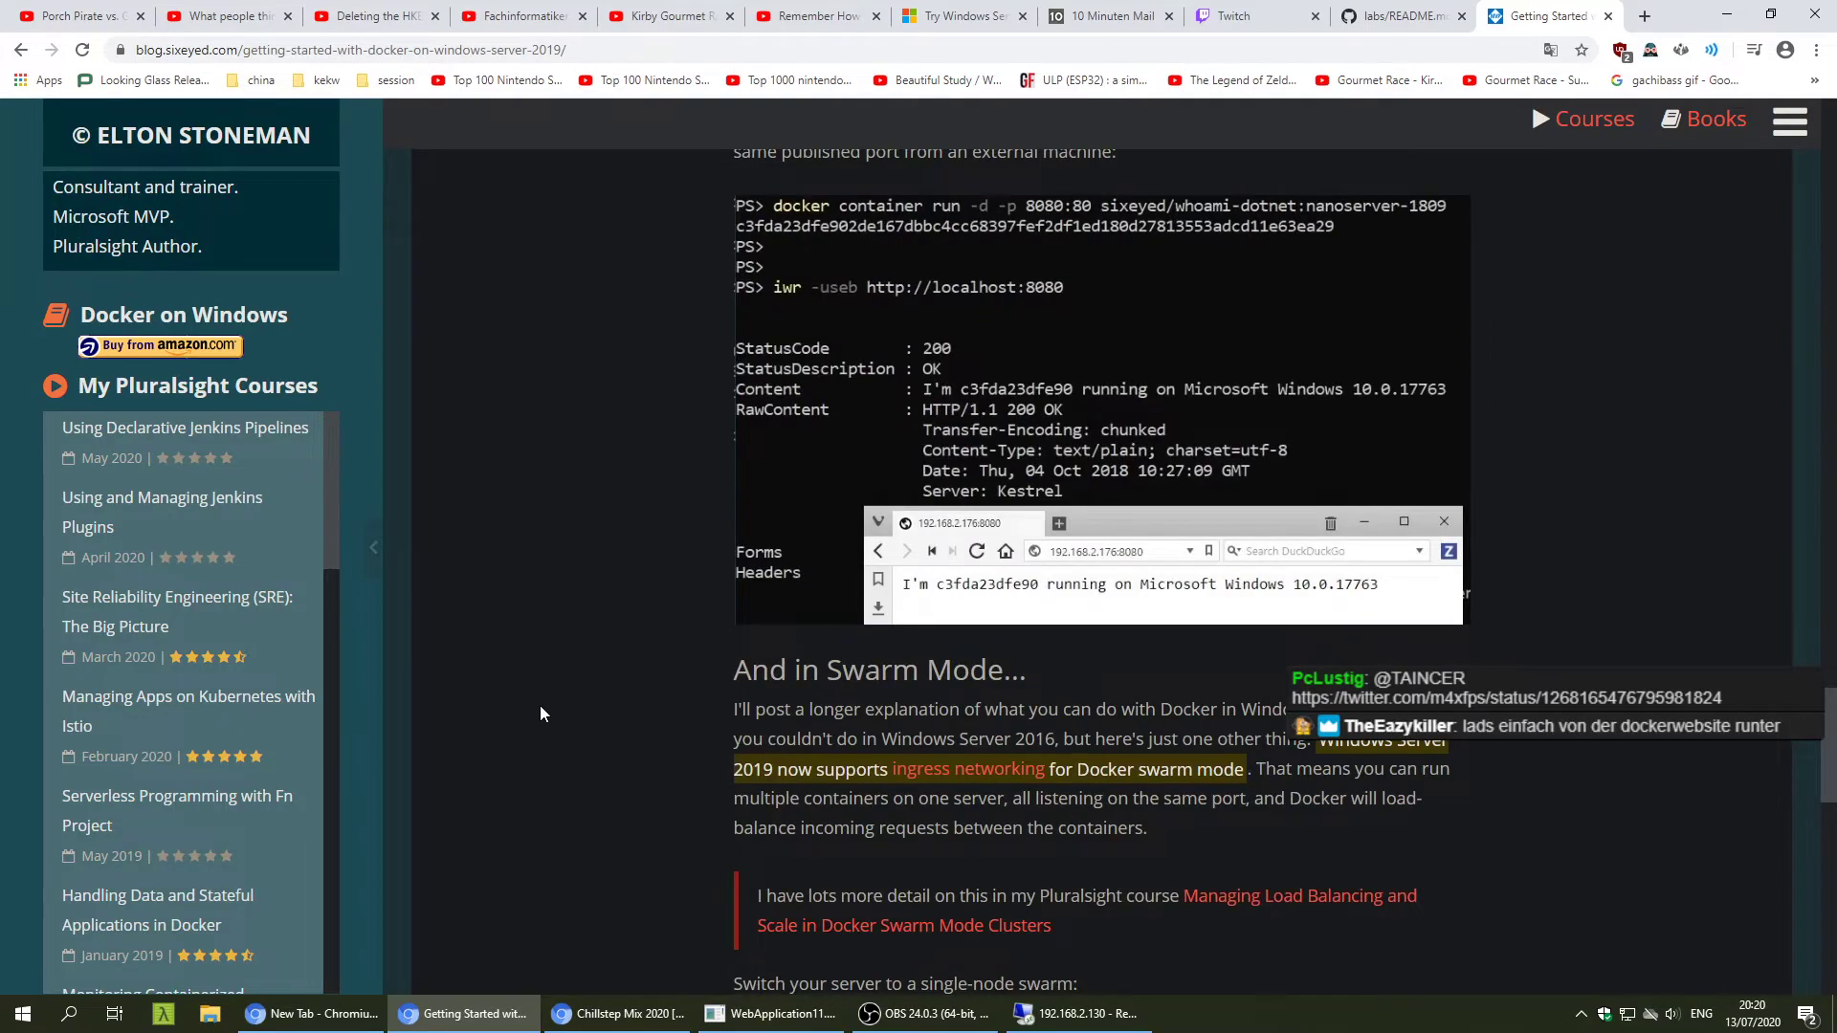
scroll(539, 714, up, 5)
scroll(539, 714, up, 5)
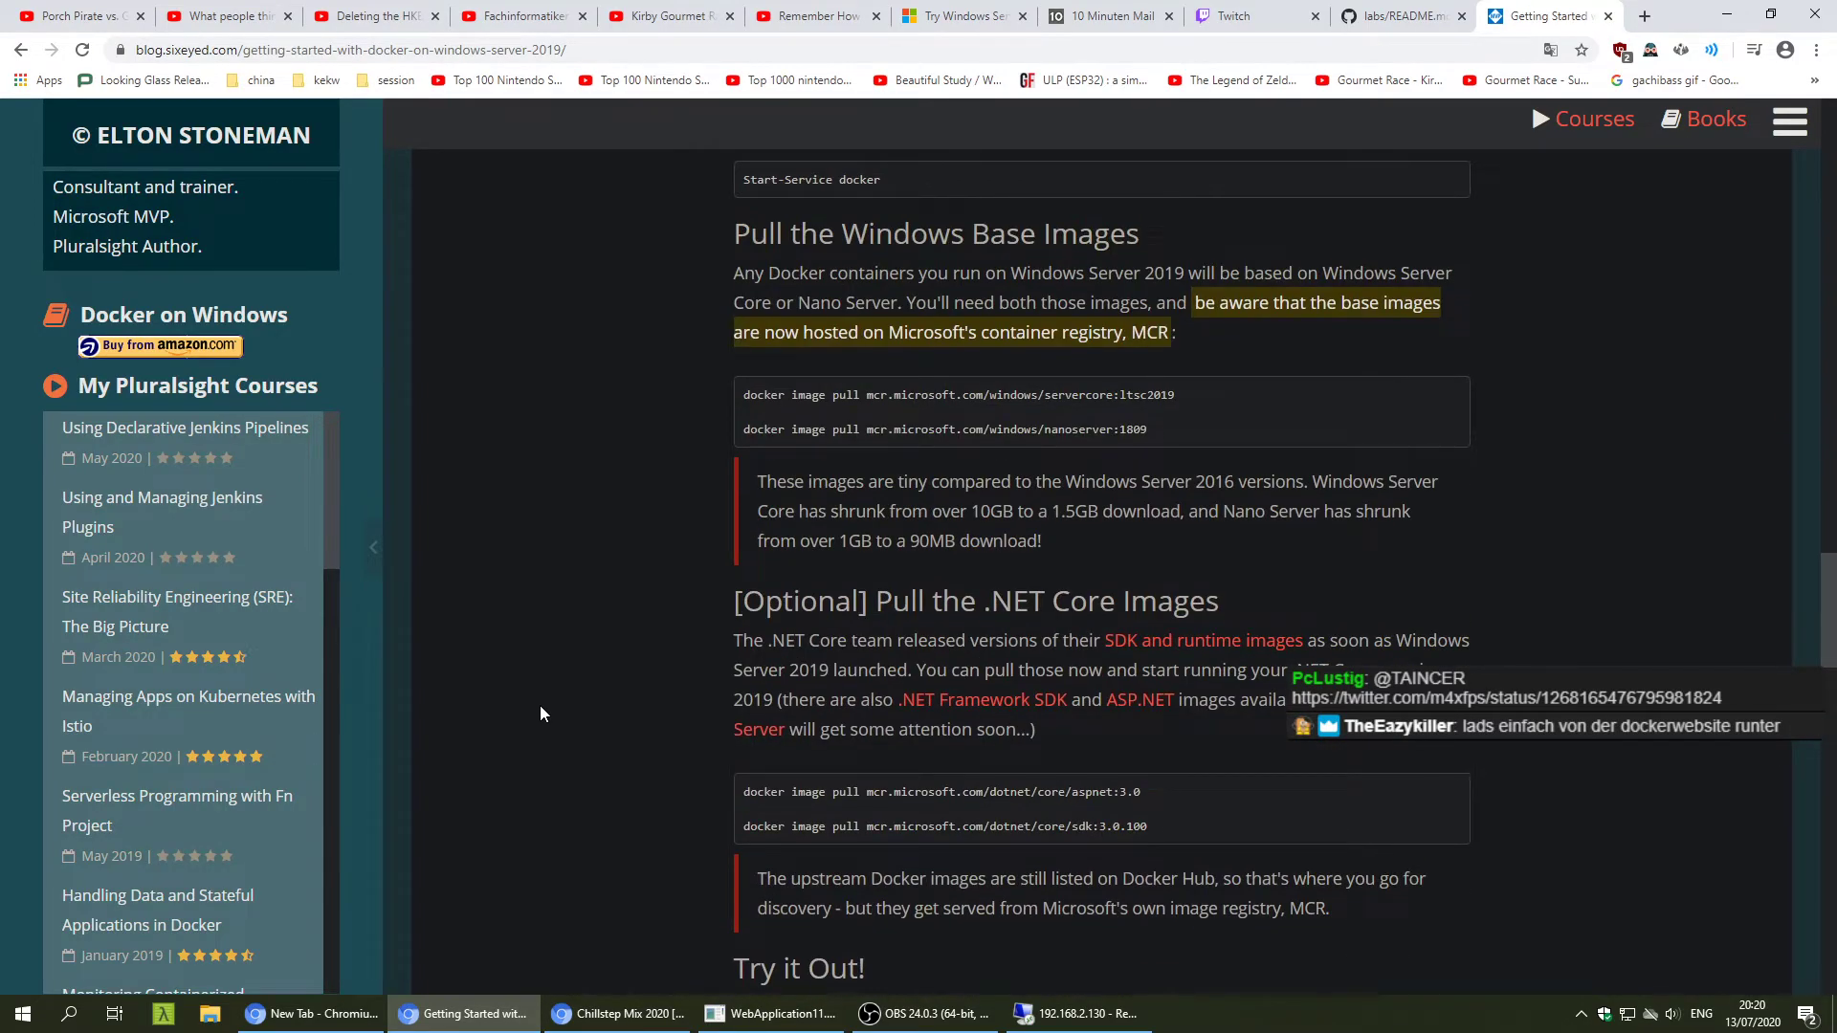
scroll(540, 714, up, 5)
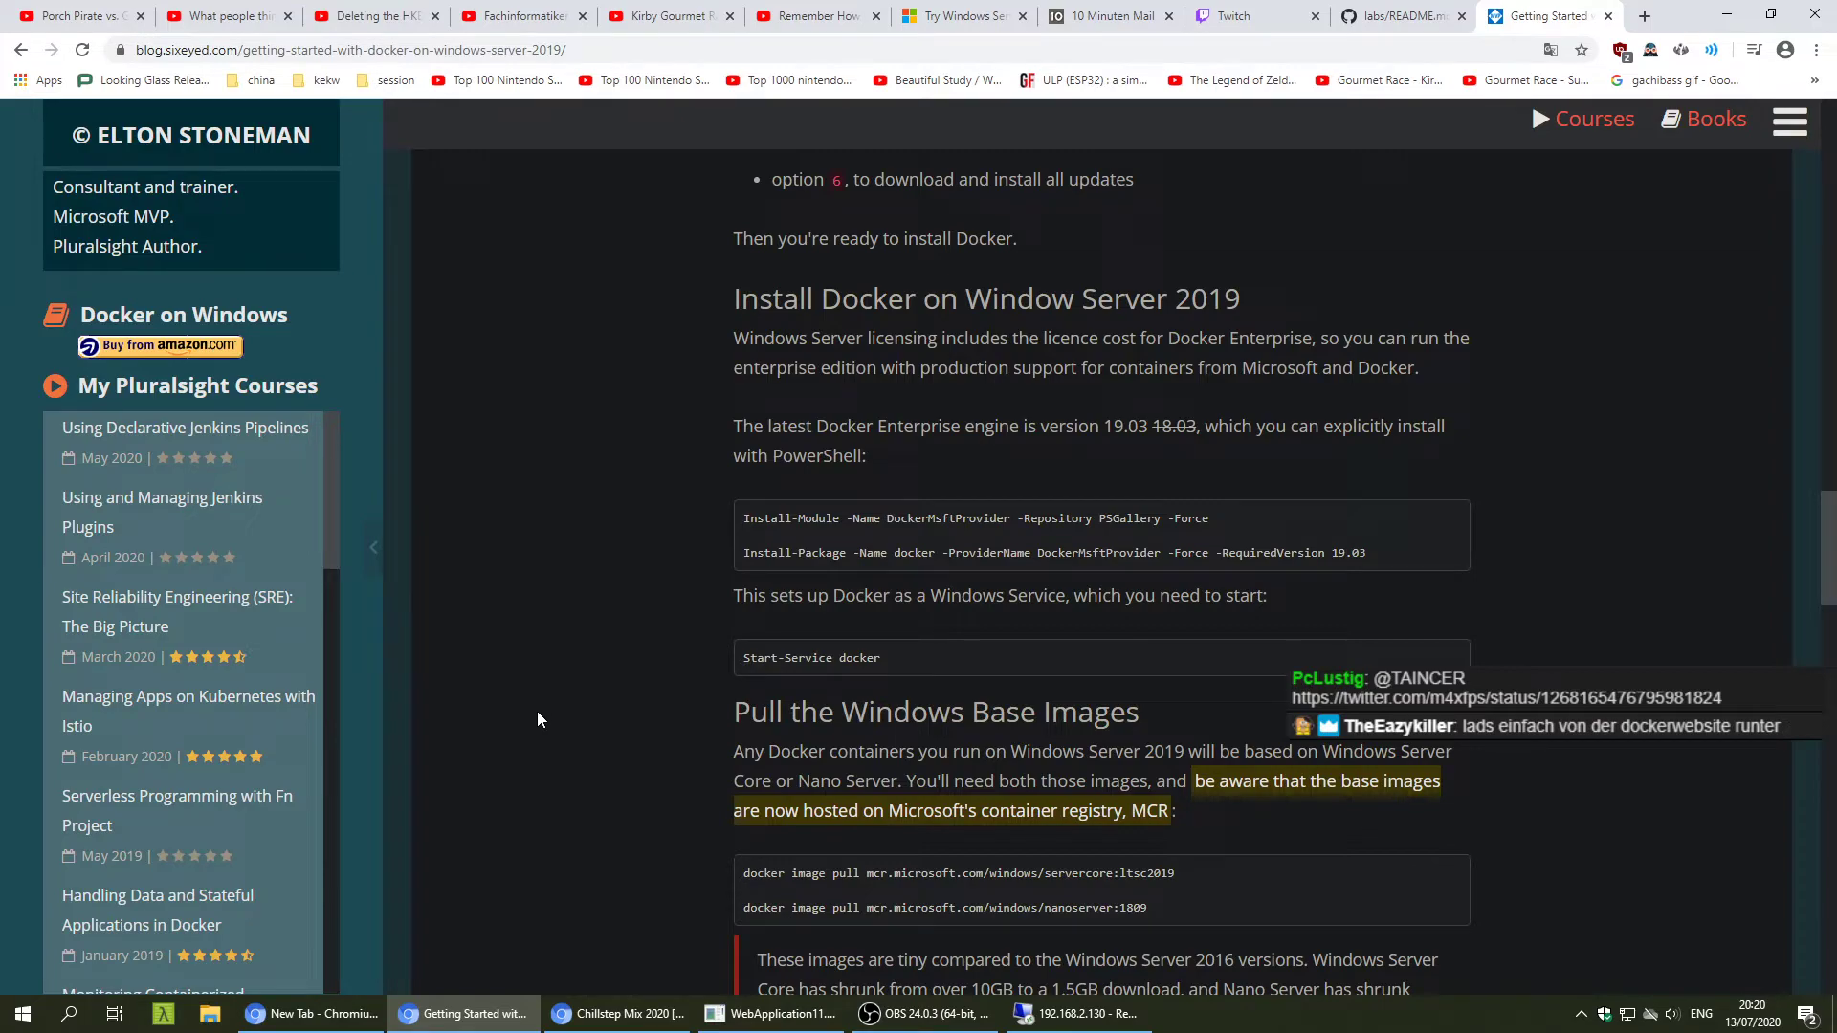
scroll(538, 713, up, 5)
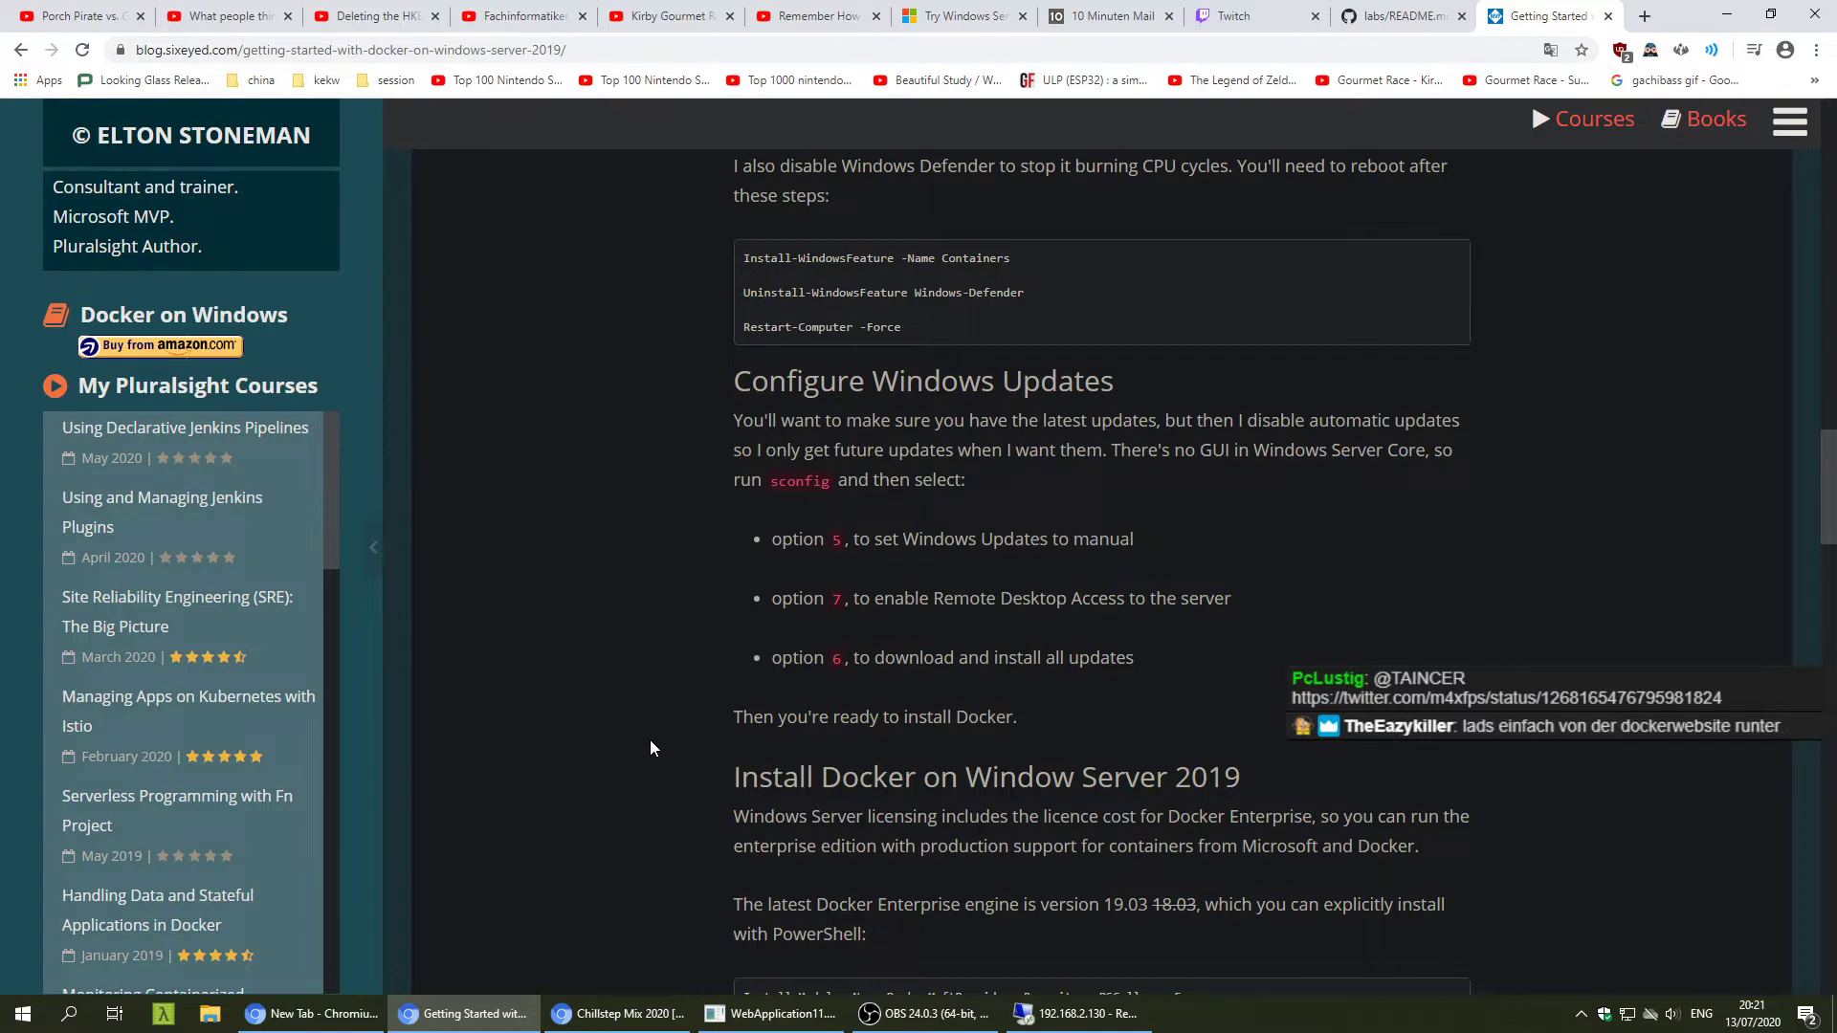
scroll(651, 748, down, 4)
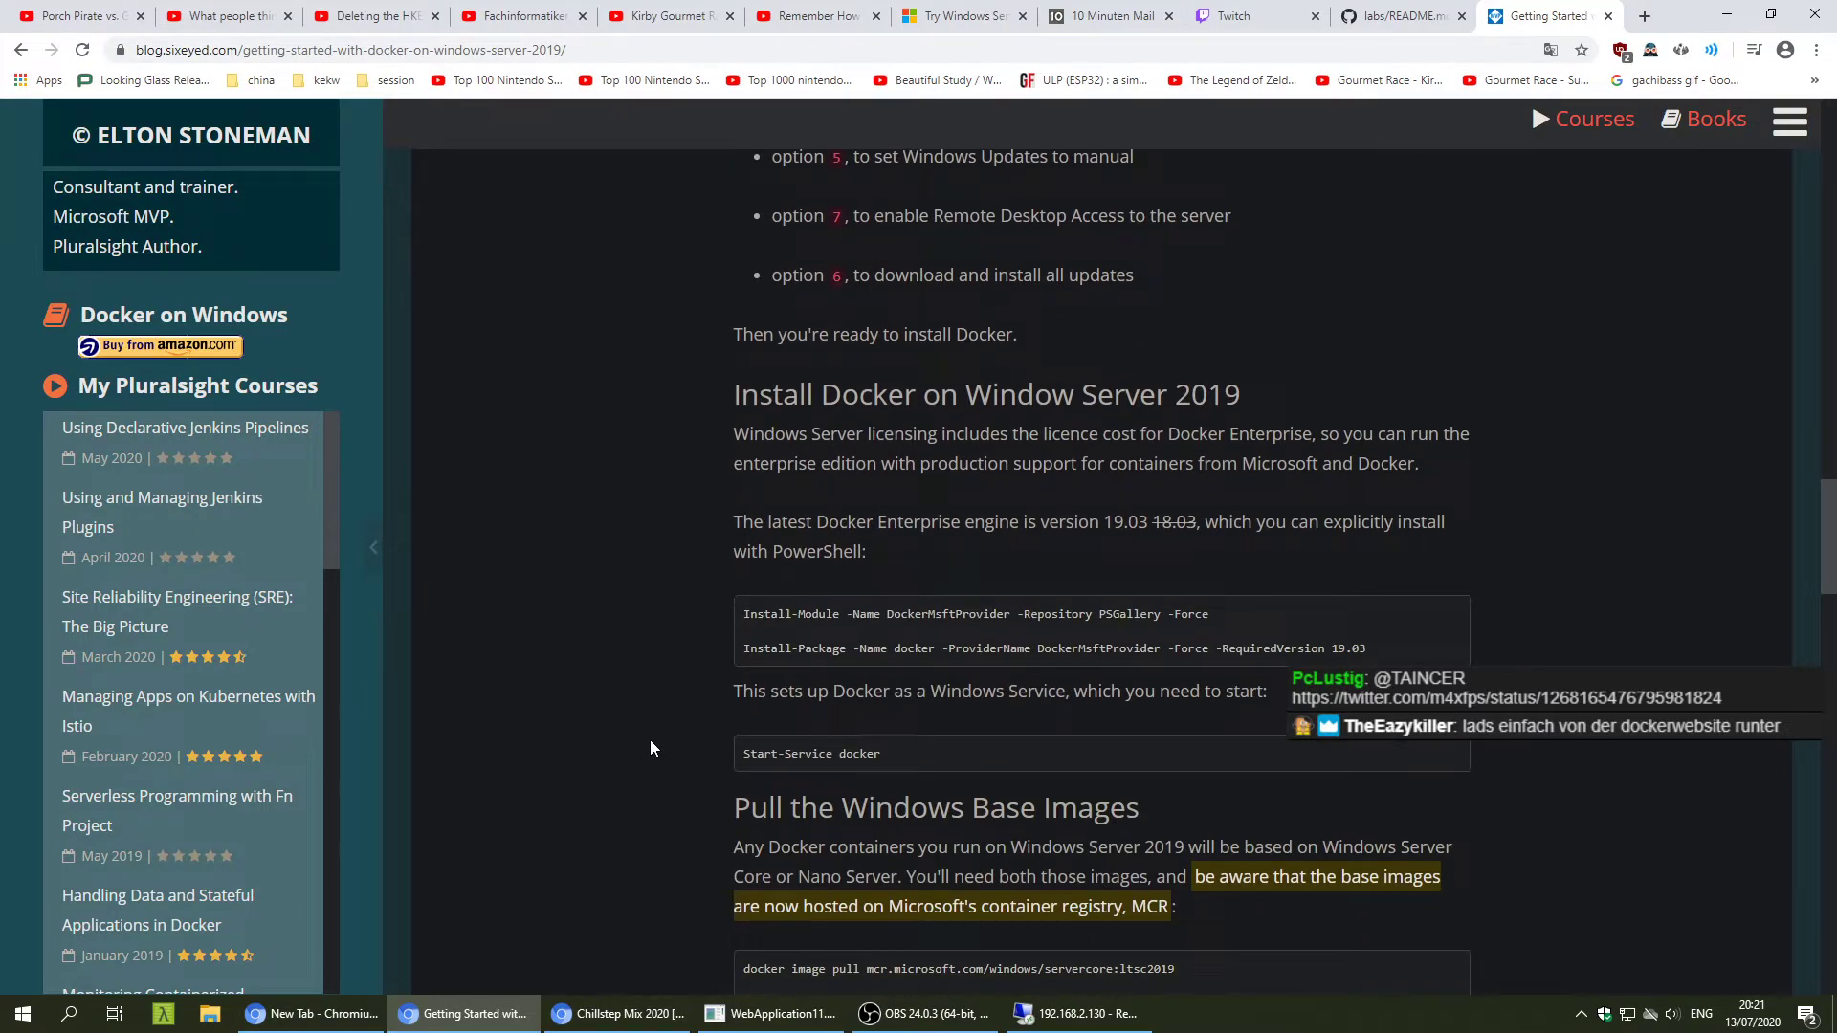
scroll(651, 748, down, 2)
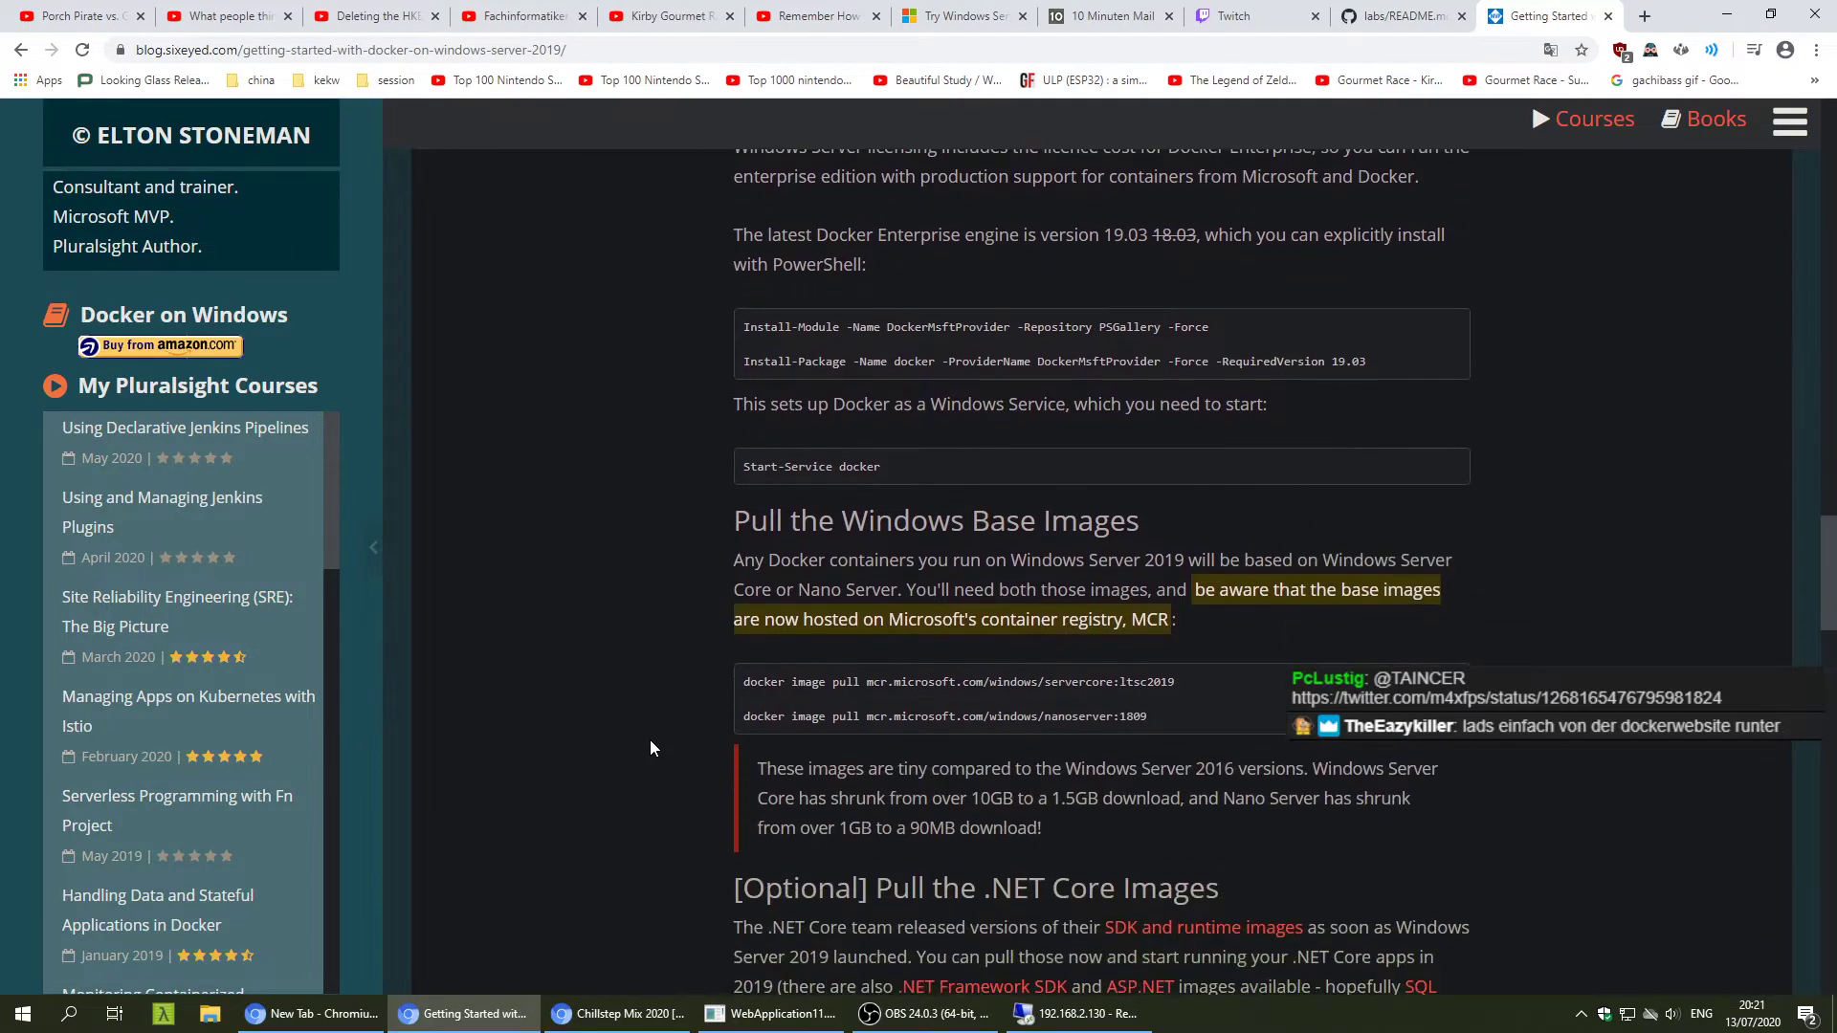
scroll(923, 727, up, 3)
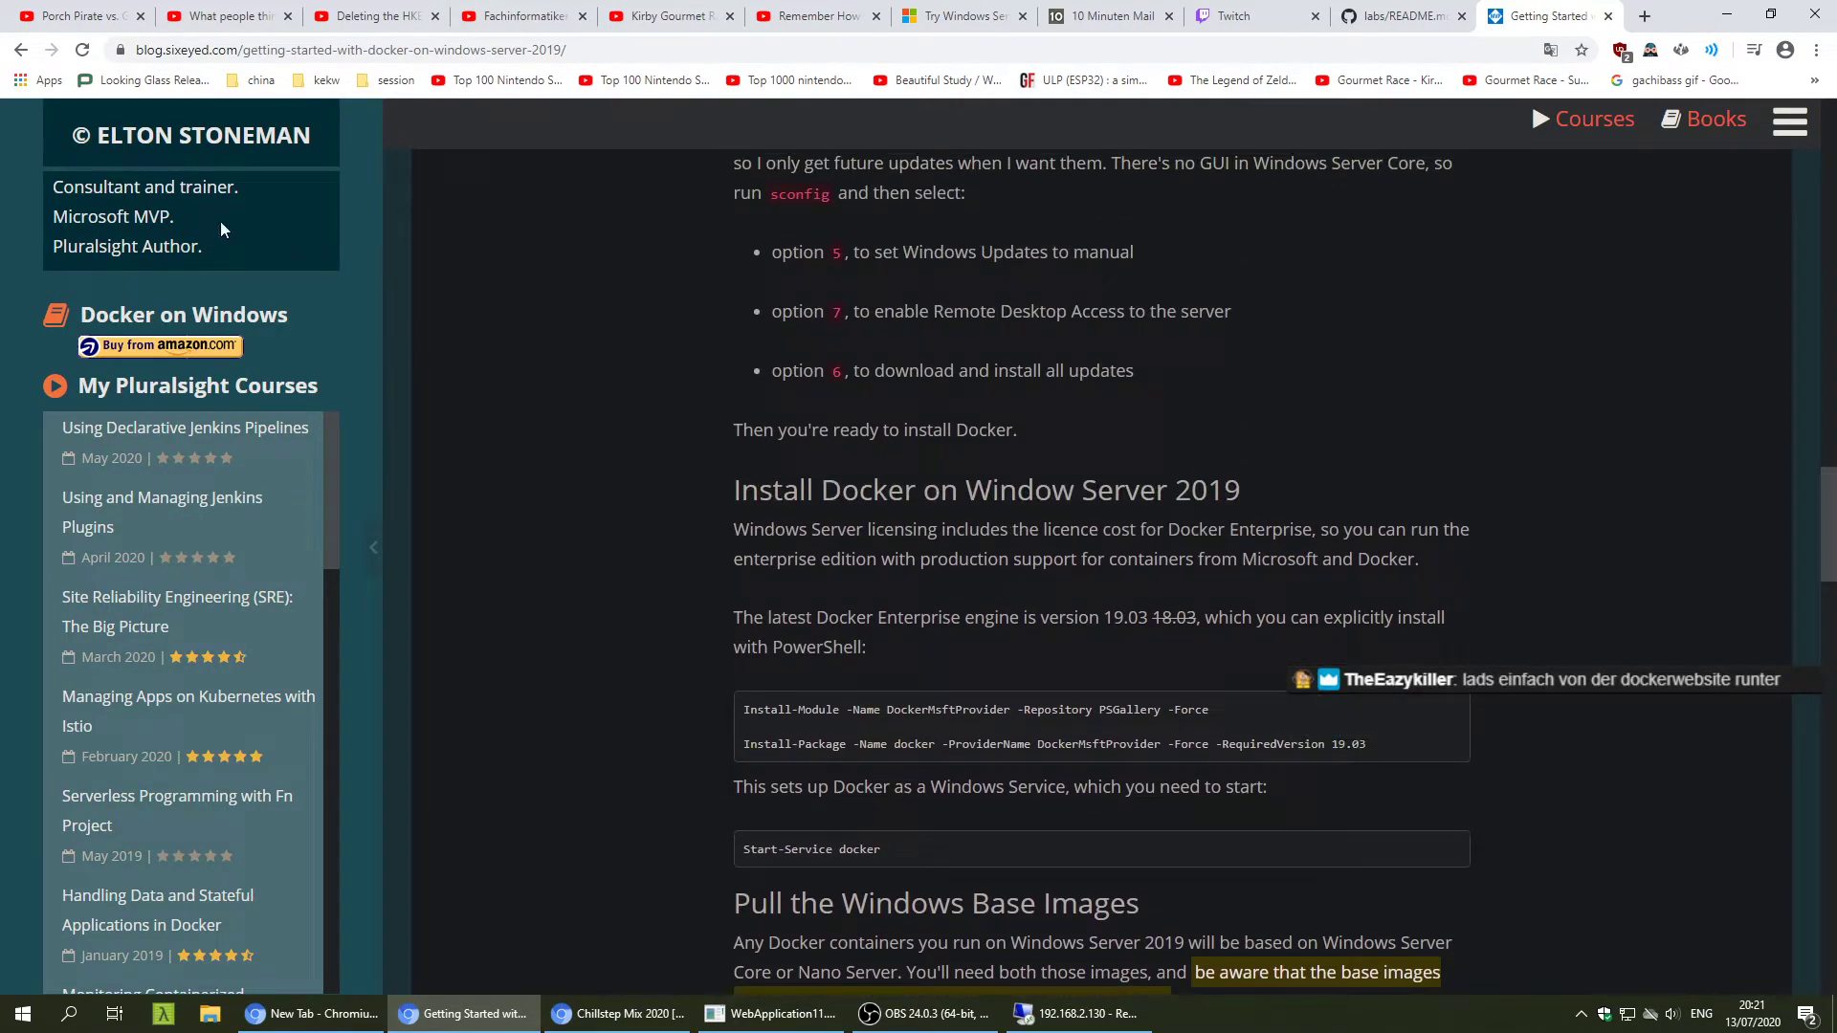
key(ctrl+shift+t)
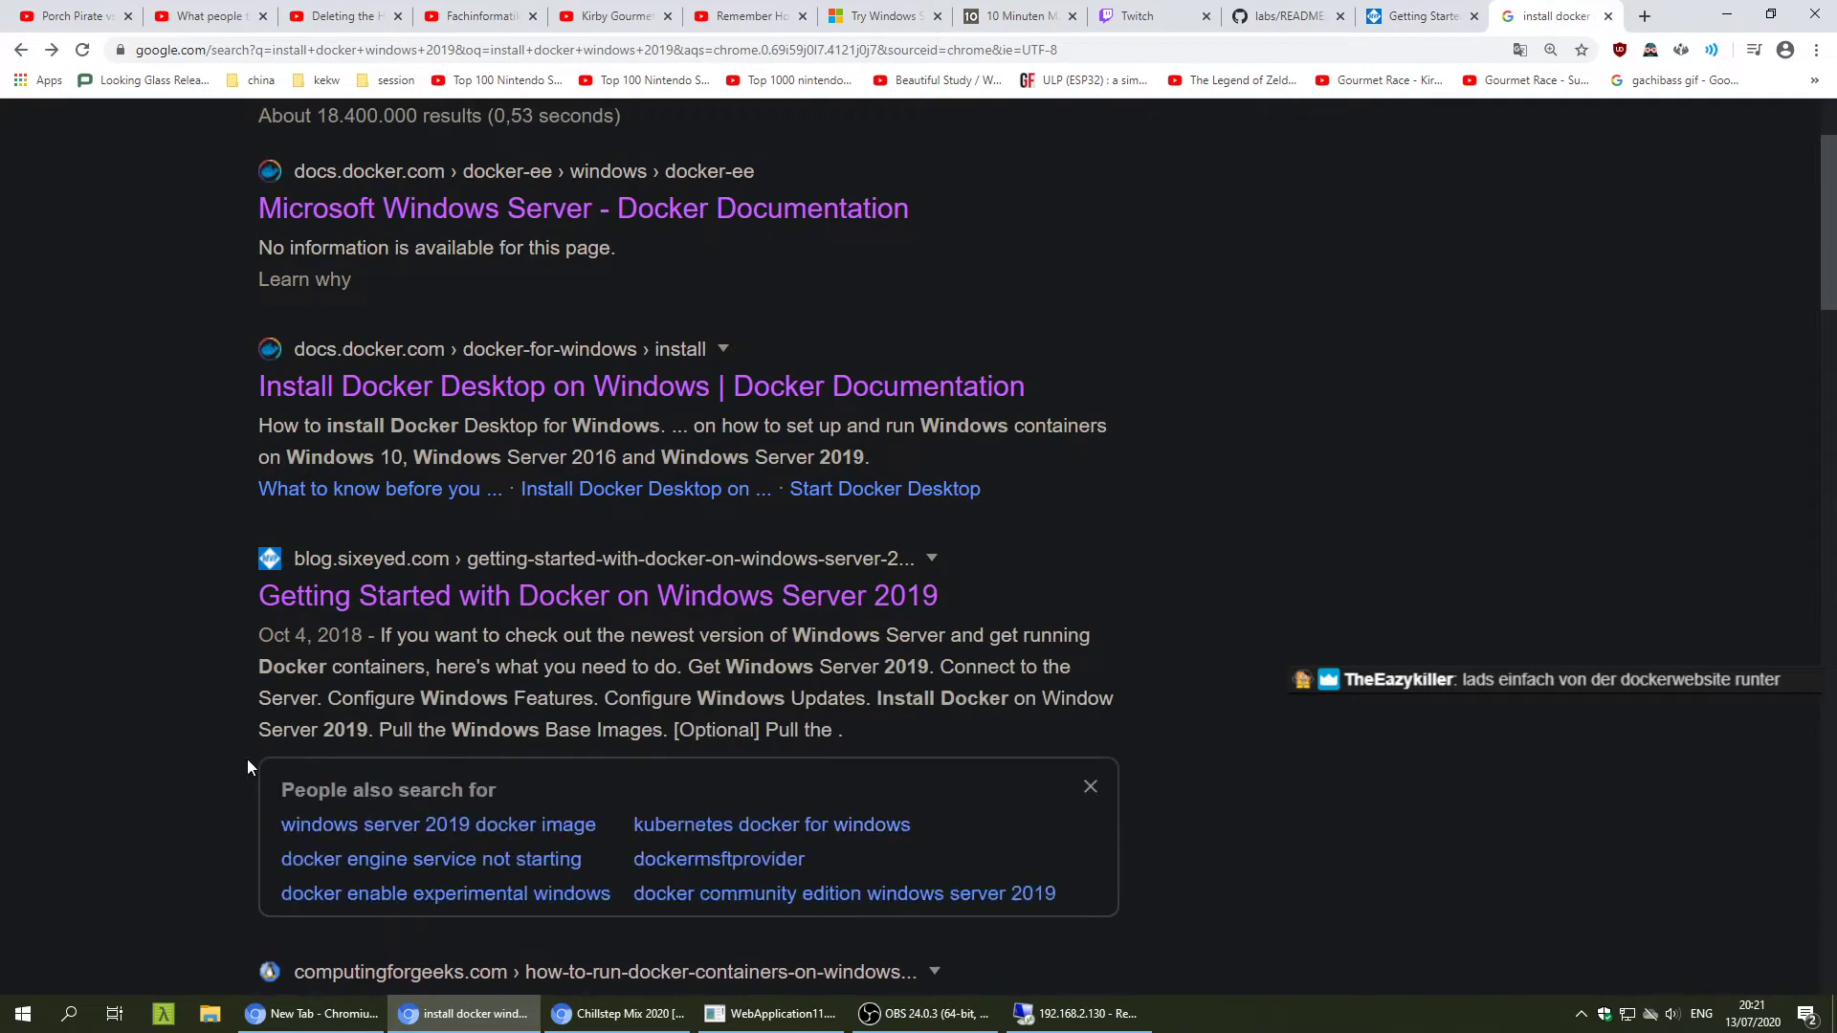
- Refine the Google search by adding 'linux' to the query
scroll(247, 759, down, 8)
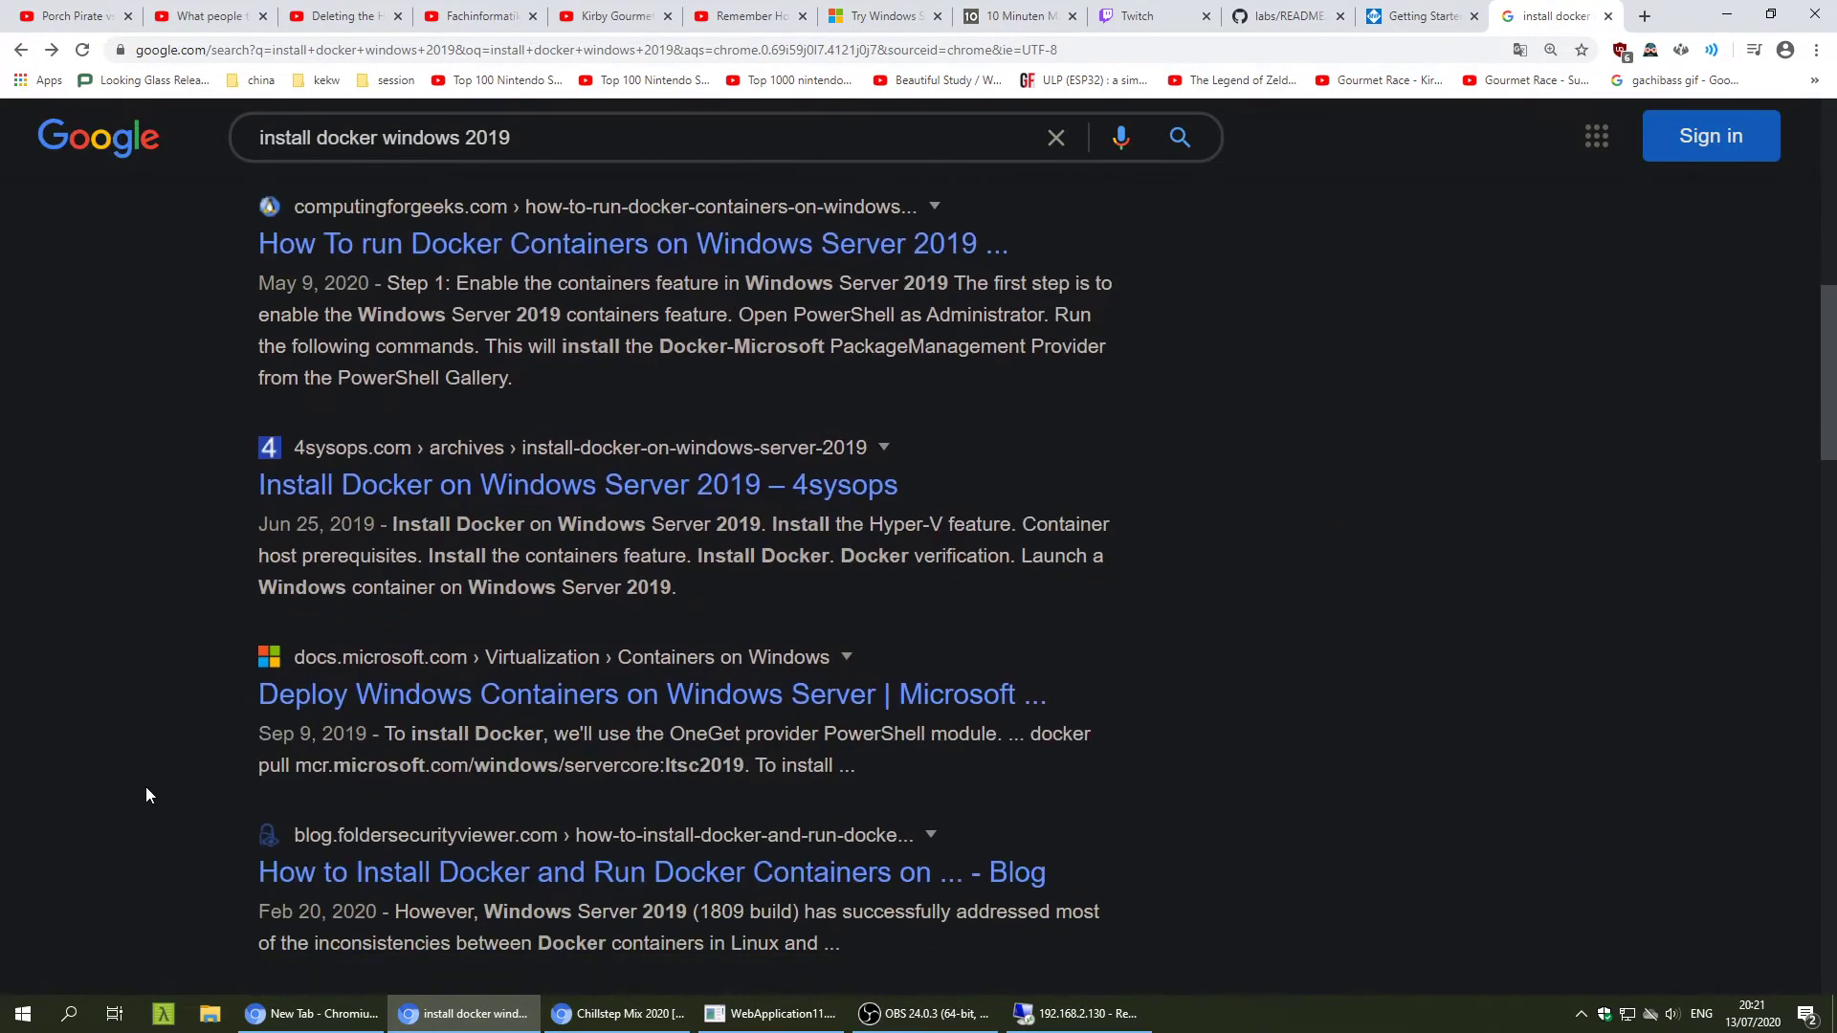
scroll(374, 710, up, 10)
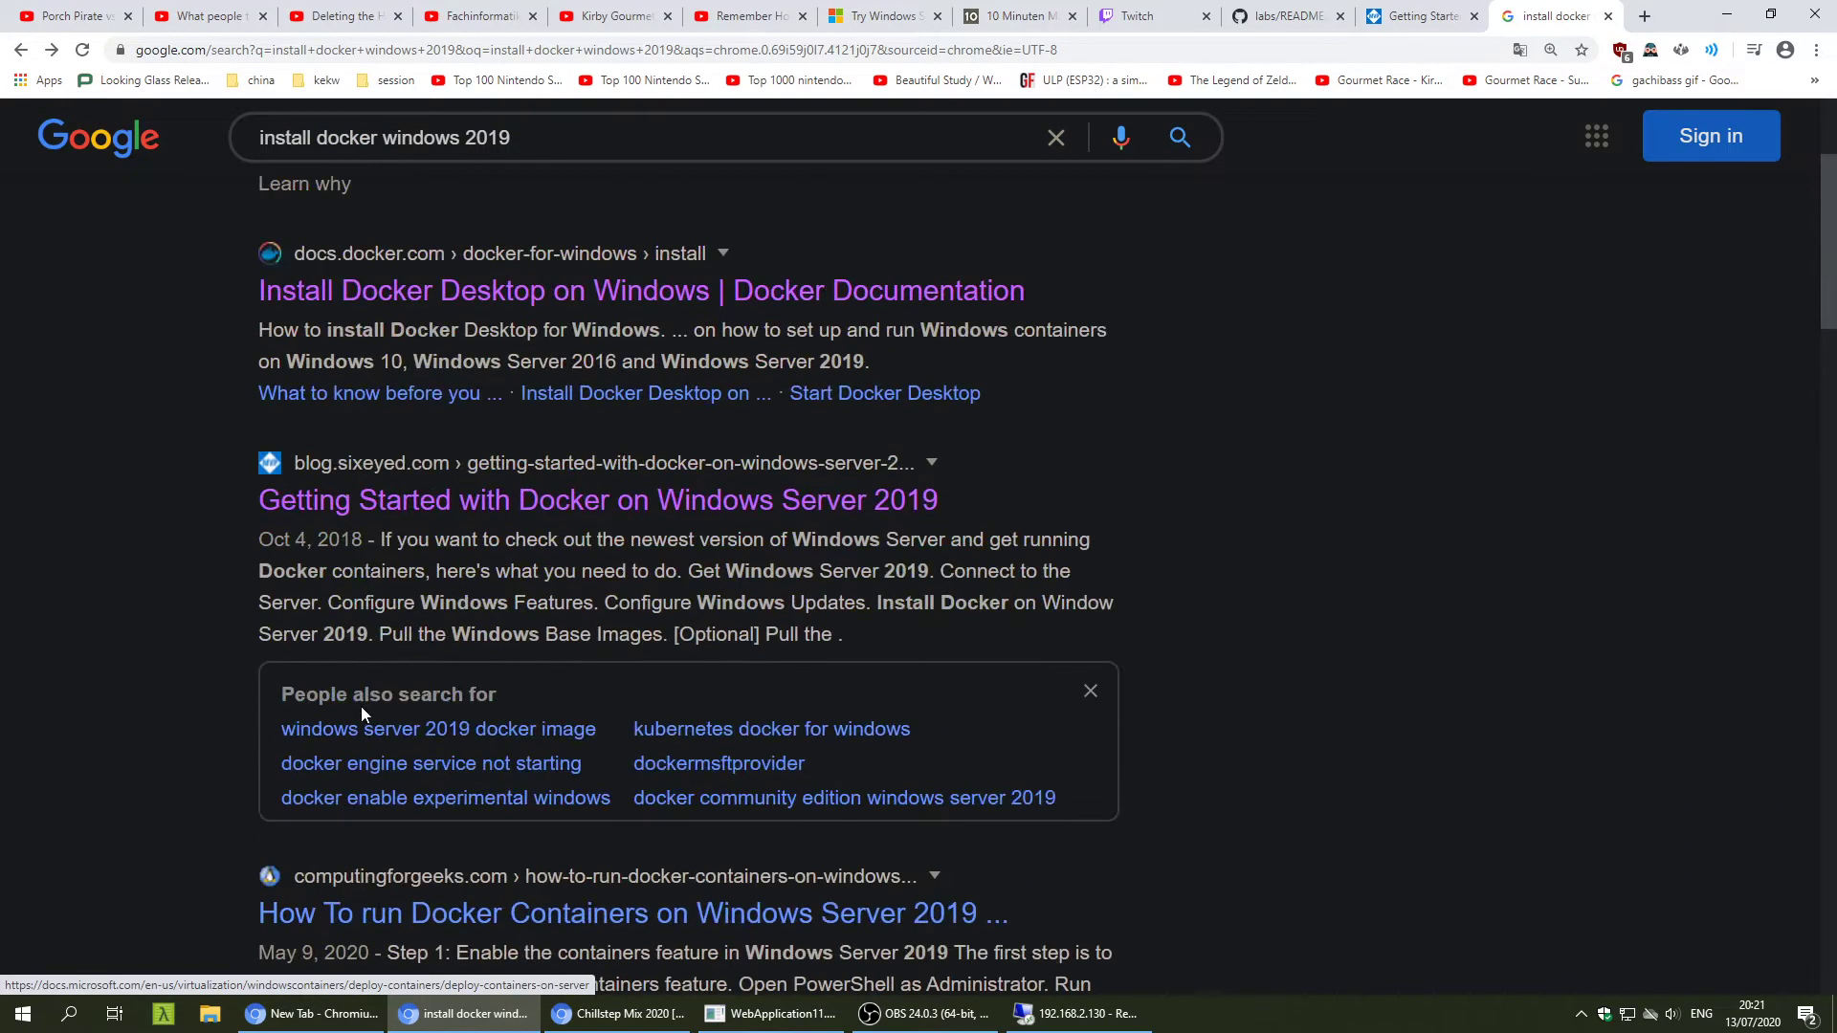
click(599, 158)
text(linux)
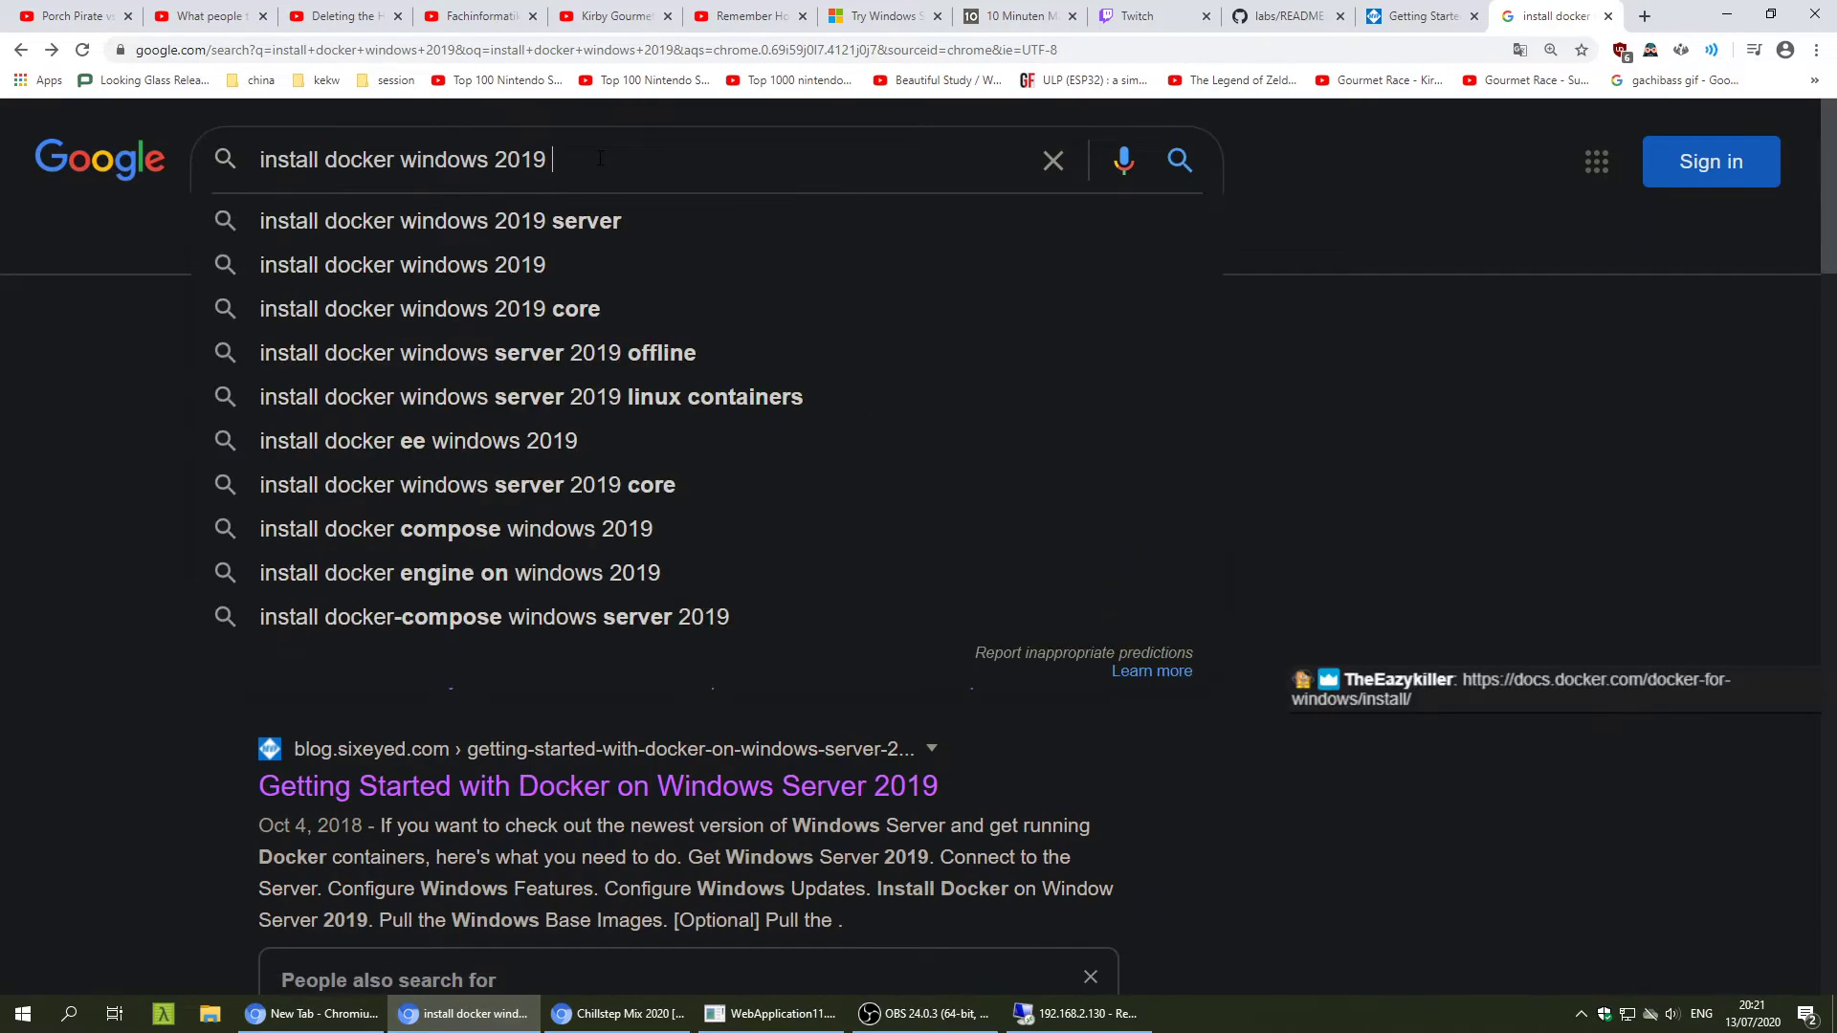
key(Return)
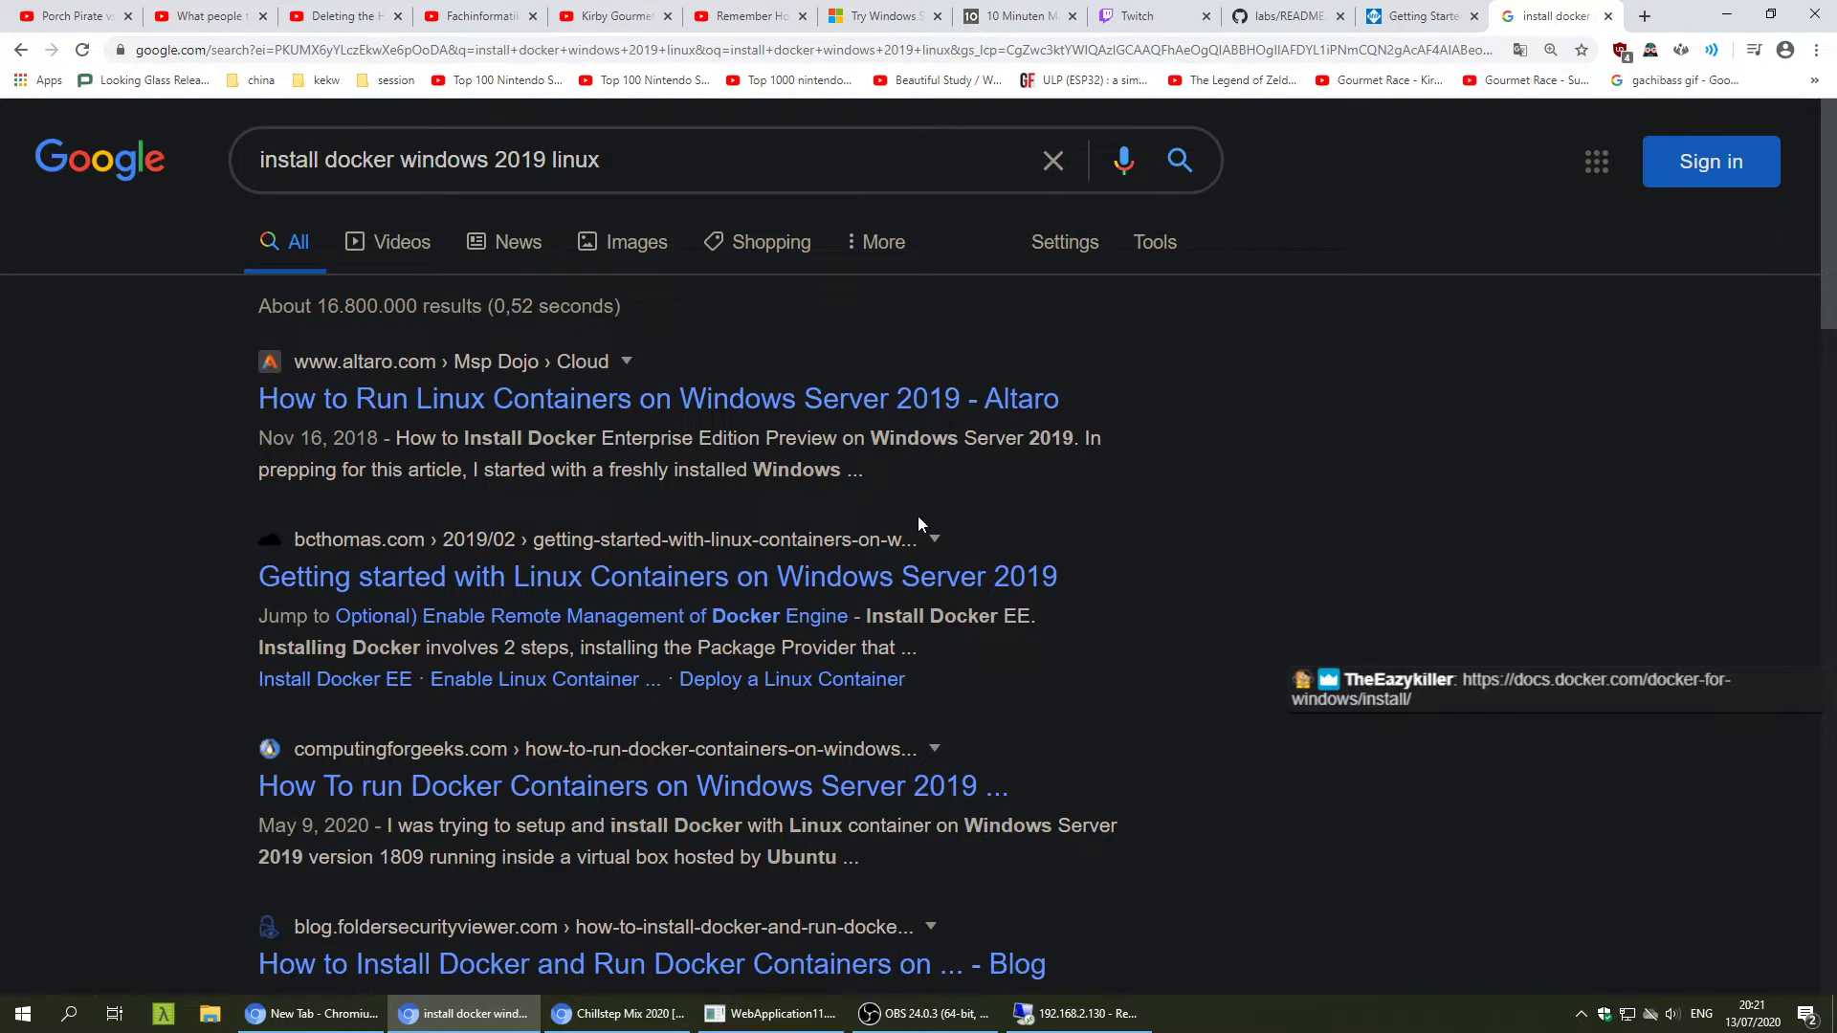
- Load the docs.docker.com Docker Desktop install page and look through its 'server' mentions
key(ctrl+t)
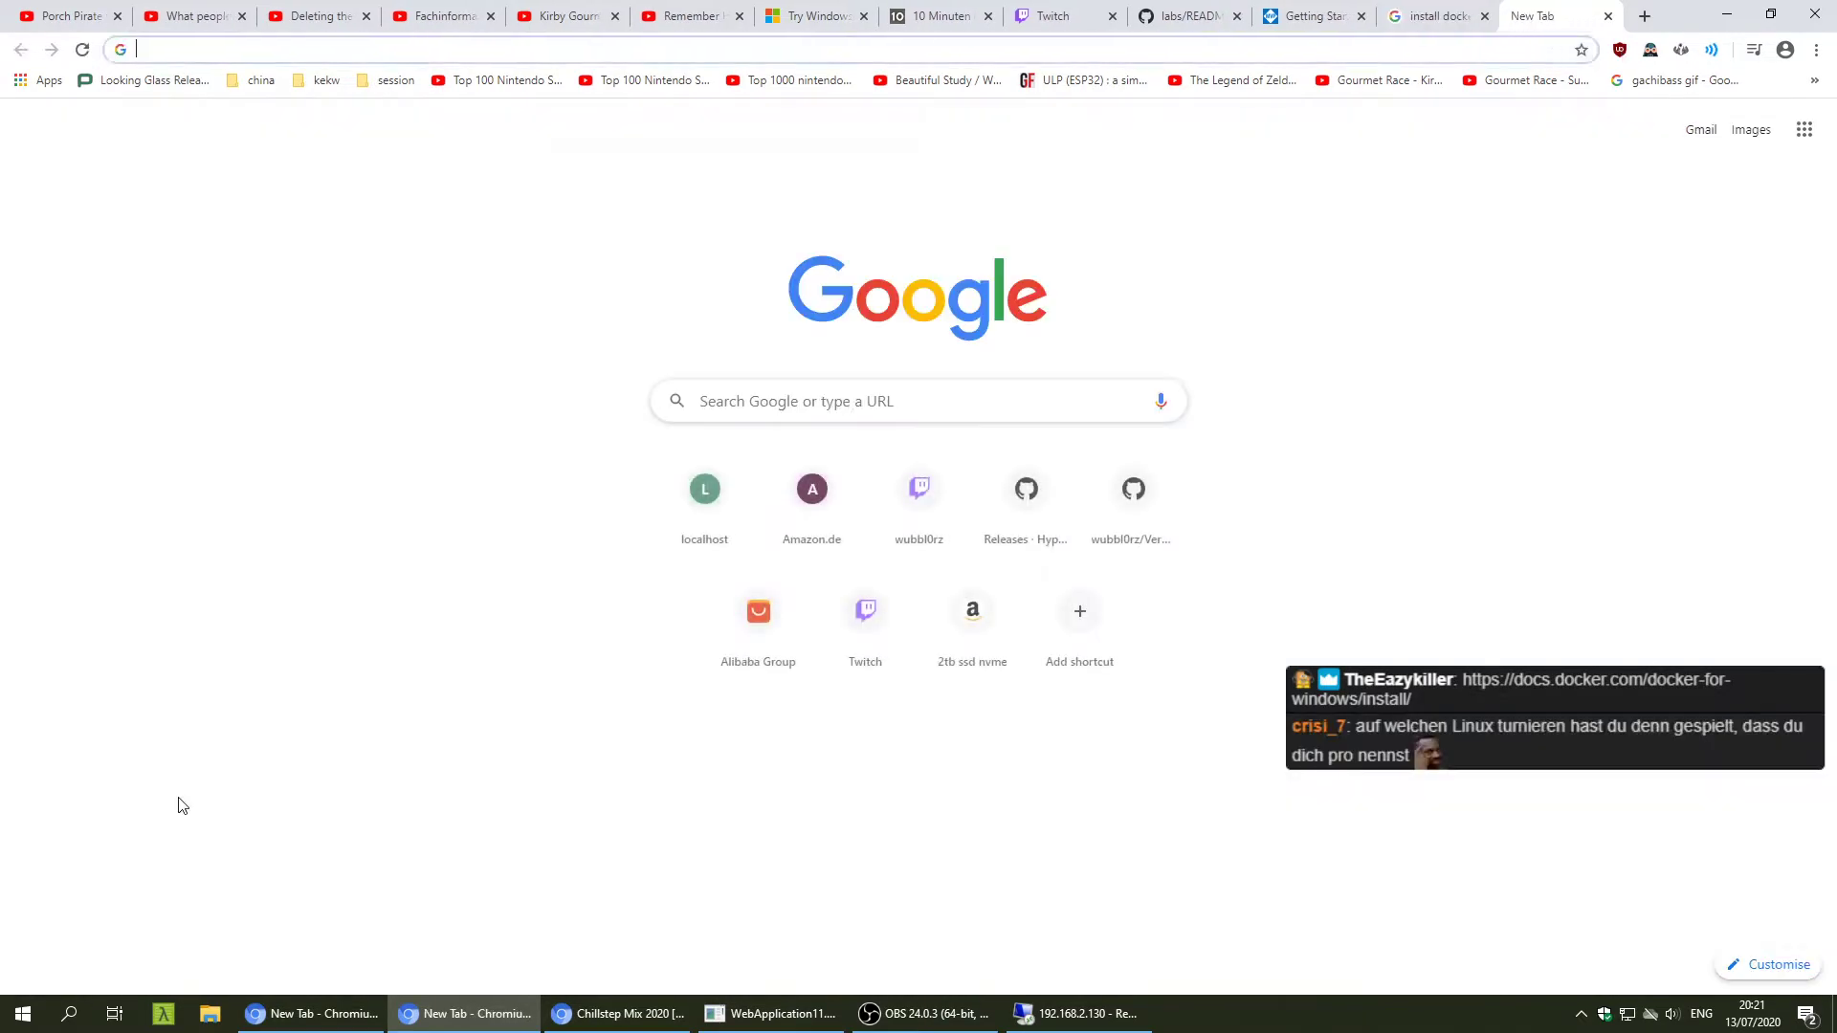
text(https://docs.docker.com/docker-for-windows/install/)
key(Return)
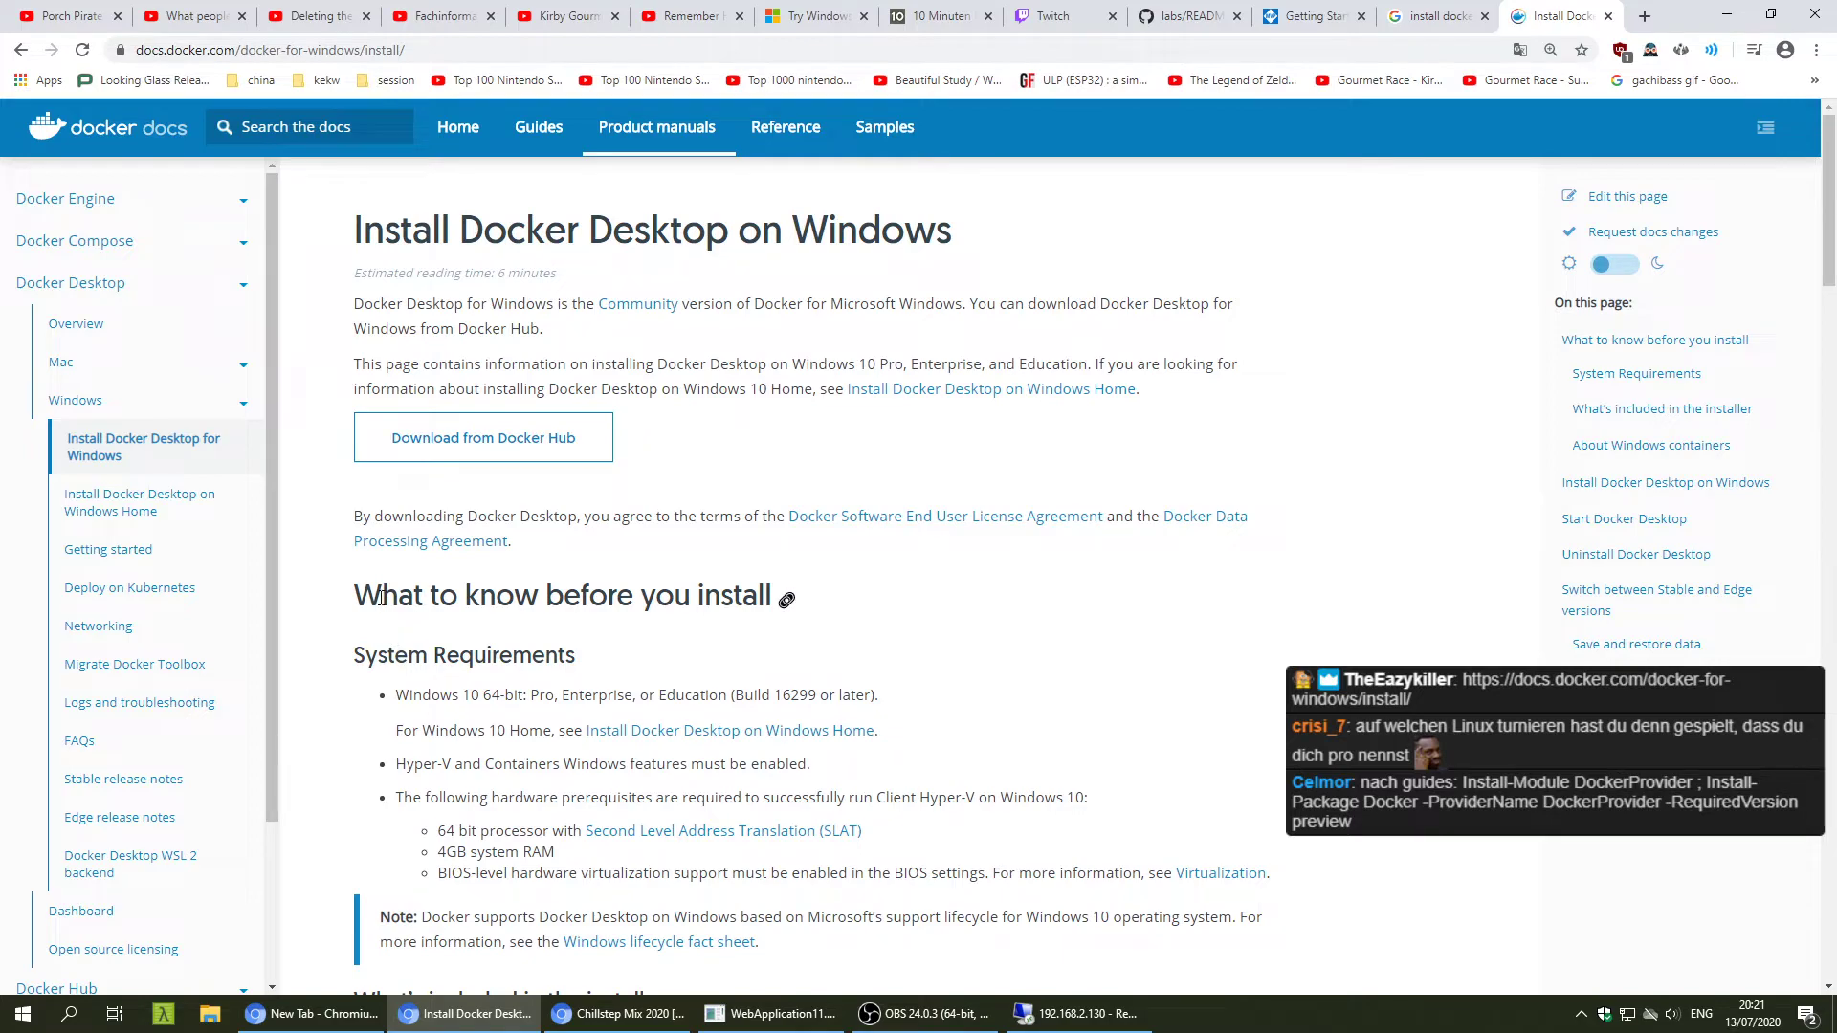
key(ctrl+f)
text(server)
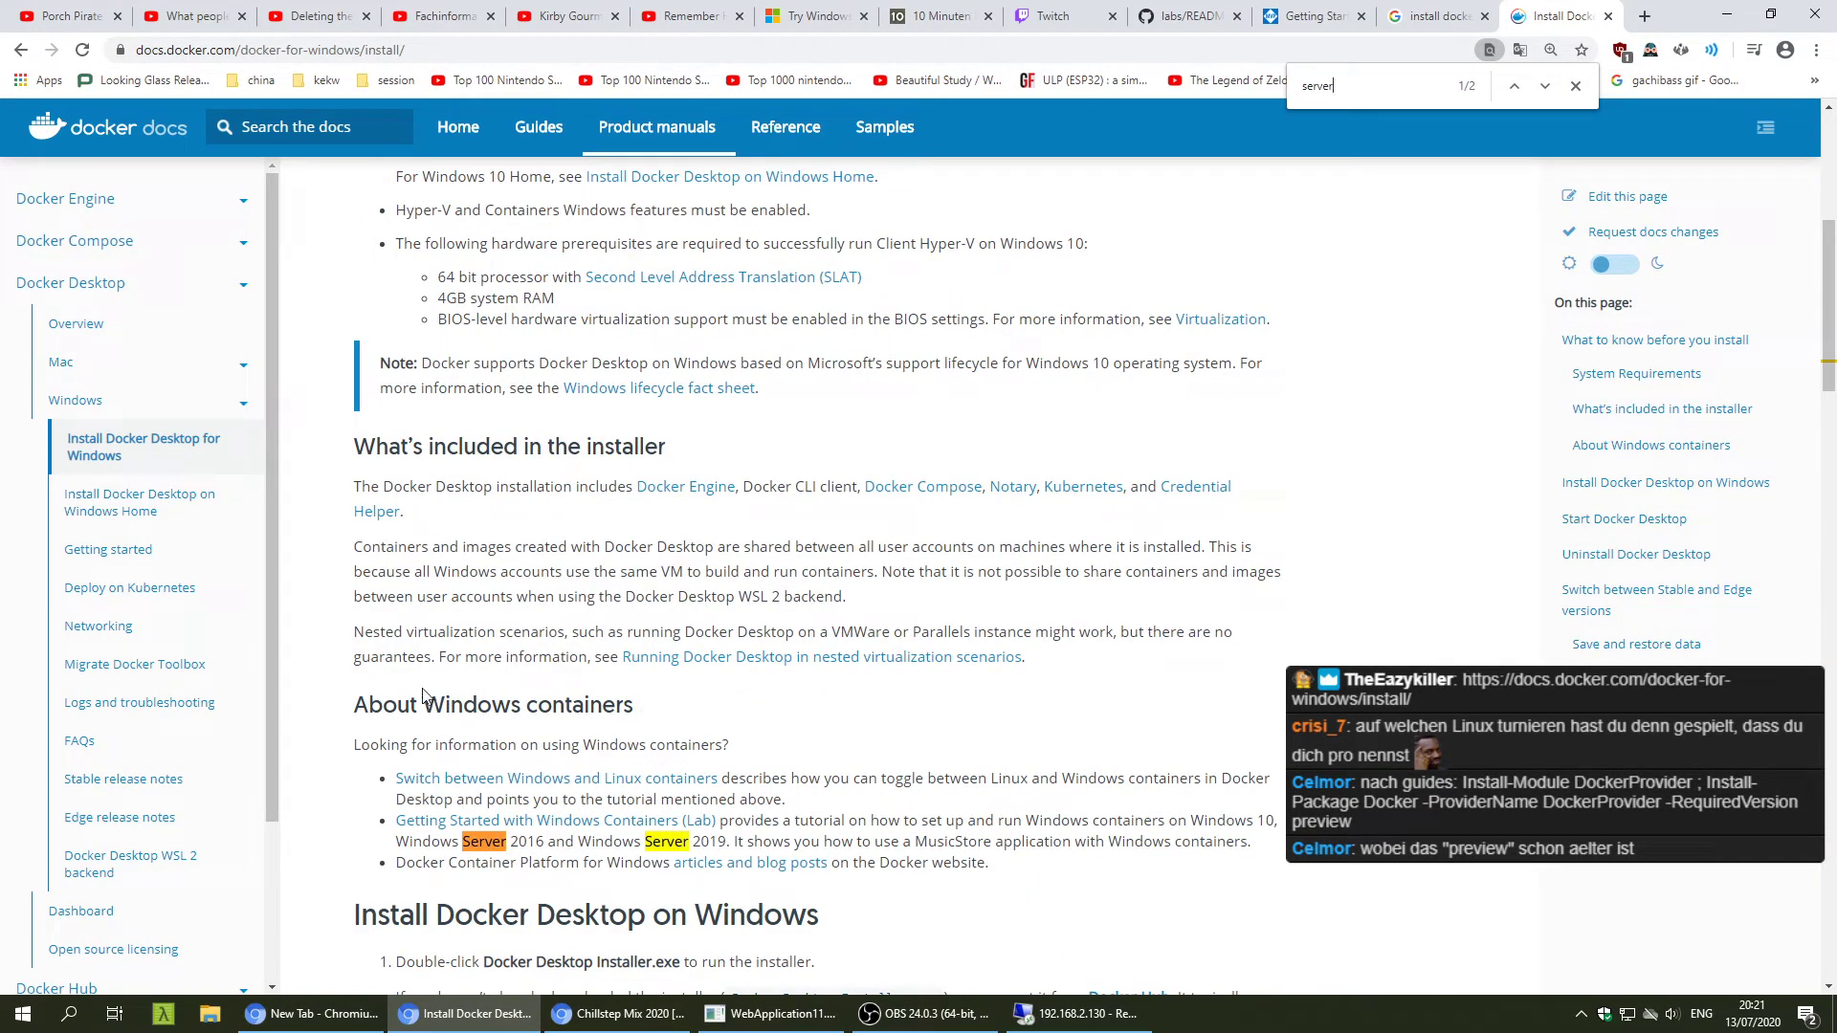
scroll(406, 693, down, 1)
scroll(403, 694, down, 8)
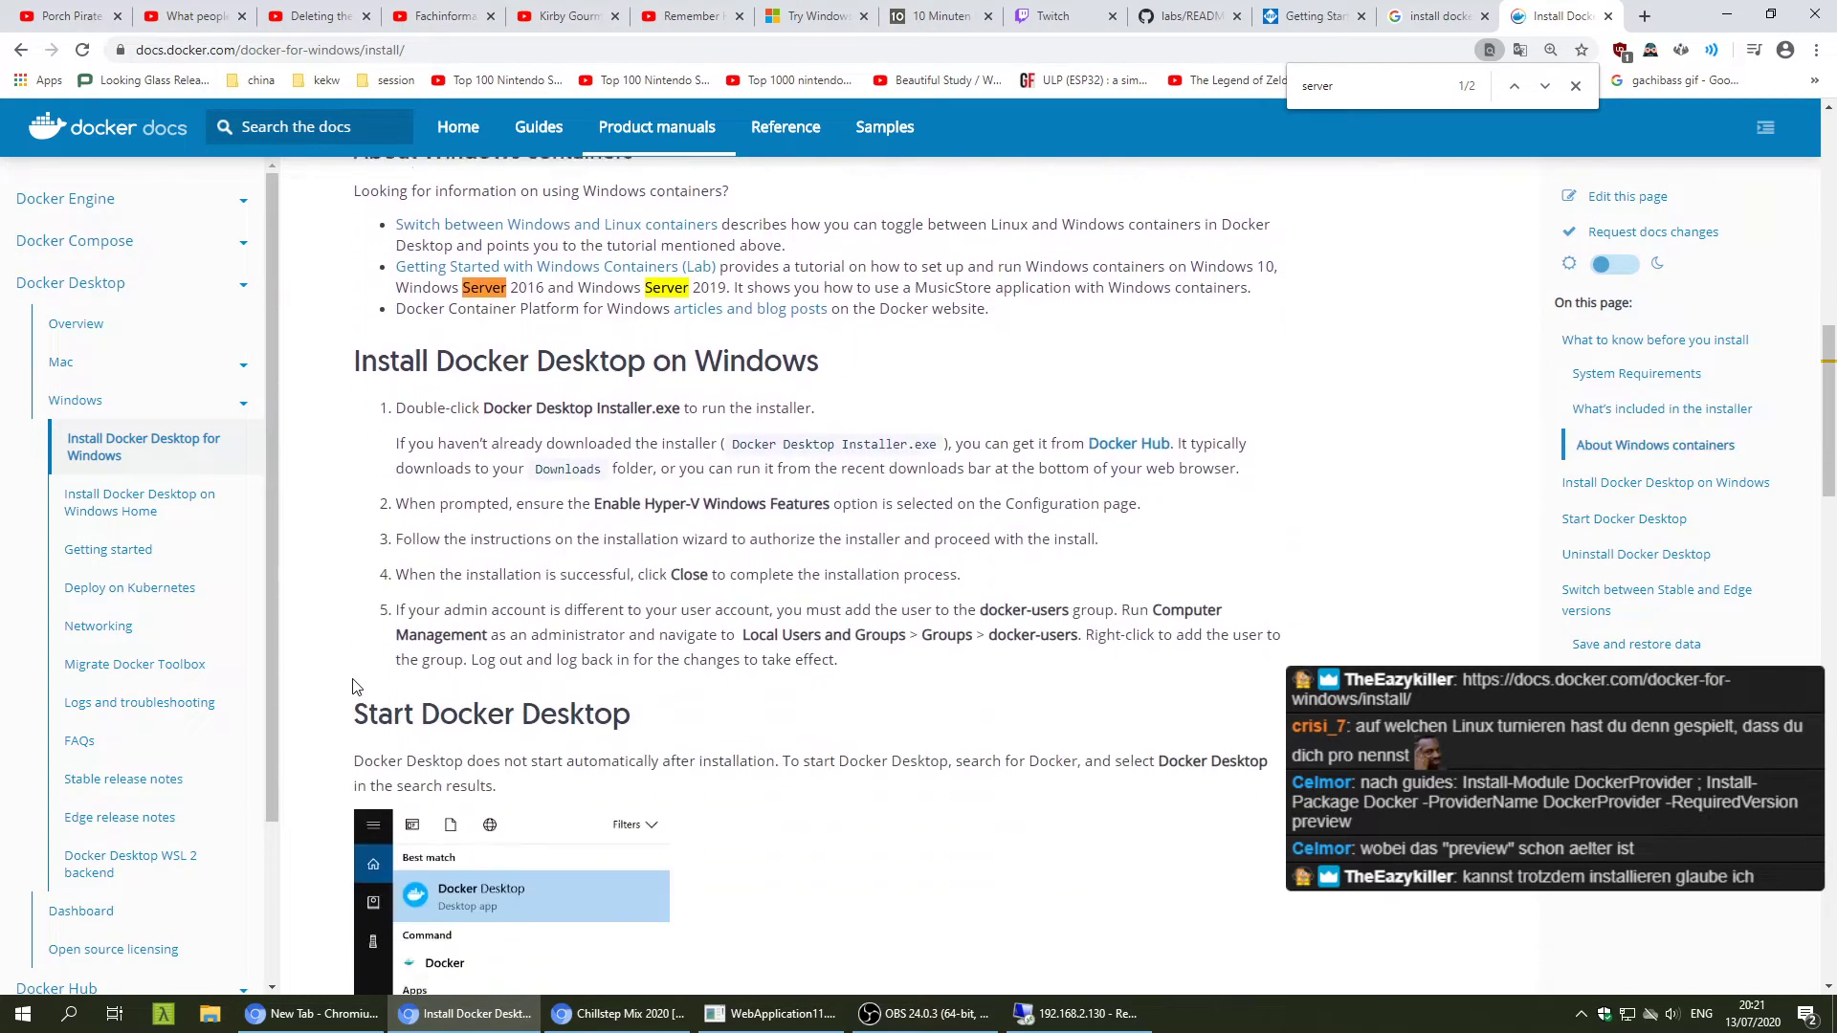
scroll(321, 674, down, 6)
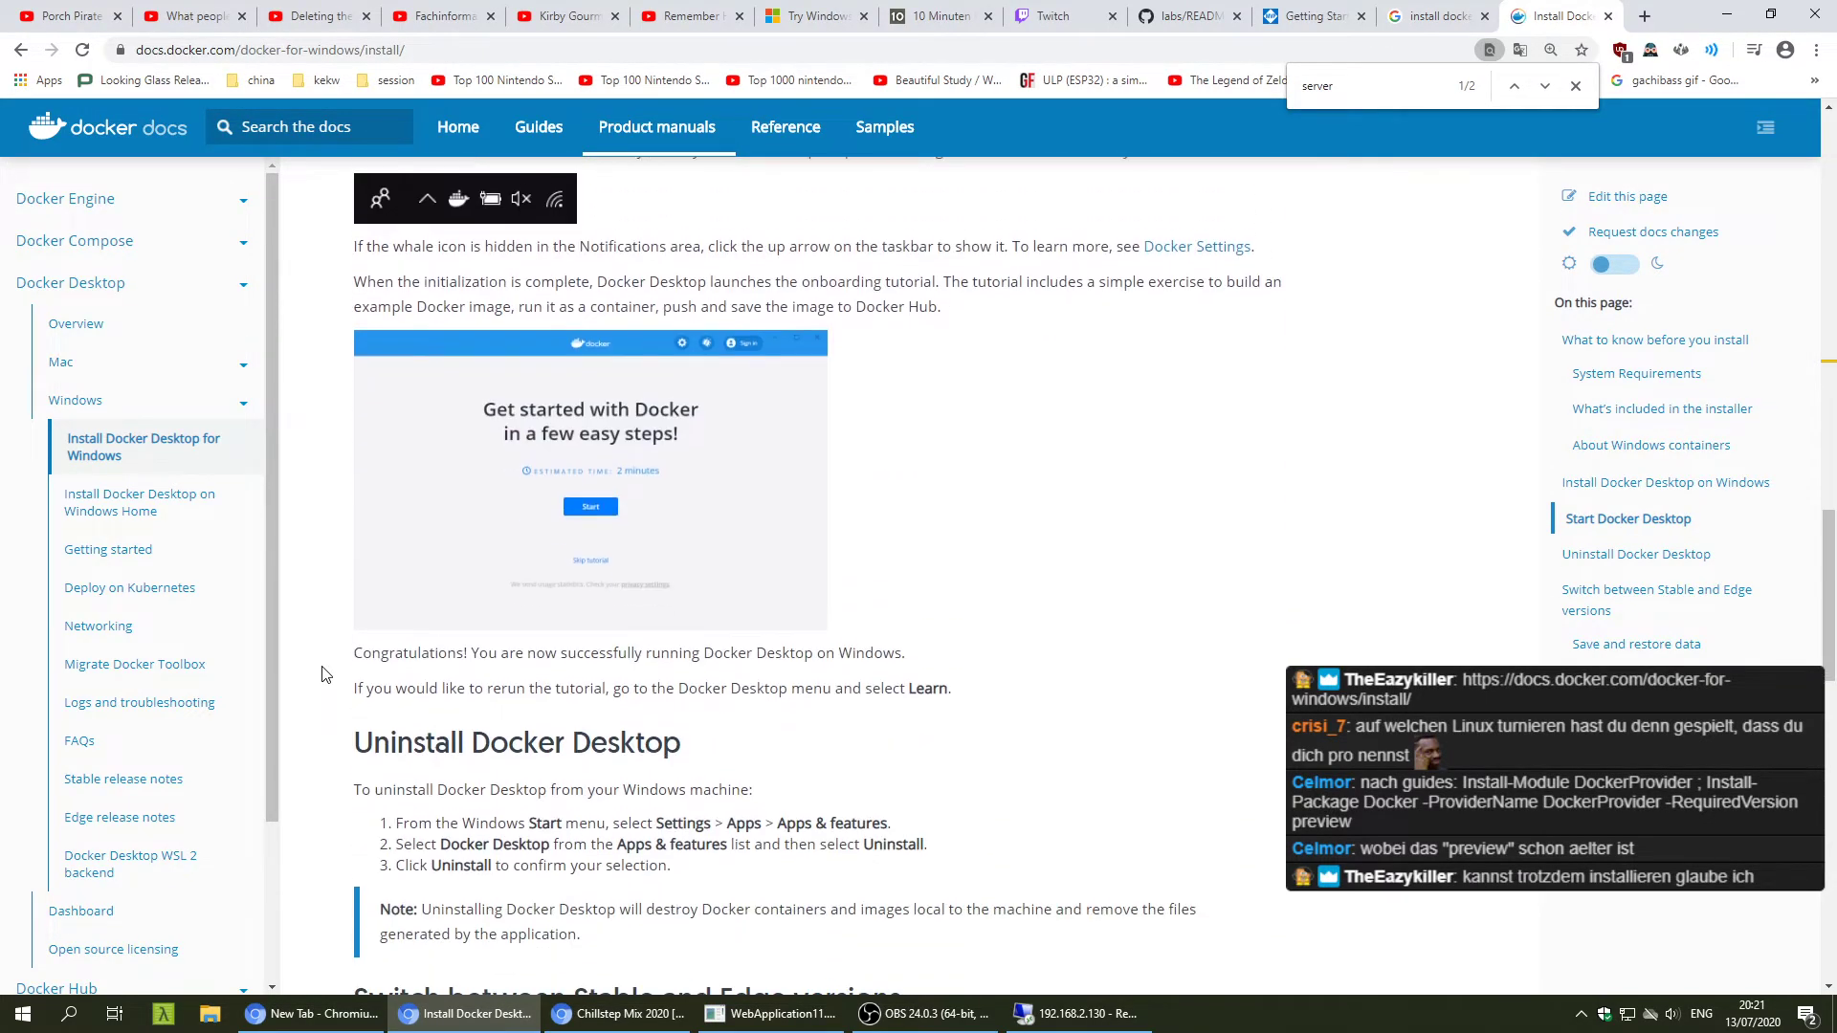
scroll(322, 674, down, 5)
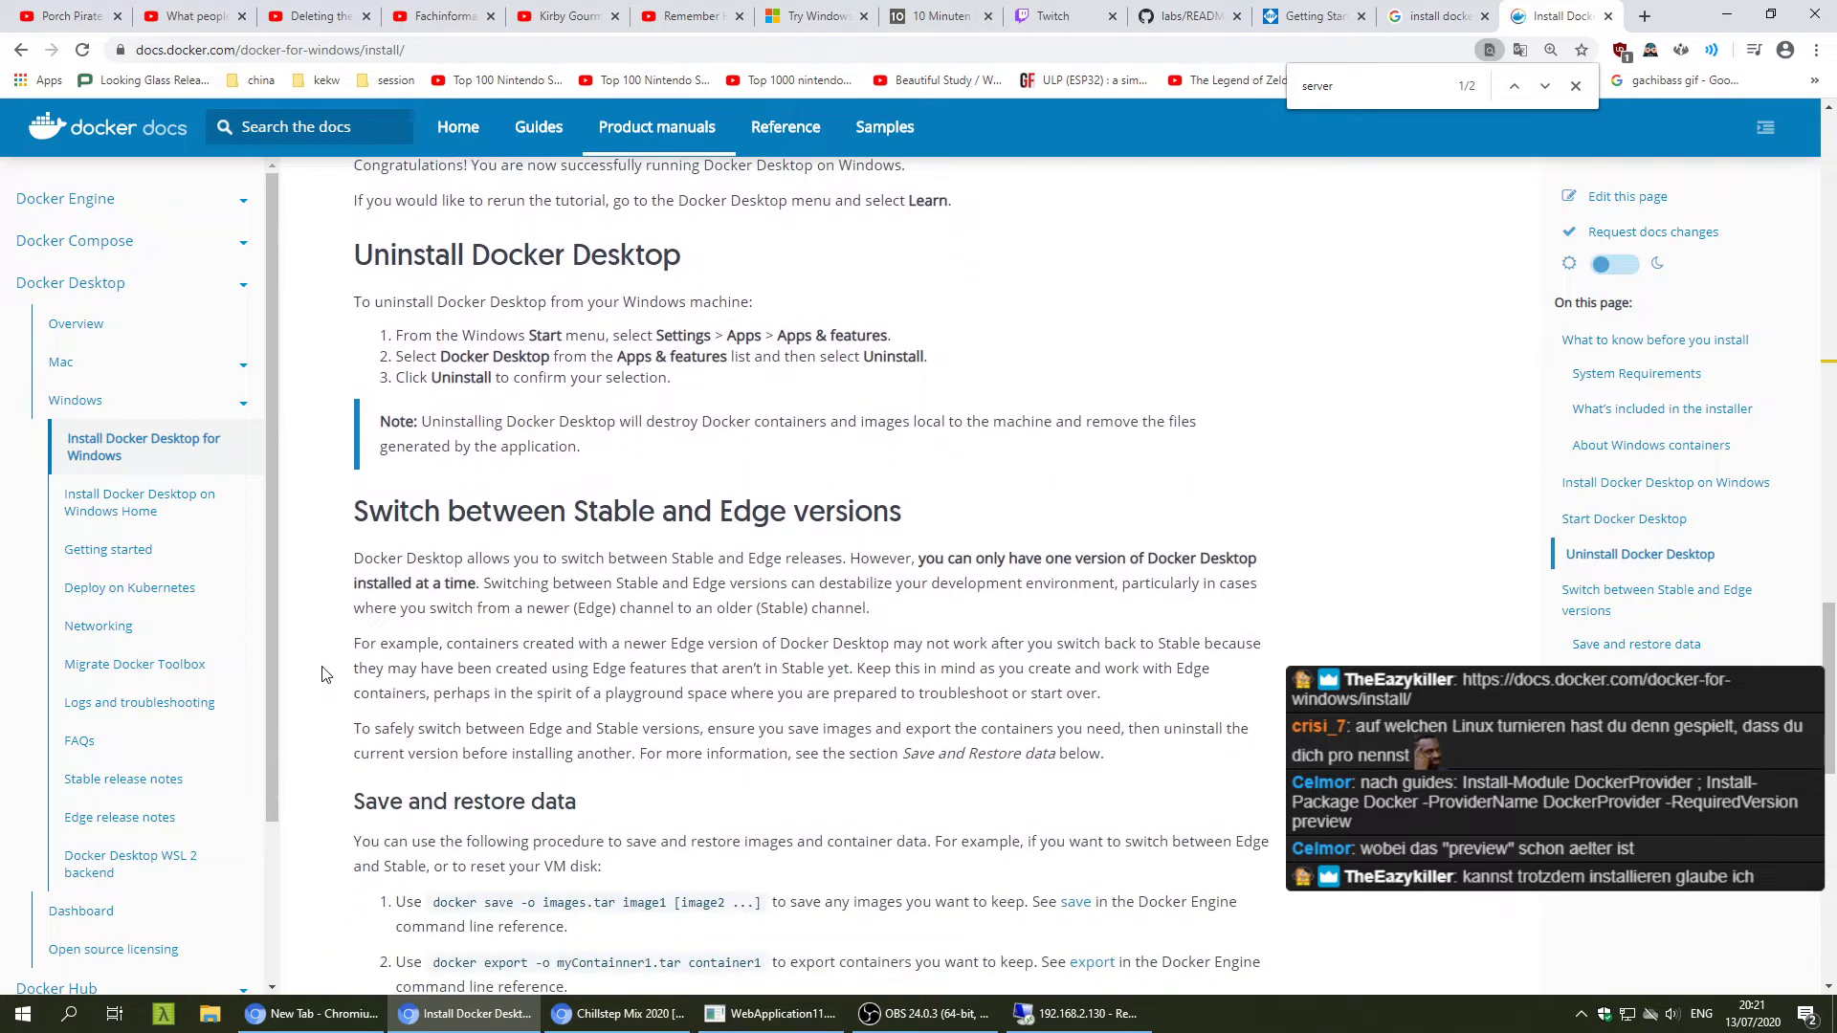
scroll(321, 675, down, 4)
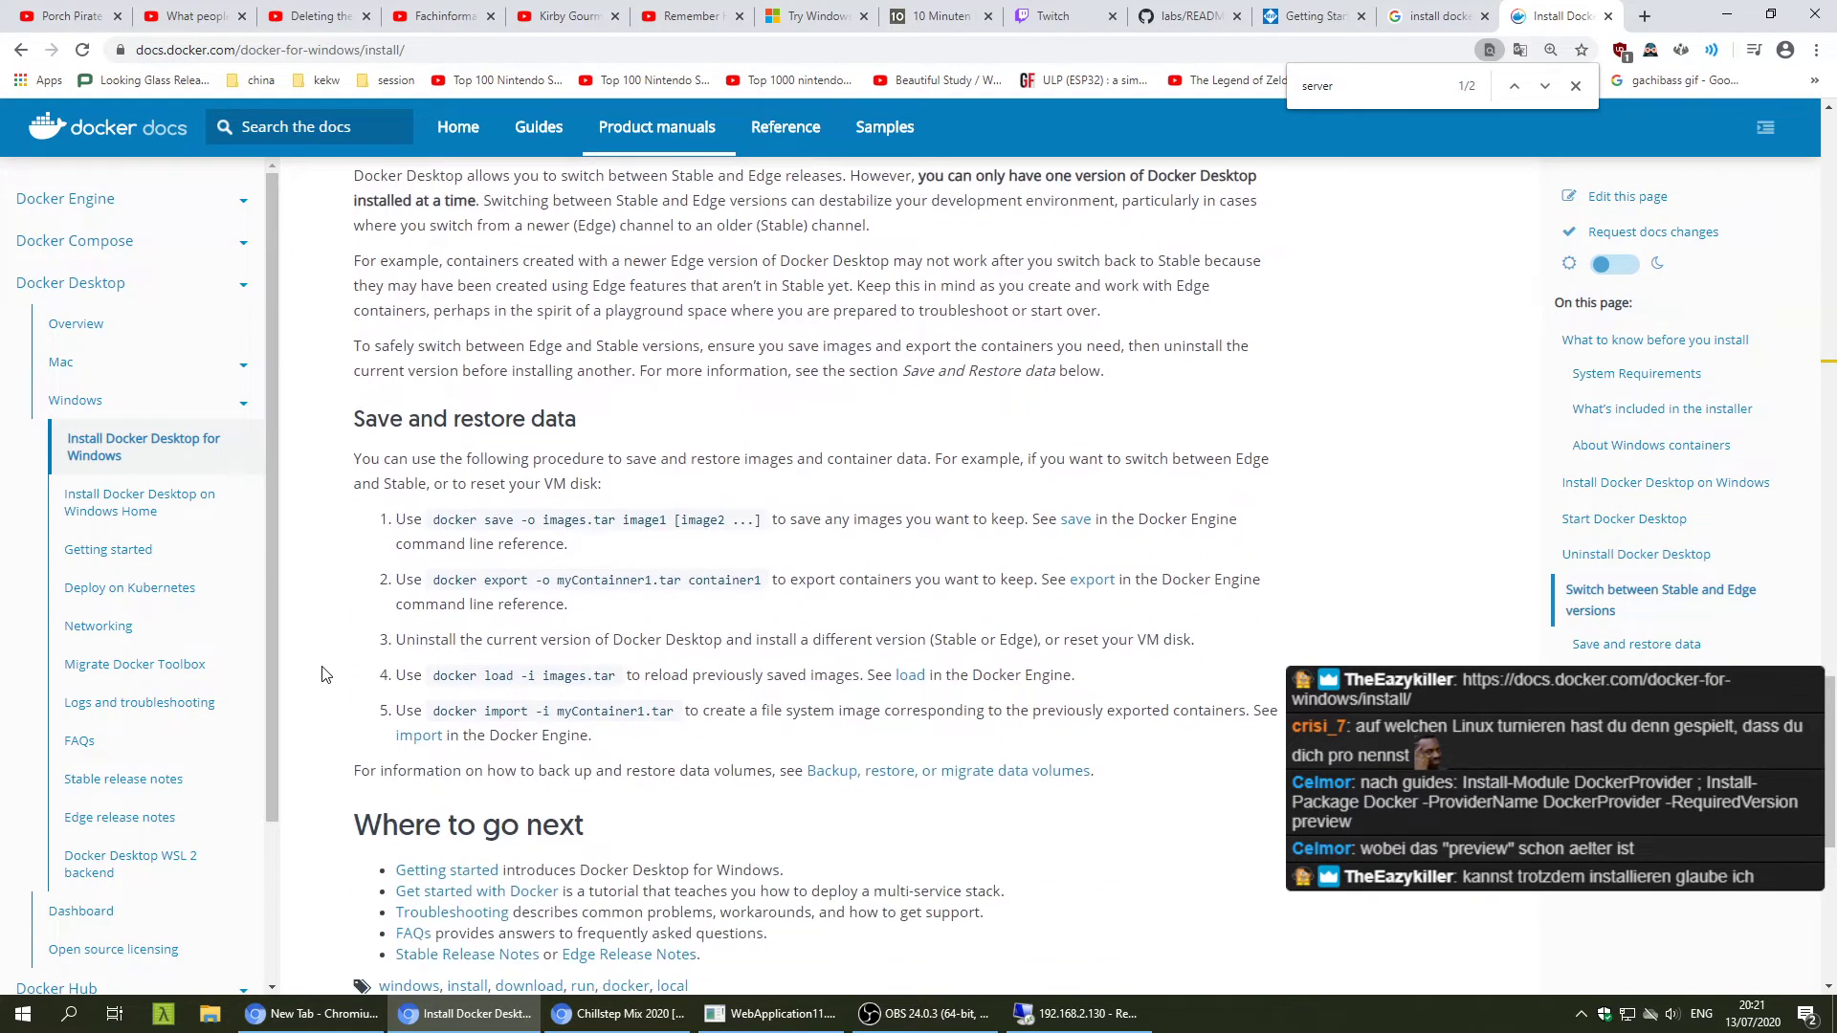
click(1079, 1013)
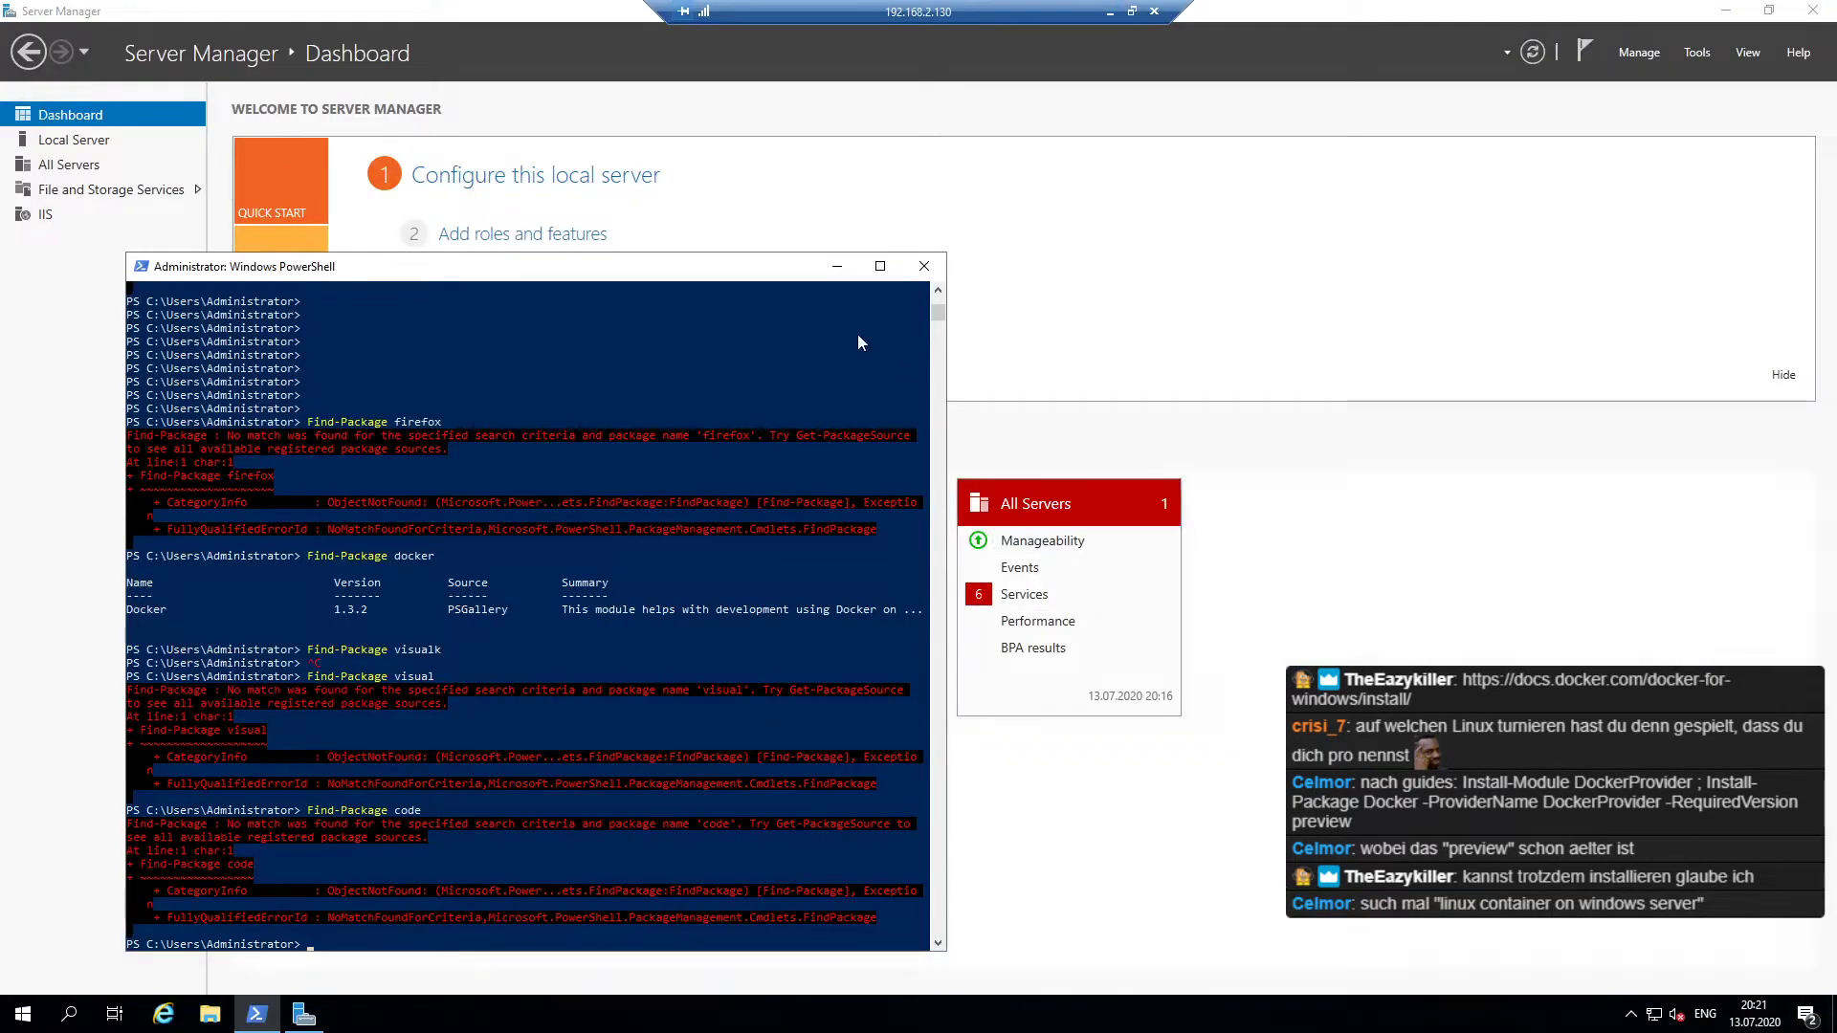
- Close PowerShell, launch Chrome on the server and search 'install docker widnows 2019'
click(921, 267)
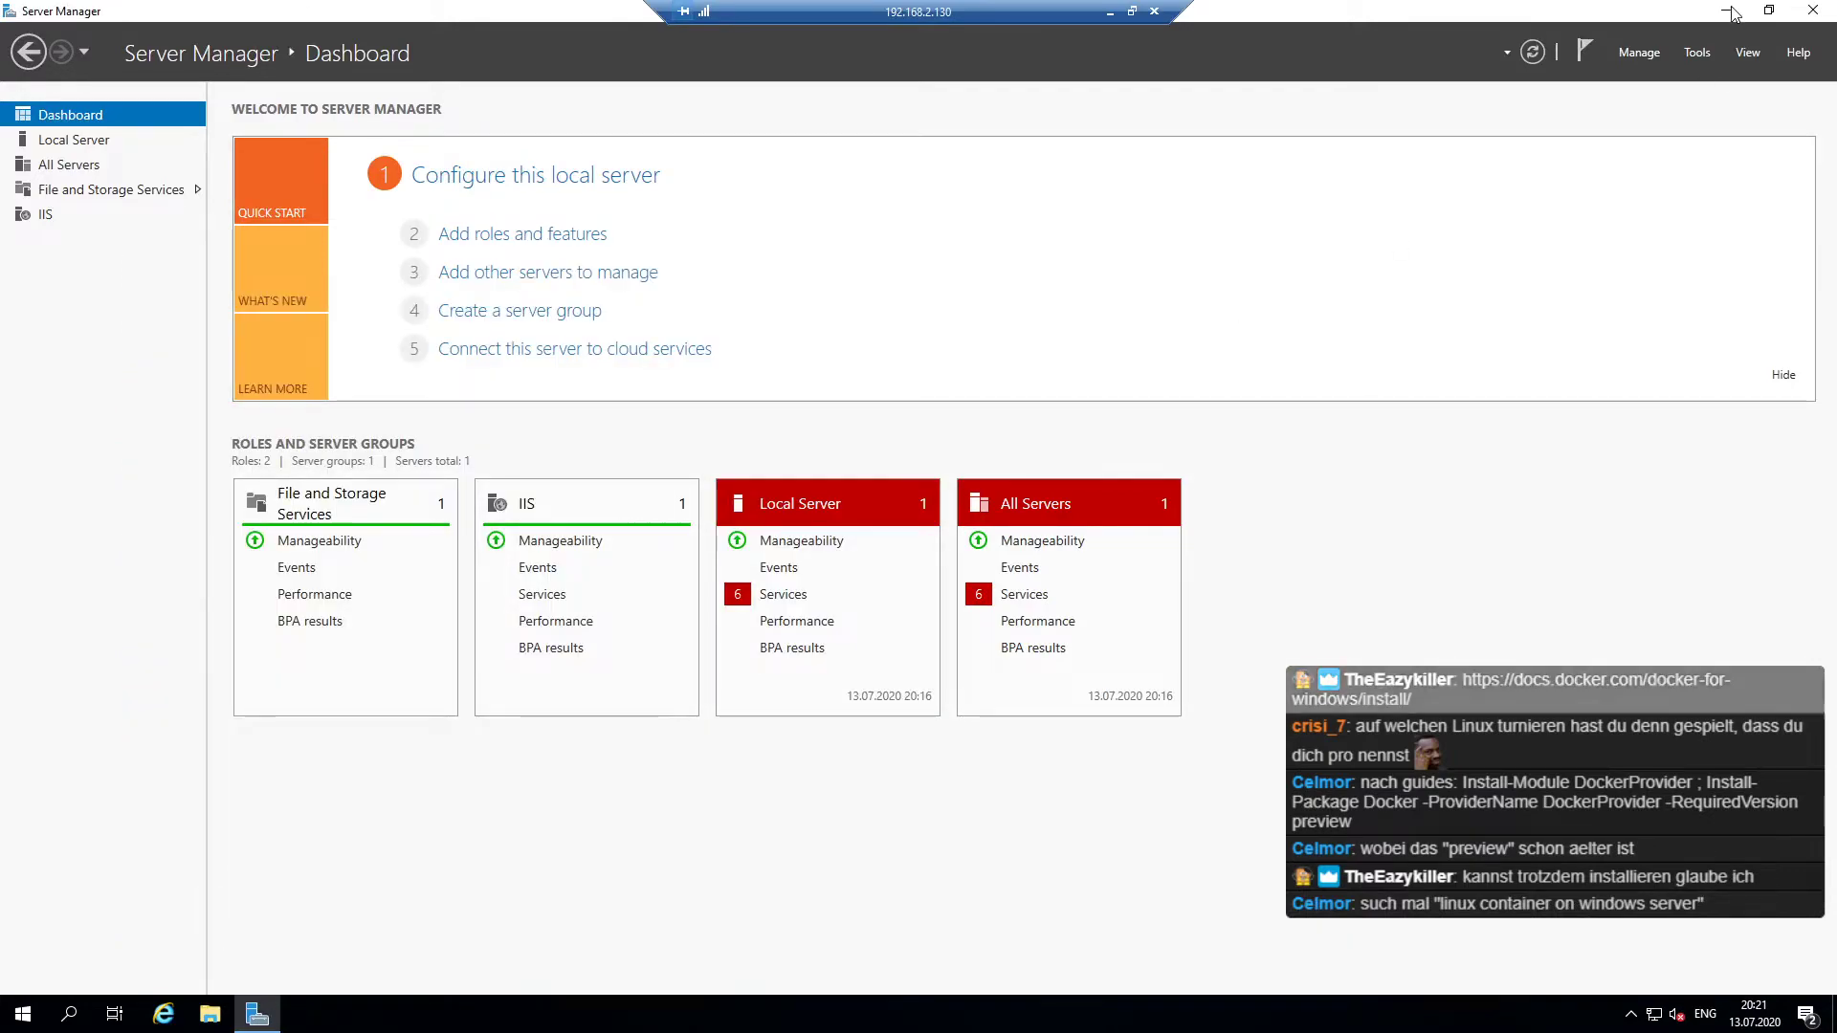
key(super+d)
double_click(43, 244)
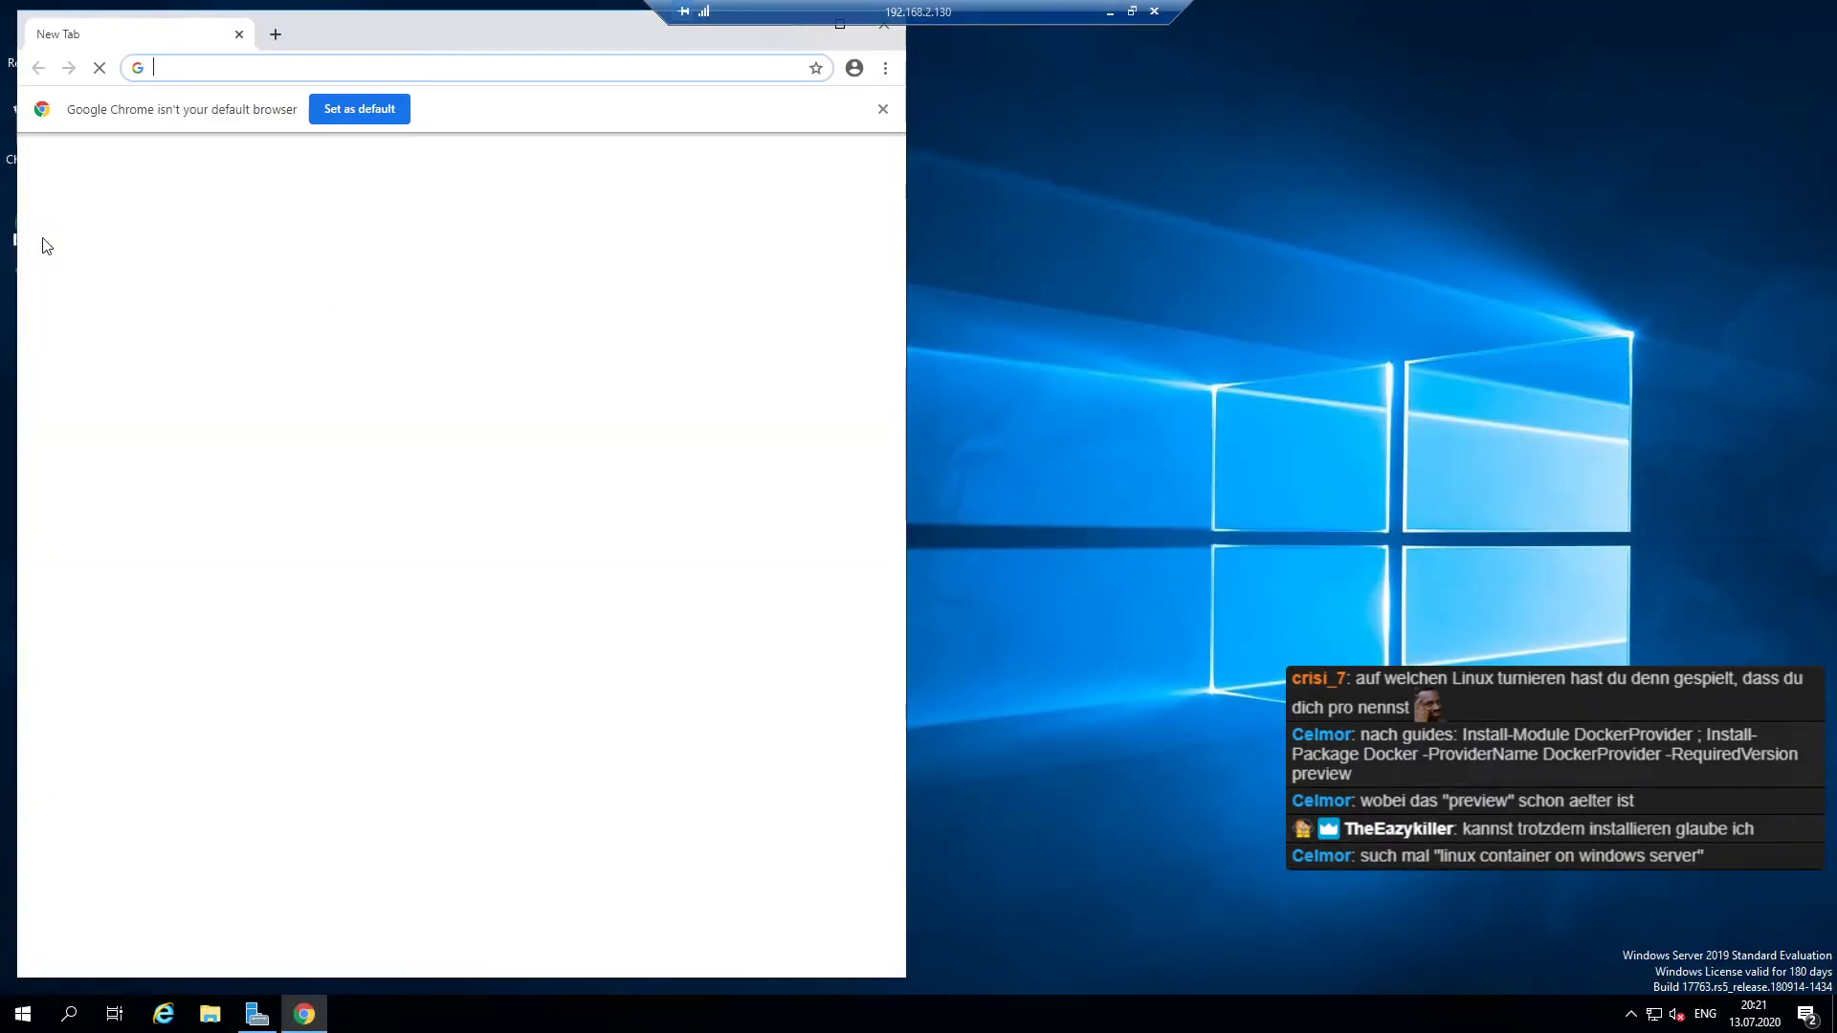
click(257, 72)
text(install do)
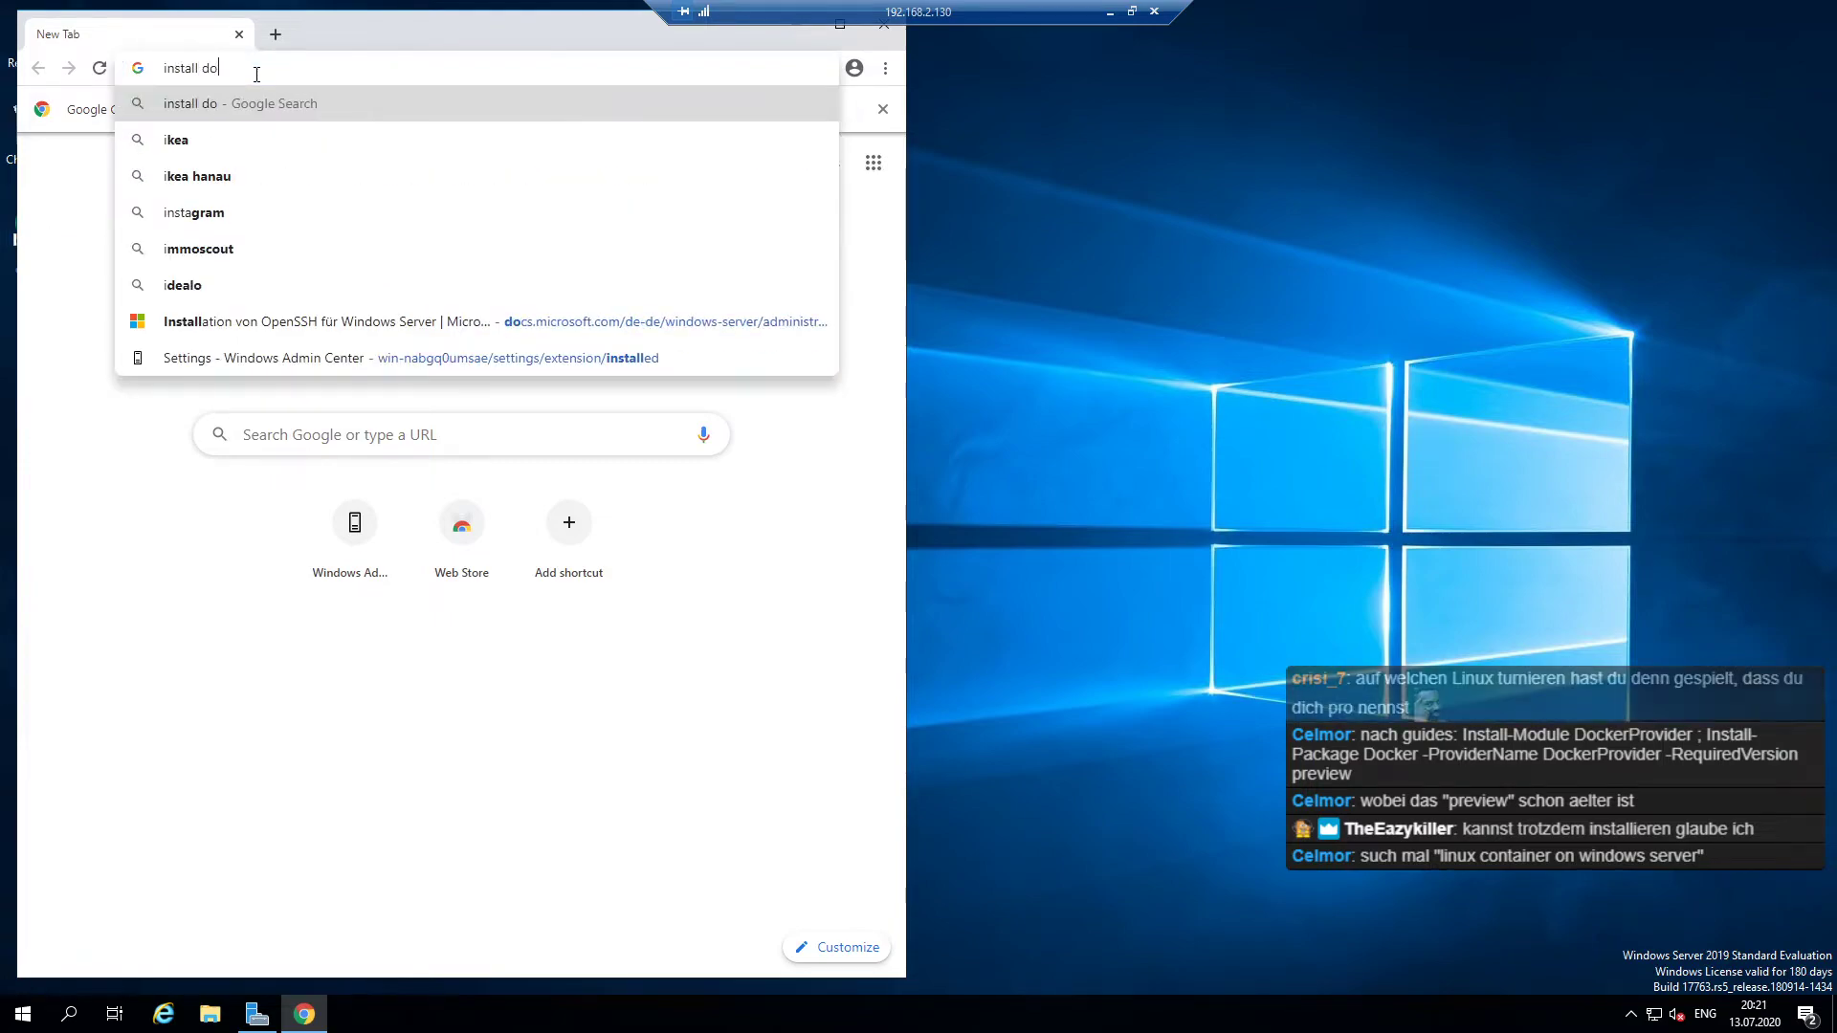
text(cker widnows 2019)
key(Return)
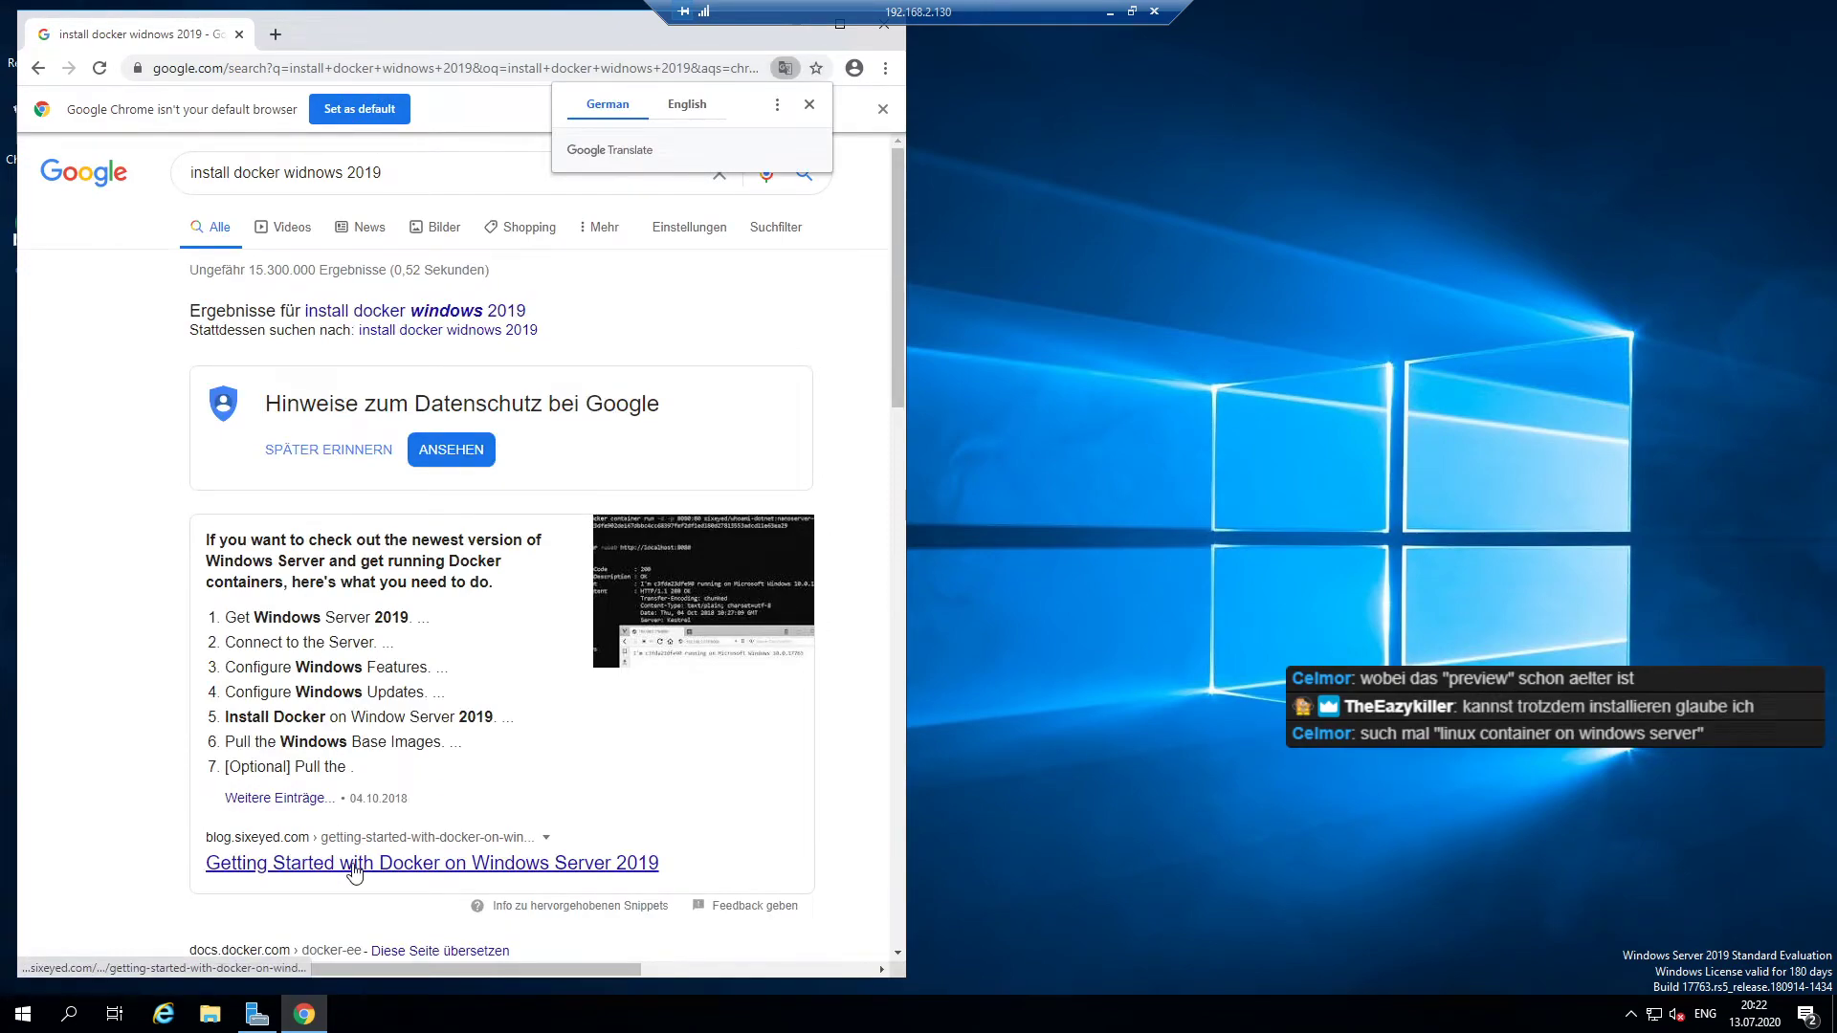
- Open the Install Docker Desktop on Windows guide after the Microsoft docs result returns 404
scroll(190, 794, down, 3)
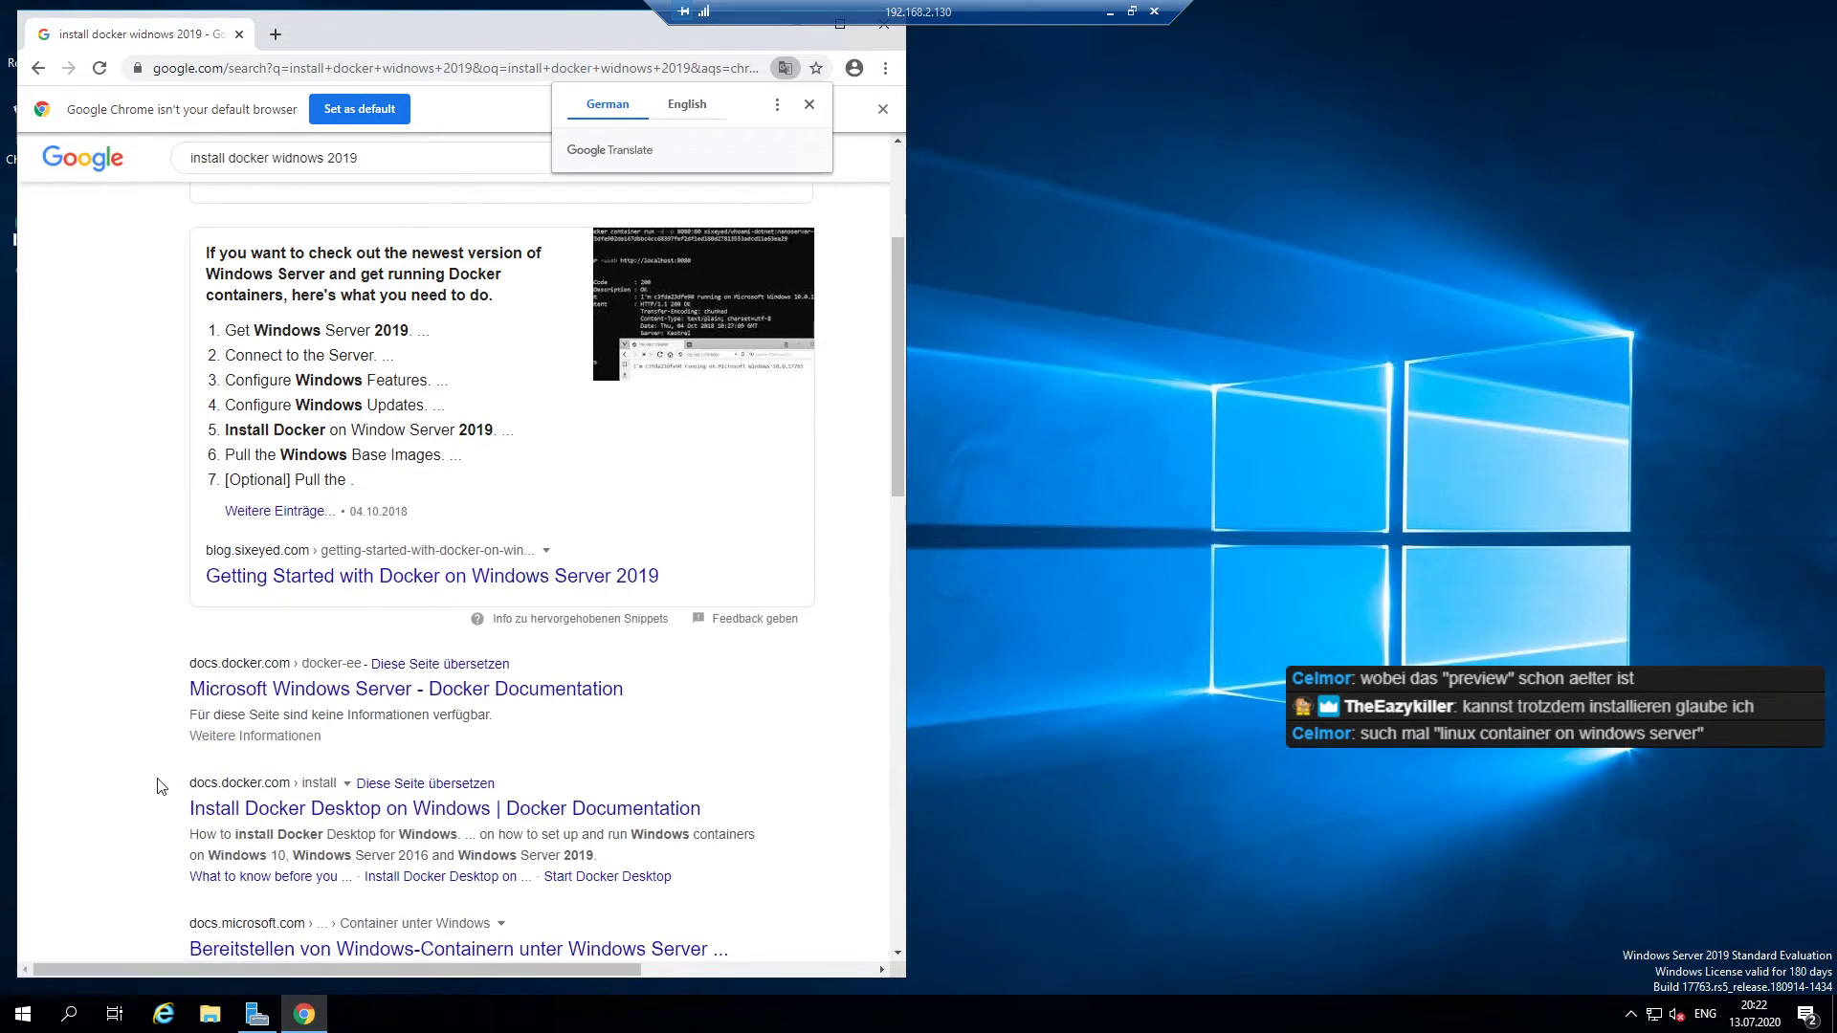
click(235, 701)
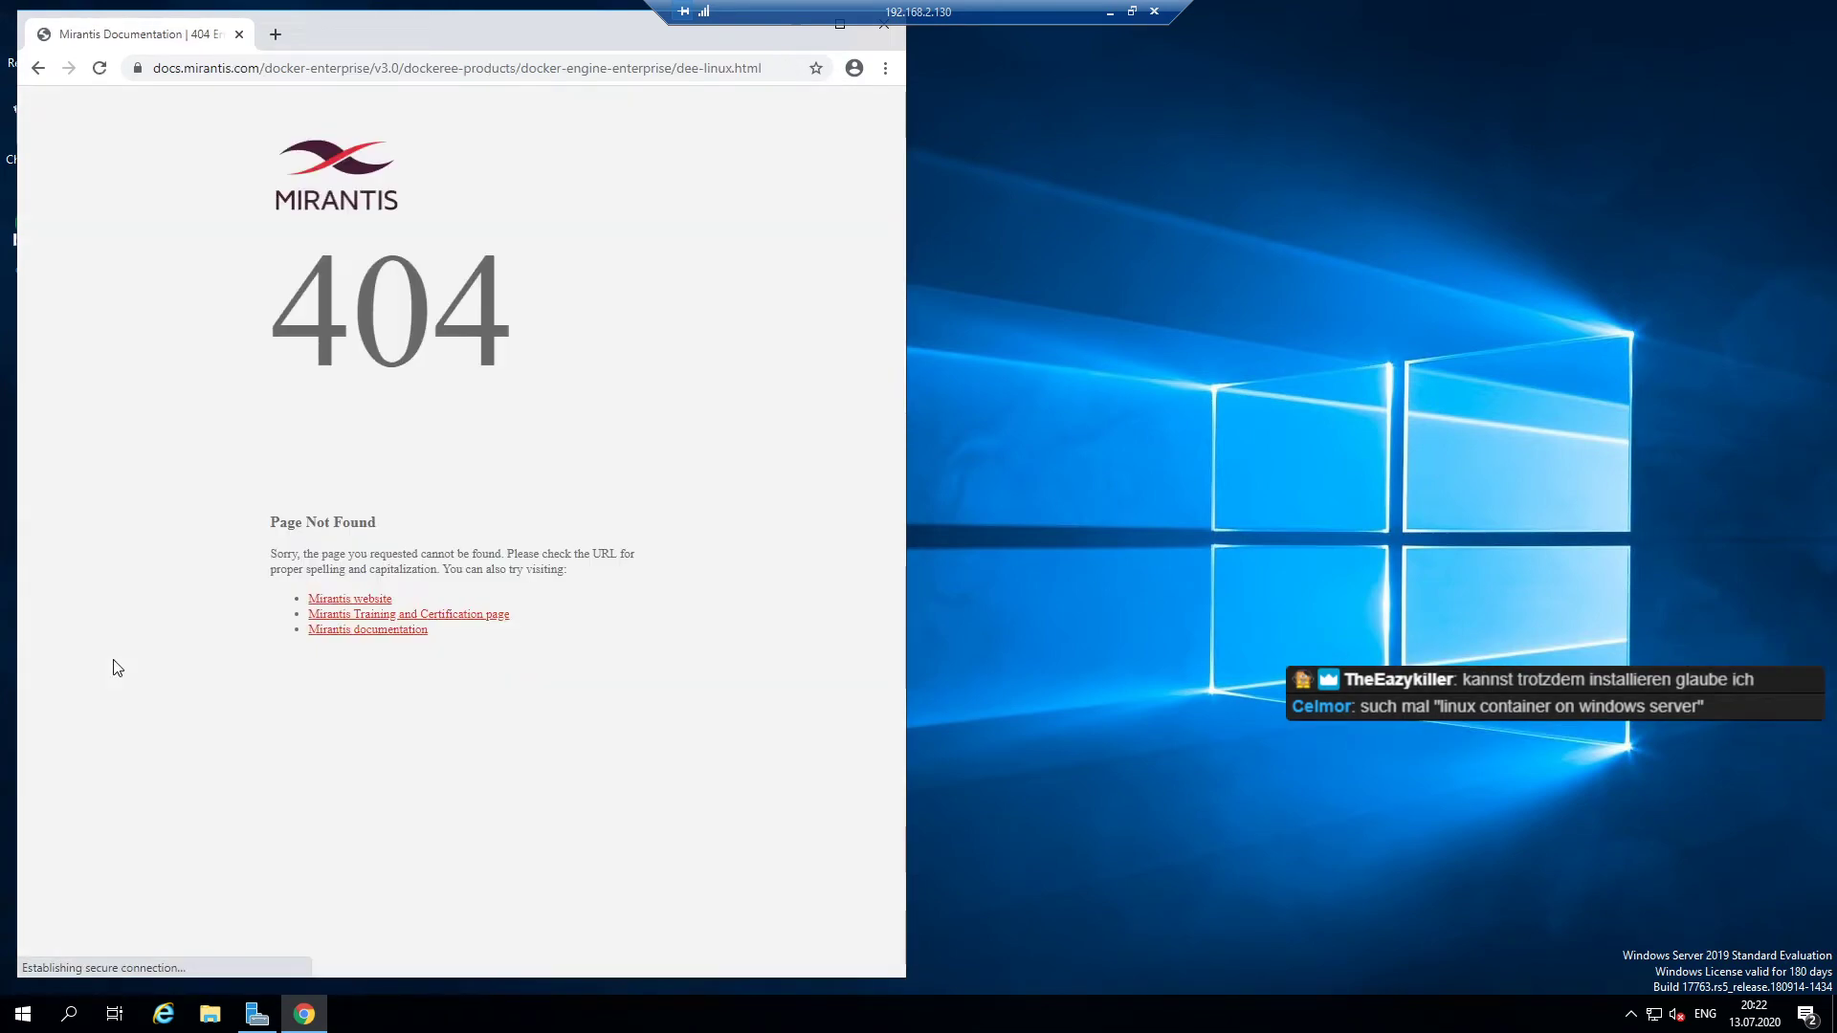
click(39, 68)
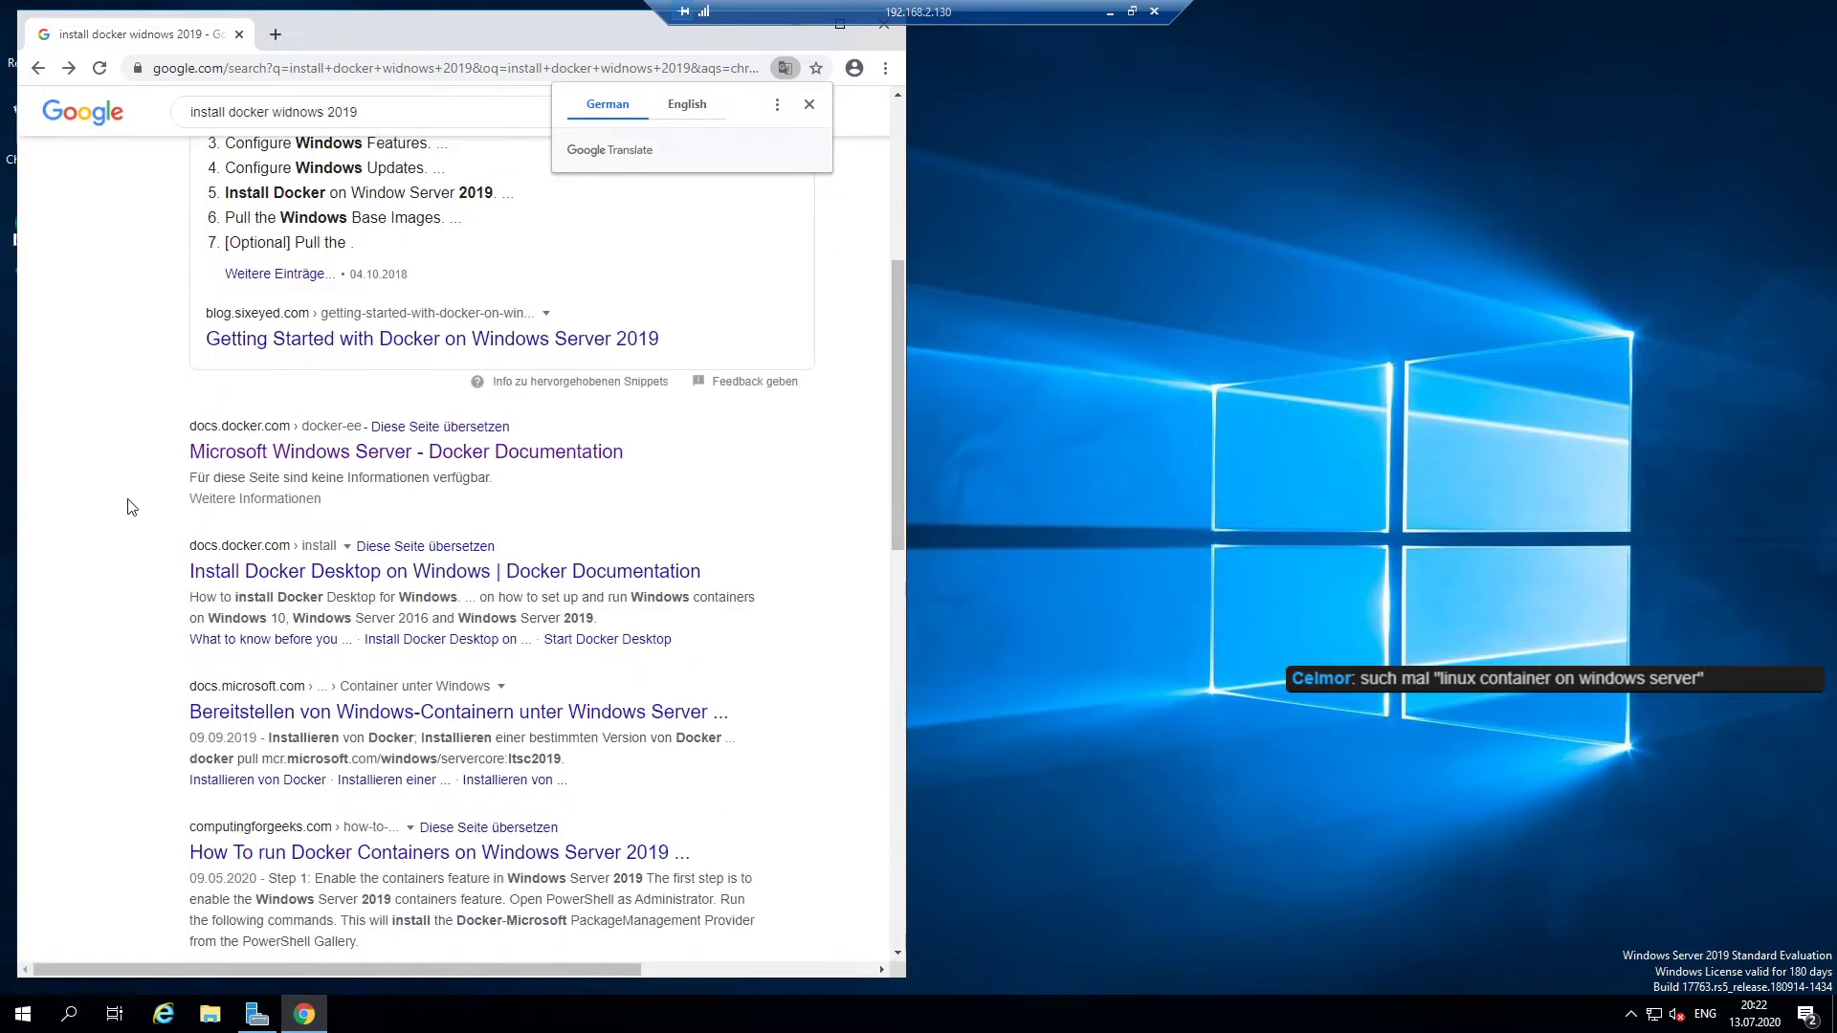
click(206, 571)
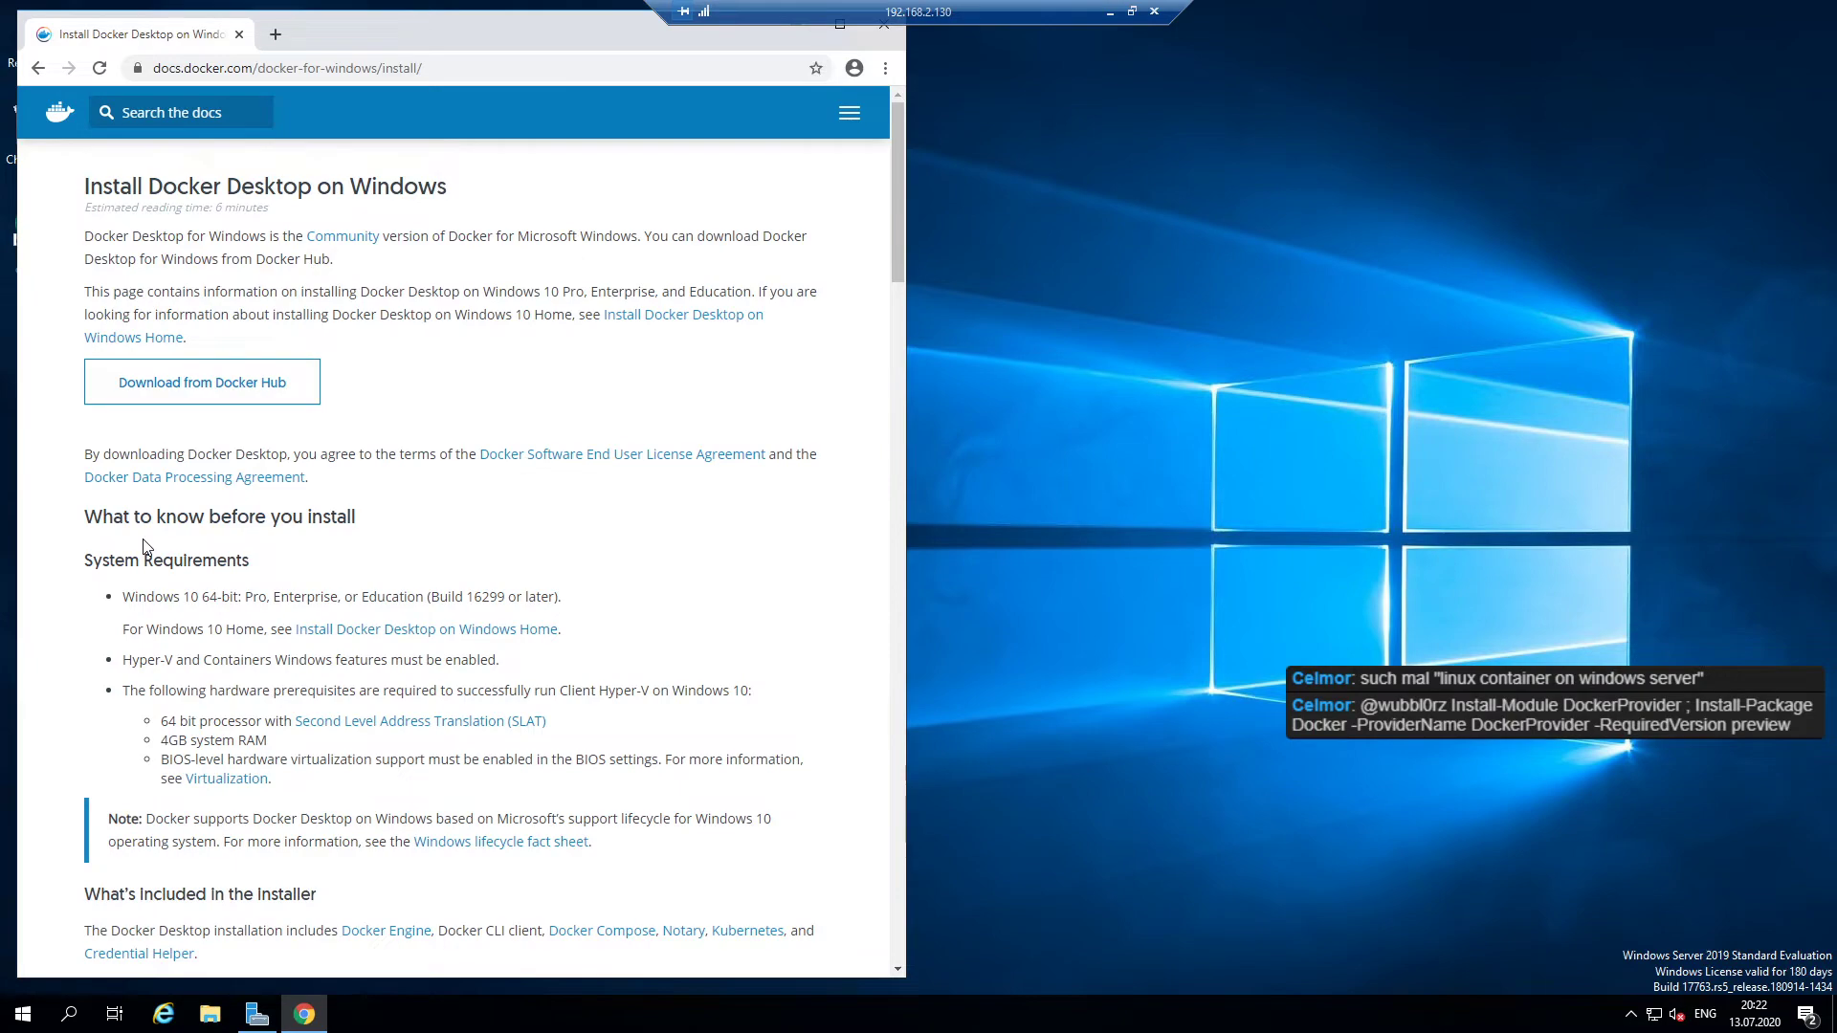
scroll(145, 547, down, 3)
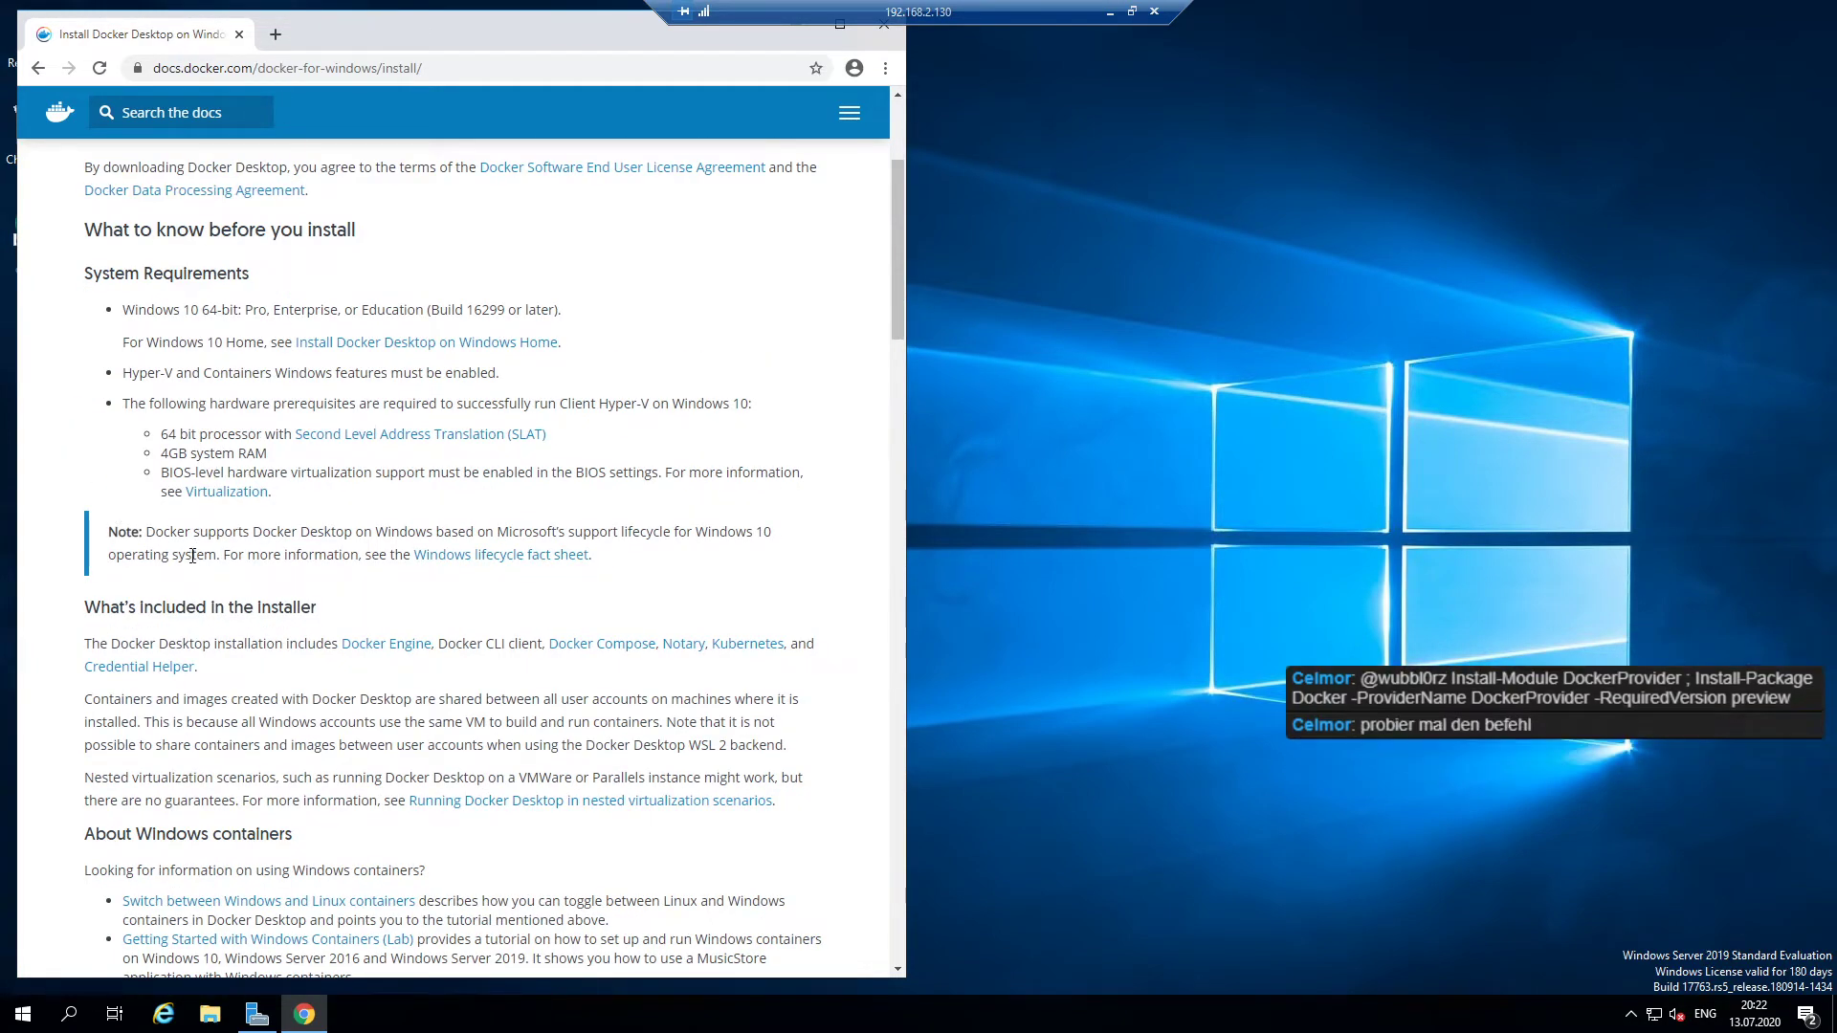
click(258, 1014)
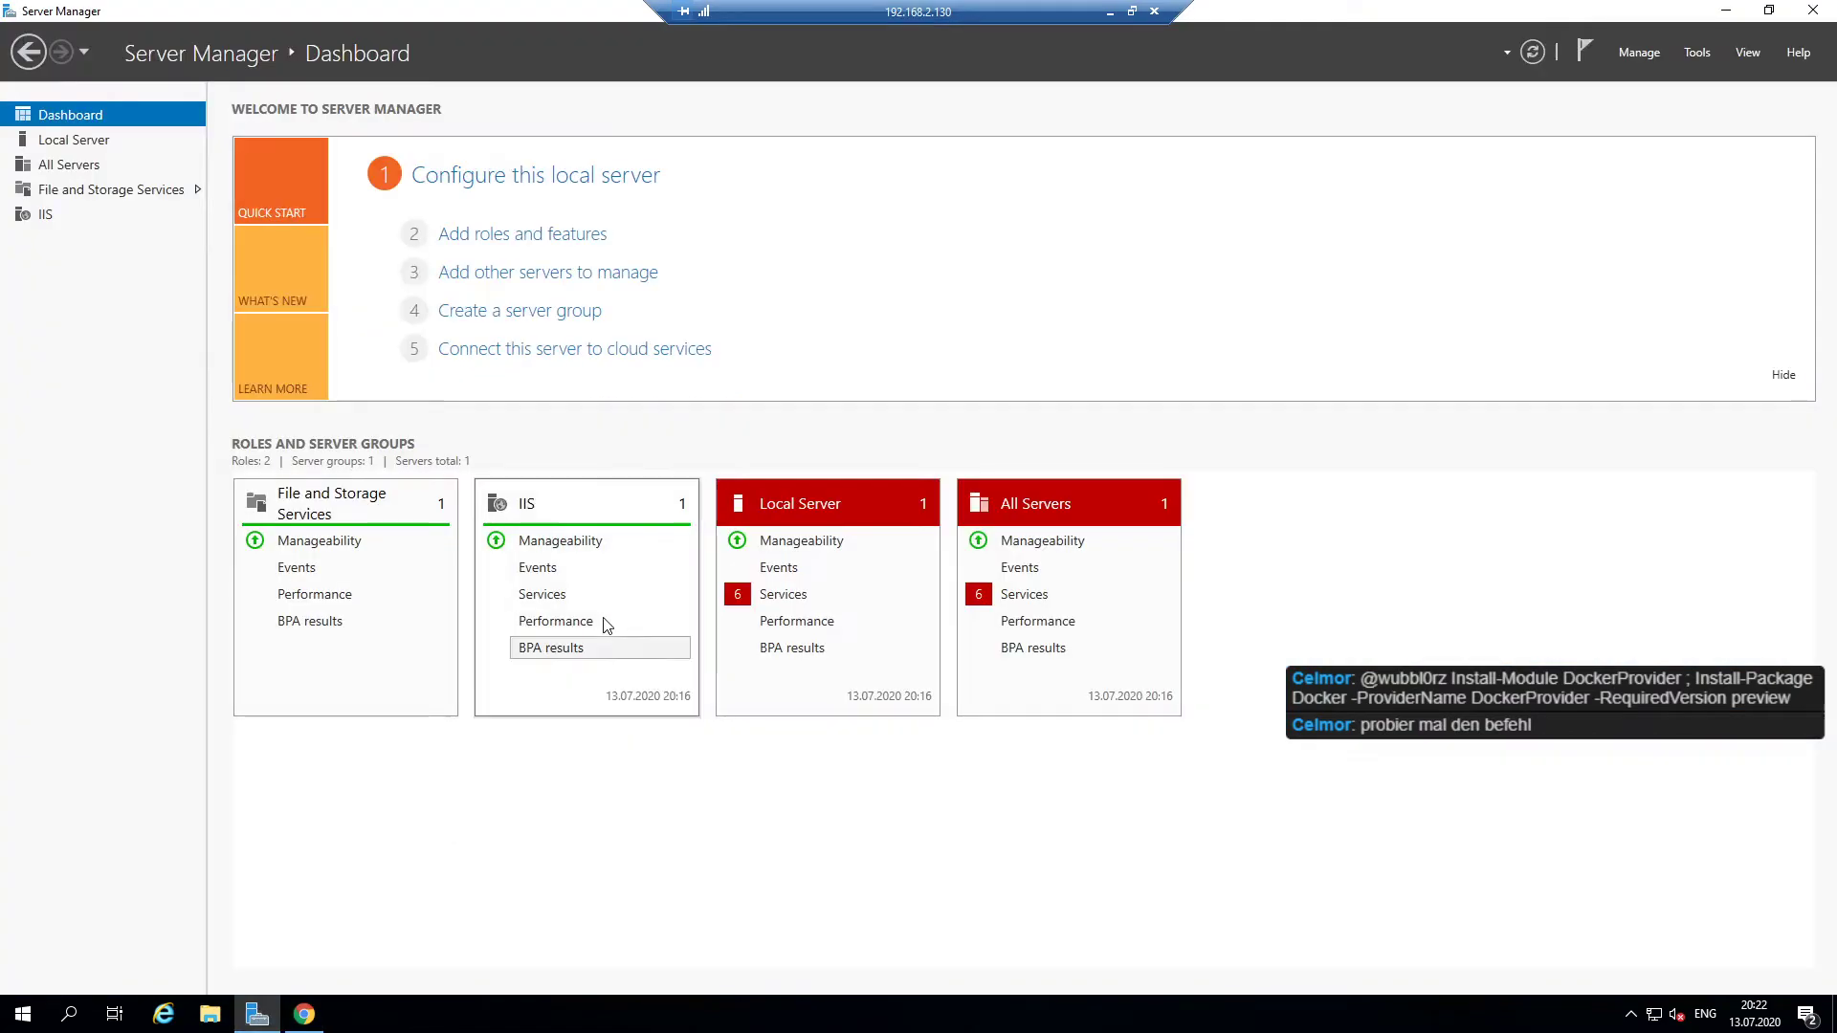
- In Add Roles and Features, select Hyper-V with its required features plus the Containers feature
click(540, 233)
click(570, 563)
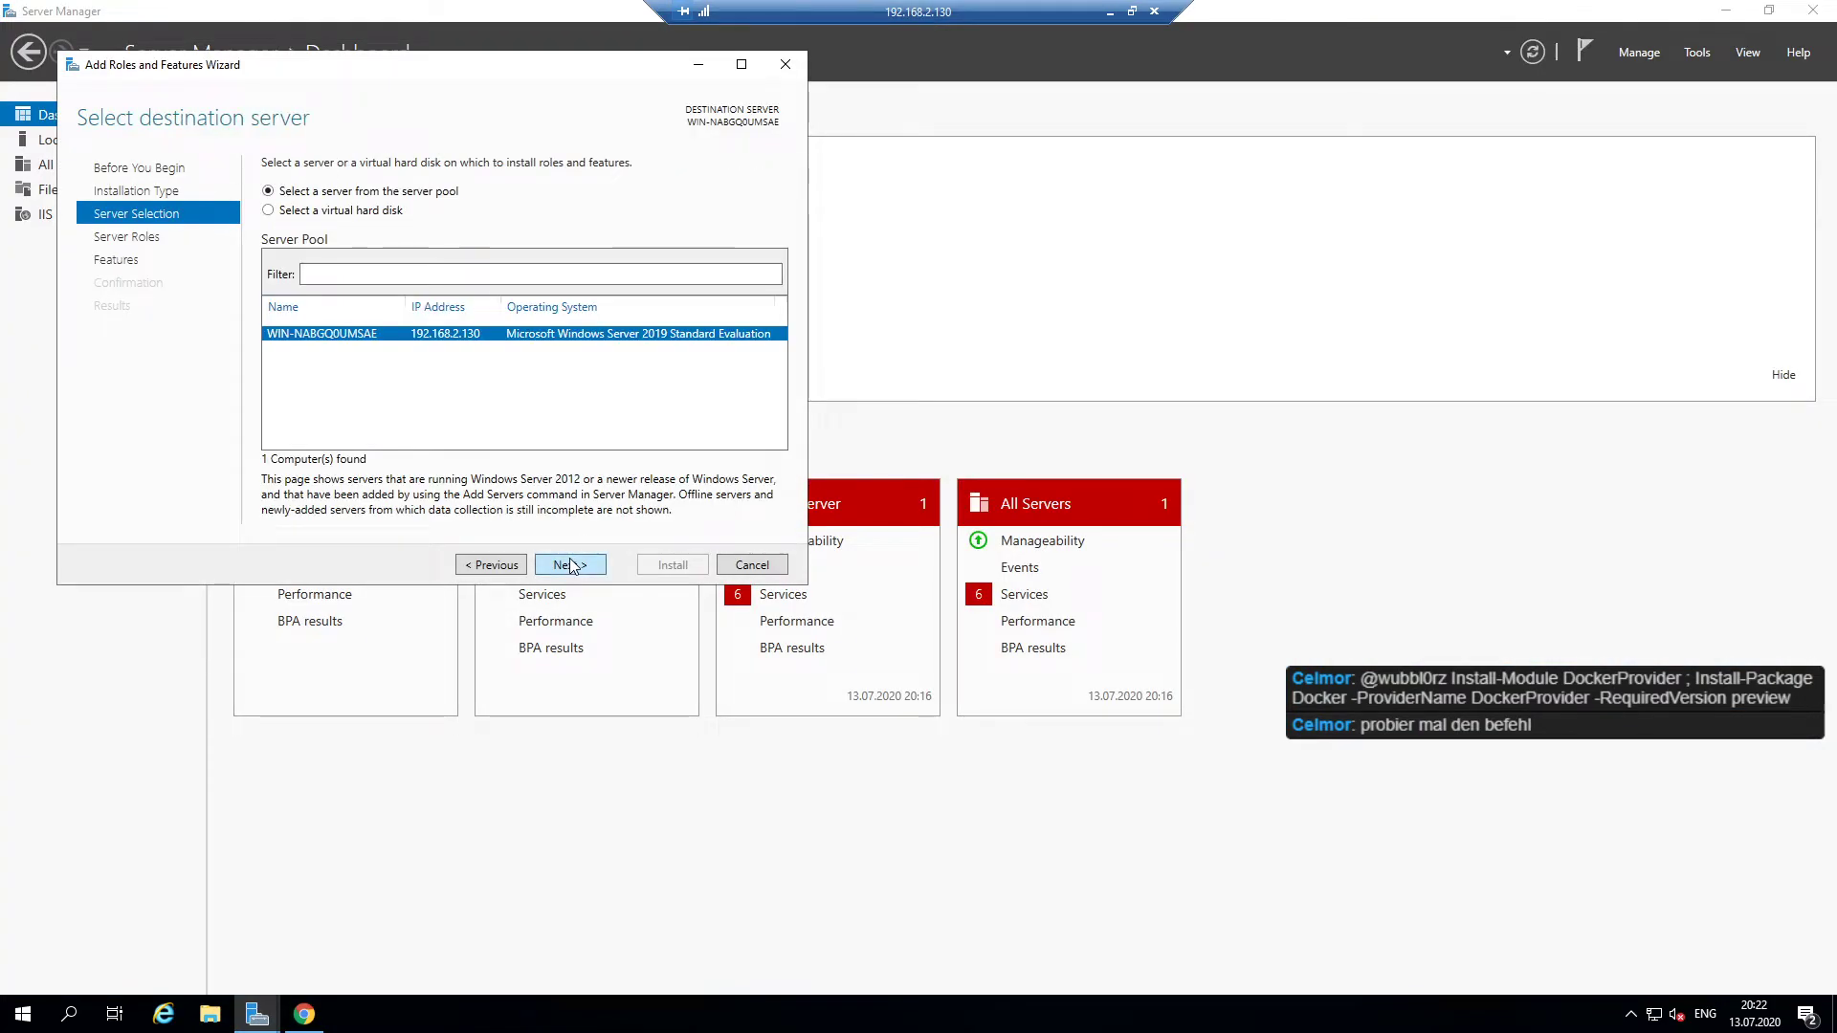
click(570, 563)
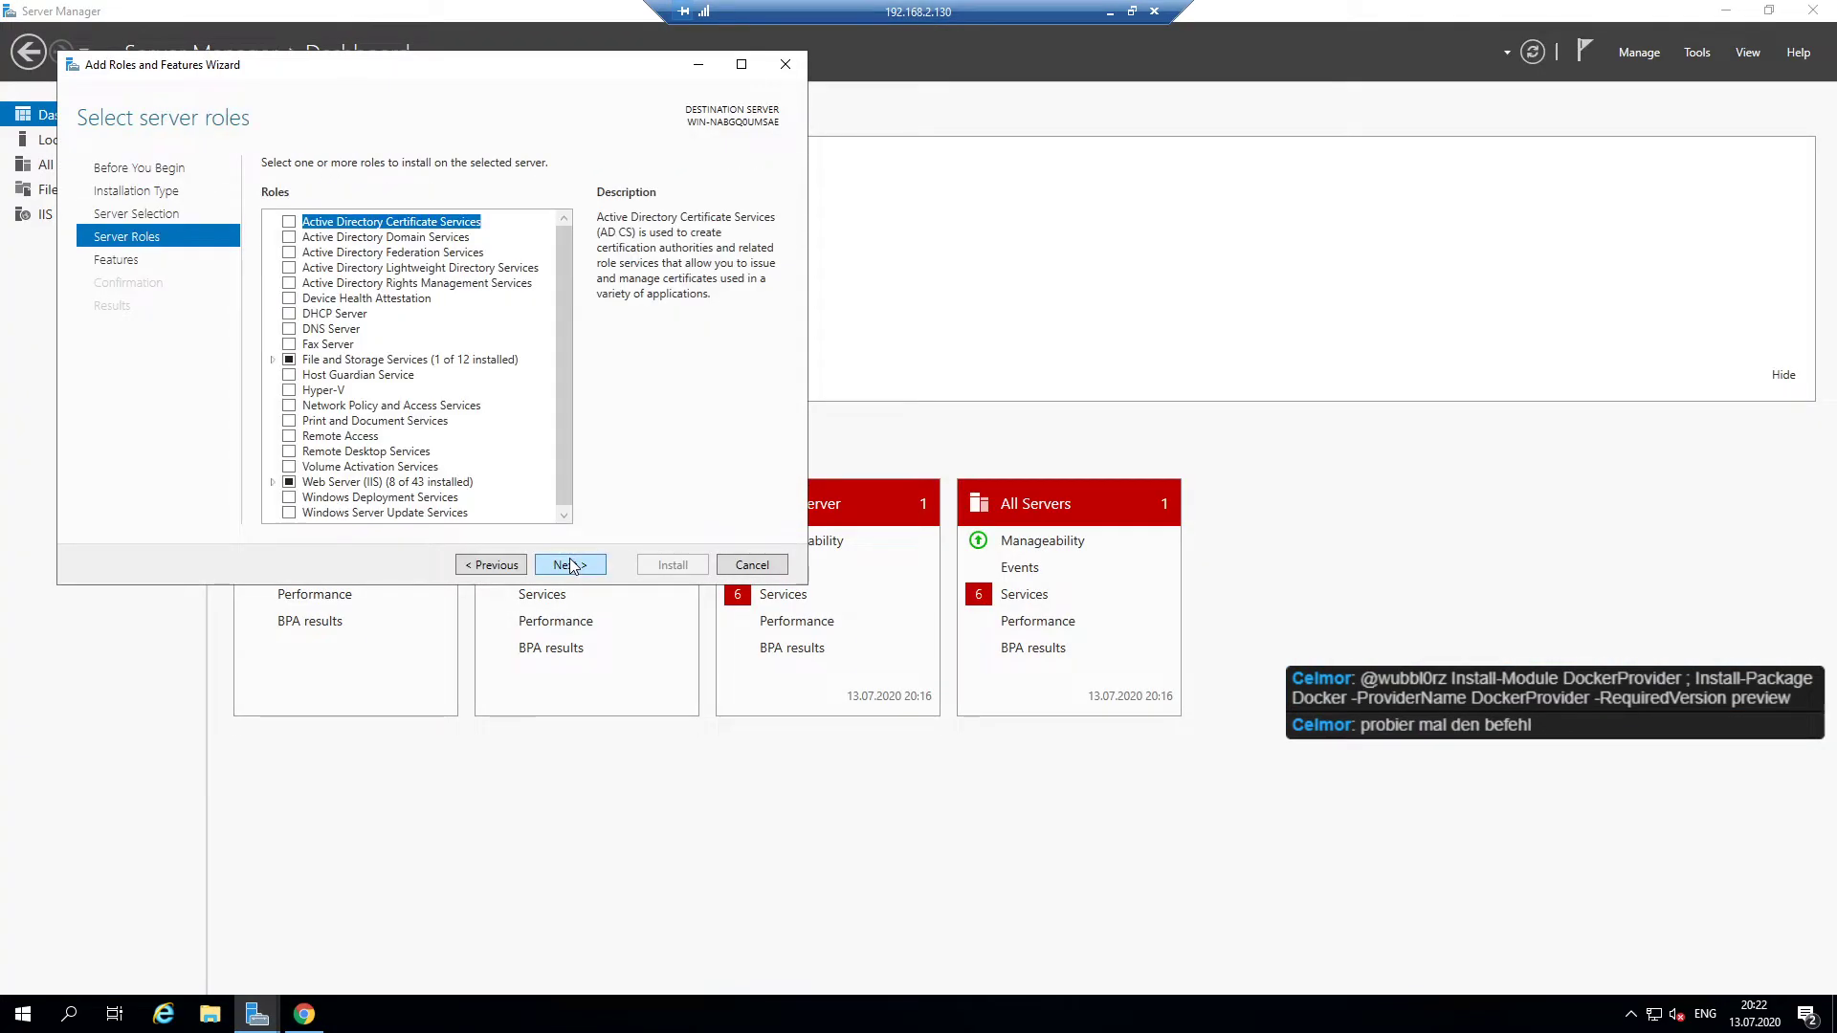
click(288, 388)
click(599, 475)
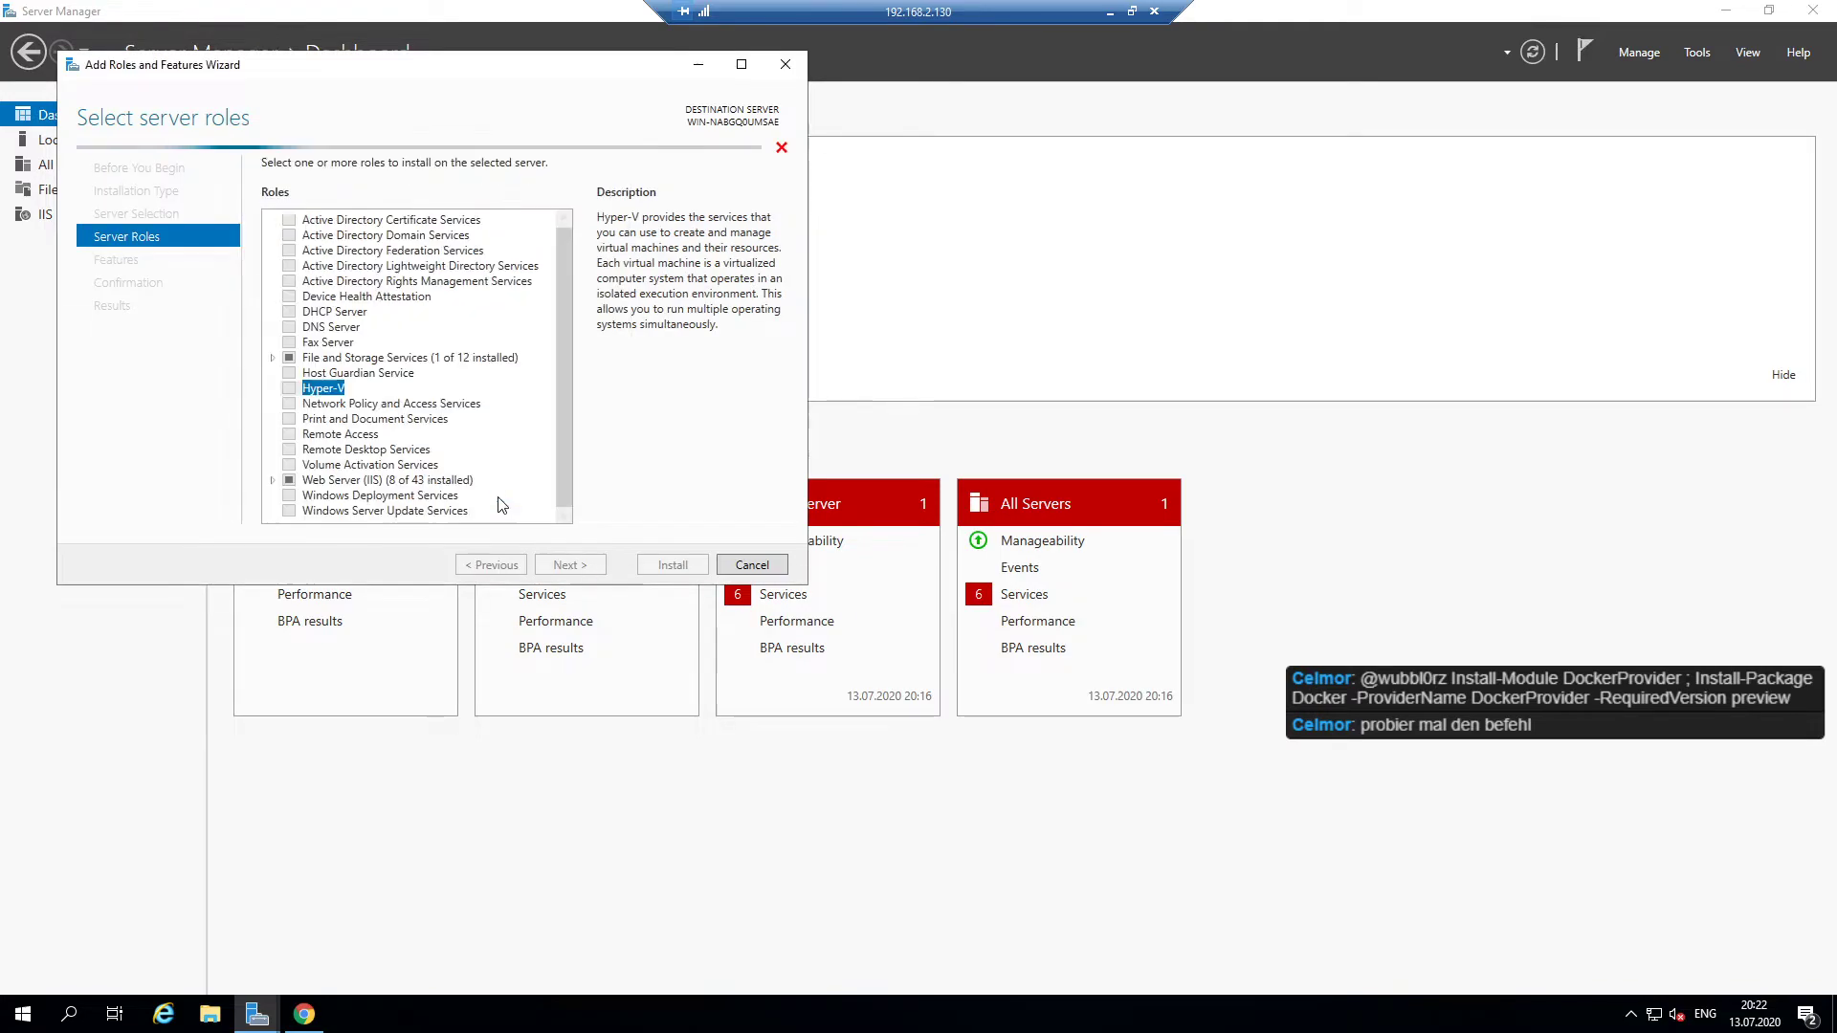
click(579, 566)
key(c)
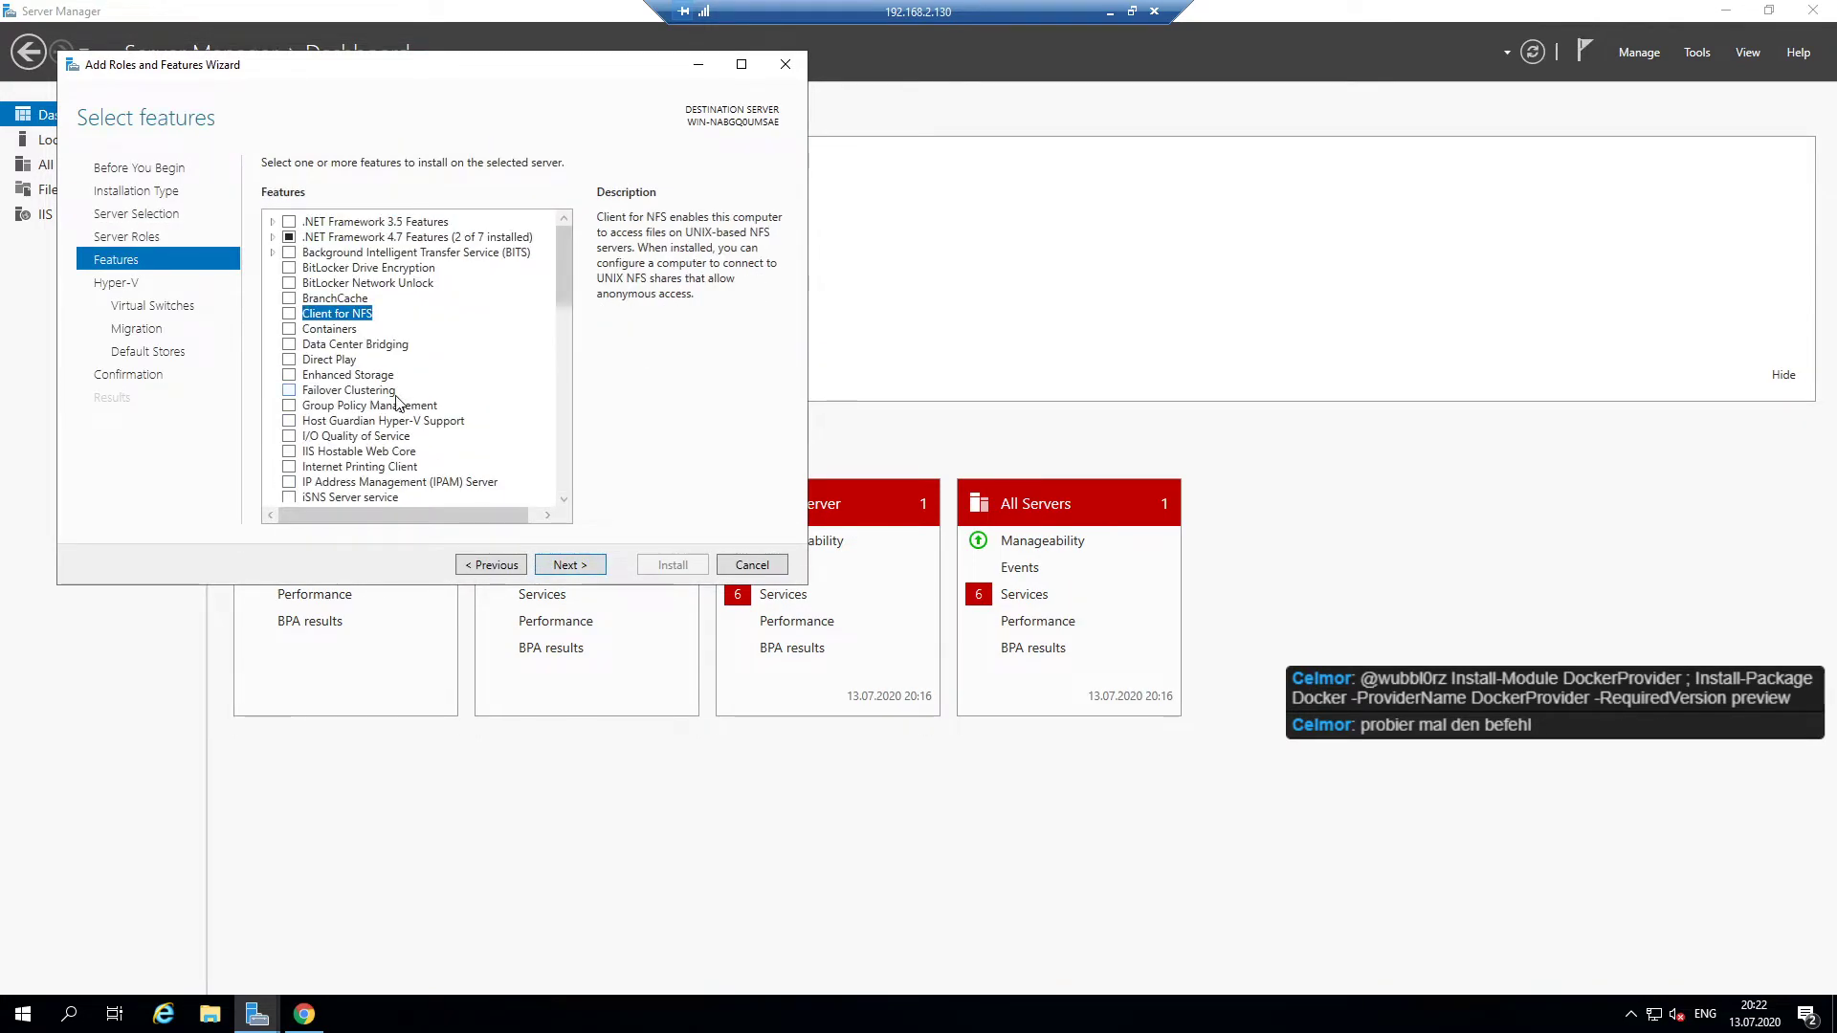
click(288, 329)
- Skip virtual switch, live migration and storage changes, then start the installation
click(578, 566)
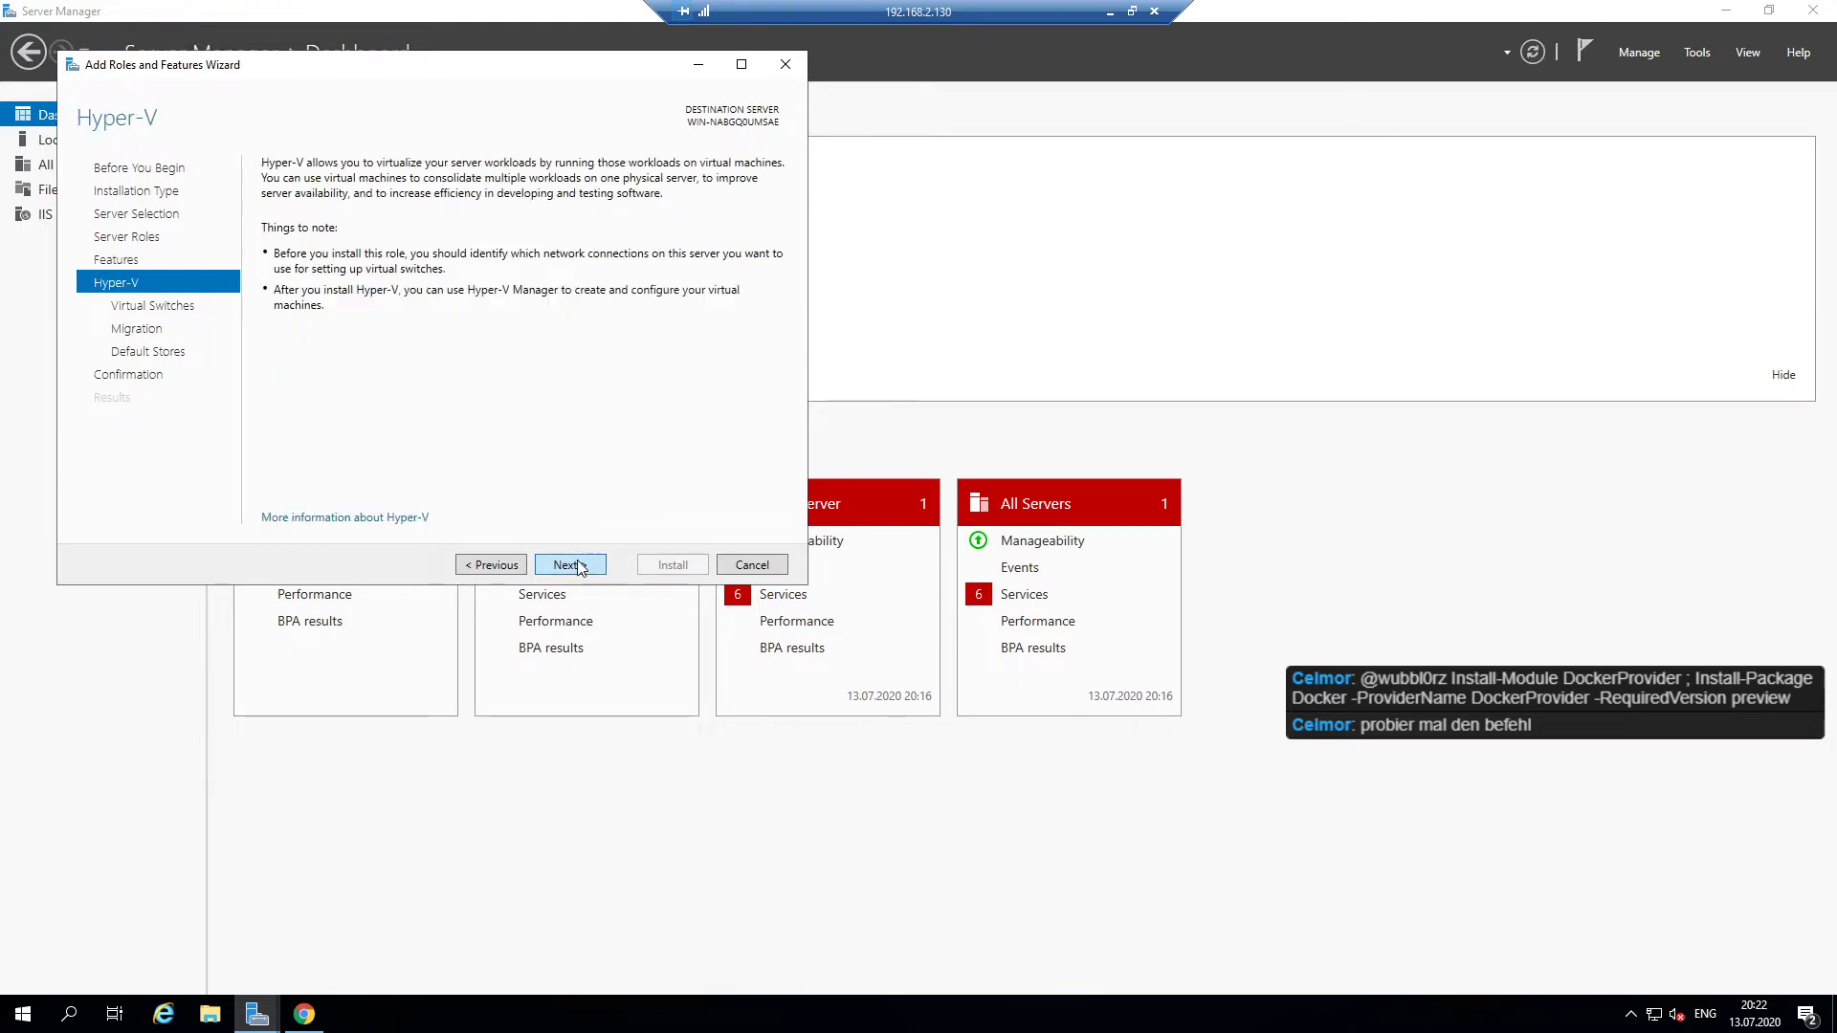
click(578, 565)
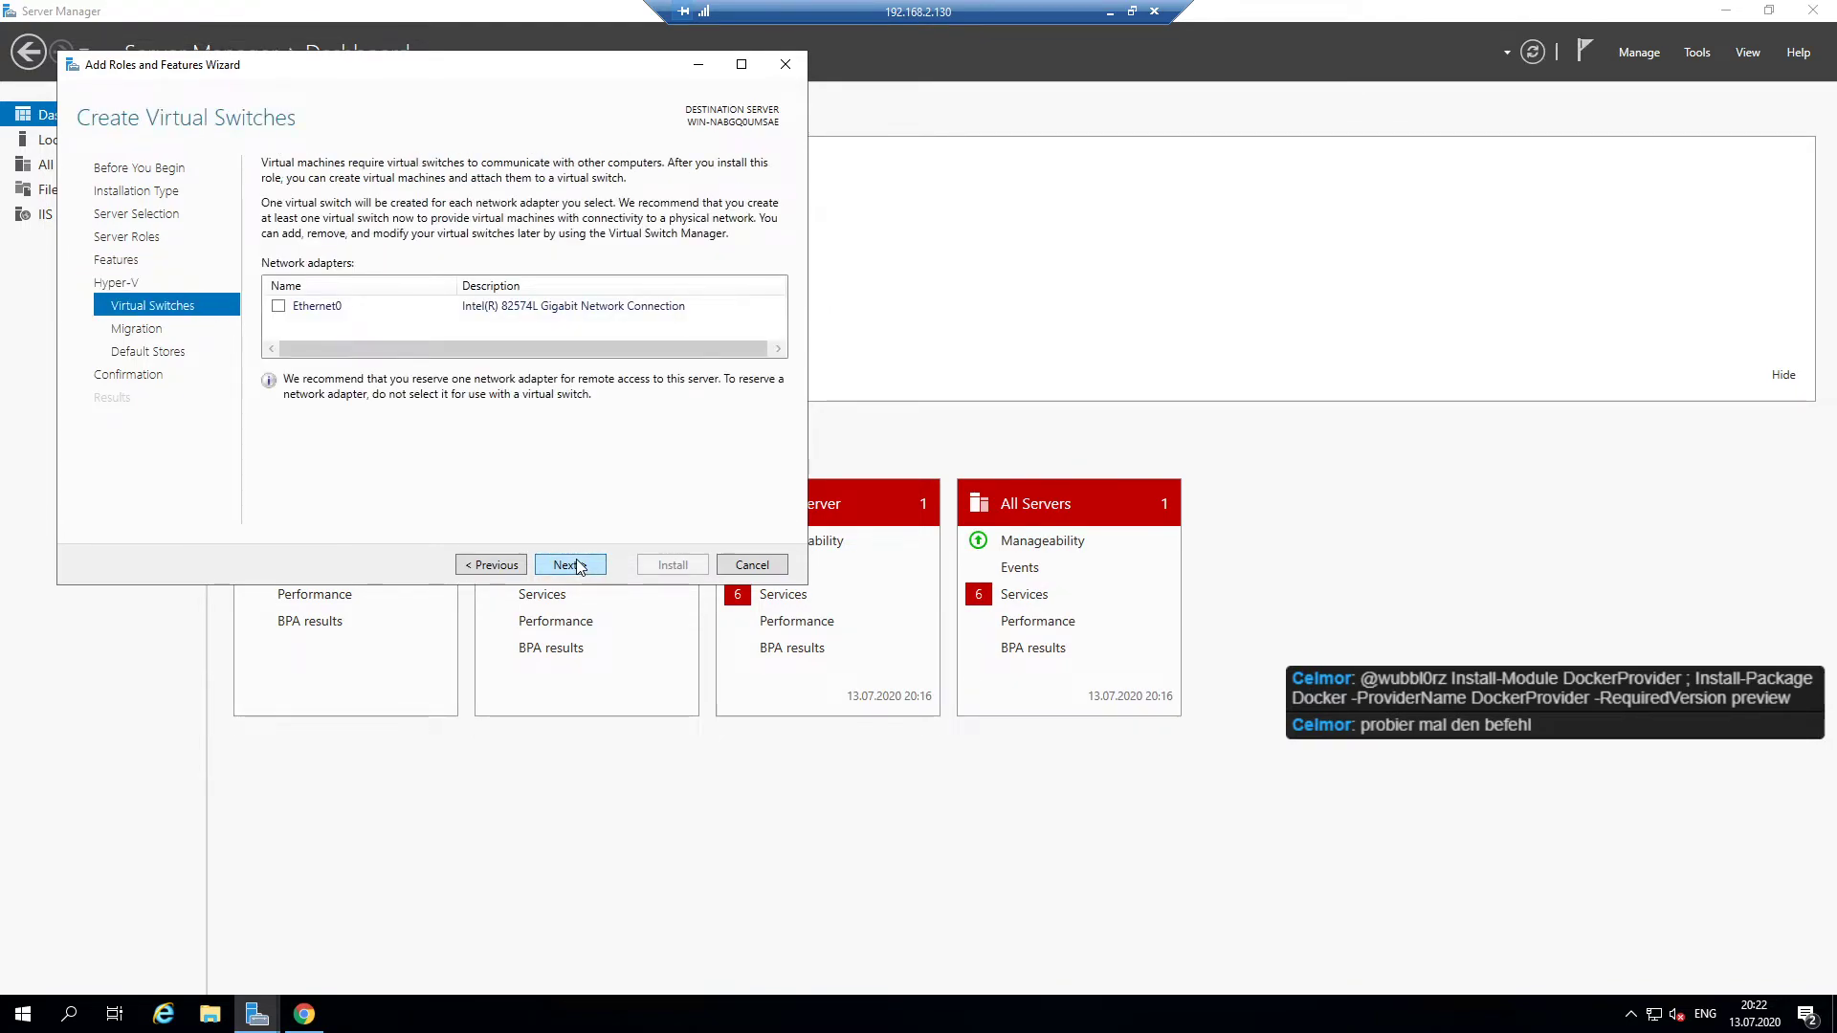
click(572, 557)
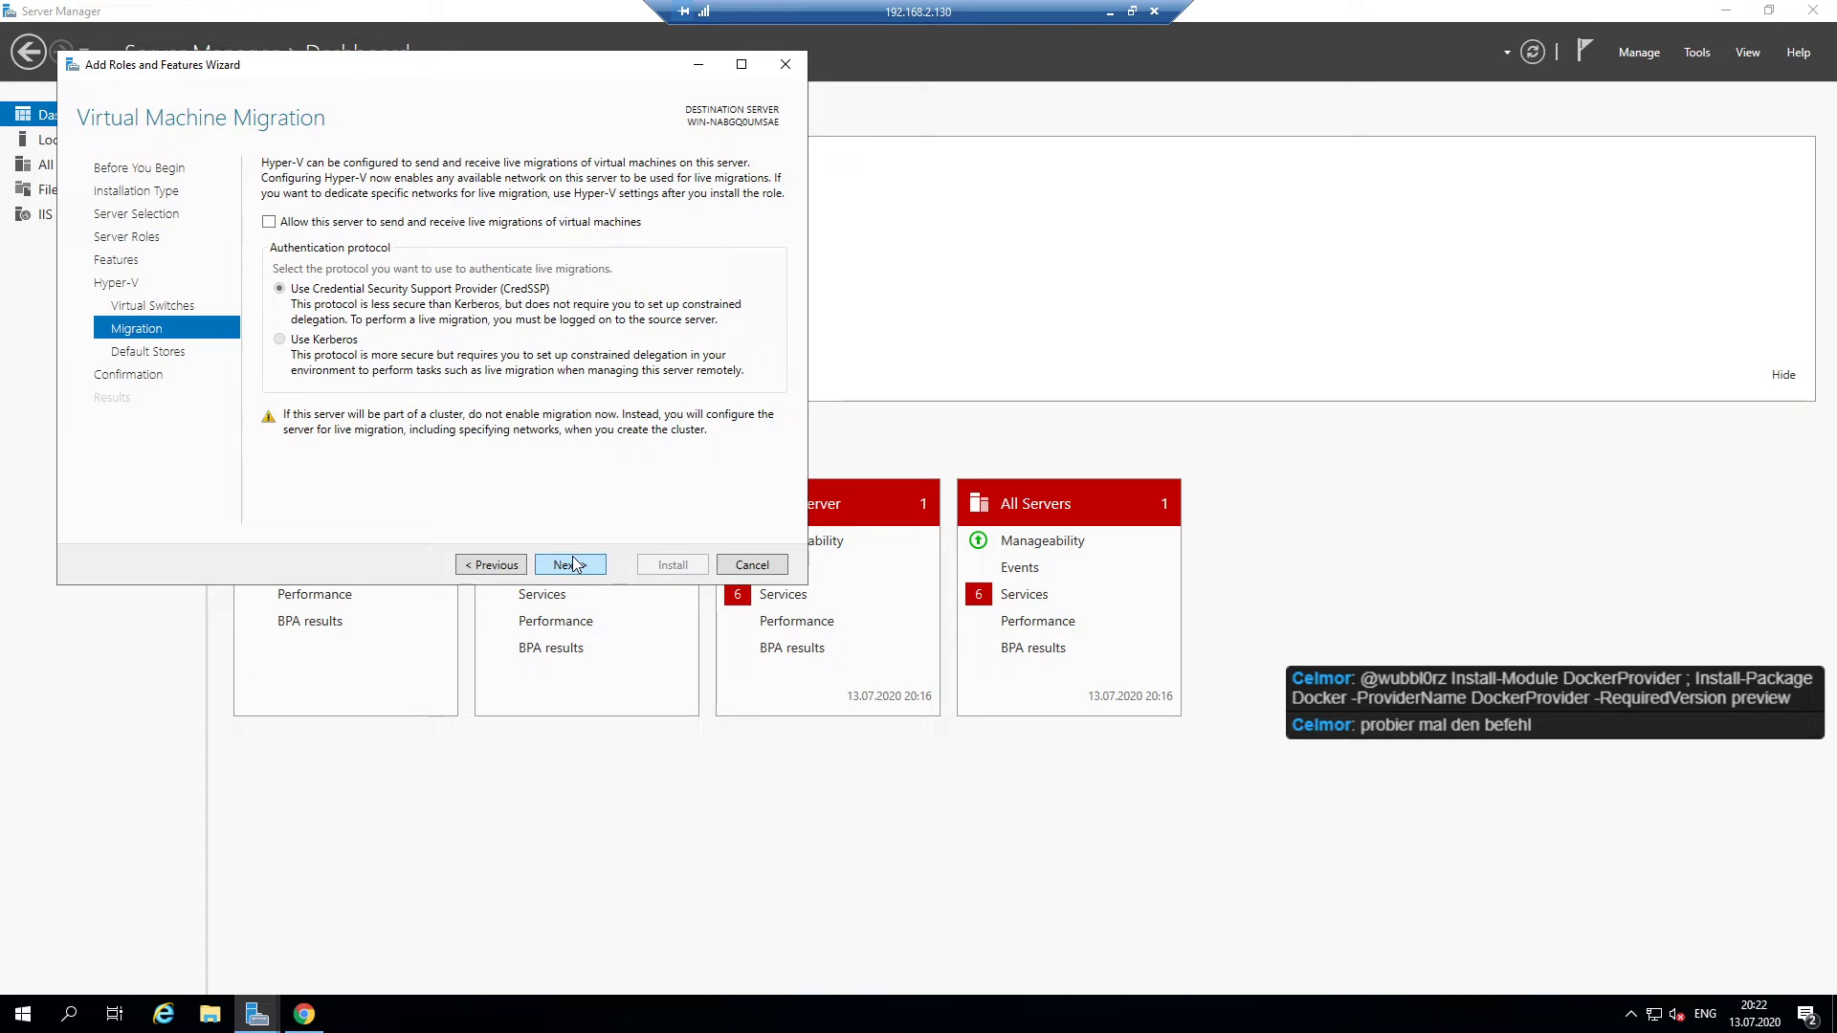
click(572, 562)
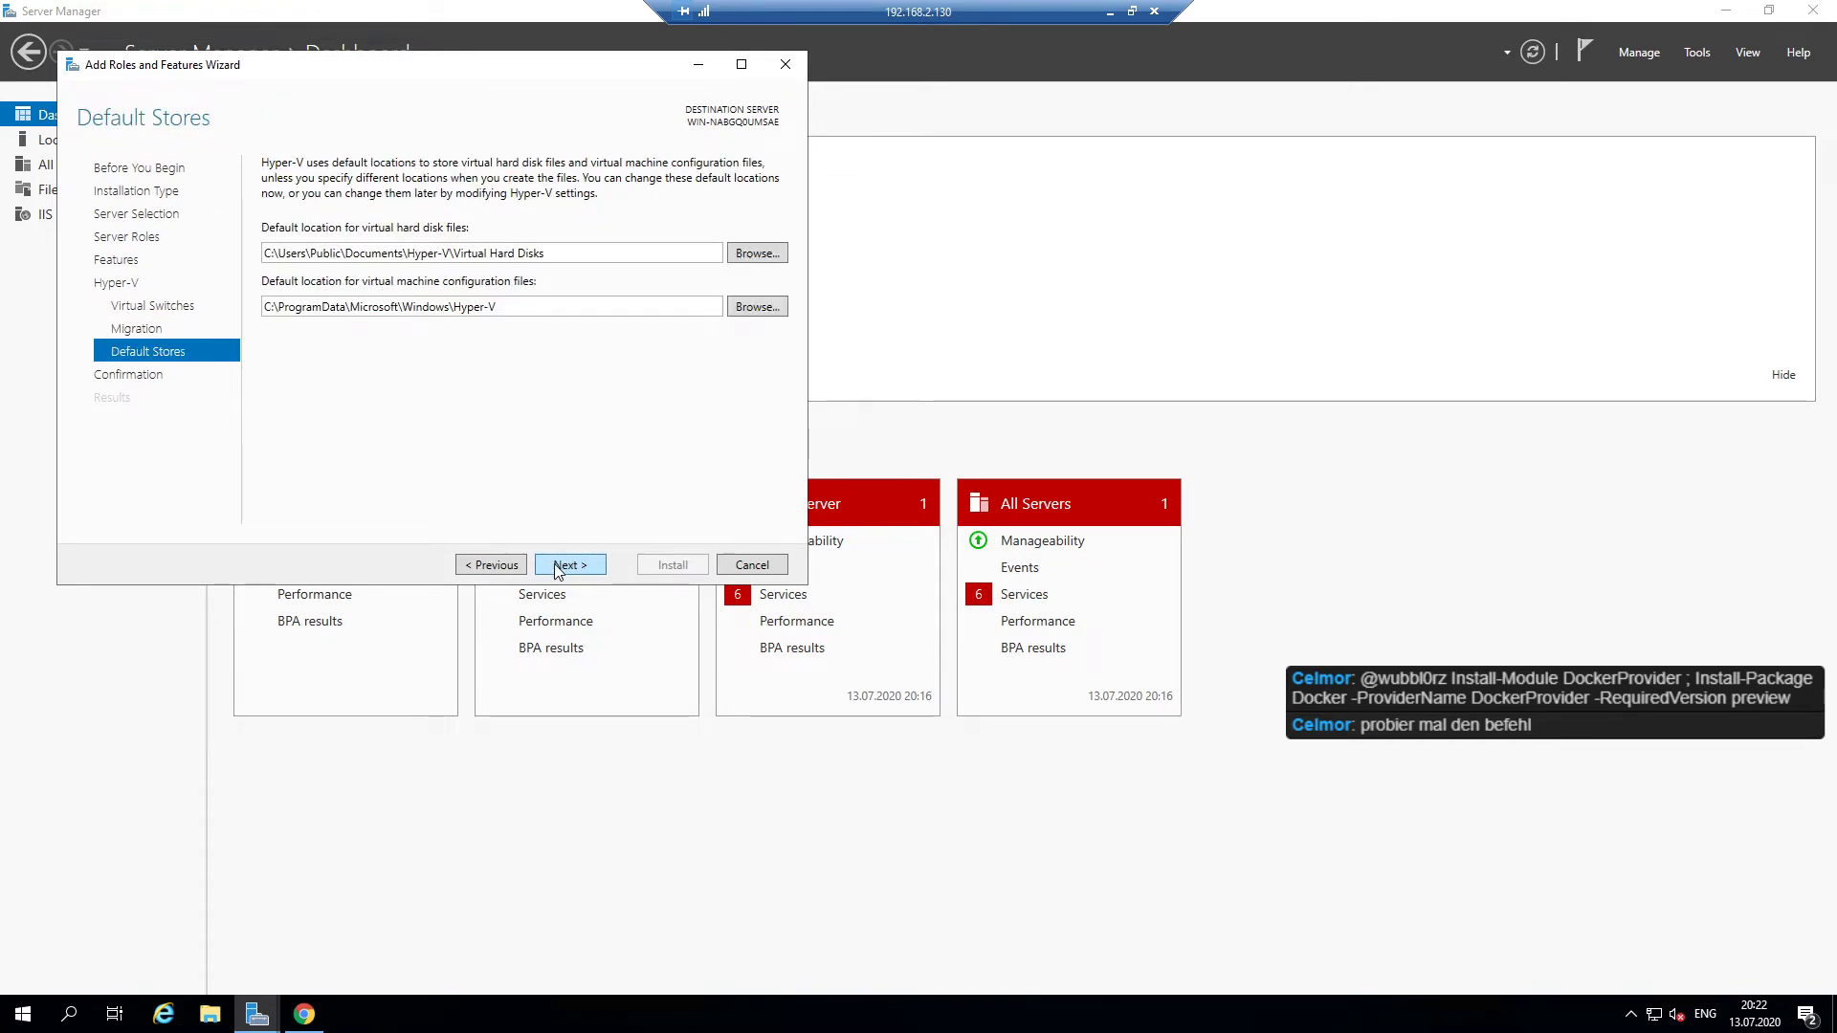
click(559, 566)
click(661, 568)
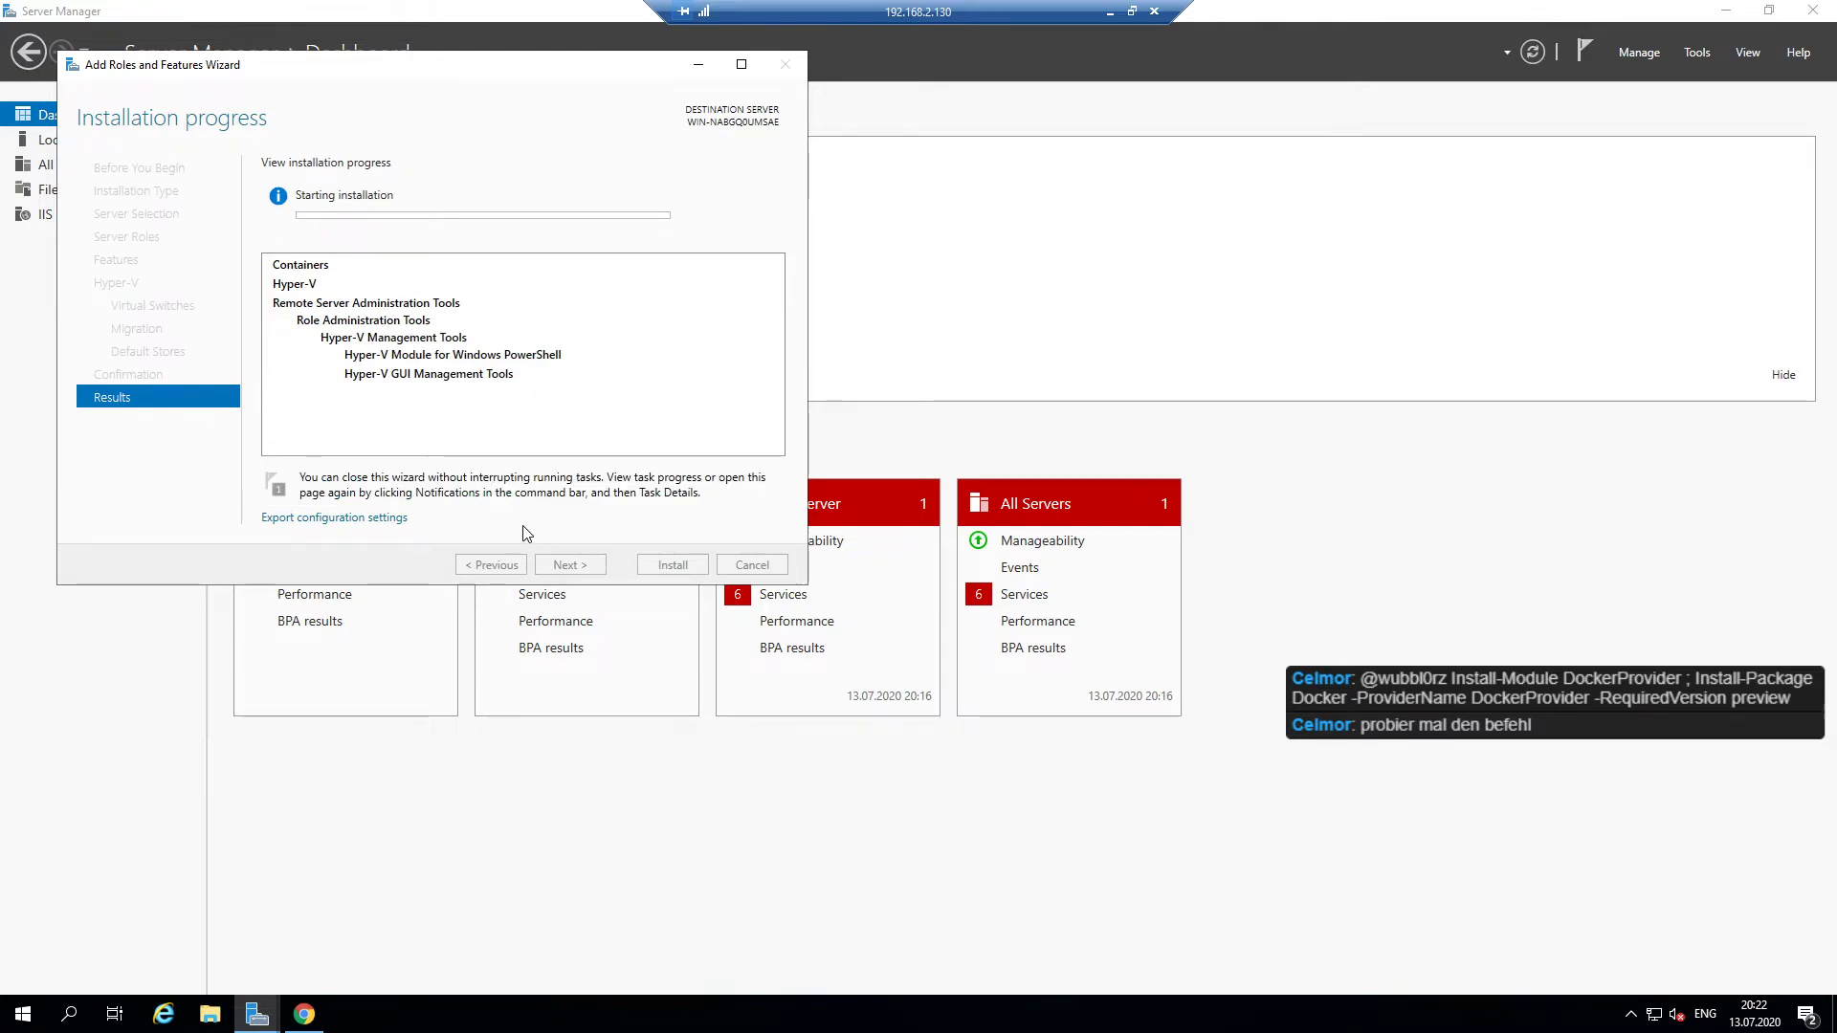
click(3, 1026)
- Launch PowerShell, run Find-Package docker, and rerun it in a wider window to show Docker 1.3.2
text(power)
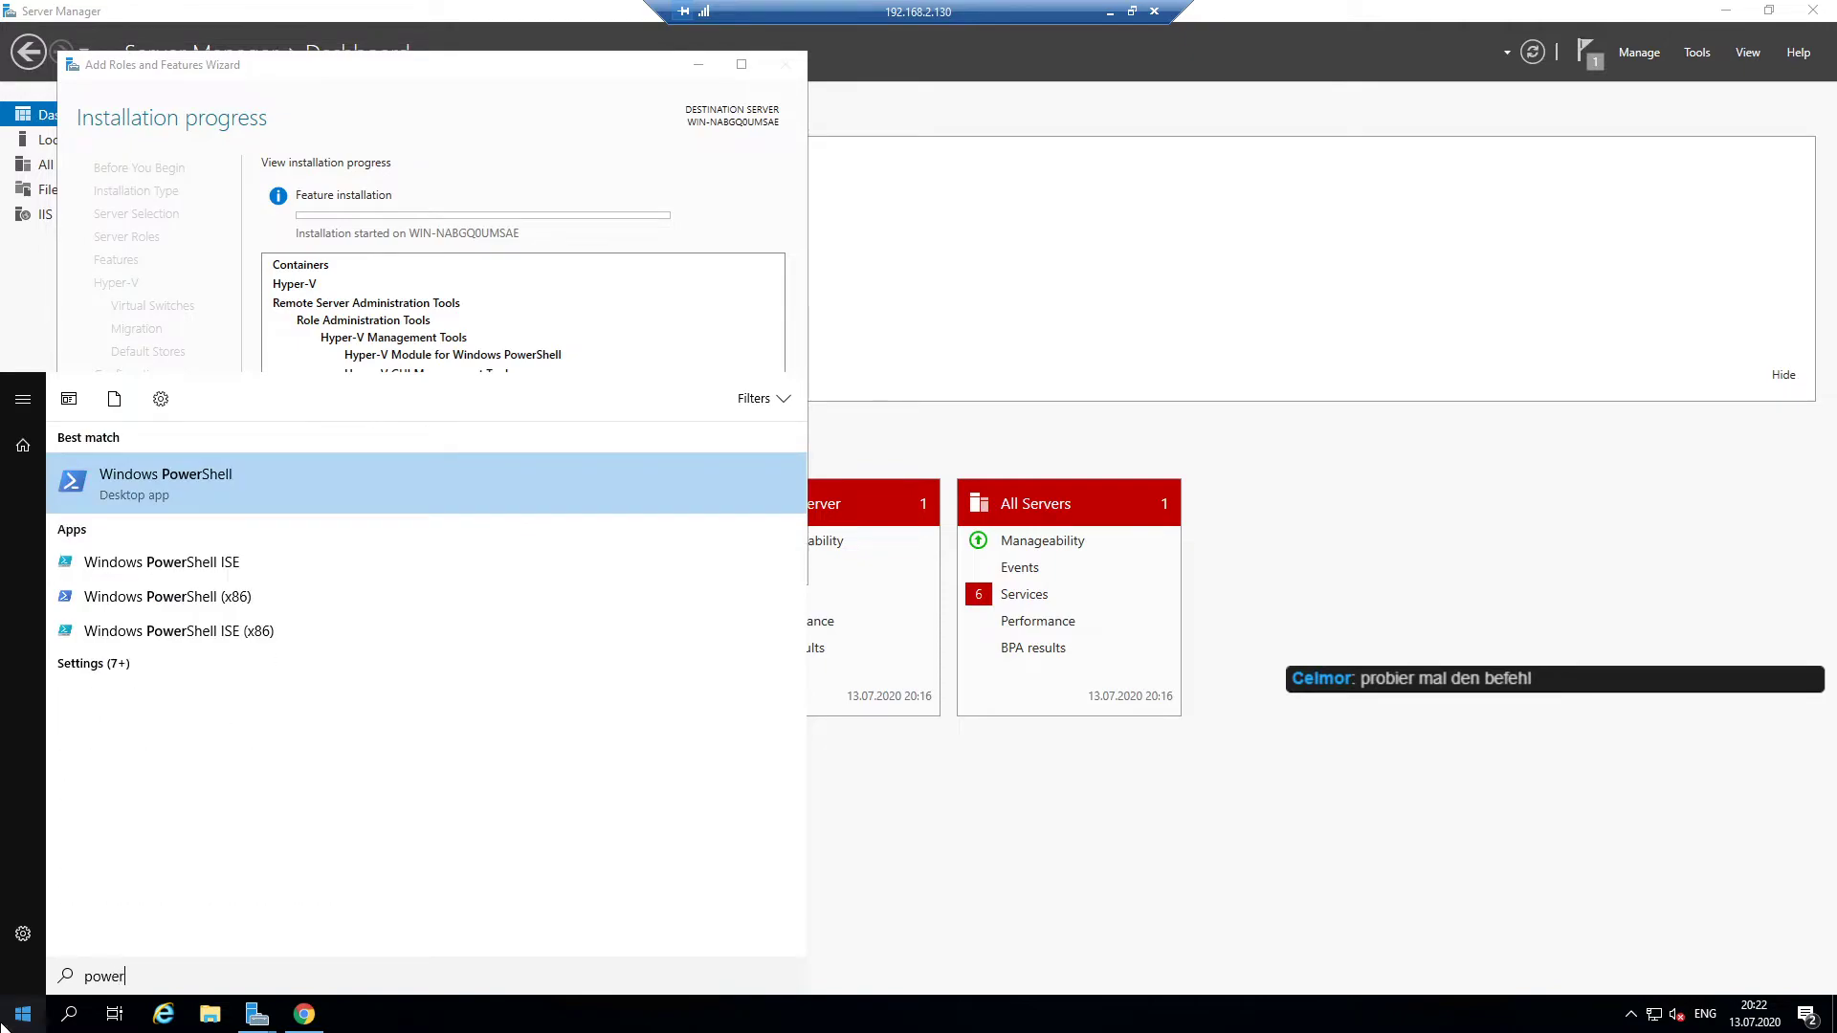
text(sh)
key(Return)
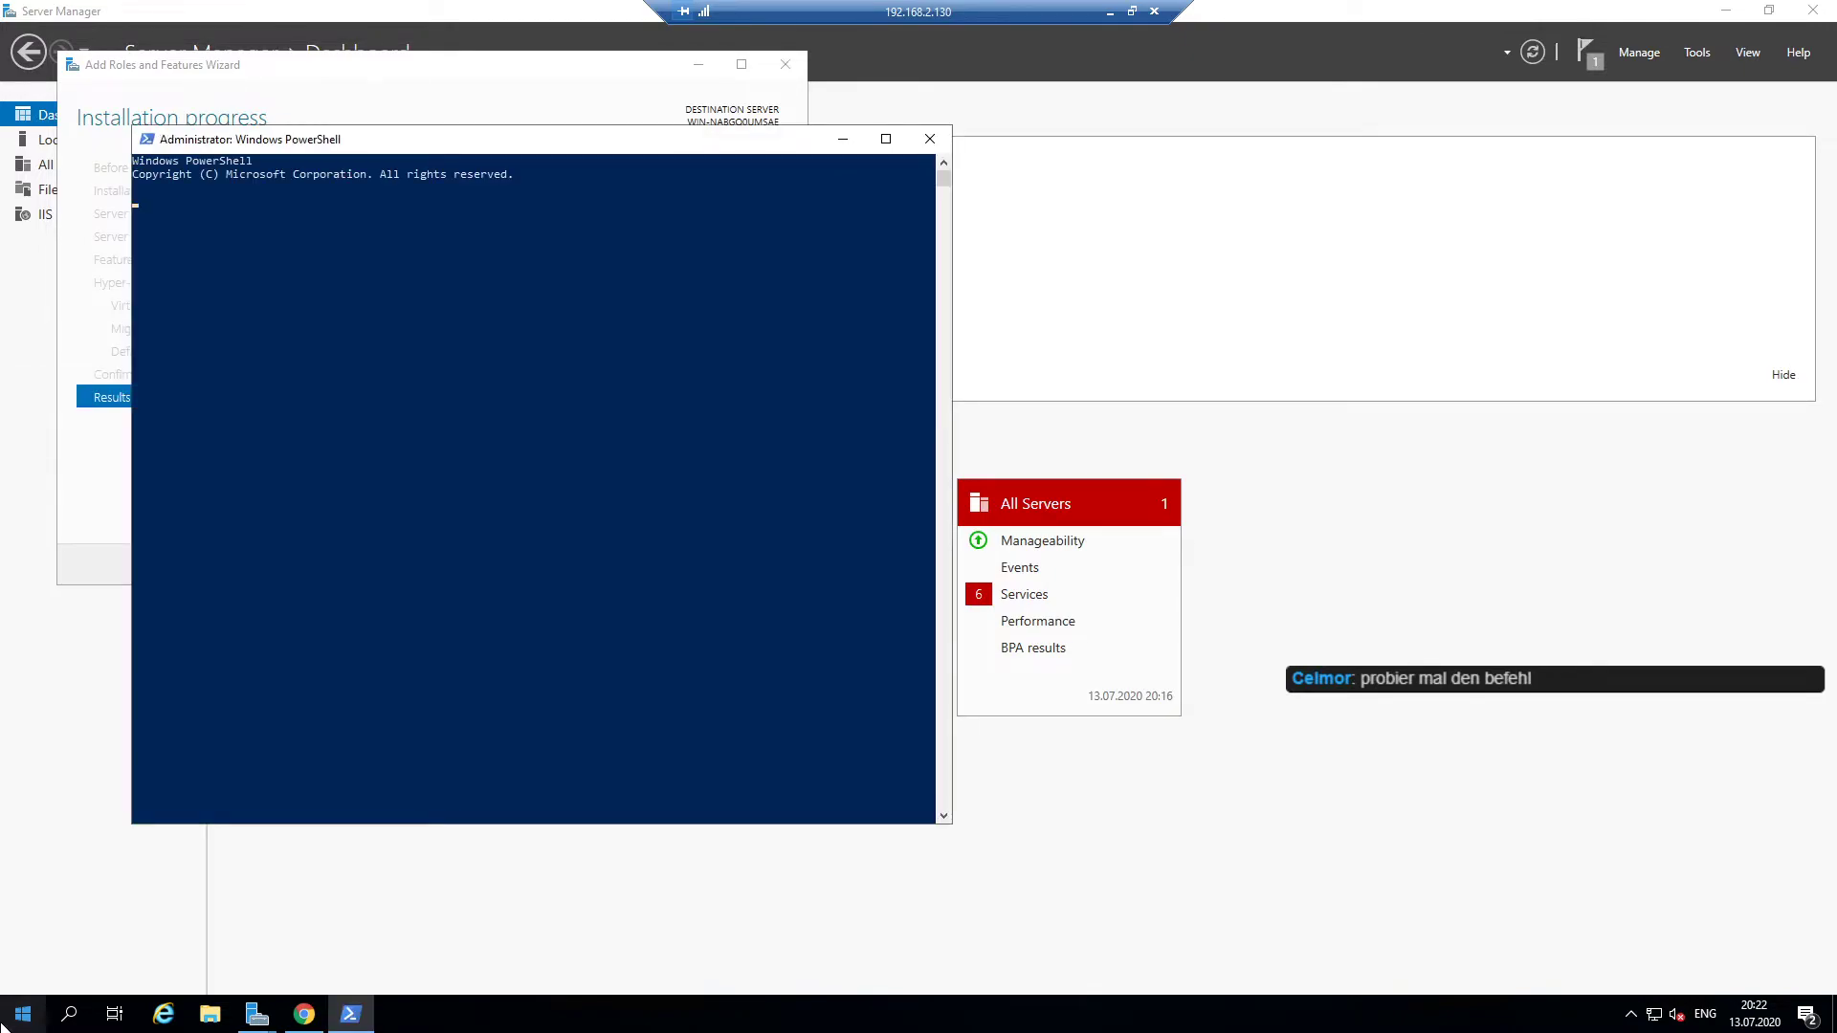
text(Find-Package )
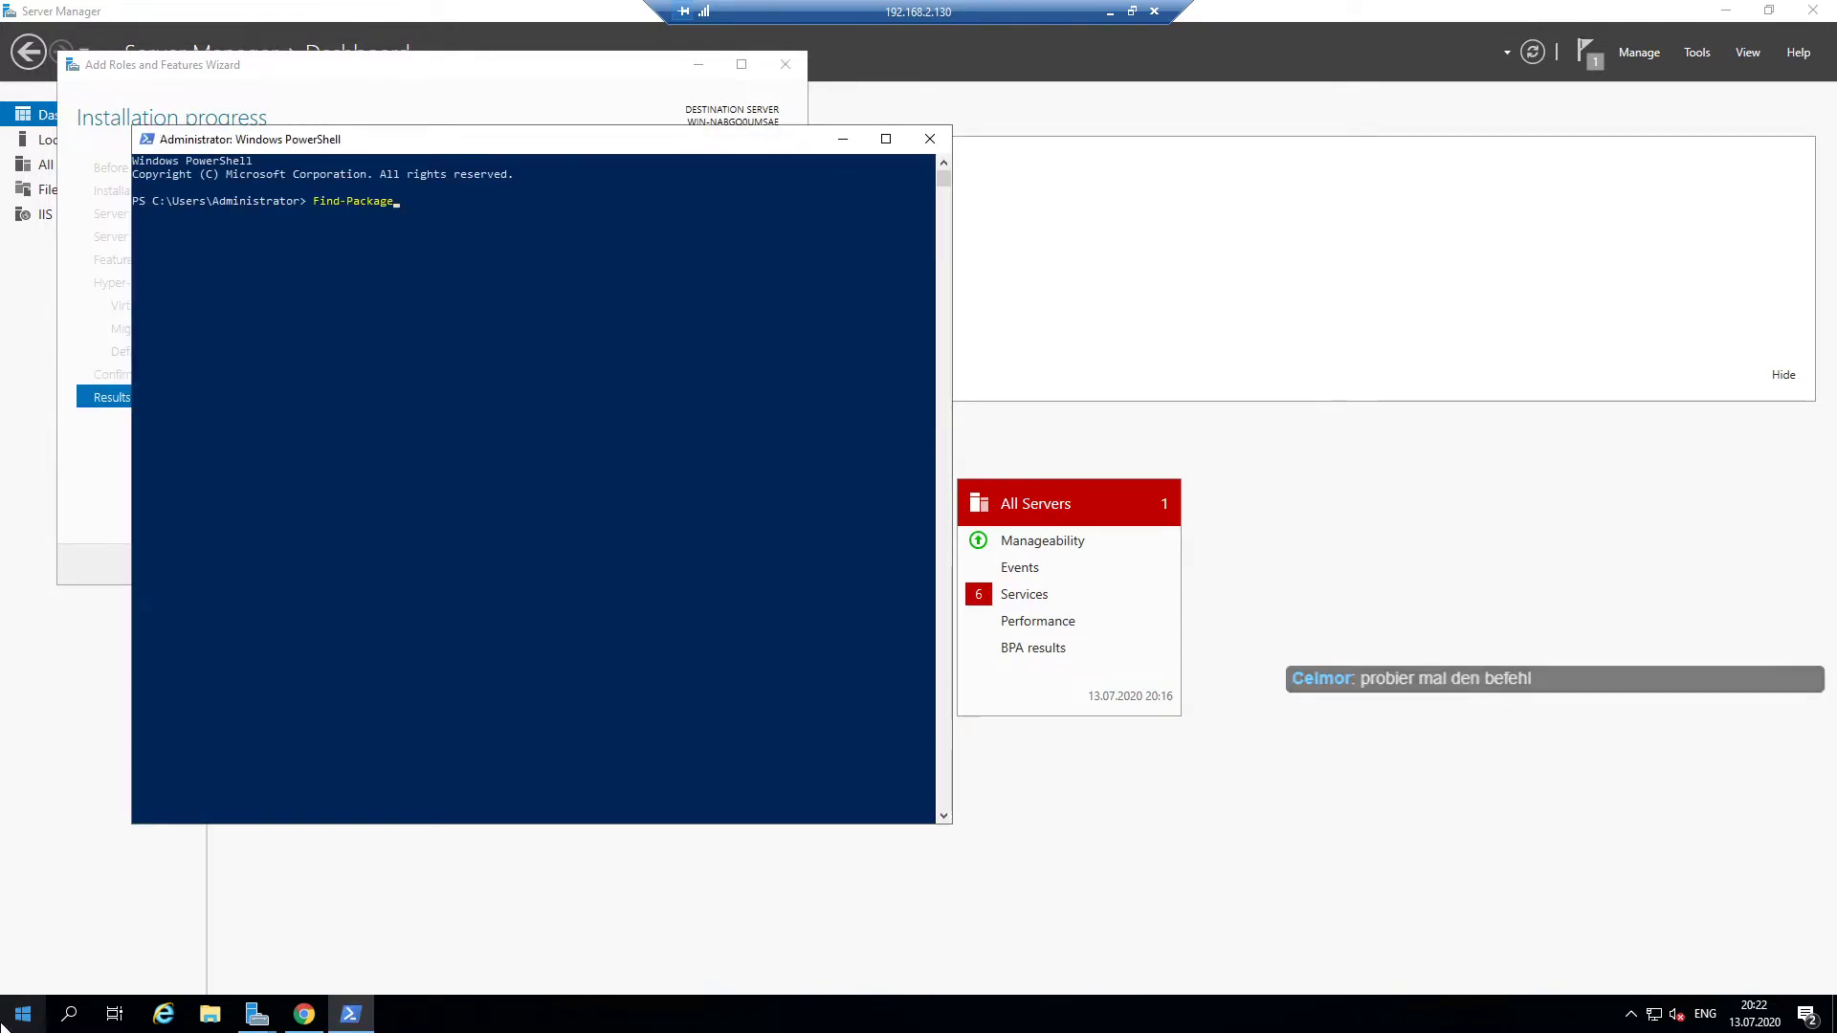
text(docker)
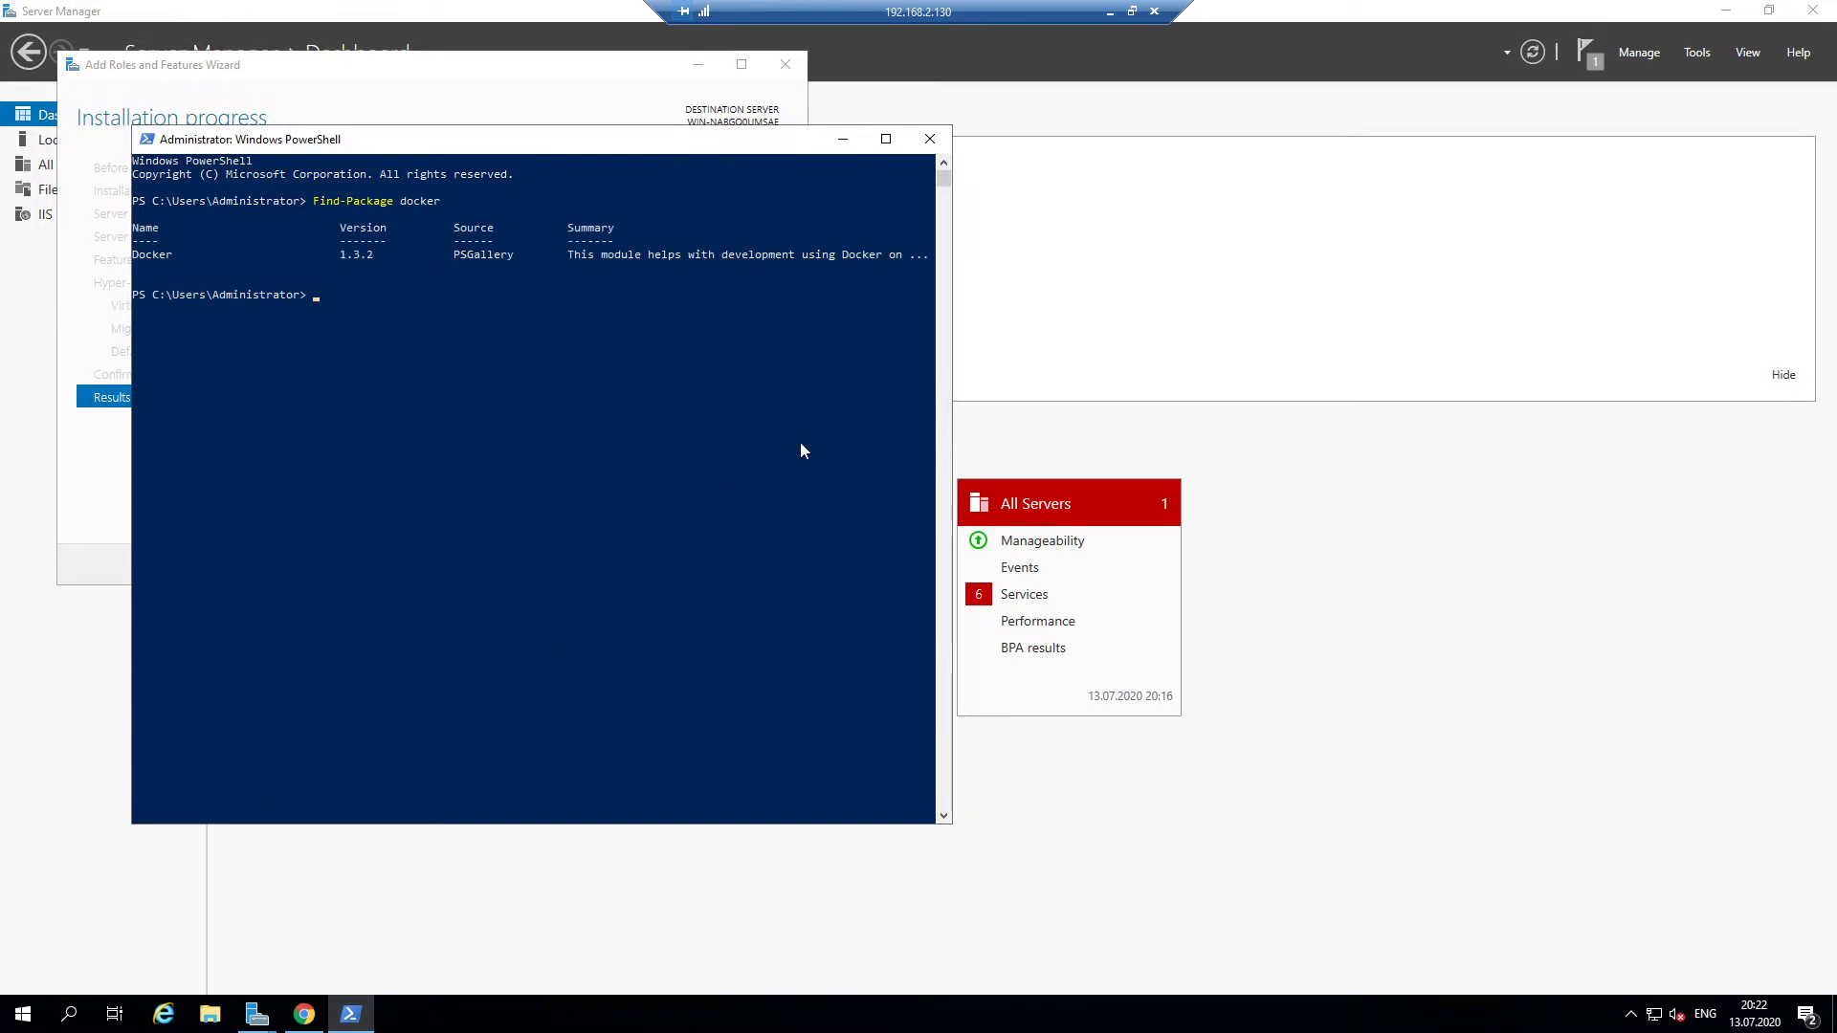
drag(952, 407, 1550, 400)
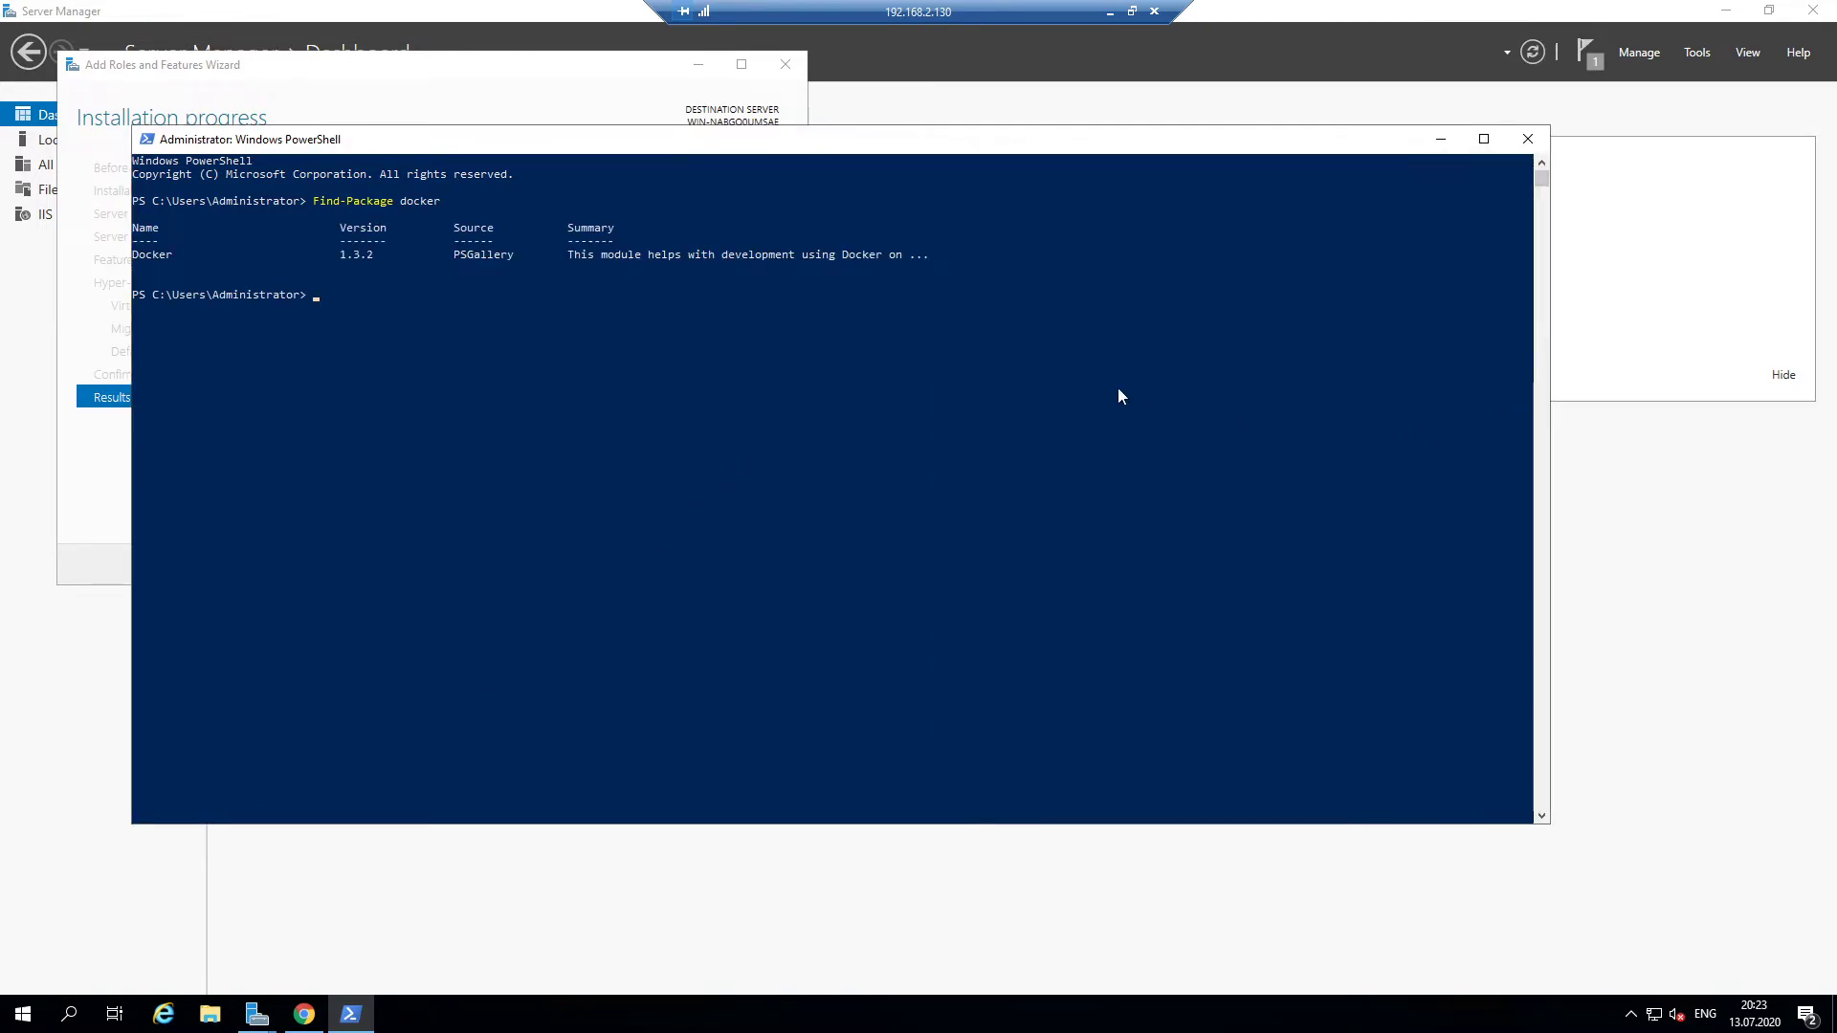
key(Up)
key(Return)
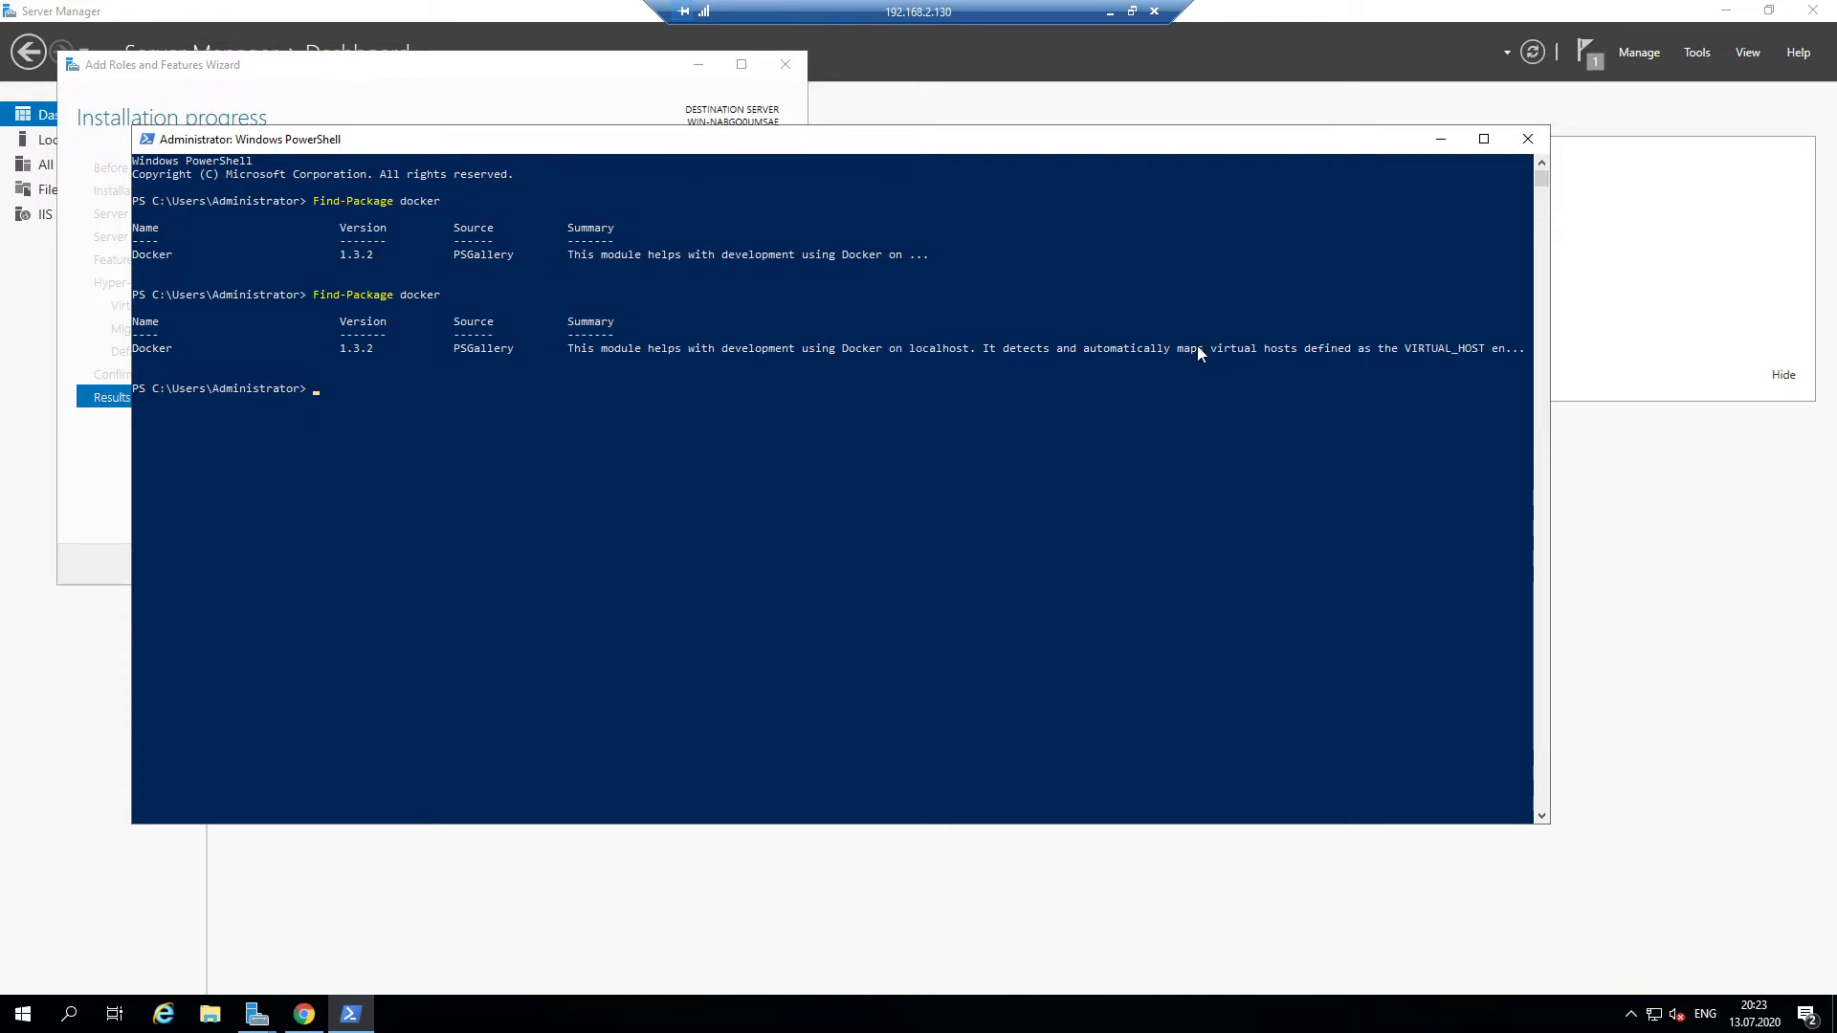
- Skim the Docker Desktop install docs in Chrome, then return to the Google results list
click(304, 1014)
scroll(397, 685, down, 6)
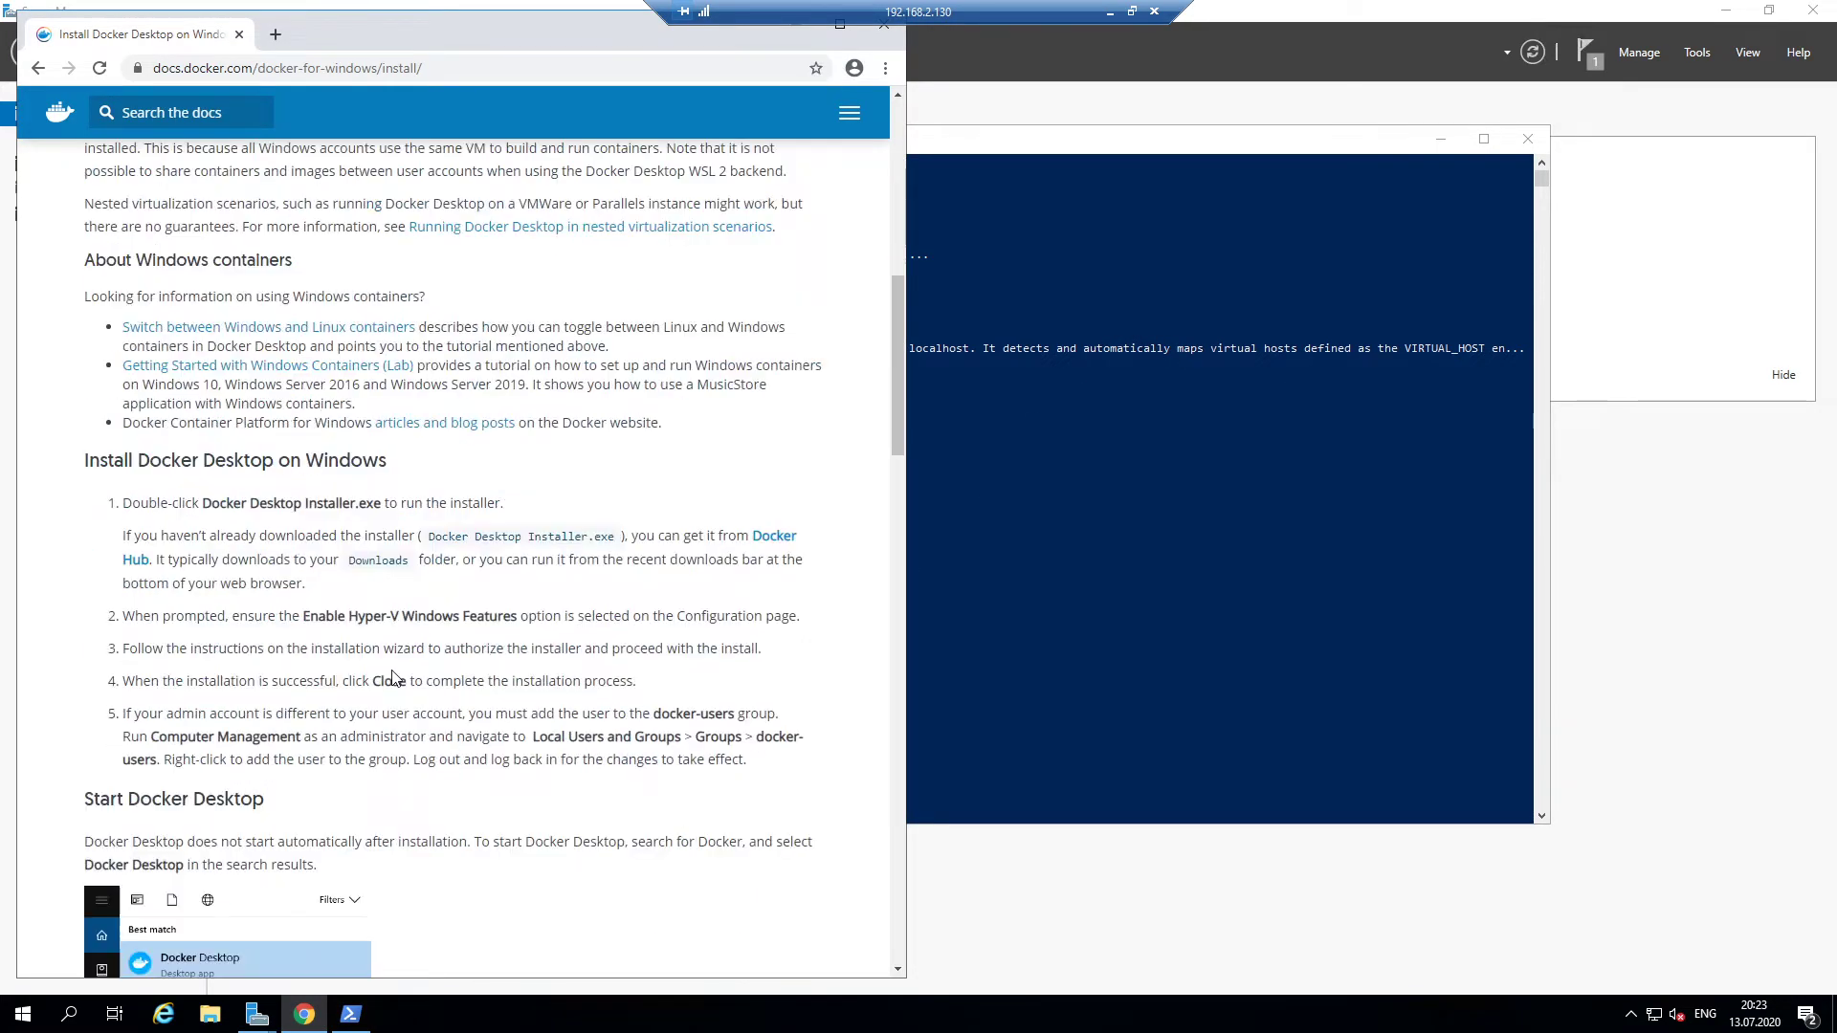
scroll(392, 678, down, 15)
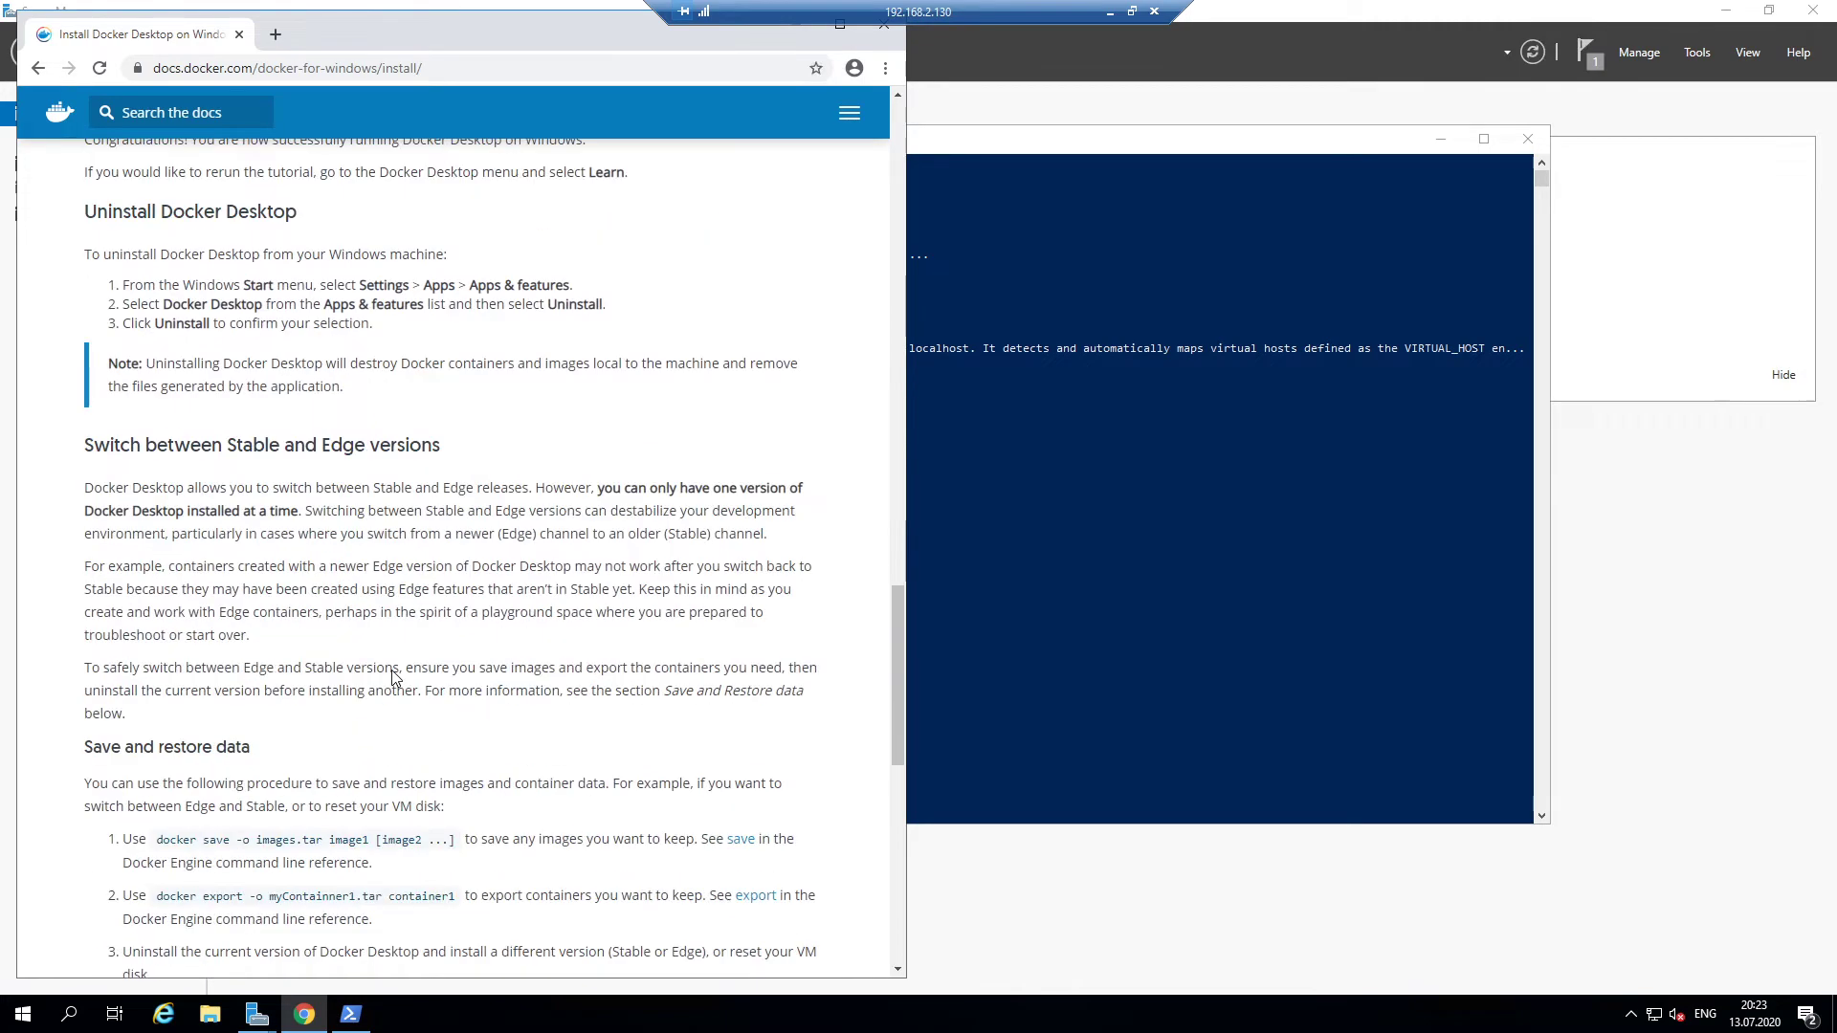
scroll(393, 671, down, 2)
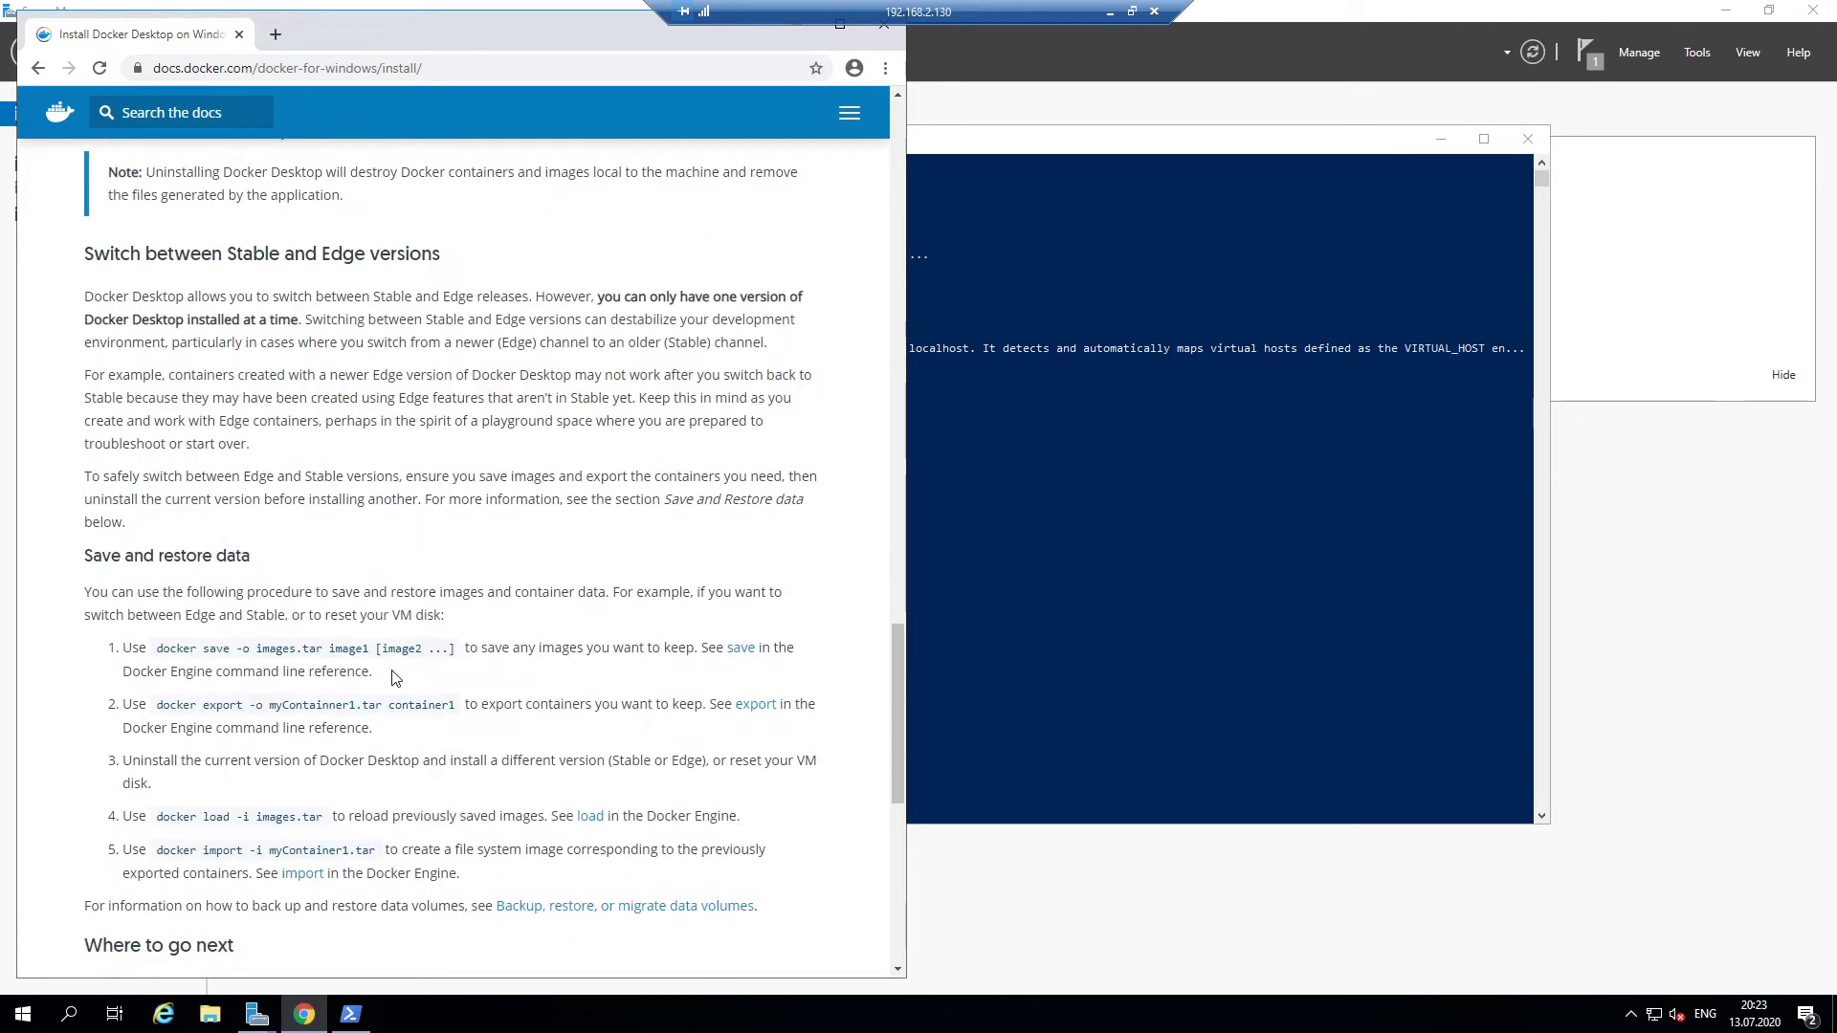
click(36, 73)
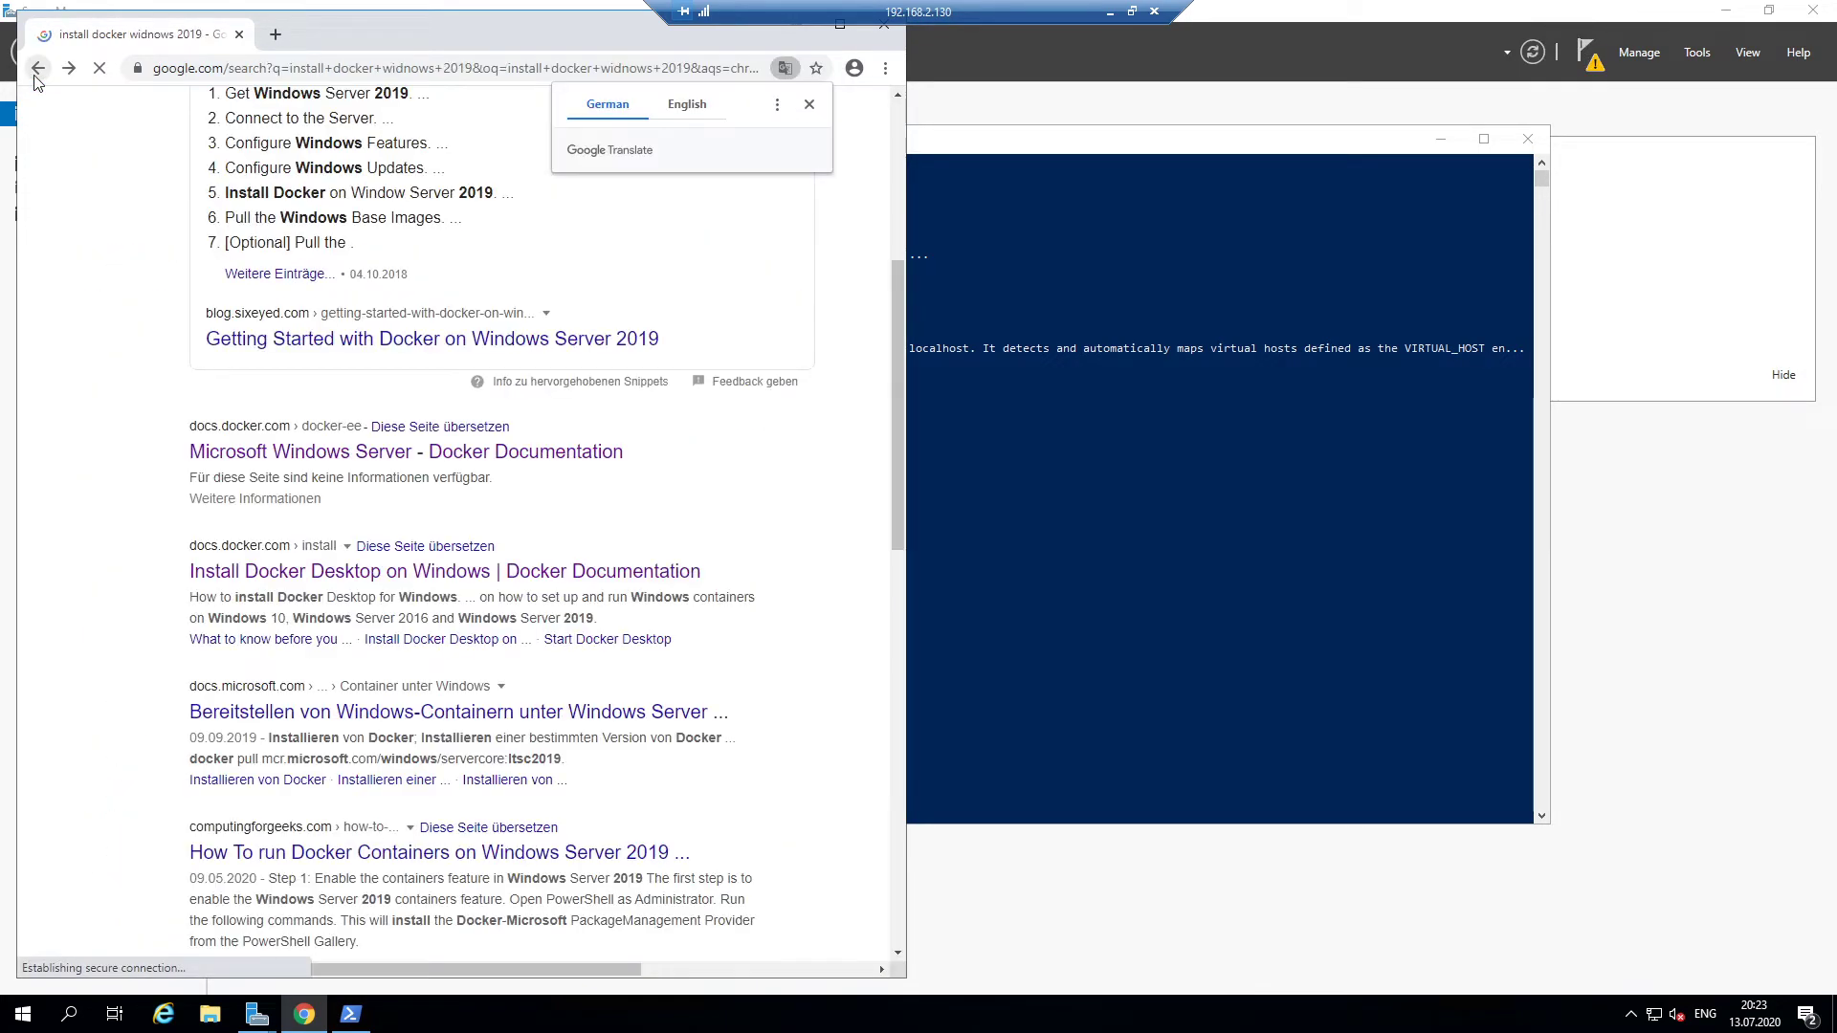
scroll(194, 598, down, 4)
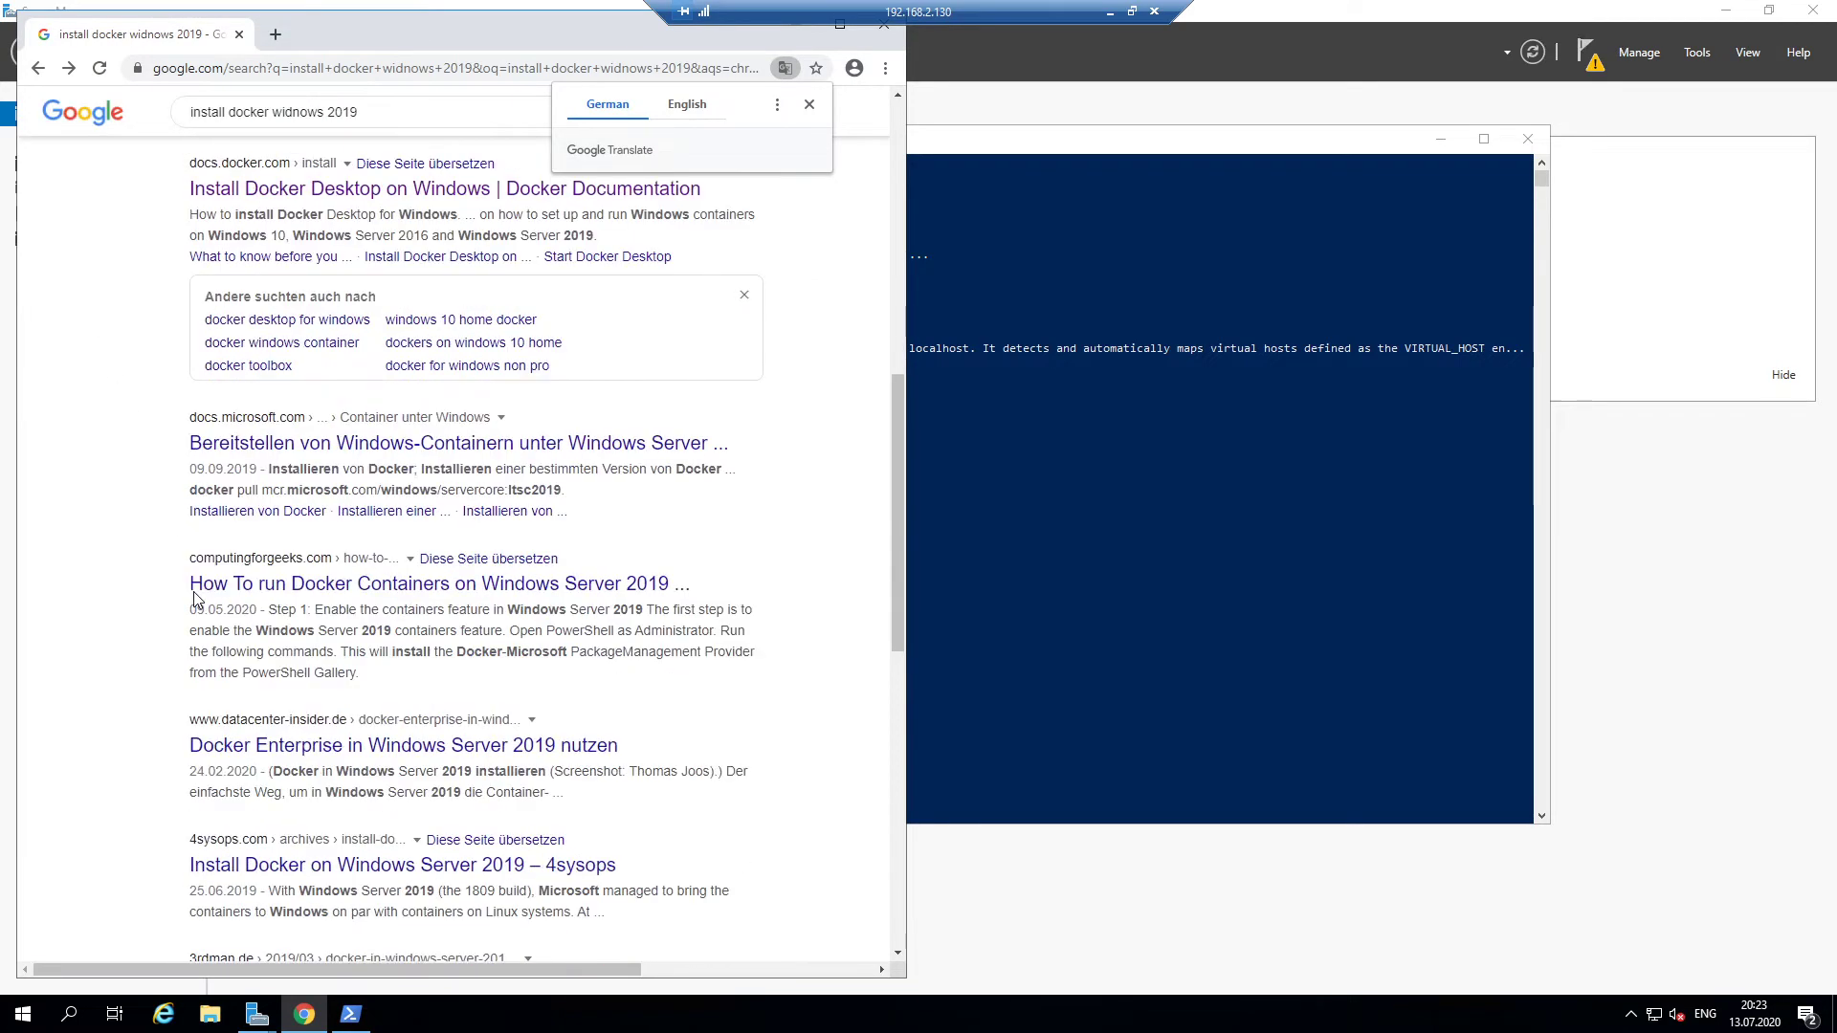
scroll(197, 600, up, 4)
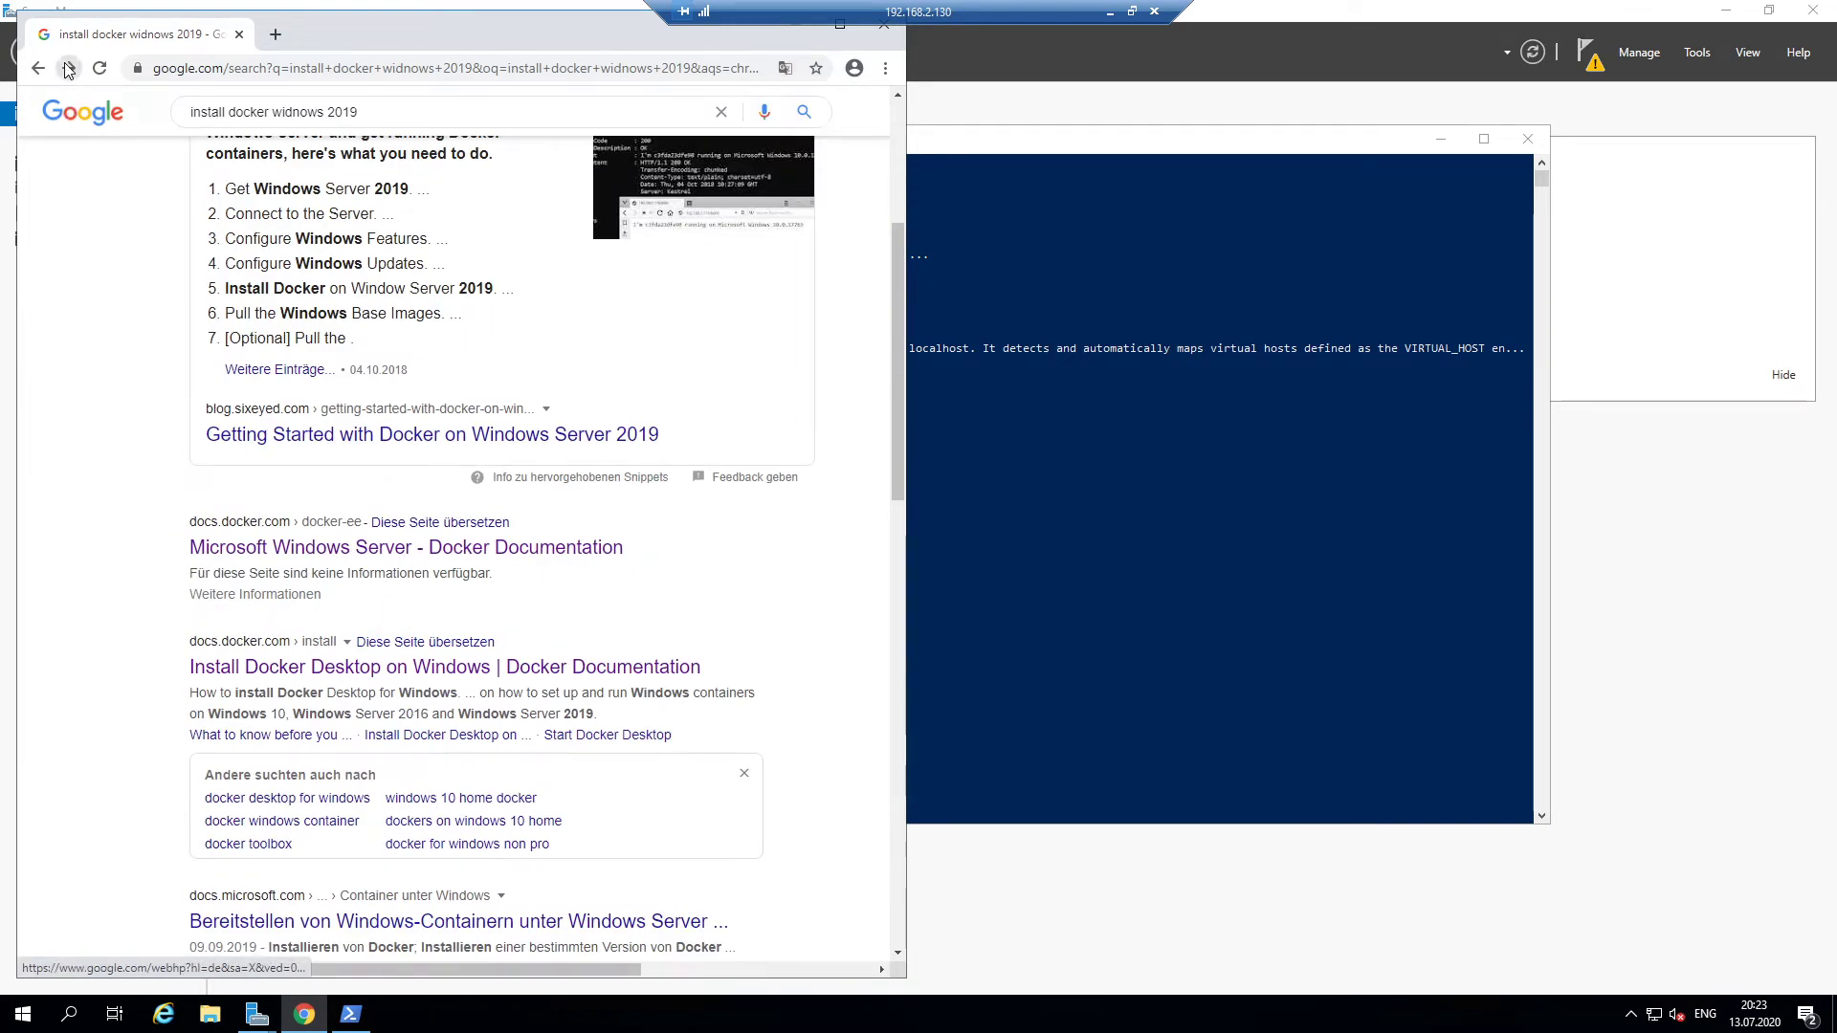
click(197, 608)
key(alt+Left)
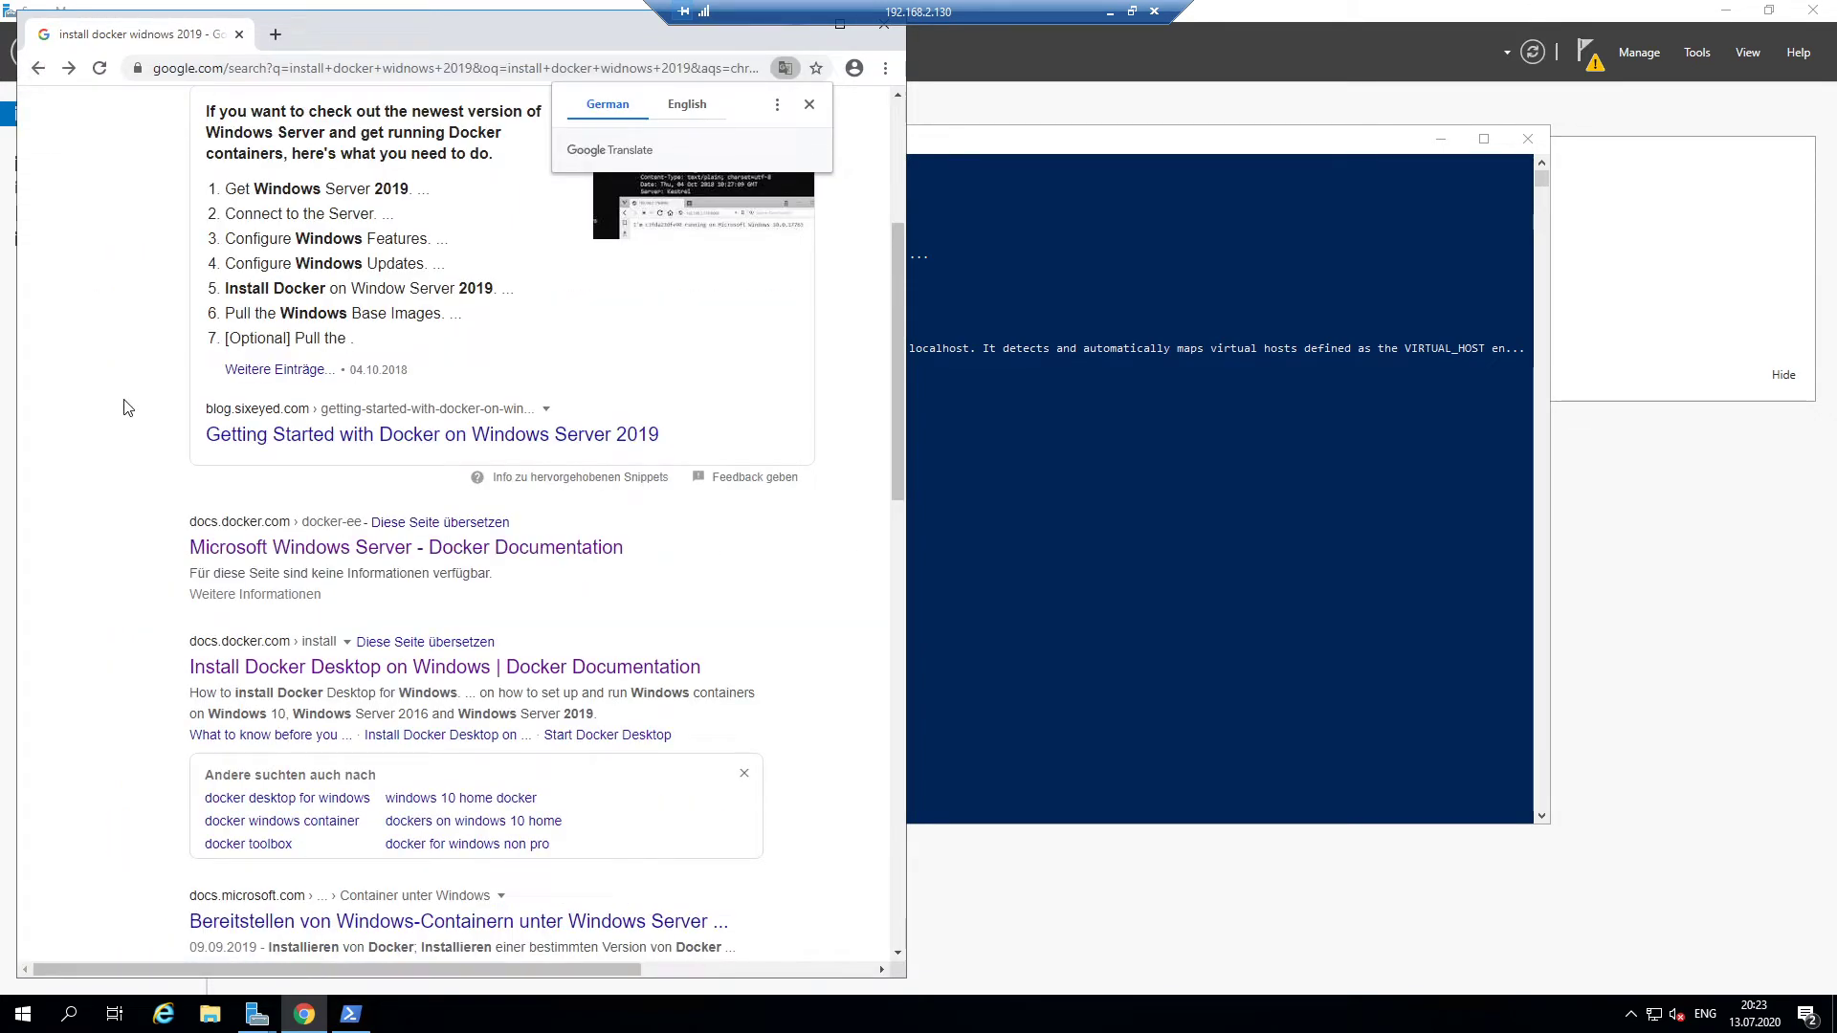
click(1111, 553)
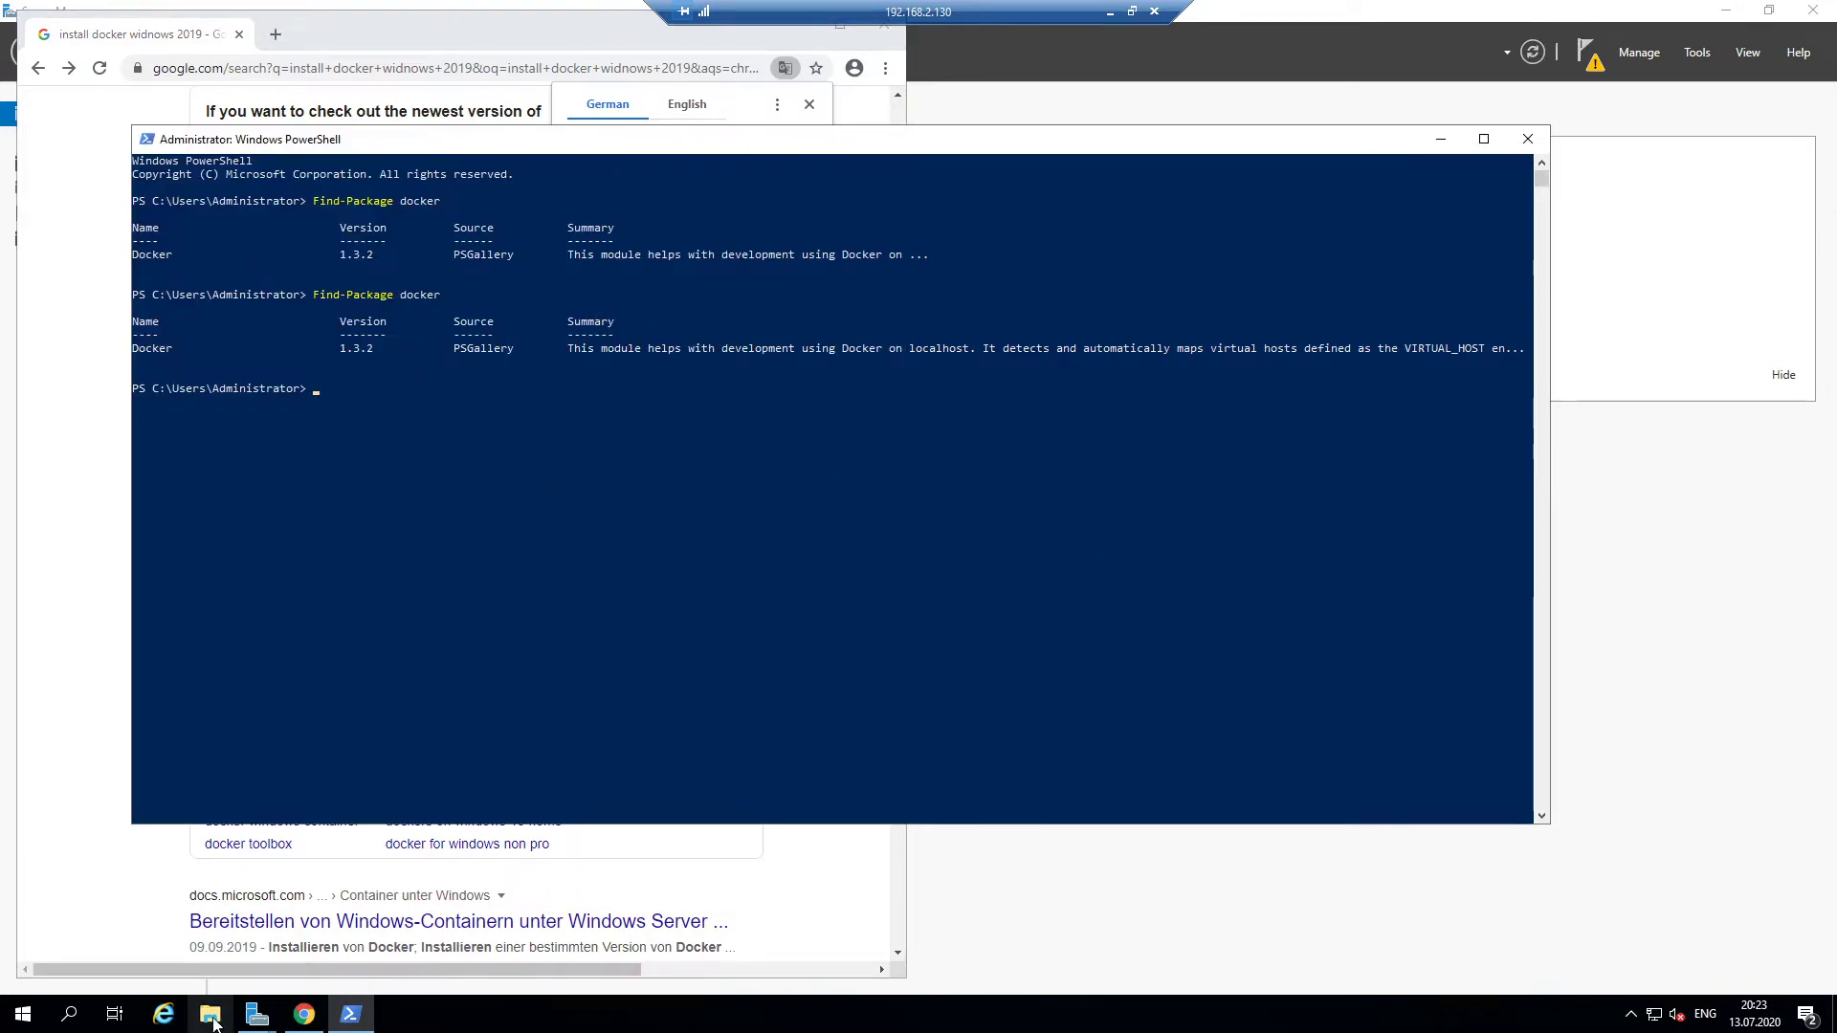
- Close the finished installation wizard and confirm in the Manageability details that a restart is pending
click(256, 1014)
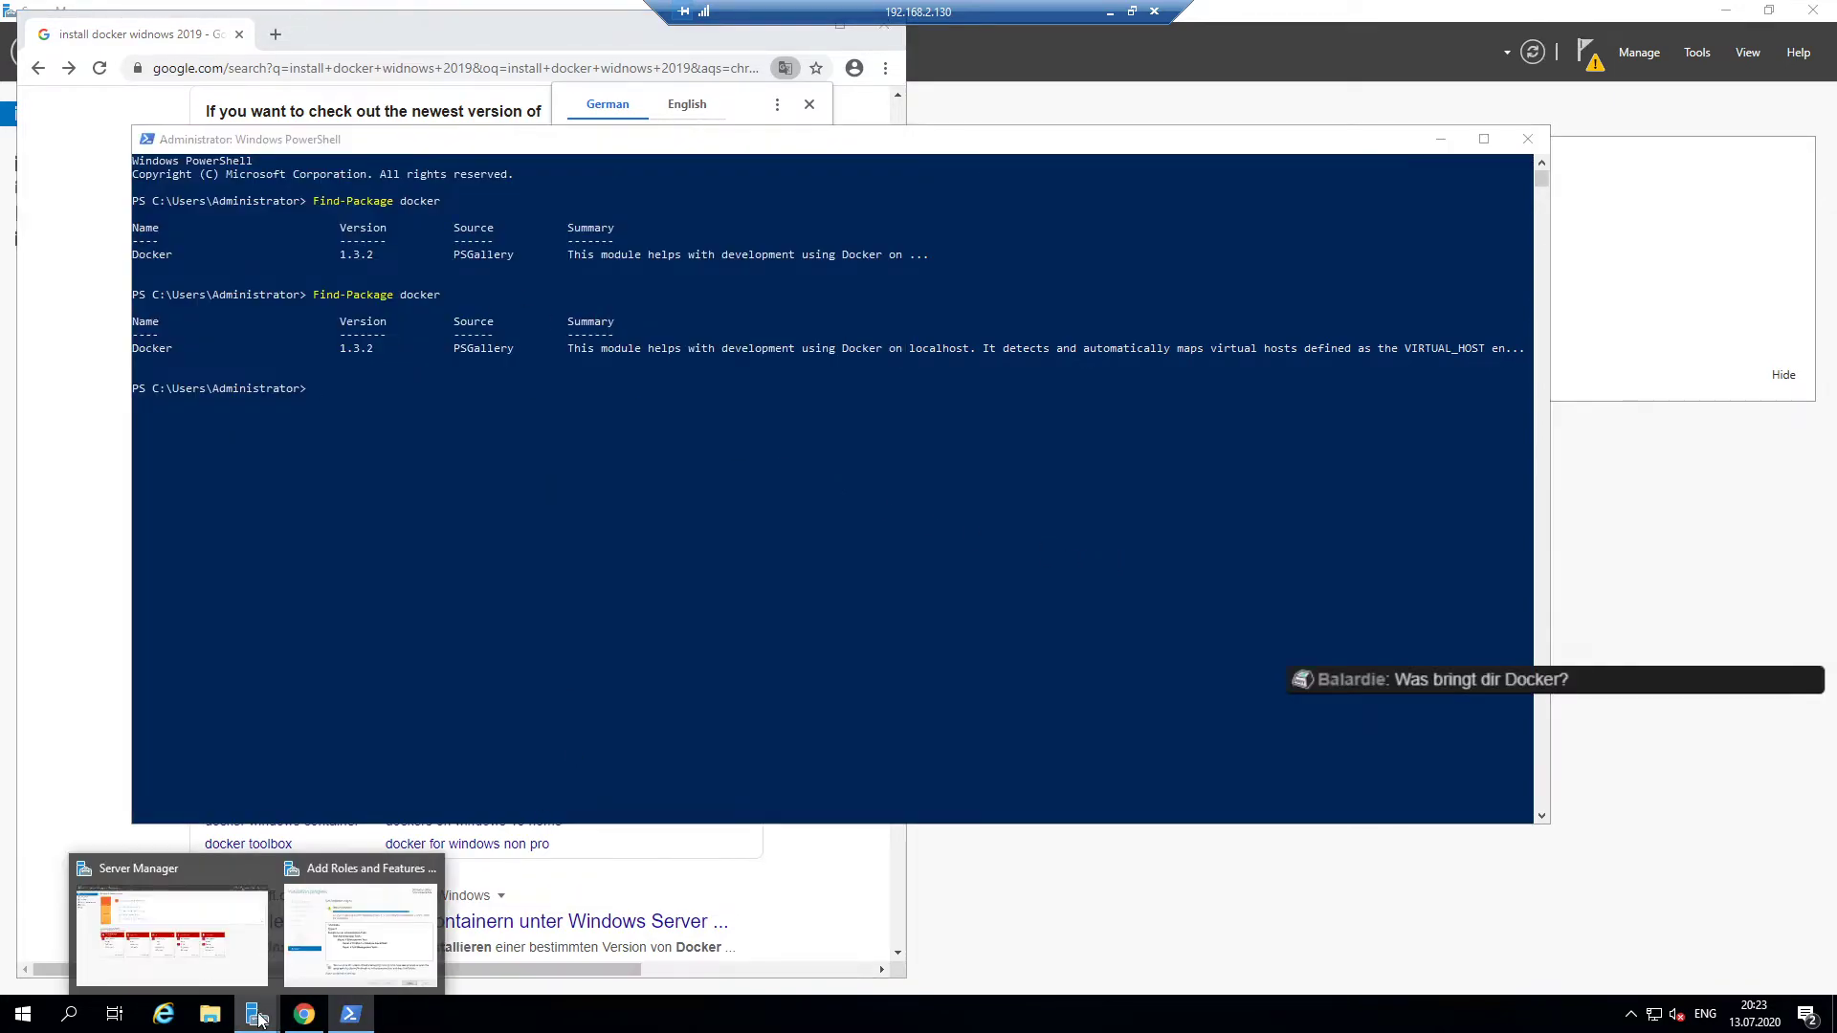
click(323, 926)
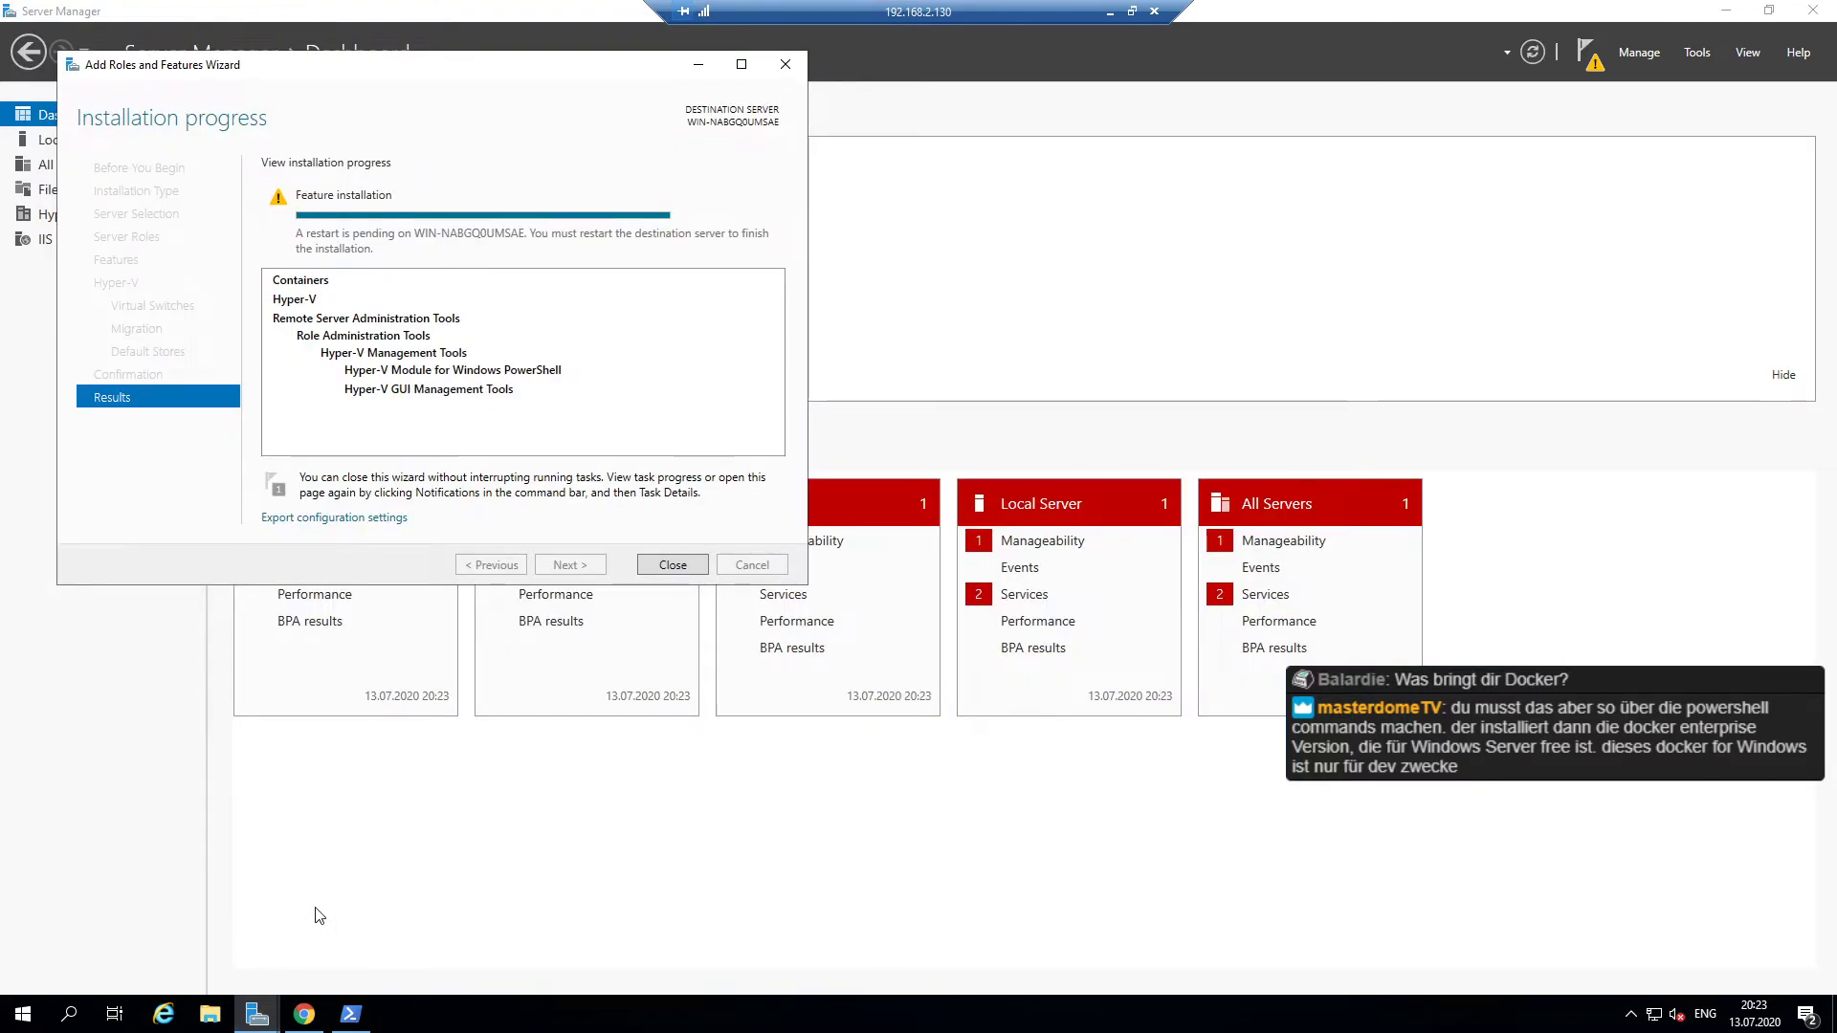
click(668, 569)
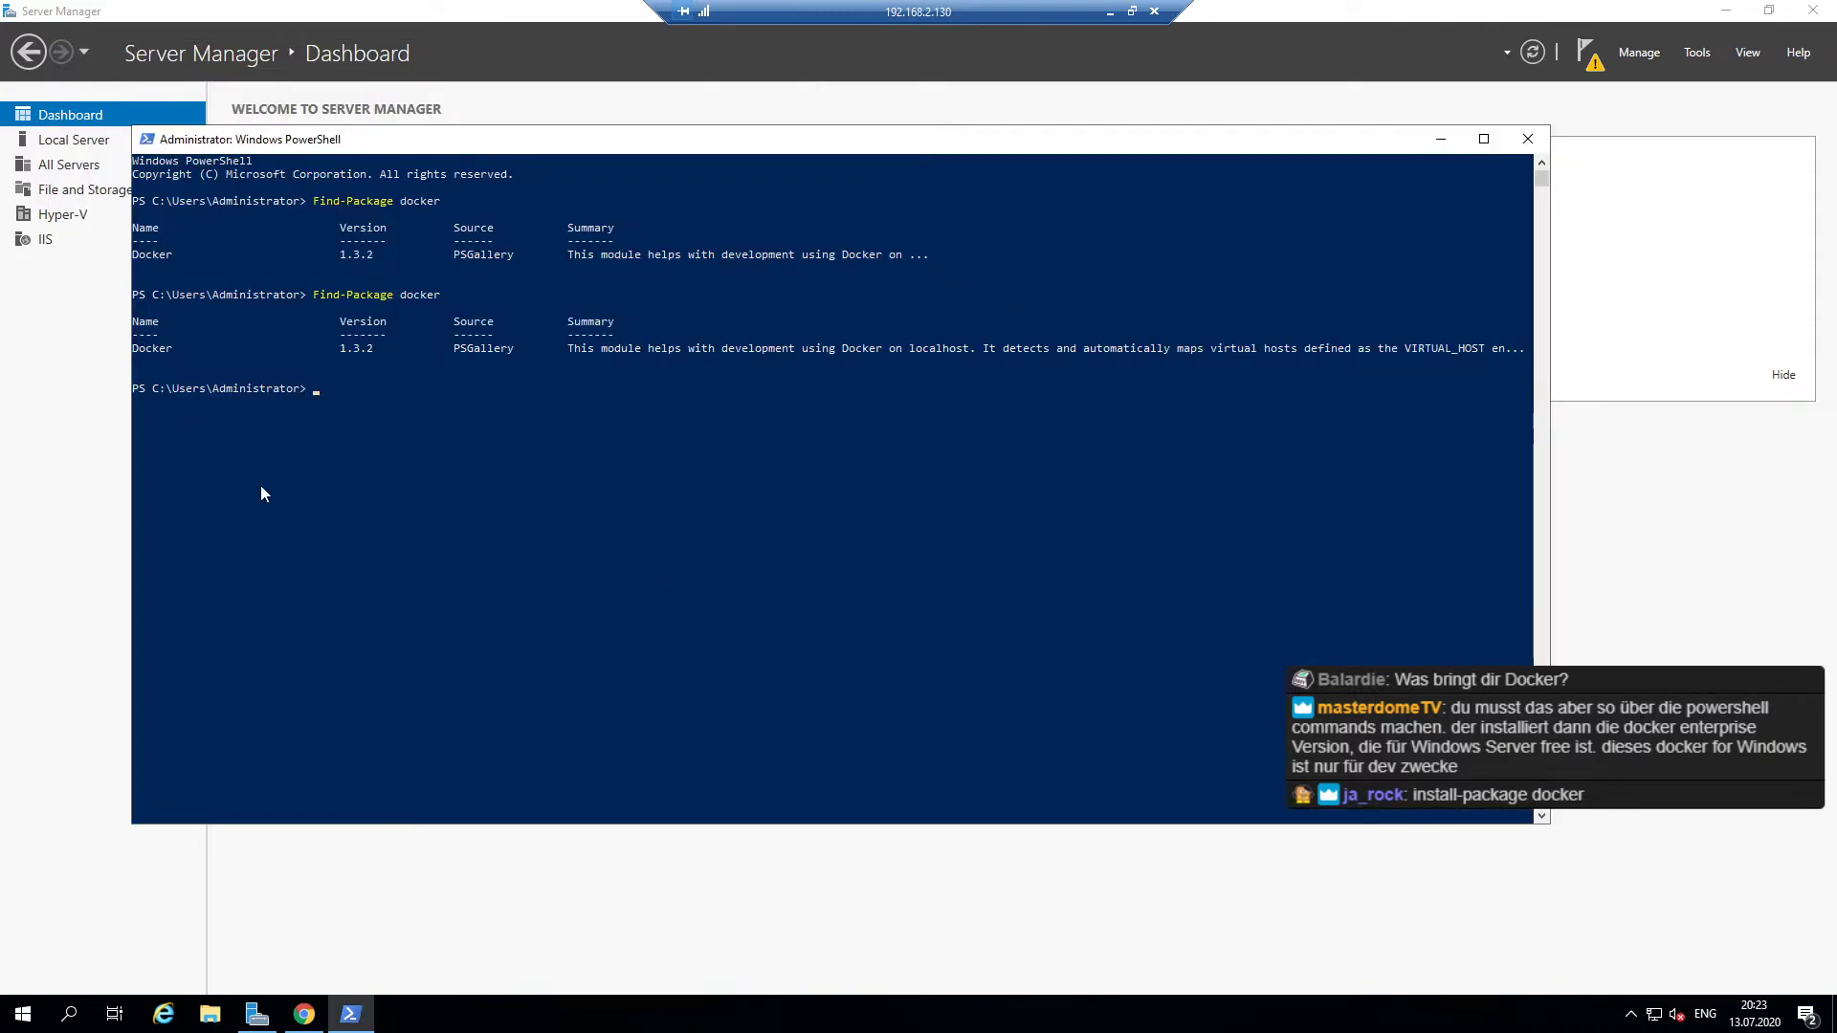
click(36, 528)
click(352, 540)
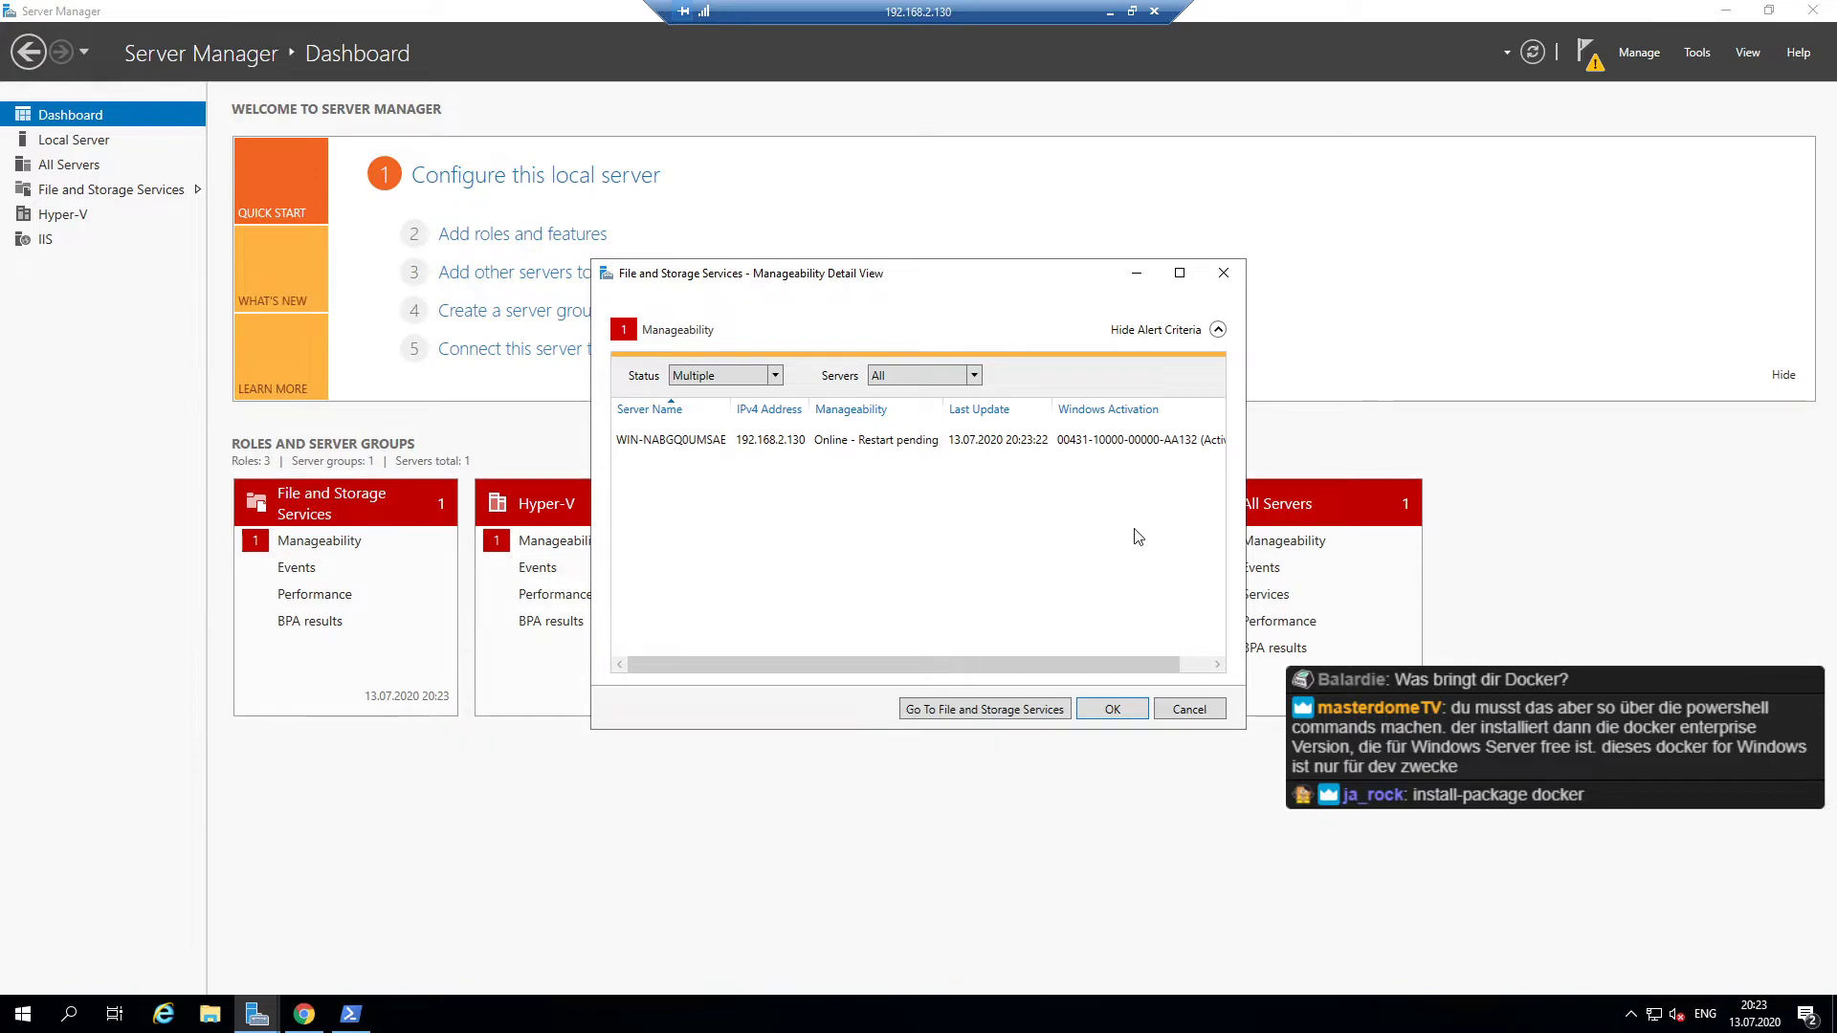
drag(1248, 452, 1519, 455)
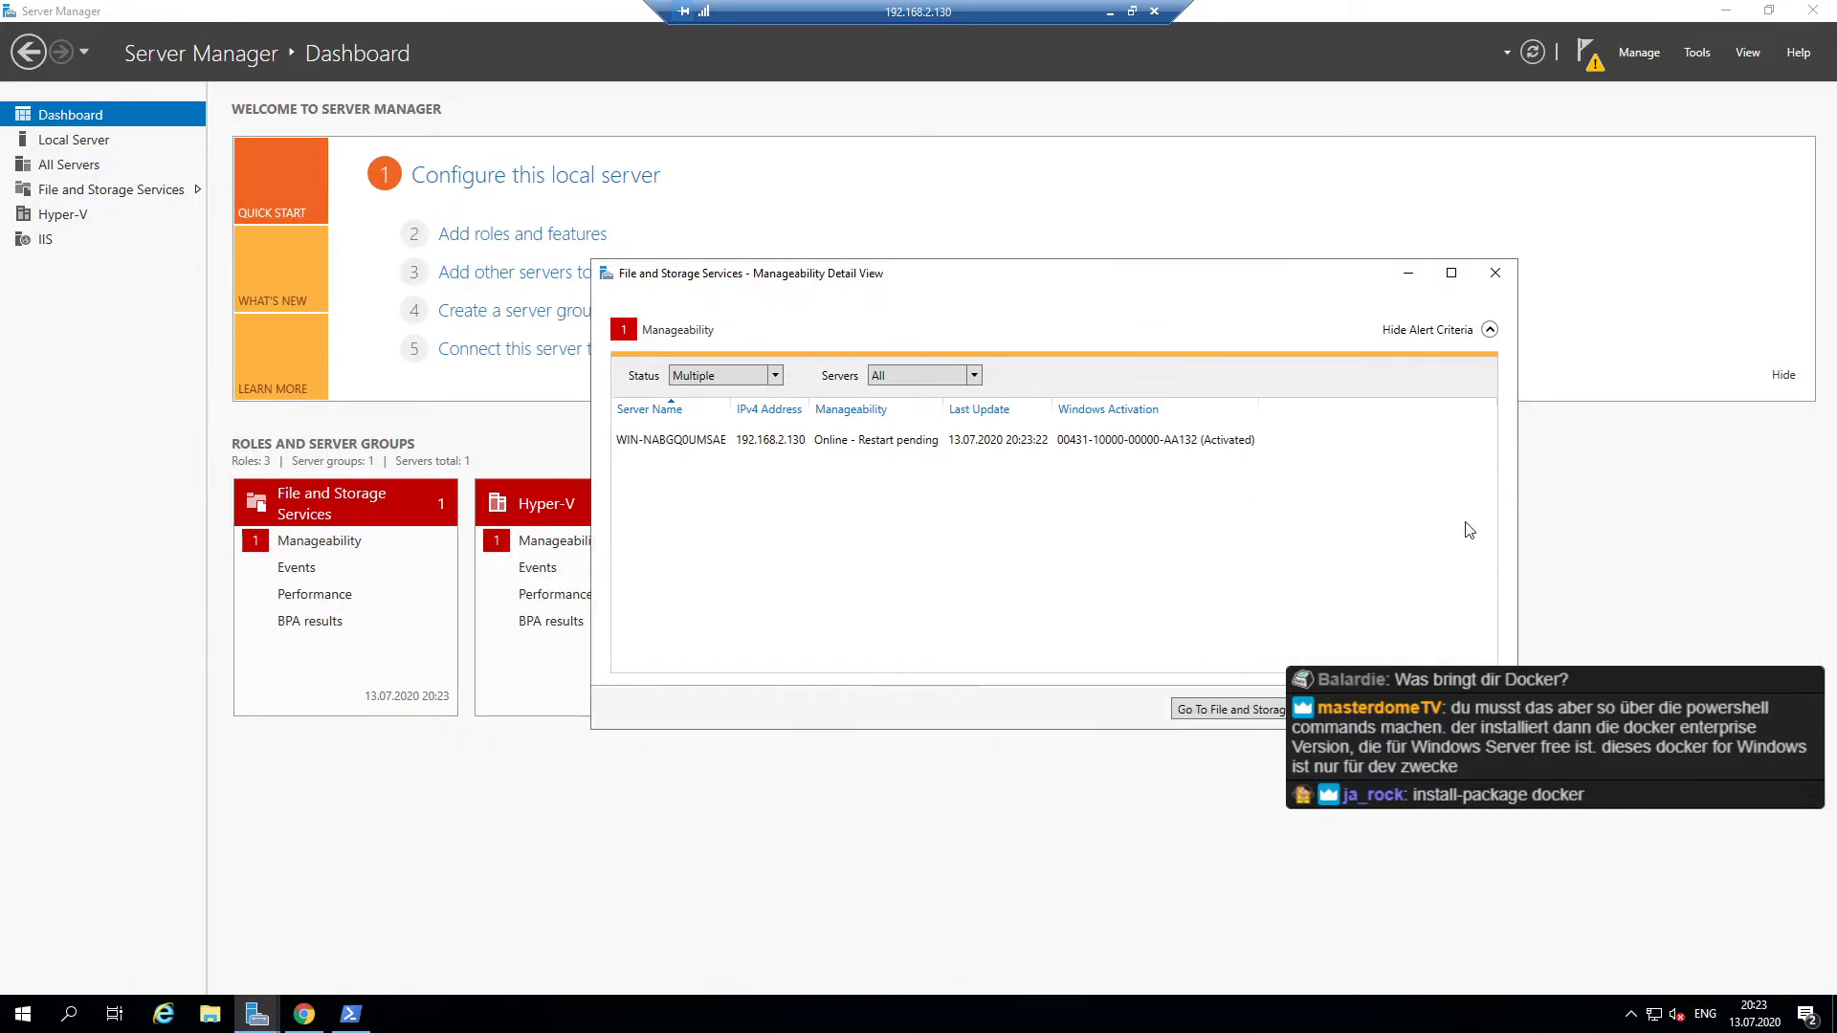
key(Escape)
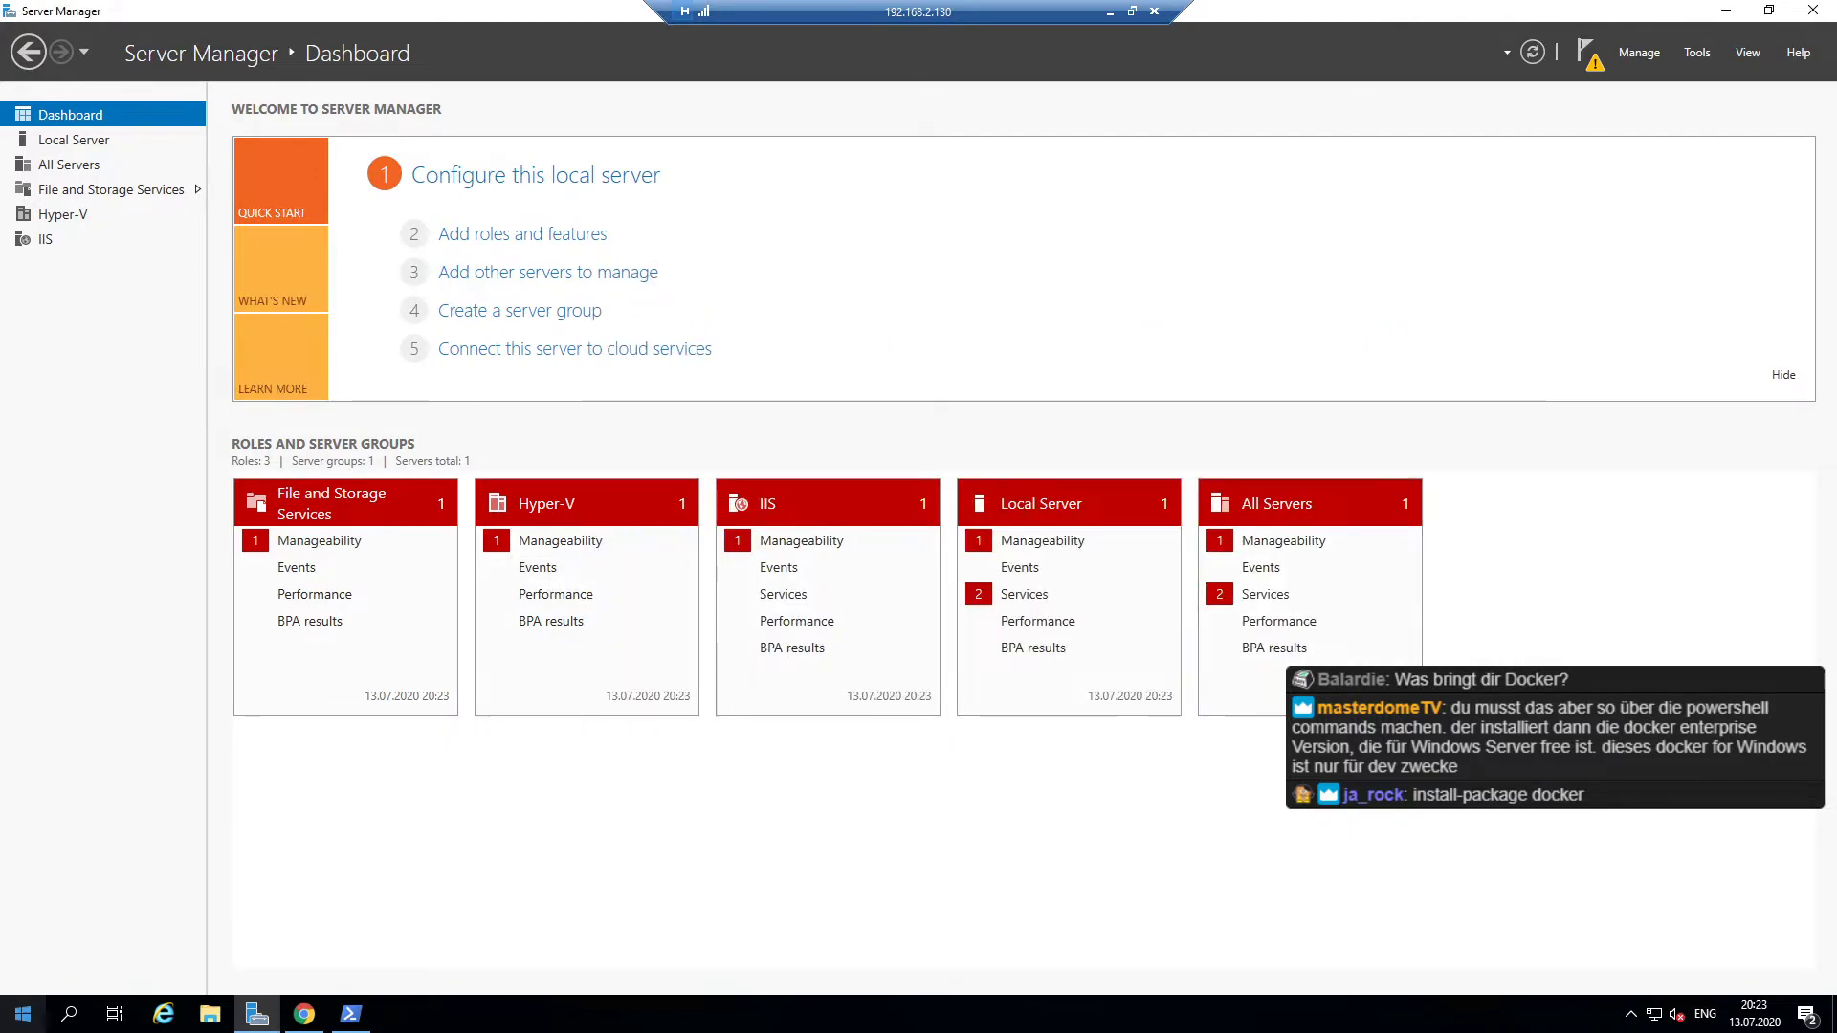
click(350, 1013)
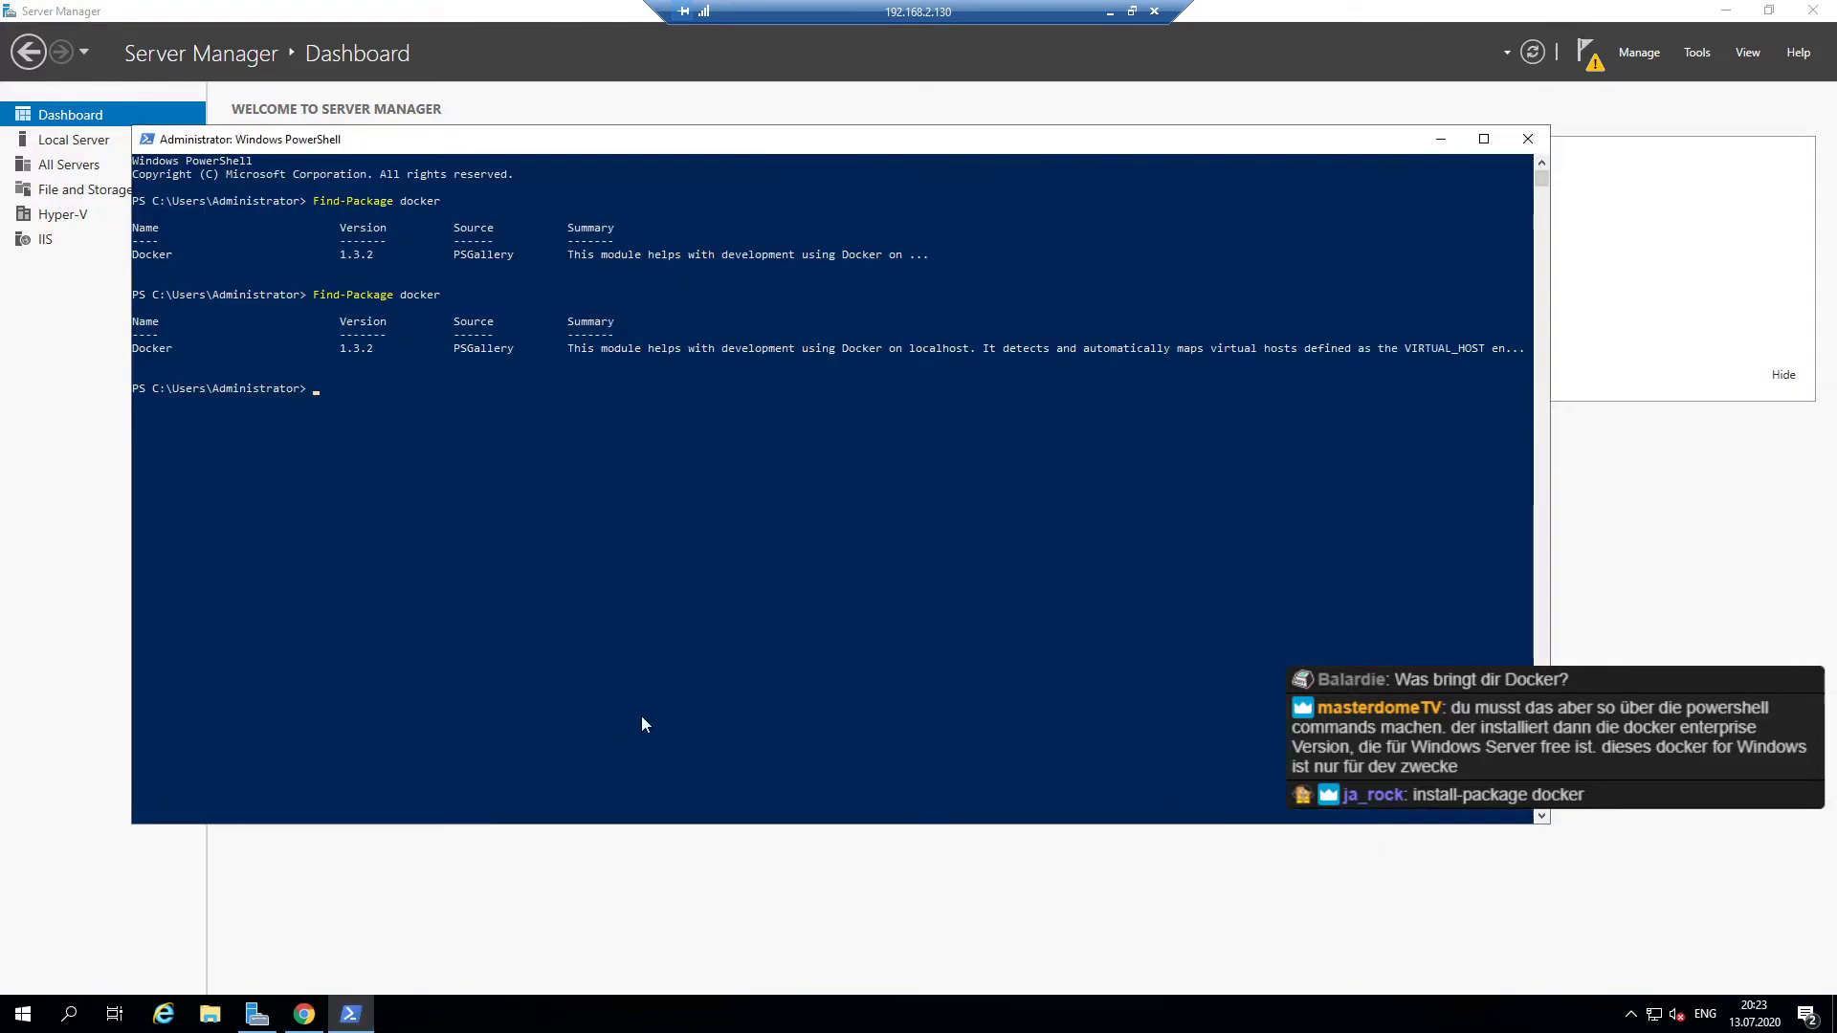
- Run Install-Package docker and take the default answer at the untrusted PSGallery prompt, declining installation
text(install-pack)
key(Tab)
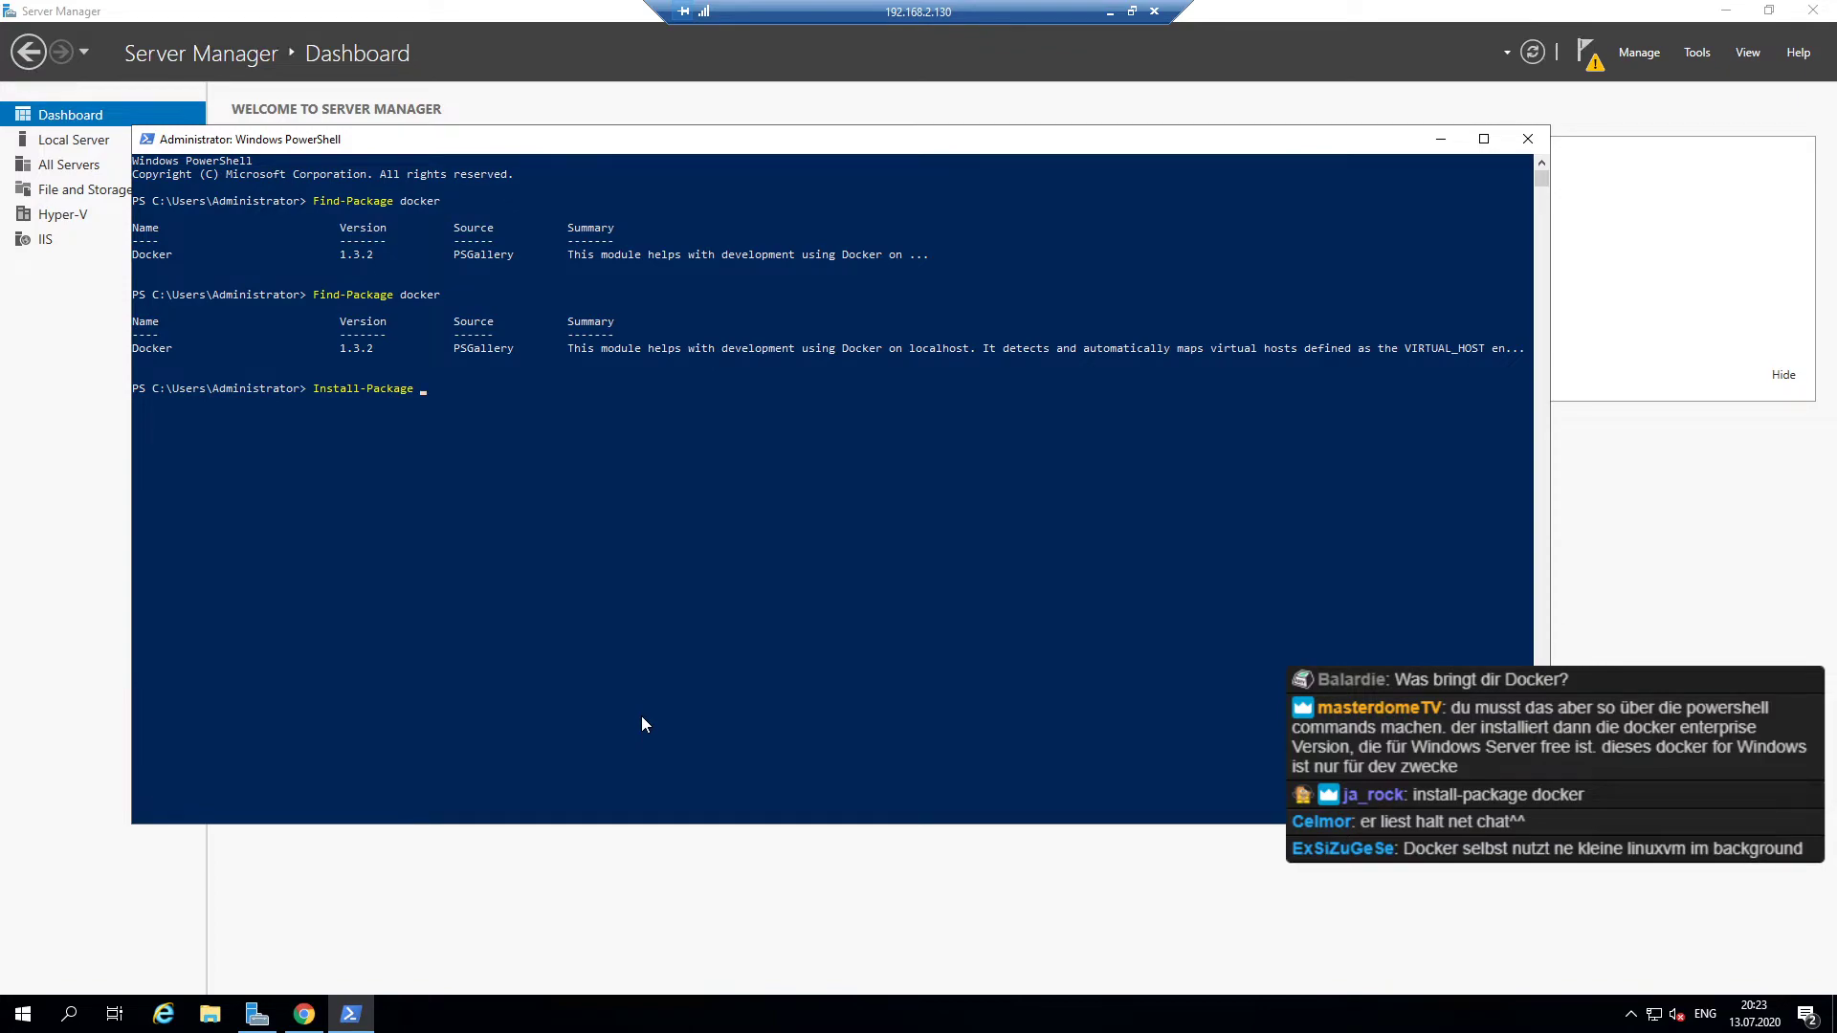
text(docker)
key(Return)
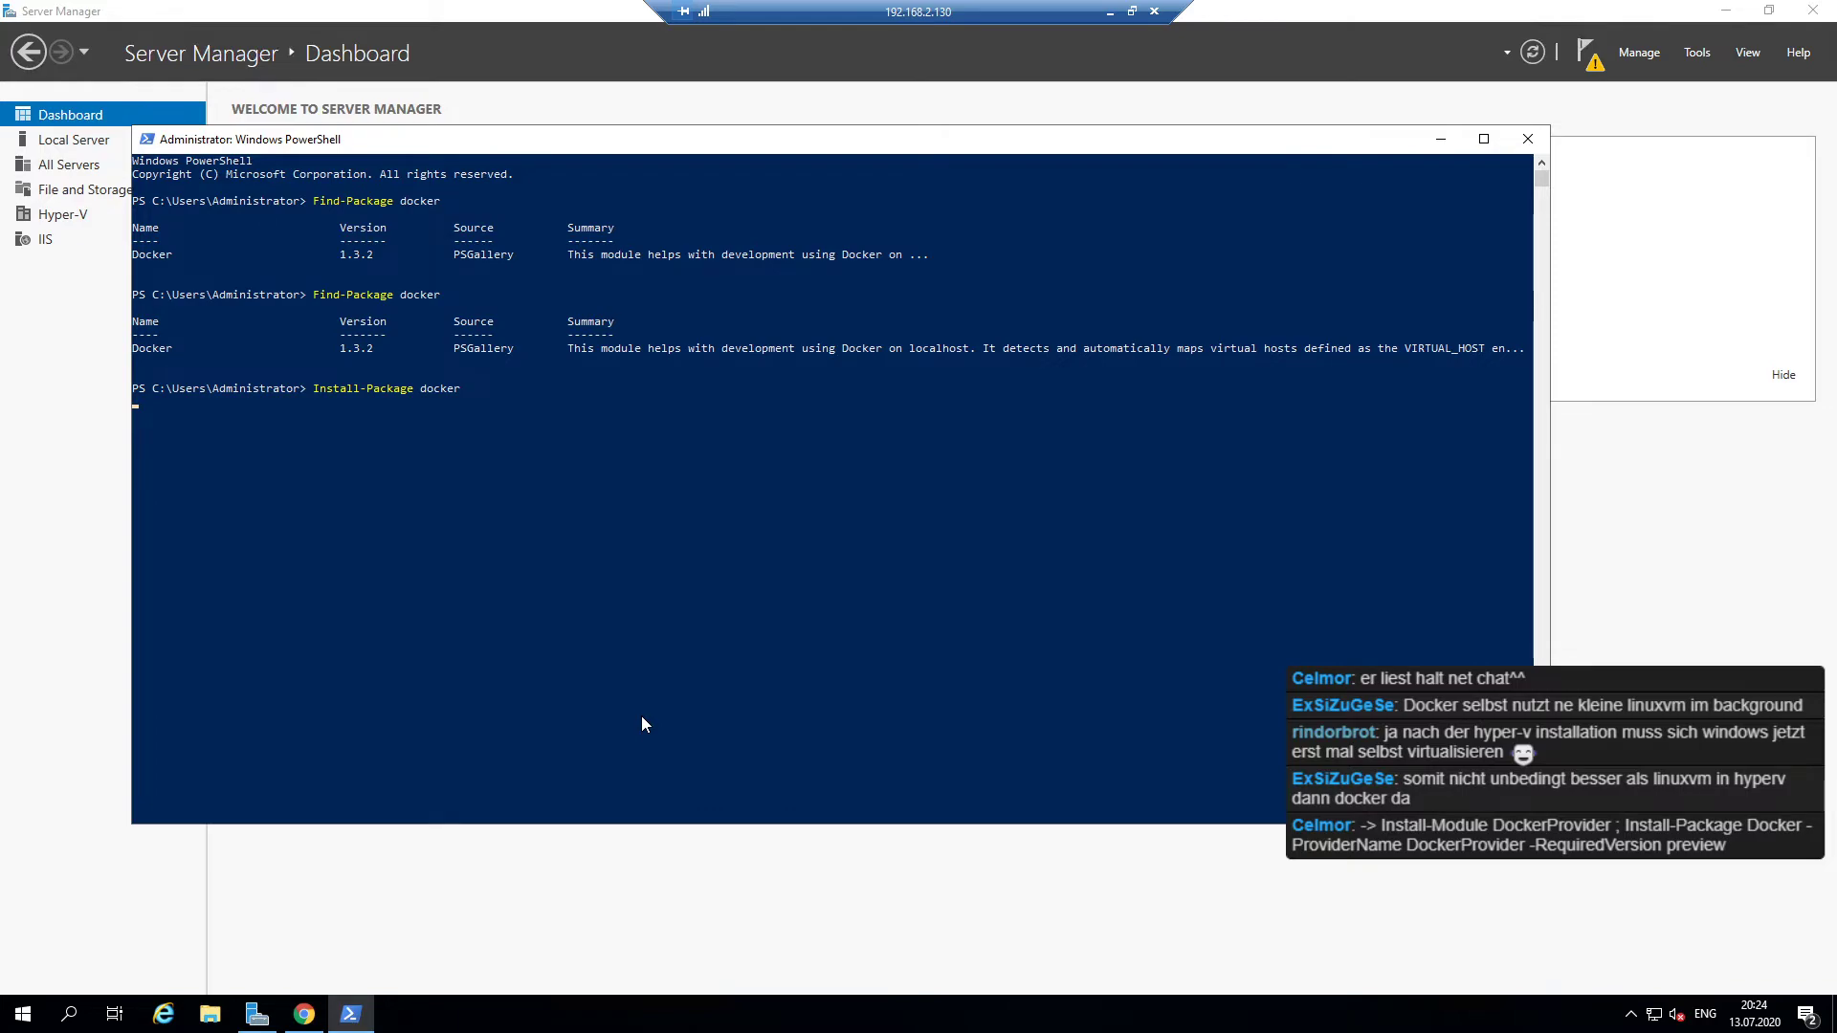
drag(423, 151, 546, 171)
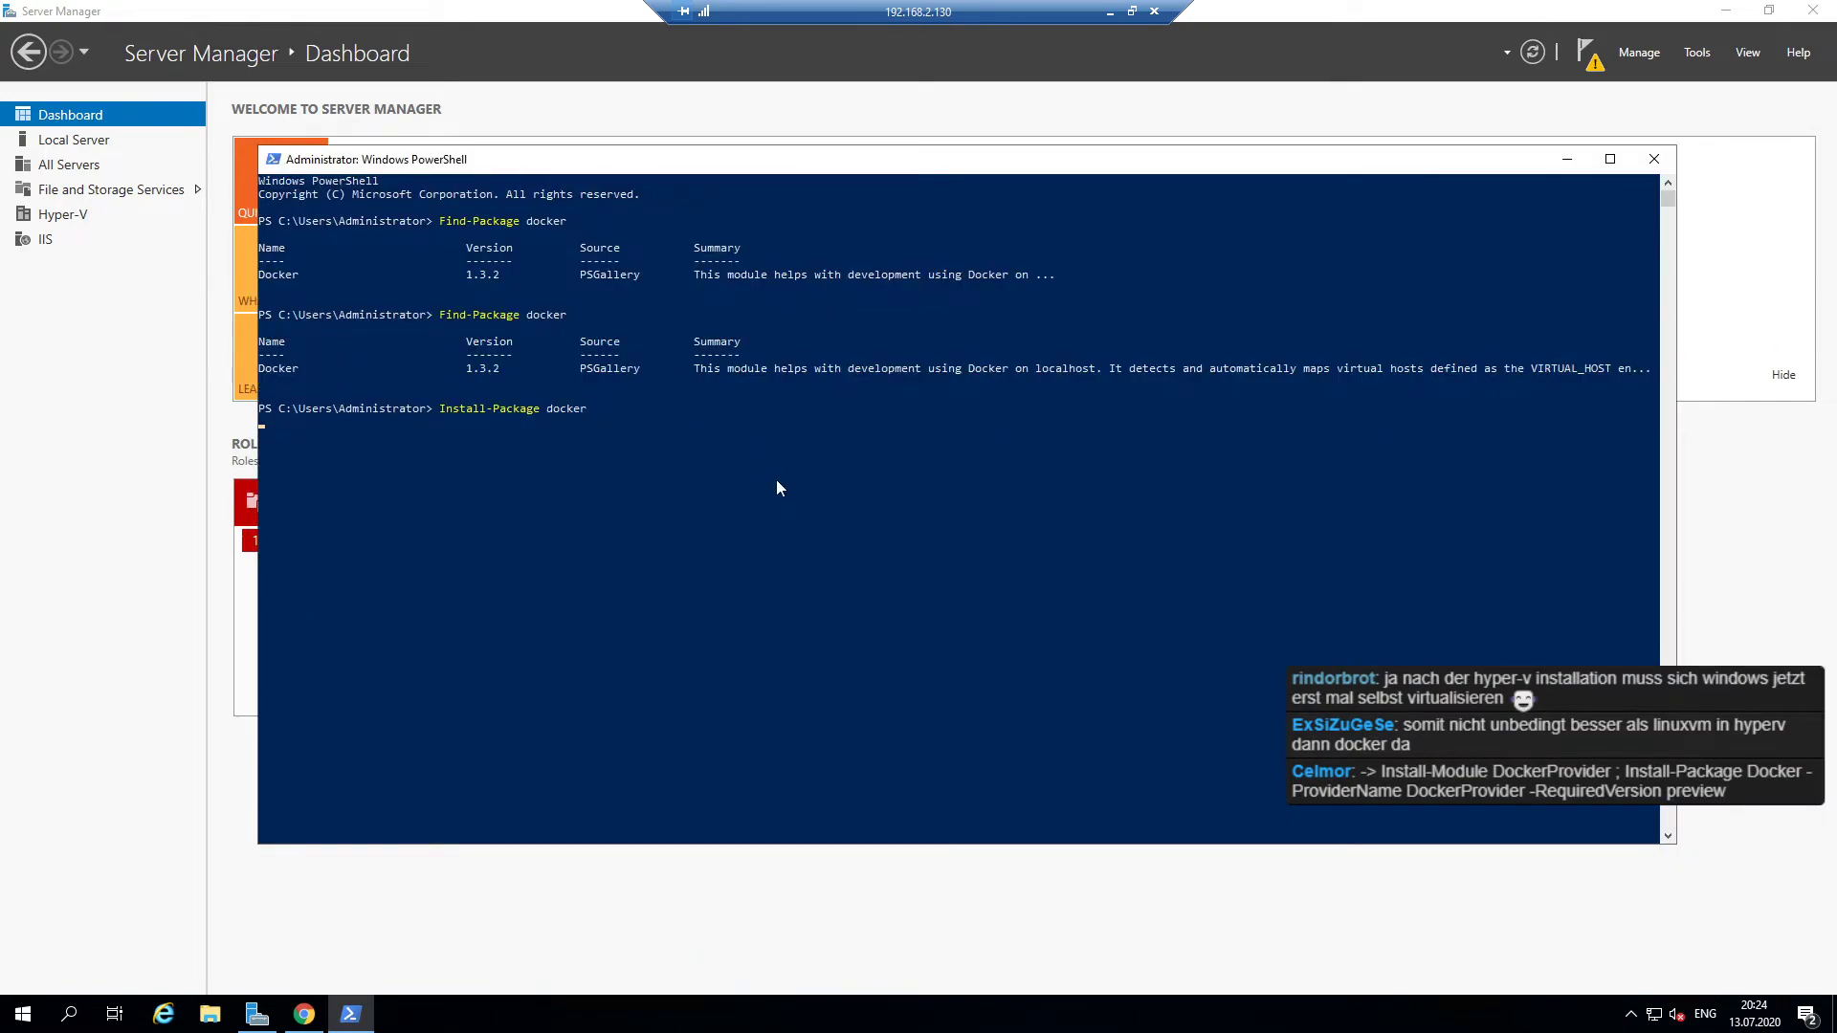
key(Return)
key(Return)
key(Return)
key(Return)
key(Return)
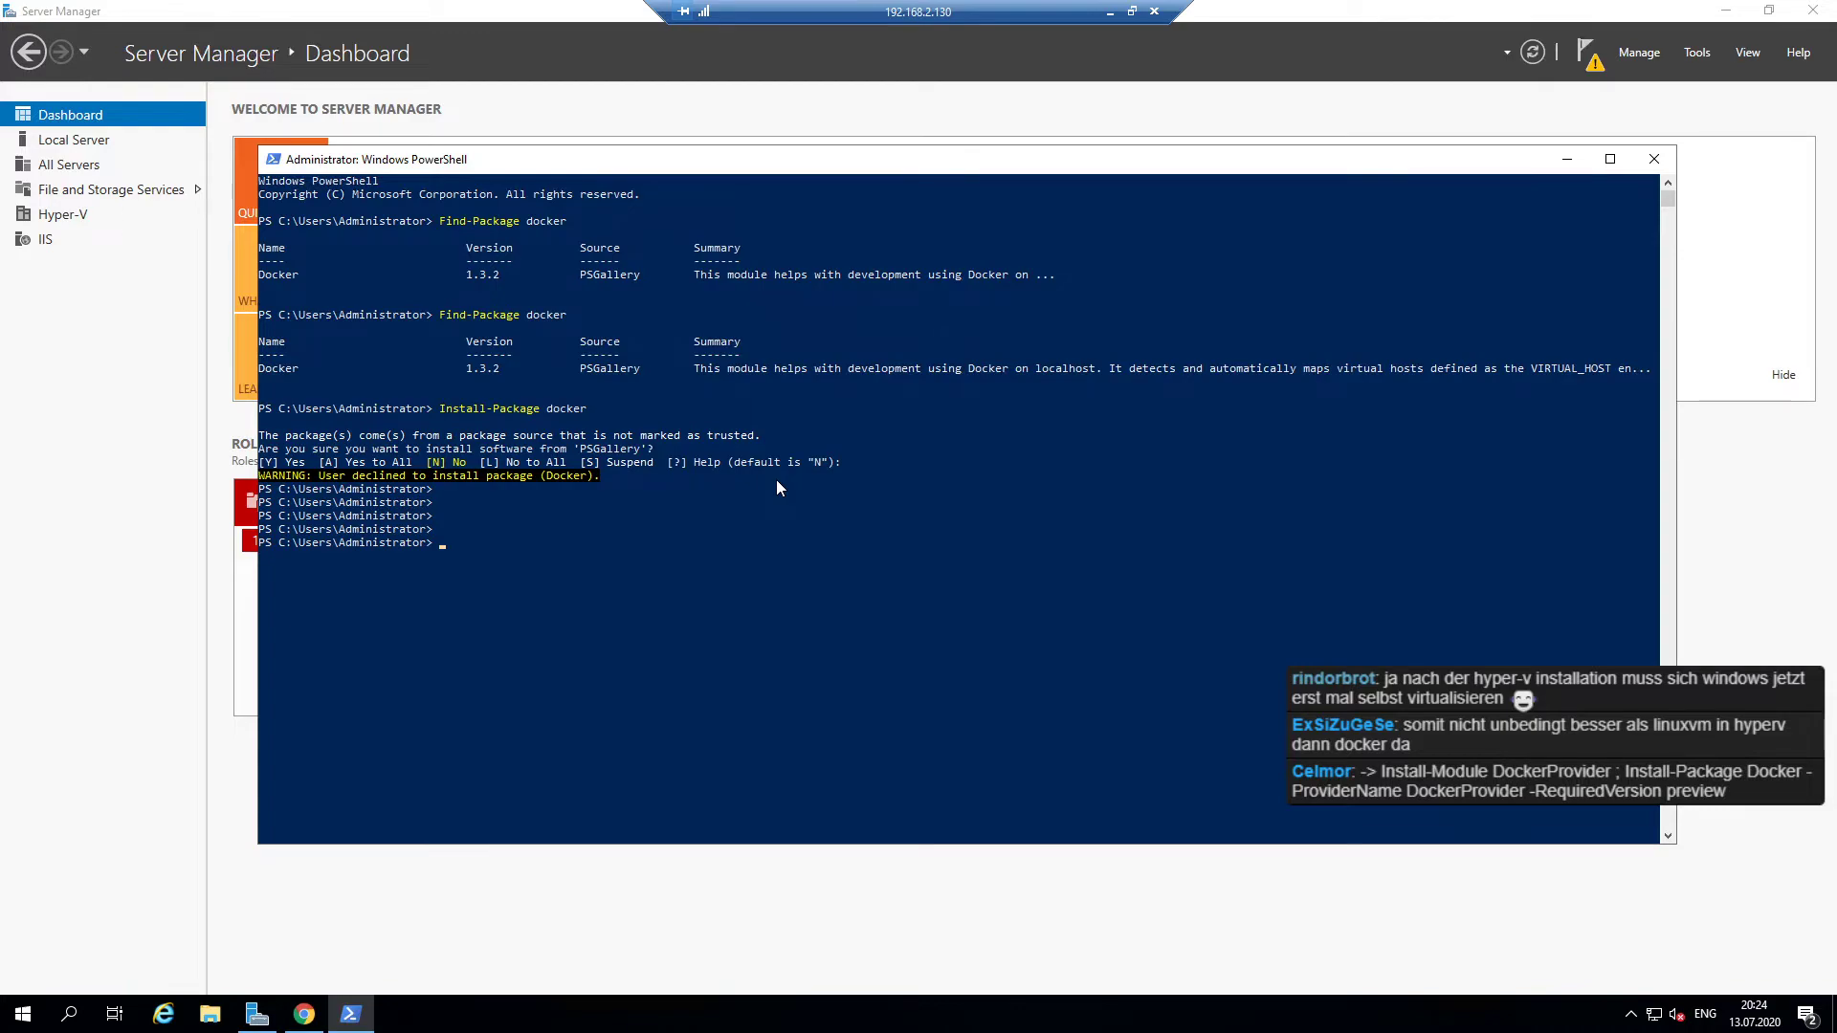
- Restart the Windows Server from the Start button's shut down or sign out options
right_click(23, 1014)
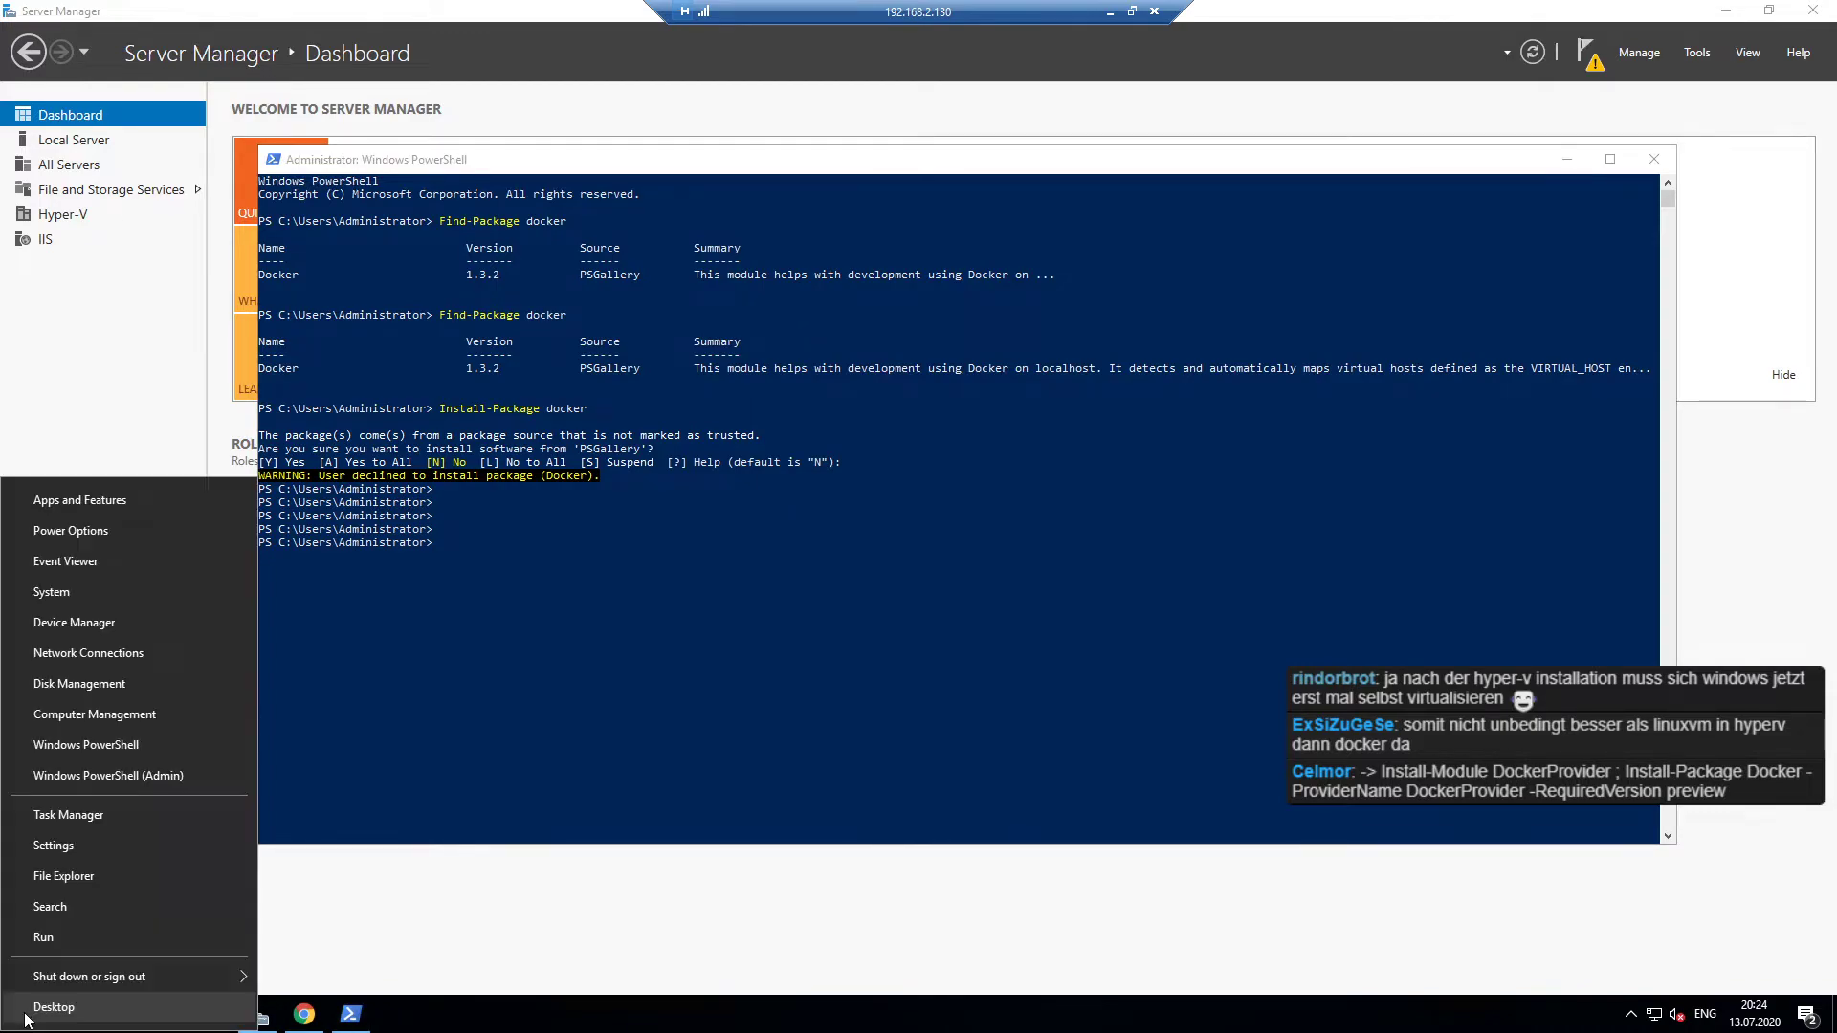
mouse_move(75, 976)
click(317, 972)
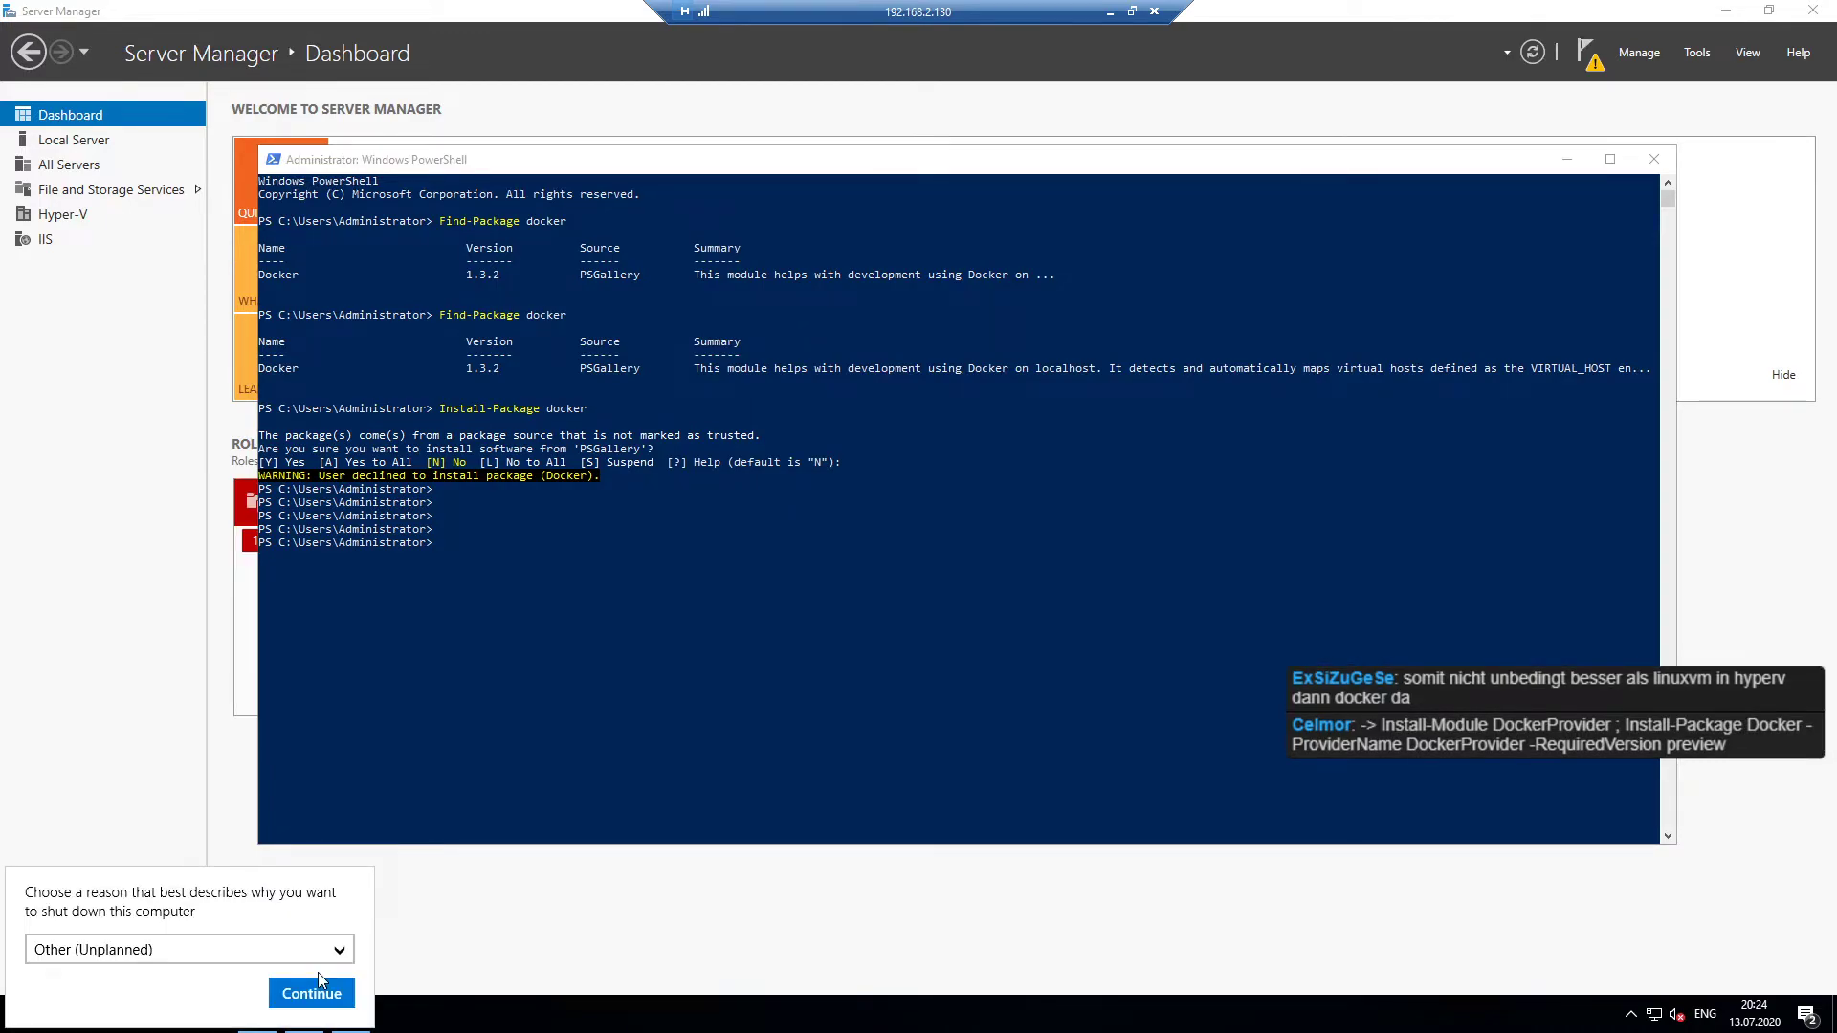
click(318, 976)
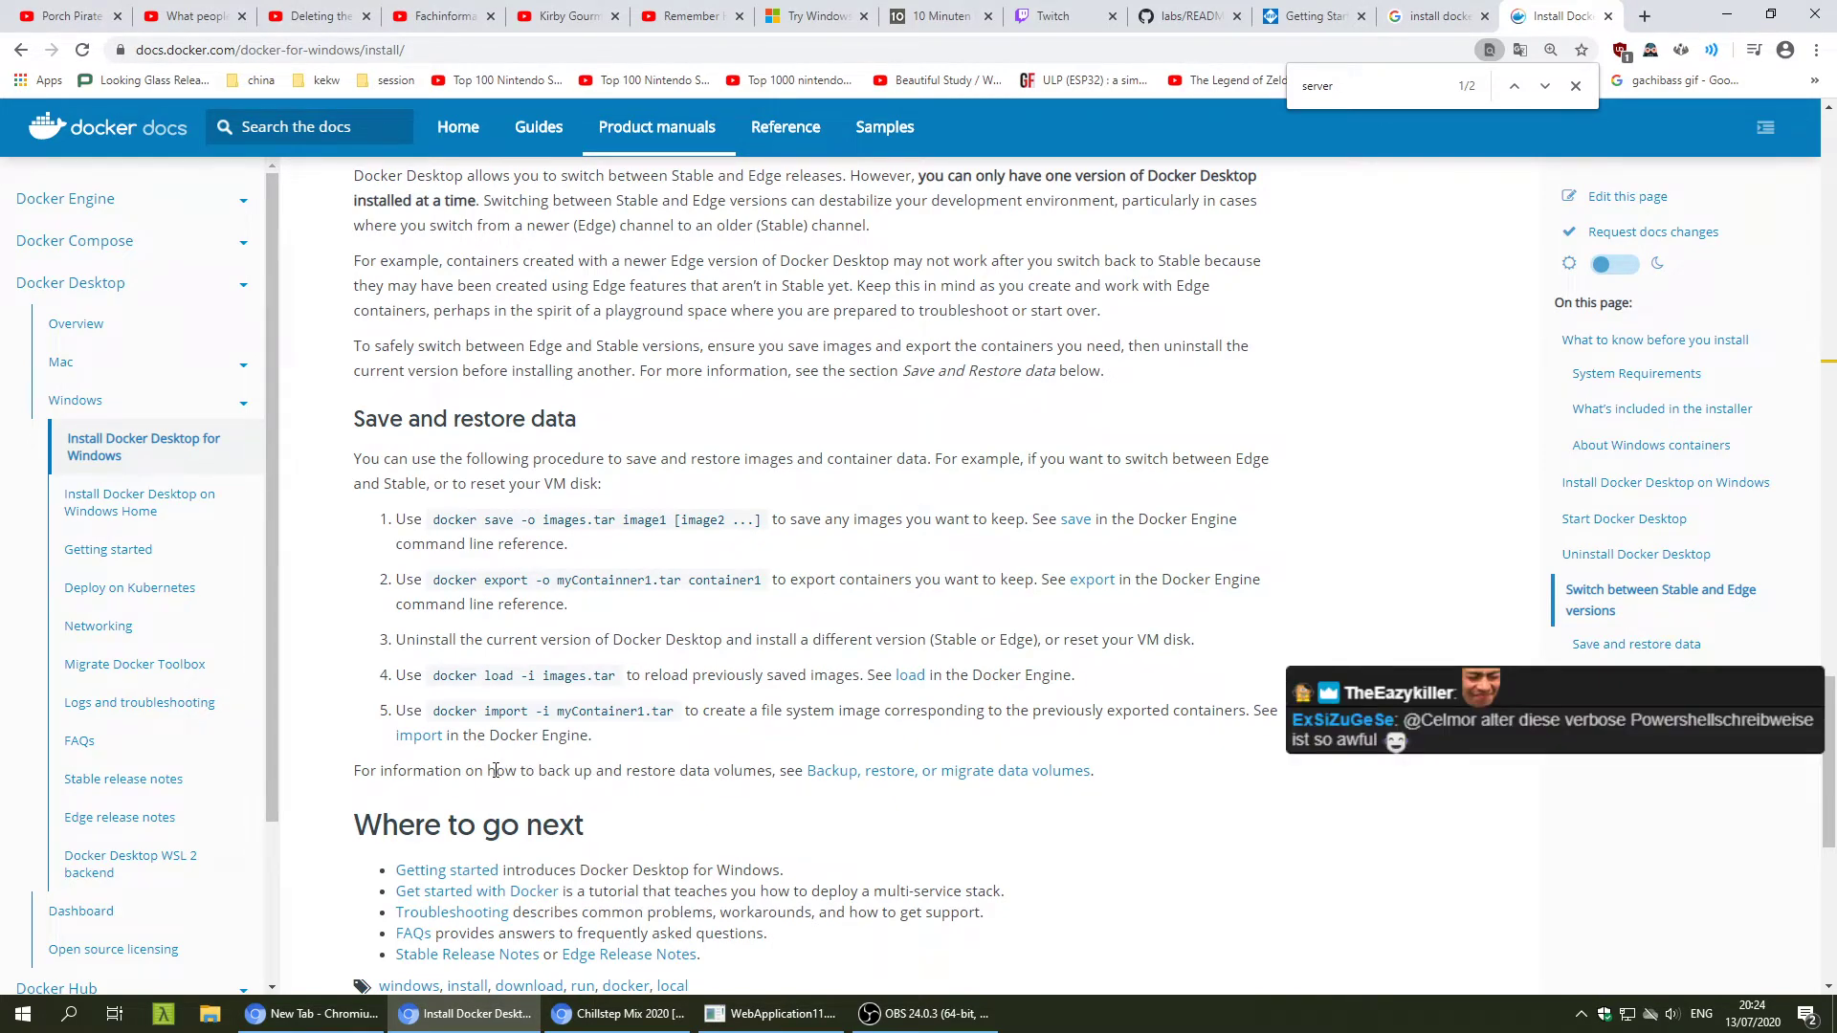
- Launch Remote Desktop Connection with mstsc and connect to 192.168.2.130
click(23, 1014)
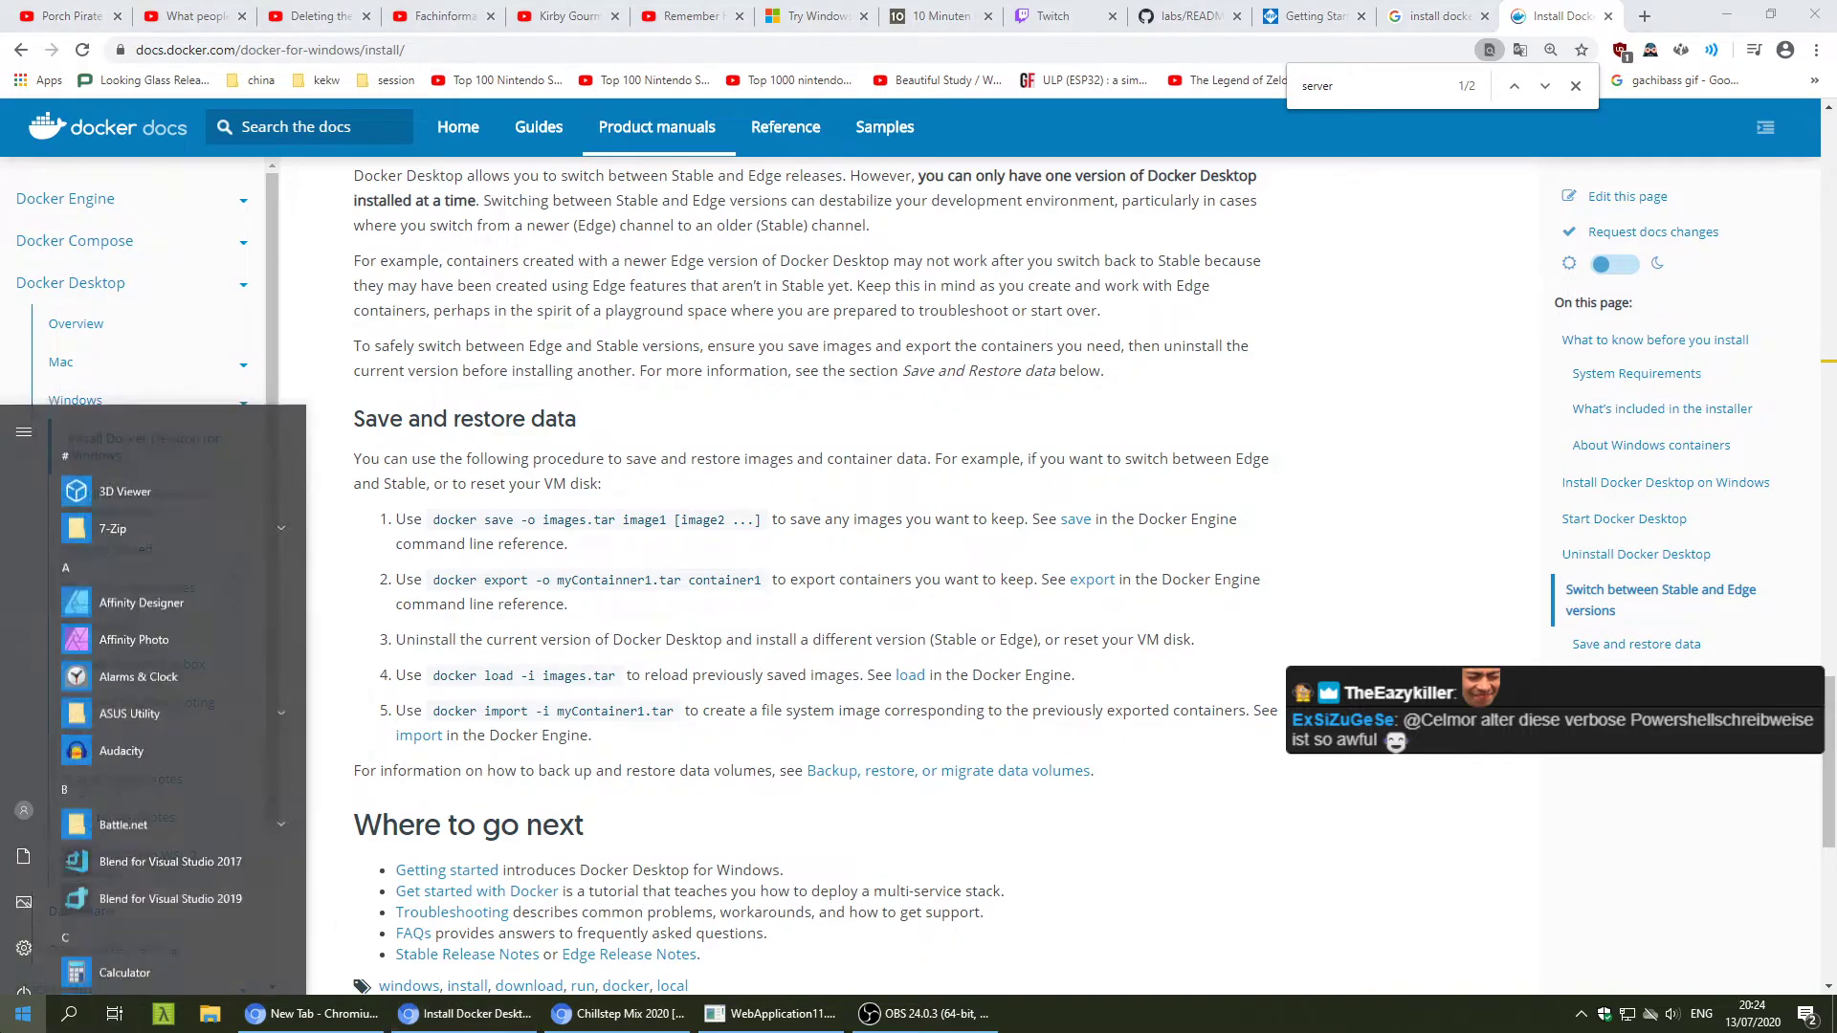
text(mstsc)
key(Return)
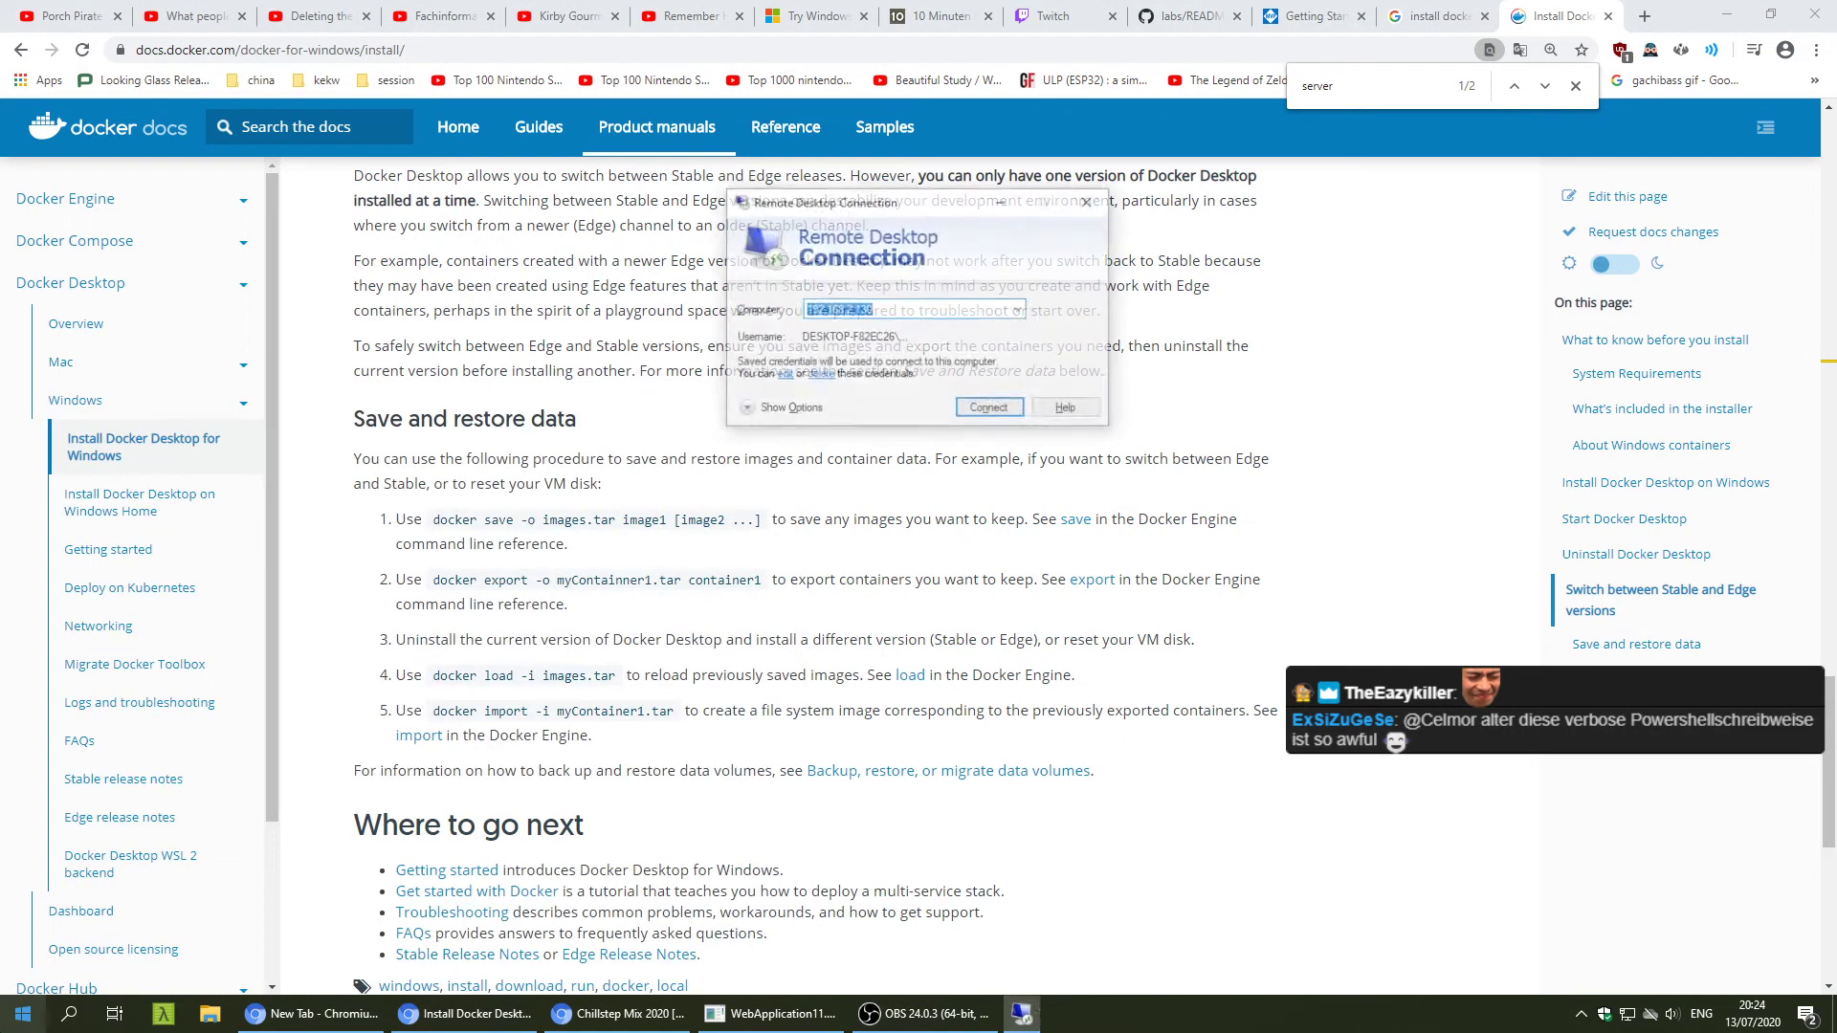
click(989, 410)
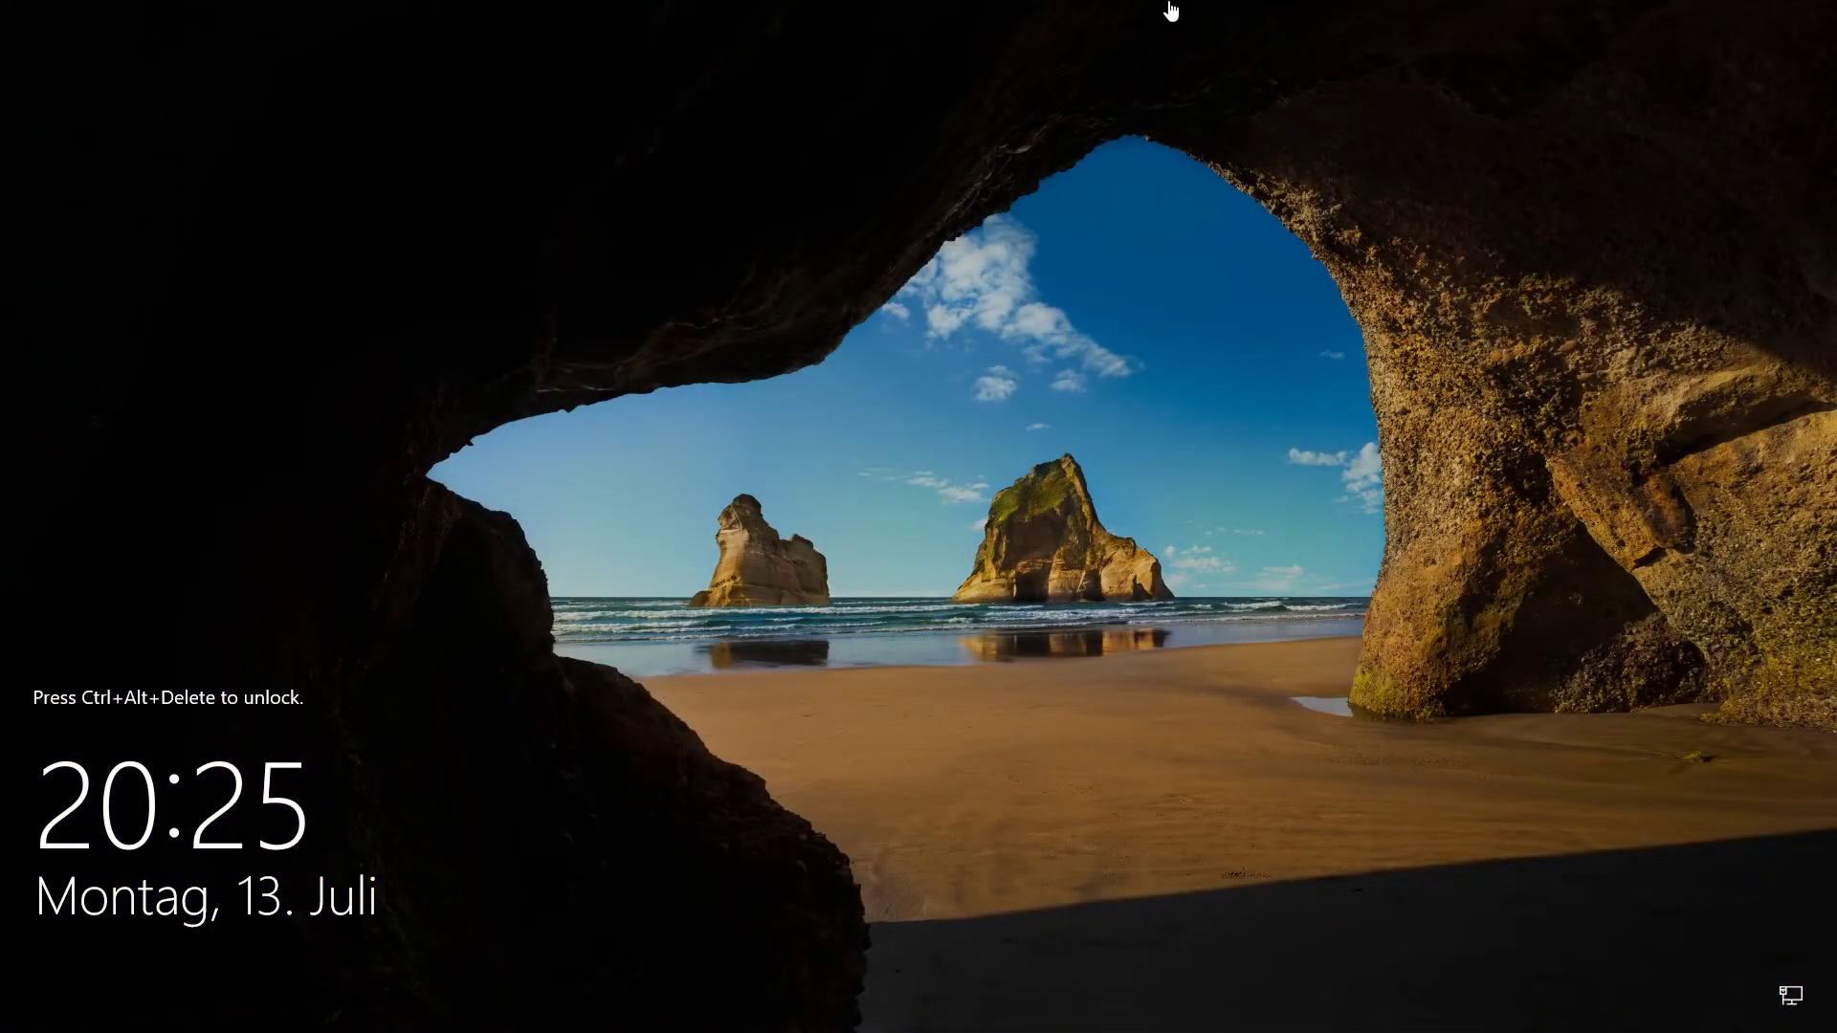
click(1167, 10)
click(560, 1013)
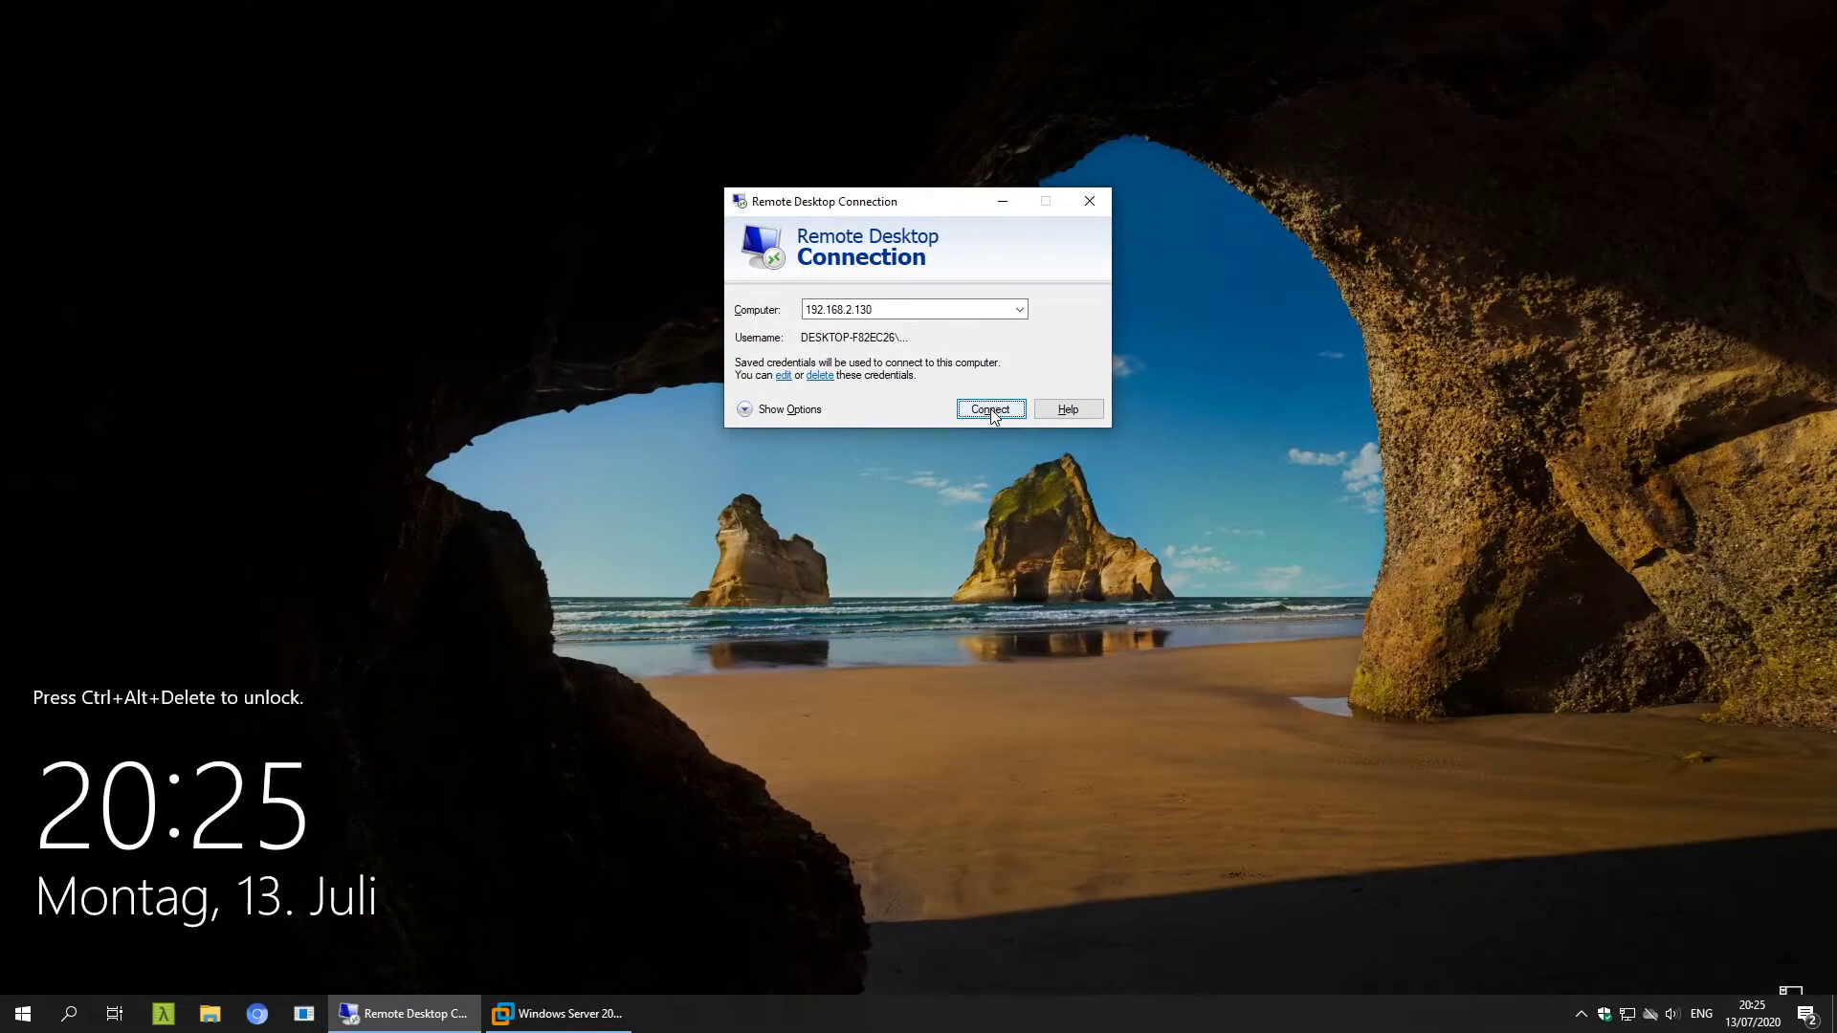
click(991, 410)
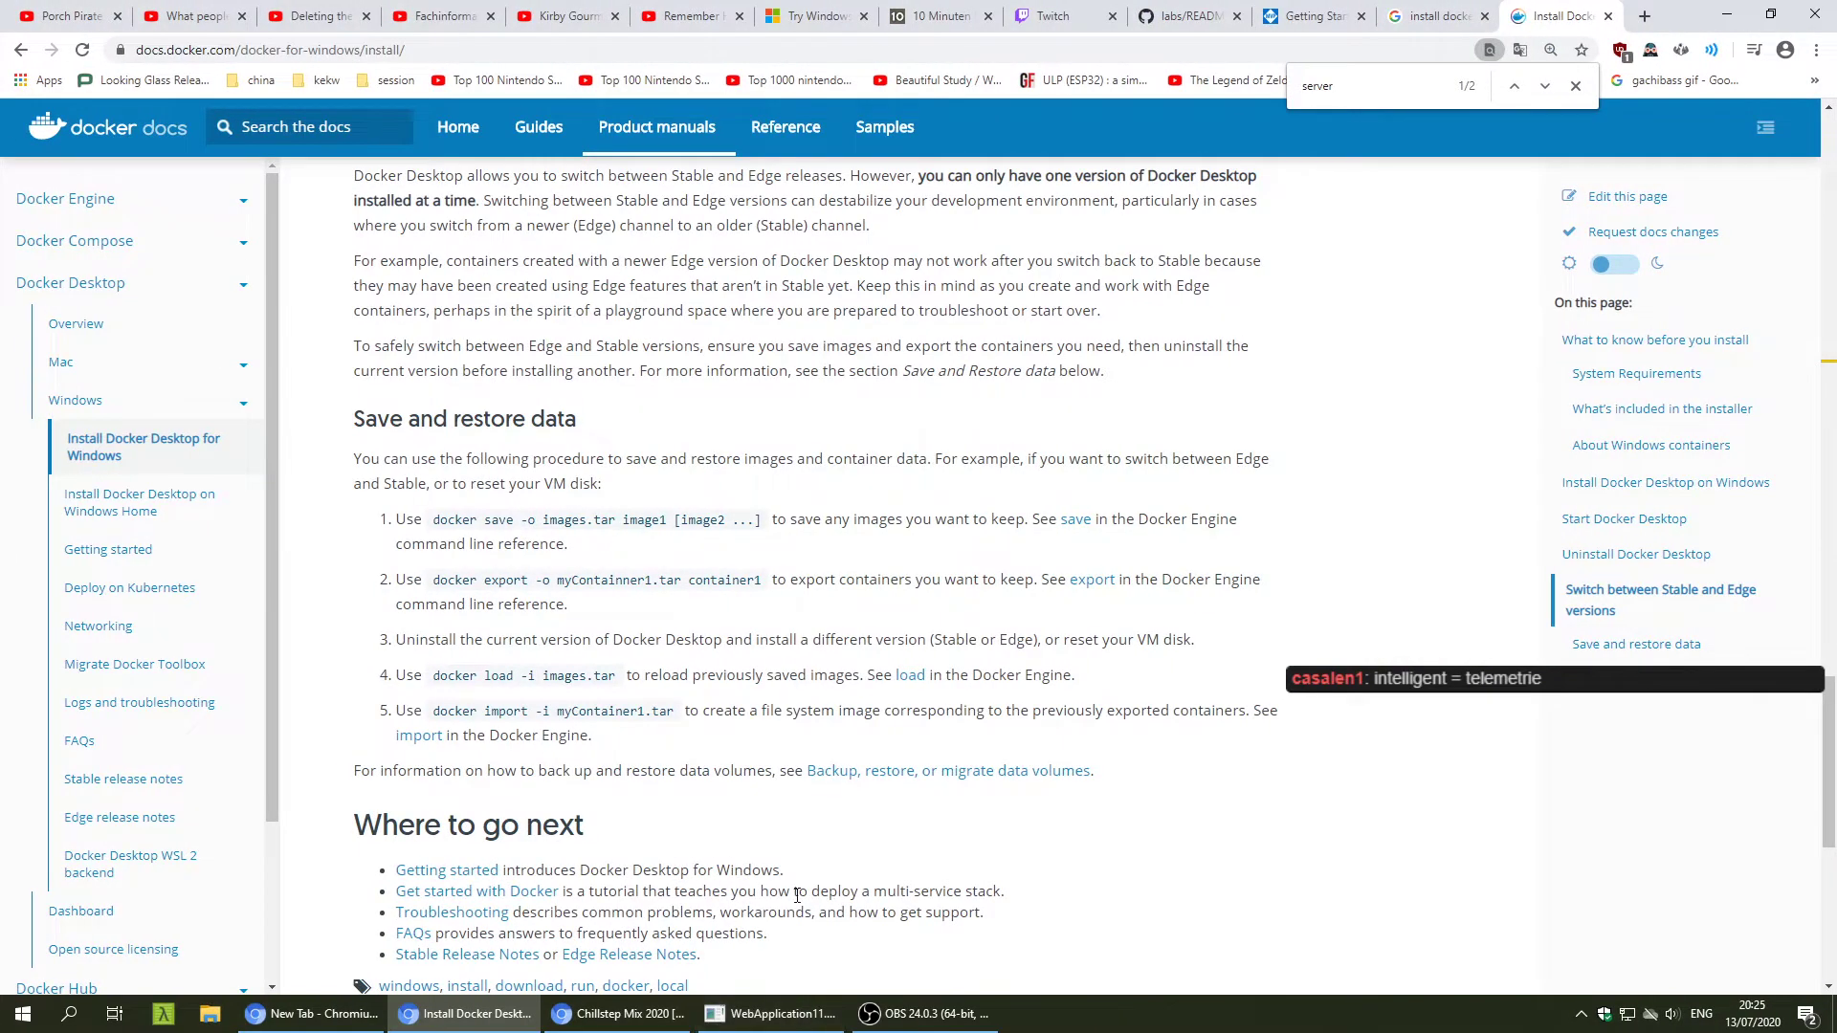
- Close the stale Remote Desktop window and reconnect to the restarted server
key(alt+Tab)
mouse_move(1155, 10)
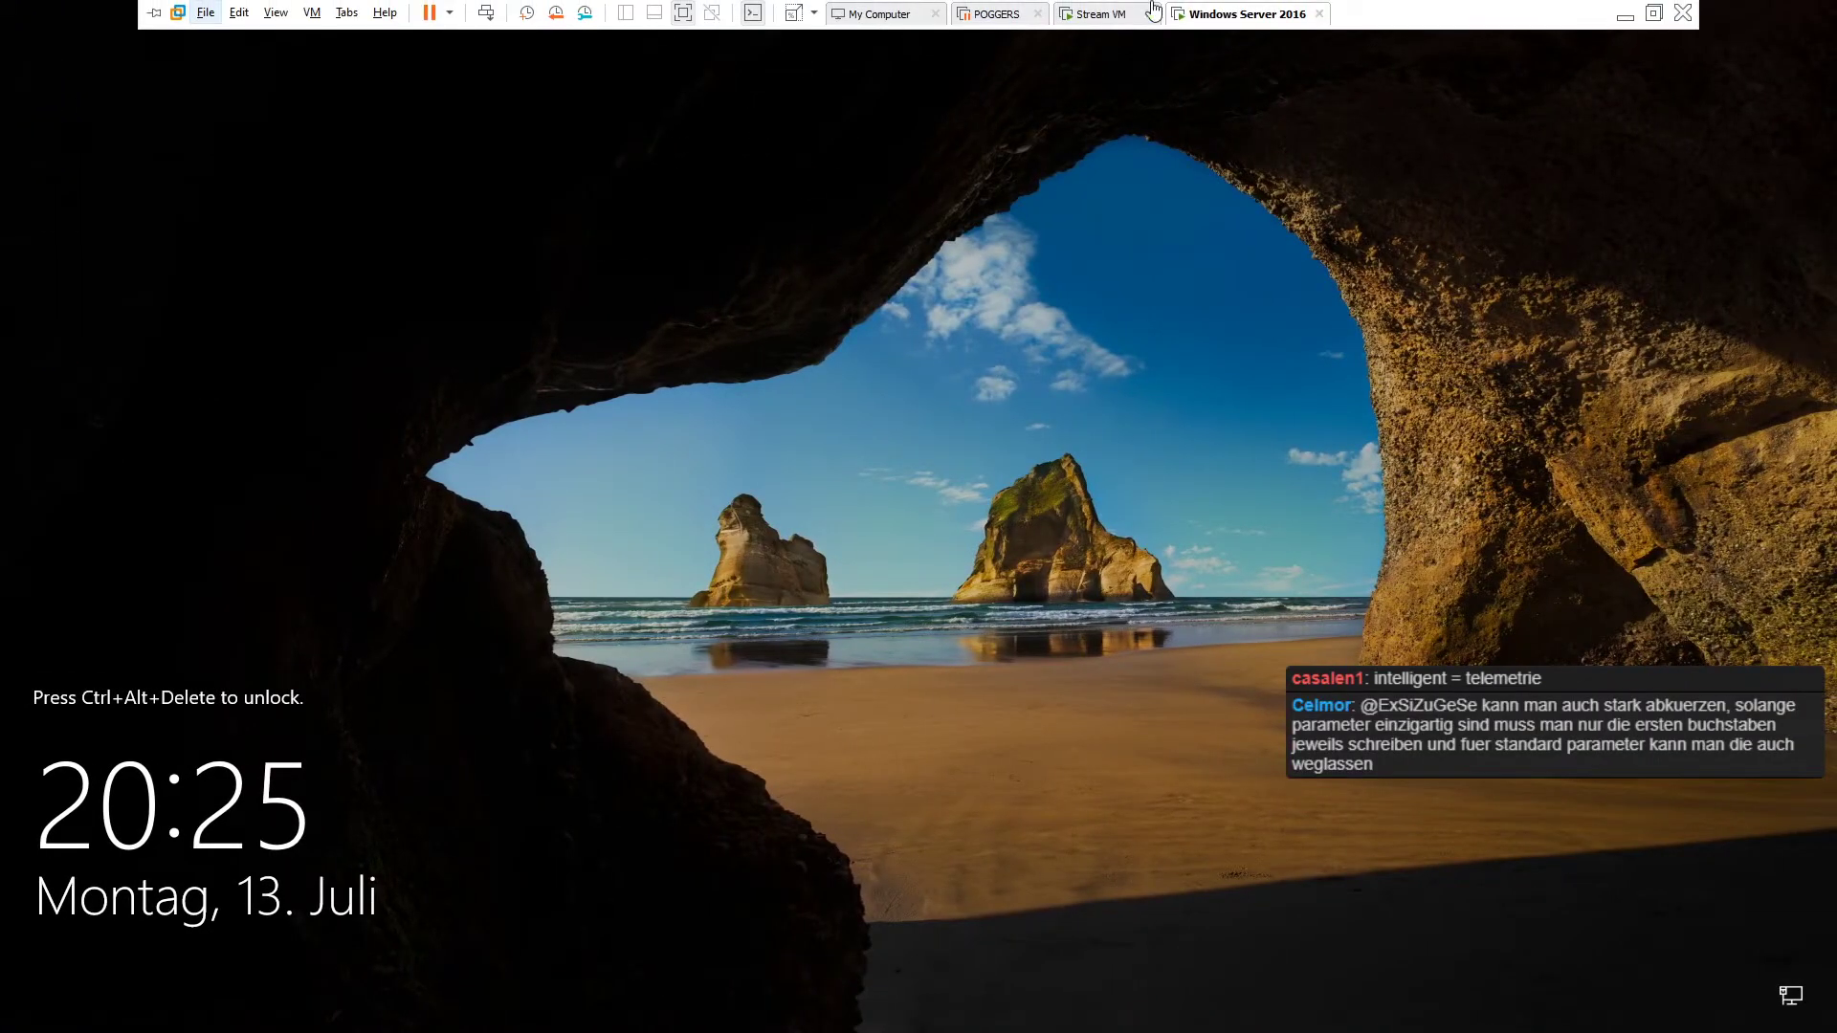
click(1624, 16)
right_click(603, 1009)
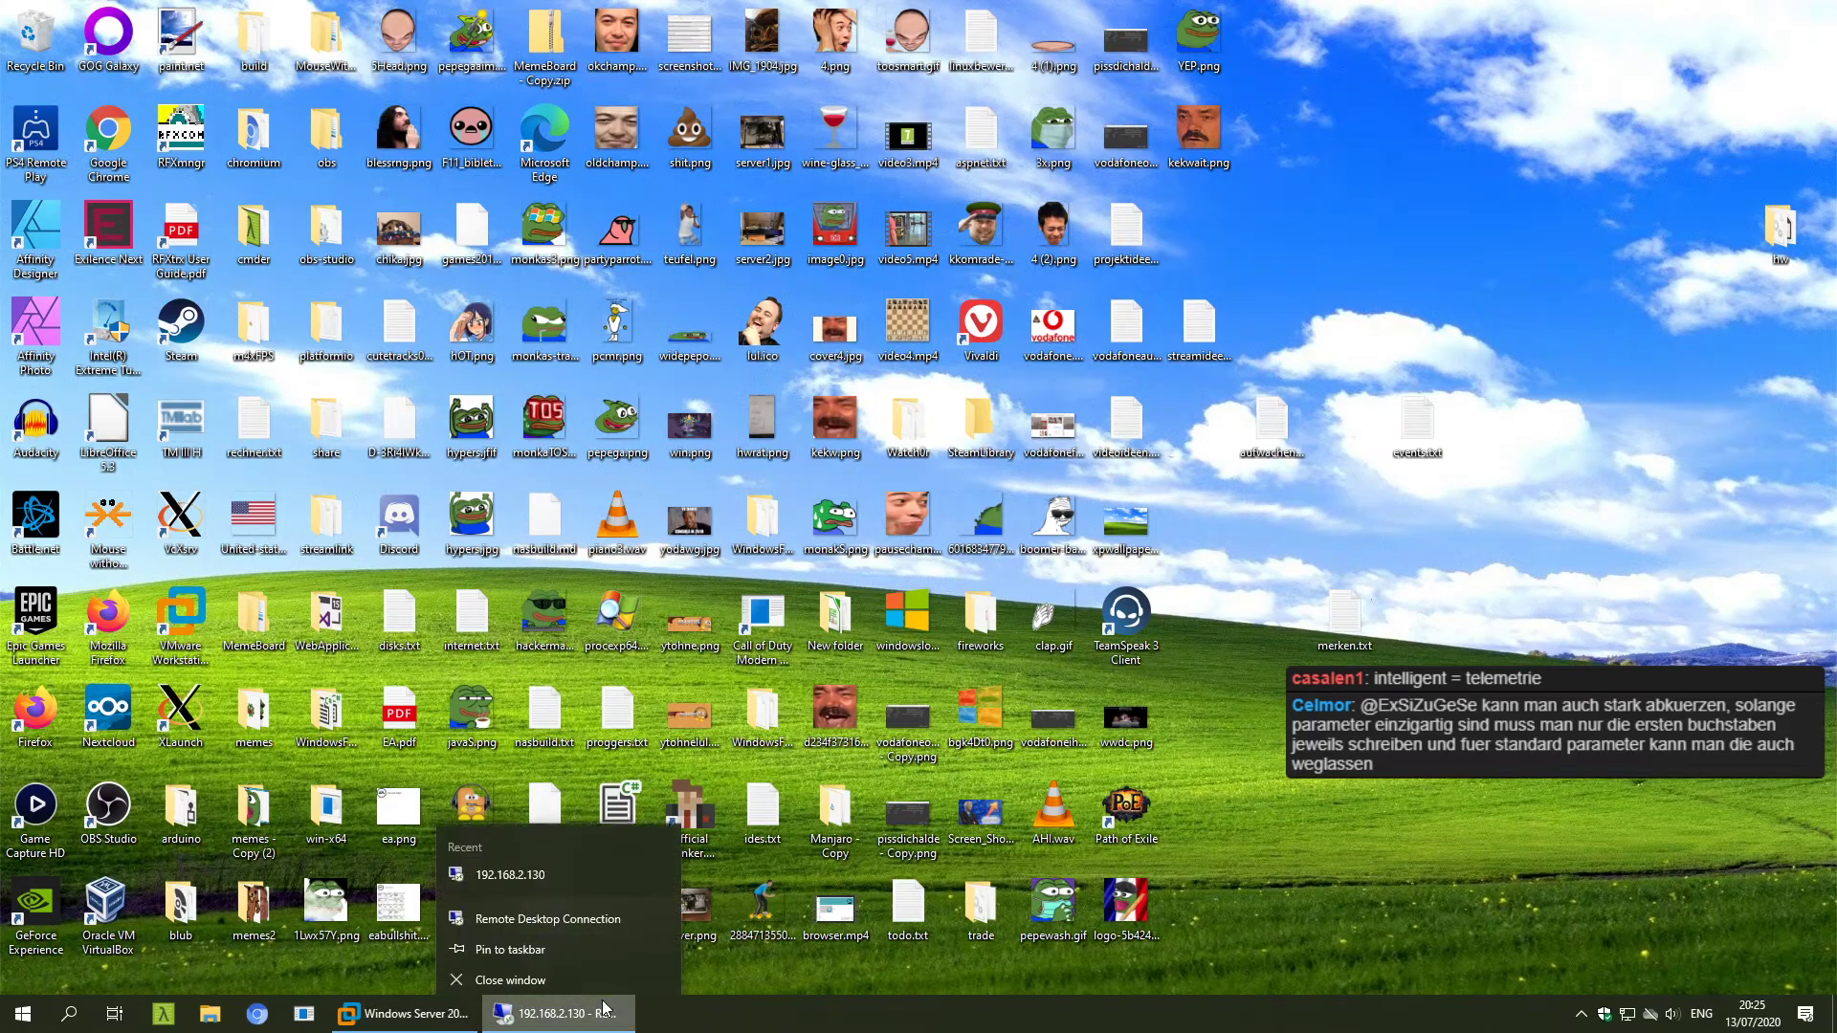
click(510, 979)
click(985, 525)
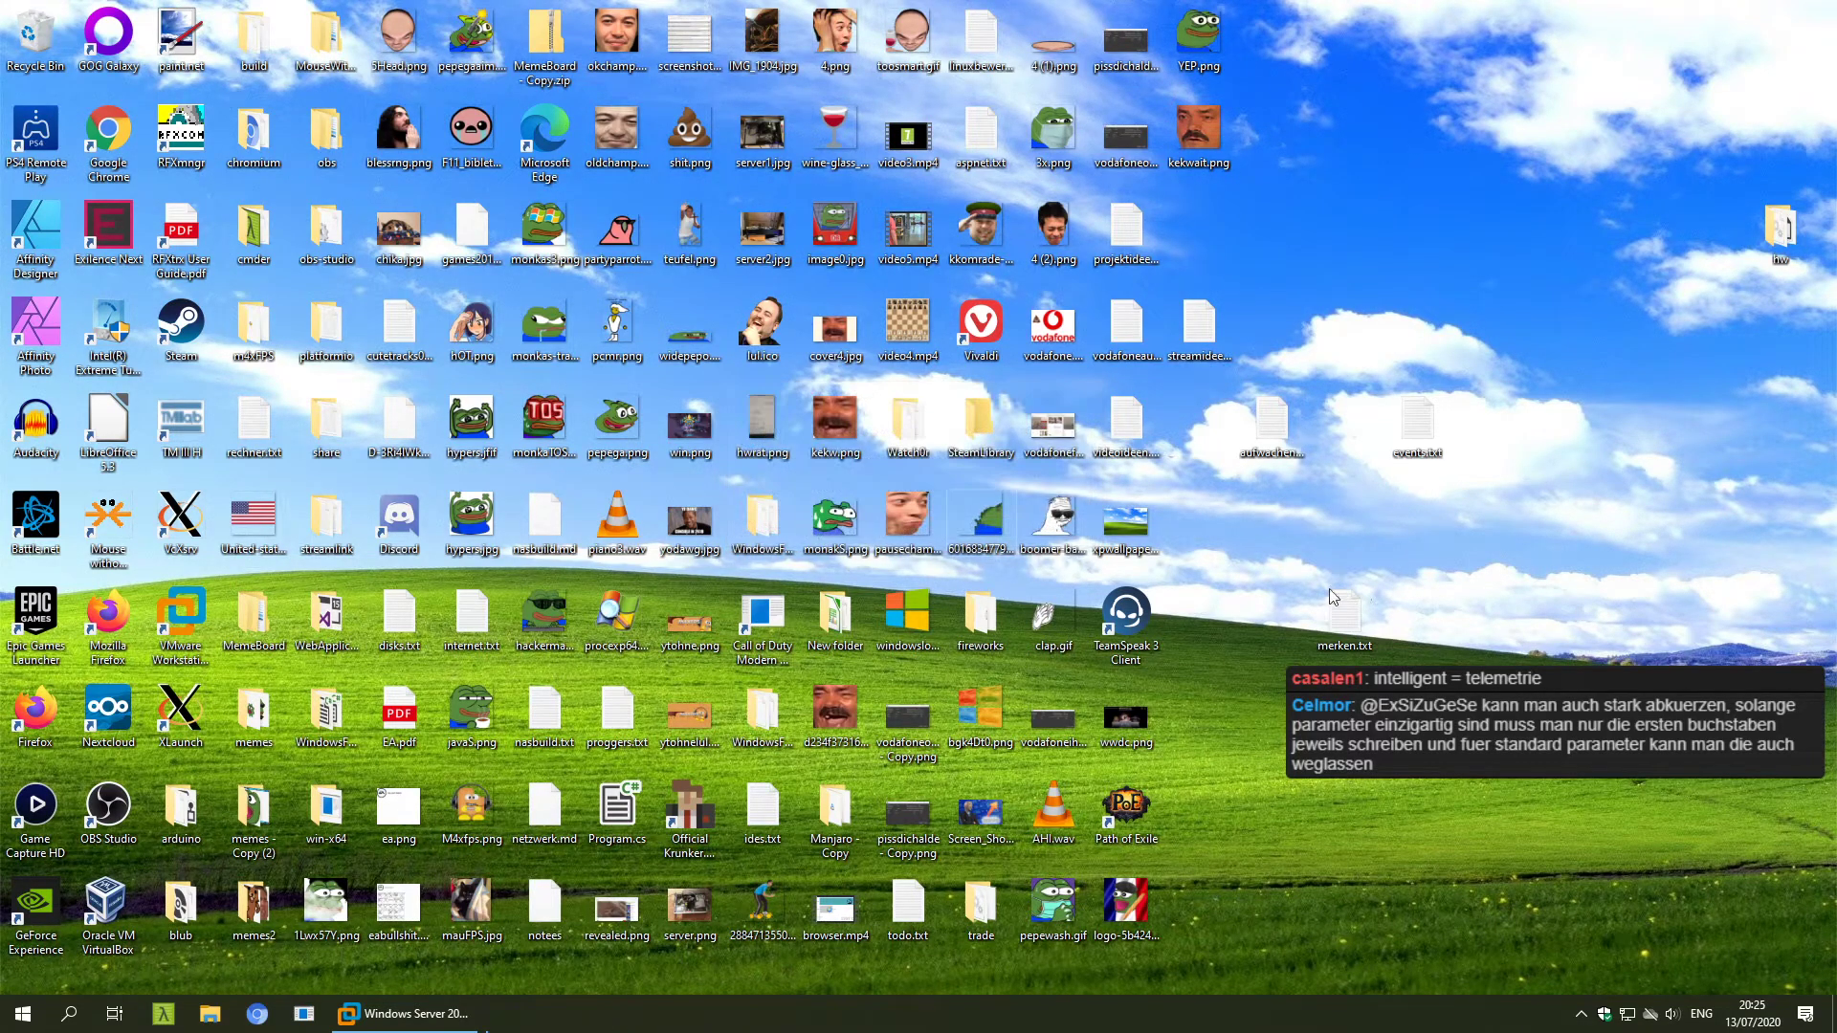
key(ctrl+super+Left)
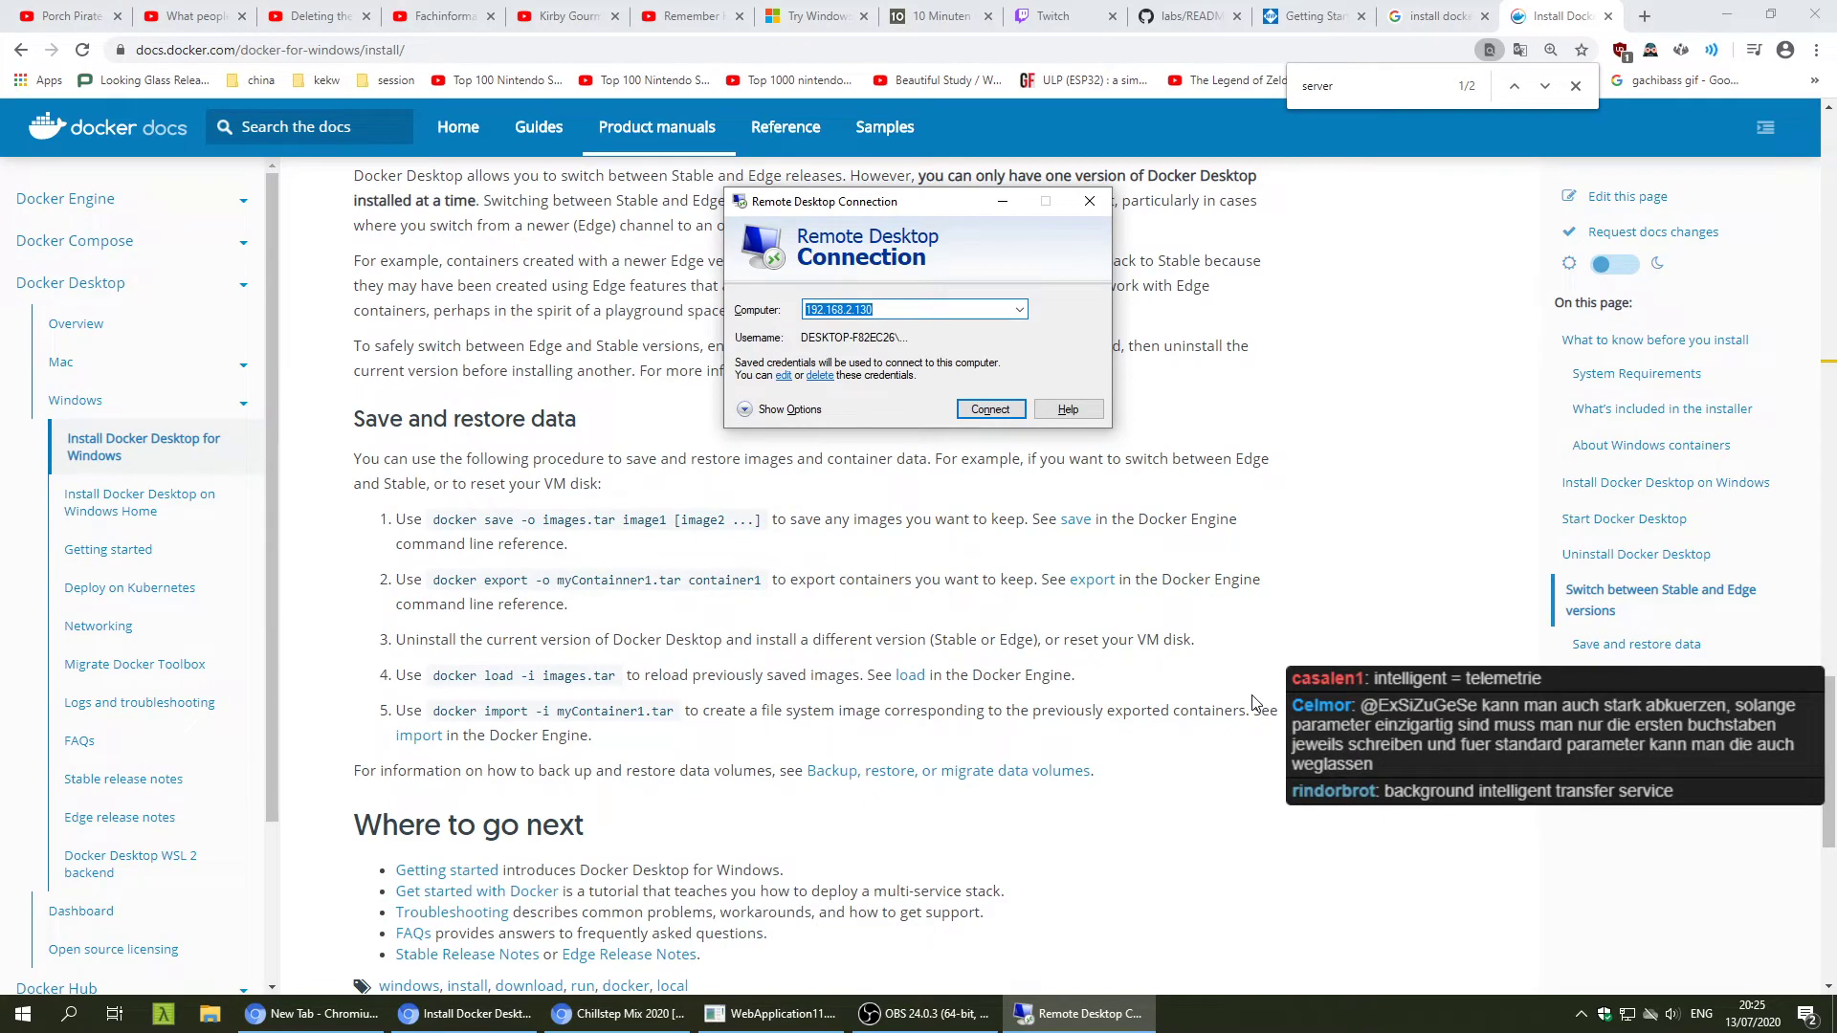
click(995, 411)
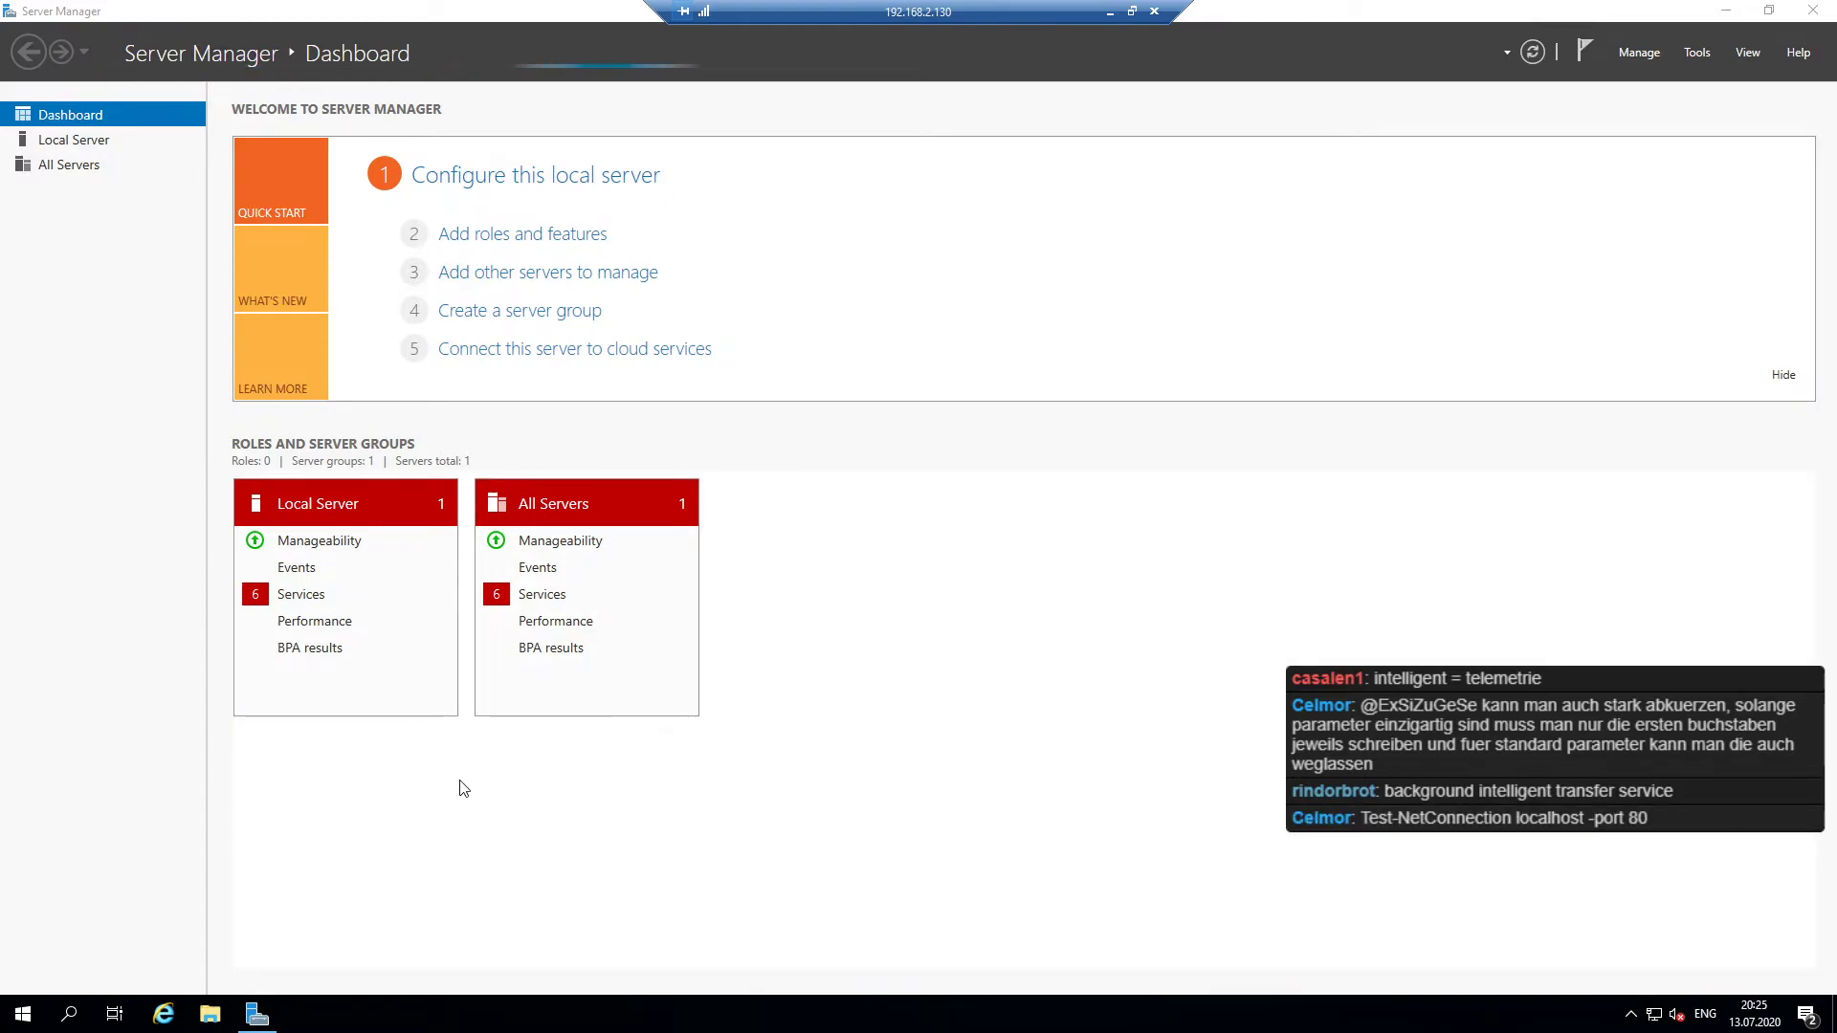
- Launch Windows PowerShell as administrator from the server's Start search
click(25, 1016)
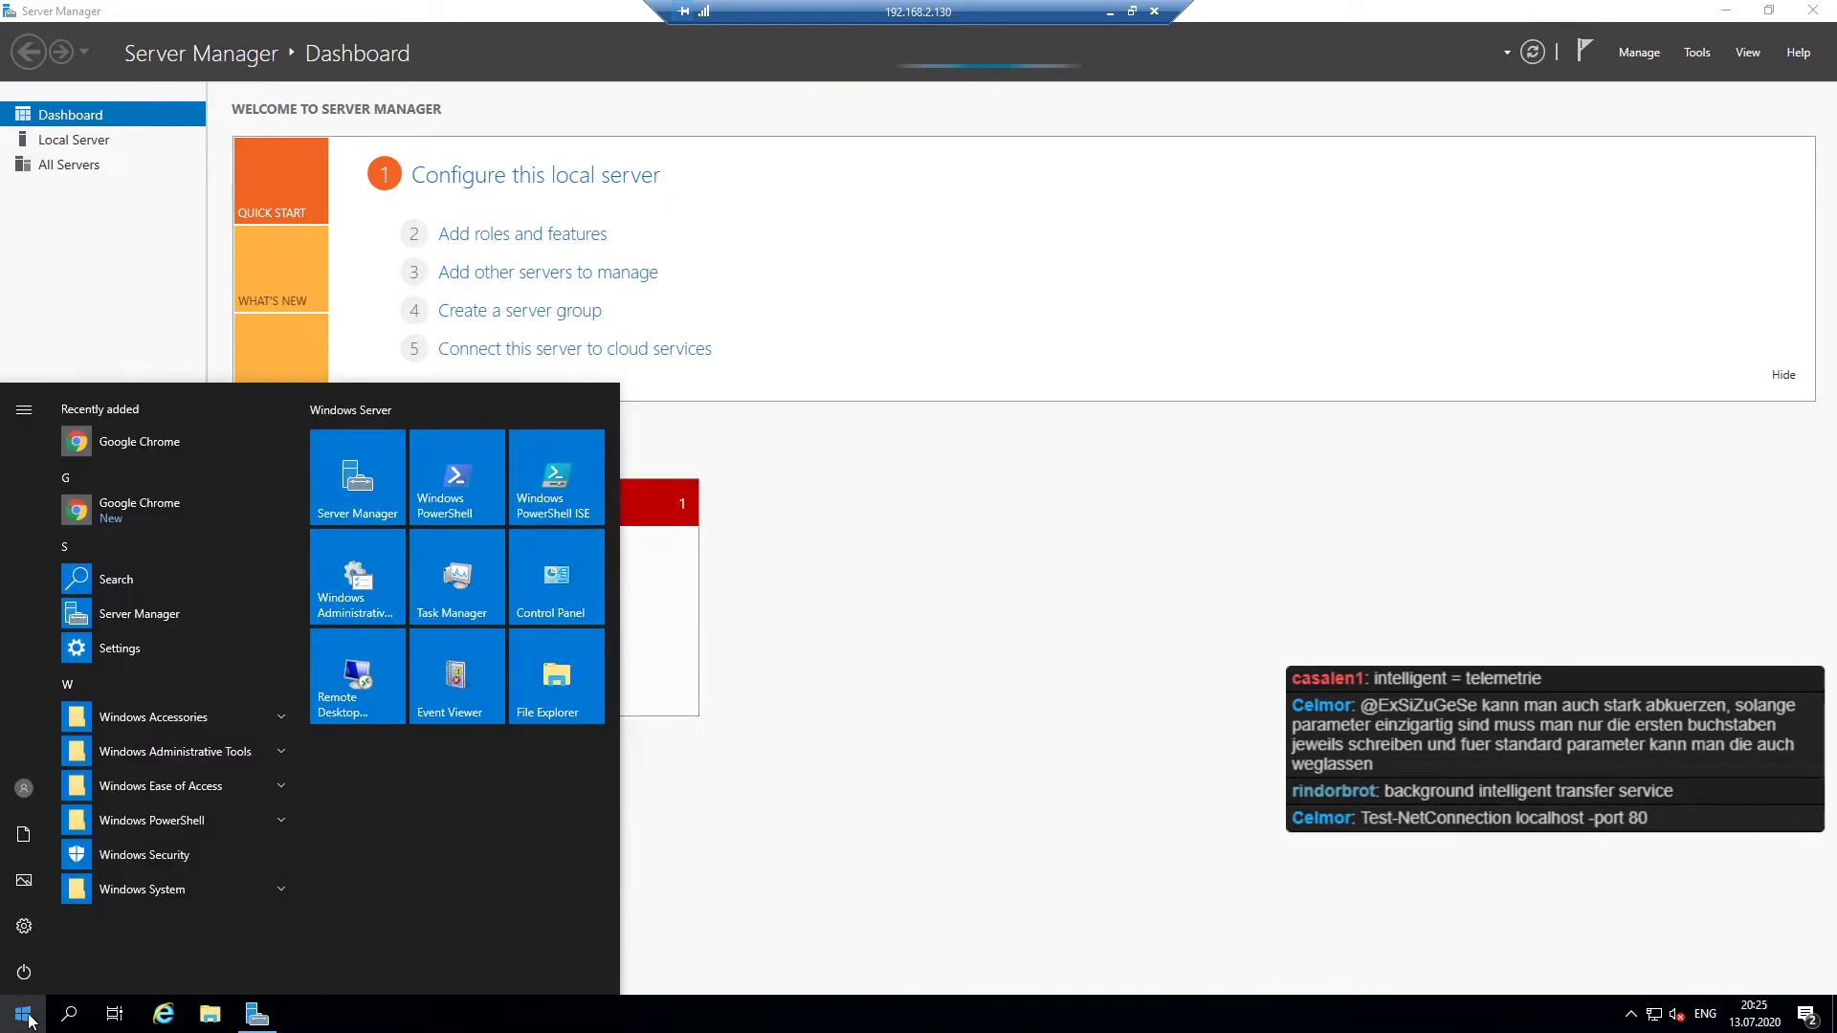
text(powers)
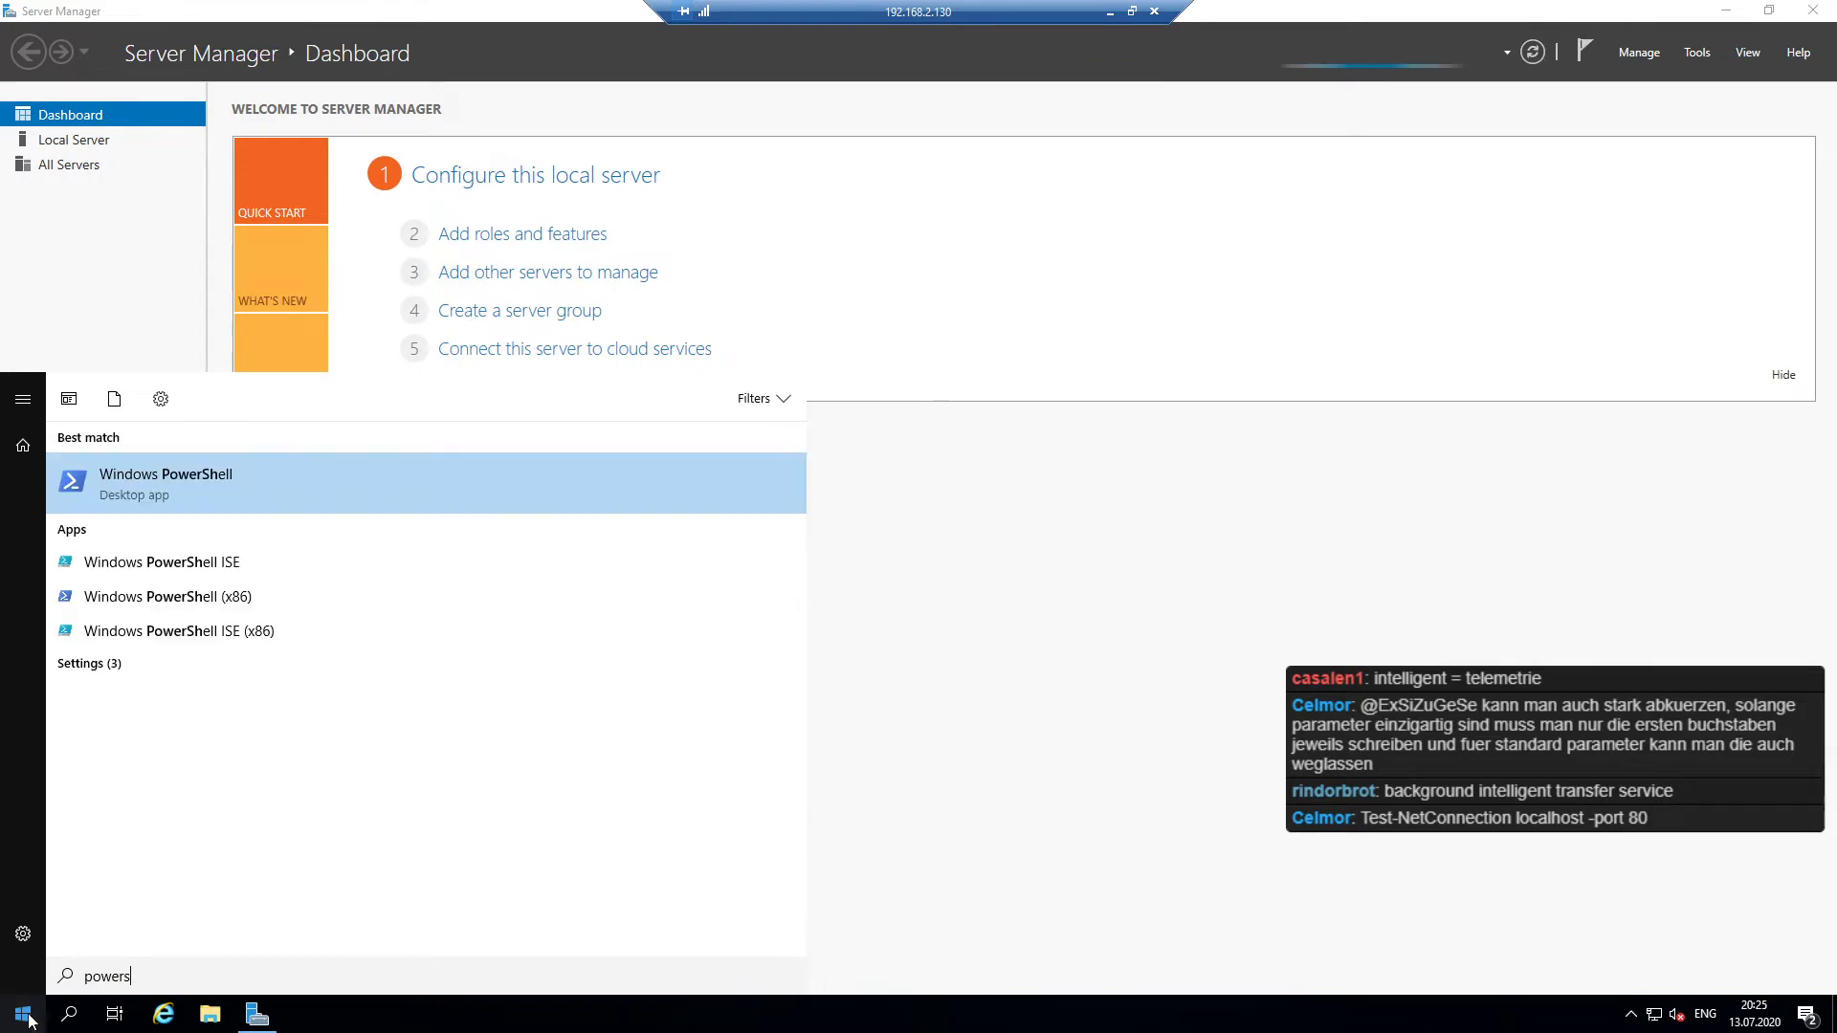
text(he)
key(Return)
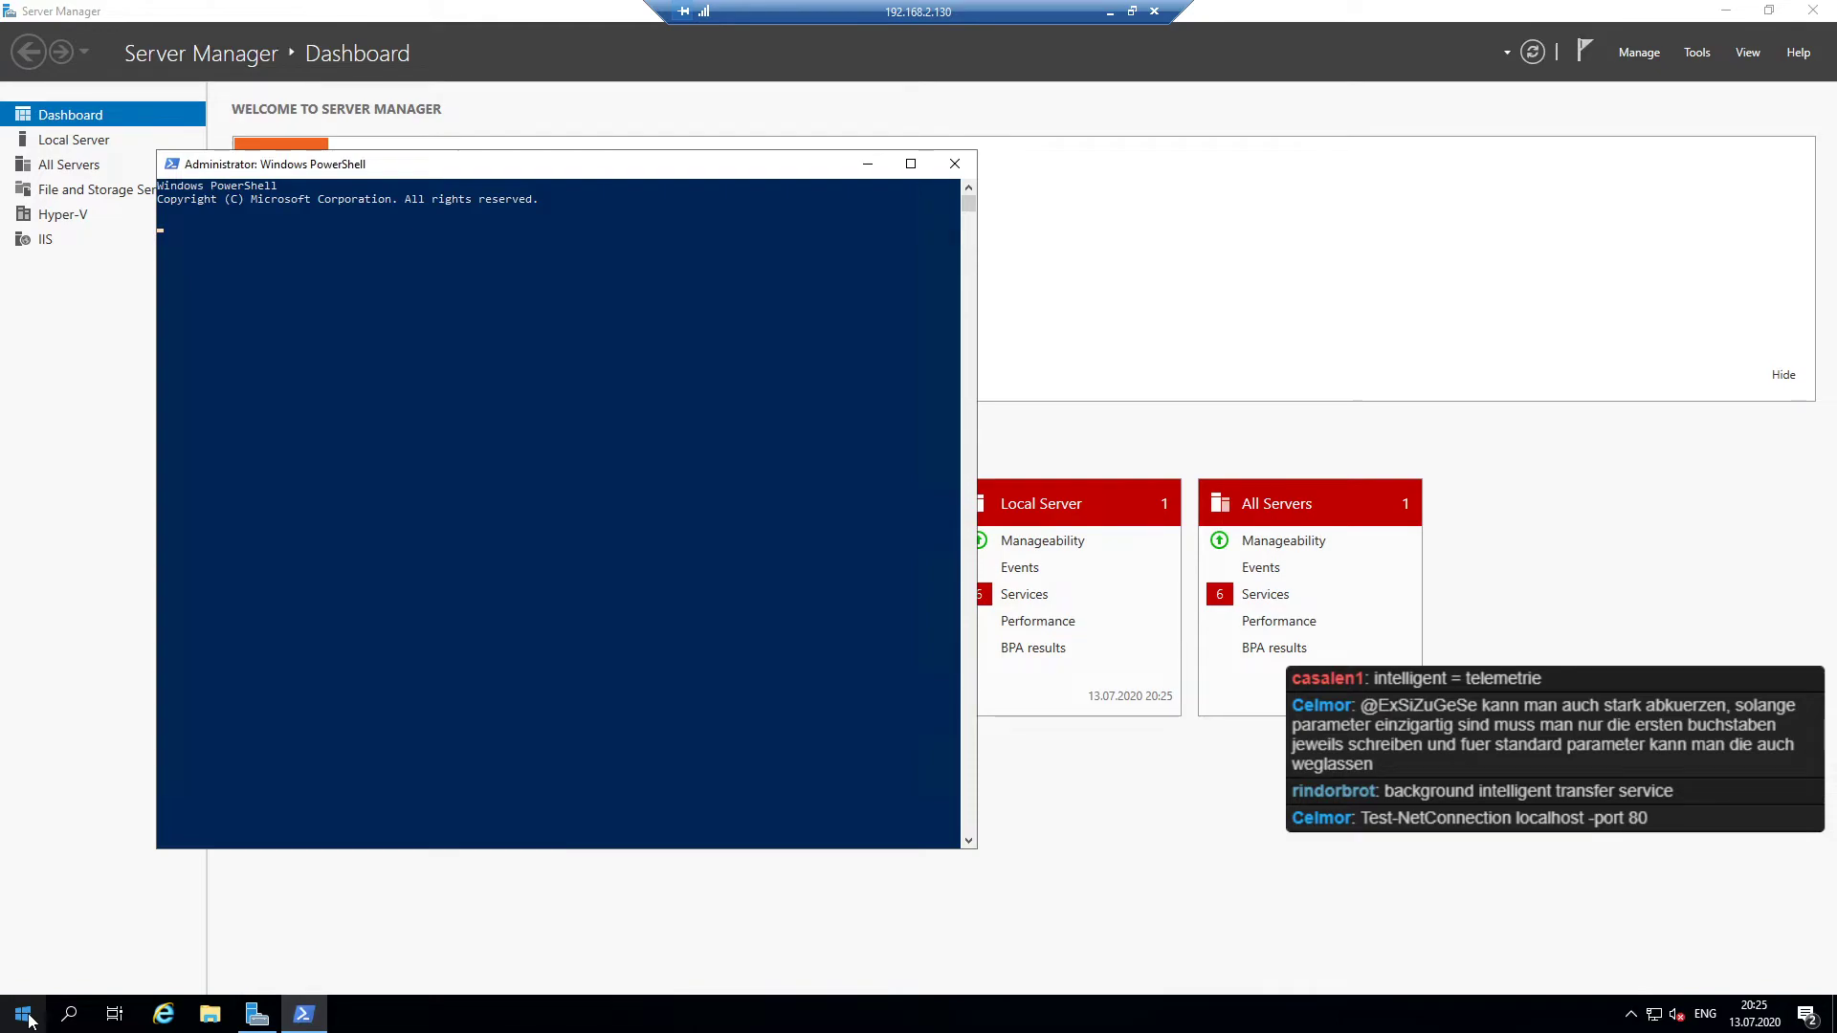
- Run Install-Package docker and accept installing from the untrusted PSGallery source
text(install-pack)
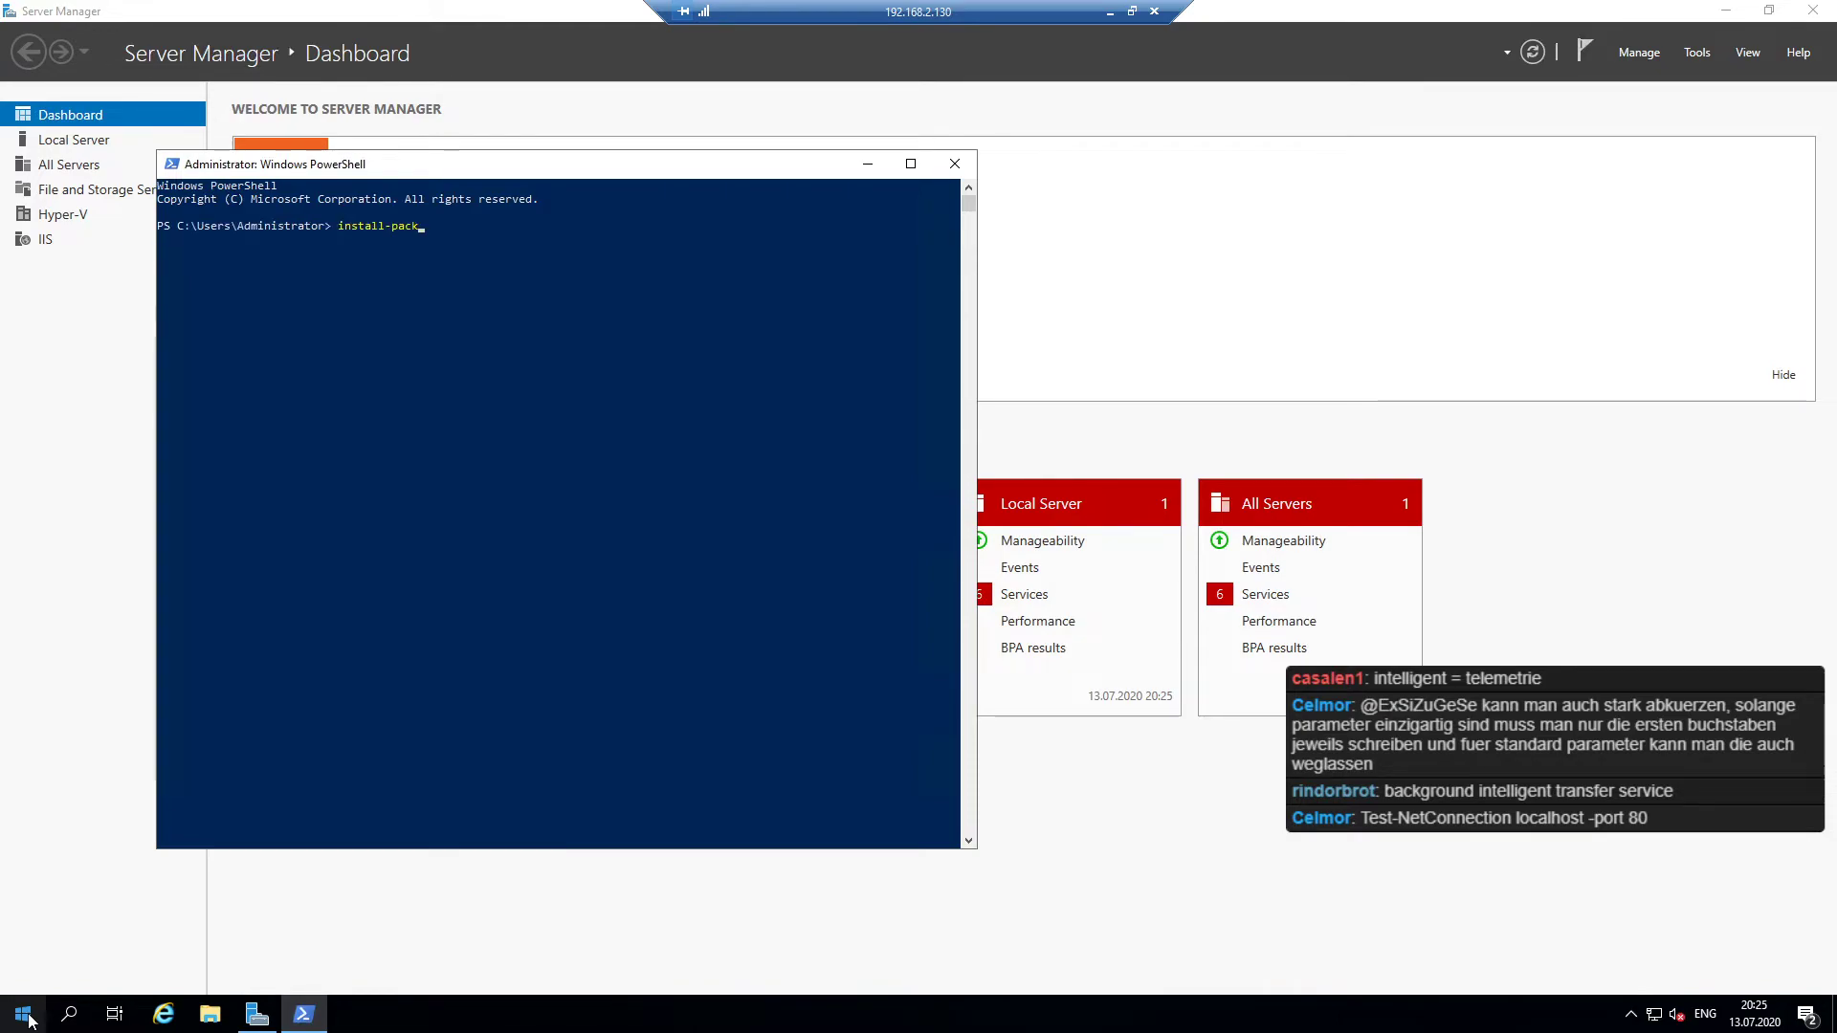
key(Tab)
text(dockje)
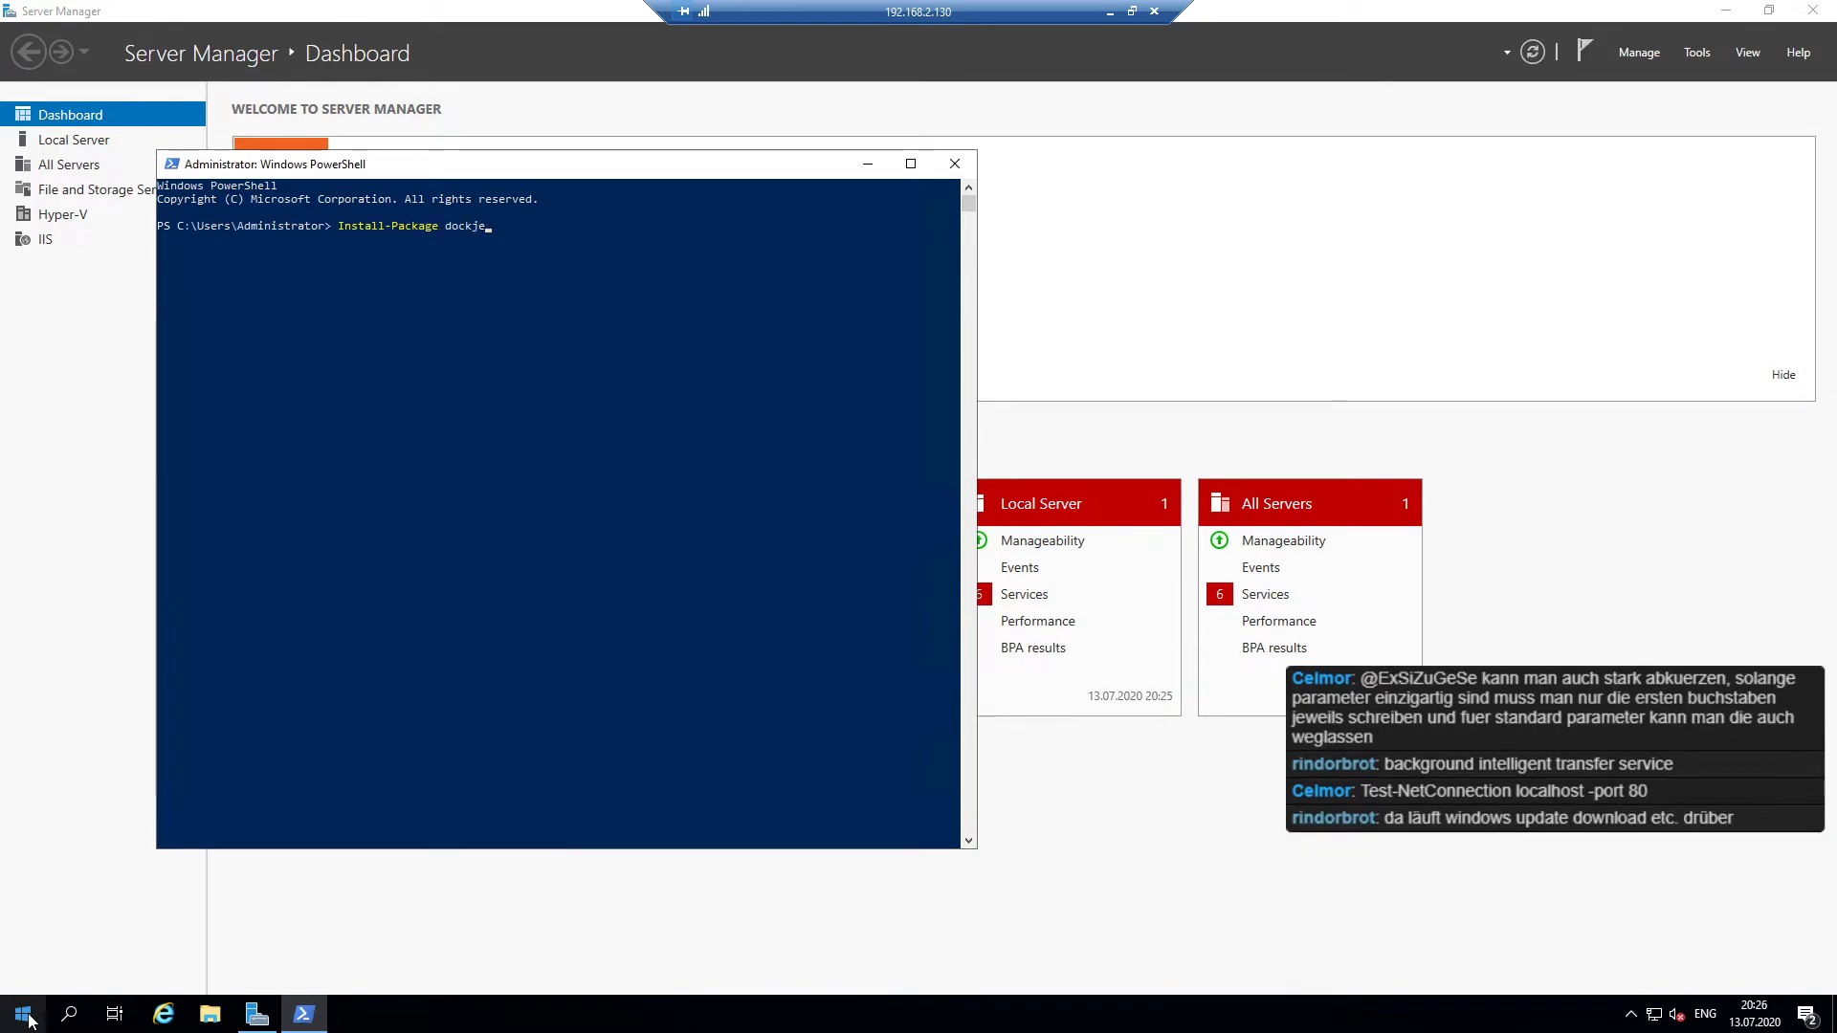
key(BackSpace)
key(BackSpace)
text(er)
key(Return)
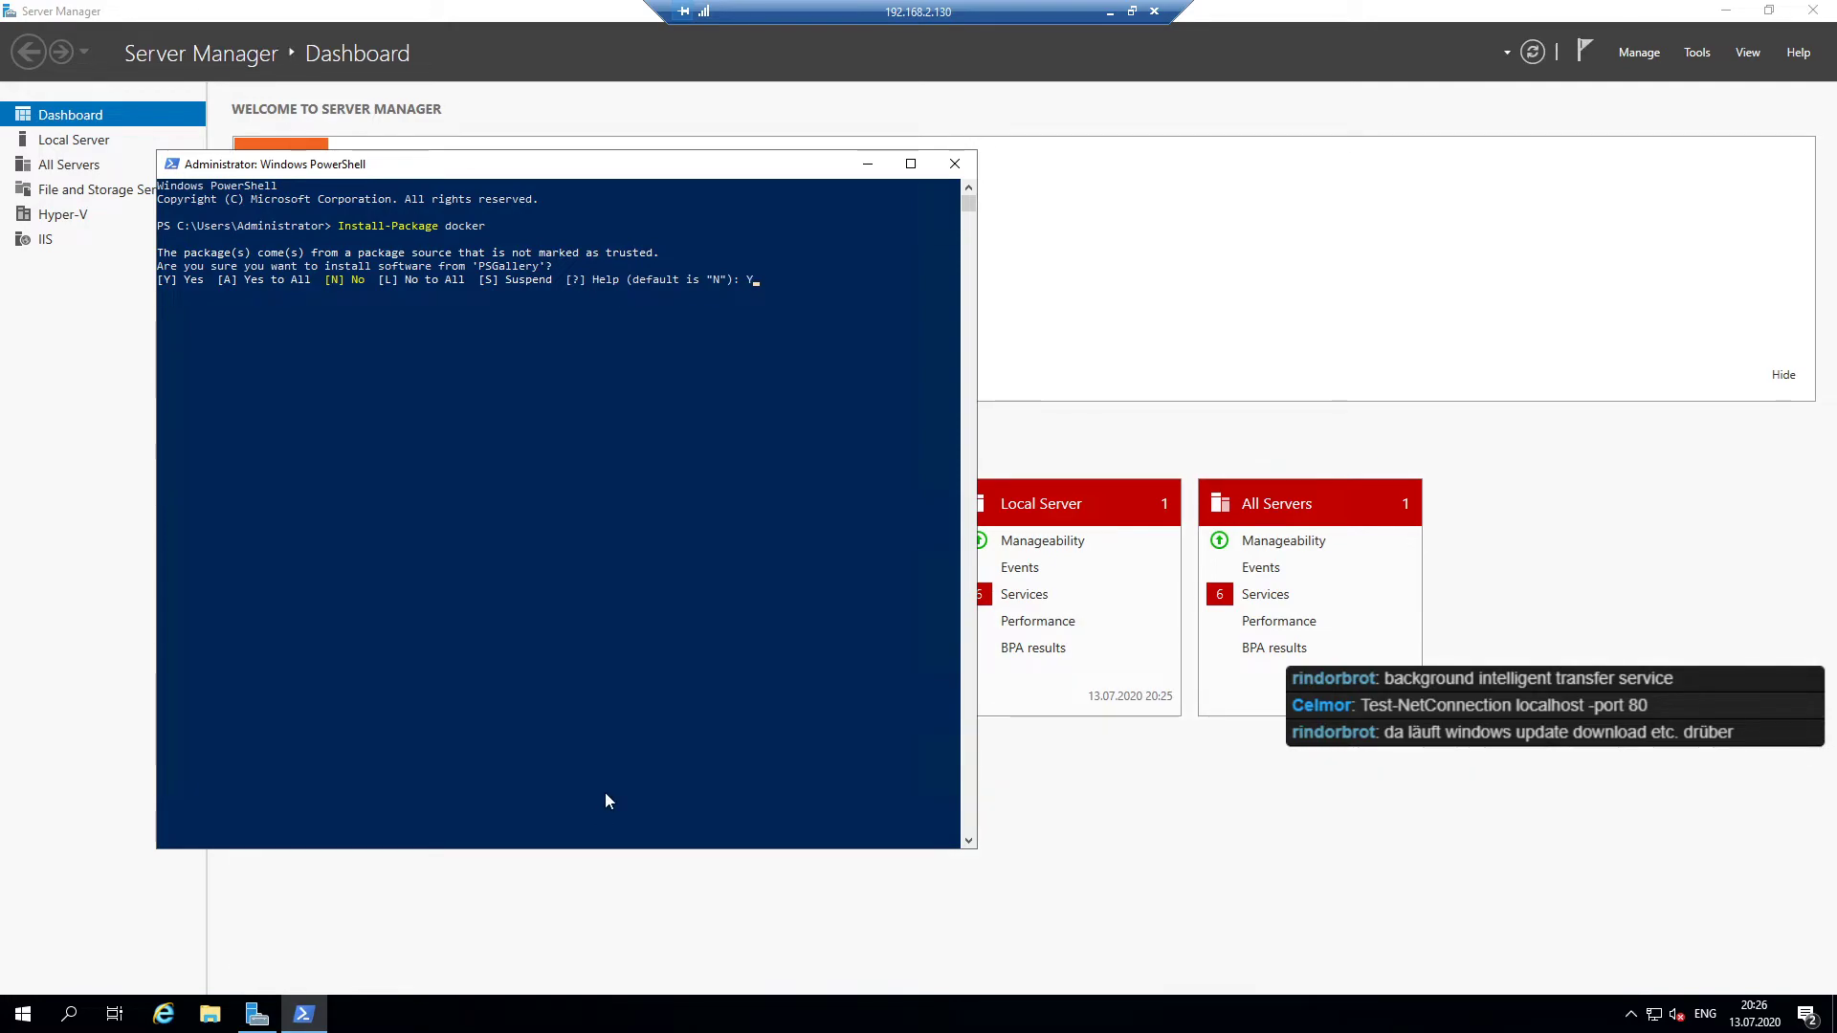
key(Return)
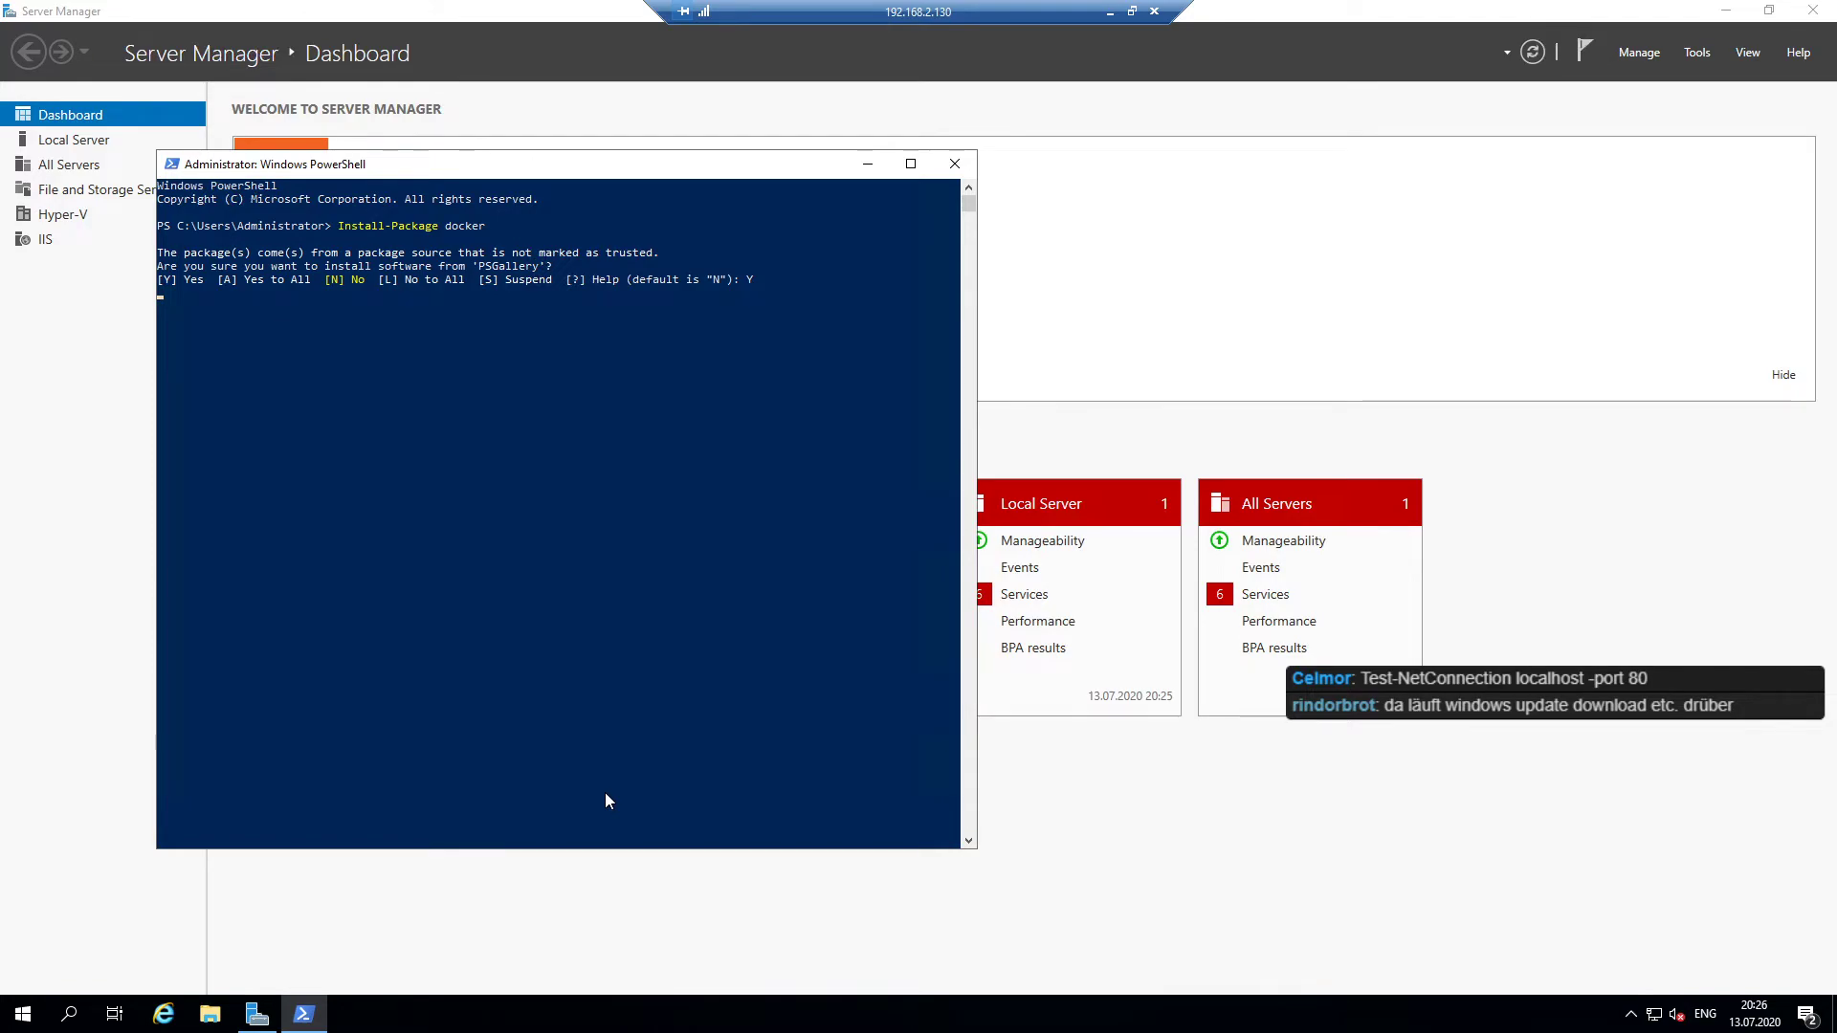
- Set the PowerShell console font to size 20, then move the window up and widen it
click(172, 164)
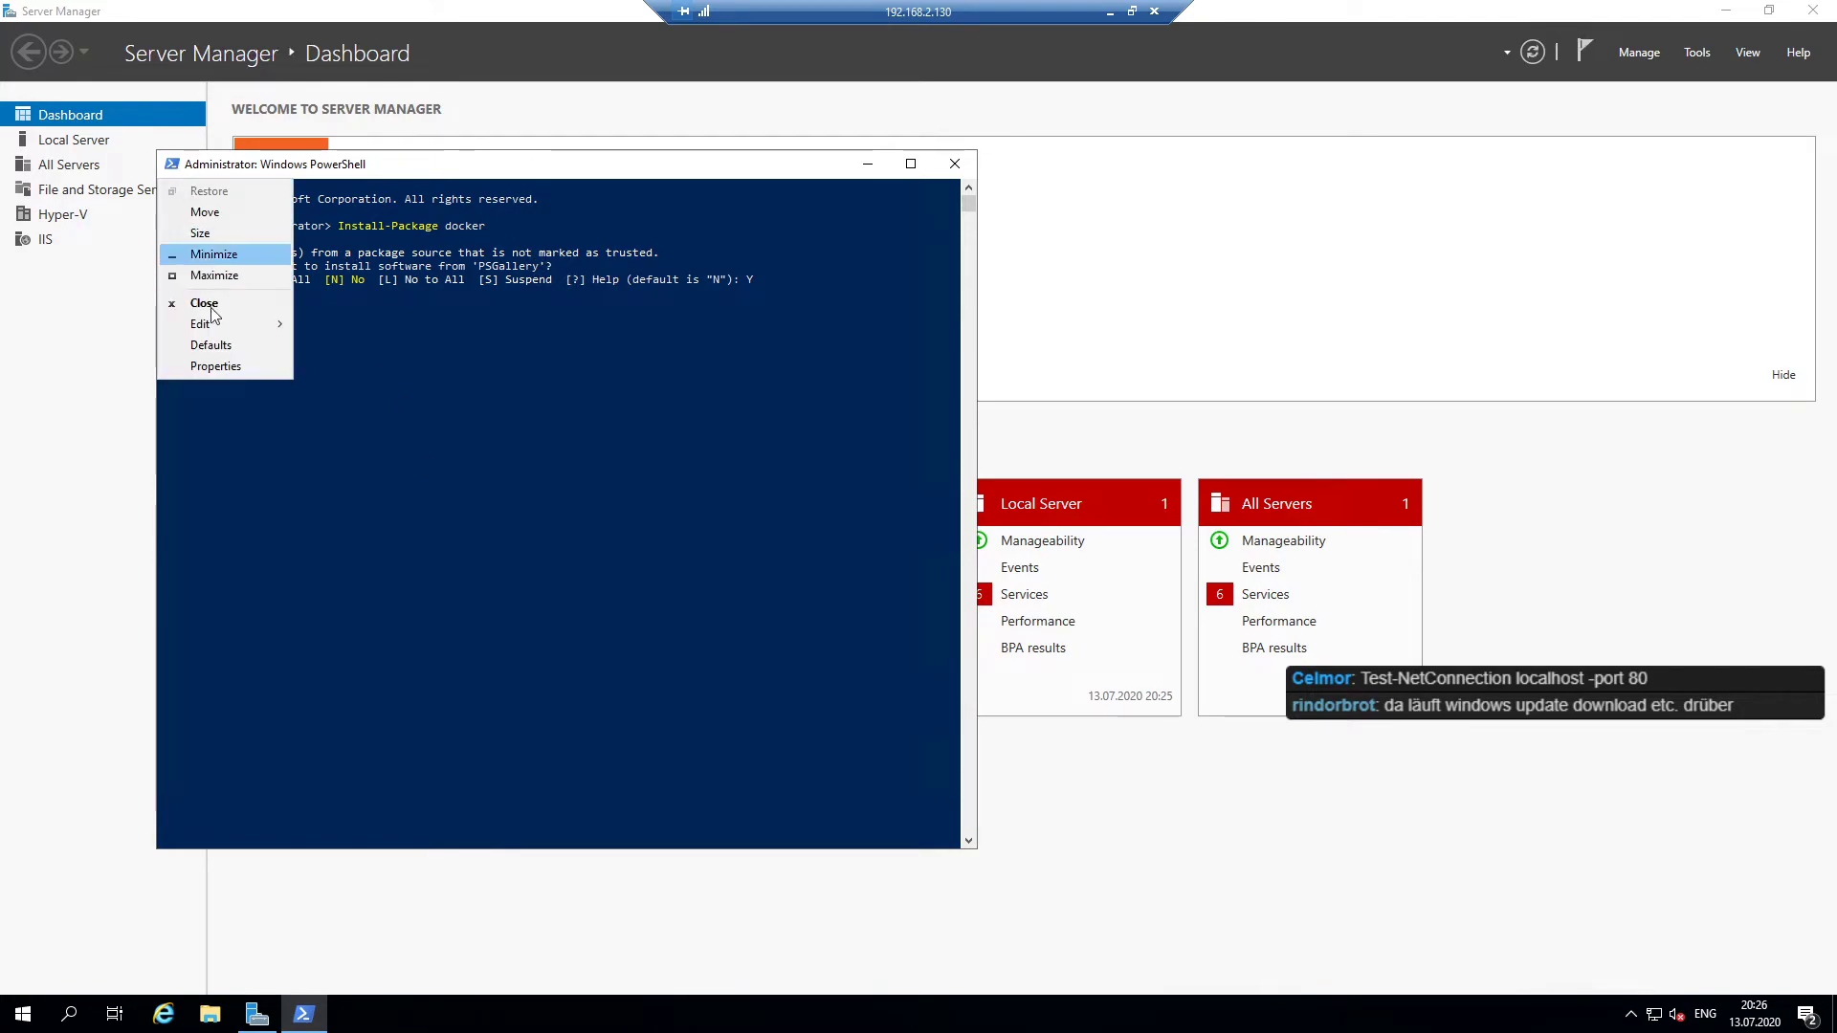
click(224, 370)
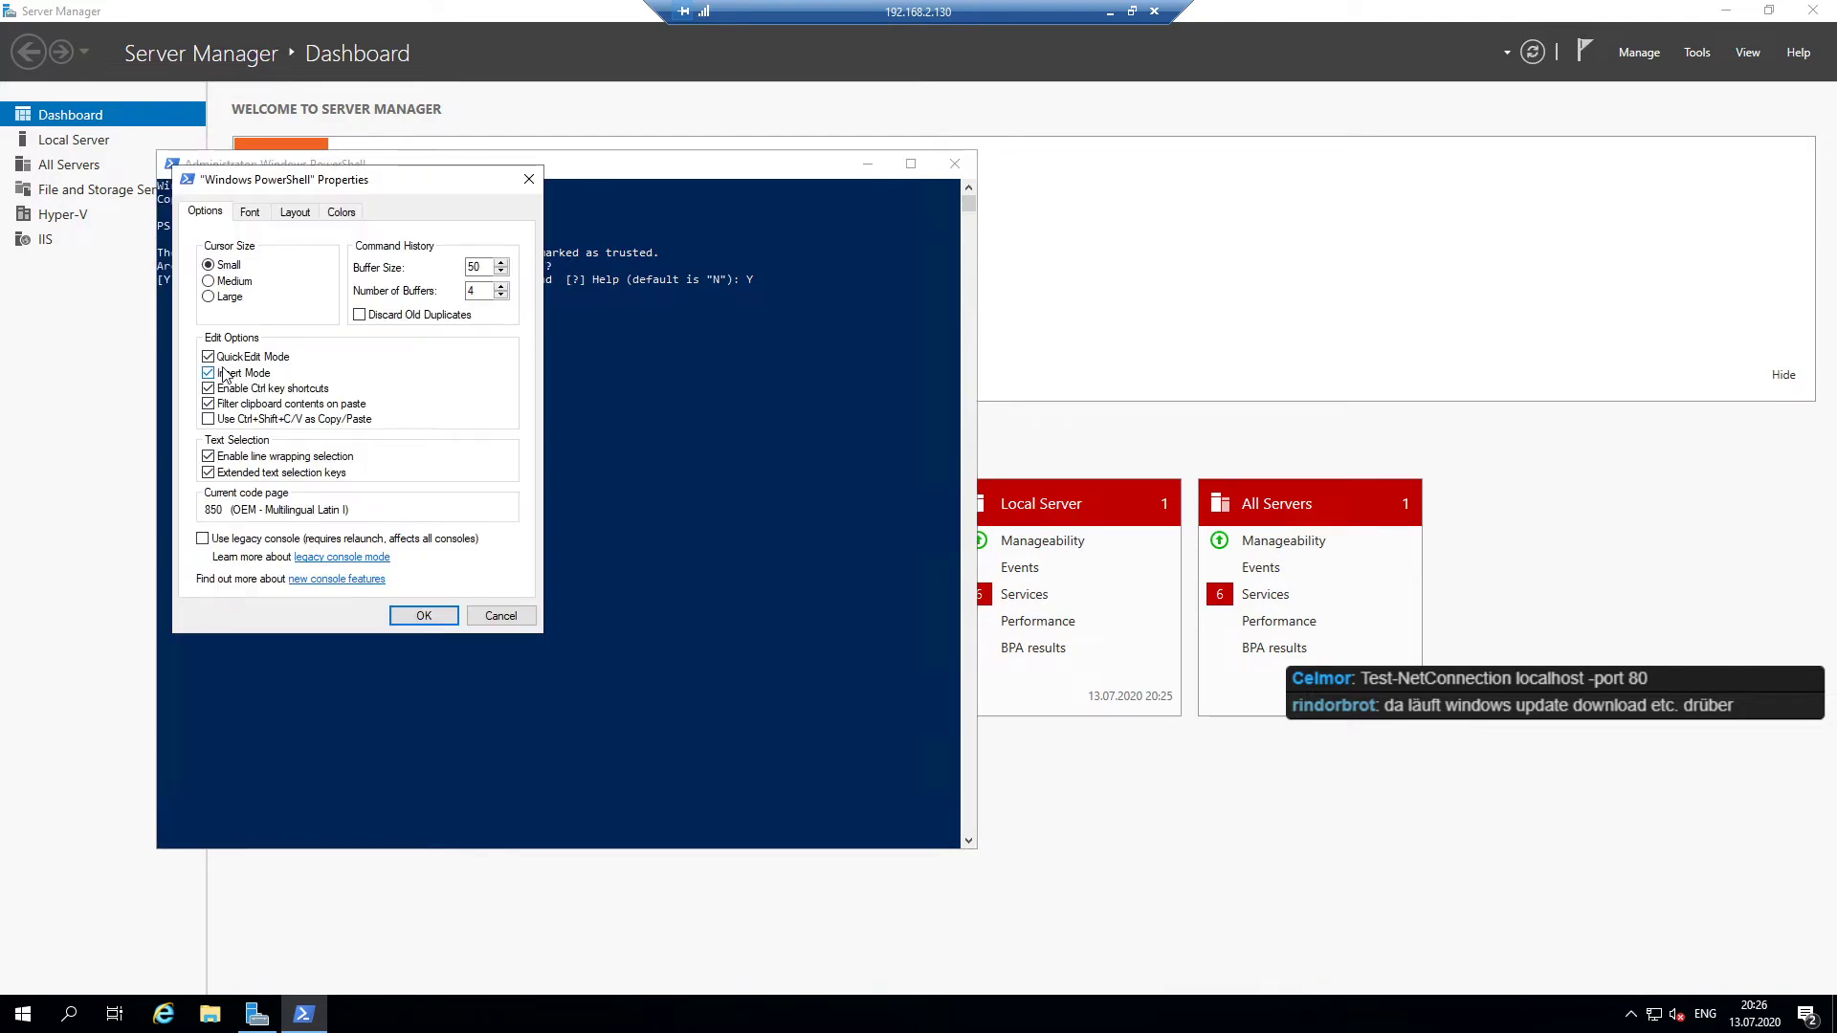
click(252, 215)
click(216, 314)
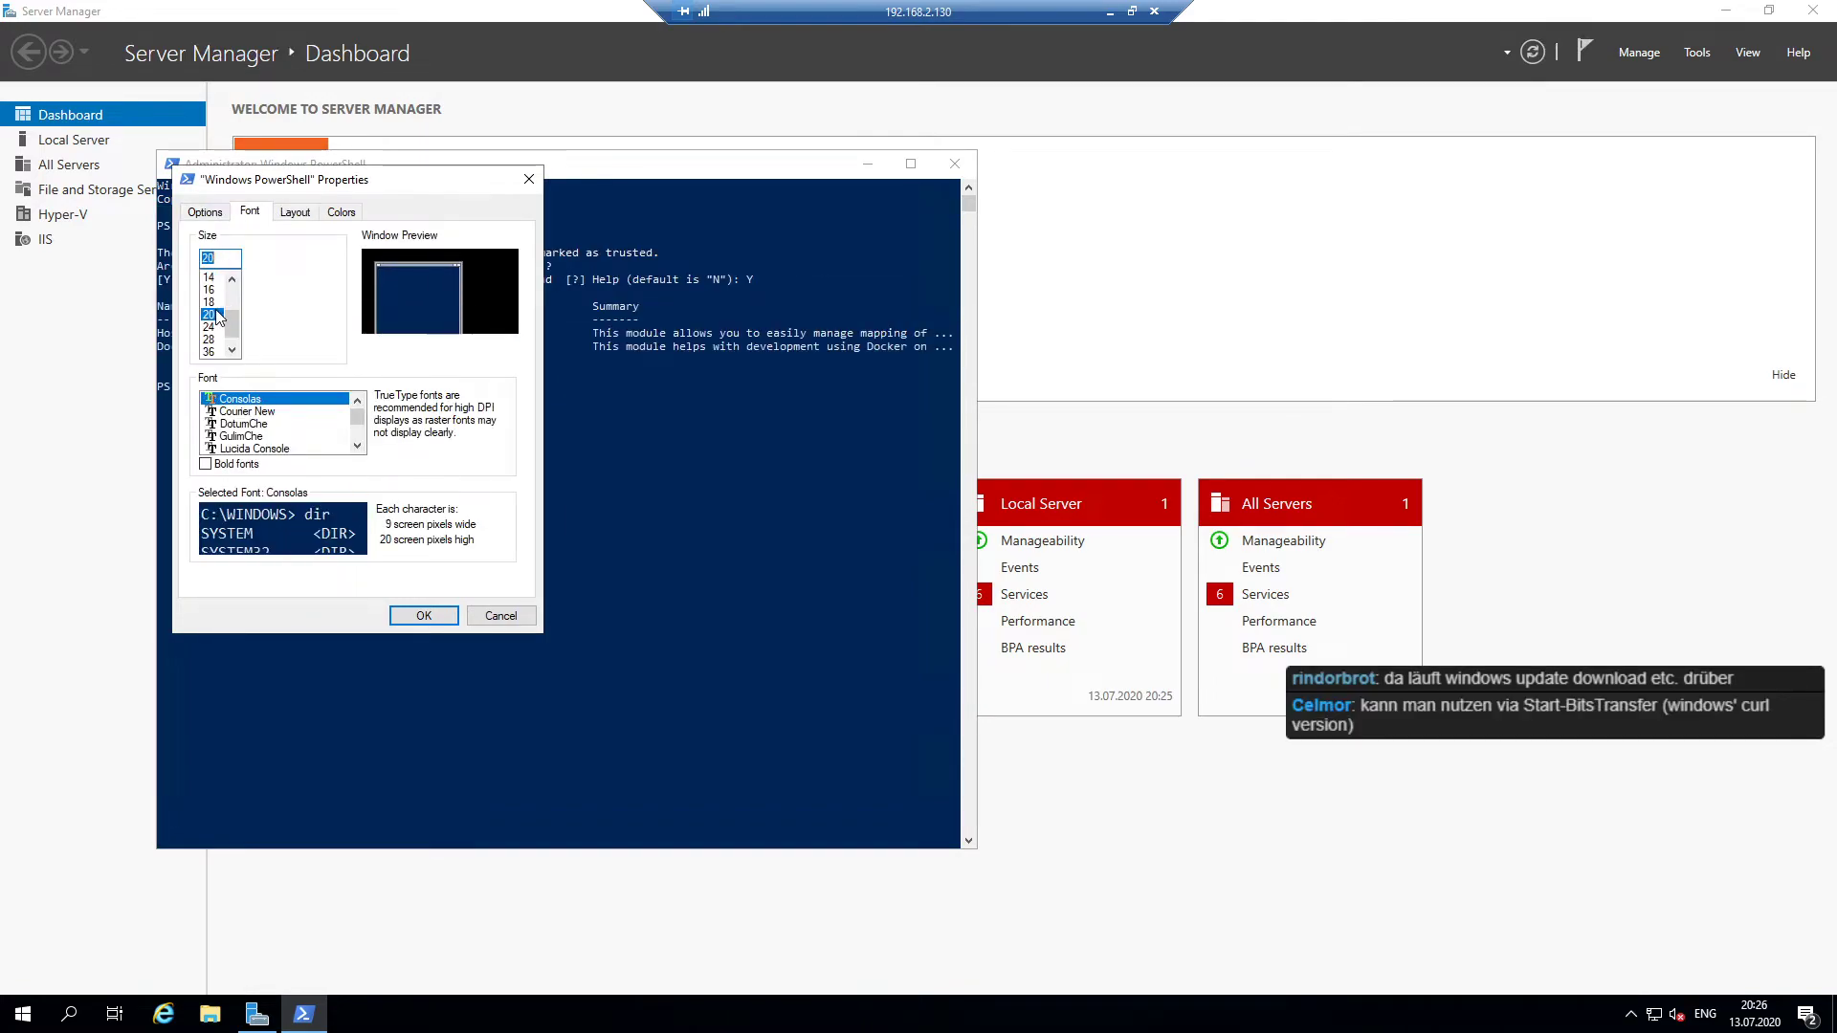
click(424, 615)
drag(440, 174, 434, 25)
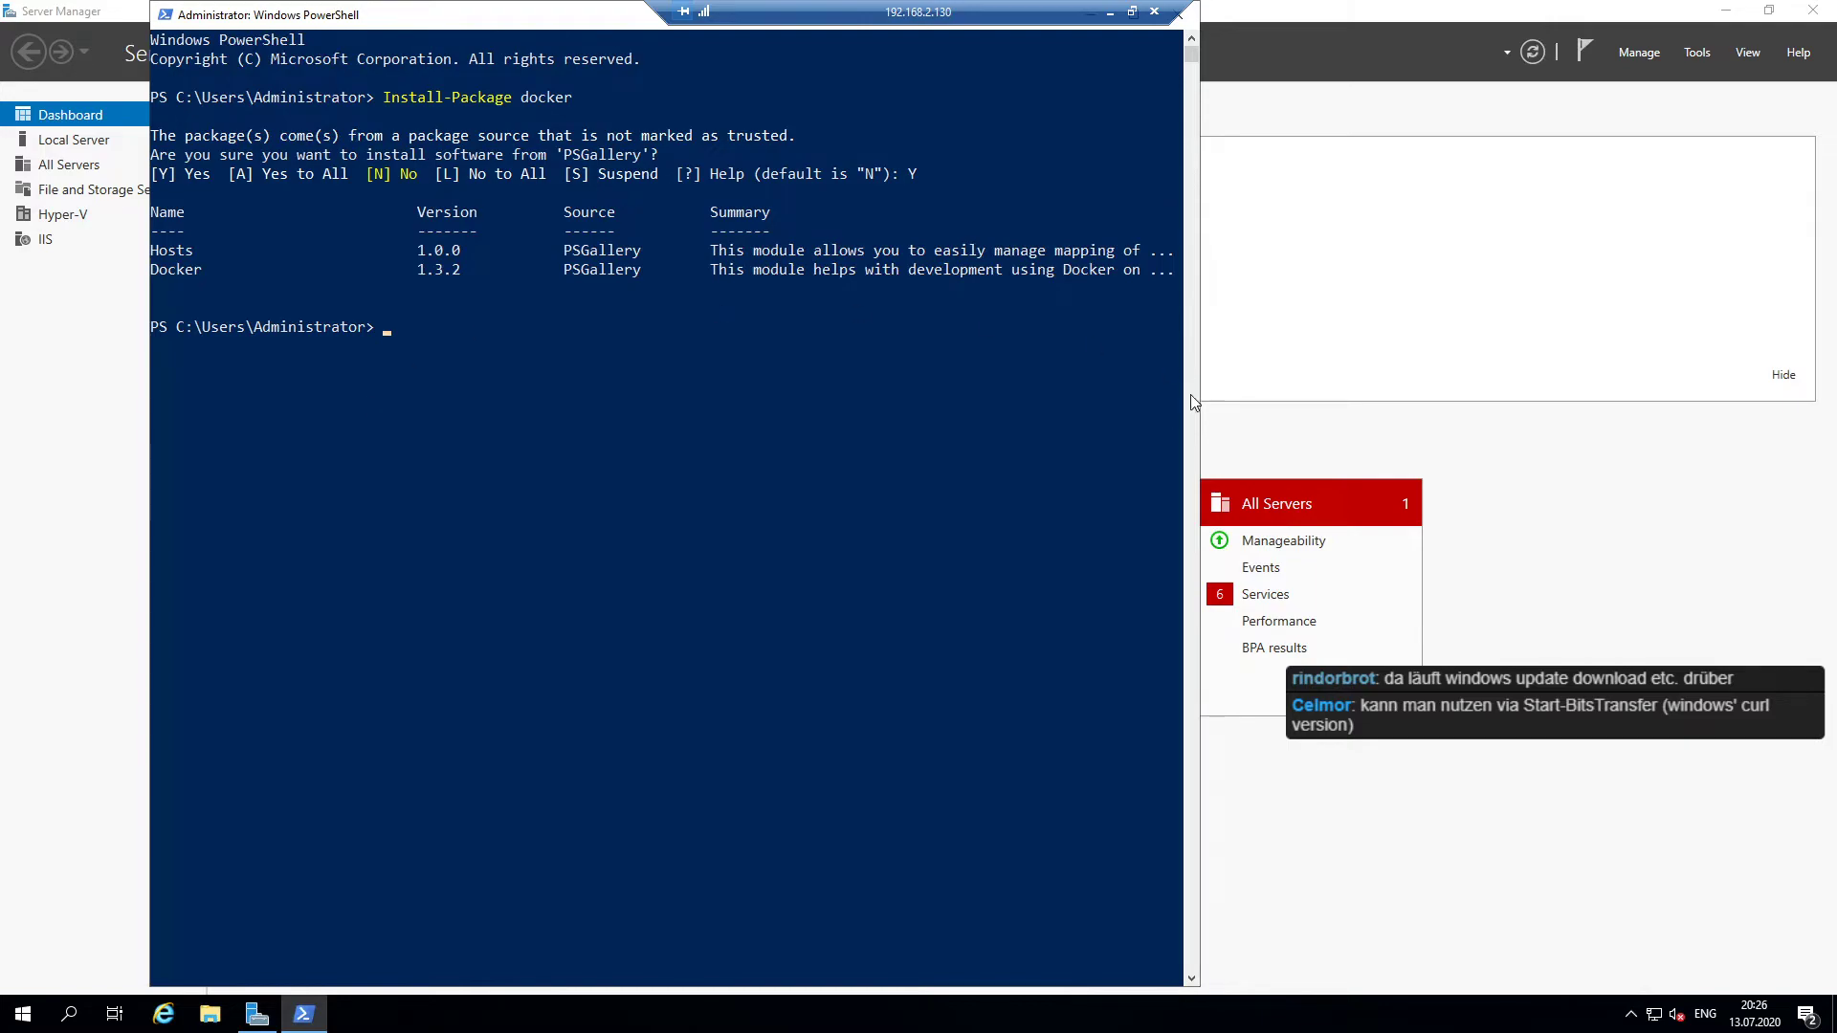
drag(1199, 402, 1646, 402)
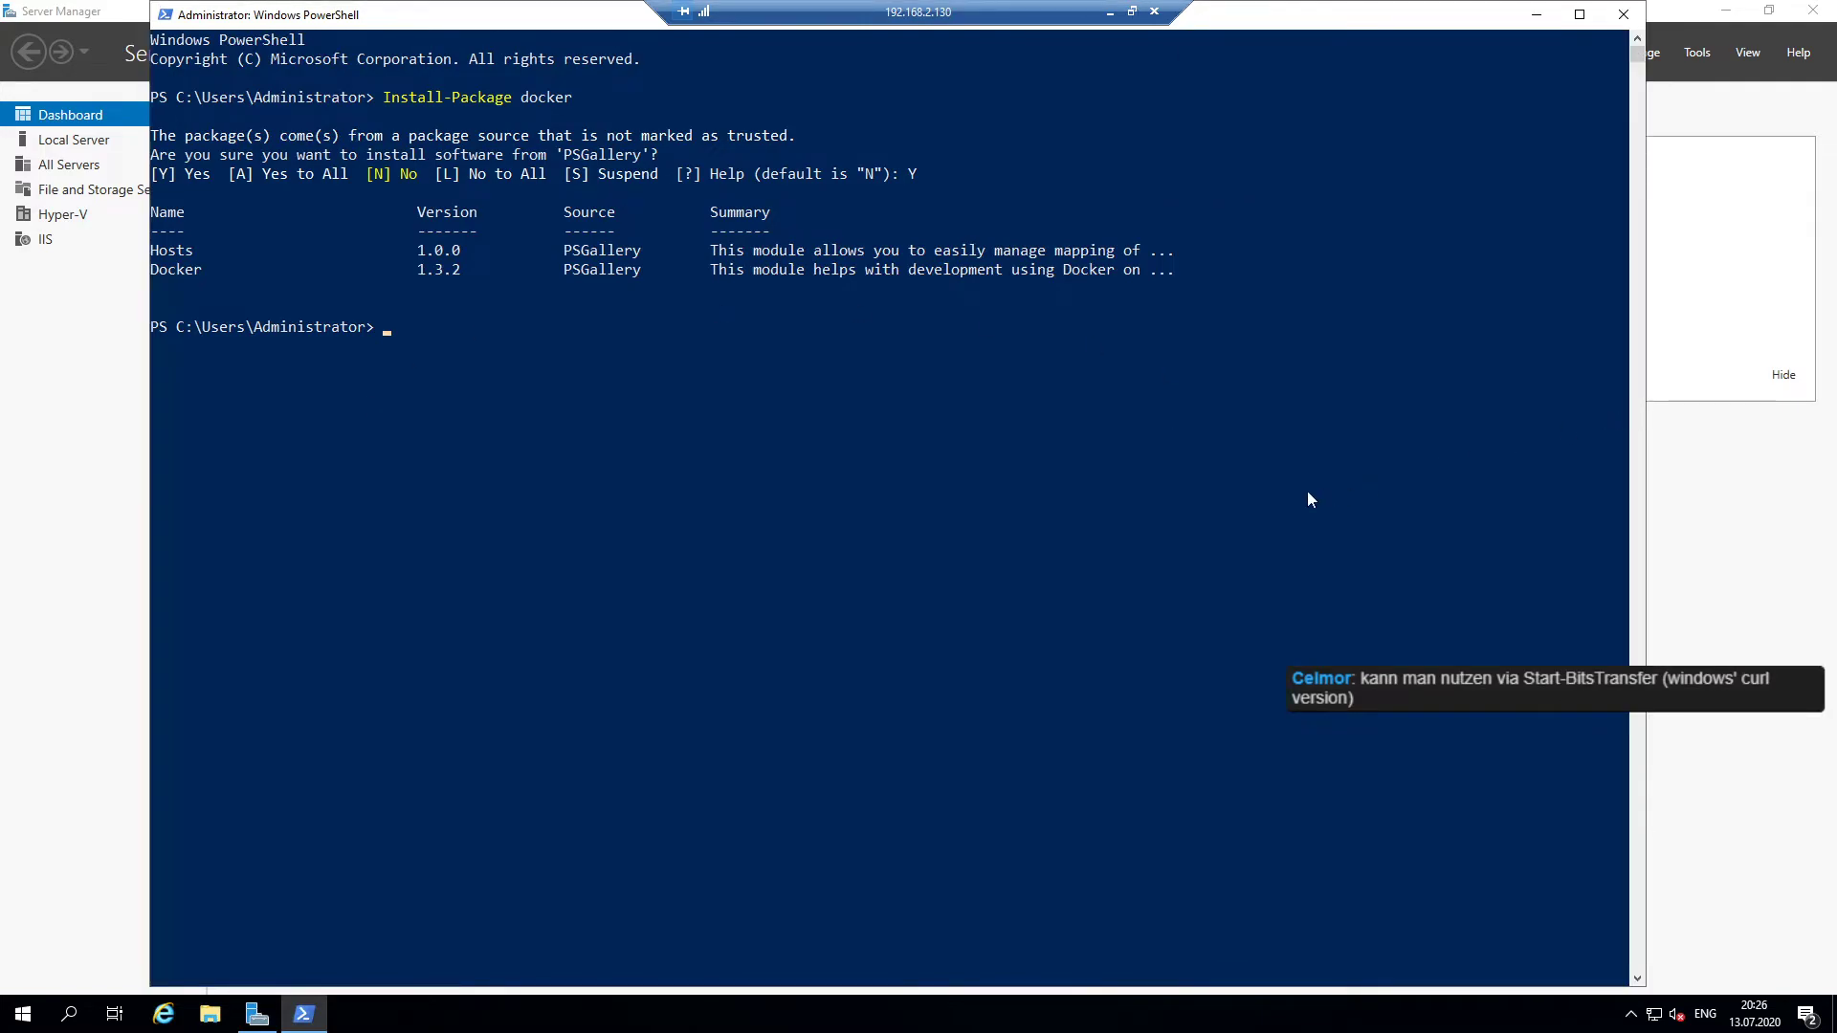
- Run docker, which isn't recognized, then clear stray lines and begin an Install-Module command
text(docker)
key(Return)
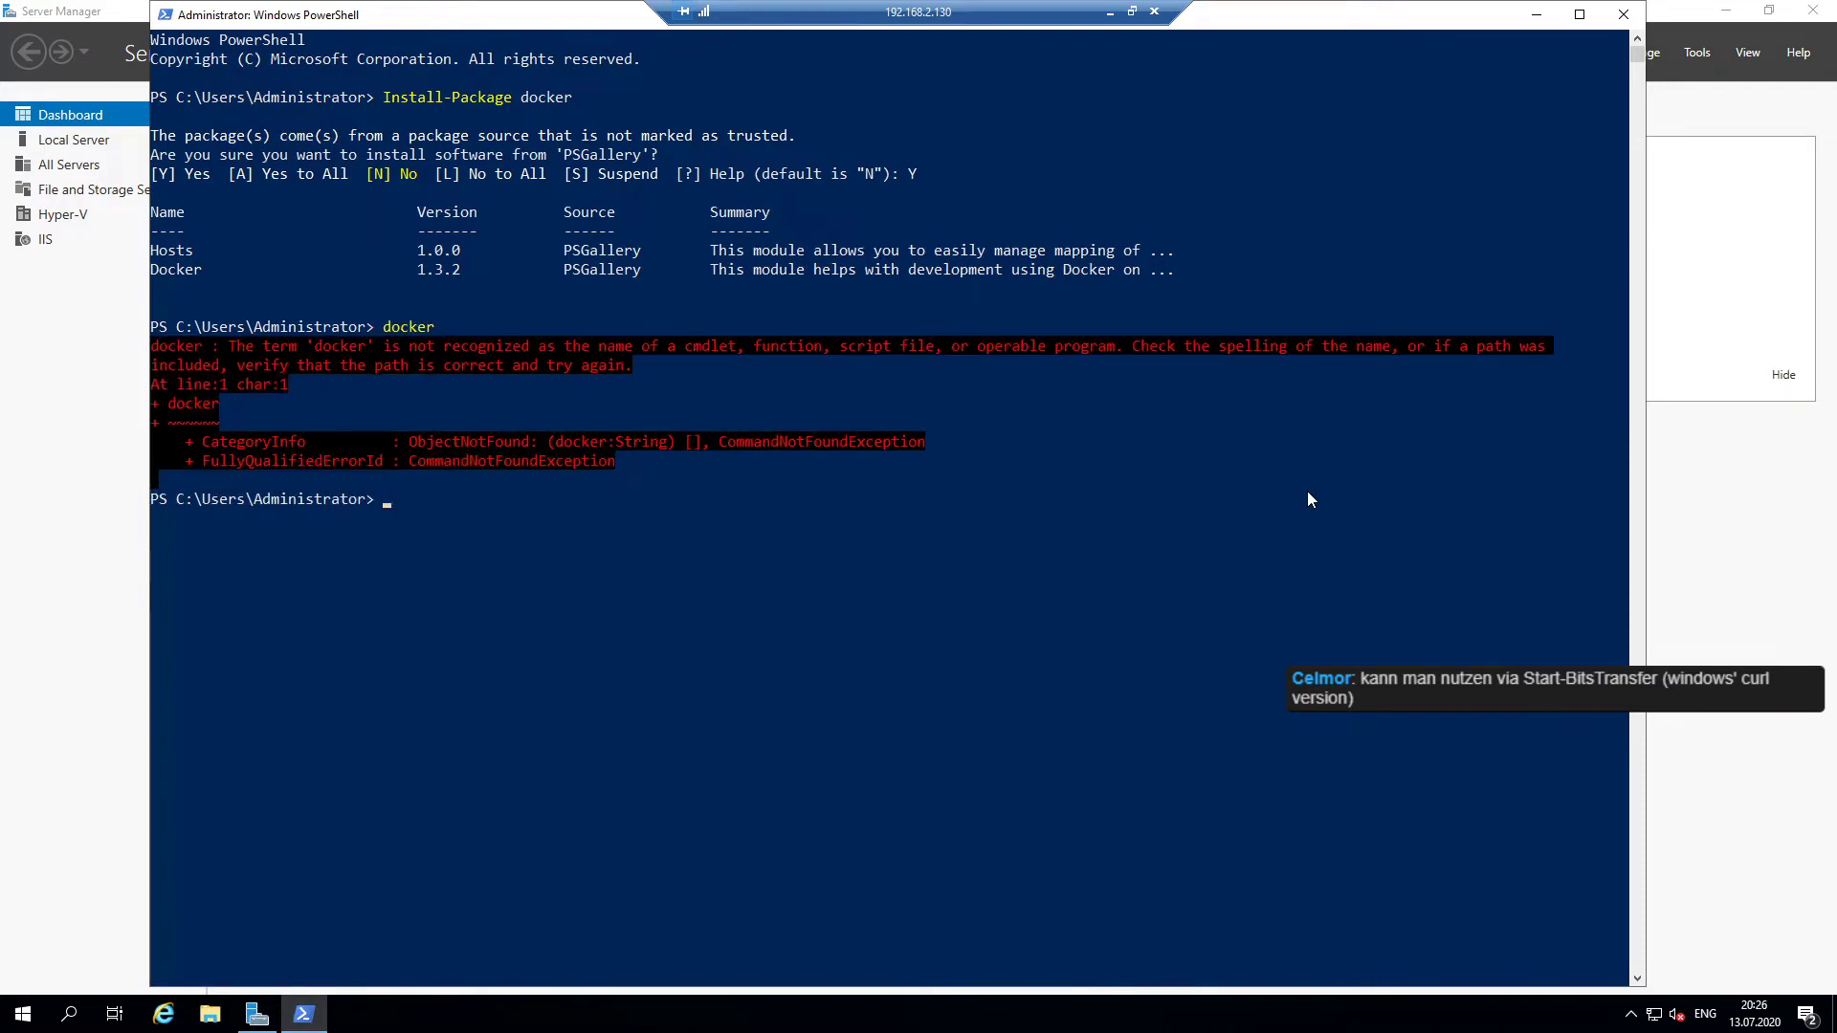
key(Up)
key(Up)
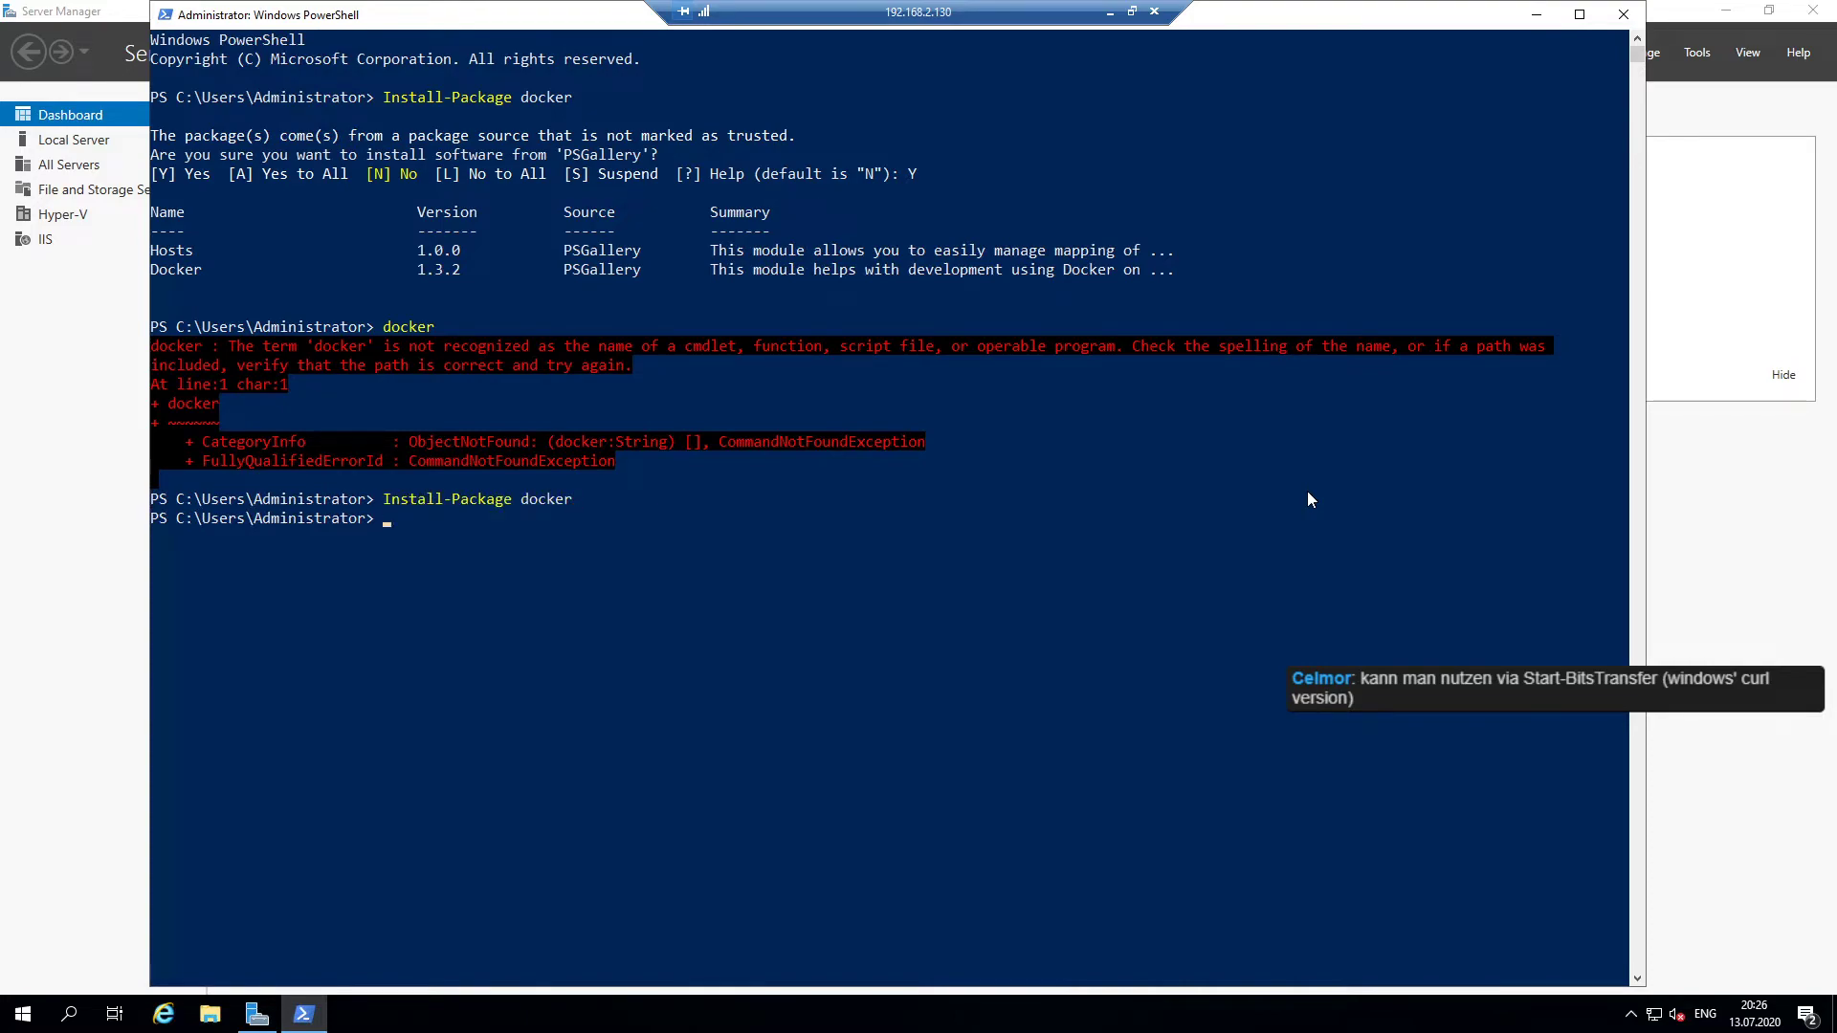
text(Docker)
key(ctrl+c)
text(docker)
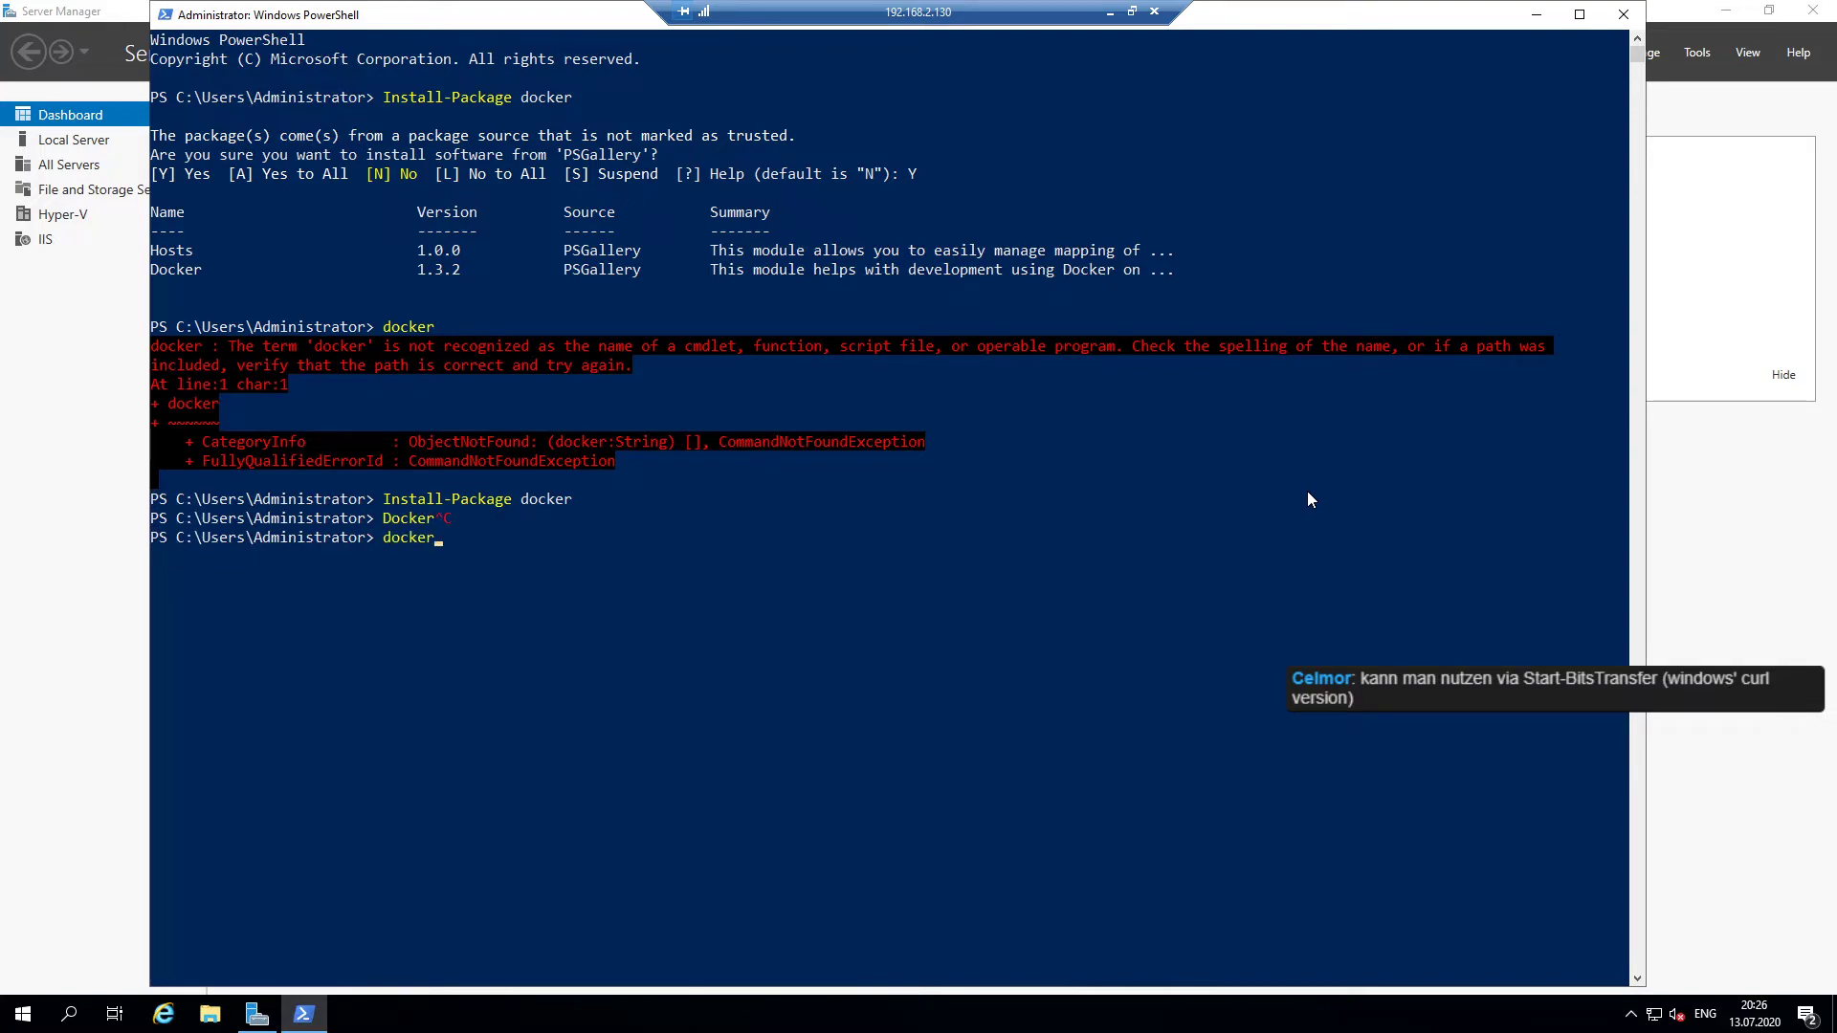
key(ctrl+c)
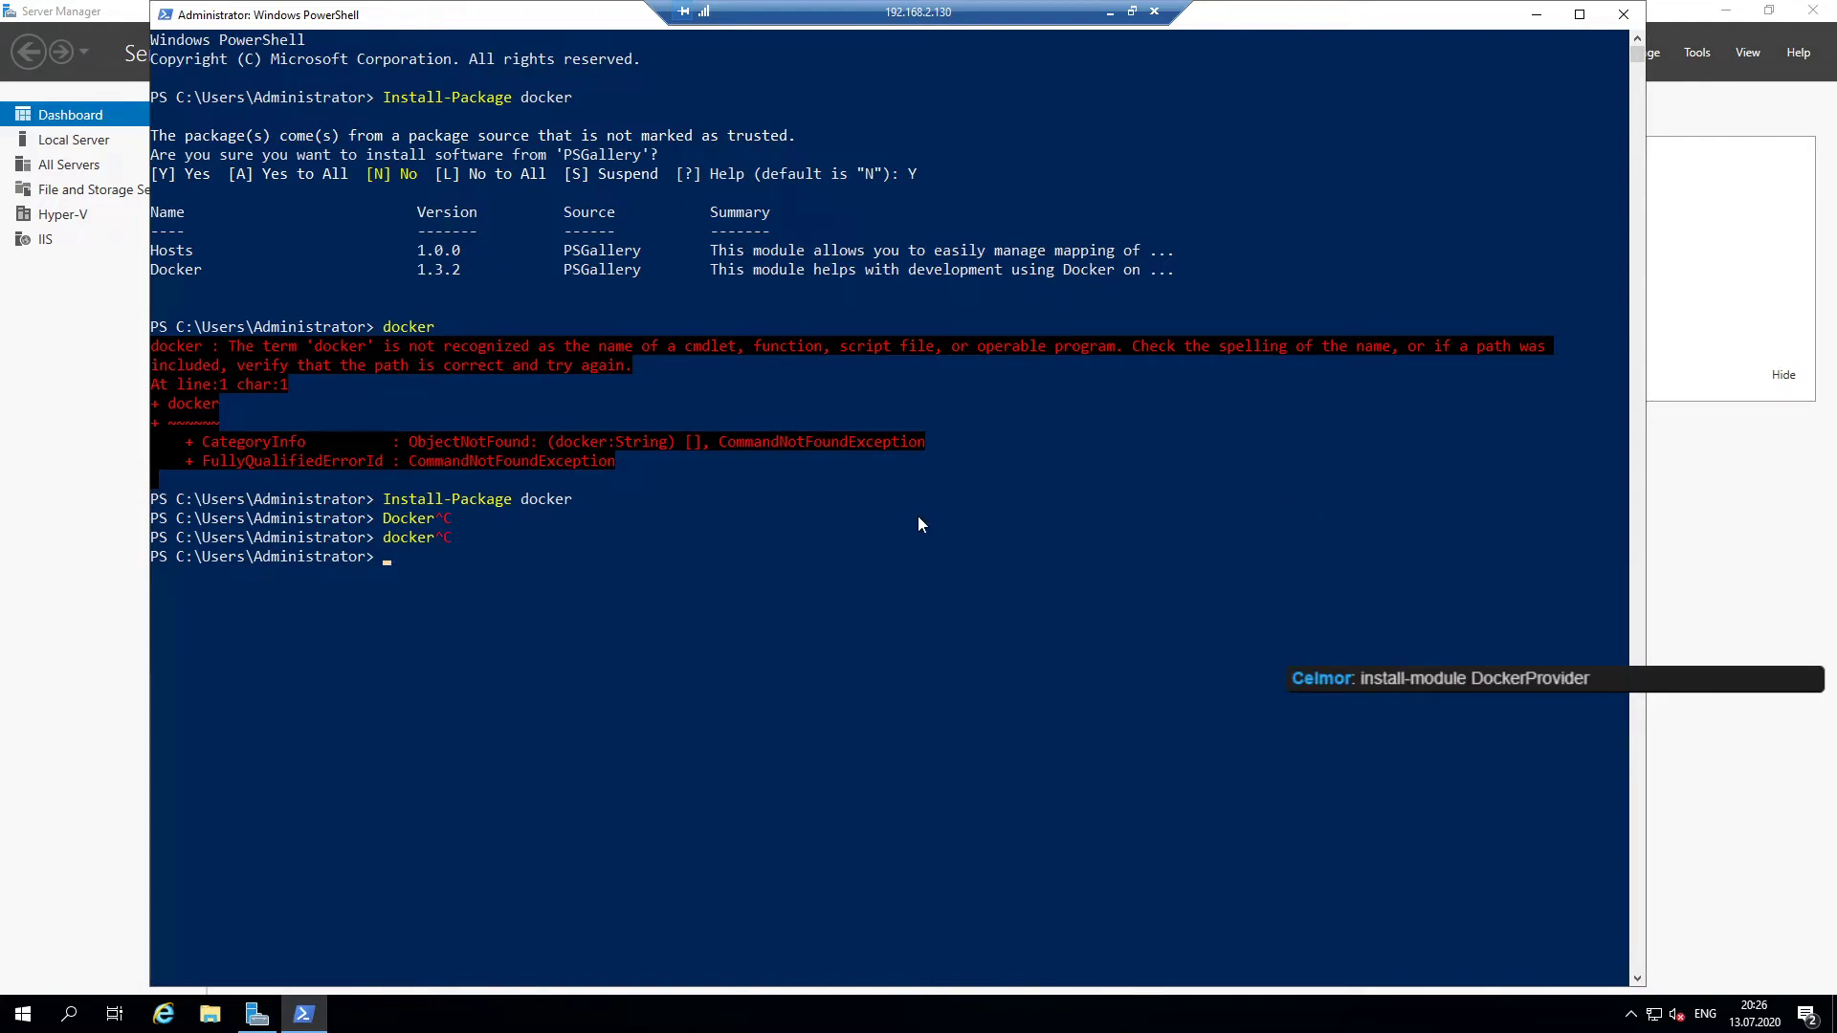
key(ctrl+c)
key(ctrl+c)
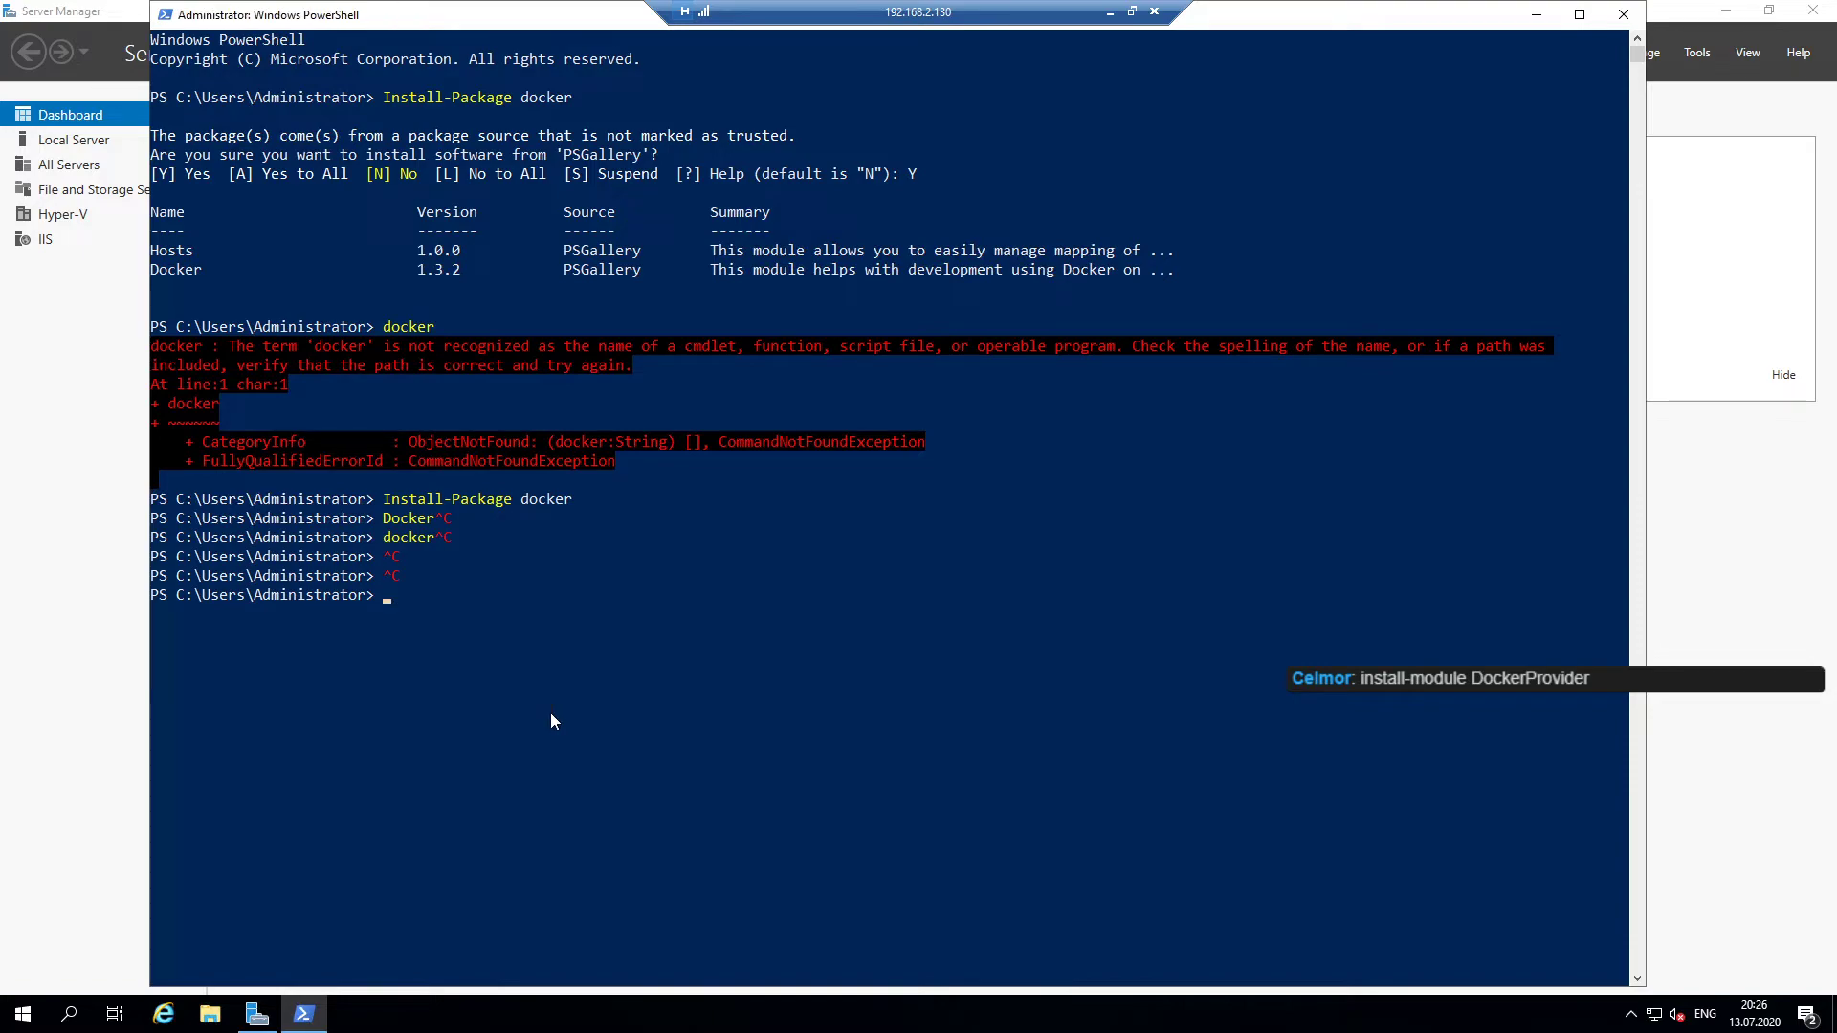
text(install-m)
key(Tab)
- Install the DockerProvider module, answering Y, and check whether docker works
text(Docke)
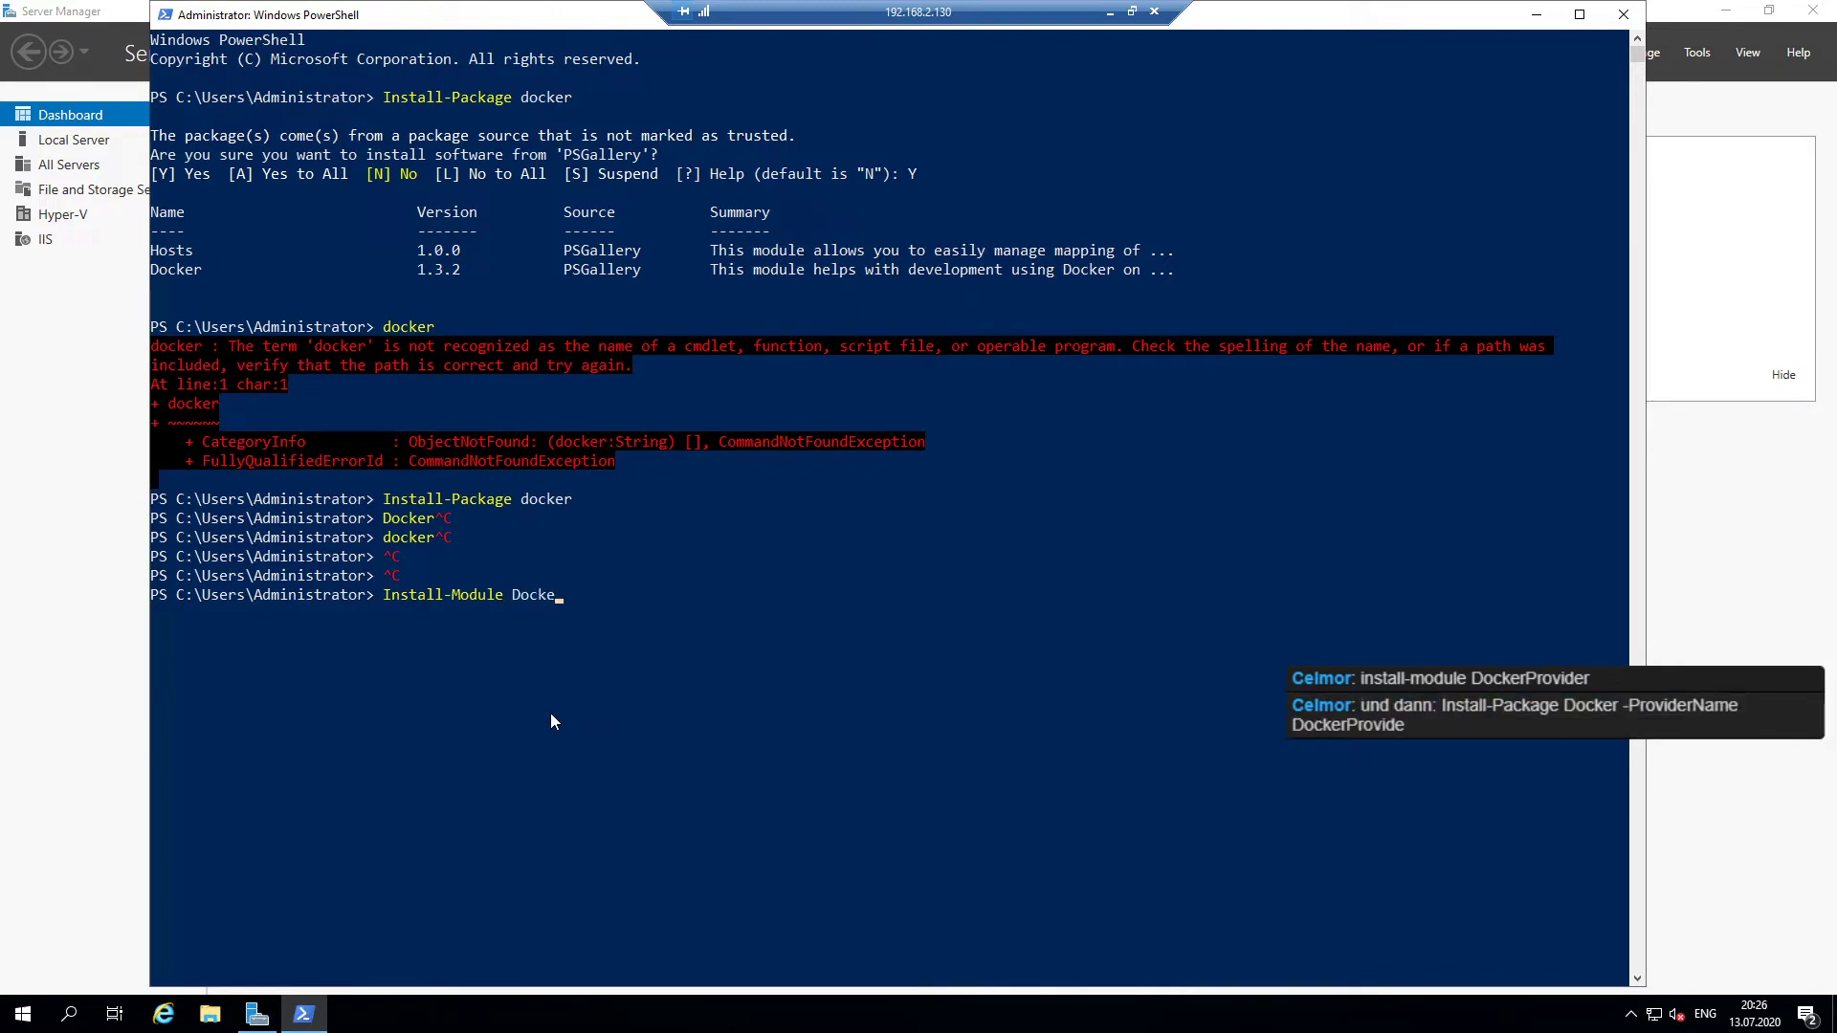
text(rProvider)
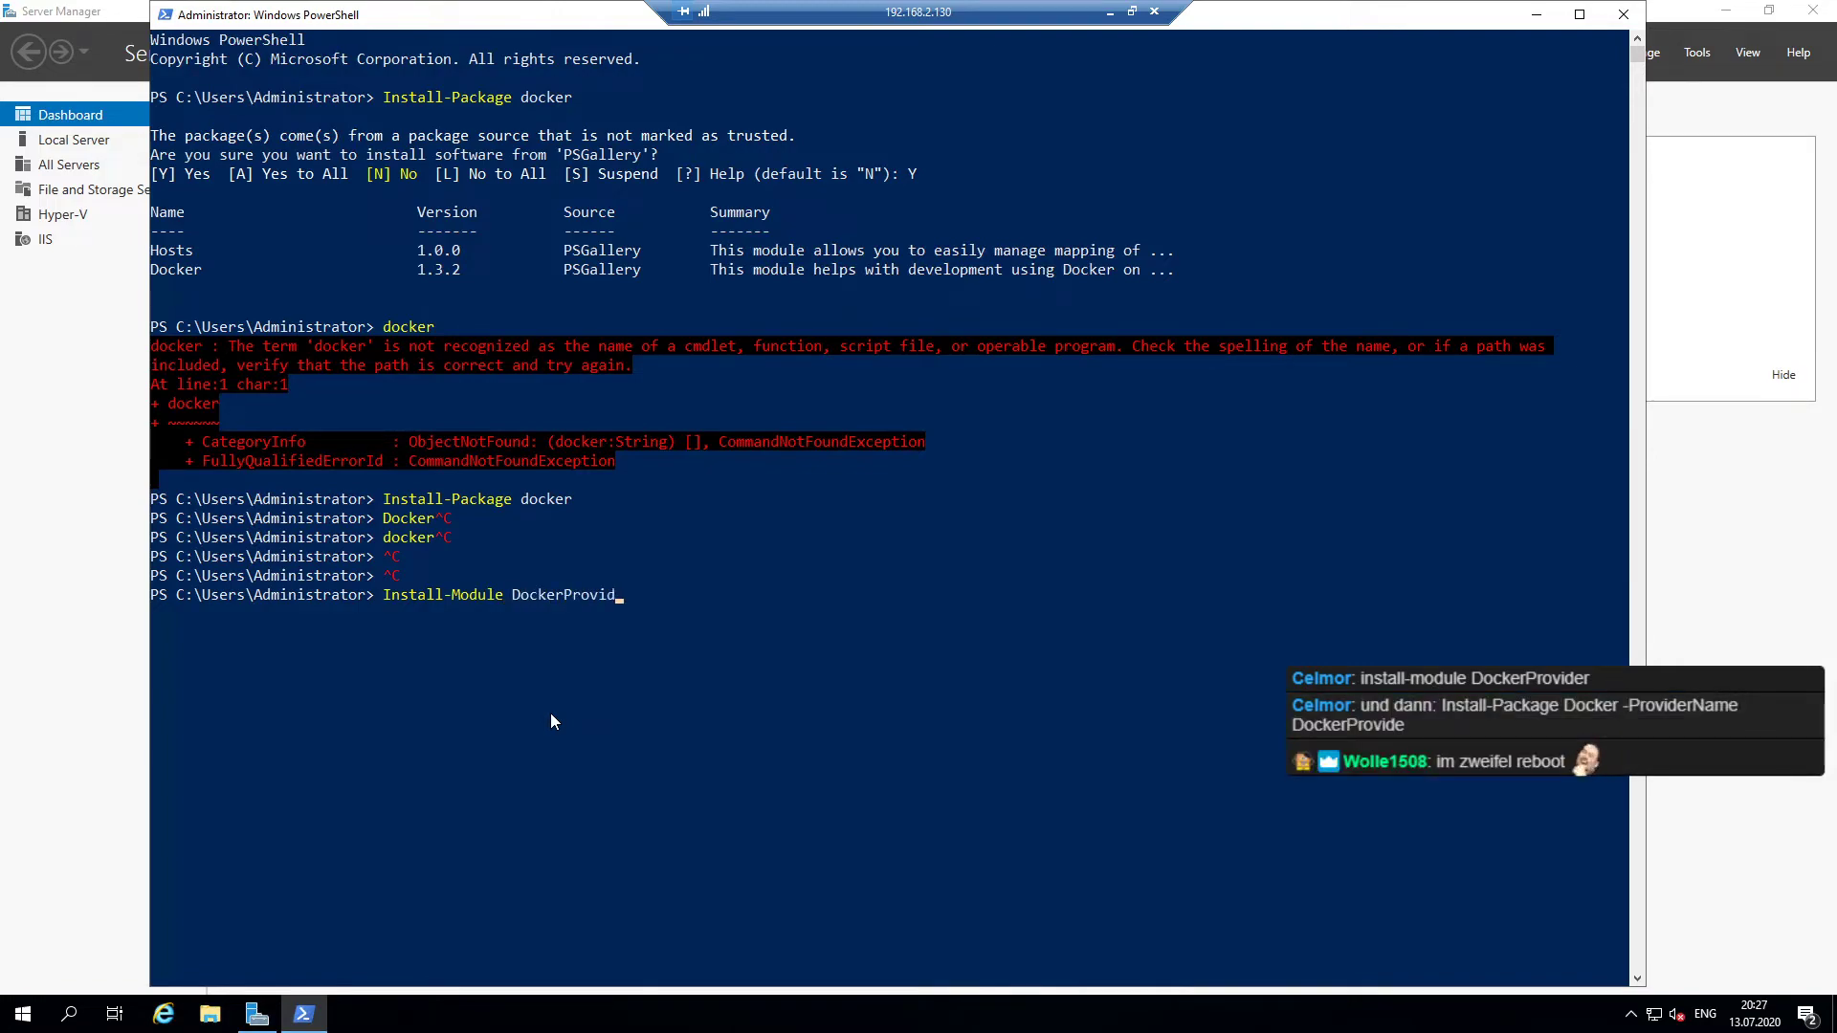
key(Return)
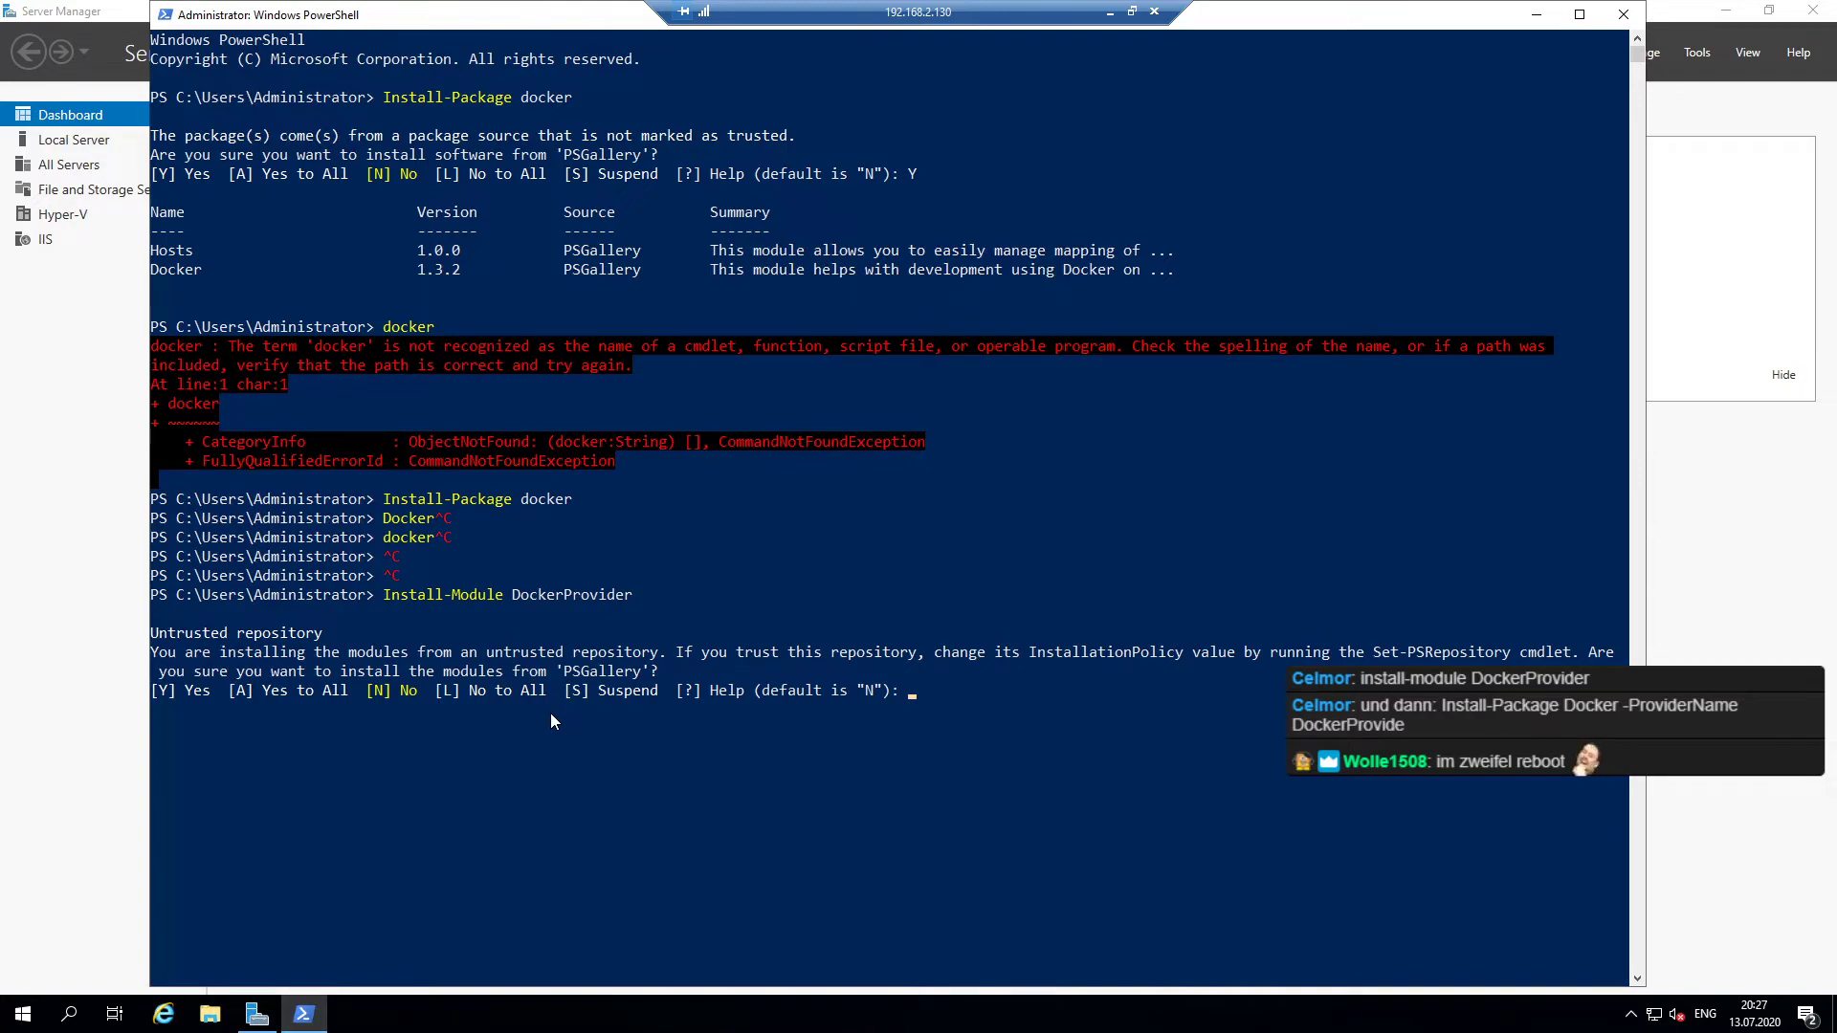
text(Y)
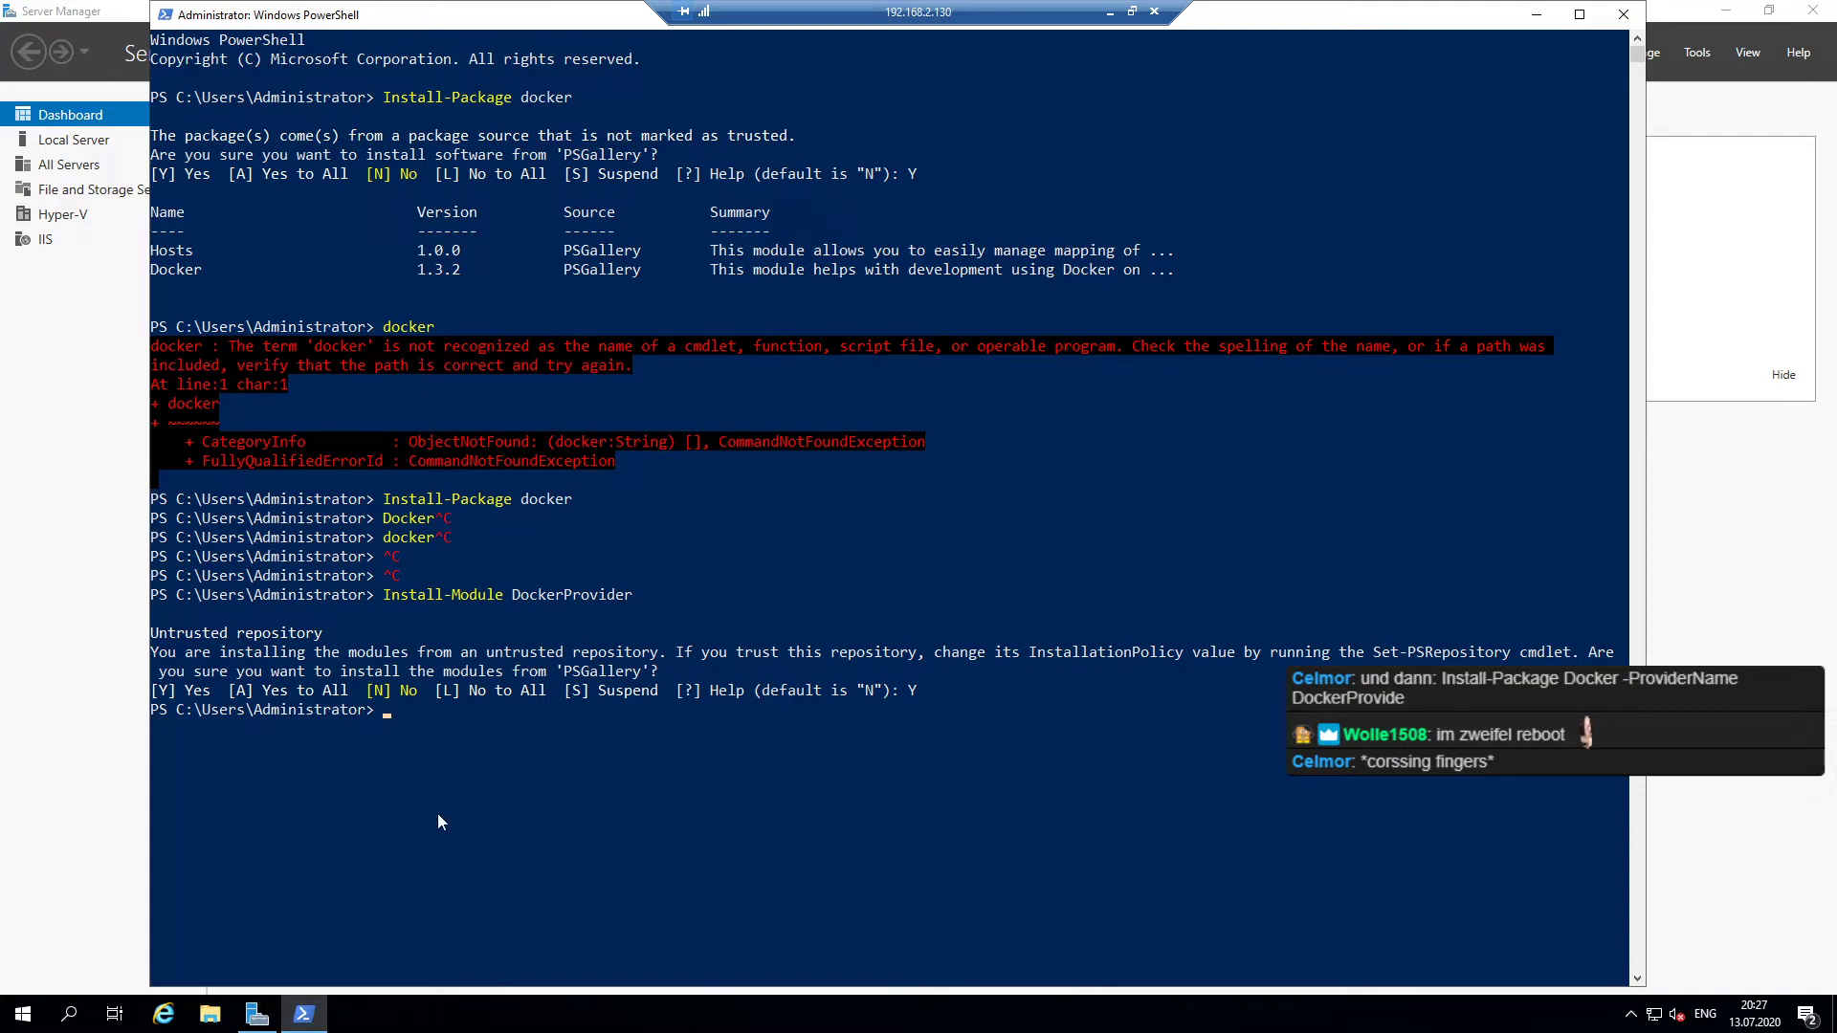
text(docker)
key(Return)
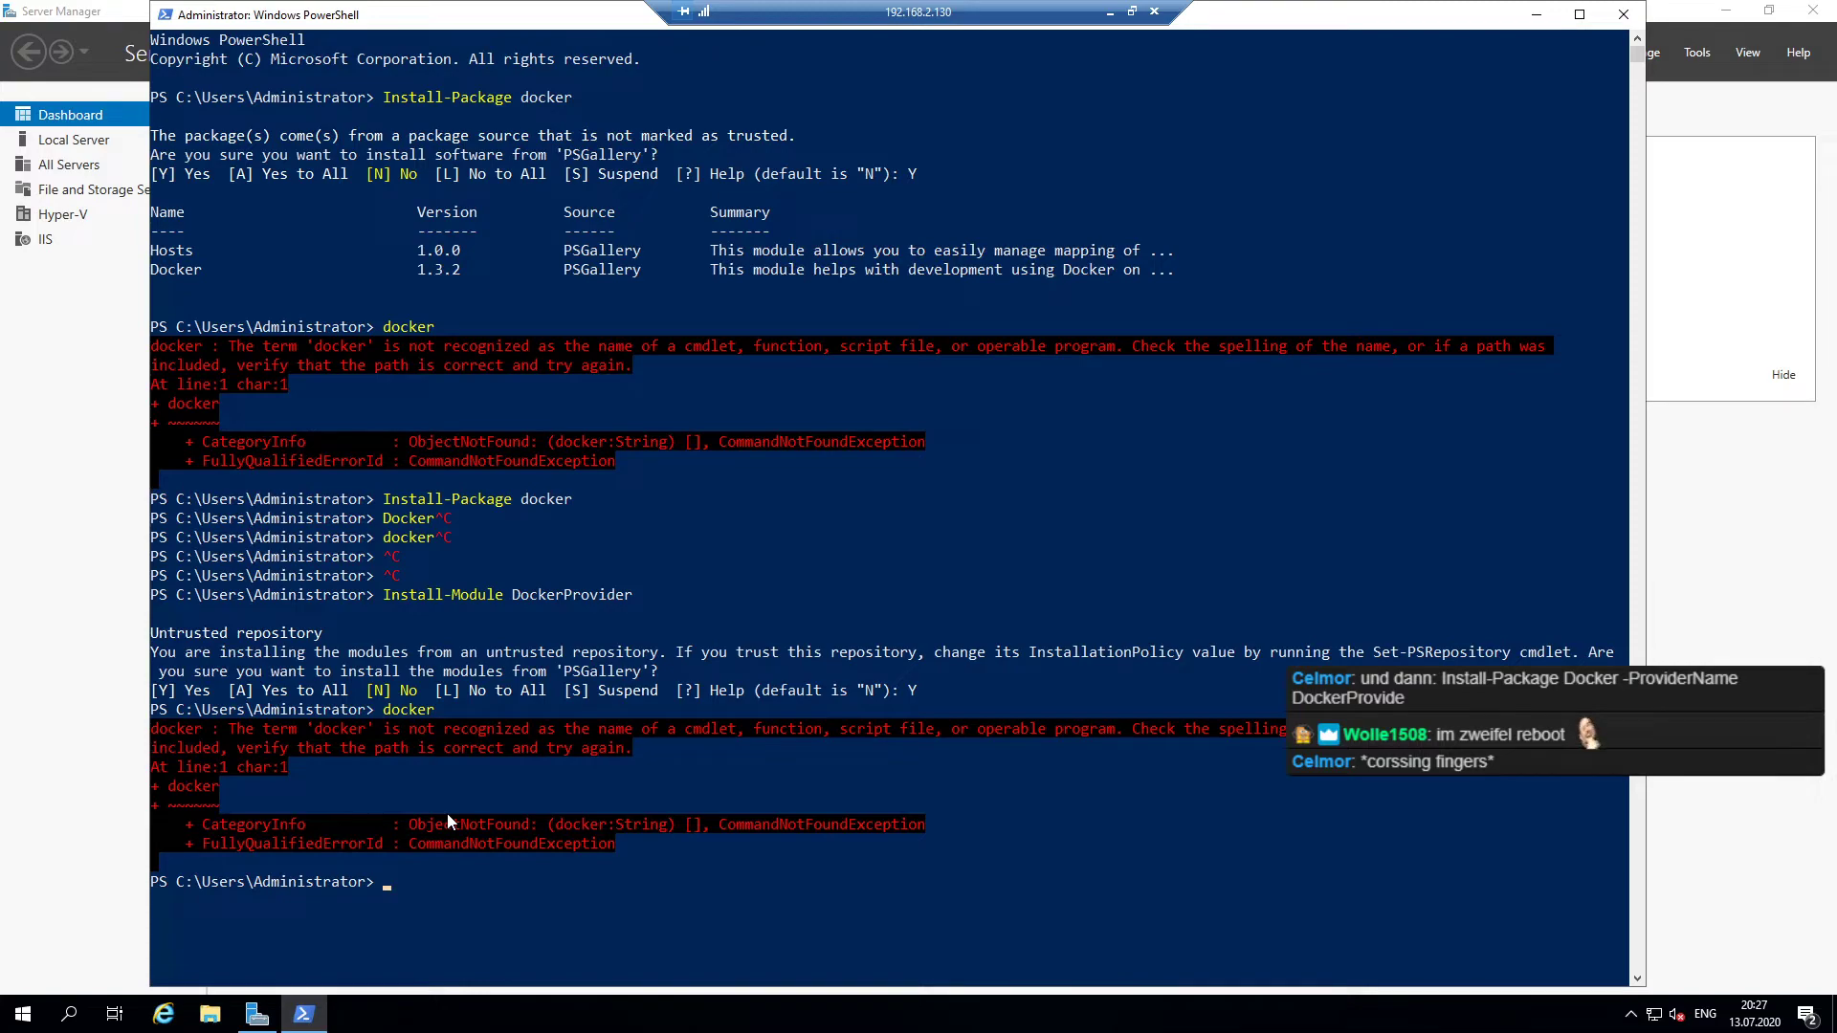
- Install the preview Docker package through DockerProvider, then confirm docker runs and docker ps lists no containers
key(ctrl+v)
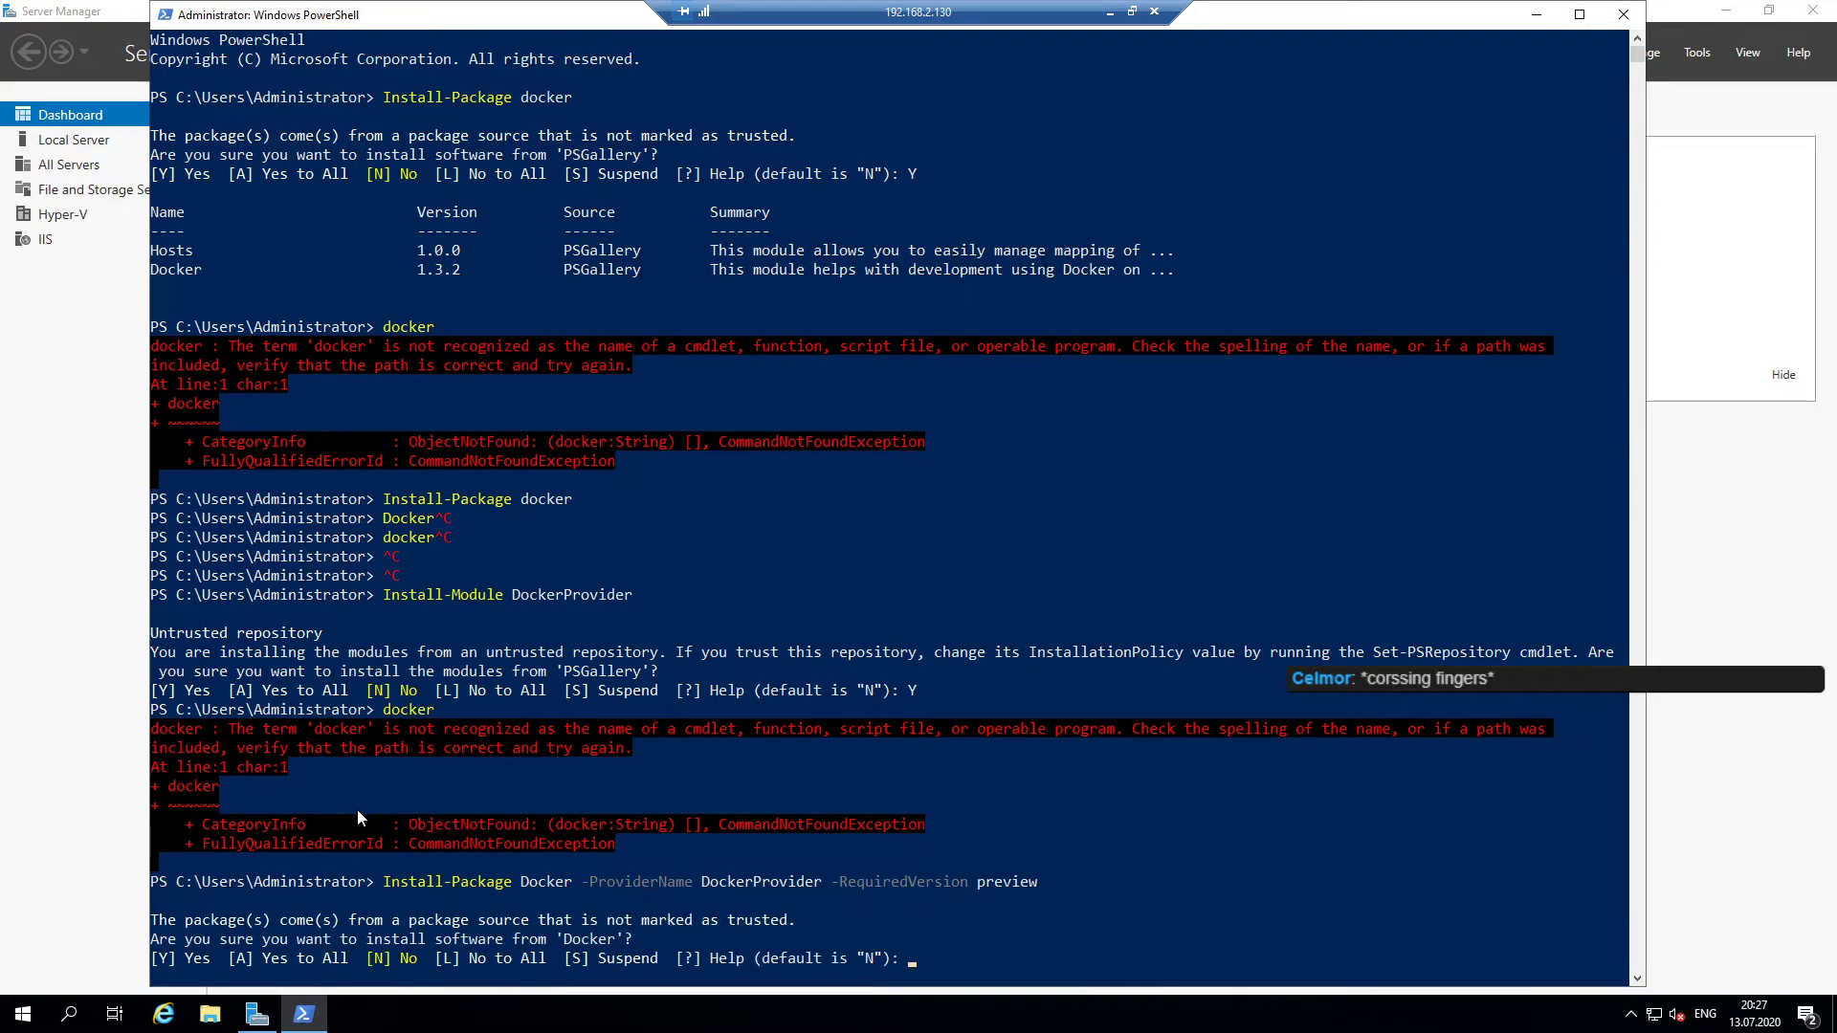
text(Y)
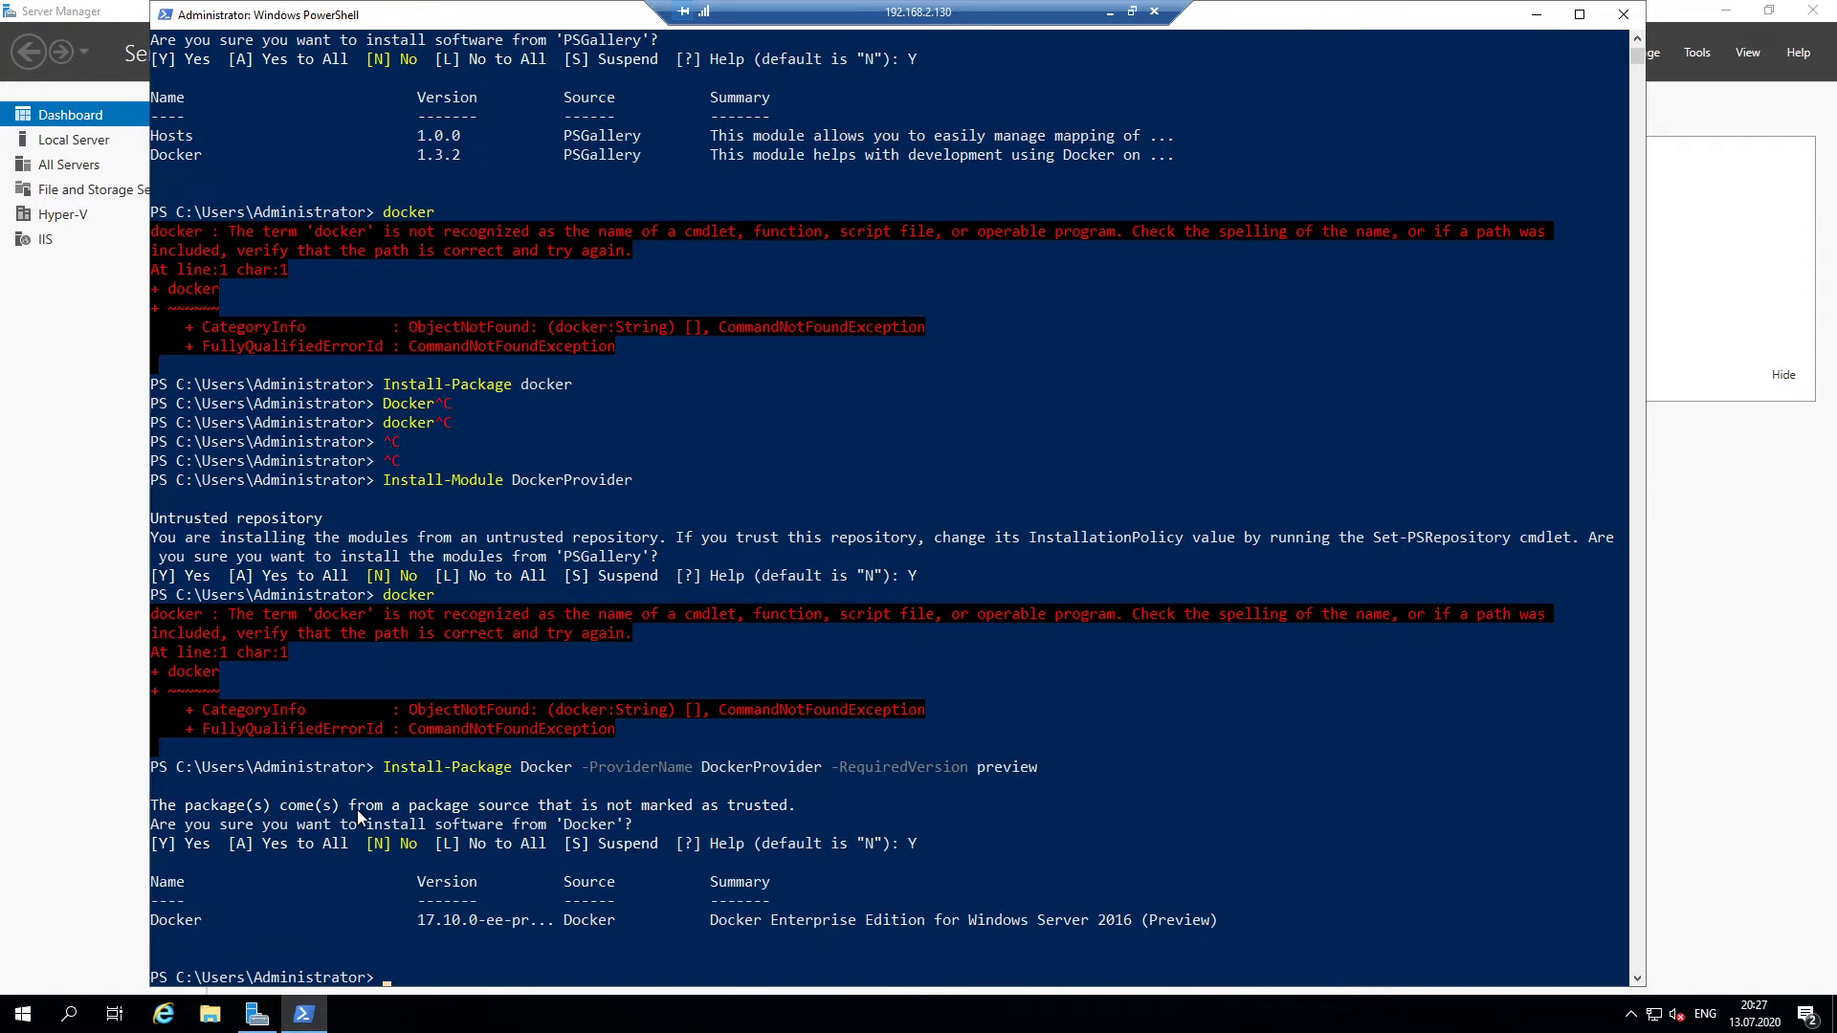
text(docker)
key(Return)
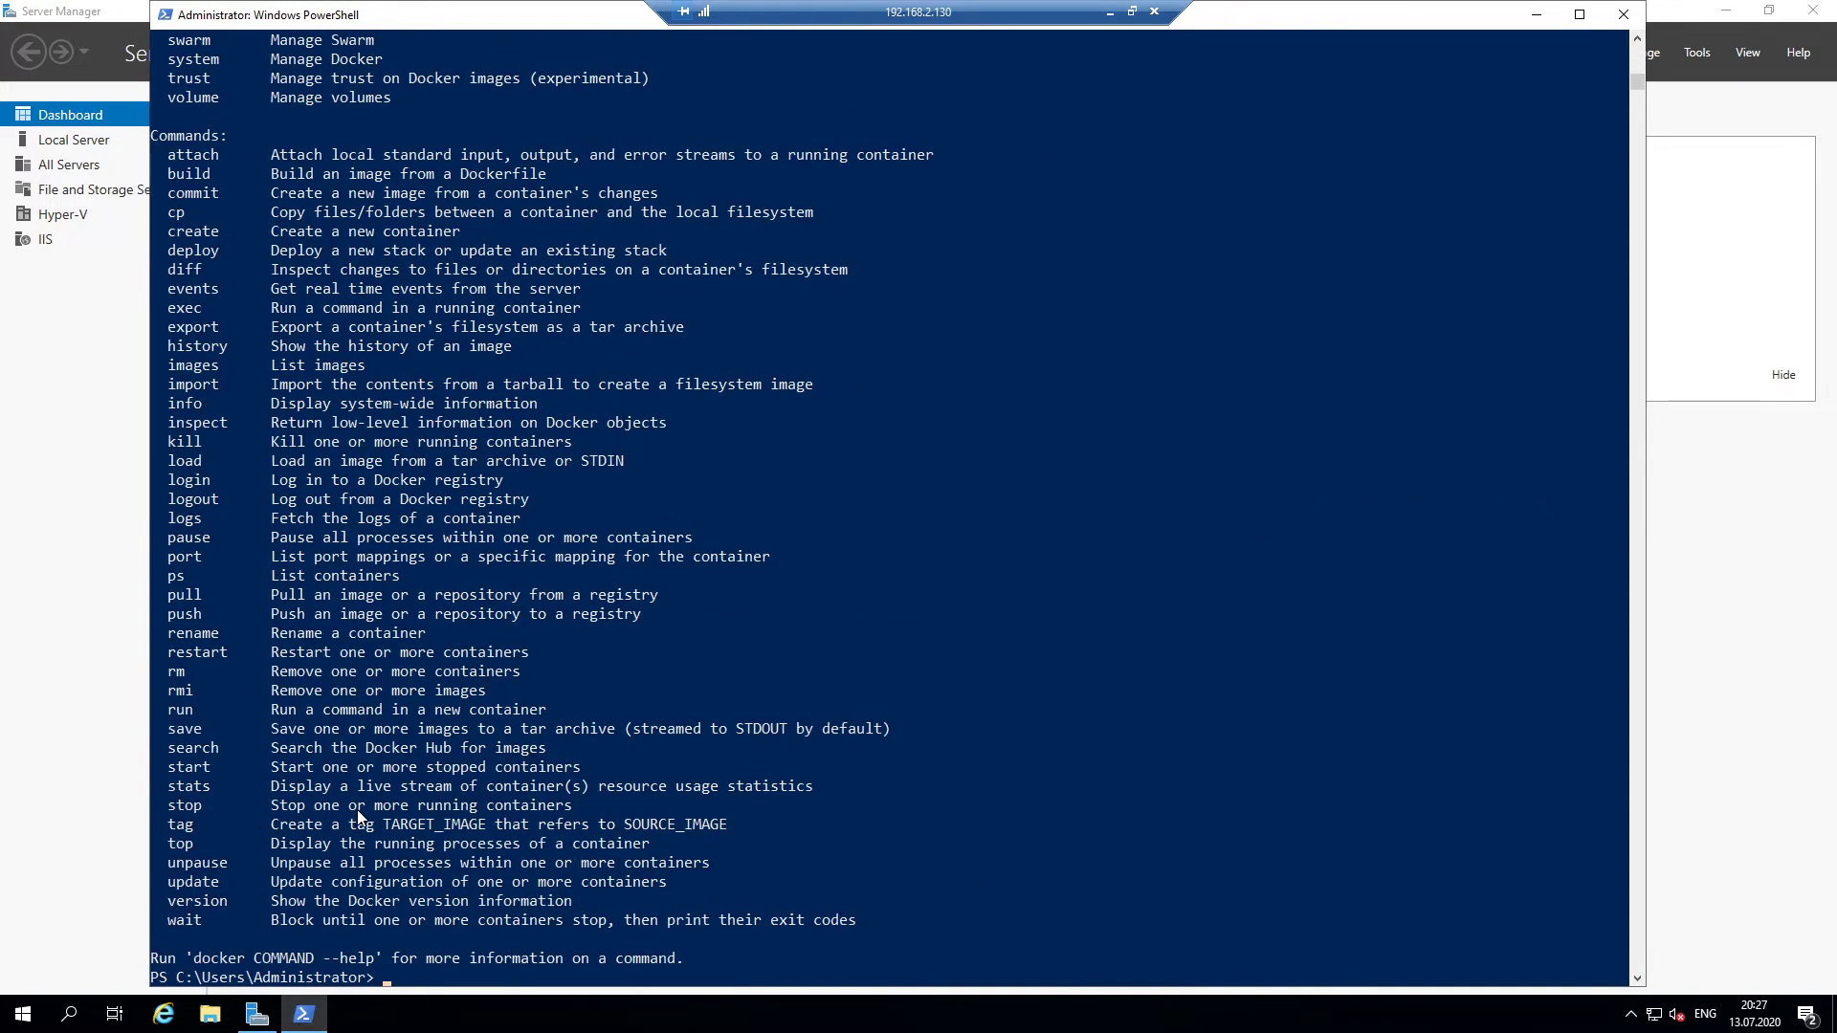
text(docker ps)
key(Return)
key(Up)
key(Return)
key(Up)
key(Return)
key(Up)
key(Return)
key(Up)
key(Return)
key(Up)
key(Return)
key(Up)
key(Return)
key(Up)
key(Return)
key(Up)
key(Return)
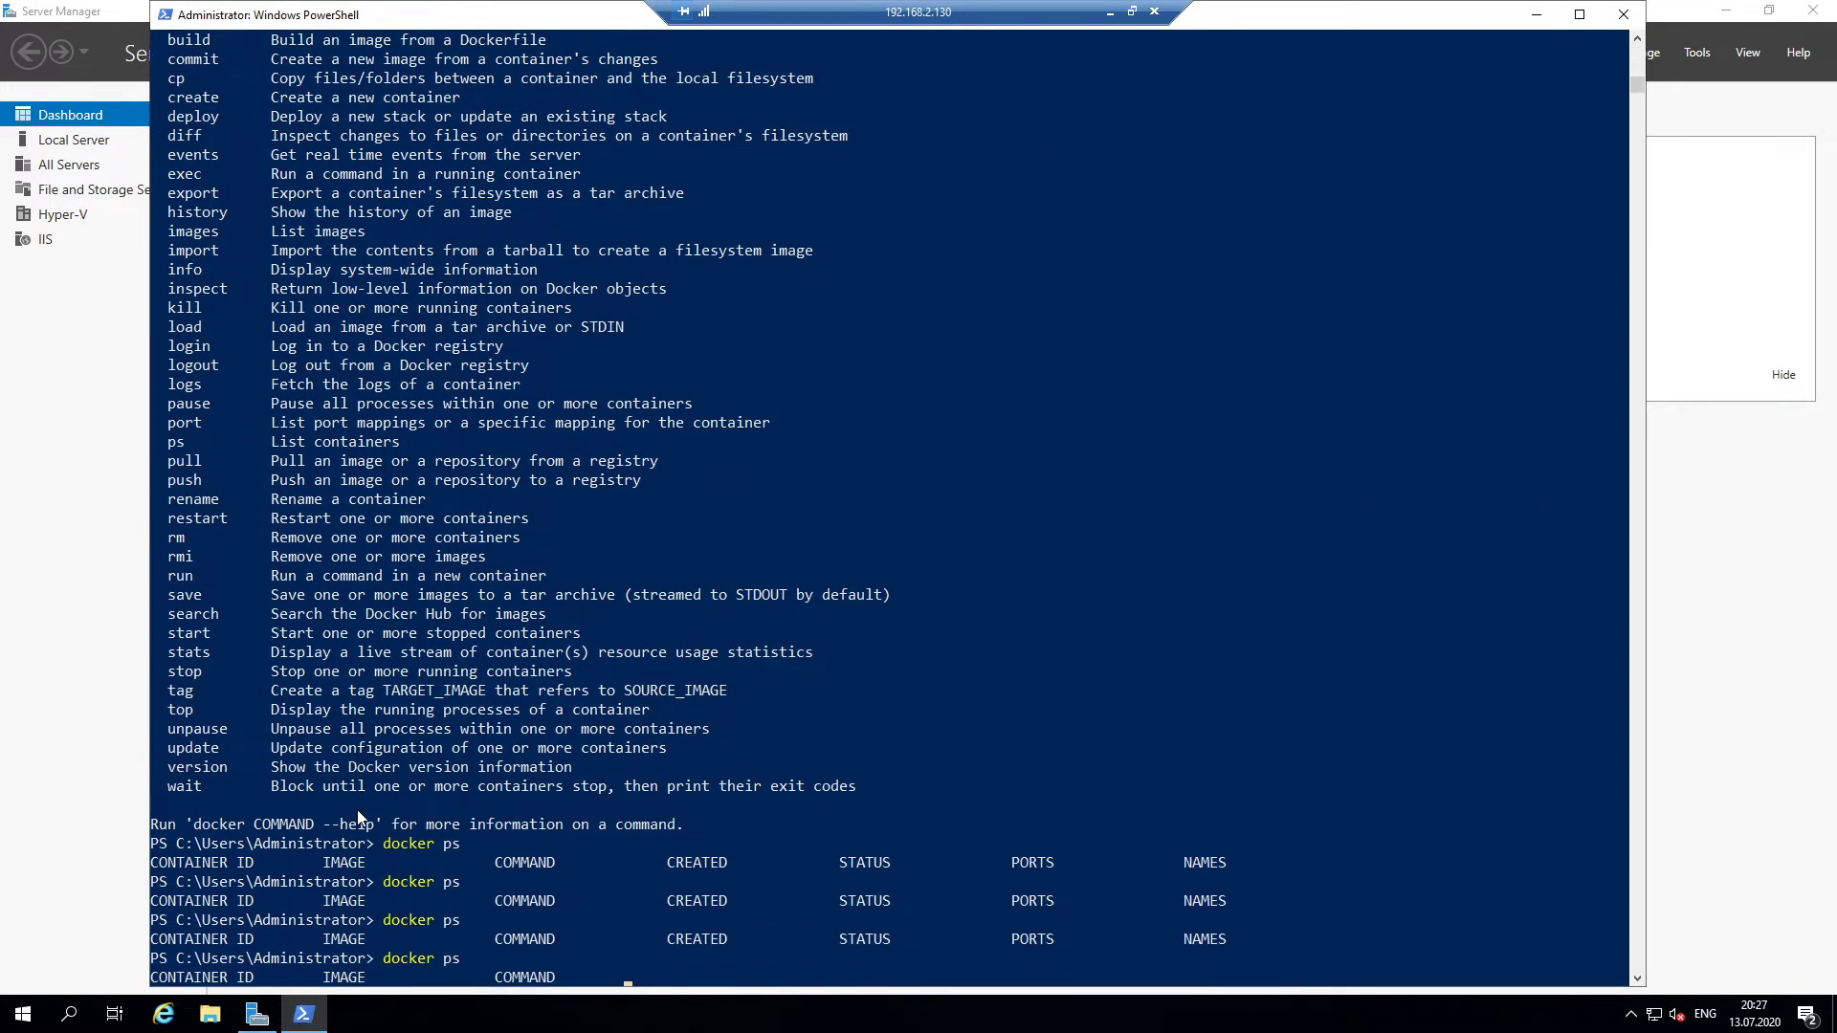
key(Up)
key(Return)
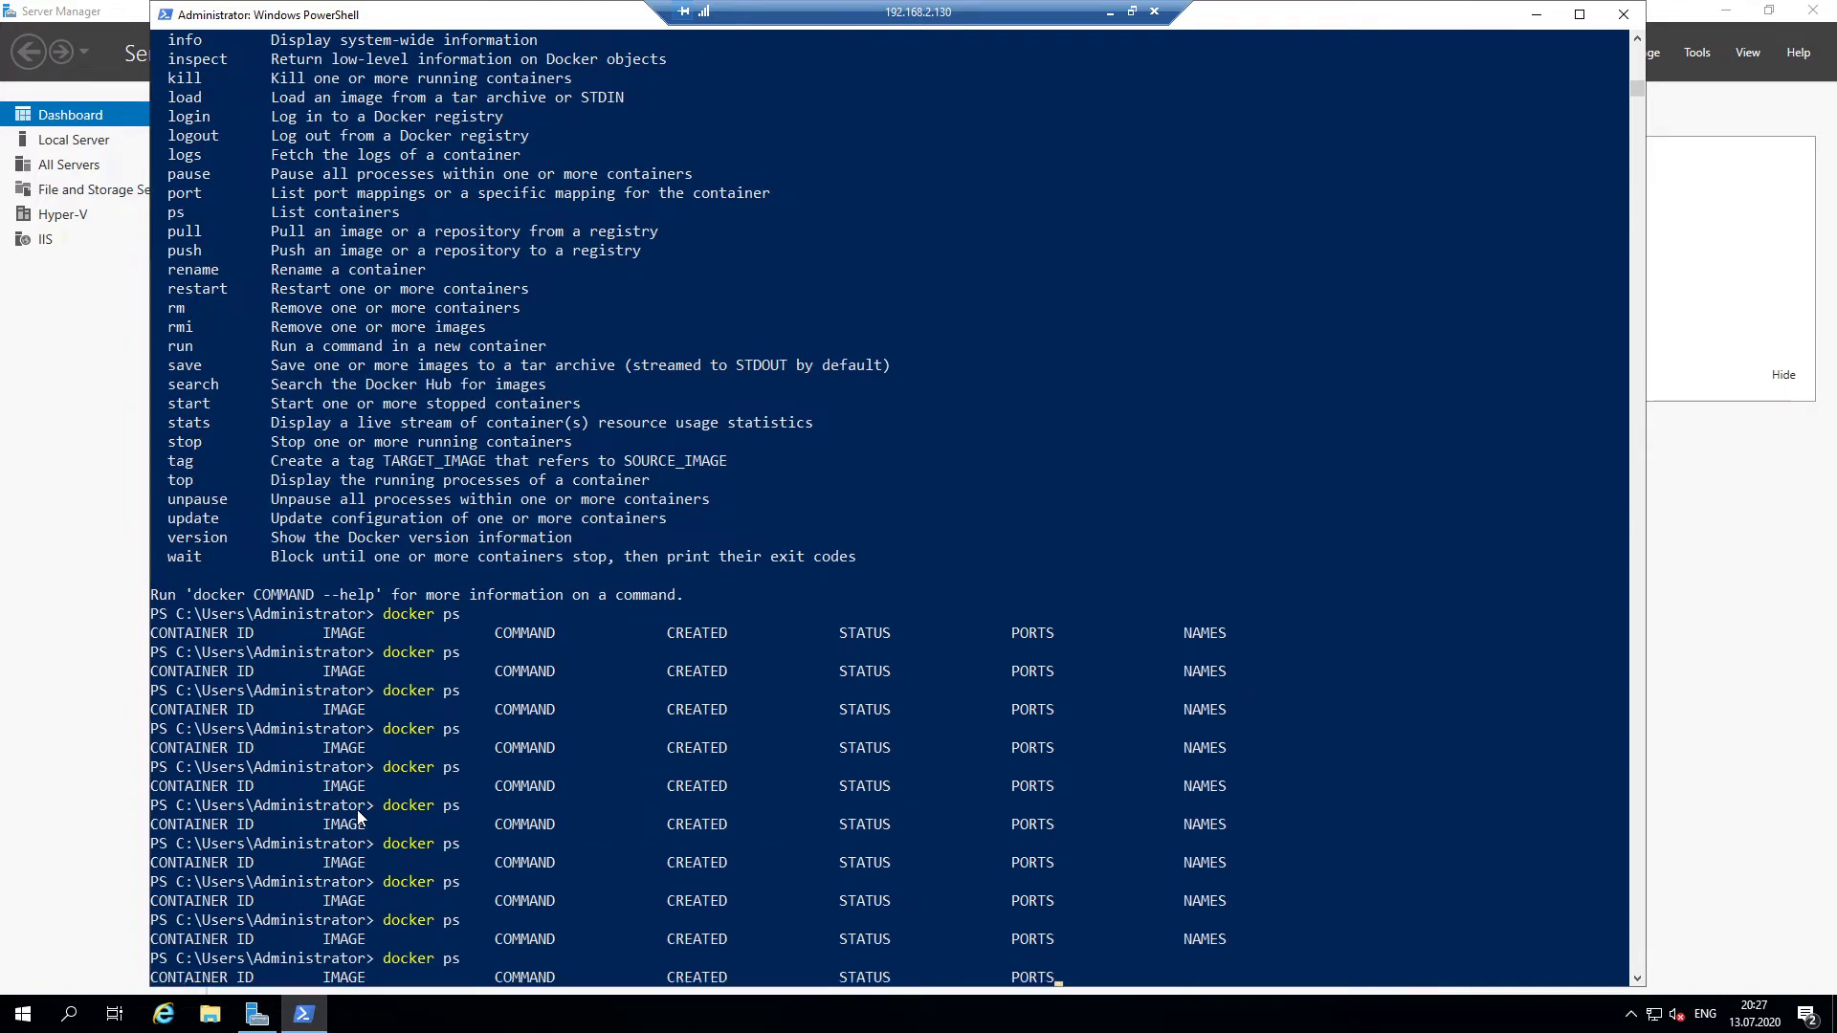
key(Up)
key(Return)
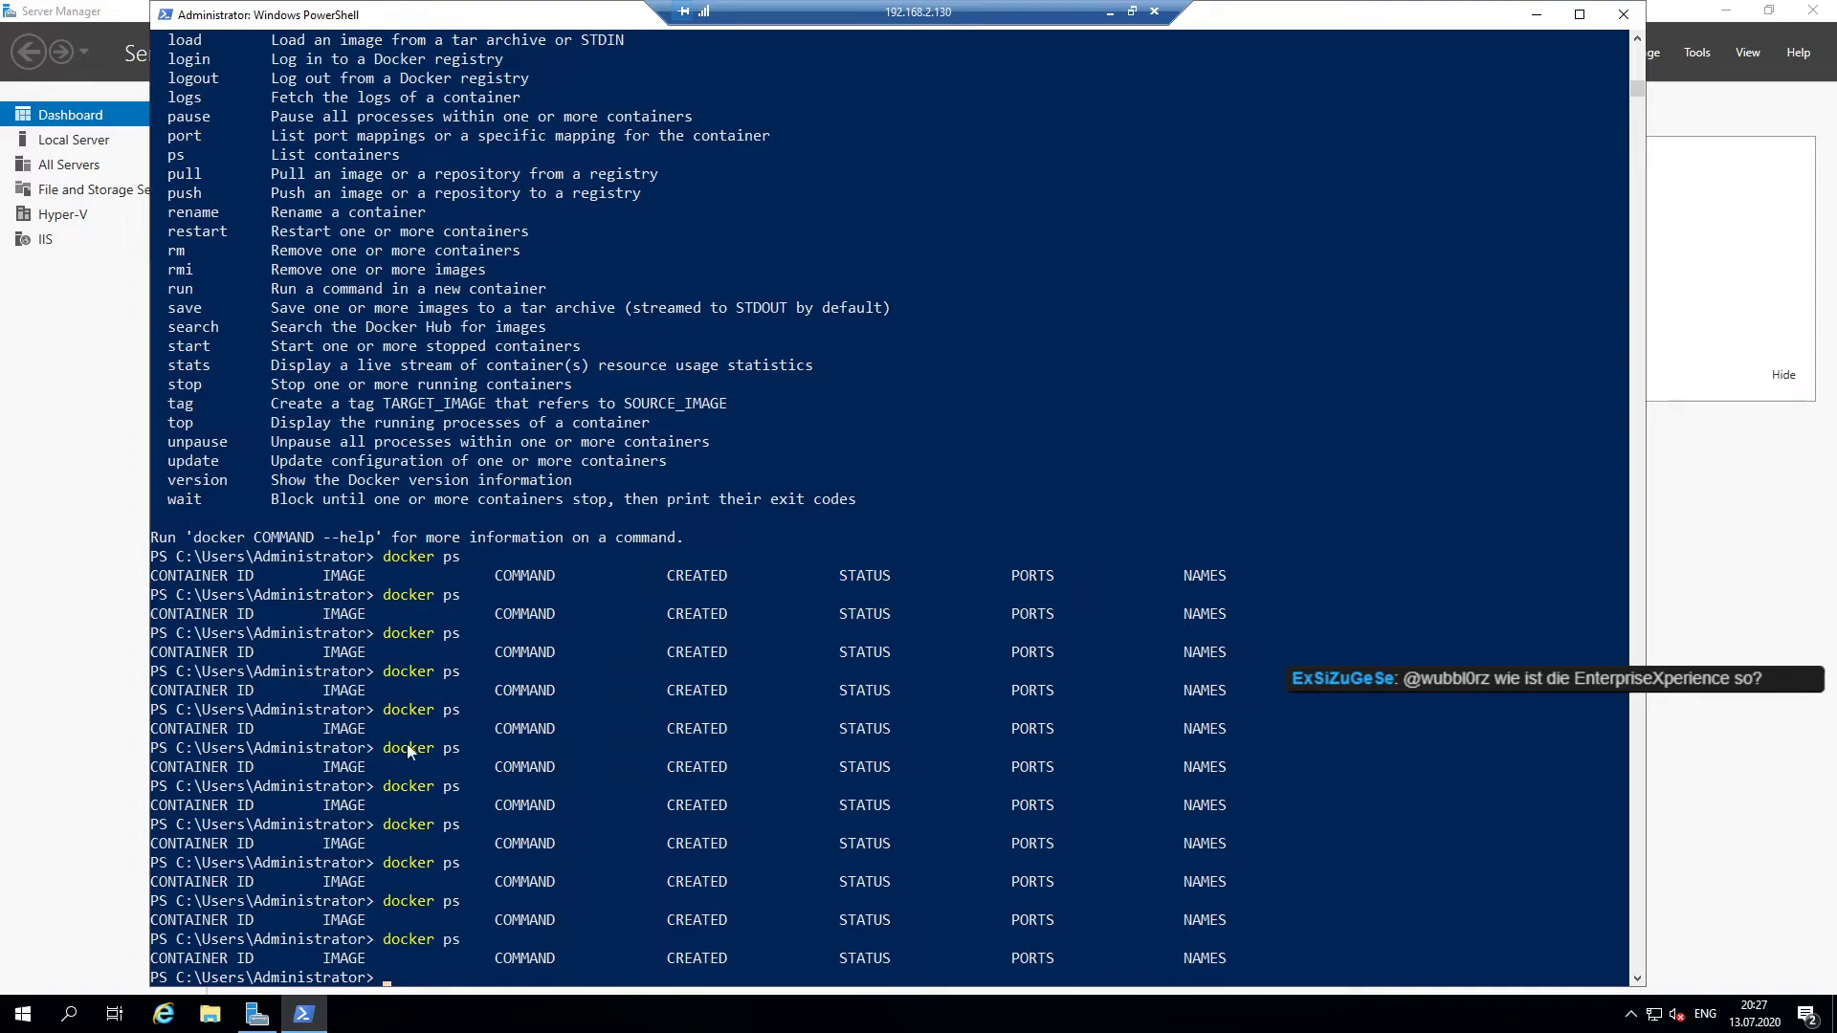
click(1110, 11)
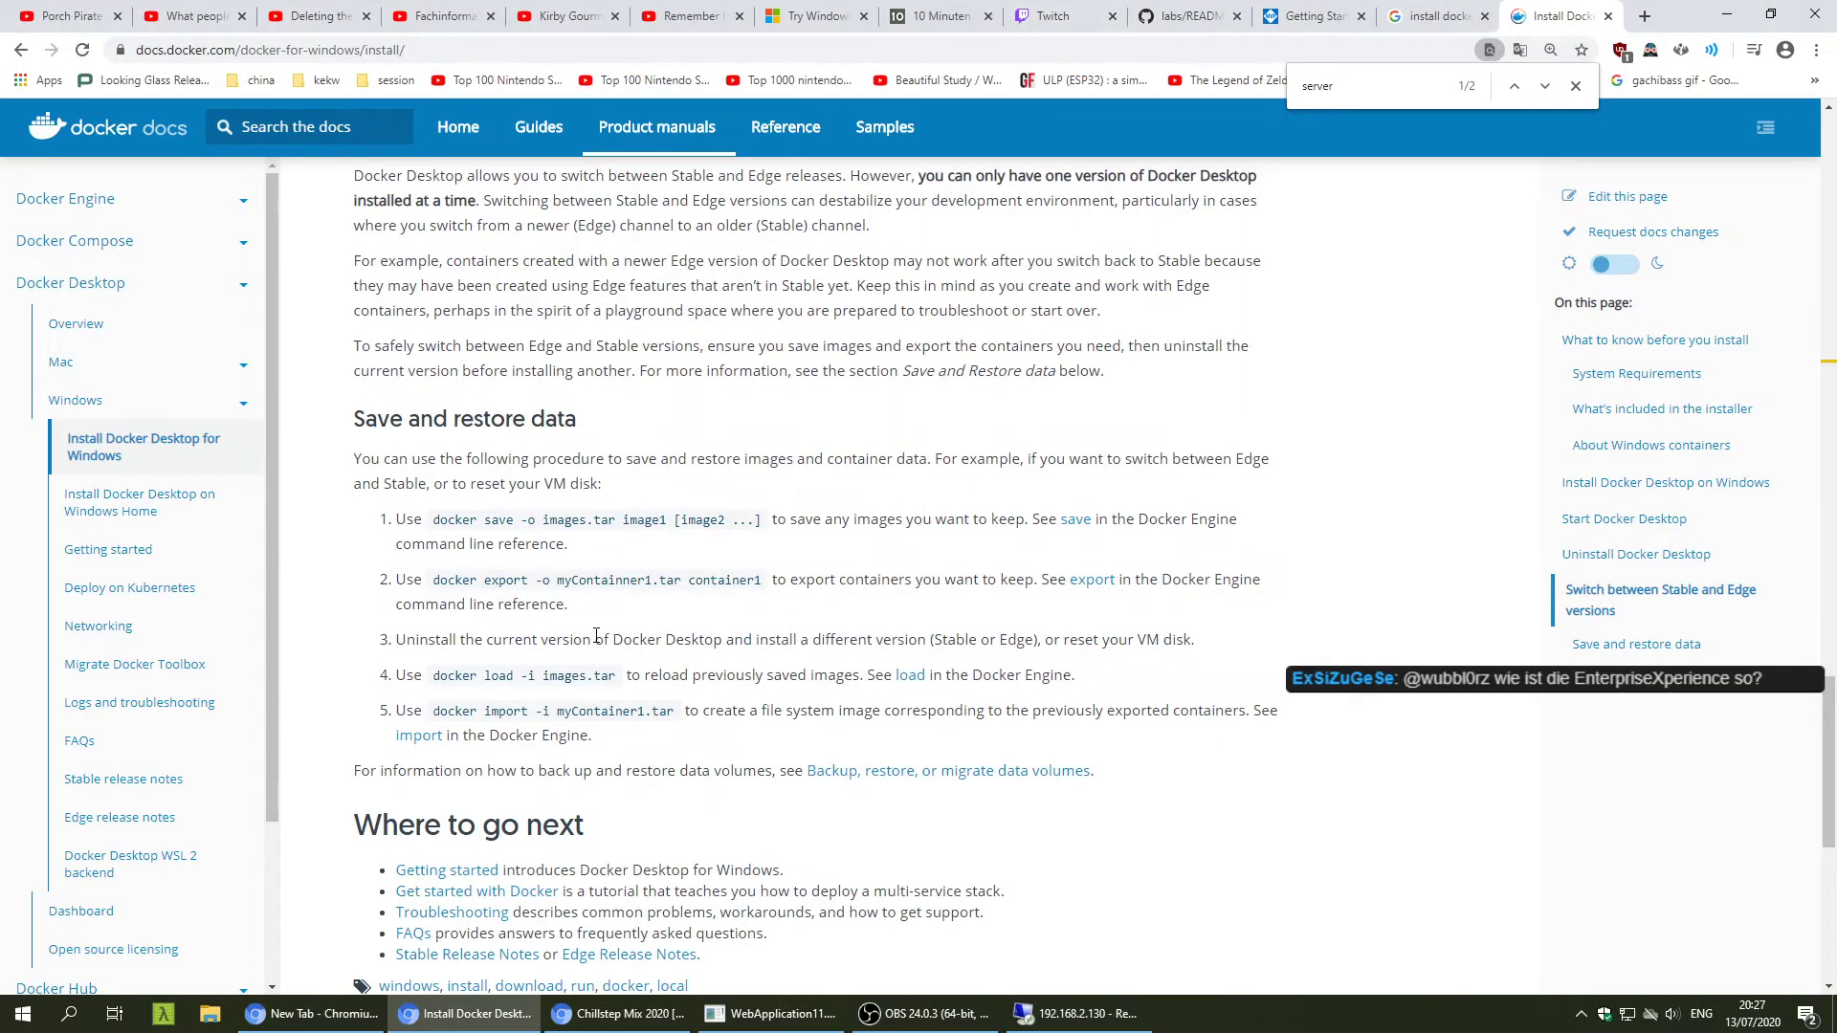
- Search 'docker whoami', reach the containous/whoami Docker Hub page and select its docker run example
key(ctrl+t)
text(docker whoami)
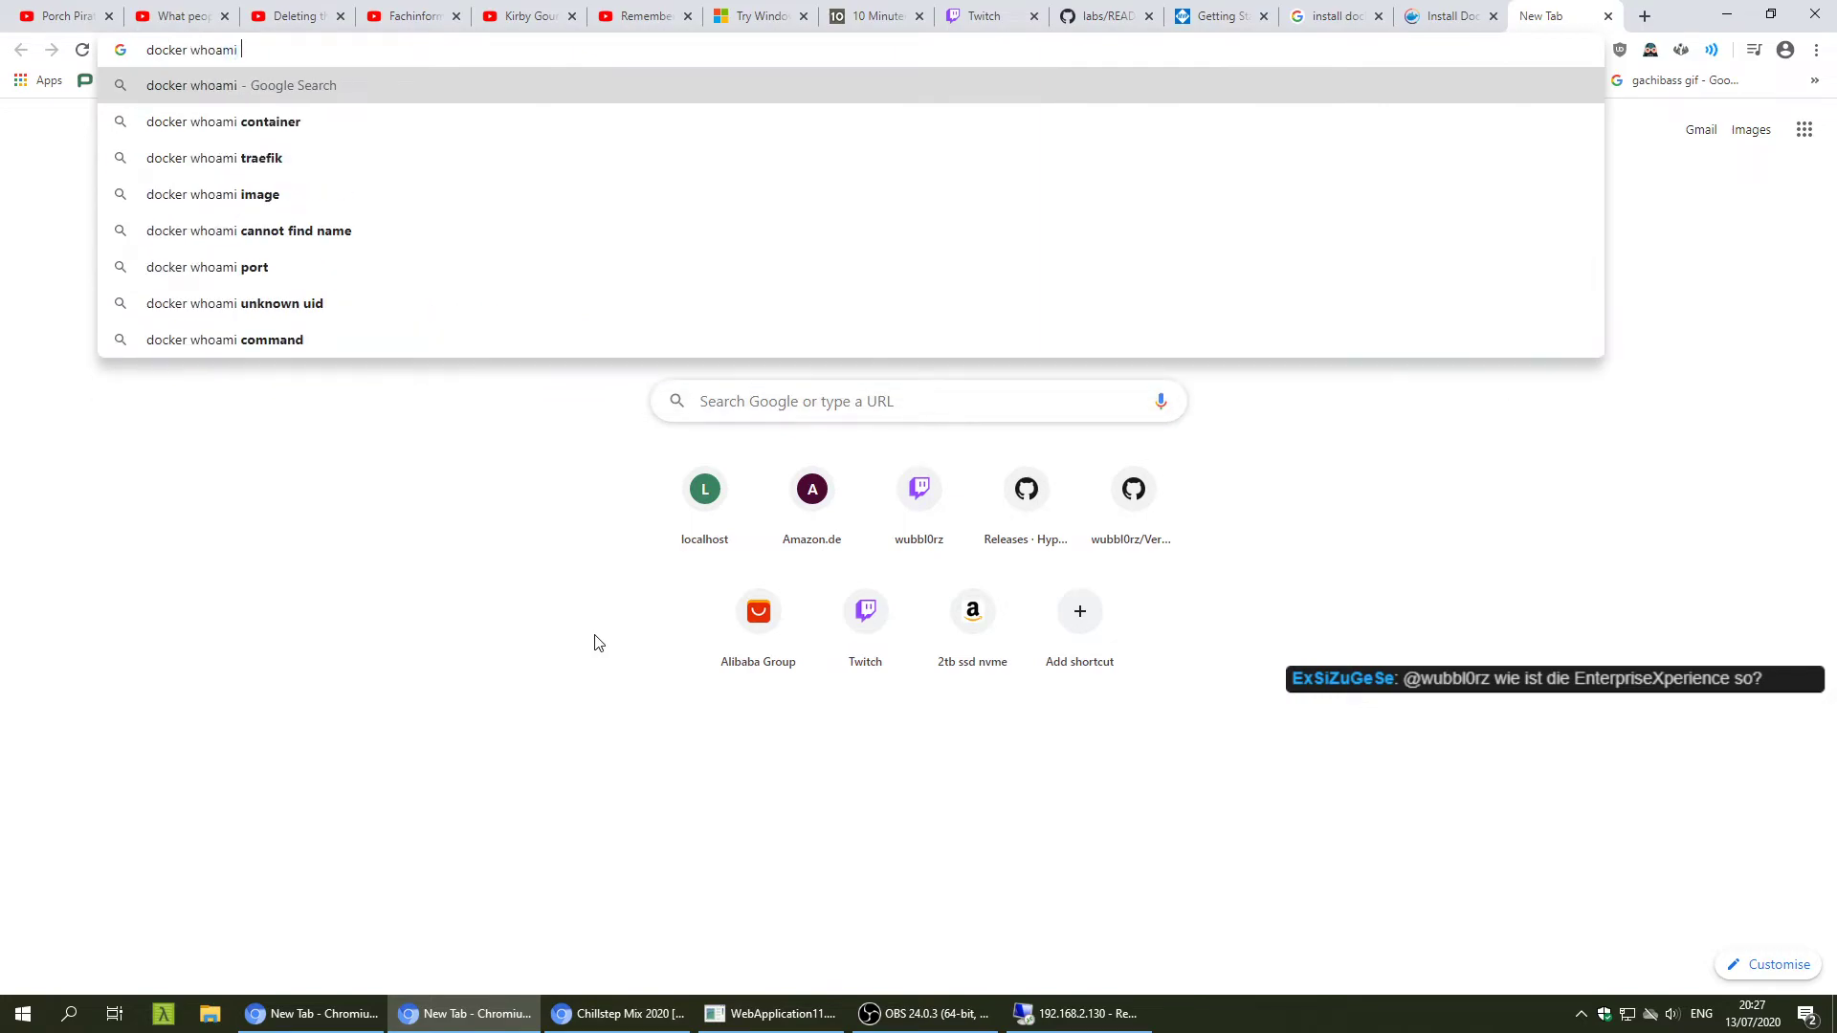
key(Return)
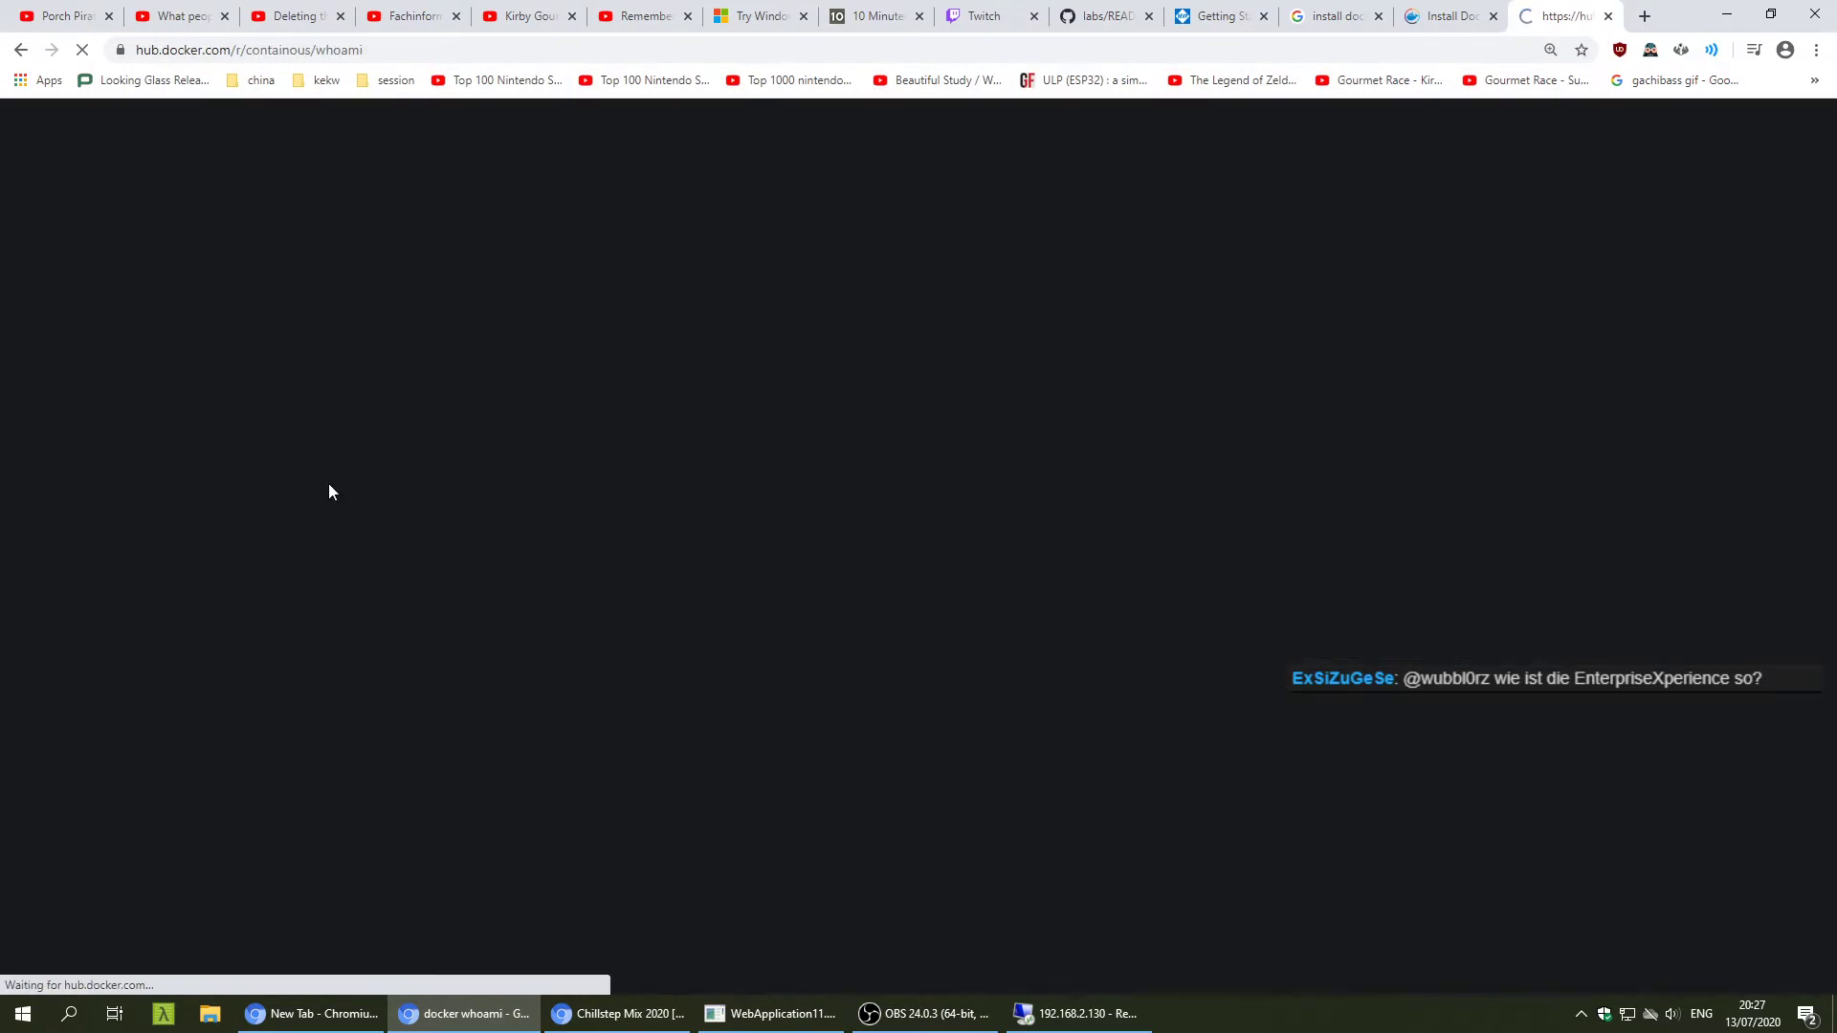
scroll(232, 568, down, 15)
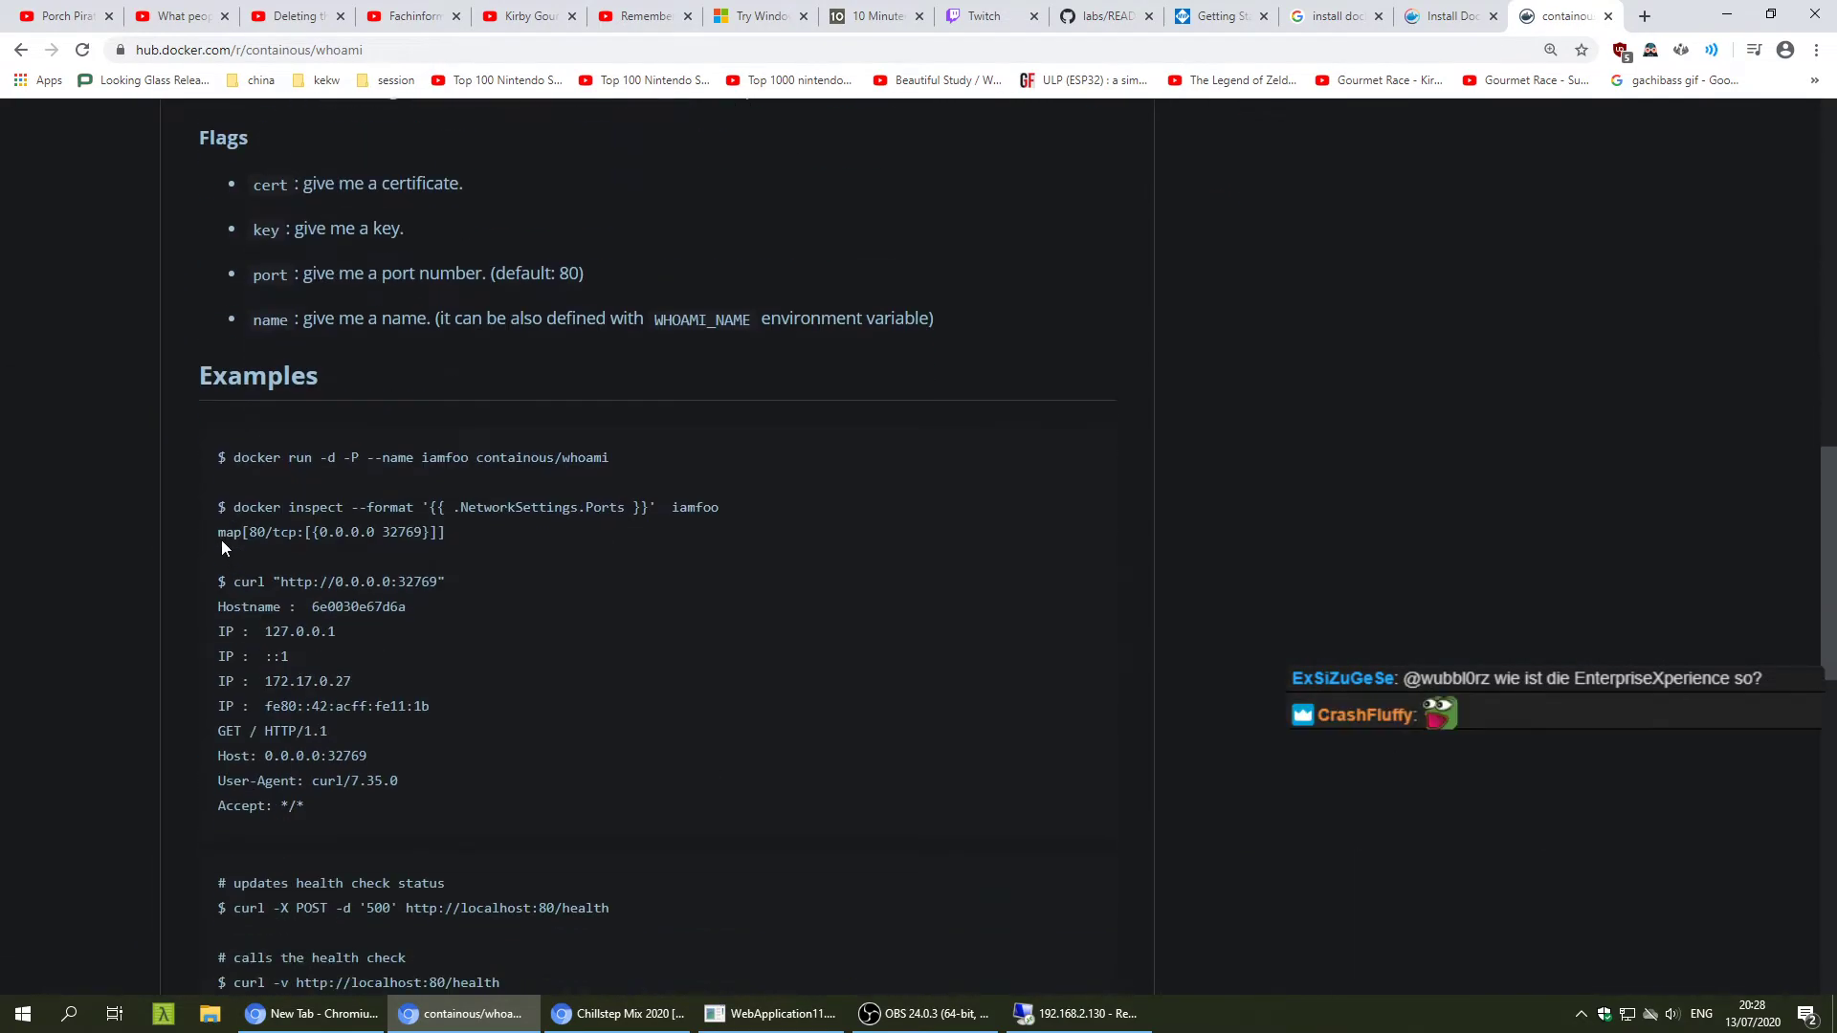
drag(635, 457, 242, 465)
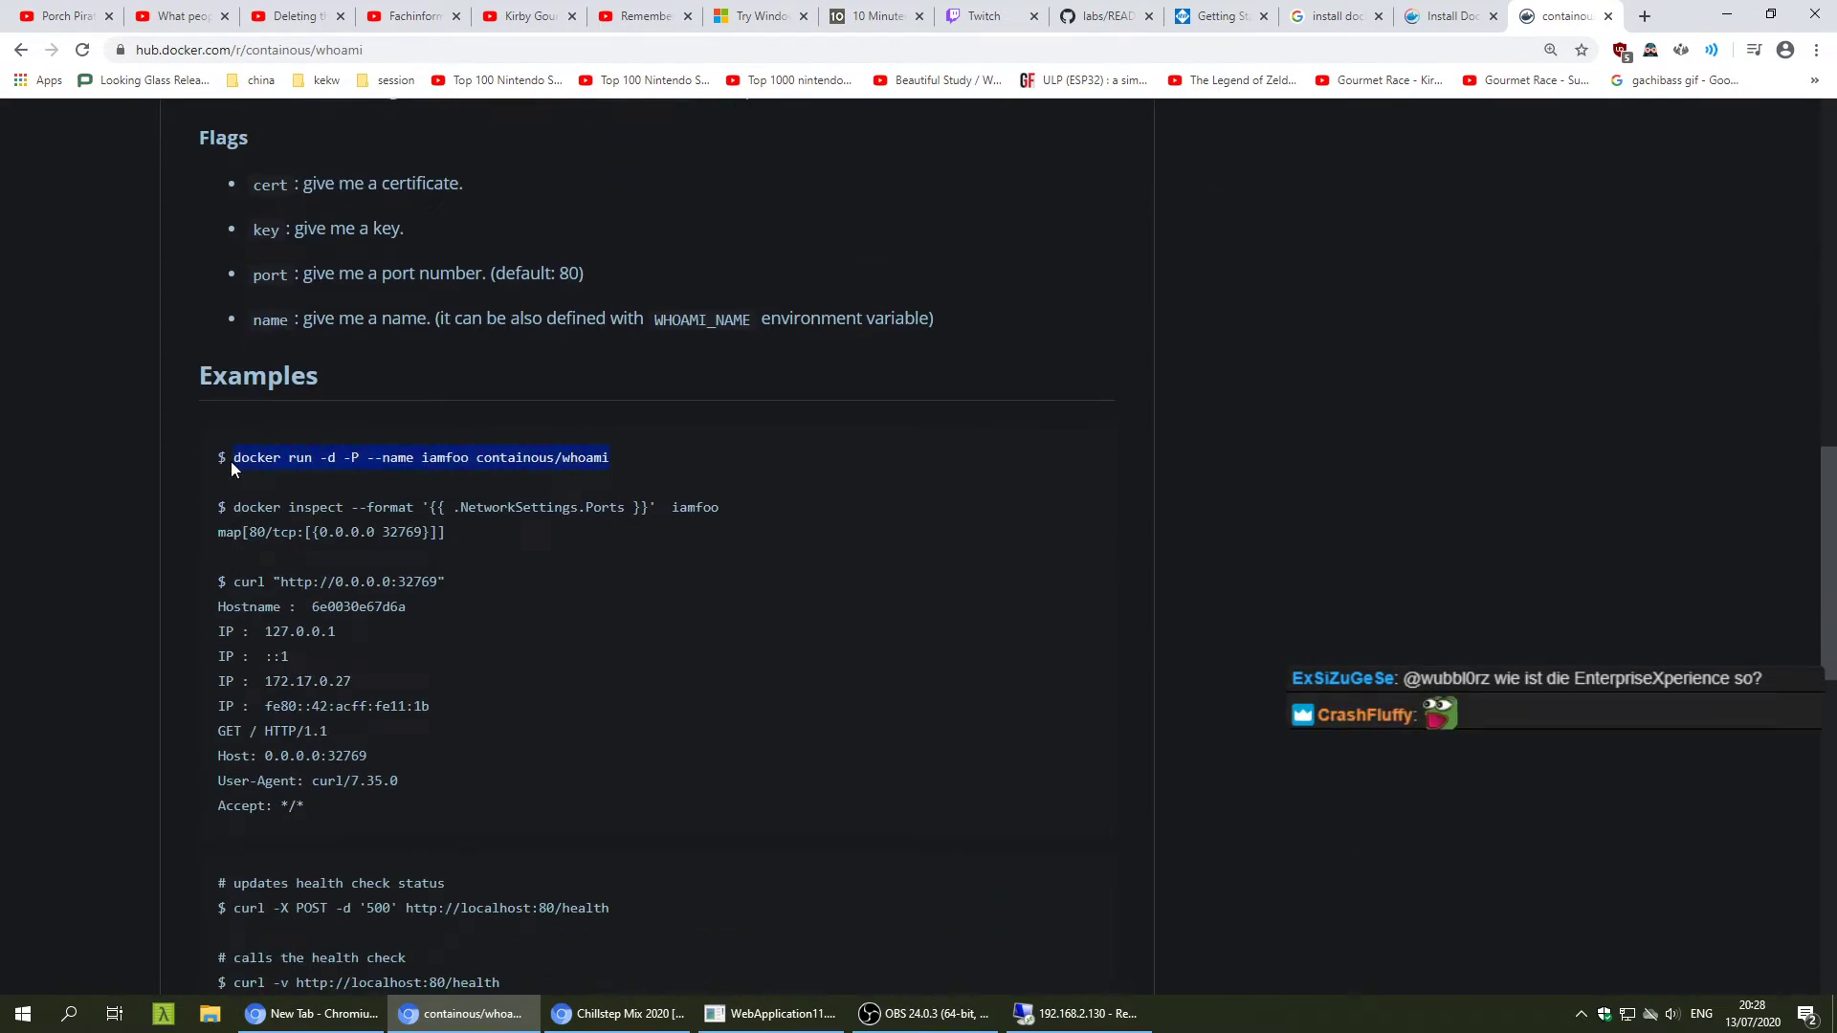
- Paste and run the containous/whoami docker run command, which fails with no matching manifest for windows/amd64
click(1053, 1012)
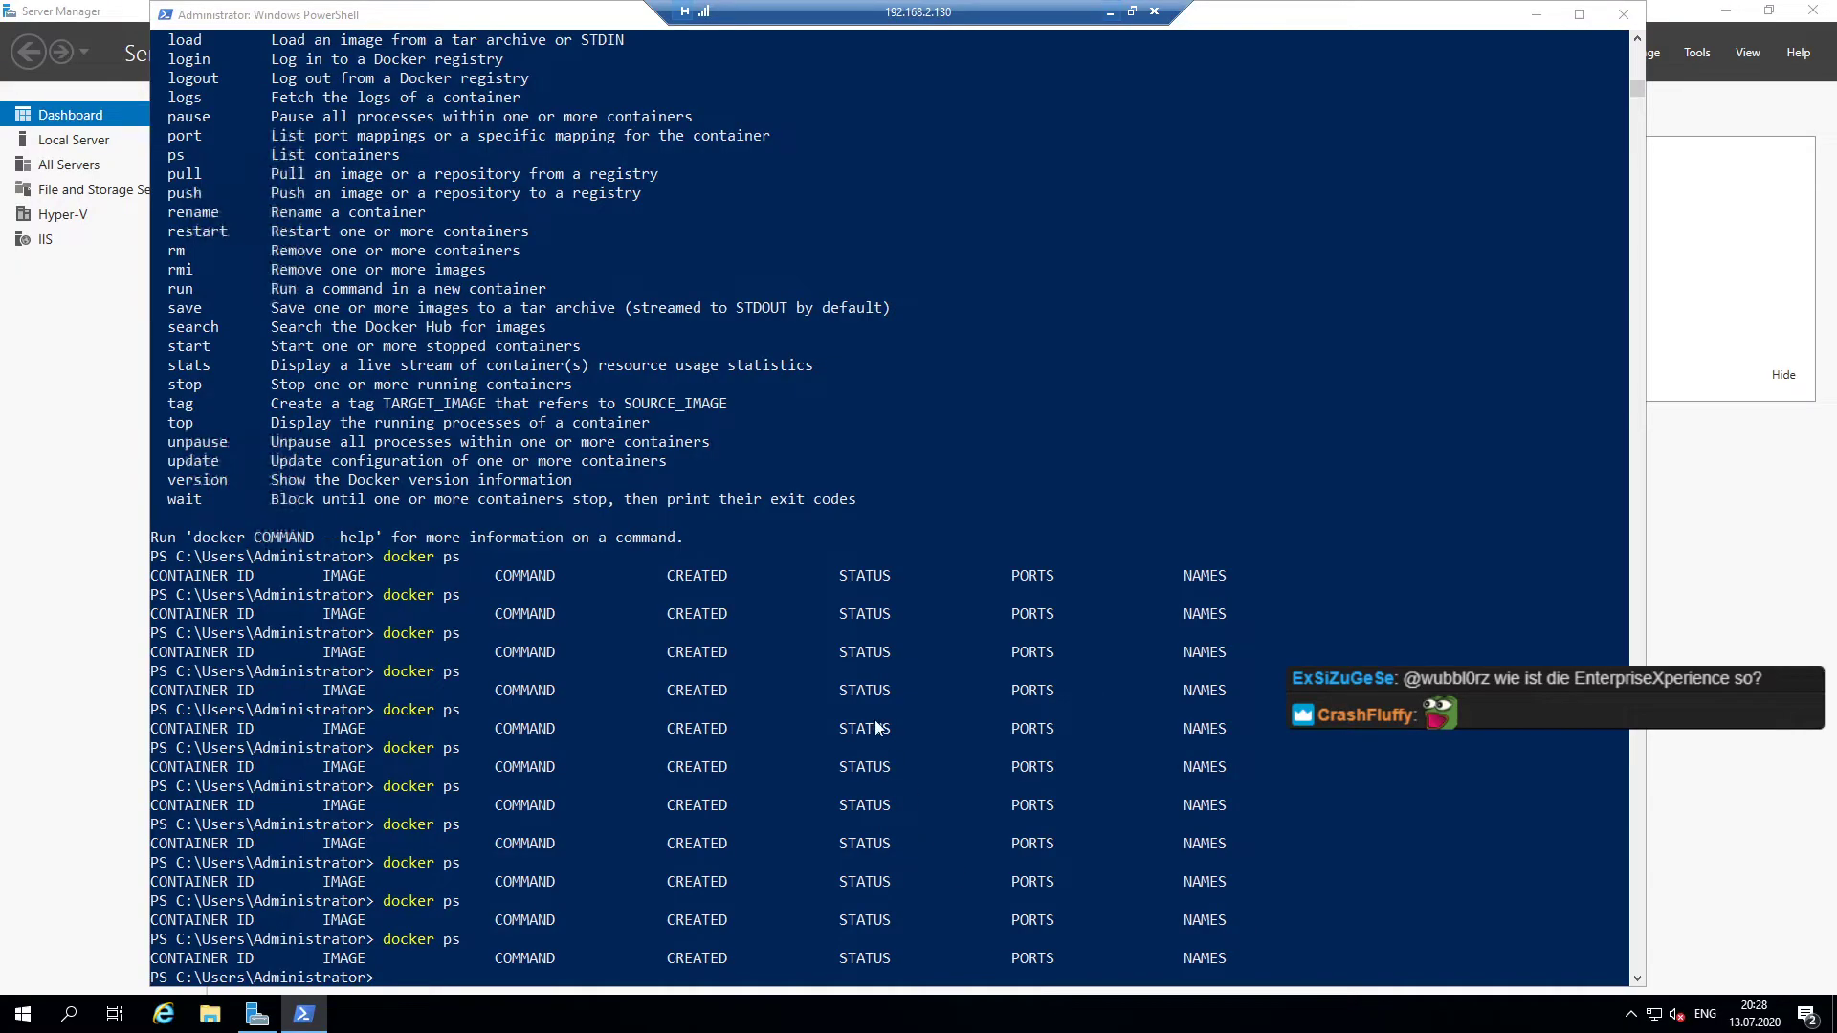
right_click(748, 586)
key(Return)
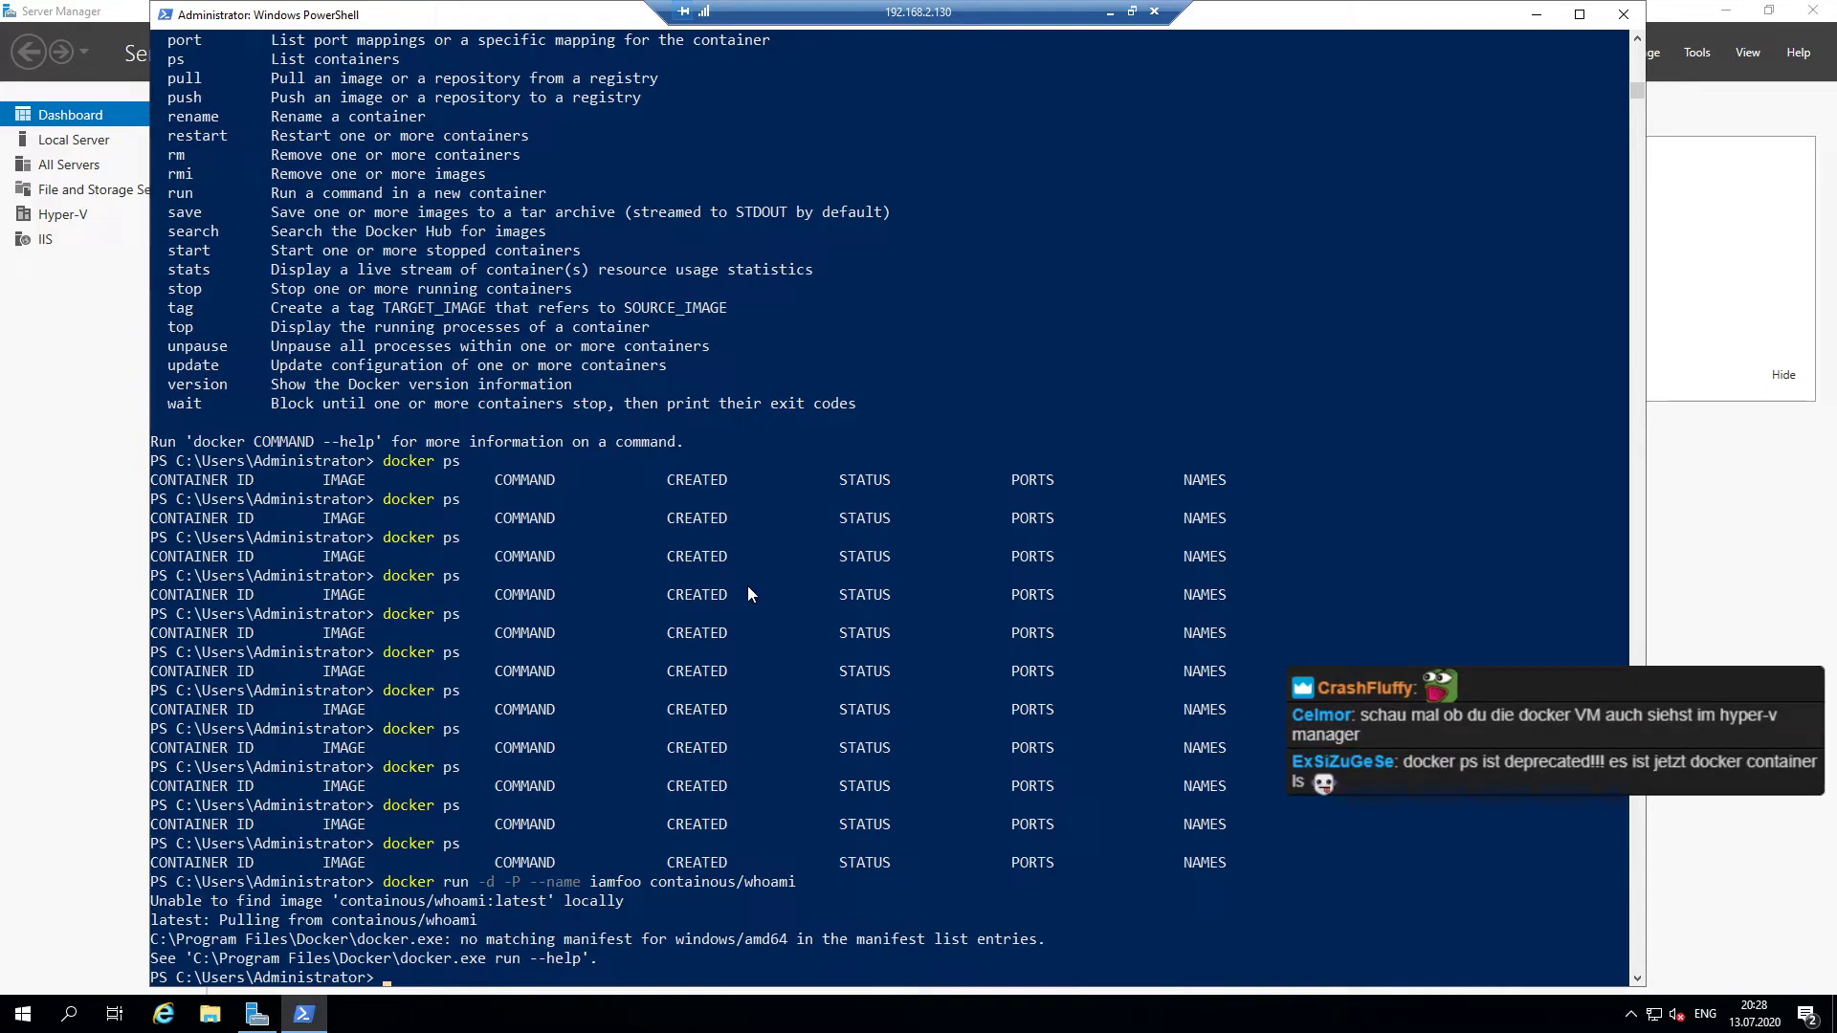
key(Return)
key(Return)
key(Return)
key(Return)
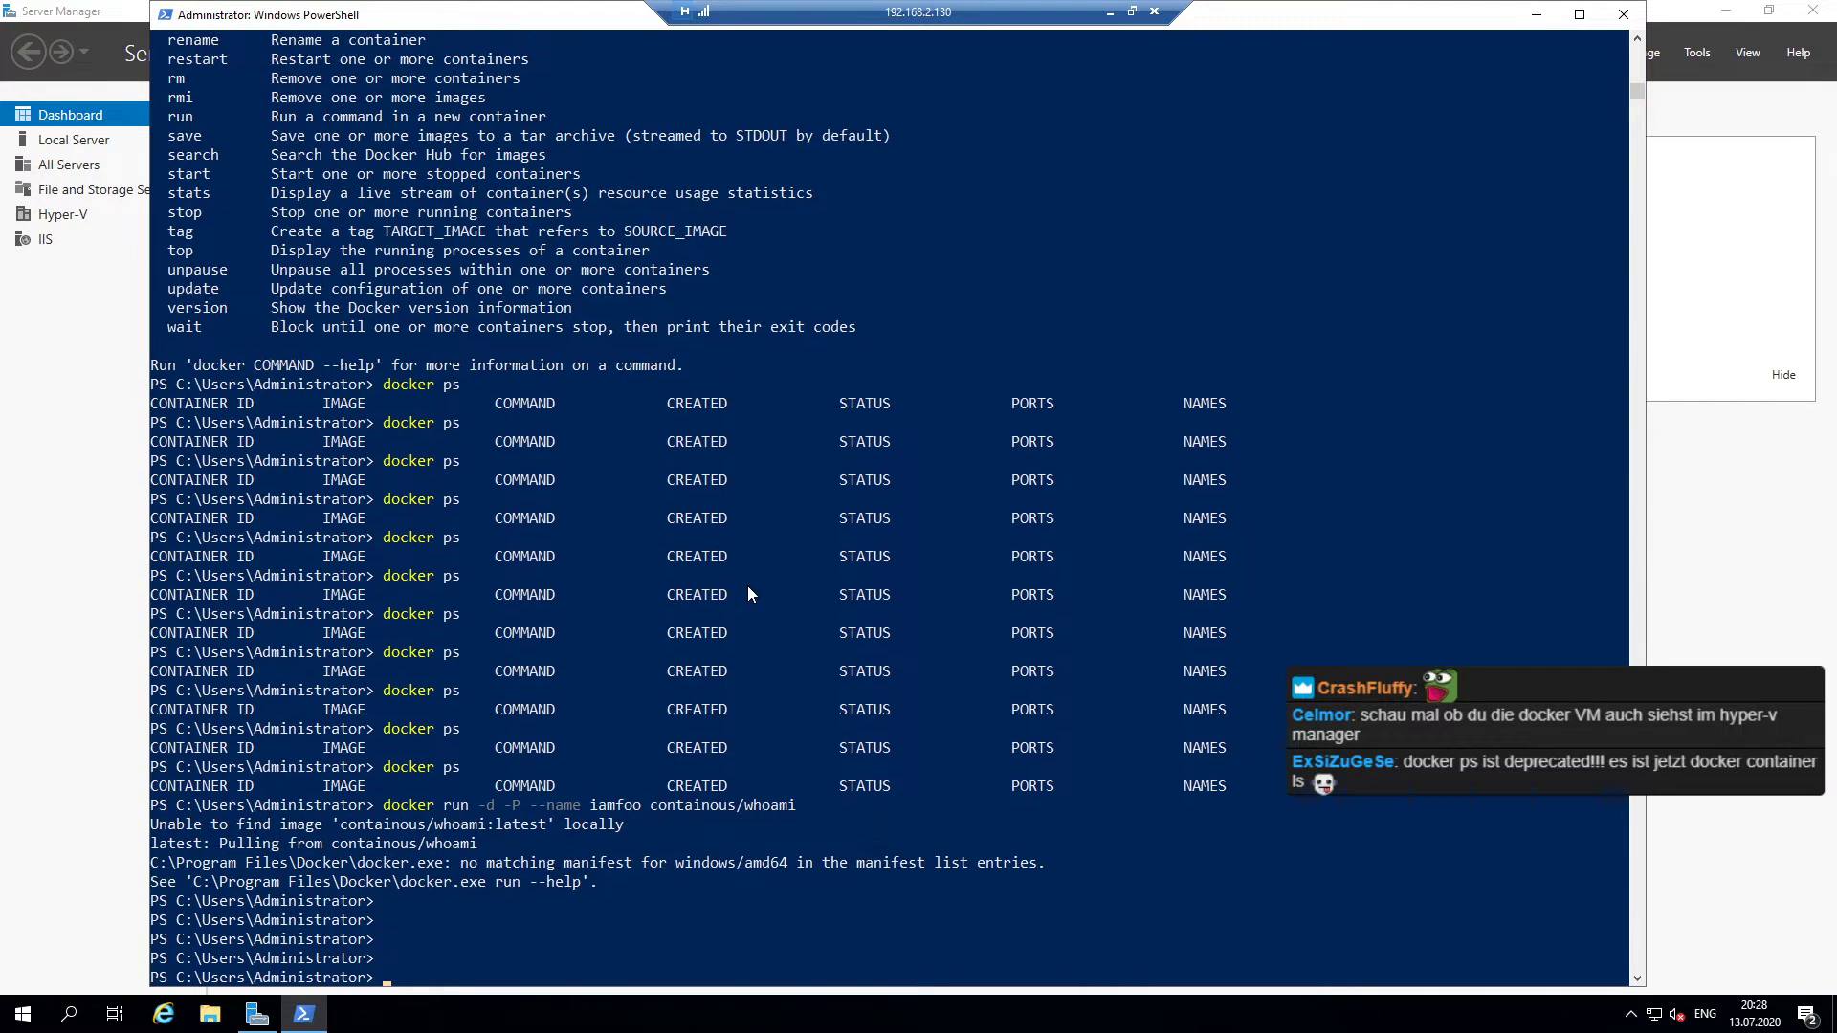
key(Up)
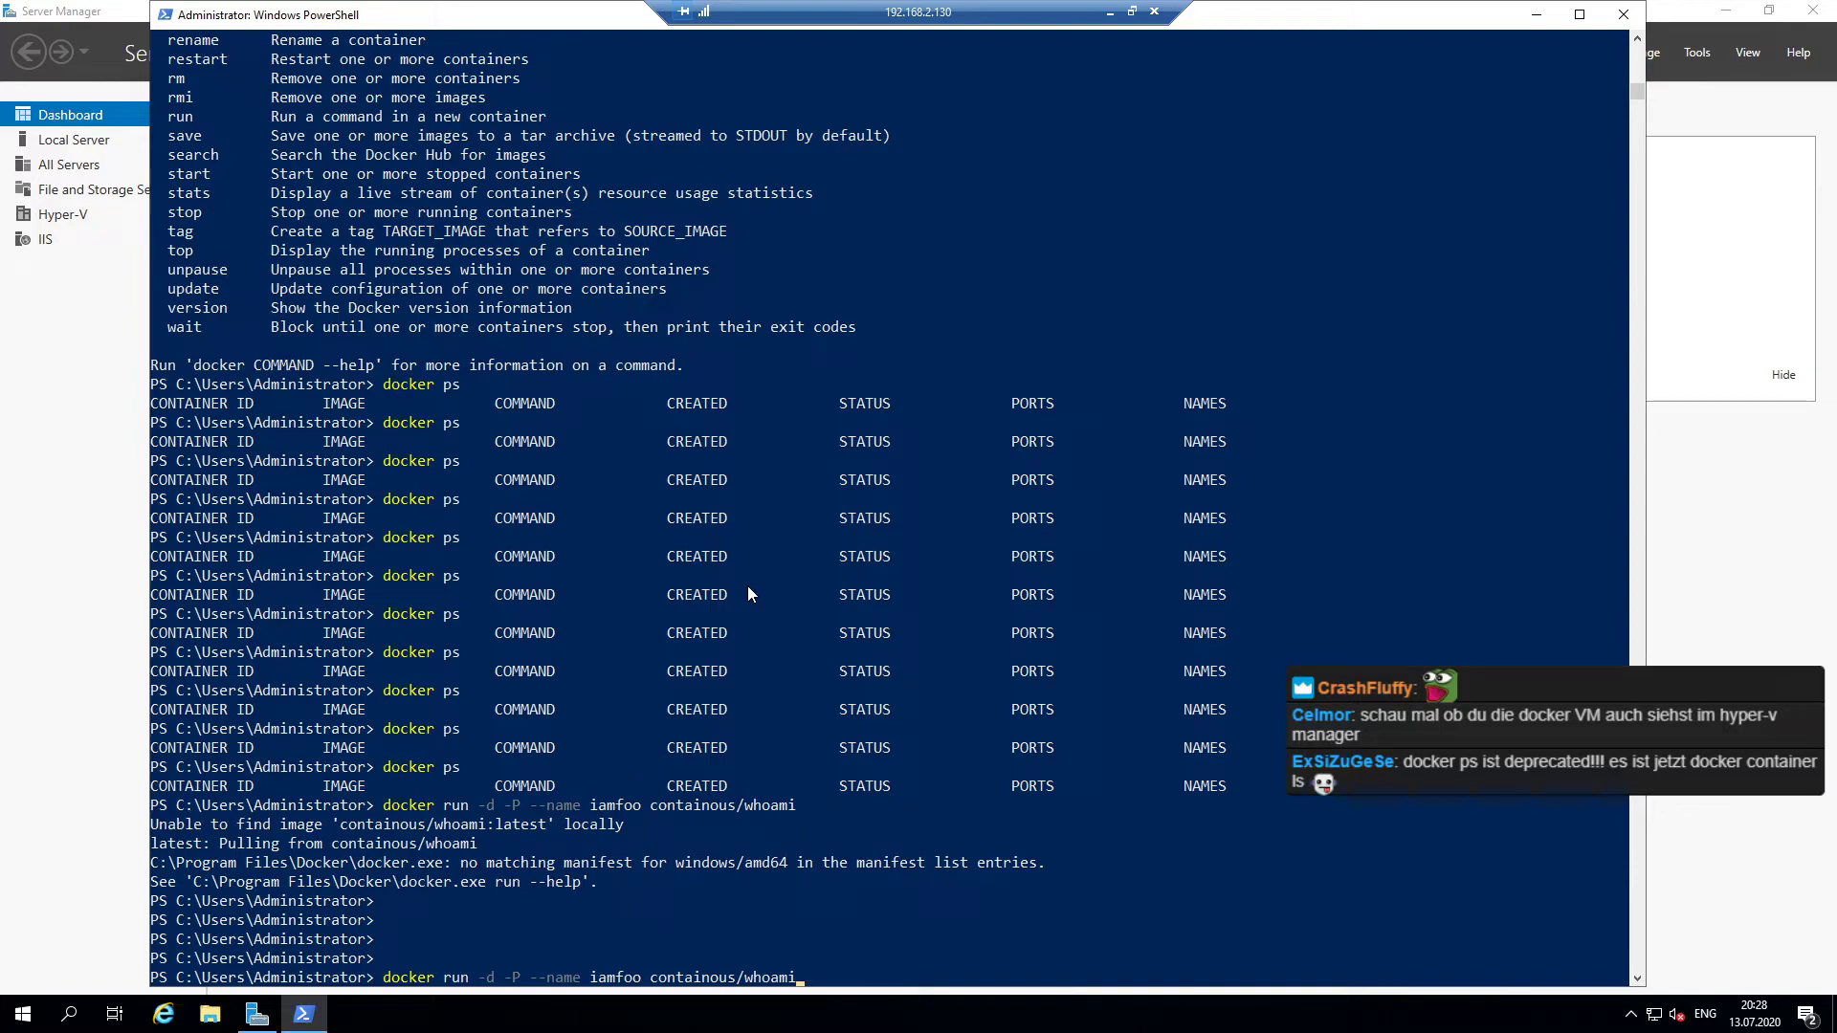
key(ctrl+c)
key(ctrl+c)
key(ctrl+c)
key(ctrl+c)
key(ctrl+c)
key(ctrl+c)
key(ctrl+c)
key(ctrl+c)
key(ctrl+c)
key(ctrl+c)
key(ctrl+c)
key(ctrl+c)
key(ctrl+c)
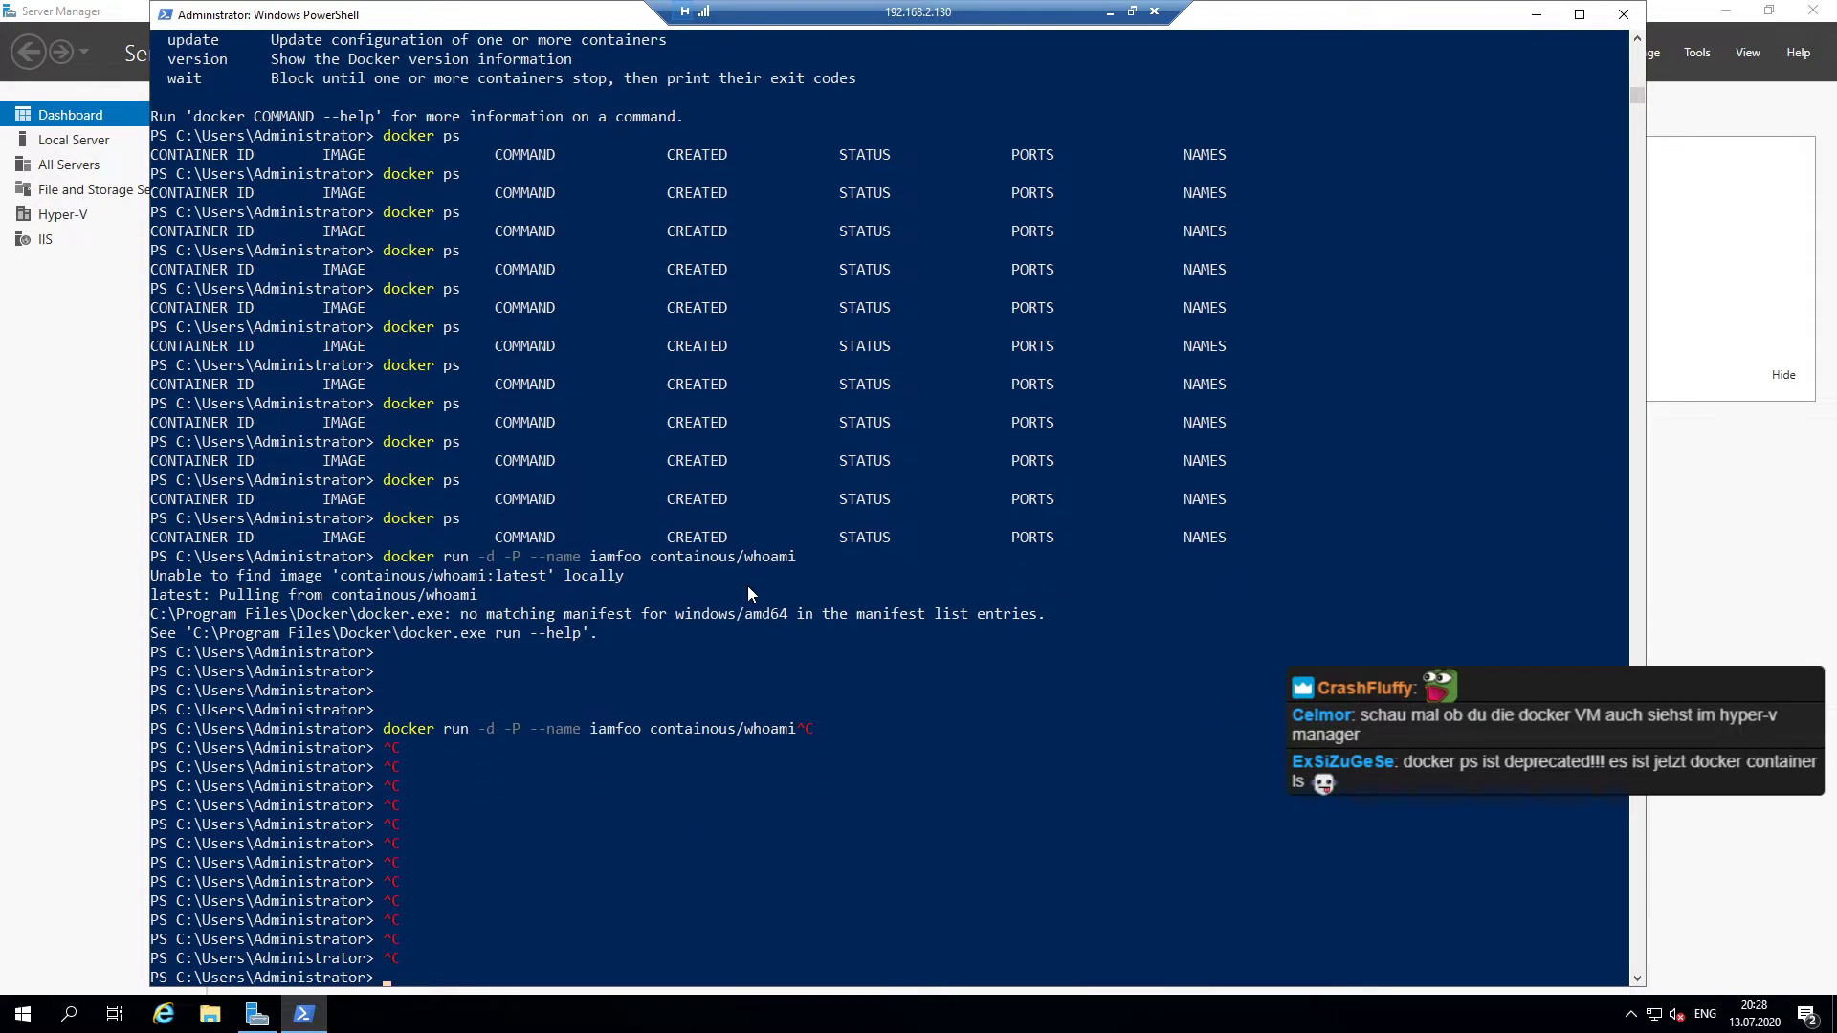
key(Return)
key(Return)
key(Return)
key(Return)
key(Return)
key(Return)
key(Return)
key(Return)
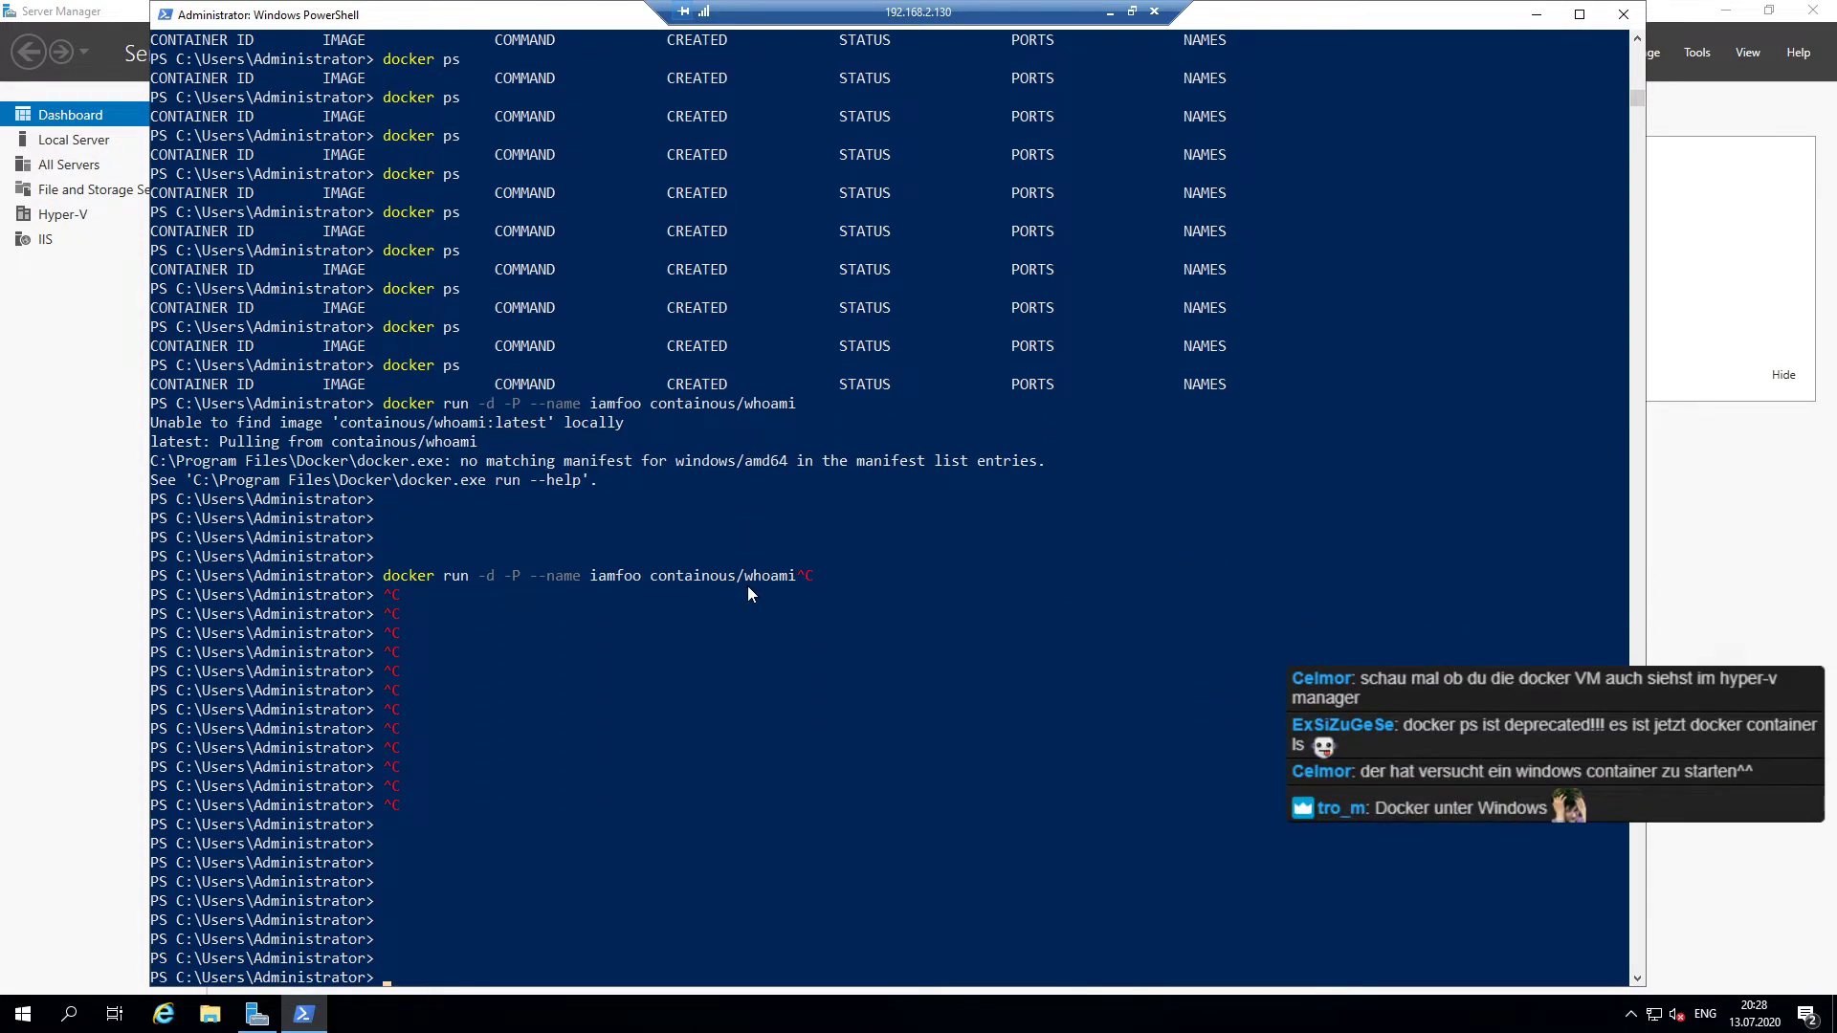
key(Return)
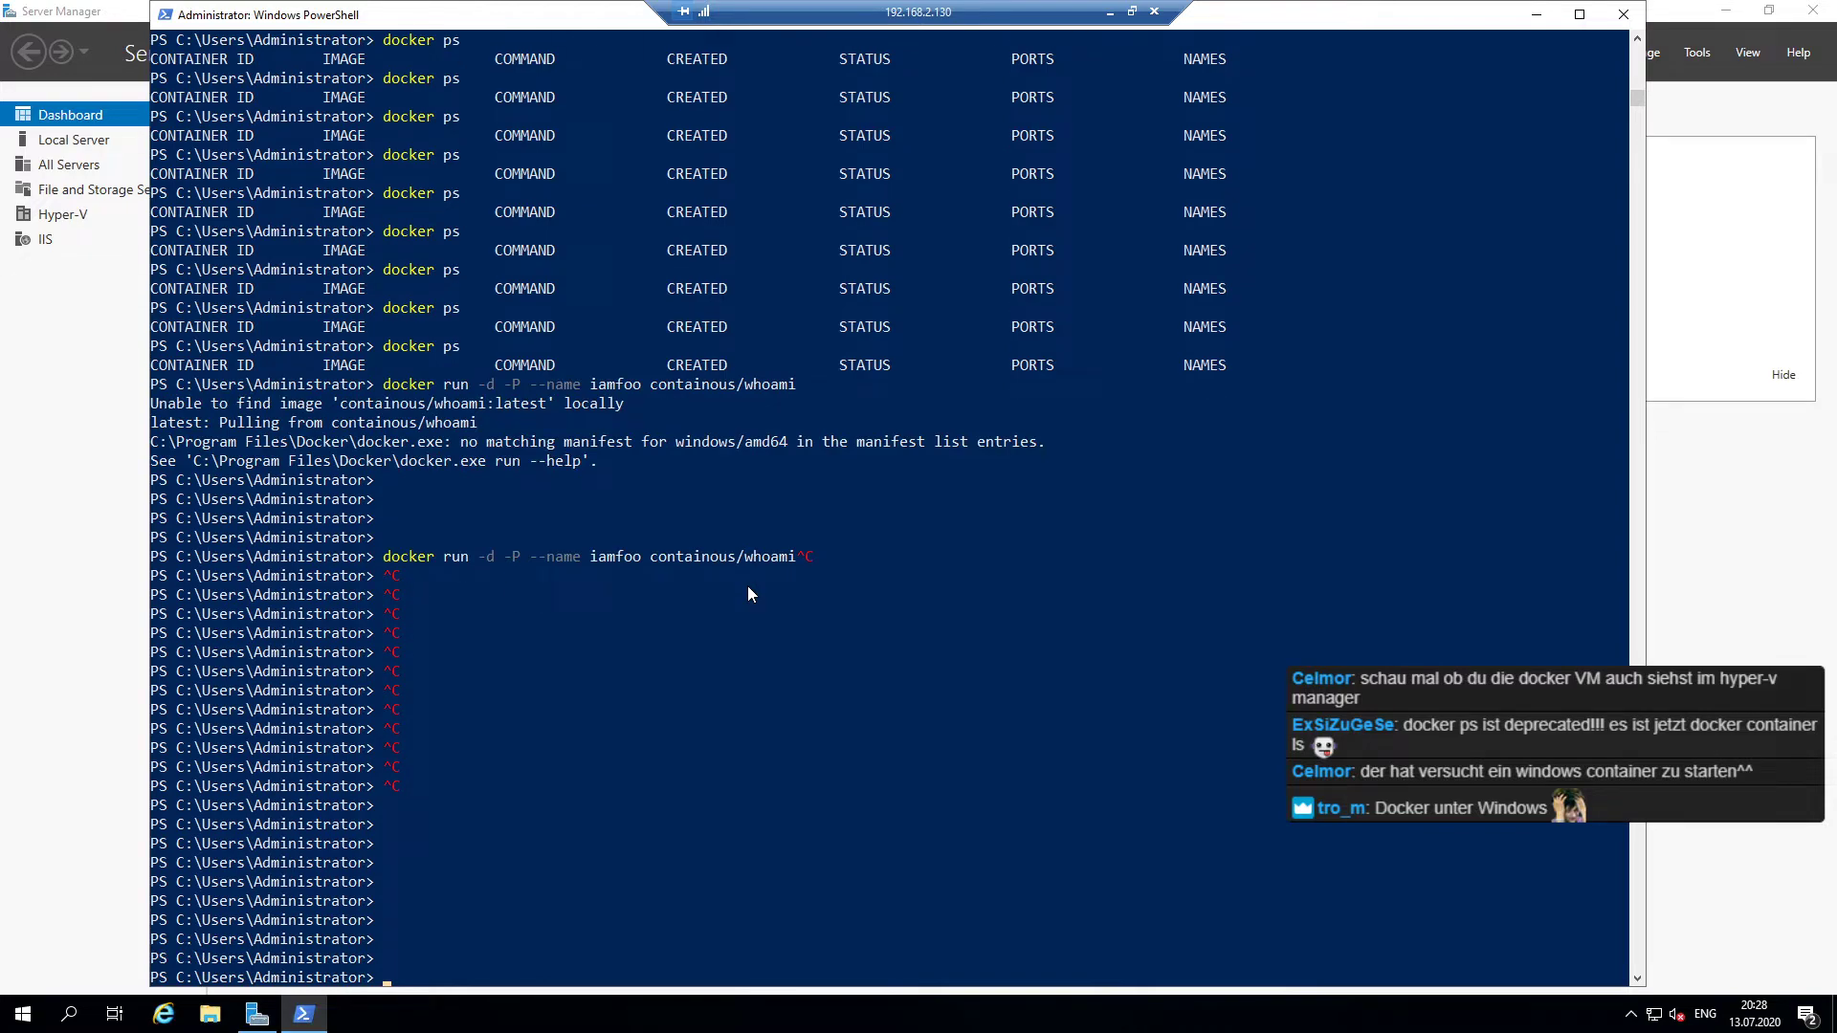
key(alt+Tab)
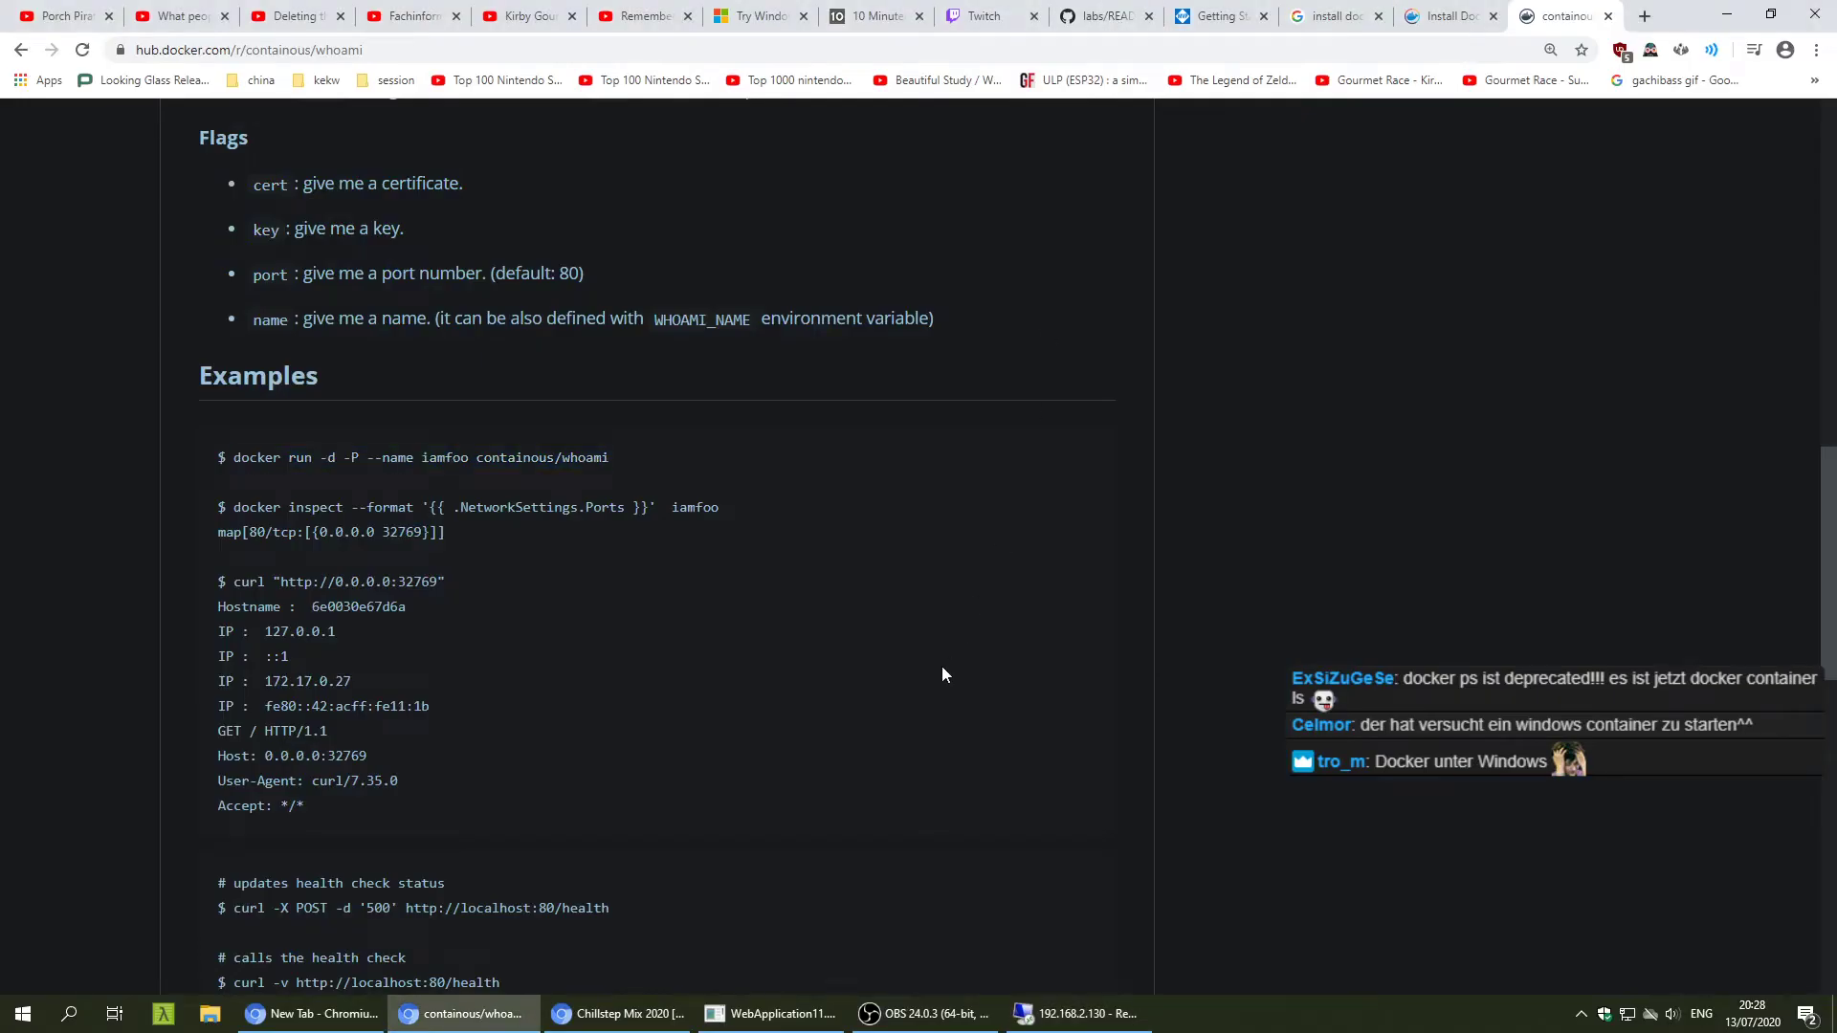
- Search 'run linux docker windows' and read the Linux containers on Windows 10 docs
key(ctrl+t)
text(run linux docker wi)
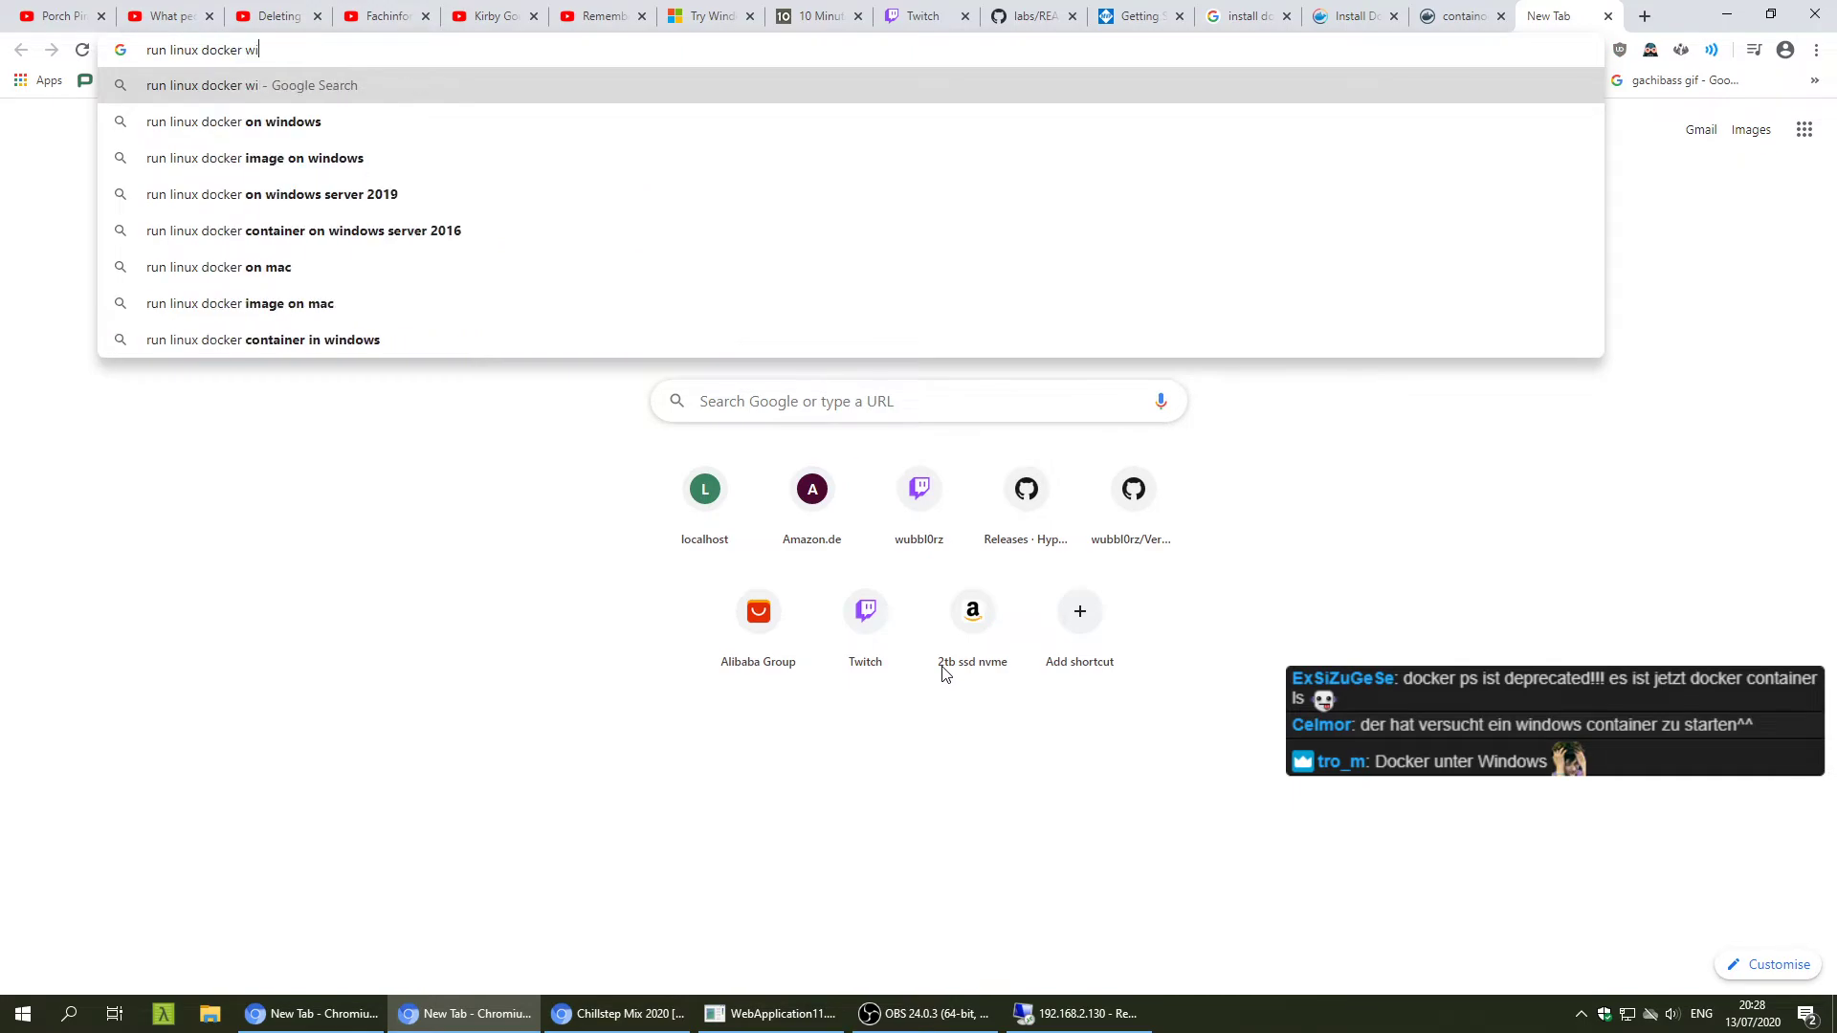
text(ndows)
key(Return)
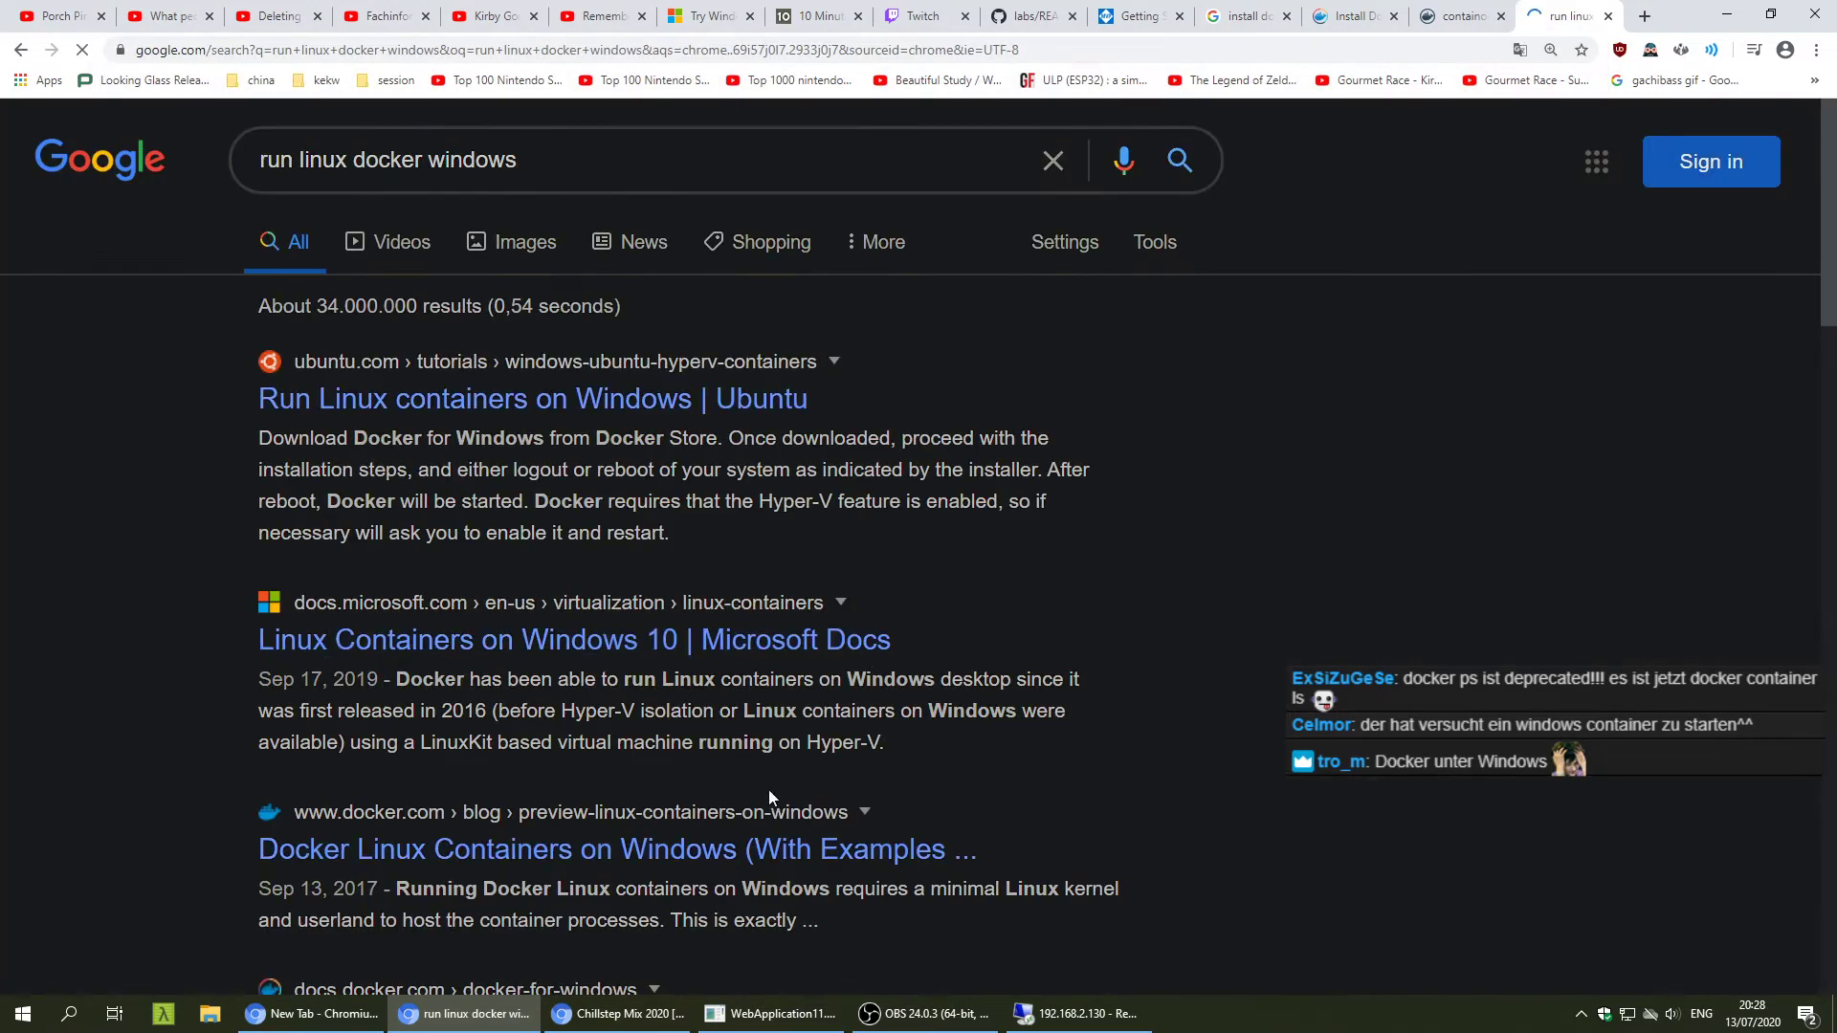
middle_click(603, 643)
middle_click(705, 398)
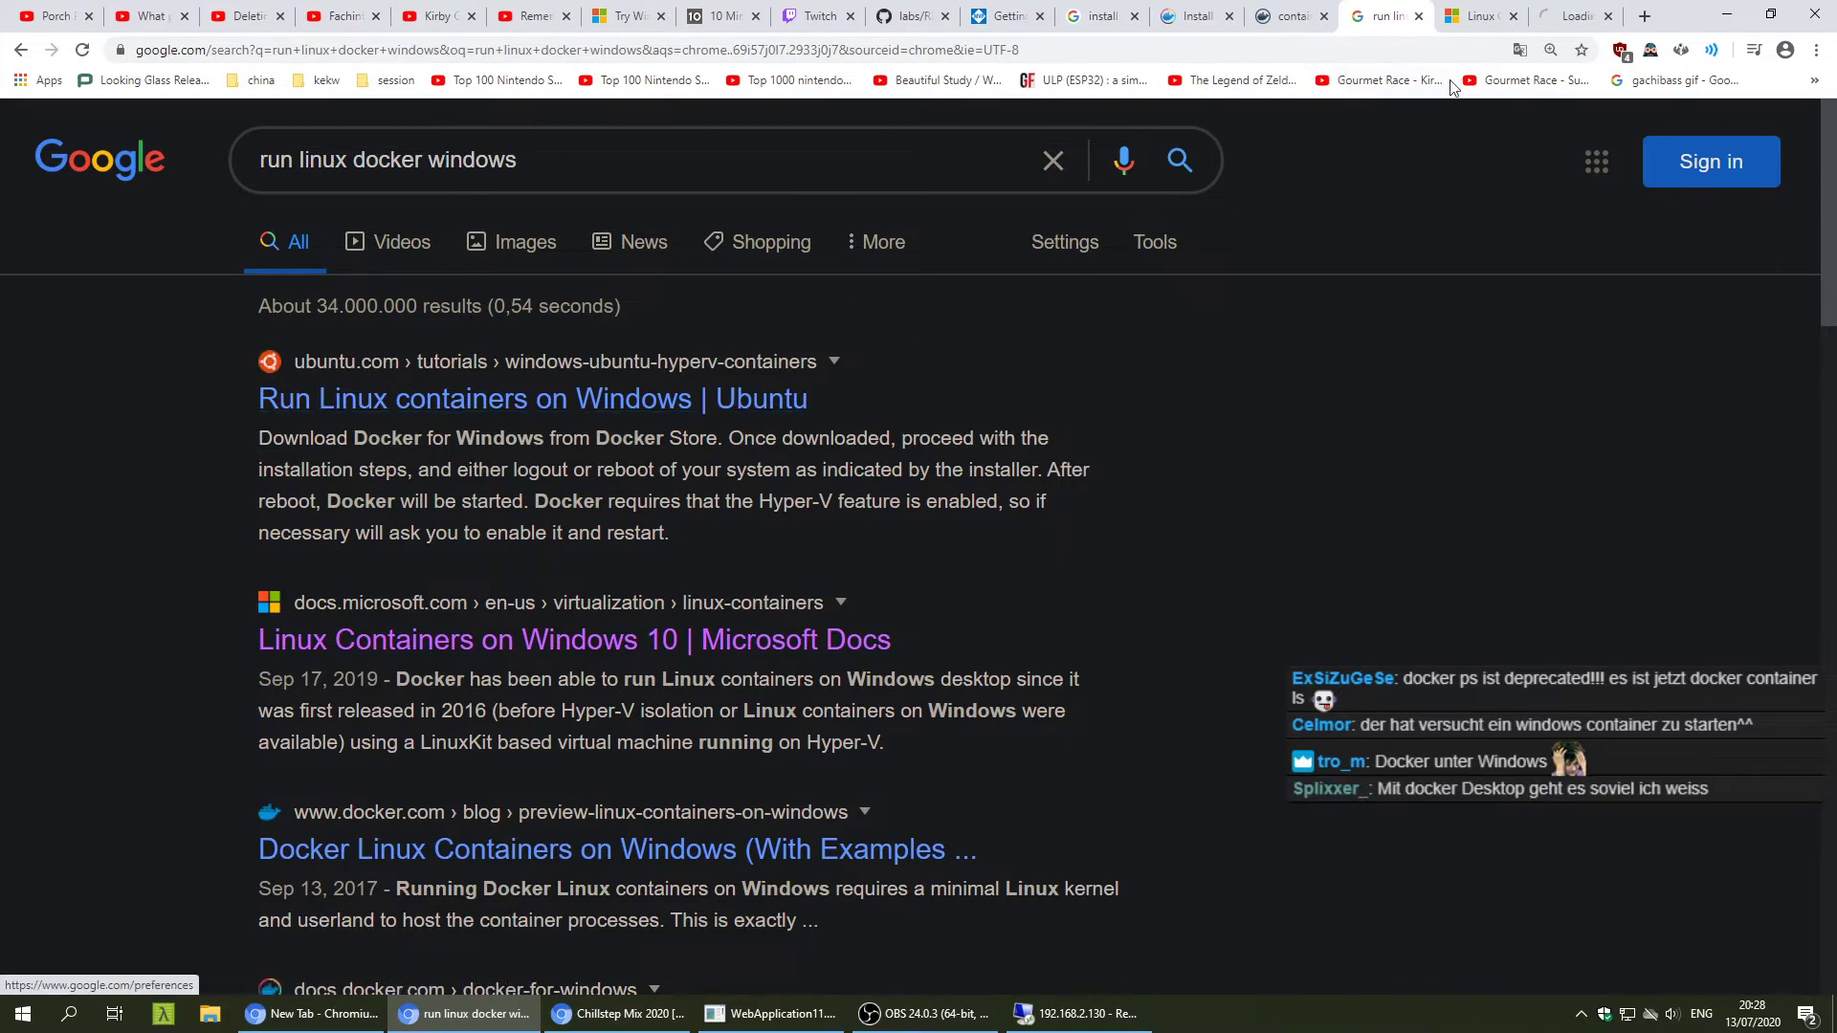
click(1478, 16)
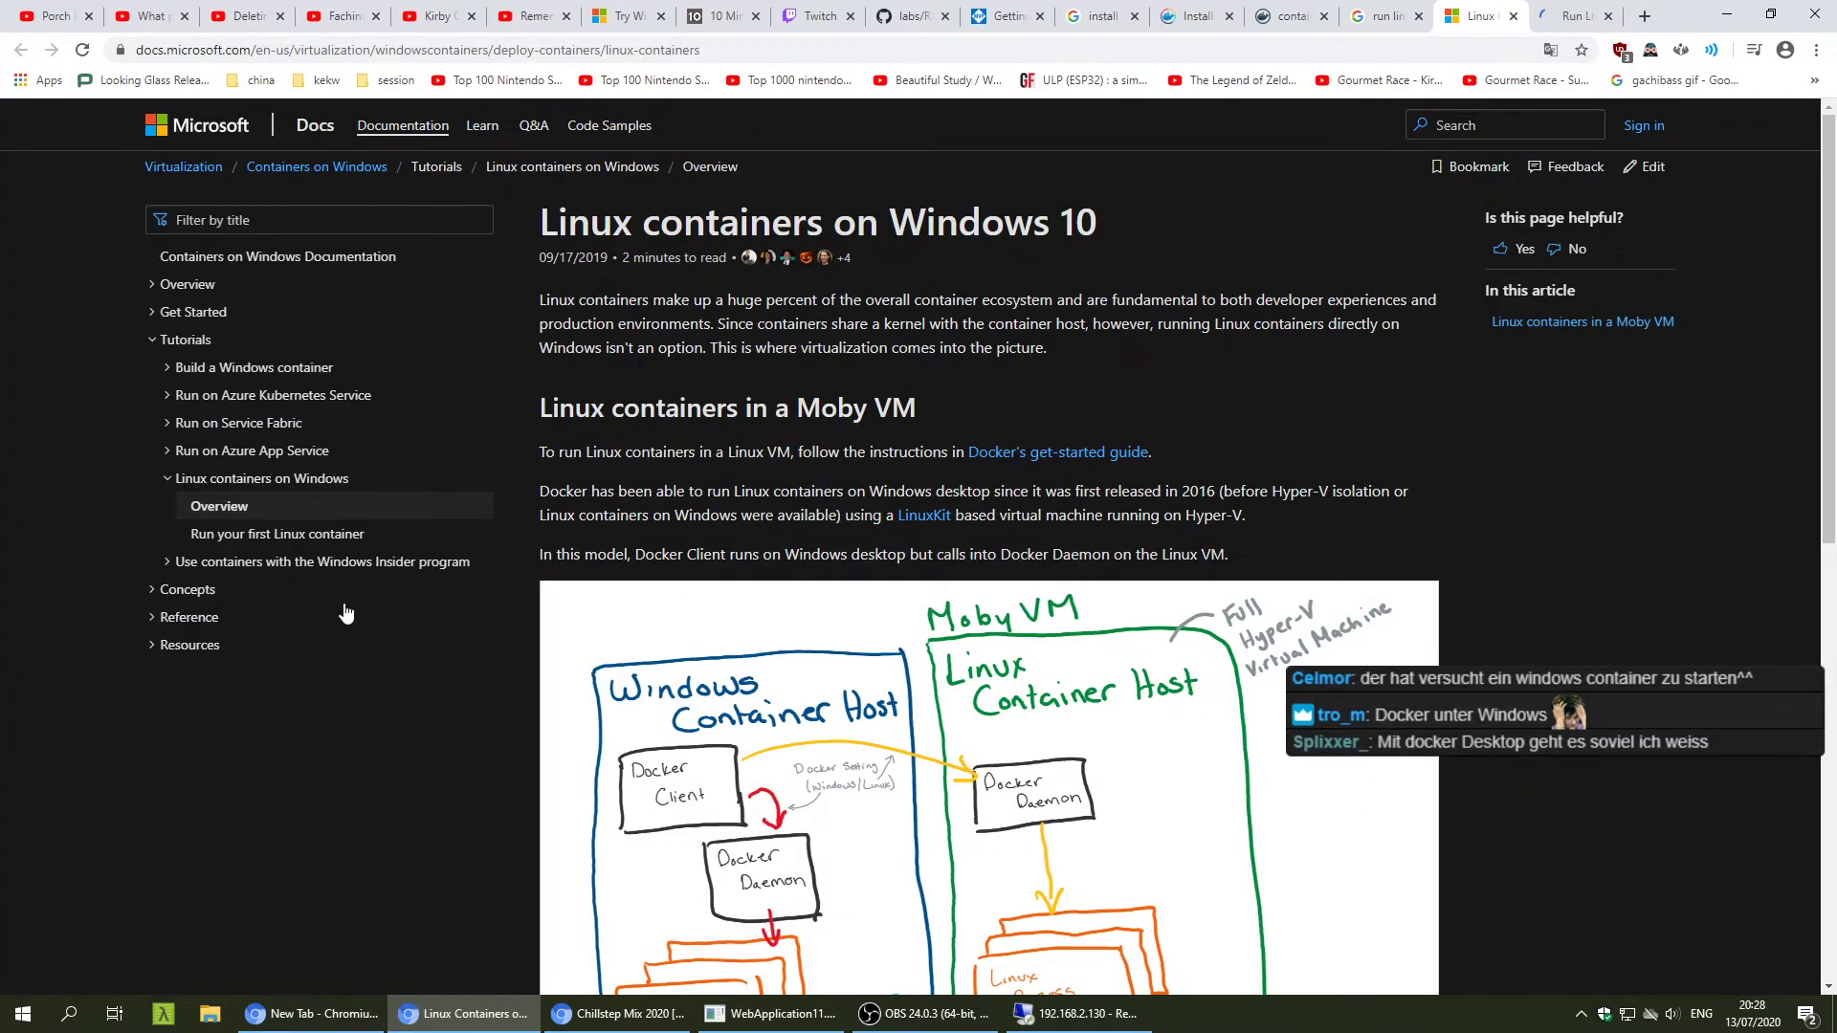
scroll(346, 612, down, 2)
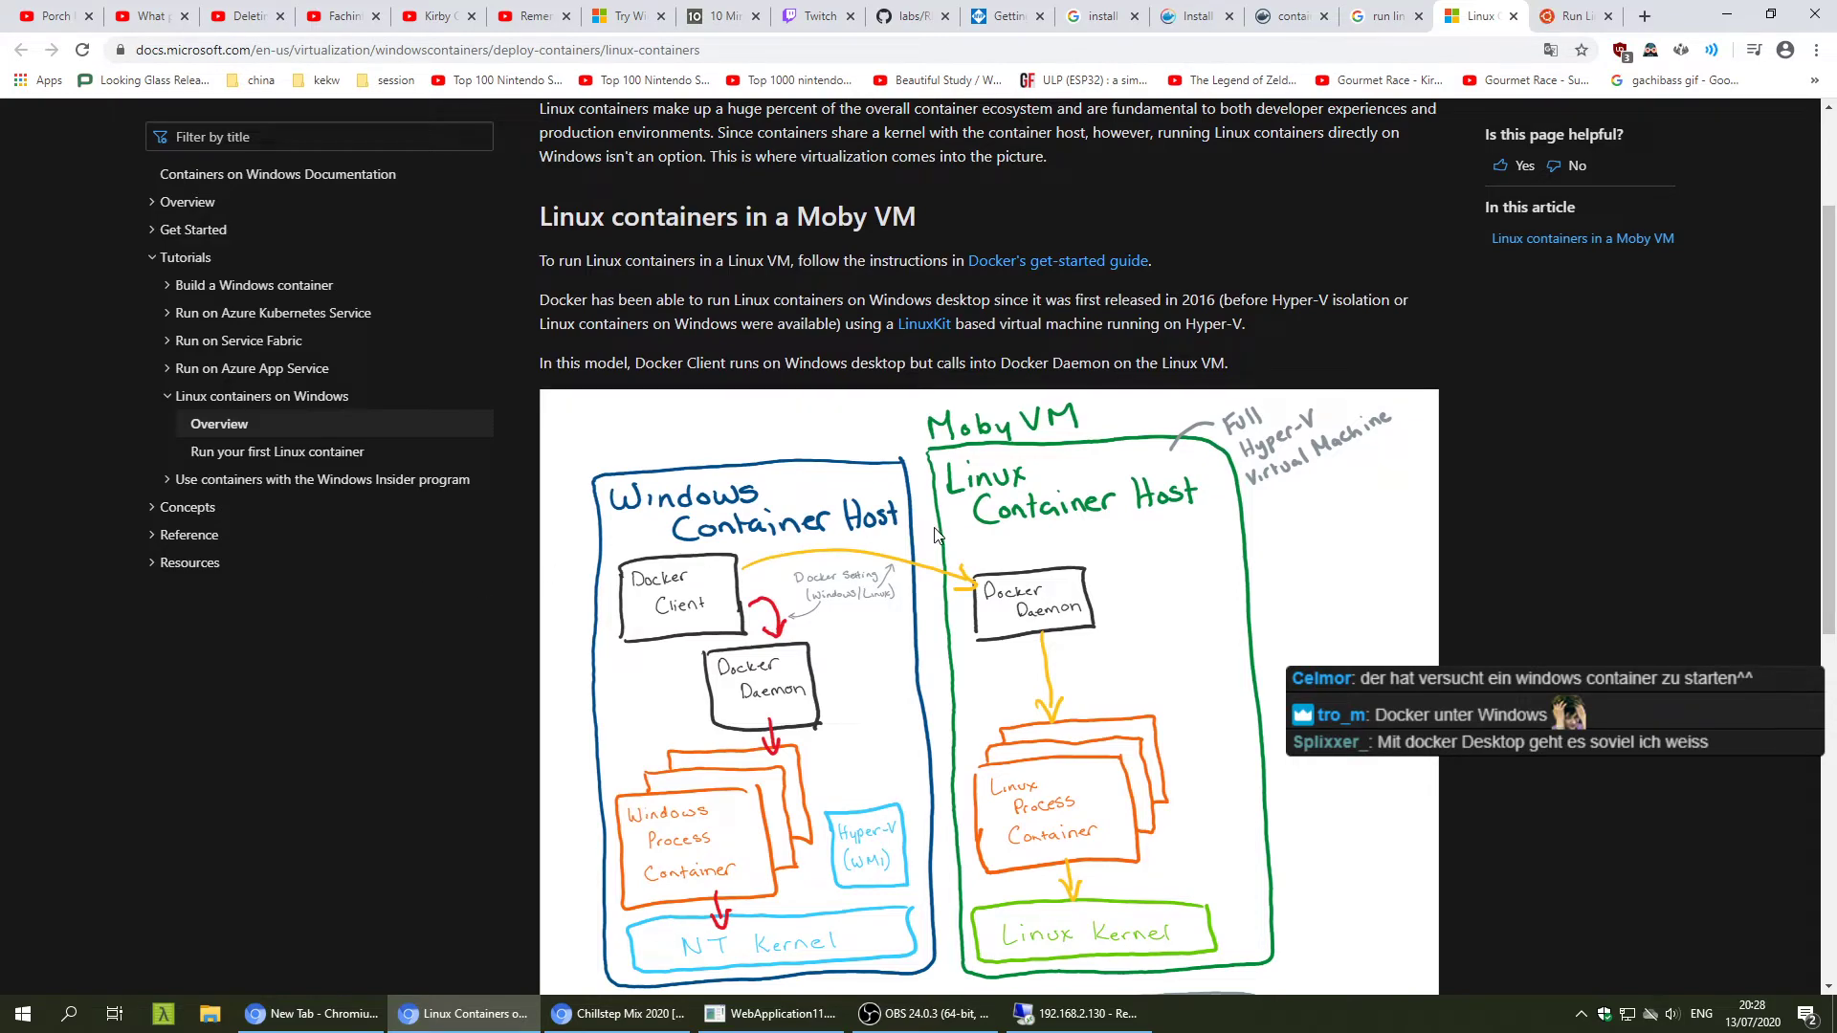
scroll(448, 648, down, 5)
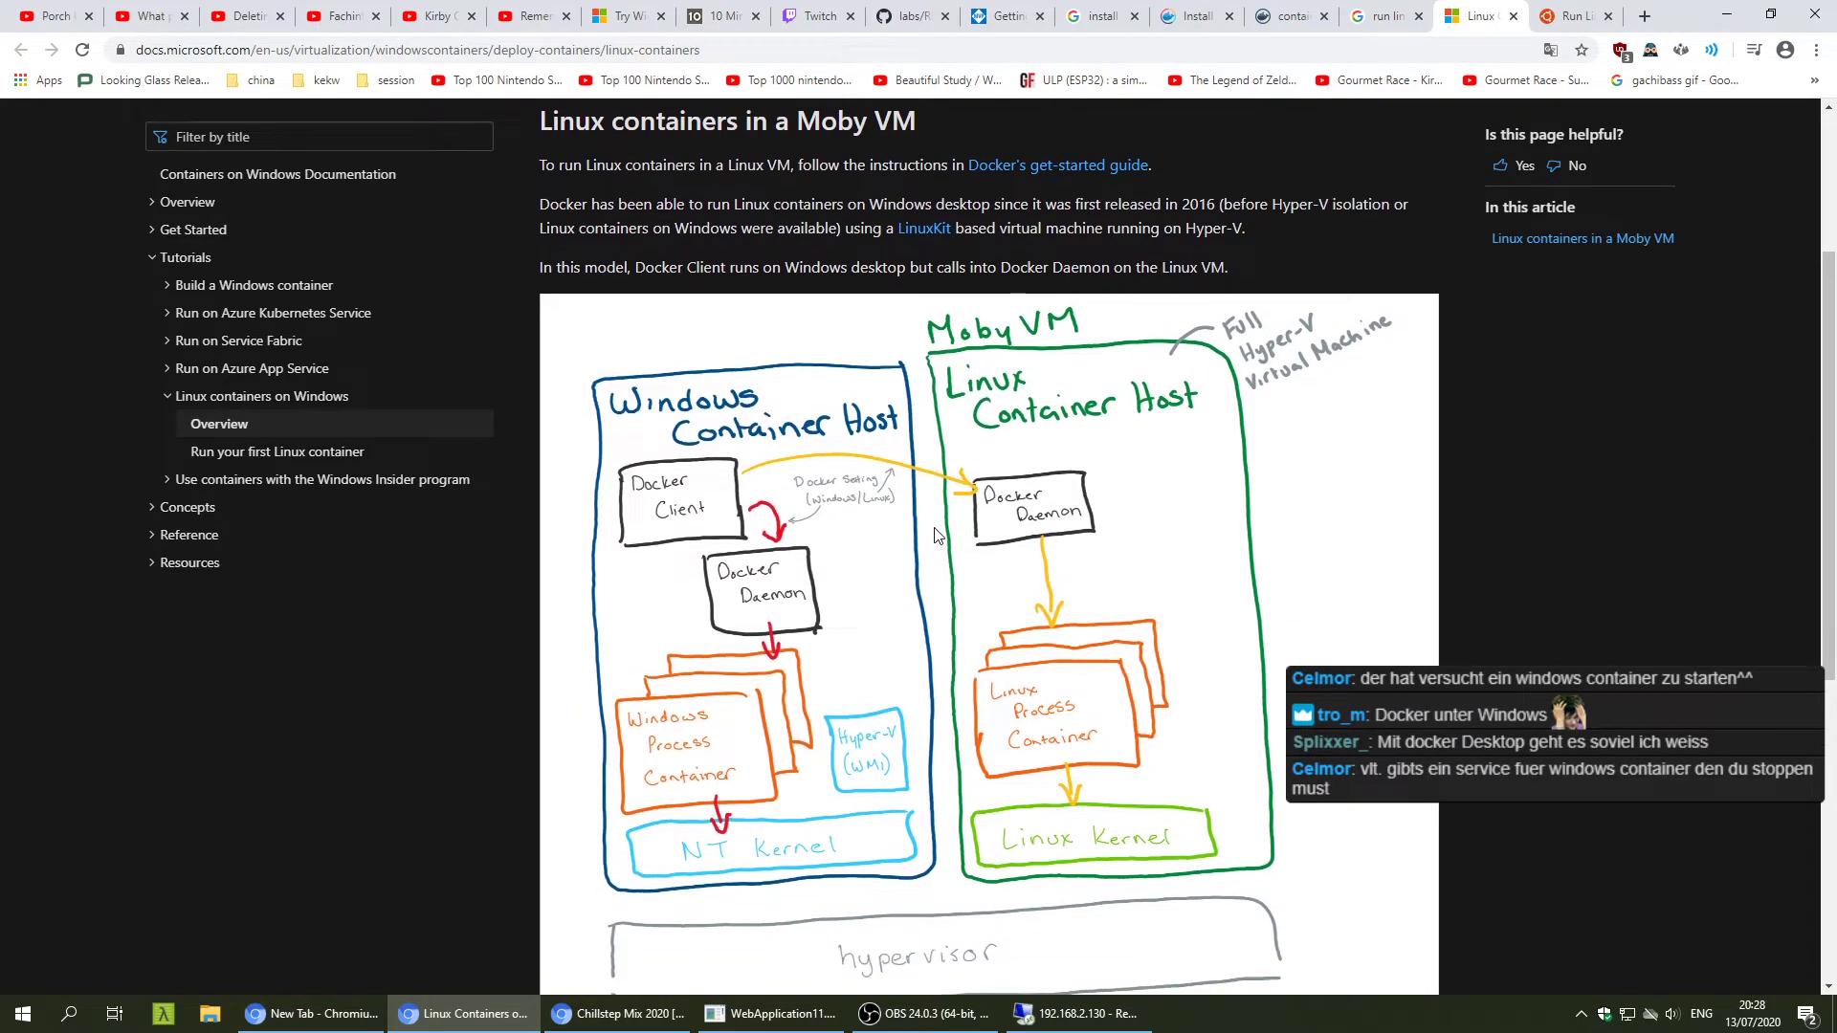
scroll(446, 648, down, 3)
scroll(423, 640, up, 10)
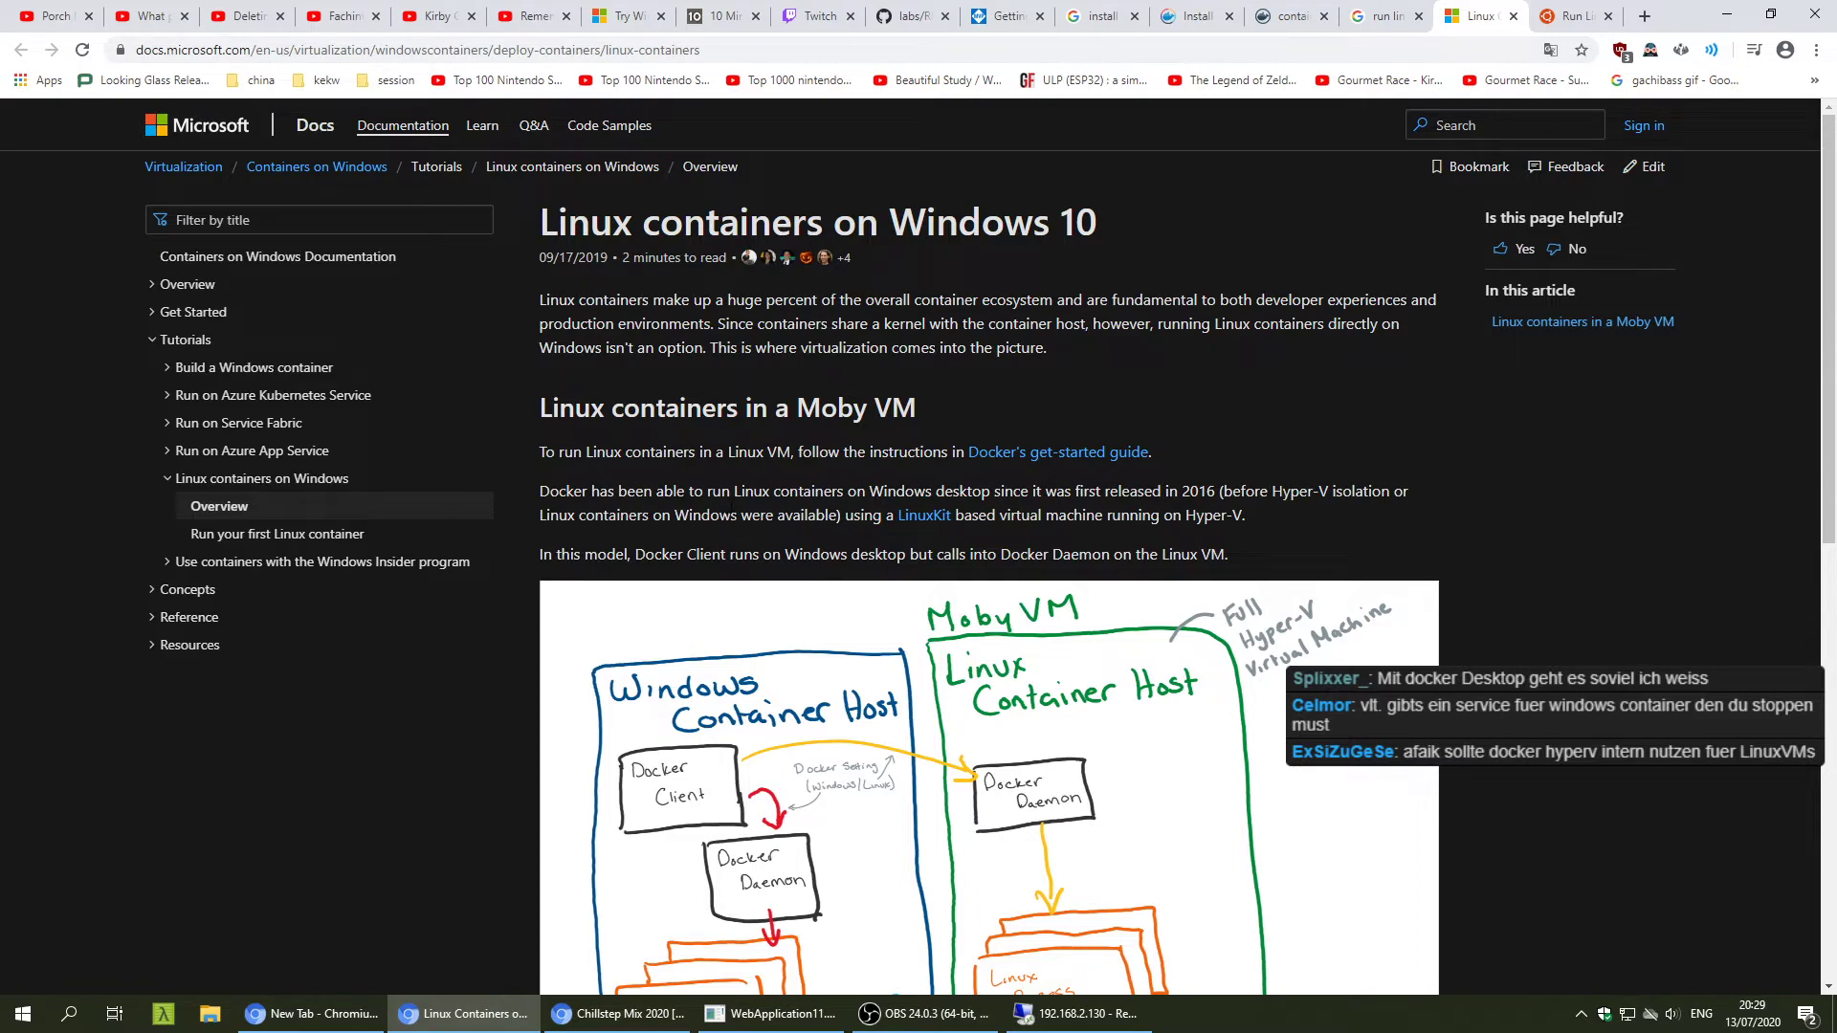
- Copy 'docker run hello-world' from Docker's getting-started guide for the server's PowerShell
click(1057, 452)
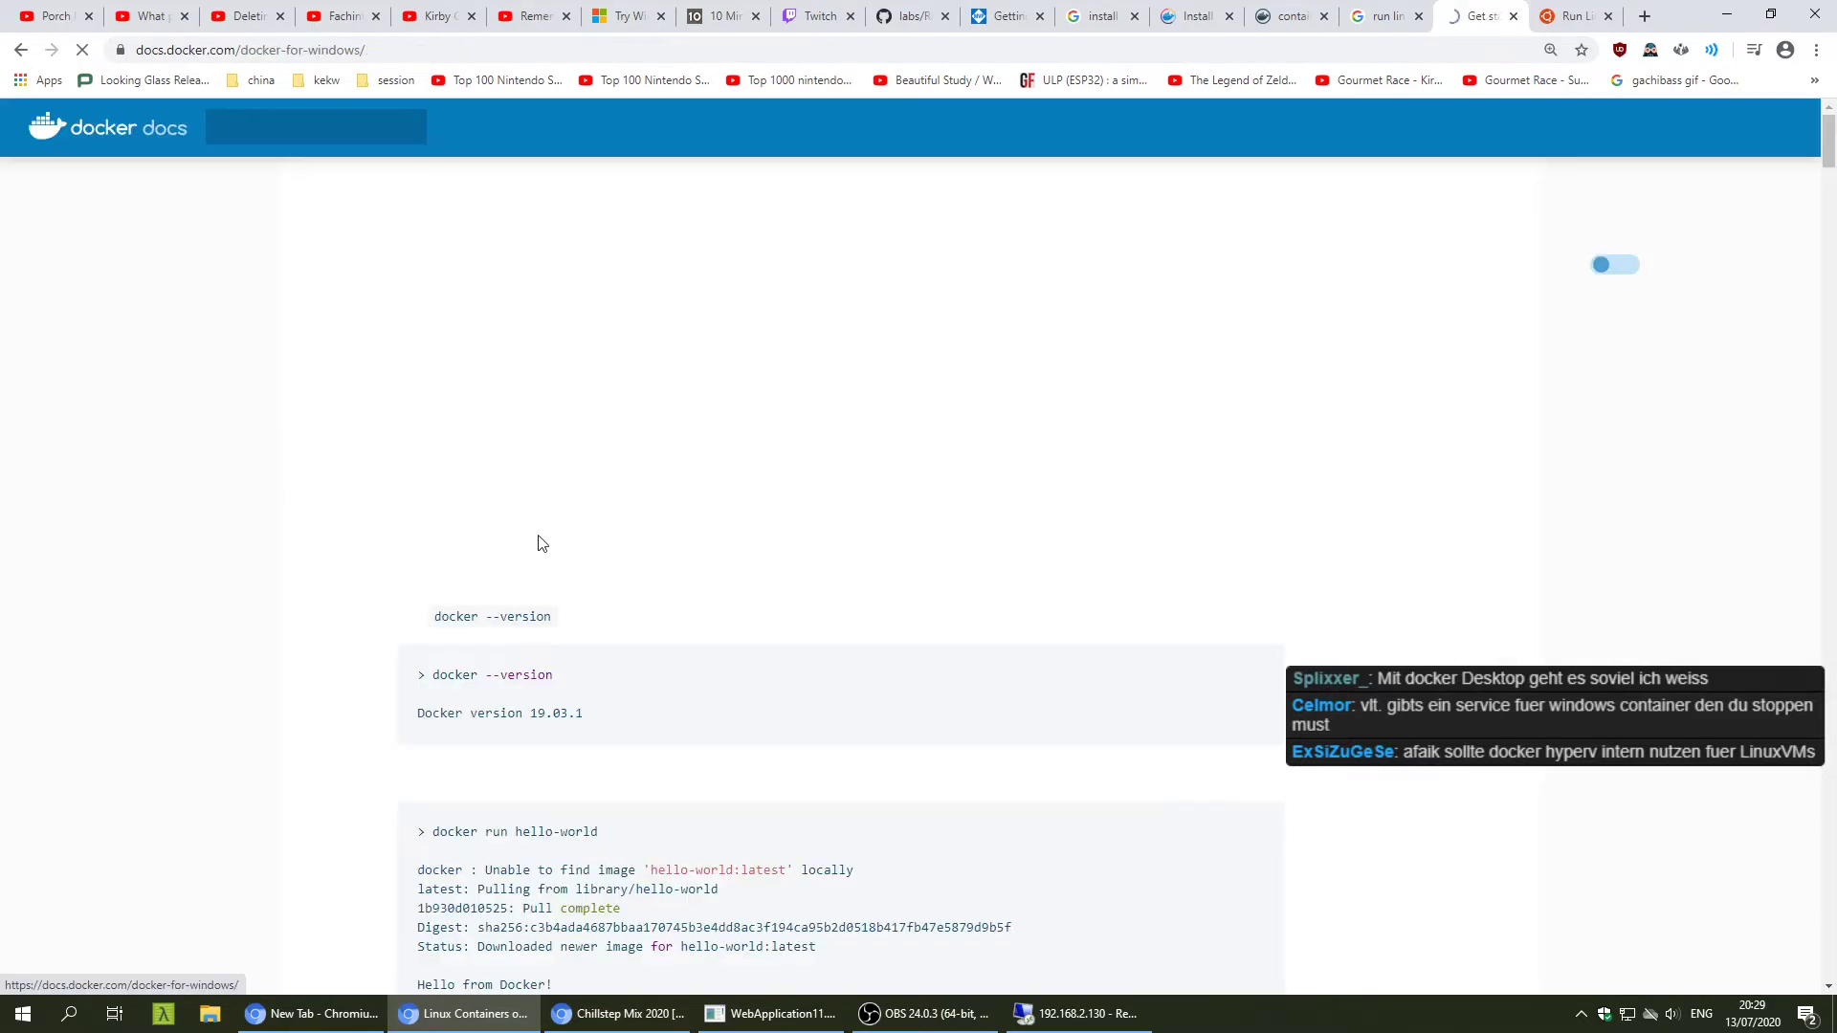
scroll(360, 585, down, 3)
scroll(360, 585, up, 3)
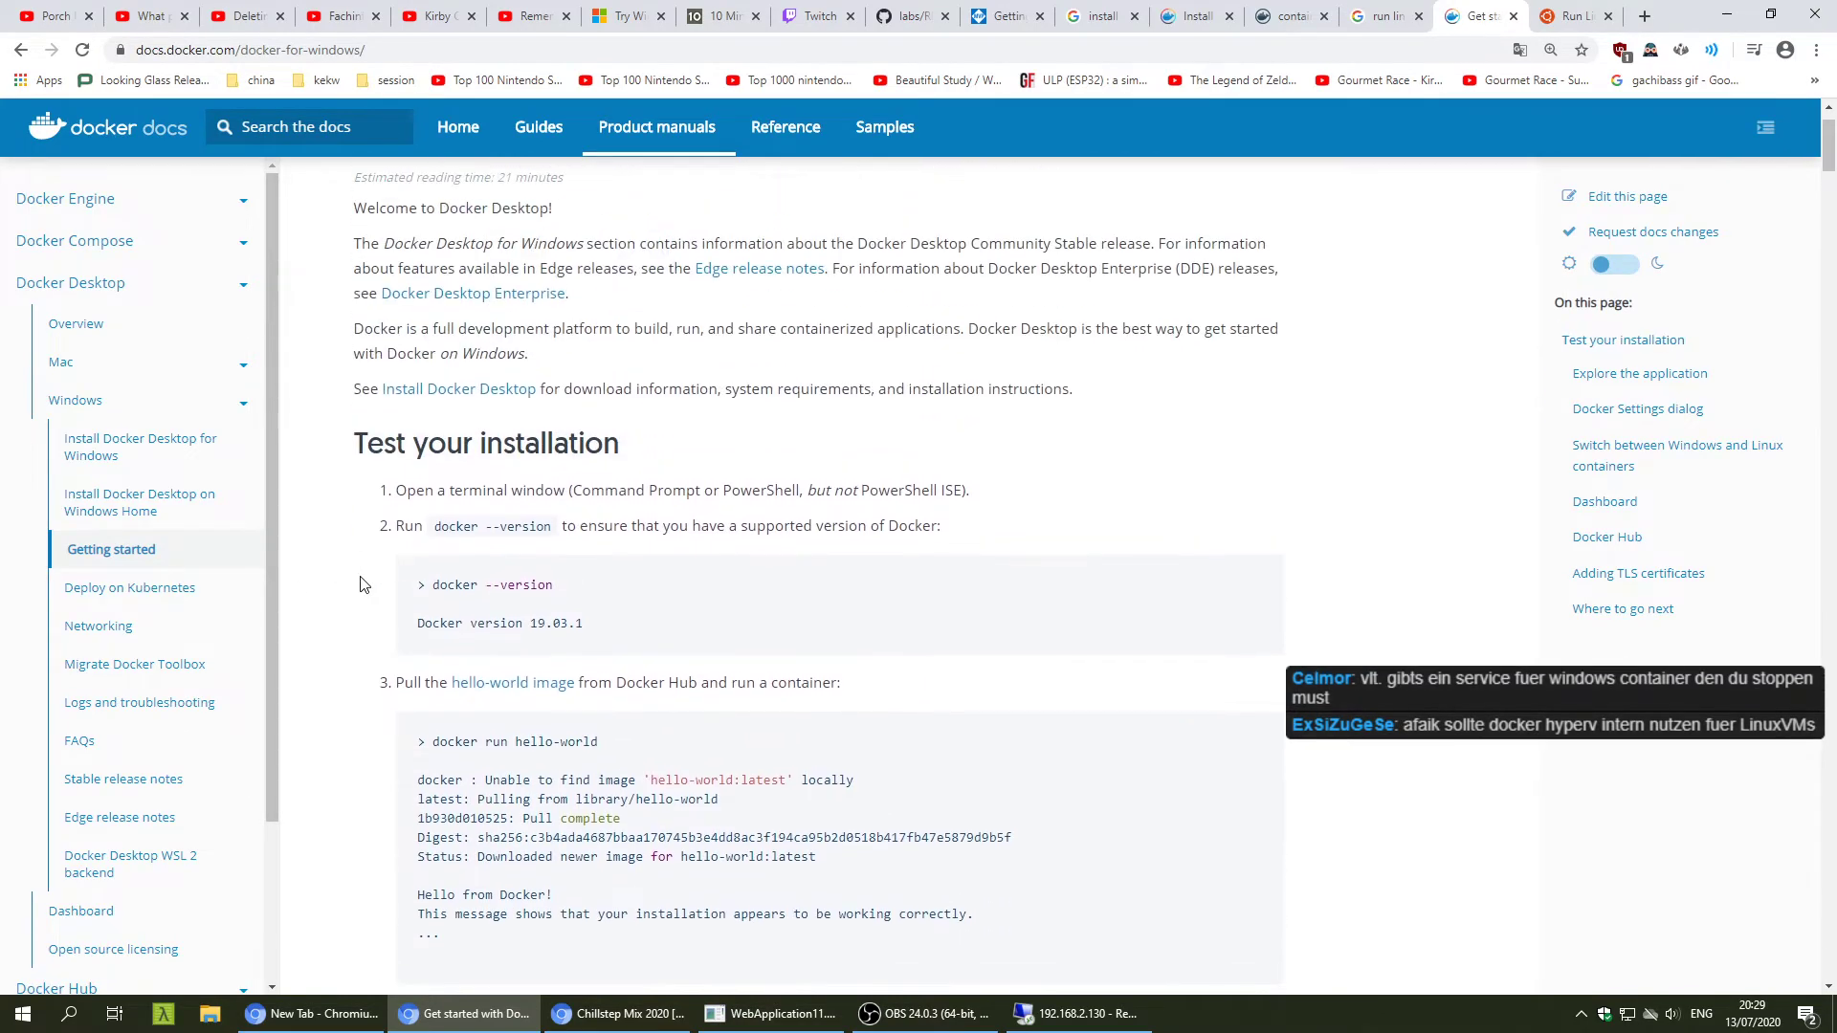
drag(660, 743, 433, 745)
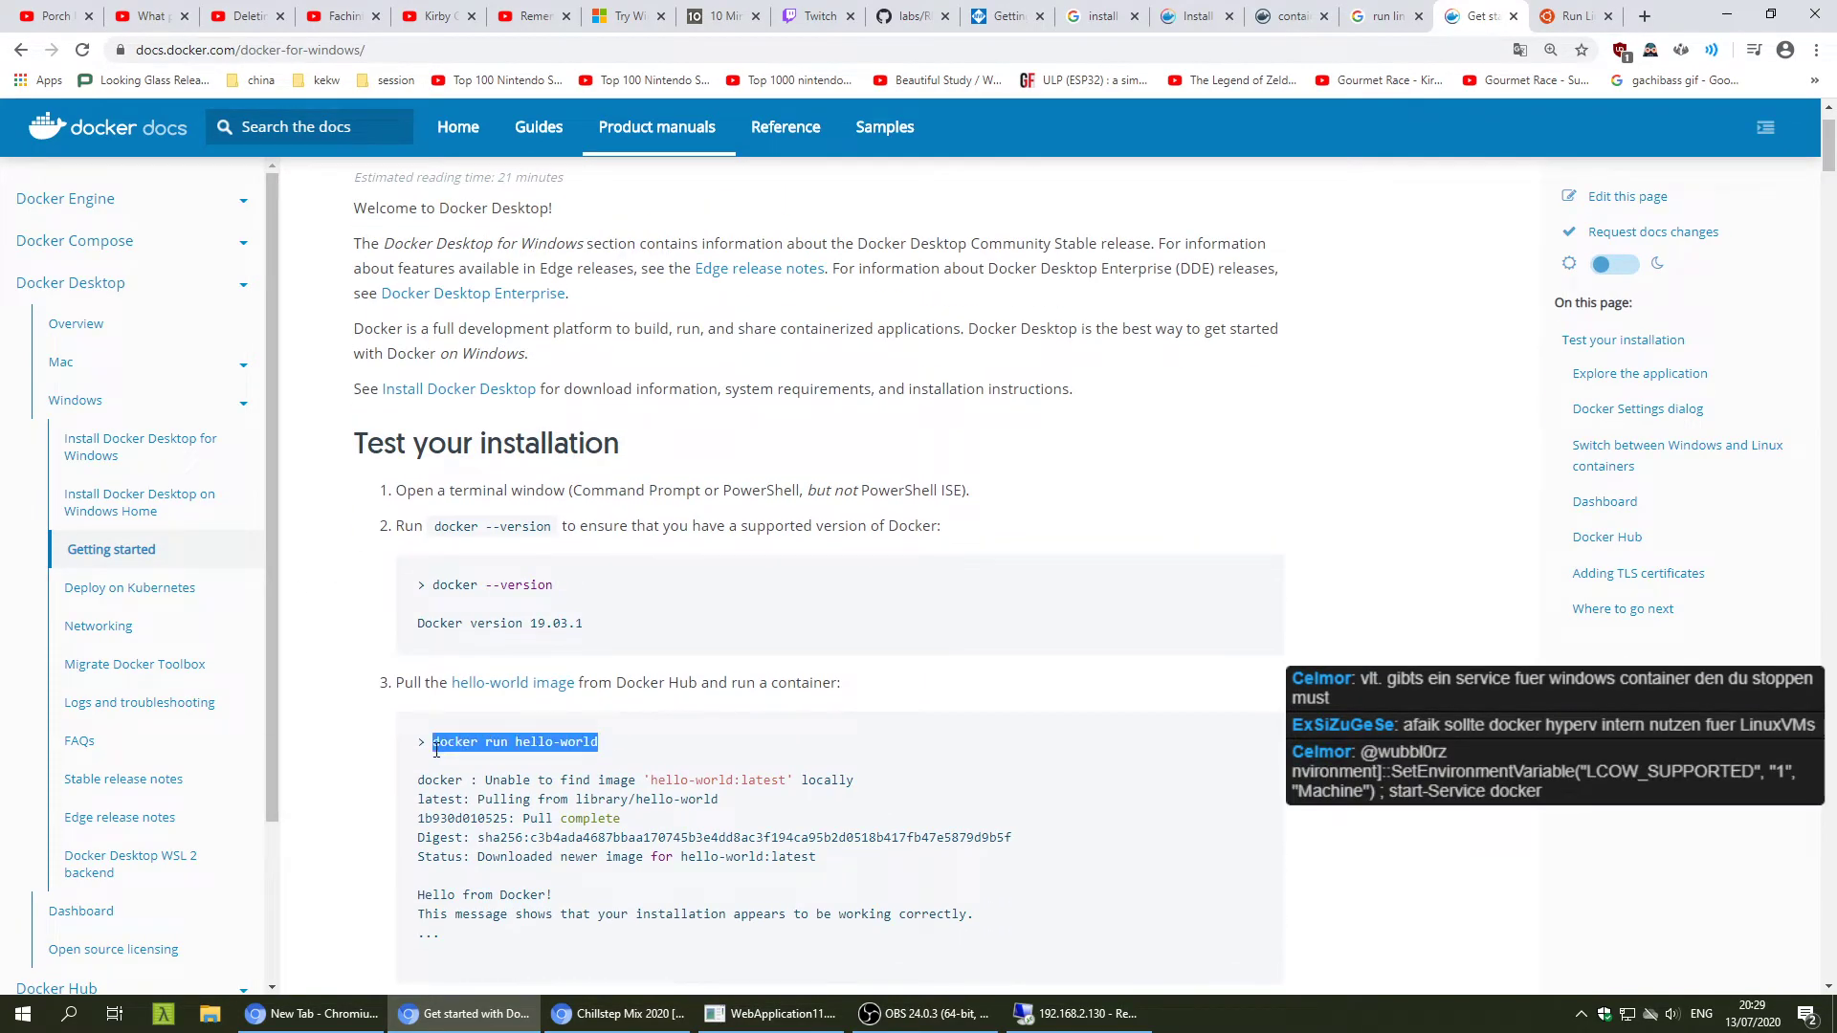
key(ctrl+c)
click(1077, 1013)
- Paste and run docker run hello-world on the server, getting 'Hello from Docker!'
key(ctrl+v)
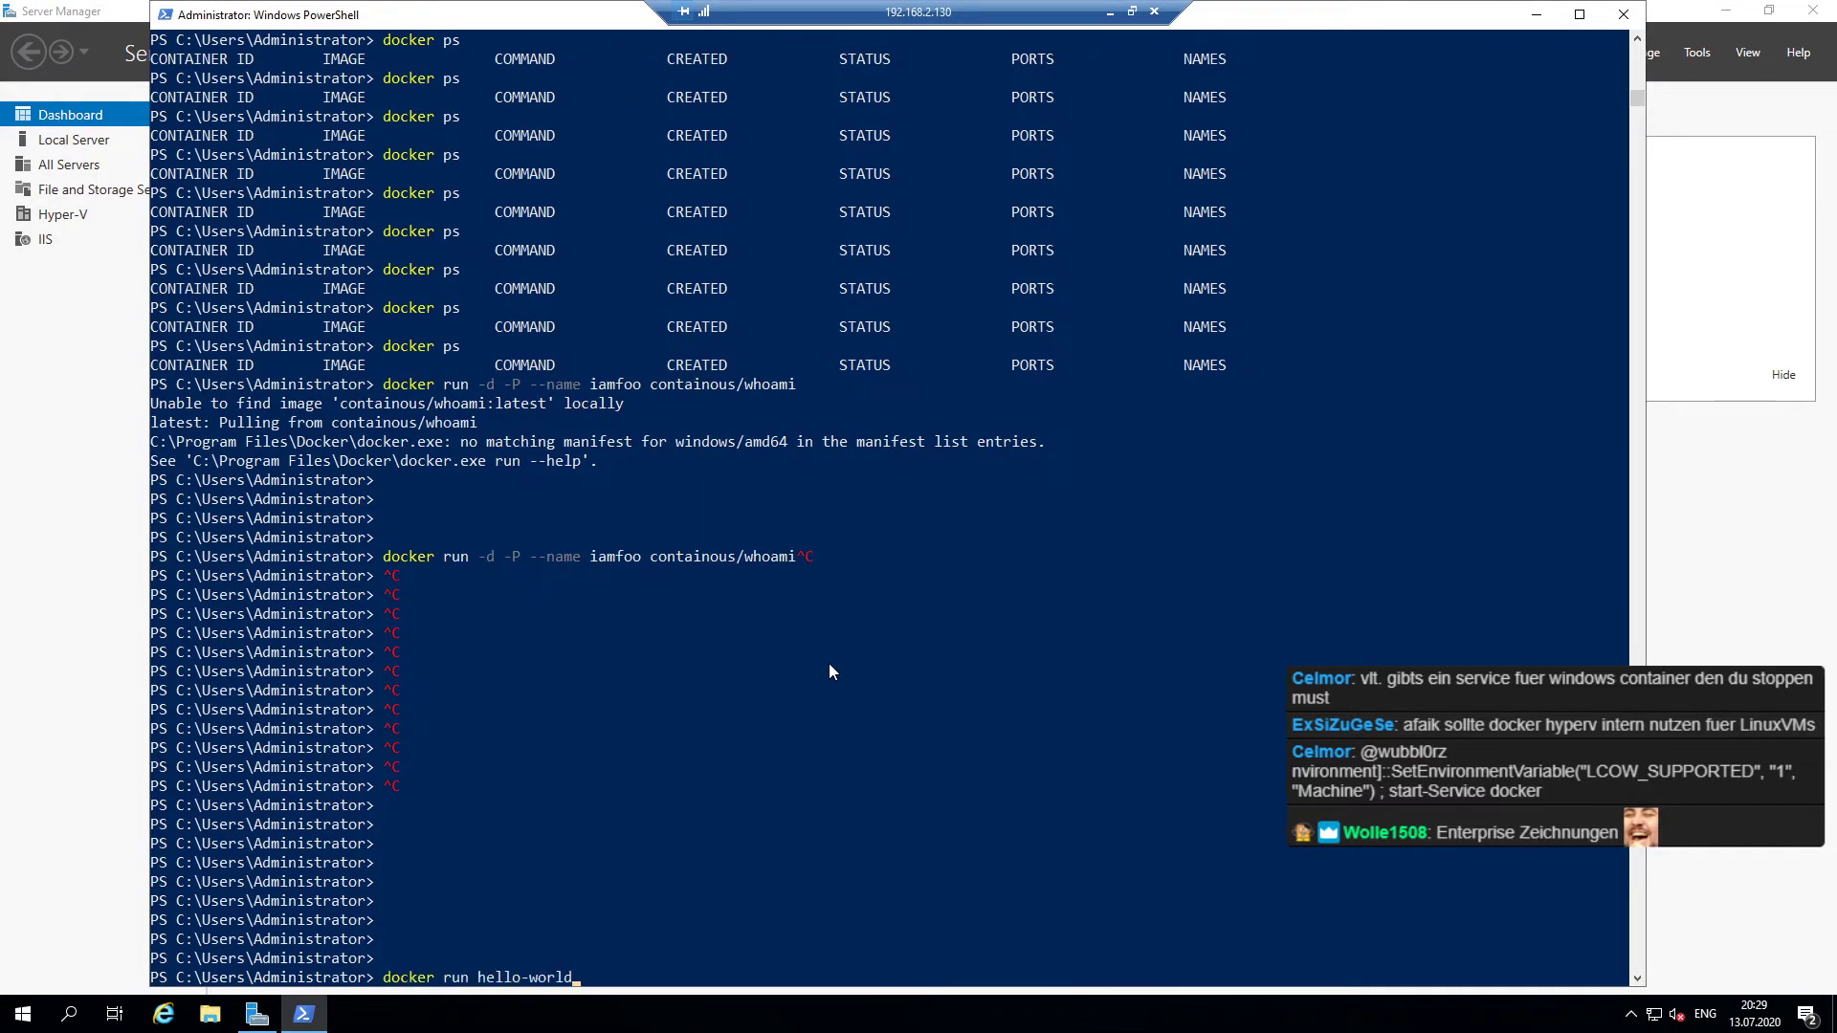
key(Return)
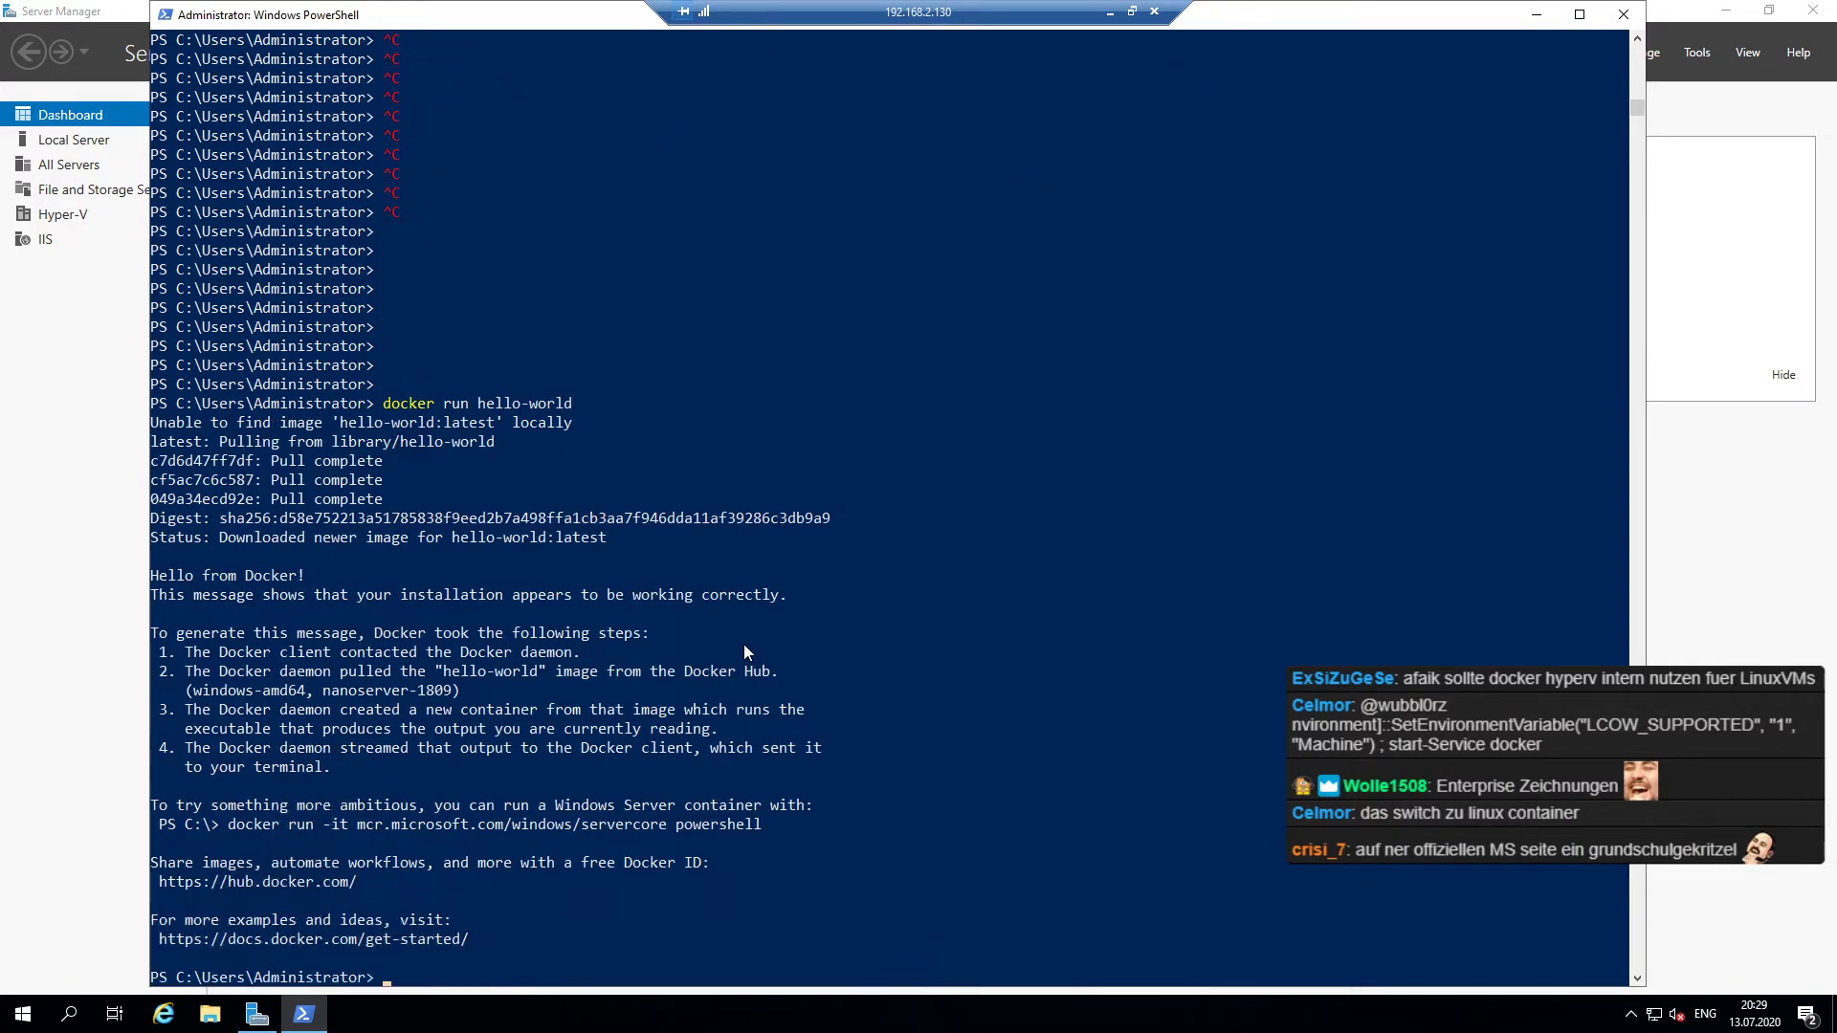
click(1110, 11)
- Scroll the Docker docs and step through the 'linux' mentions with Find
scroll(334, 668, down, 1)
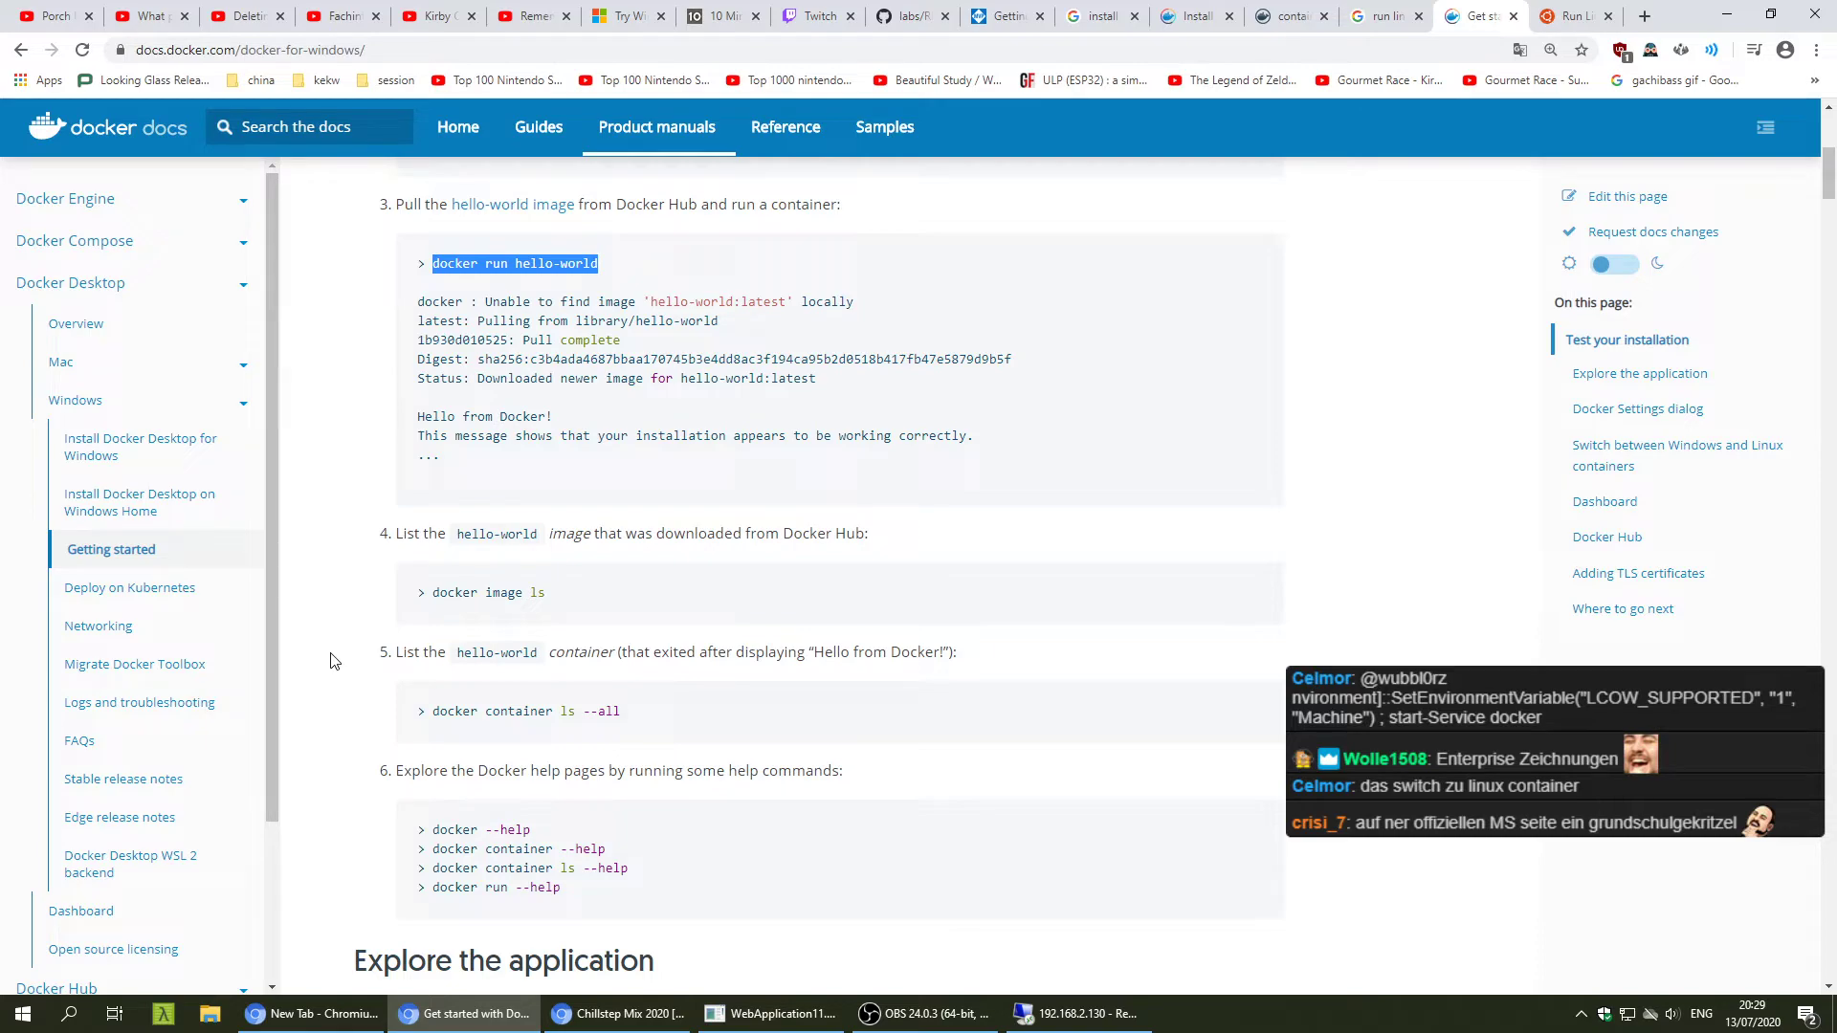
scroll(334, 661, down, 8)
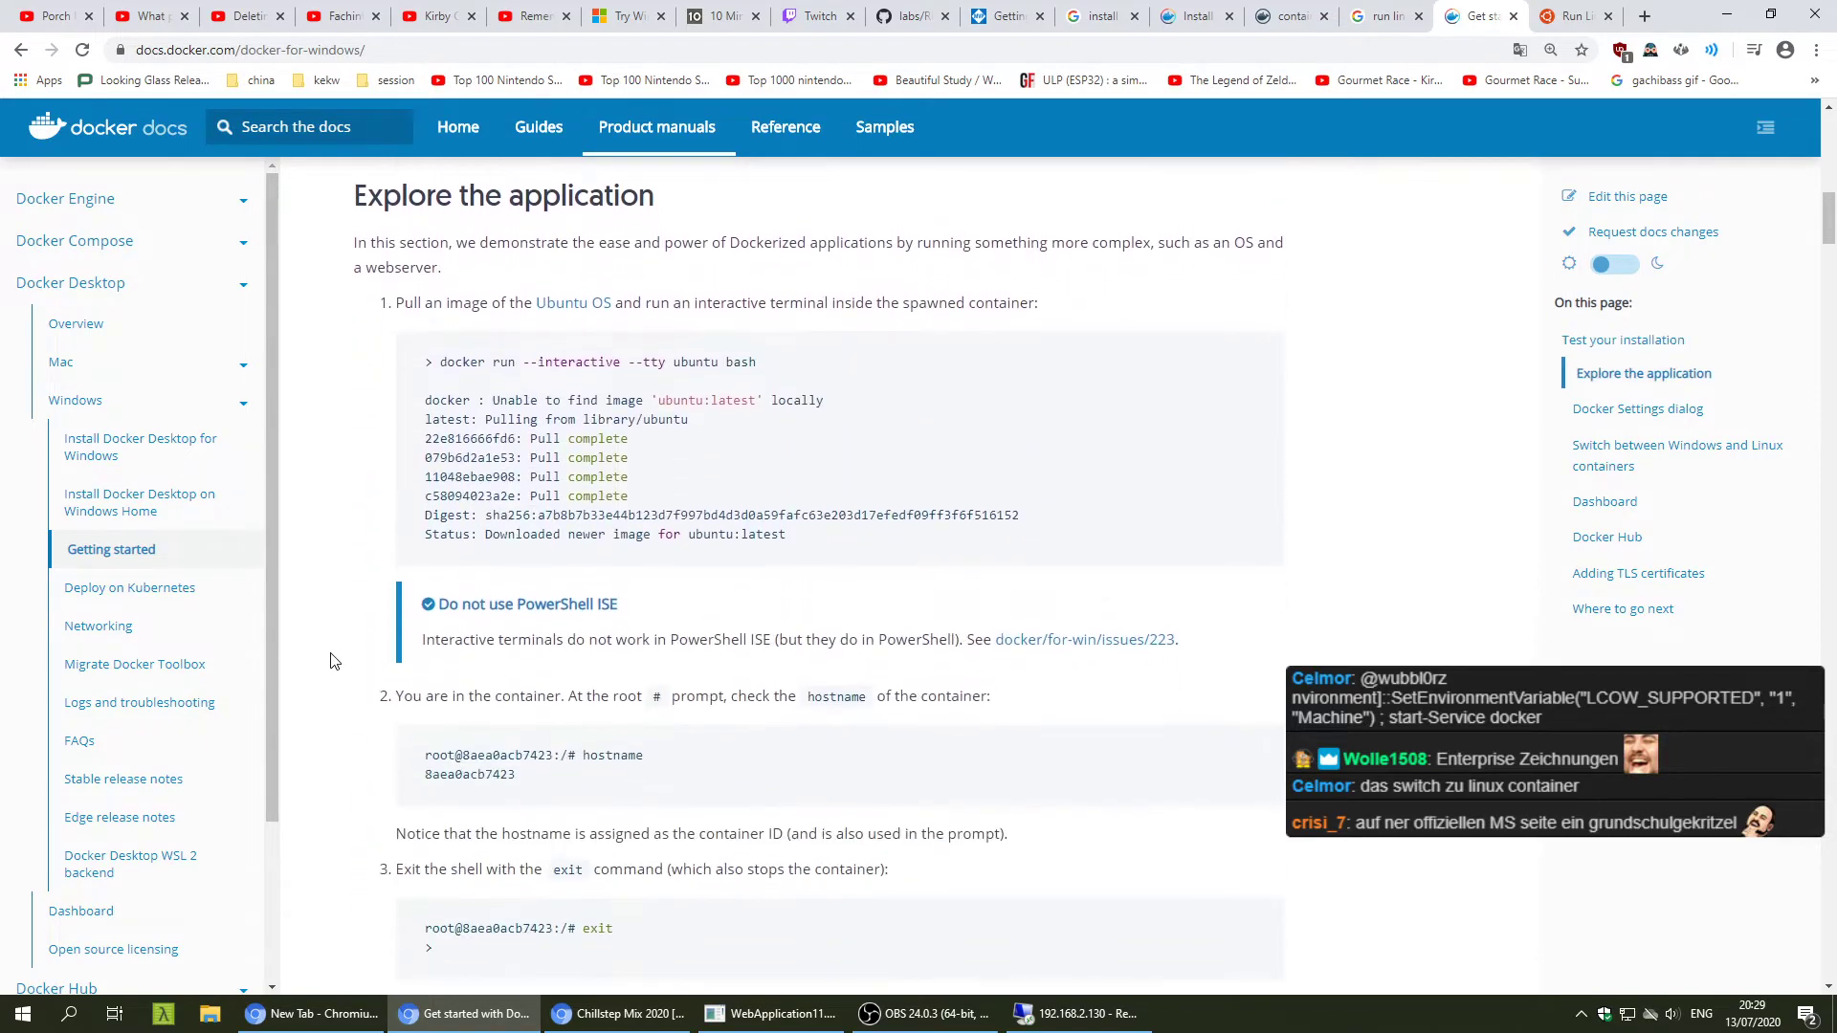
scroll(334, 661, down, 15)
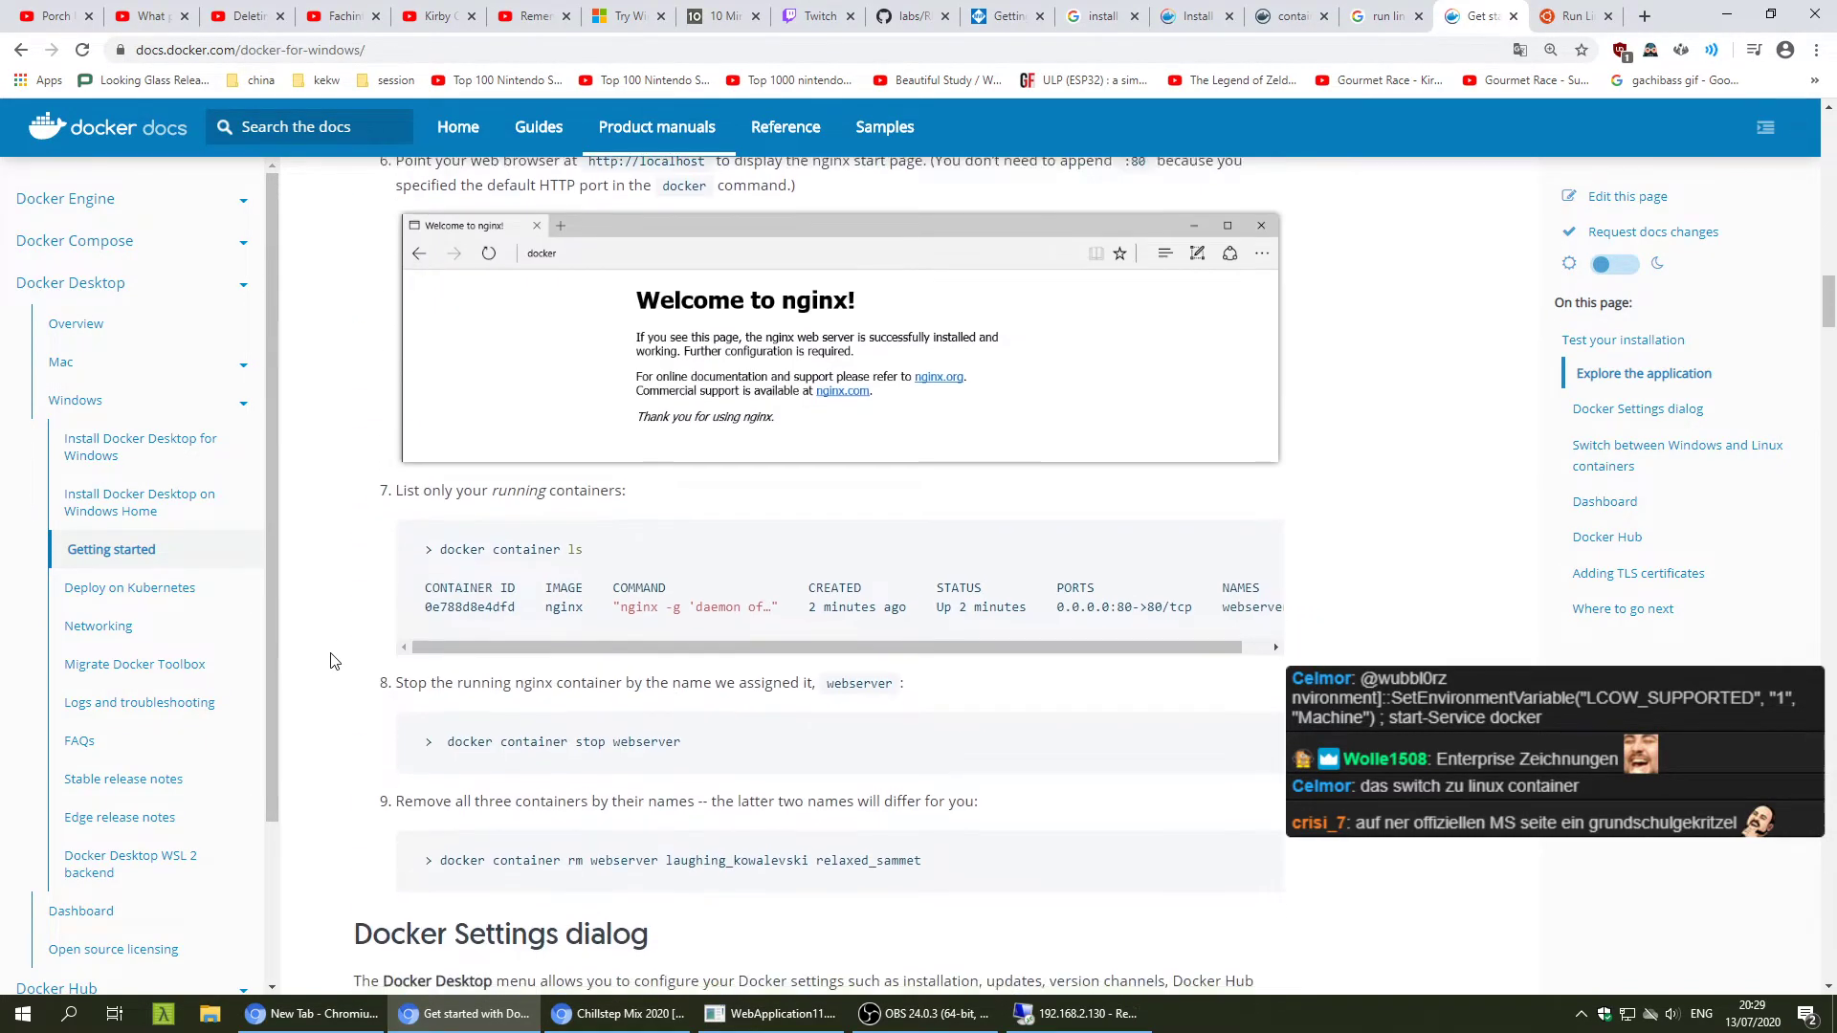
scroll(334, 661, down, 19)
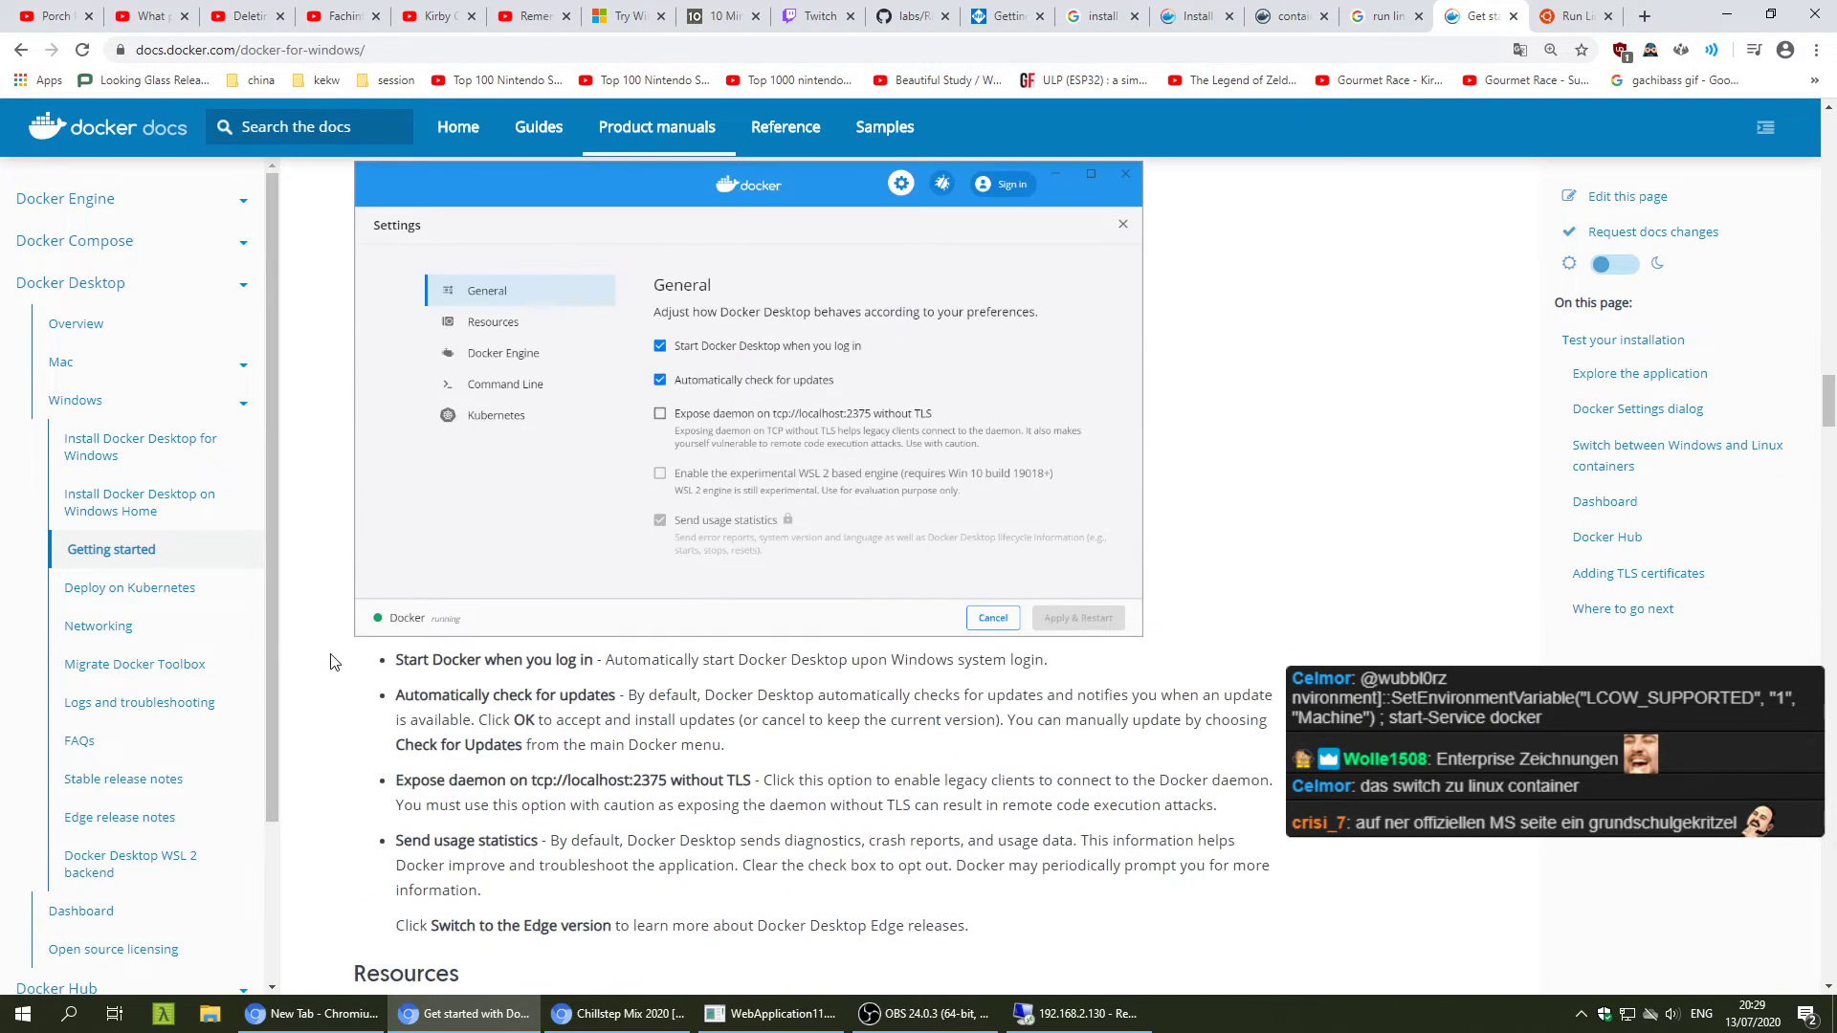
key(ctrl+f)
text(linu)
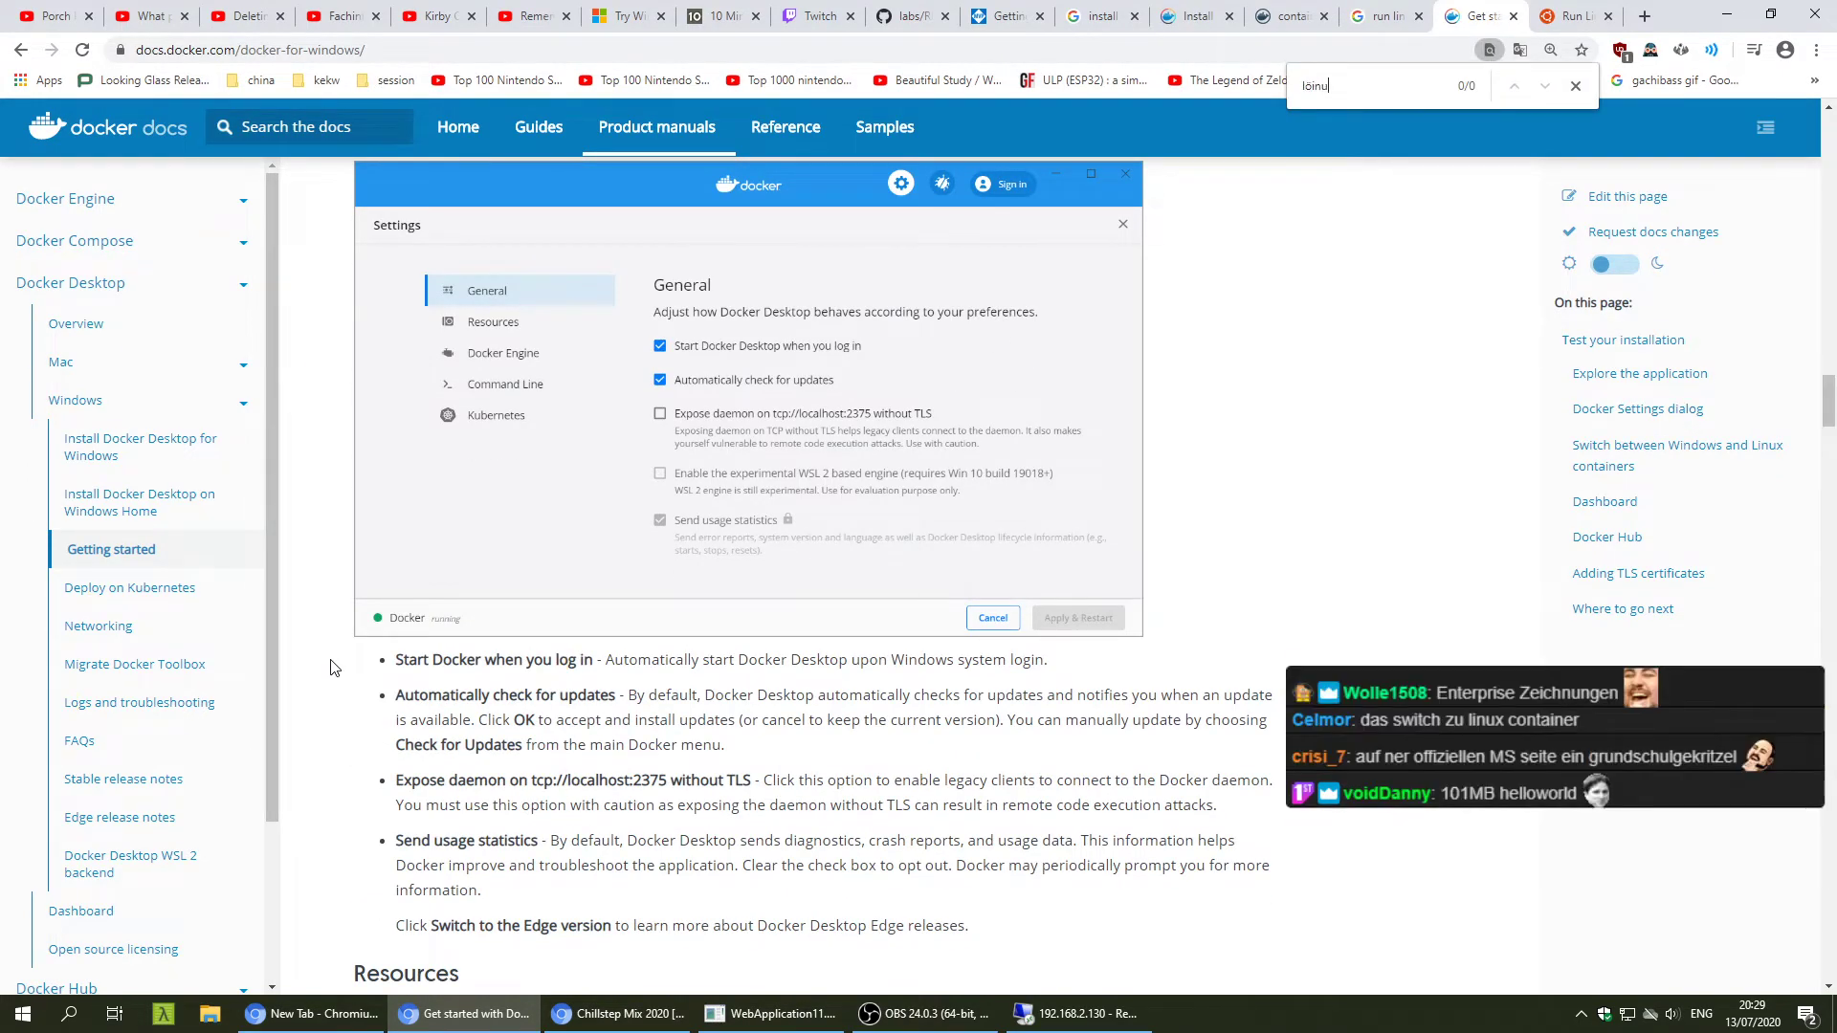
text(x)
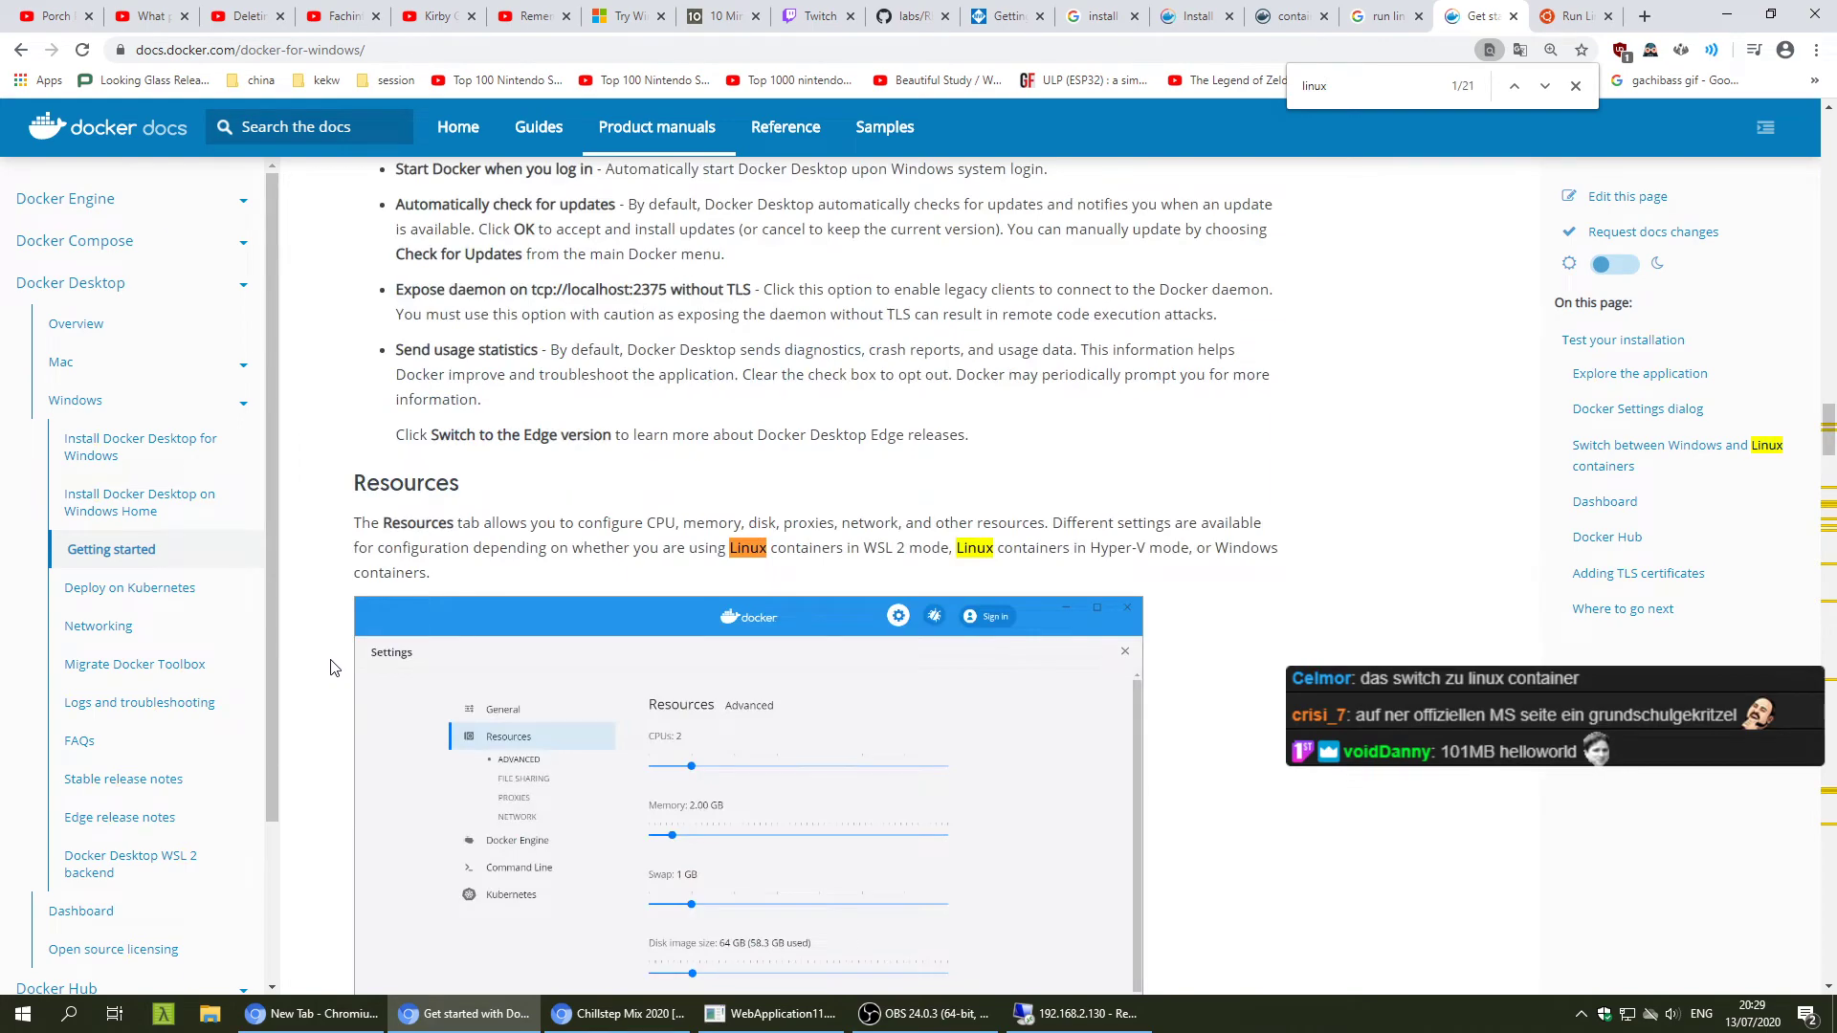
key(Return)
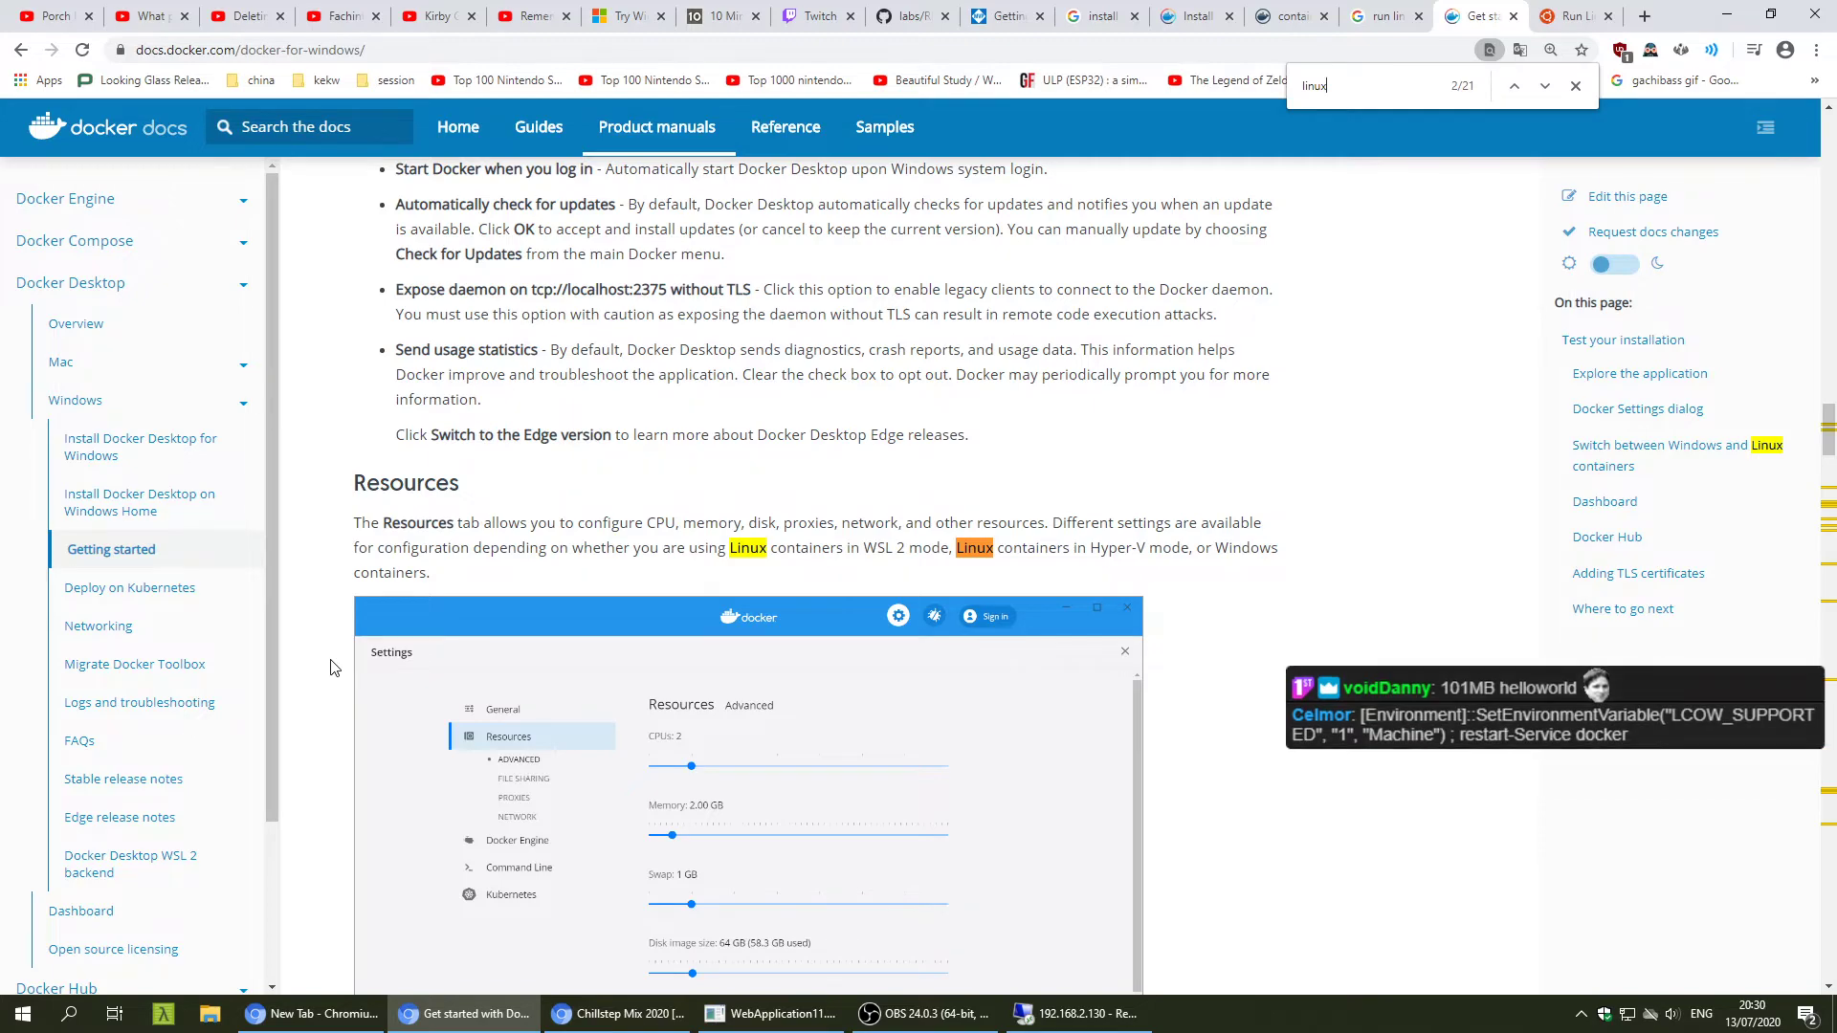
key(Return)
key(Return)
key(Return)
key(Return)
key(Return)
key(Return)
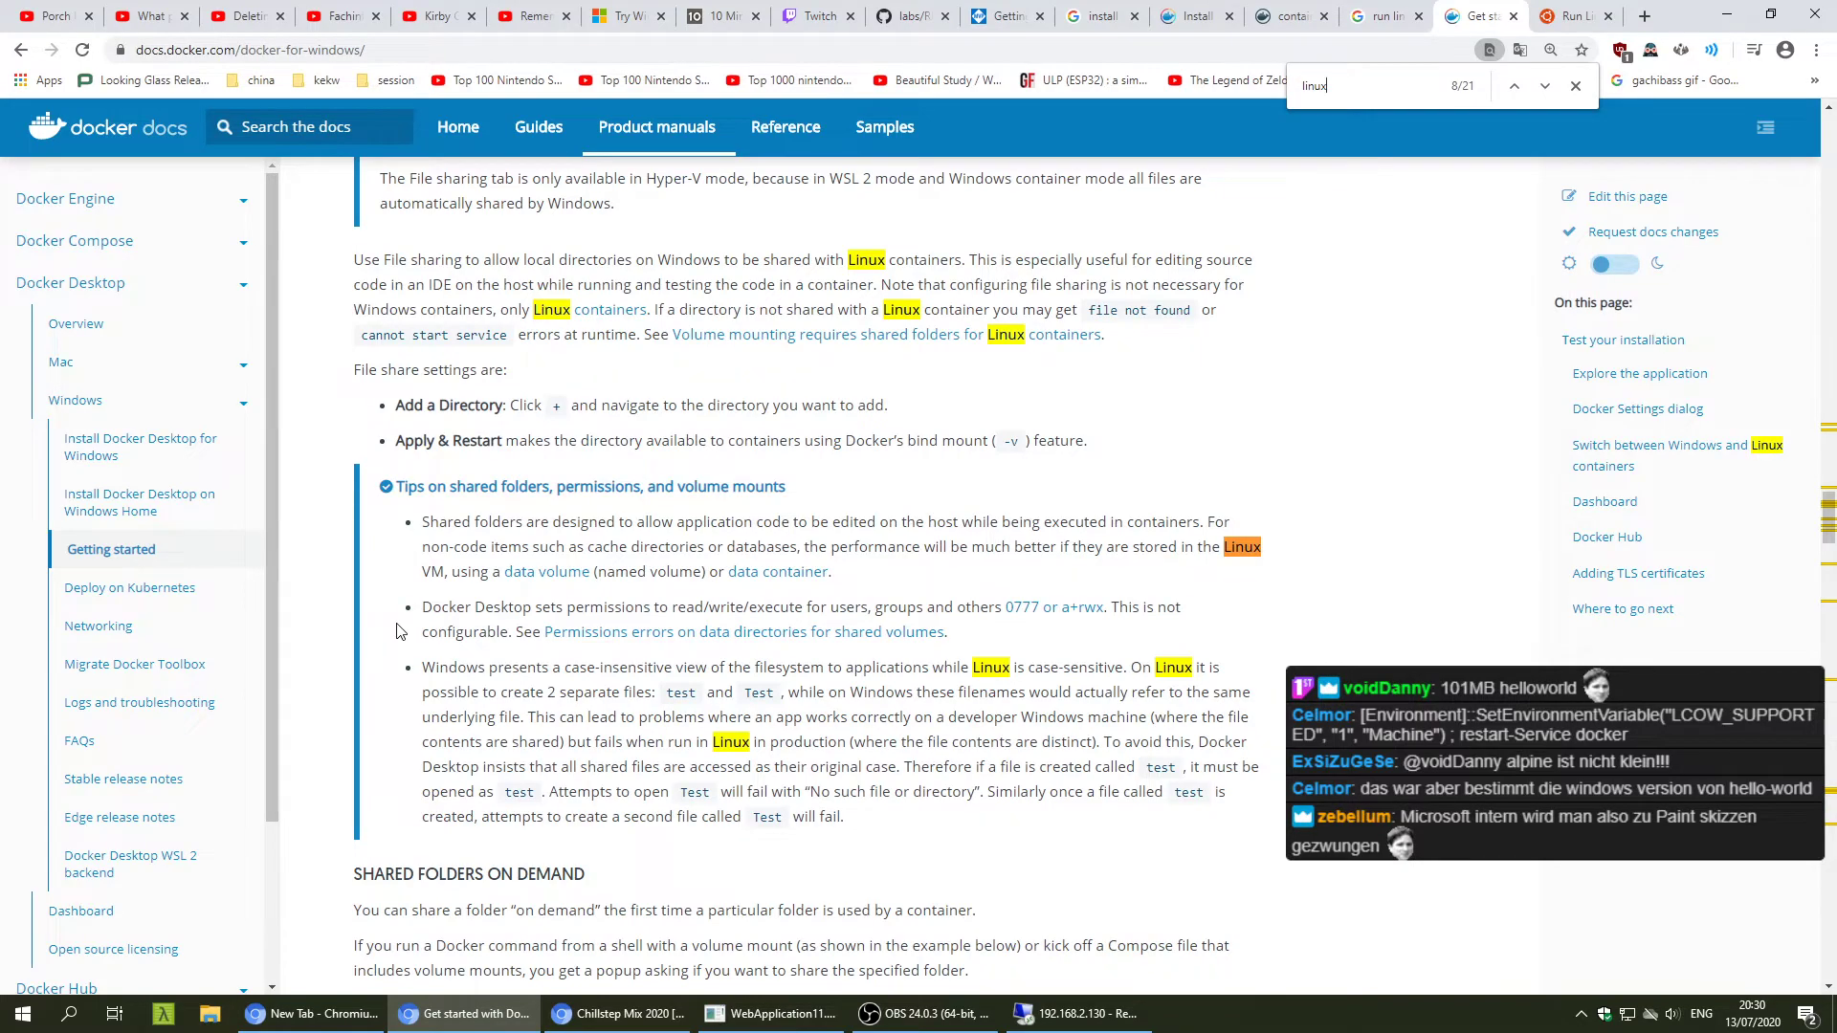
key(Return)
key(shift+Return)
key(shift+Return)
- Revisit the Microsoft Linux containers page, return to Docker's guide, then bring the server session back
key(alt+Left)
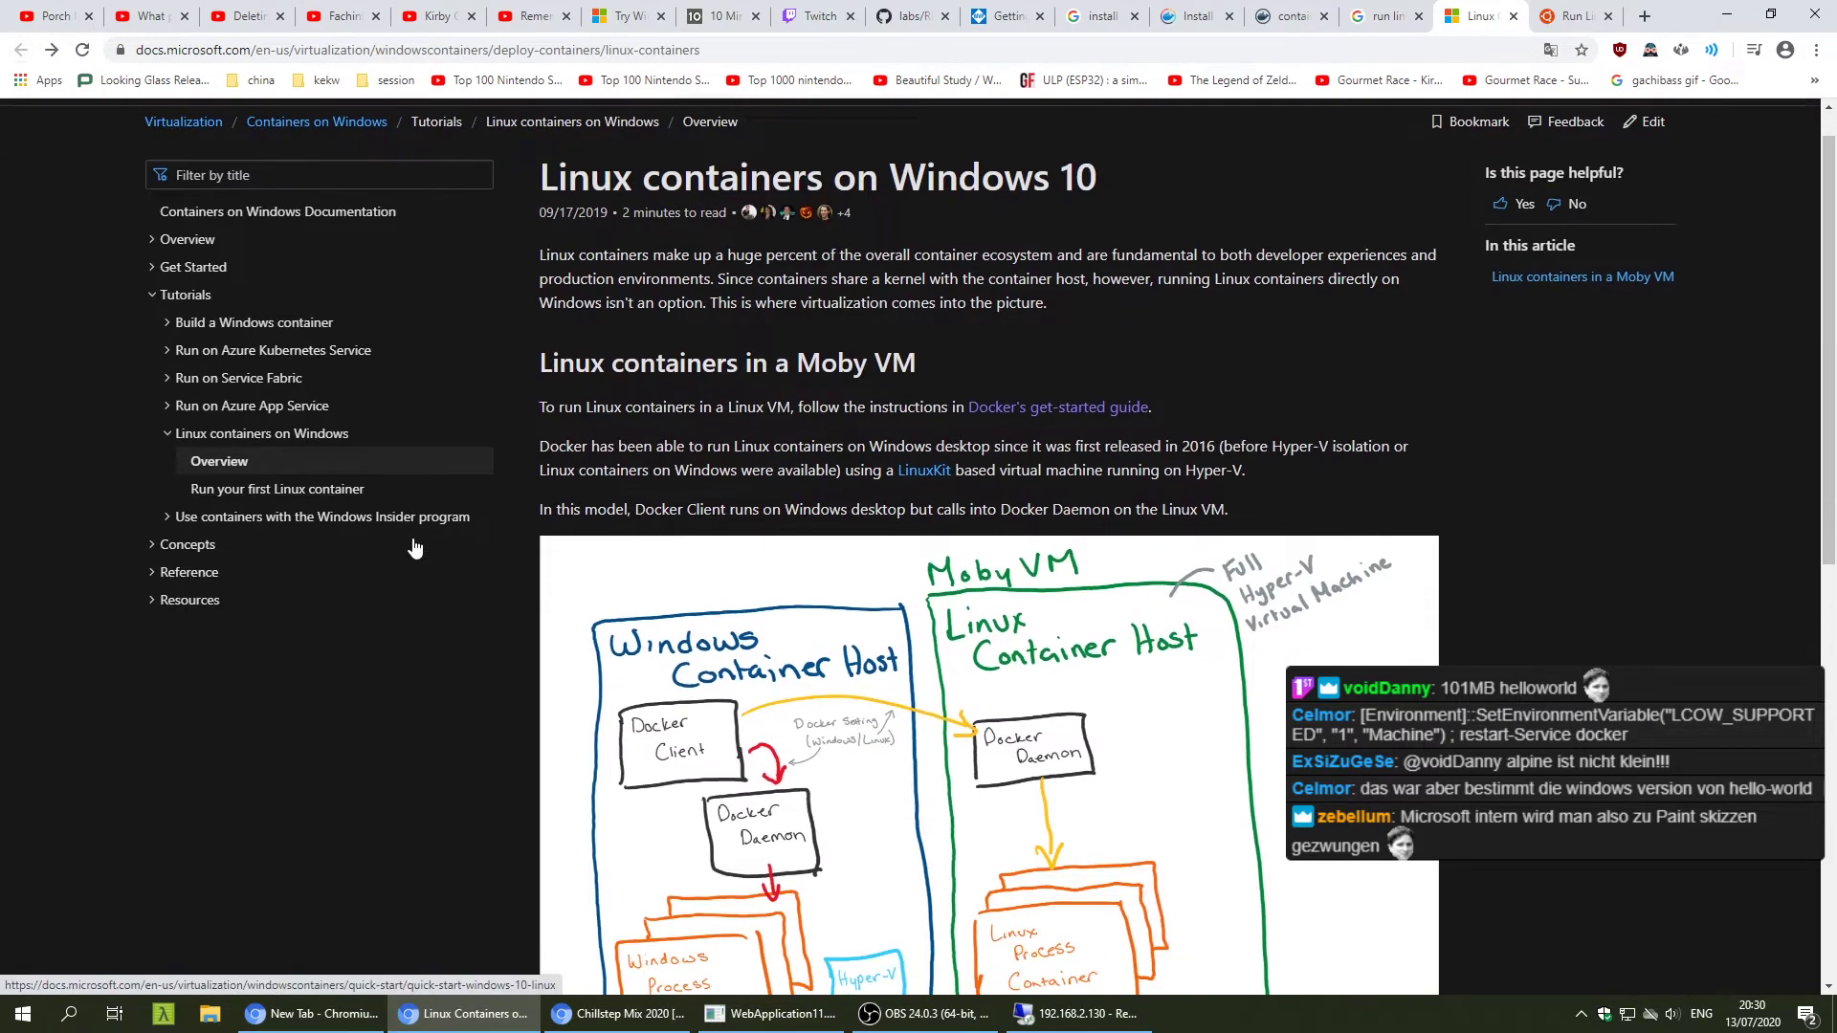
scroll(414, 548, down, 10)
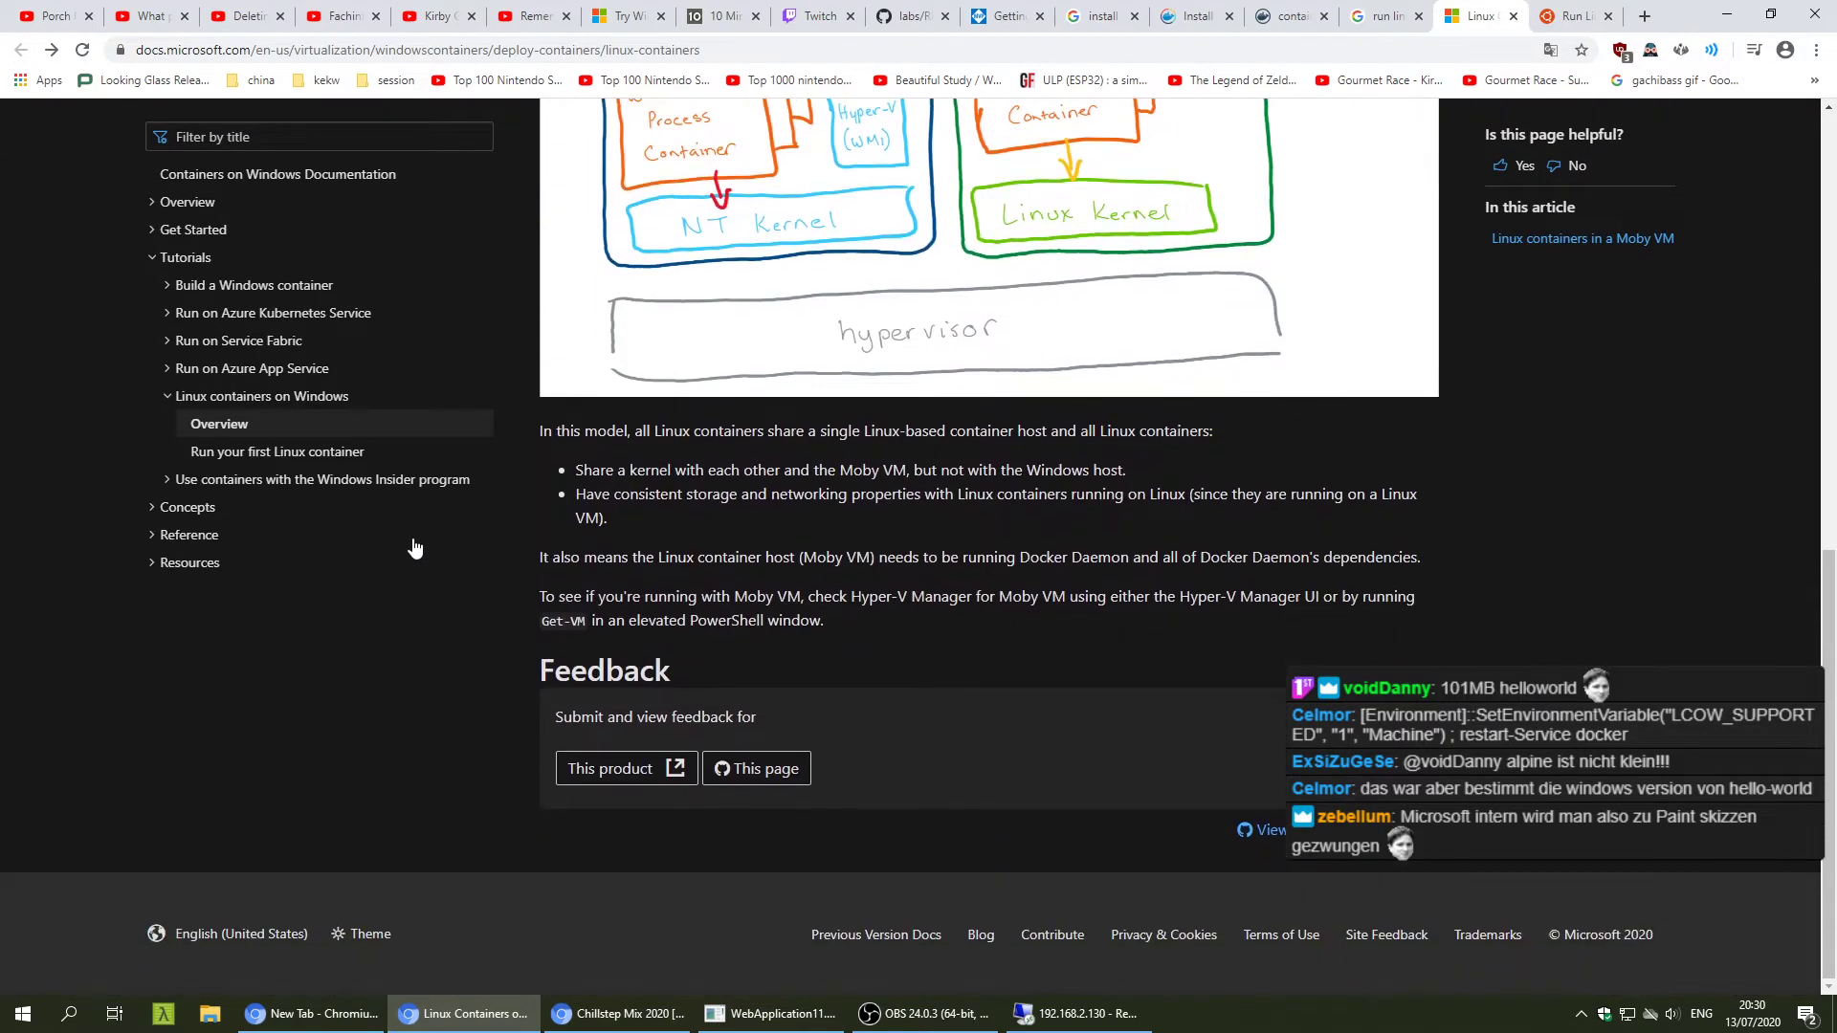
key(alt+Right)
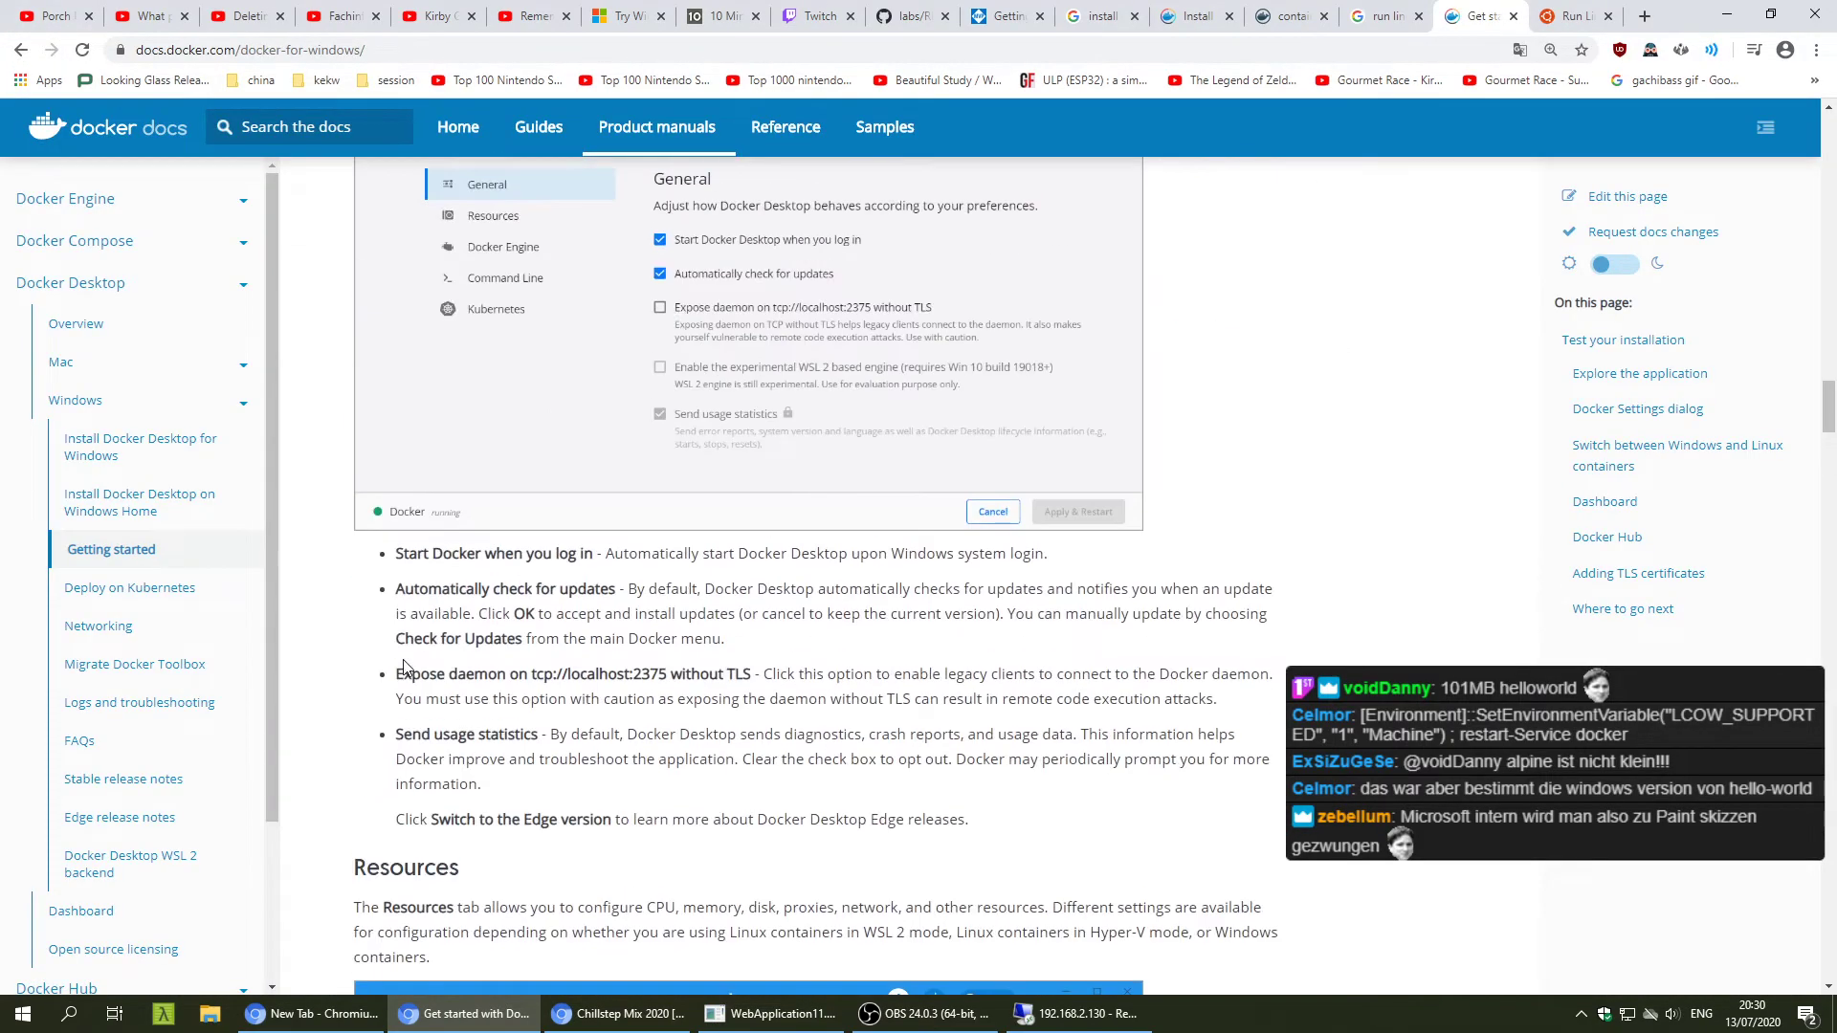
scroll(404, 666, up, 11)
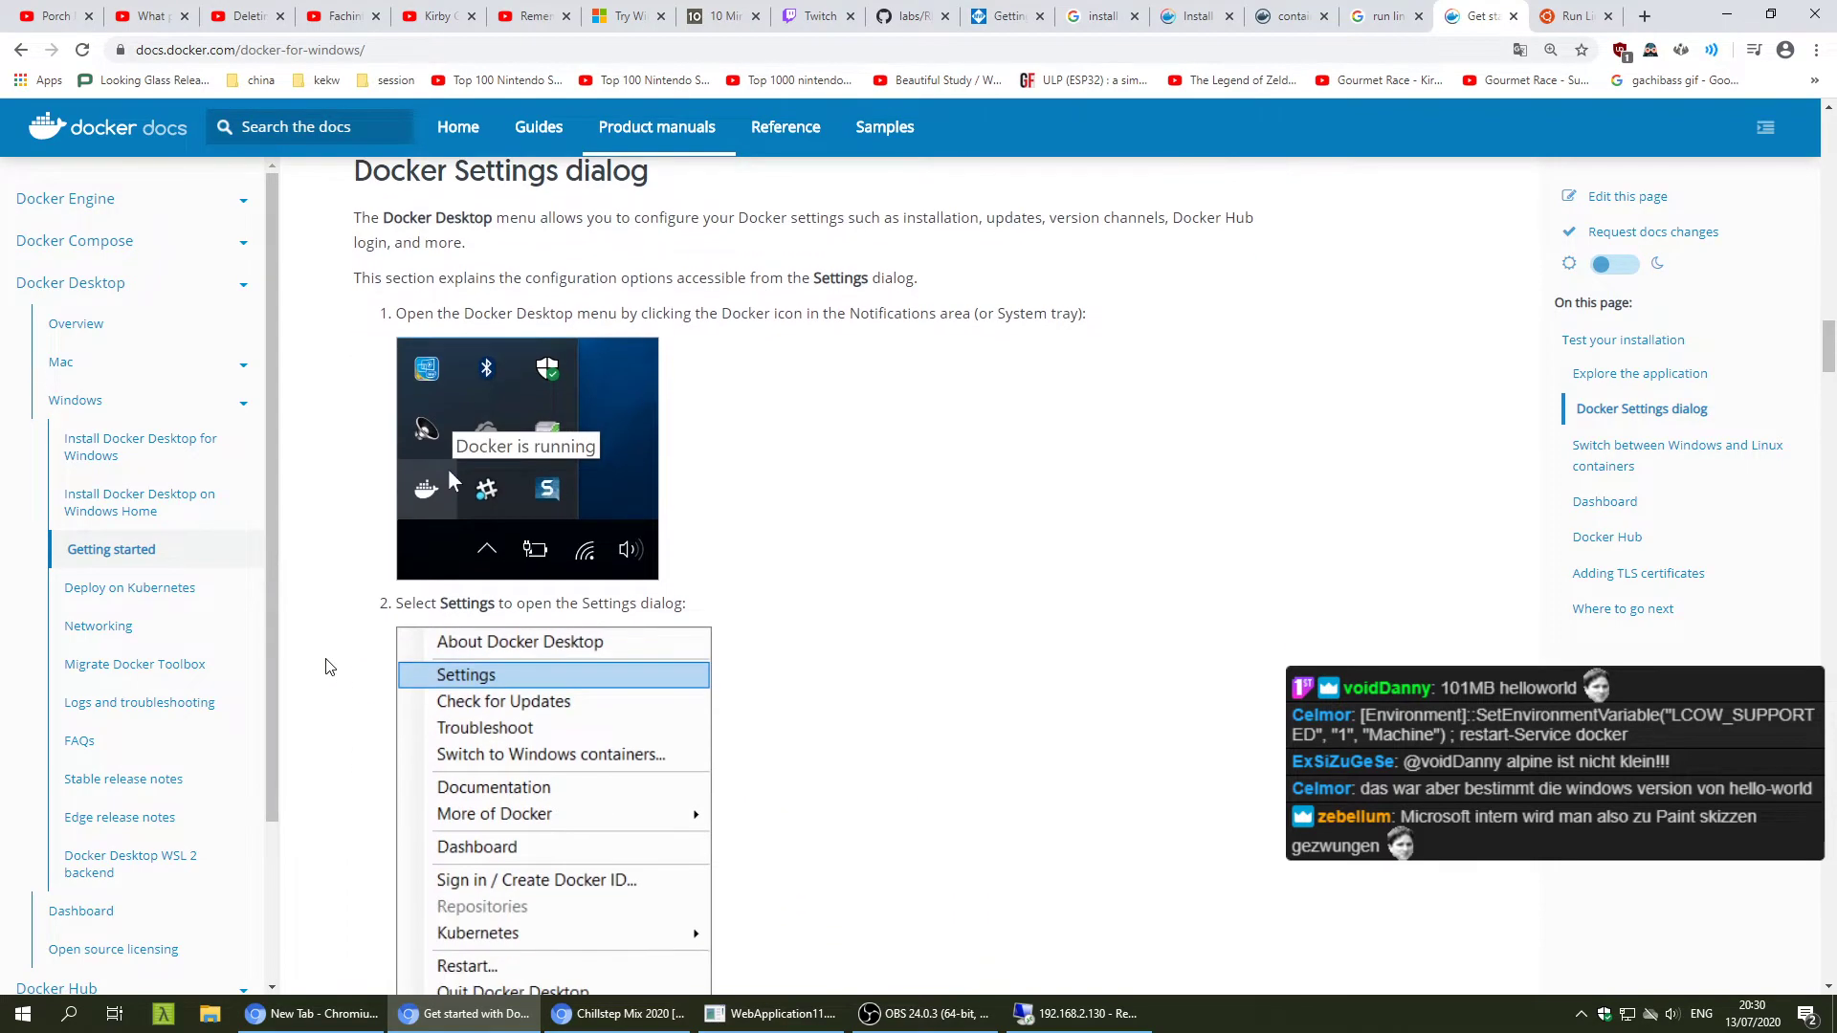
scroll(325, 667, up, 7)
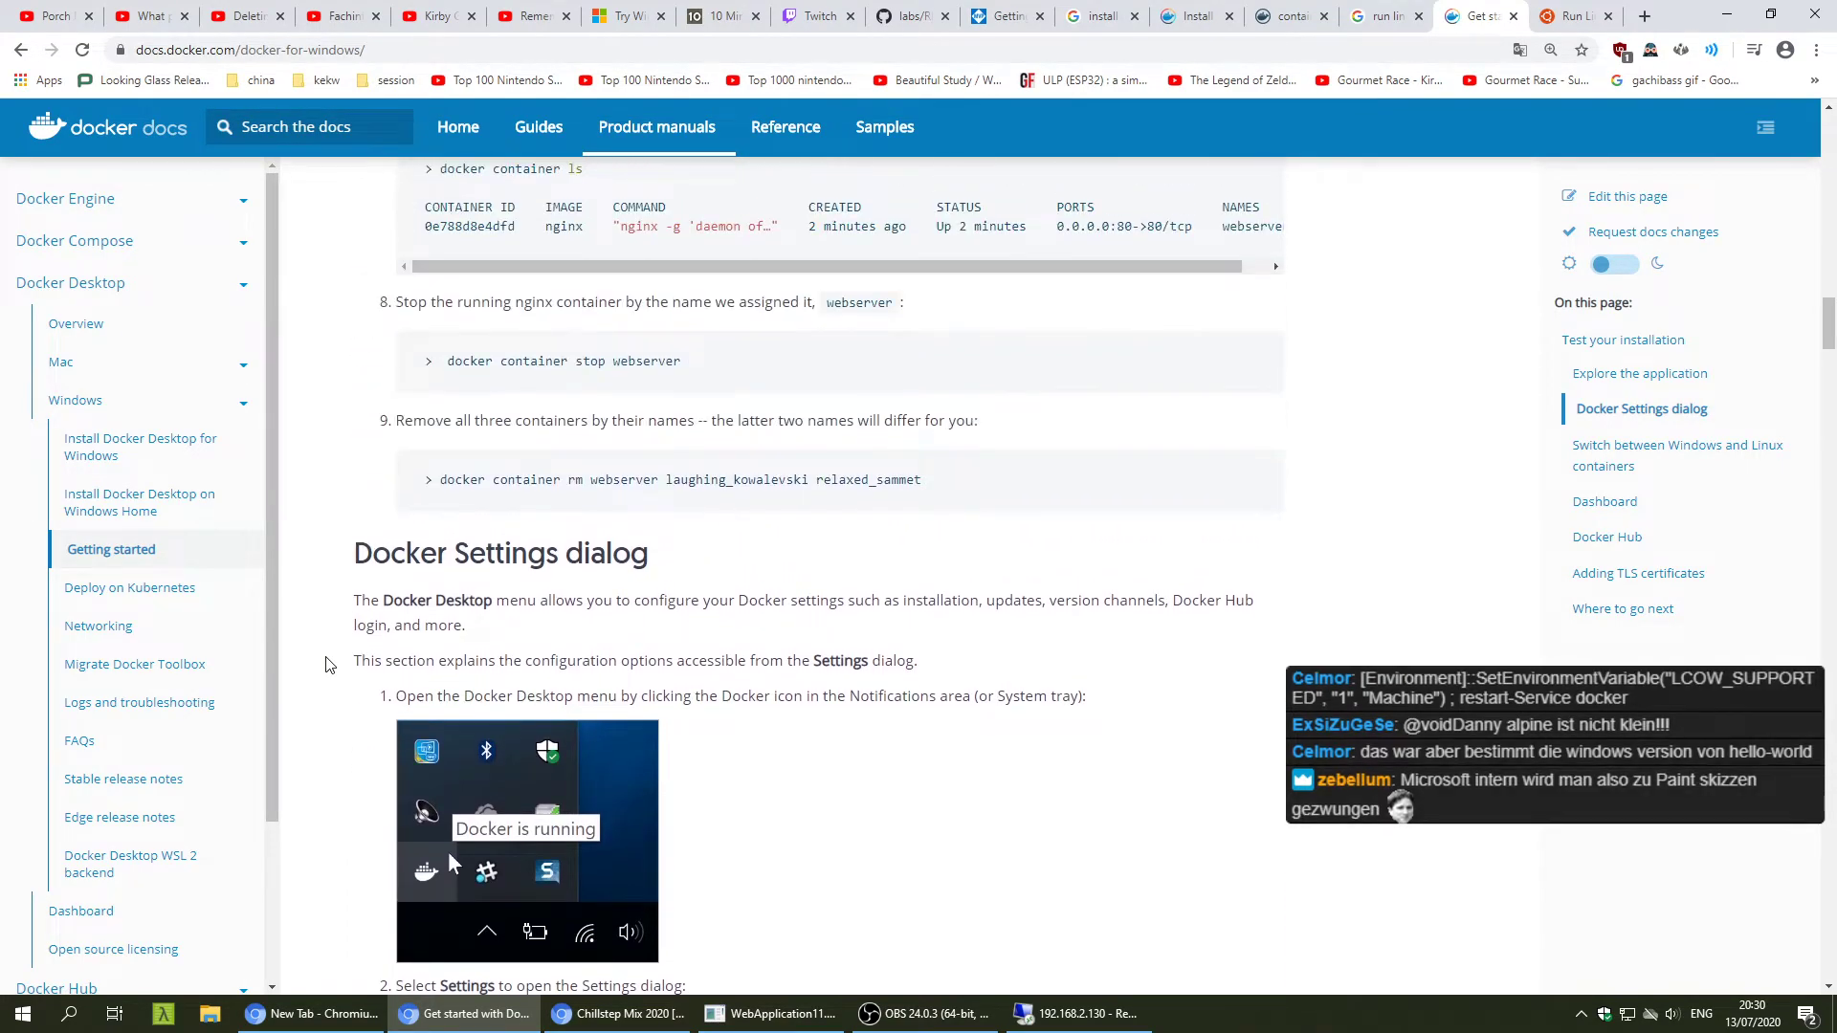
scroll(325, 665, down, 4)
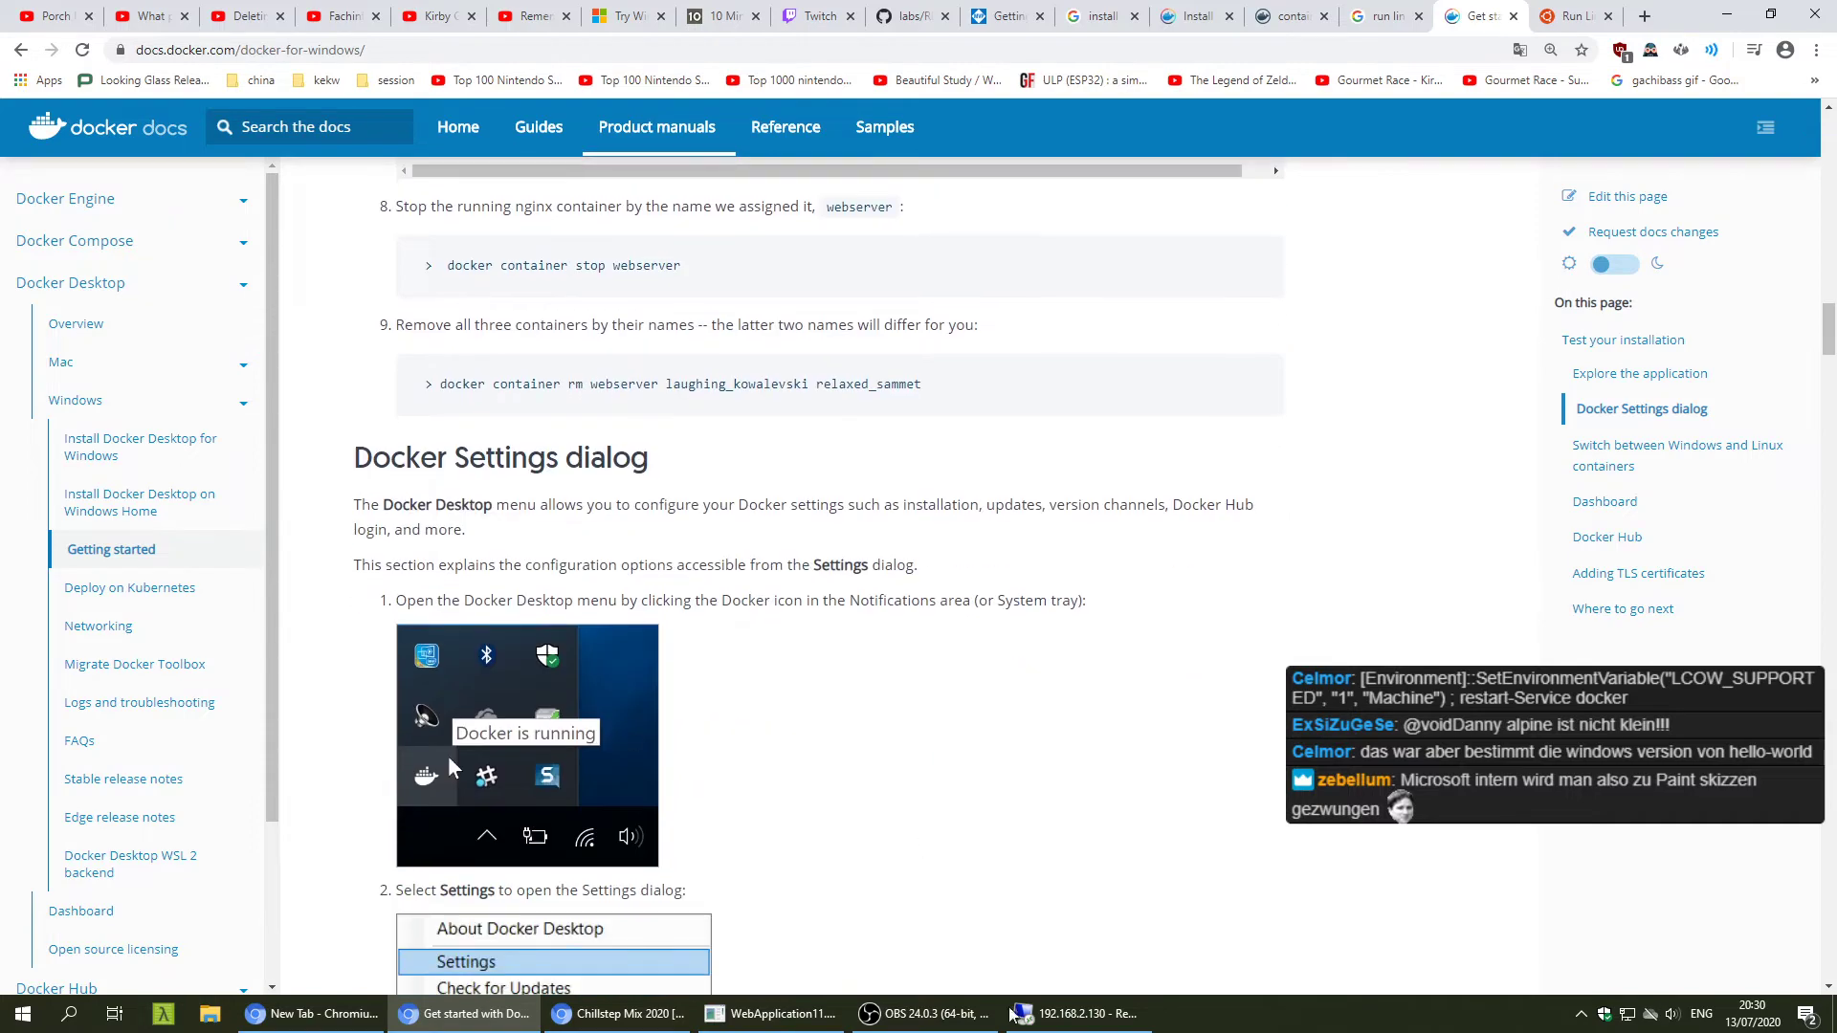
click(1053, 1013)
- Search the server's Start menu for Docker, finding nothing, and check the docs again
click(23, 1013)
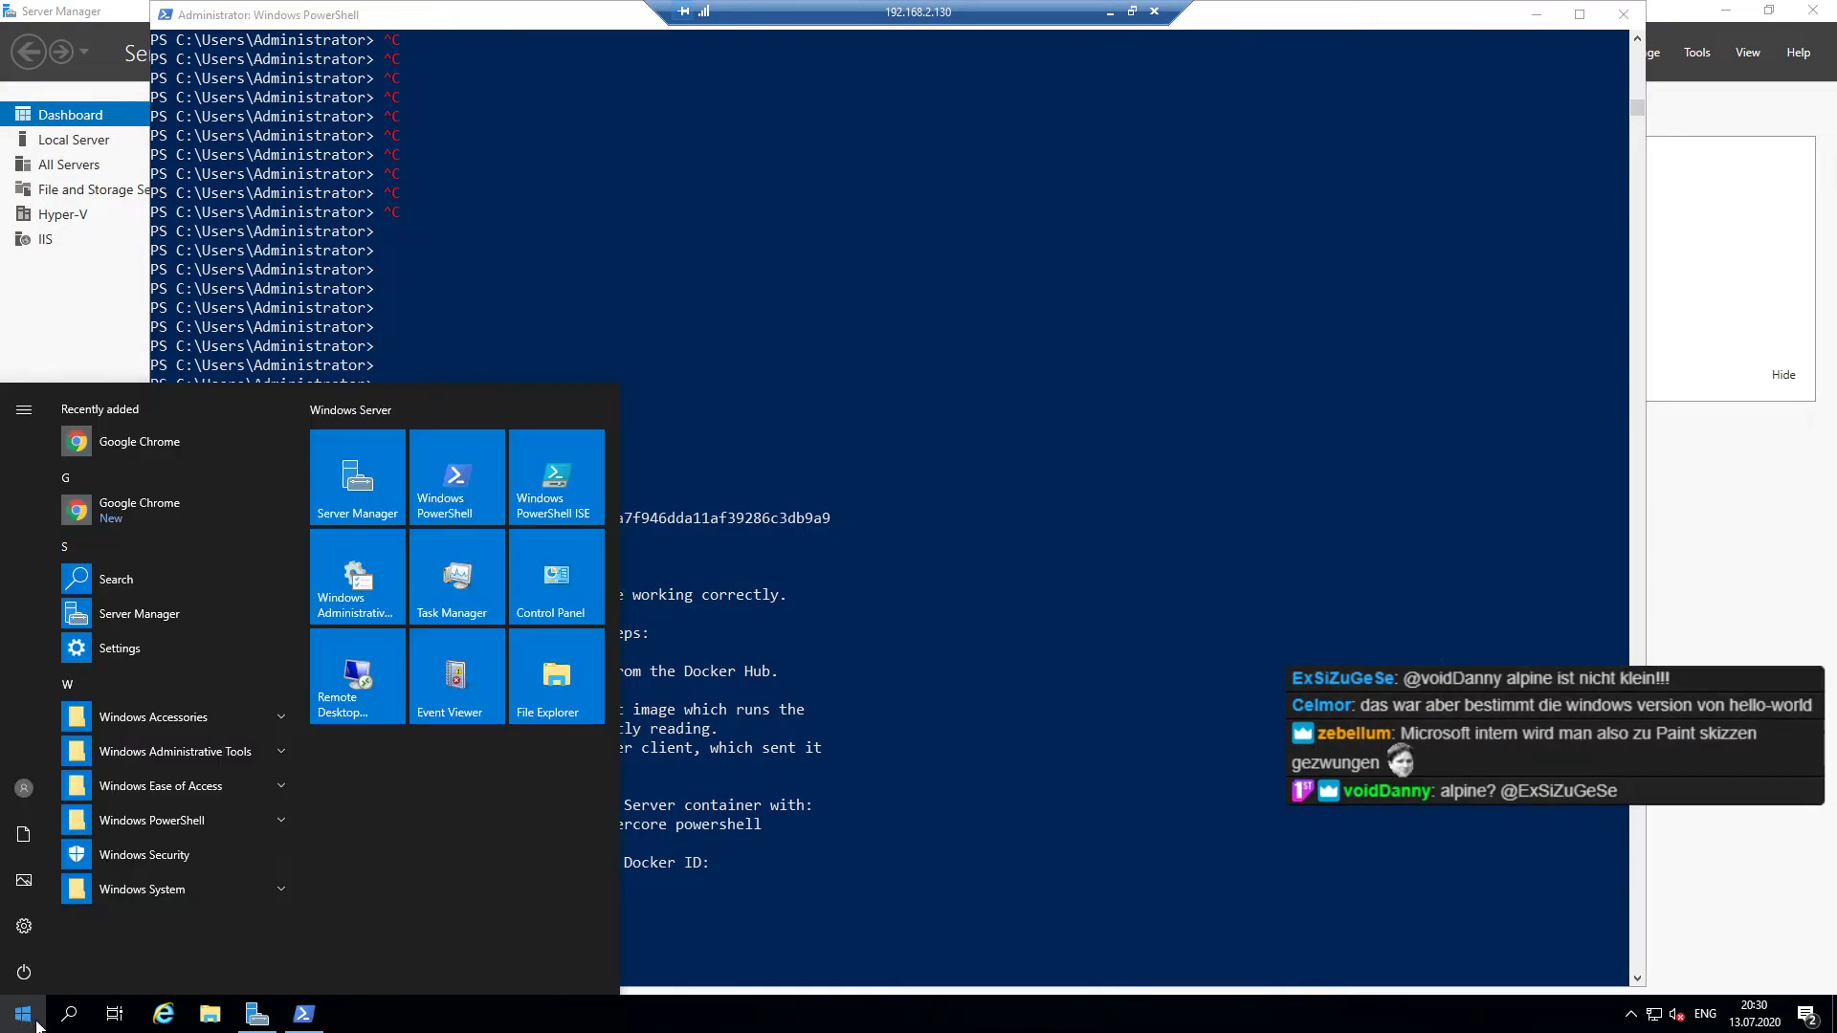
text(docker)
click(1088, 710)
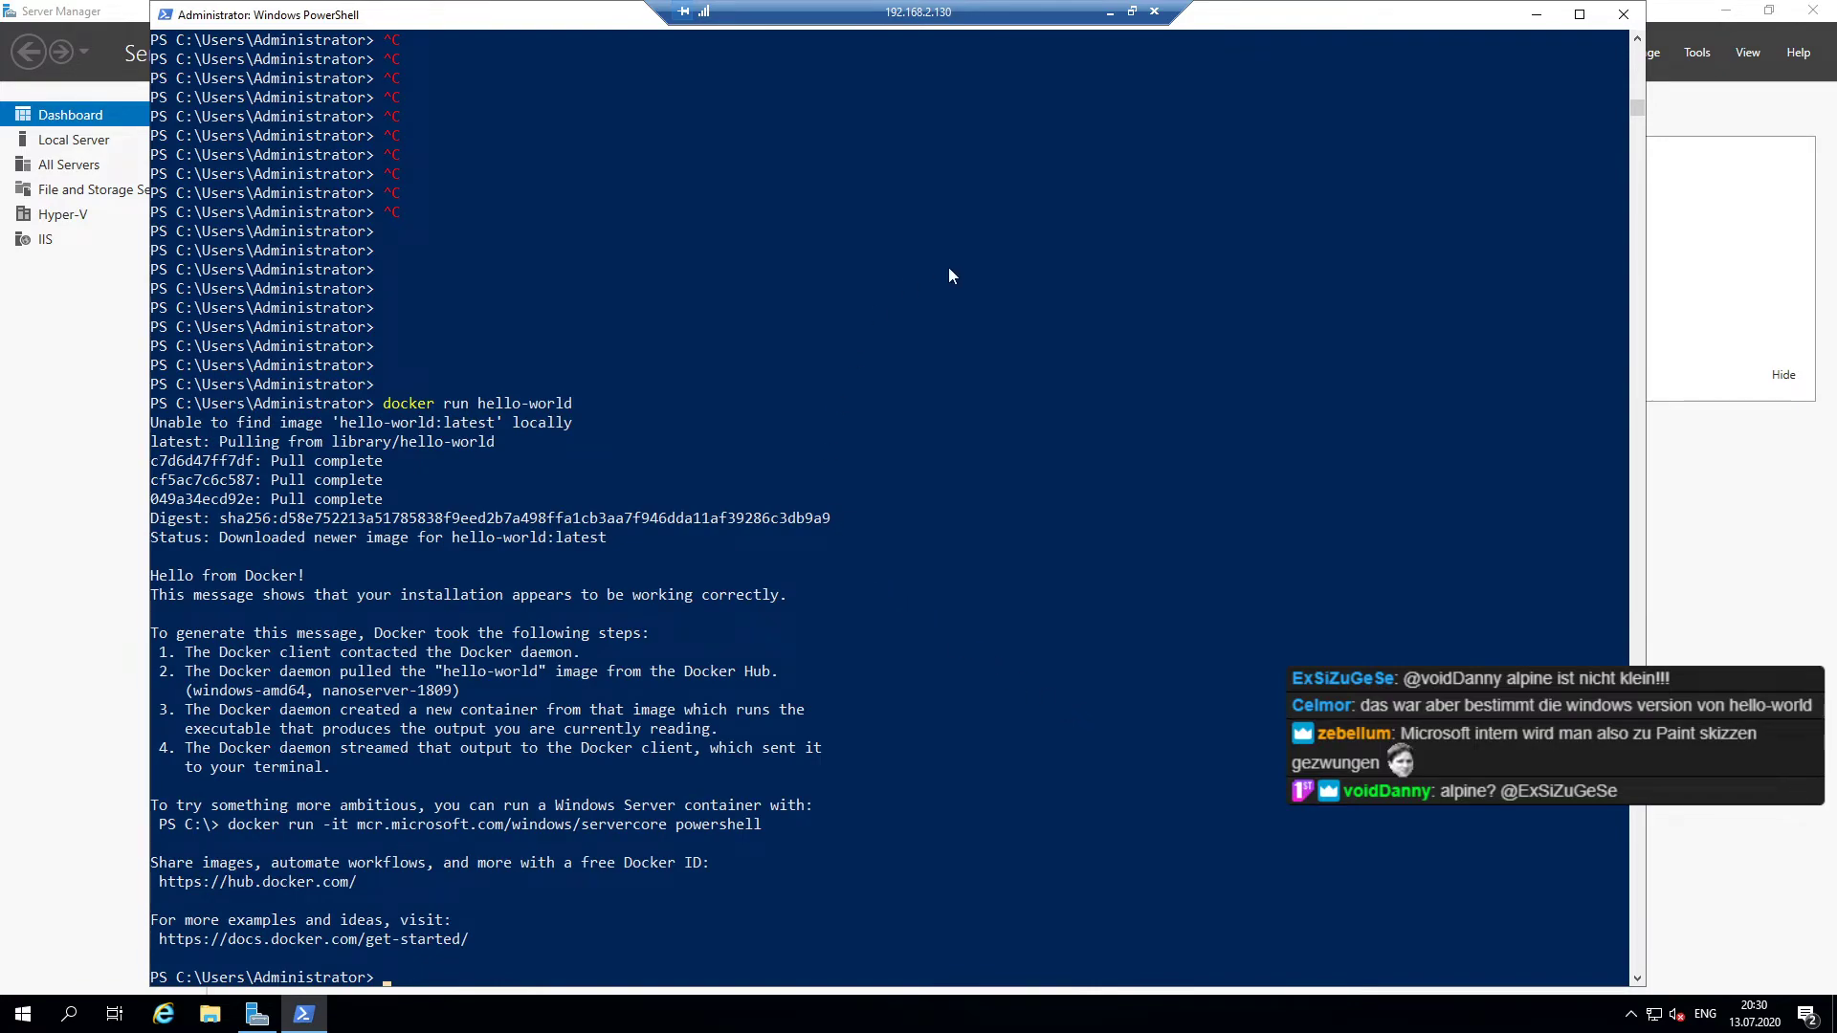
click(1110, 12)
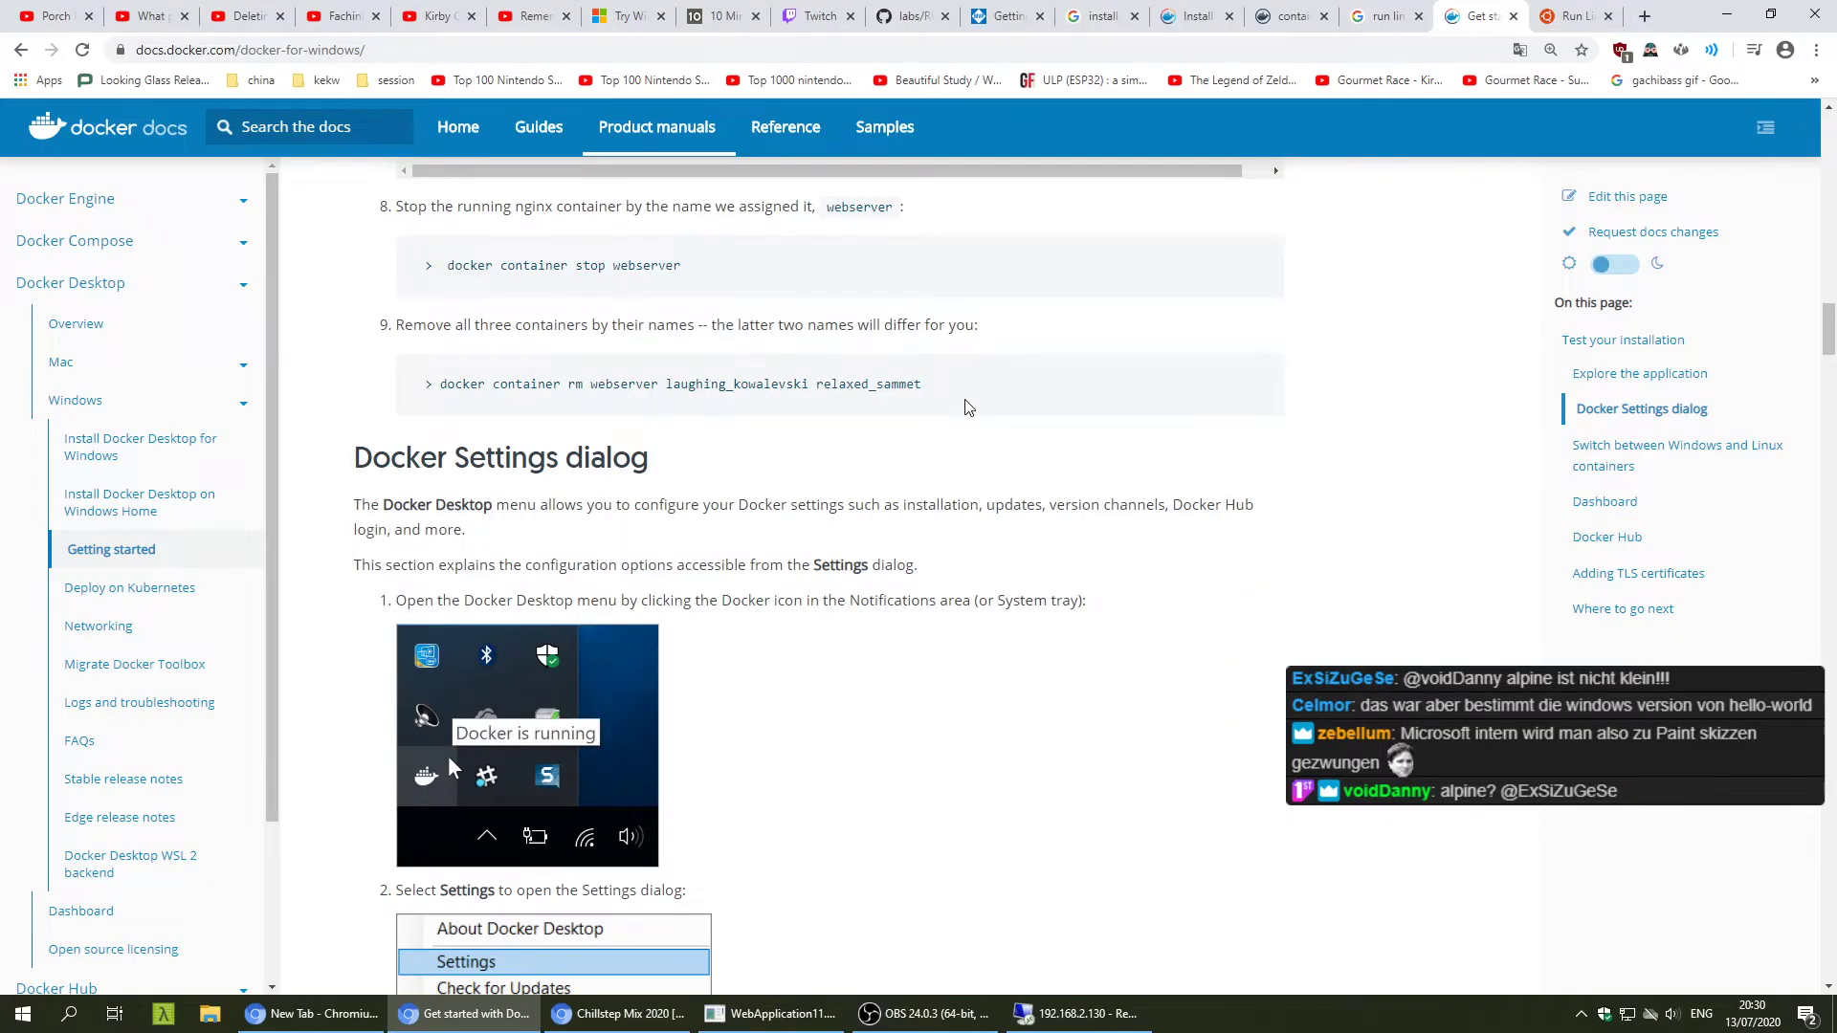
scroll(679, 457, up, 8)
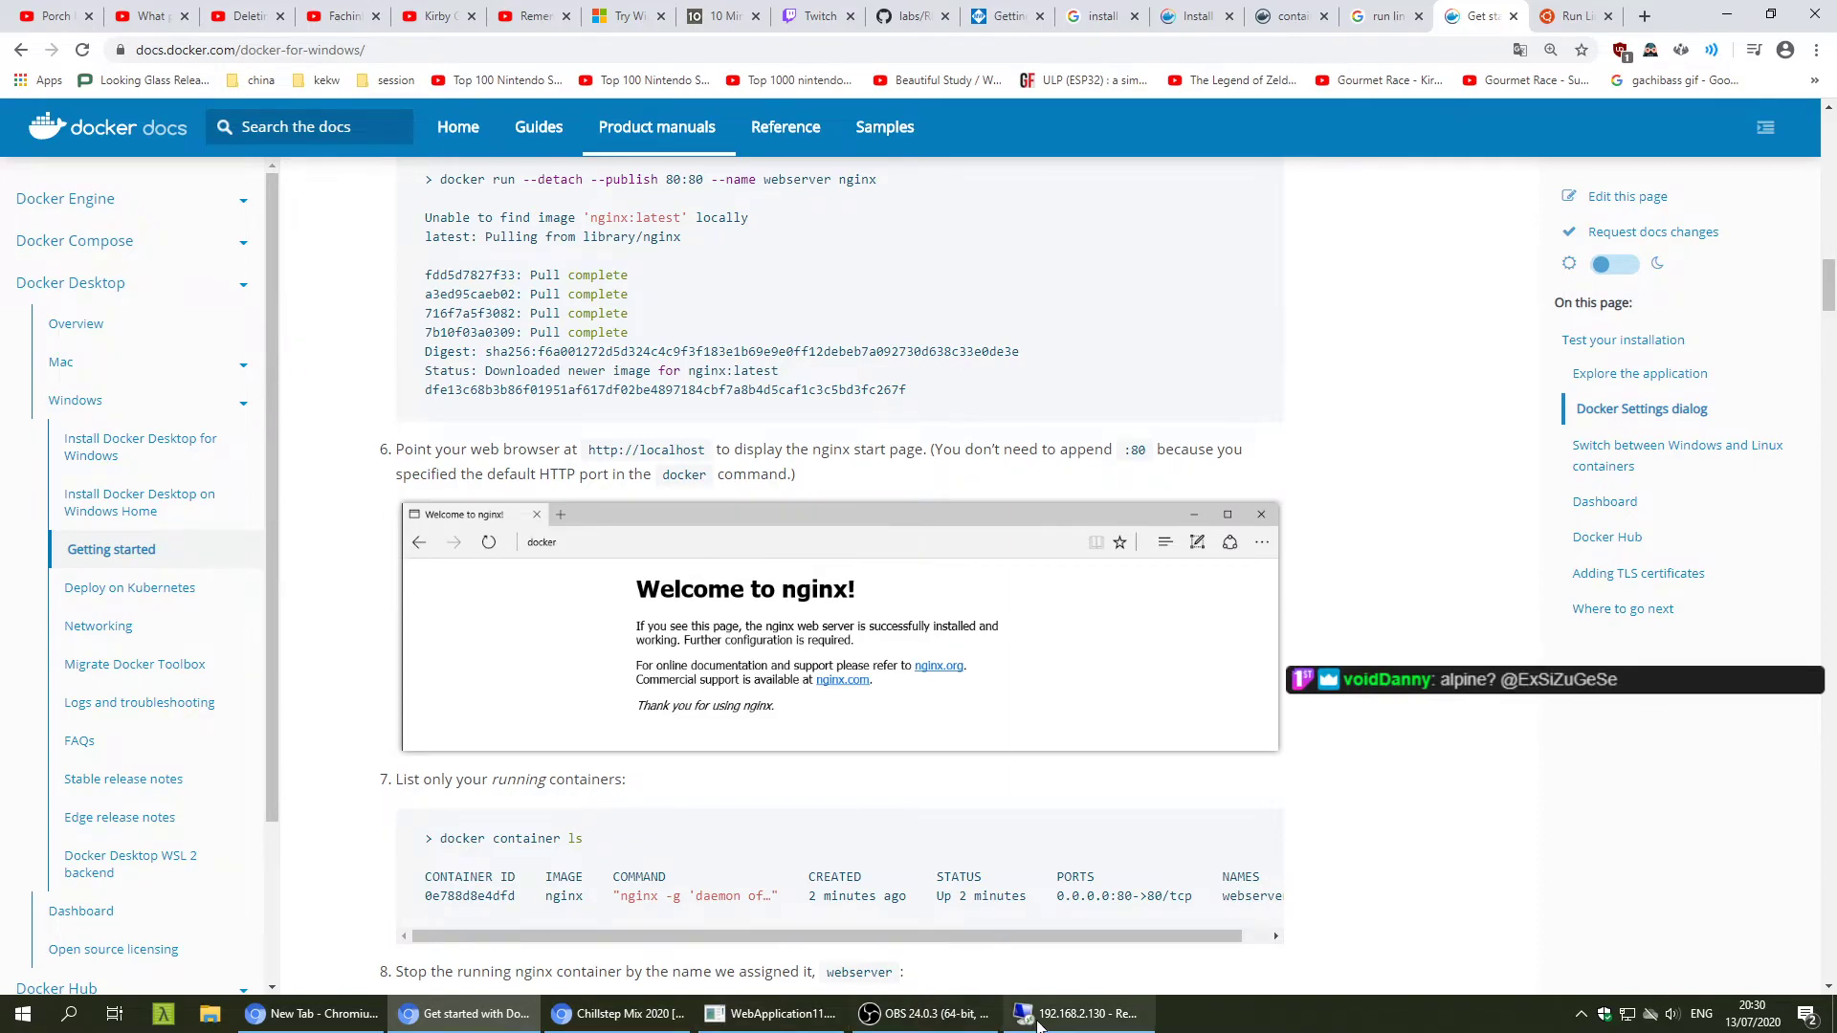
click(1080, 1013)
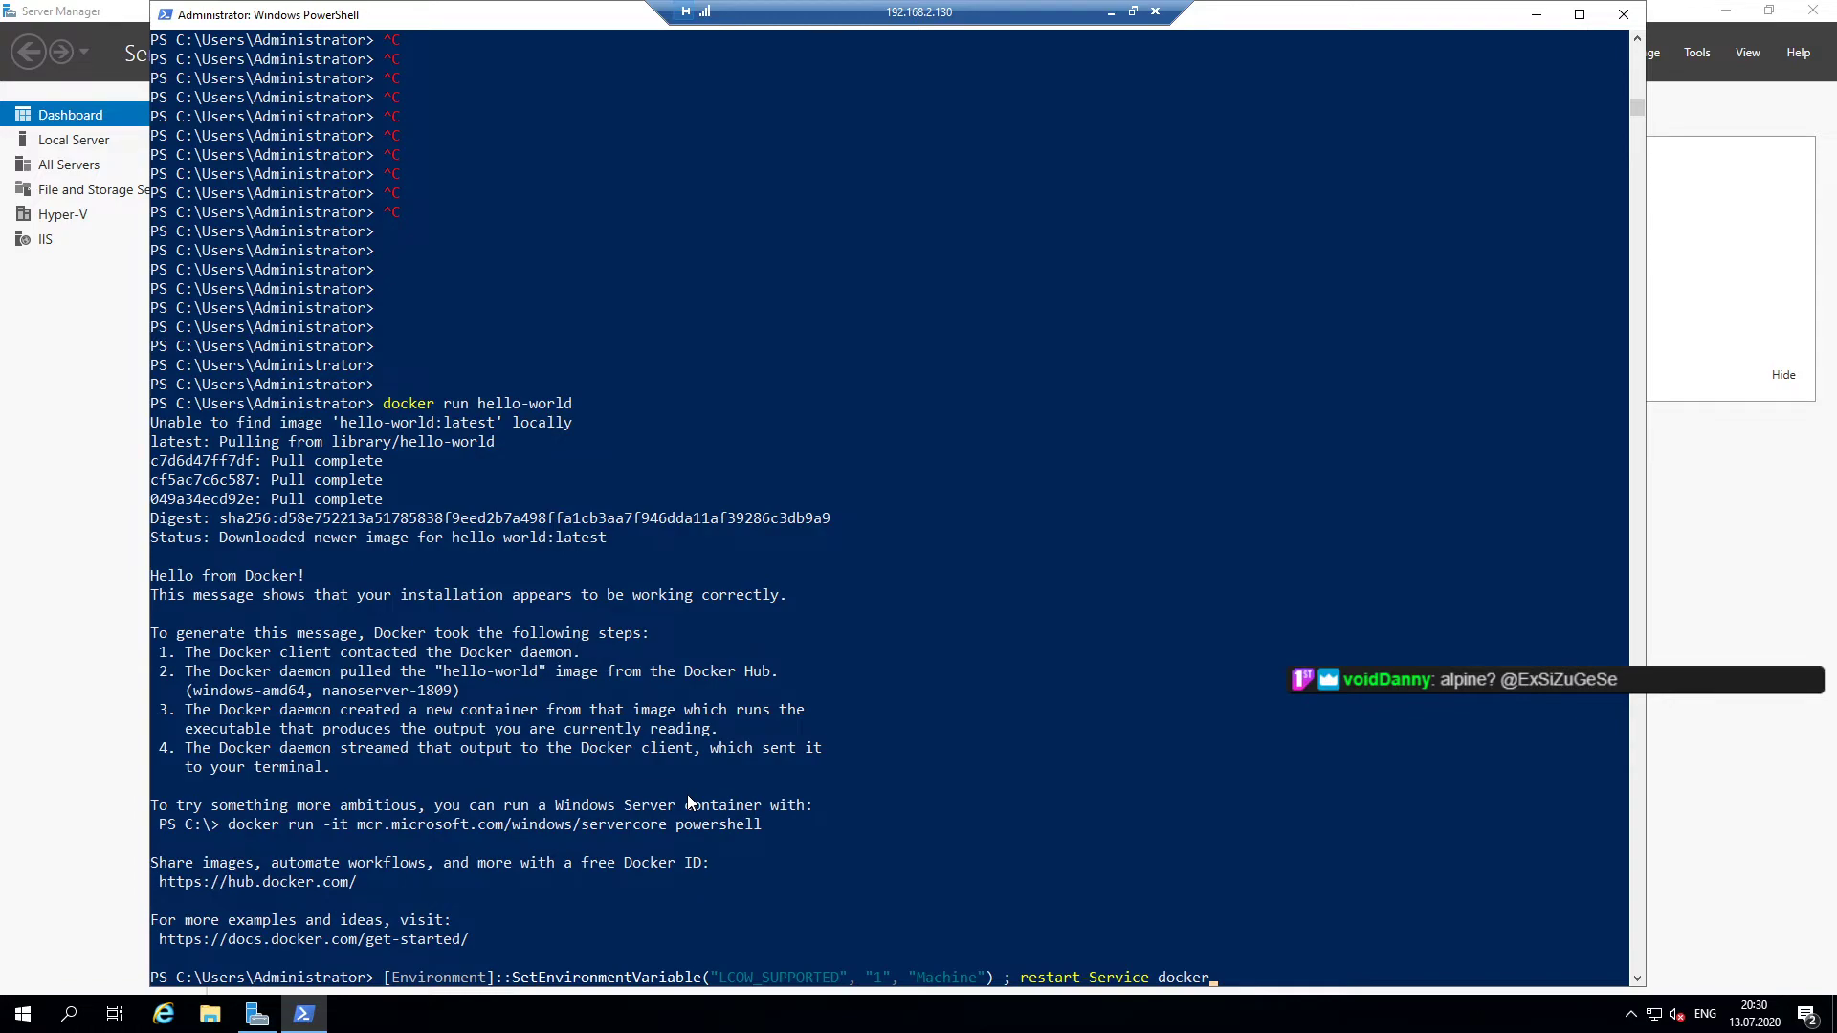
- Set LCOW_SUPPORTED to 1, restart the docker service, and rerun the iamfoo containous/whoami container
key(Return)
key(Up)
key(Up)
key(Up)
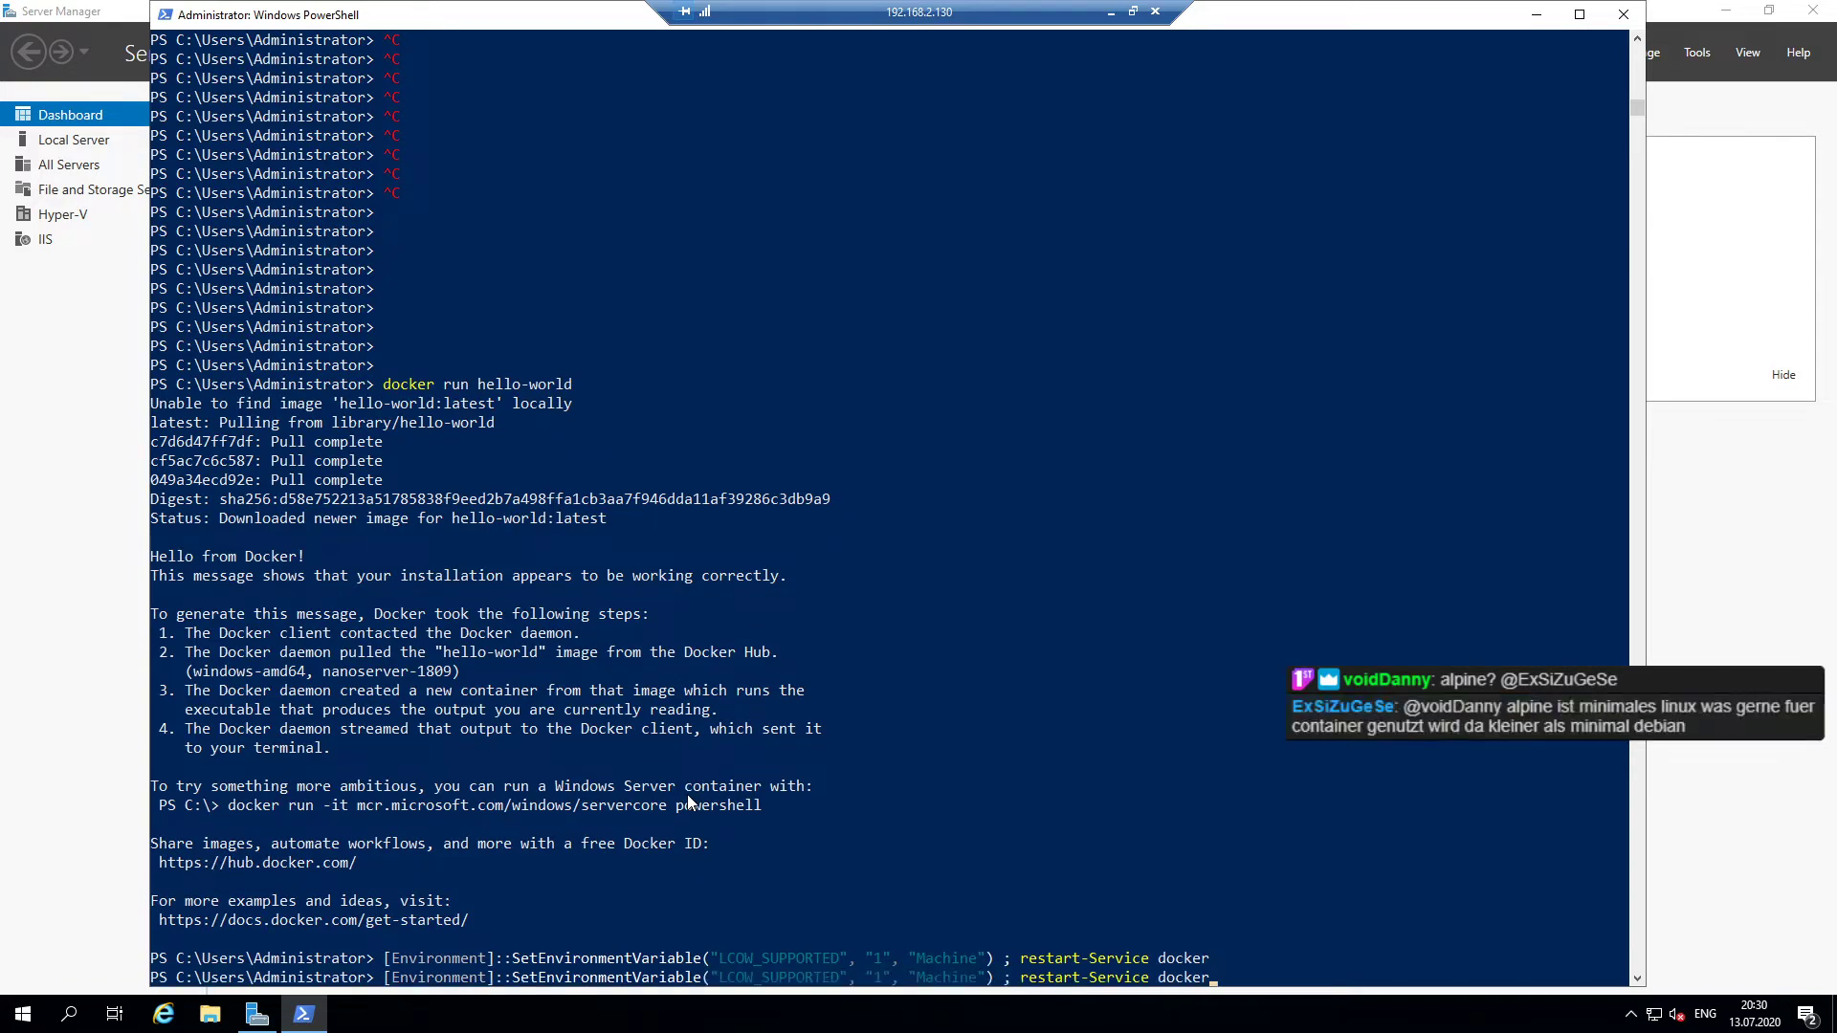
key(Down)
key(Return)
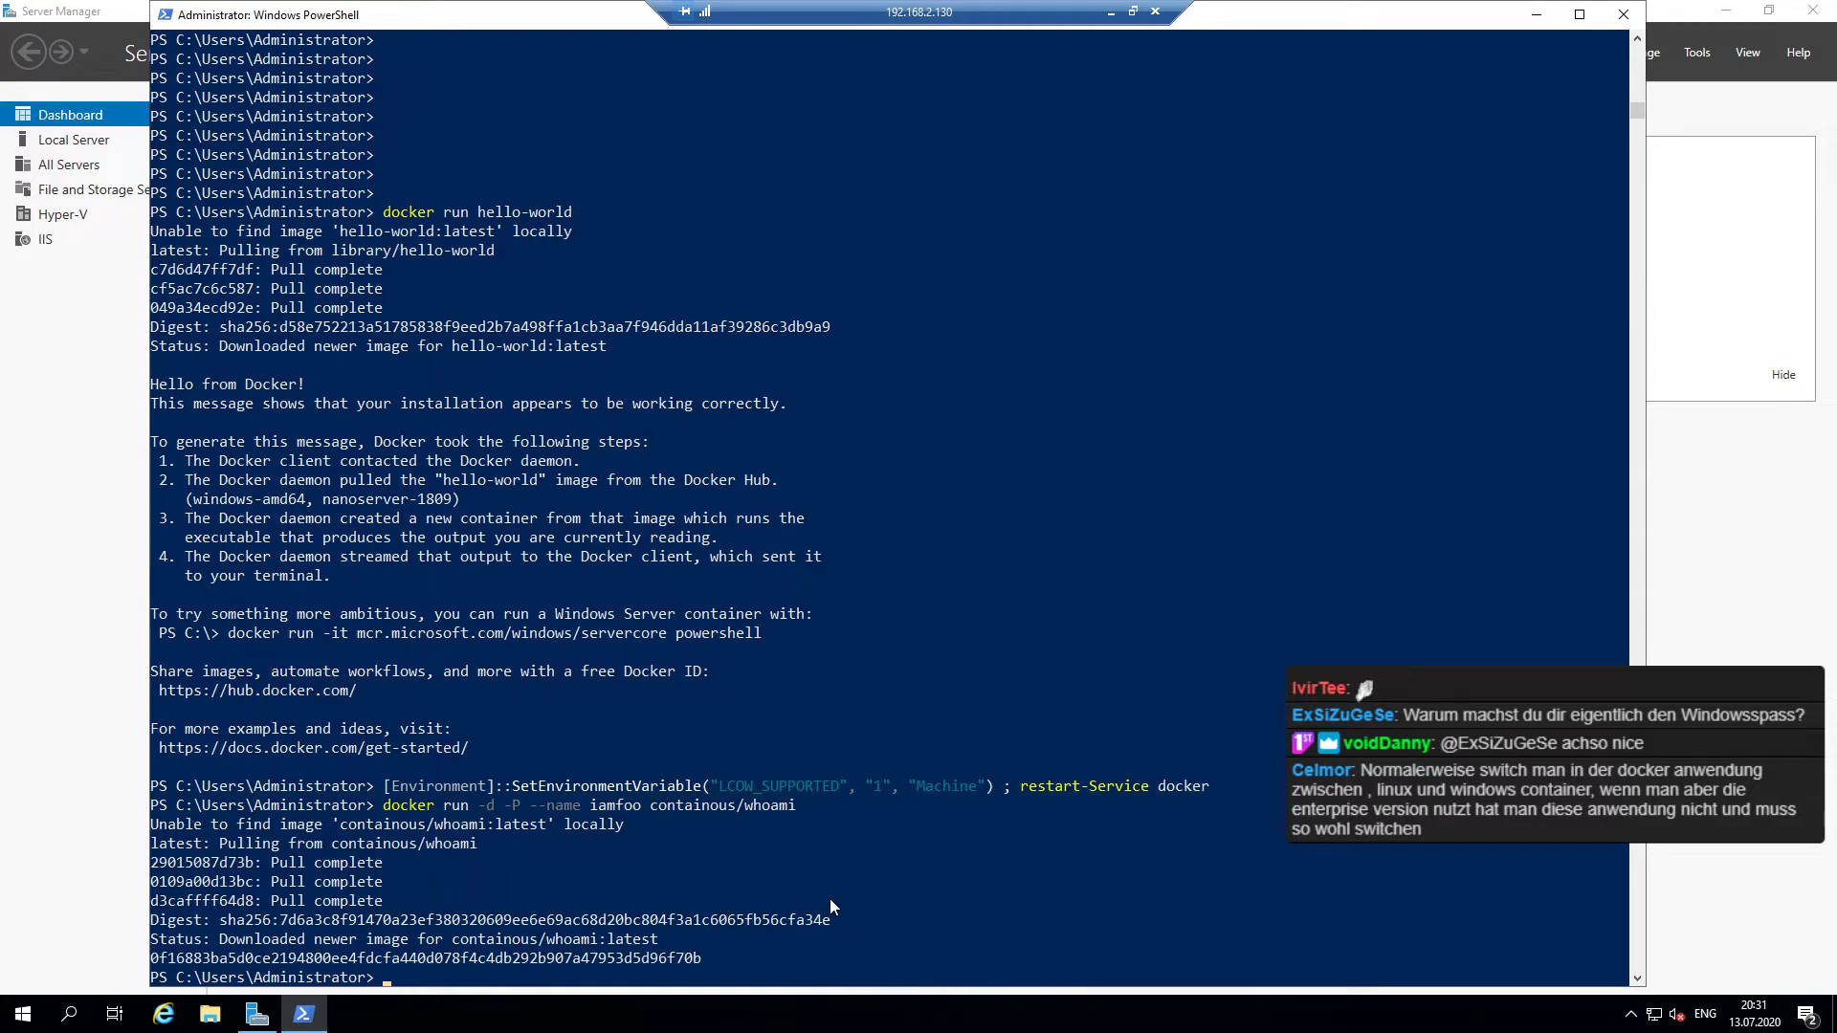
- Run docker ps repeatedly to confirm iamfoo is up on port 50019
text(docker ps)
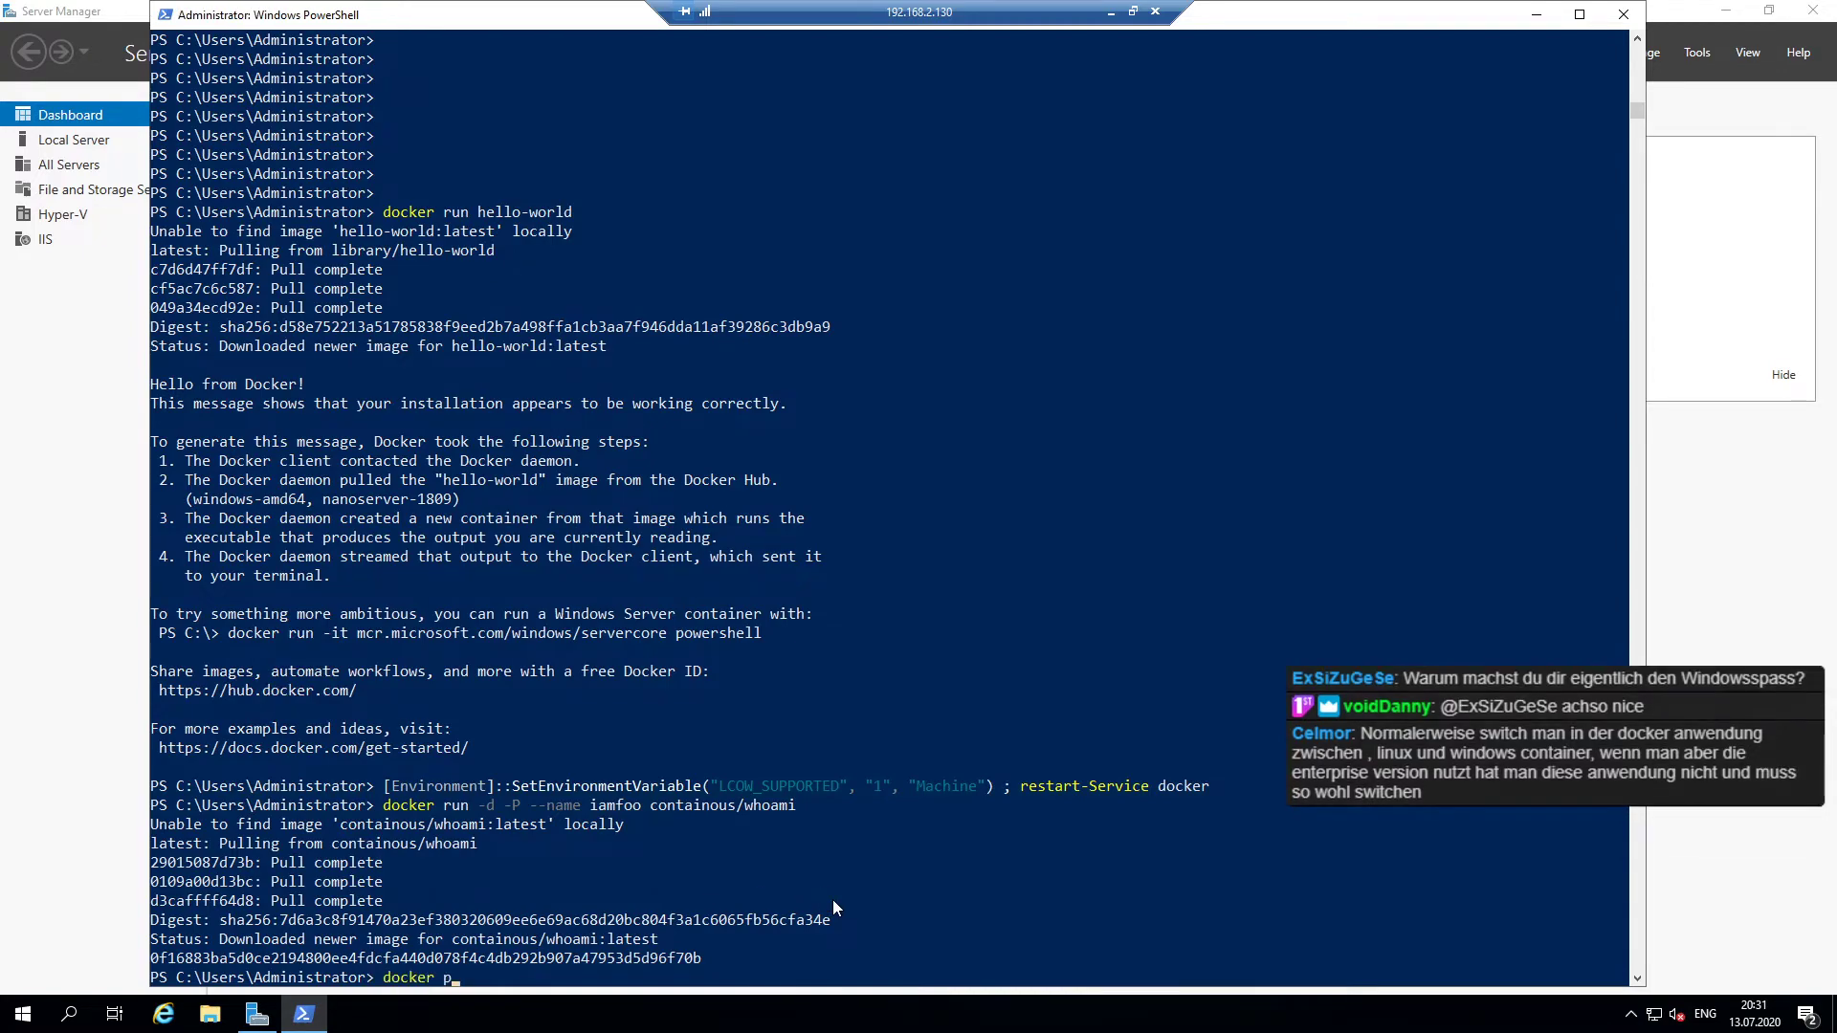
key(Return)
key(Up)
key(Return)
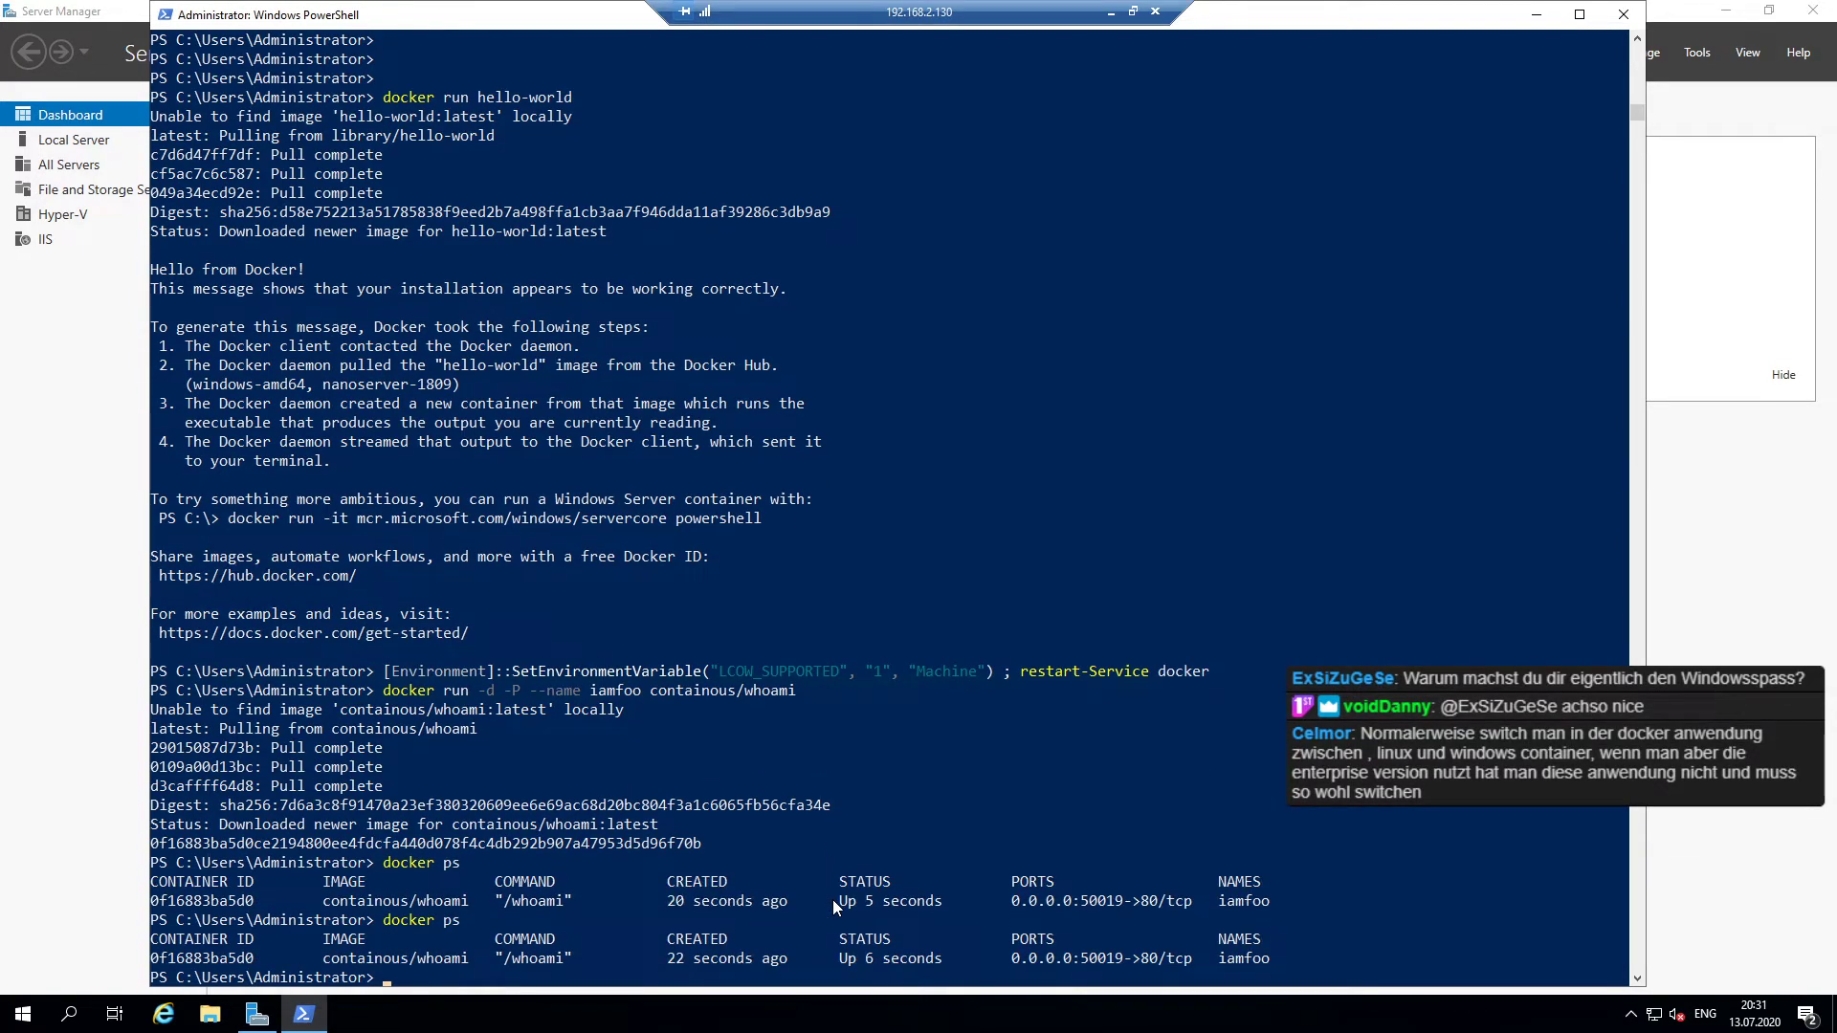
key(Up)
key(Return)
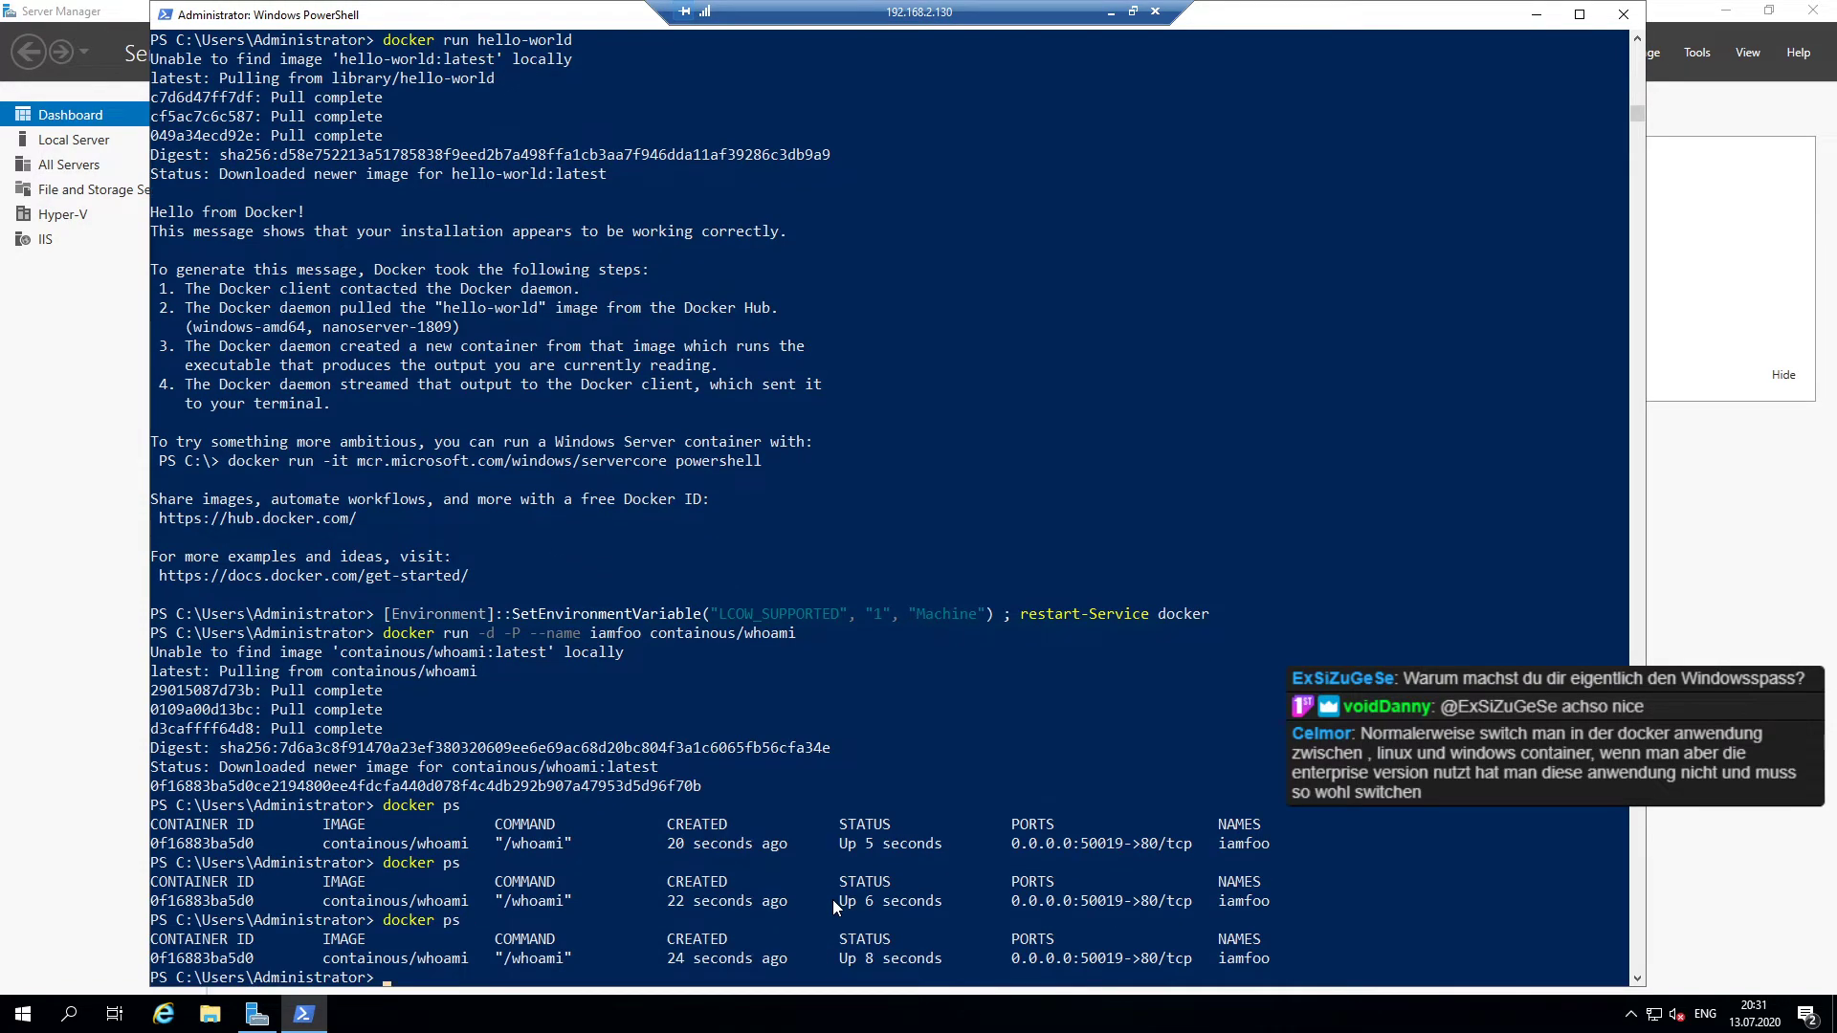
key(Up)
key(Return)
key(Up)
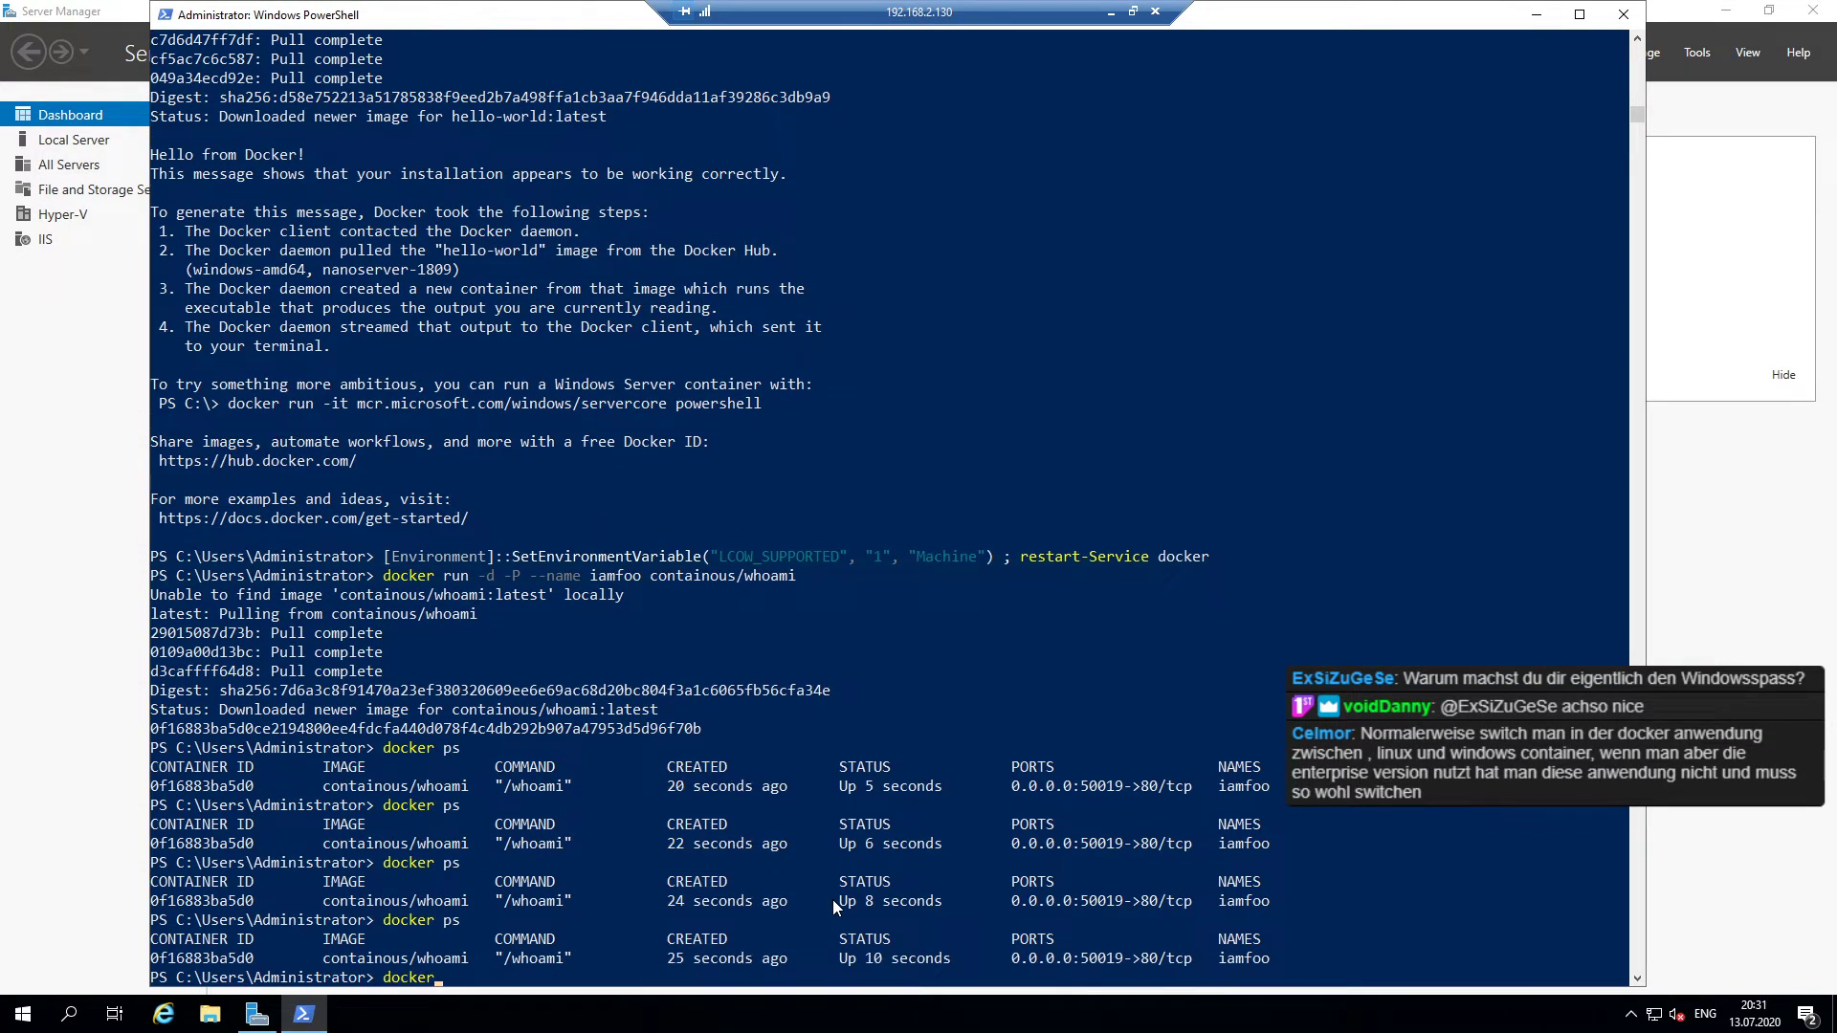
key(ctrl+c)
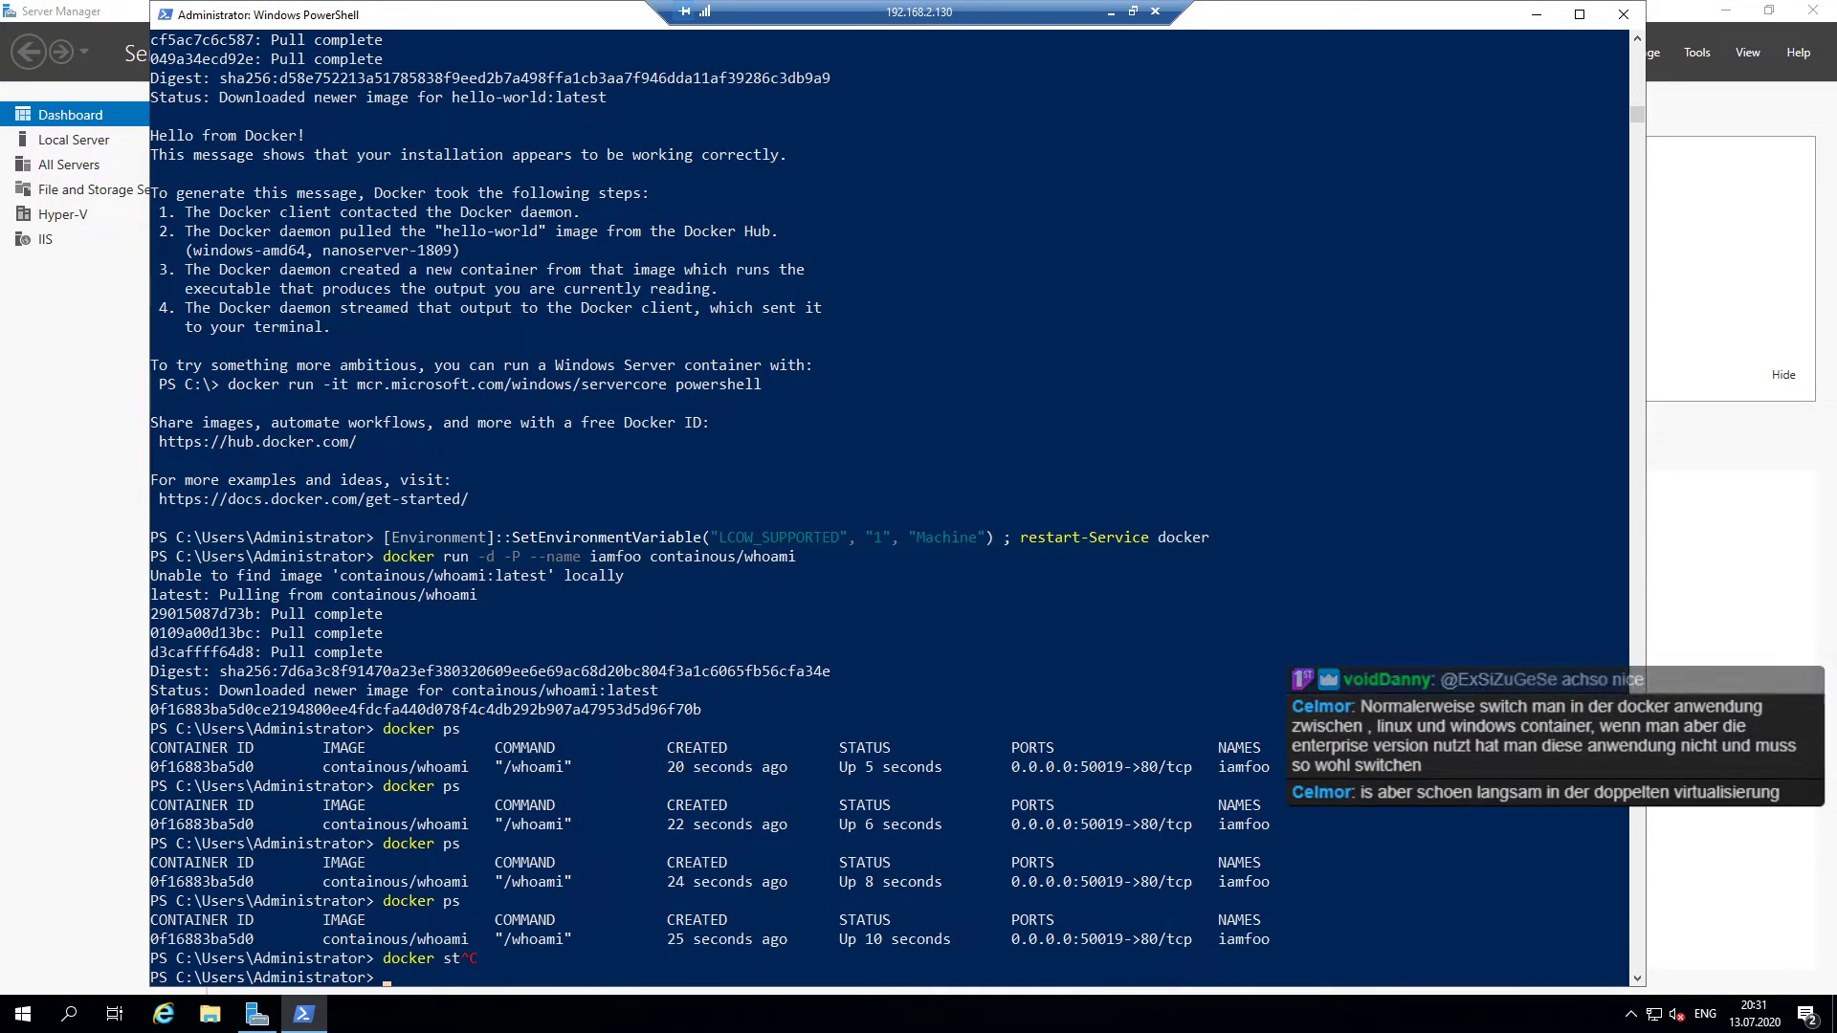
- Minimize the remote session and load 192.168.2.130:500019 in a new Chrome tab
click(1699, 796)
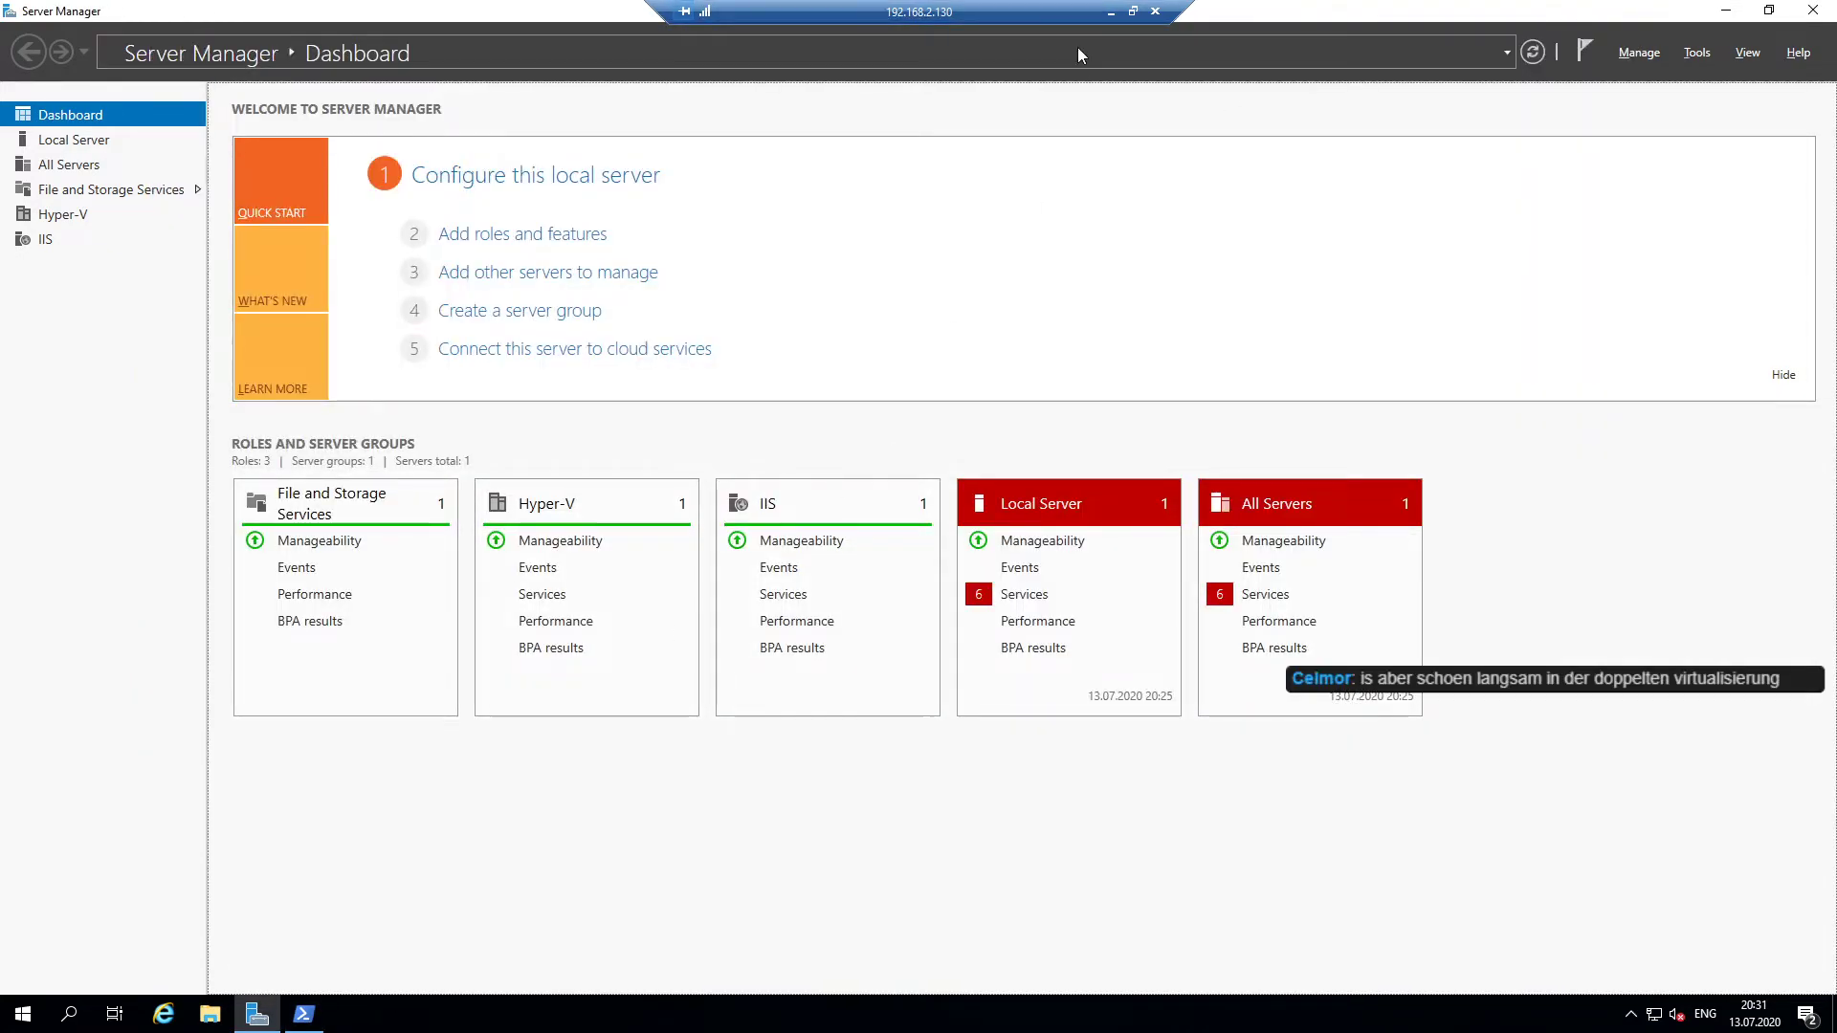
click(1111, 12)
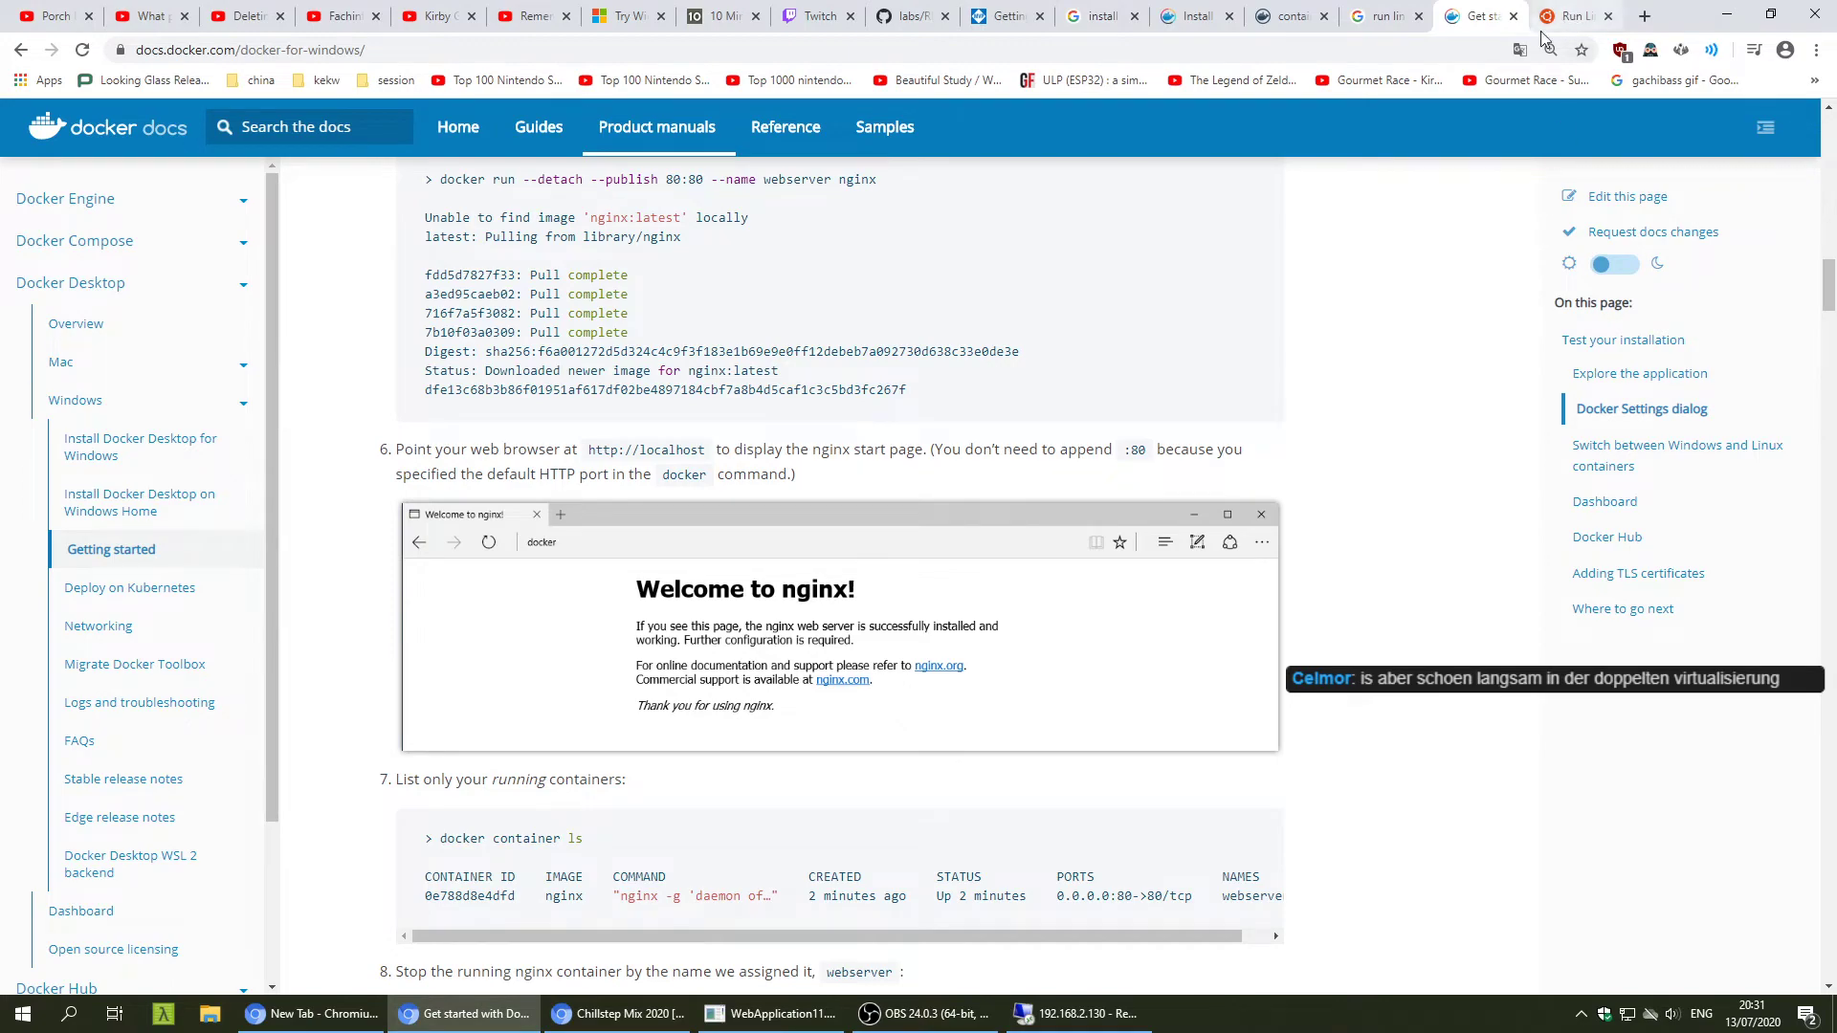
key(ctrl+t)
text(192.168.2.130)
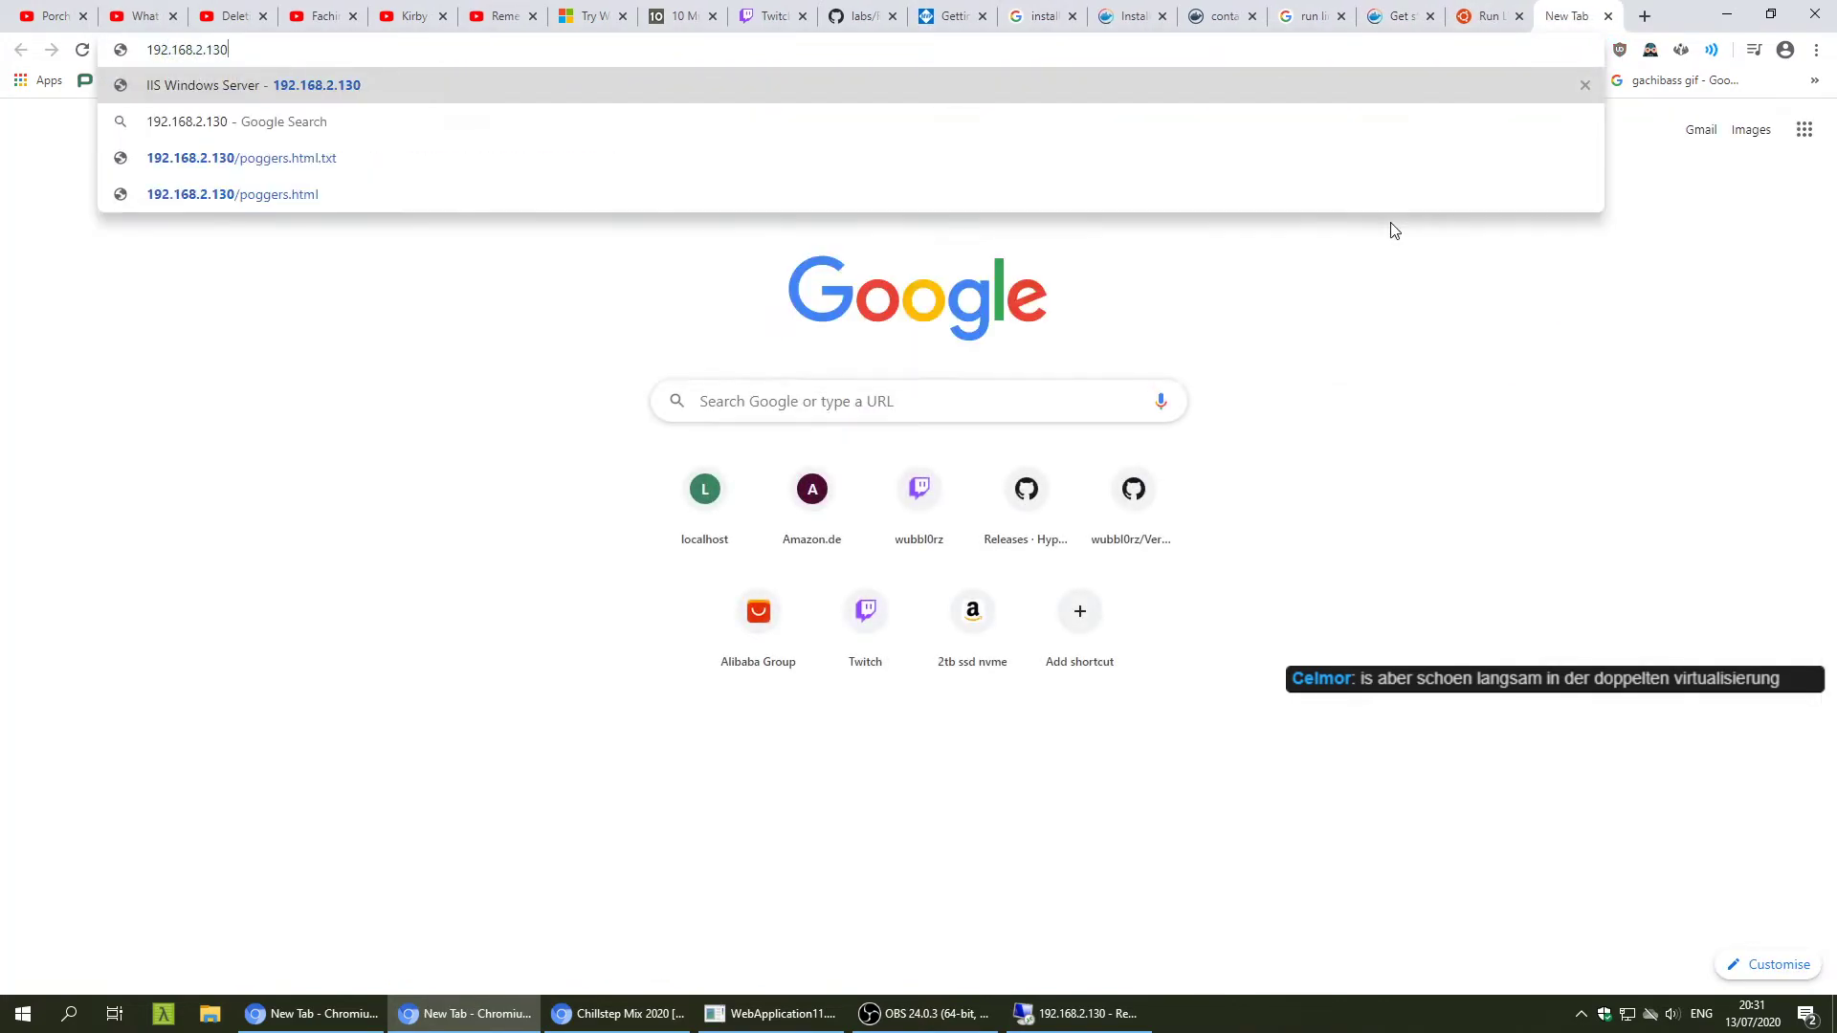
text(:500019)
key(Return)
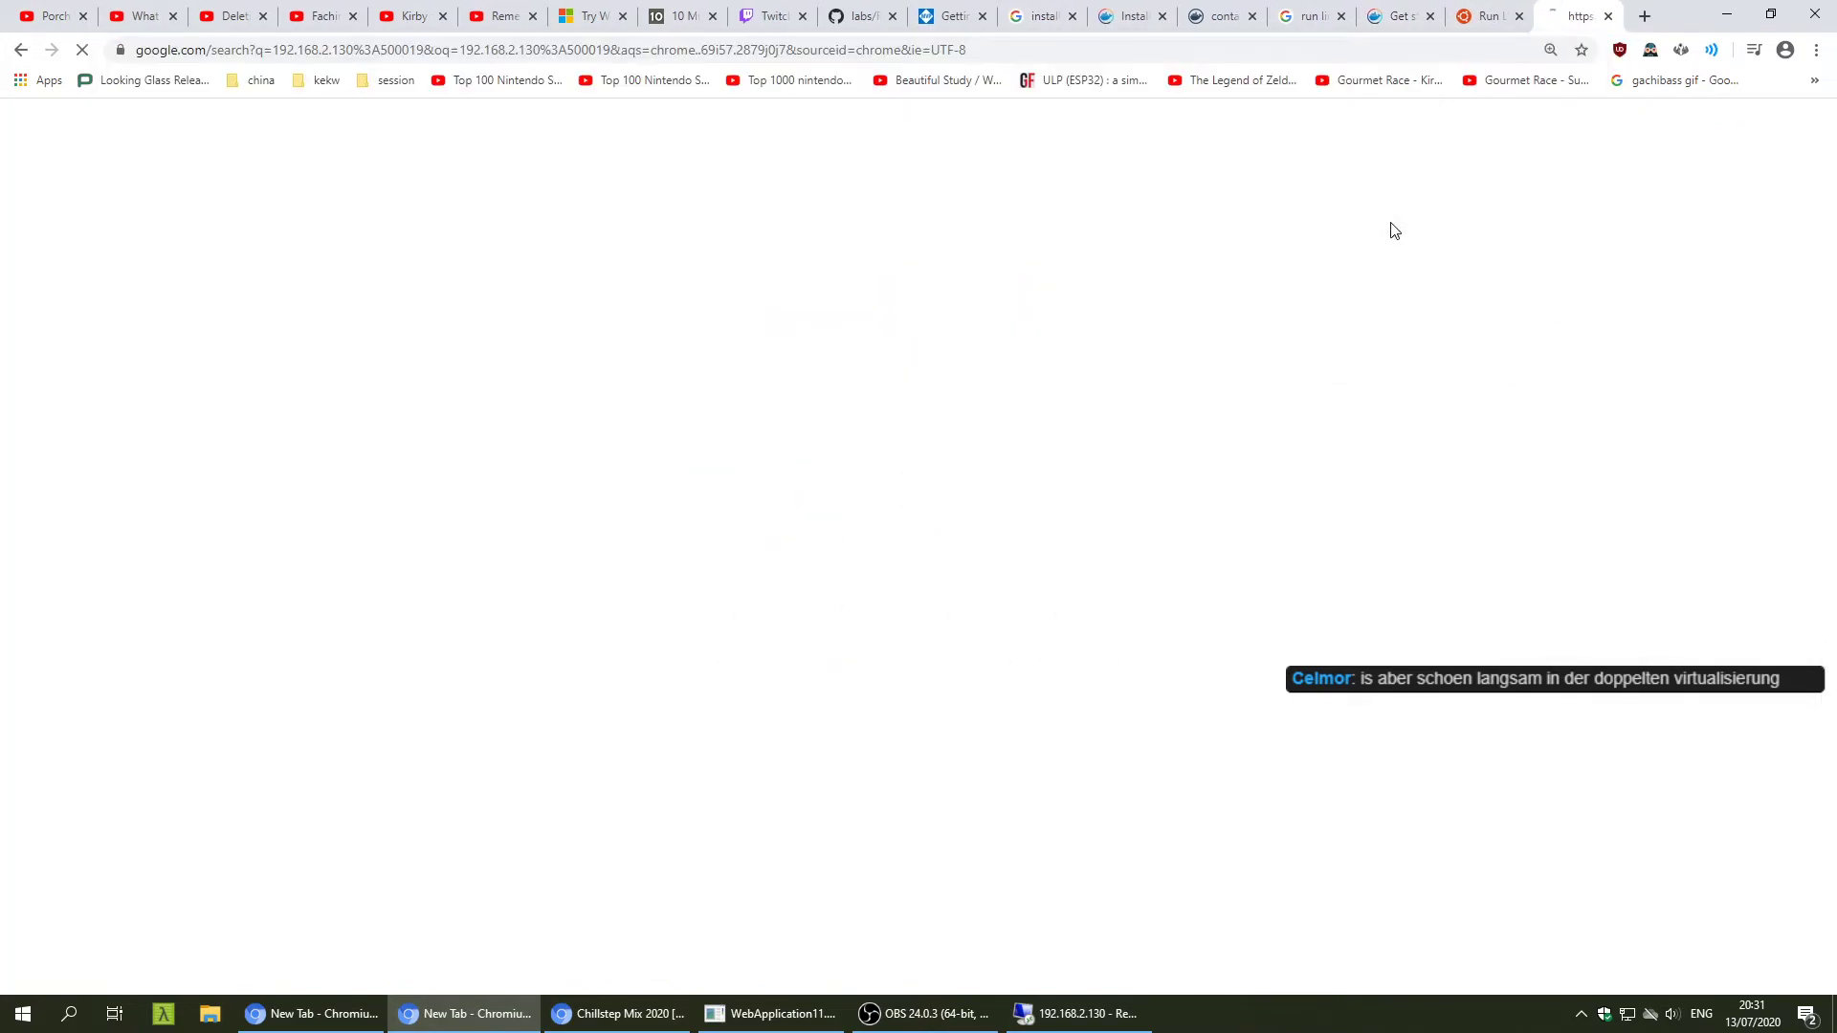
- Correct the address to 192.168.2.130:50019, check the whoami page, then close the tab
click(427, 158)
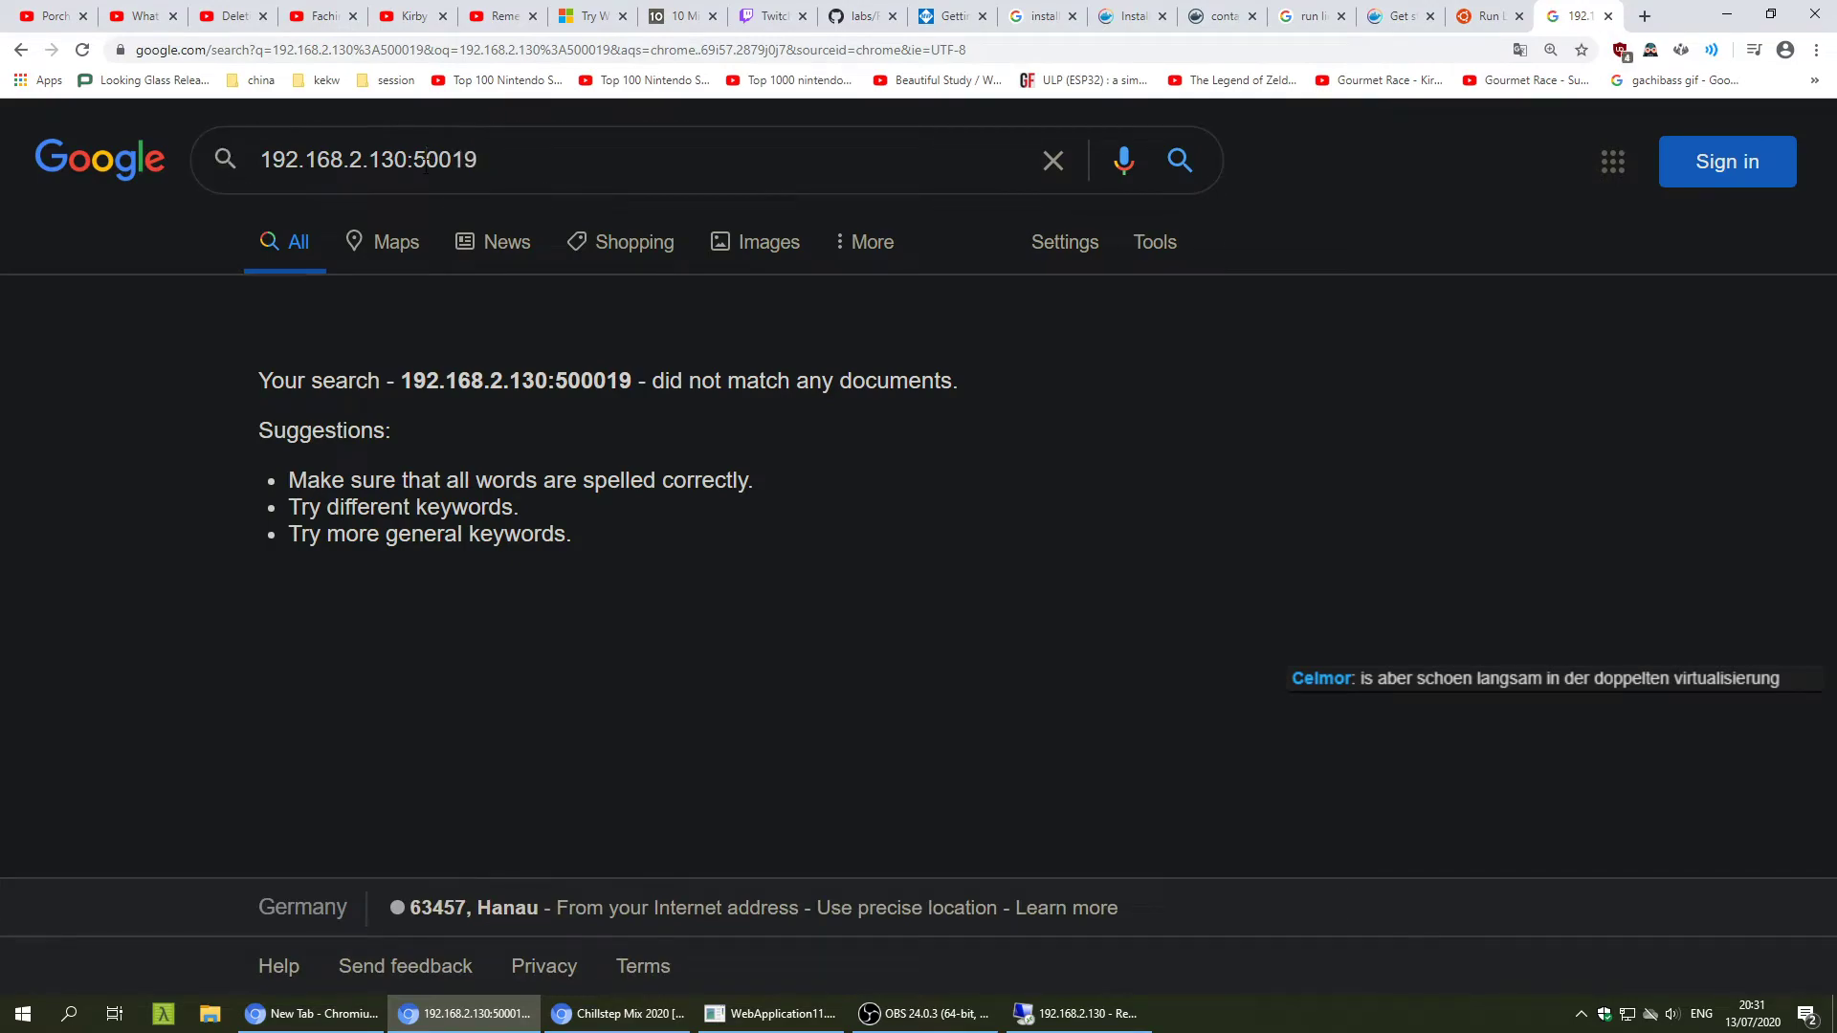
key(ctrl+a)
key(BackSpace)
click(460, 50)
click(316, 124)
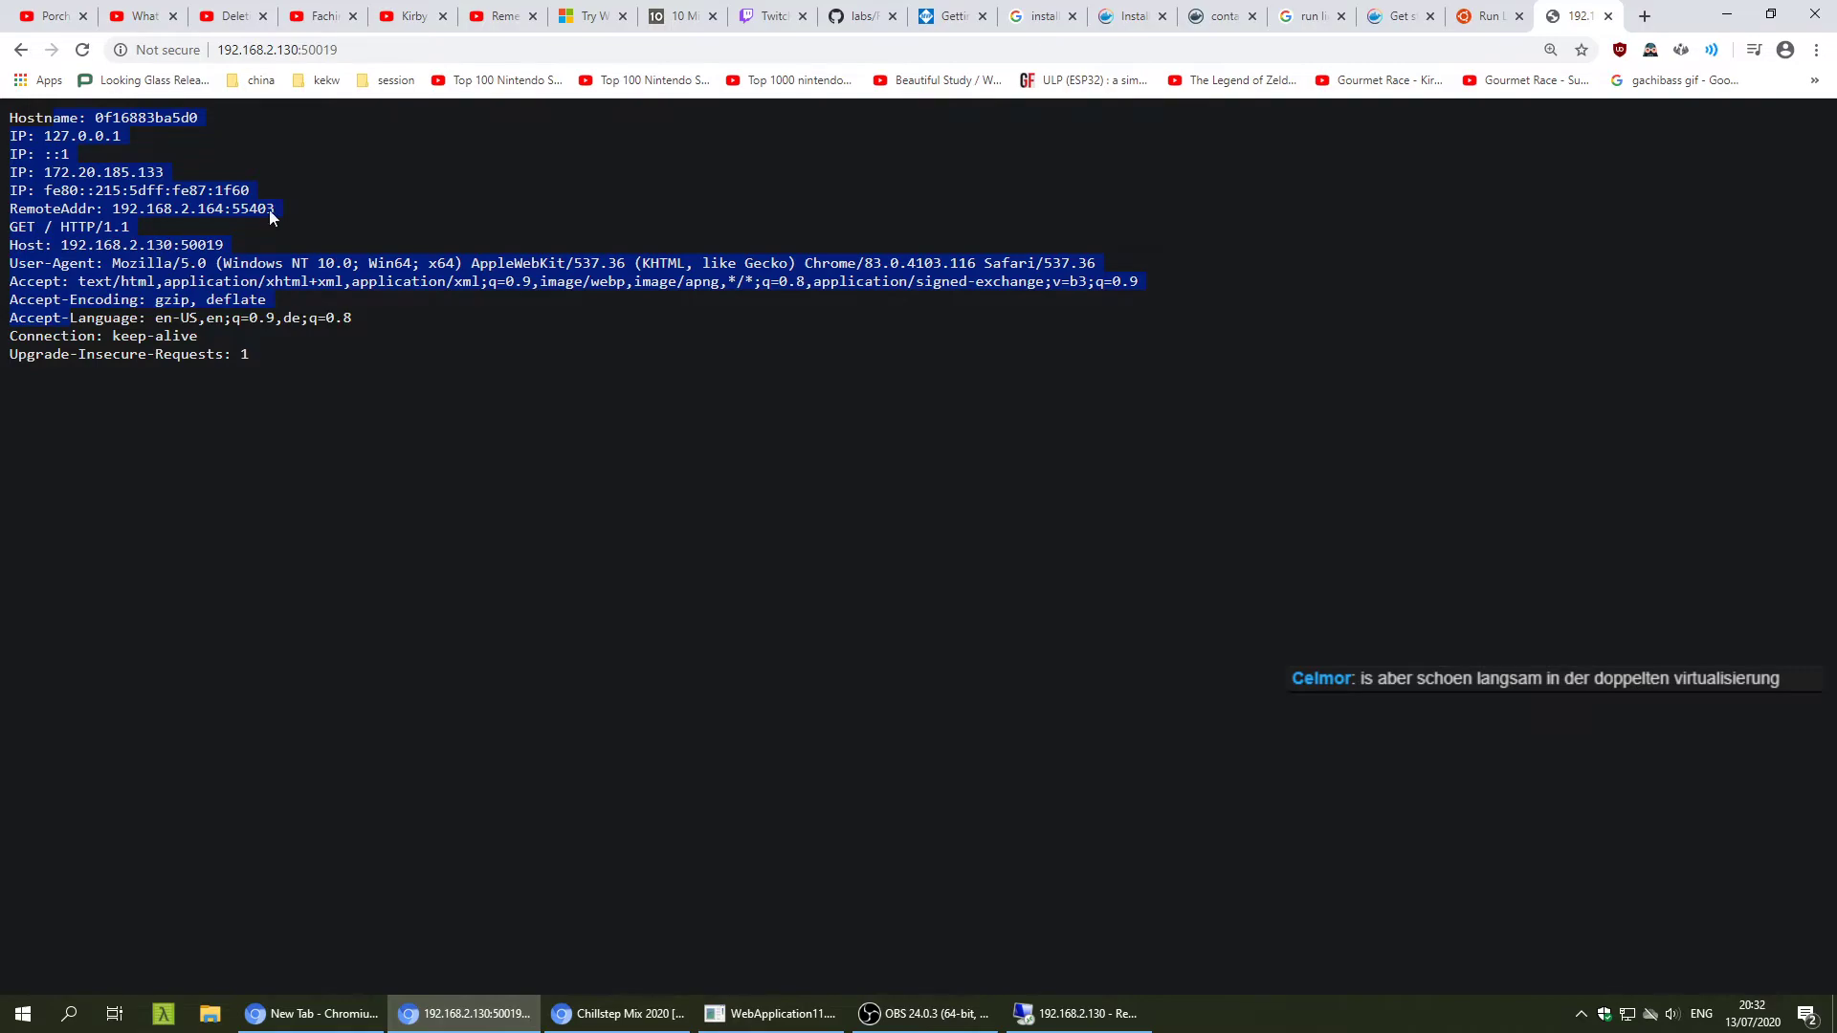
click(287, 50)
key(ctrl+w)
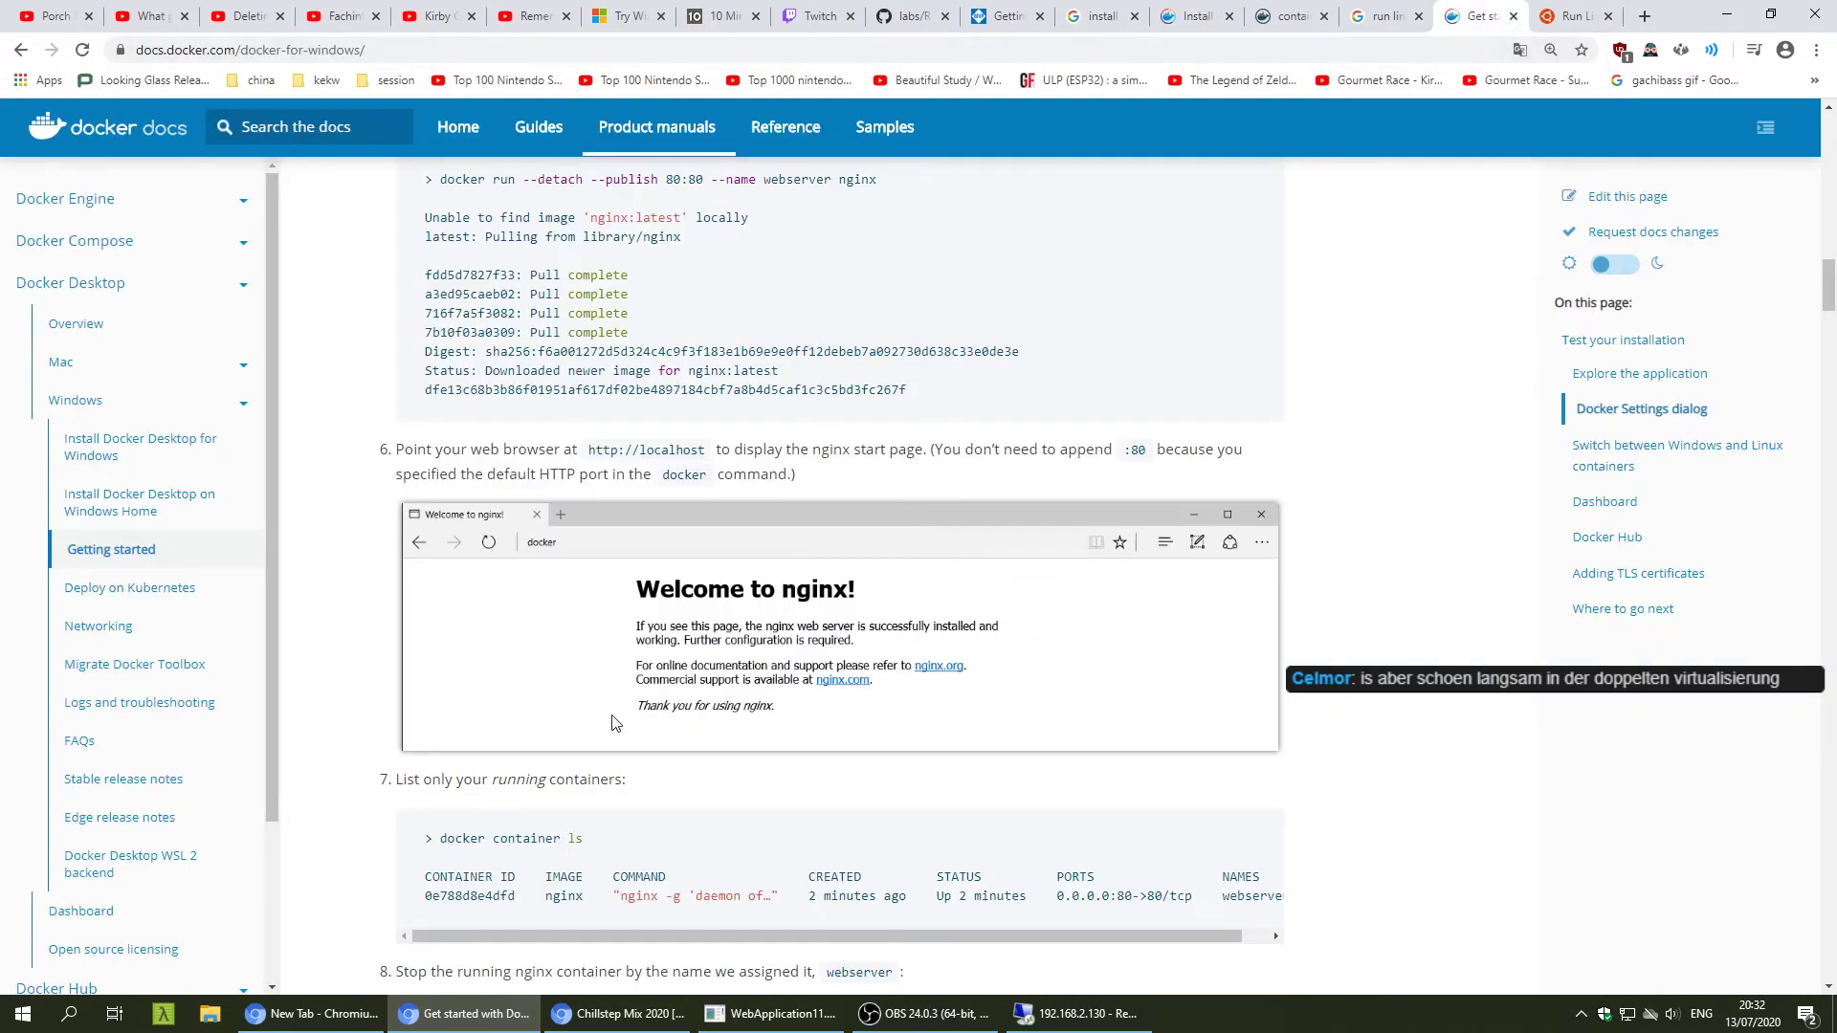
- Return to the remote session's PowerShell console showing docker ps output
click(1081, 1013)
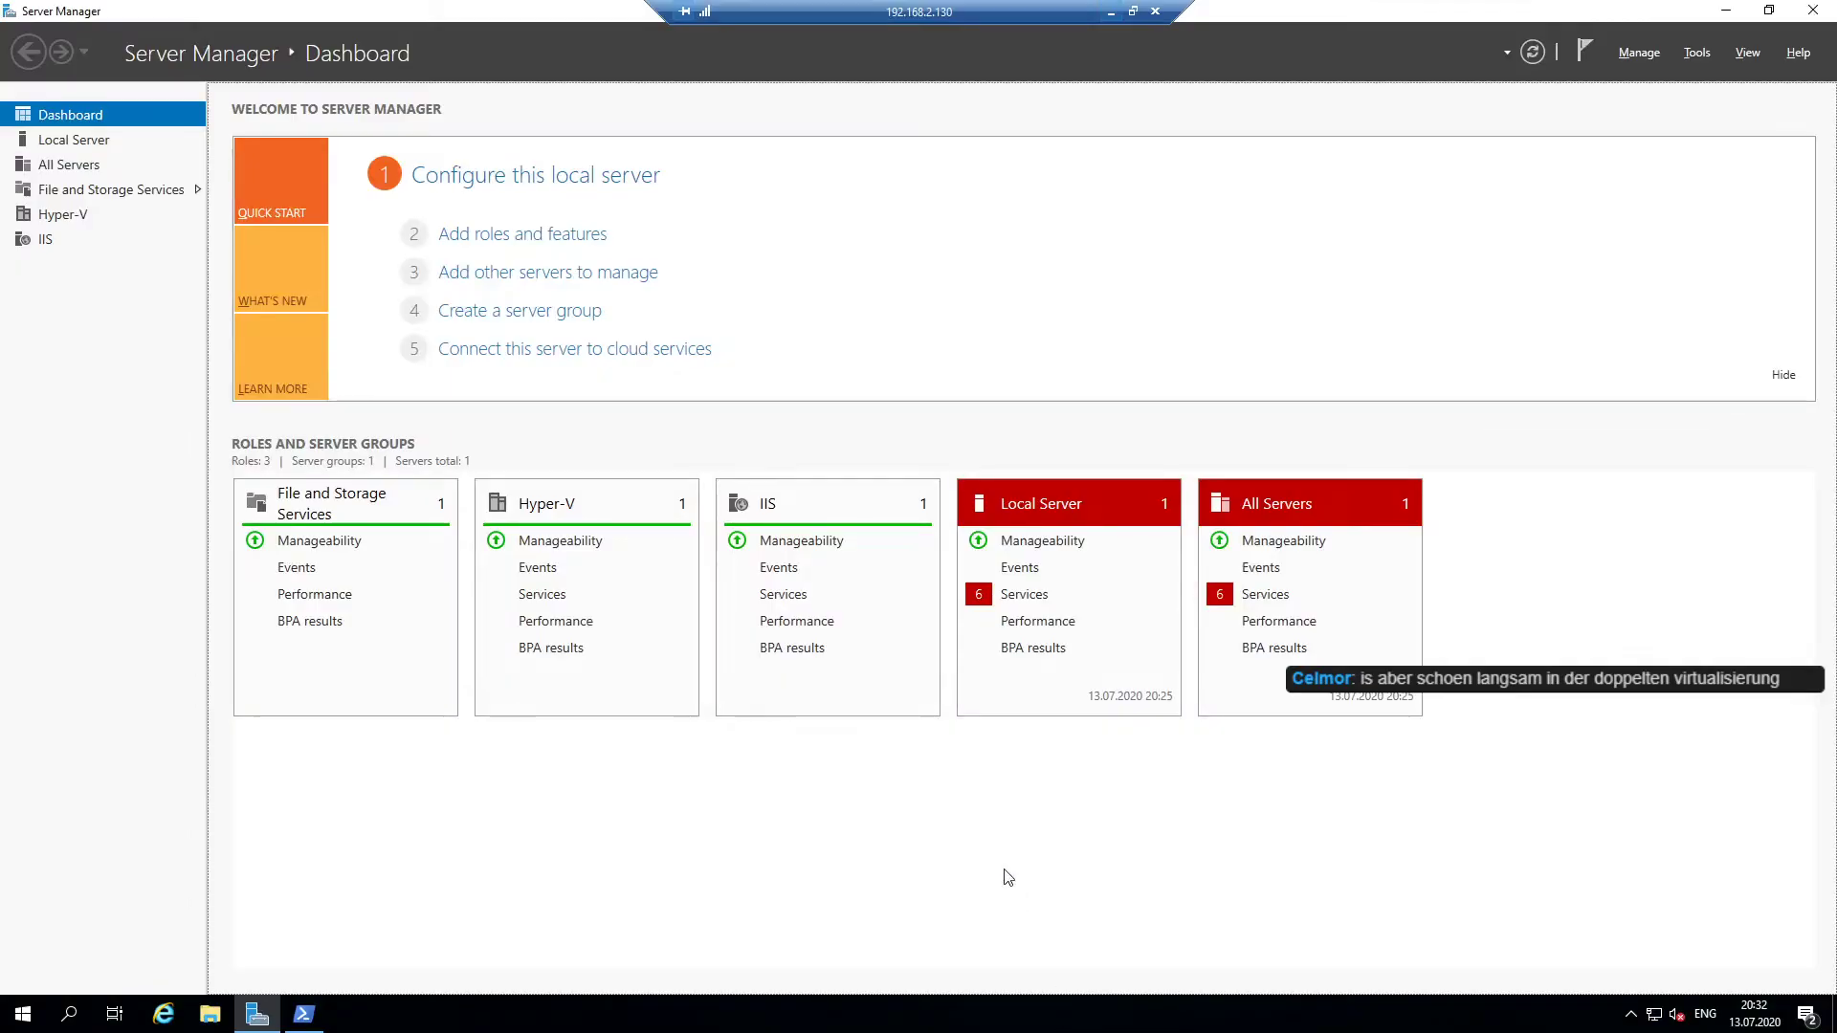
click(304, 1014)
scroll(589, 803, down, 2)
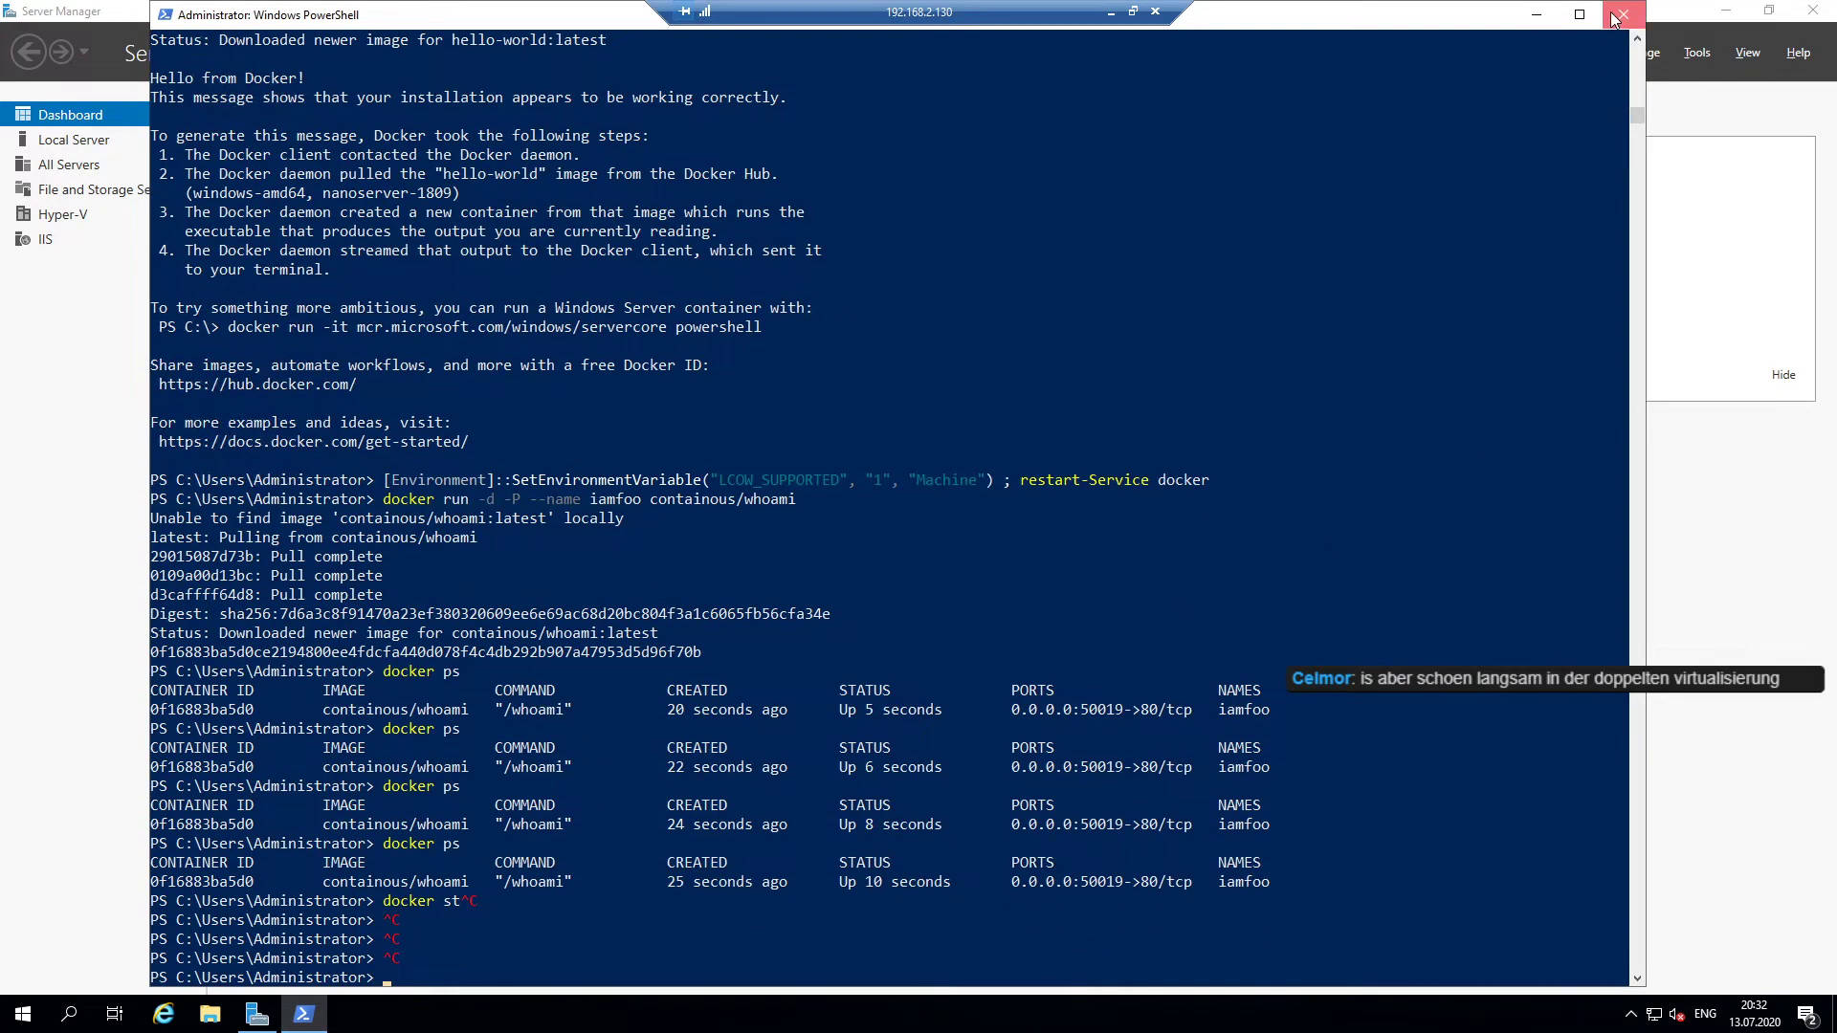
- Close PowerShell, reveal the VM's Chrome window and search 'docker for windows'
click(1617, 17)
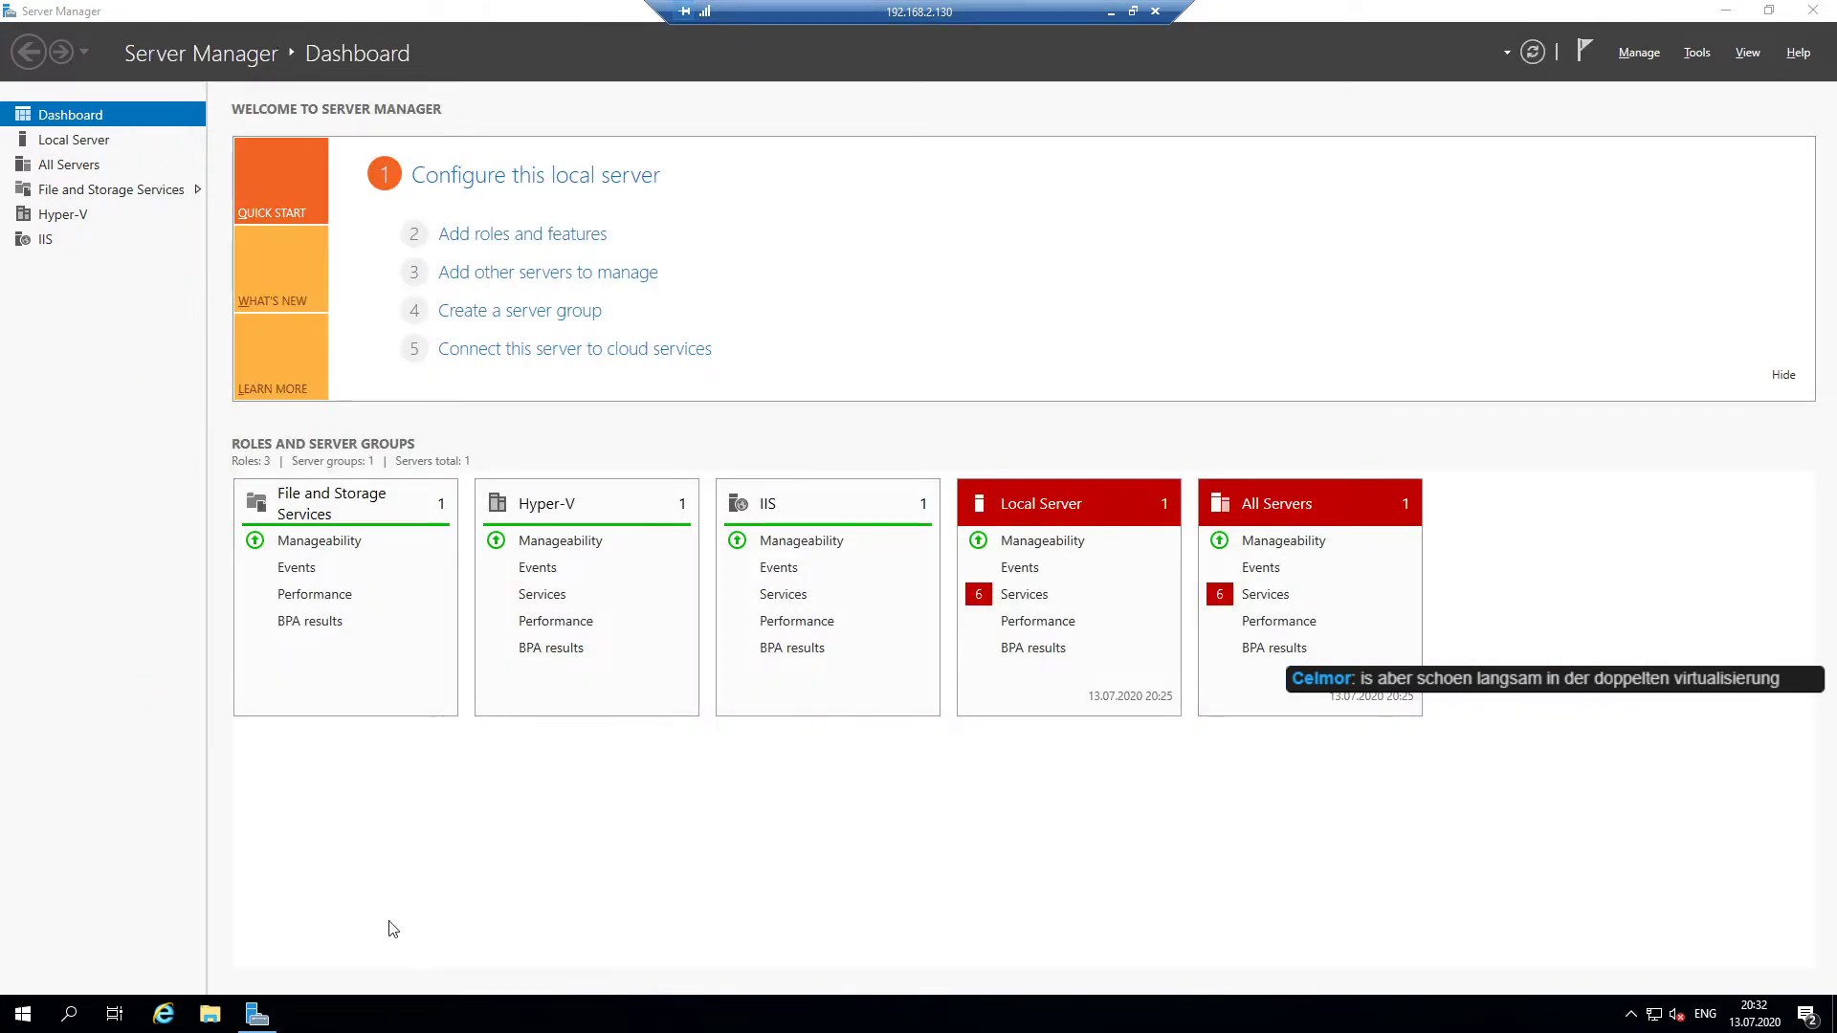
click(1724, 11)
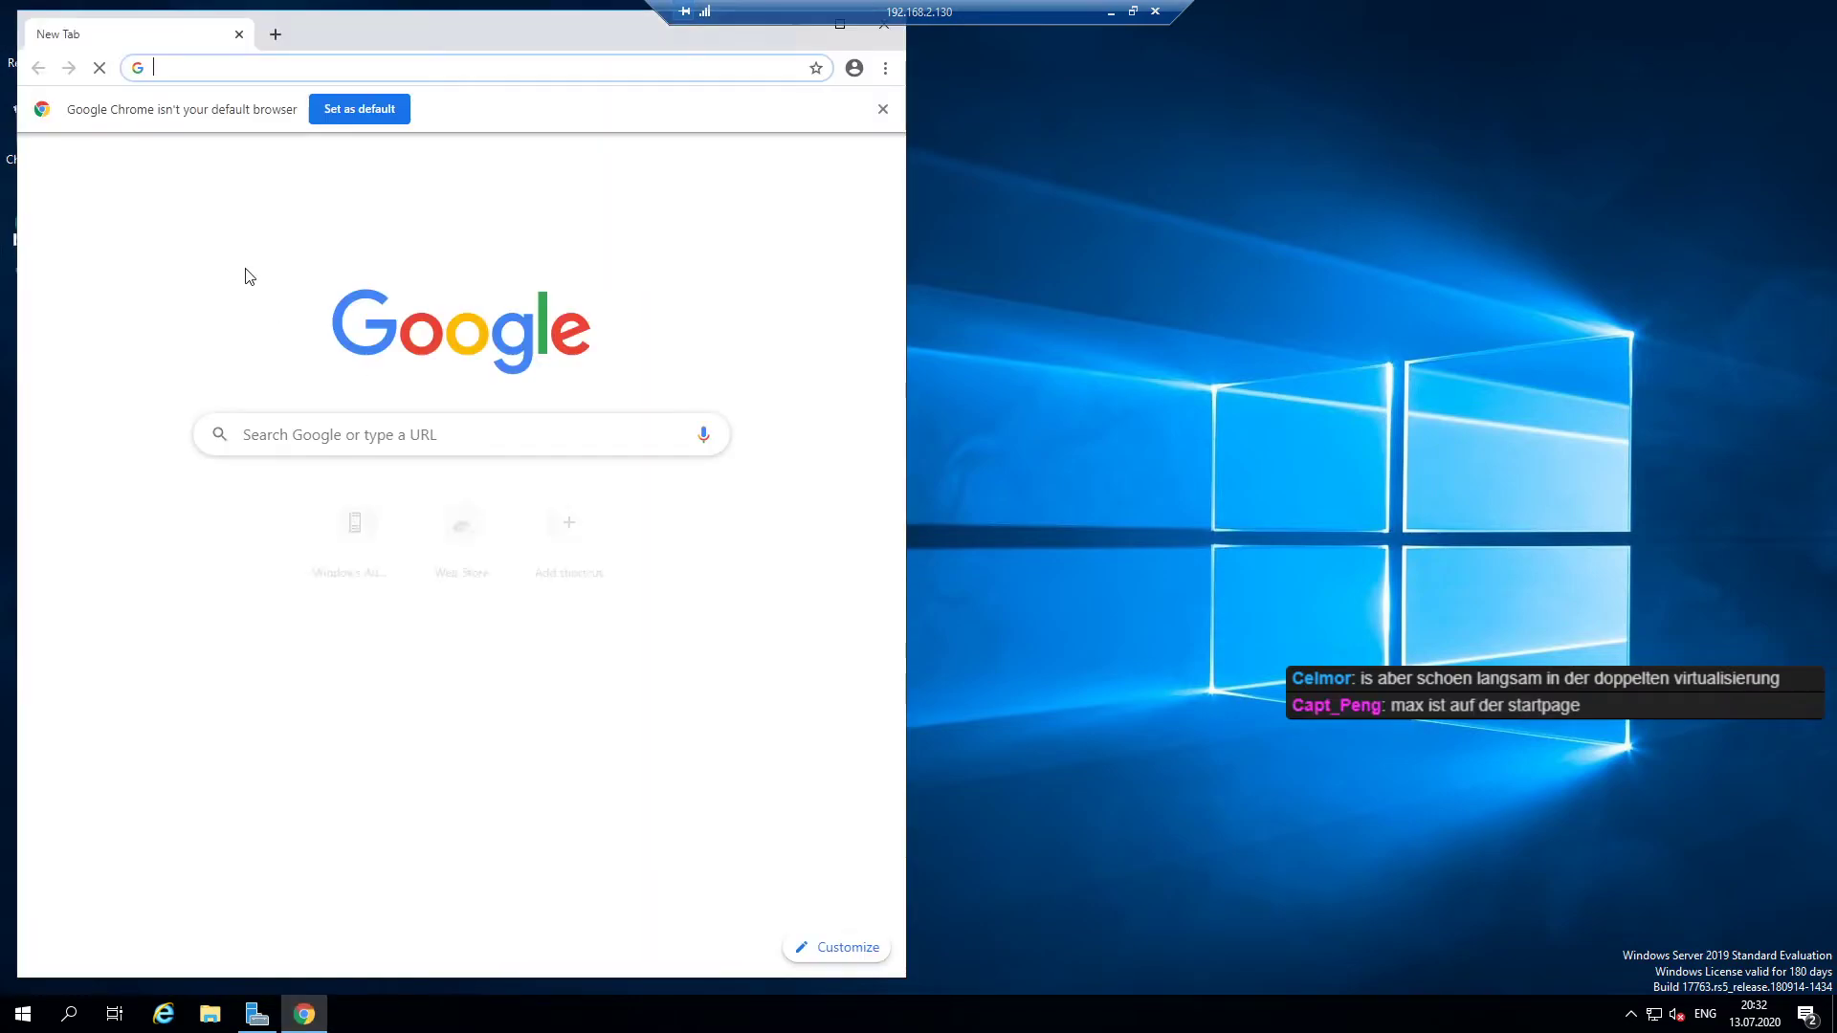
drag(312, 35, 525, 250)
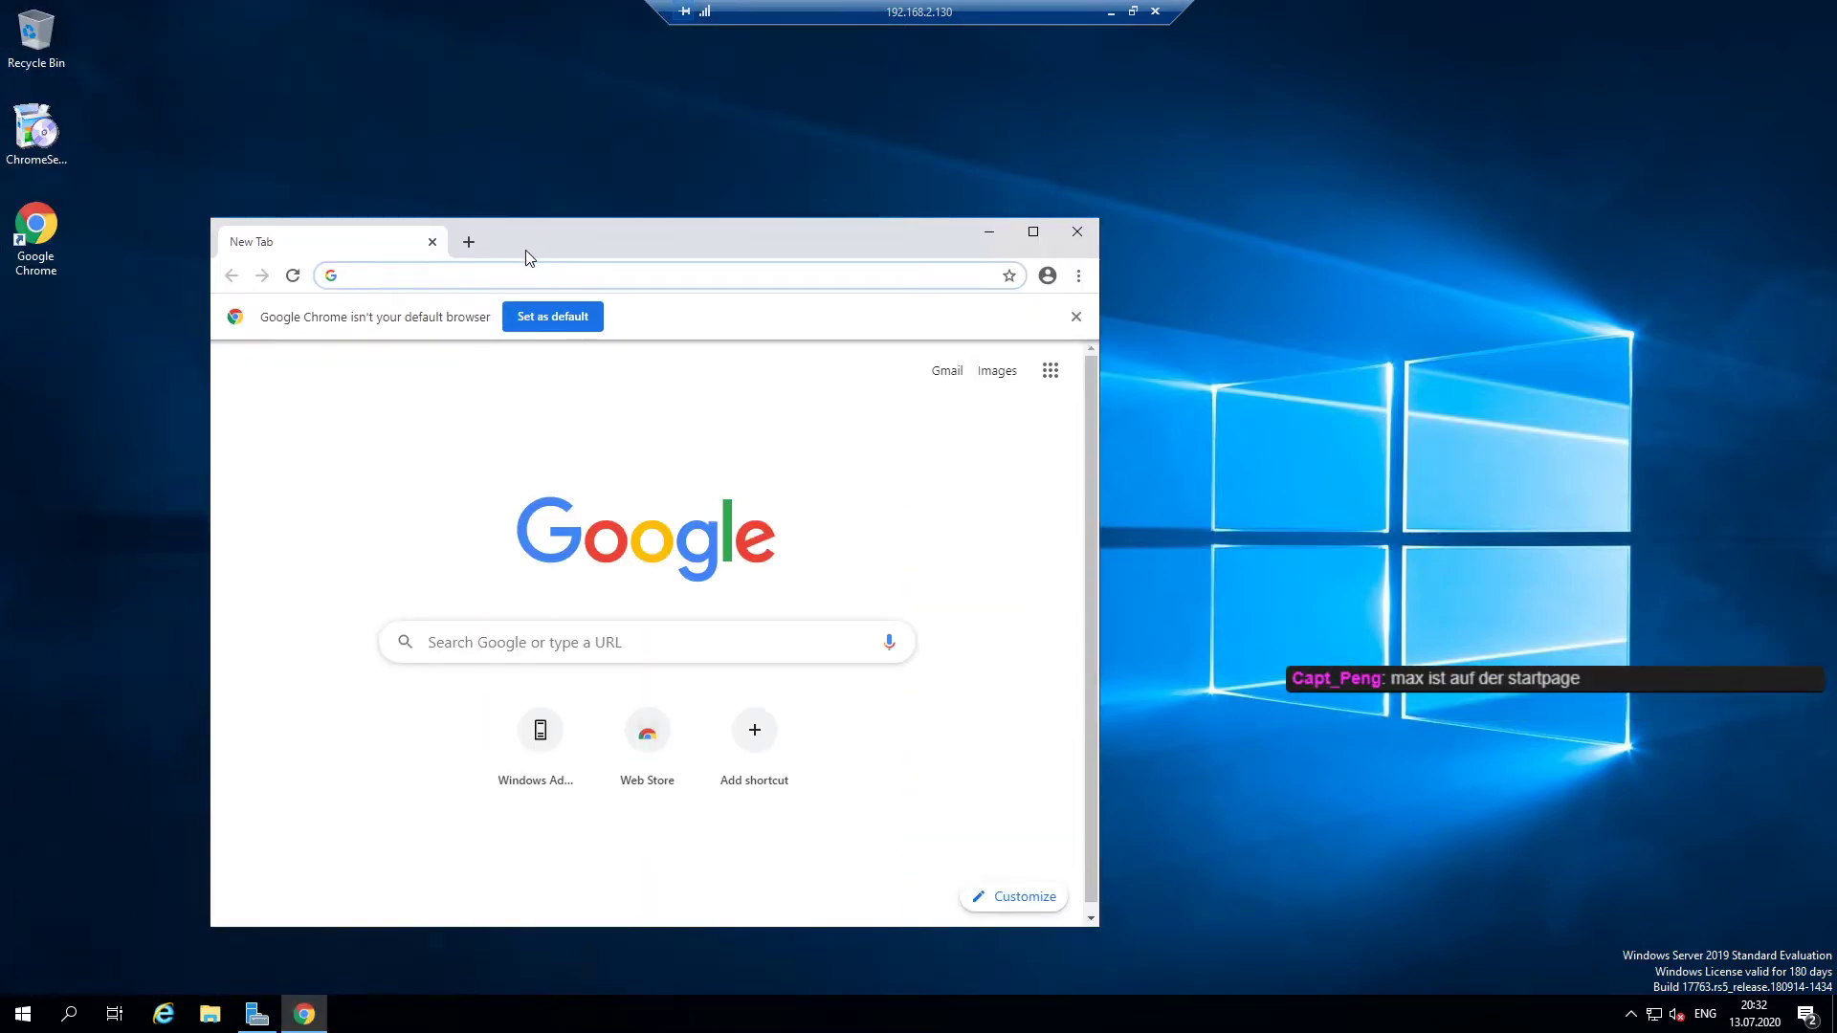
text(docker for windows)
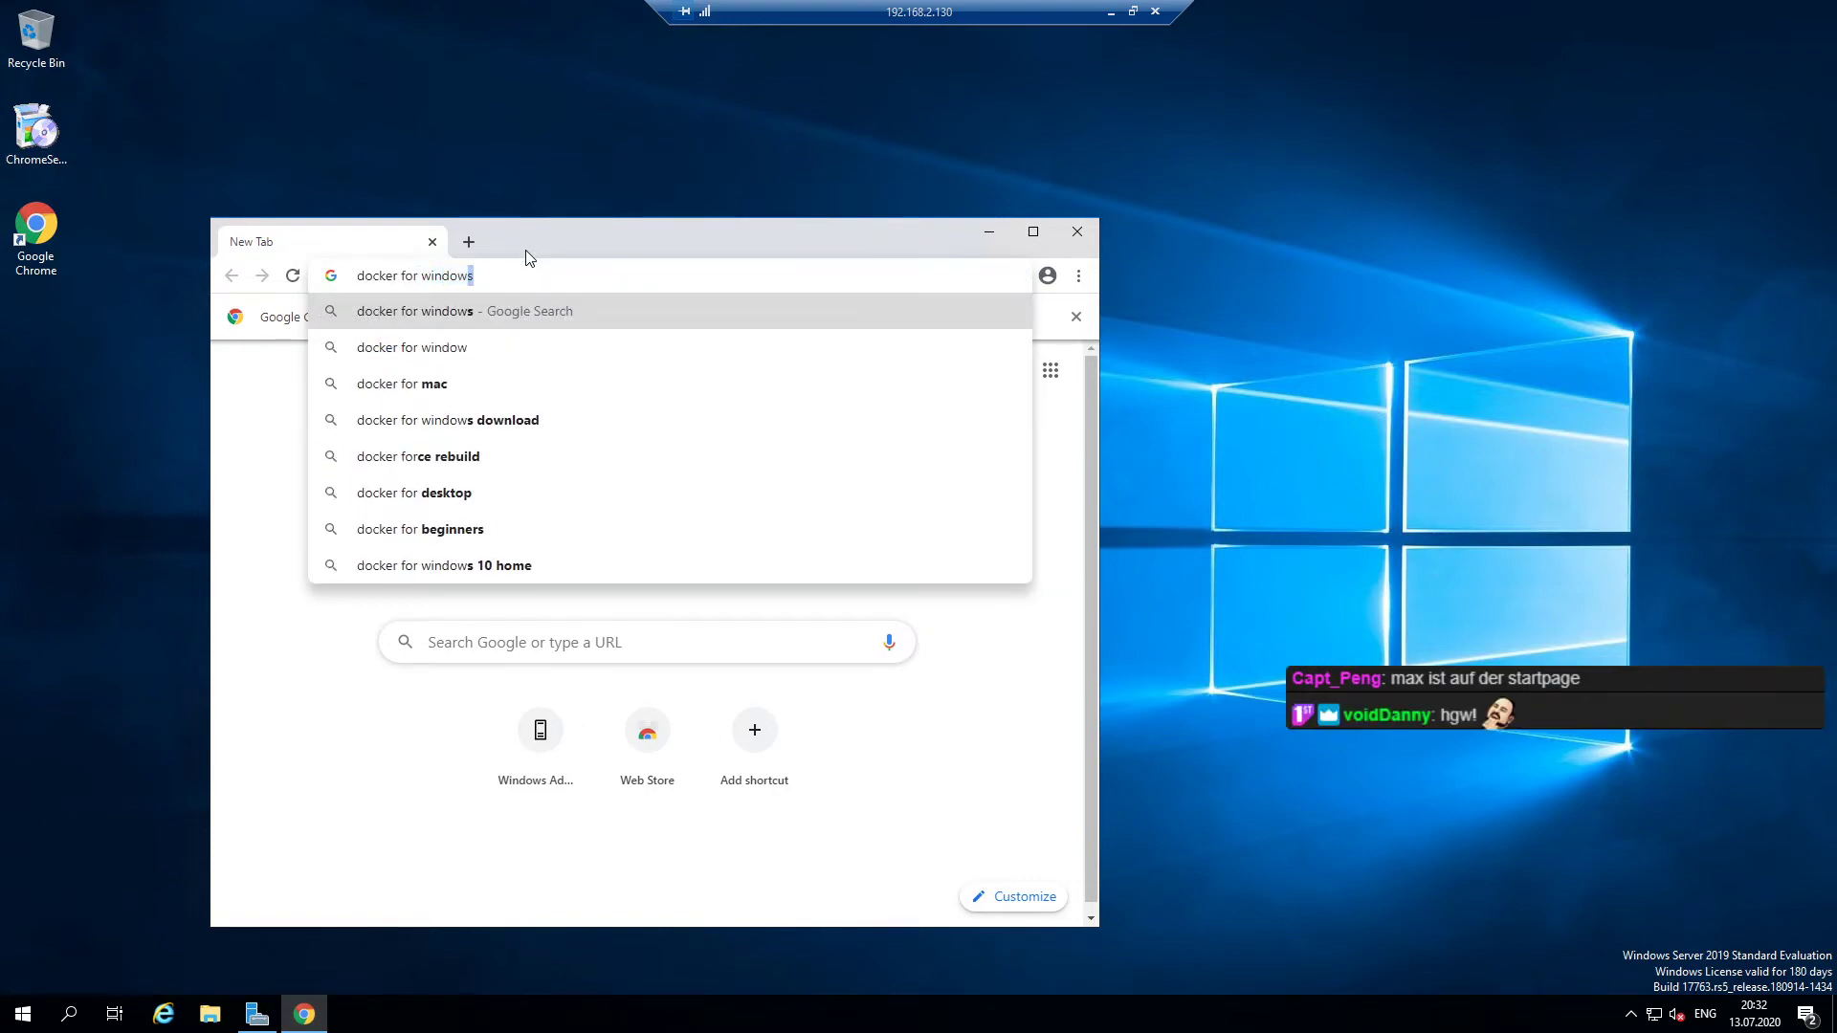
key(Return)
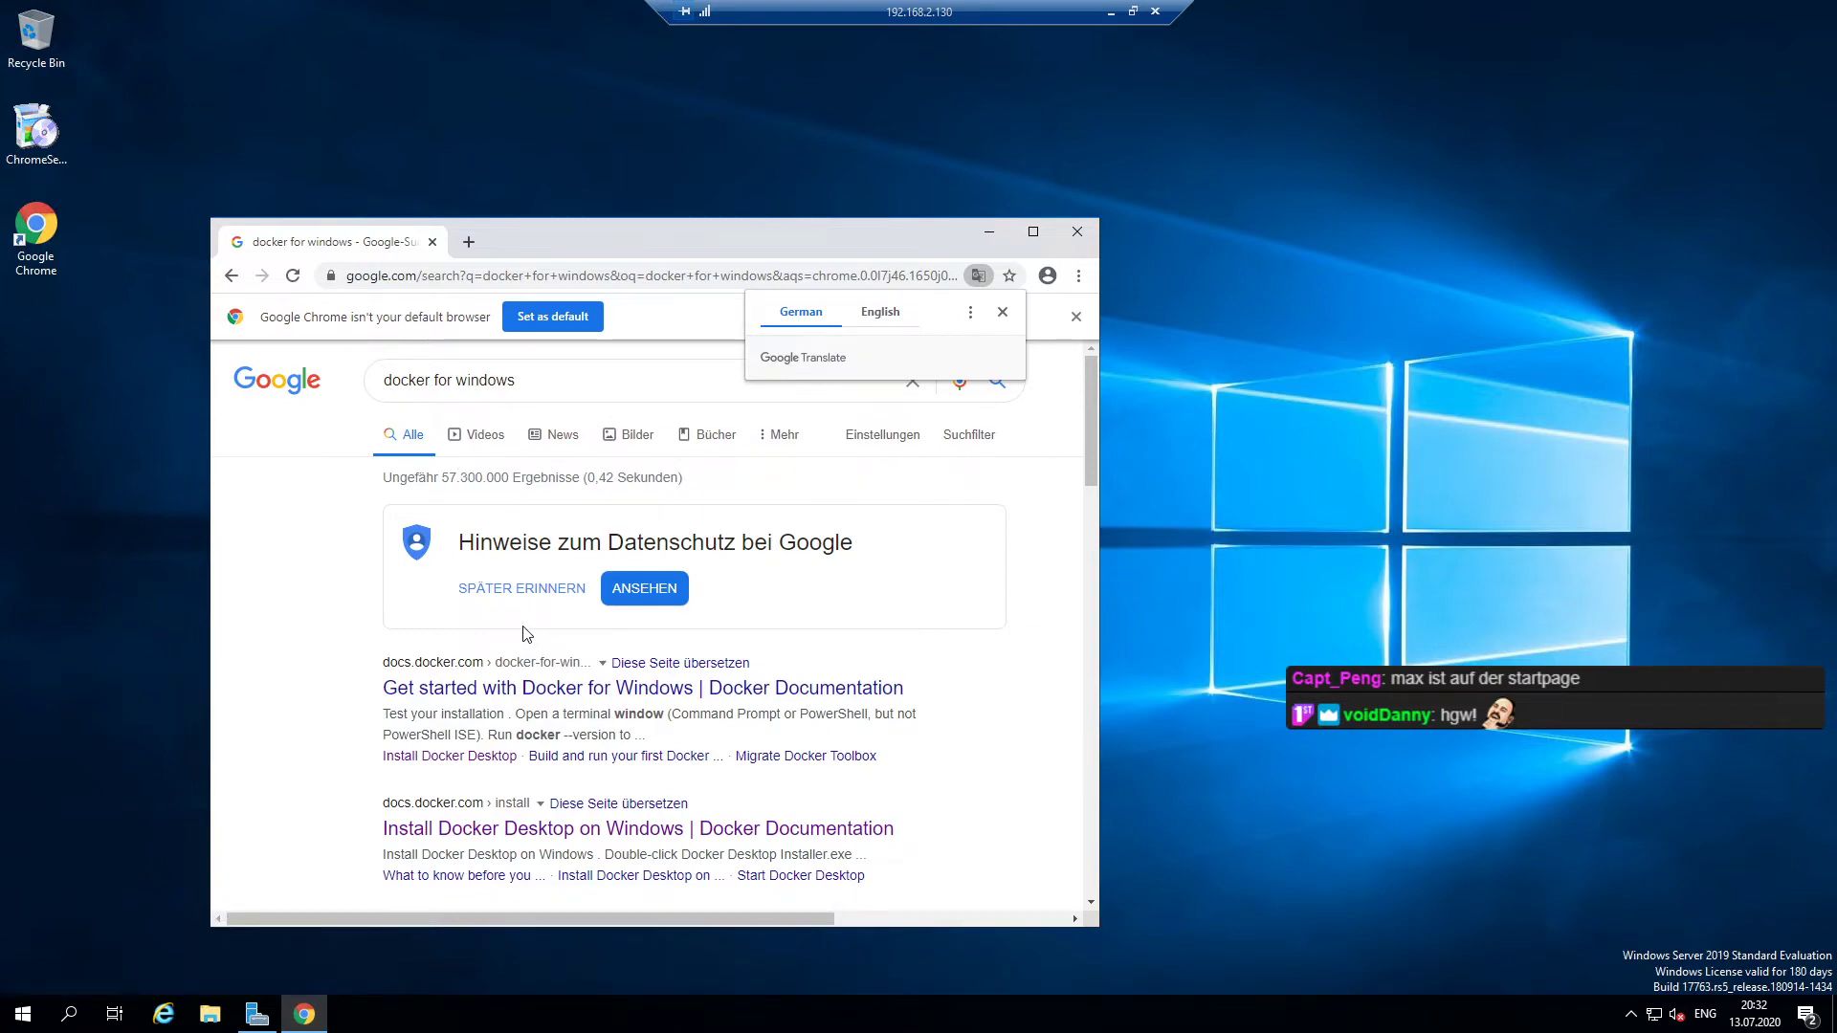
- Follow the Docker docs to Docker Hub and download the stable Docker Desktop installer
click(470, 691)
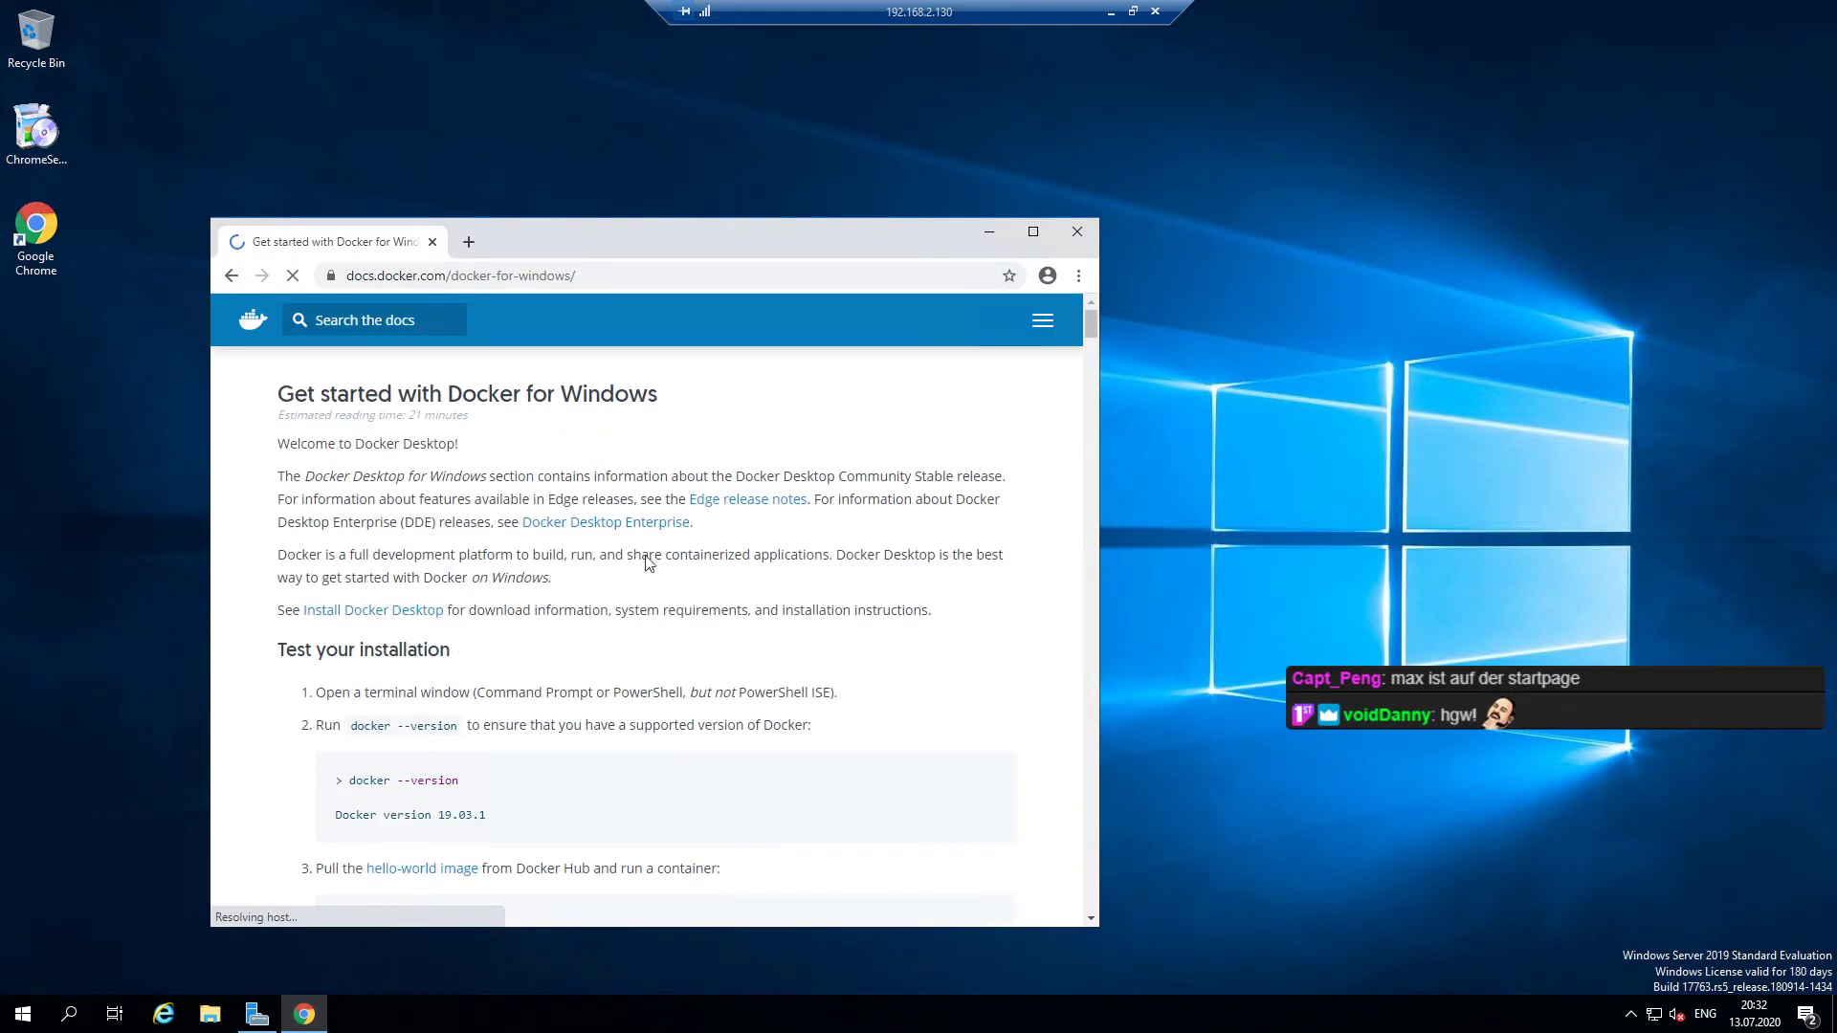
scroll(662, 549, down, 2)
scroll(651, 560, up, 2)
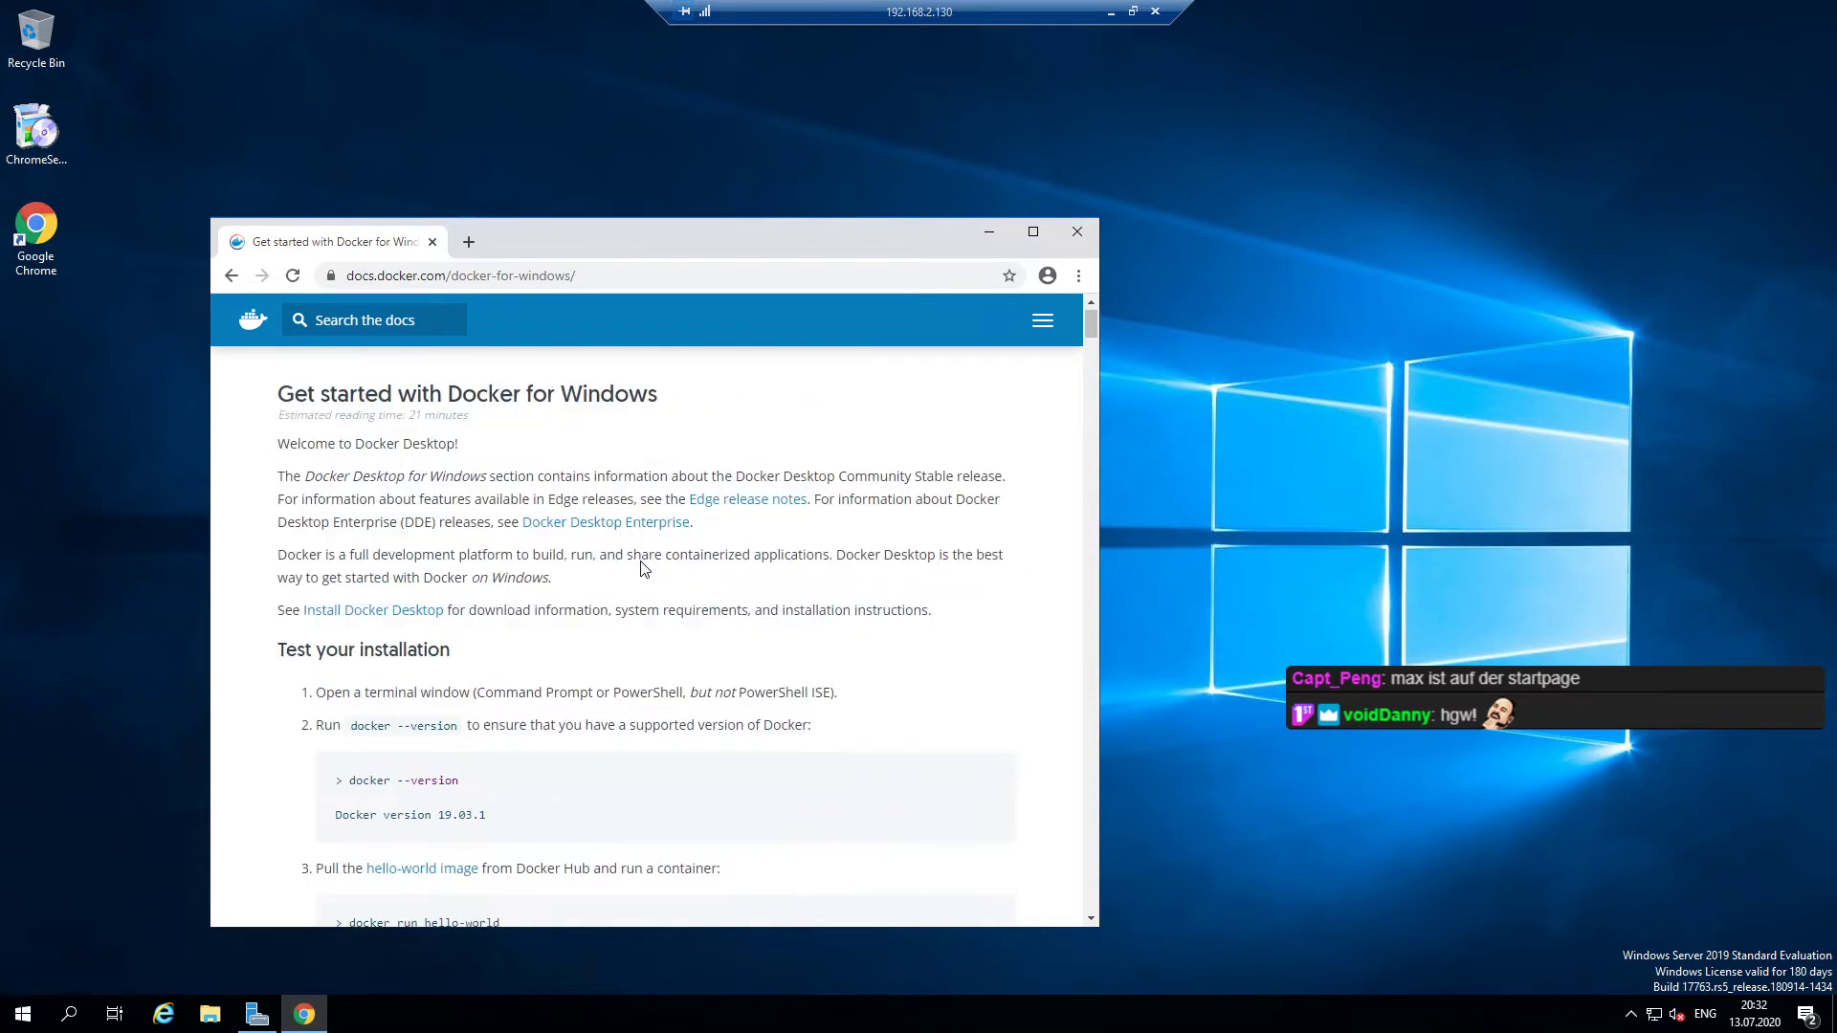
scroll(636, 572, down, 3)
scroll(636, 572, up, 3)
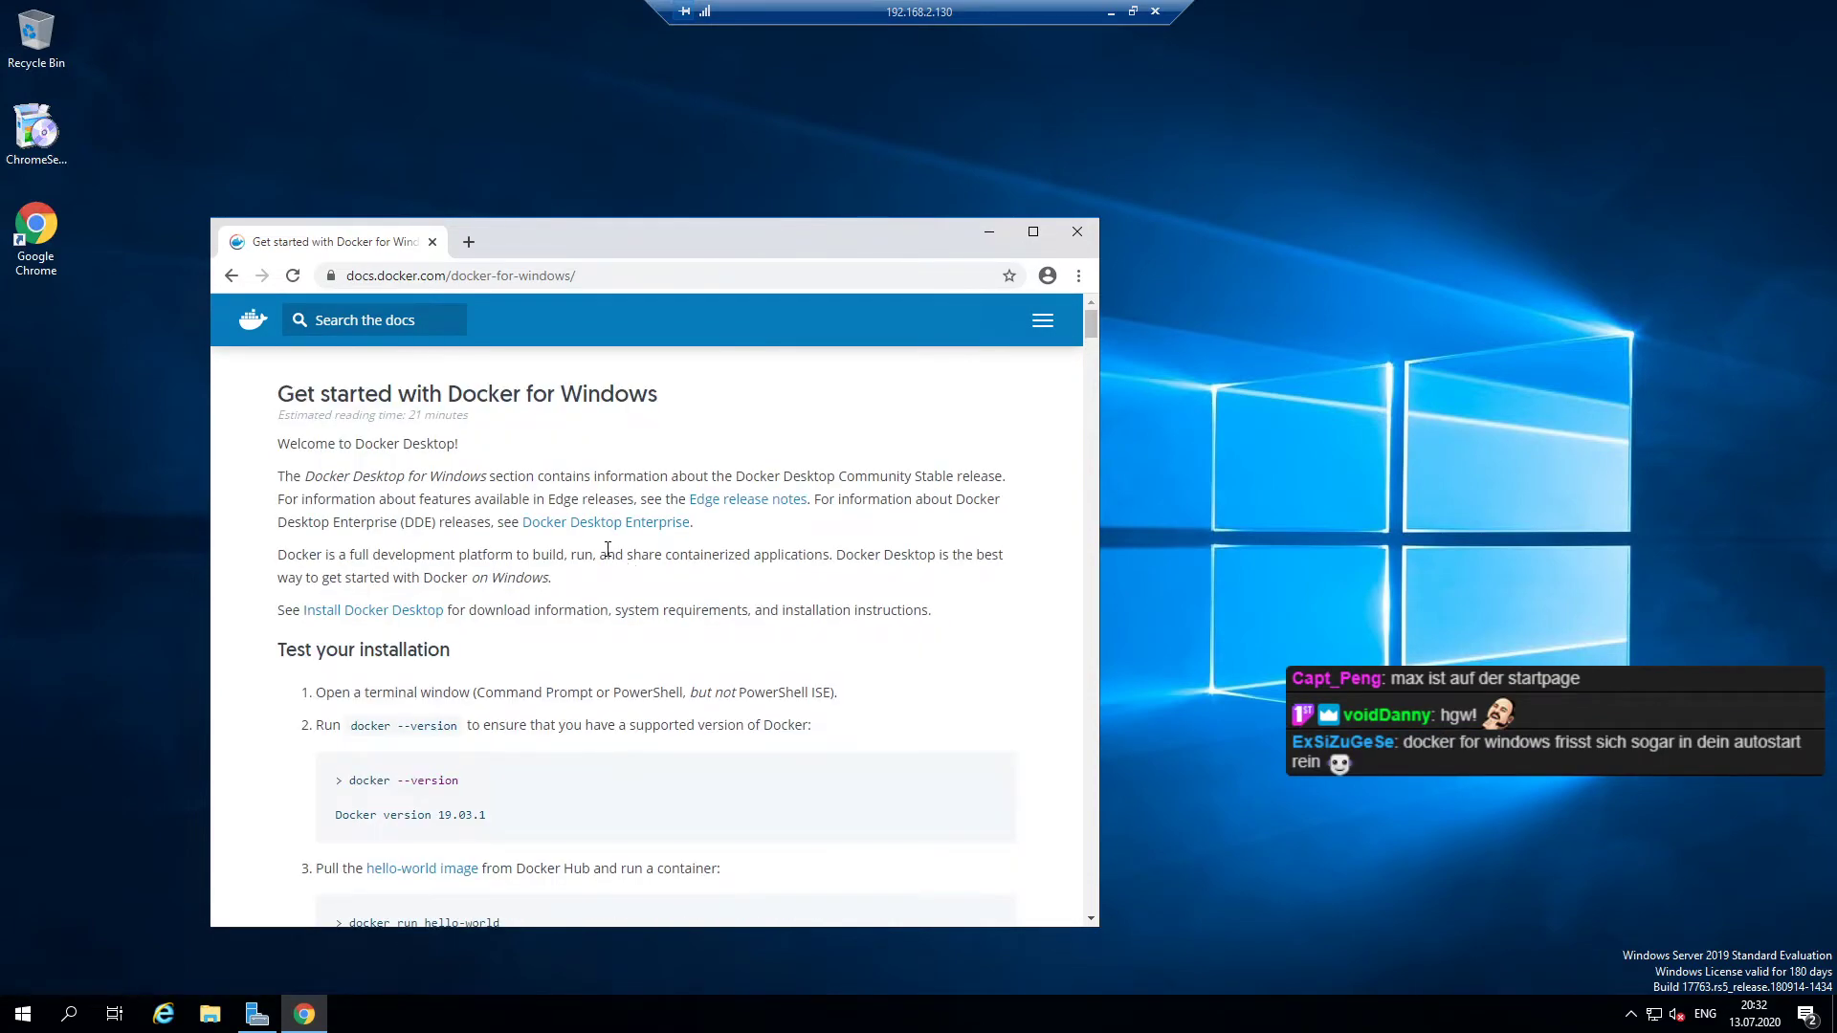
click(407, 611)
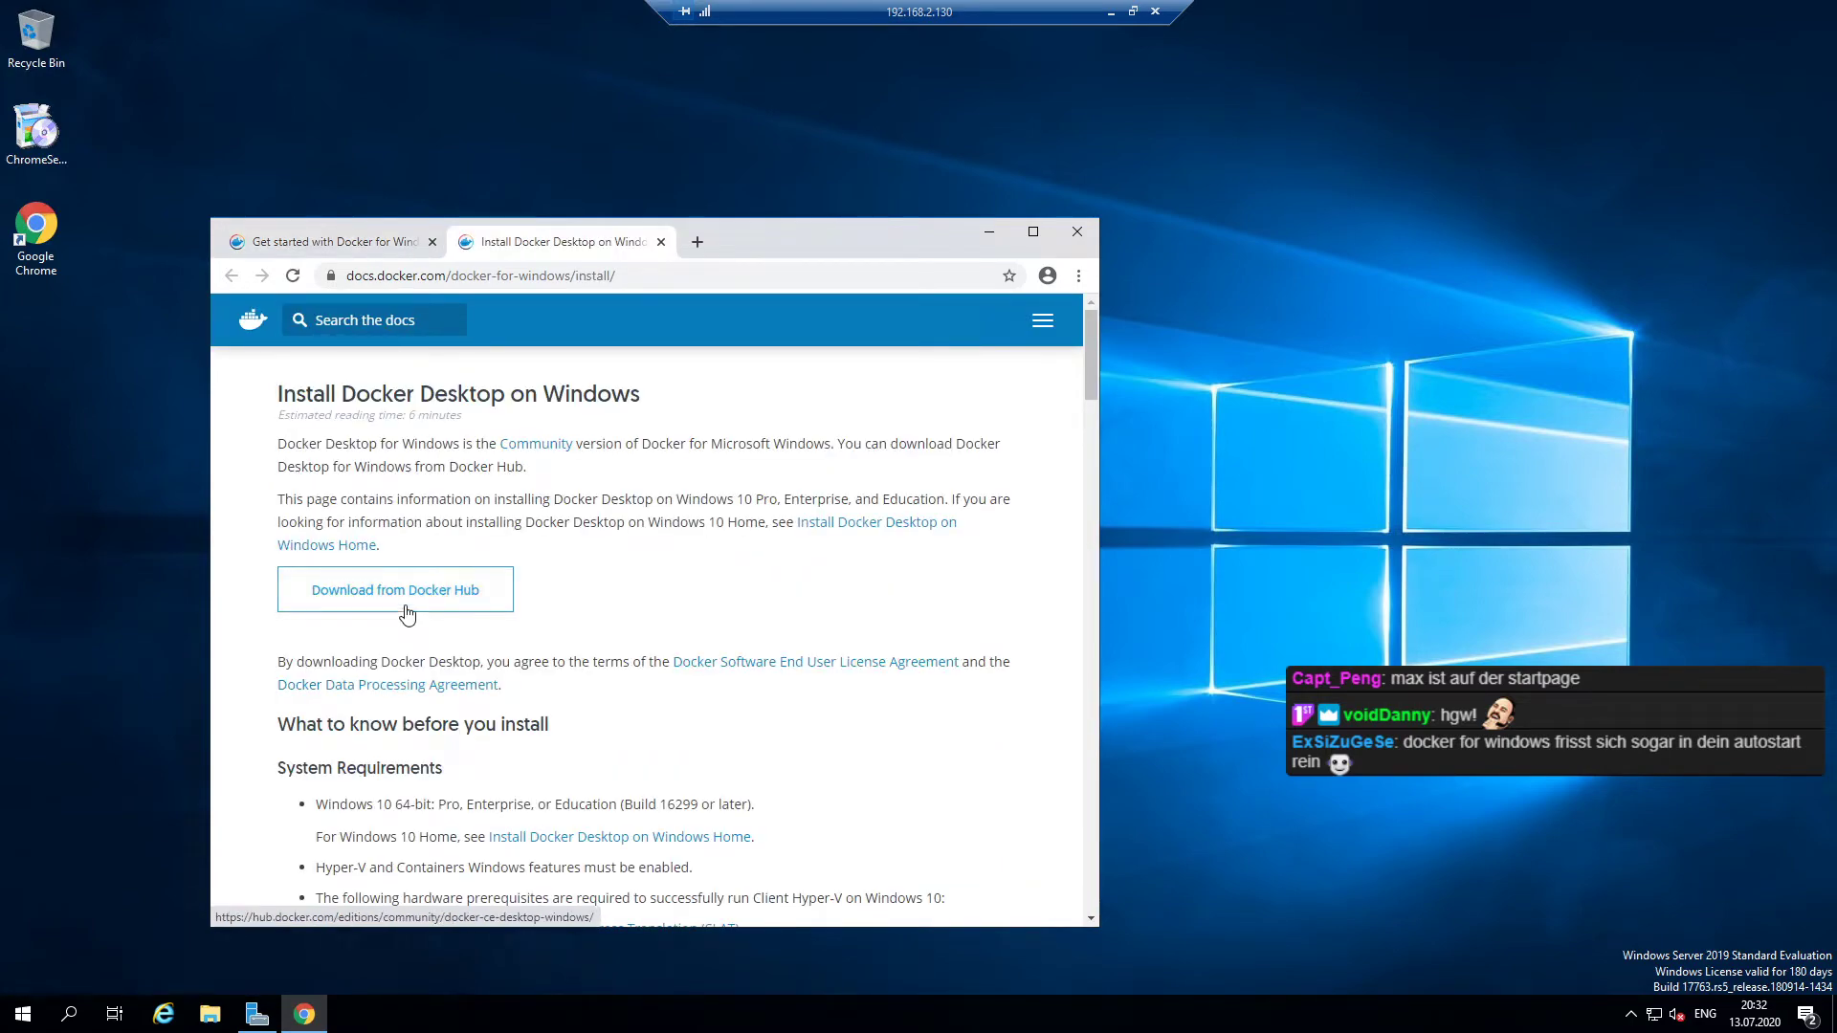
click(410, 590)
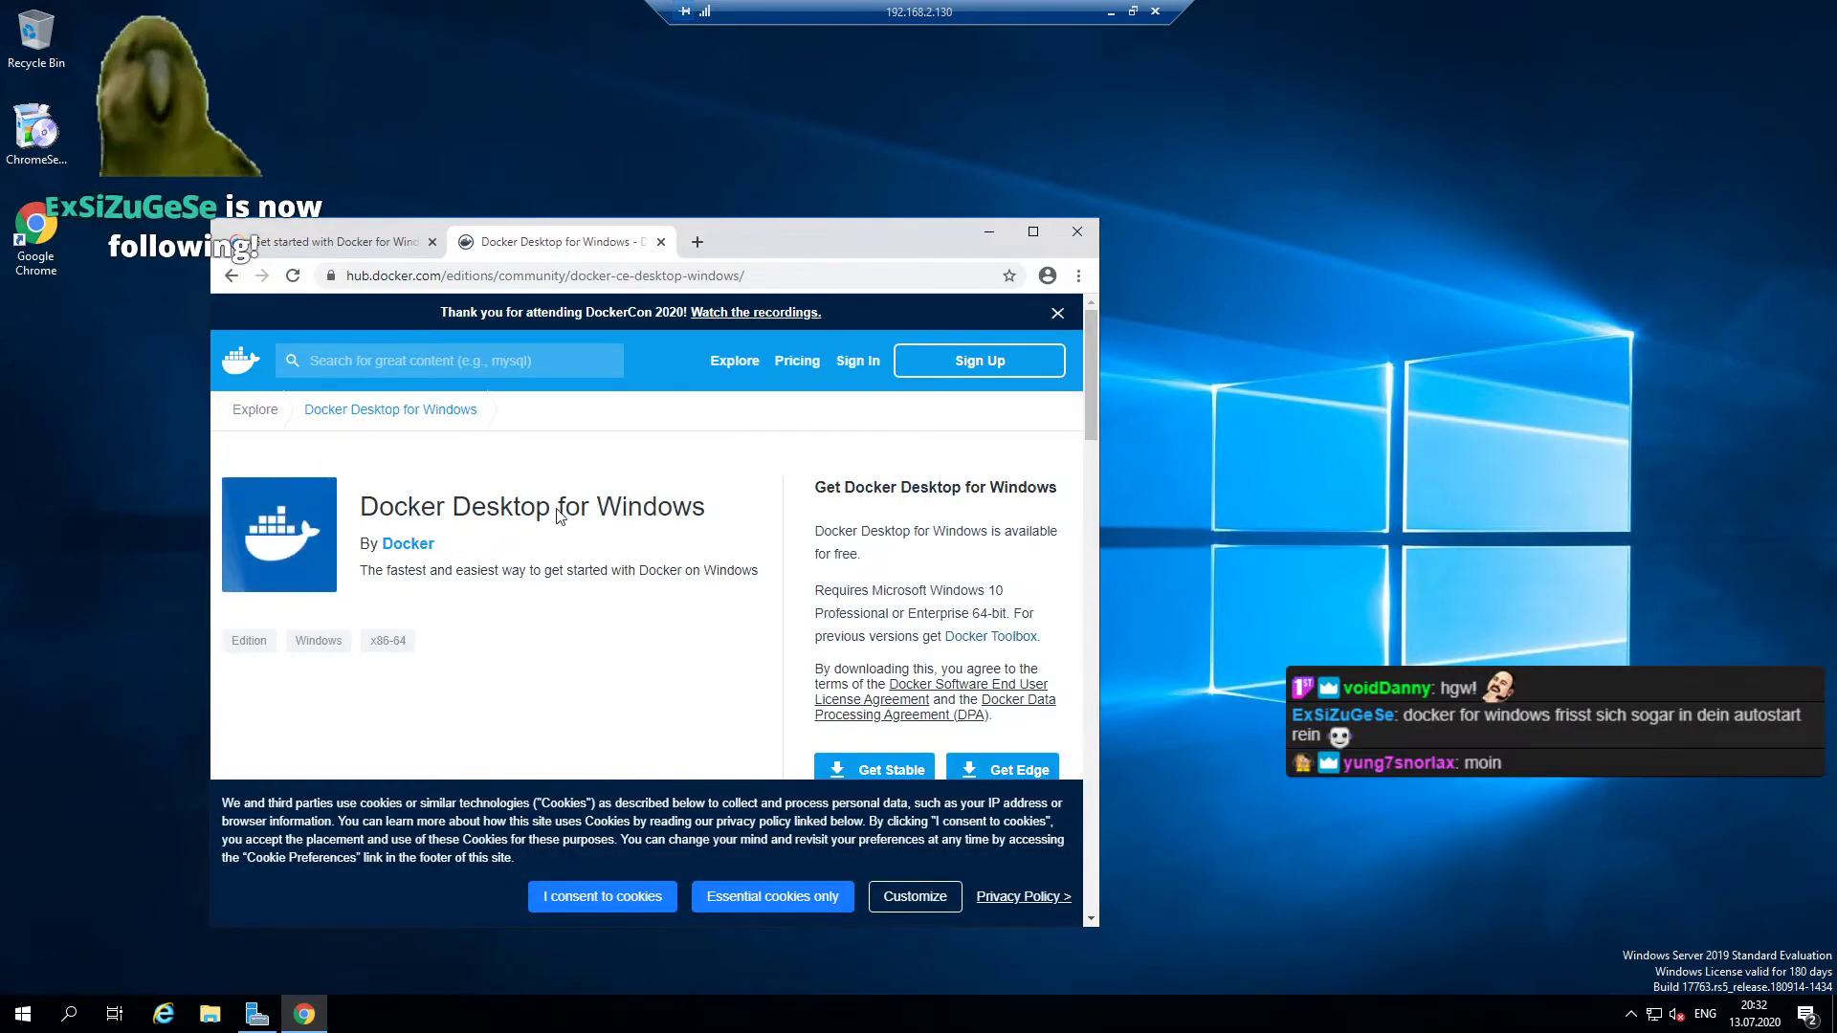
scroll(507, 539, down, 3)
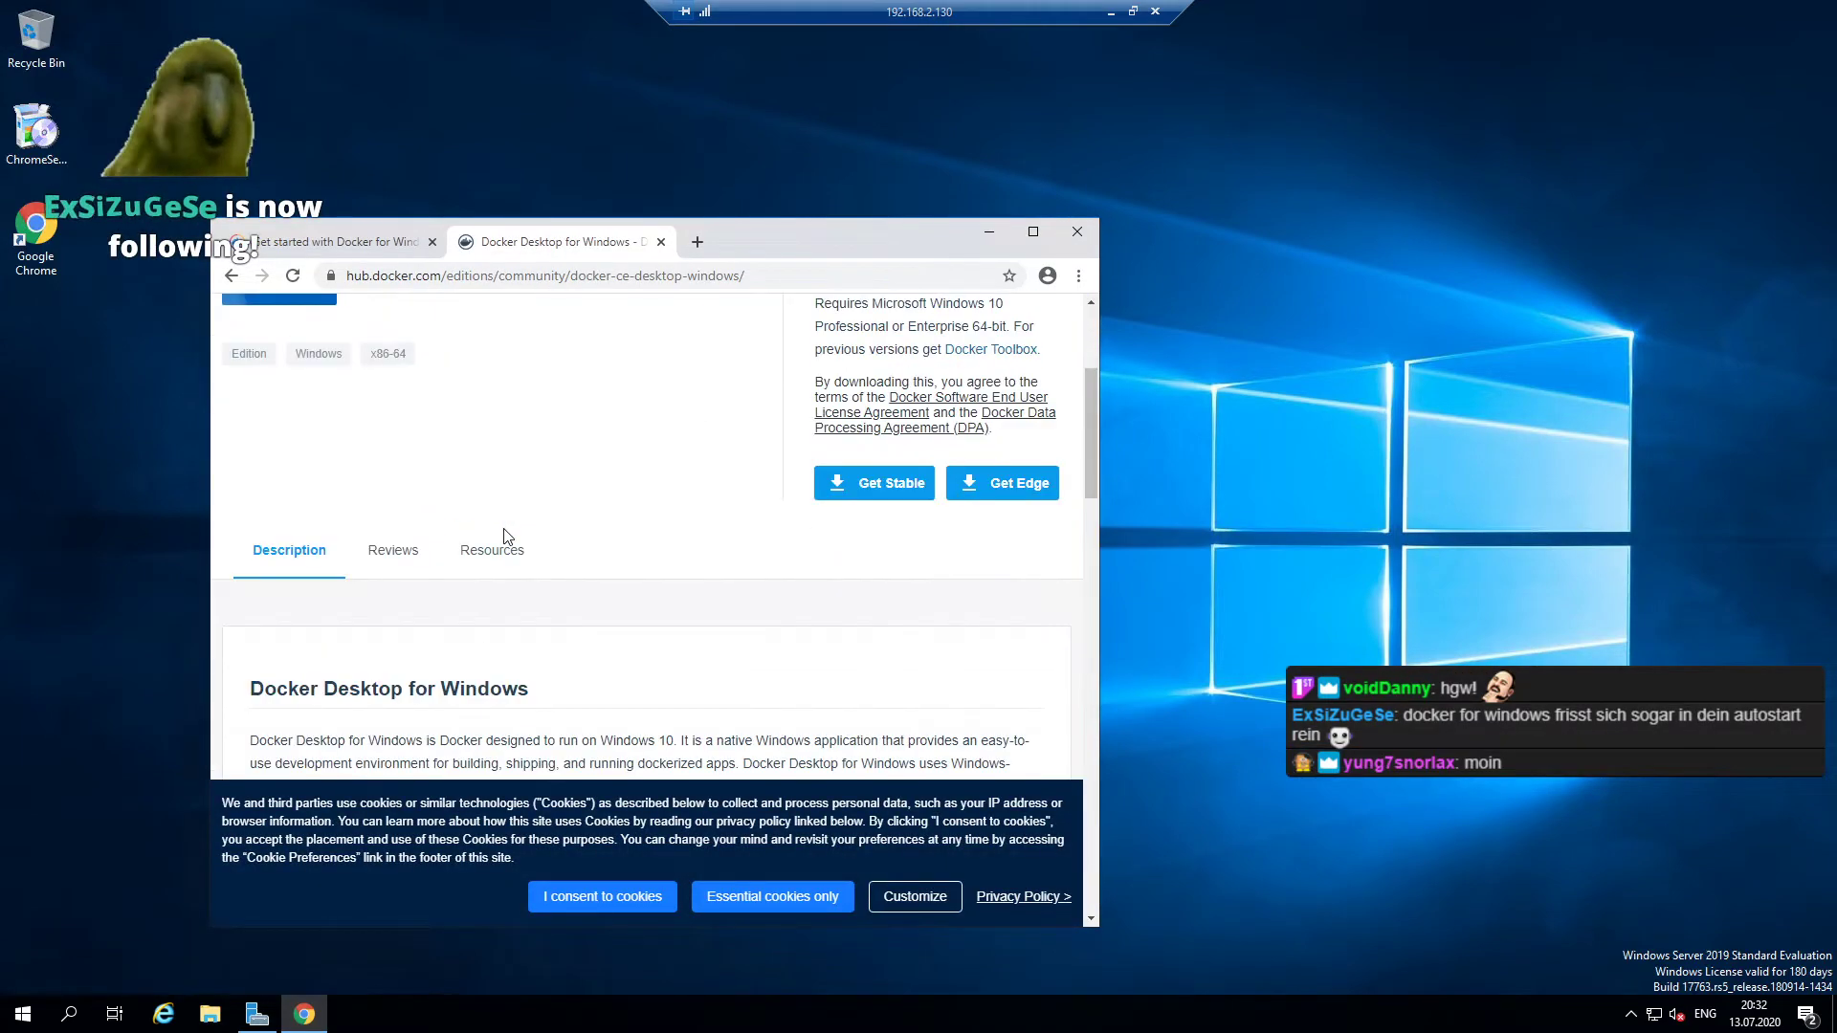
click(872, 483)
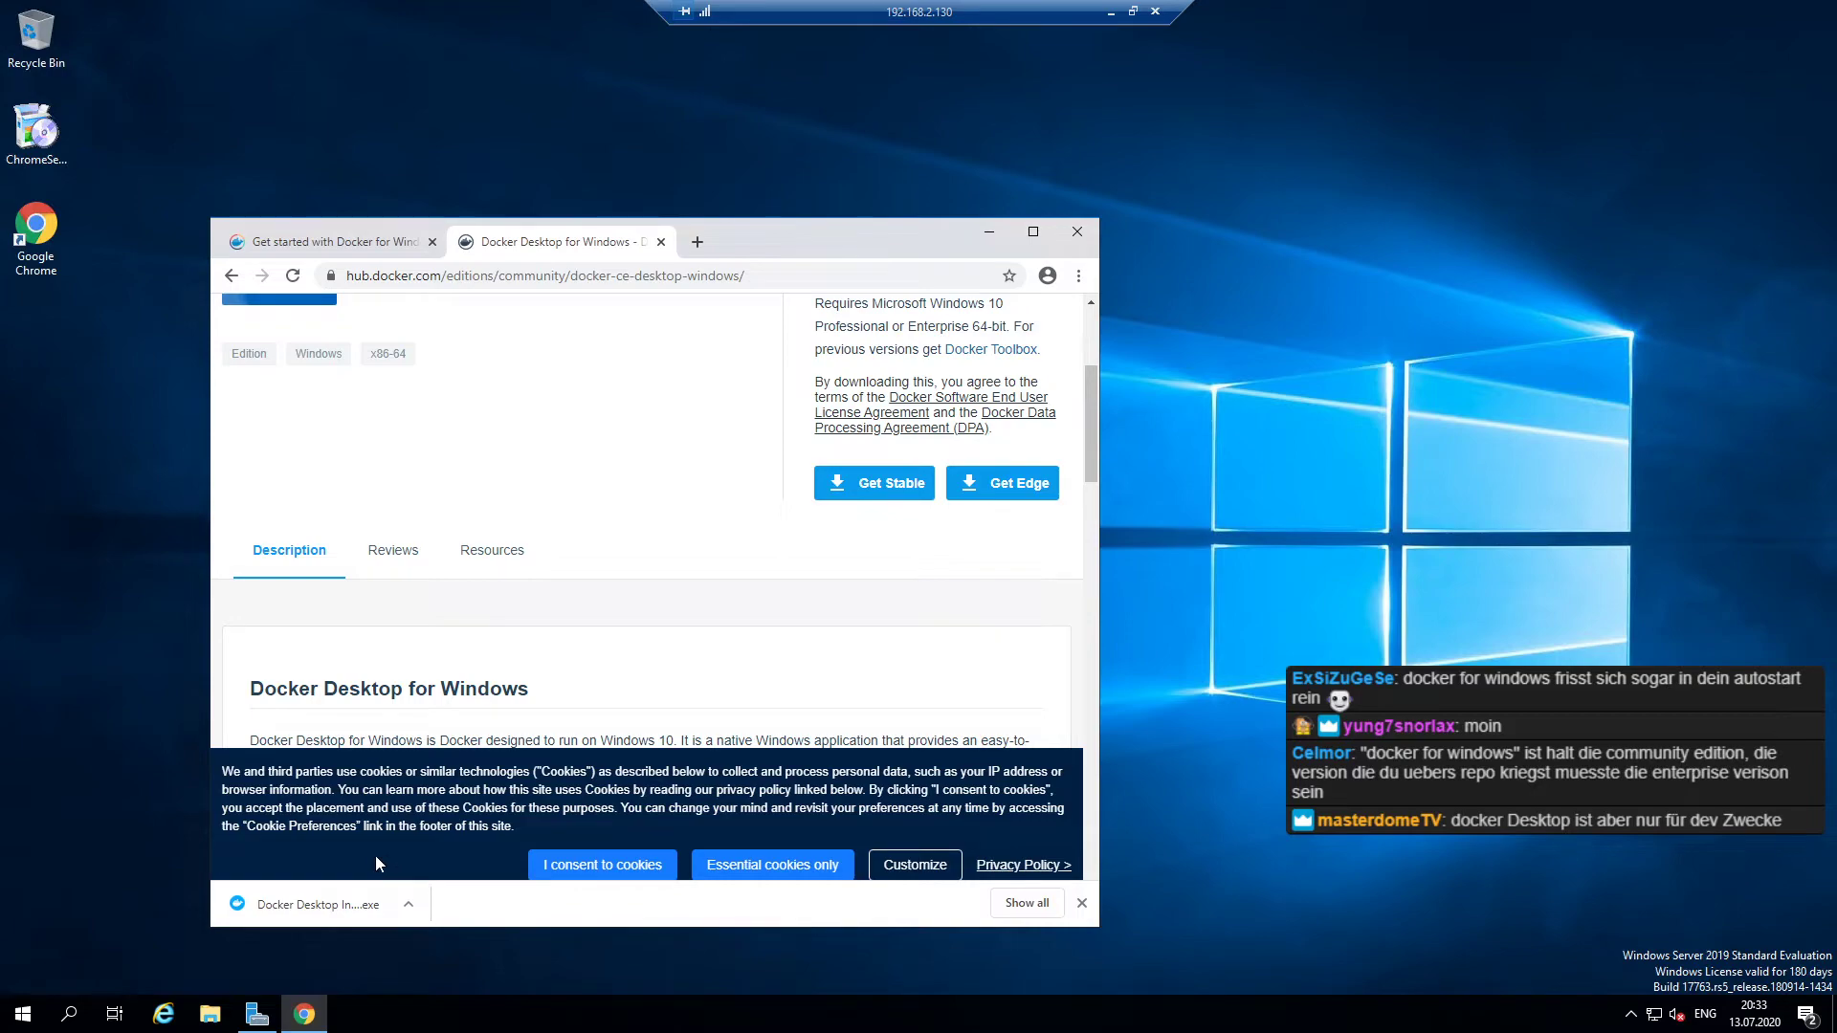
- Run the Docker Desktop installer with Hyper-V and desktop shortcut options and watch its log
click(358, 893)
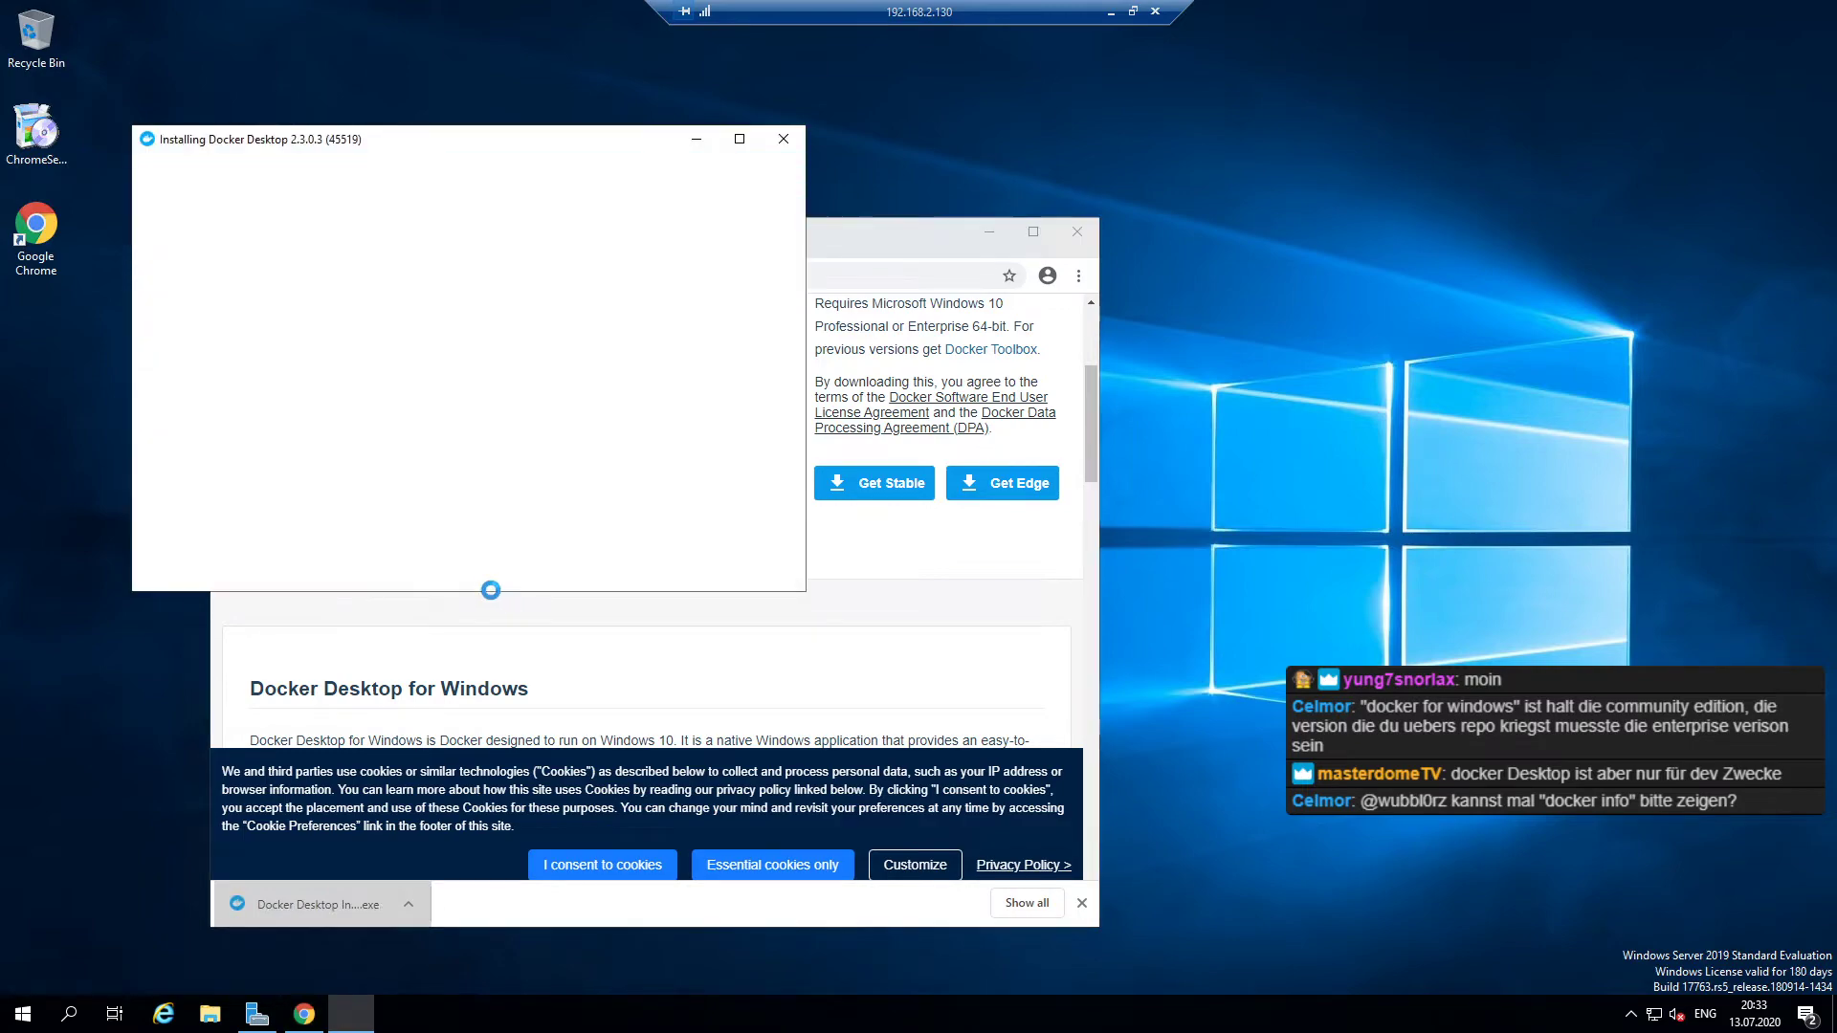
drag(868, 239, 1433, 235)
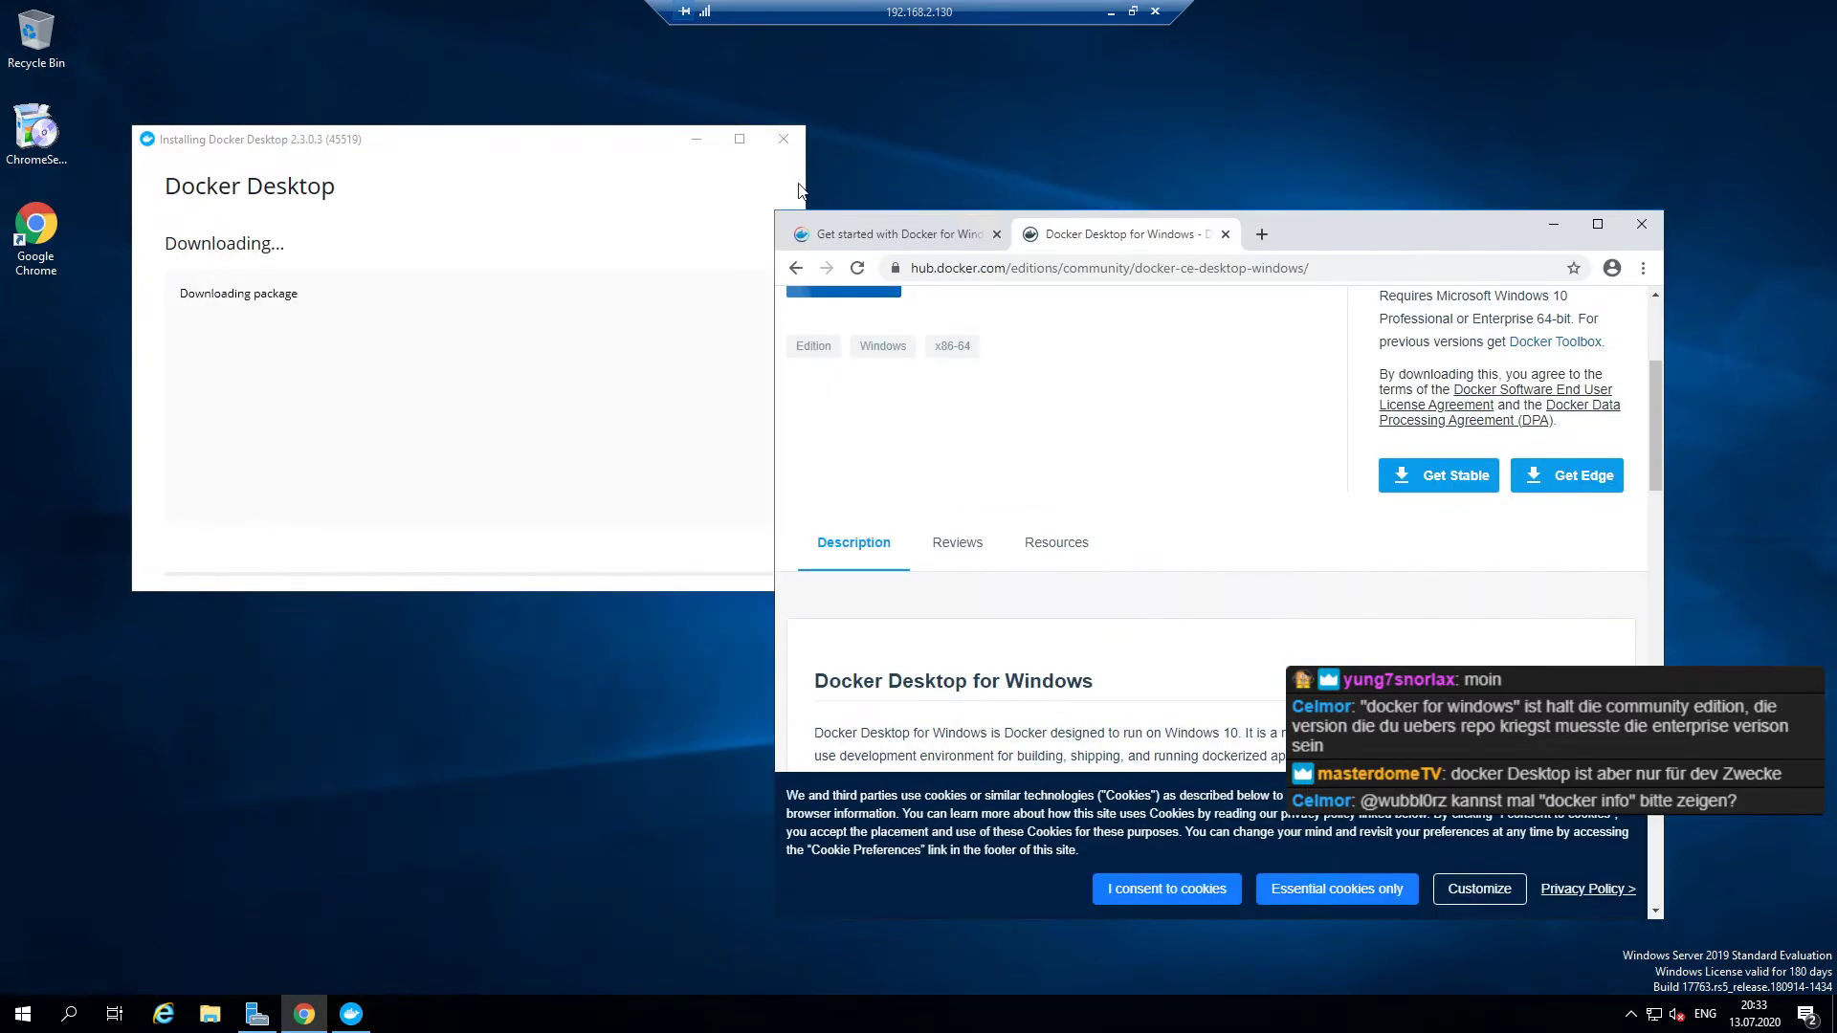
click(582, 150)
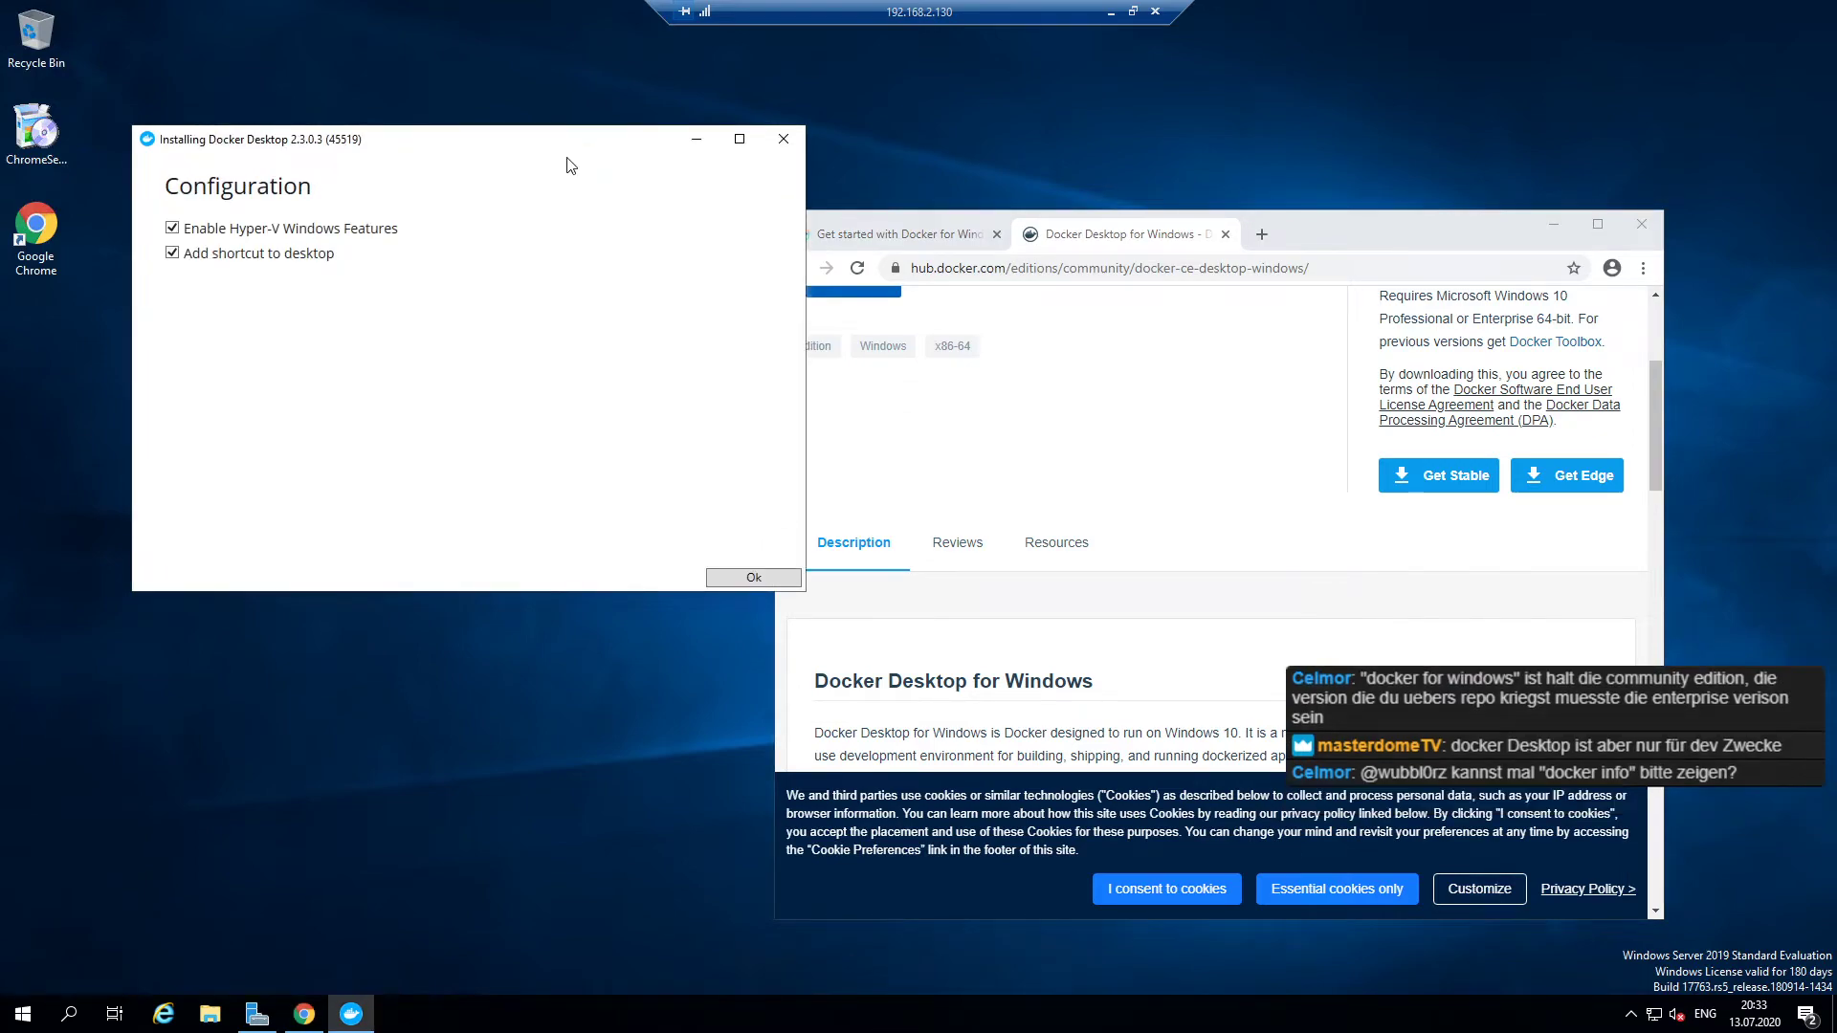
click(732, 578)
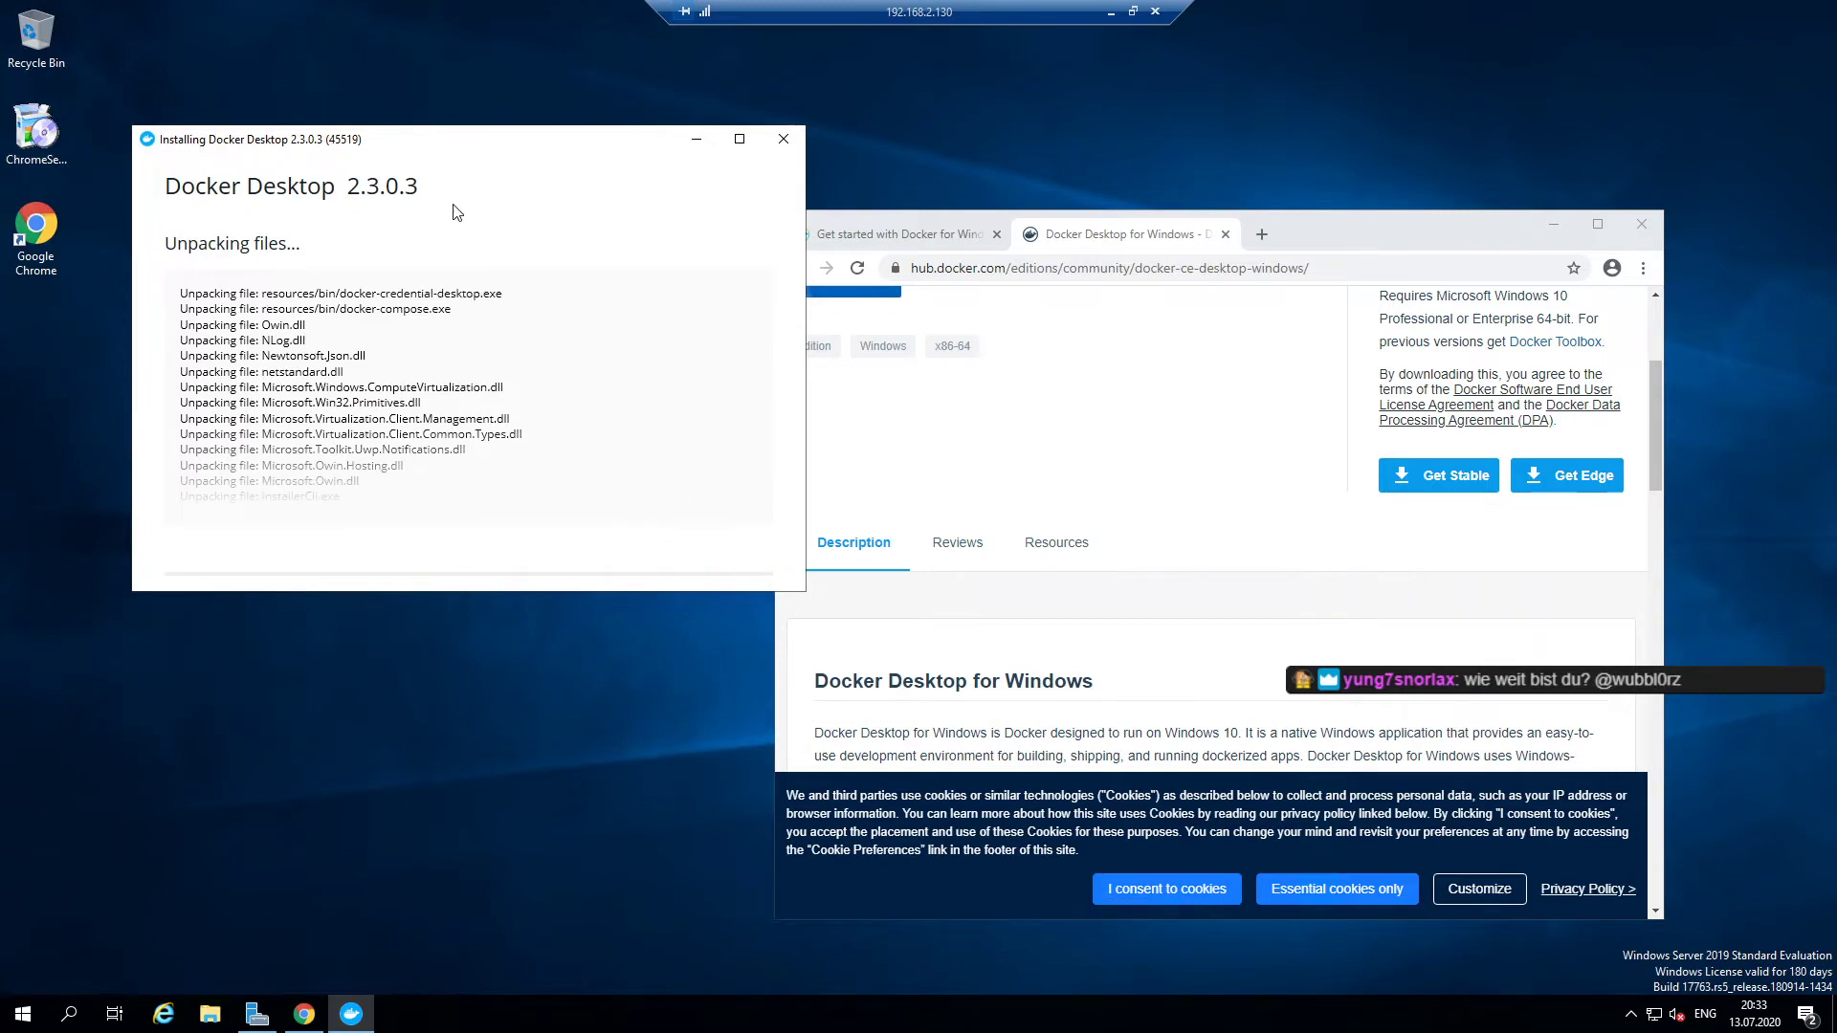
drag(439, 161, 443, 194)
drag(459, 627, 462, 896)
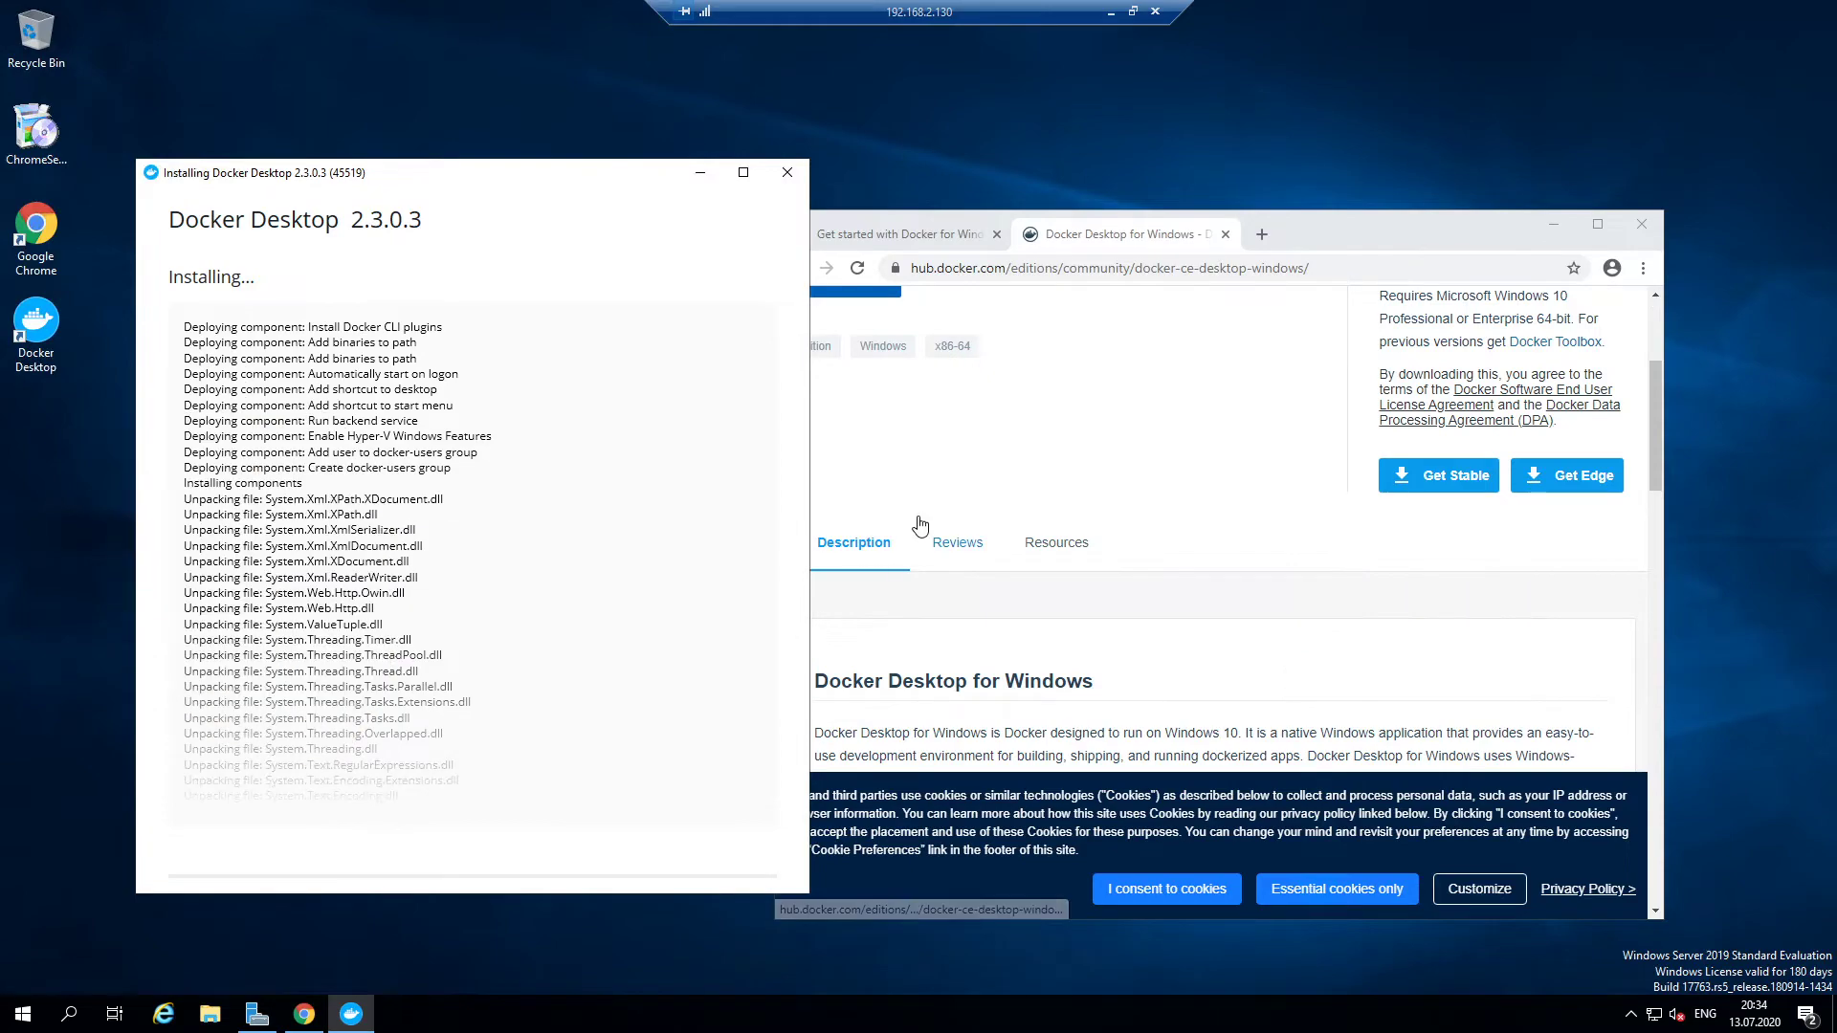
- Glance at This PC in File Explorer, then close the finished installer and sign out
key(super+e)
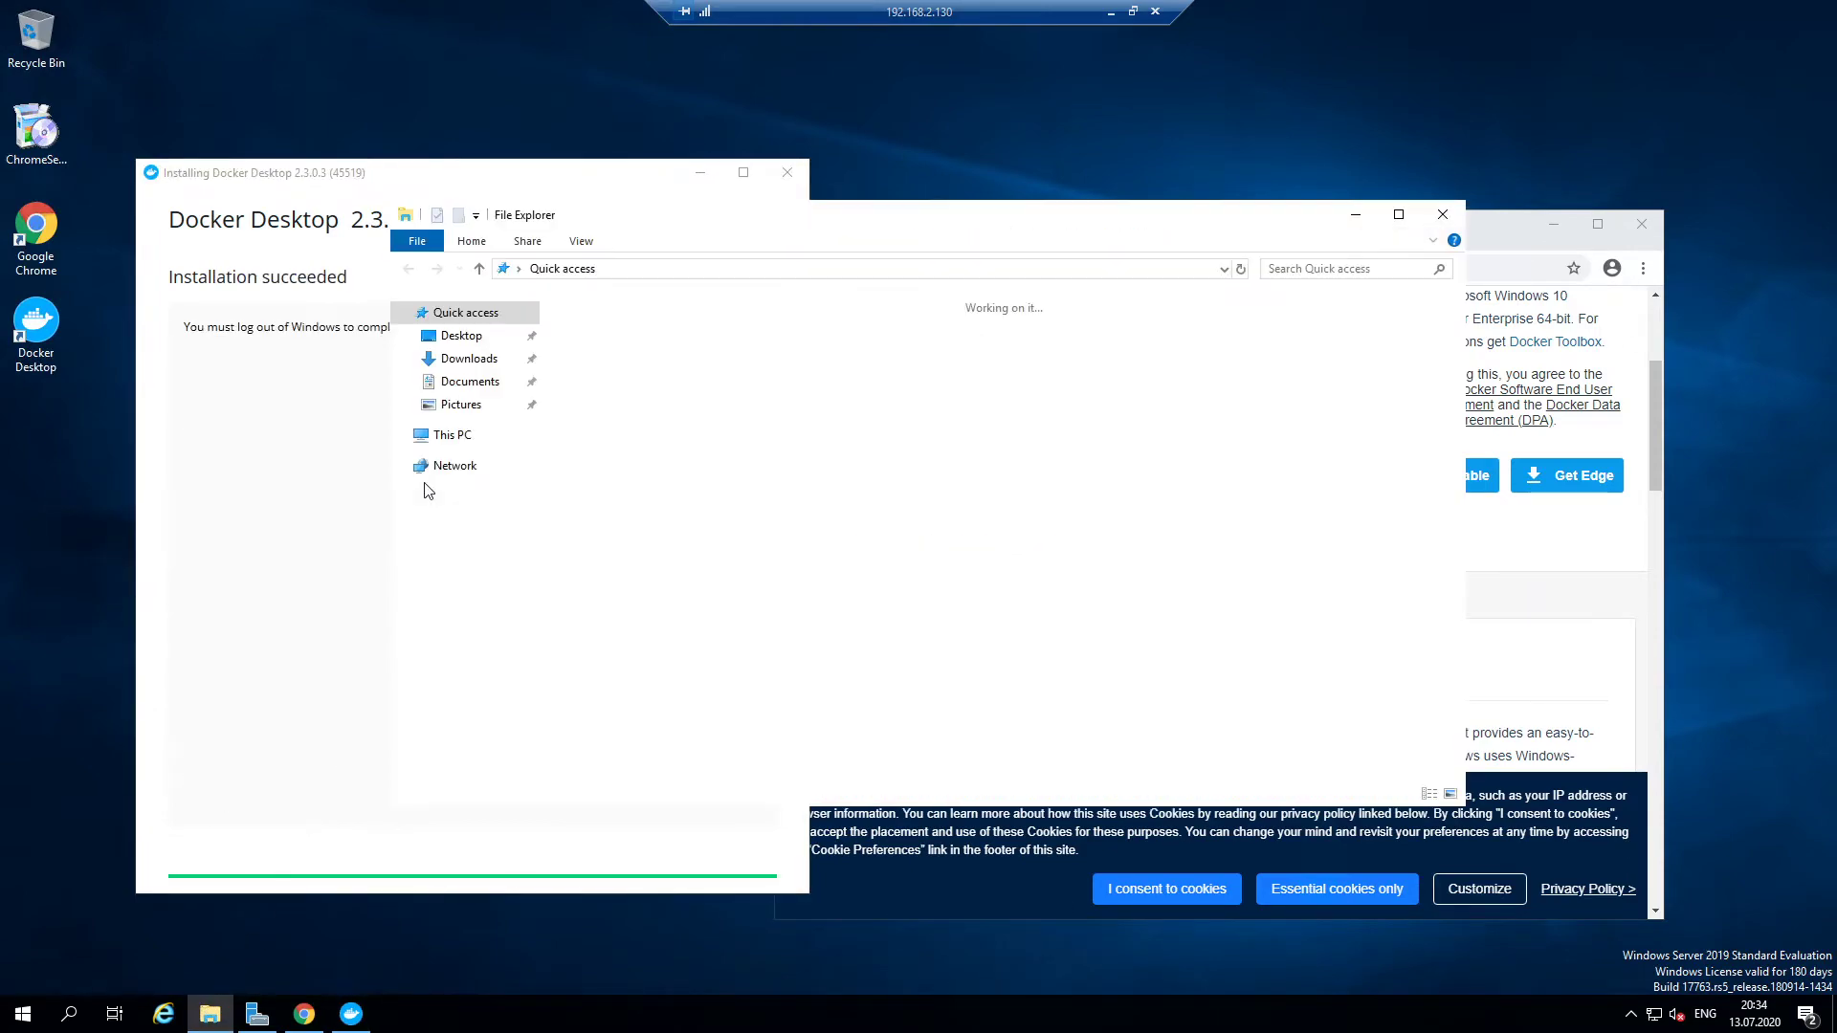
click(452, 436)
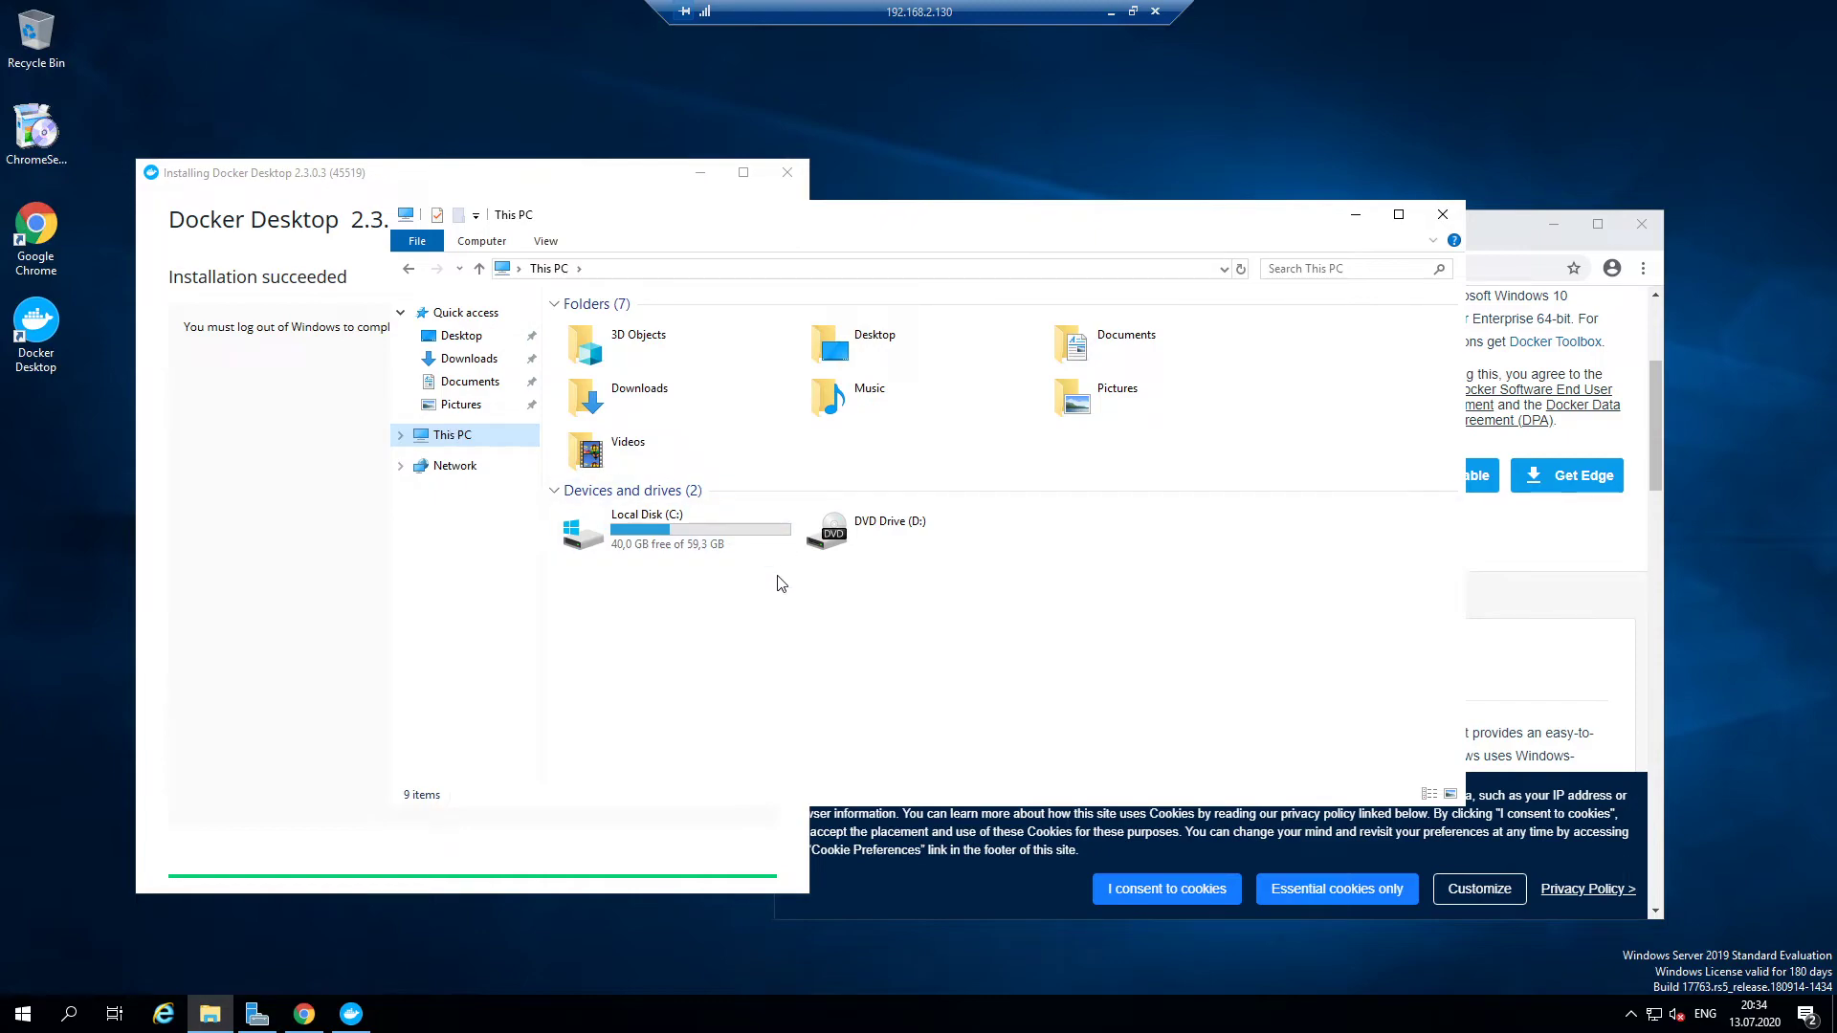
click(1442, 214)
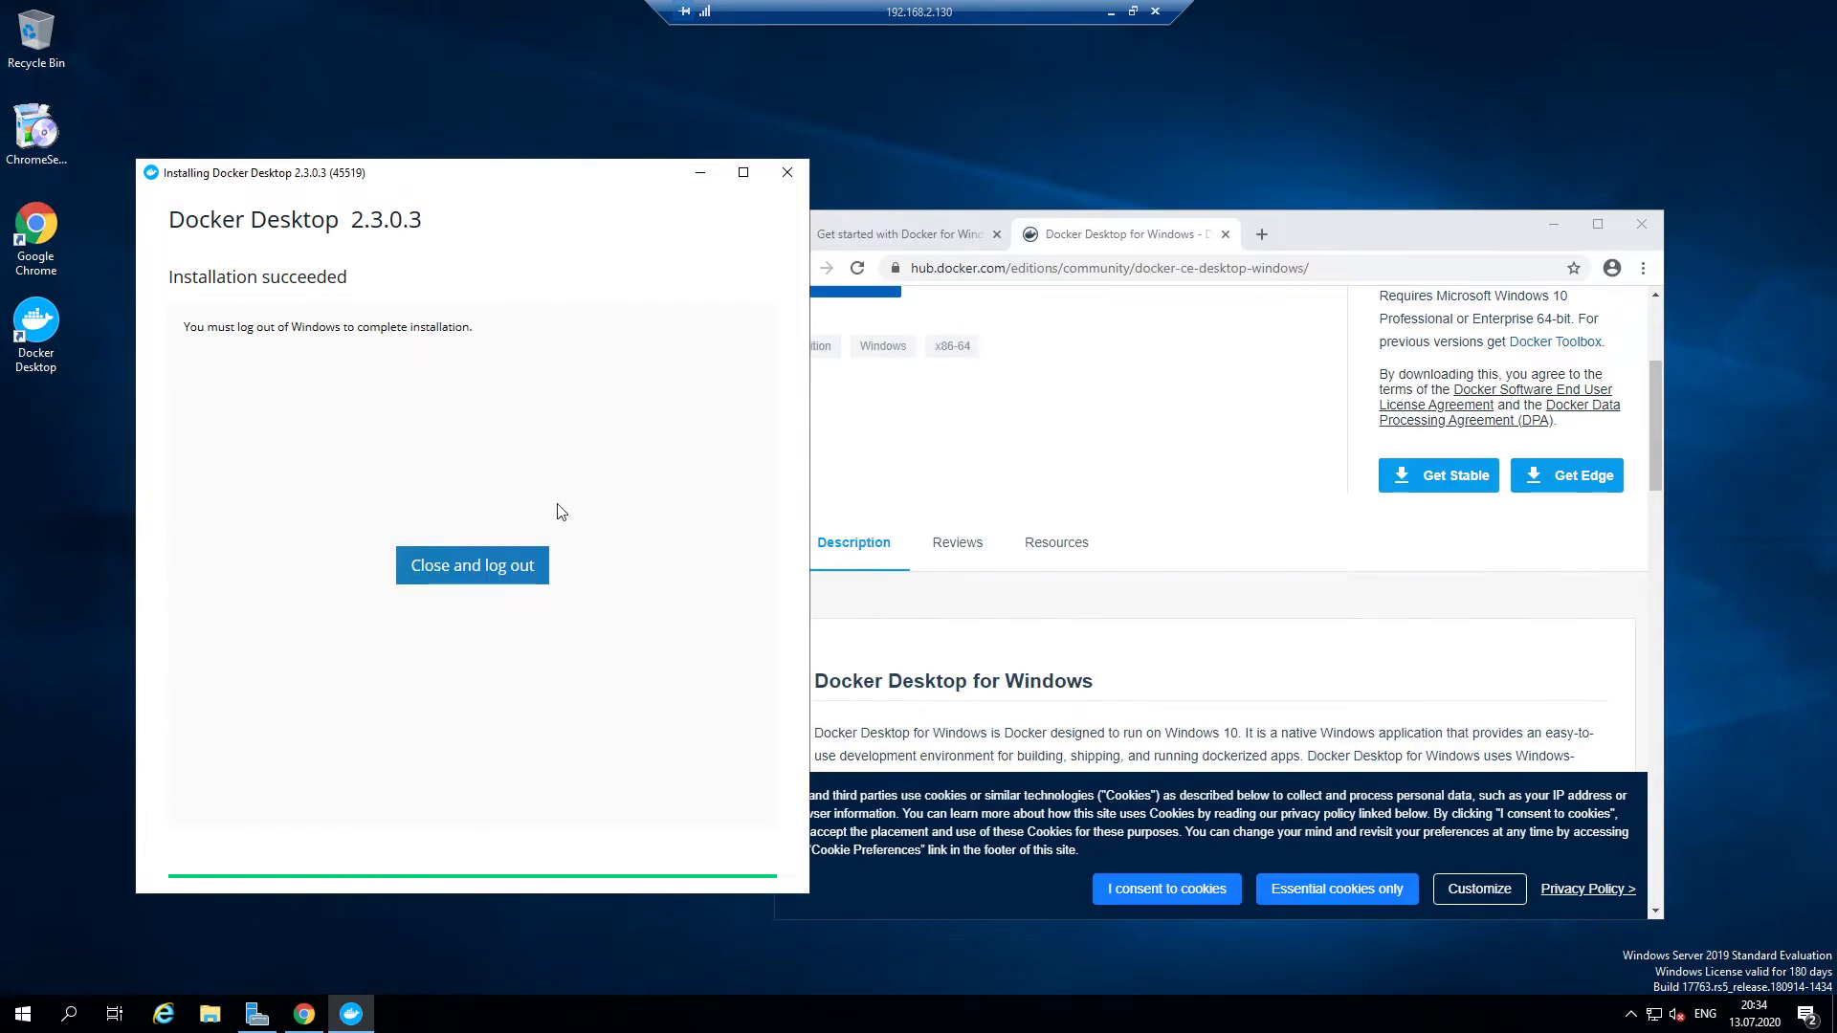
click(467, 573)
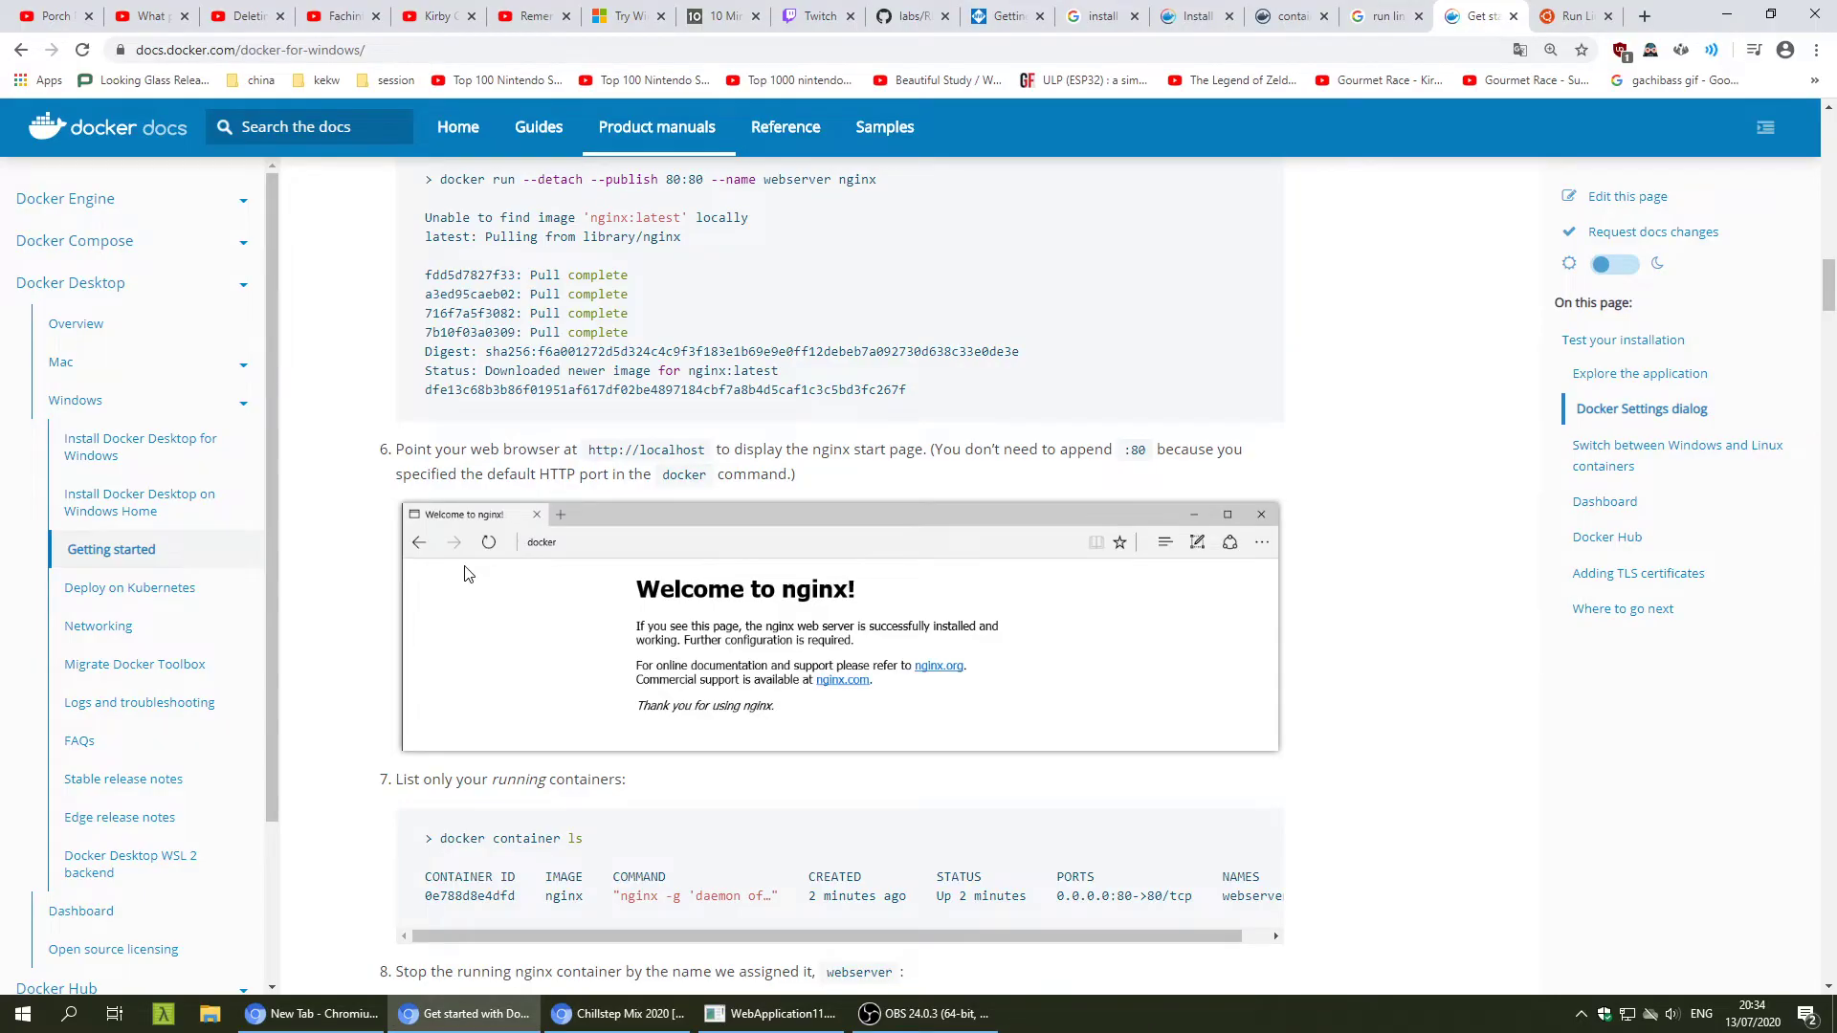
- Reconnect to the server at 192.168.2.130 with Remote Desktop Connection
key(super)
text(rem)
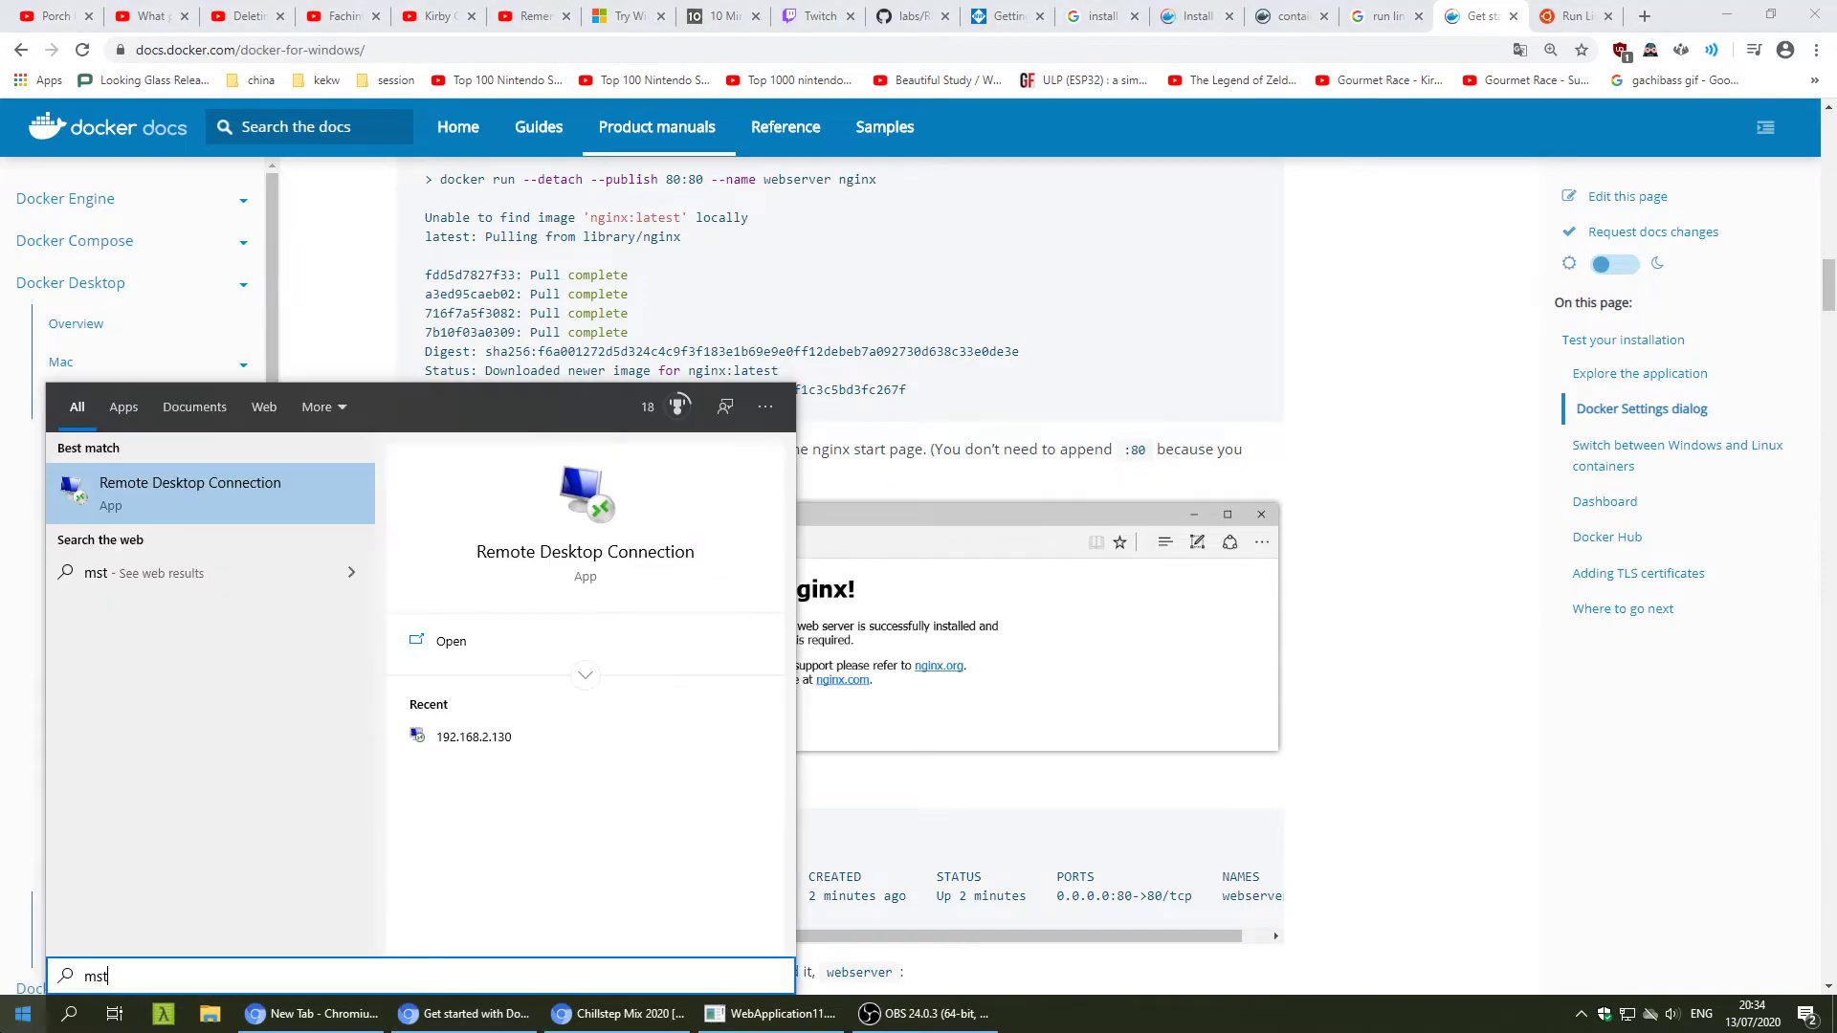
key(Return)
click(964, 408)
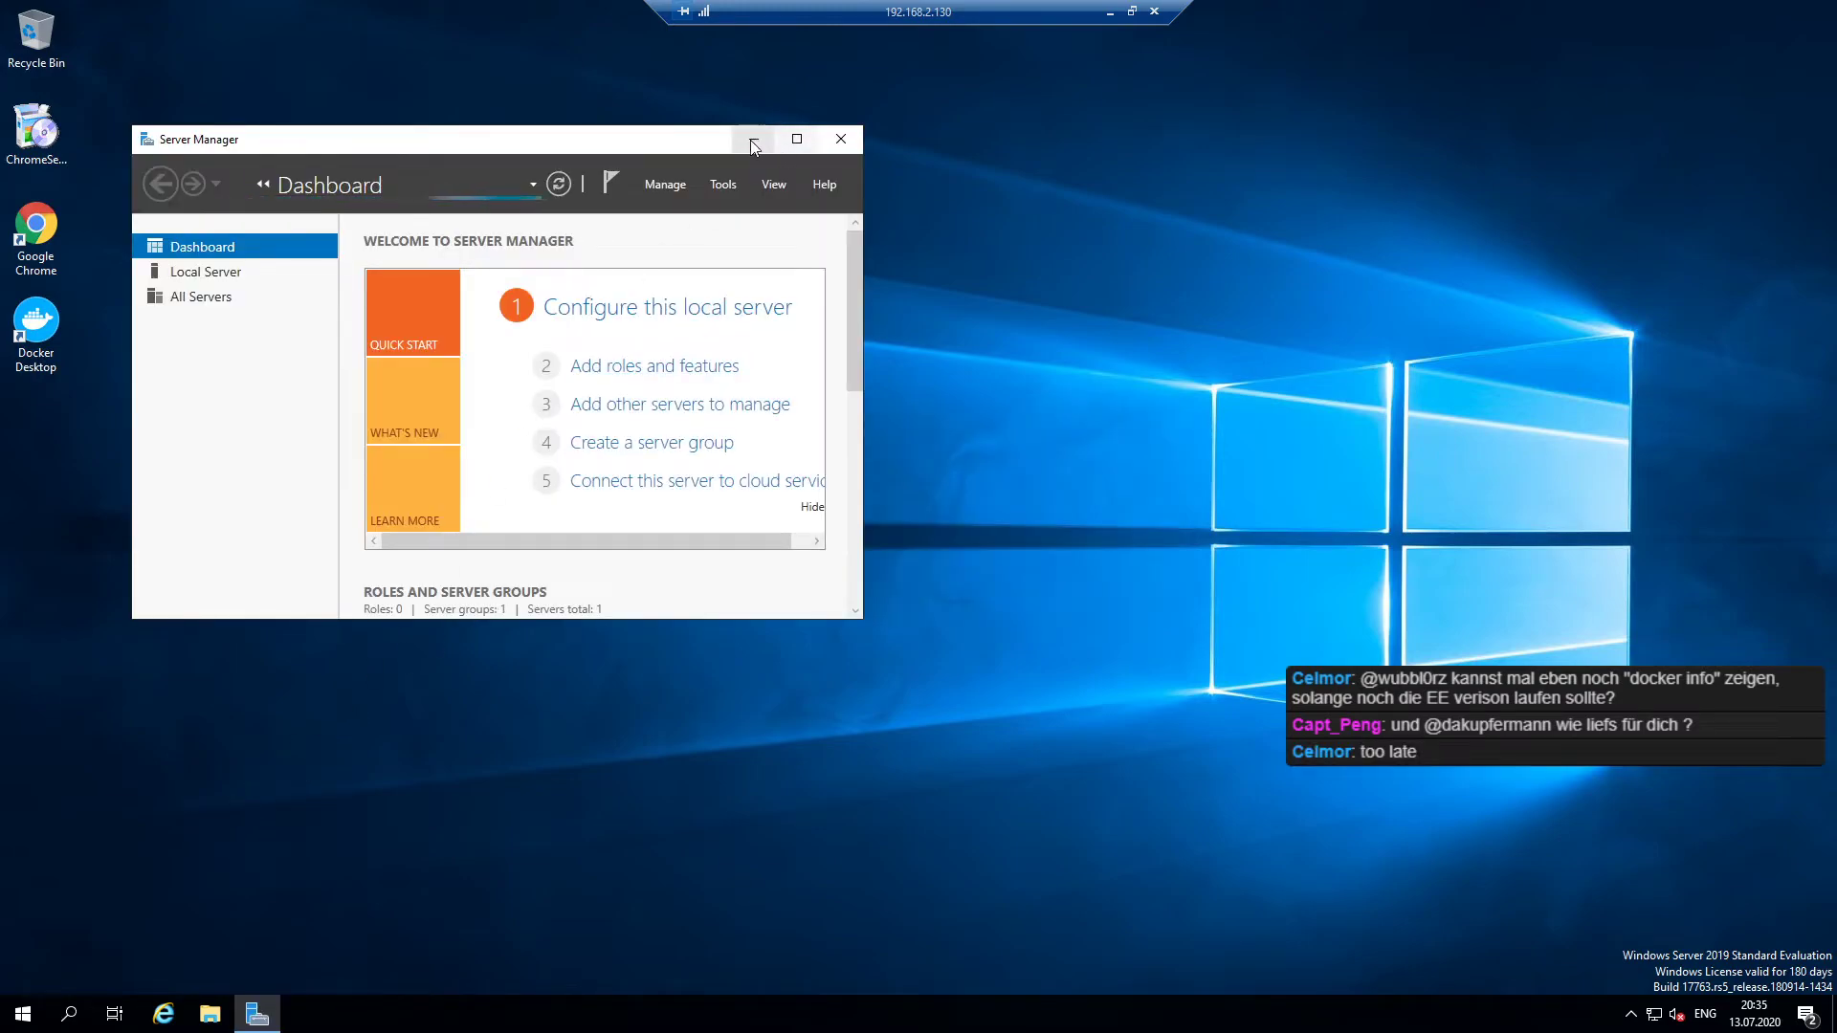
- Open PowerShell as Administrator and run docker info
key(super+d)
click(23, 1014)
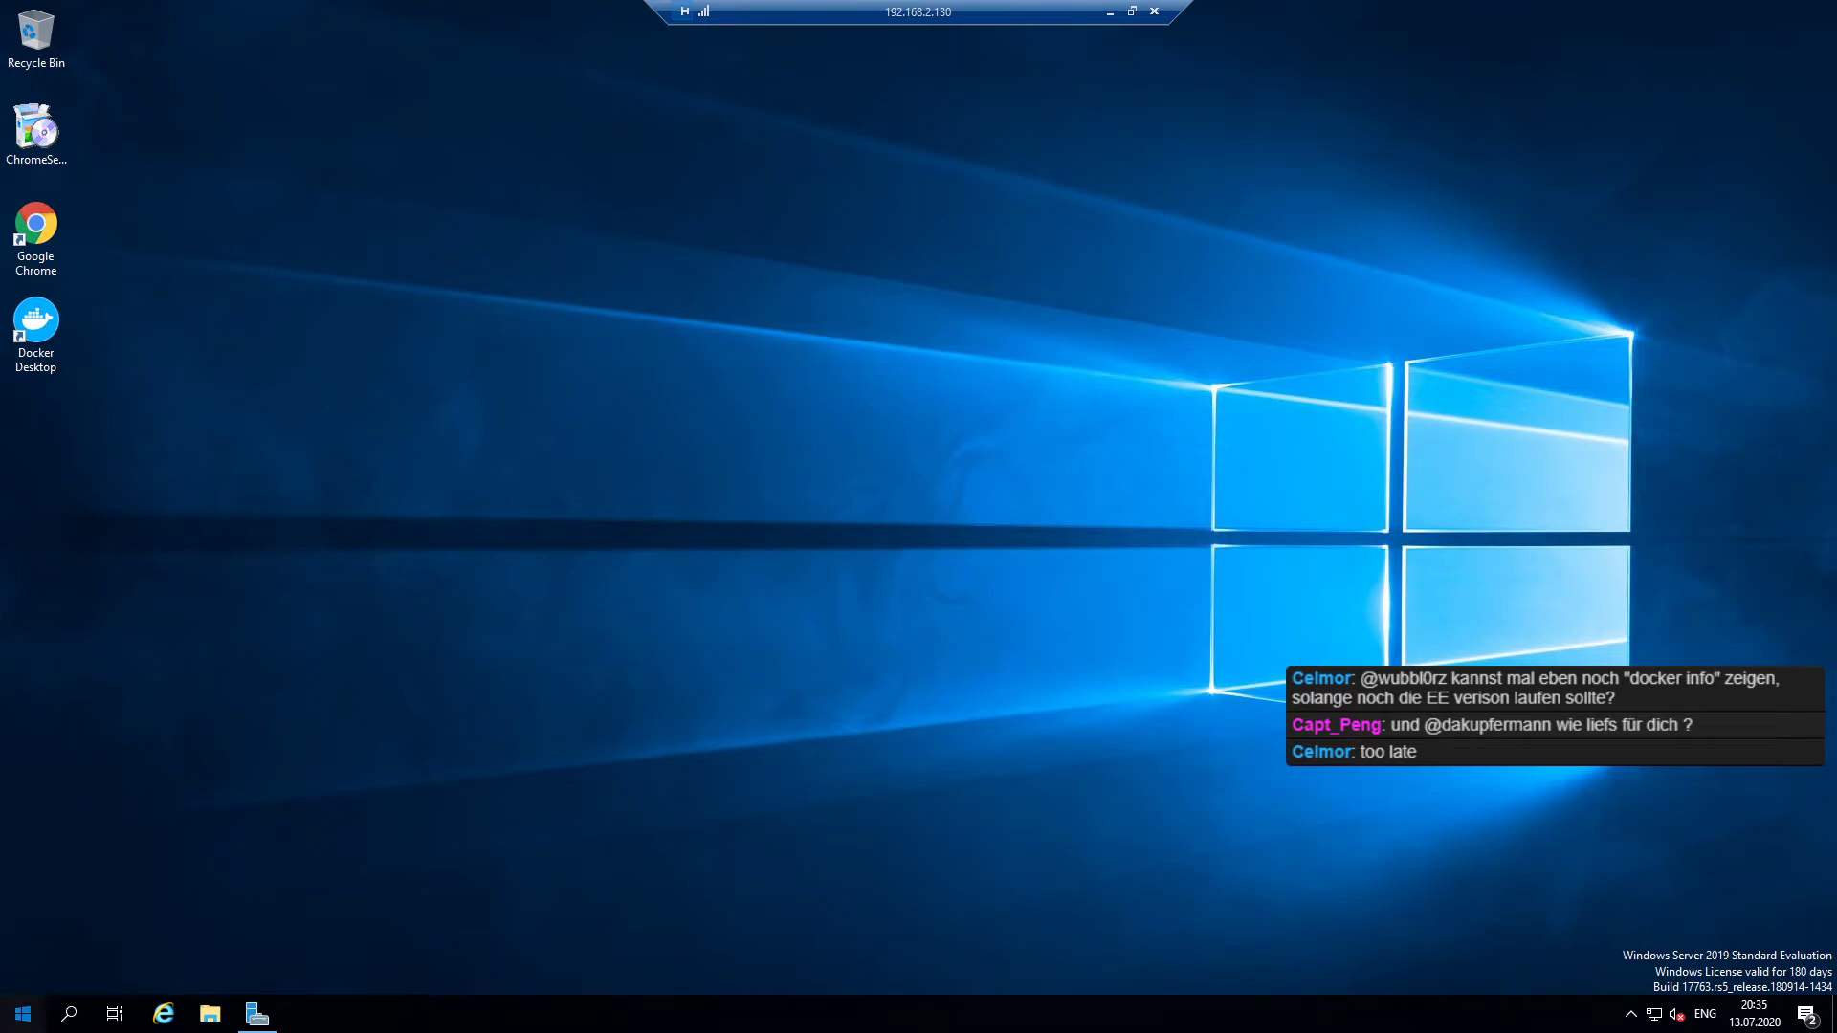
text(power)
key(Return)
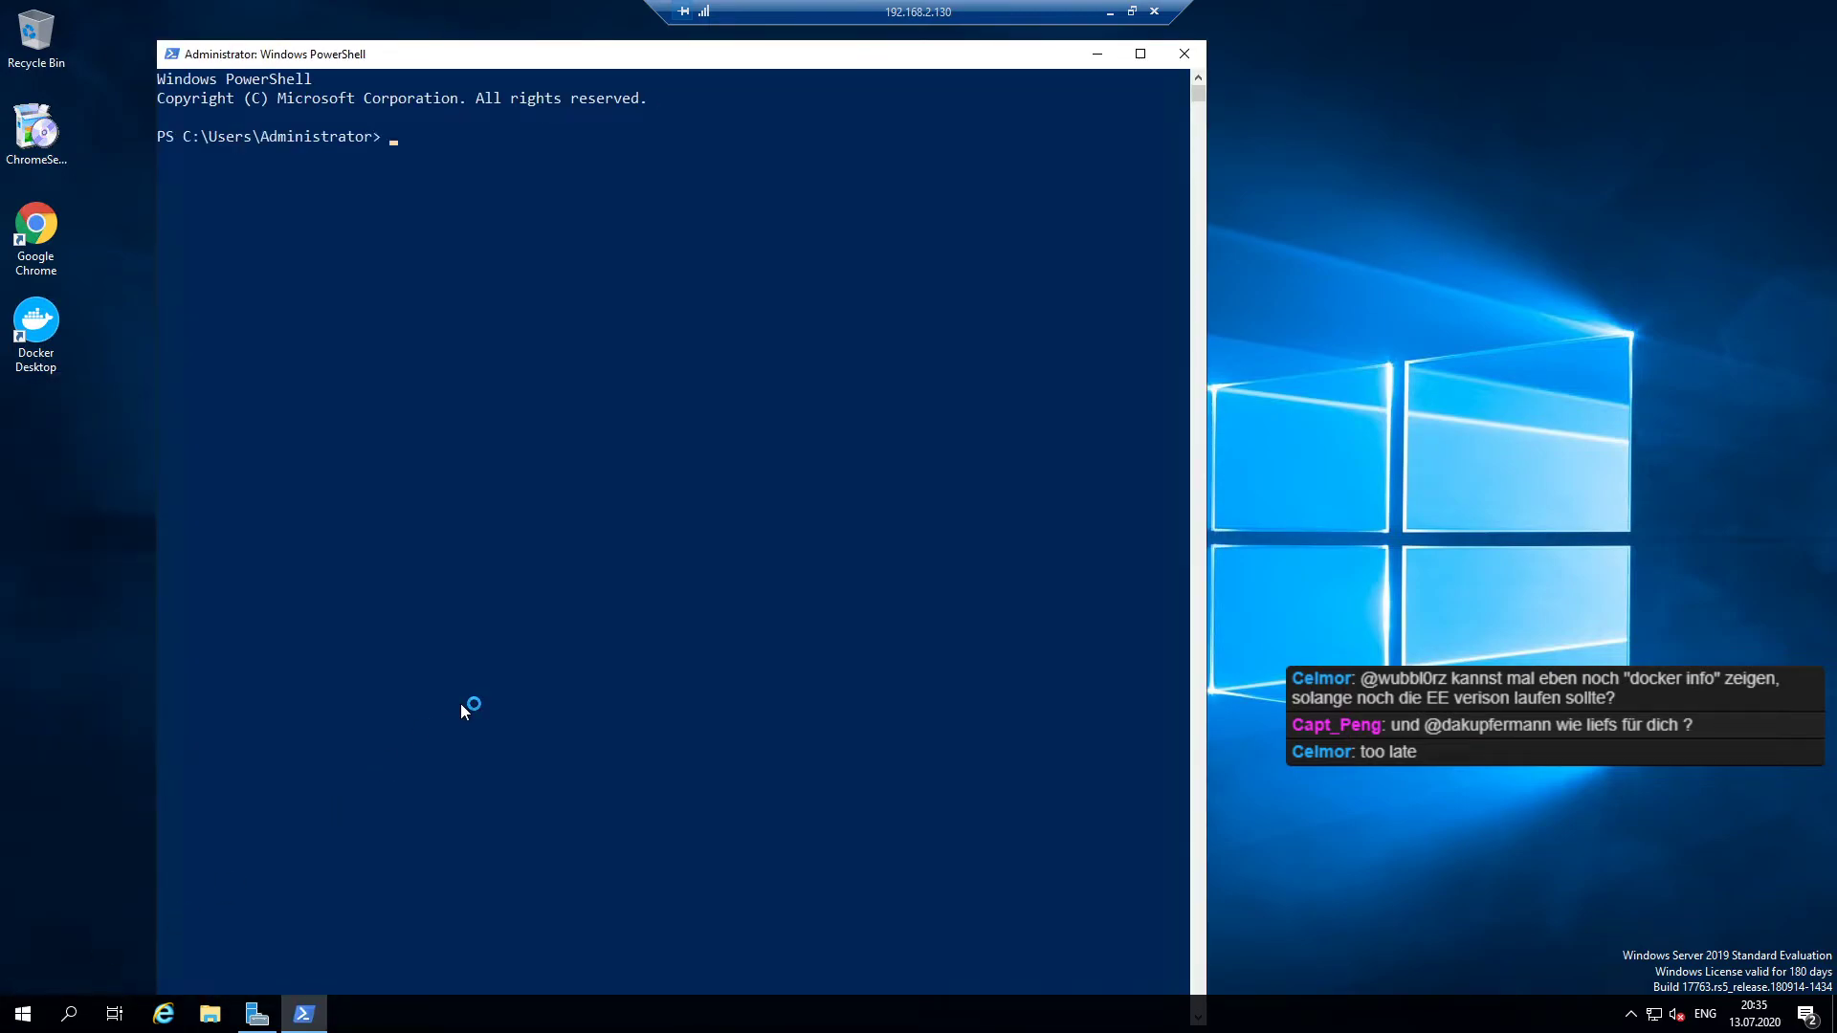
text(docker info)
key(Return)
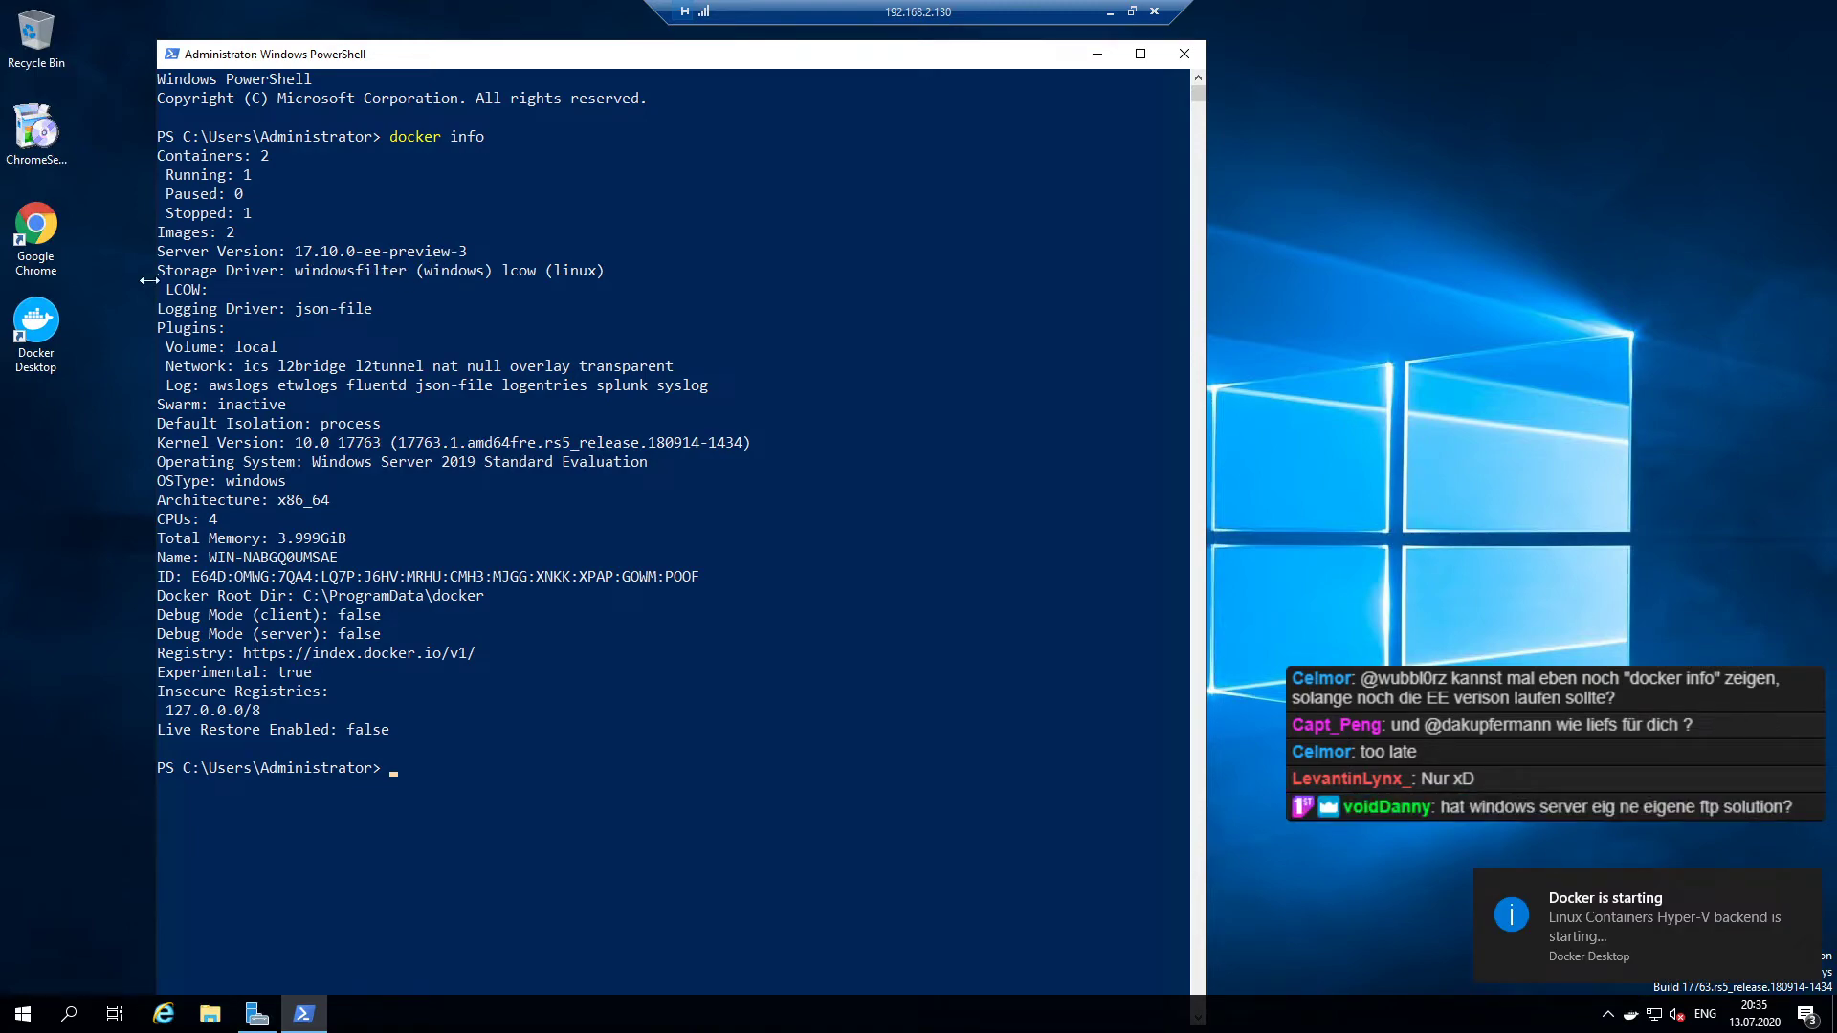
- Launch Docker Desktop from its desktop icon and minimize the PowerShell console
click(40, 342)
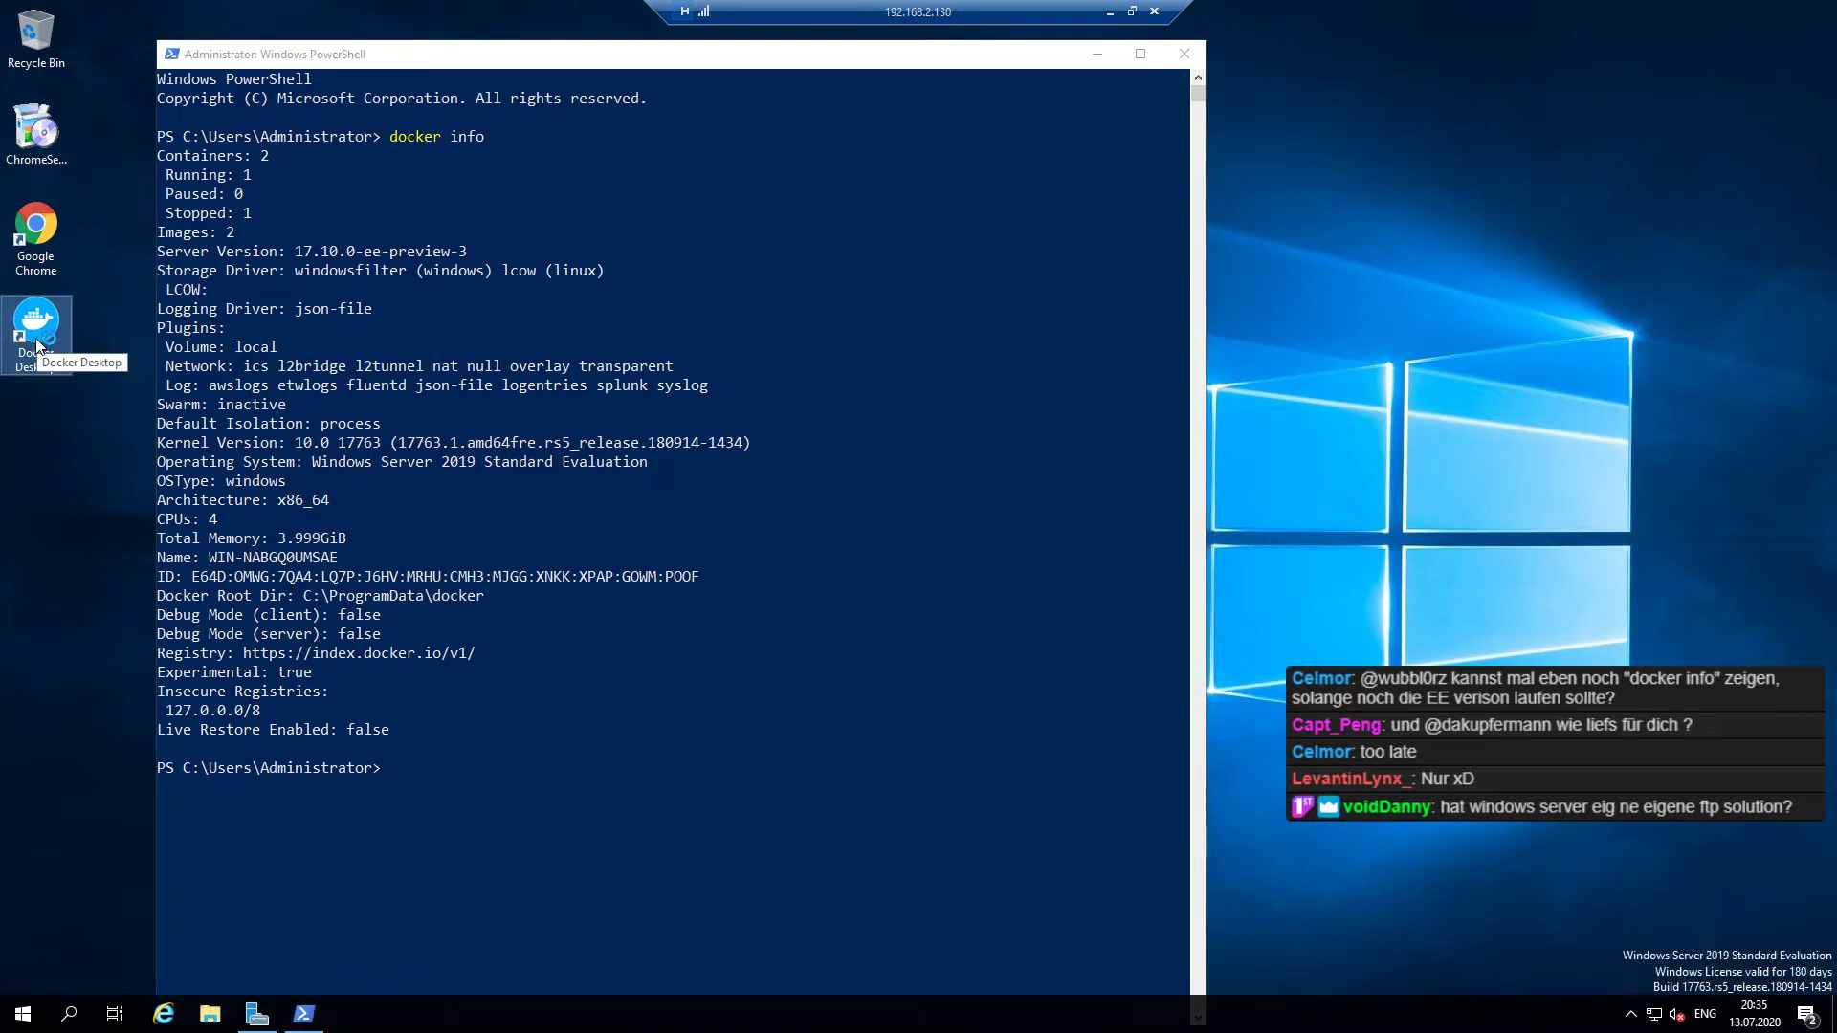
double_click(36, 336)
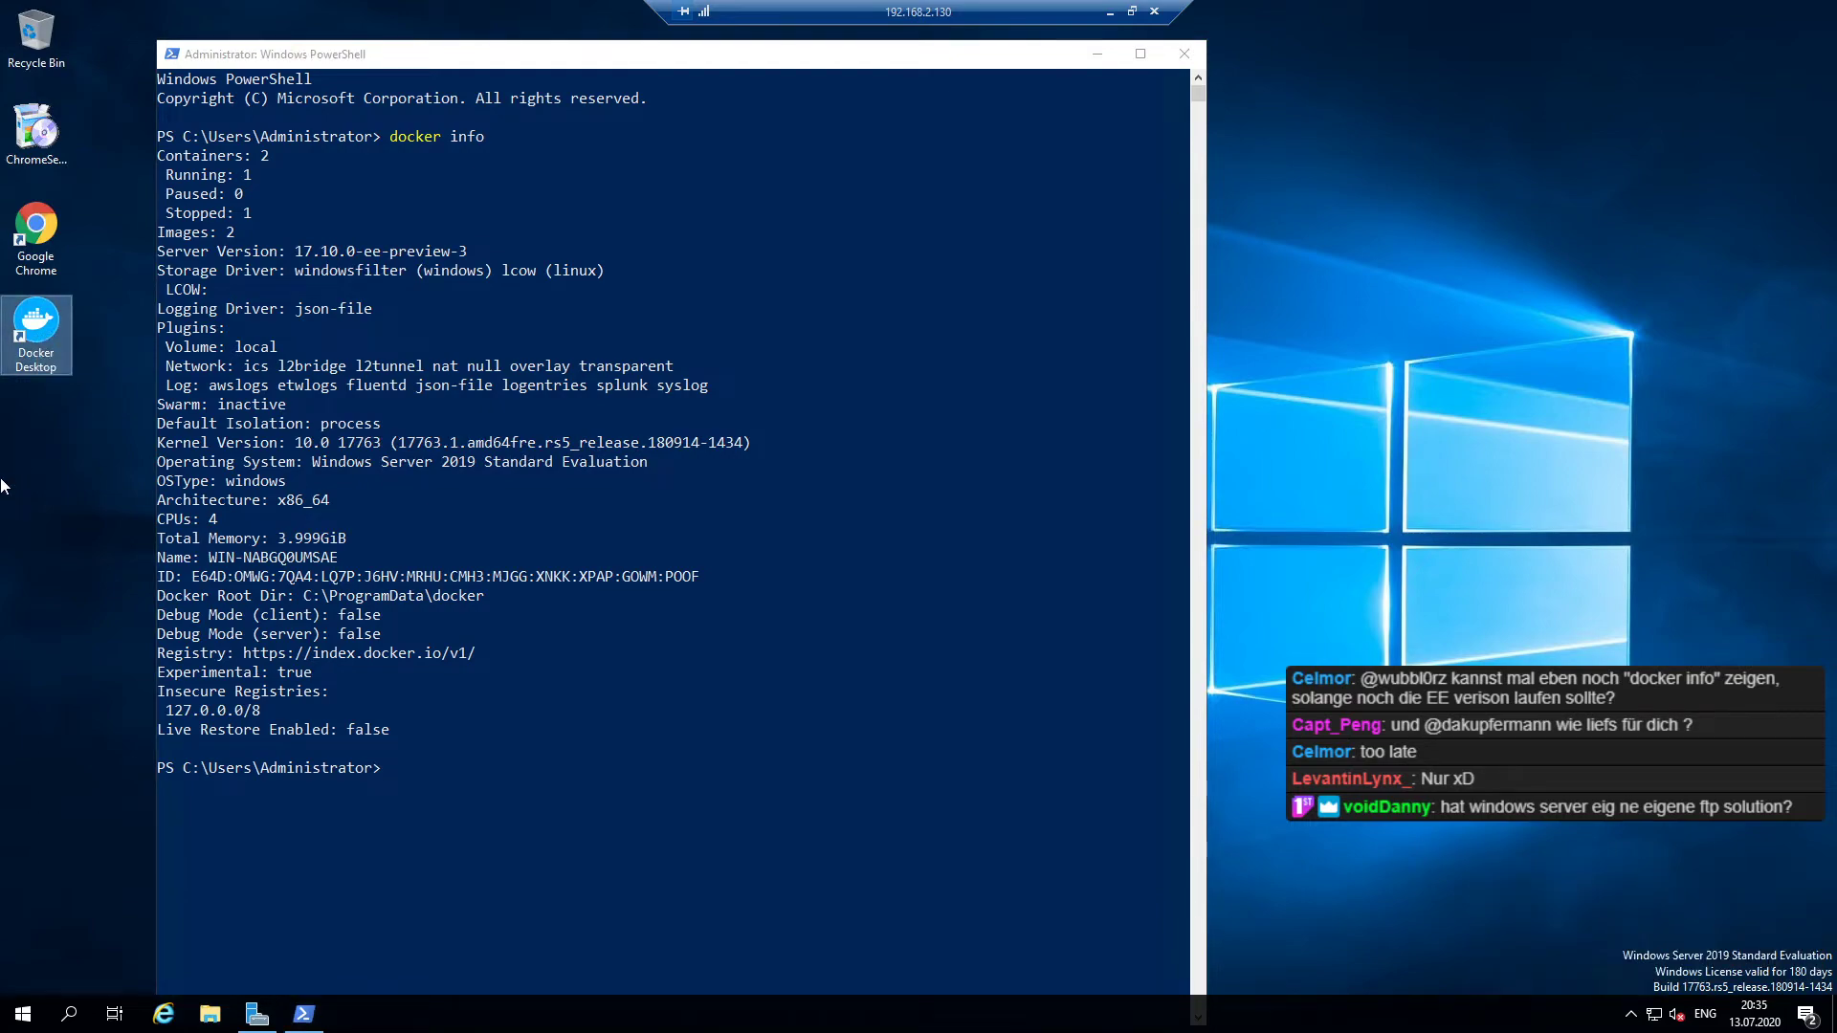
click(52, 463)
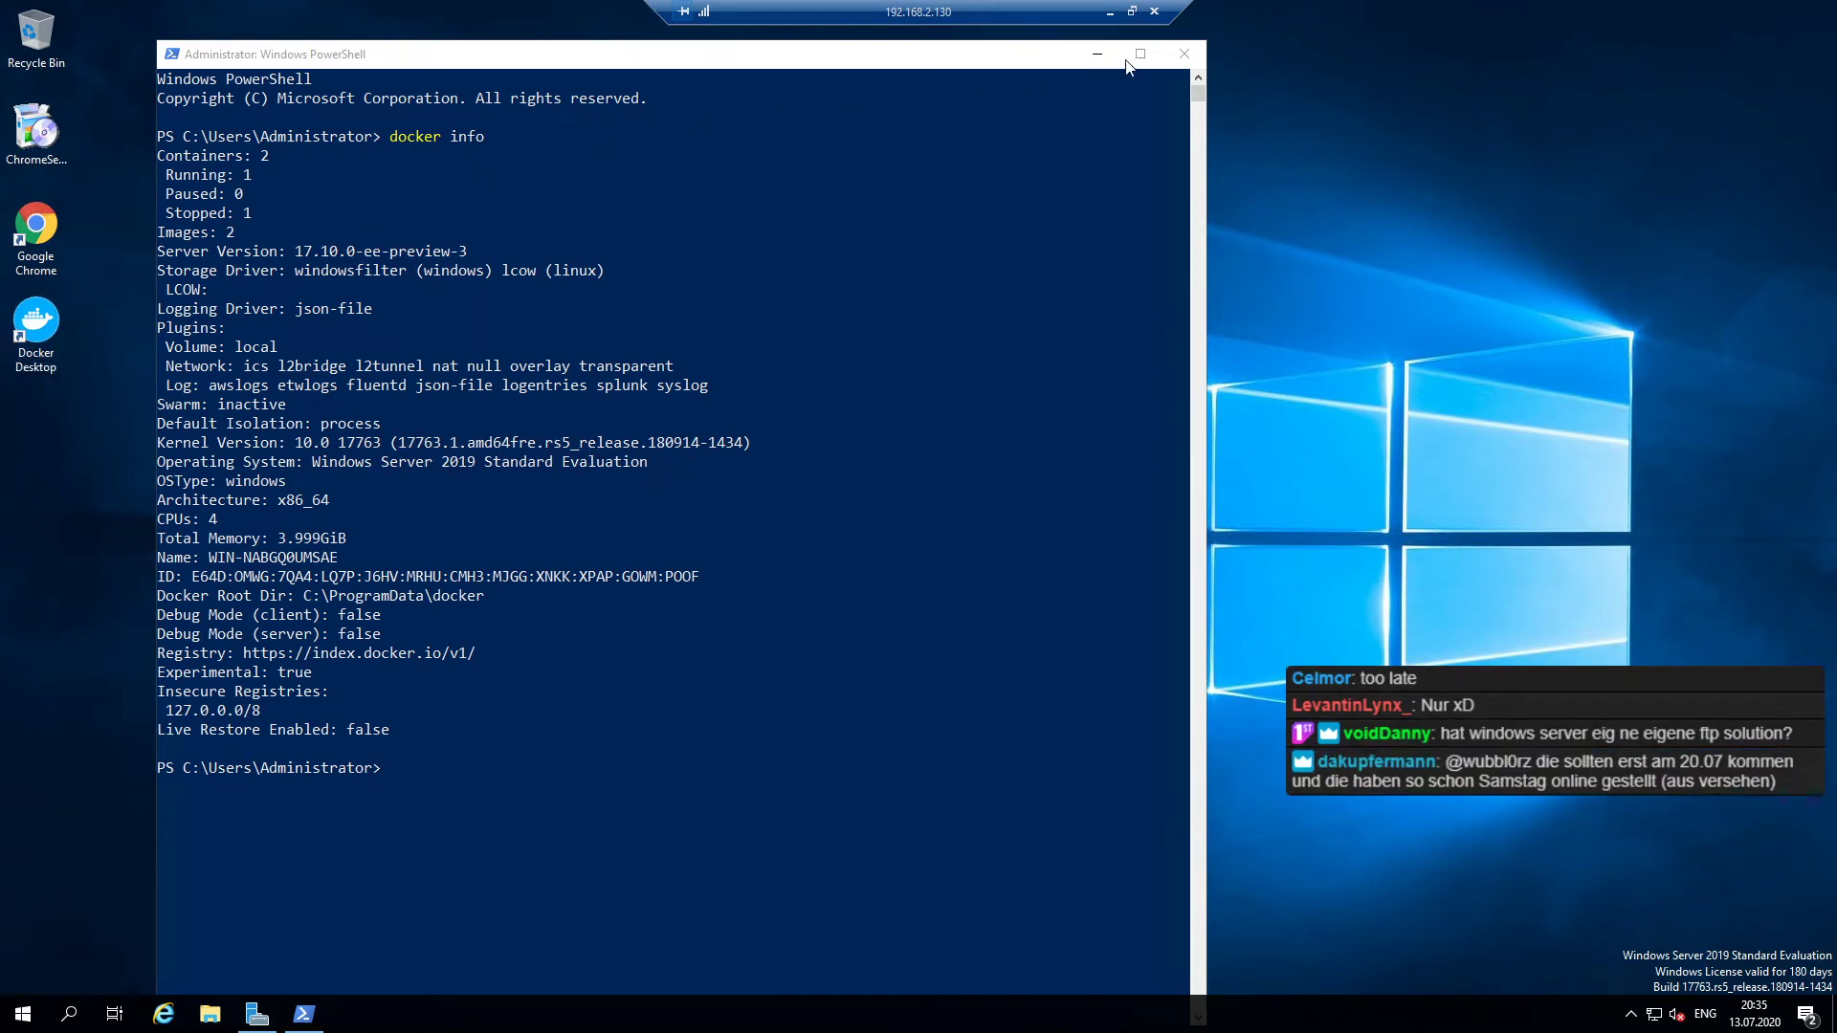
click(1095, 54)
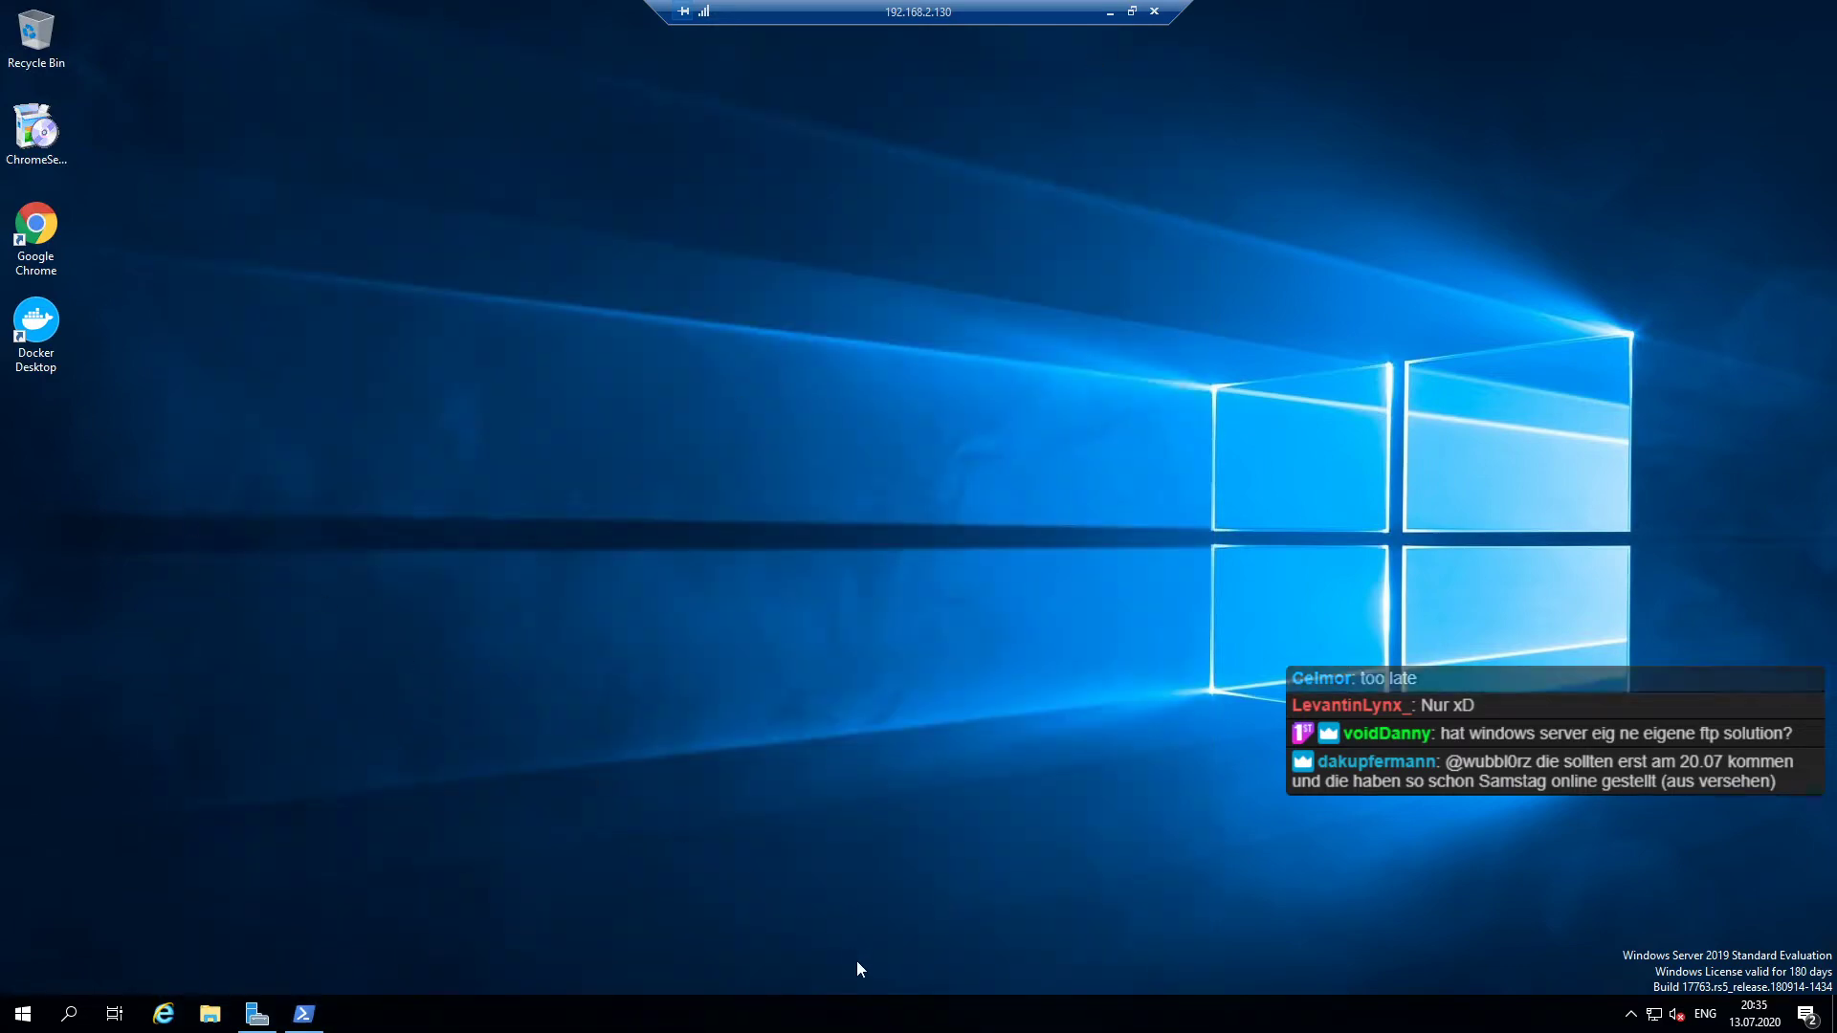
- Launch Docker Desktop from Start, dismiss the not-enough-memory error, and relaunch it
click(23, 1013)
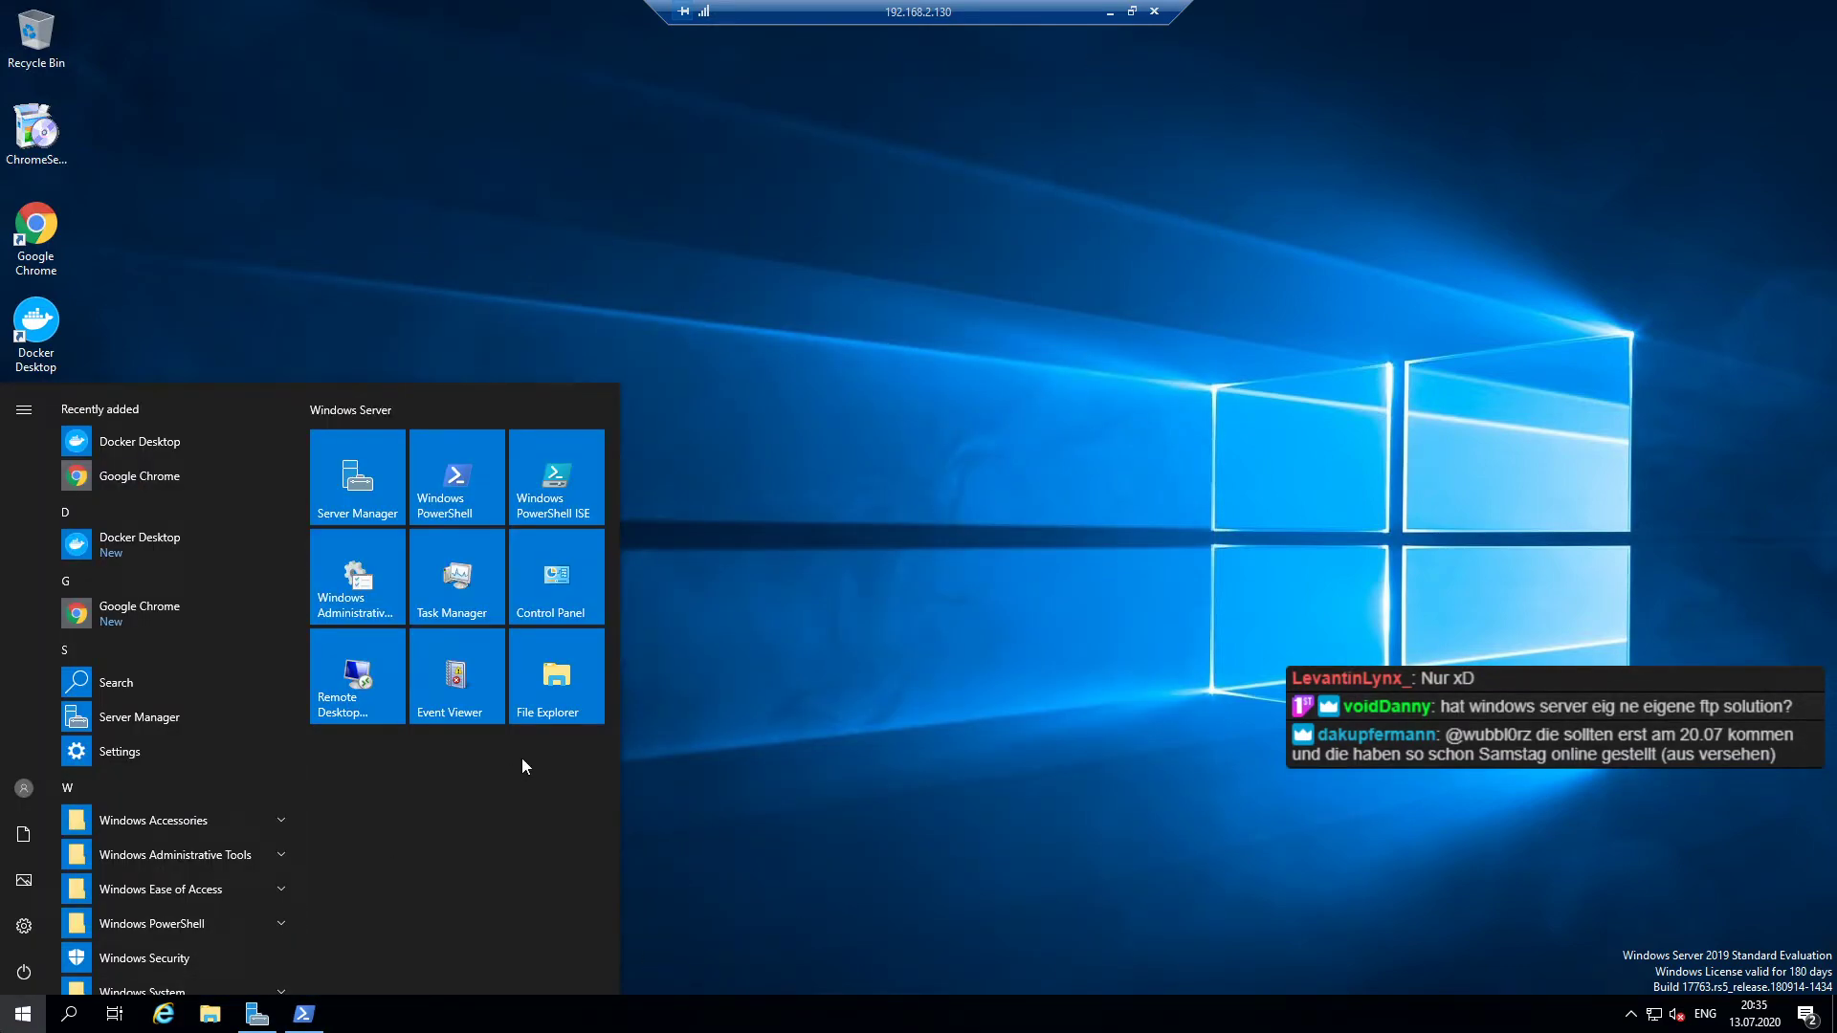
text(docker)
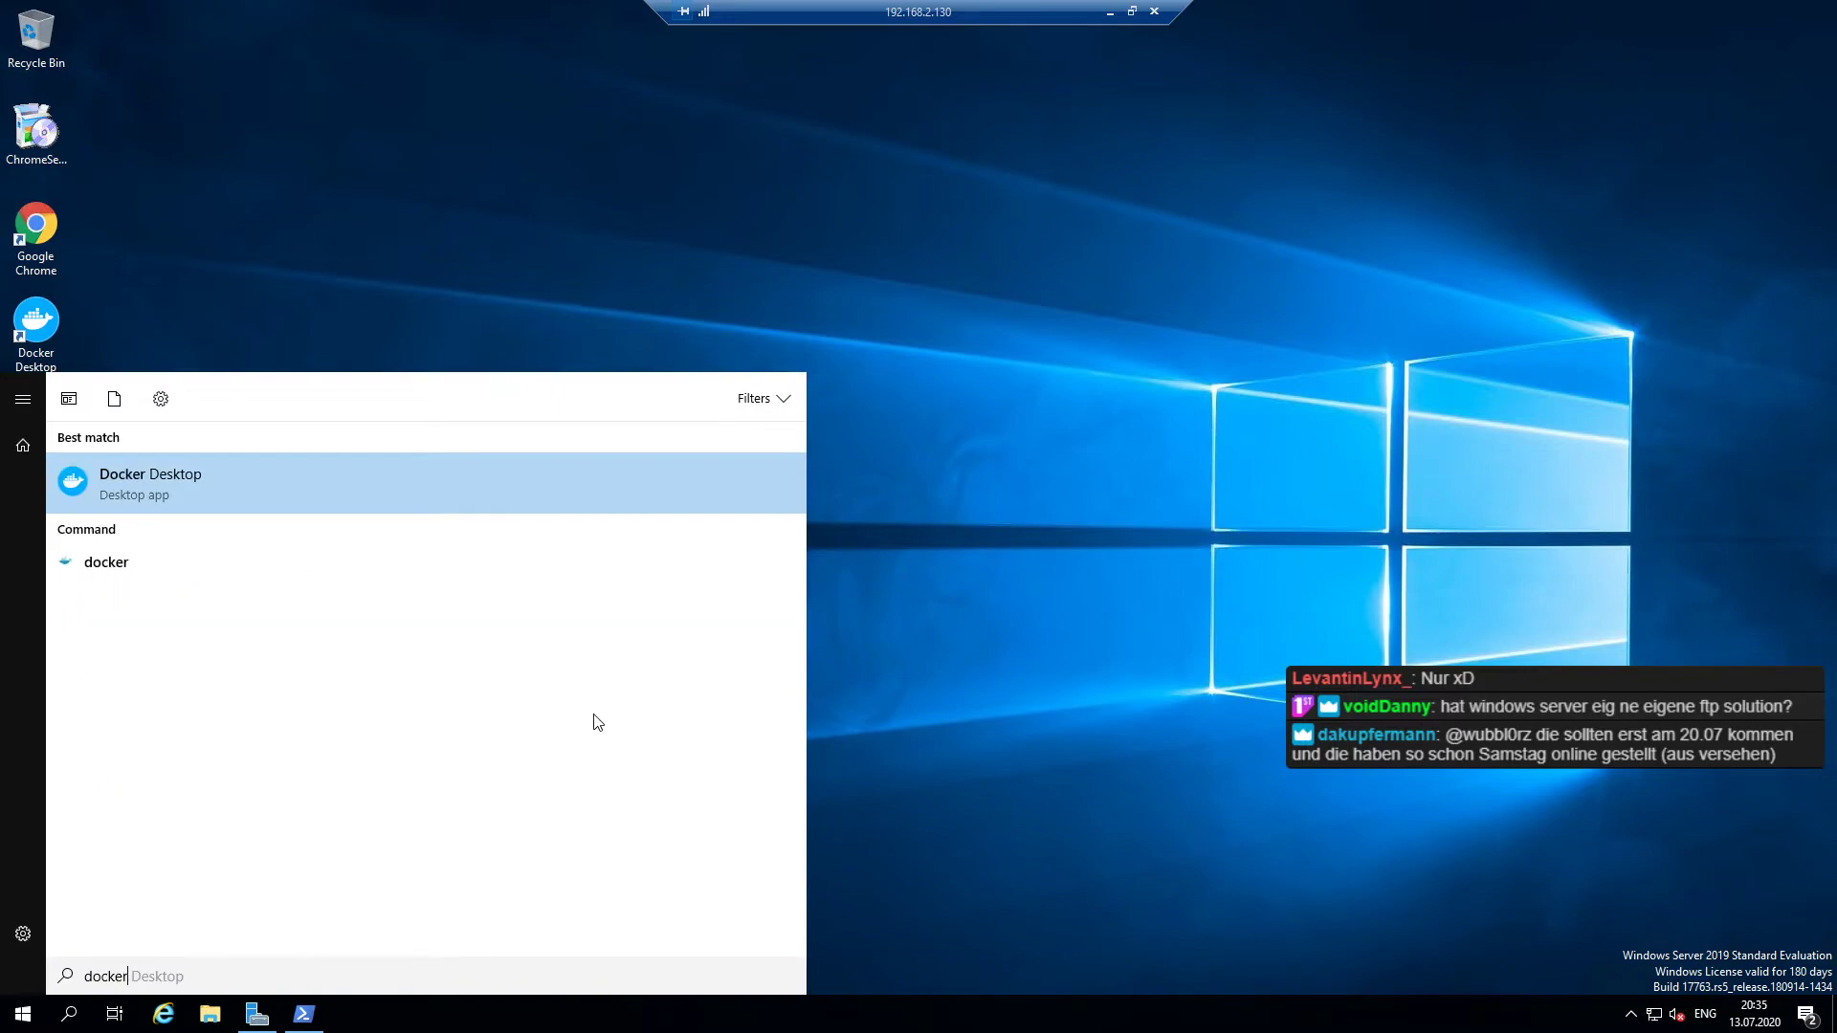
click(307, 513)
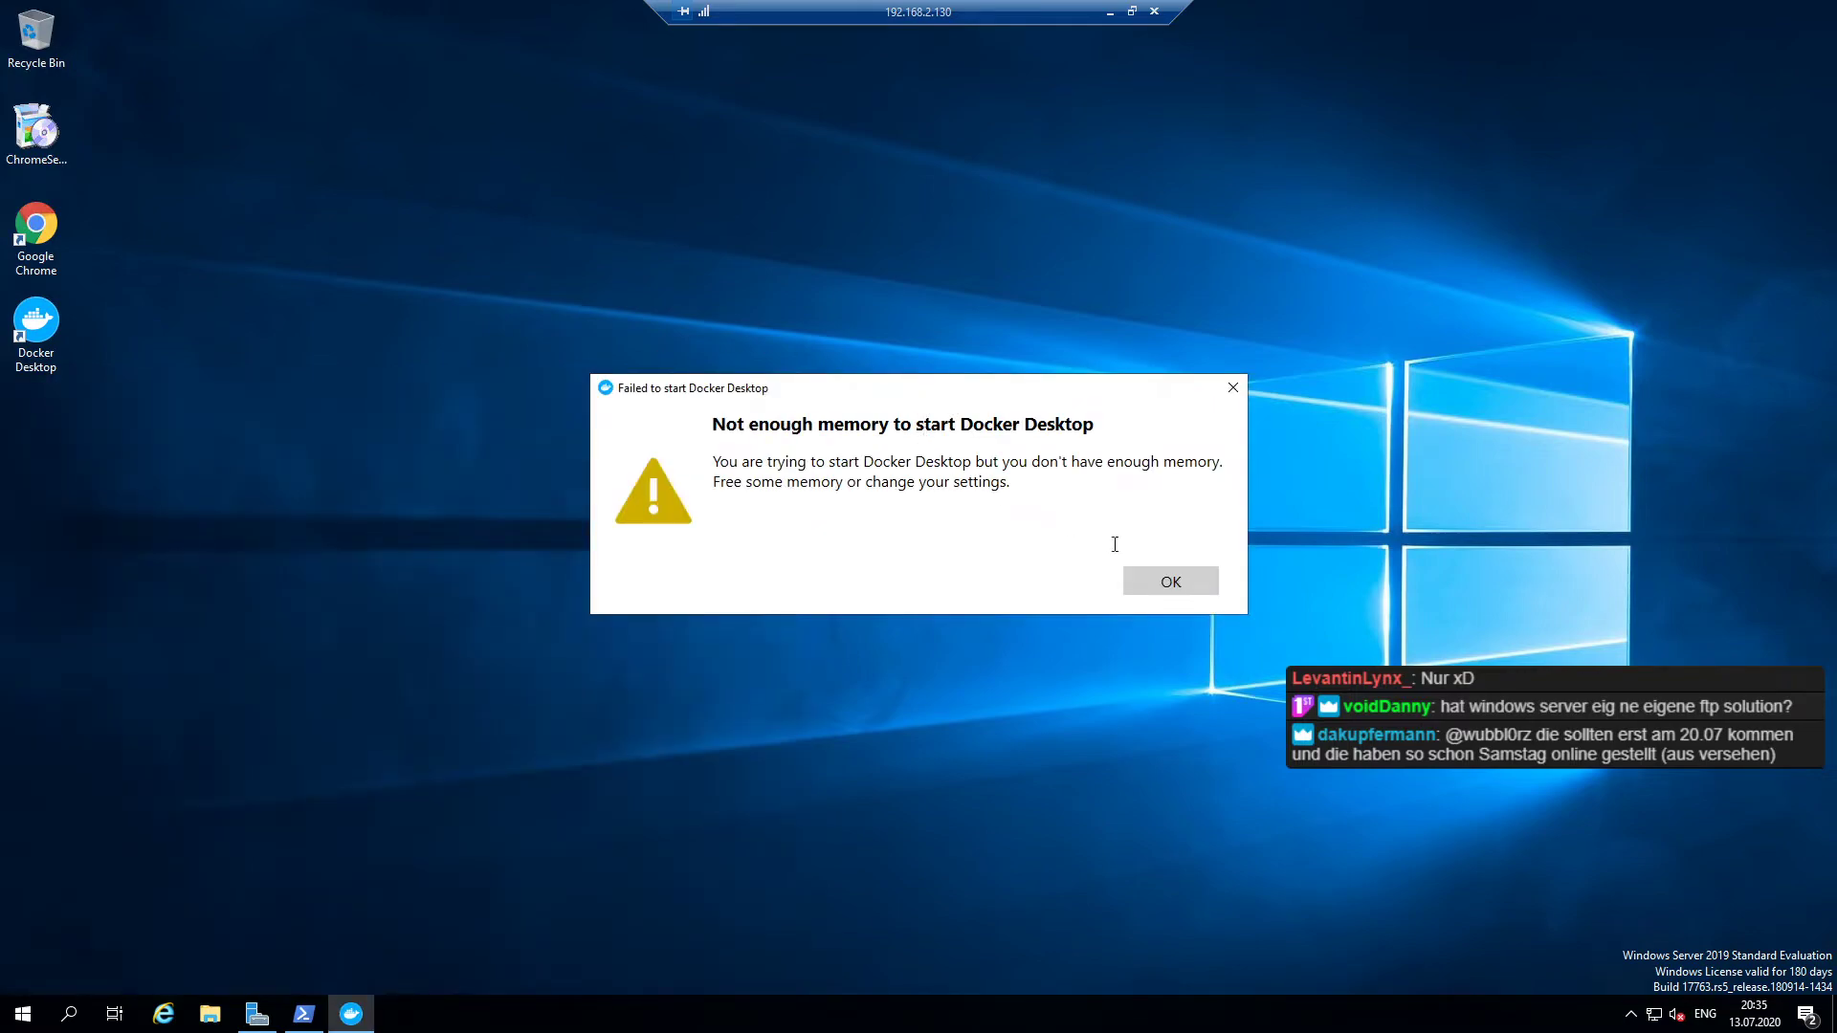
click(1170, 582)
double_click(41, 350)
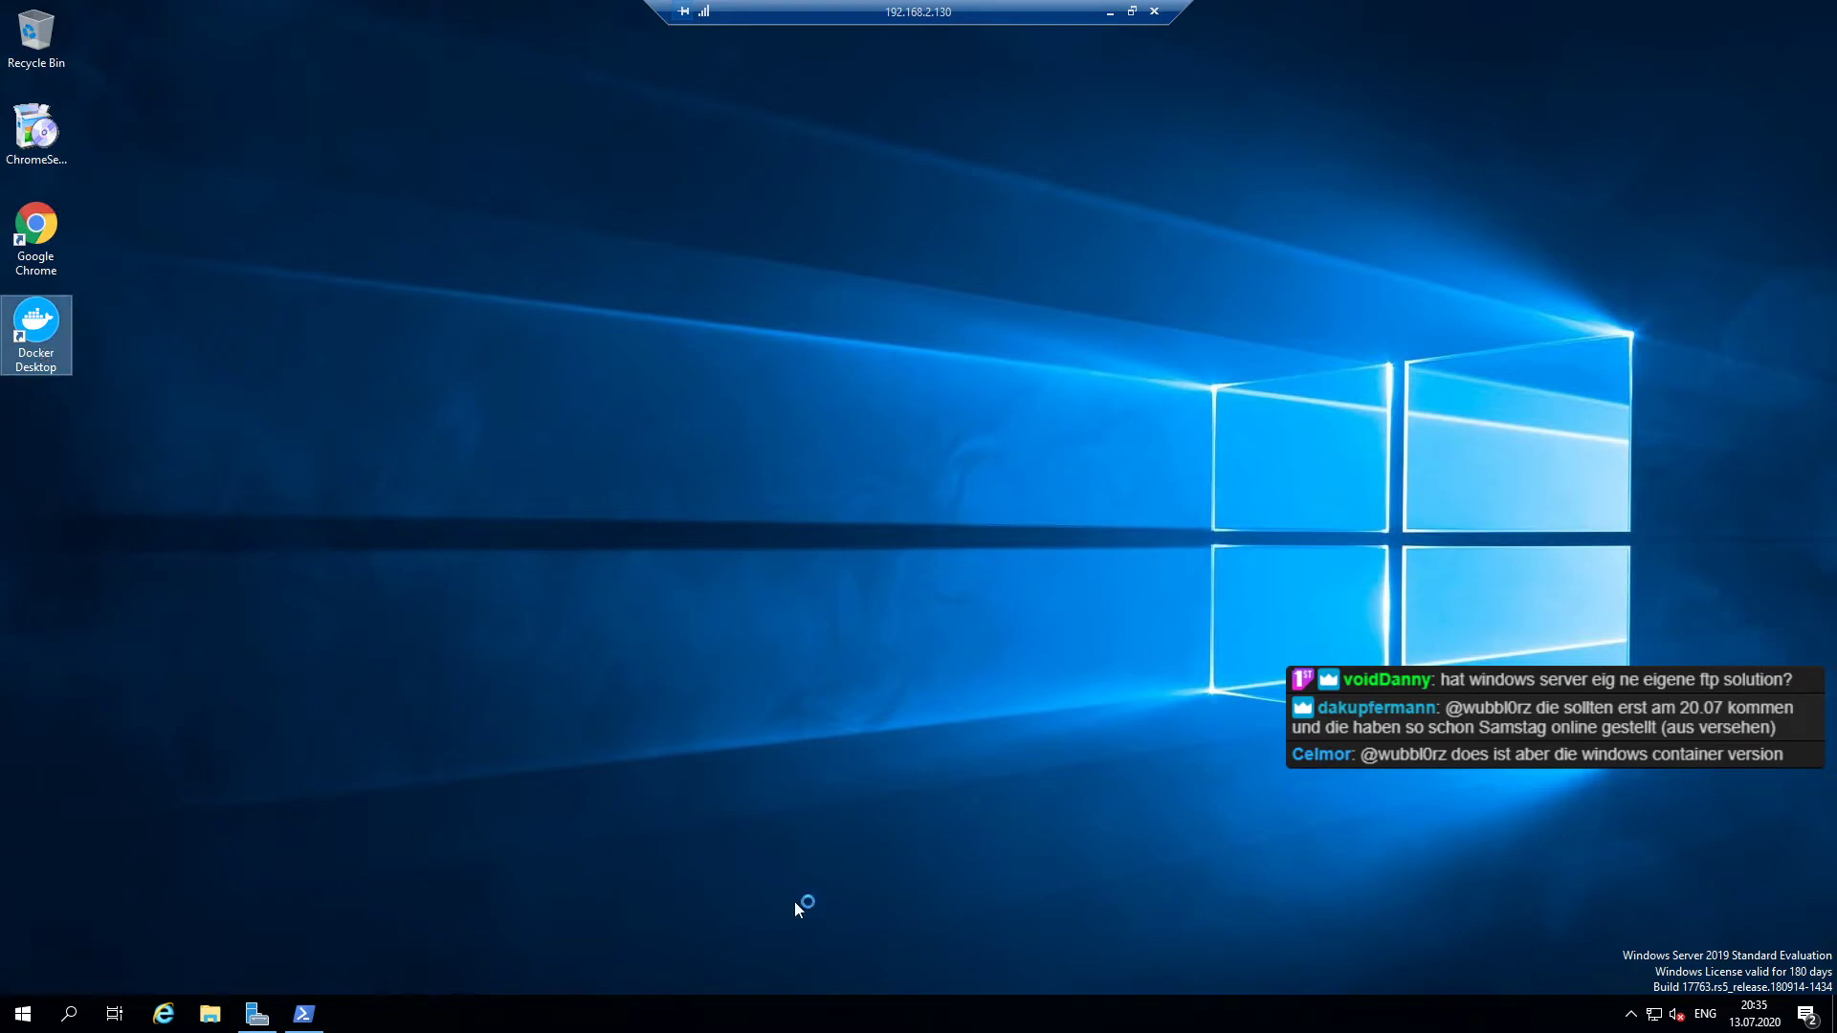
- Open Task Manager in full view on the Performance tab, moved right and widened
right_click(859, 1017)
click(927, 946)
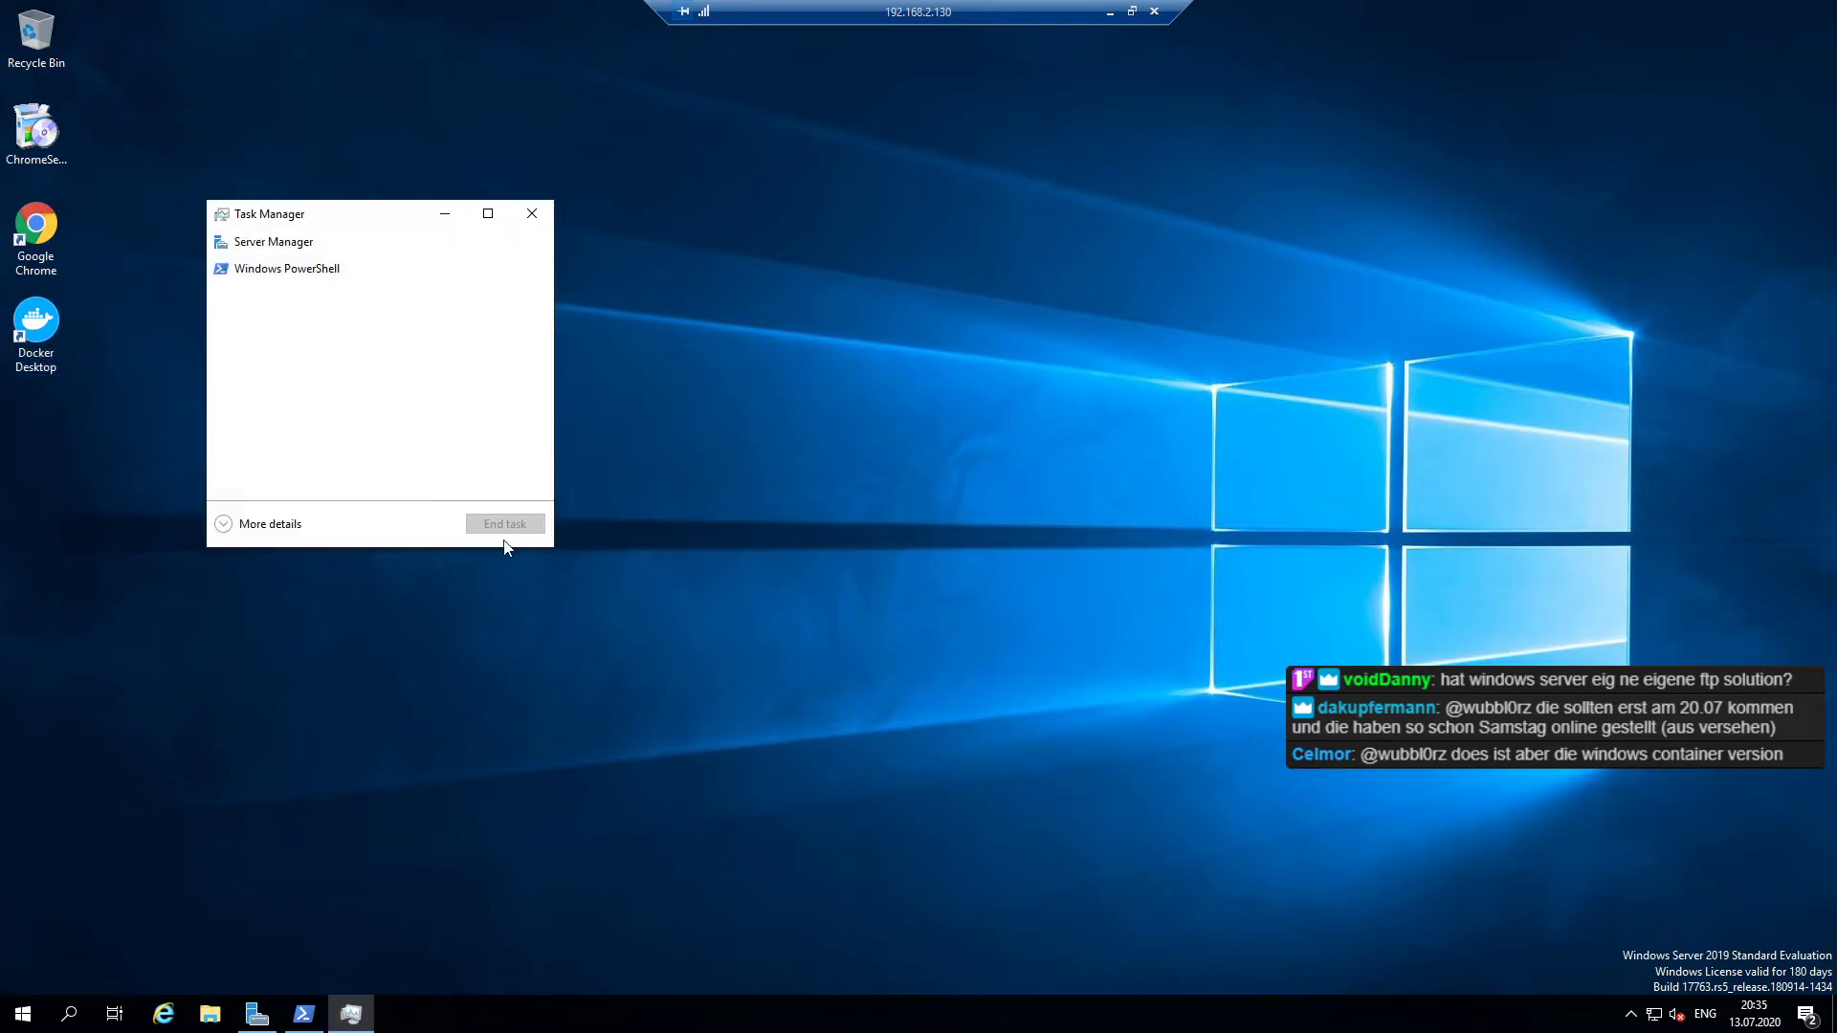
click(278, 525)
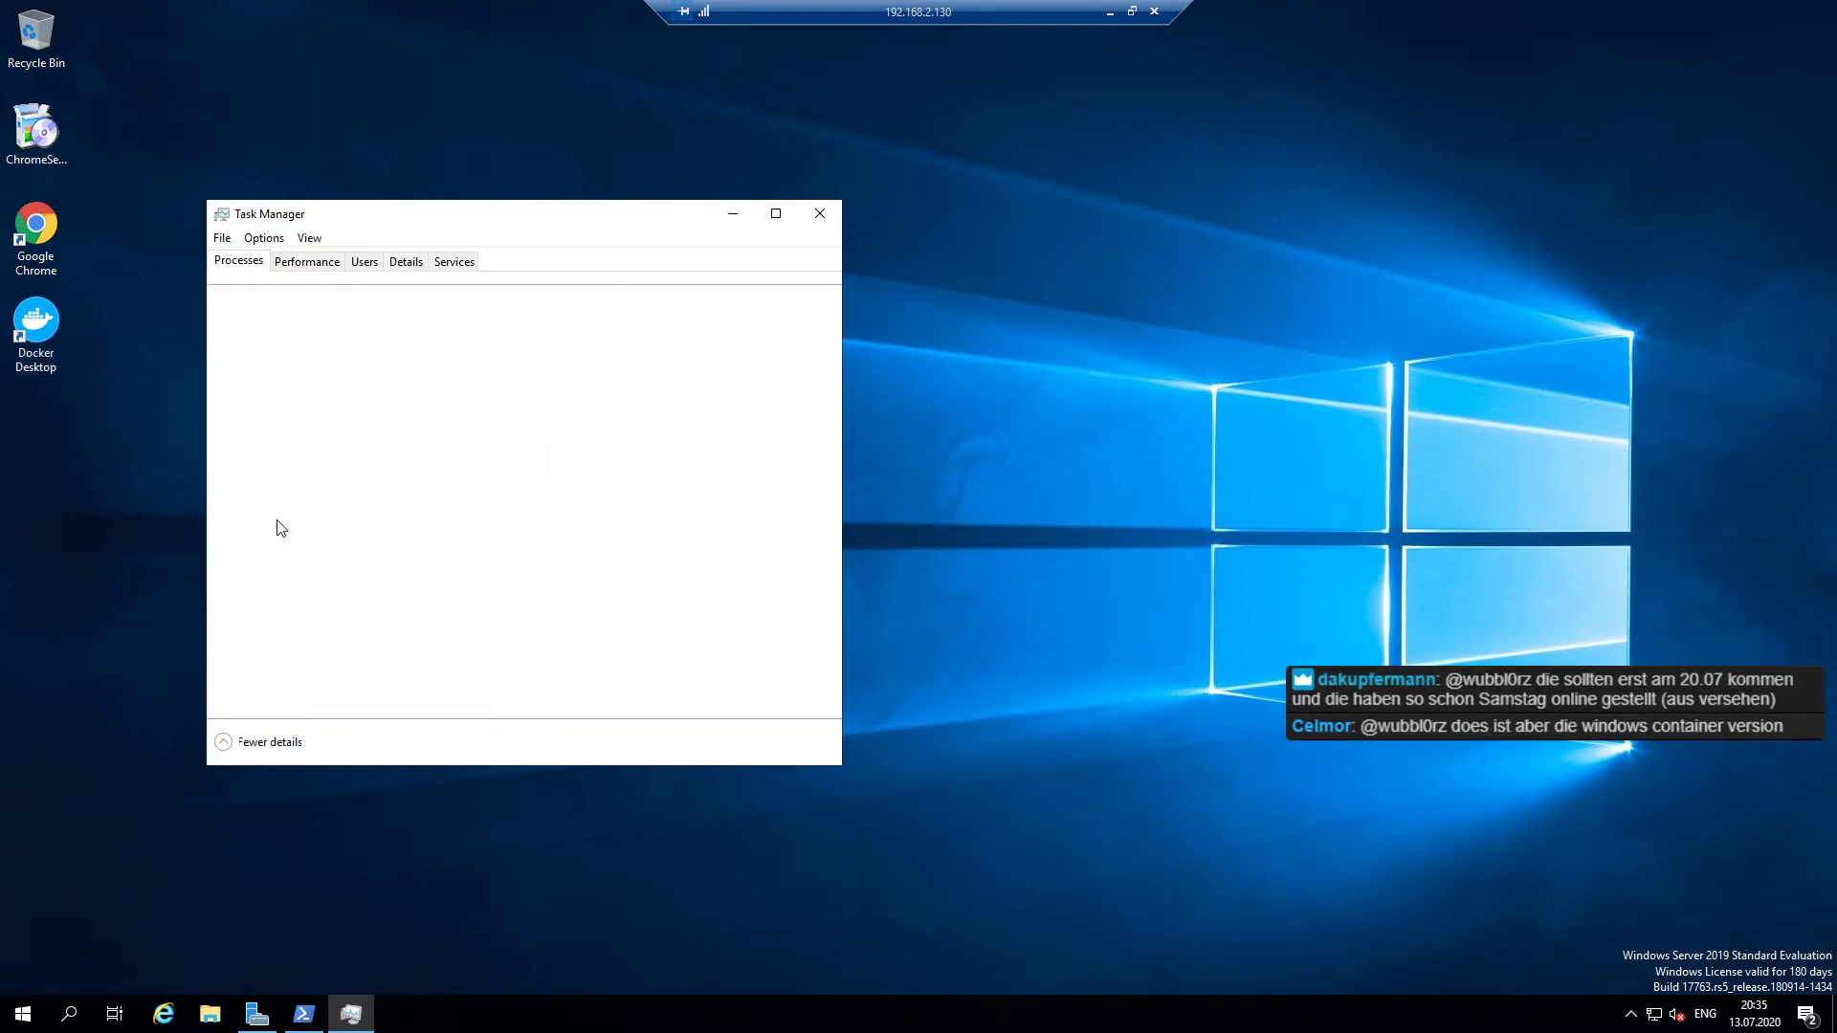
click(323, 264)
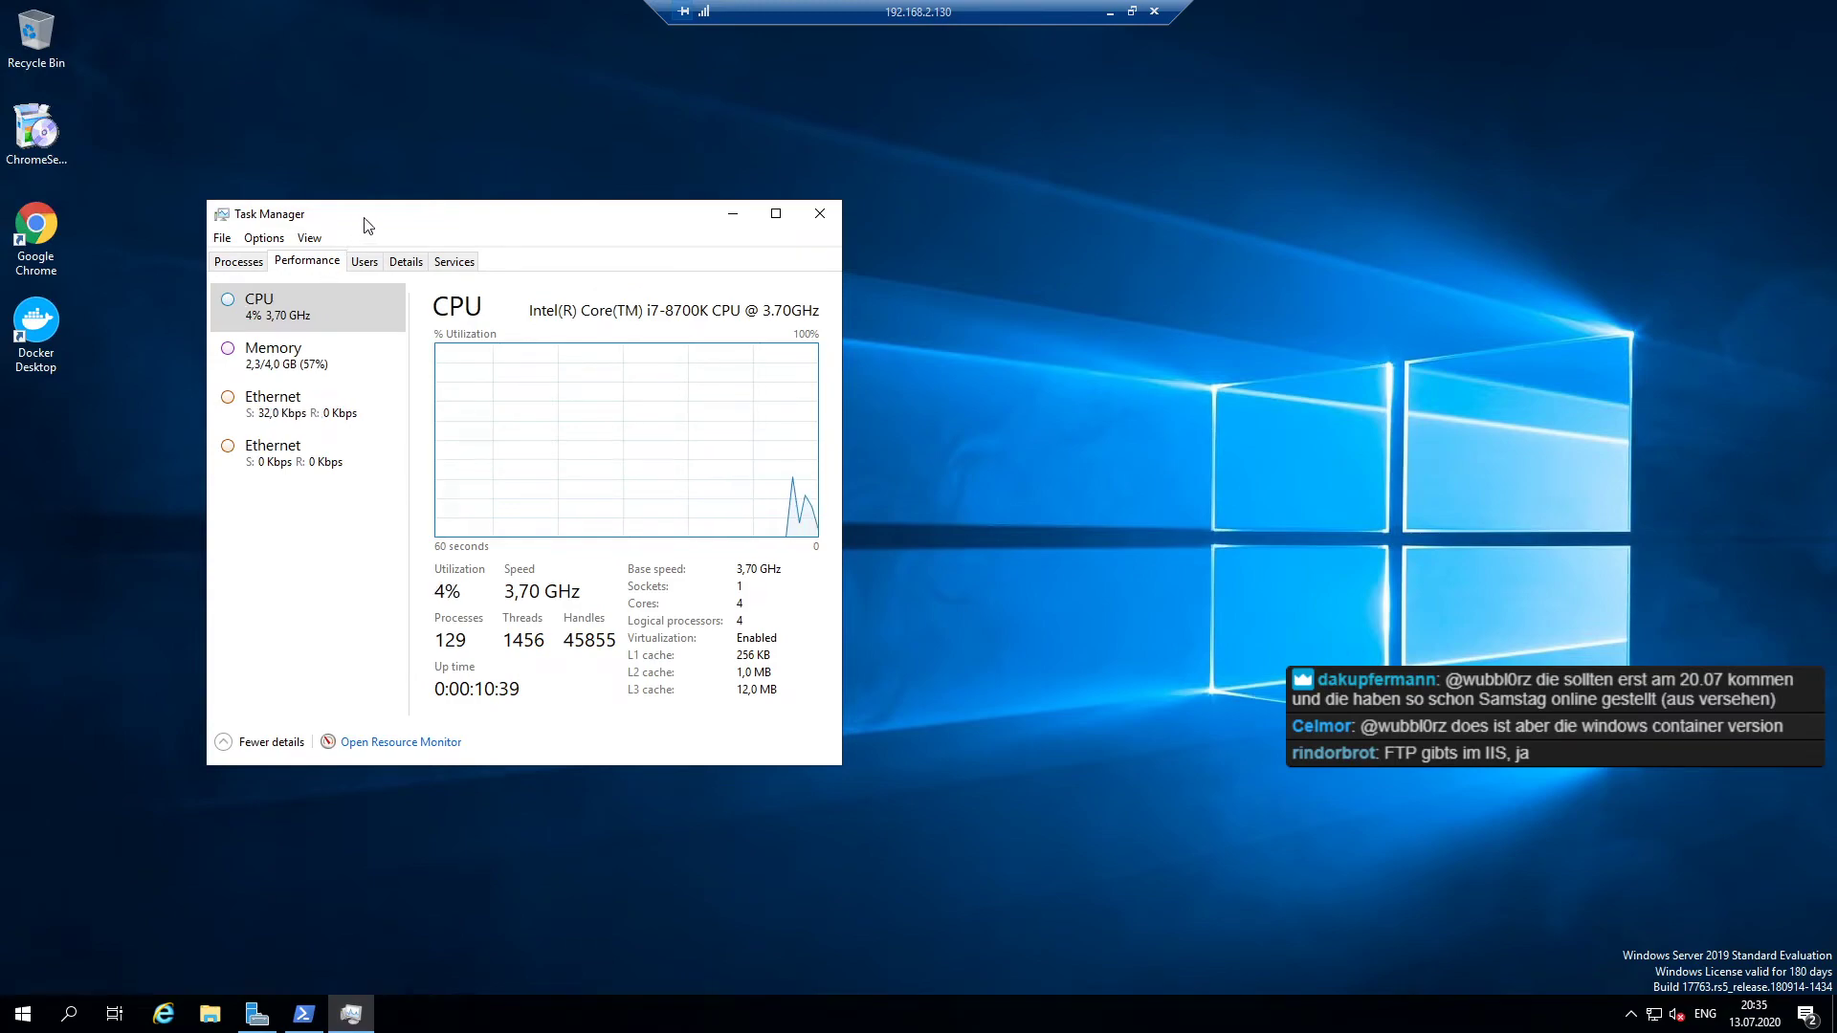
drag(364, 225, 1022, 263)
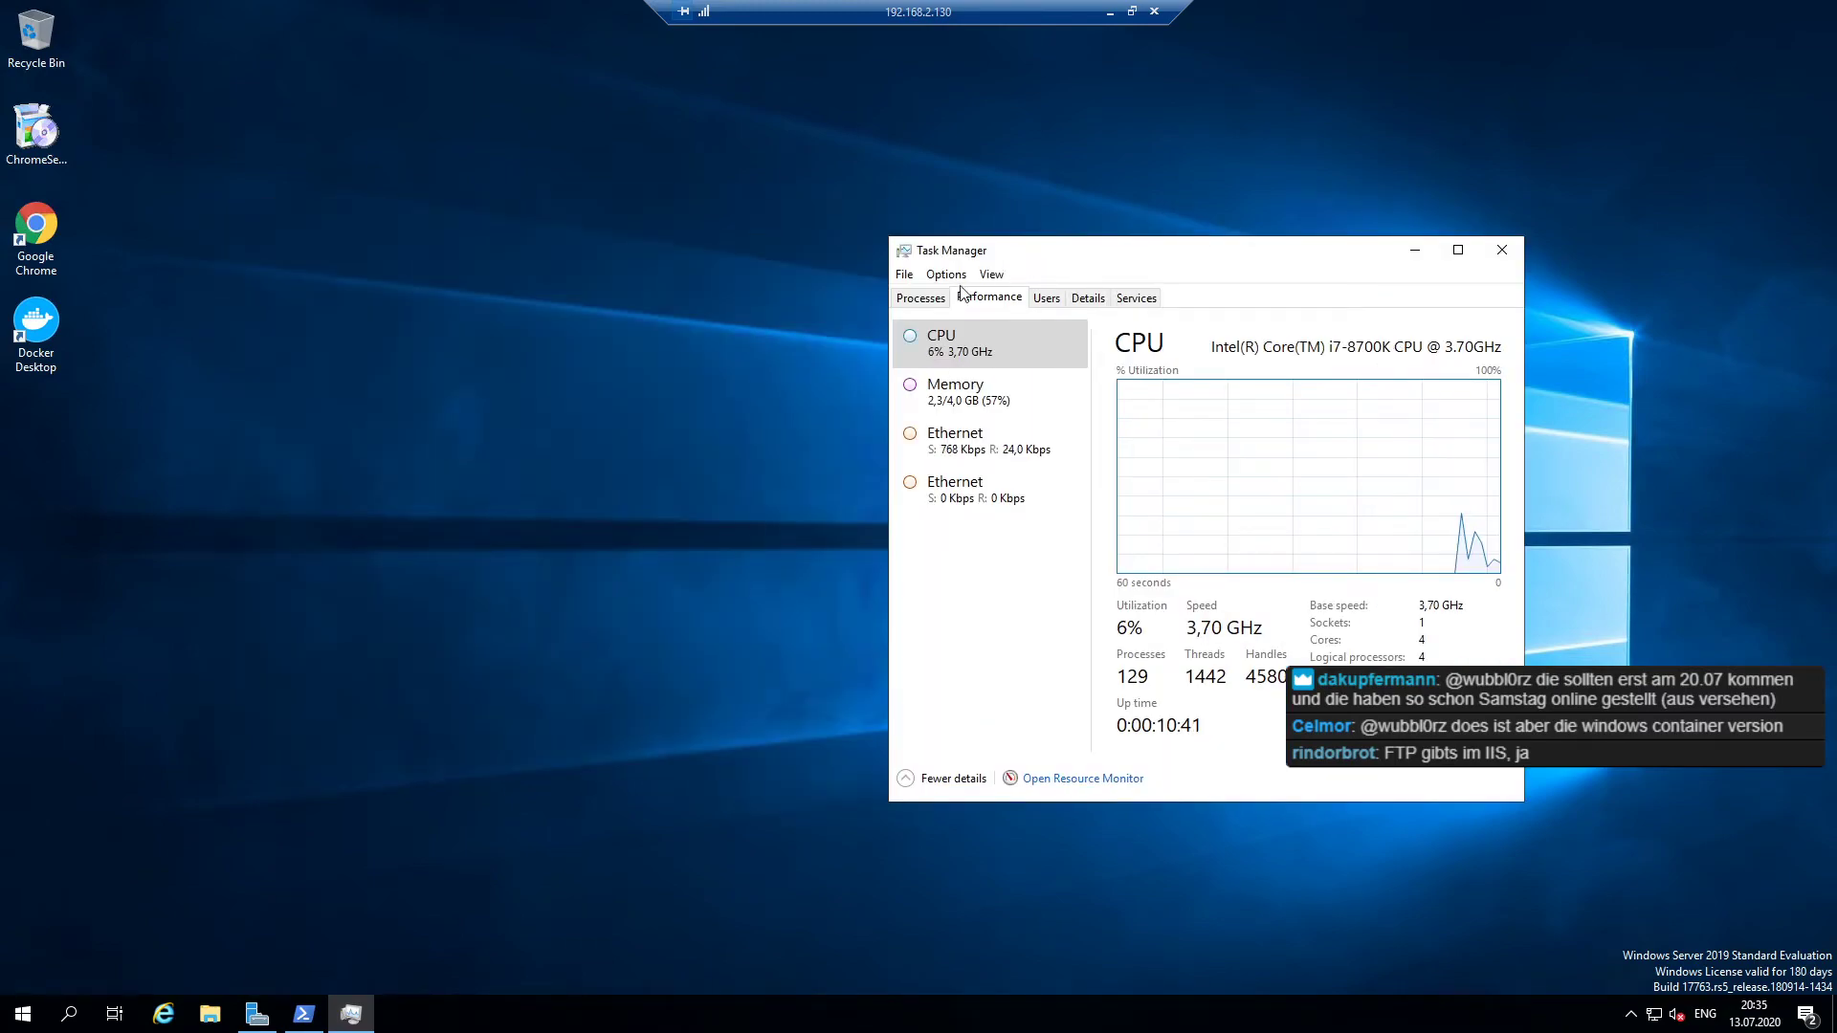
drag(891, 467, 352, 490)
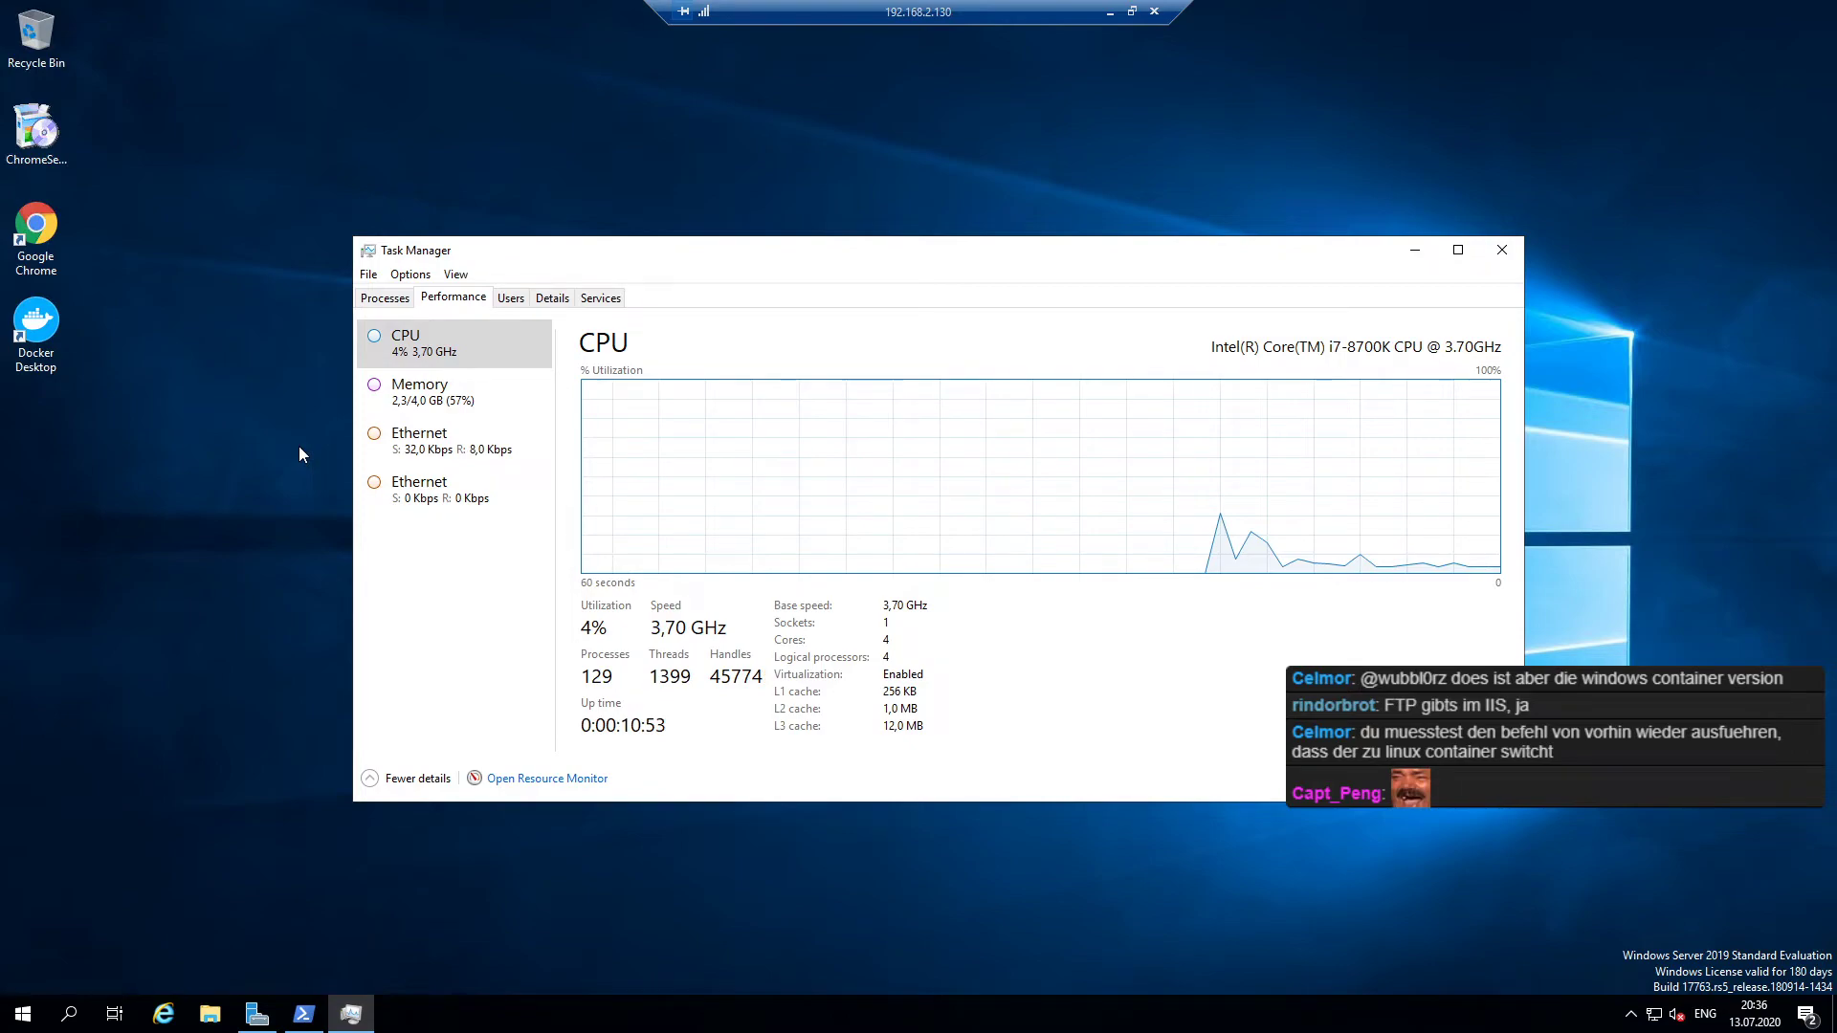
- Relaunch Docker Desktop, close PowerShell, and view Task Manager's Processes list
click(36, 328)
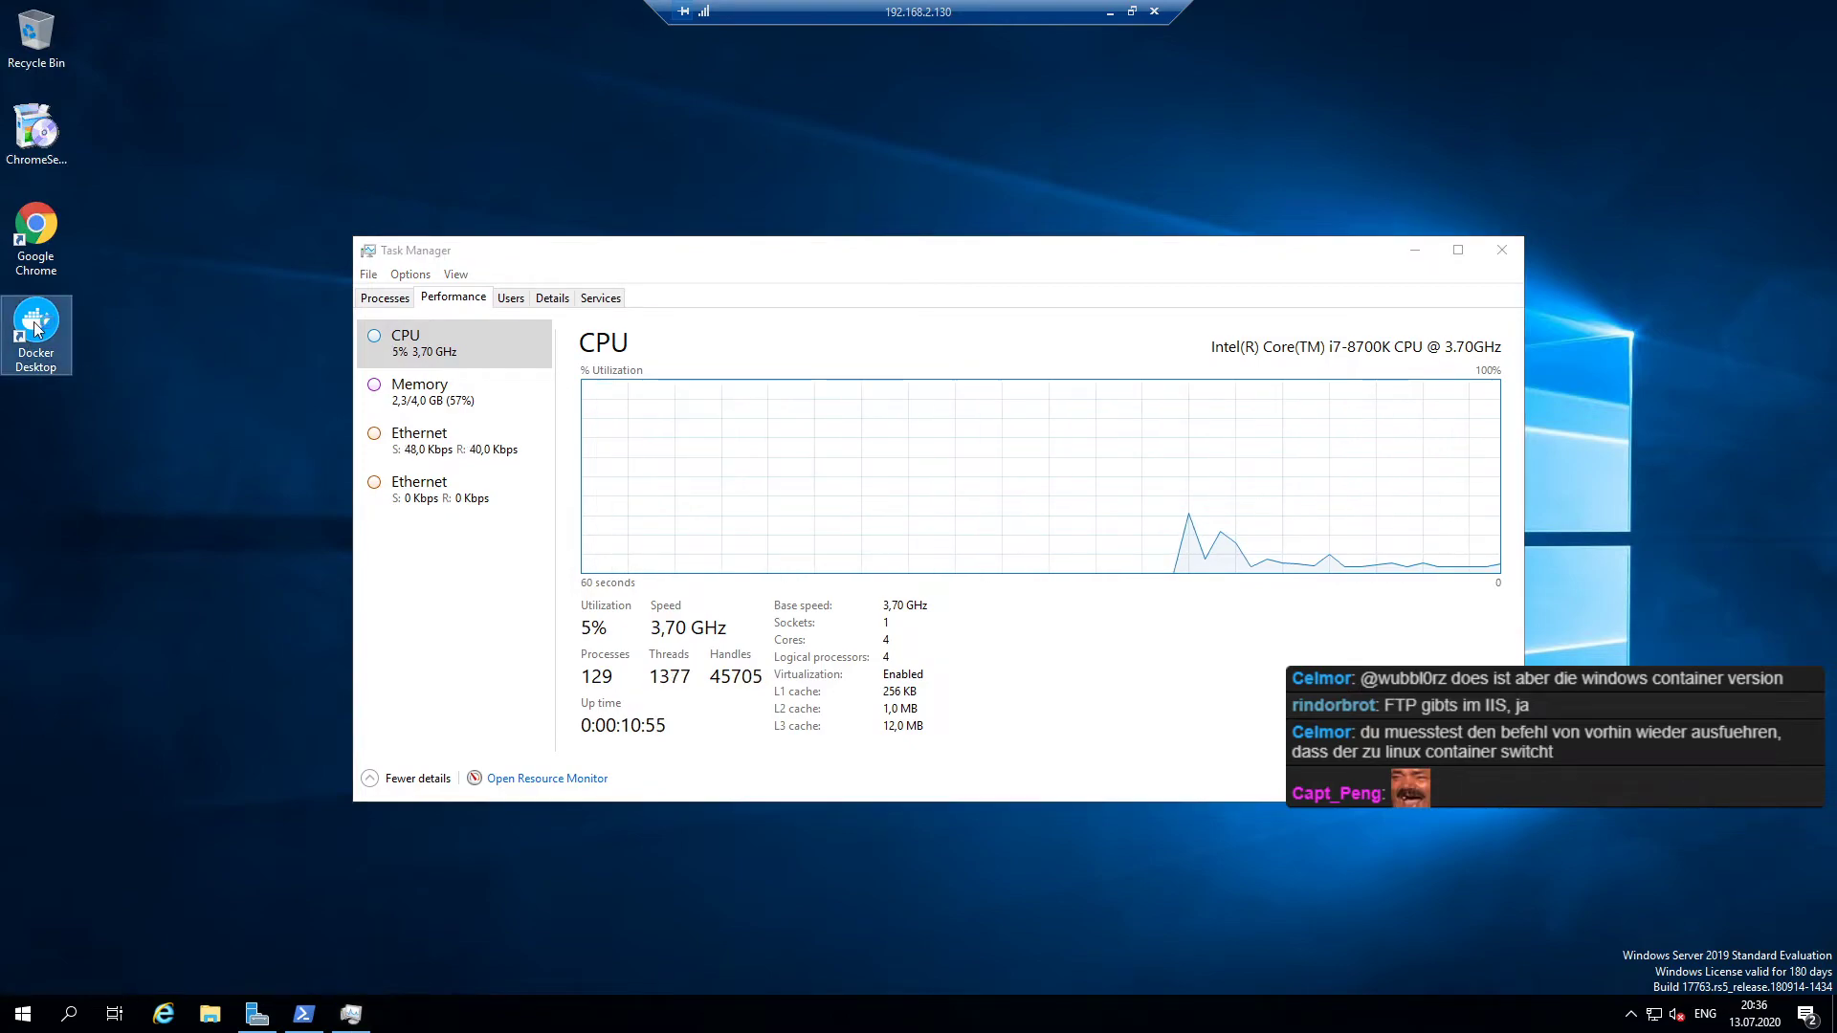
double_click(35, 329)
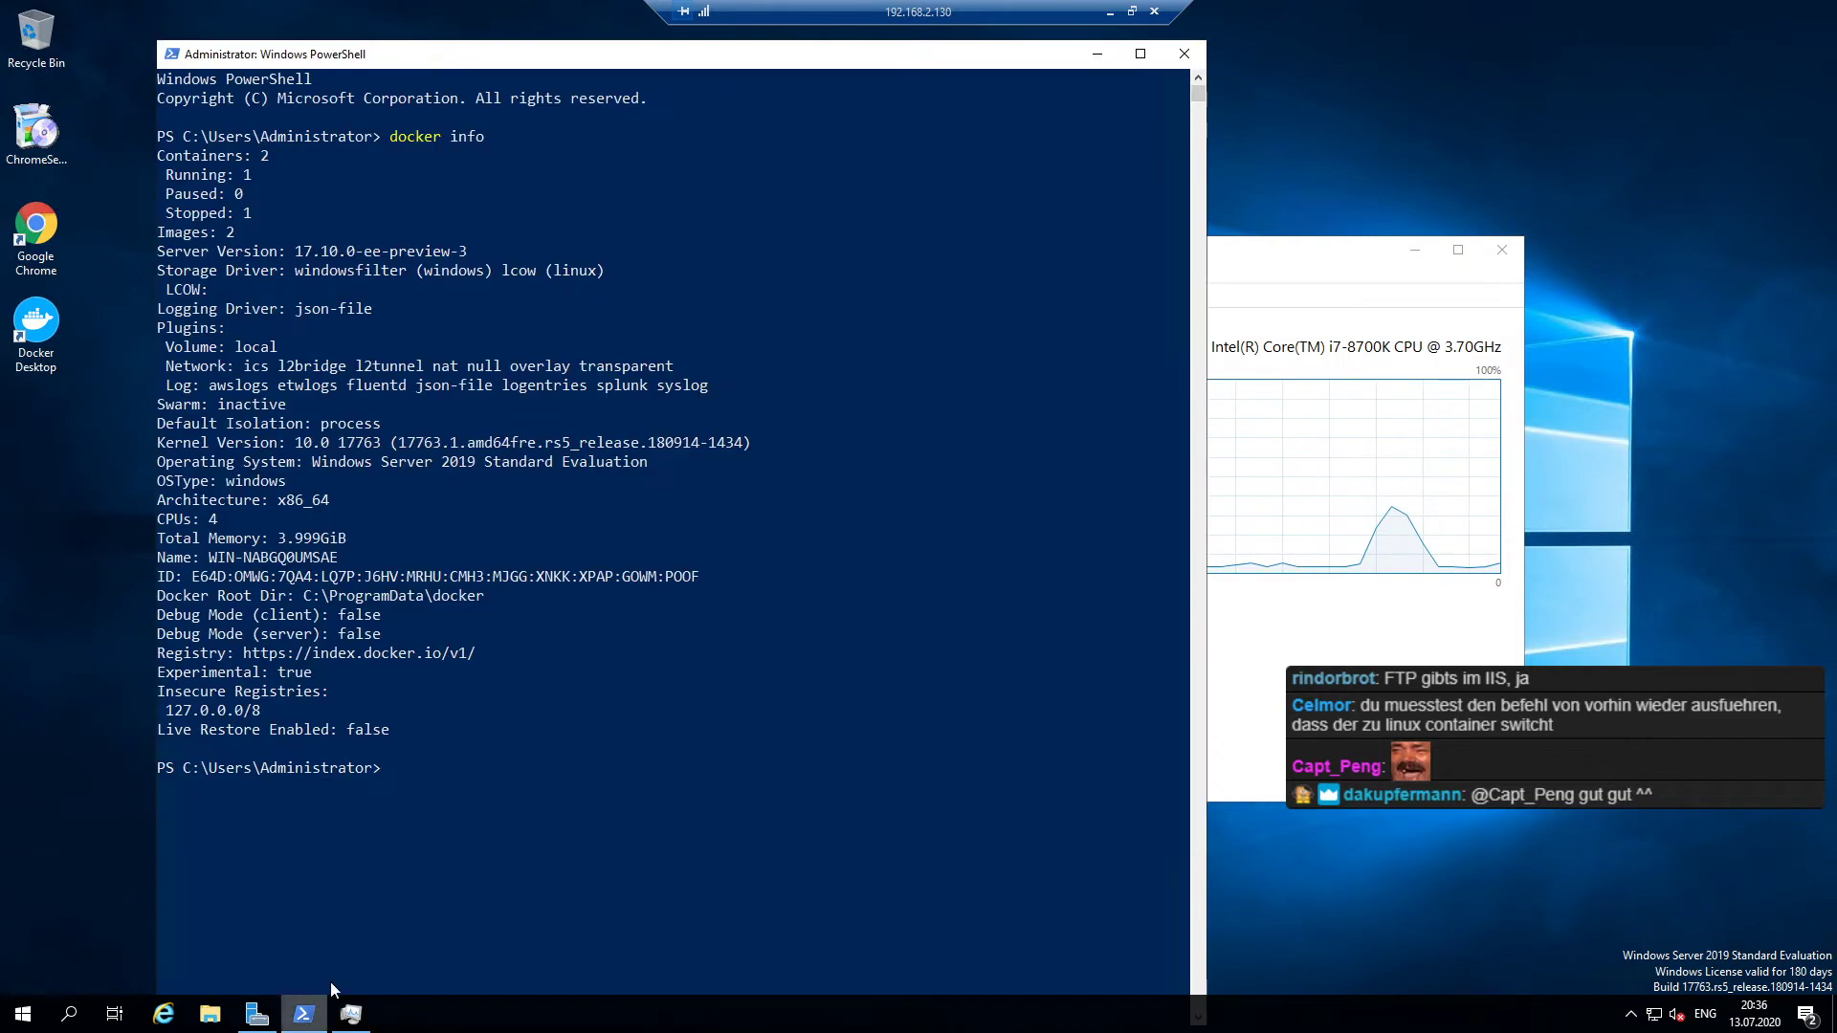
click(304, 1014)
click(1184, 55)
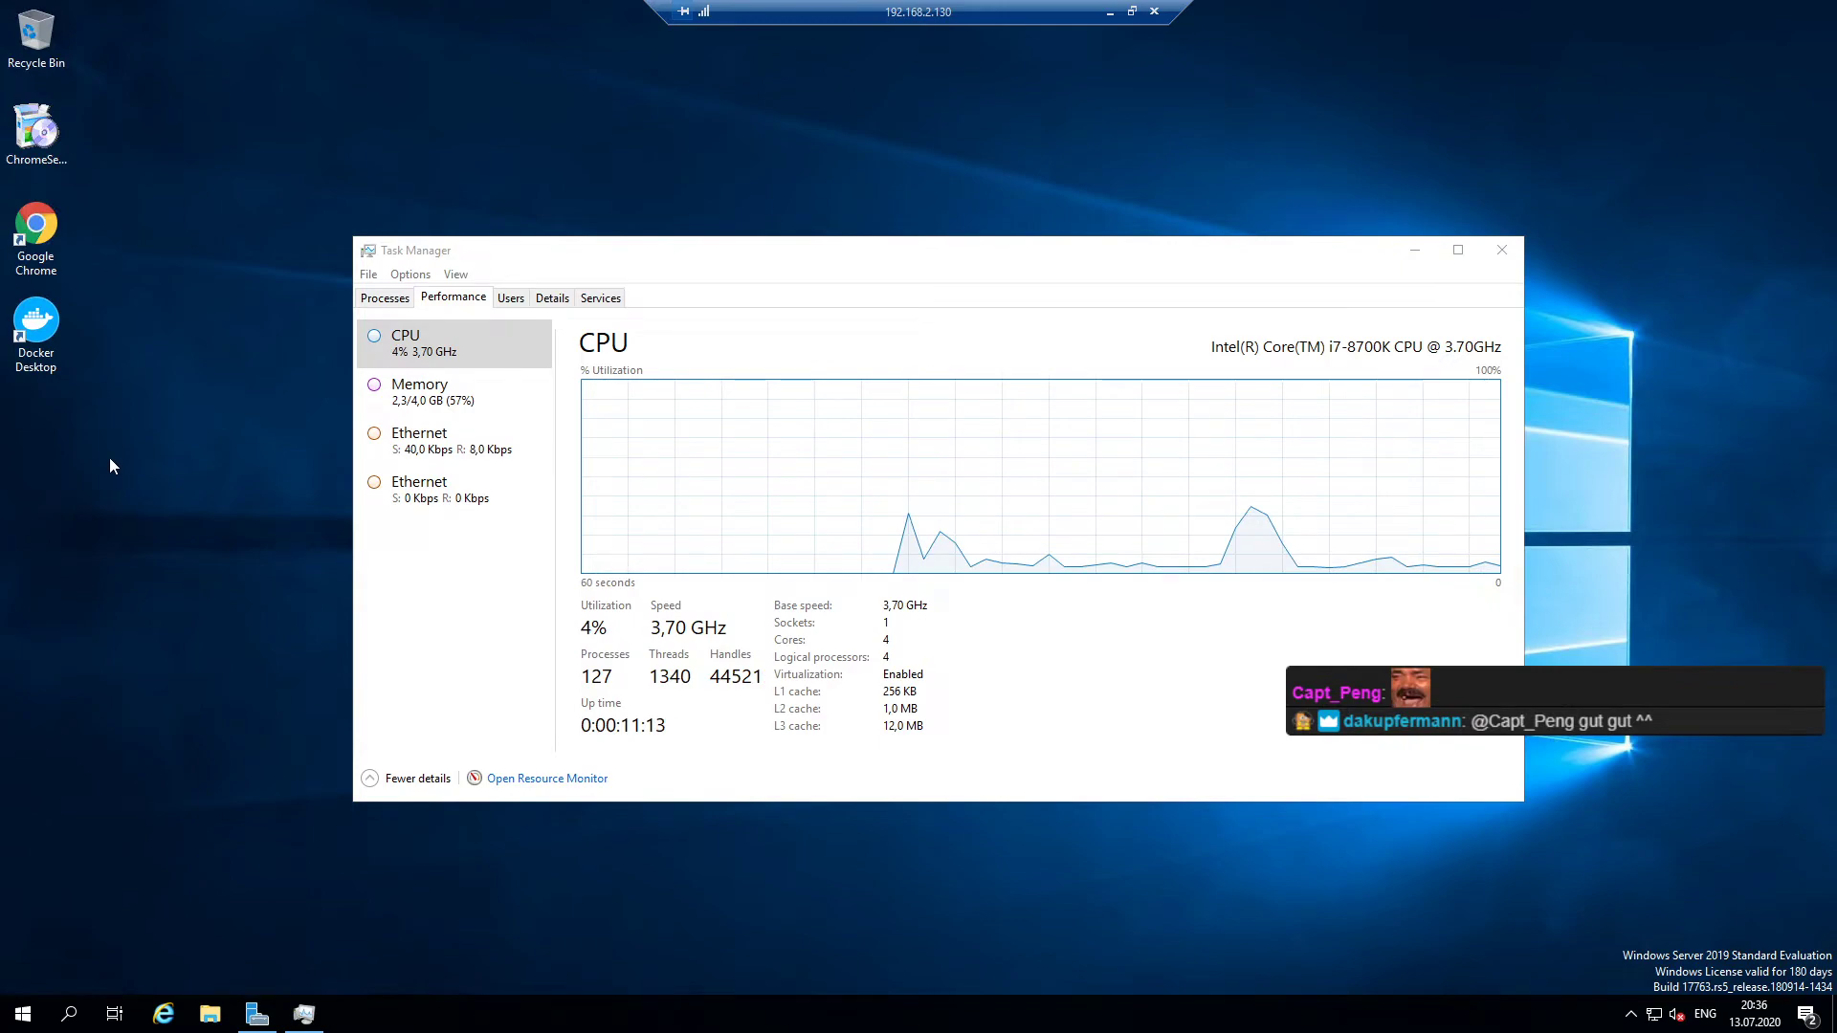
click(31, 330)
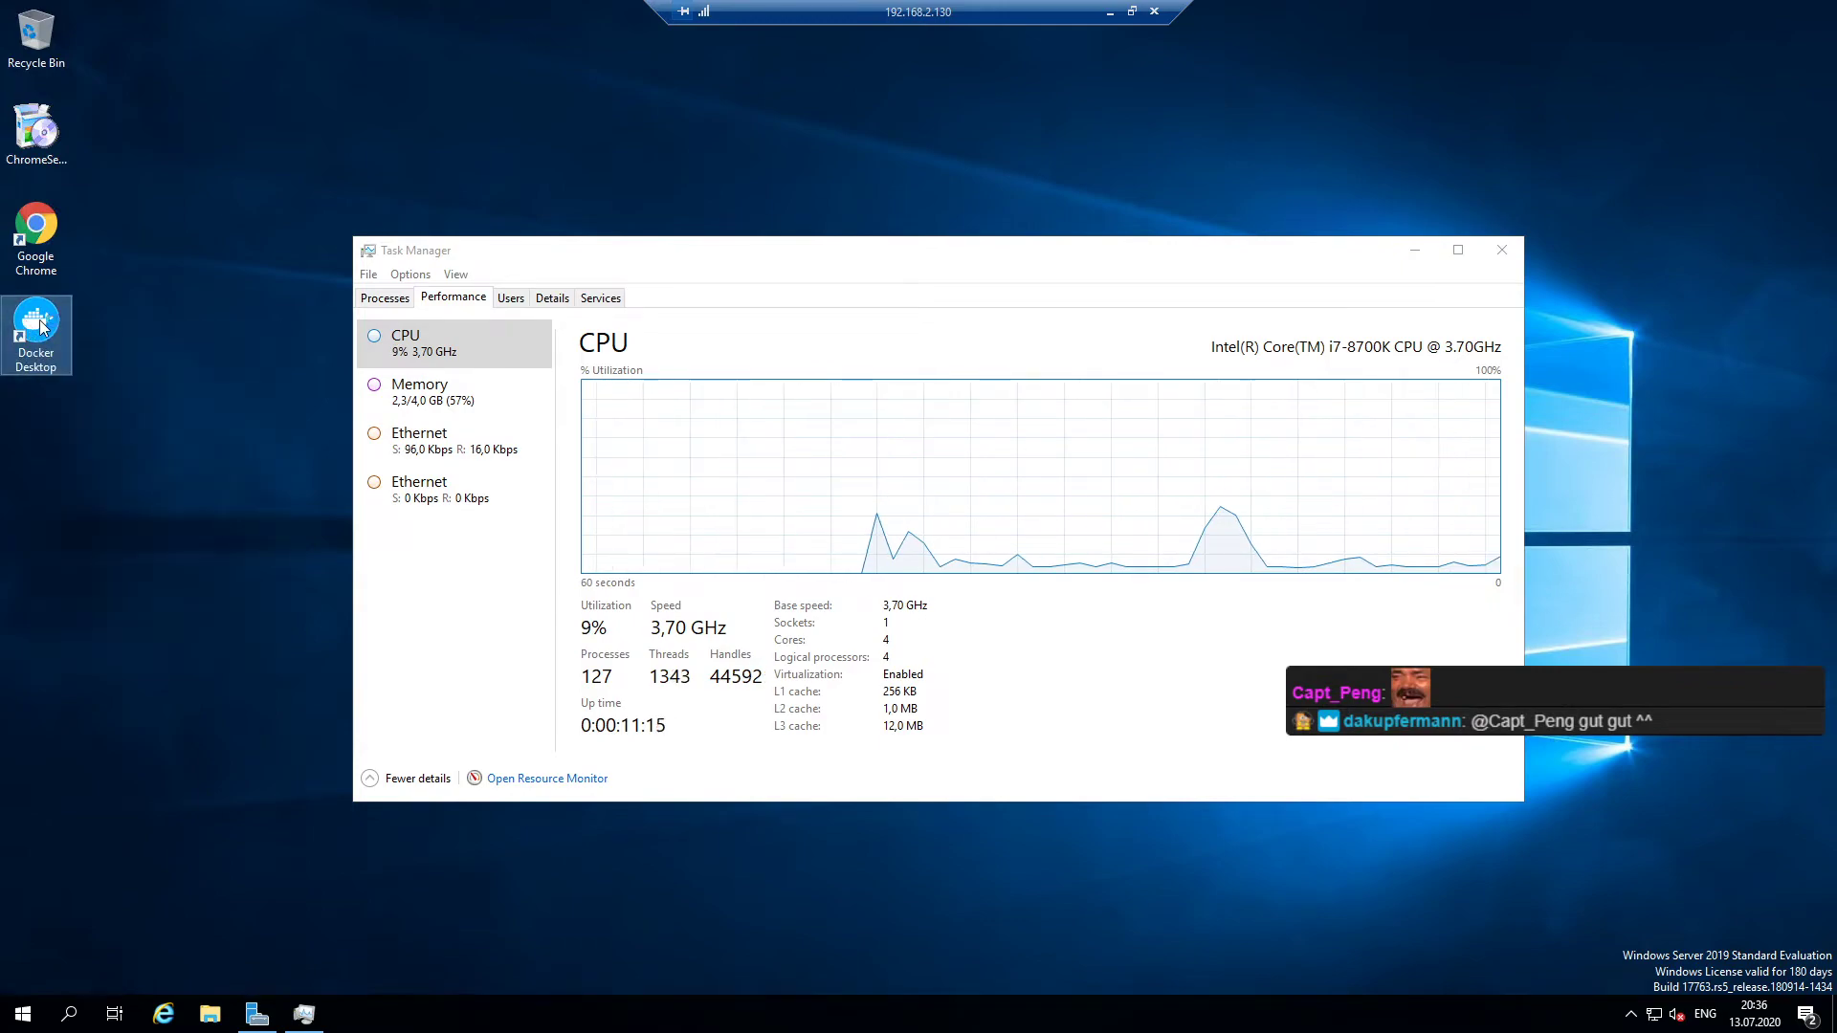
click(384, 297)
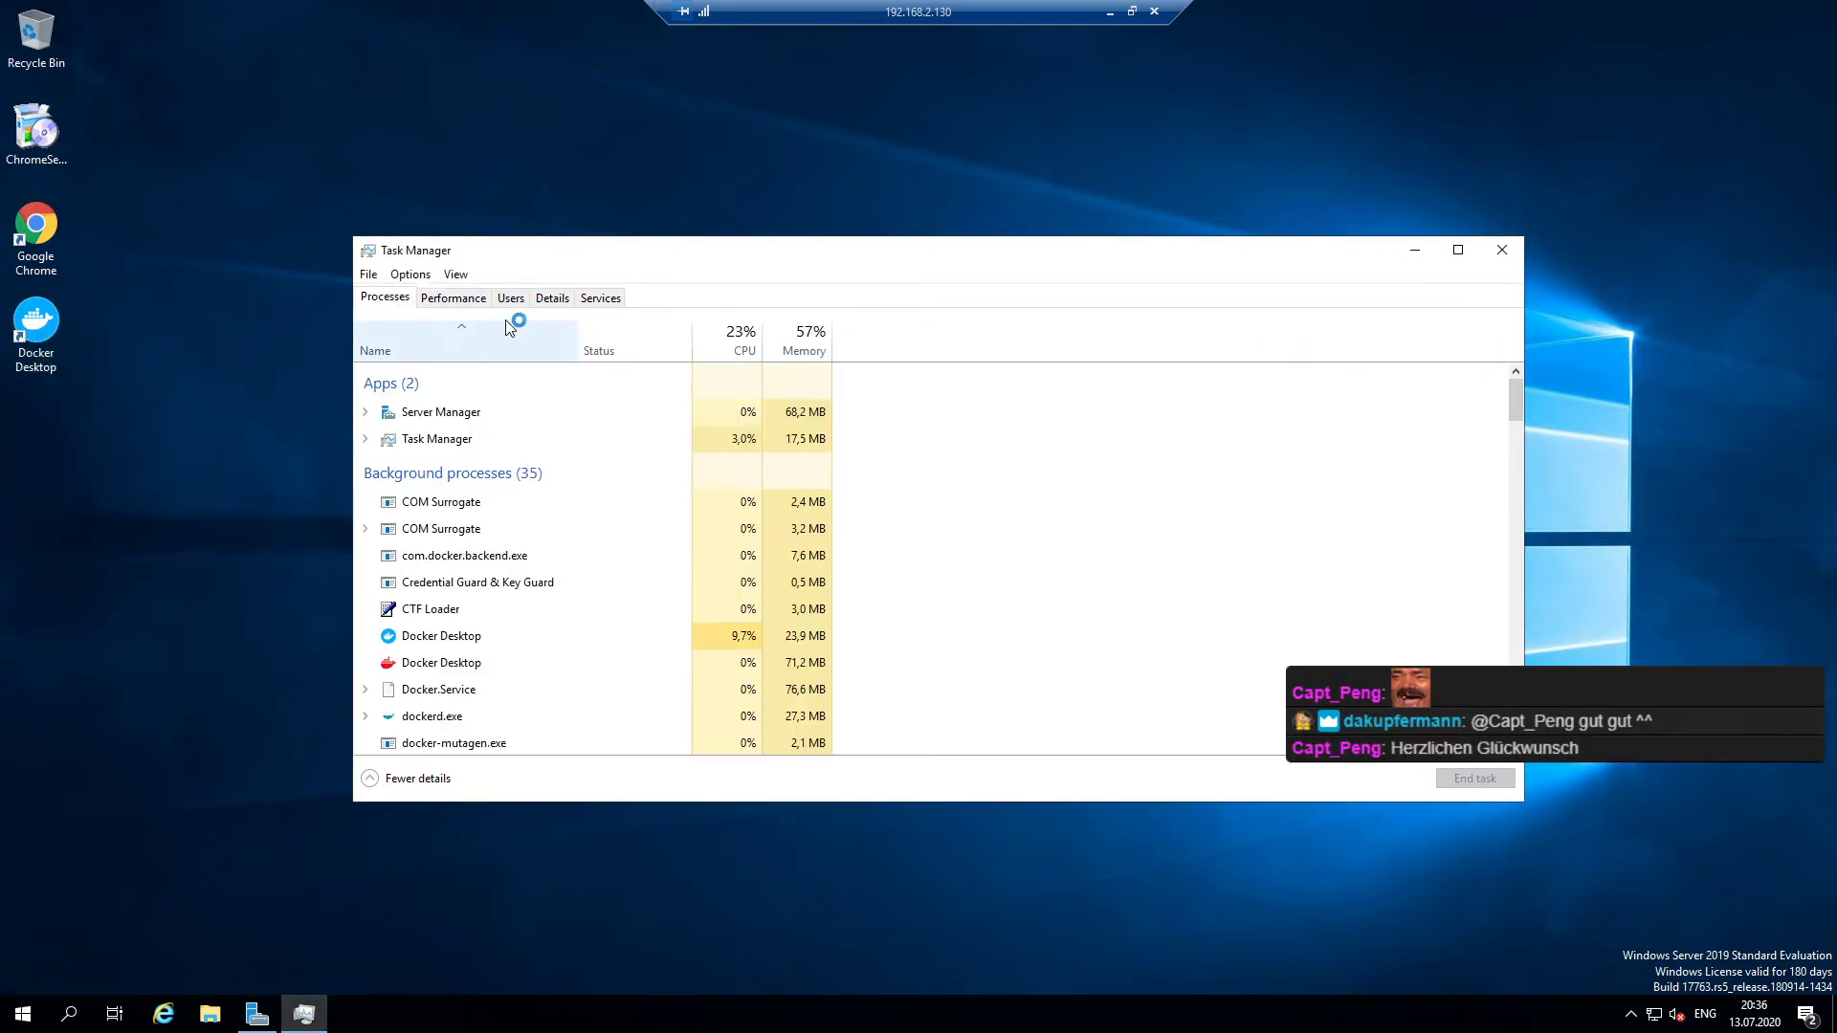
- End the Docker Desktop.exe process from Task Manager's Details tab
click(552, 298)
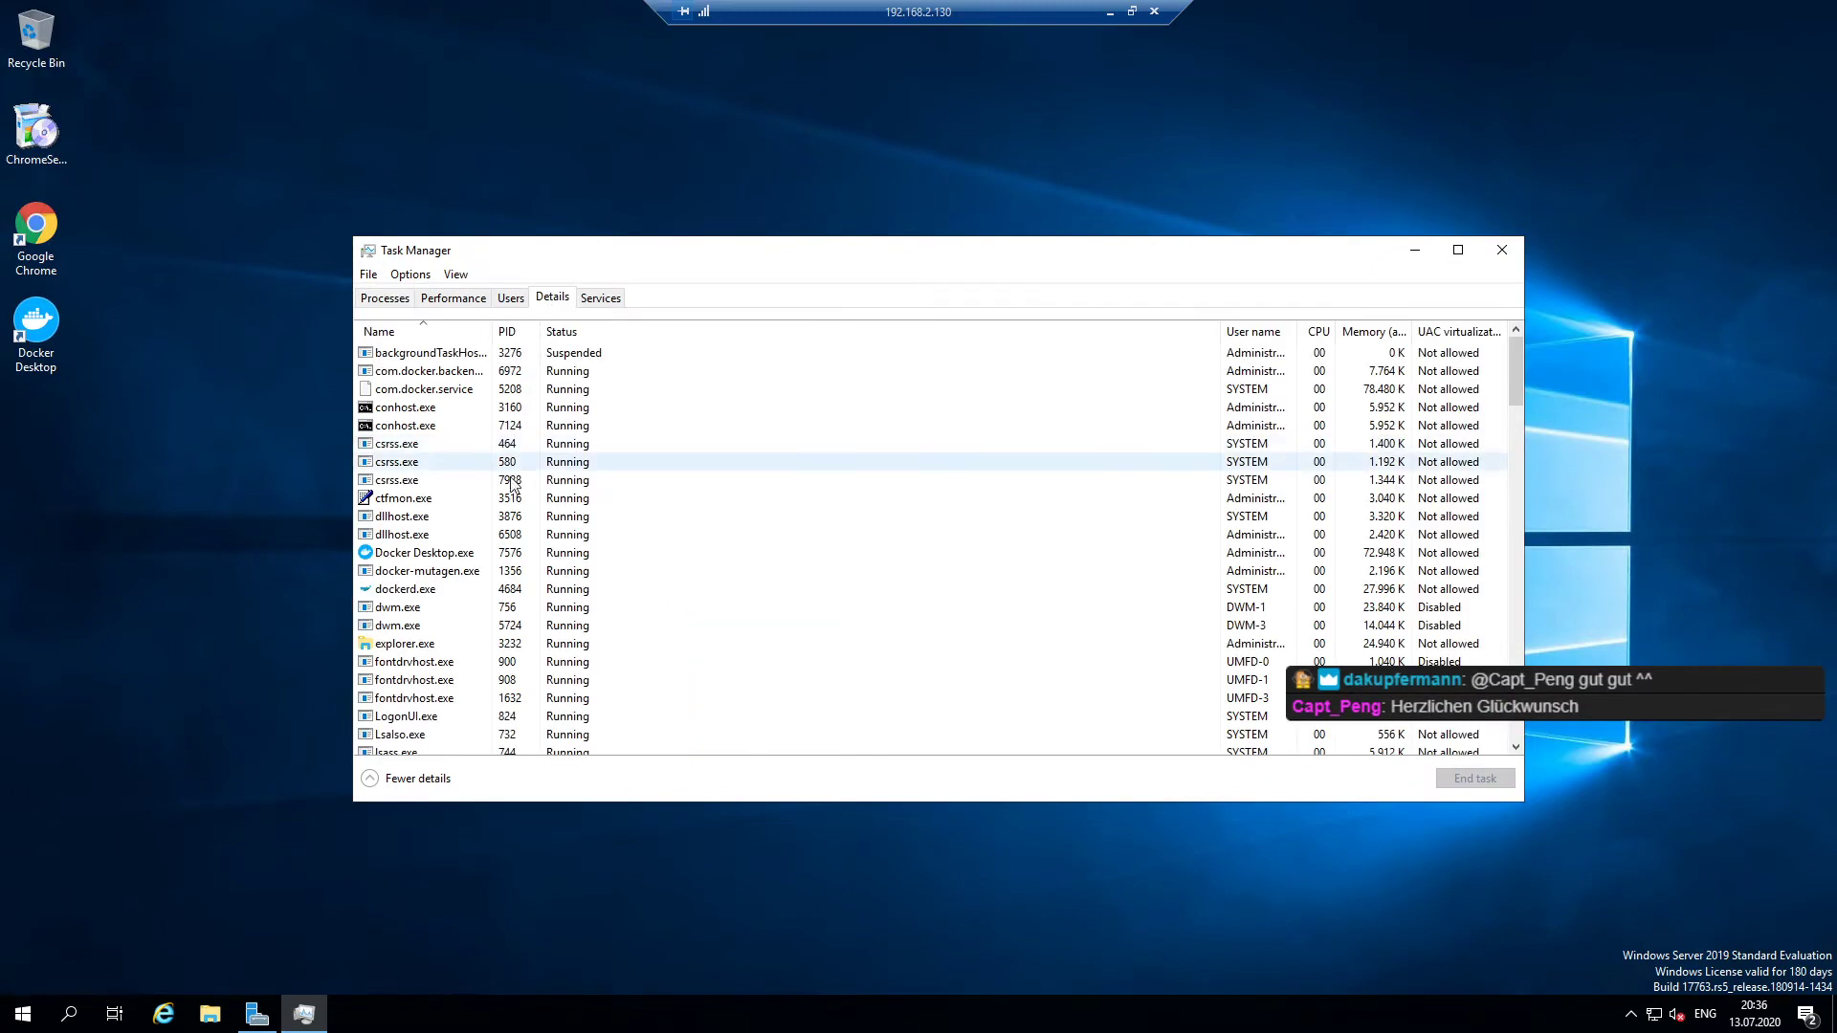
click(510, 481)
key(d)
key(d)
key(d)
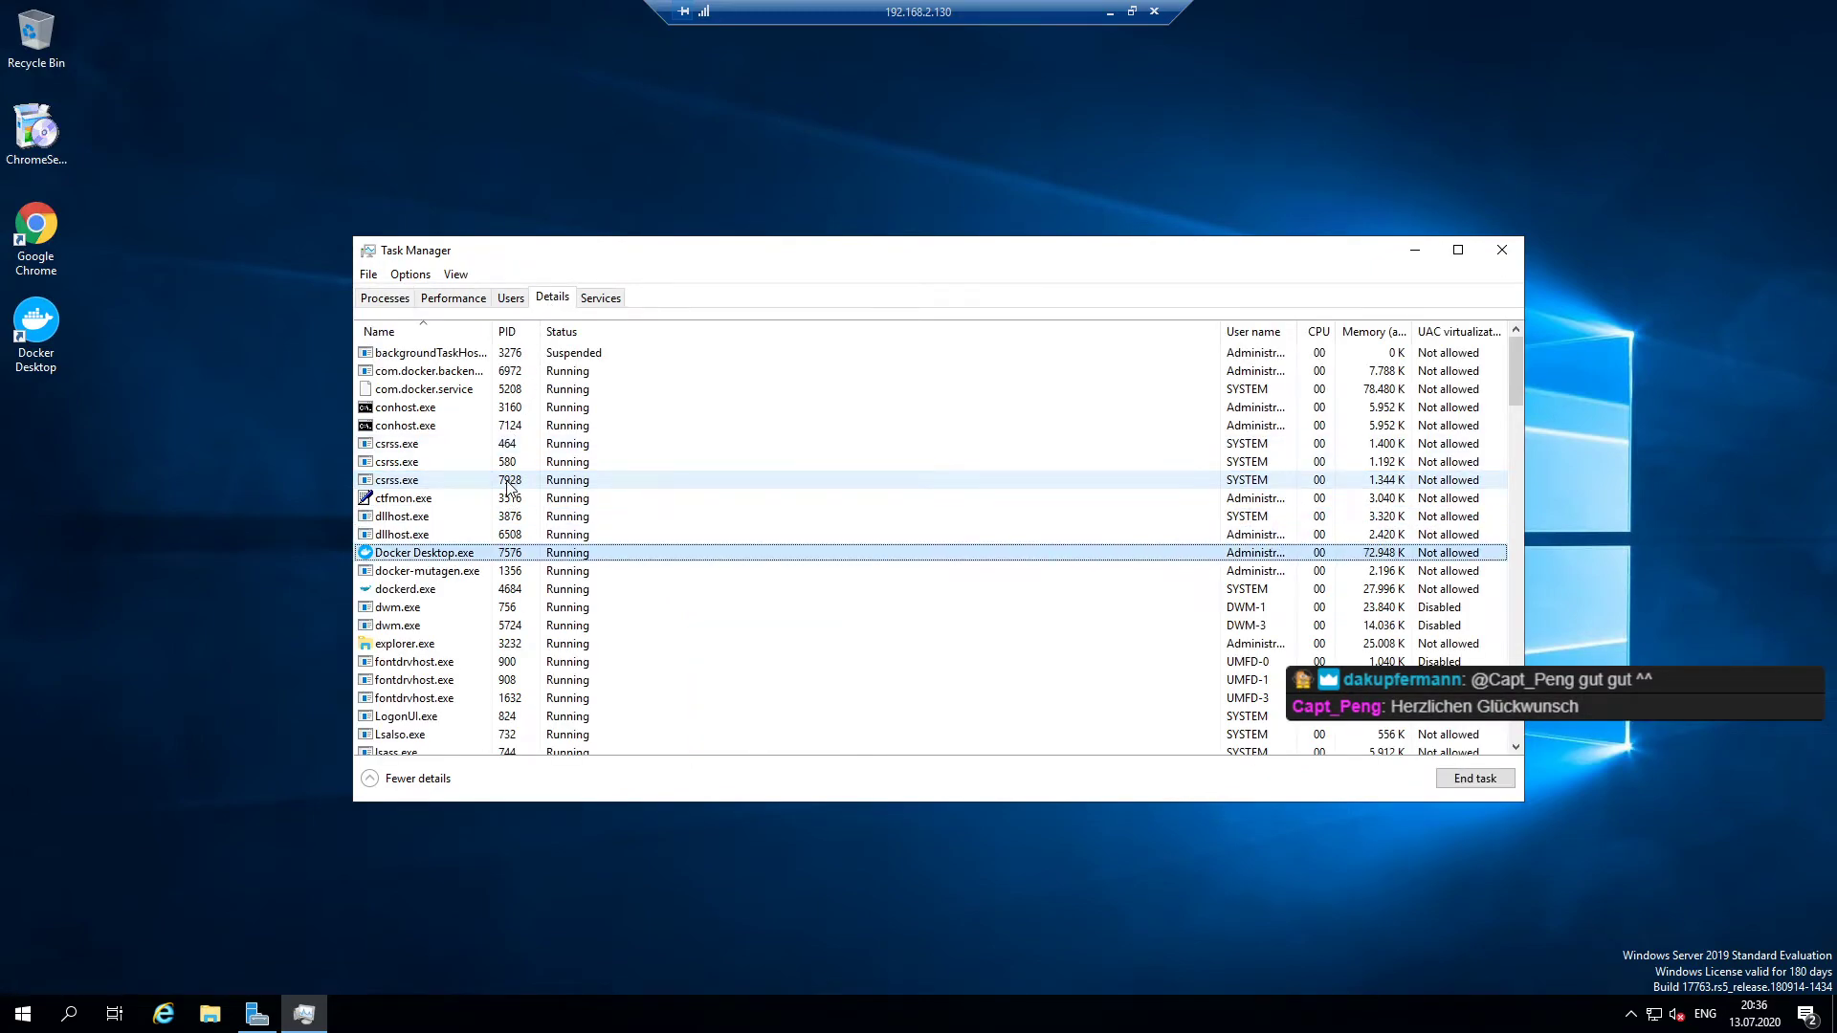
key(Delete)
key(Return)
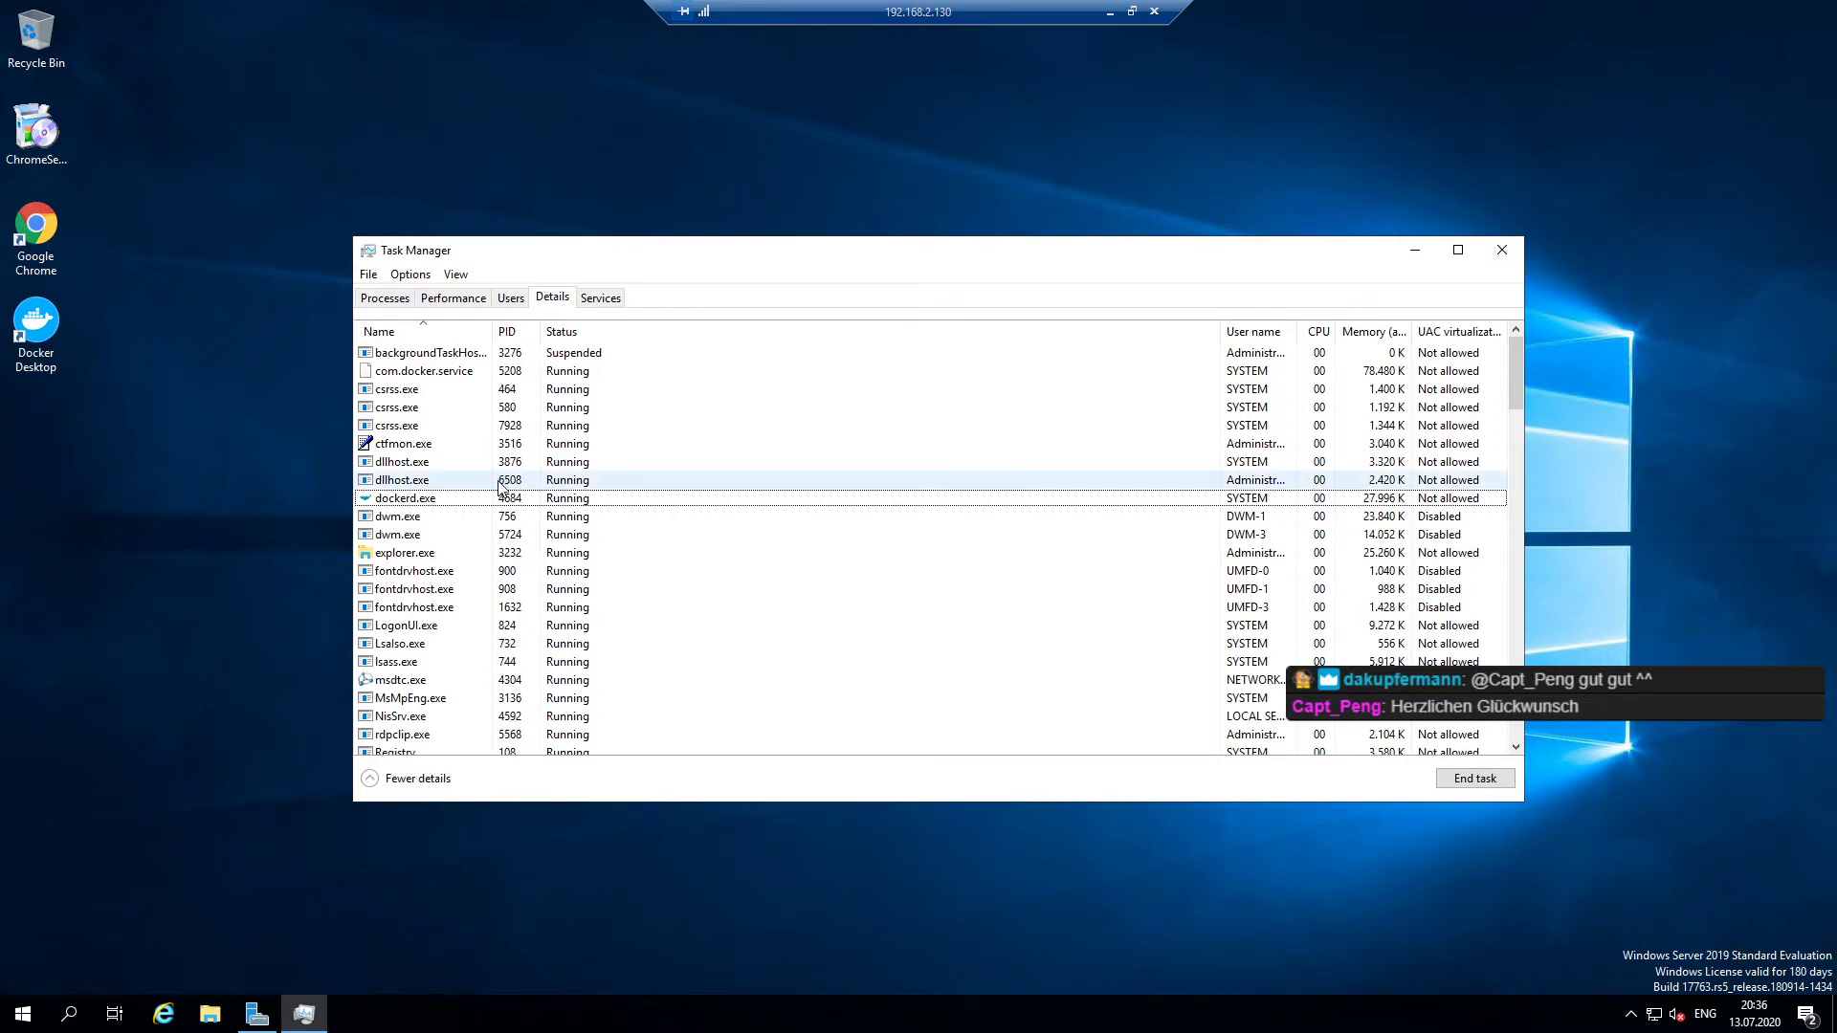
- Relaunch Docker Desktop from the desktop icon and check the hidden tray icons
double_click(31, 323)
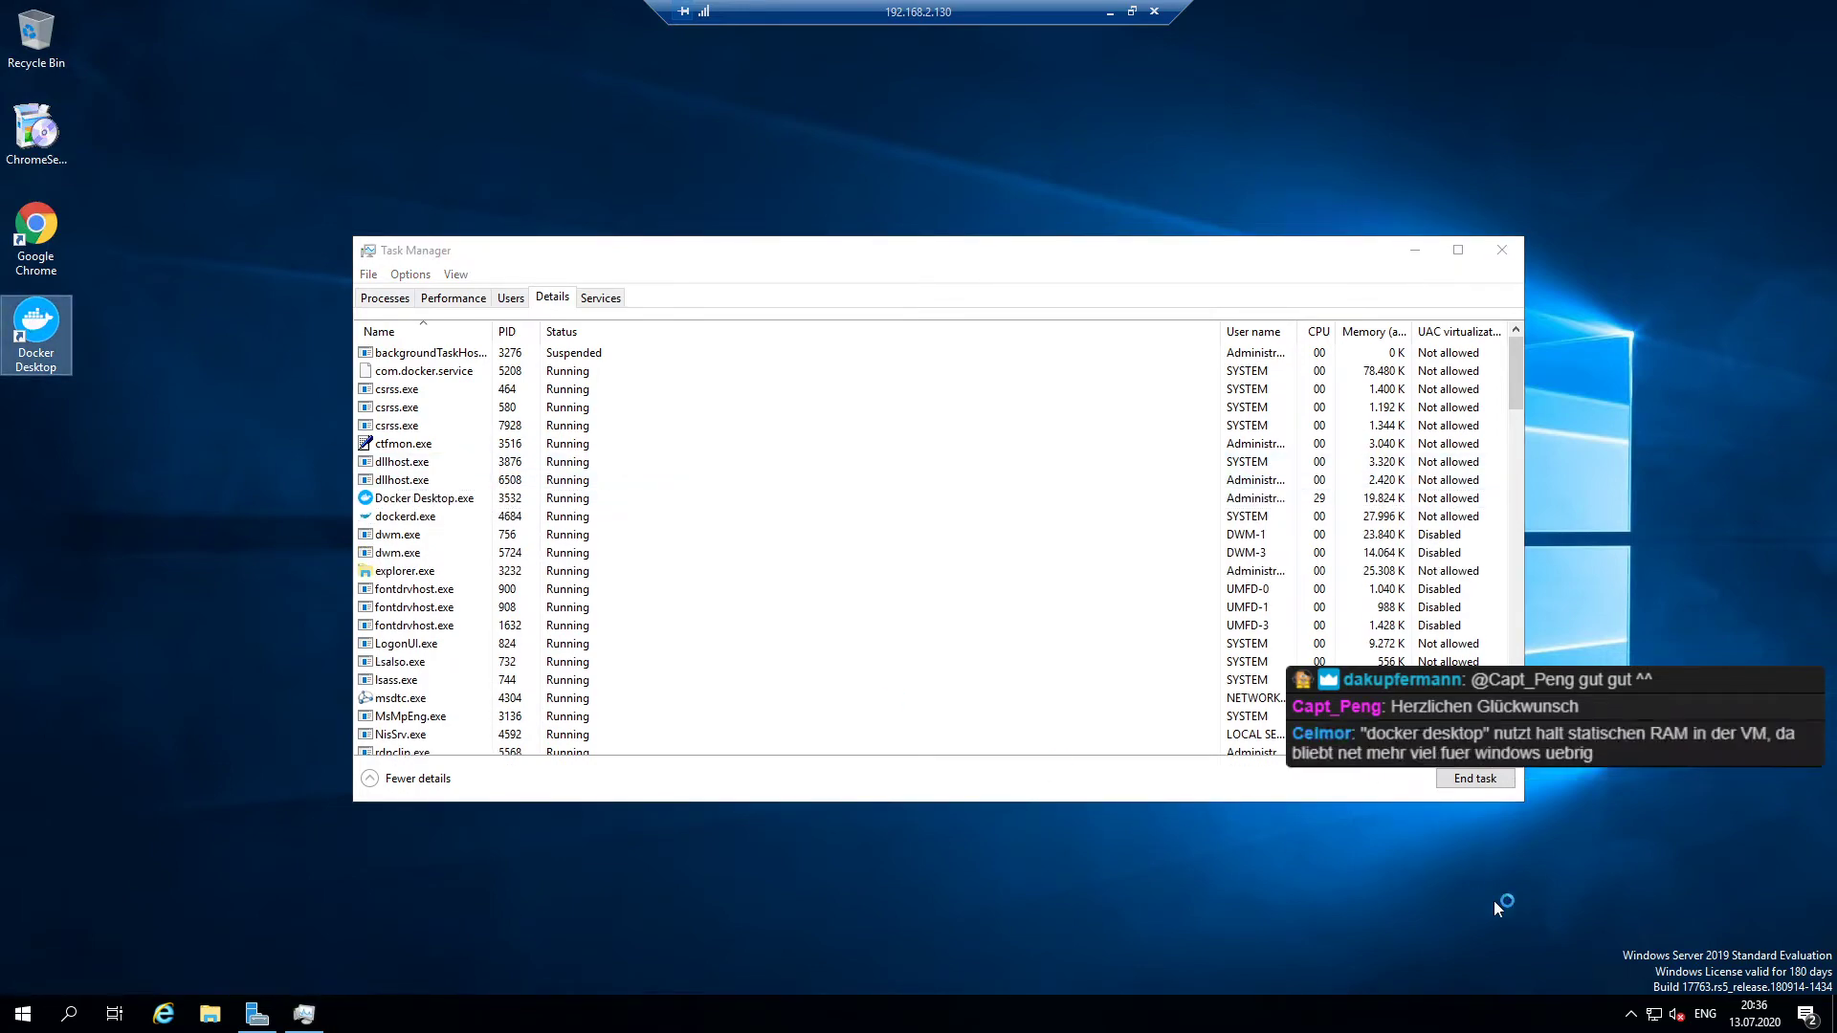
click(1631, 1016)
click(1629, 1018)
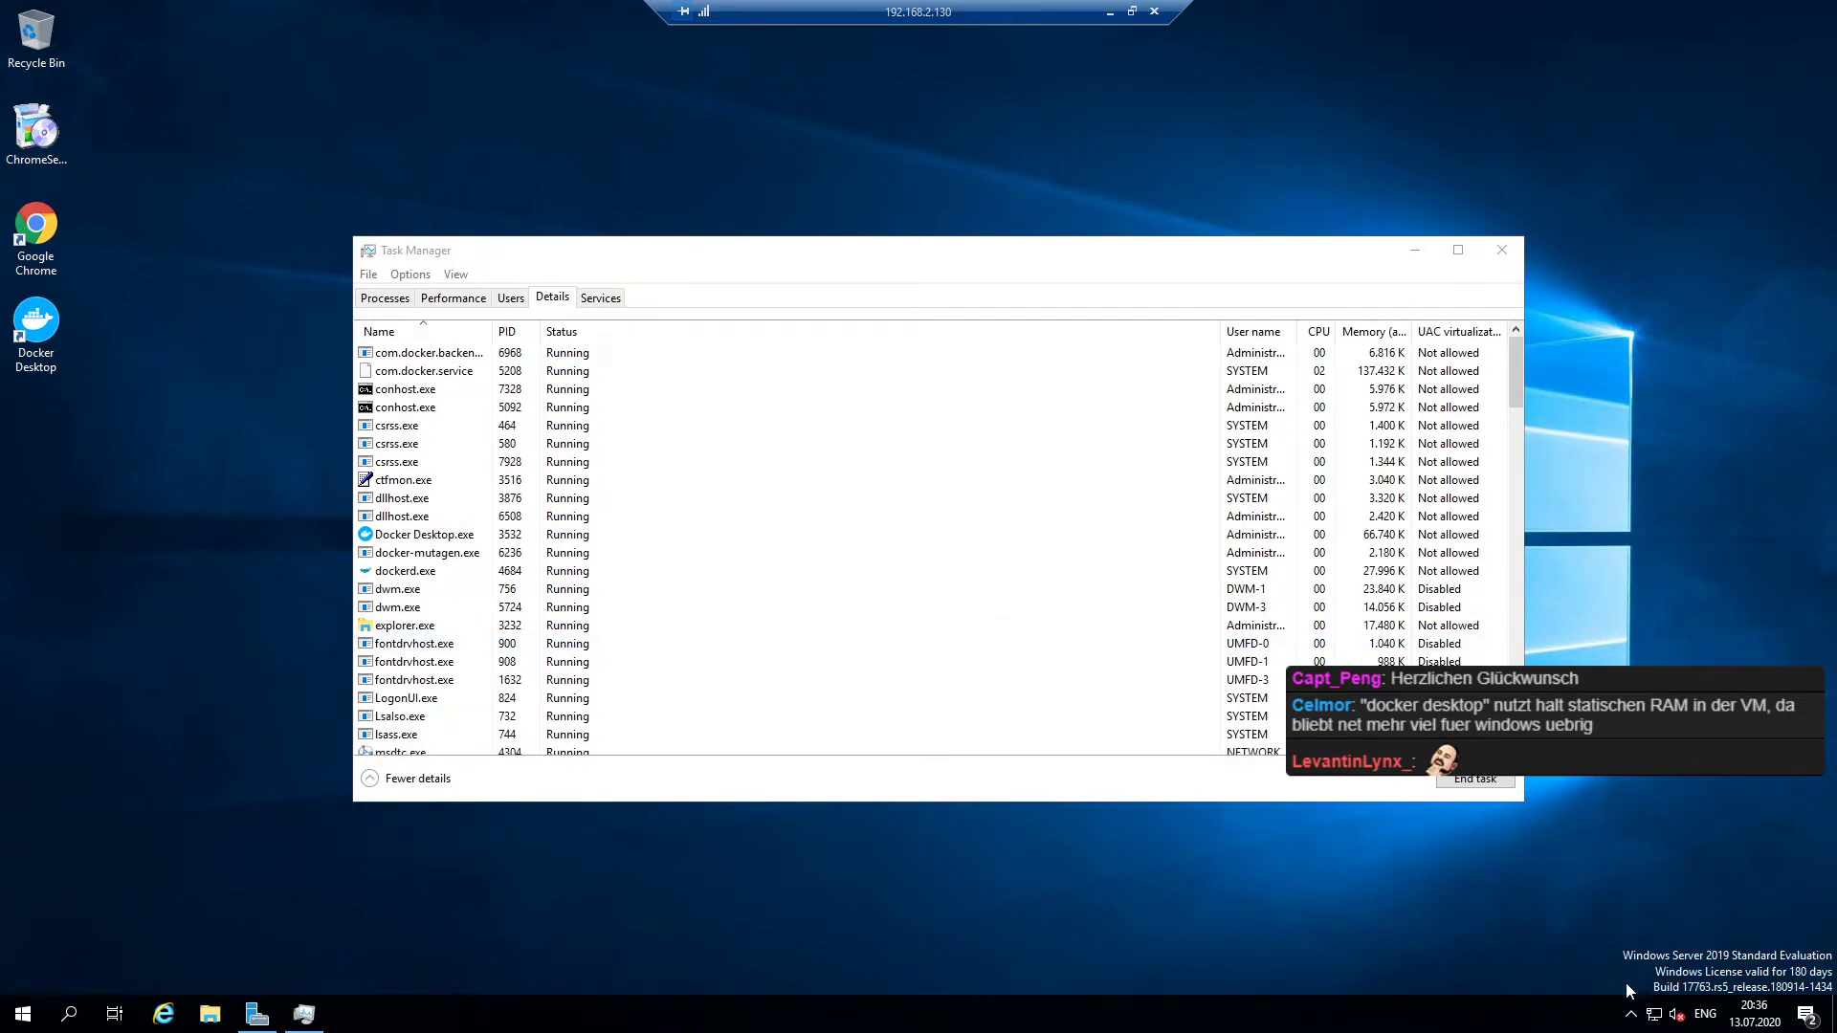
- Right-click the Docker tray icon and click OK on the 'Not enough memory' error
click(1630, 1022)
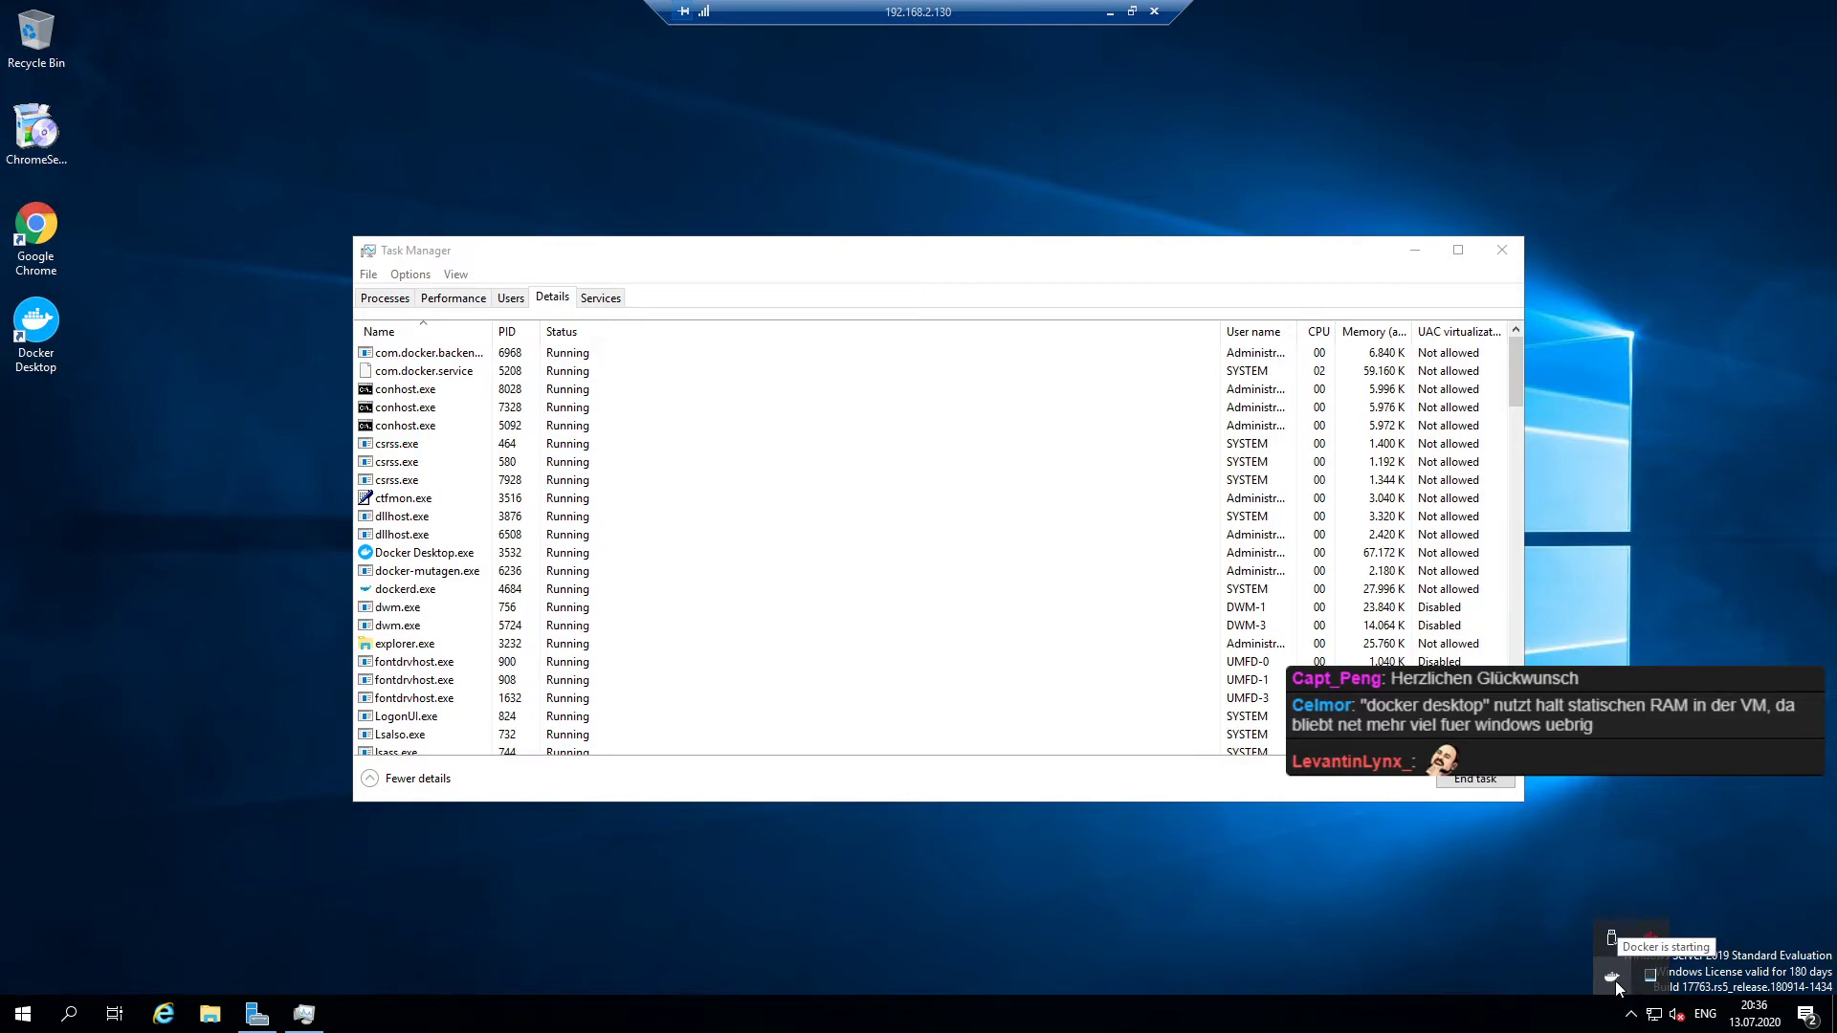
right_click(1615, 980)
mouse_move(1615, 982)
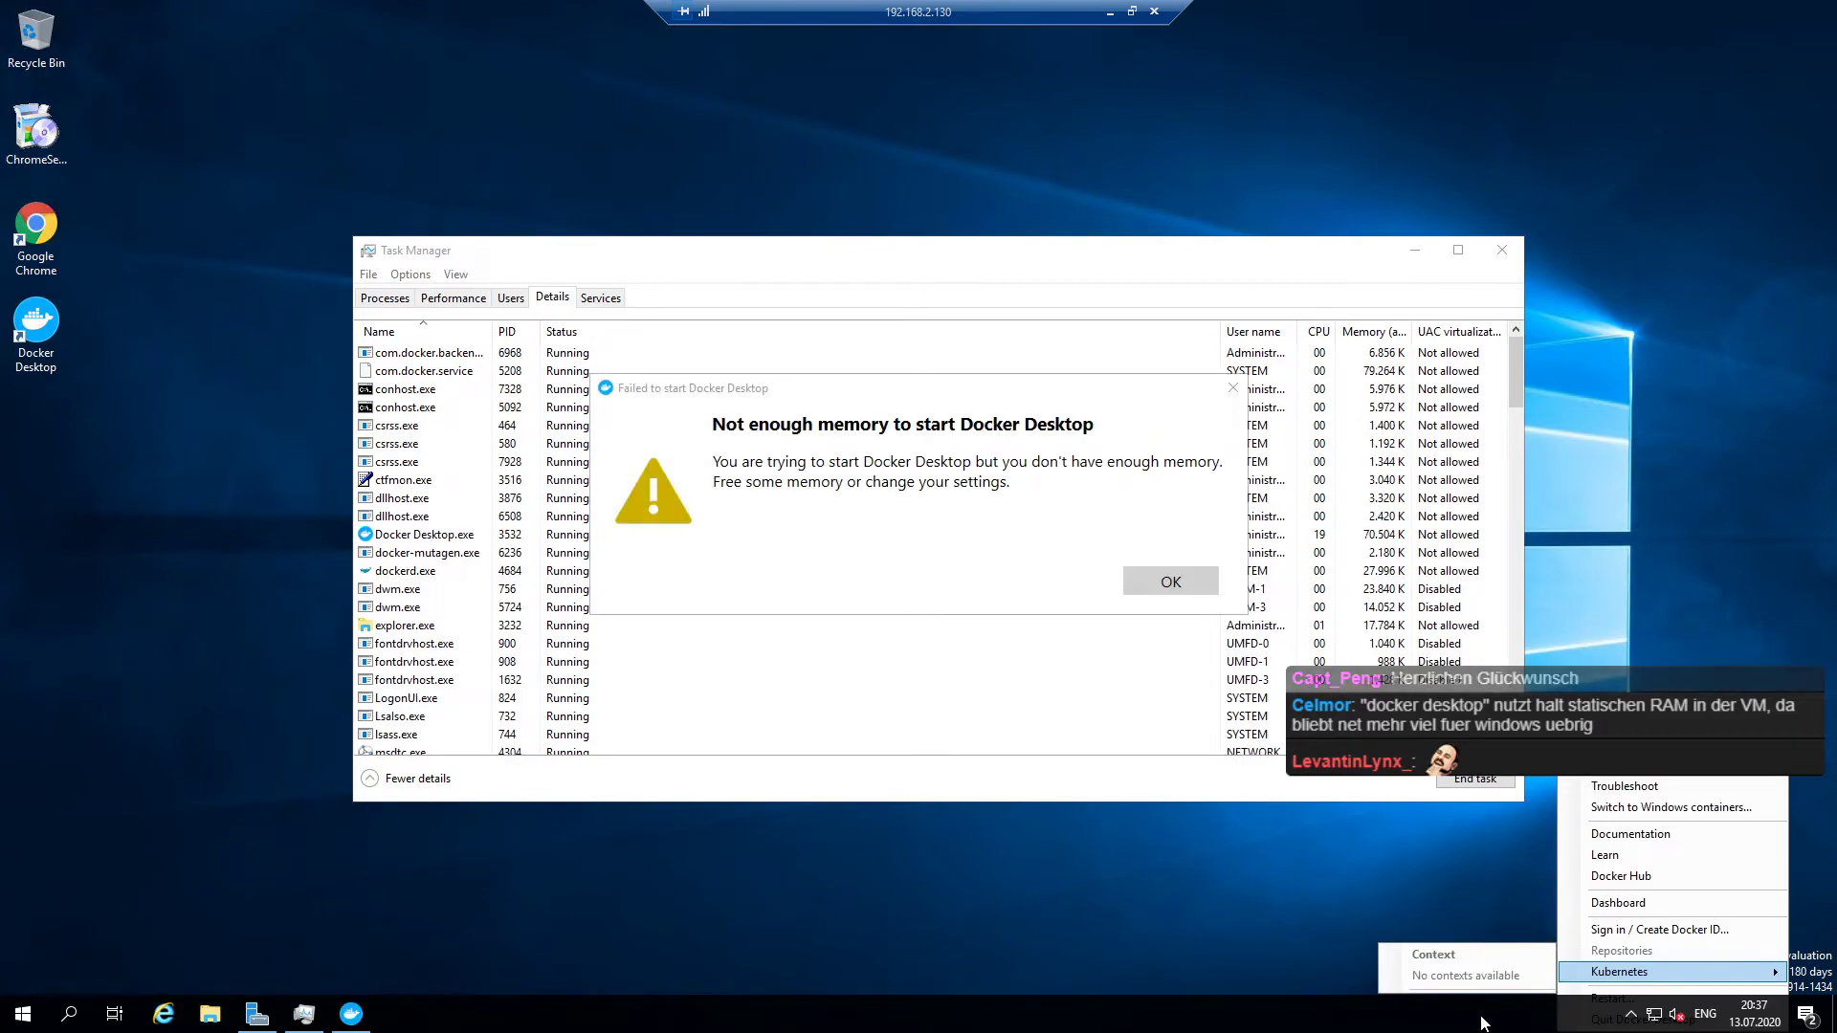
click(1182, 583)
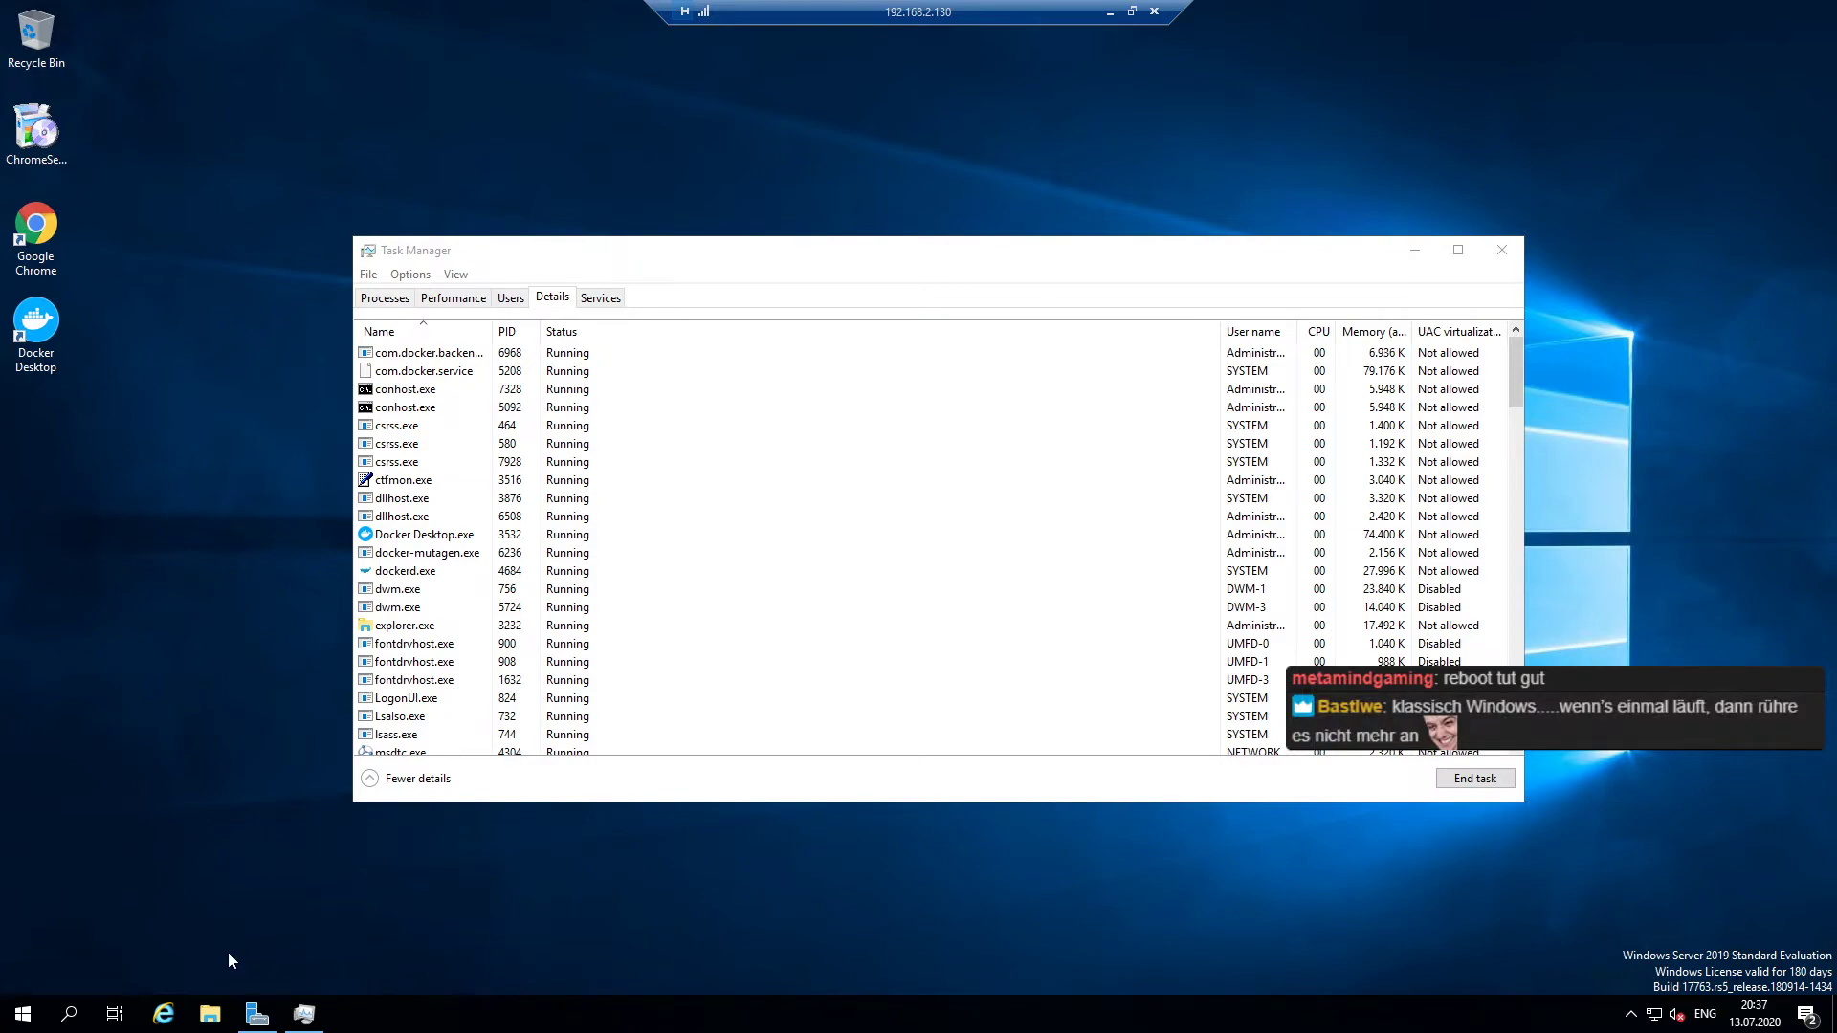
- Shut down the Windows Server VM from the Start context menu and exit VMware full-screen
right_click(23, 1014)
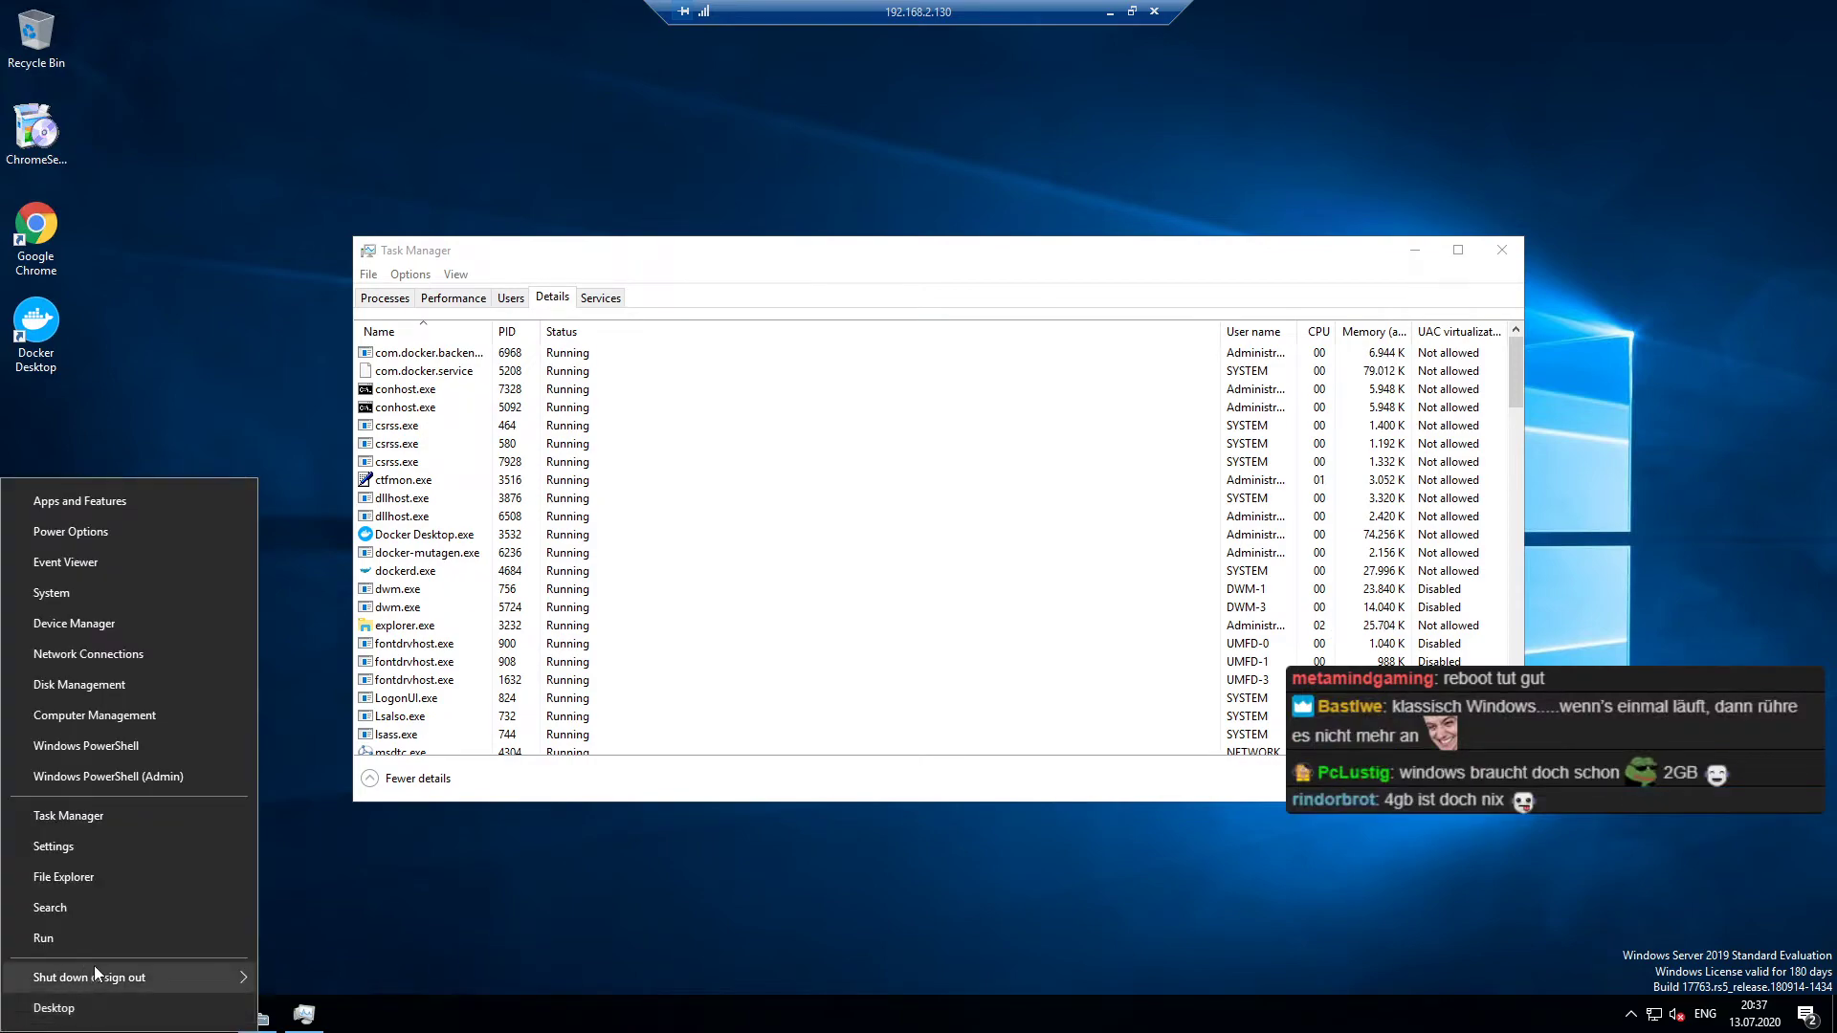
mouse_move(92, 970)
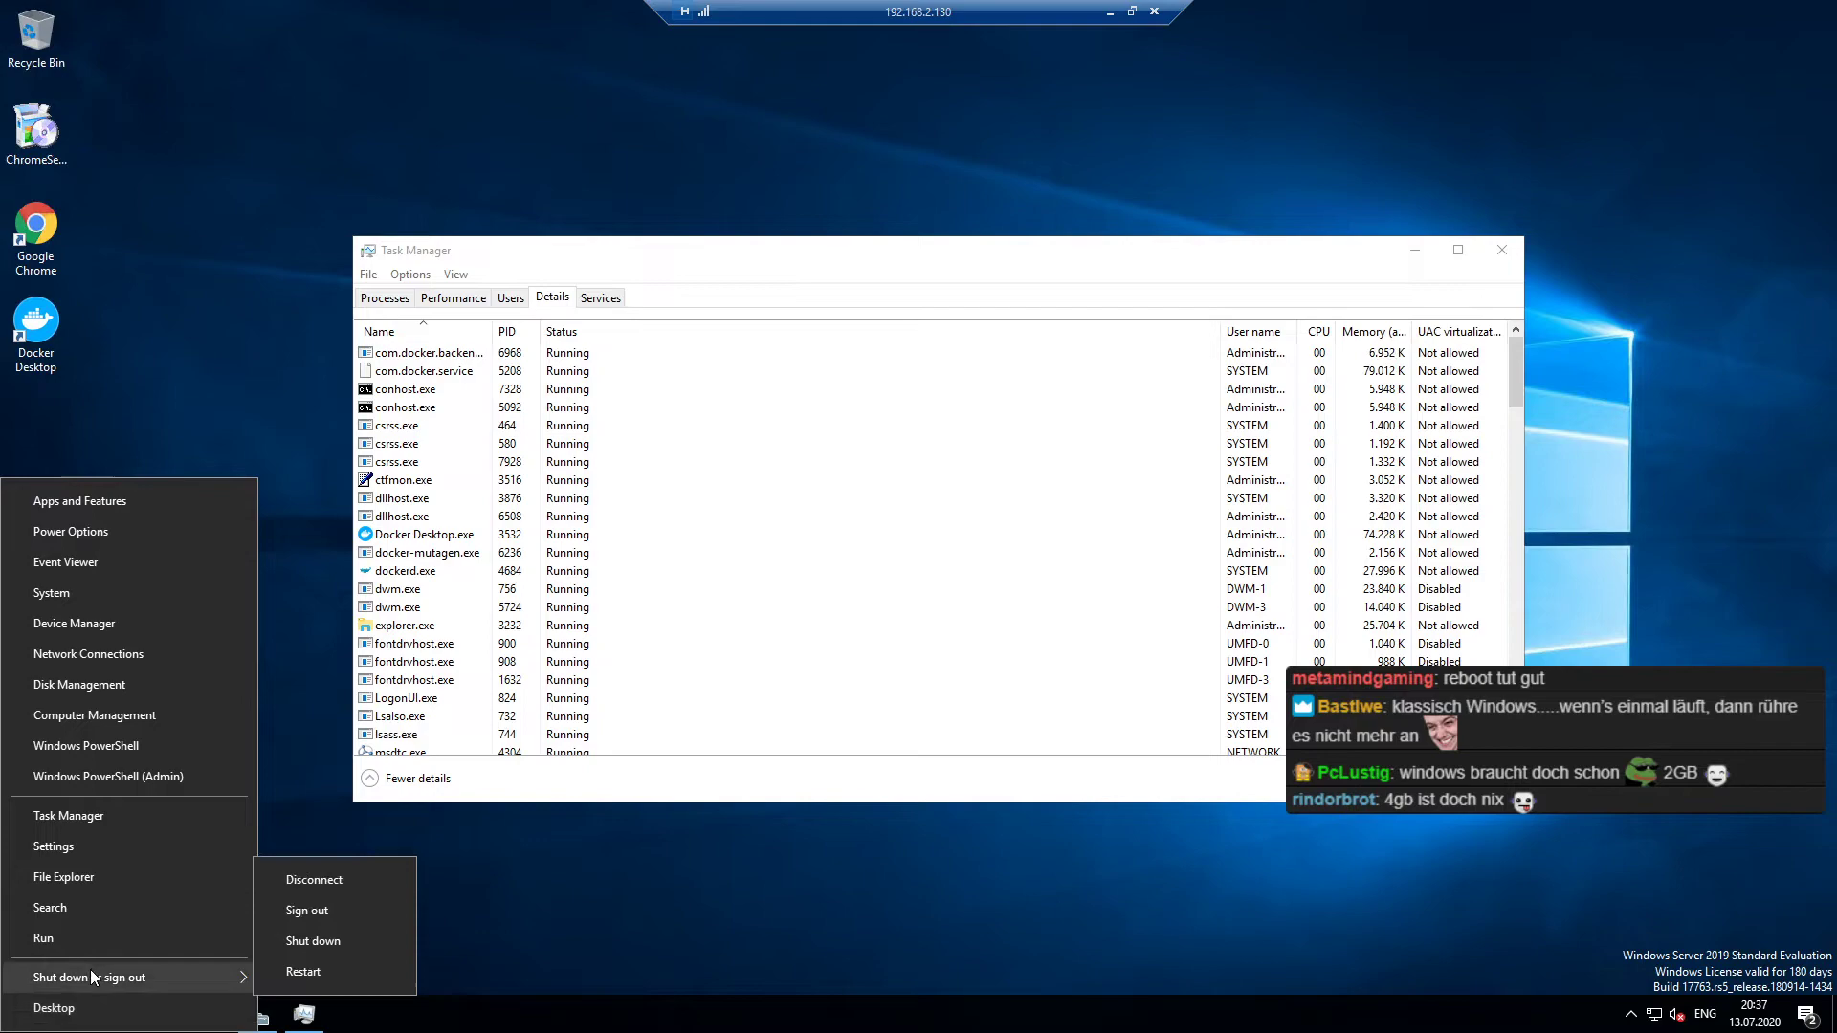
click(335, 942)
click(306, 993)
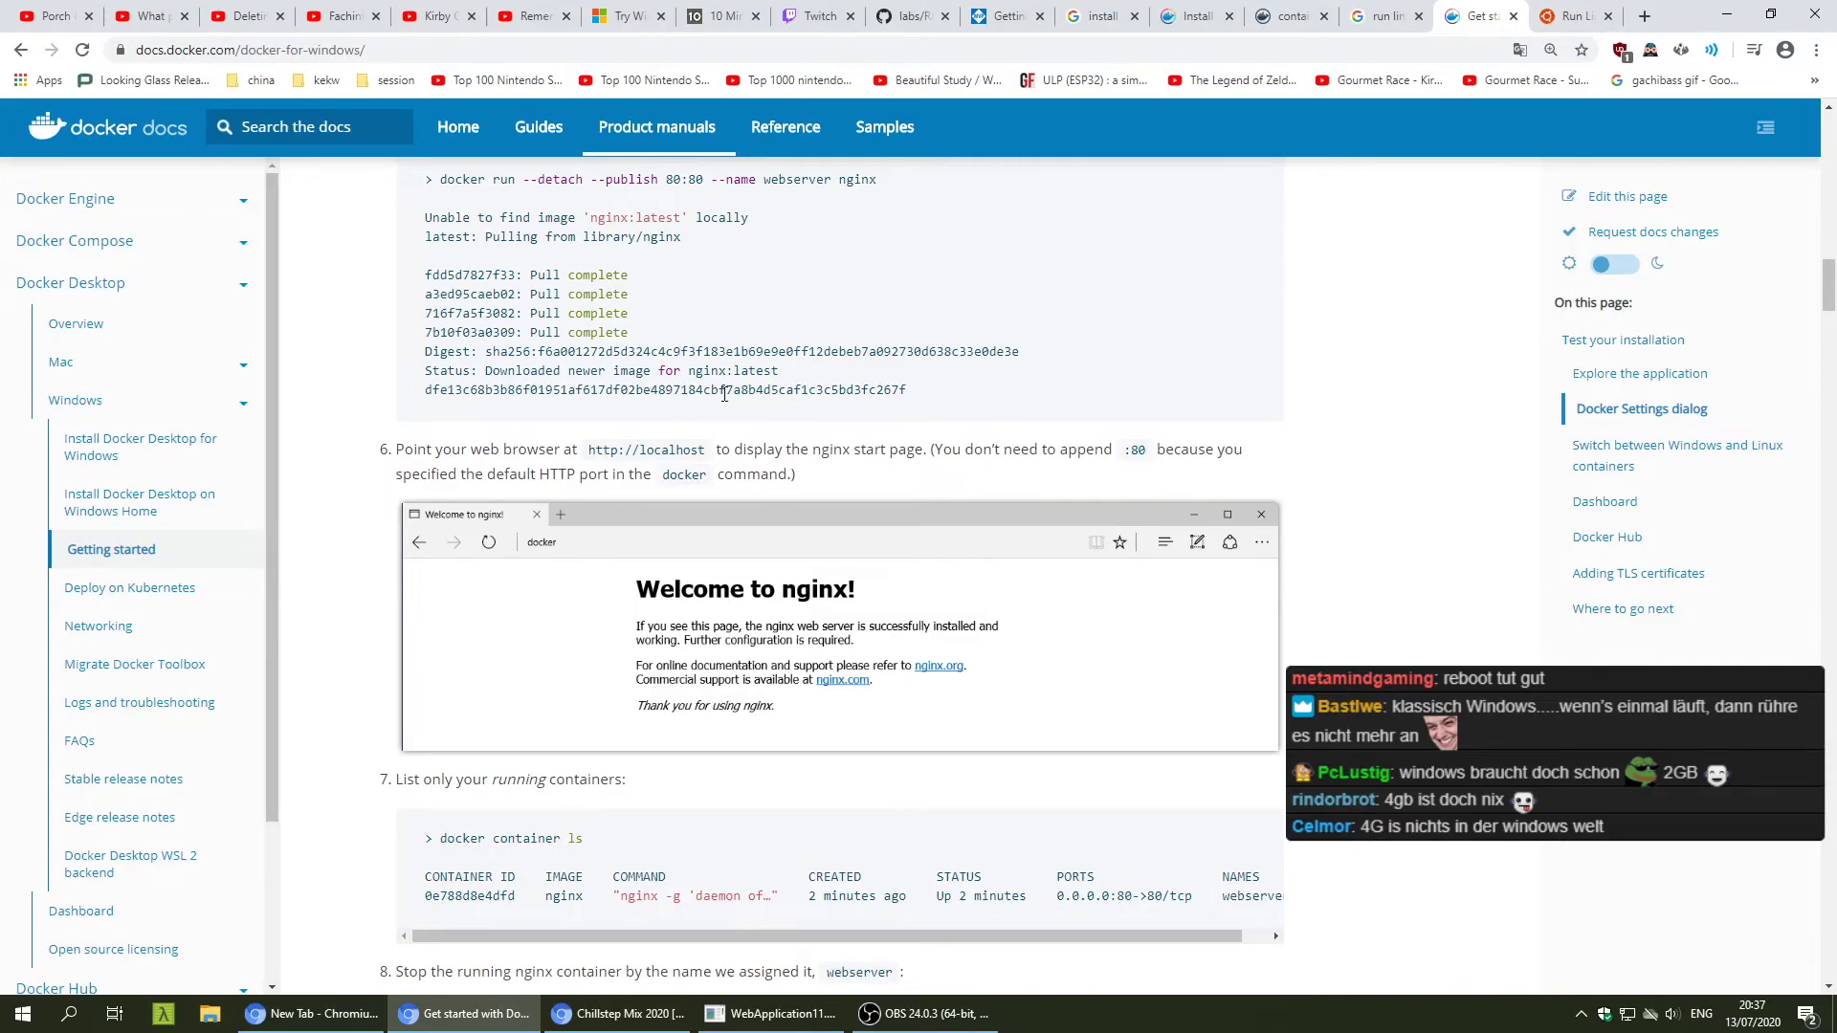
key(super+d)
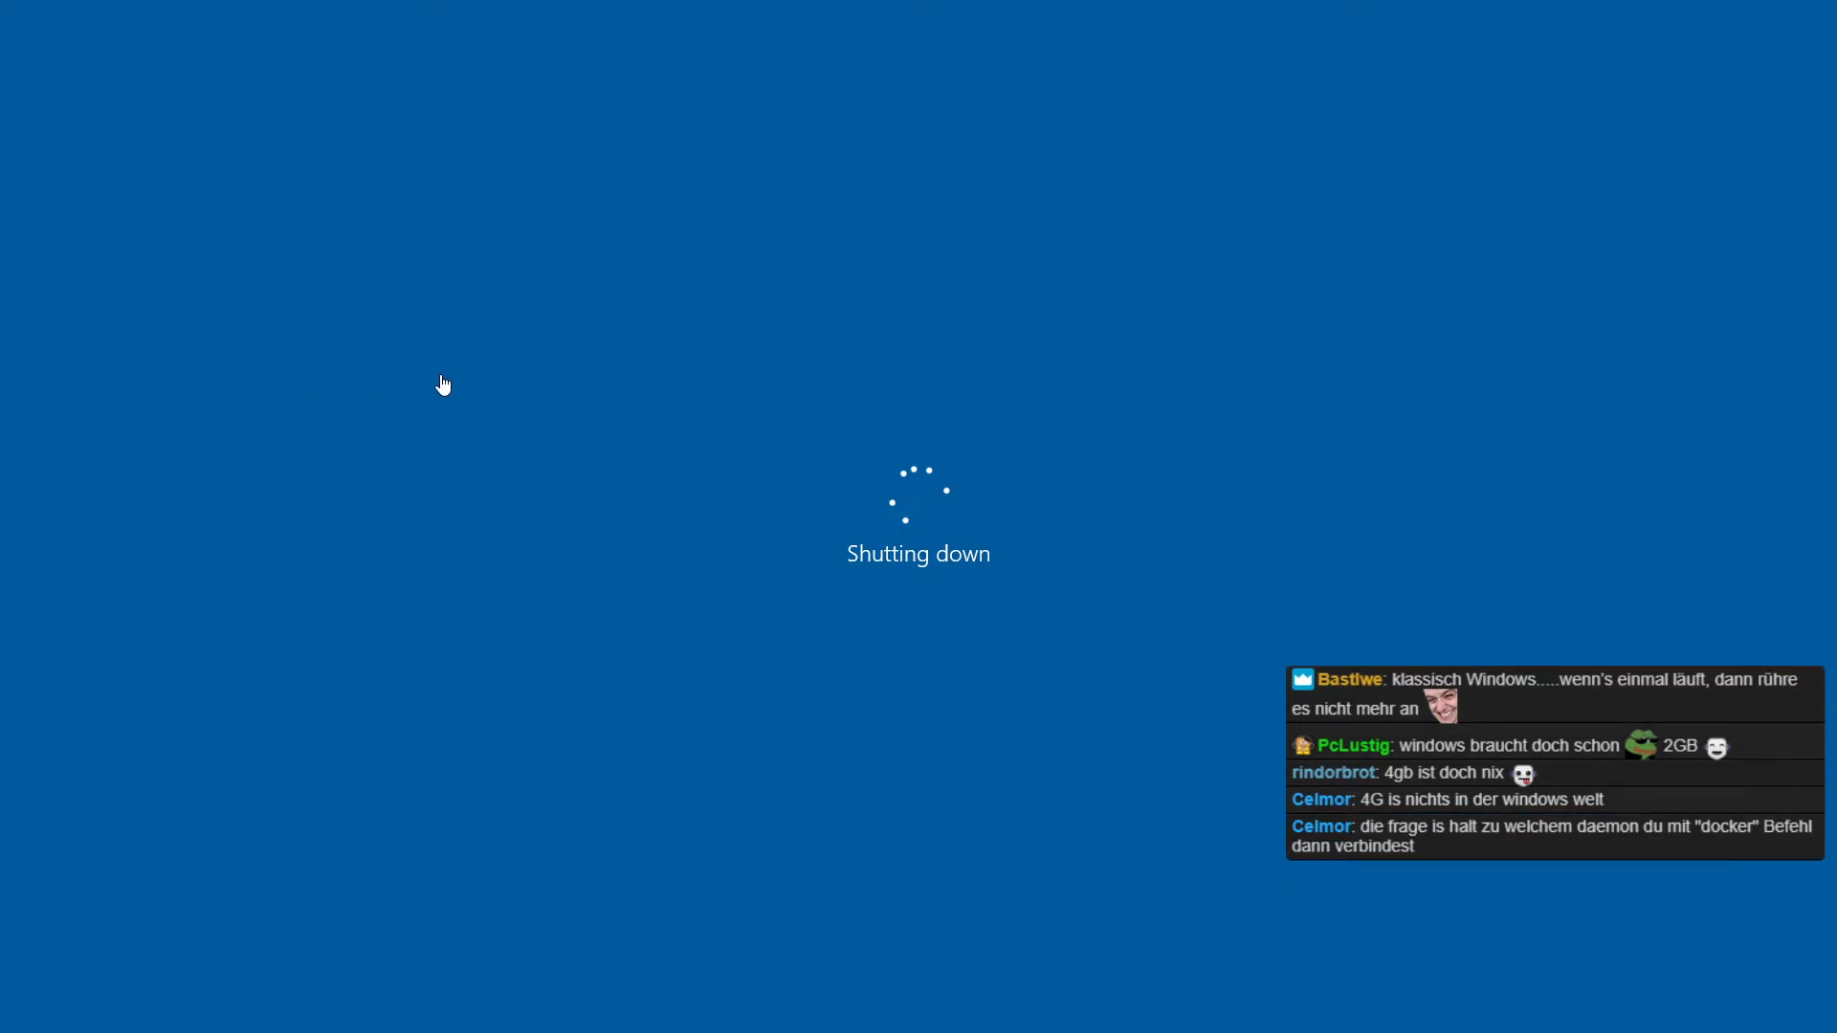
key(ctrl+alt+Return)
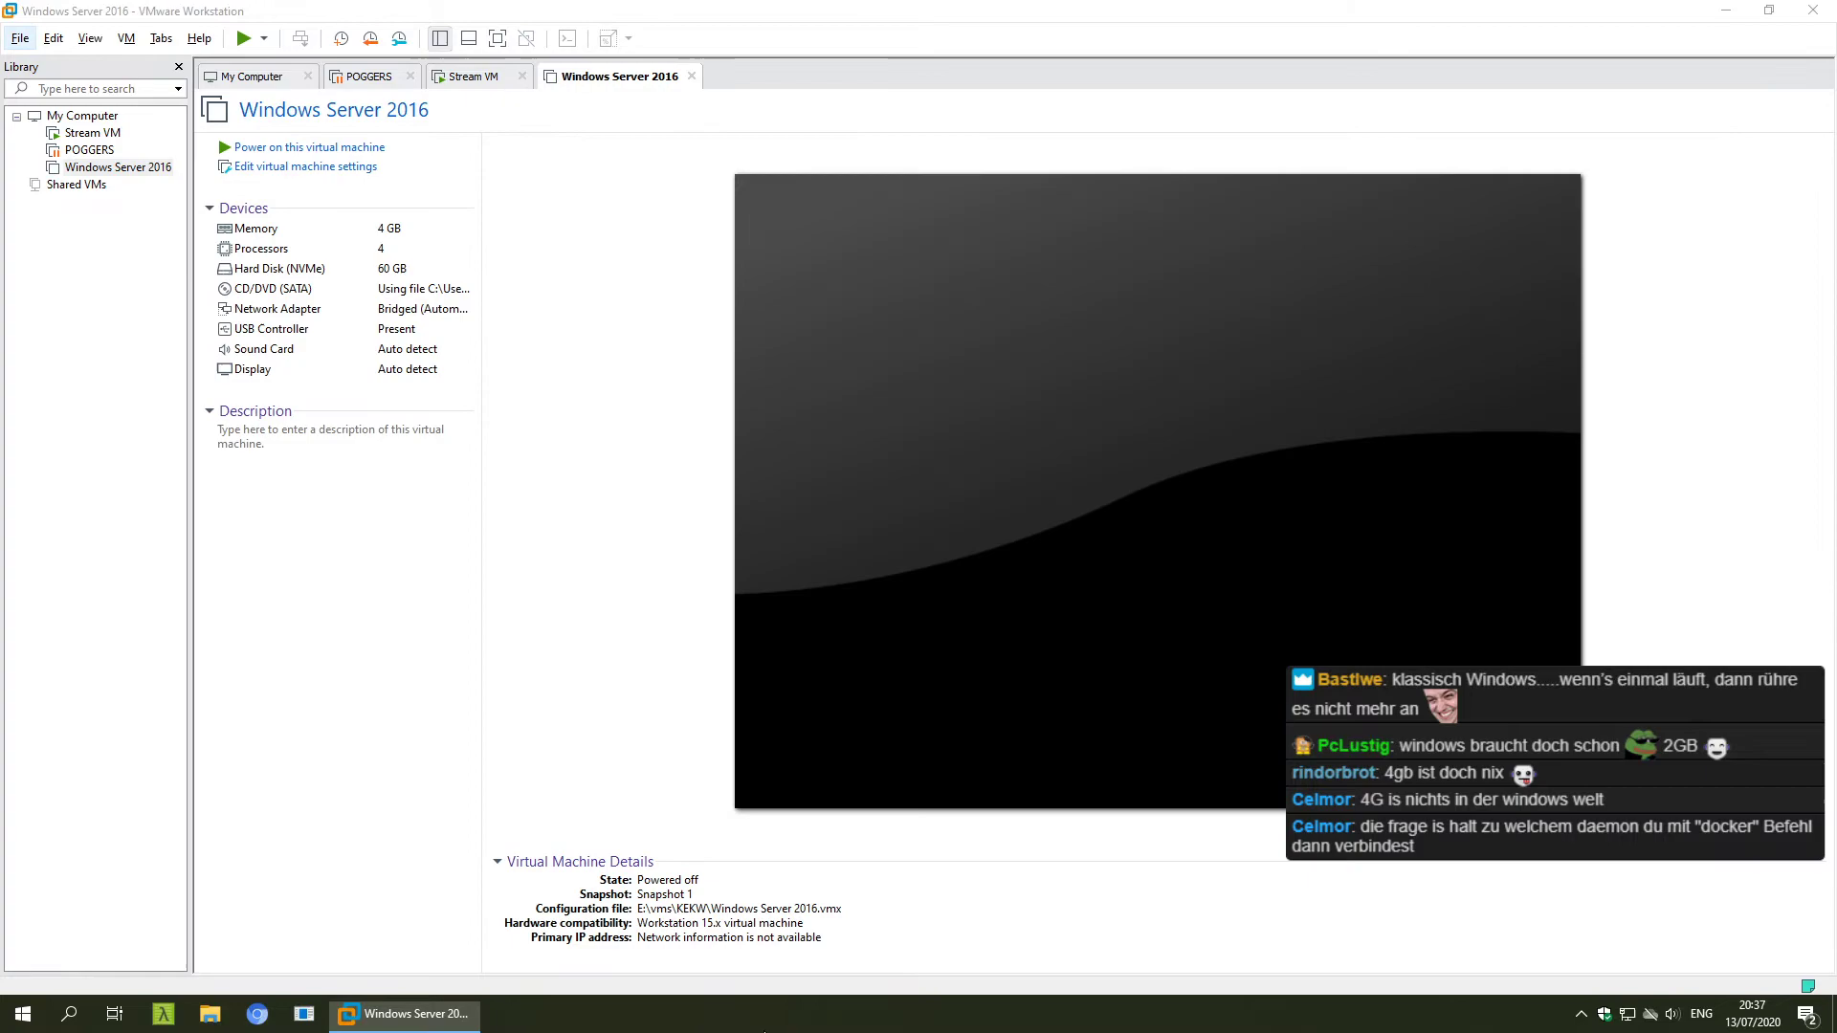
- Check the host's processes, users and CPU/memory usage in Task Manager
right_click(766, 1014)
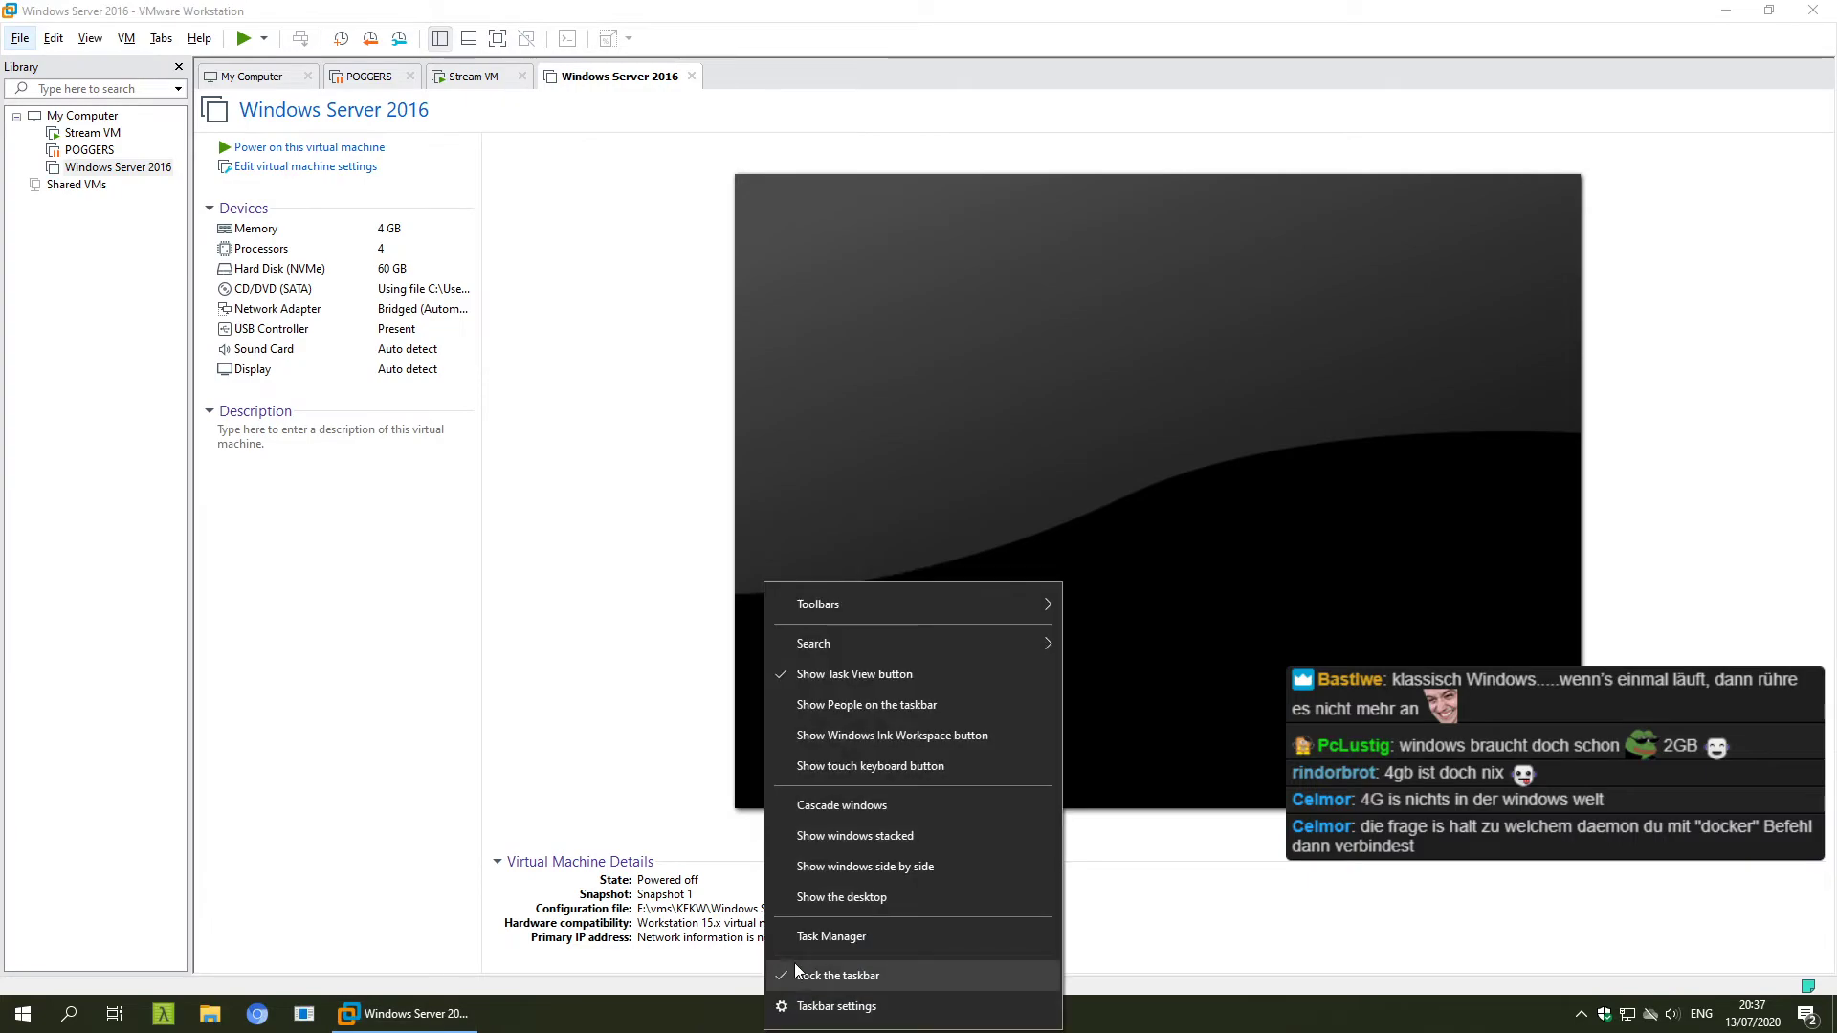
click(828, 936)
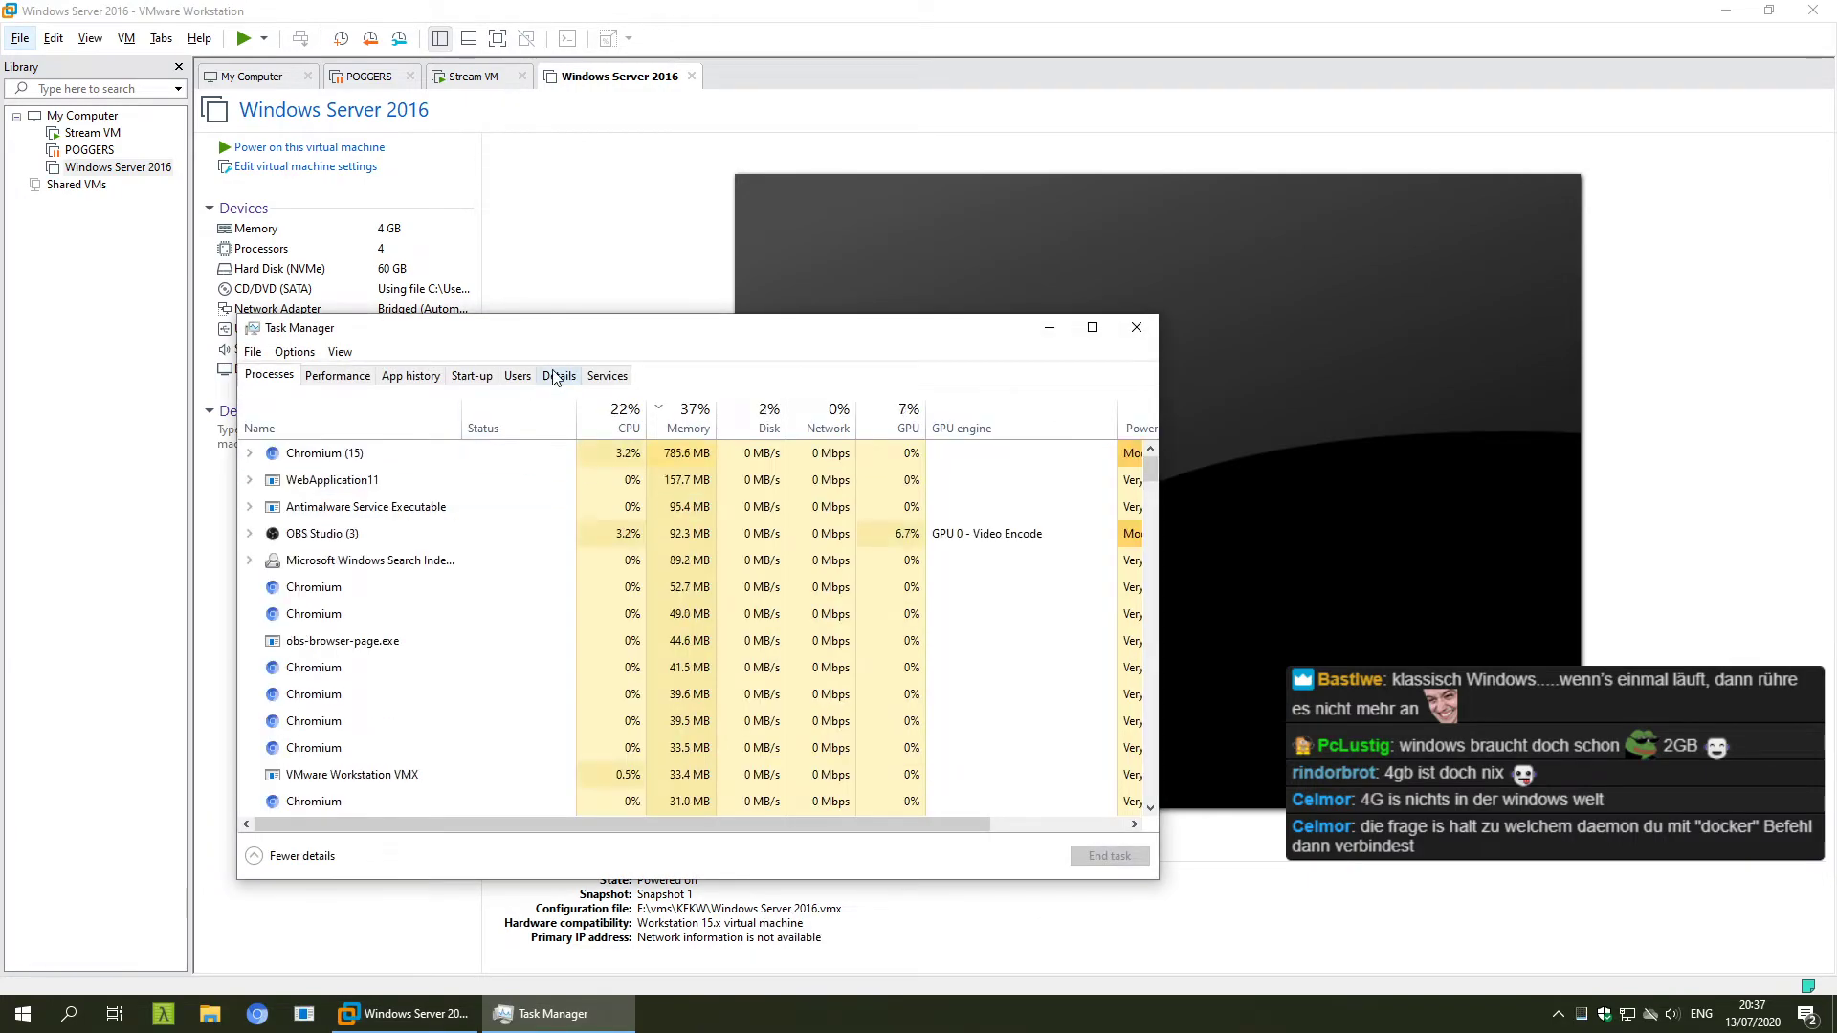
click(555, 376)
click(518, 376)
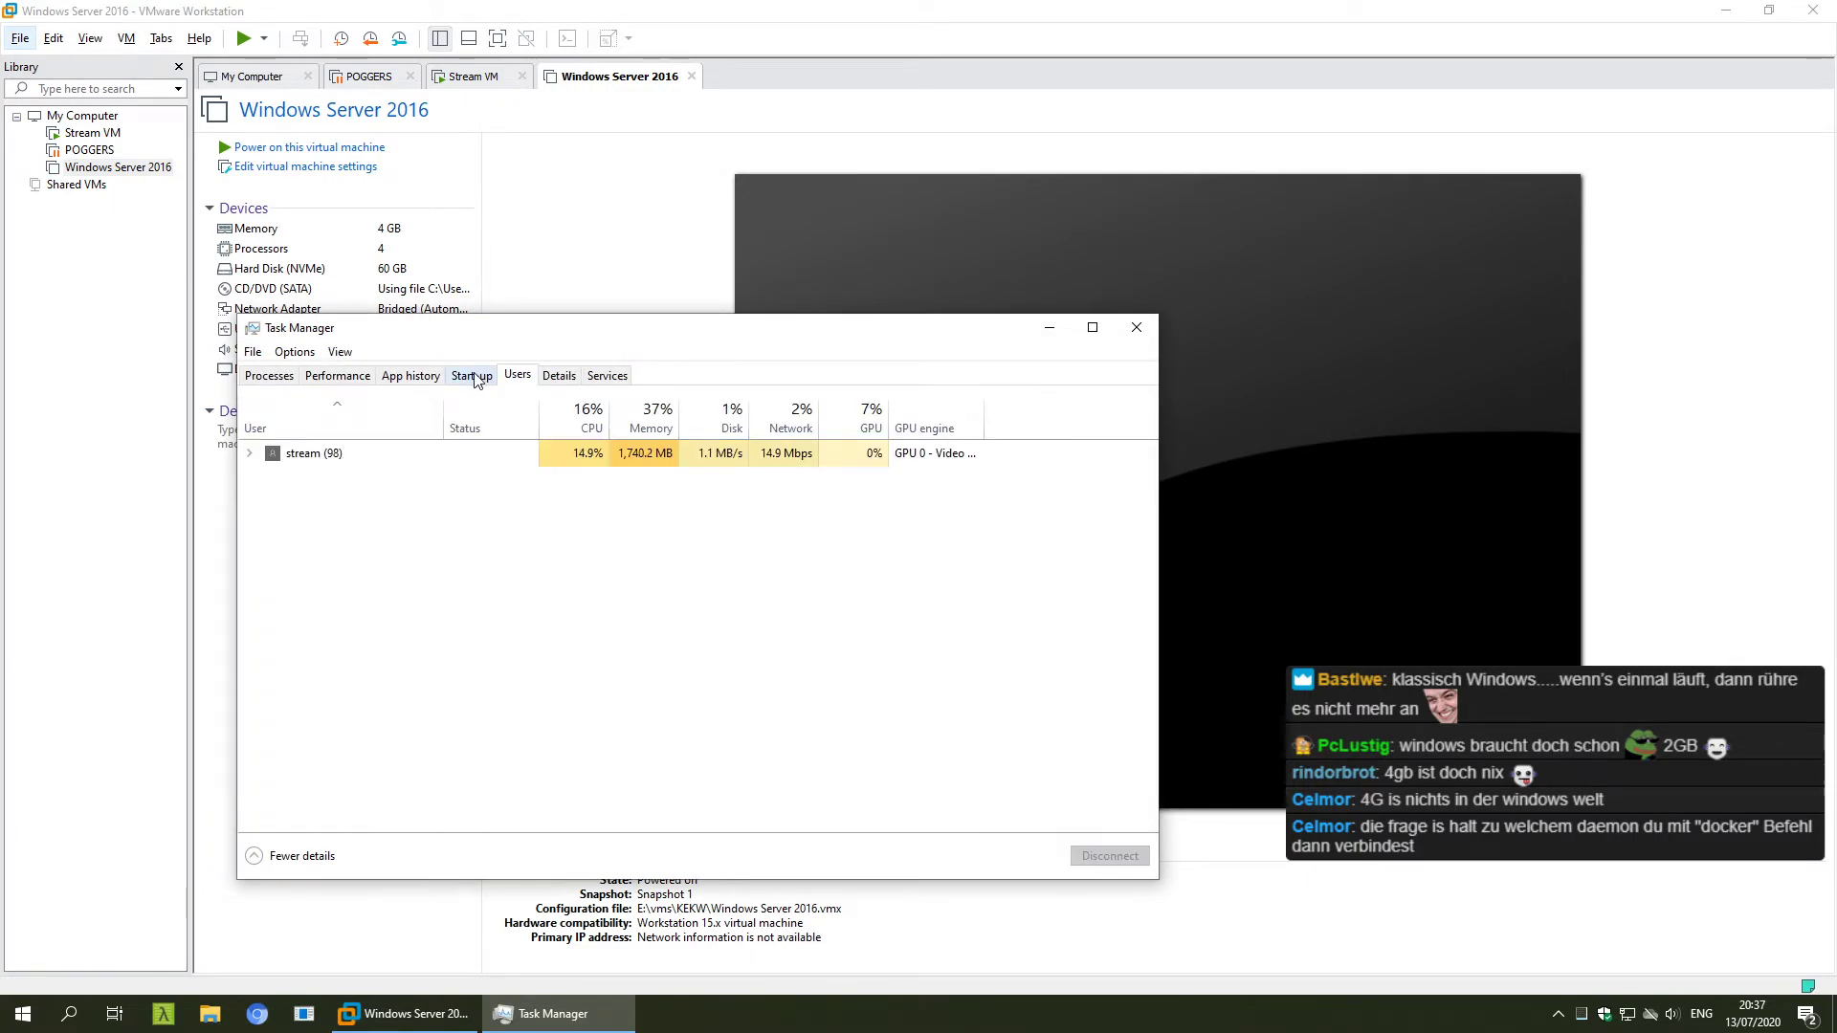
click(337, 375)
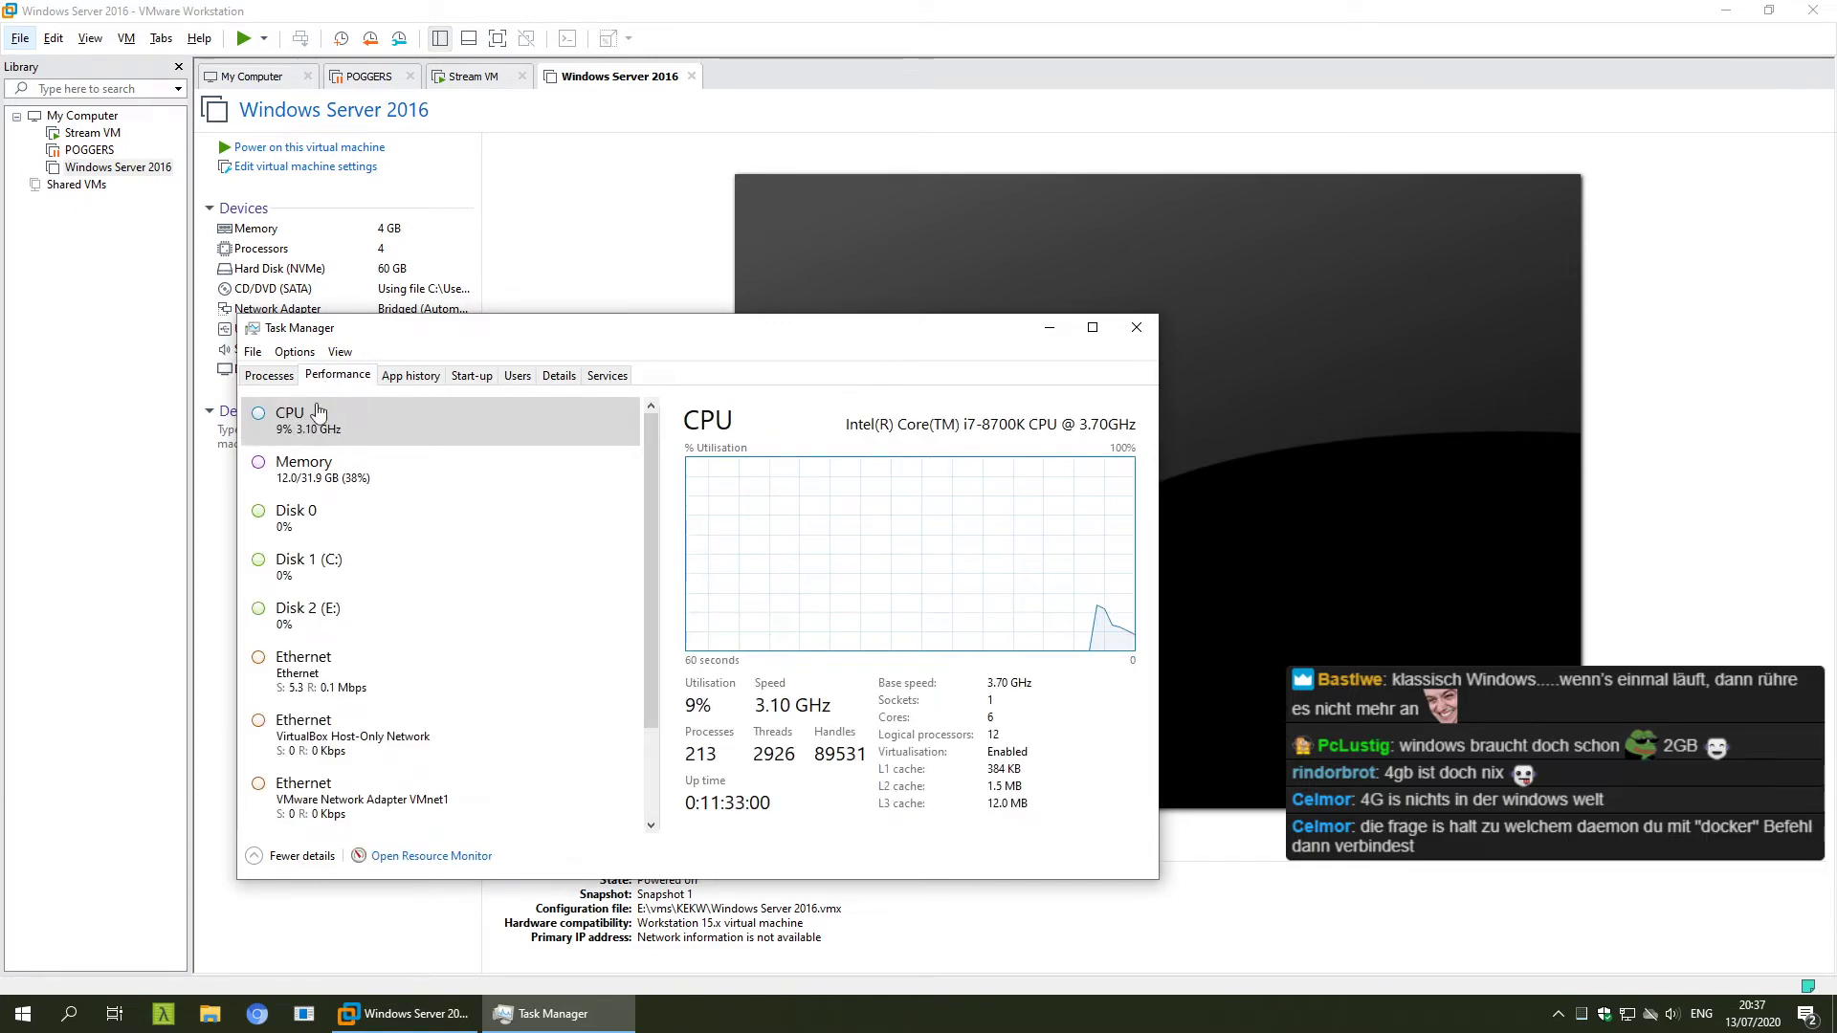
click(1137, 327)
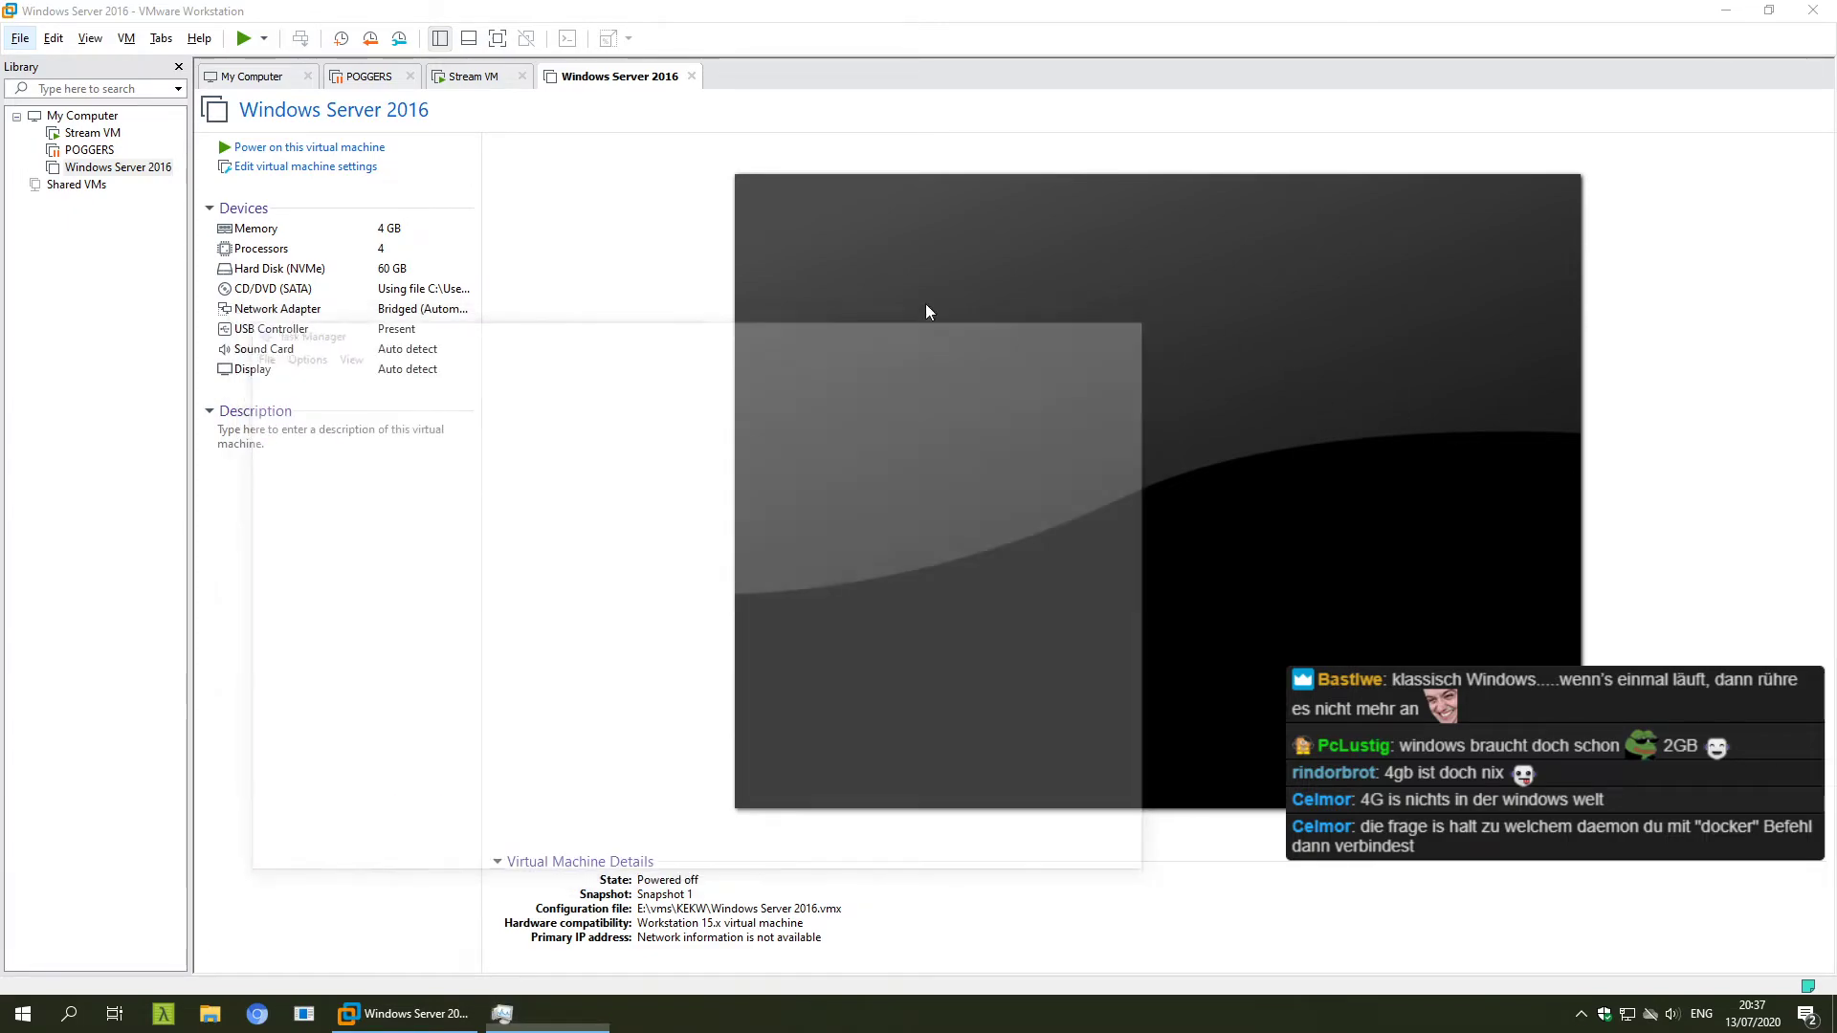
- Set the VM's memory to 8780 MB in its settings and power it on
click(306, 167)
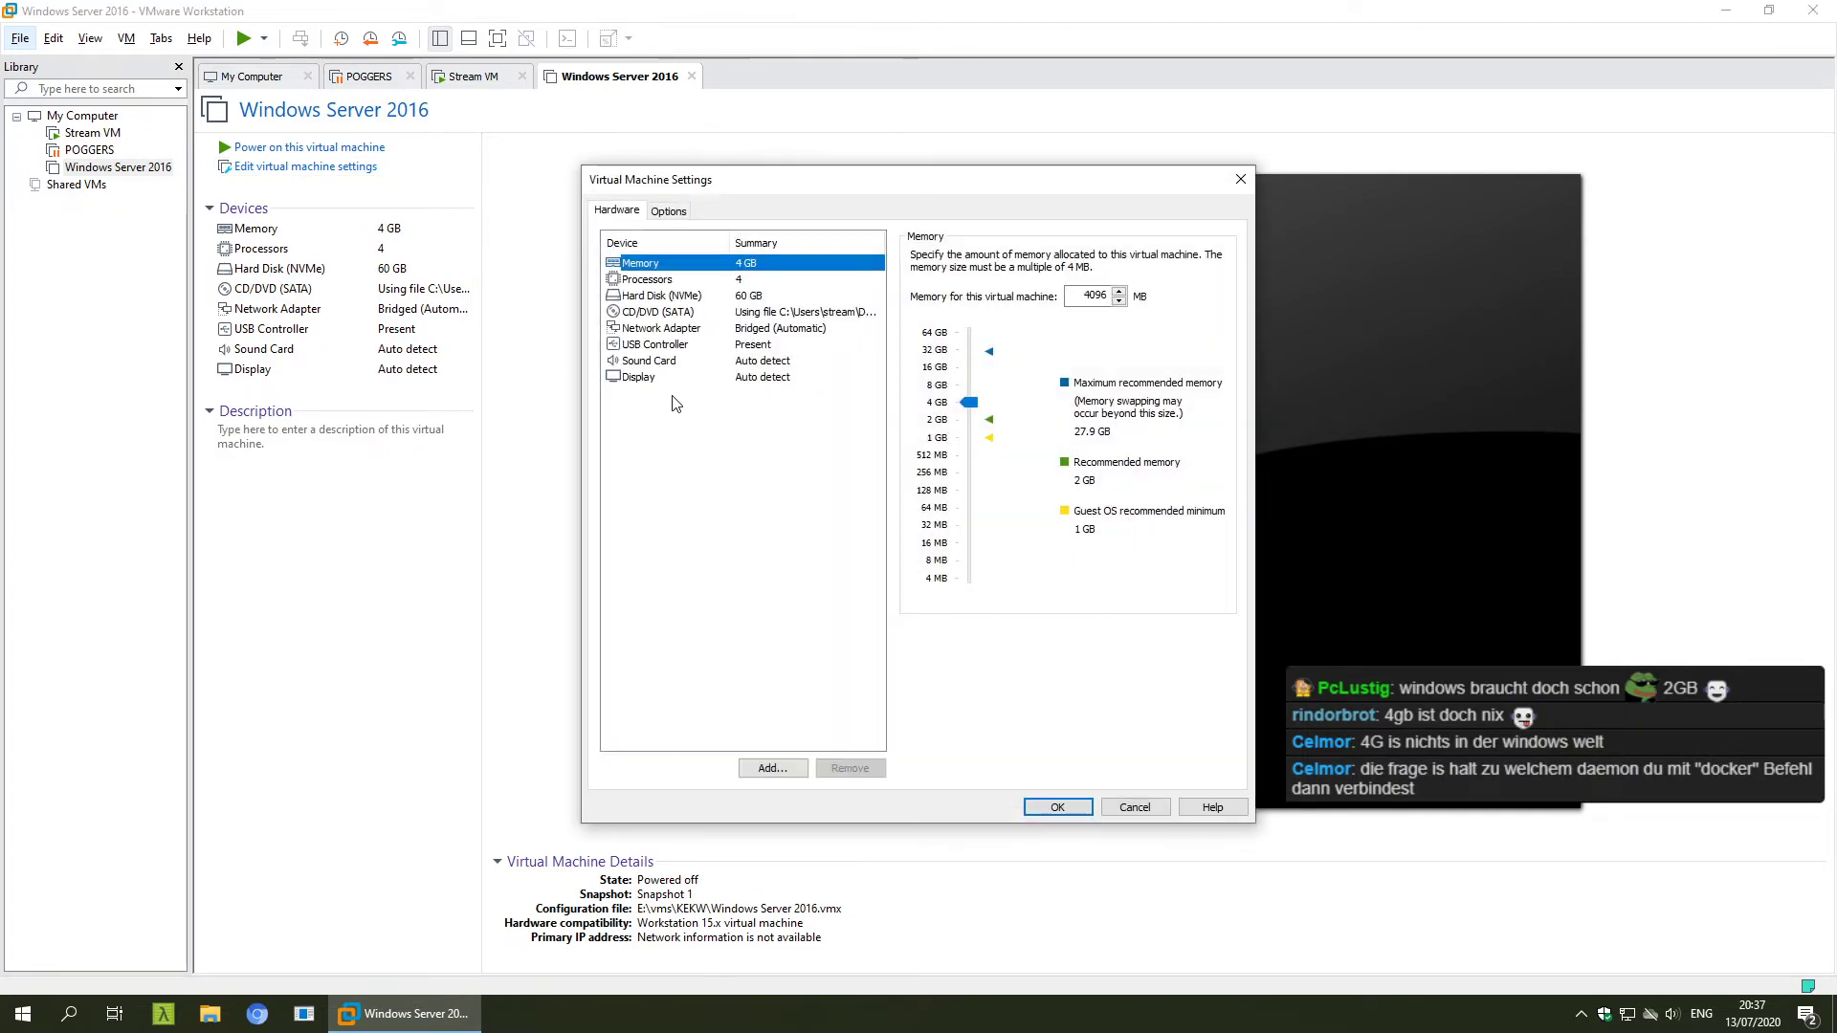
drag(968, 402, 968, 384)
click(1057, 807)
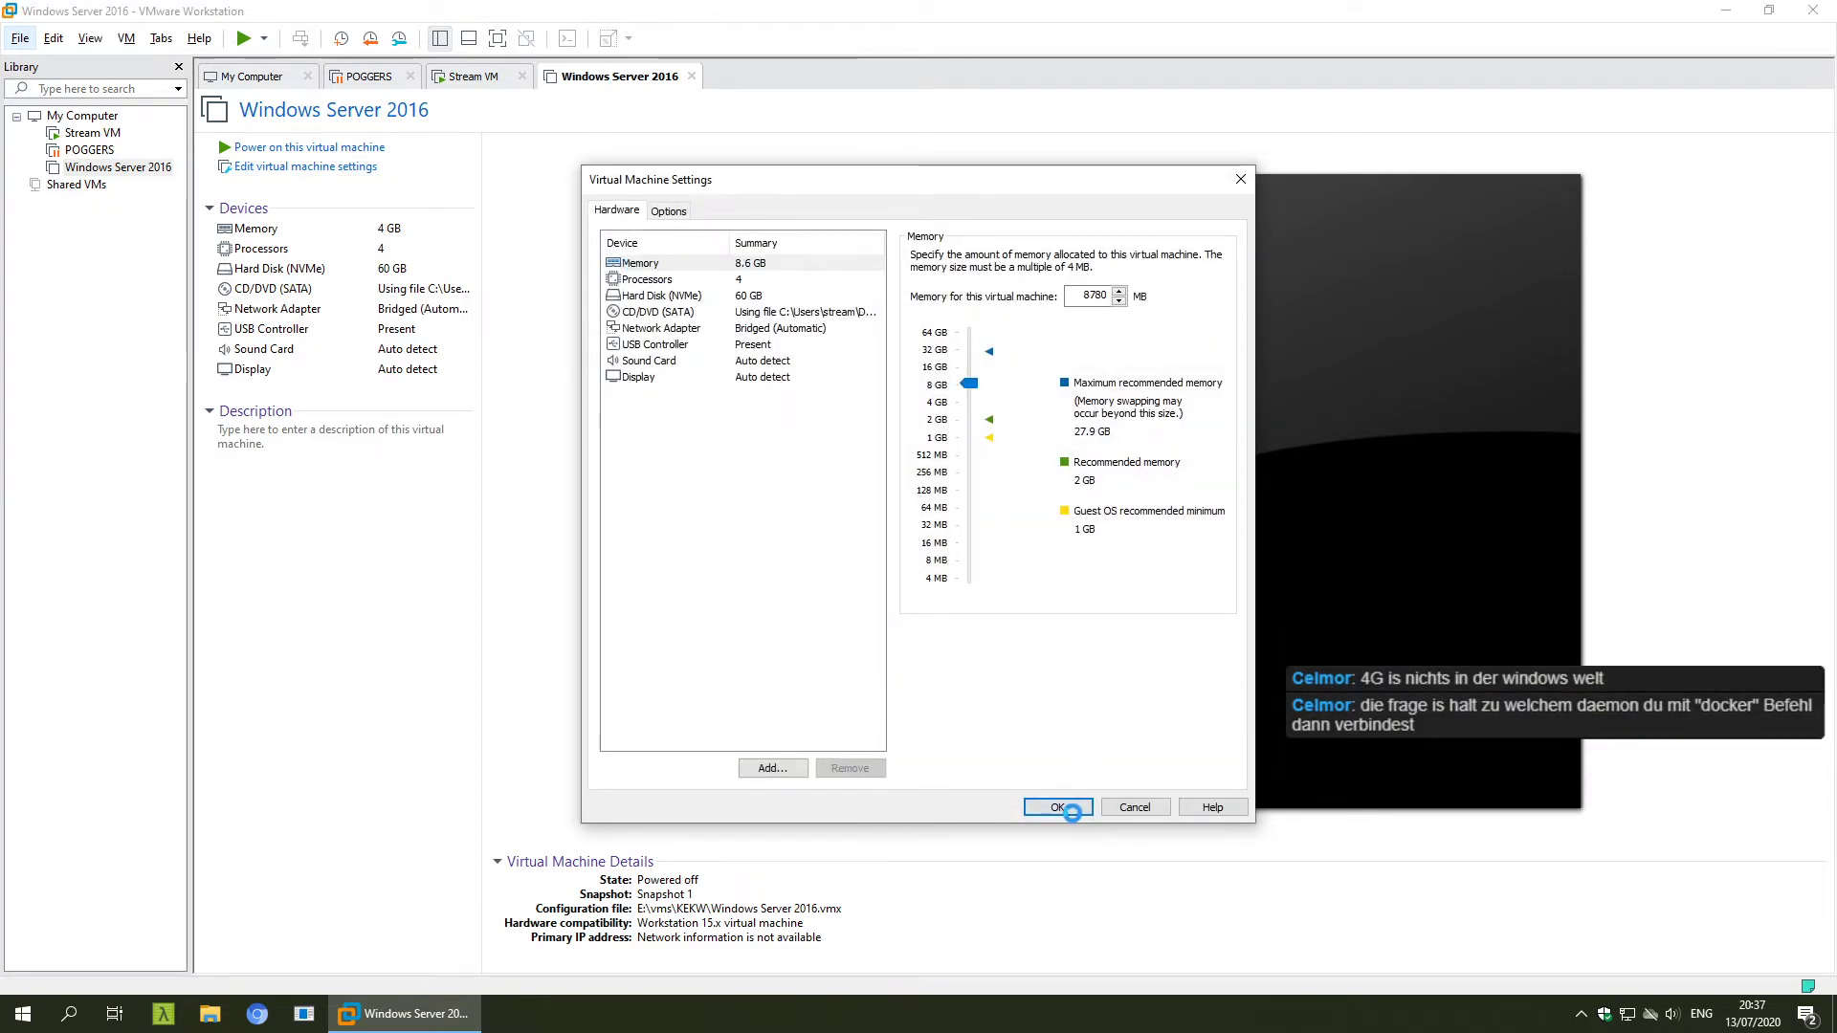
click(302, 148)
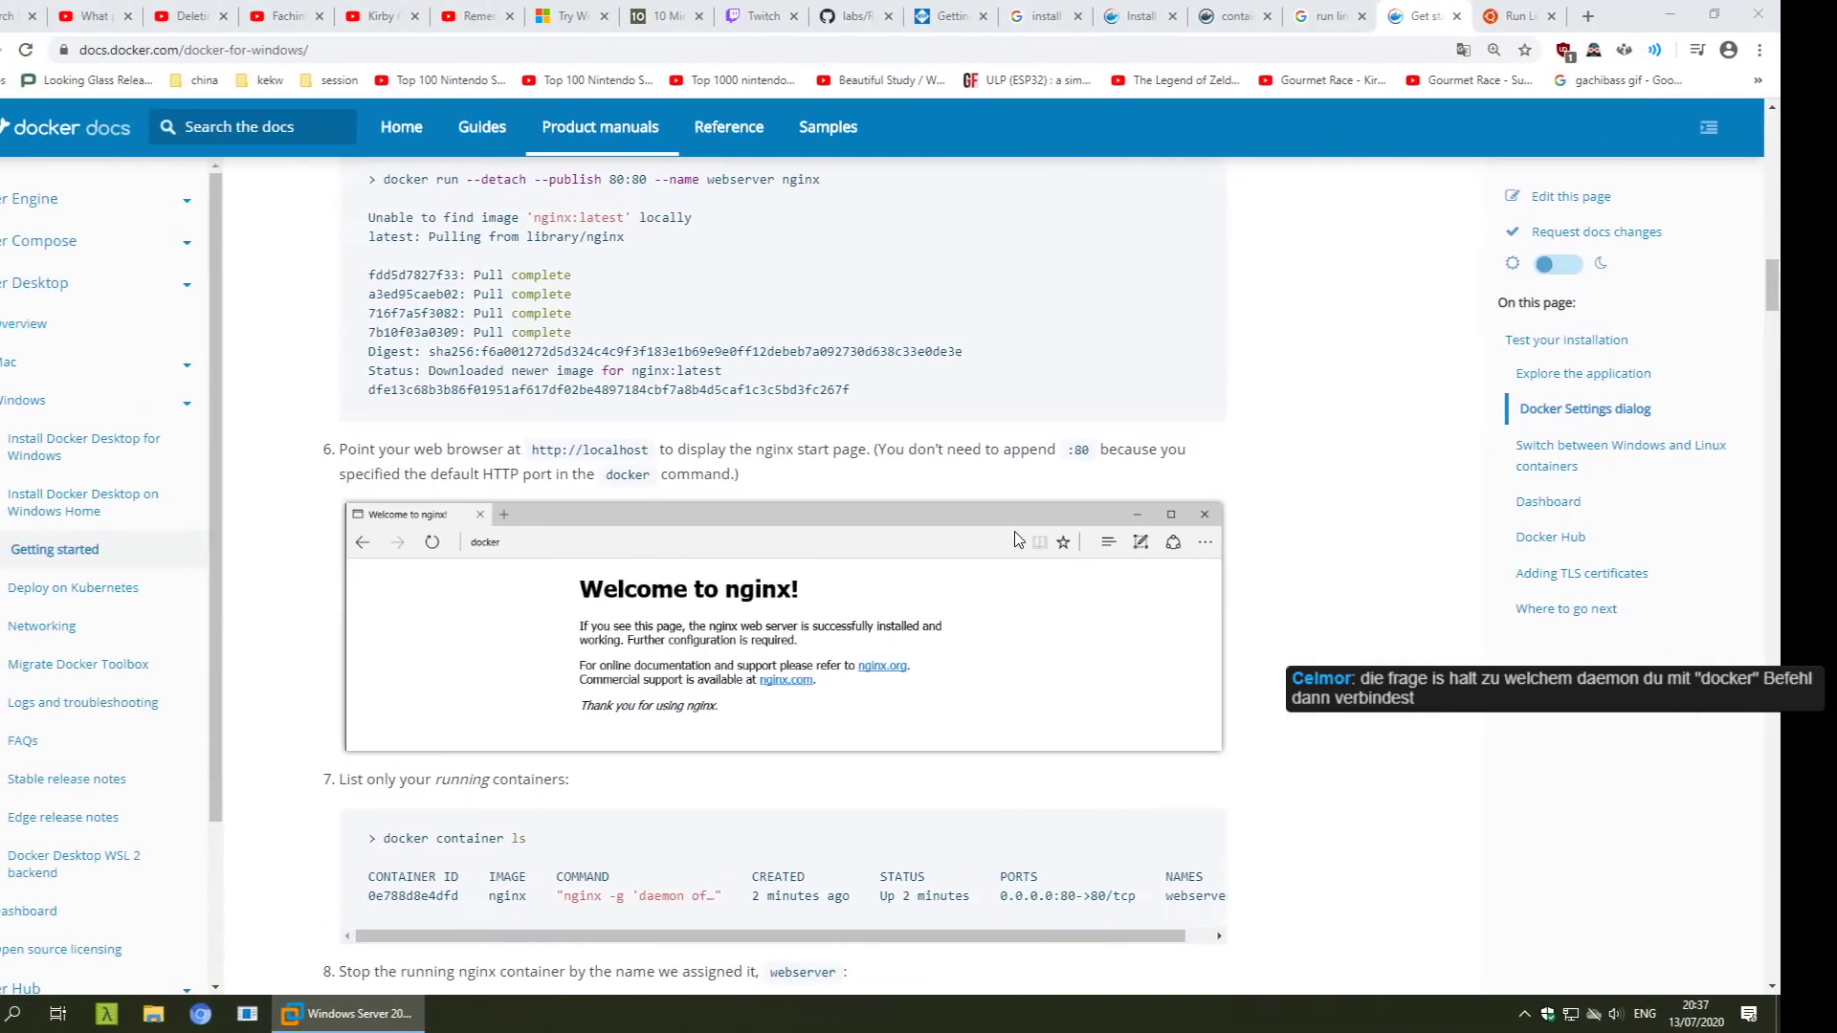
- Launch Remote Desktop Connection by searching 'remote' in the host's Start menu
key(super+s)
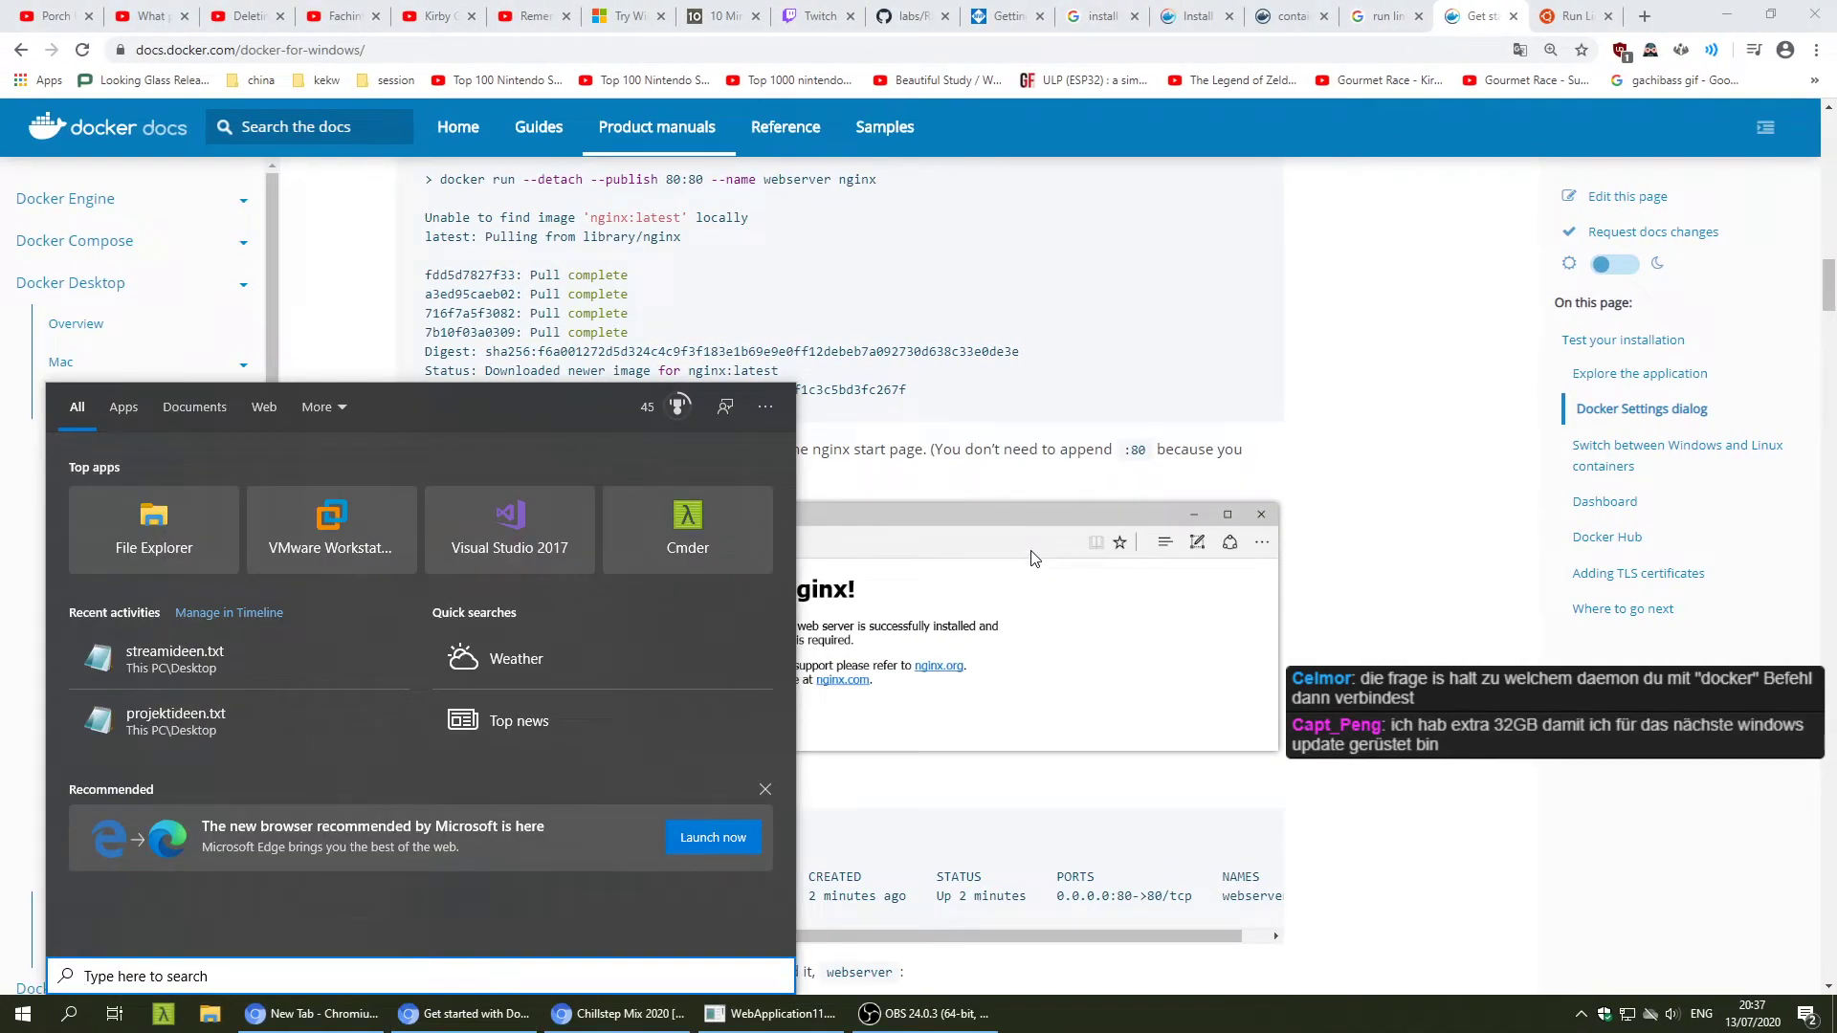
click(1378, 775)
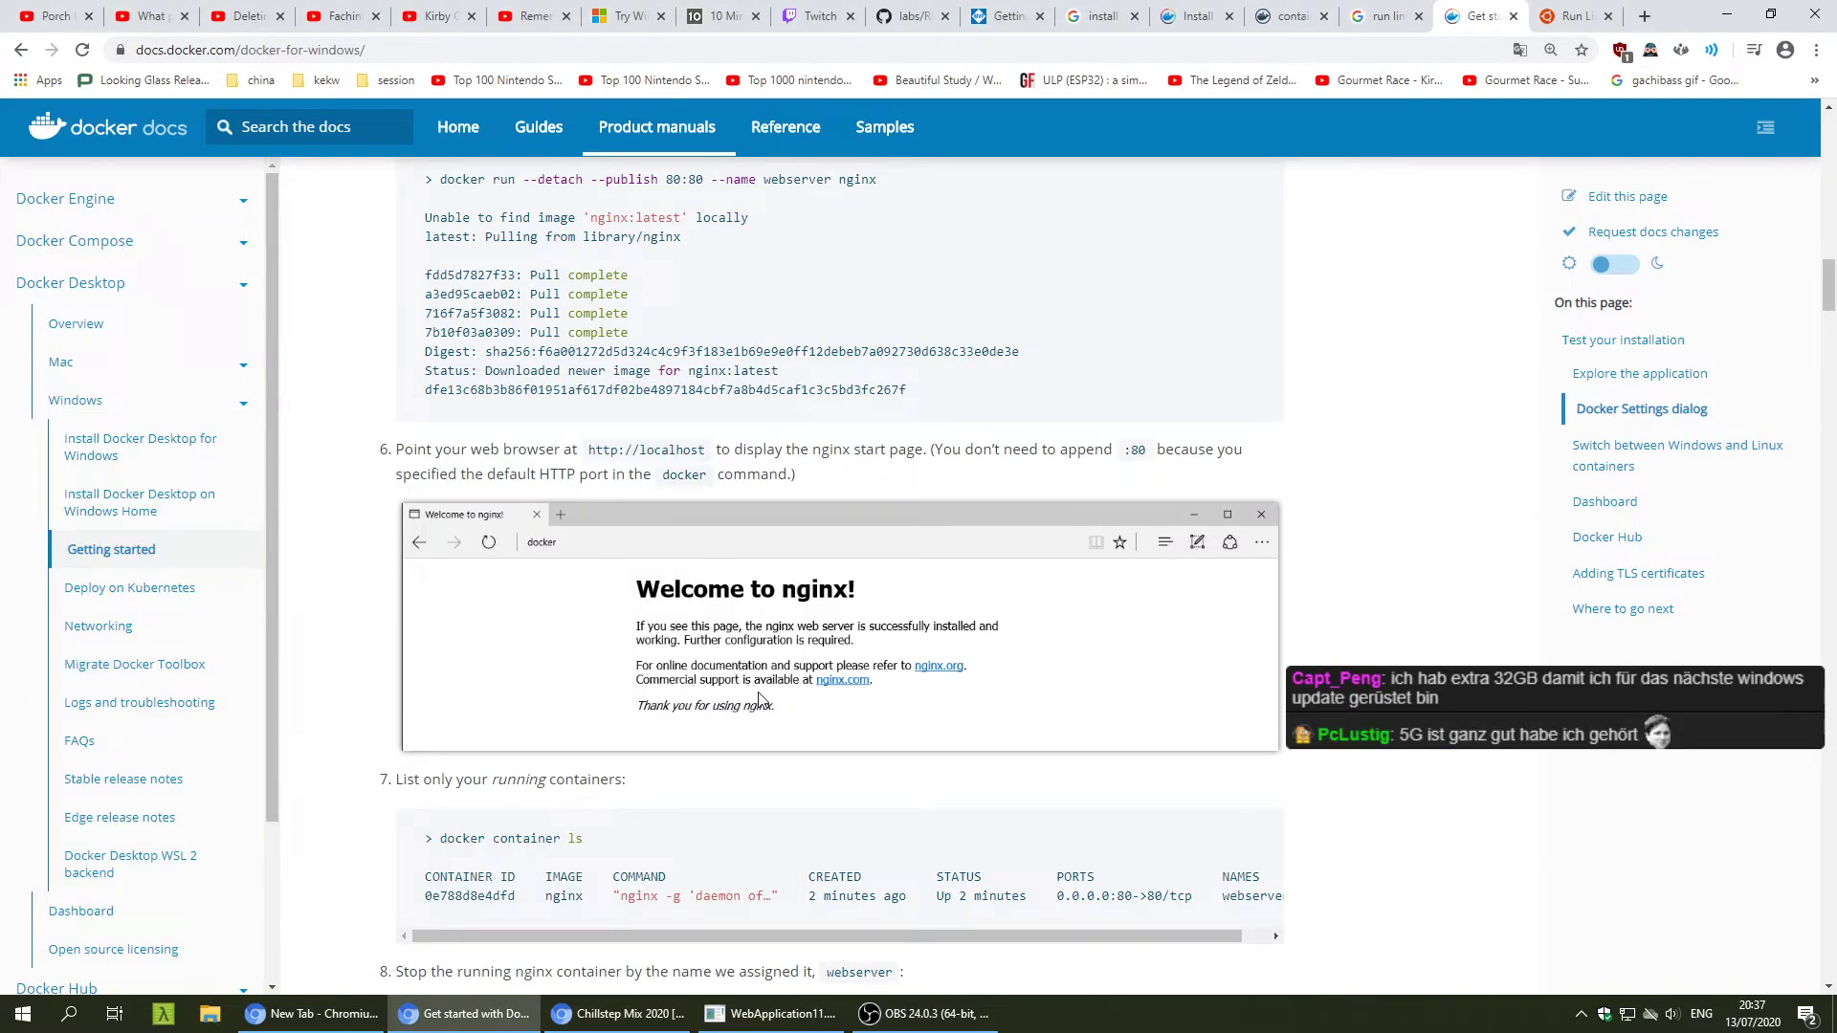
click(7, 1016)
text(remote)
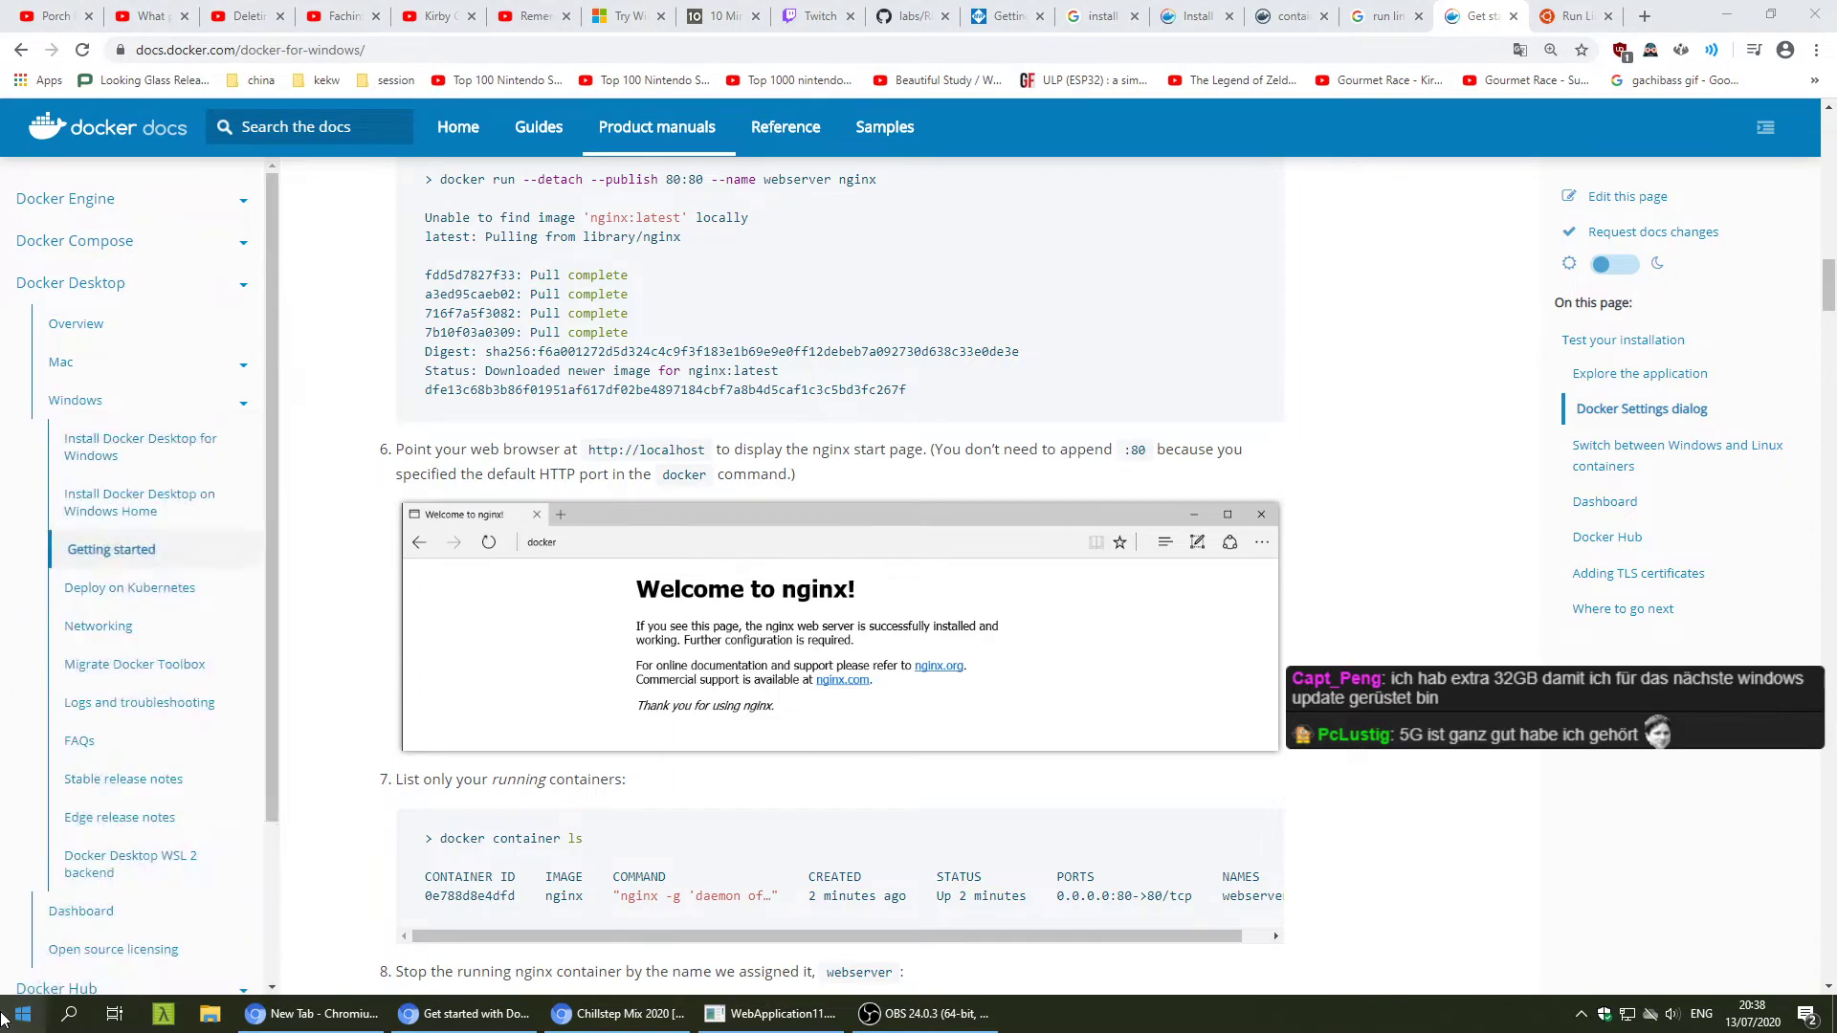
key(Return)
key(Return)
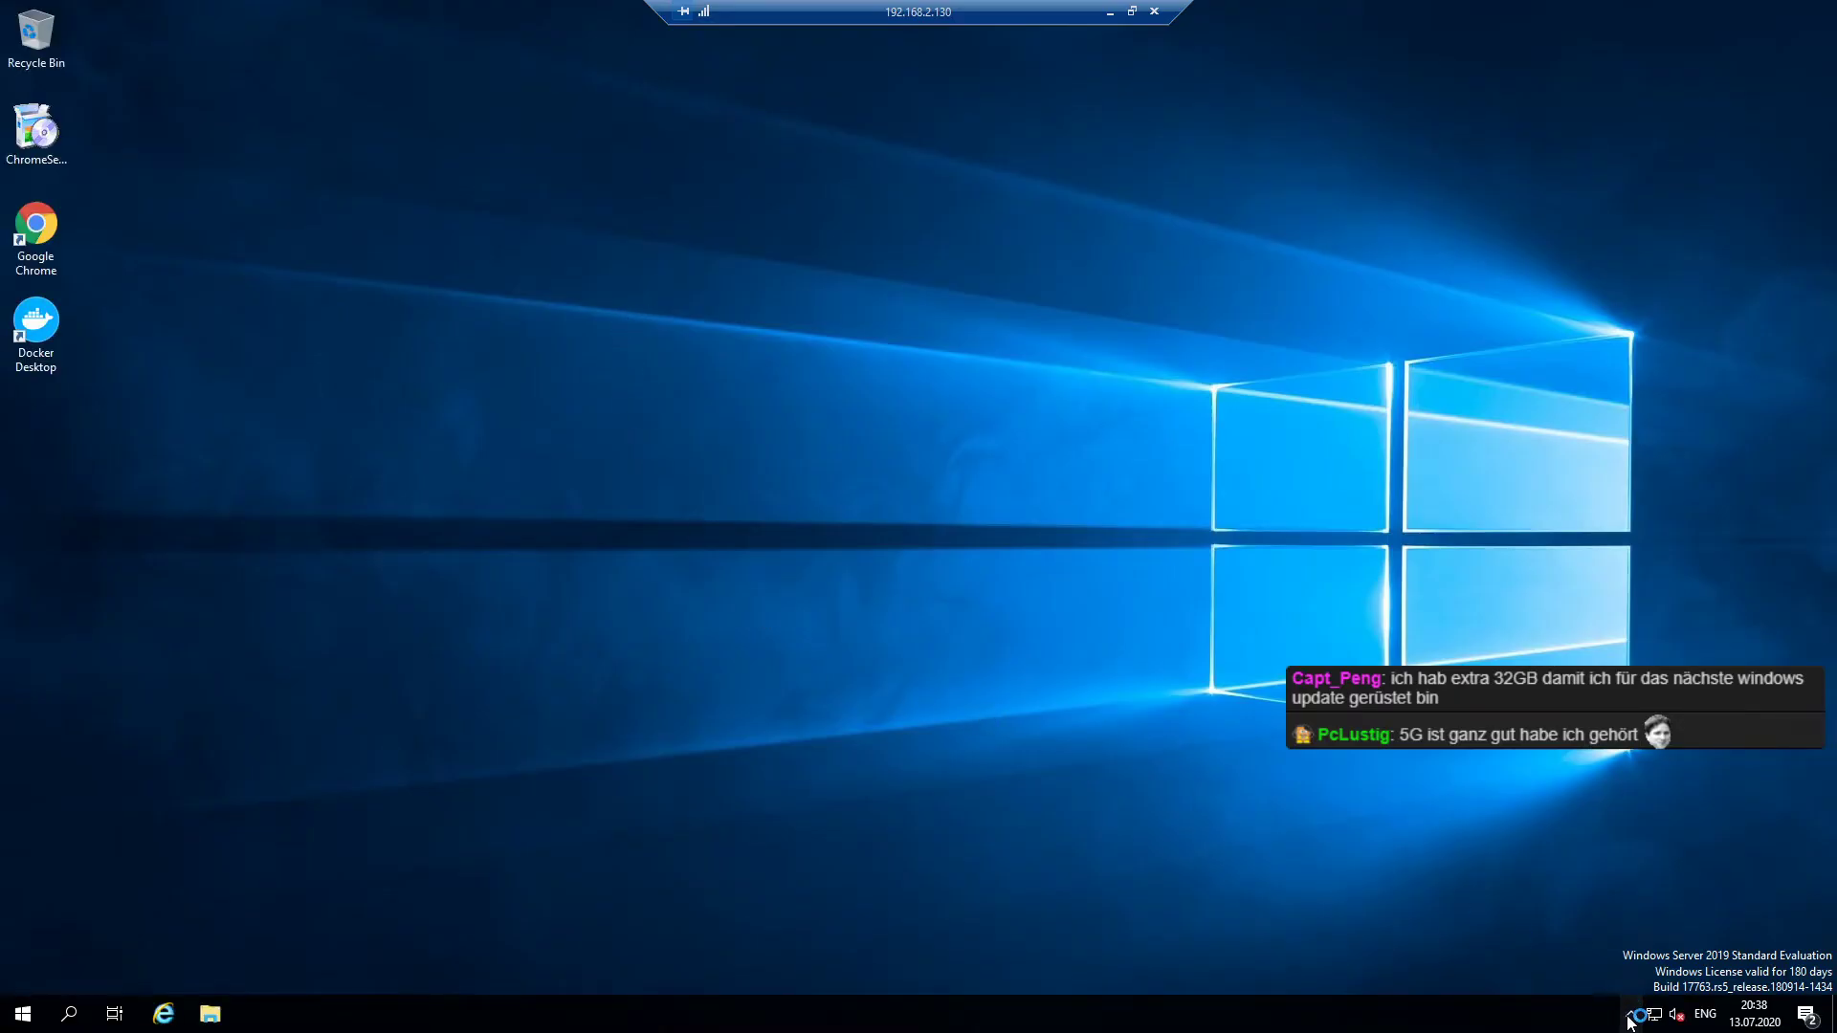
- Check the hidden tray icons, maximize Server Manager's Dashboard, then minimize it to reveal the desktop
click(1630, 1016)
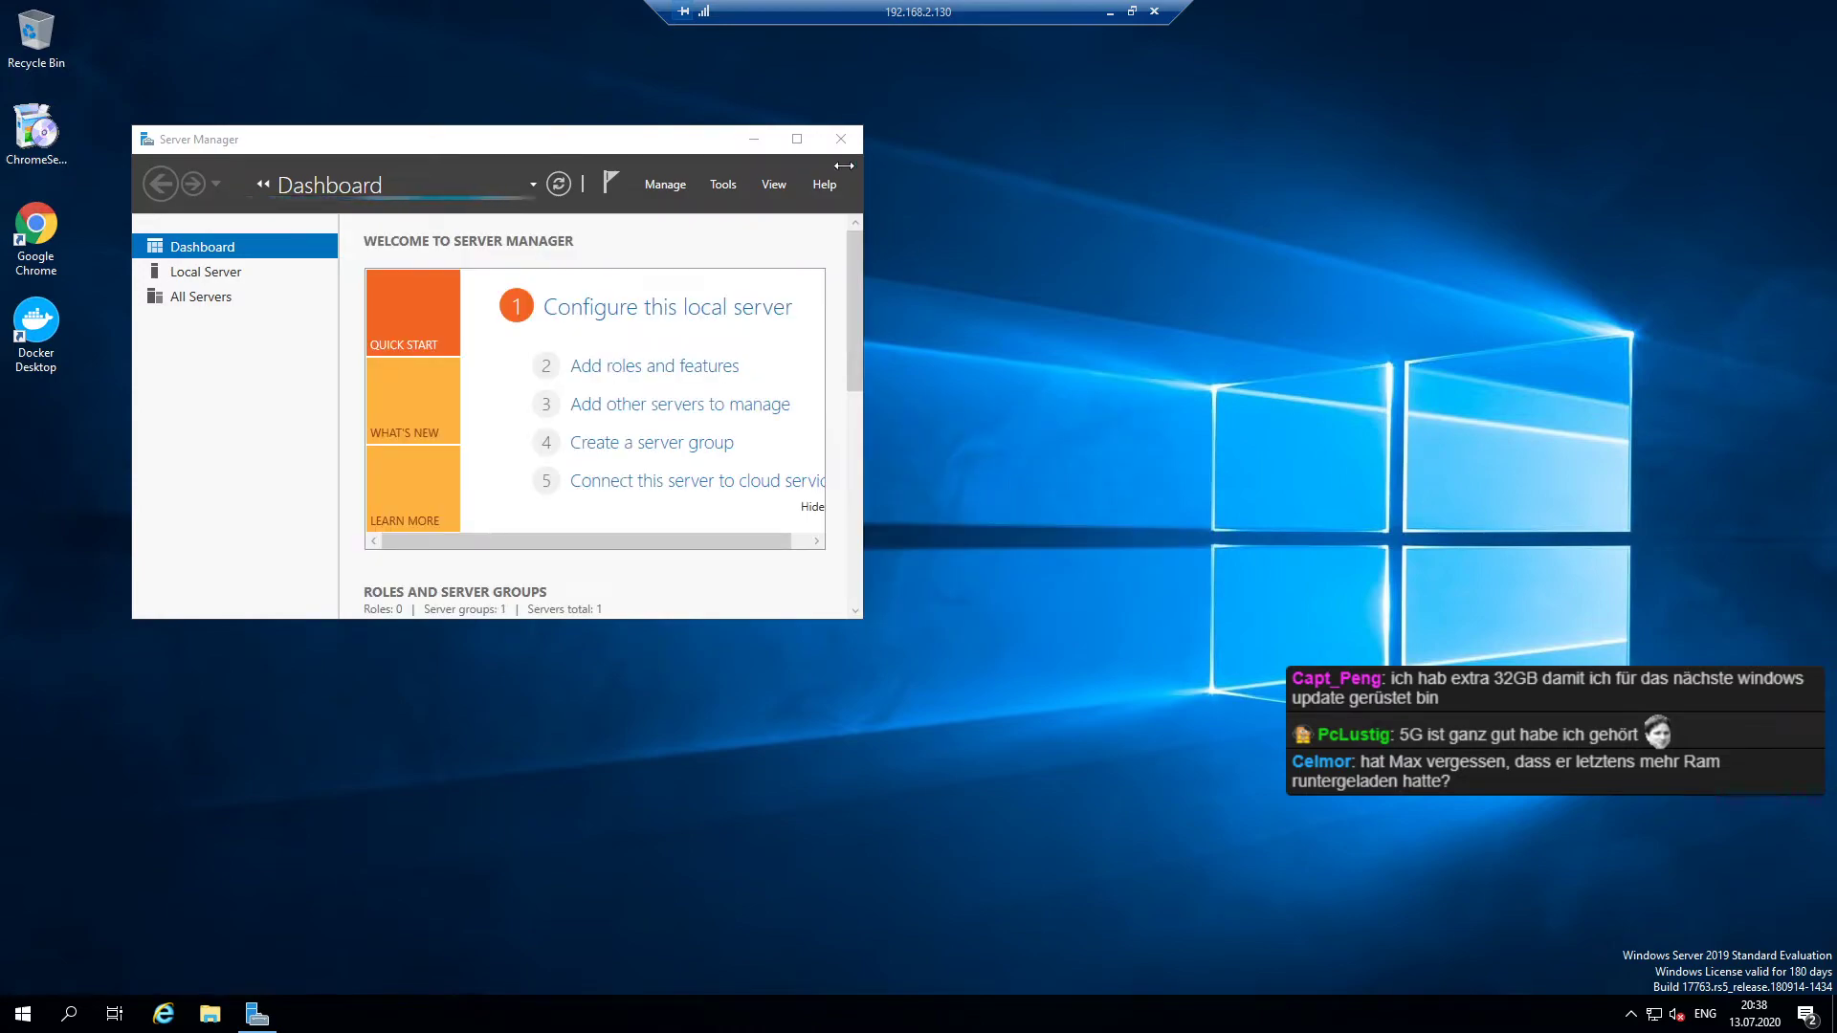
click(755, 139)
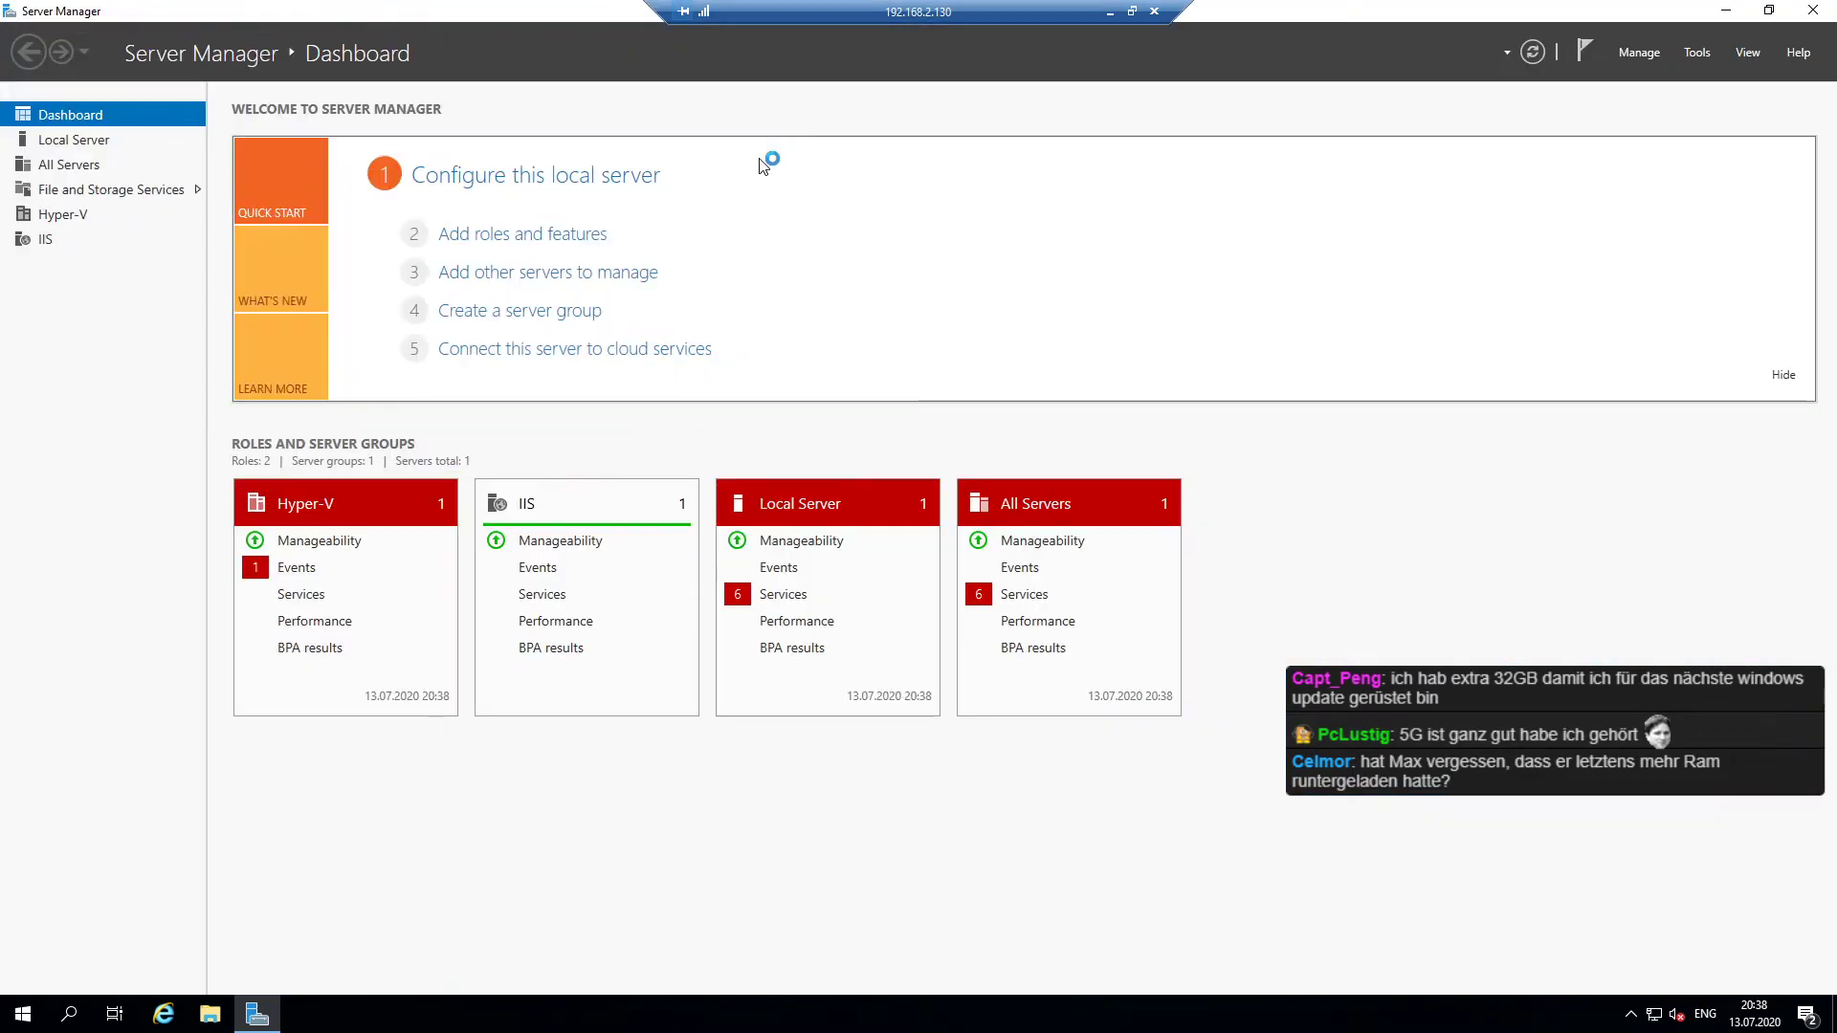
click(1751, 53)
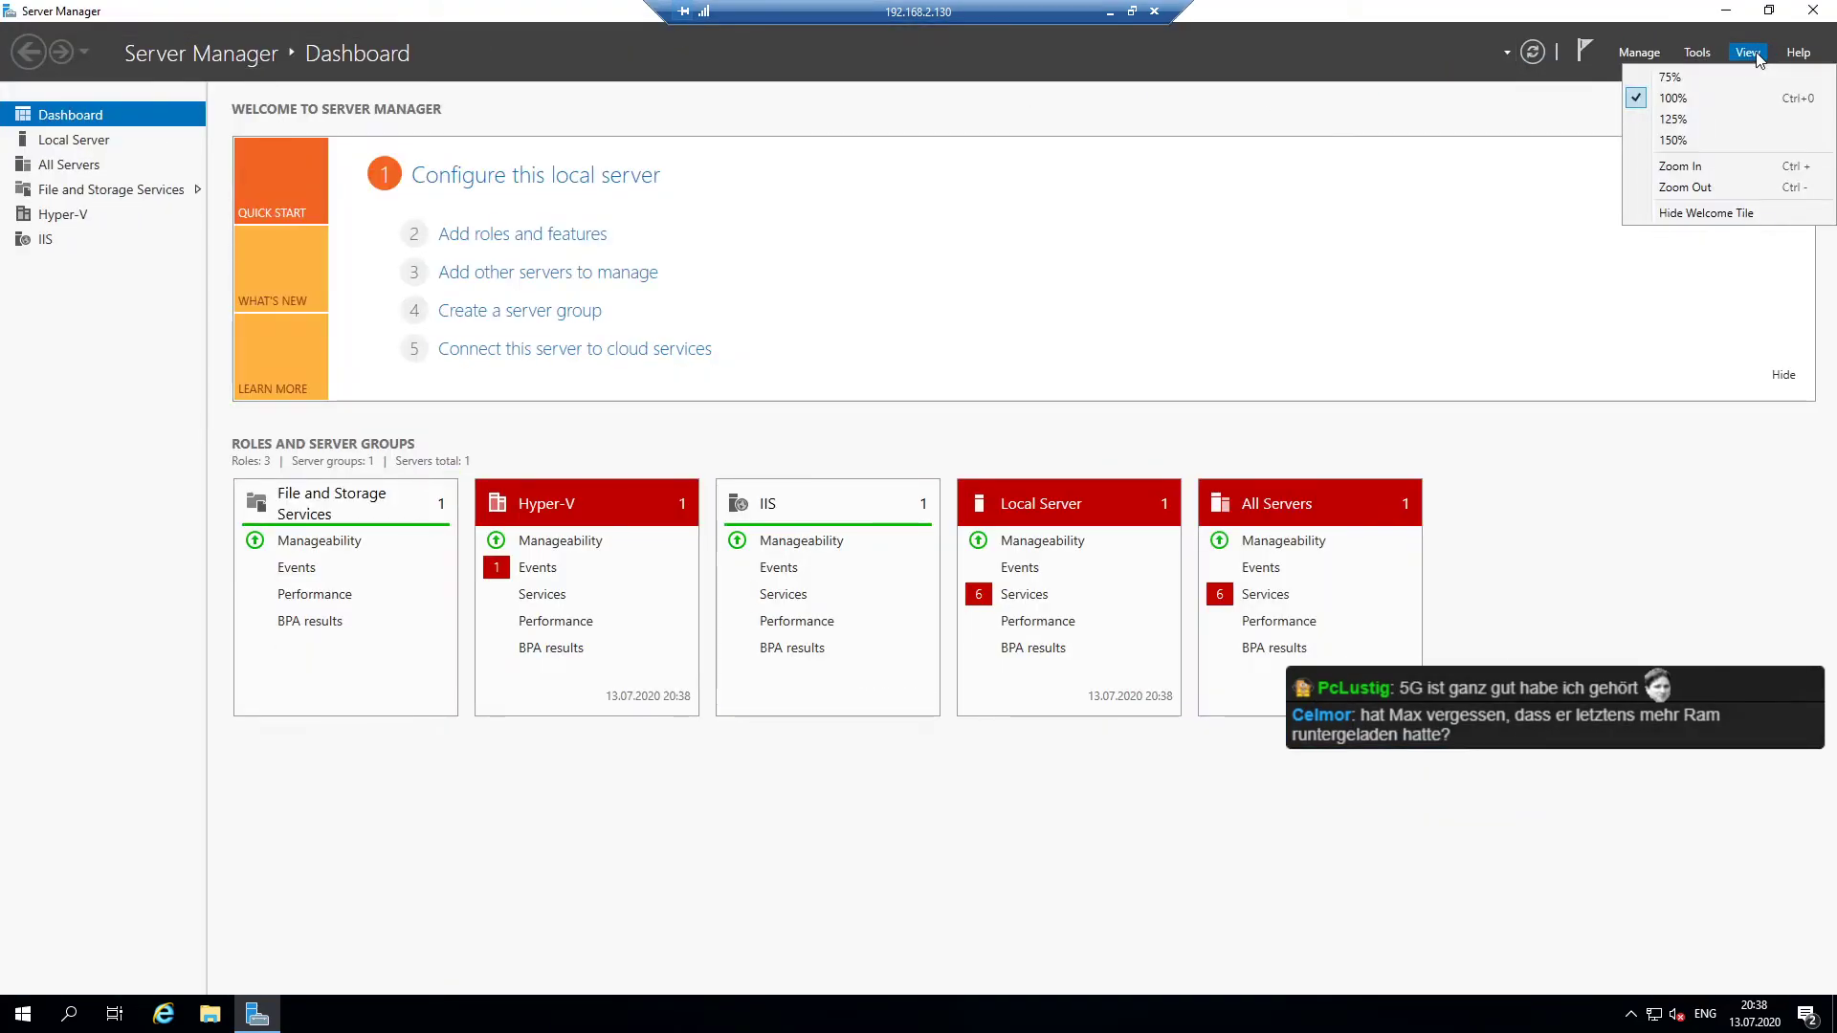
click(1751, 54)
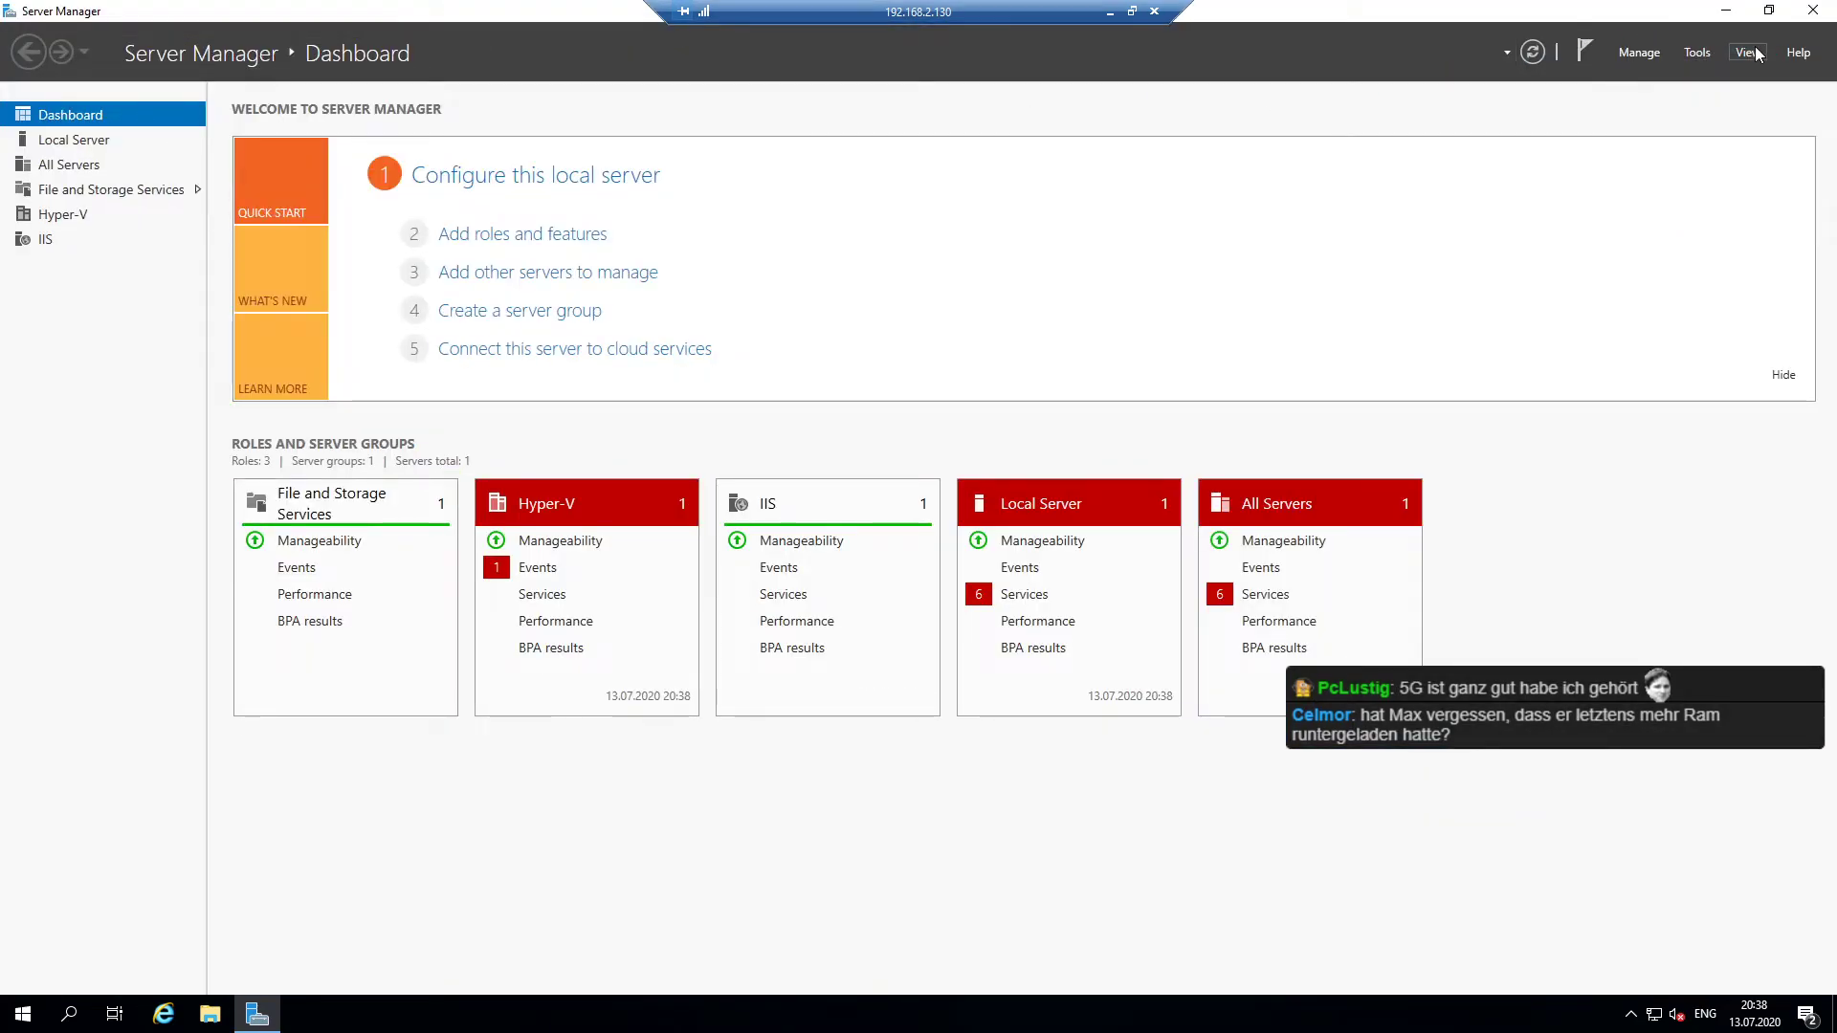
click(1726, 10)
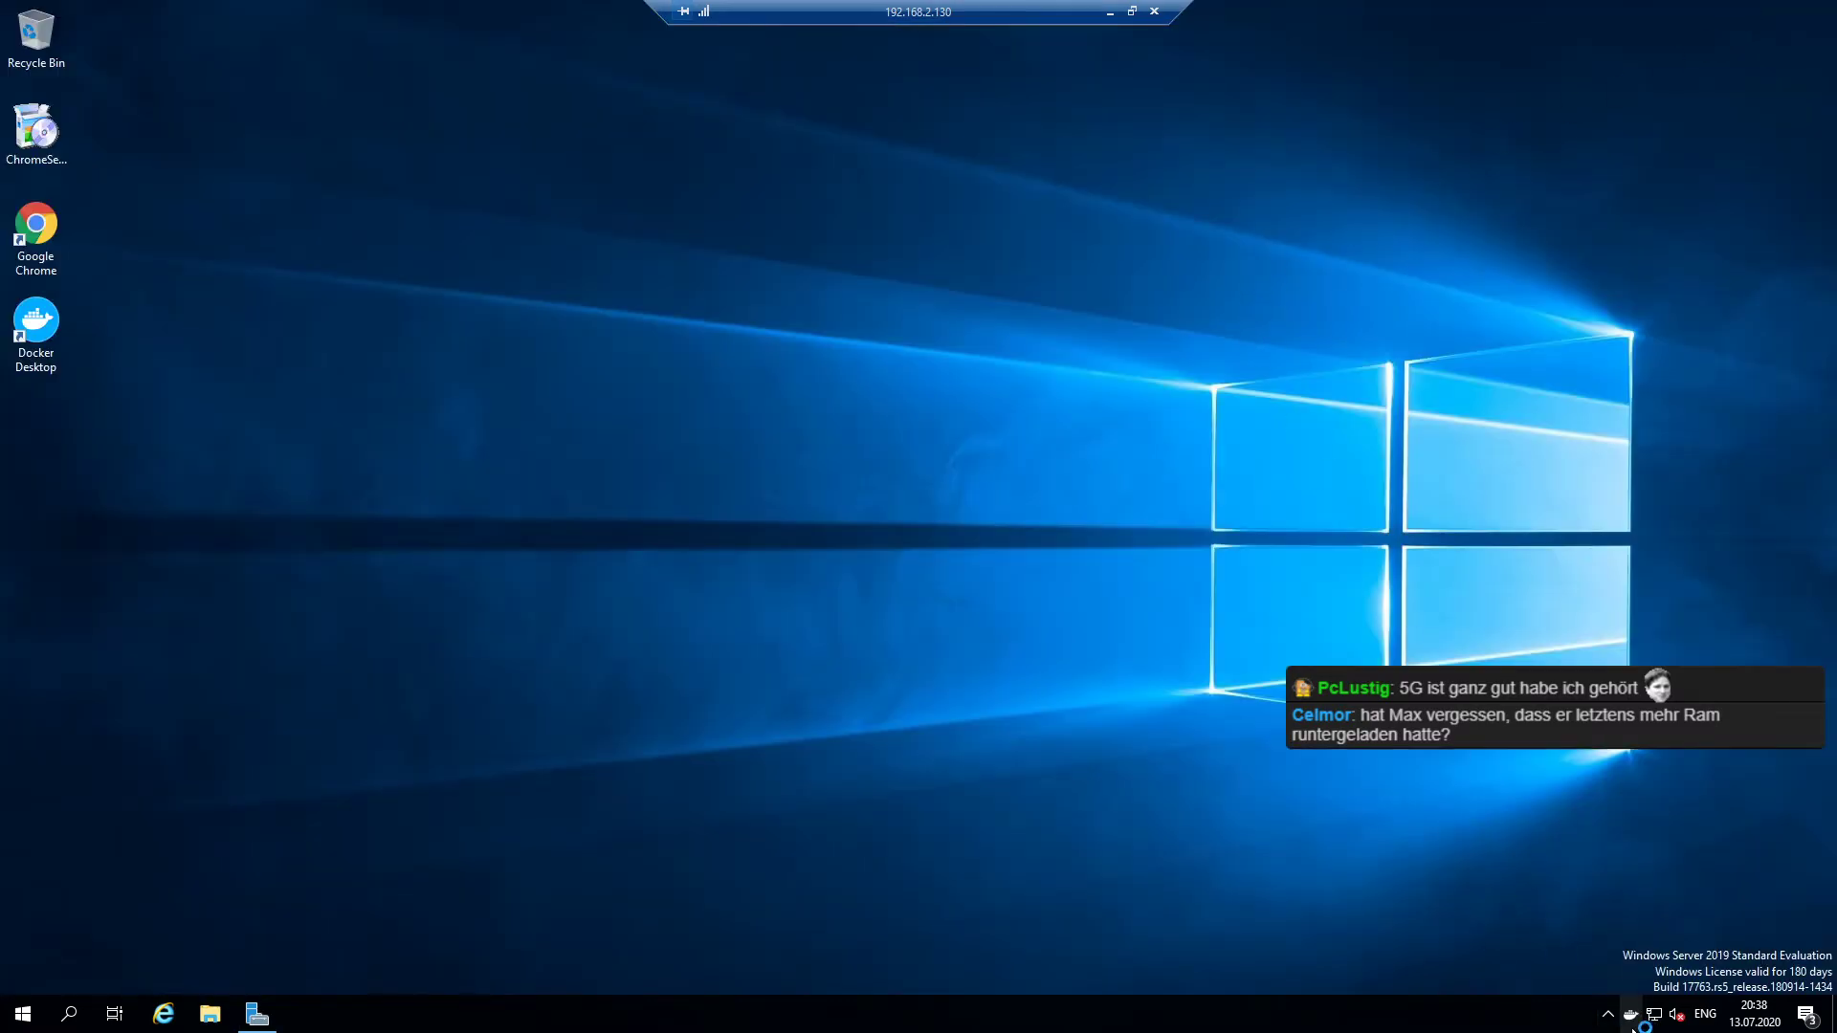
- Confirm the Docker Desktop whale is running in the hidden notification-area icons and view its options menu
click(1630, 1013)
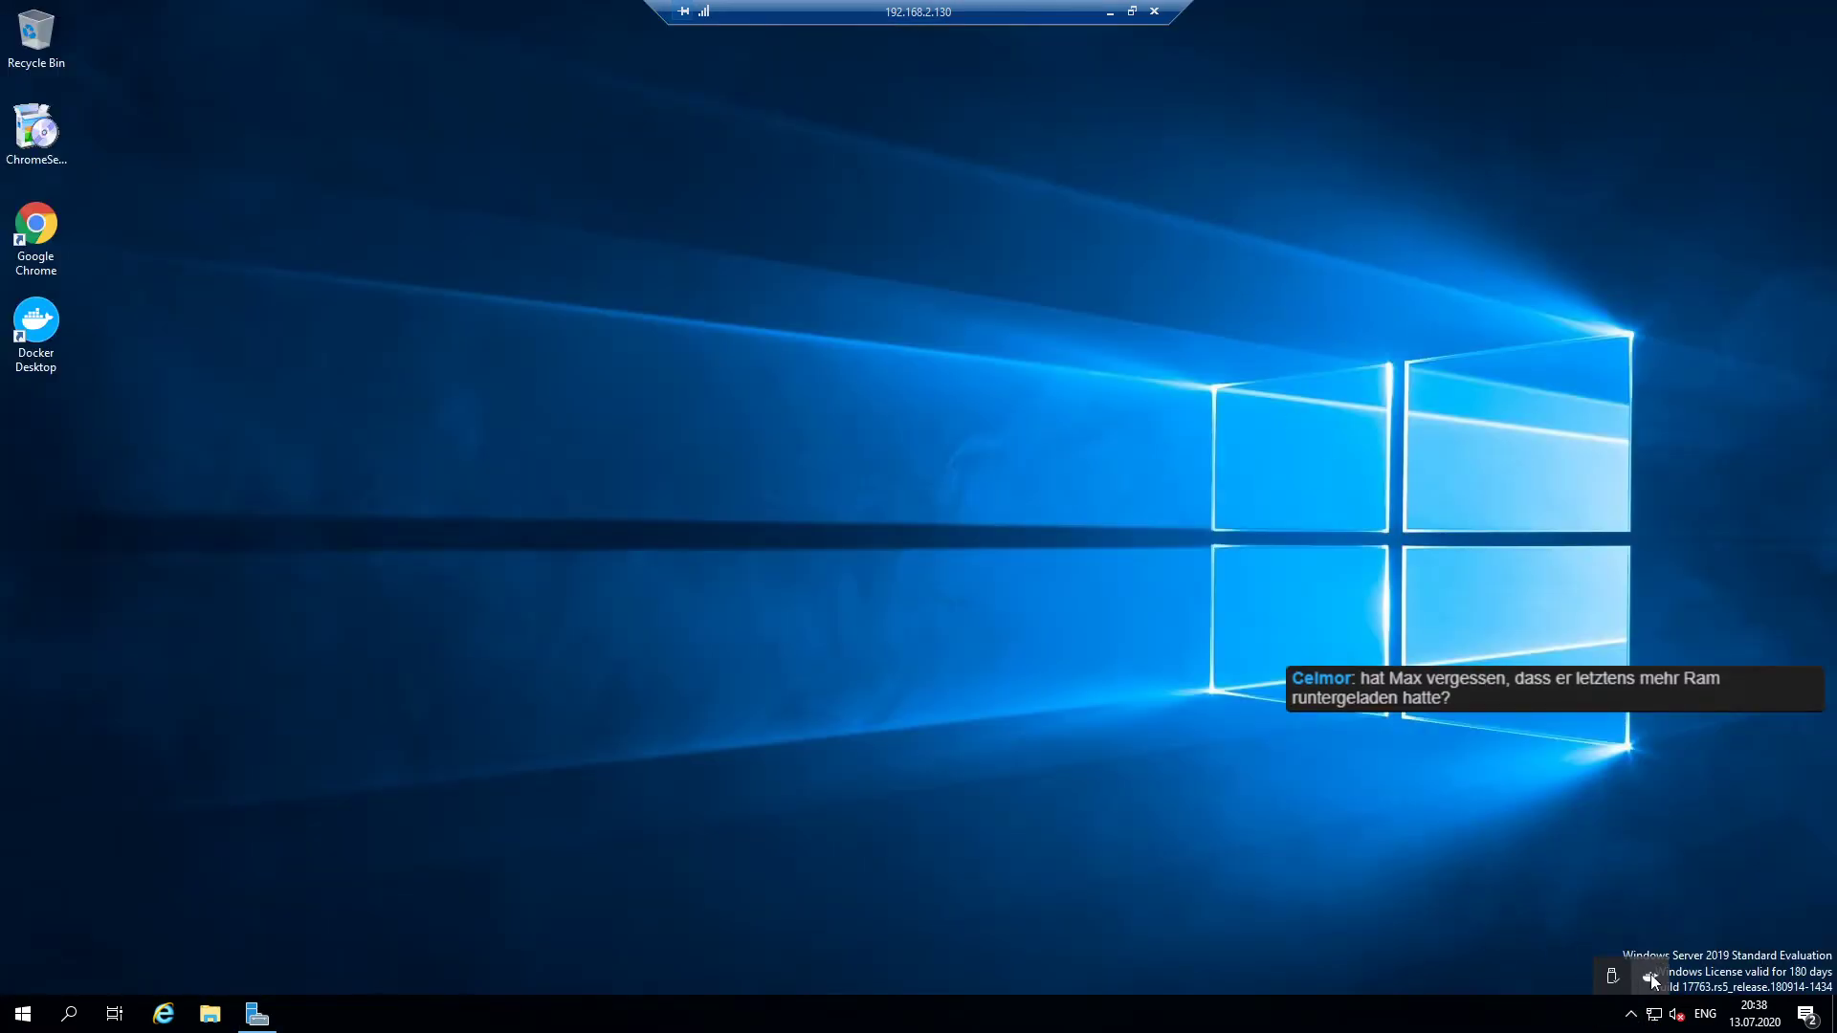
click(1600, 995)
click(1630, 1013)
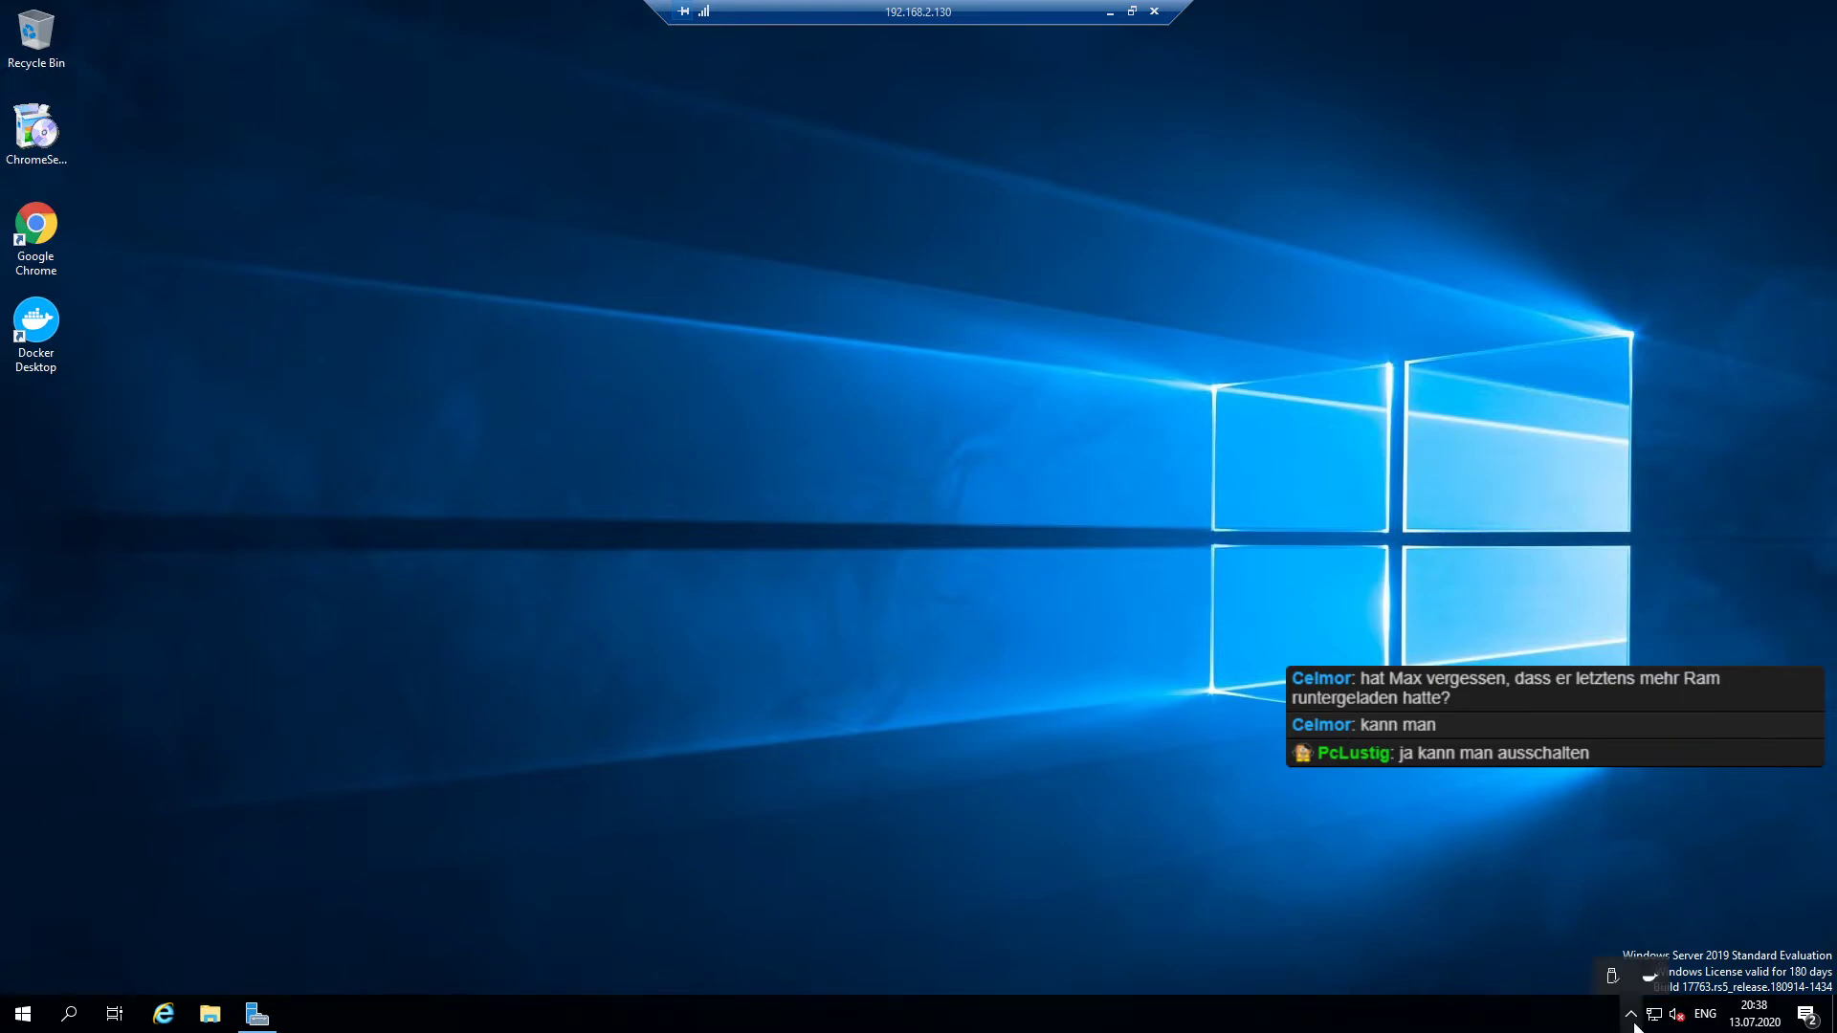
right_click(1647, 970)
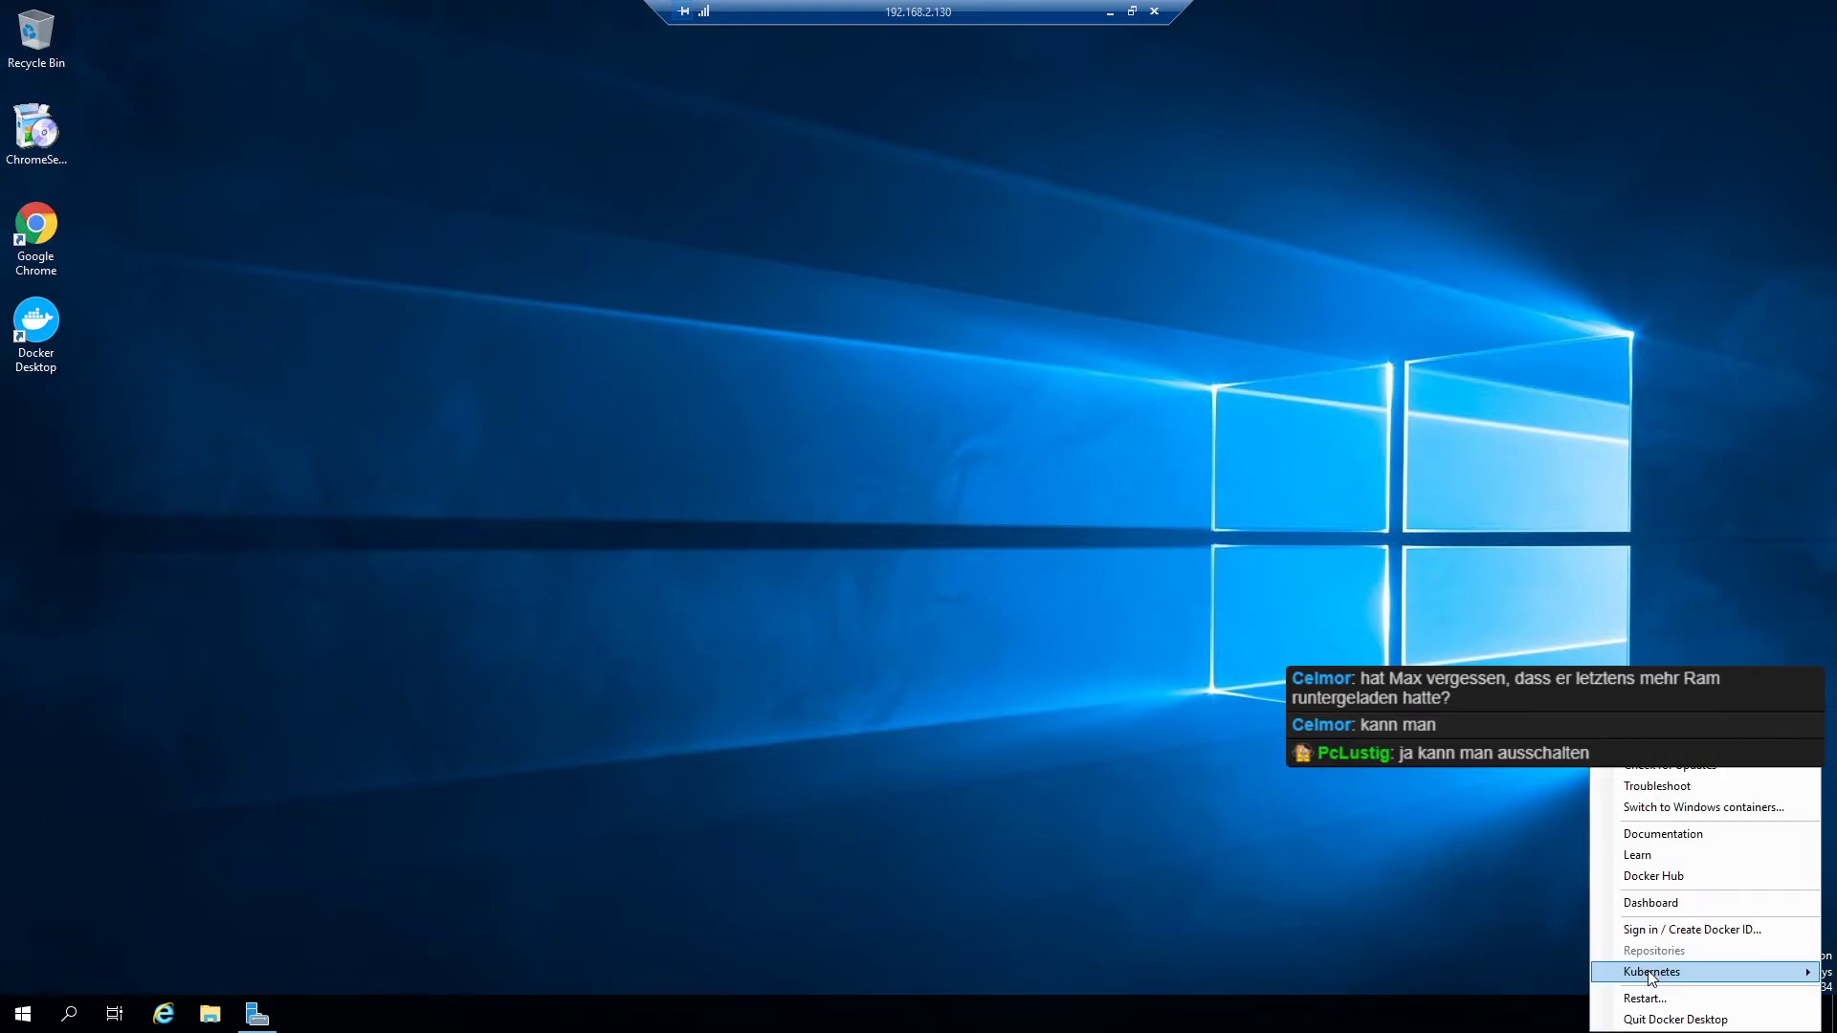
click(1545, 861)
click(1631, 1016)
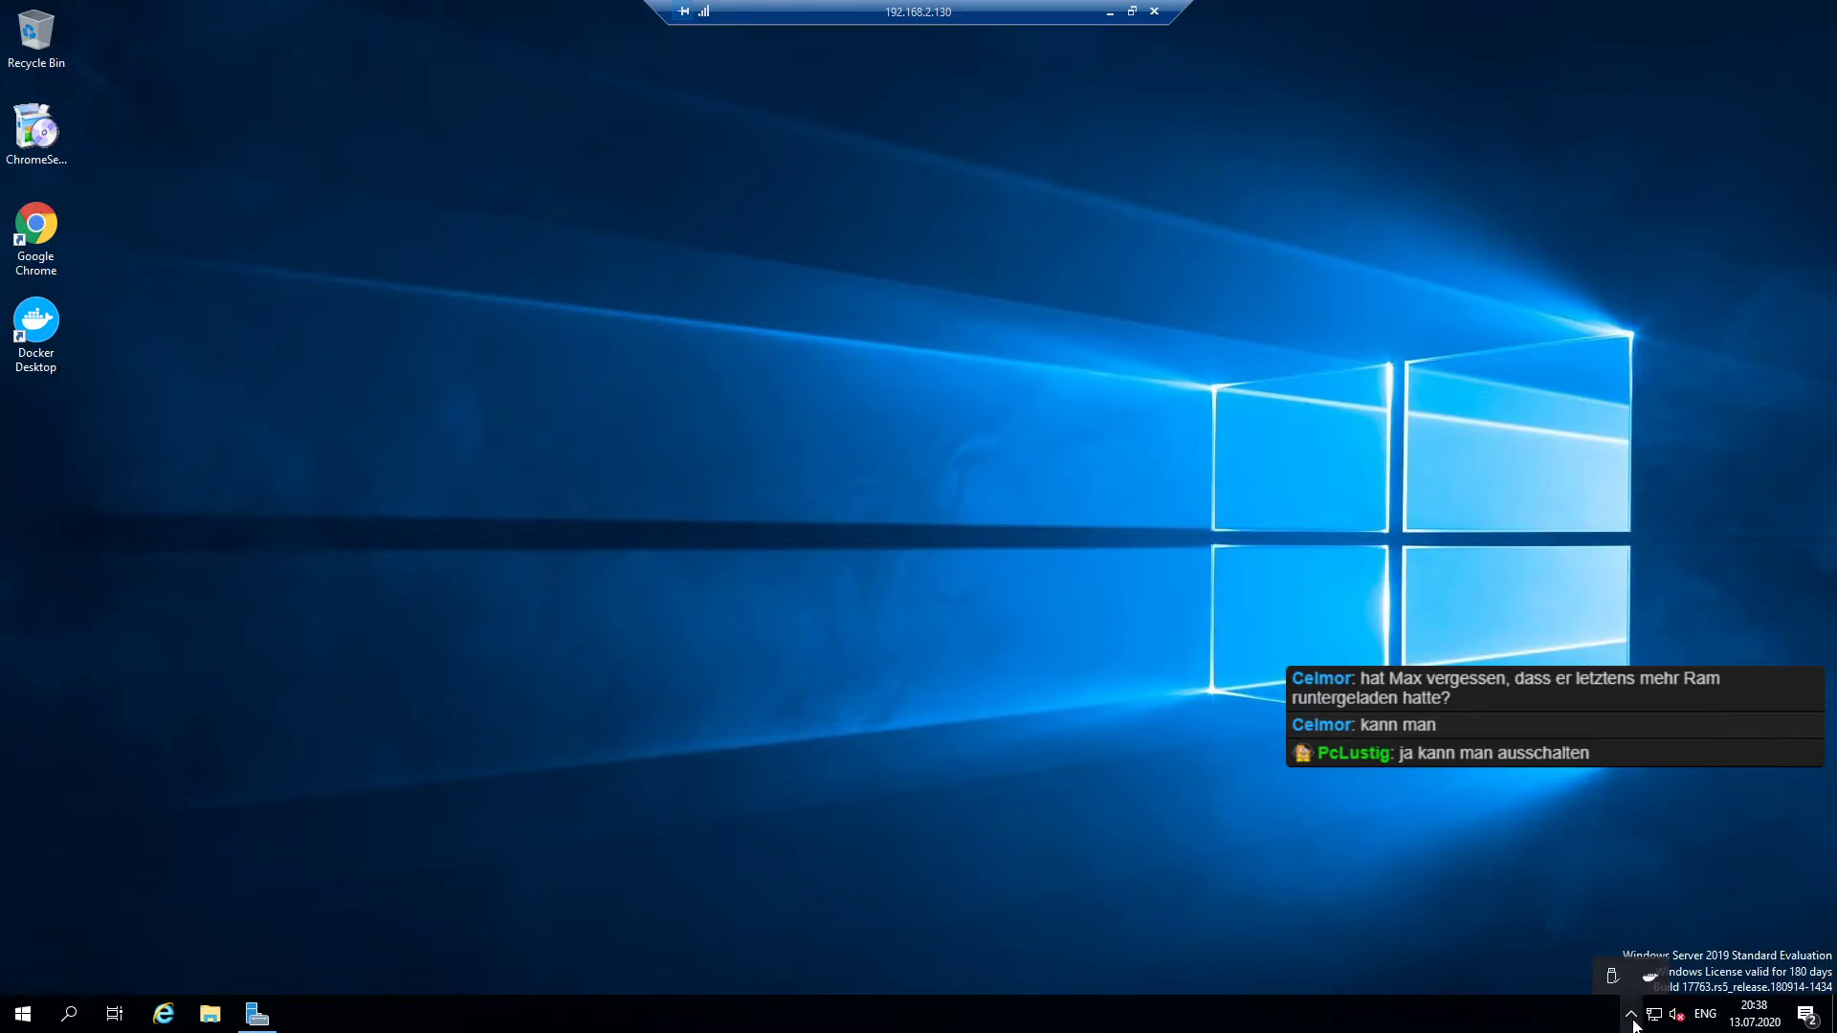
click(1267, 806)
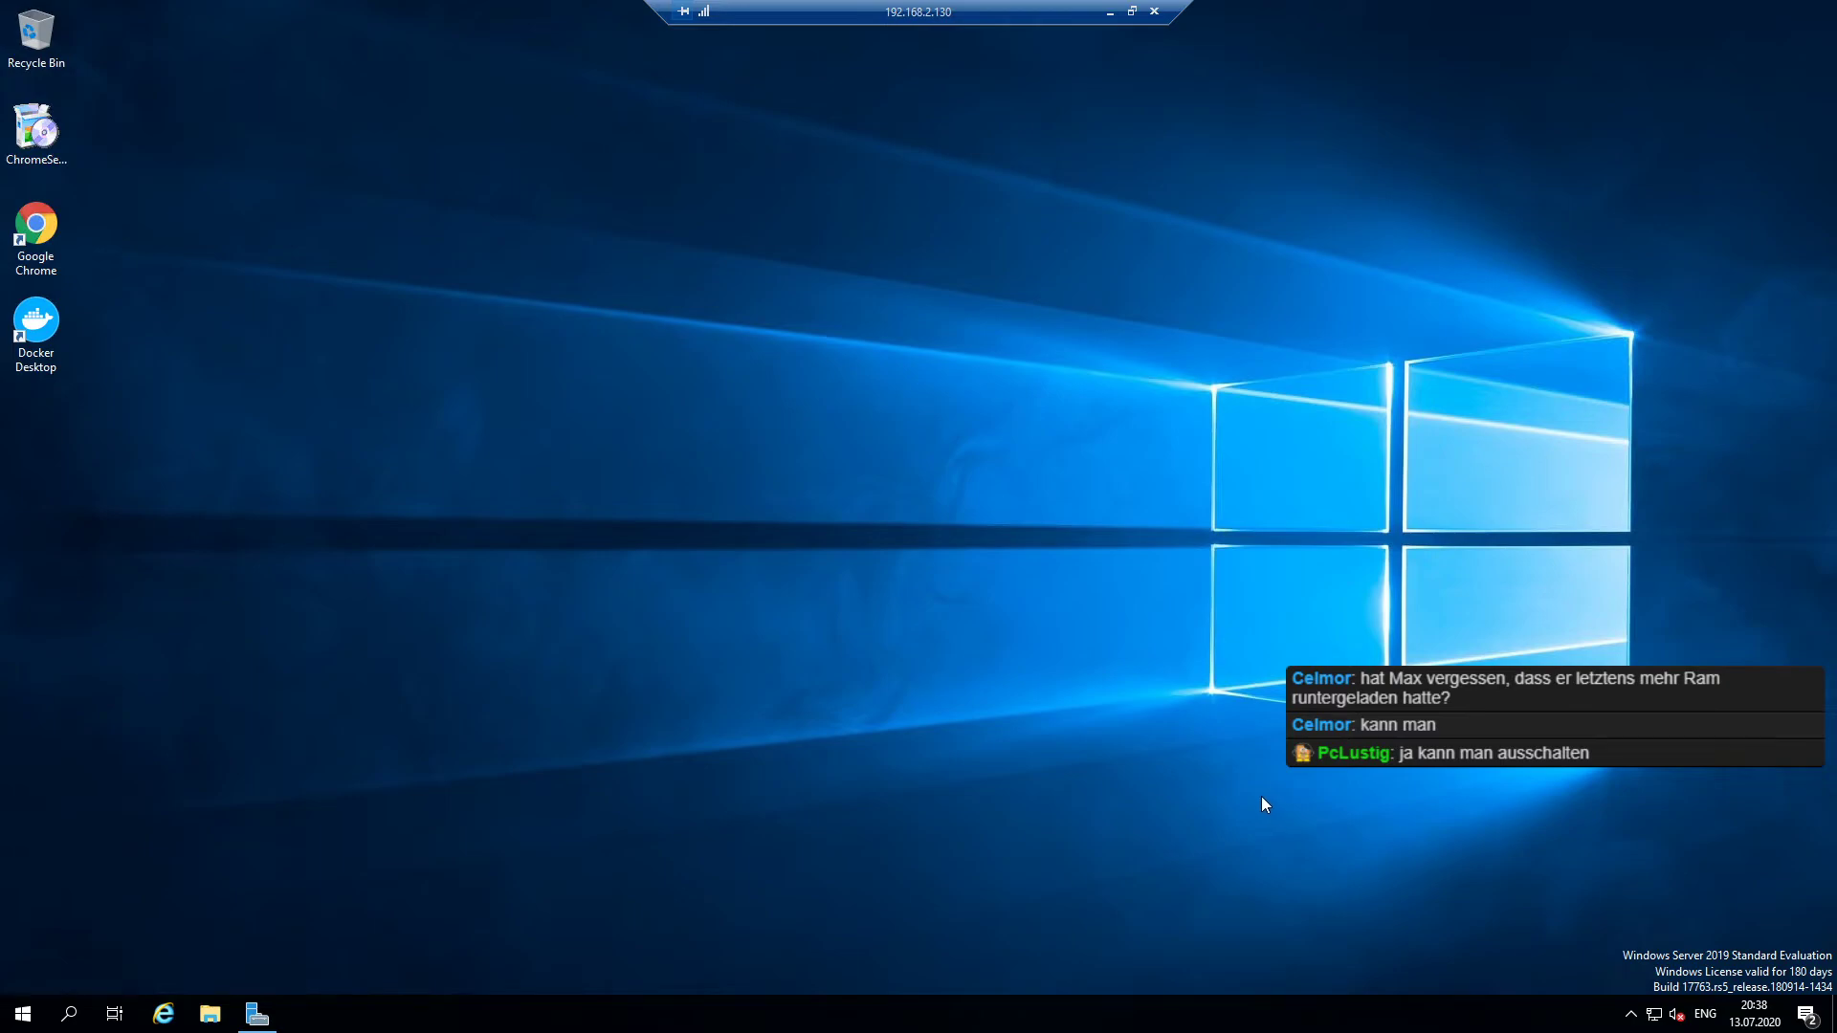
click(1631, 1016)
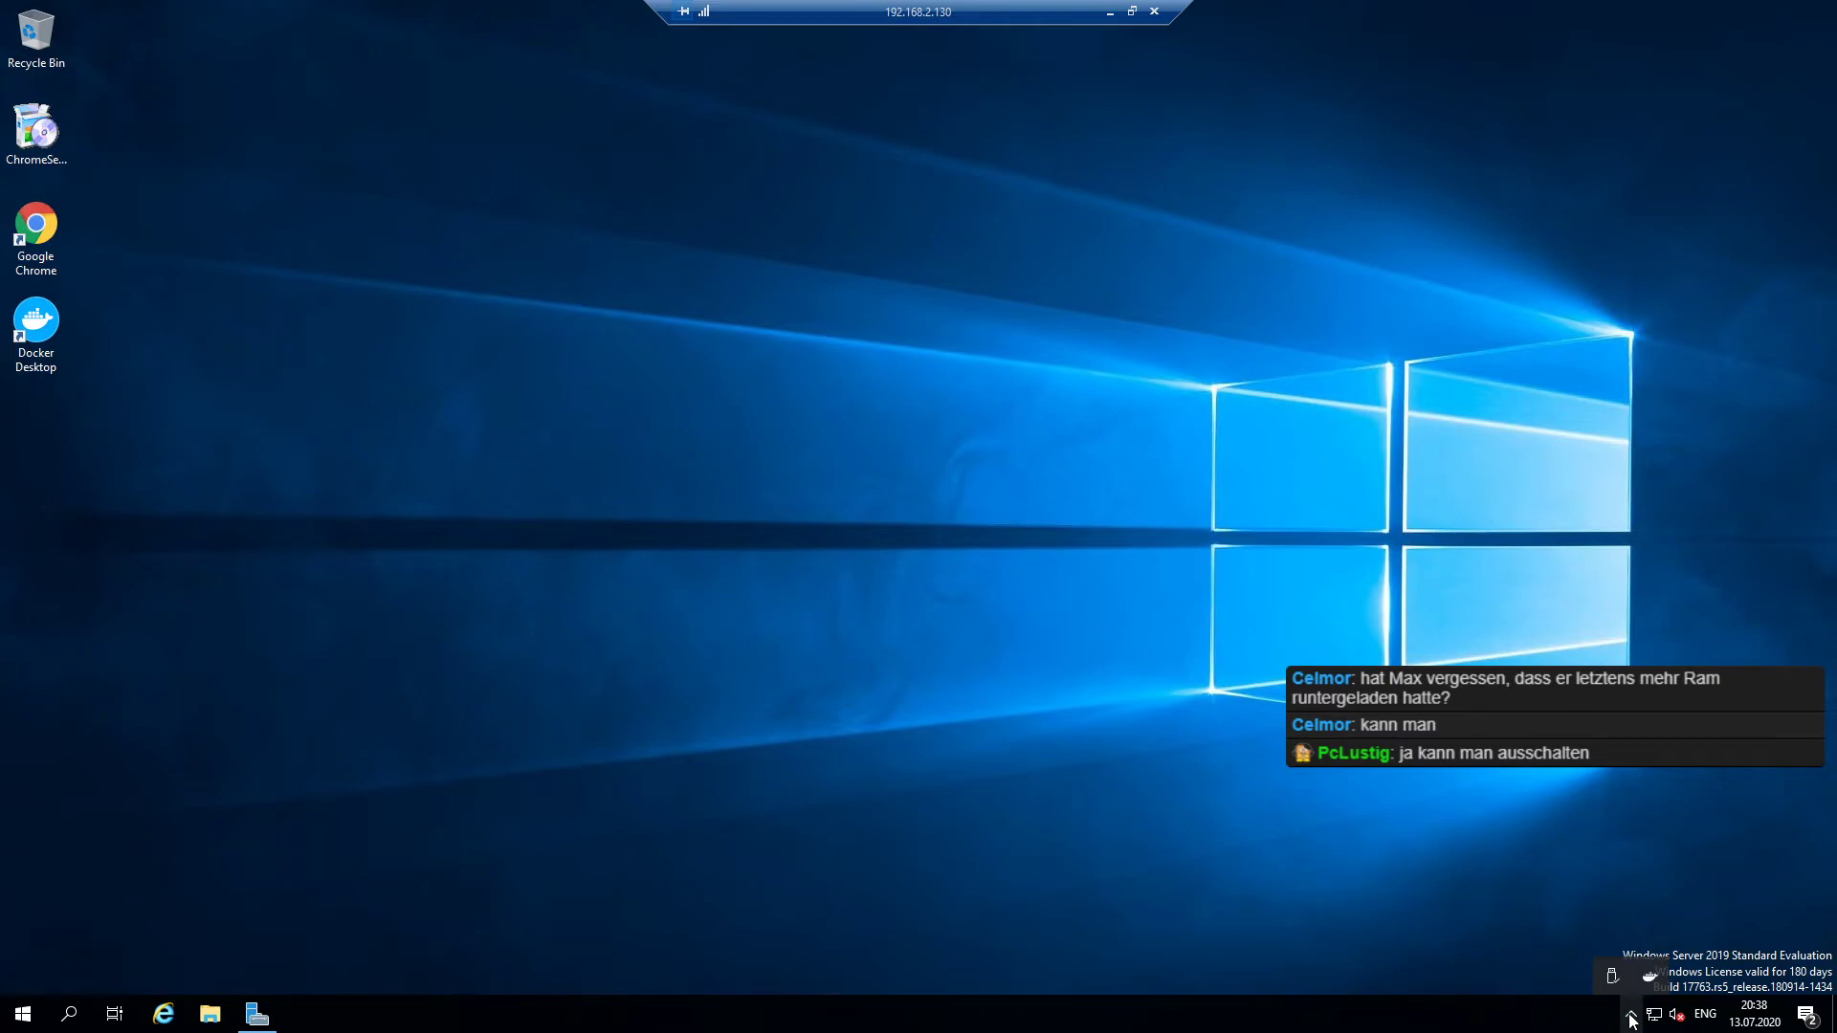
- Launch Task Manager from the taskbar and view the Performance tab's memory usage
right_click(840, 1020)
click(916, 931)
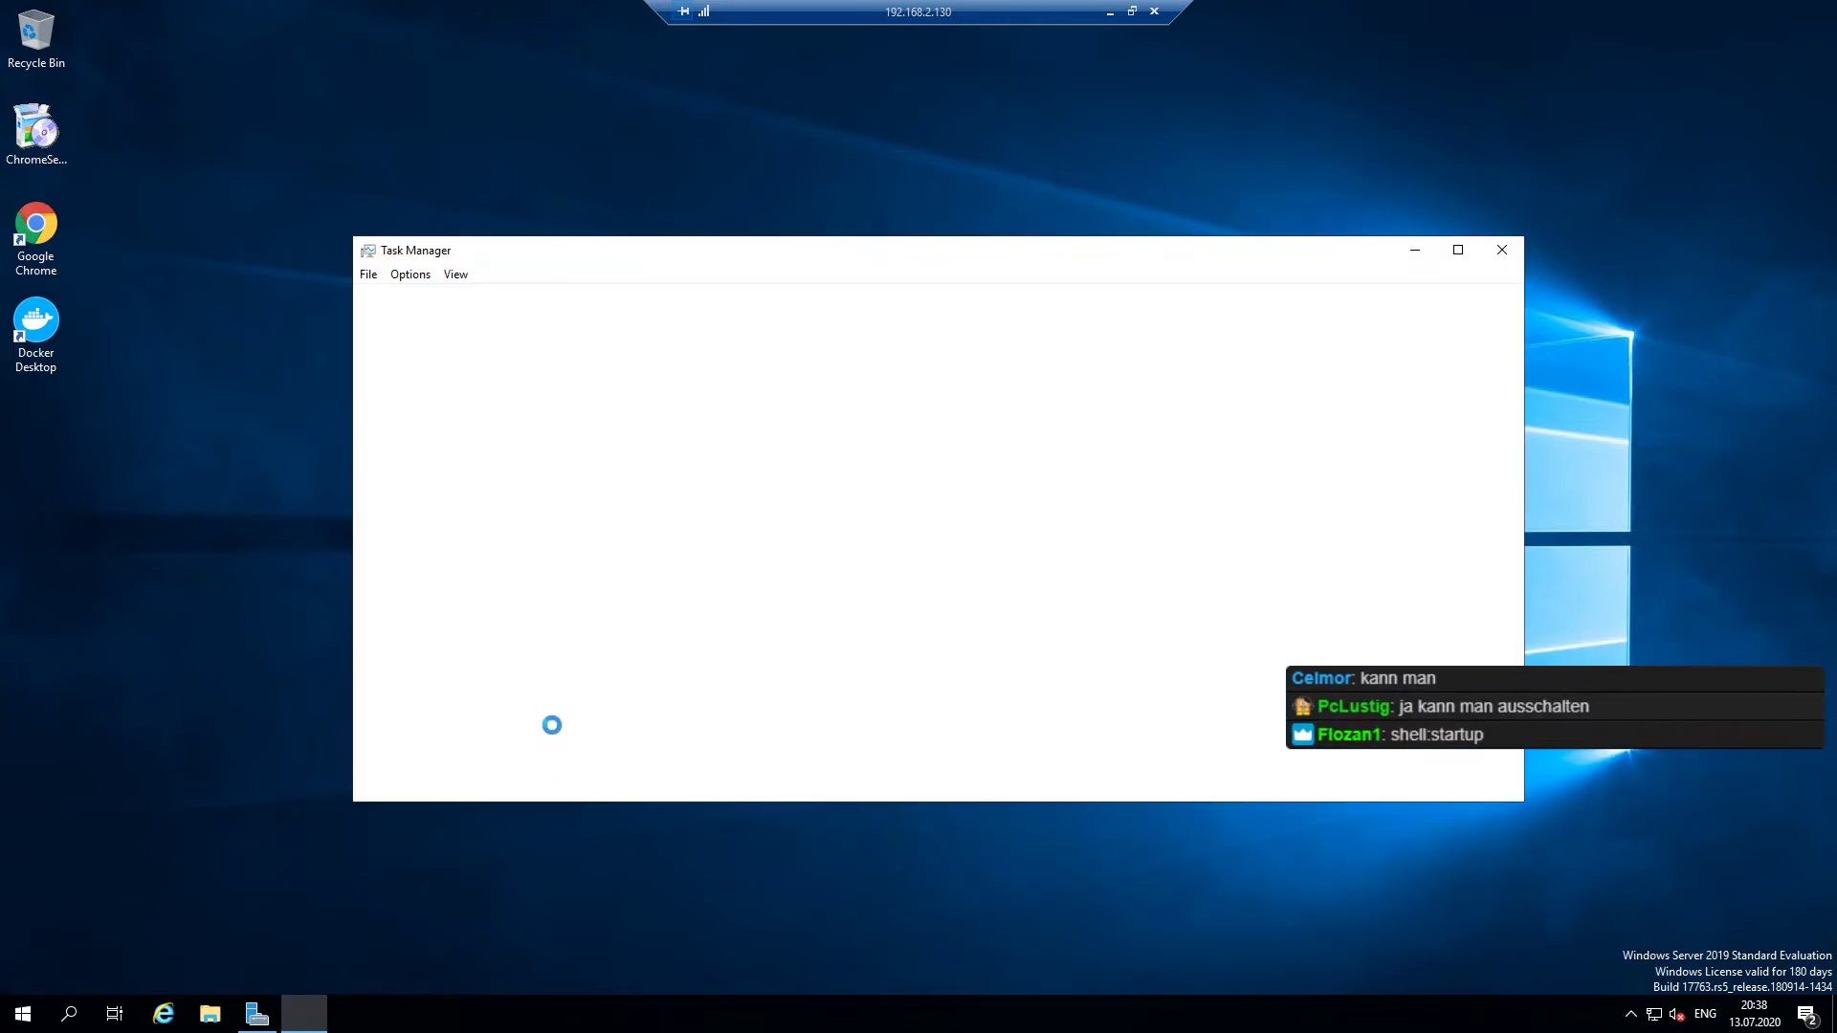
click(479, 299)
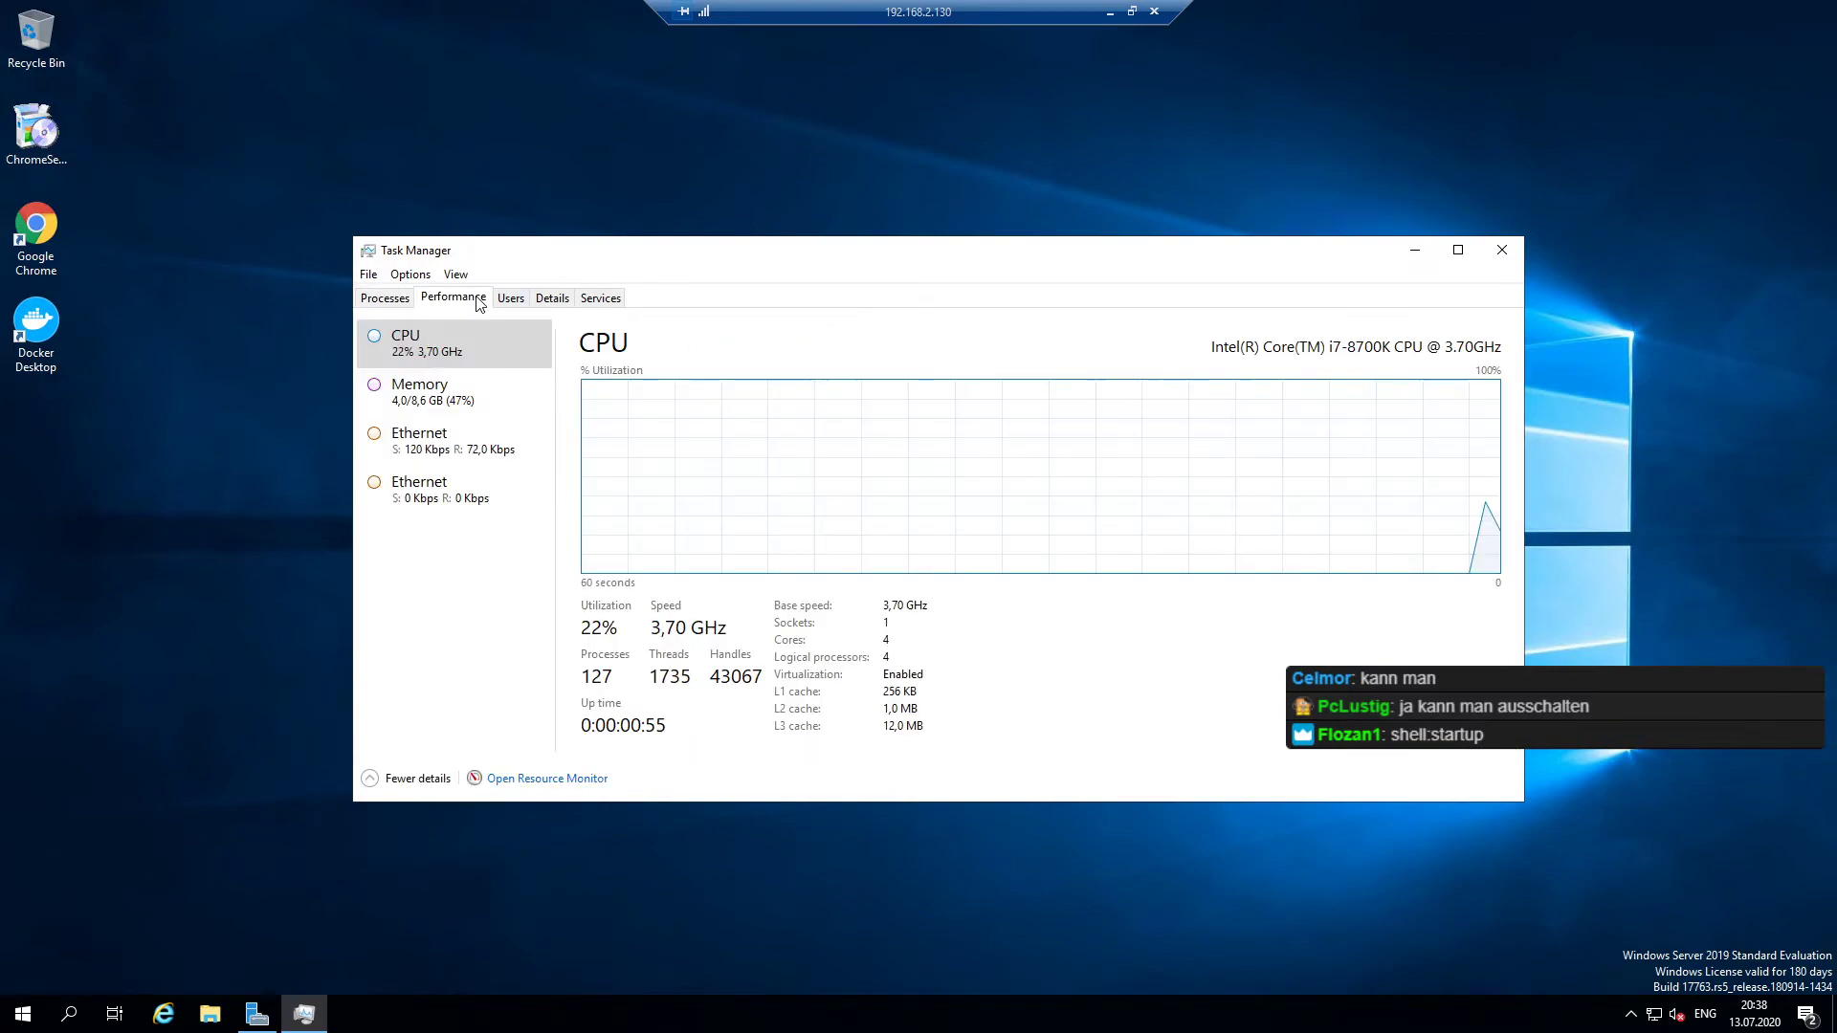
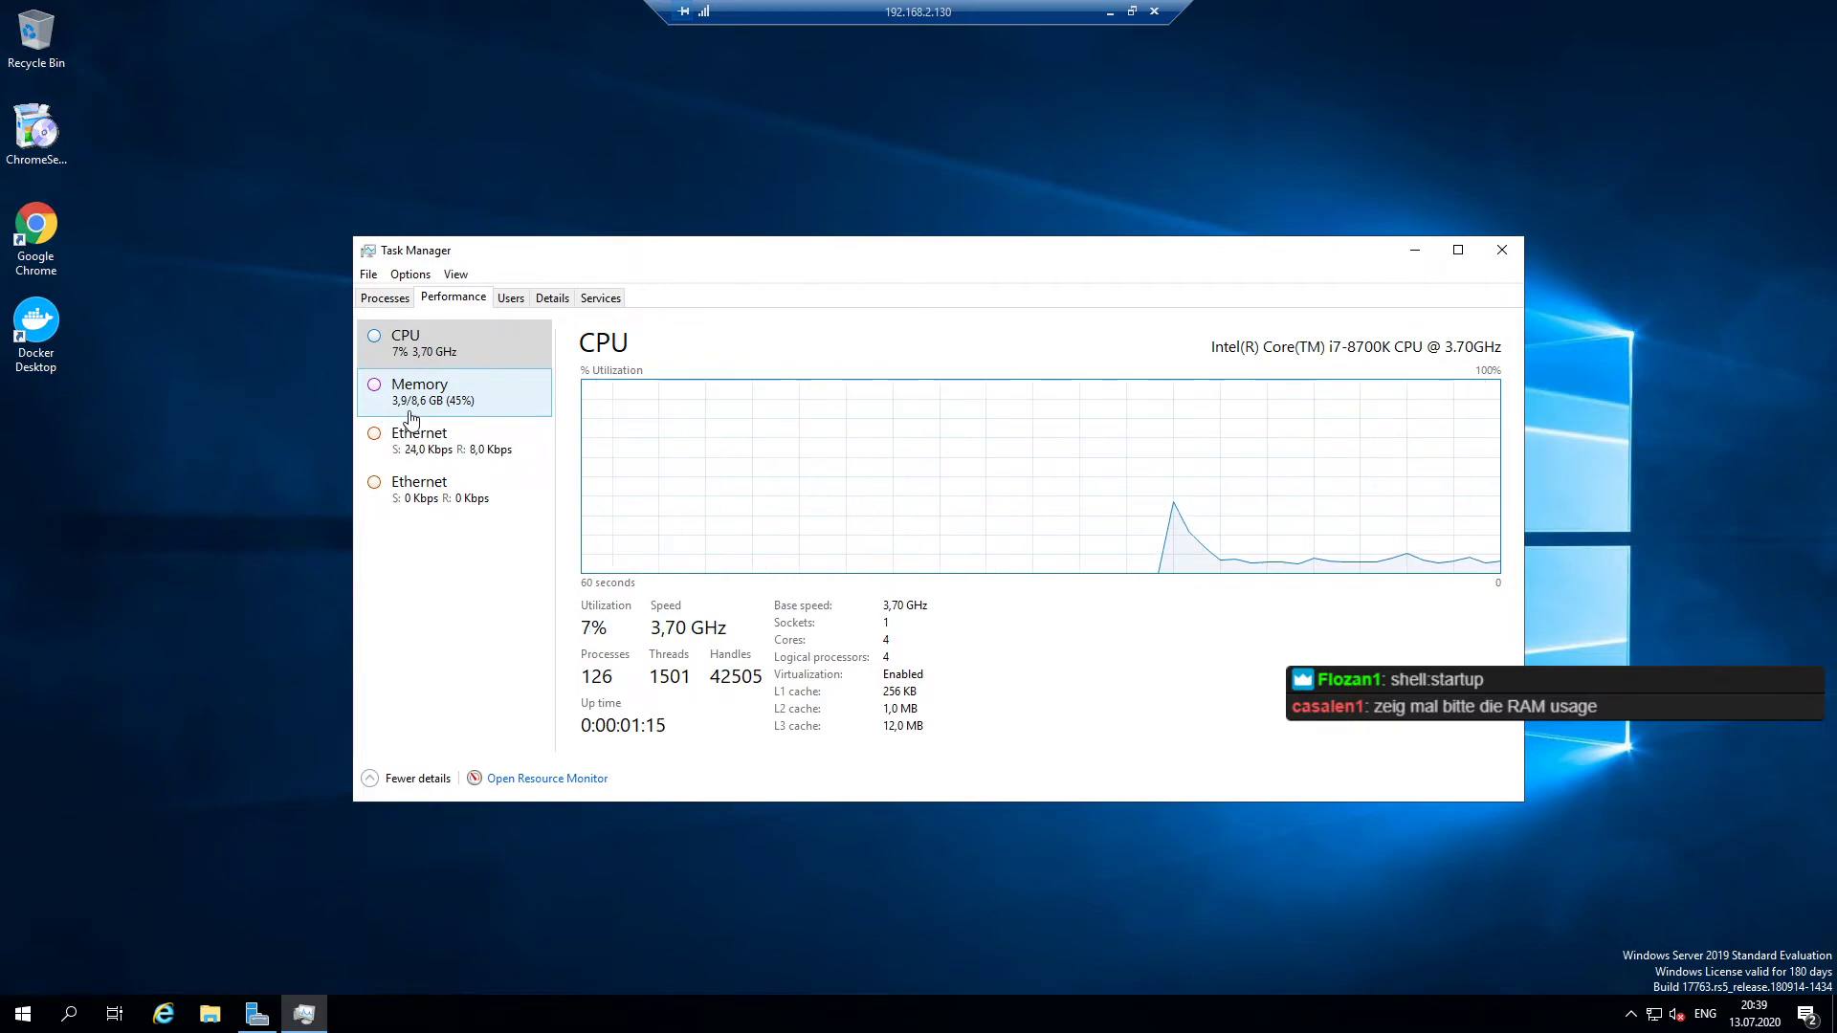
- Check memory usage in Task Manager's Performance tab, minimize it, and reveal the hidden tray icons
click(404, 400)
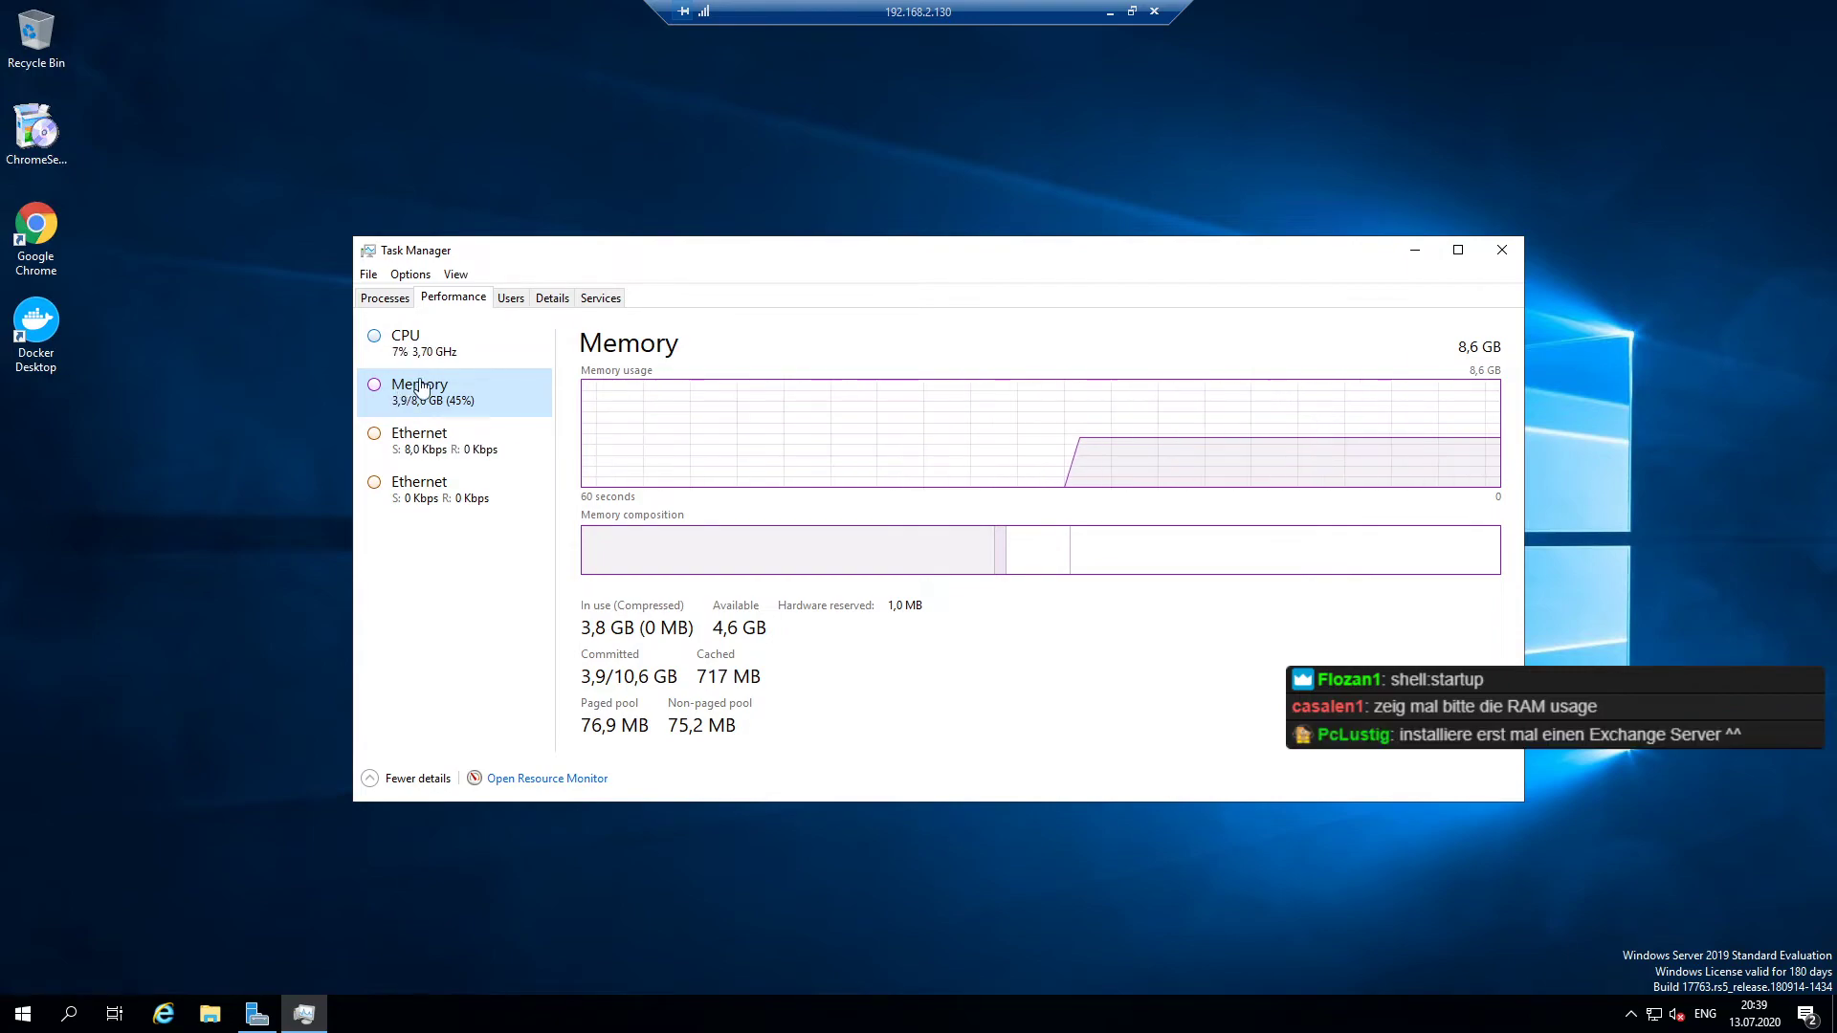
click(411, 342)
click(1420, 252)
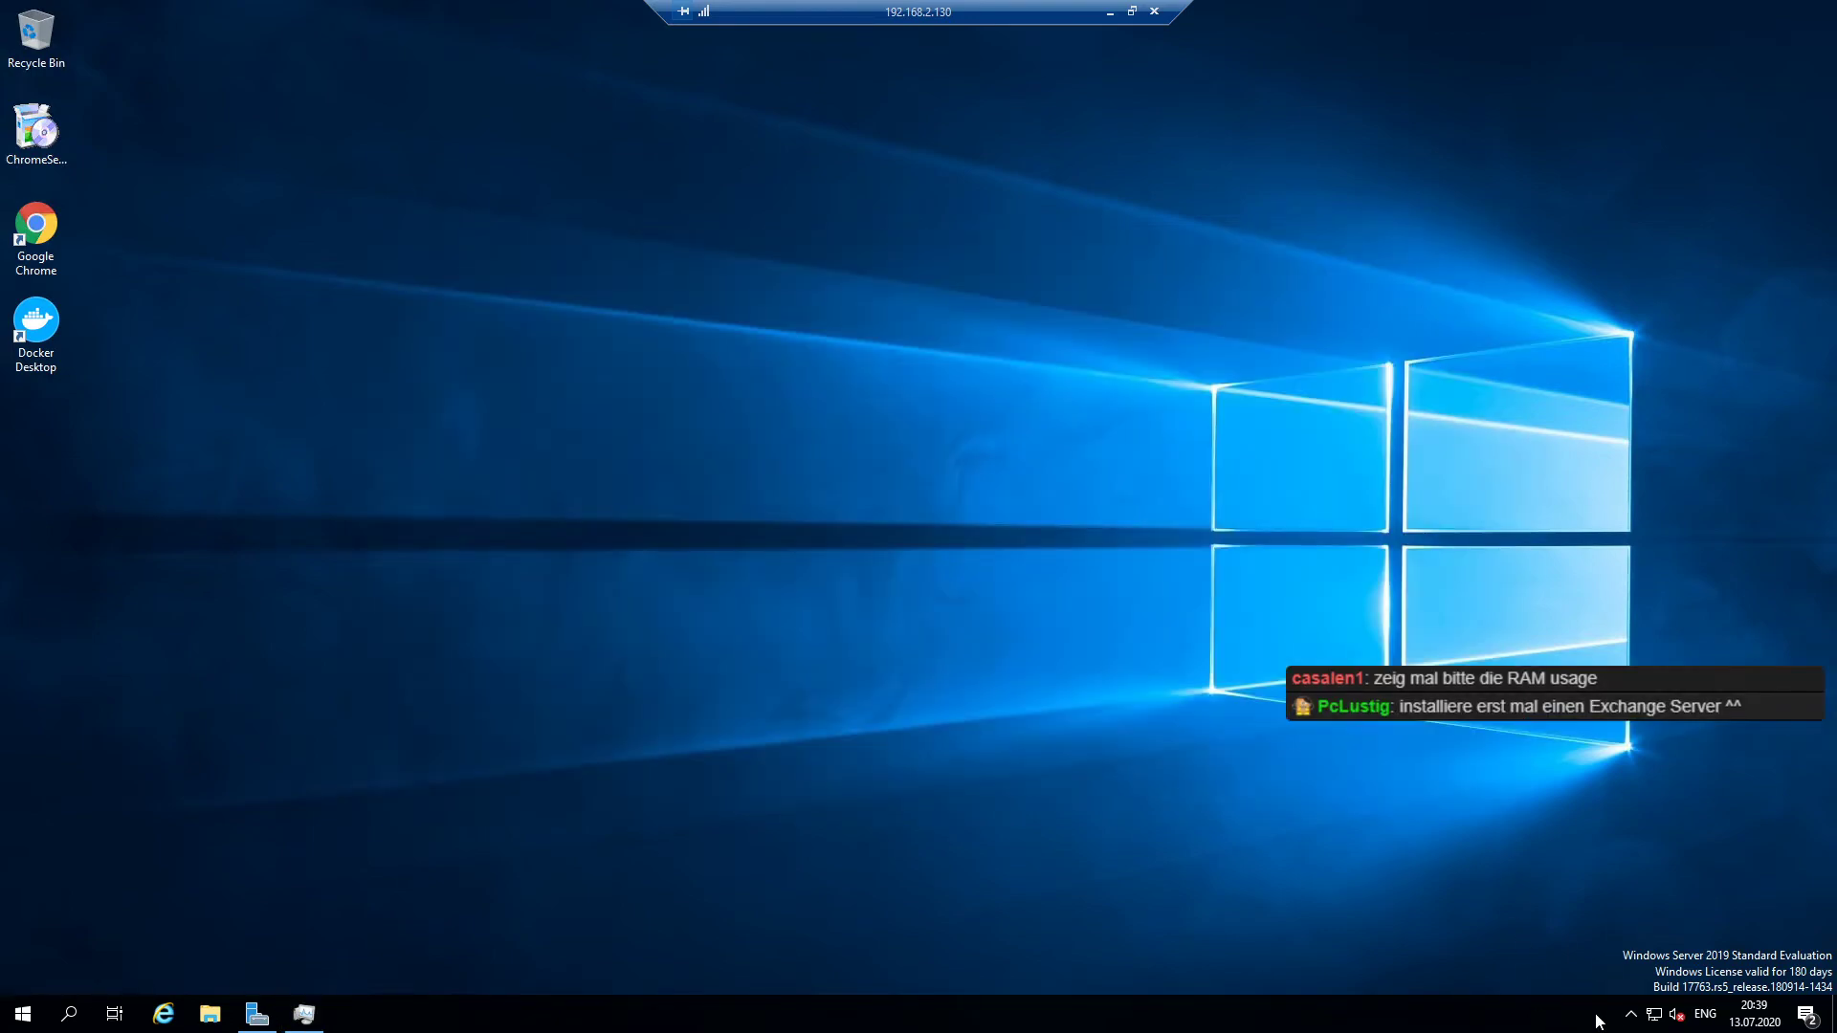
click(1630, 1014)
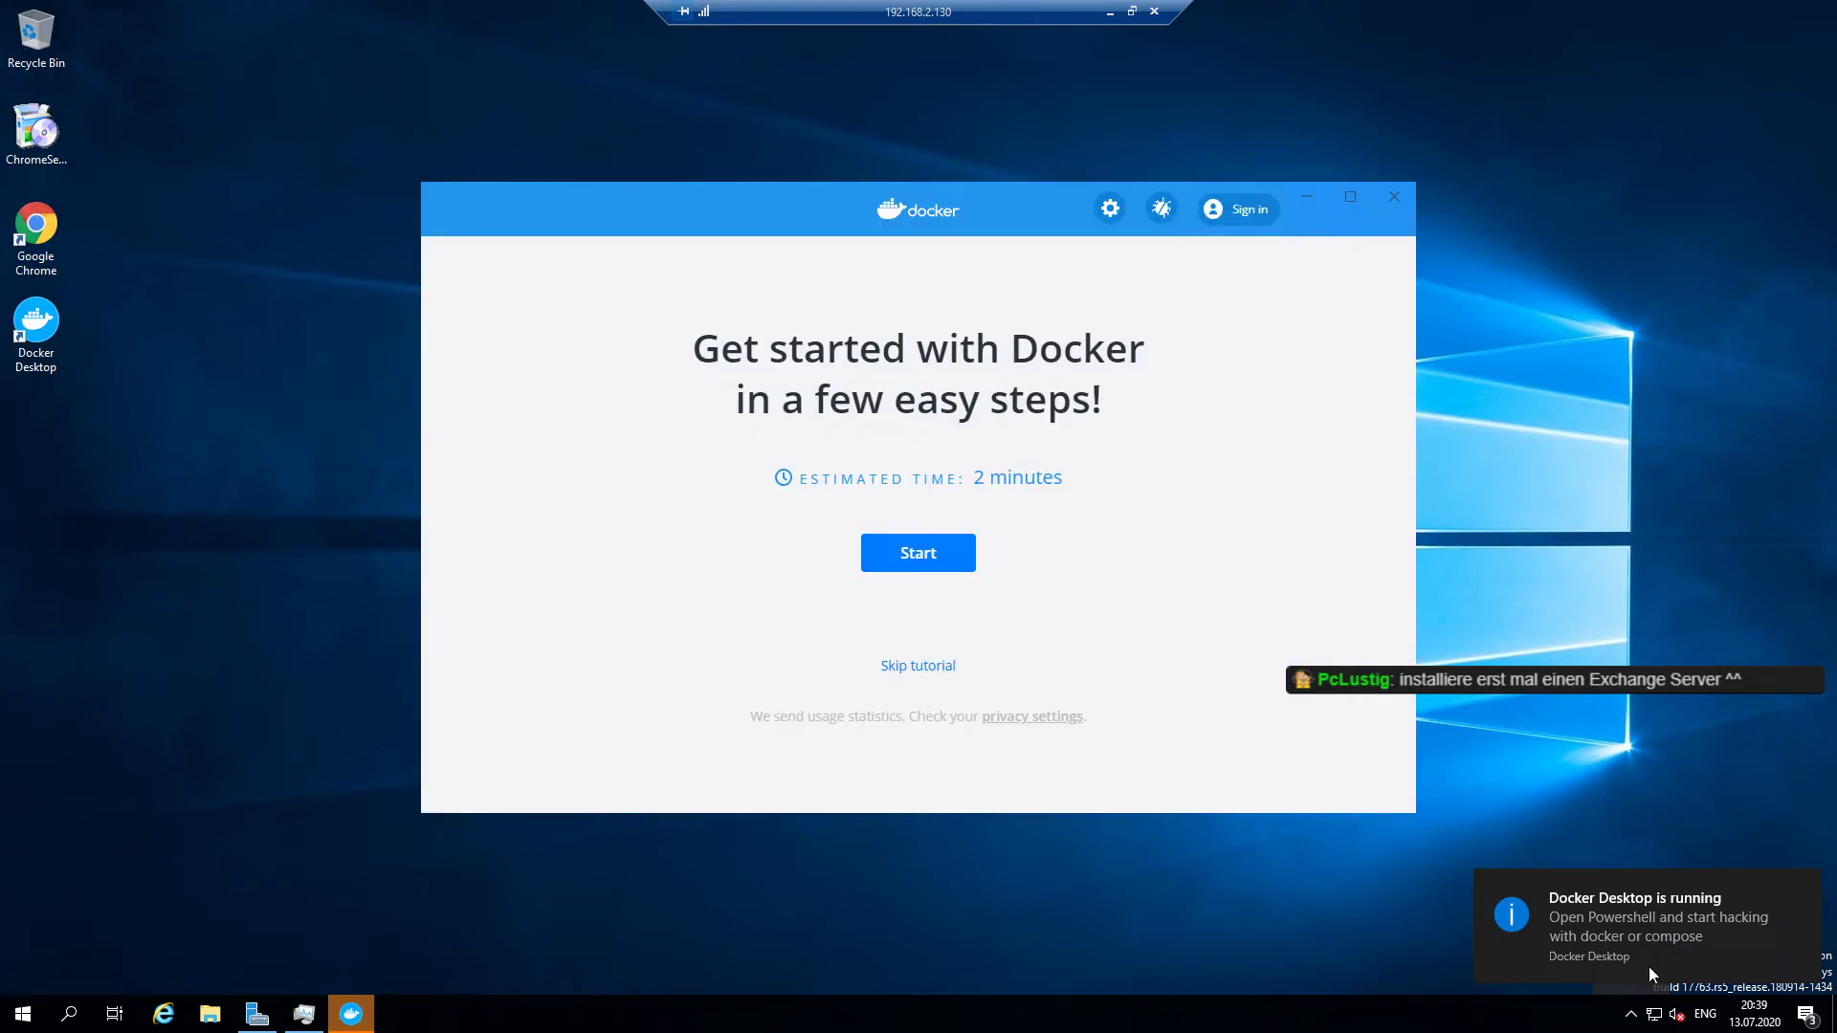
- Dismiss the Docker running notification and maximize the getting-started window
click(1649, 967)
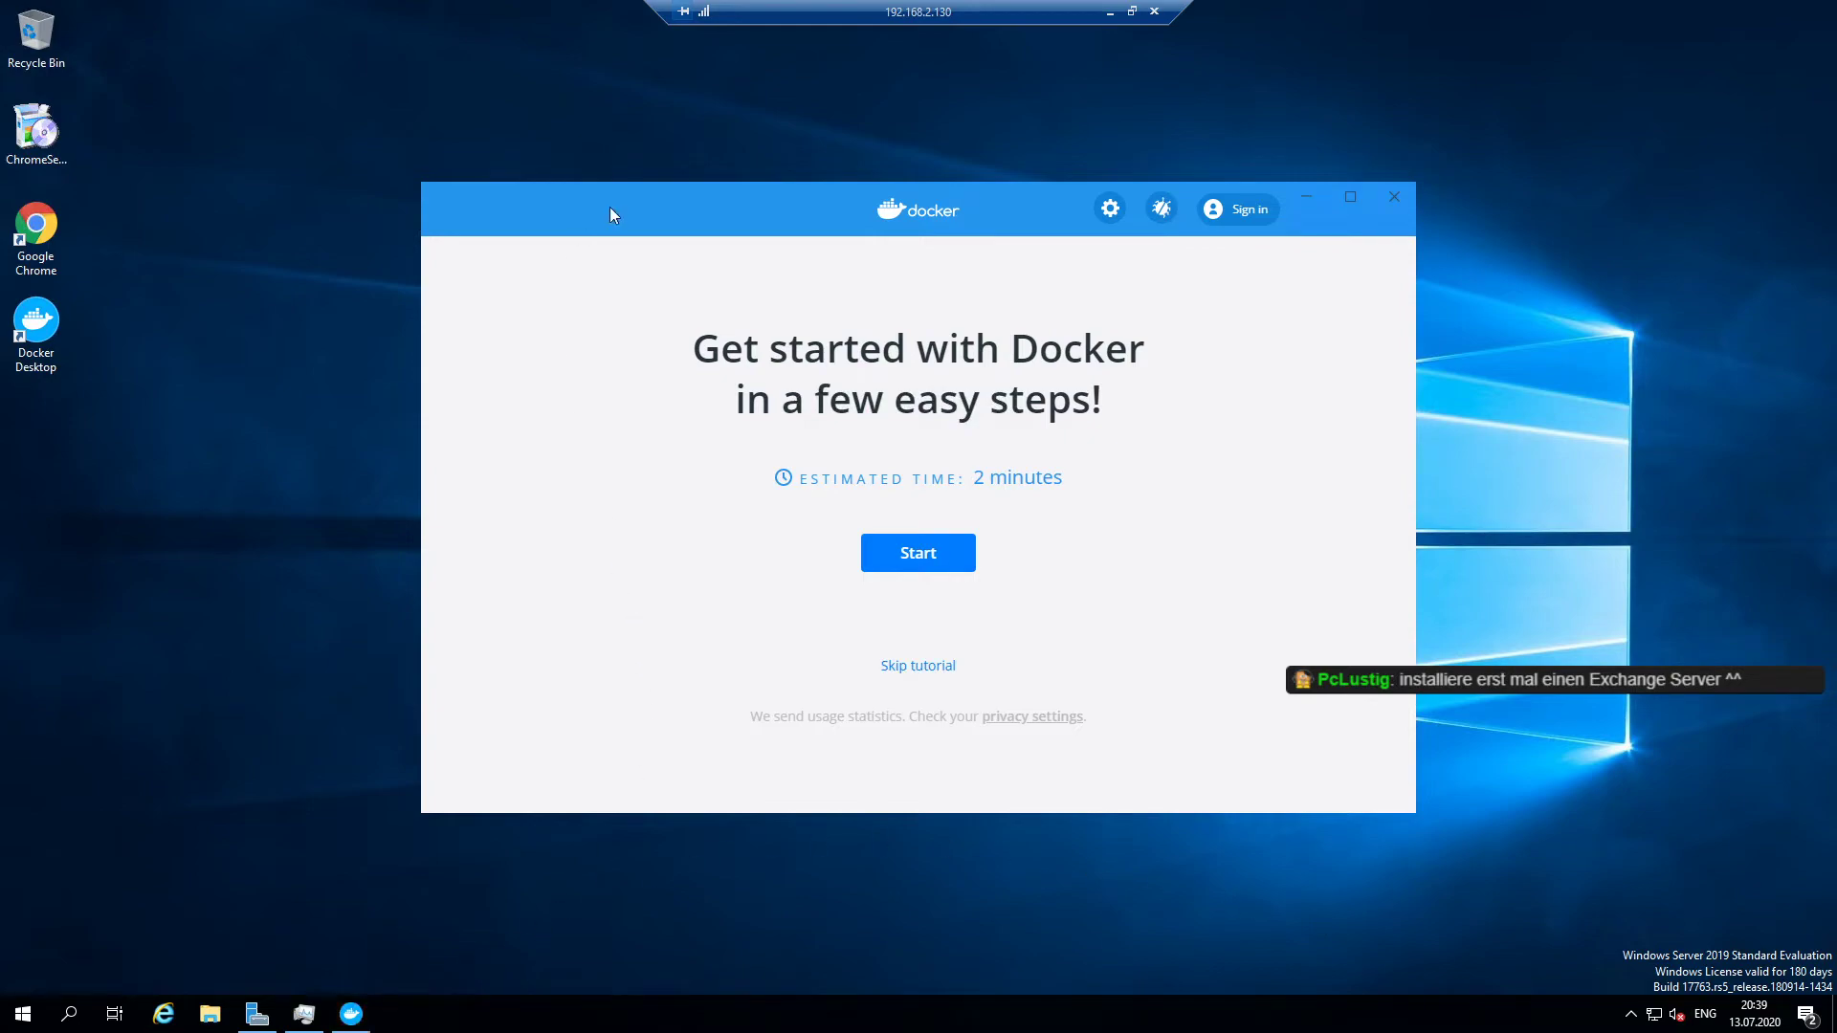
drag(610, 207, 508, 233)
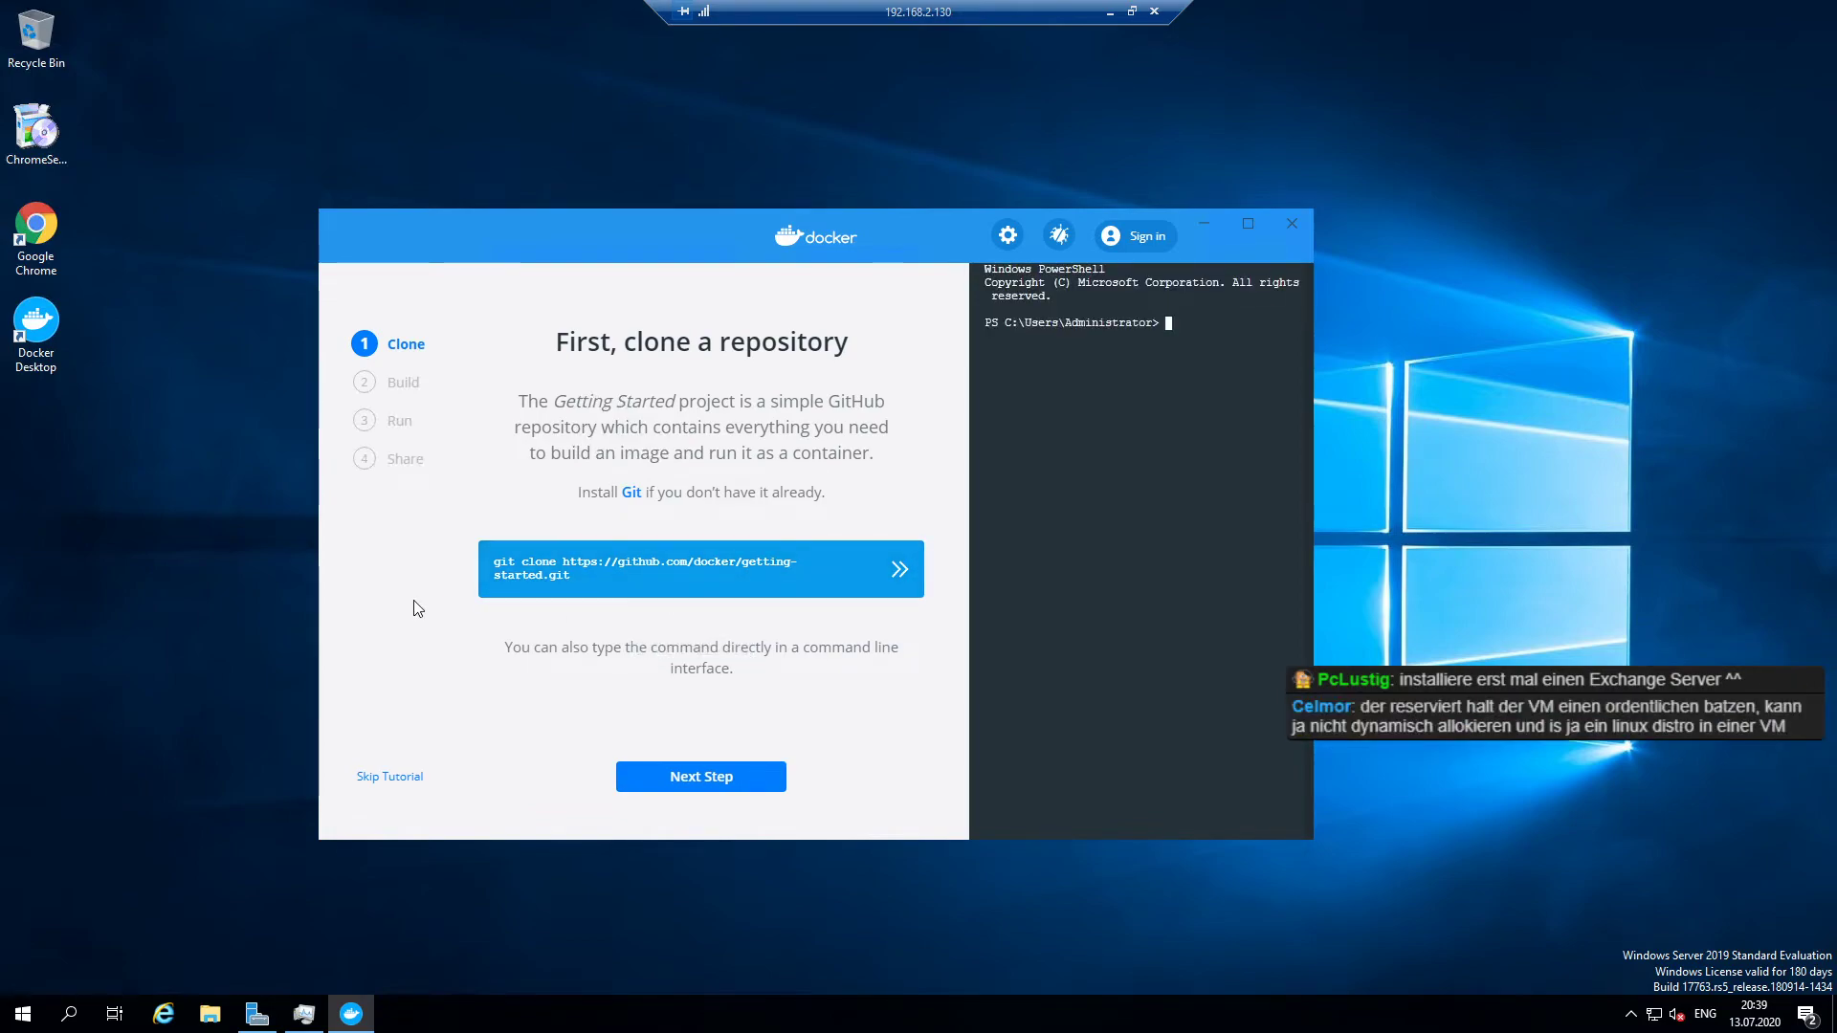
click(1247, 223)
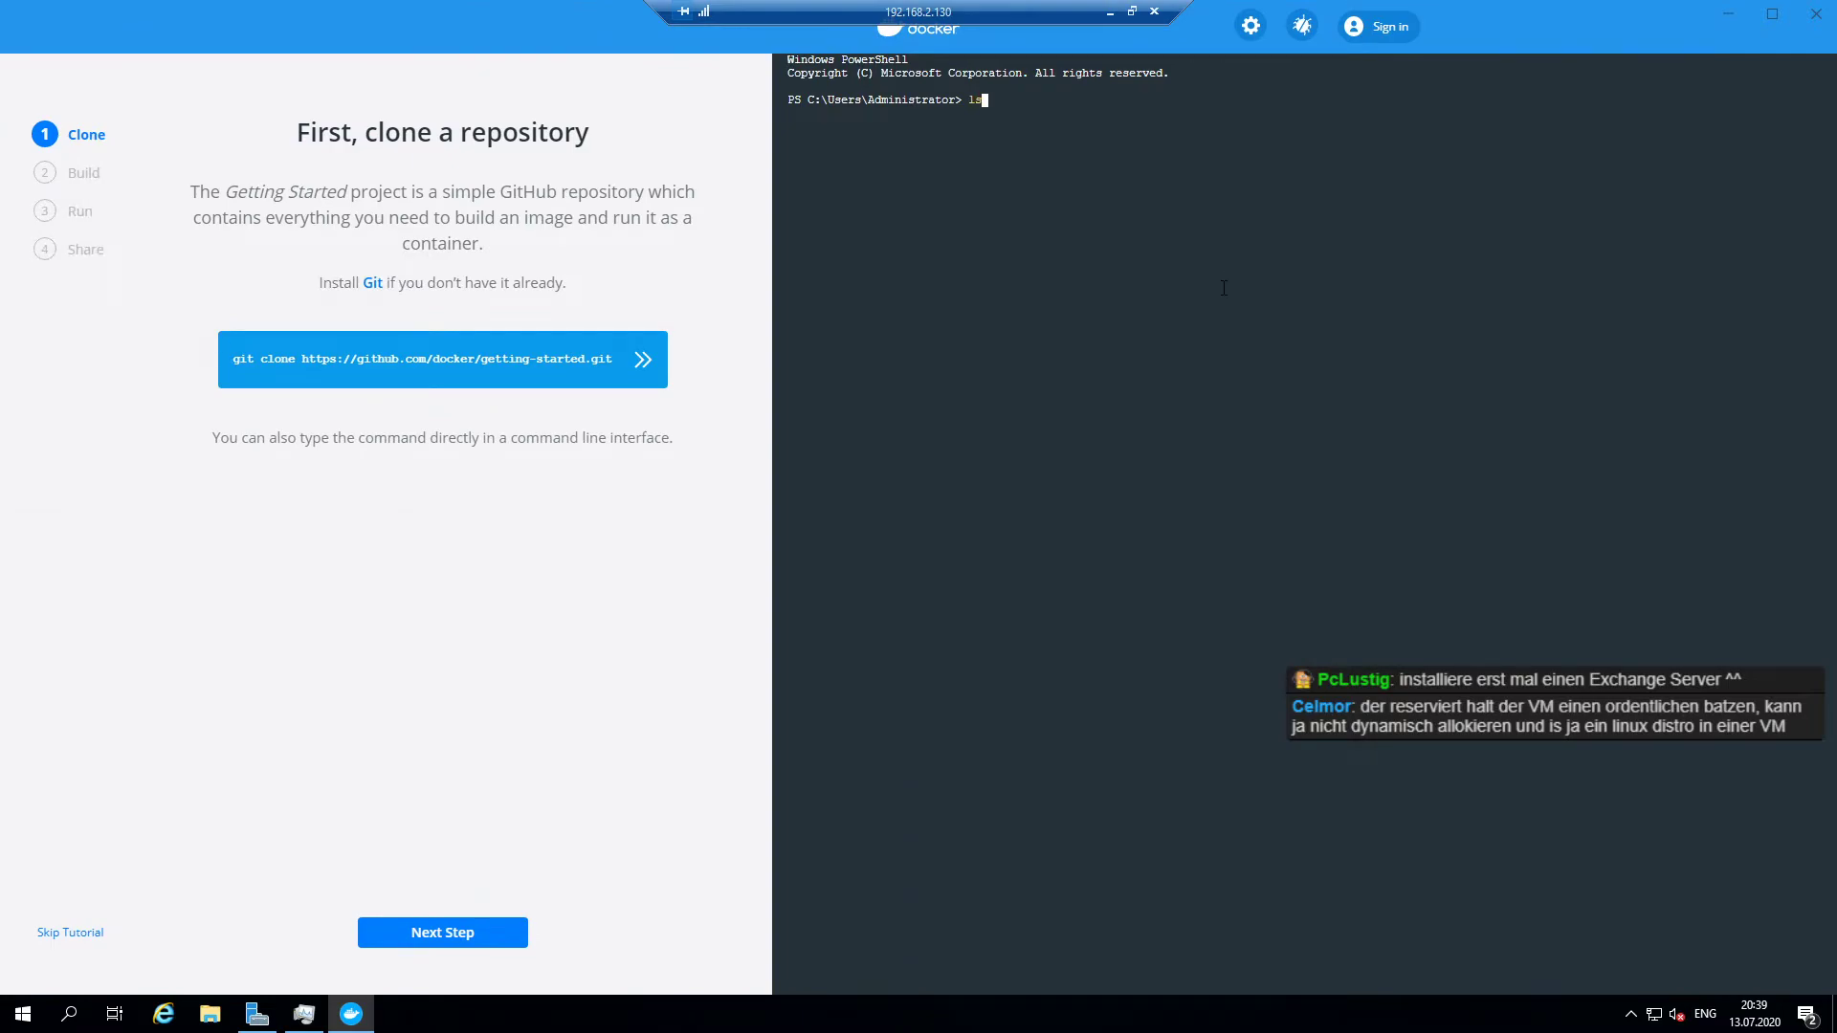
- Run the tutorial's git clone command, which fails, then open and close the Git download link
click(595, 364)
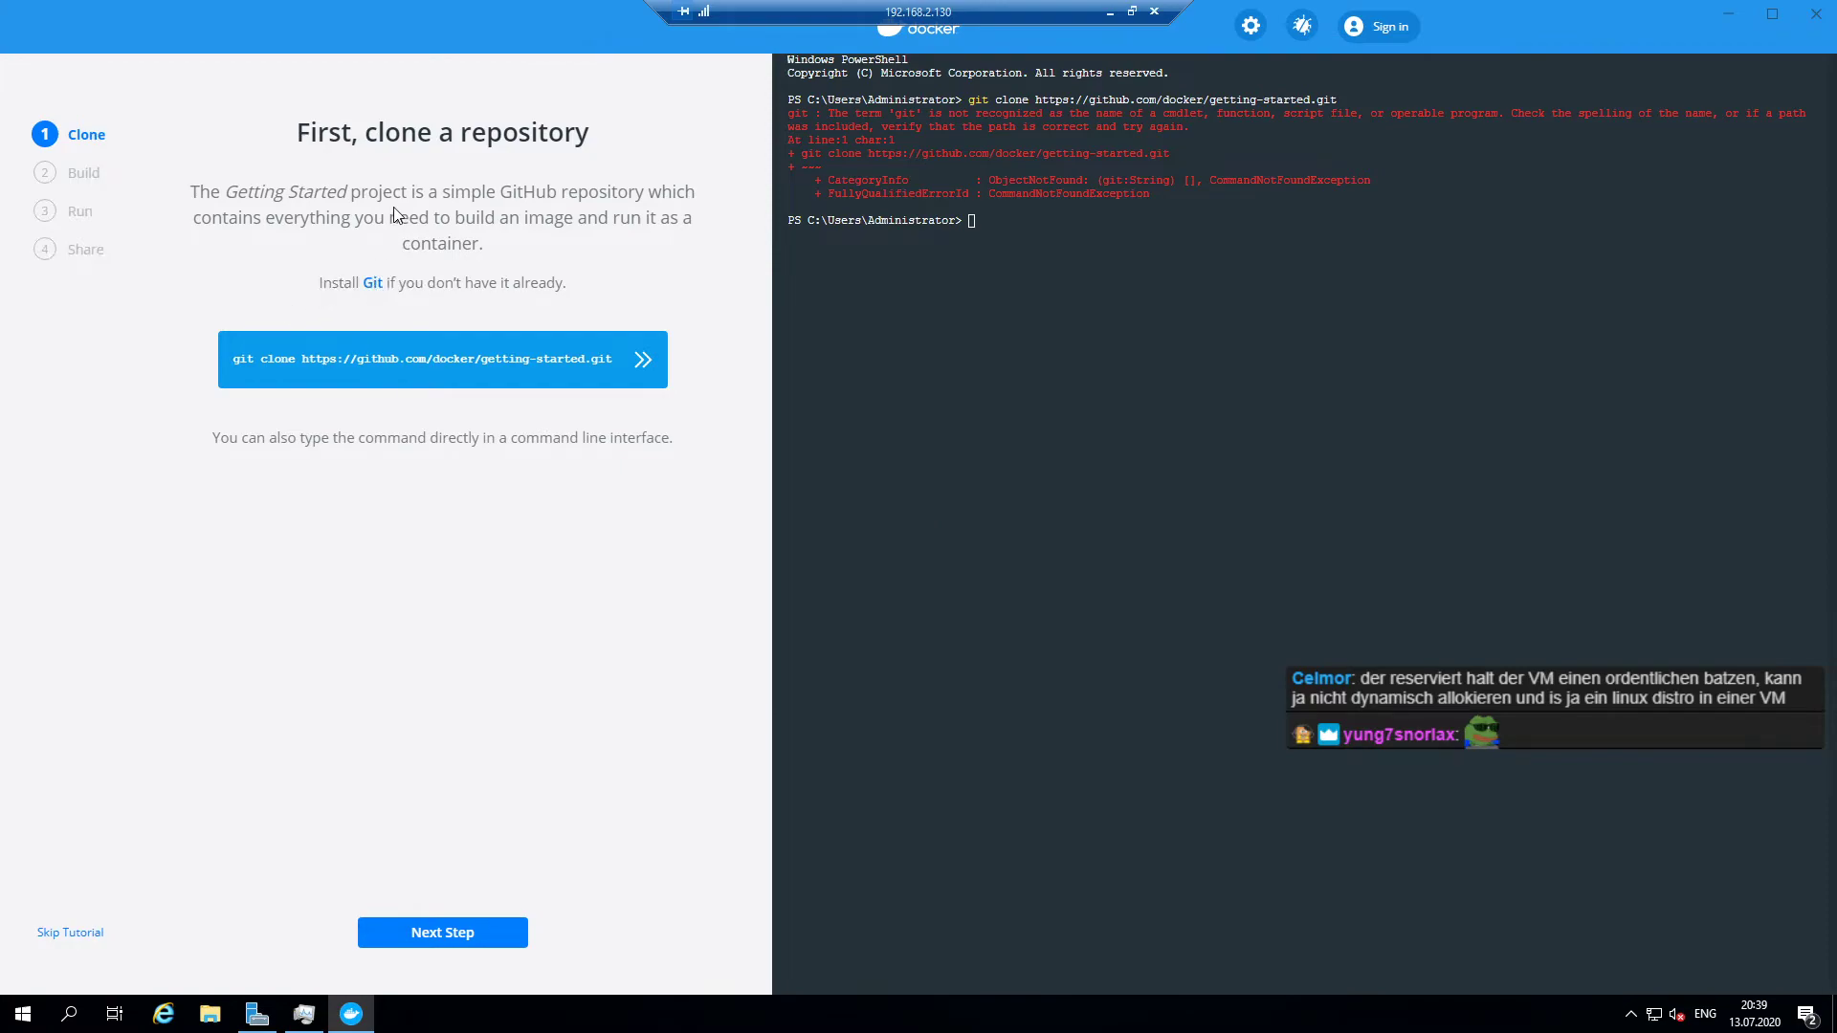
click(373, 284)
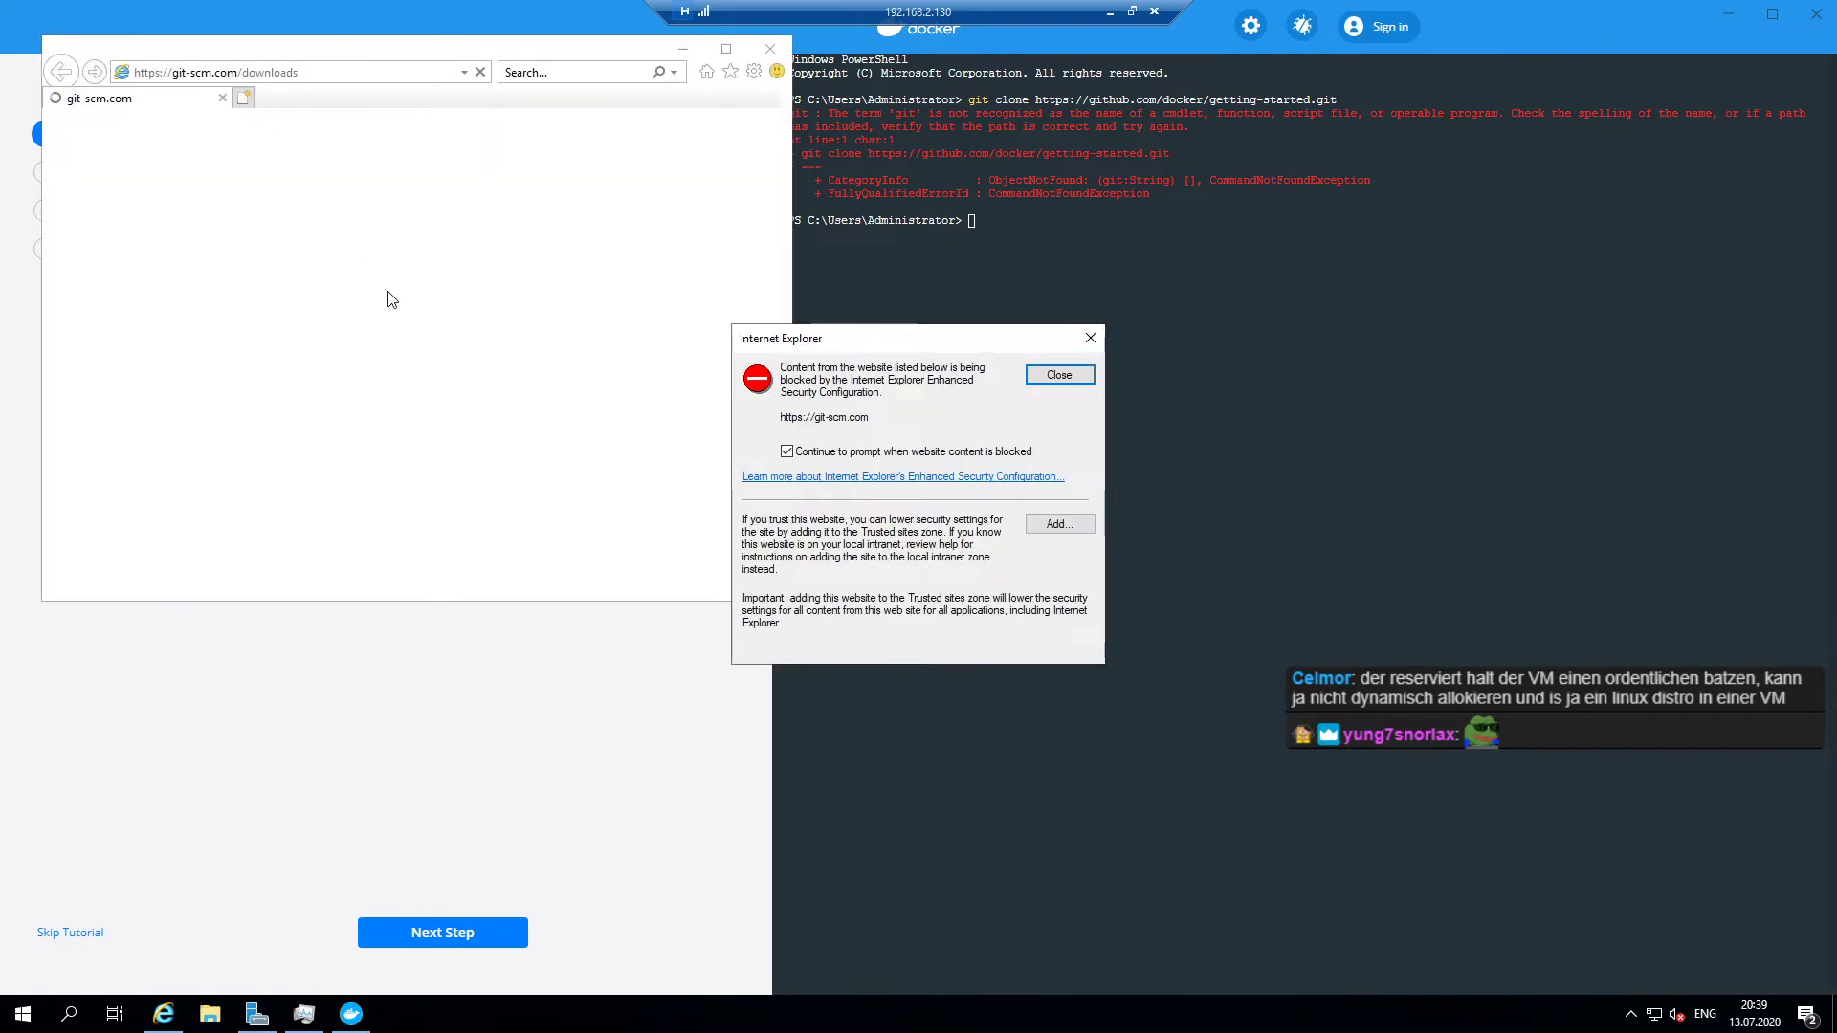
click(1059, 375)
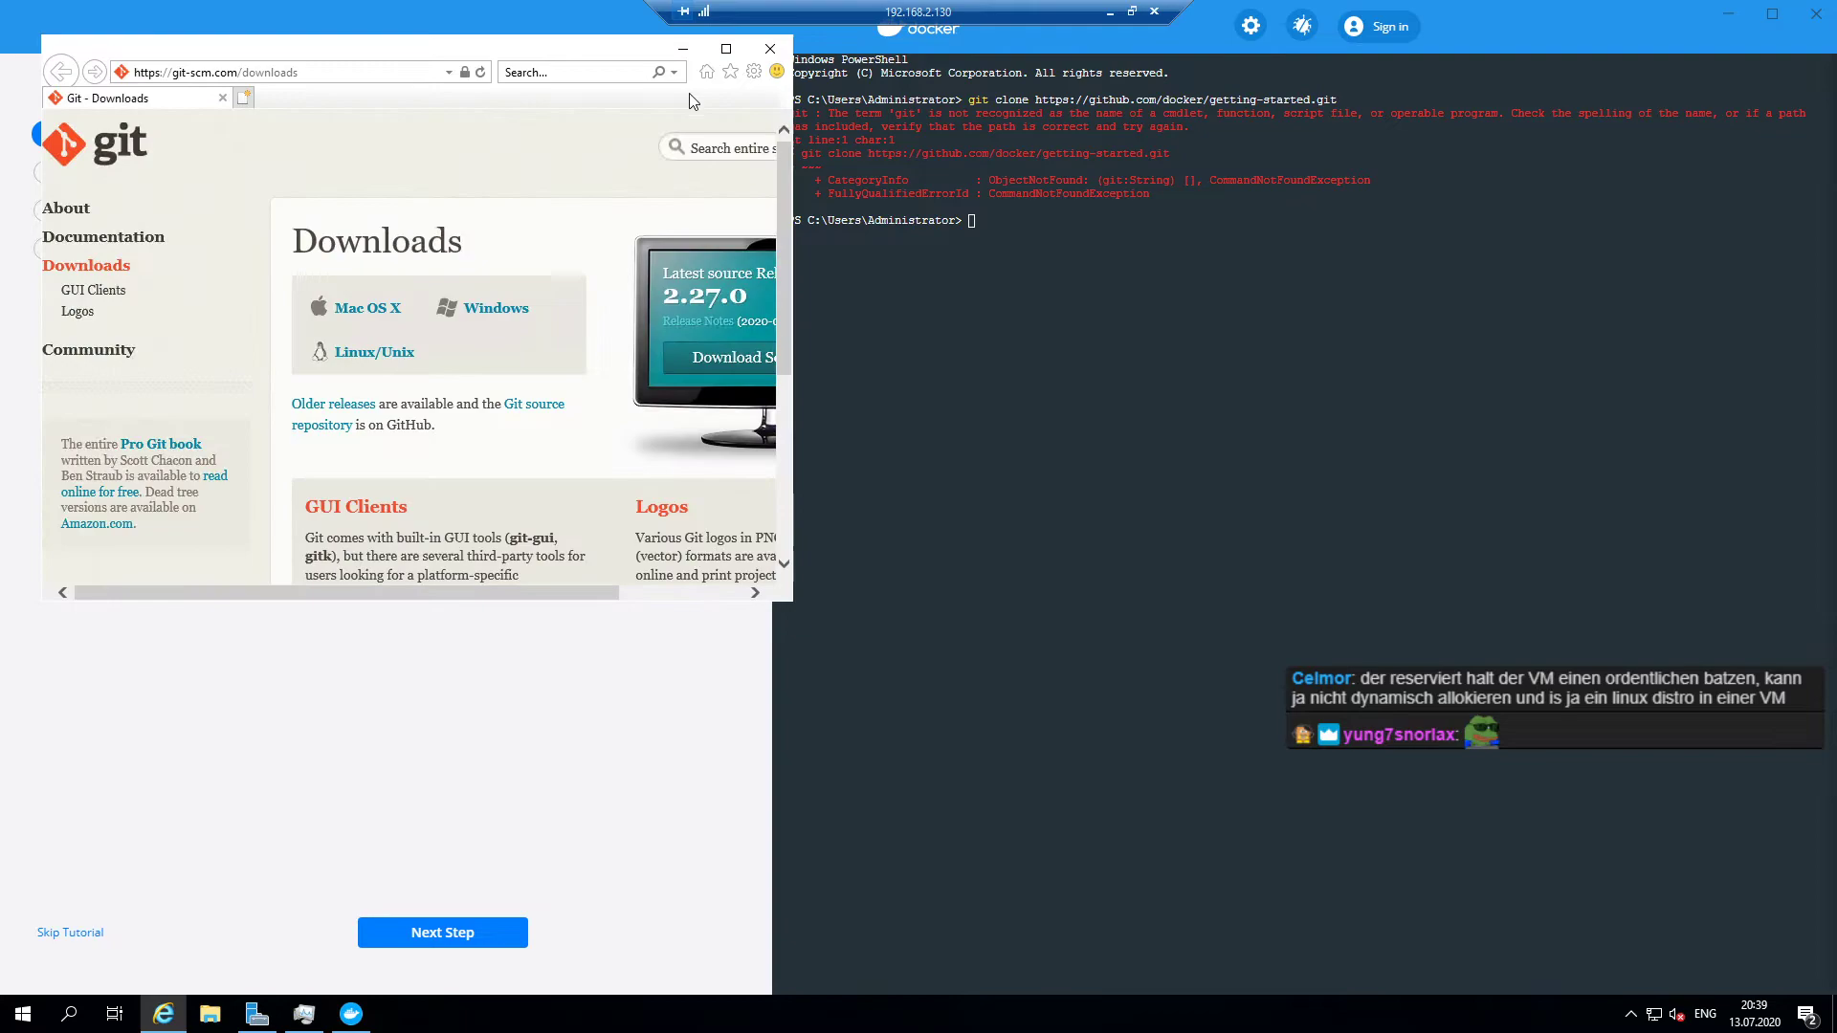
click(770, 49)
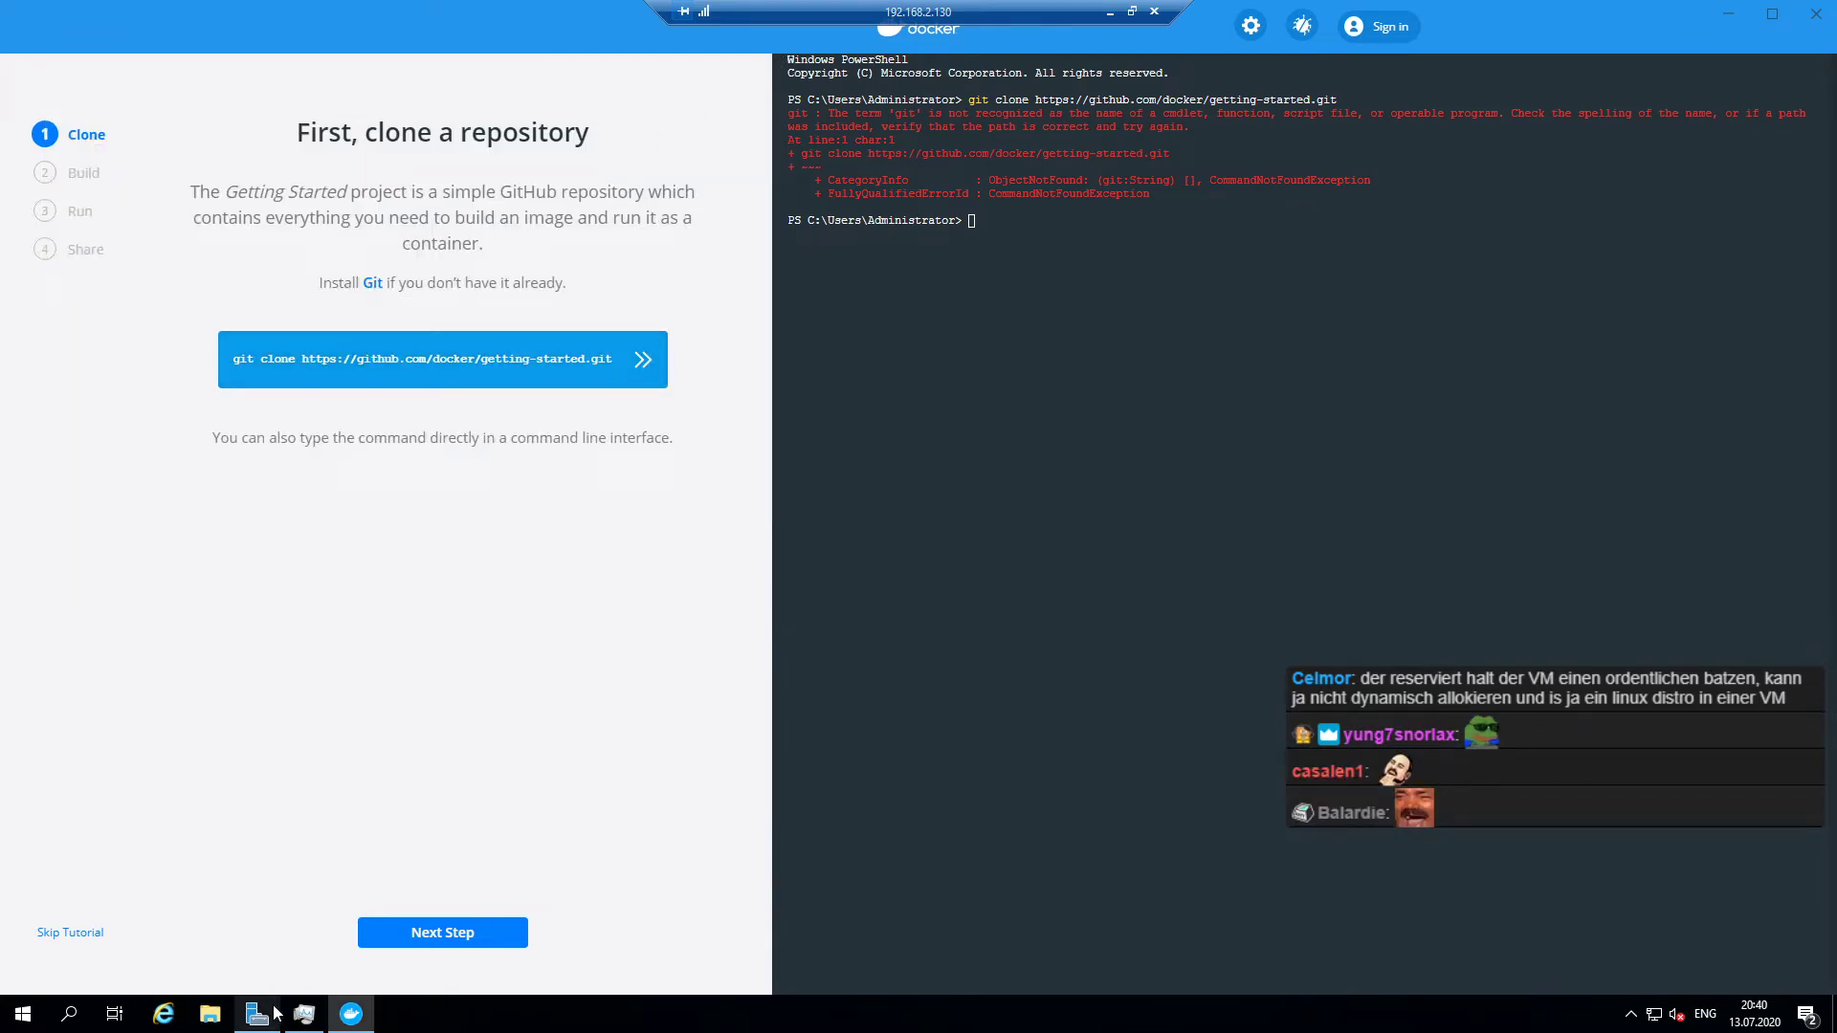
- Launch Google Chrome from the Start menu and bring its window to the front
click(23, 1013)
text(chr)
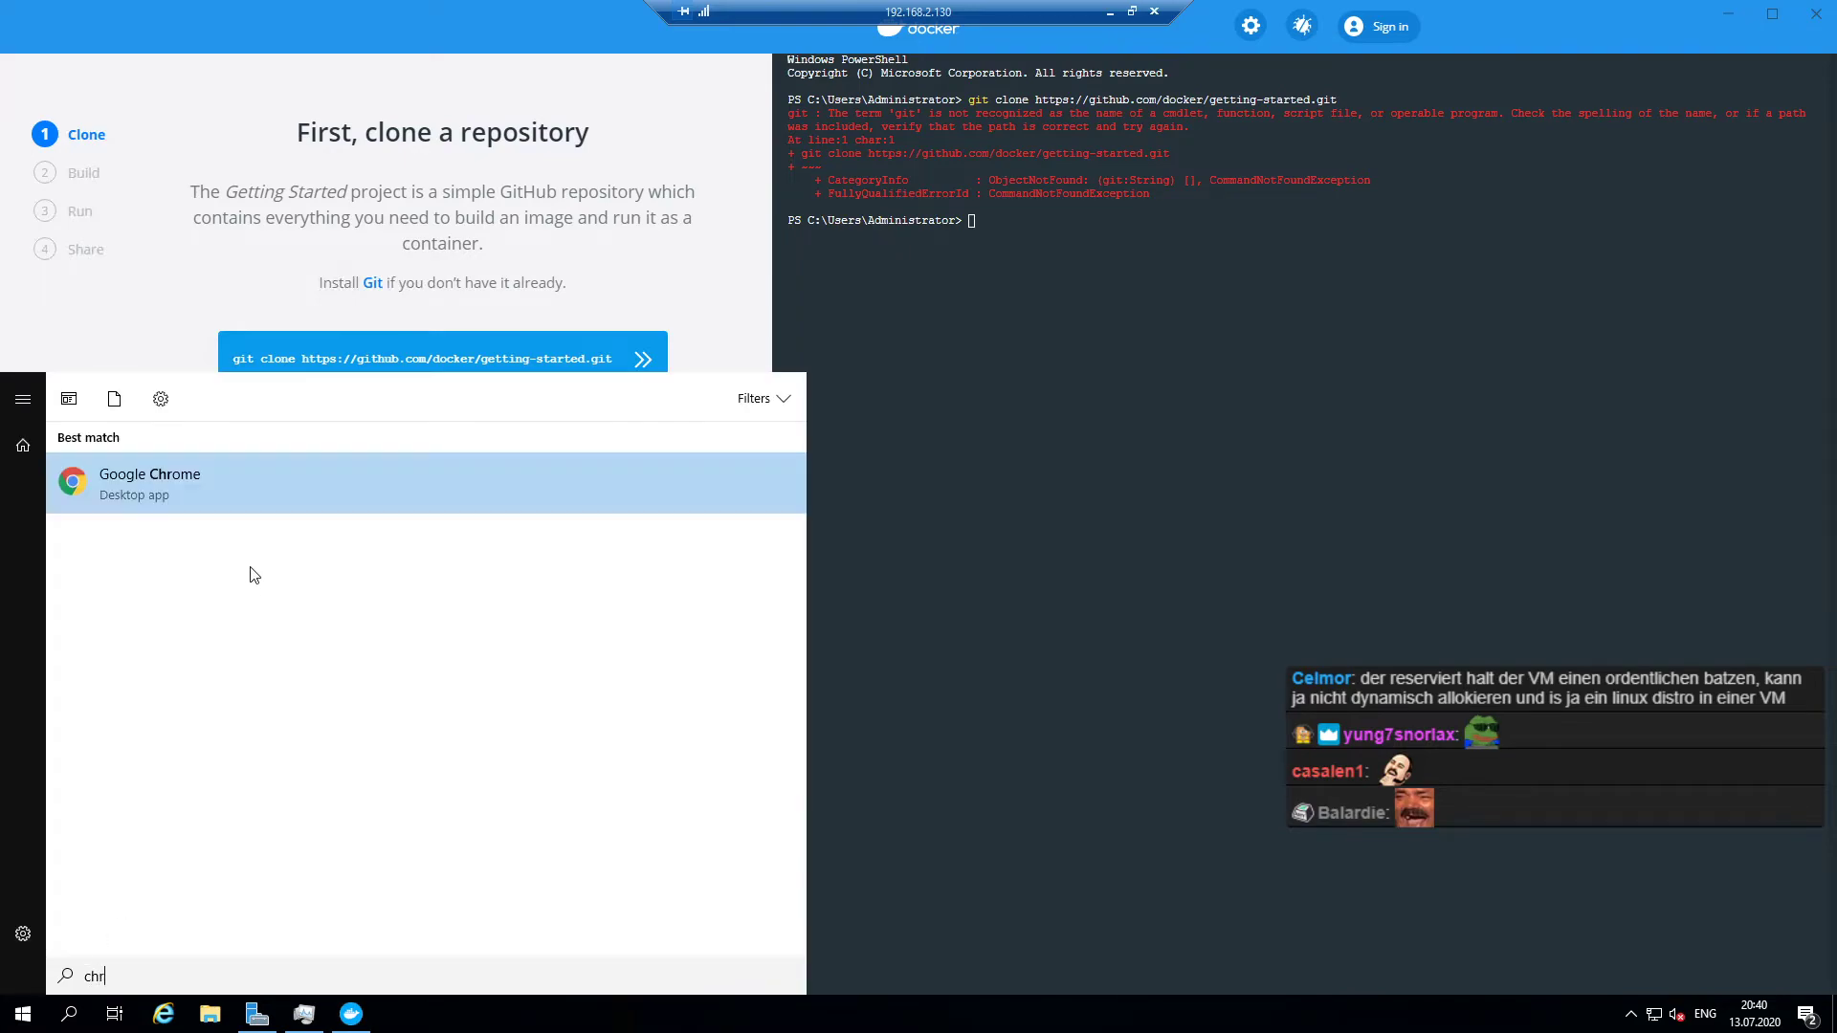
click(252, 505)
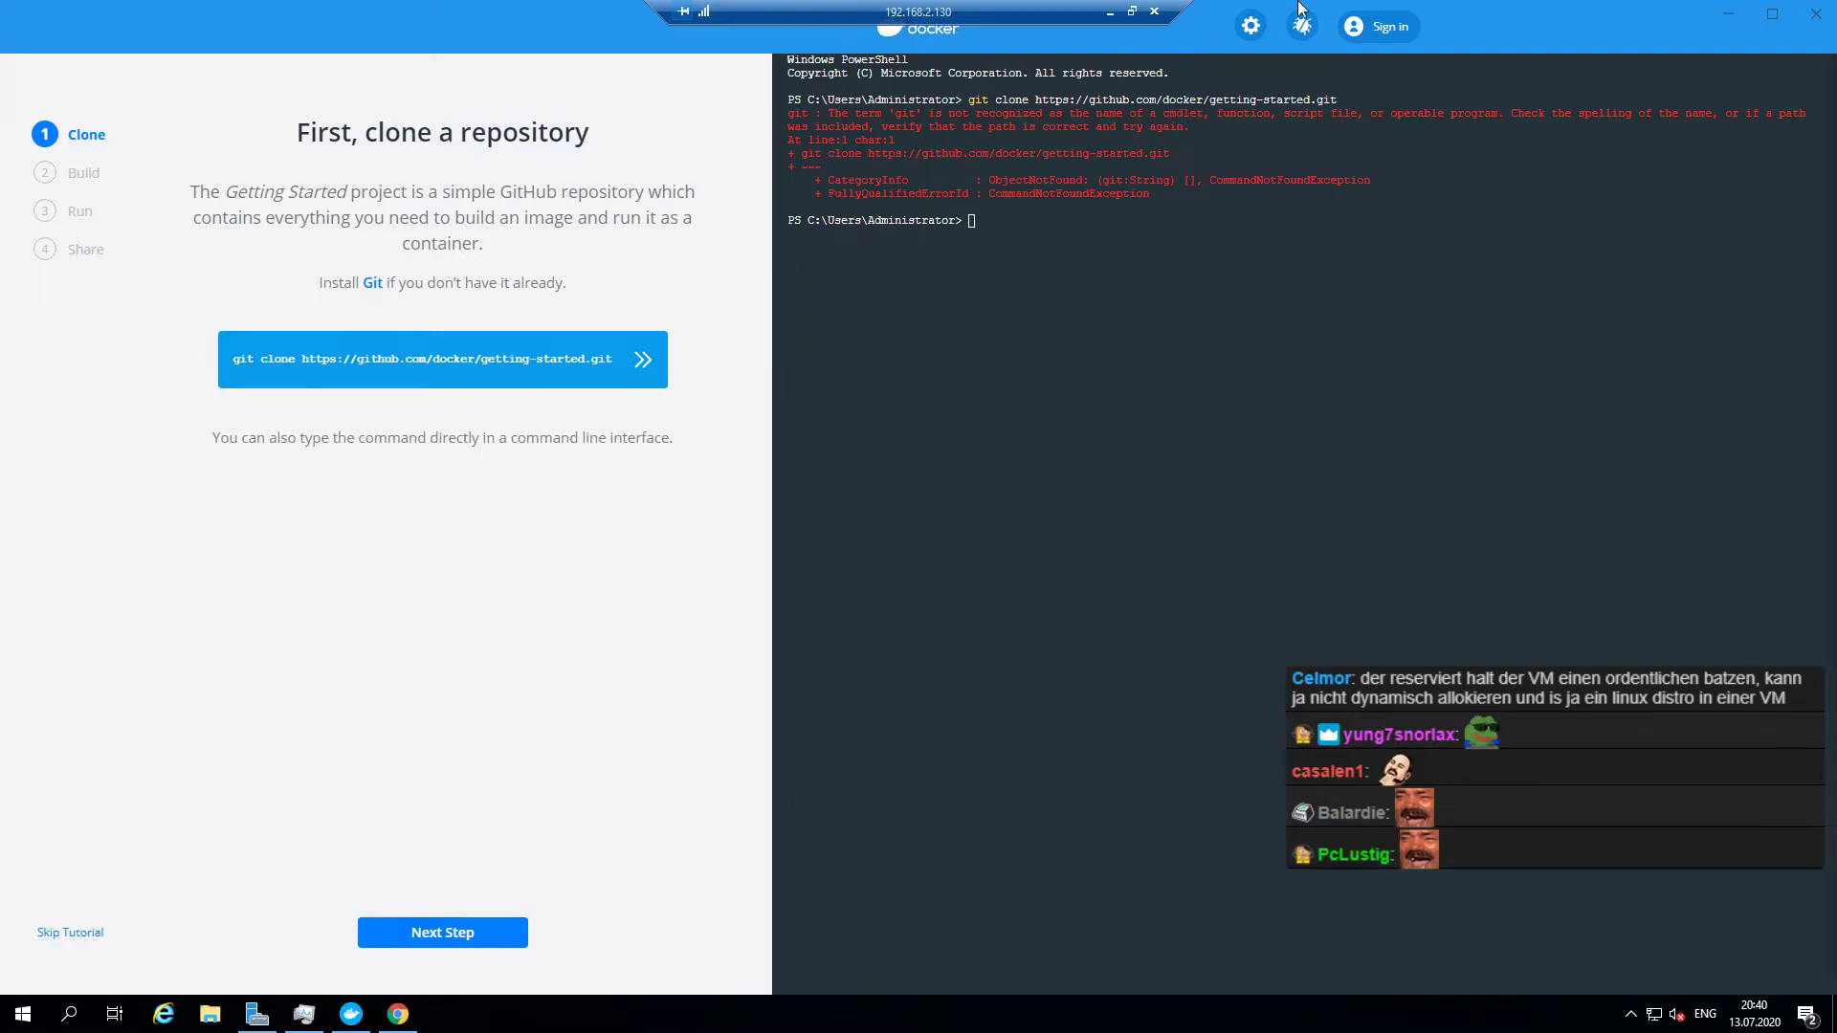
click(1110, 11)
click(620, 1013)
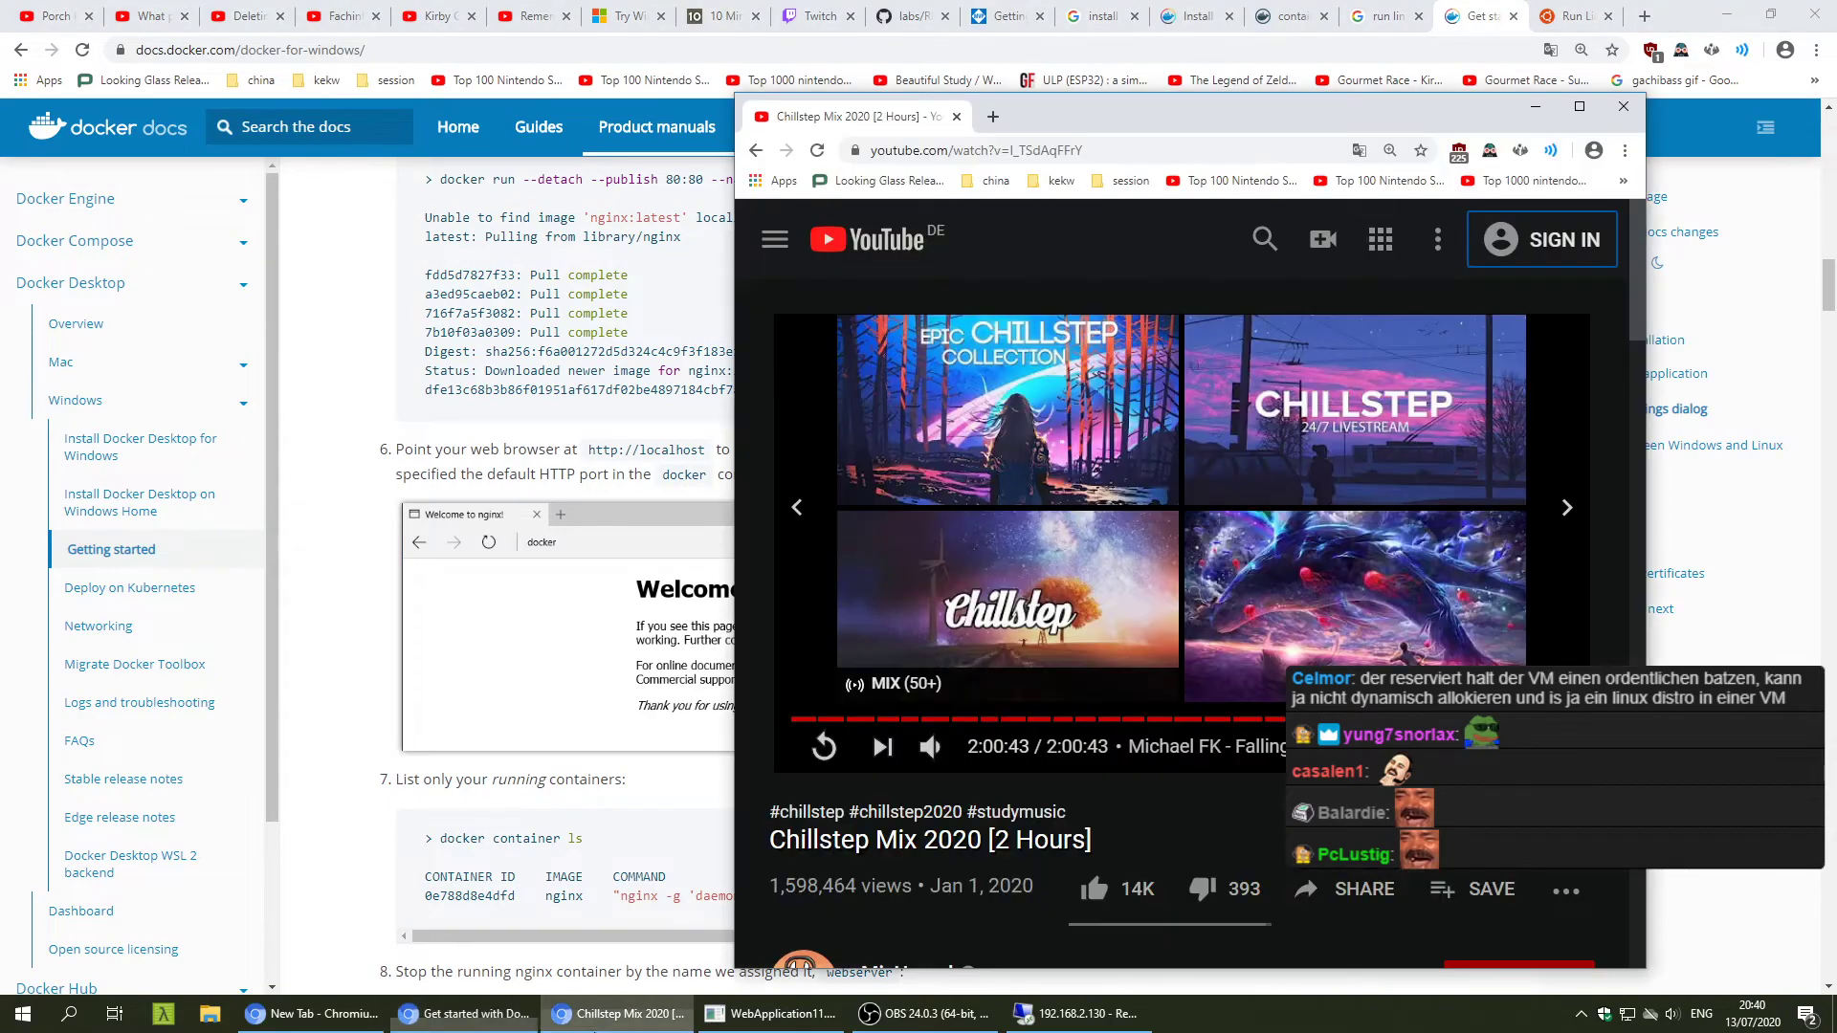
click(355, 864)
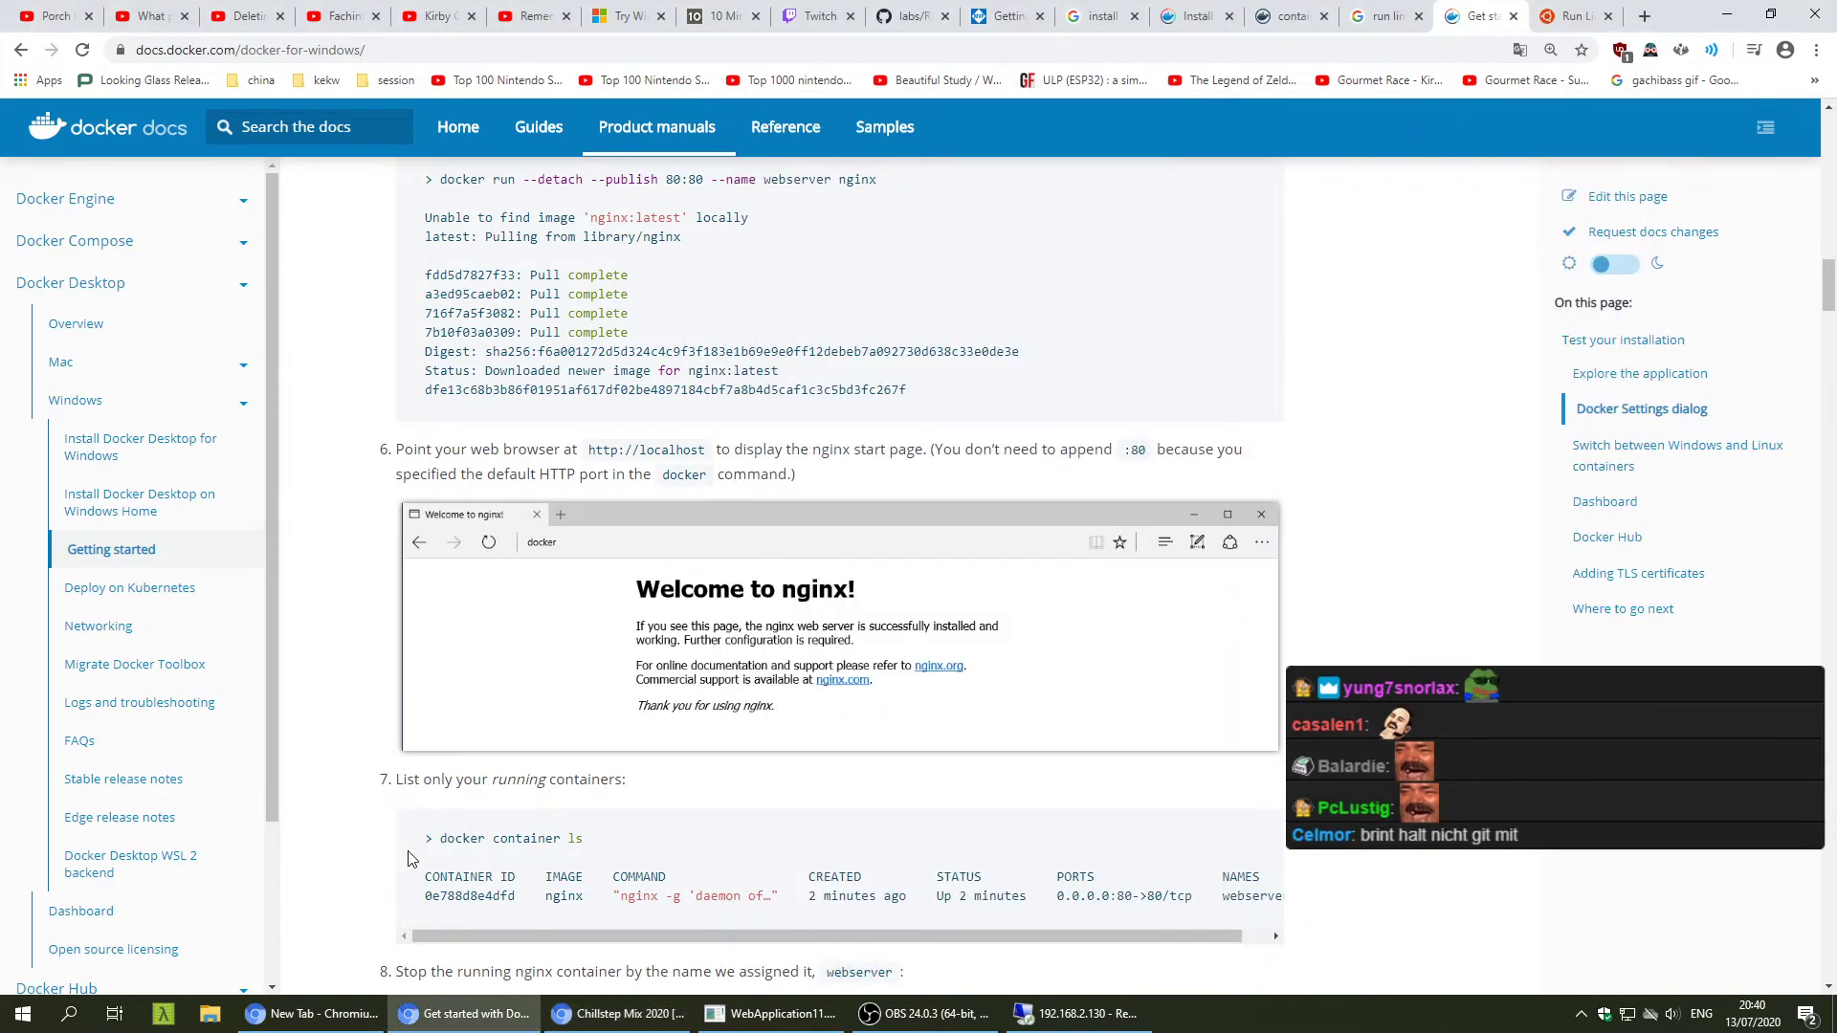
click(1081, 1014)
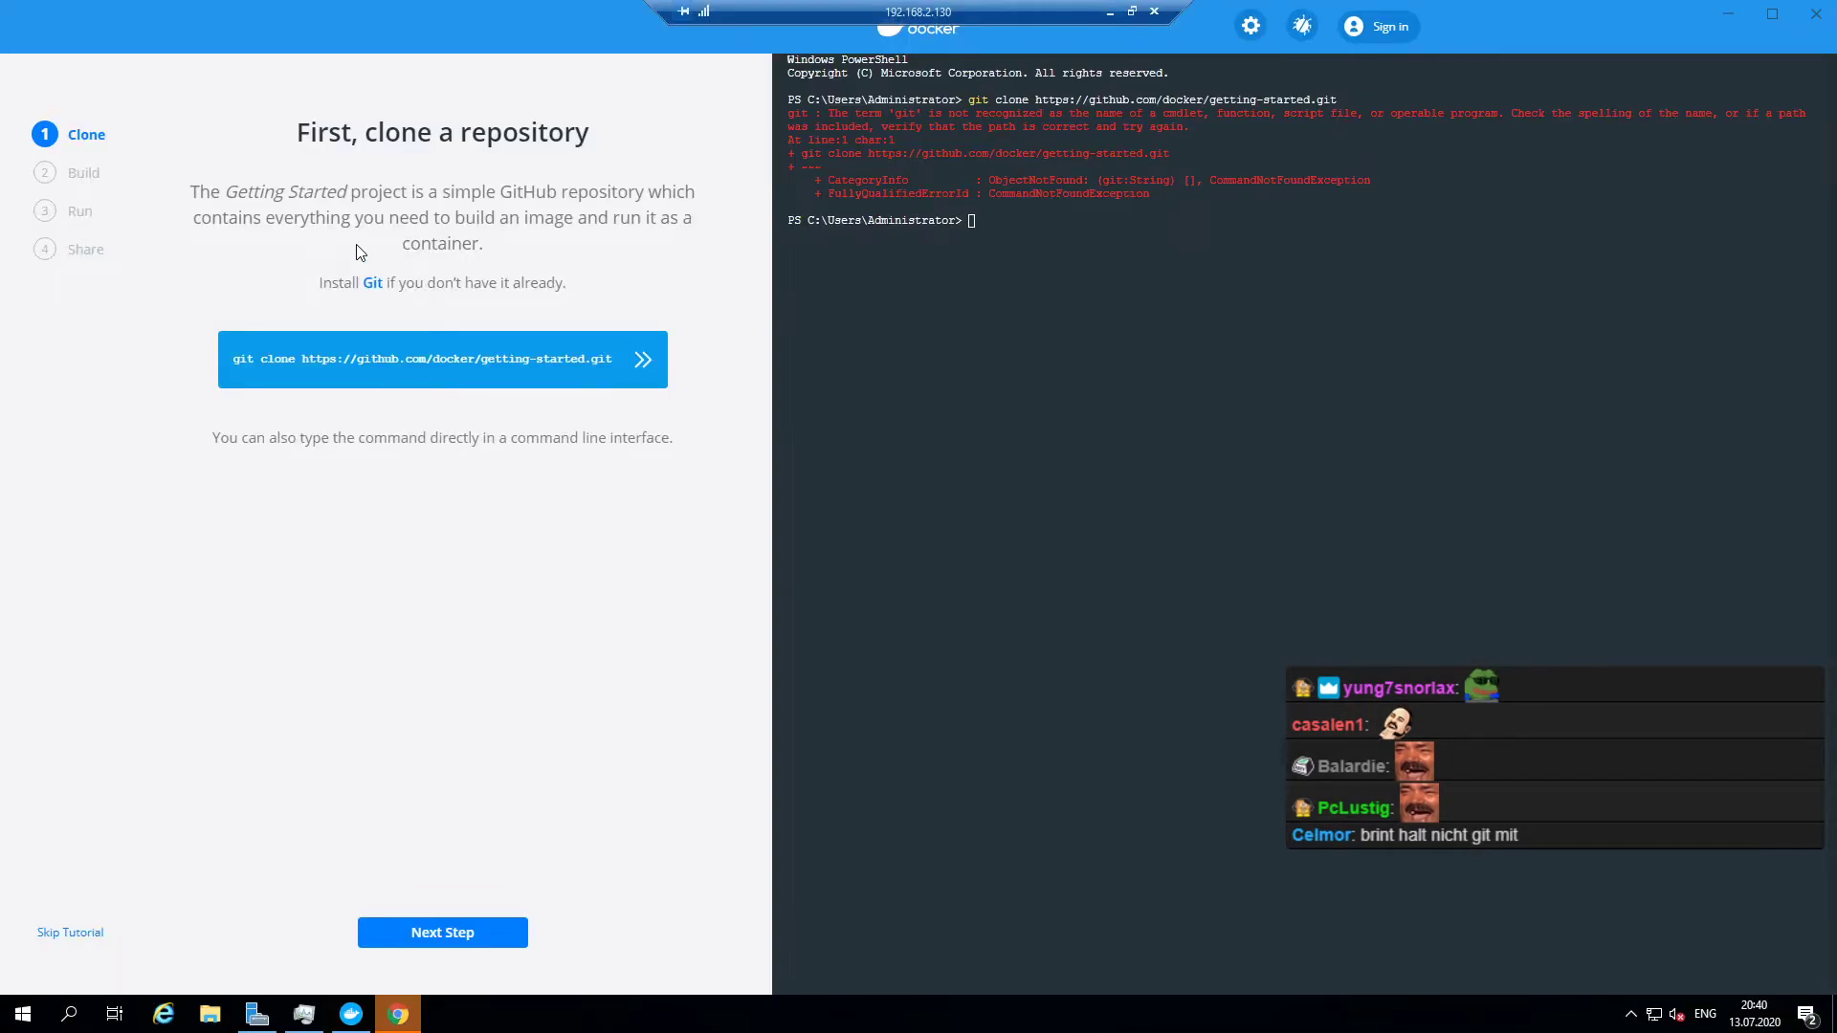
click(400, 1012)
- Search for the Git Windows download, get Git 2.27.0 from git-scm.com, and start the installer
click(952, 269)
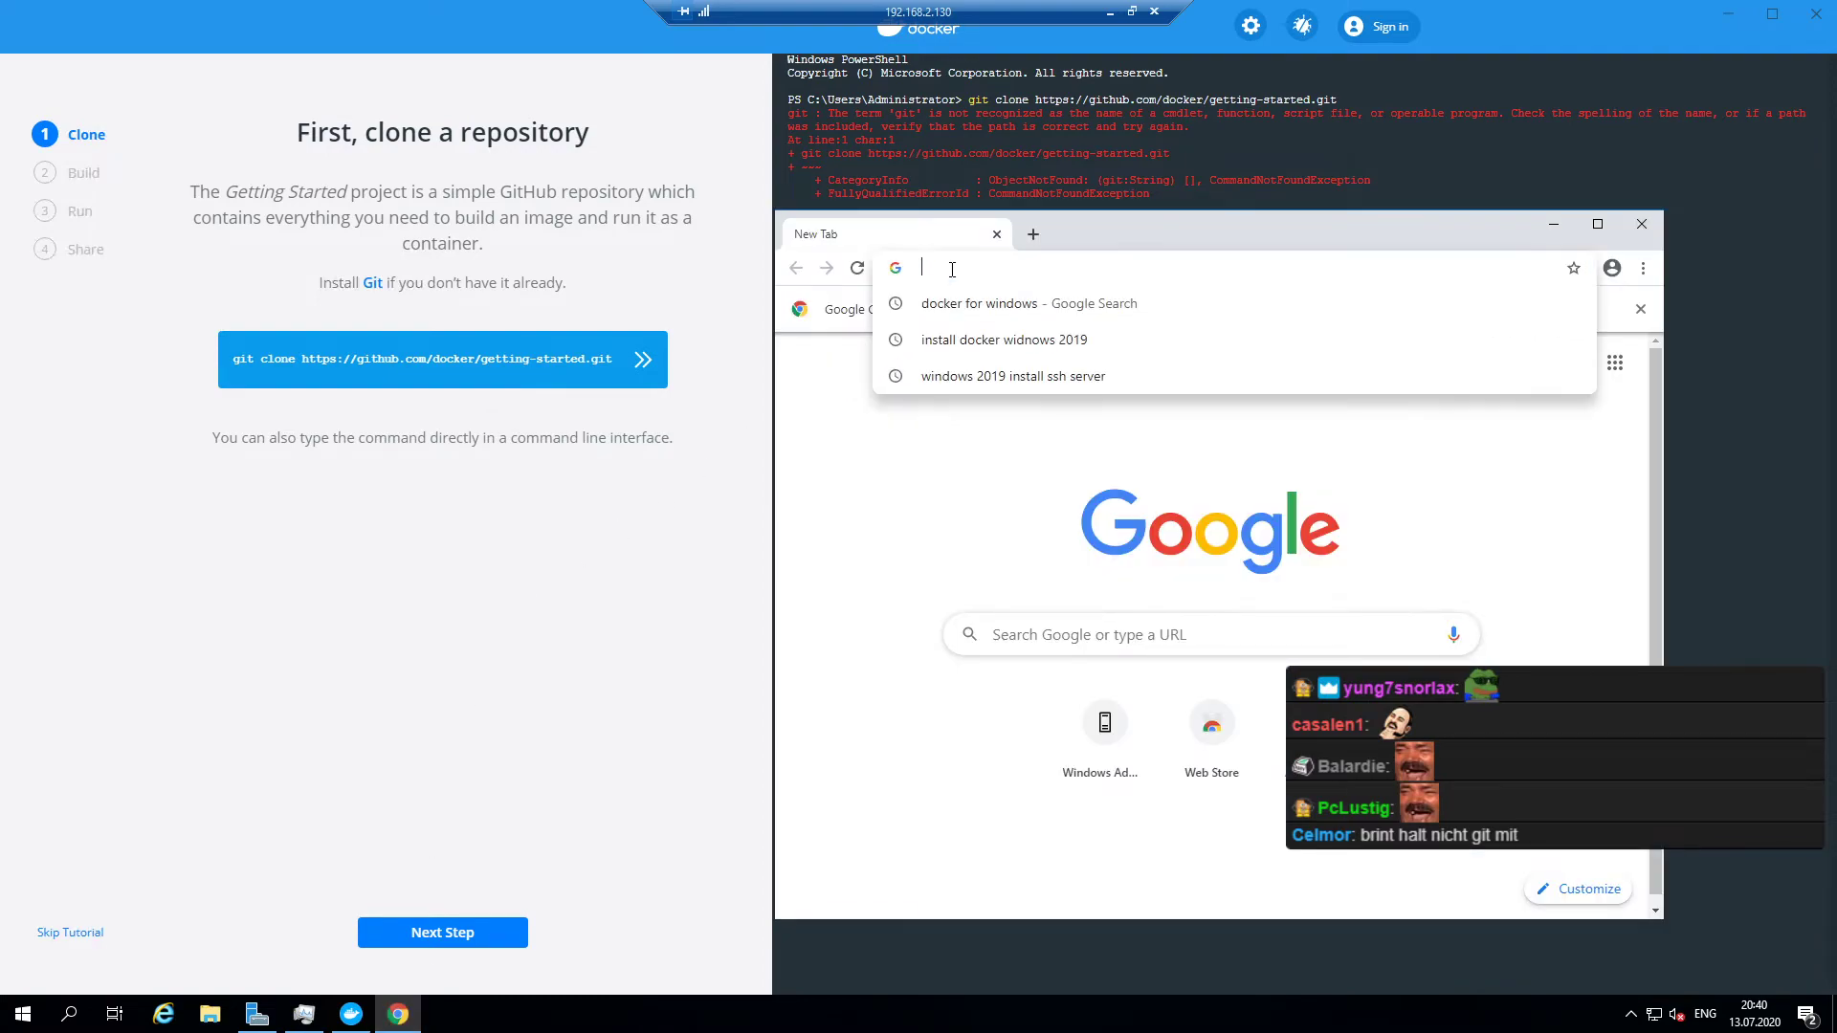
text(git windows )
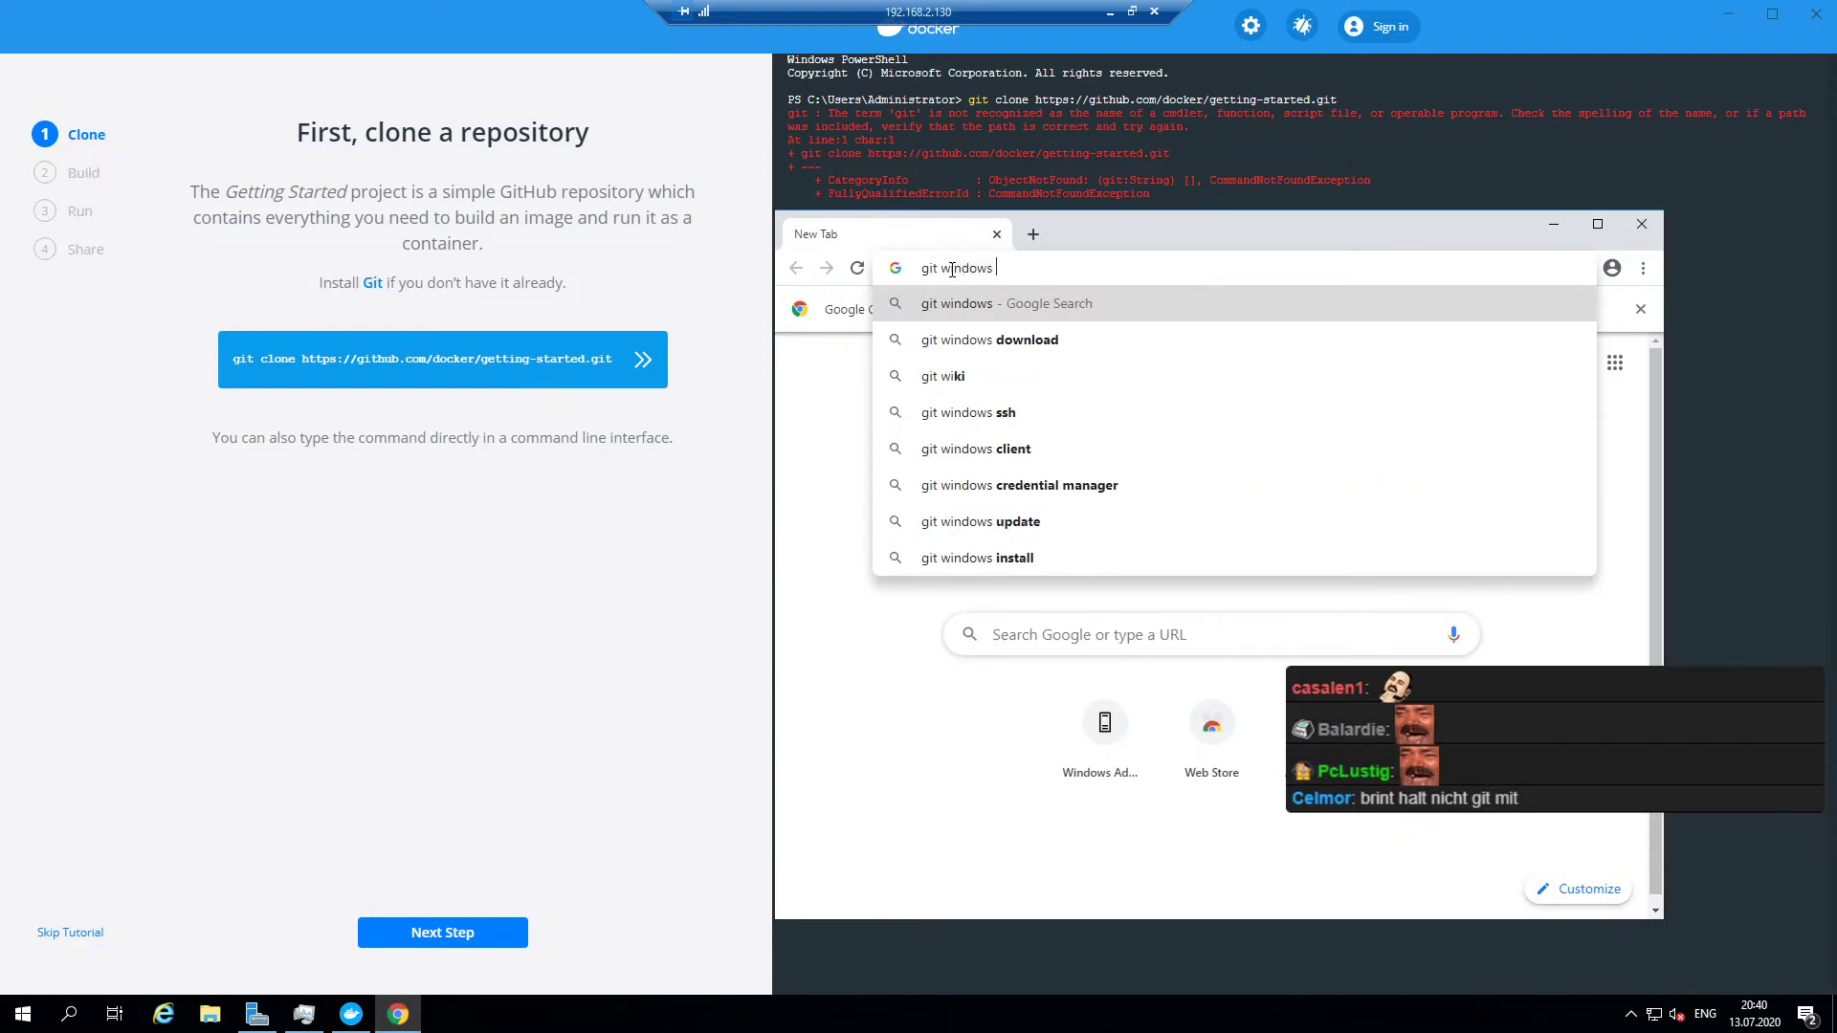
text(dfownload)
key(Return)
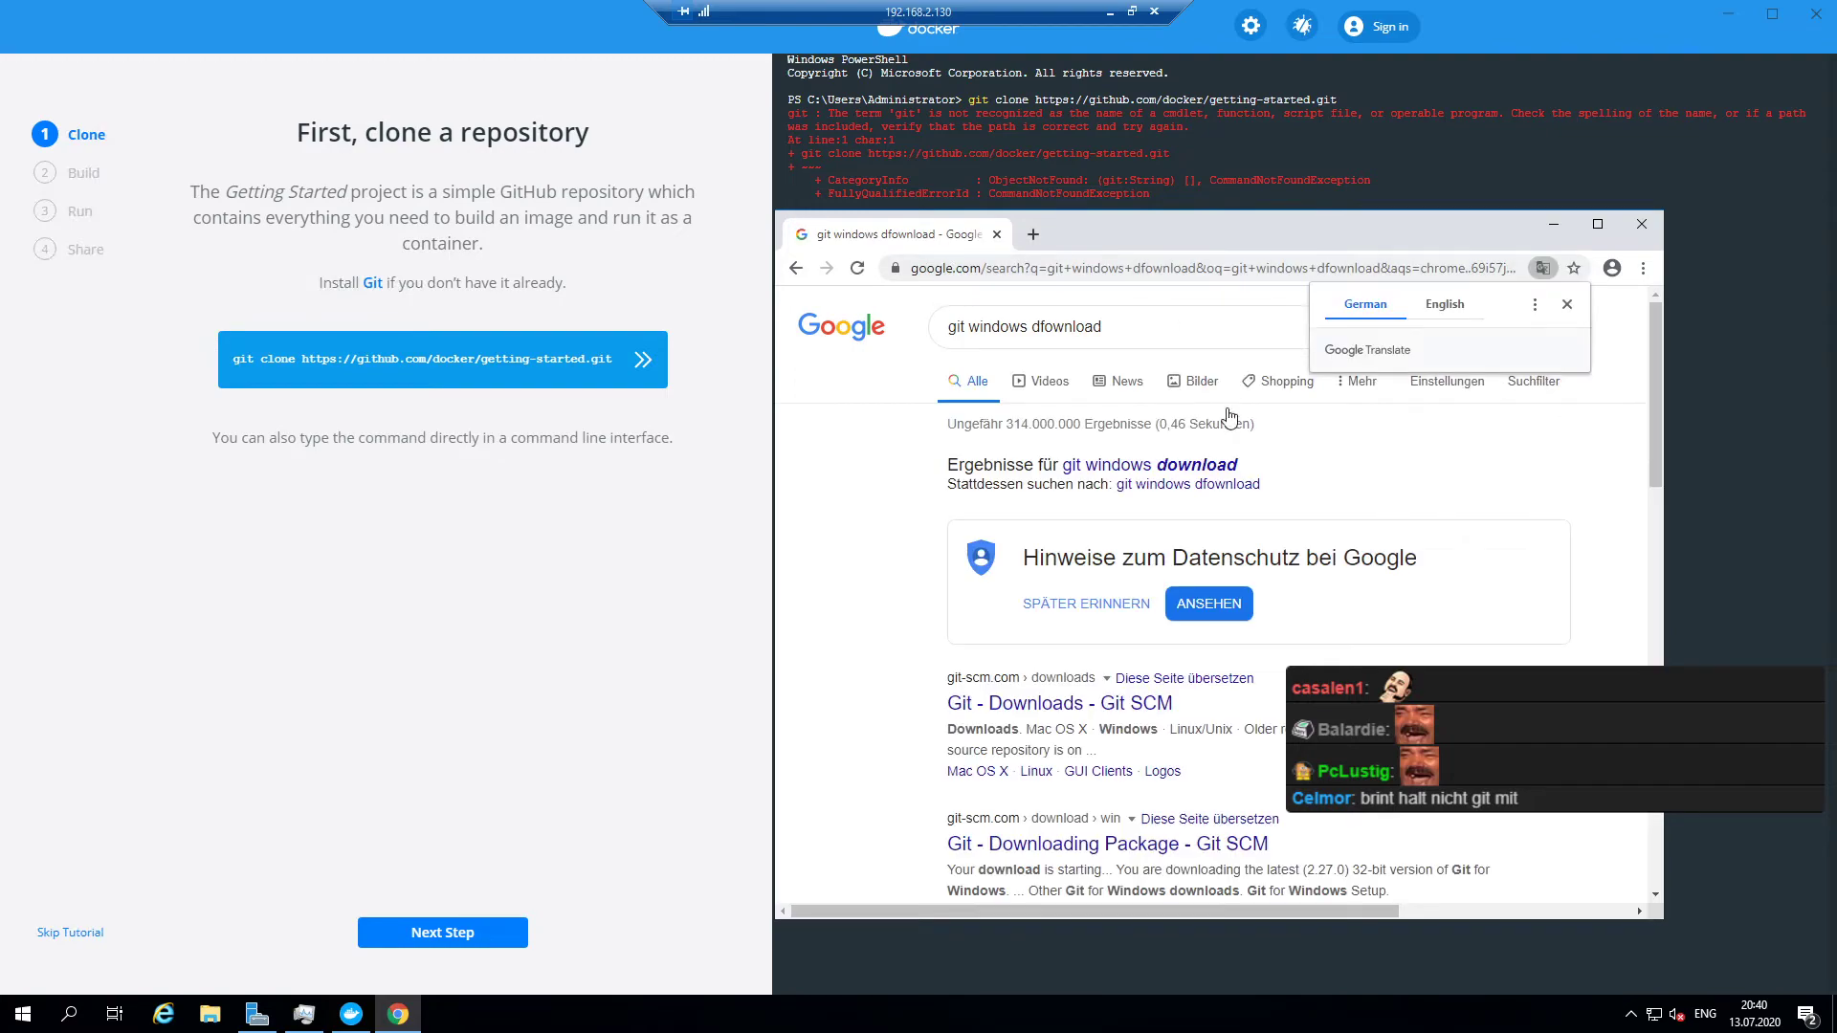
click(1100, 705)
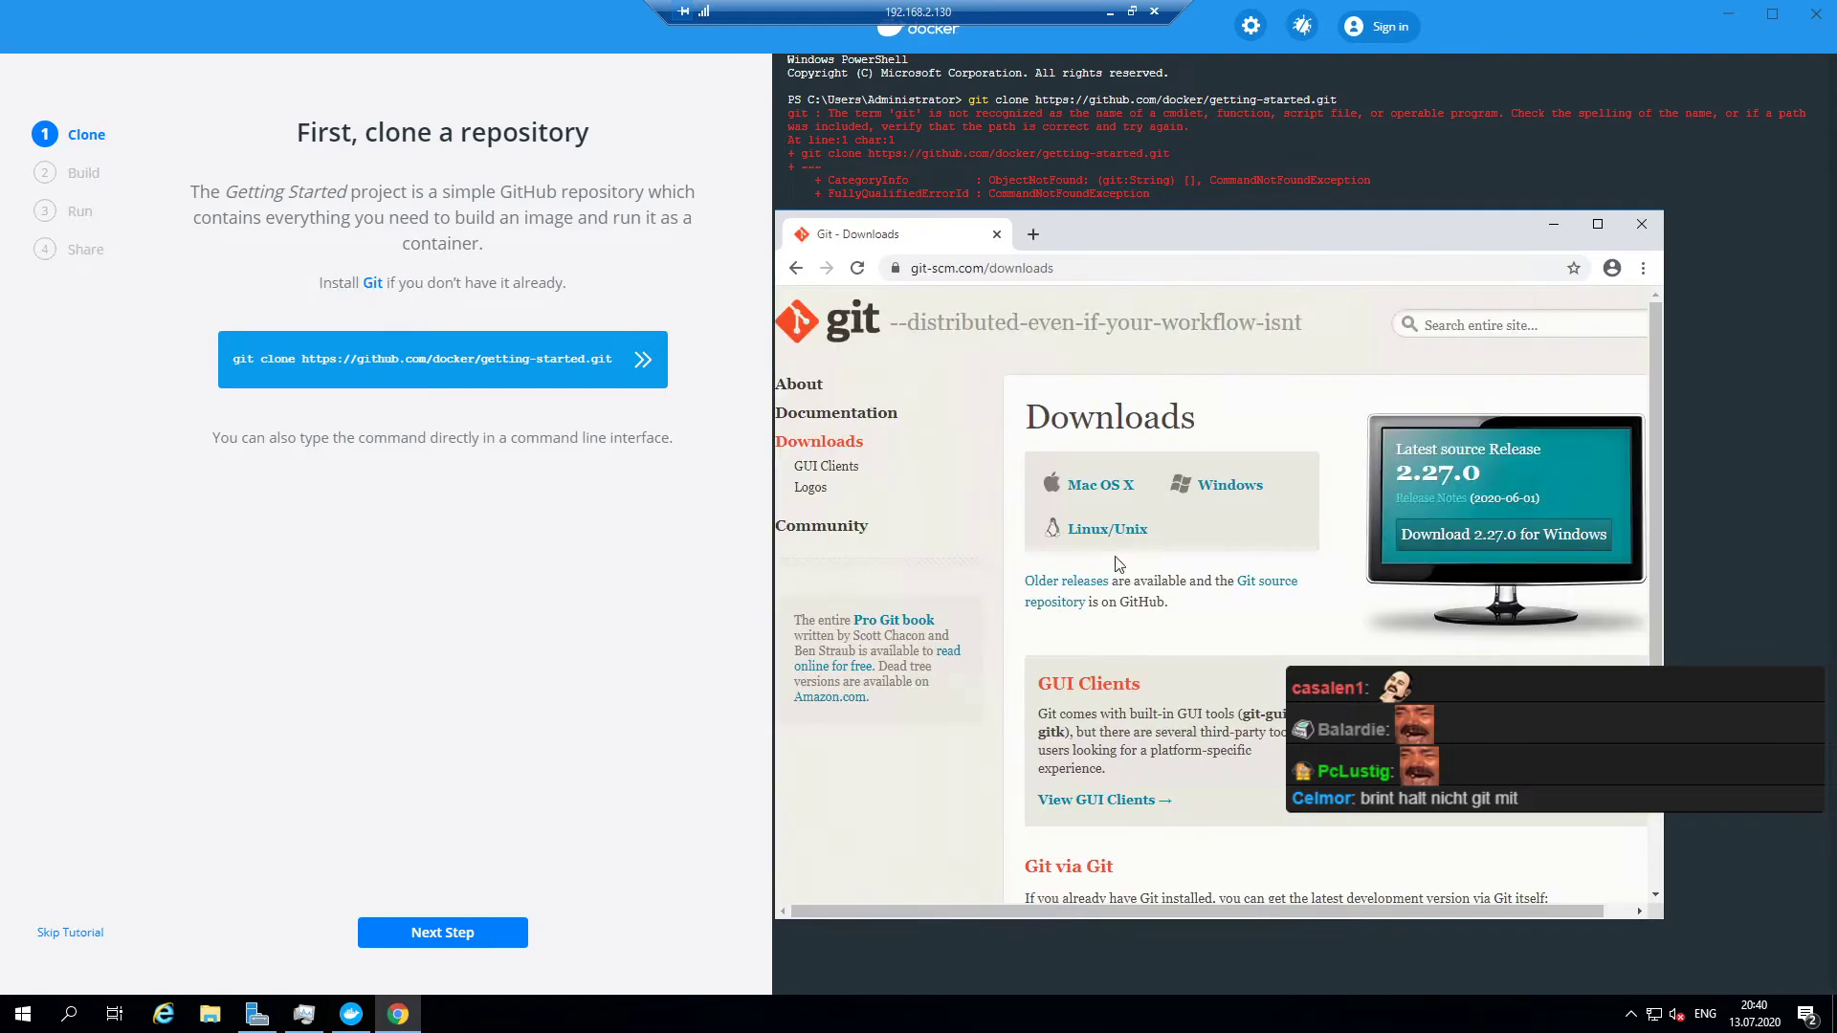
click(1249, 490)
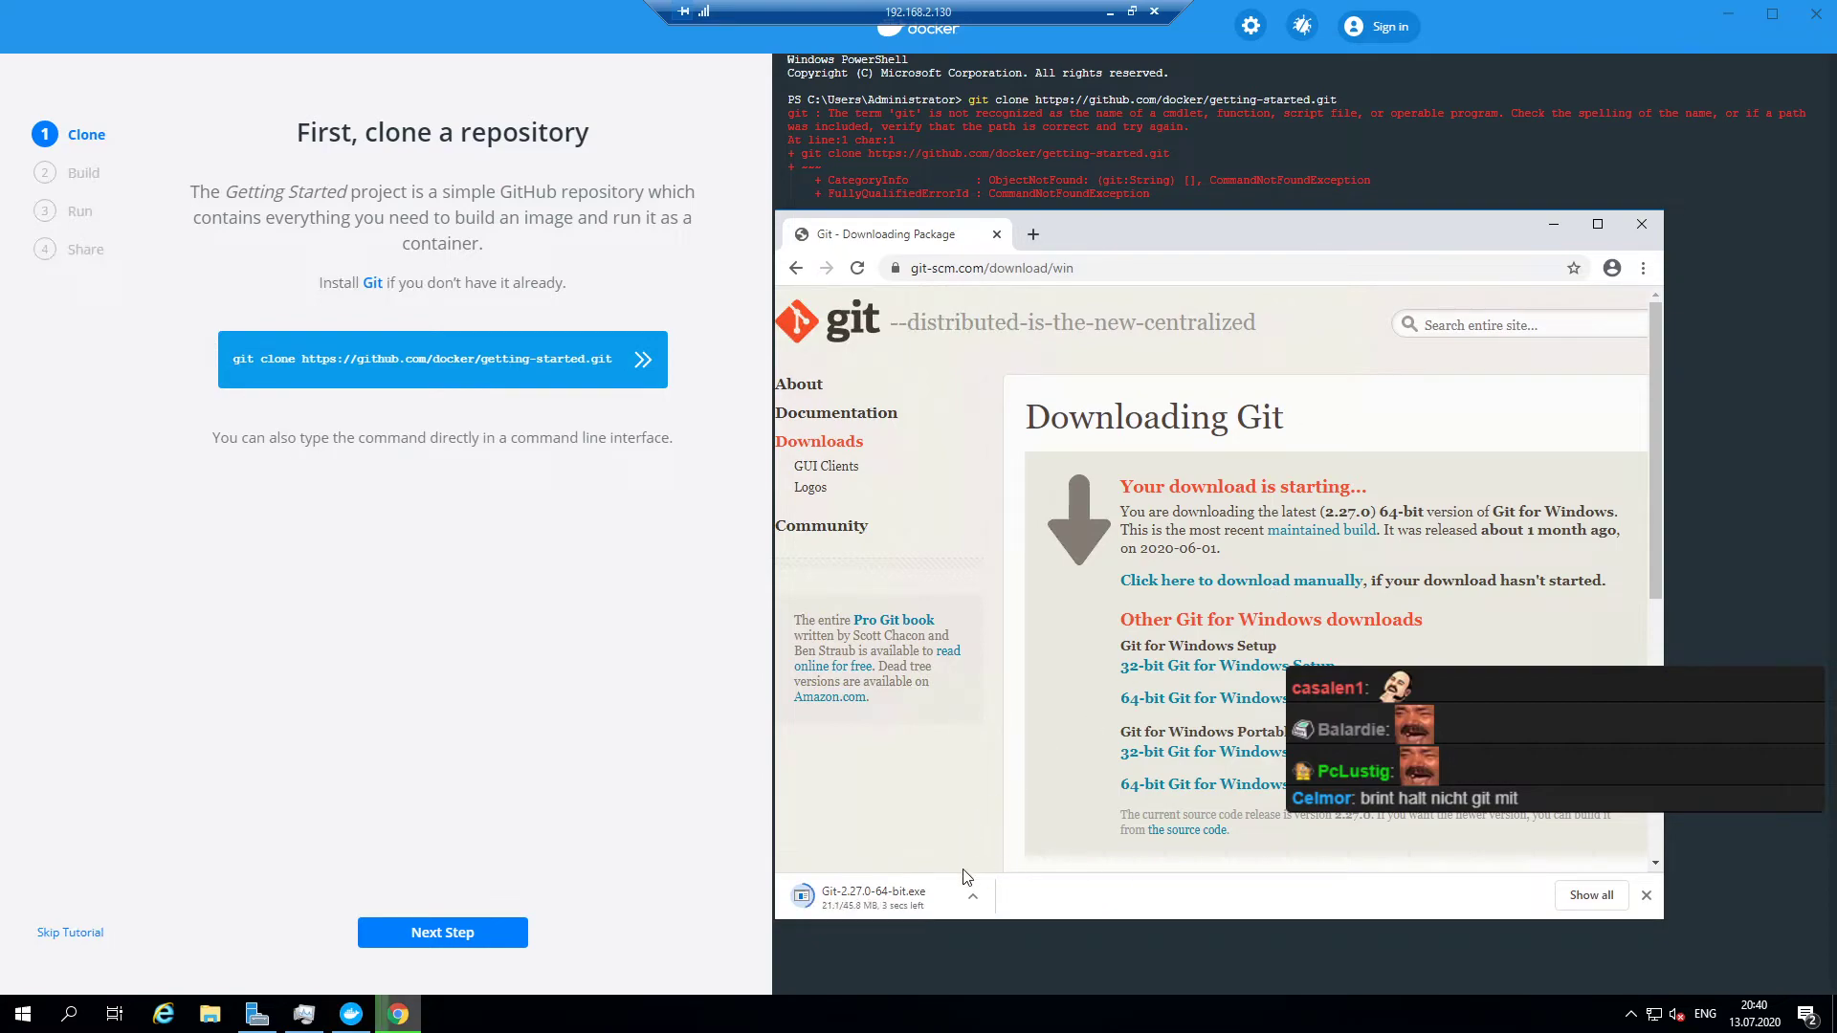
click(894, 891)
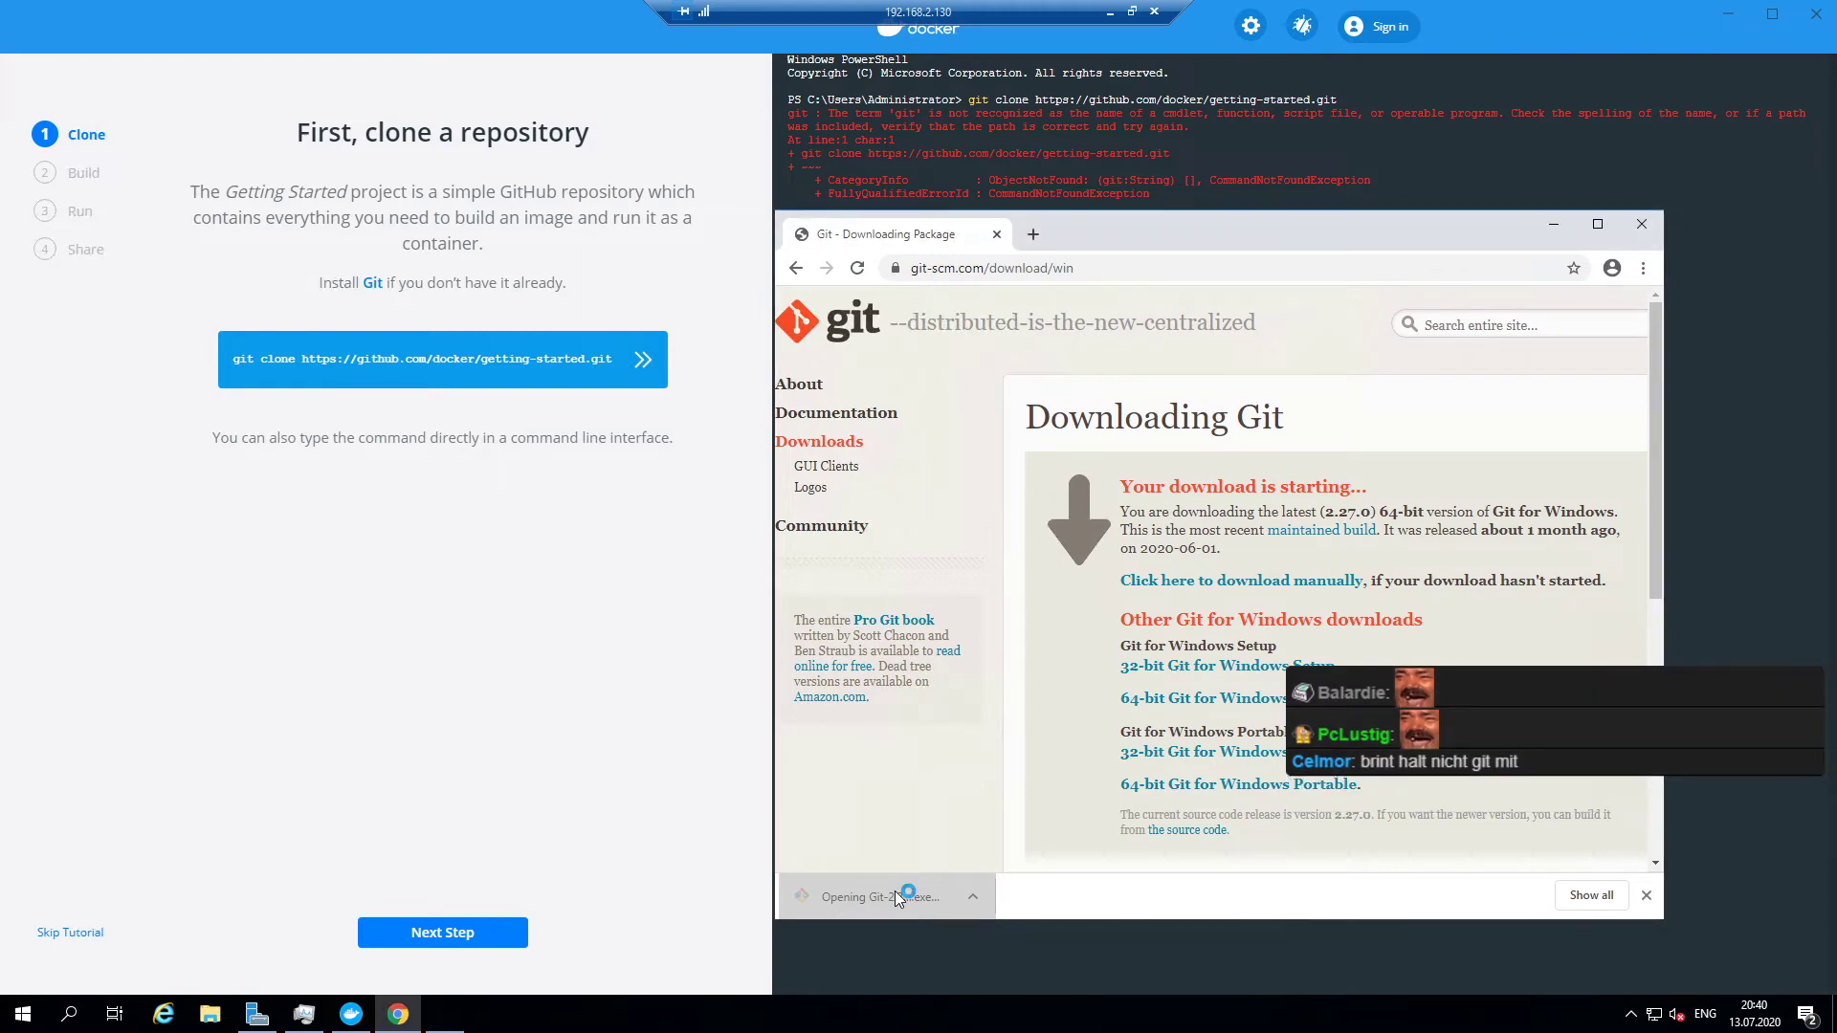
click(1041, 662)
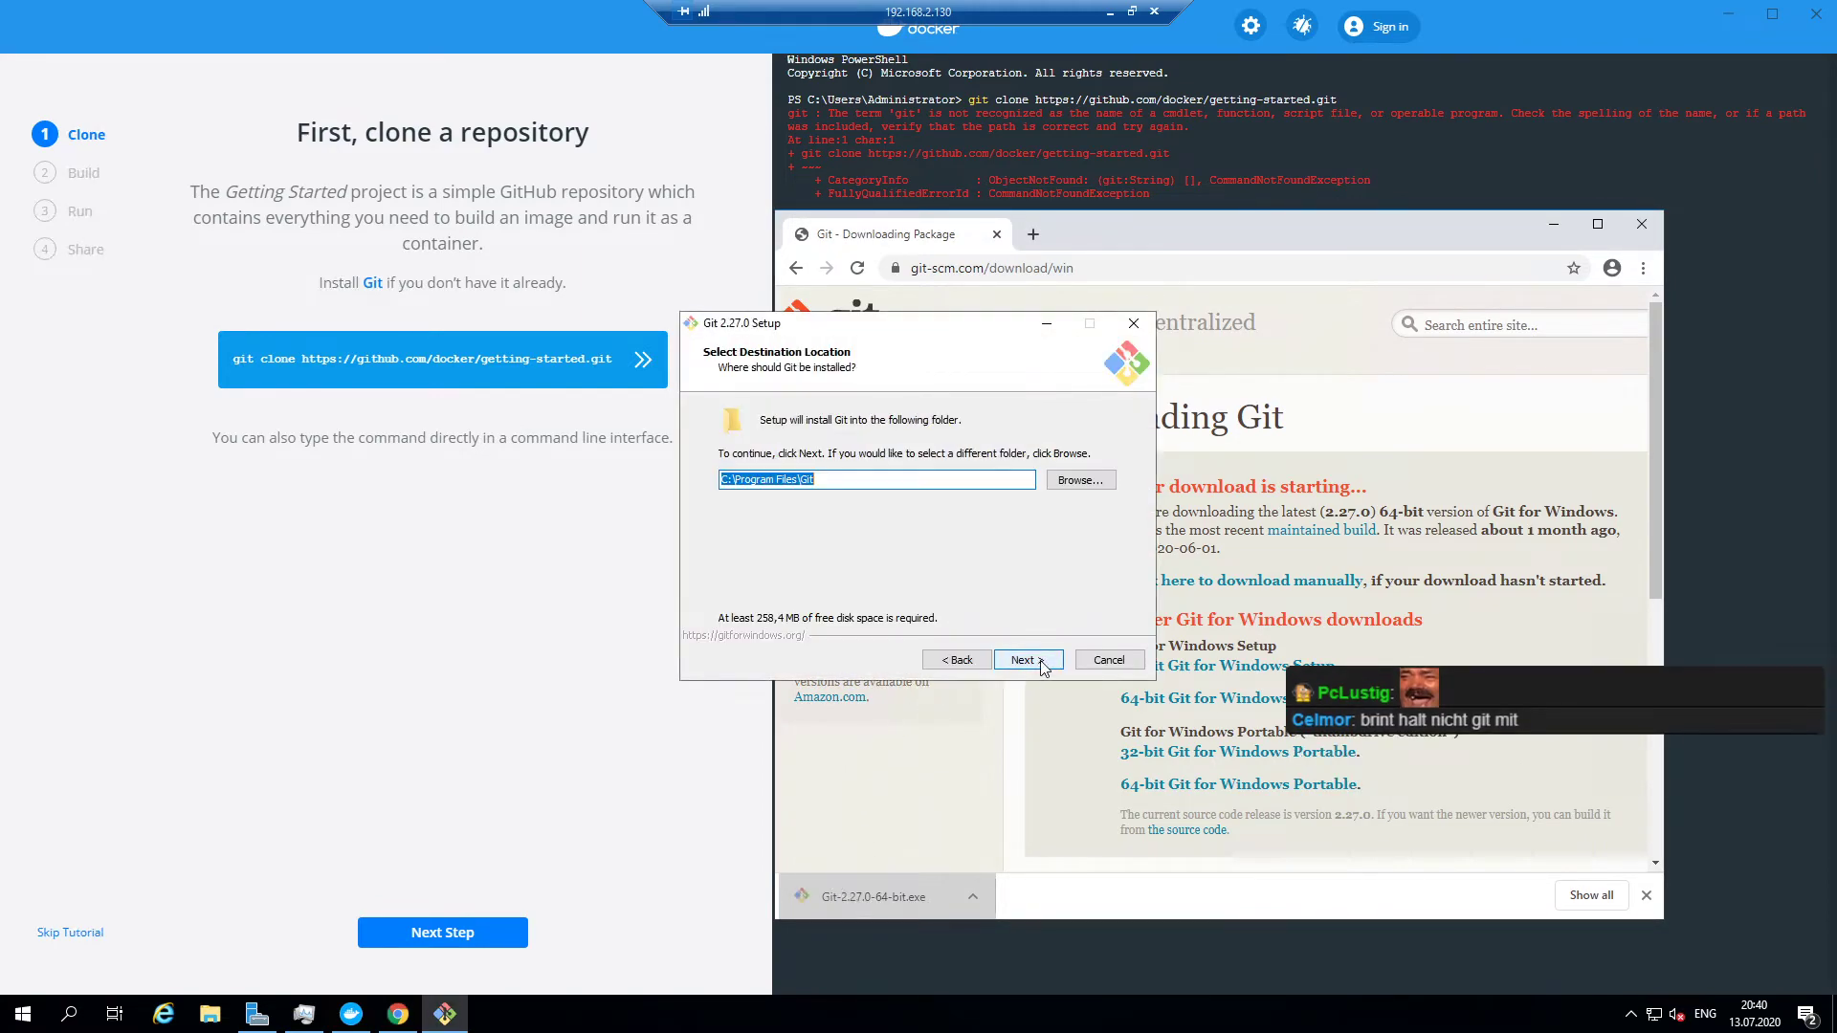
- Keep the default folder, add a desktop icon, drop Explorer integration, and keep Vim as editor
click(1043, 667)
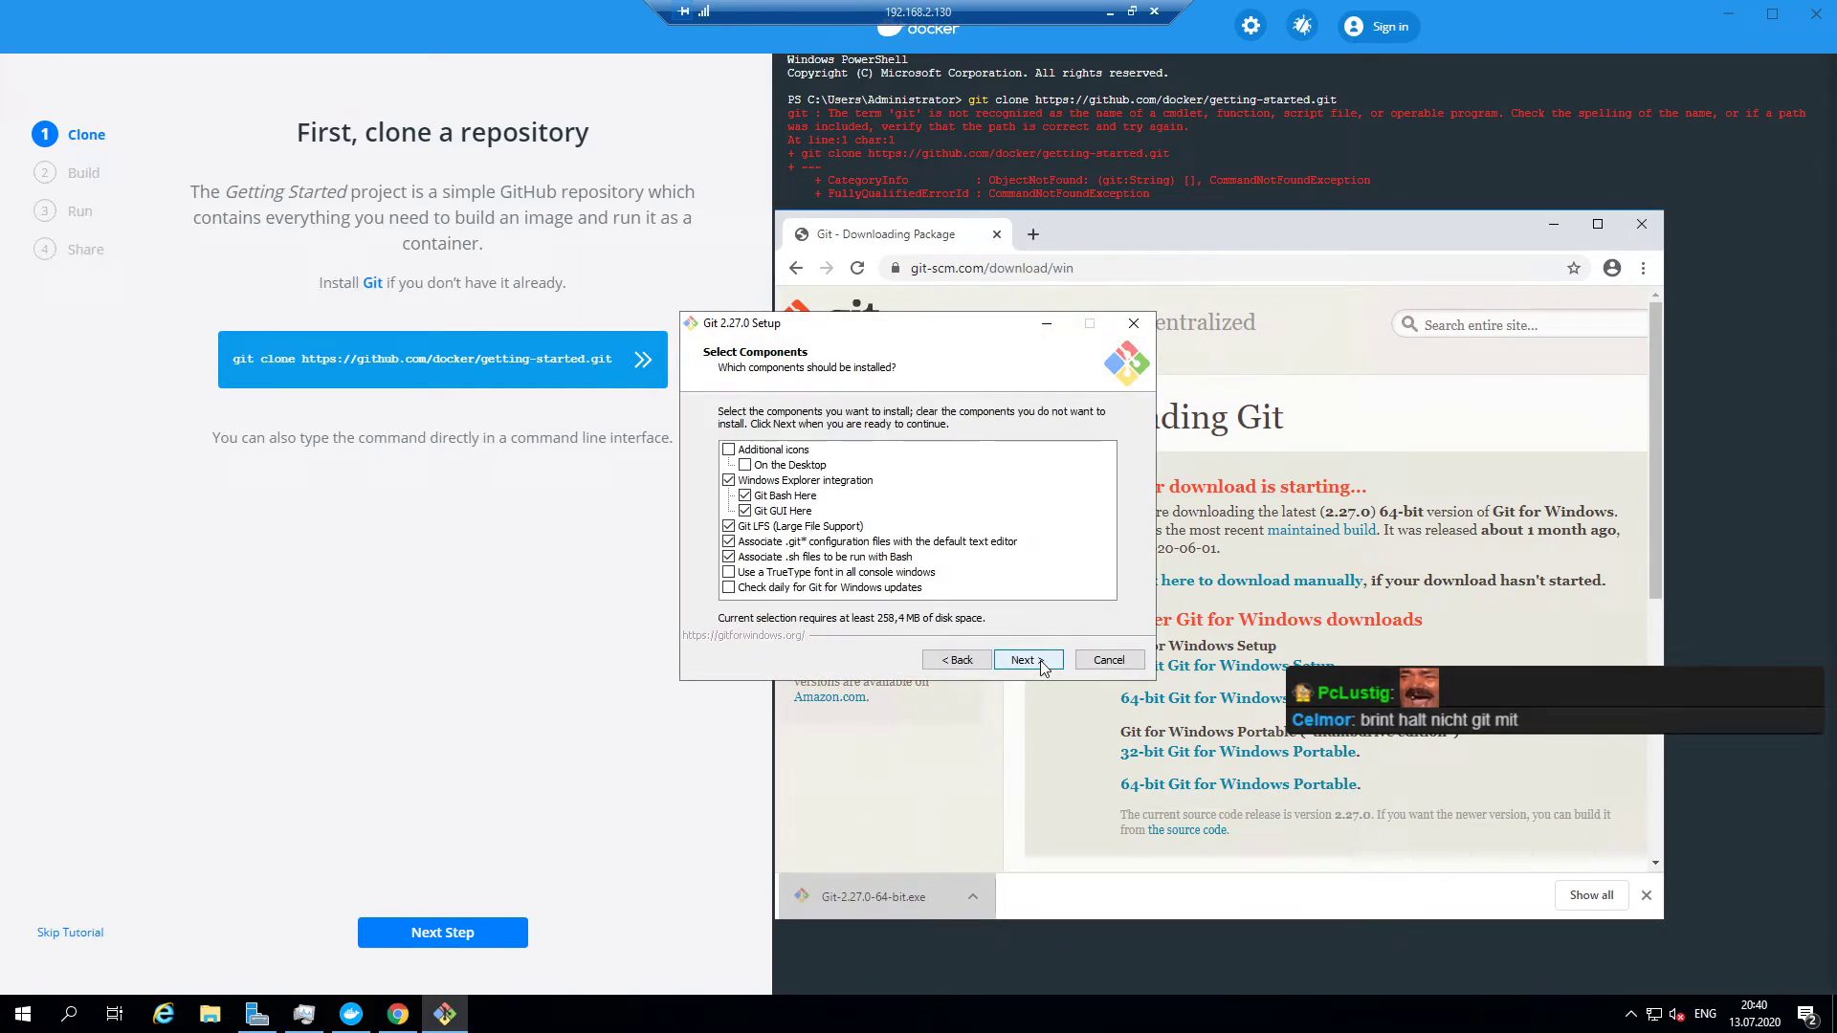
click(729, 449)
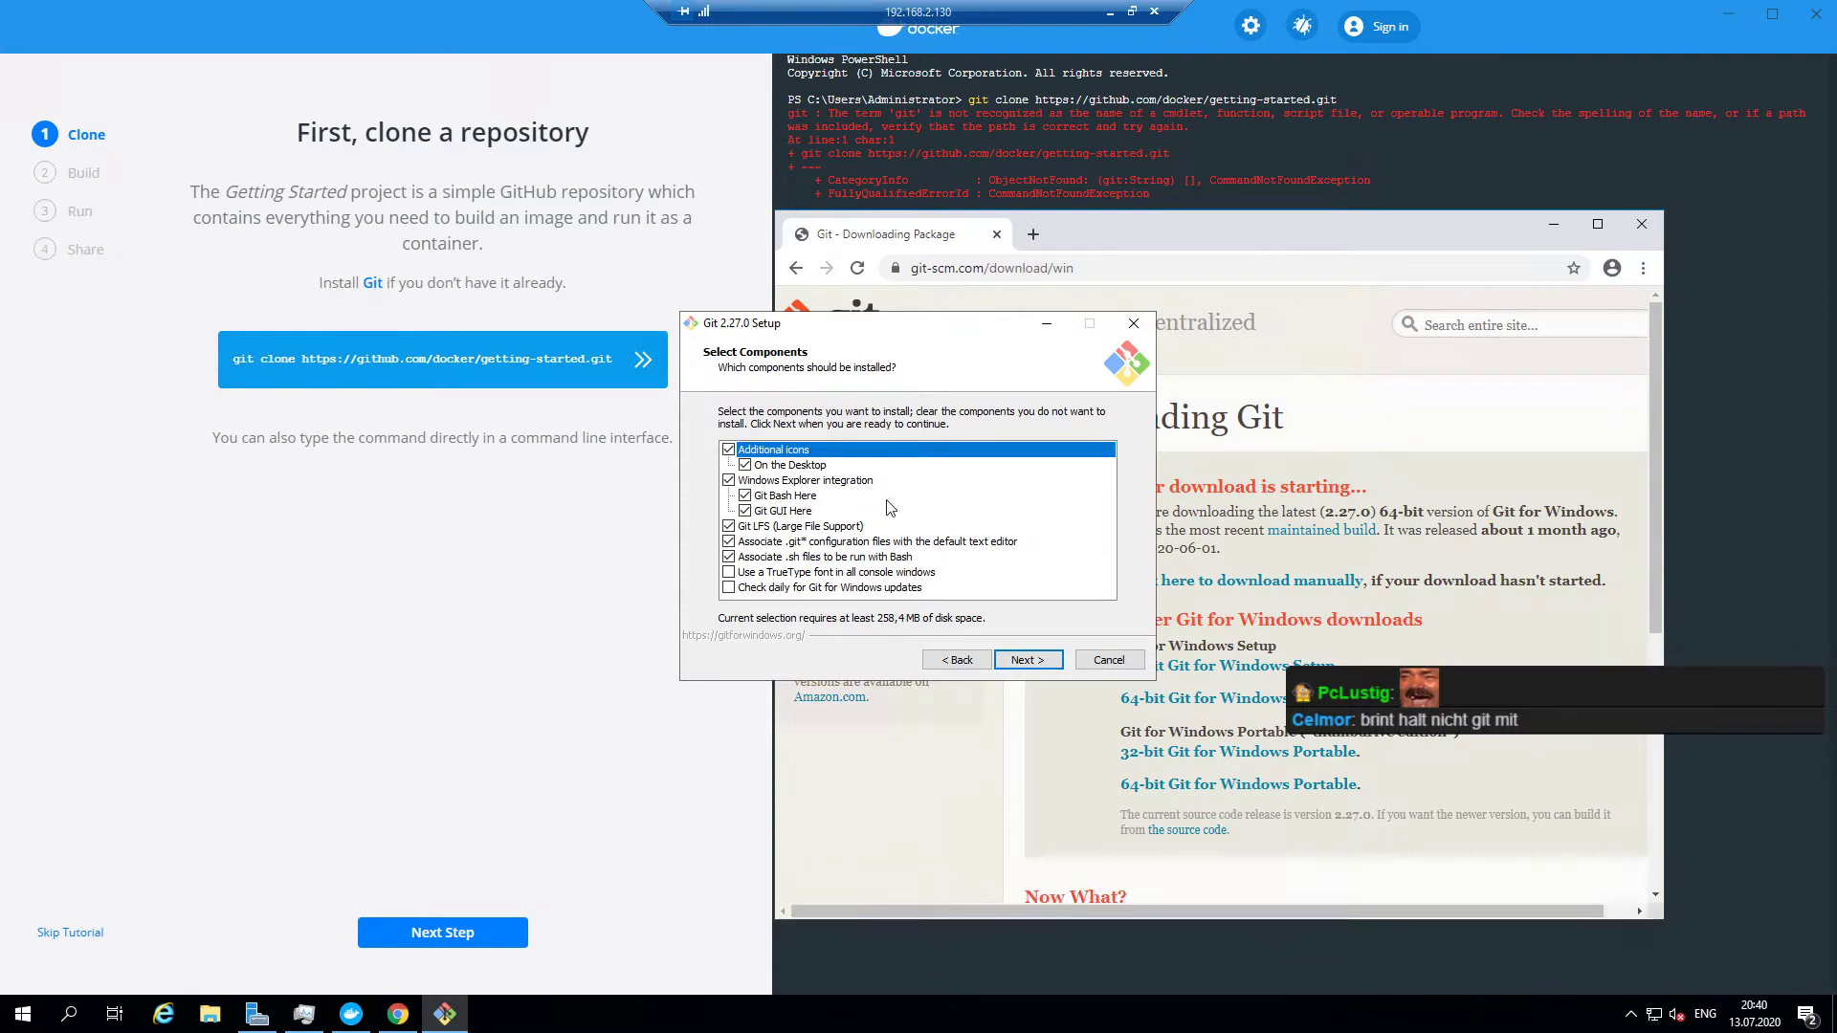
click(729, 481)
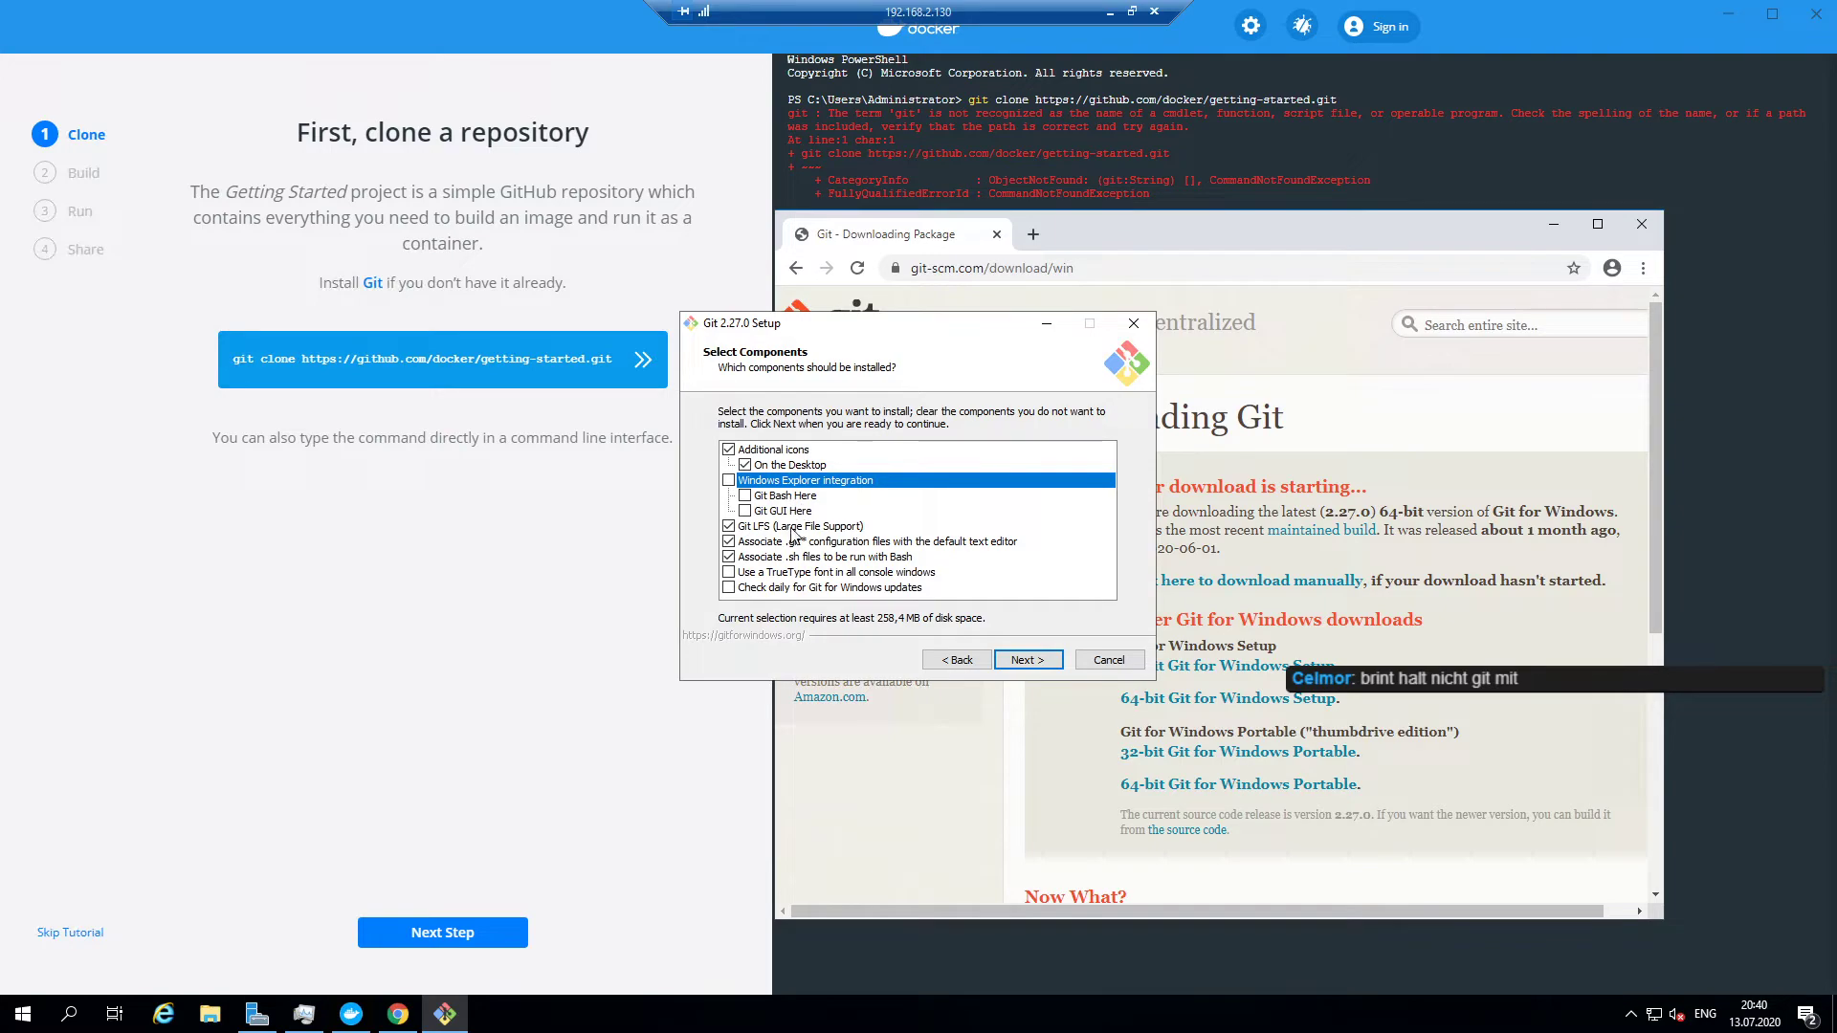
click(1029, 660)
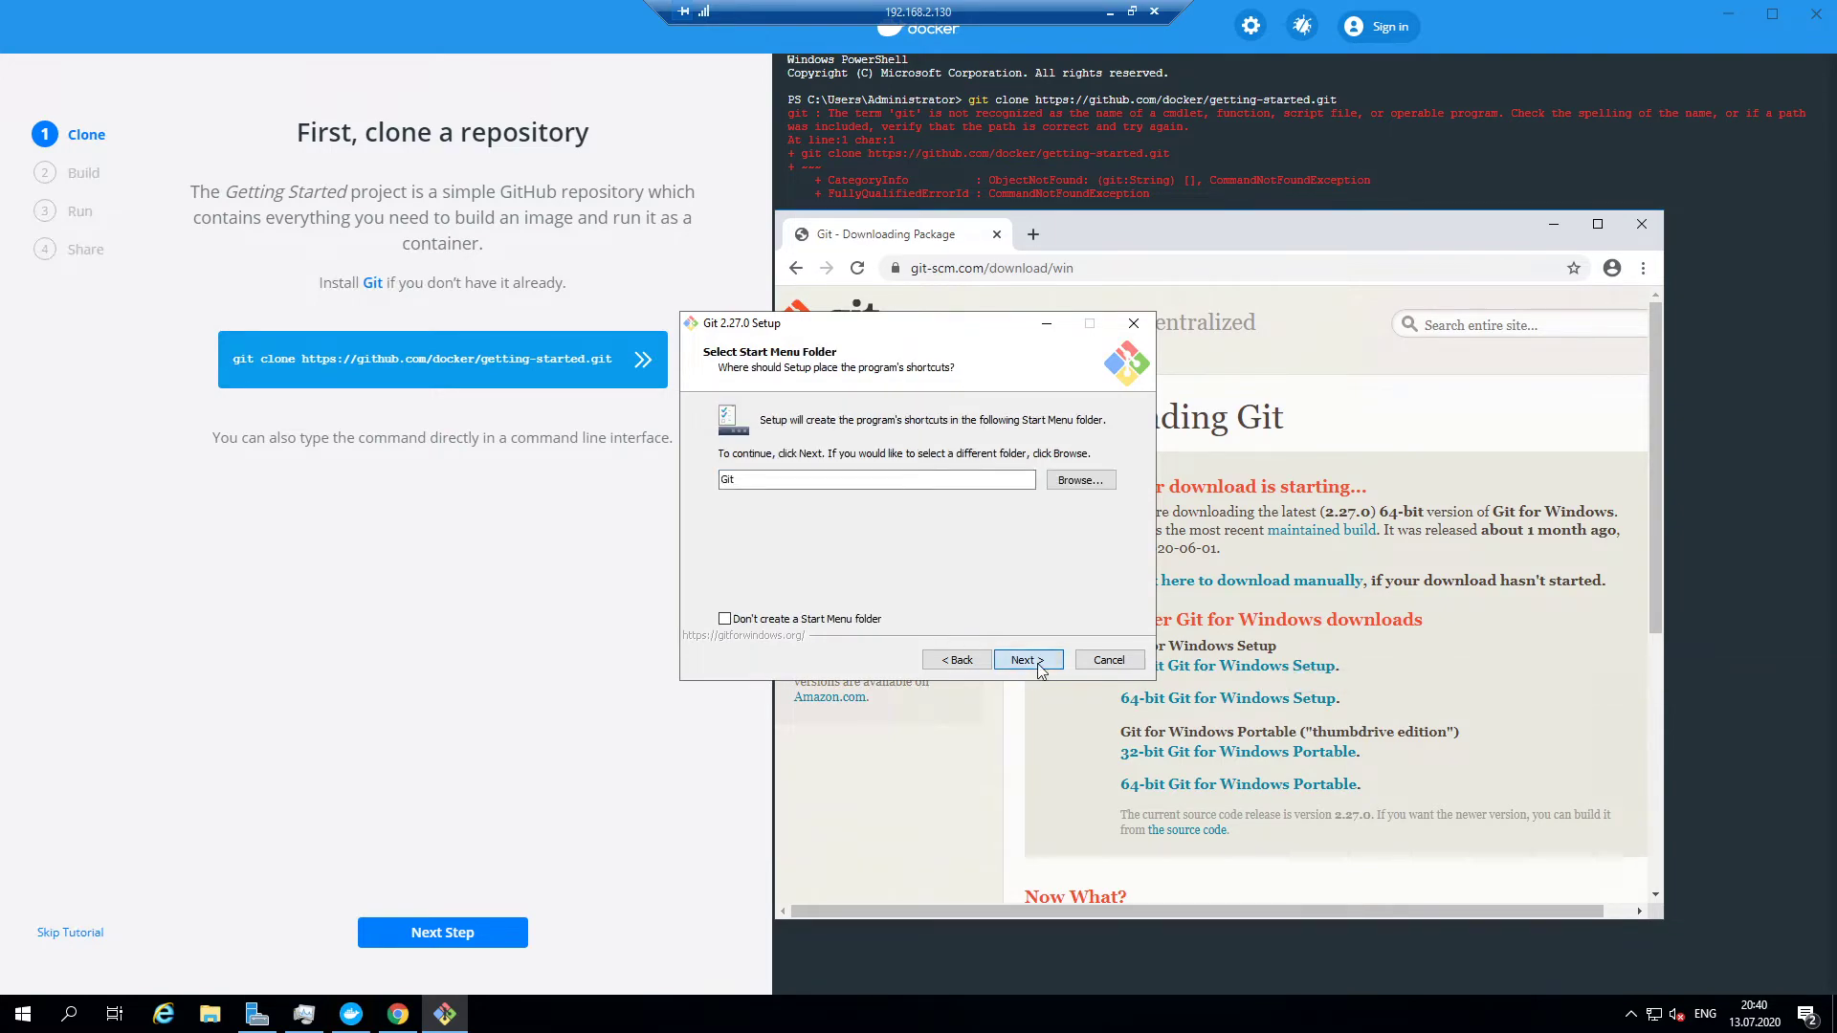
click(1035, 662)
click(1038, 664)
click(938, 661)
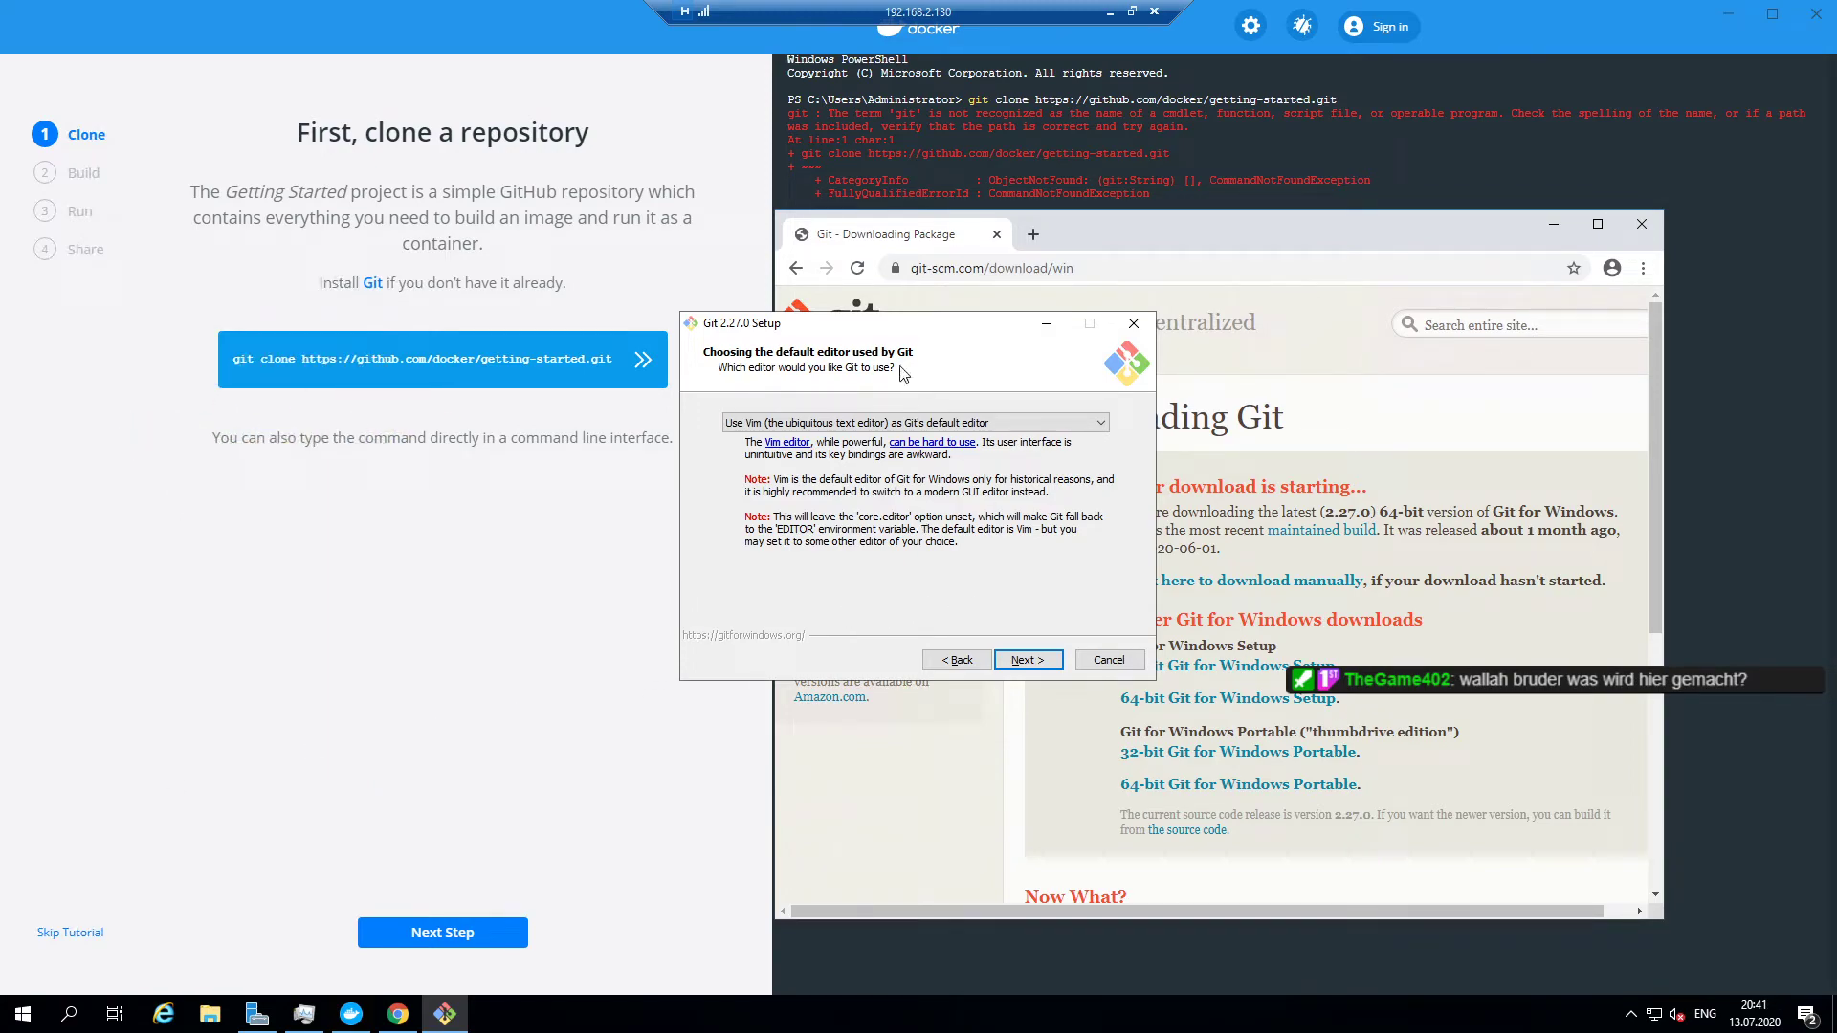
drag(864, 323, 772, 375)
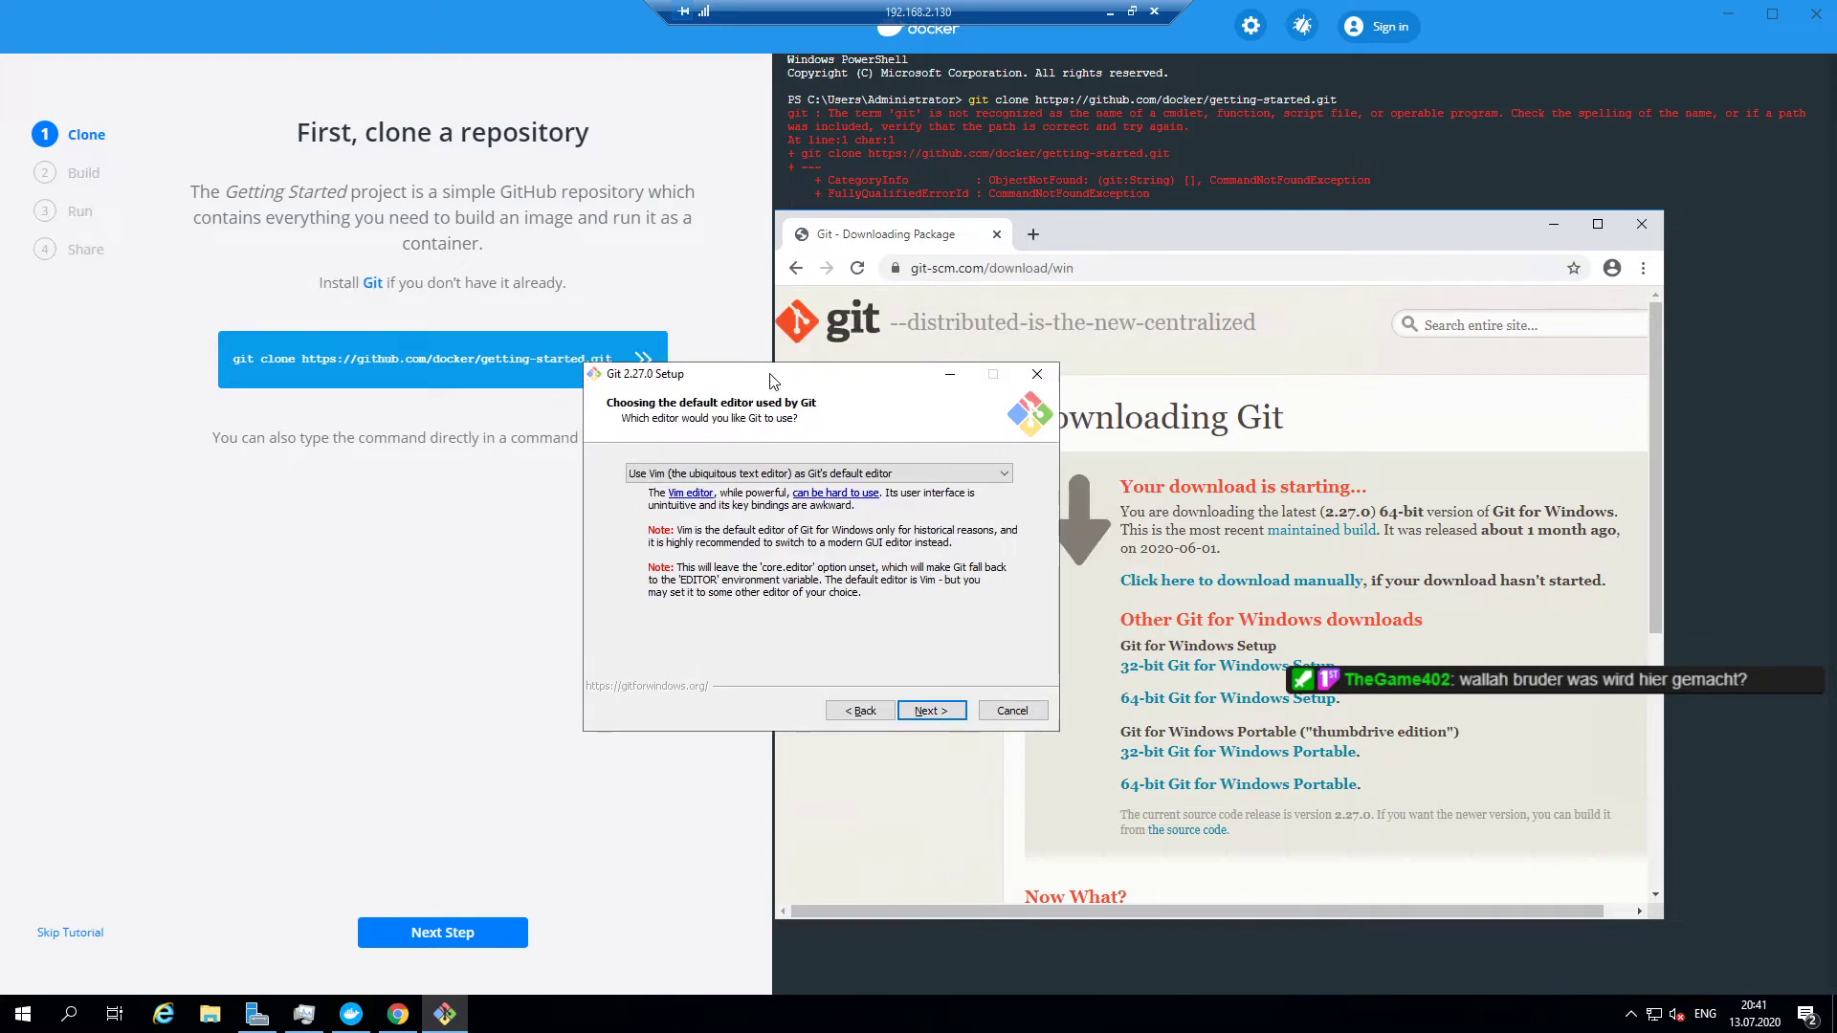
click(924, 720)
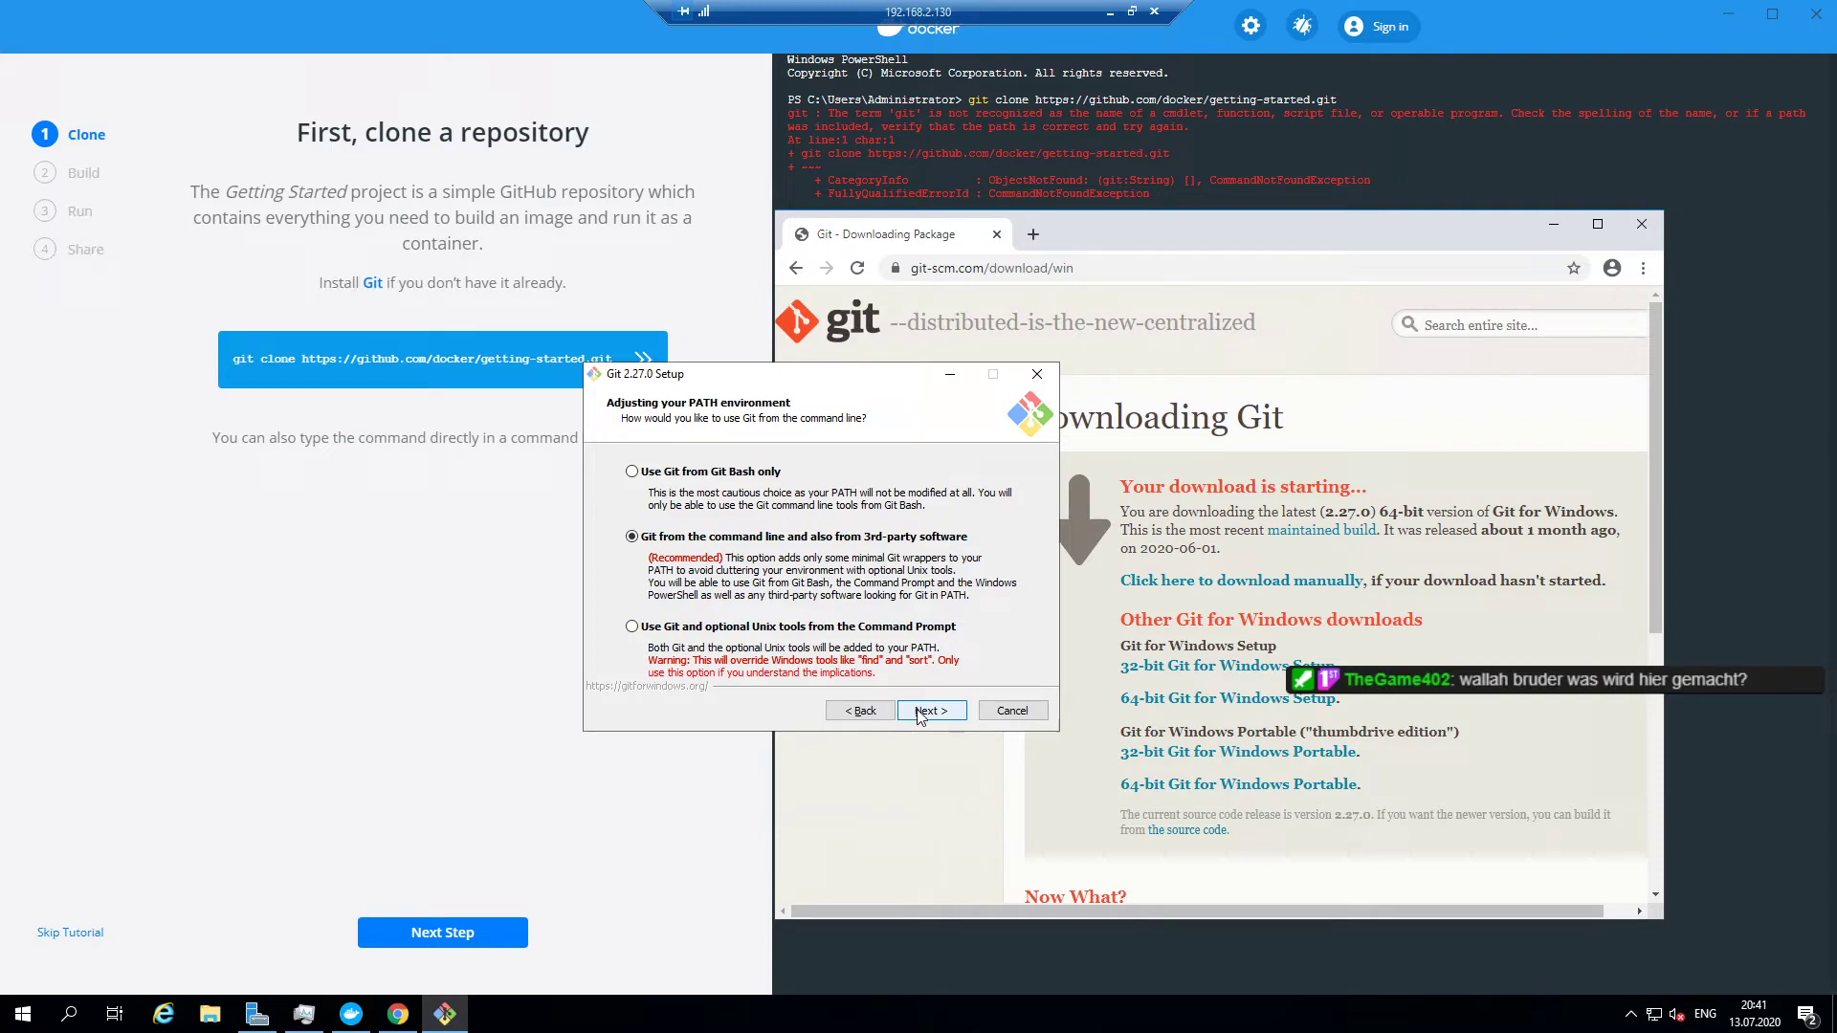
- Accept the default PATH, OpenSSL, line-ending and MinTTY options, install, and launch Git Bash
click(920, 712)
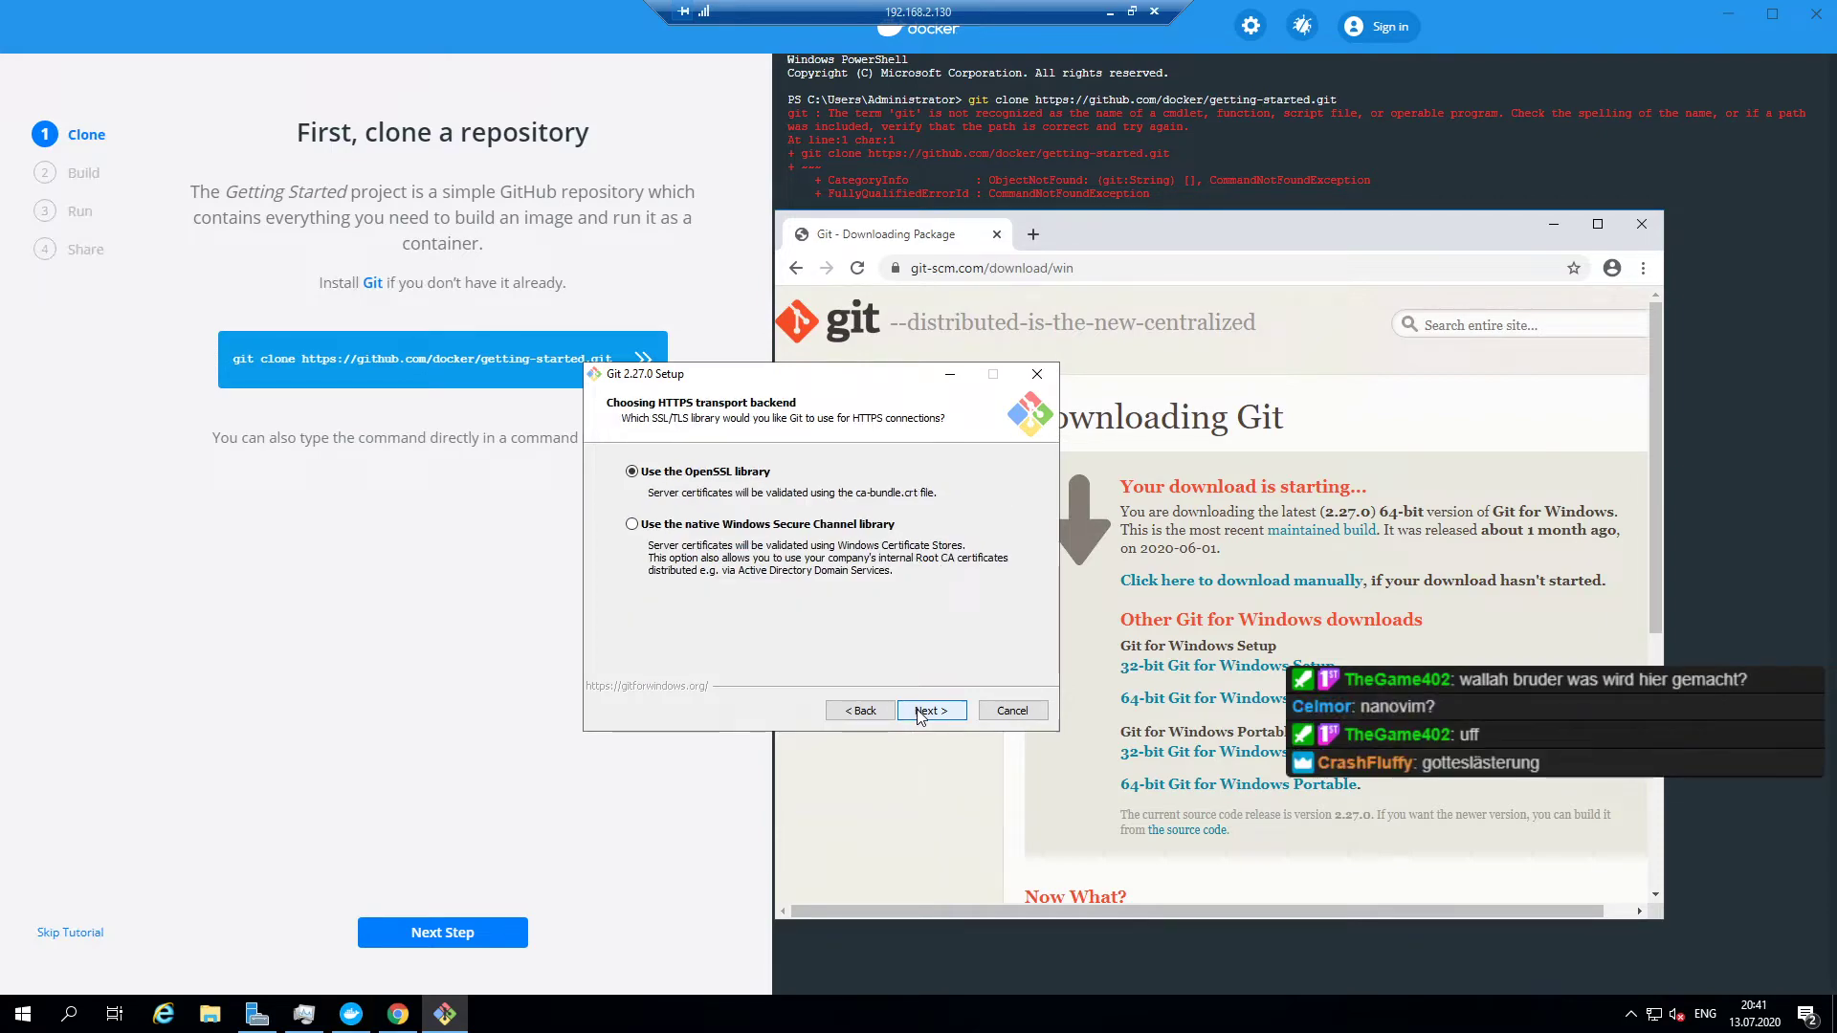
click(920, 712)
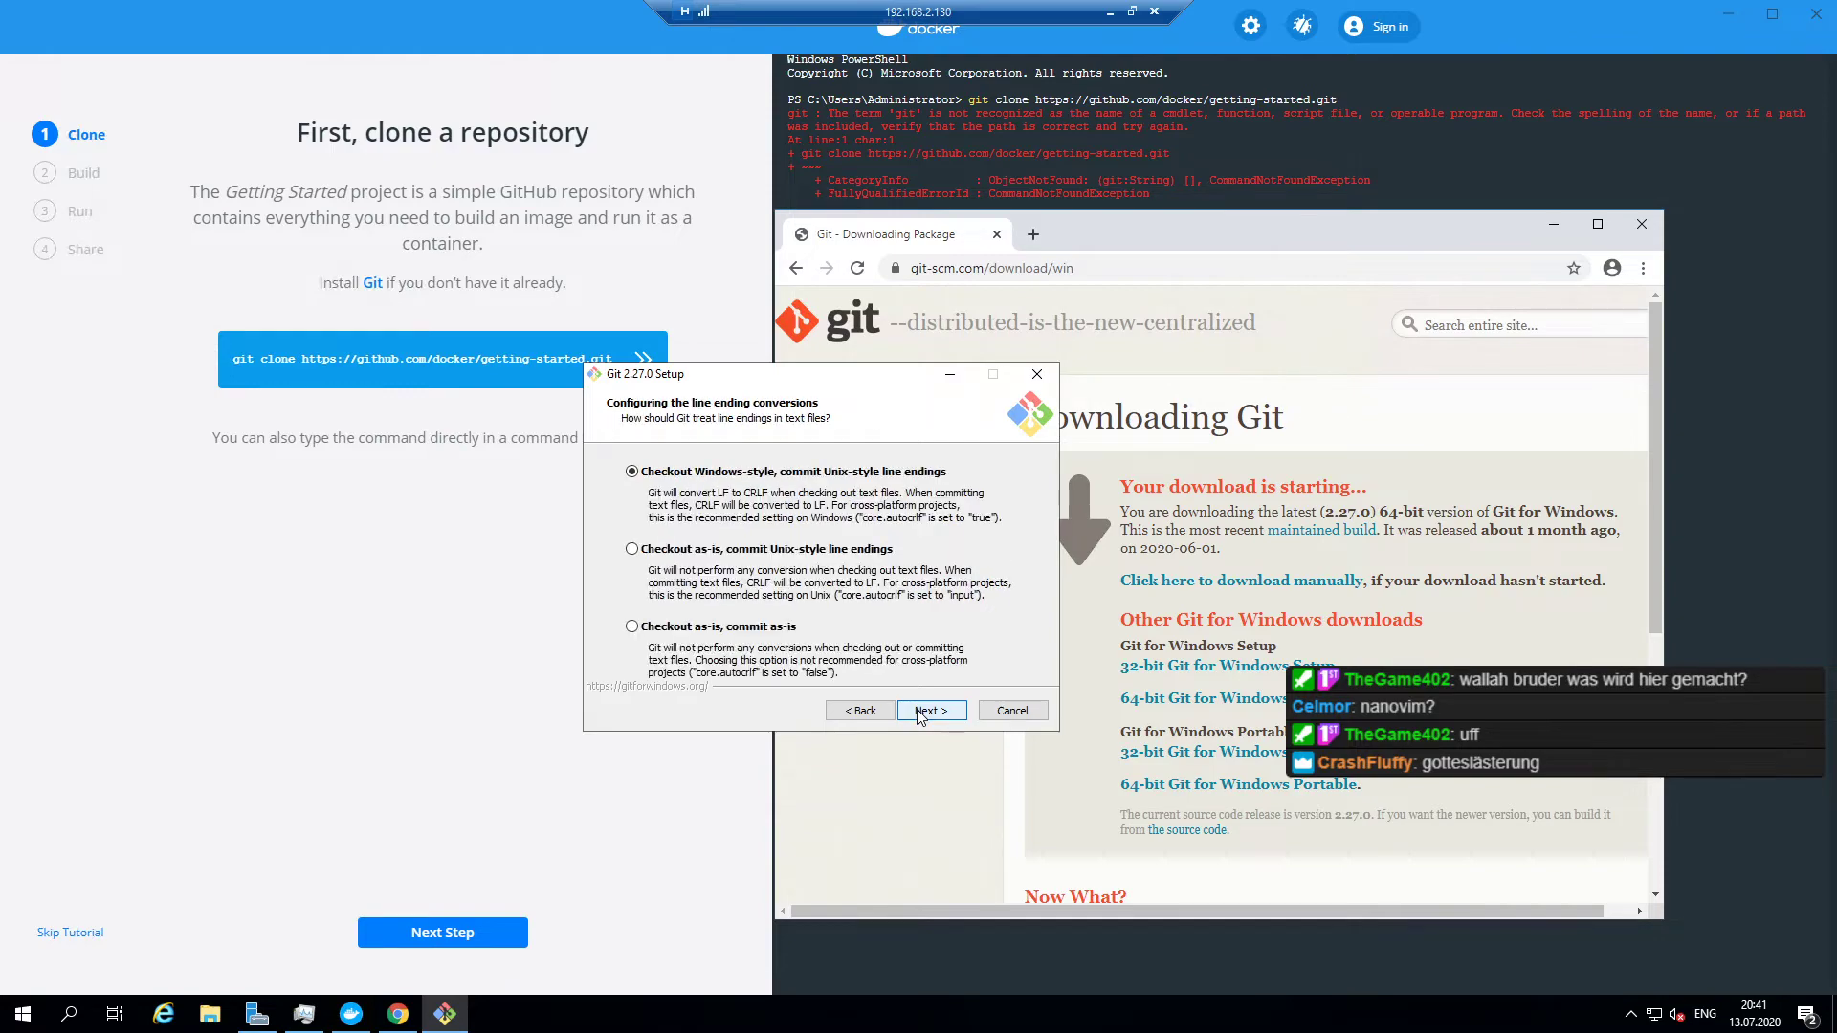
click(921, 712)
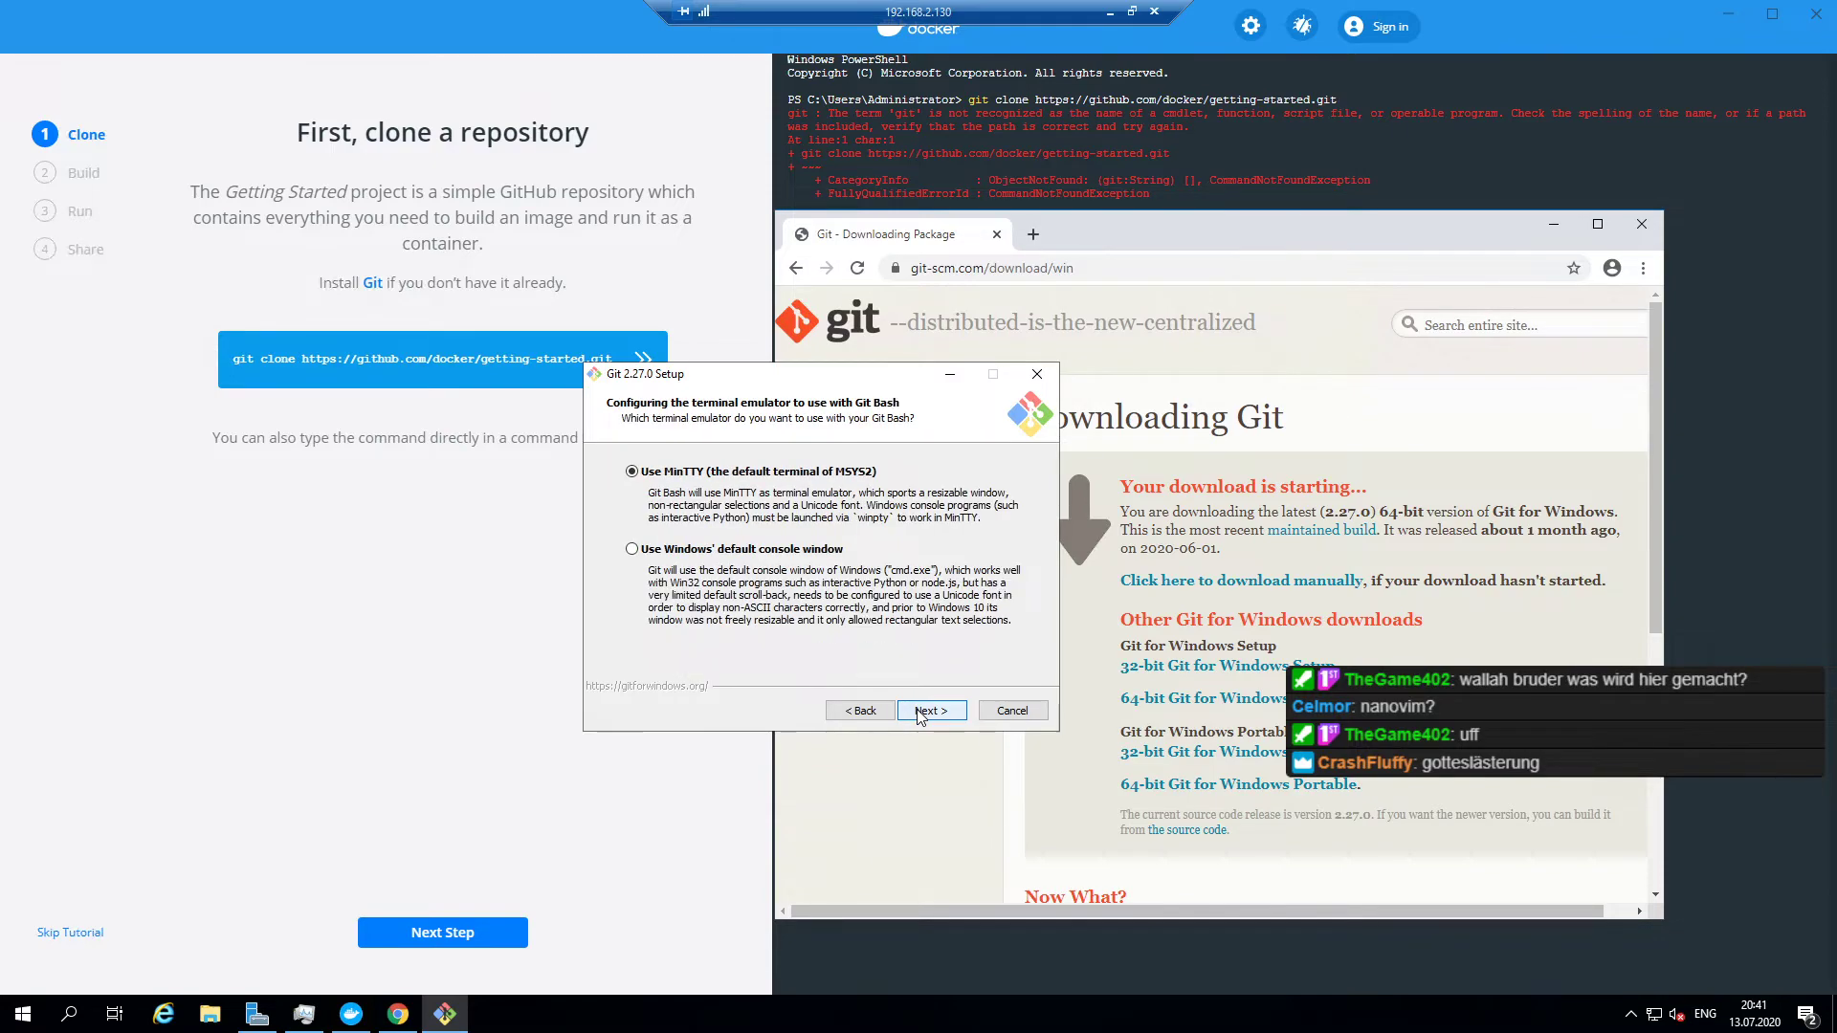
click(920, 712)
click(920, 712)
click(920, 712)
click(920, 712)
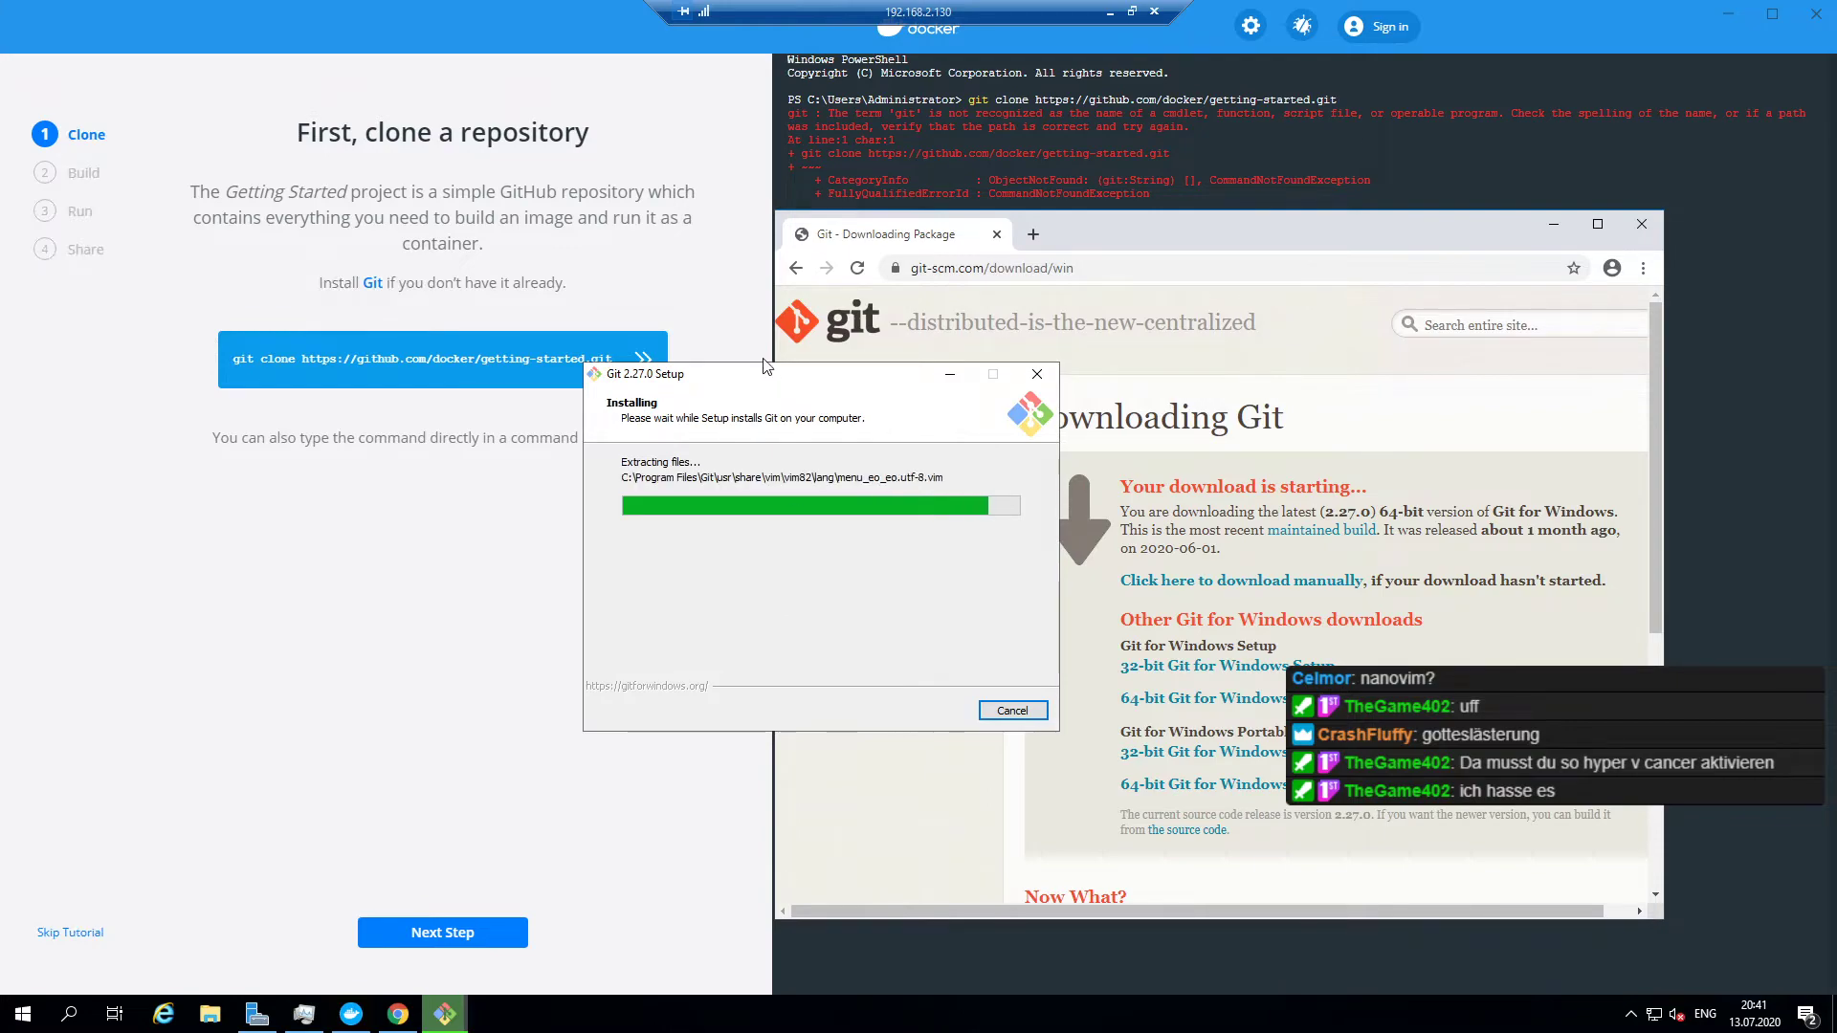
drag(765, 365, 762, 466)
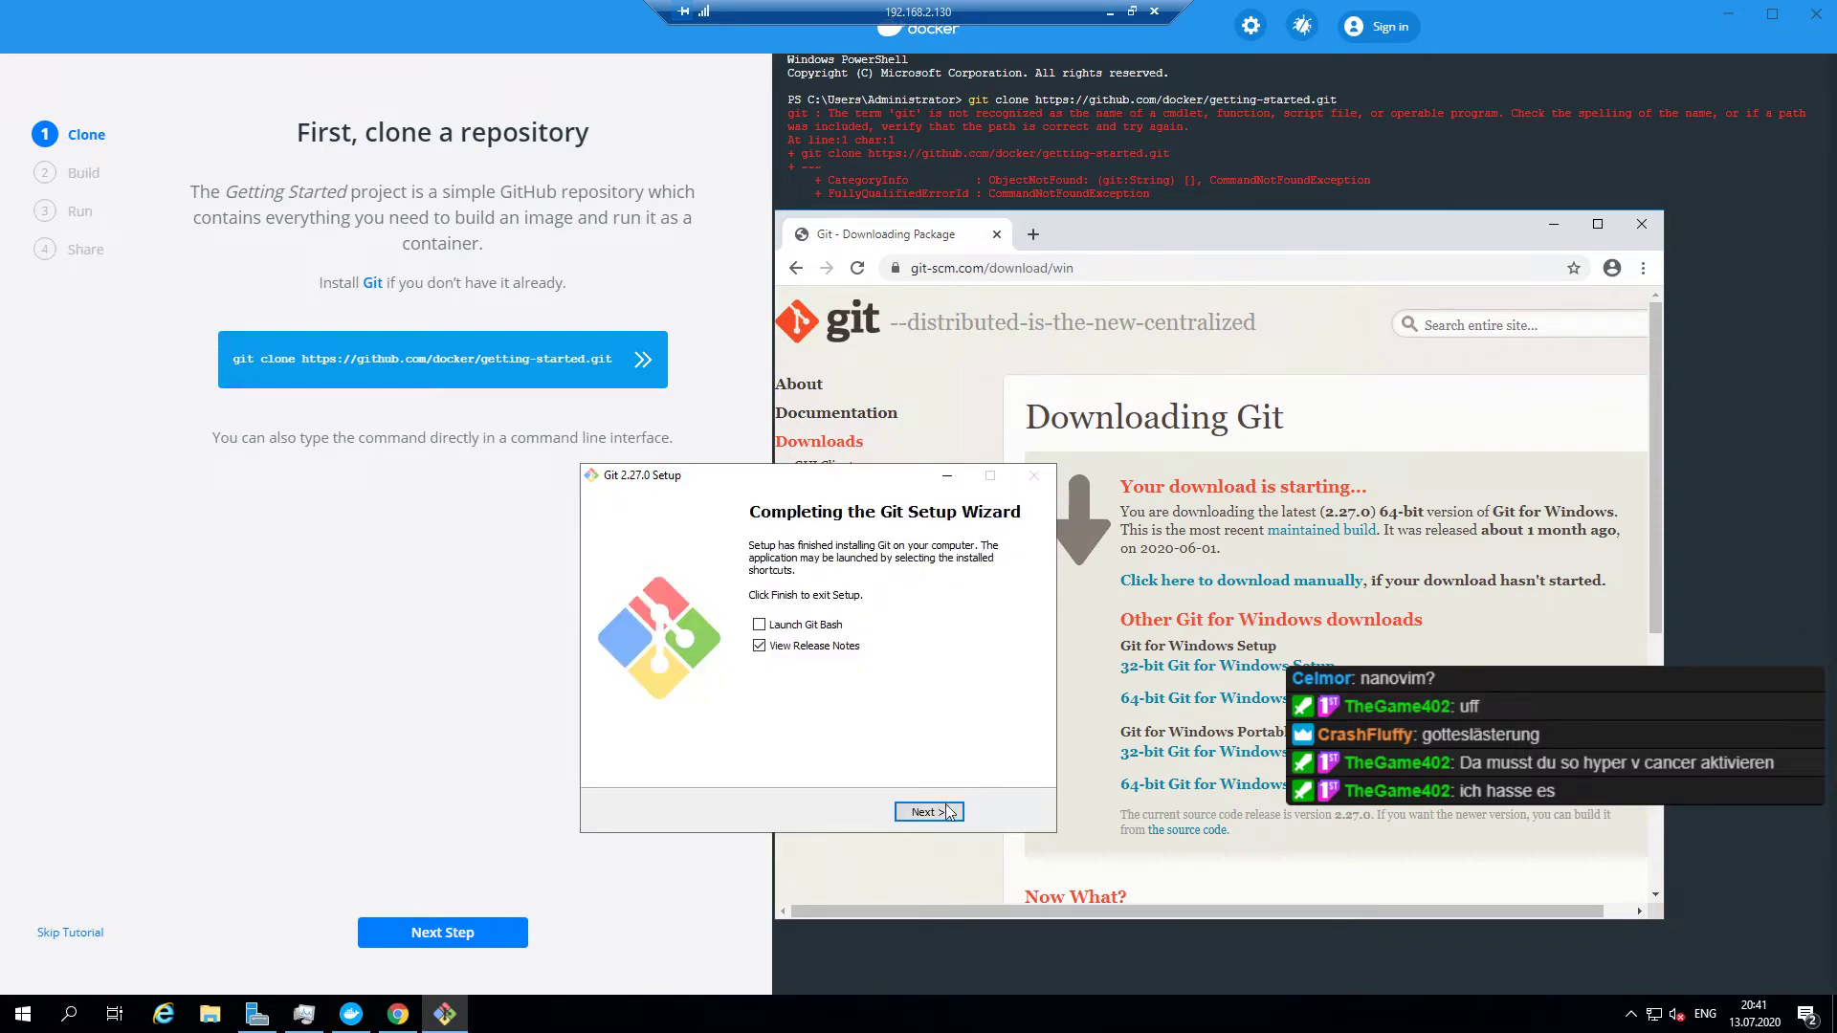
click(806, 624)
click(950, 813)
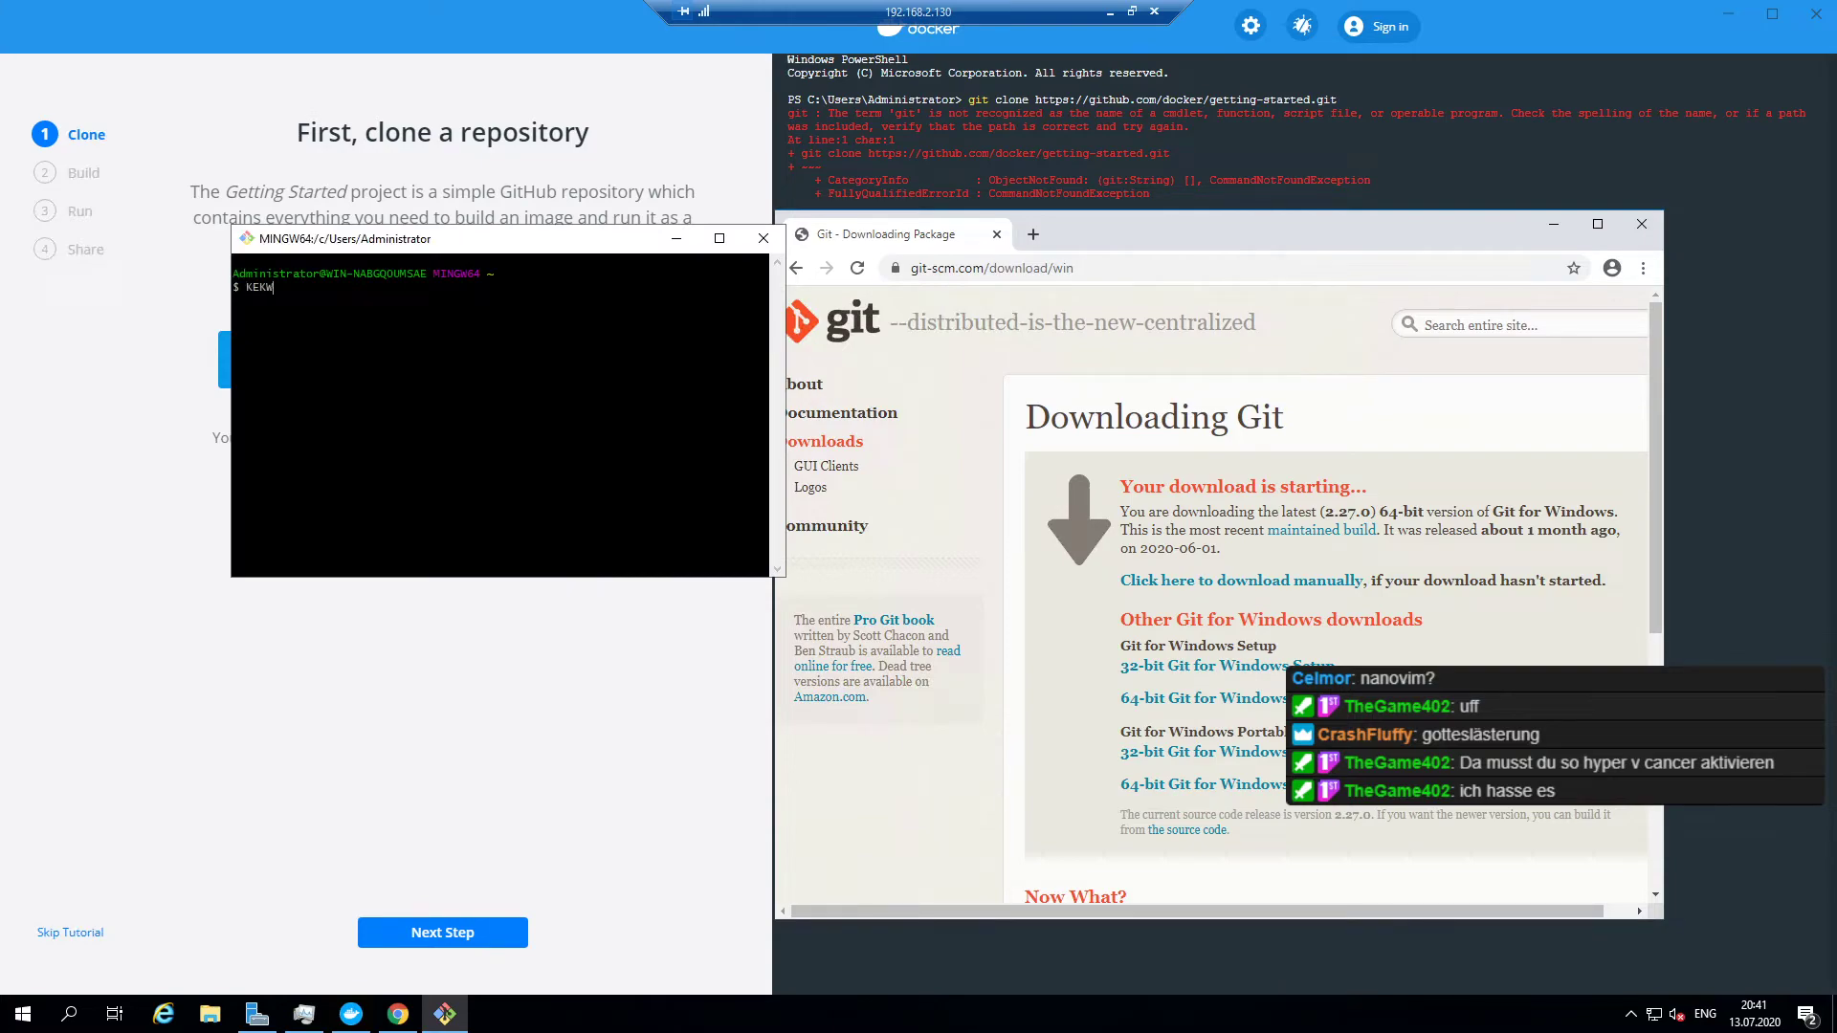
- Run echo KEKW in Git Bash, rerun git clone in Docker's console, then close Docker Desktop
text(echo)
key(Return)
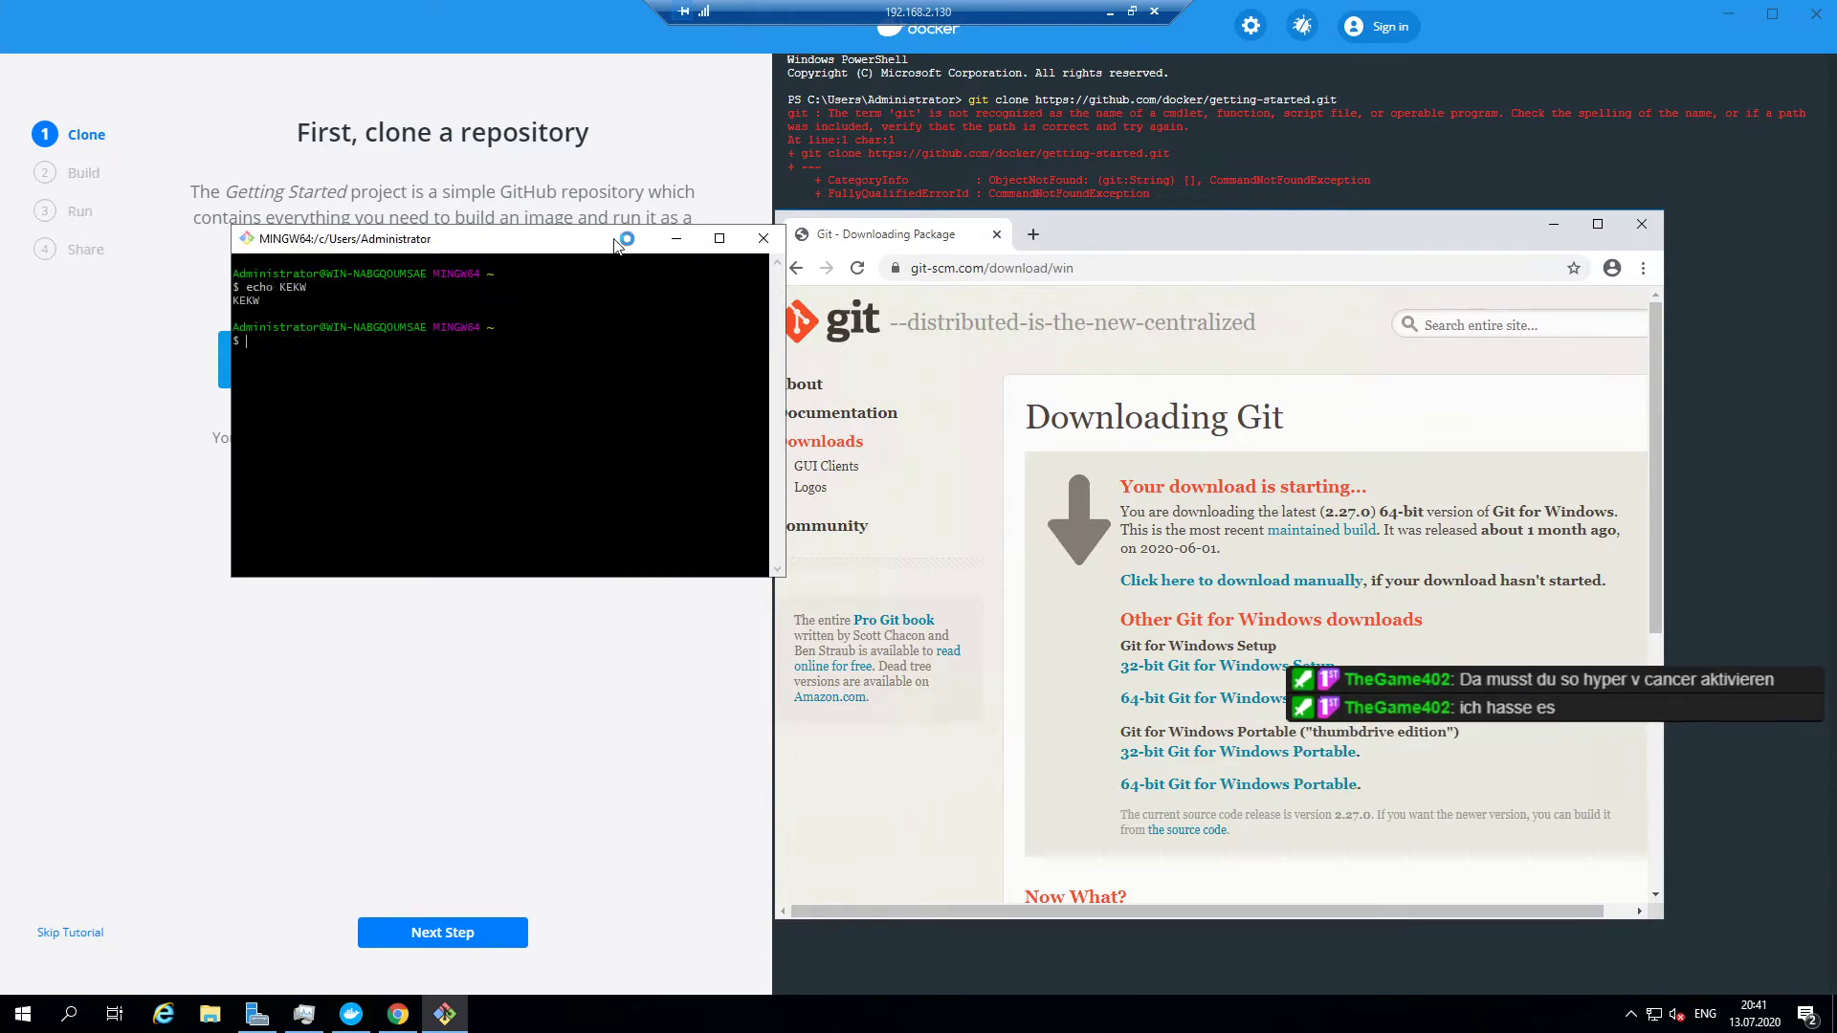
click(1007, 145)
key(Up)
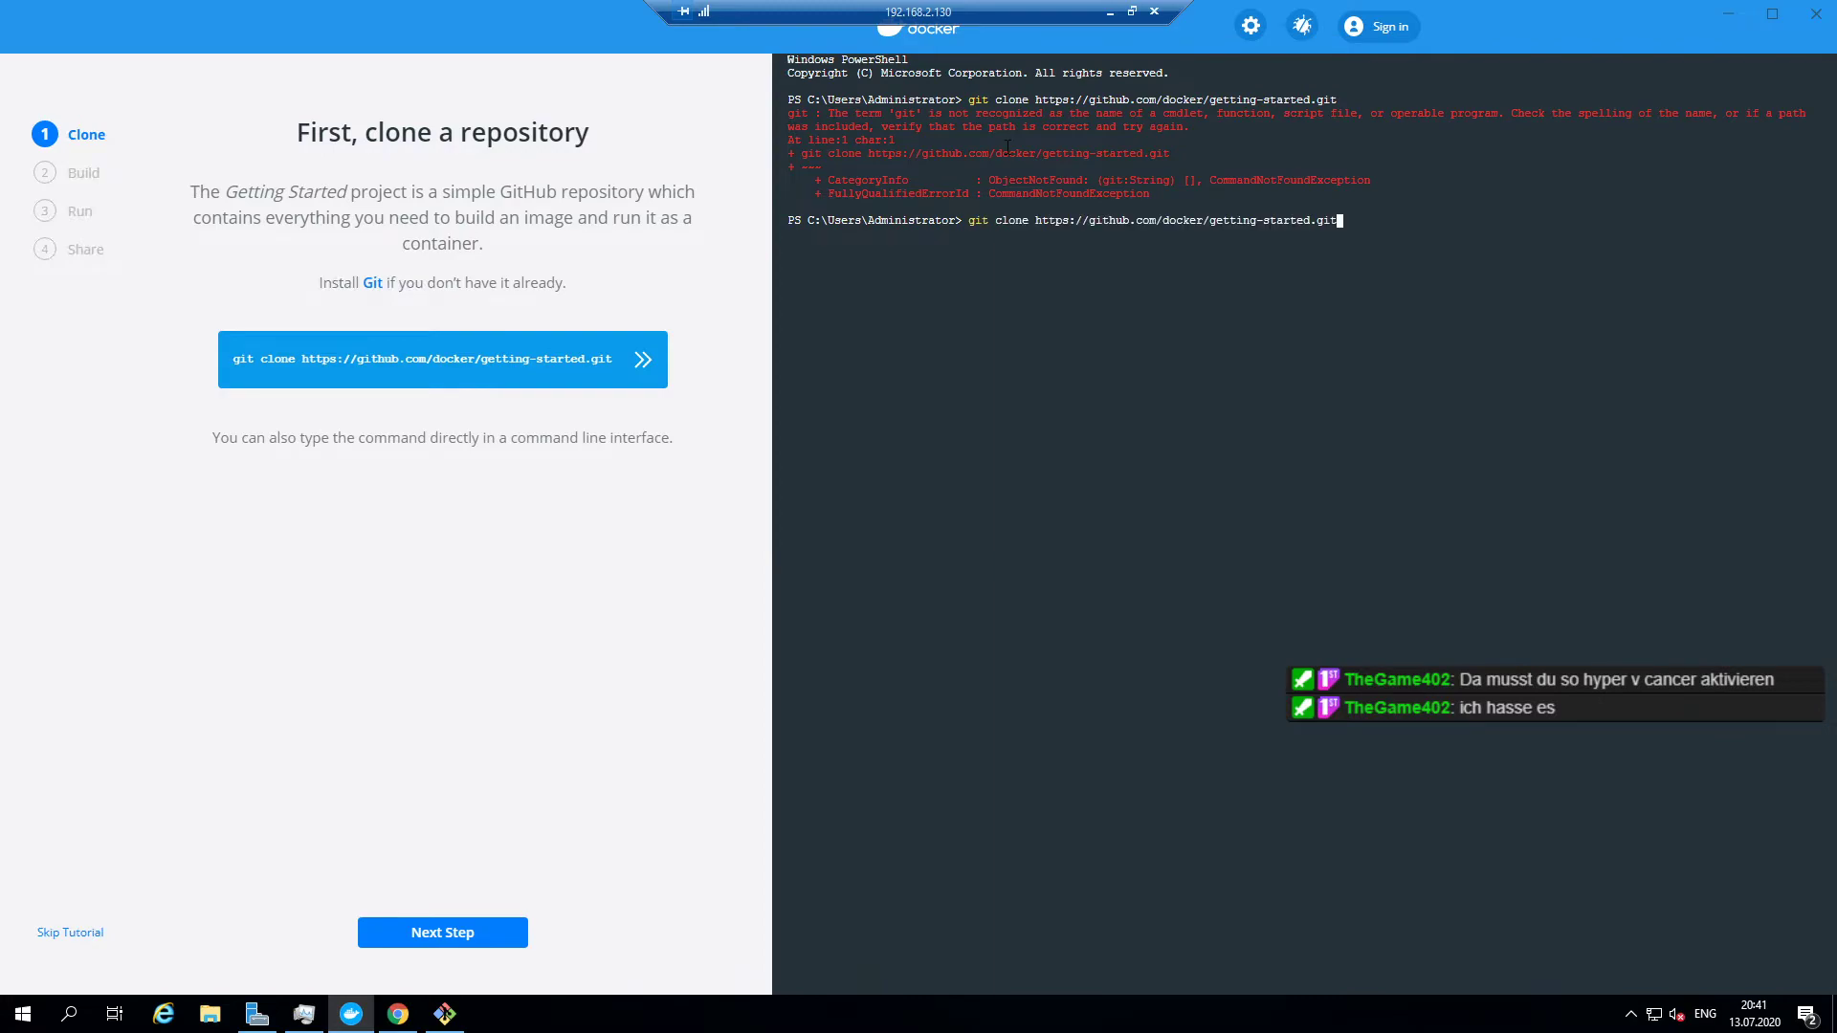
key(Return)
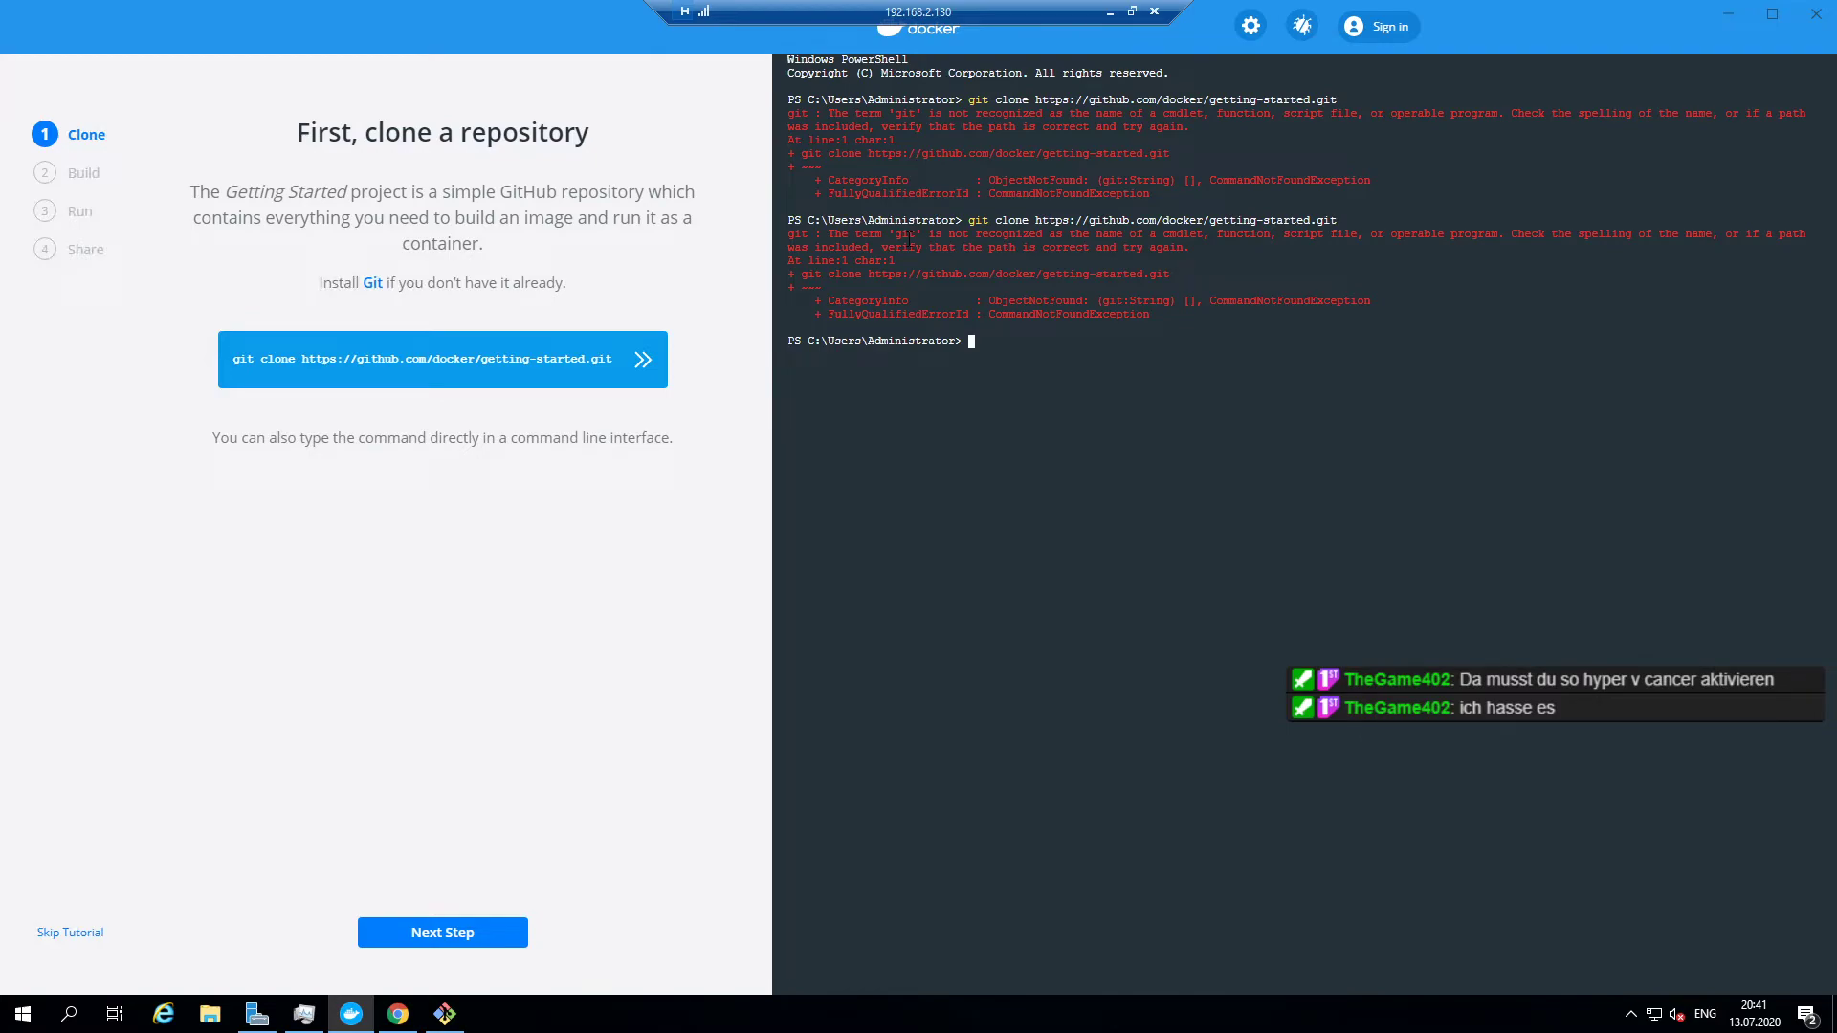
click(1820, 23)
click(1630, 1013)
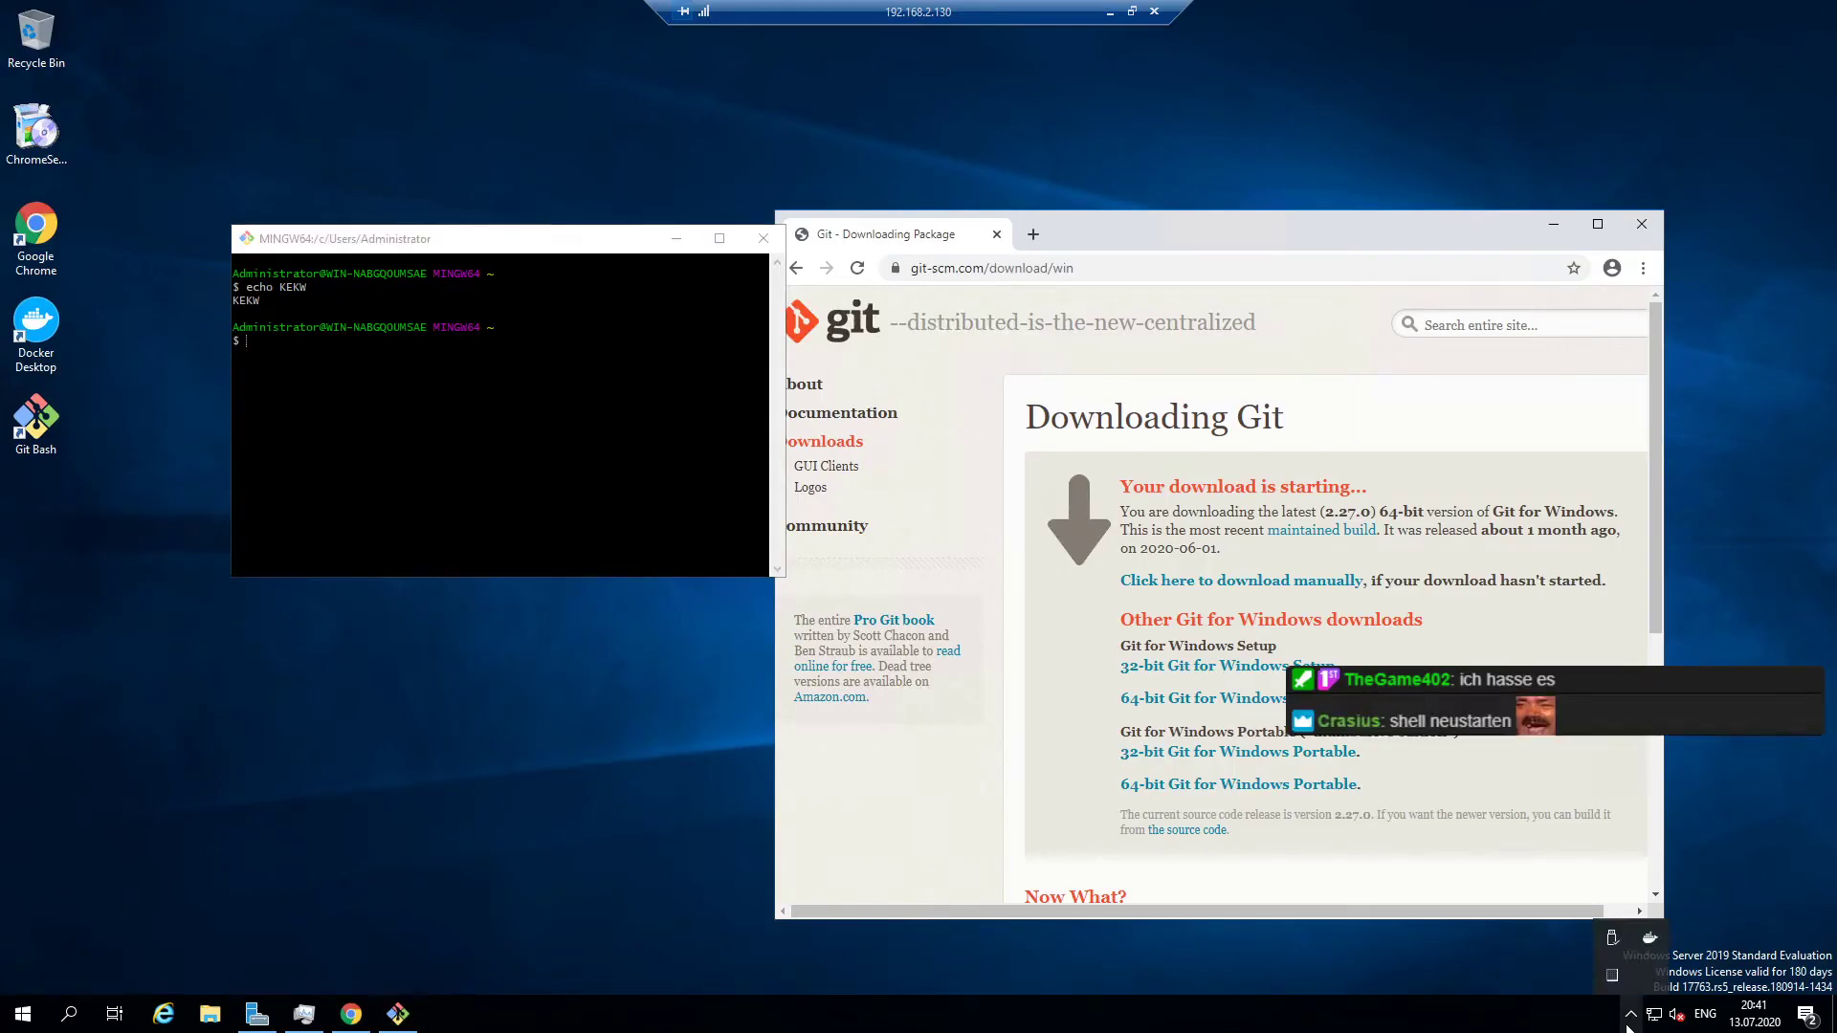
- Reopen the Docker Desktop dashboard from its tray icon and maximize it
right_click(1649, 942)
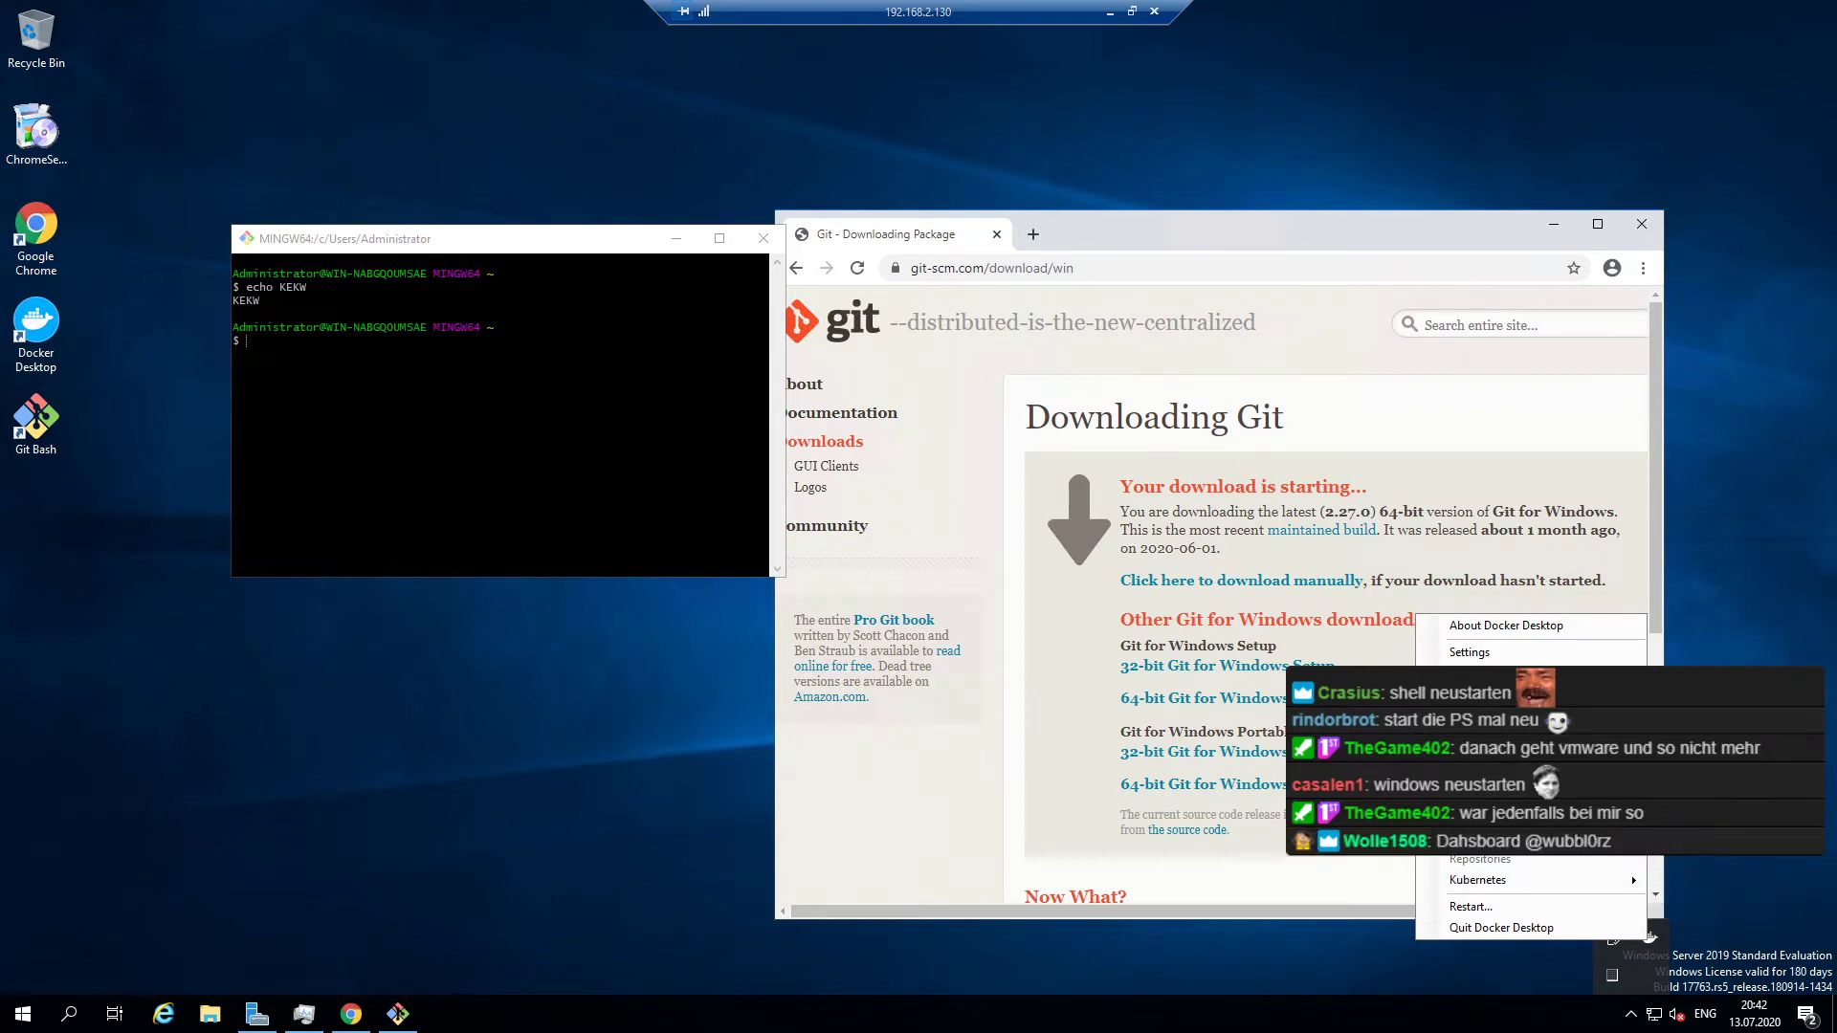
key(Escape)
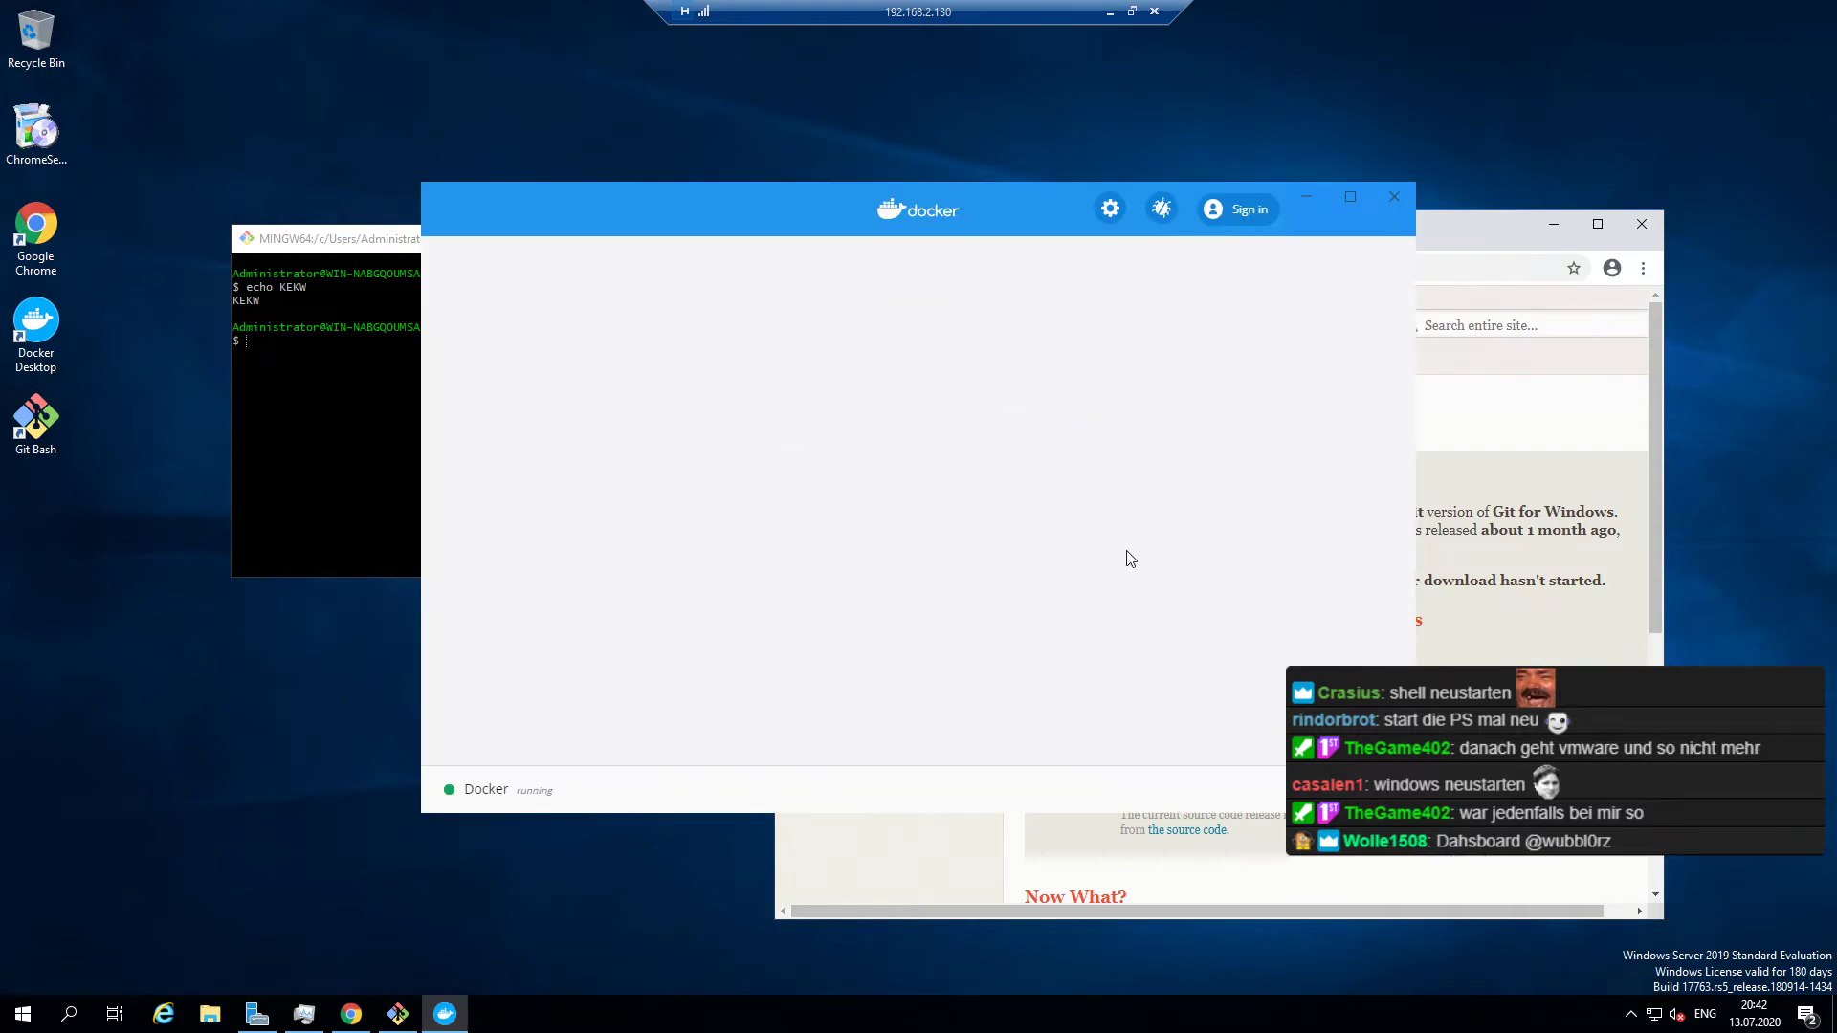
click(1357, 198)
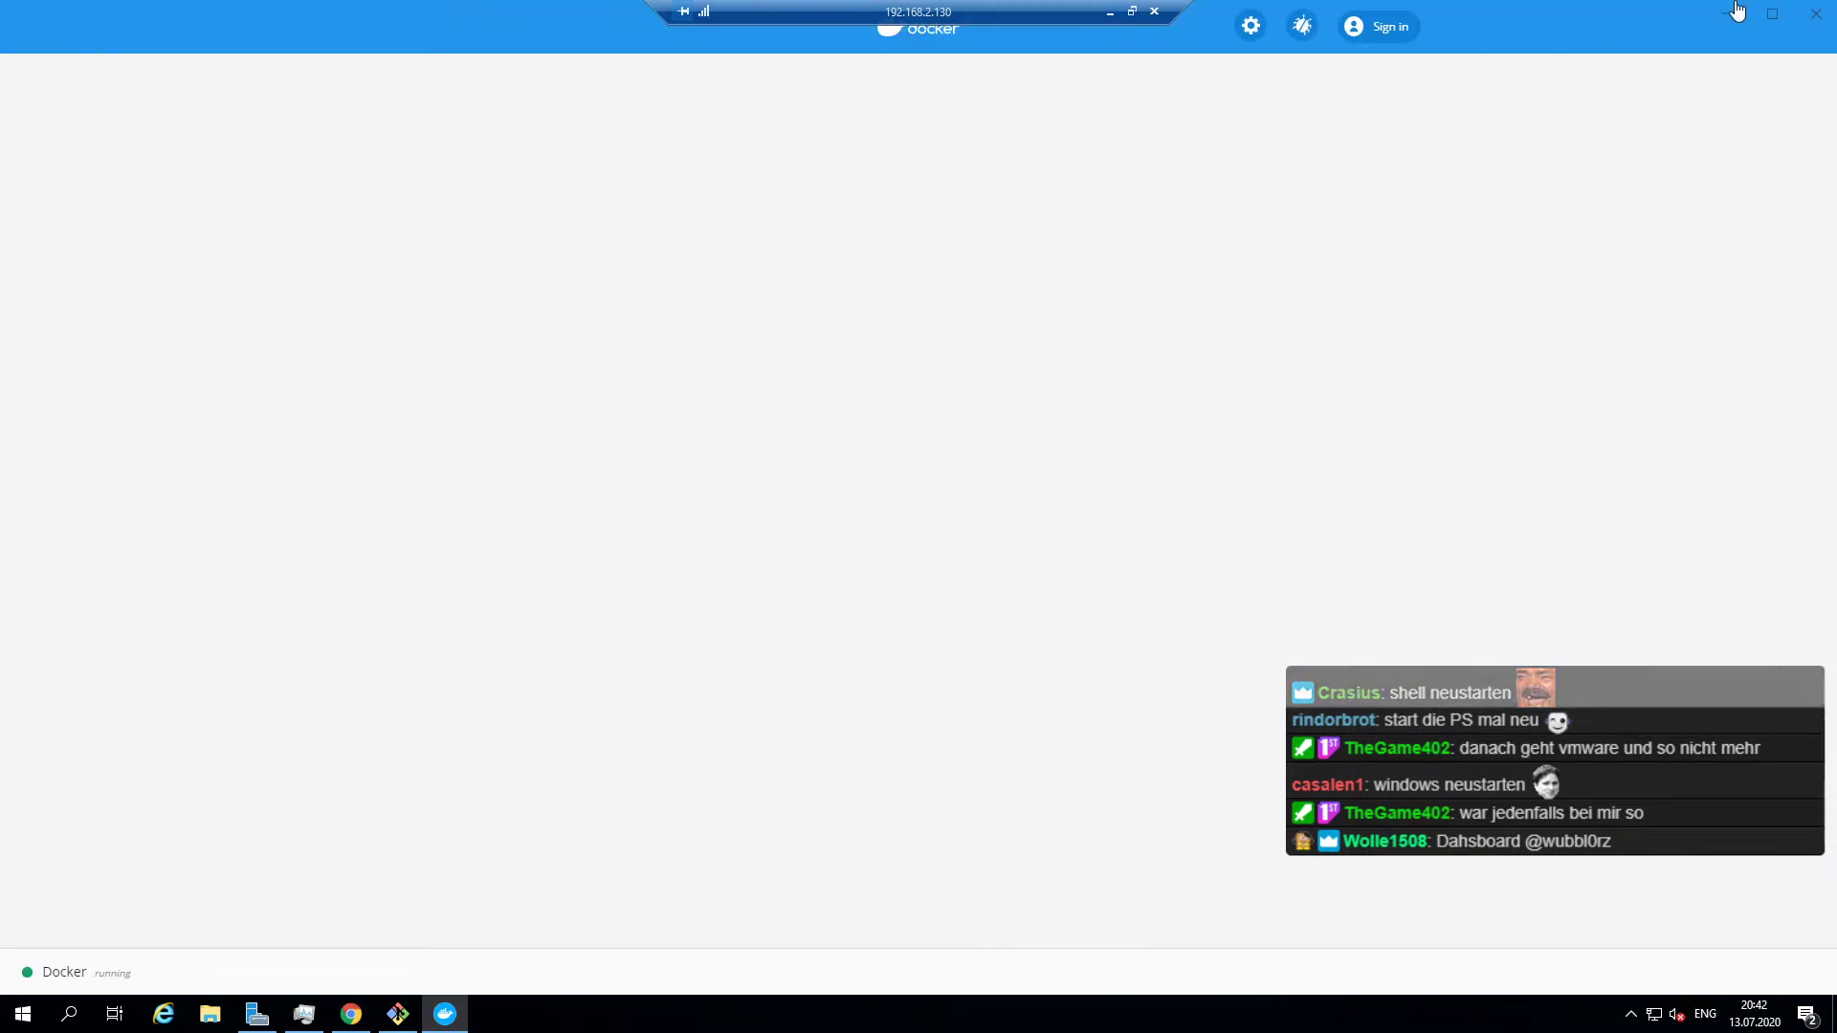
- Restore the Docker window, review Docker Engine, Resources and General settings, cancel, and switch to Git Bash
click(1772, 15)
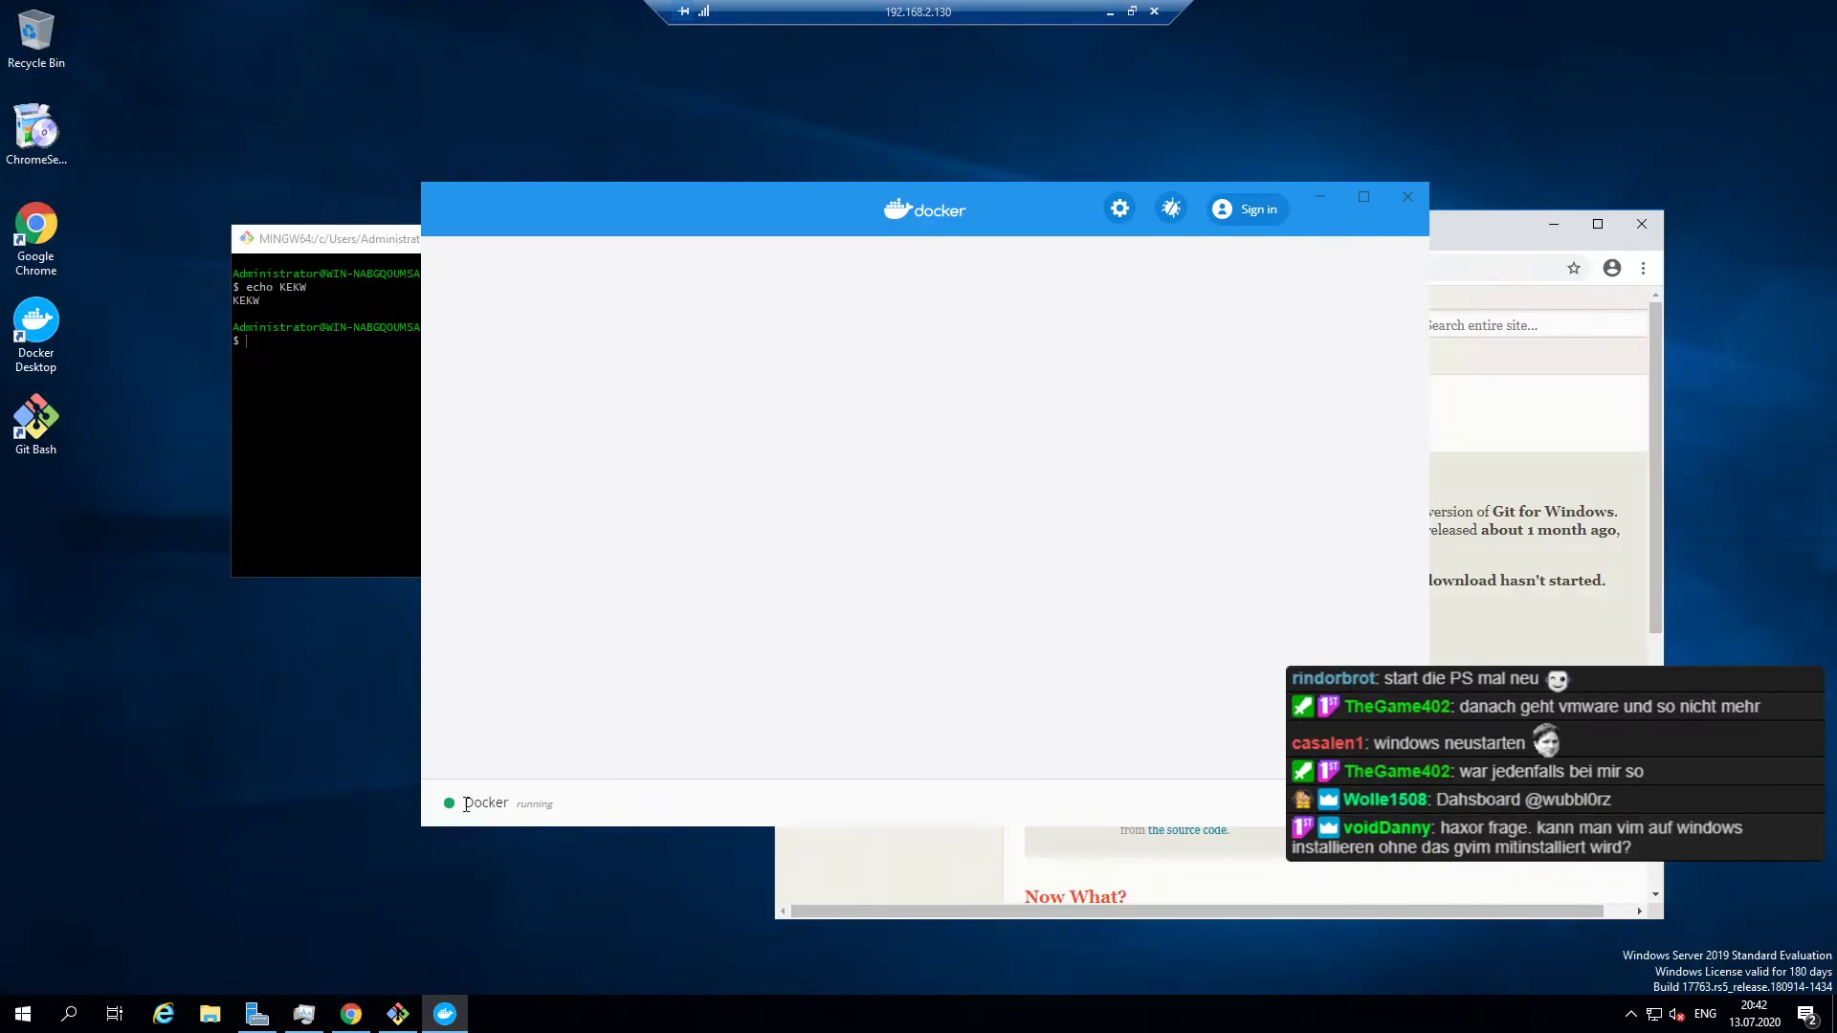
click(1124, 213)
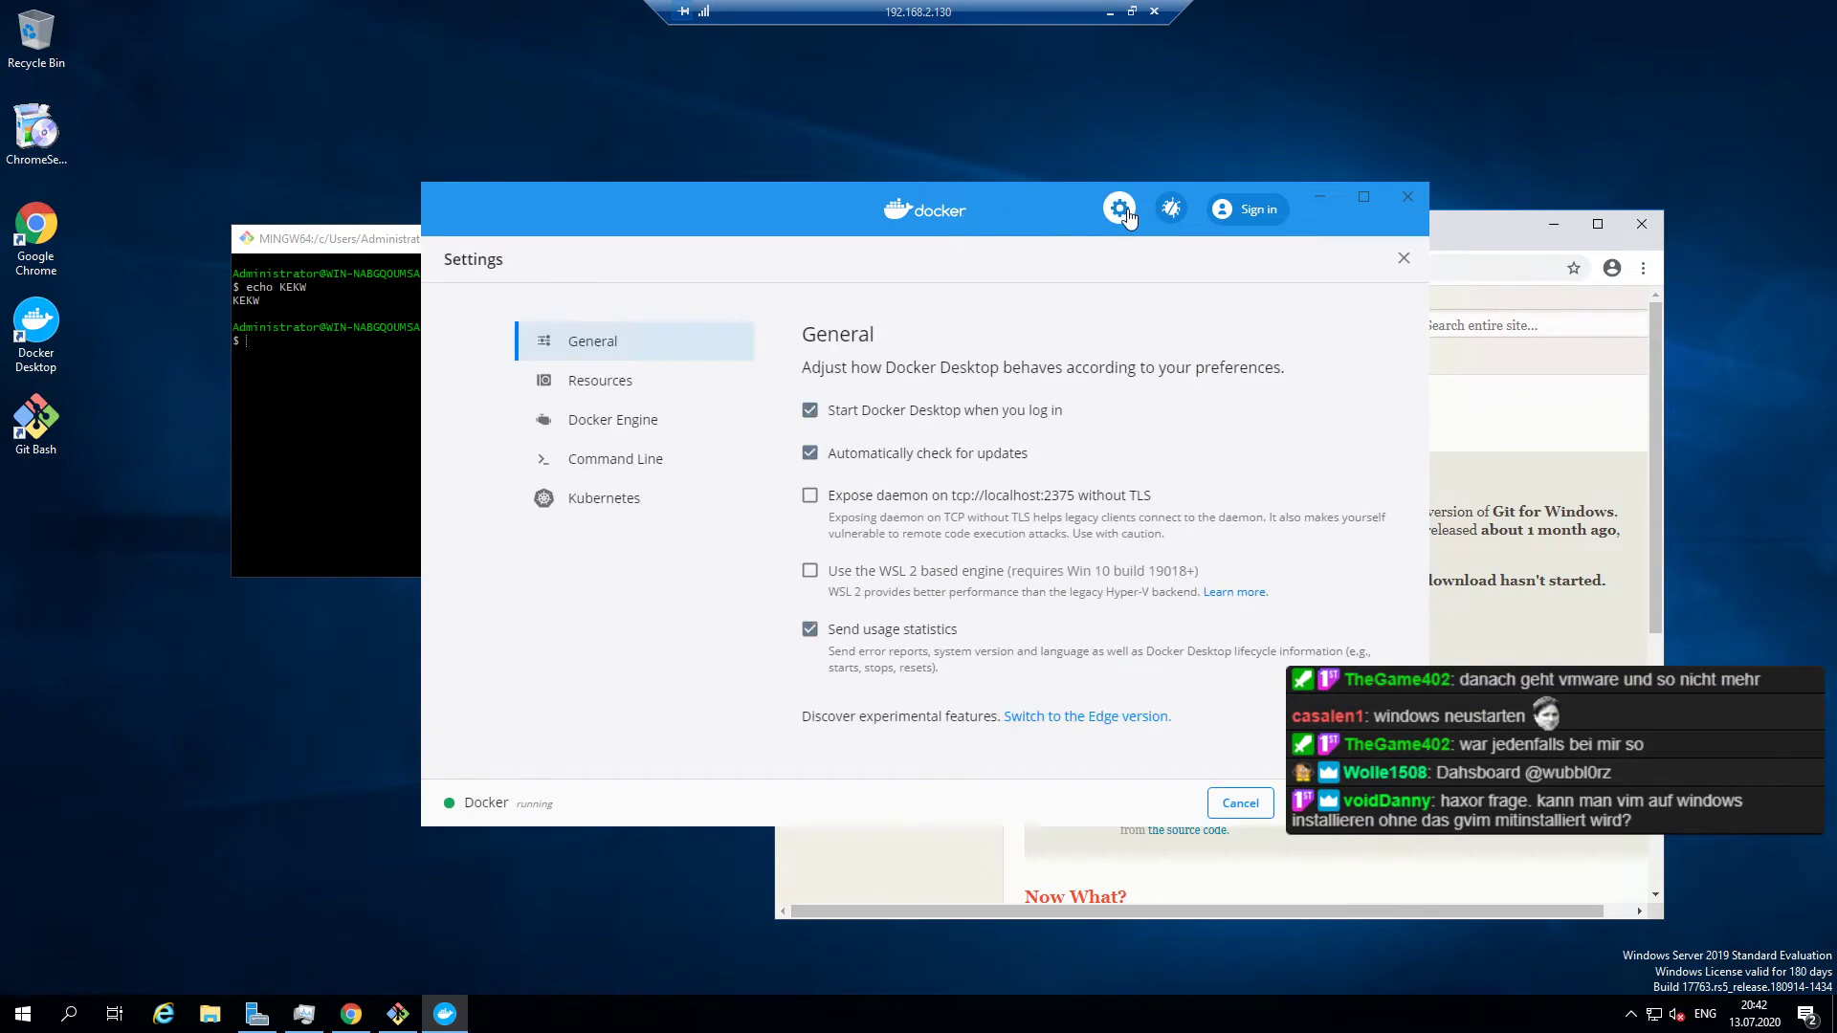
click(639, 431)
click(635, 381)
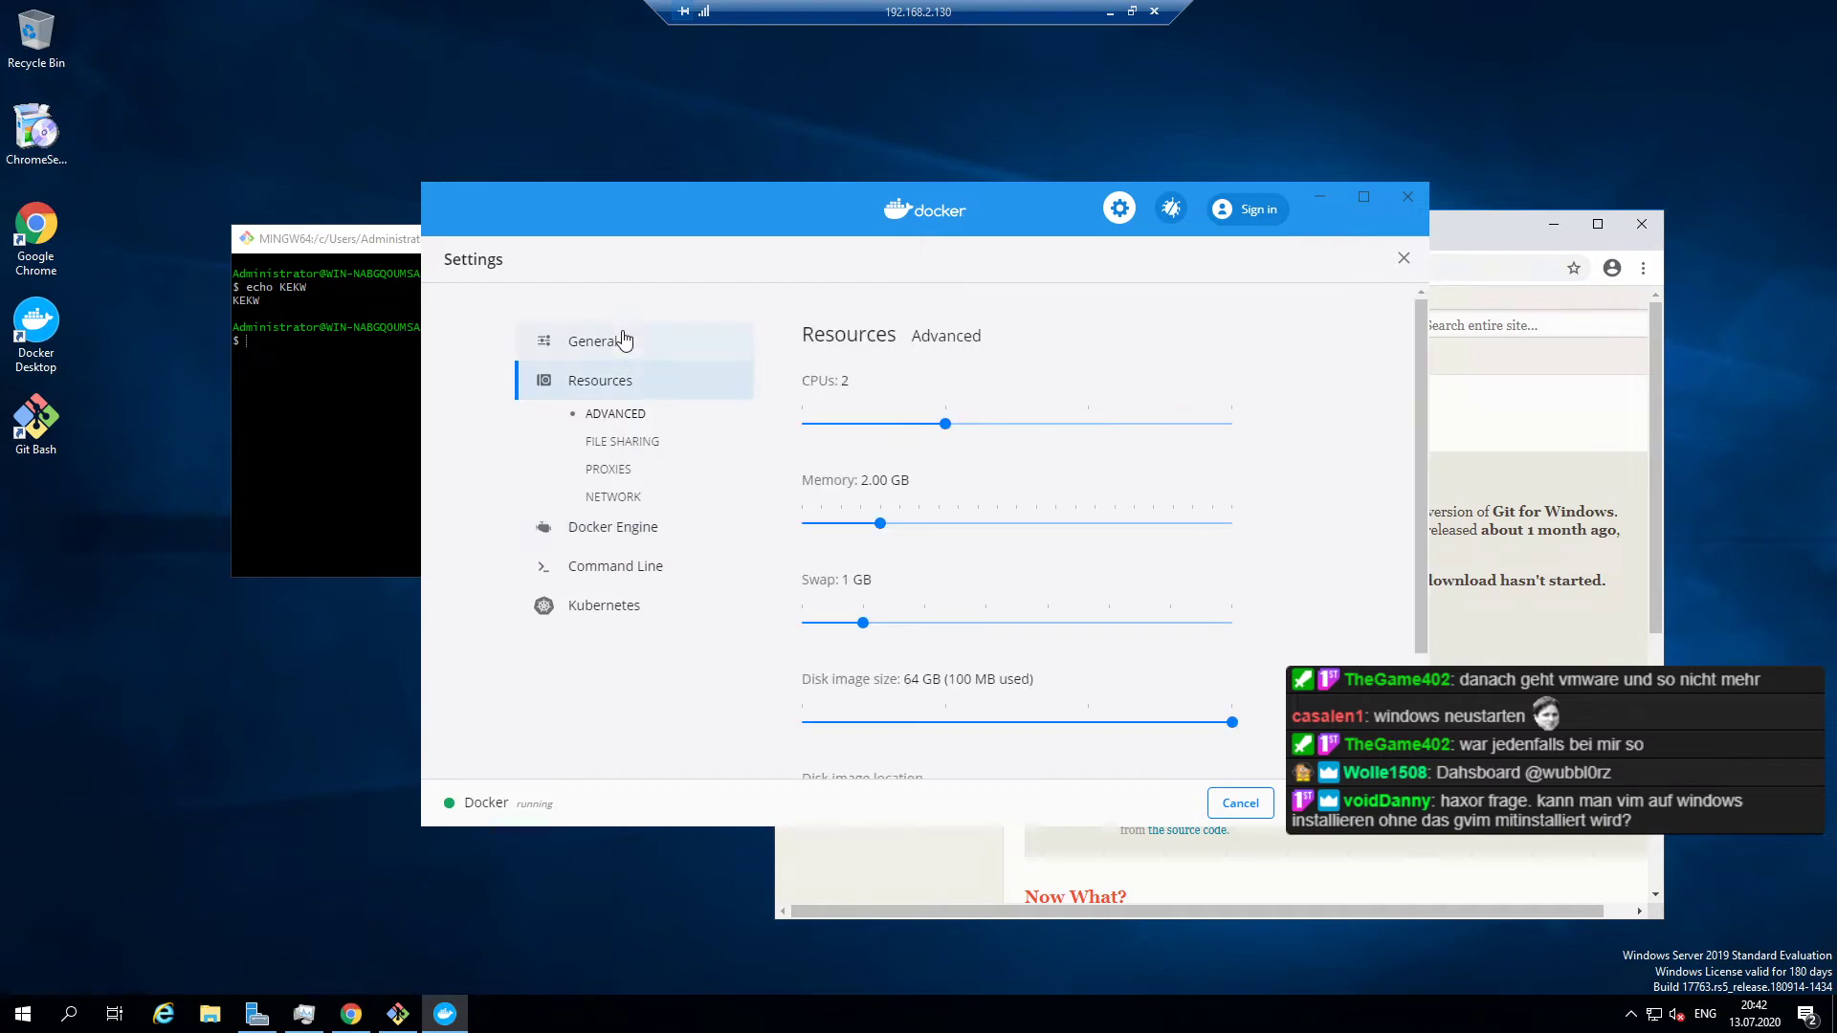
click(620, 340)
click(1232, 805)
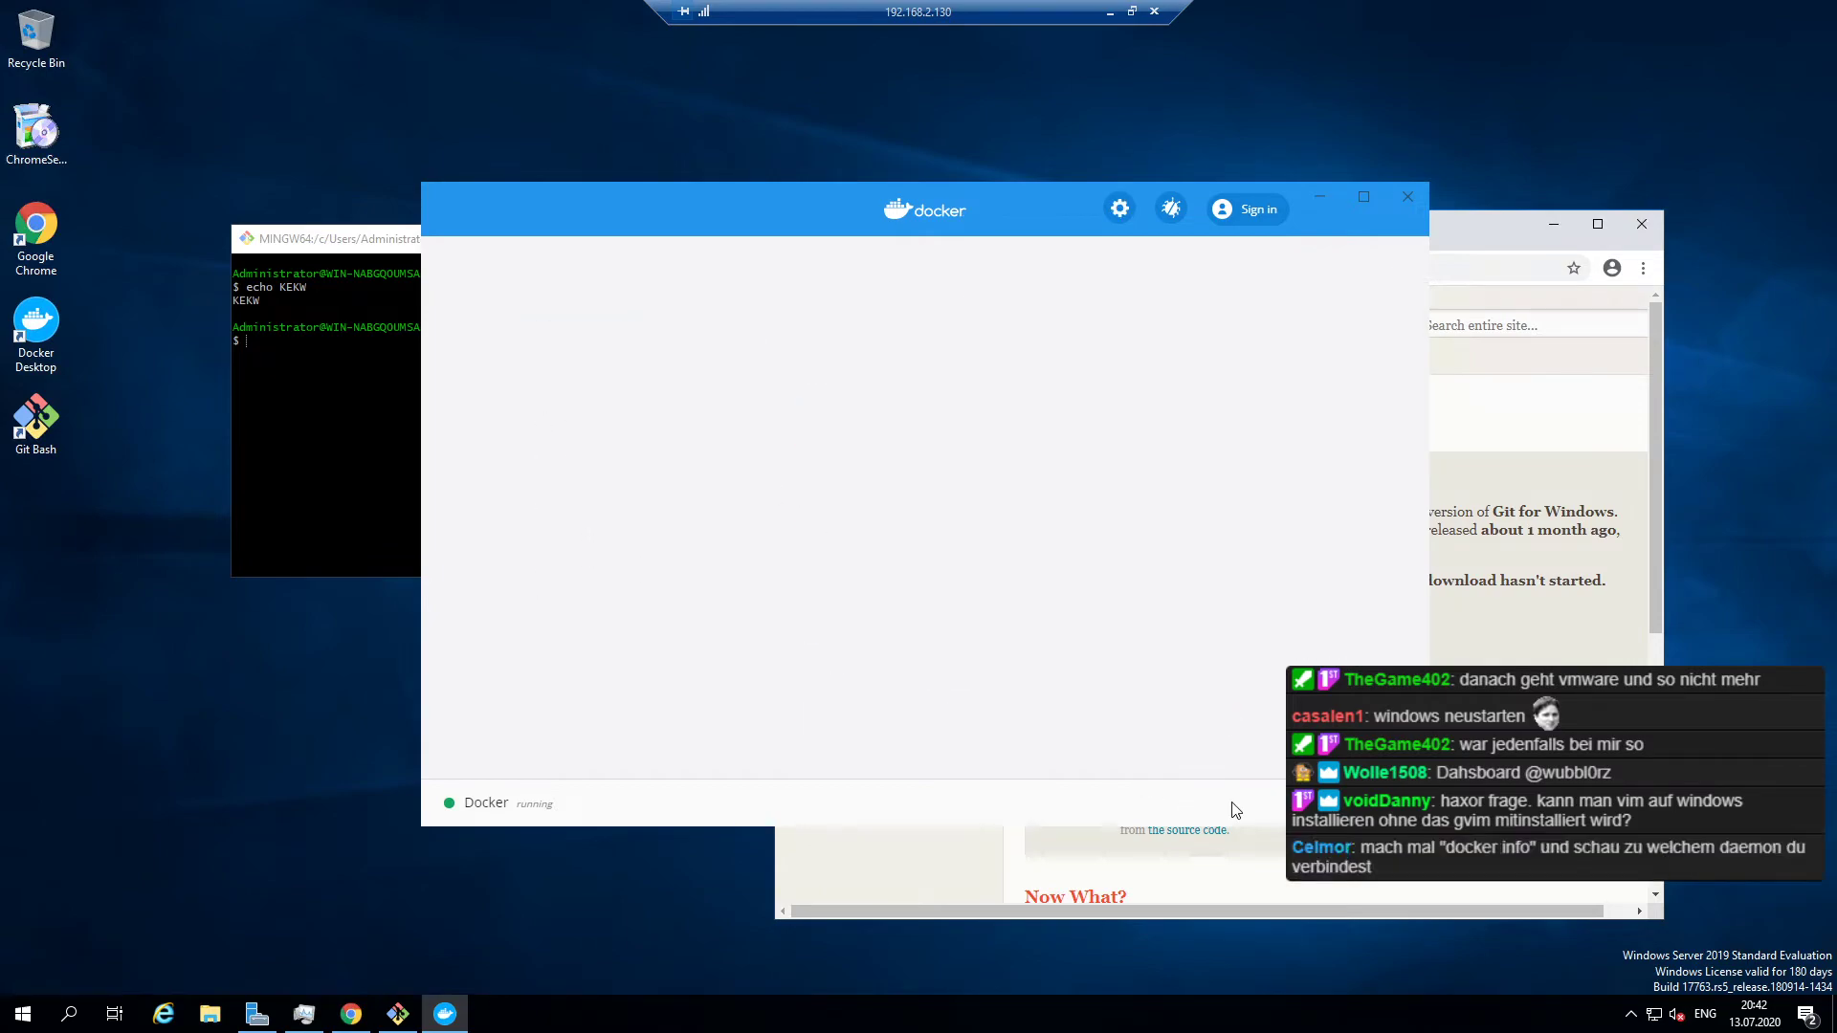
key(alt+Tab)
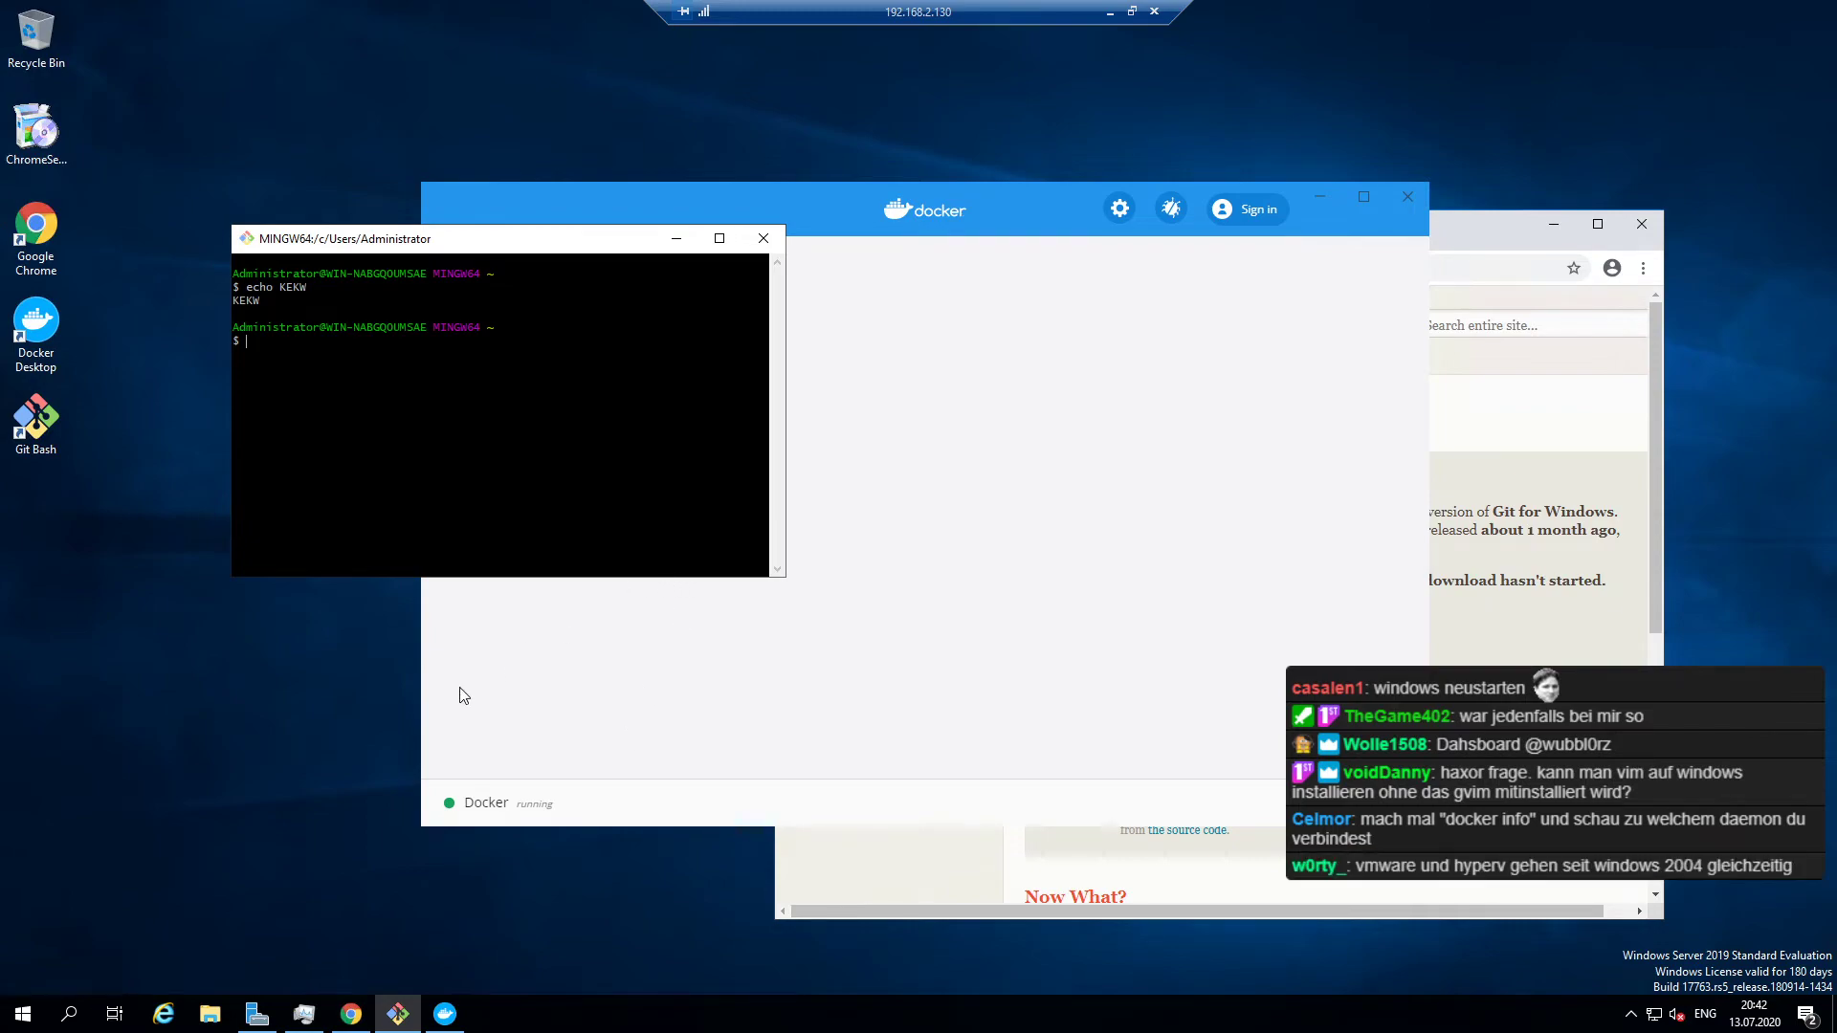
- Open Windows PowerShell from the Start search and check Docker's tray menu
click(23, 1014)
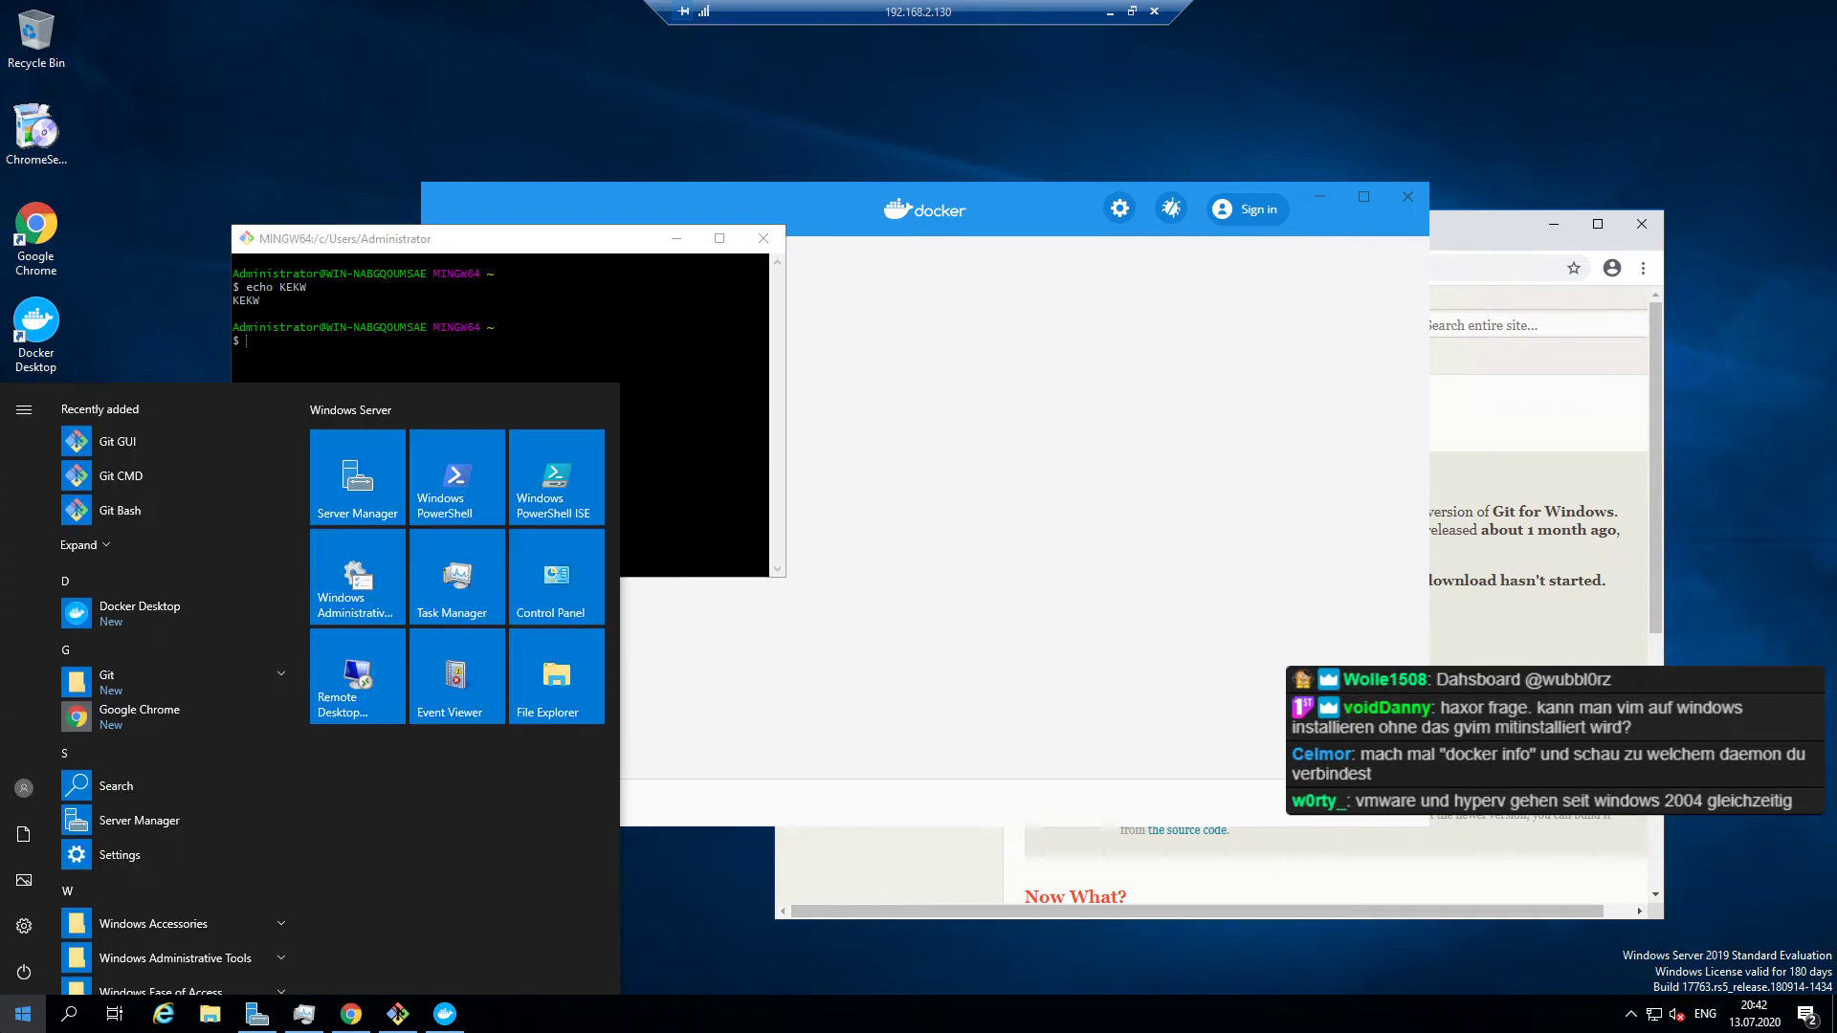
text(powersh)
click(192, 474)
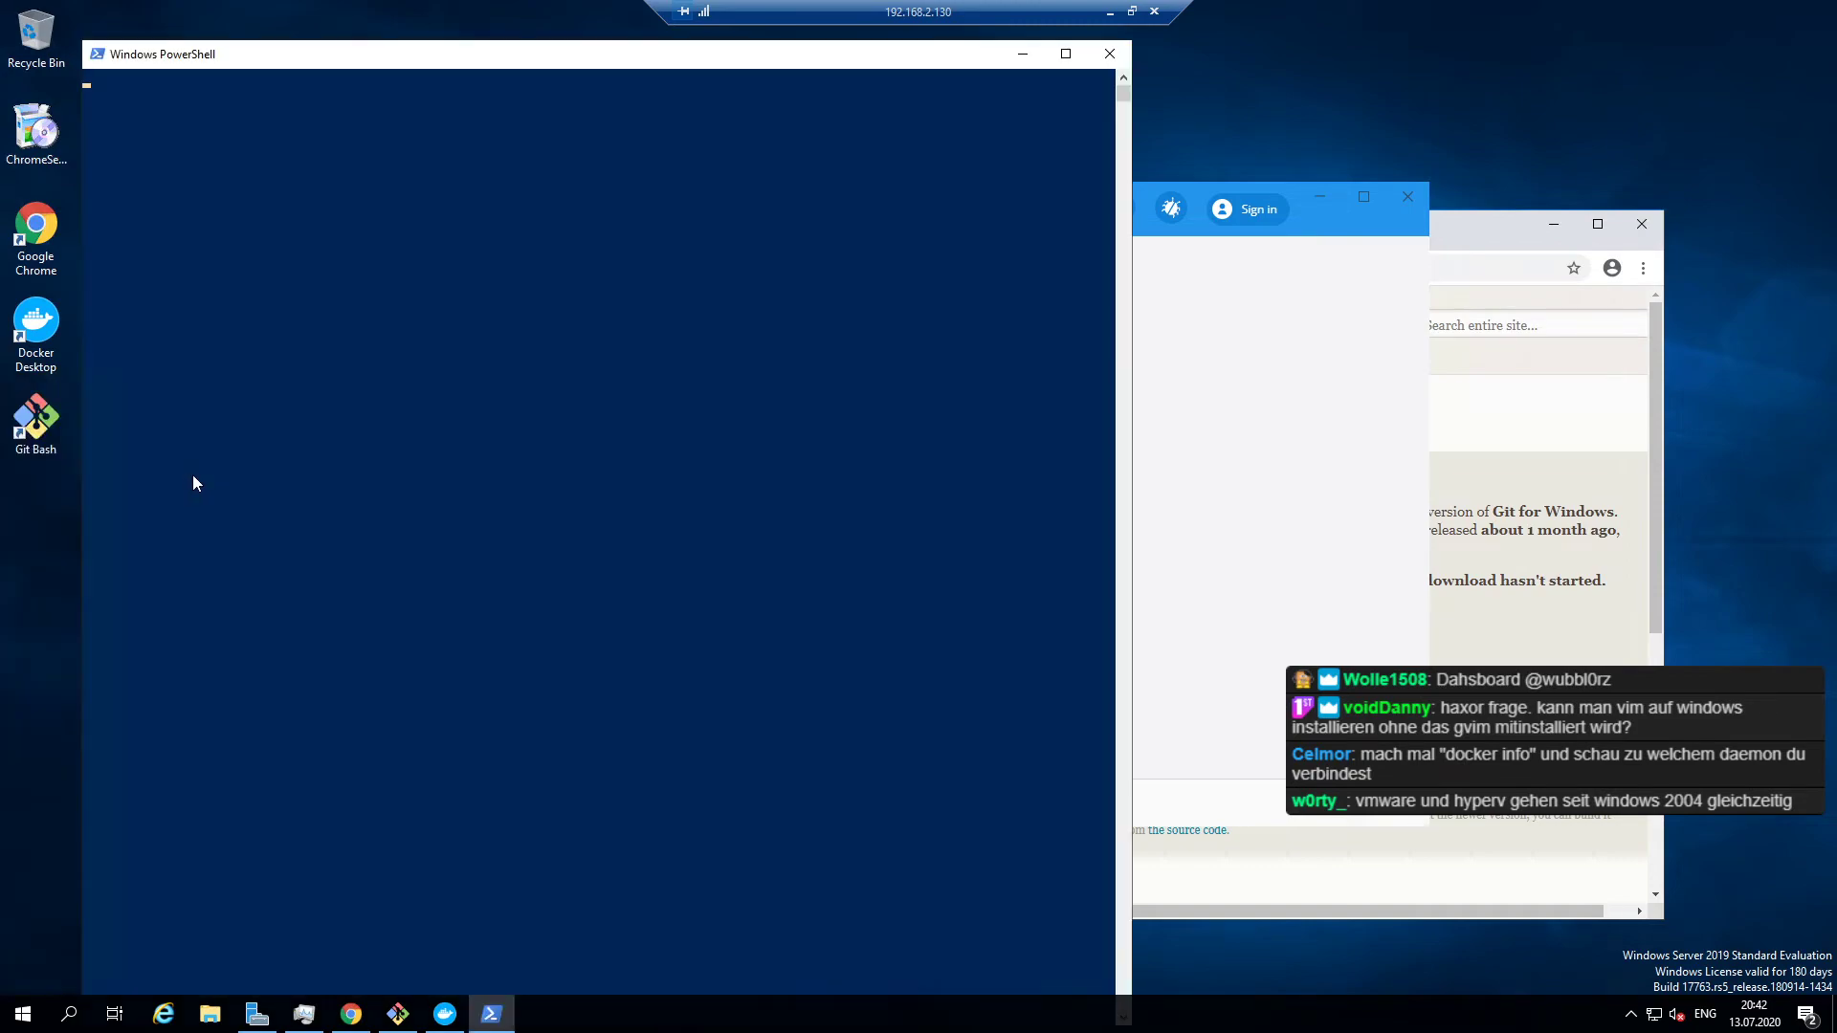
click(1291, 358)
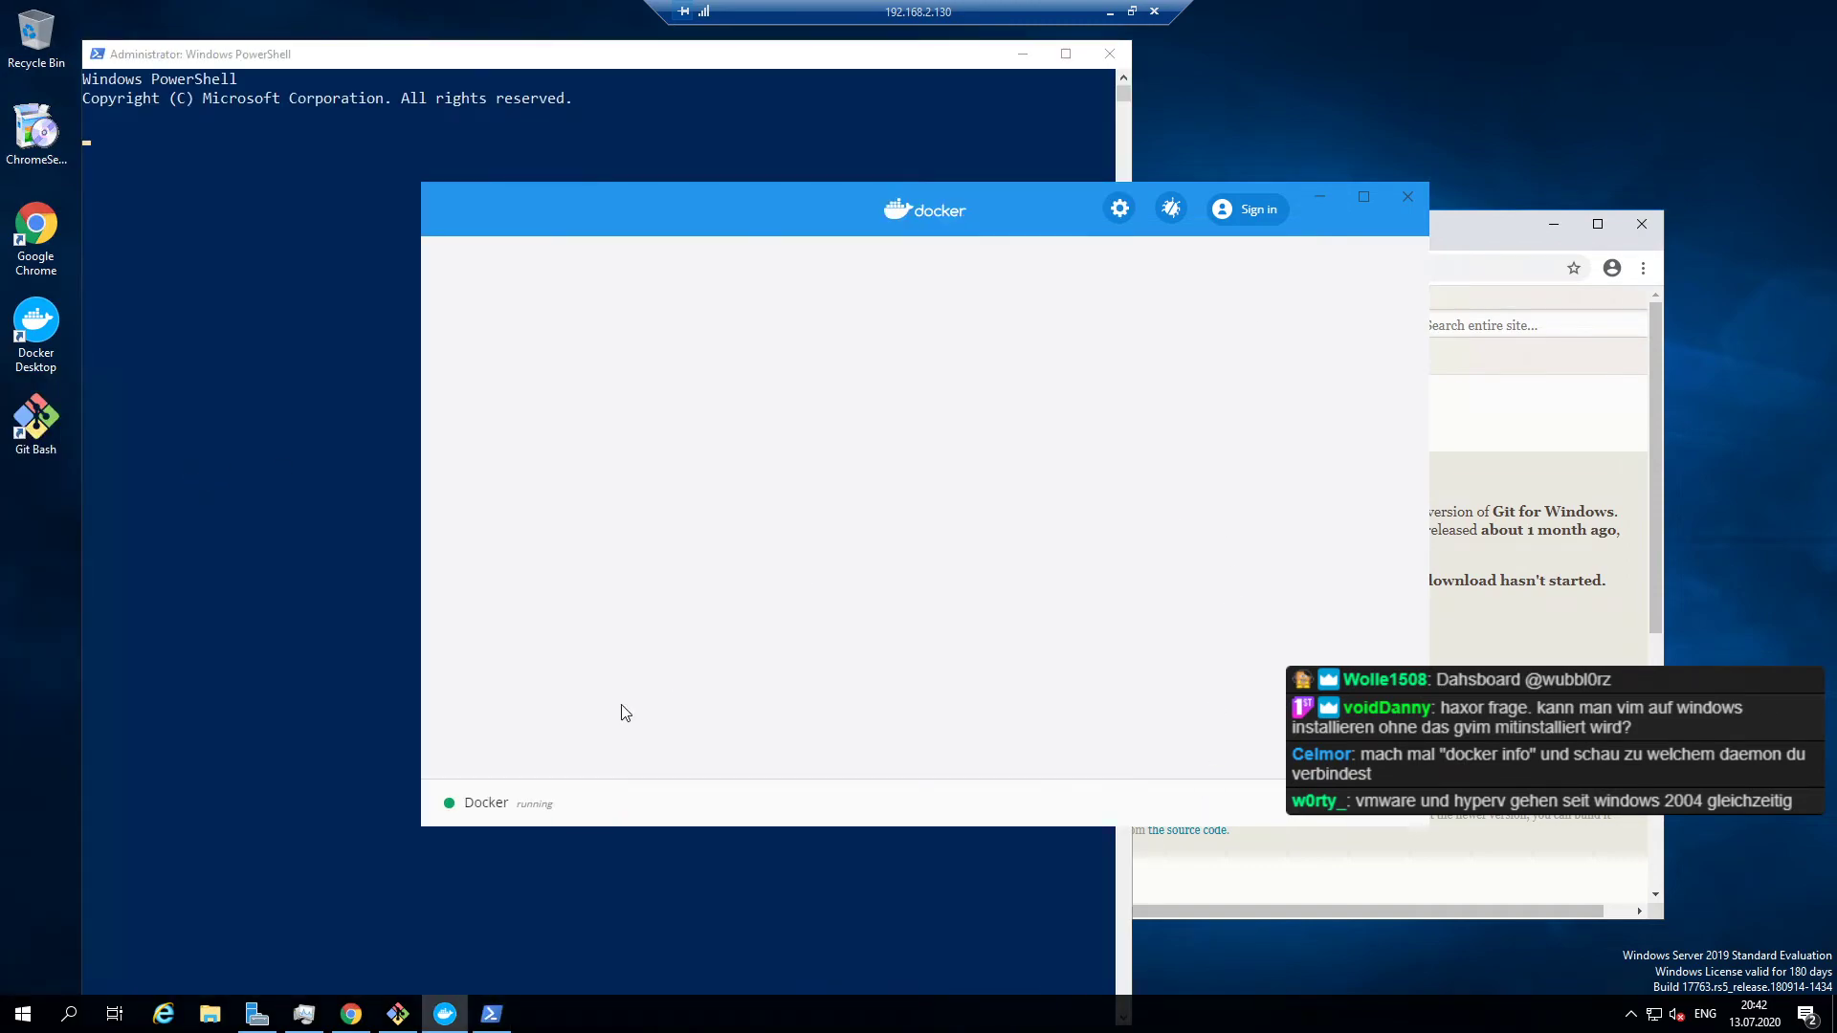
click(1630, 1013)
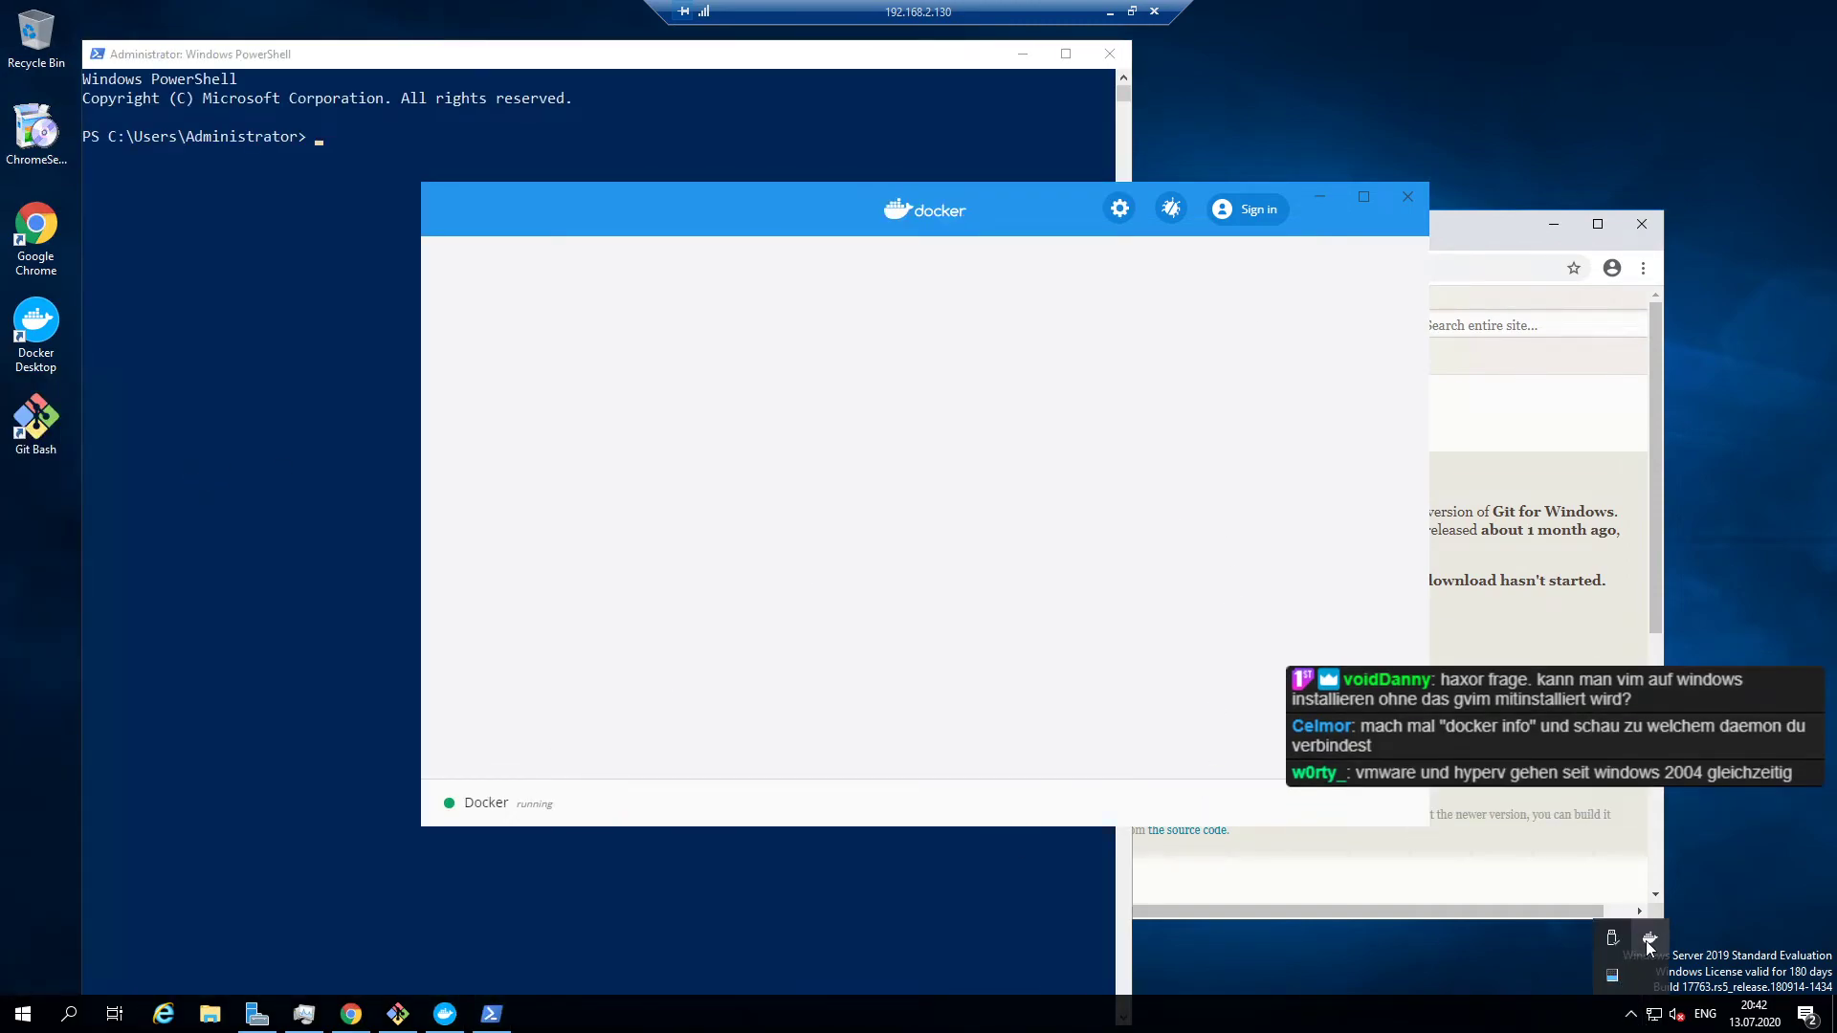
right_click(1647, 942)
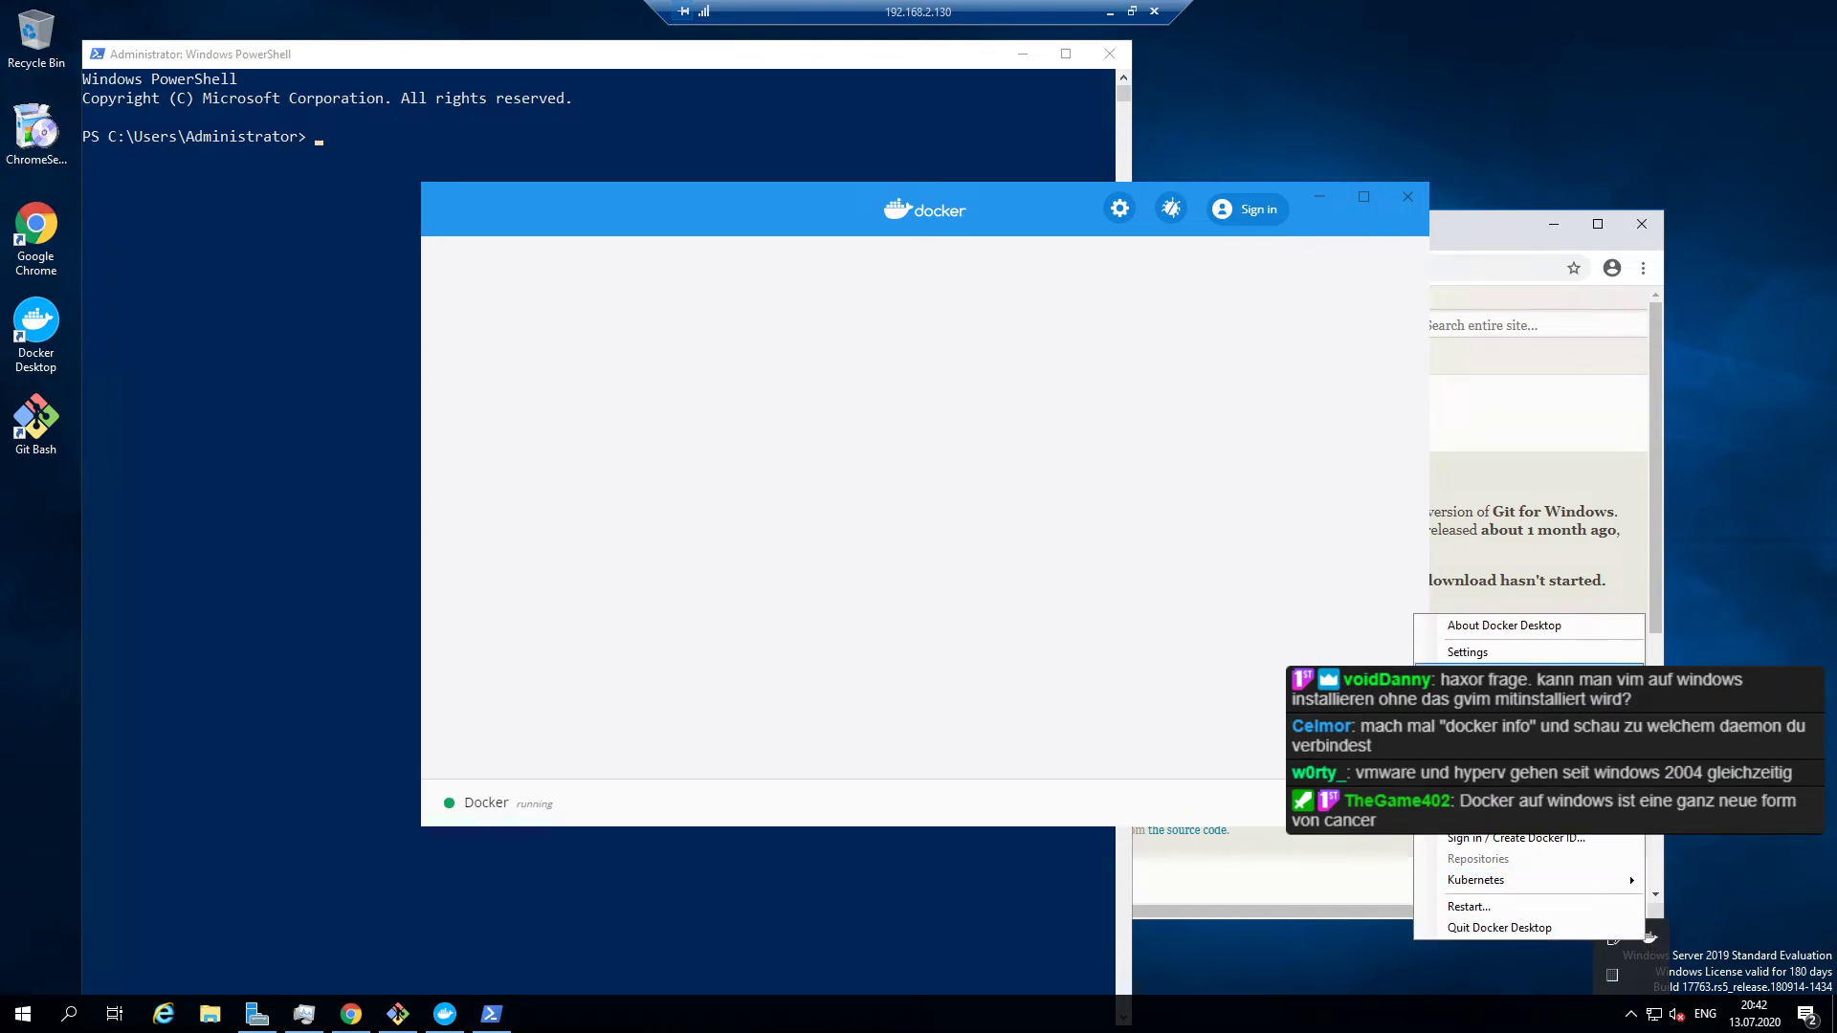
click(1198, 623)
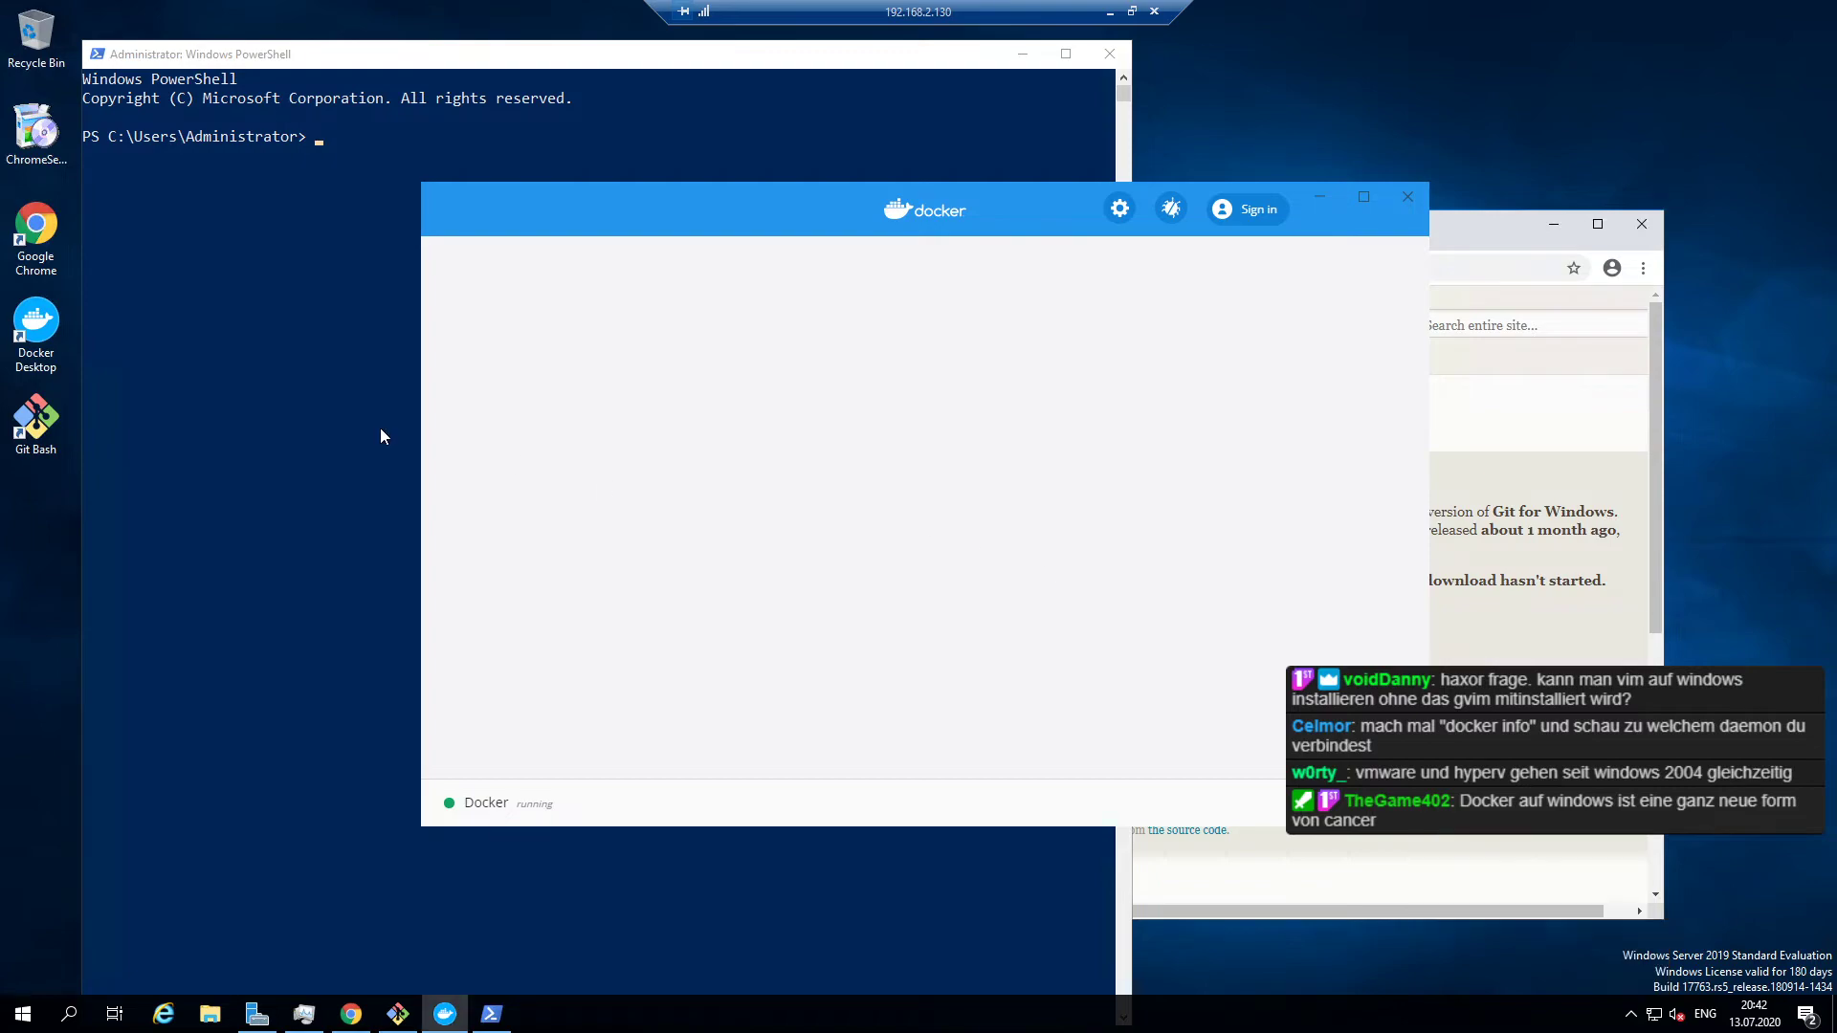
- Run docker info in PowerShell, showing server 17.10.0-ee-preview-3 with Experimental true
click(308, 419)
text(docker info)
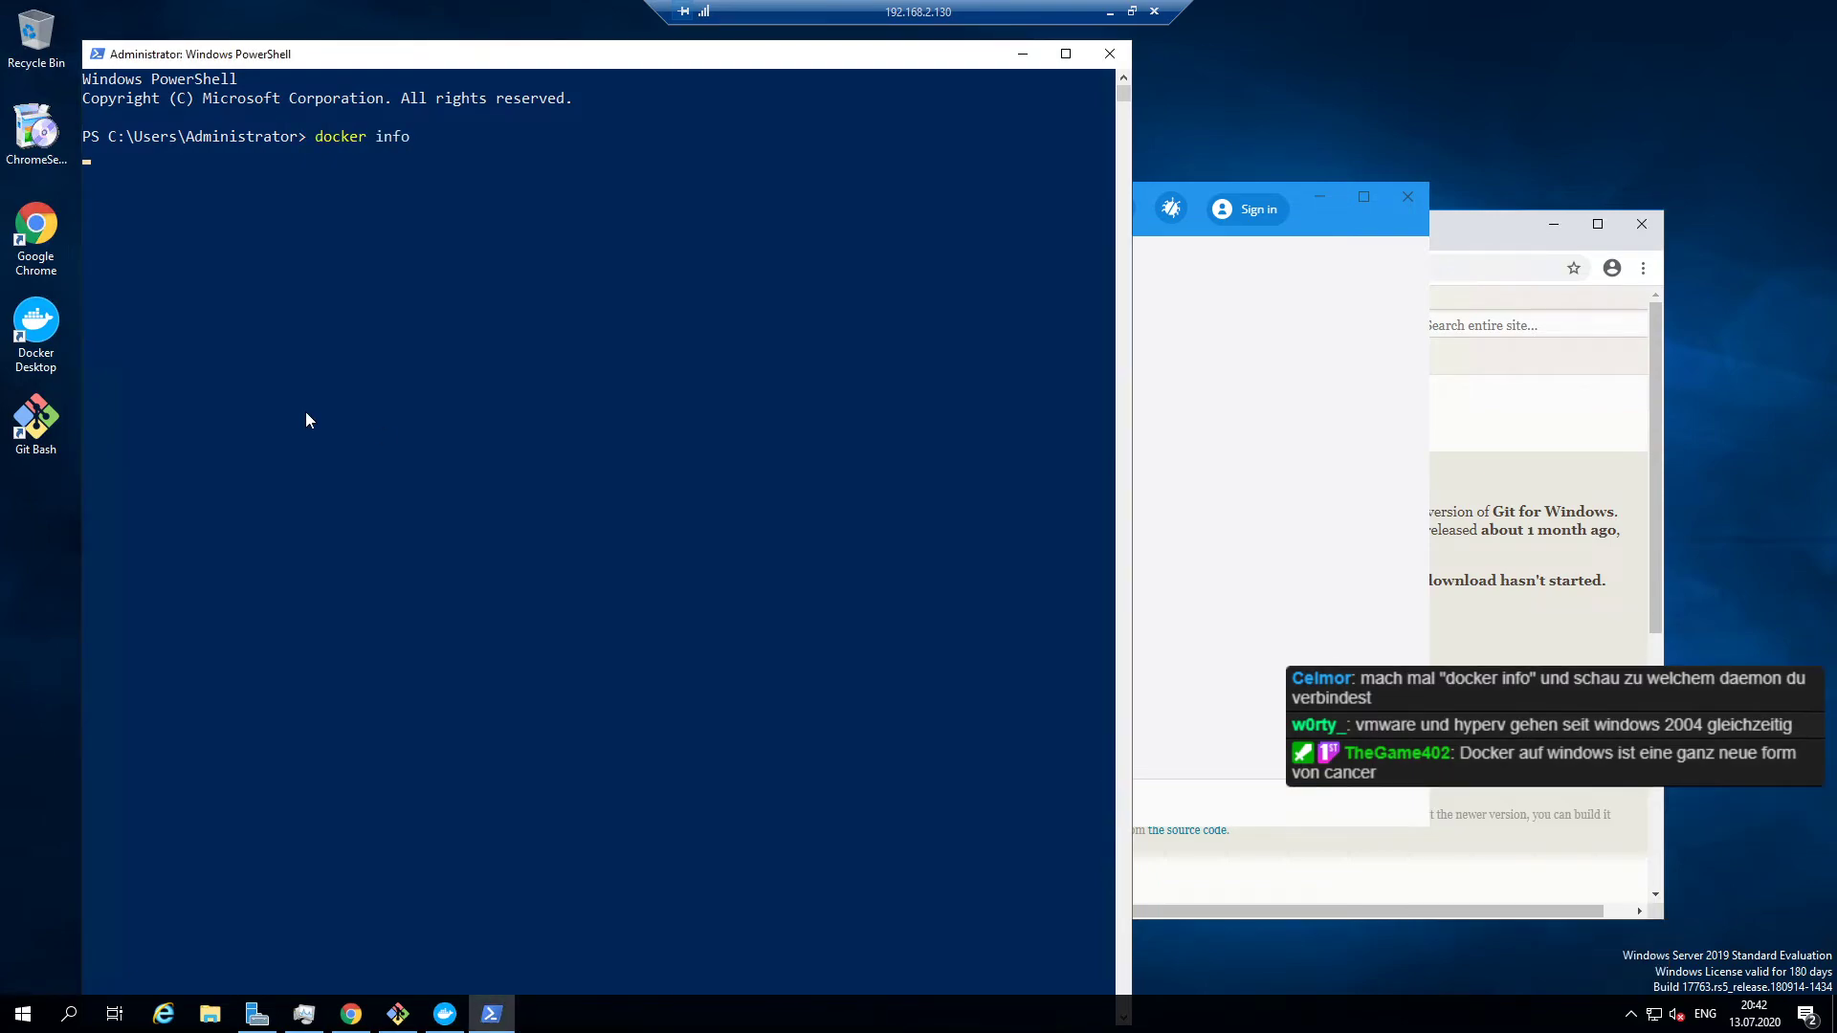
key(Return)
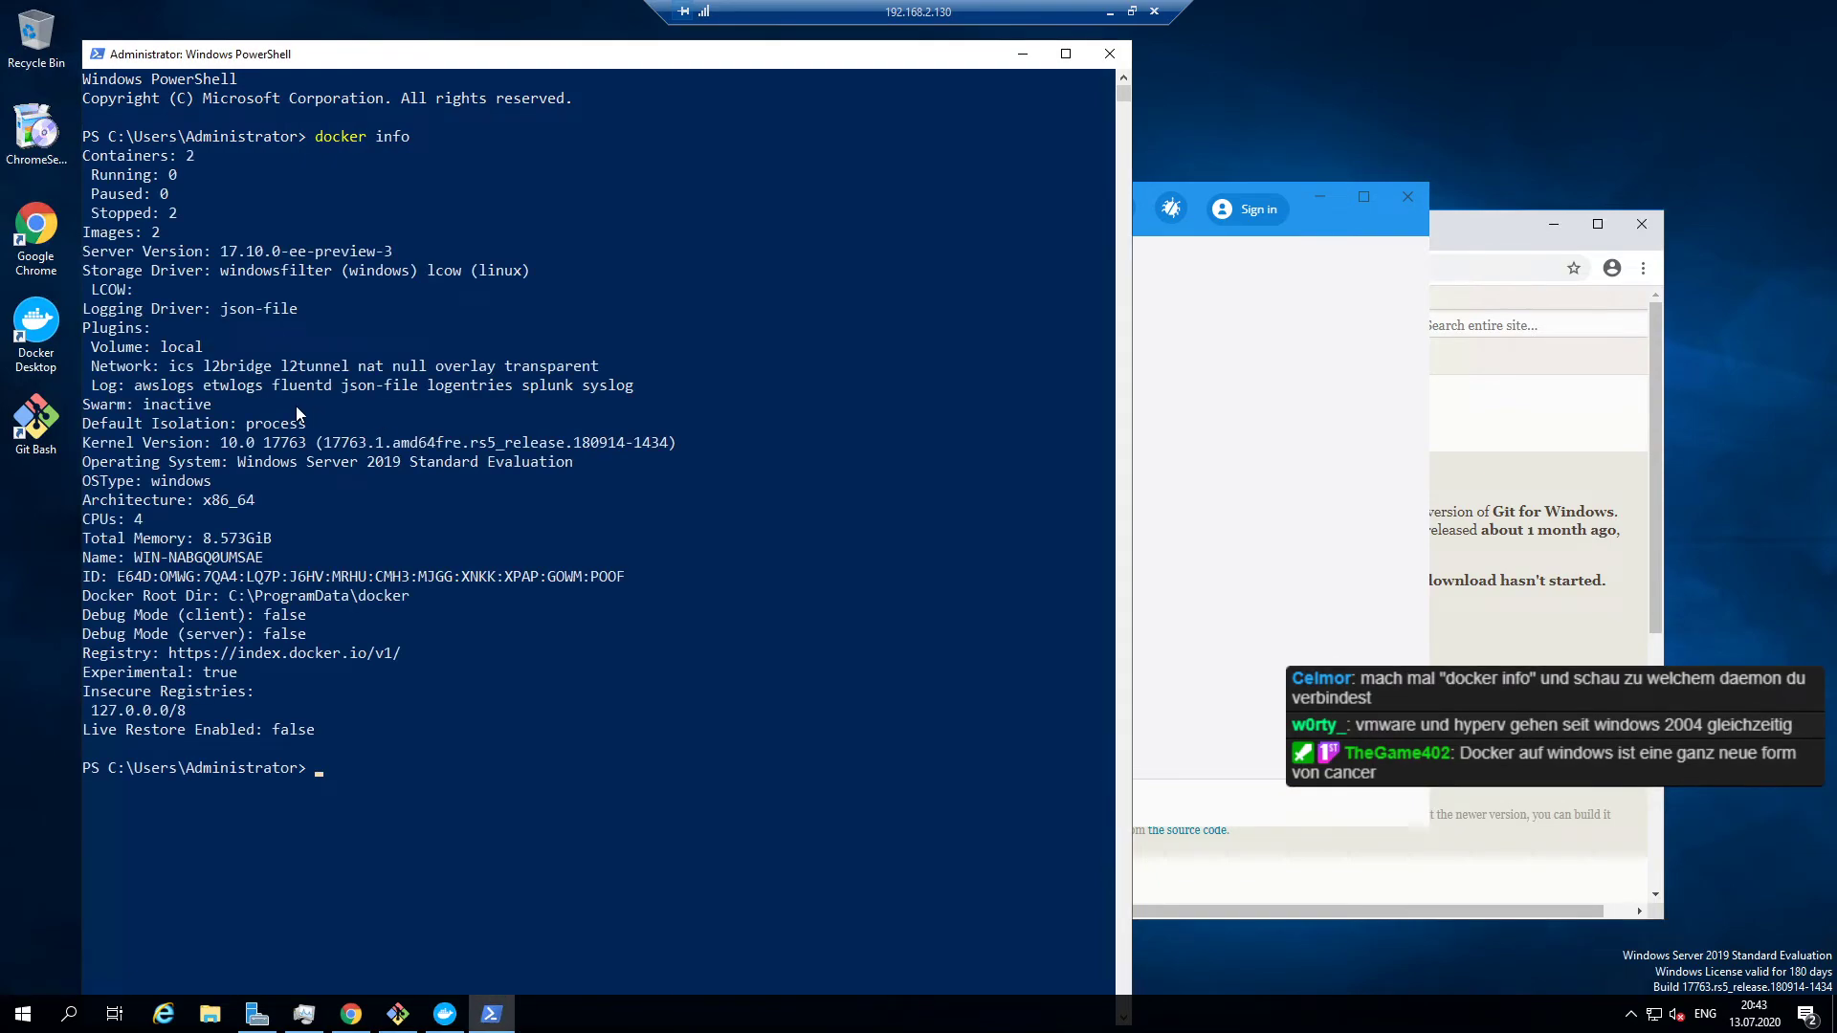
click(1138, 208)
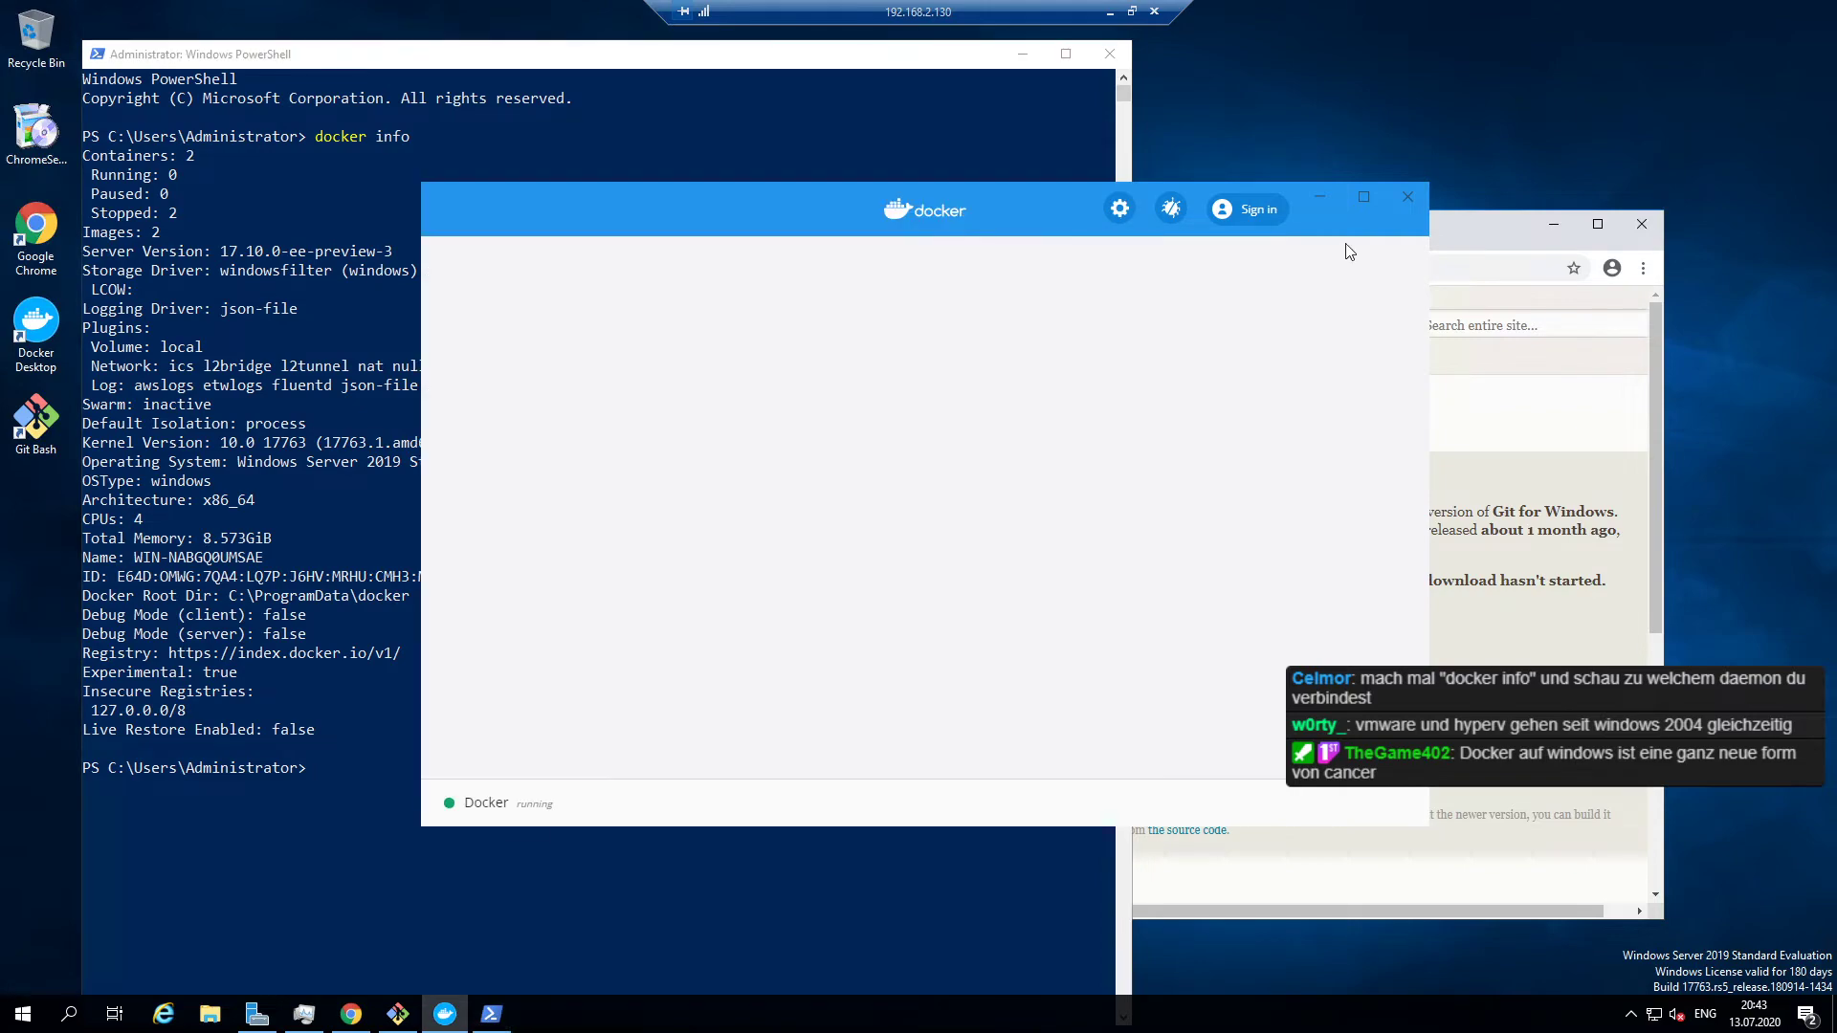
- Visit Docker Engine and command line settings, toggle experimental CLI, cancel, and open Troubleshoot
click(1134, 212)
click(560, 436)
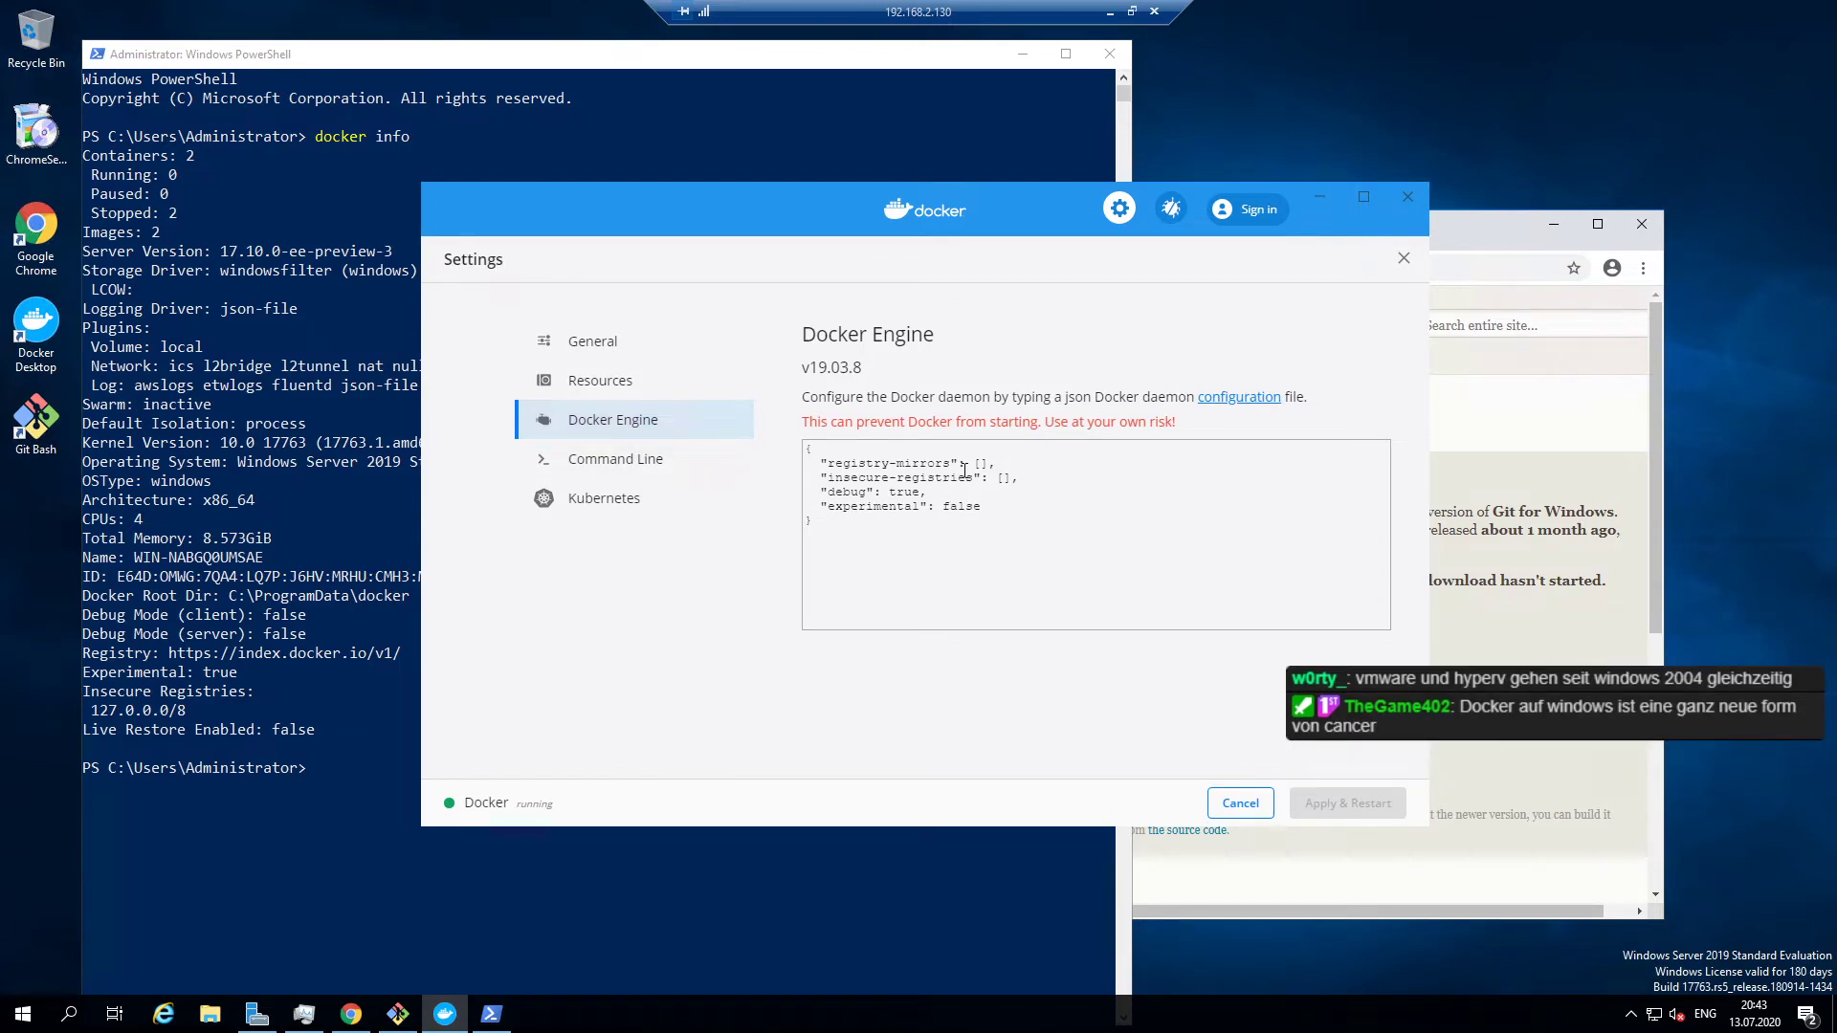
click(661, 470)
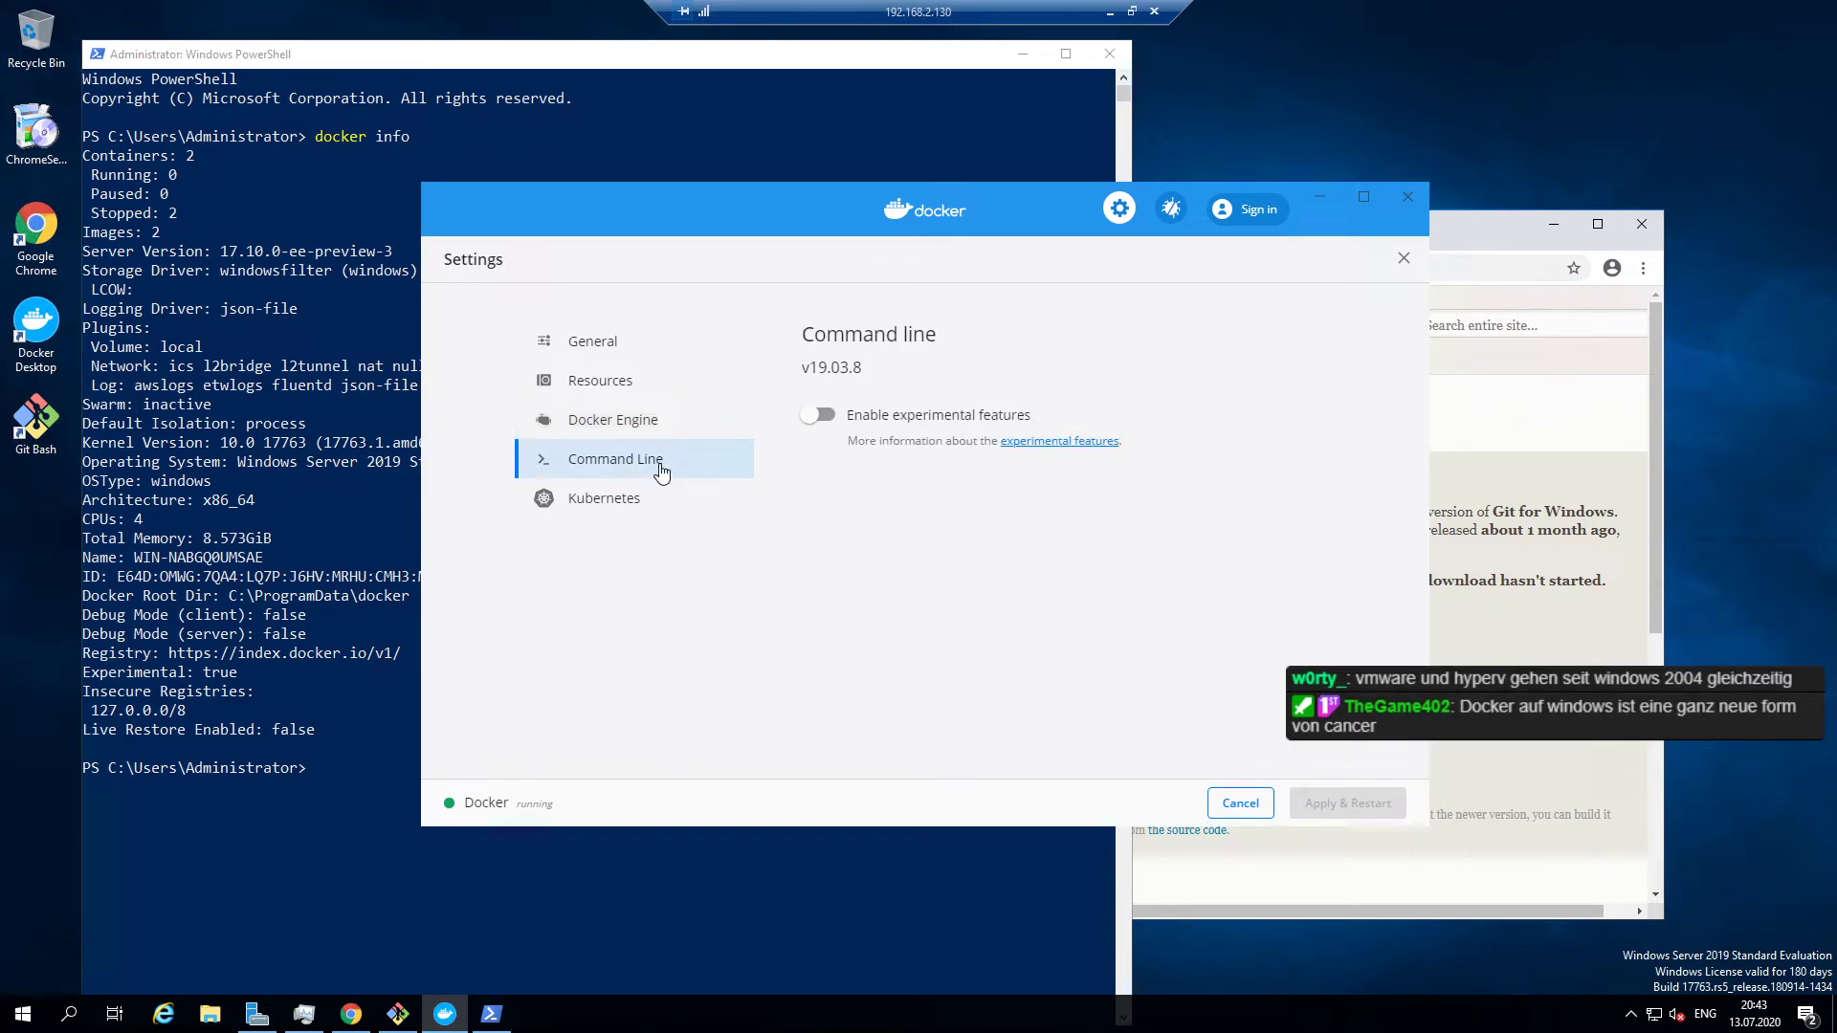
click(819, 415)
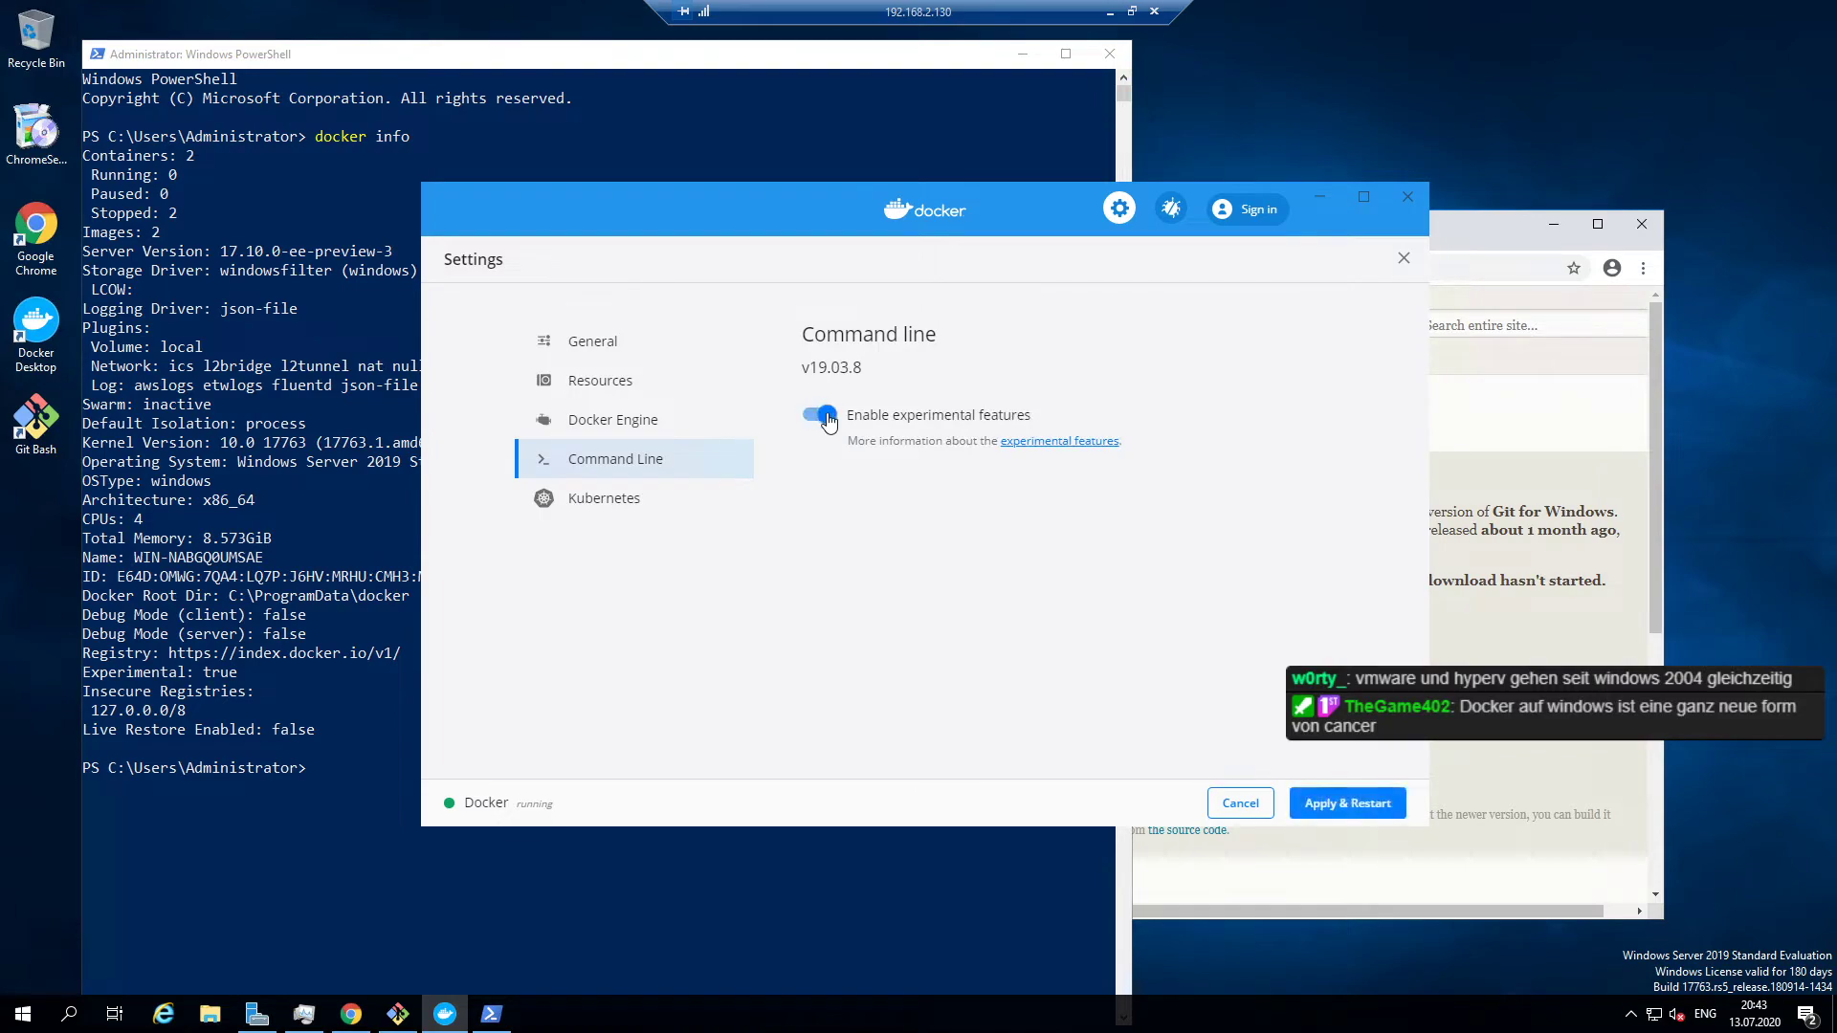
click(1330, 794)
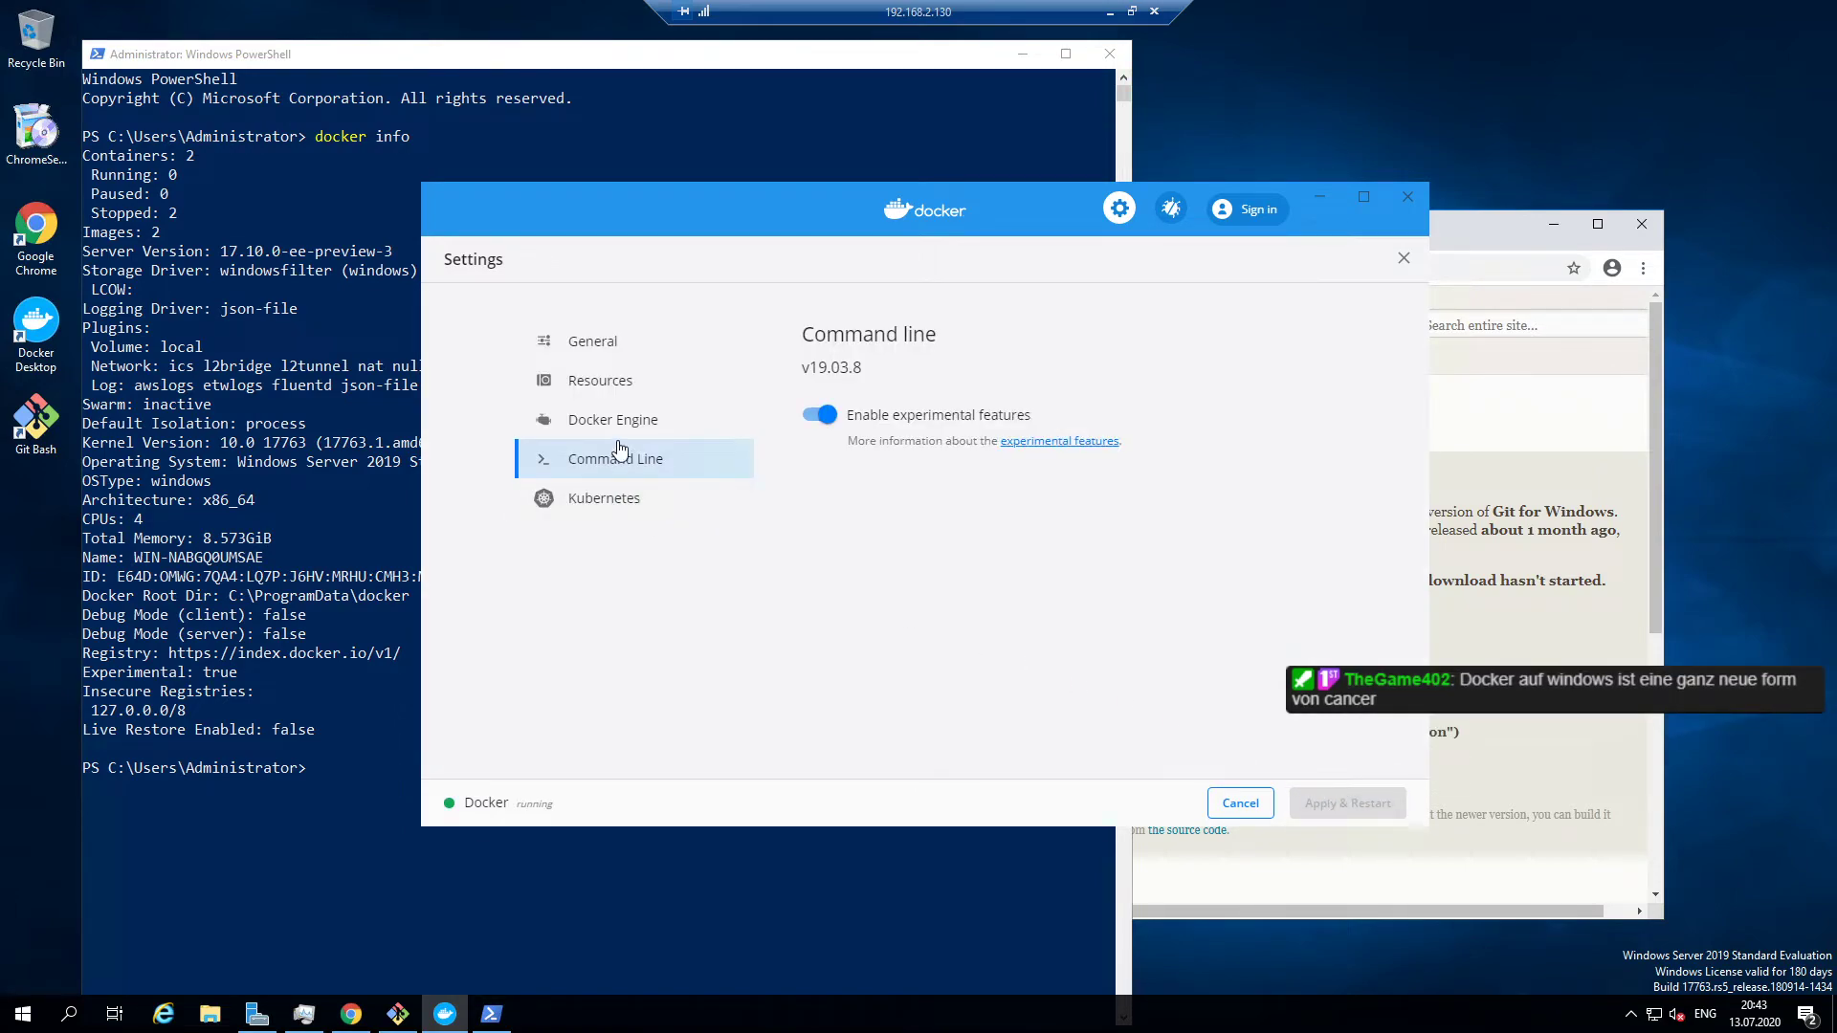
click(1223, 794)
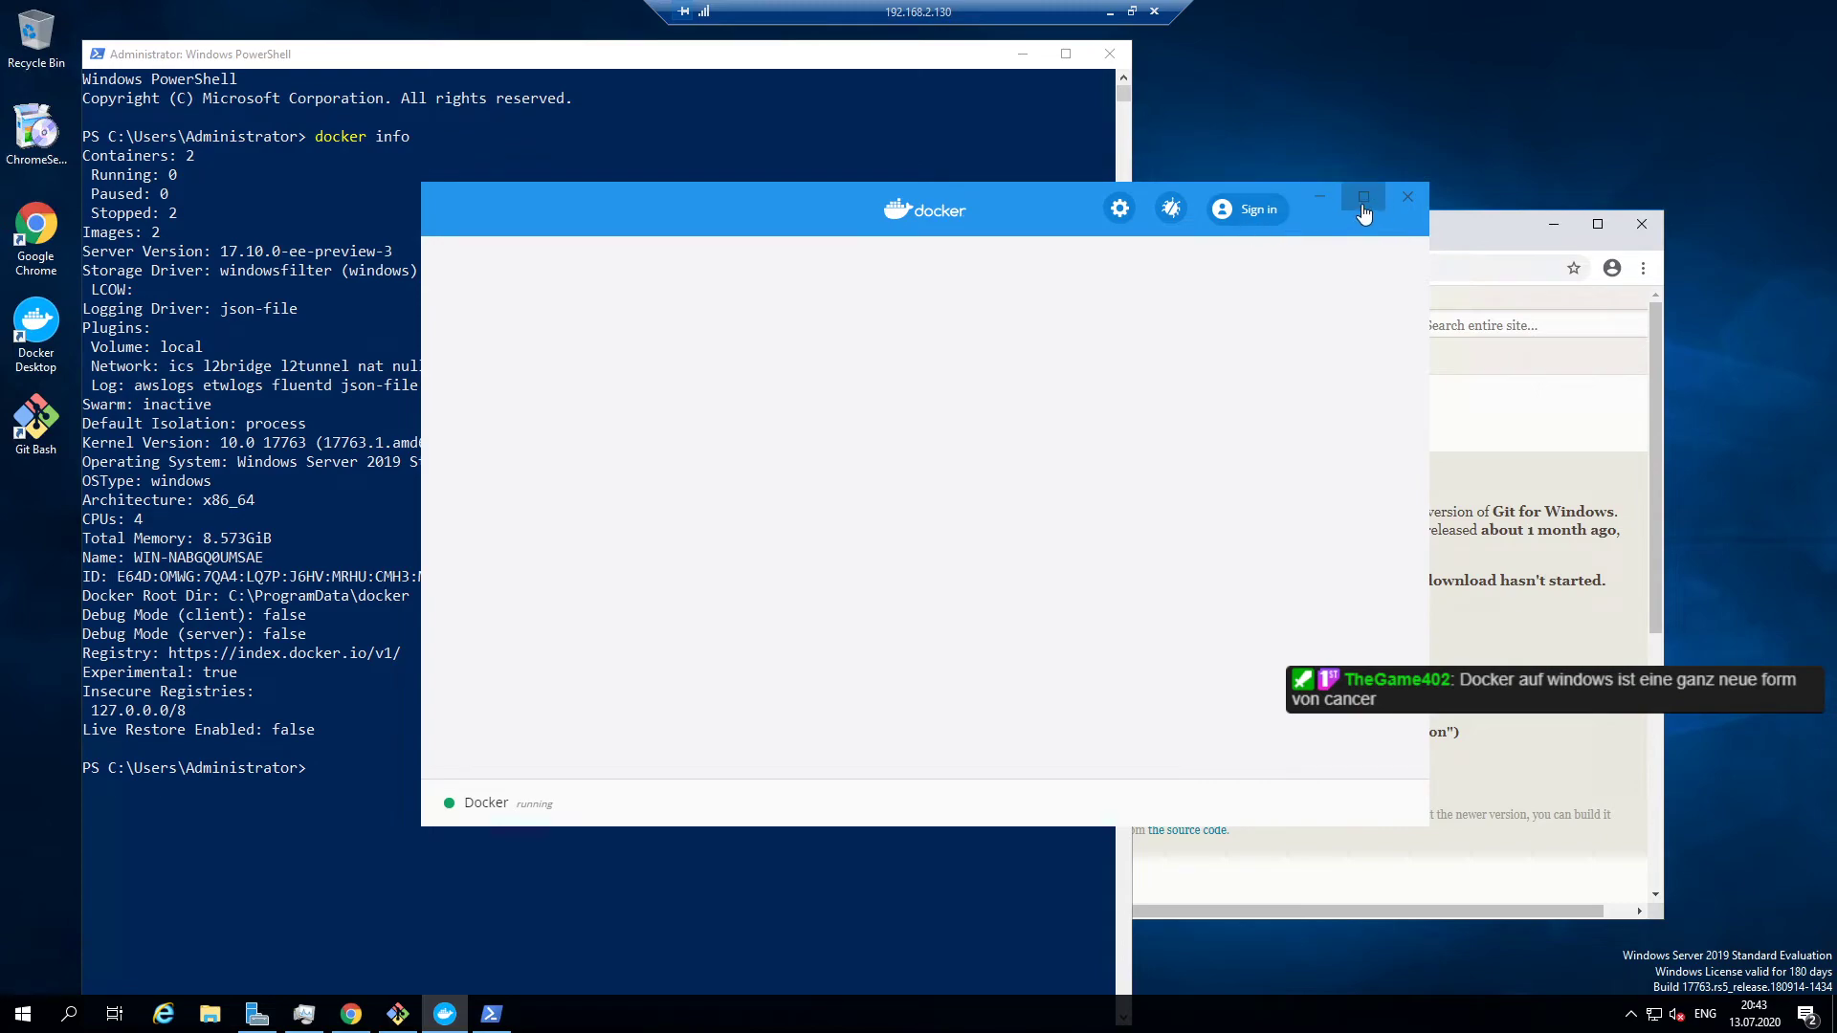
click(1161, 209)
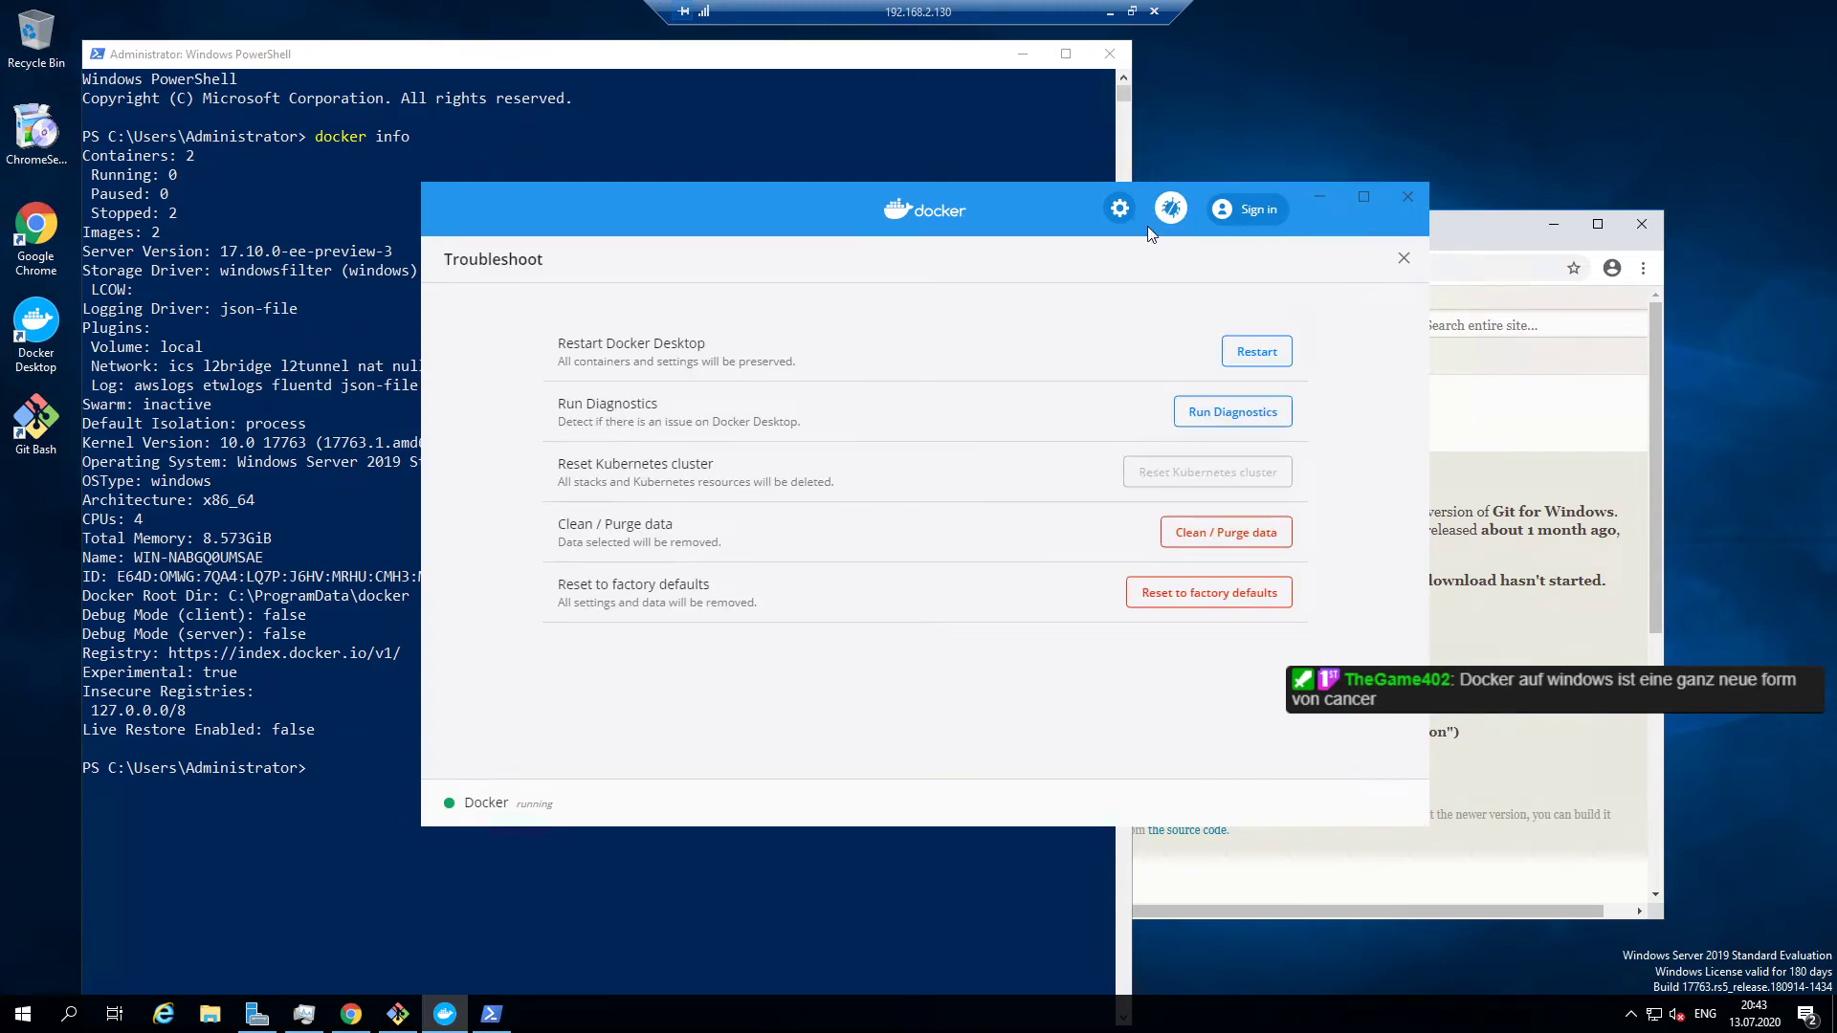
- Close Docker and PowerShell, then open Hyper-V Manager via a 'hyperv' search and maximize it
click(1403, 199)
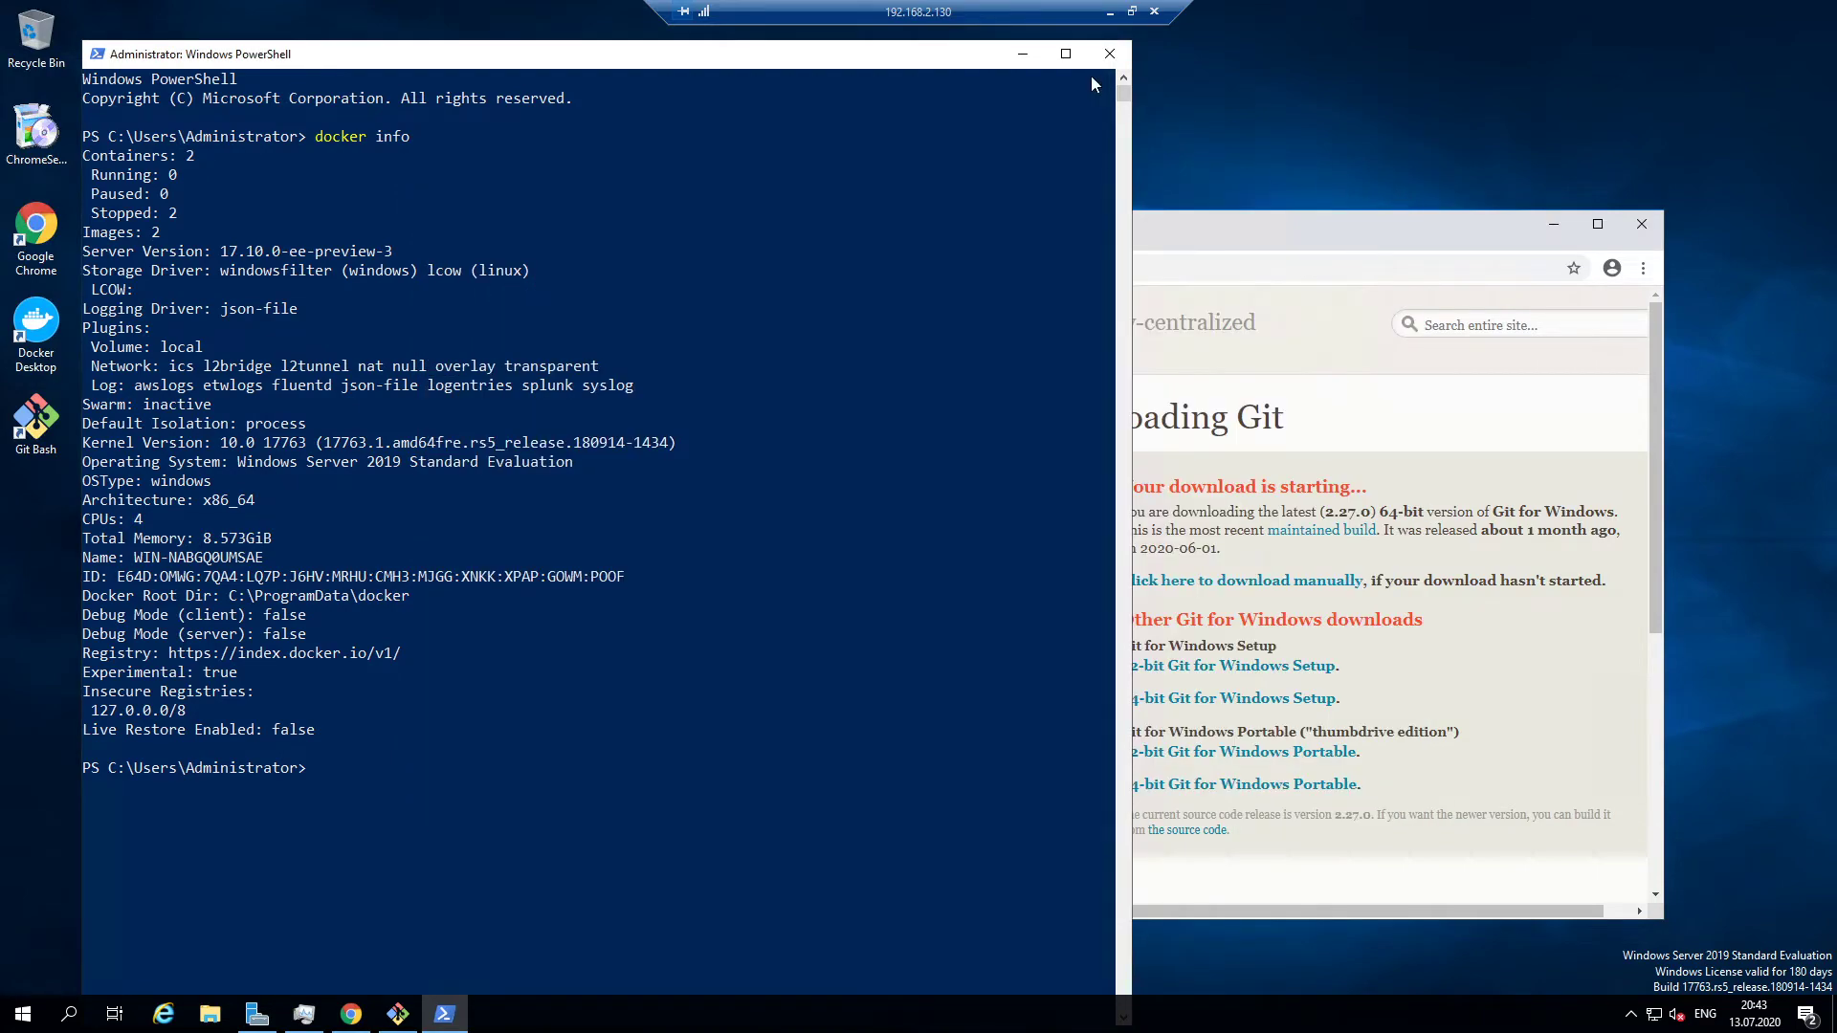
click(1108, 55)
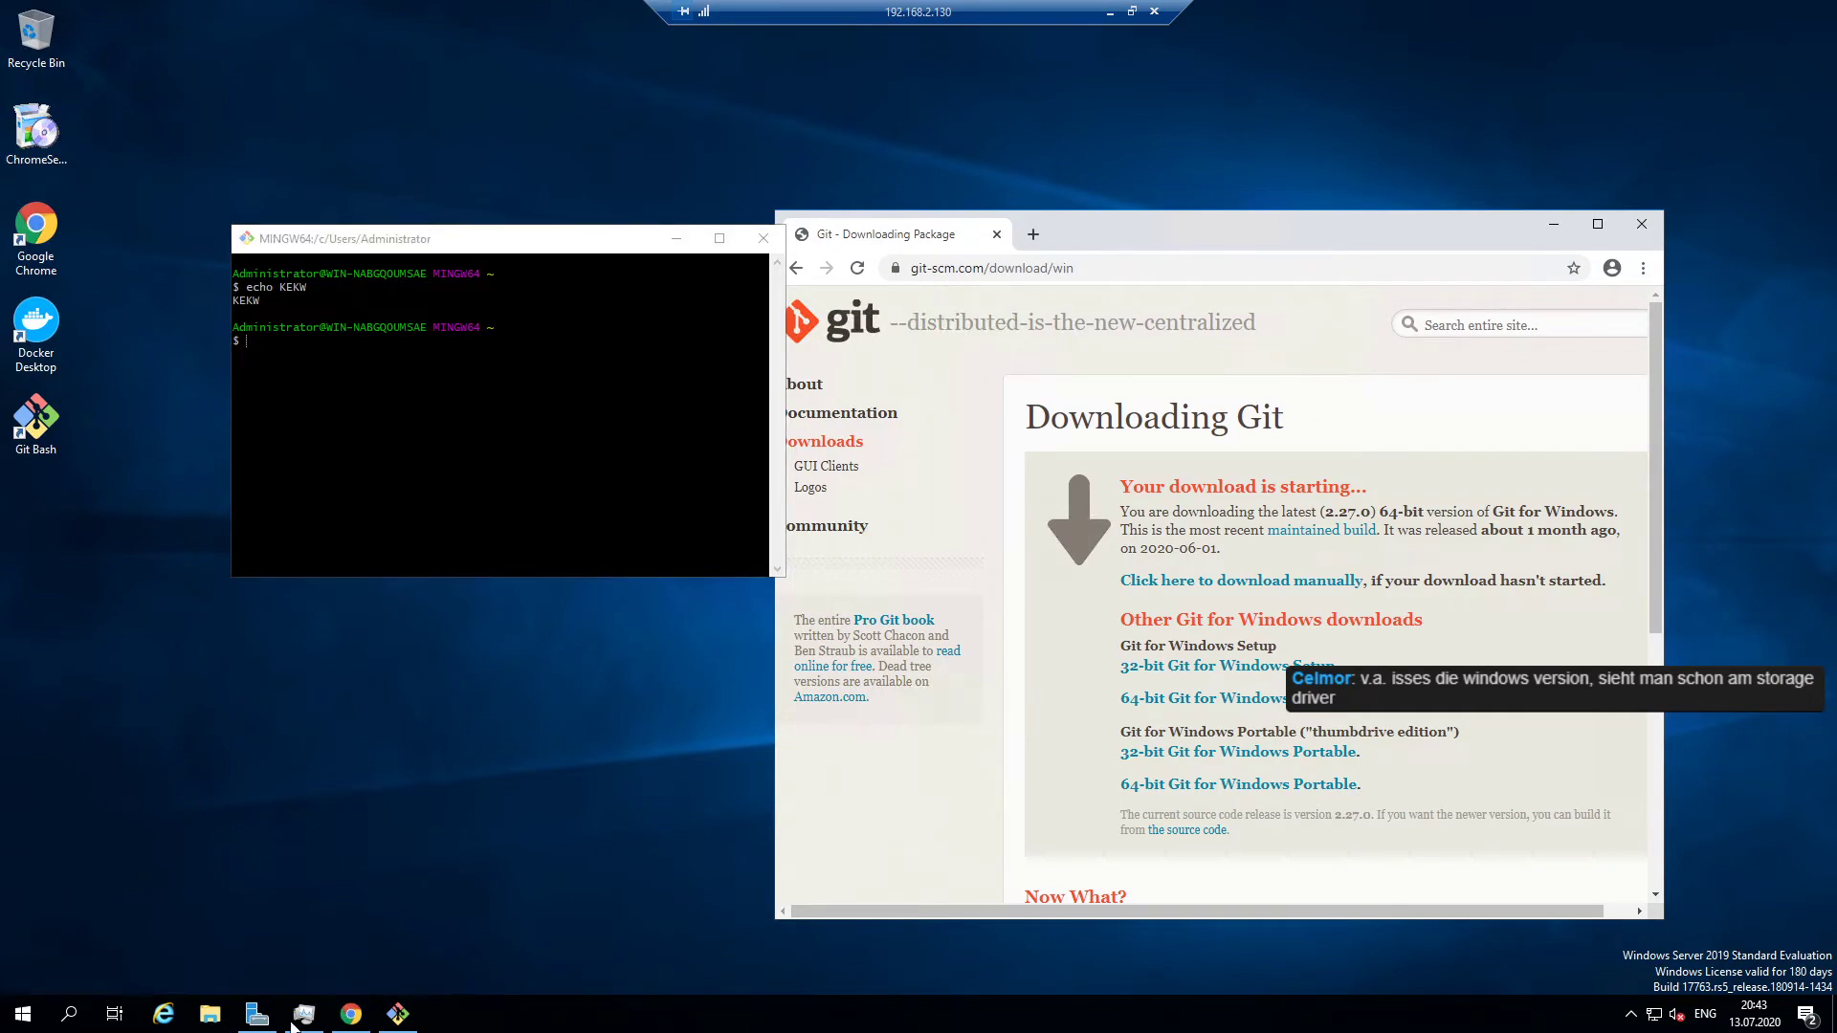
click(23, 1014)
text(hyperv)
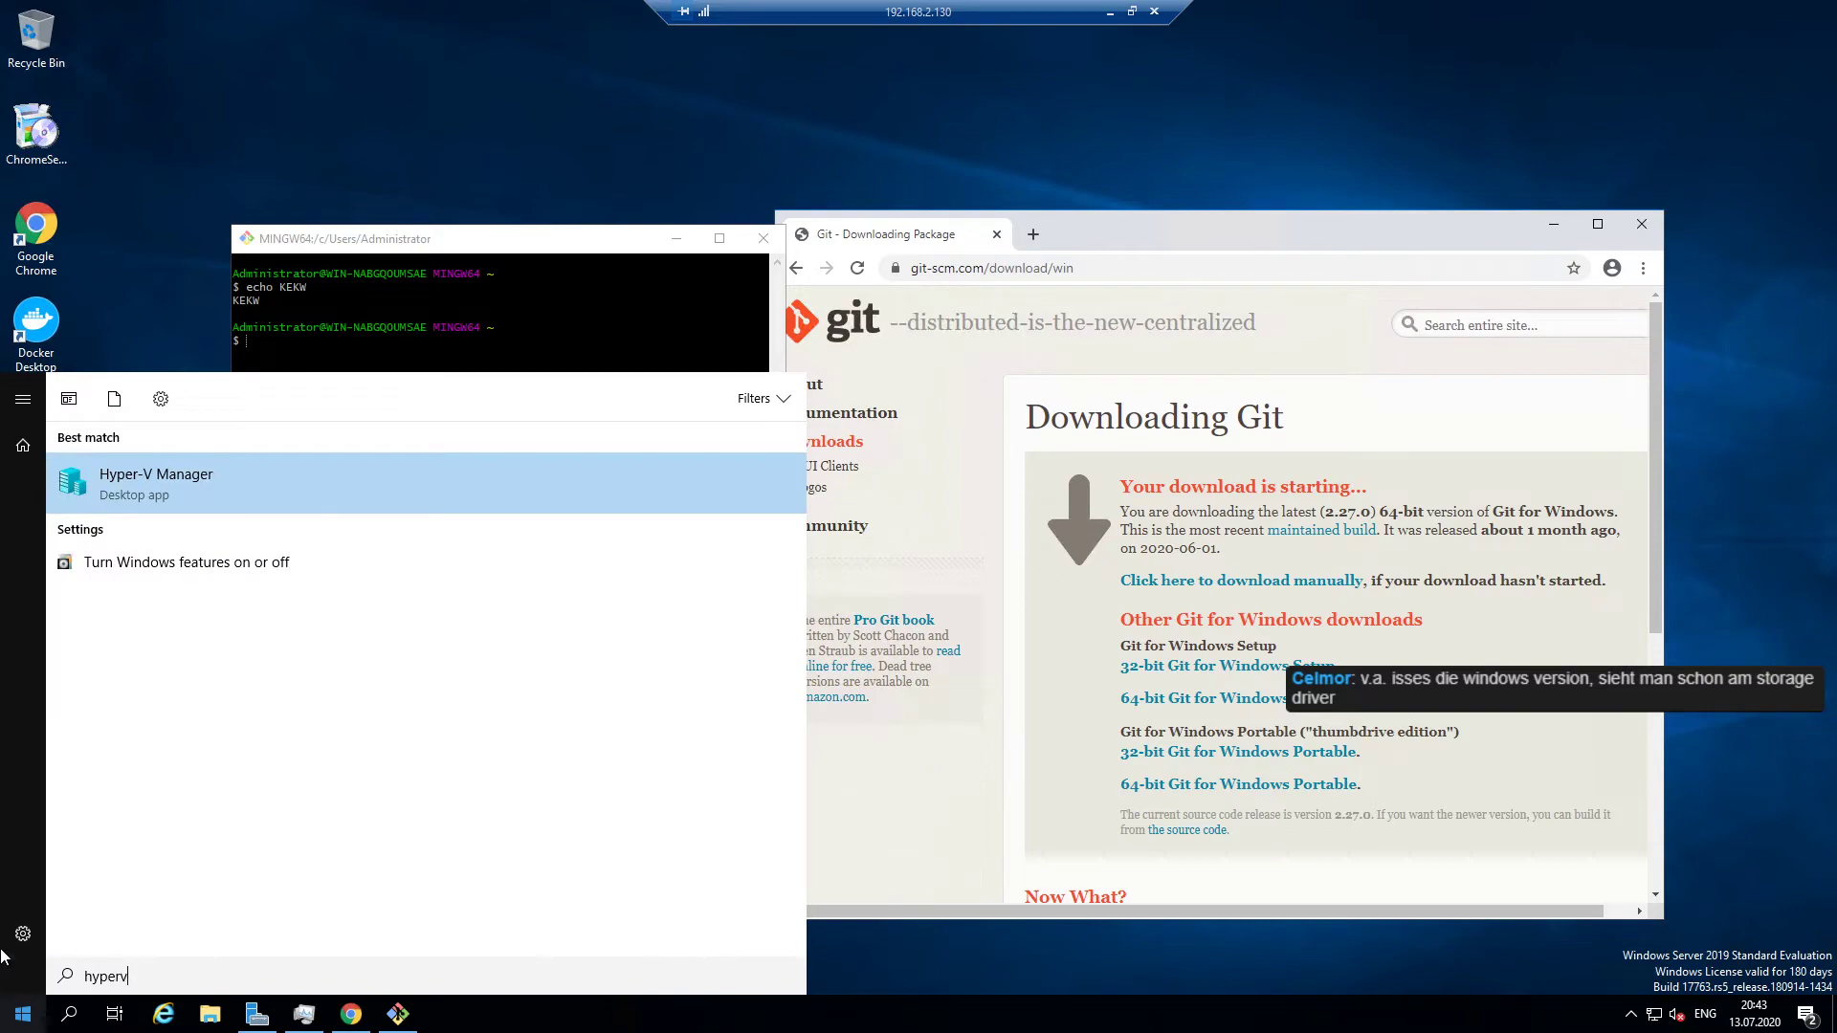
click(182, 507)
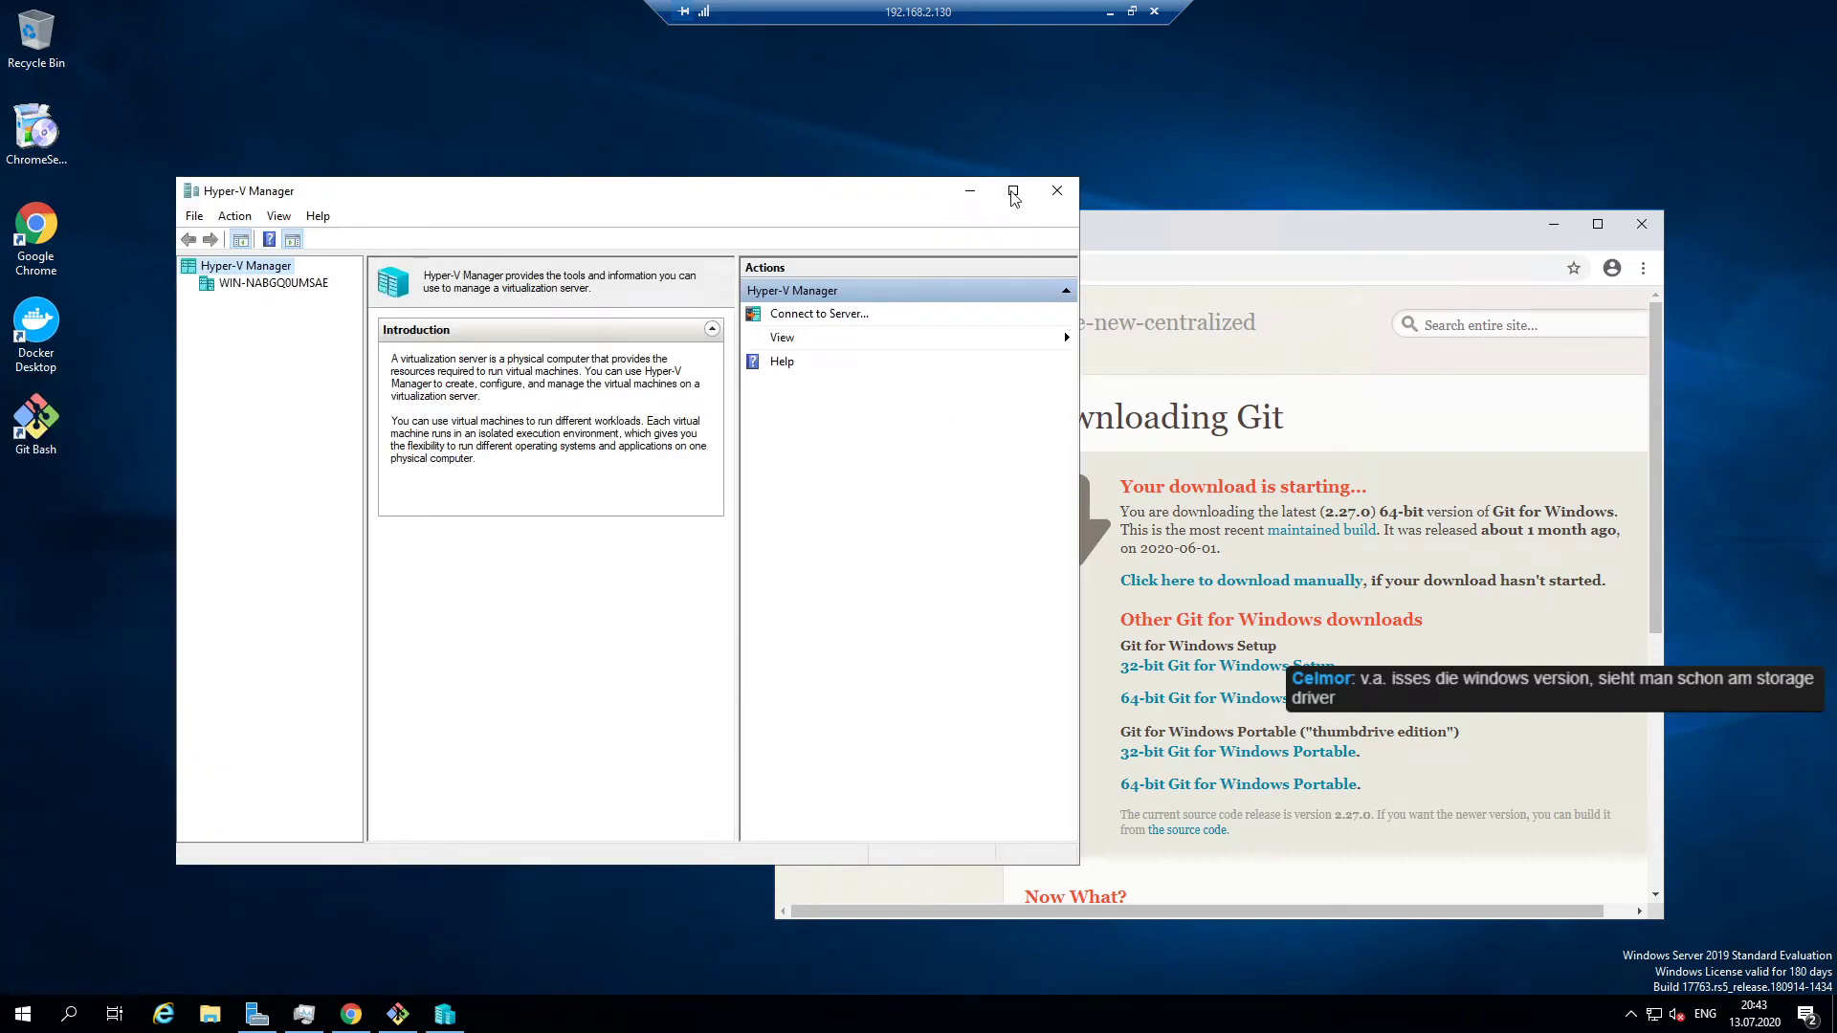
click(1013, 192)
- Select server WIN-NABGQ0UMSAE to list its virtual machines, showing DockerDesktopVM running with 2048 MB
click(11, 34)
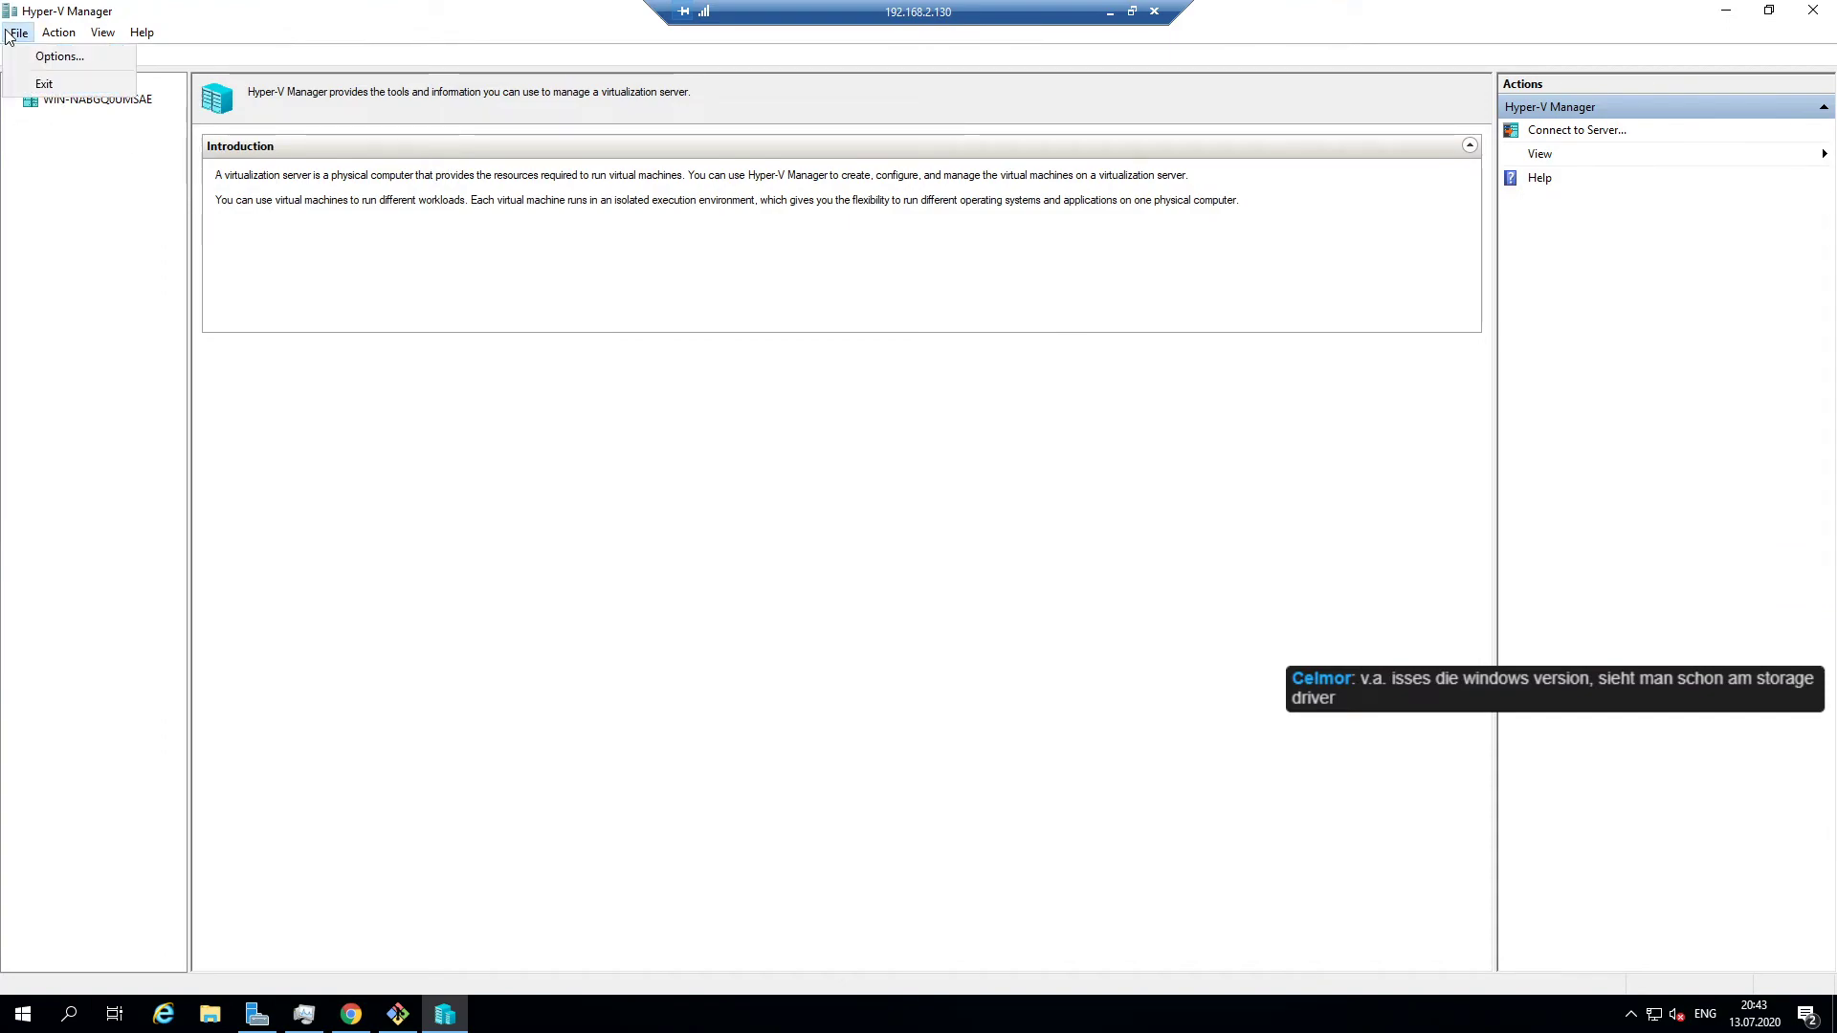
click(11, 33)
click(69, 100)
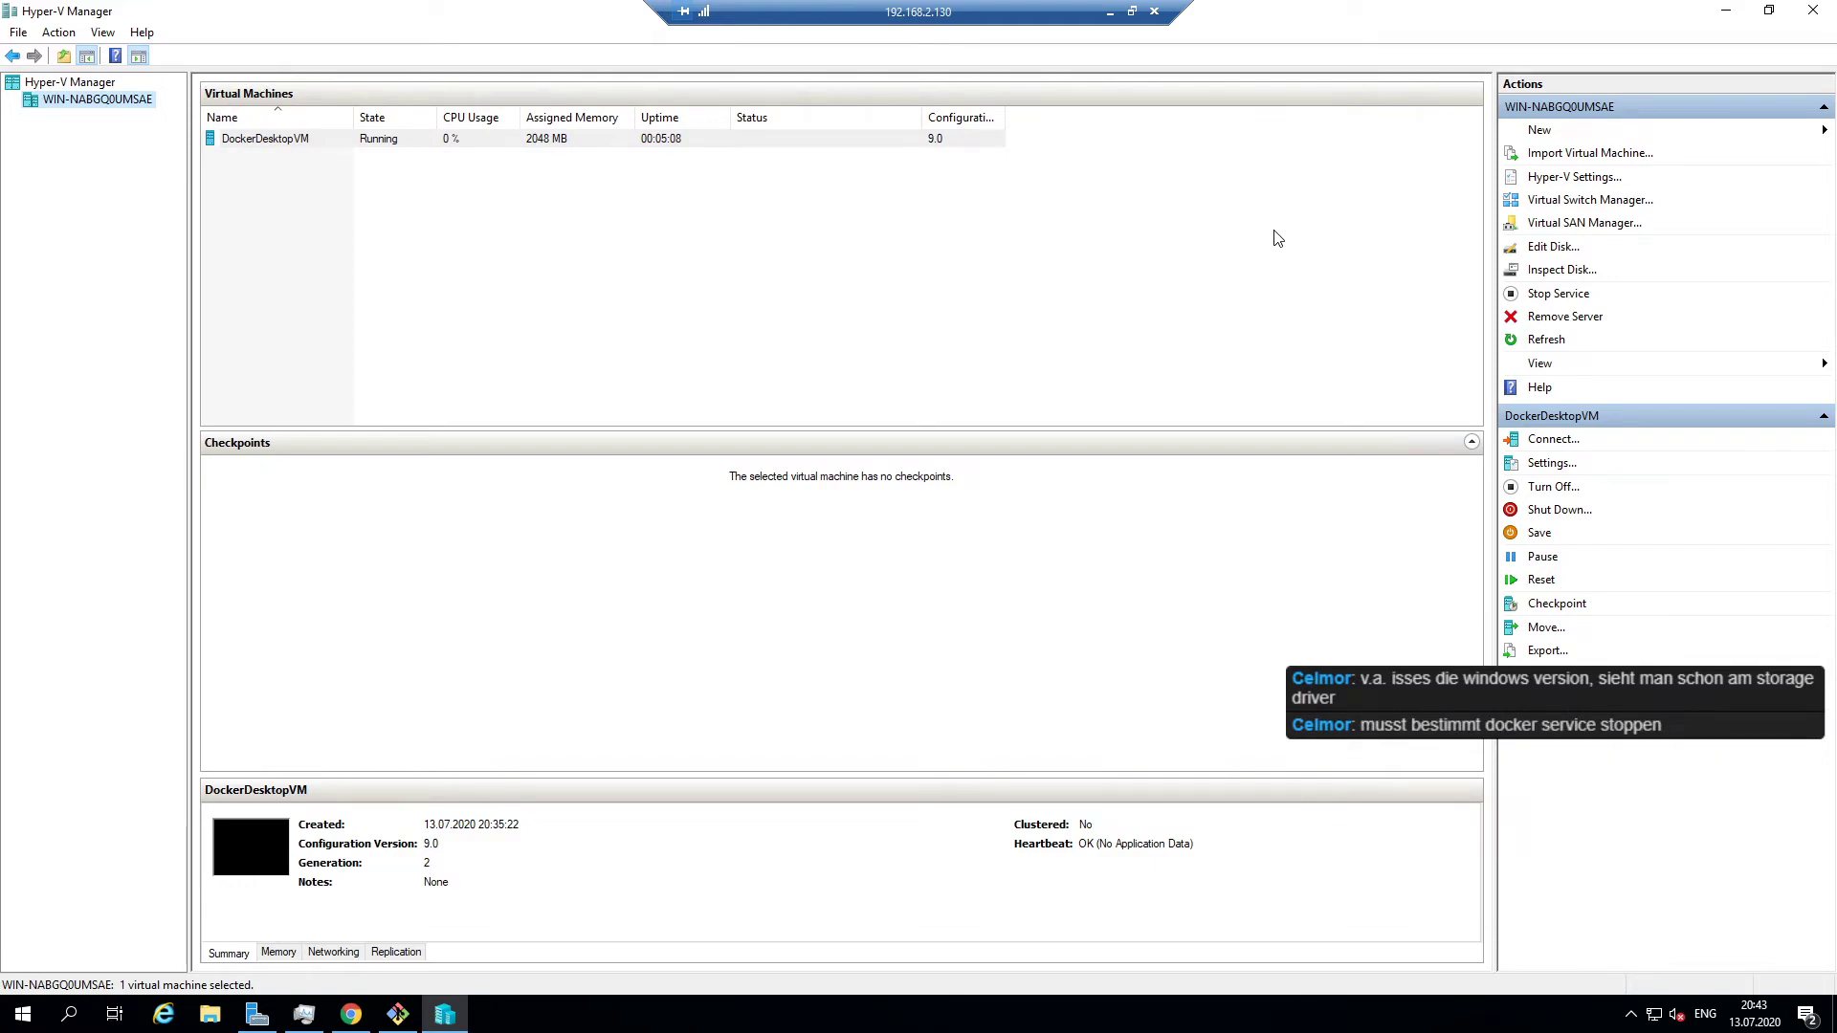
right_click(294, 191)
click(276, 185)
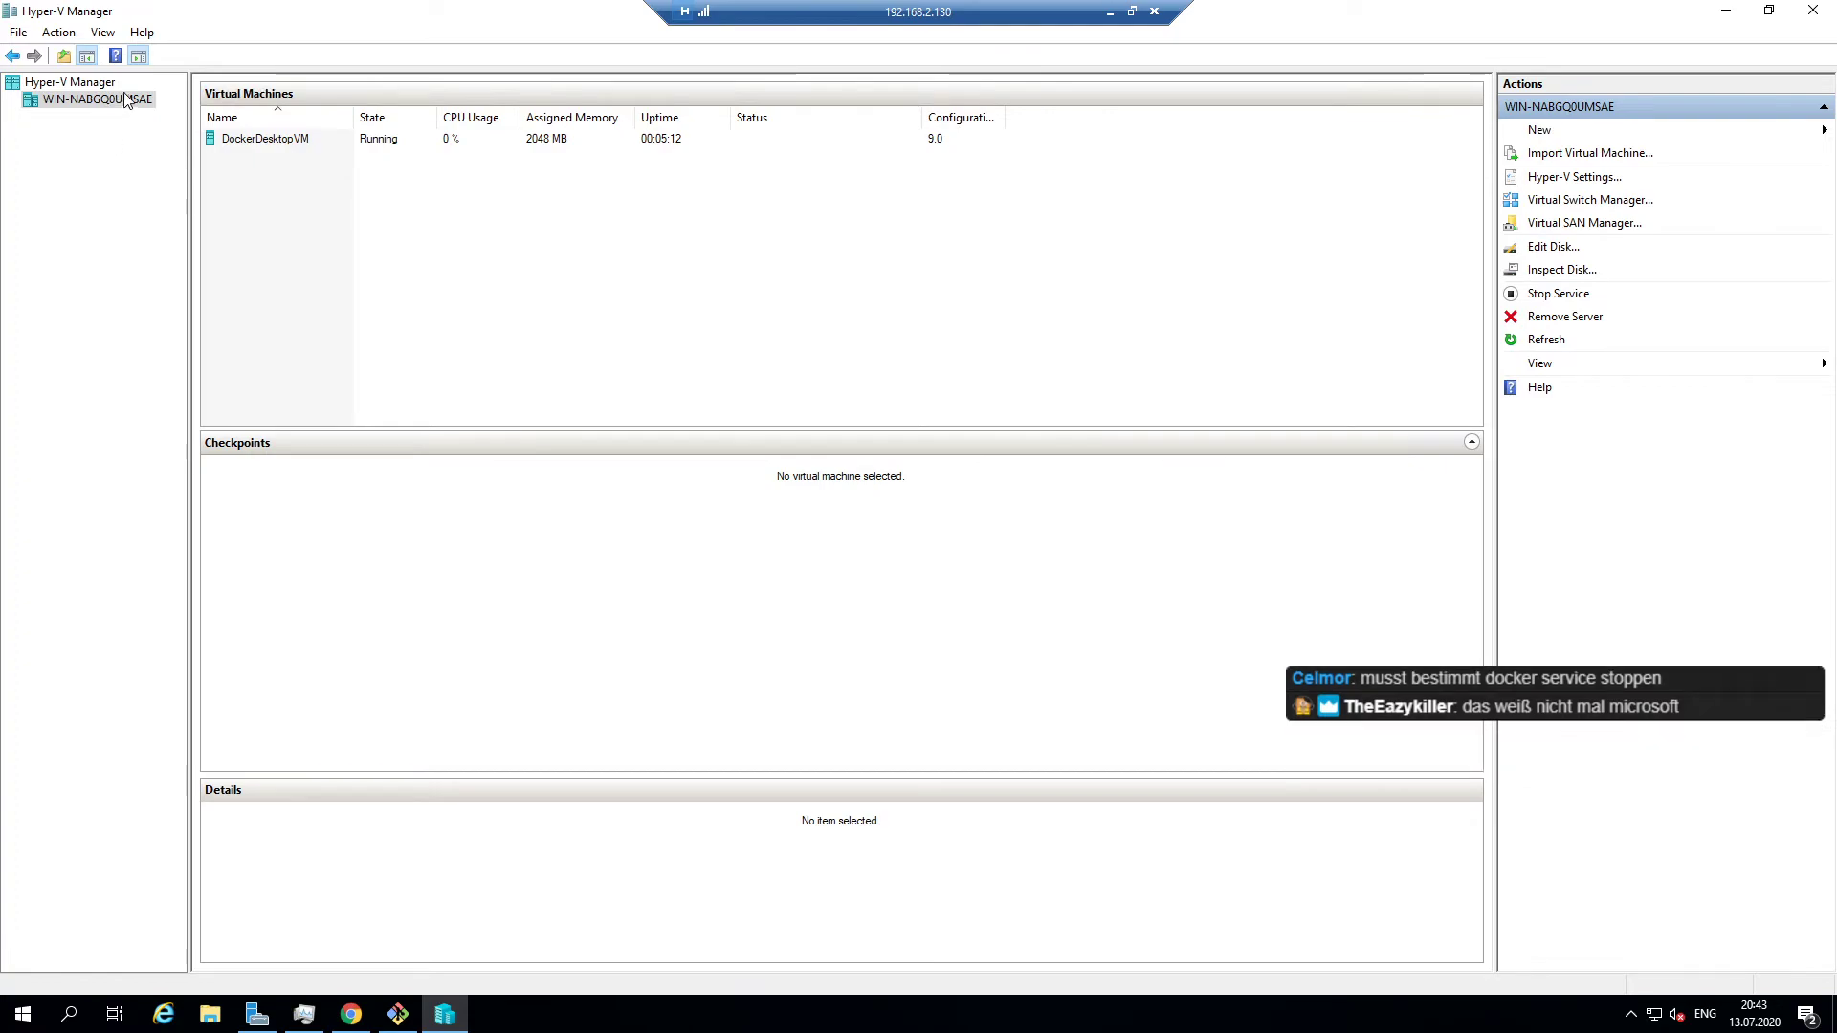
click(1579, 132)
- Start a new virtual machine named Ubuntu, keeping Generation 1 and the default 1024 MB memory
click(1741, 135)
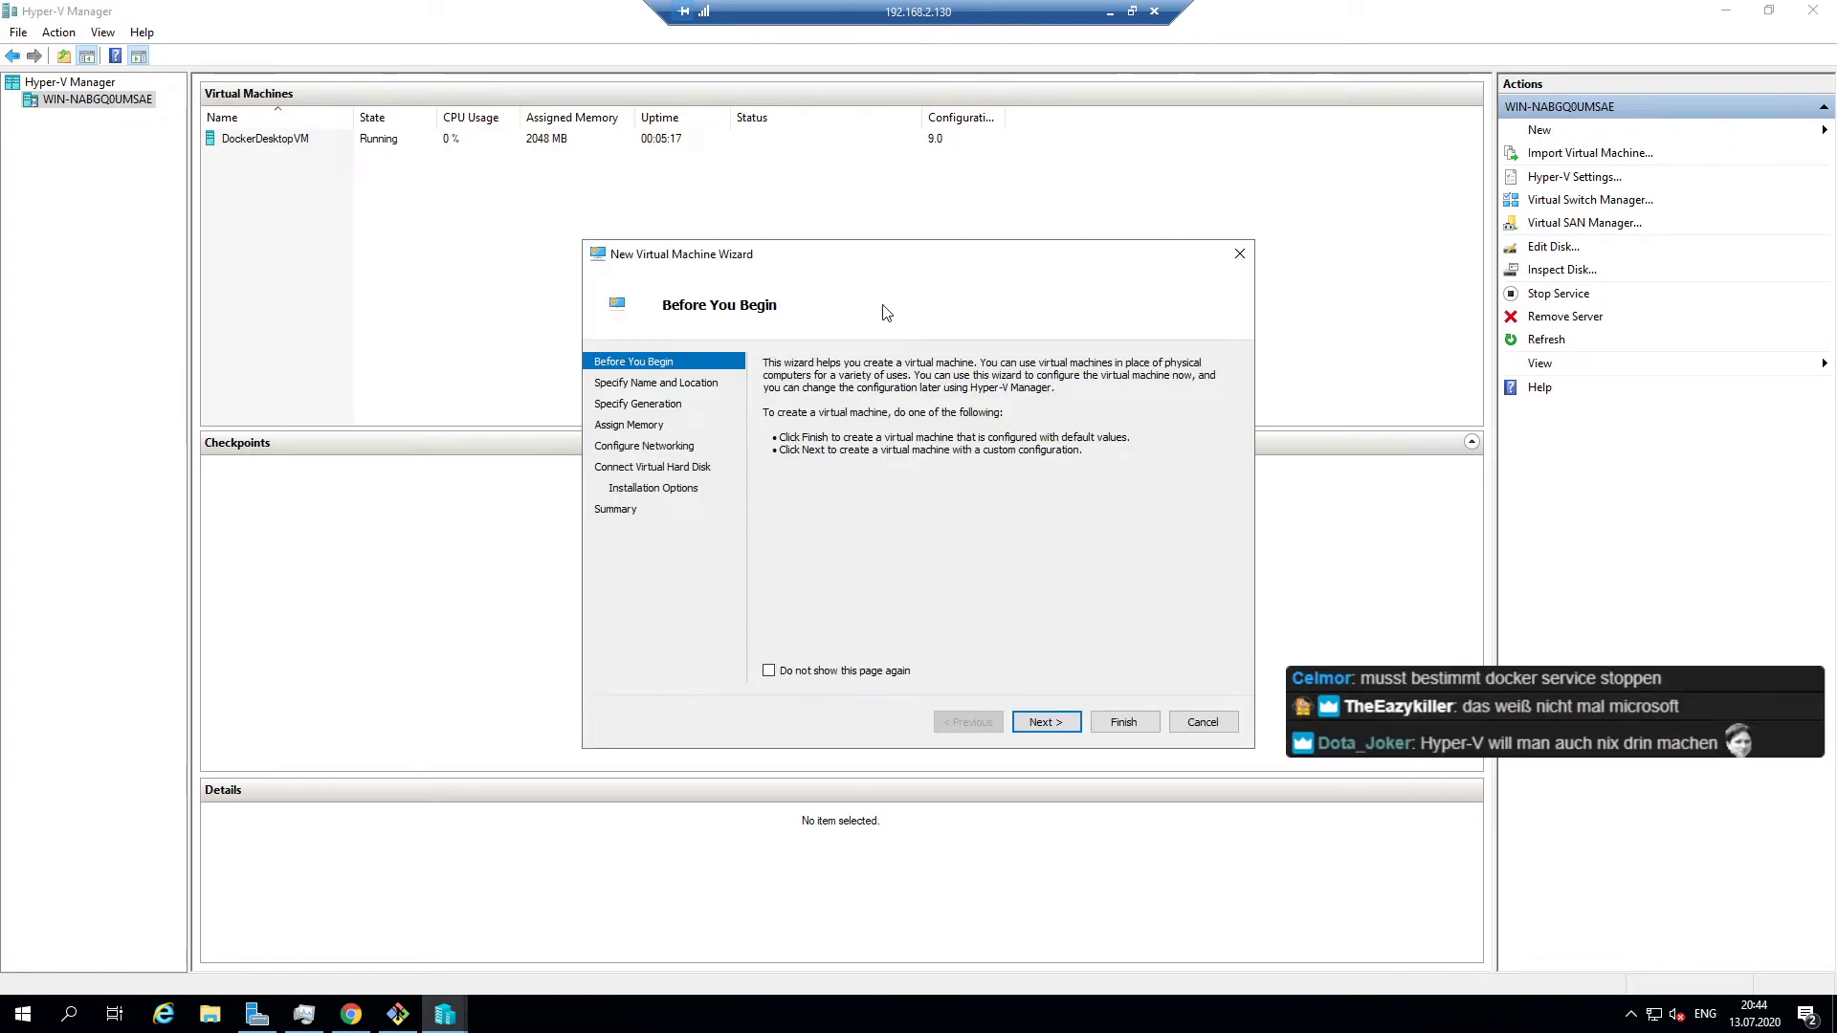
click(1050, 723)
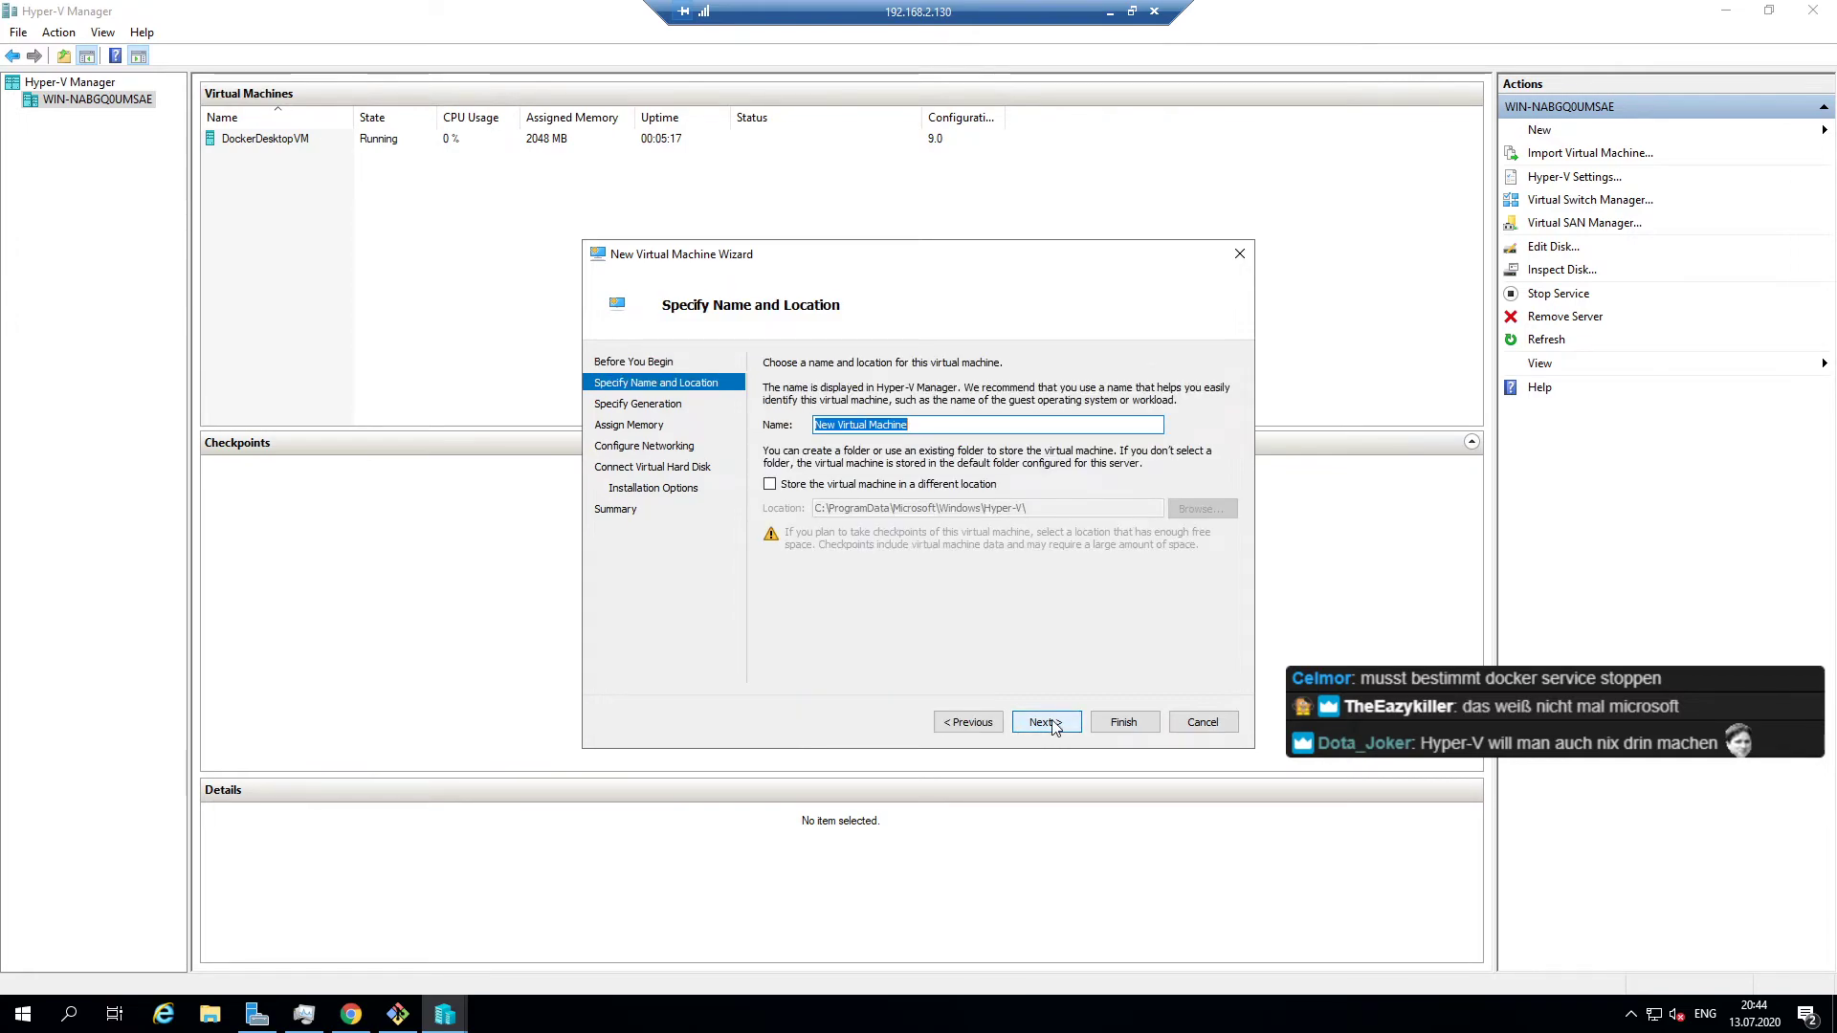
text(Ubuntu)
key(alt)
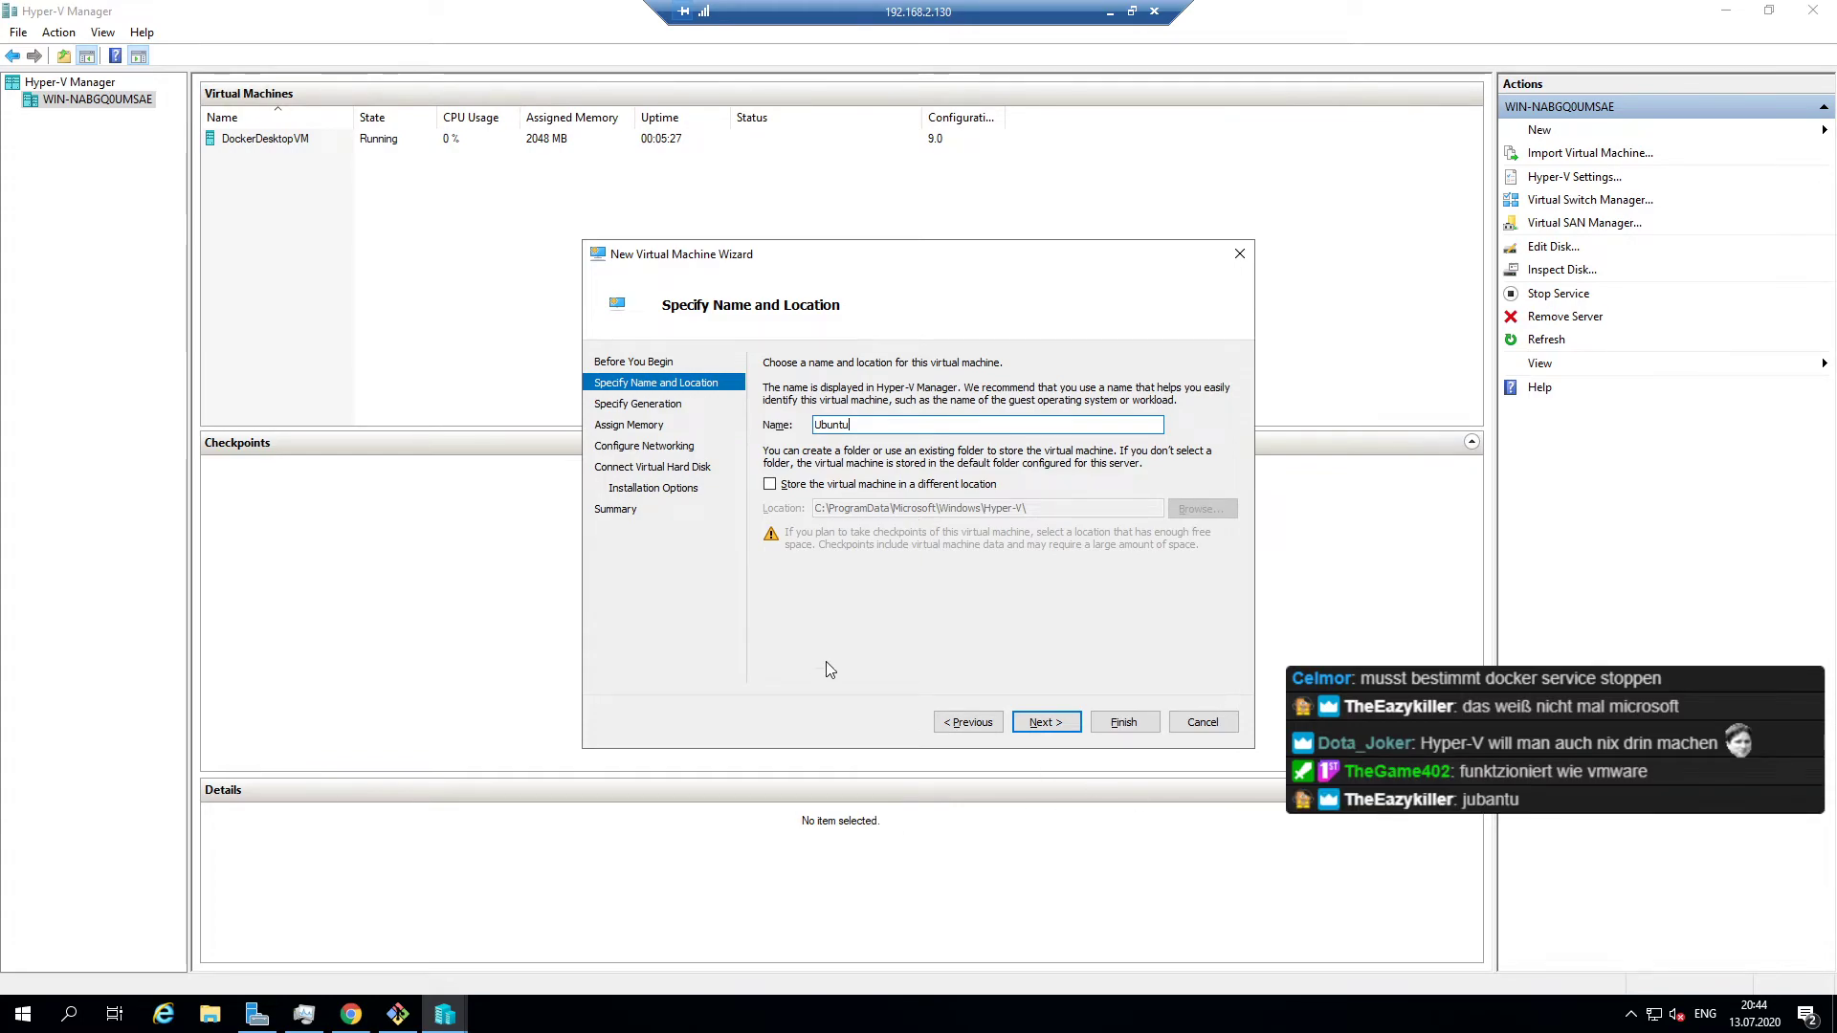
click(1042, 723)
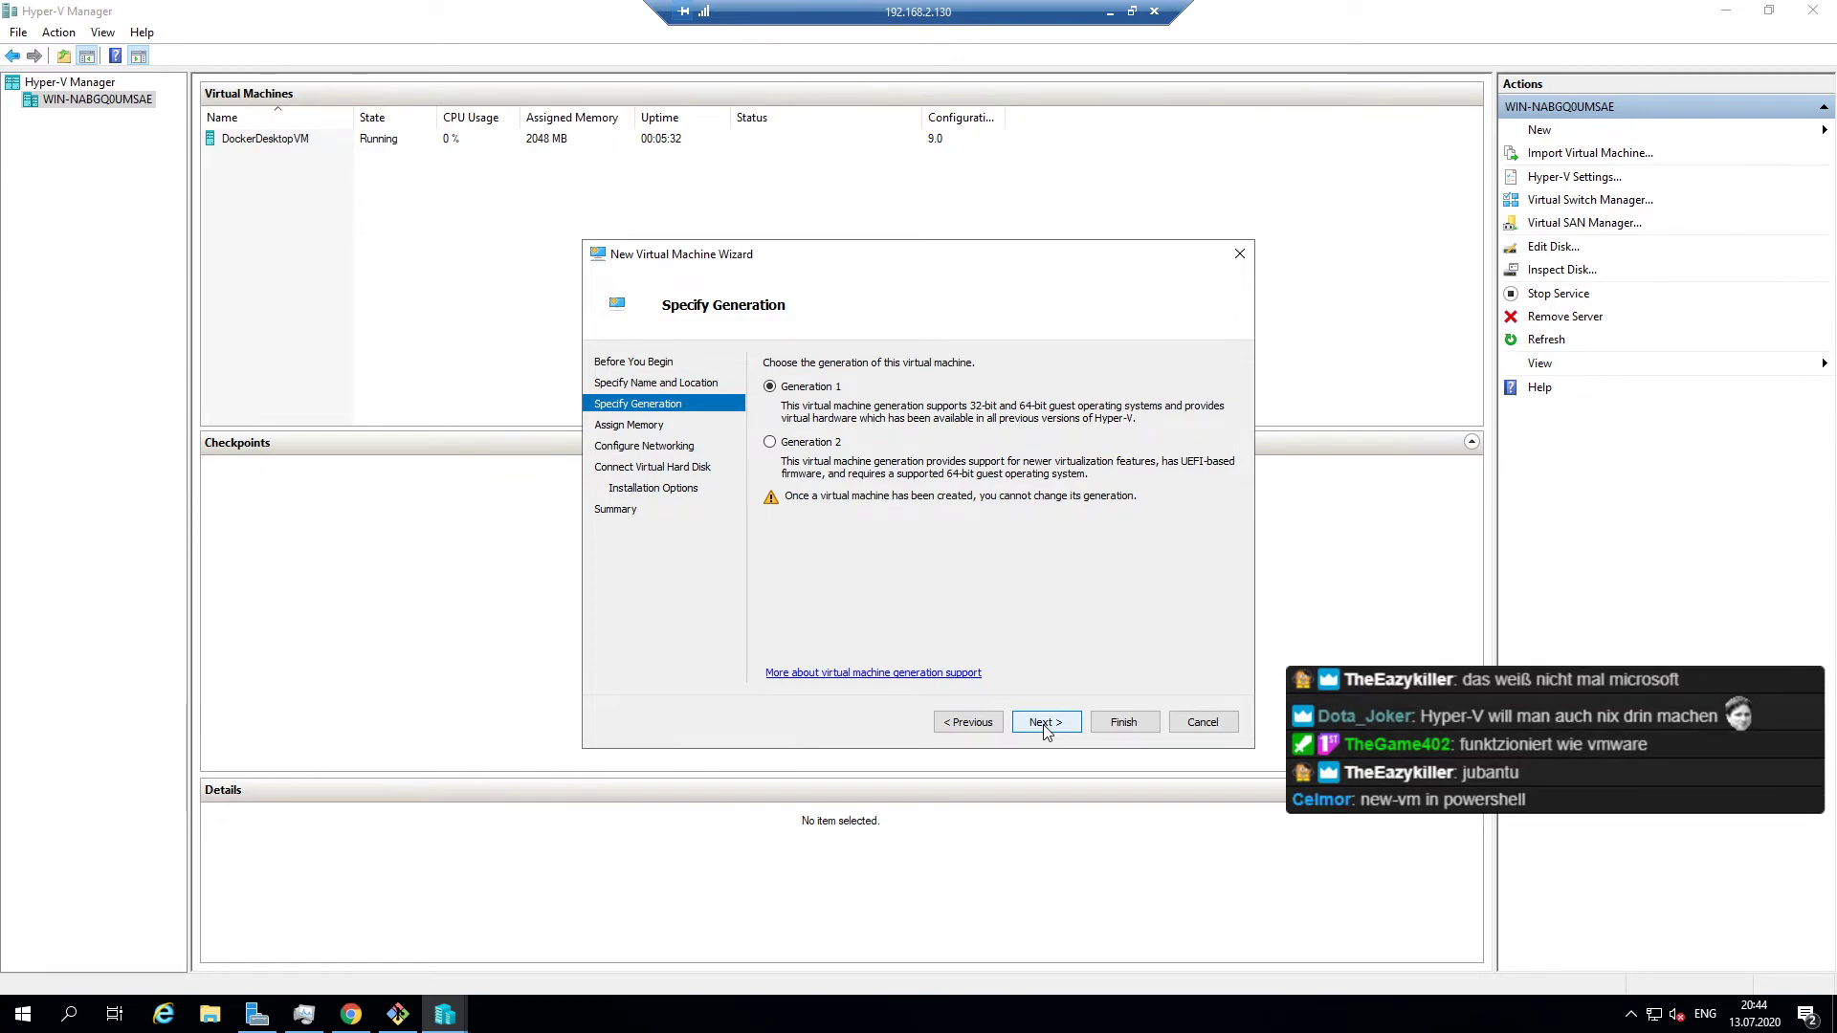
click(1044, 723)
click(1044, 724)
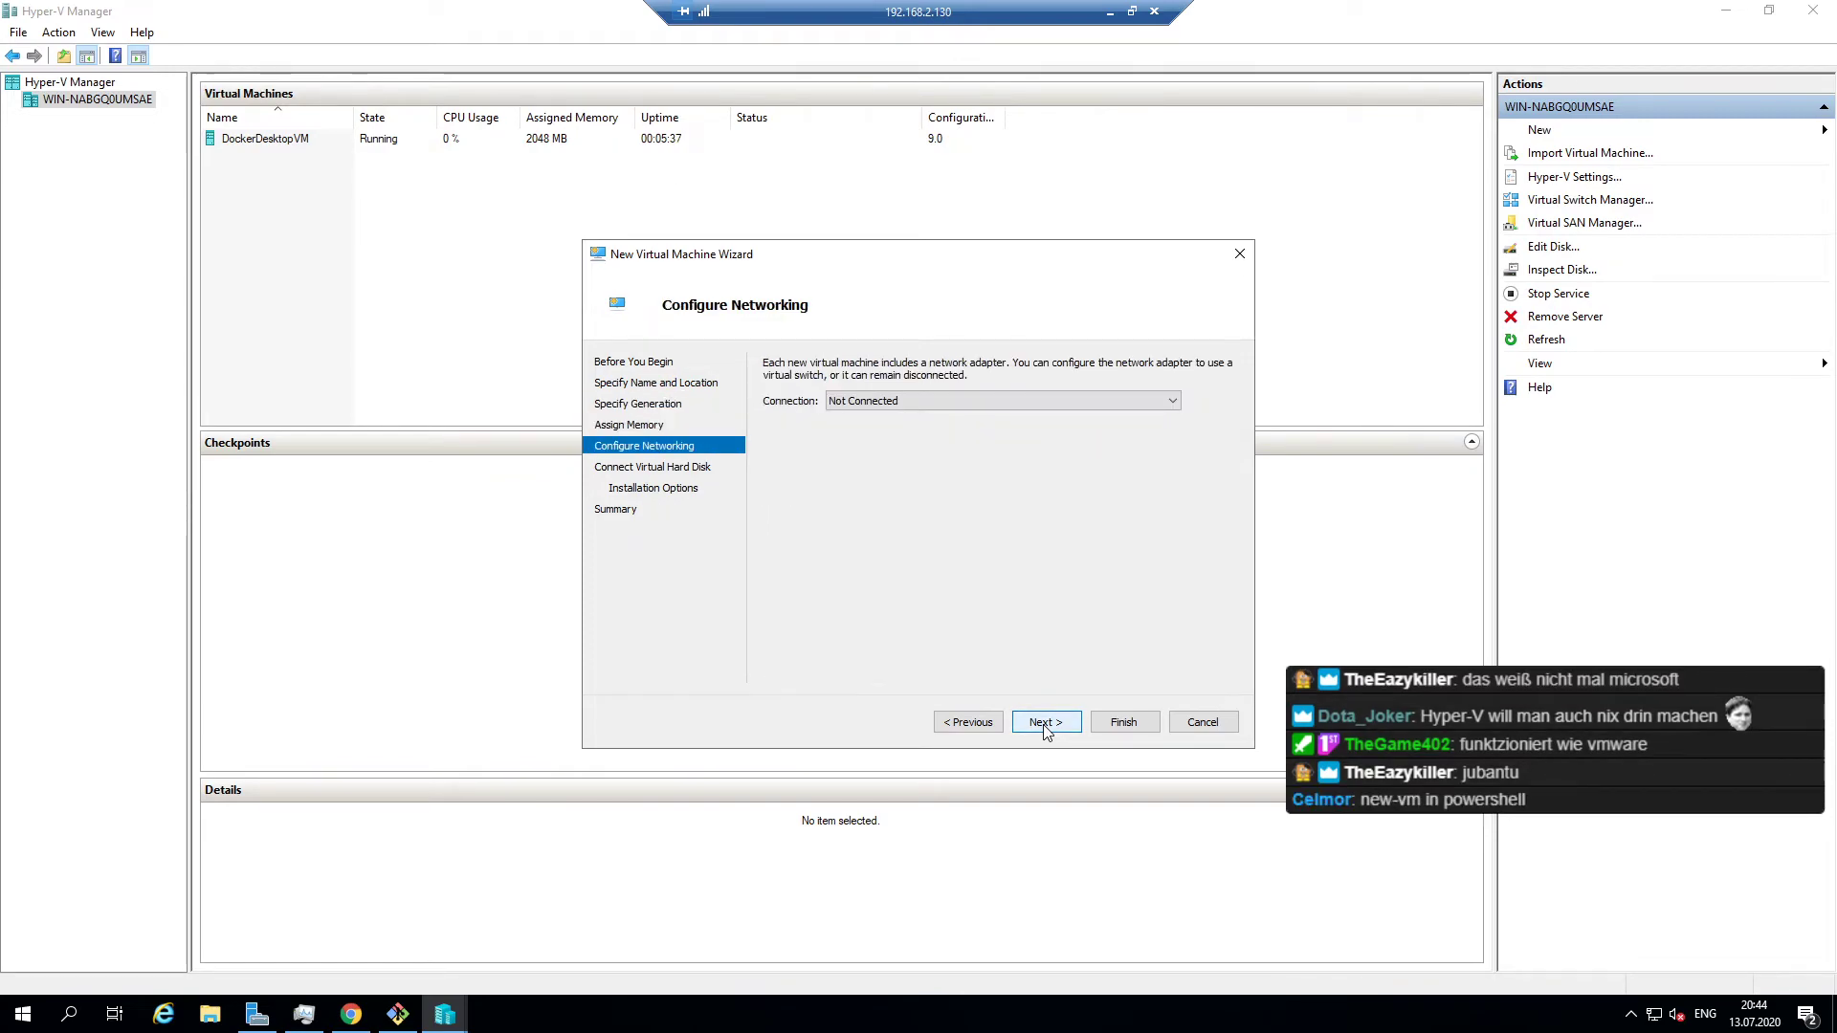
- Connect it to the nat network, give it a 20 GB disk, install the OS later and finish
click(900, 399)
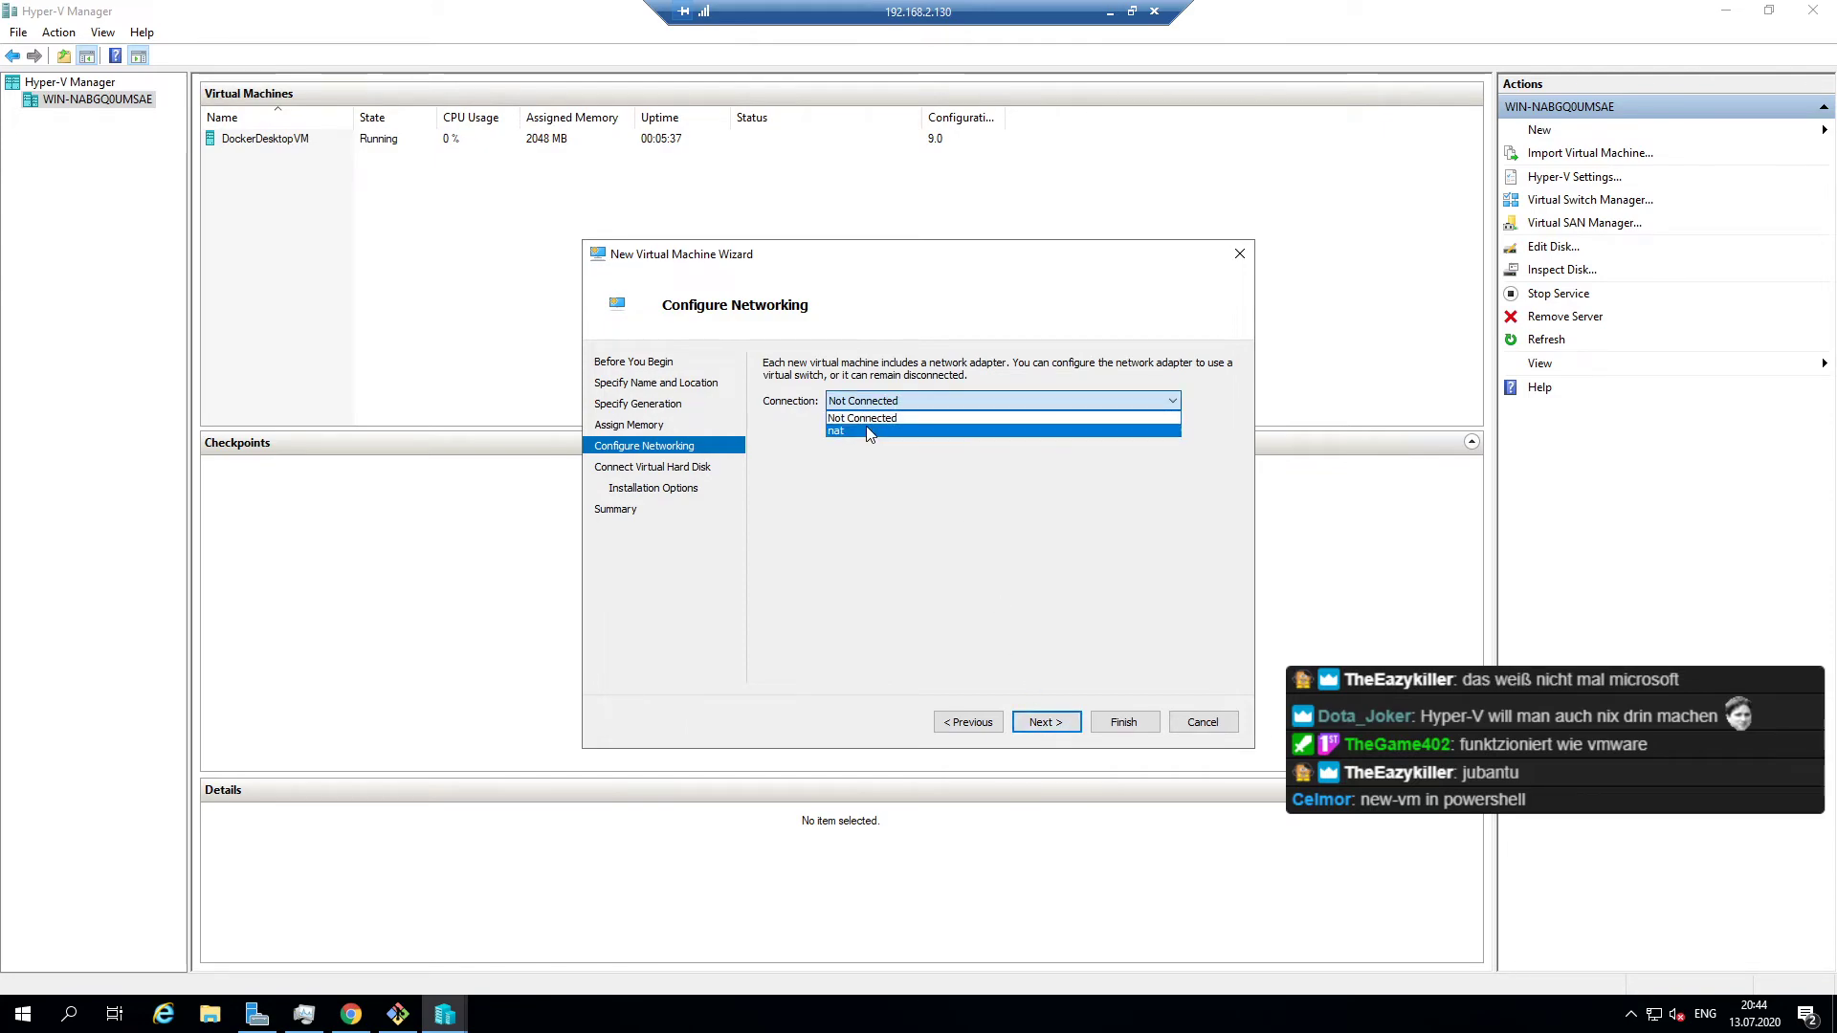
click(868, 431)
click(1031, 722)
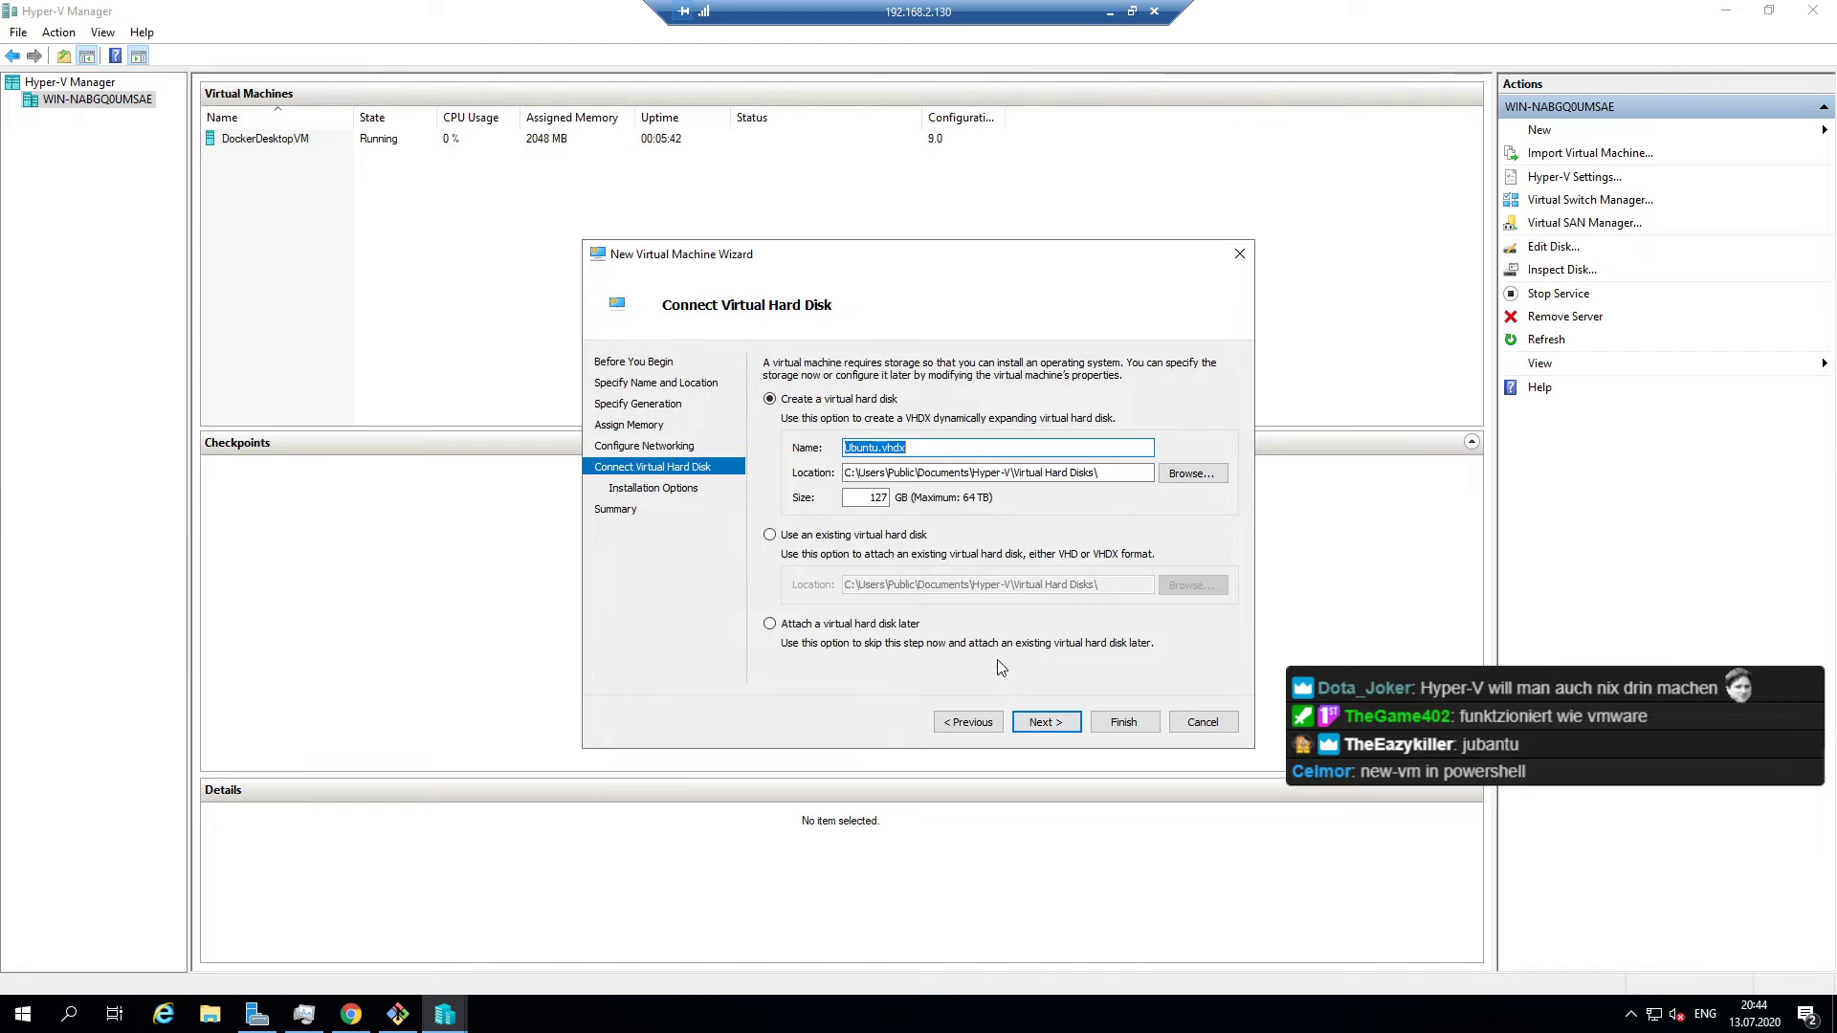
double_click(875, 498)
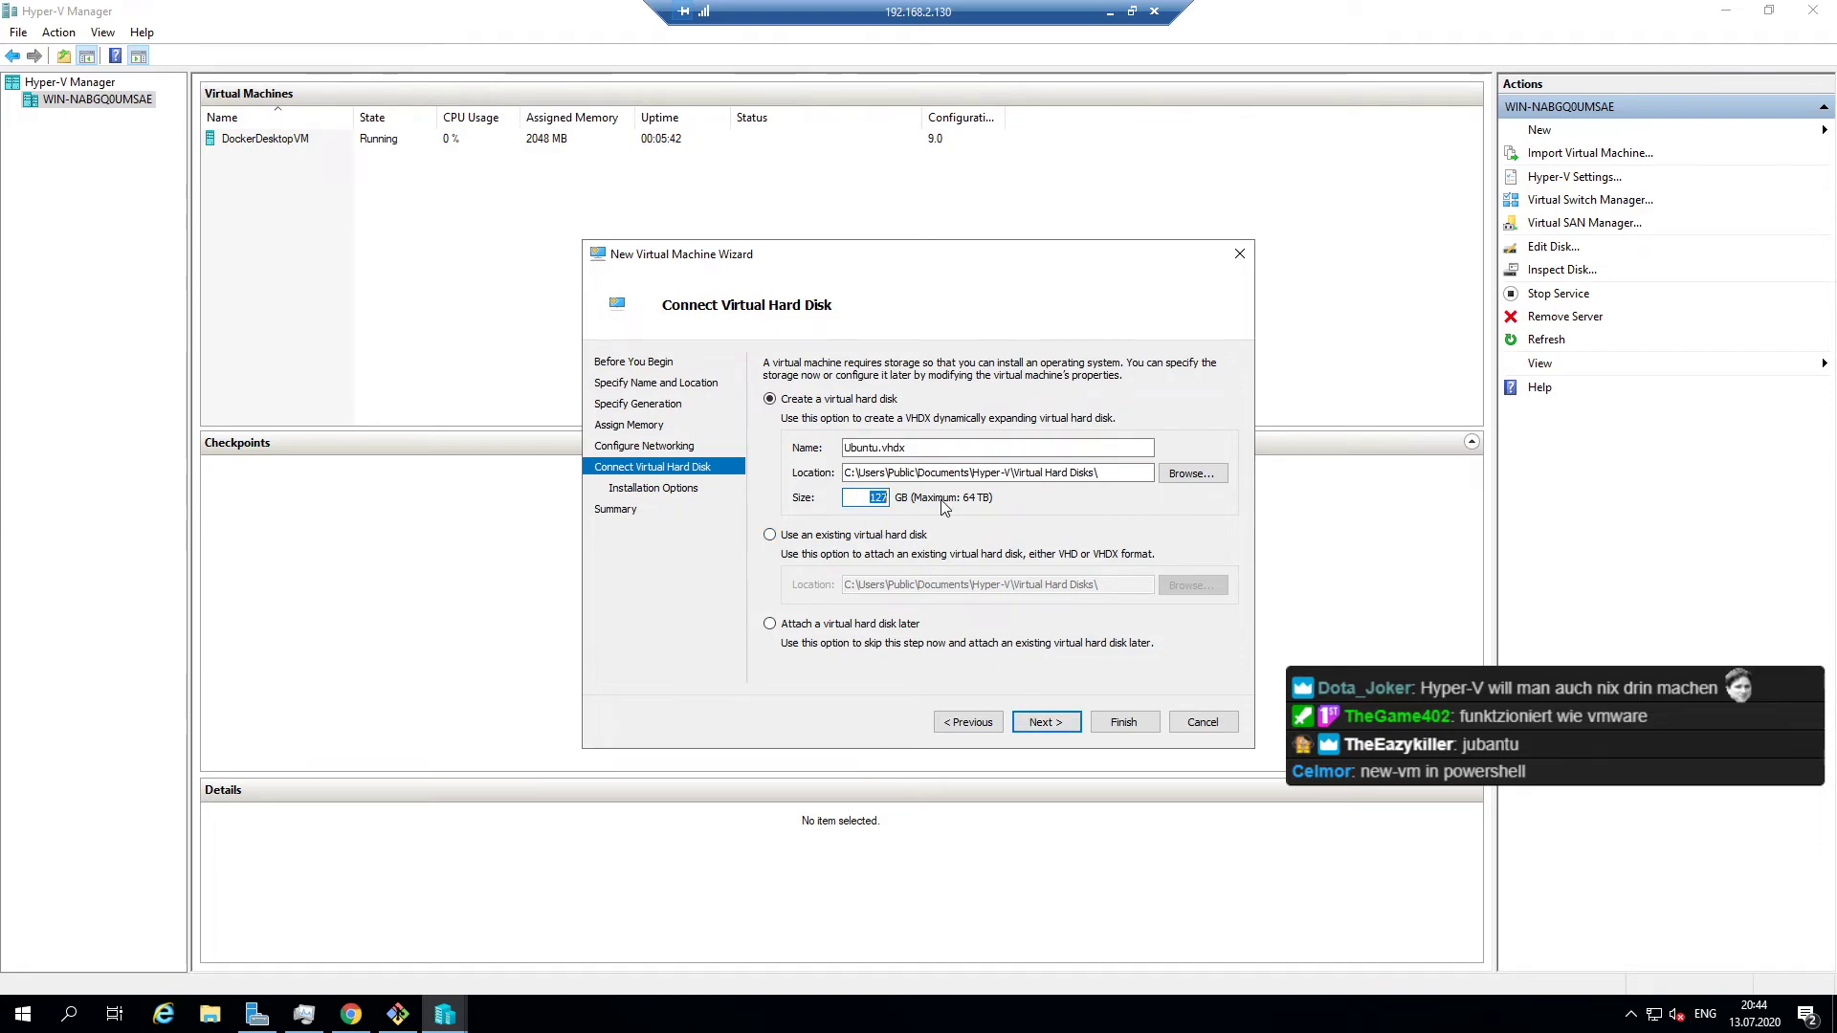
text(20)
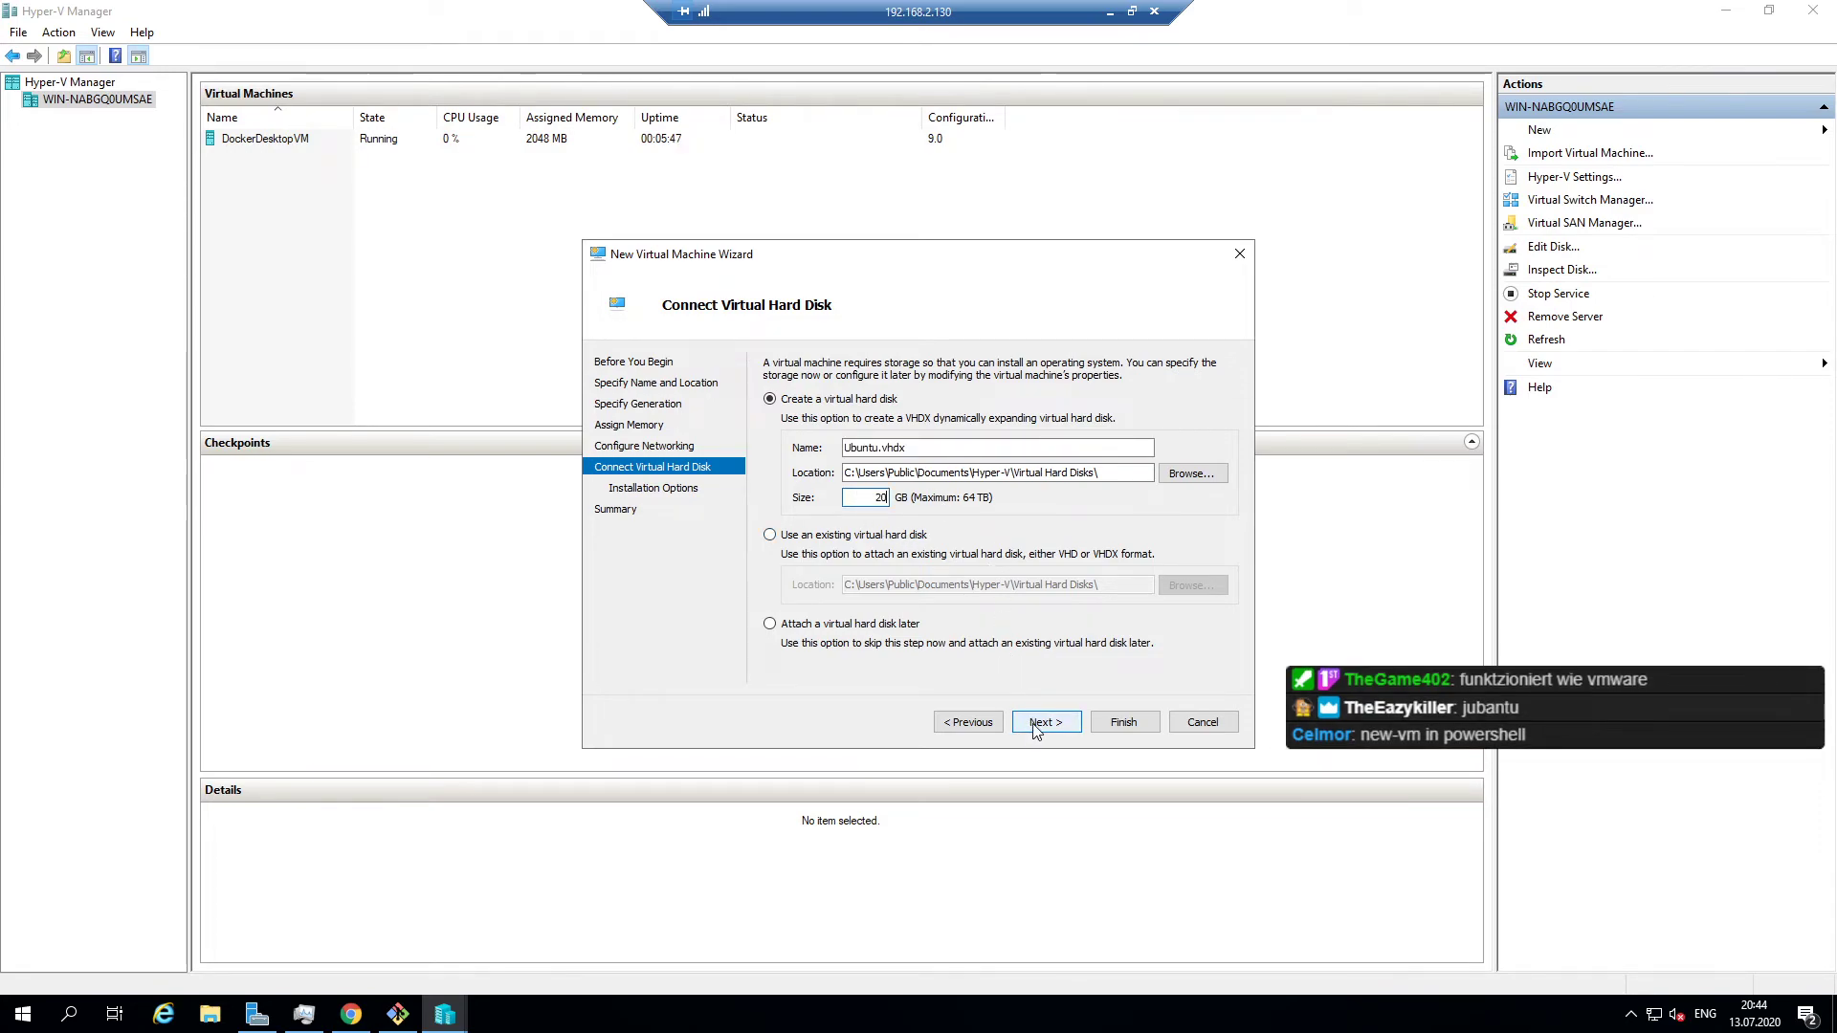
click(1058, 727)
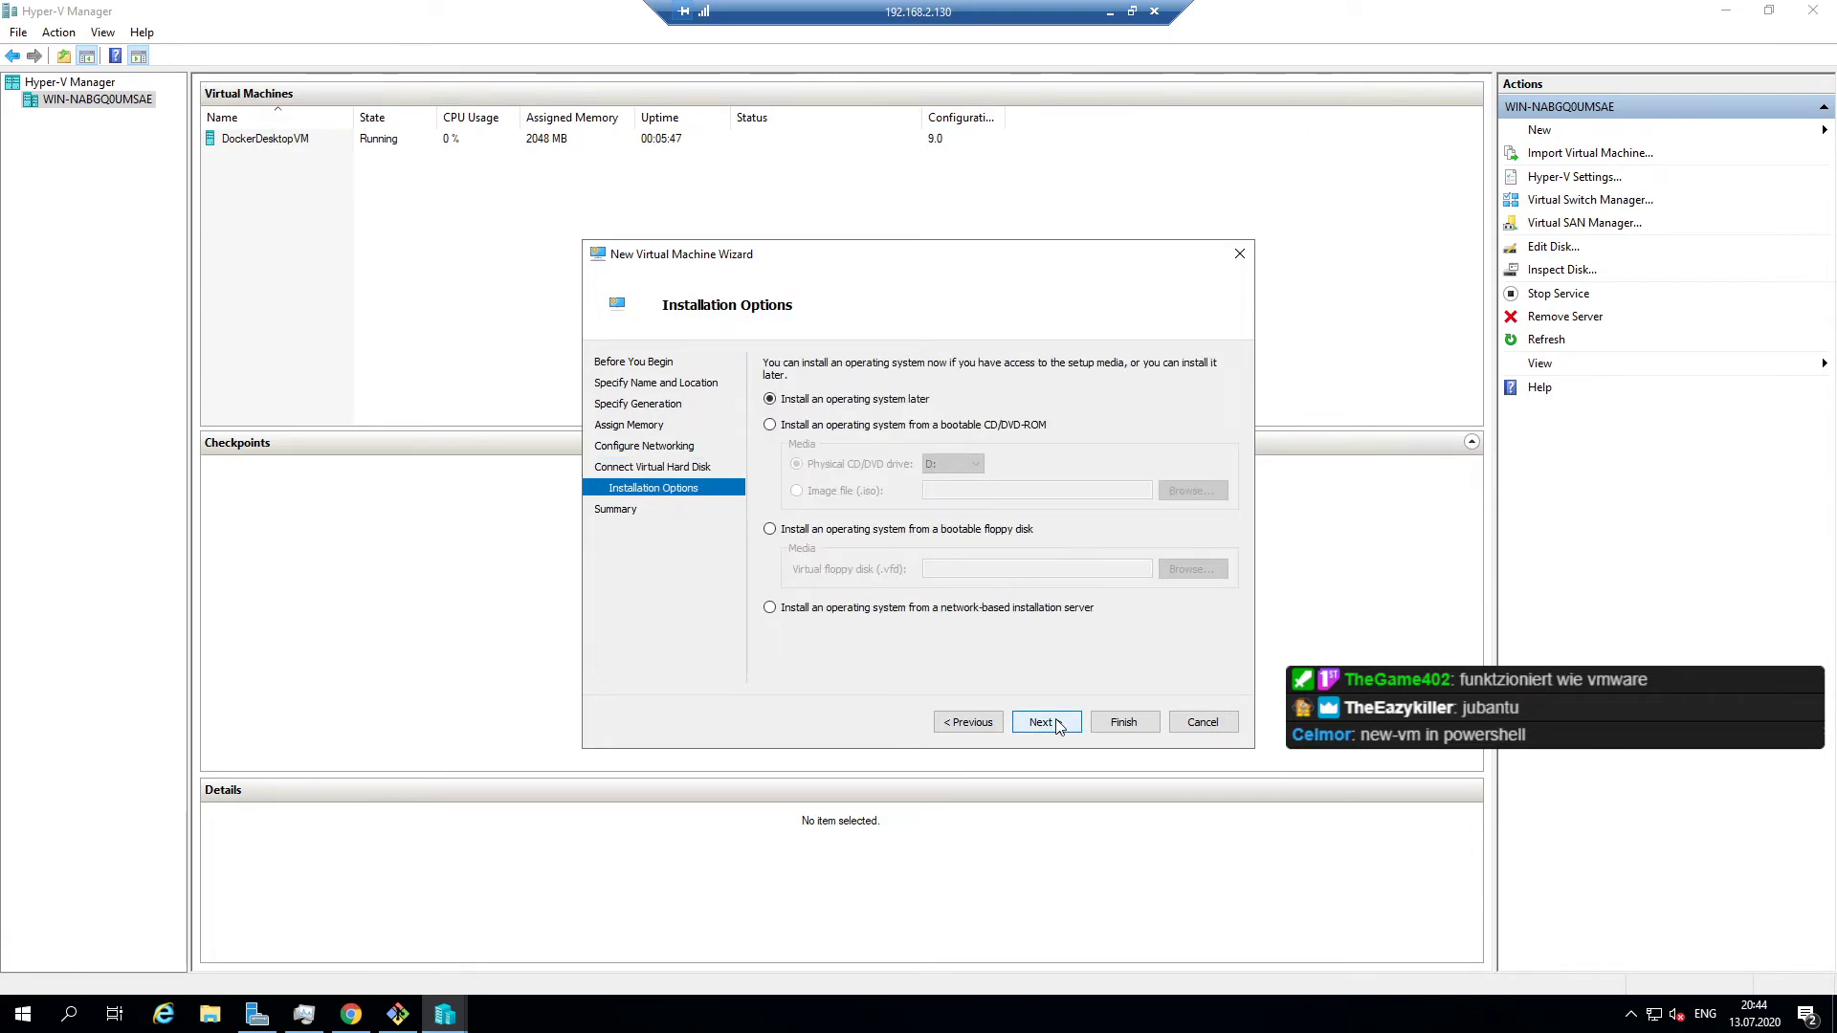
click(1058, 724)
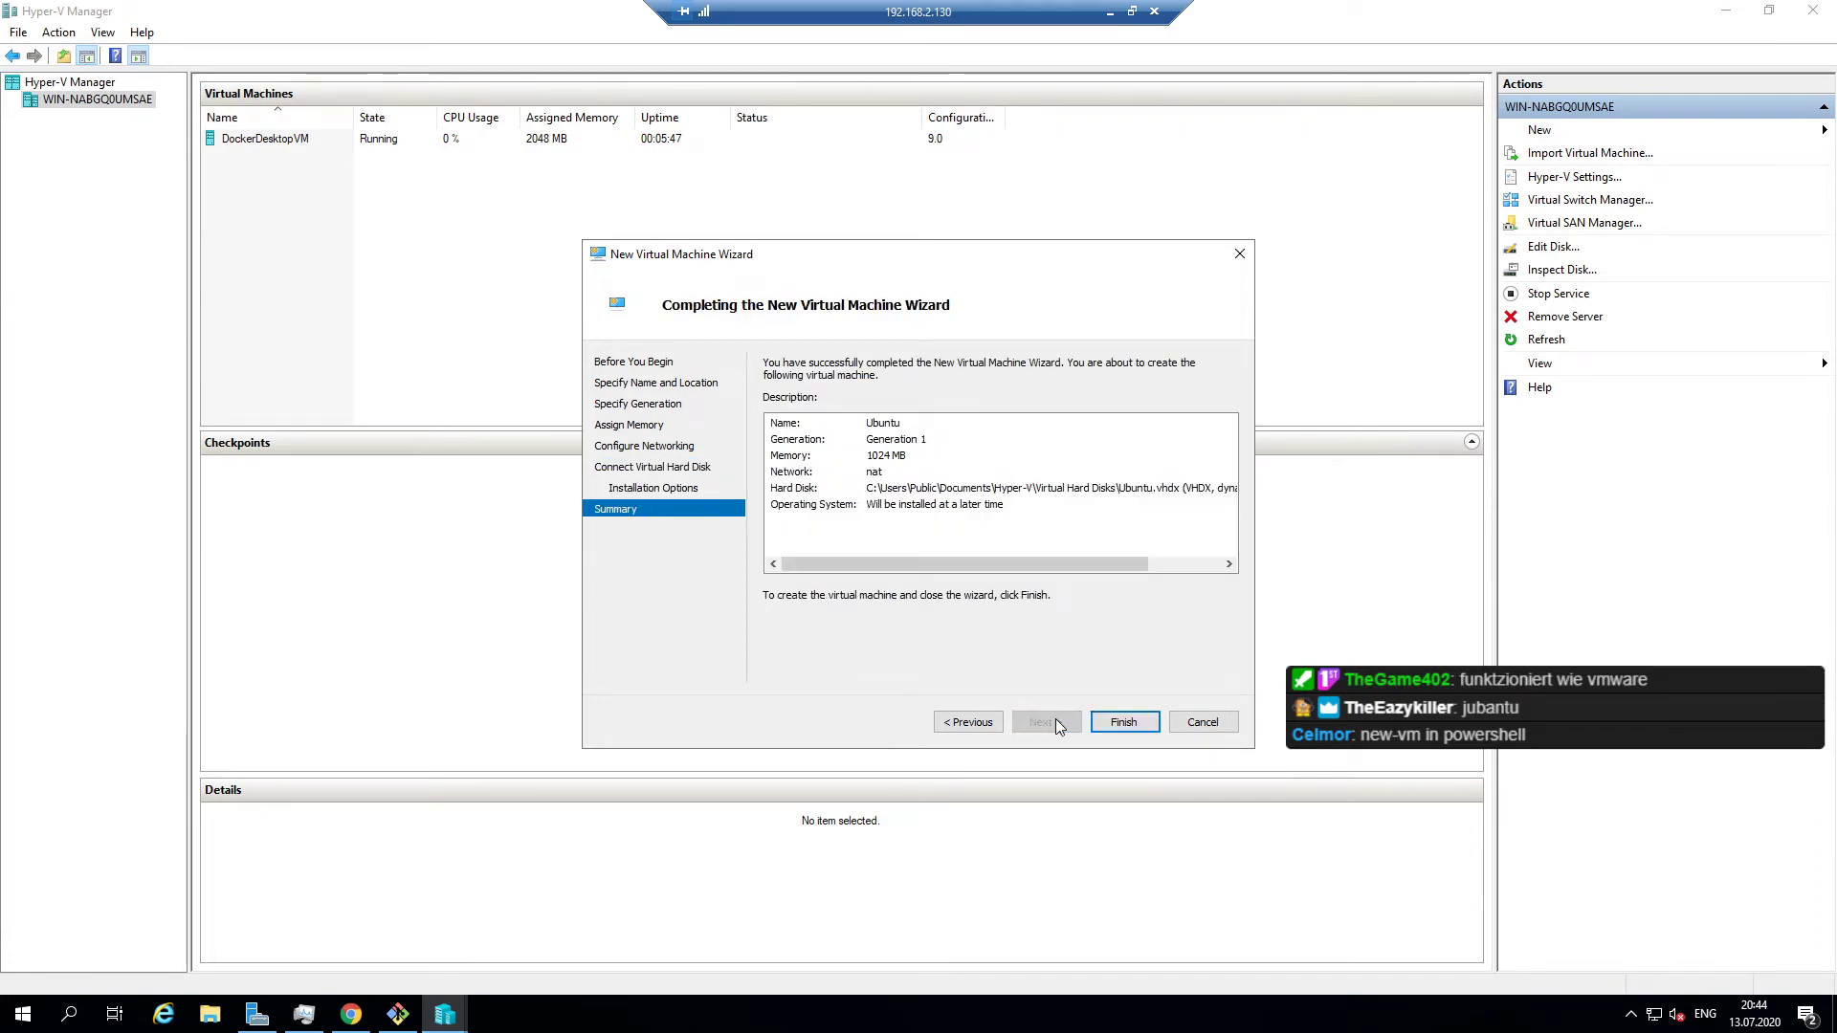
click(1105, 717)
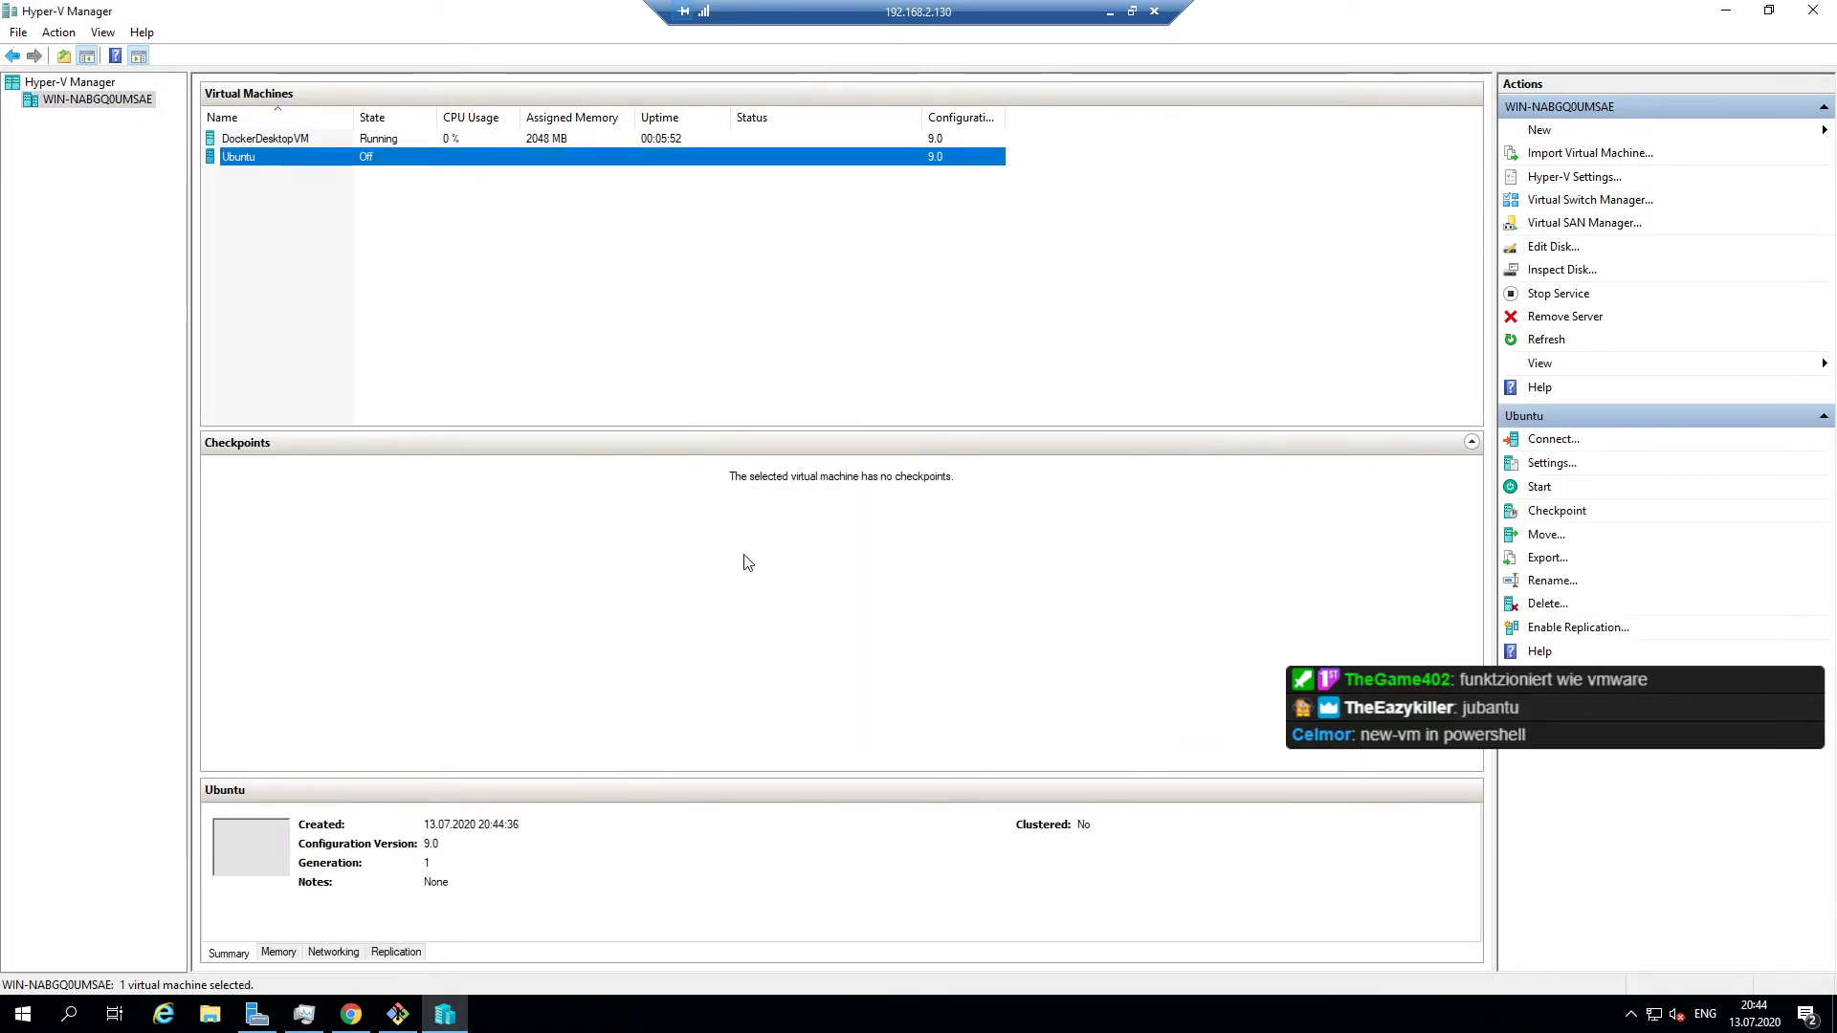
- Search 'ubuntu minimal download' in a new Chrome tab and open Ubuntu's Alternative downloads page, maximised
click(352, 1014)
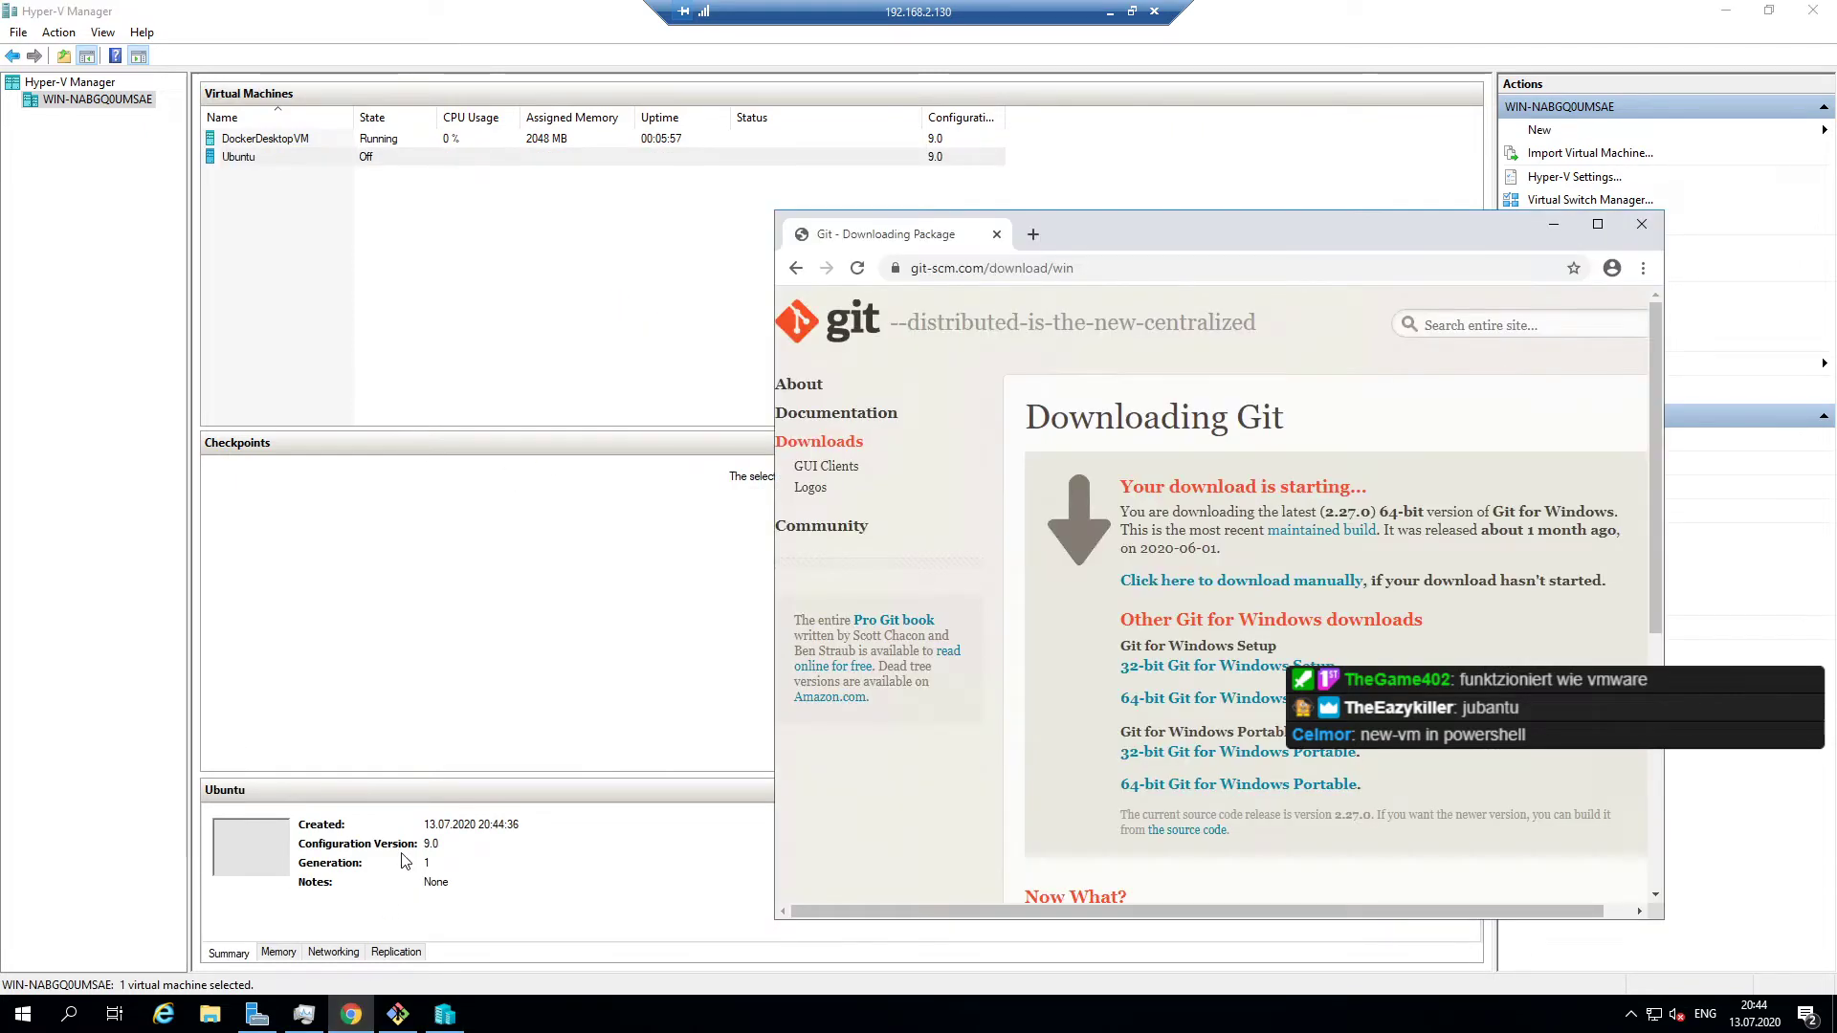
key(ctrl+t)
text(ubuntu minimal)
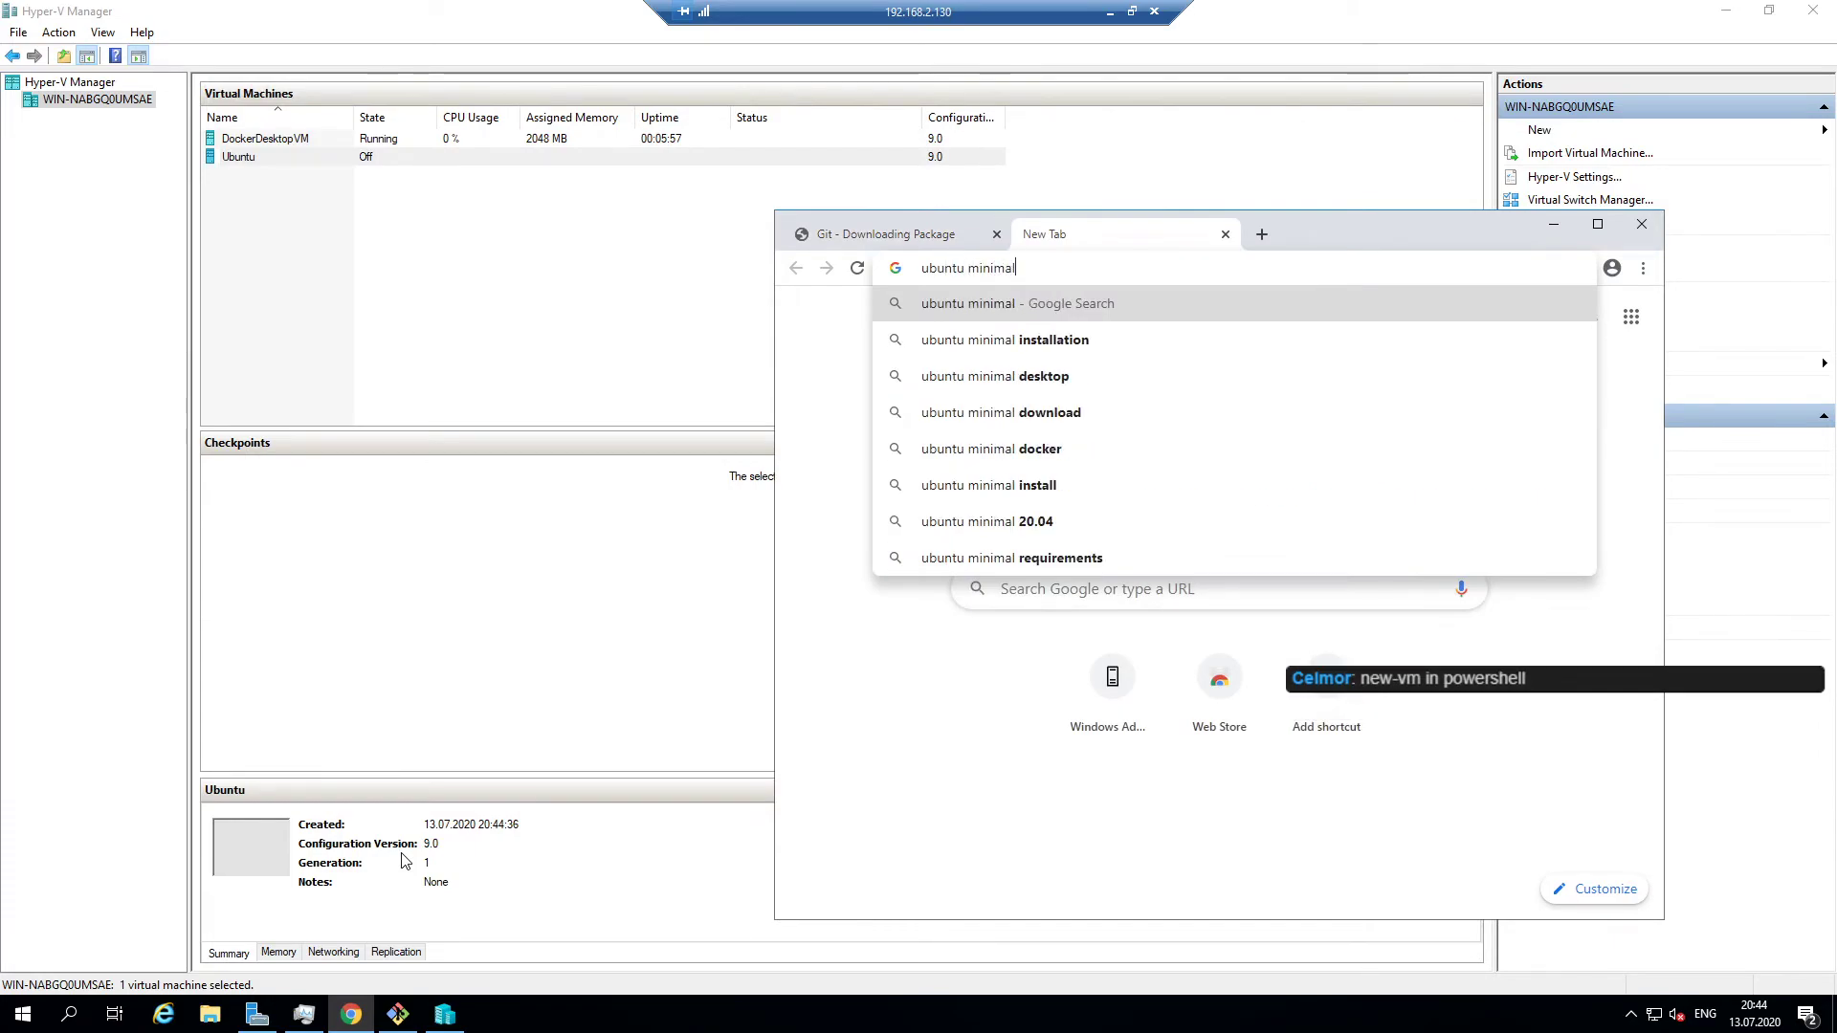
text( download)
key(Return)
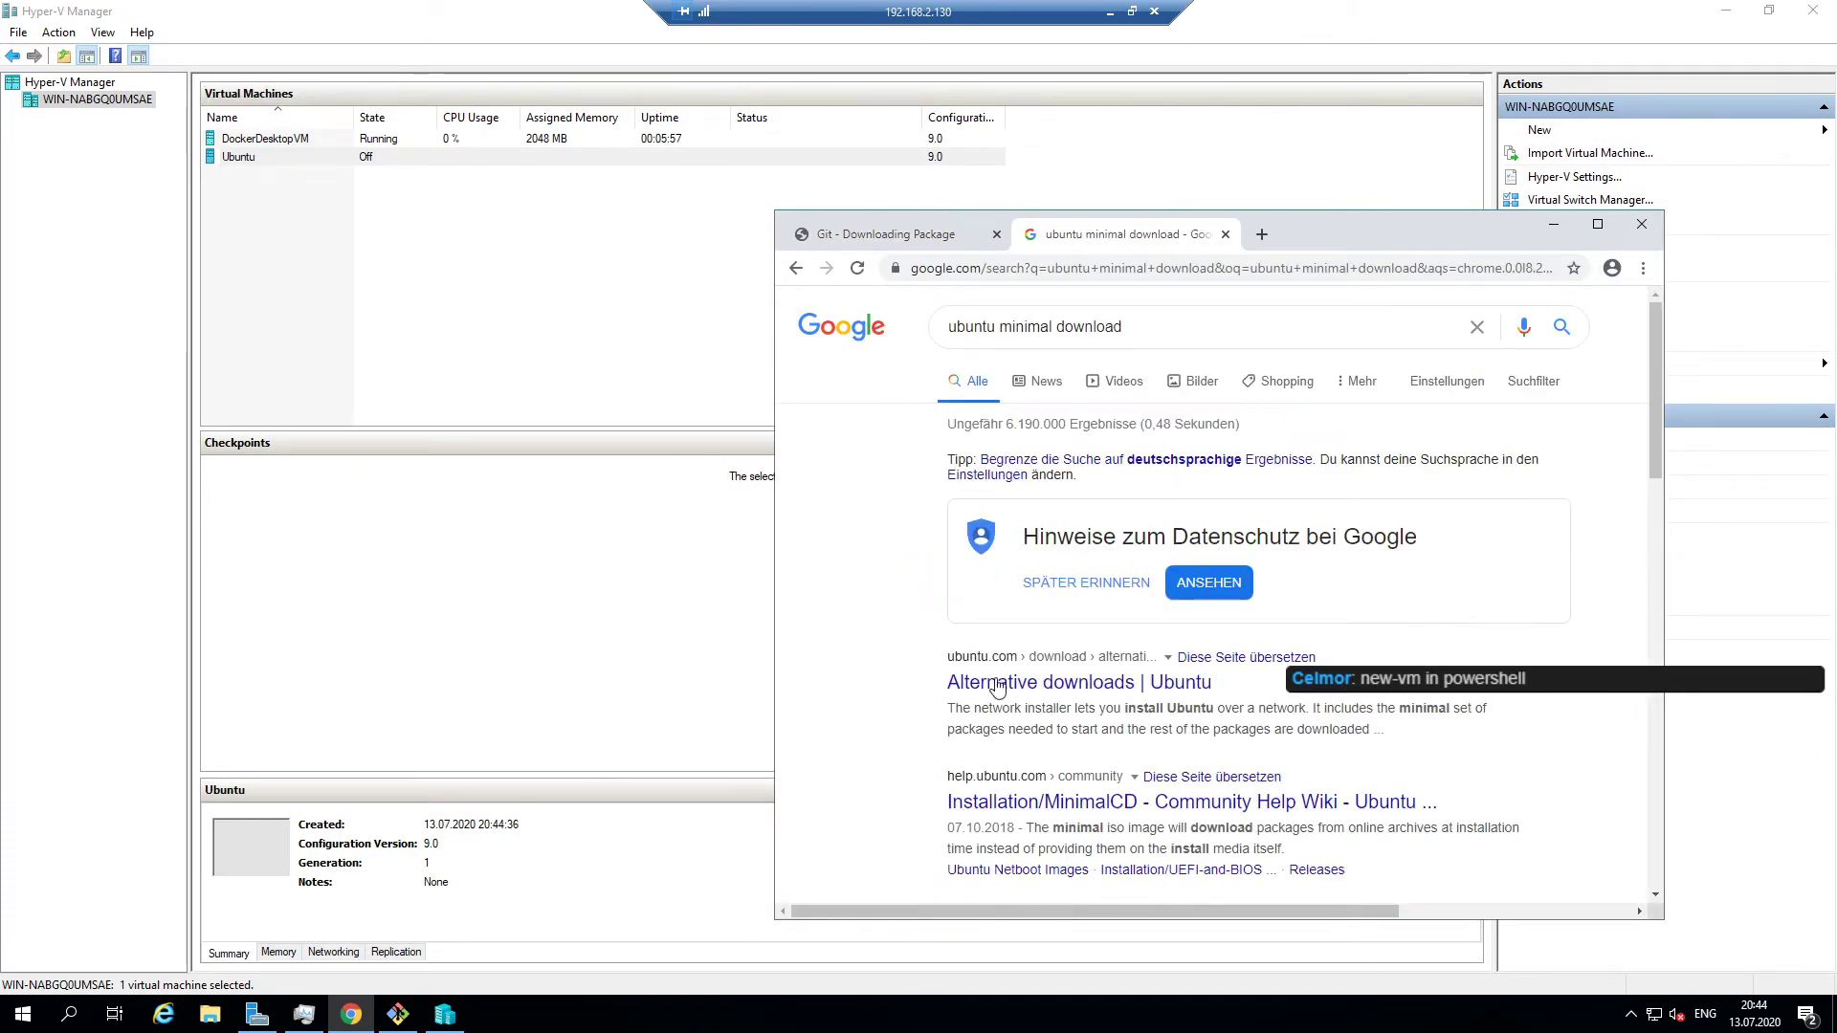
click(1016, 689)
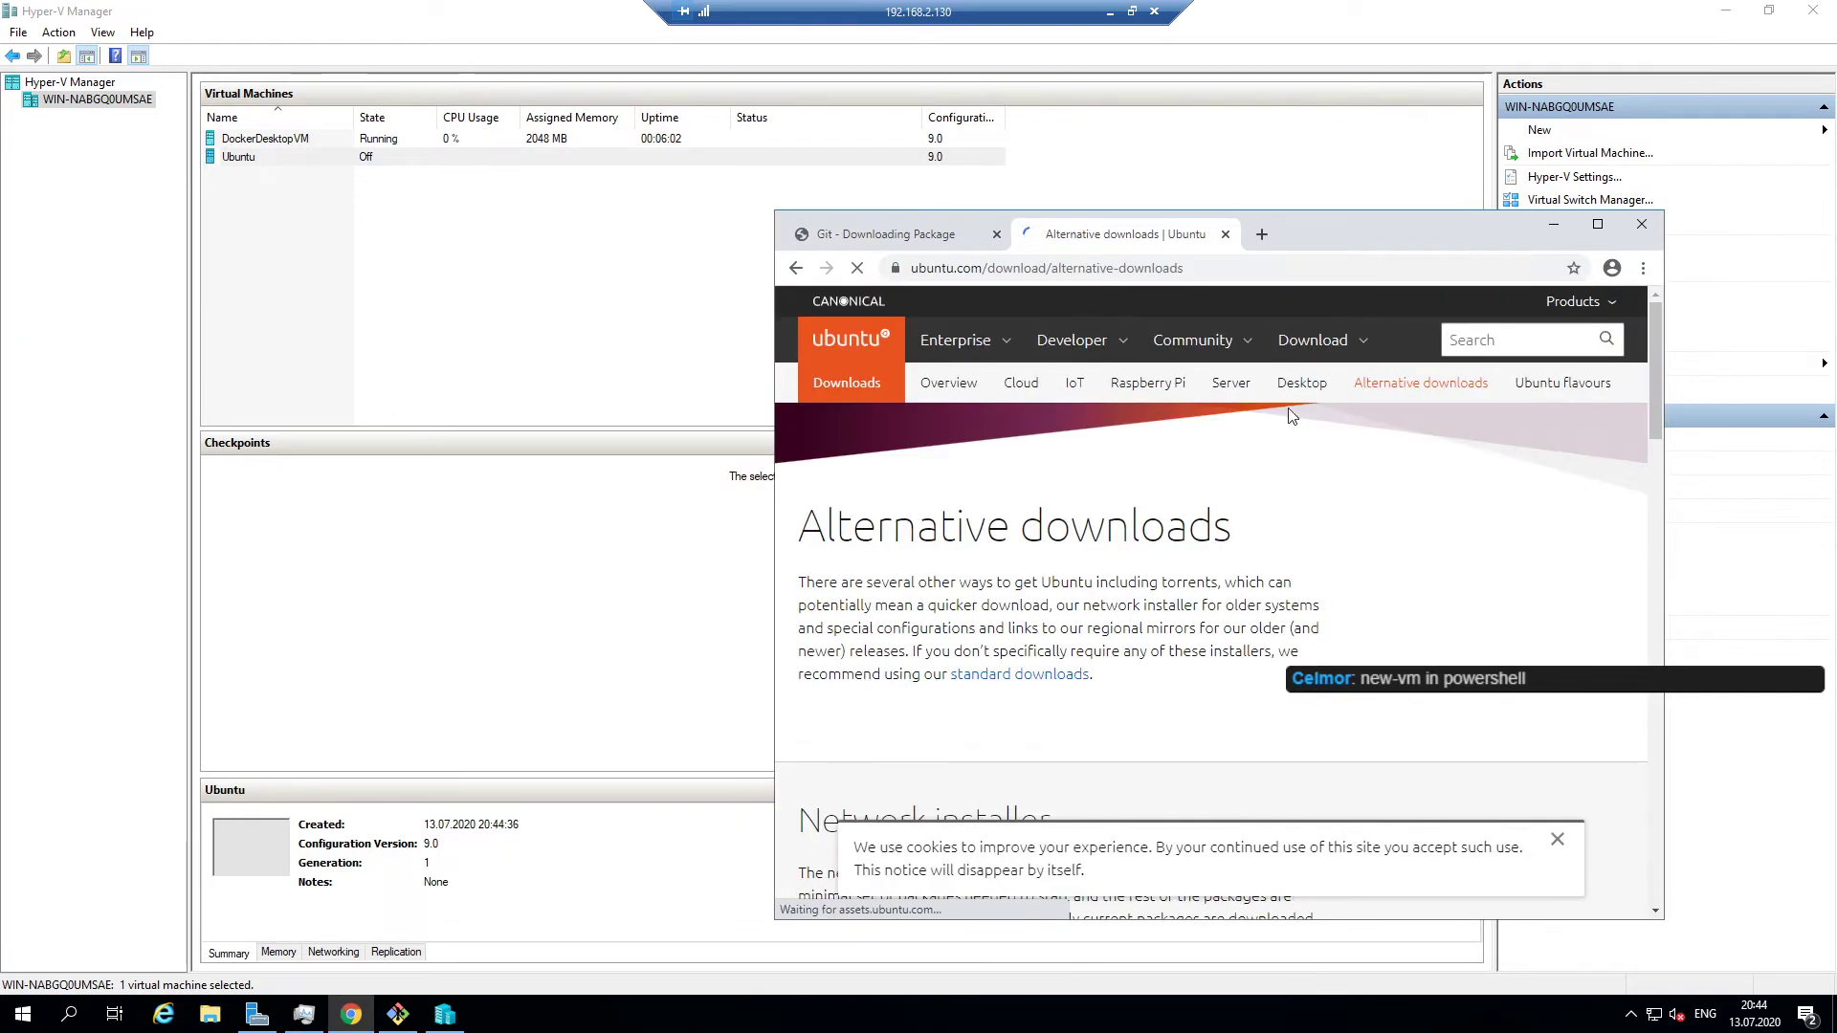
click(1594, 223)
scroll(517, 598, down, 5)
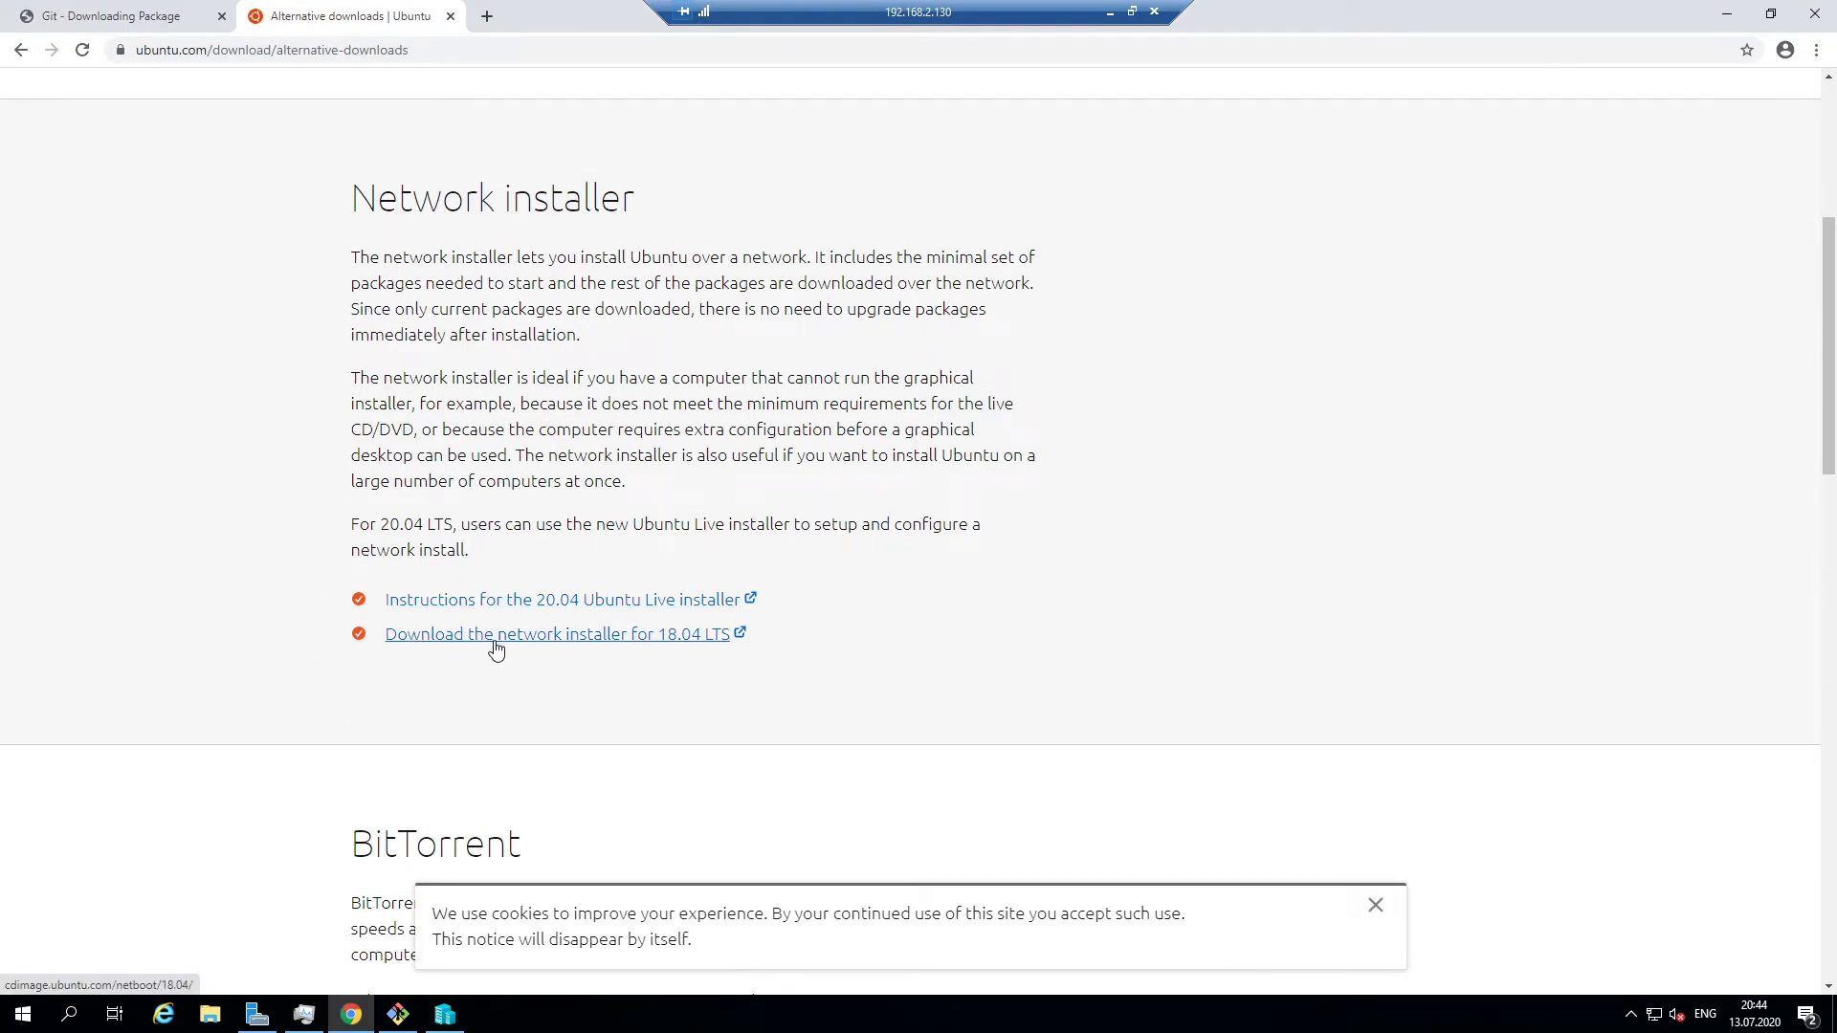
- Open the 20.04 live installer instructions in a background tab and go to the full mirrors list
middle_click(459, 601)
scroll(455, 609, down, 5)
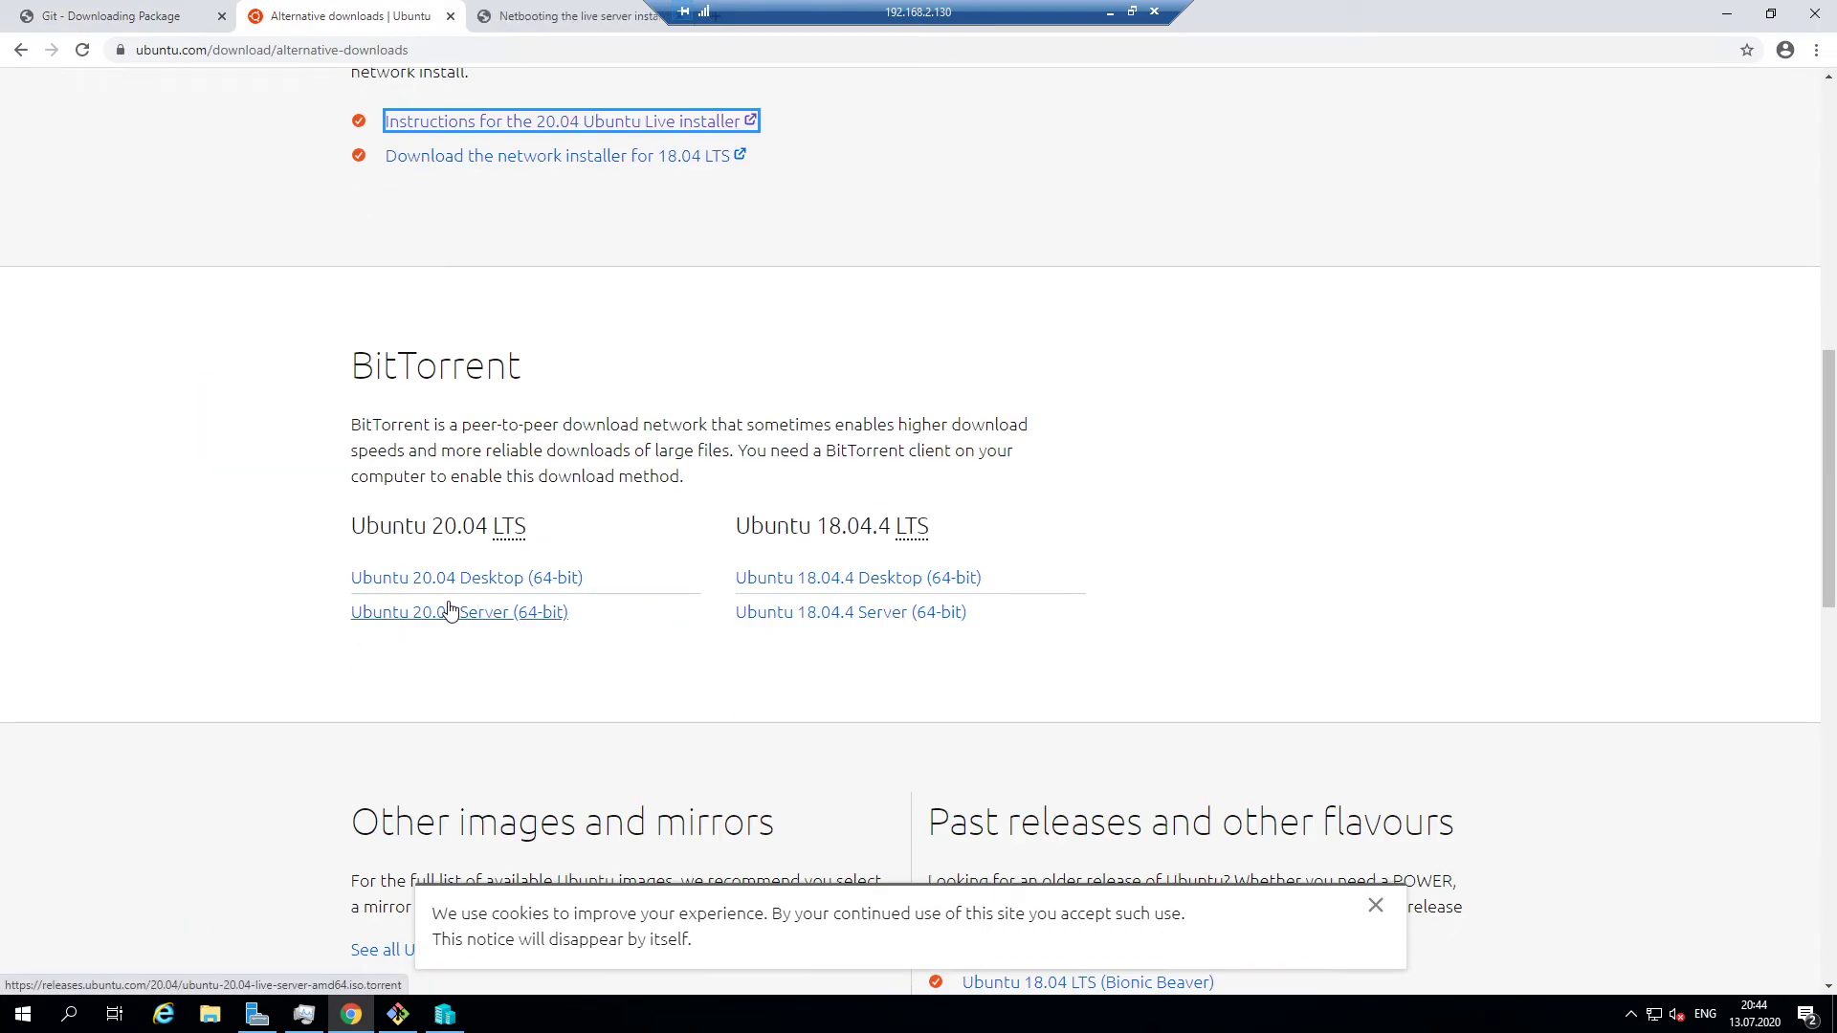
click(191, 761)
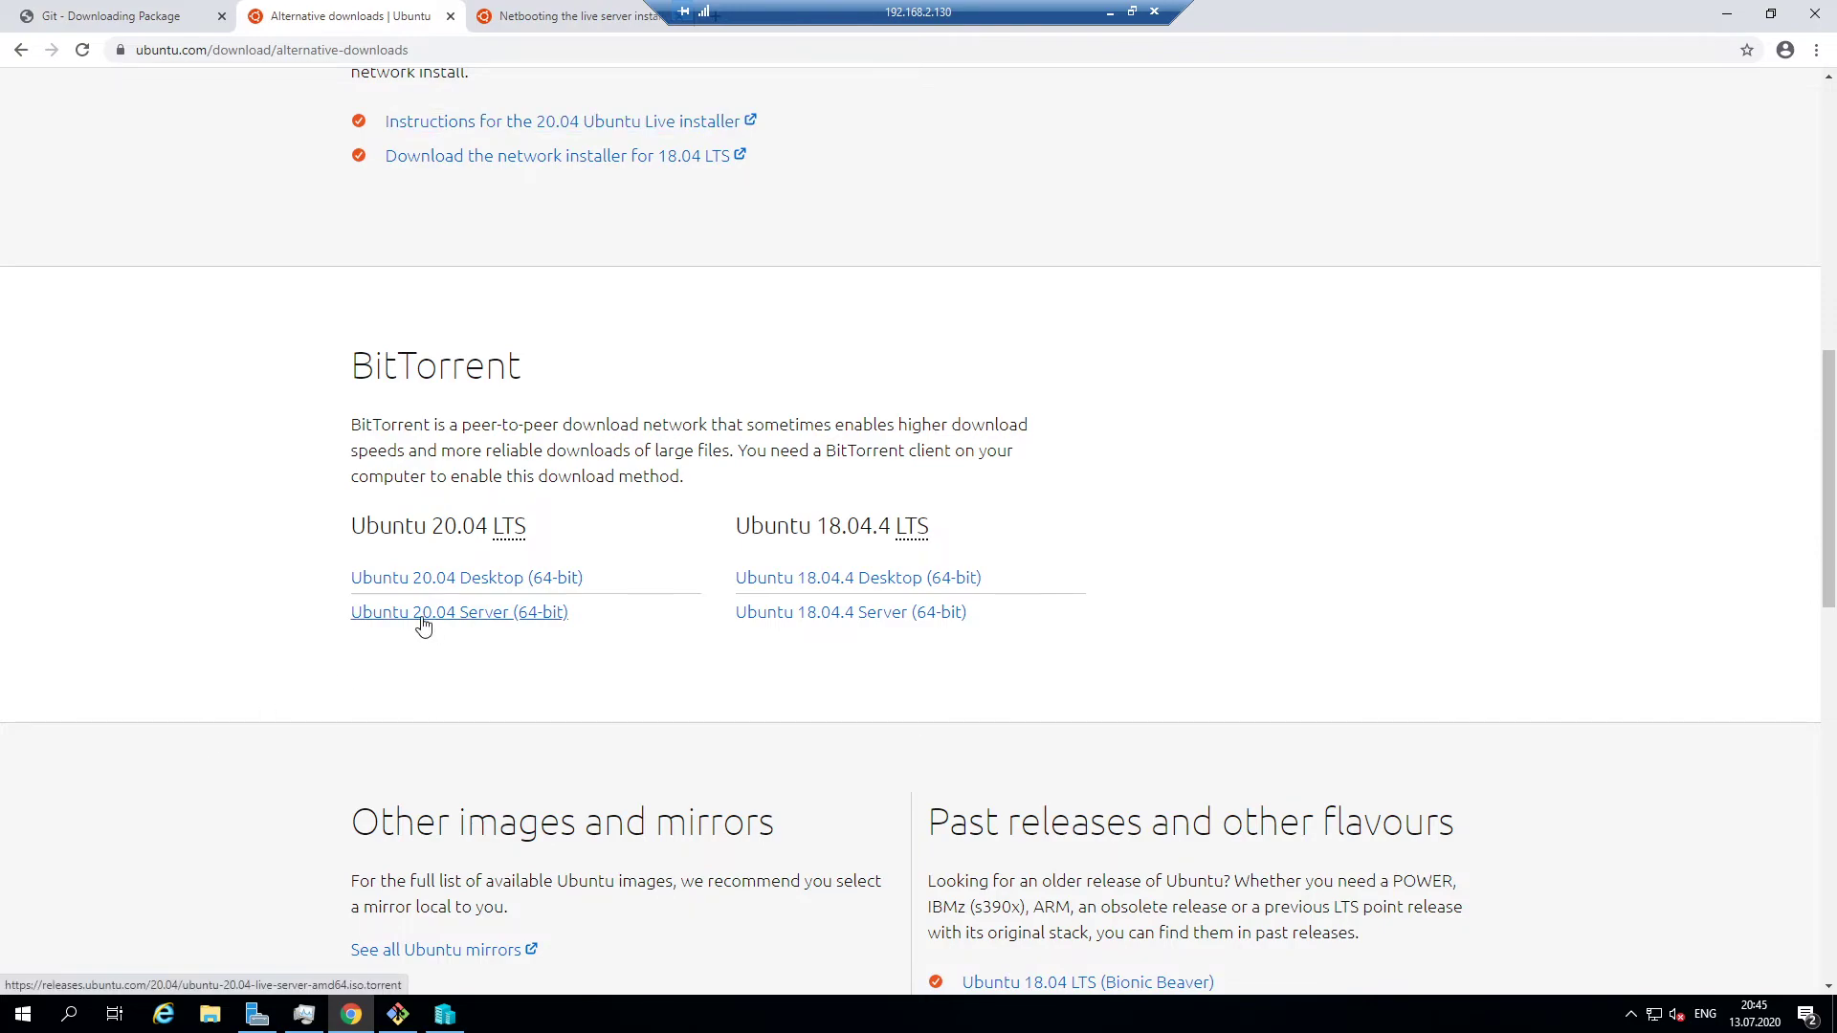
scroll(256, 636, down, 5)
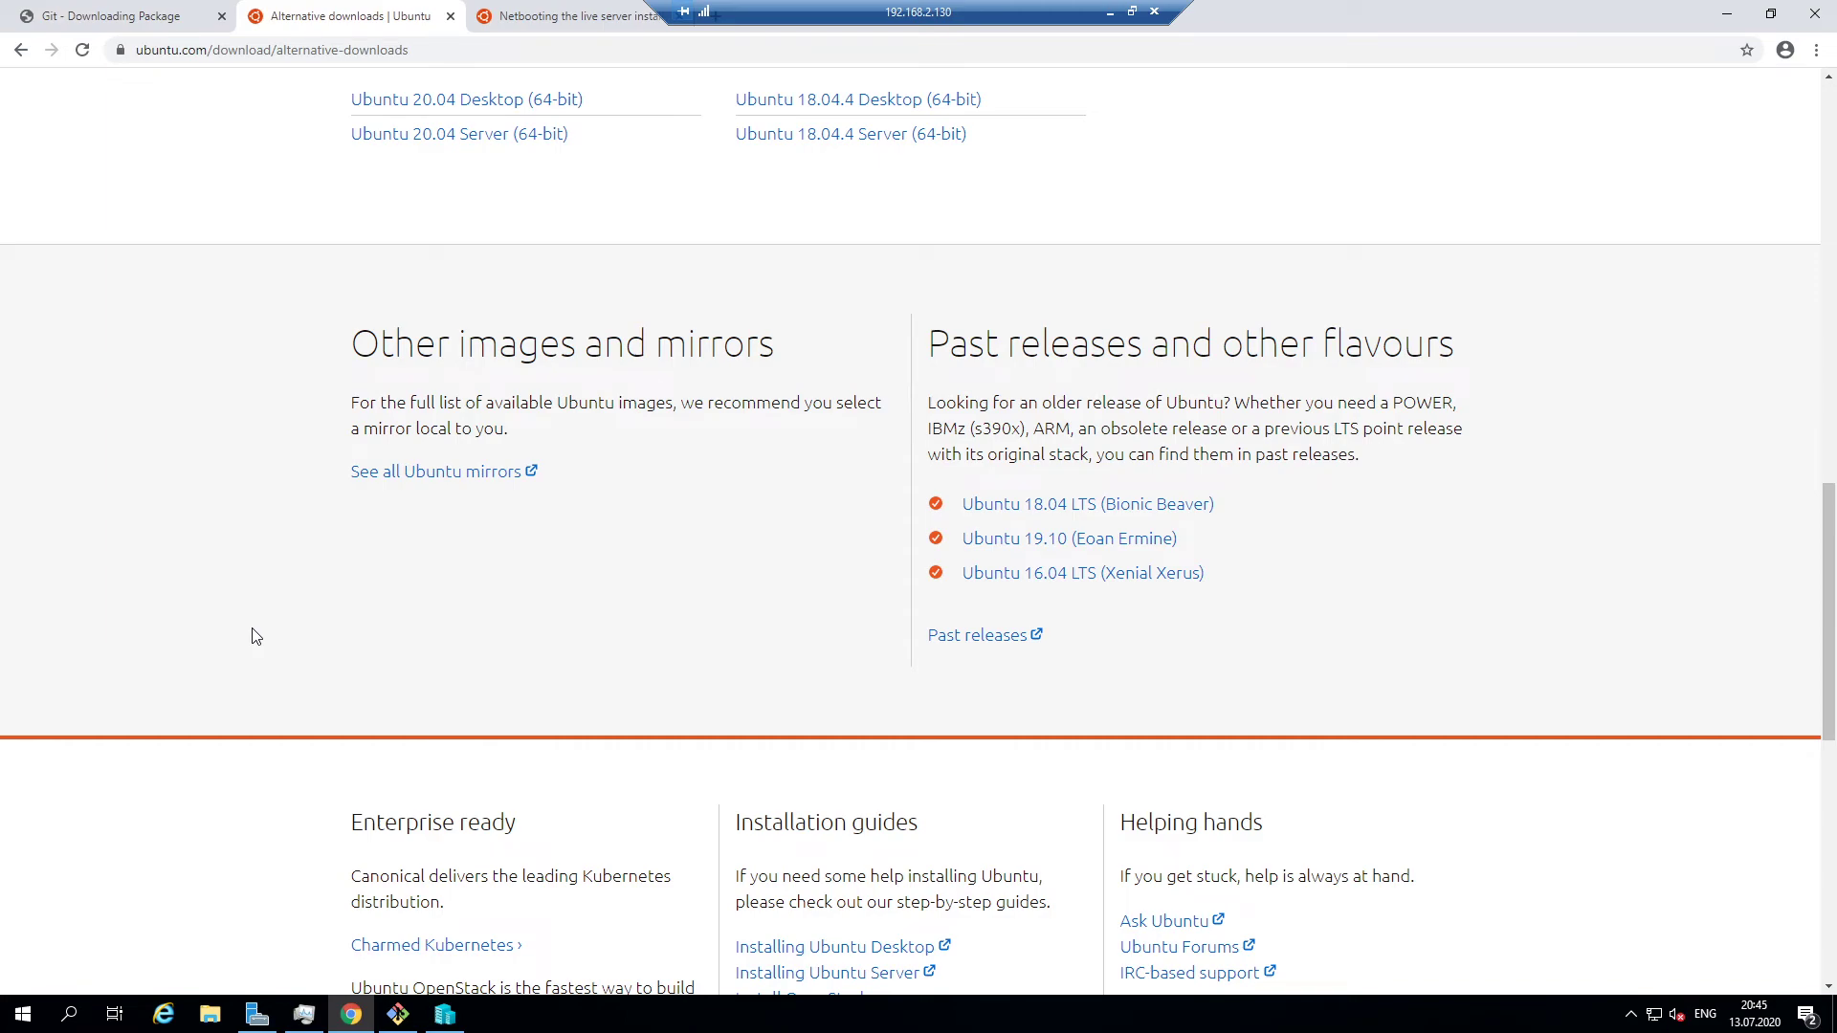
scroll(399, 509, down, 4)
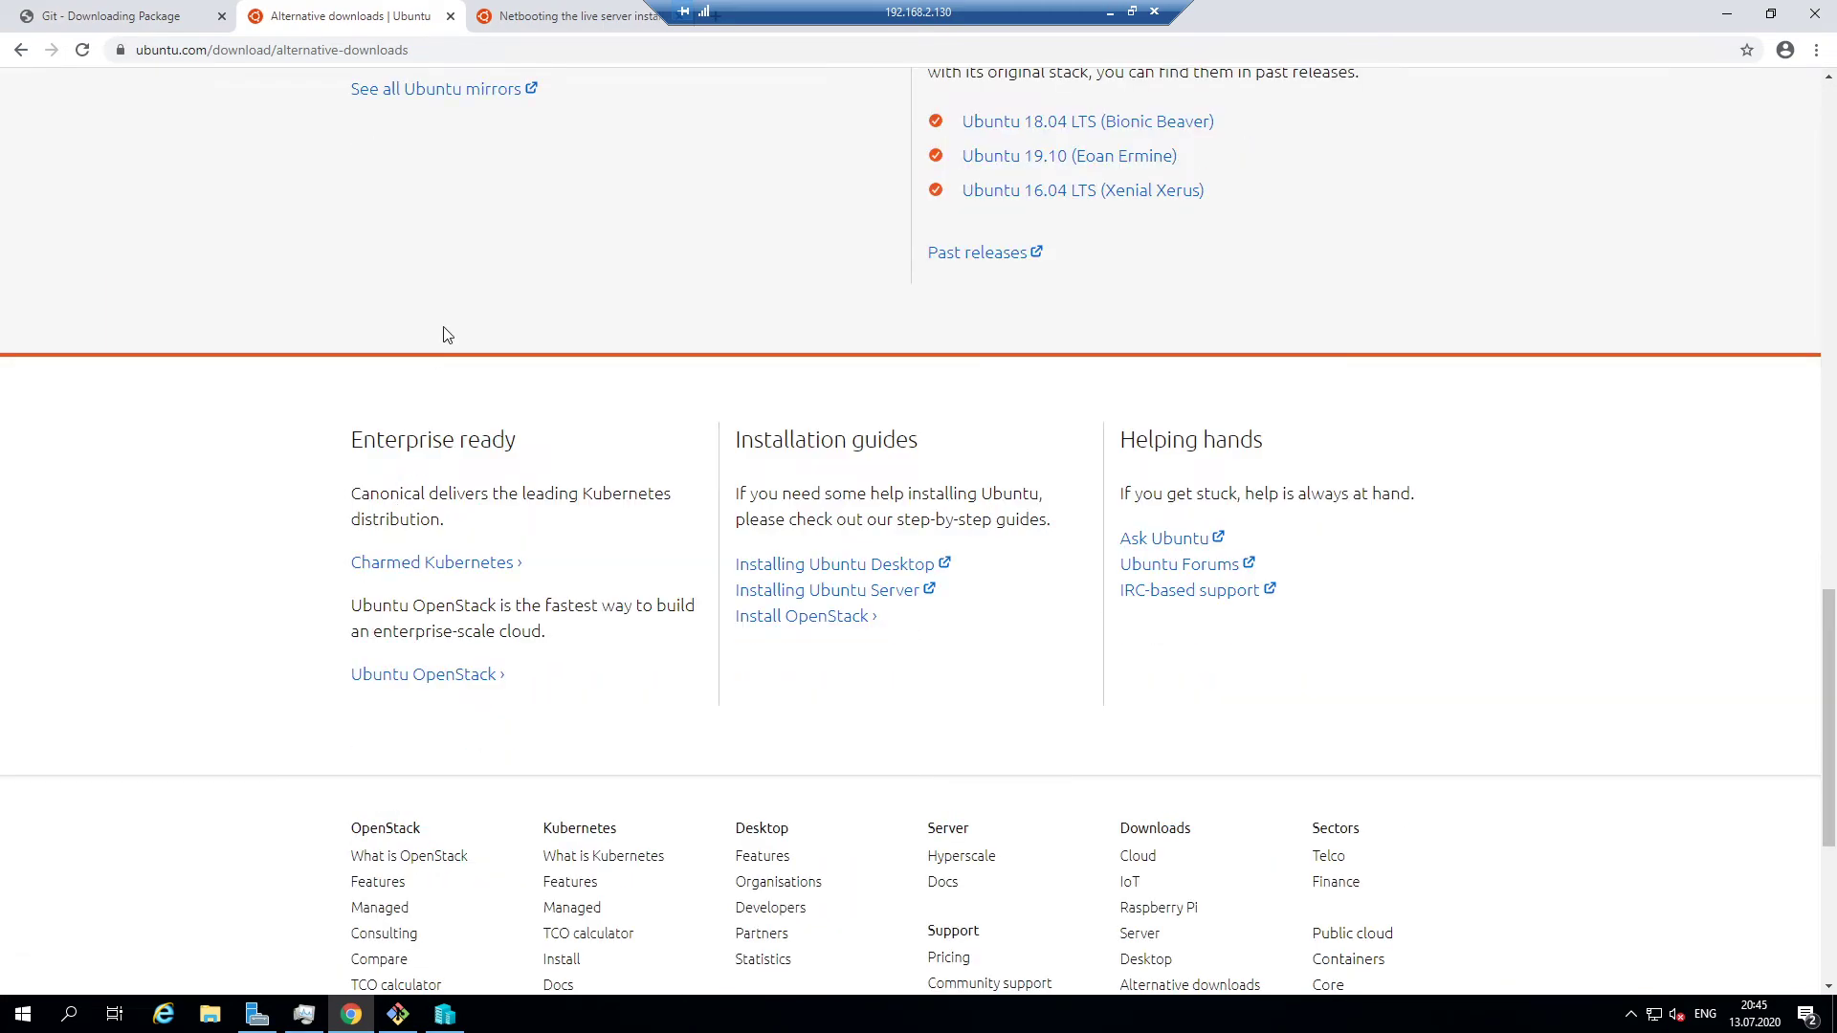
scroll(443, 335, up, 2)
click(443, 279)
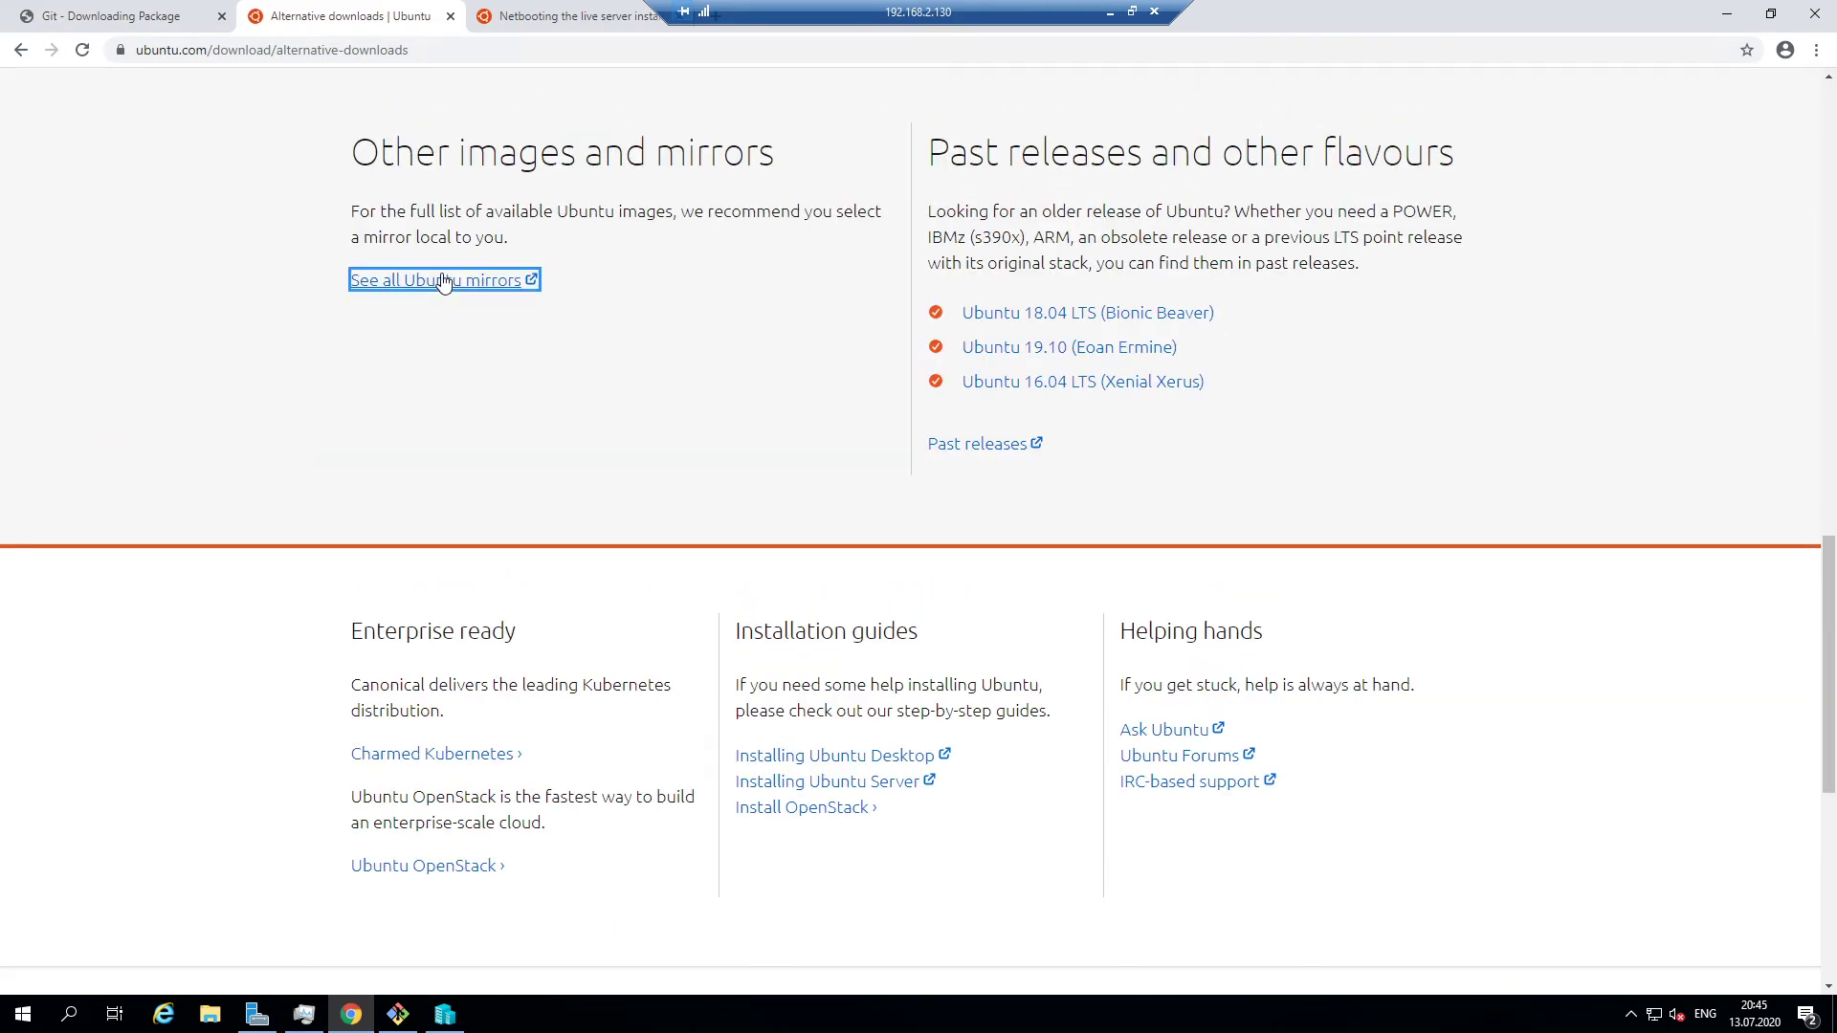
- Close the netbooting installer guide tab and select the mirrors page's address for replacement
click(563, 19)
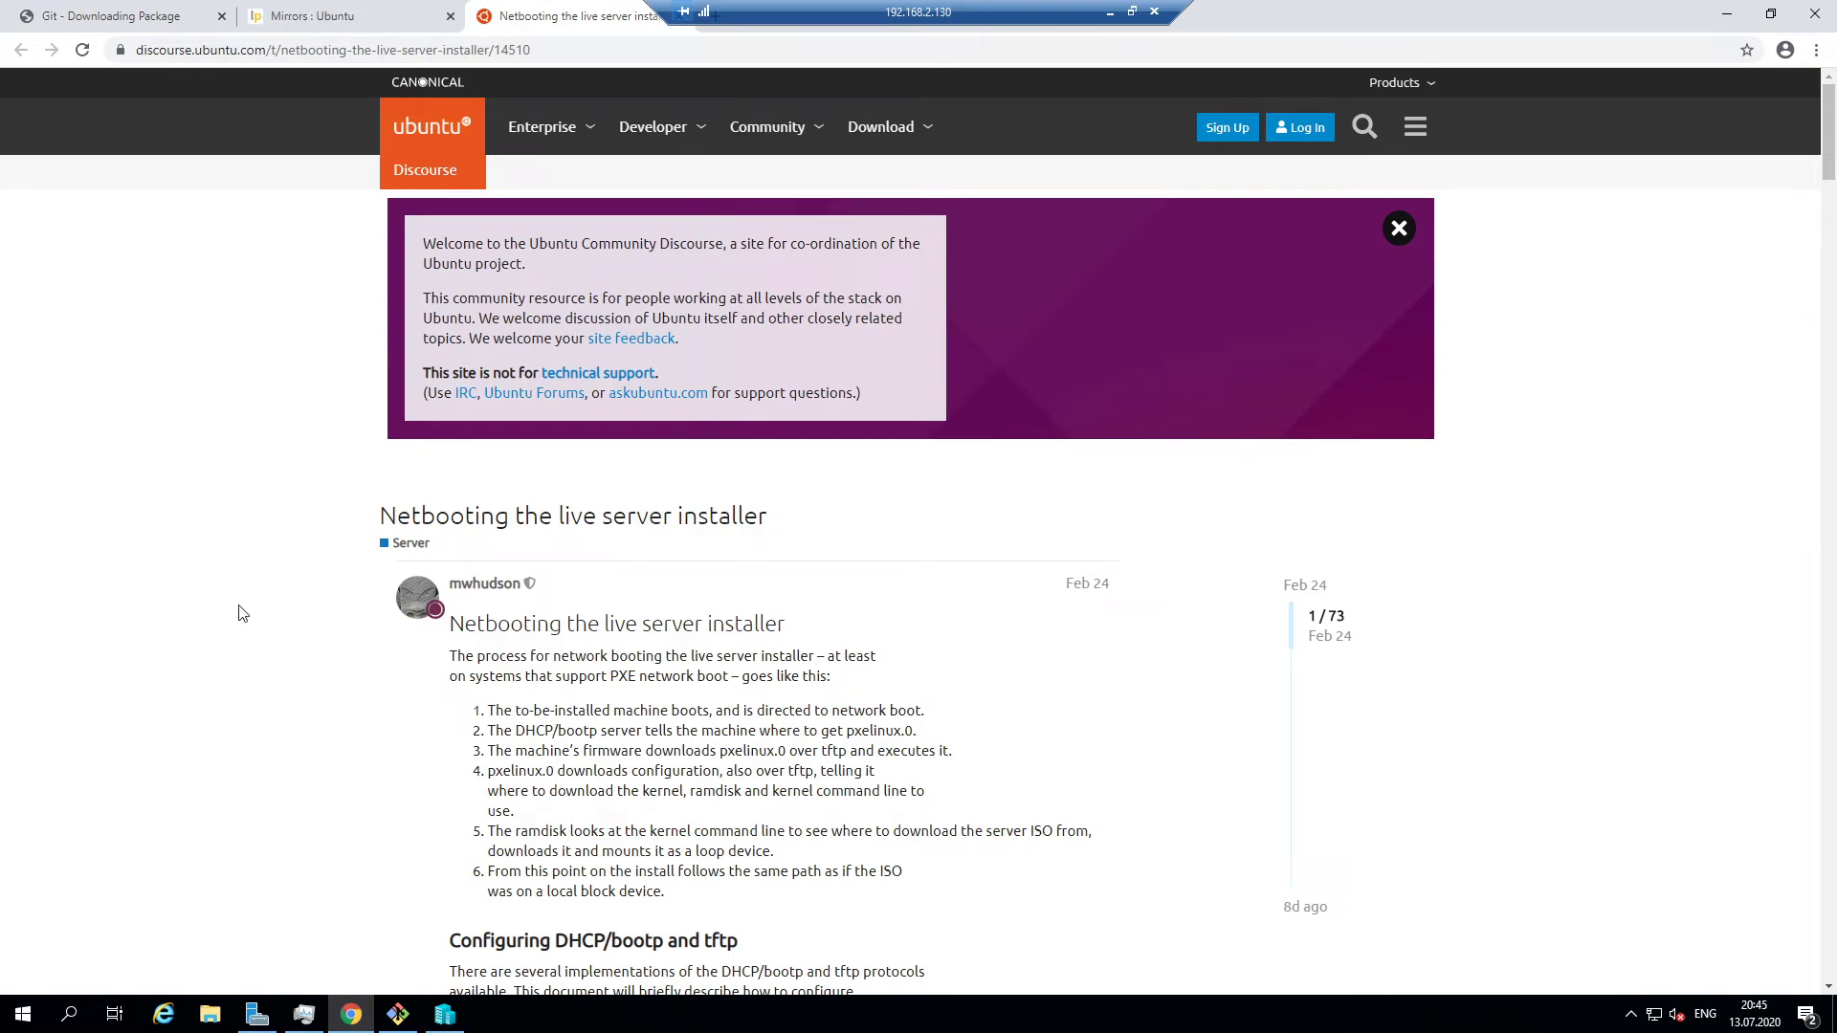
scroll(242, 613, down, 10)
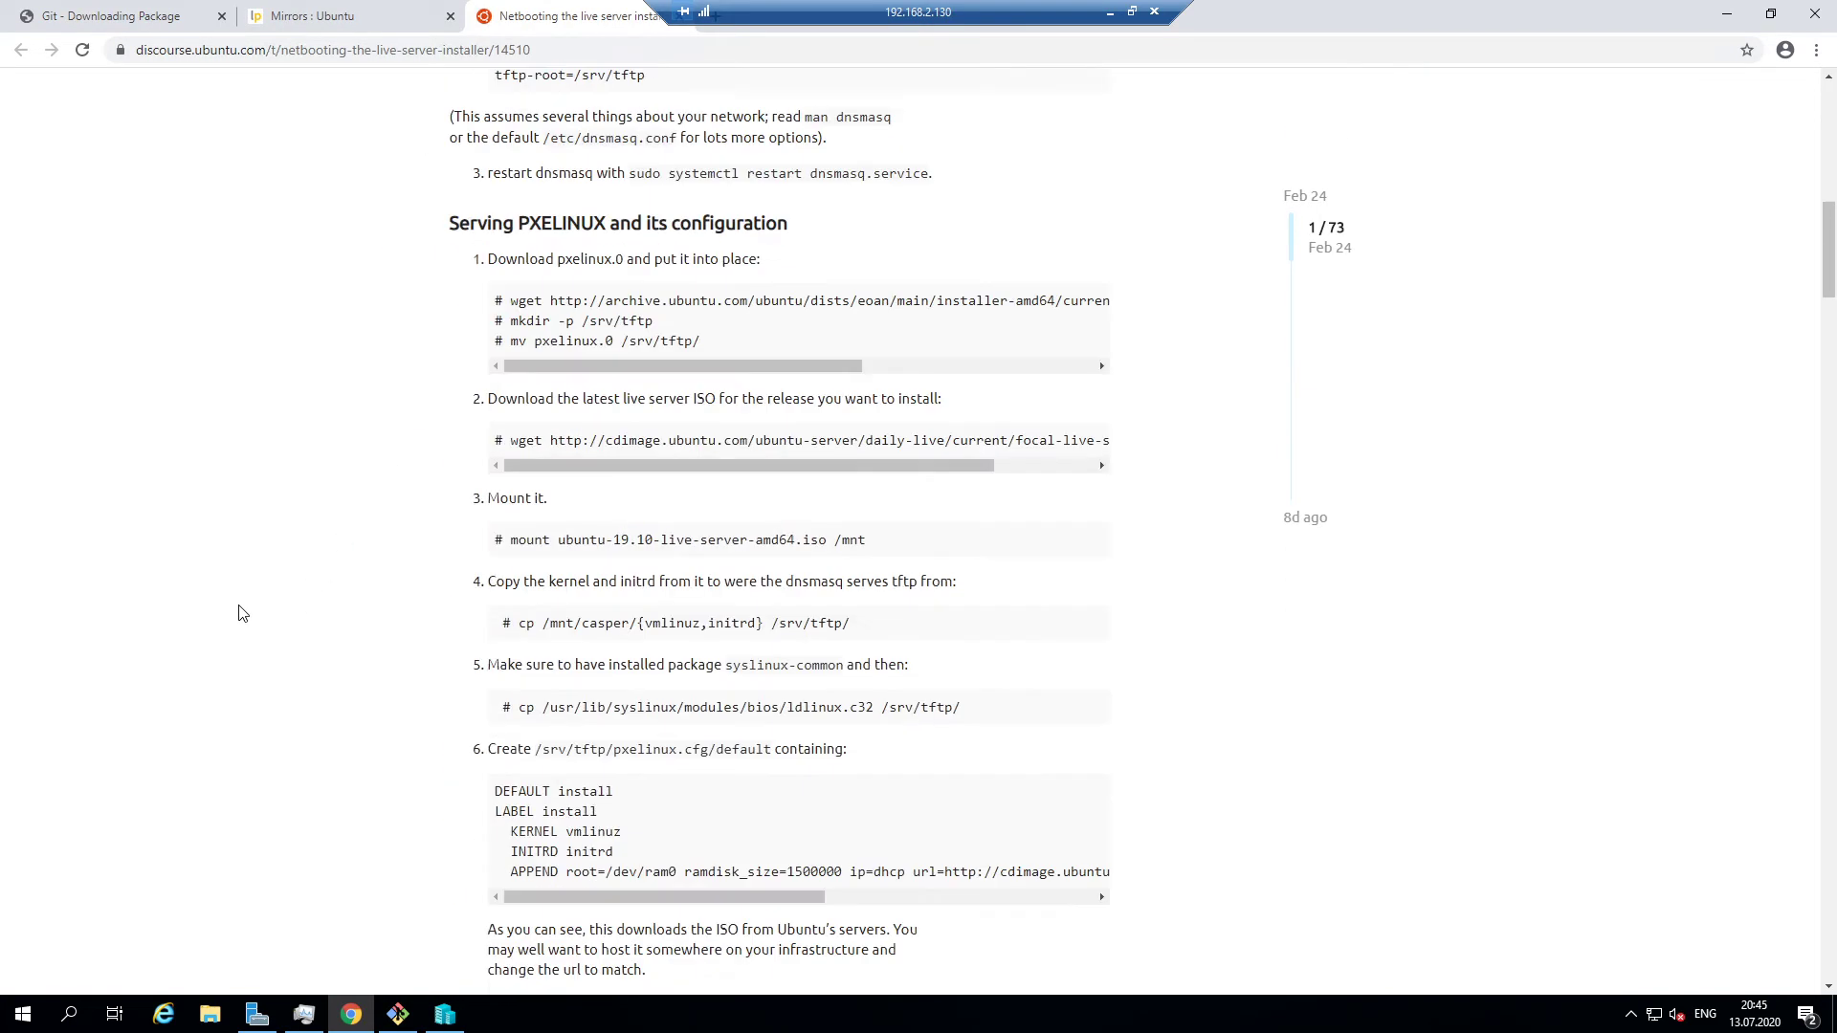
key(ctrl+w)
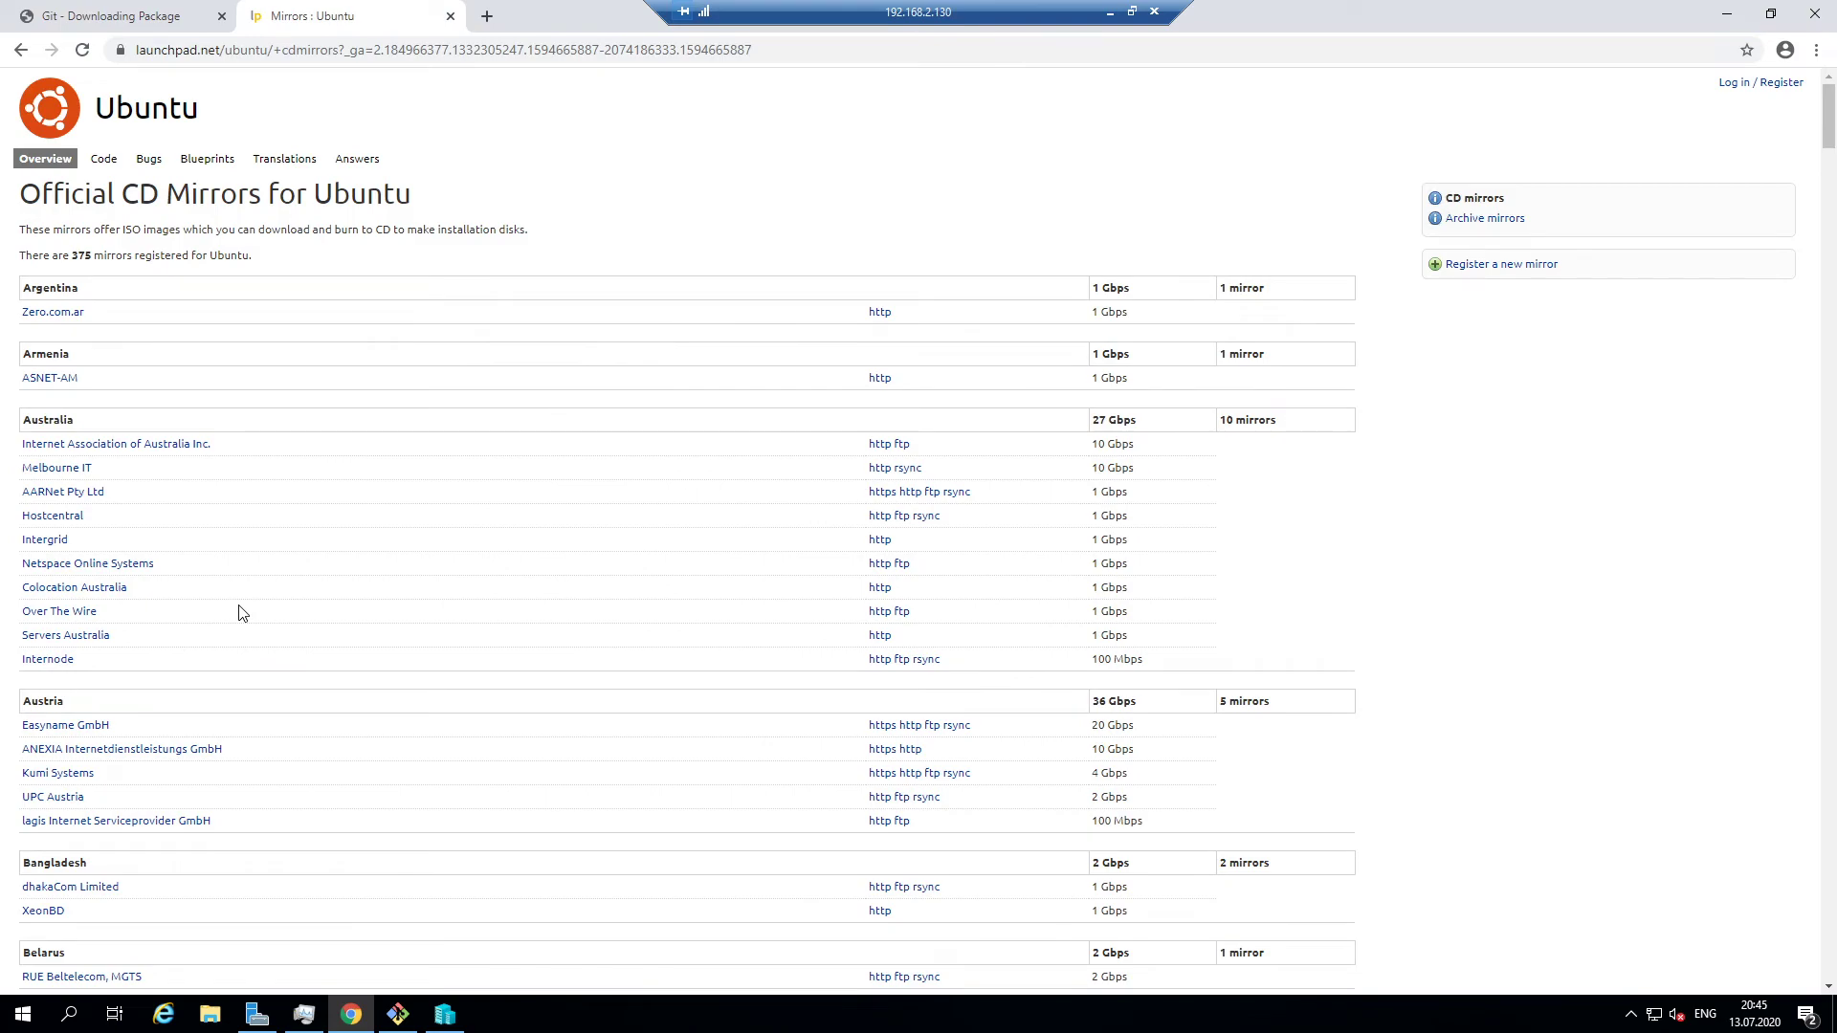
click(177, 45)
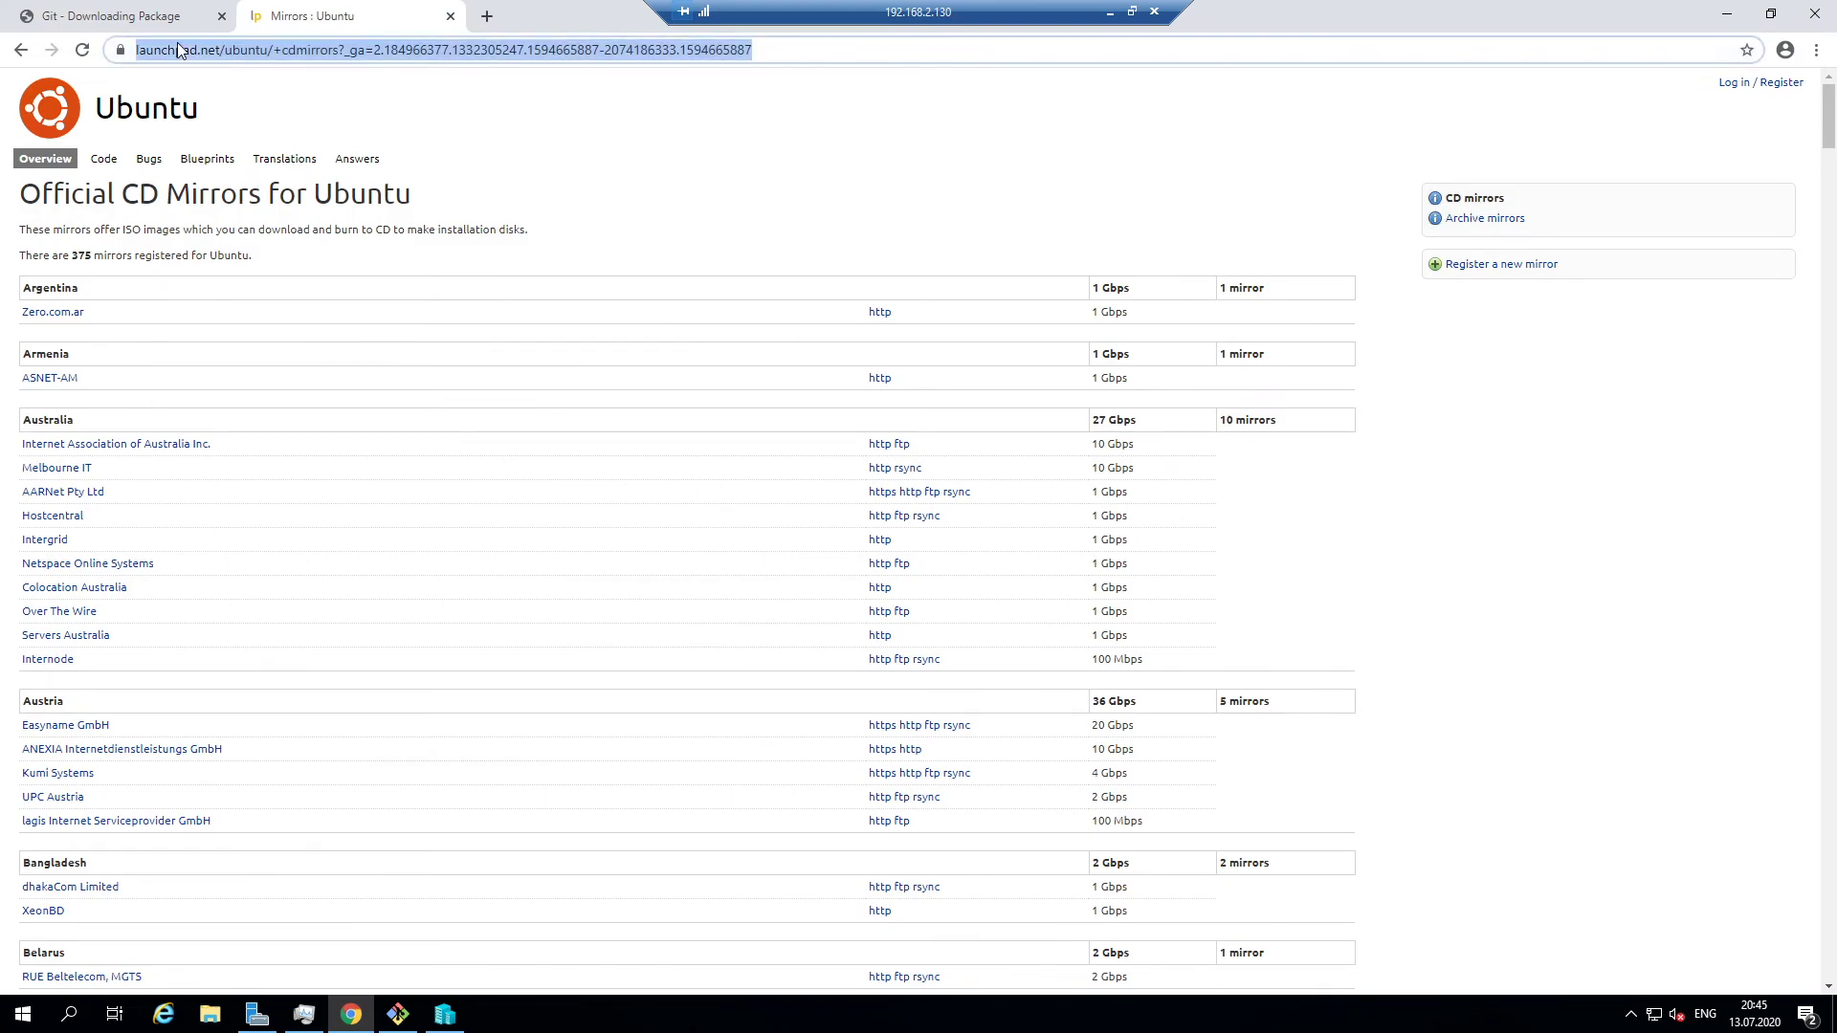
- Search 'ubuntu server download', start the Ubuntu Server 20.04 download from ubuntu.com, and minimise Chrome
text(ubuntu server down)
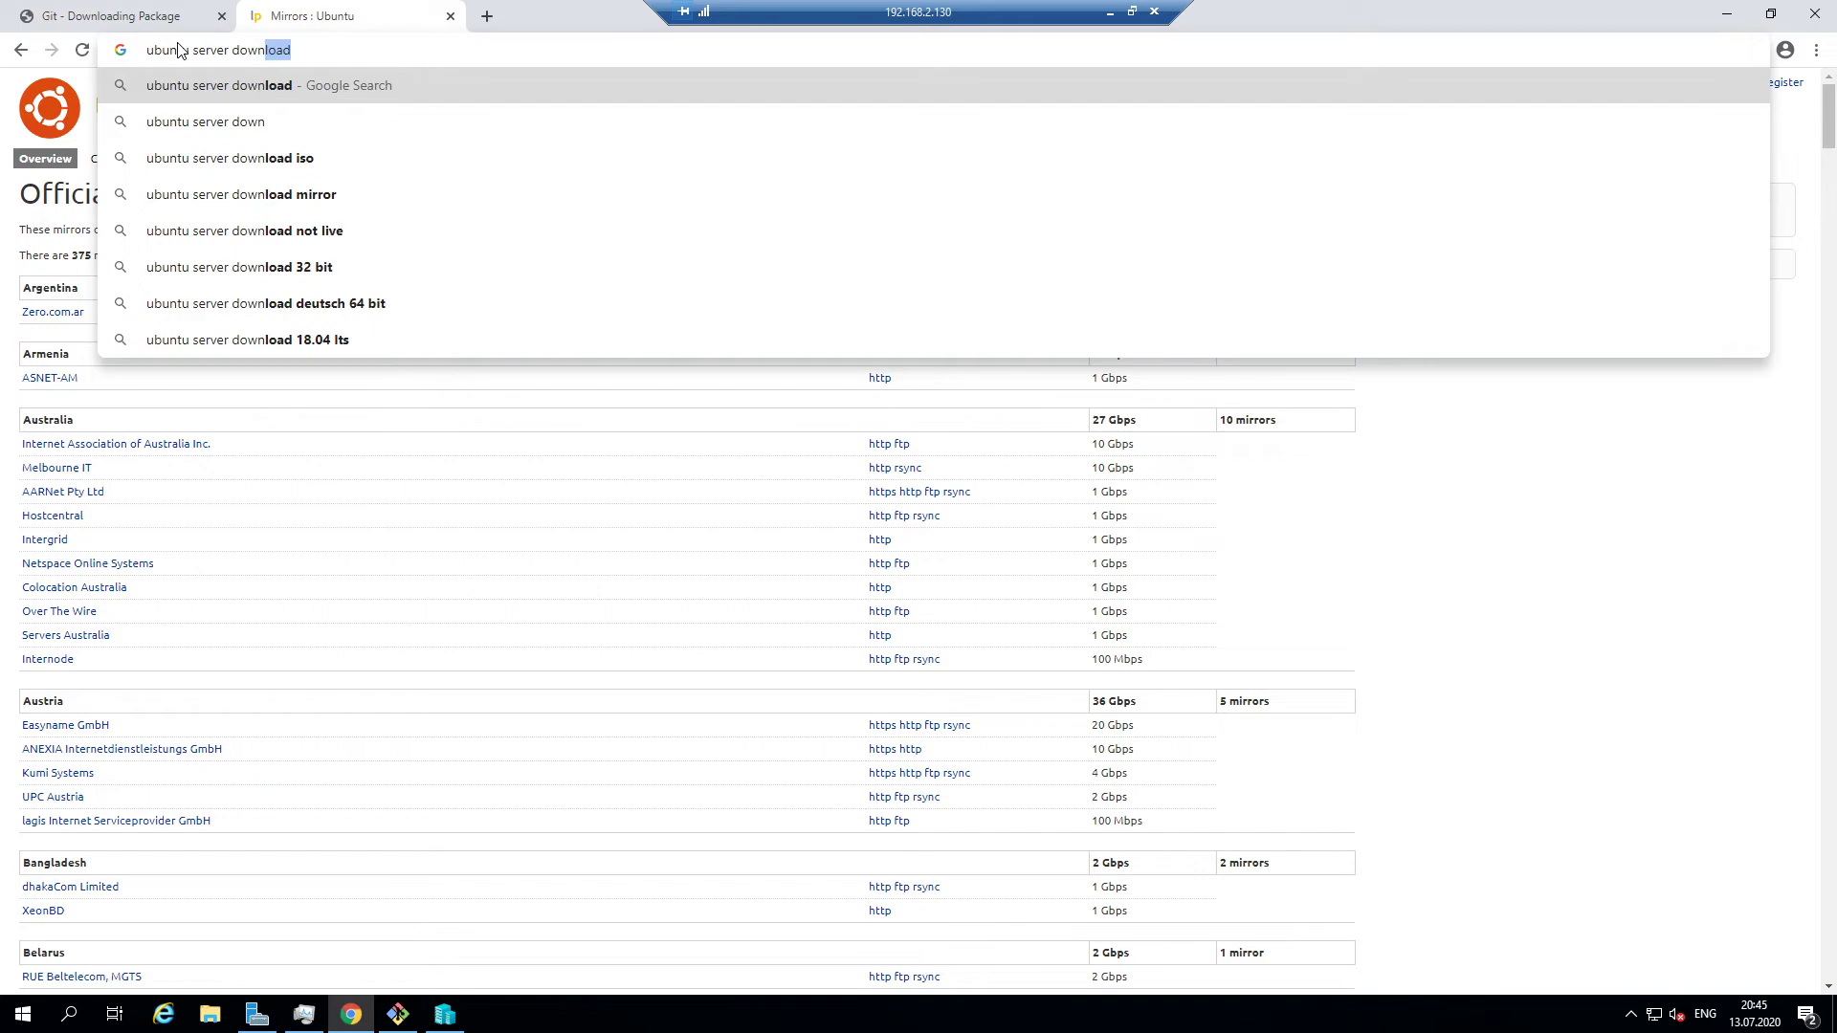
key(Return)
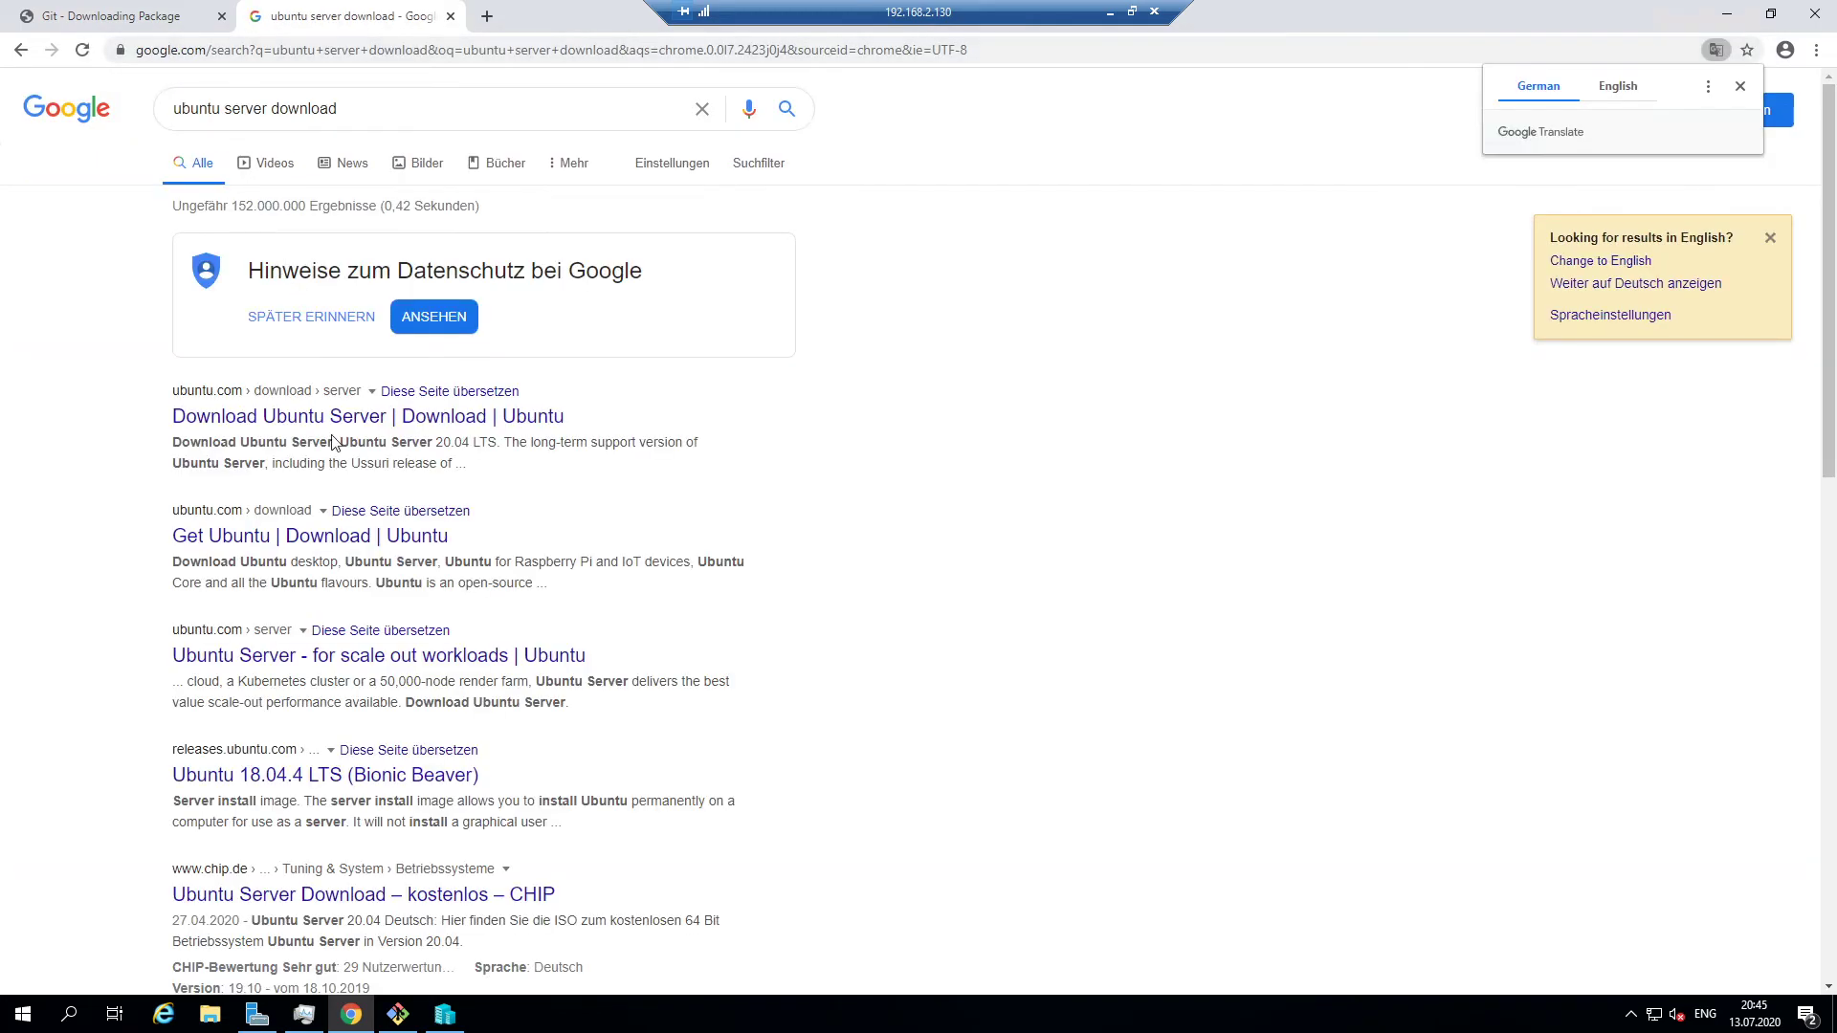
click(355, 417)
click(1213, 579)
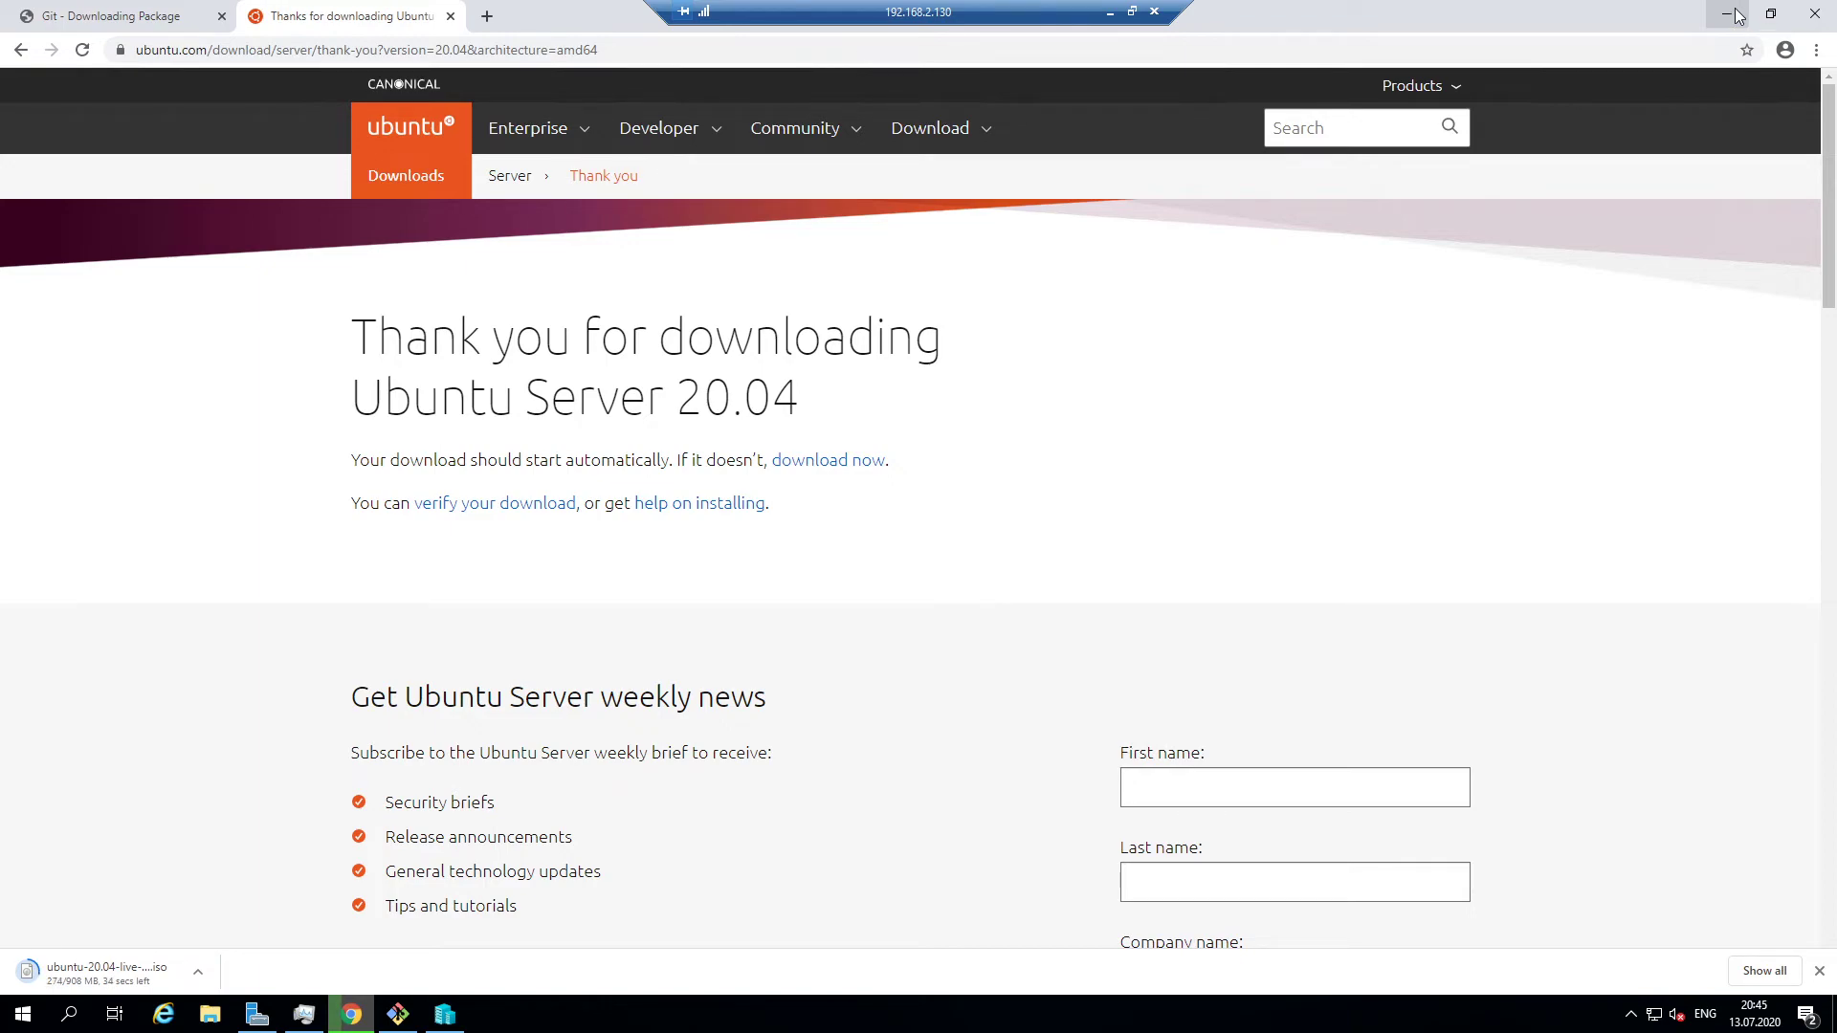
click(1734, 14)
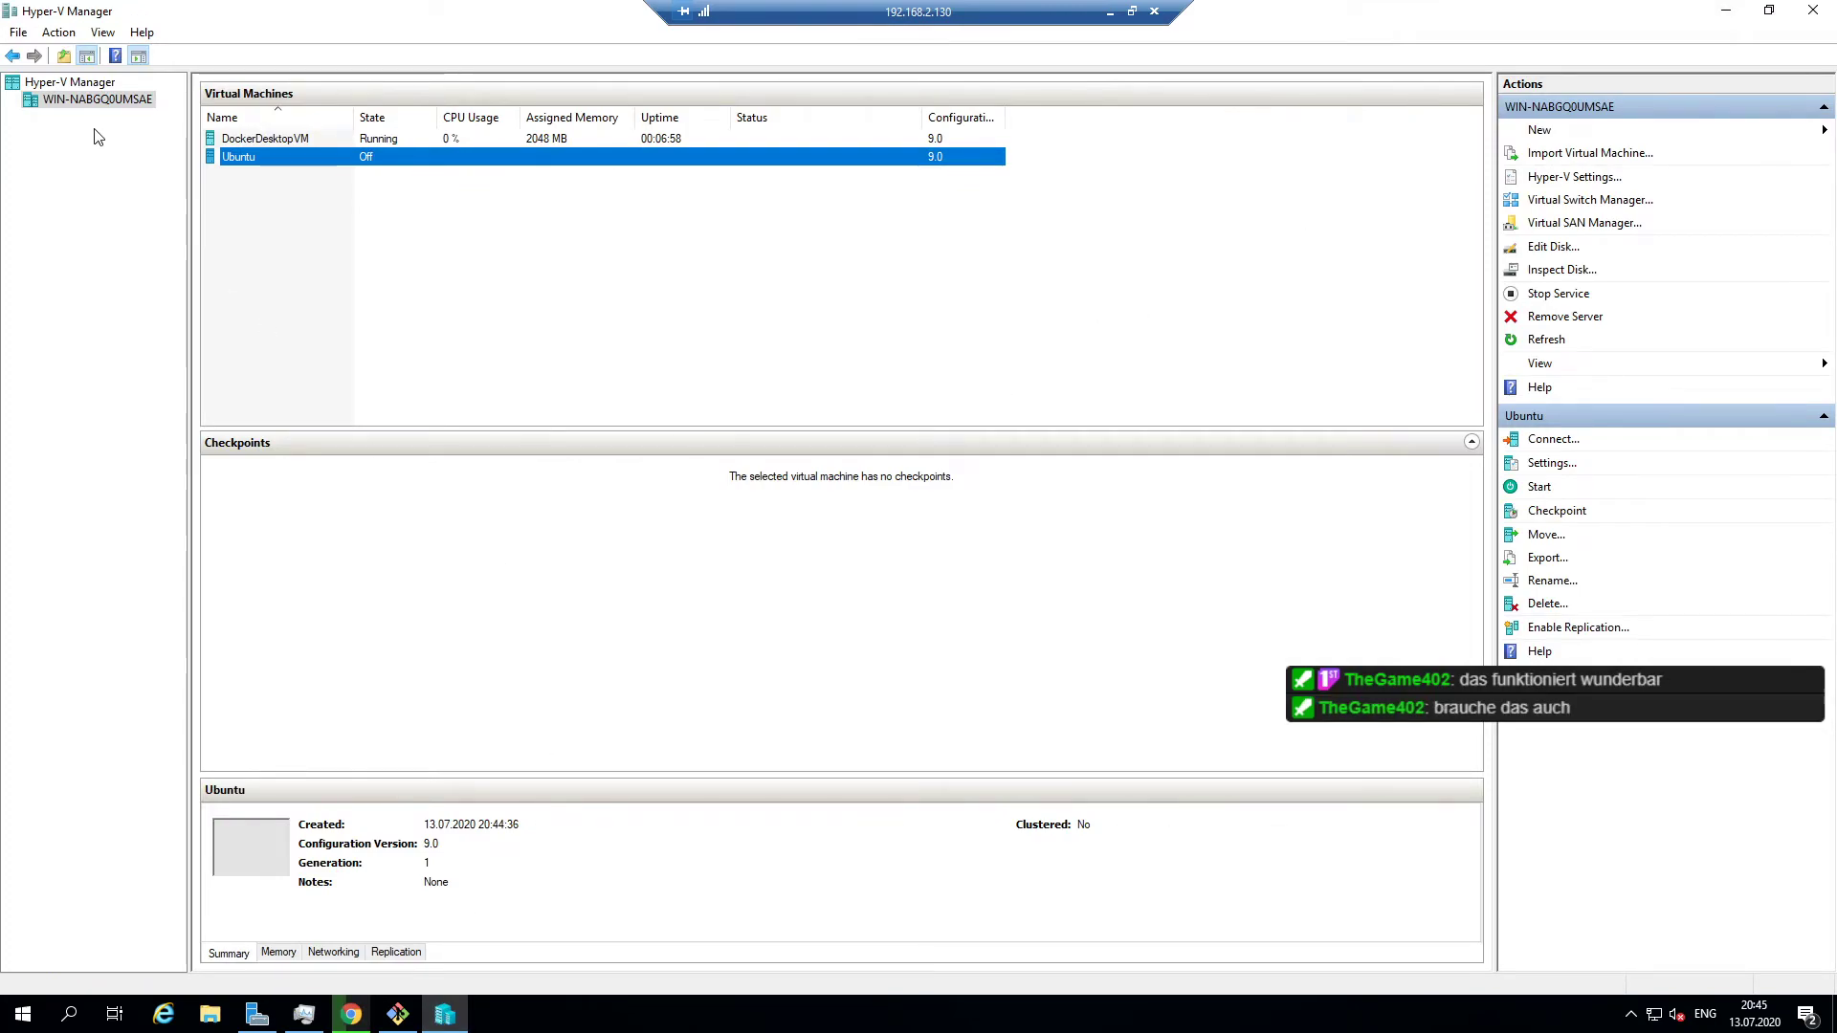
- Connect to the Ubuntu VM, press Start to boot it, and maximise its console window
right_click(271, 167)
click(251, 165)
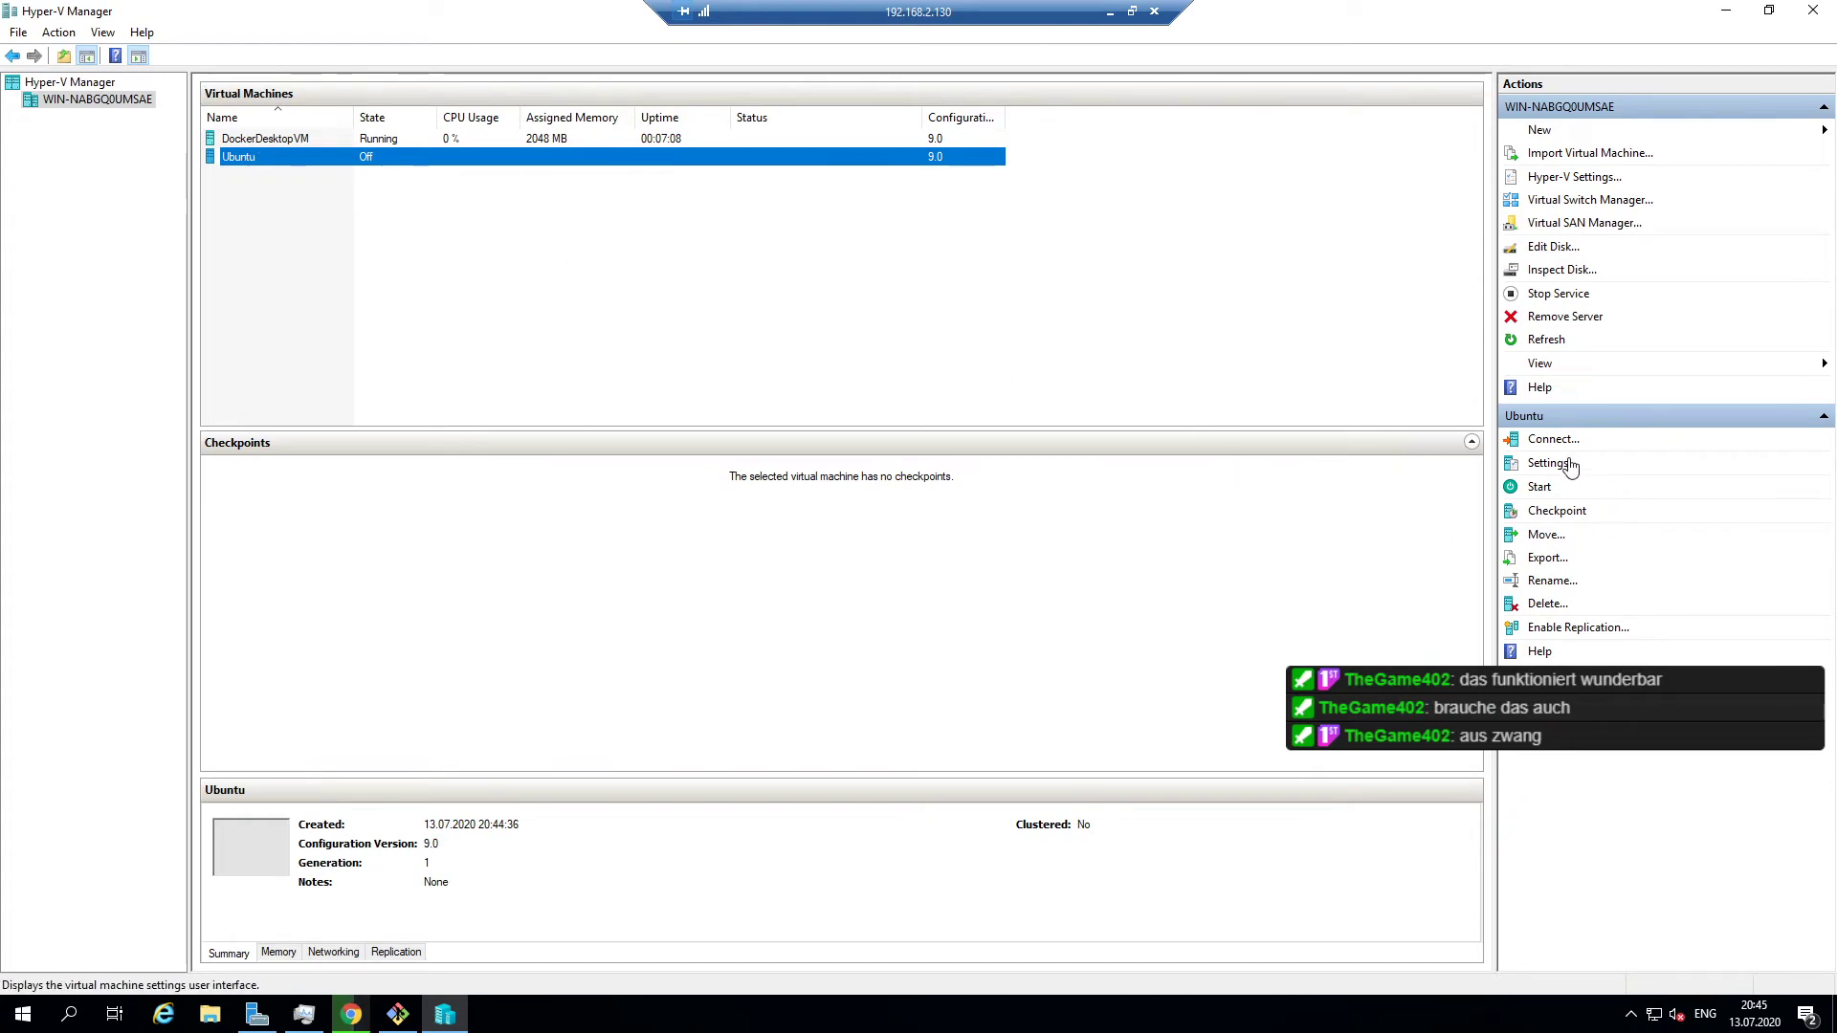
click(1517, 439)
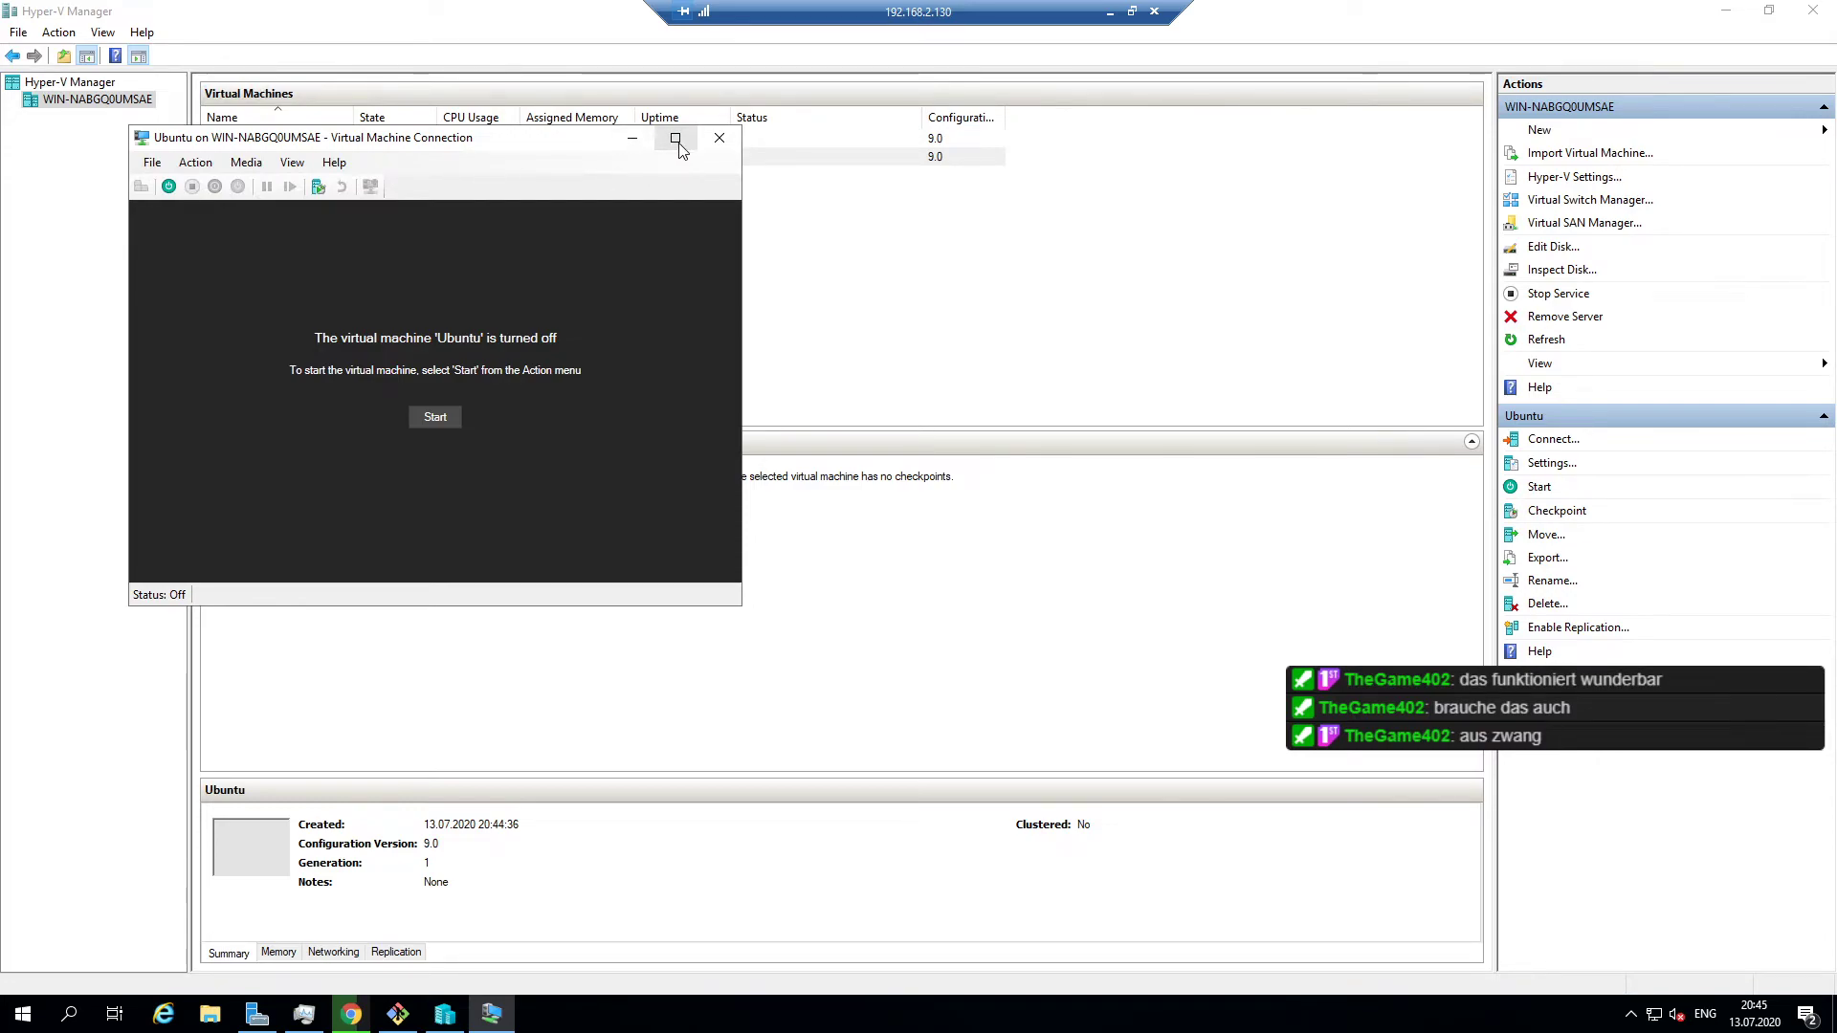
click(433, 417)
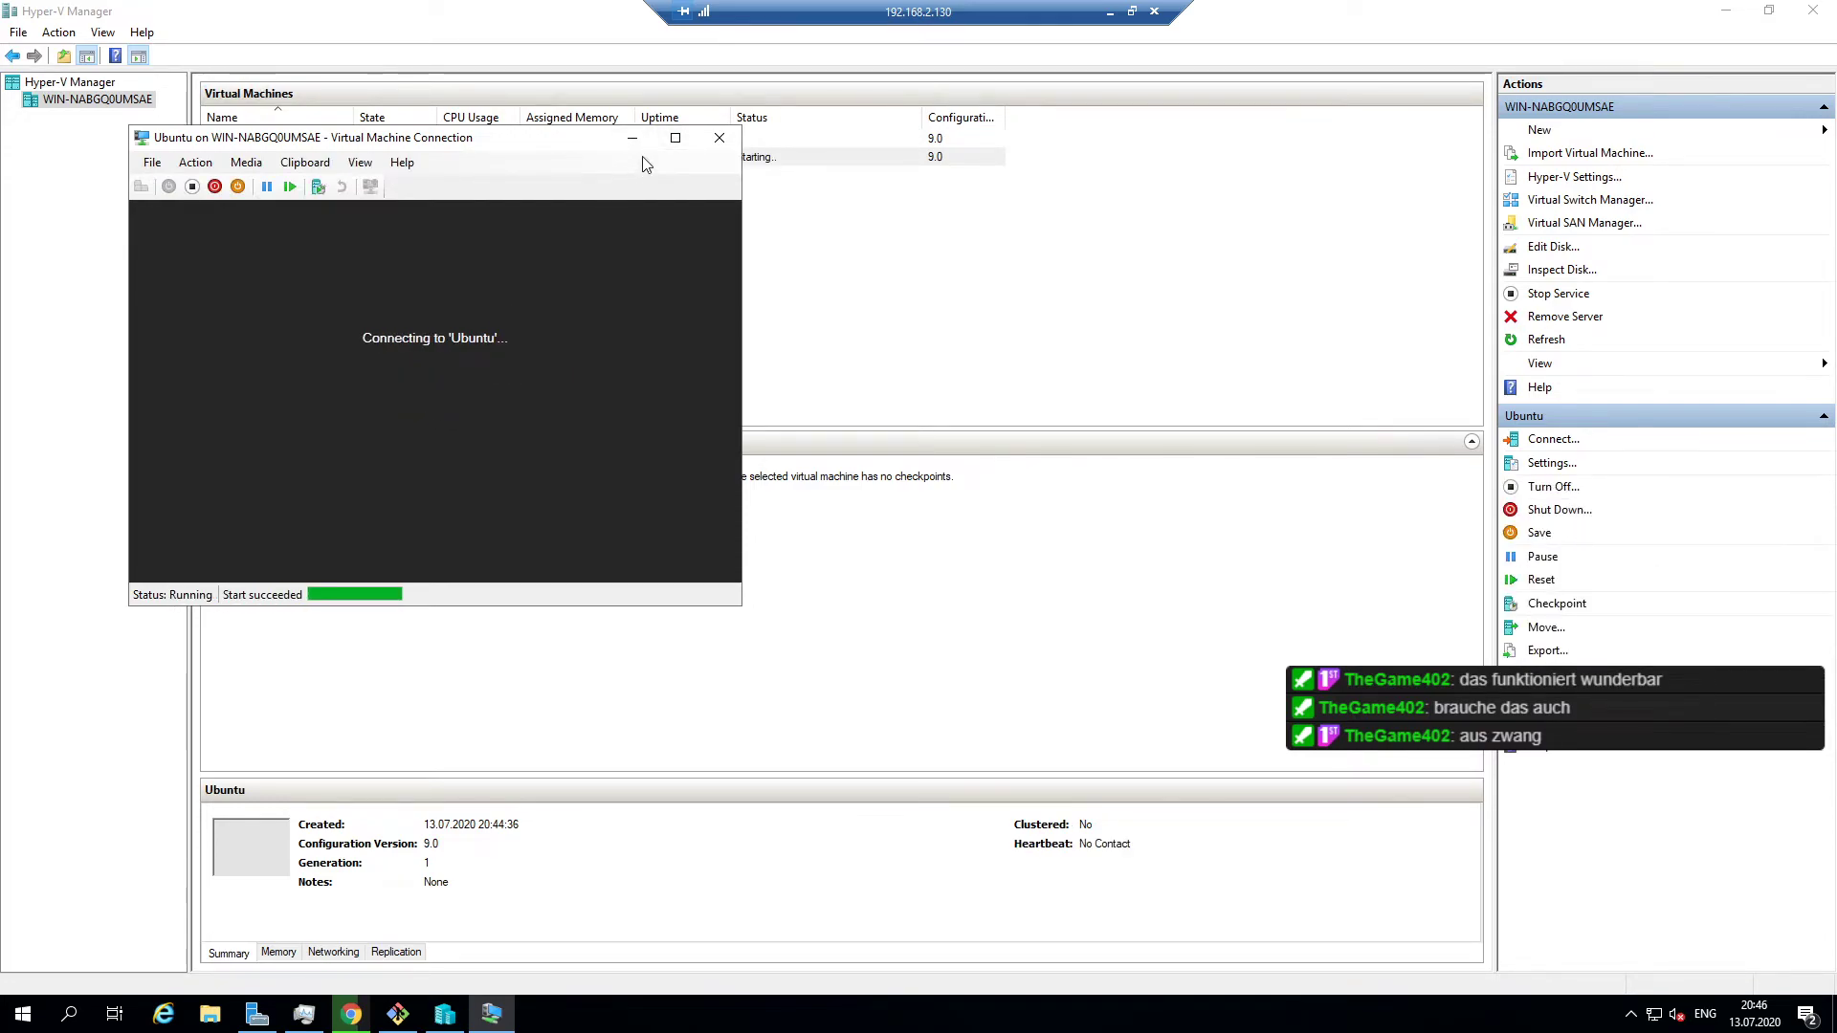
click(673, 139)
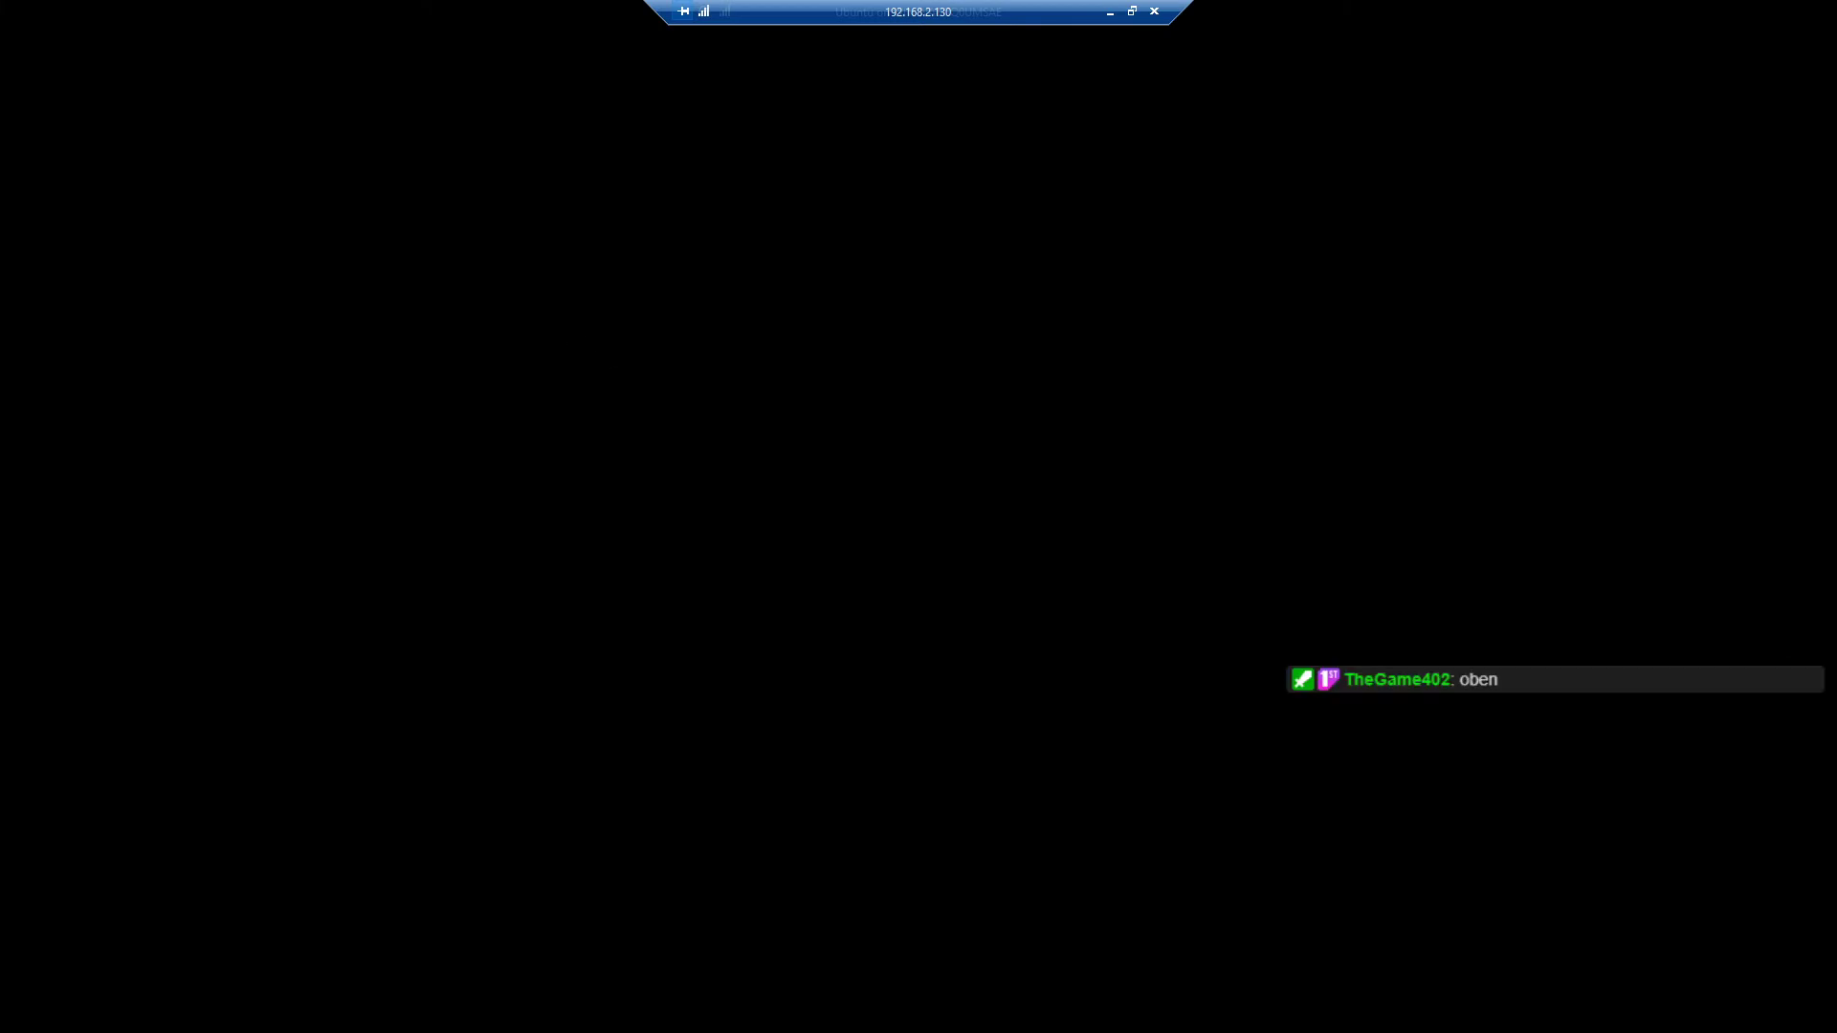
- Take the Ubuntu VM console out of full screen so it runs windowed over Hyper-V Manager
double_click(779, 15)
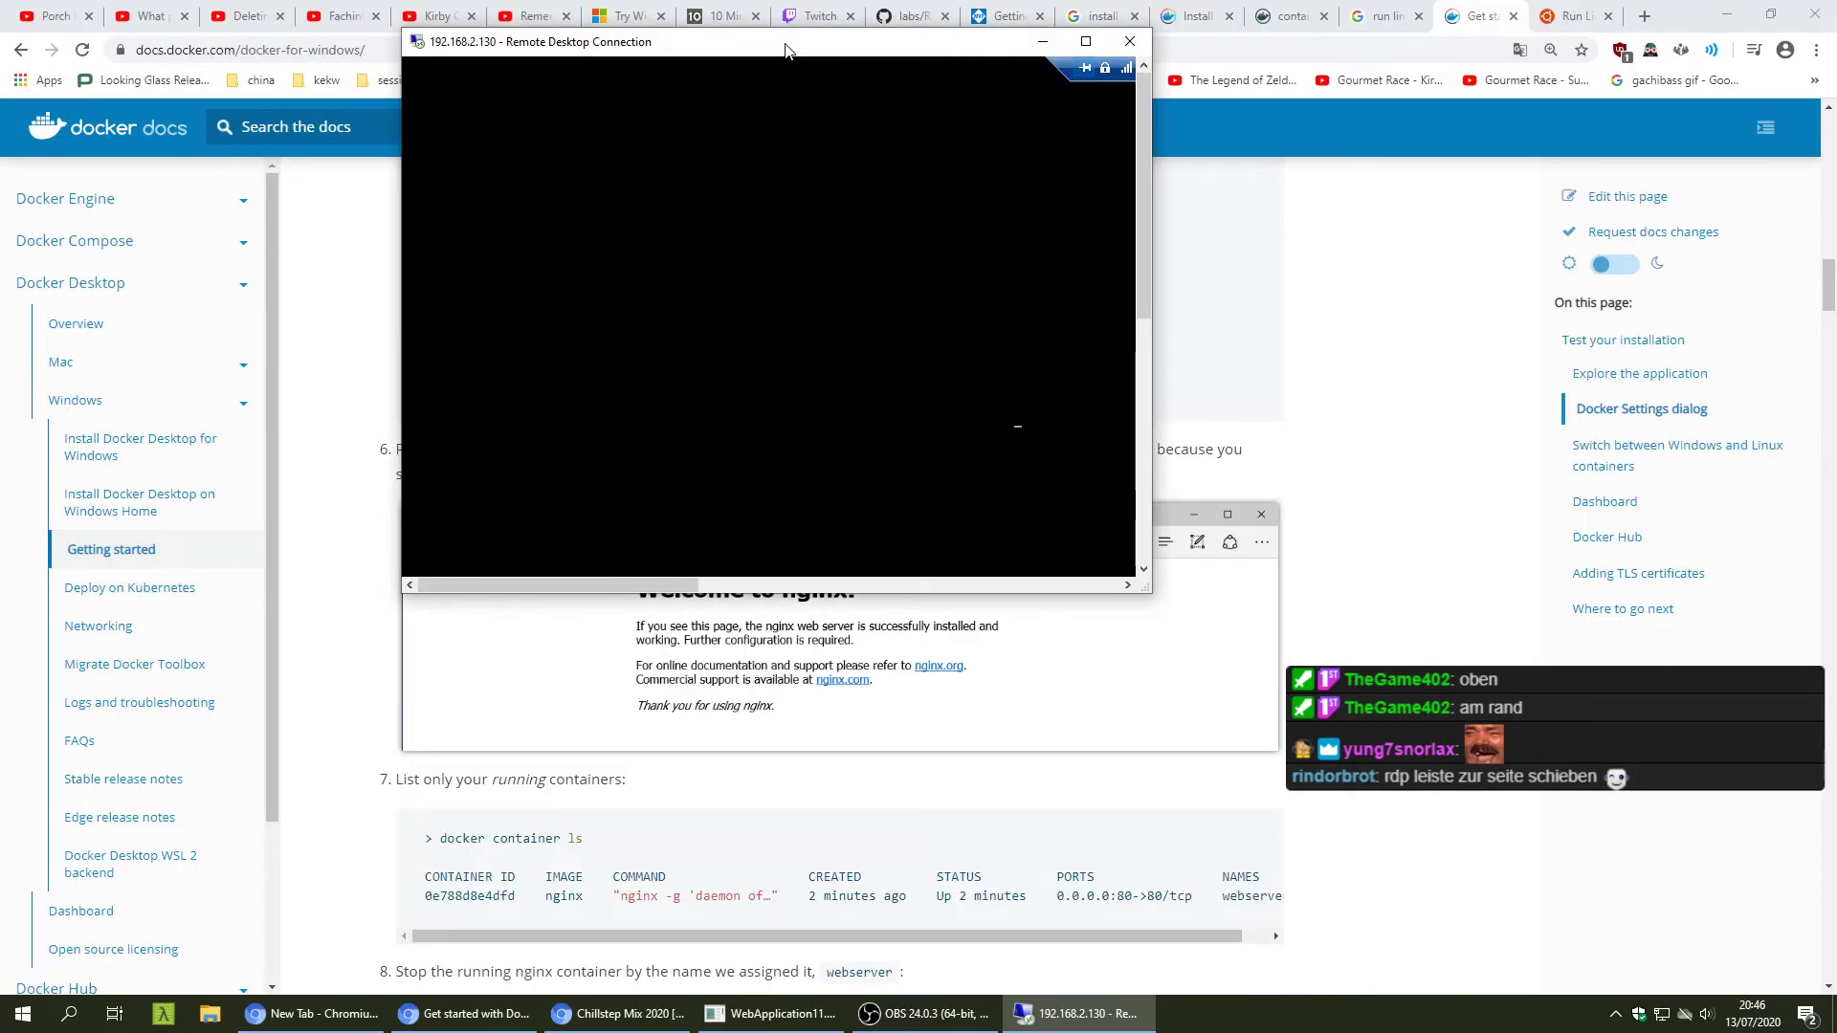
drag(785, 50, 758, 46)
double_click(760, 46)
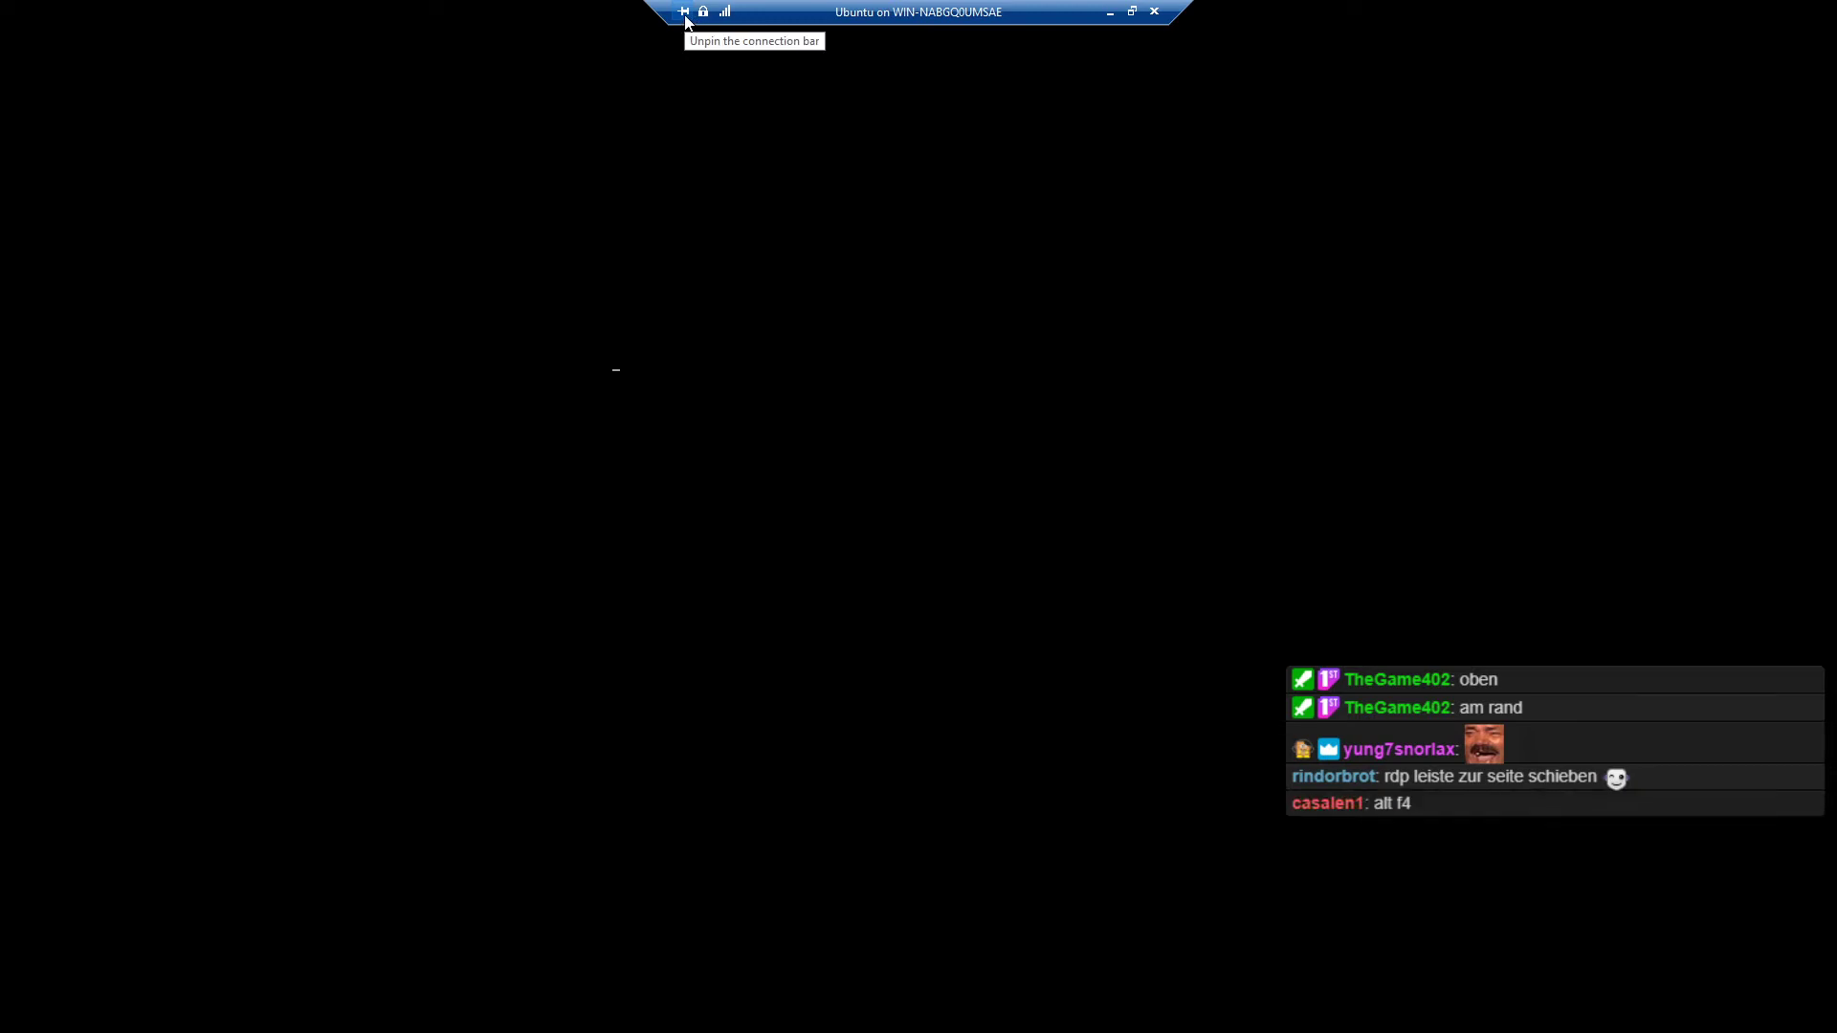
drag(784, 11, 157, 32)
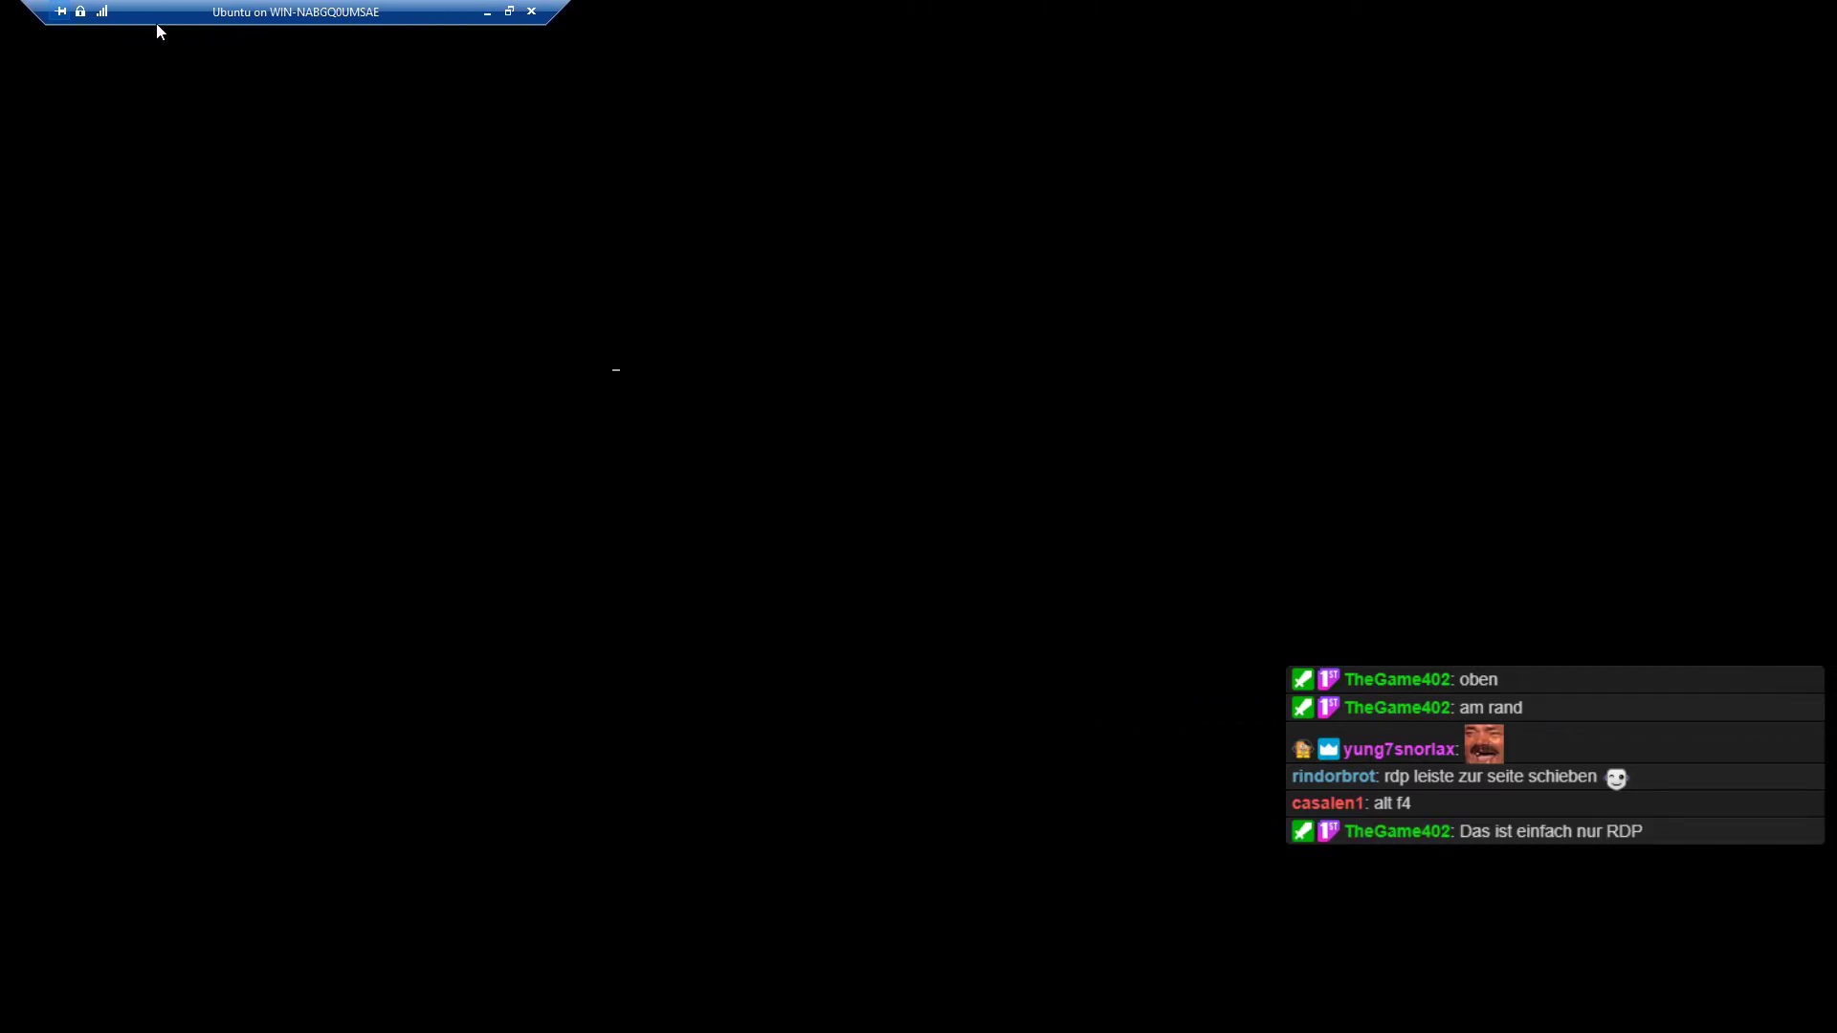
click(512, 12)
- Insert ubuntu-20.04-live-server-amd64.iso from Downloads into the Ubuntu VM's DVD drive
click(251, 162)
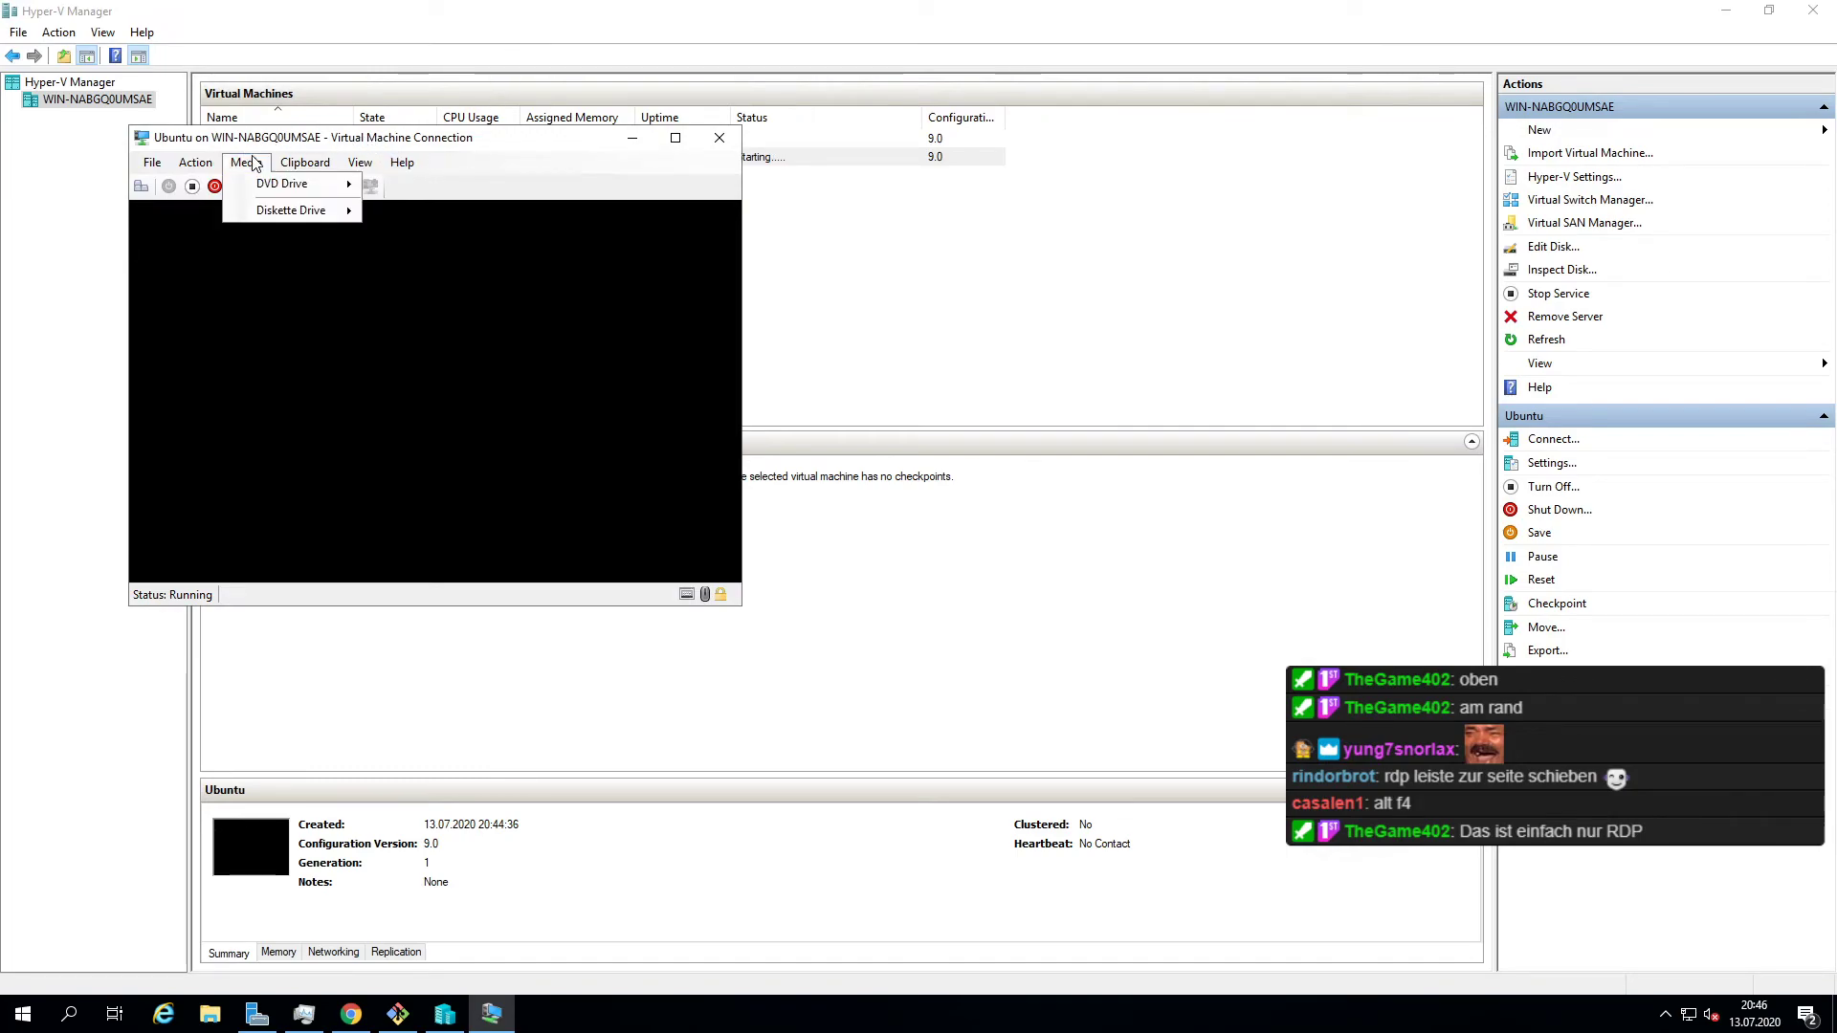
mouse_move(287, 185)
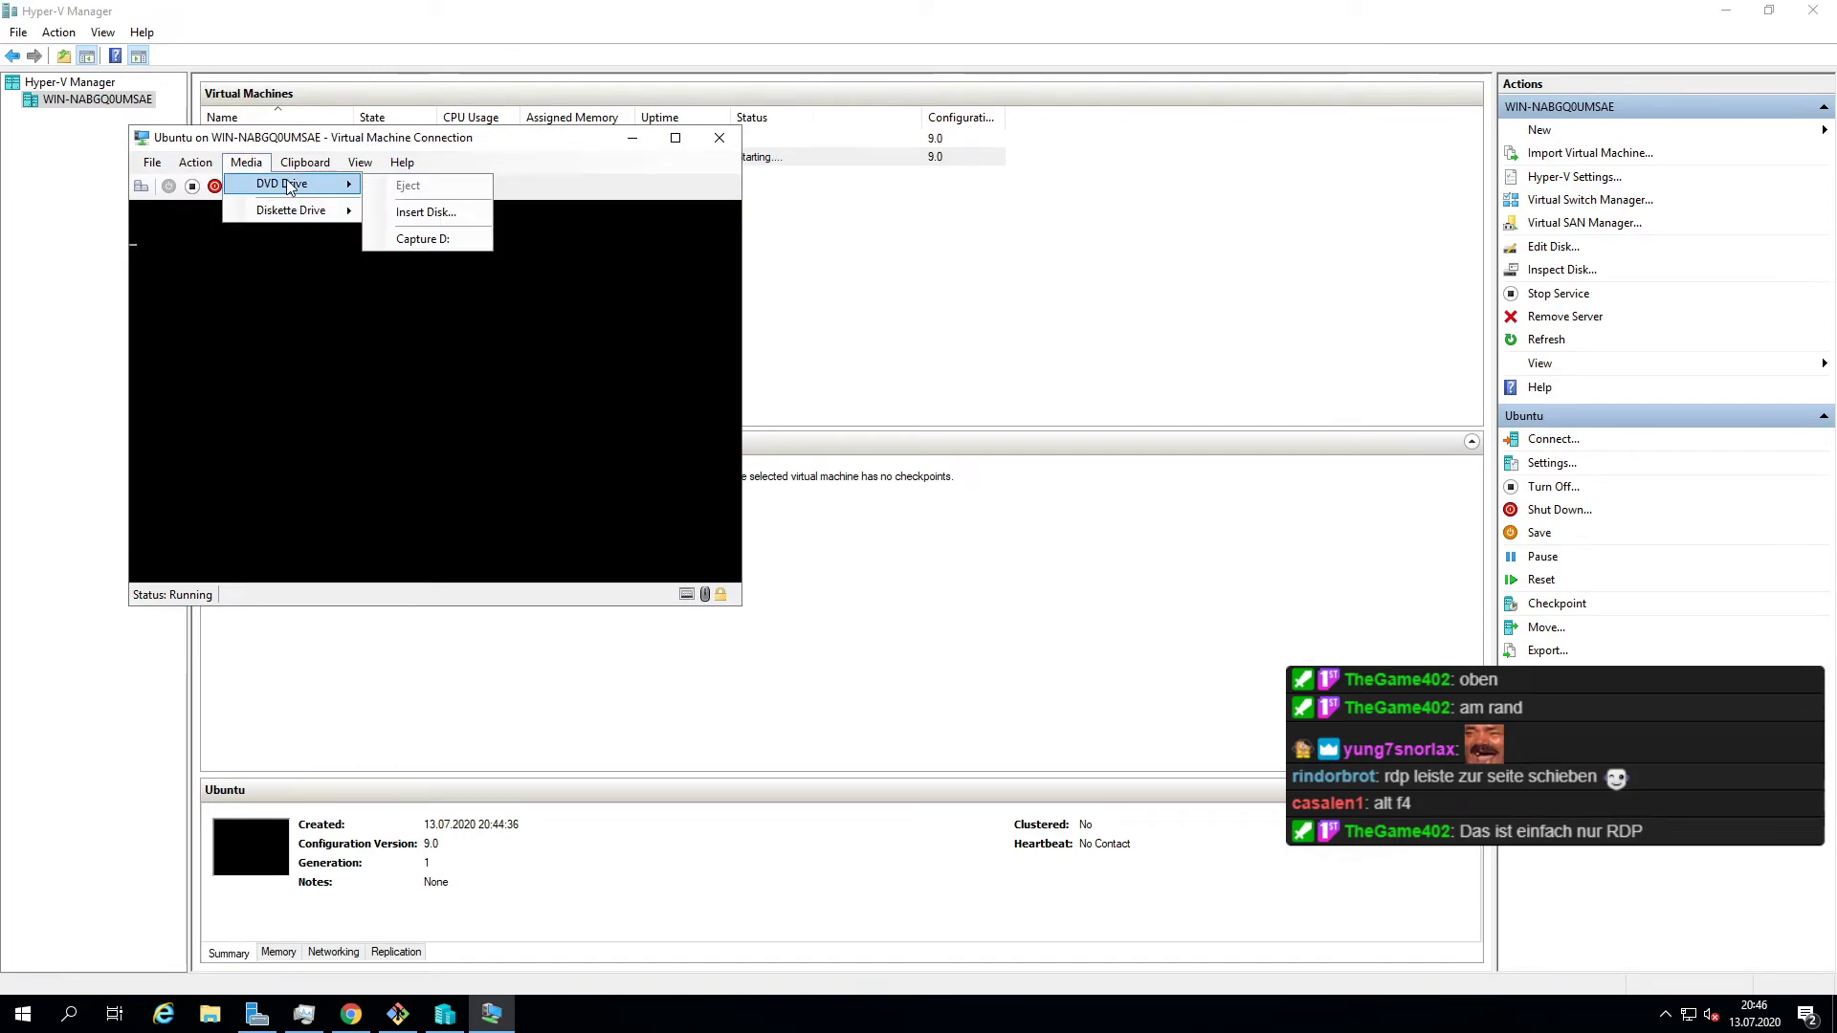
click(427, 211)
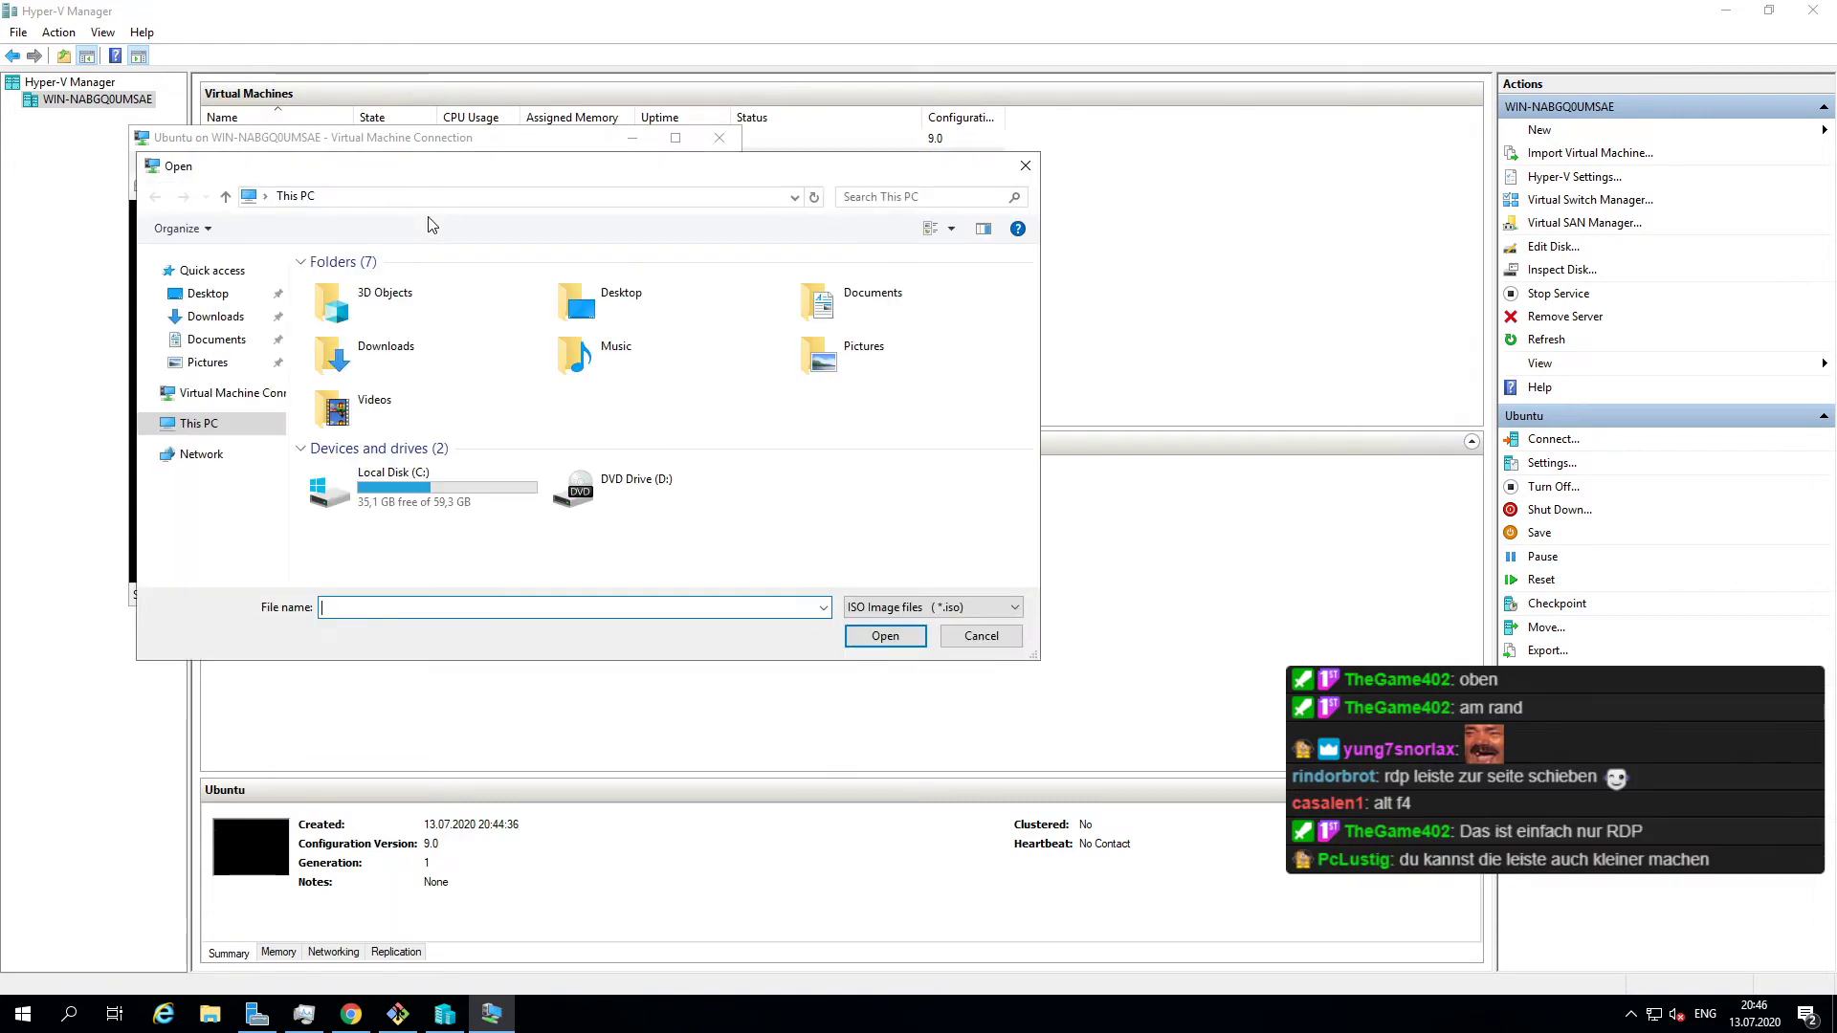
click(215, 316)
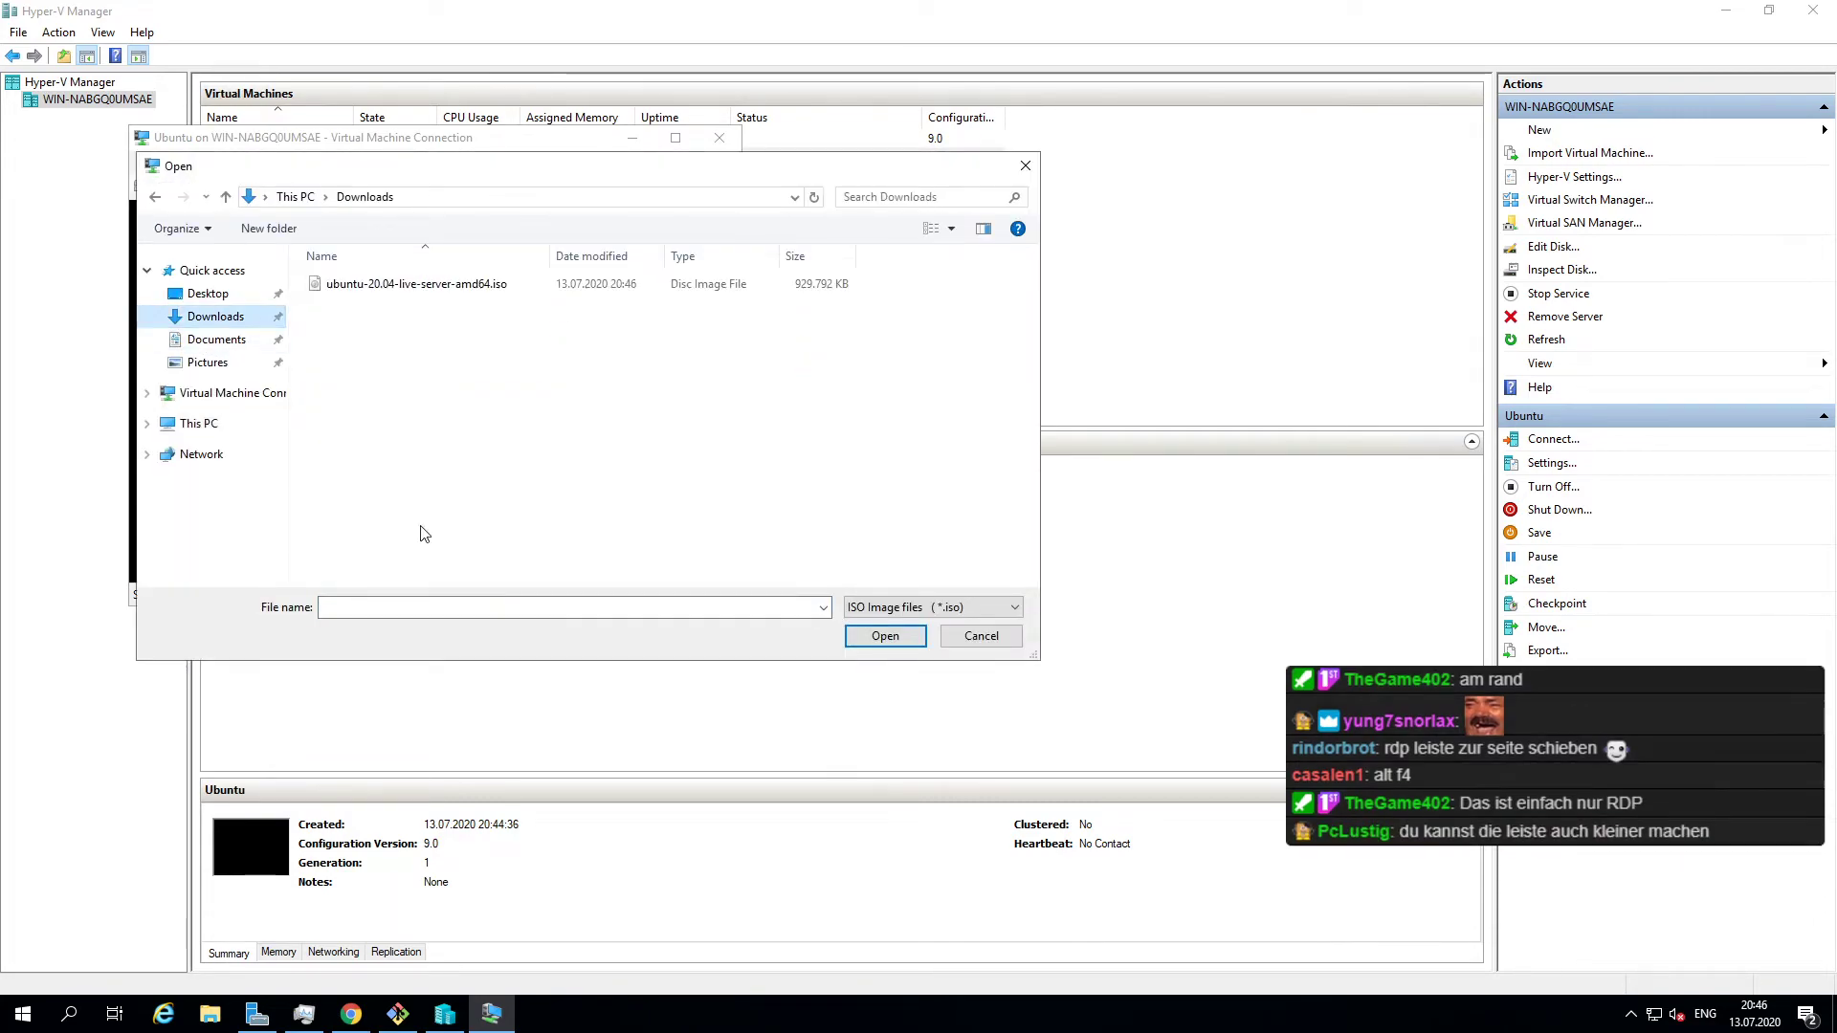
click(351, 1014)
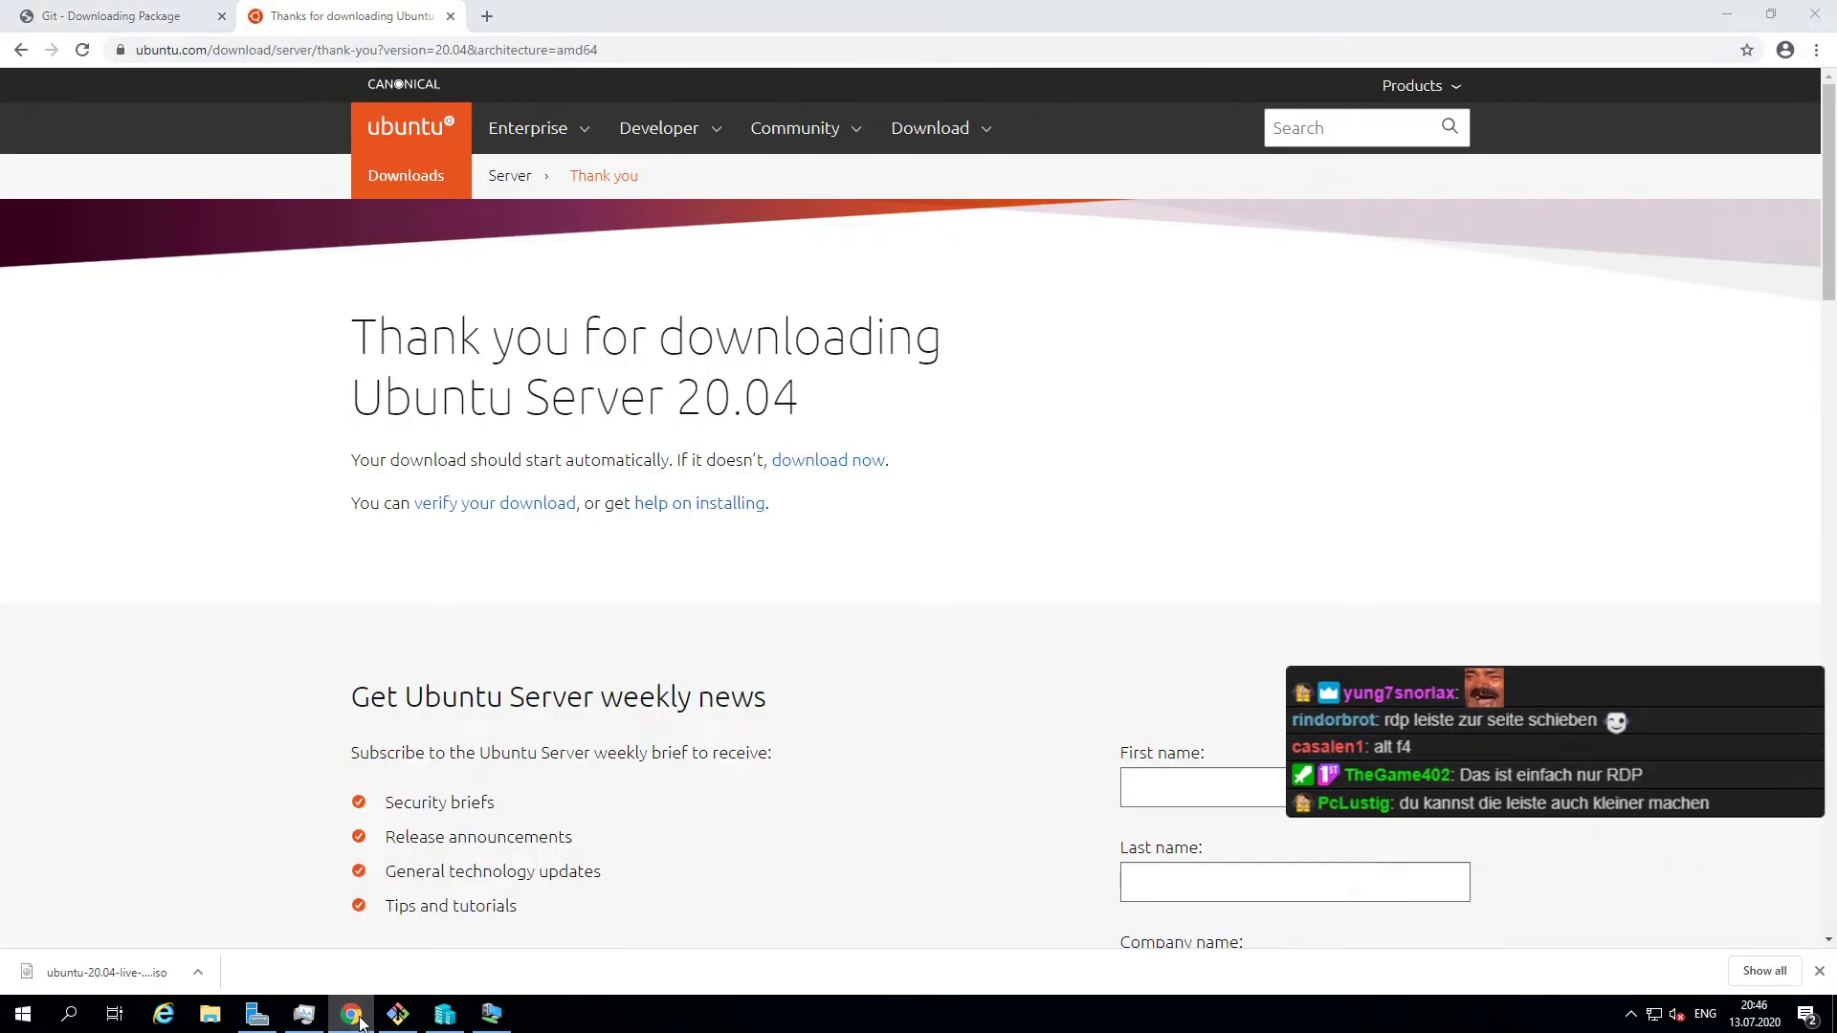
click(351, 1014)
double_click(411, 283)
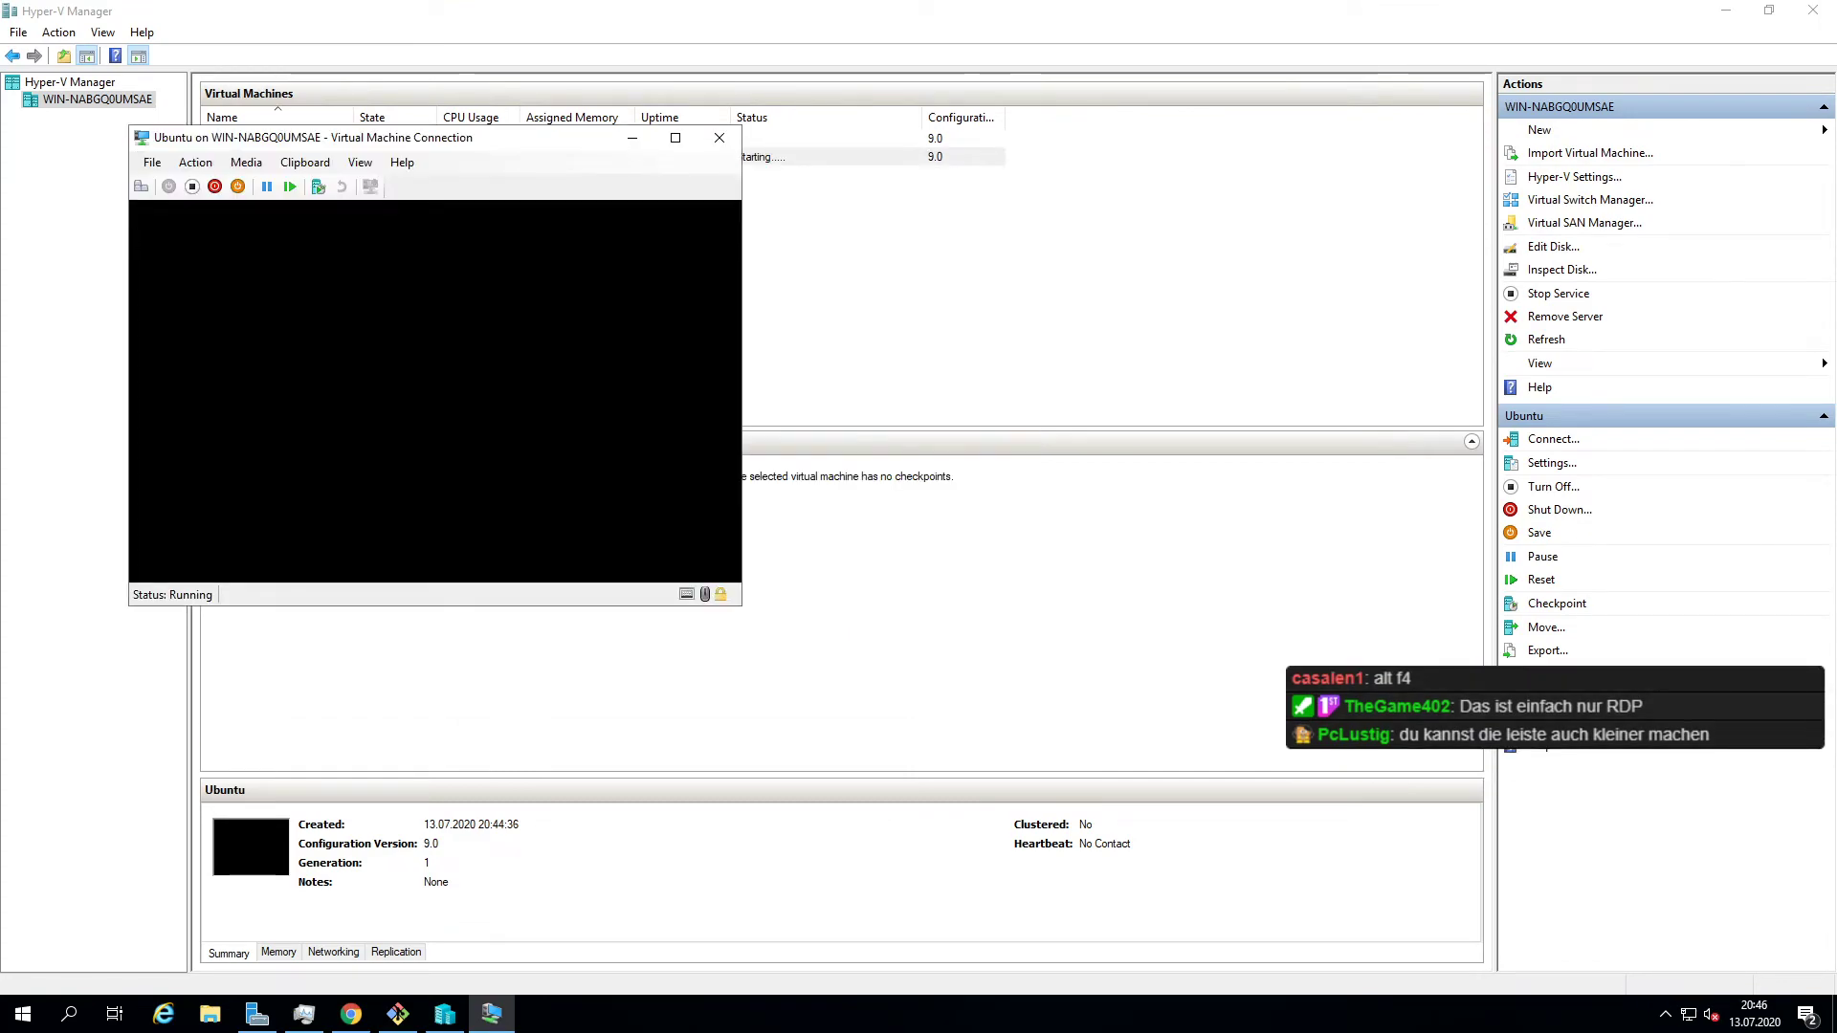
click(245, 162)
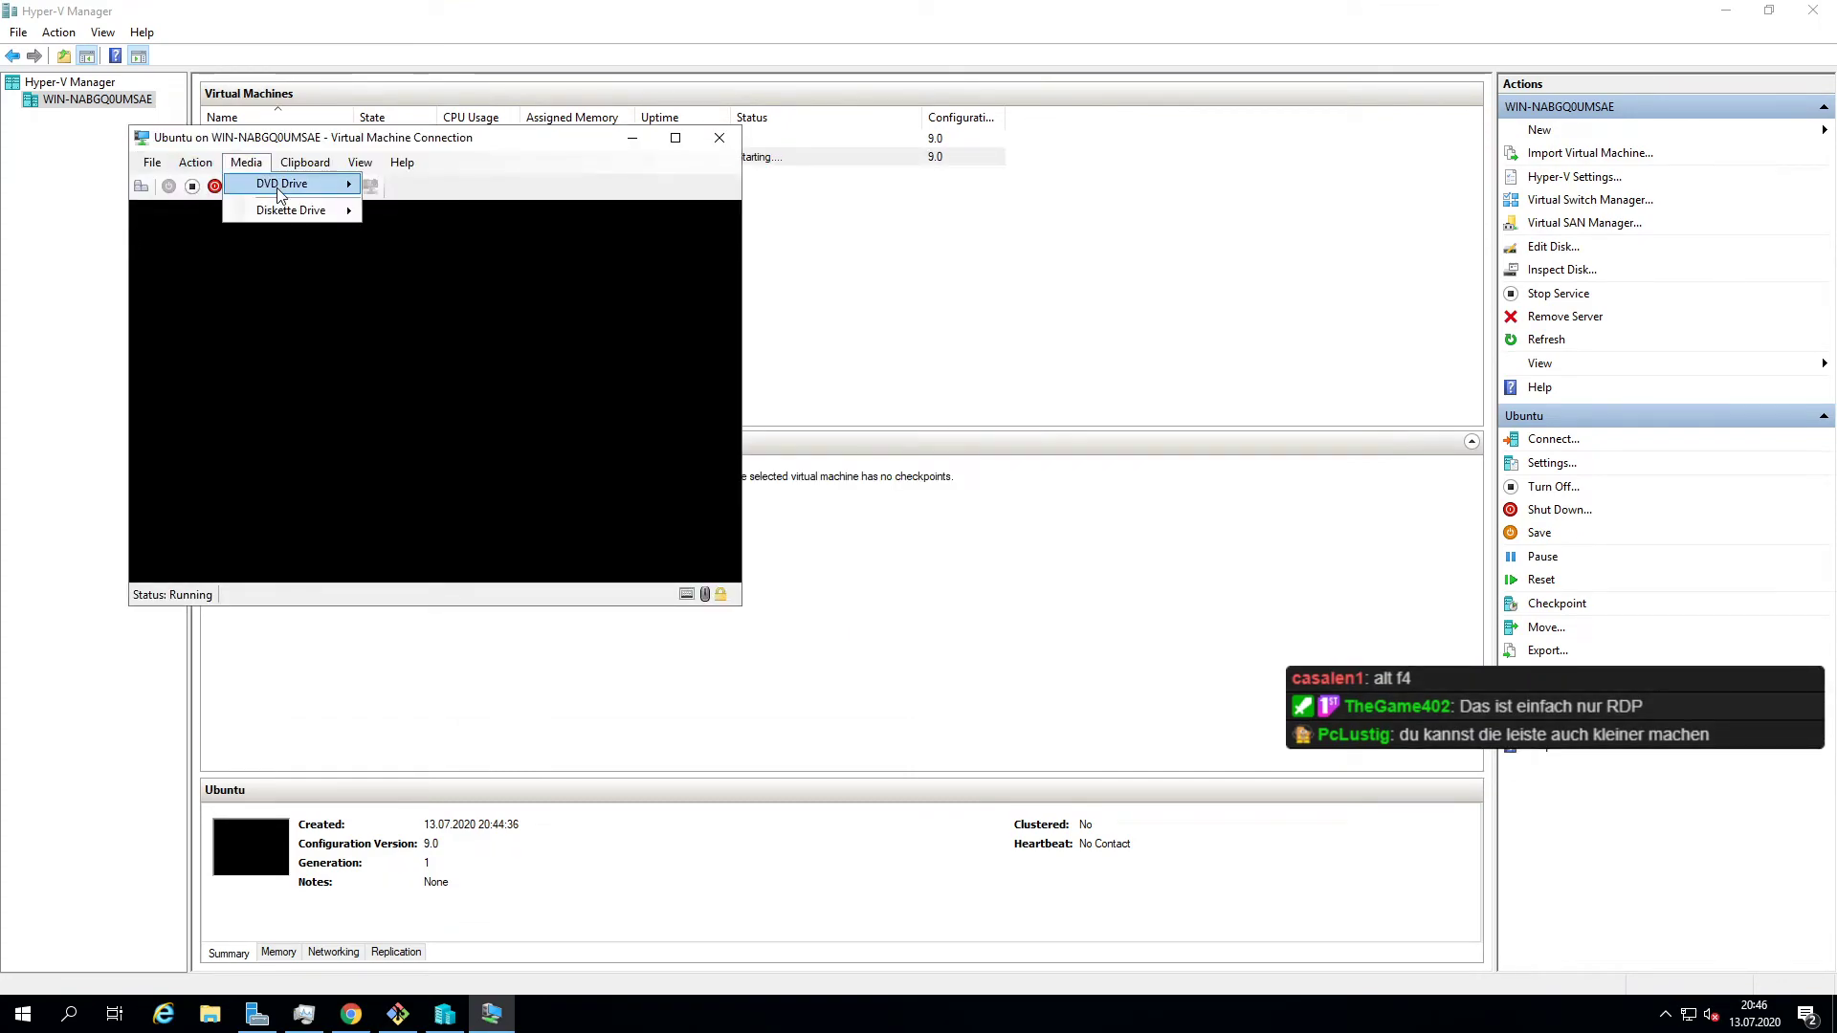
mouse_move(280, 191)
click(246, 164)
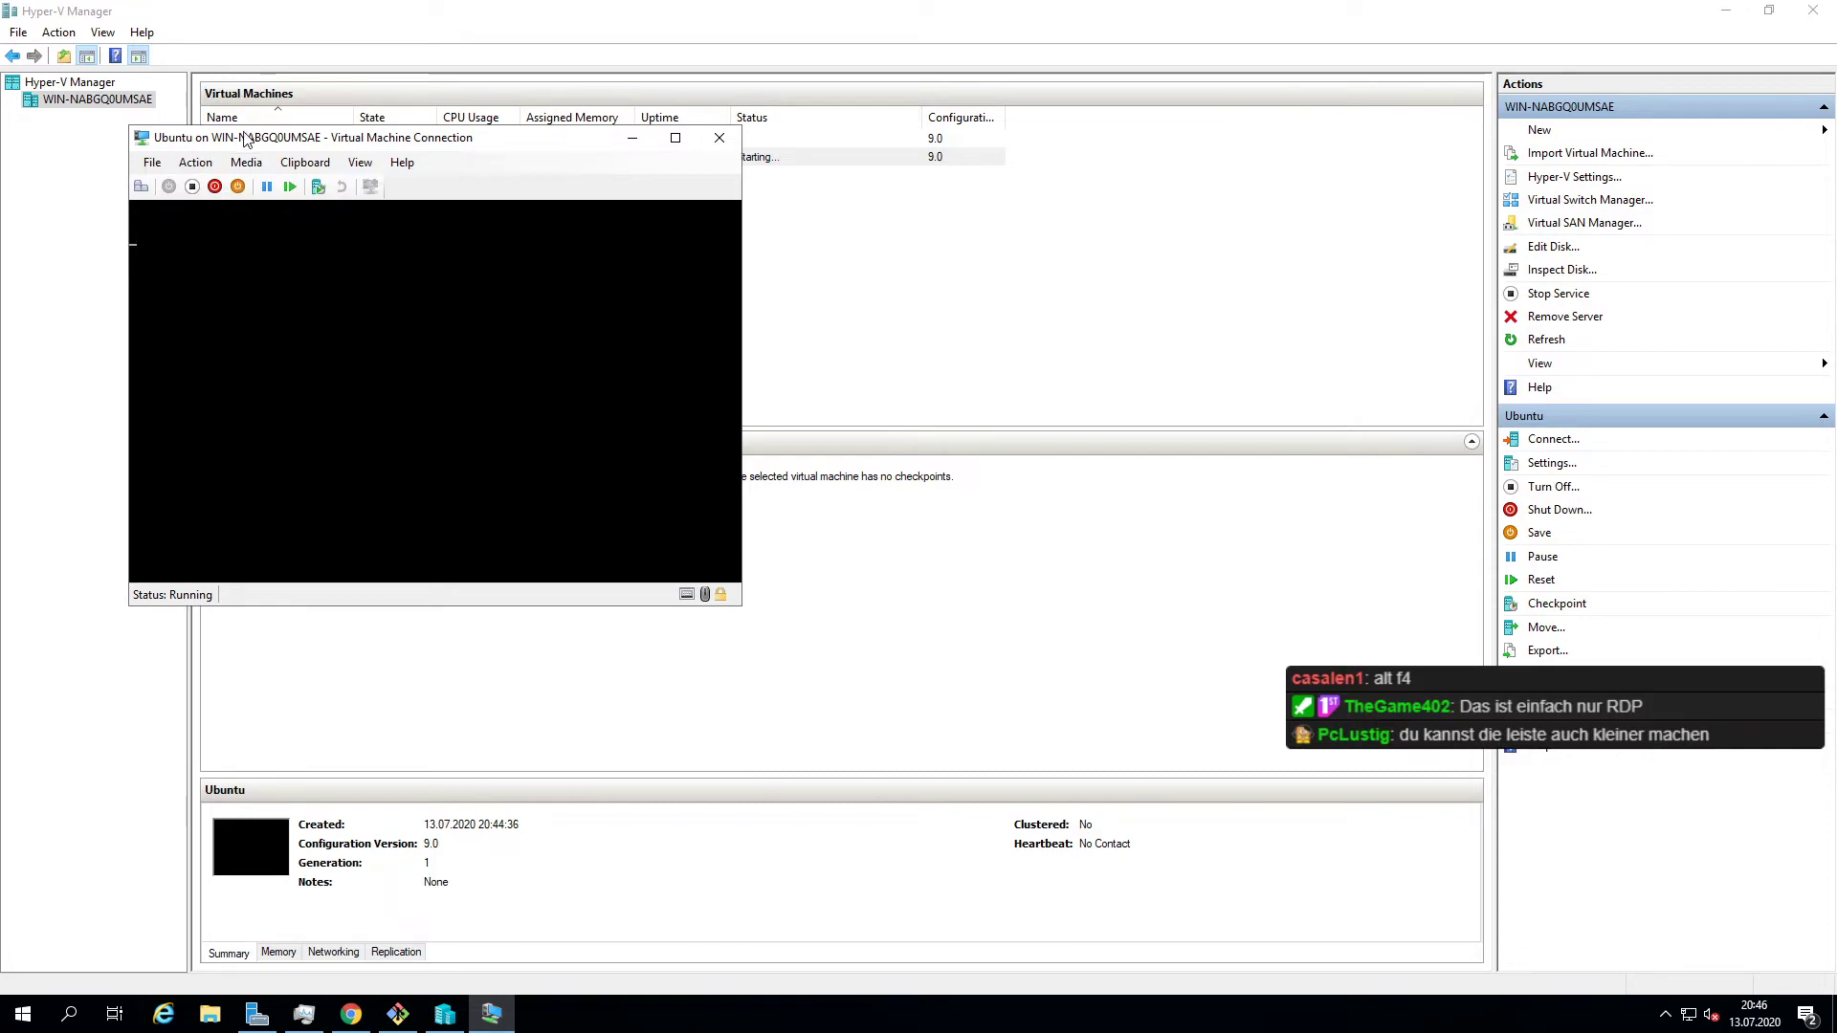
- Send Ctrl+Alt+Delete to reboot the VM into the installer and centre its window
click(205, 165)
click(205, 165)
click(205, 165)
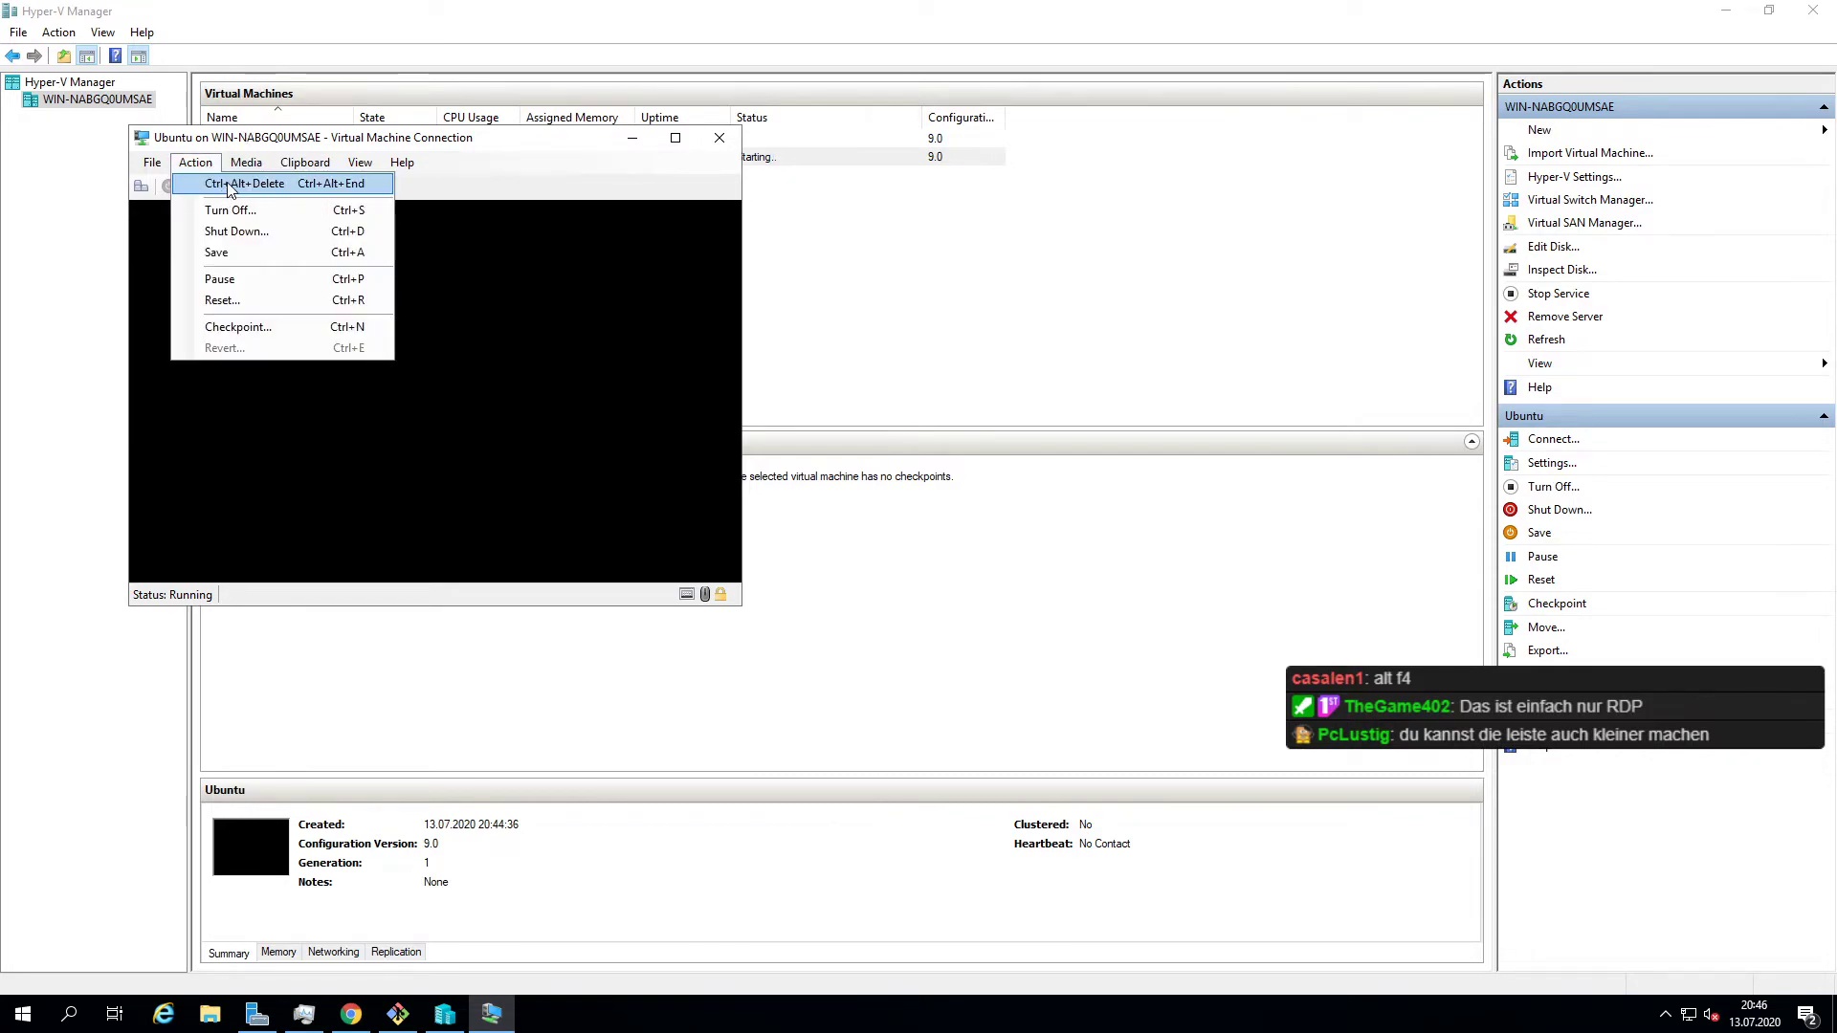
click(233, 182)
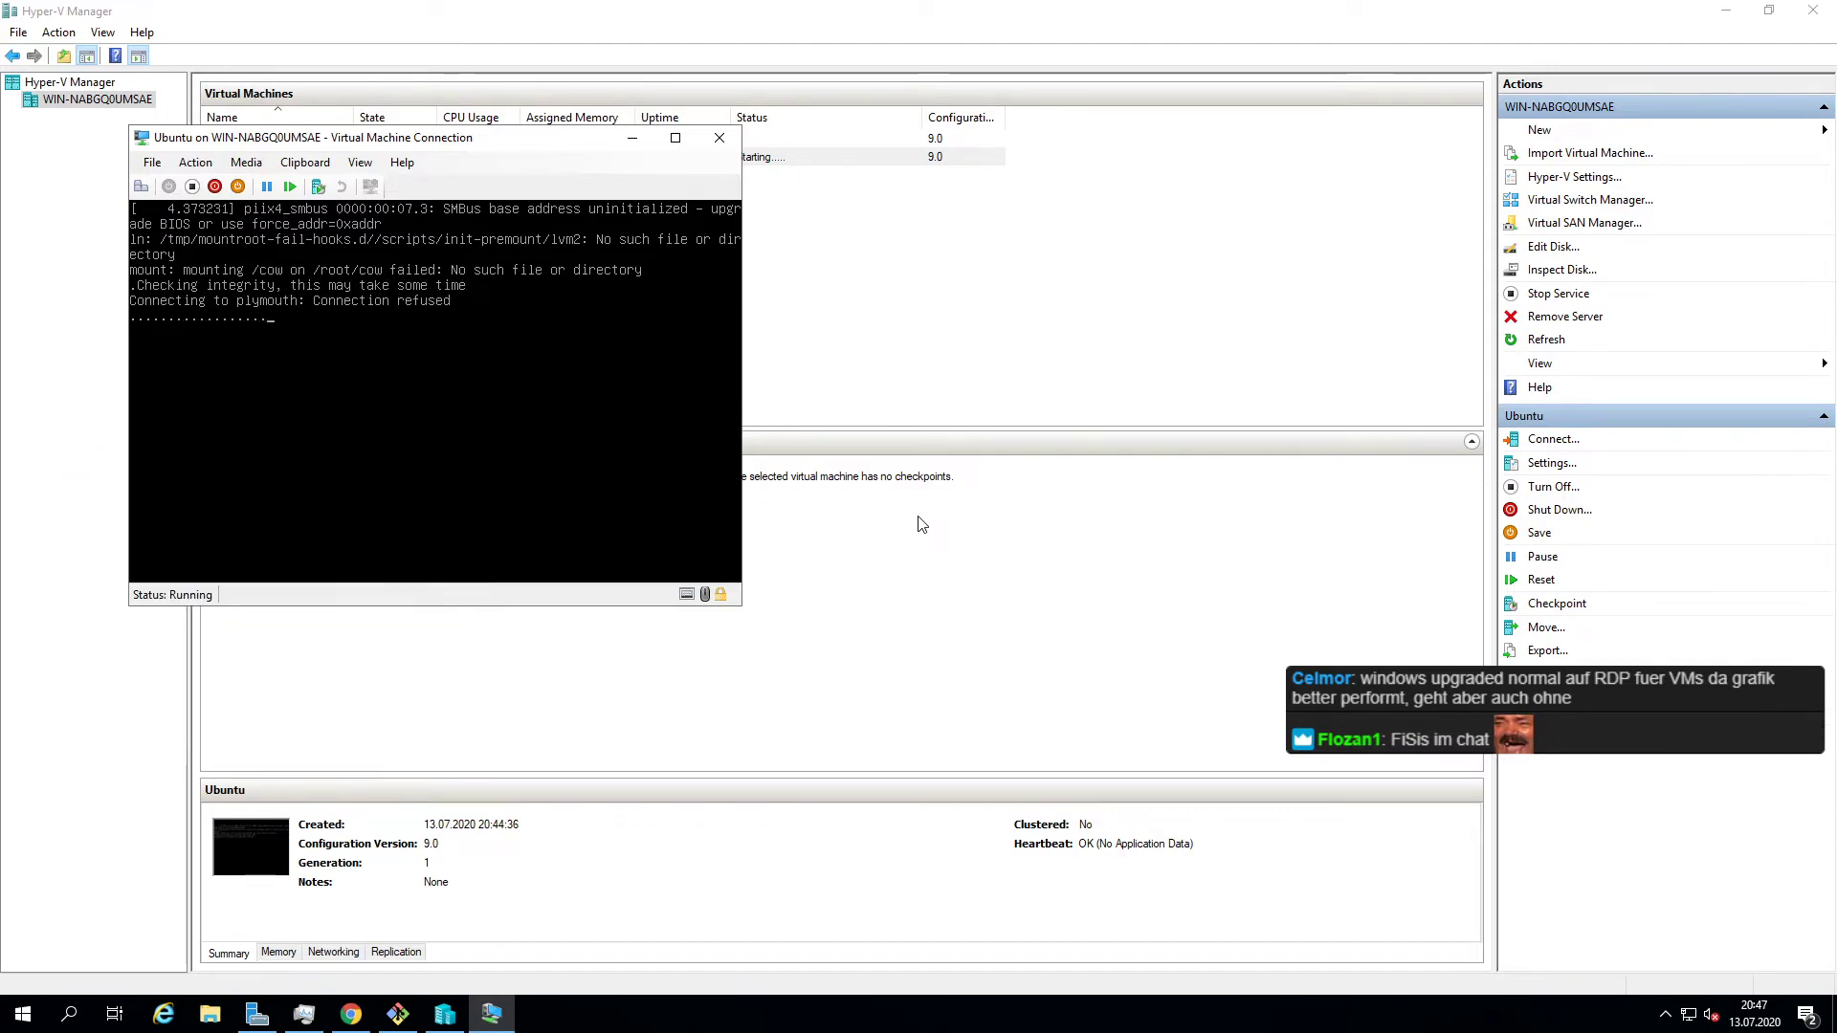
drag(355, 143, 812, 194)
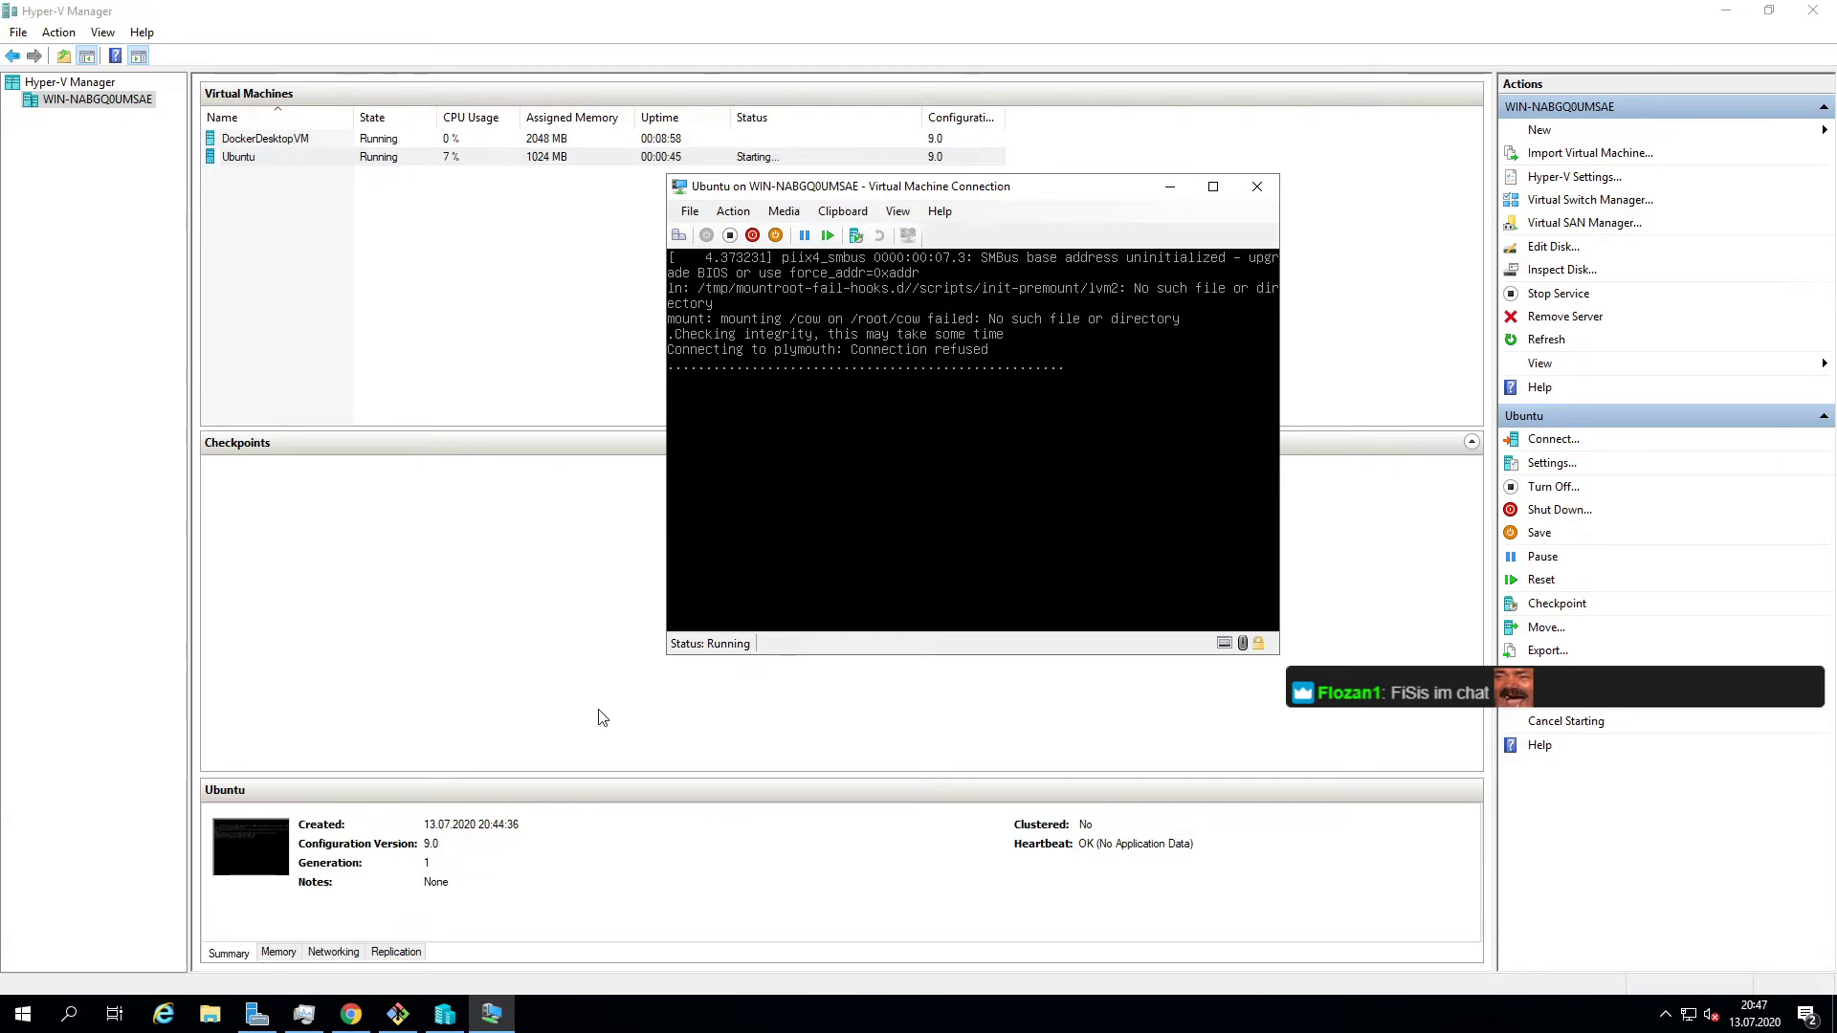
- Search 'wsl windows server' in a new tab and glance at the Microsoft Docs guide
click(351, 1014)
key(ctrl+t)
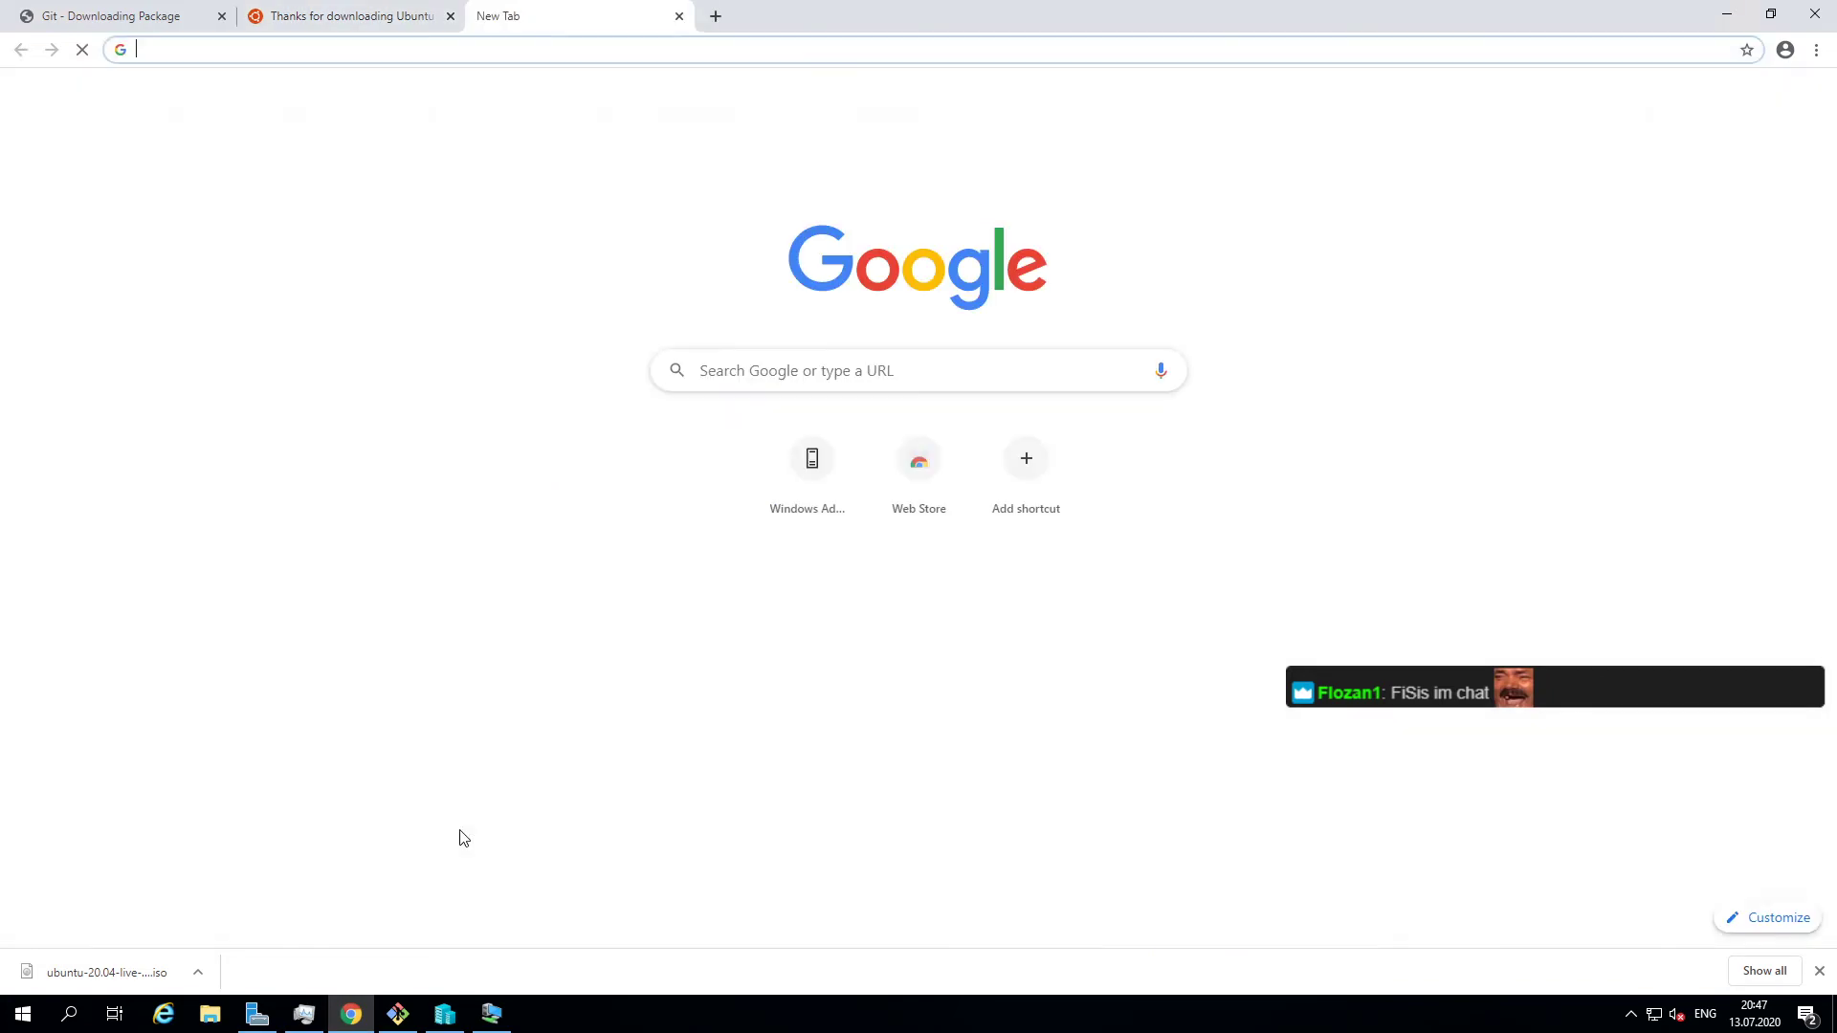
text(wsl windows server)
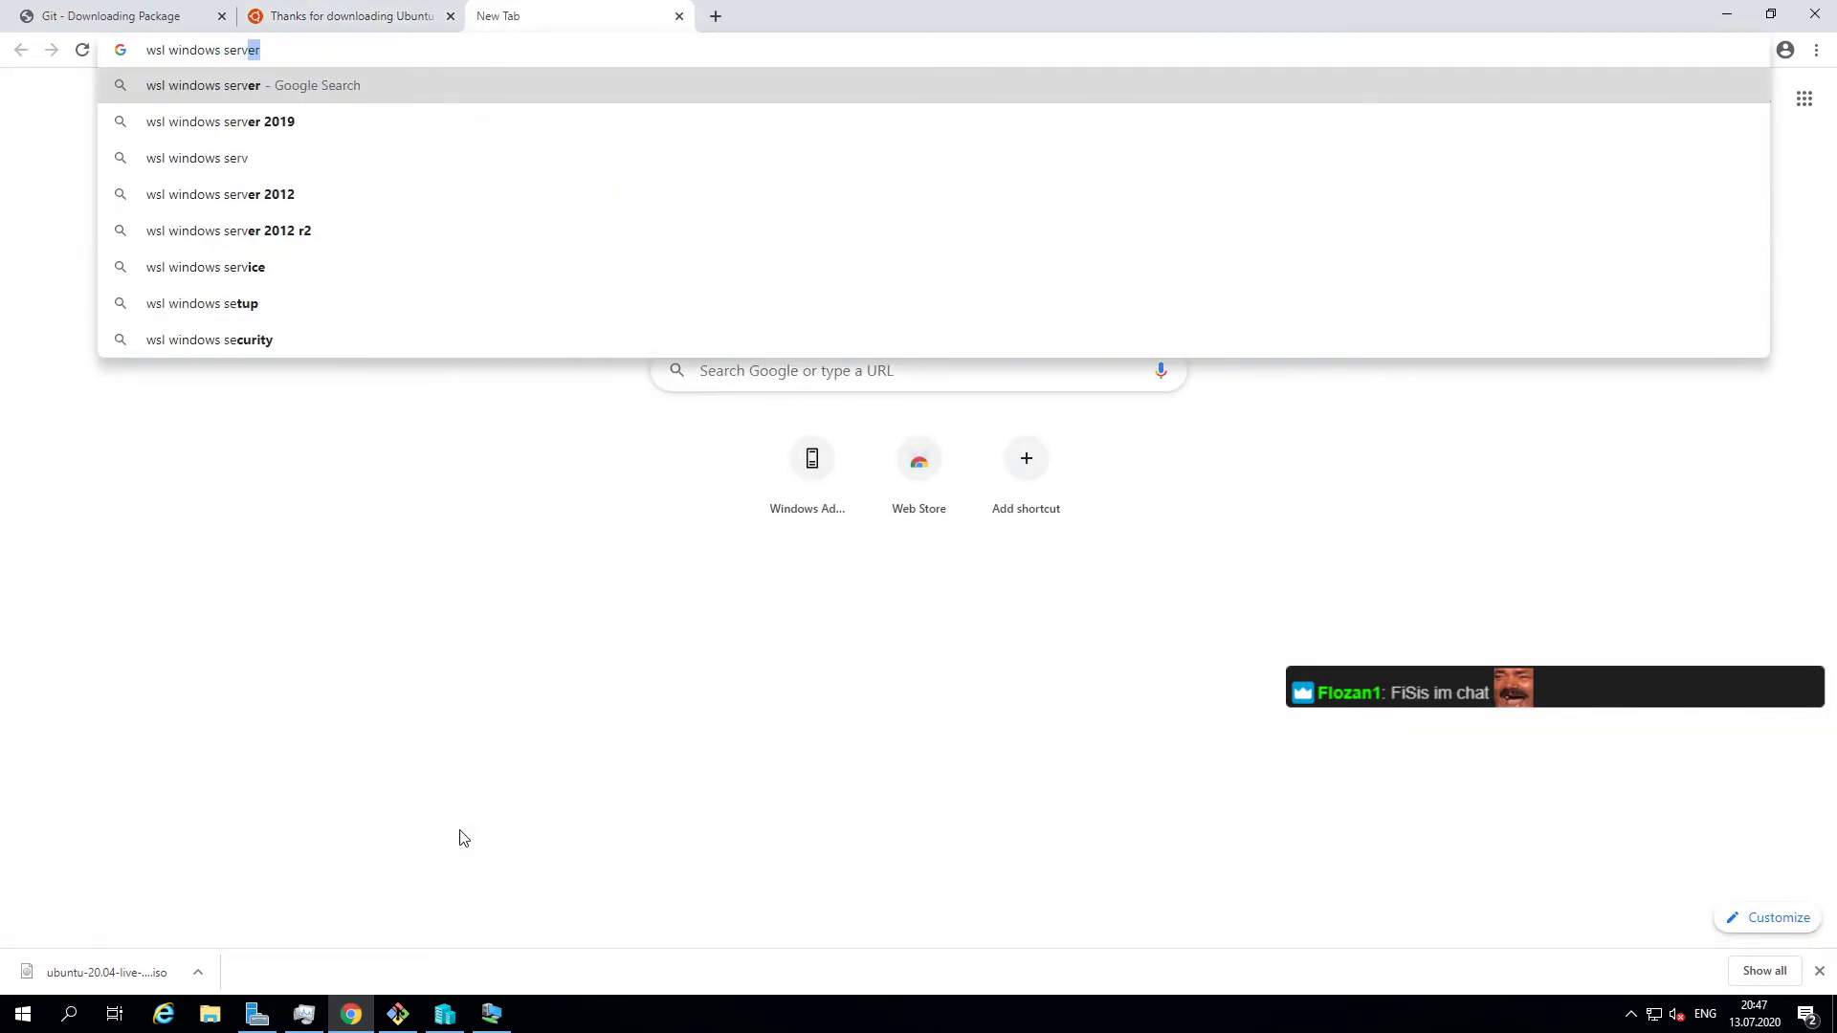
key(Return)
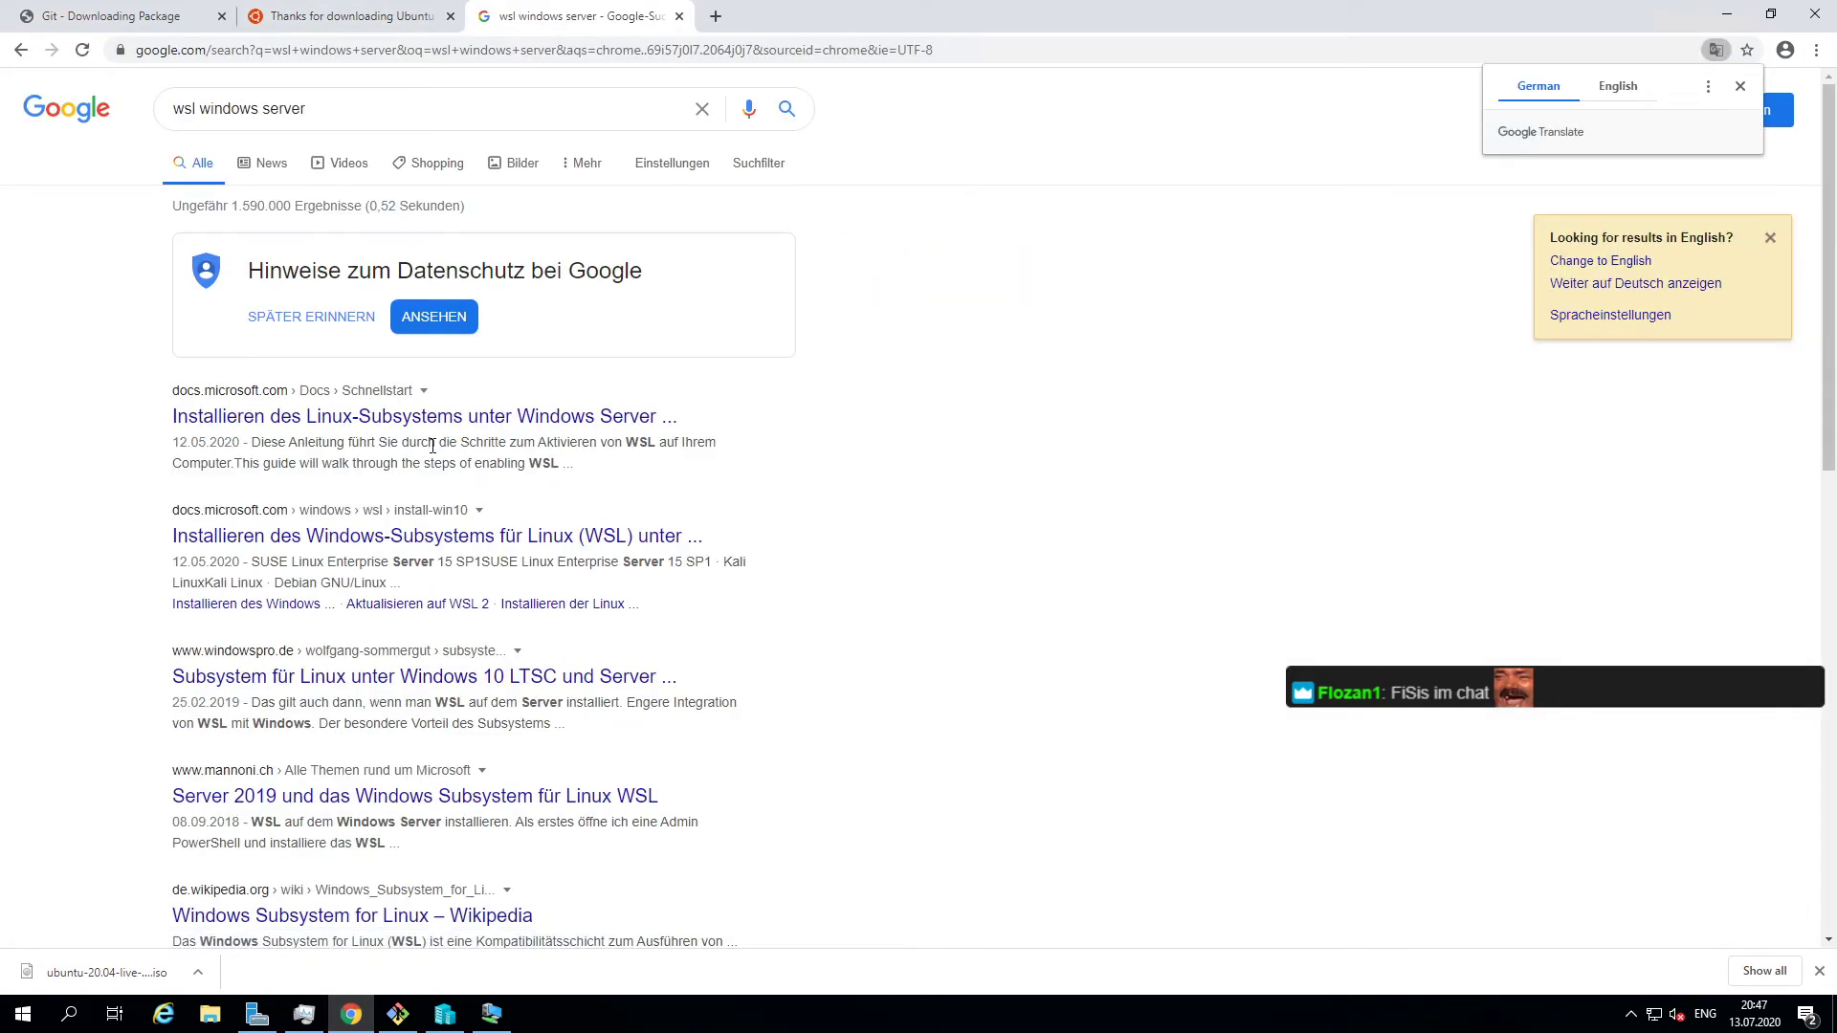
click(431, 416)
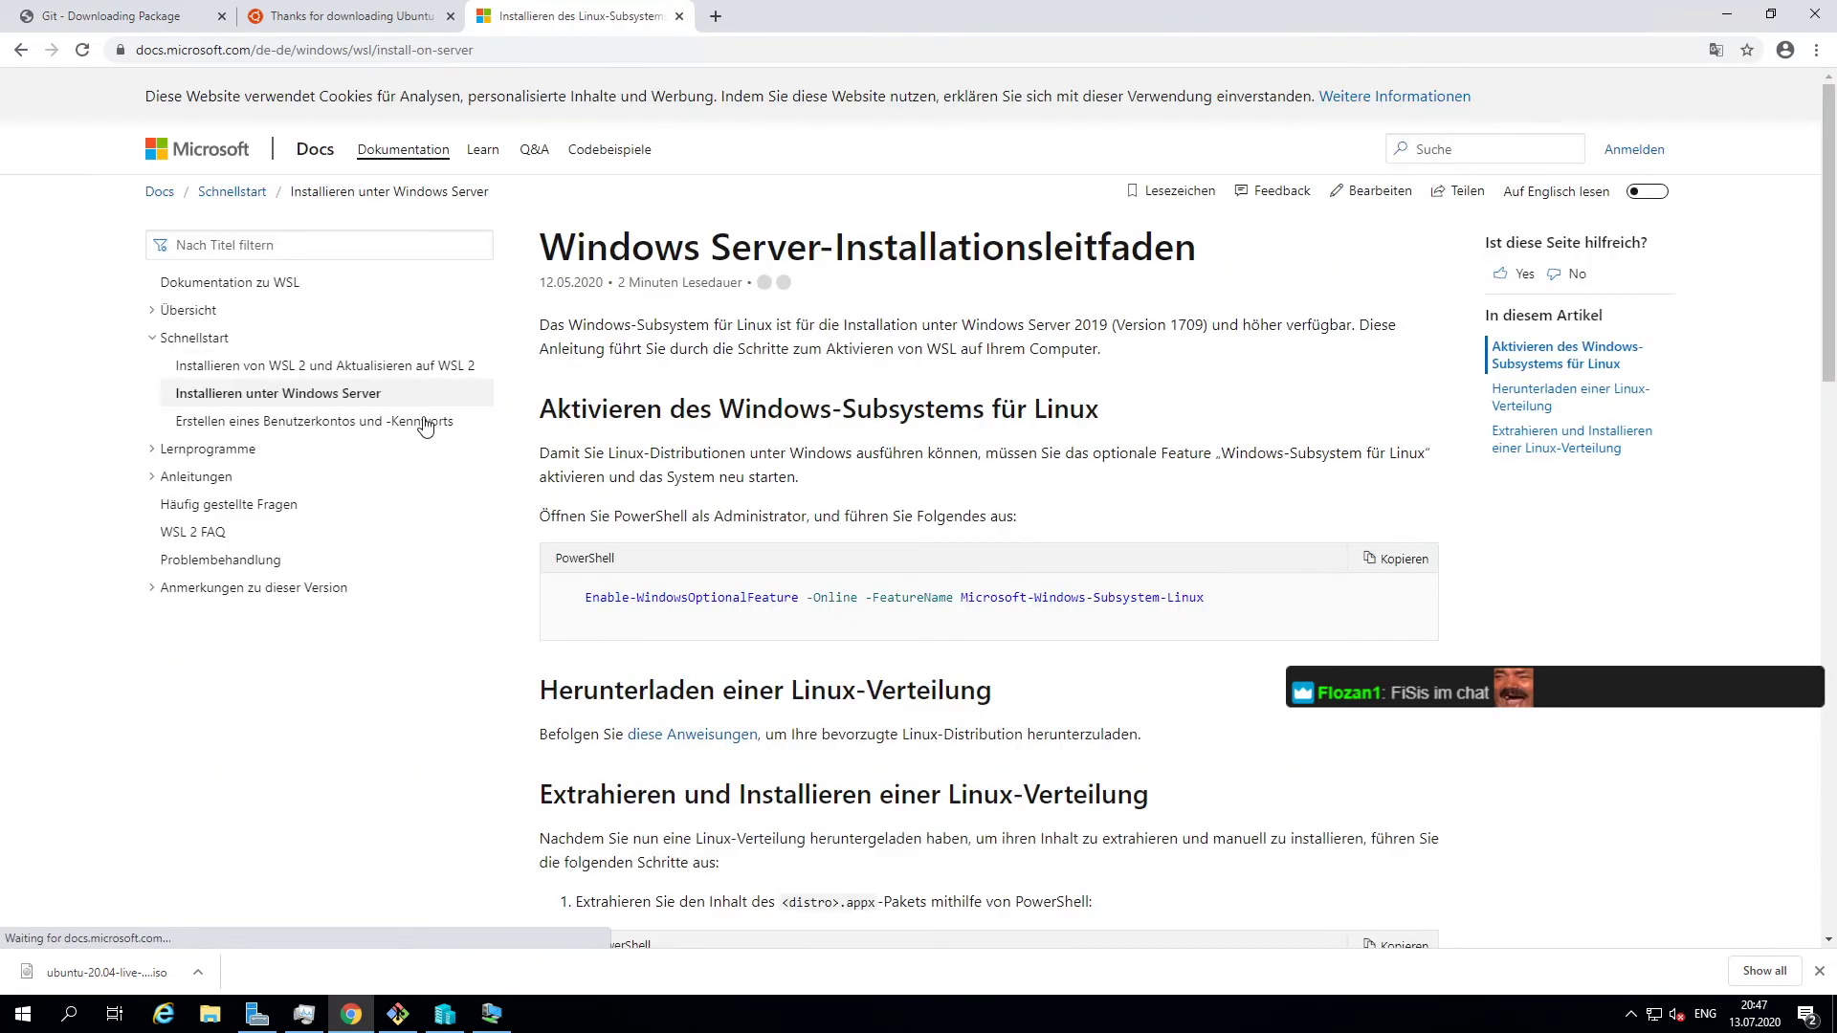
key(alt+Left)
- Refine the search to 'wsl 2 server 2019' and check the windowspro WSL 2 article
click(442, 107)
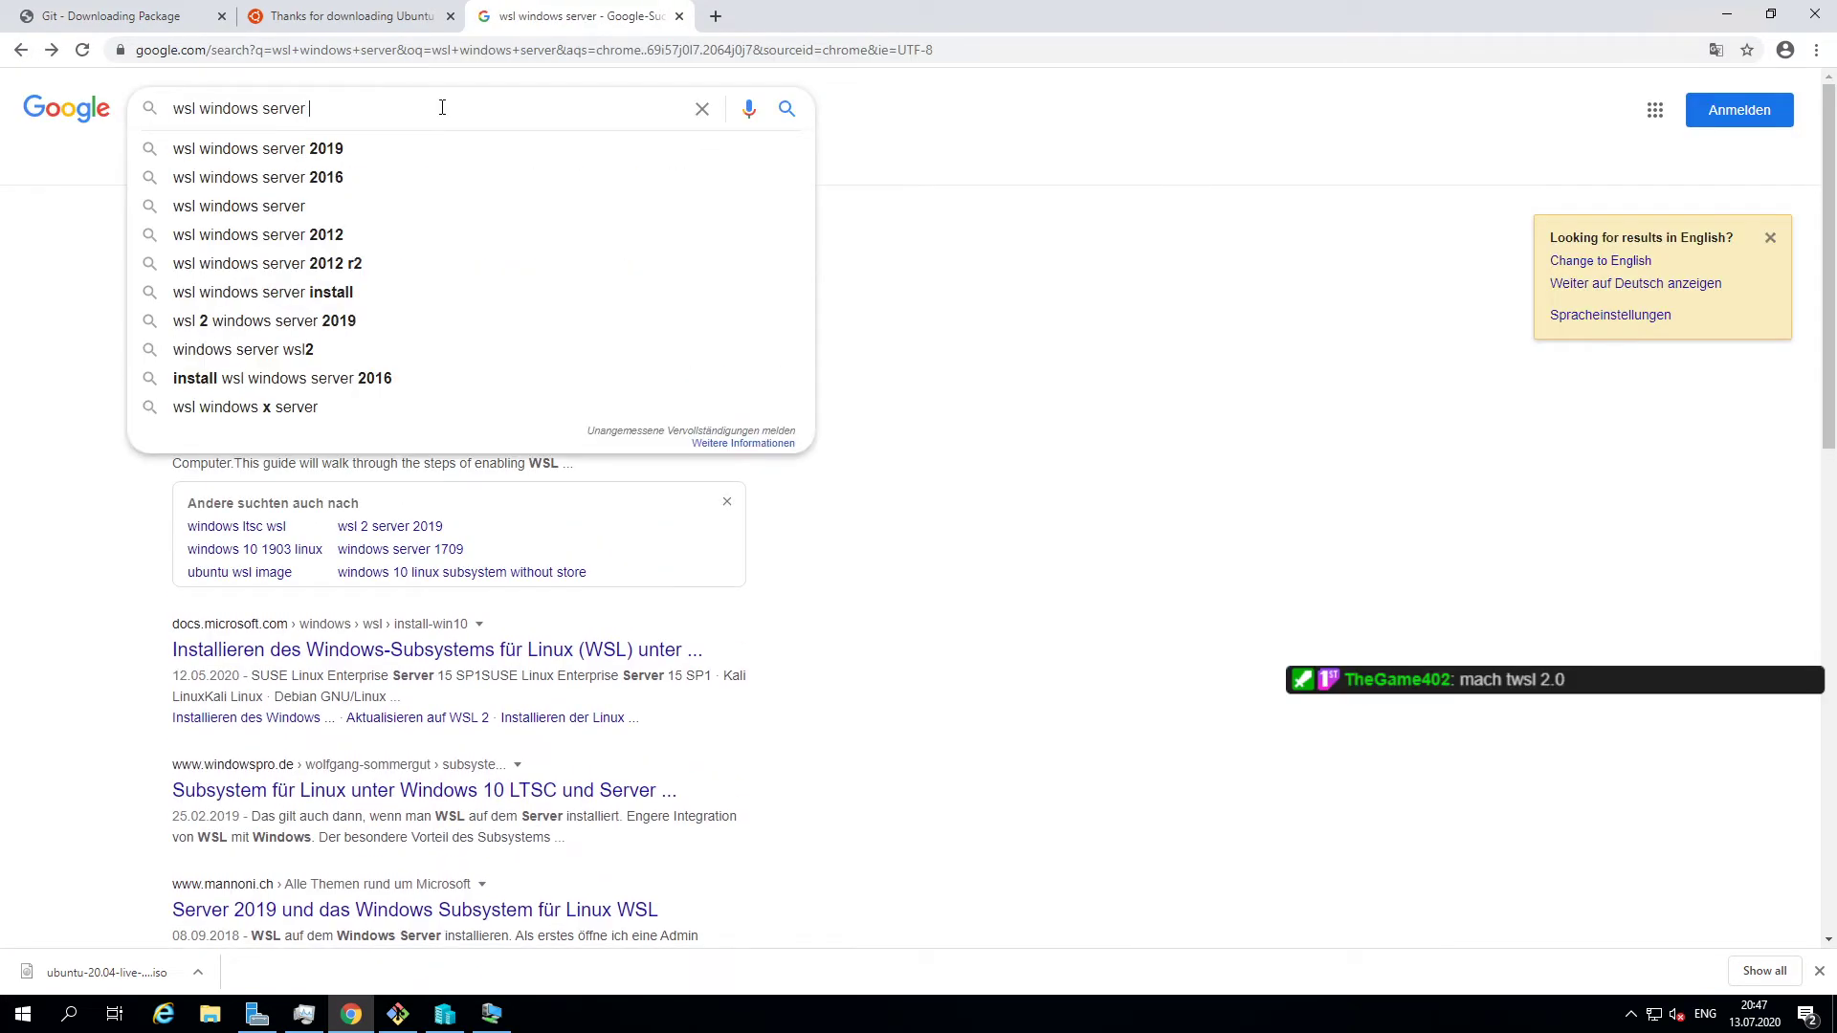
text(2019)
key(Return)
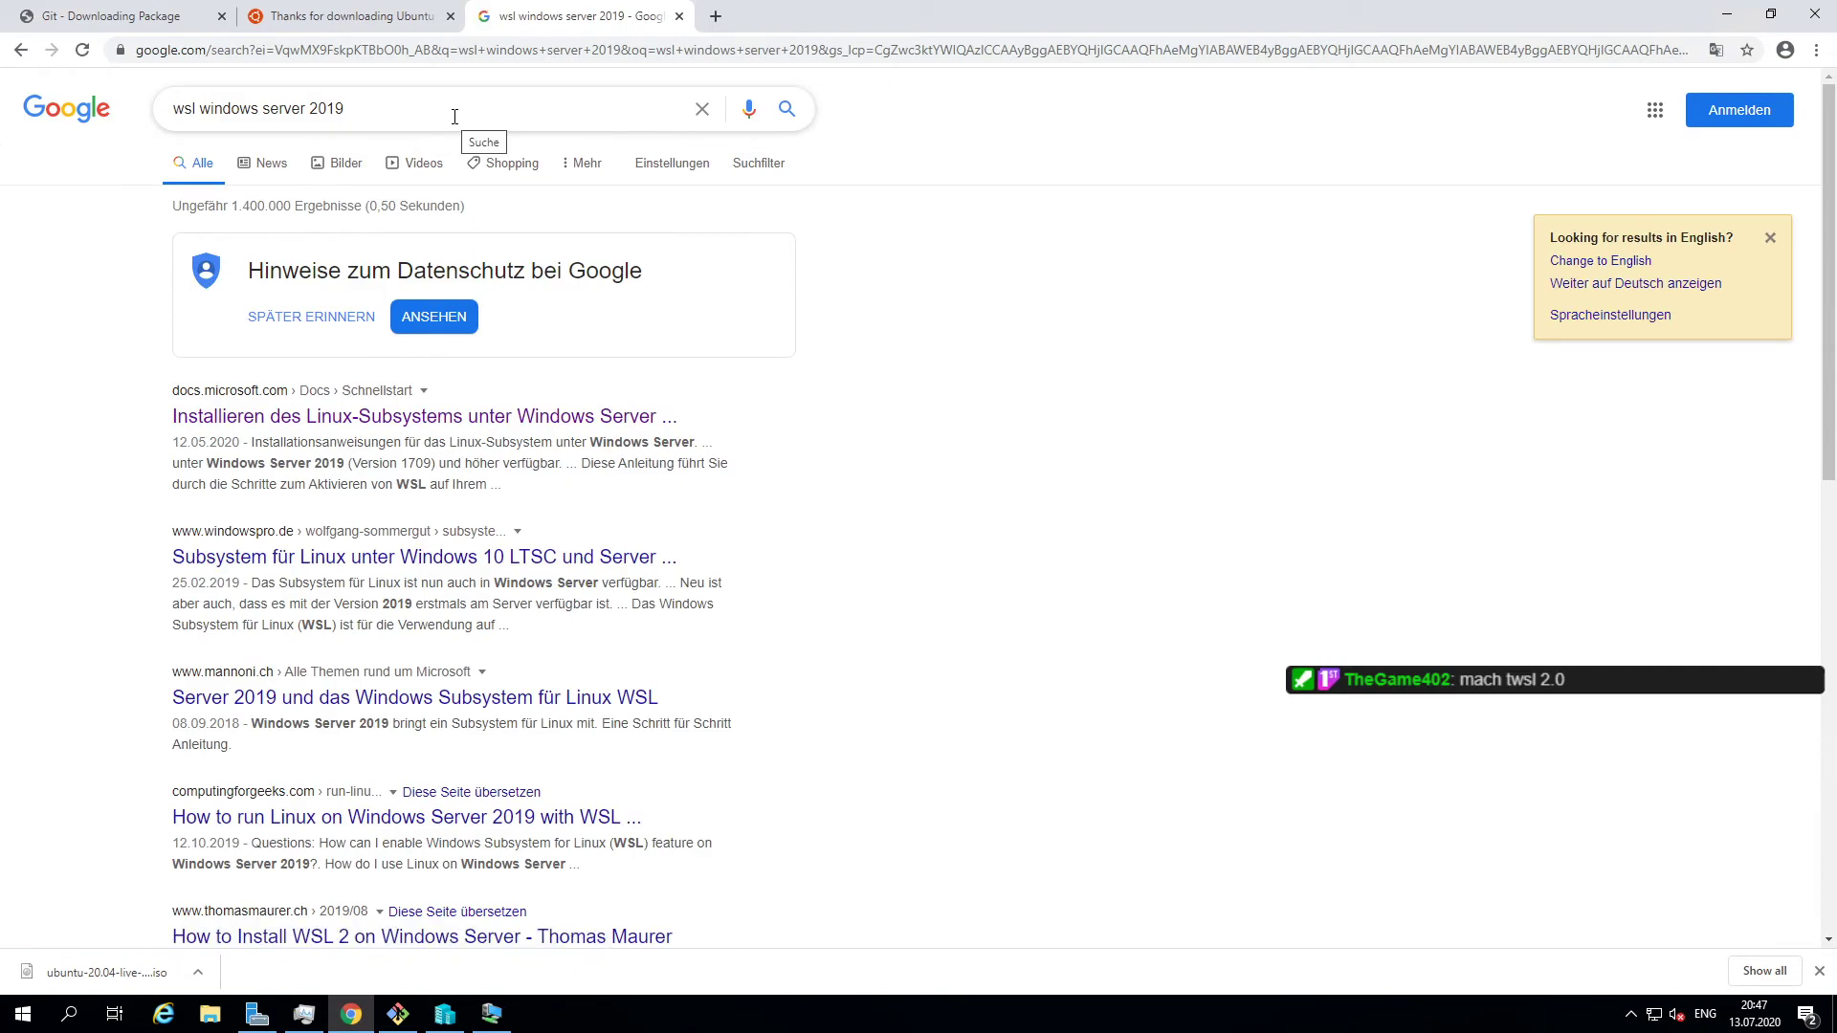
click(389, 109)
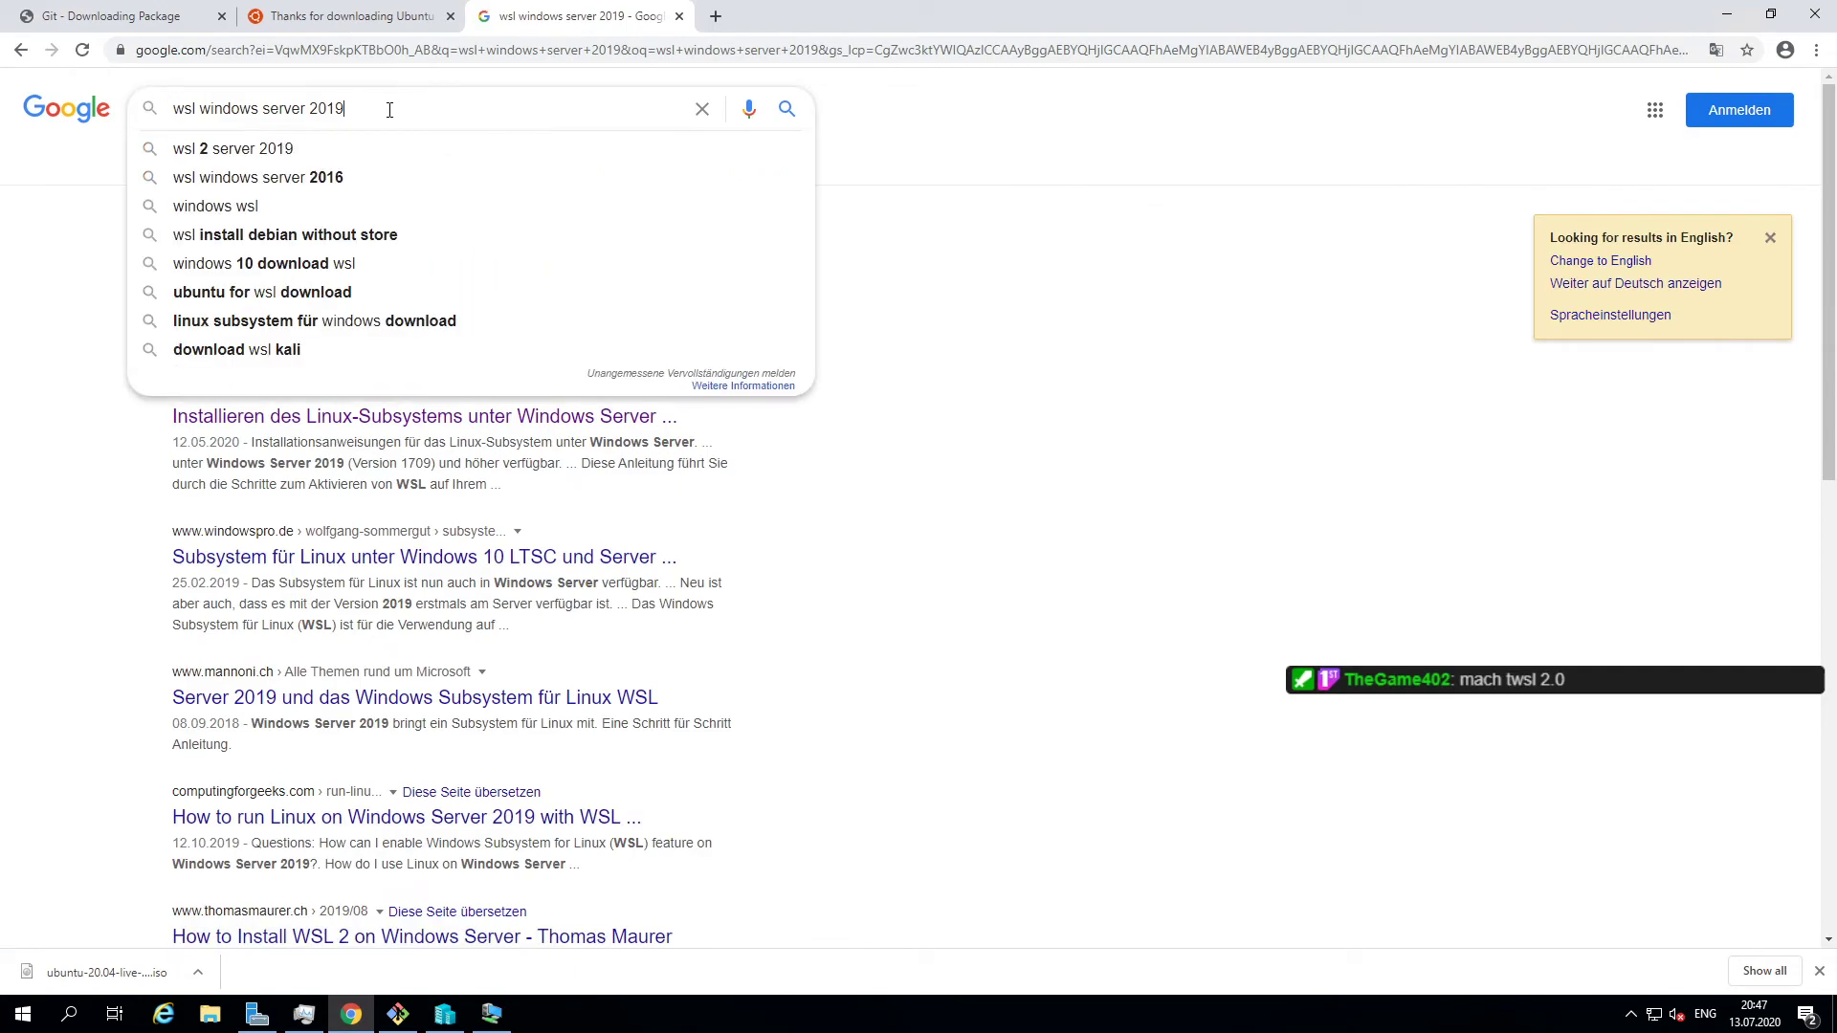
click(209, 148)
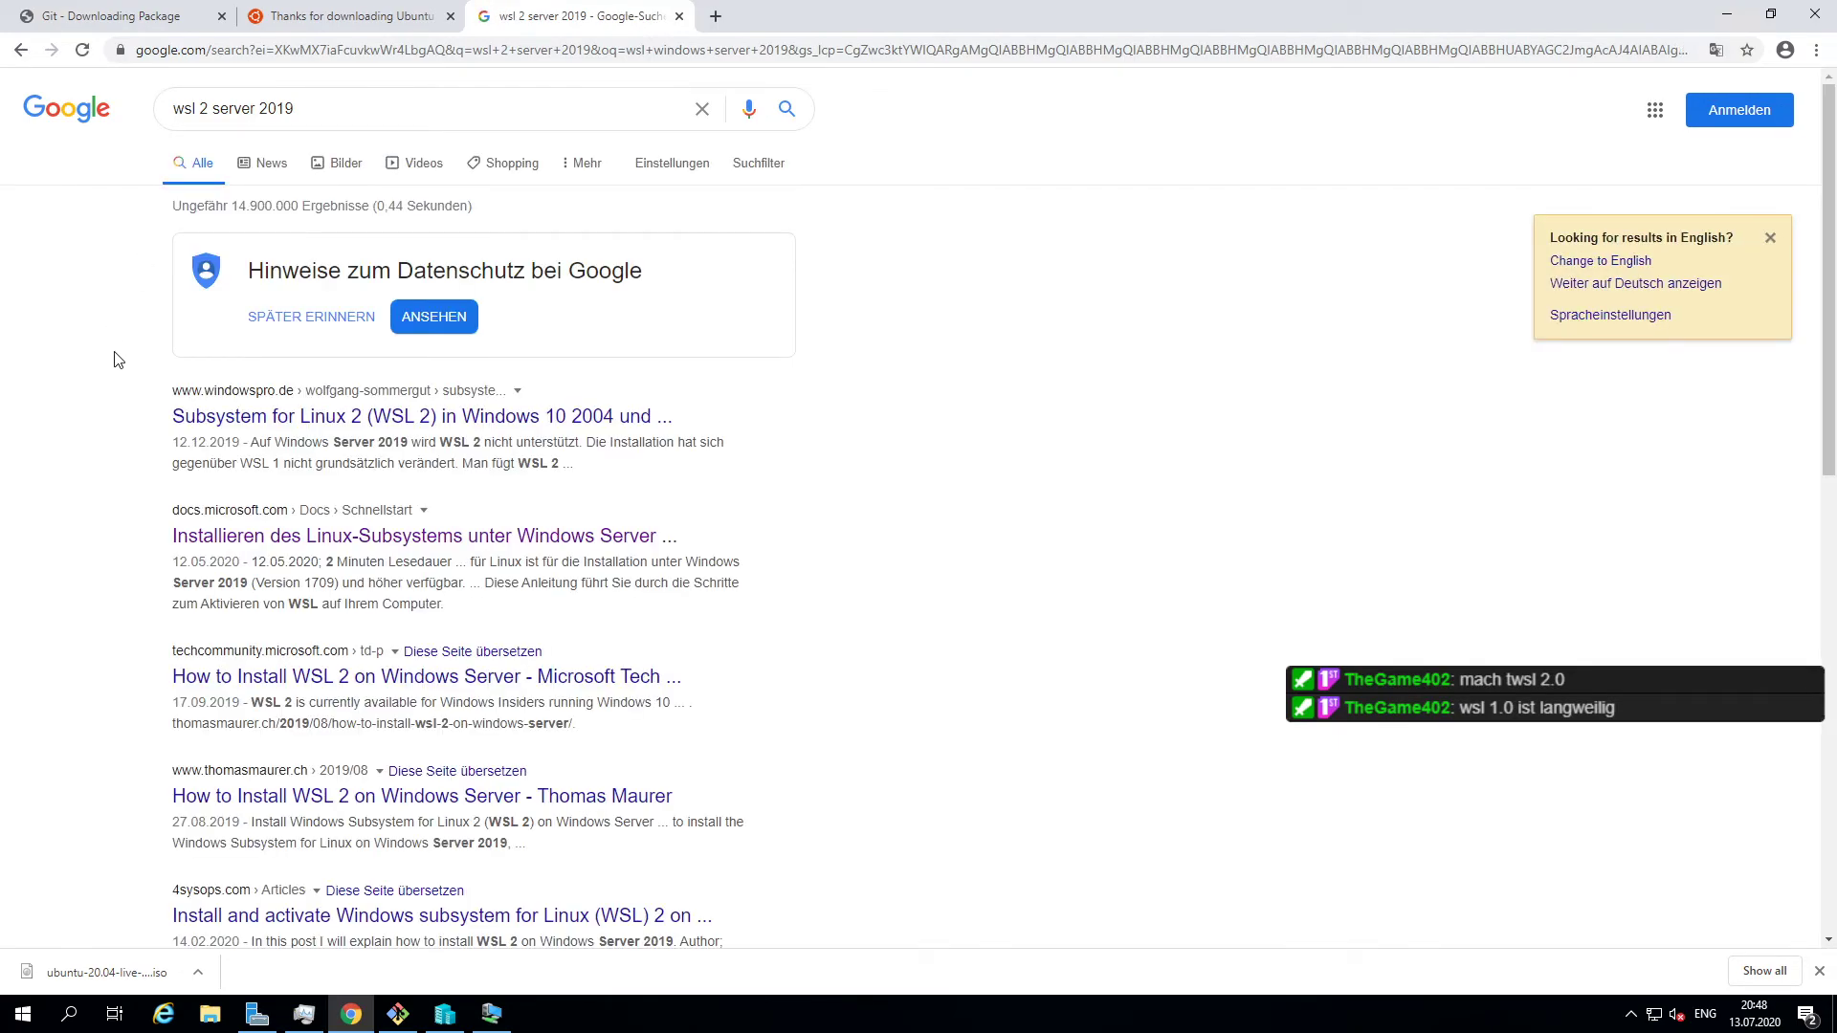
click(446, 422)
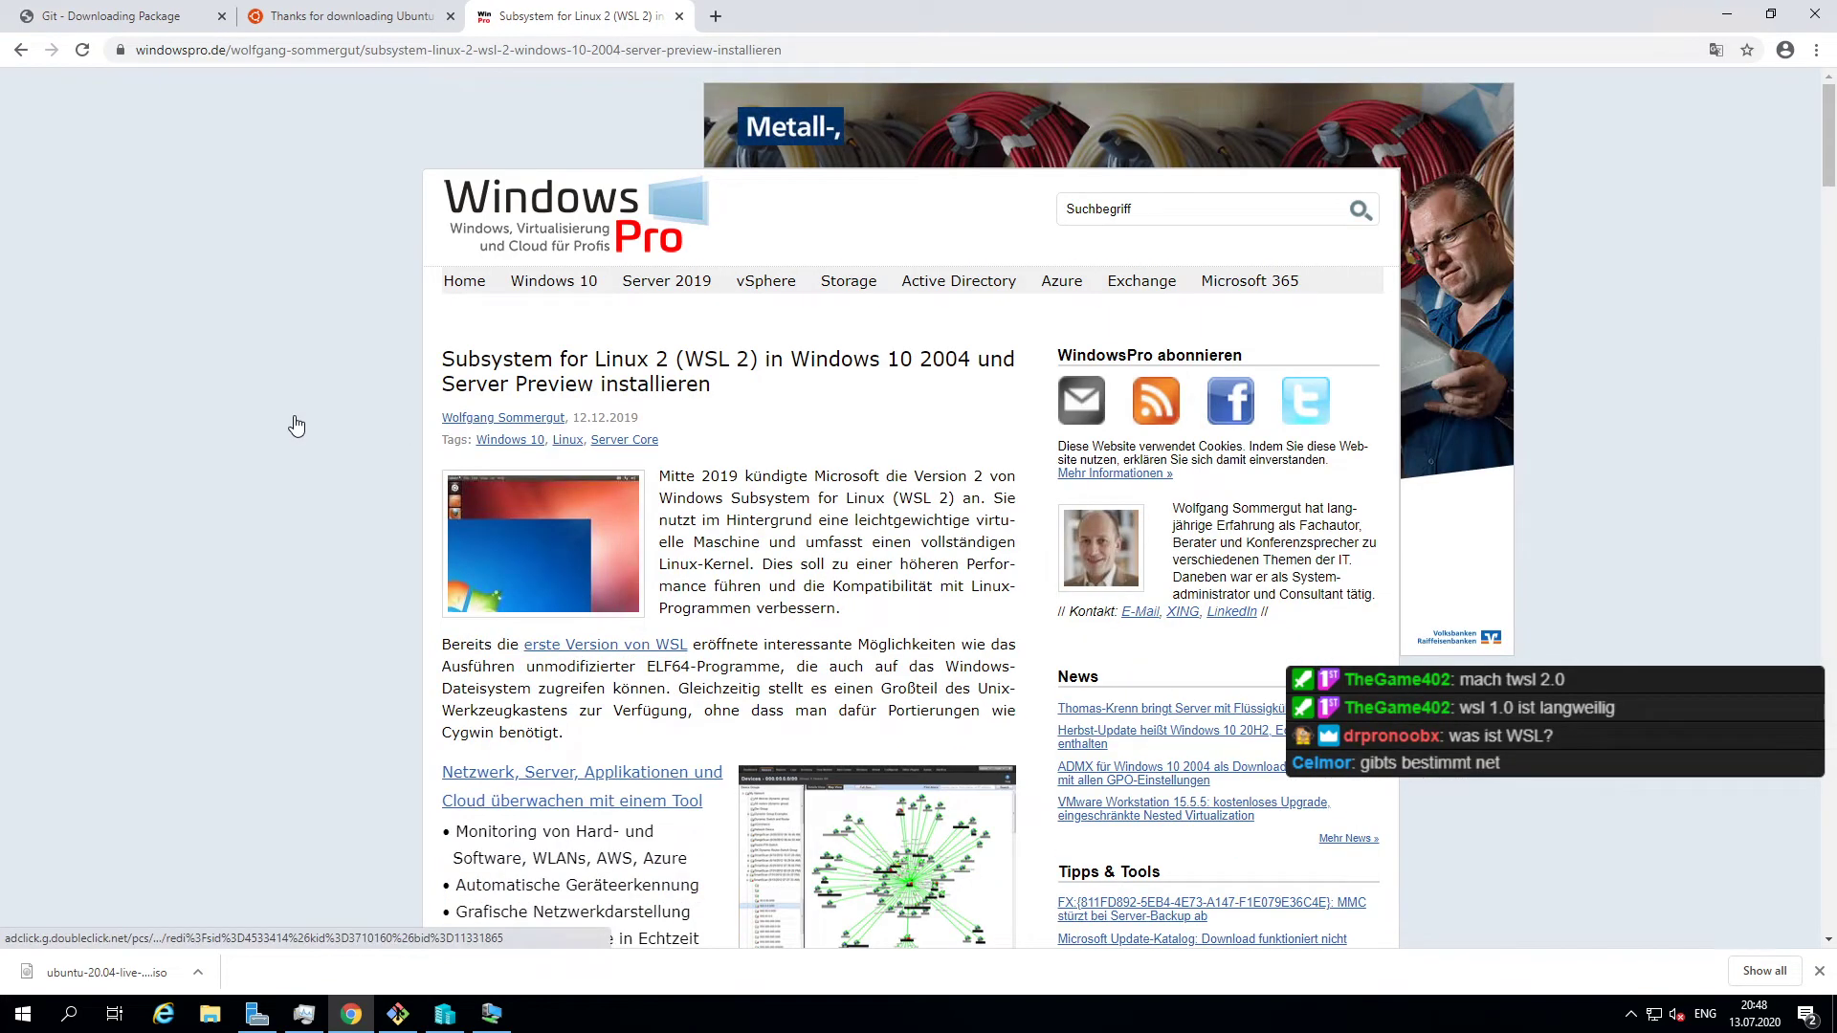
key(alt+Left)
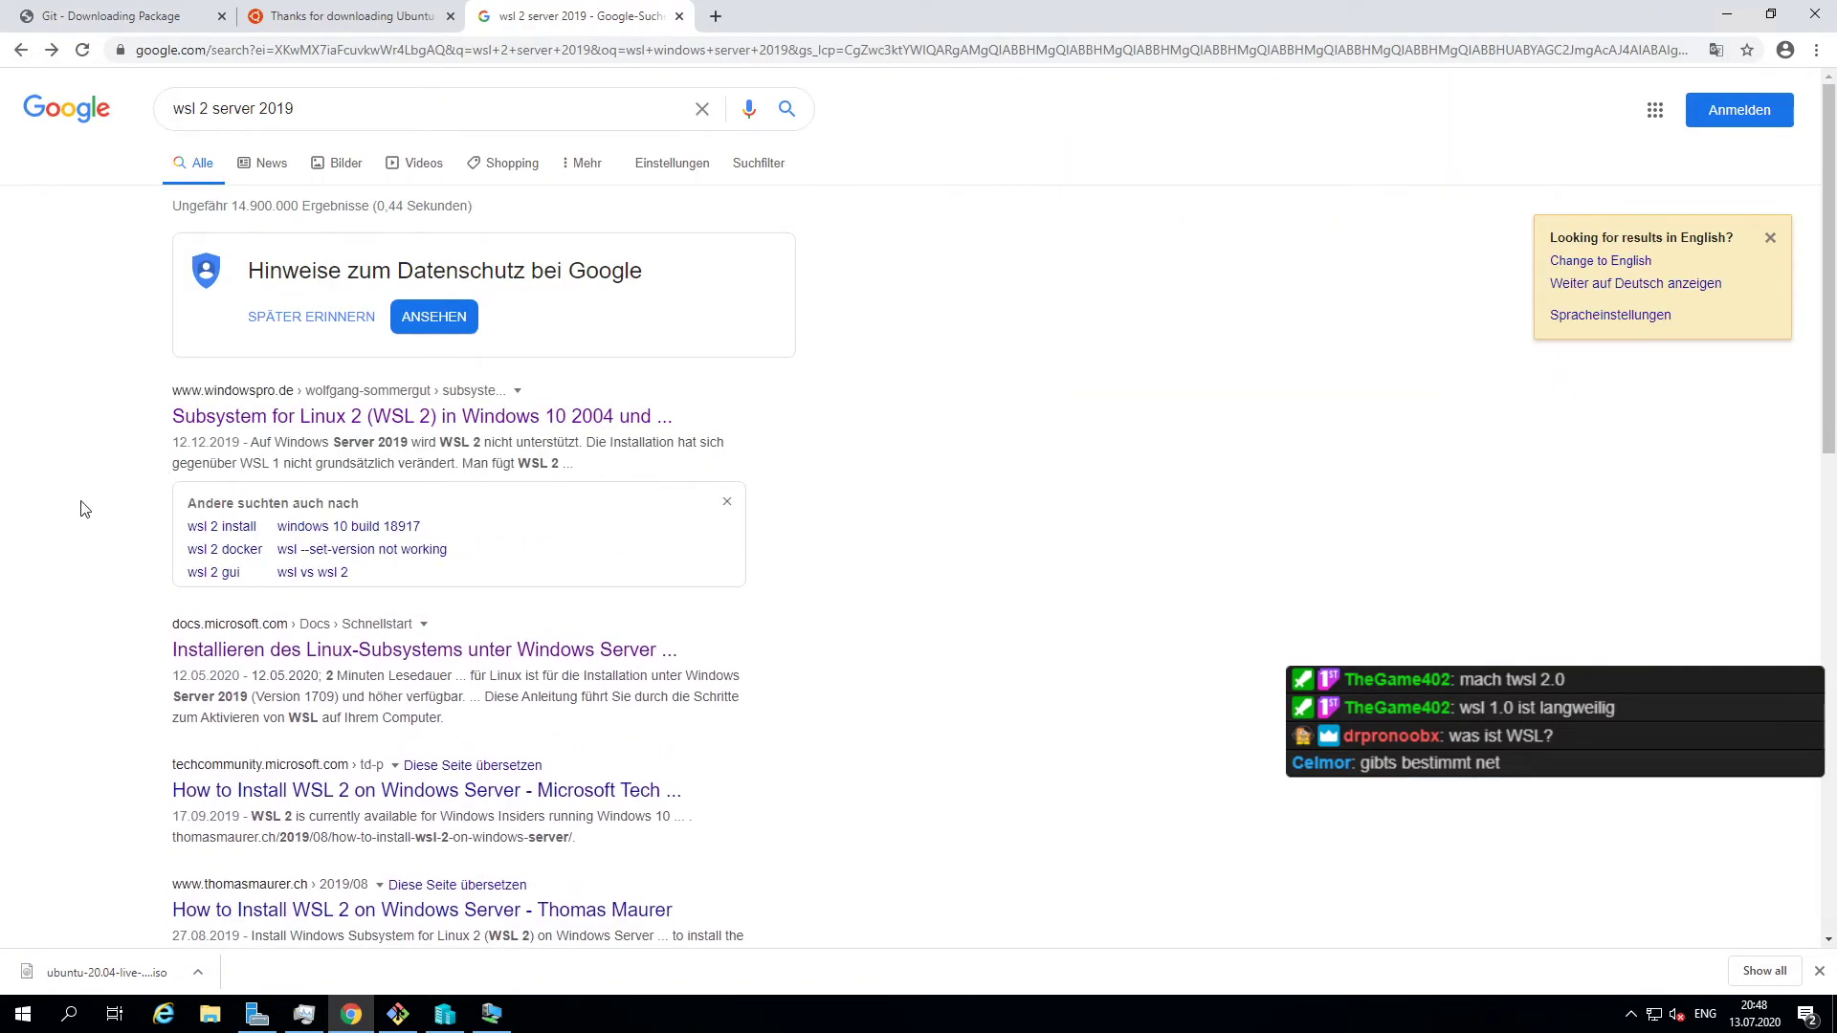
- Look through the Tech Community WSL 2 guide and its linked blog article, then close both tabs
scroll(84, 508, down, 3)
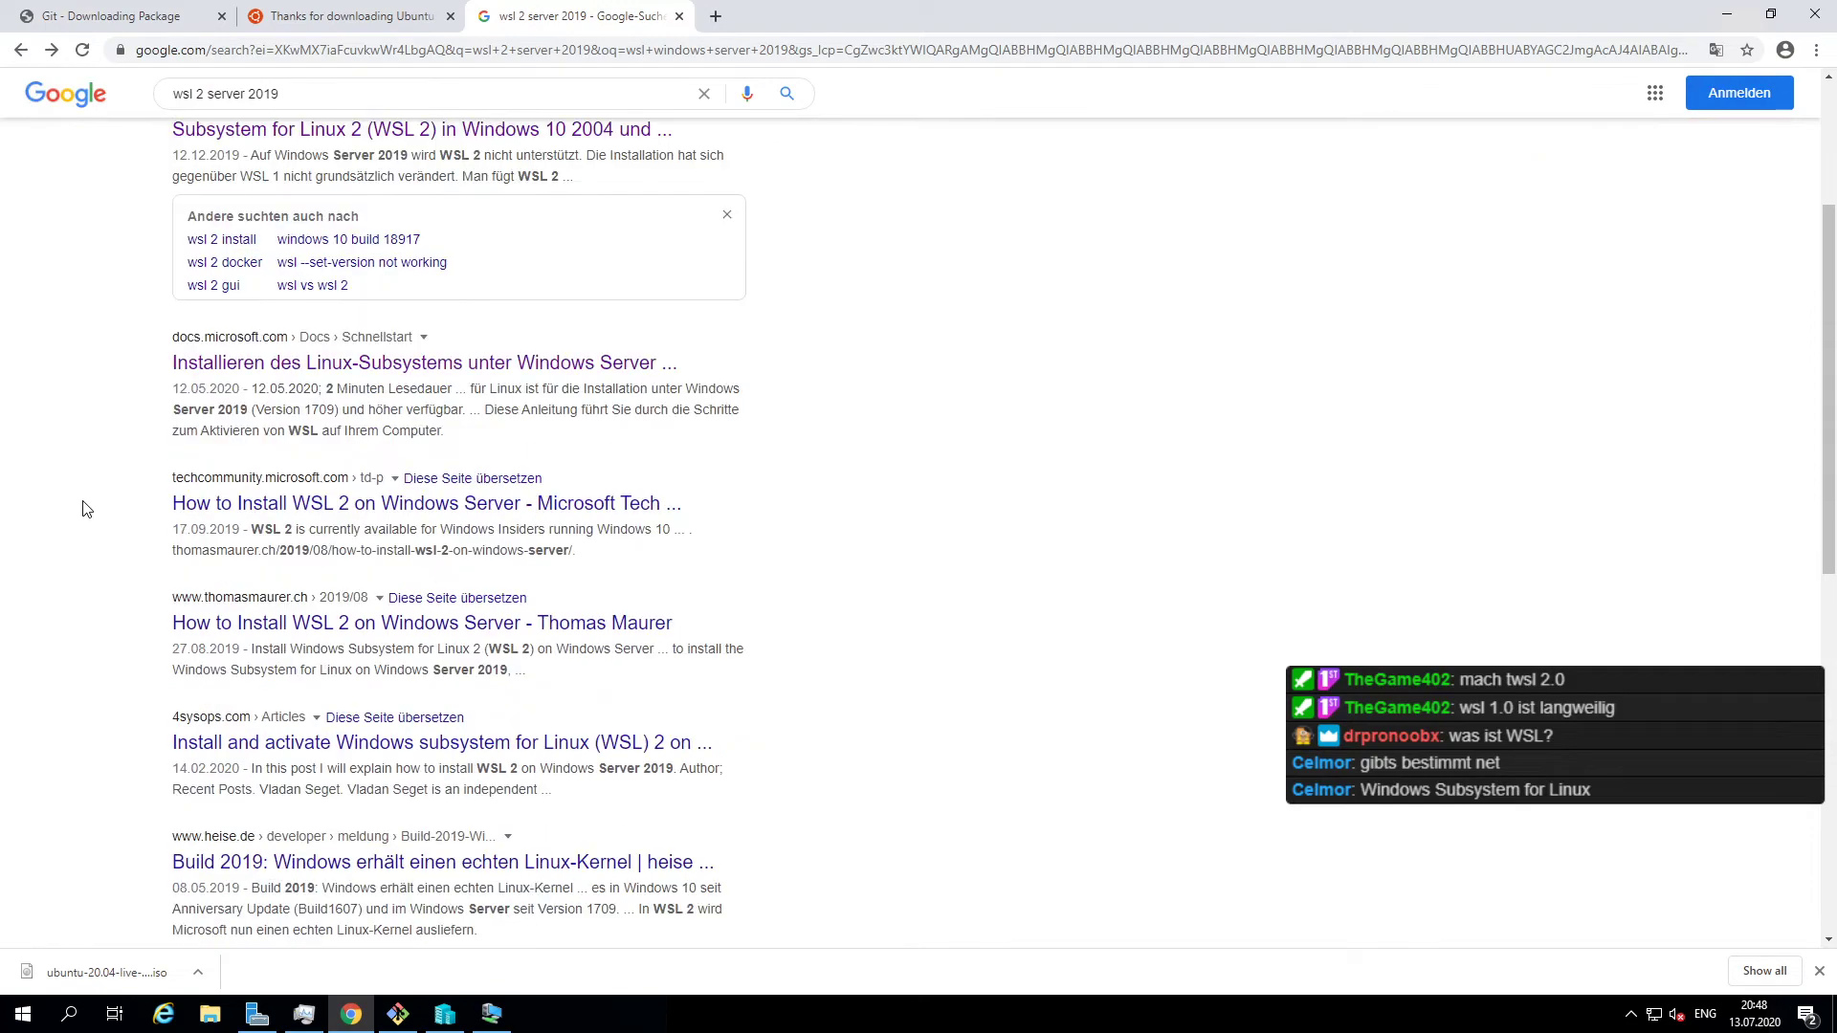
middle_click(396, 503)
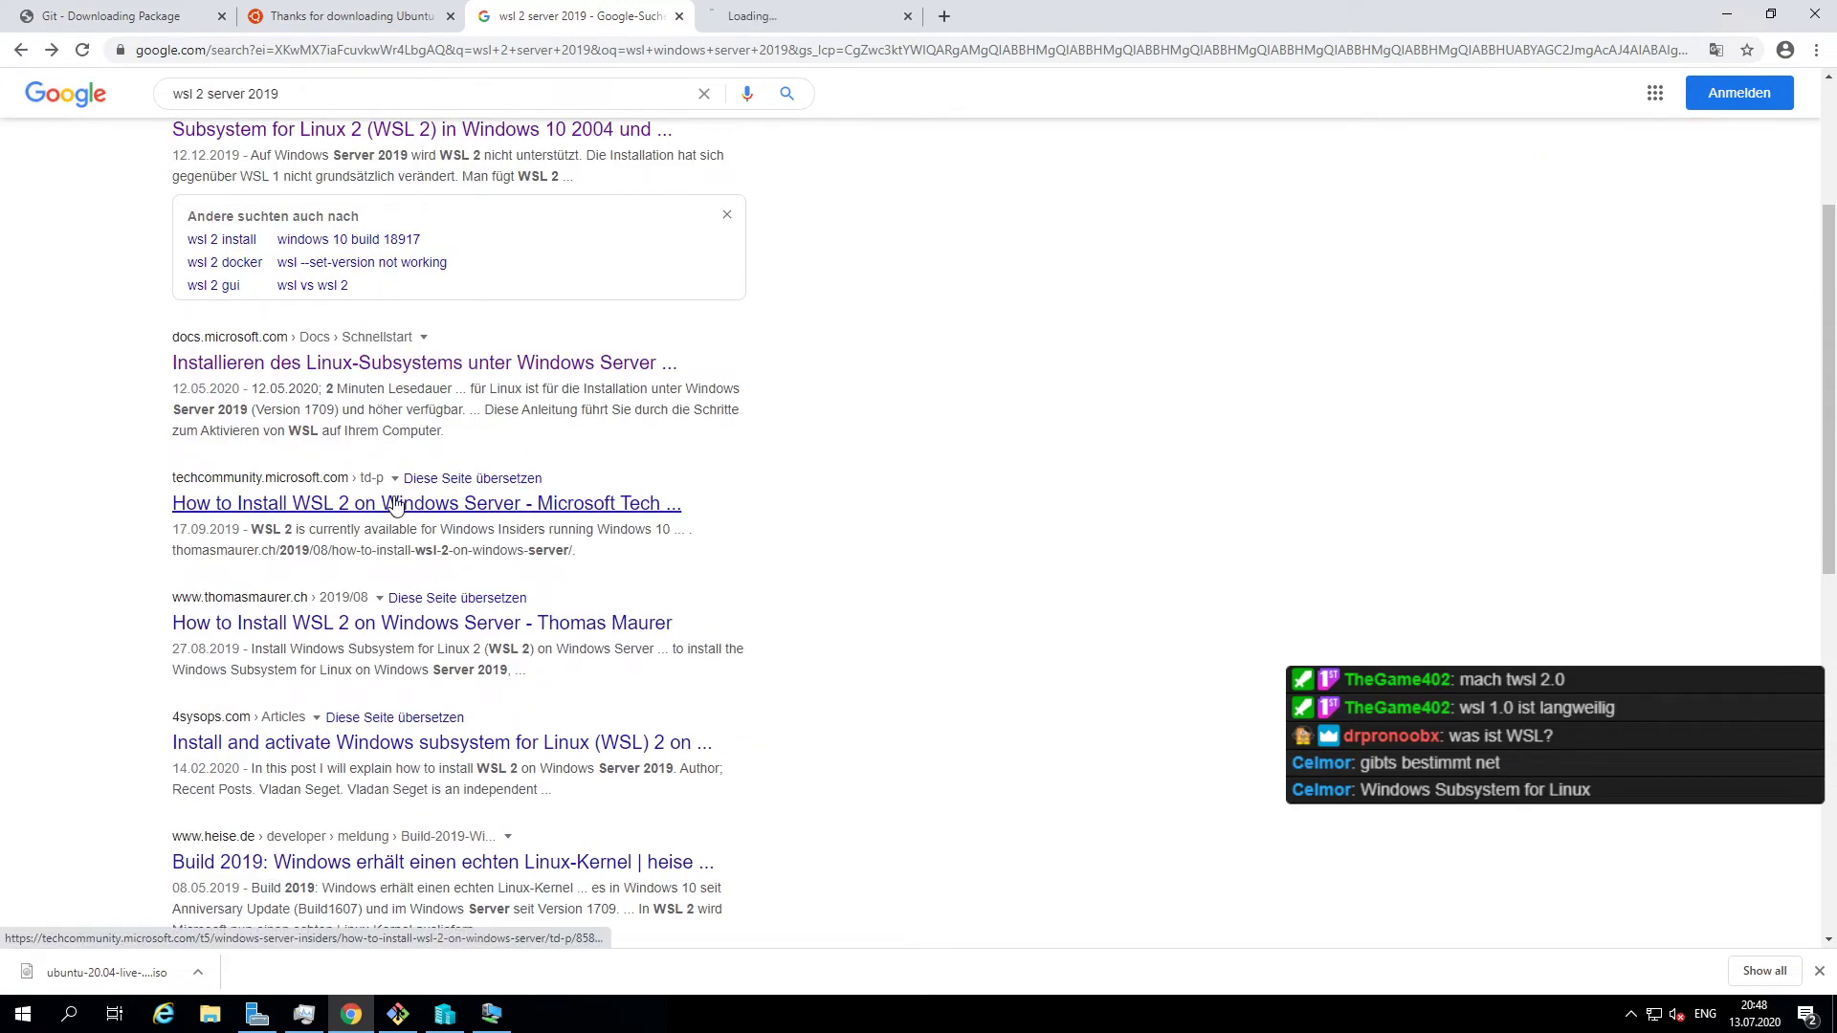
click(749, 21)
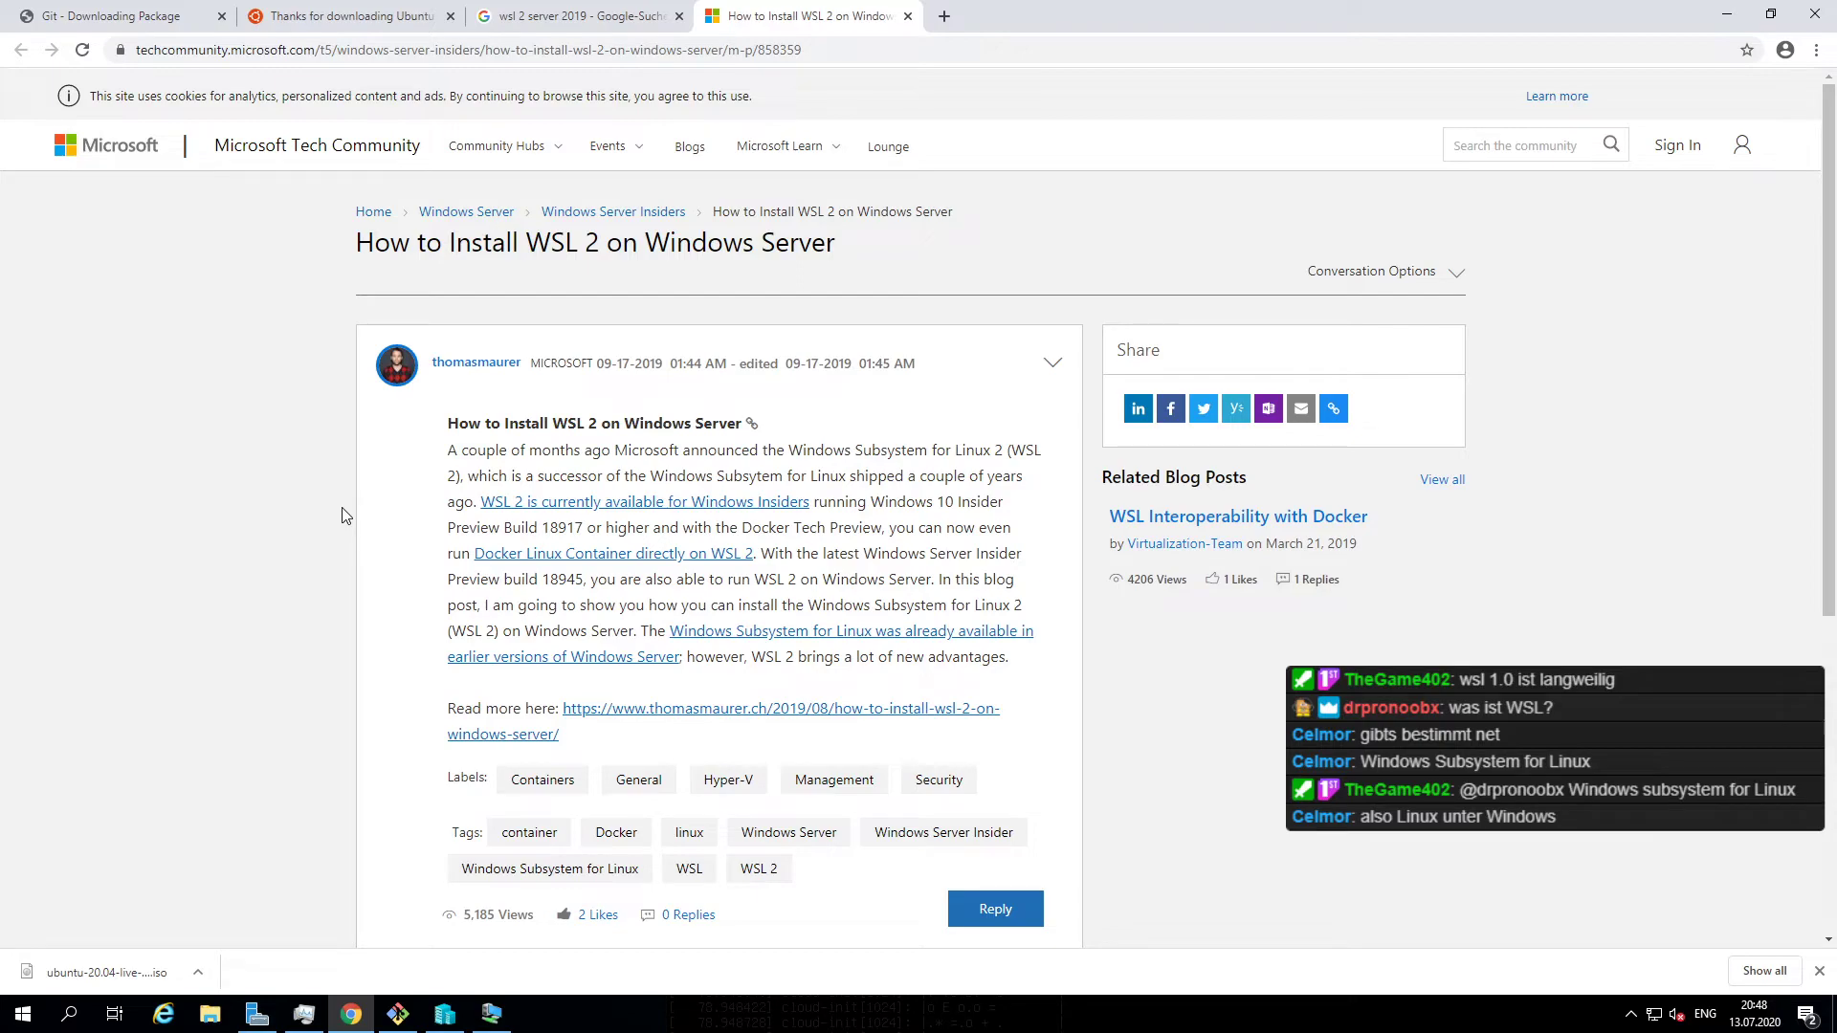
click(622, 709)
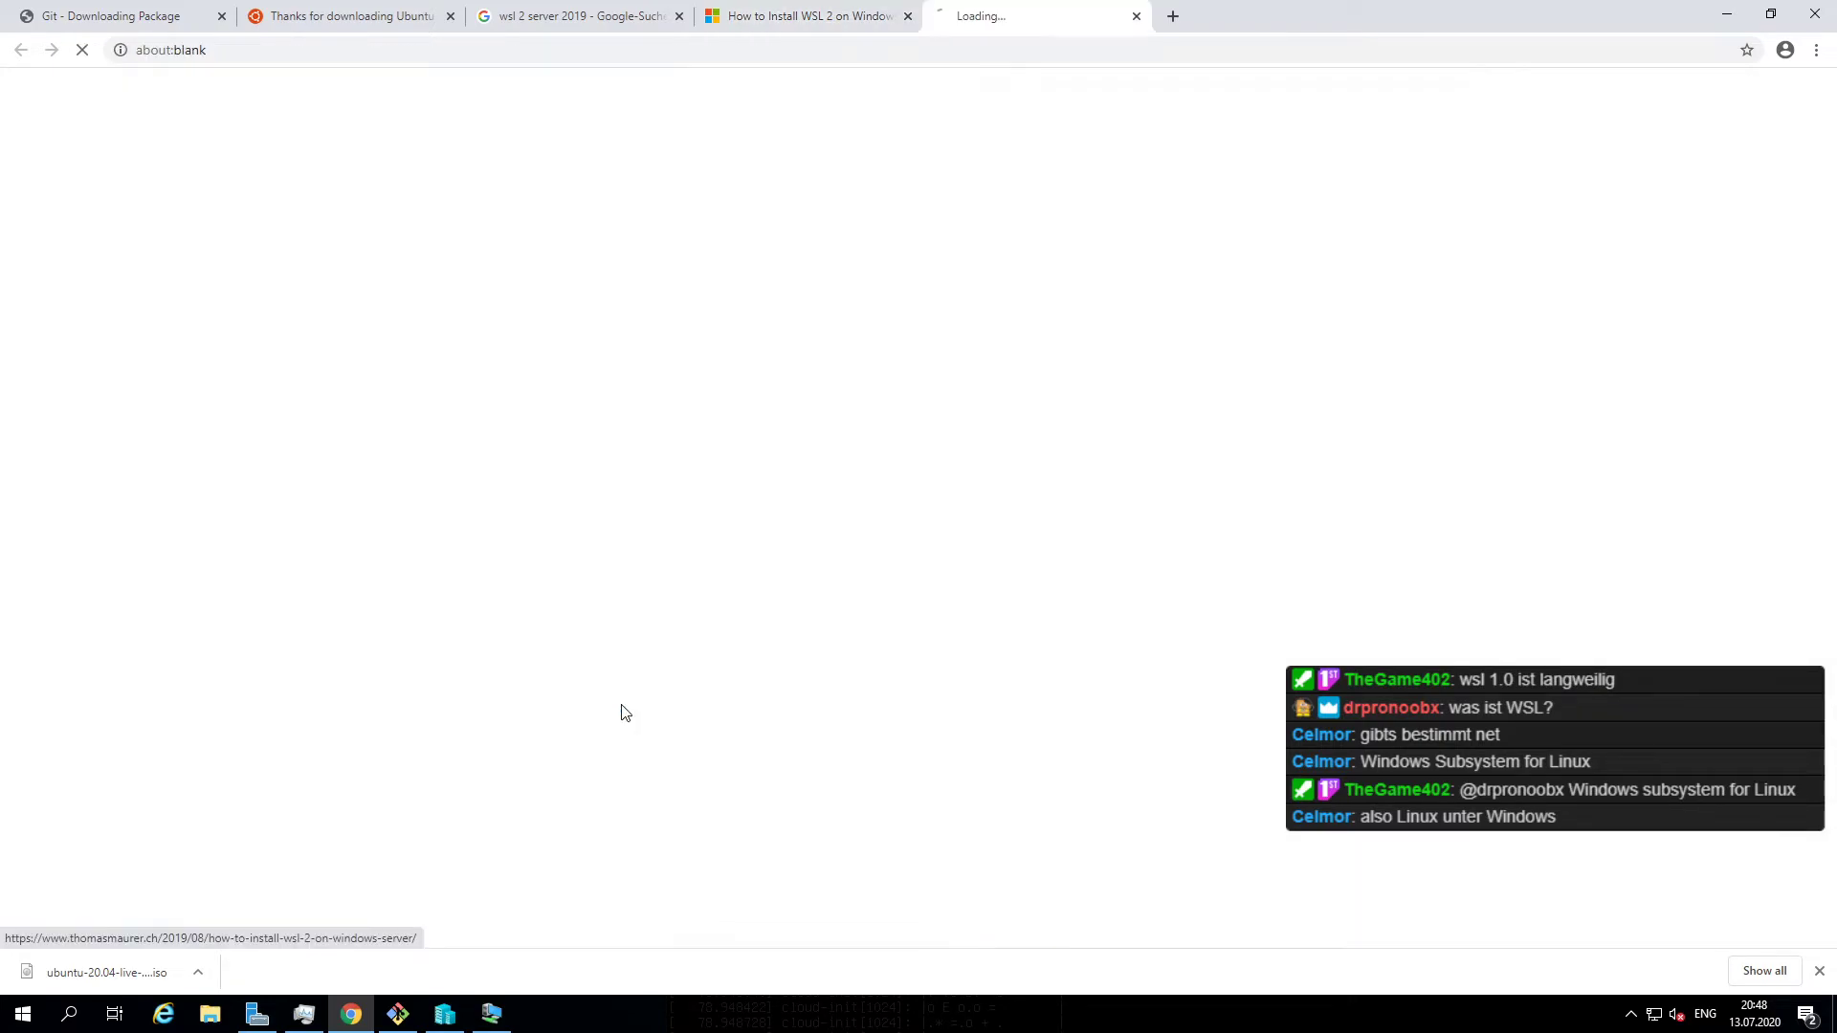
scroll(623, 716, down, 6)
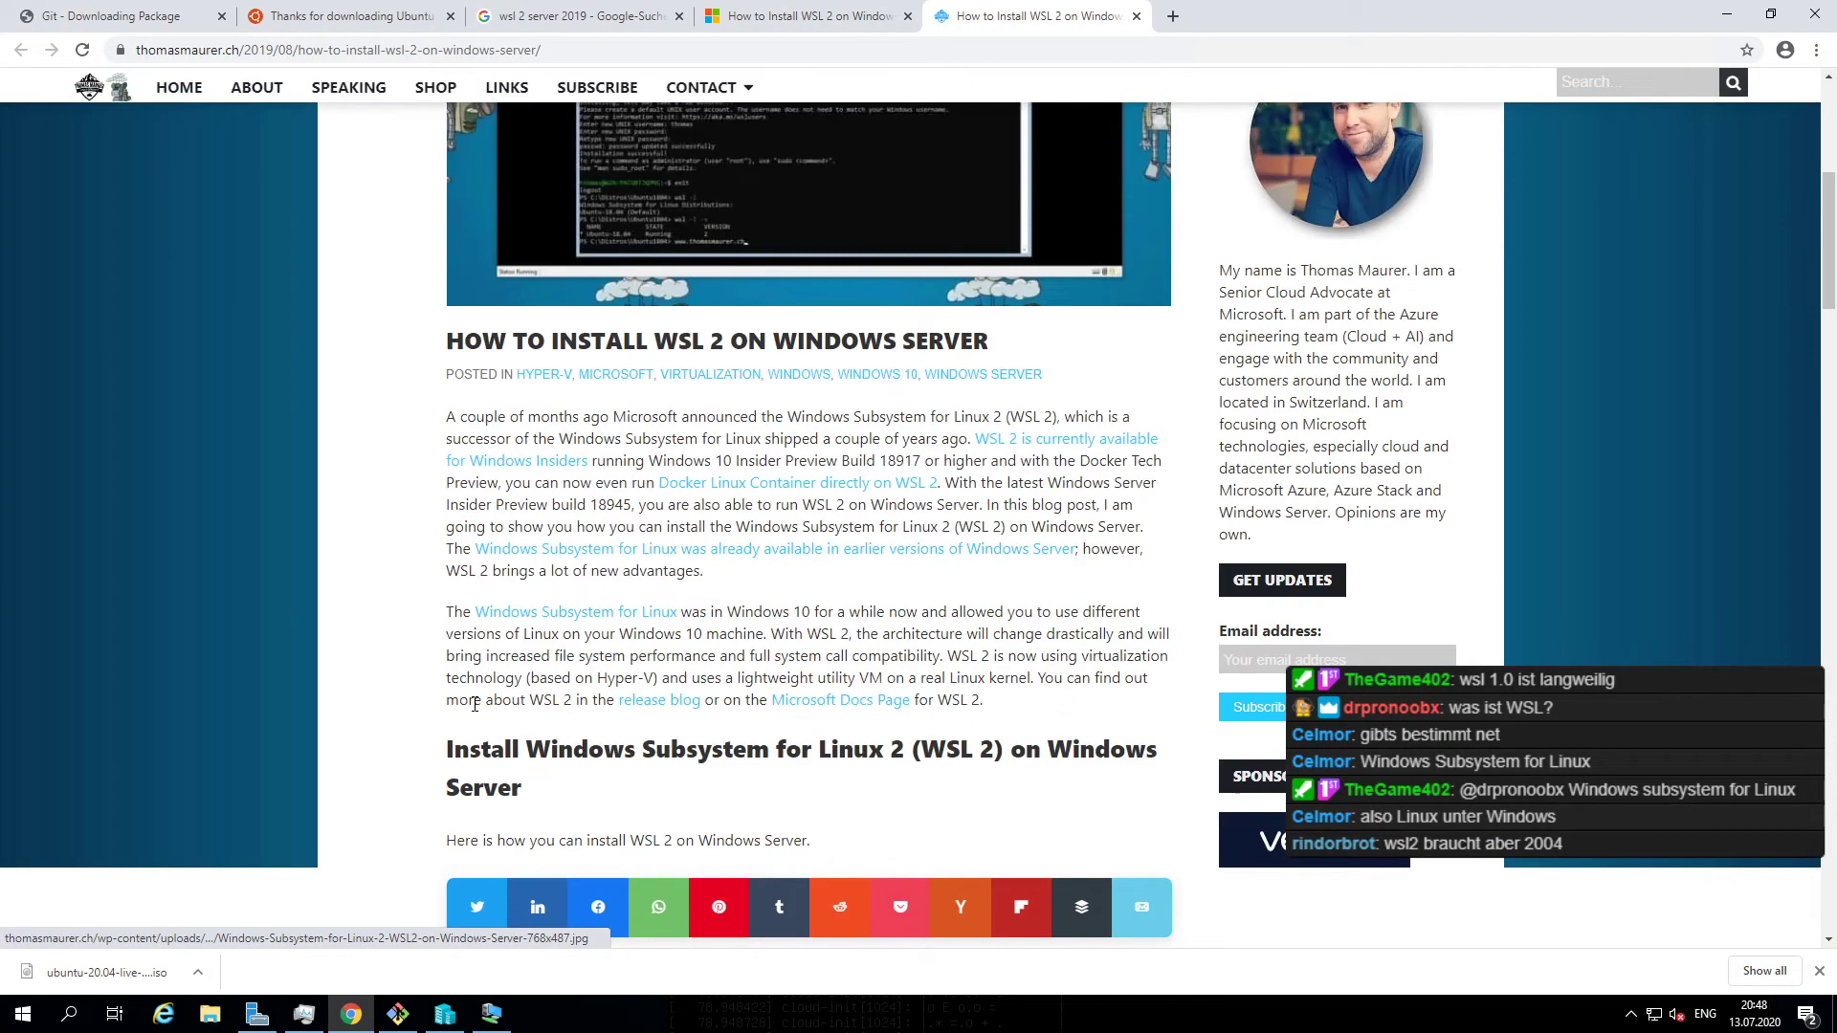
scroll(392, 696, down, 3)
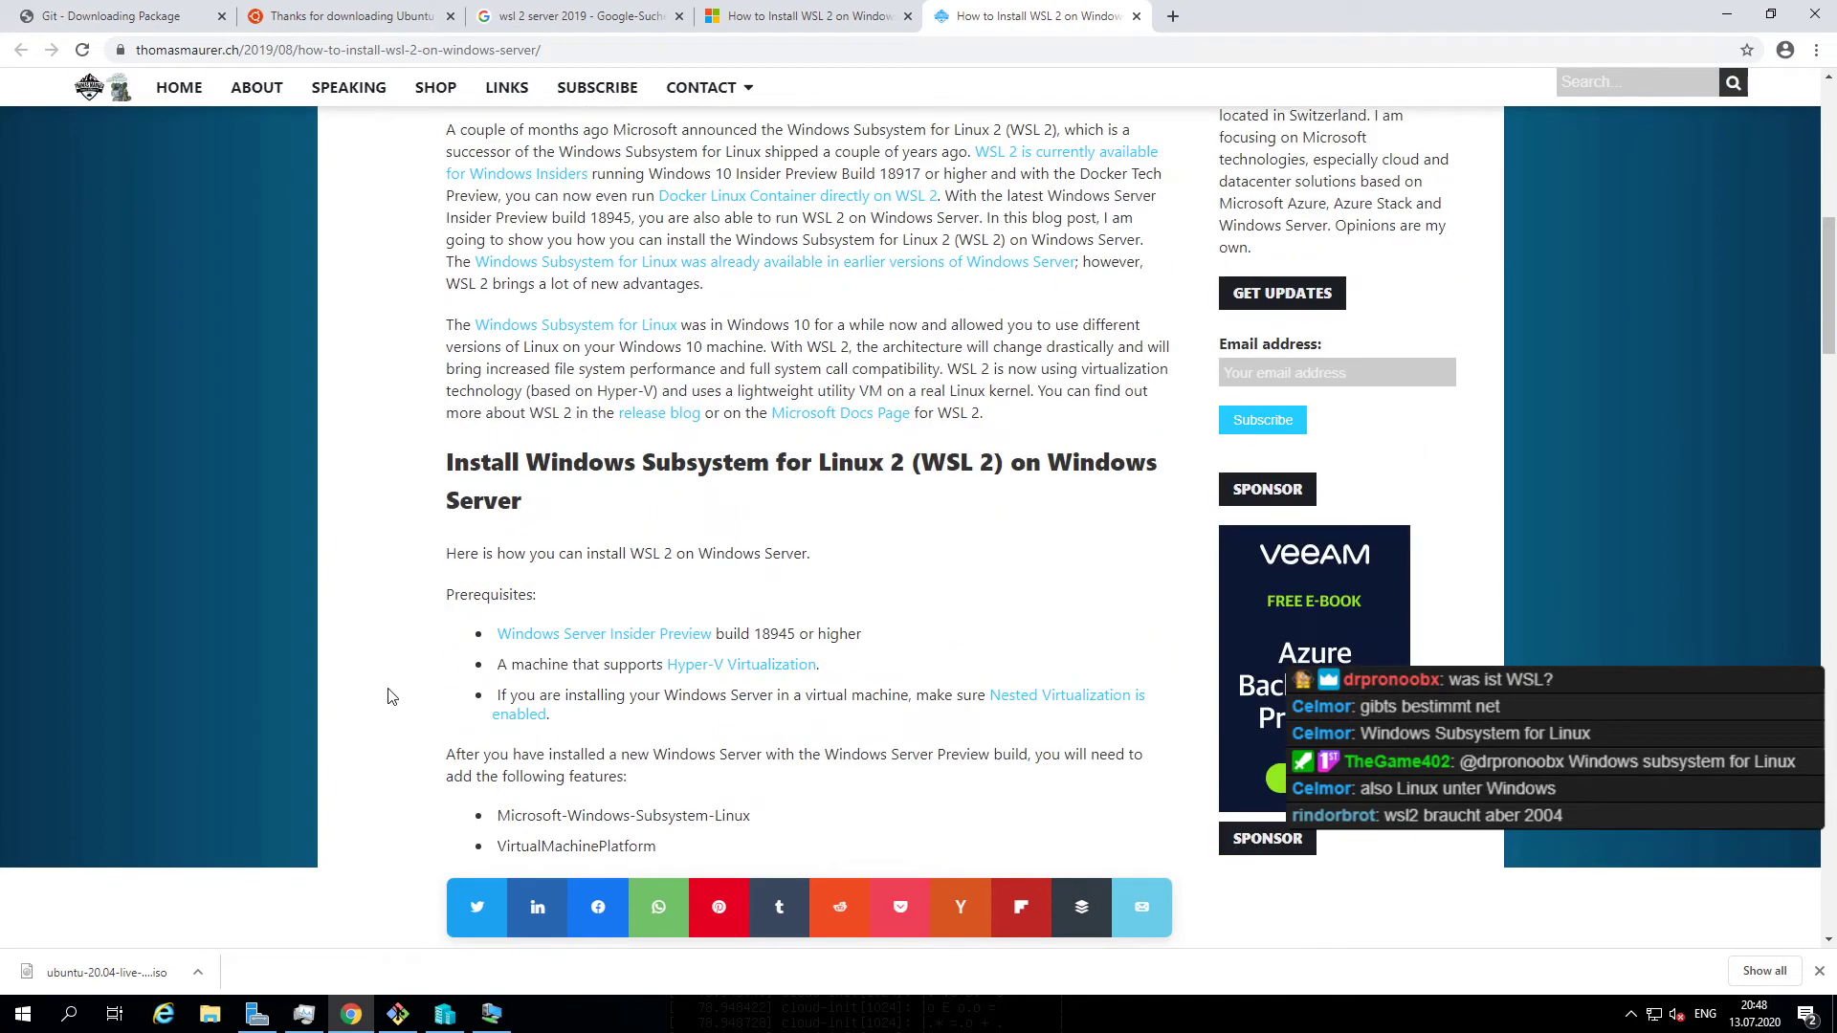
click(1137, 17)
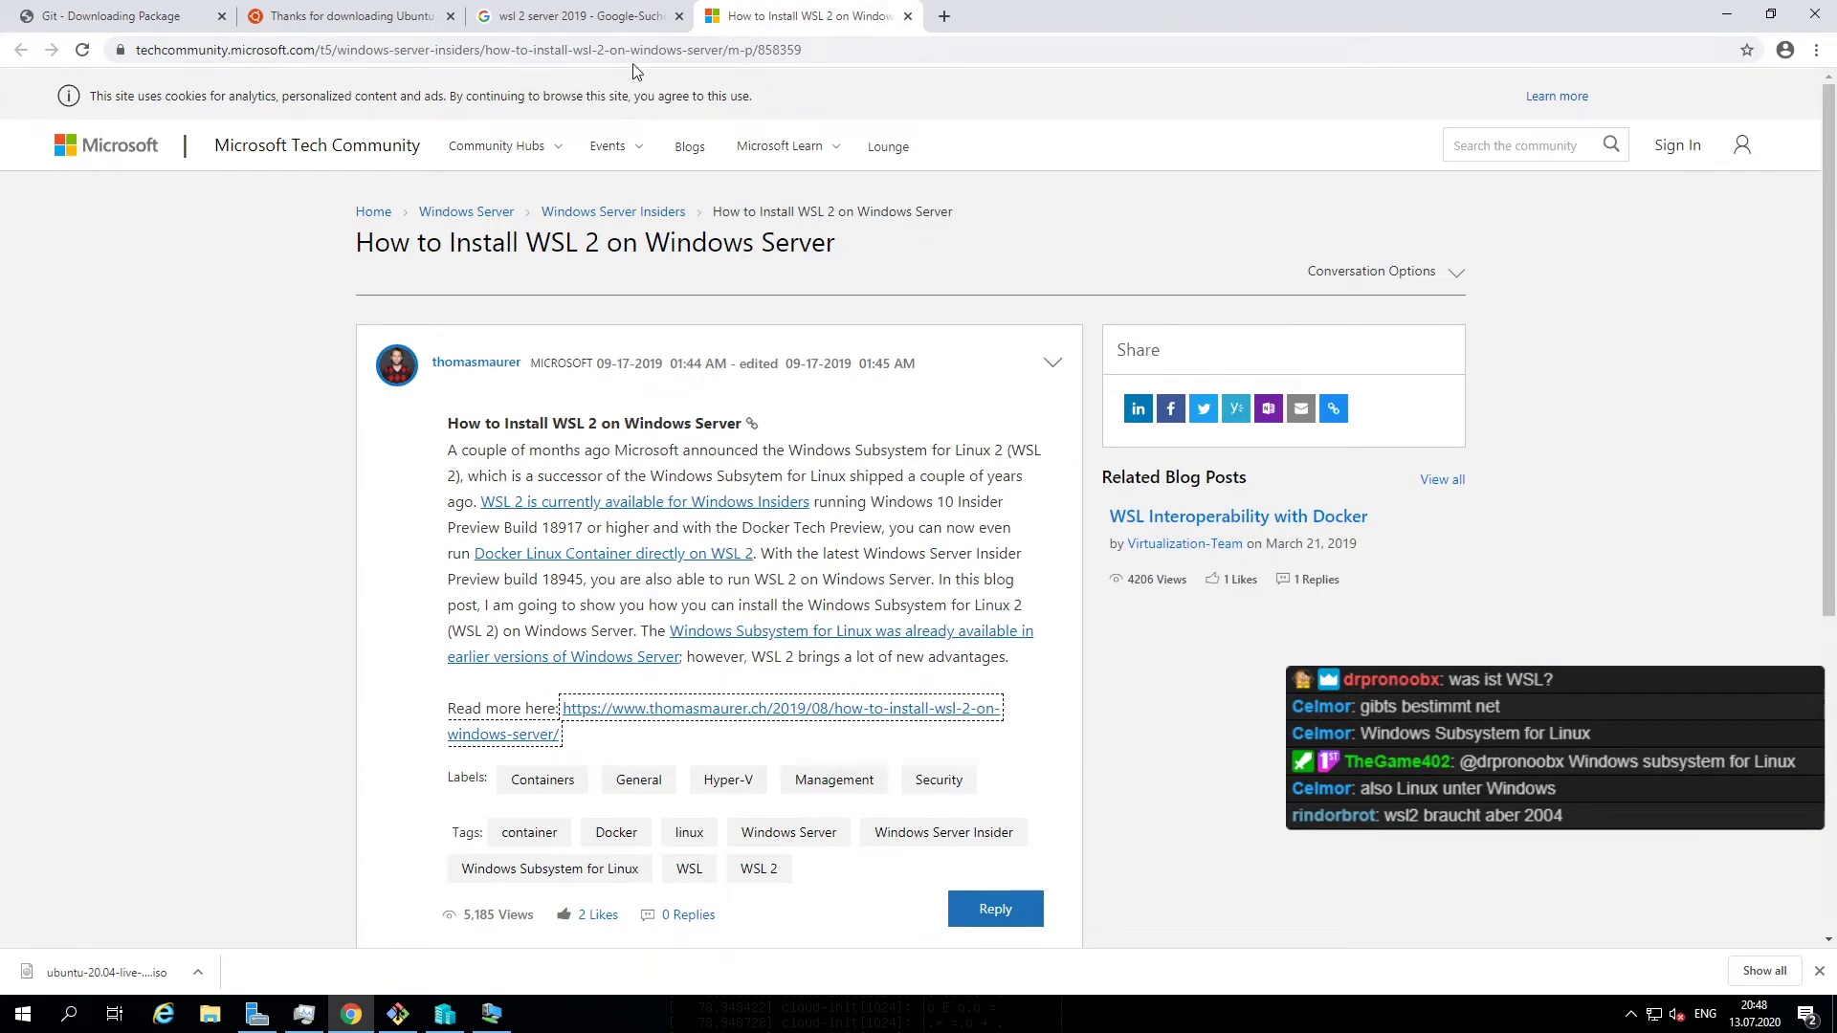
click(910, 16)
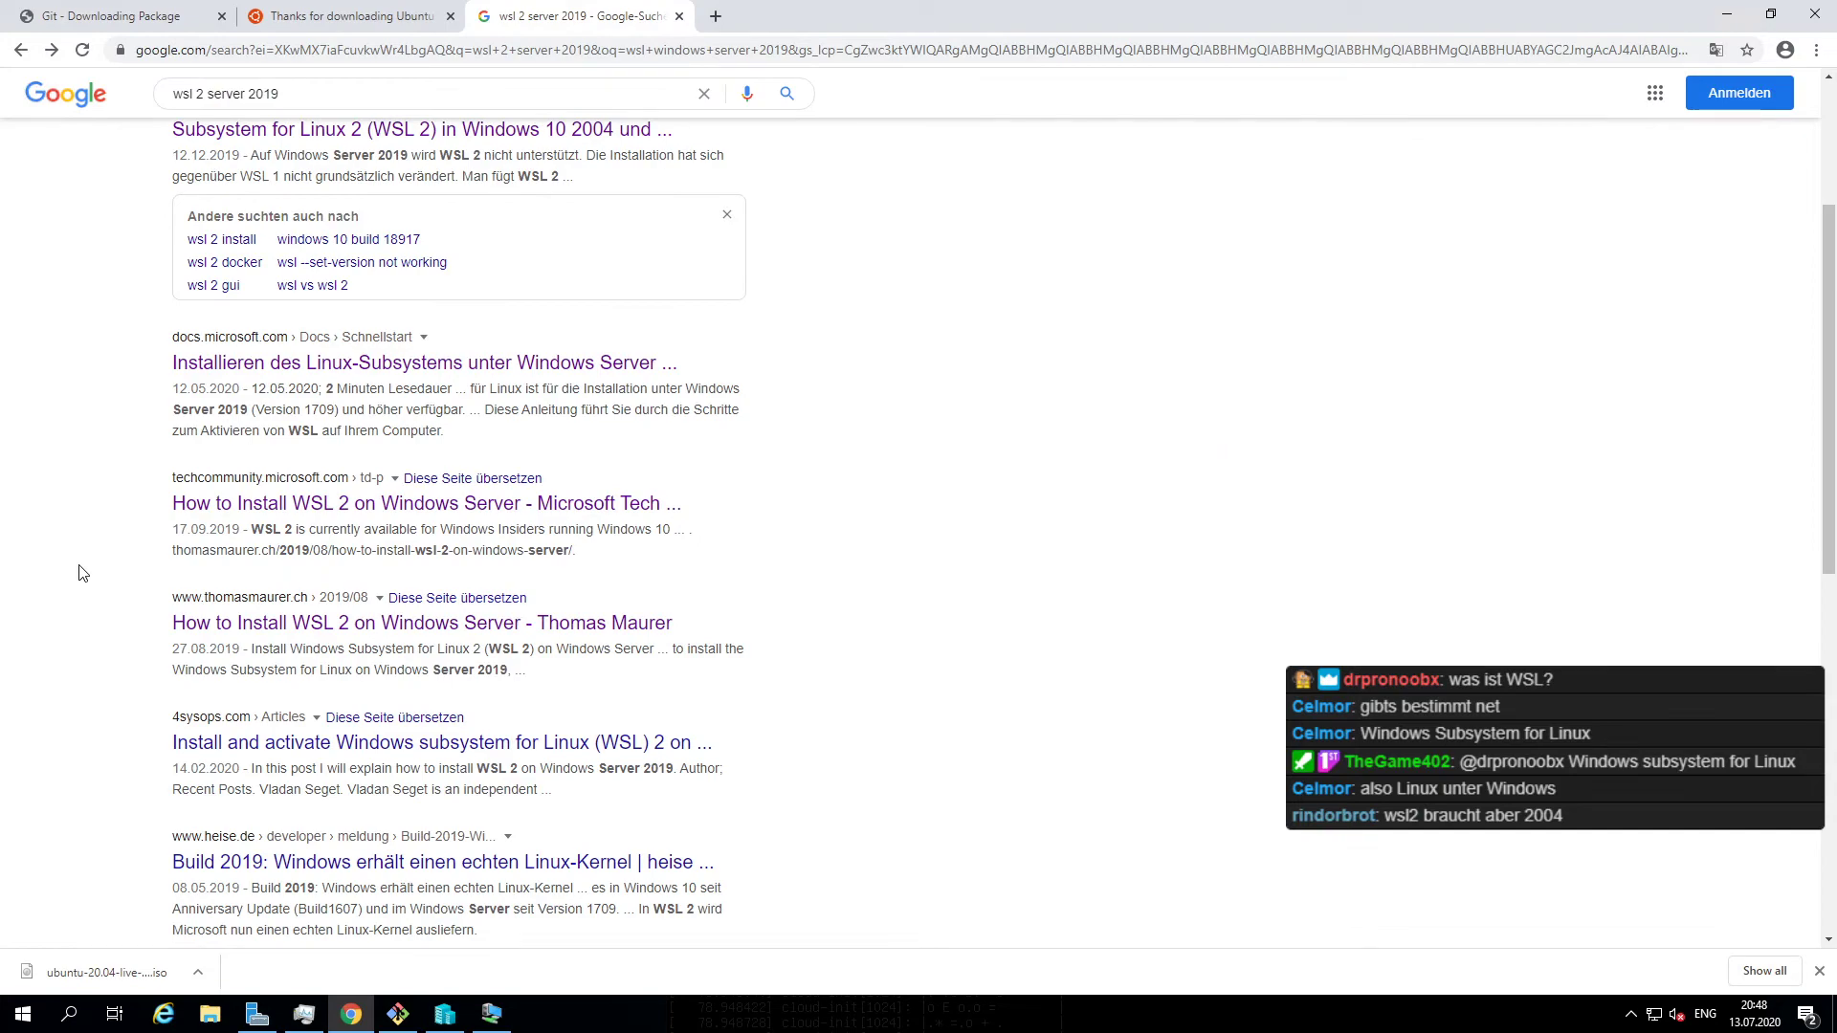
- Open the heise Build 2019 article on Windows' real Linux kernel and accept its cookies
scroll(83, 573, down, 1)
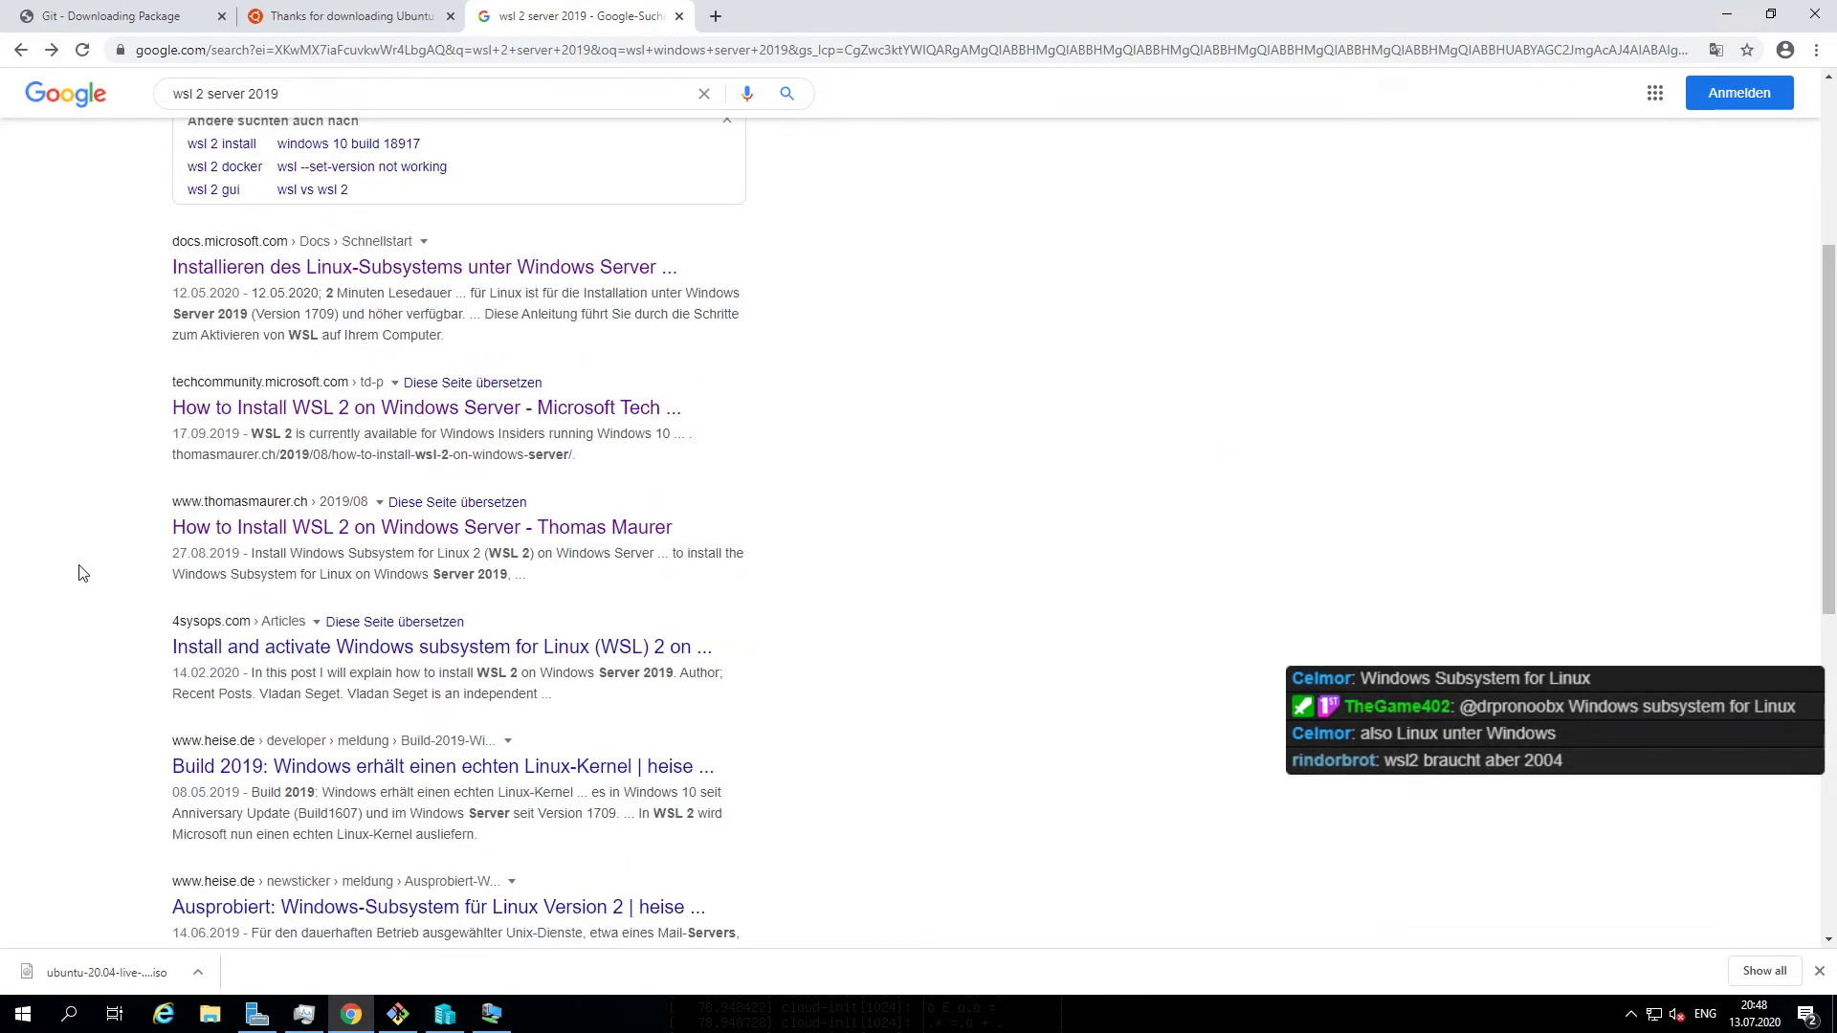
scroll(83, 573, down, 1)
click(292, 689)
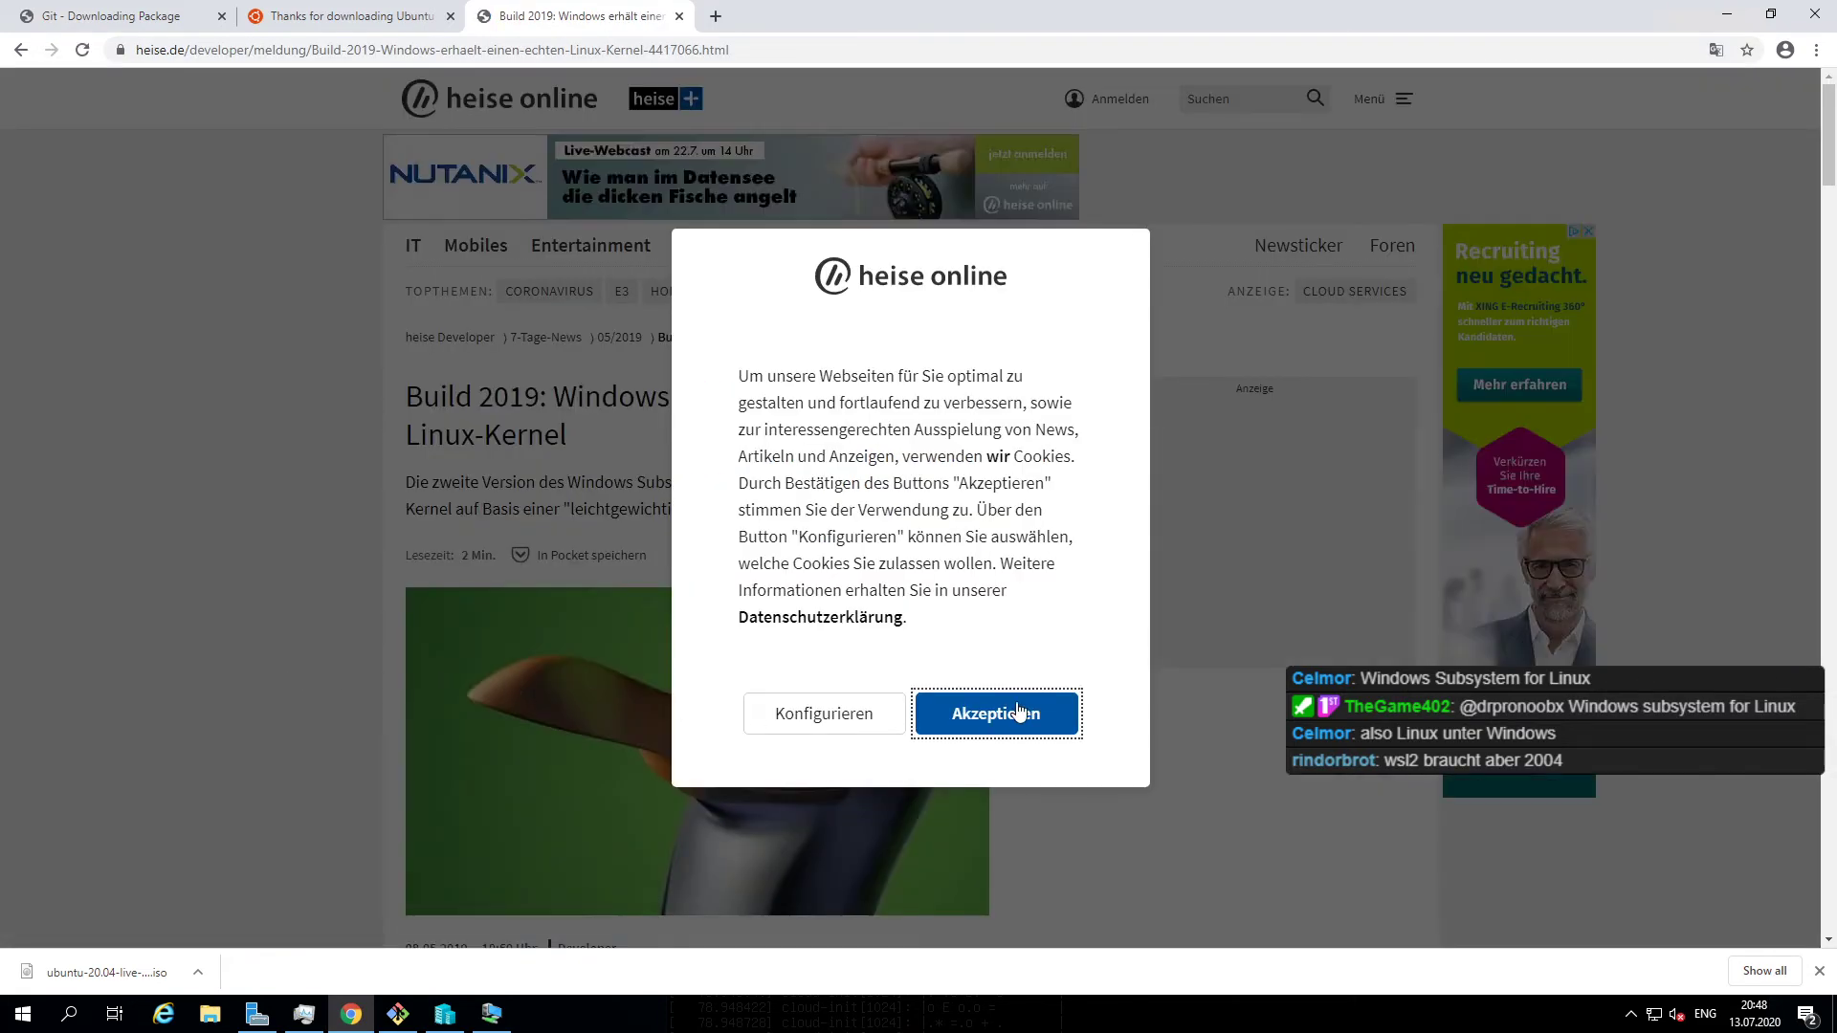
click(996, 716)
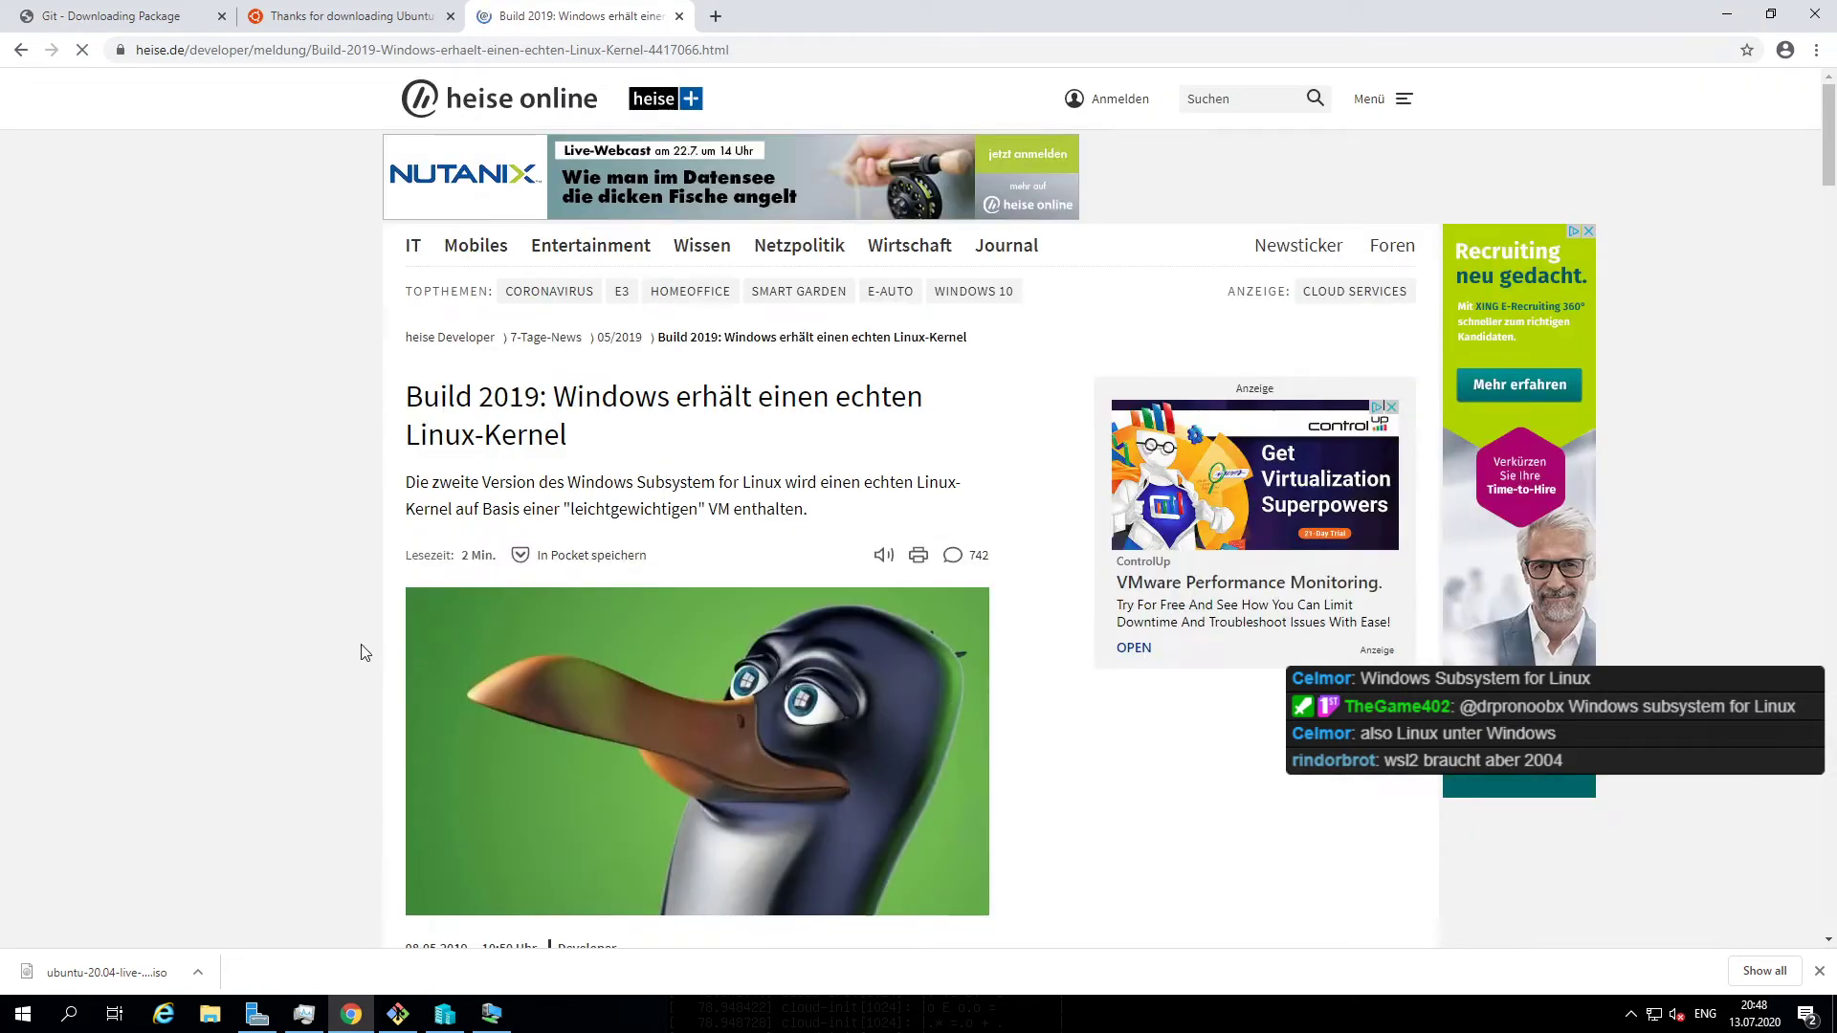
scroll(366, 646, down, 10)
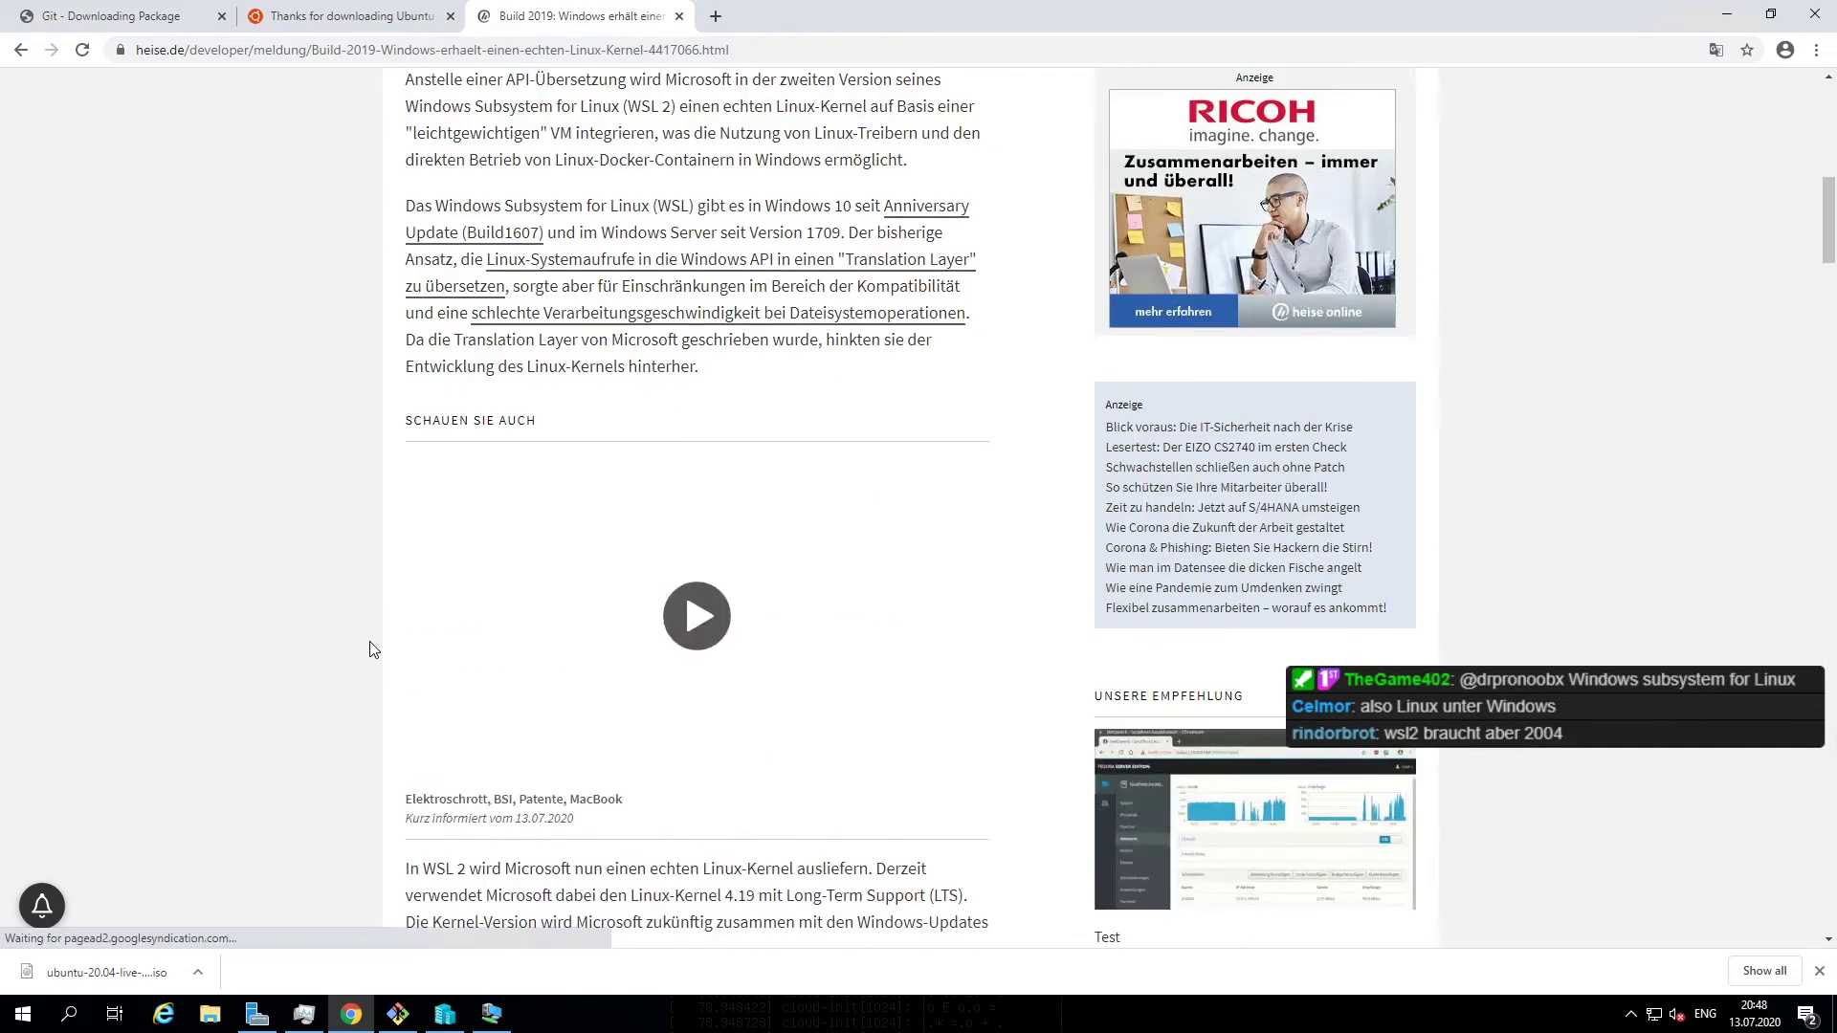
scroll(369, 642, down, 20)
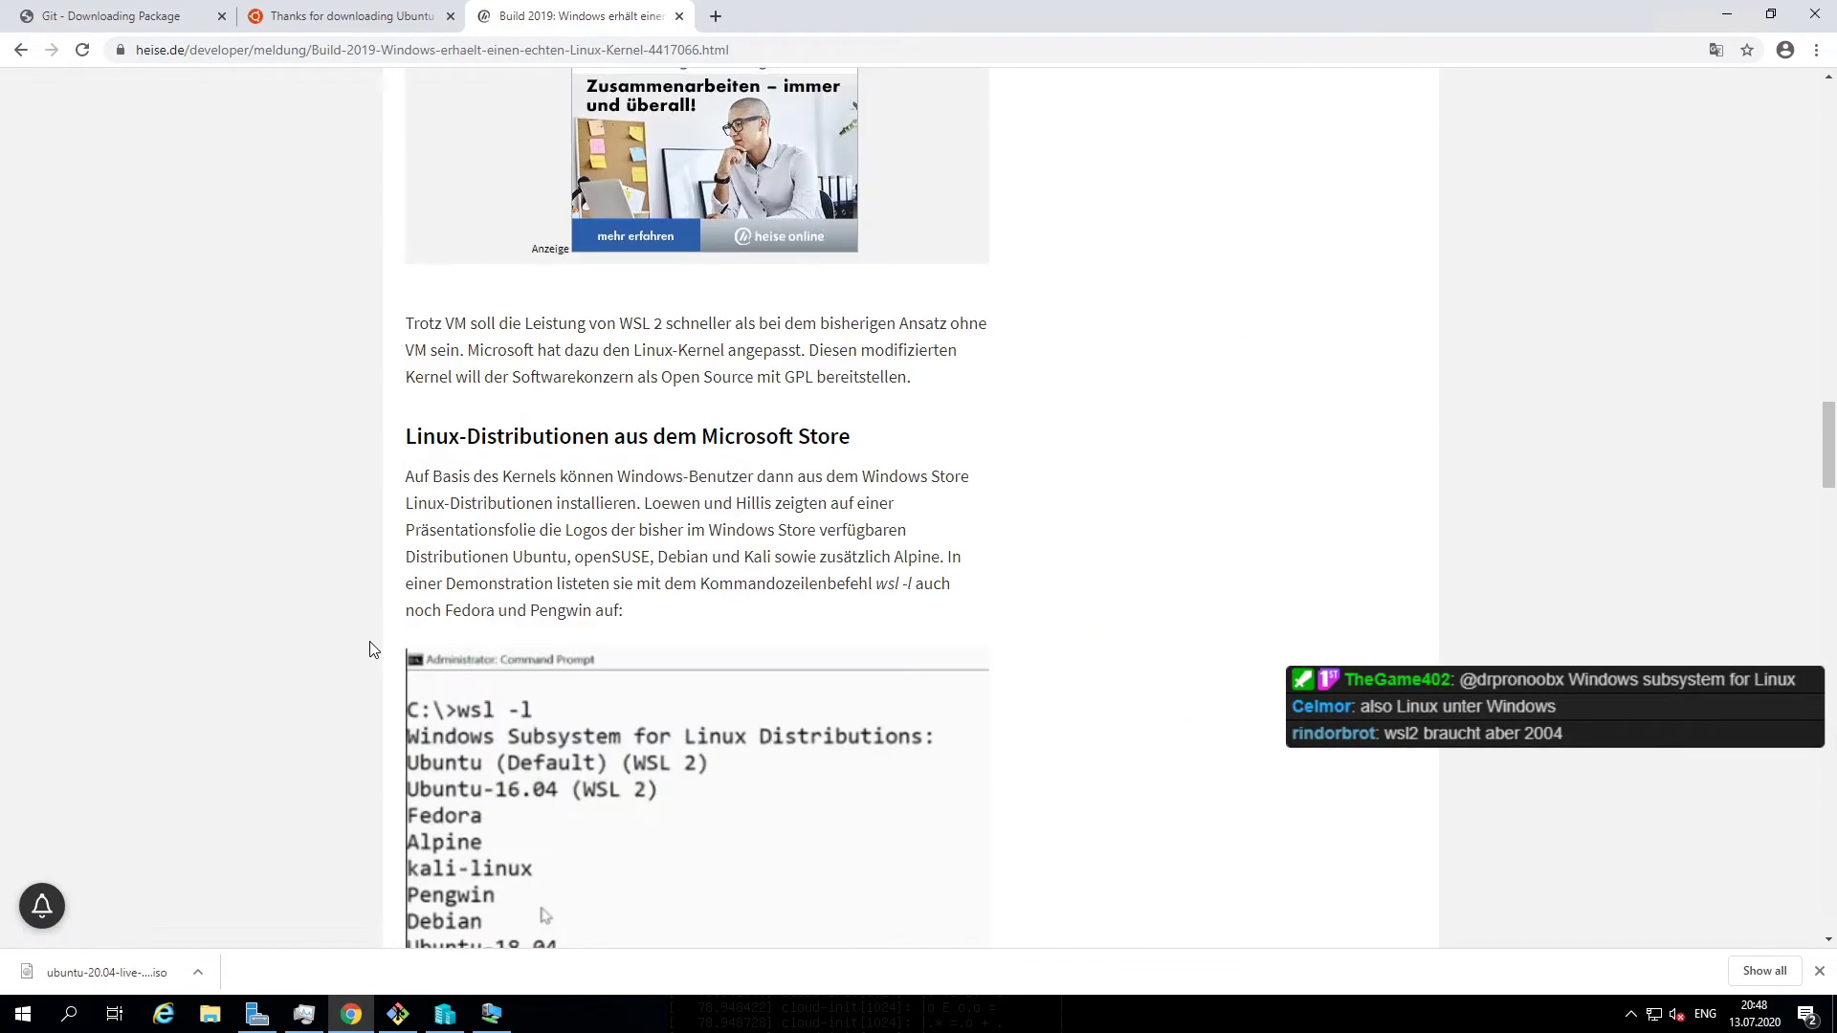
scroll(369, 641, down, 8)
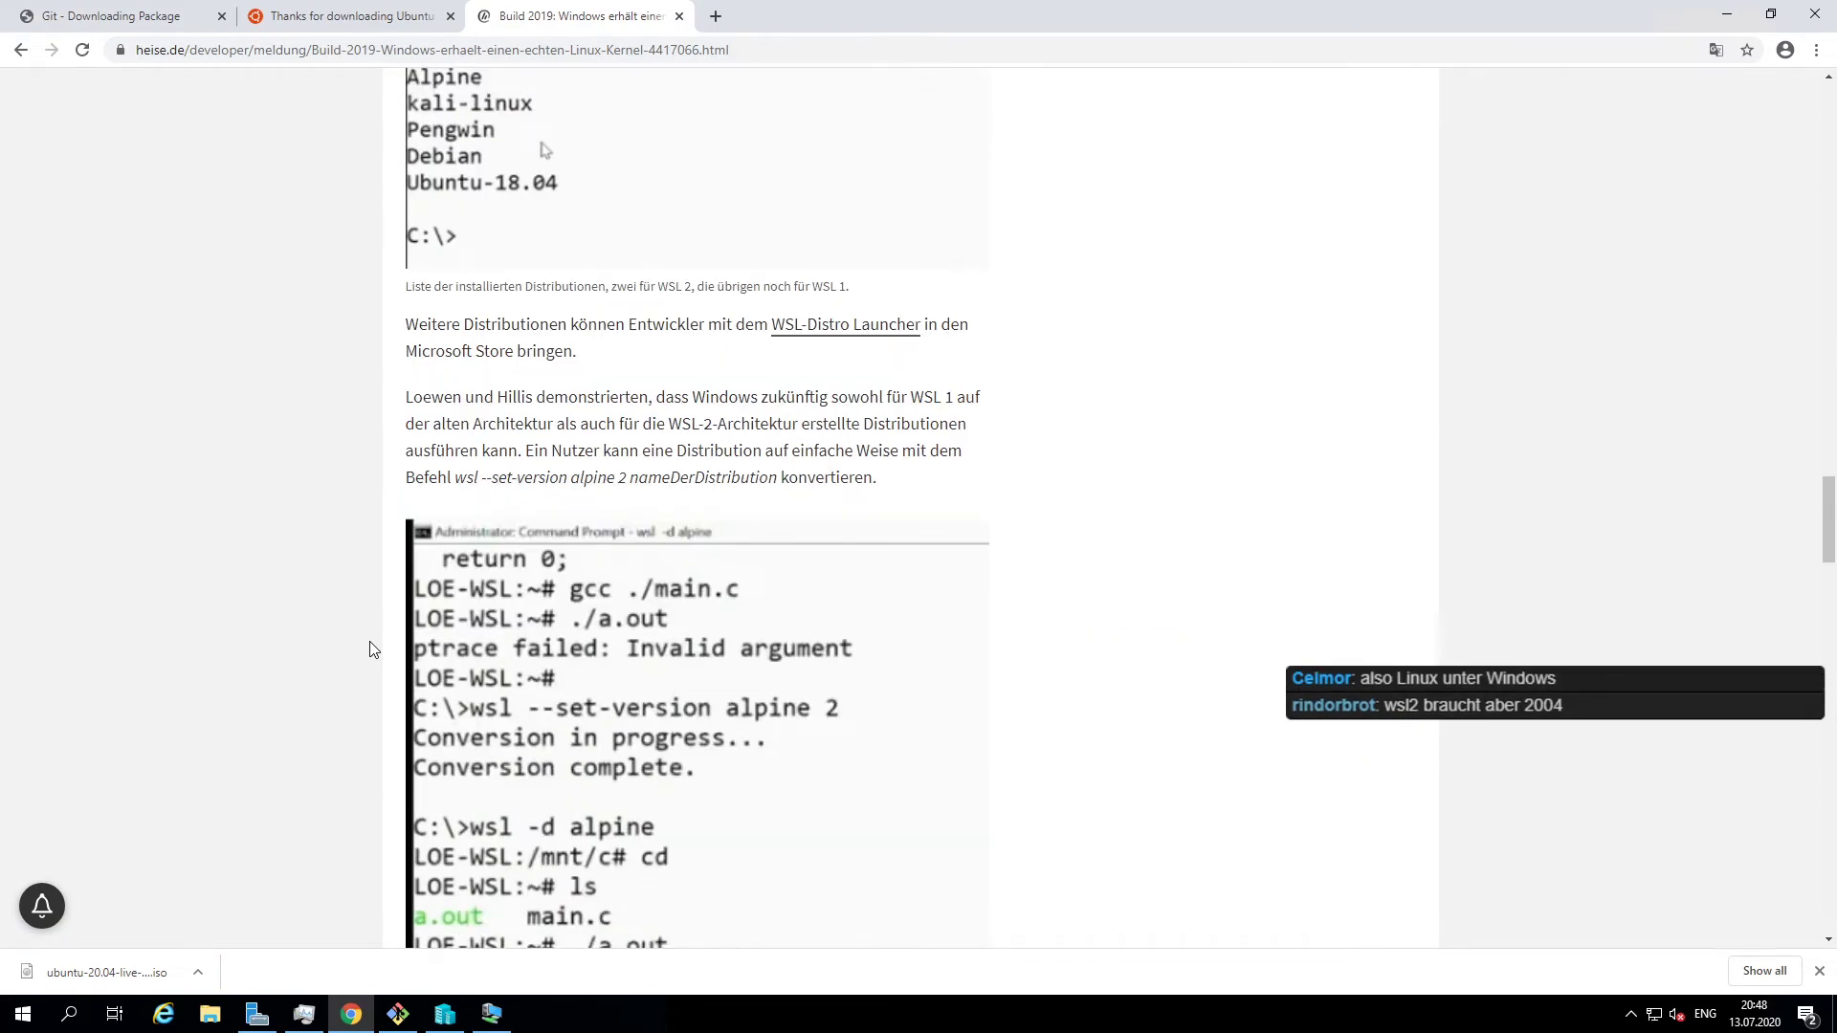
scroll(369, 641, up, 4)
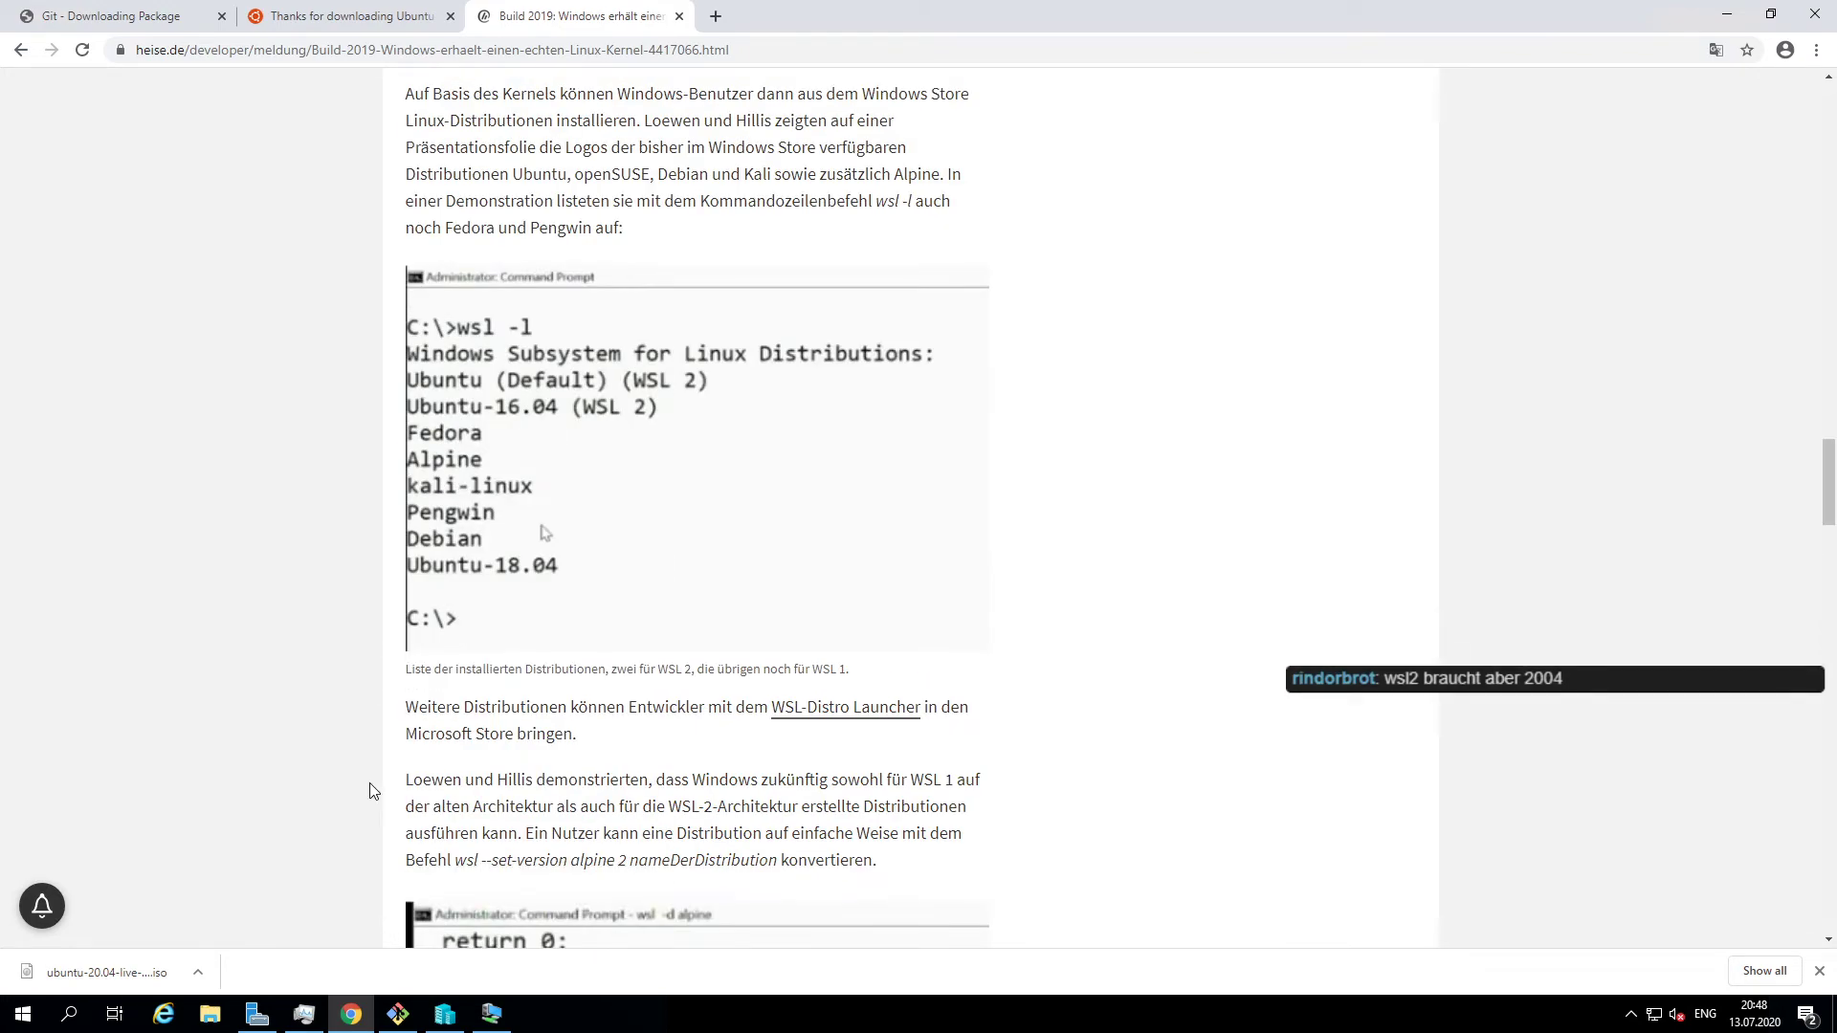
- Briefly search Windows for 'store', then bring the Ubuntu VM window forward and move it up-left
click(22, 1013)
text(store)
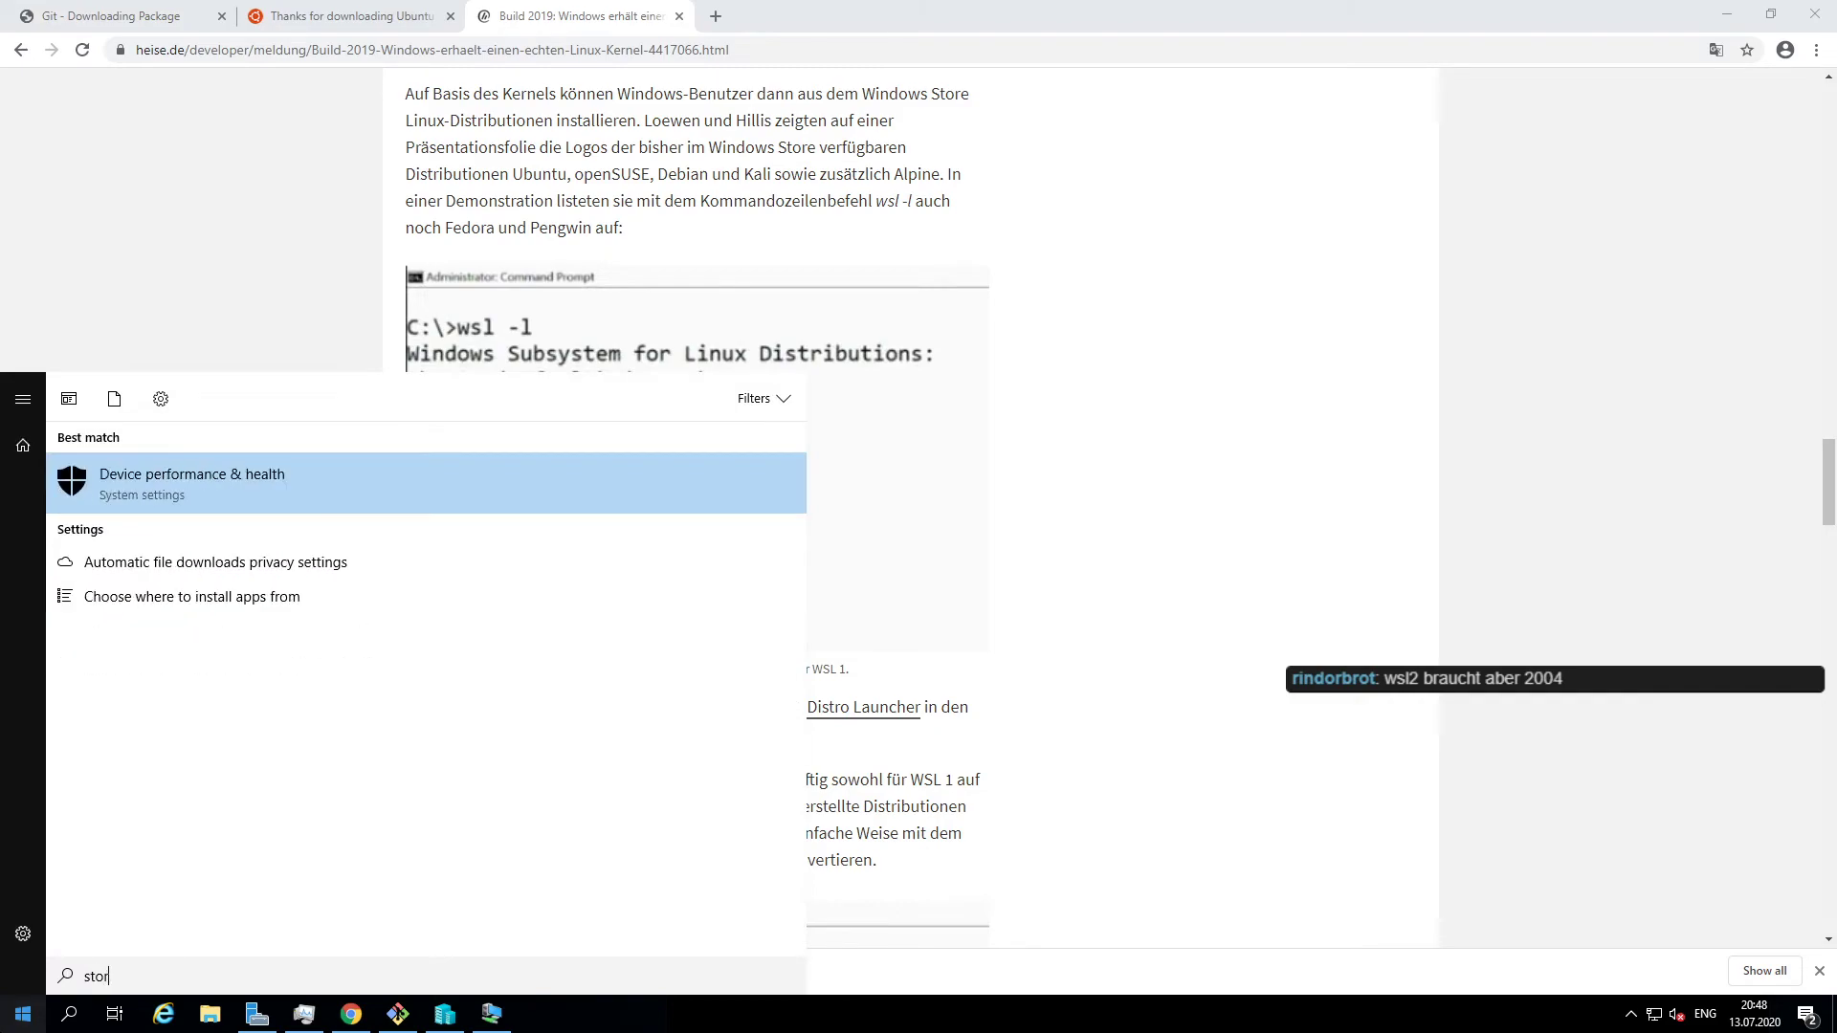
click(137, 275)
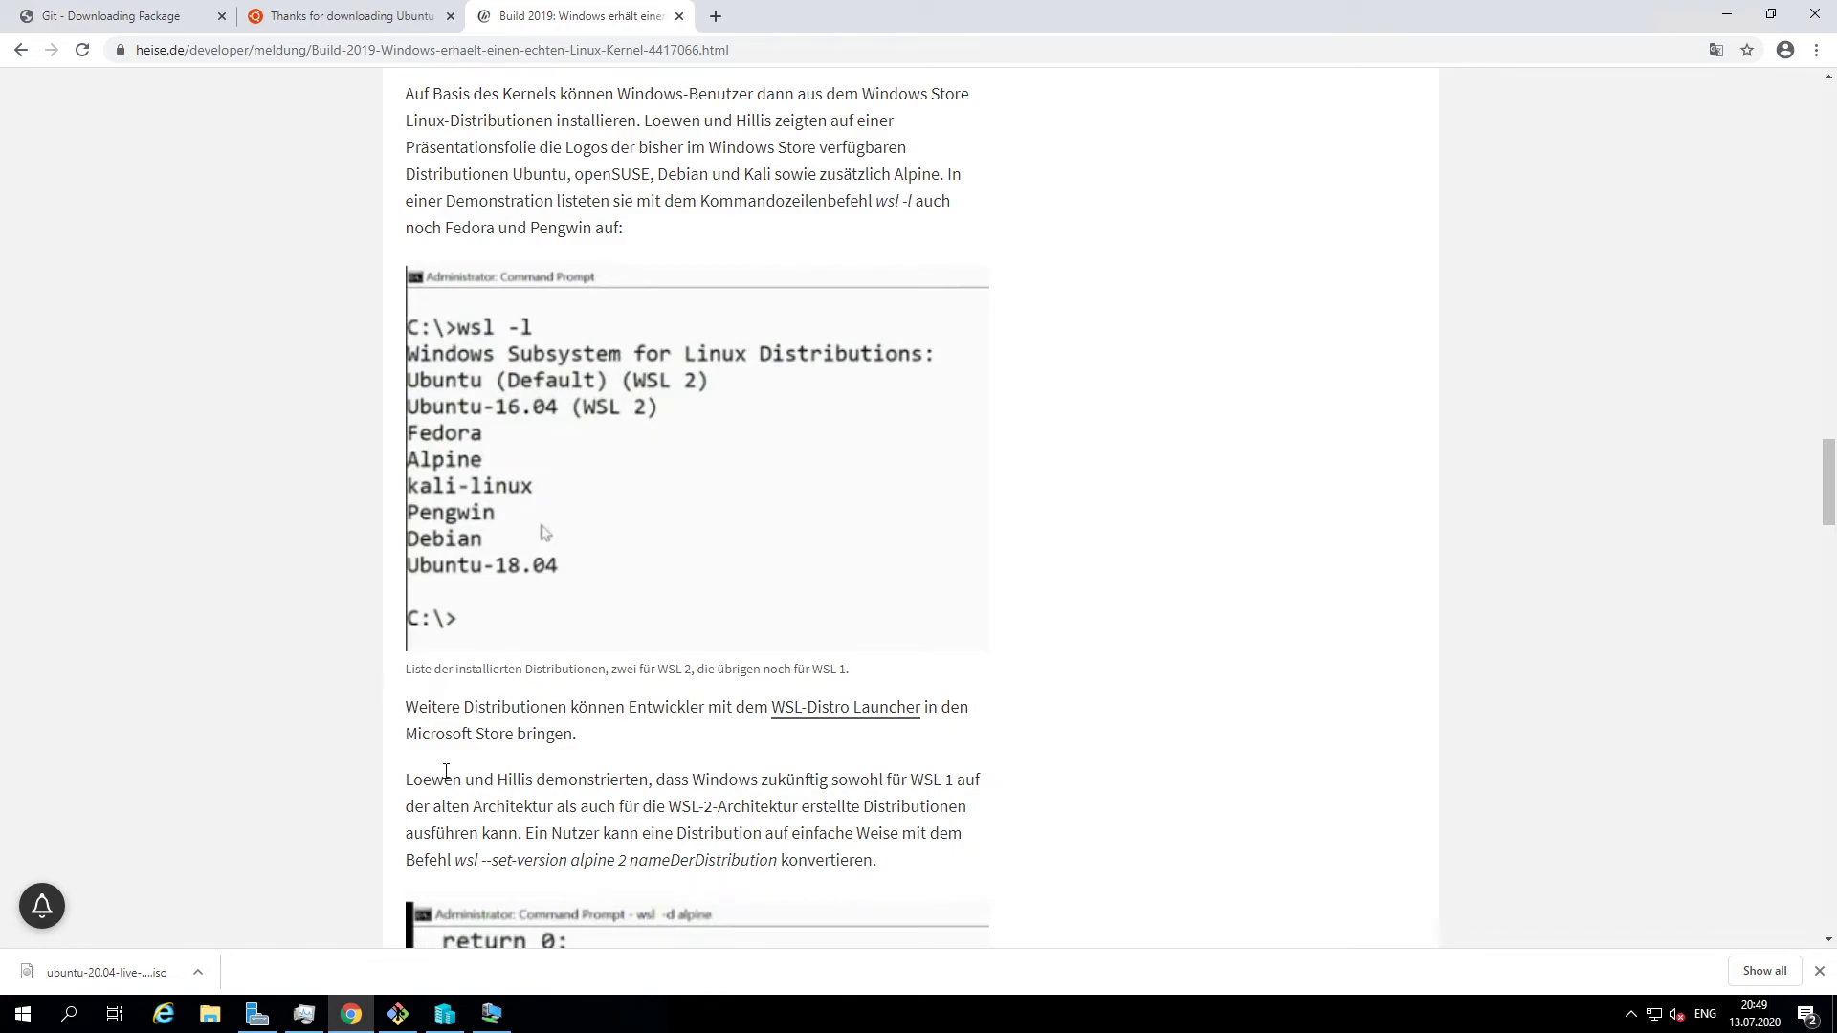
click(398, 1014)
click(492, 1014)
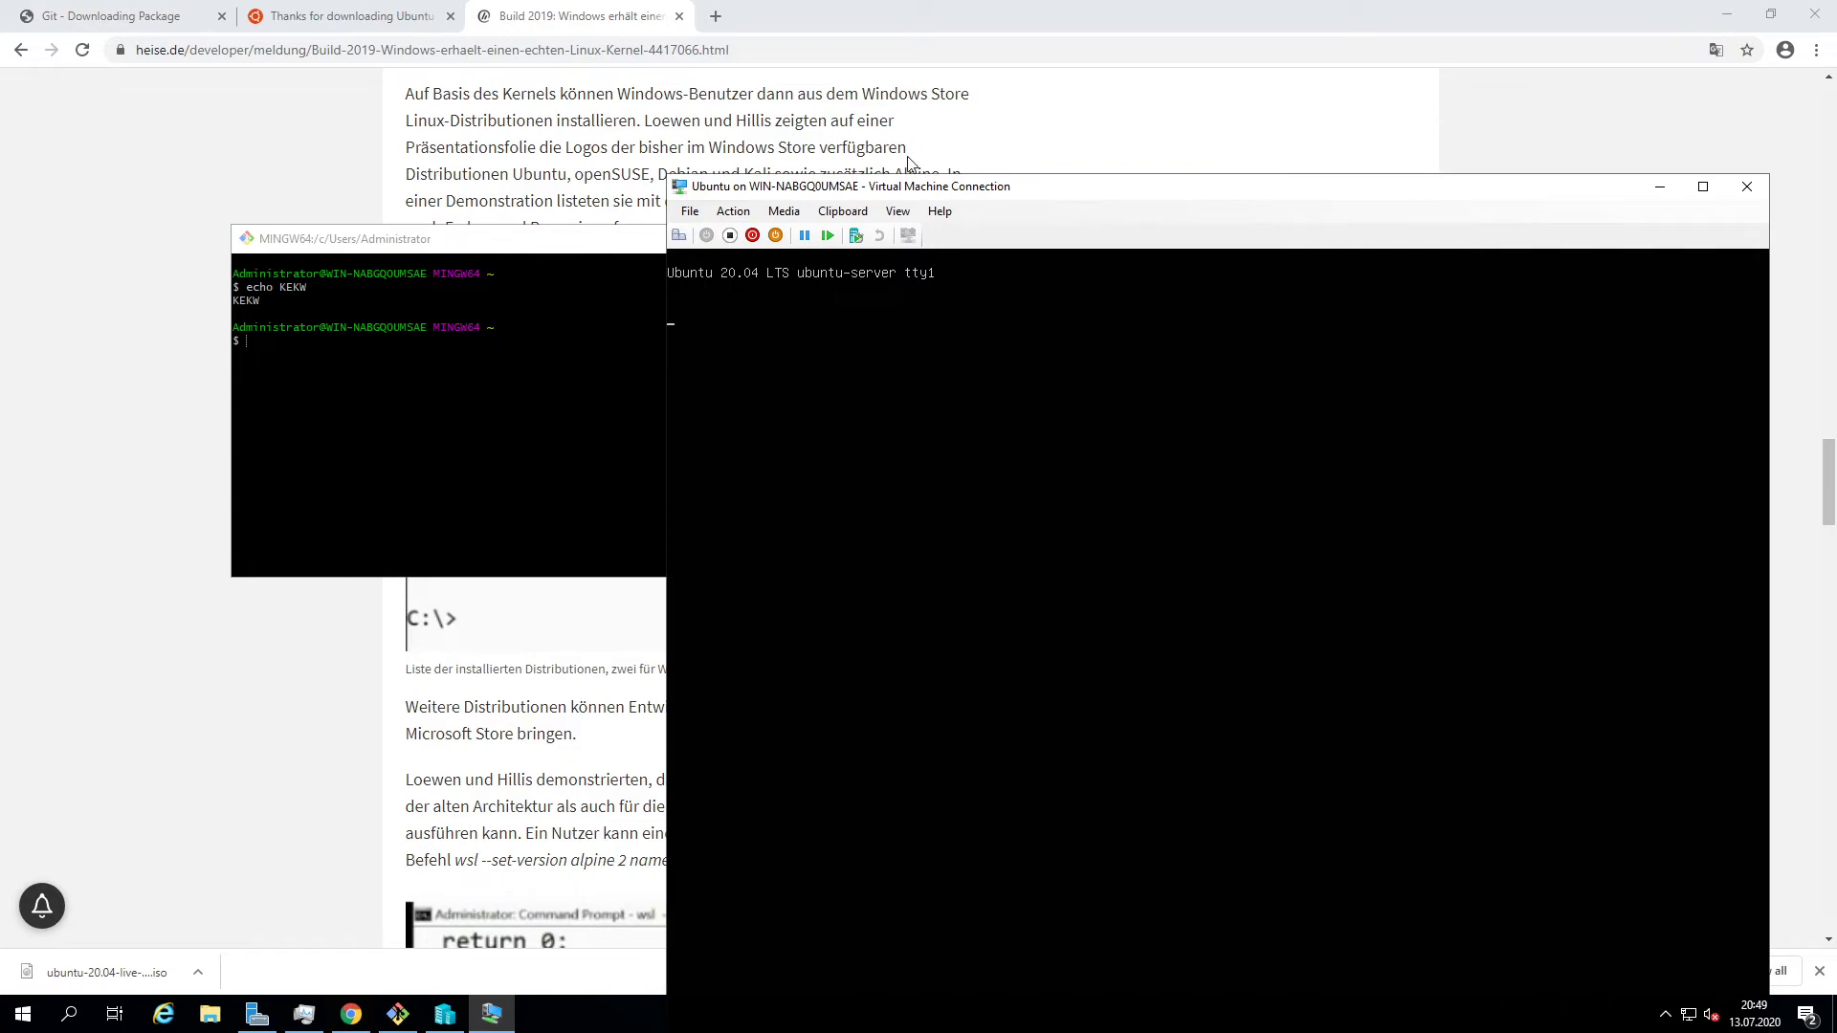
drag(904, 186, 682, 63)
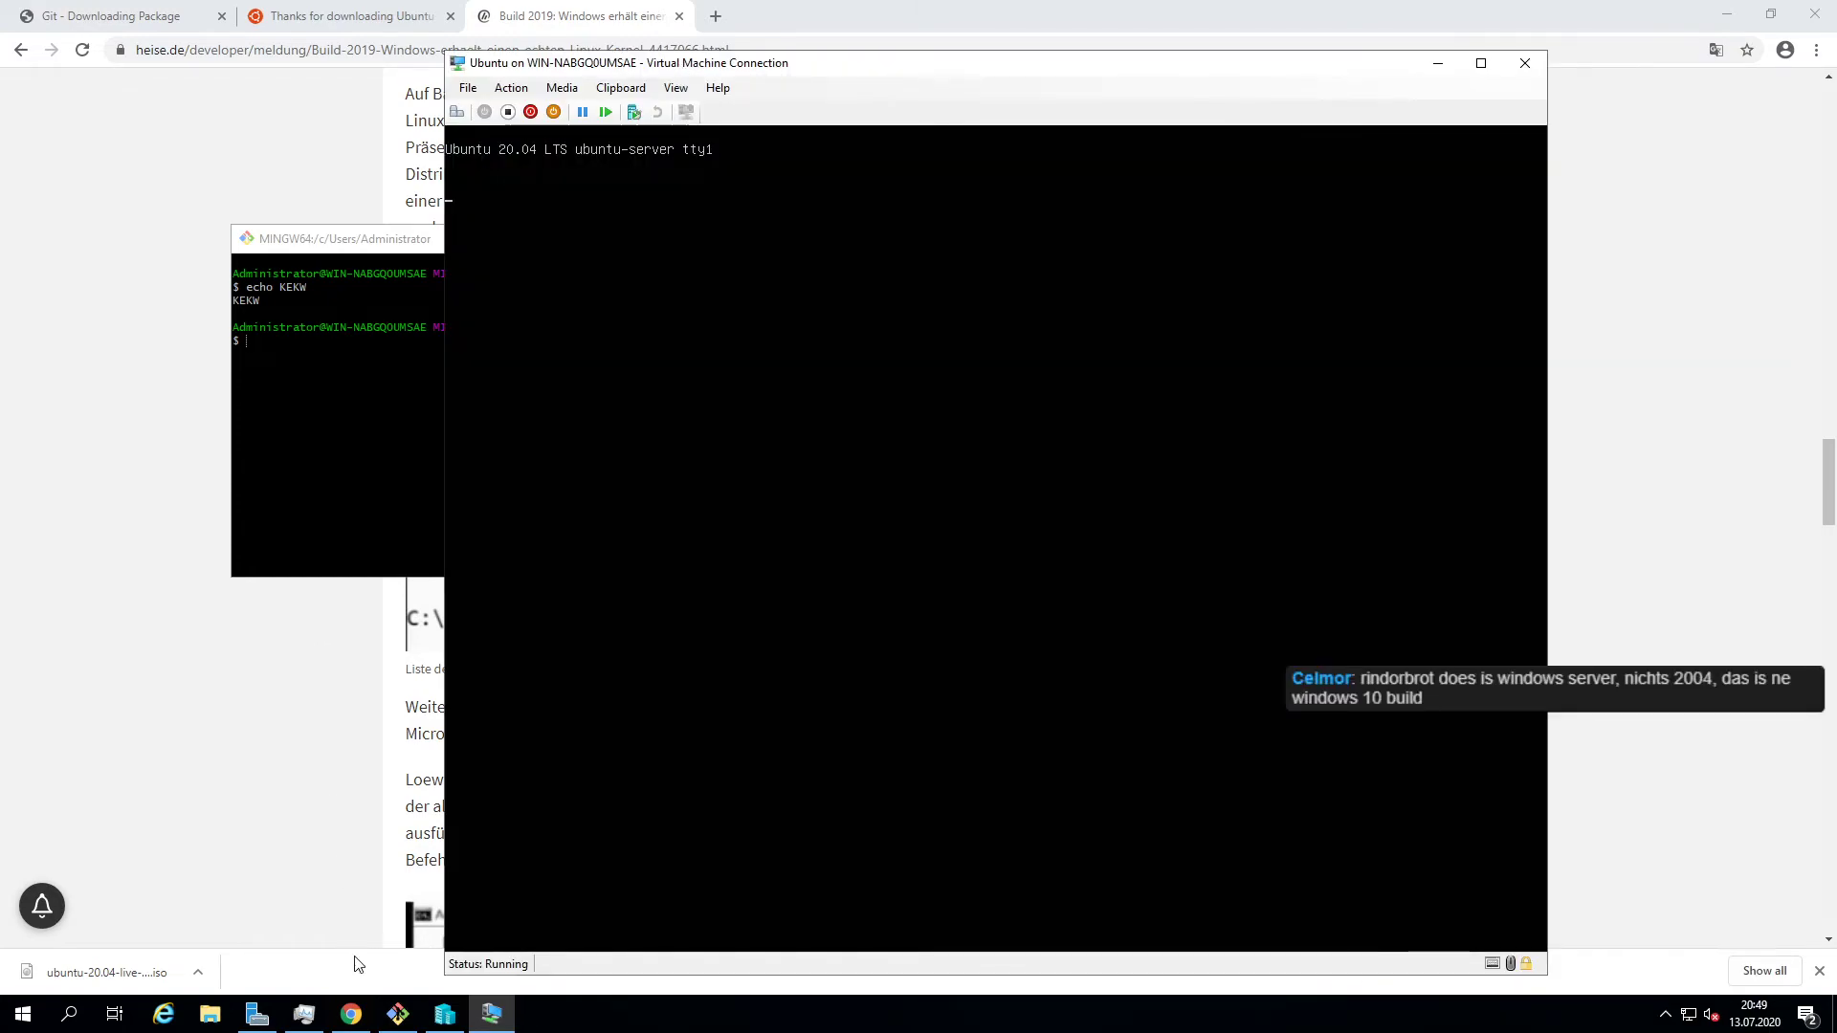
- Launch Windows PowerShell and run wsl, which is reported as not recognized
key(super)
text(powe)
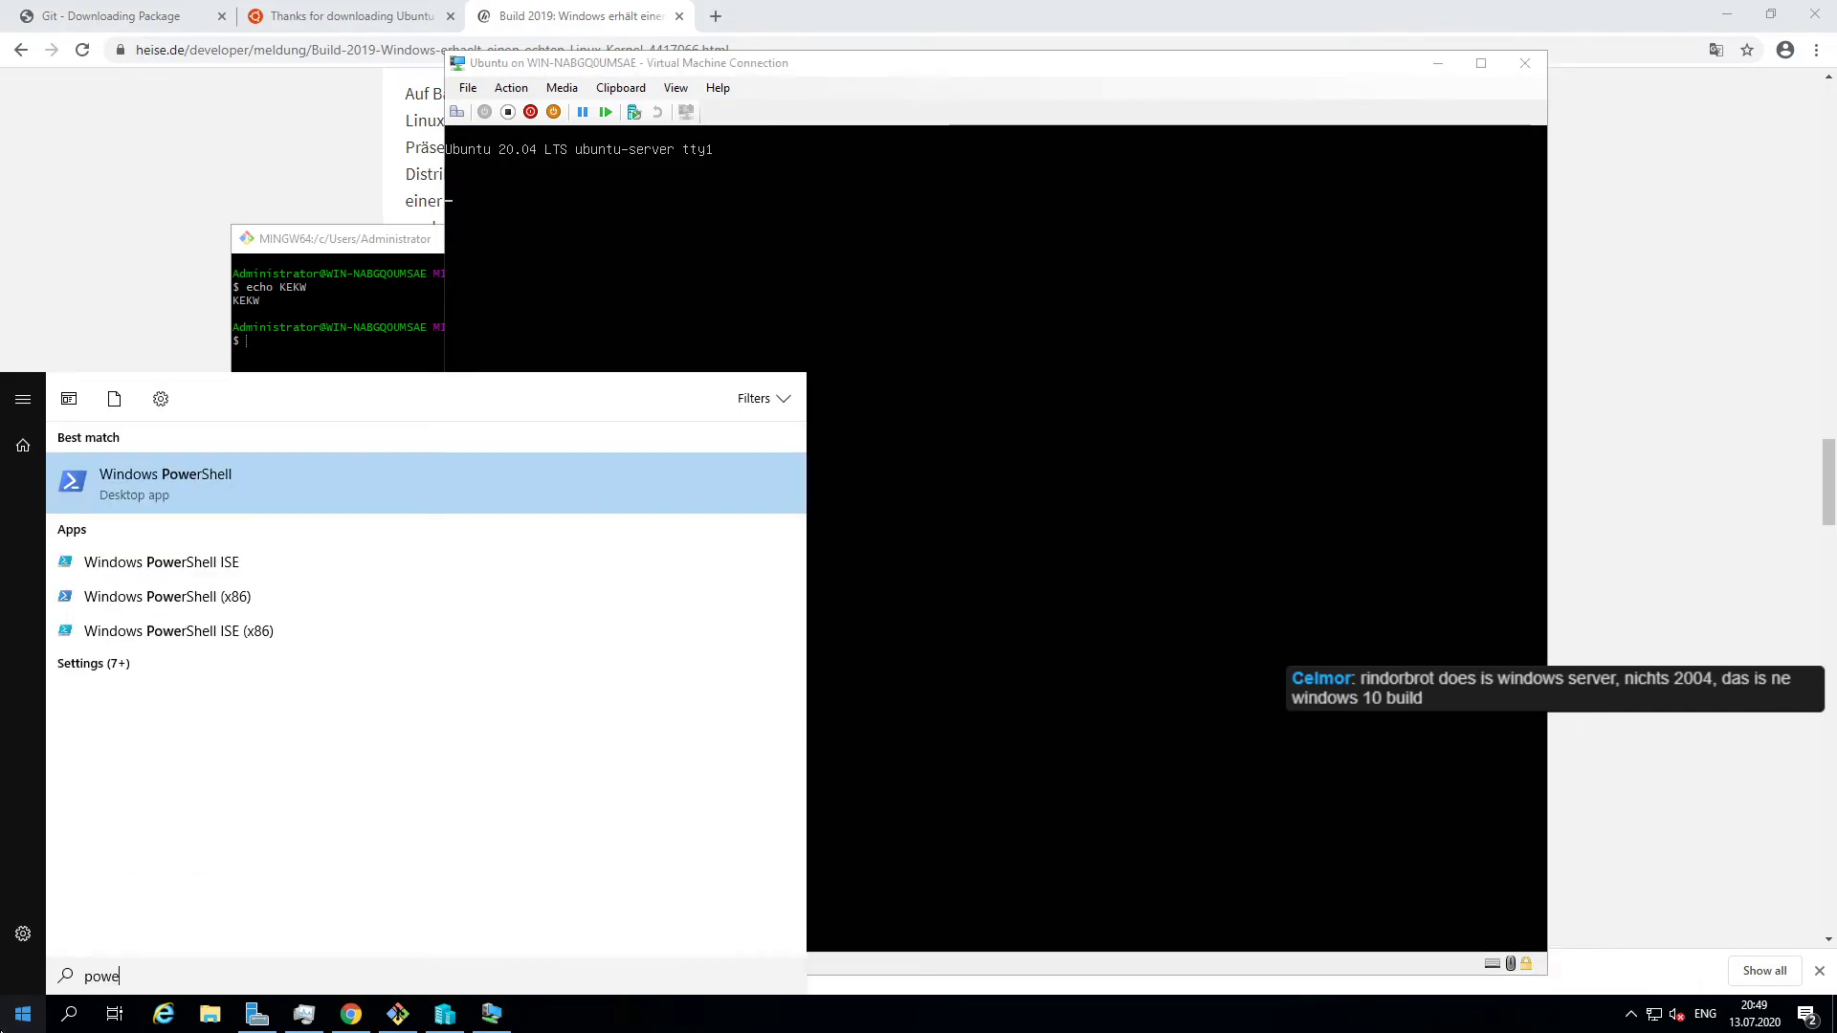
text(rshell)
key(Return)
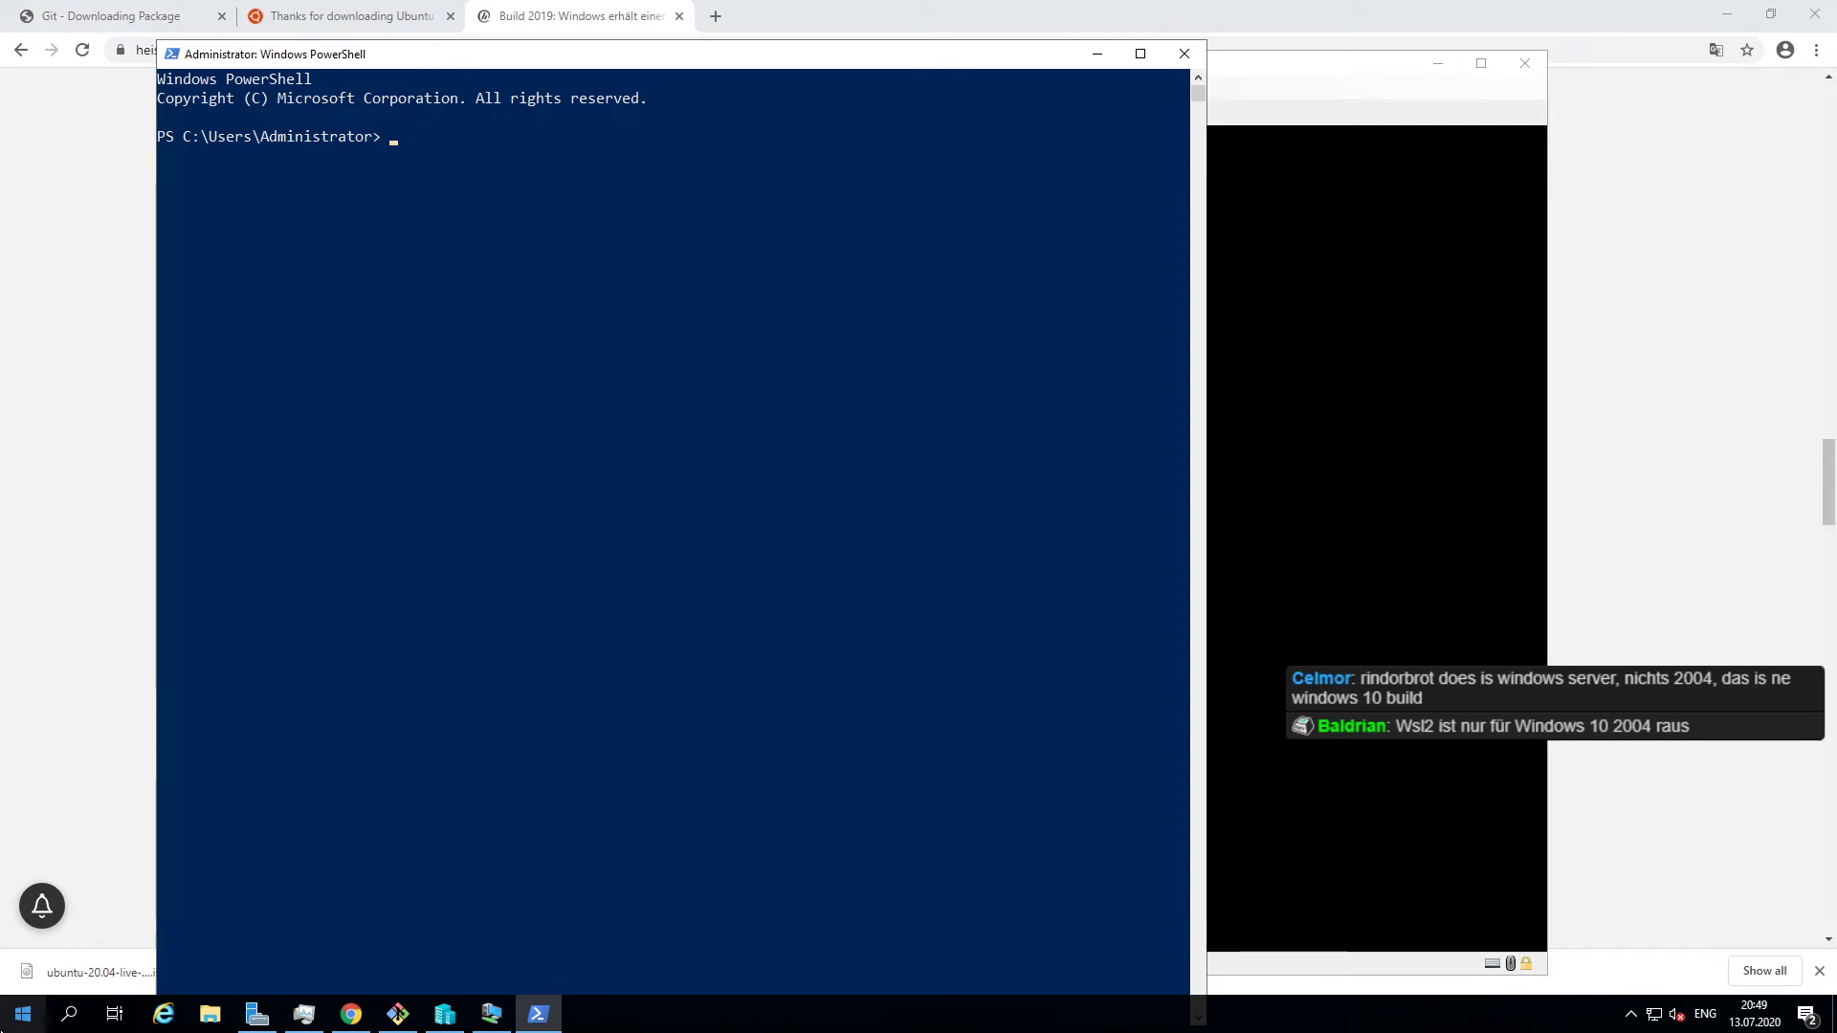
text(wsl)
key(Return)
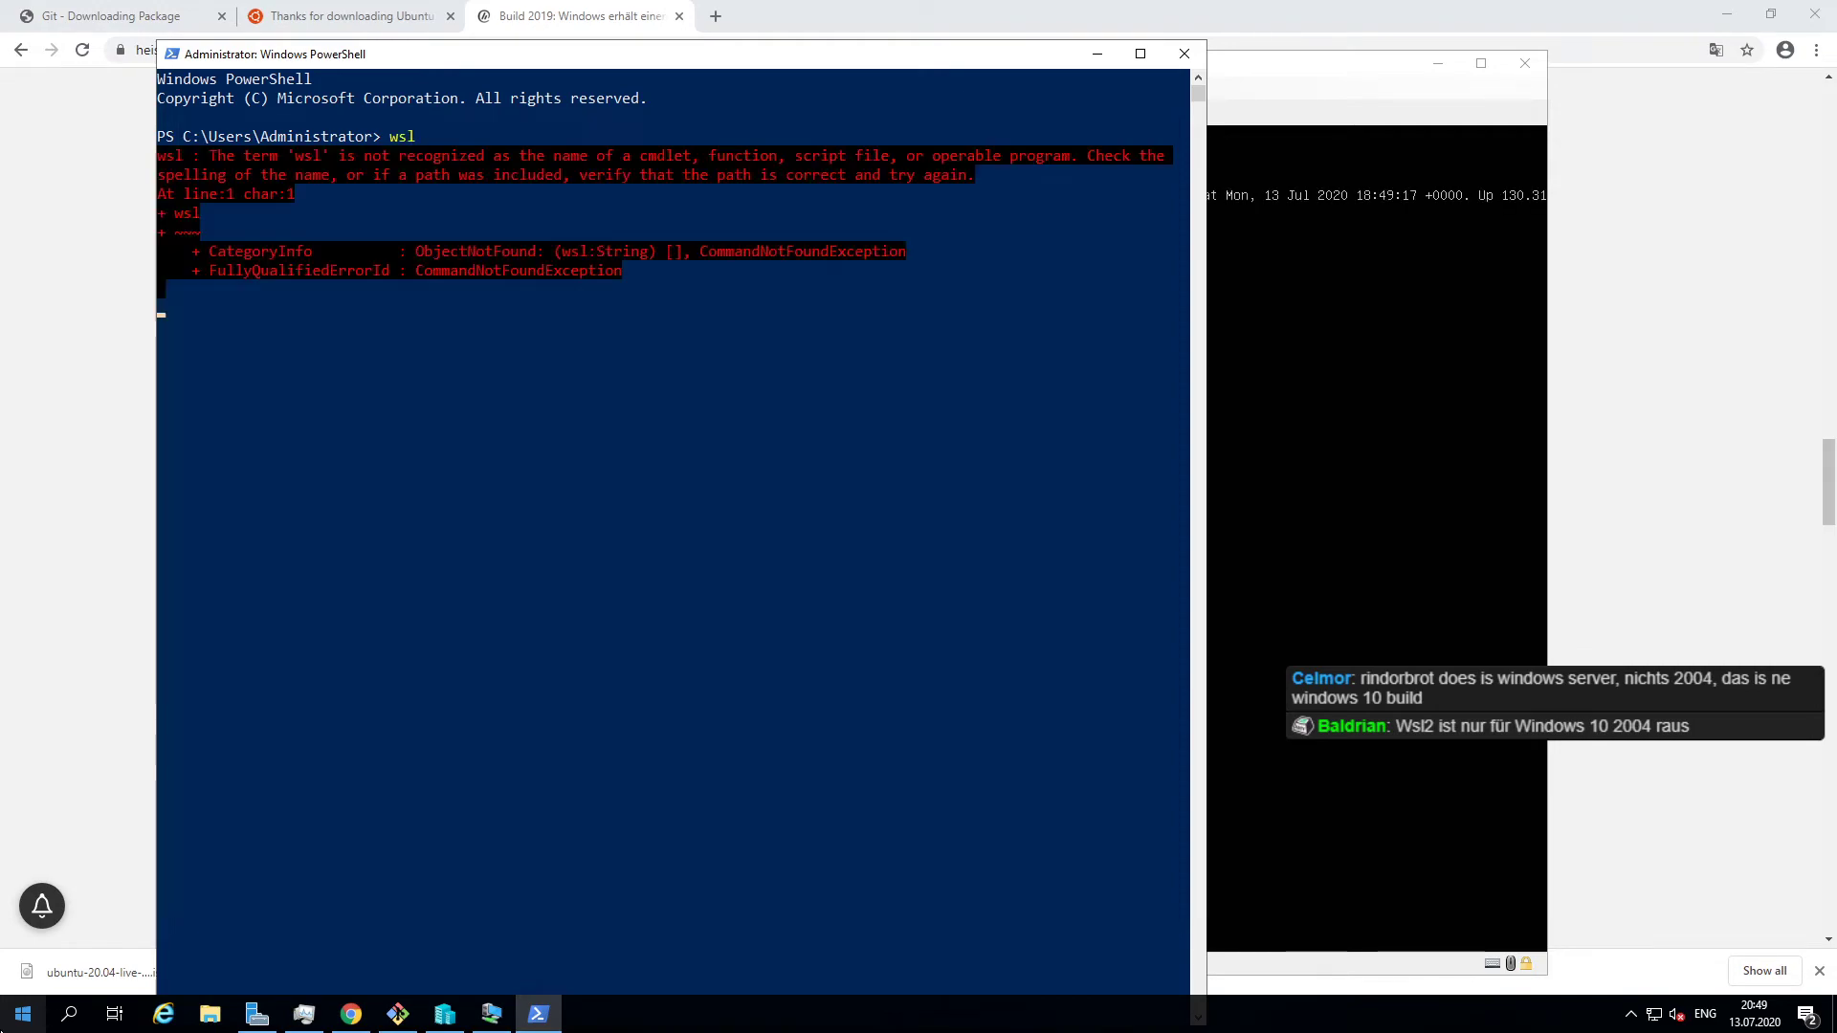
- Close the Ubuntu VM console and go back to the wsl 2 server 2019 results in Chrome
click(1324, 64)
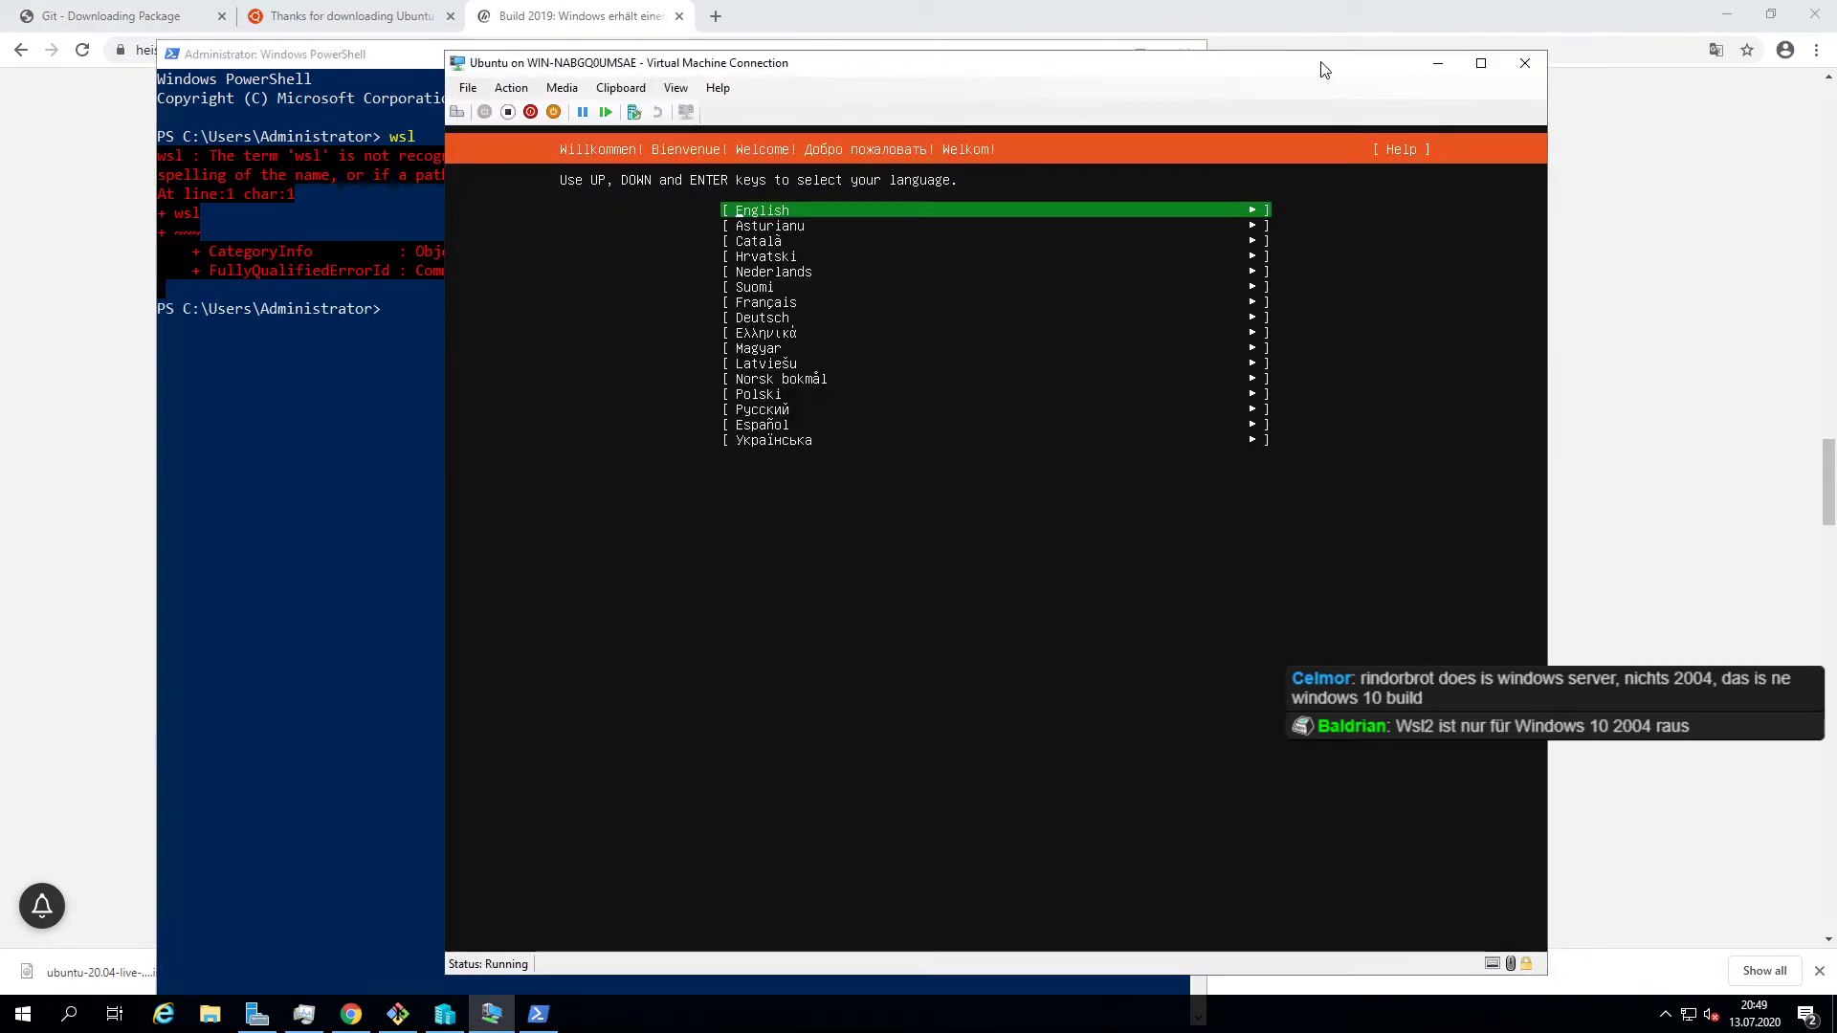
click(1525, 62)
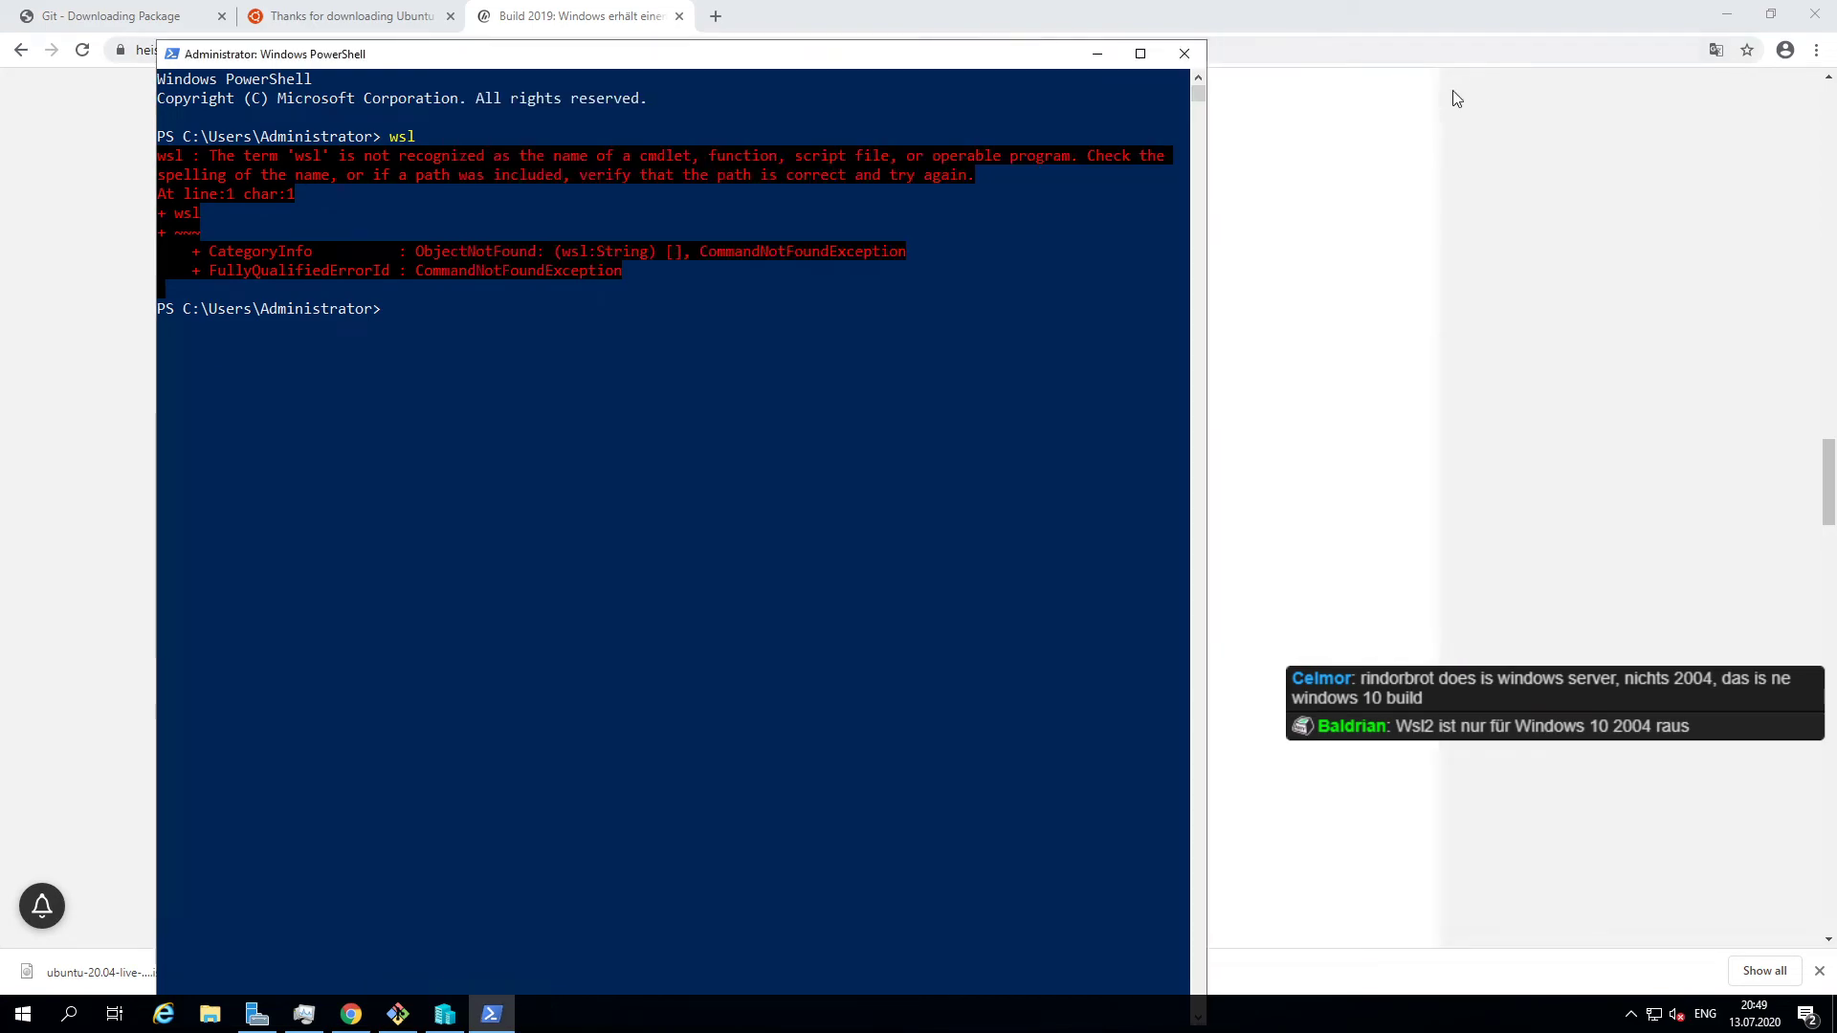
click(103, 417)
click(21, 50)
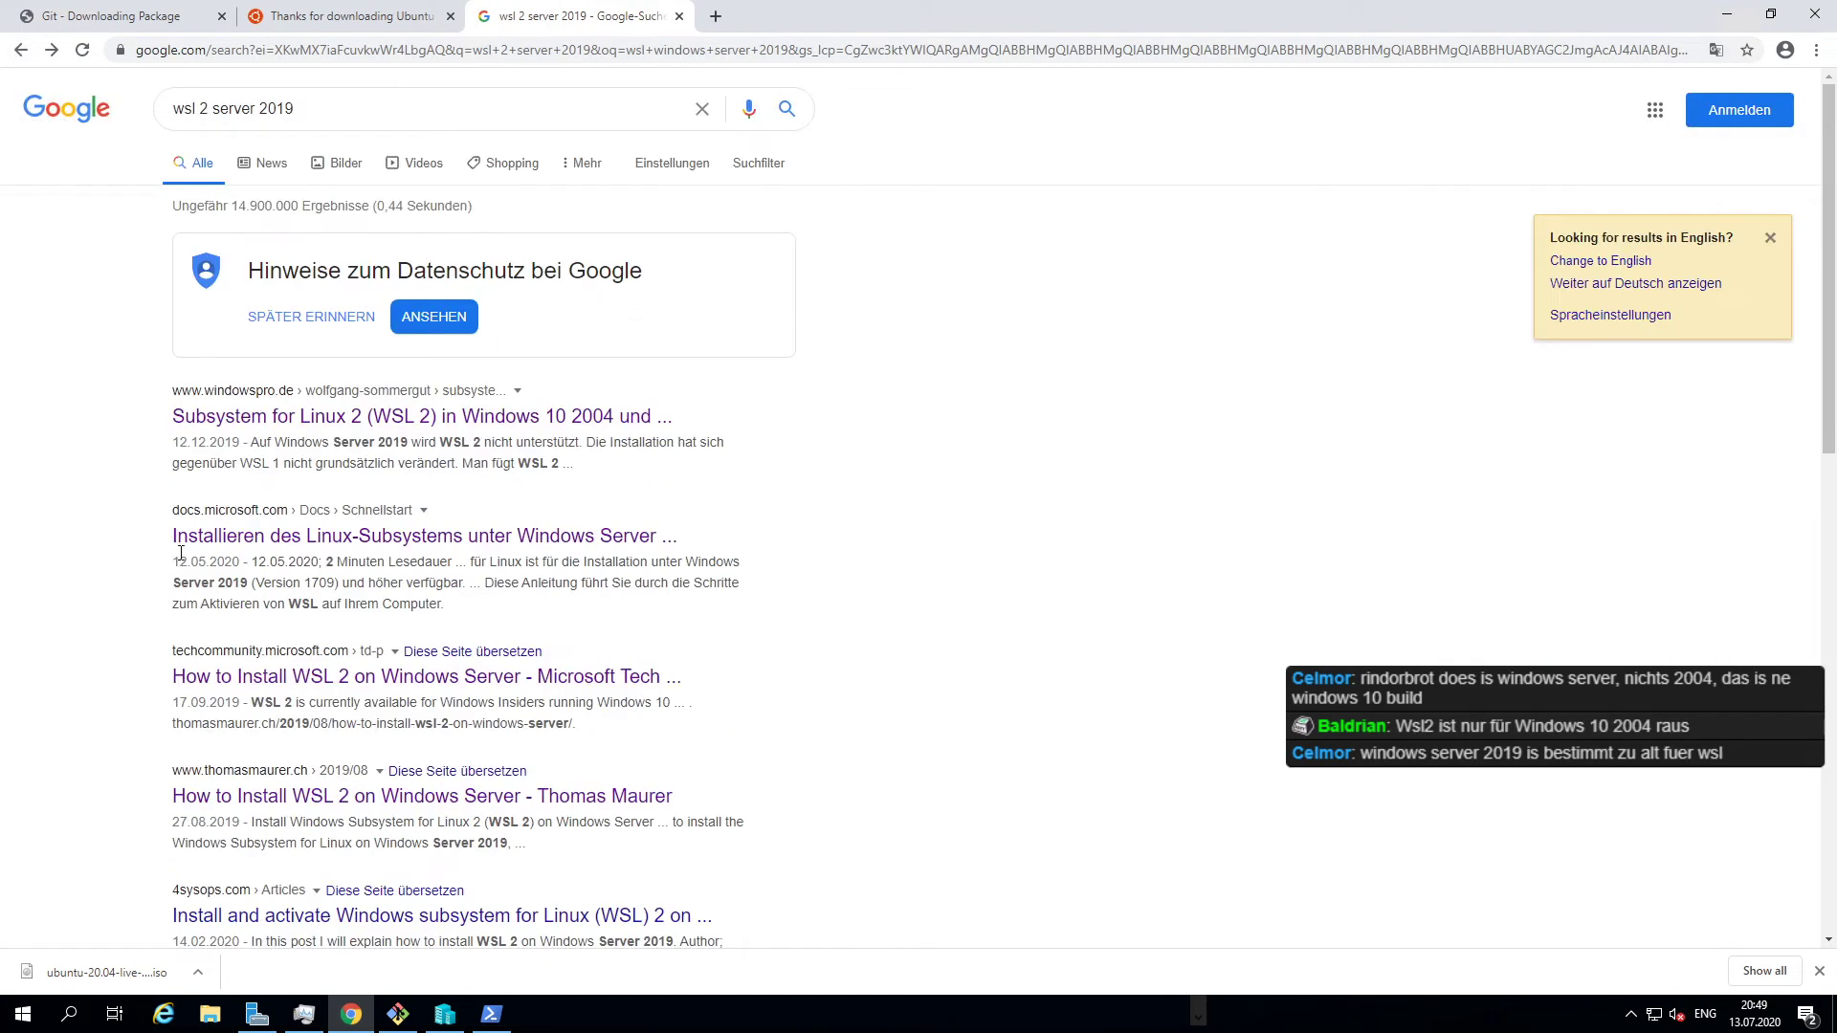
- Open the Tech Community WSL 2 article, follow 'Read more here', and scroll to the Enable-WindowsOptionalFeature commands
click(276, 683)
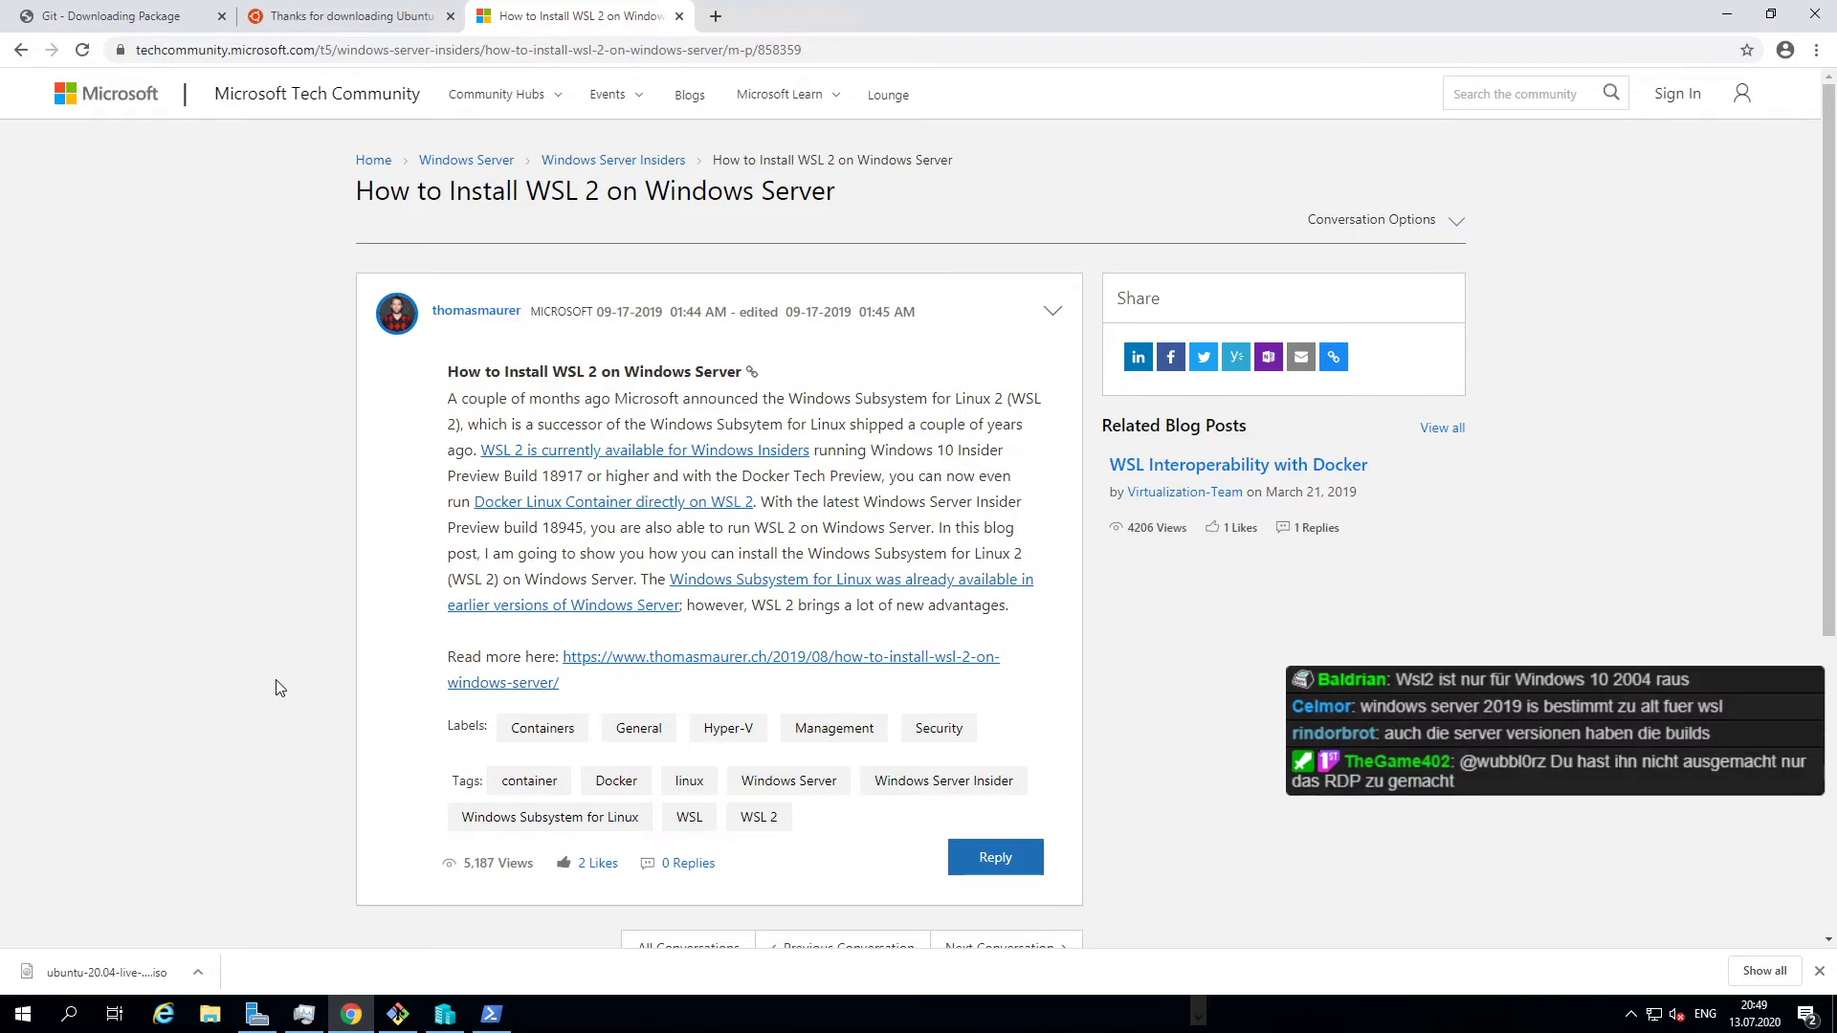
click(657, 663)
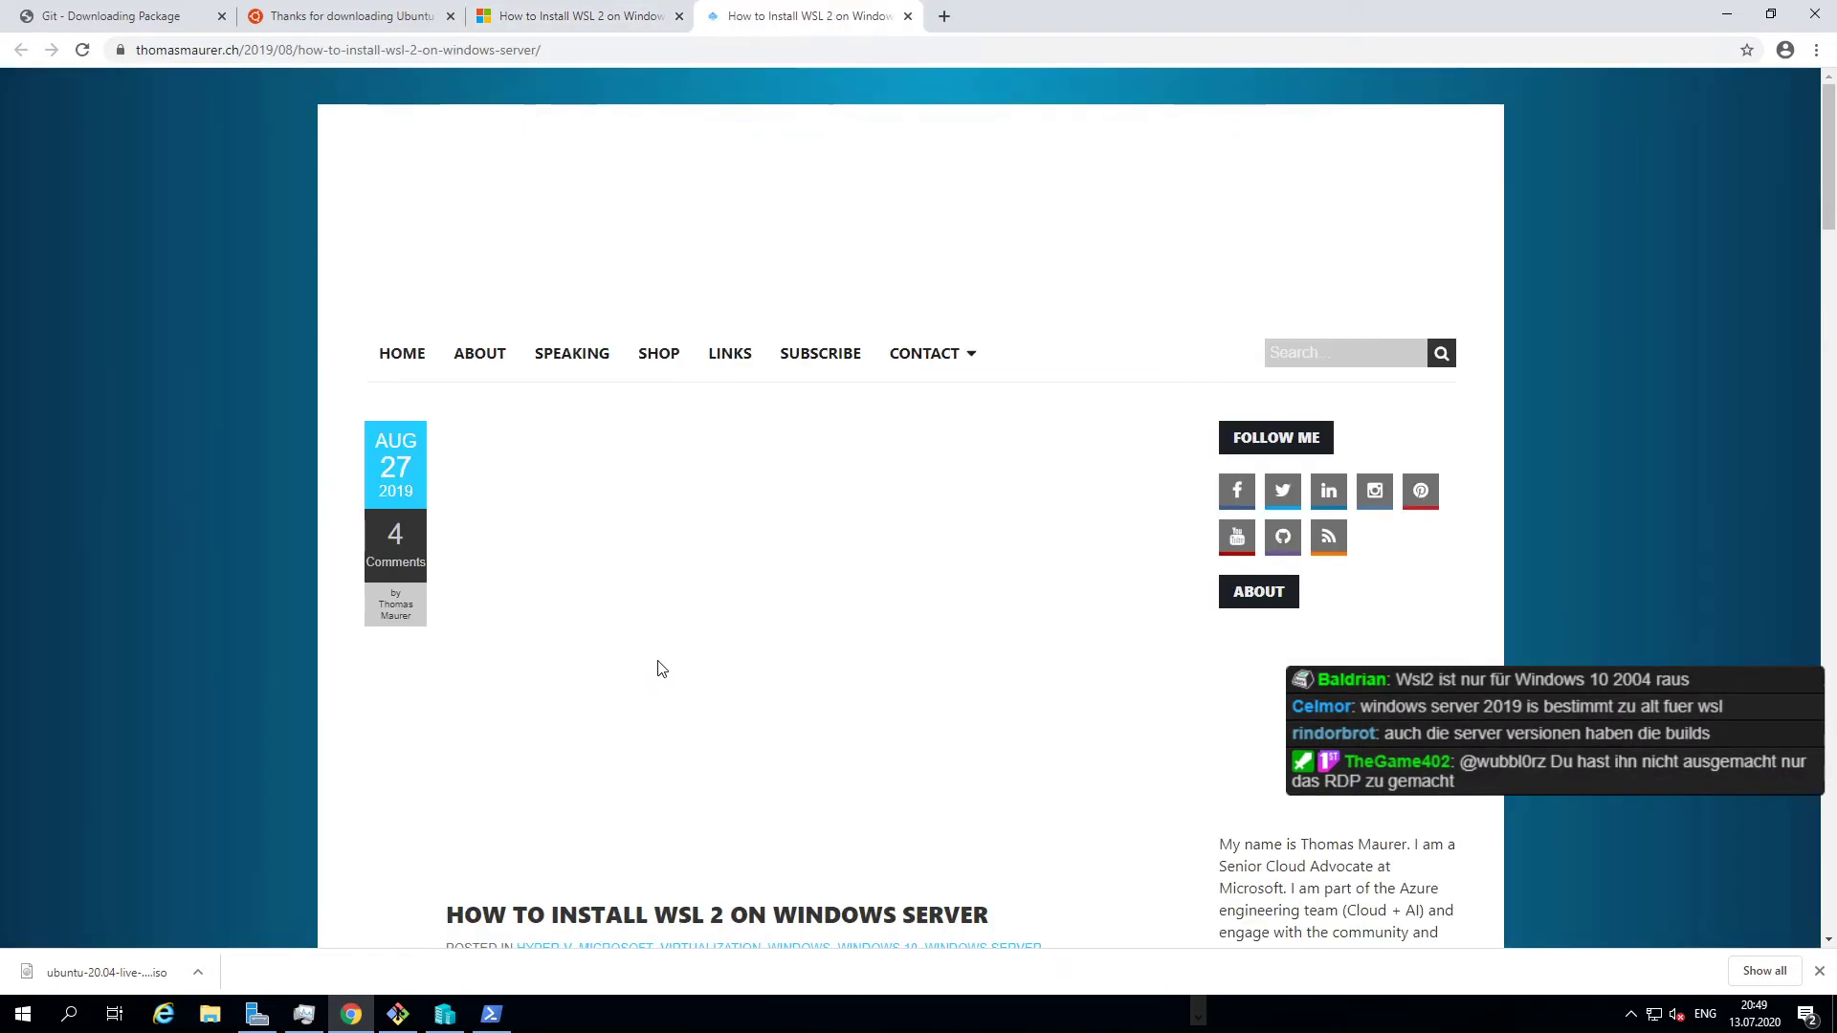
scroll(651, 651, down, 9)
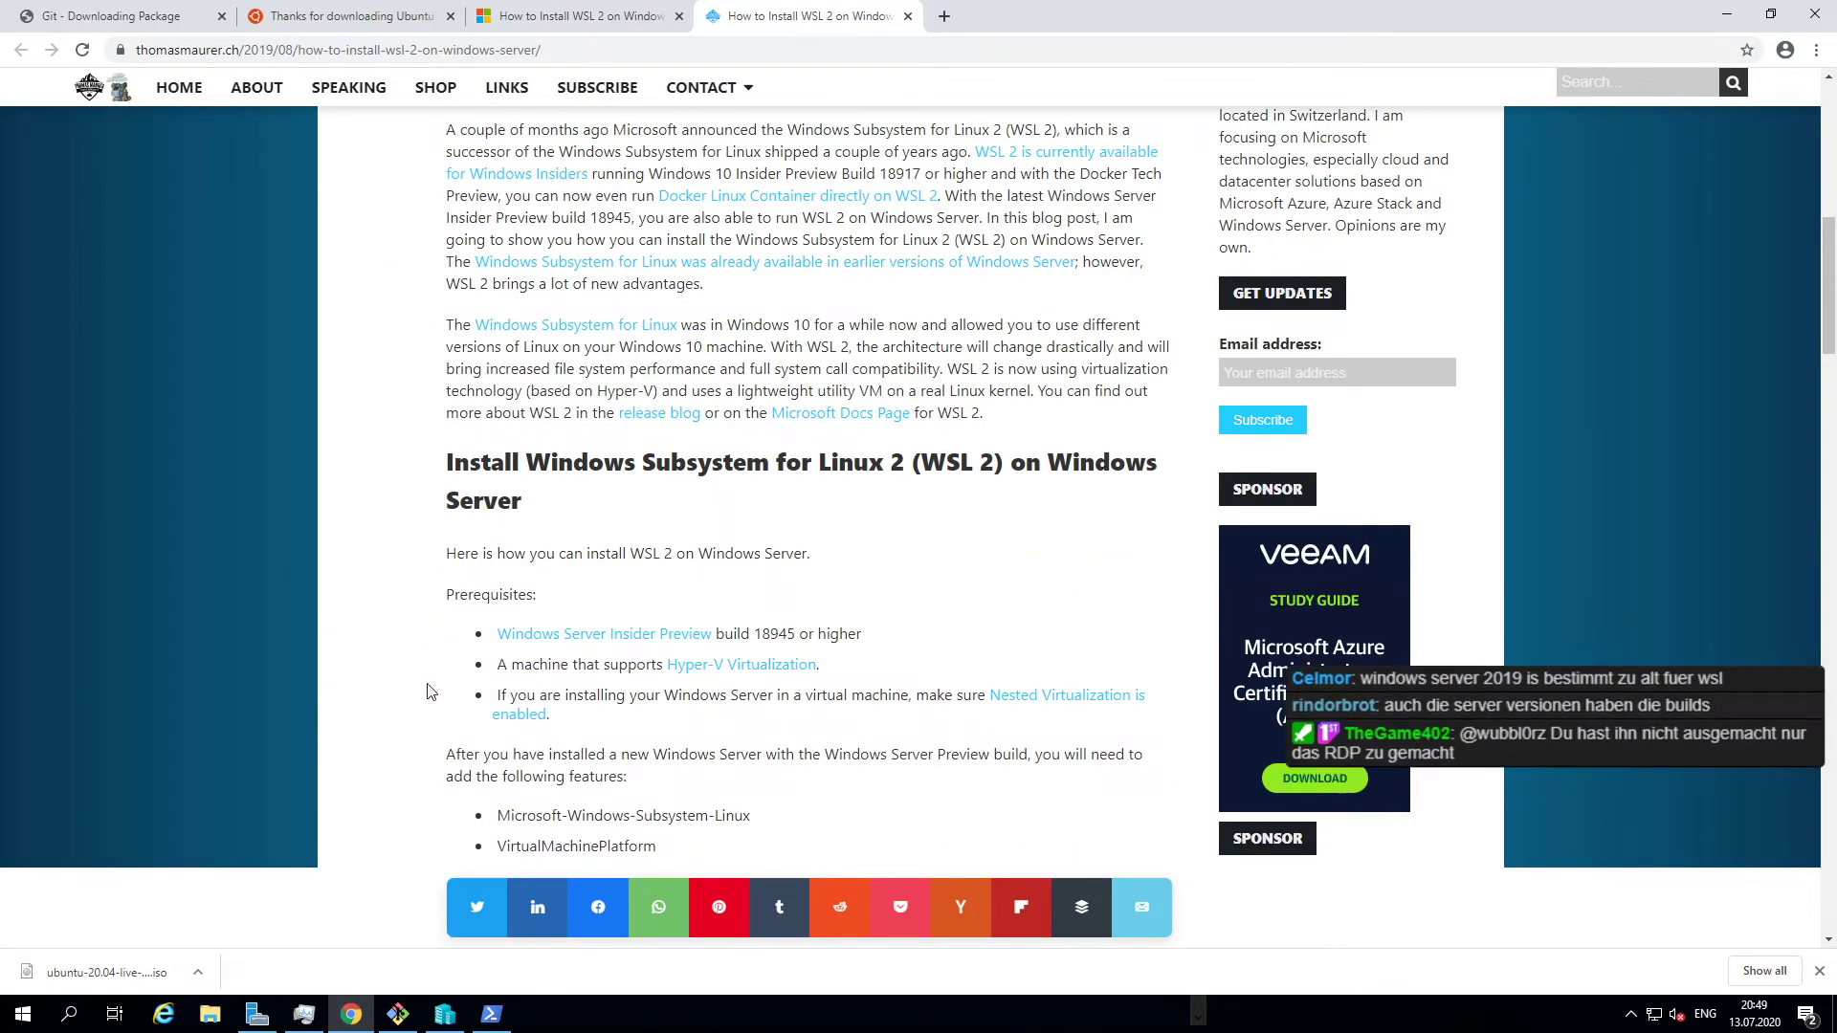
scroll(426, 681, down, 2)
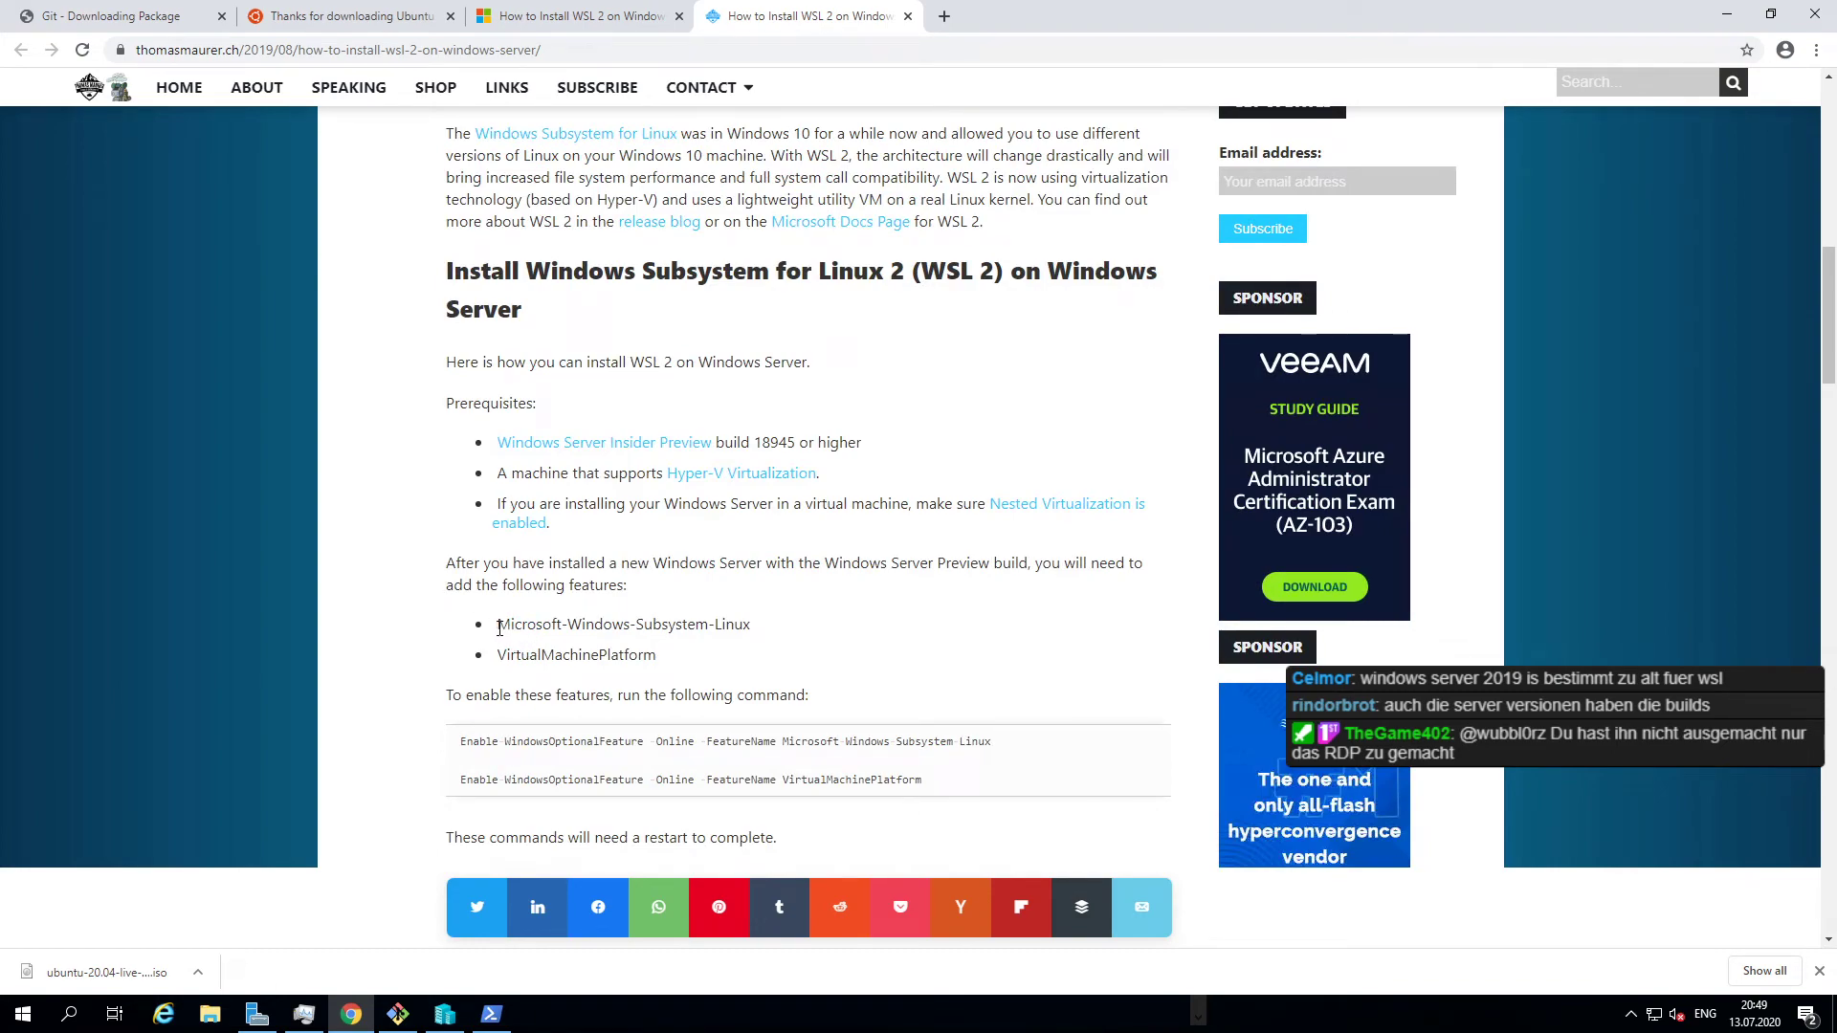
- Alt+Tab to Hyper-V Manager, Turn Off the Ubuntu VM from its context menu, and close the window
key(alt+Tab)
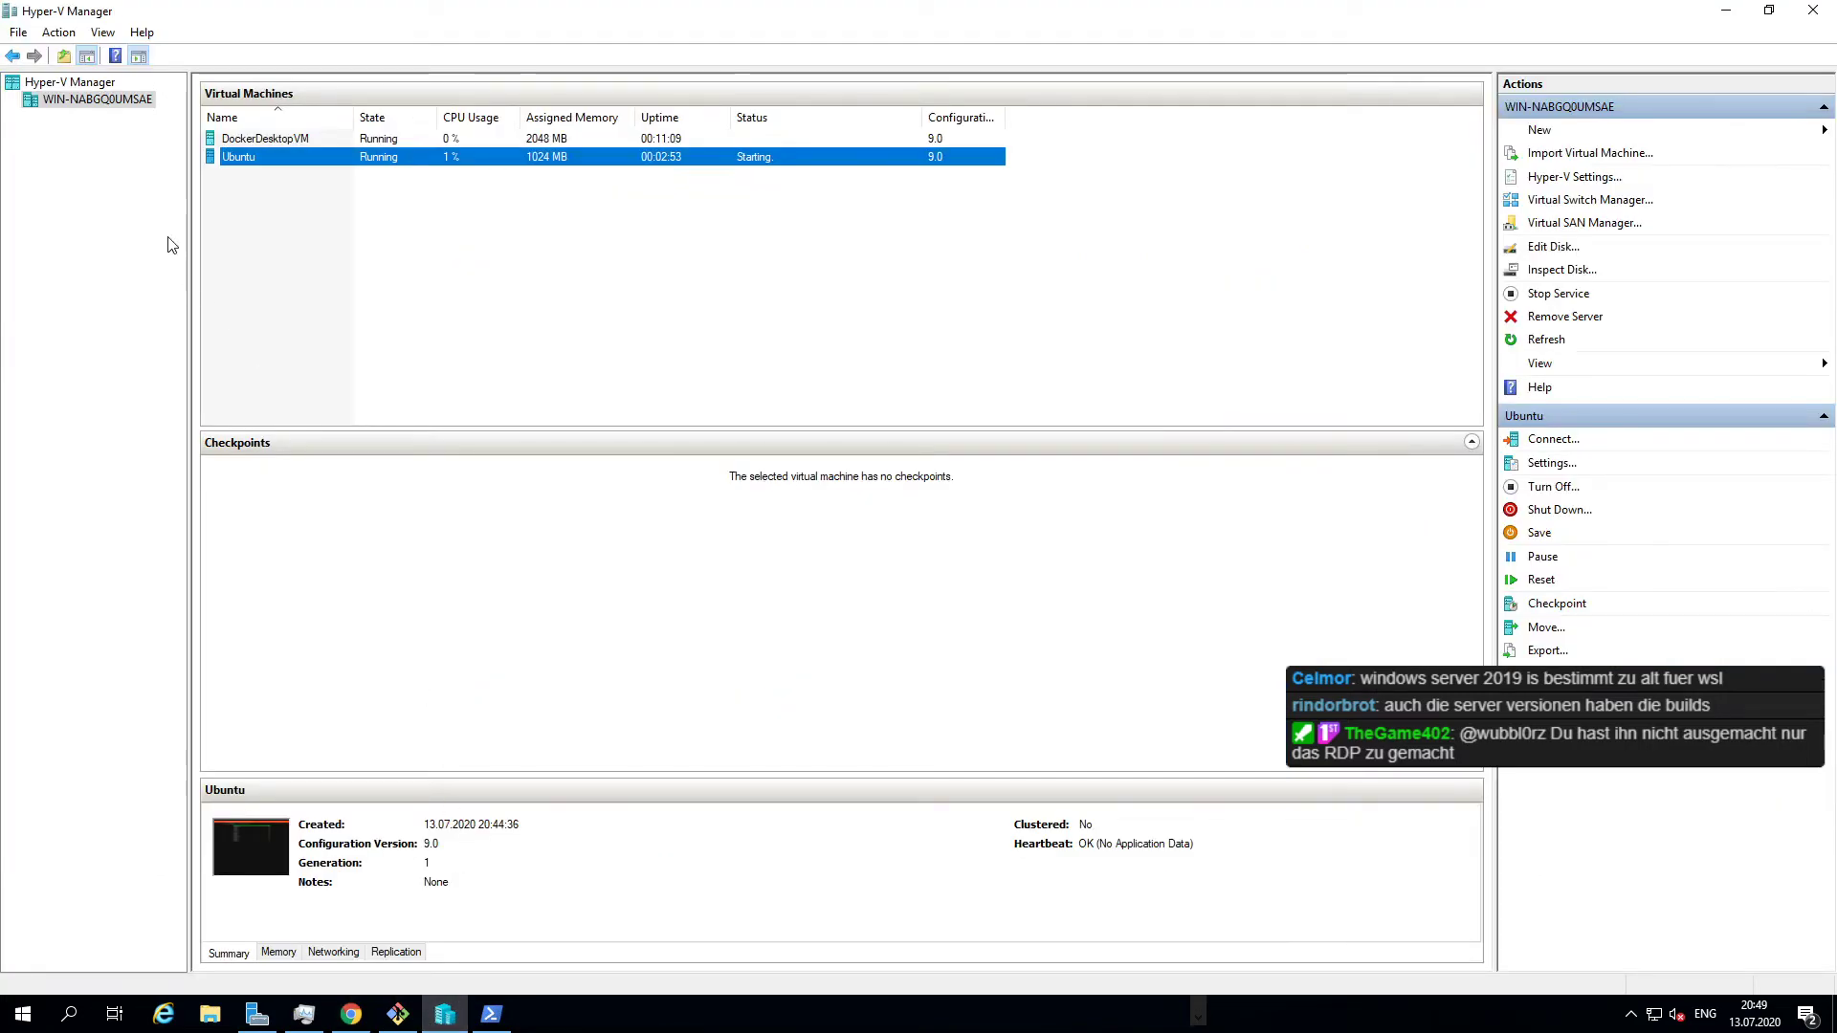
right_click(249, 164)
click(306, 227)
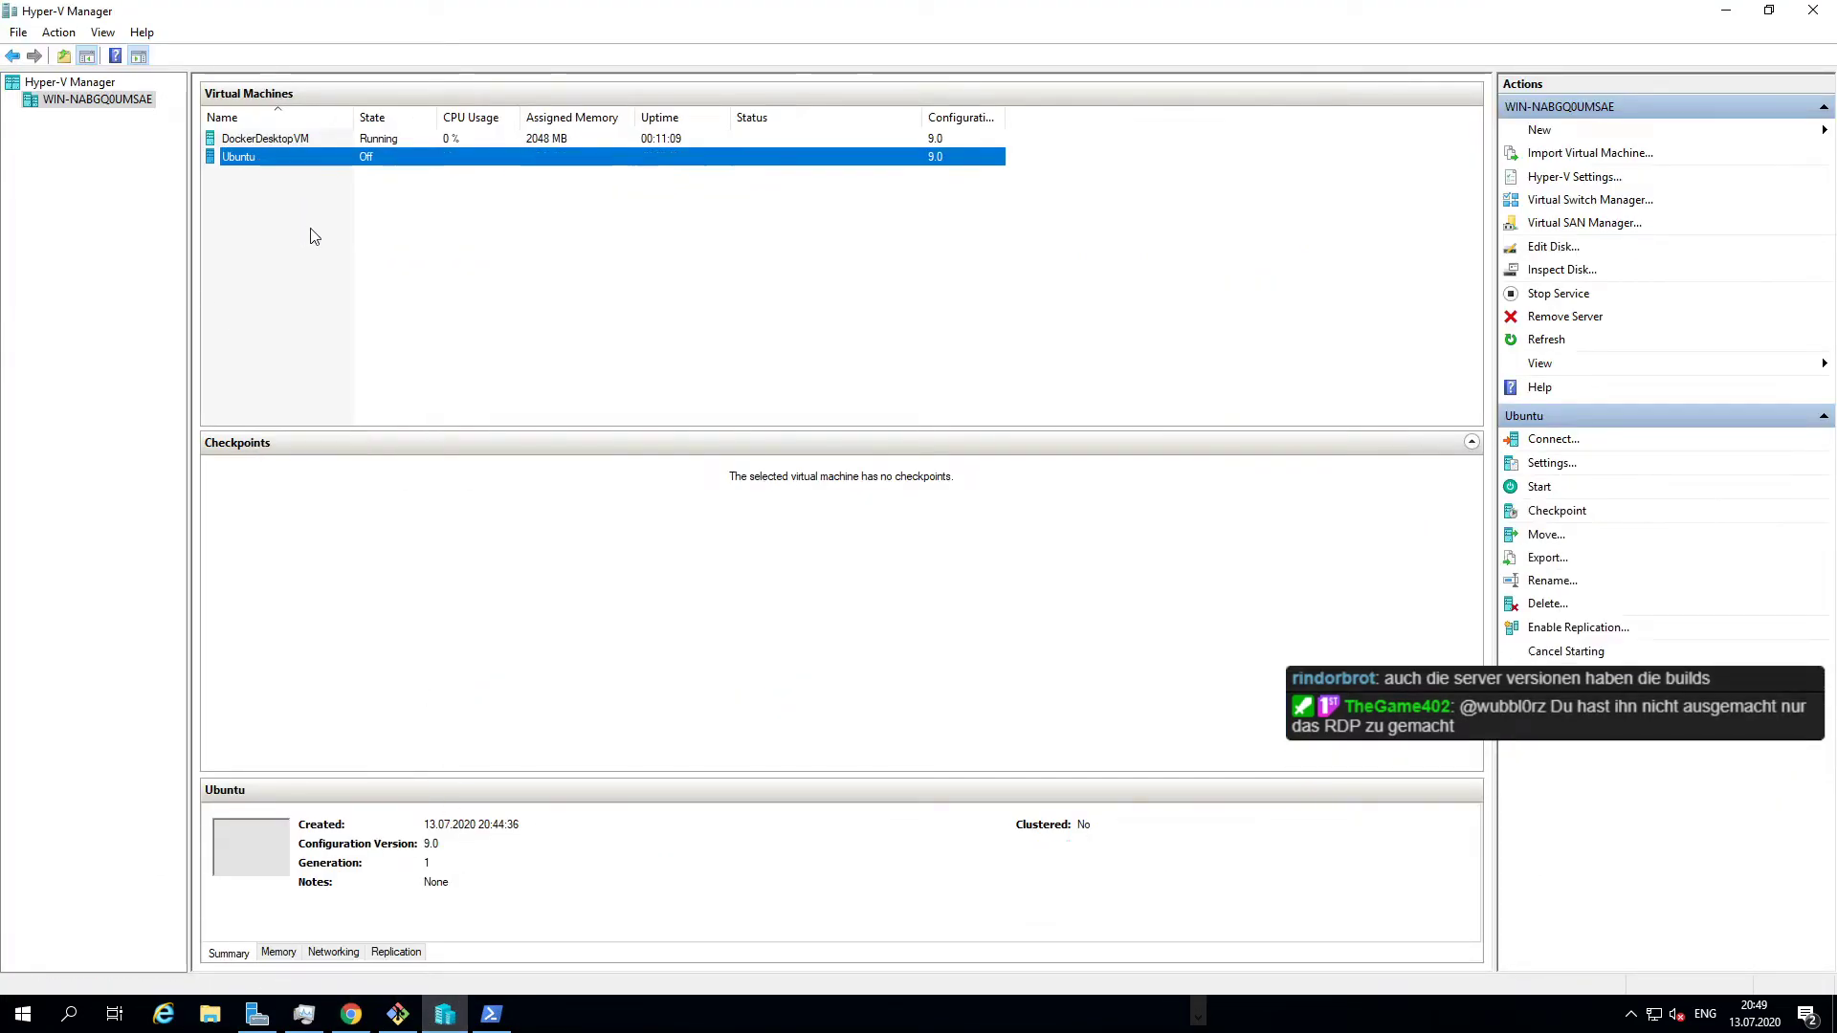
click(1815, 13)
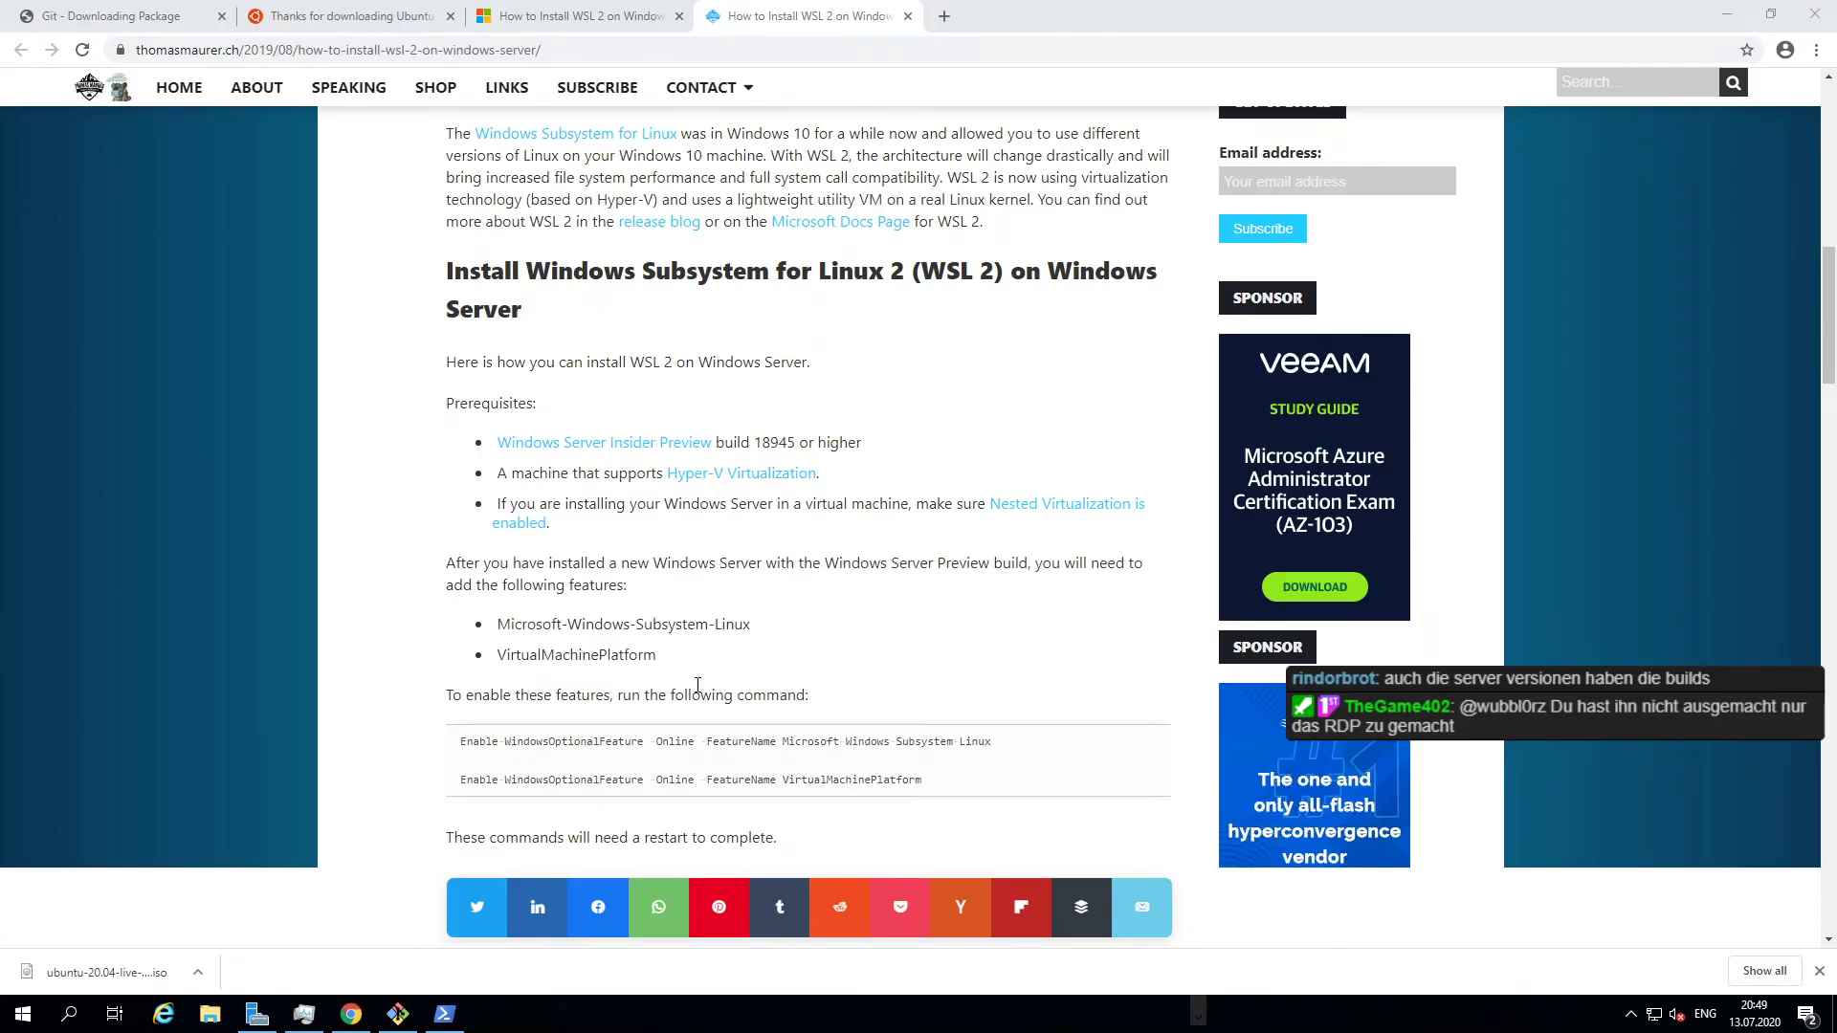
- Copy the guide's Enable-WindowsOptionalFeature Microsoft-Windows-Subsystem-Linux command and run it in the server's PowerShell
triple_click(708, 738)
key(super+c)
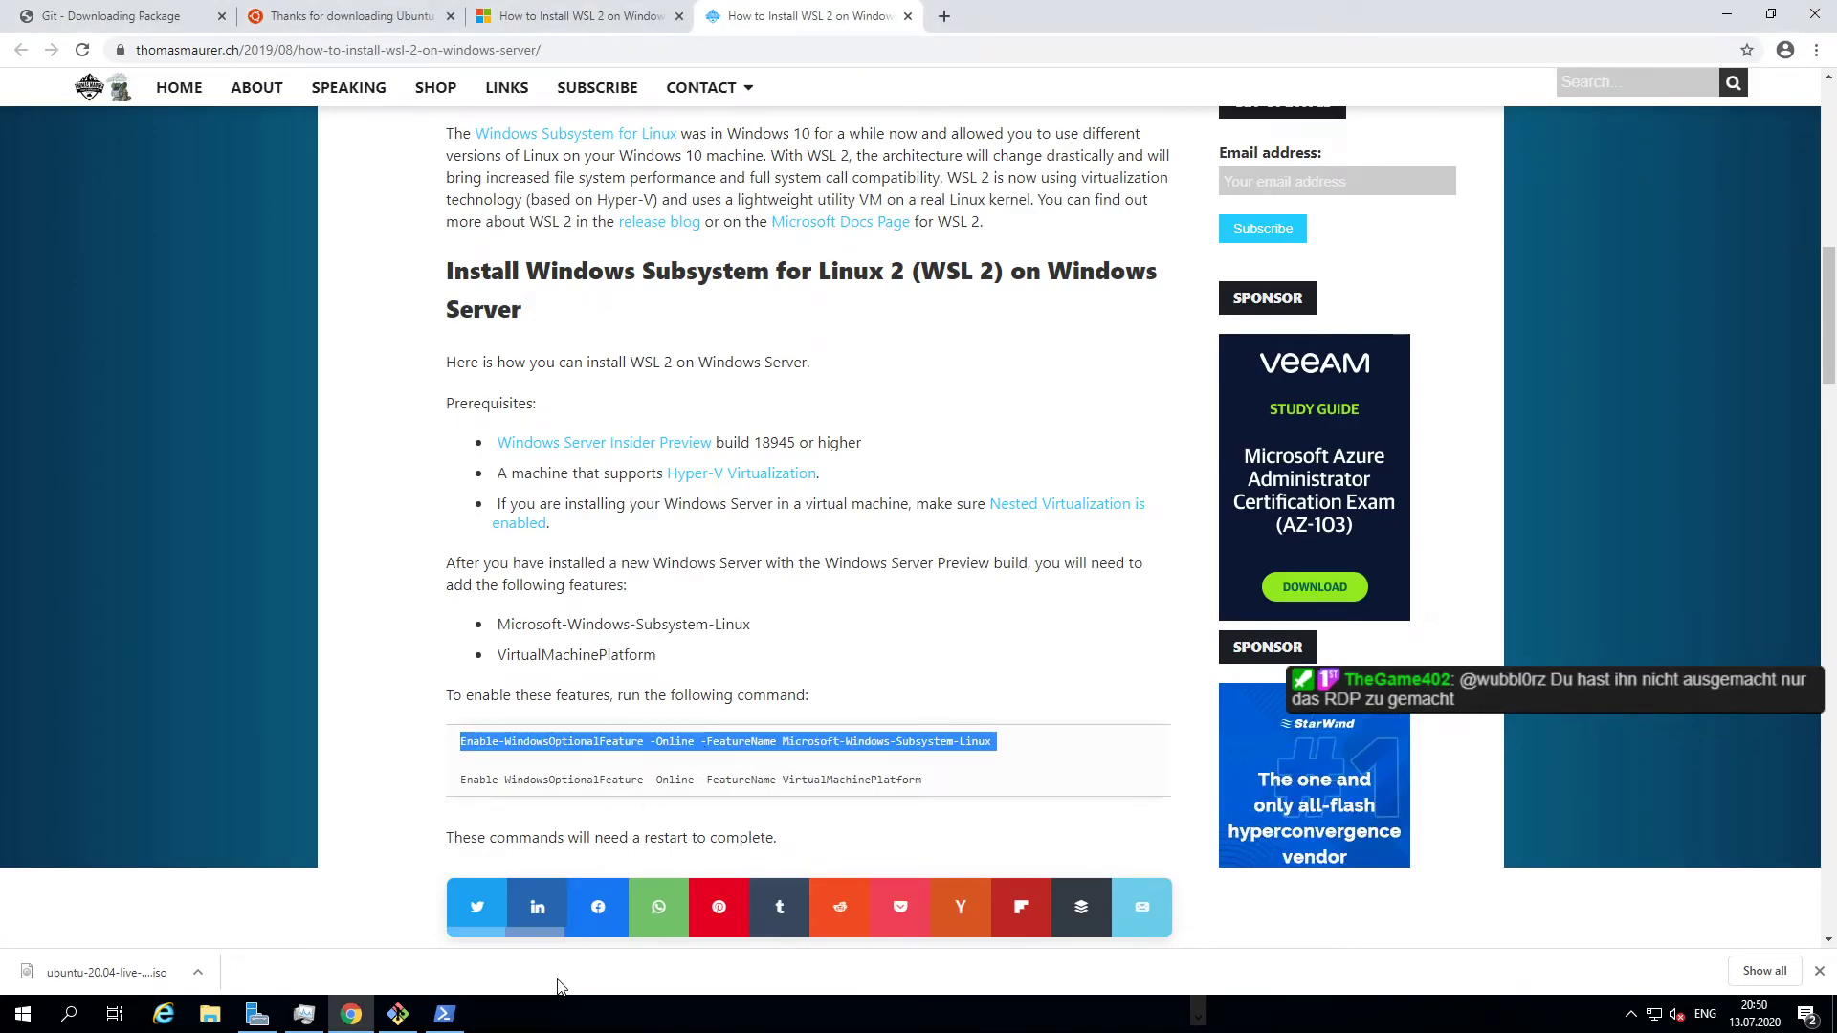
click(444, 1014)
right_click(595, 680)
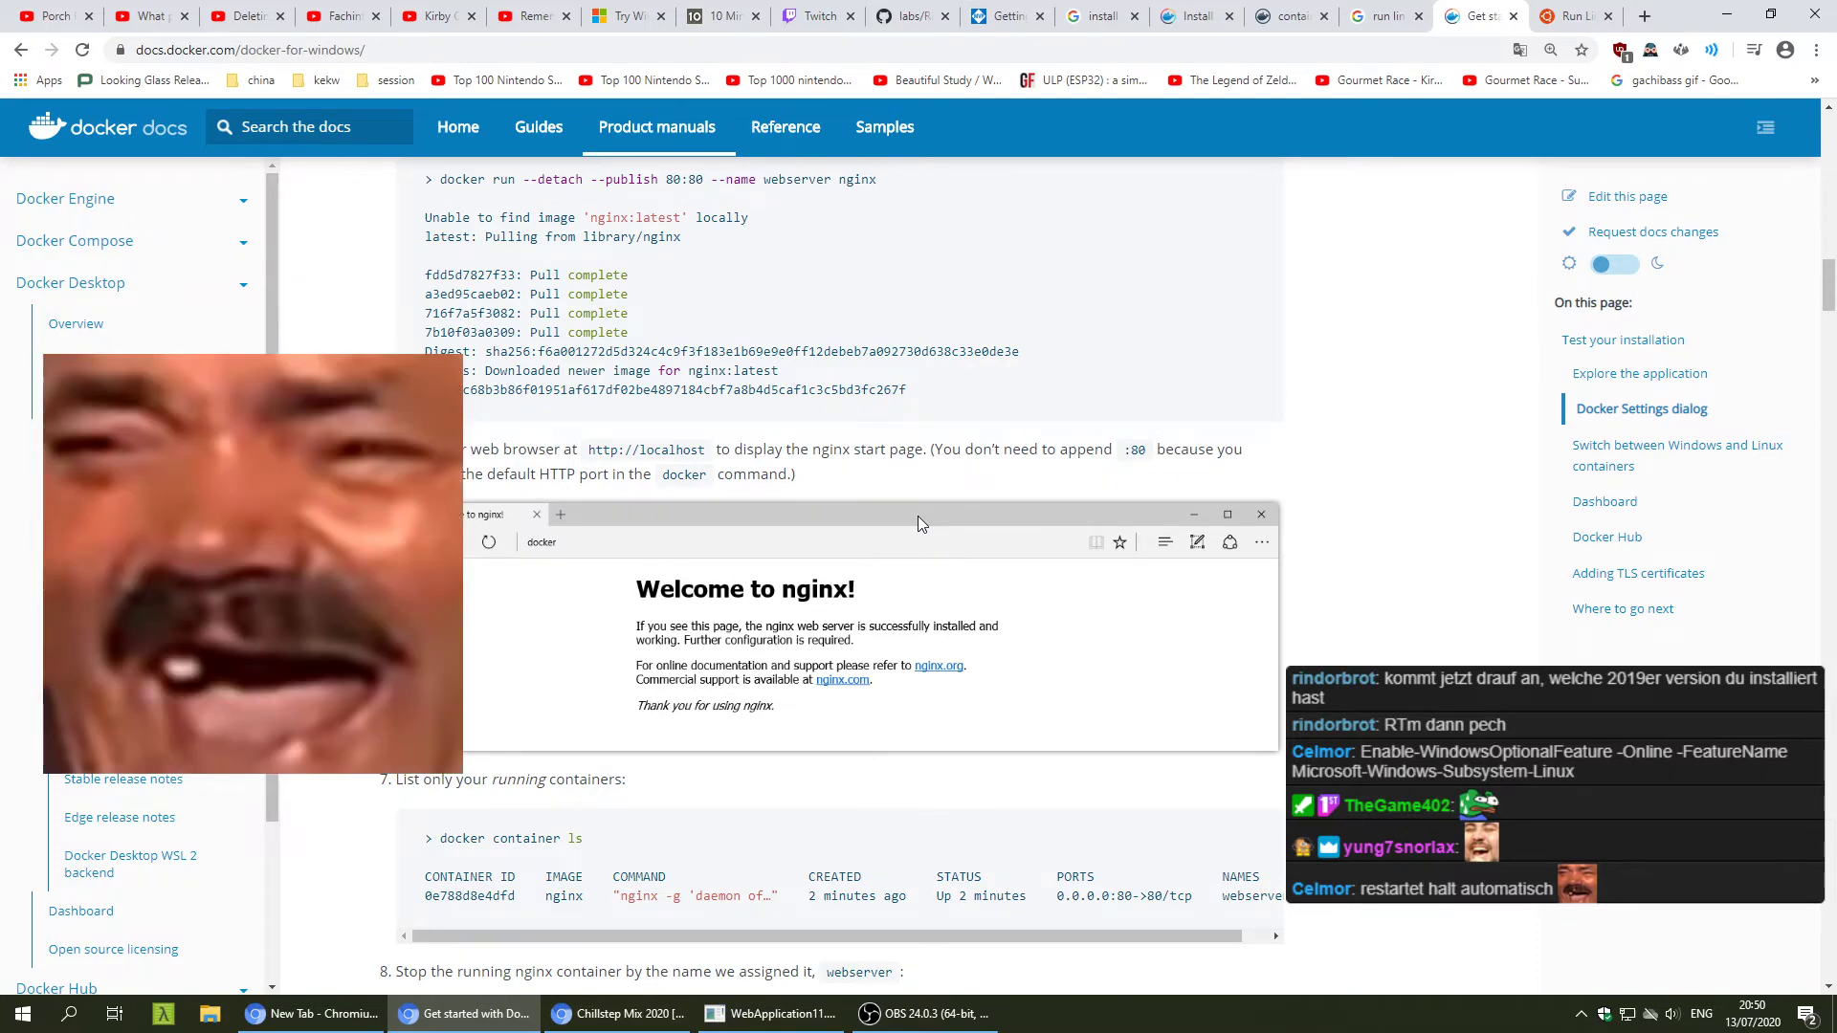
- Launch mstsc, reconnect to the server at 192.168.2.130, and minimize Server Manager there
click(21, 1013)
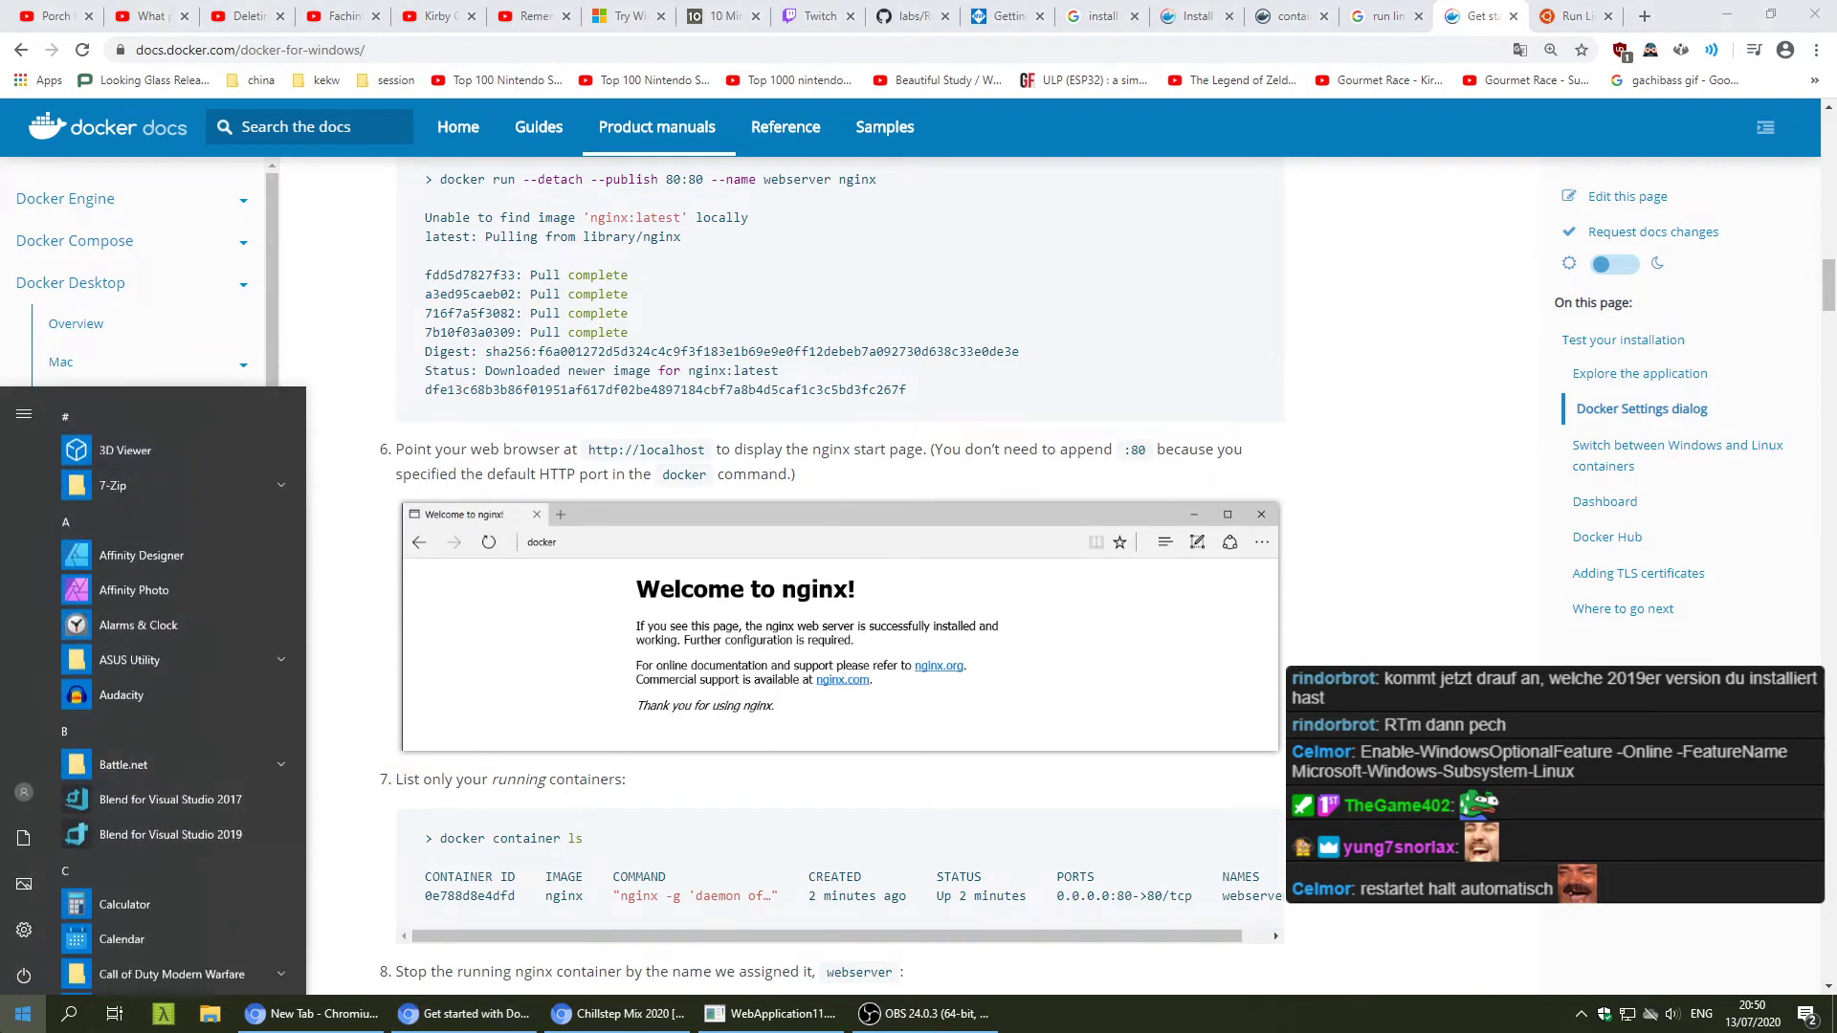
click(21, 1013)
key(super)
text(mstsc)
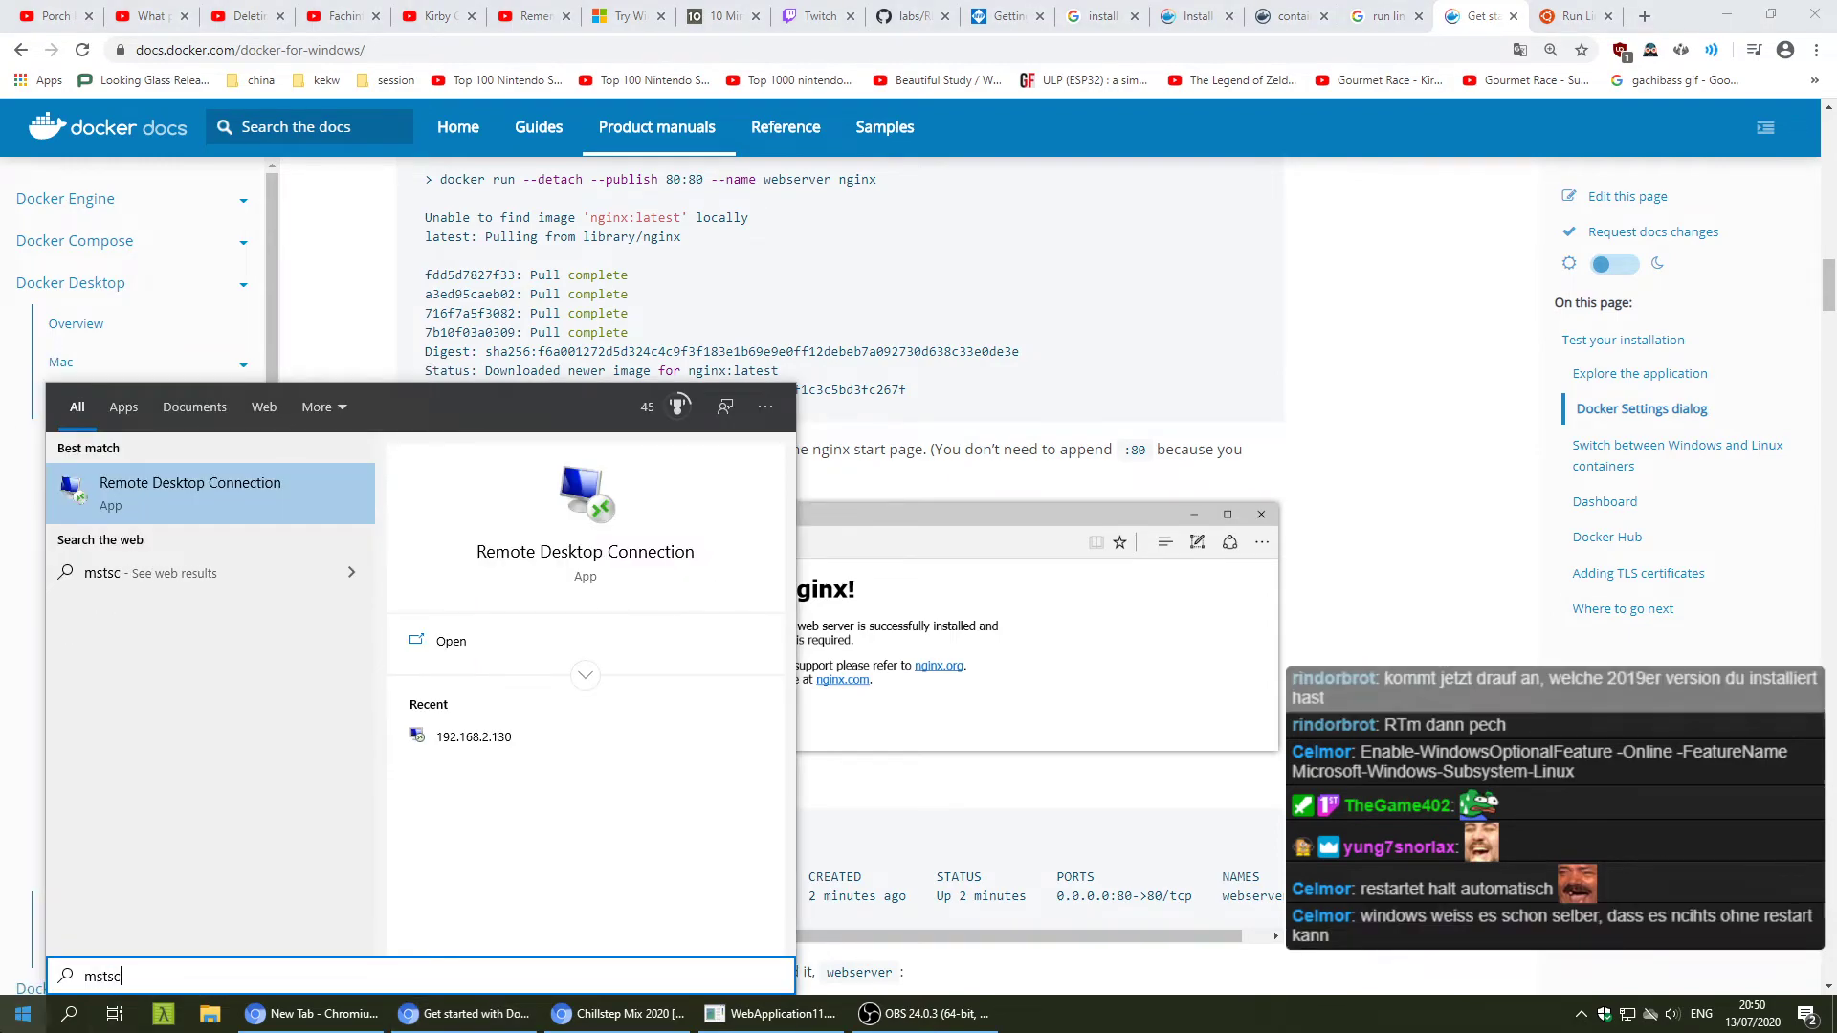
key(Return)
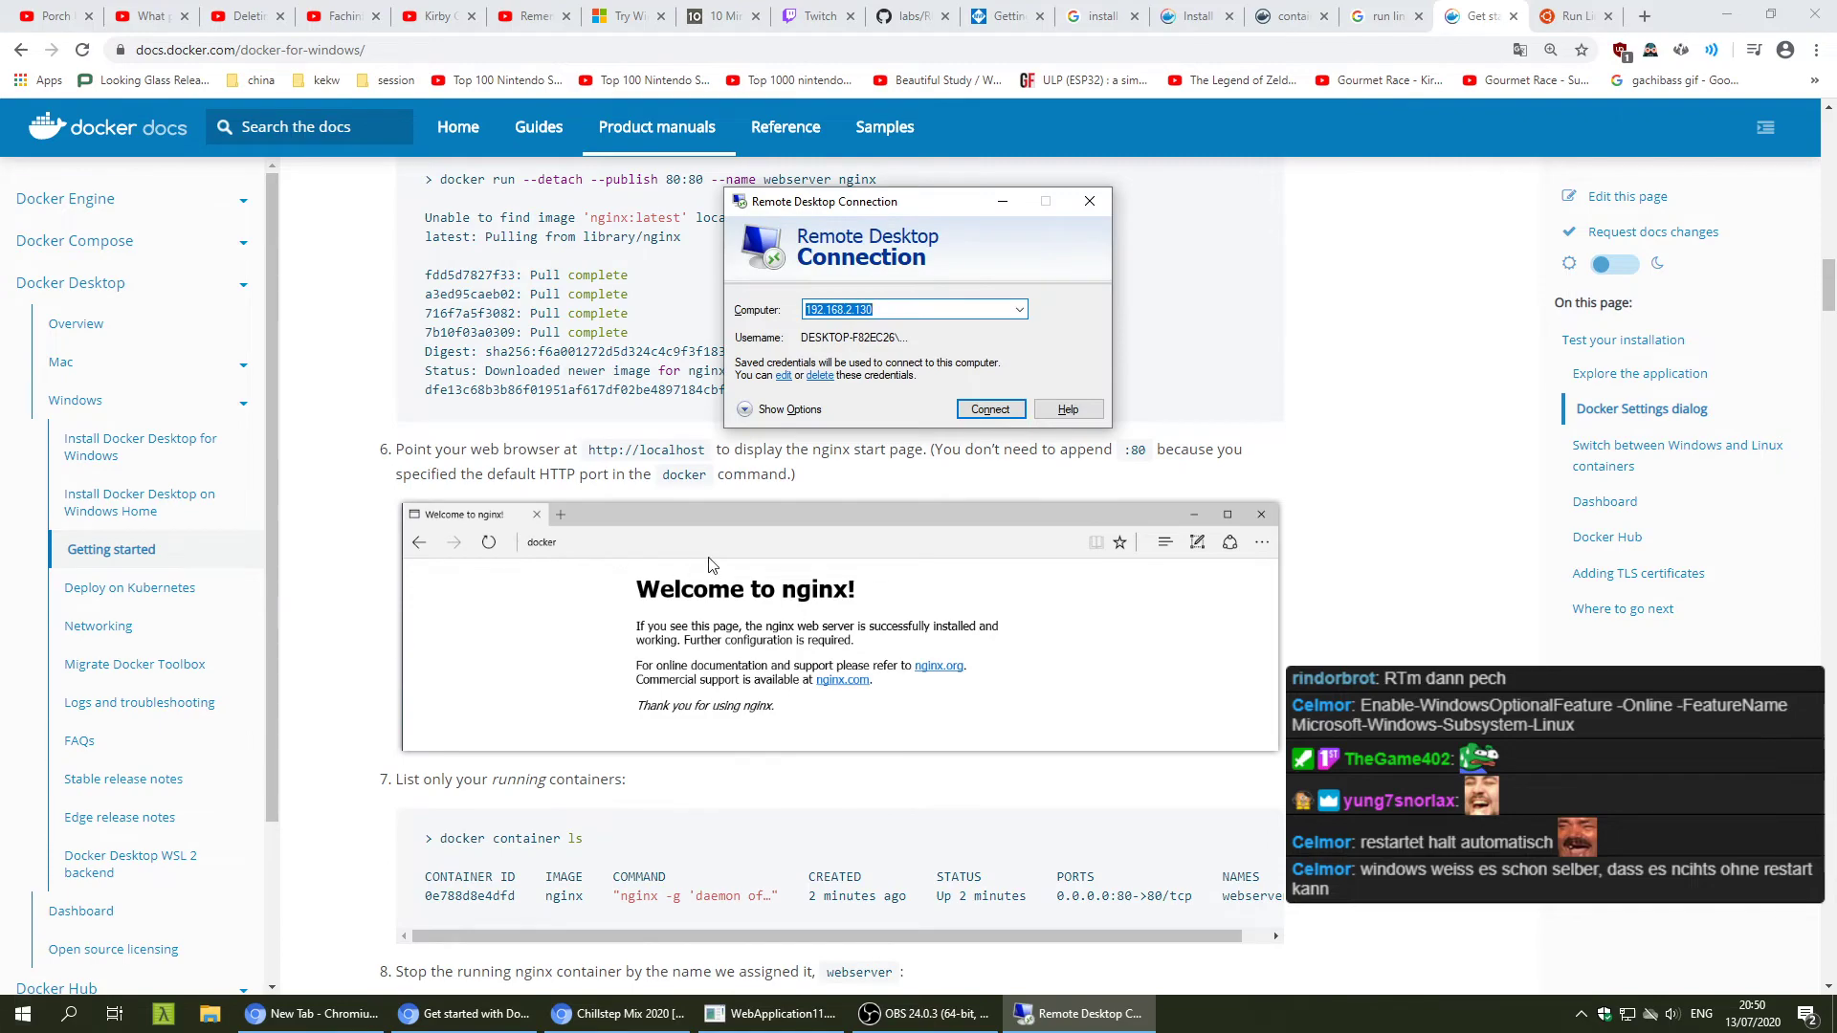
click(975, 411)
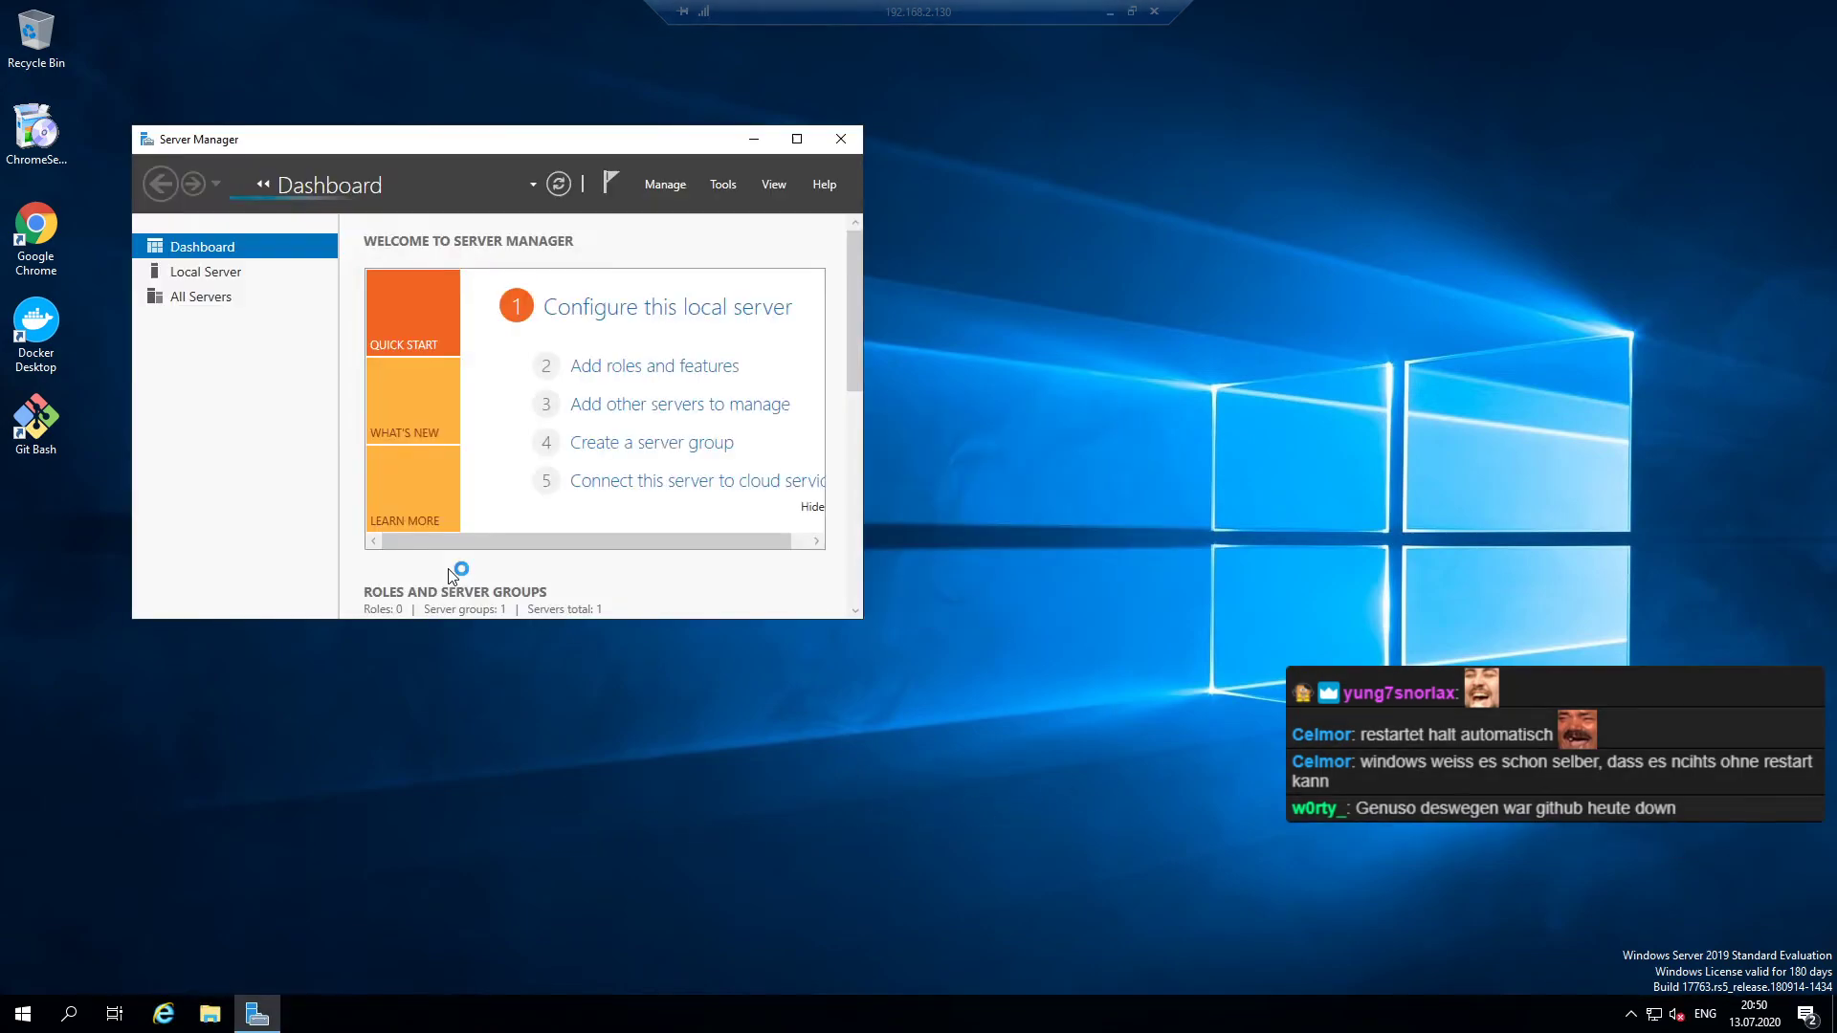
click(755, 145)
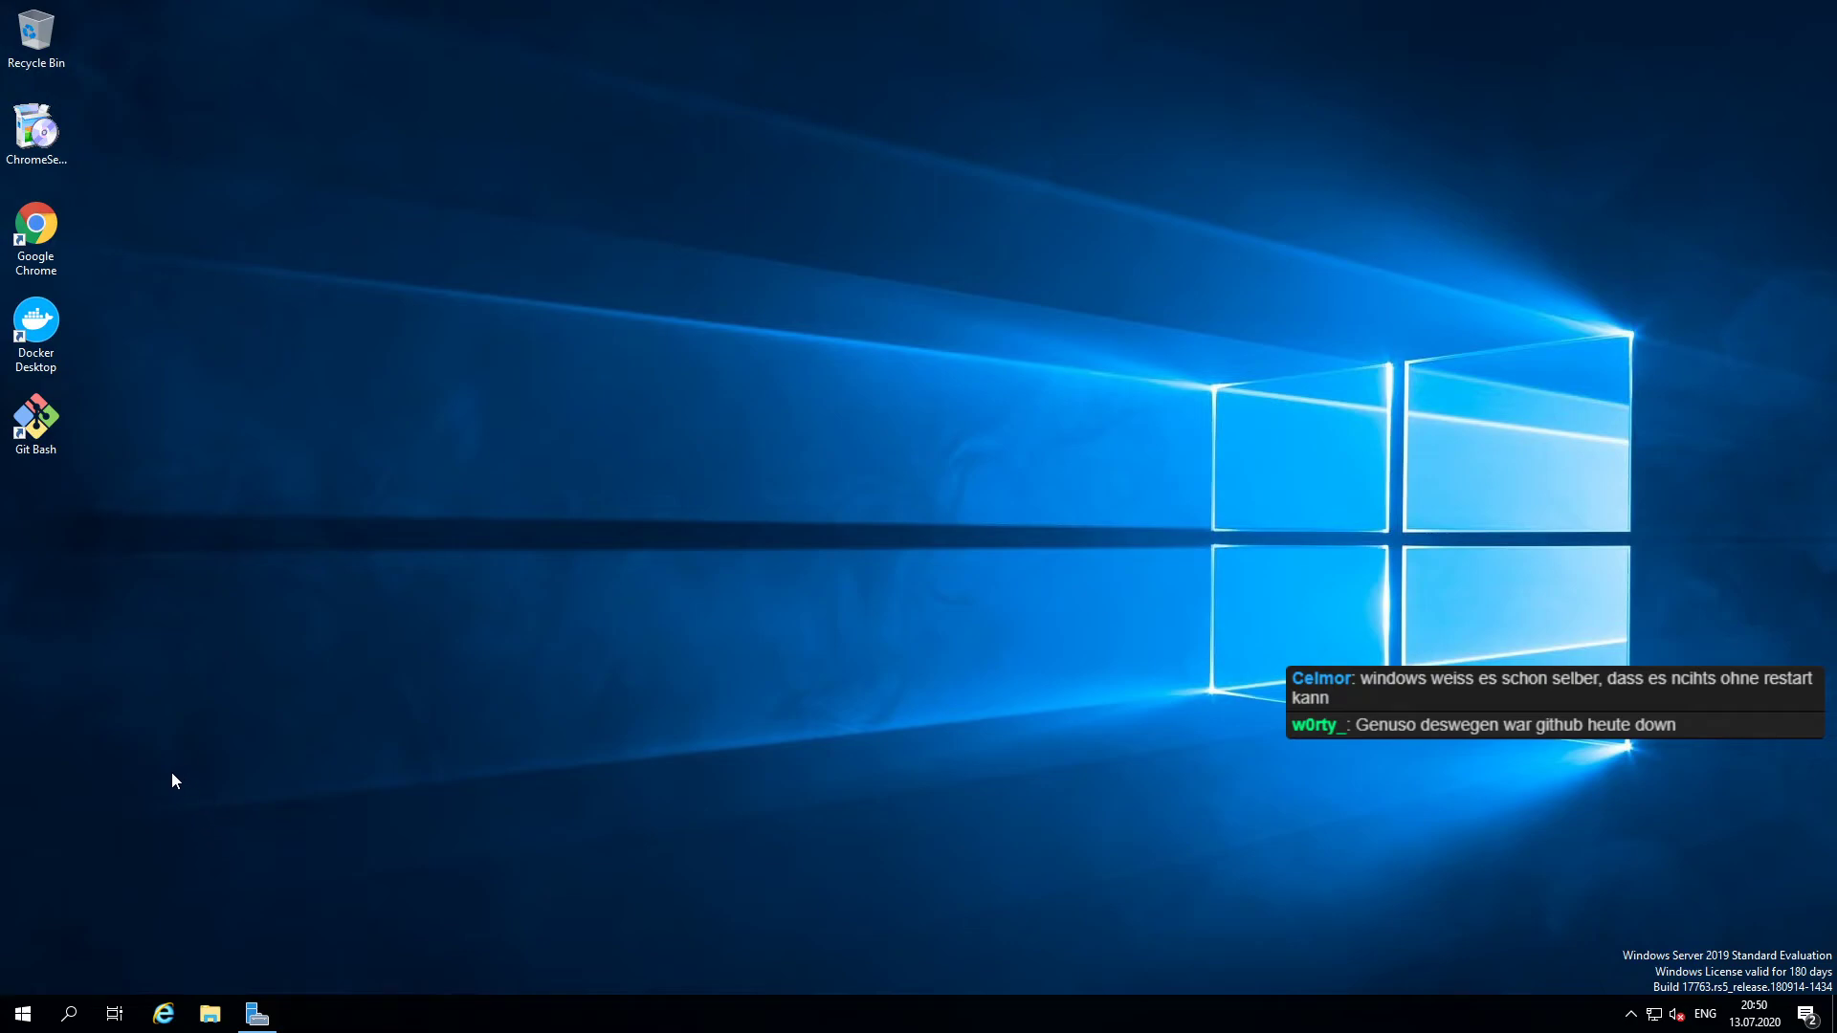
click(21, 1014)
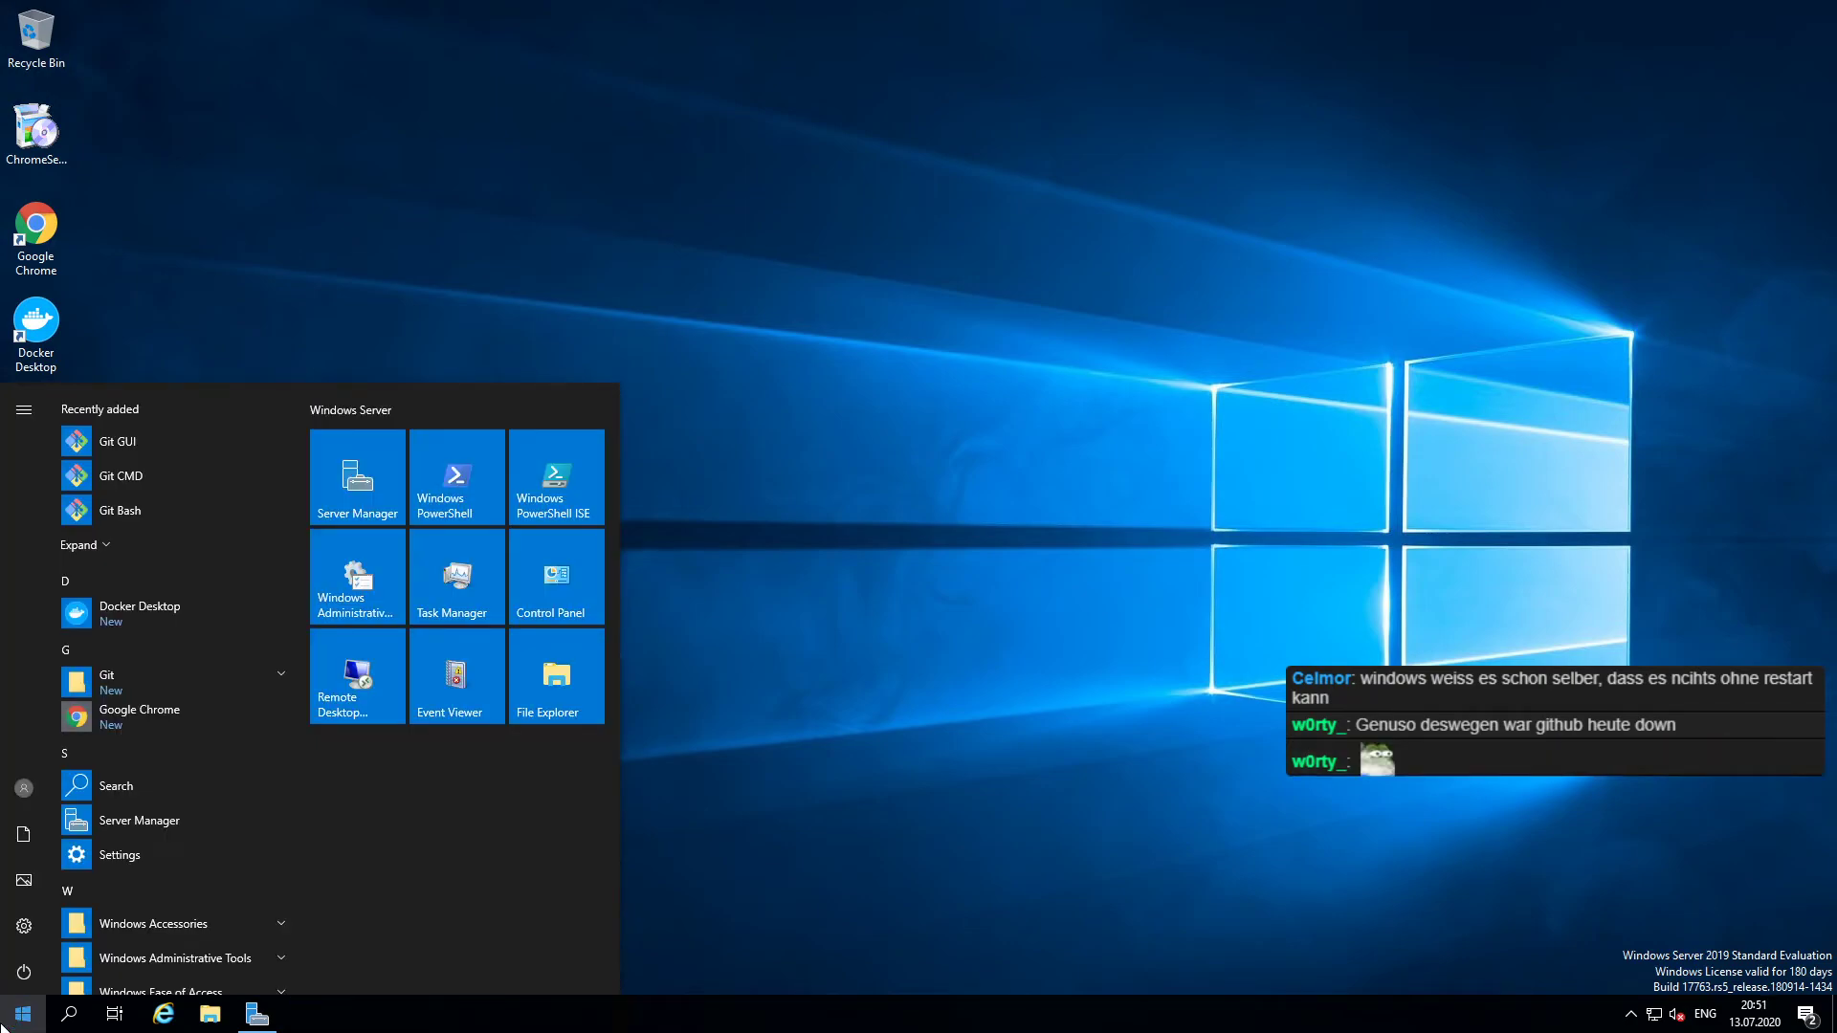
- Open Windows PowerShell and run the guide's VirtualMachinePlatform enable command
text(power)
key(Return)
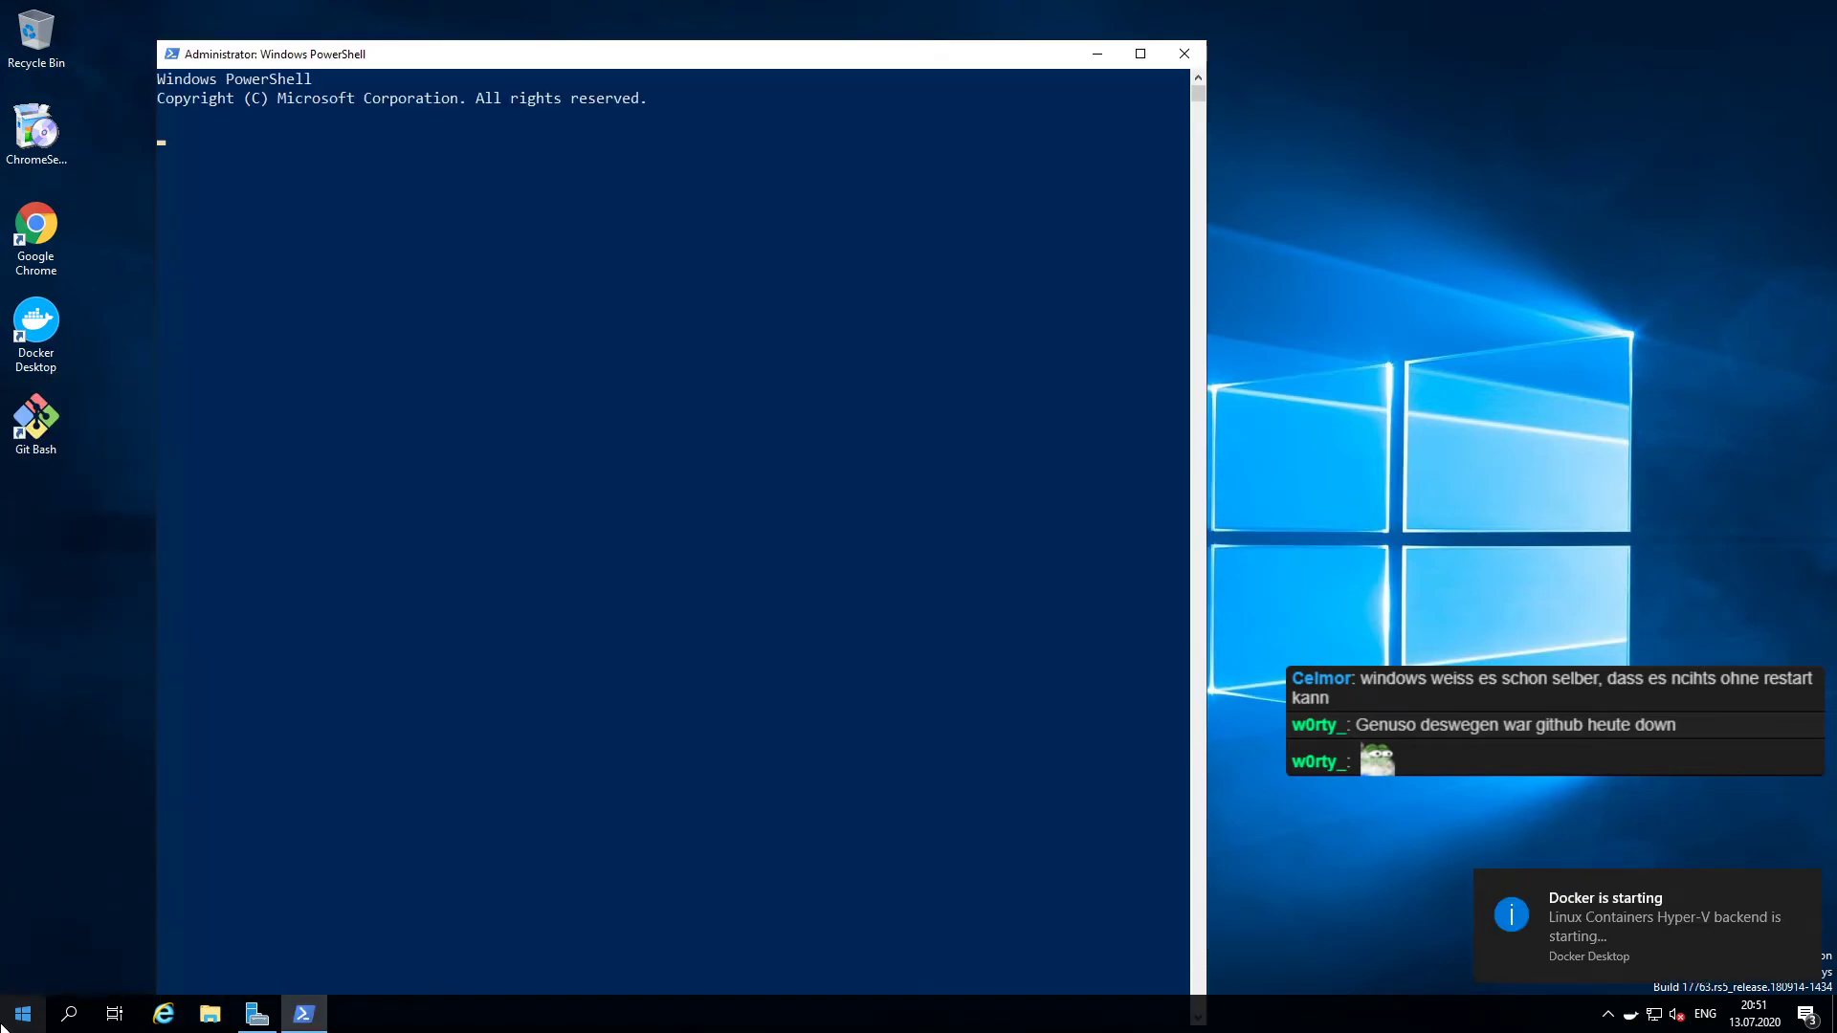
double_click(36, 229)
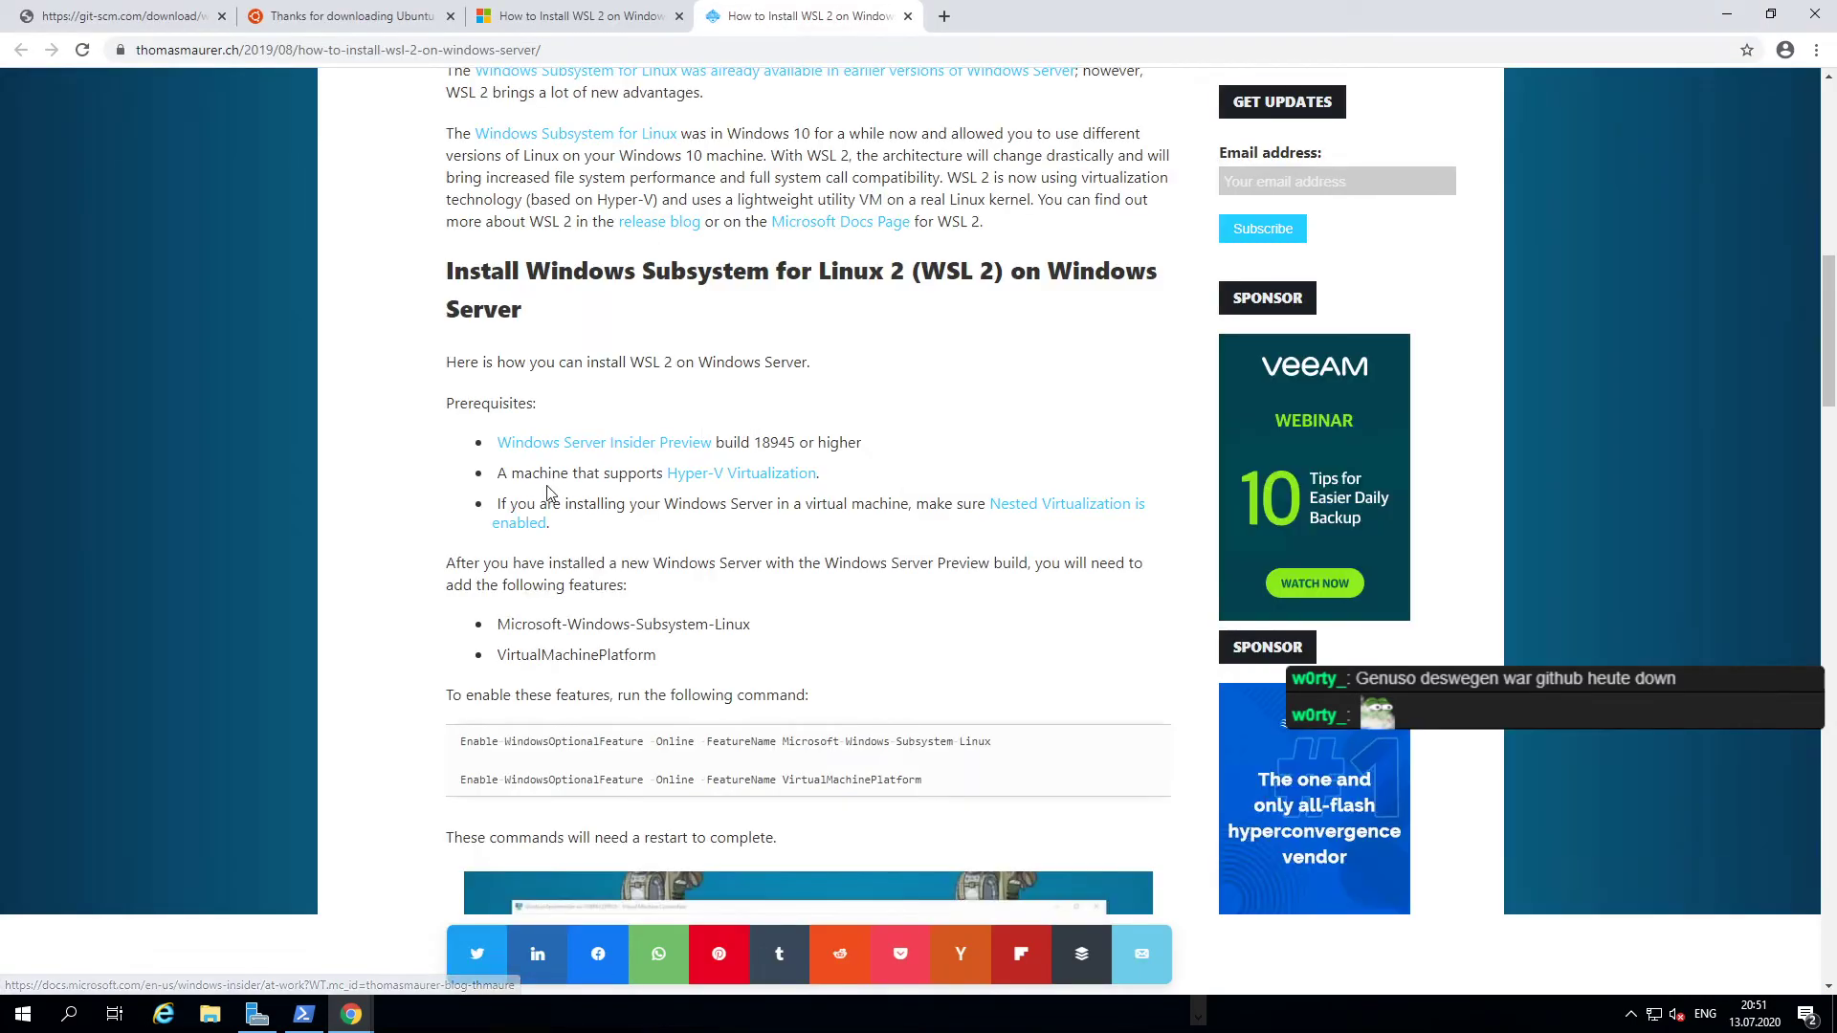
triple_click(810, 775)
key(super+c)
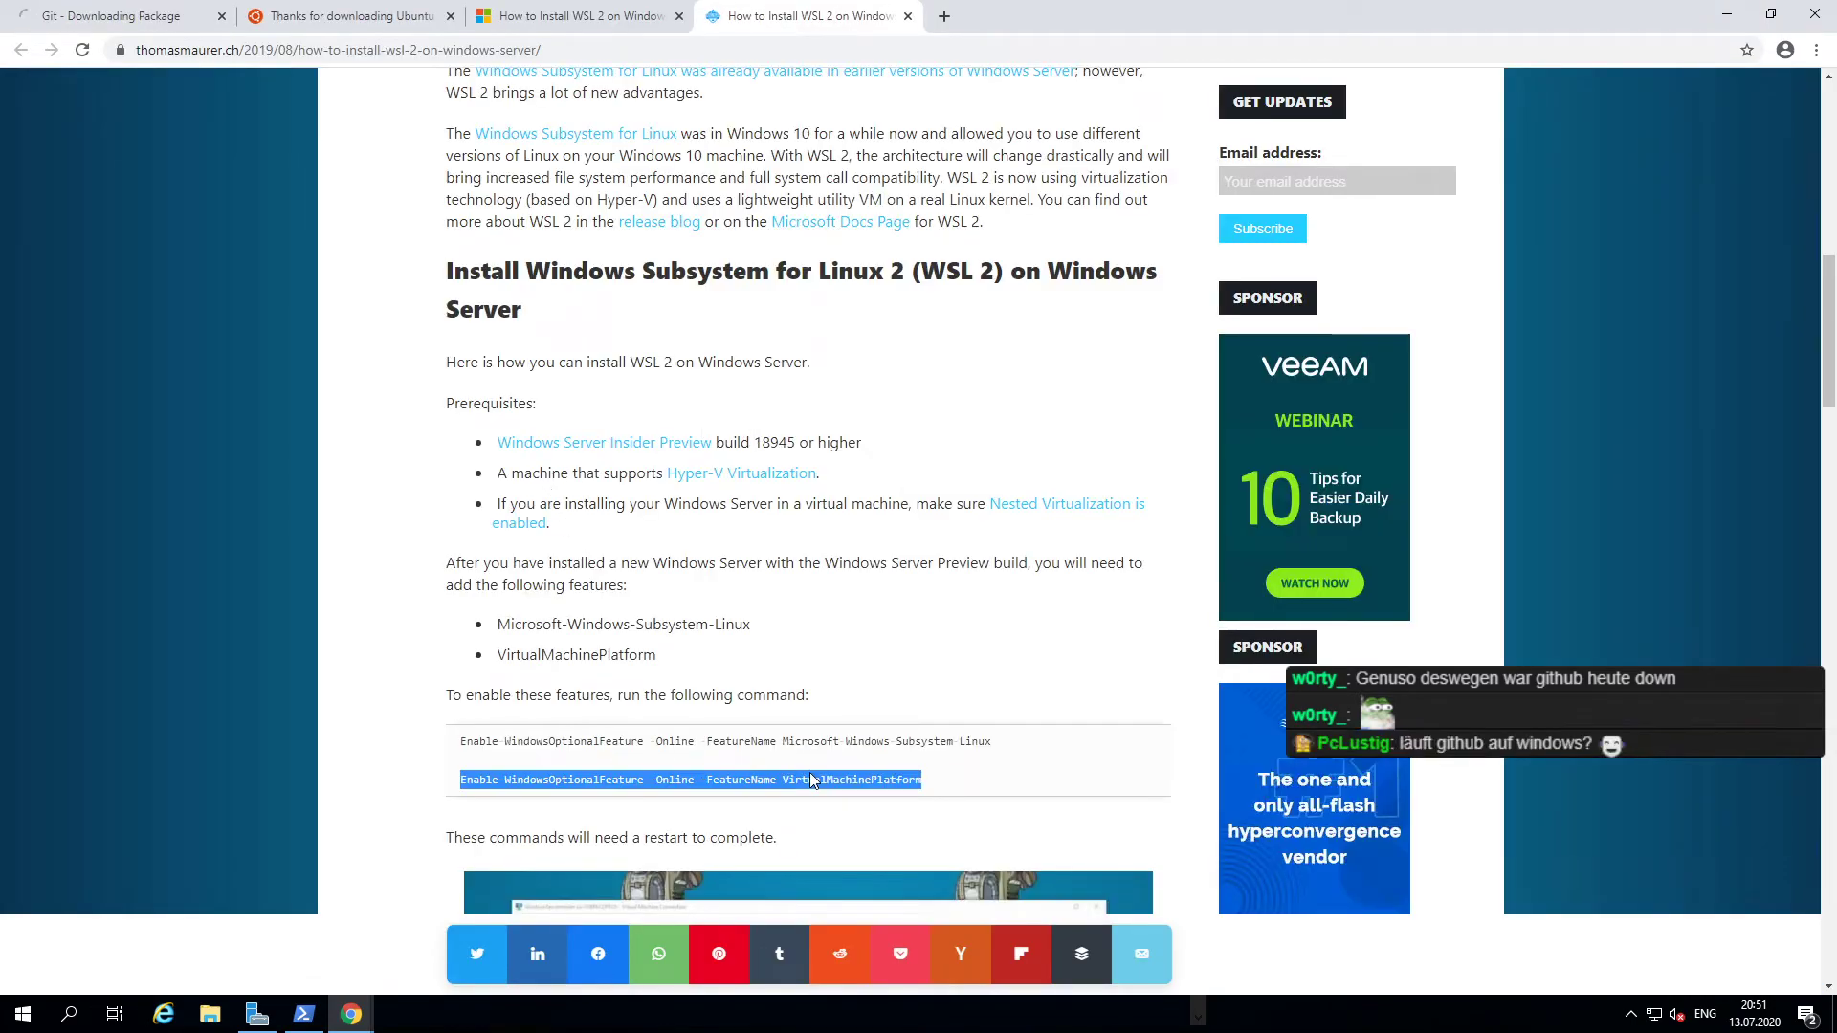
click(305, 1013)
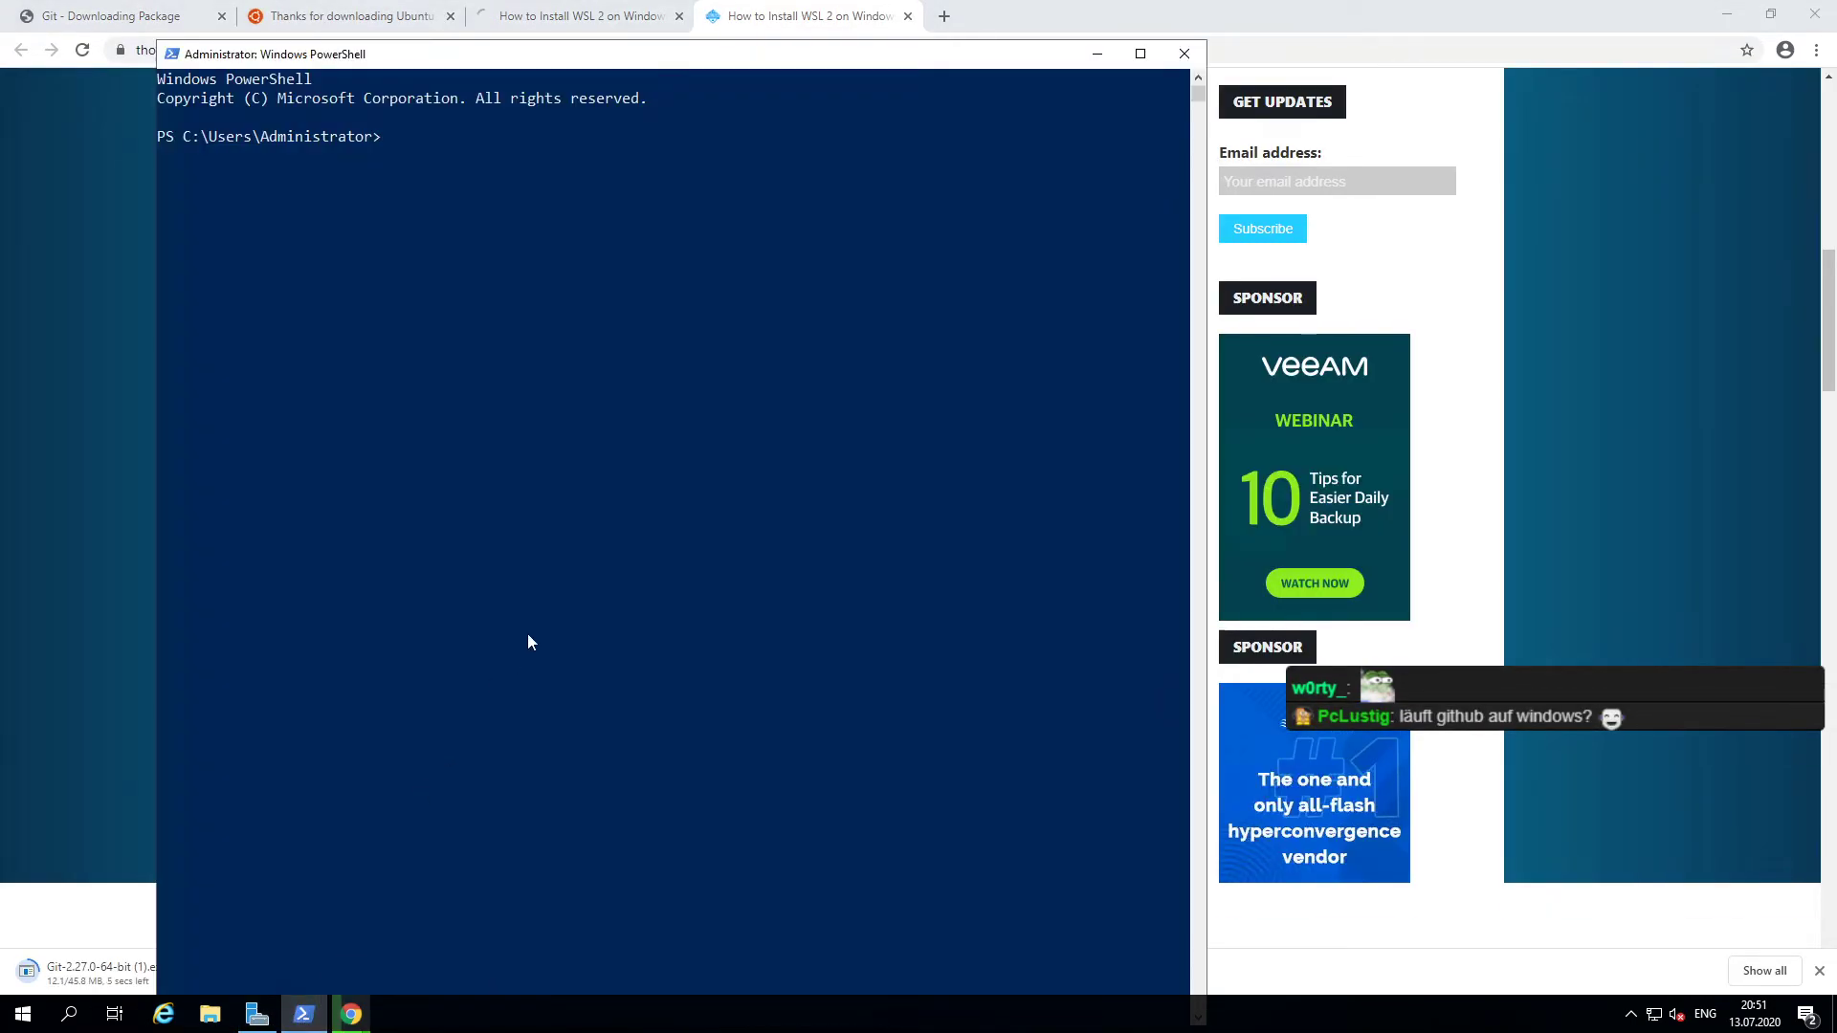
right_click(556, 605)
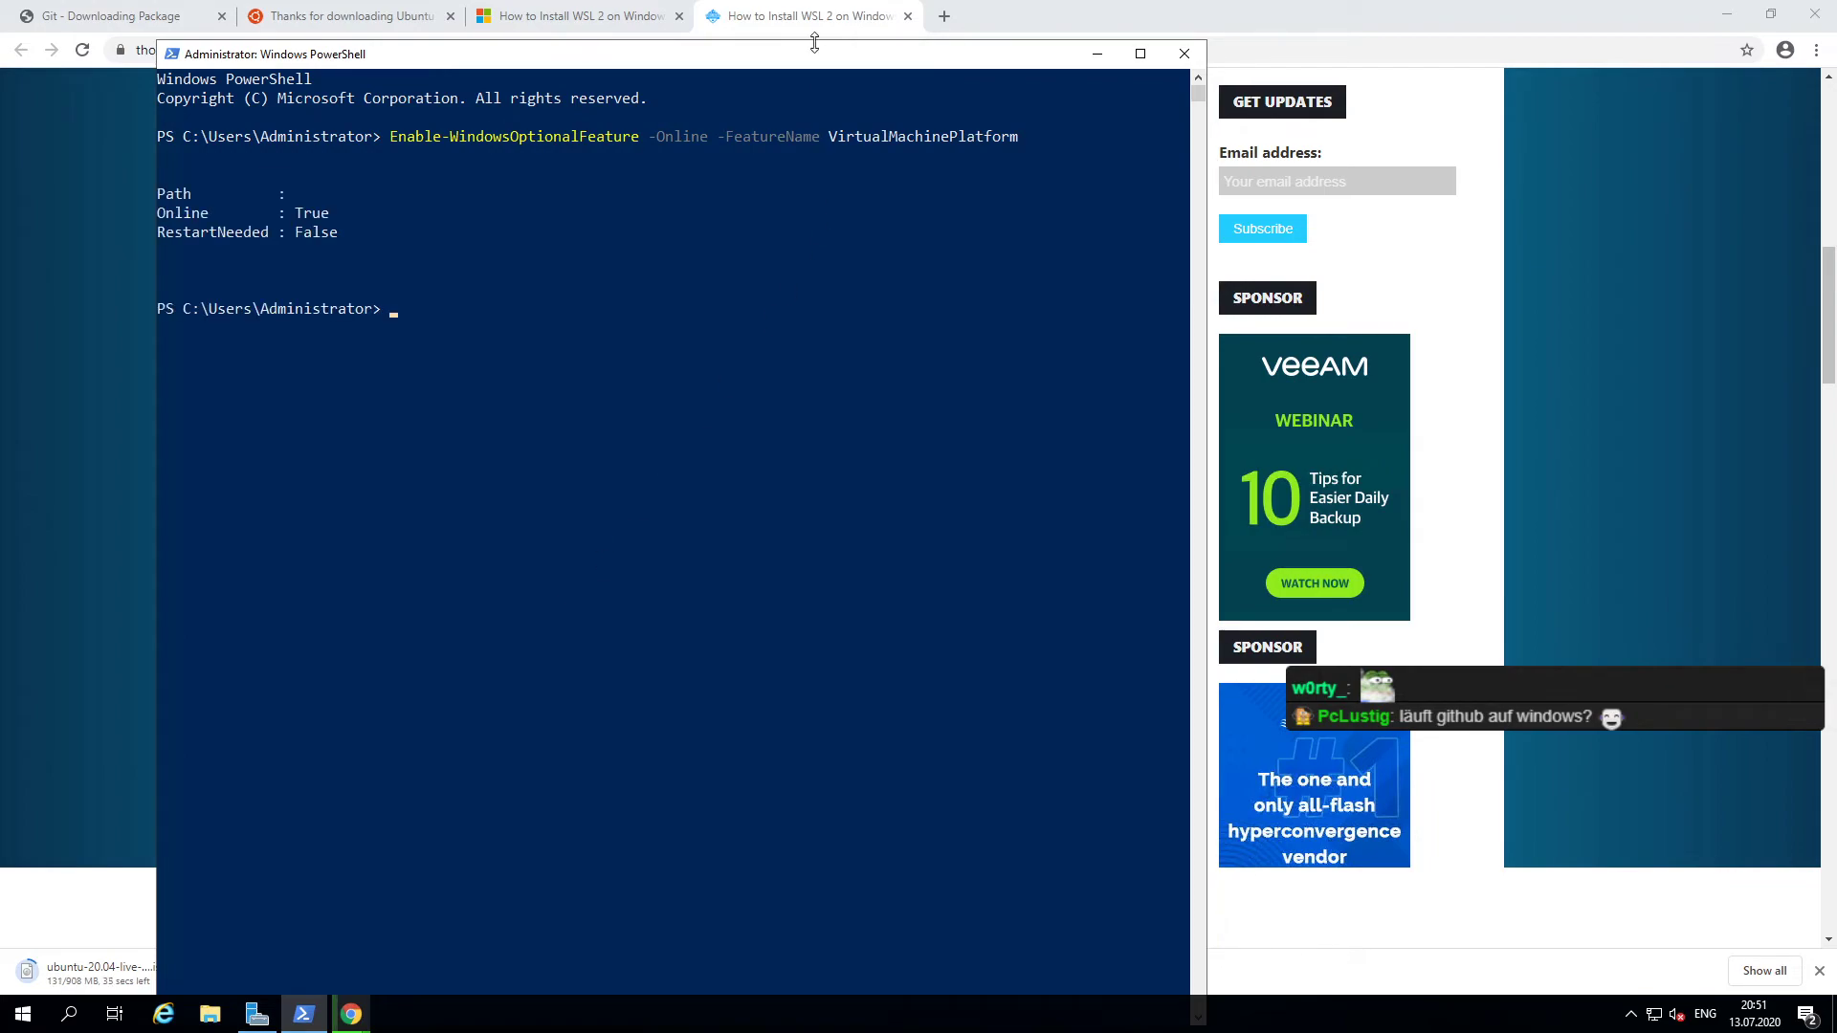
- Run wsl to confirm it works, showing no installed distributions
key(alt+Tab)
scroll(586, 584, down, 7)
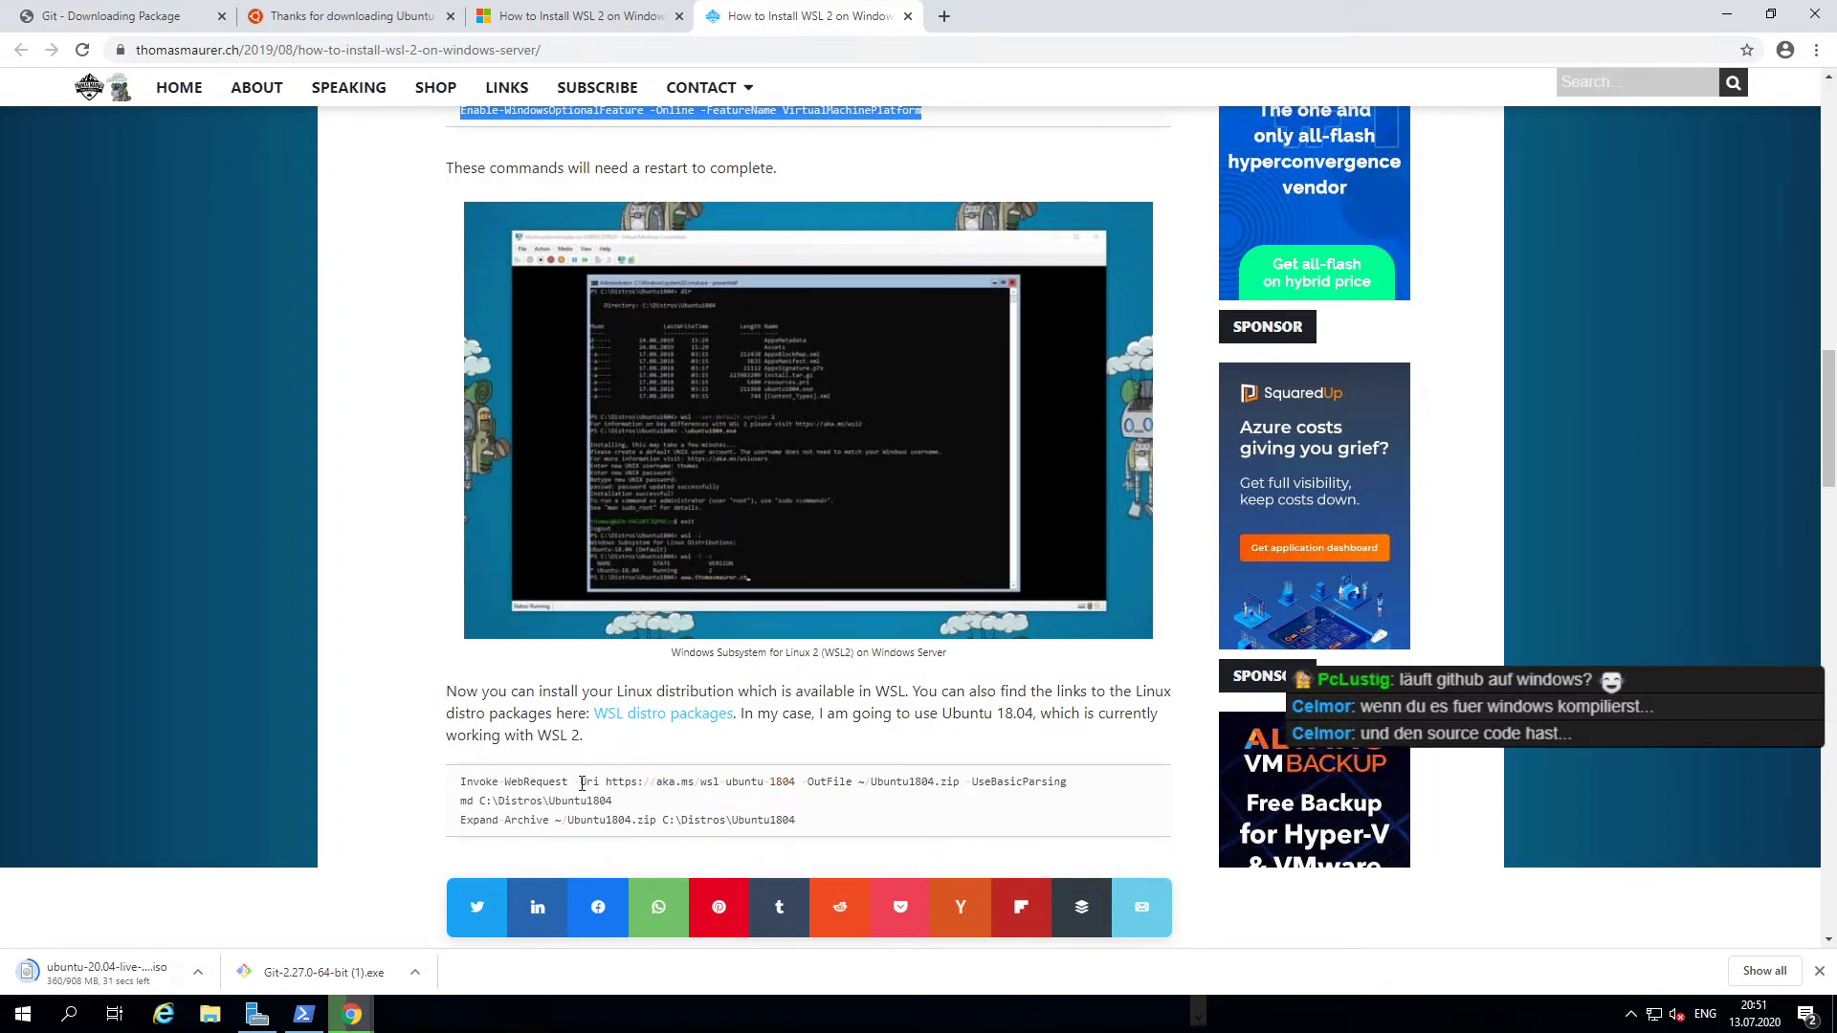
scroll(456, 736, down, 3)
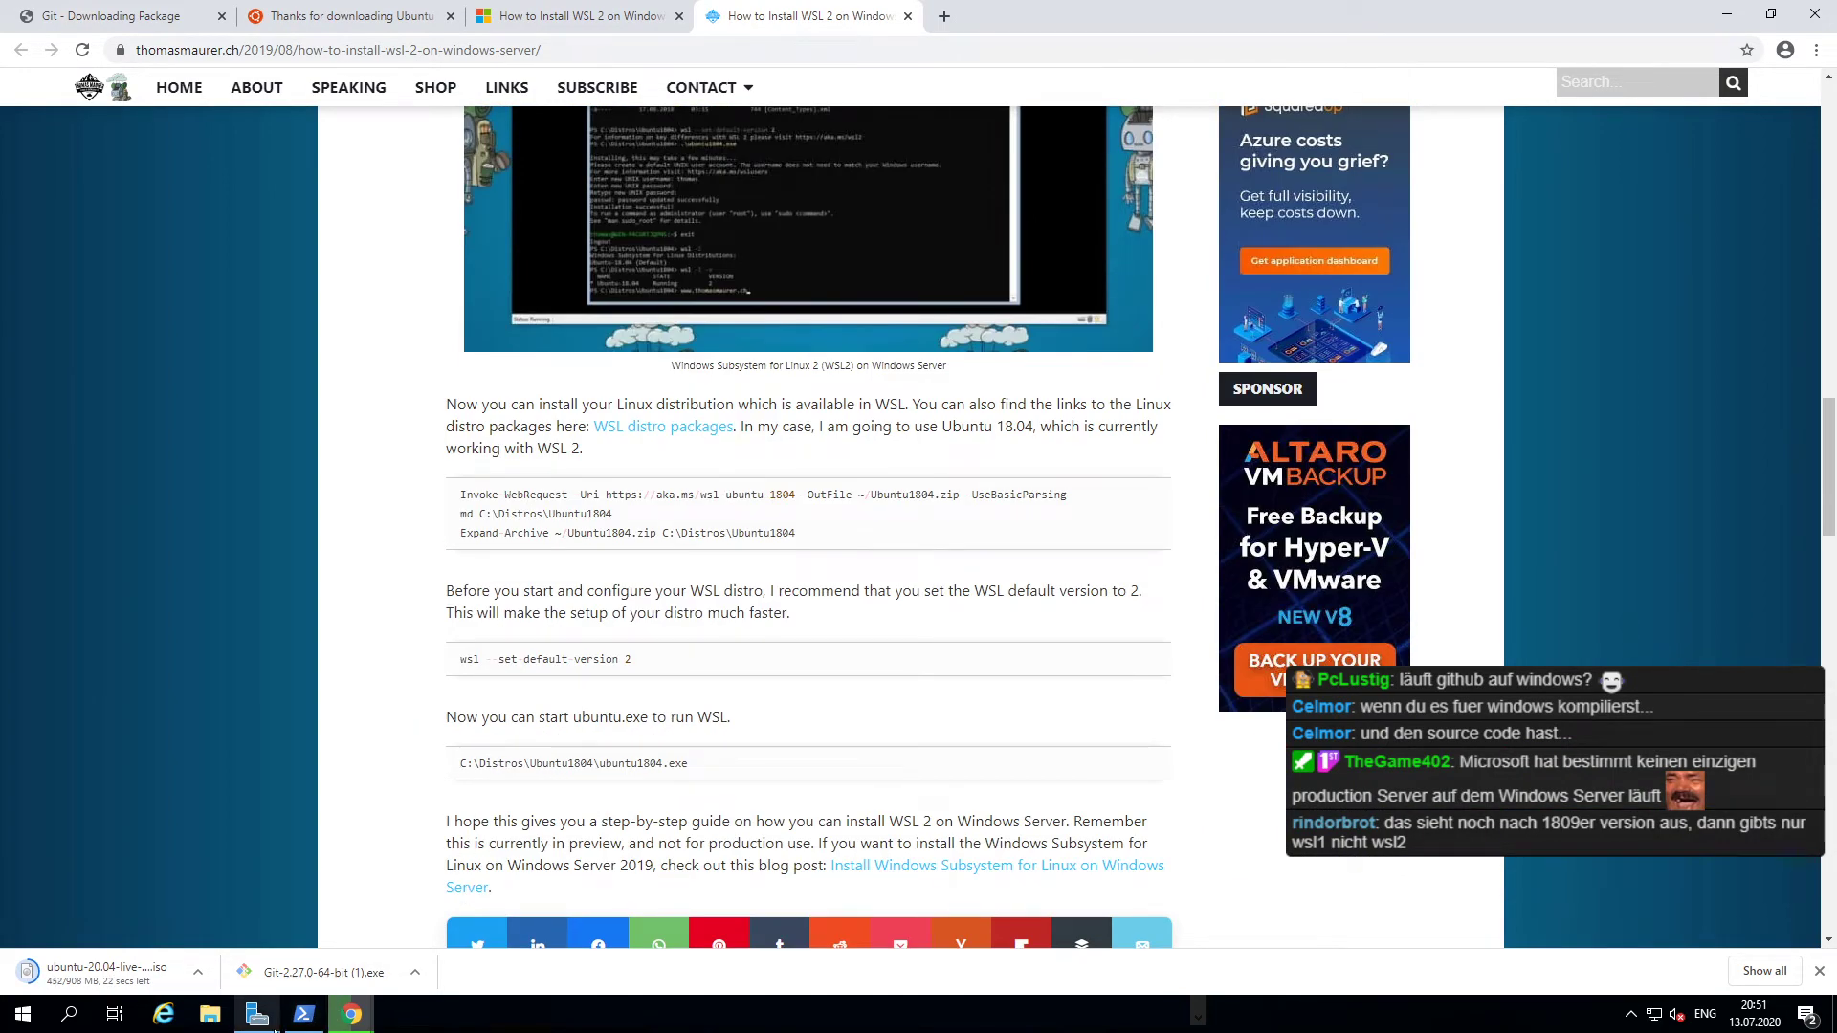
click(303, 1014)
text(wsl)
key(Return)
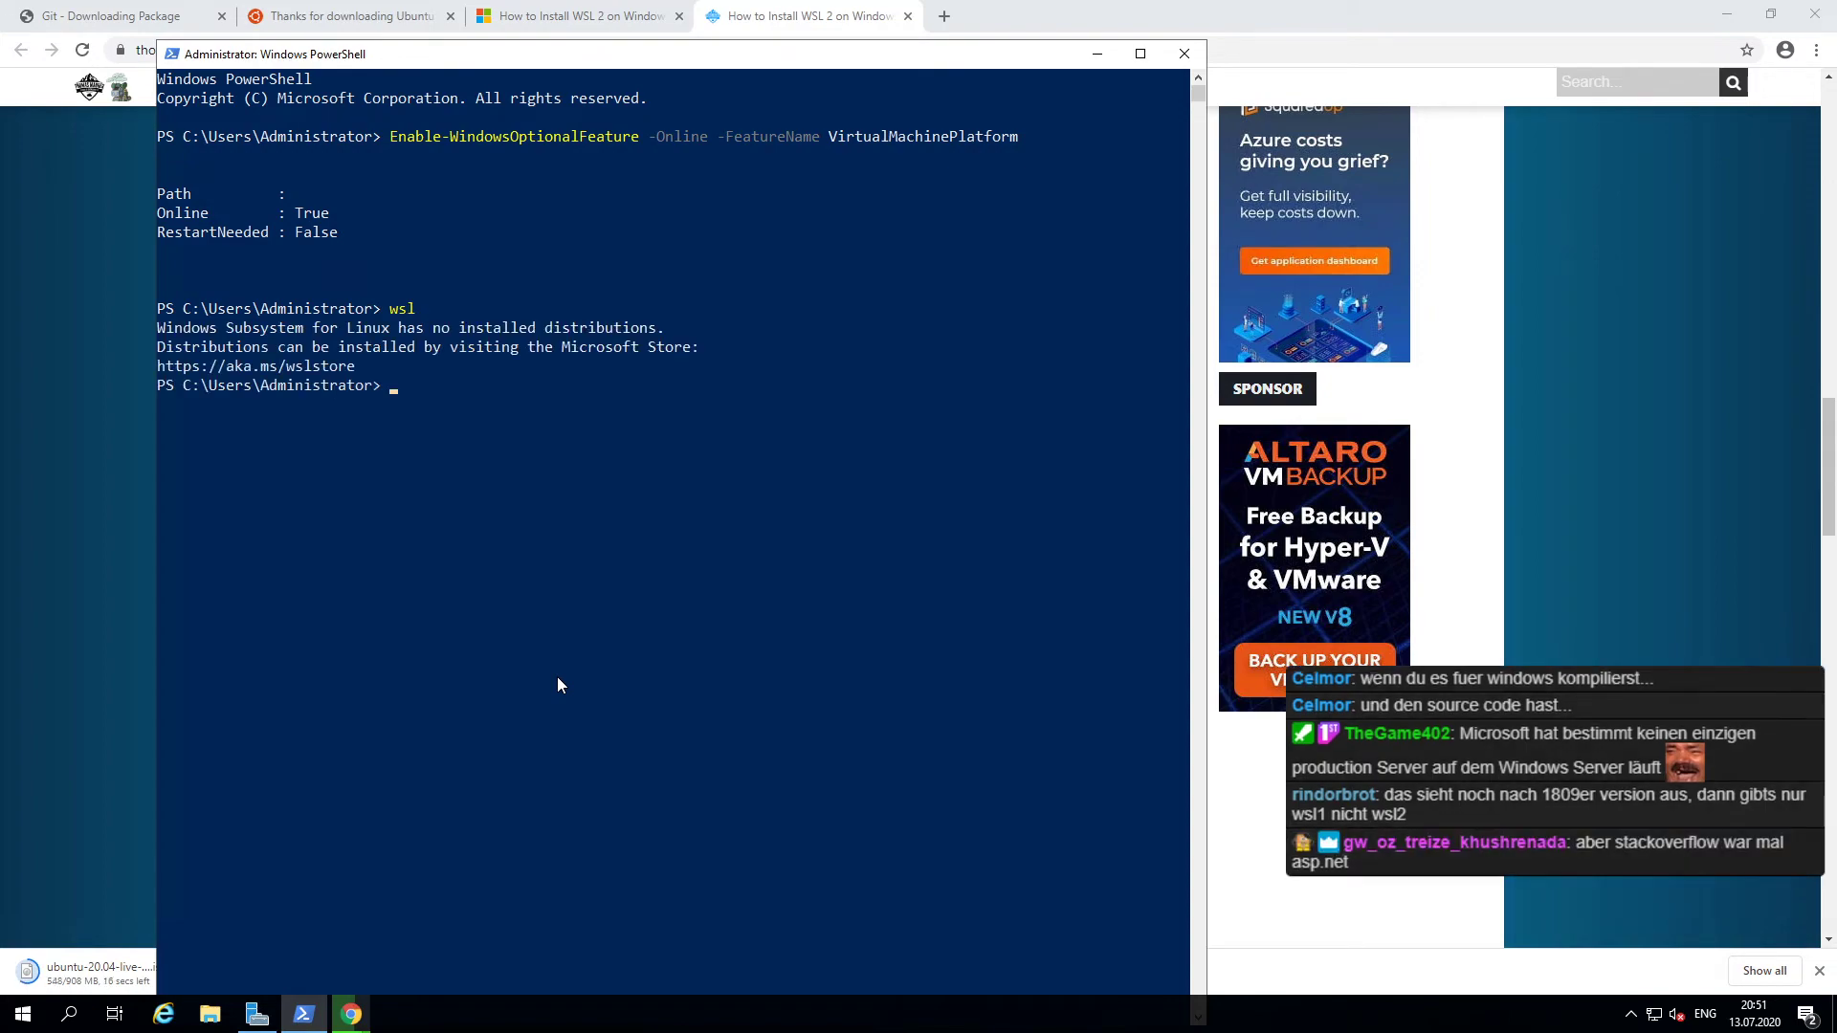
- Copy the aka.ms/wslstore link from the PowerShell output and load it in a new Chrome tab
double_click(271, 366)
key(ctrl+c)
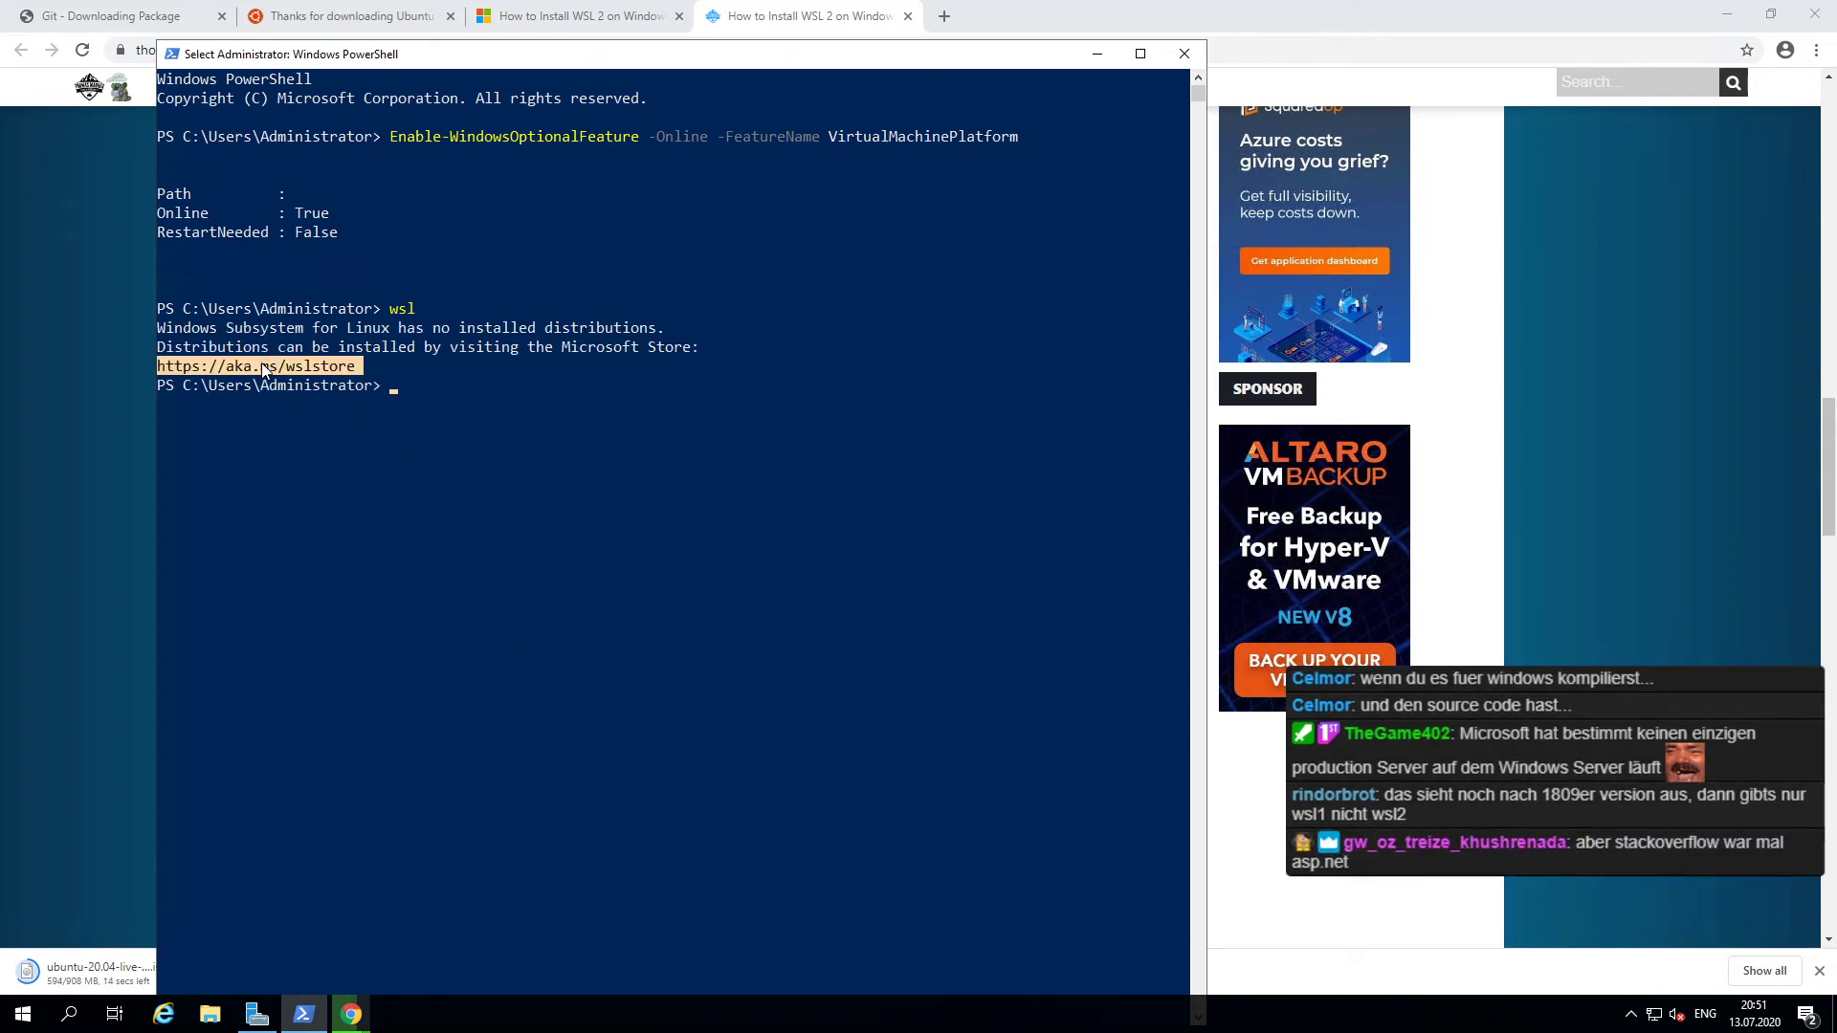
right_click(265, 368)
click(57, 432)
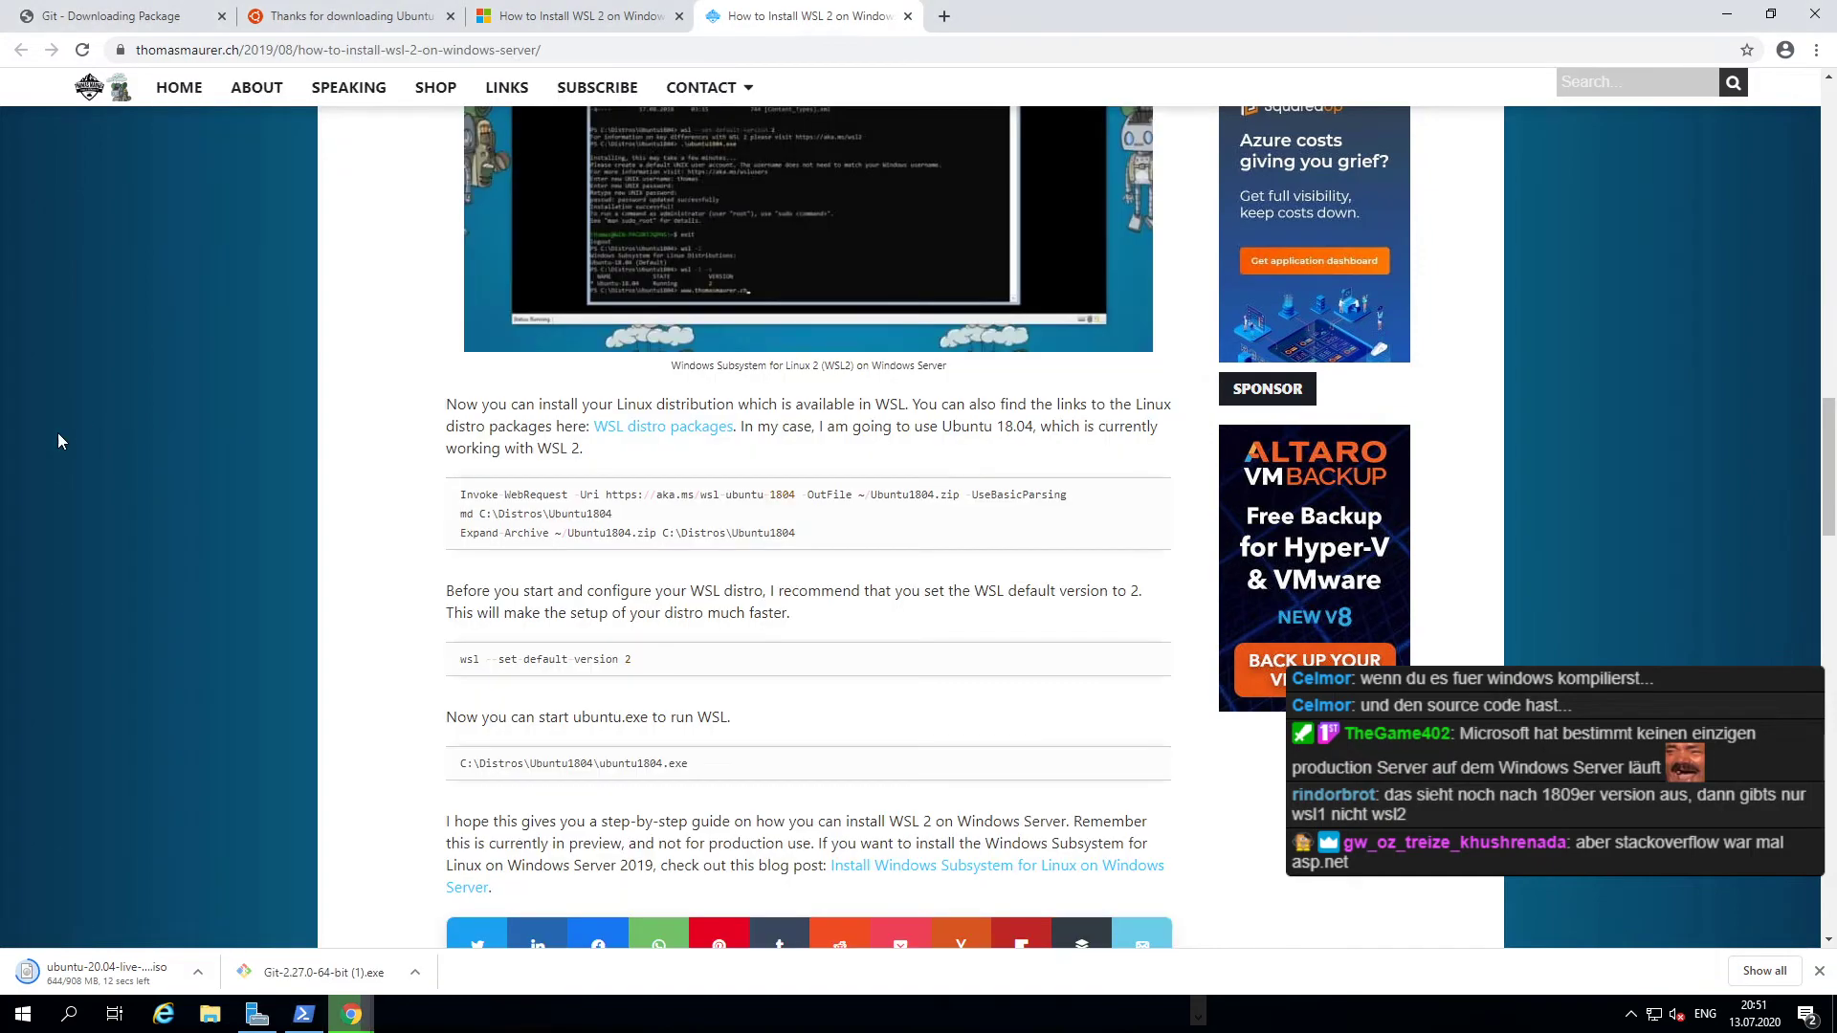
key(ctrl+t)
key(ctrl+v)
key(Return)
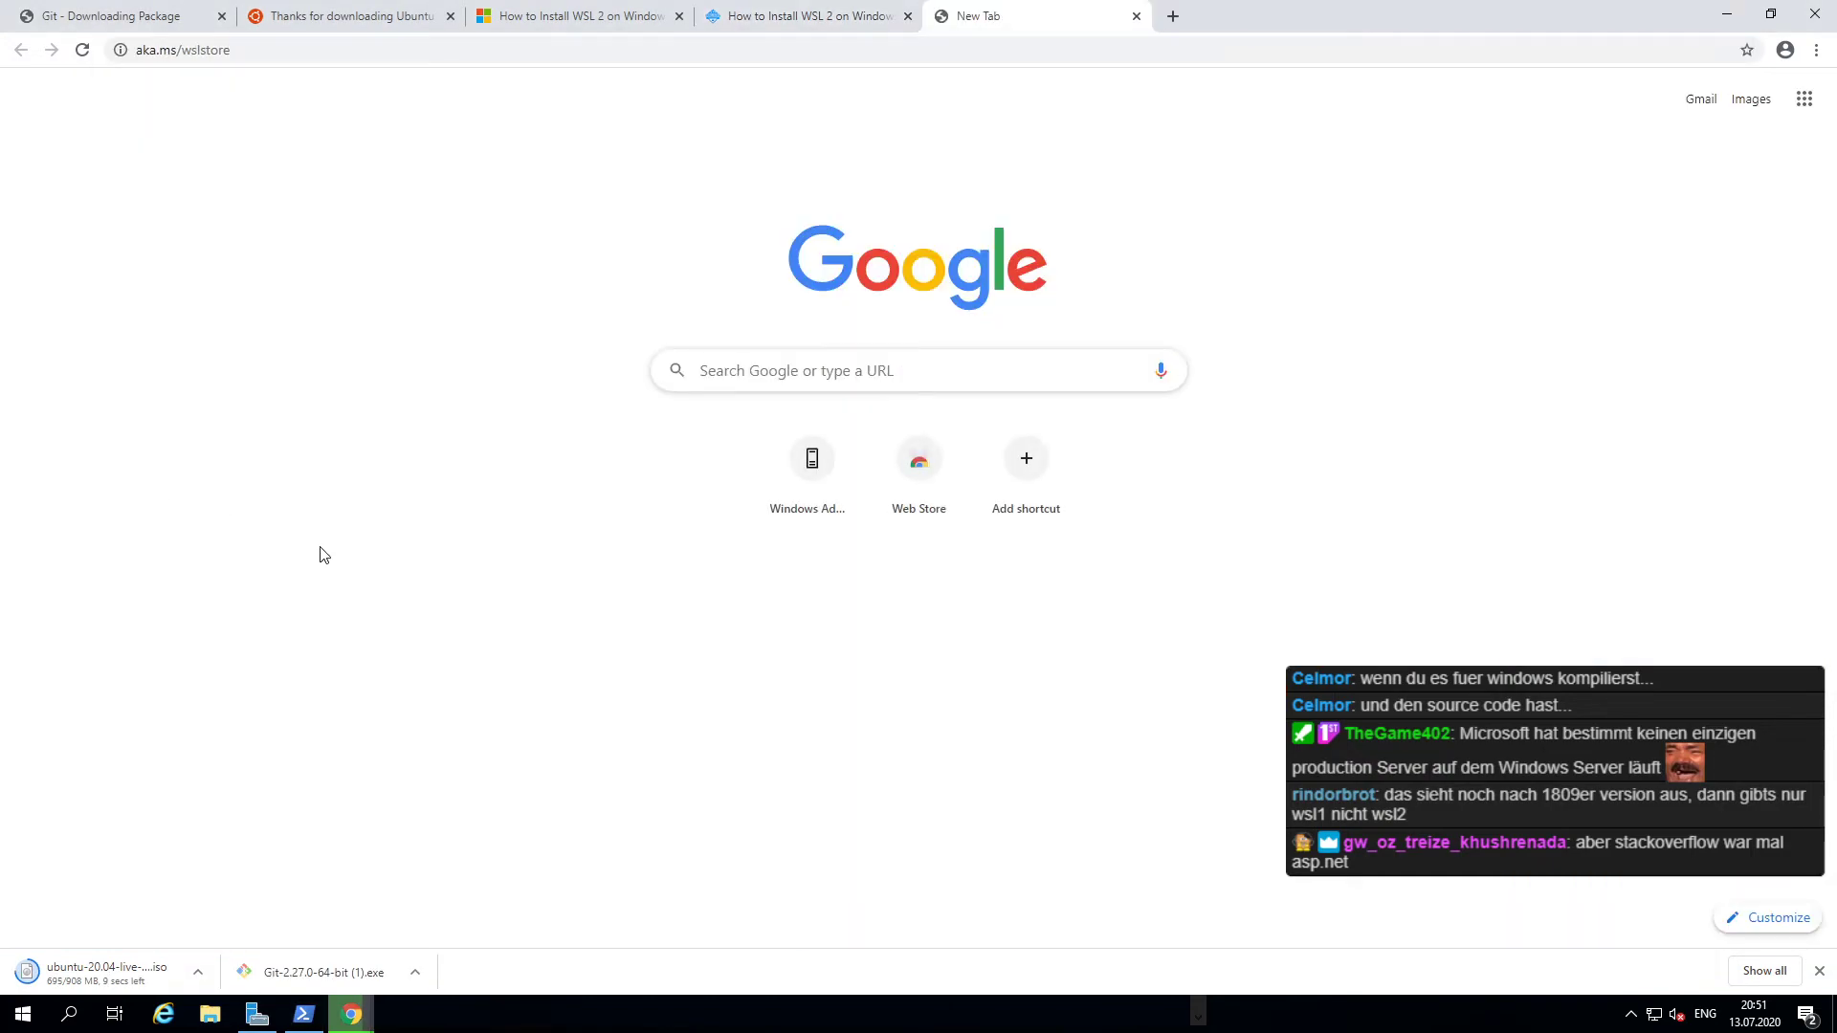
- Cancel the Ubuntu ISO download, dismiss the downloads list, and close the Ubuntu download page
right_click(115, 967)
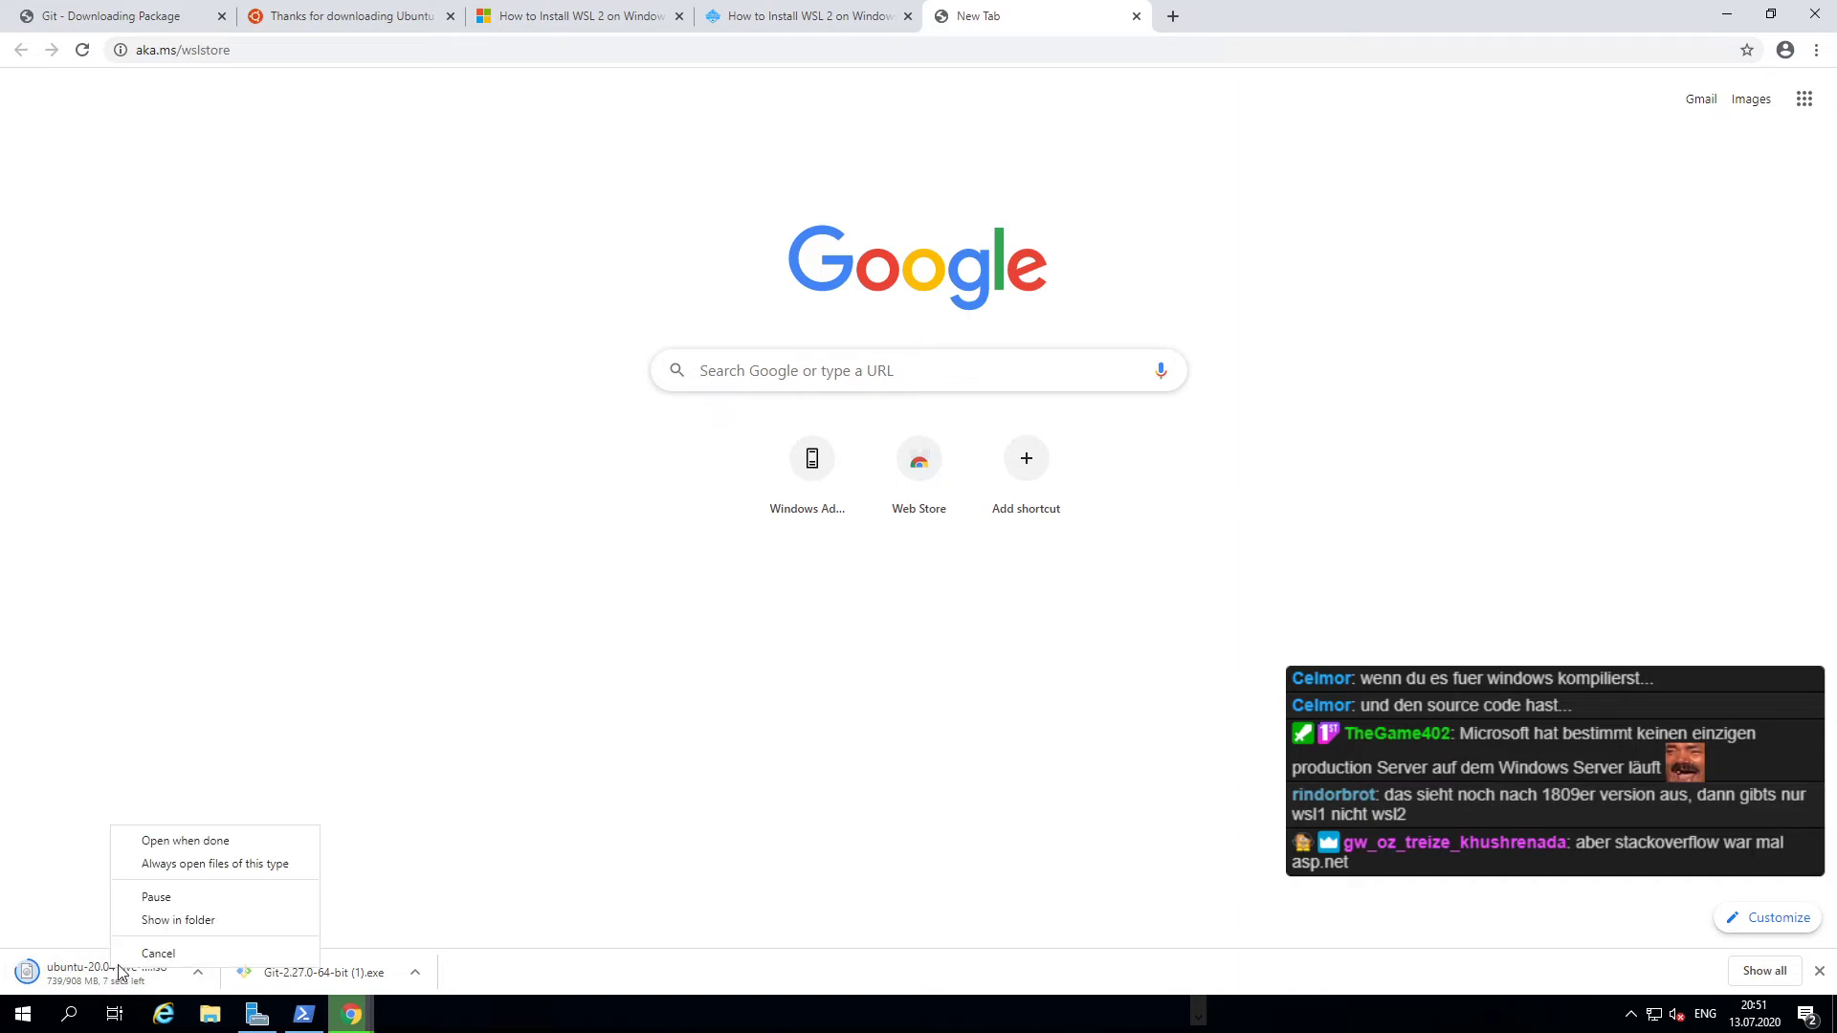
click(141, 948)
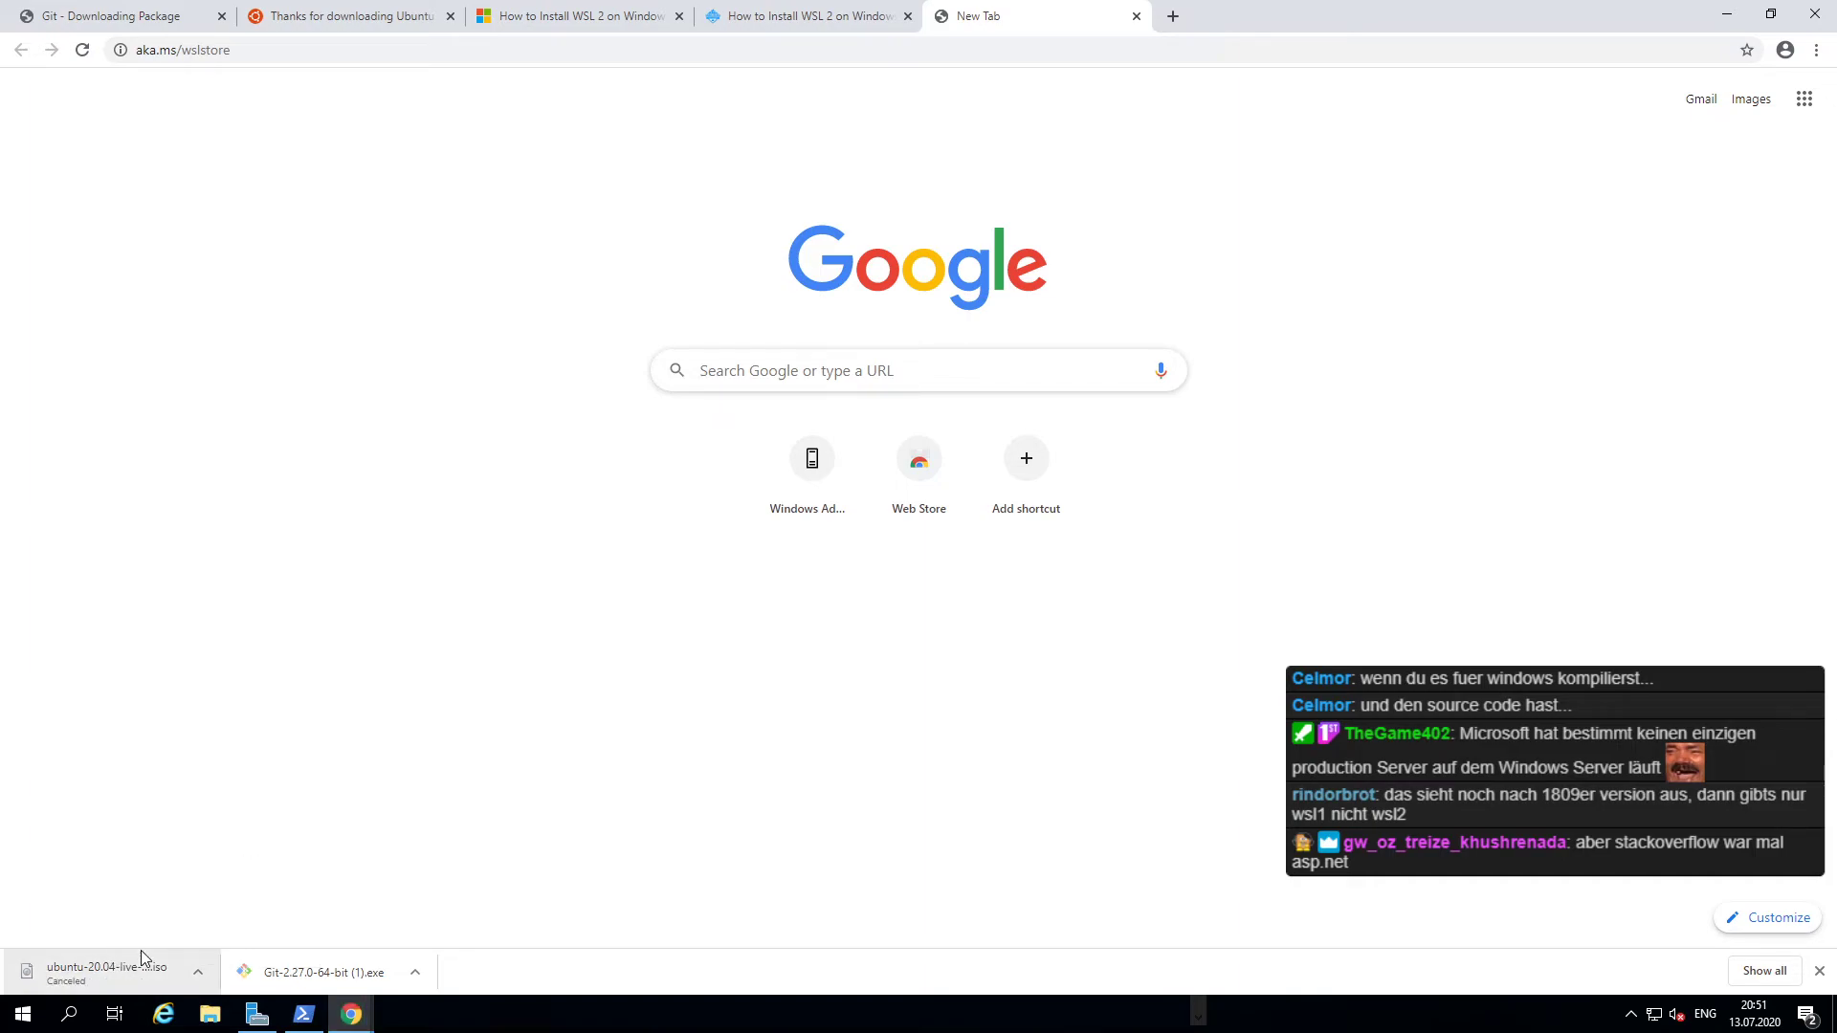
click(1819, 971)
click(349, 8)
key(ctrl+w)
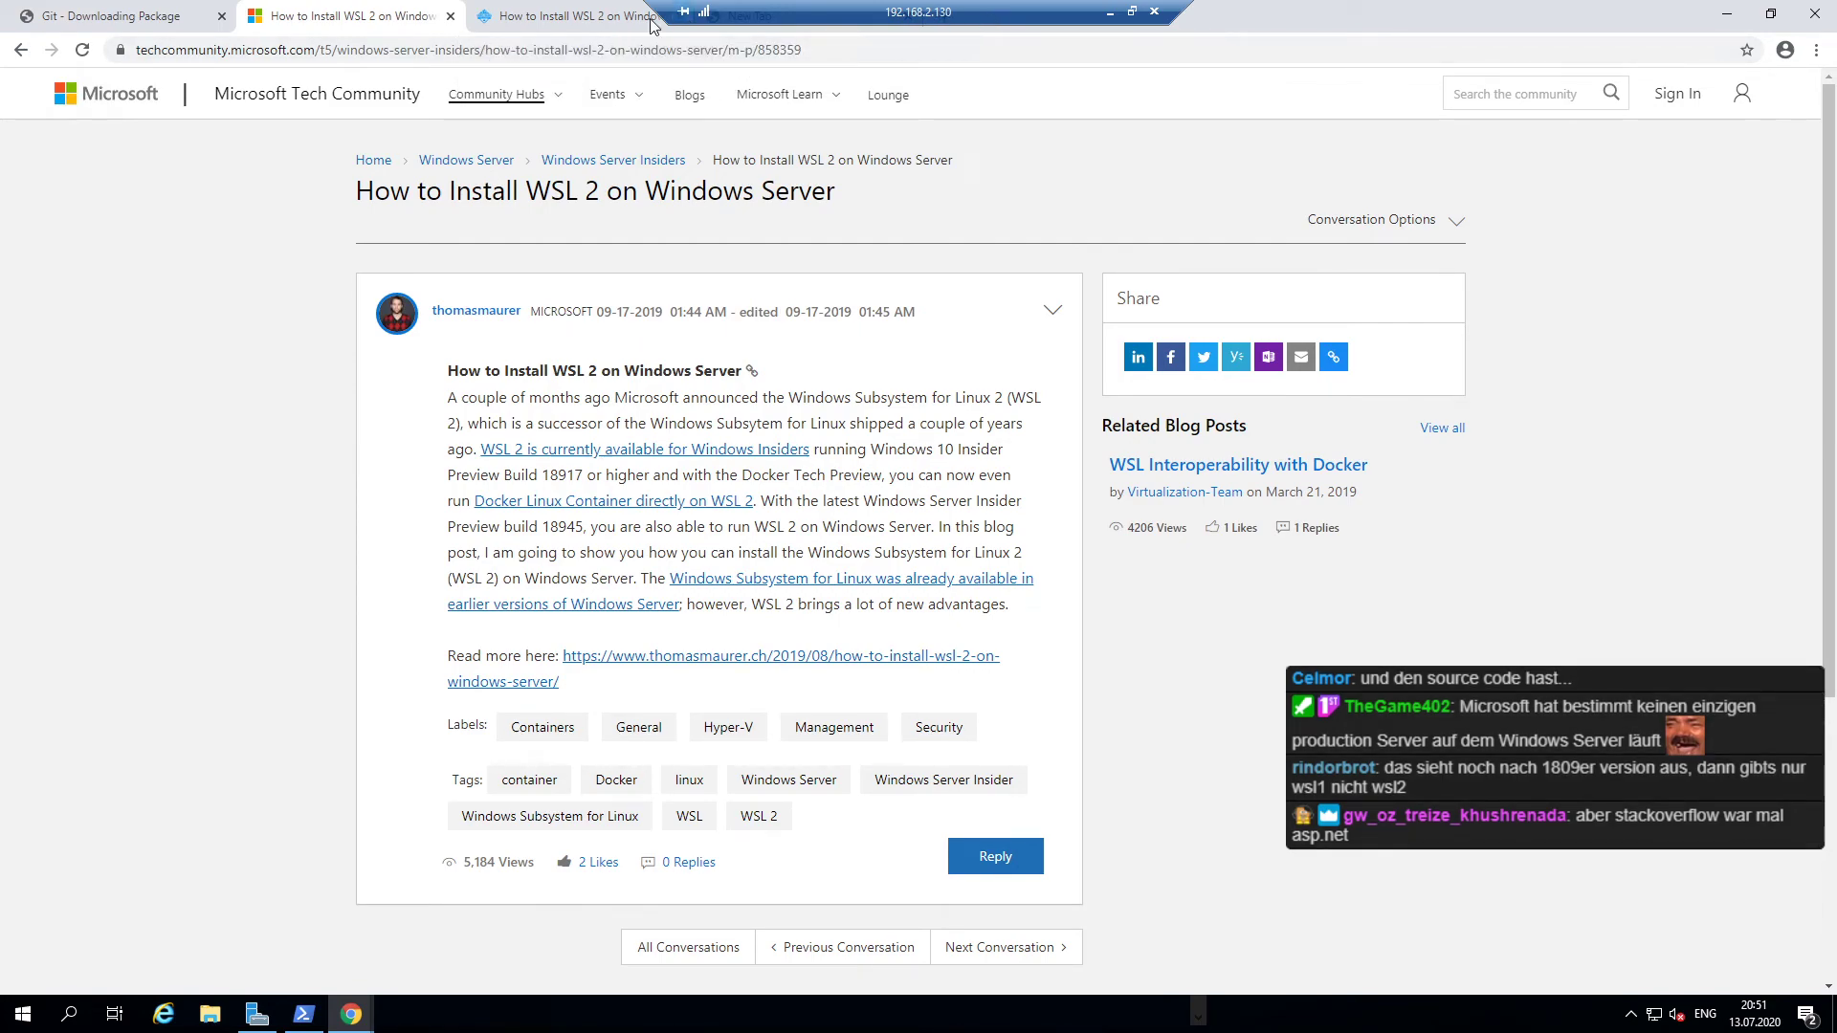
- Clear the wslstore tab's address and load aka.ms/wslstore in a fresh new tab
click(529, 19)
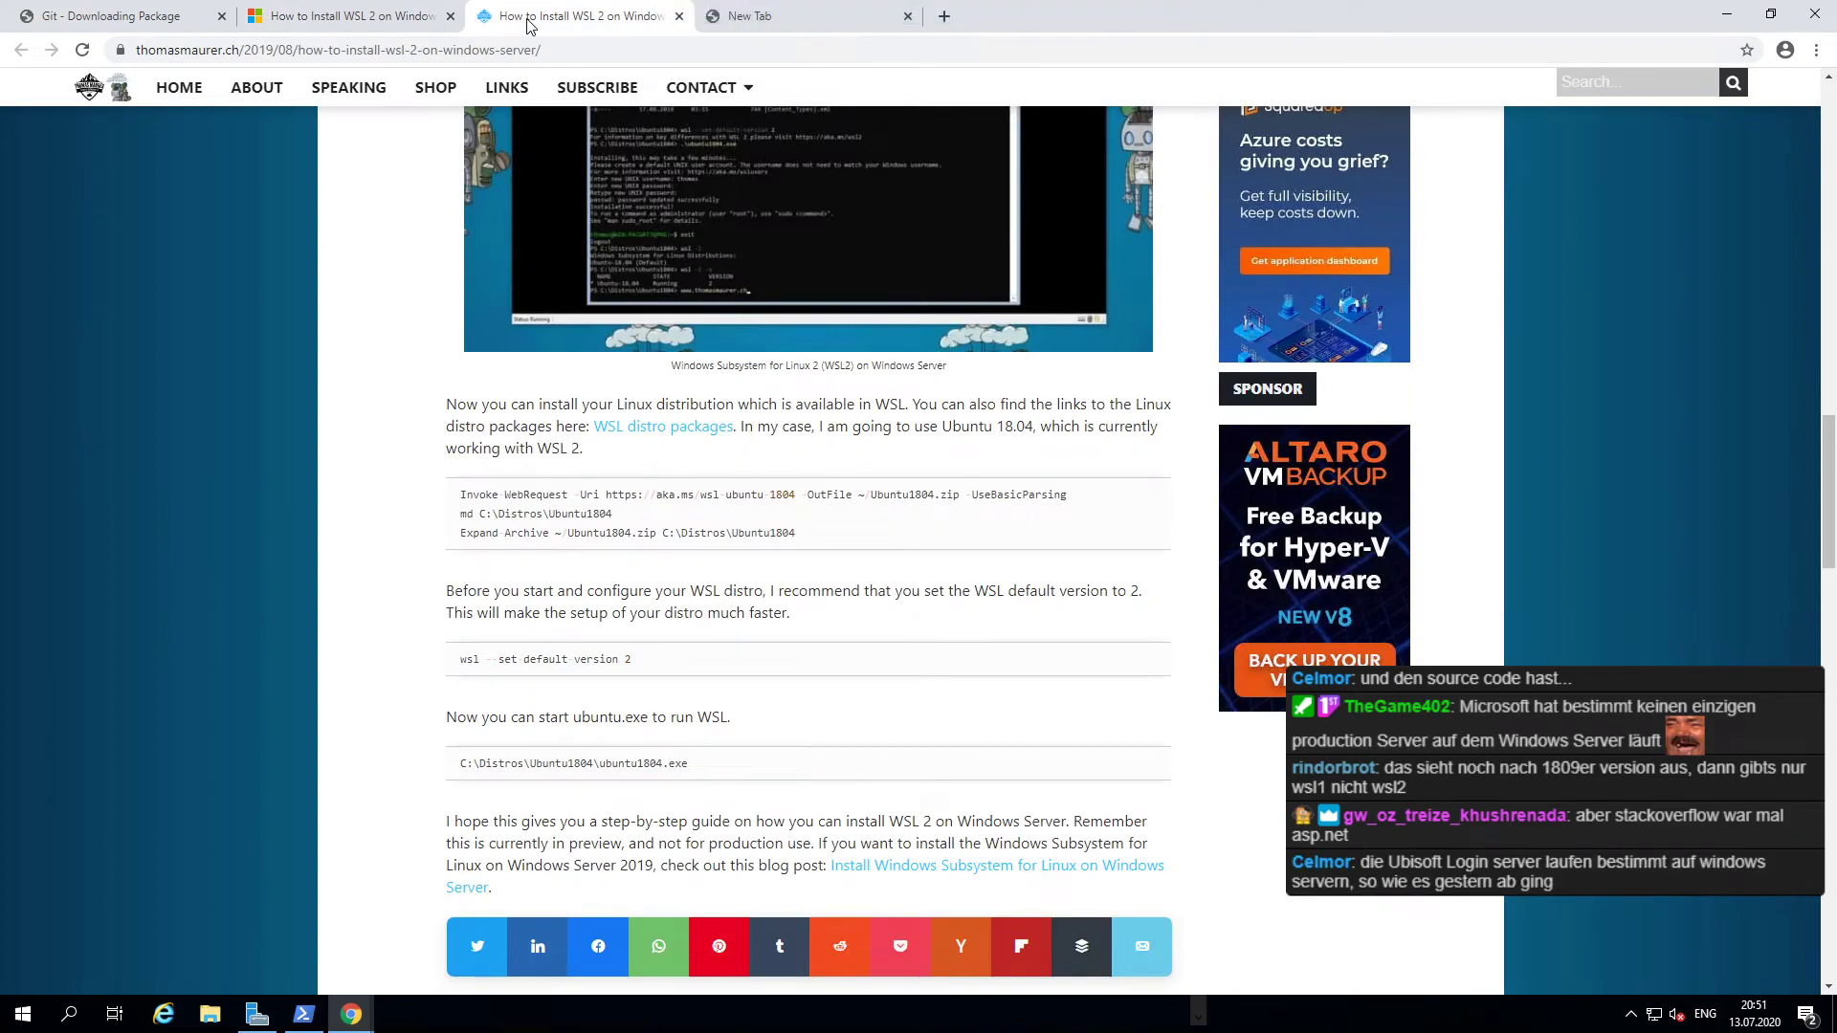
click(739, 16)
click(353, 54)
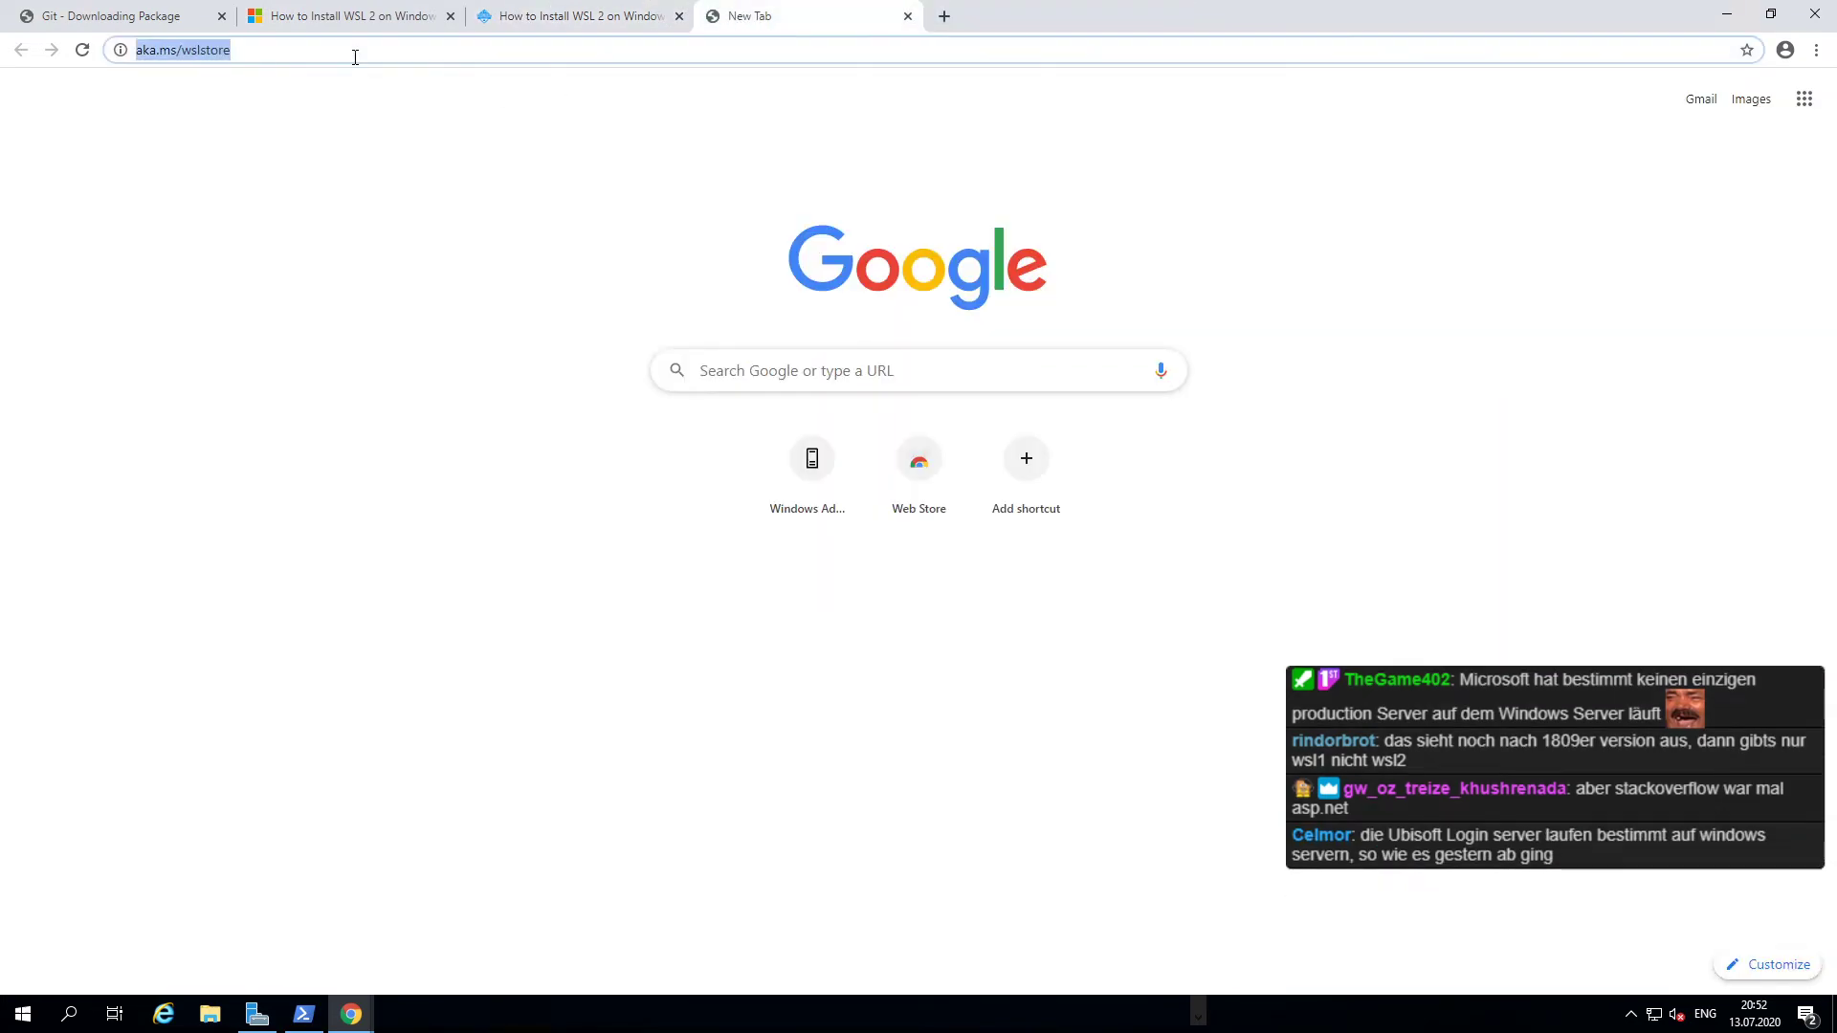
click(353, 54)
key(ctrl+c)
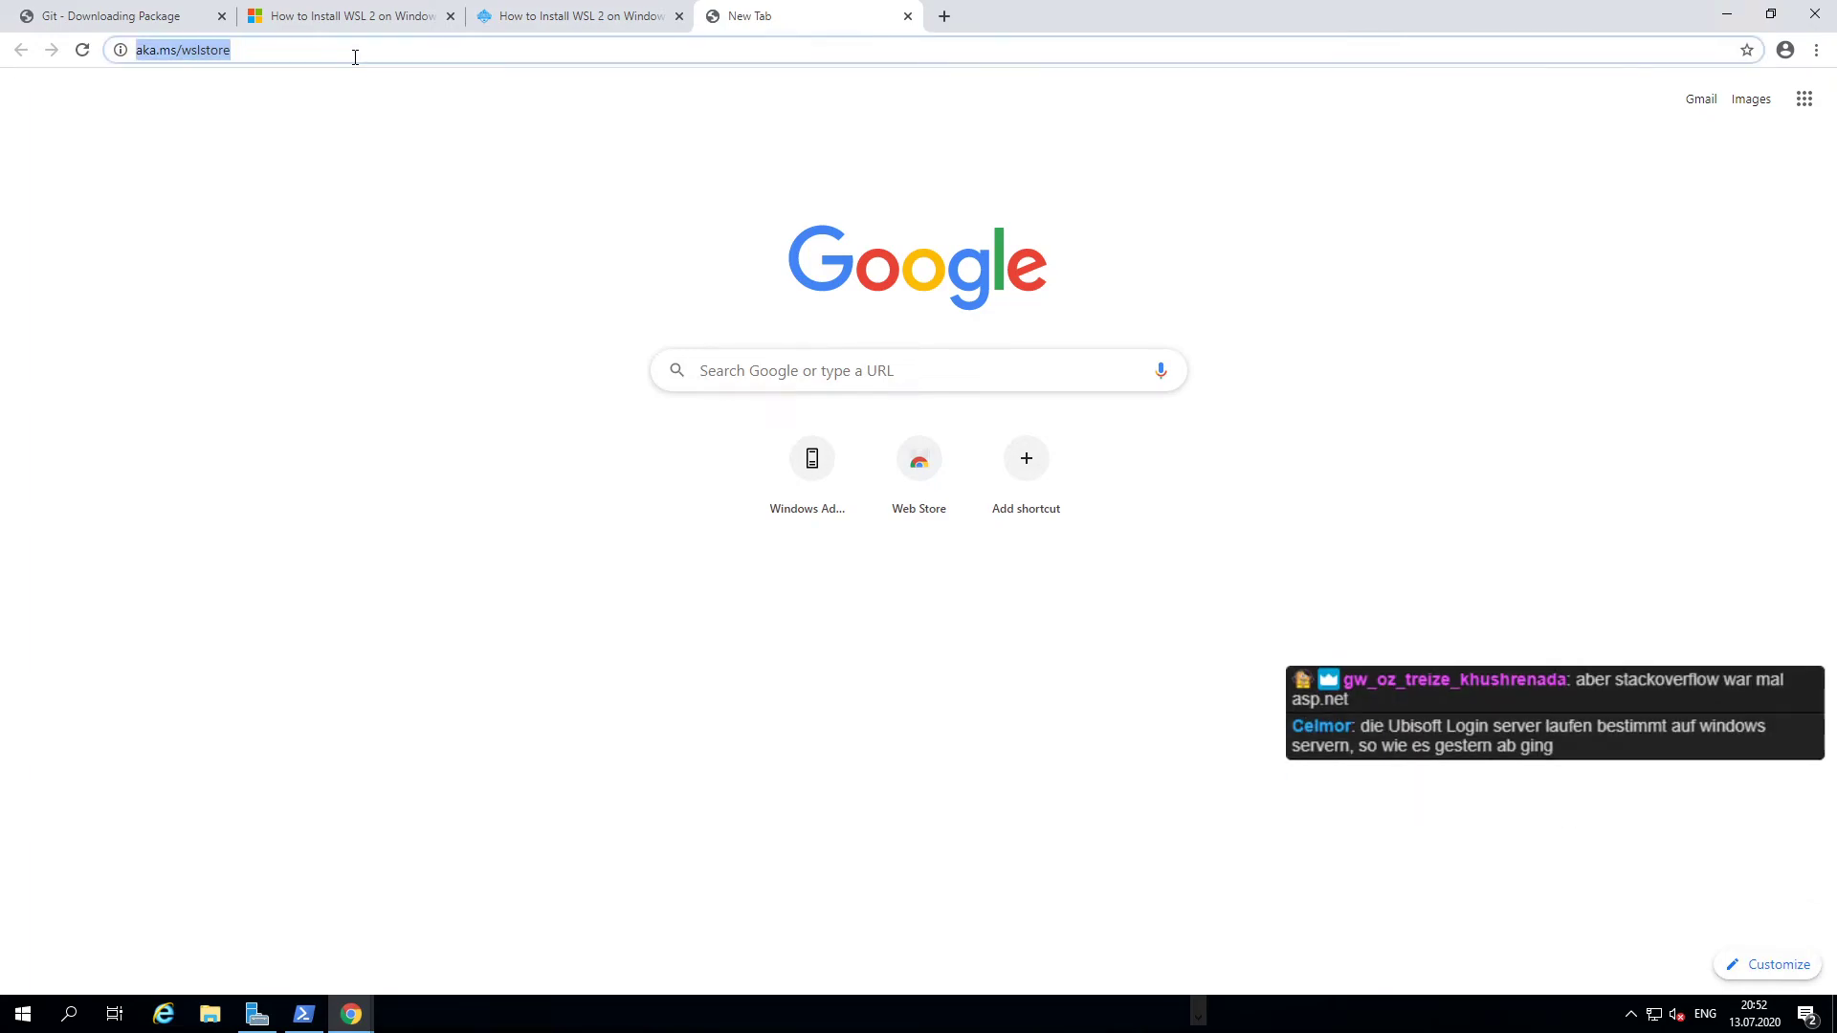
key(BackSpace)
click(944, 16)
key(ctrl+v)
key(Return)
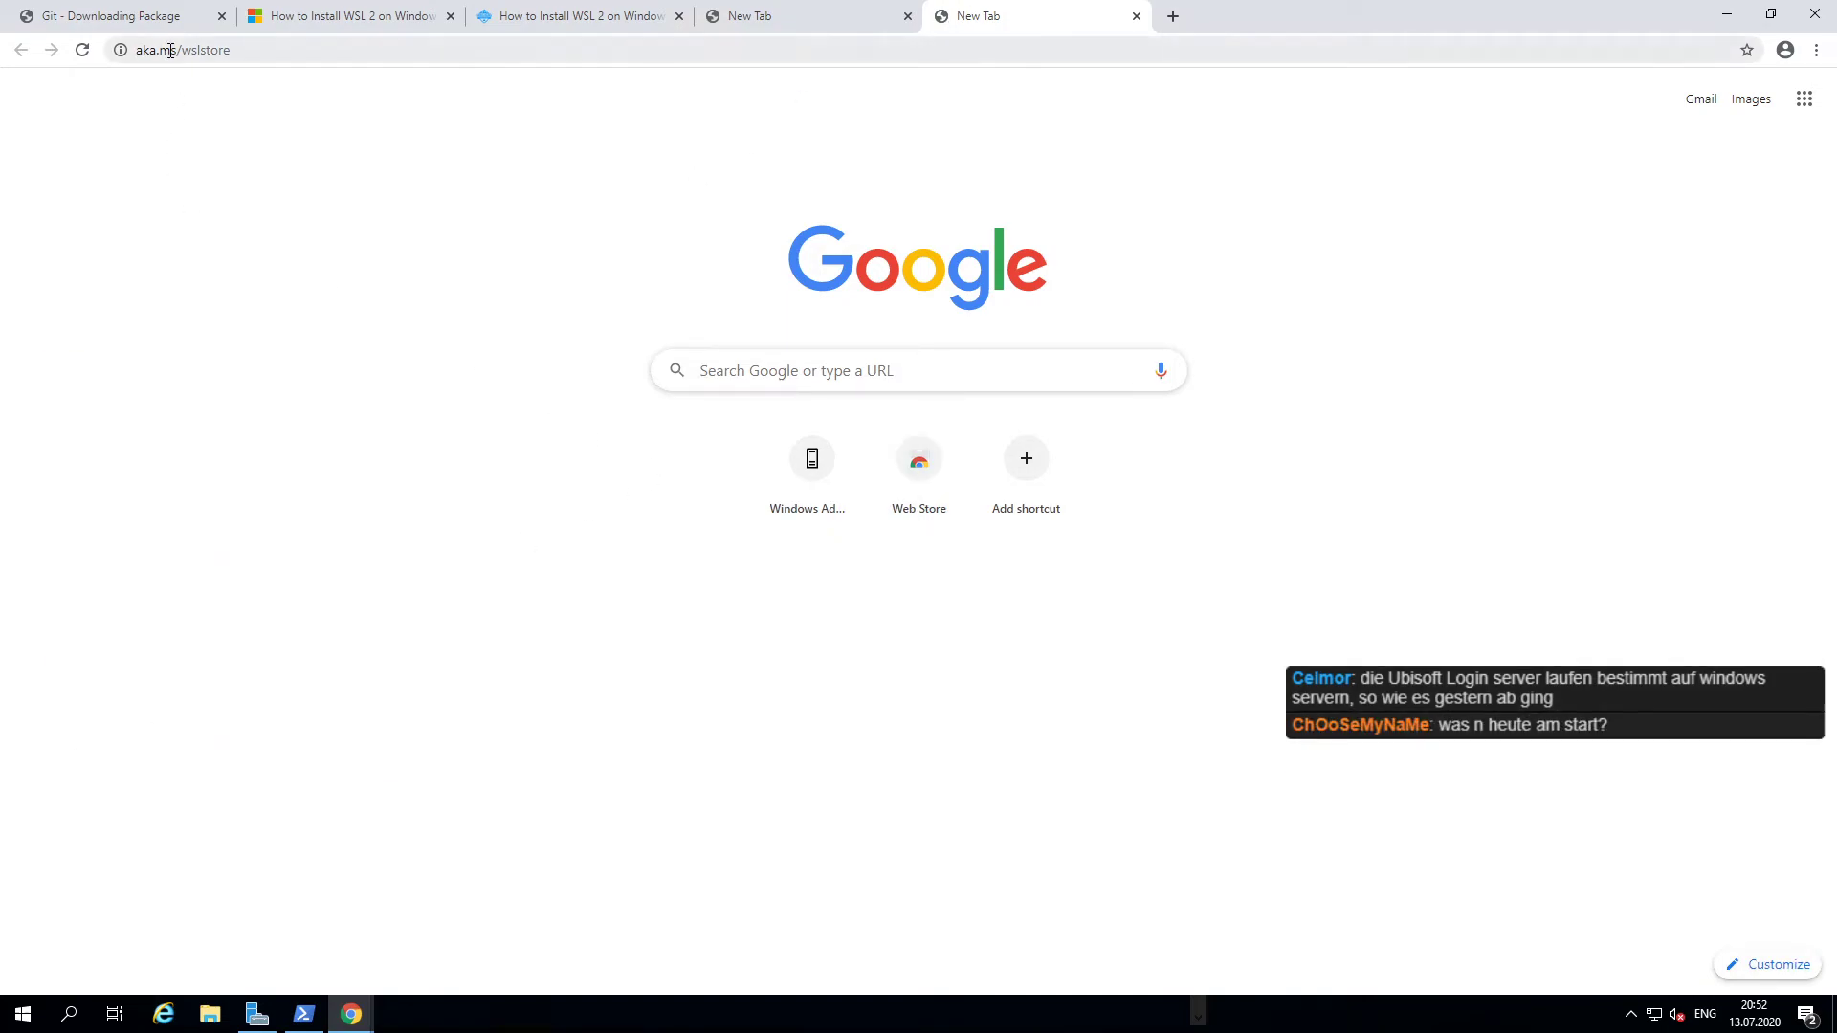
- Search Google for wslstore and glance at the Microsoft Docs WSL install result
drag(168, 49, 47, 52)
key(BackSpace)
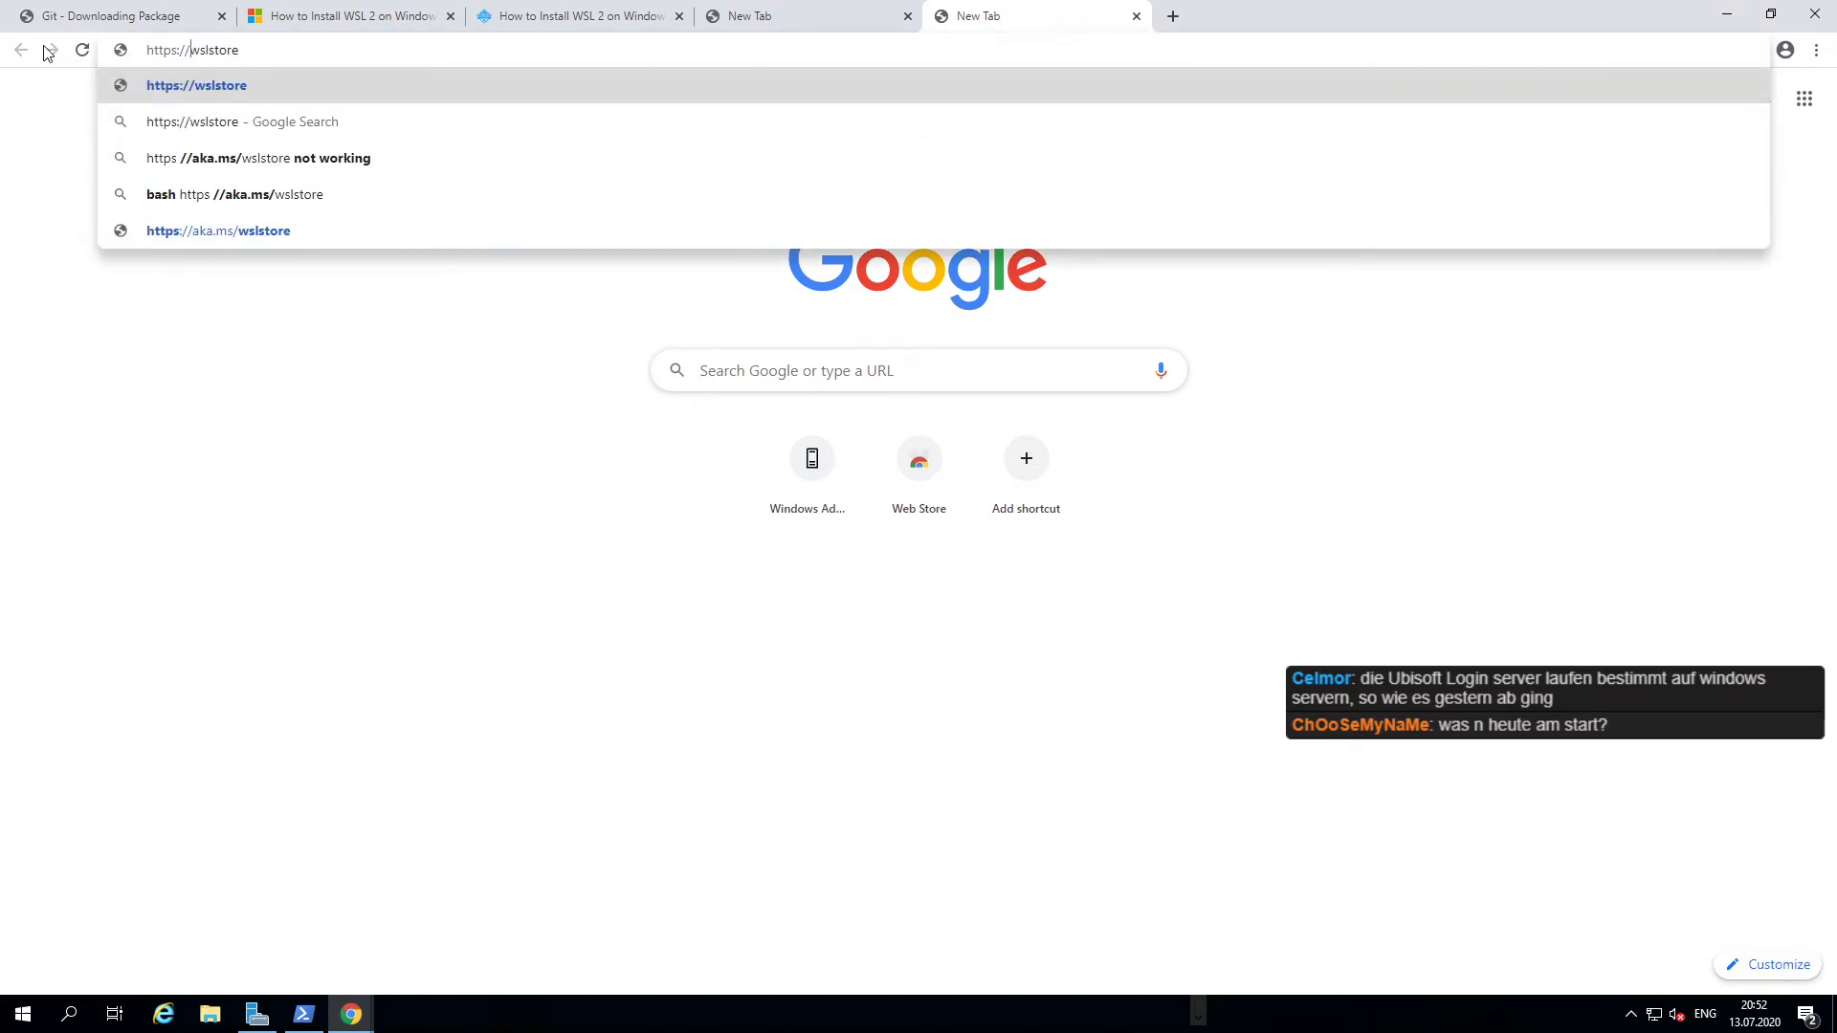
key(shift+Home)
key(BackSpace)
key(Return)
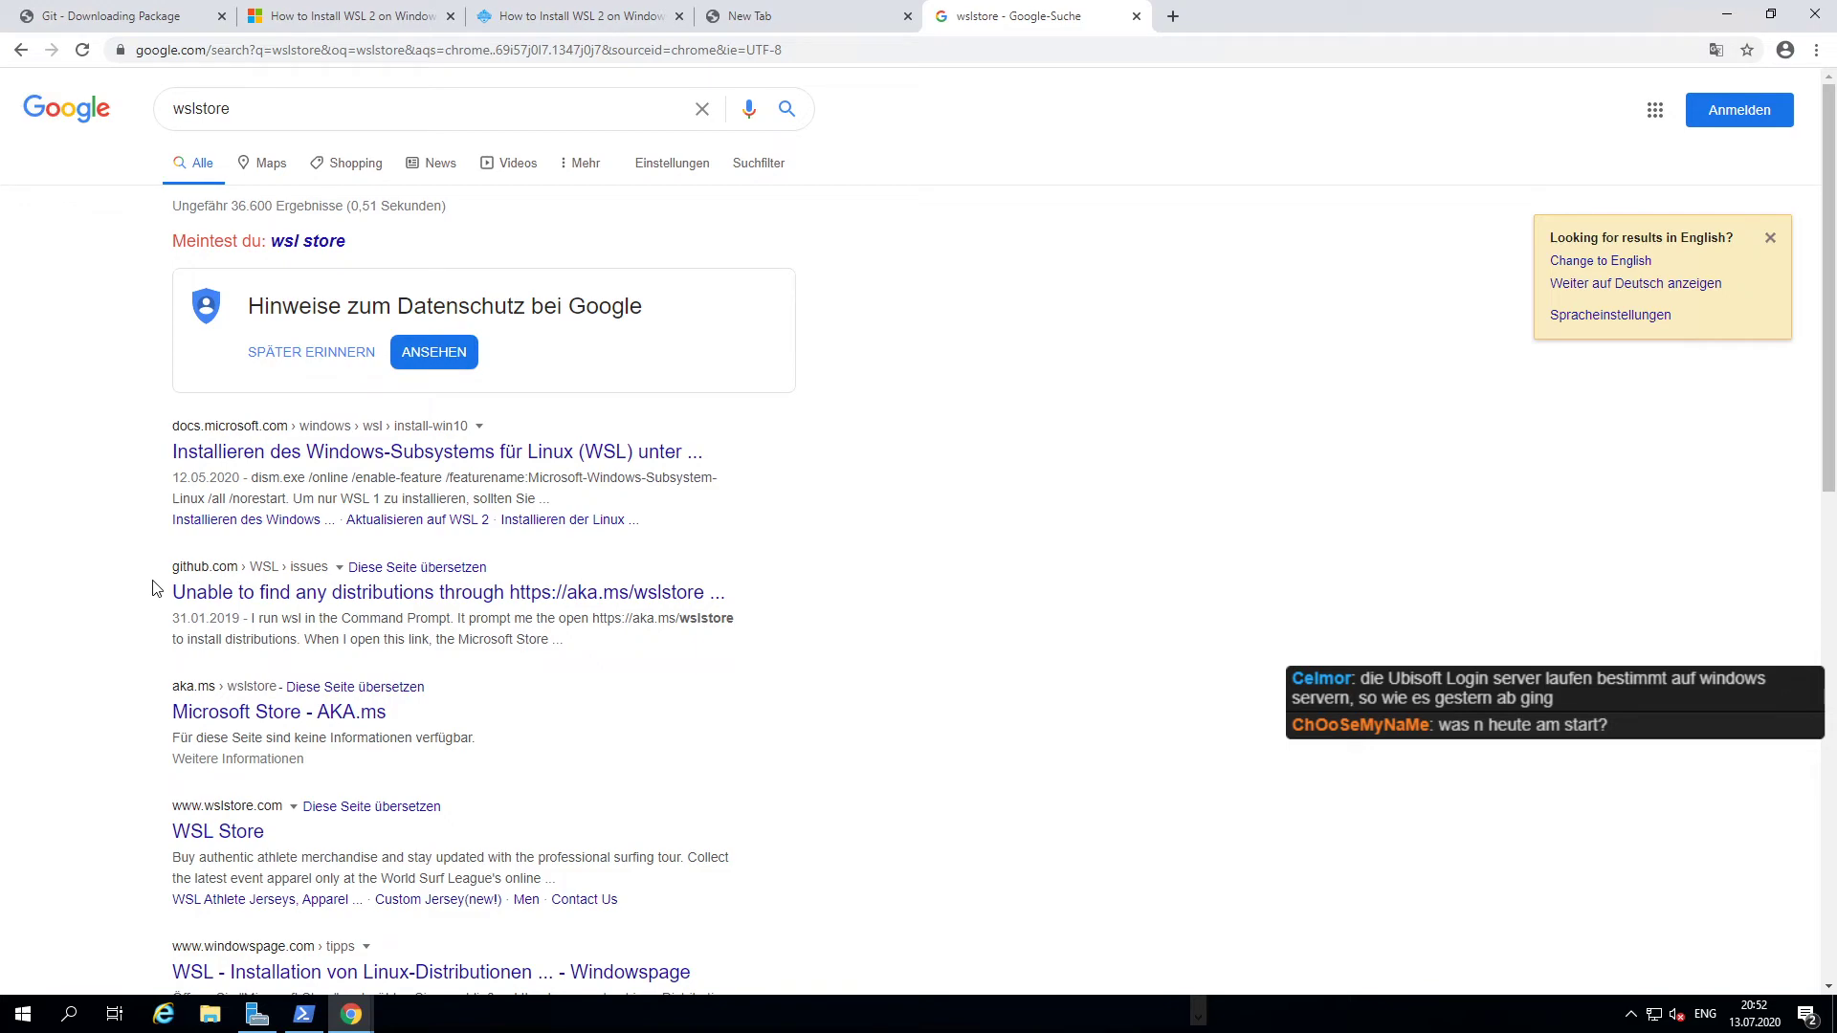
click(265, 458)
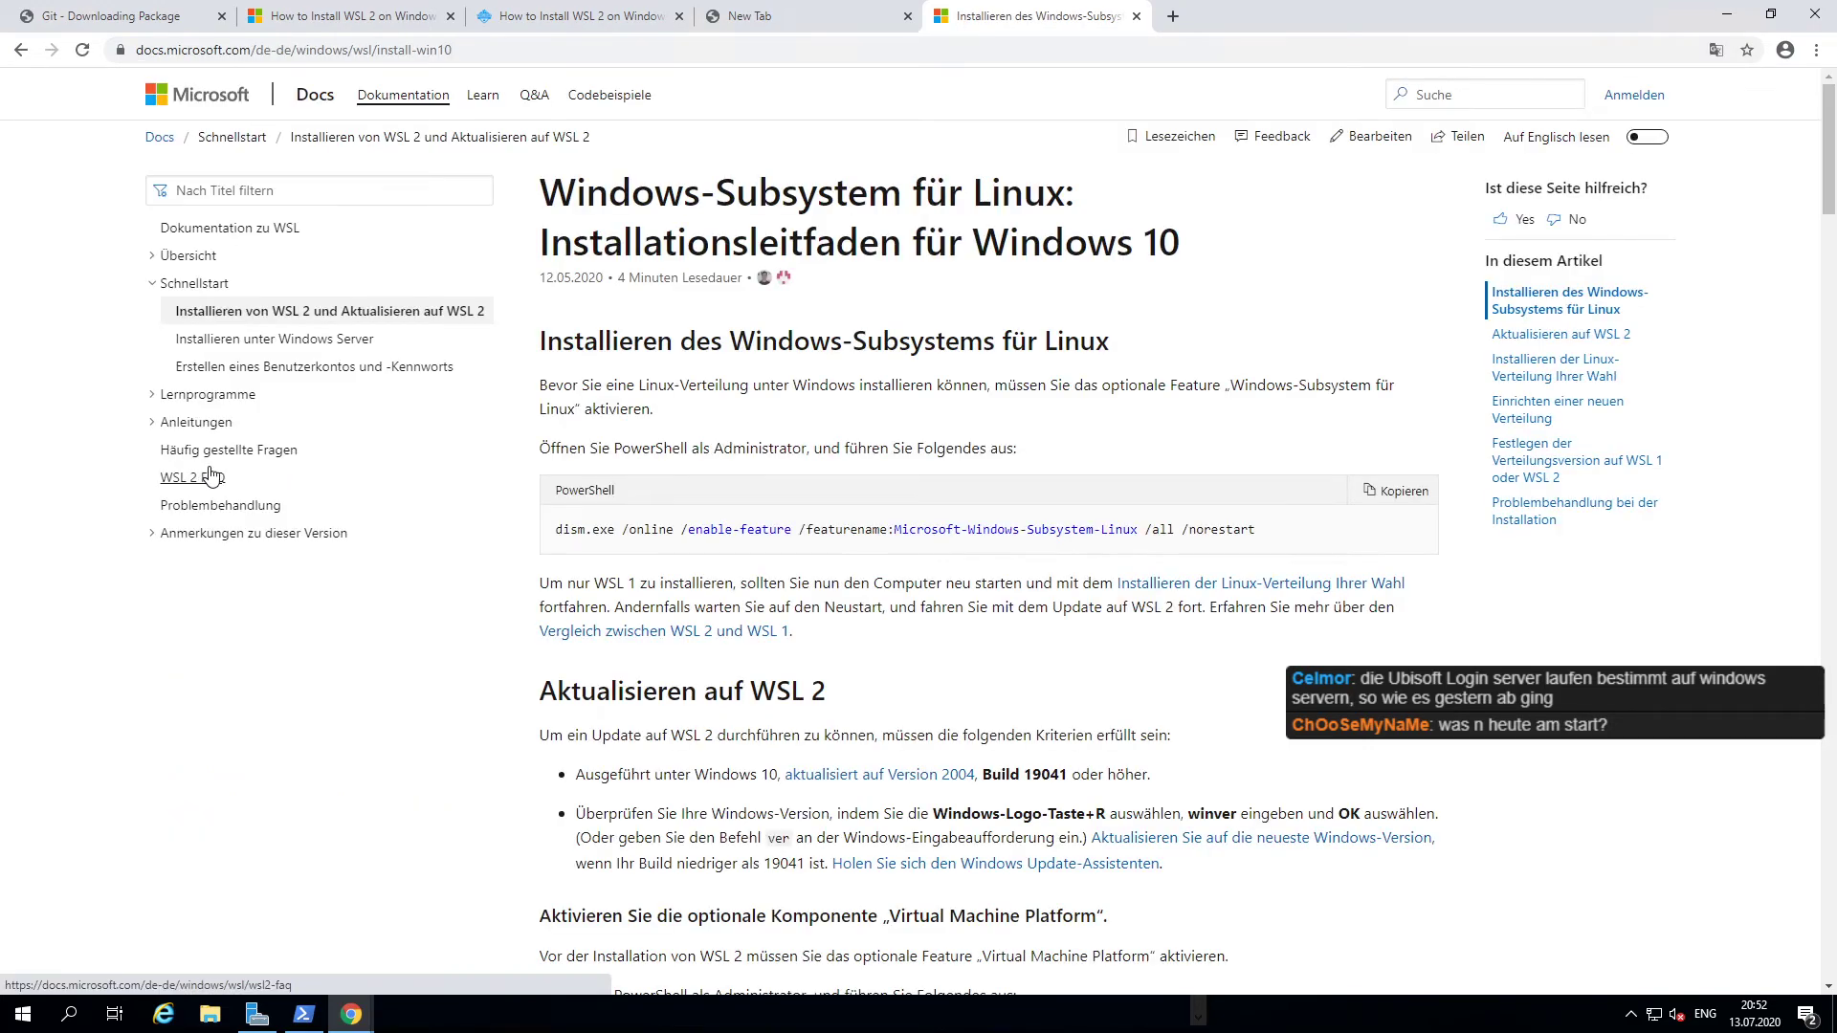
scroll(211, 400, down, 5)
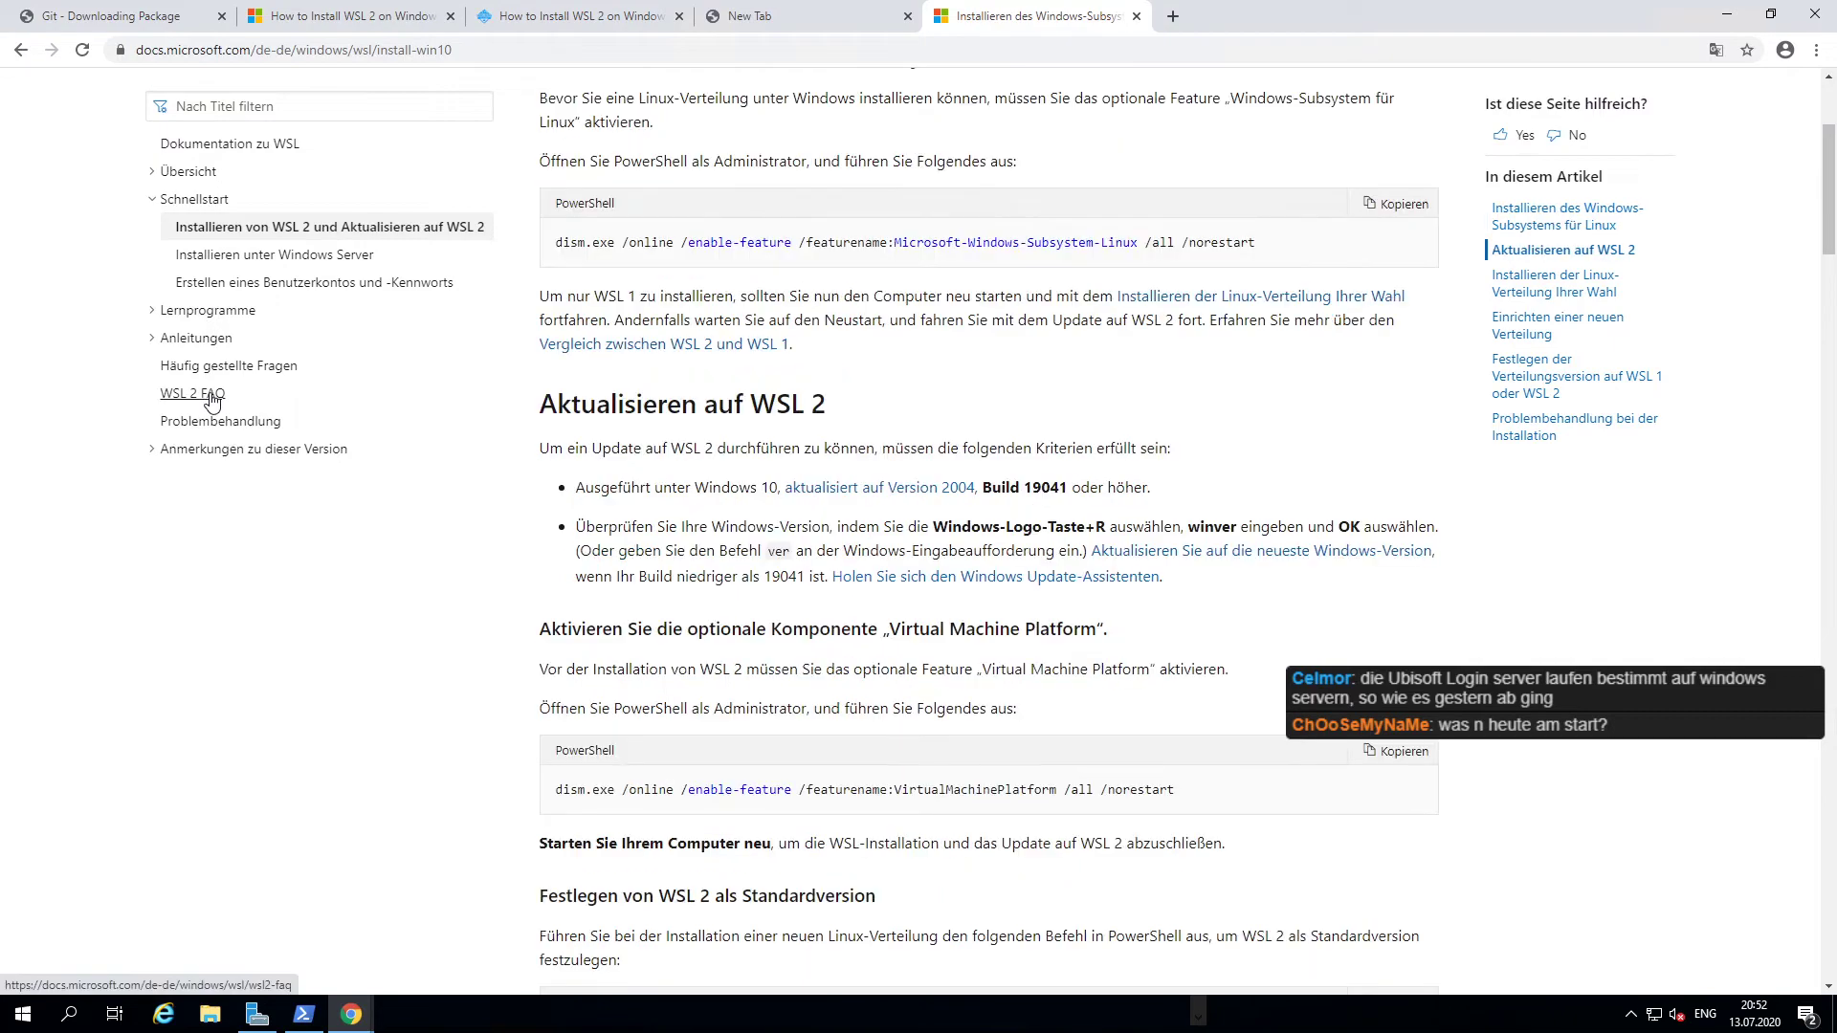
click(20, 50)
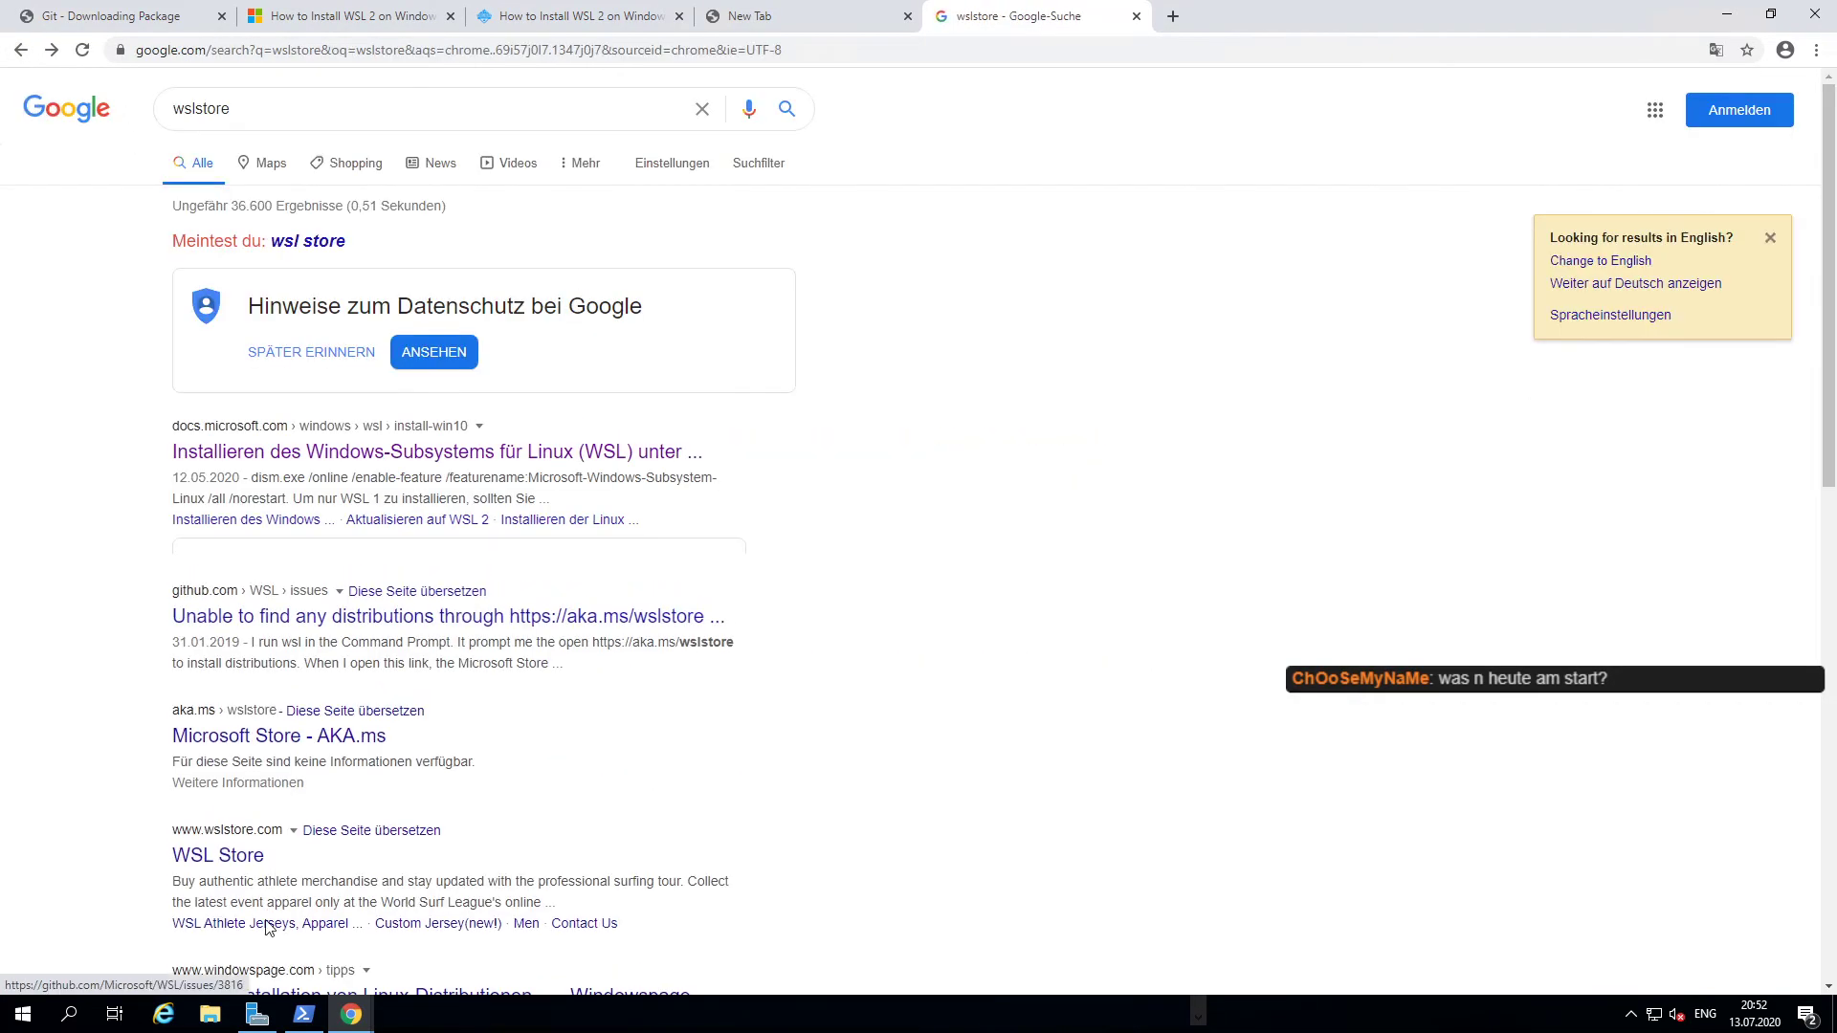
- Copy the aka.ms/wslstore link from PowerShell again and open it in another new tab
click(296, 1016)
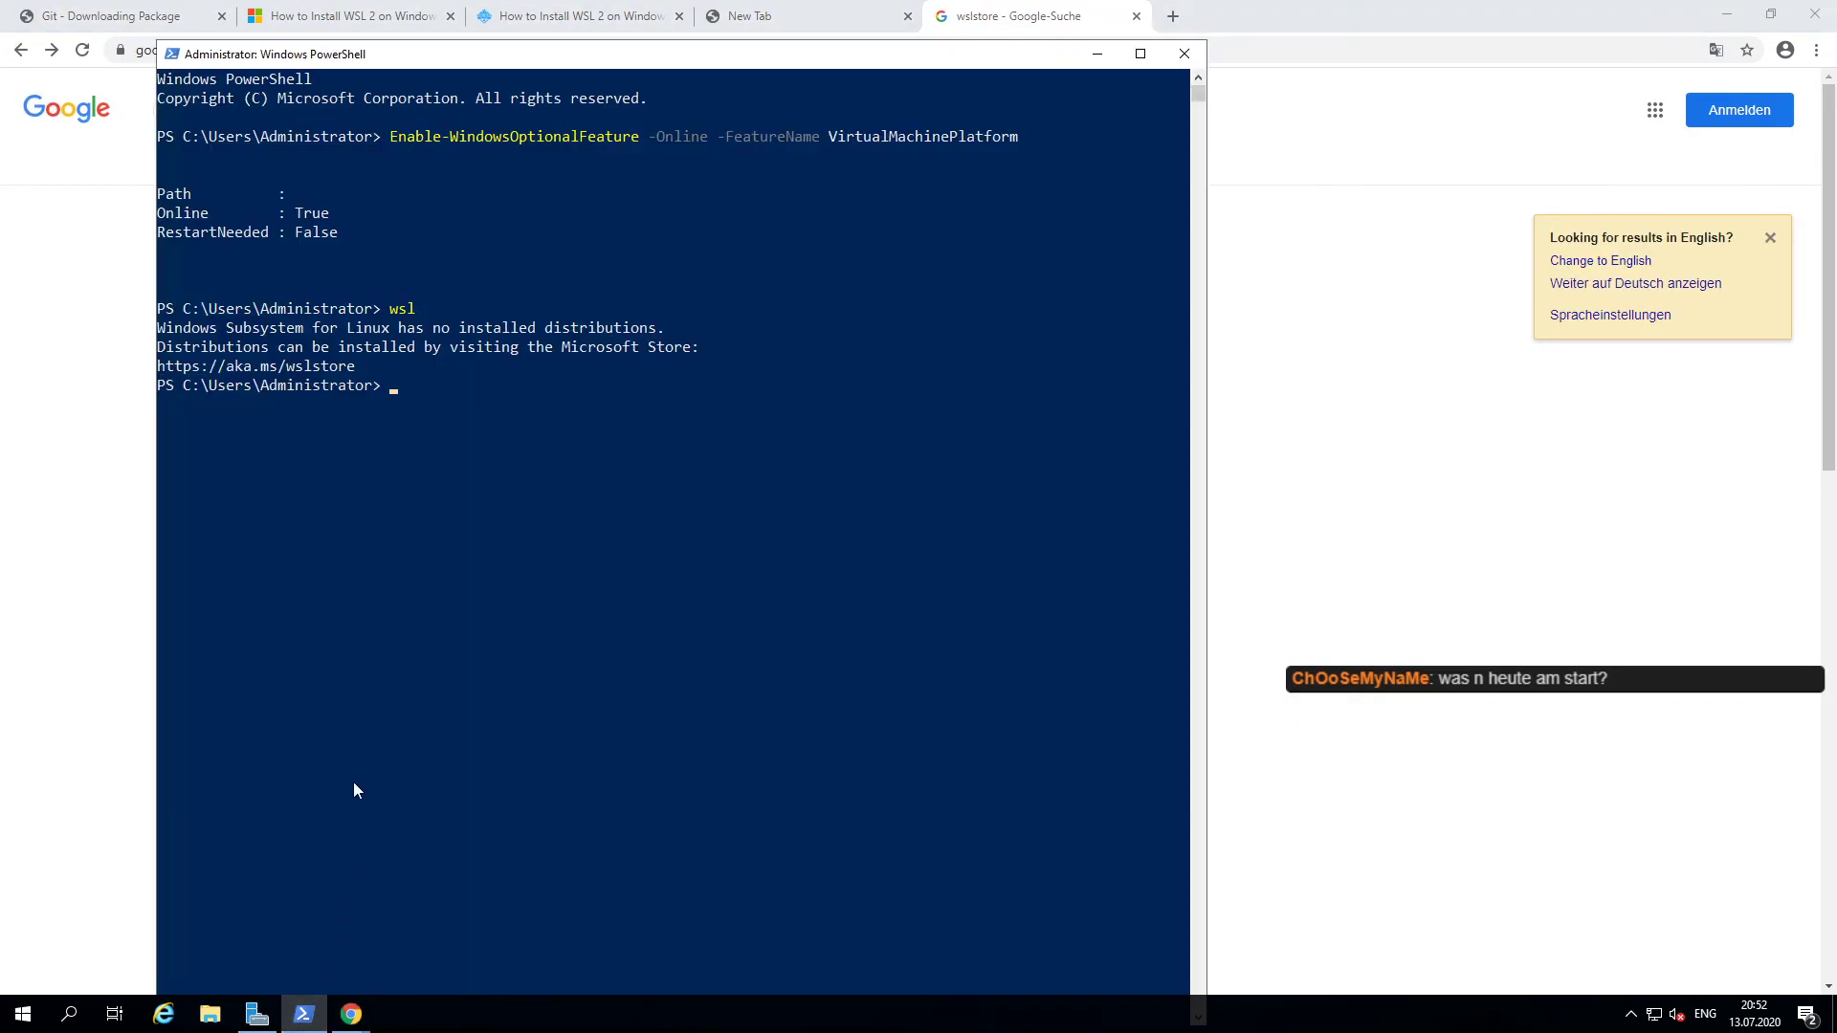
drag(357, 367, 157, 366)
key(ctrl+c)
click(57, 409)
key(ctrl+t)
key(ctrl+v)
key(Return)
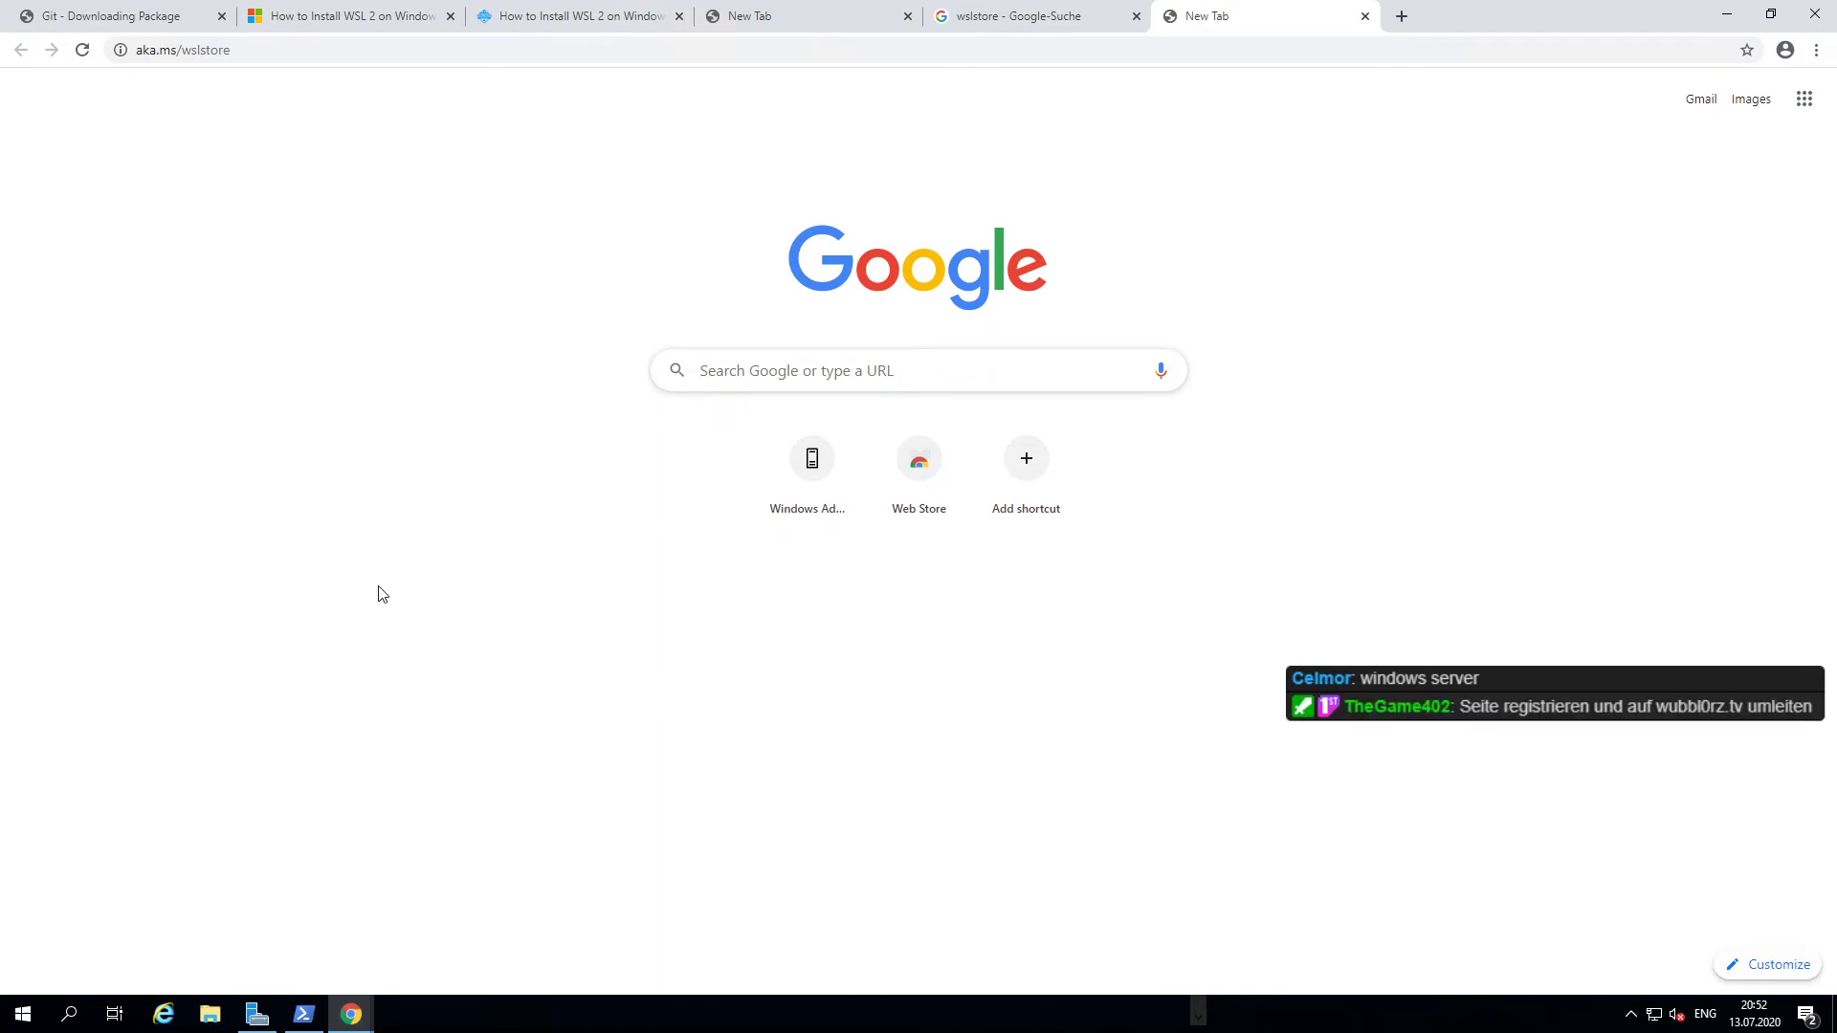
- Try the aka.ms/wslstore link in the local machine's browser, then close that tab
mouse_move(846, 8)
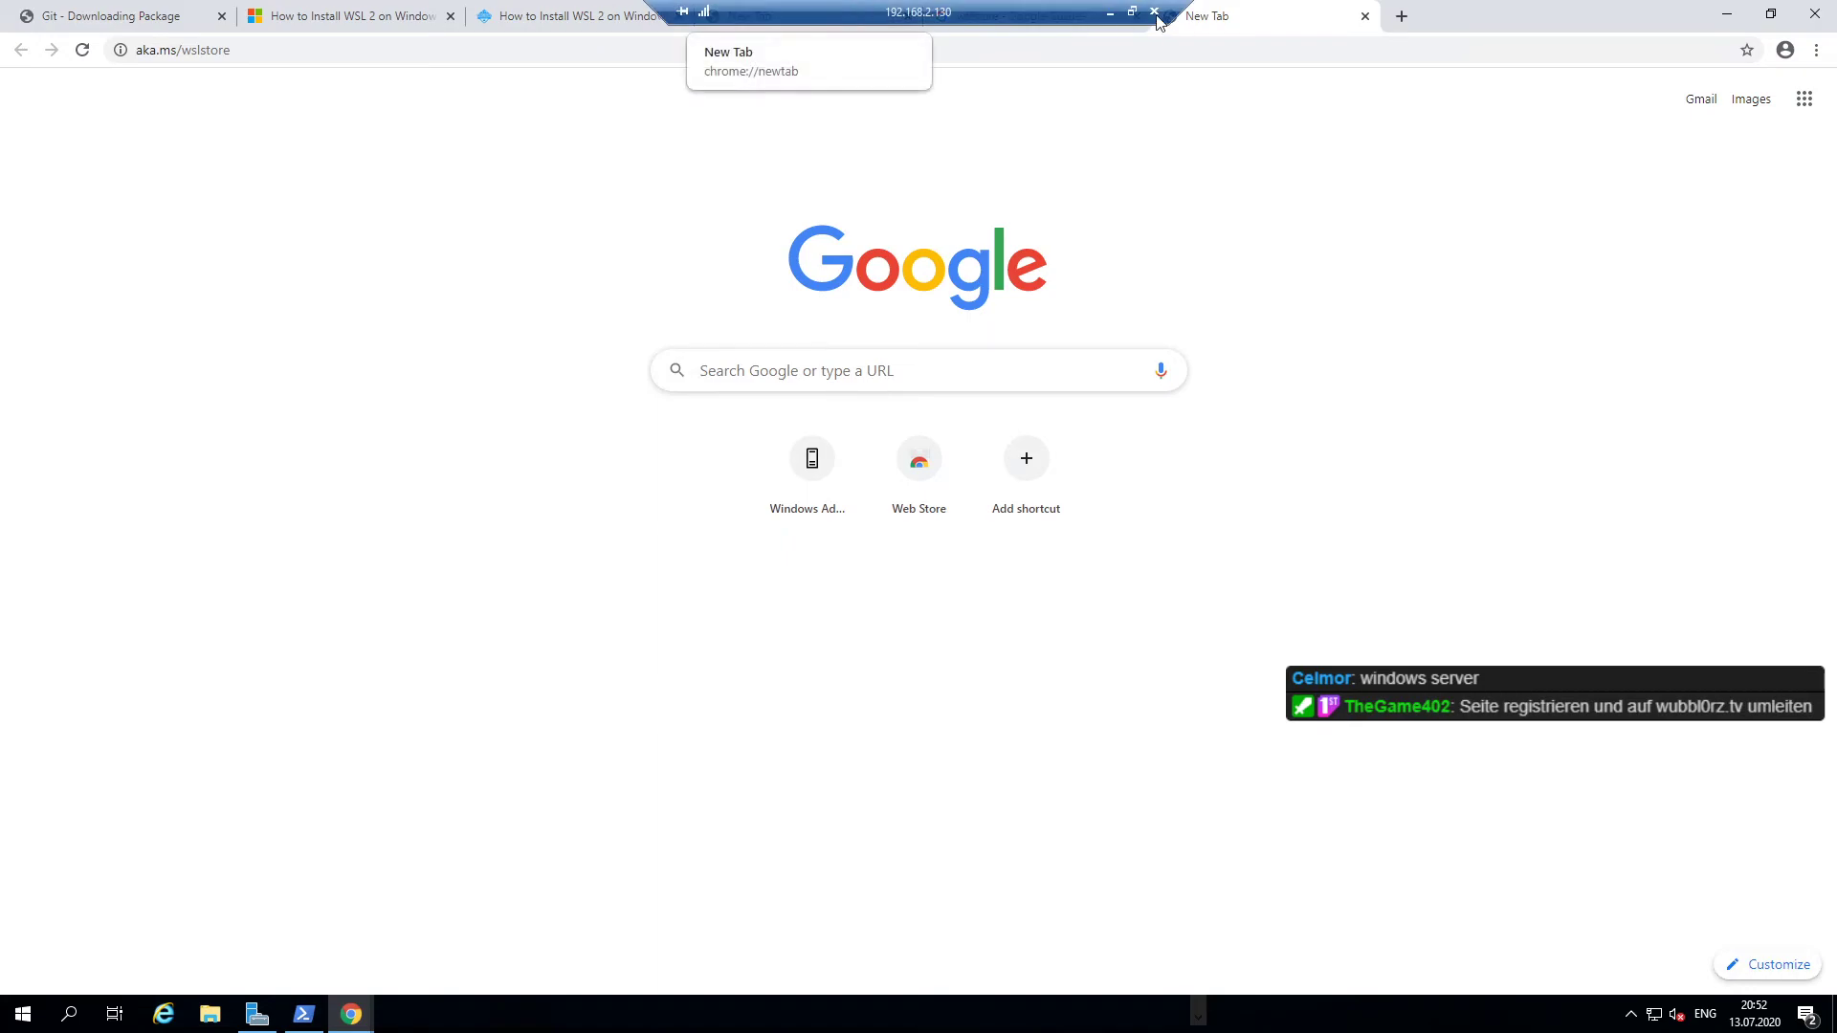
click(1107, 12)
key(alt+Tab)
key(ctrl+v)
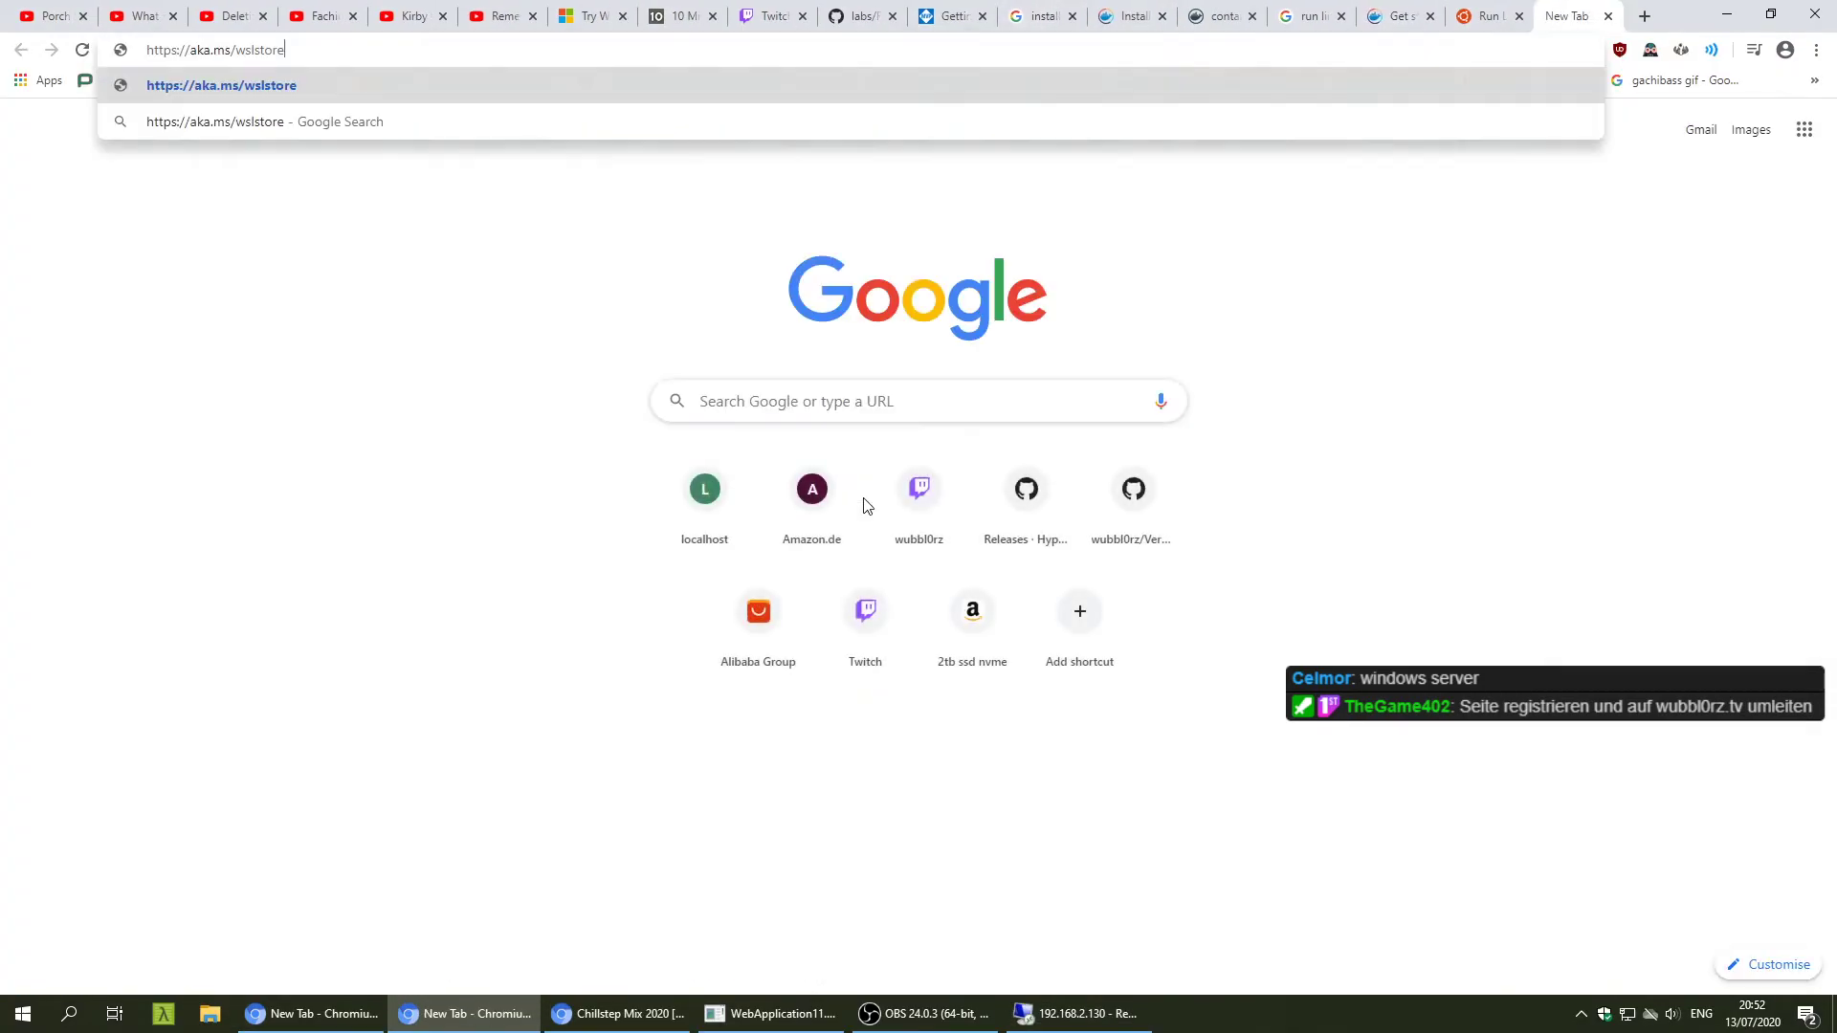
key(Return)
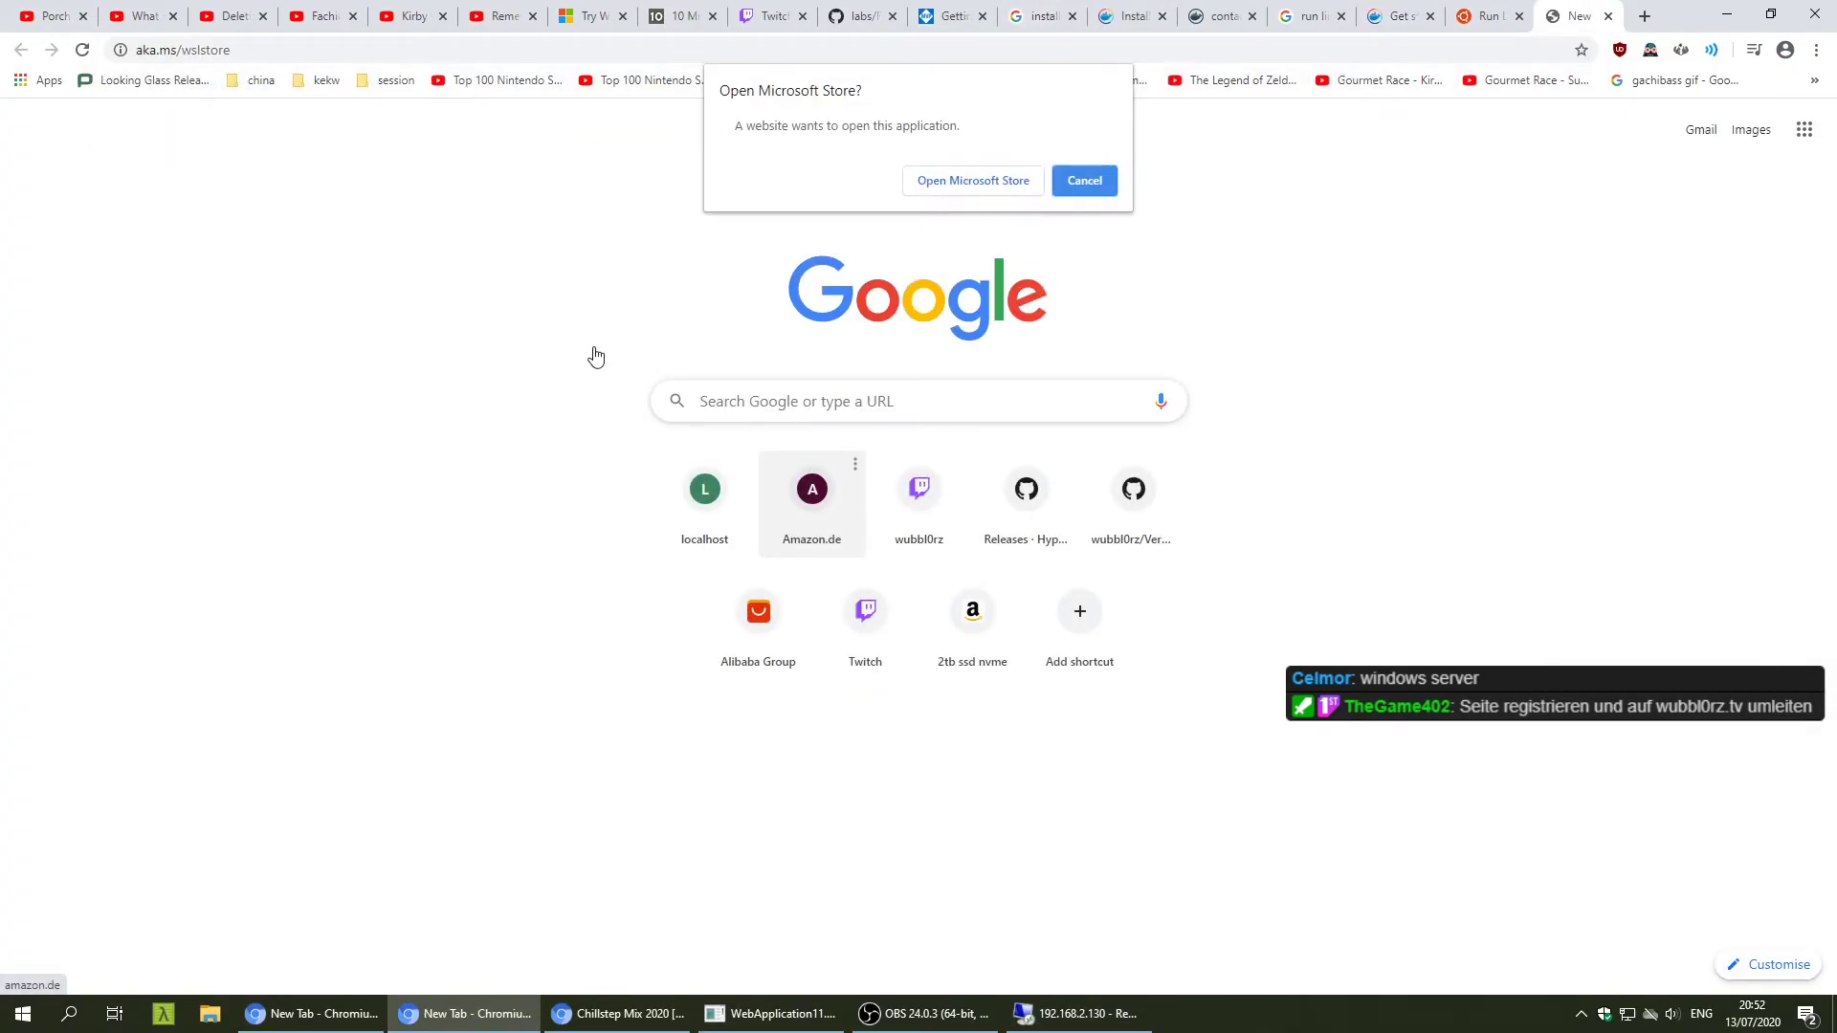
click(320, 47)
text(//)
key(ctrl+w)
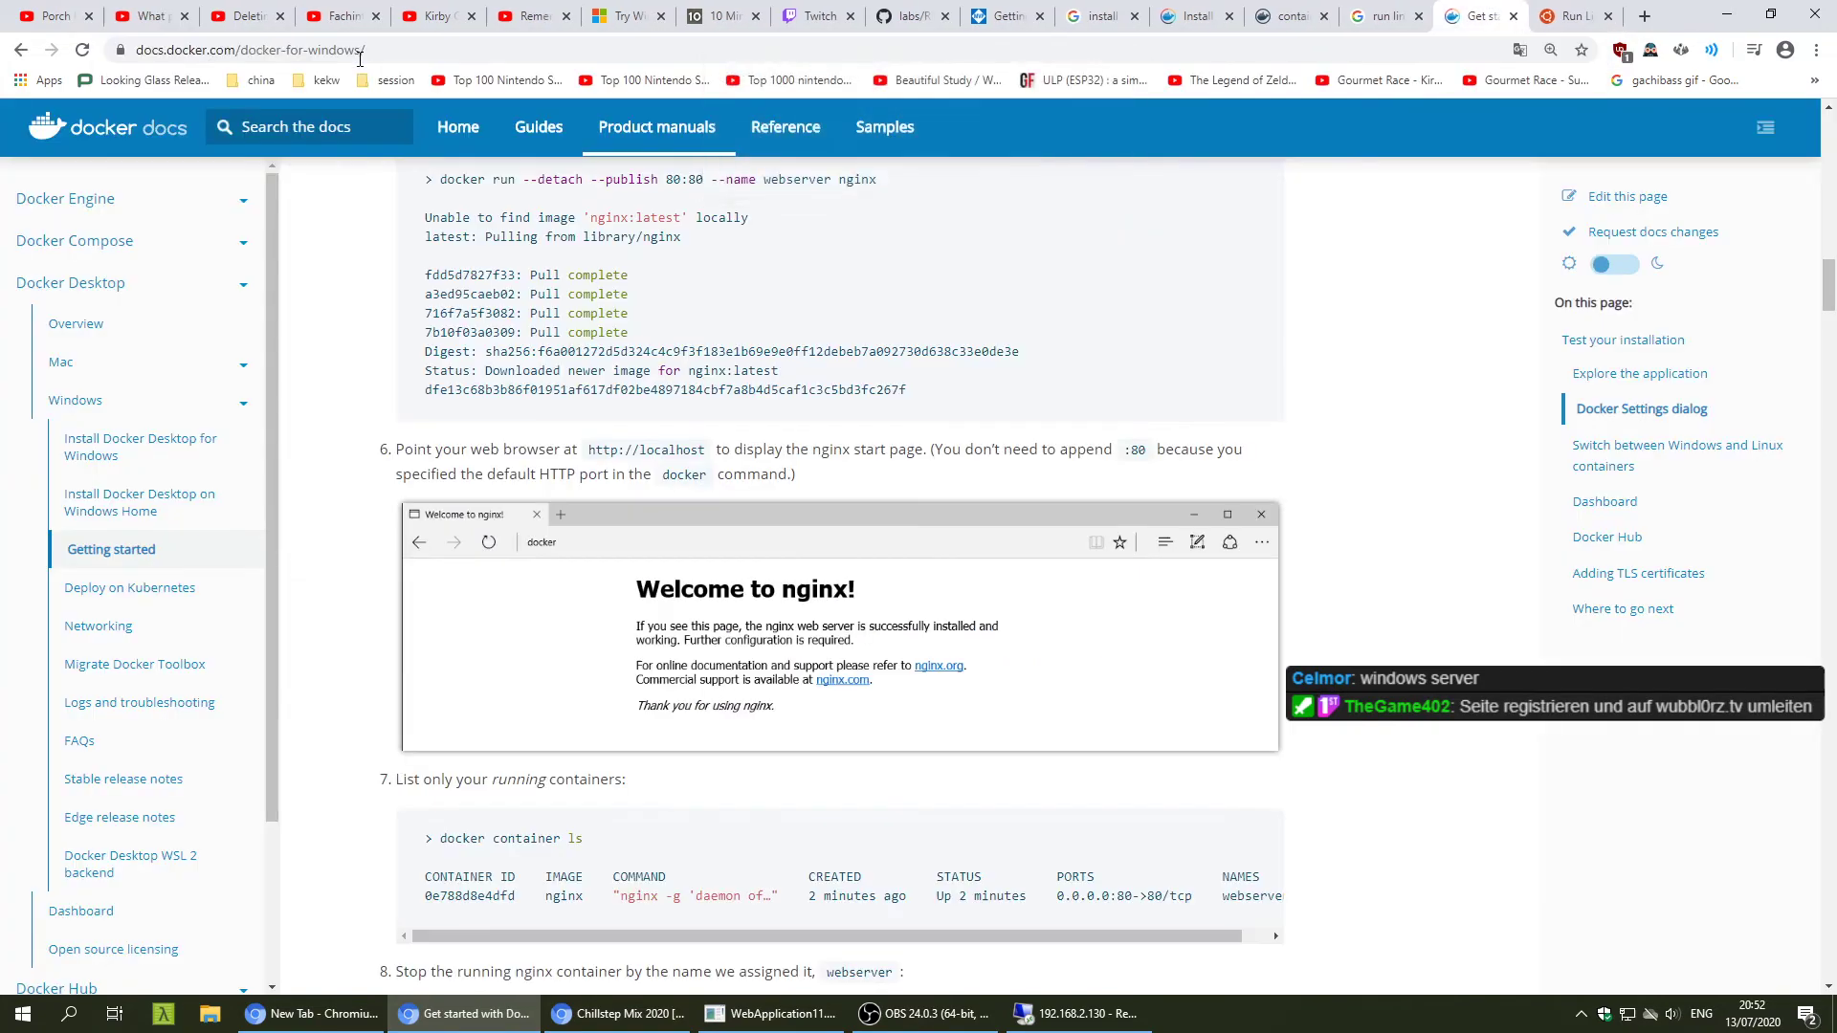
- Back on the server, close the leftover new tab and revisit the Microsoft Docs WSL install result
key(alt+Tab)
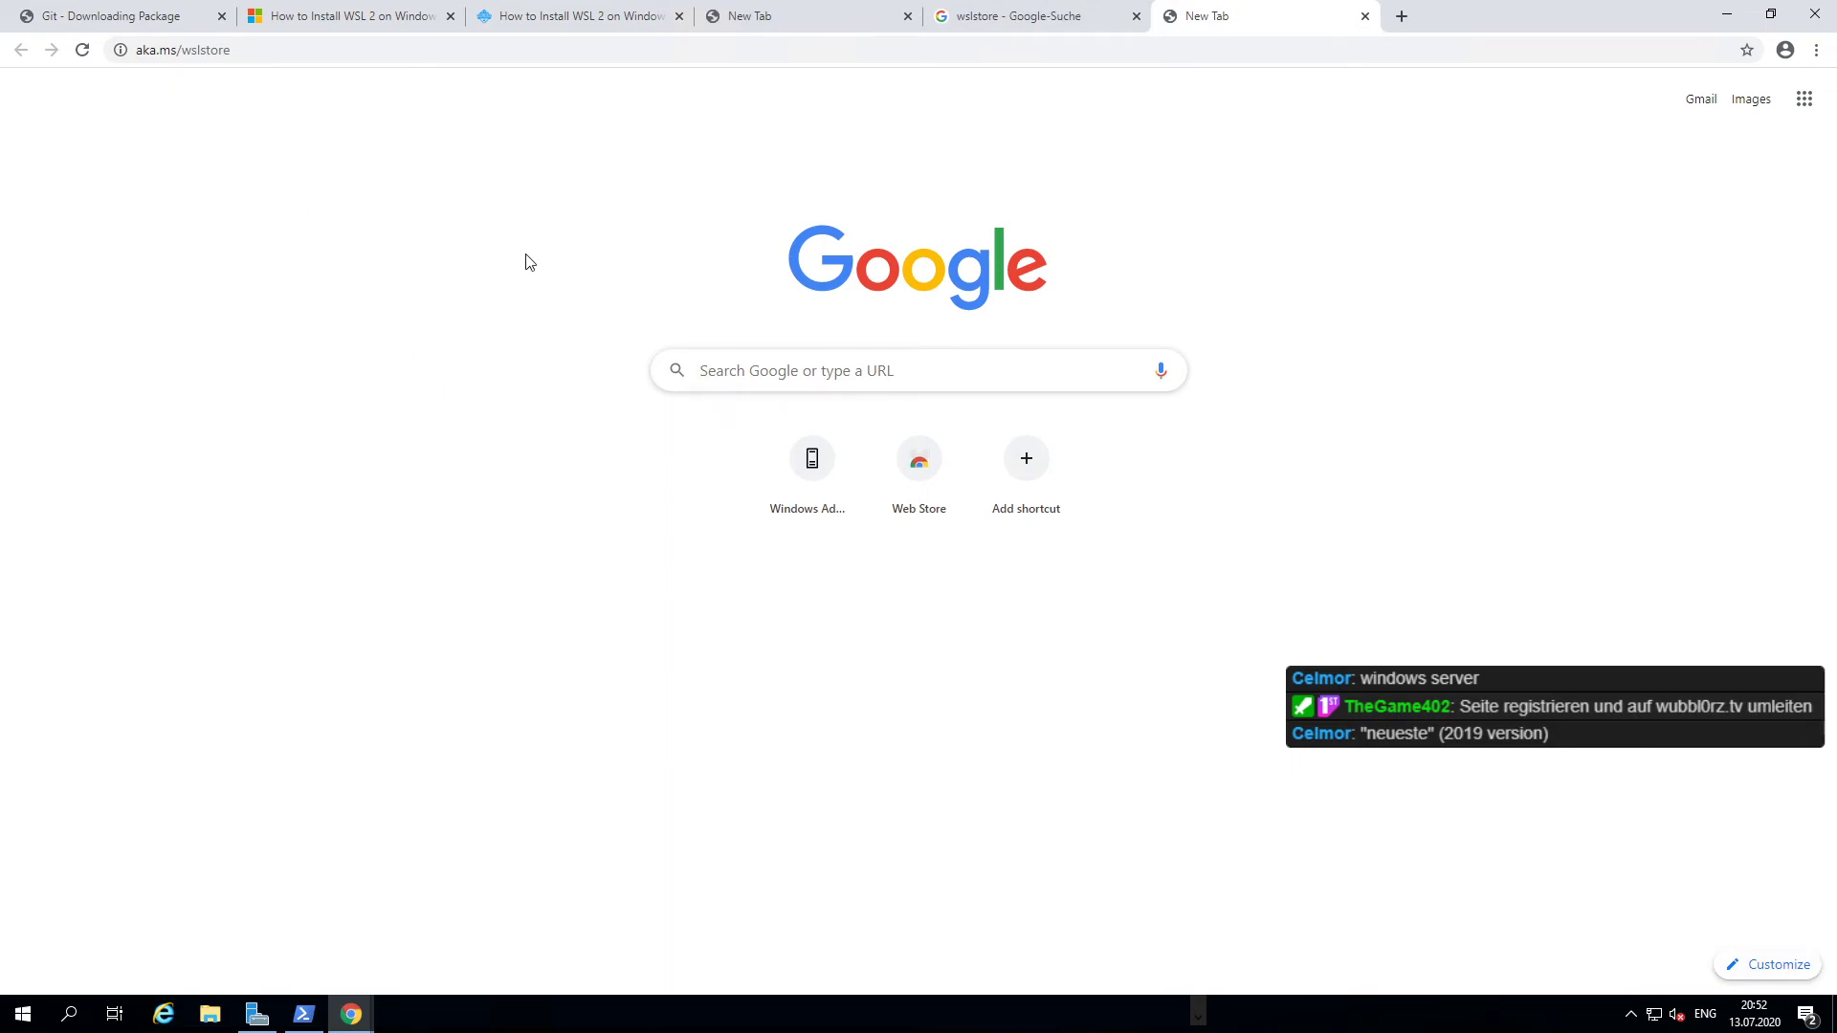
key(ctrl+w)
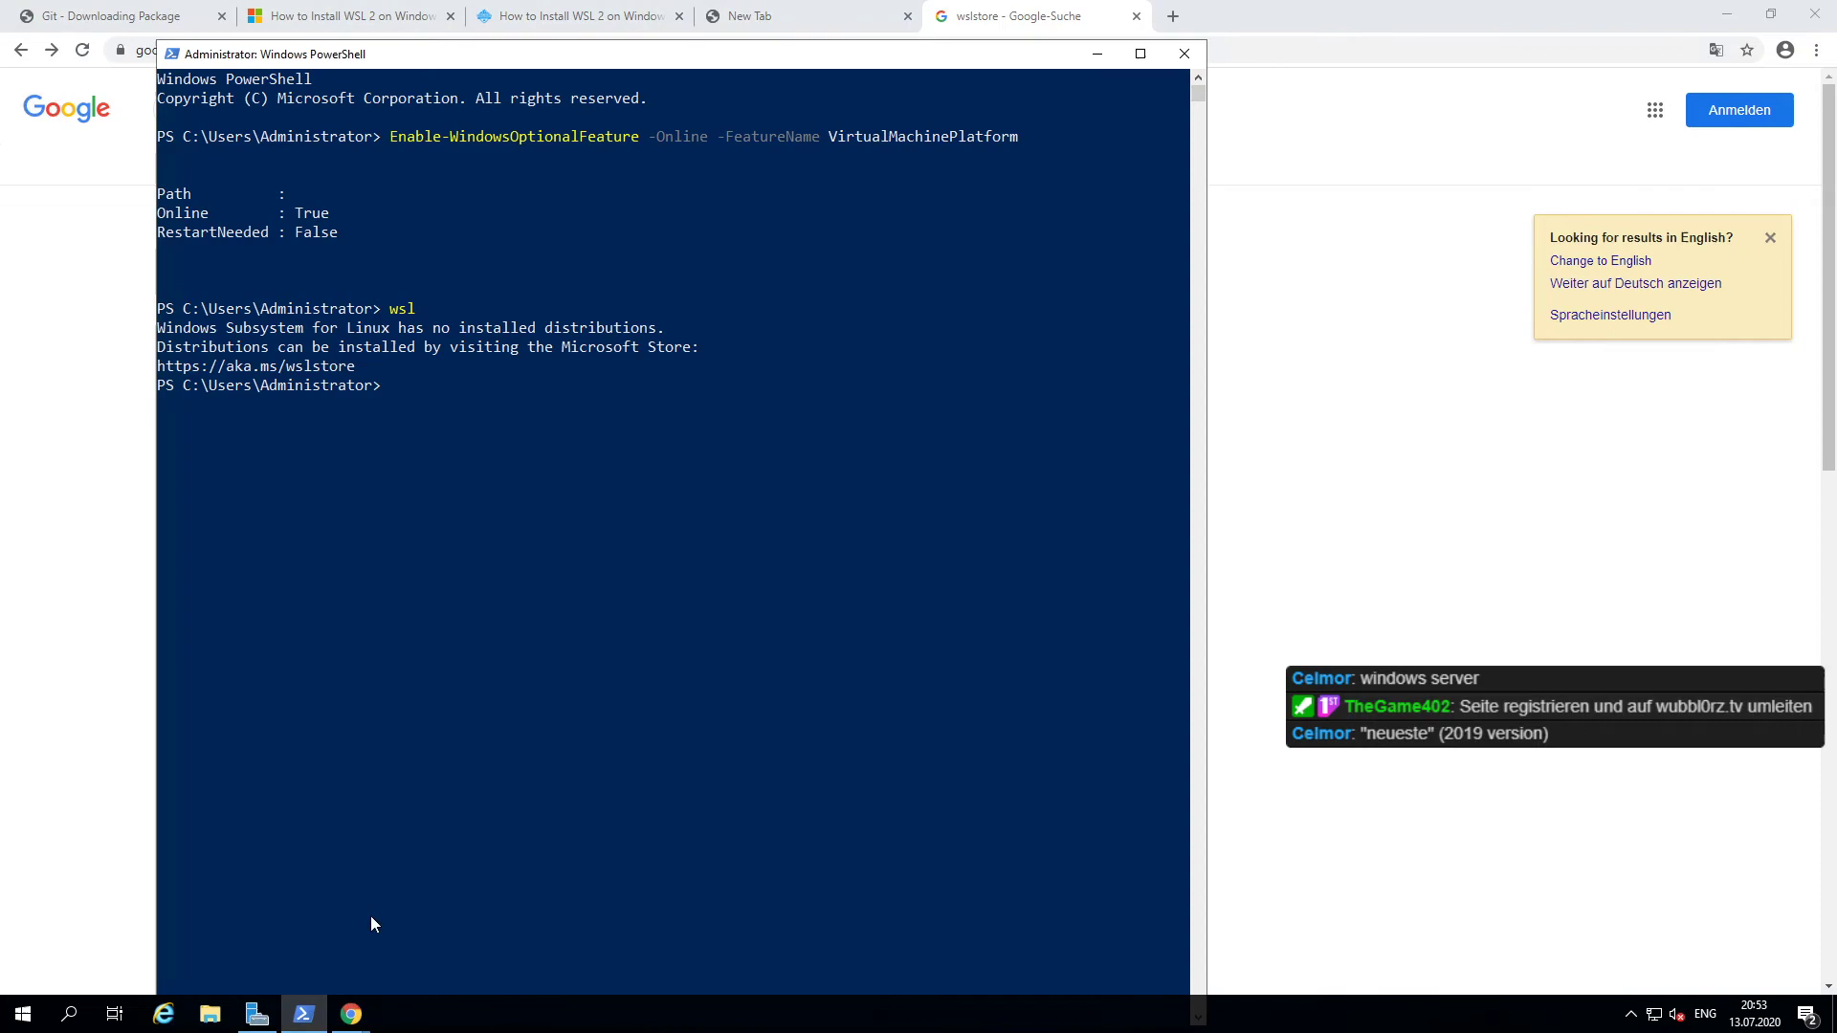
click(304, 1014)
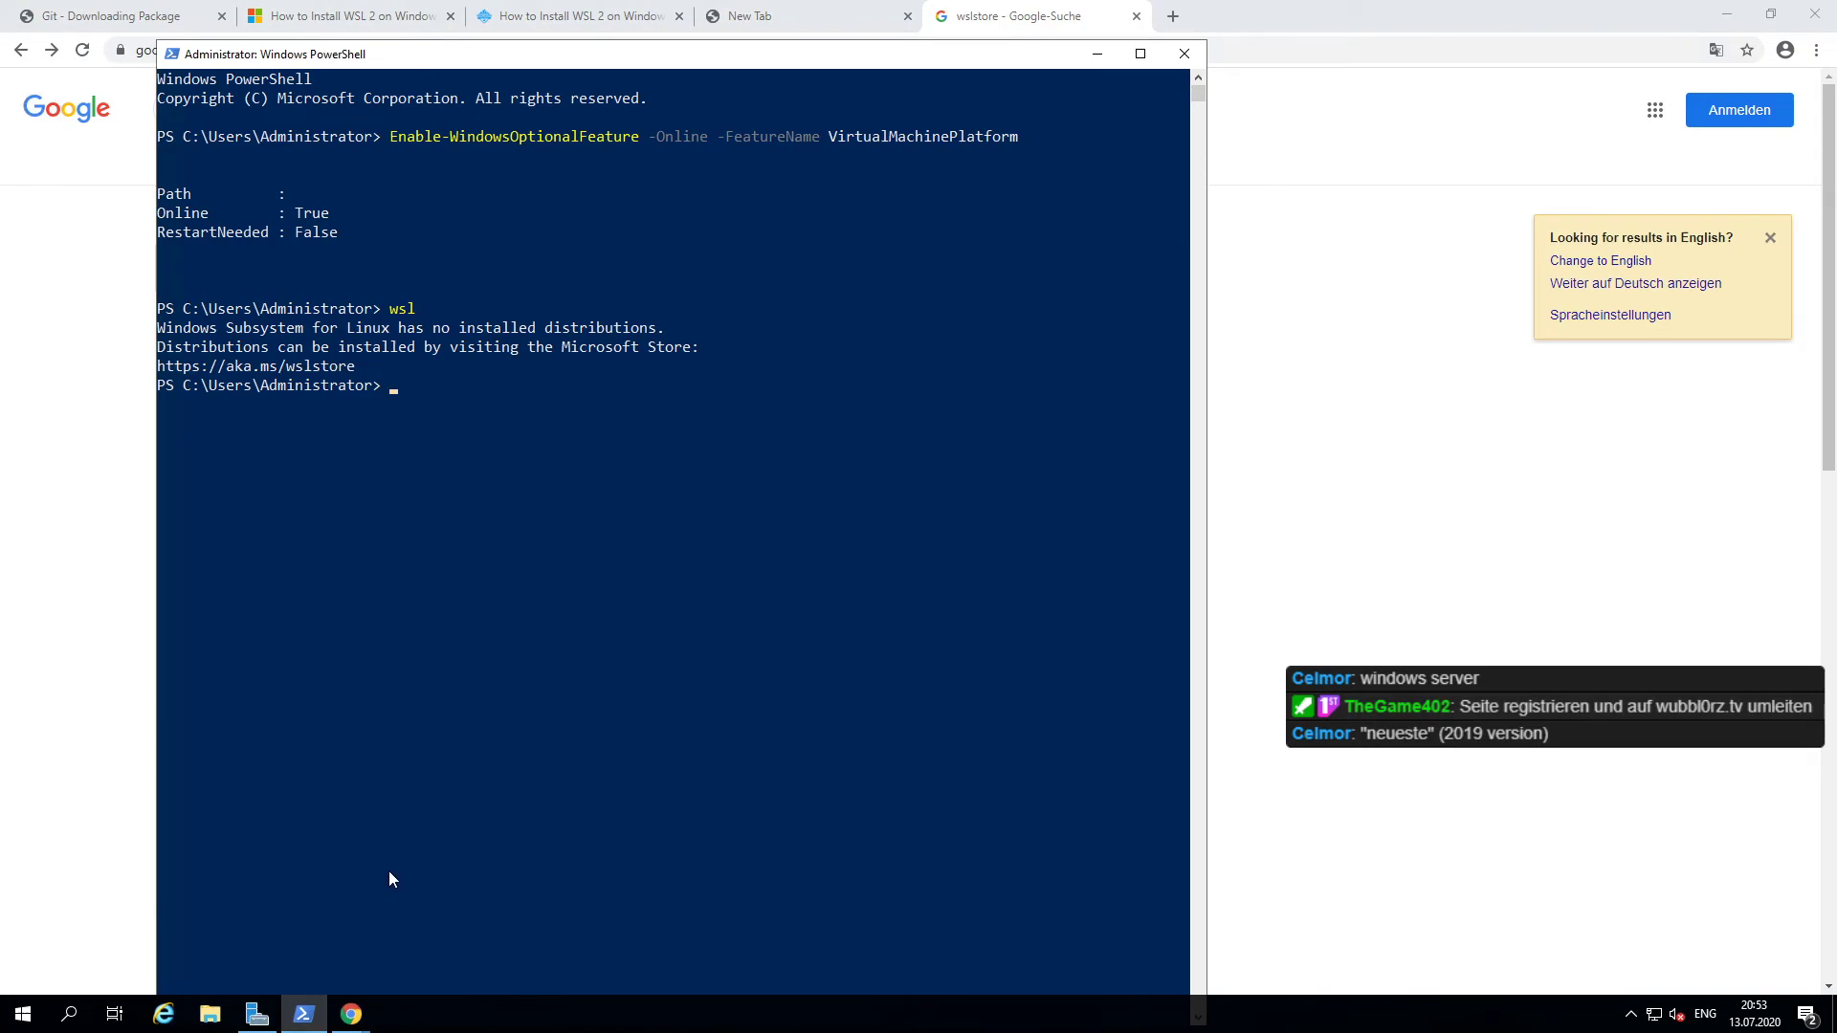
click(34, 586)
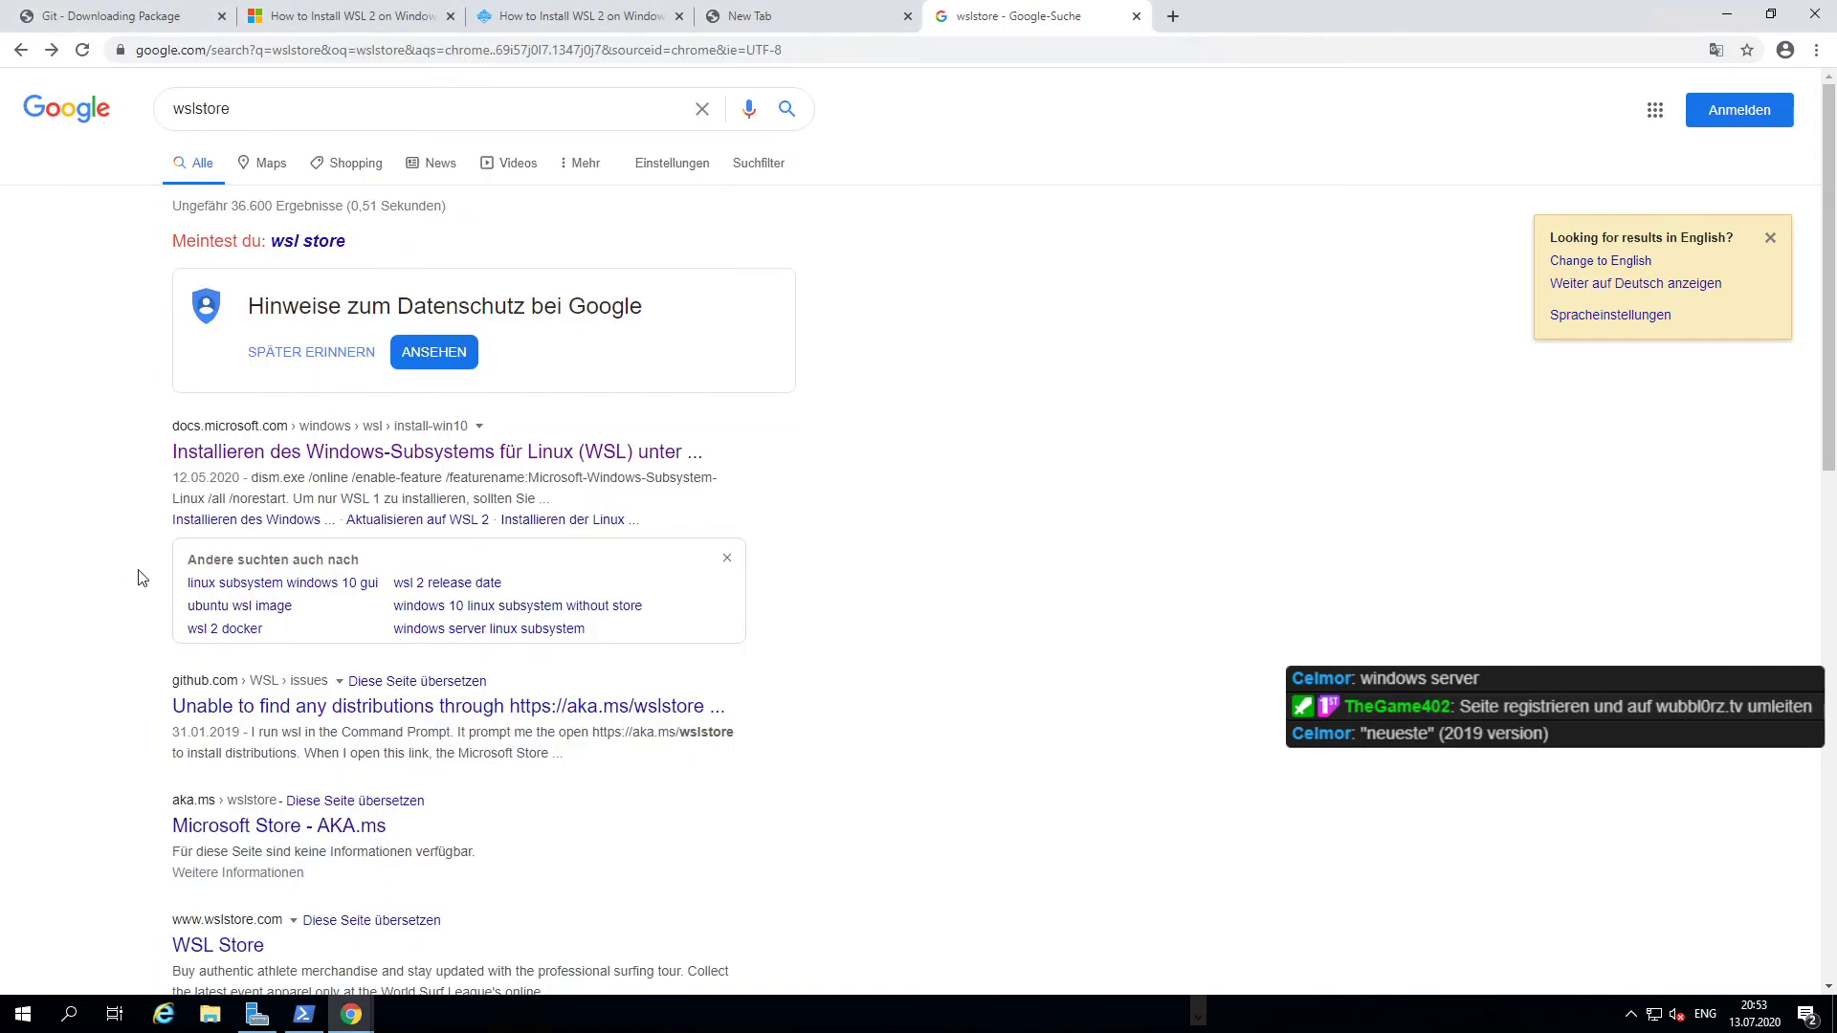
click(299, 463)
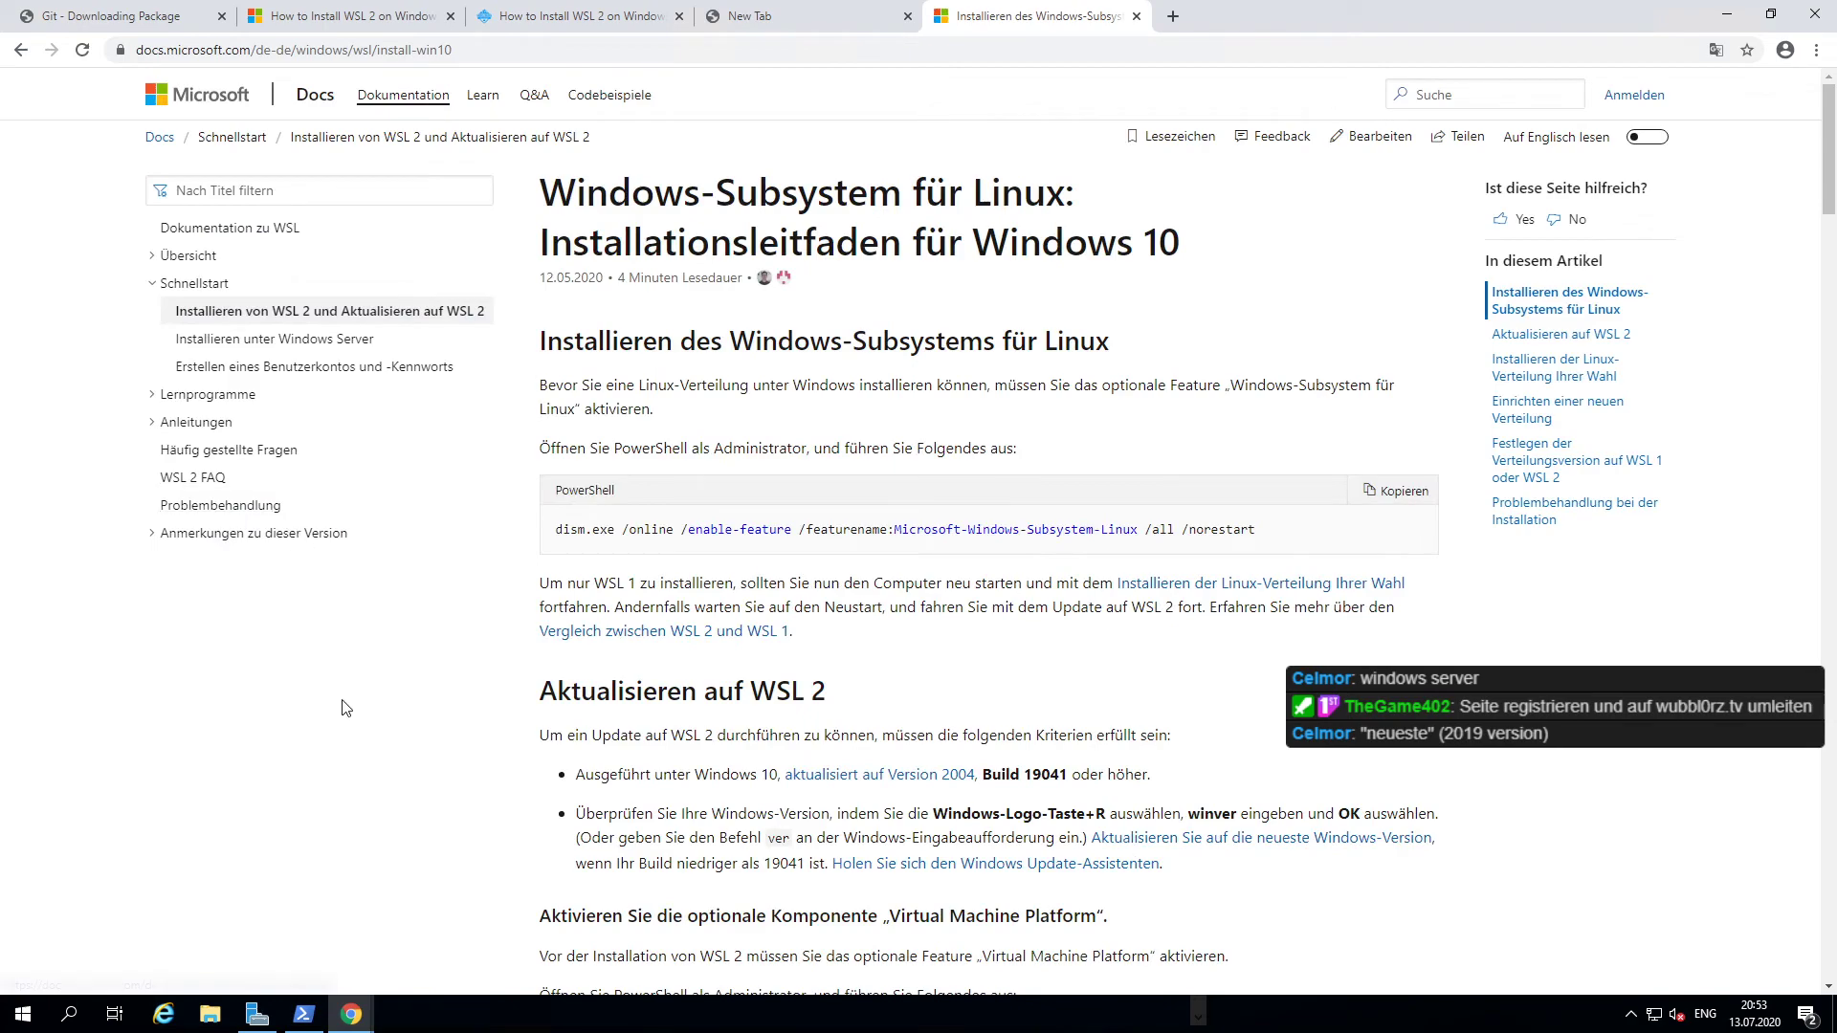
click(21, 49)
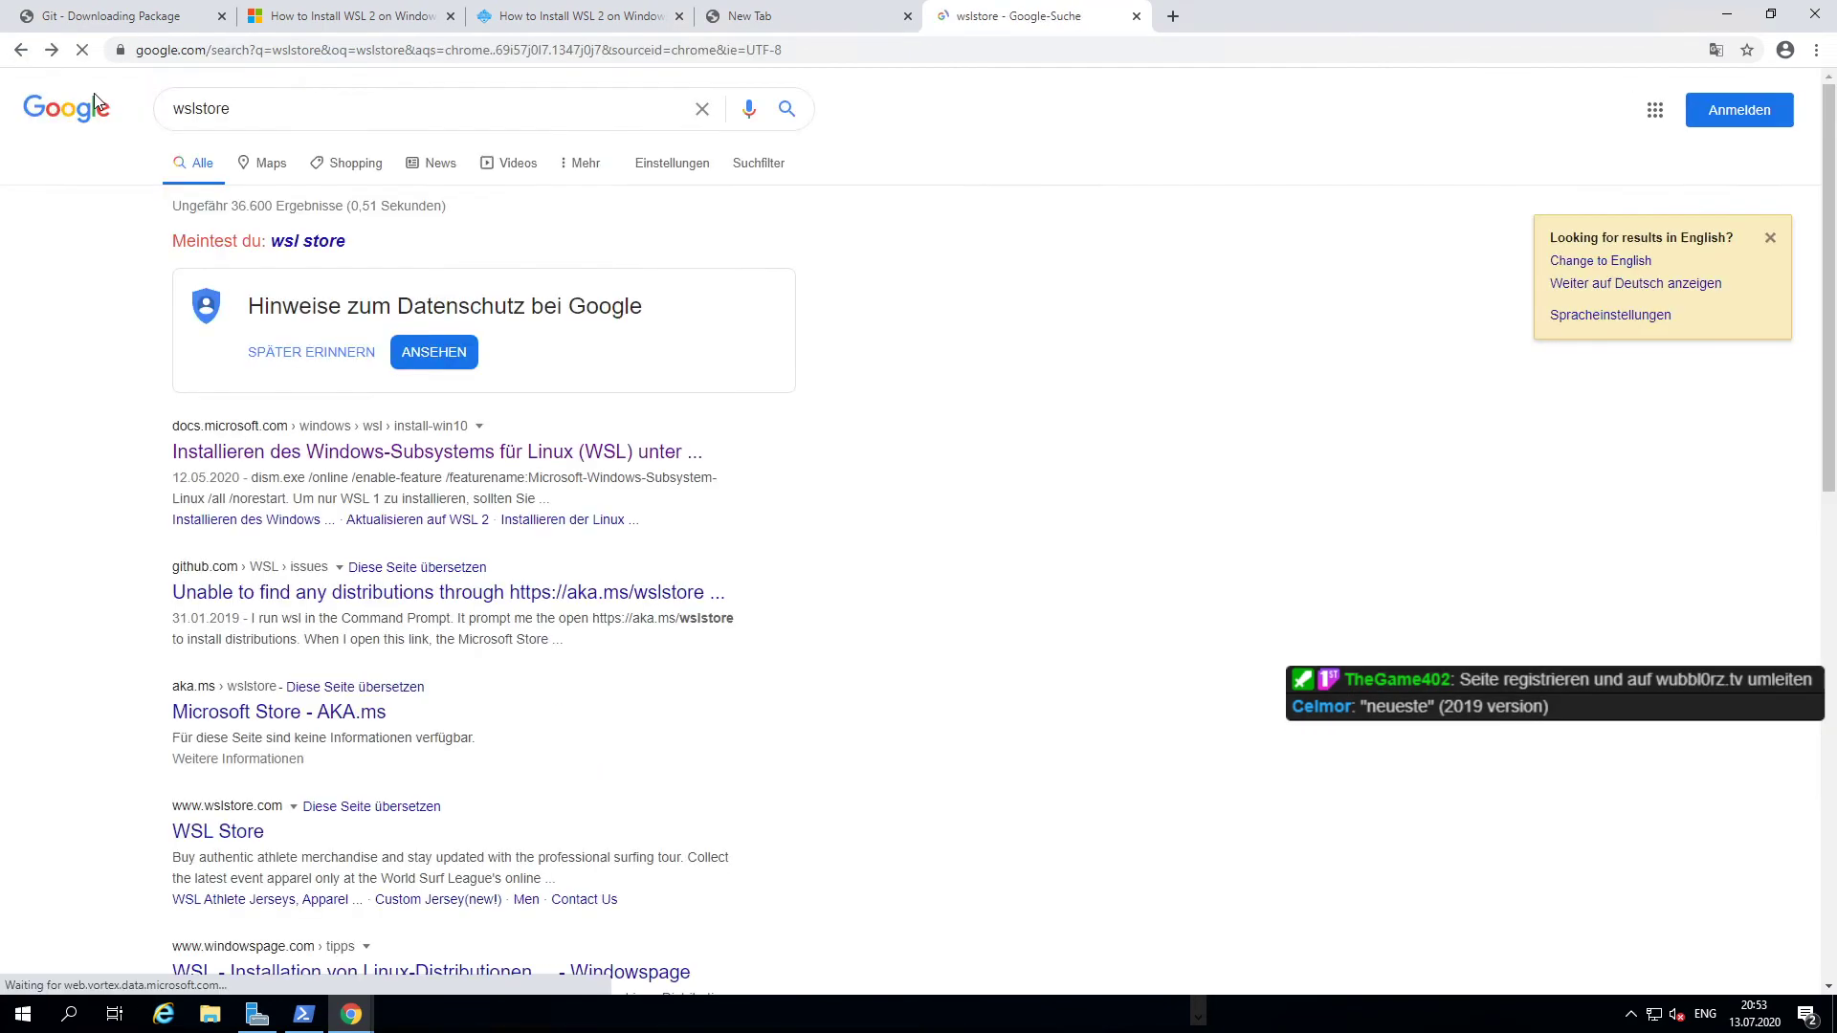
click(279, 112)
- Run the article's Invoke-WebRequest command in PowerShell to download Ubuntu1804.zip from aka.ms/wsl-ubuntu-1804
click(526, 27)
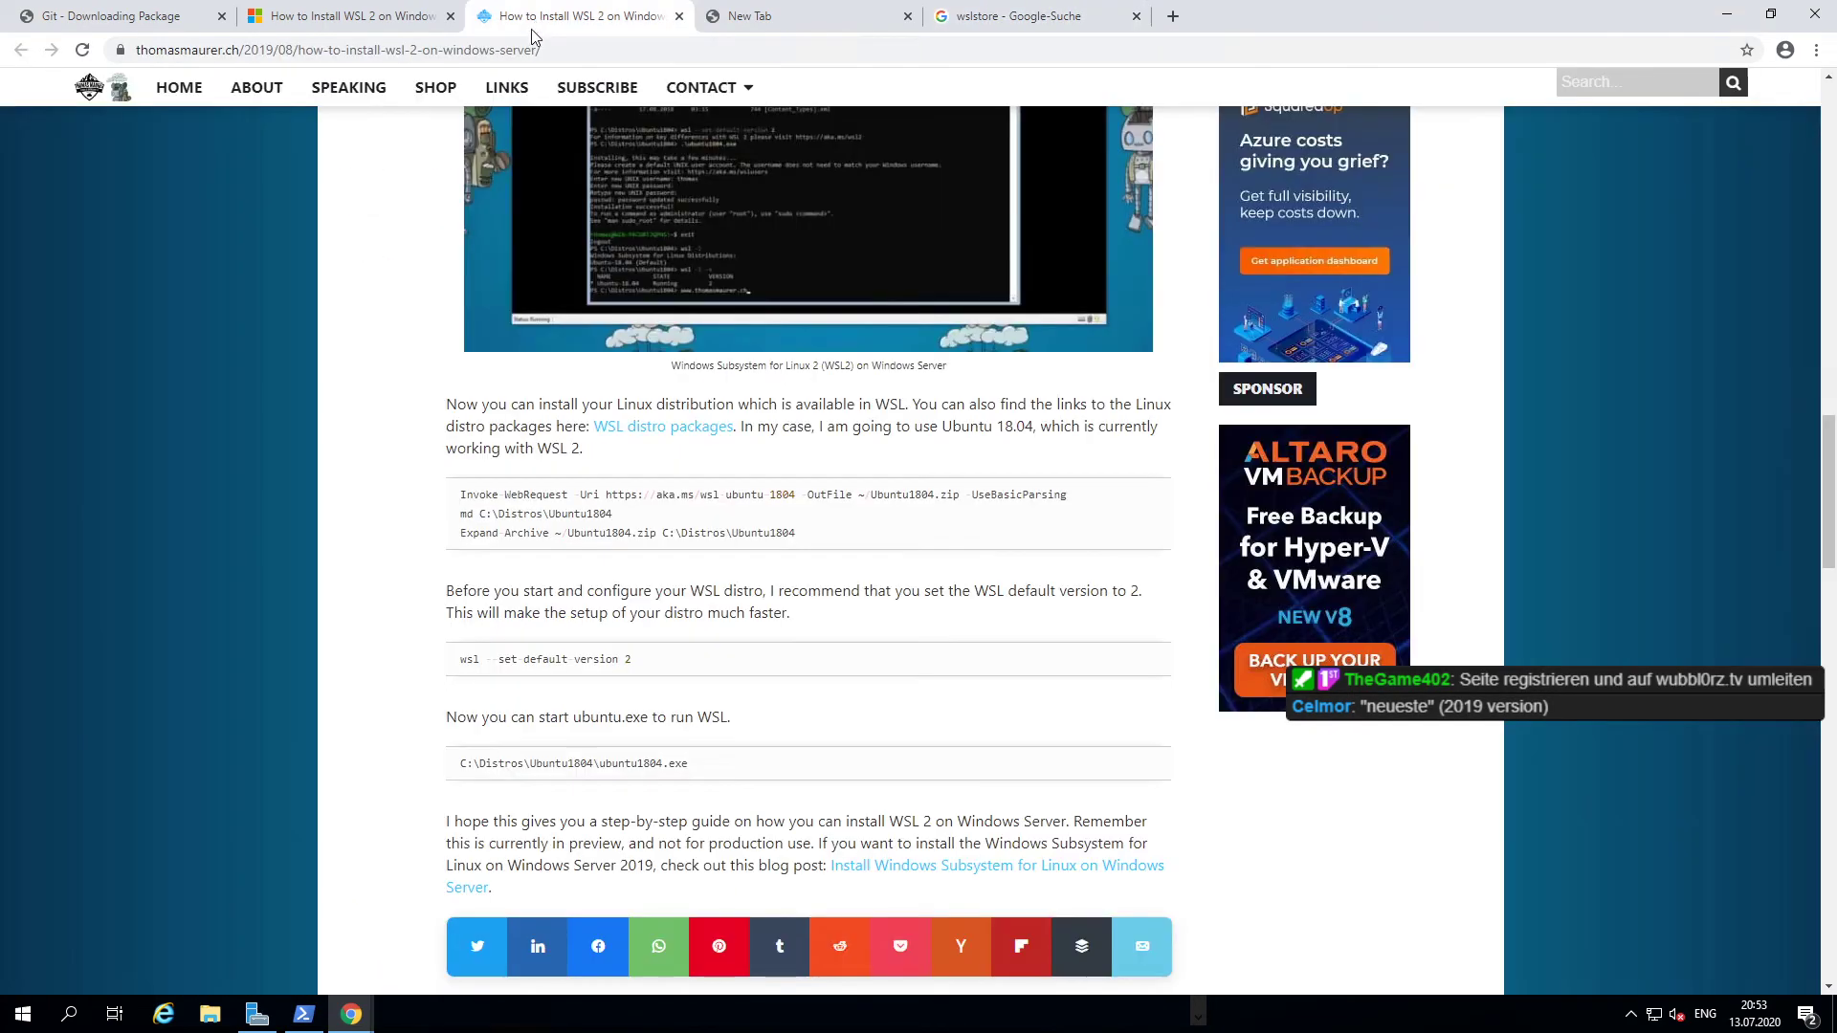
scroll(316, 588, up, 1)
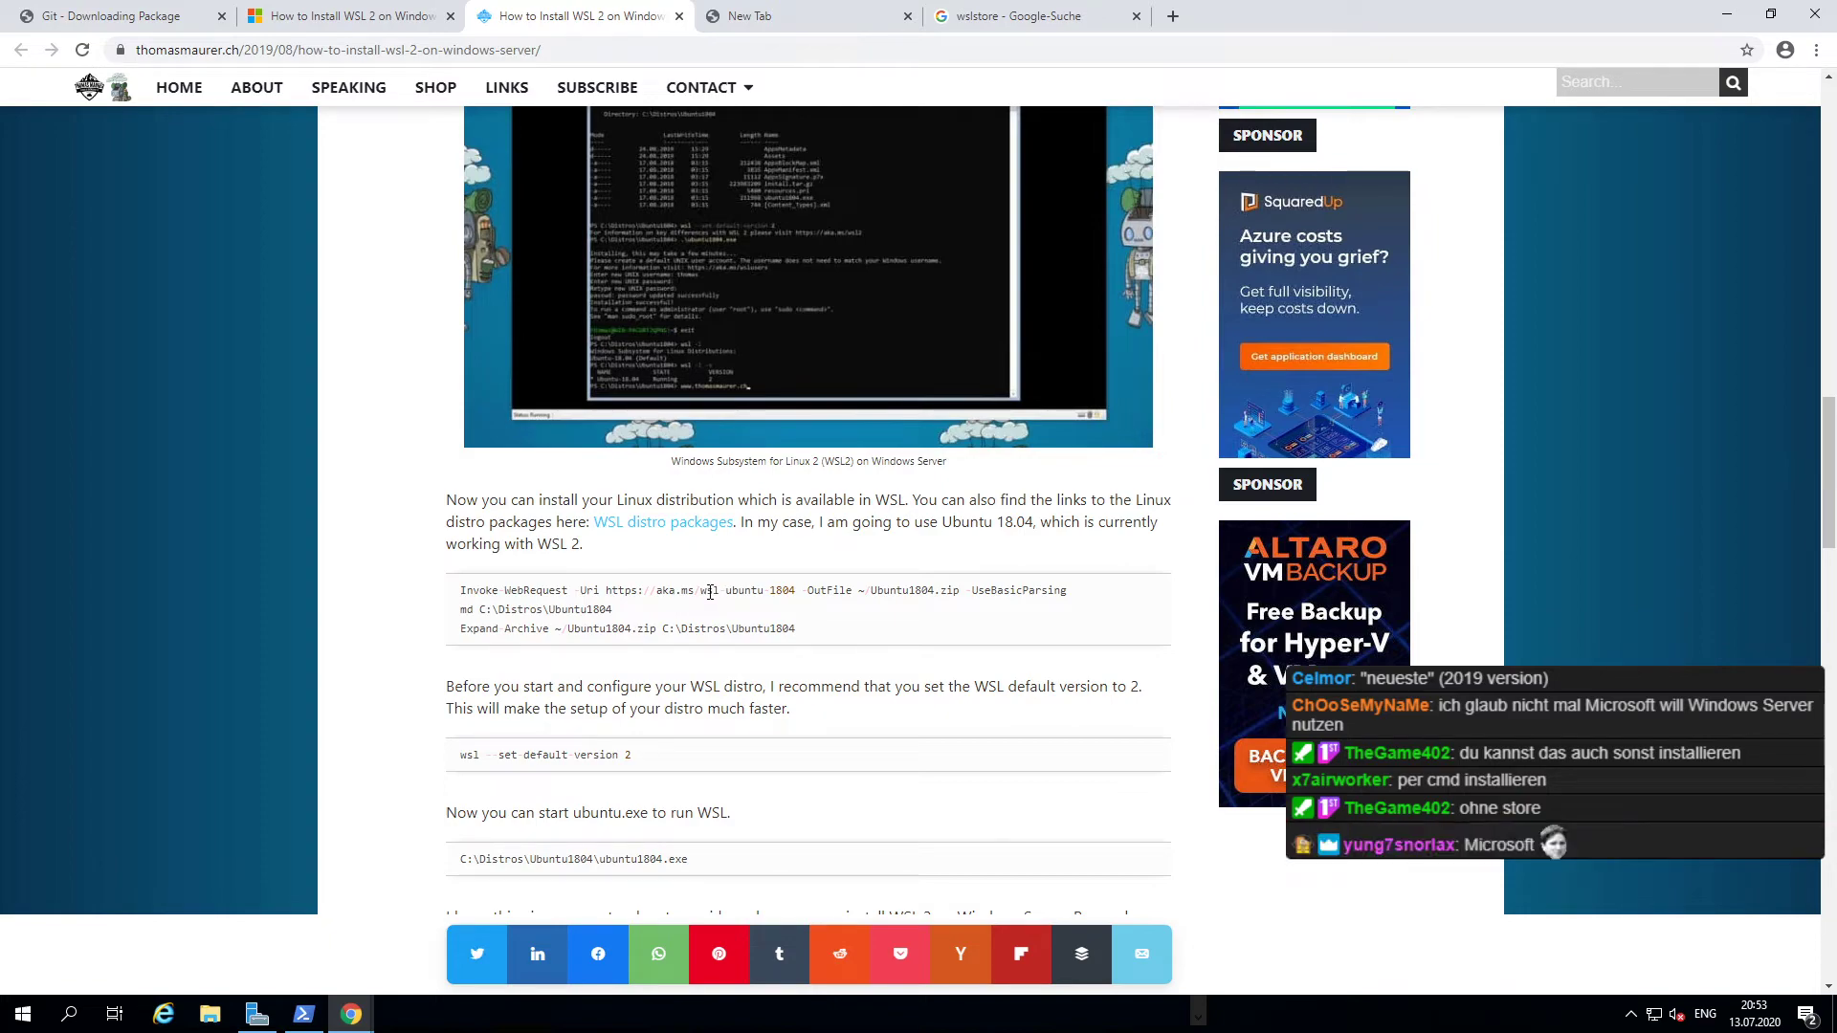
triple_click(701, 593)
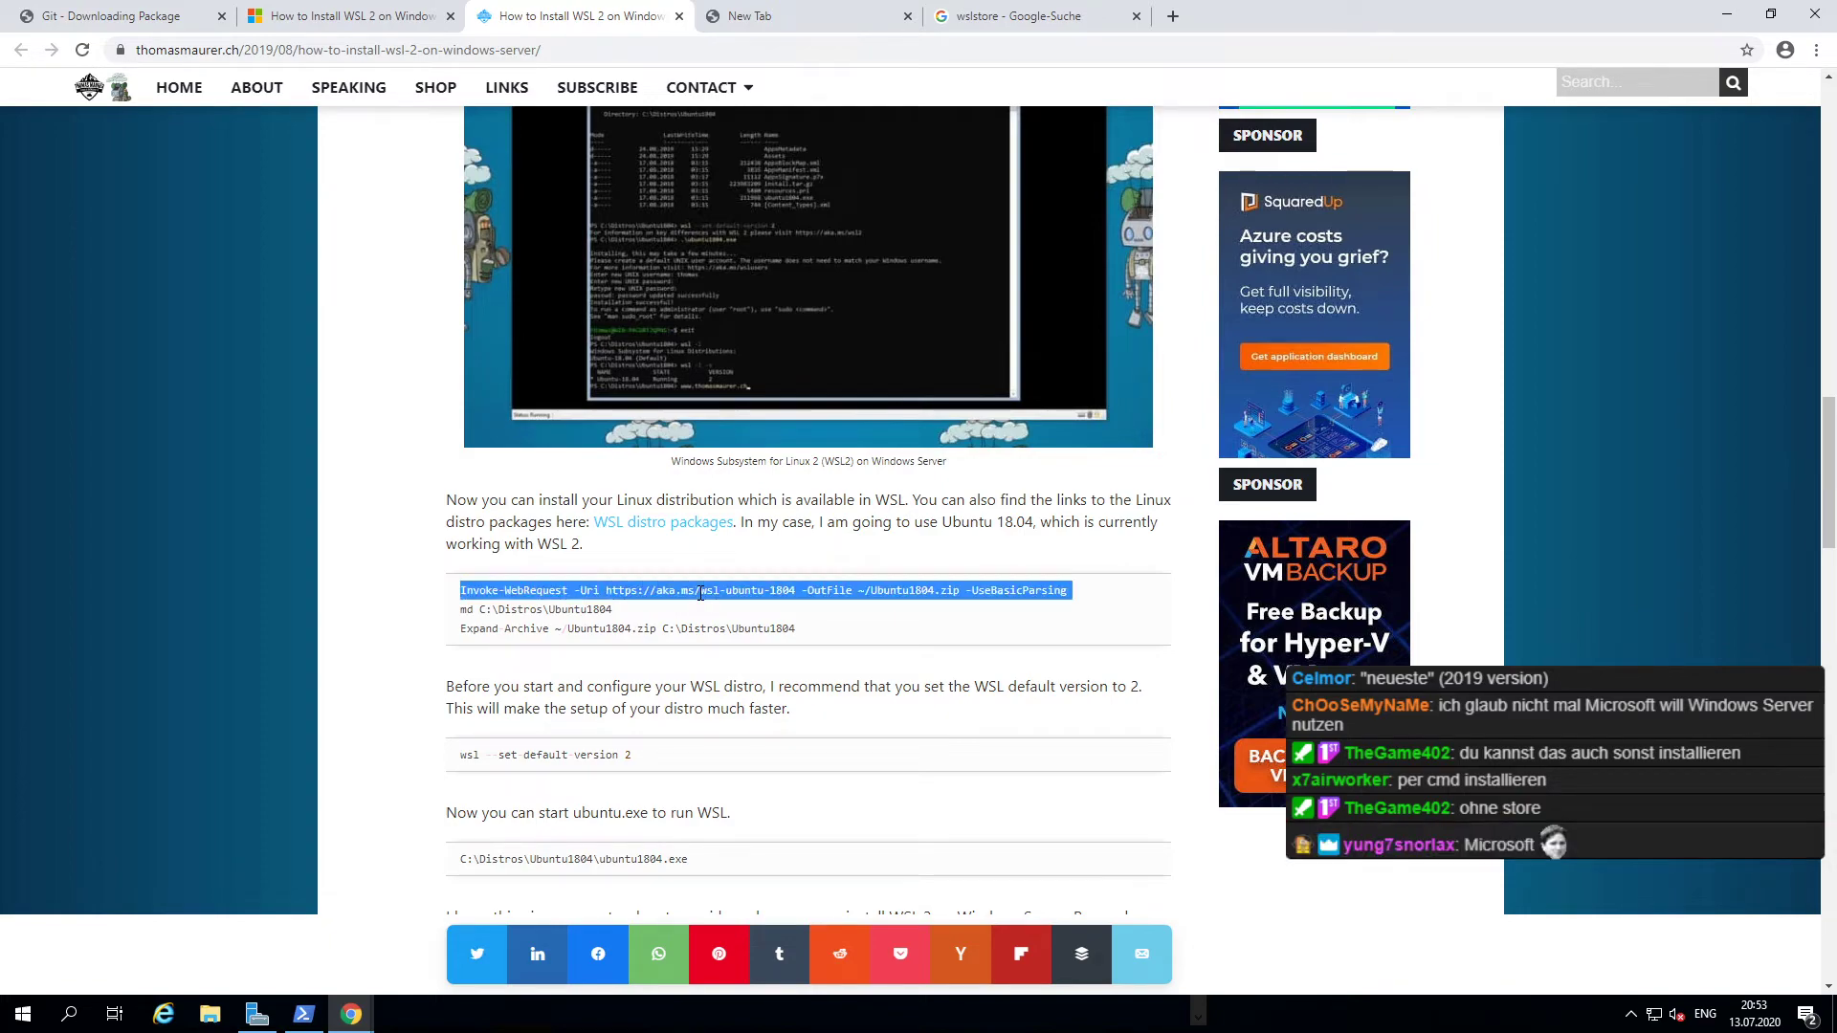
key(ctrl+c)
key(alt+Tab)
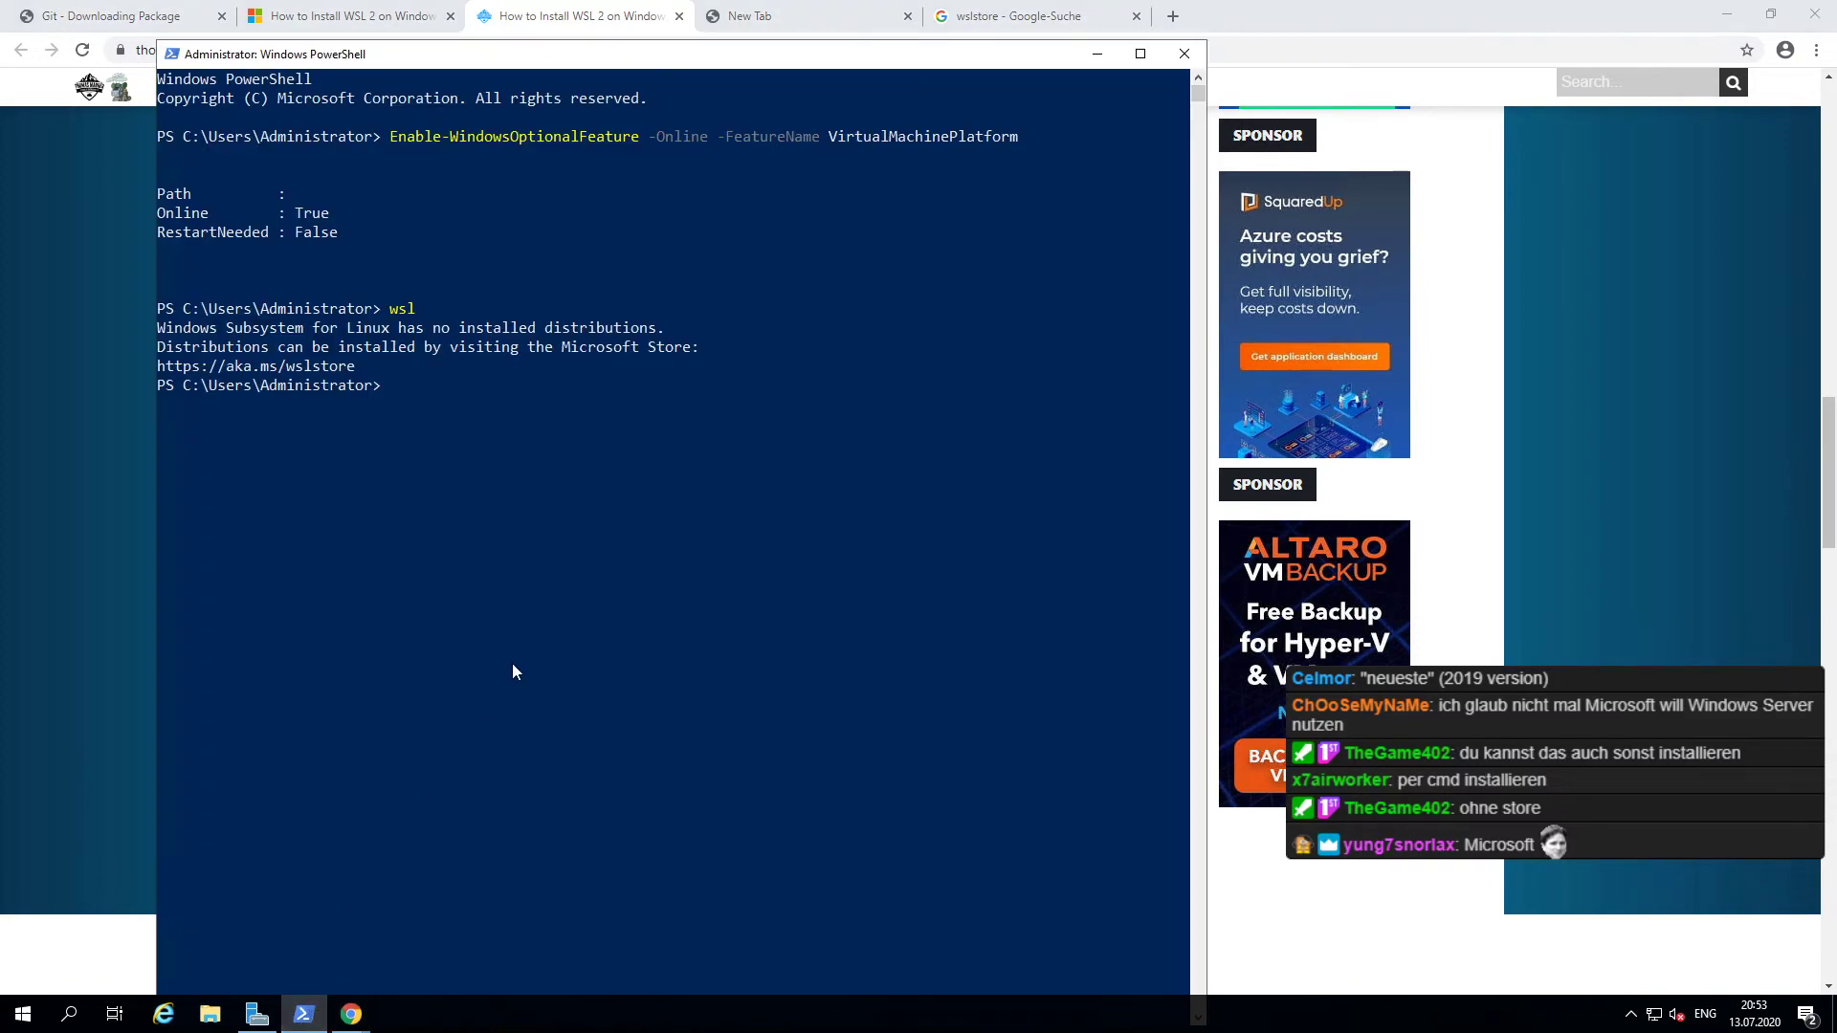
right_click(513, 663)
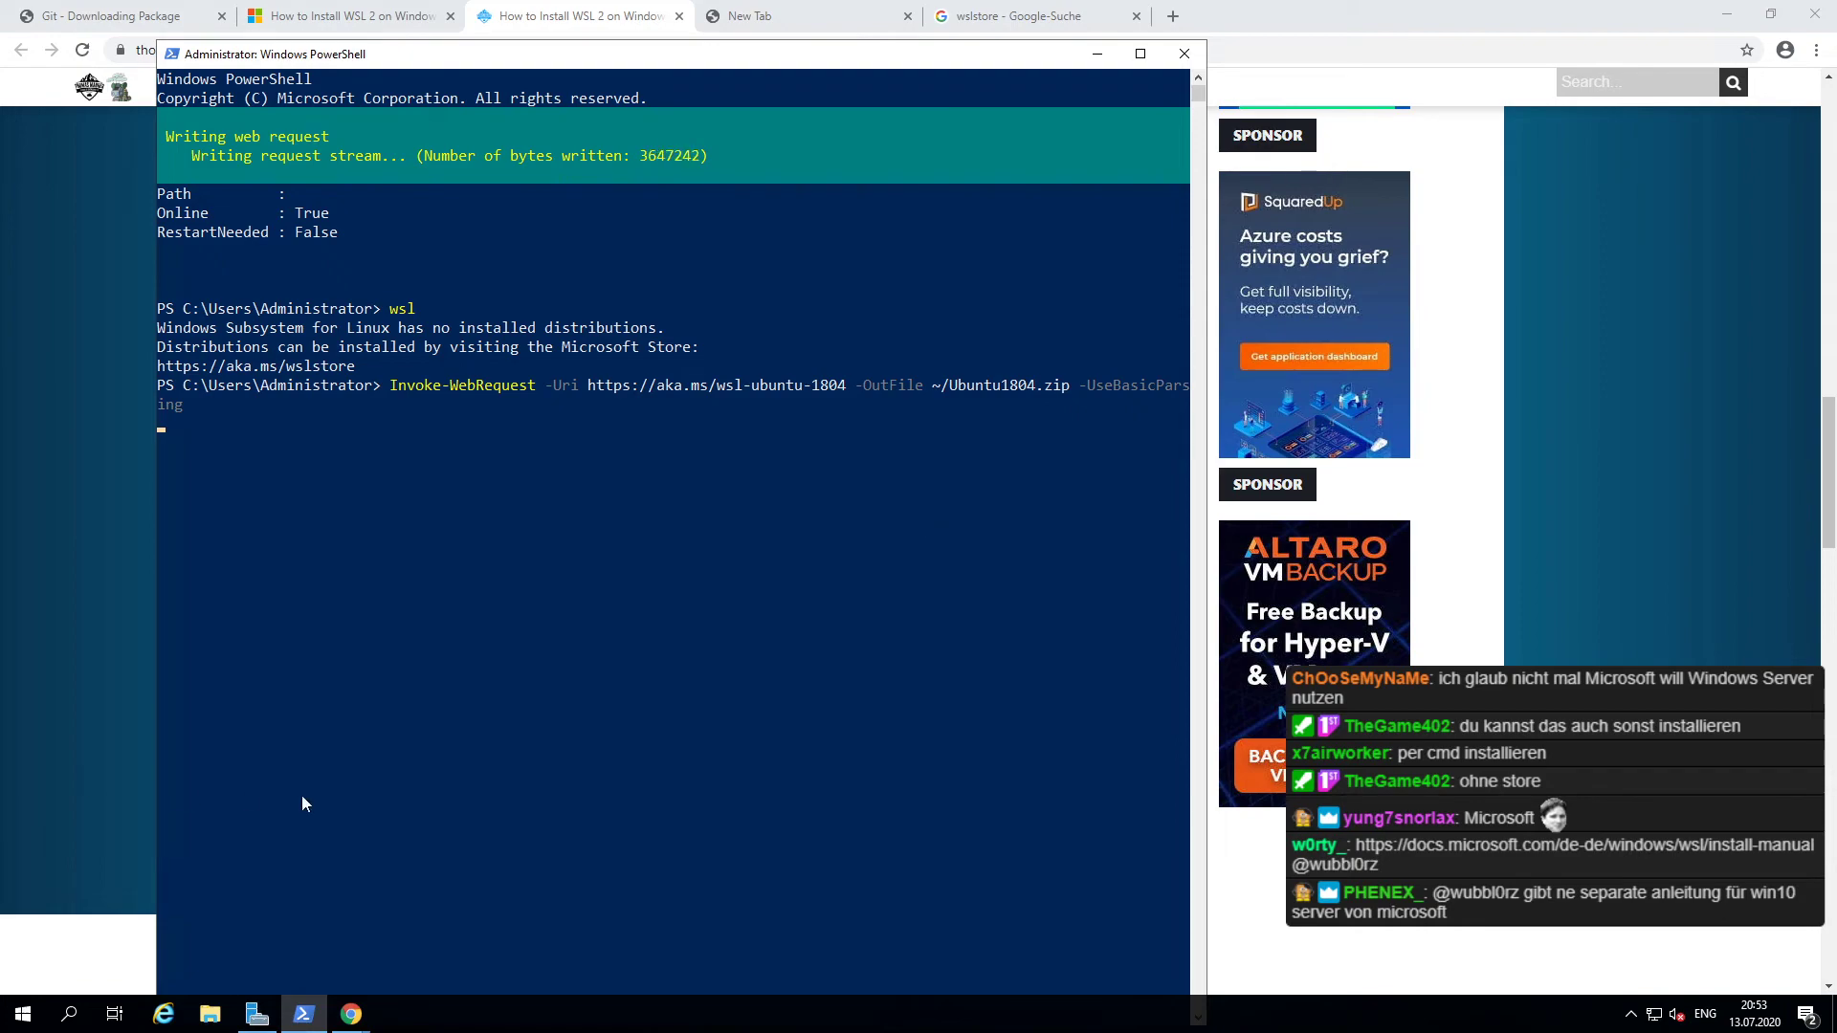
- Open Microsoft's WSL manual-install page and start the Ubuntu 20.04 package download
click(14, 737)
key(ctrl+t)
key(ctrl+v)
key(Return)
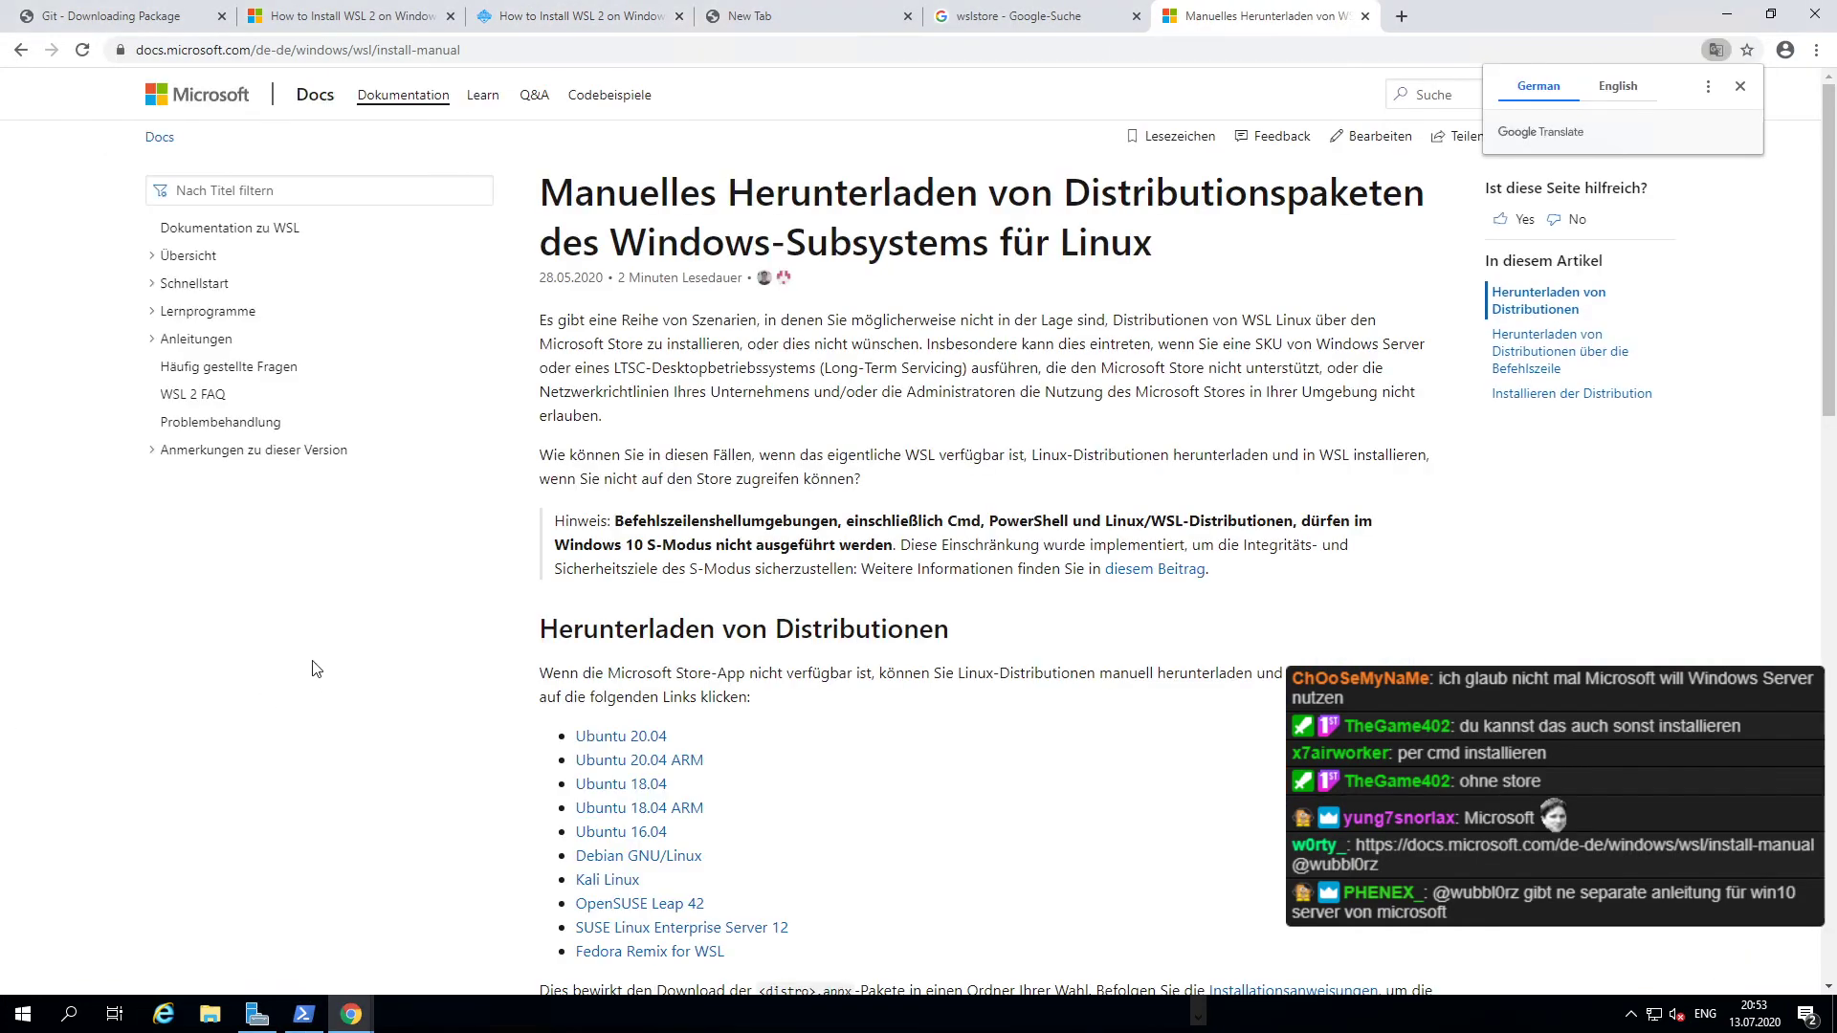
click(620, 738)
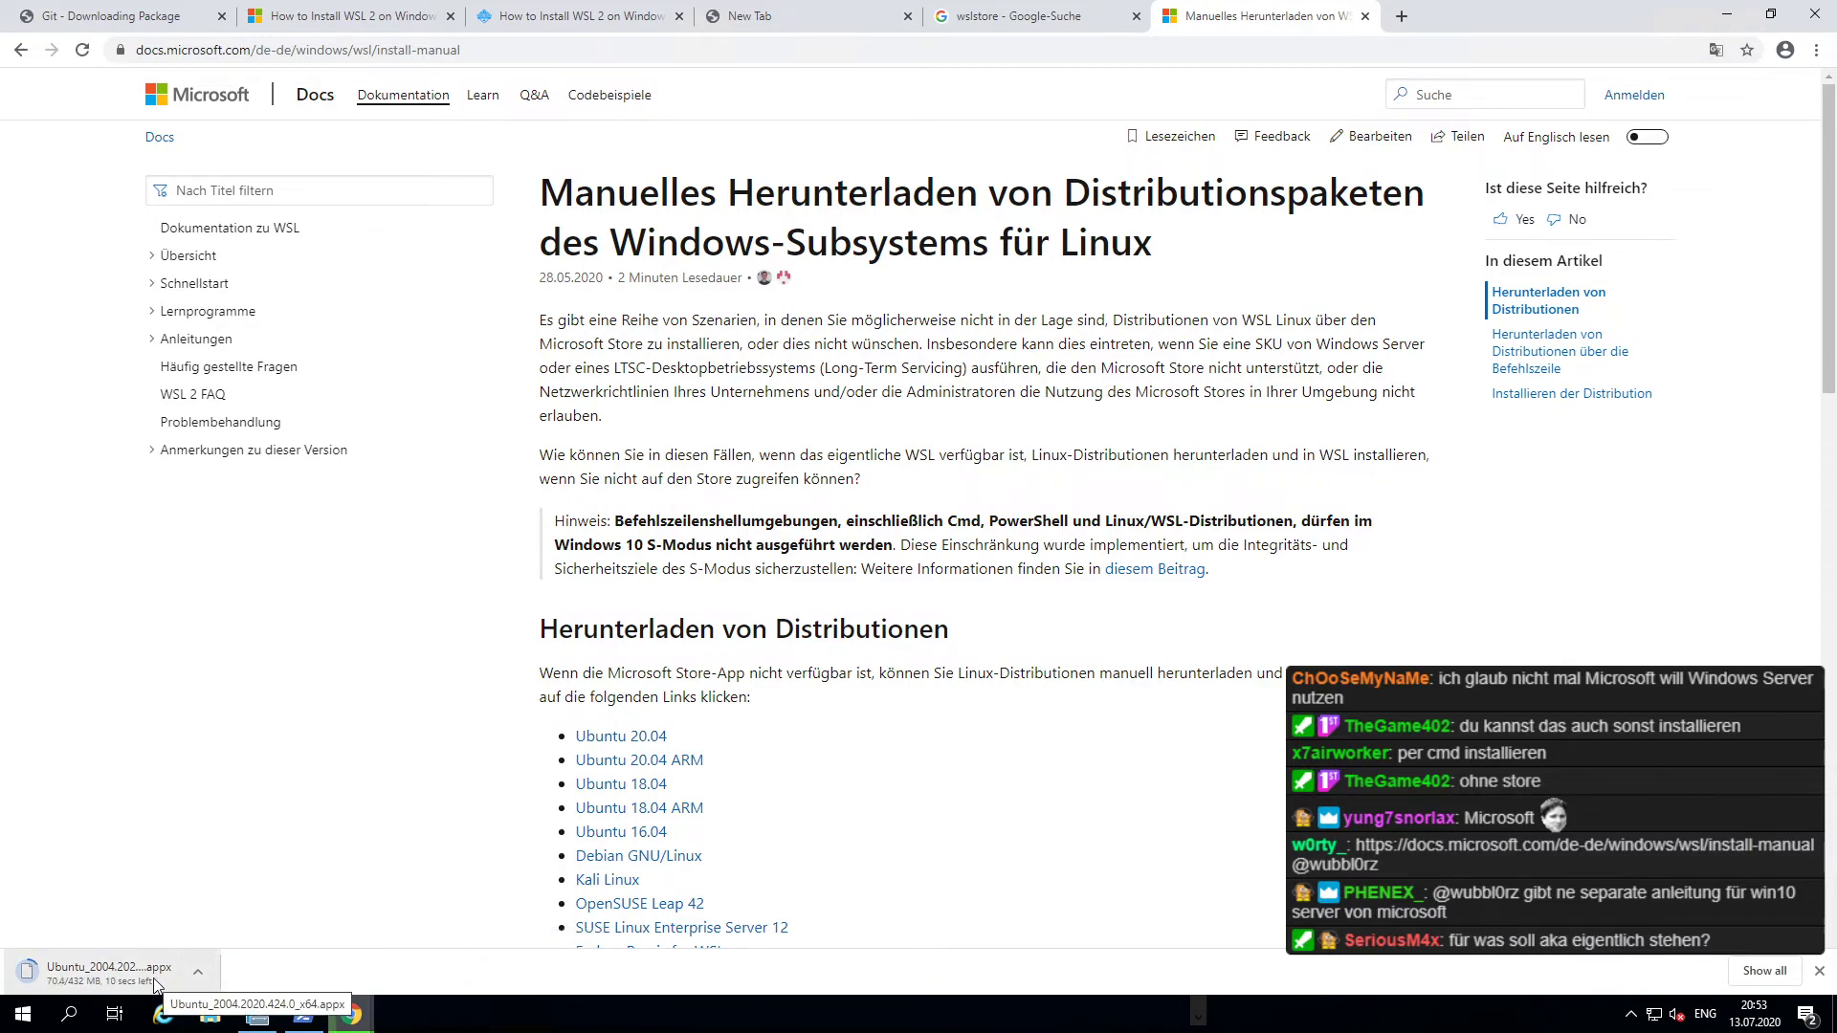
right_click(140, 970)
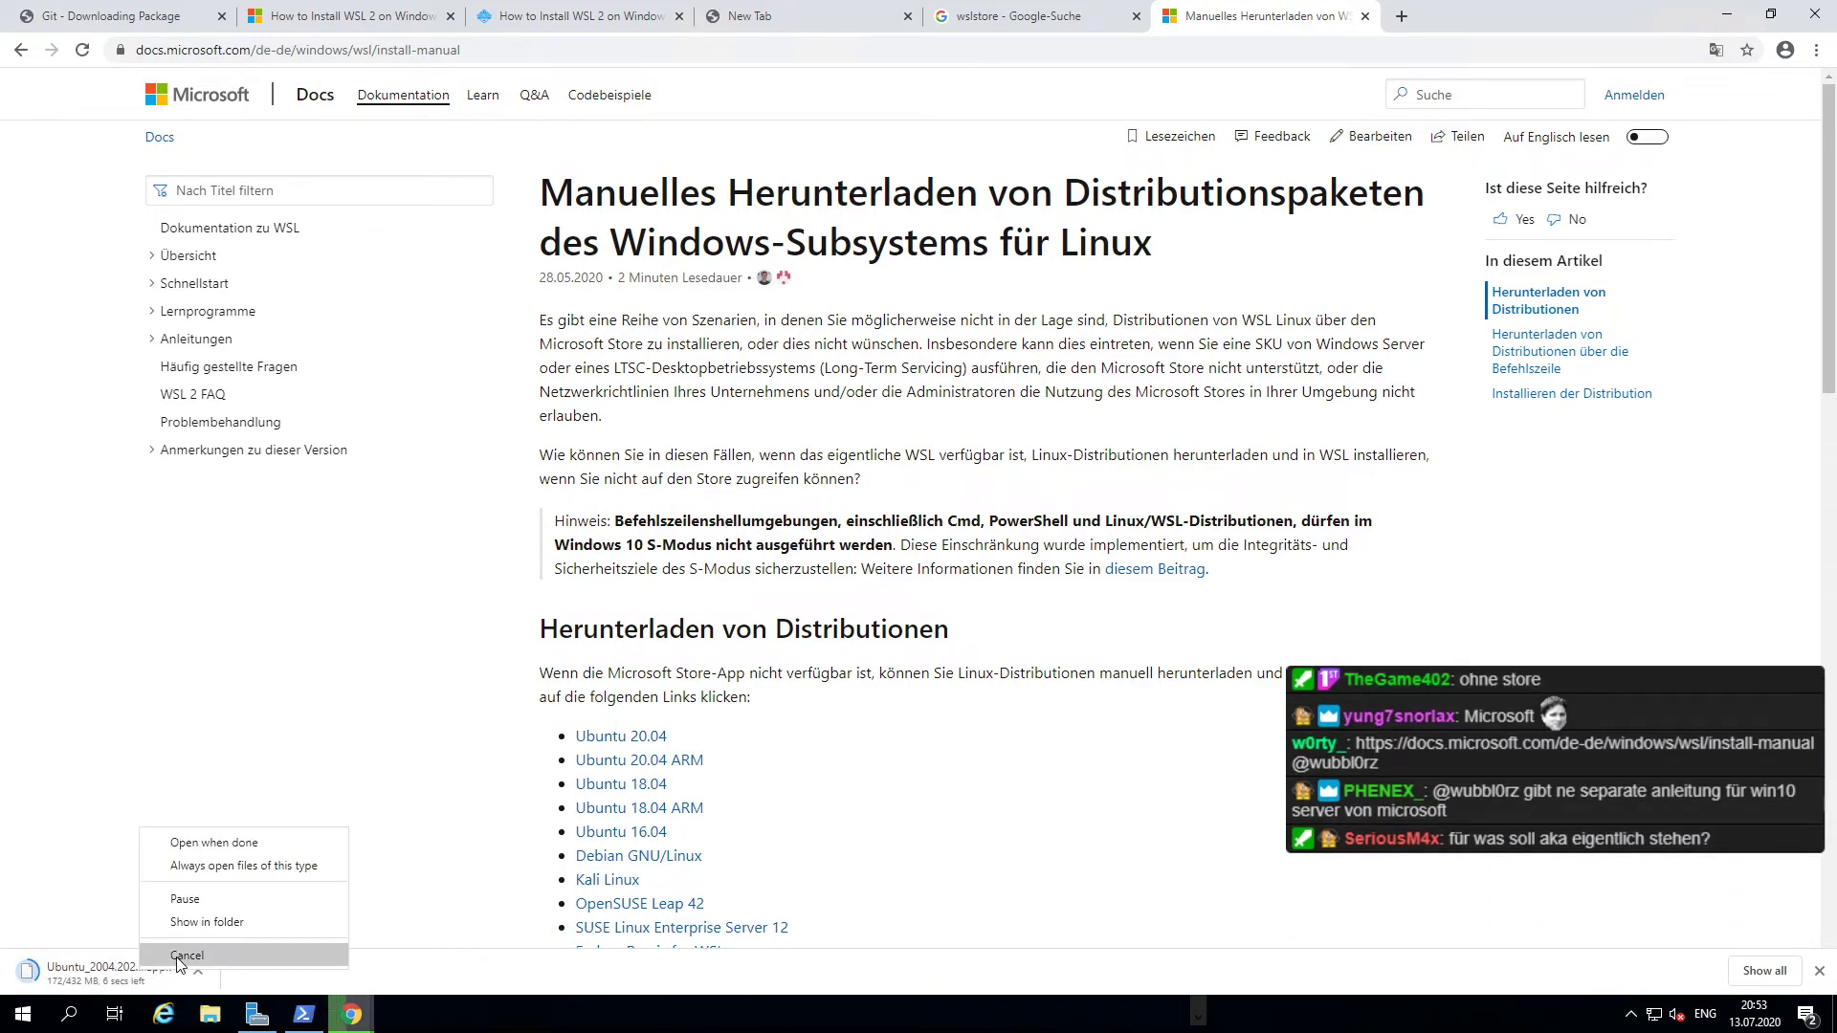
- Cancel the stalled Ubuntu download and restart the Ubuntu 20.04 package download
click(182, 955)
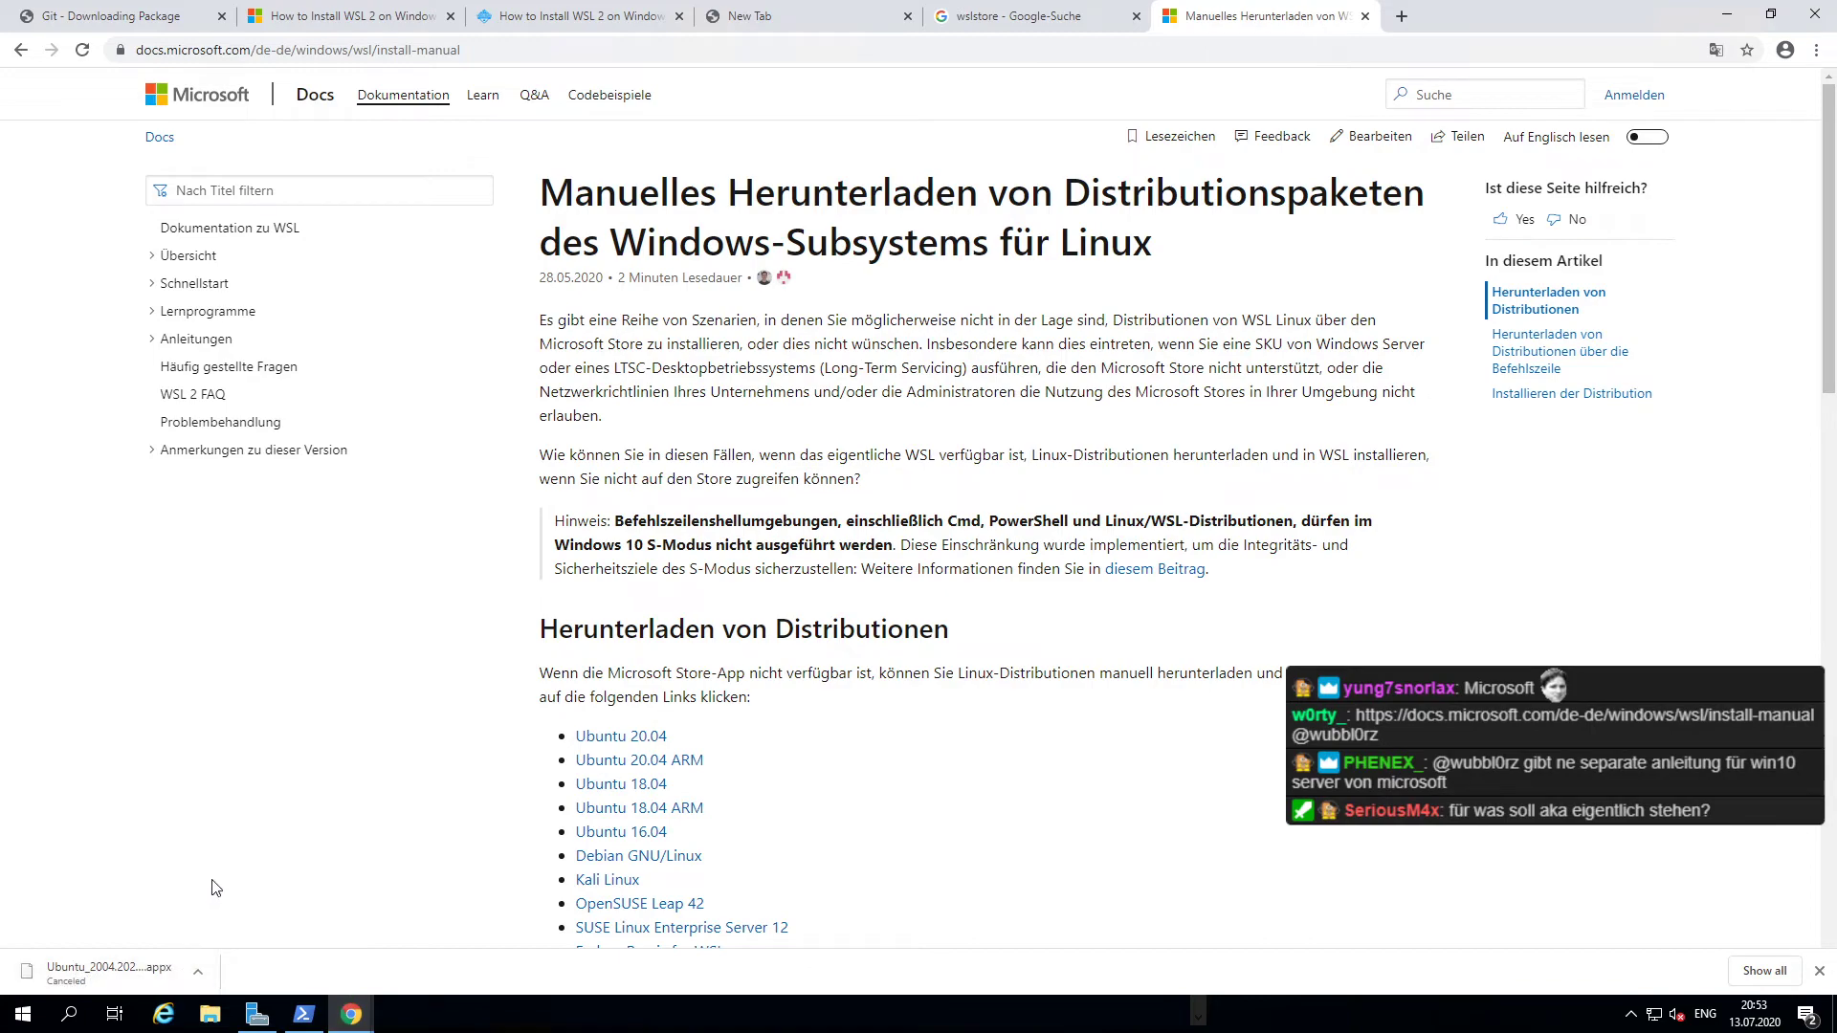
click(621, 736)
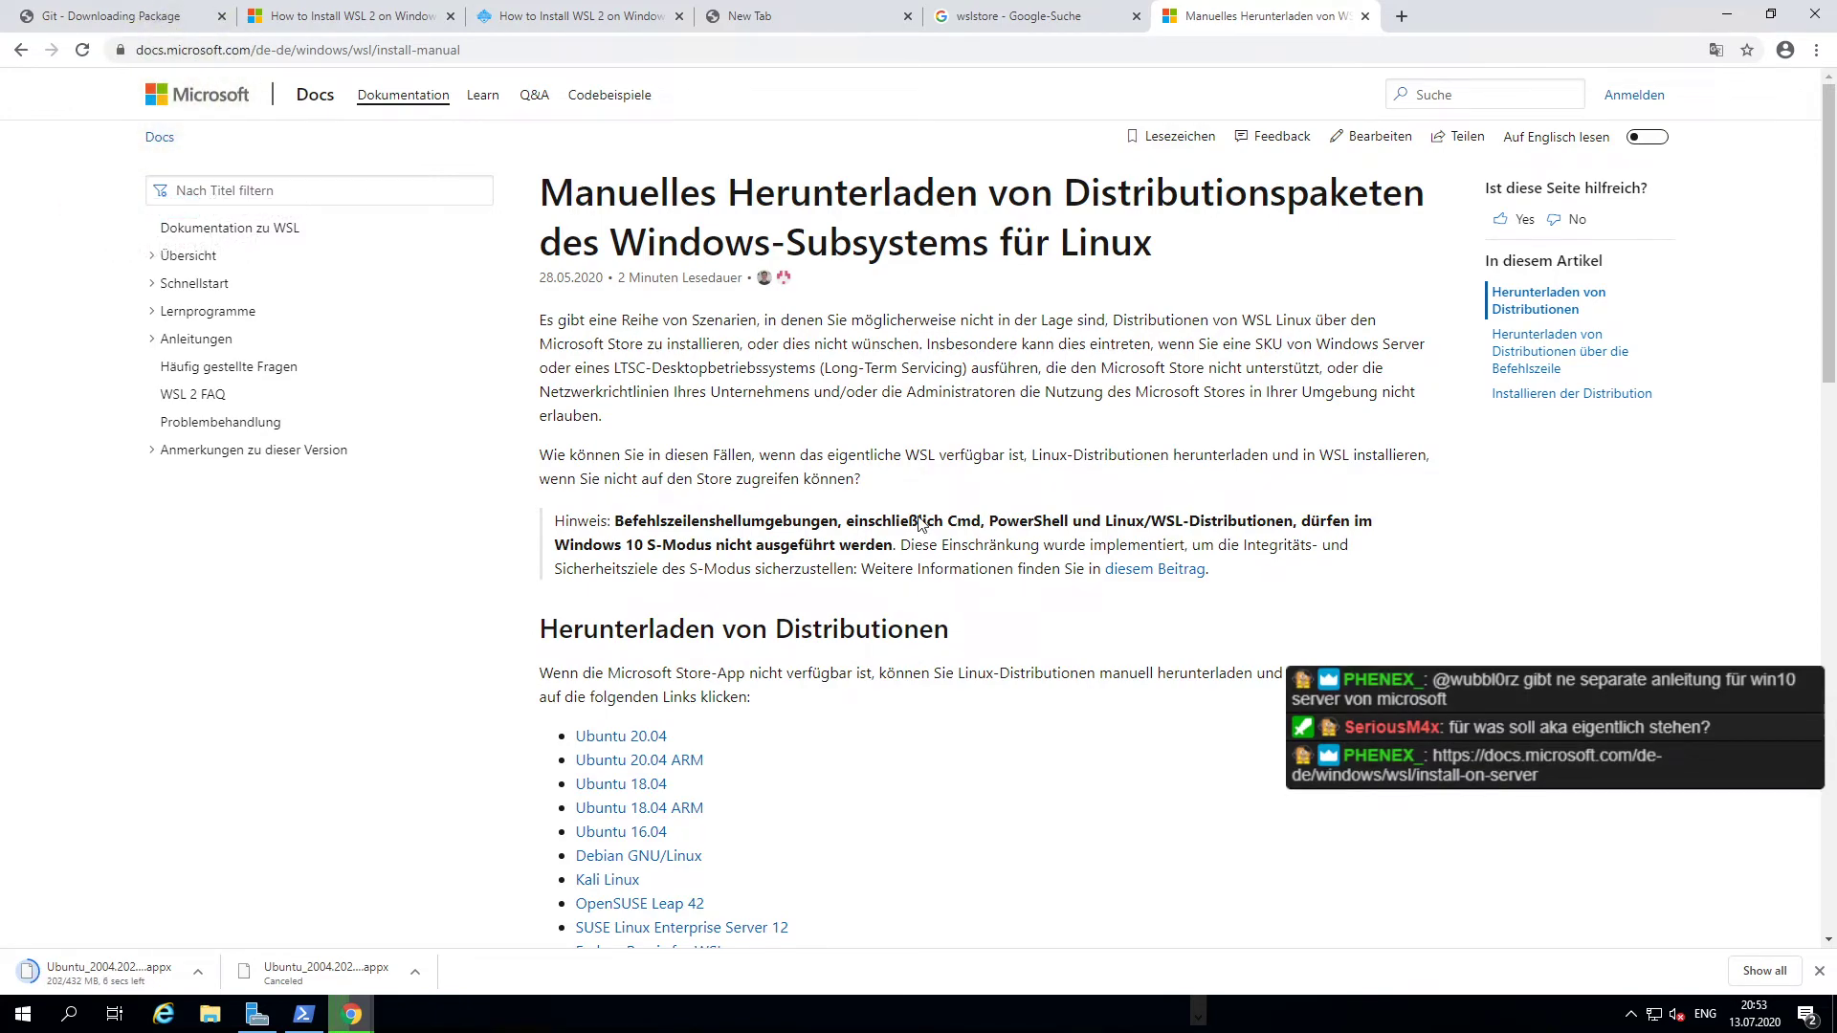
mouse_move(352, 1012)
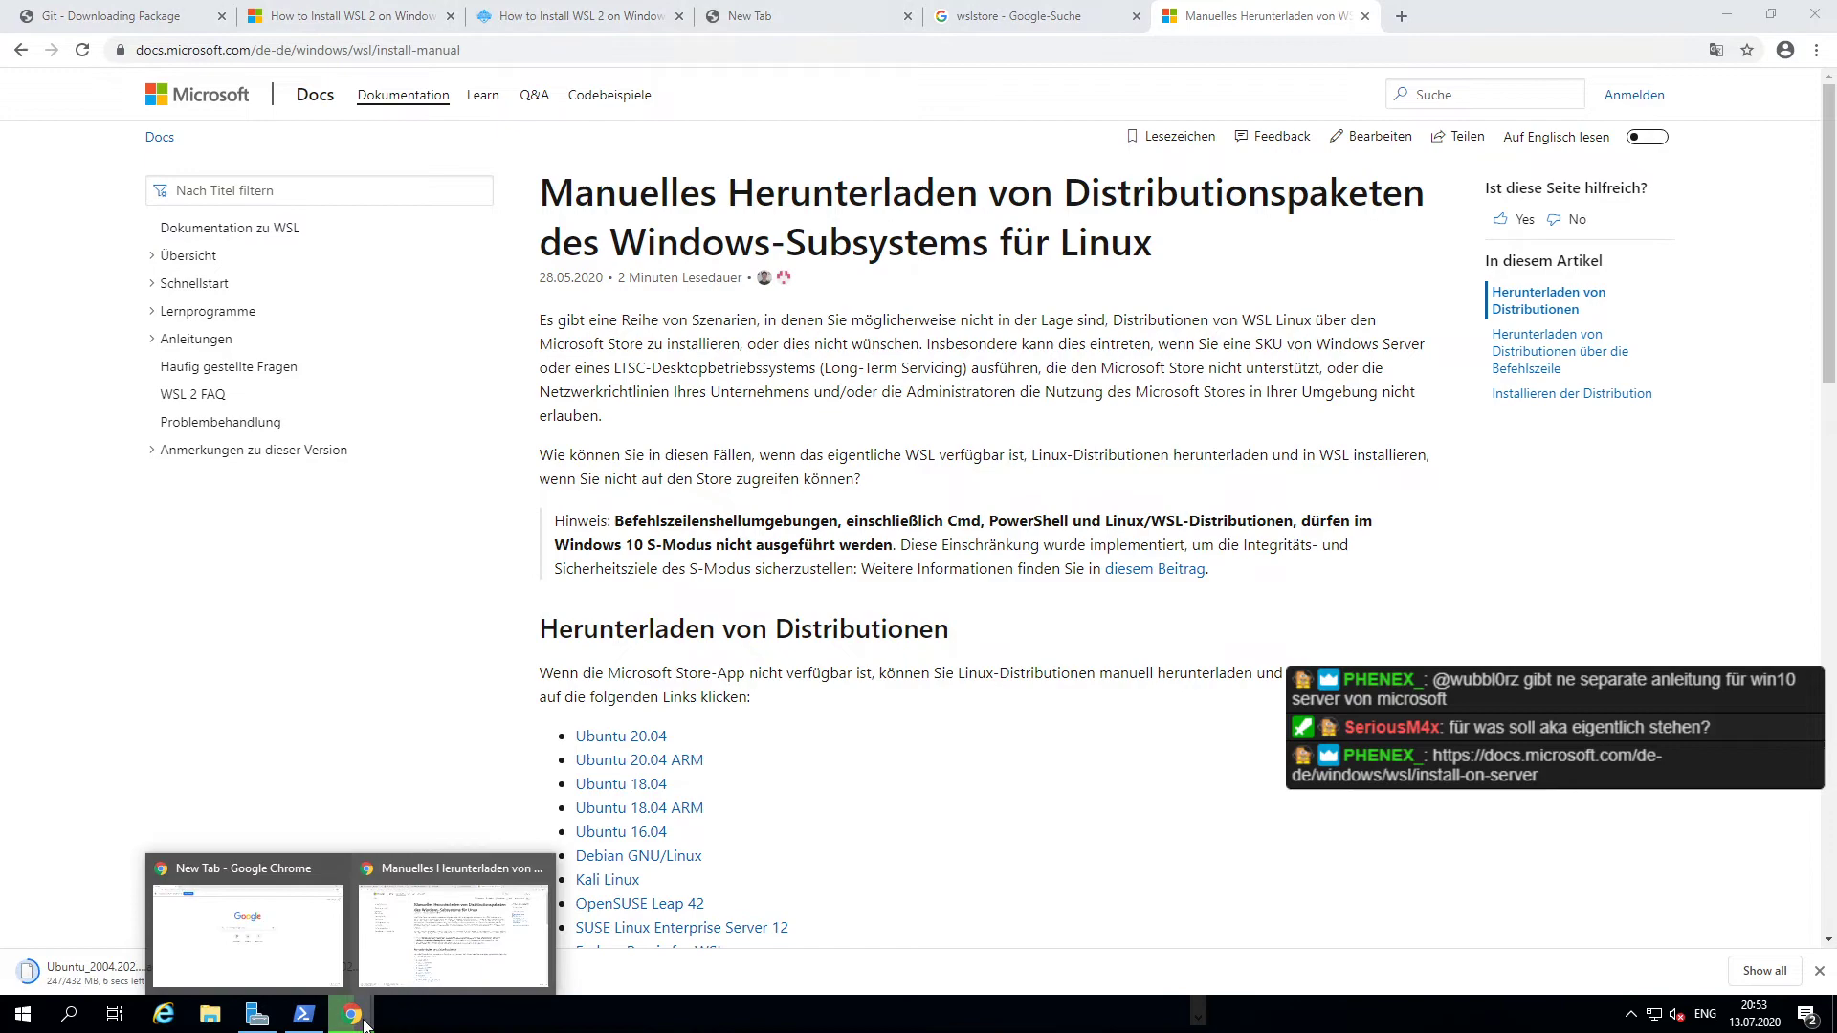
click(269, 921)
- In the other browser window, open Microsoft's WSL-on-Windows-Server page and scroll to its extraction steps
key(ctrl+t)
click(170, 44)
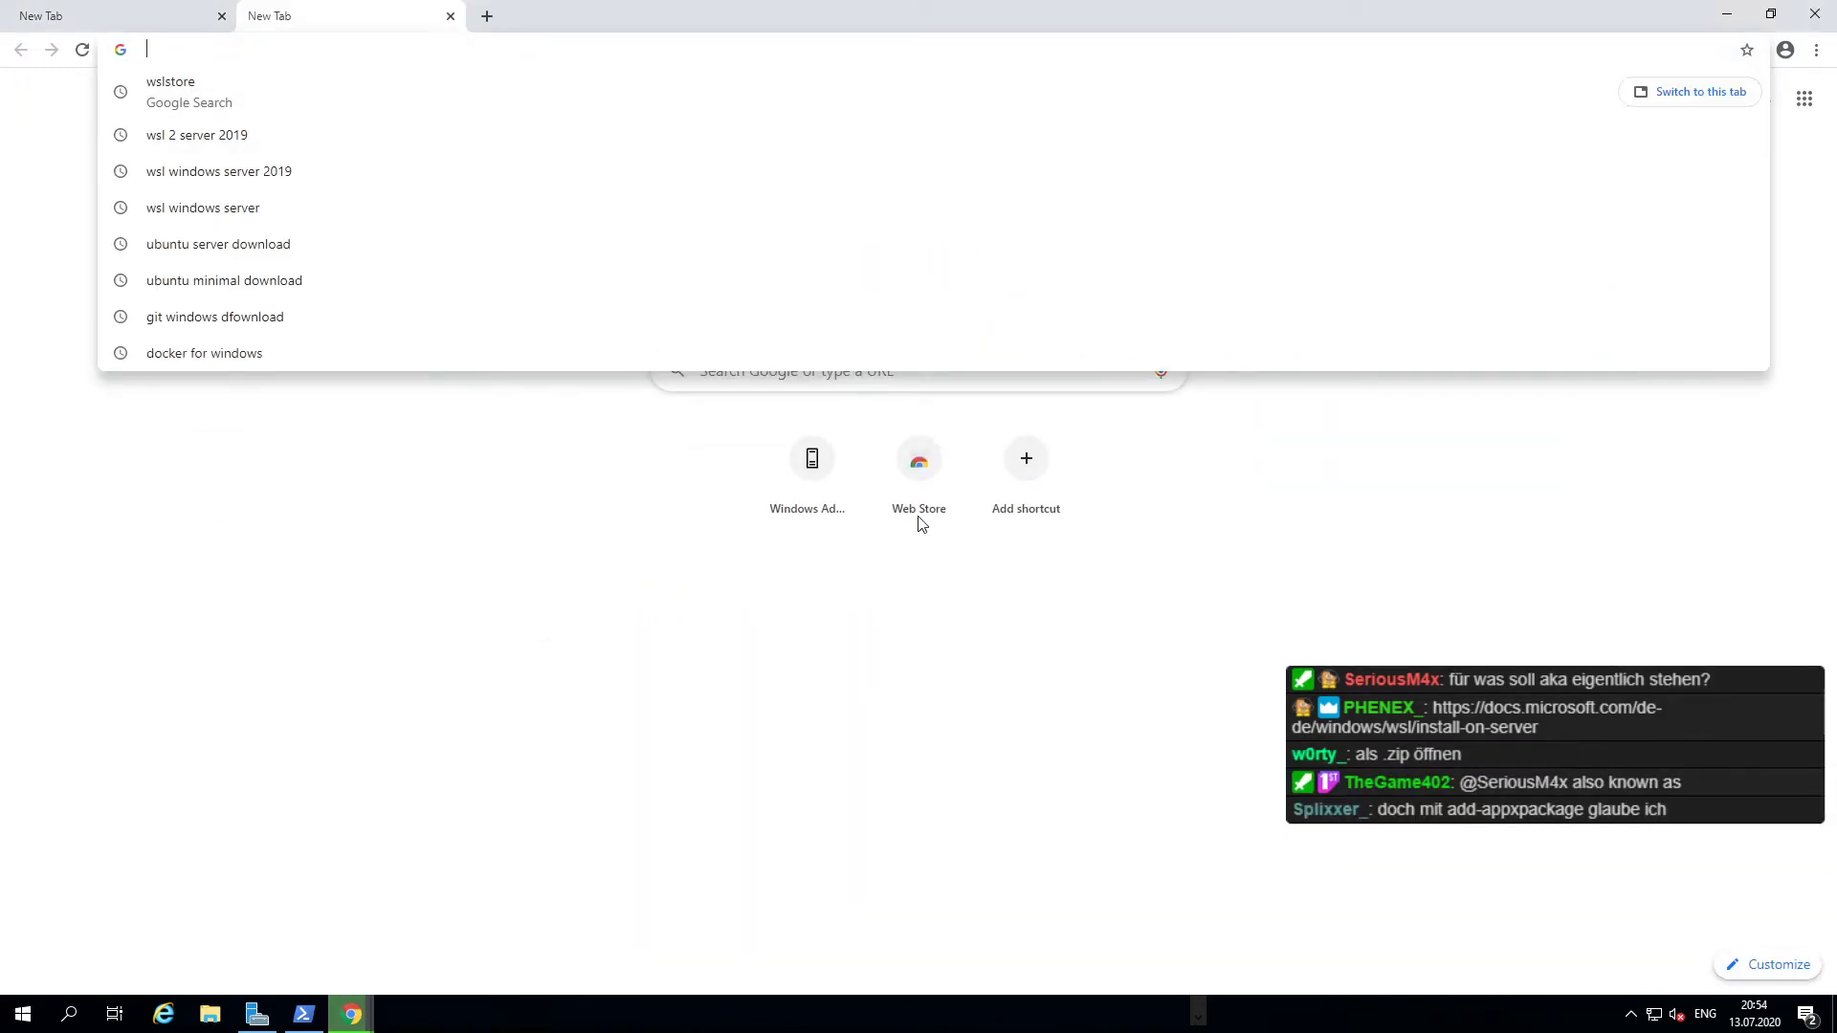
key(ctrl+v)
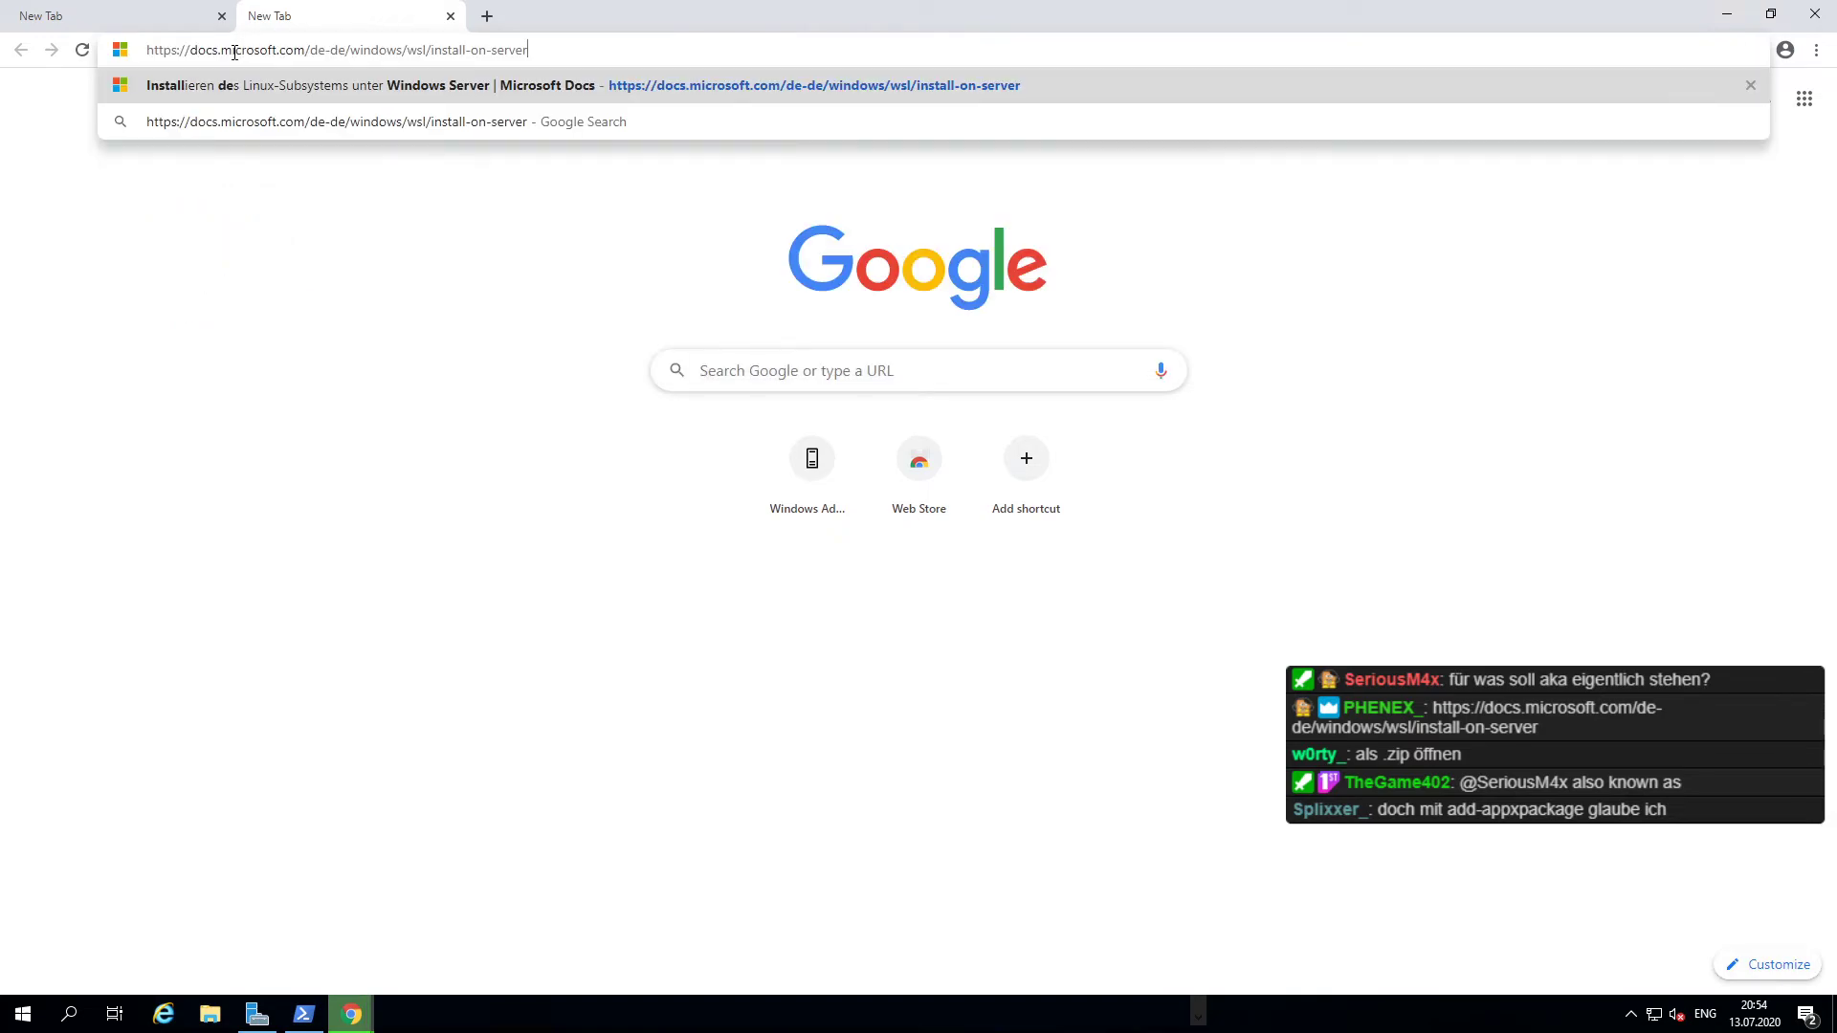
key(Return)
click(572, 38)
key(Delete)
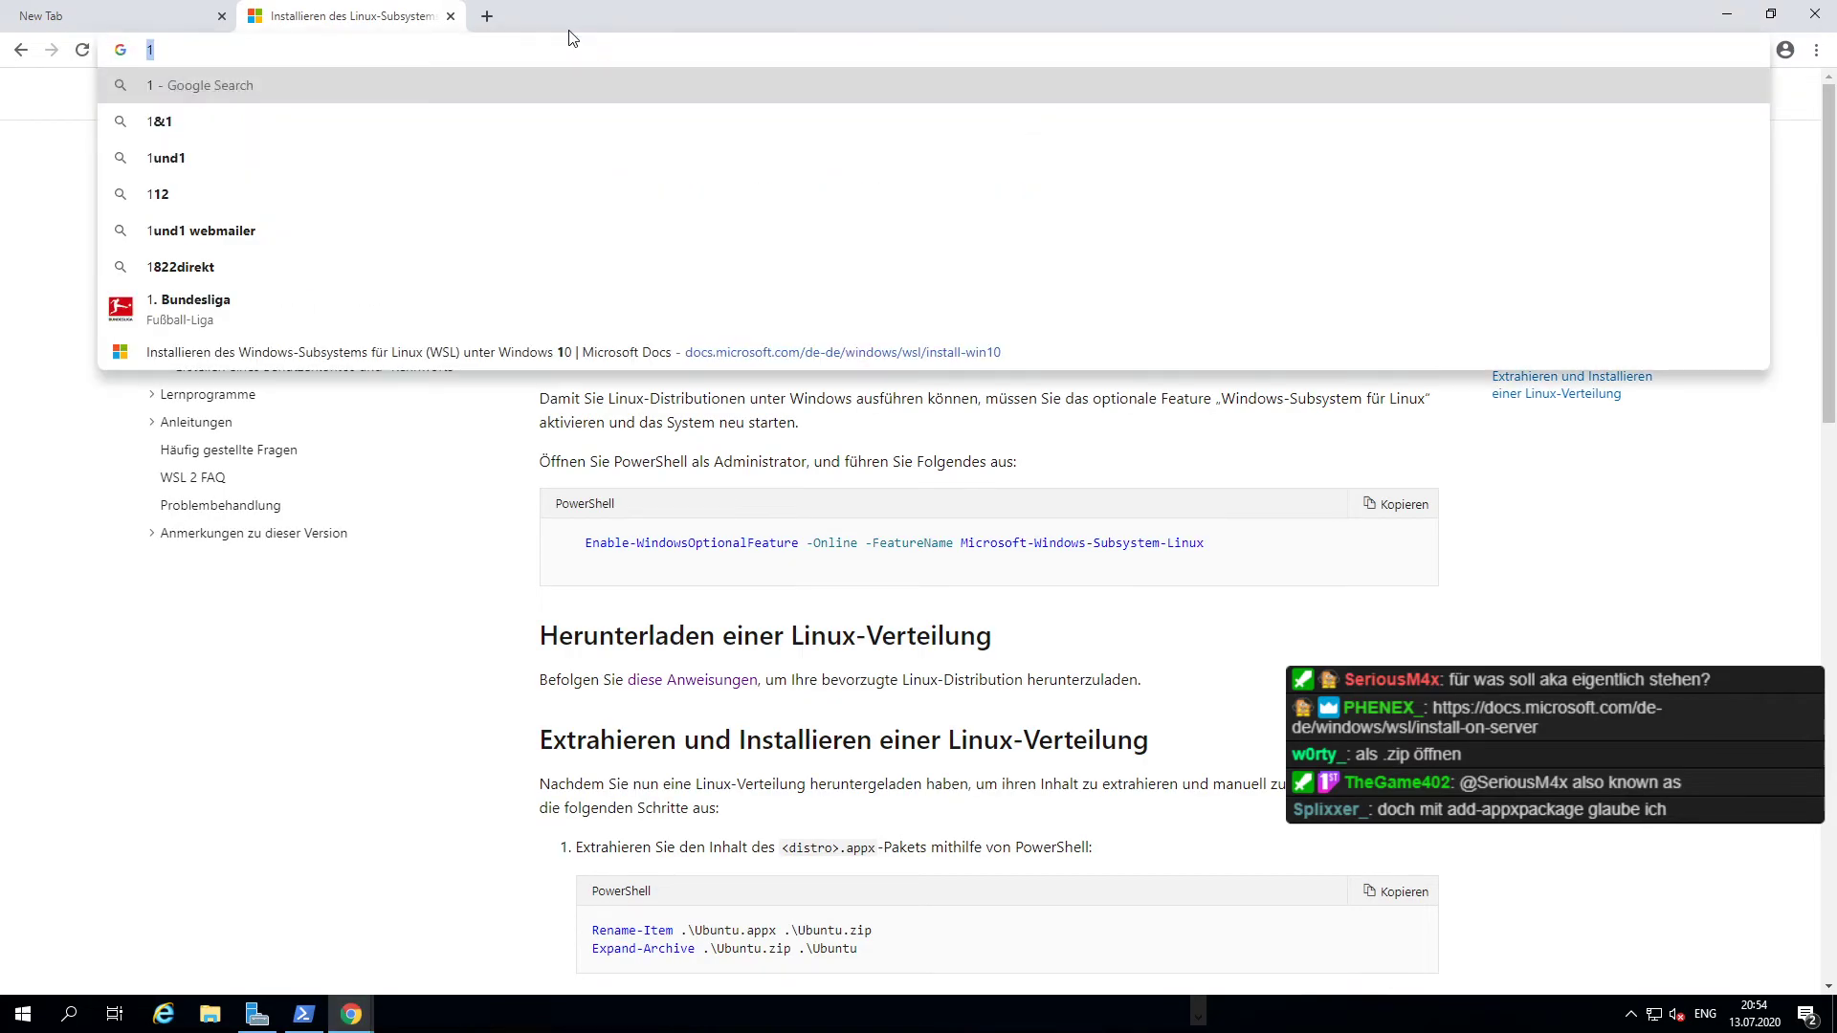
click(468, 366)
scroll(474, 710, down, 3)
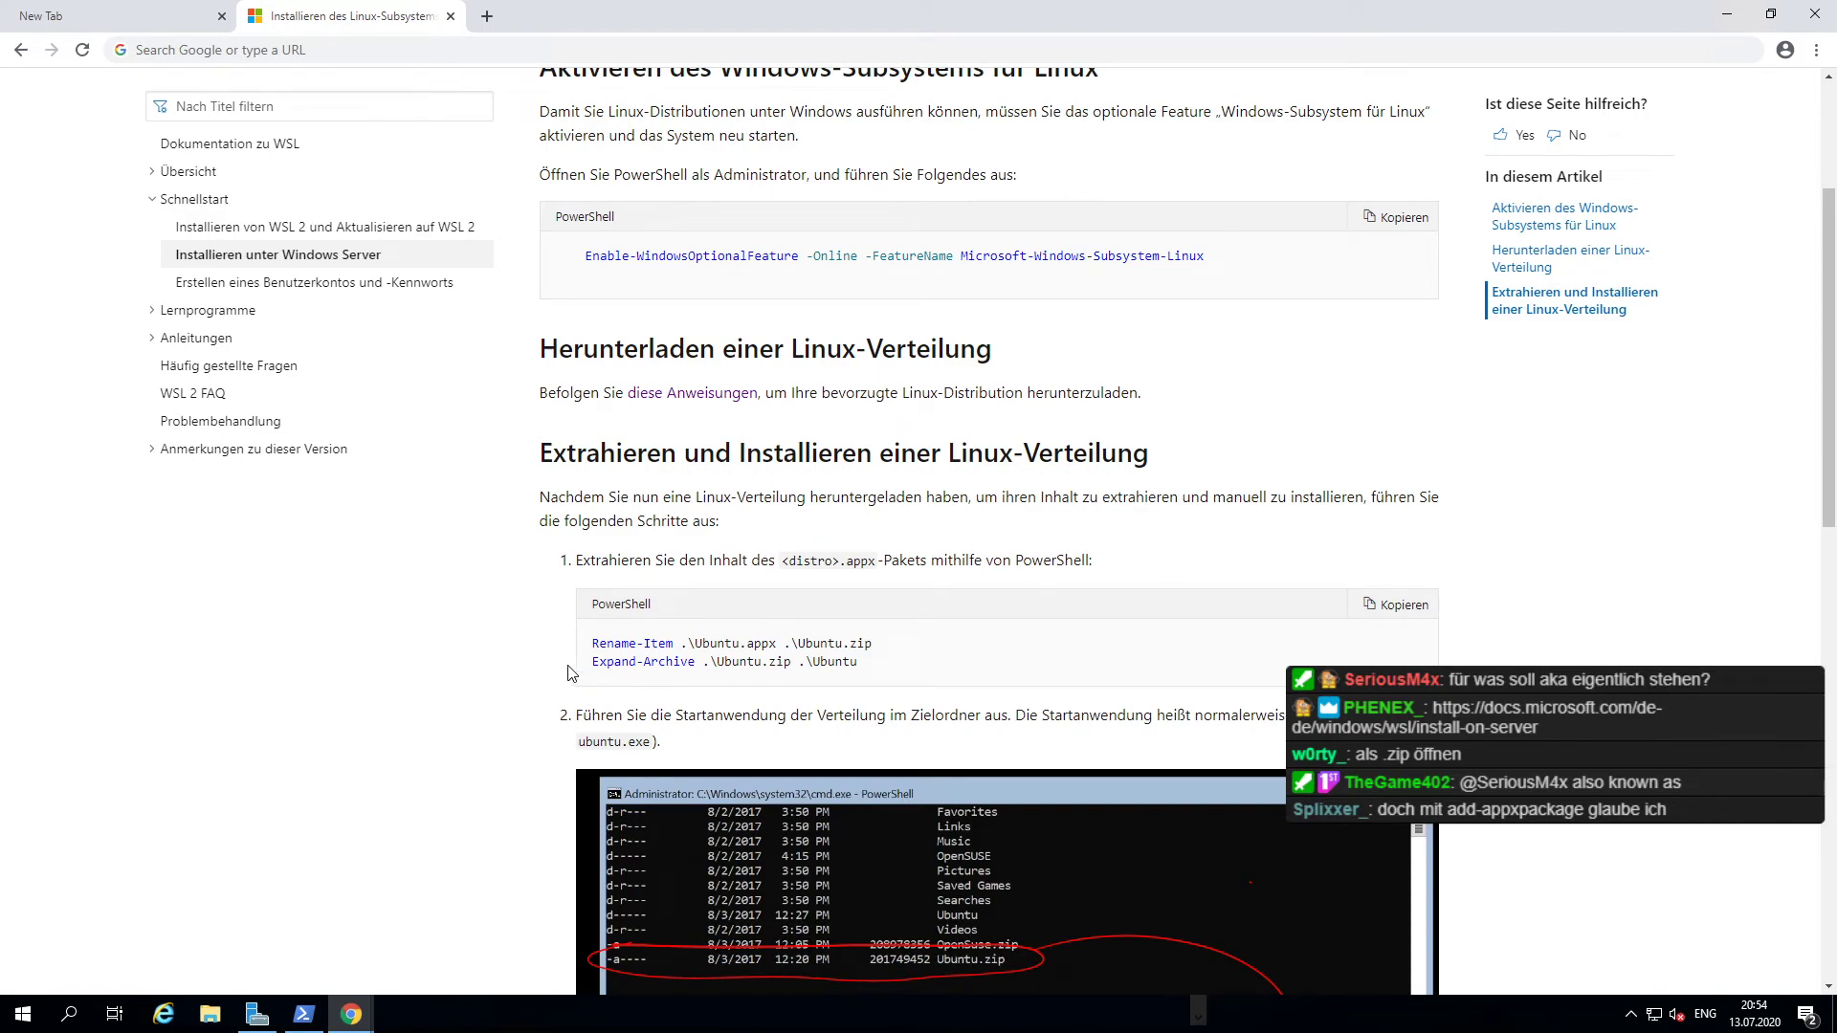
scroll(568, 672, down, 1)
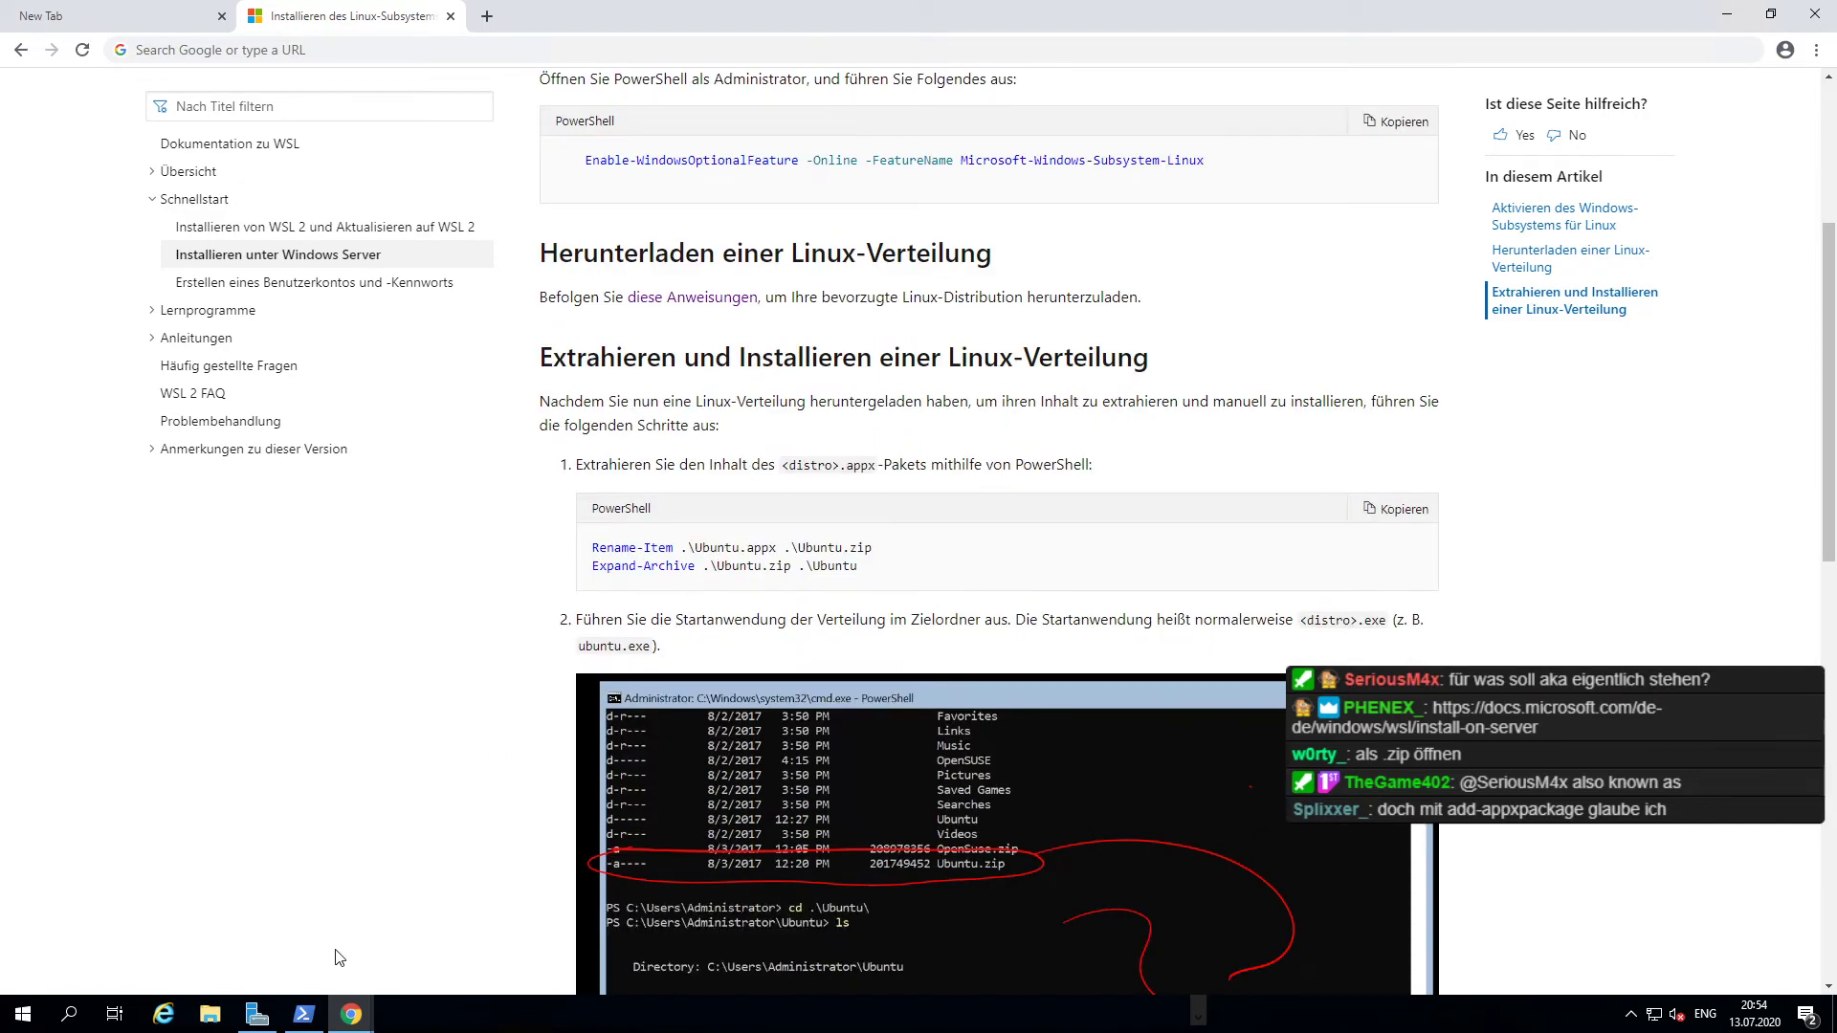
click(122, 21)
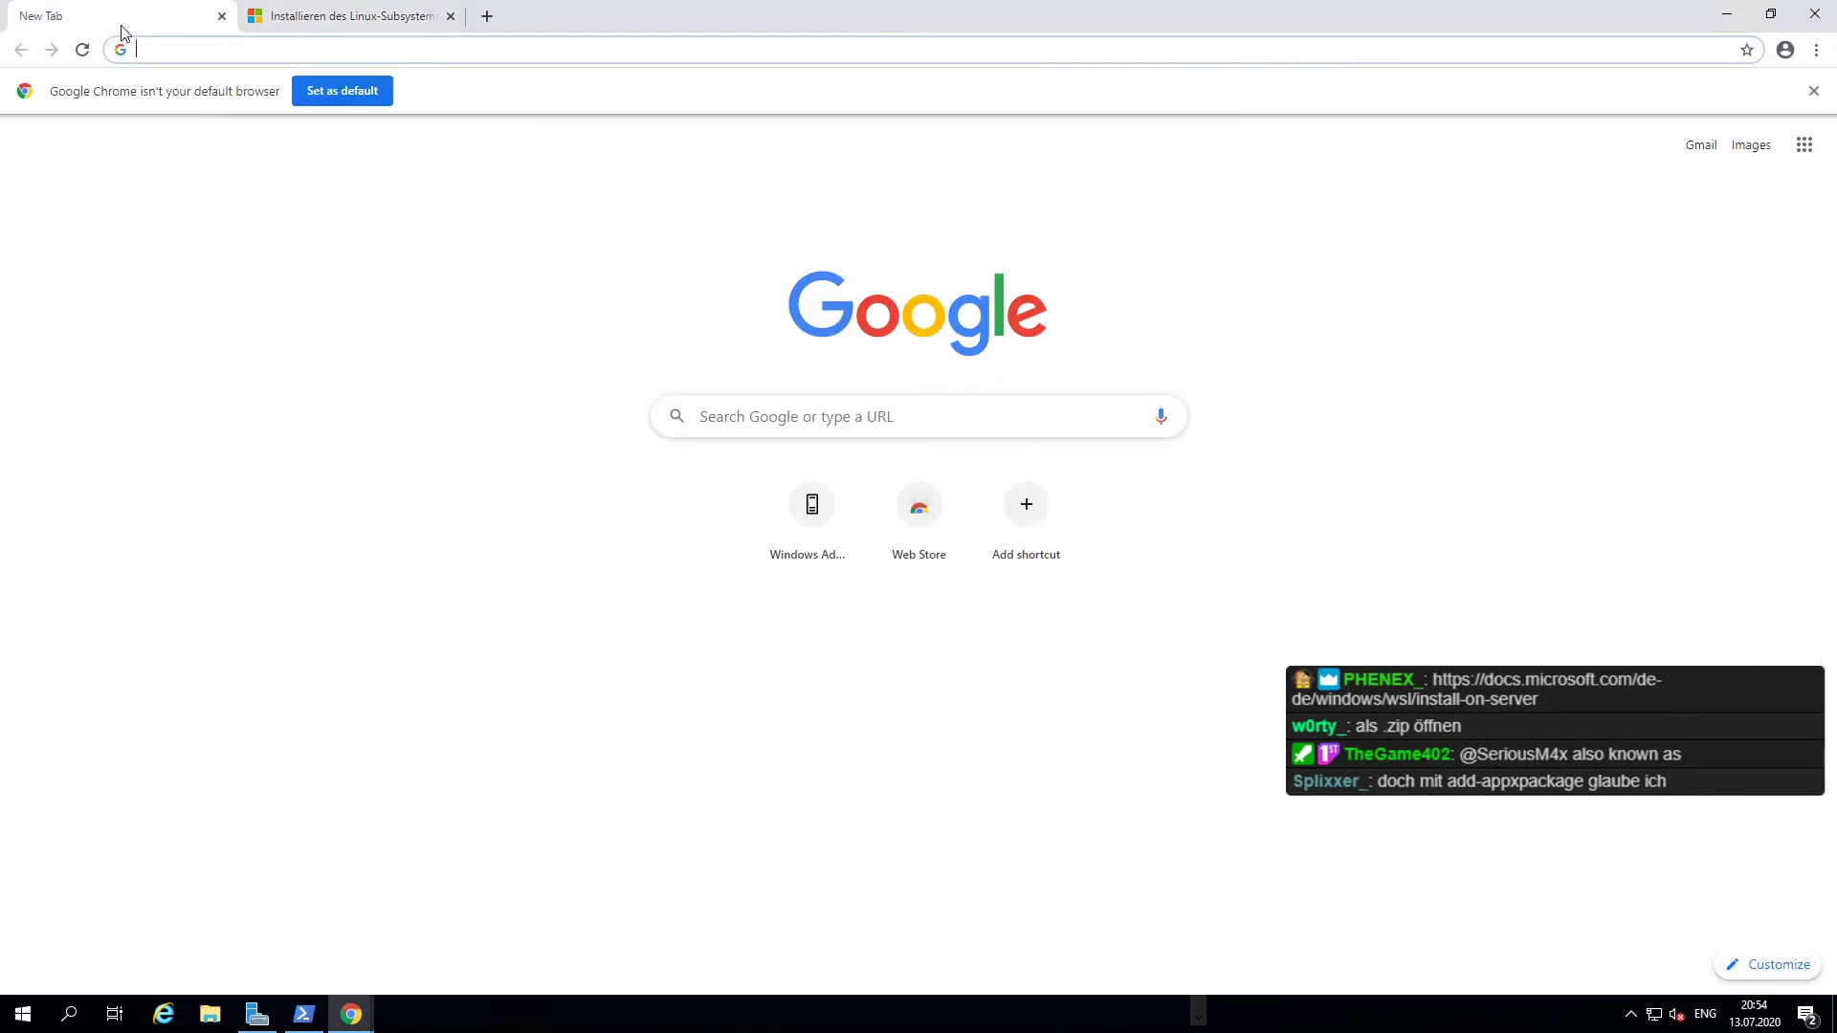
- Try opening the downloaded Ubuntu appx file, then dismiss the app chooser without opening it
click(1727, 13)
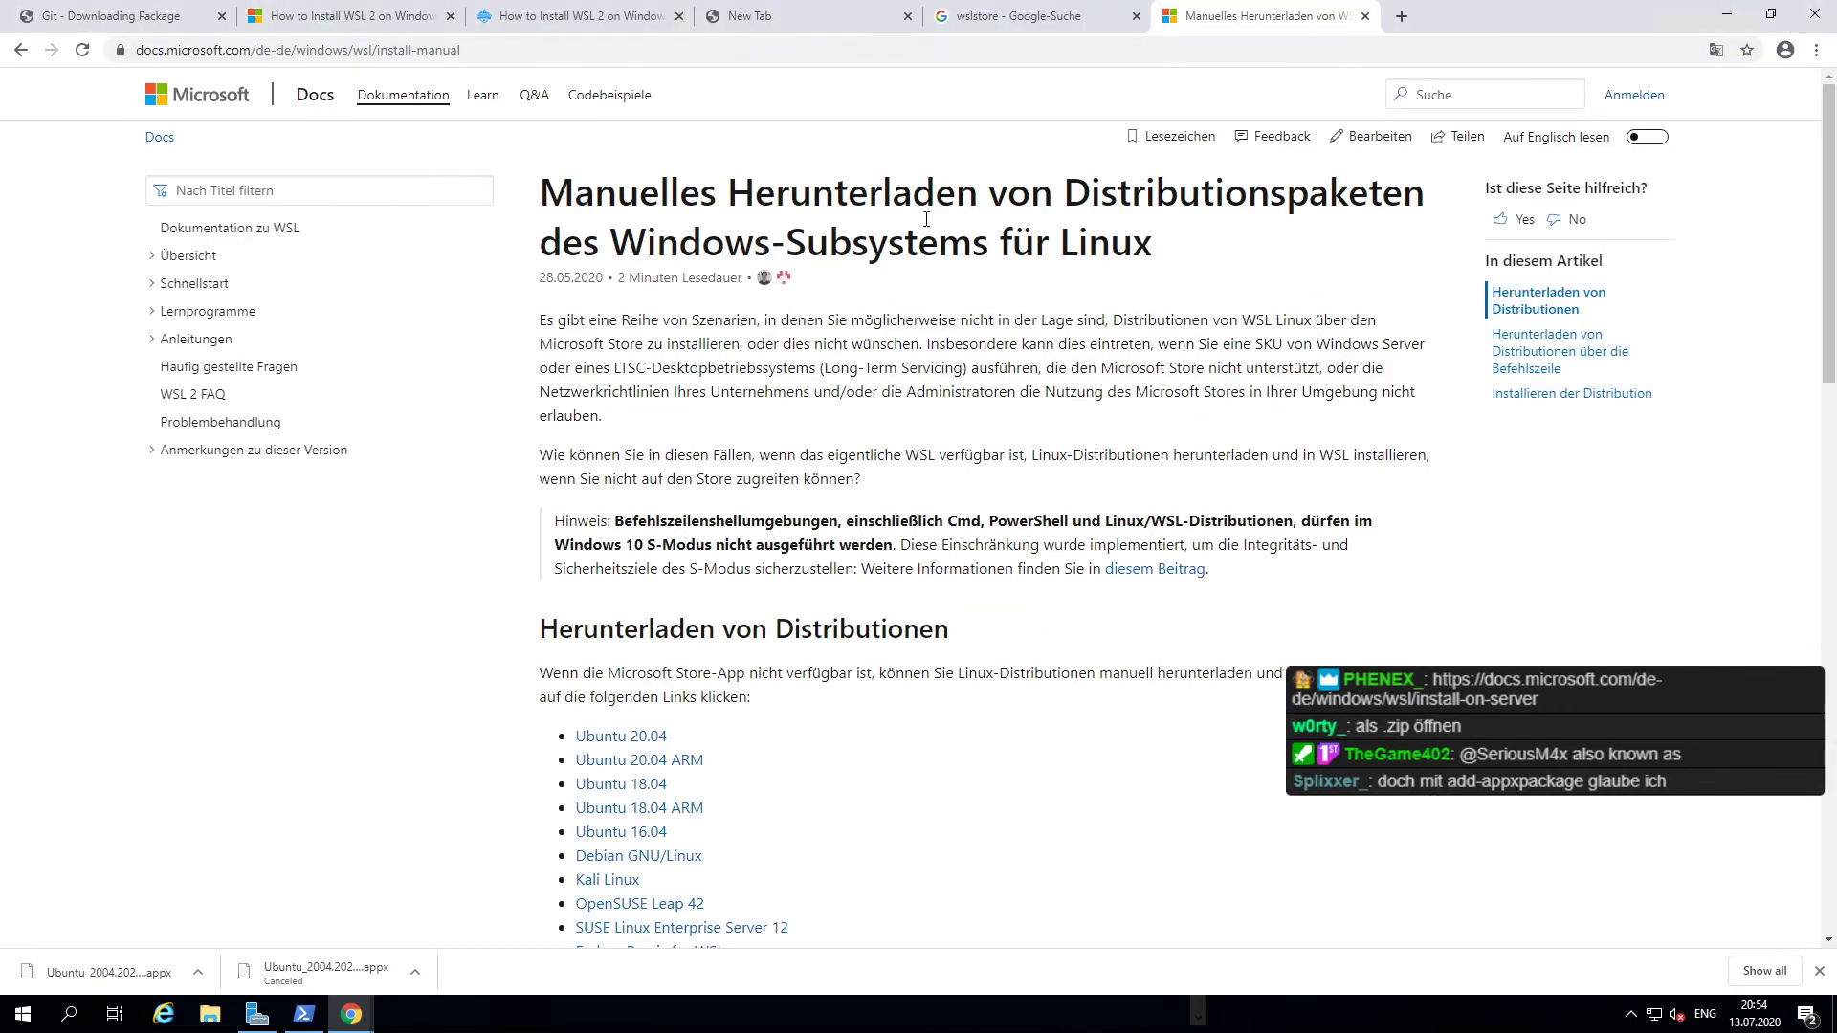
click(86, 969)
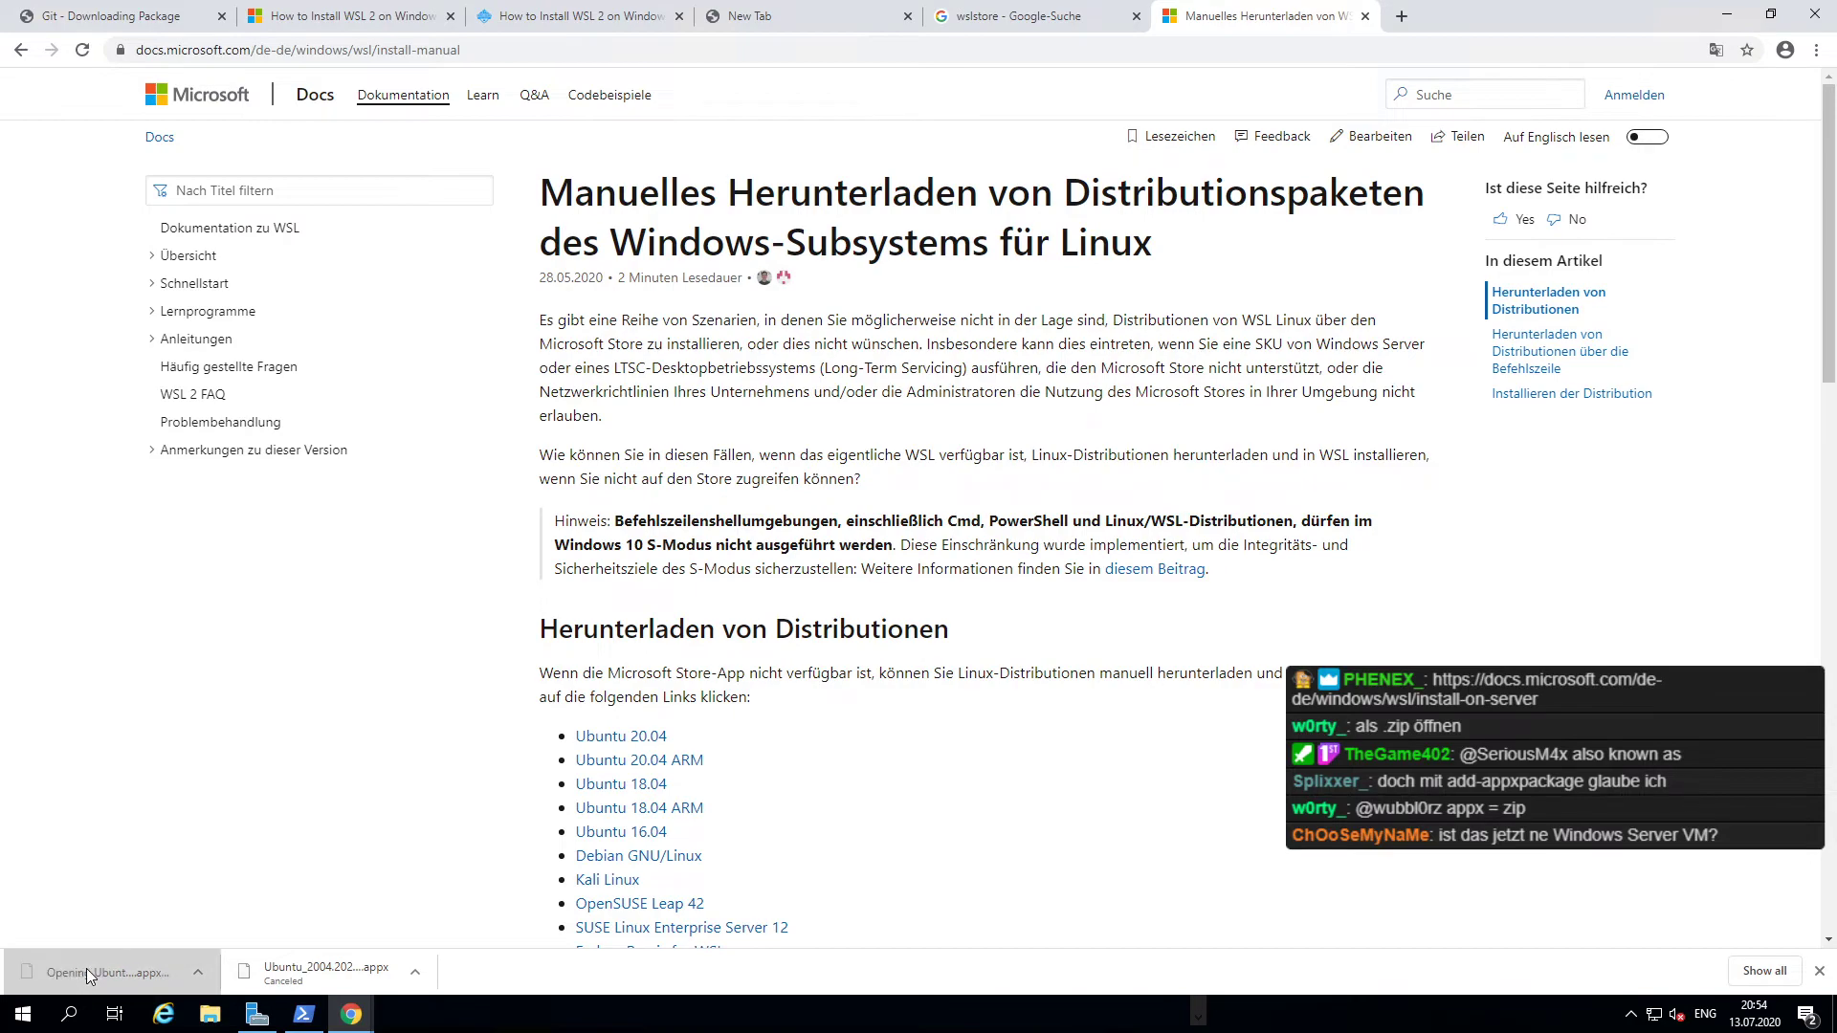
click(823, 362)
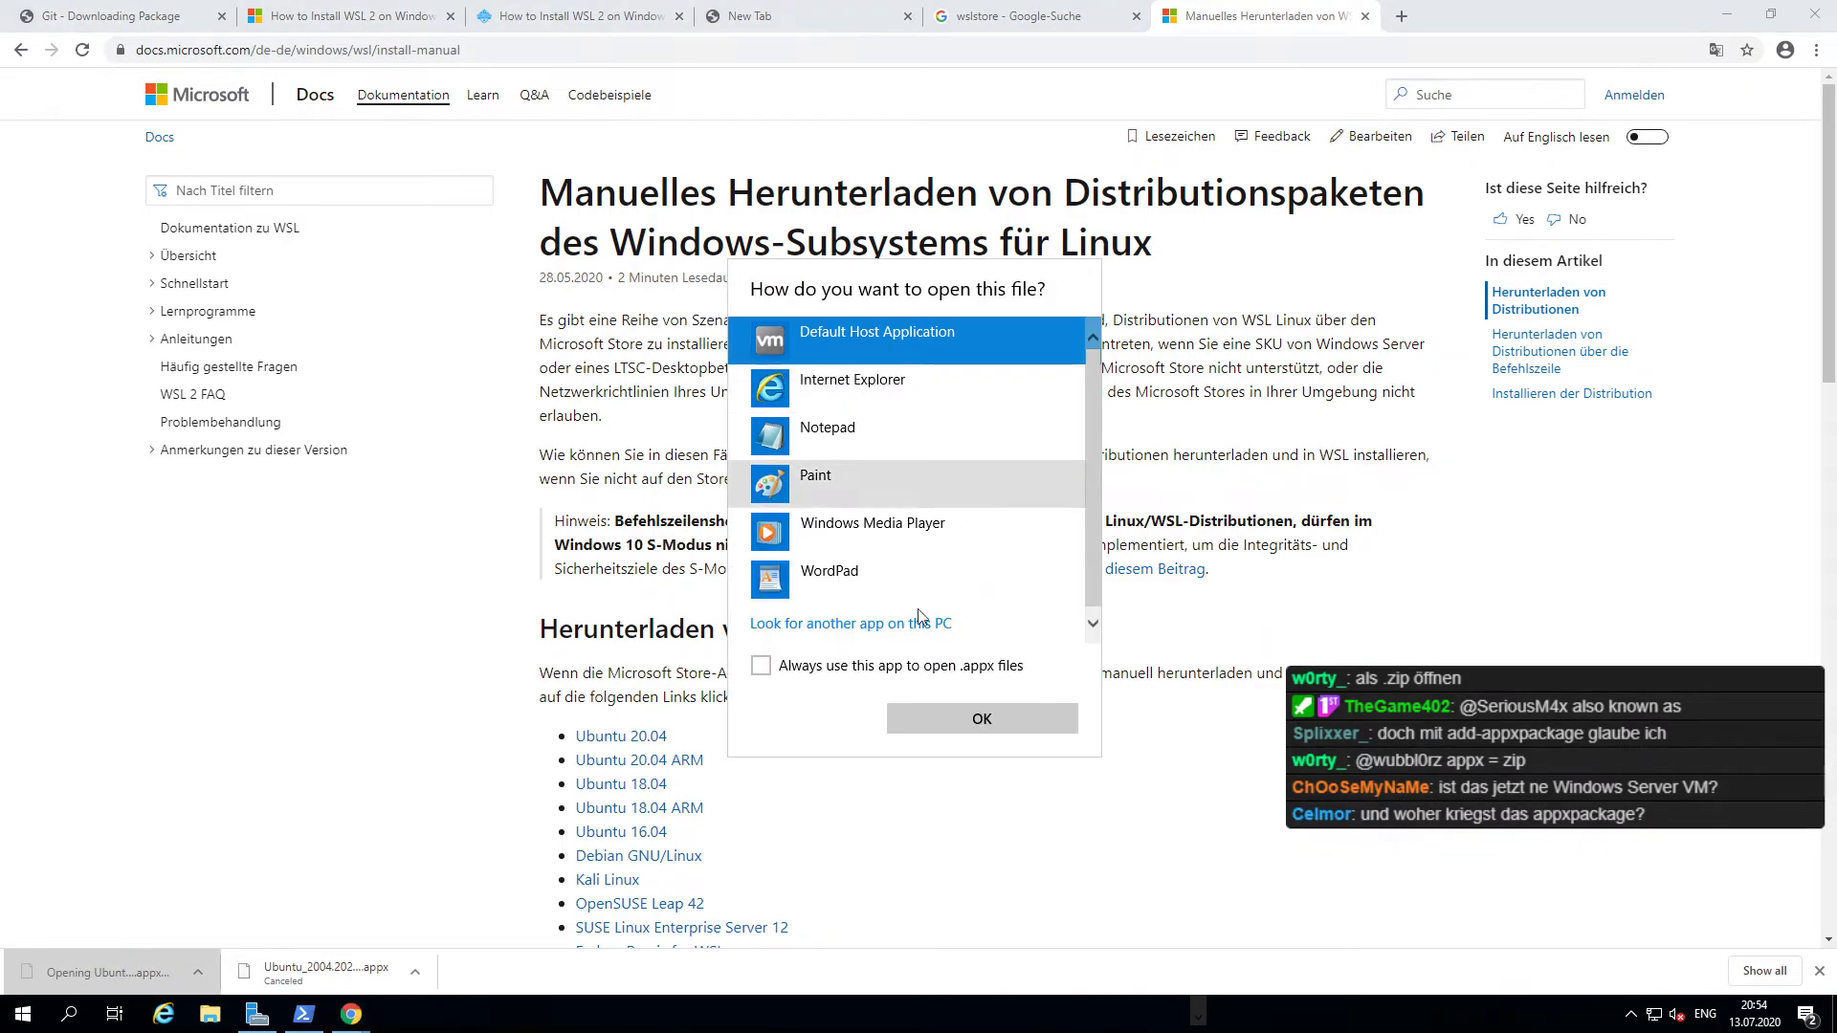
double_click(872, 476)
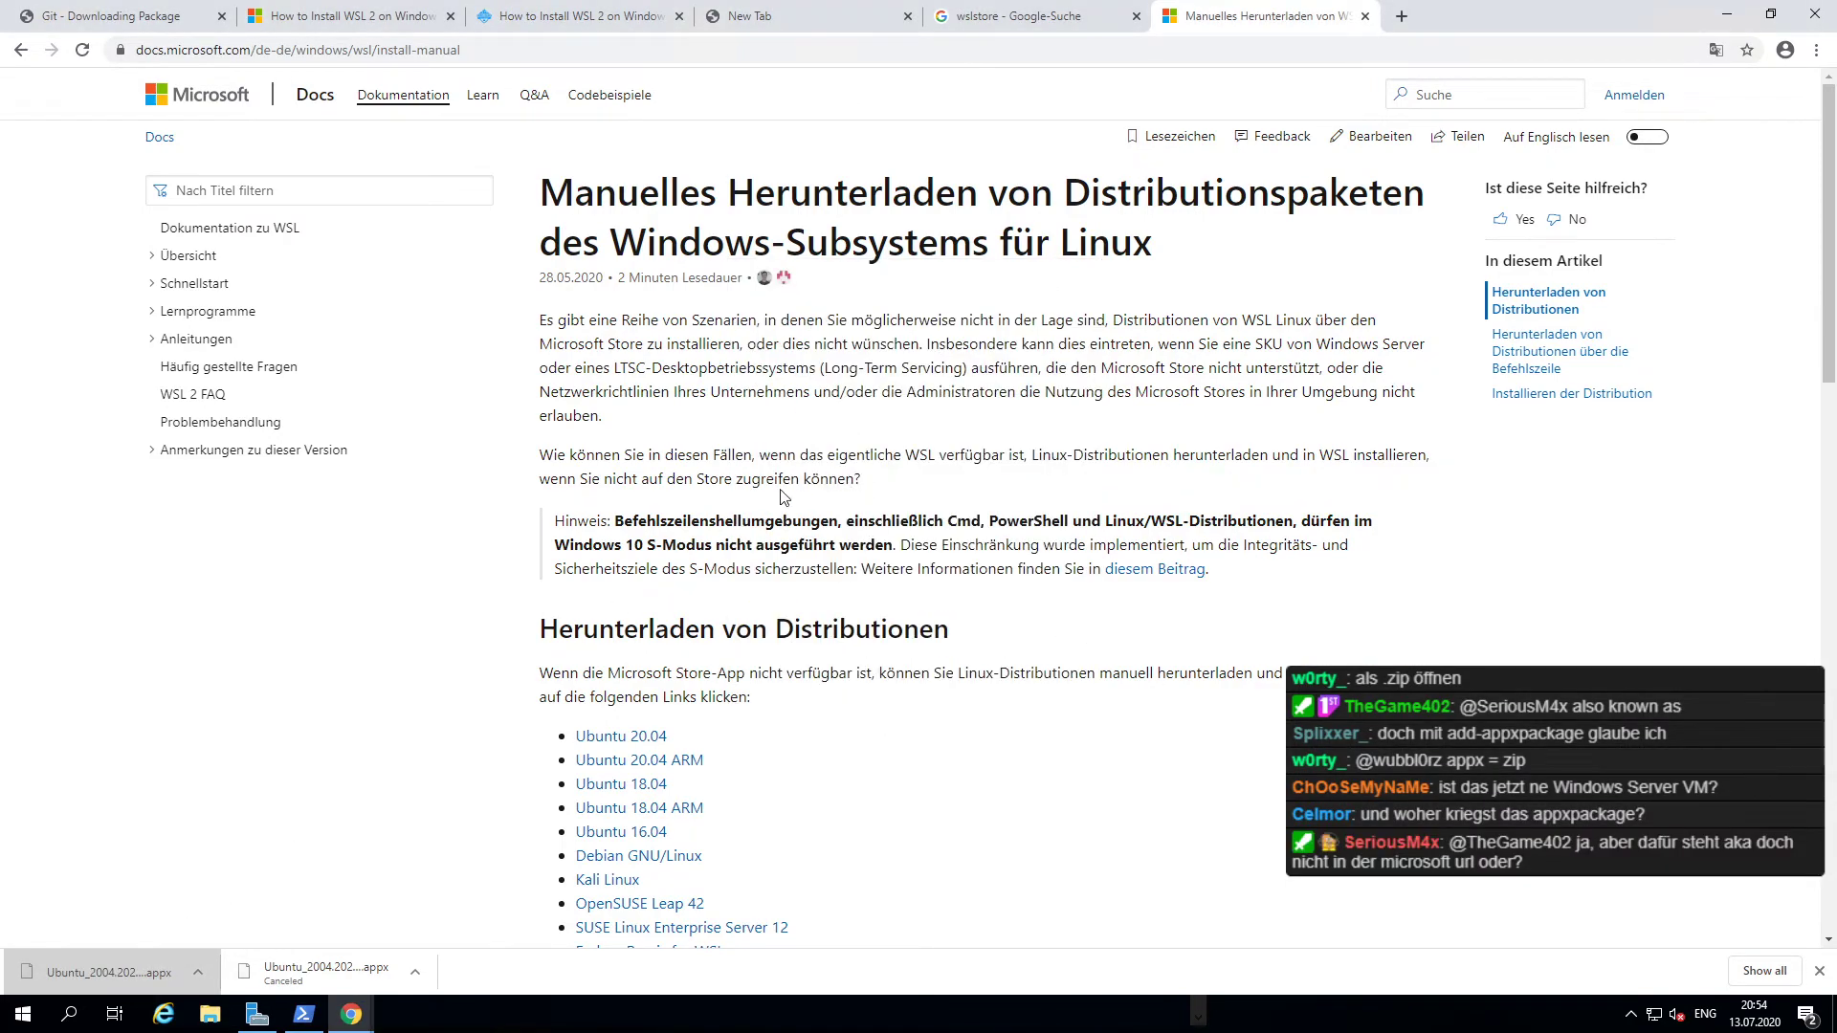
click(303, 1013)
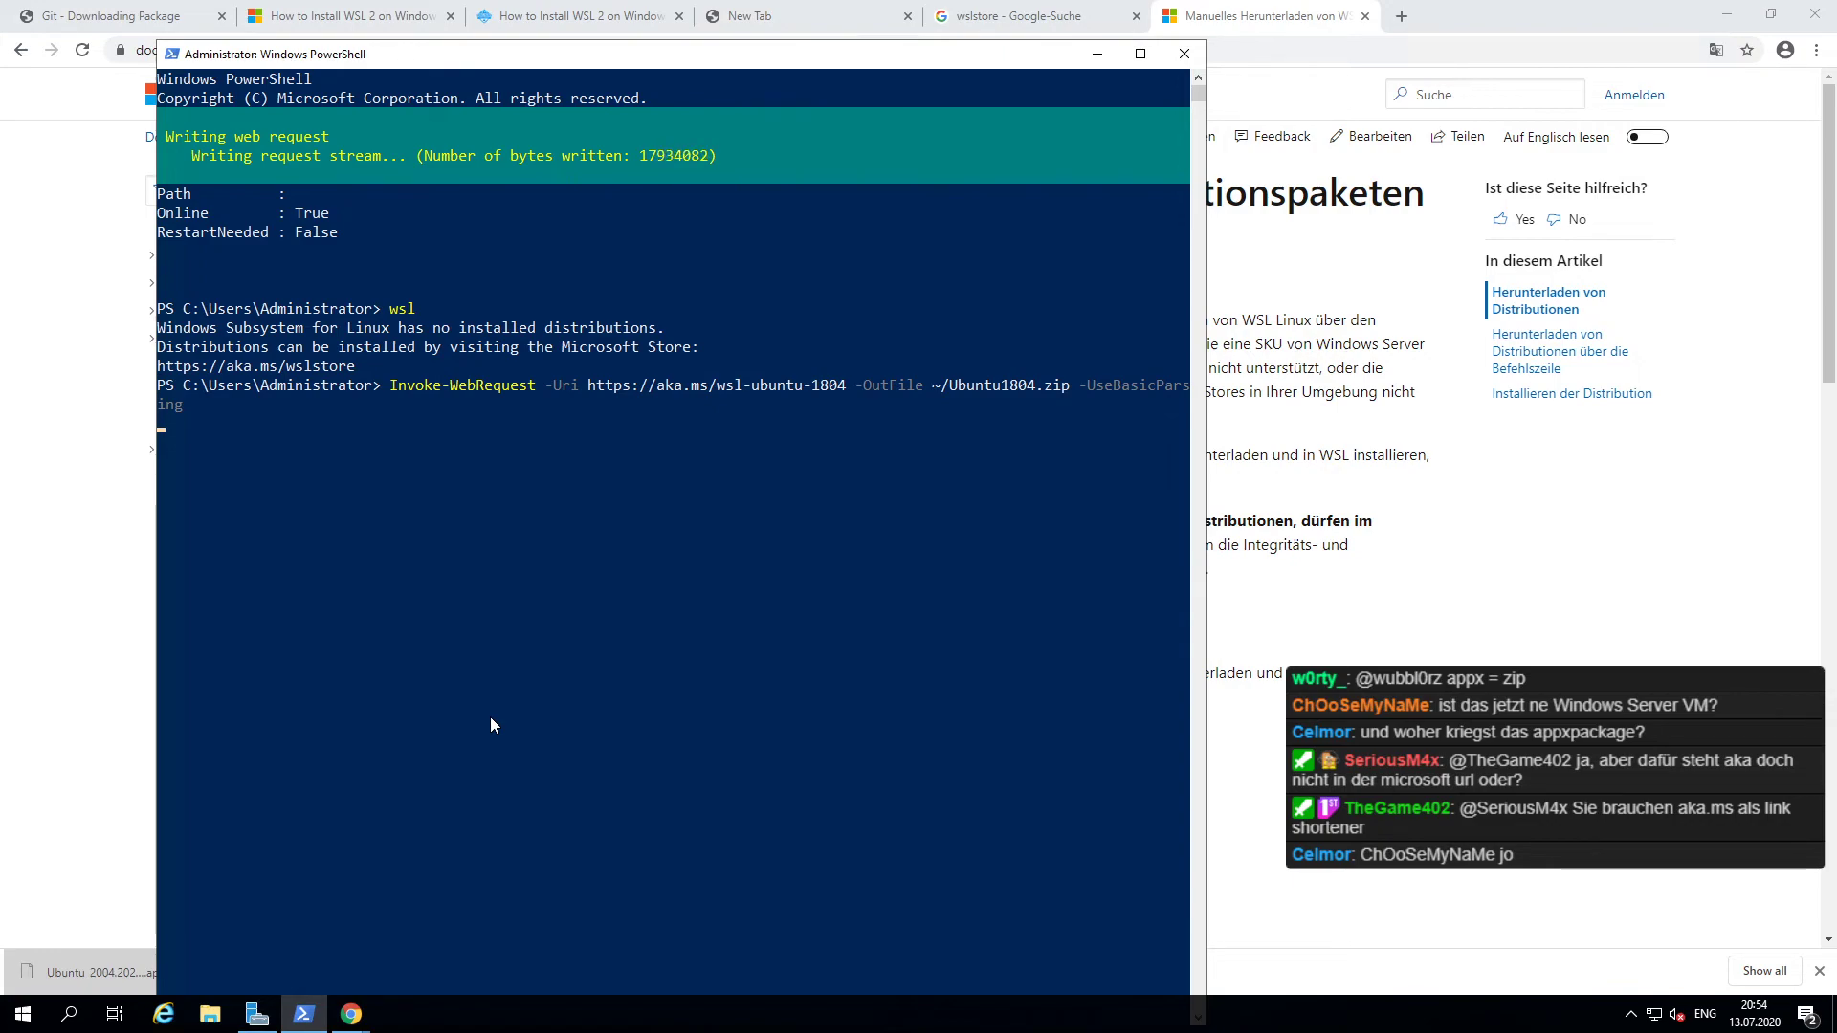
- Review the WSL 2 article's md C:\Distros\Ubuntu1804 and Expand-Archive lines while checking the PowerShell download
click(38, 400)
click(660, 15)
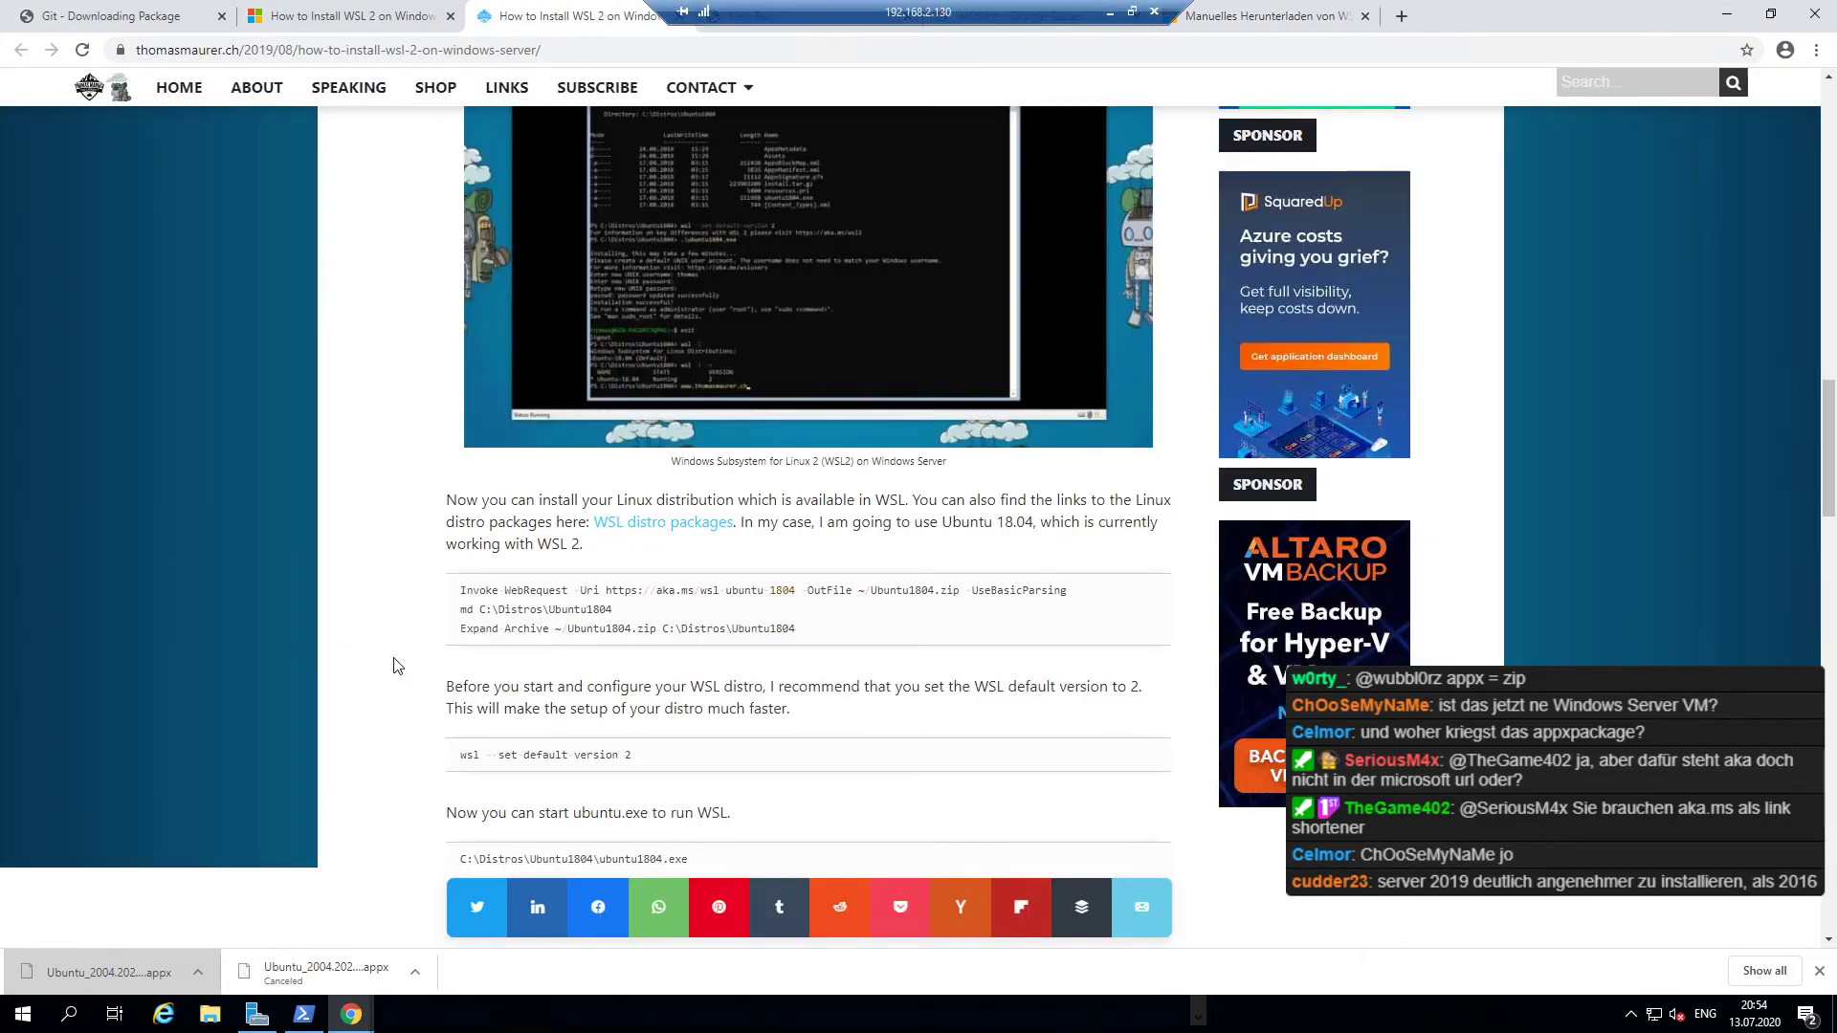
click(303, 1014)
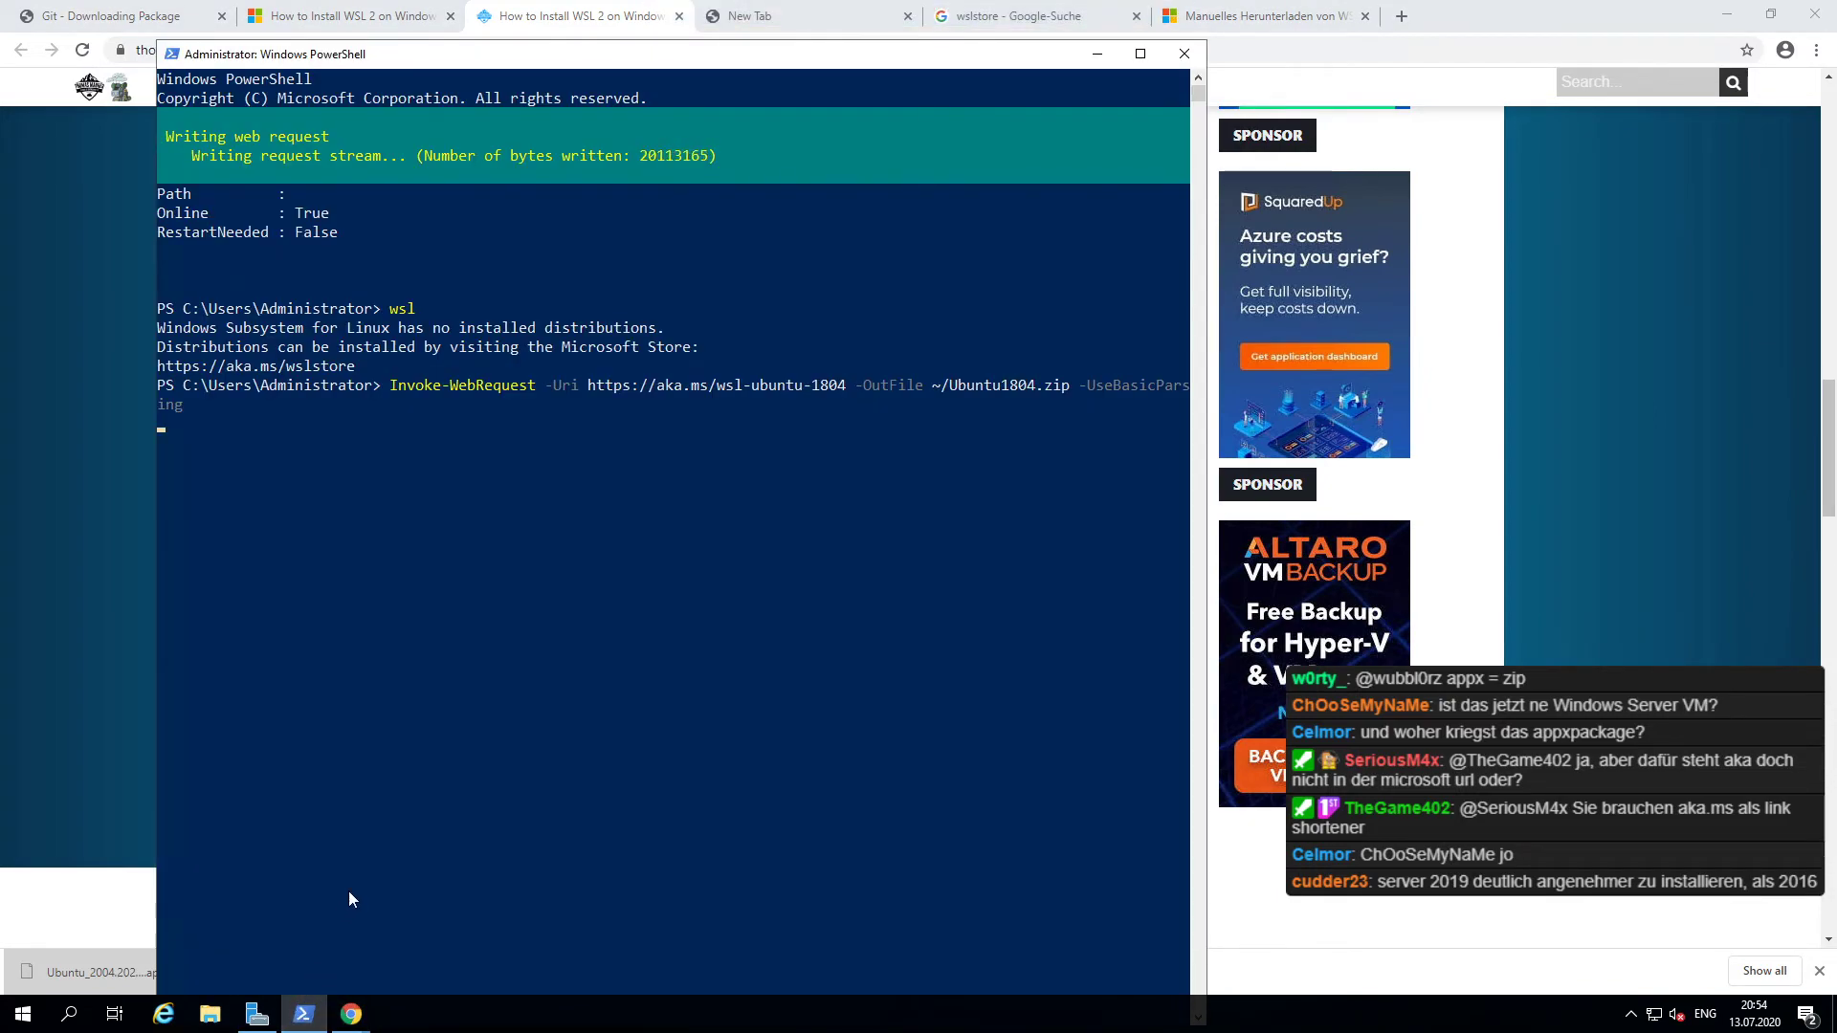
key(alt+Tab)
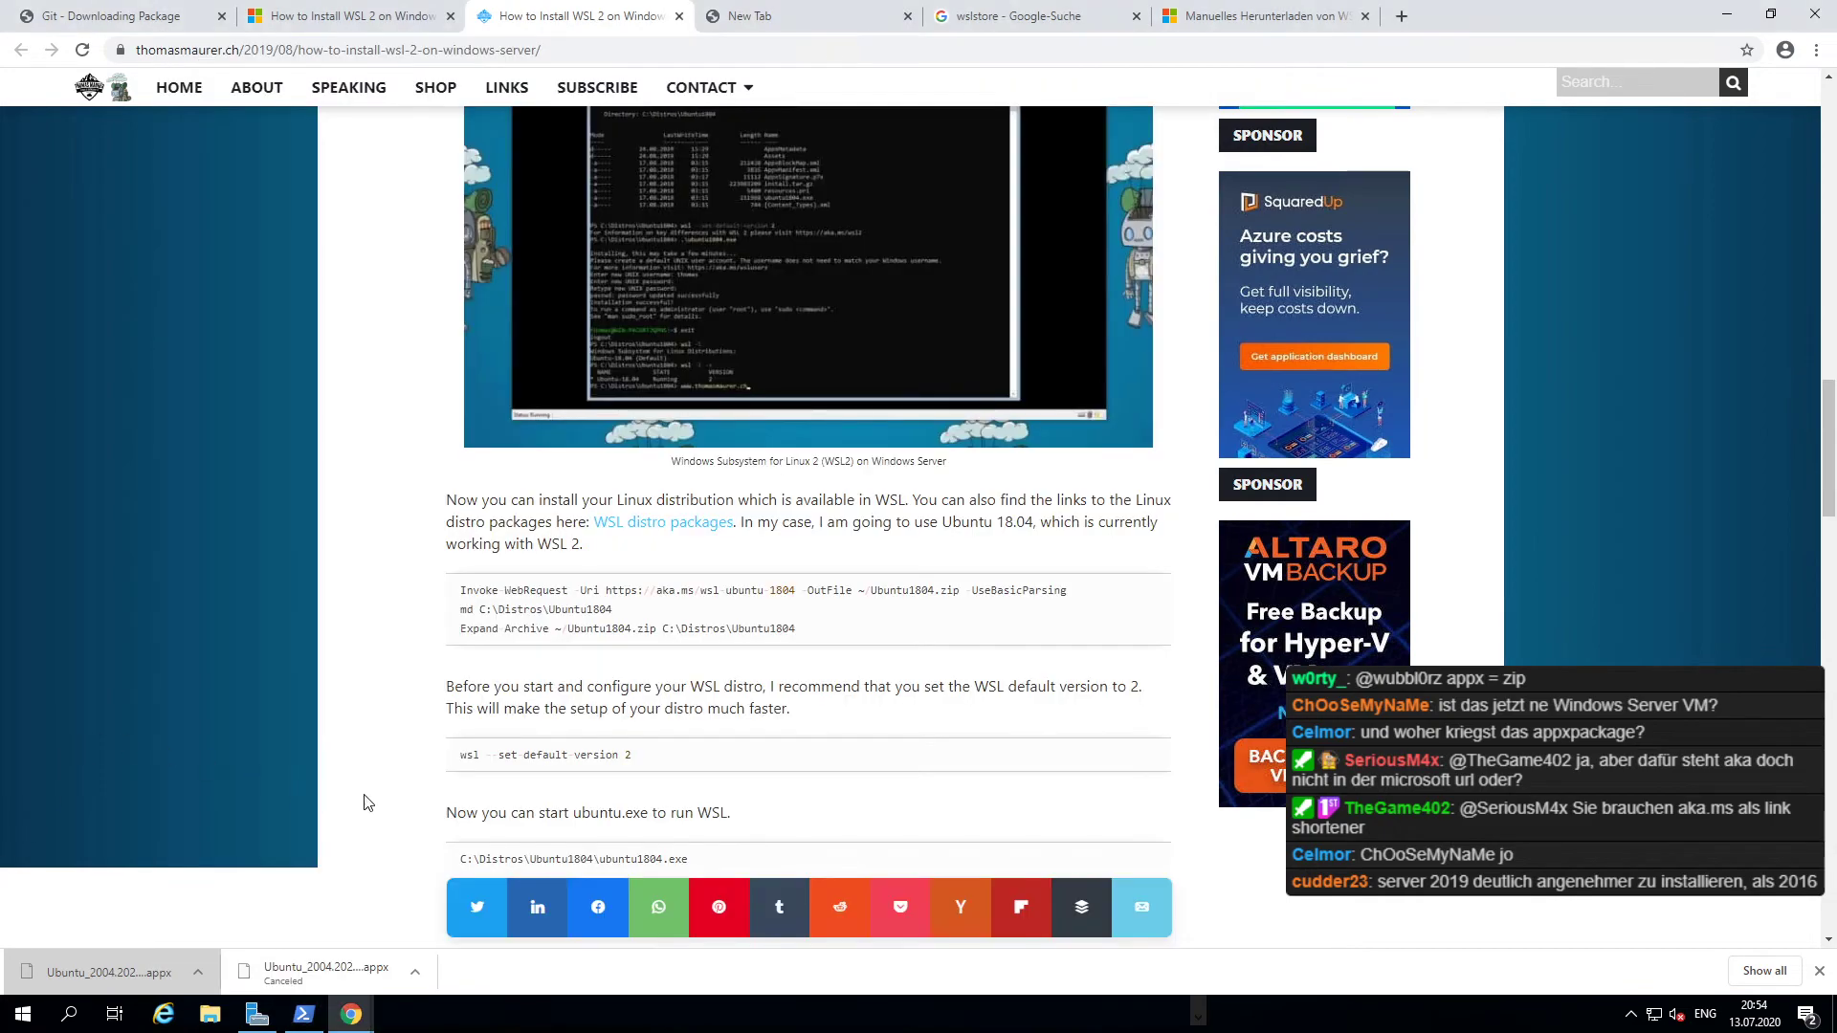
drag(828, 636, 421, 636)
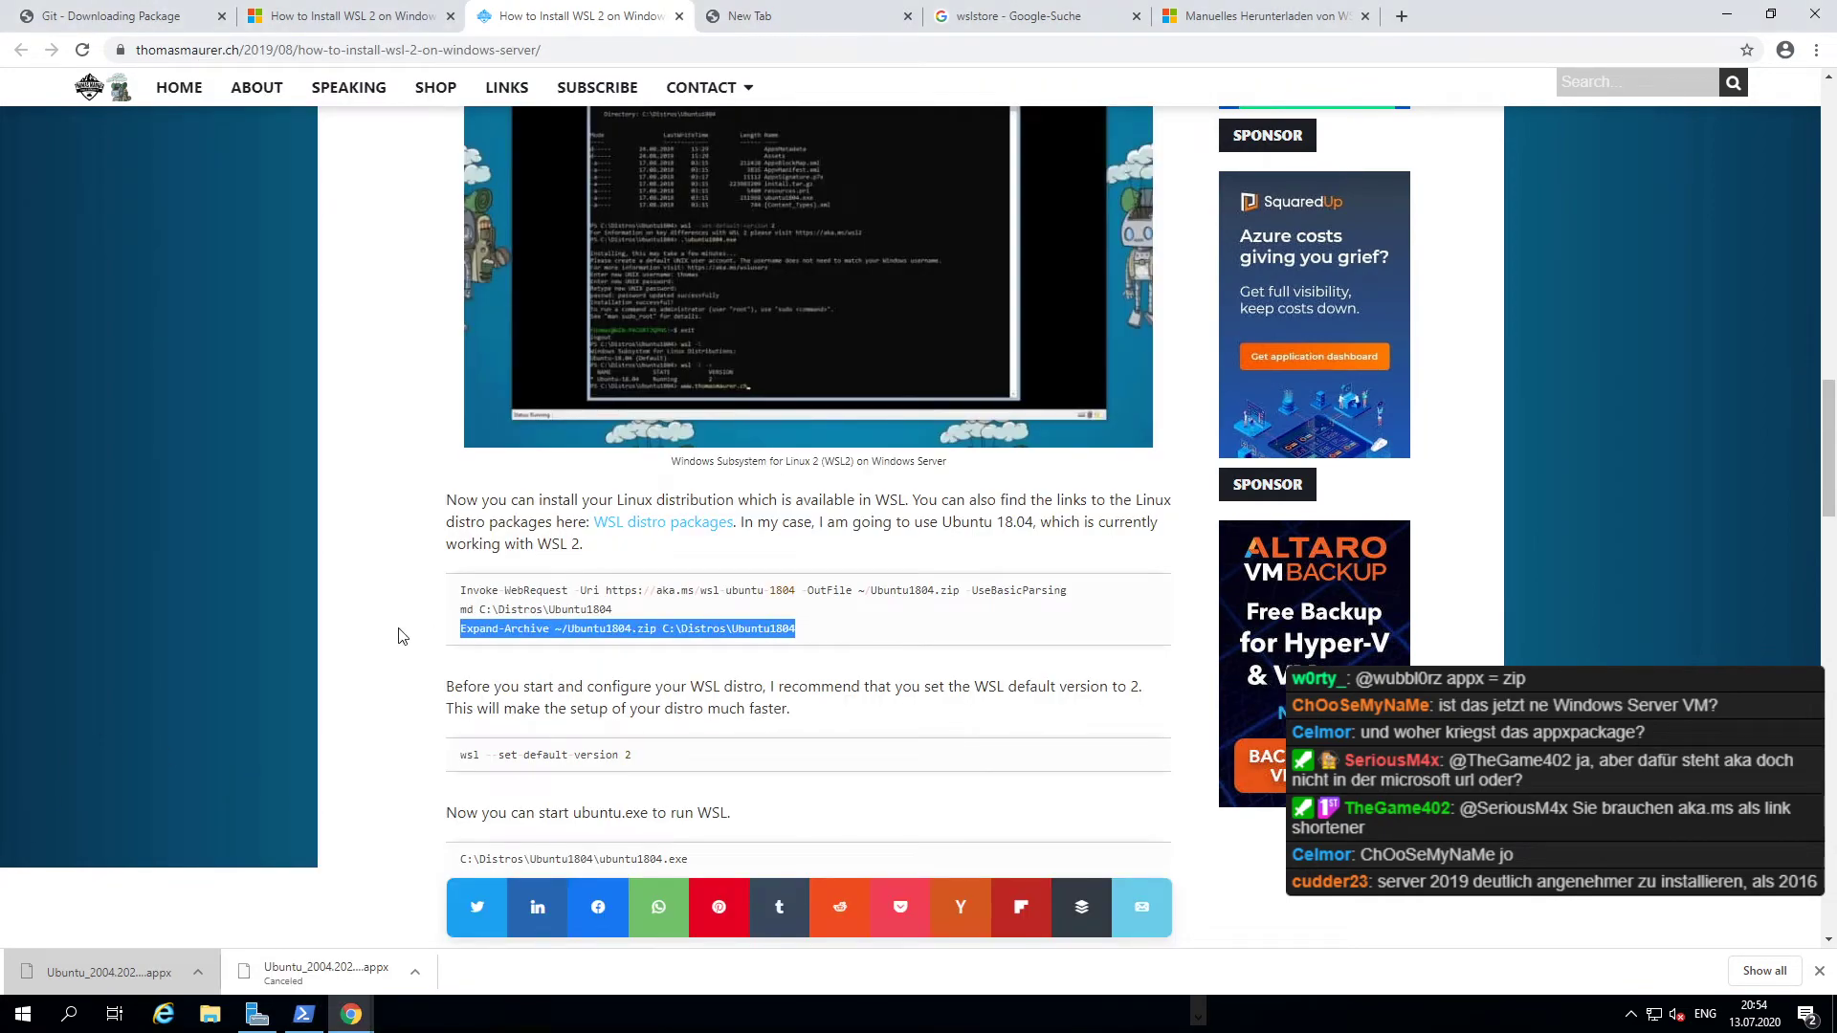
triple_click(507, 610)
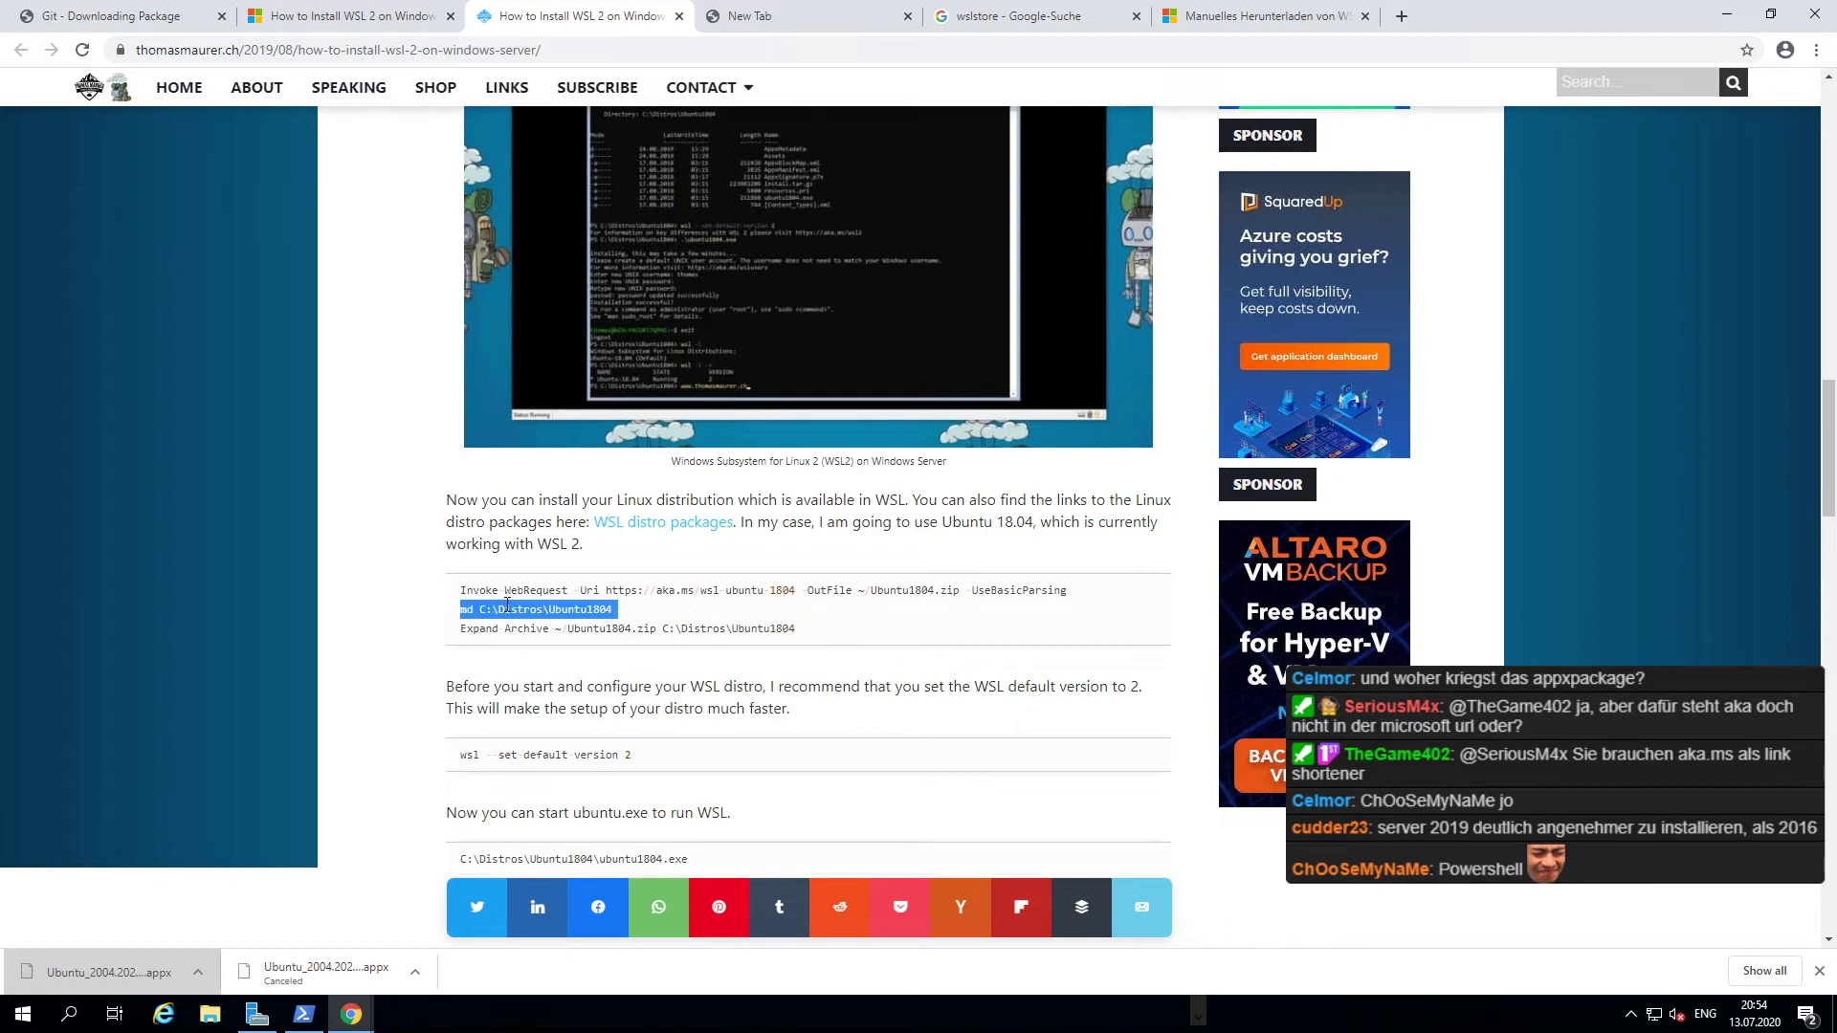
click(428, 615)
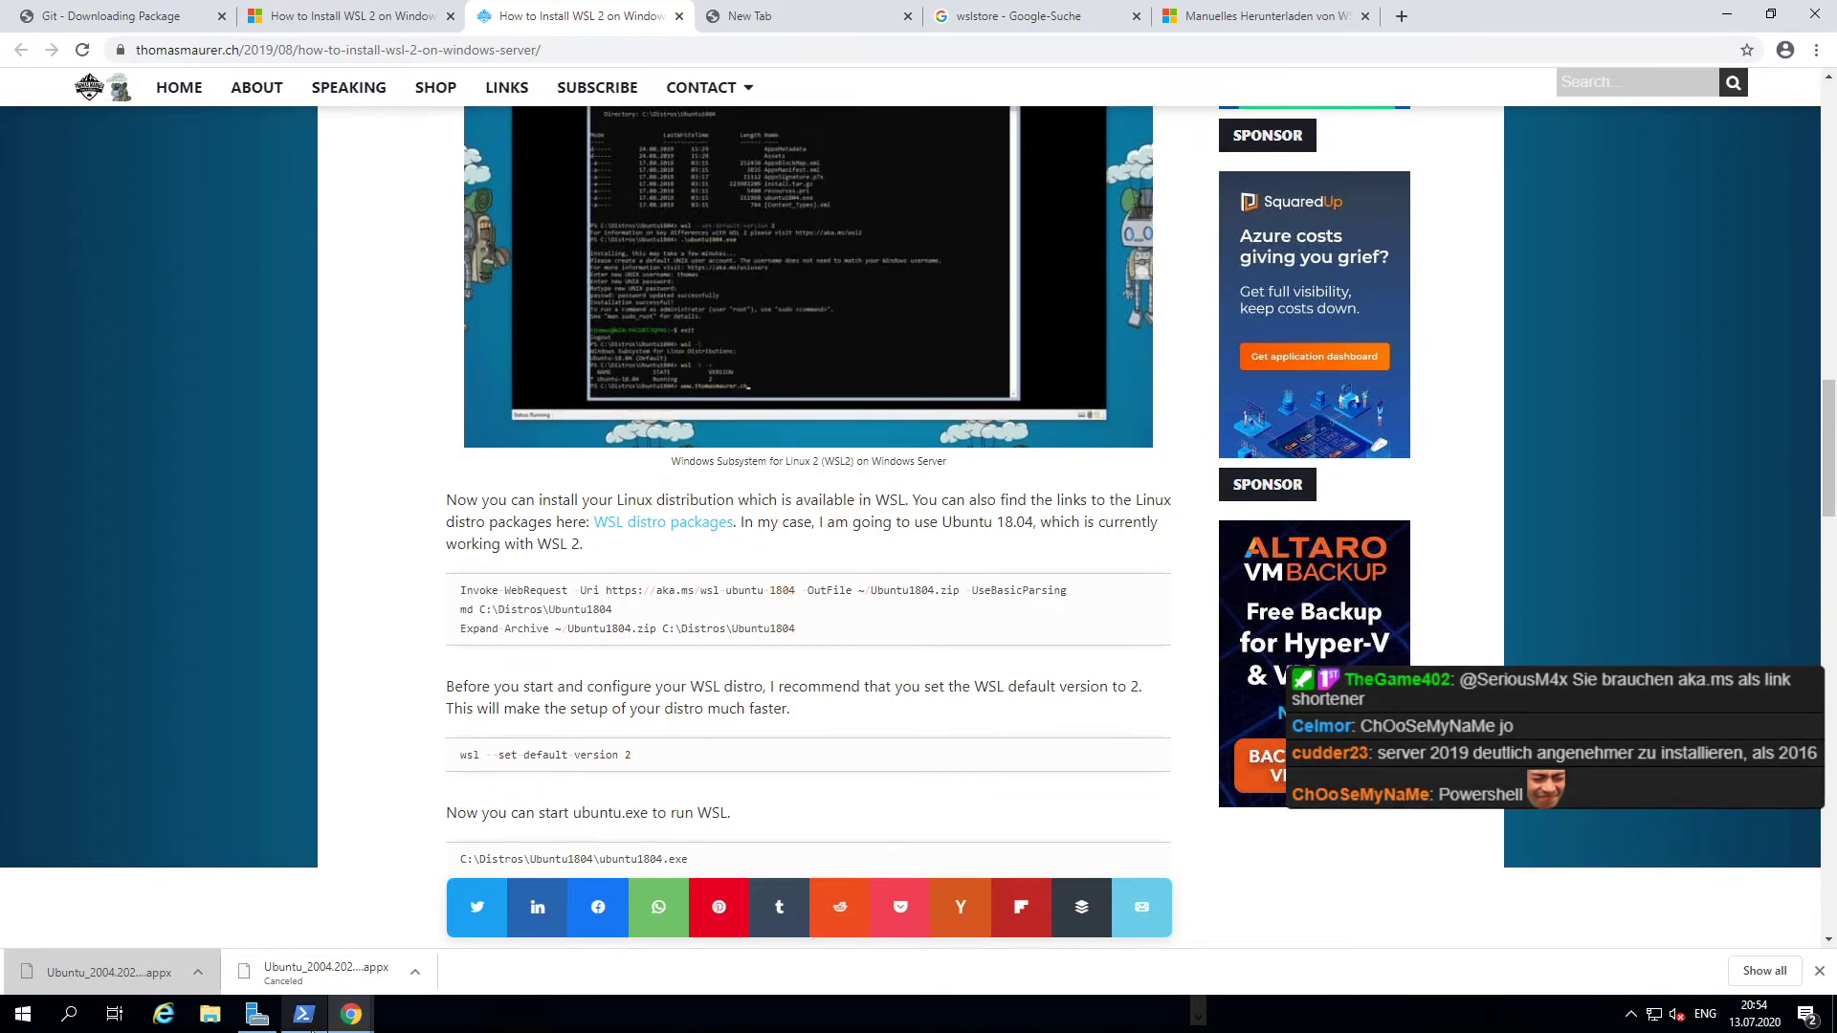
click(307, 1016)
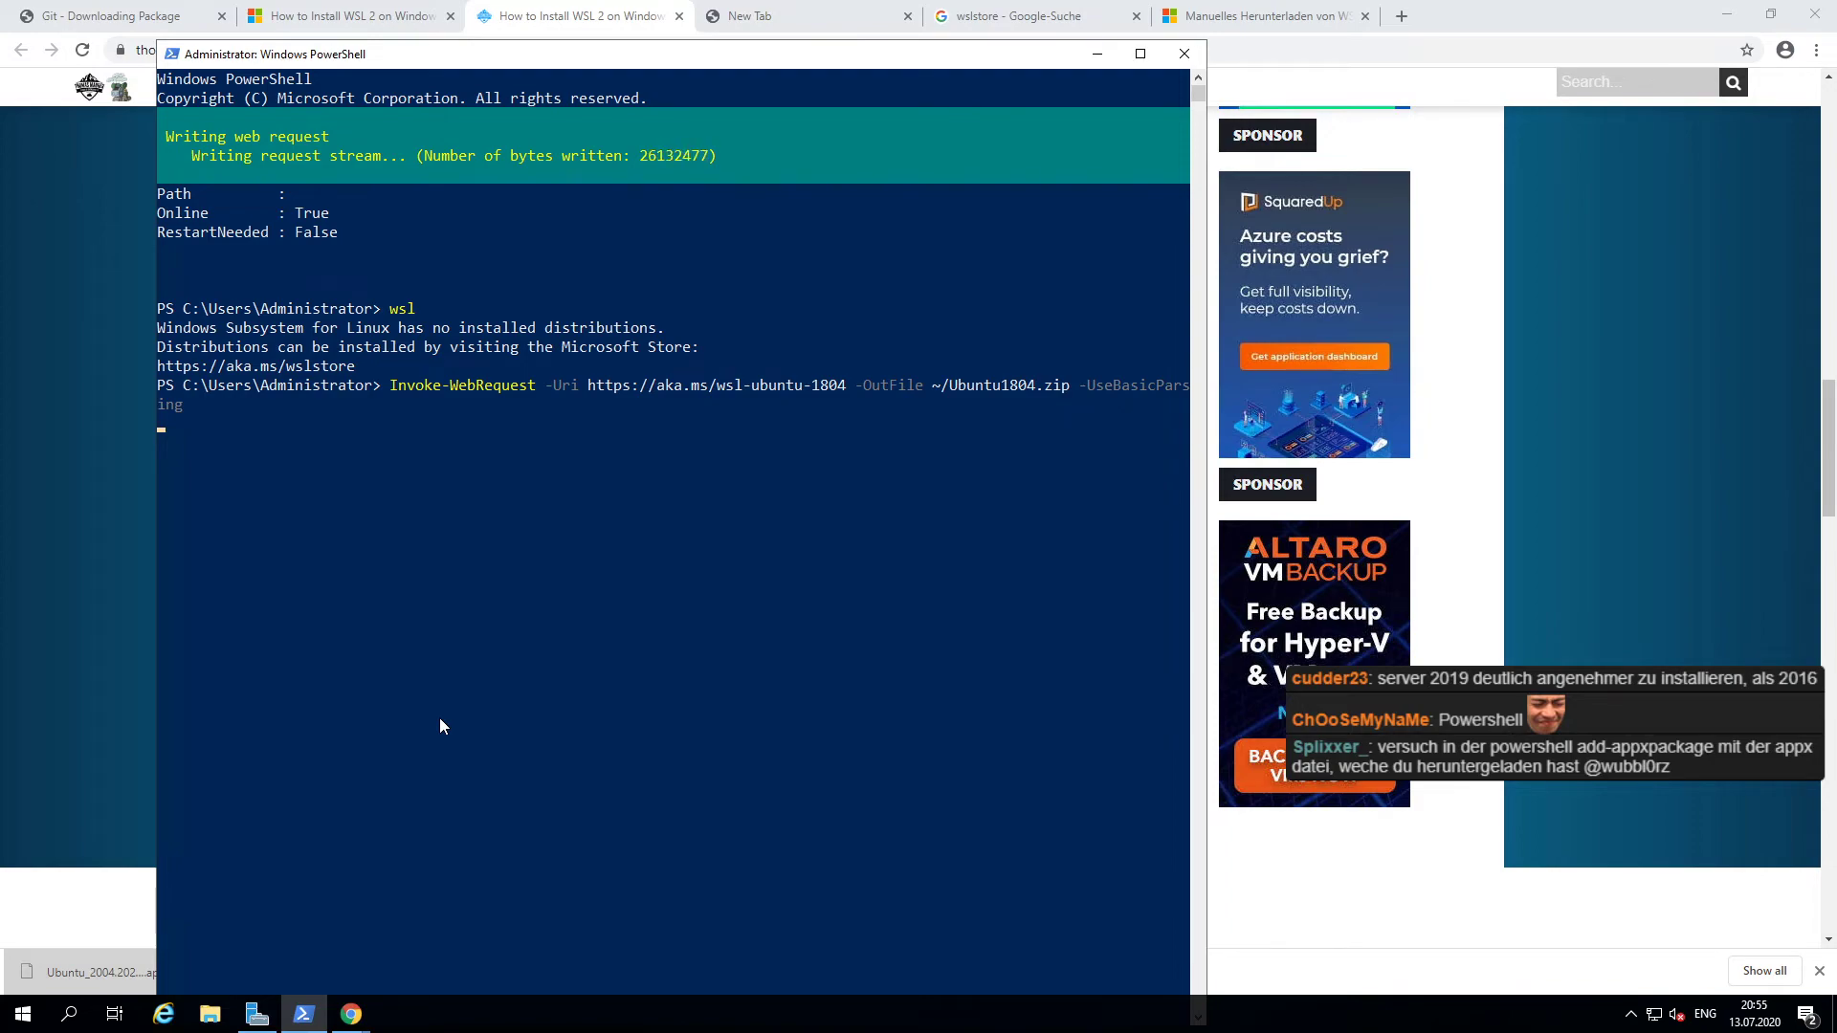
- Launch a new Windows PowerShell session from Start
key(super)
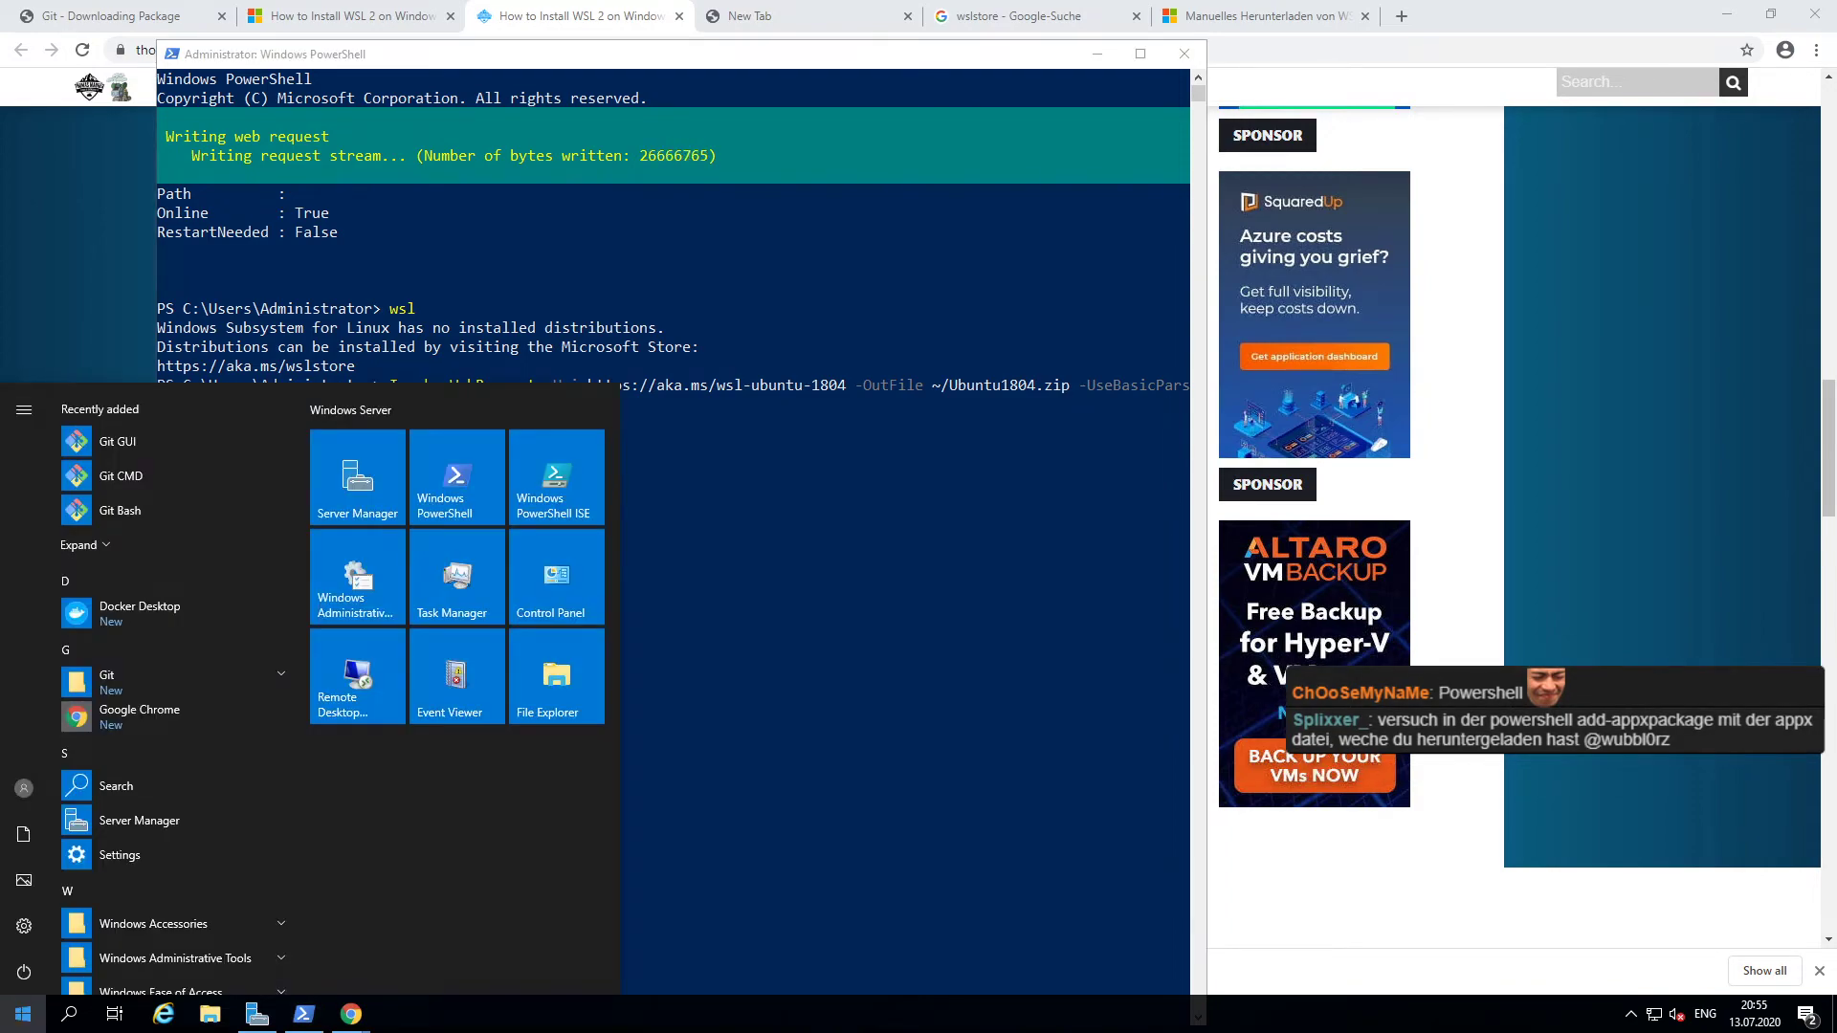
text(power)
key(Return)
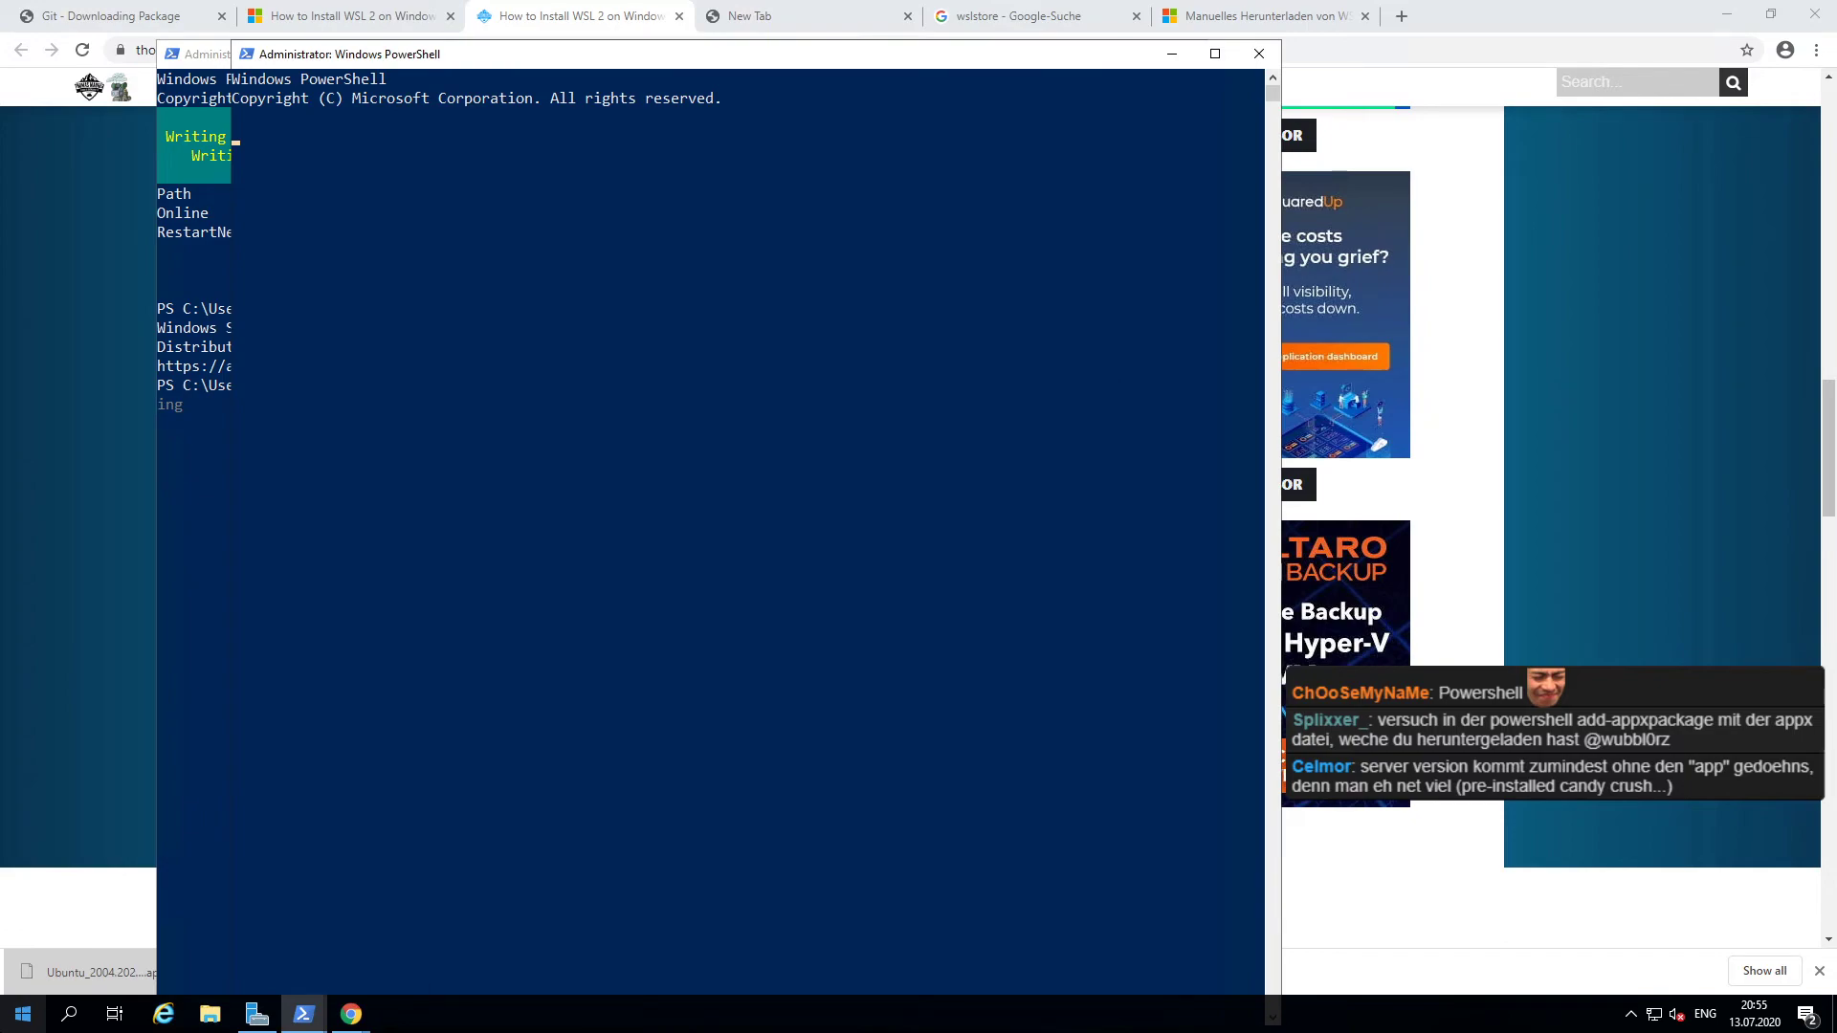
- Run Add-AppxPackage .\Downloads\Ubuntu_2004.2020.424.0_x64.appx and check Start for Ubuntu 20.04 LTS
text(add)
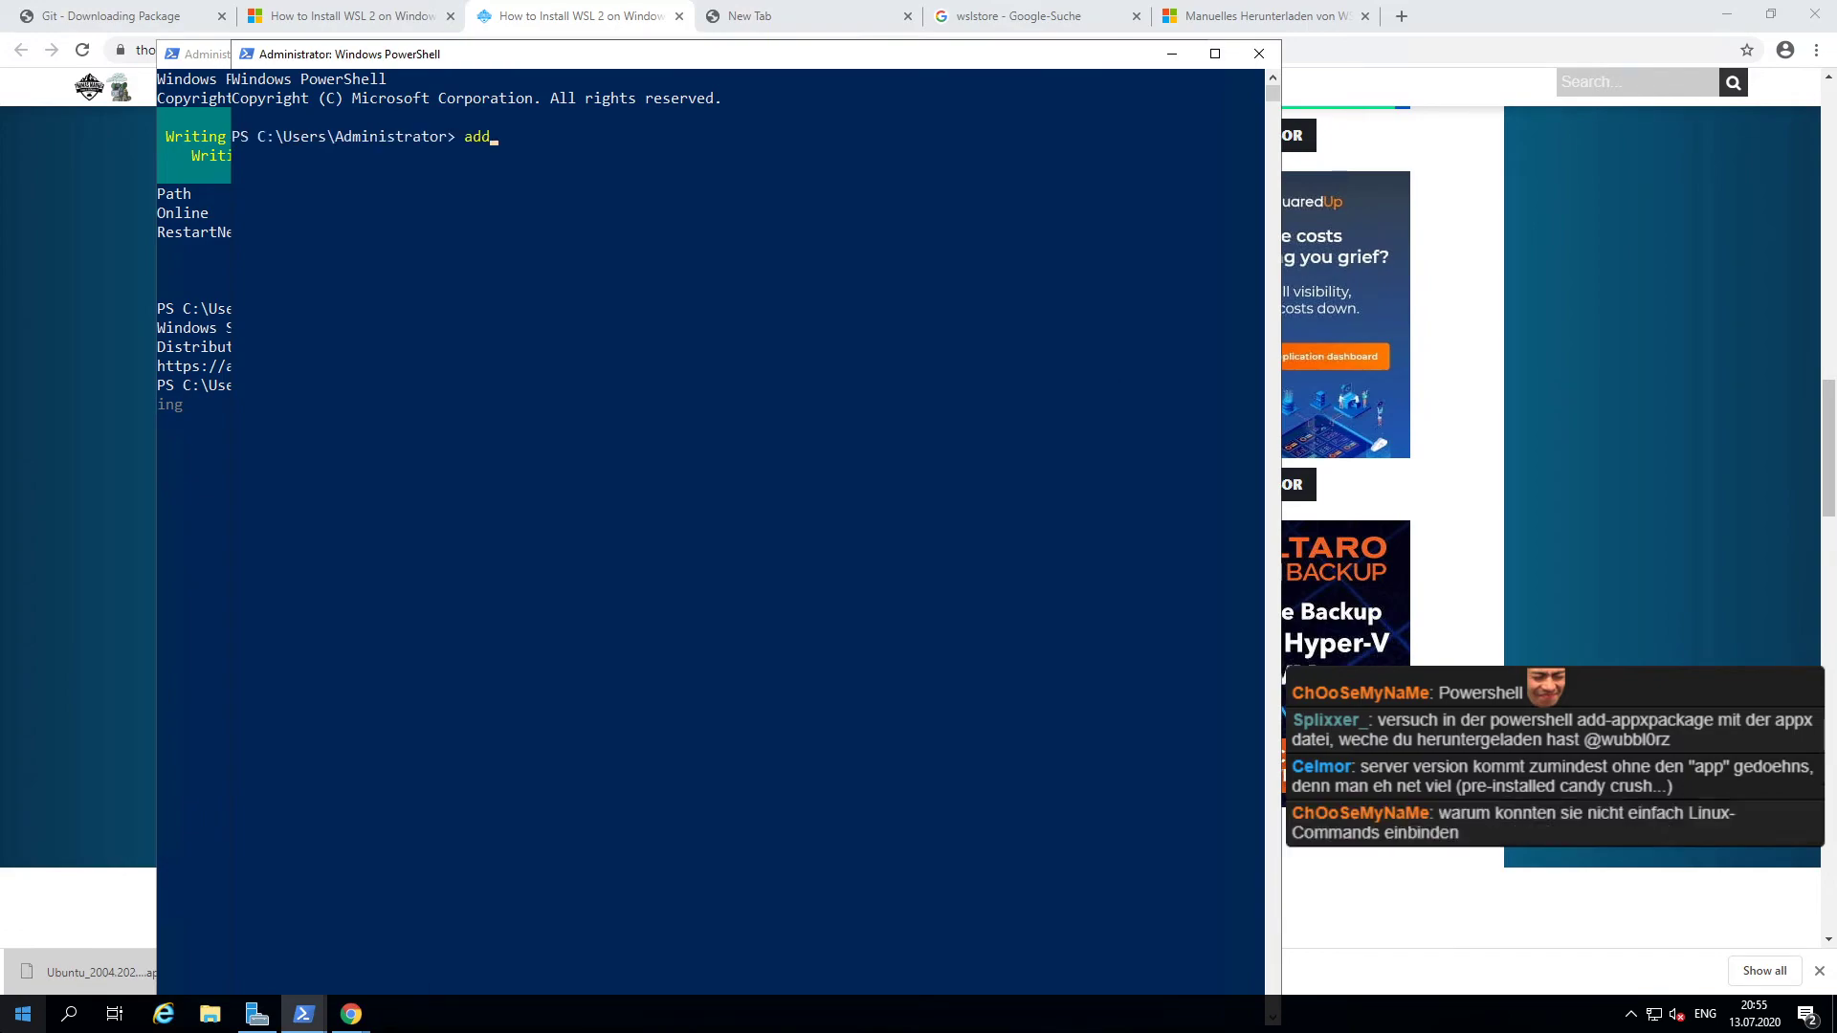
text(-app)
key(Tab)
key(Tab)
key(Tab)
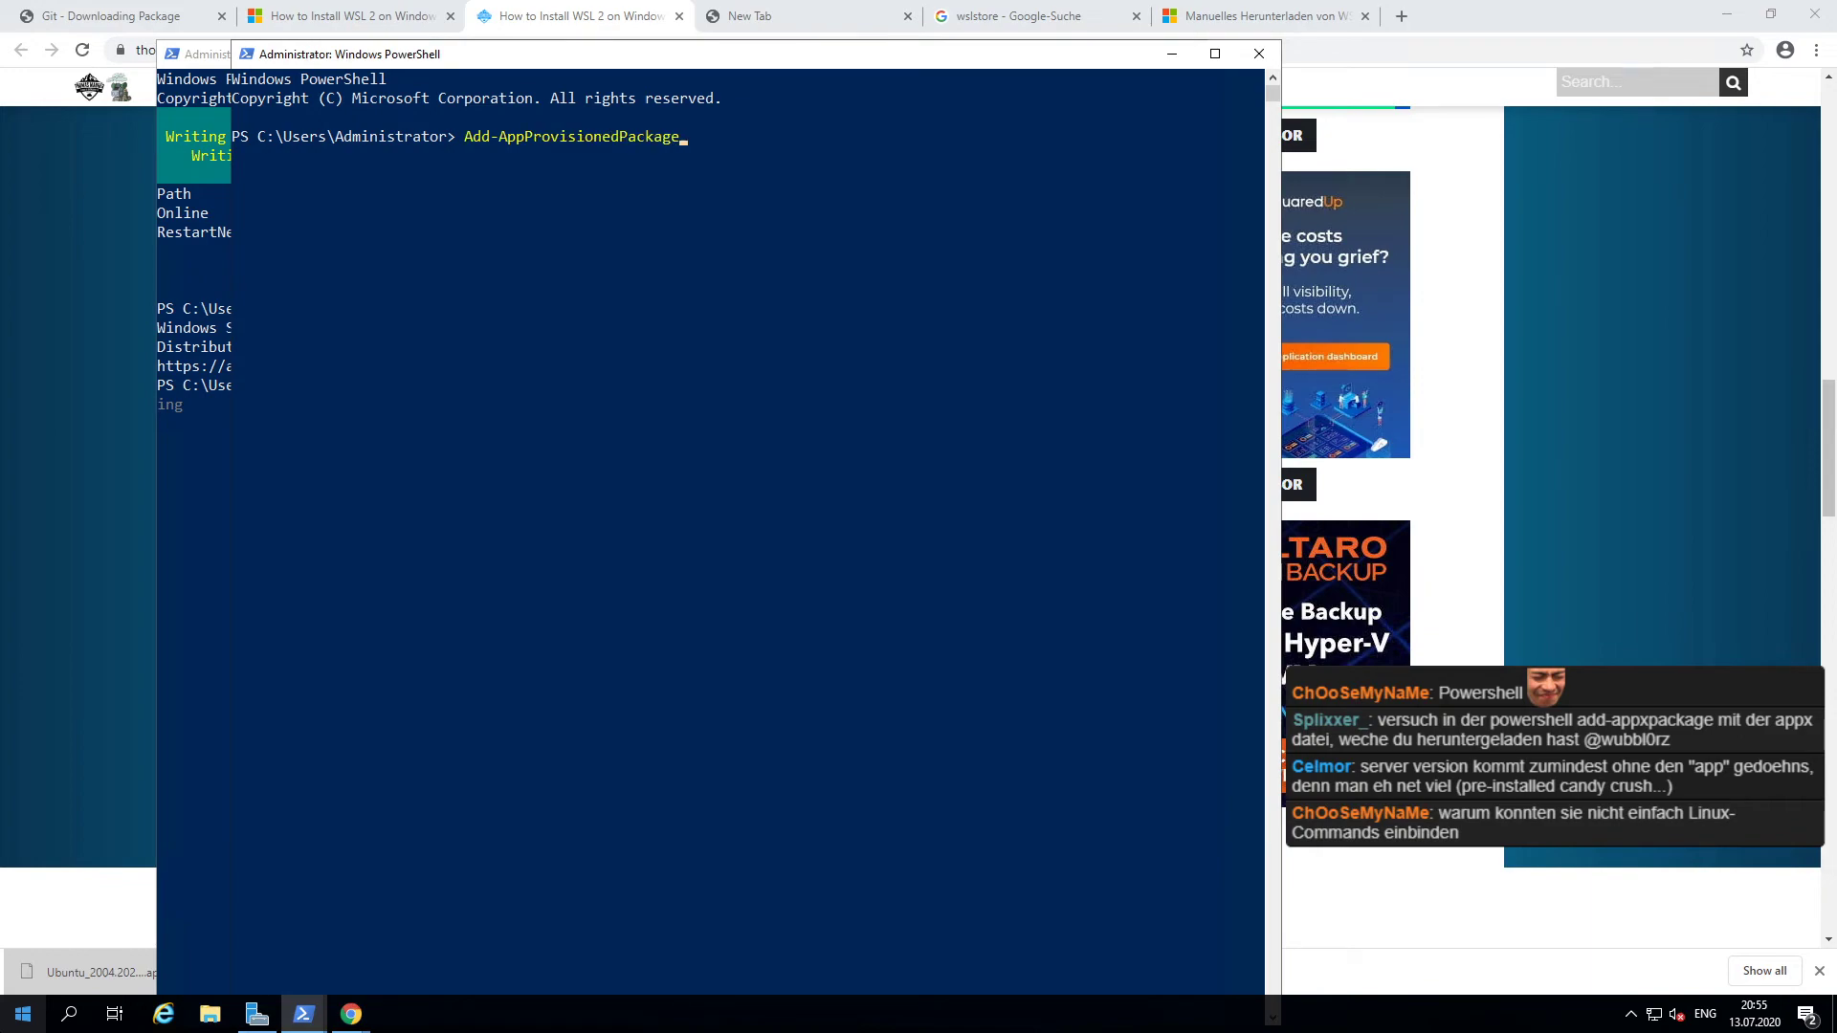
key(BackSpace)
key(BackSpace)
key(BackSpace)
key(BackSpace)
key(BackSpace)
key(BackSpace)
key(BackSpace)
key(BackSpace)
key(BackSpace)
key(BackSpace)
key(BackSpace)
key(BackSpace)
key(BackSpace)
key(BackSpace)
key(BackSpace)
key(BackSpace)
key(BackSpace)
key(BackSpace)
text(X)
key(Tab)
text(D)
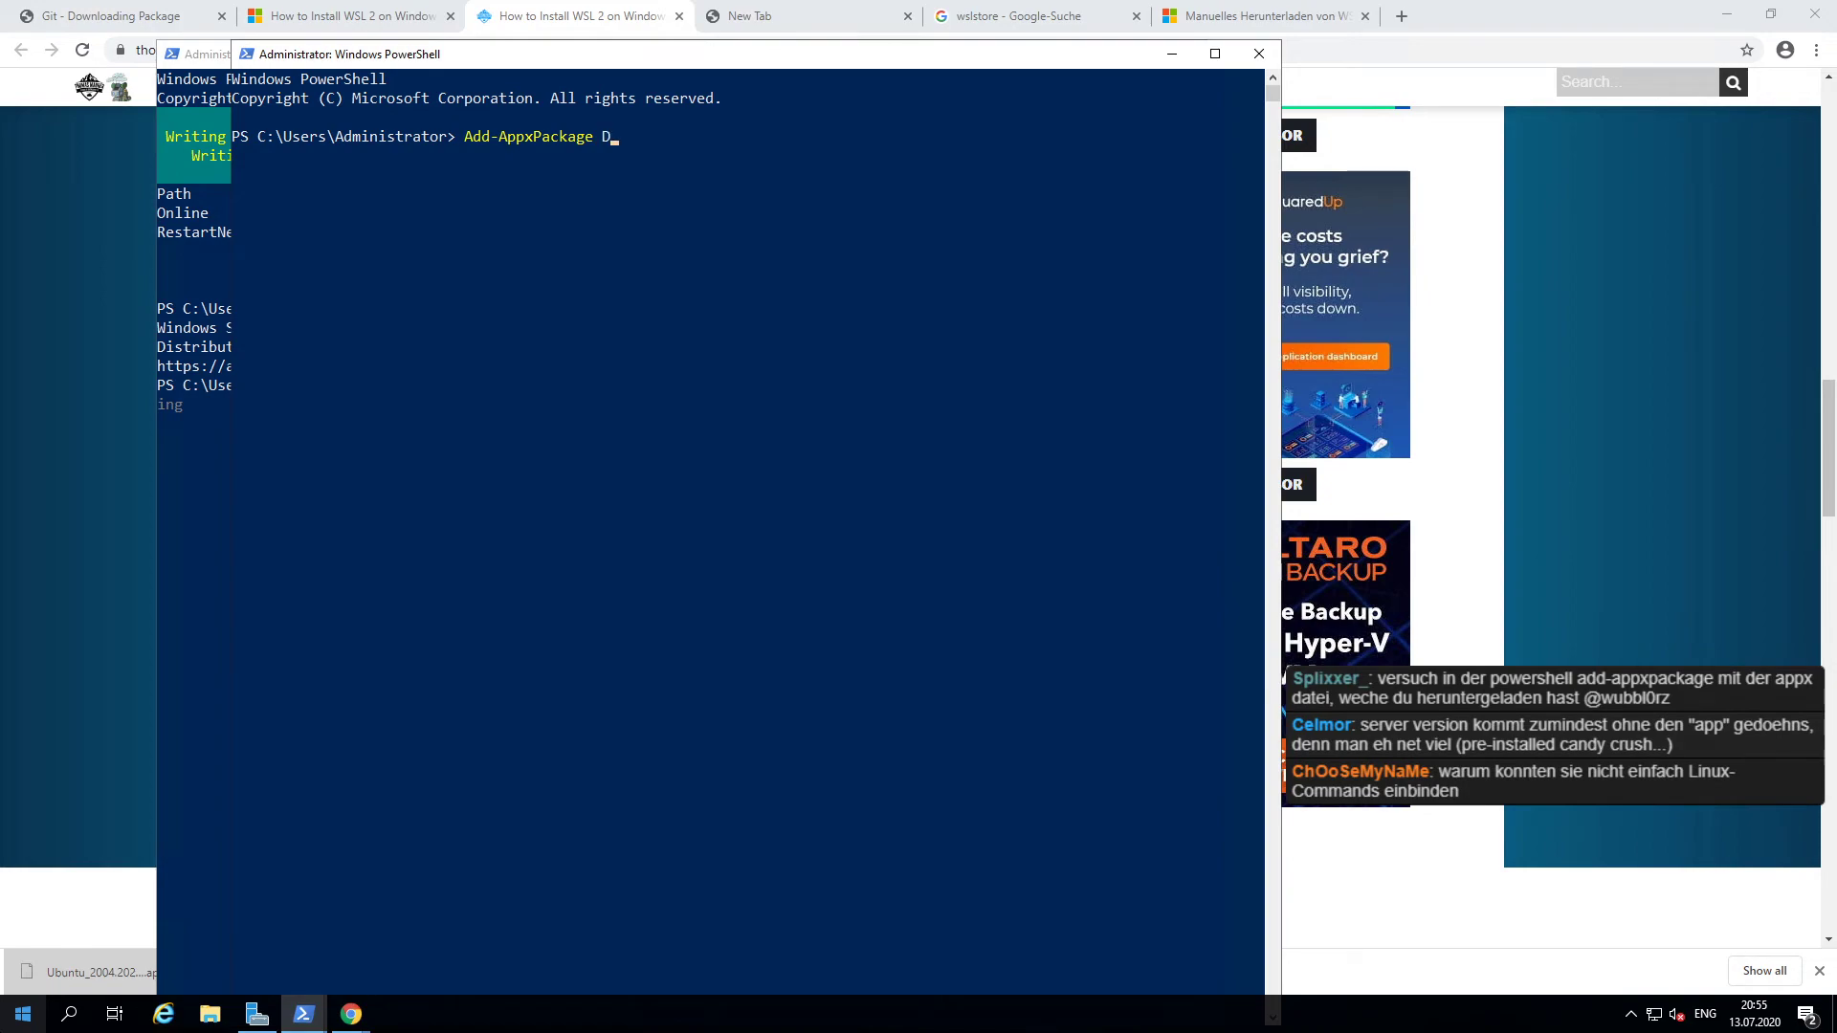
key(Tab)
text(D)
key(Tab)
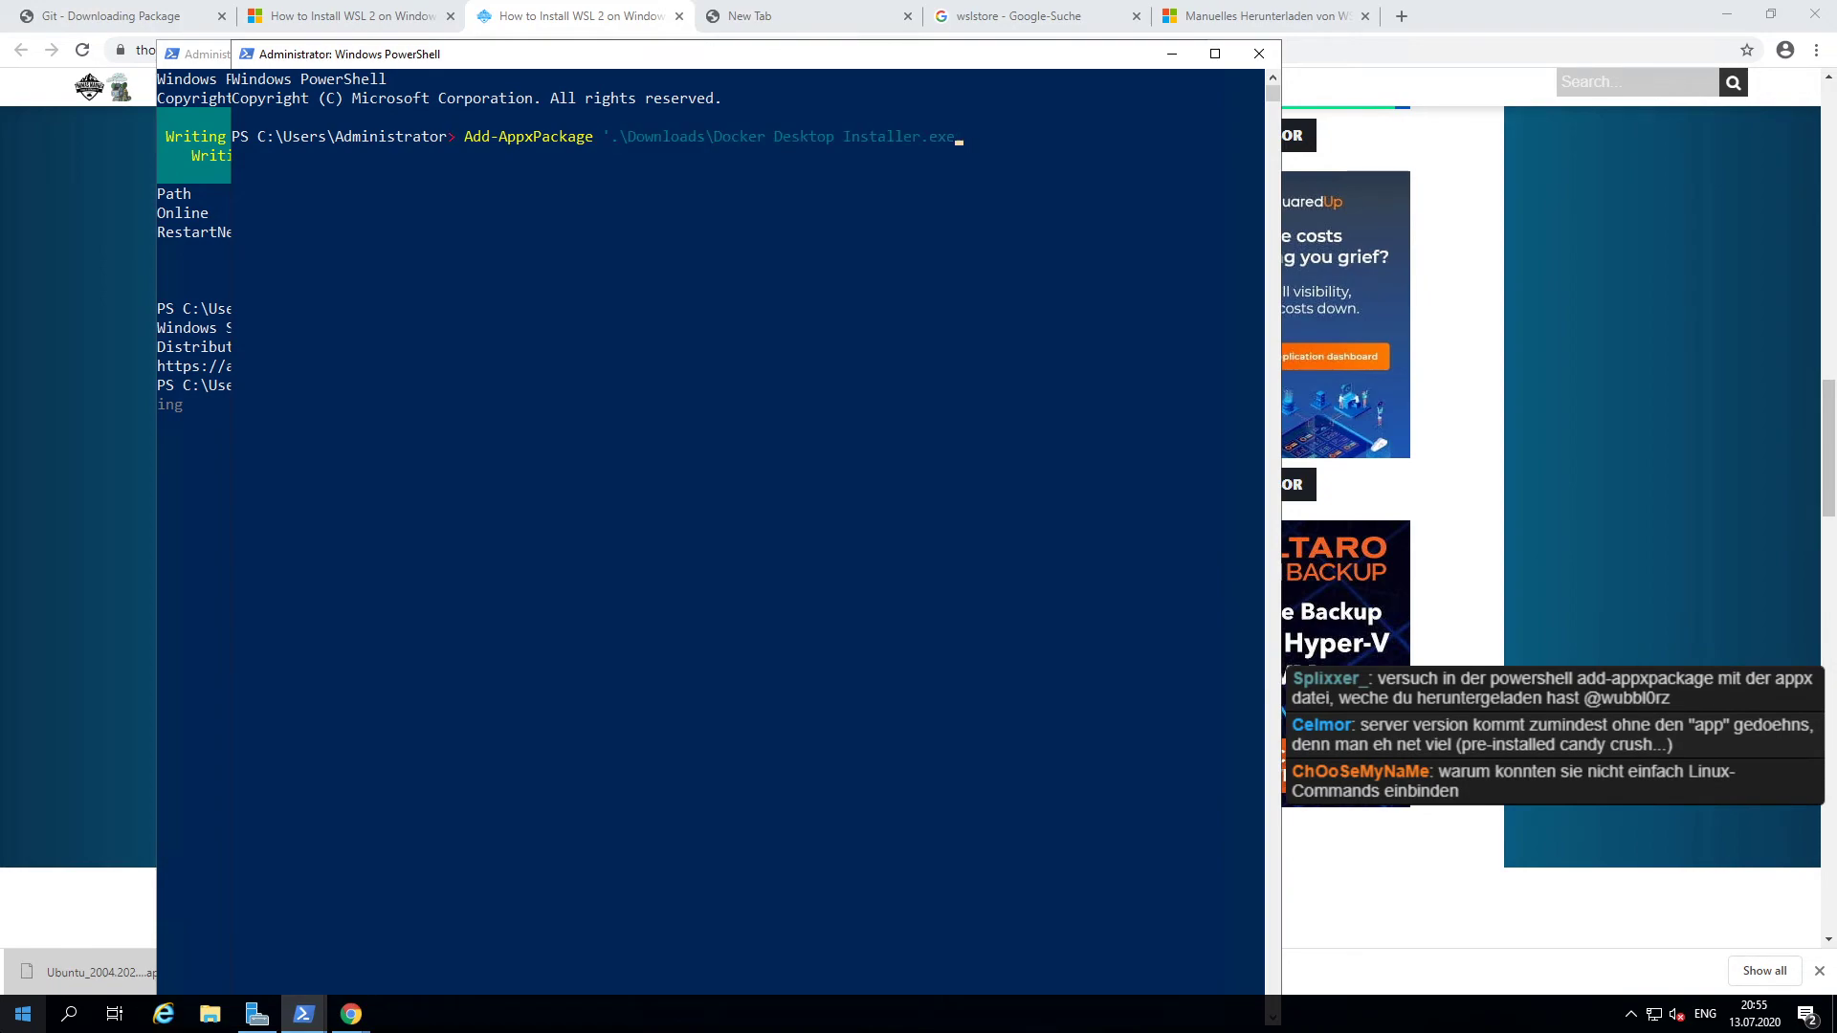
key(BackSpace)
key(BackSpace)
key(BackSpace)
key(BackSpace)
key(BackSpace)
key(BackSpace)
key(BackSpace)
key(BackSpace)
key(BackSpace)
key(BackSpace)
key(BackSpace)
key(BackSpace)
key(BackSpace)
key(BackSpace)
key(BackSpace)
key(BackSpace)
key(BackSpace)
key(BackSpace)
key(BackSpace)
key(BackSpace)
text(U)
key(Tab)
key(Return)
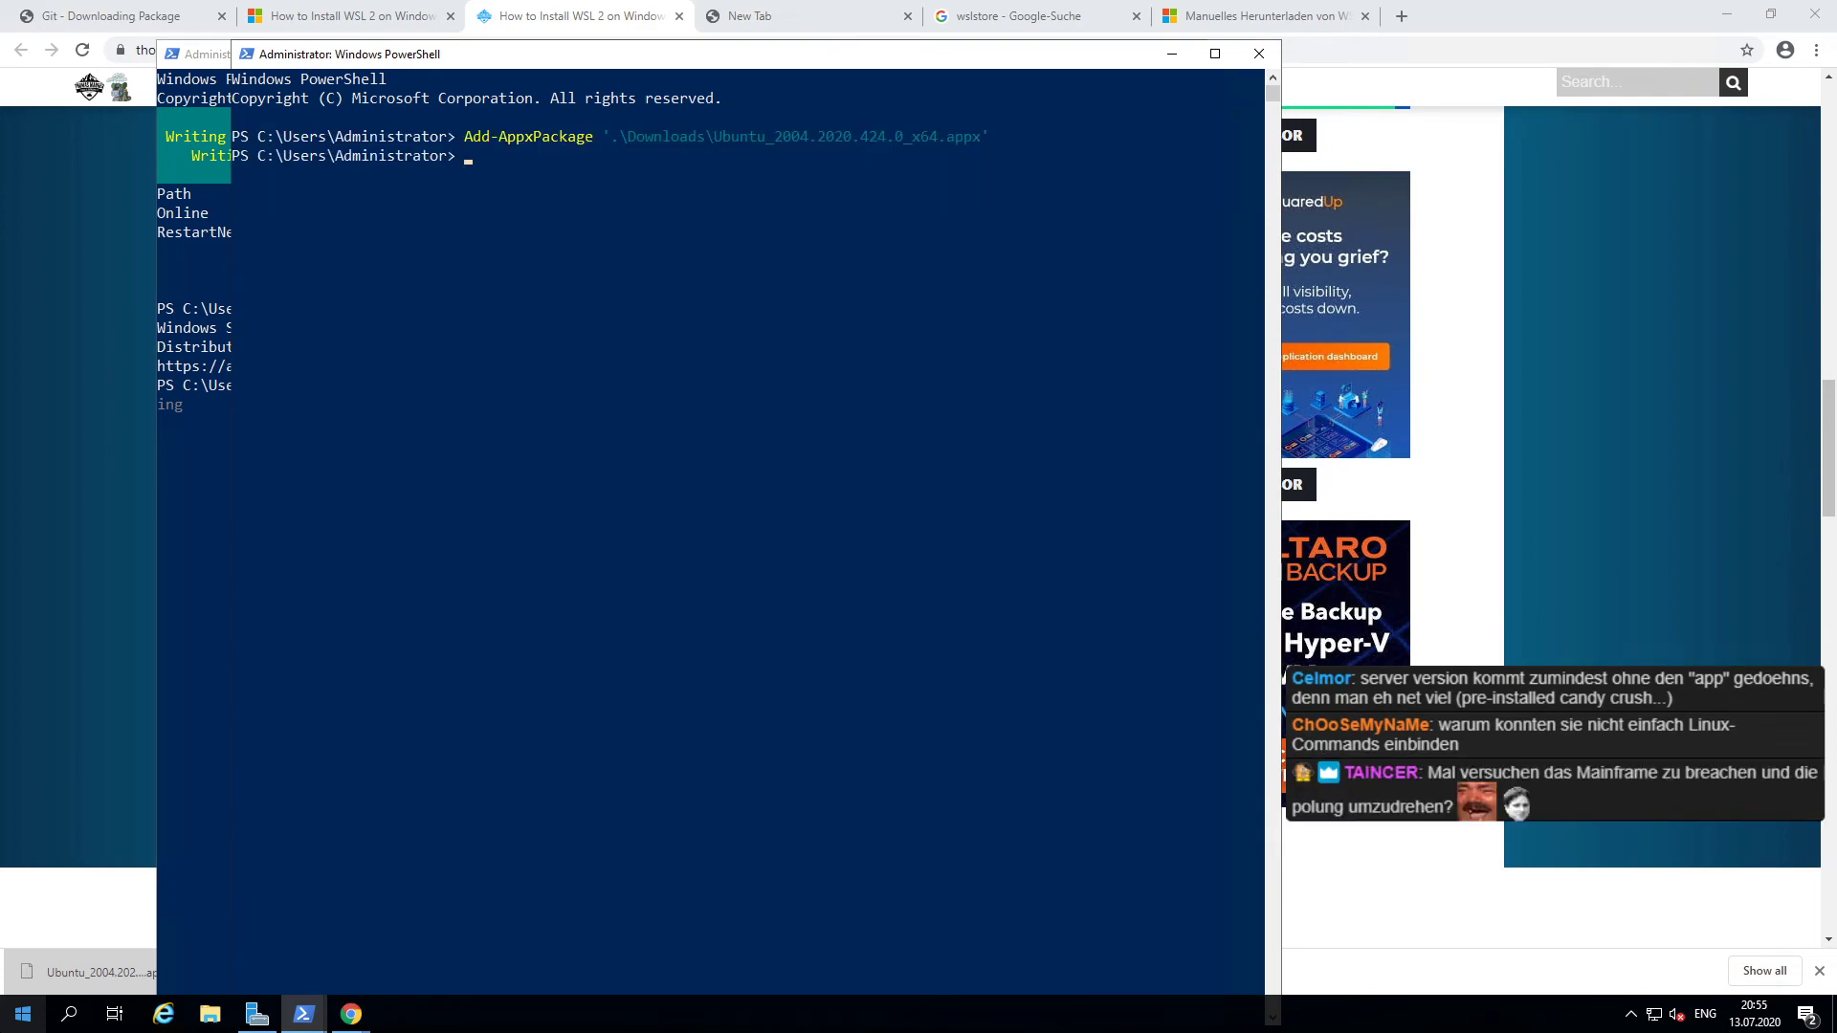
key(super)
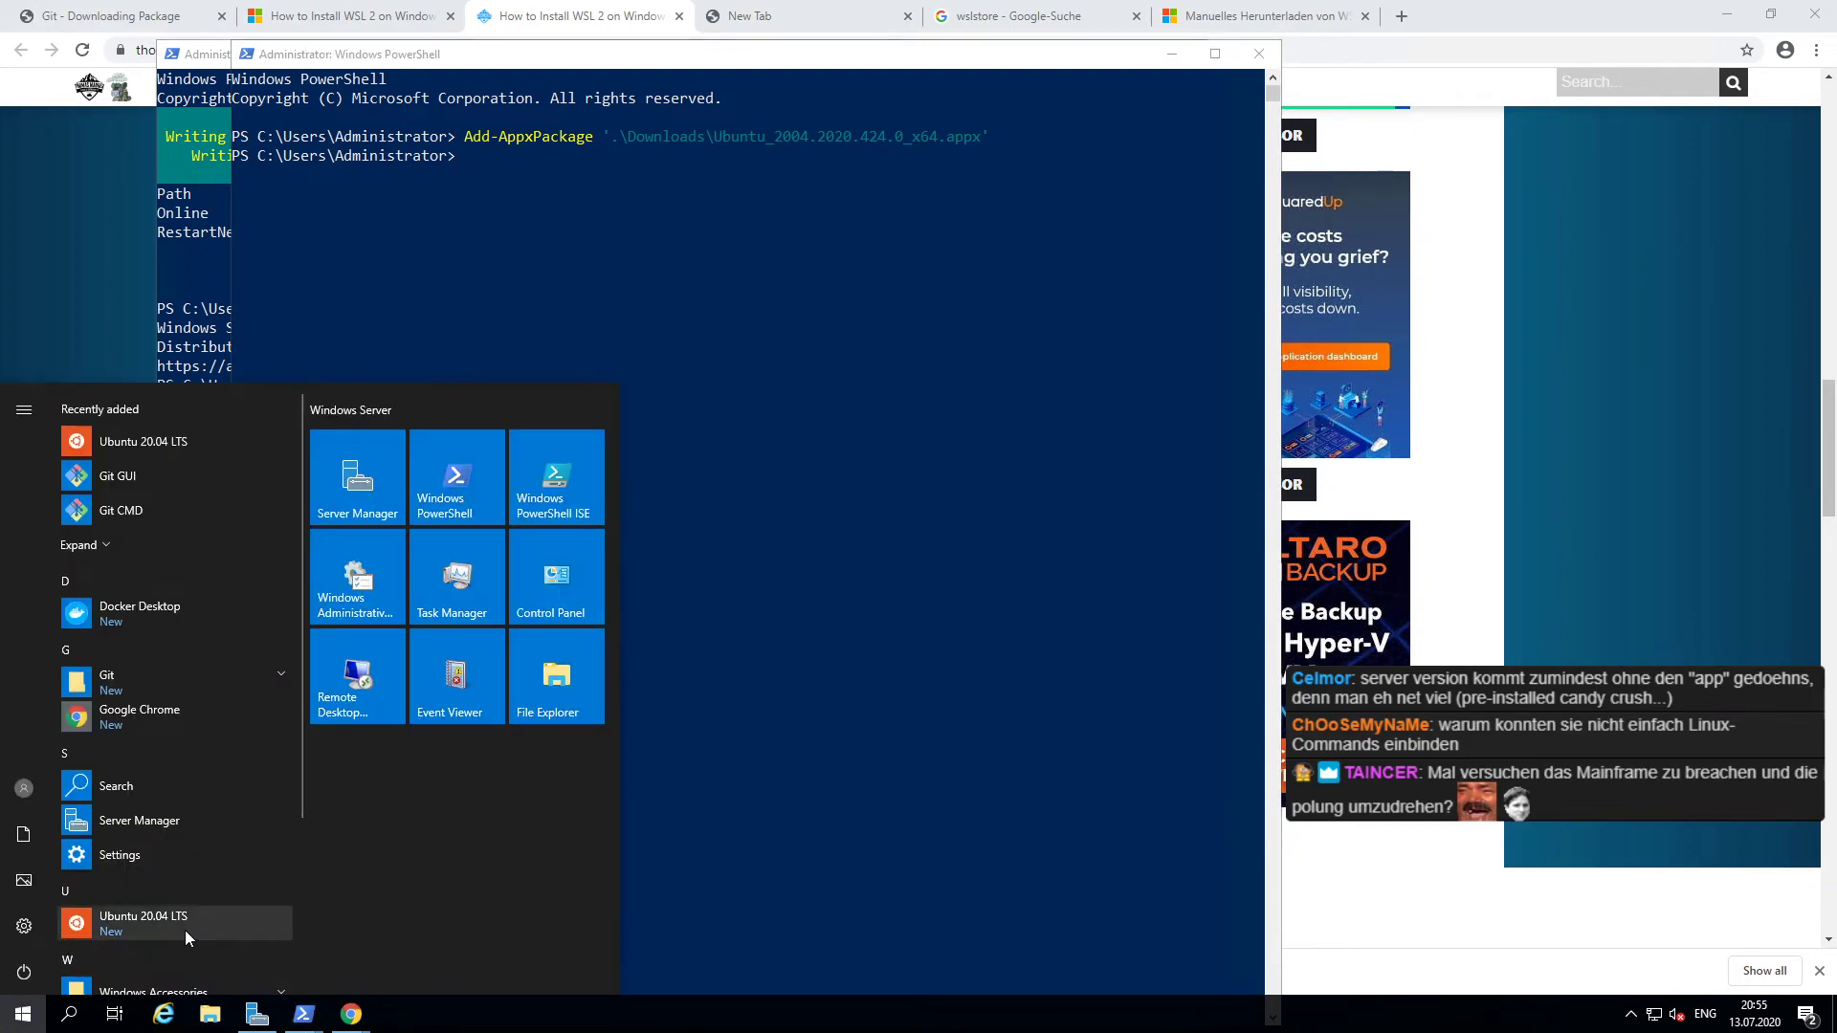
- Launch Ubuntu 20.04 LTS, then cancel the Ubuntu 18.04 download in PowerShell and delete Ubuntu1804.zip
click(185, 930)
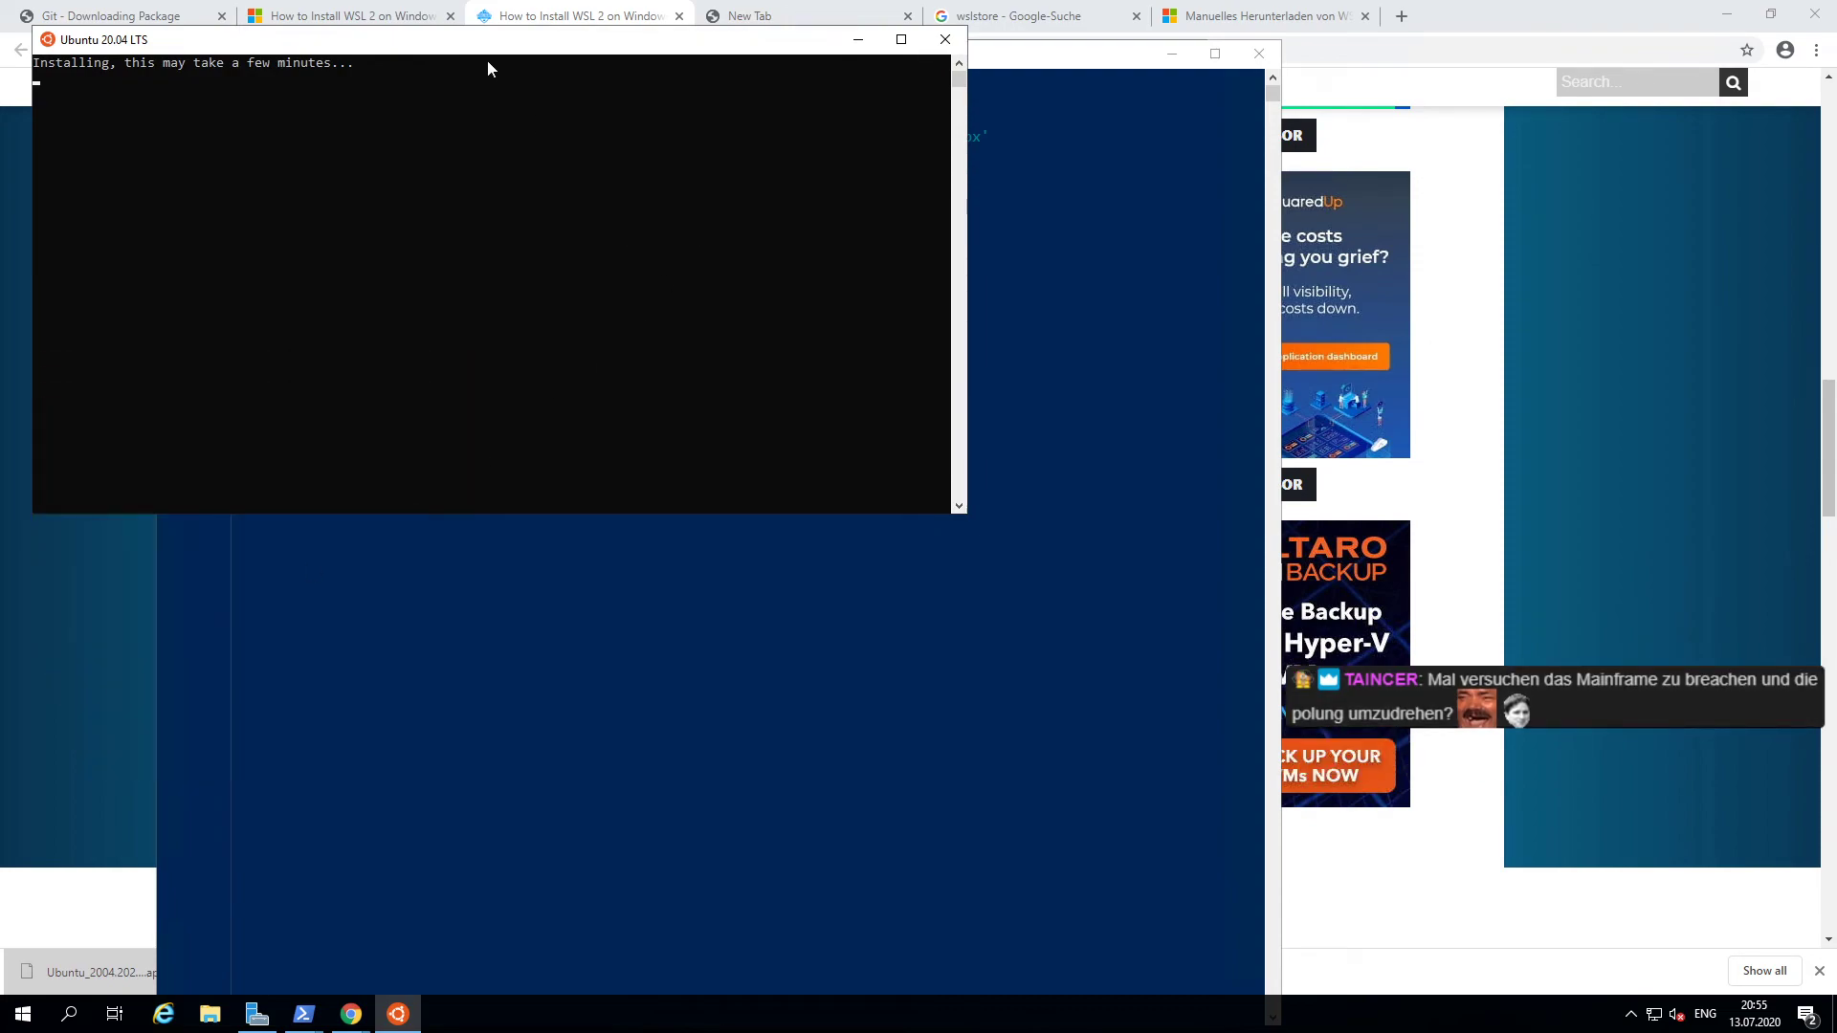
drag(511, 43, 952, 199)
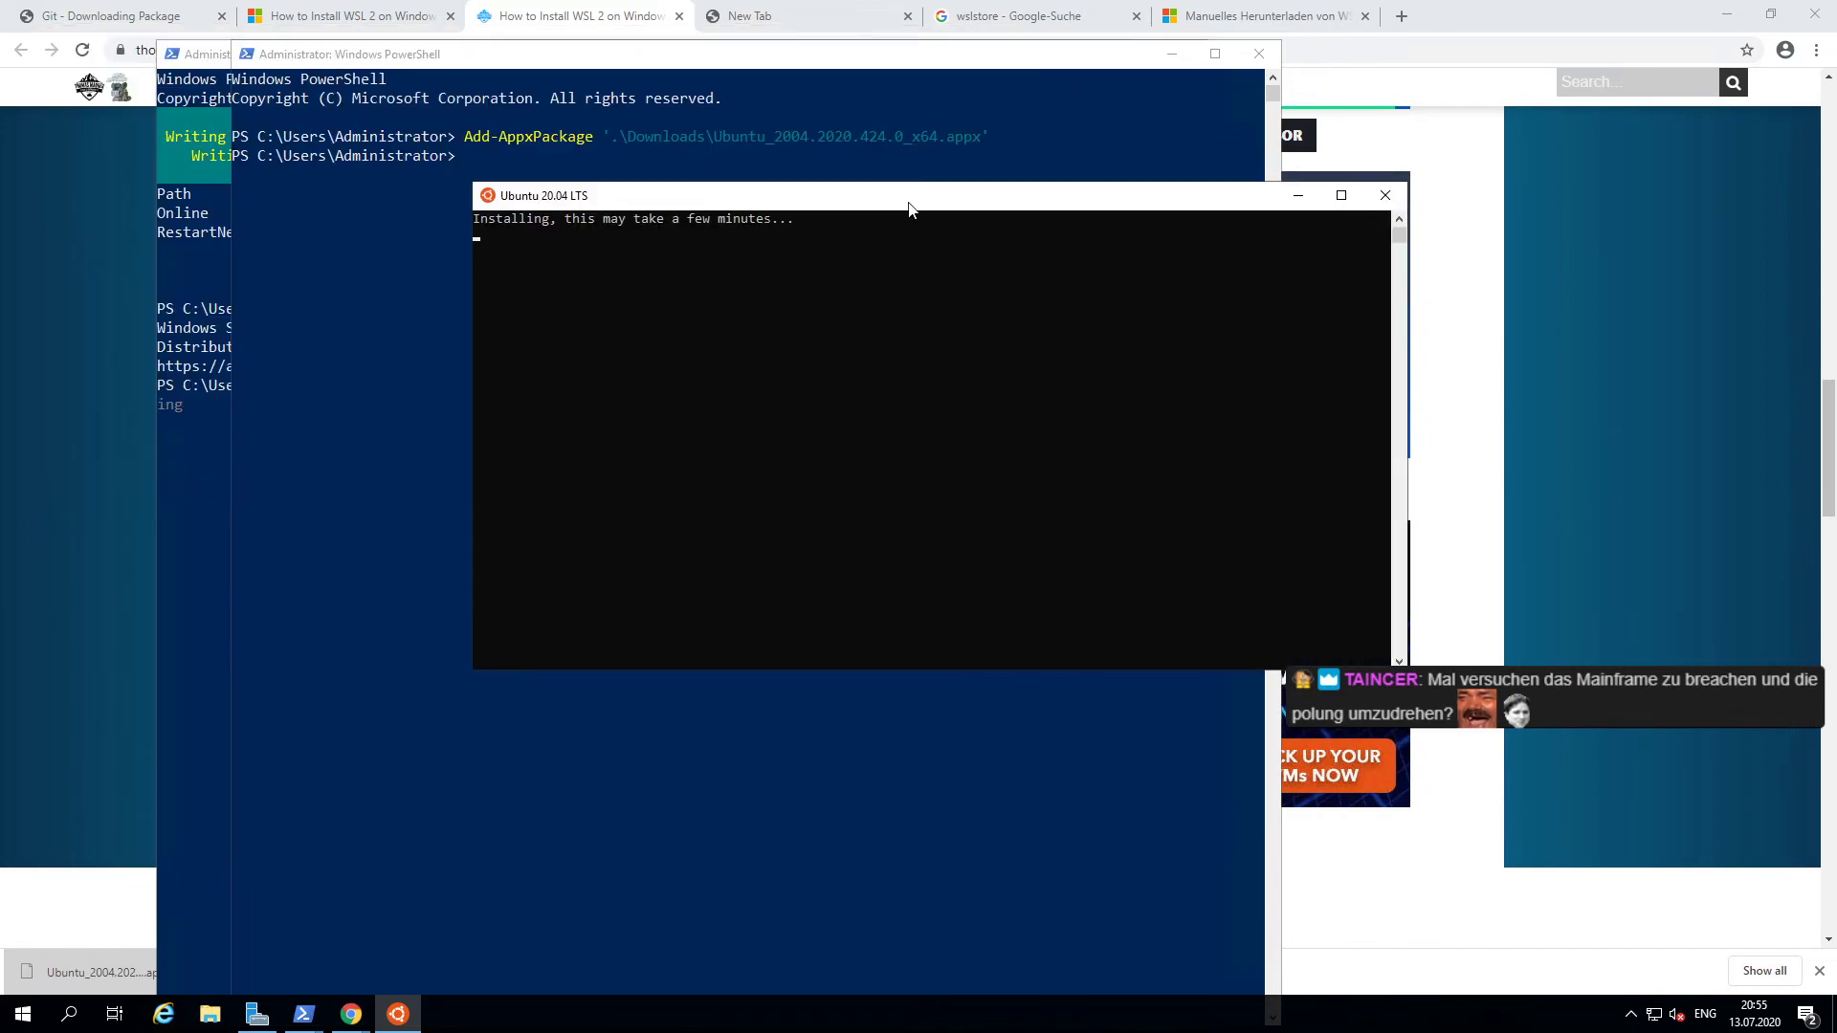
click(211, 410)
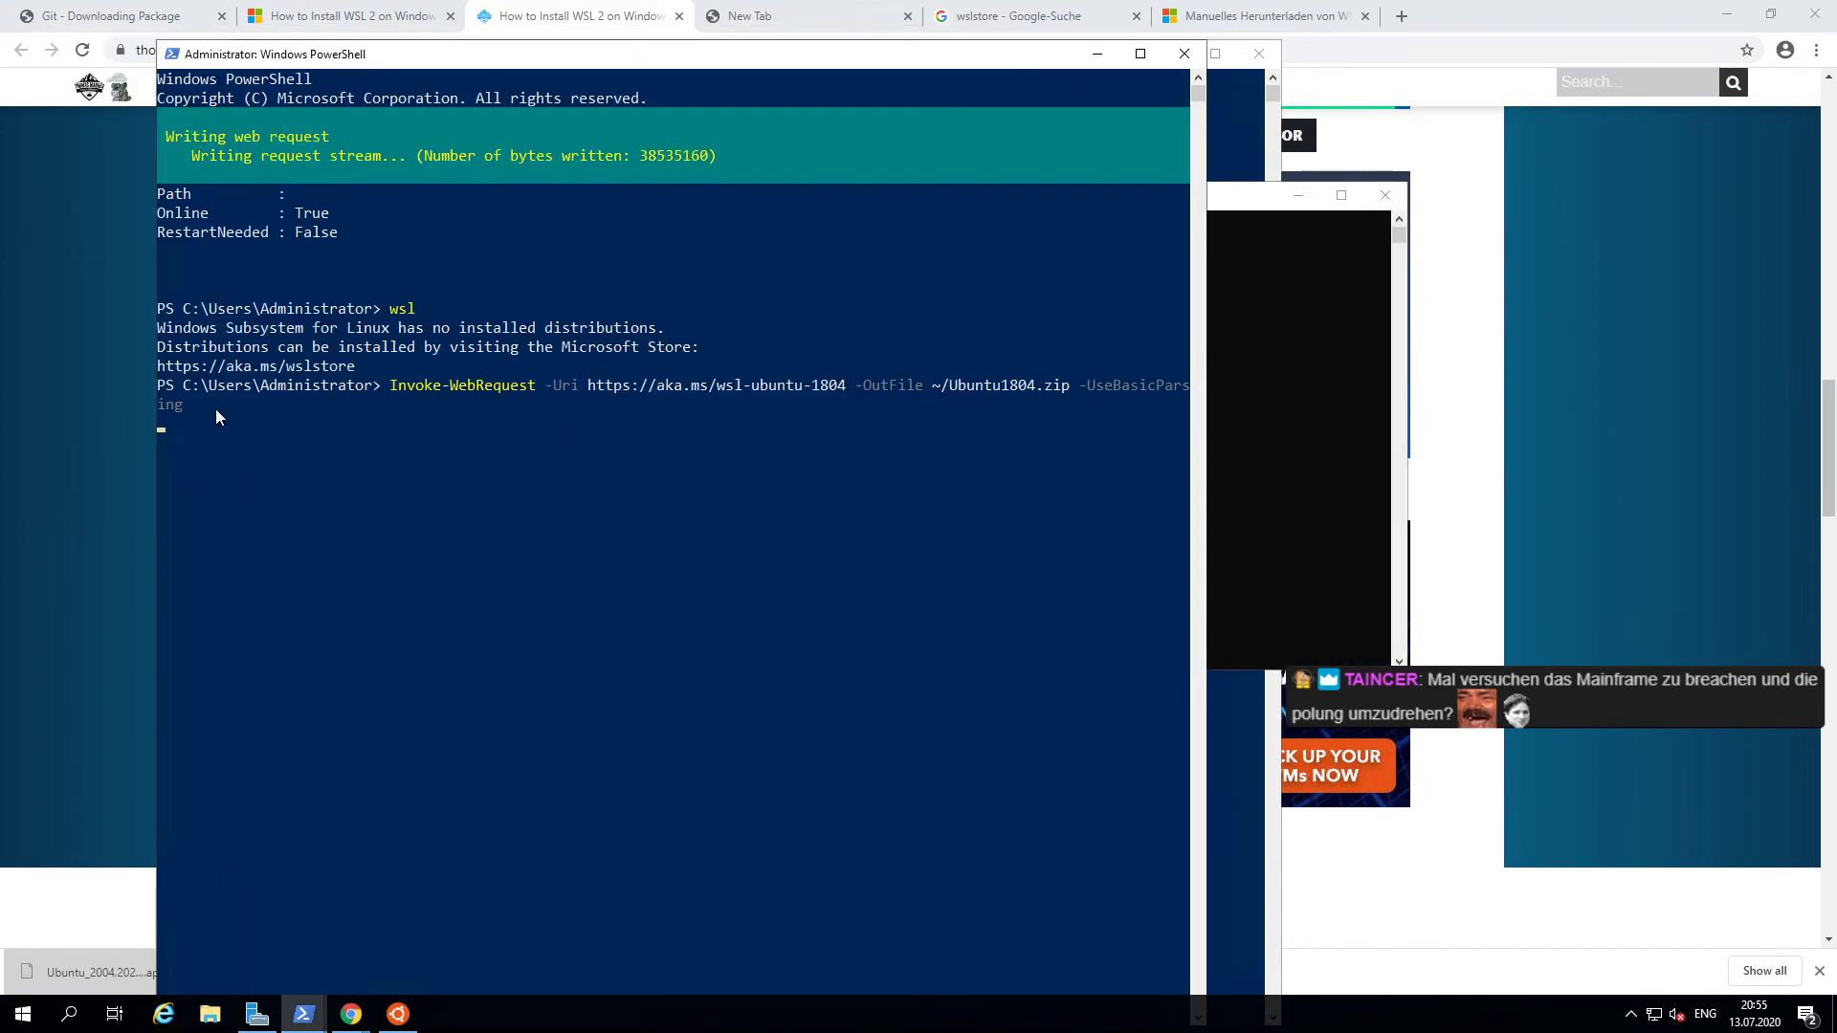
key(ctrl+c)
key(ctrl+c)
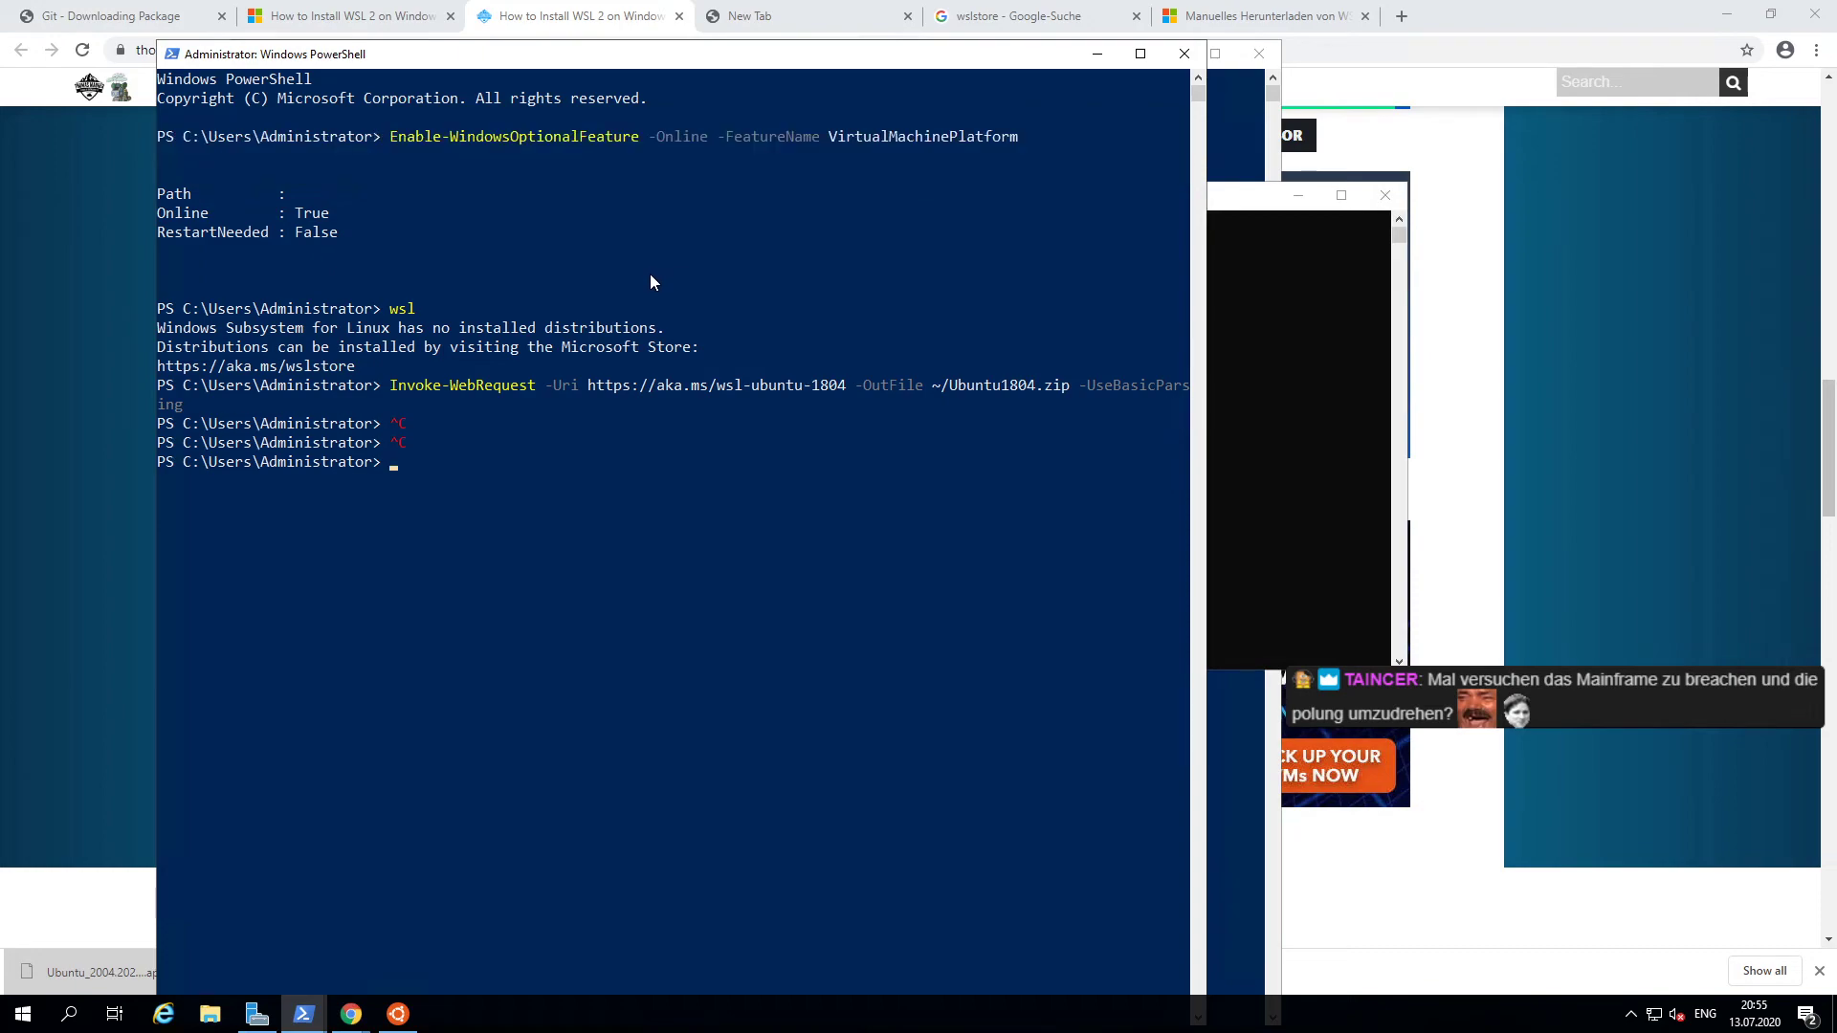
key(ctrl+c)
key(ctrl+c)
text(rm Ub)
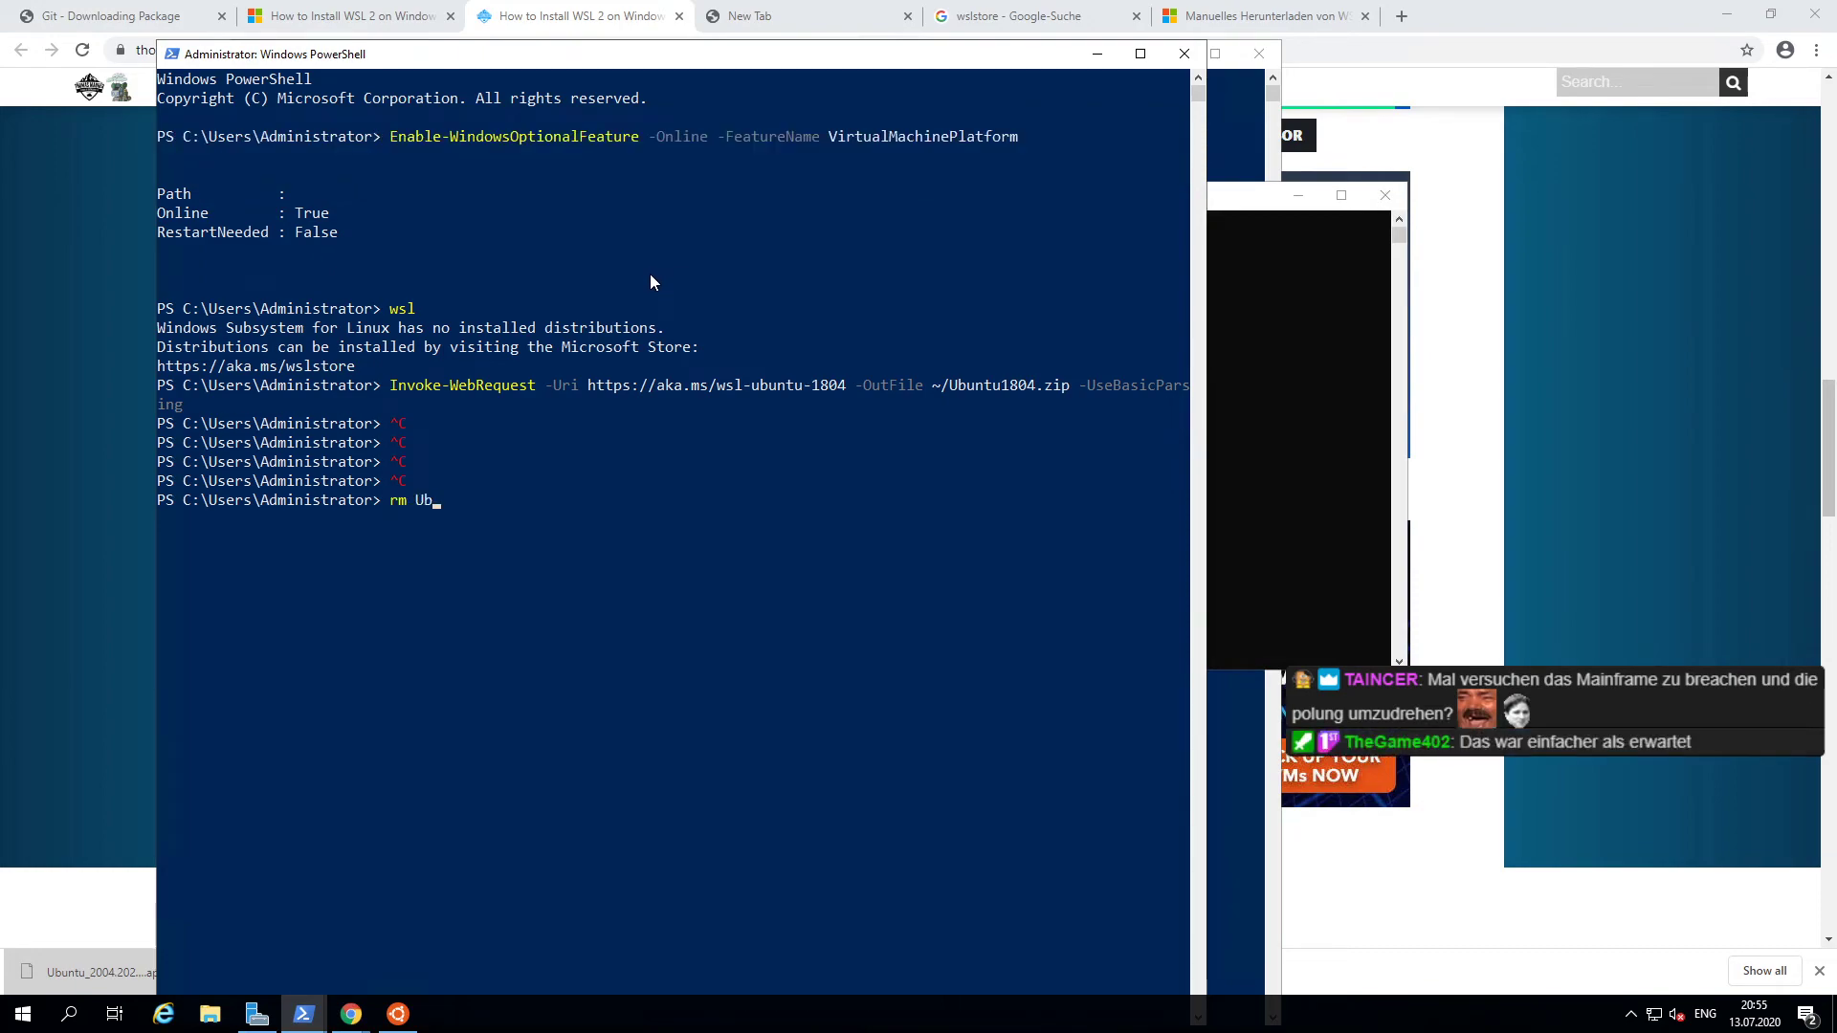
key(Tab)
key(Return)
- Close both PowerShell windows and reposition the Ubuntu installer window
key(ctrl+d)
key(Return)
key(Return)
click(1183, 53)
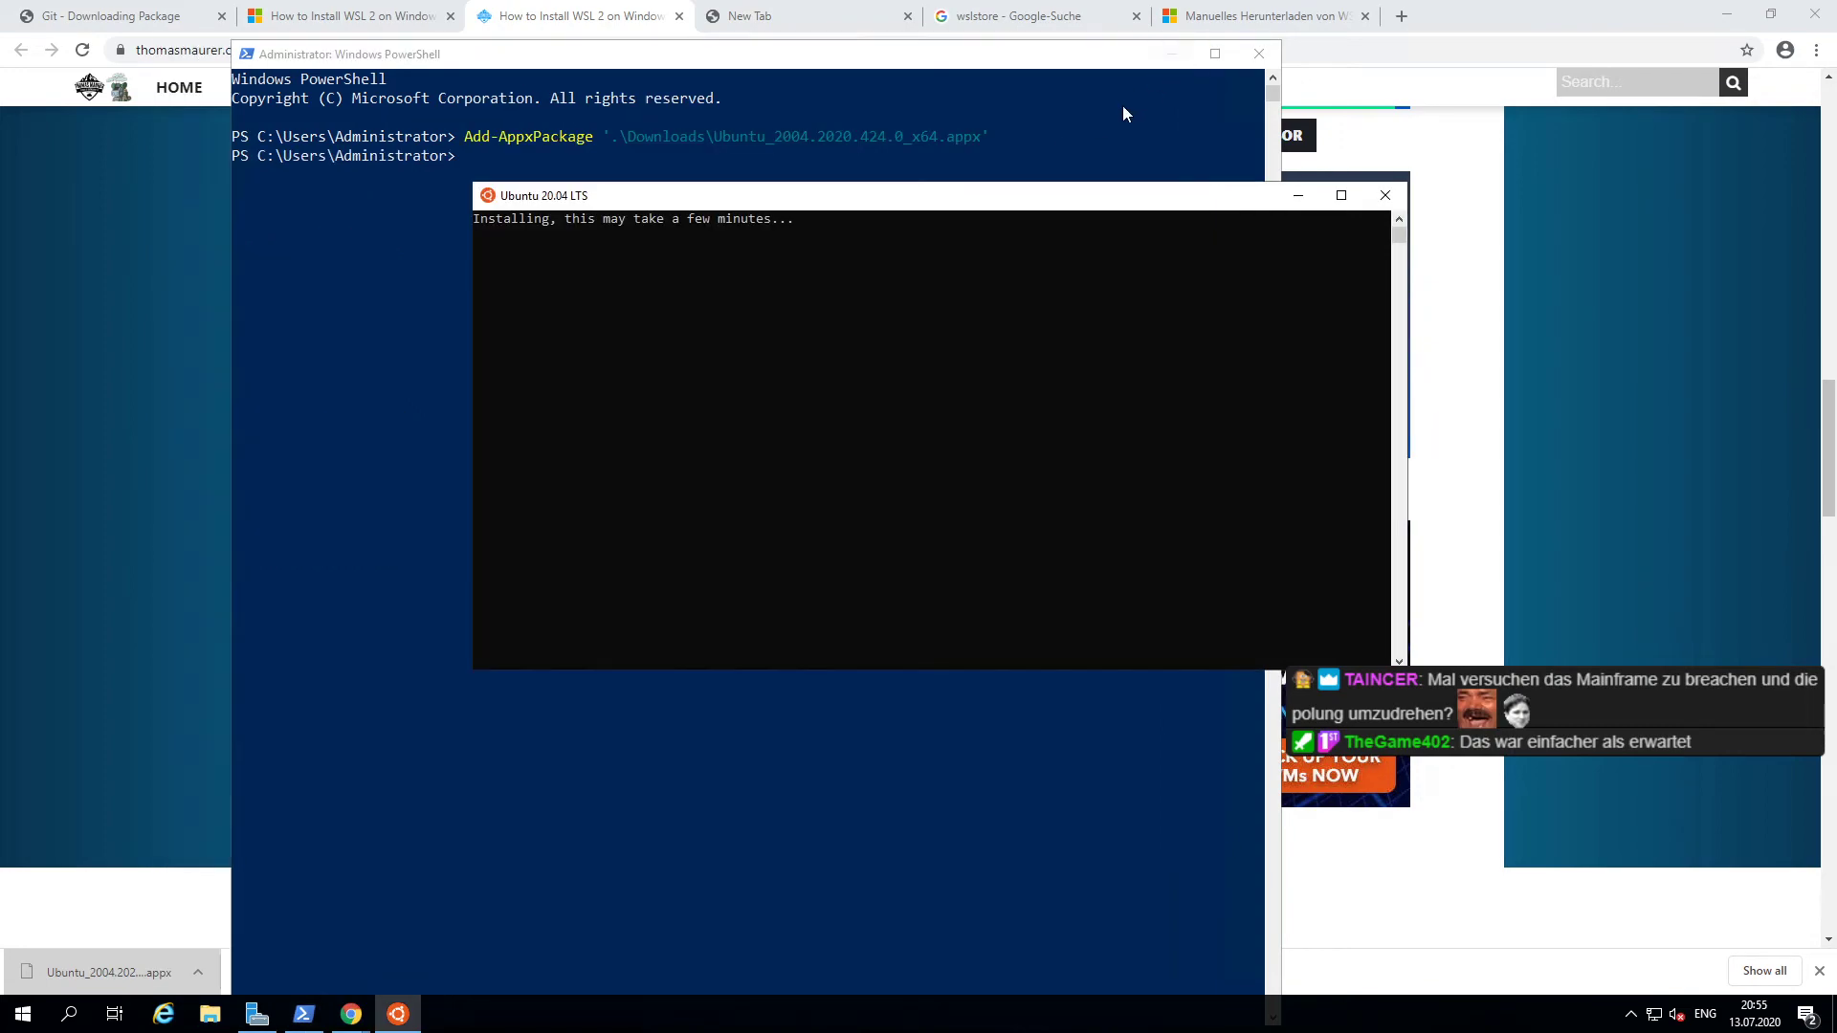
click(1256, 55)
drag(947, 205, 776, 259)
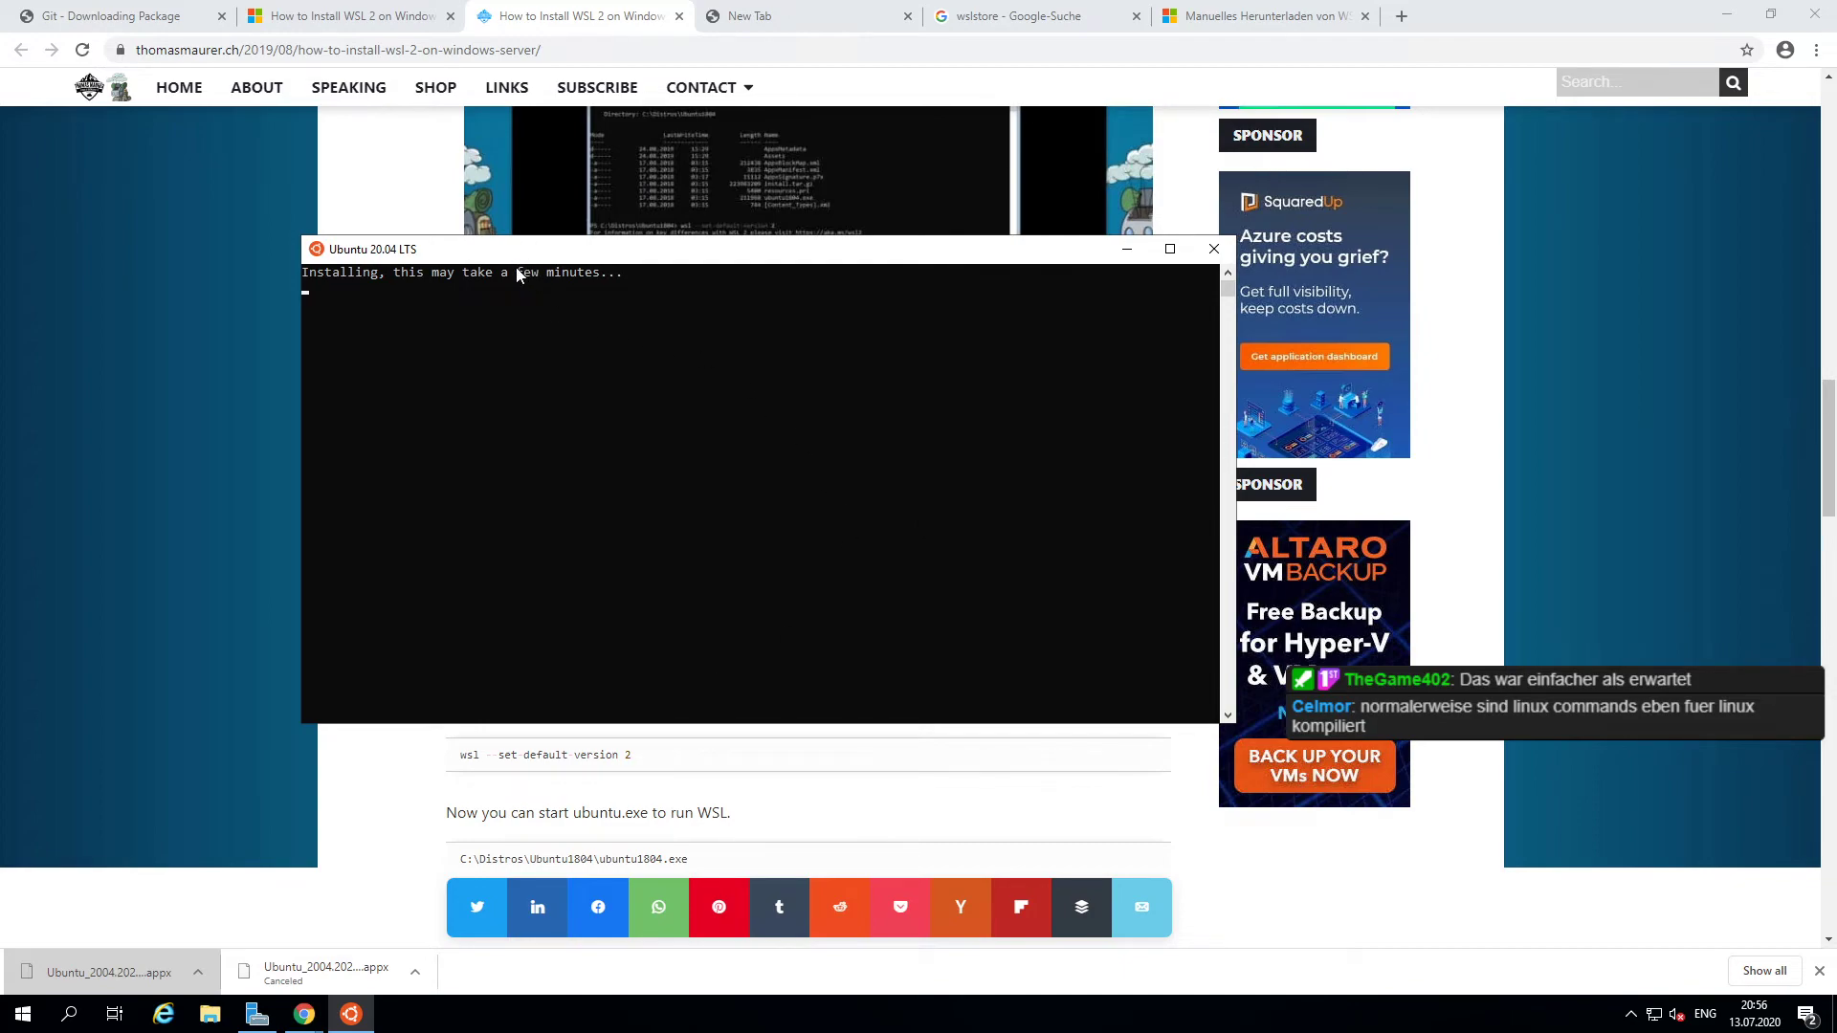
drag(516, 264, 522, 285)
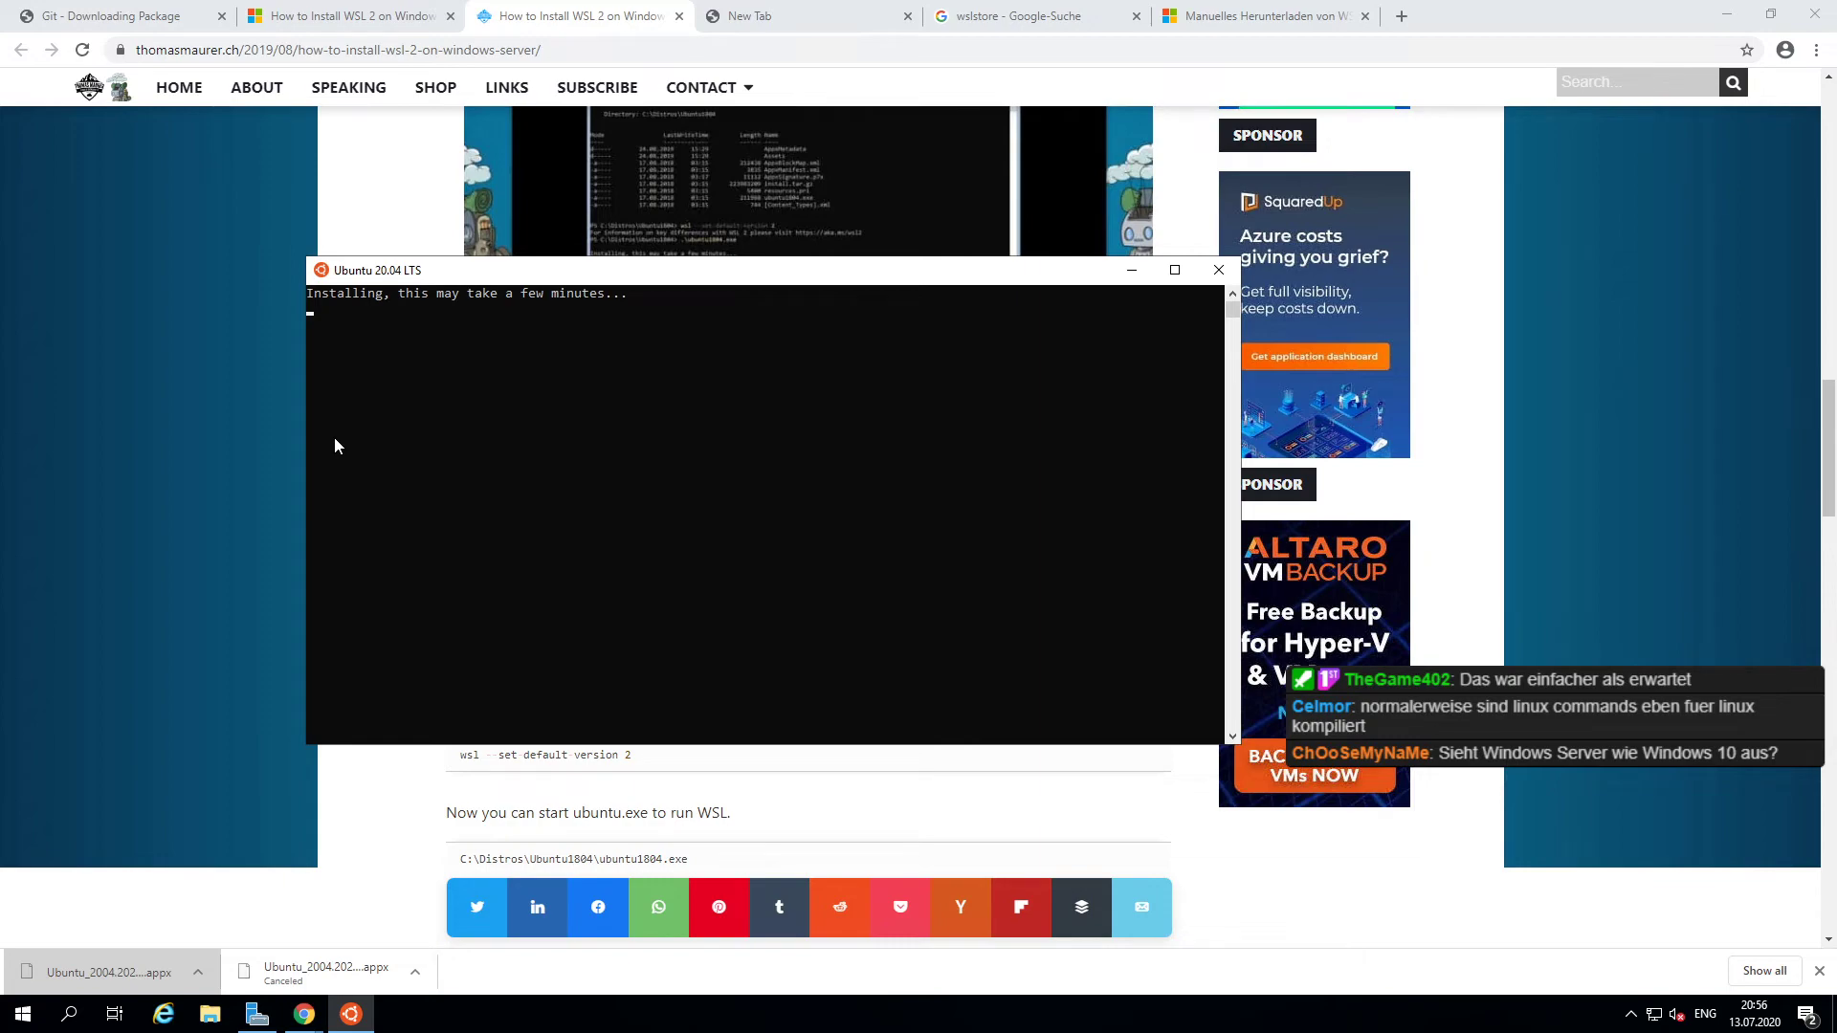
- Enter the new UNIX username and password in the installer, then list the home directory with ls
key(super)
key(super)
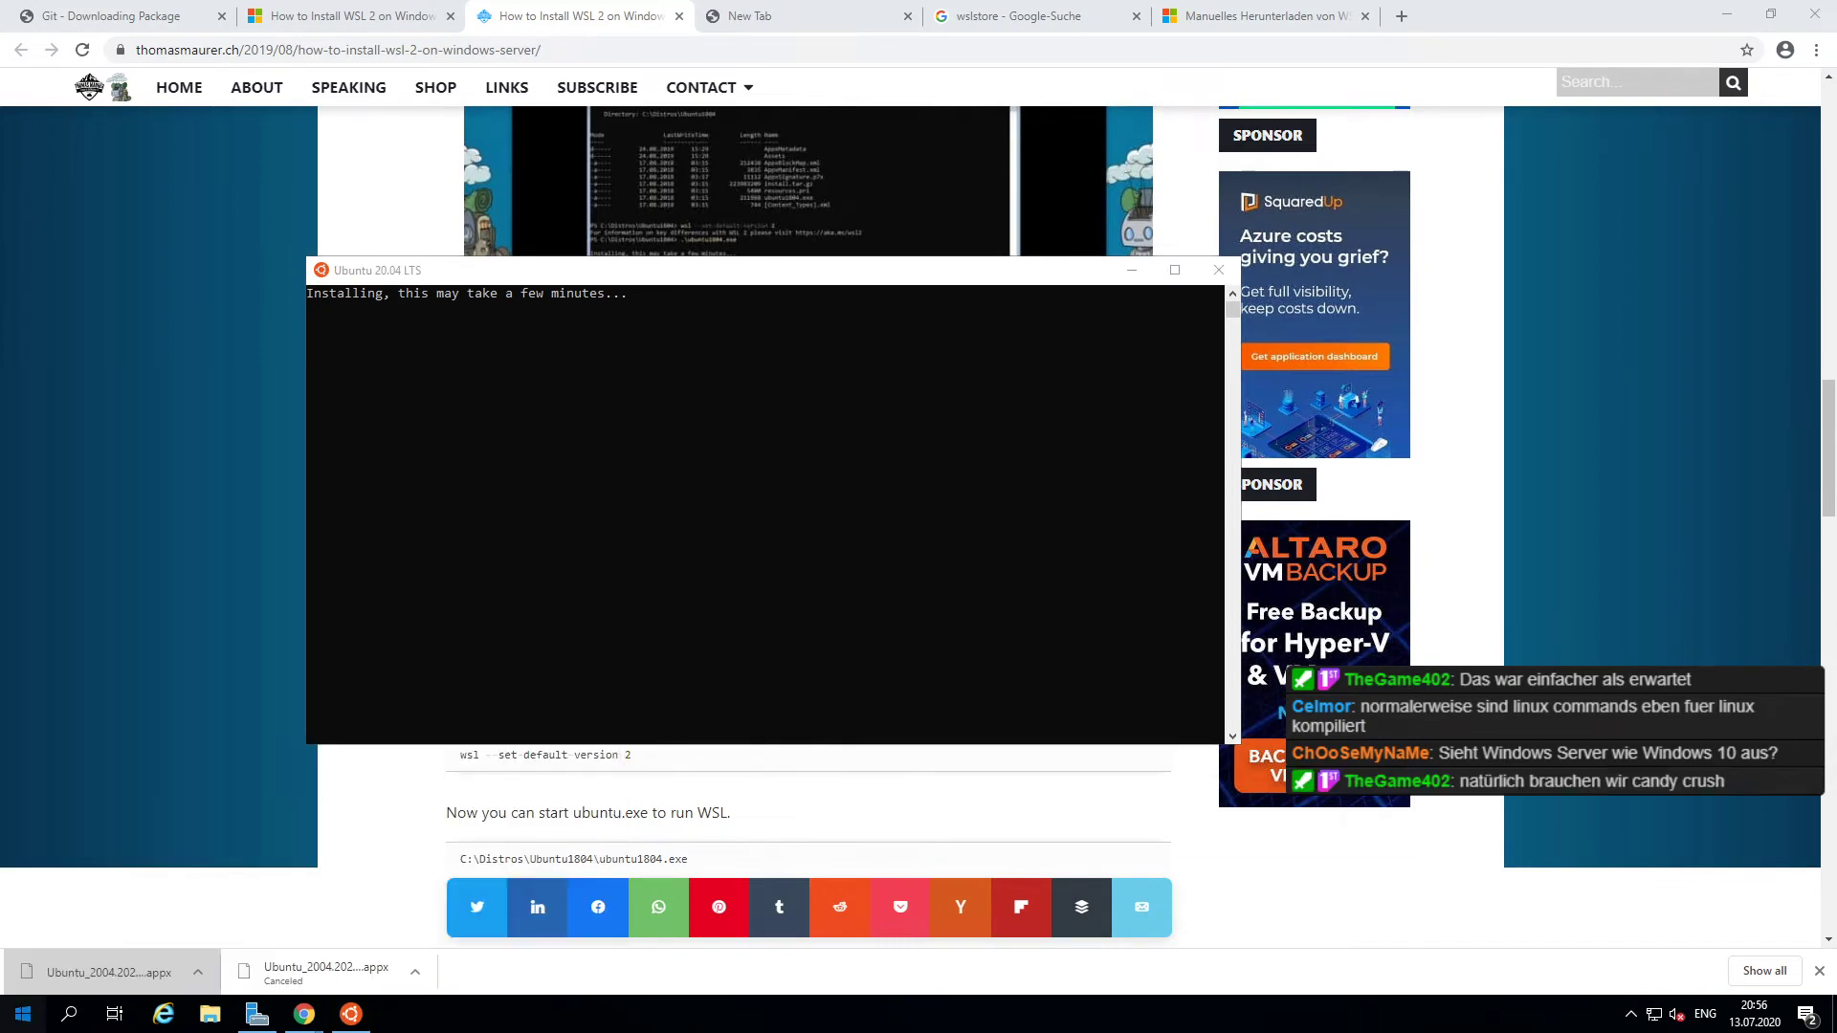
key(super)
key(super)
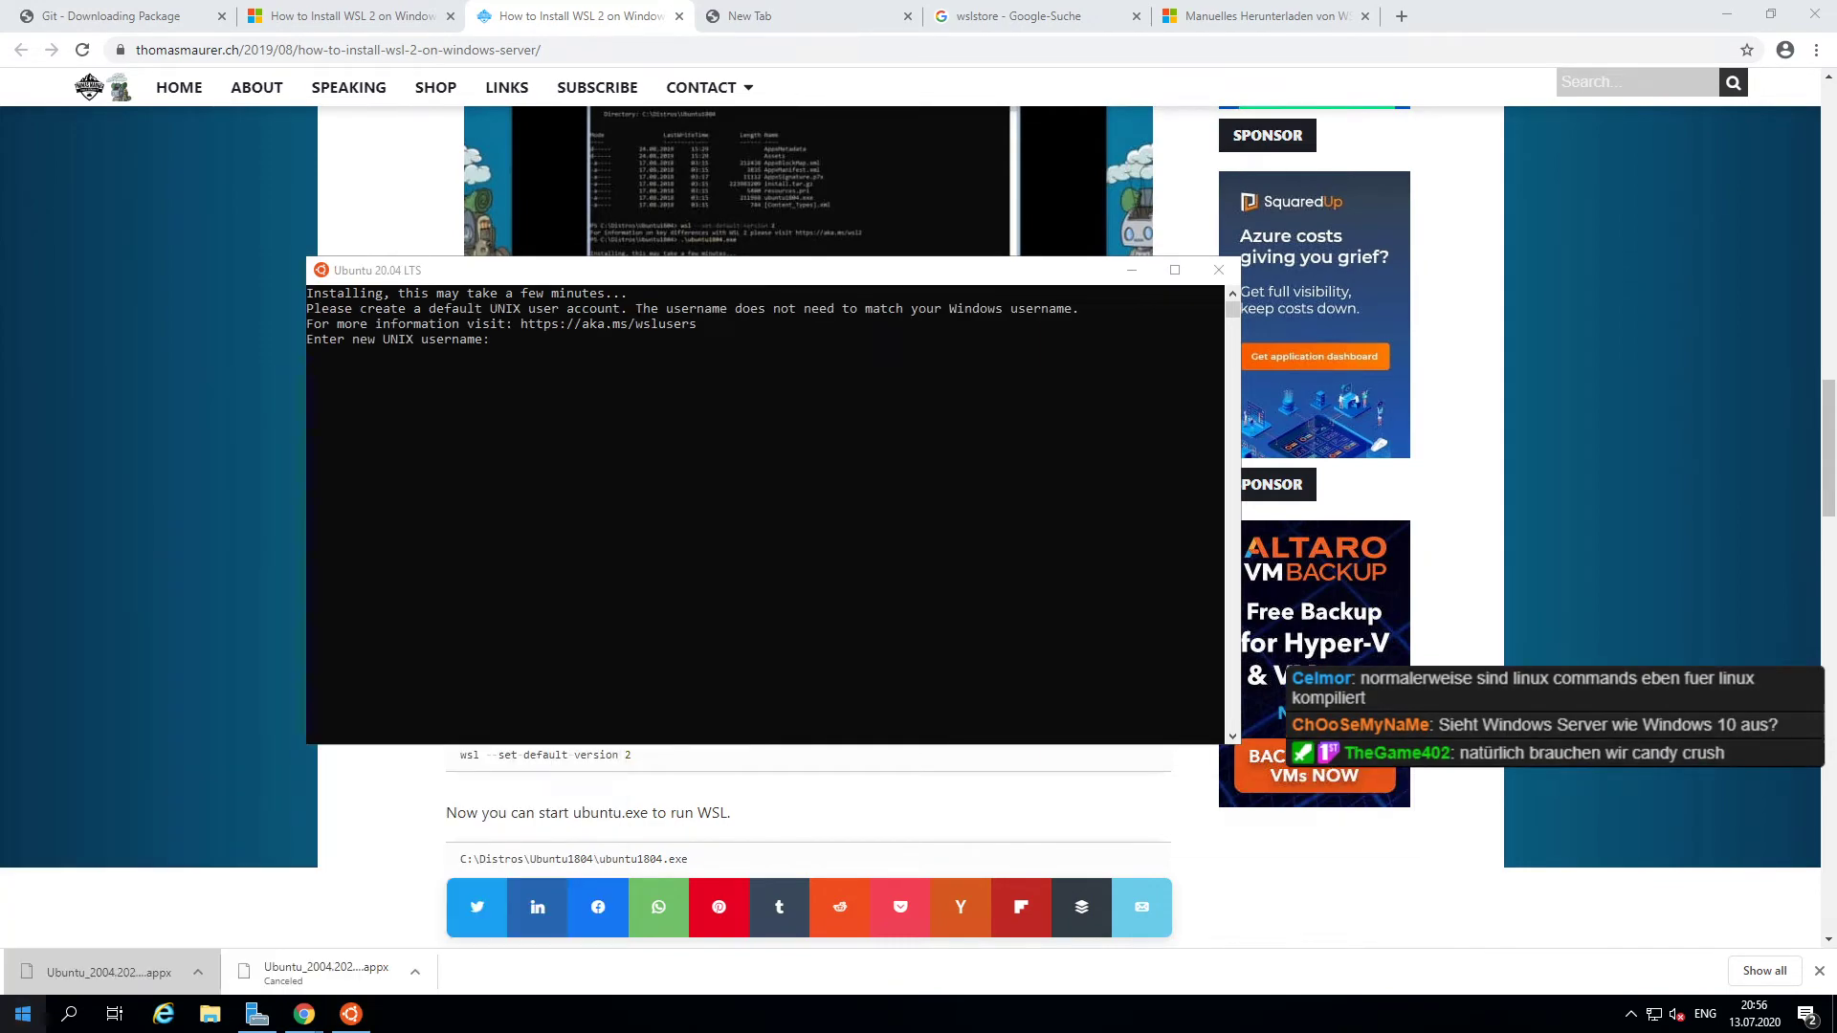
key(super)
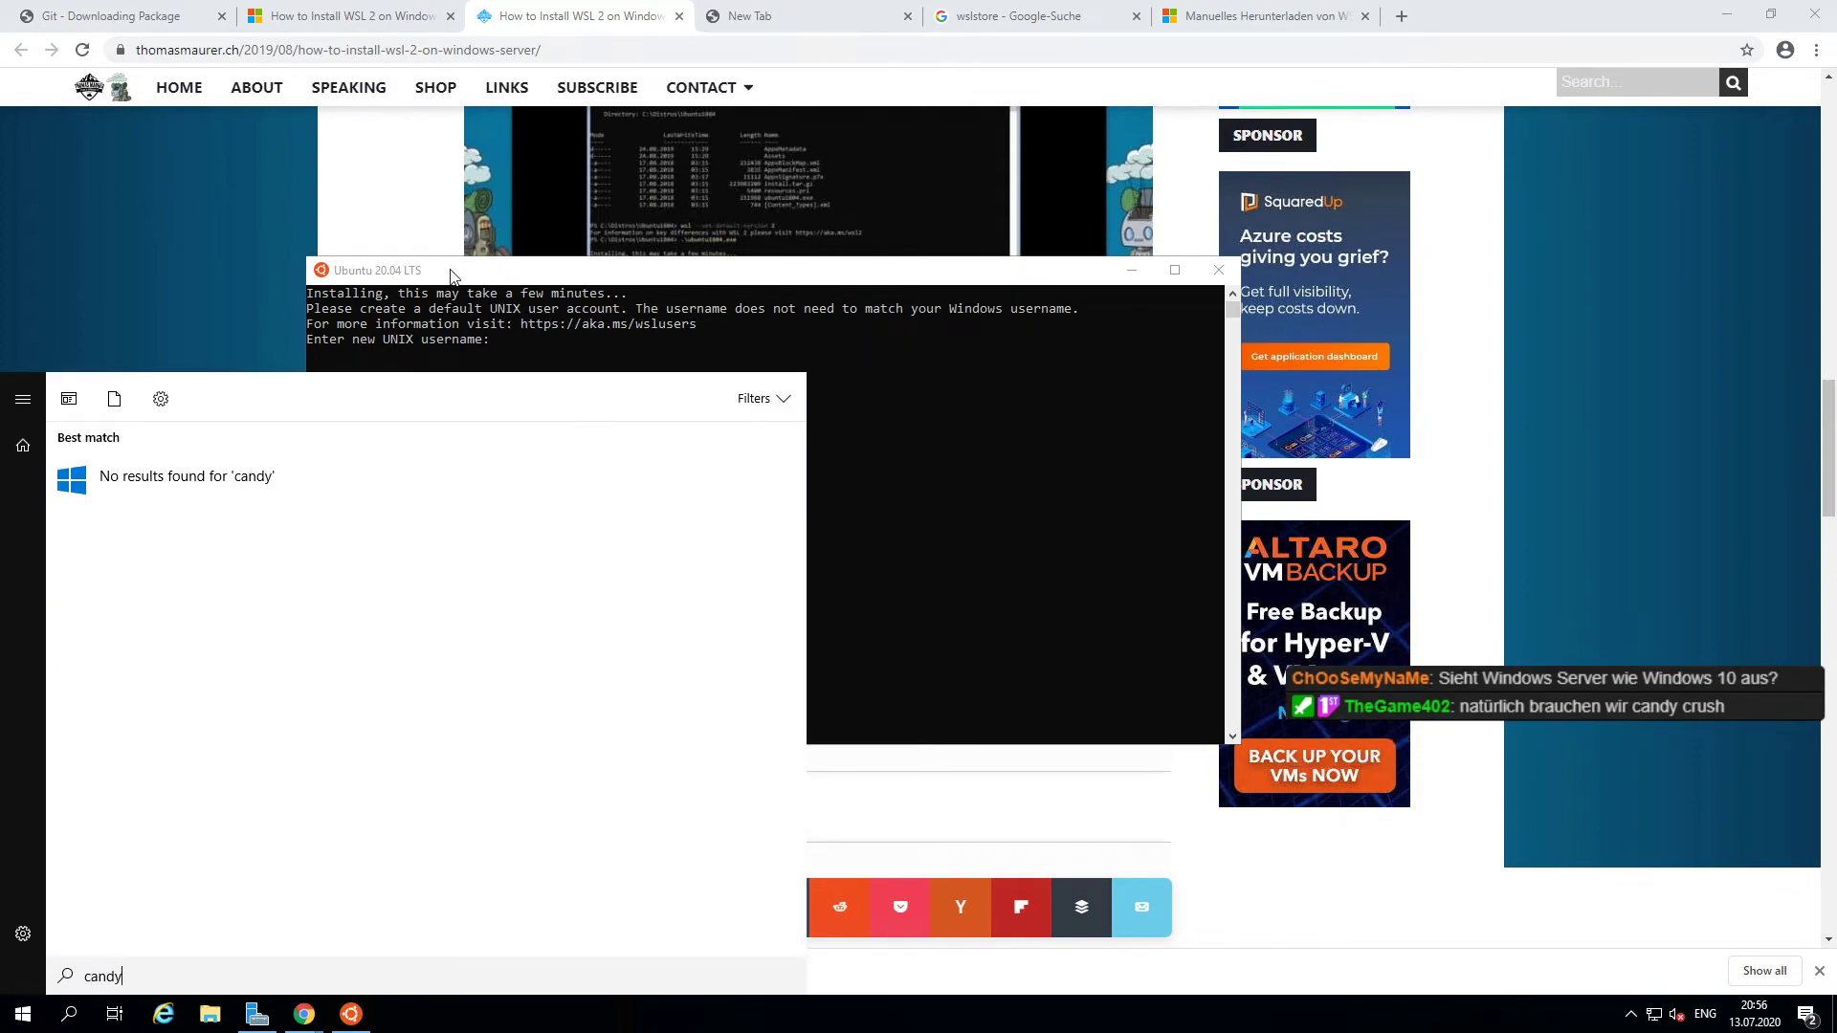
drag(452, 276, 400, 304)
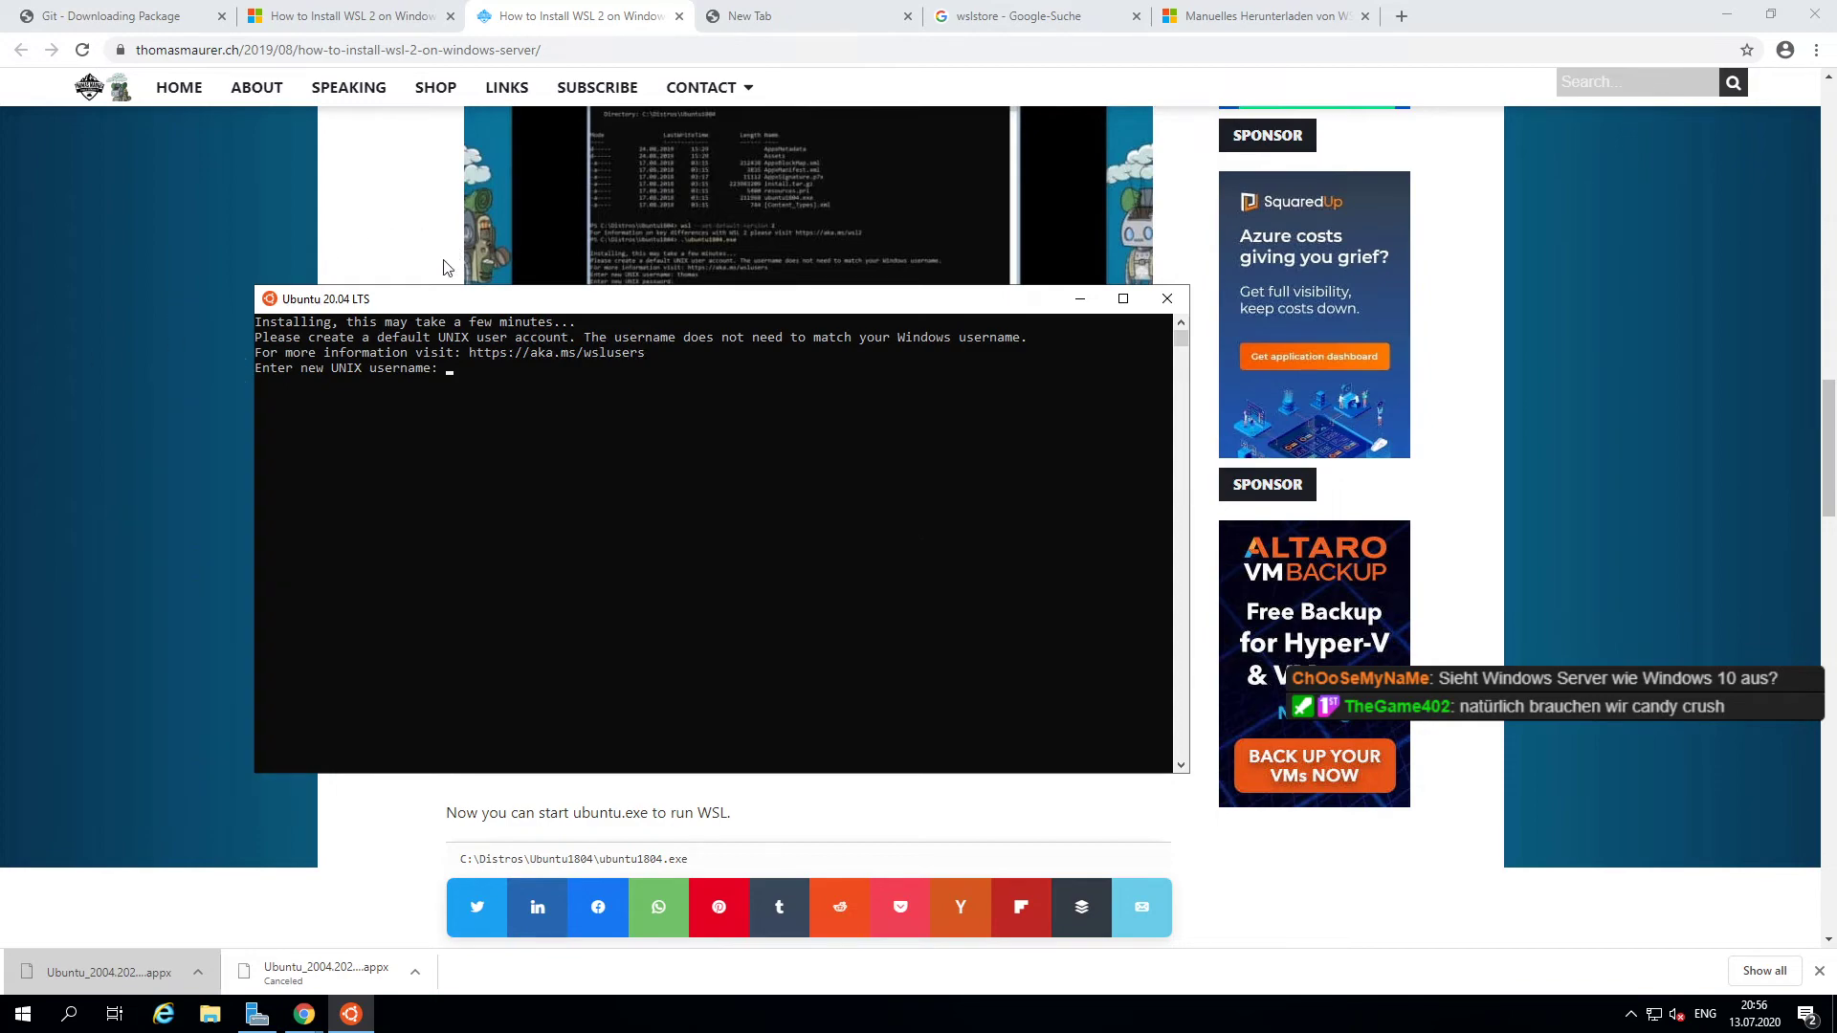
click(465, 412)
key(Escape)
key(Return)
key(Return)
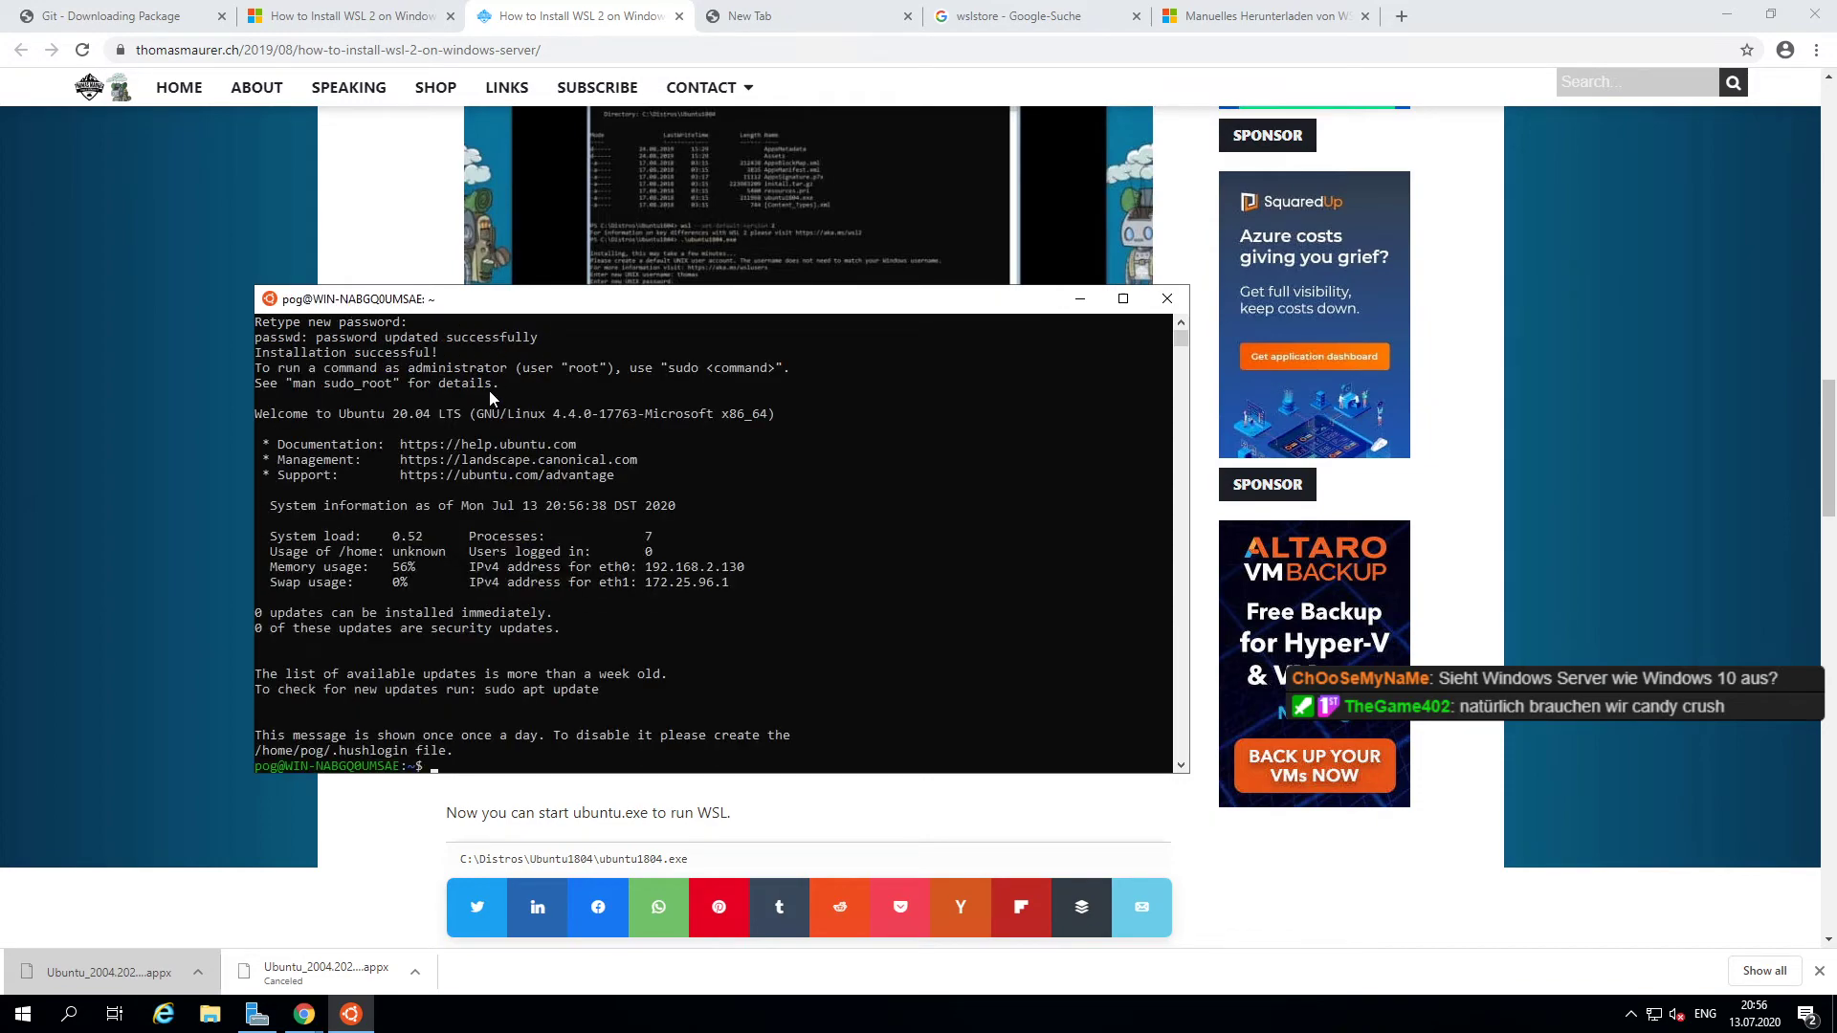
key(Return)
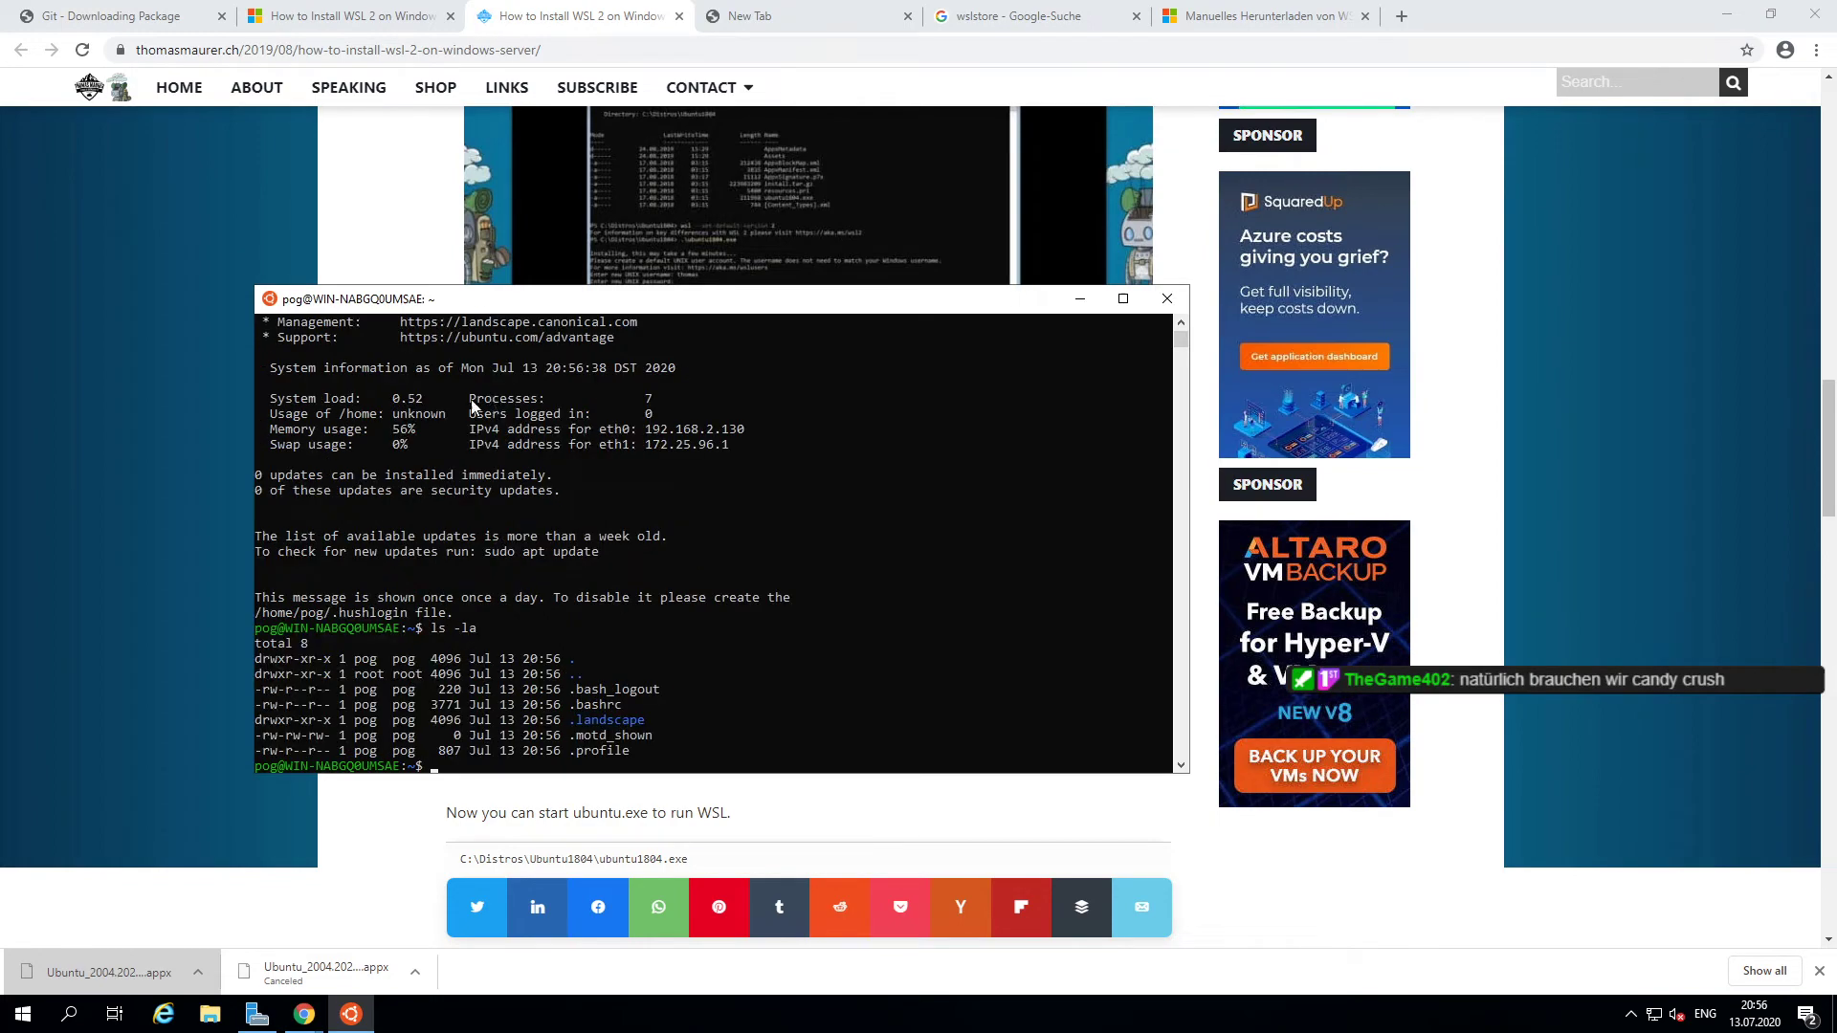
- Find and copy the 'wsl --set-default-version 2' command from the WSL guide
click(488, 857)
scroll(623, 775, down, 1)
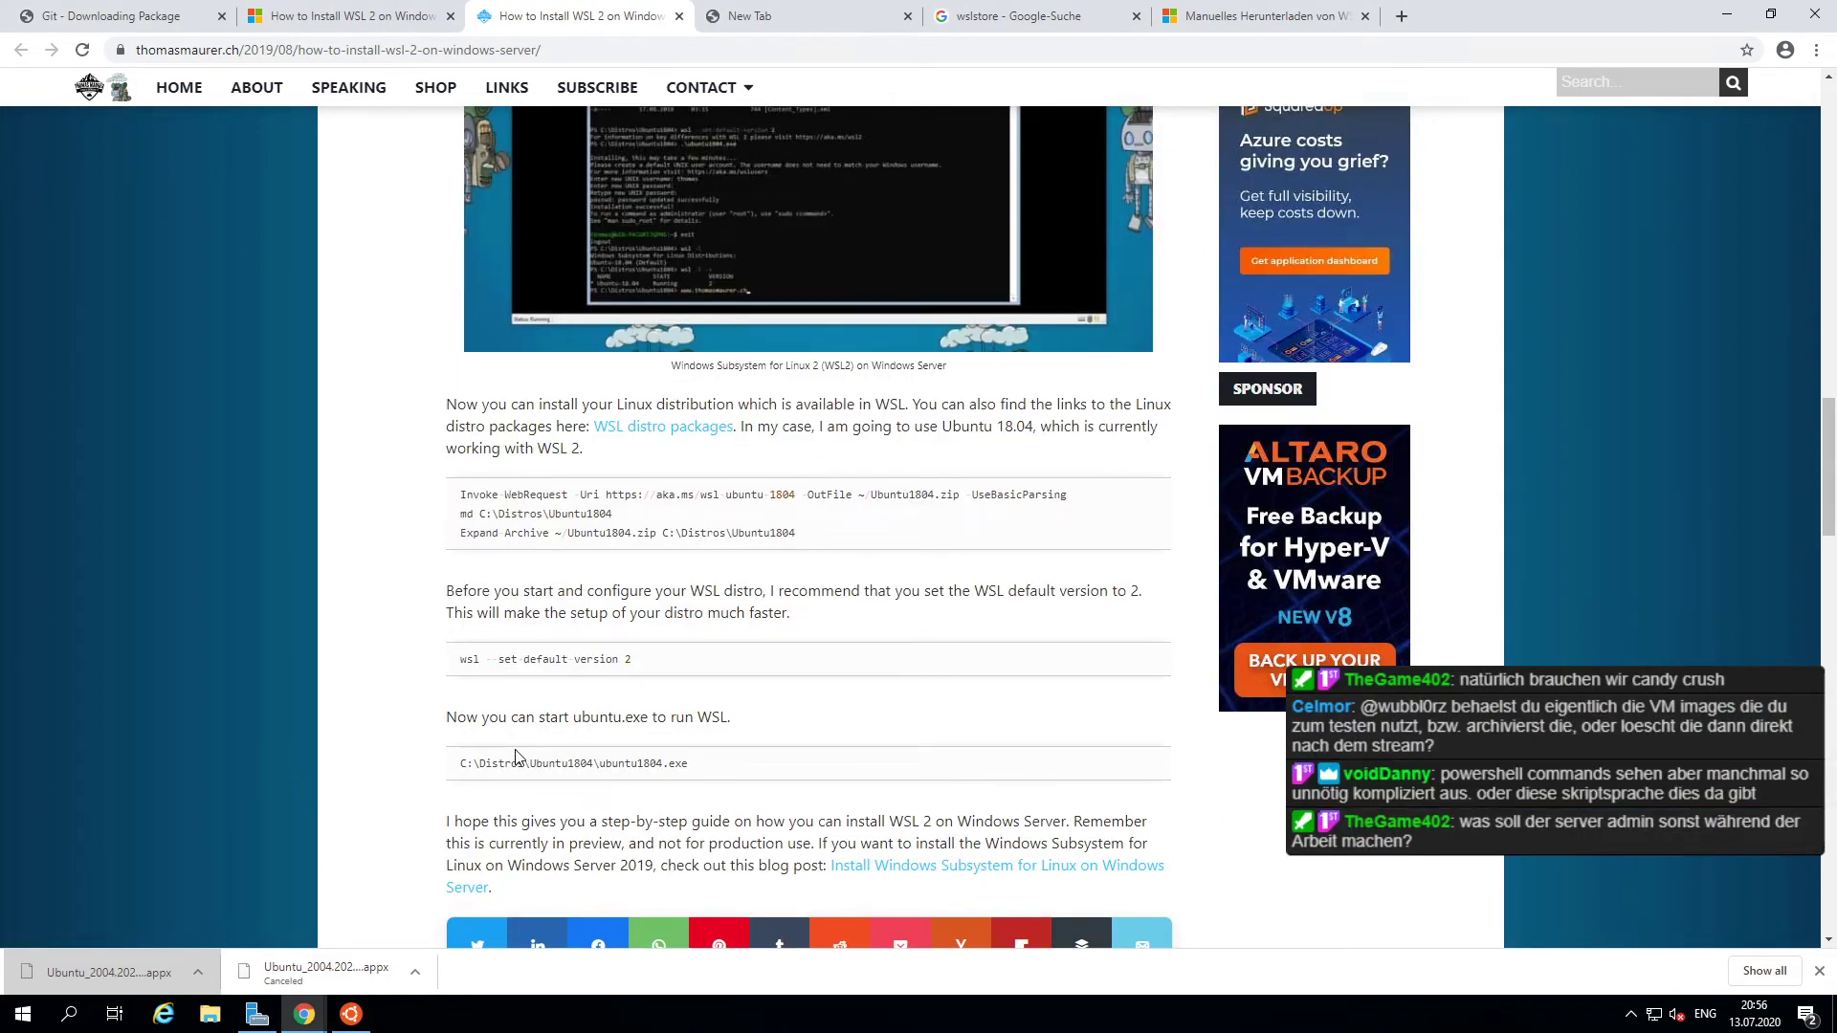
scroll(522, 758, down, 1)
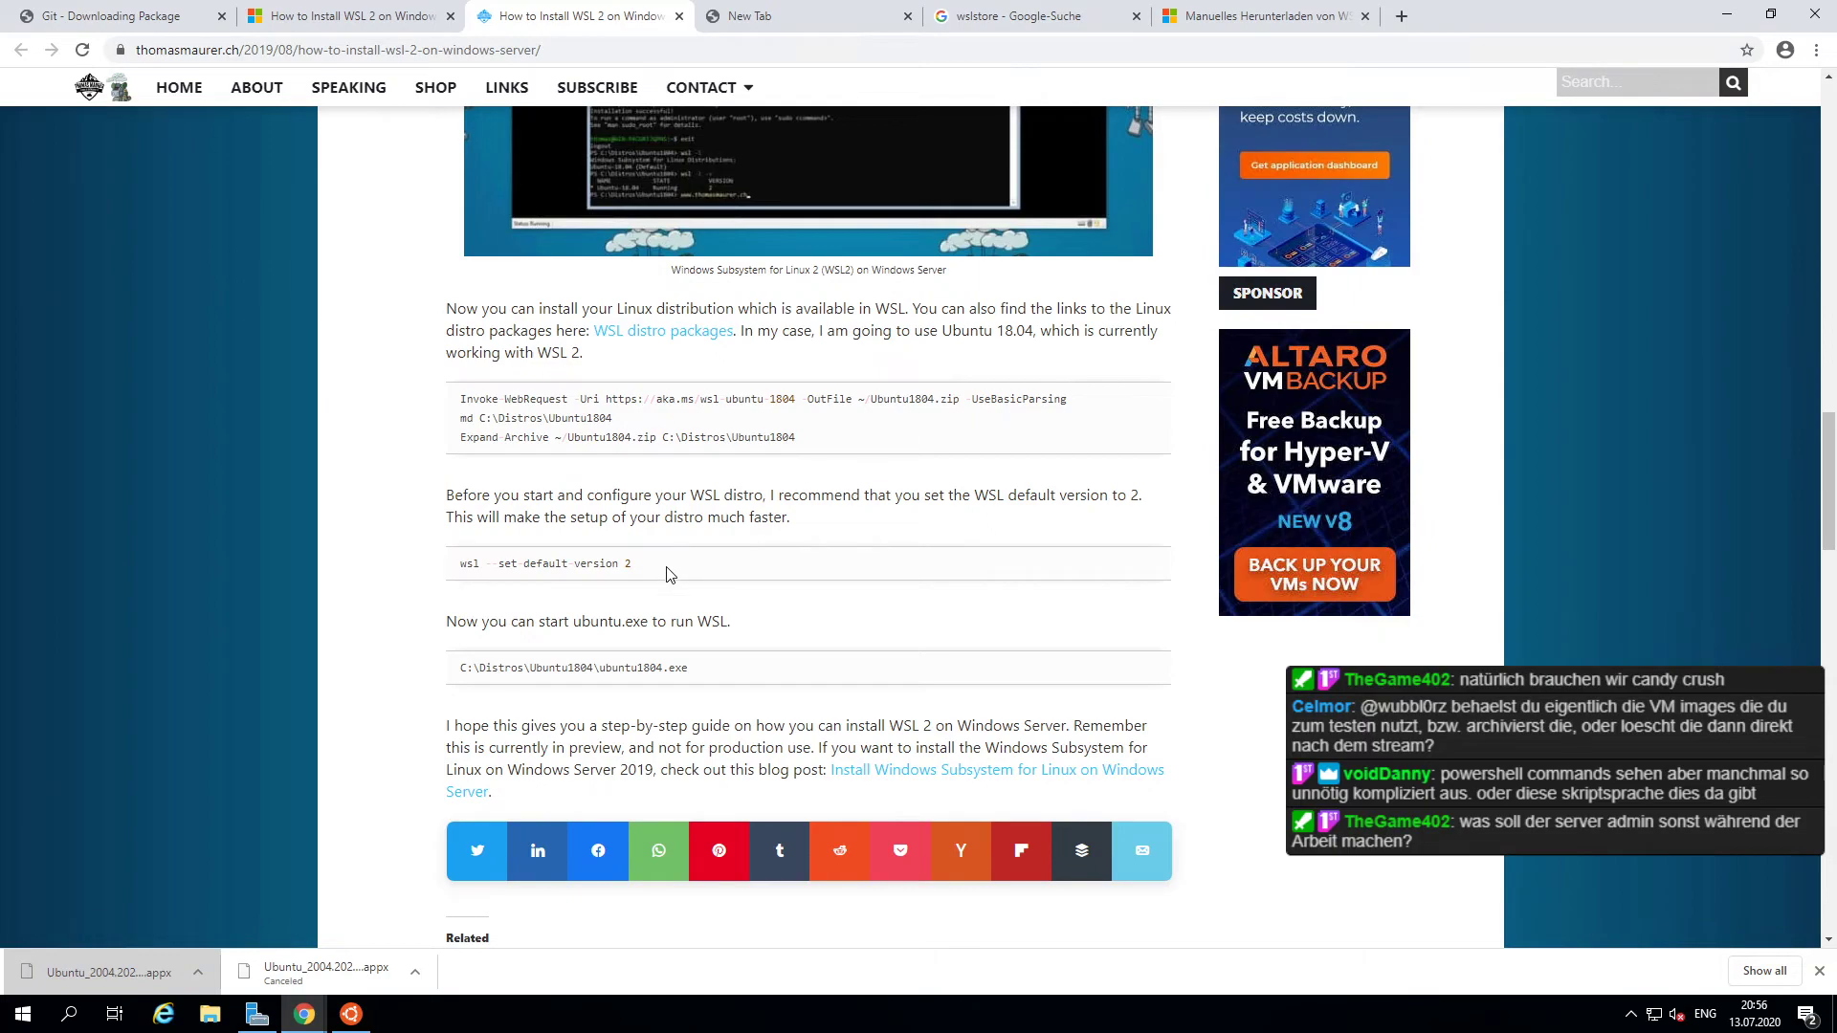
scroll(666, 574, up, 6)
scroll(667, 579, down, 5)
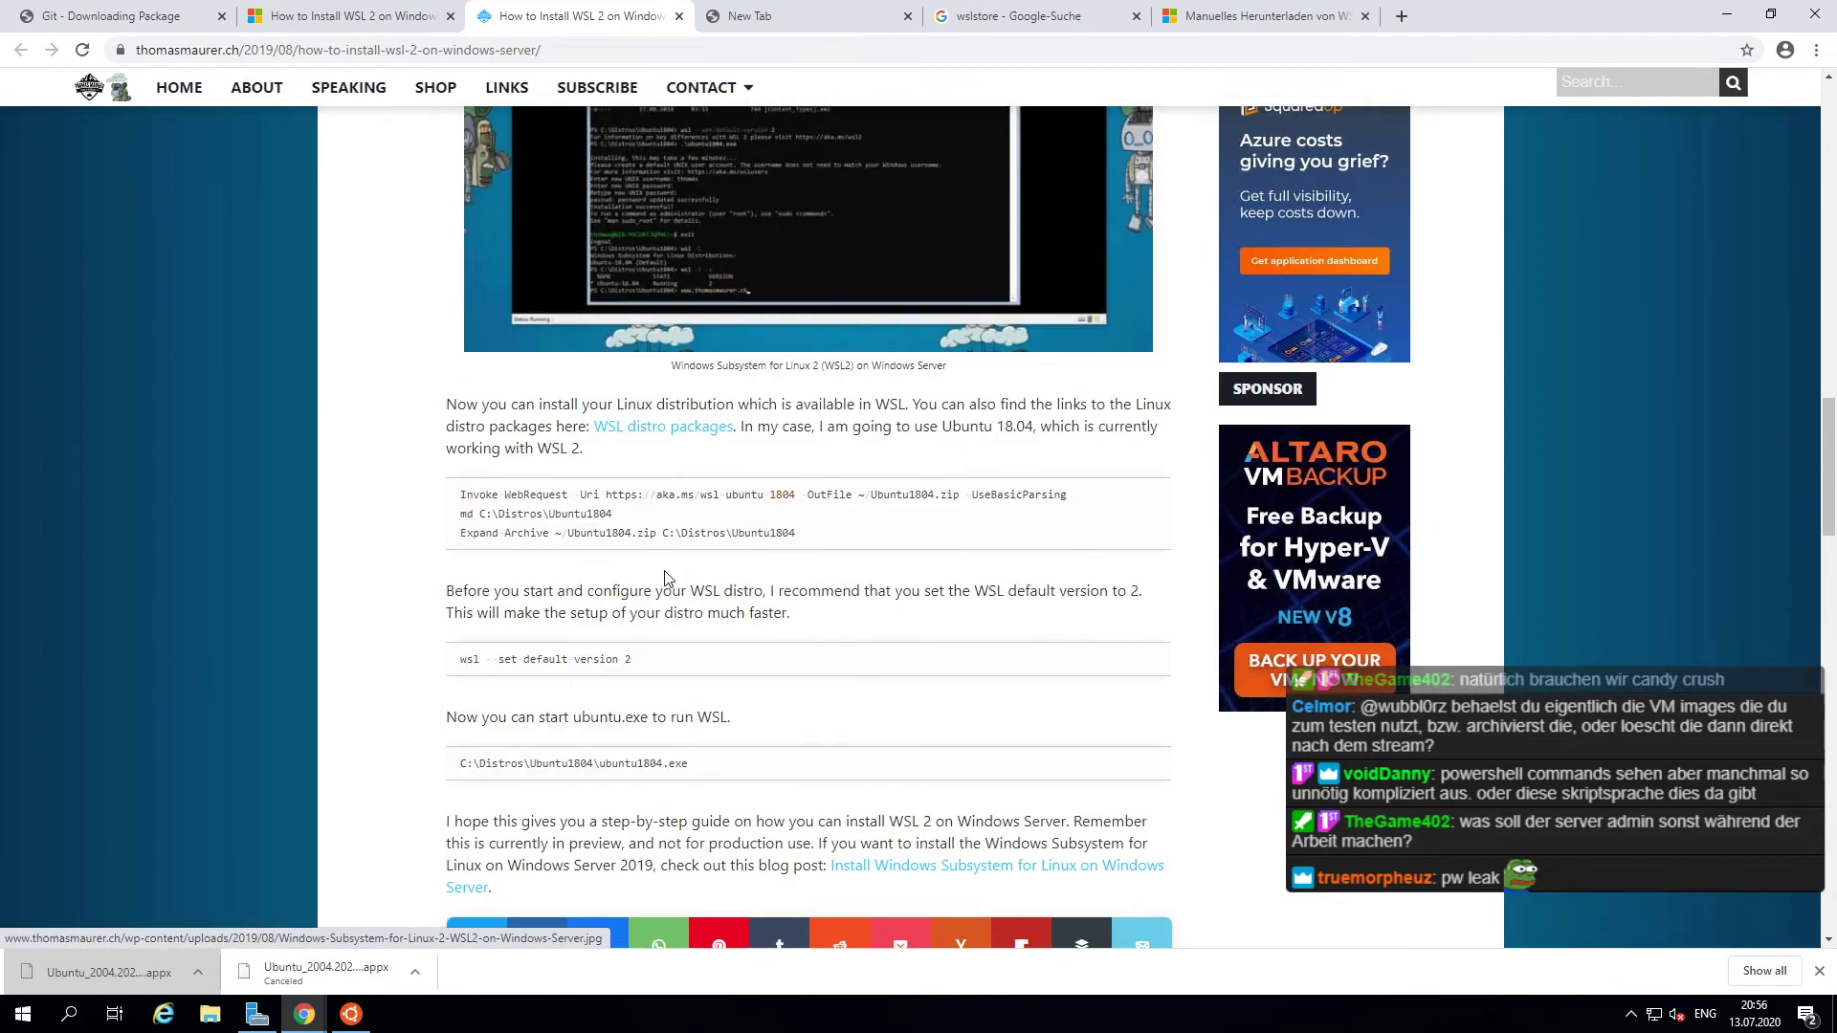
drag(676, 664, 453, 669)
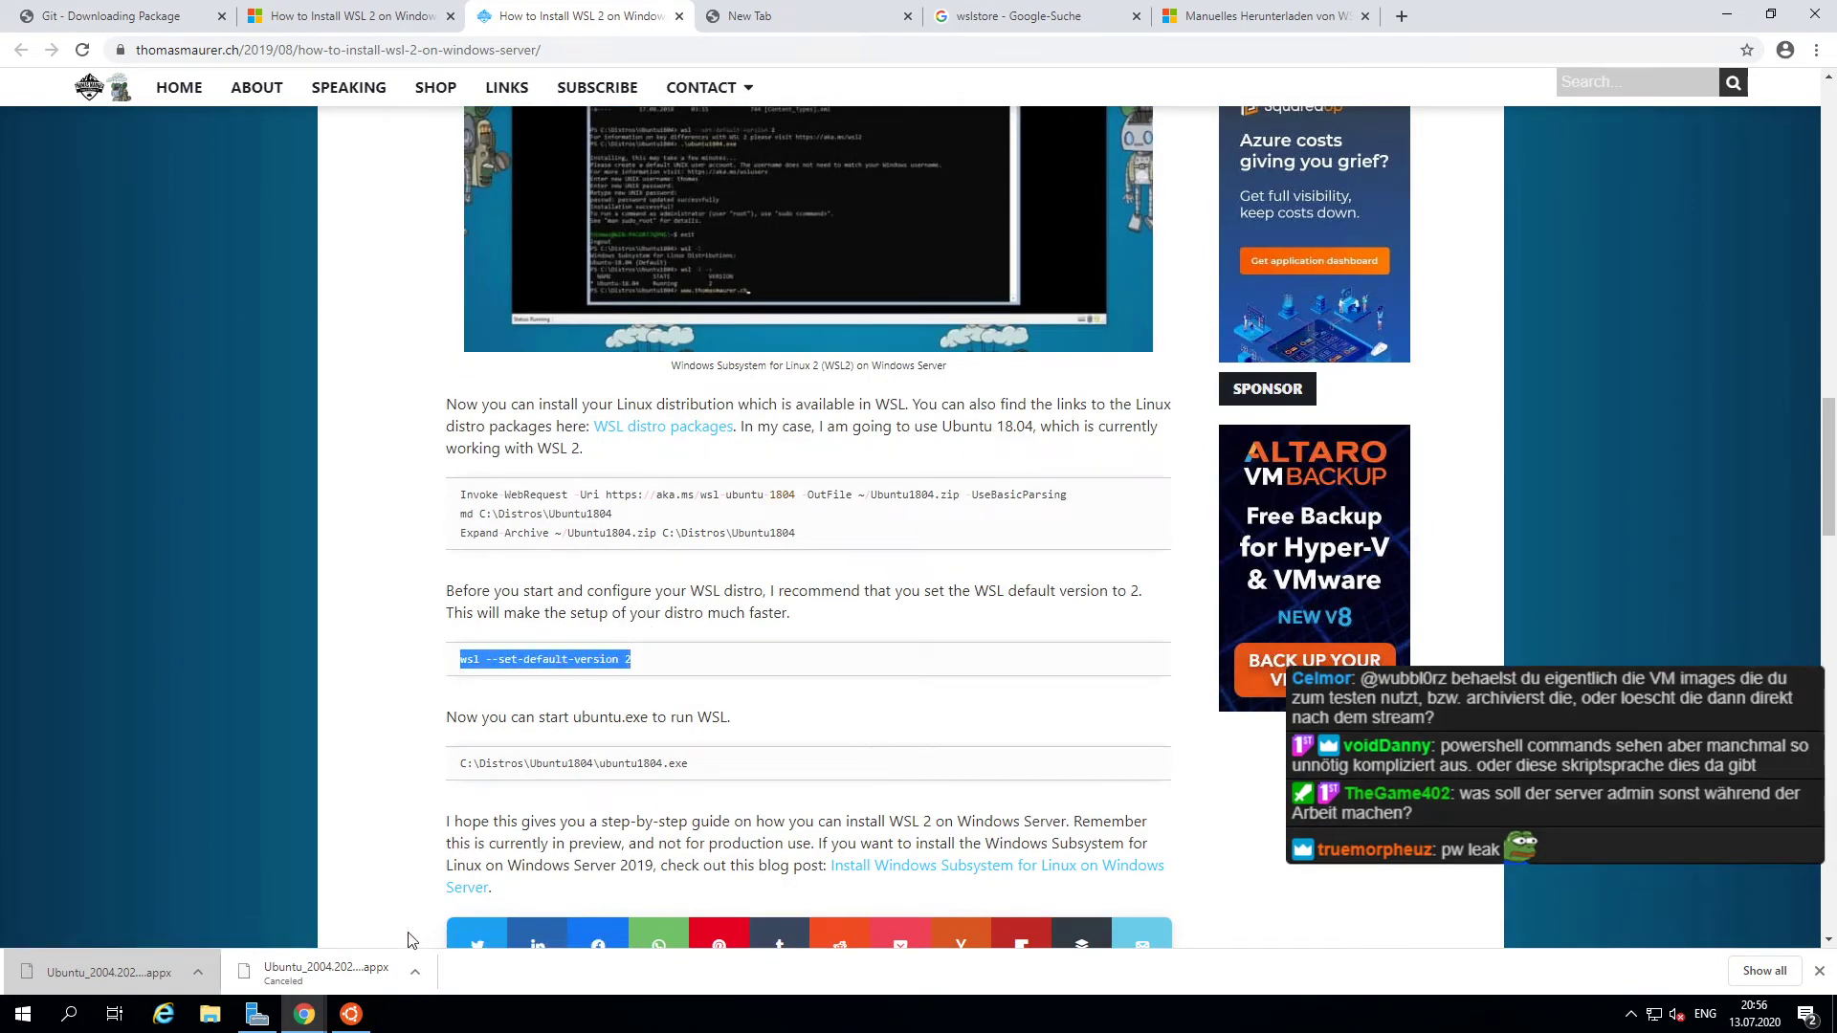
- Run the pasted command in Command Prompt, which rejects it as invalid, then close the prompt
click(20, 1019)
text(cmd)
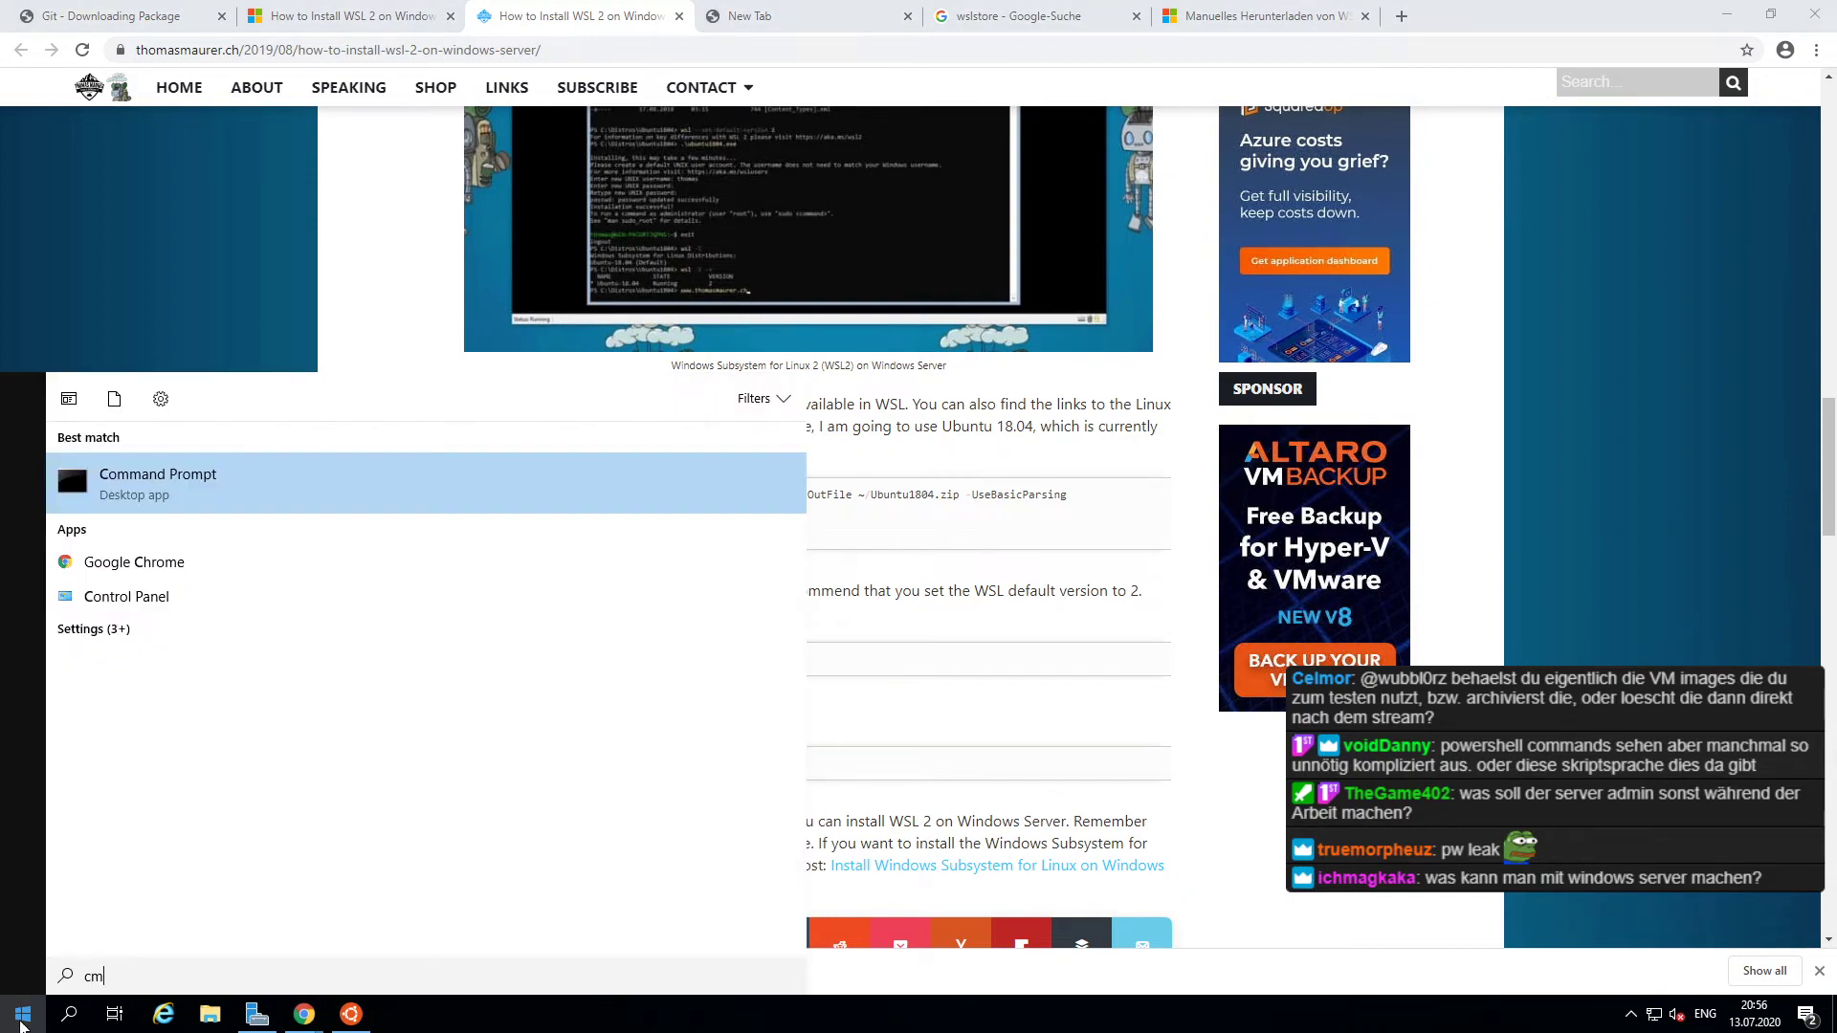
key(Return)
right_click(359, 491)
key(Return)
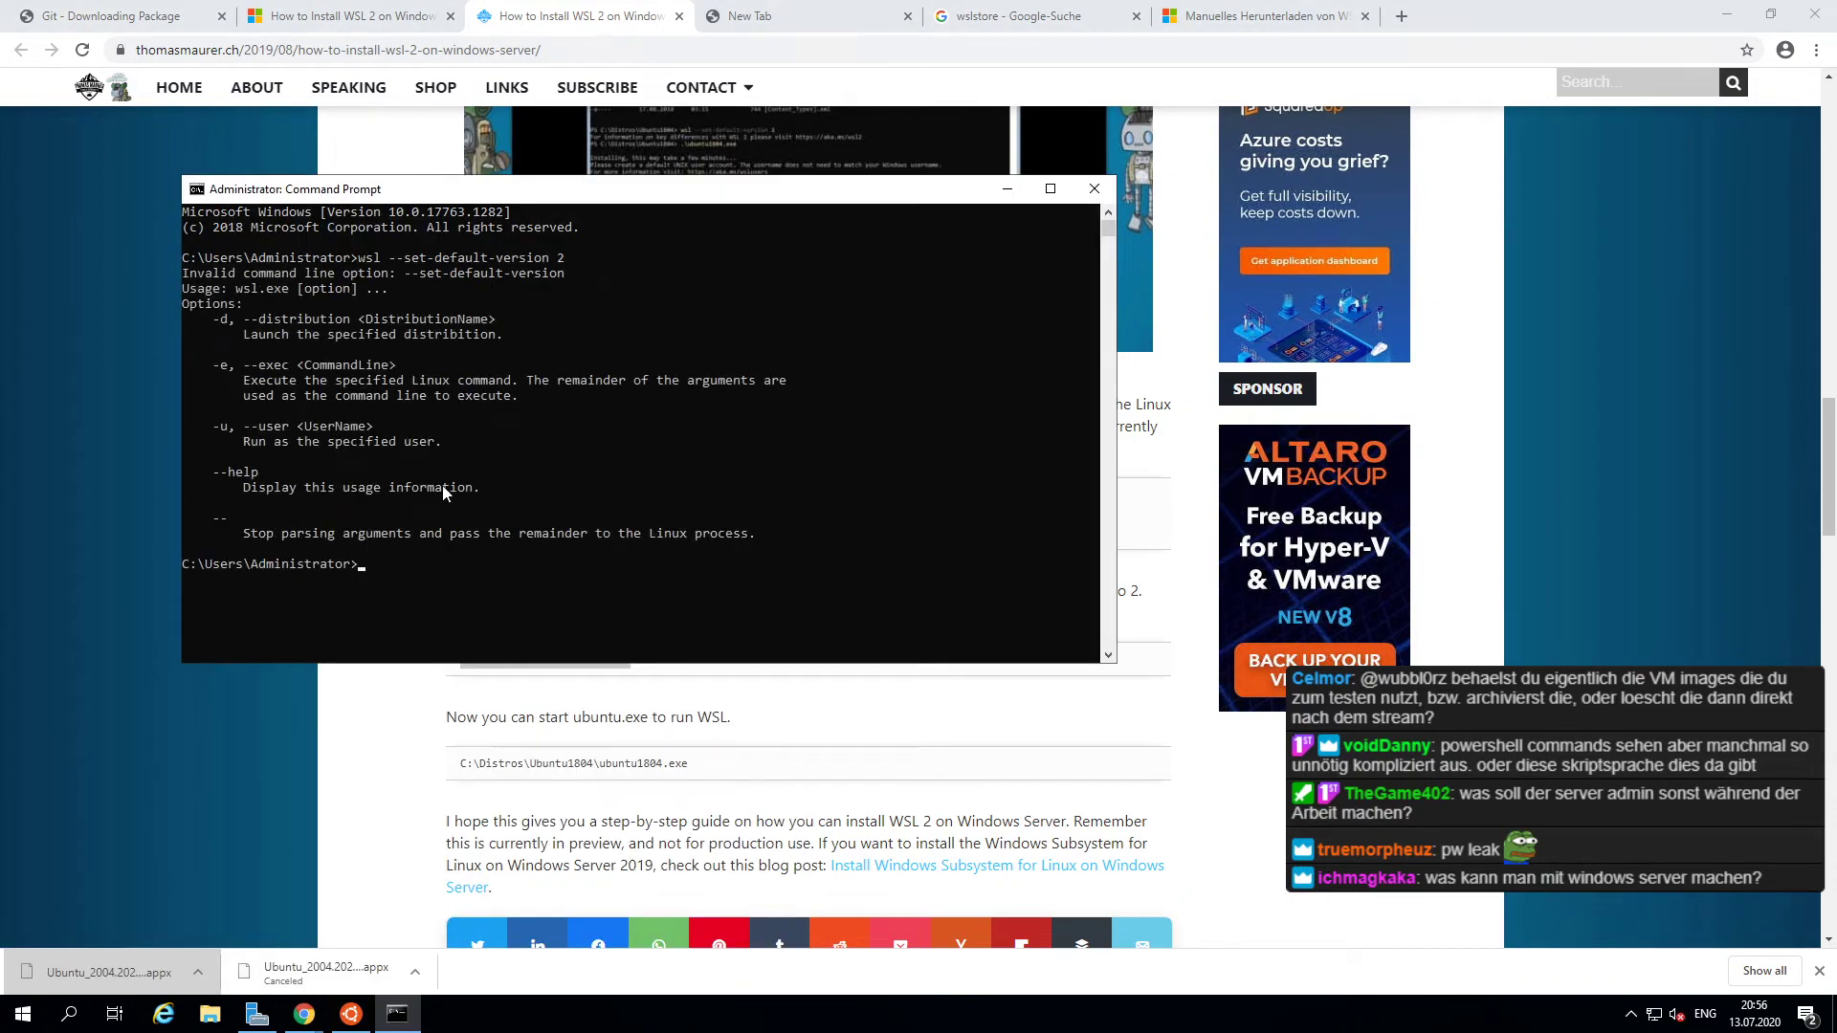
click(1093, 188)
scroll(405, 685, down, 7)
scroll(408, 685, up, 1)
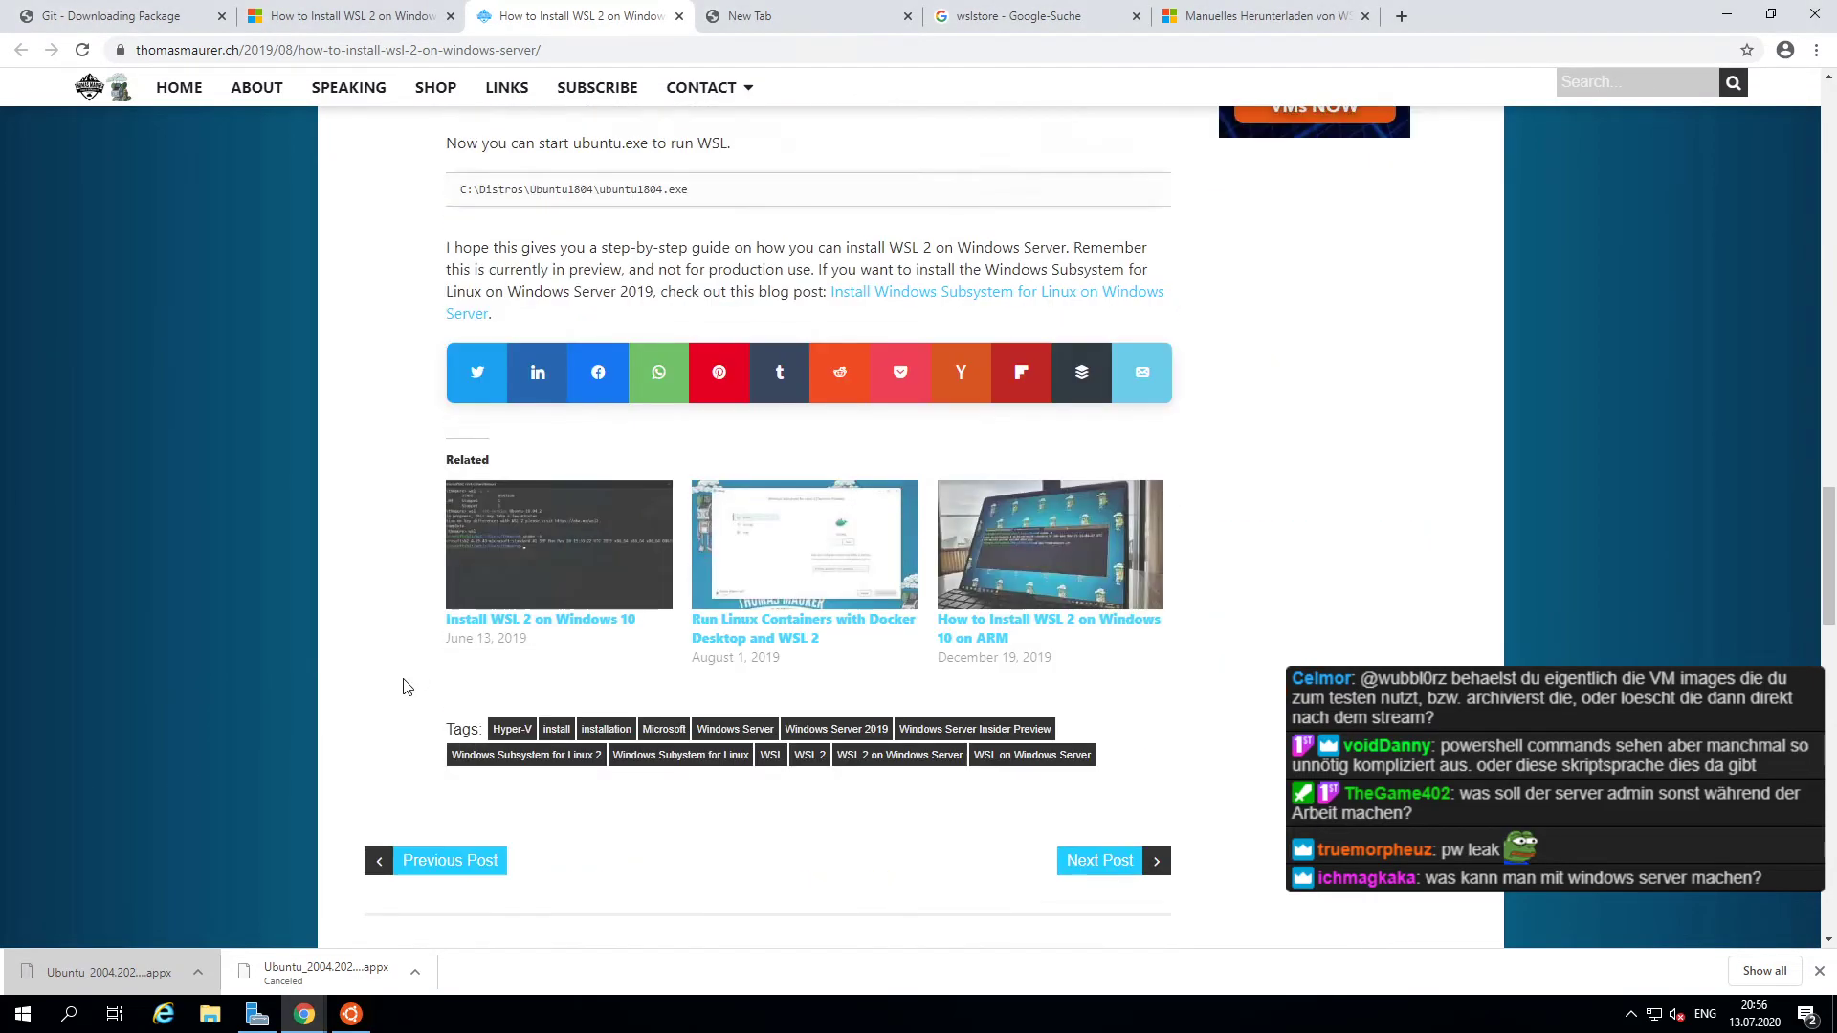
scroll(409, 685, down, 2)
scroll(402, 689, up, 4)
scroll(400, 690, up, 3)
- Select the guide page's address in Chrome and close the browser's downloads bar
key(alt+Tab)
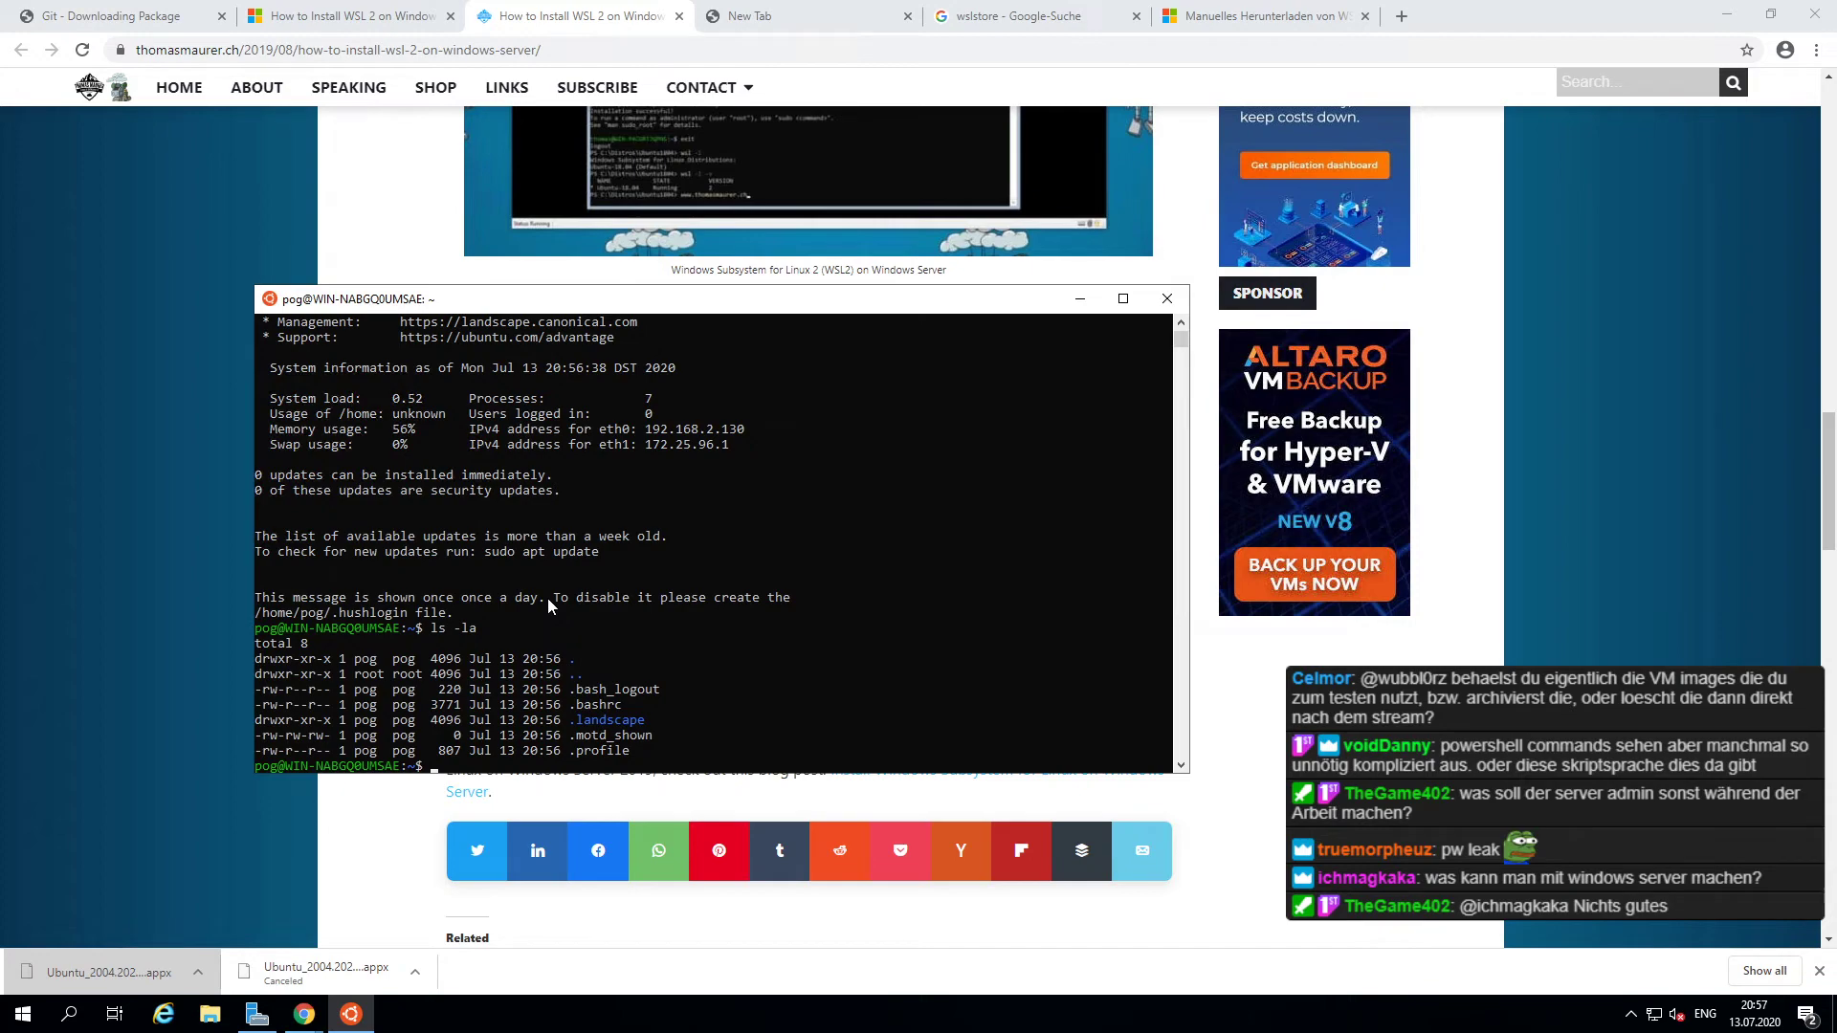
click(572, 48)
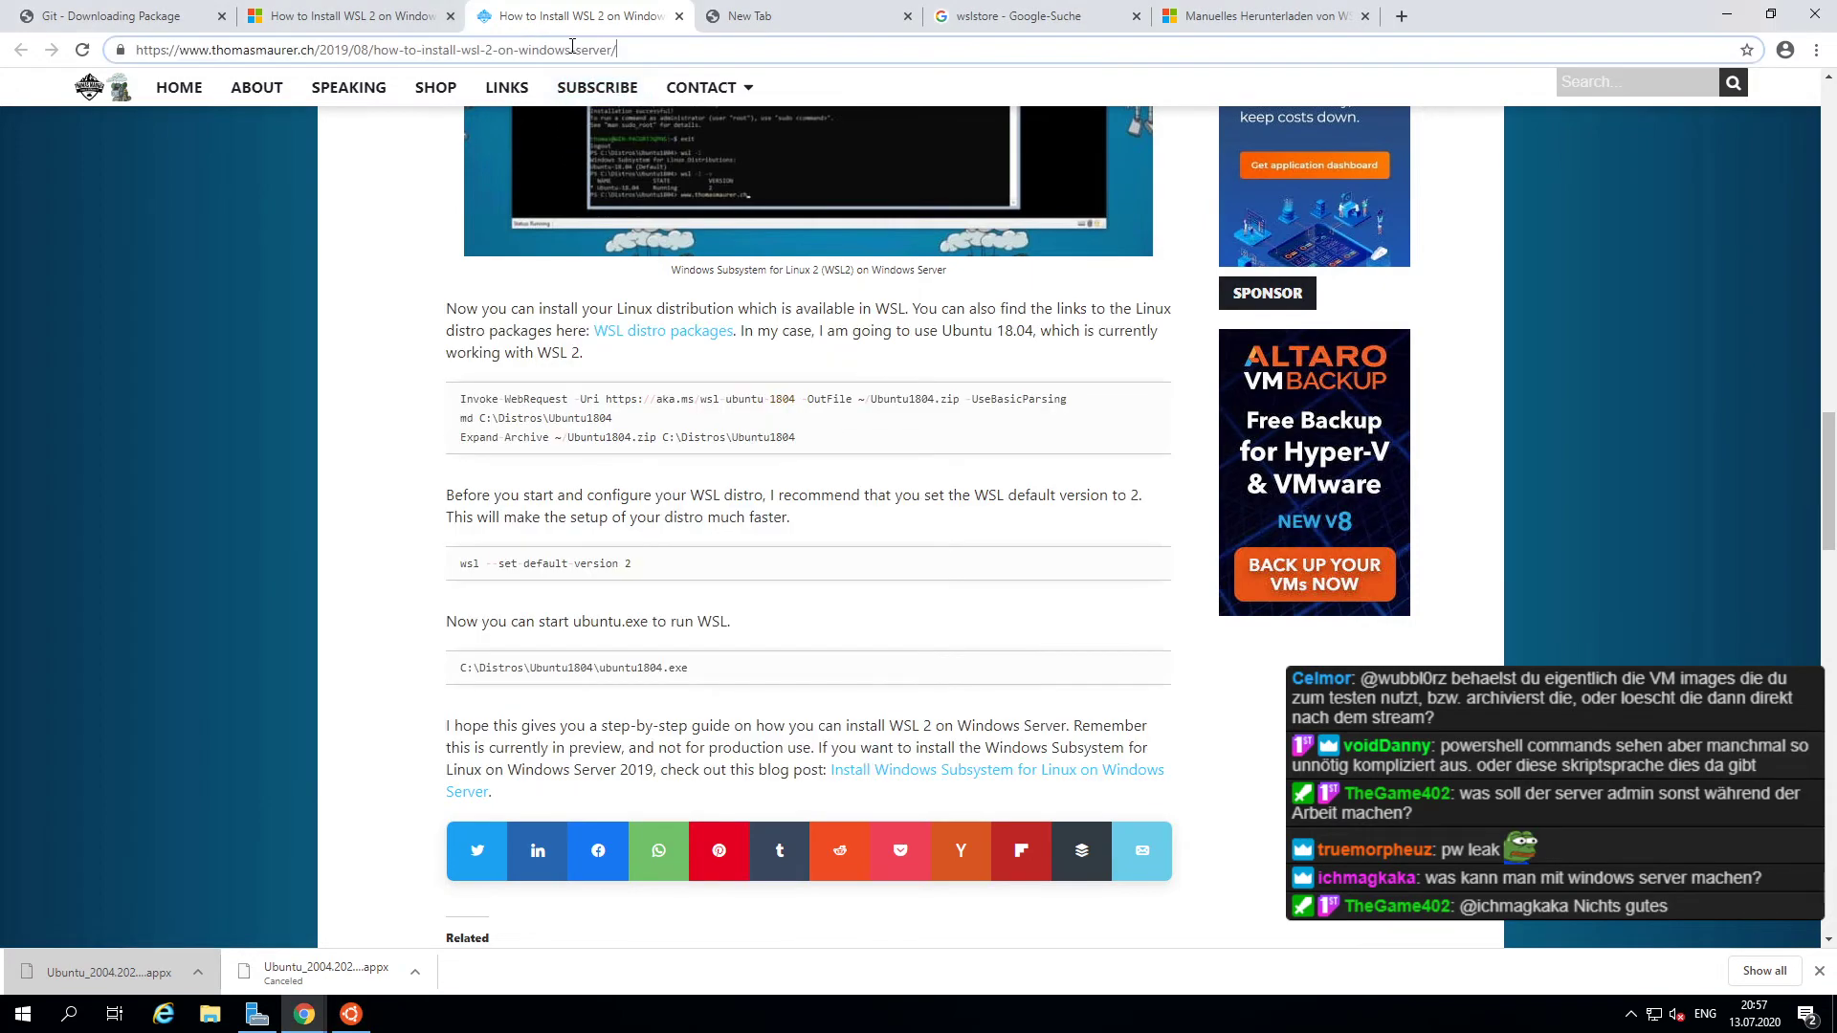
click(461, 493)
click(643, 43)
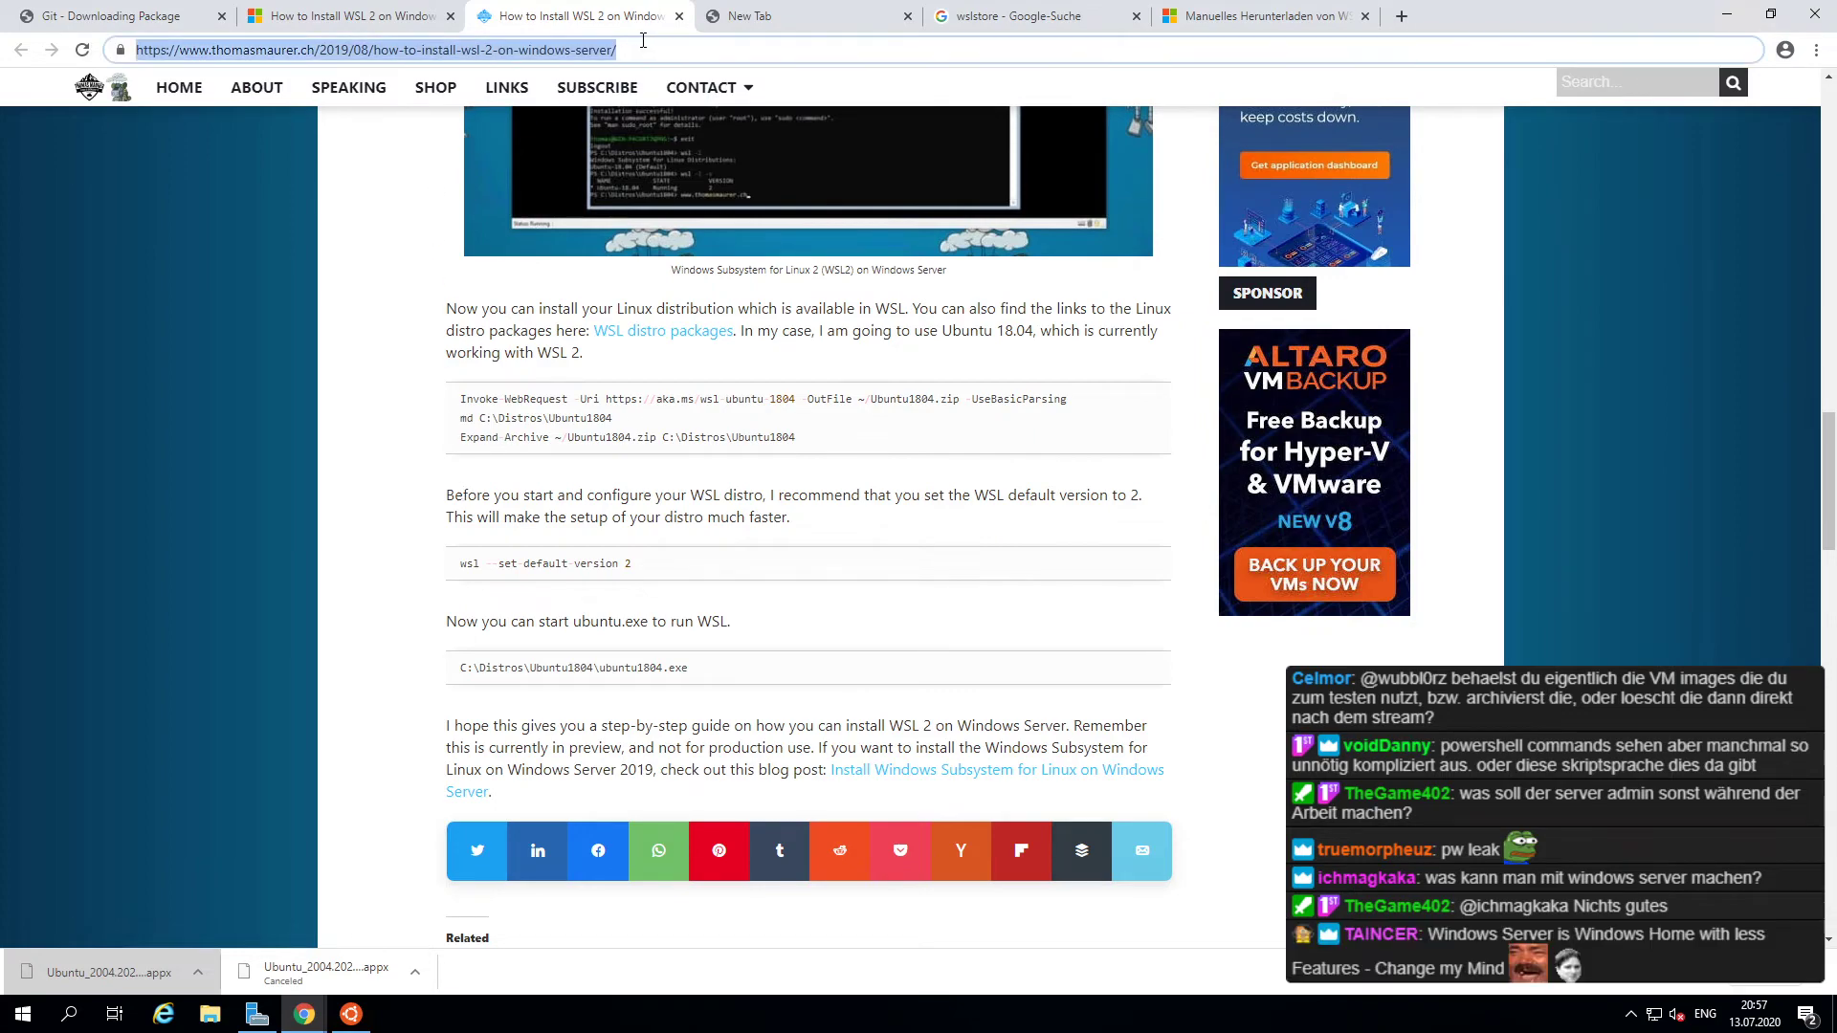
click(644, 43)
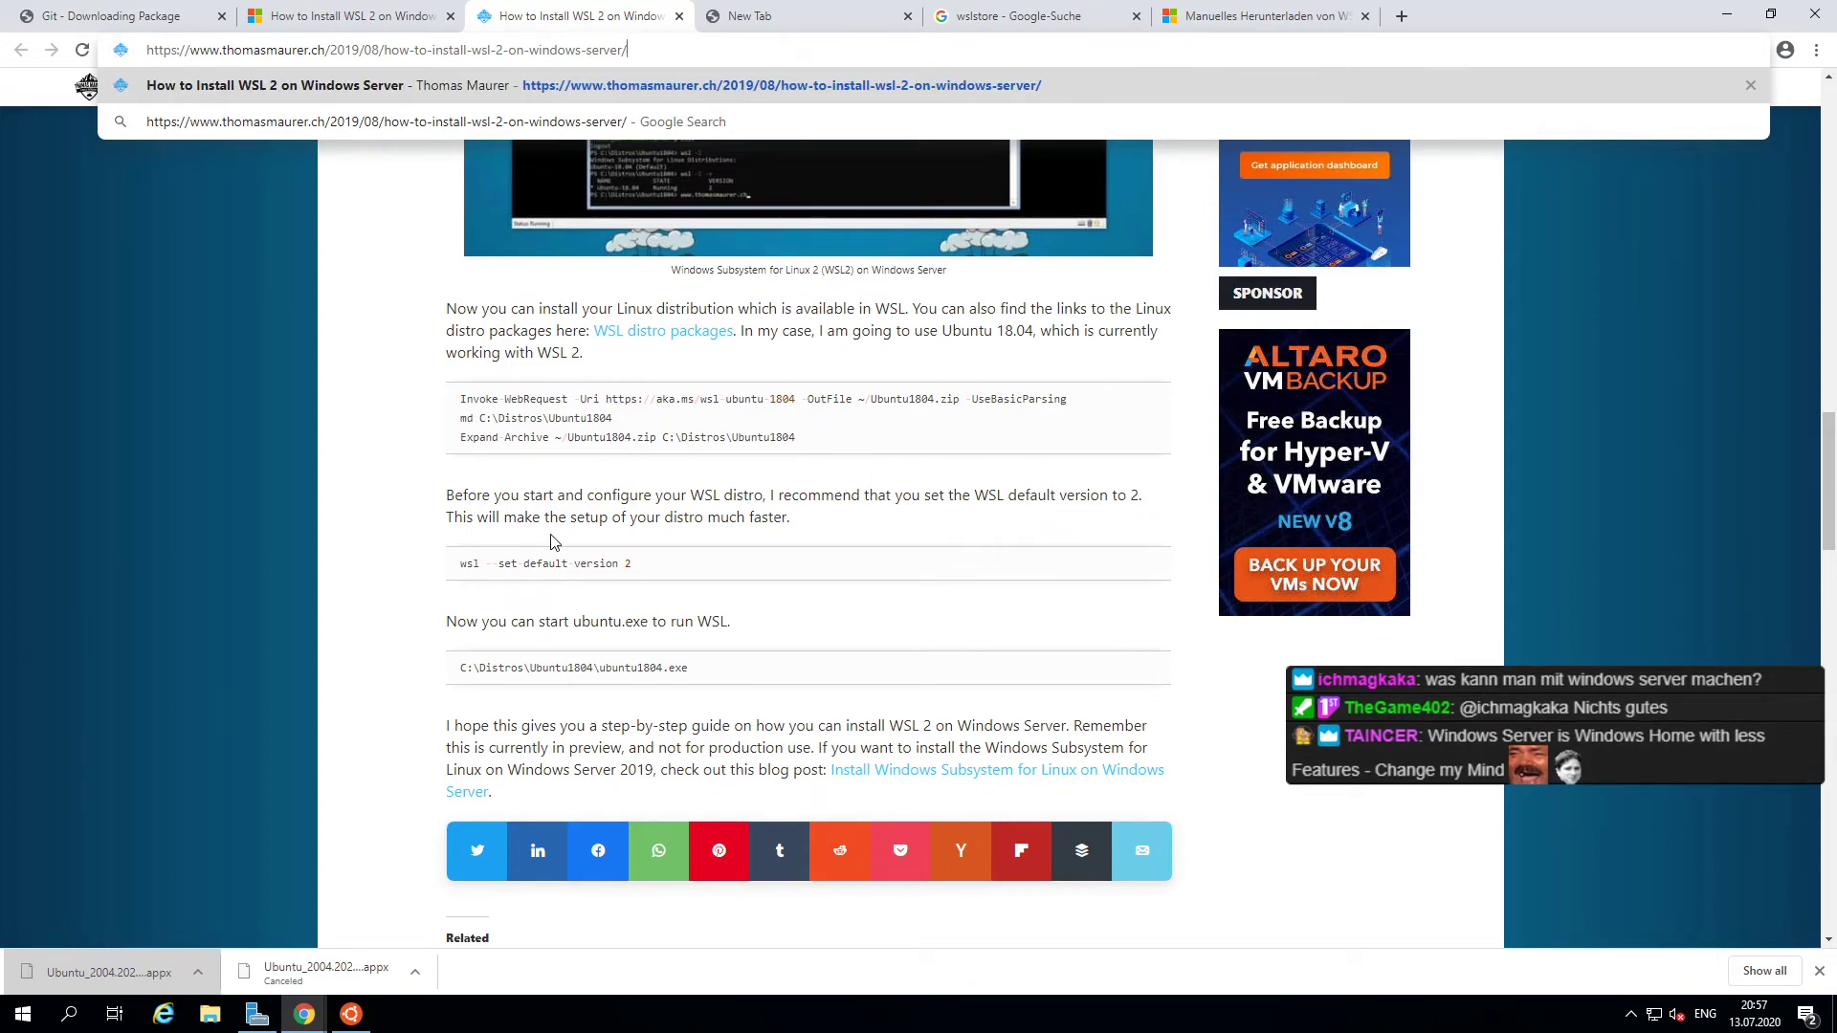
click(534, 571)
click(1818, 970)
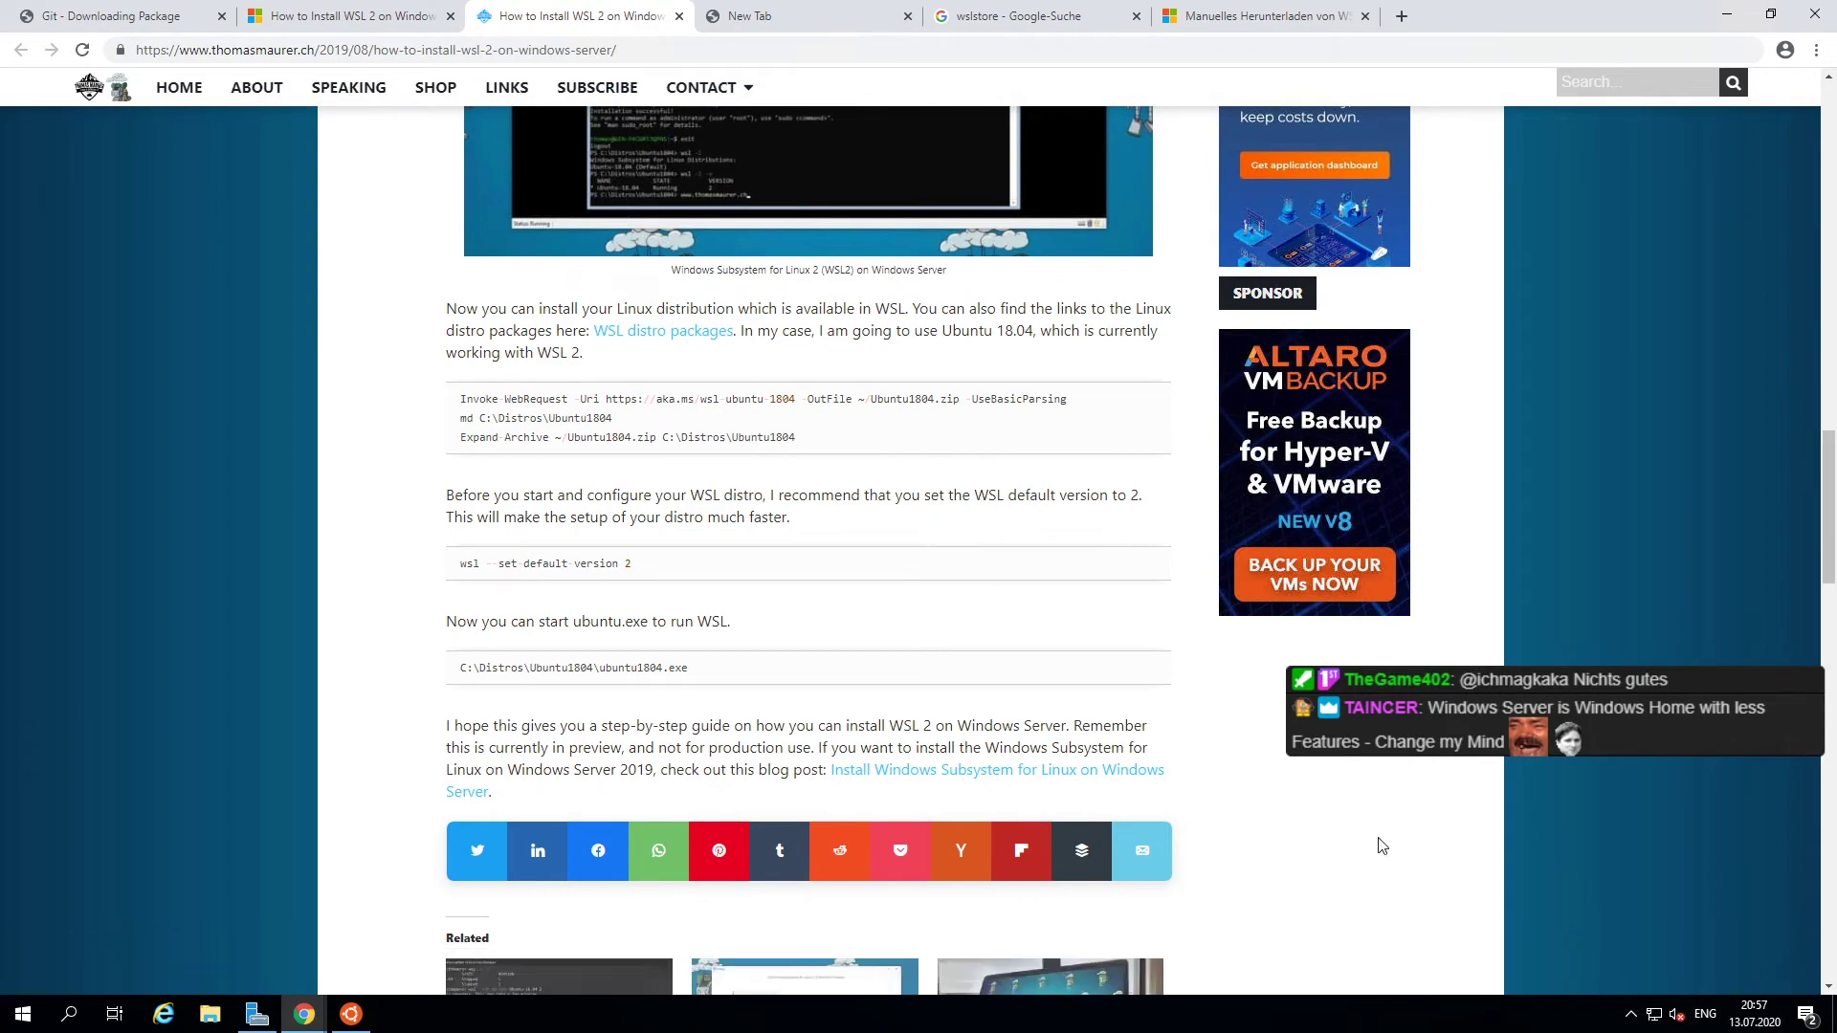
- Rerun ls -la in the restored Ubuntu terminal, then close the terminal
click(350, 1014)
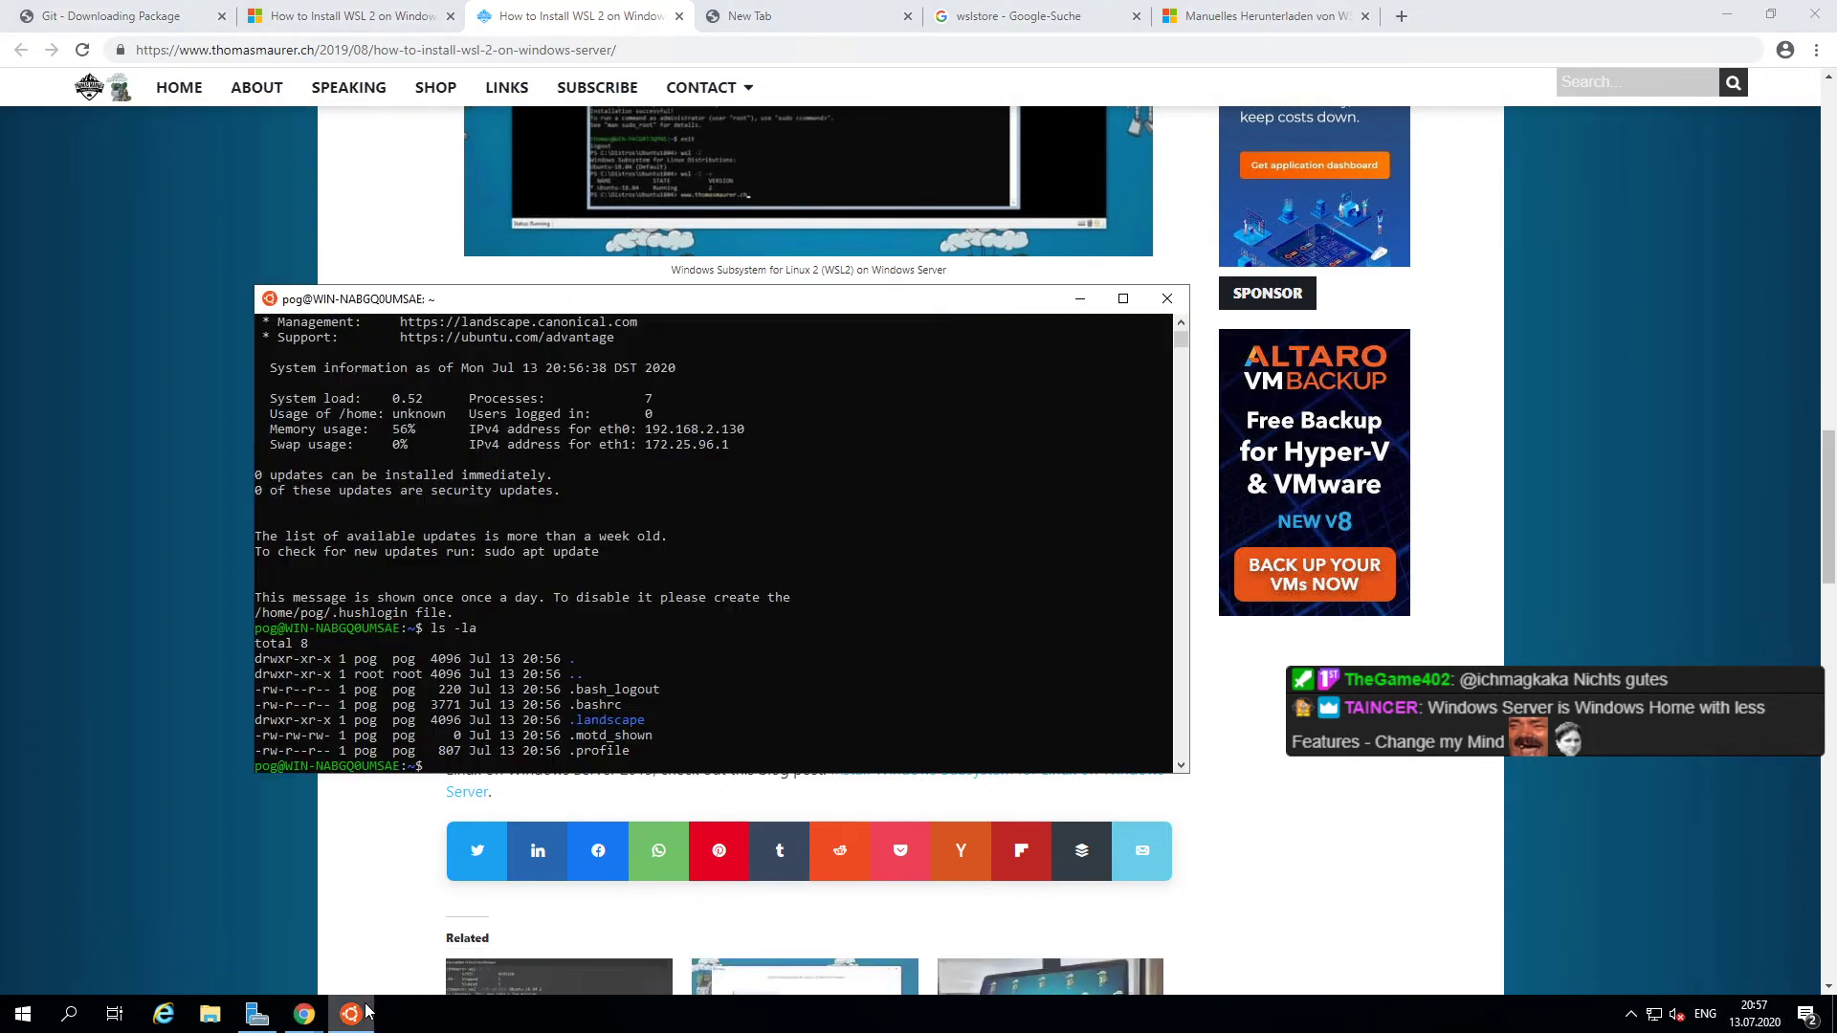
key(Up)
key(Return)
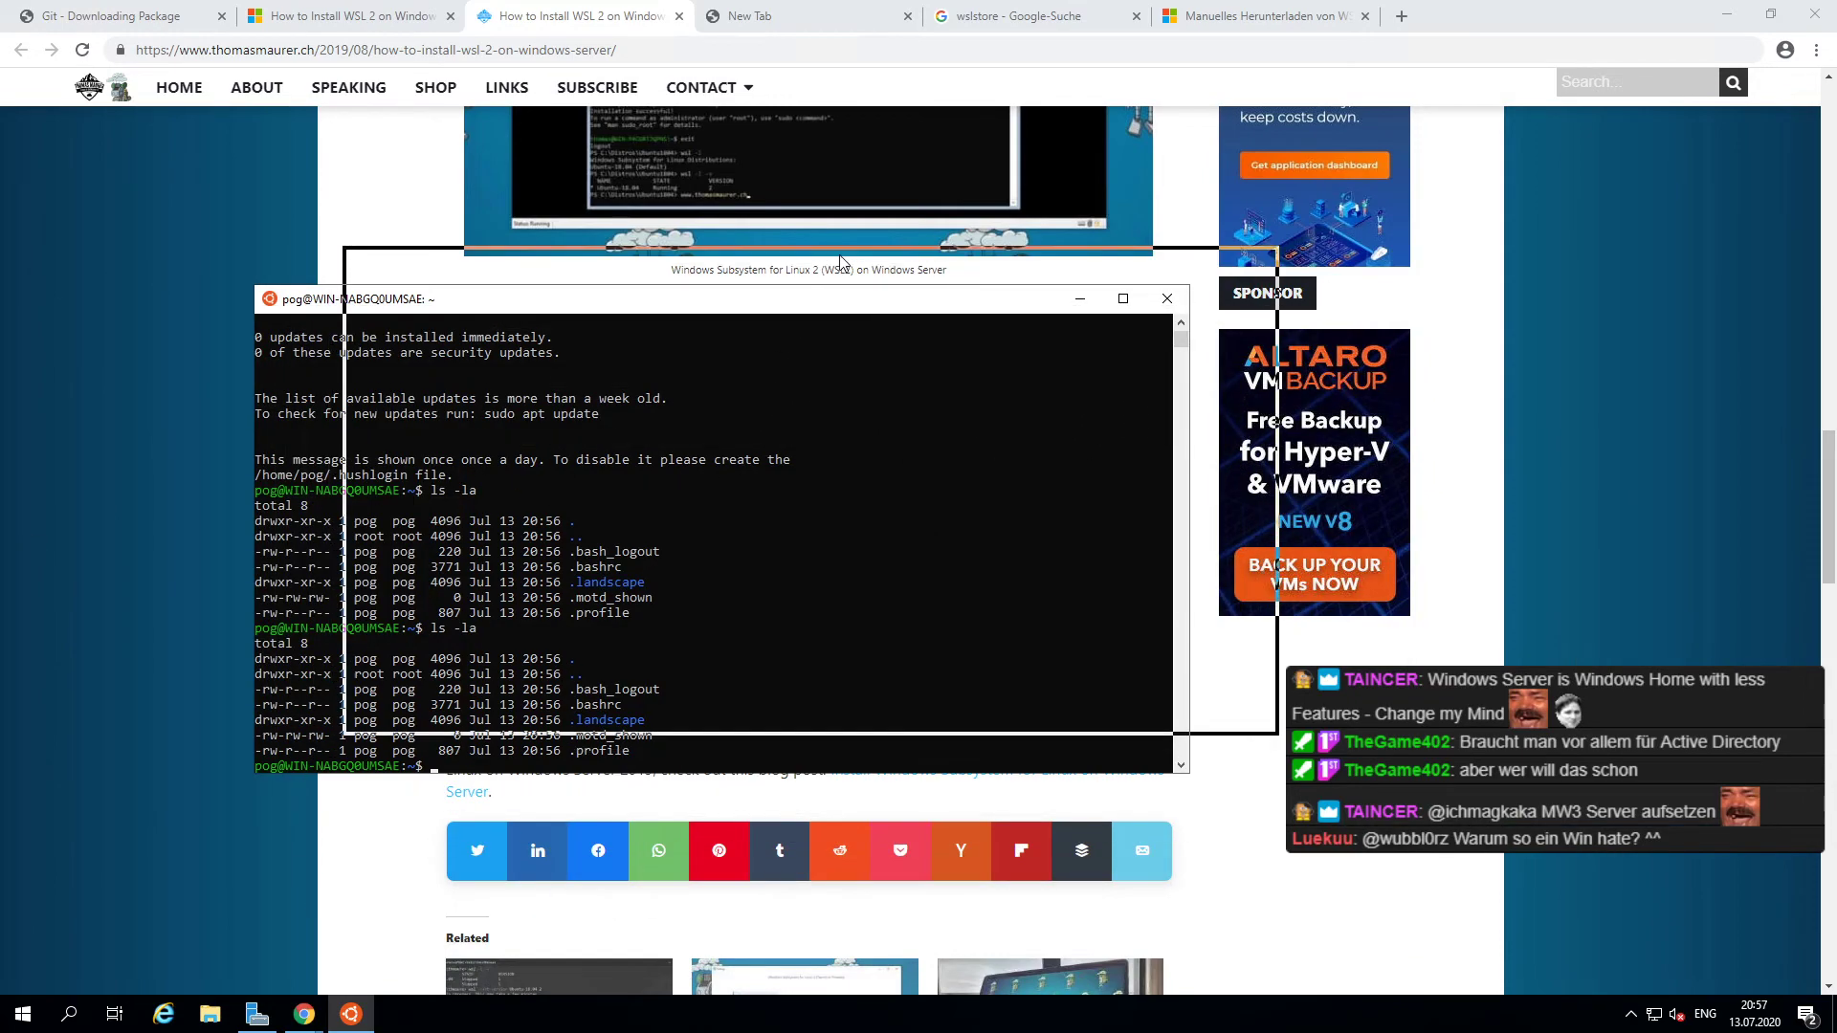
drag(749, 302, 823, 317)
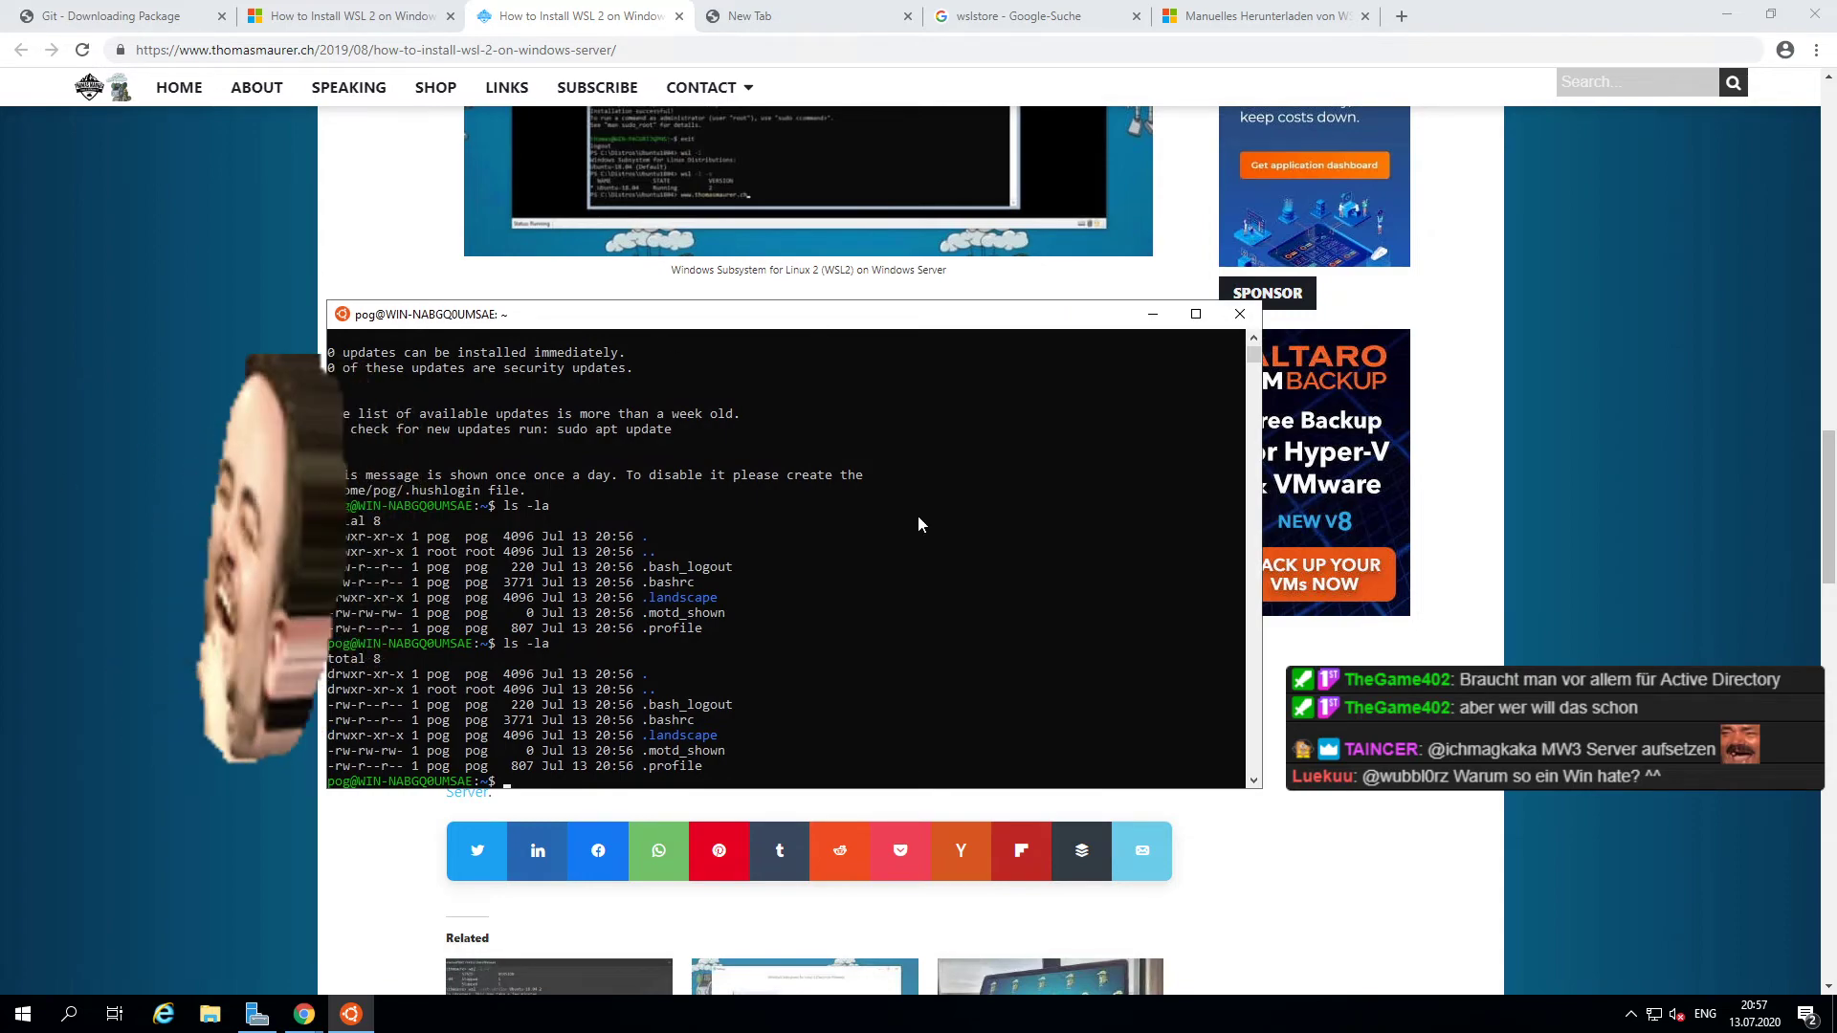
click(1240, 314)
click(721, 50)
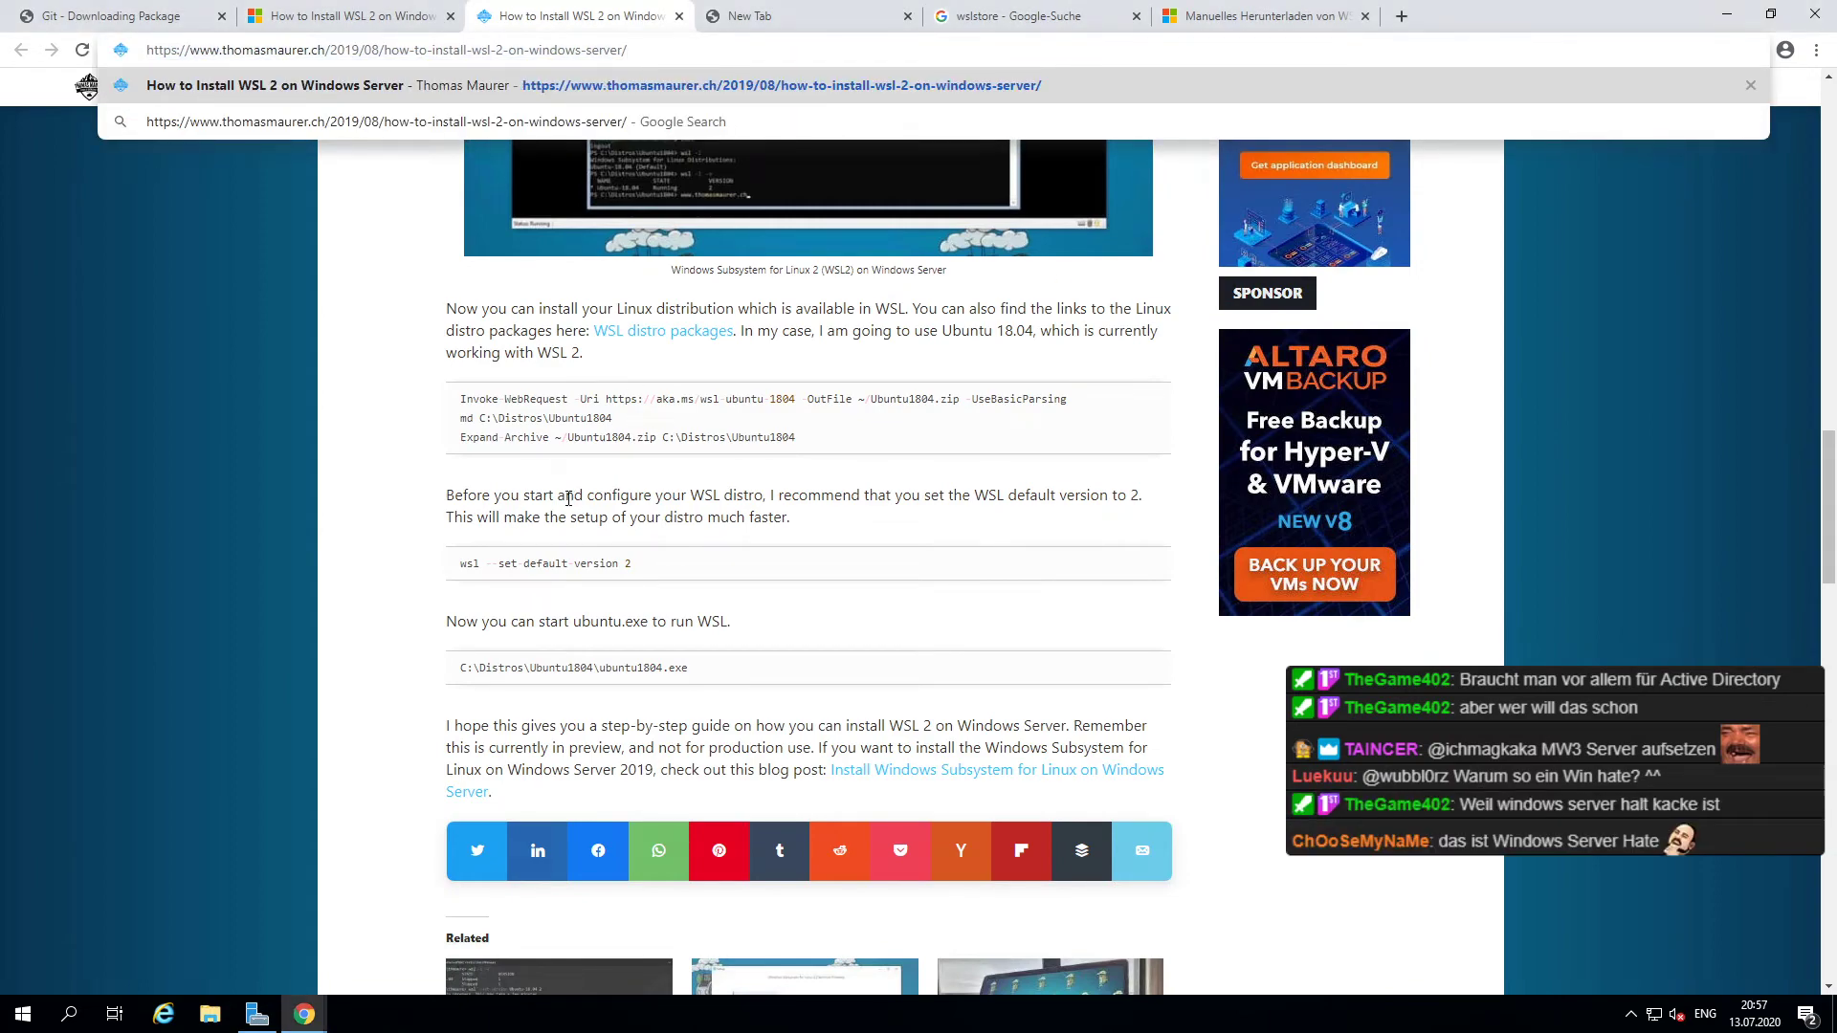
- Scroll through the WSL article and minimize Chrome to reveal the desktop
click(521, 518)
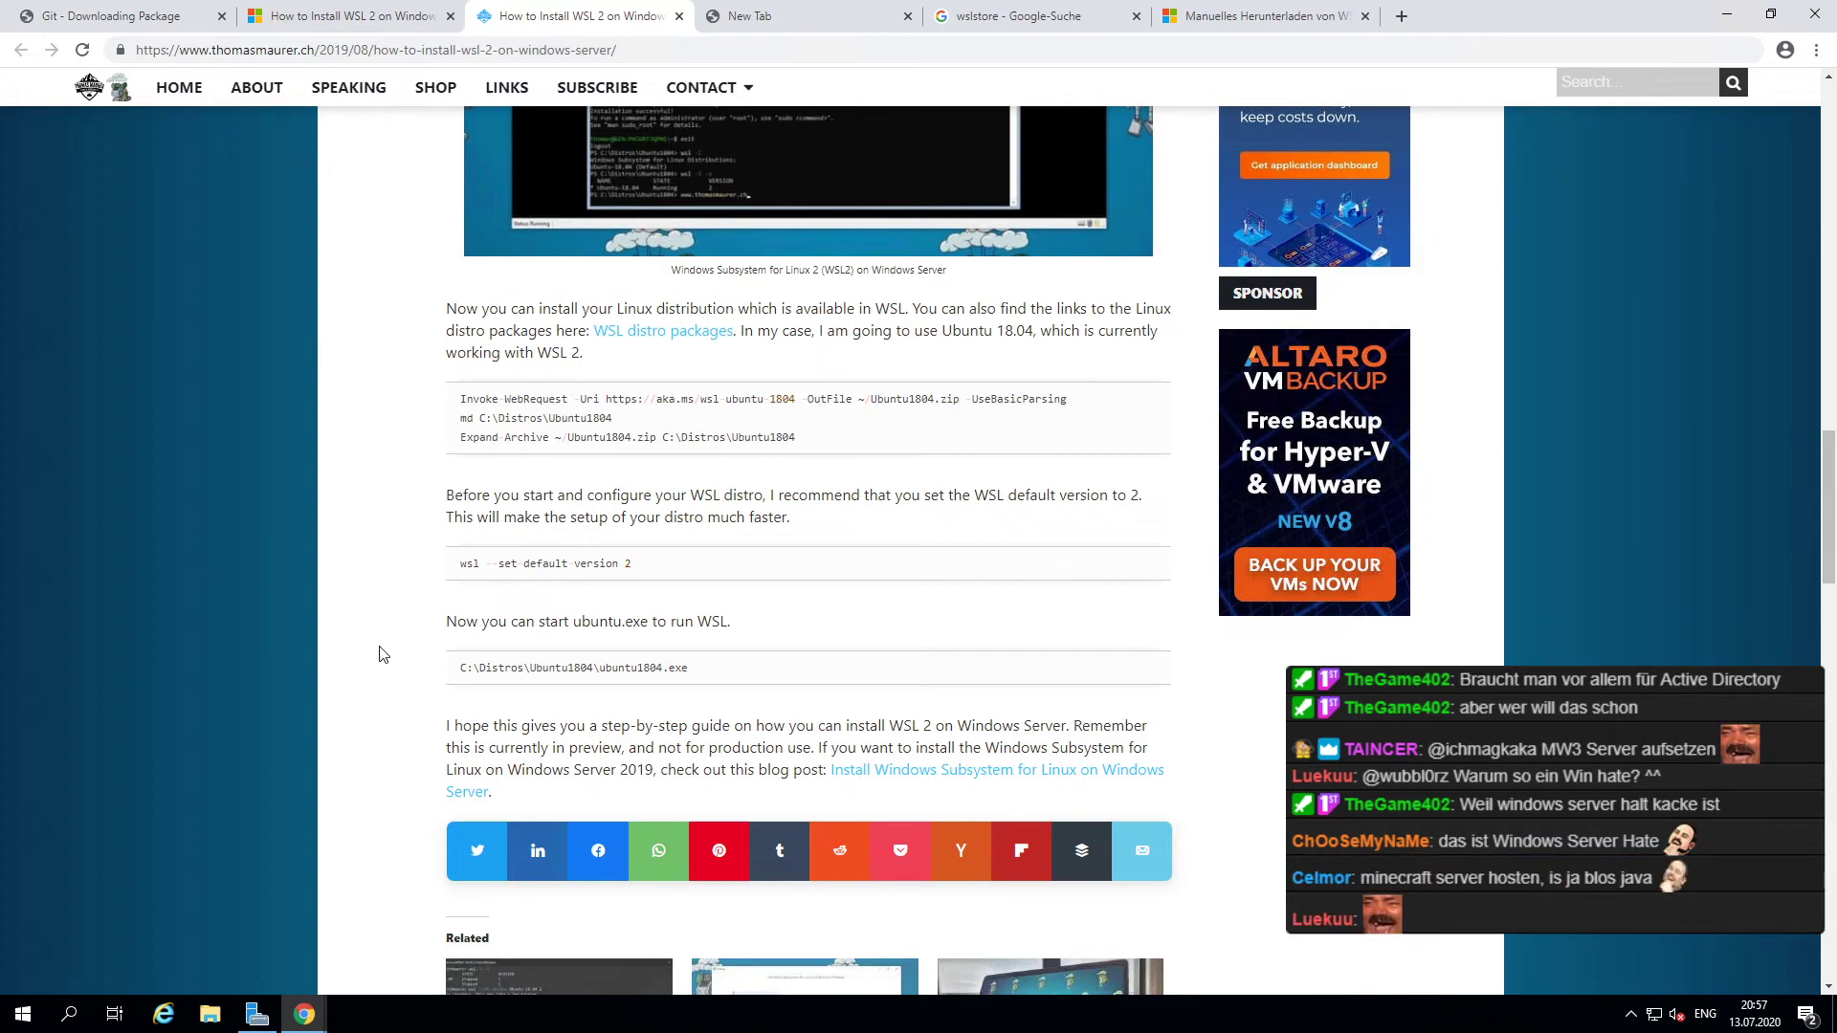
scroll(393, 670, down, 5)
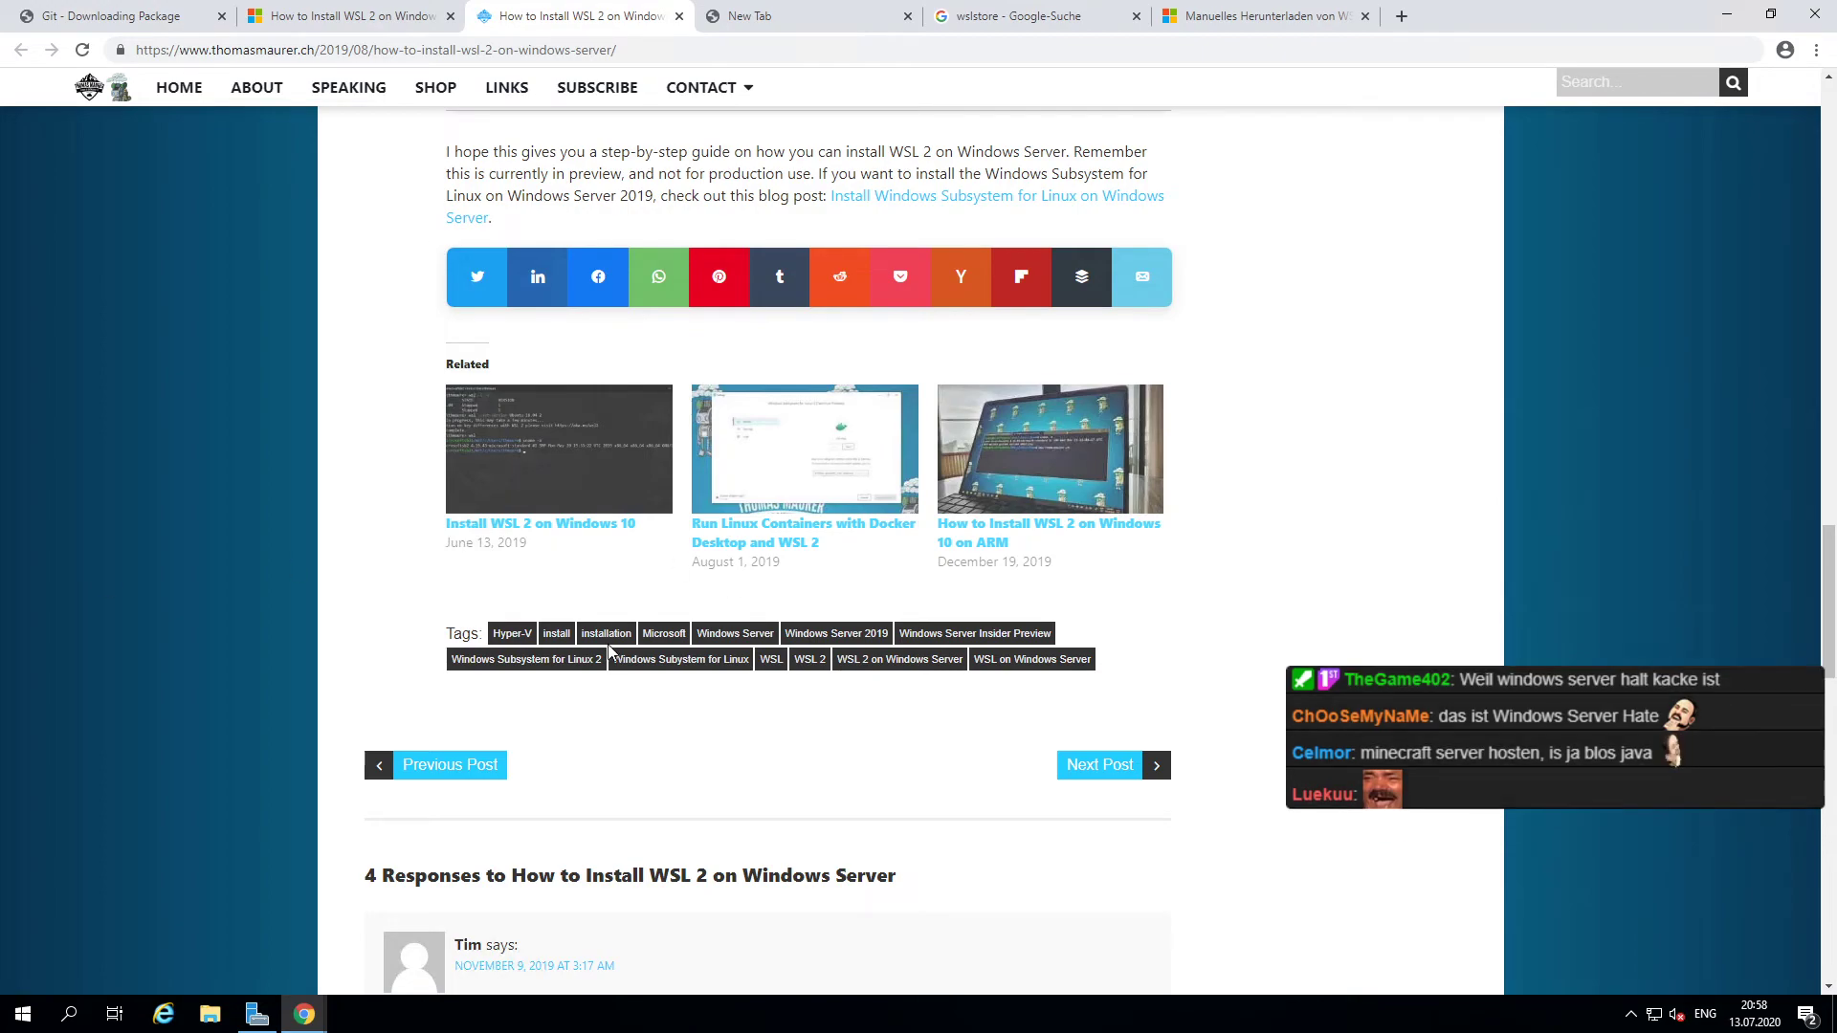
scroll(687, 404, up, 6)
scroll(686, 404, up, 20)
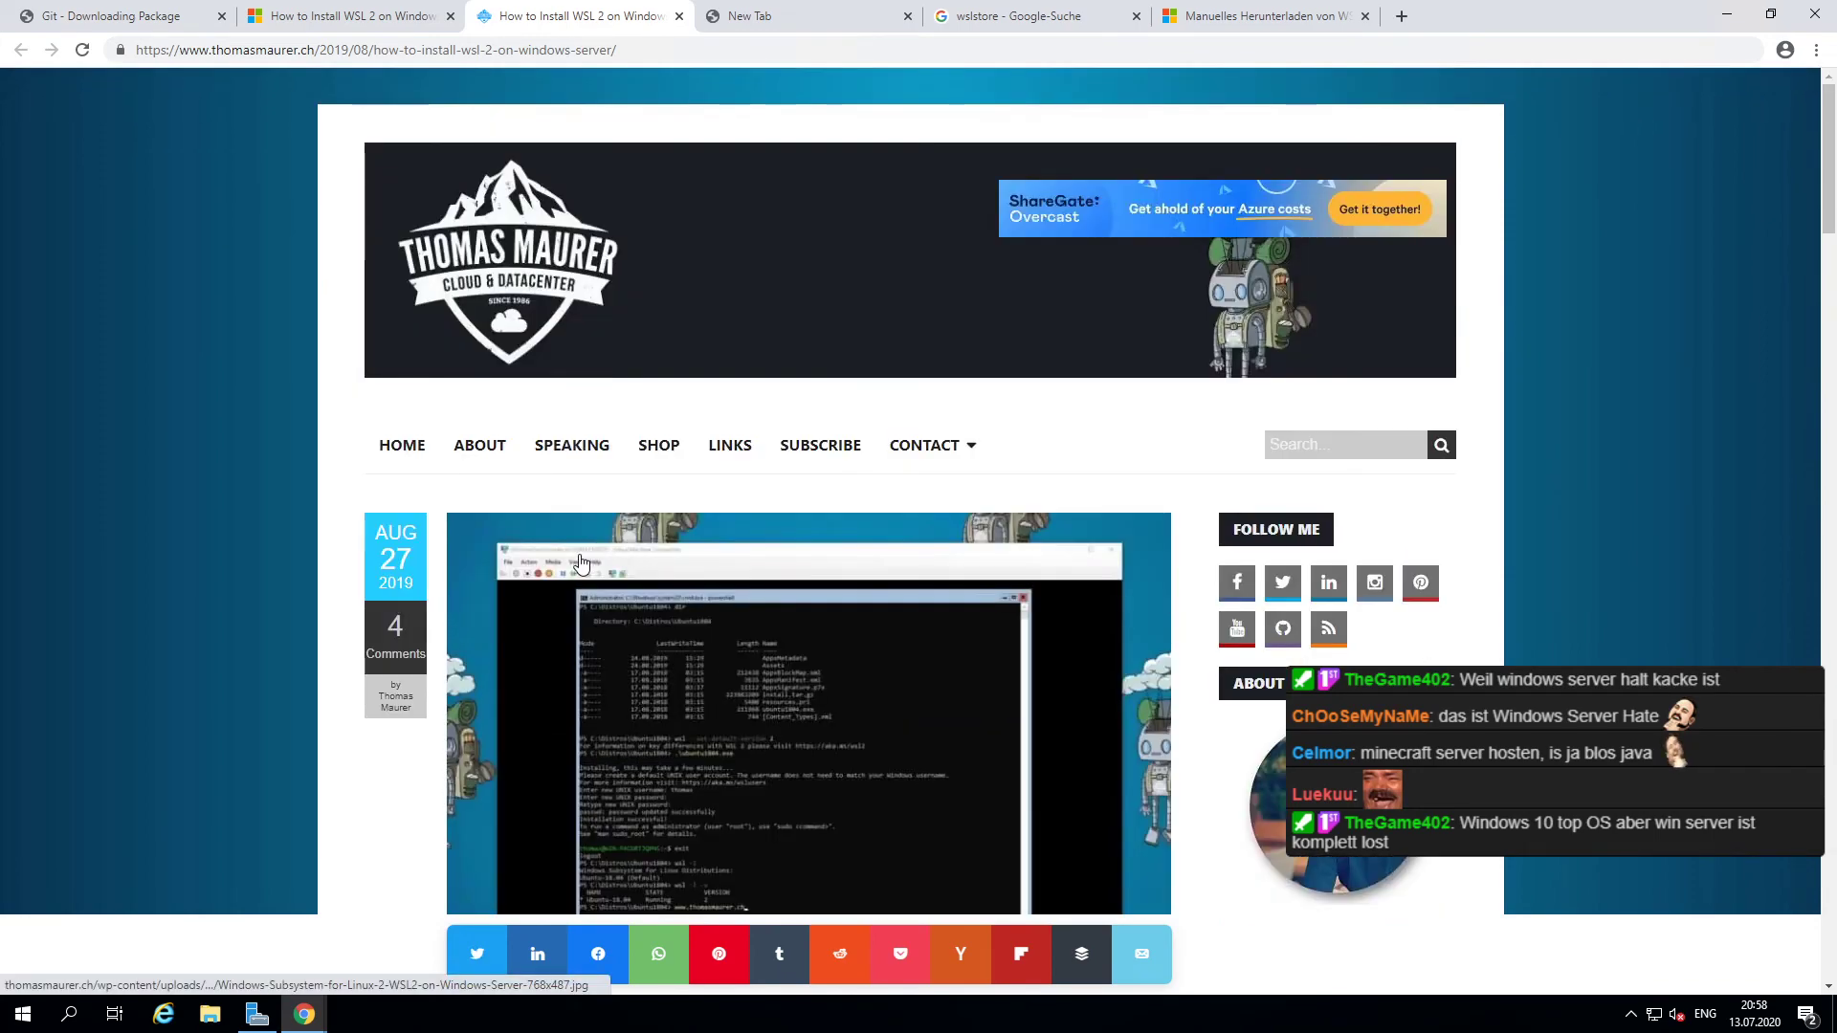
click(1726, 15)
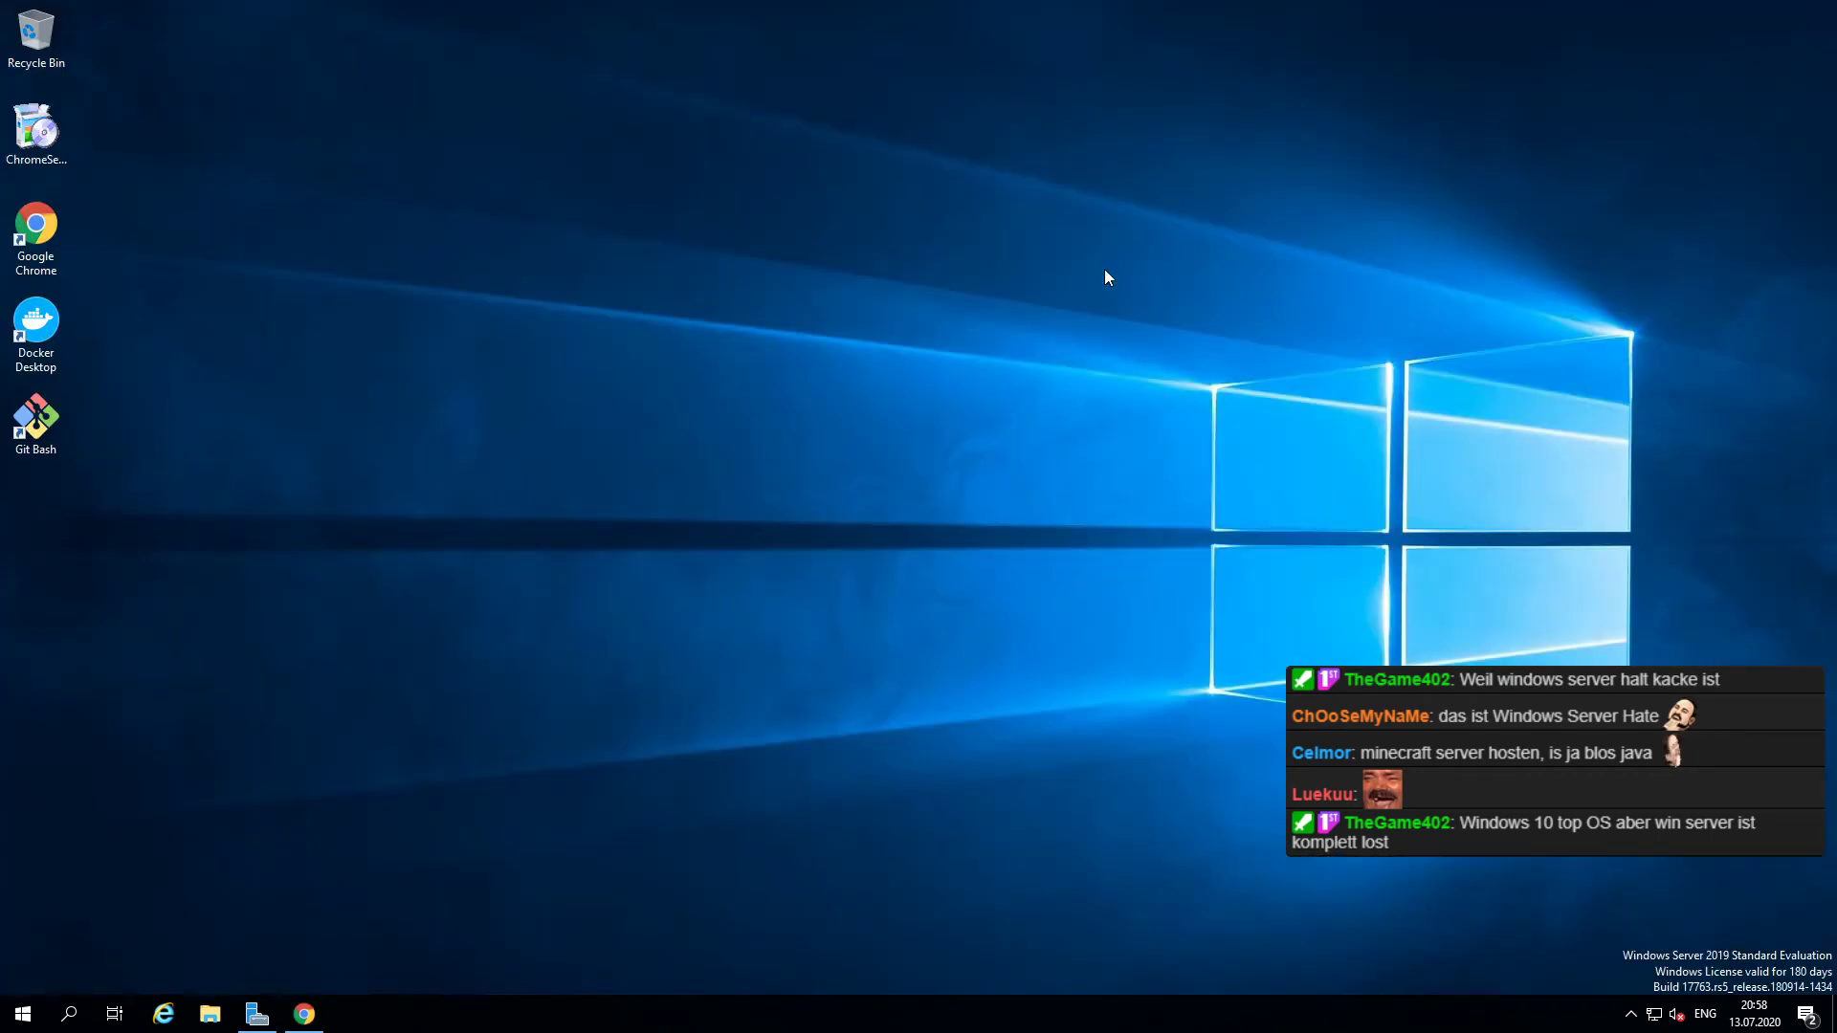
drag(1055, 767, 979, 708)
right_click(980, 708)
click(643, 549)
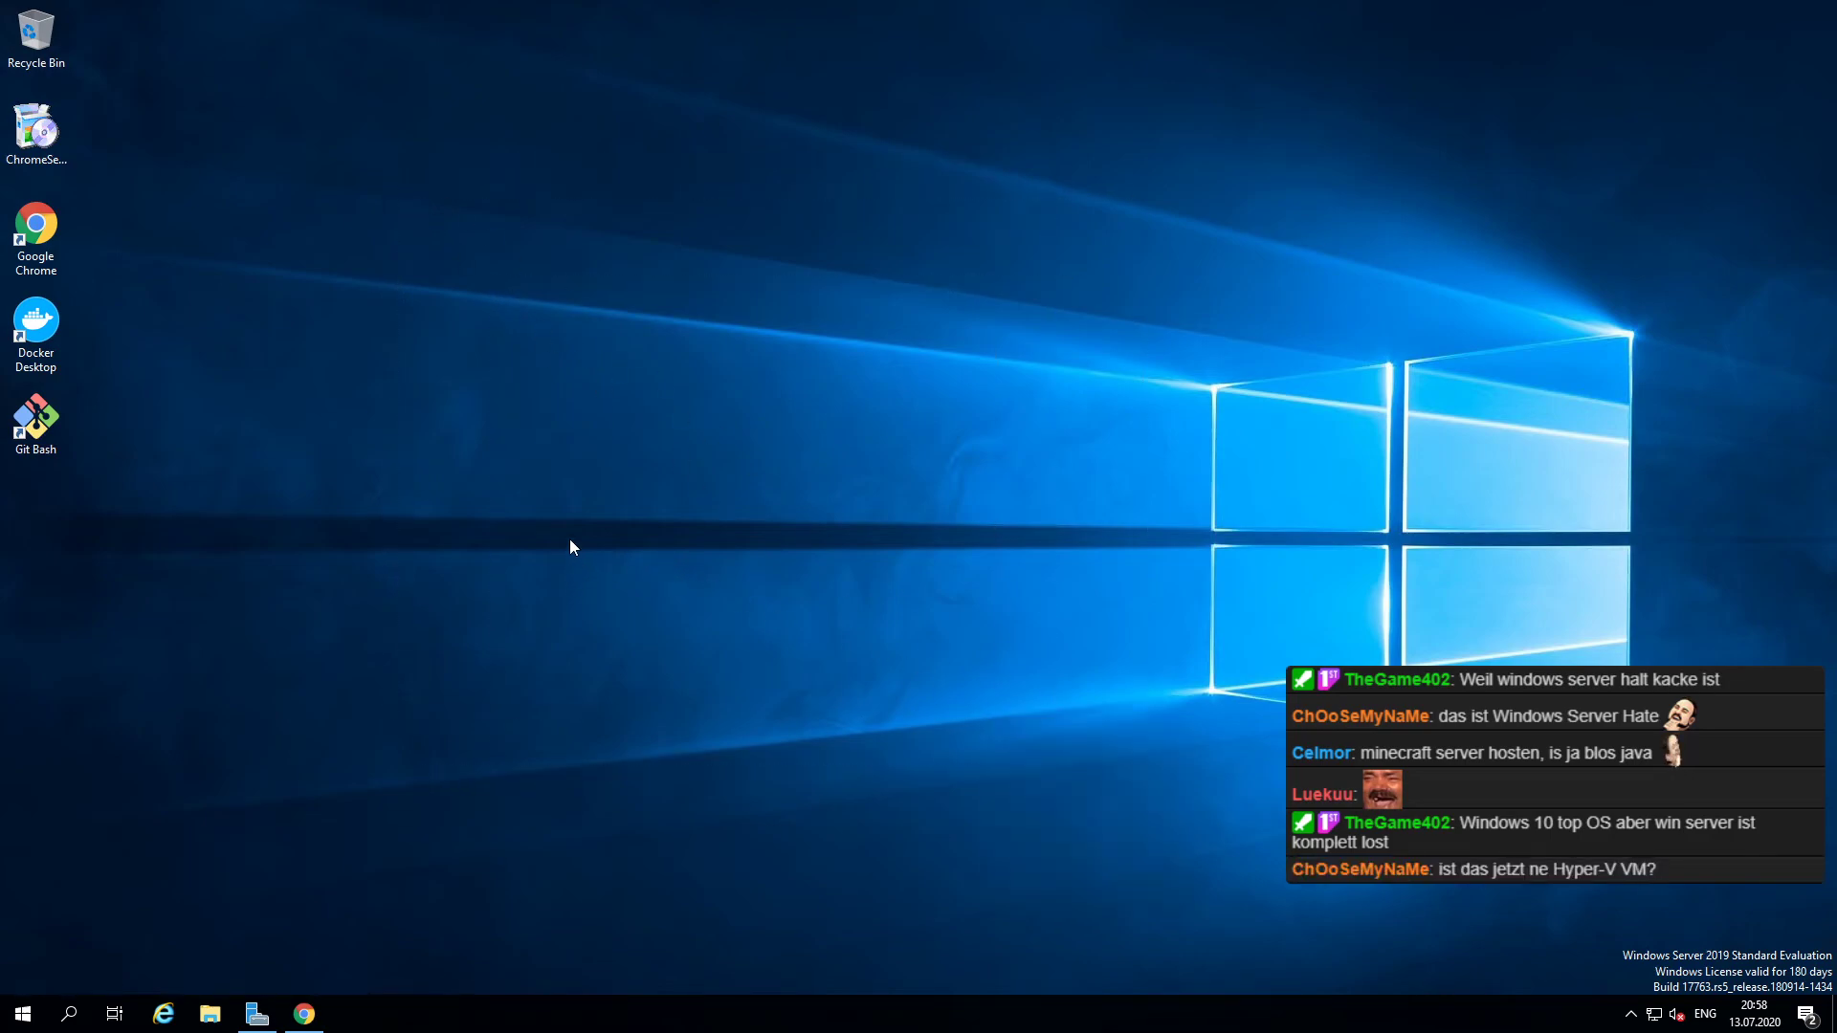
drag(461, 309, 685, 553)
- Launch Hyper-V Manager from Start search and show the server's virtual machines
click(23, 1013)
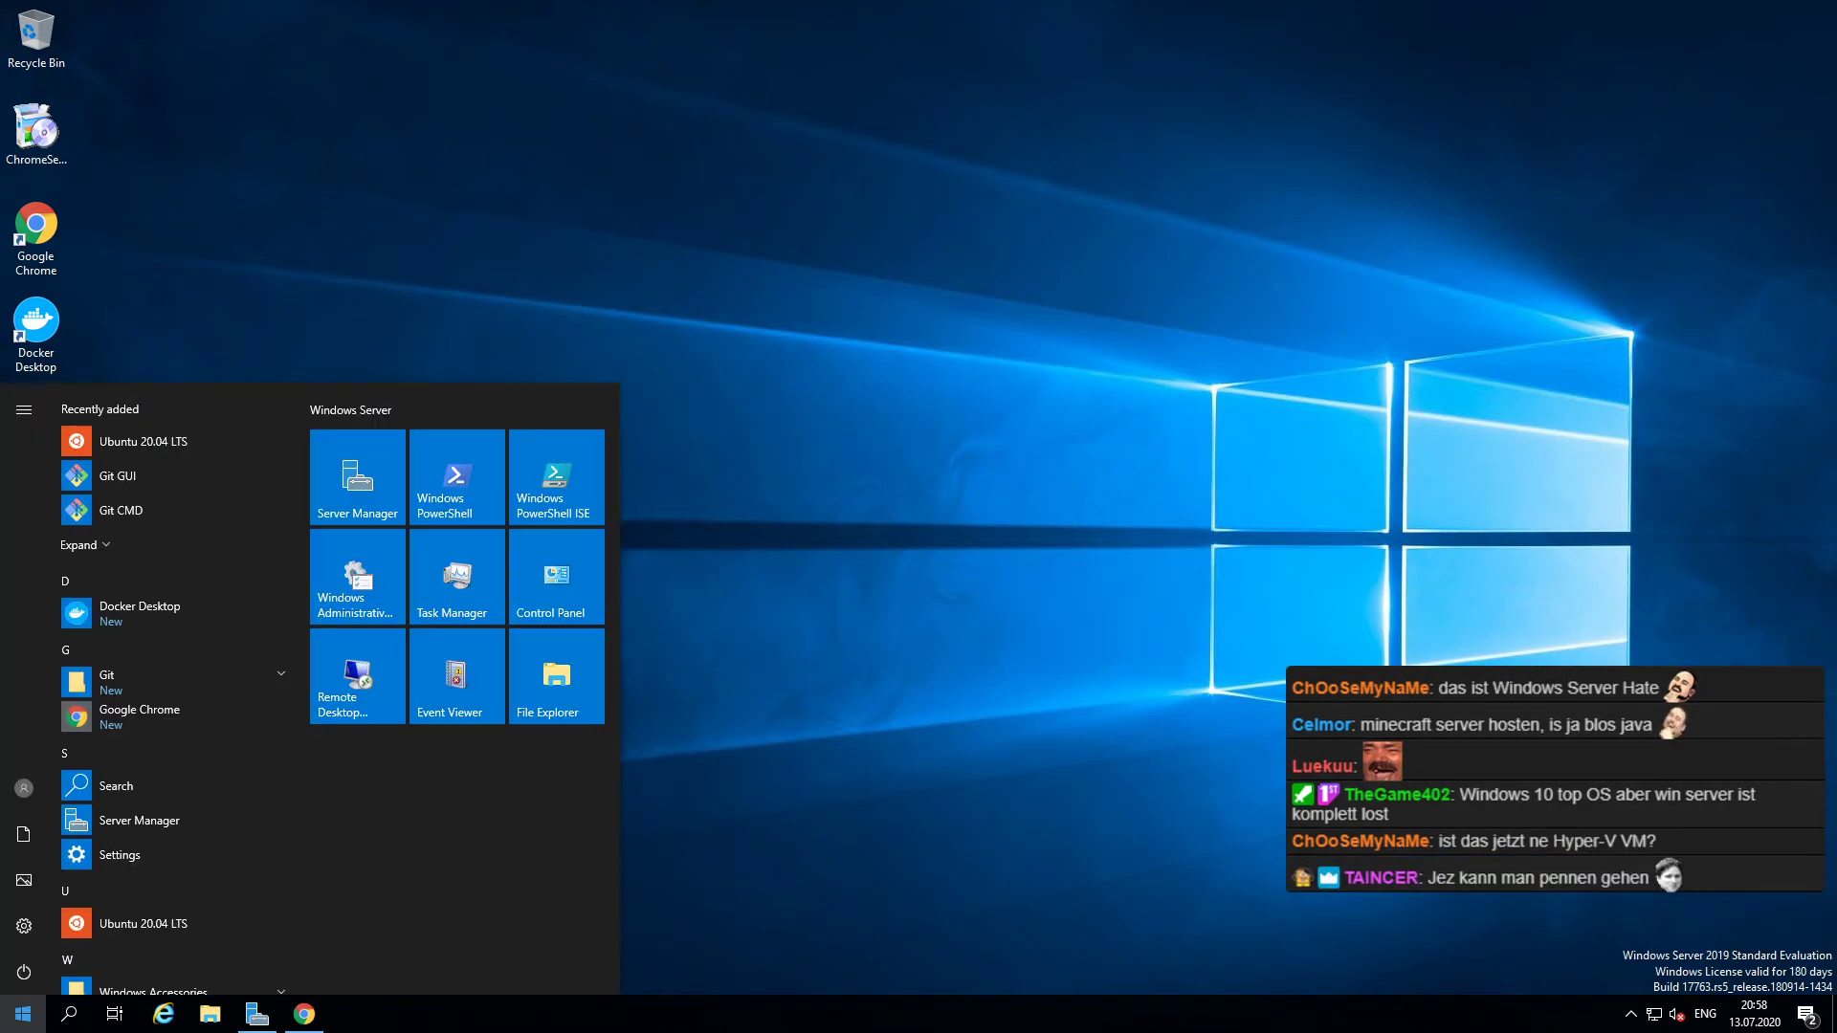
text(hyper)
click(157, 496)
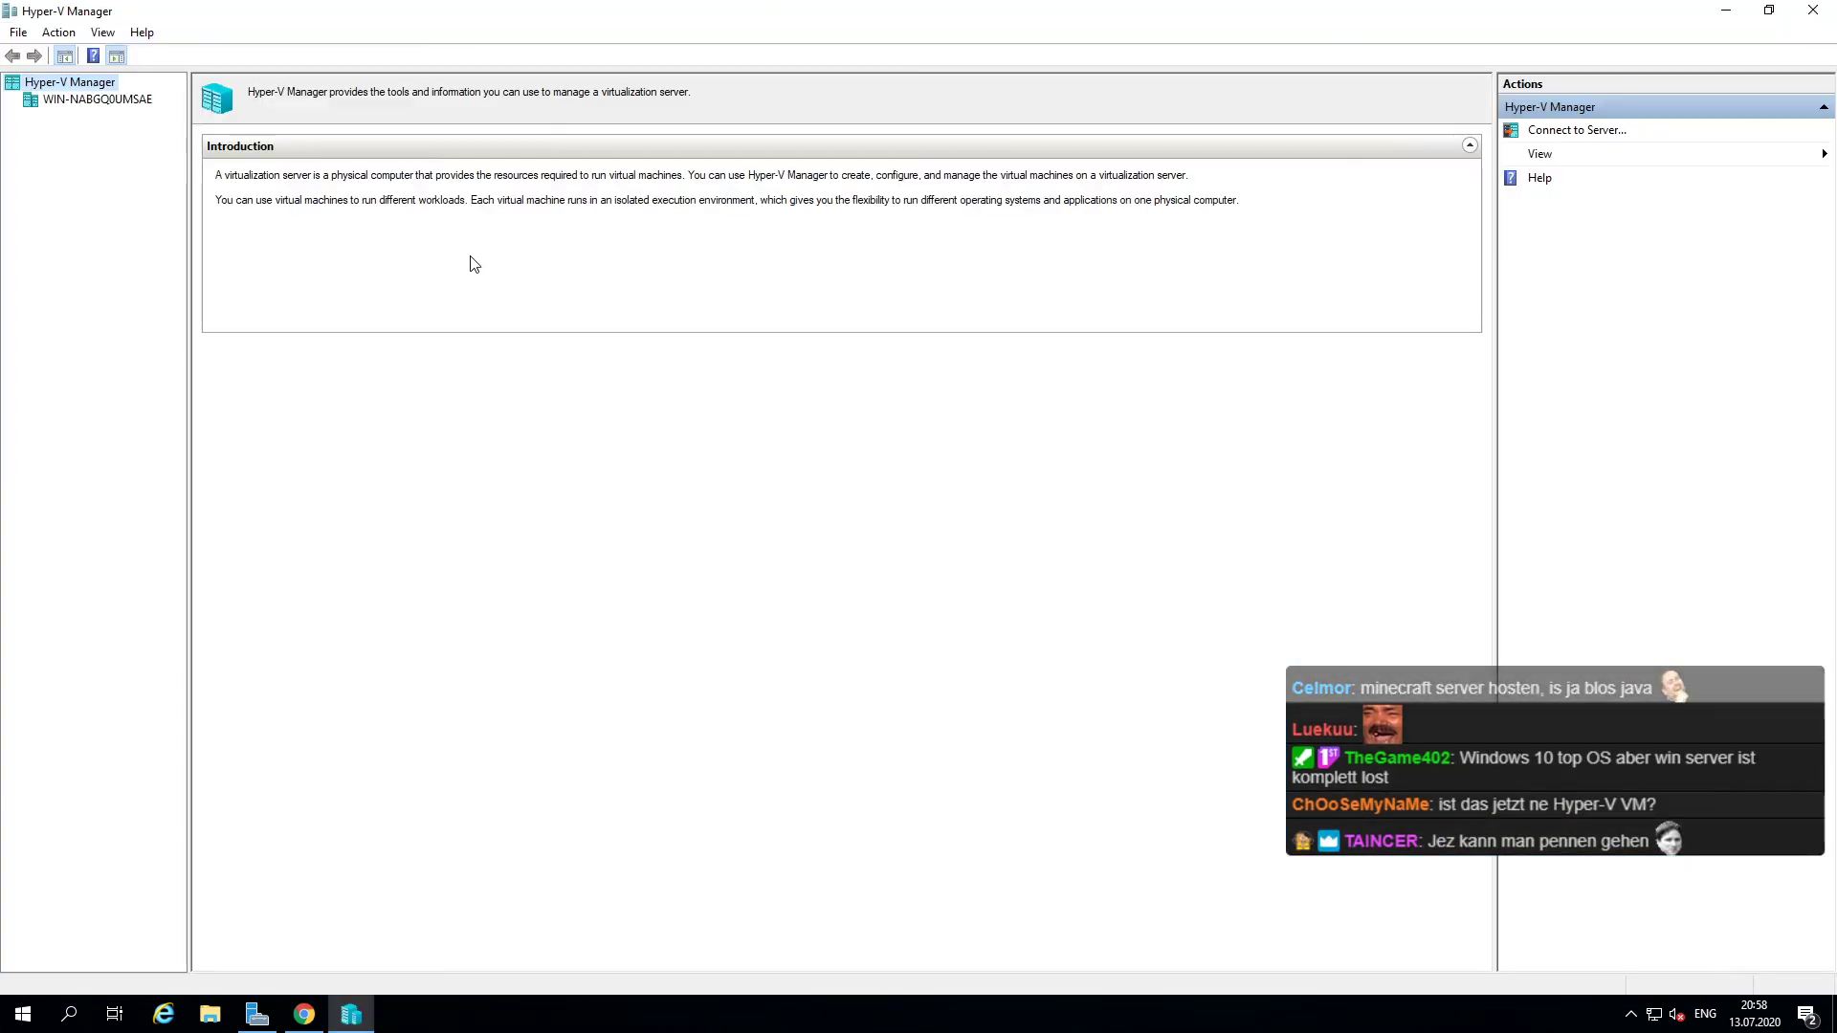
click(97, 98)
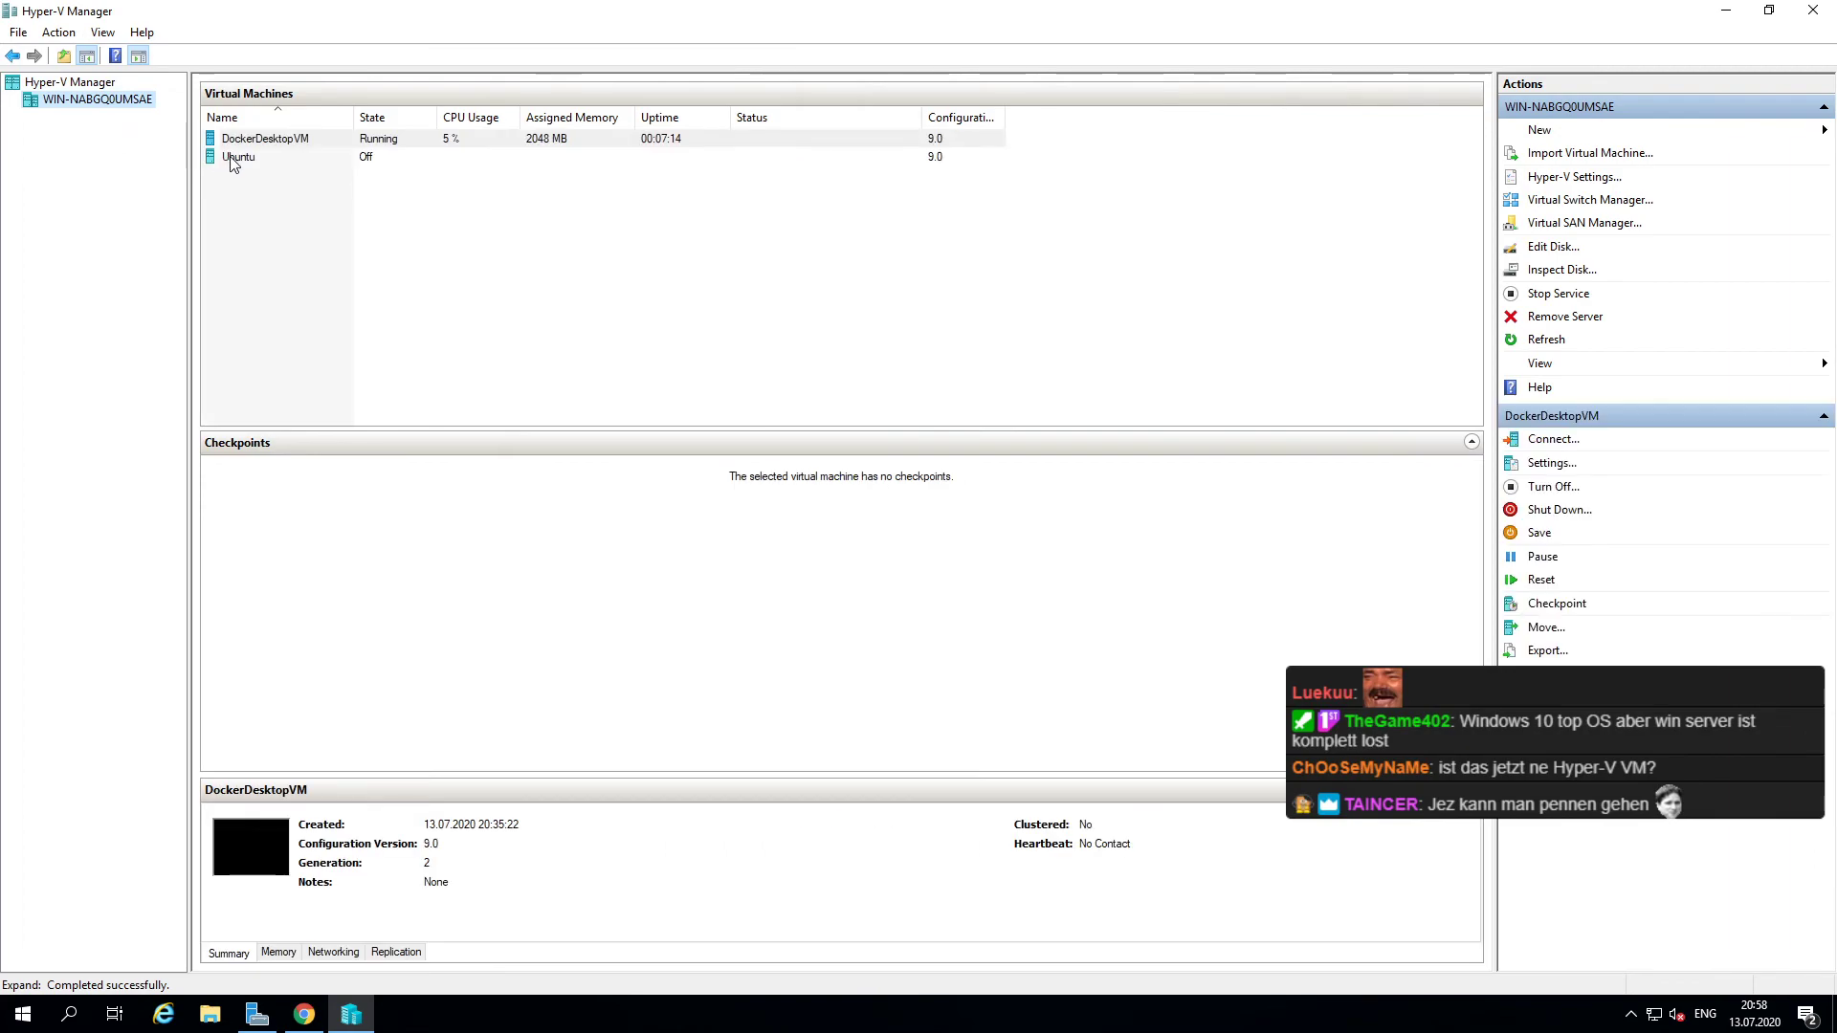
- Select the Ubuntu VM, then close and relaunch Hyper-V Manager via 'hyperv' search
click(233, 159)
click(1813, 12)
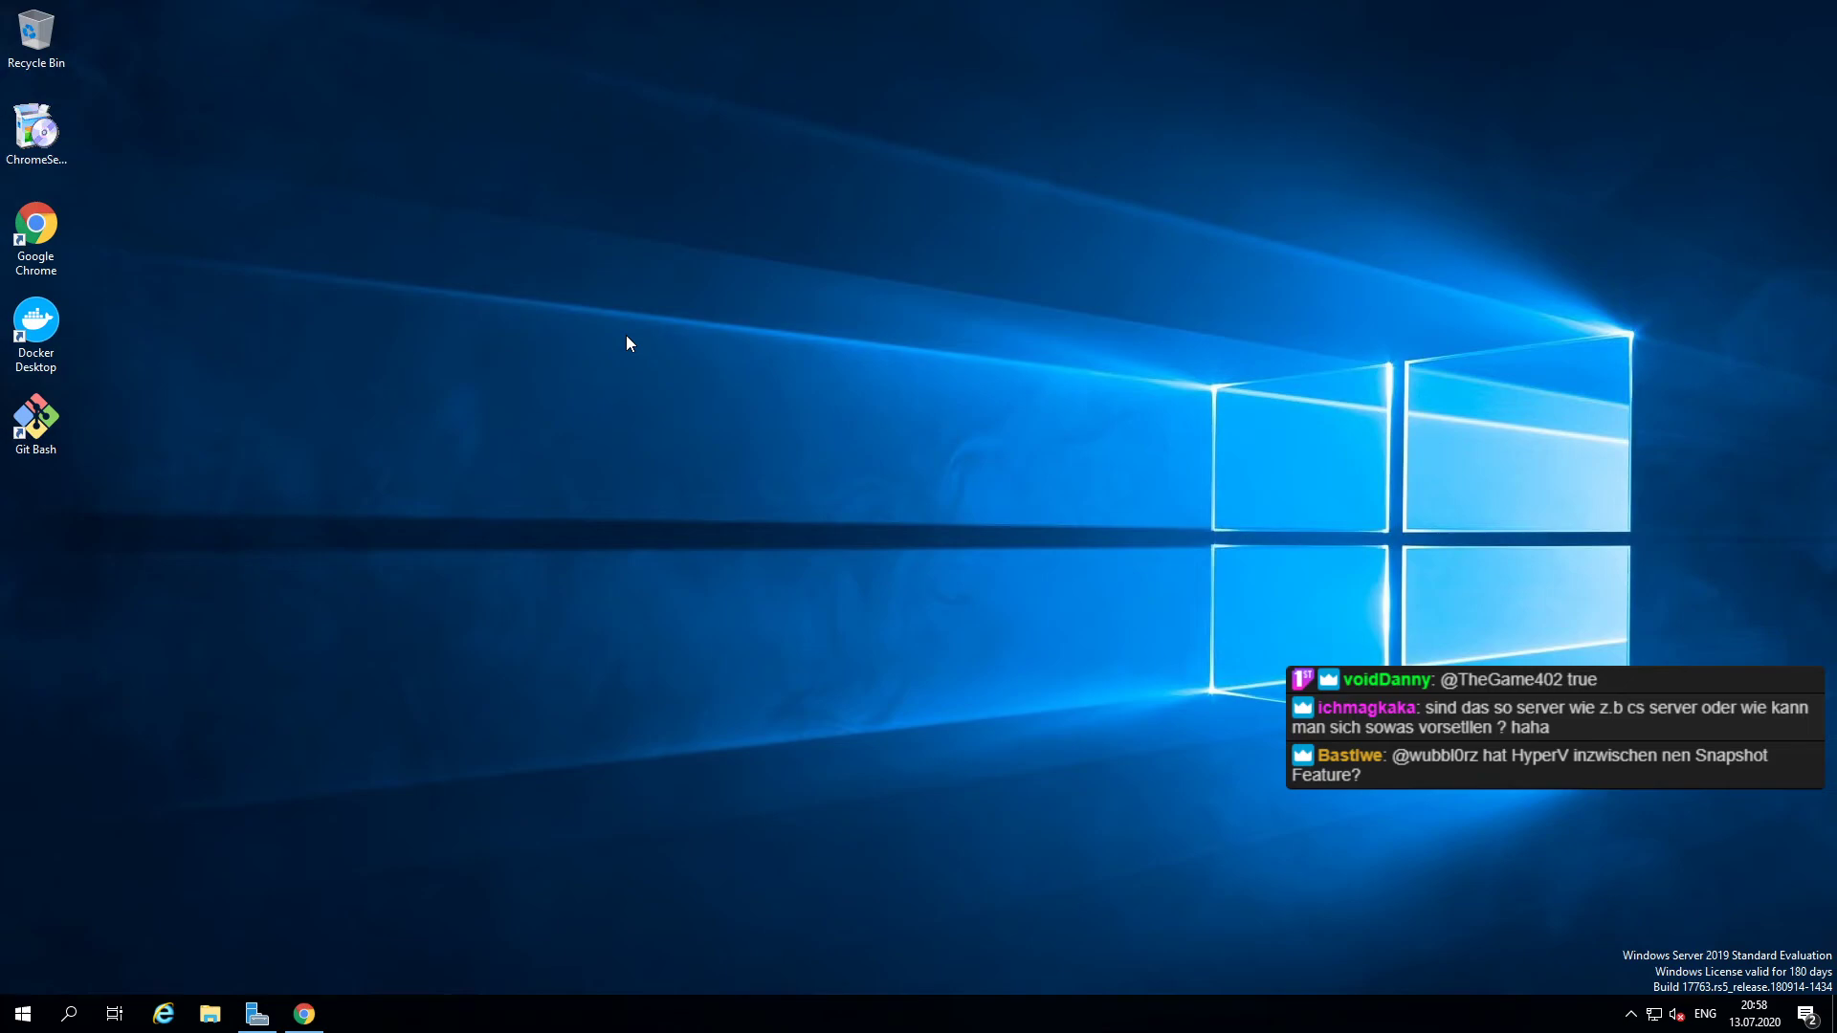
key(super)
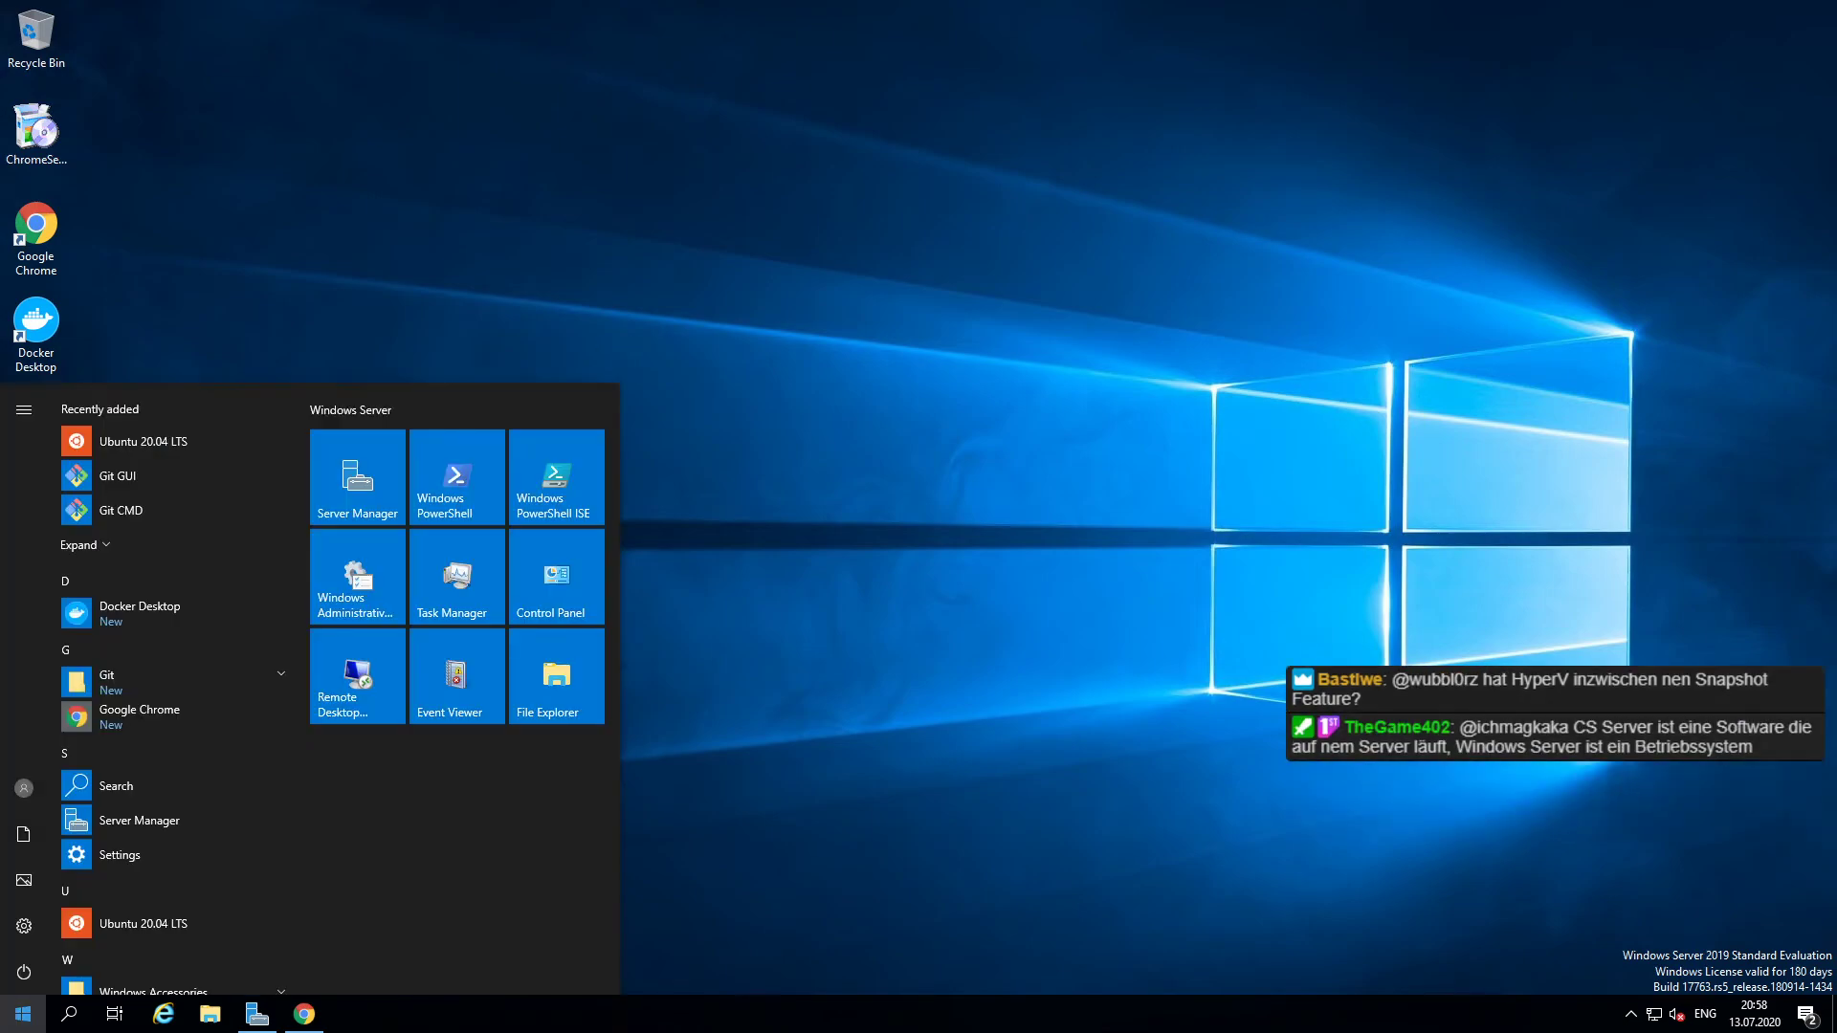
text(hyperv)
click(271, 455)
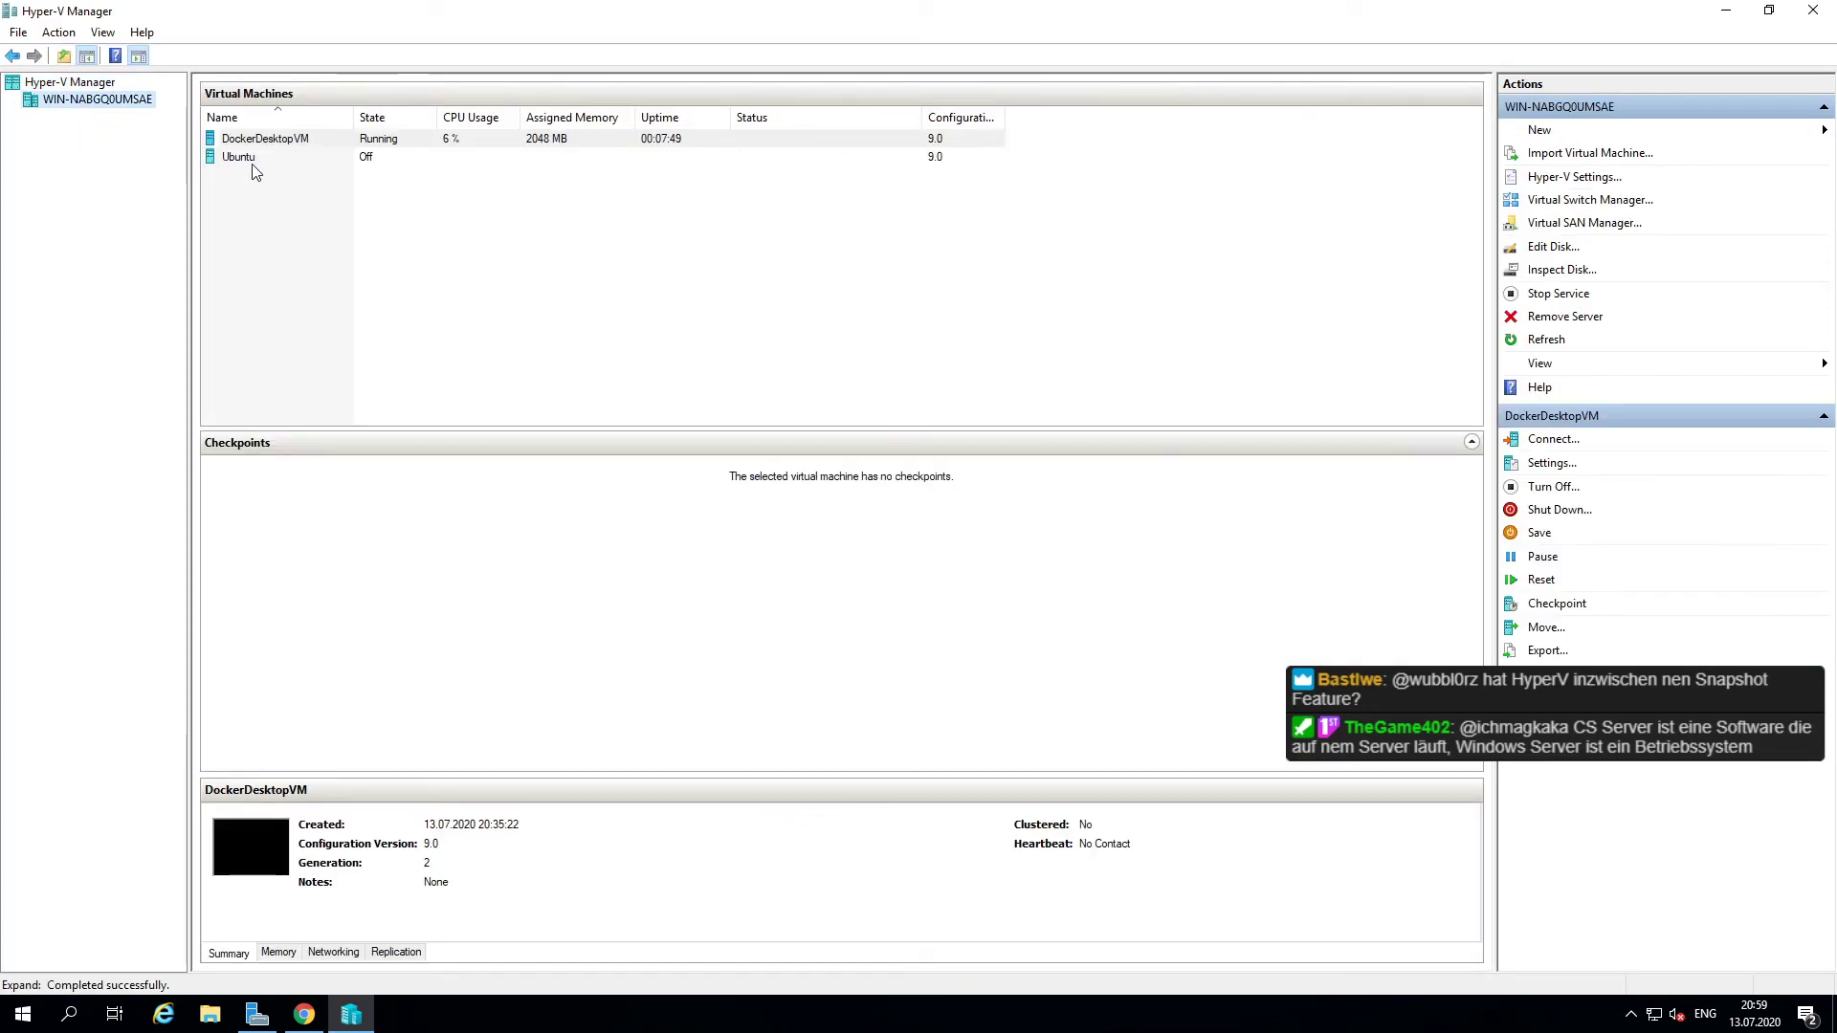
- Create a checkpoint of the Ubuntu virtual machine and exit Hyper-V Manager via File > Exit
right_click(252, 165)
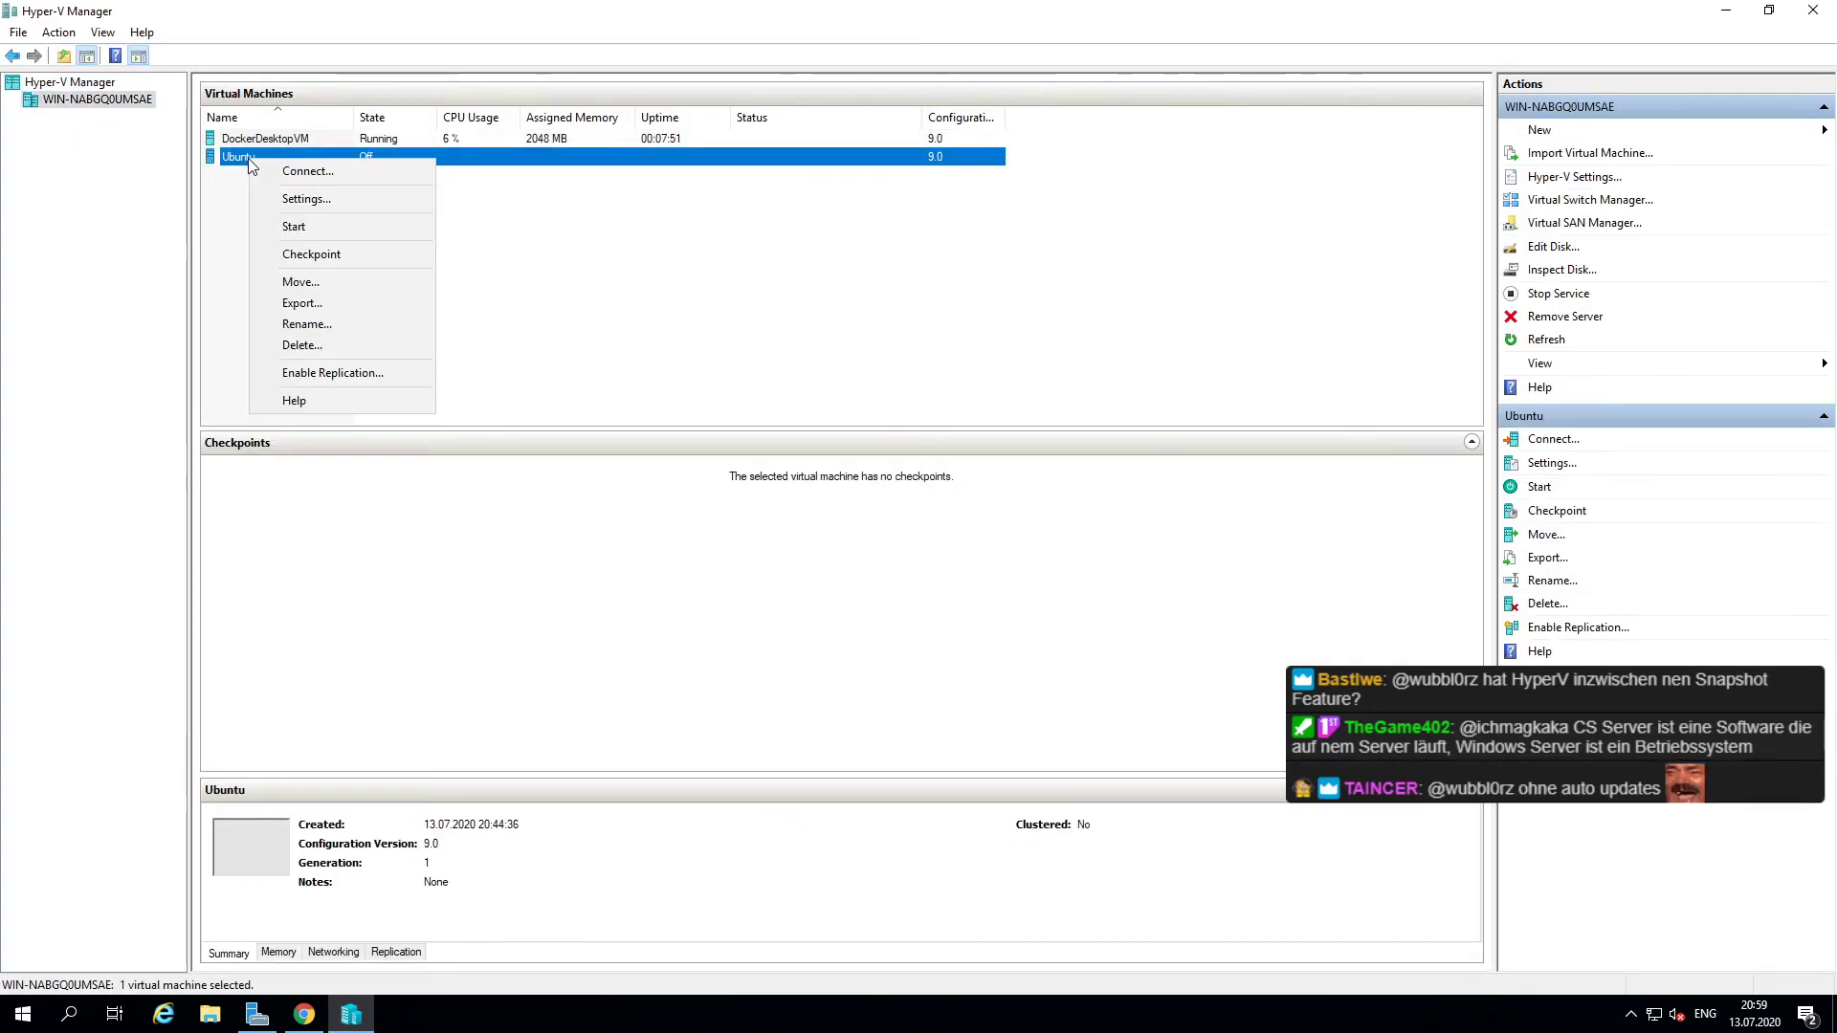
click(297, 254)
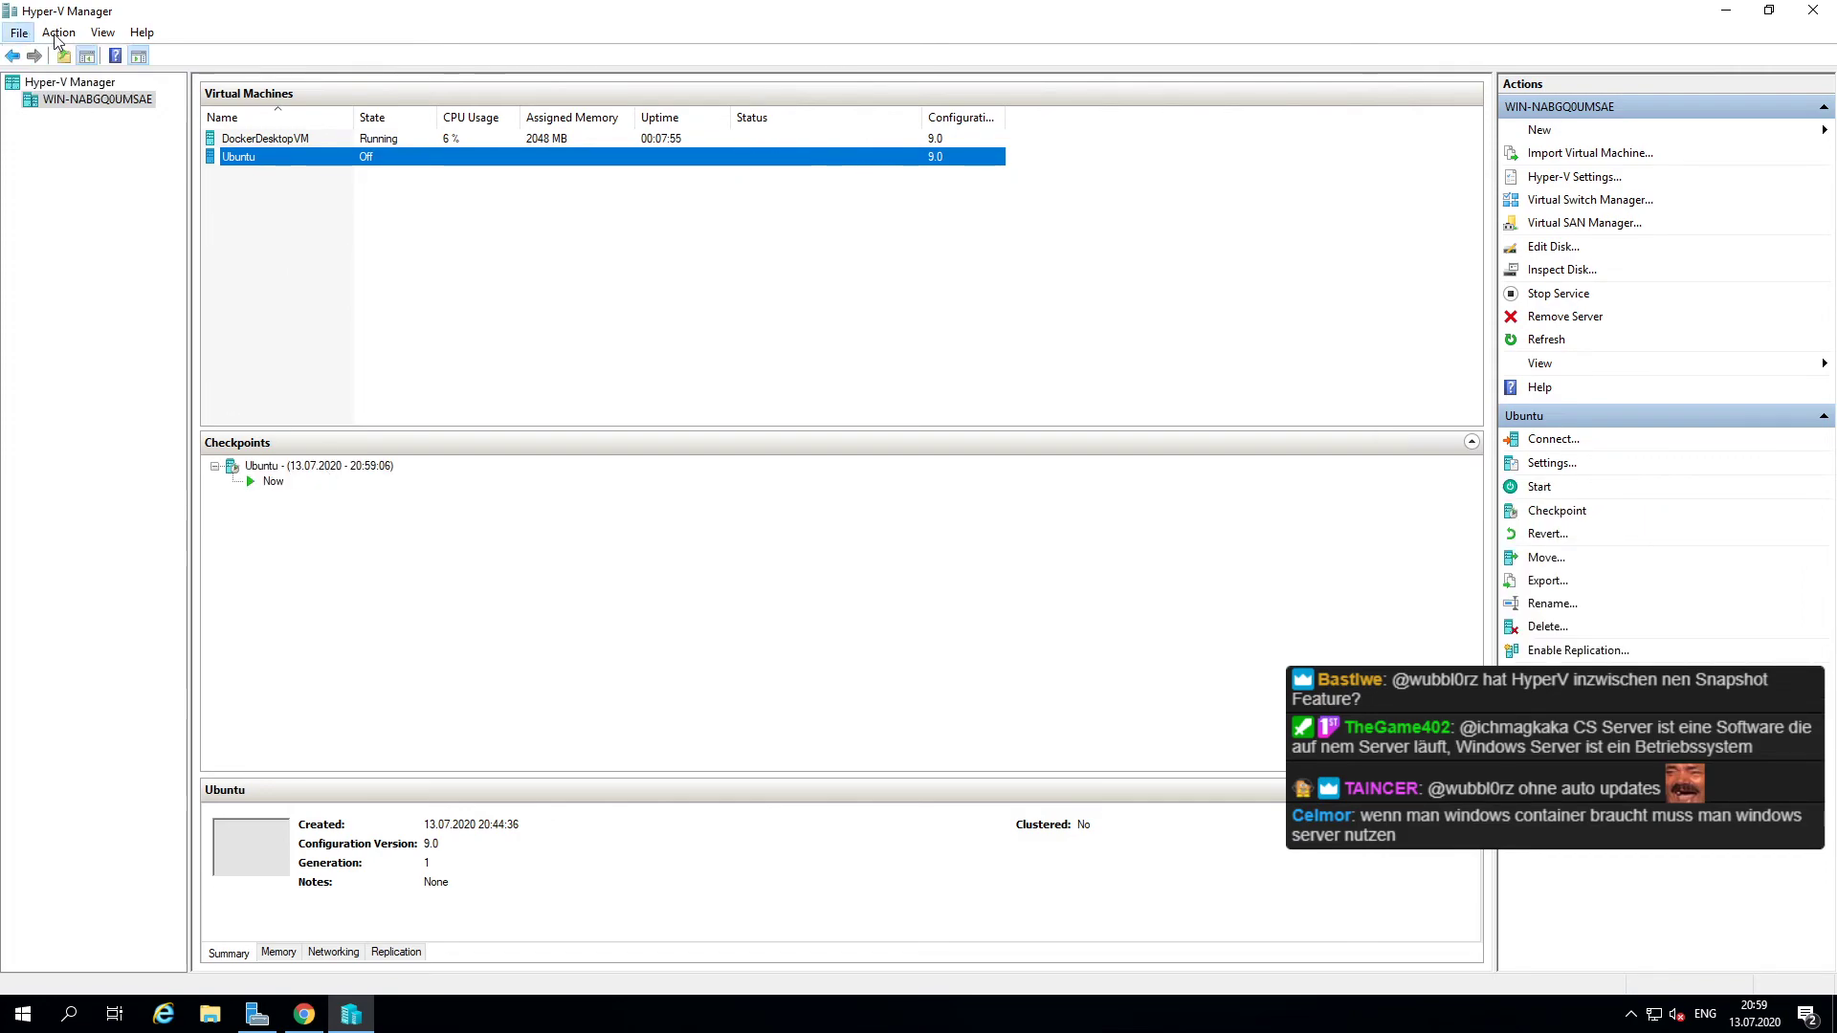
click(141, 32)
mouse_move(19, 32)
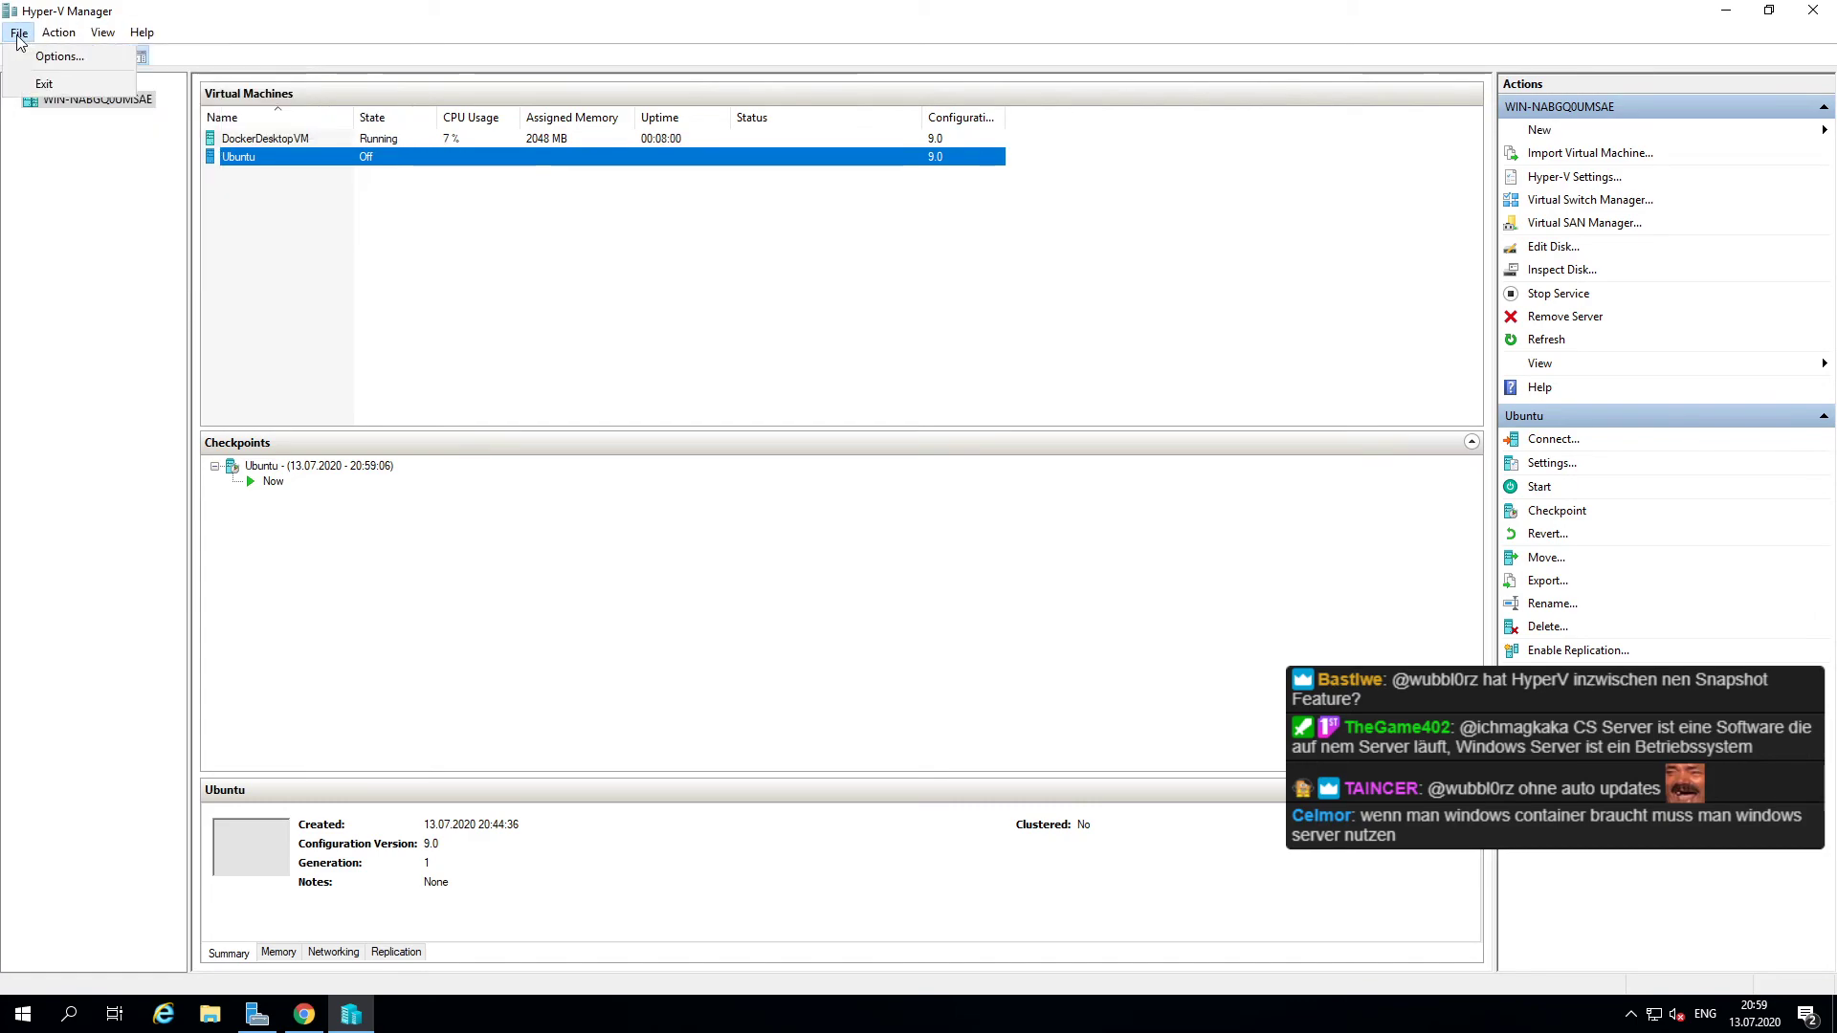
click(34, 86)
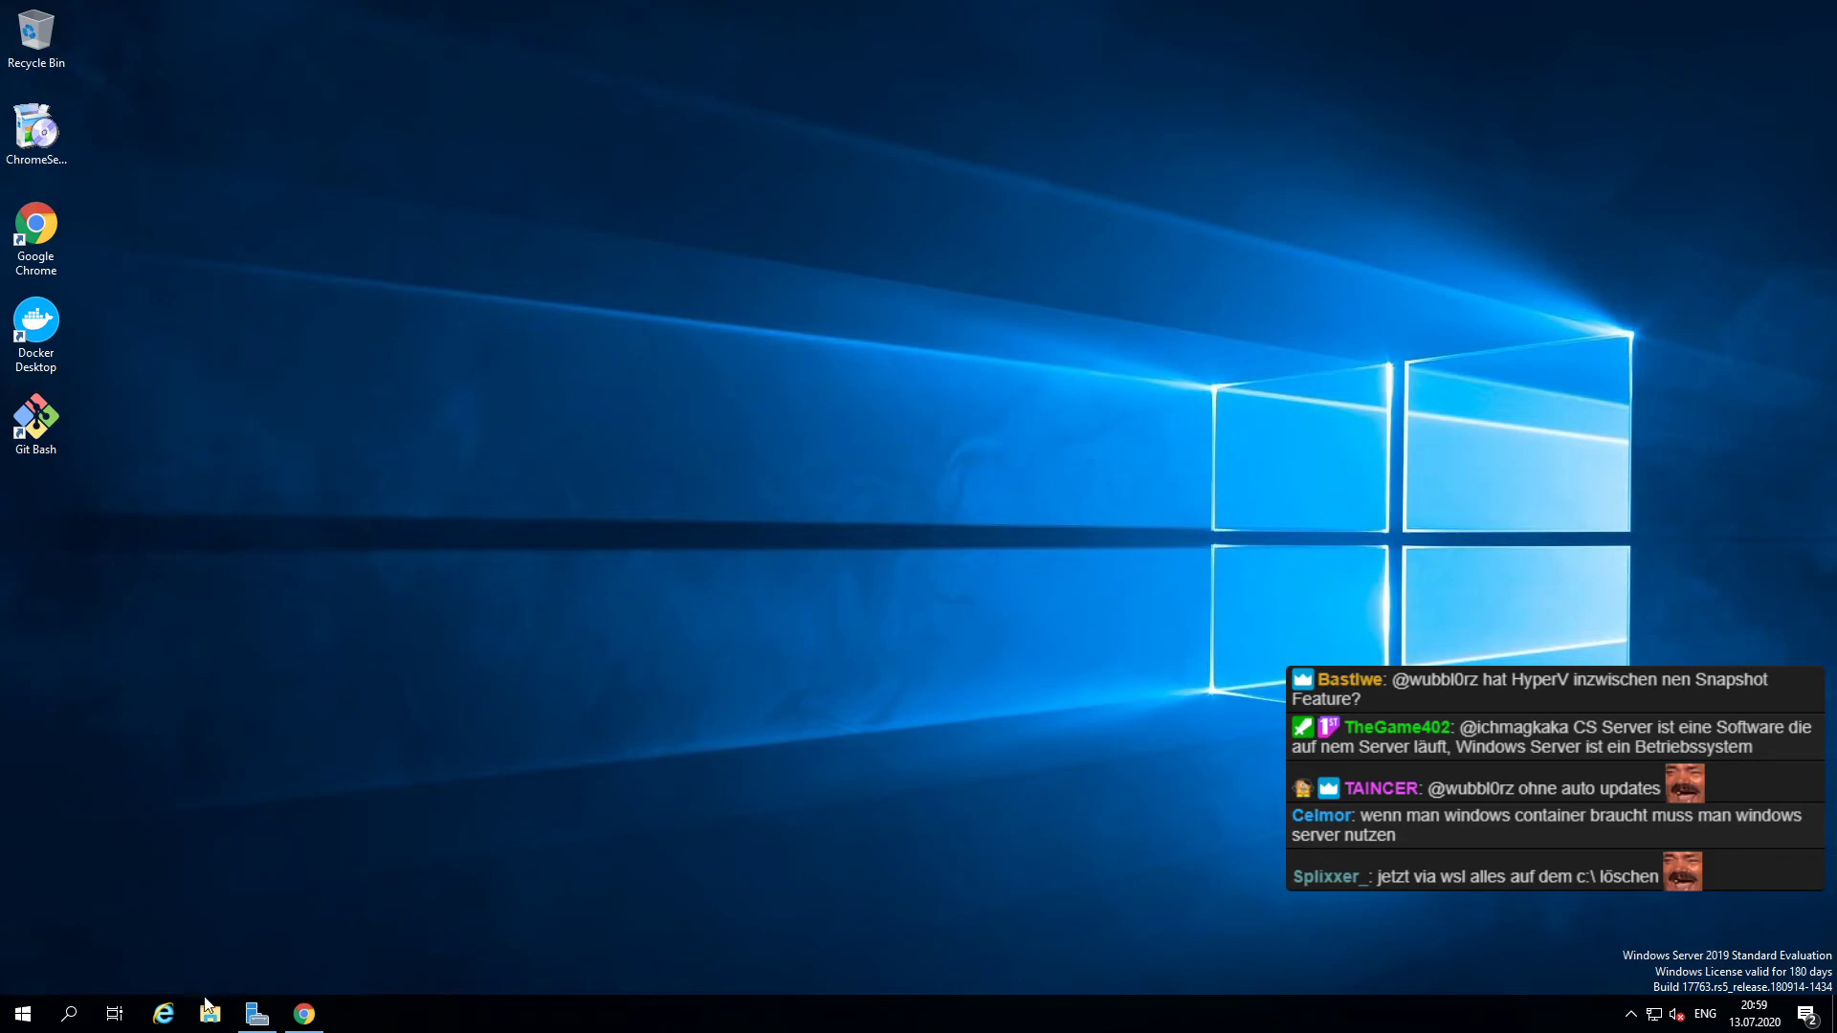
- Launch Ubuntu 20.04 LTS, change into /mnt/c using Tab completion, and run ls there
click(23, 1013)
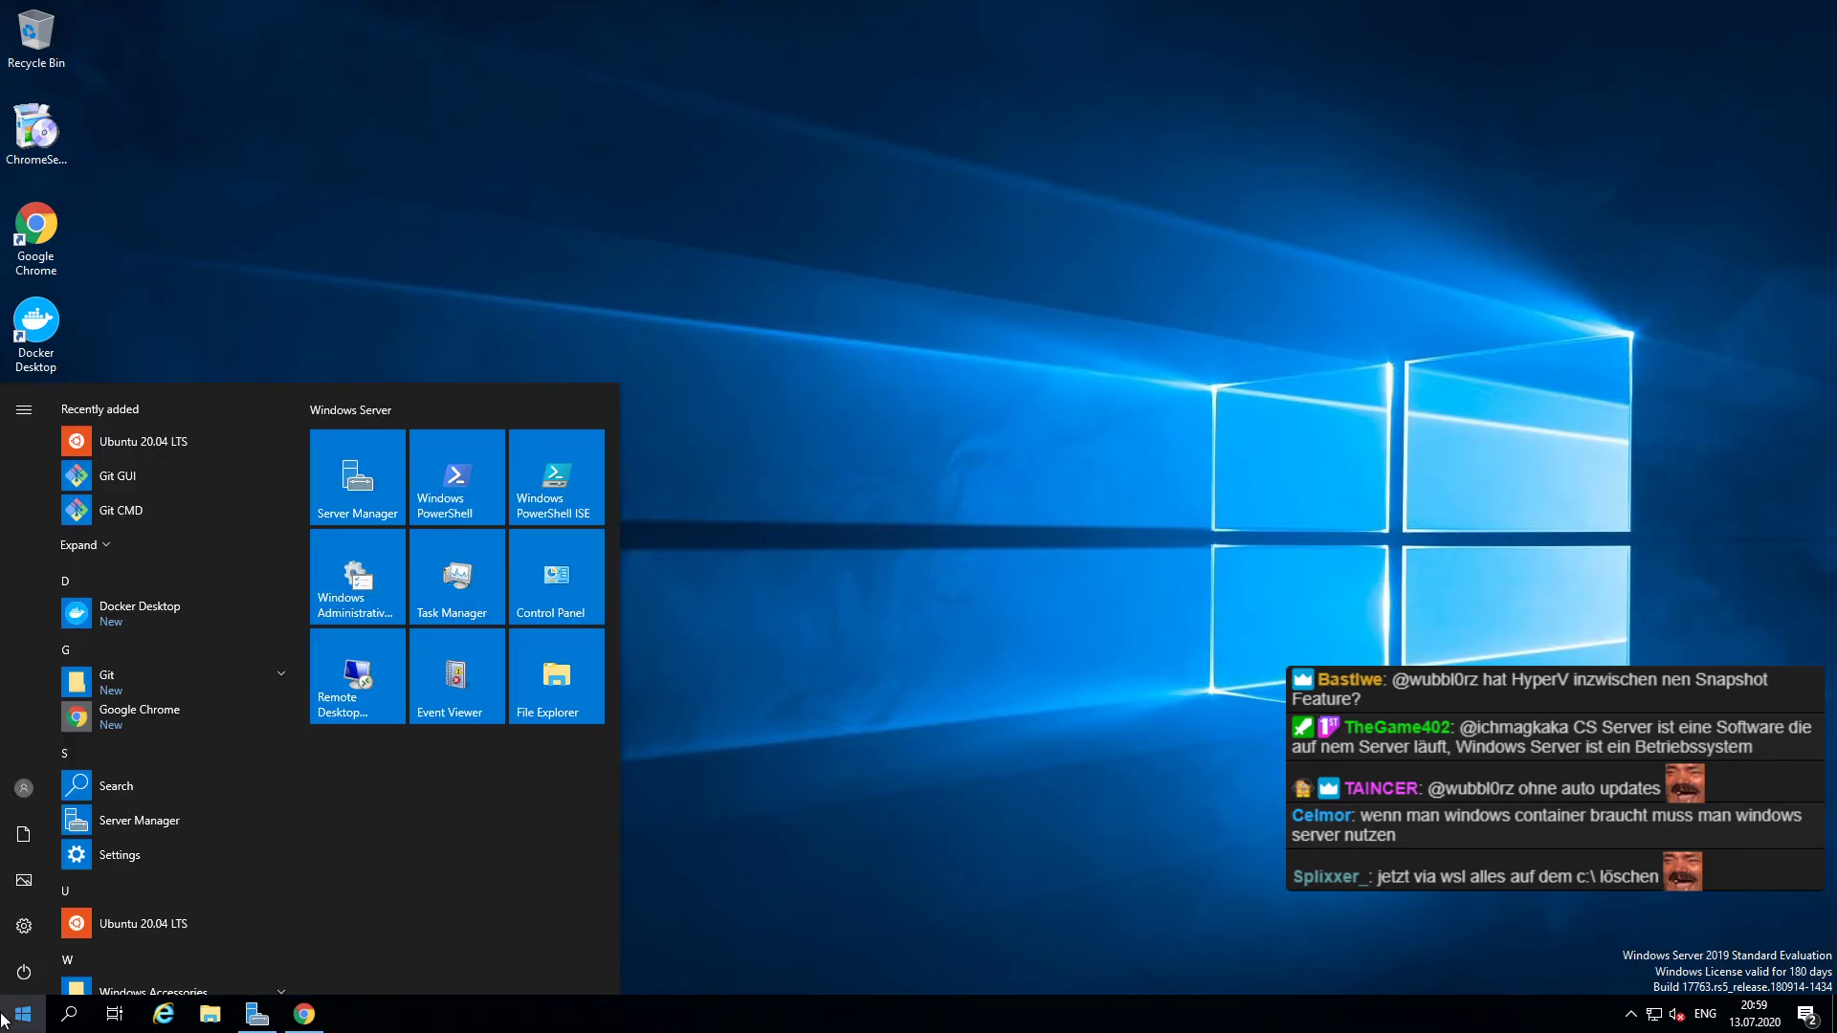
click(176, 440)
text(cd /)
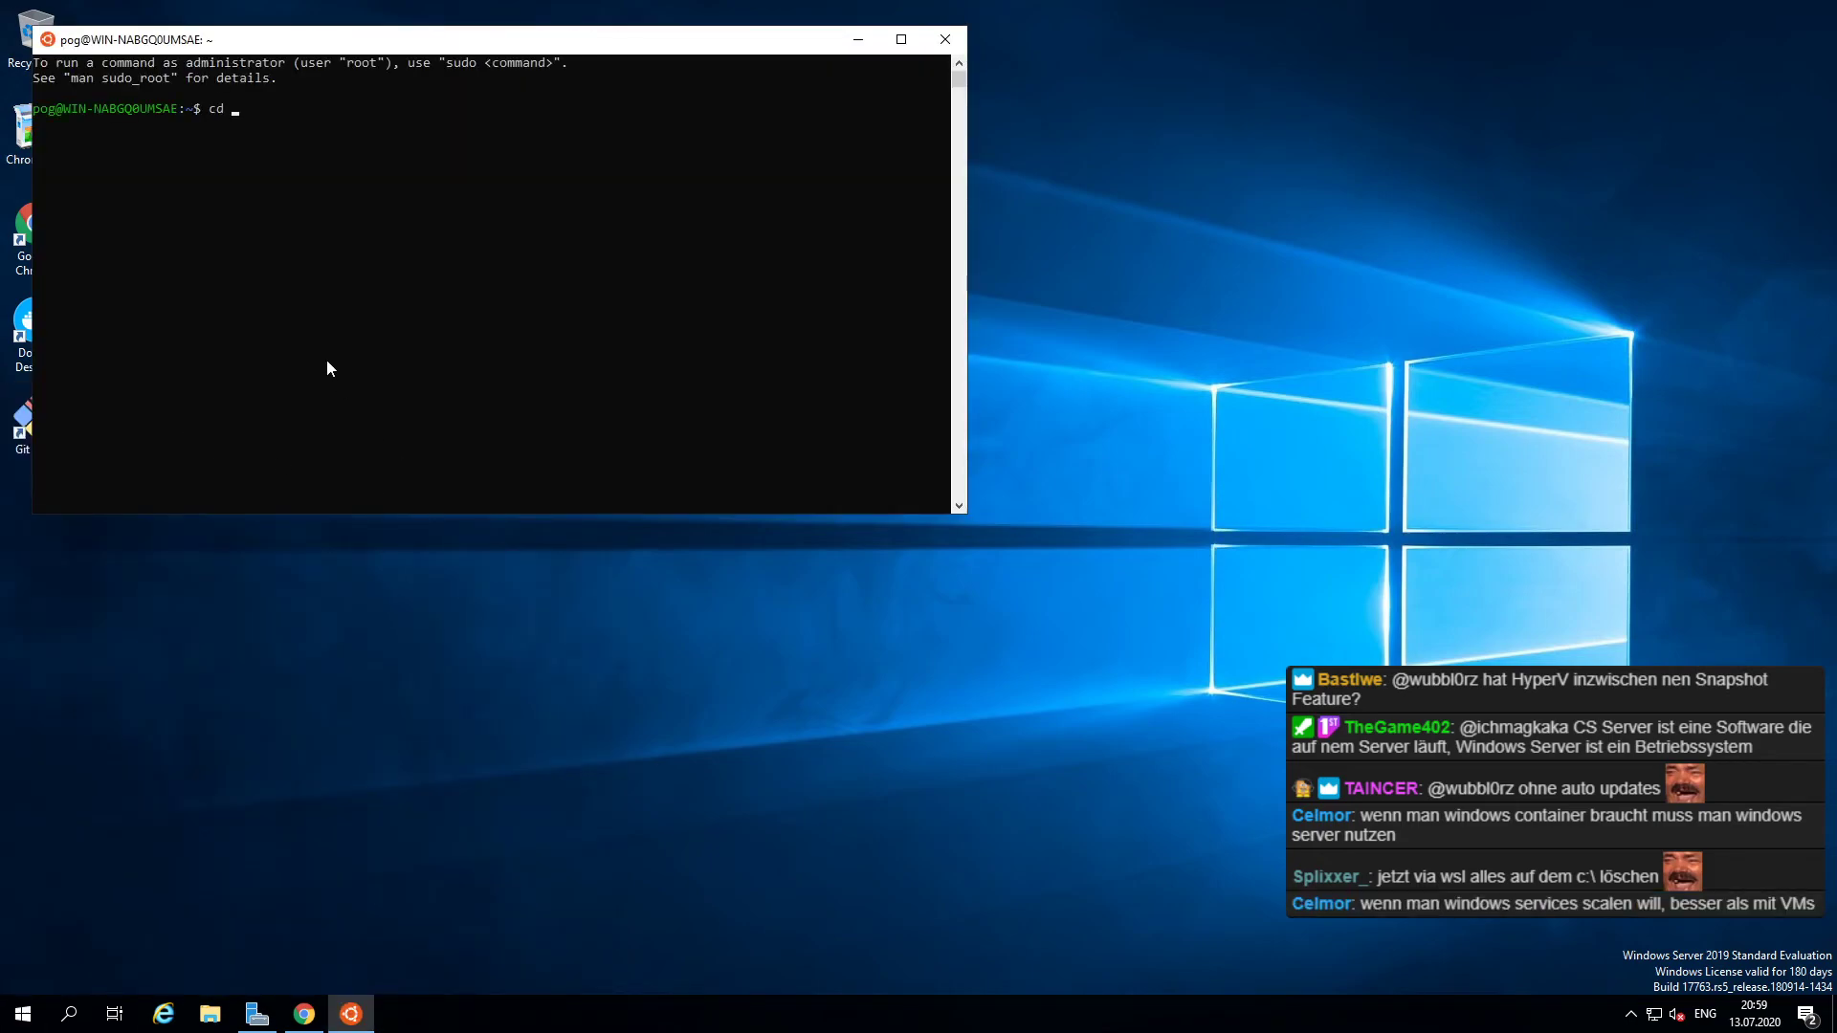
key(Tab)
key(Tab)
key(Tab)
key(Tab)
text(mnt/c/)
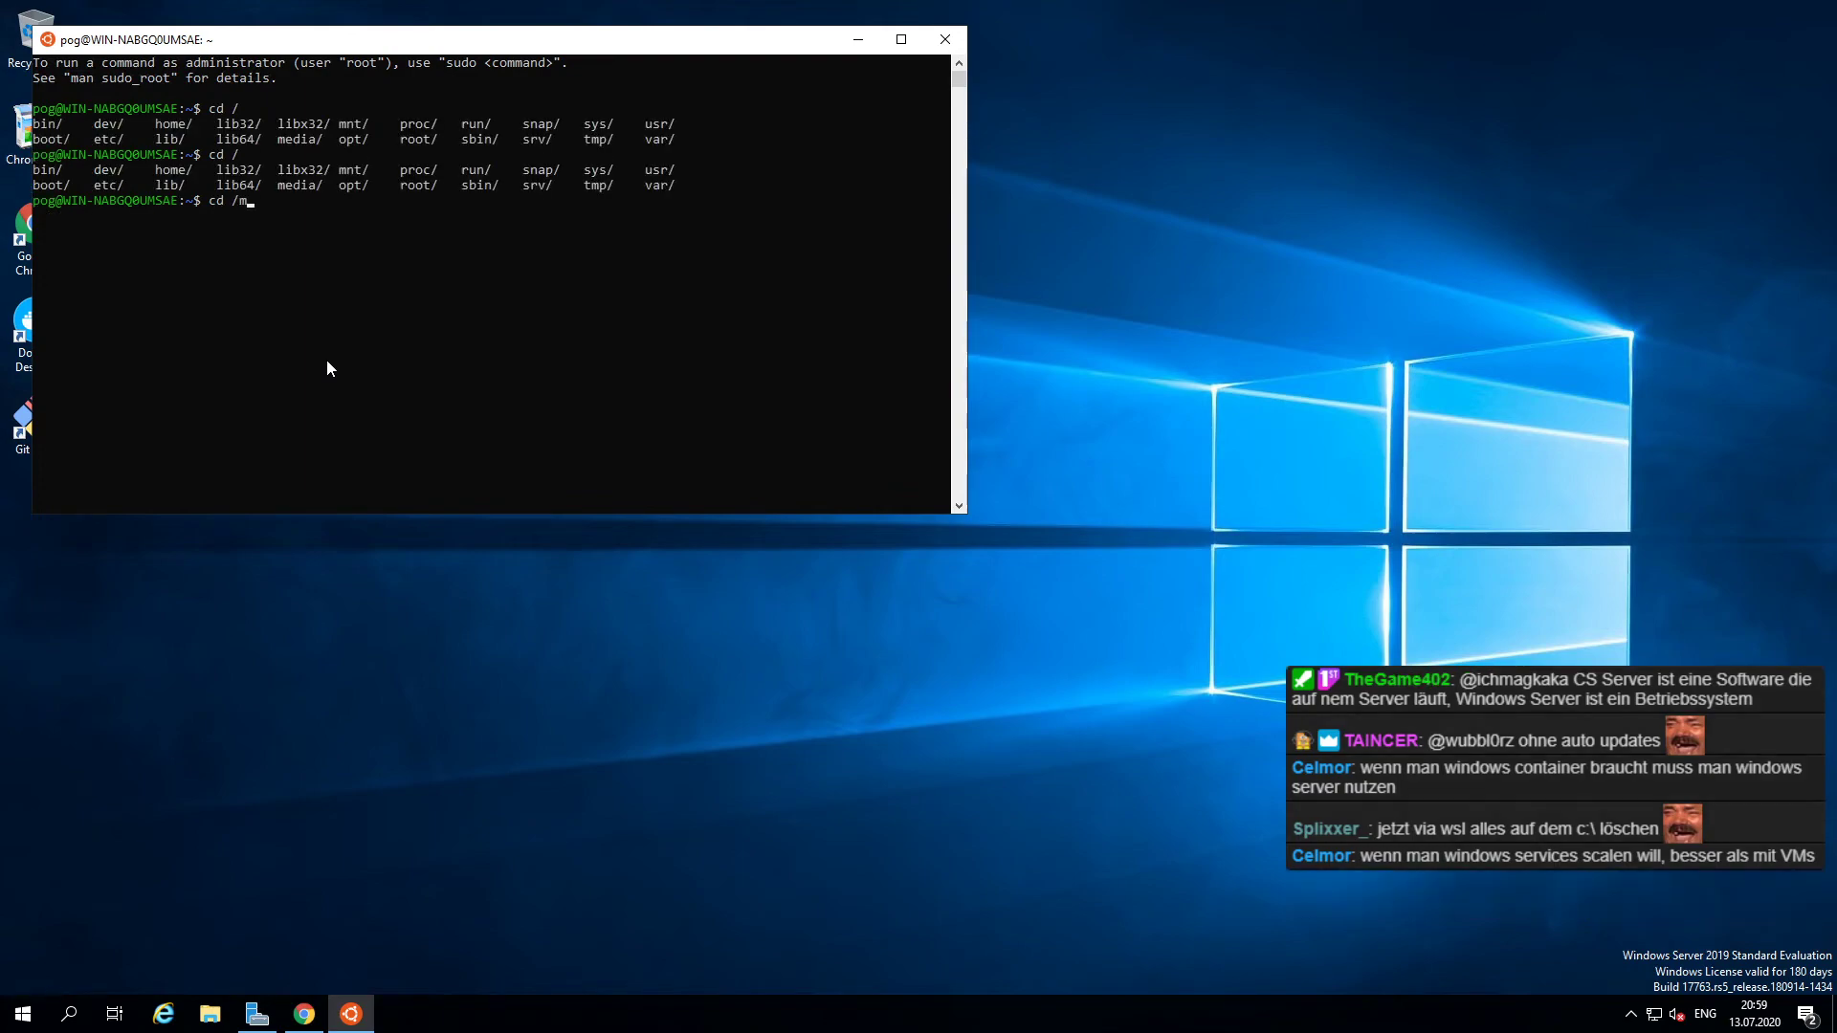
key(Tab)
key(Tab)
key(Return)
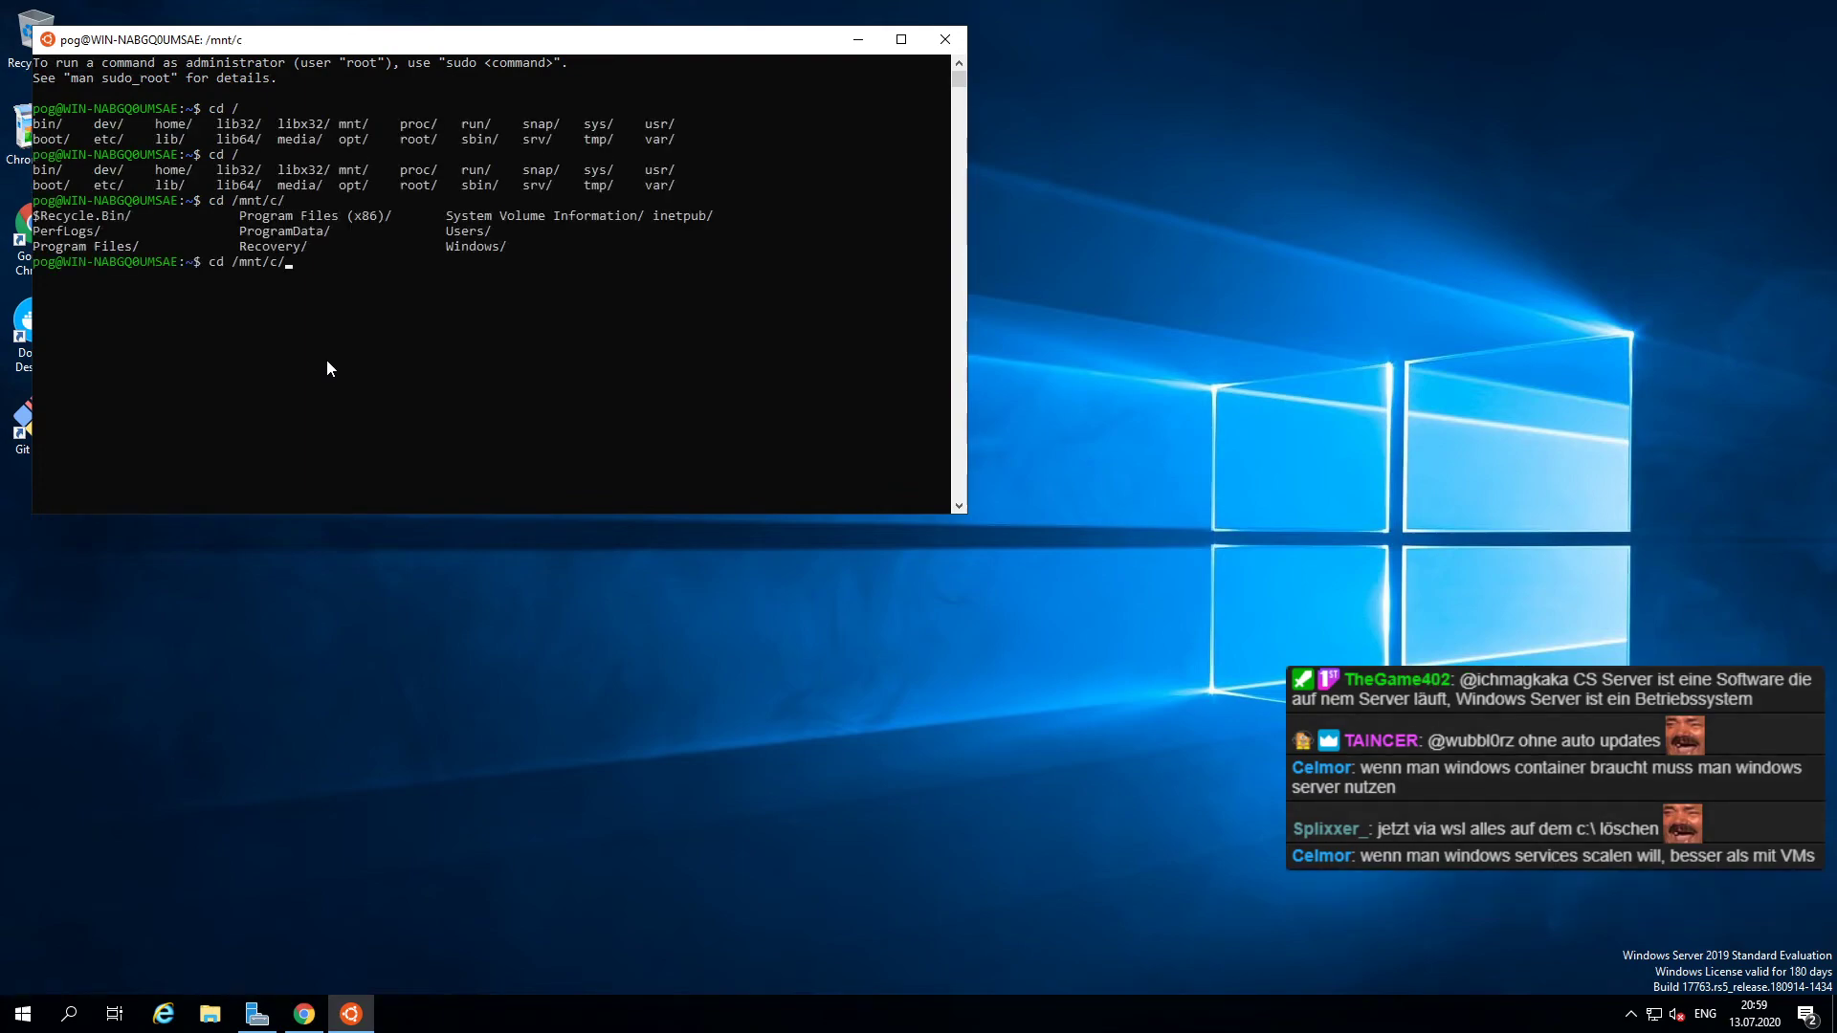
text(ls)
key(Return)
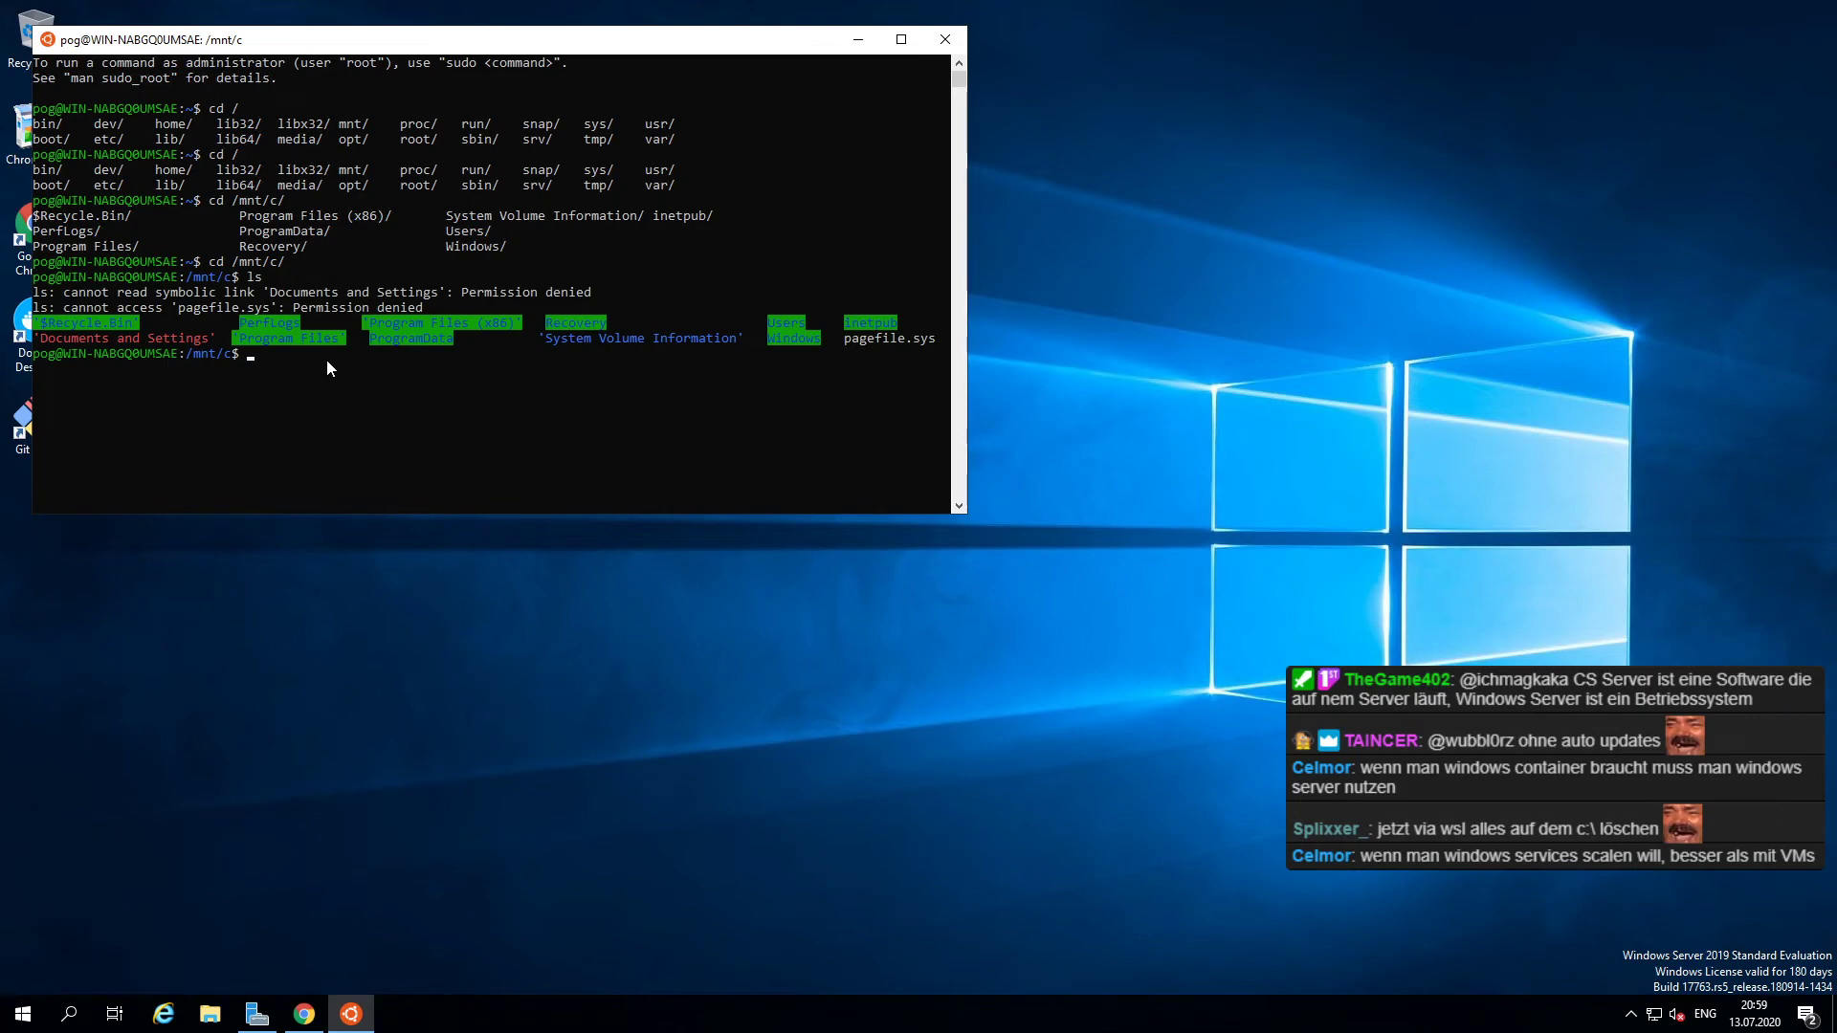
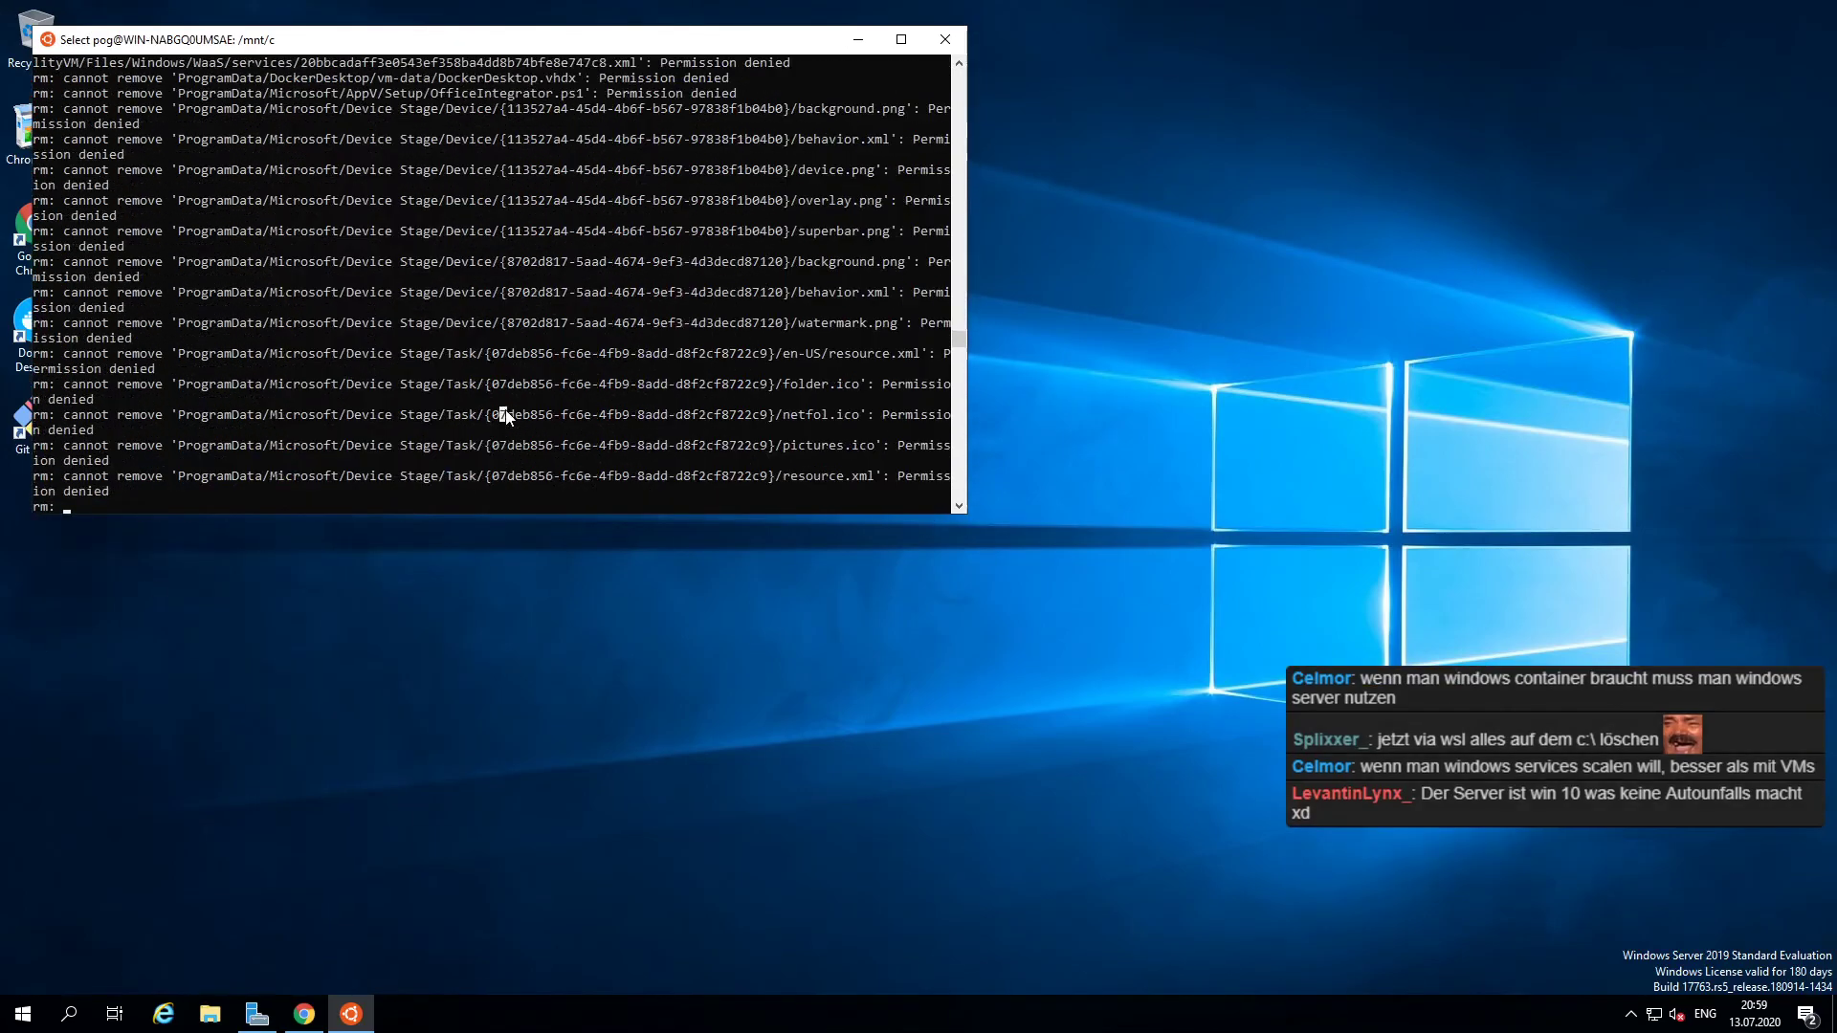
- Interrupt the rm deletion running over /mnt/c with Ctrl+C to get the bash prompt back
key(ctrl+c)
key(ctrl+c)
key(ctrl+c)
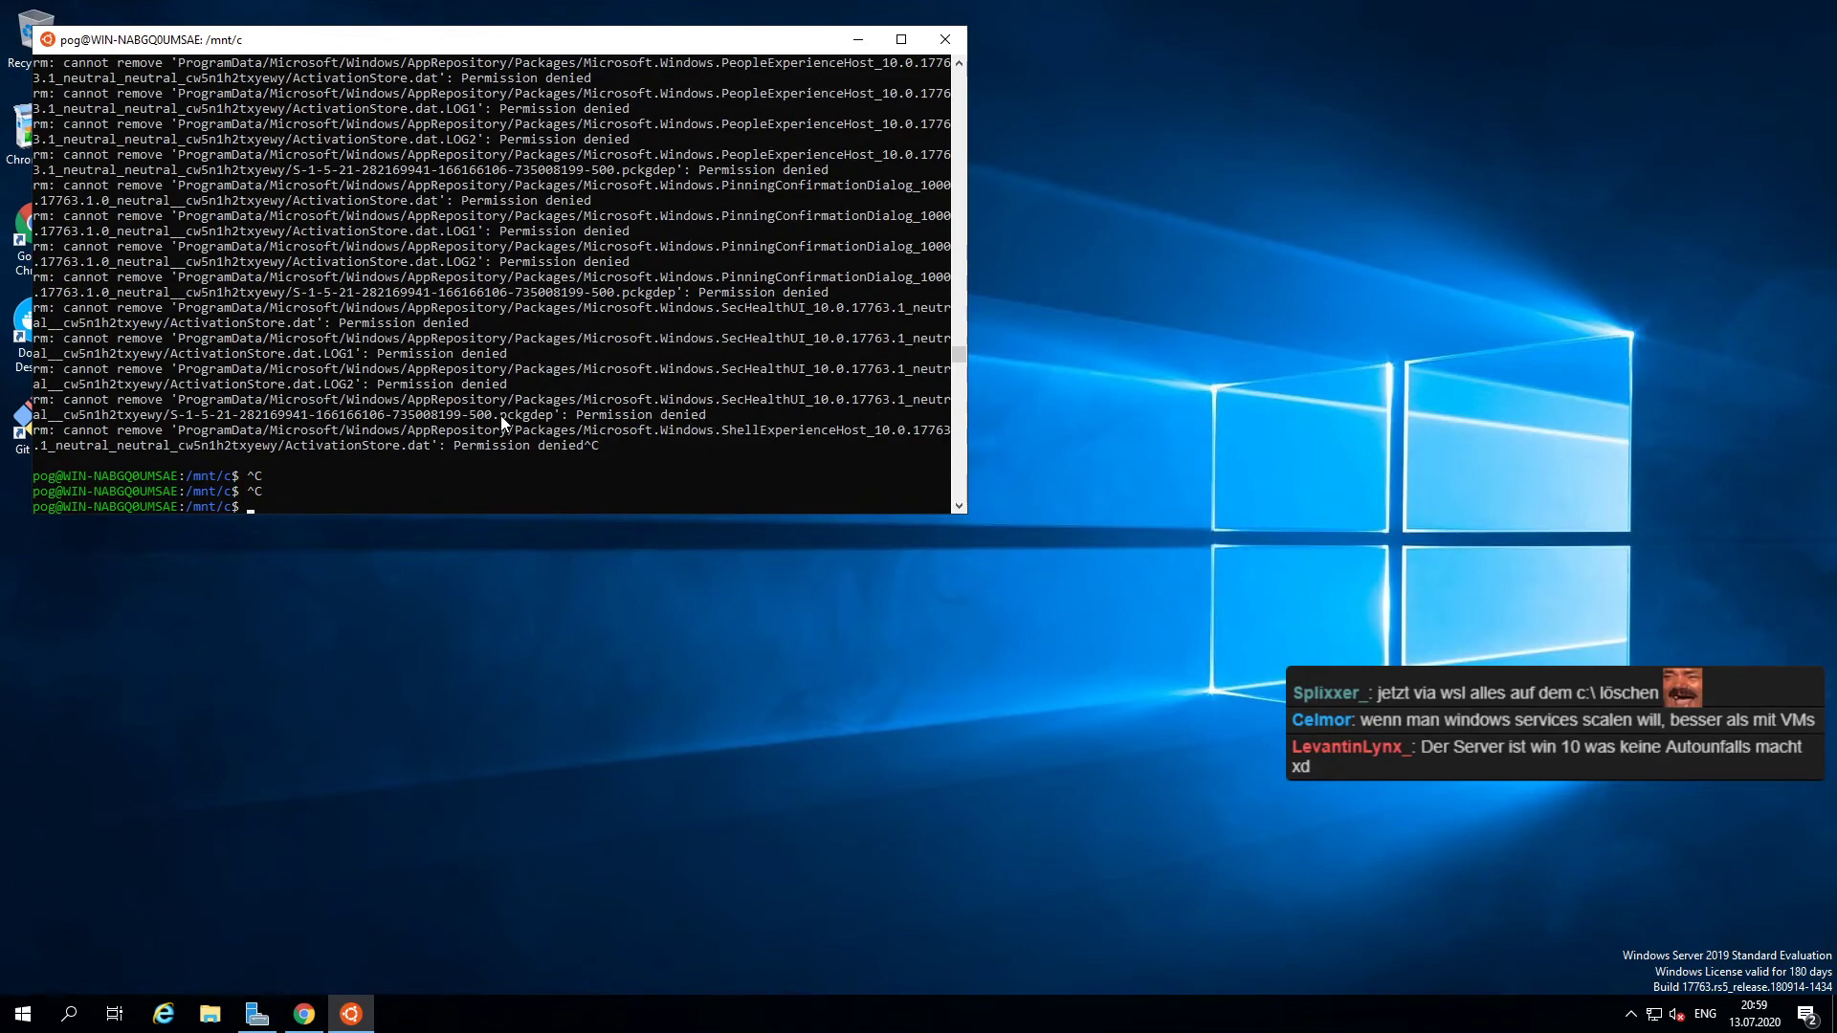
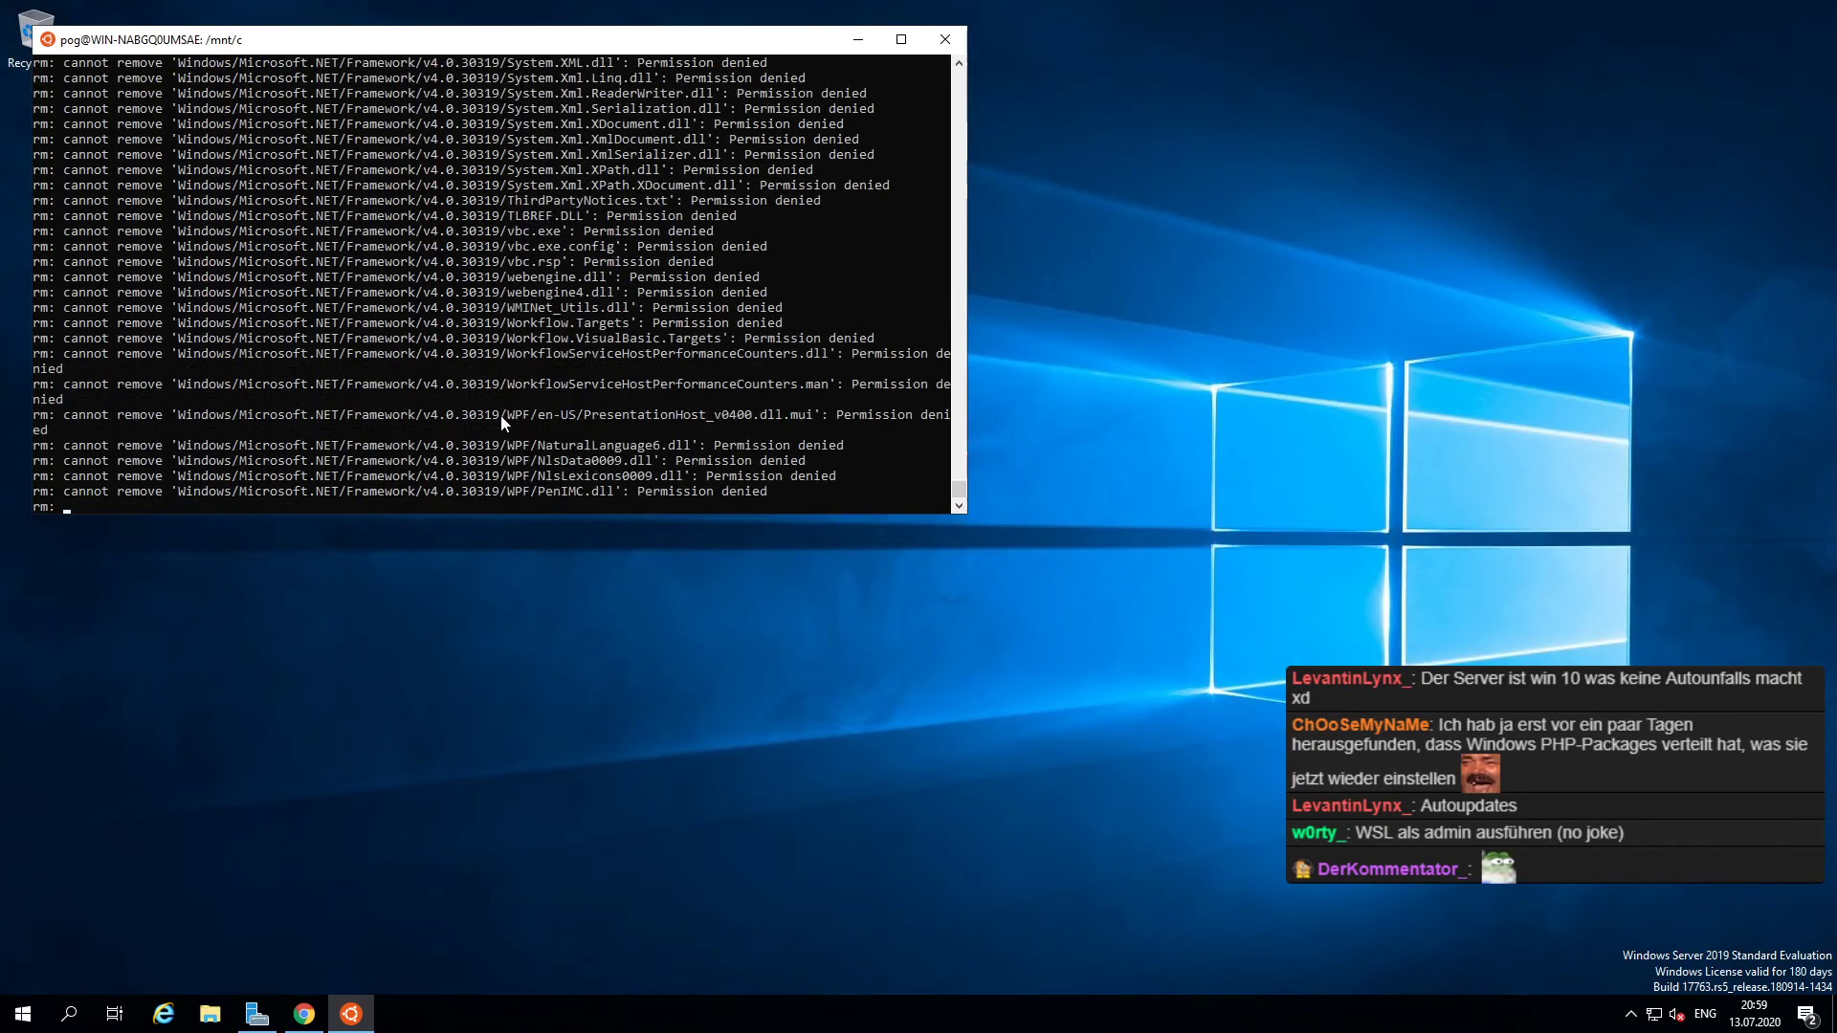
- Abort the running `sudo rm -rf *` deletion with Ctrl+C and bring up the Start menu
key(ctrl+c)
key(ctrl+c)
key(ctrl+c)
key(ctrl+c)
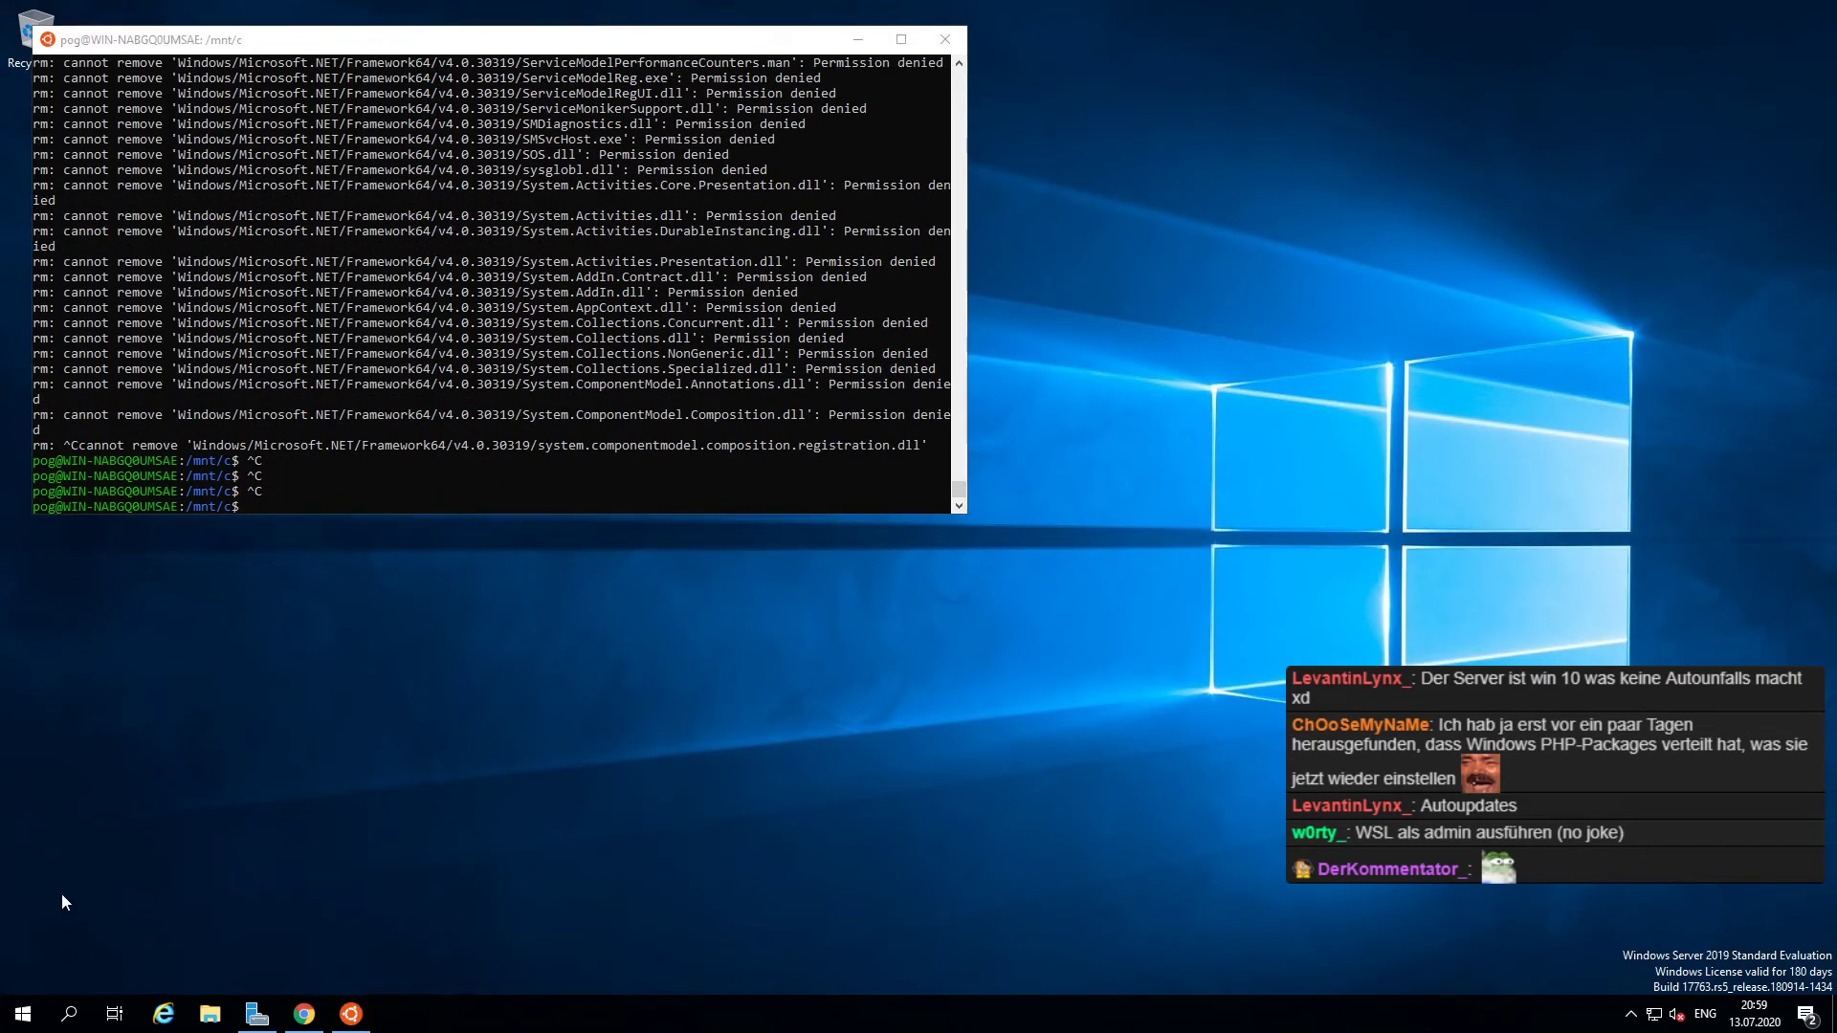
click(4, 1025)
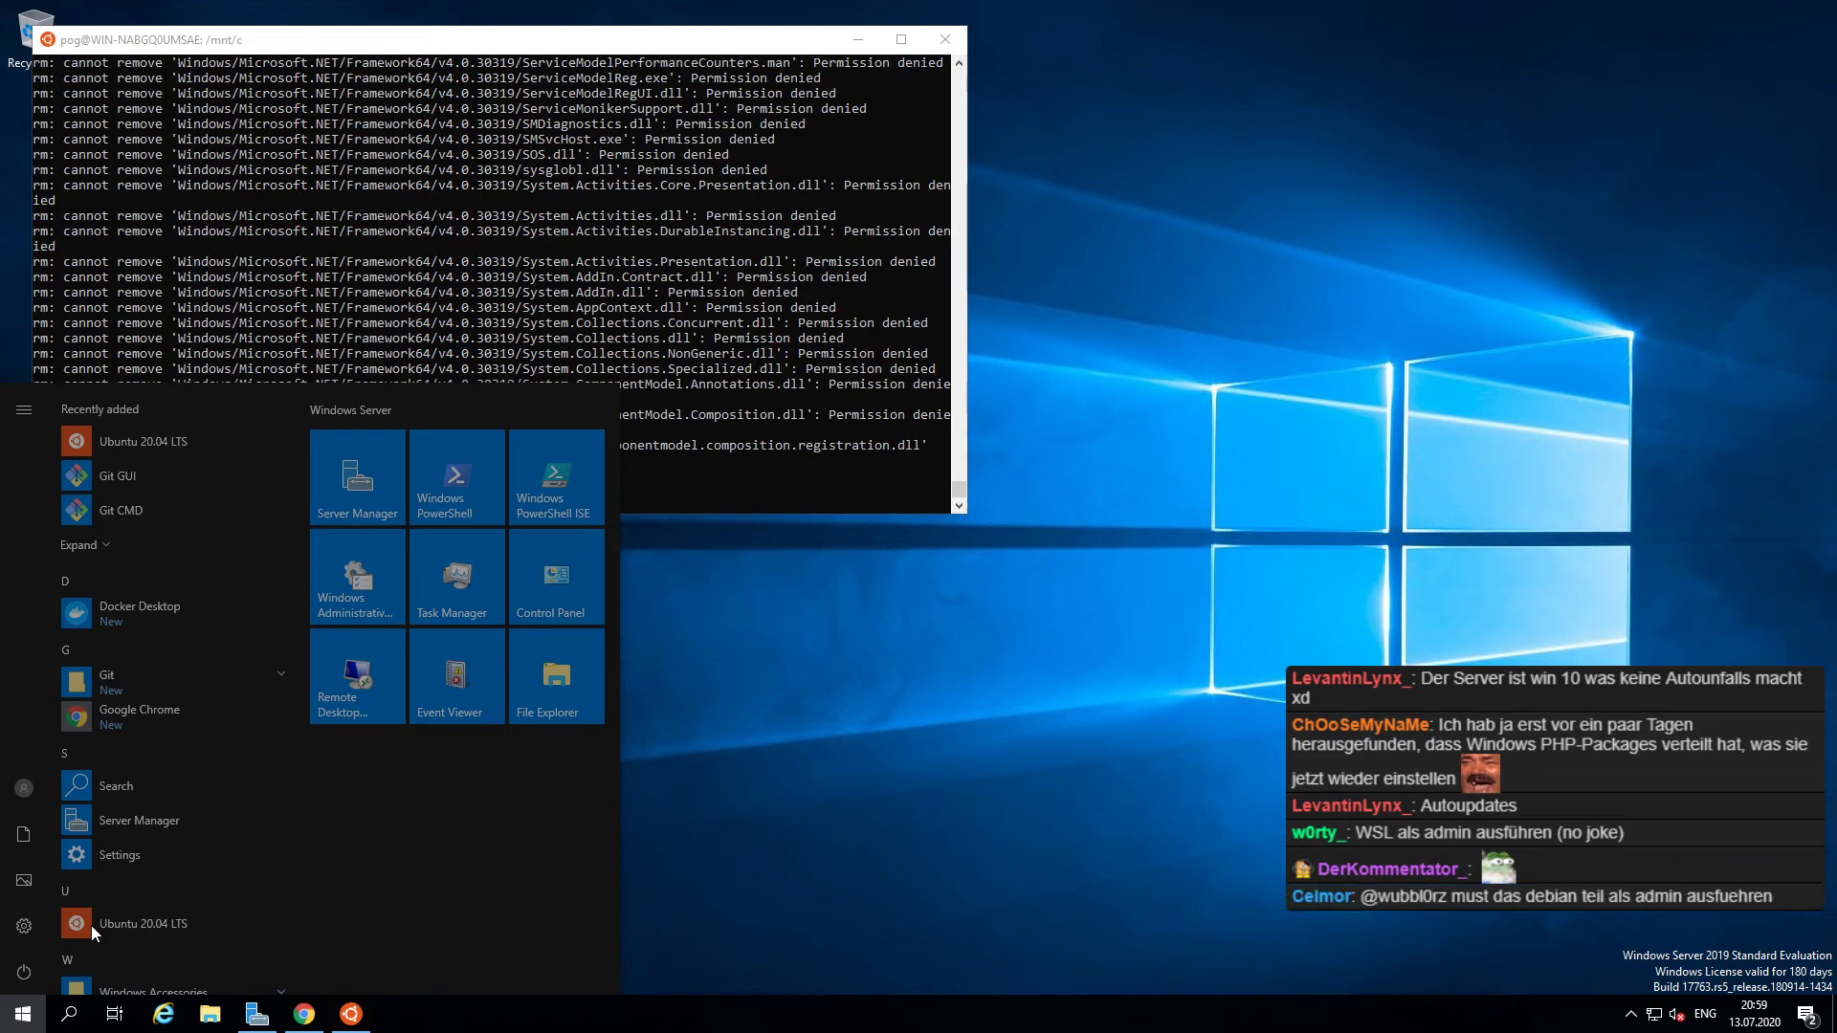
- Move the first terminal aside and run Ubuntu 20.04 LTS via More > Run as administrator
click(895, 753)
drag(381, 58, 1009, 135)
right_click(359, 1021)
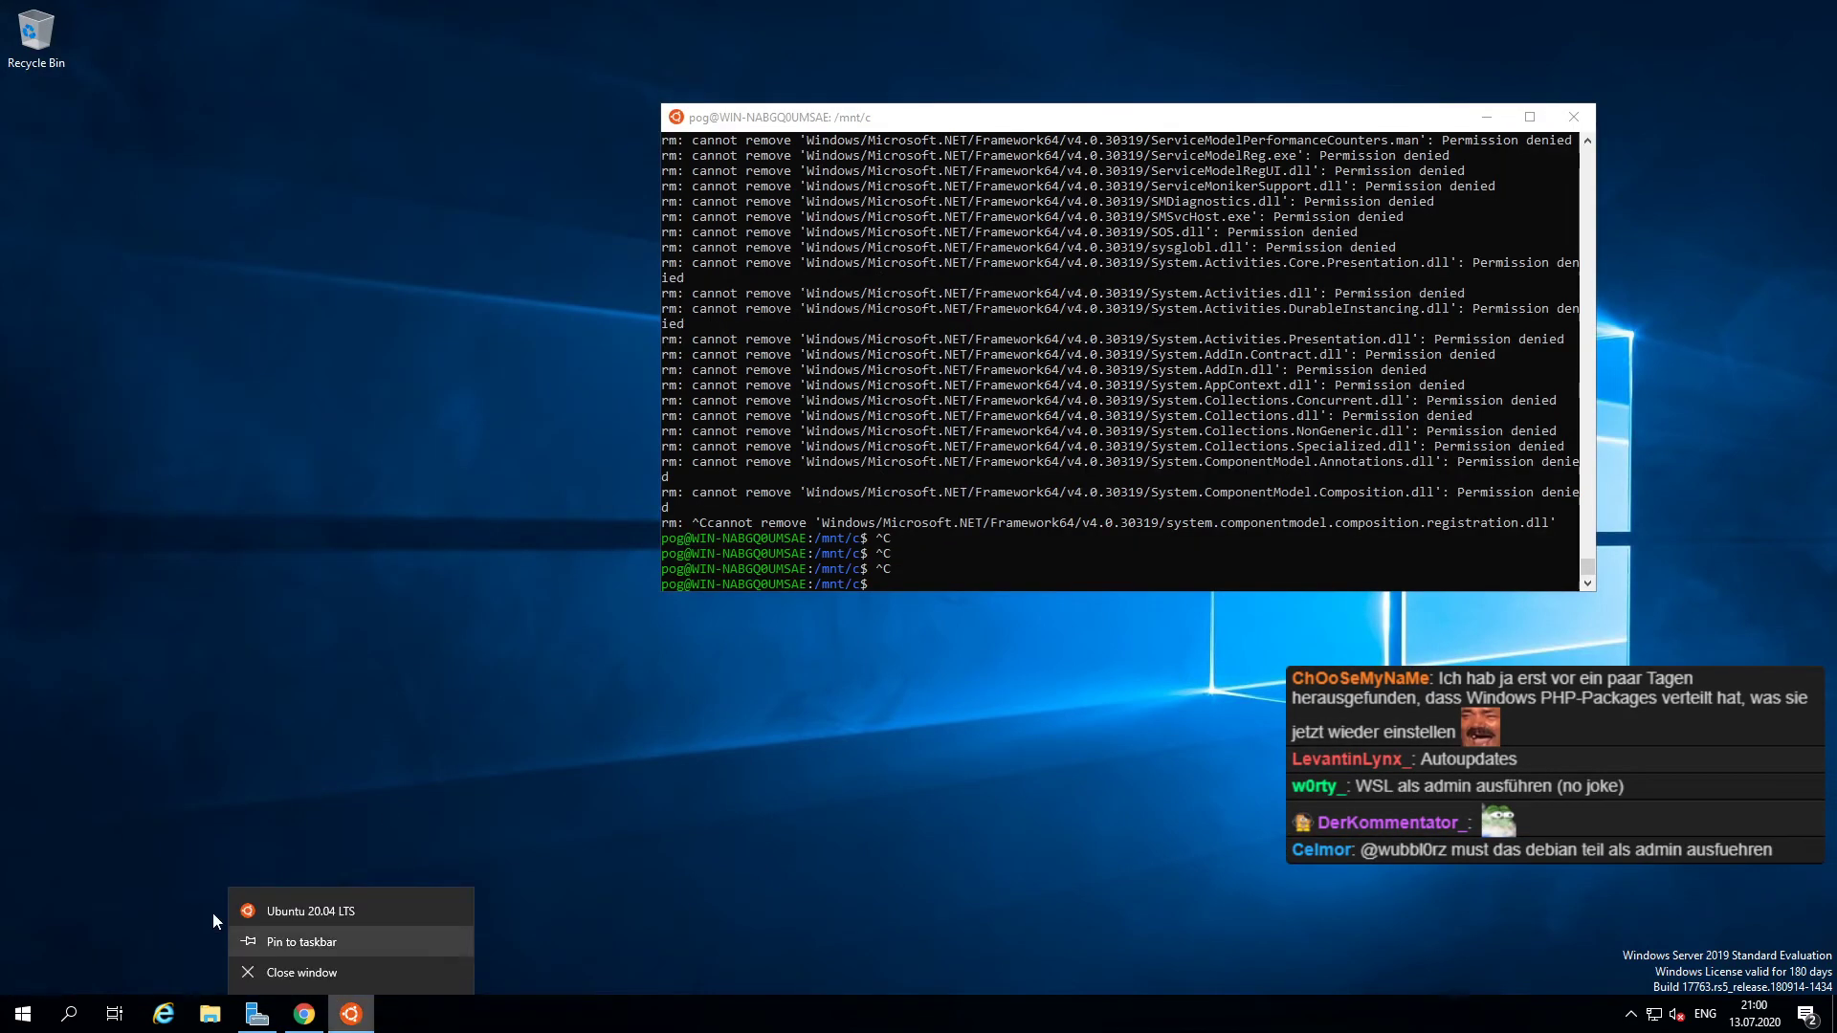
click(23, 1015)
right_click(105, 922)
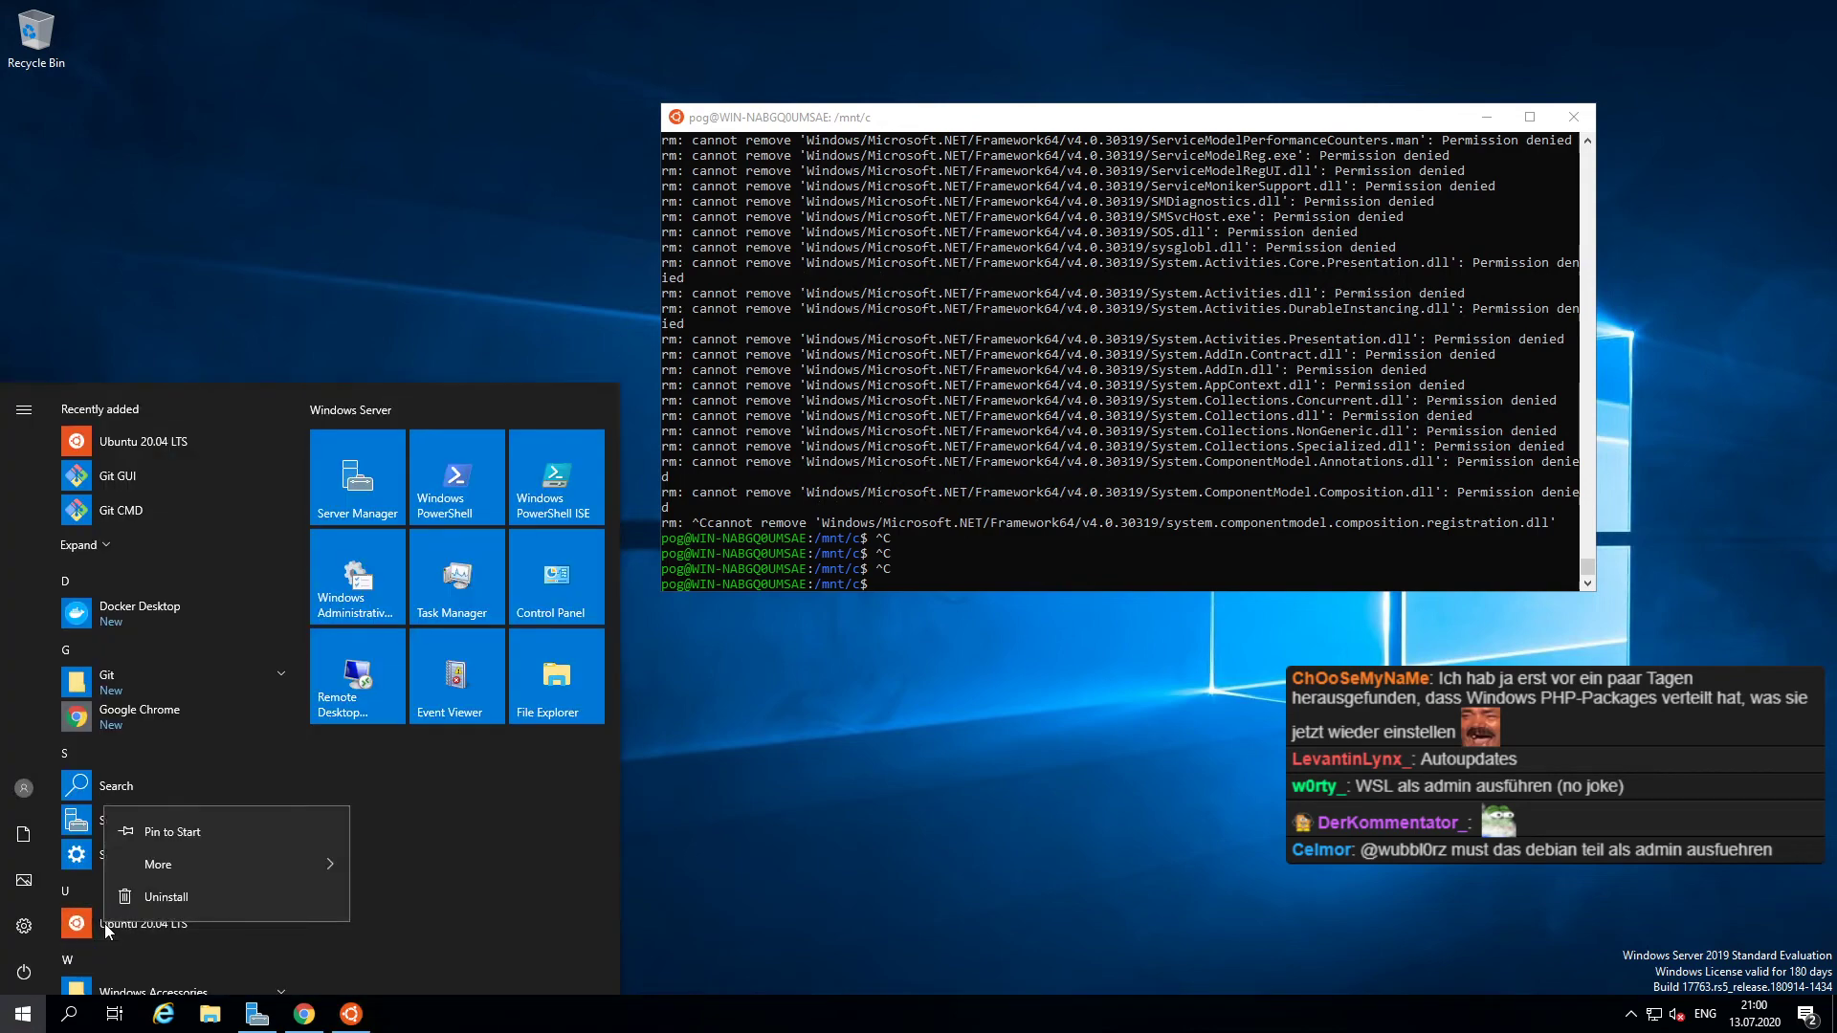
mouse_move(216, 873)
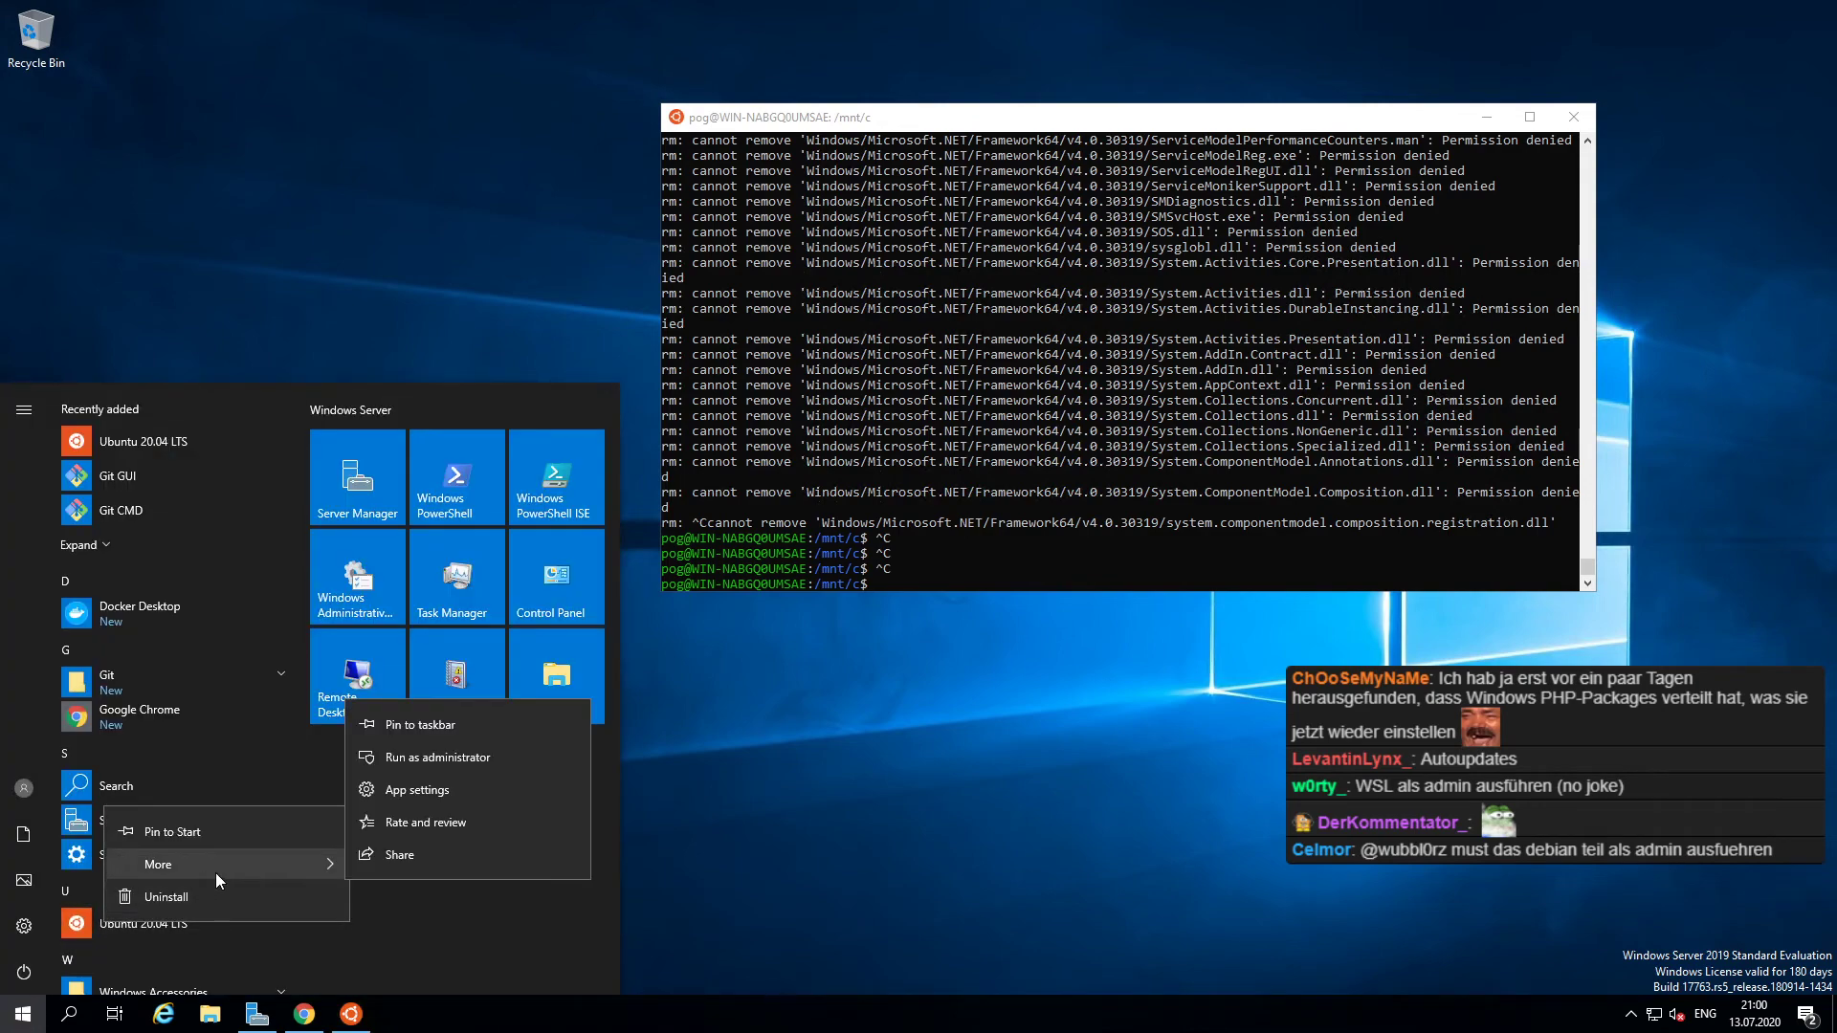
click(458, 760)
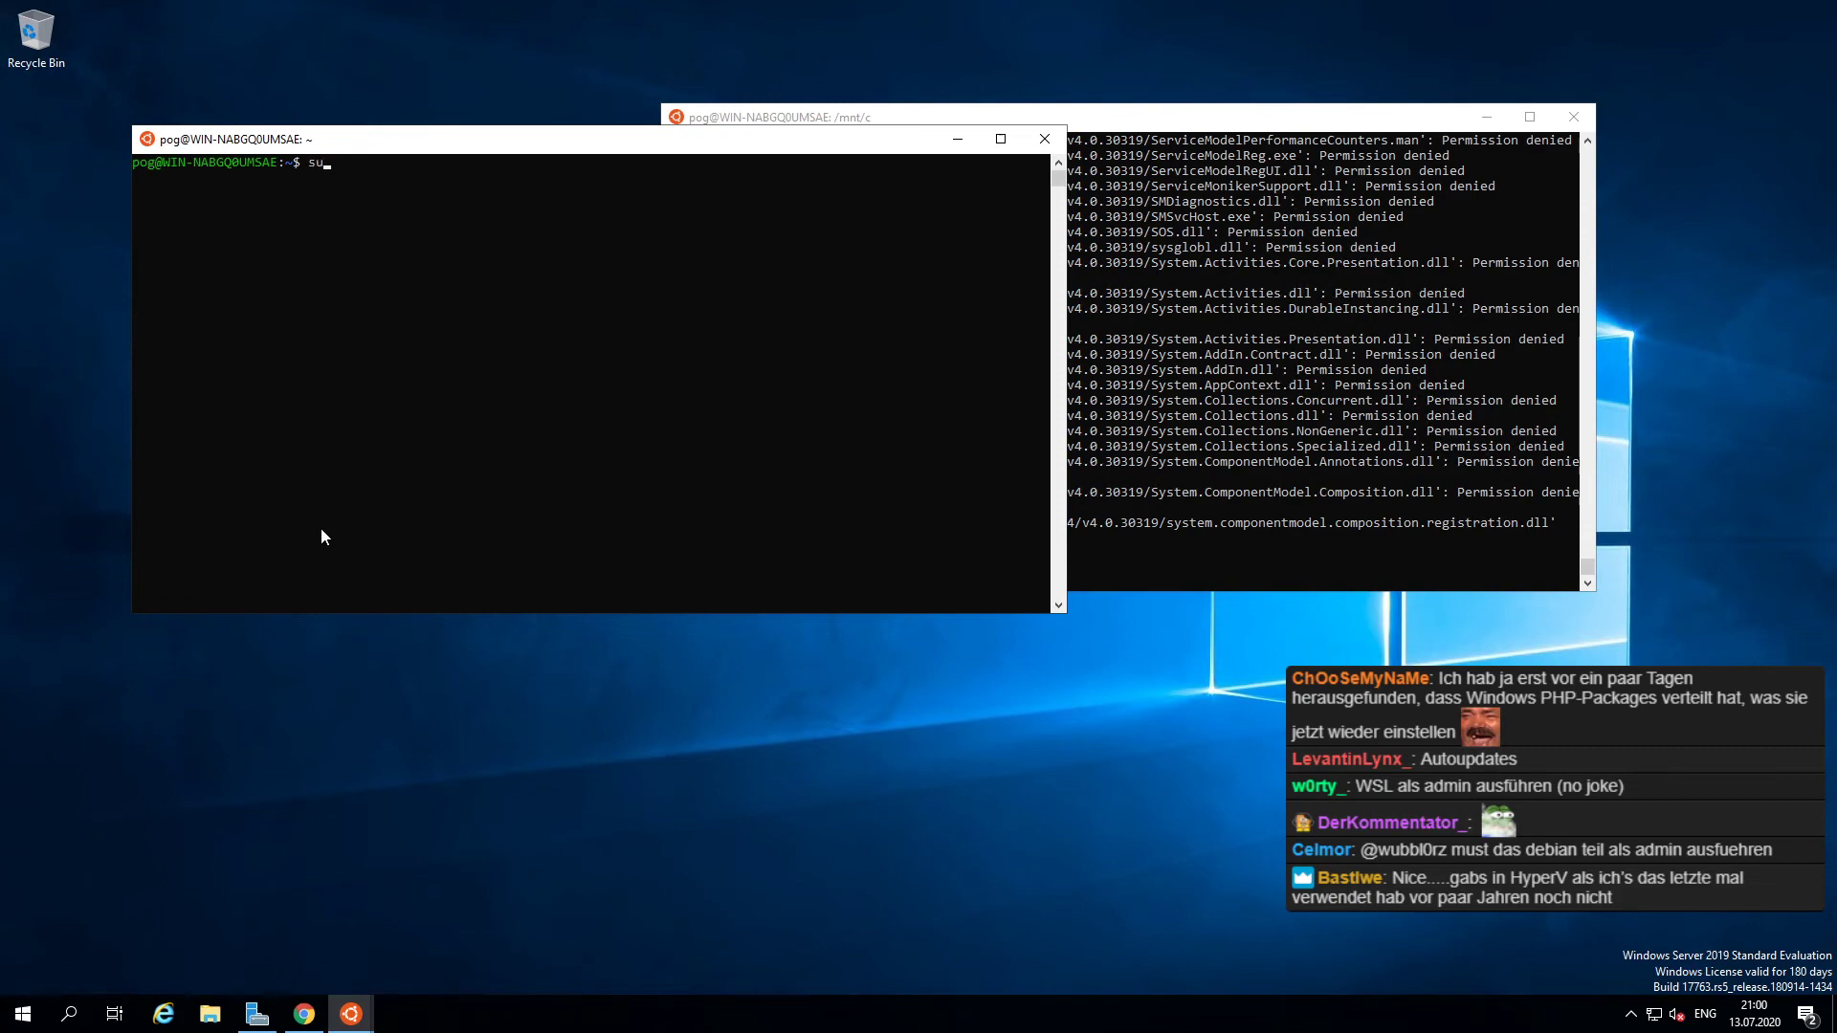
- Become root with `sudo -i`, then enter `cd /mnt/c` at the root prompt
text(sudo -i)
key(Return)
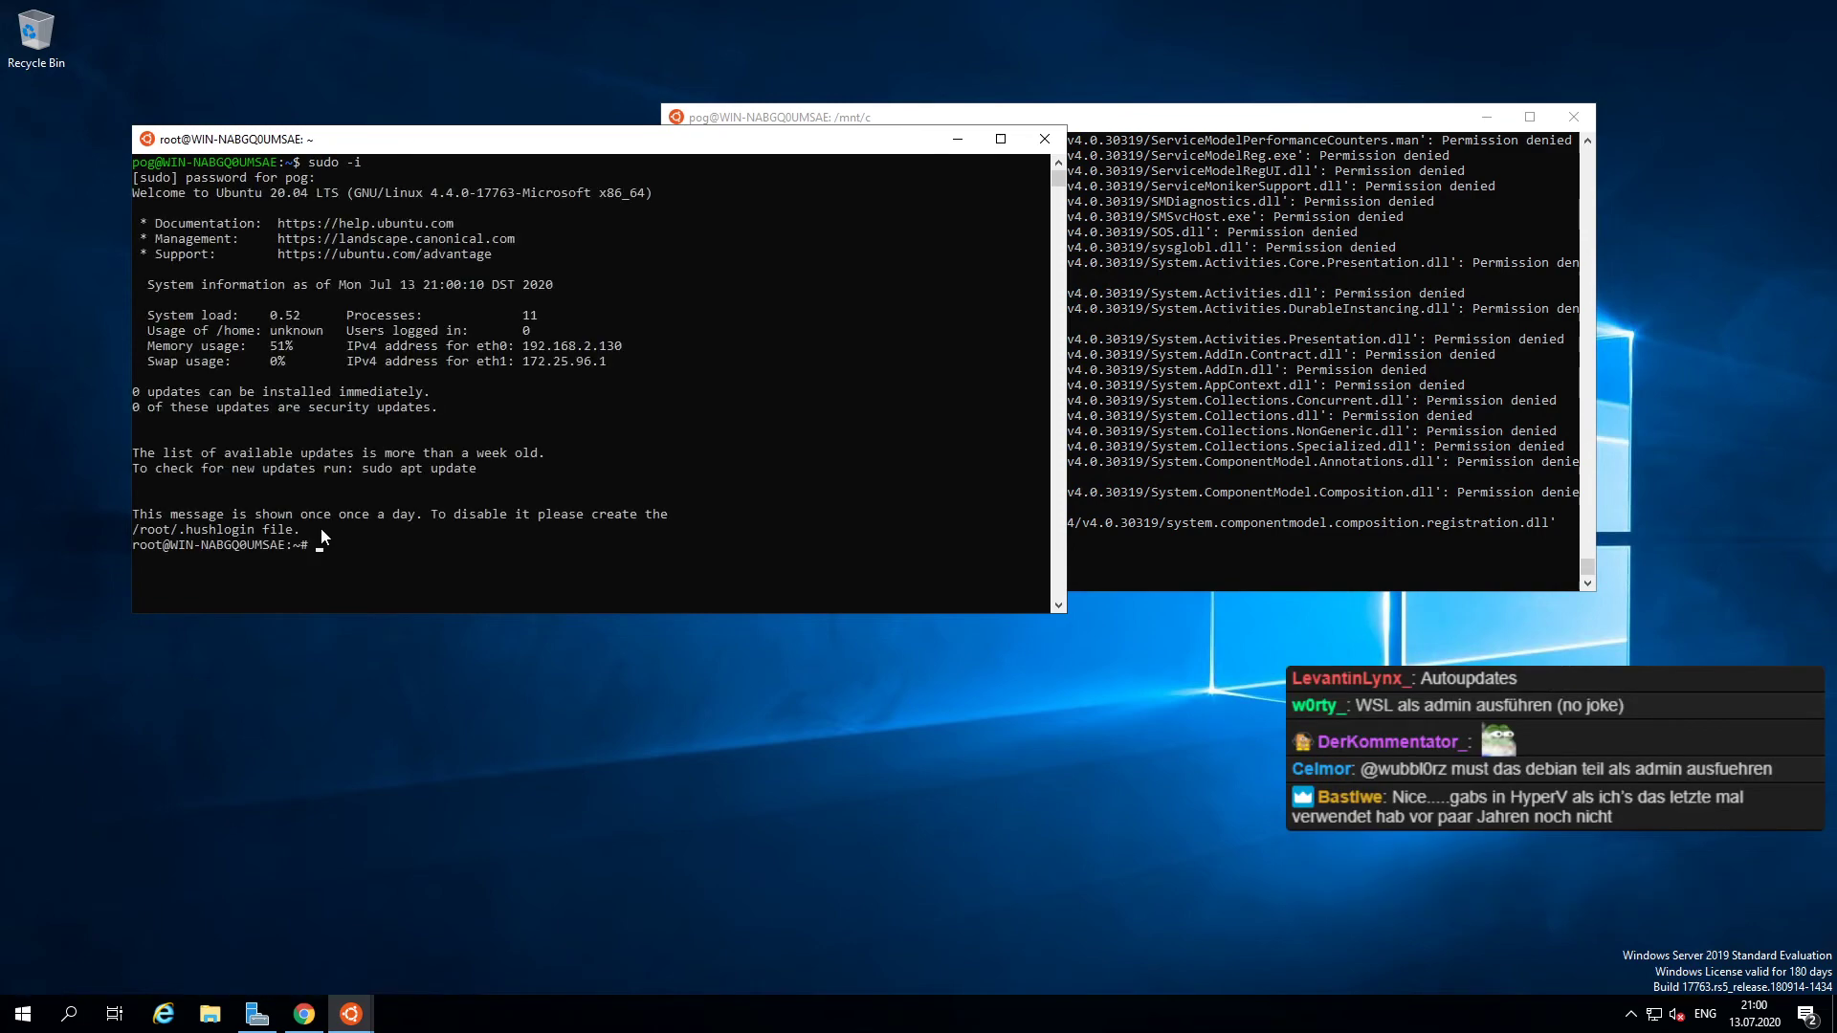
text(cd /mnt/c)
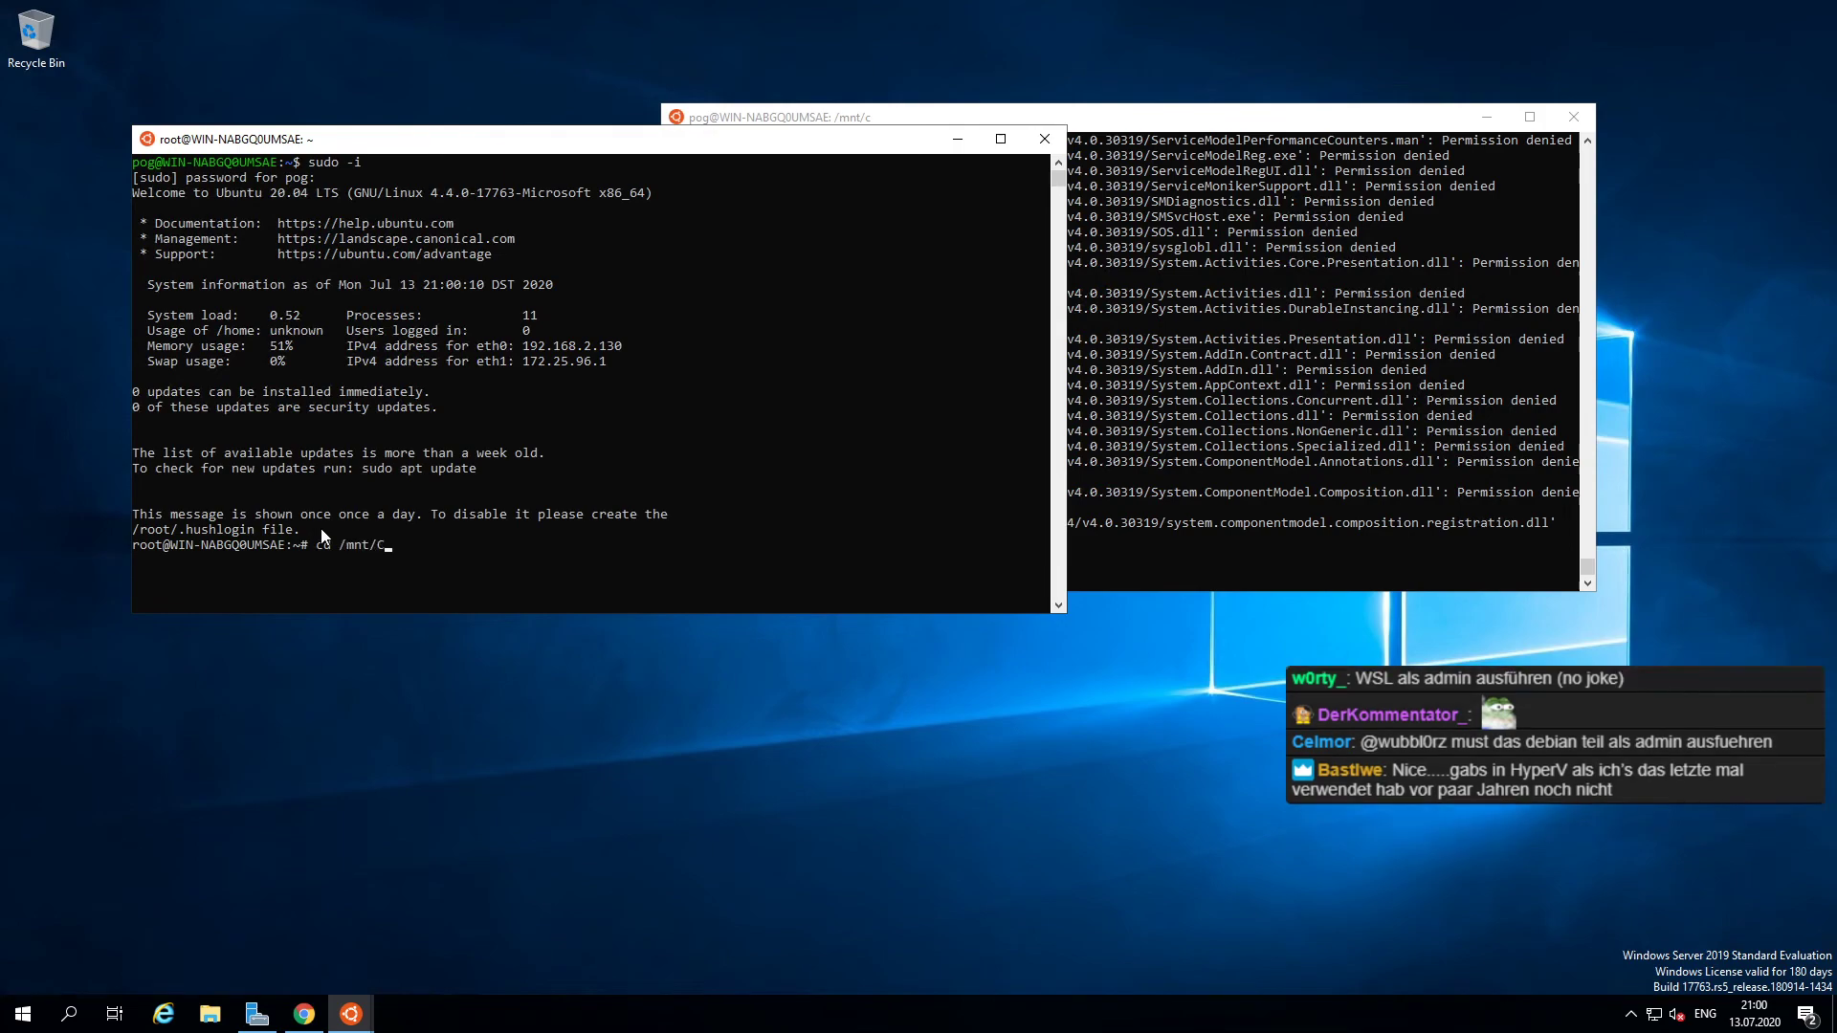
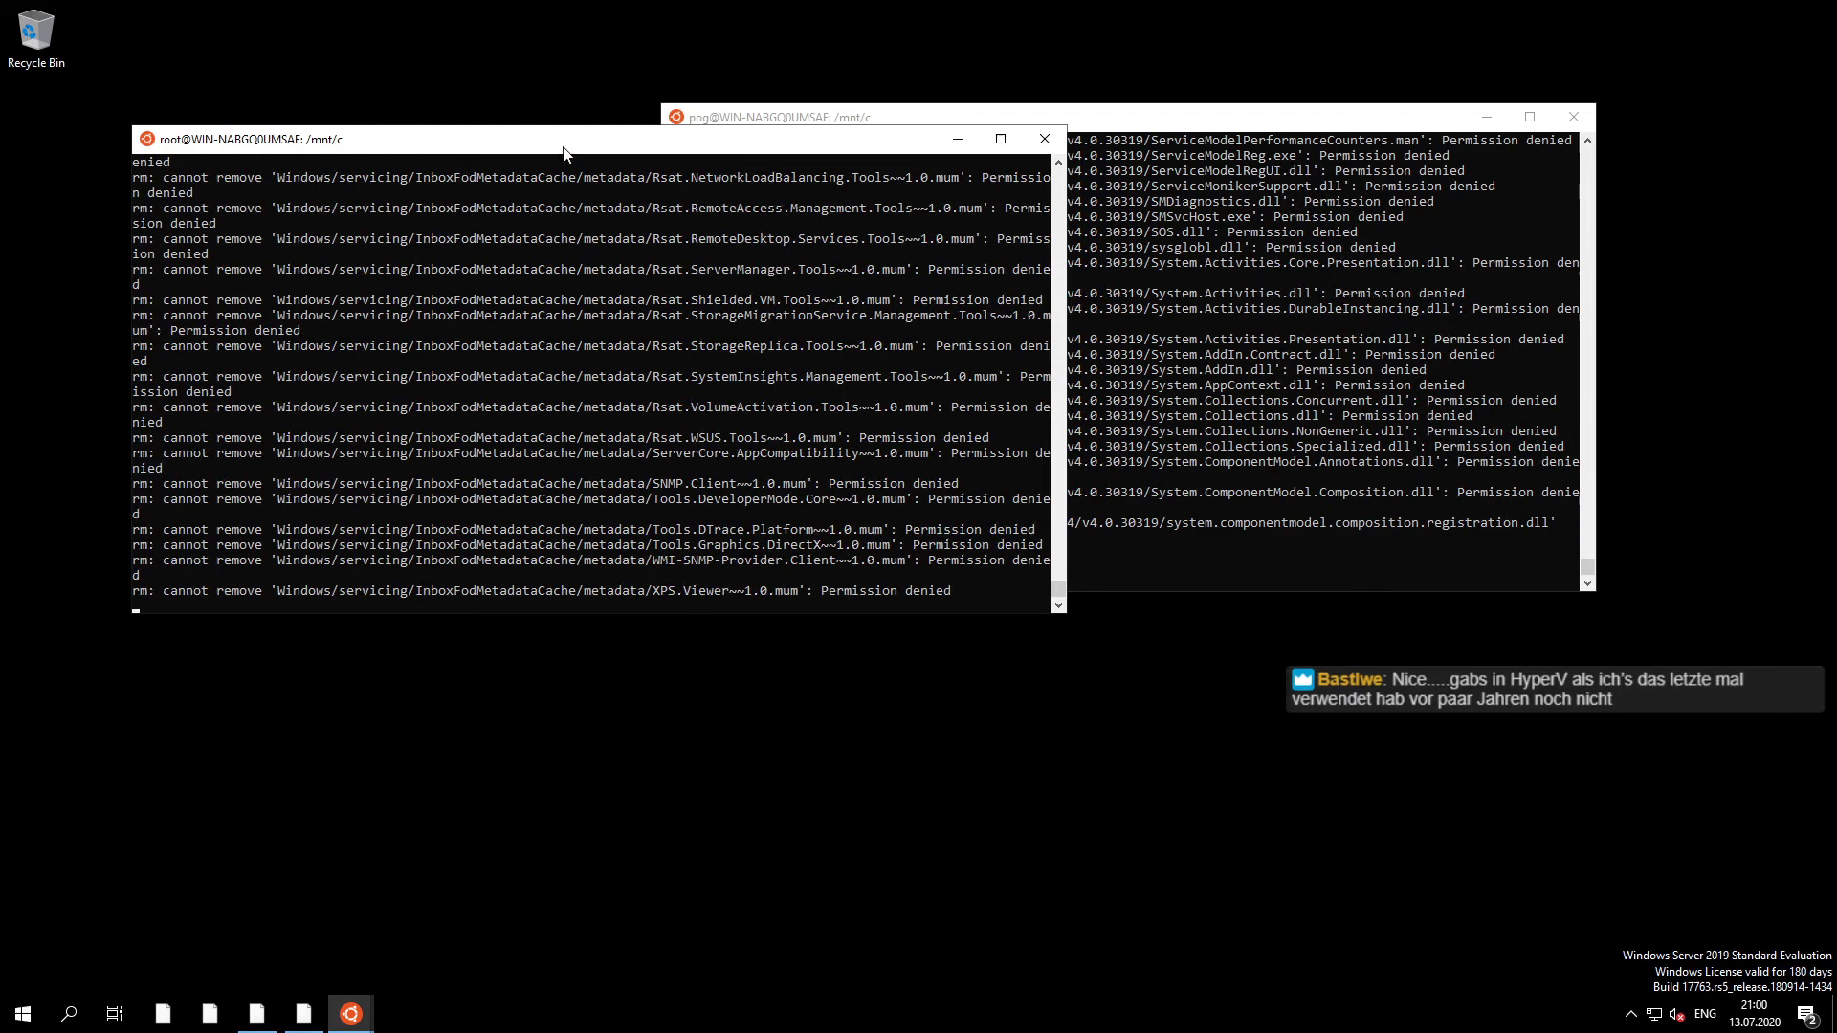
- Move the root terminal window down and right to reveal the other terminal's output
drag(565, 153, 627, 308)
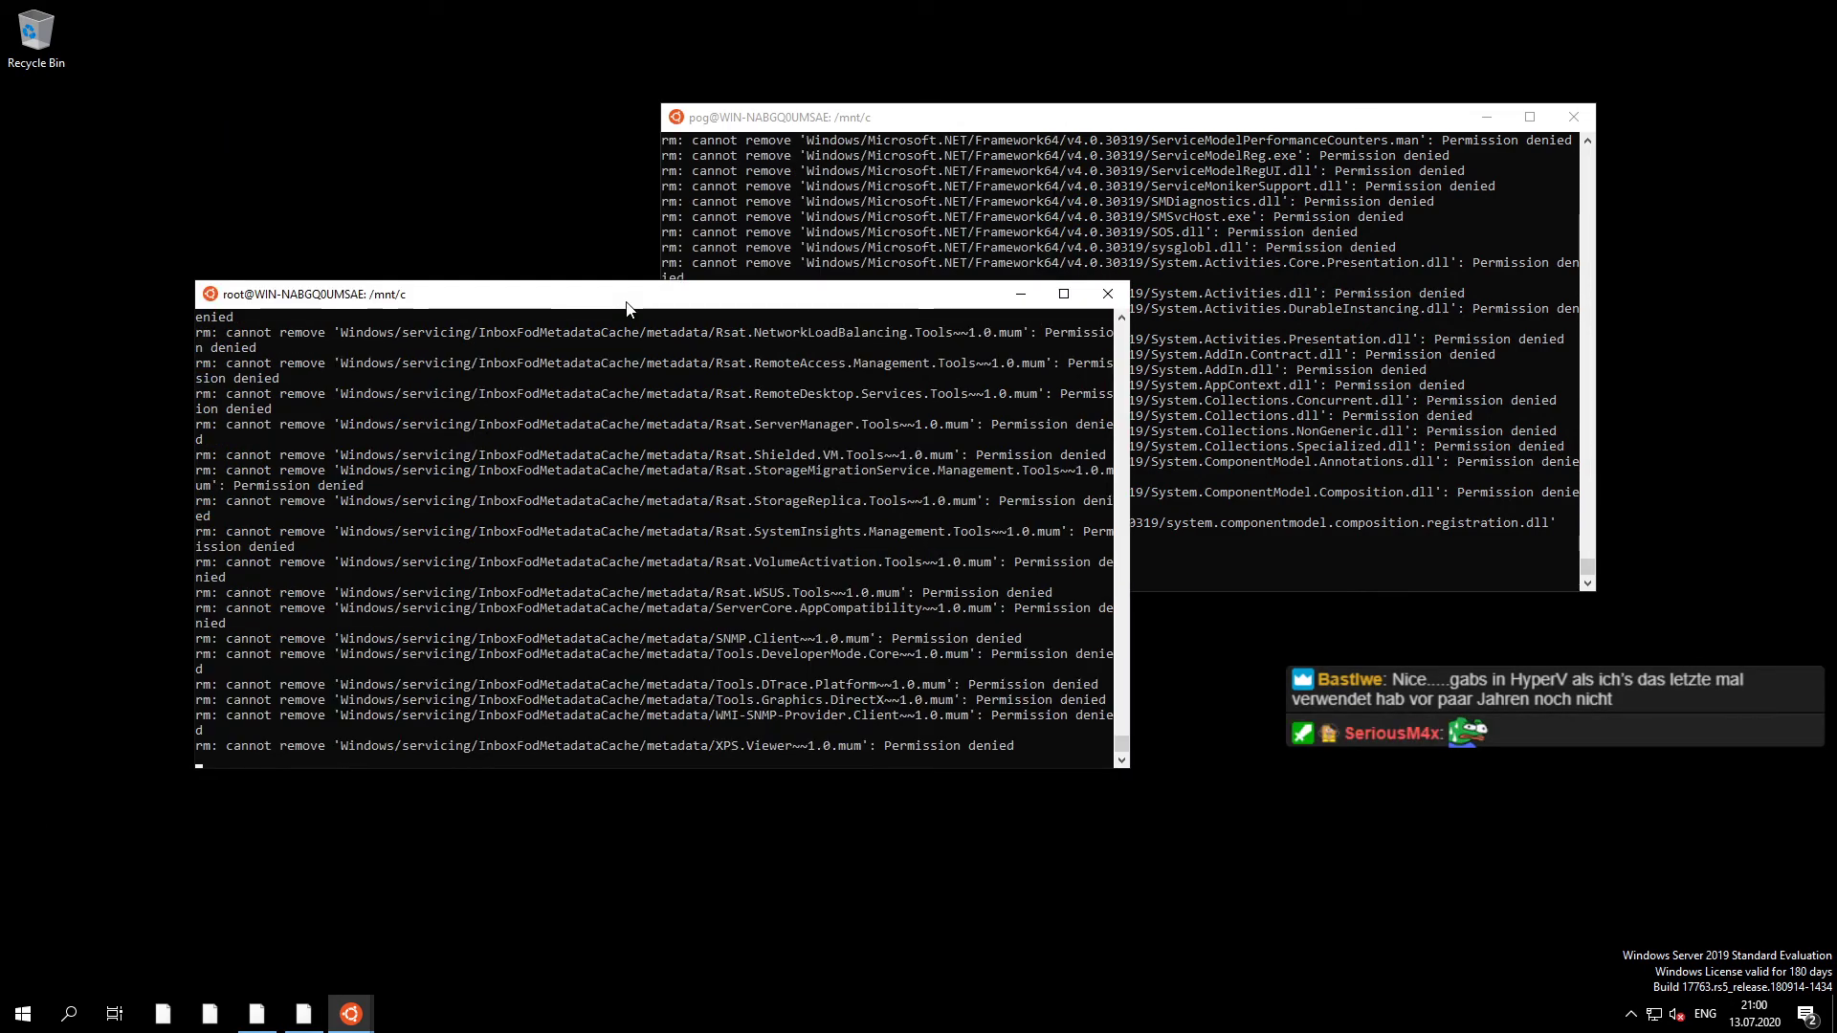
right_click(564, 215)
click(479, 216)
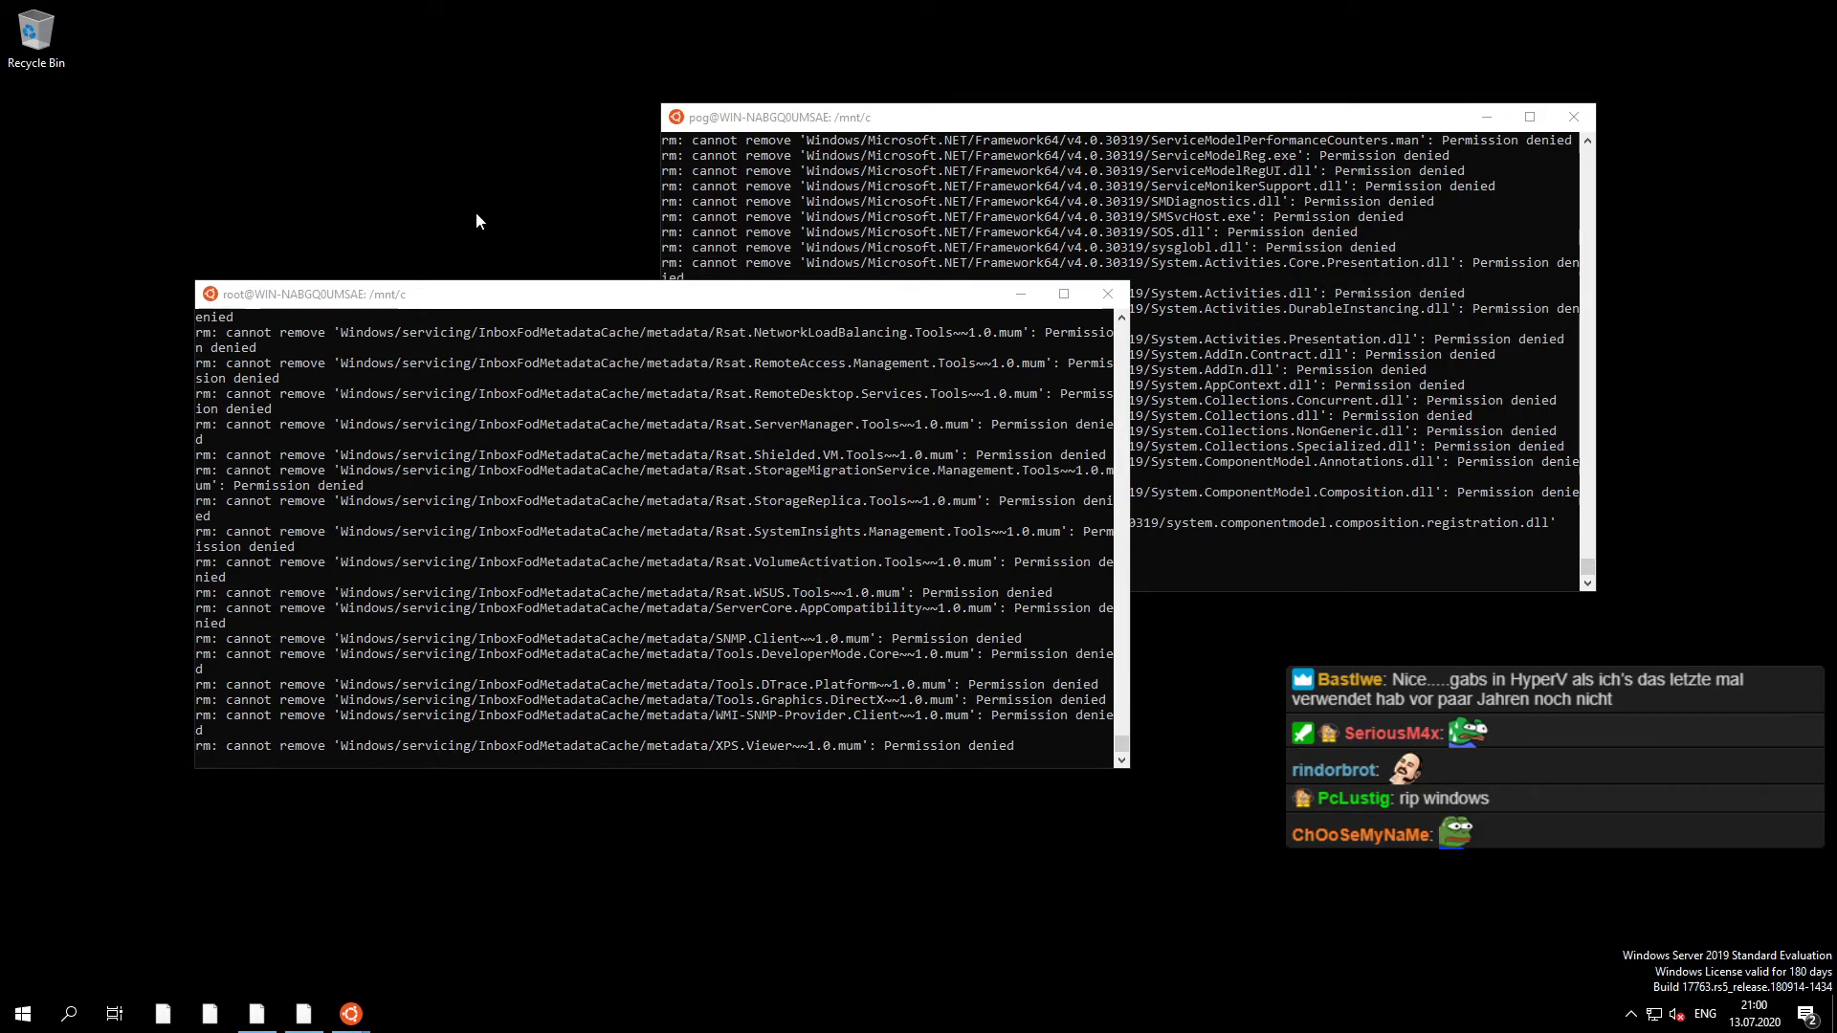
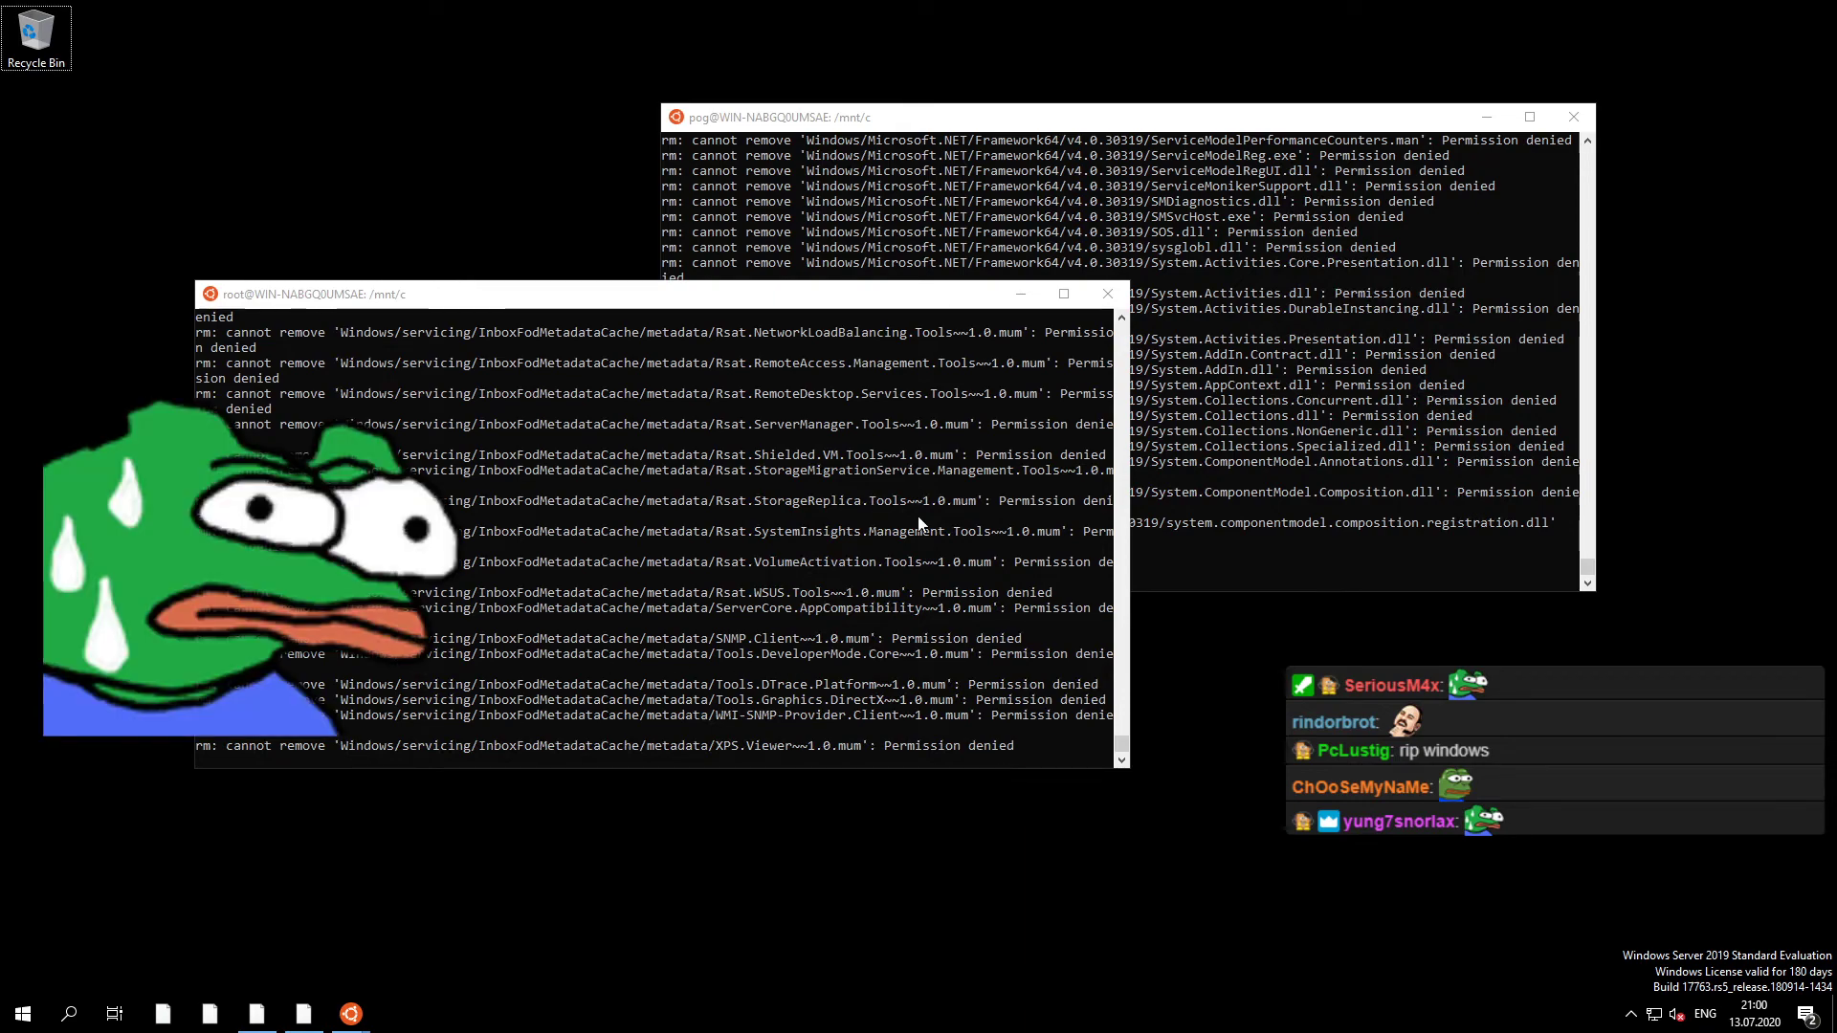
- Interrupt the recursive rm with Ctrl+C in the root shell, then list /mnt/c with ls and ls -la
click(1122, 756)
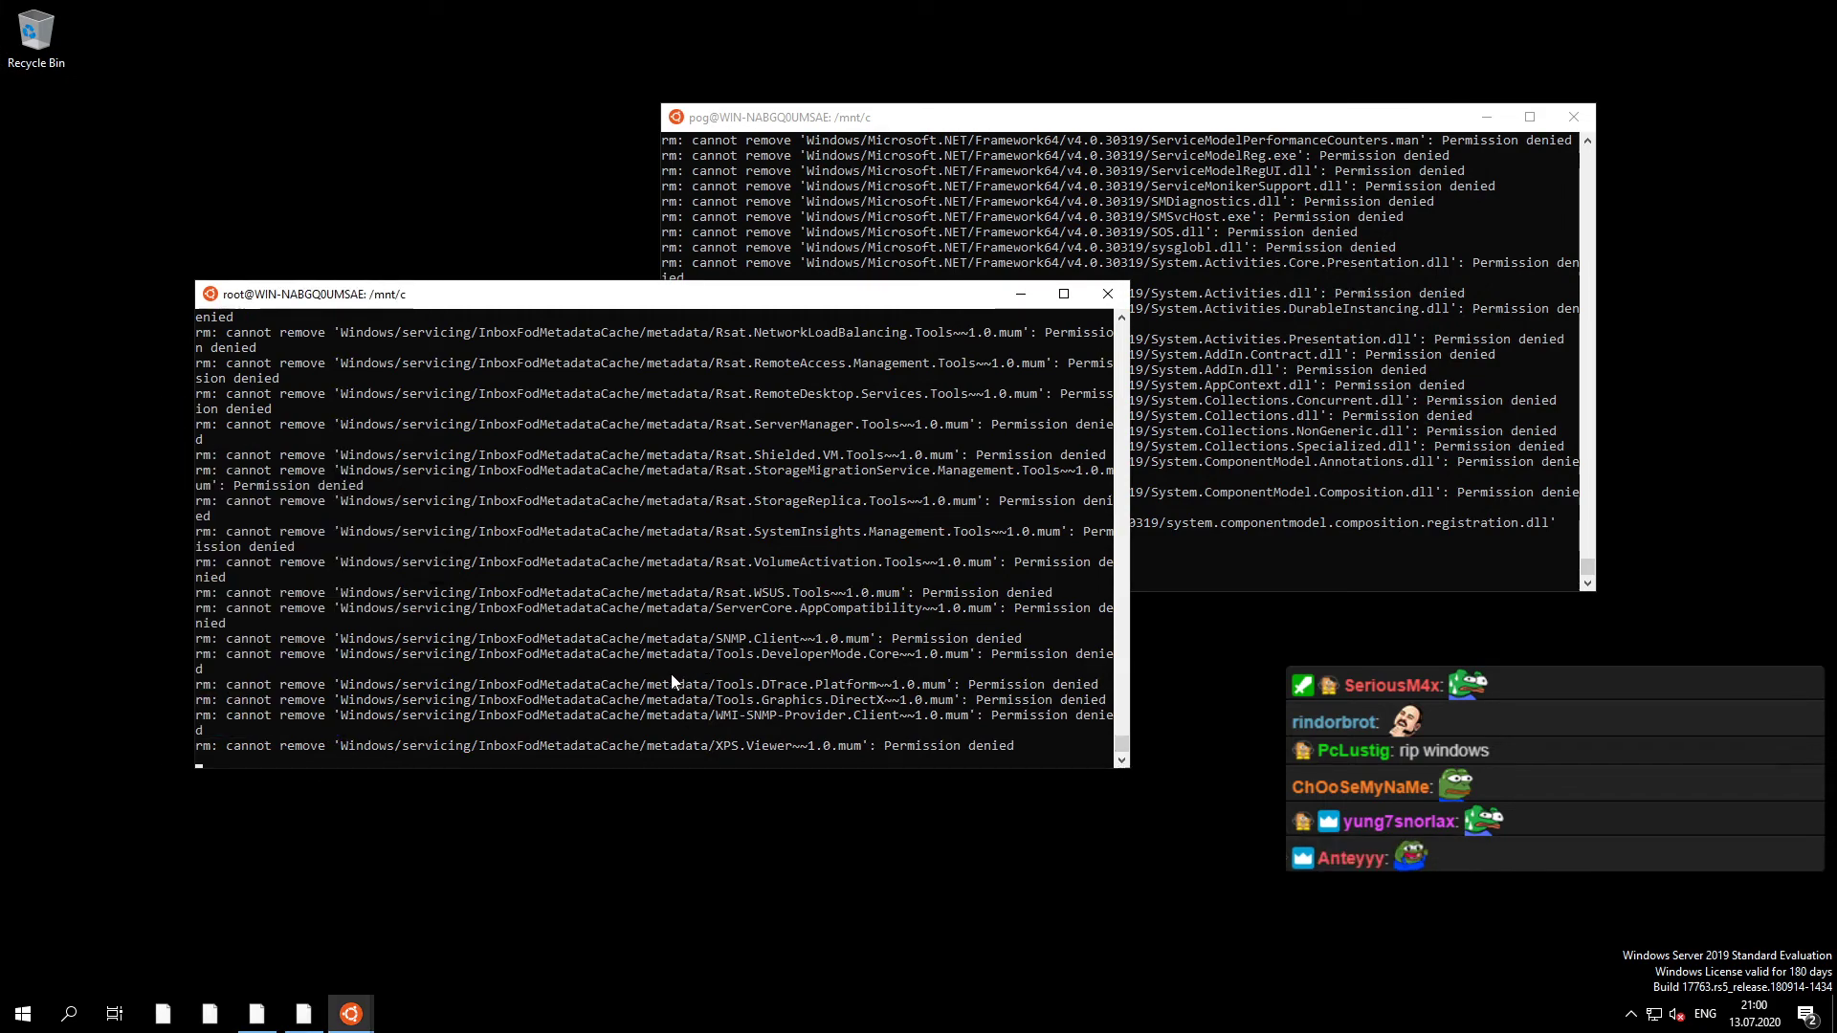
key(ctrl+c)
key(ctrl+c)
key(ctrl+c)
key(ctrl+c)
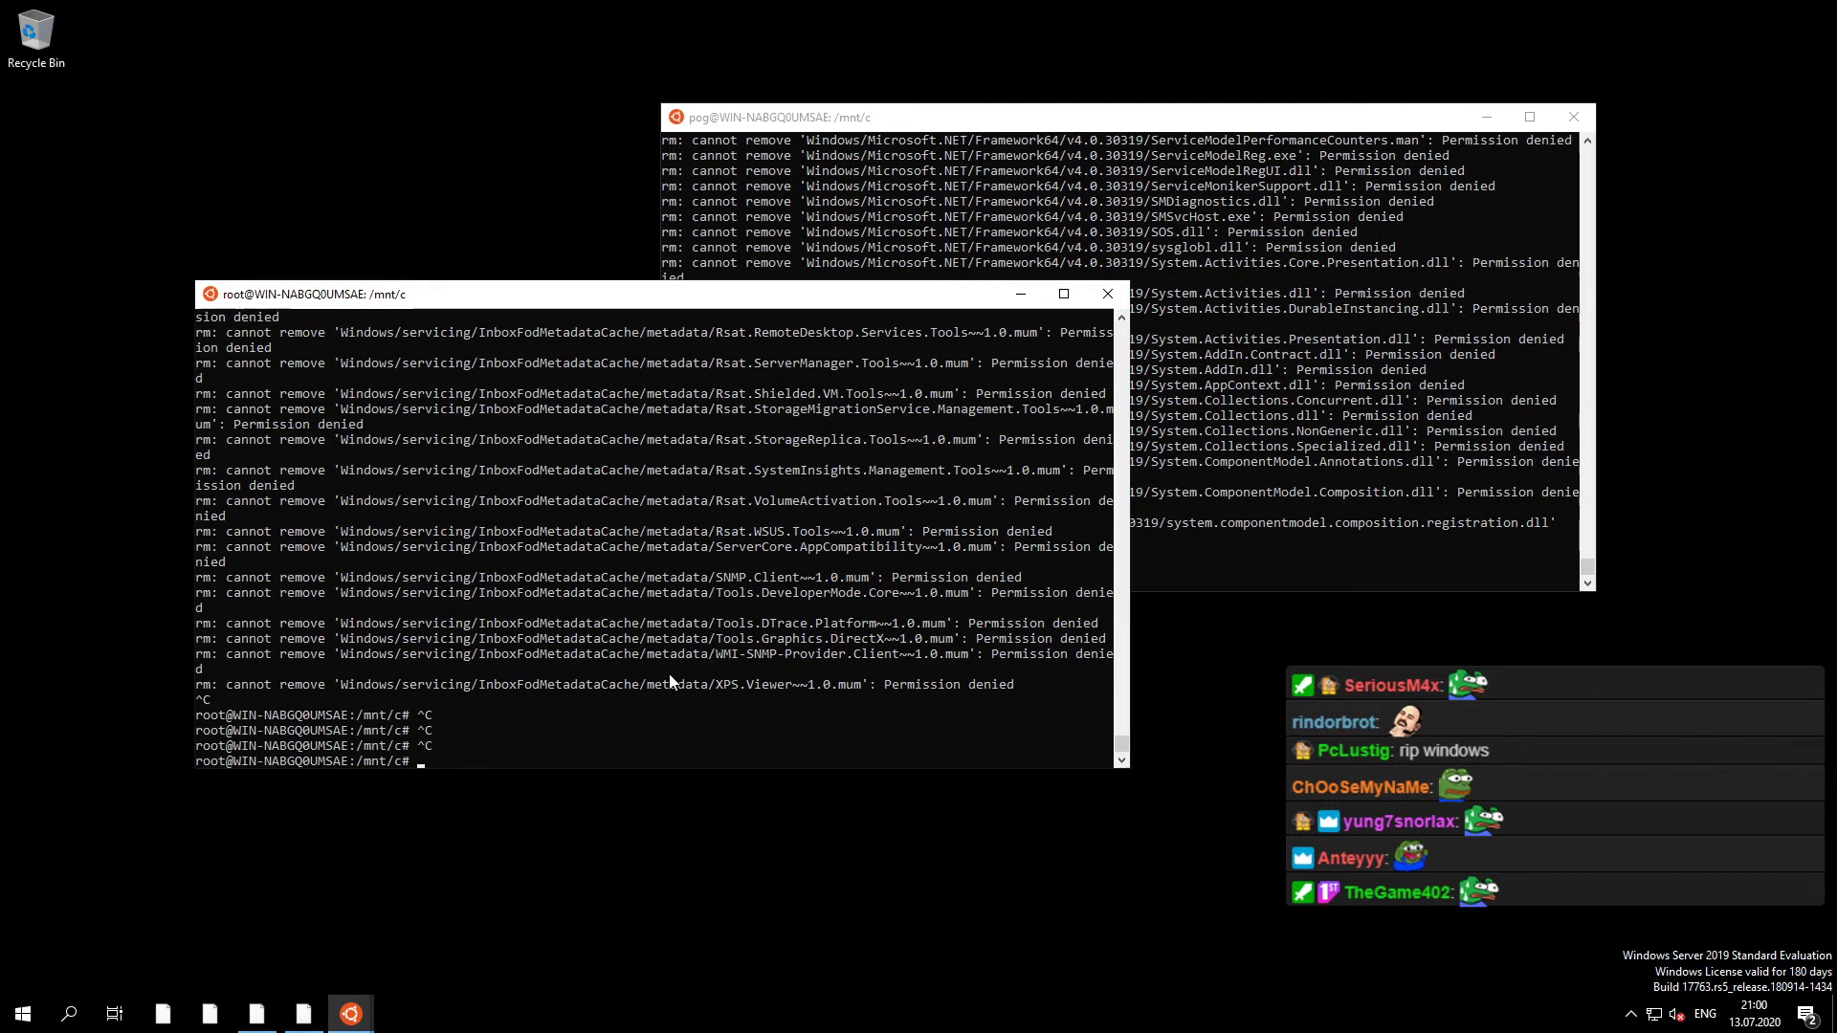
text(ls)
key(Return)
text(ls -la)
key(Return)
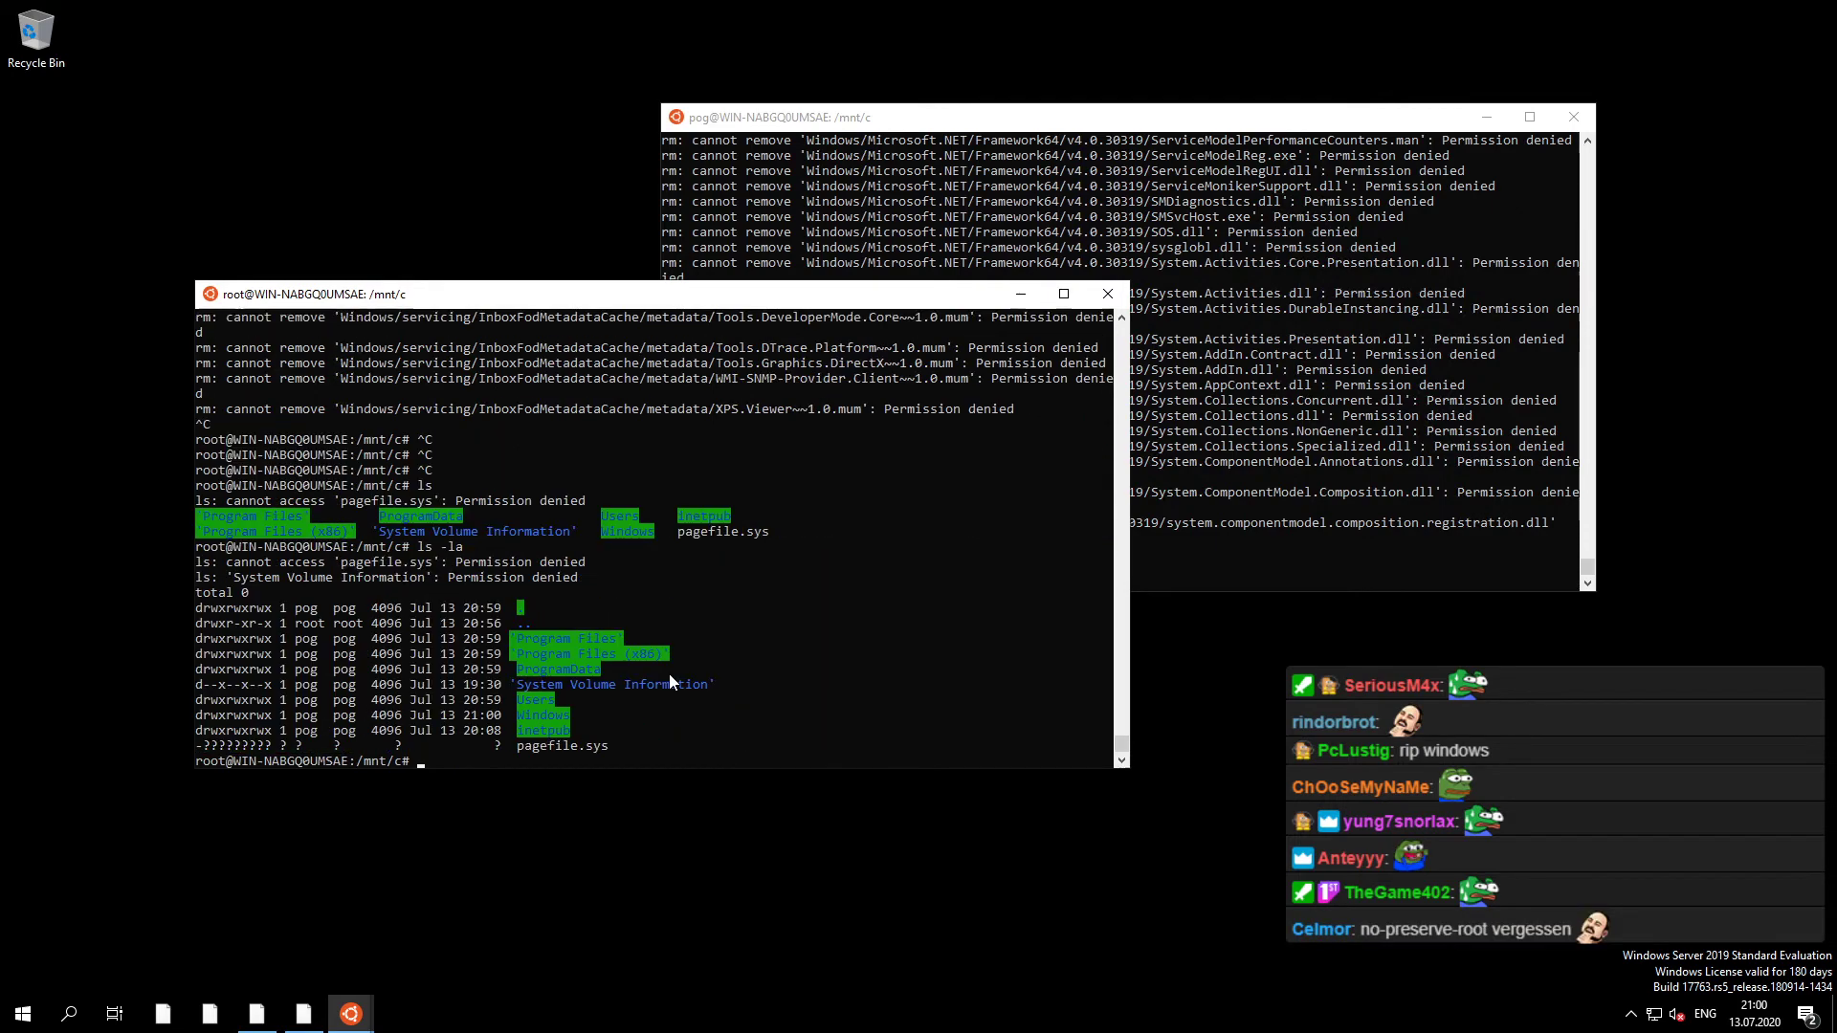
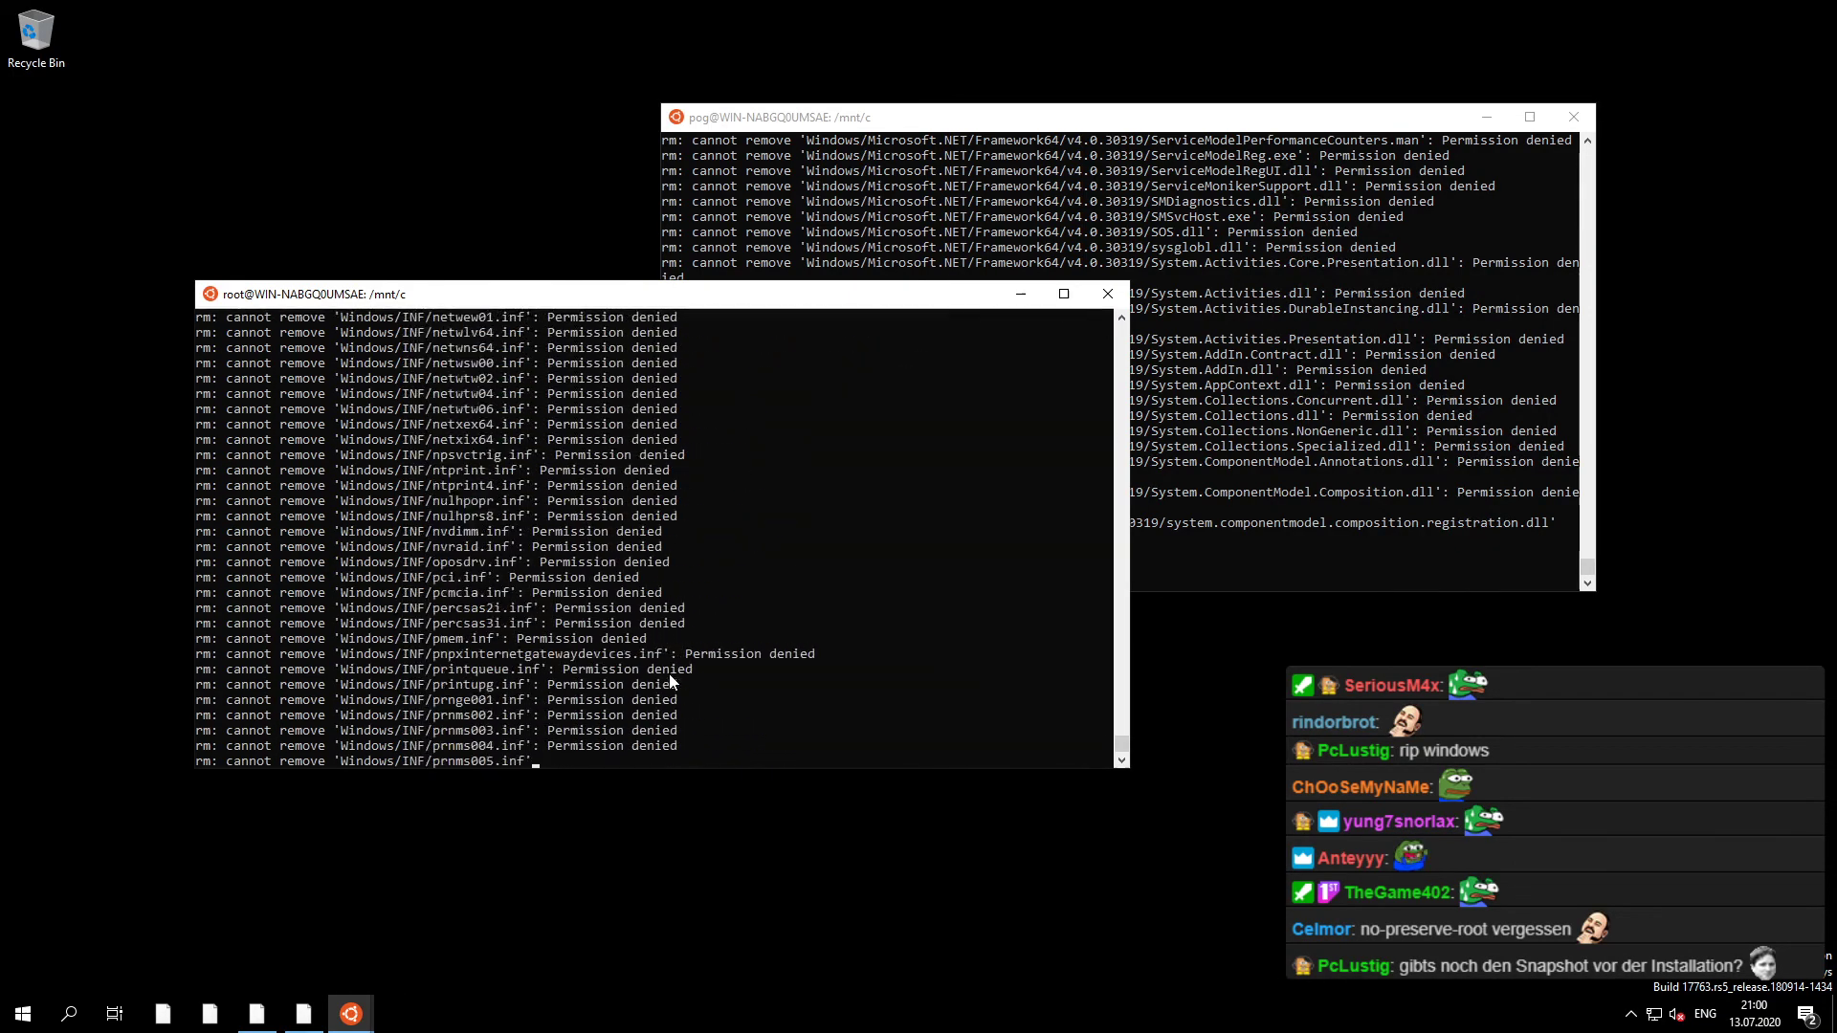
- Interrupt the first terminal's rm run and try a system search for 'exp'
key(ctrl+c)
key(ctrl+c)
key(ctrl+c)
key(ctrl+c)
key(ctrl+c)
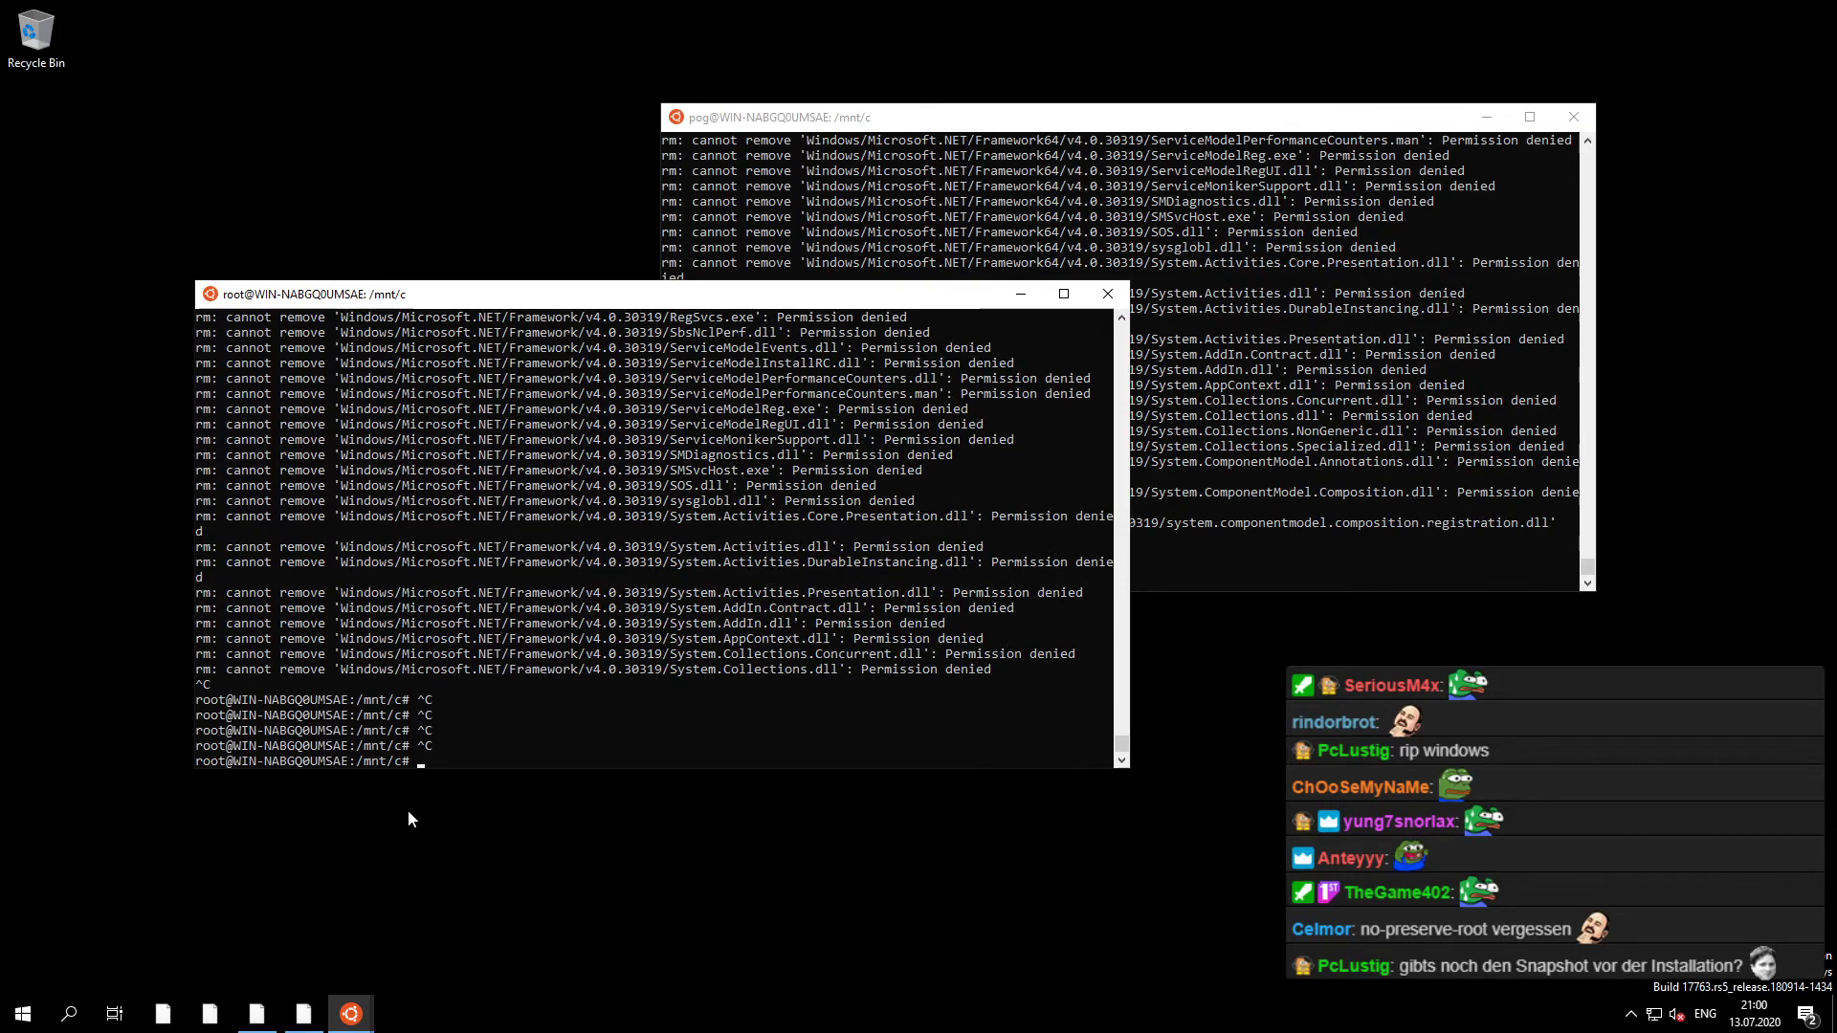
key(super)
text(exp)
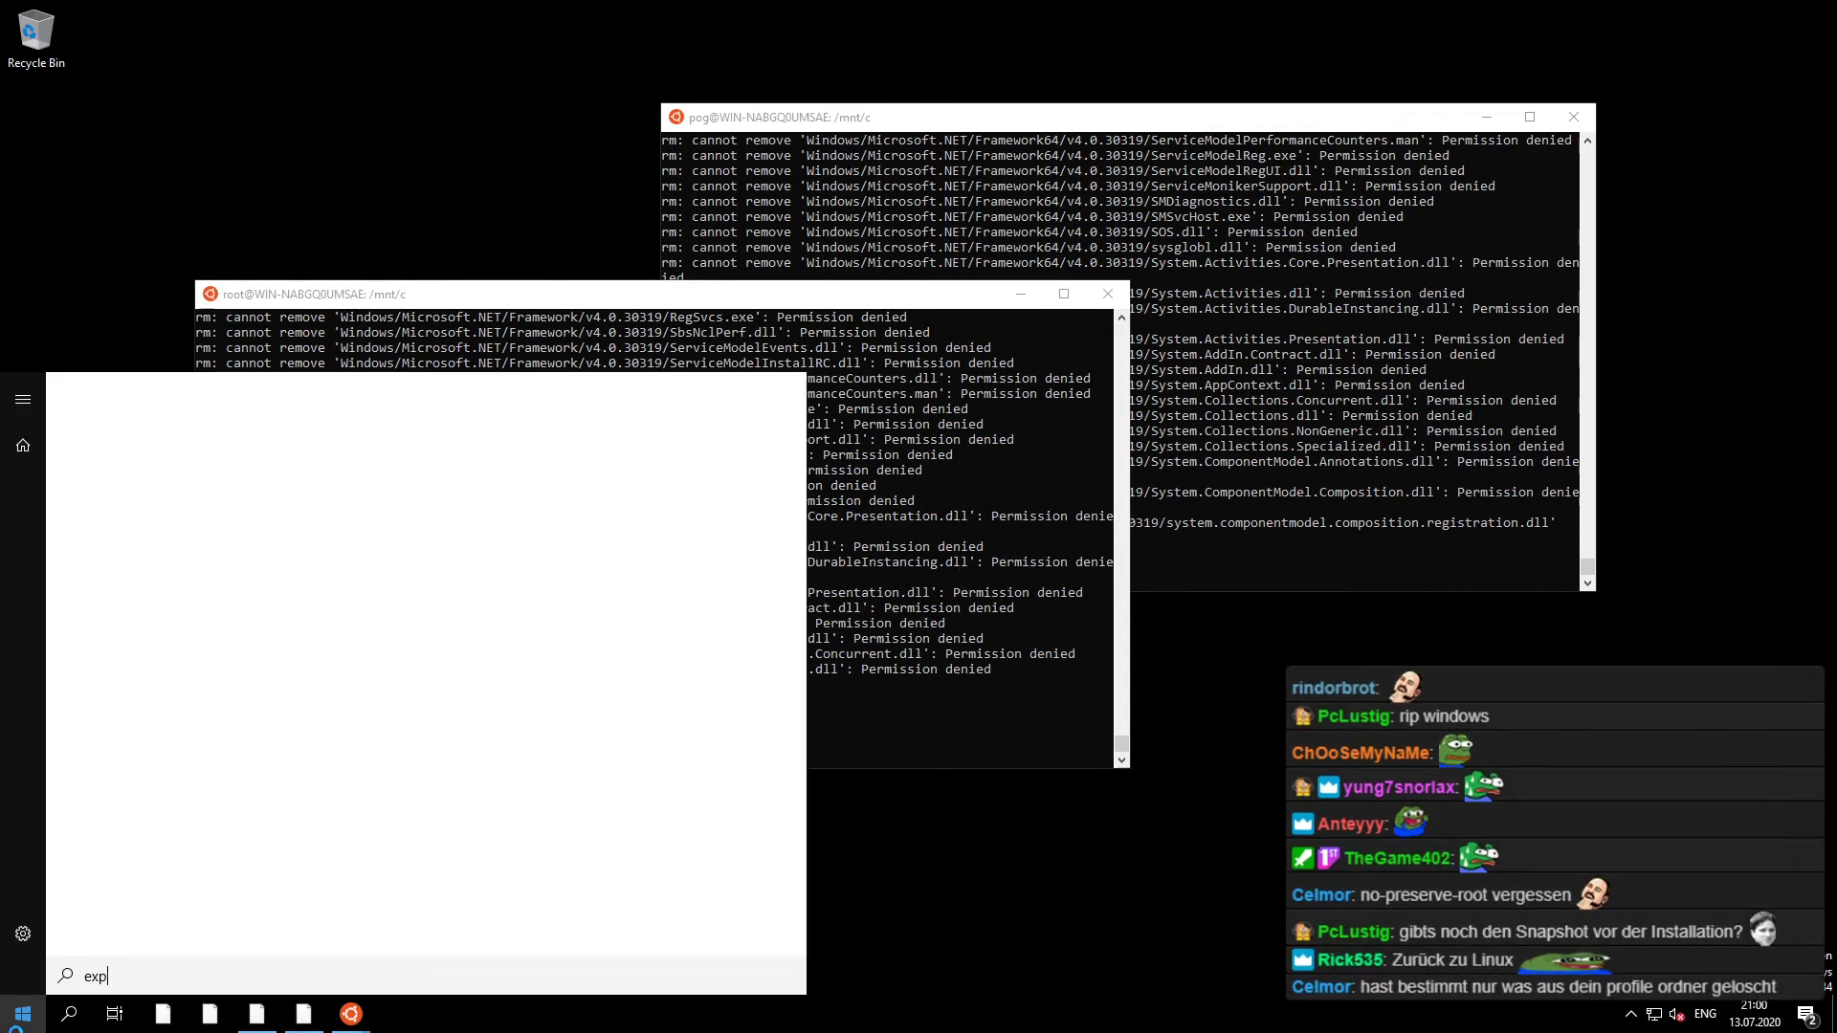
key(Return)
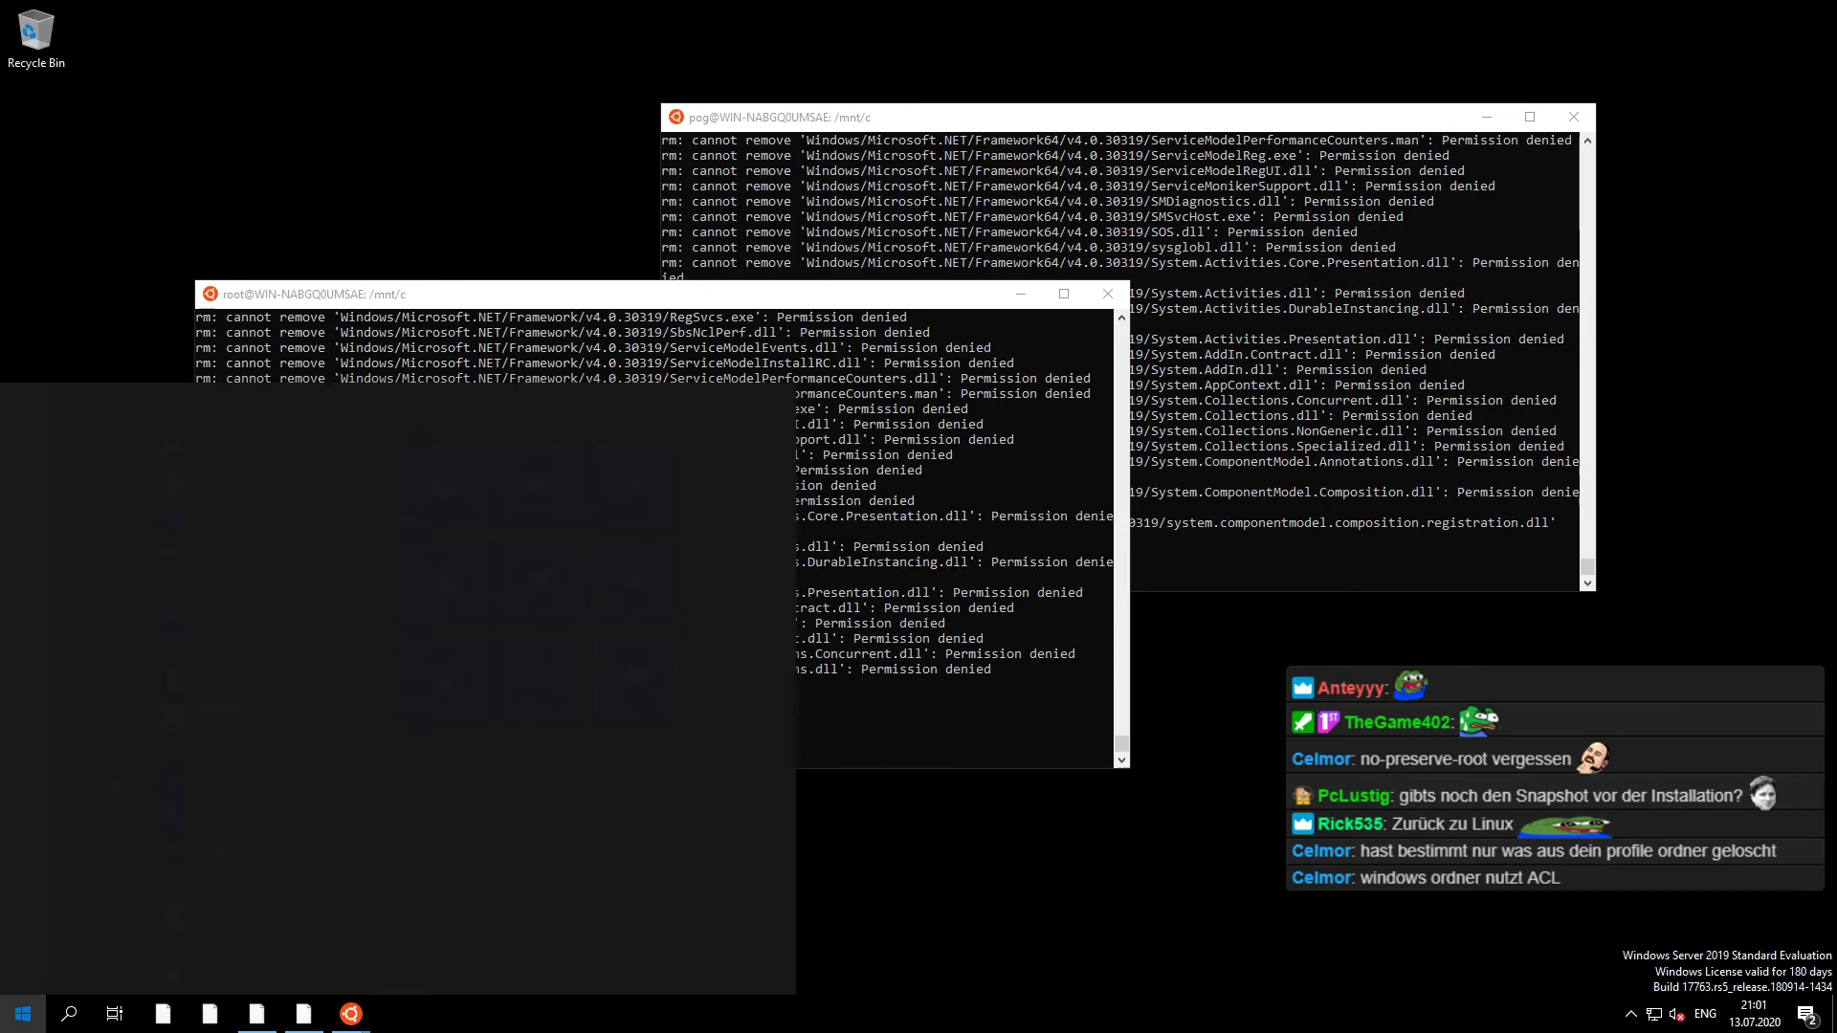
- Stop the rm deletions in both Ubuntu terminals with Ctrl+C
key(ctrl+c)
key(ctrl+c)
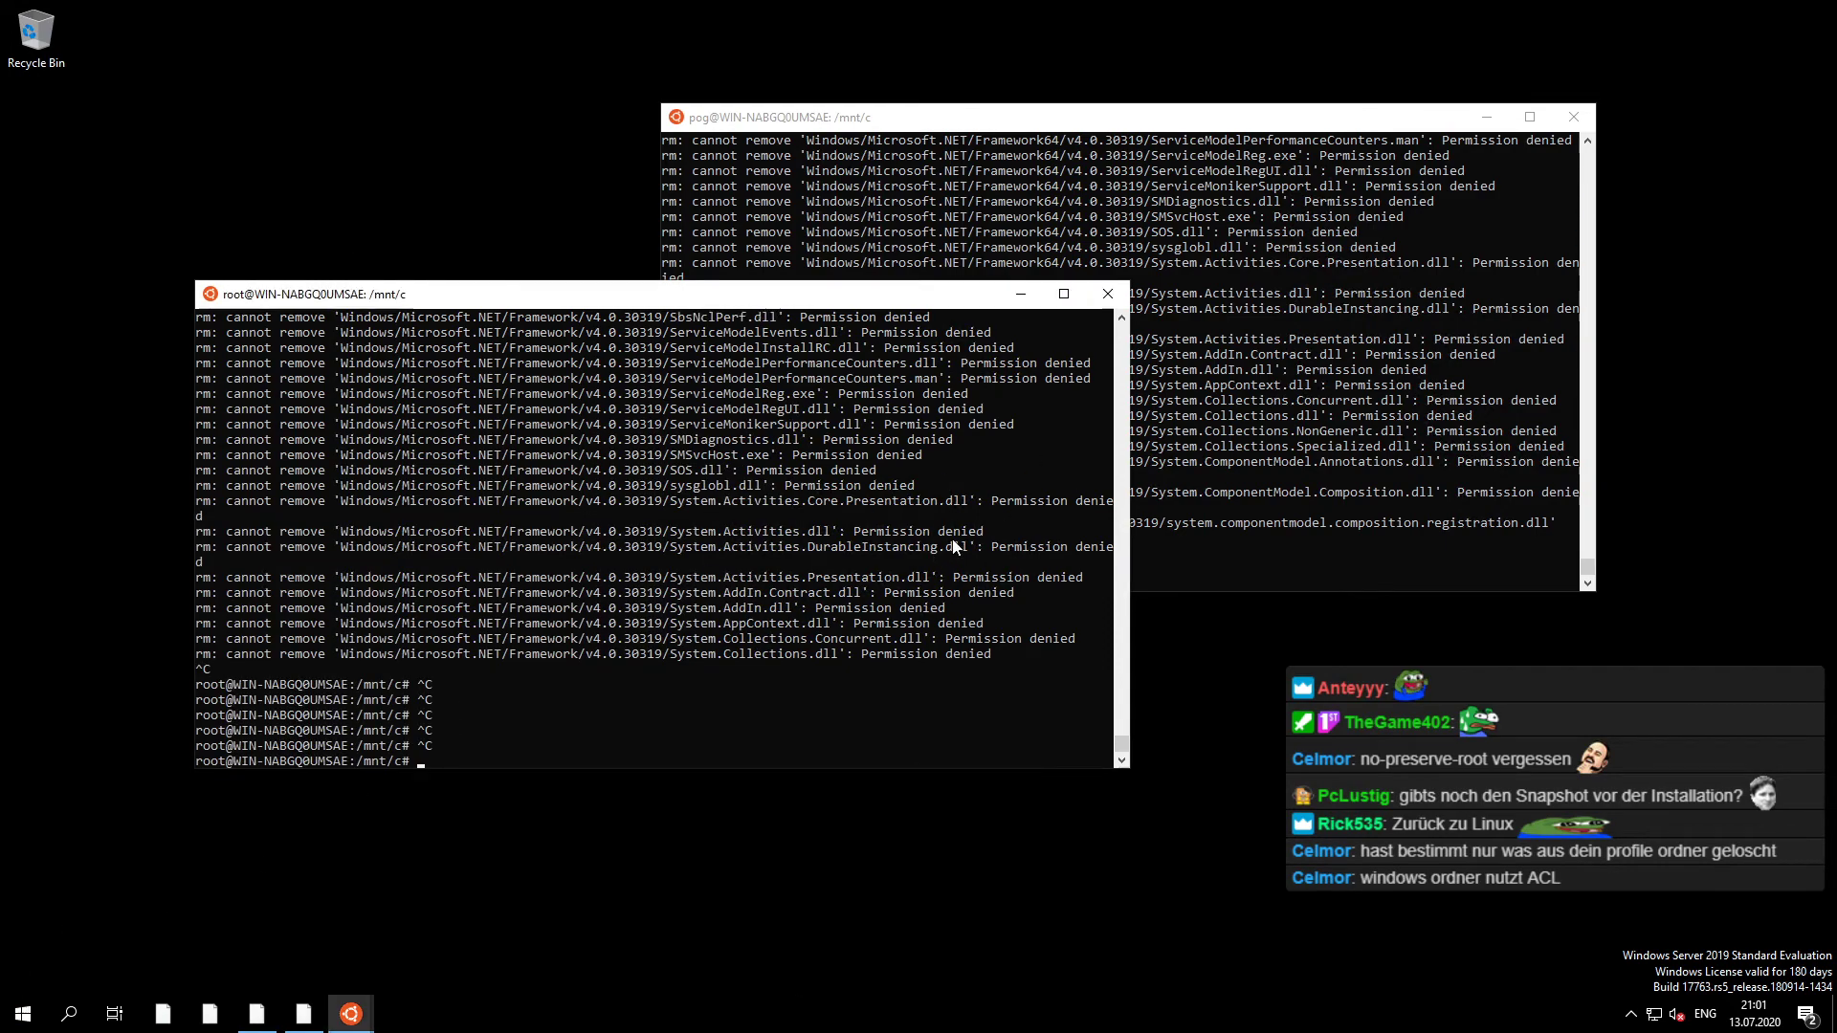
click(1253, 456)
key(ctrl+c)
key(ctrl+c)
key(ctrl+c)
key(ctrl+c)
- Launch File Explorer with explorer.exe and open Local Disk (C:) from This PC
text(explorer.exe)
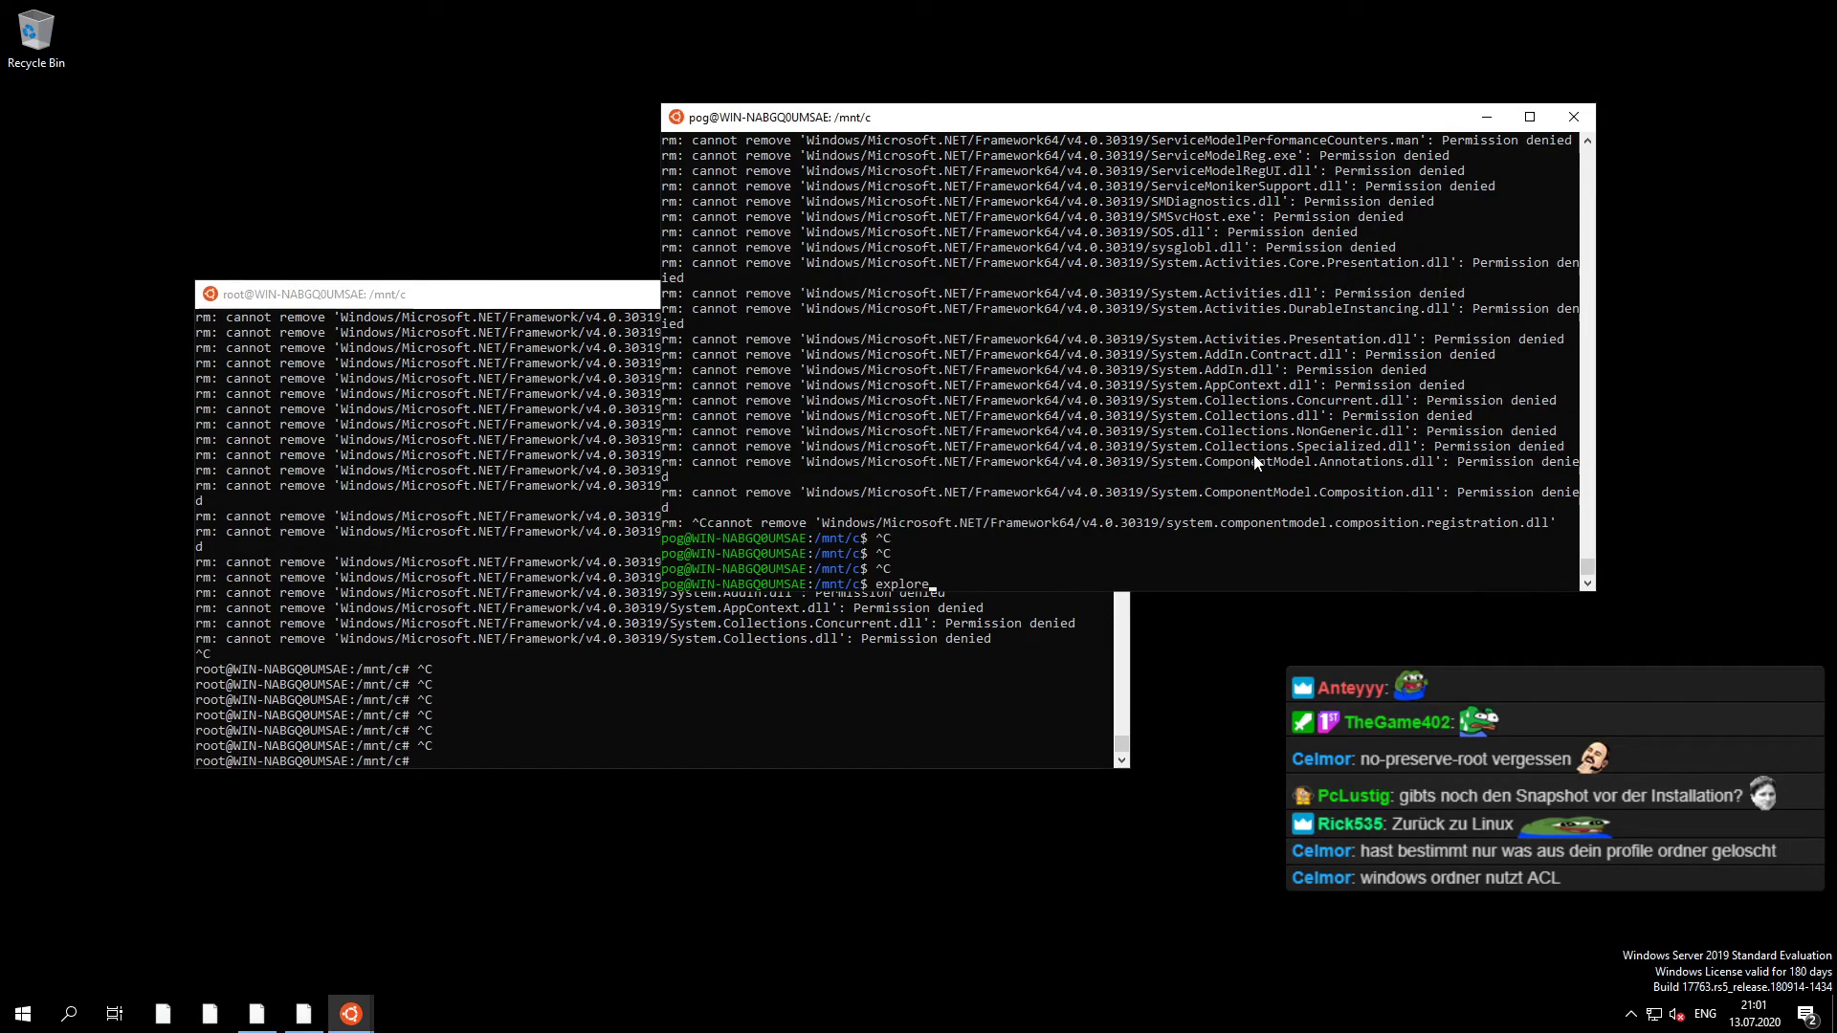
key(Return)
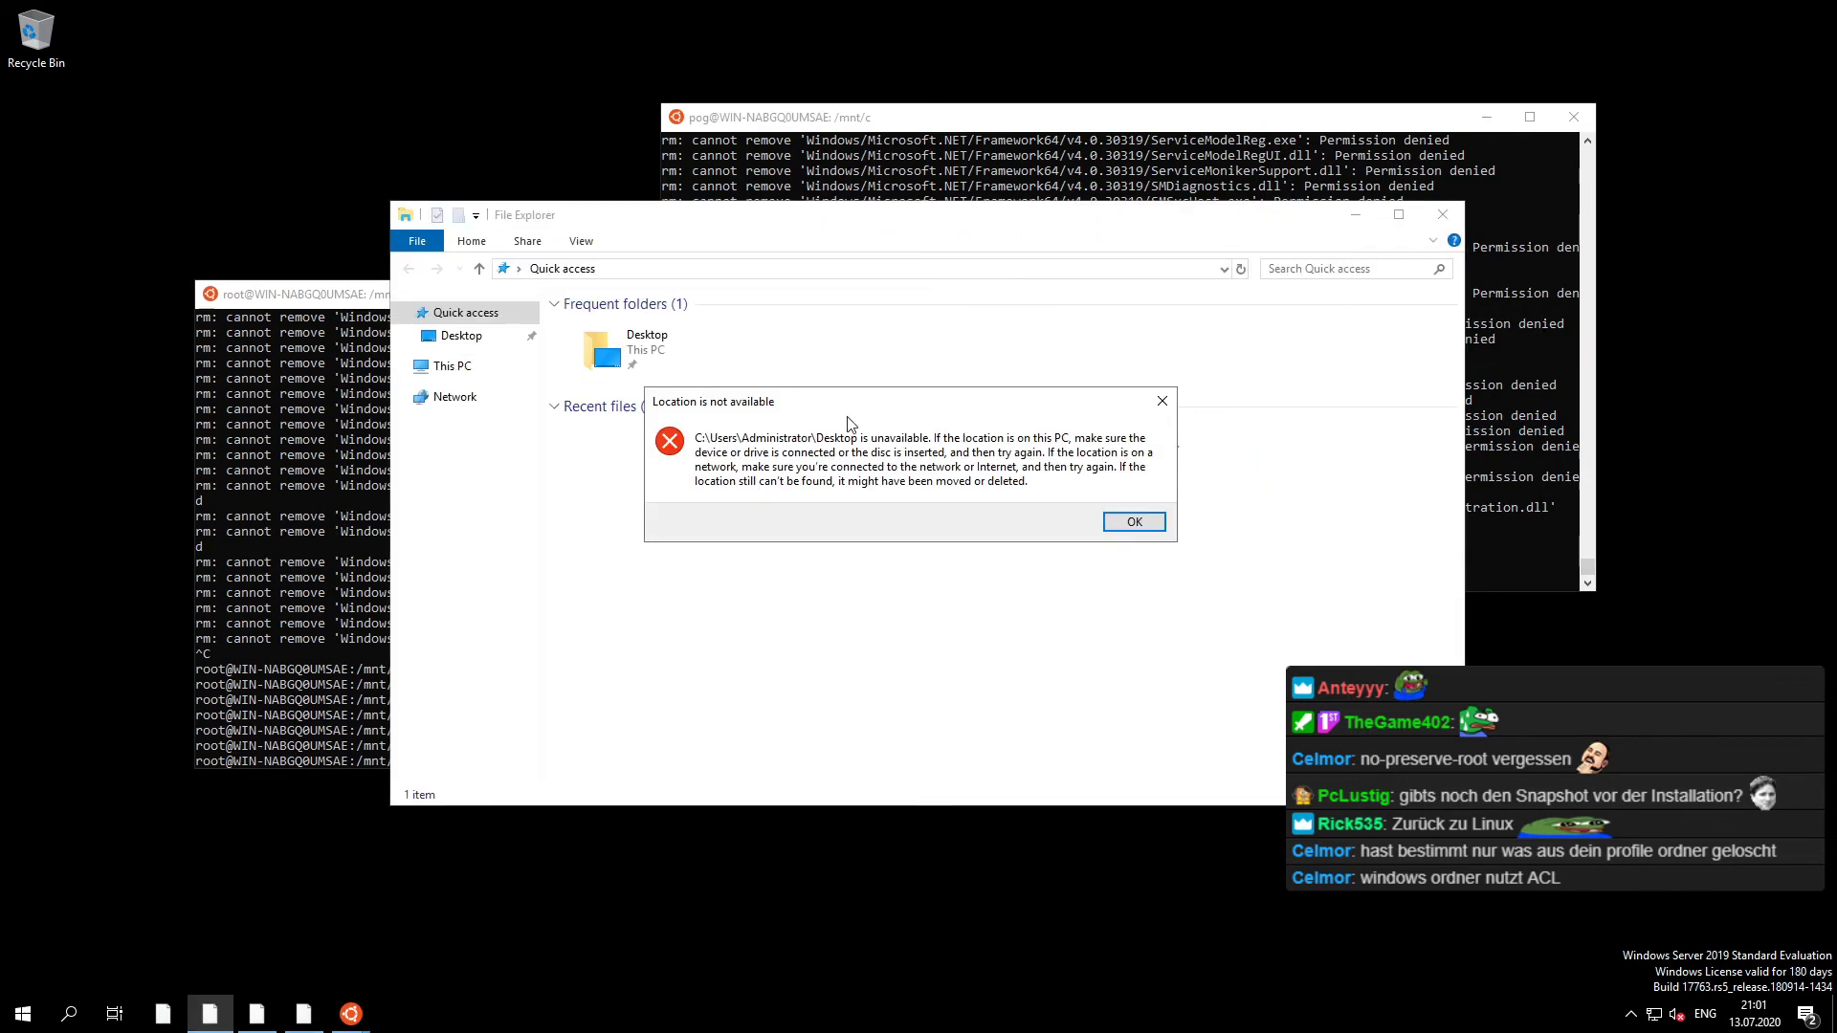
click(1144, 529)
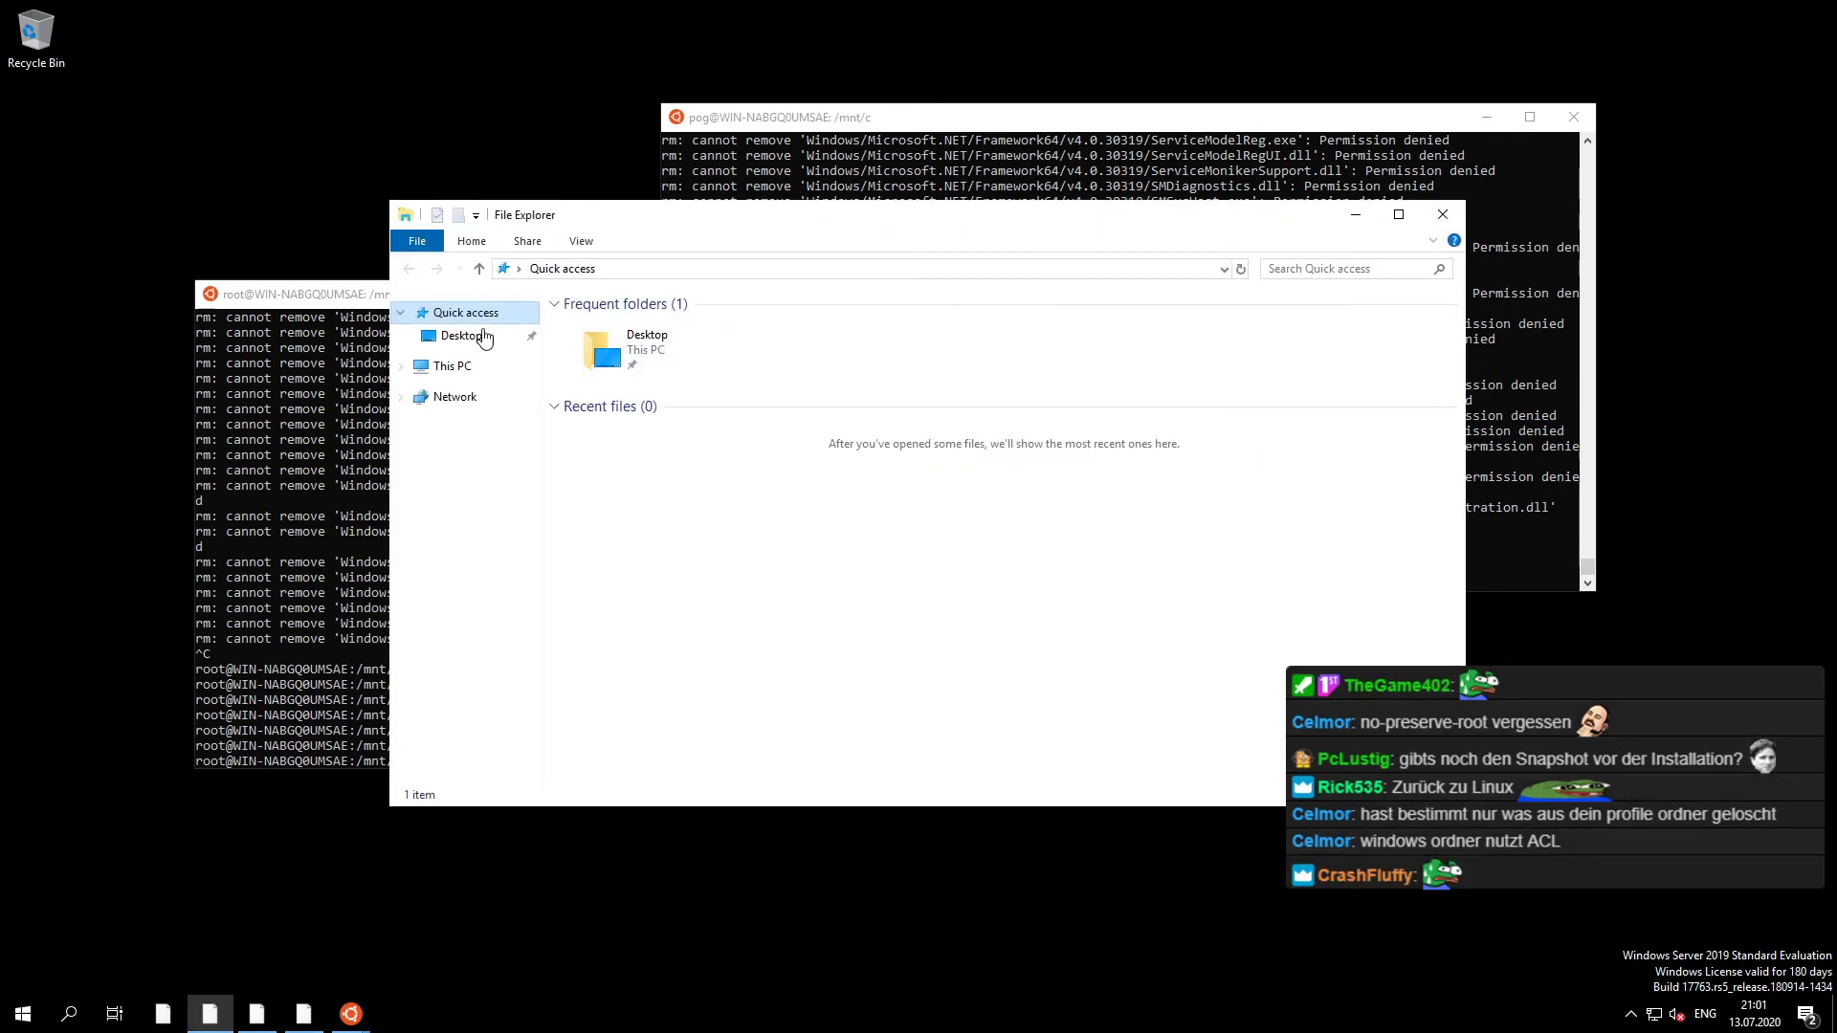
click(454, 367)
double_click(646, 528)
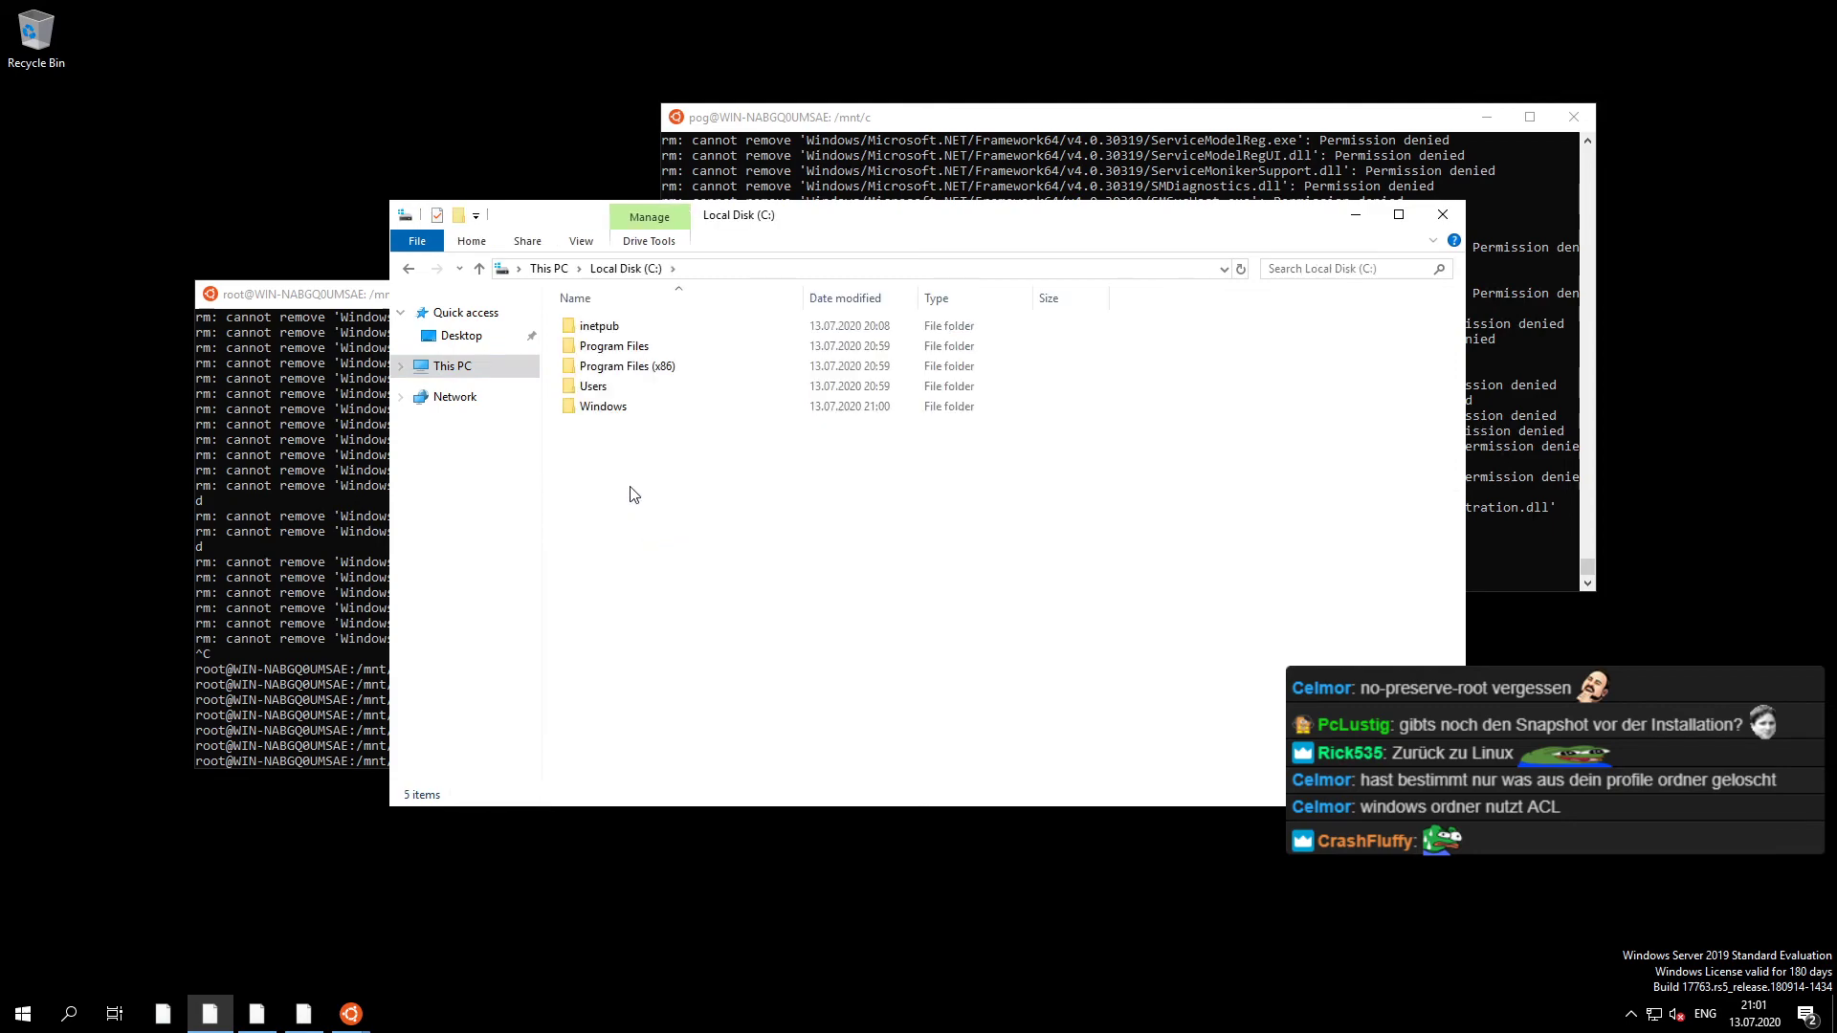
- Select all five top-level folders on C: and send them to the Recycle Bin
click(600, 408)
key(shift+Up)
key(shift+Up)
key(shift+Up)
key(shift+Up)
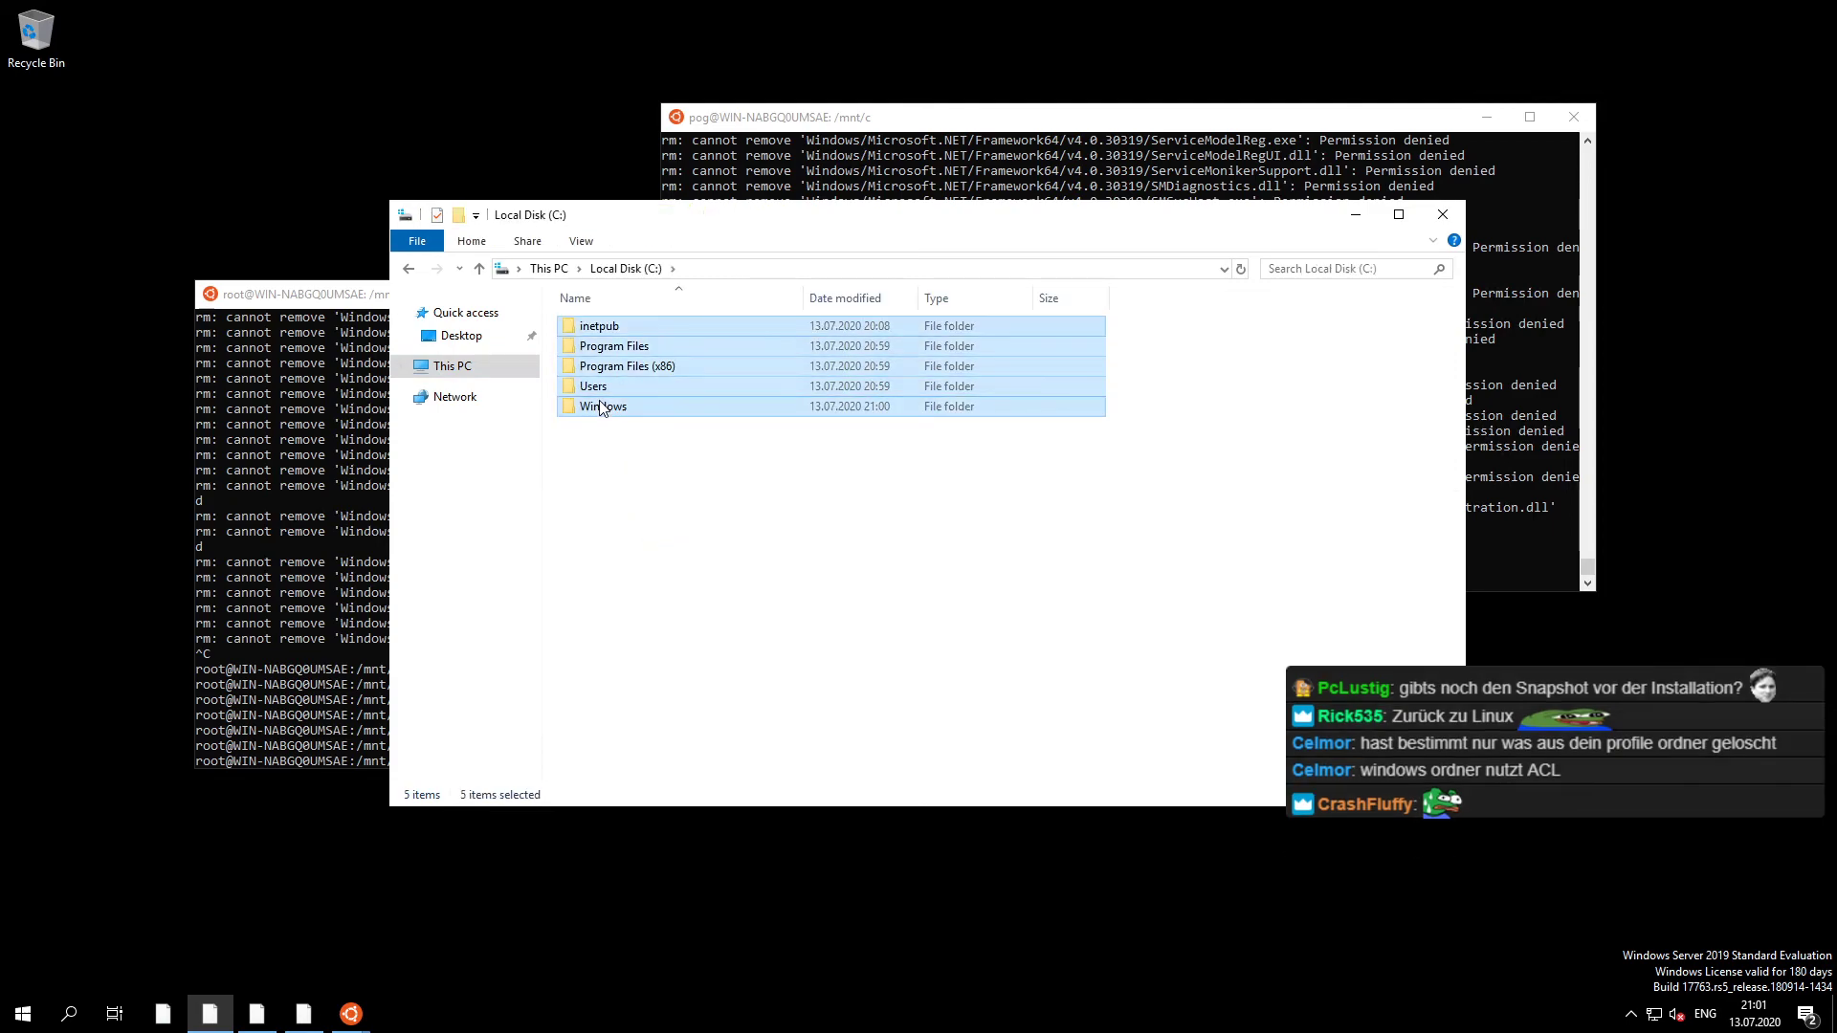
key(Delete)
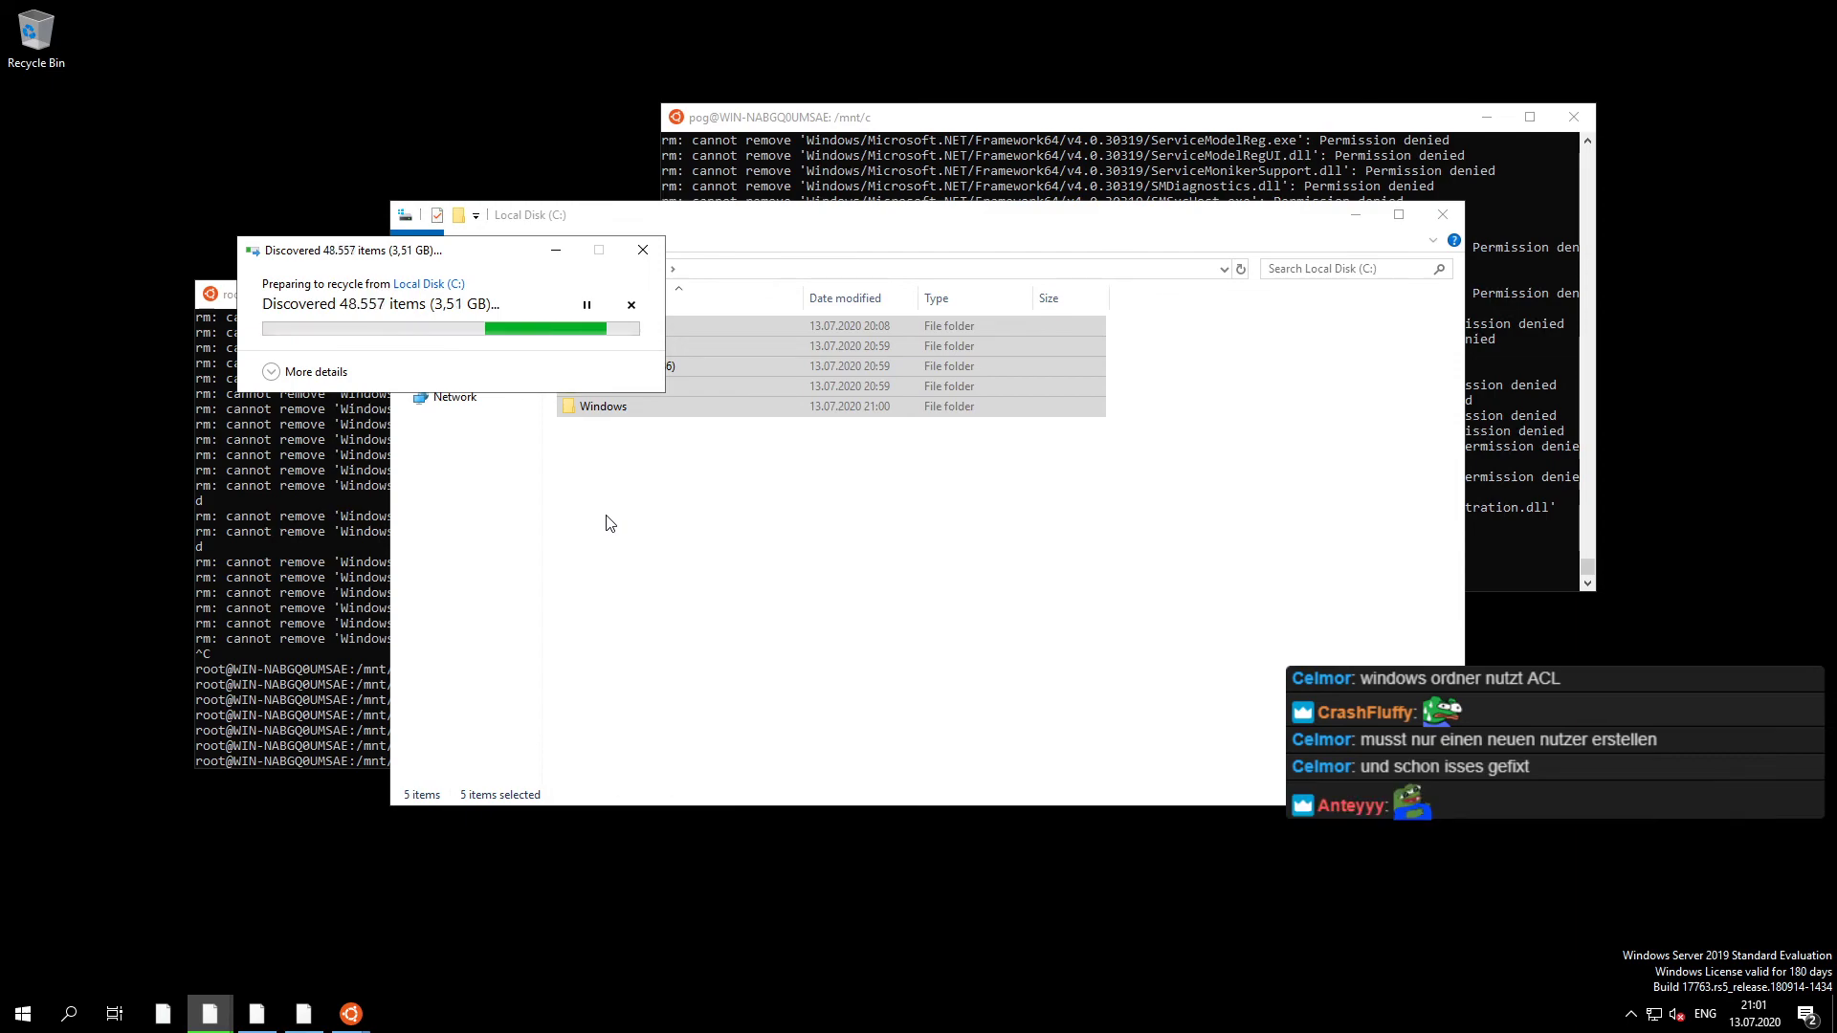
- Skip the denied and in-use folders for all items, then clear the selection
click(316, 374)
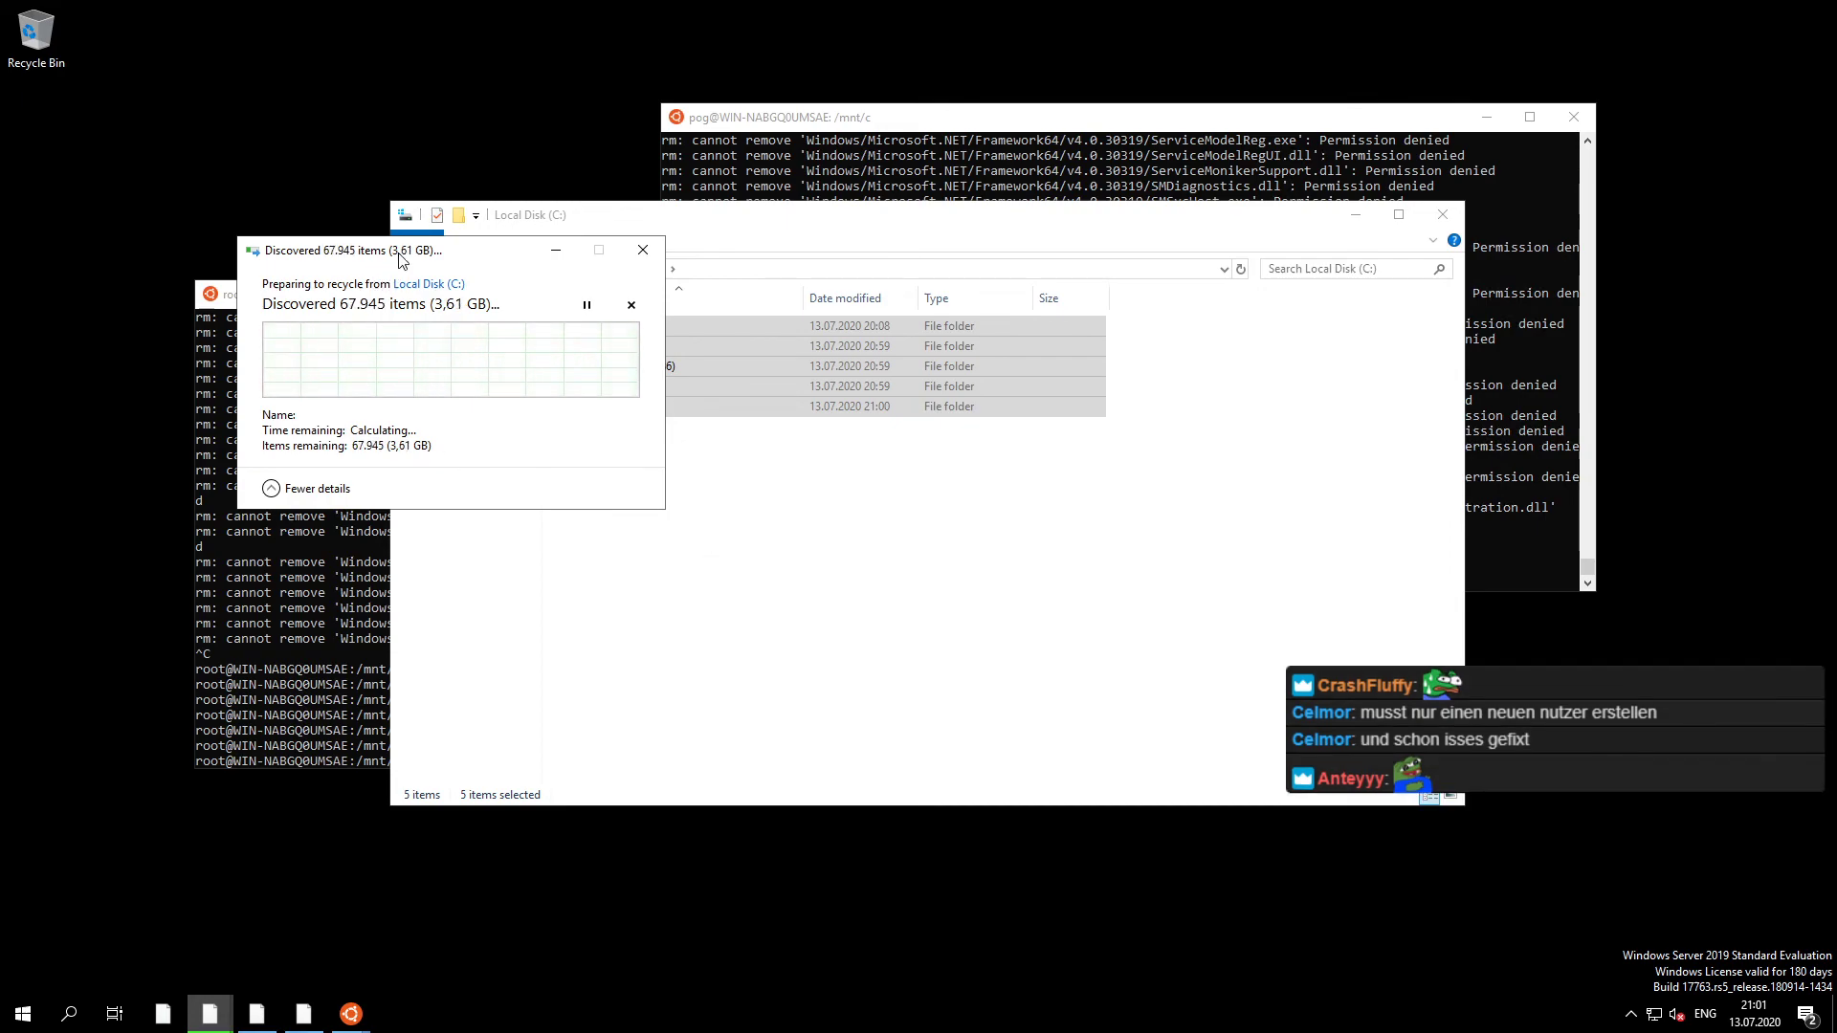
drag(402, 260, 742, 594)
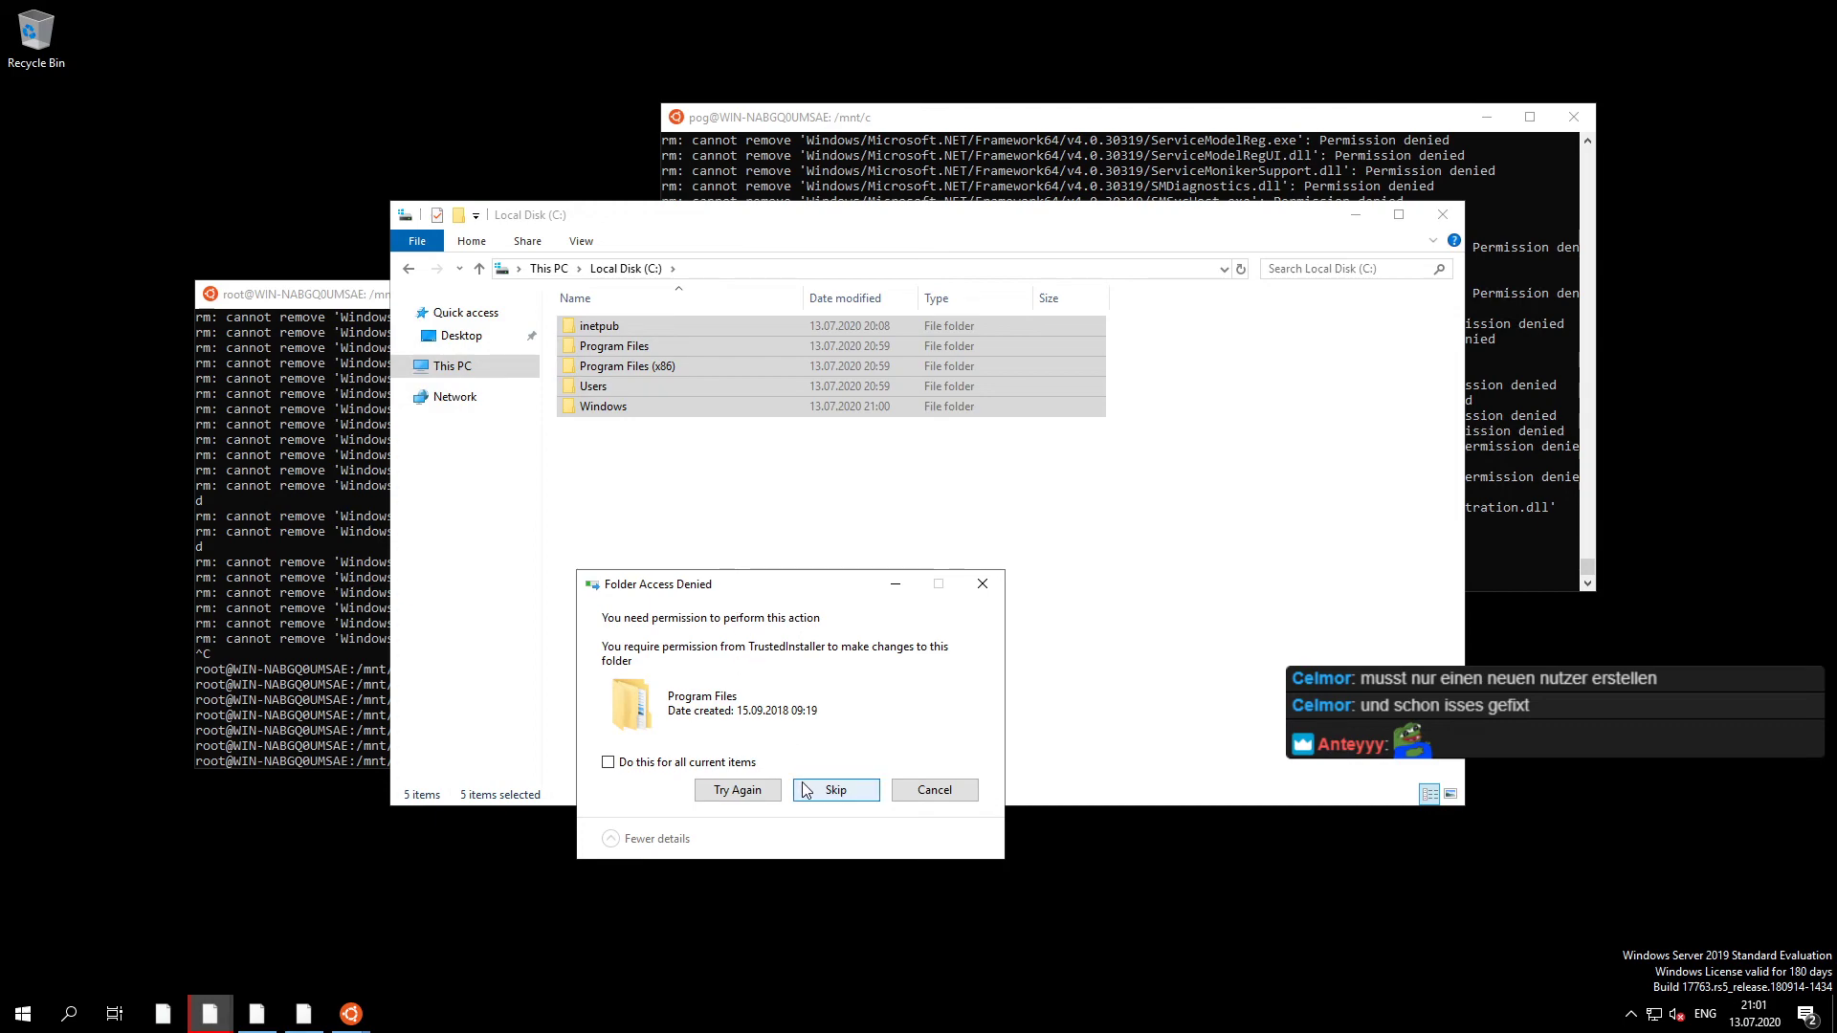
click(740, 766)
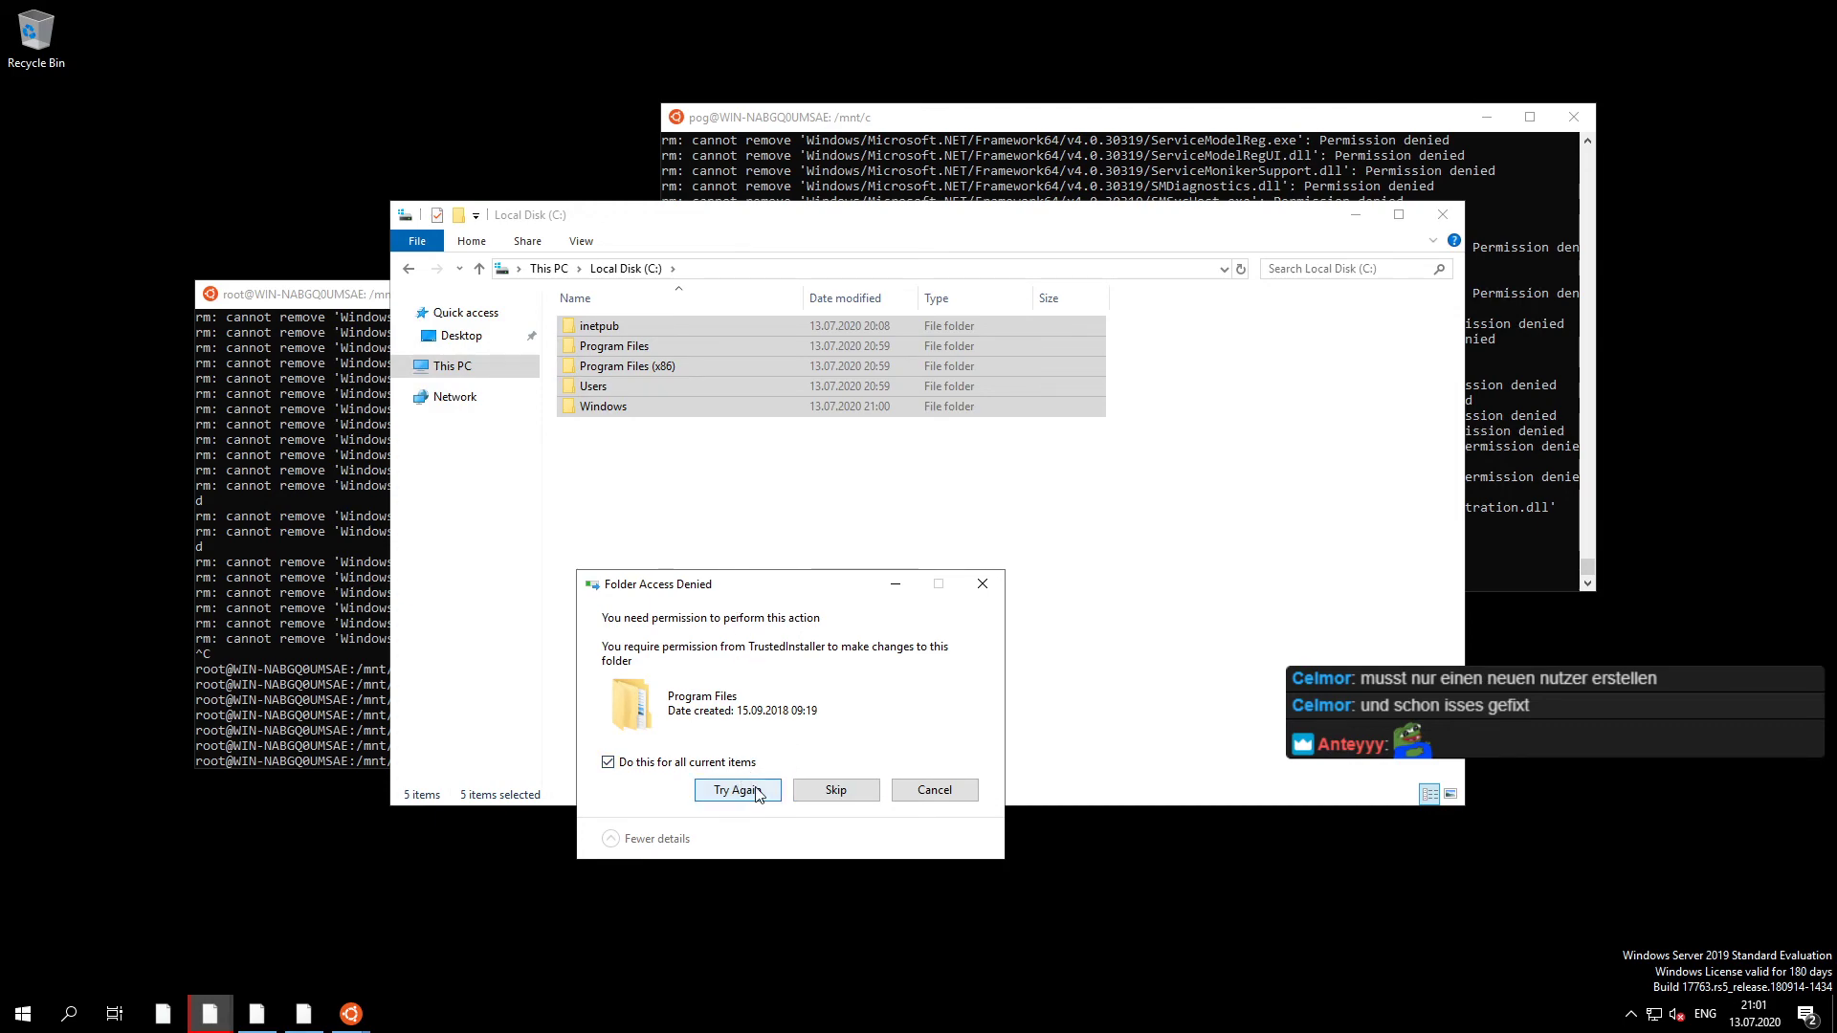
click(836, 791)
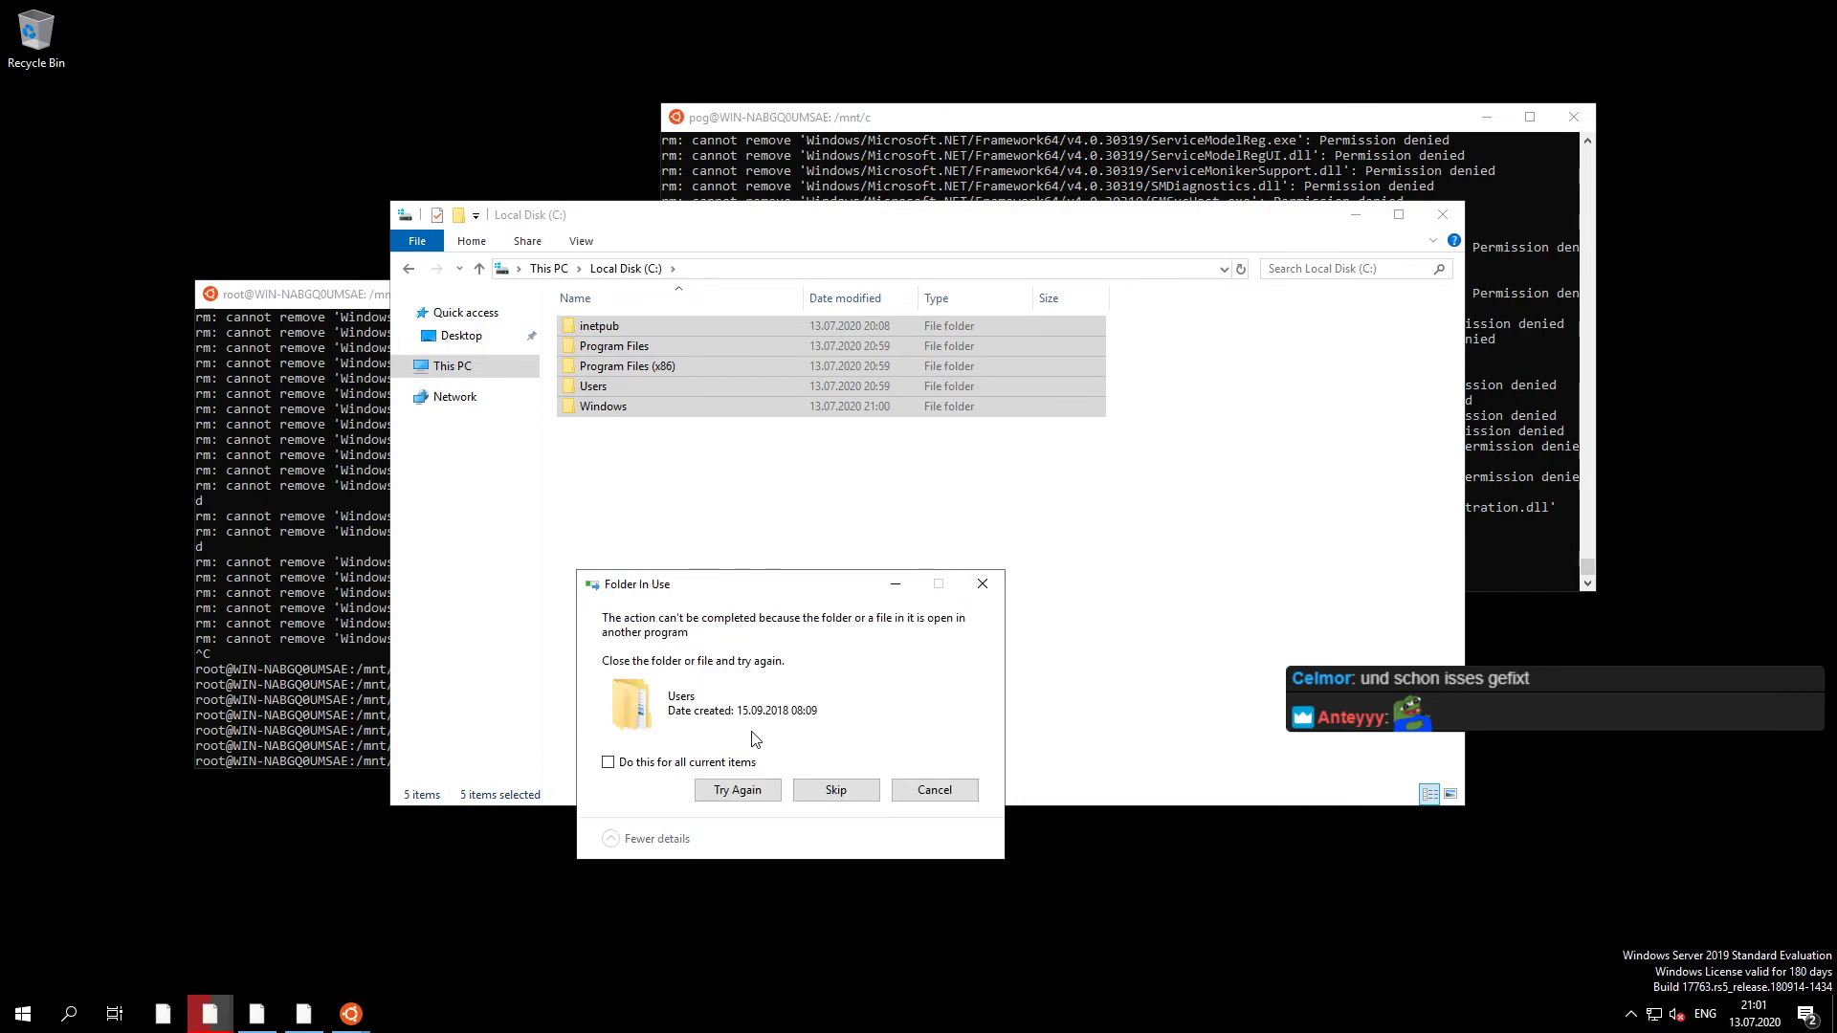
click(839, 793)
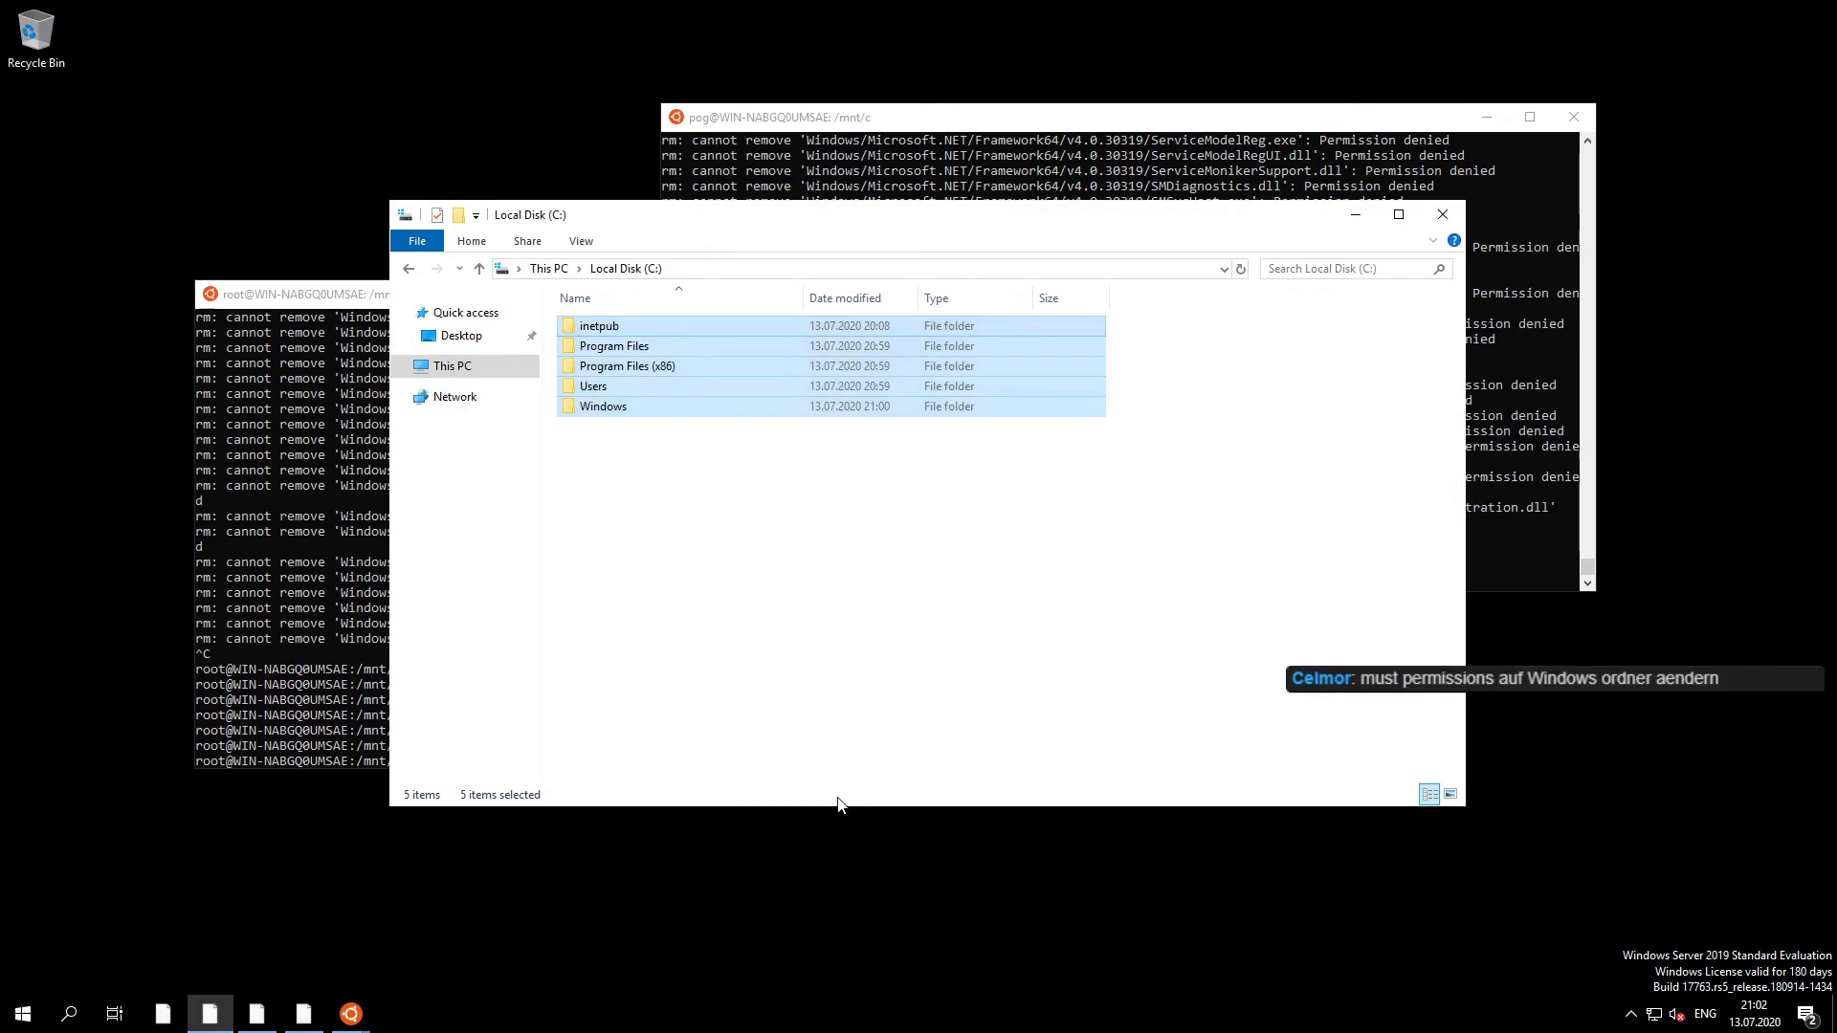
click(724, 635)
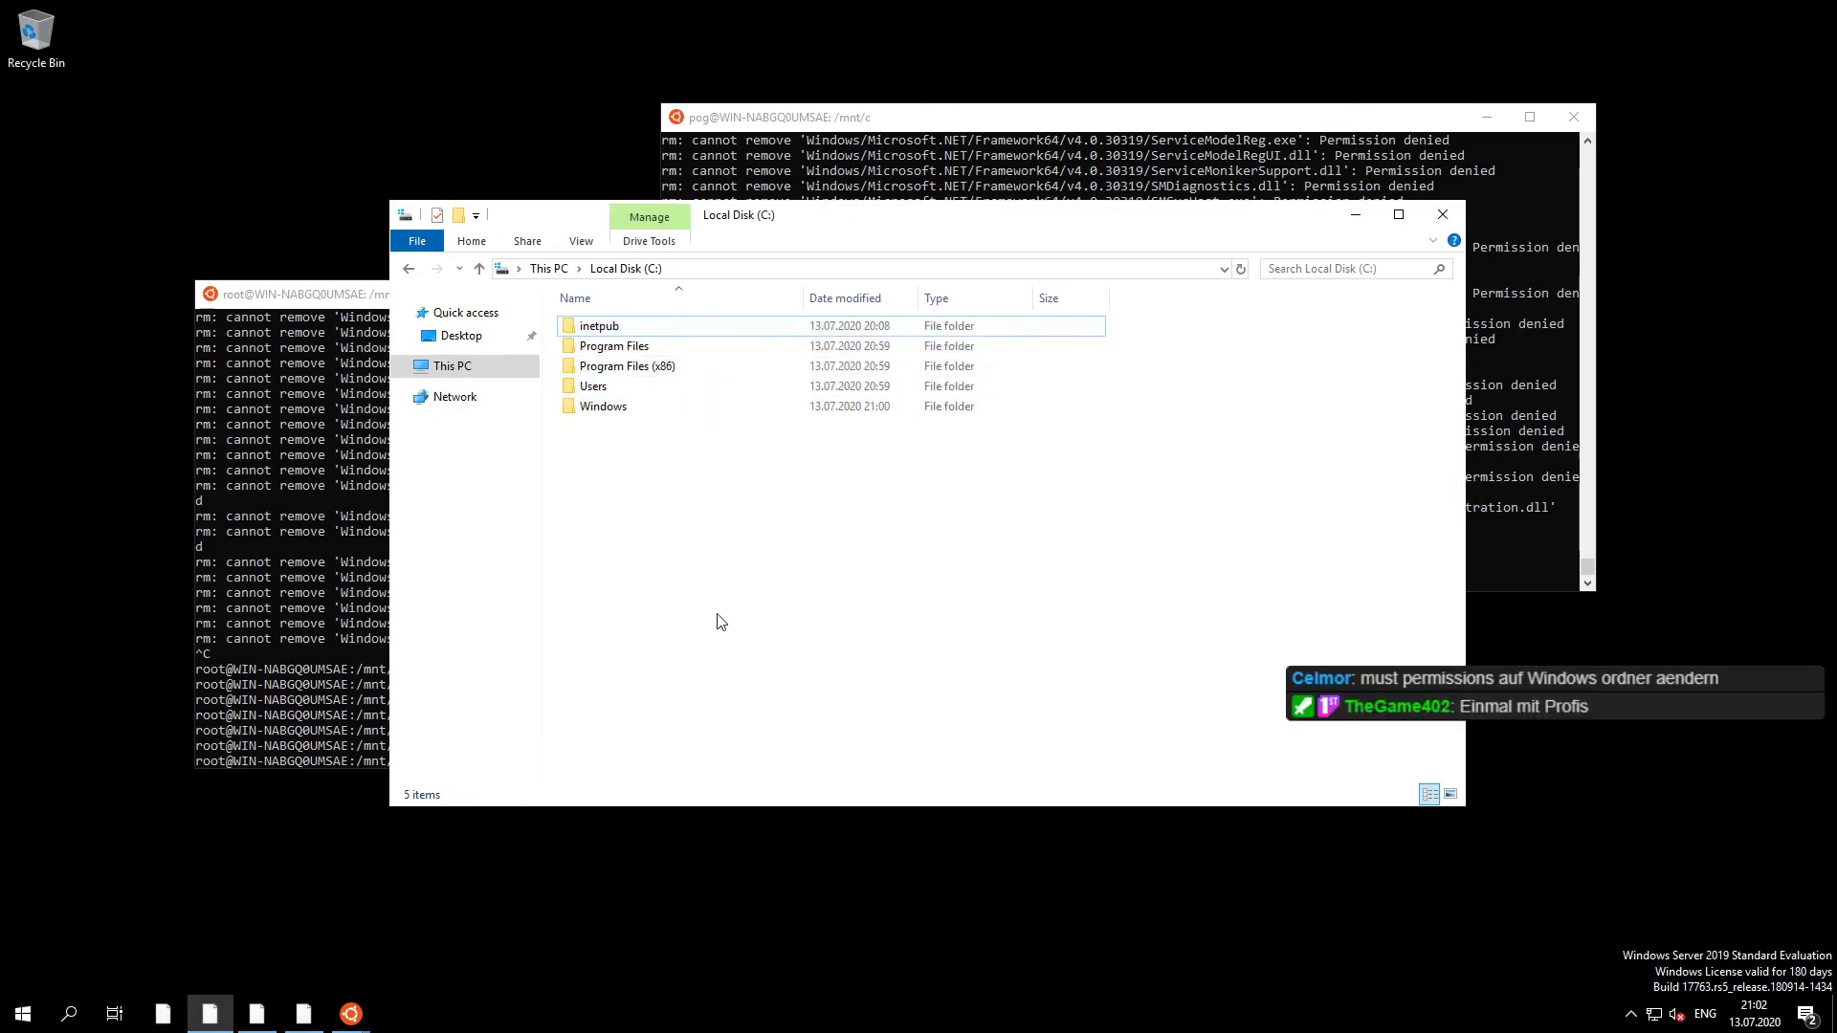
- Open the Windows folder's properties and review sharing and advanced attributes without changes
right_click(606, 406)
click(670, 708)
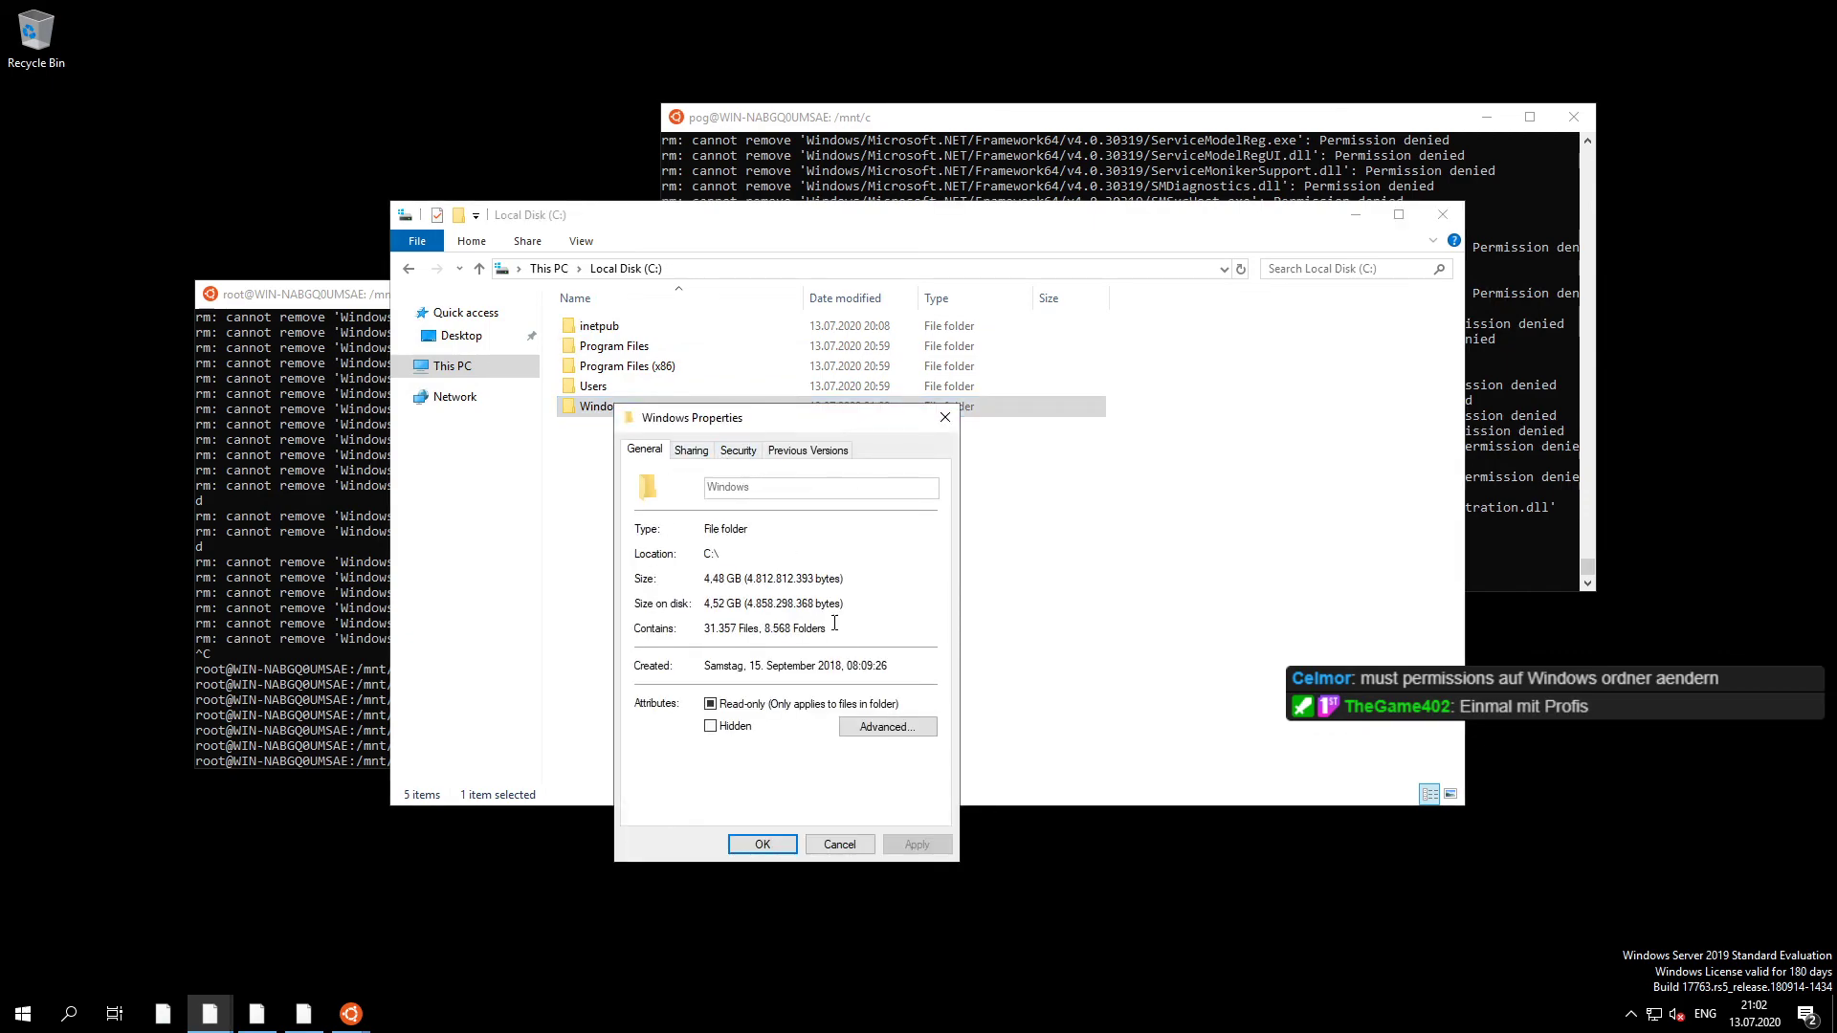
click(691, 451)
click(702, 676)
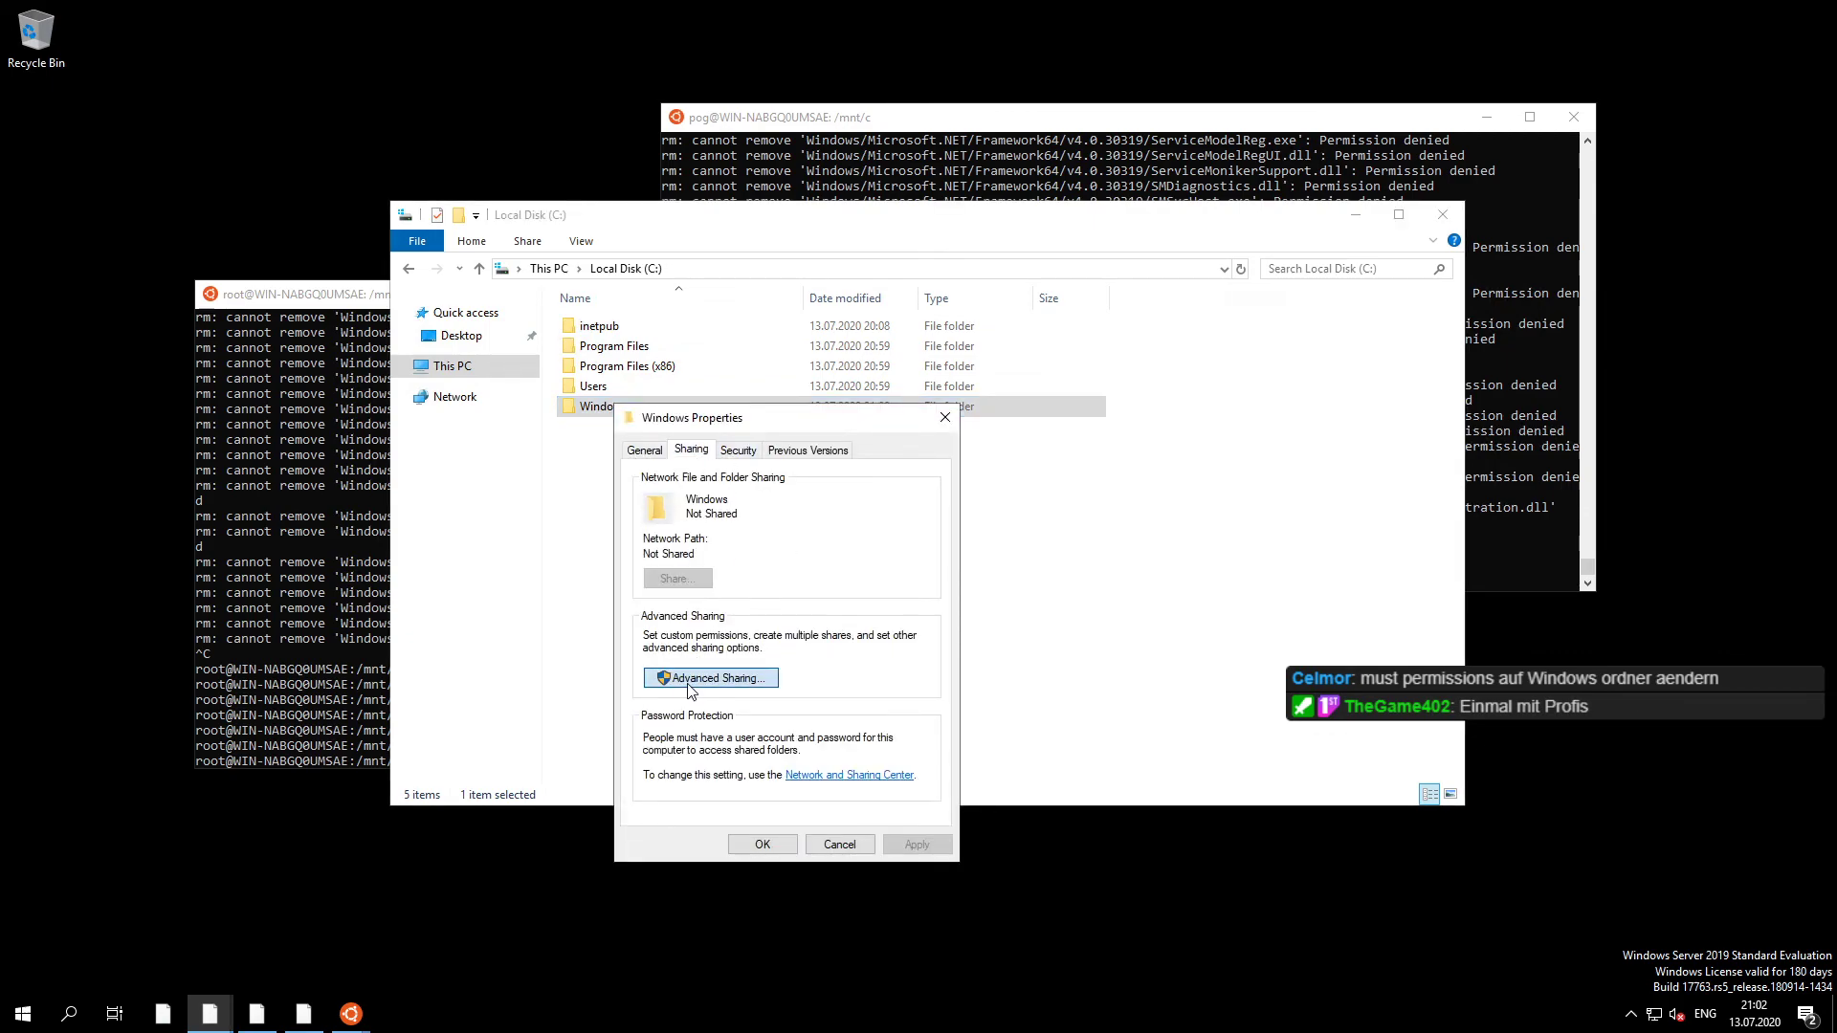
click(841, 752)
click(644, 451)
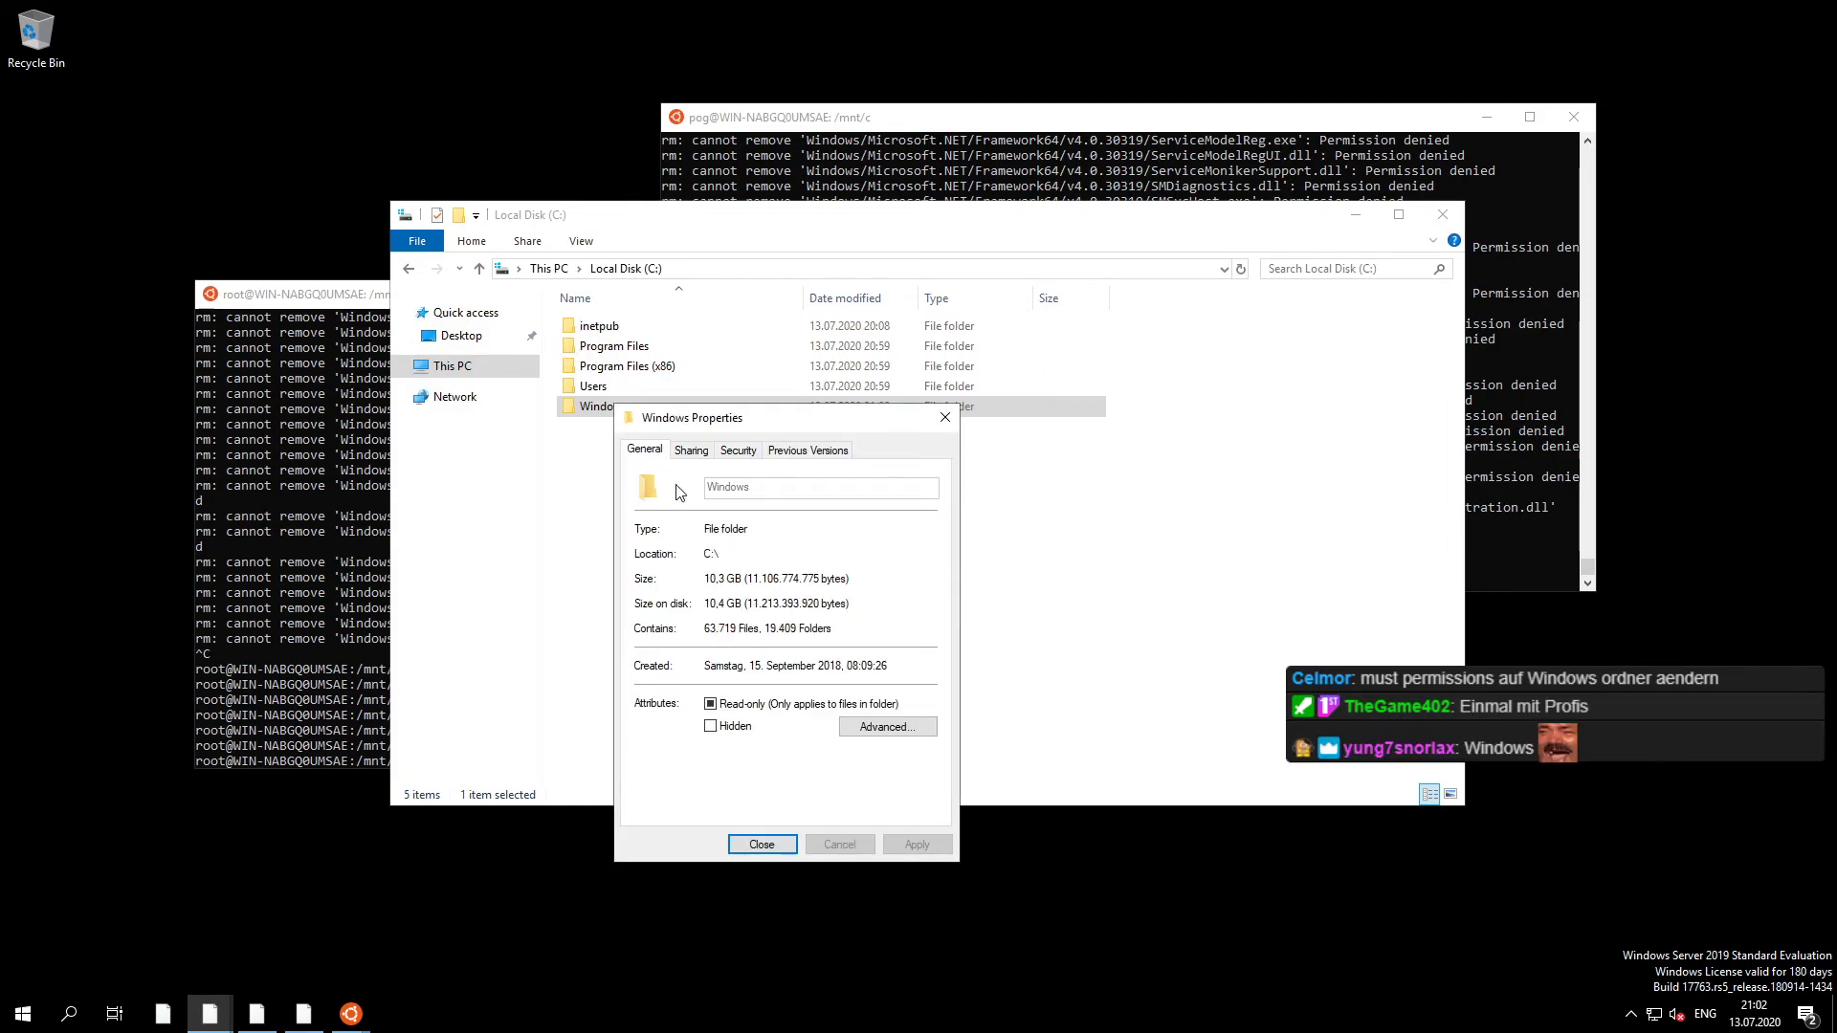
click(876, 730)
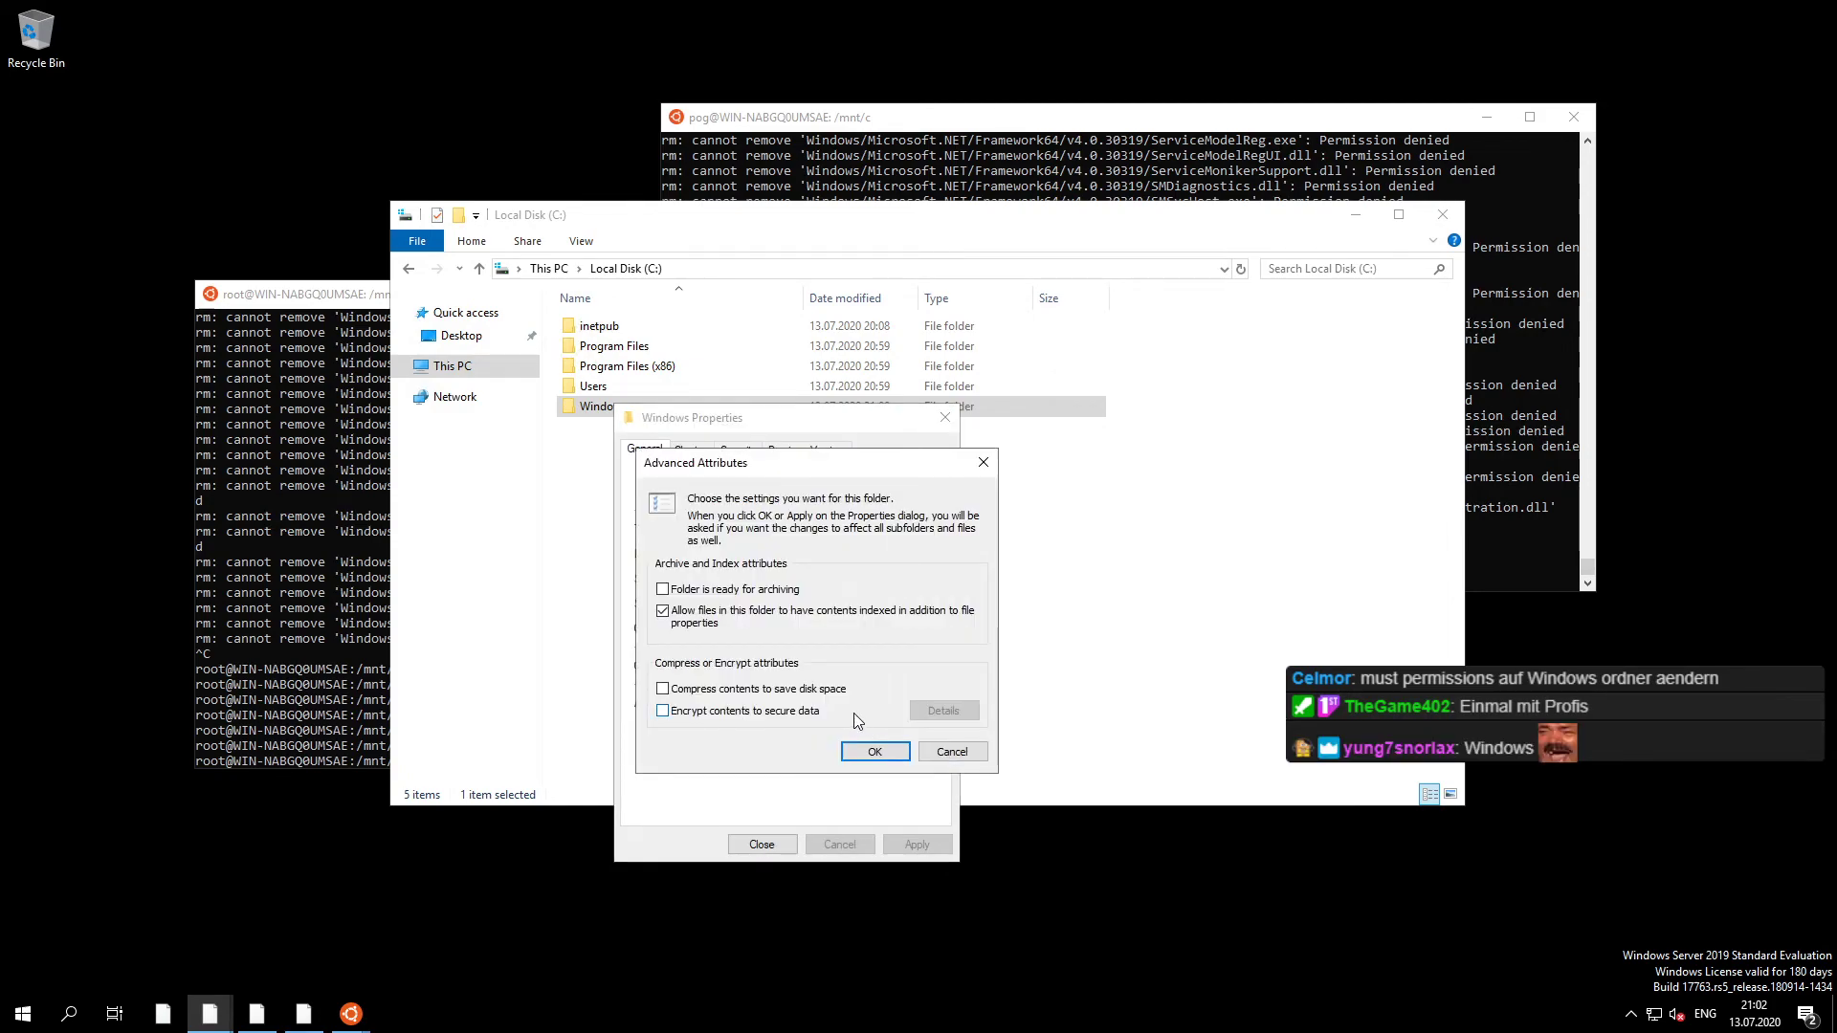
click(960, 760)
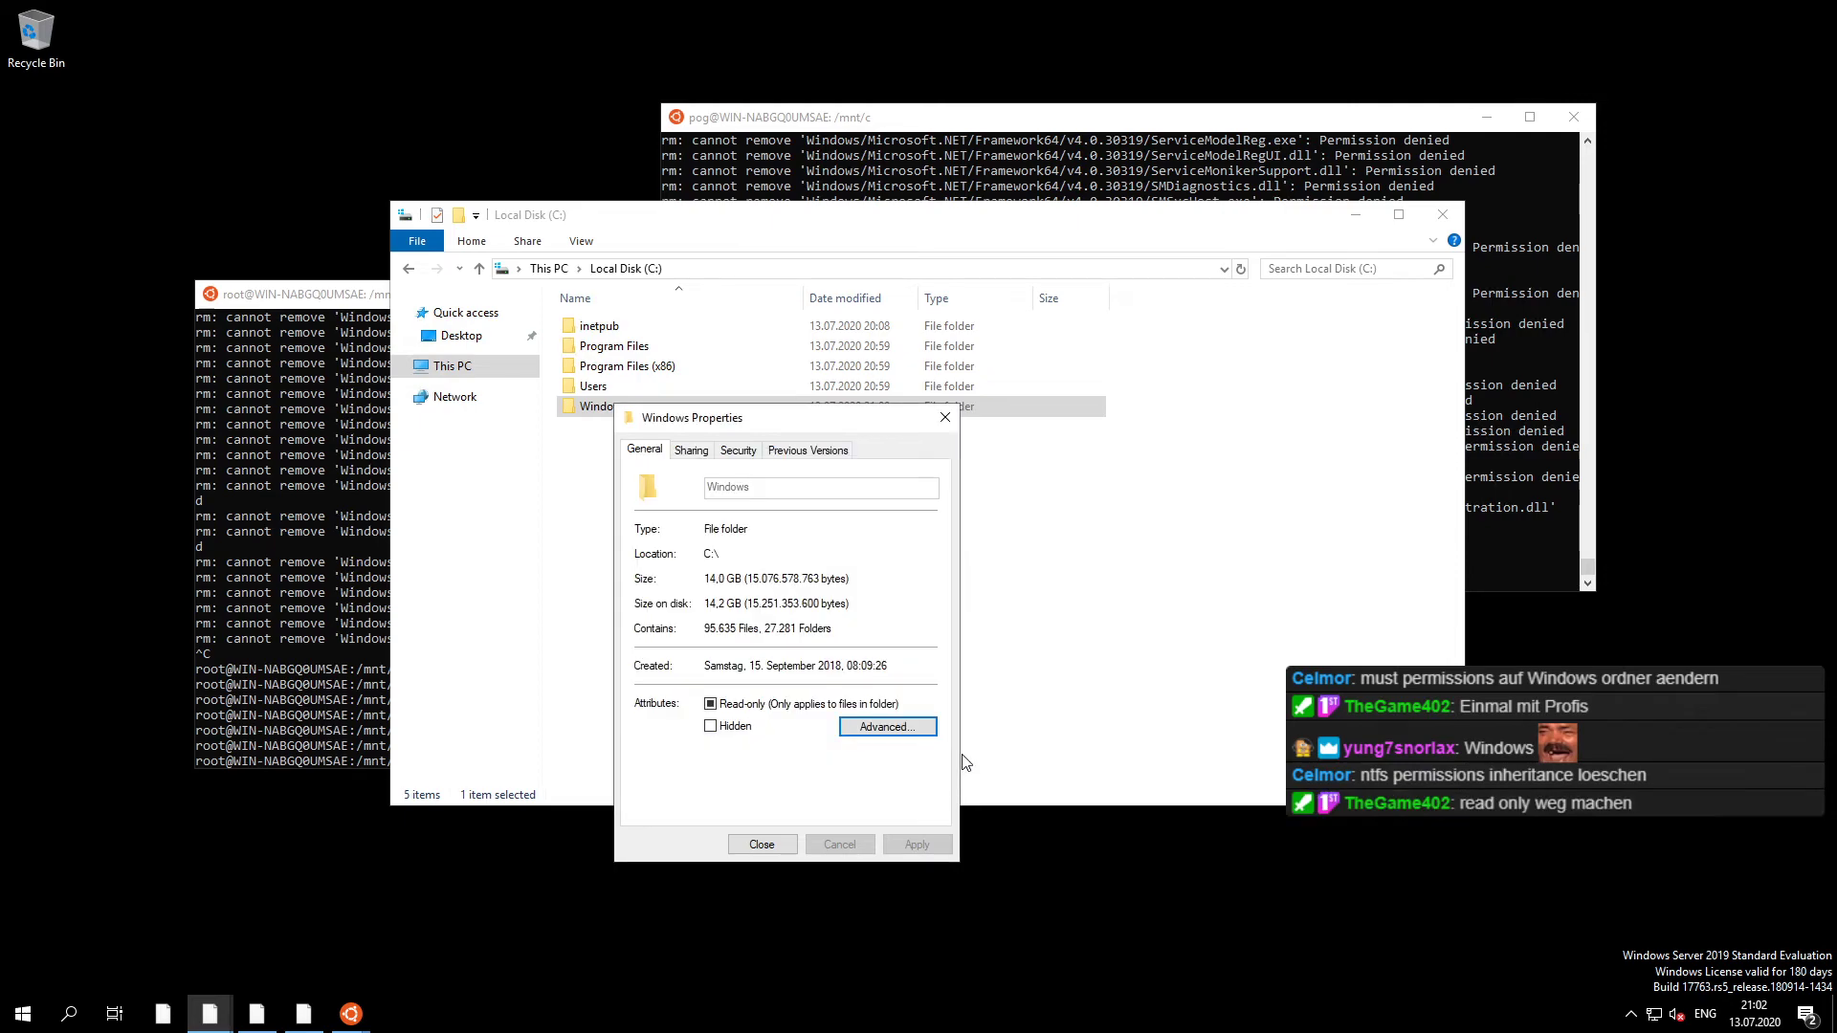
- Check the Administrators group's permissions on the Security tab and in the permission editor
click(745, 455)
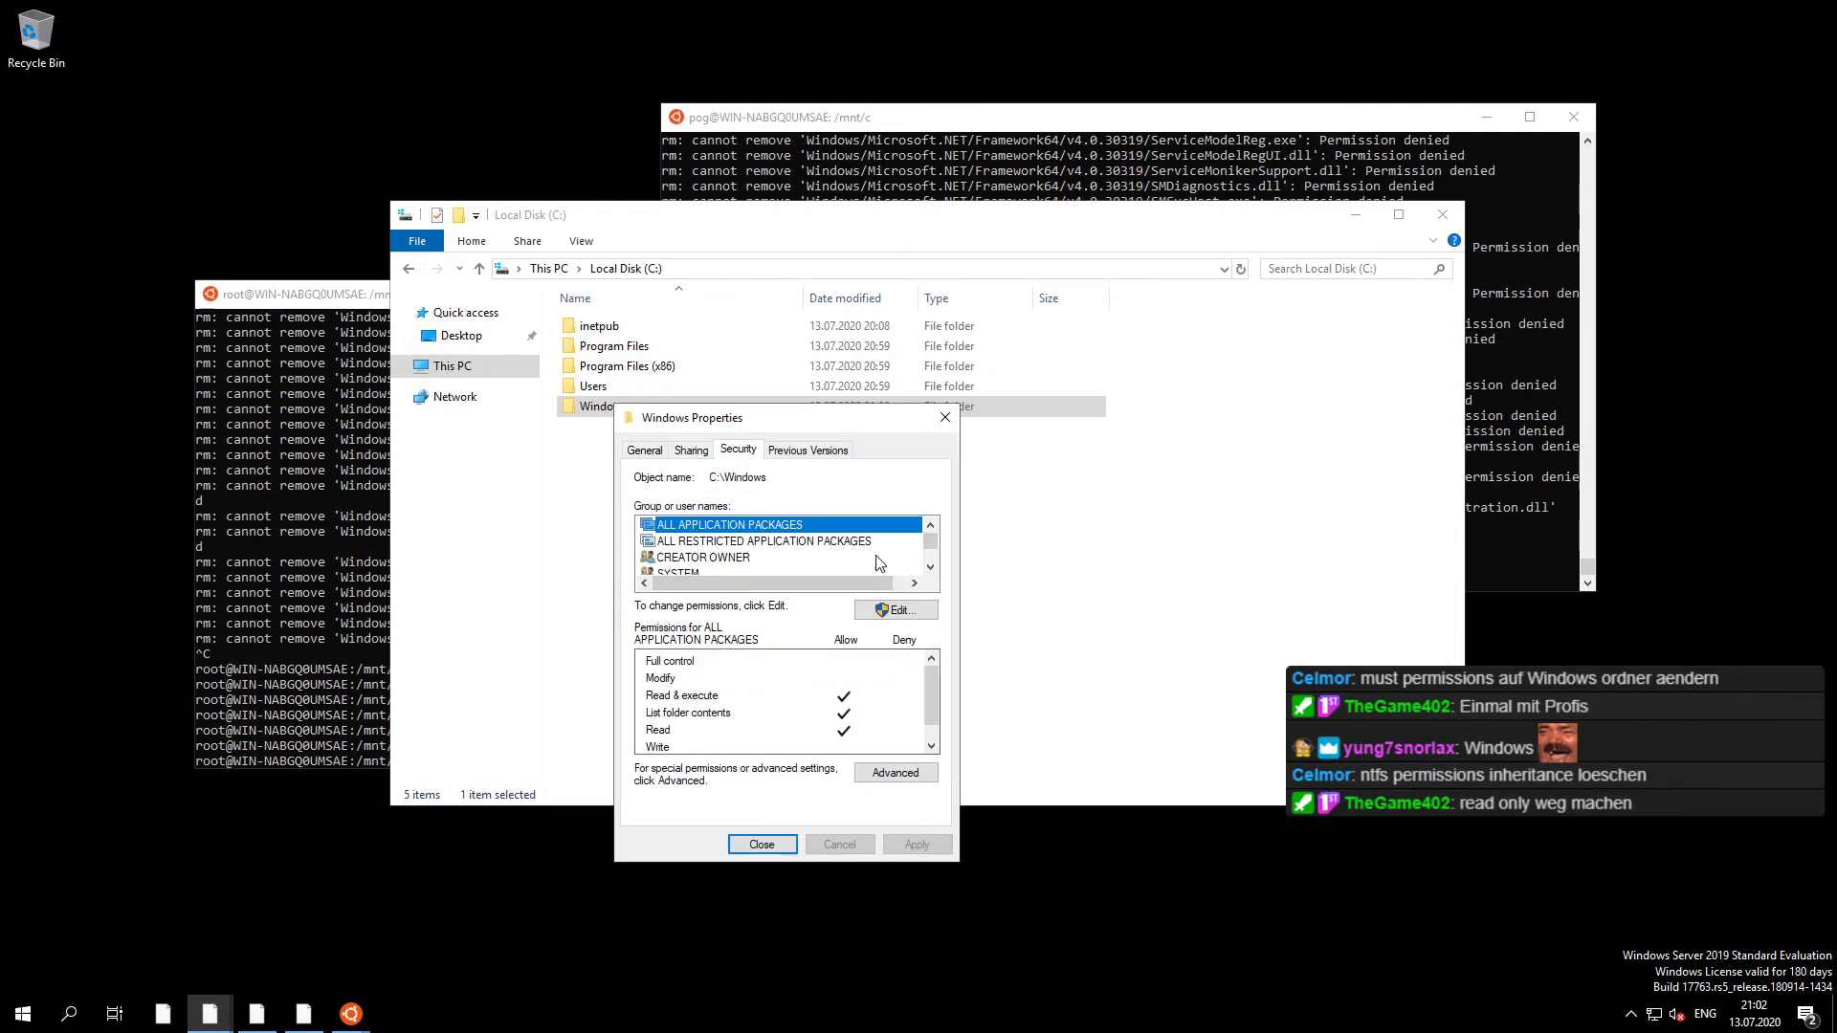
click(850, 676)
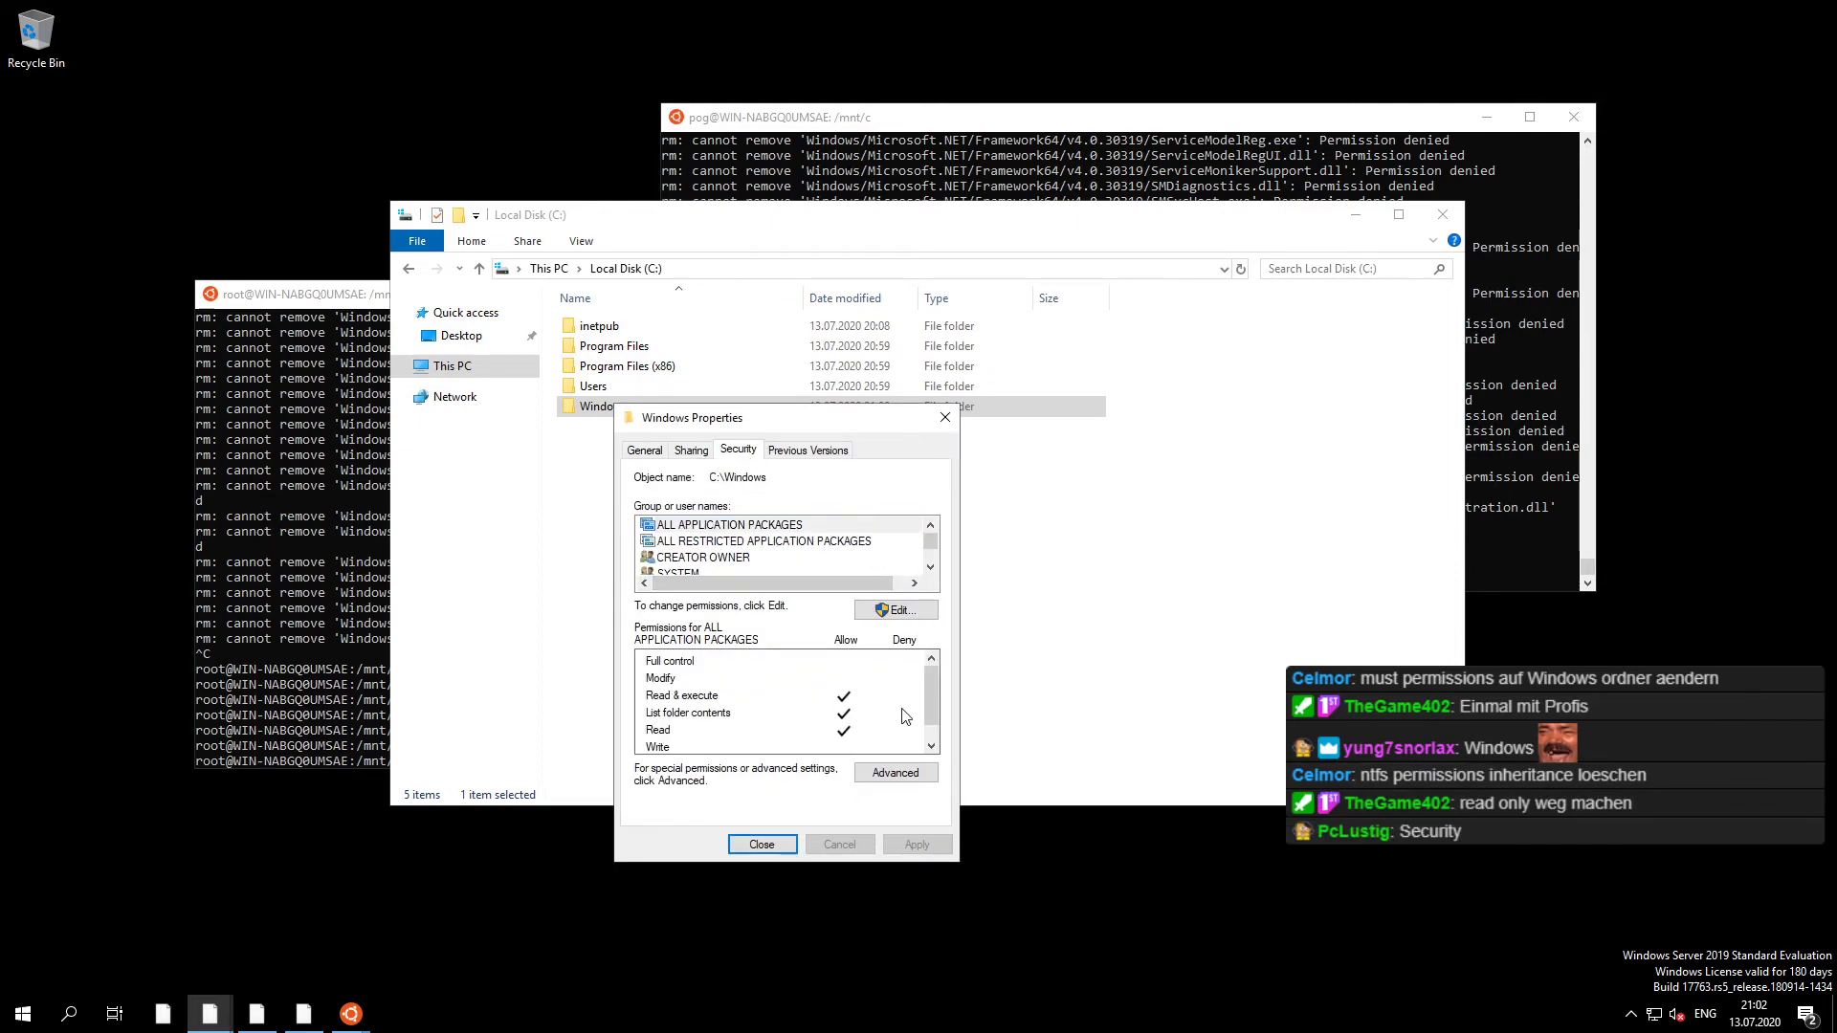
scroll(768, 553, down, 1)
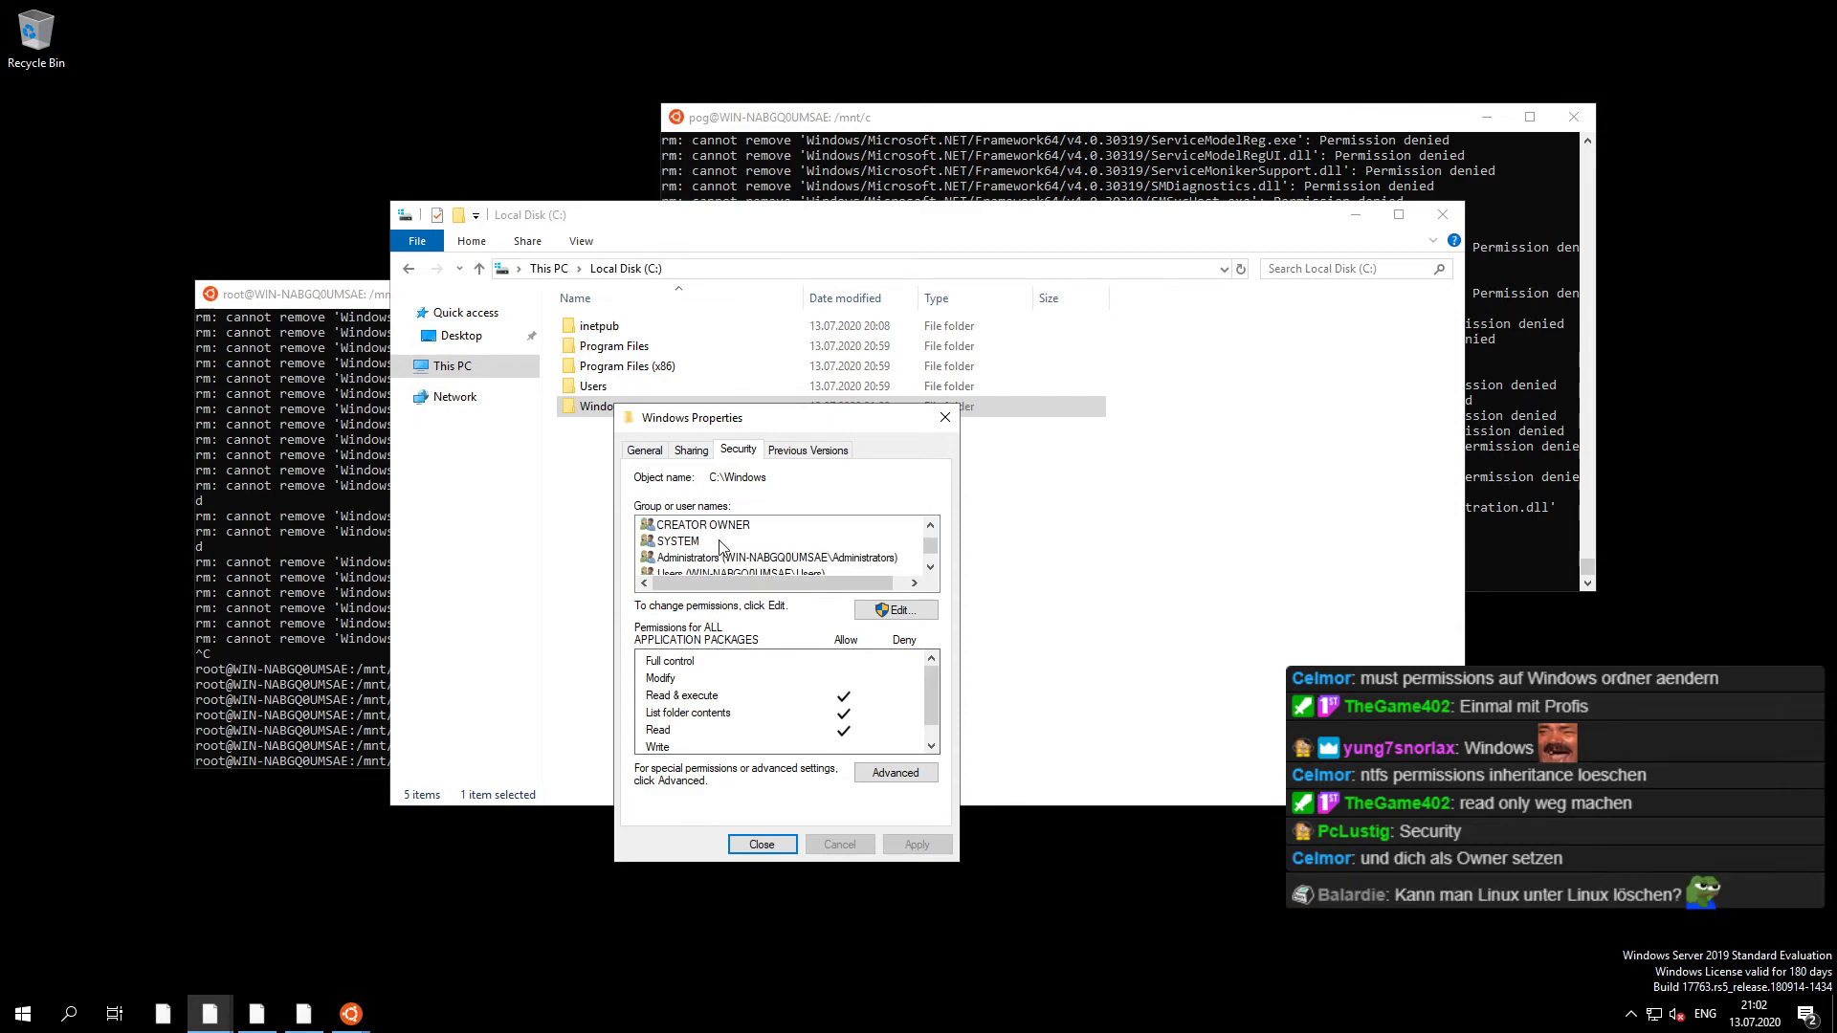
click(706, 561)
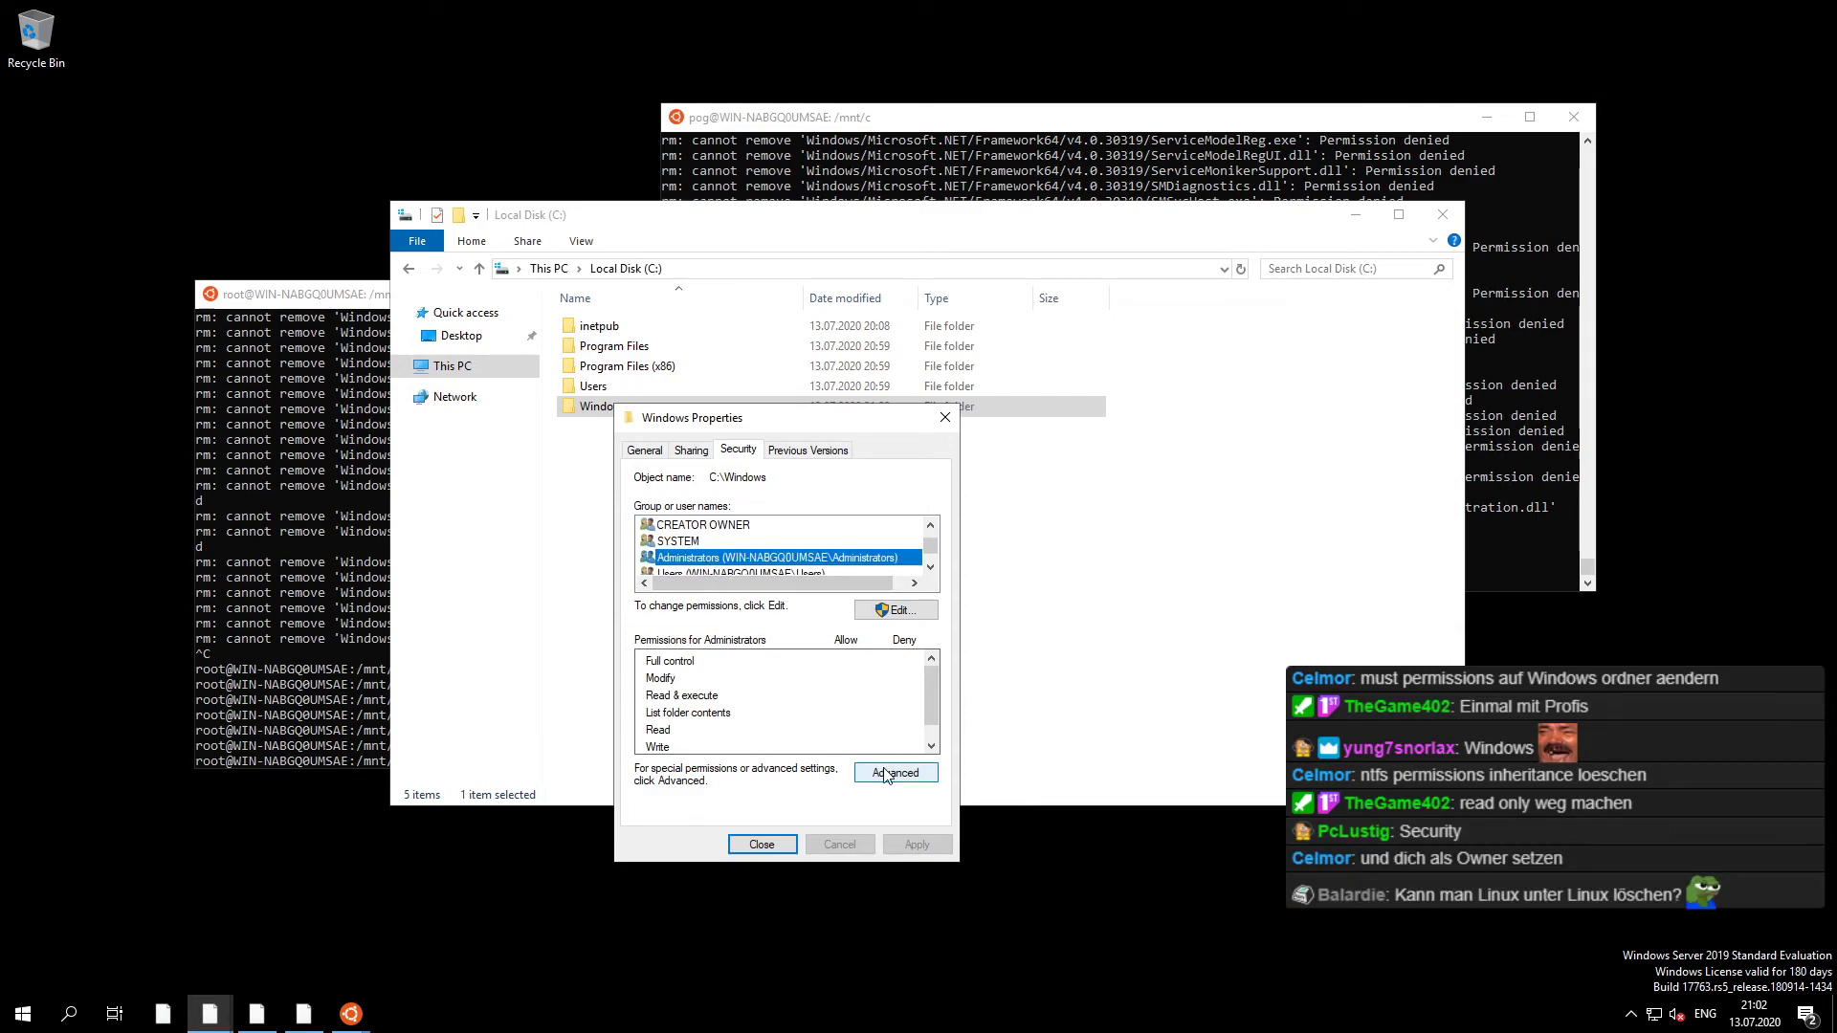
click(899, 614)
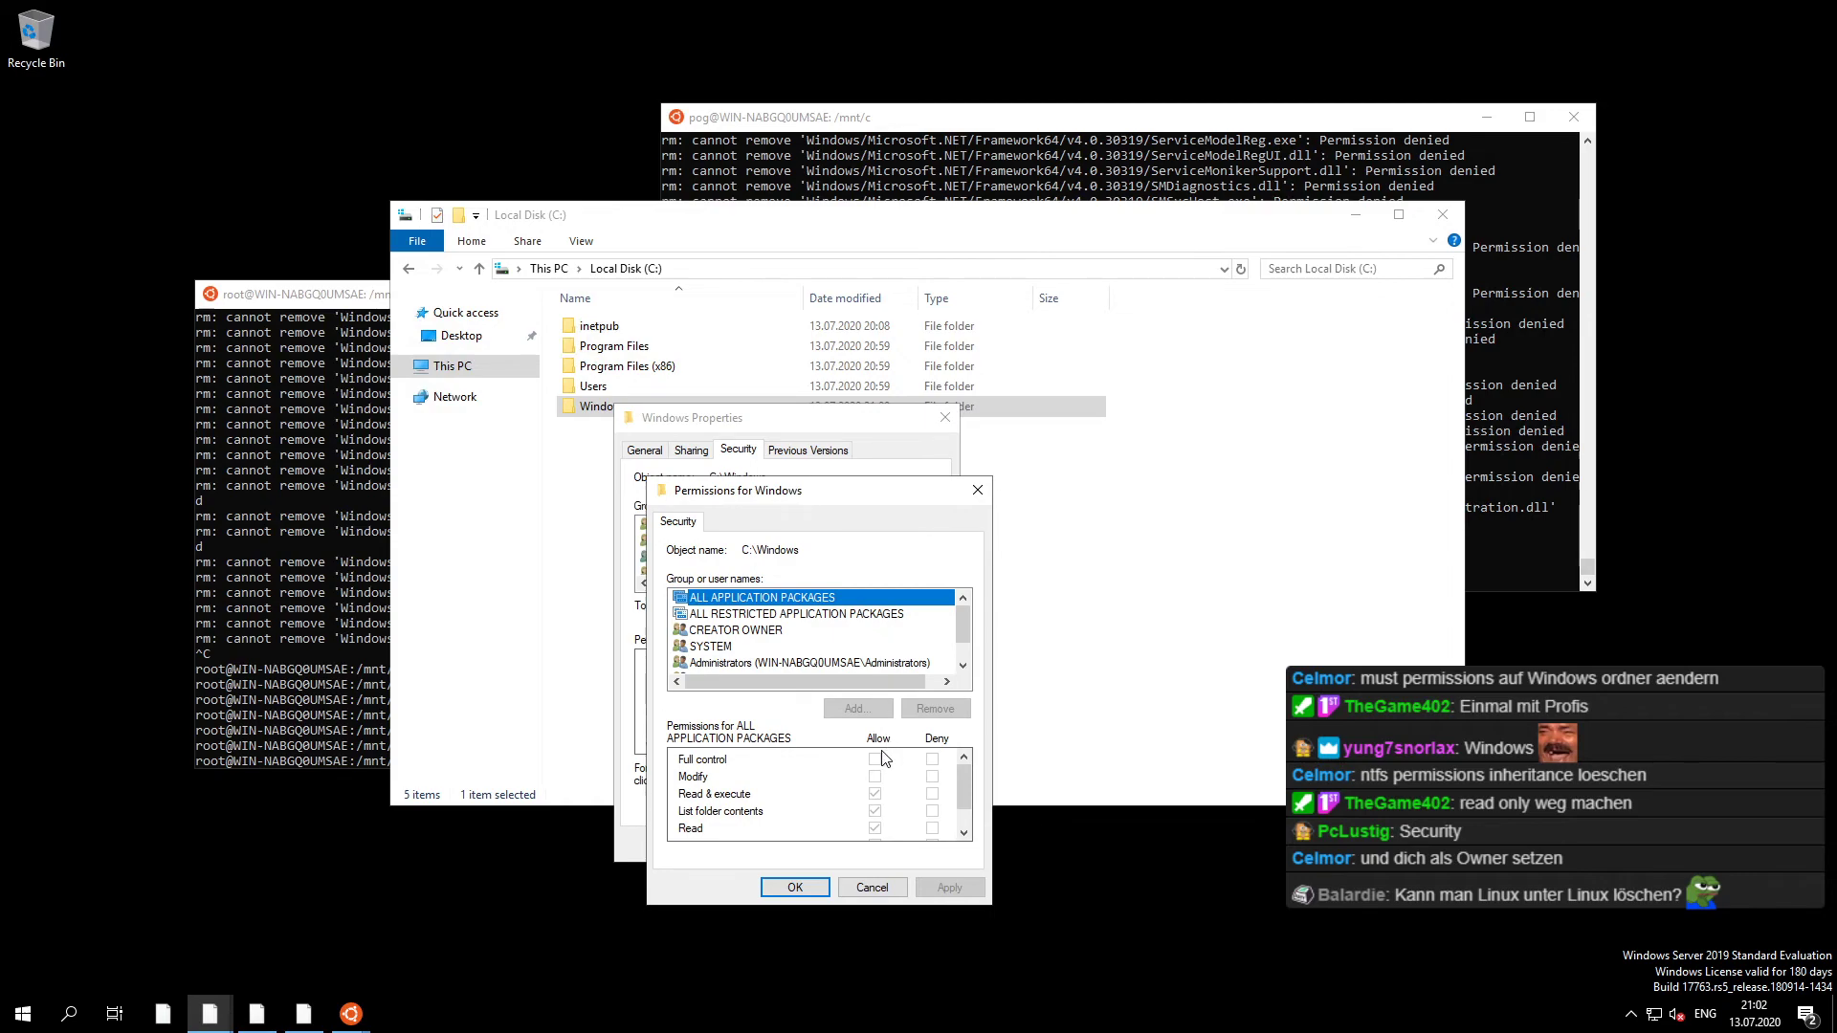
click(753, 663)
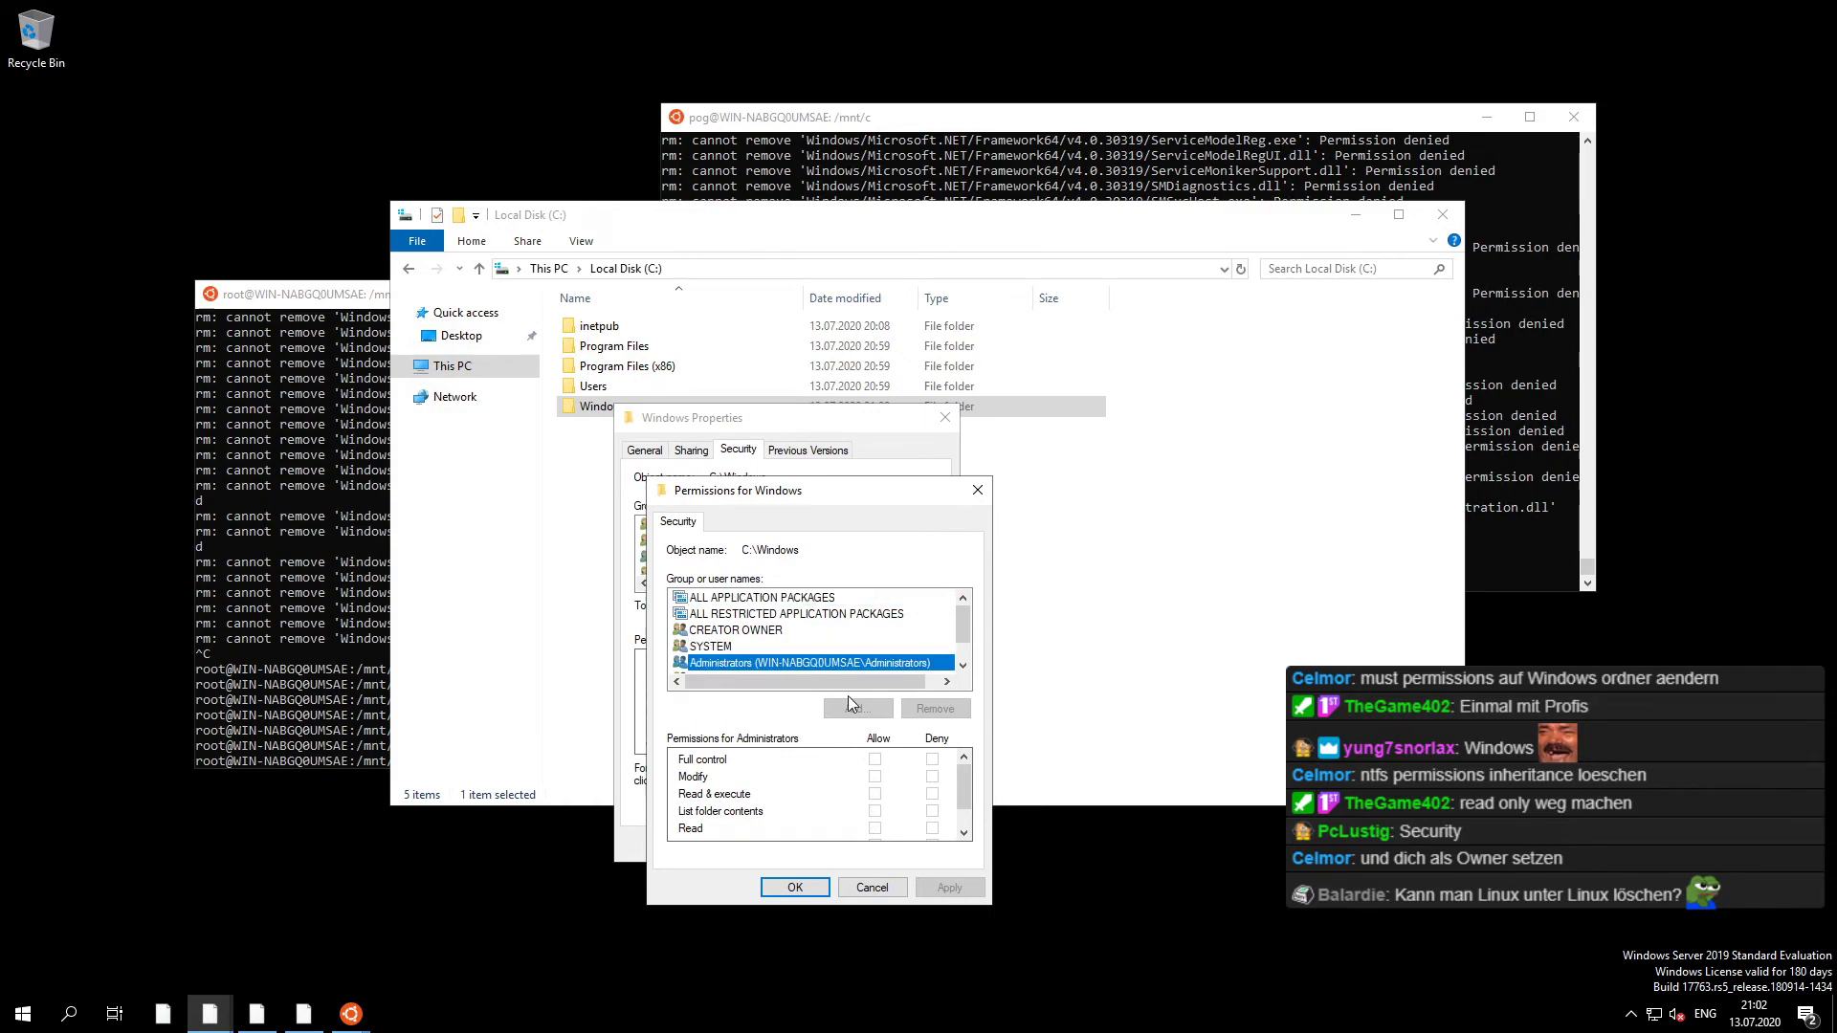
- Review ALL APPLICATION PACKAGES permissions, close the editor unchanged, and open Advanced security settings
click(964, 835)
scroll(963, 794, up, 1)
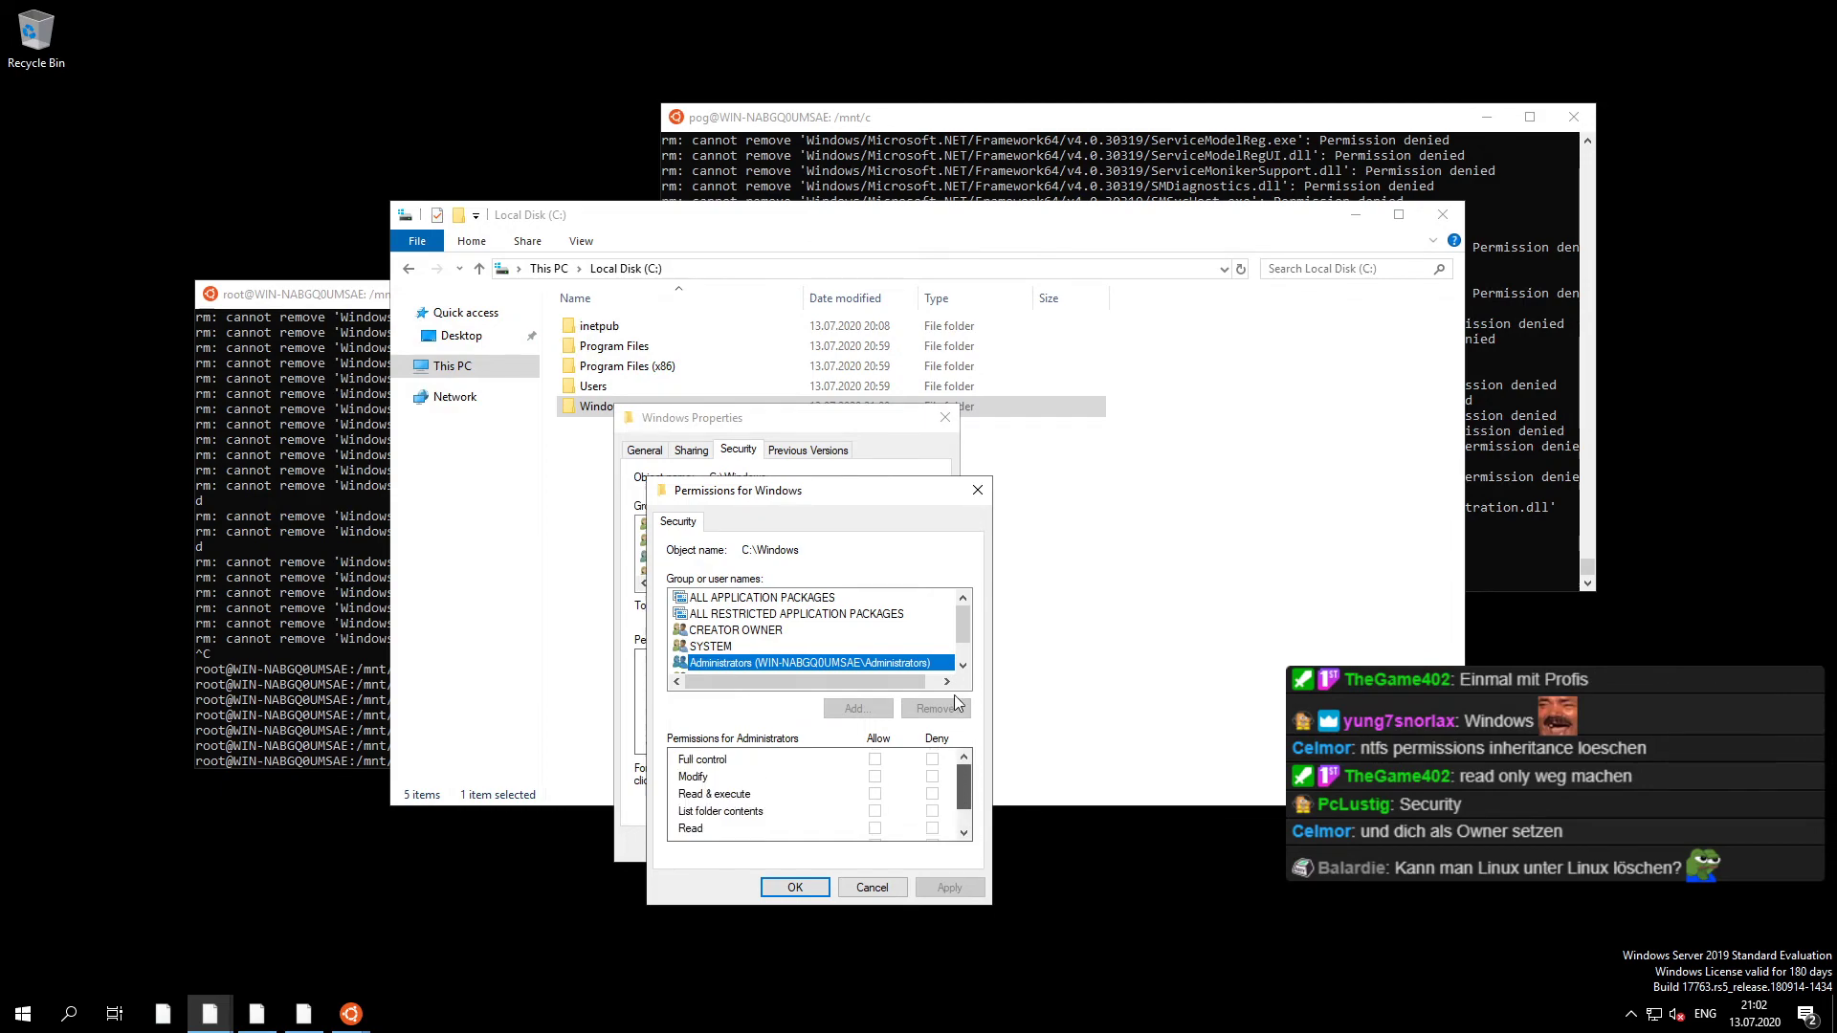
click(792, 600)
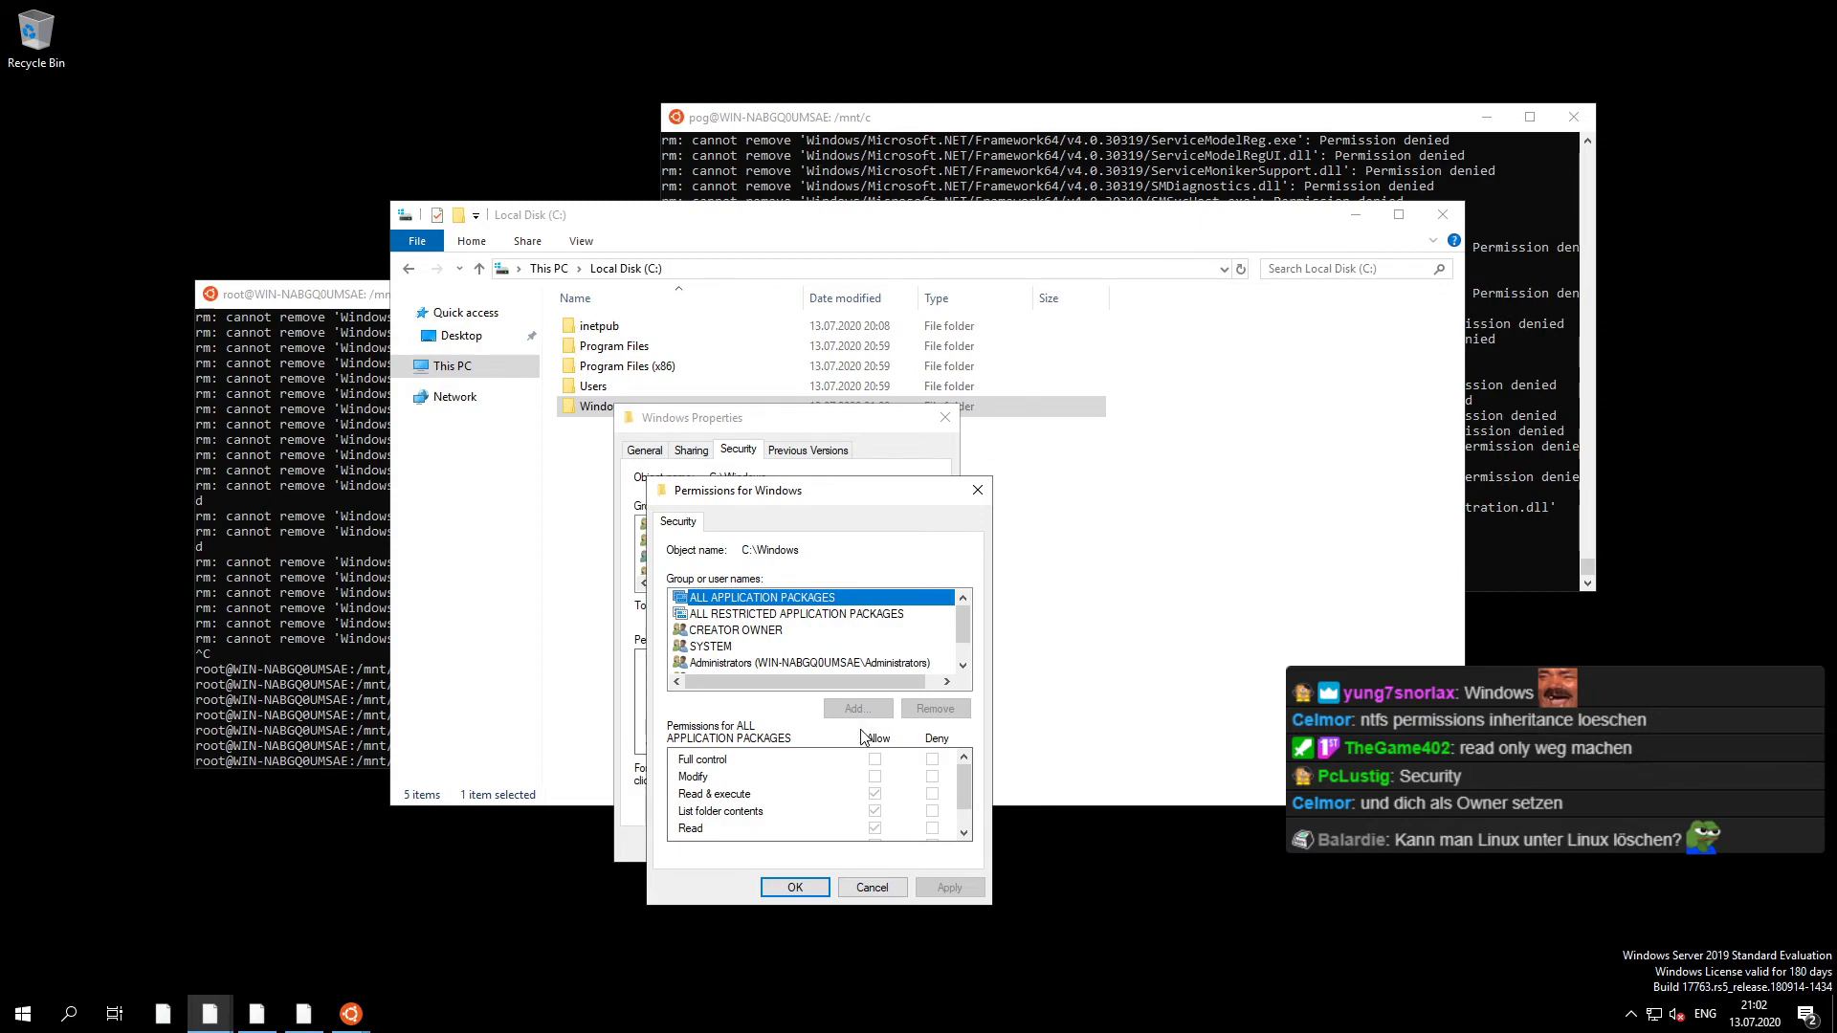
click(871, 888)
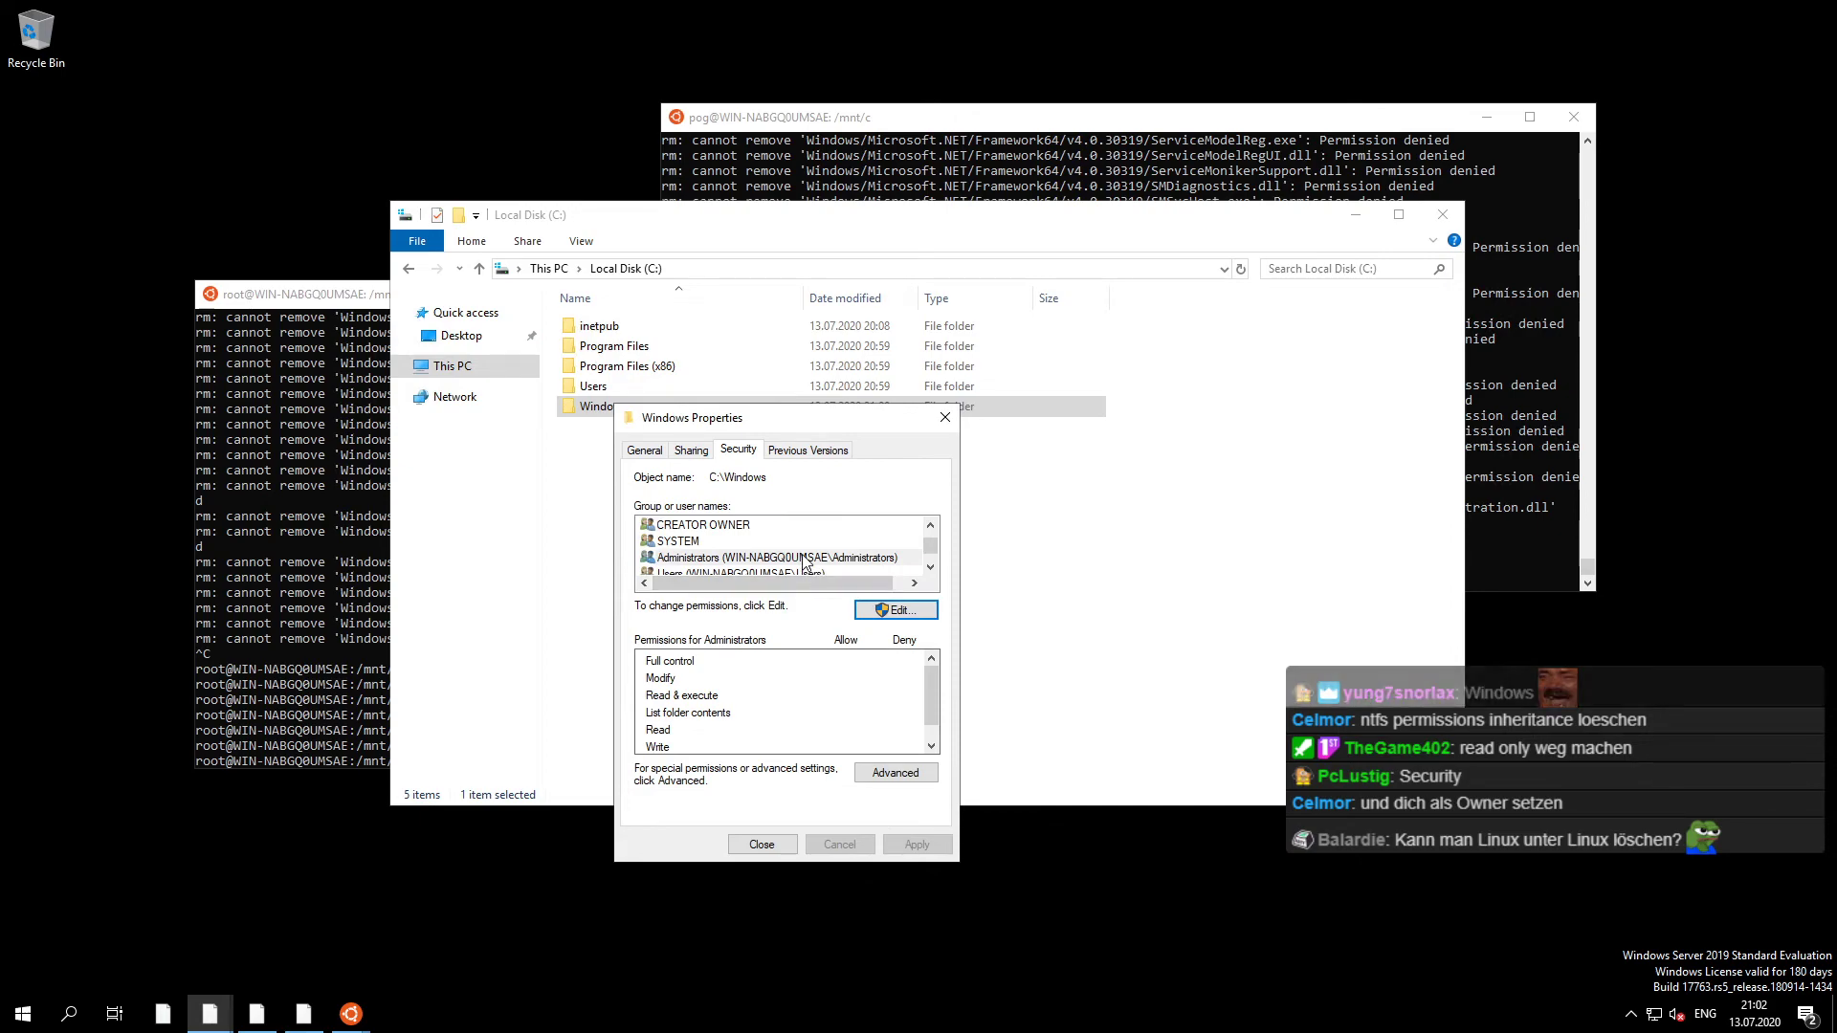
click(897, 613)
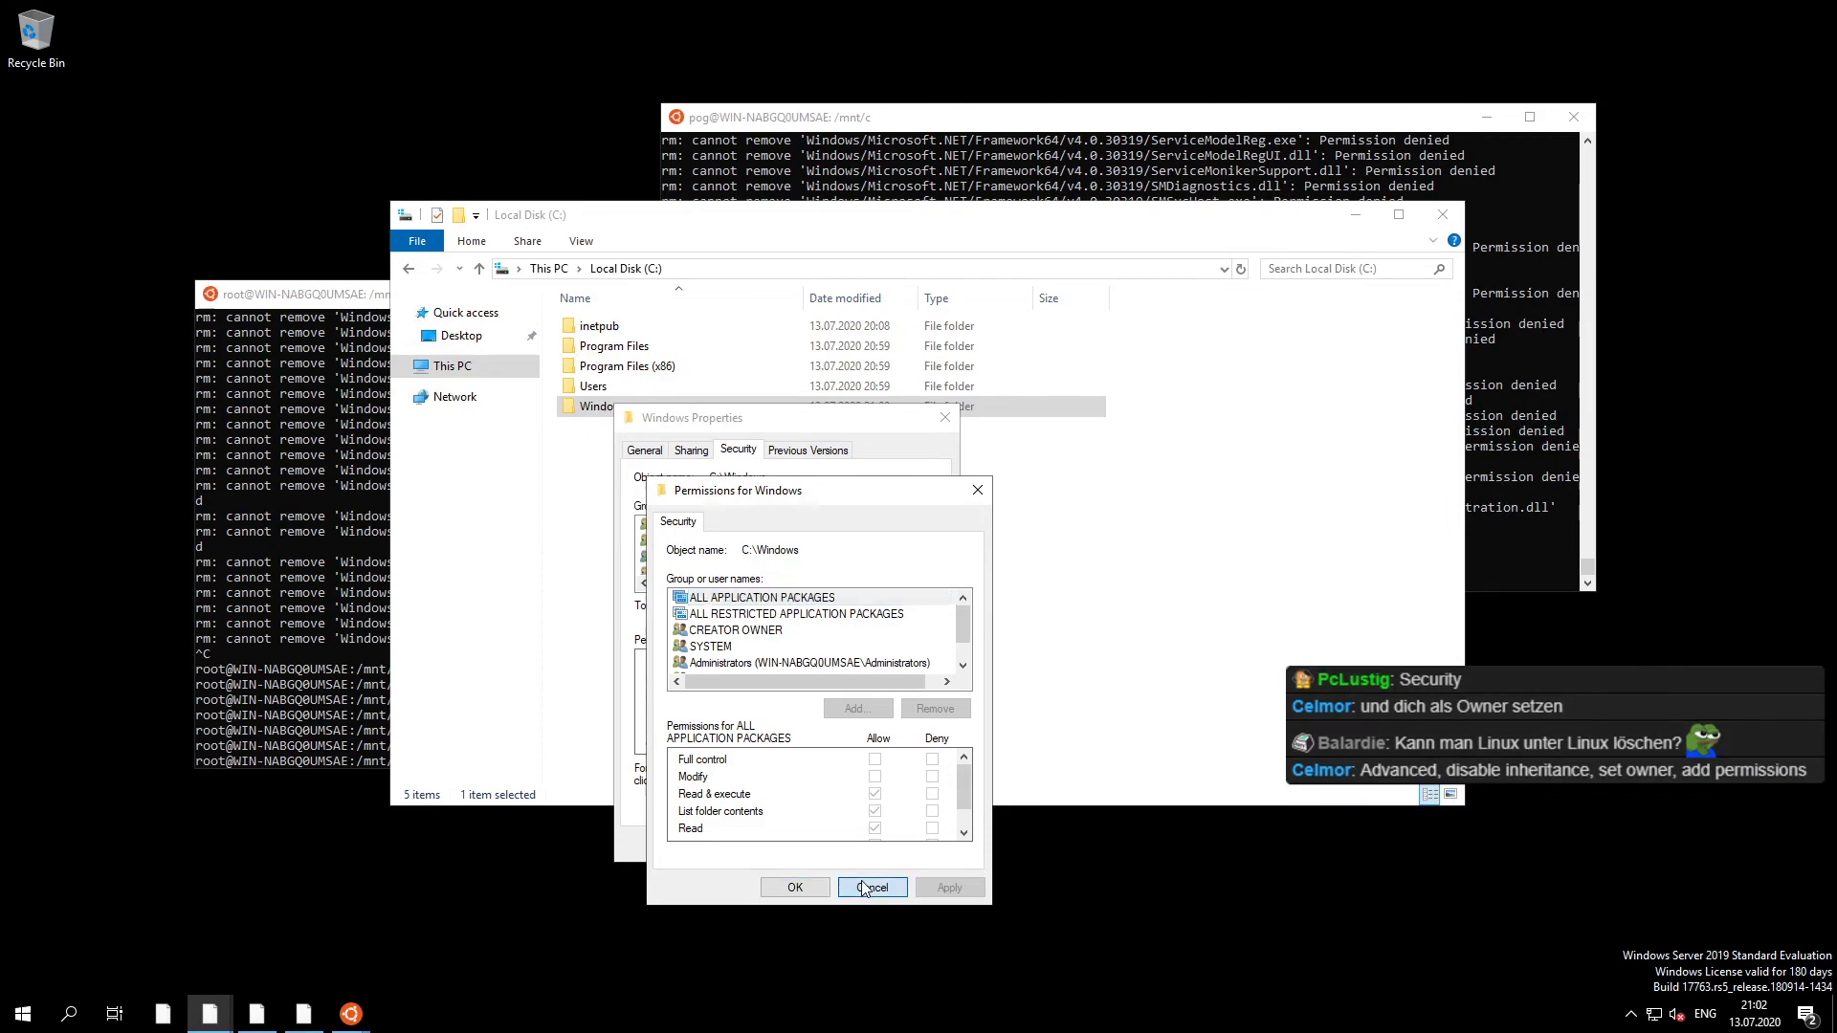
click(869, 887)
click(892, 771)
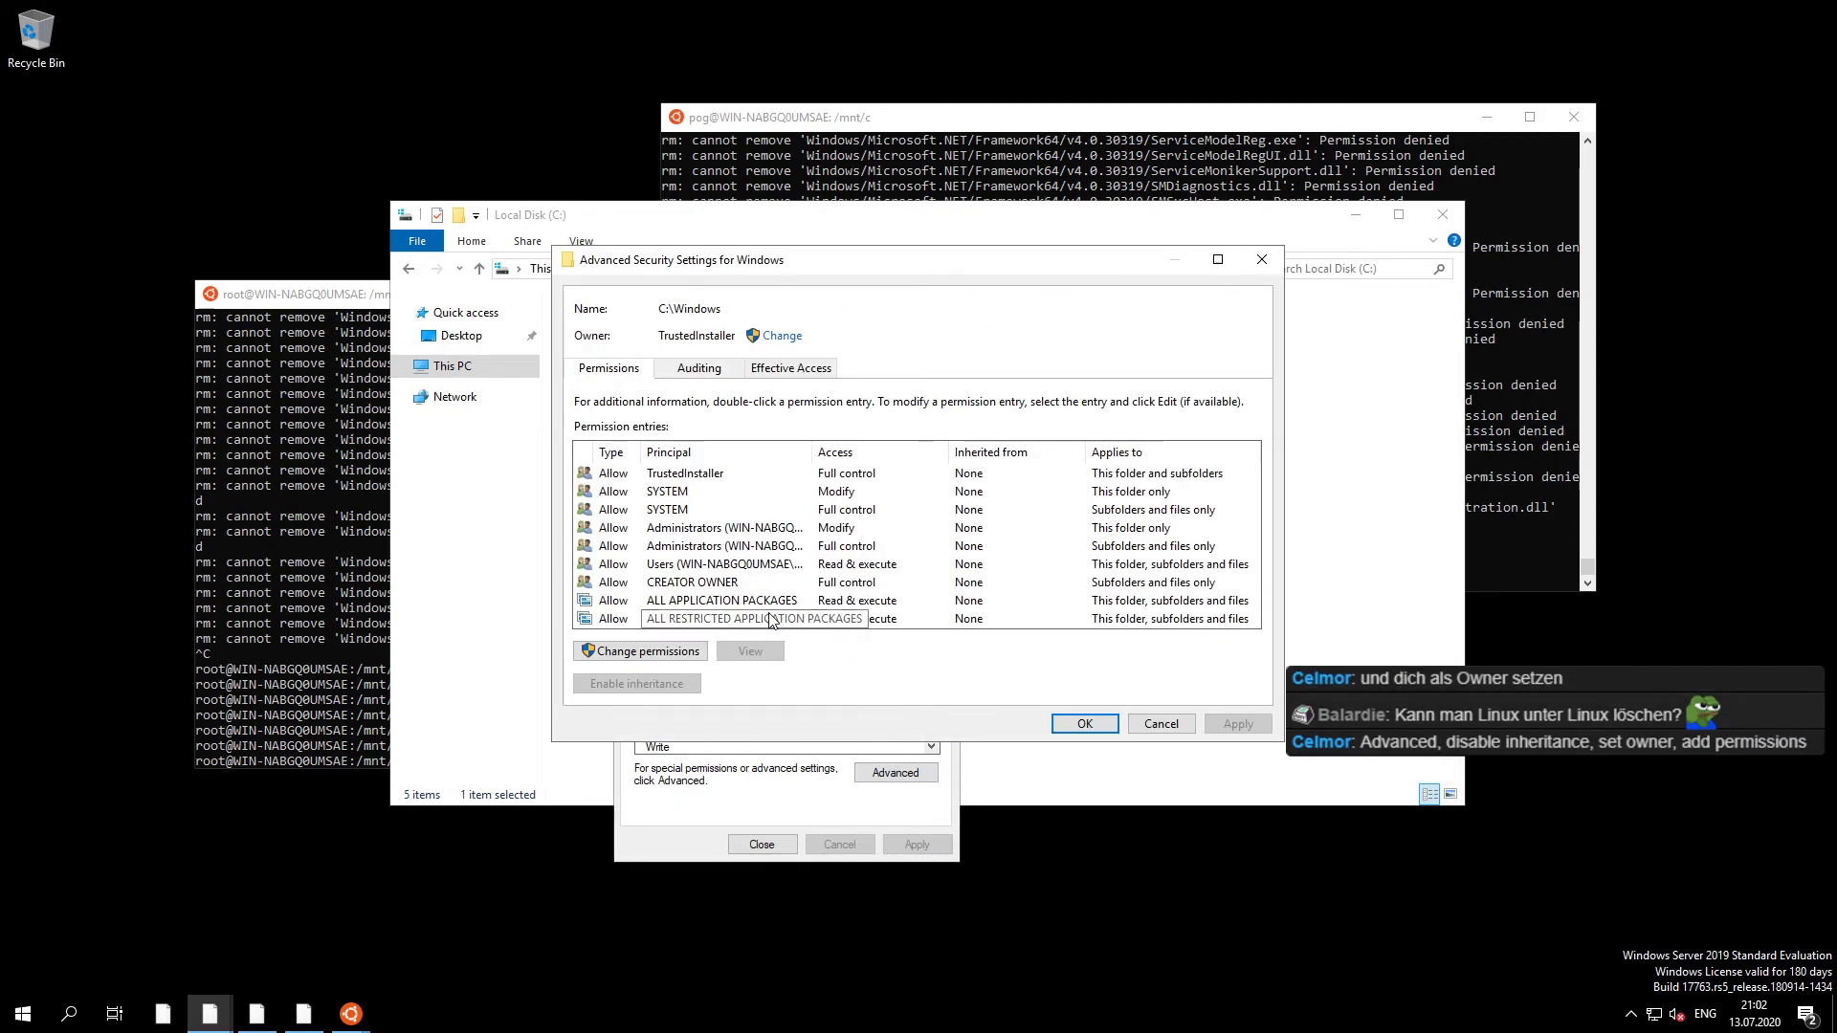
- Inspect the Administrators Modify and Full control permission entries, resizing columns to fit
click(719, 527)
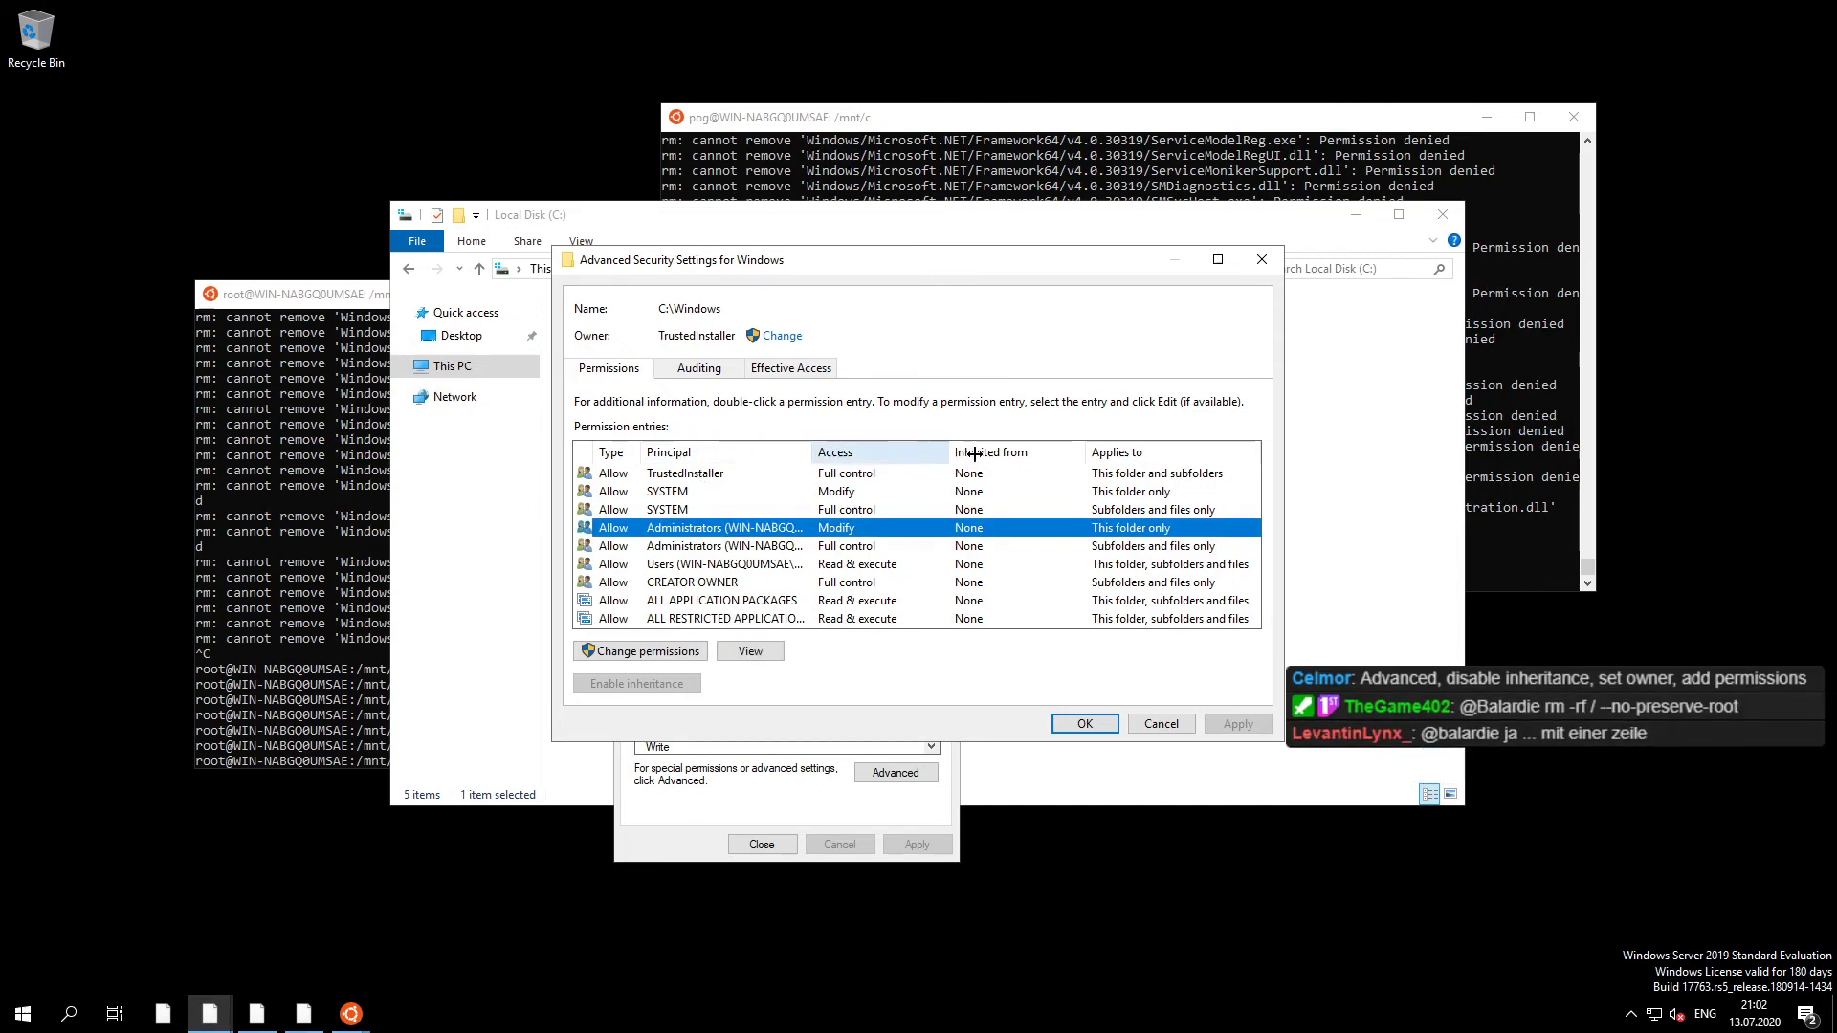
drag(974, 454, 1005, 451)
drag(956, 450, 942, 451)
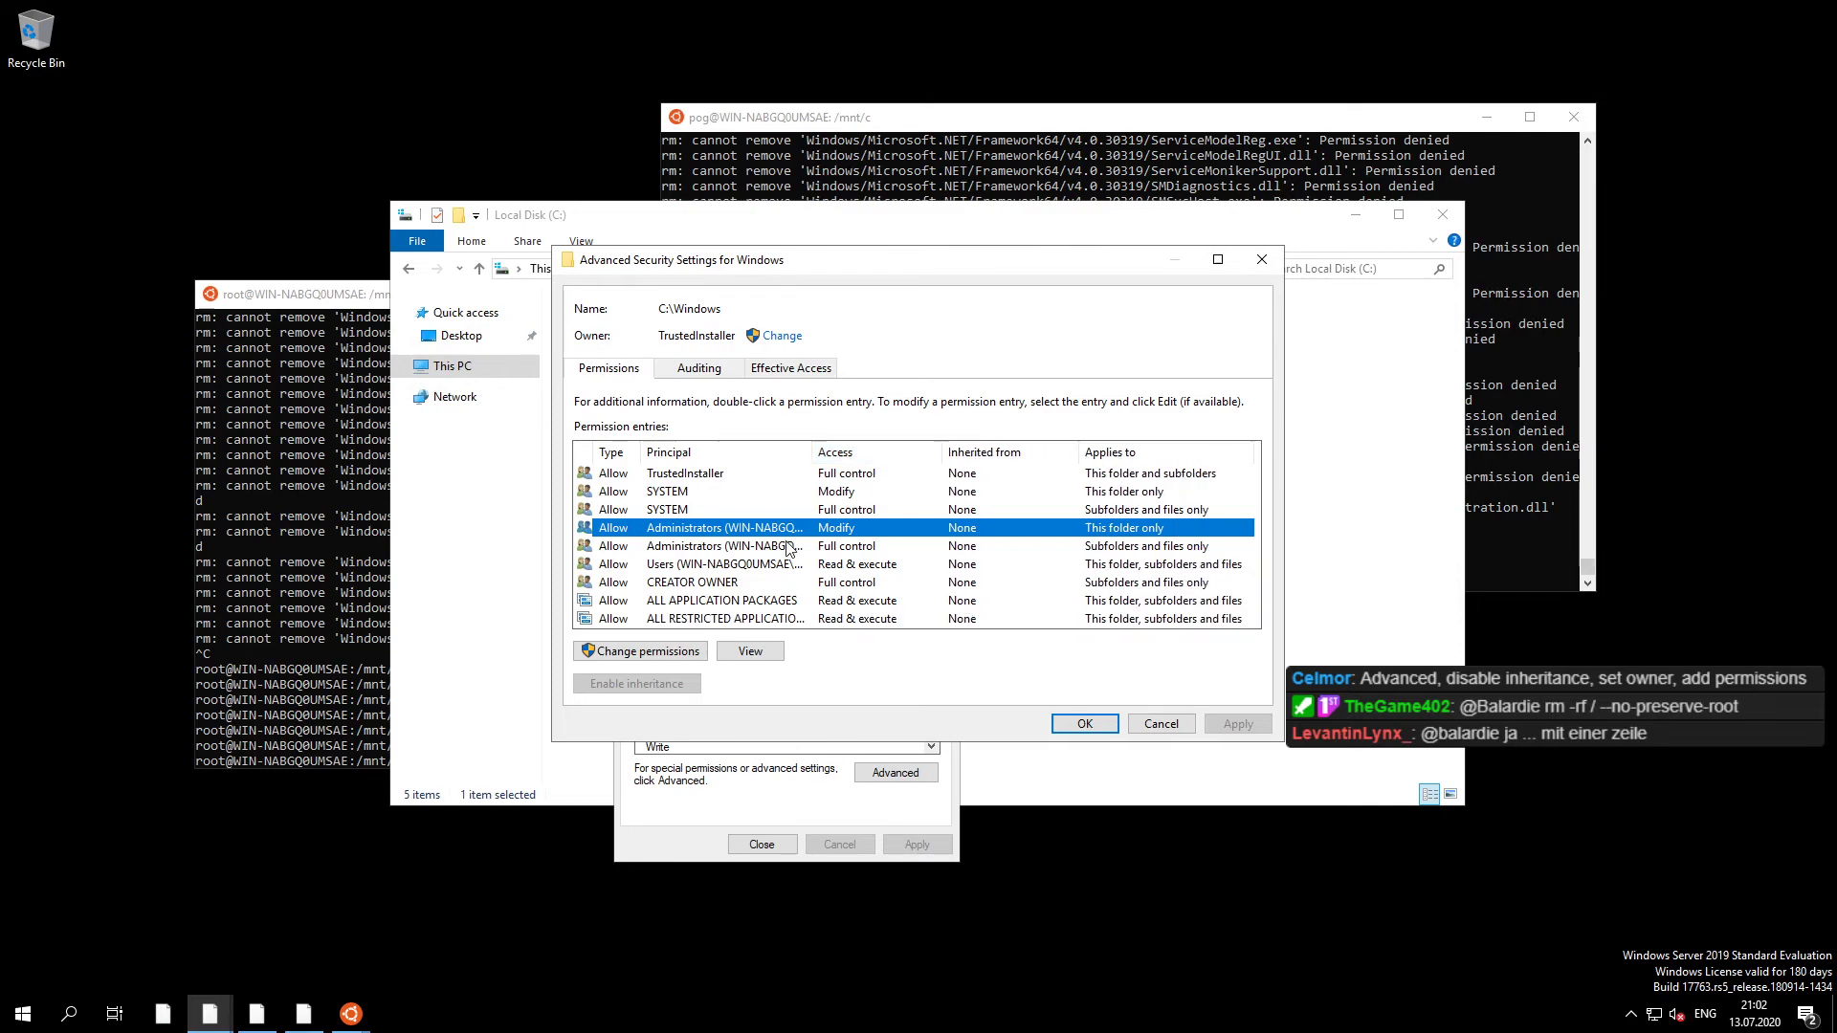
click(785, 546)
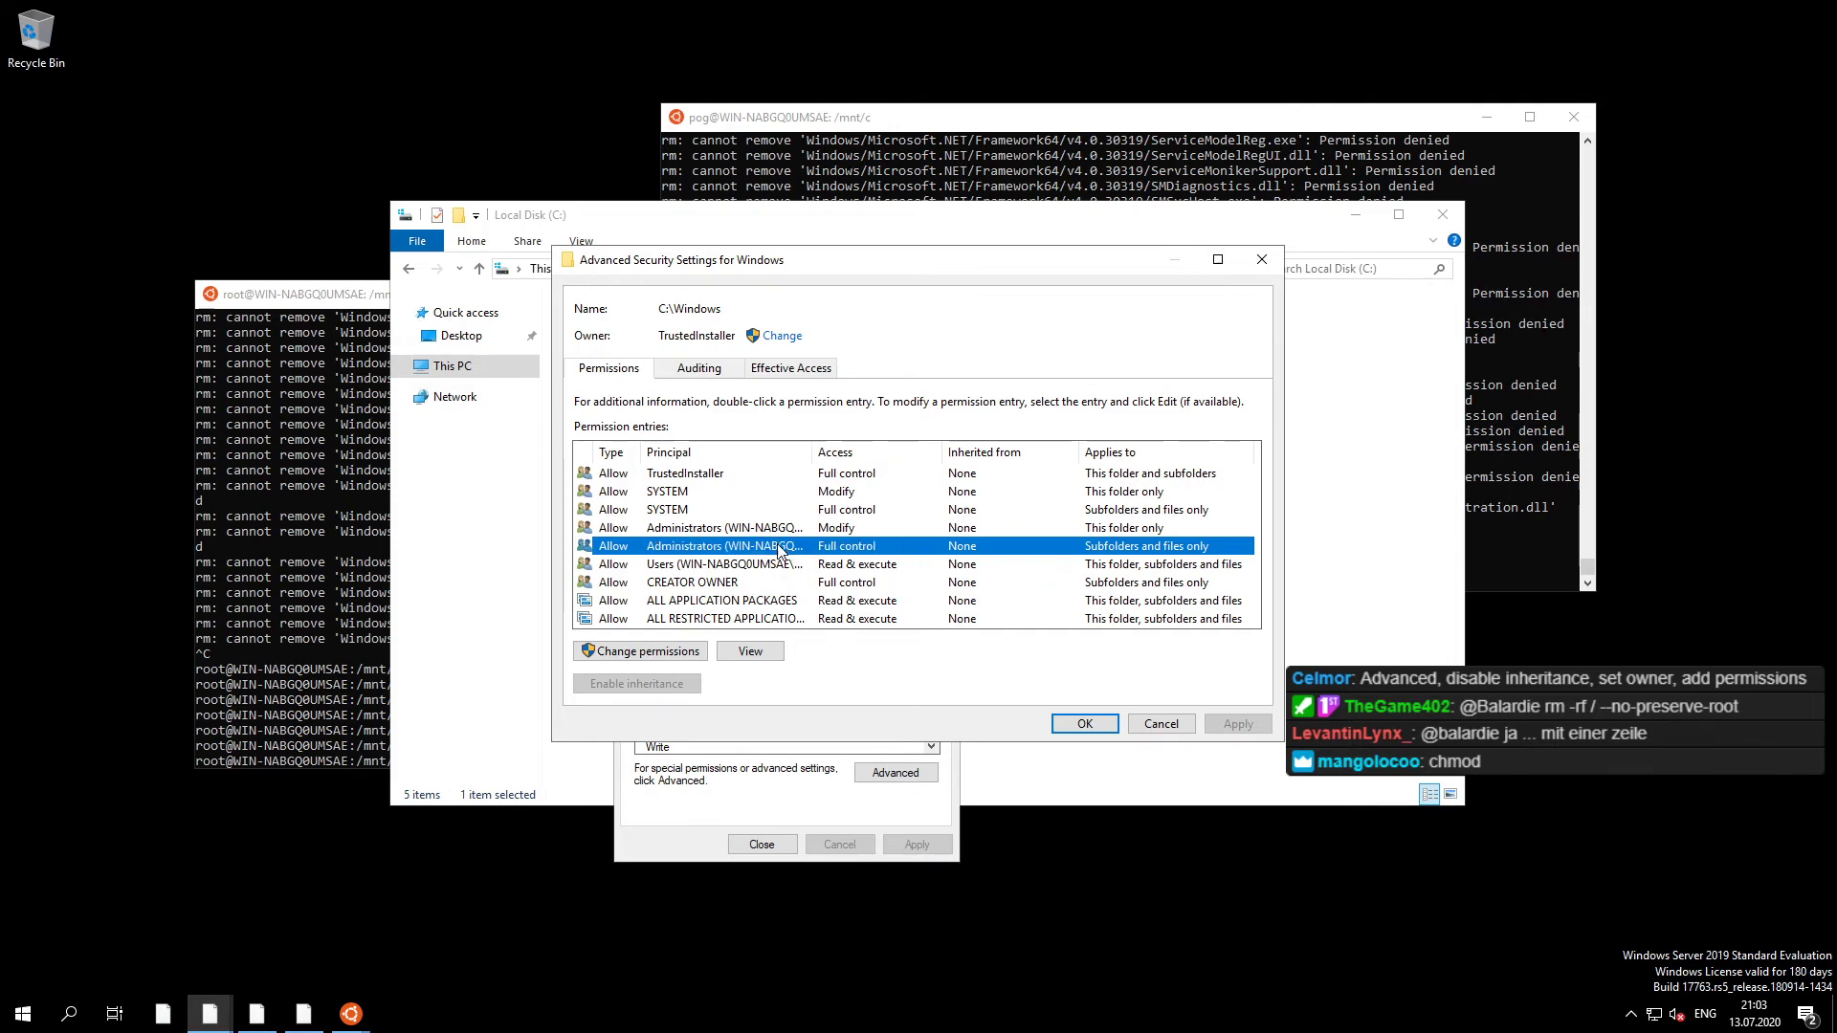
- Change the C:\Windows owner to the verified Administrator account and apply it
click(780, 337)
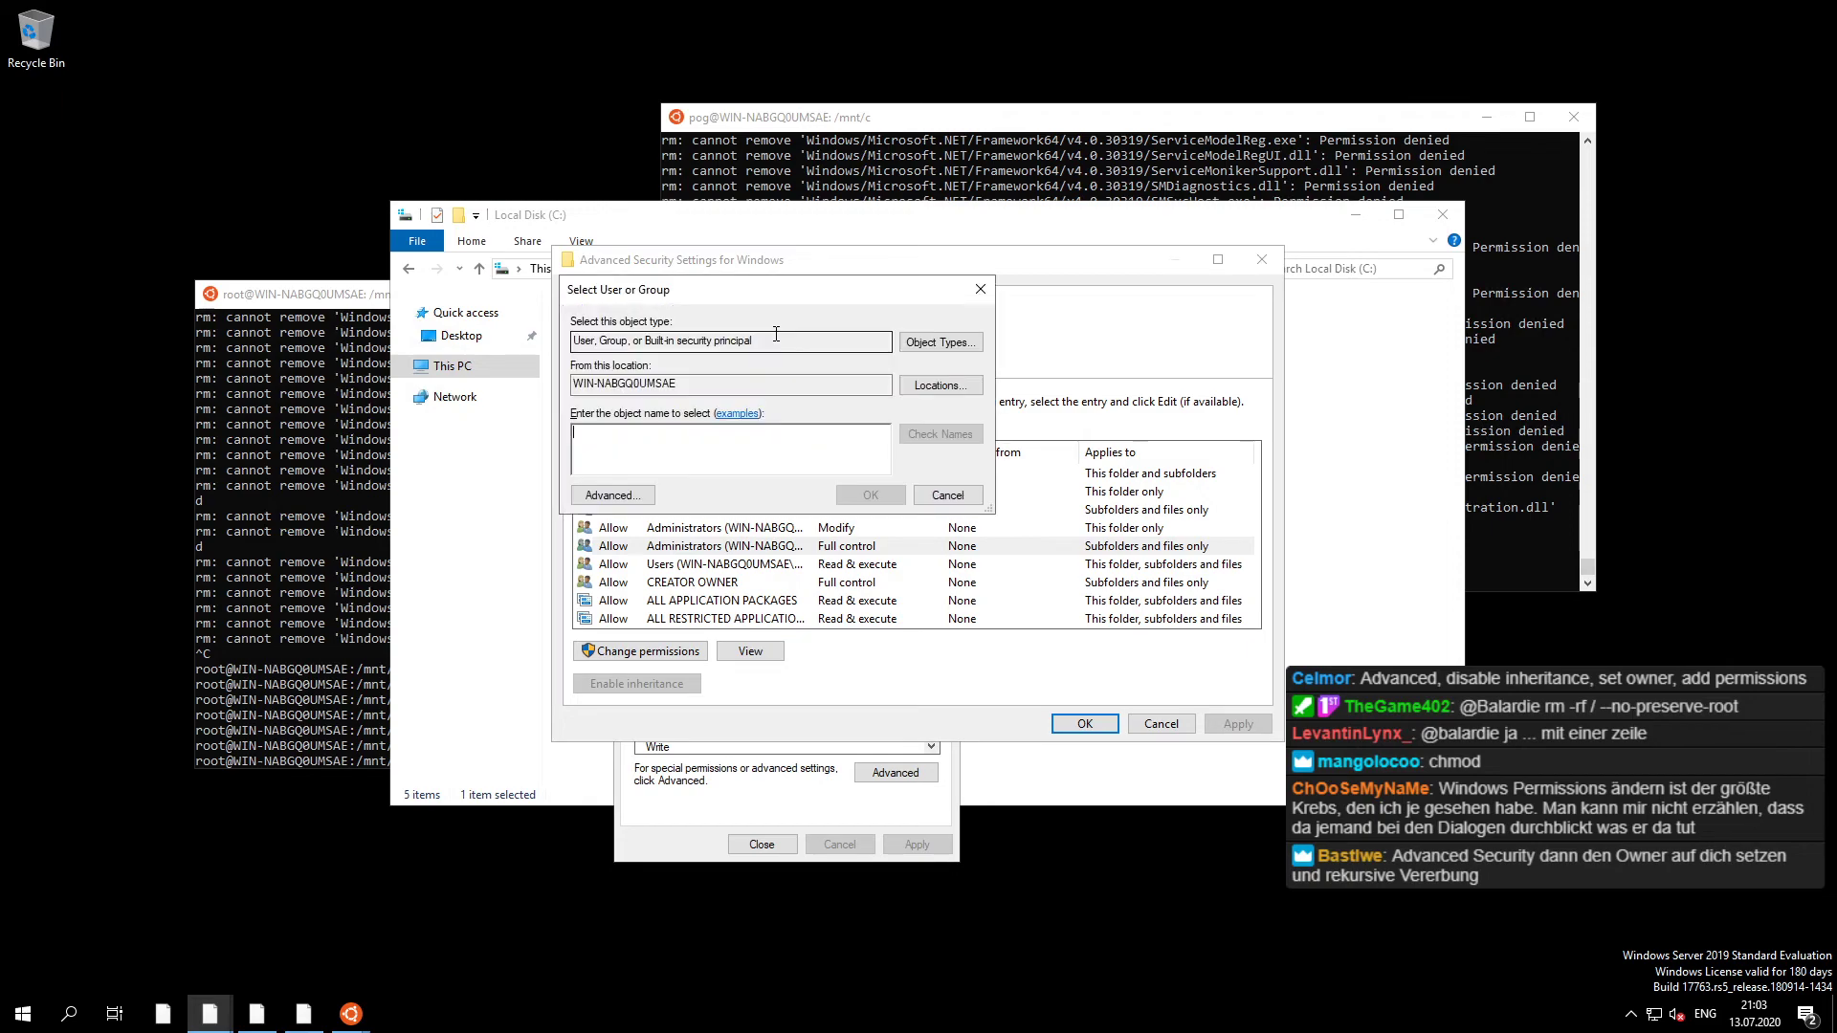
text(Adm)
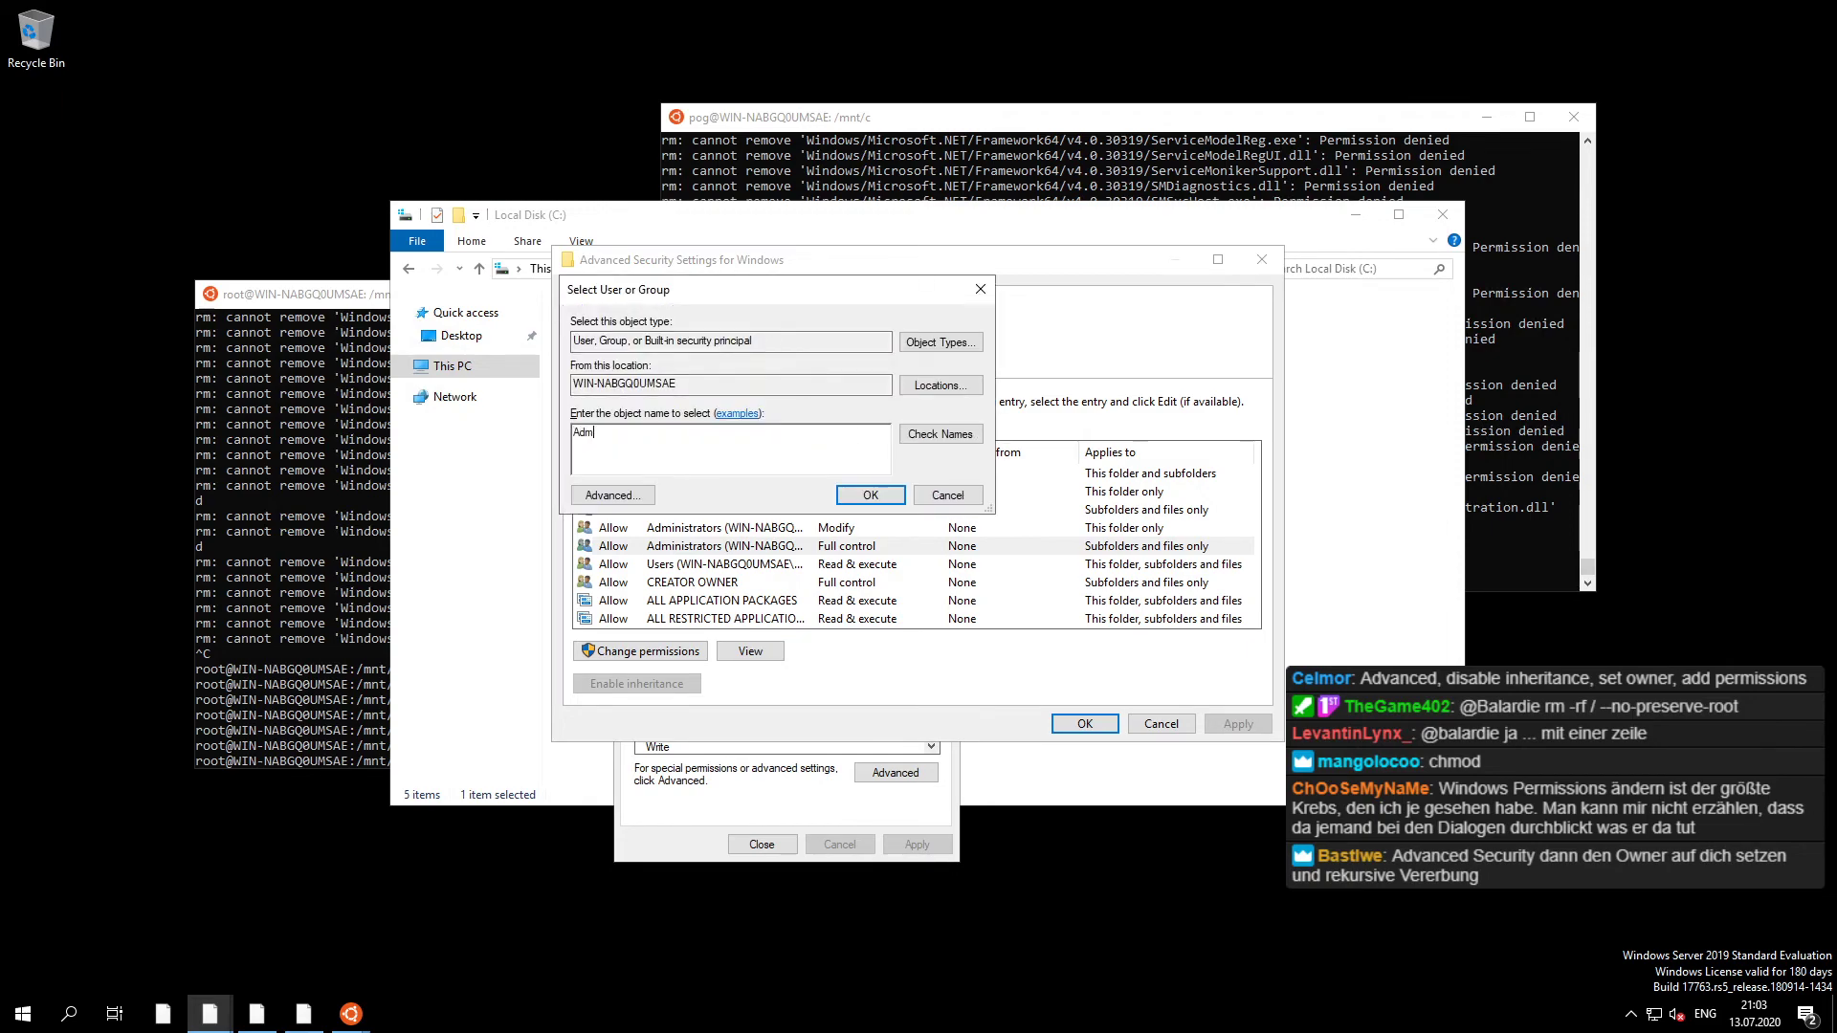
text(inistrator)
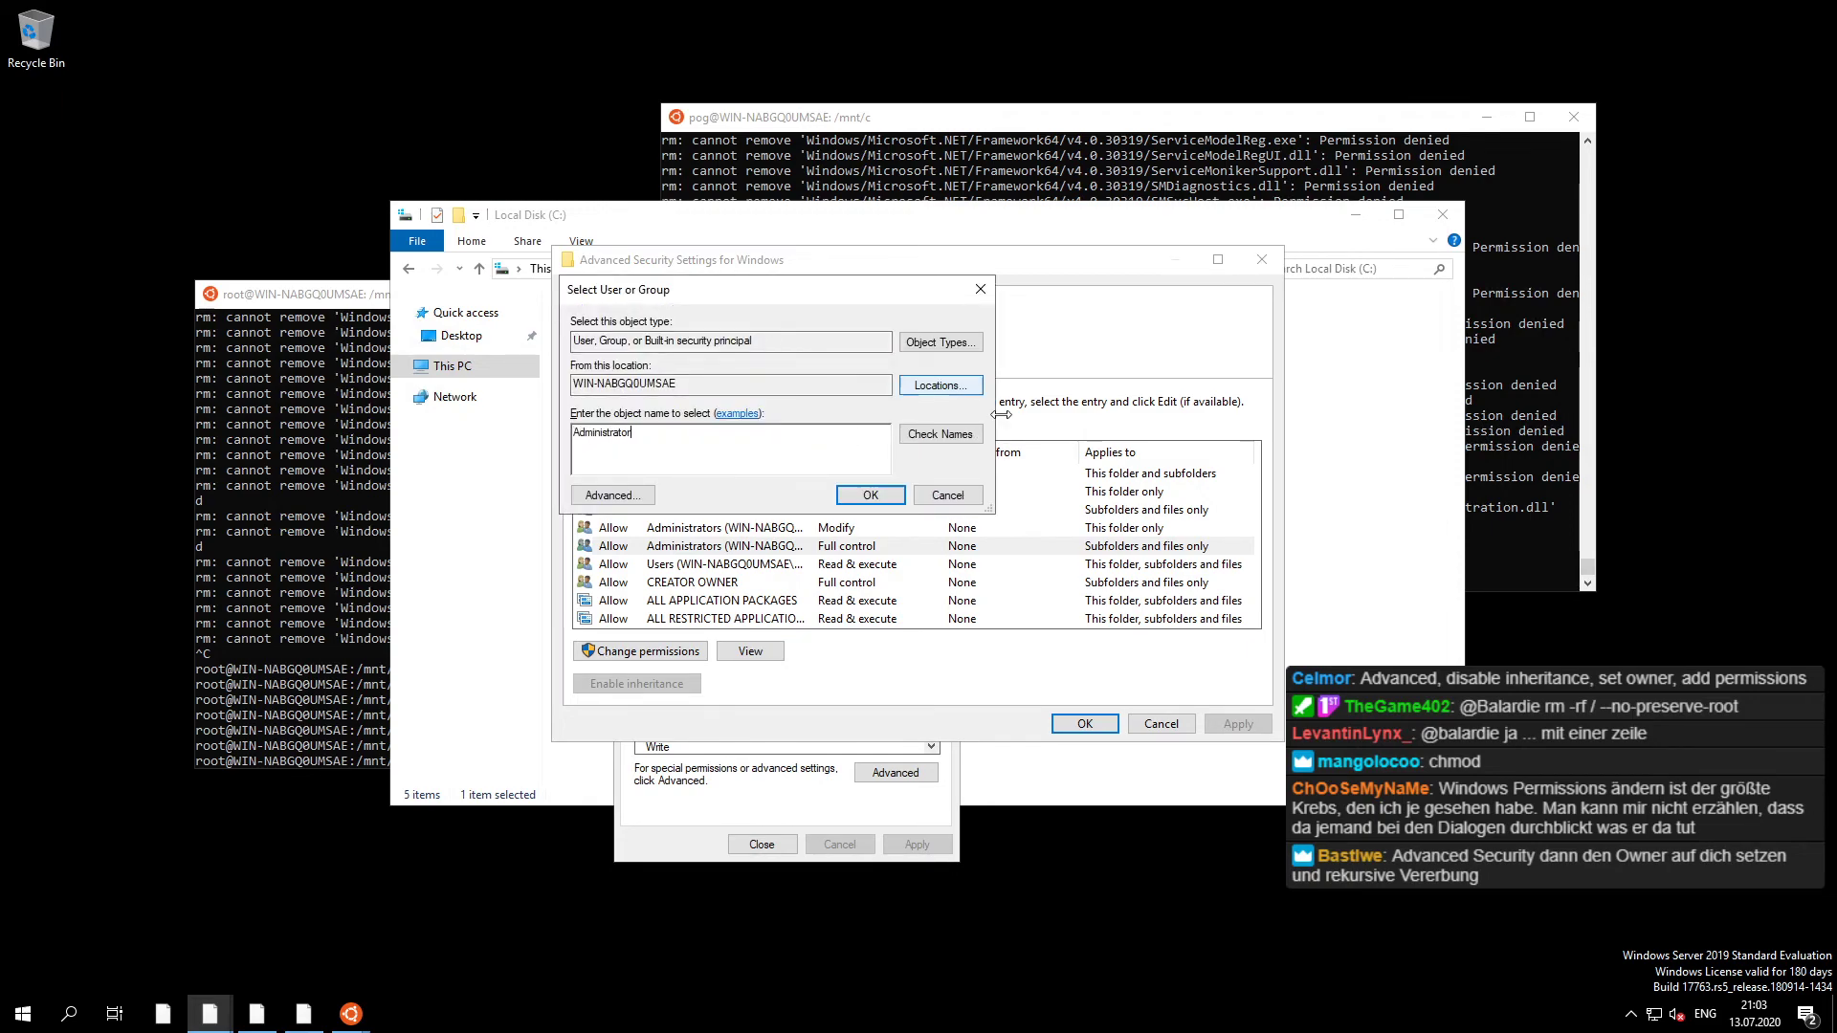
click(939, 435)
click(897, 497)
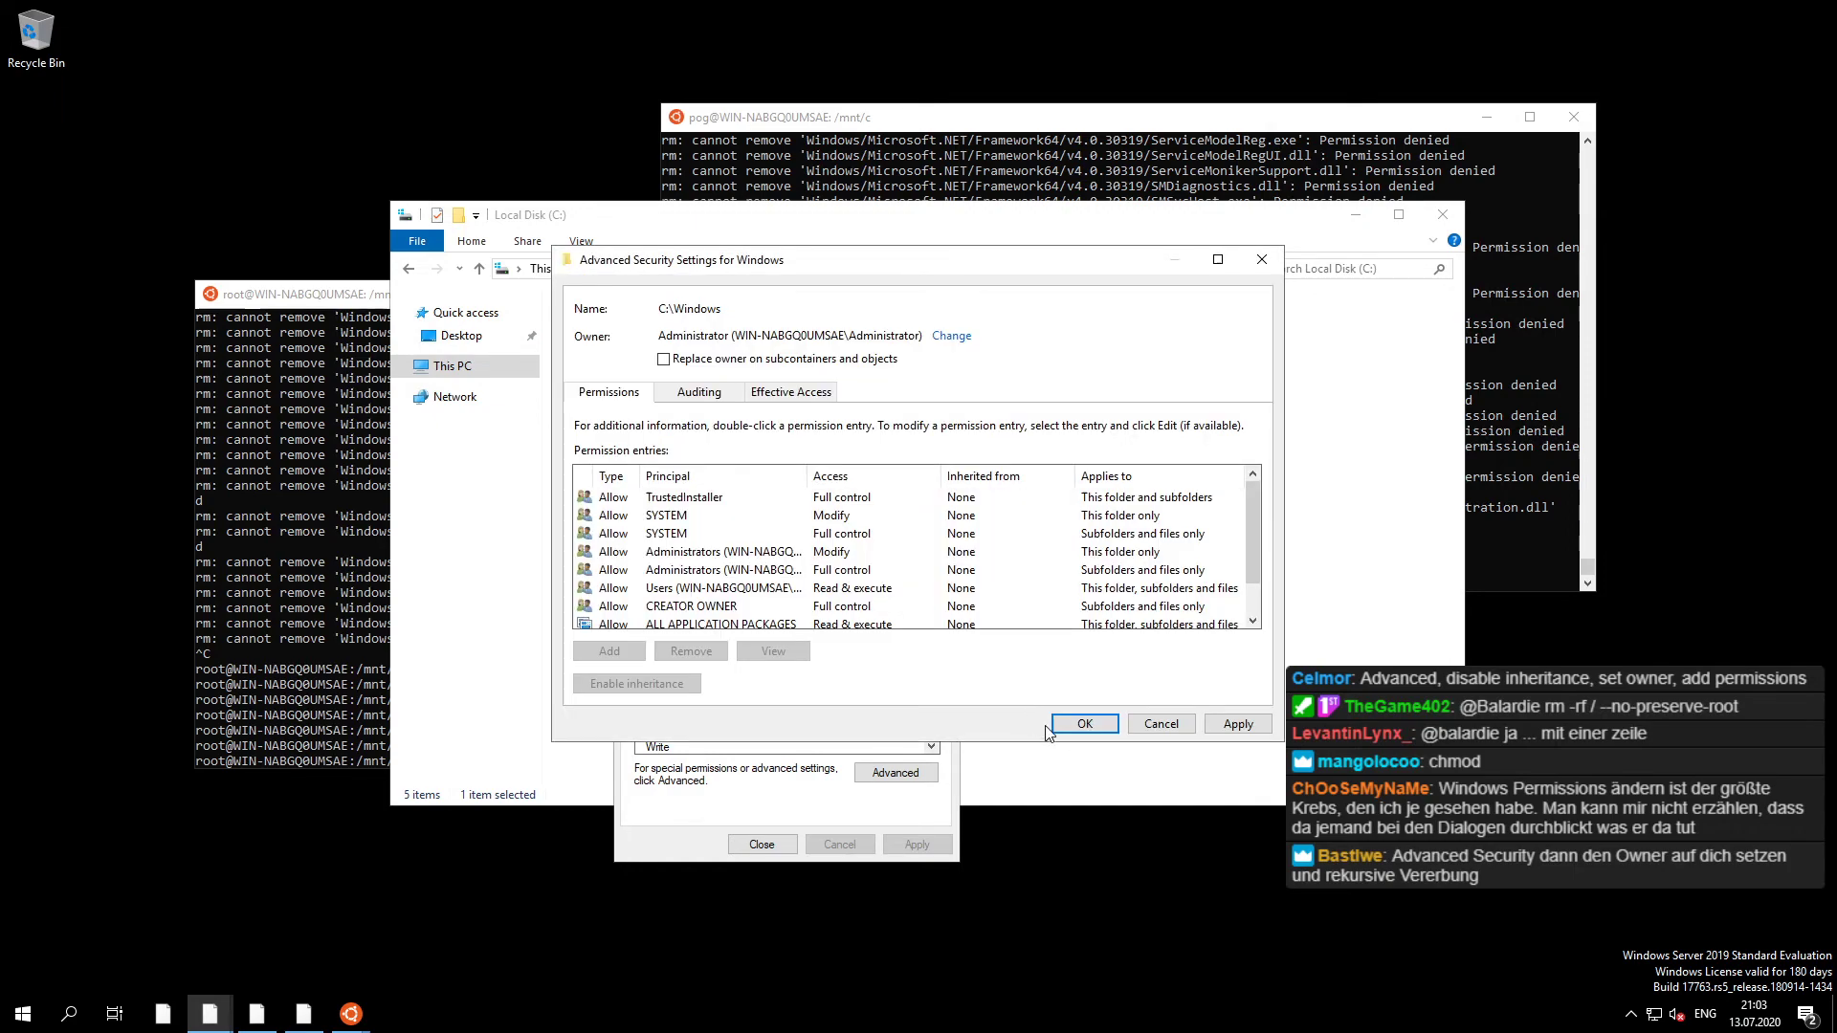
click(1236, 724)
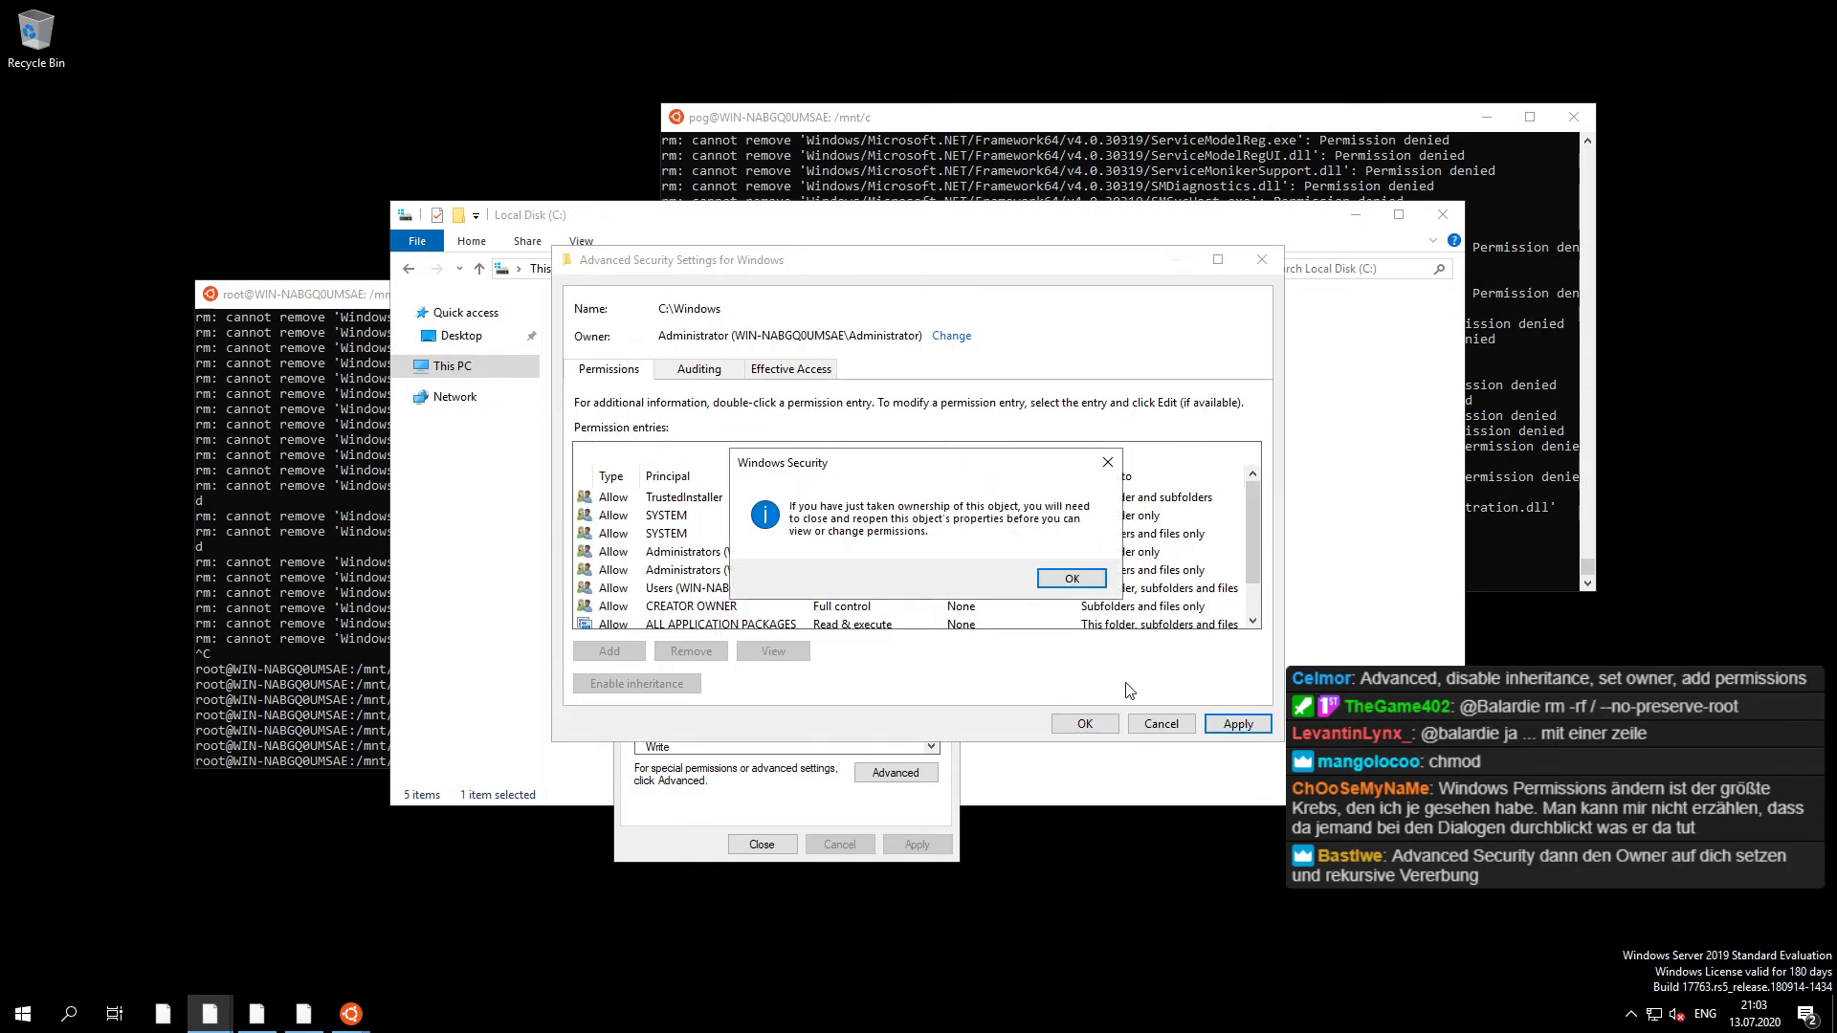
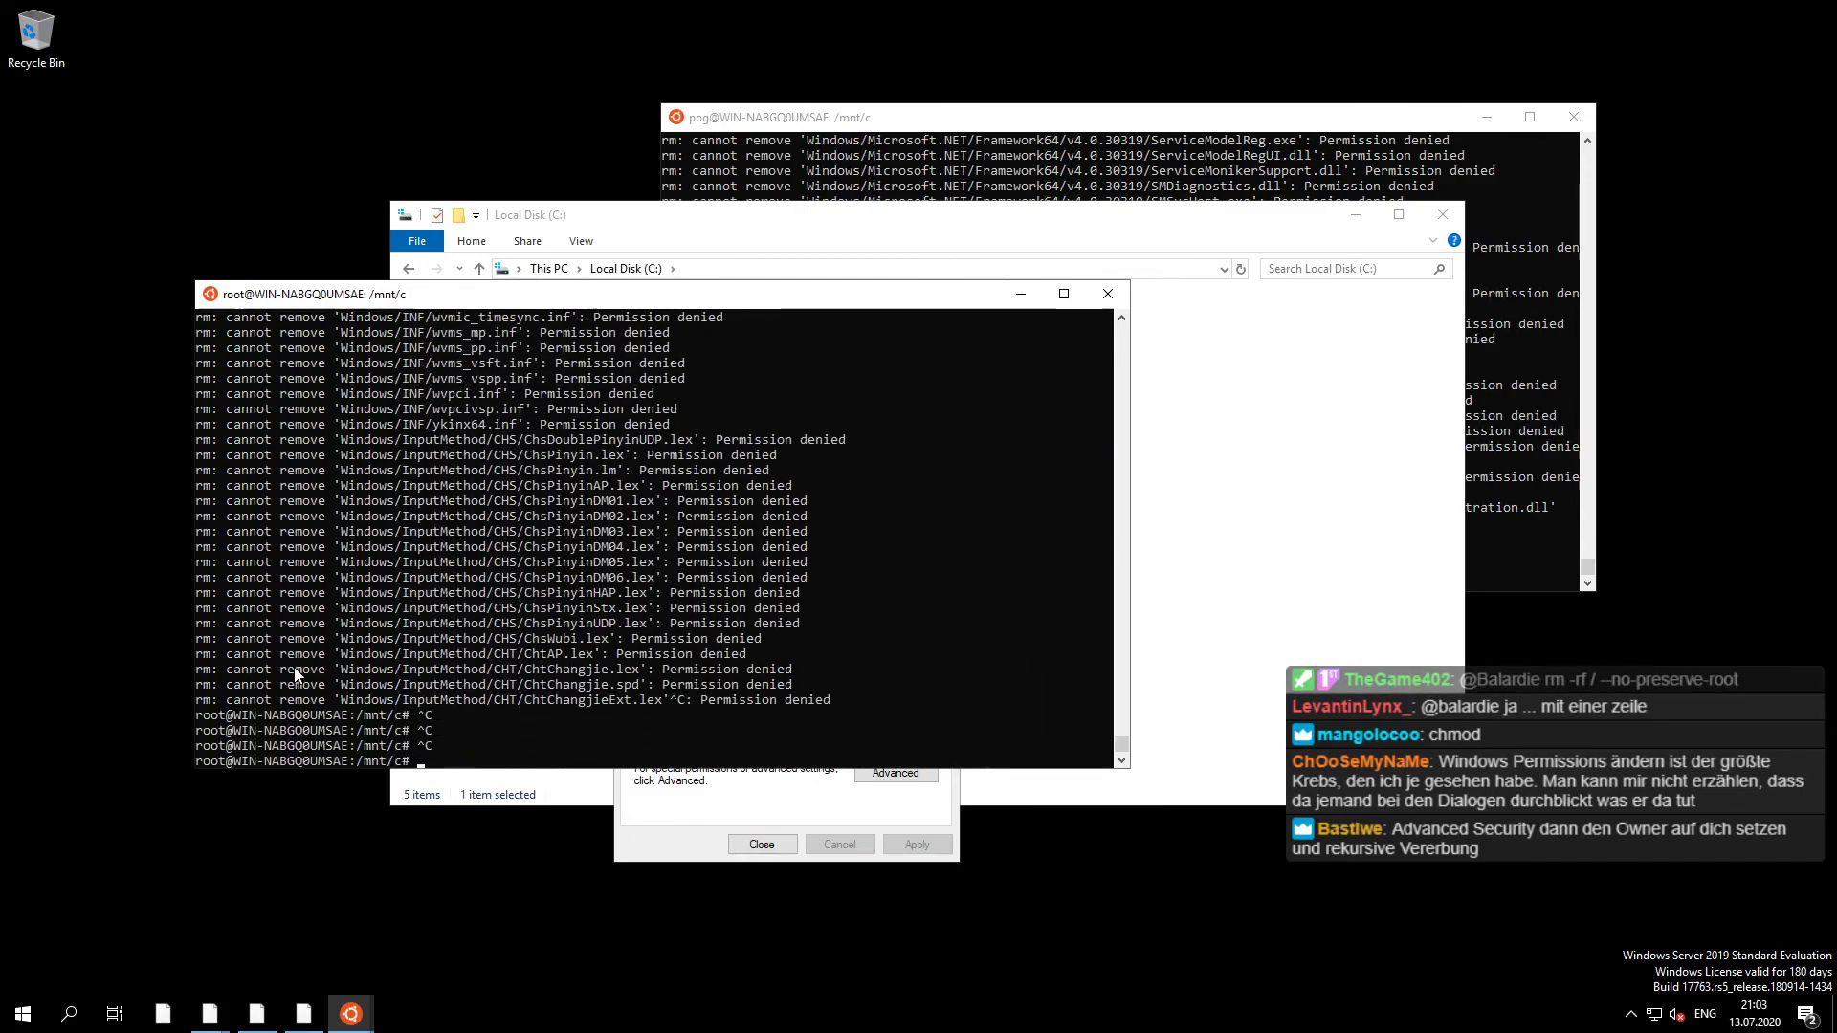
- In C:\Windows Advanced Security Settings, tick 'Replace all child object permission entries' with inheritable ones
click(744, 829)
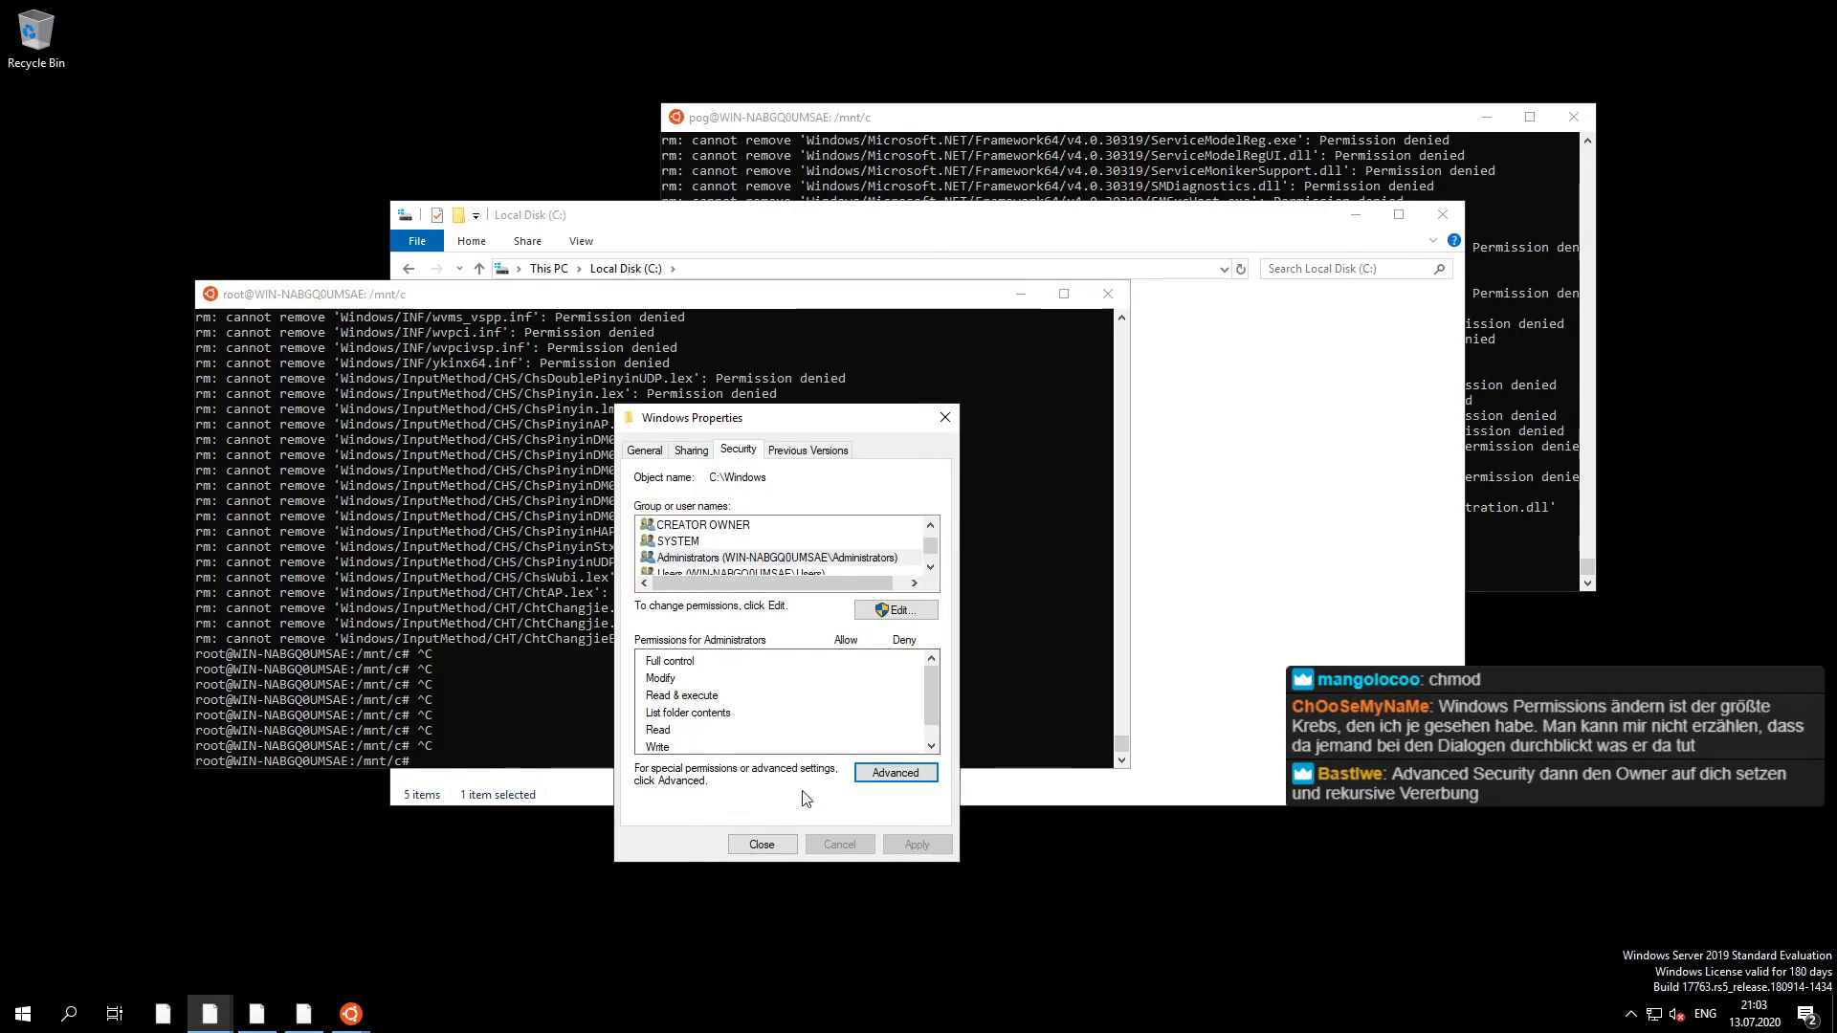
click(895, 772)
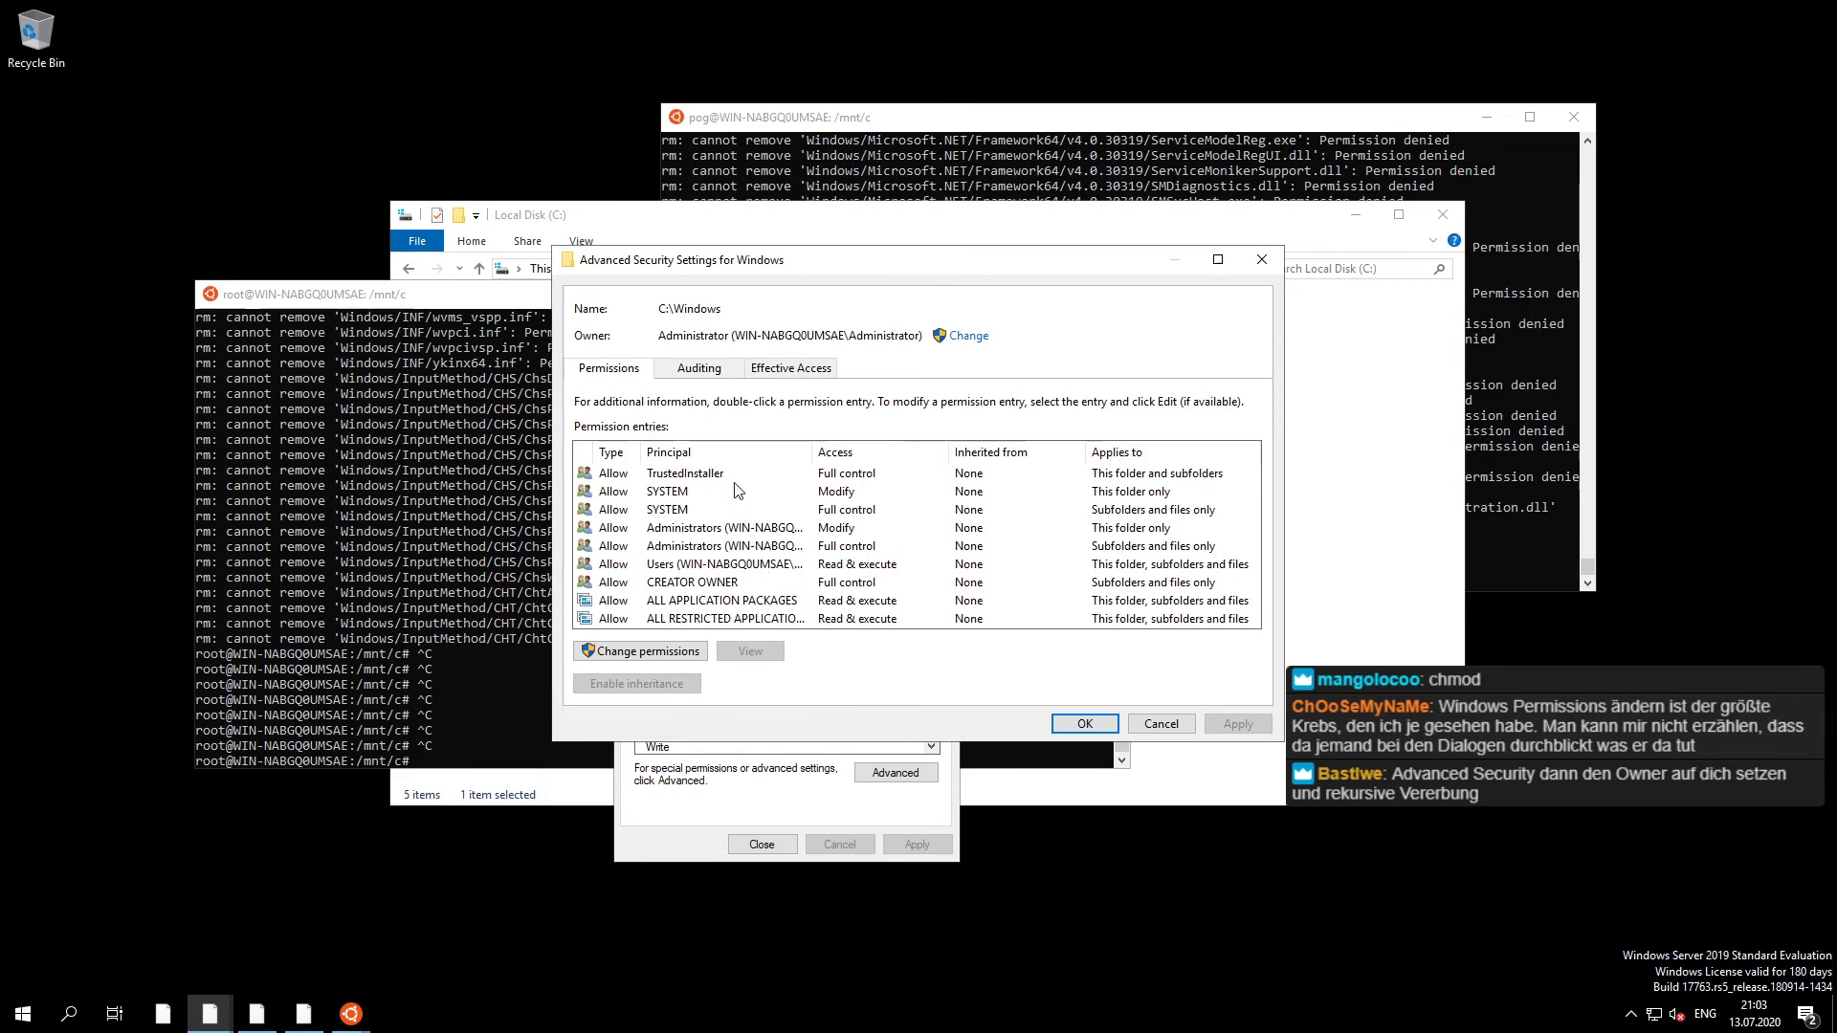
click(650, 651)
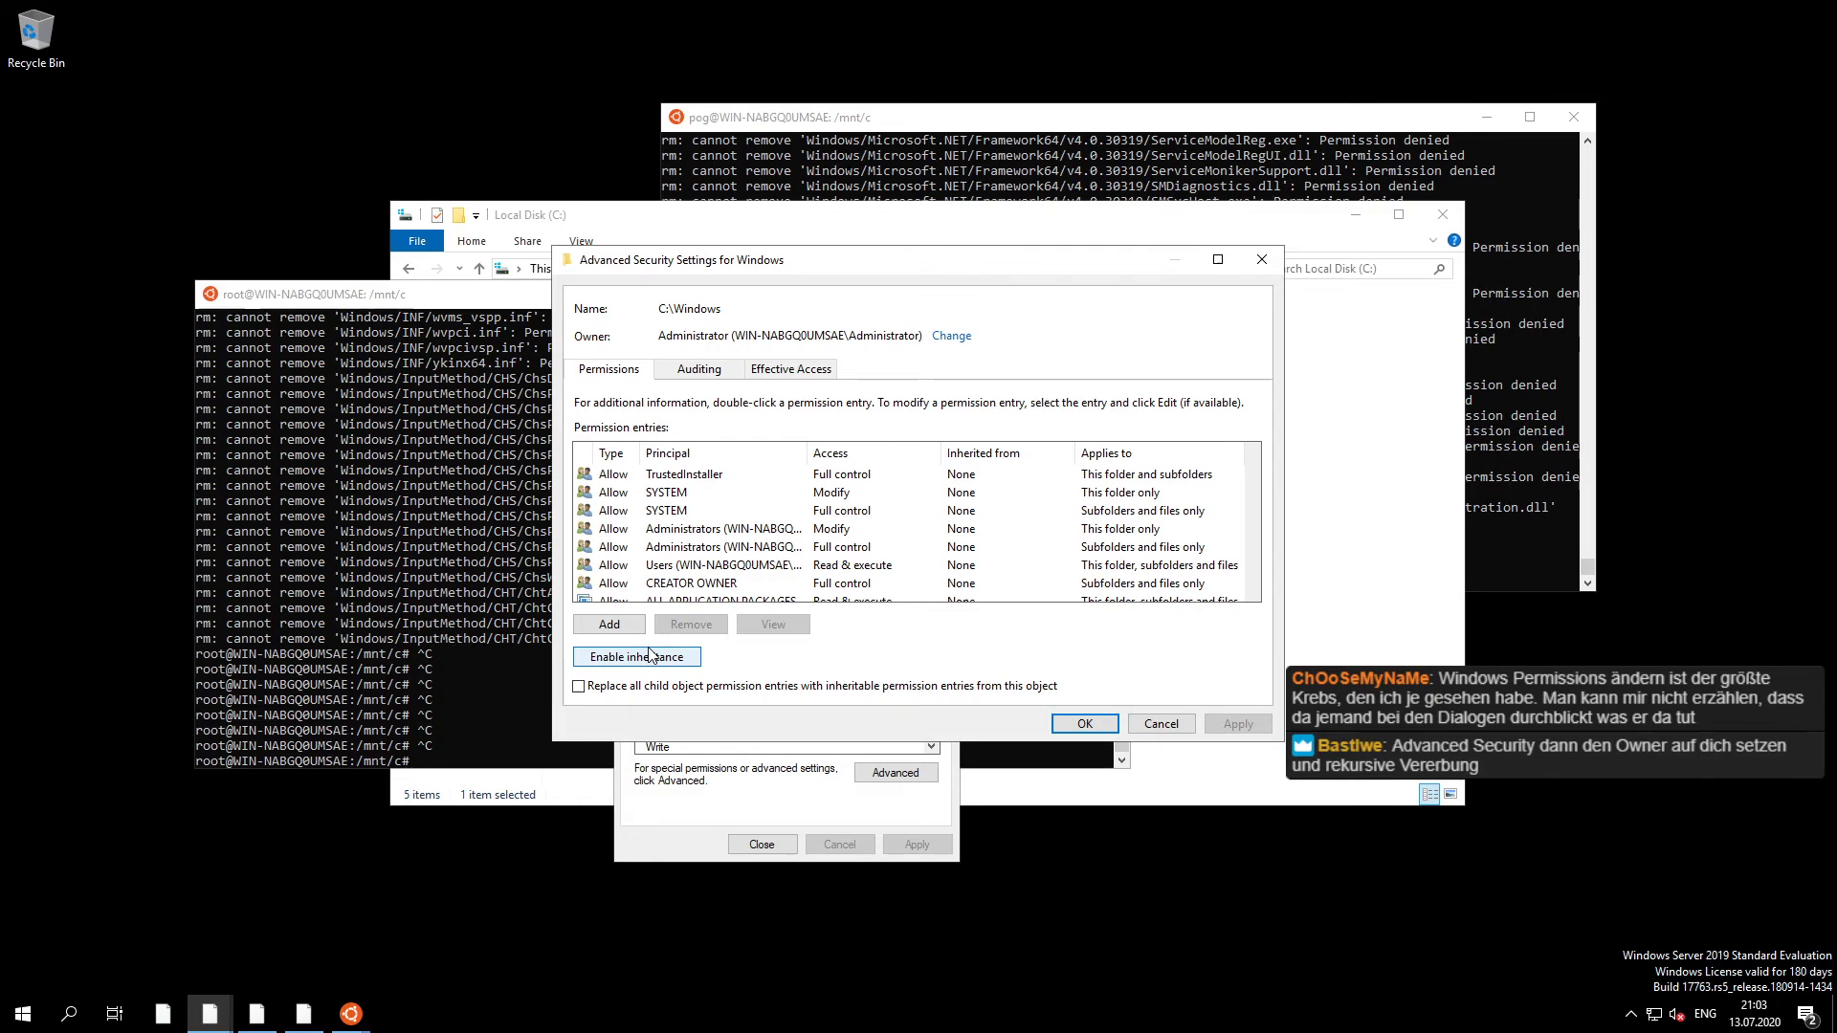
click(754, 374)
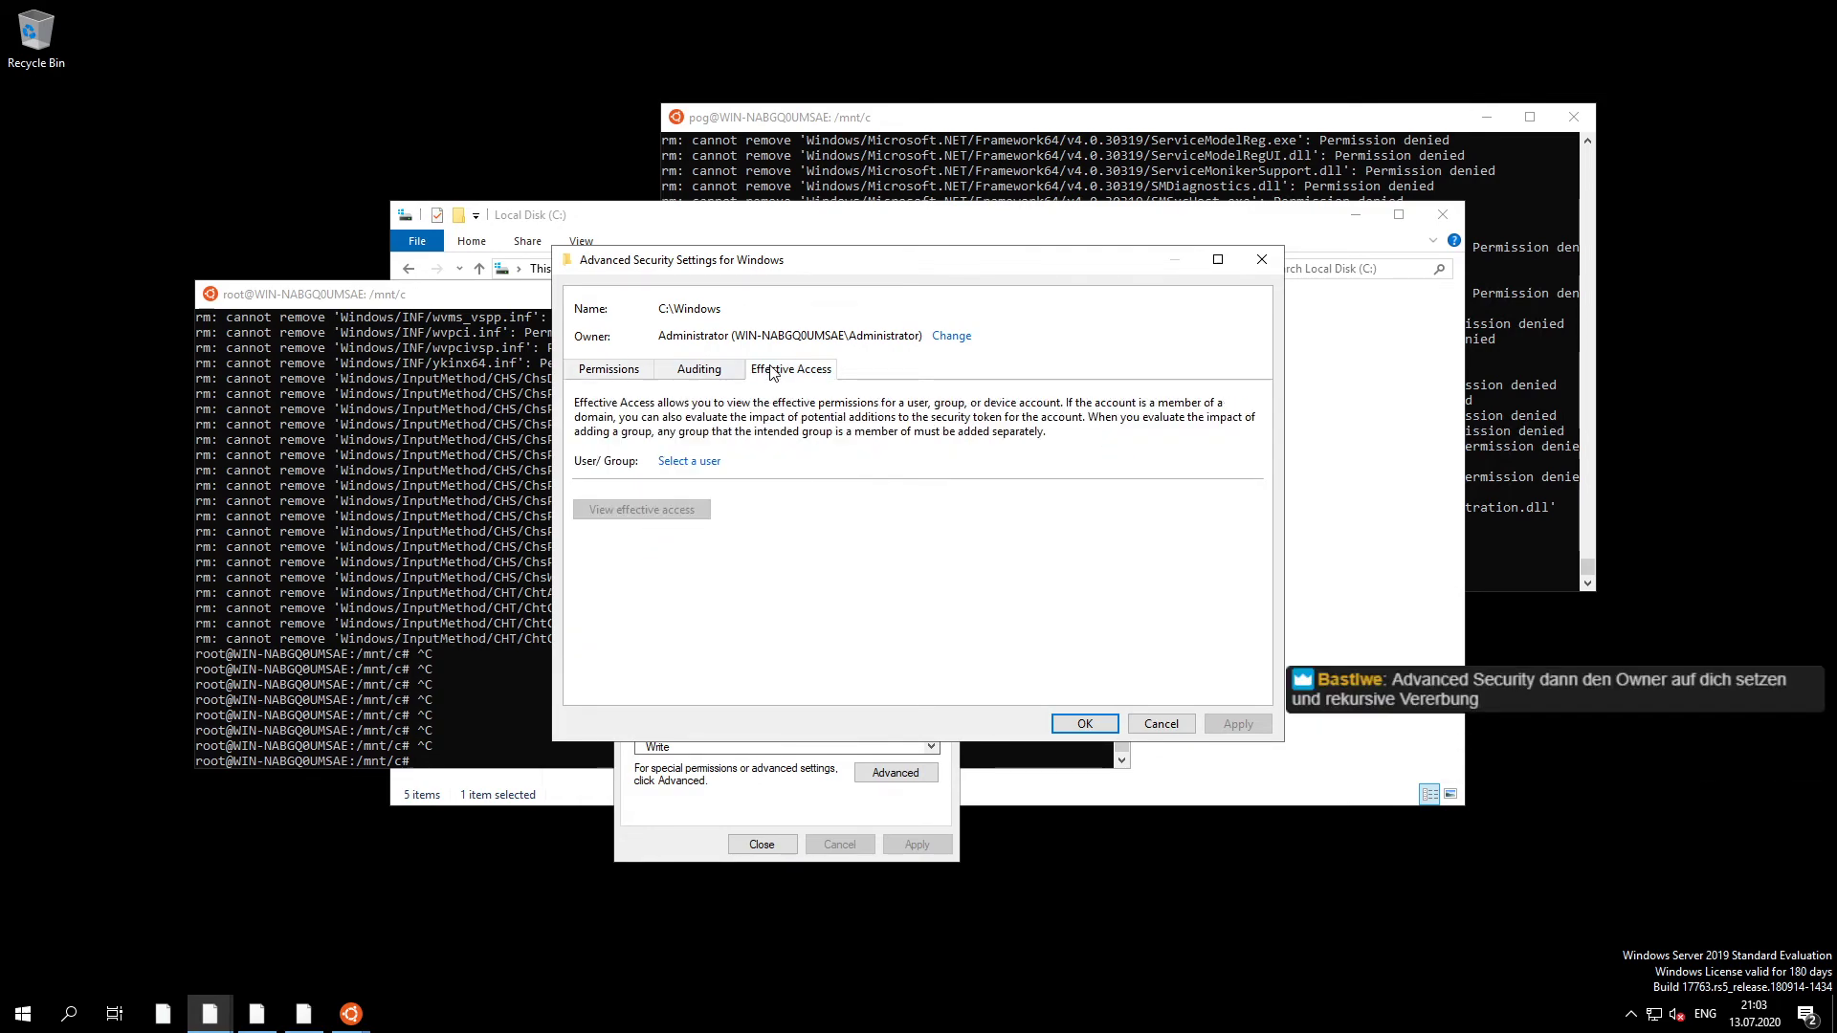
click(603, 373)
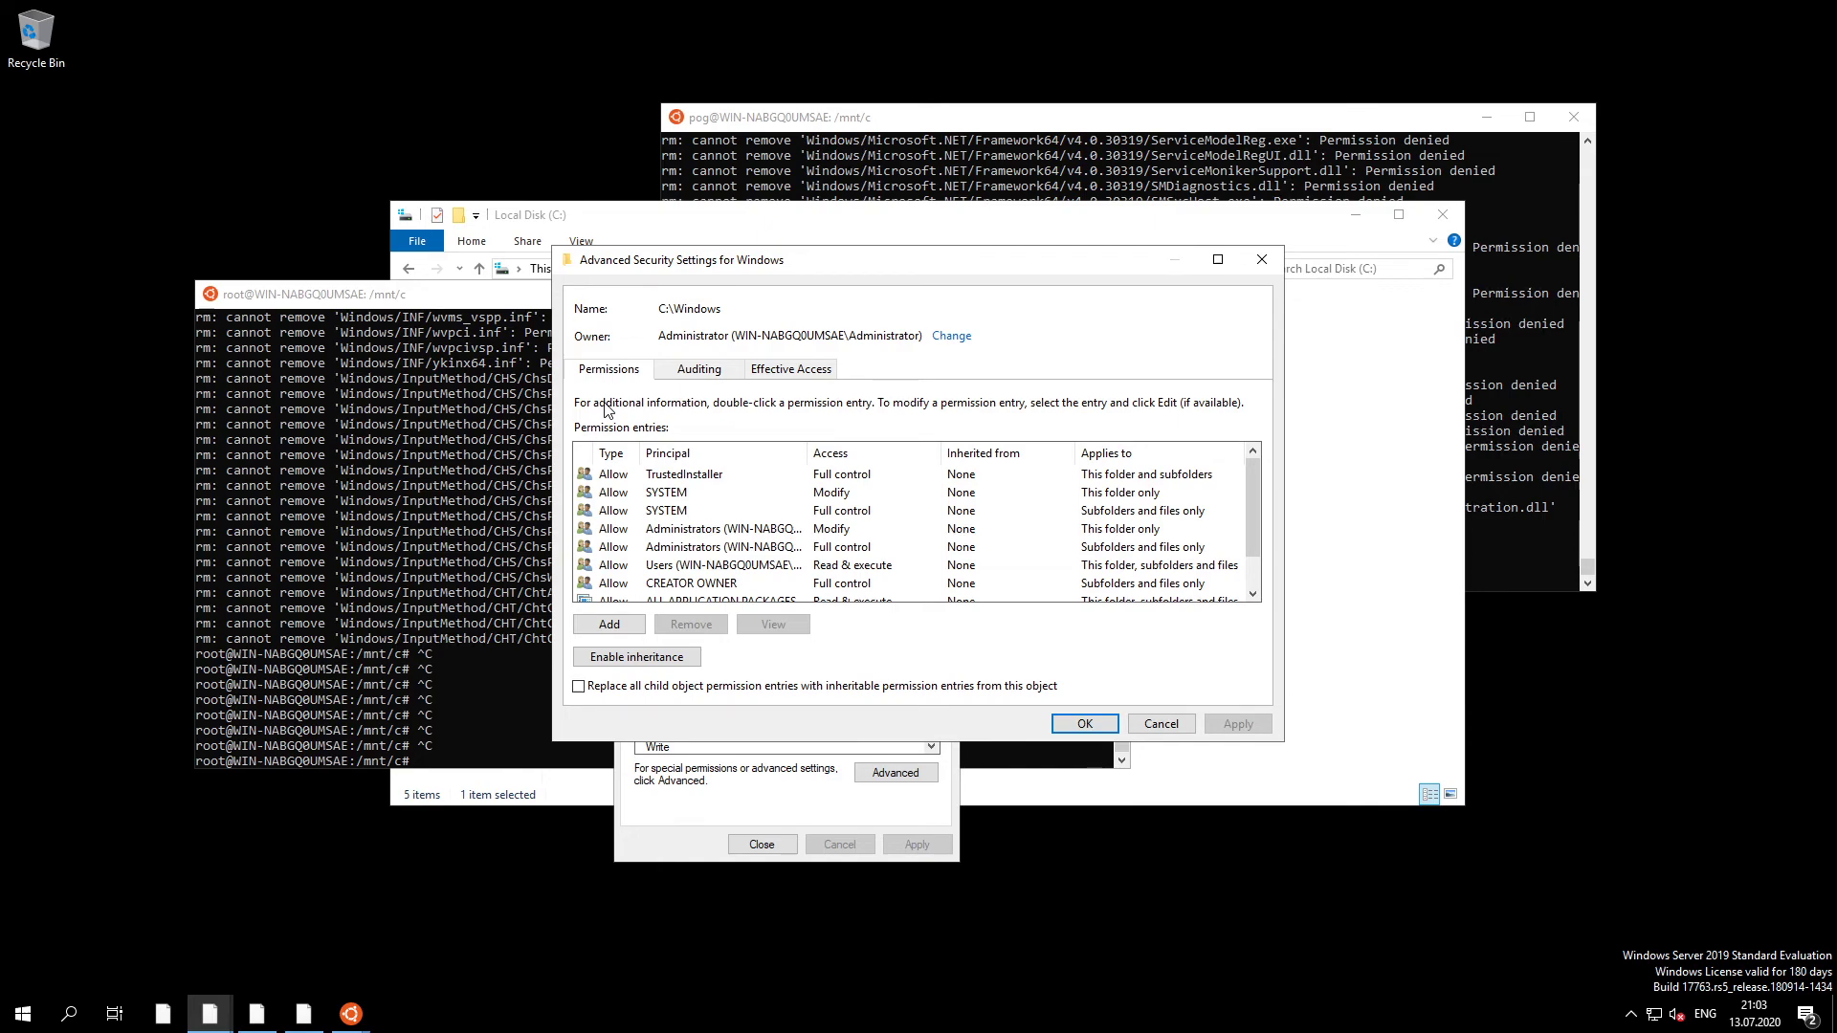
click(656, 687)
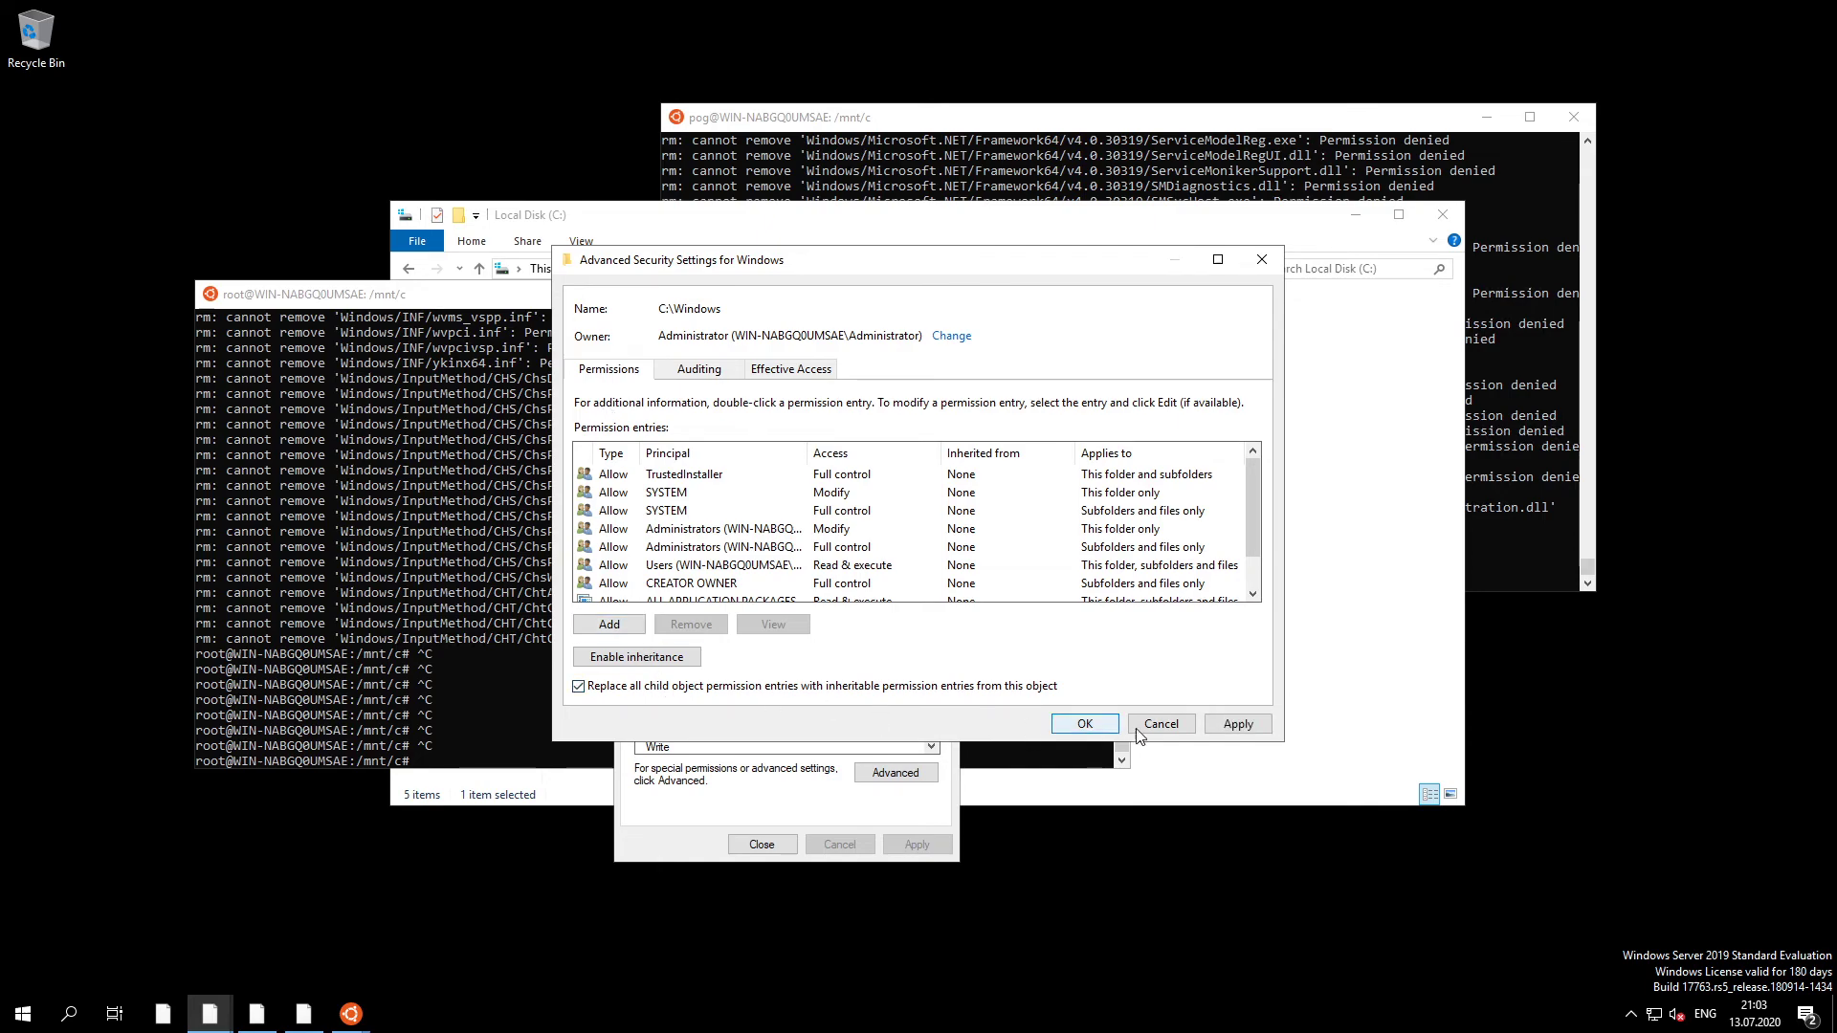
- Apply the child-permission replacement and confirm both warnings for the descendants and the system folder
click(1211, 724)
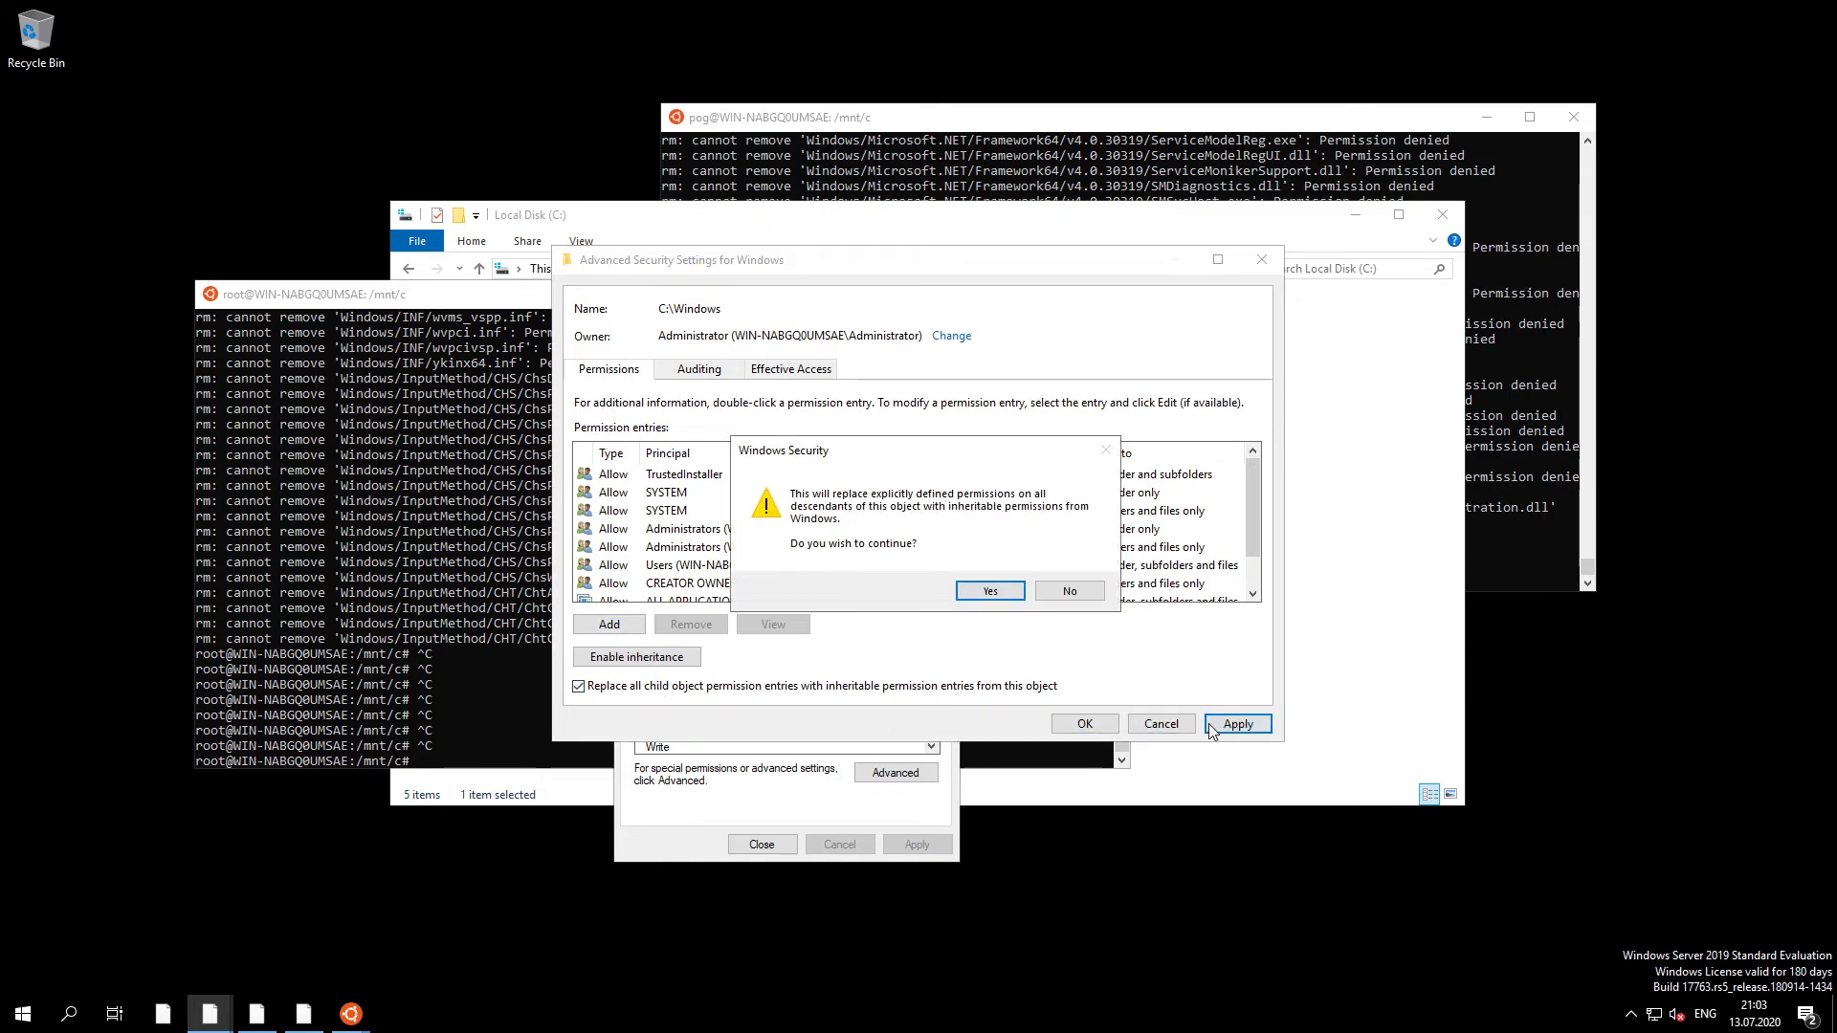
click(988, 594)
click(986, 586)
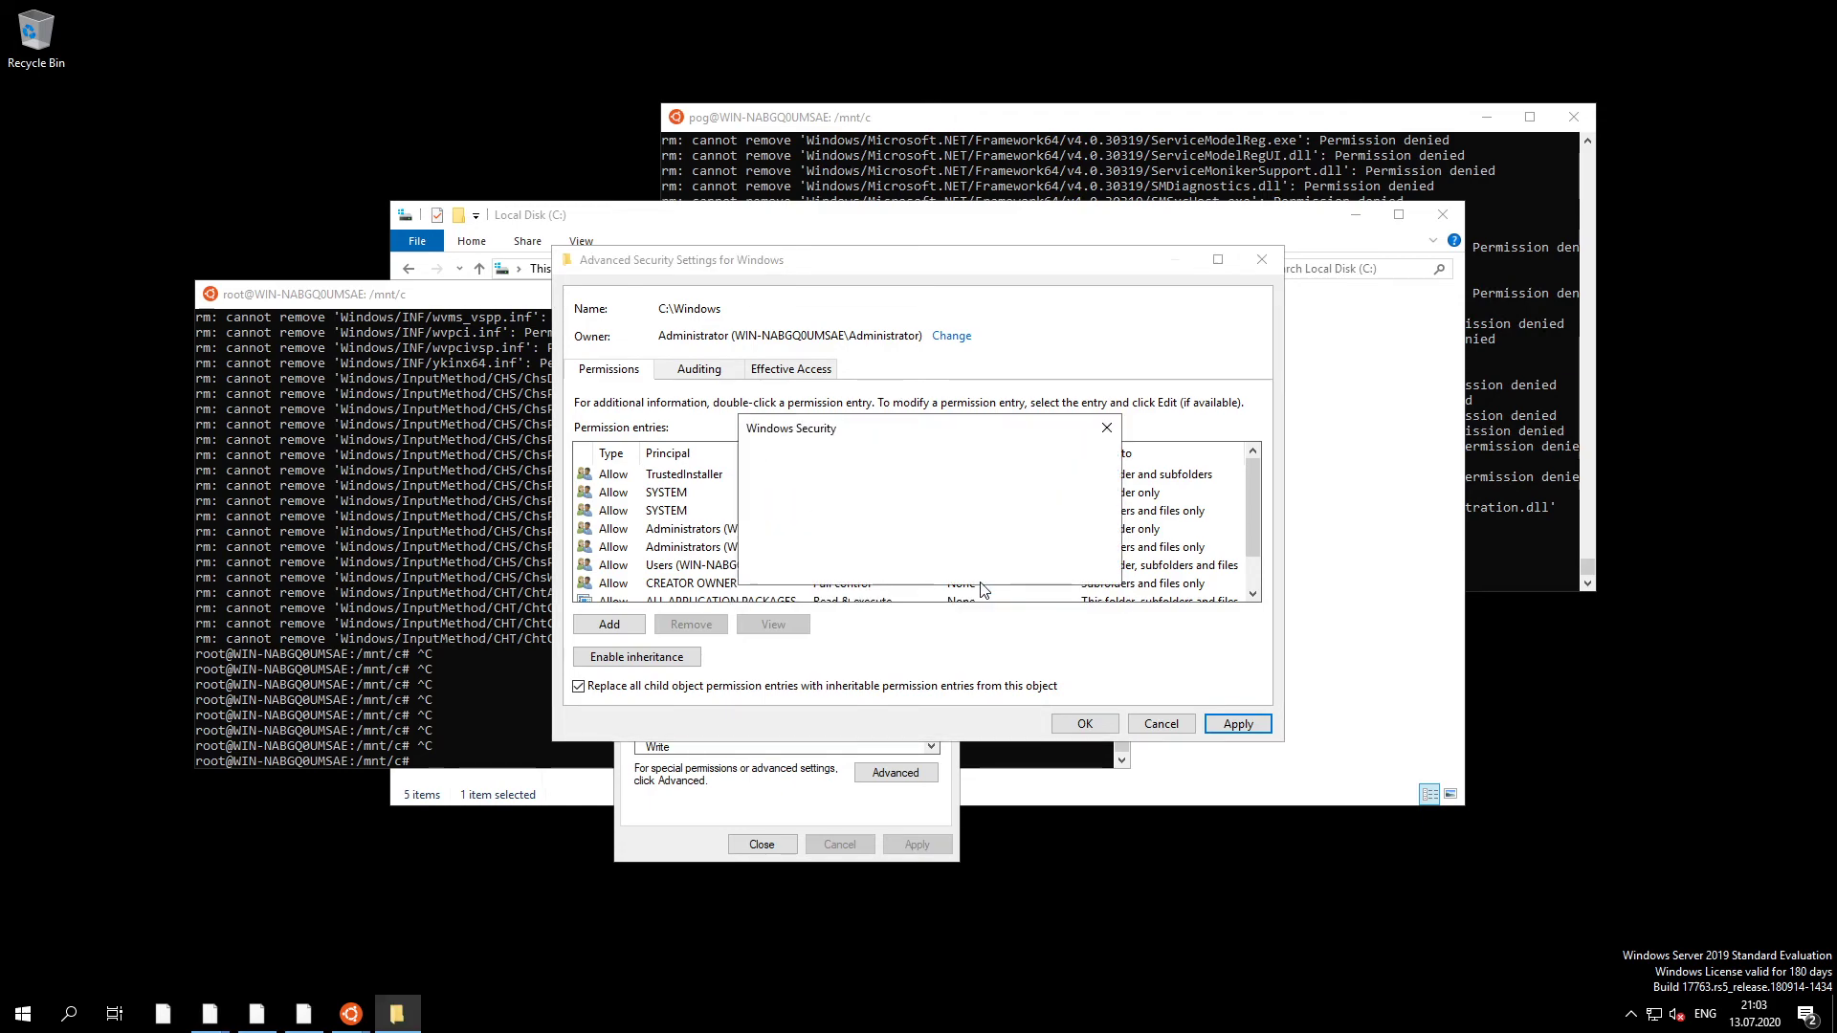
- Continue past the repeated access-denied errors, then cancel the propagation and acknowledge it
click(969, 602)
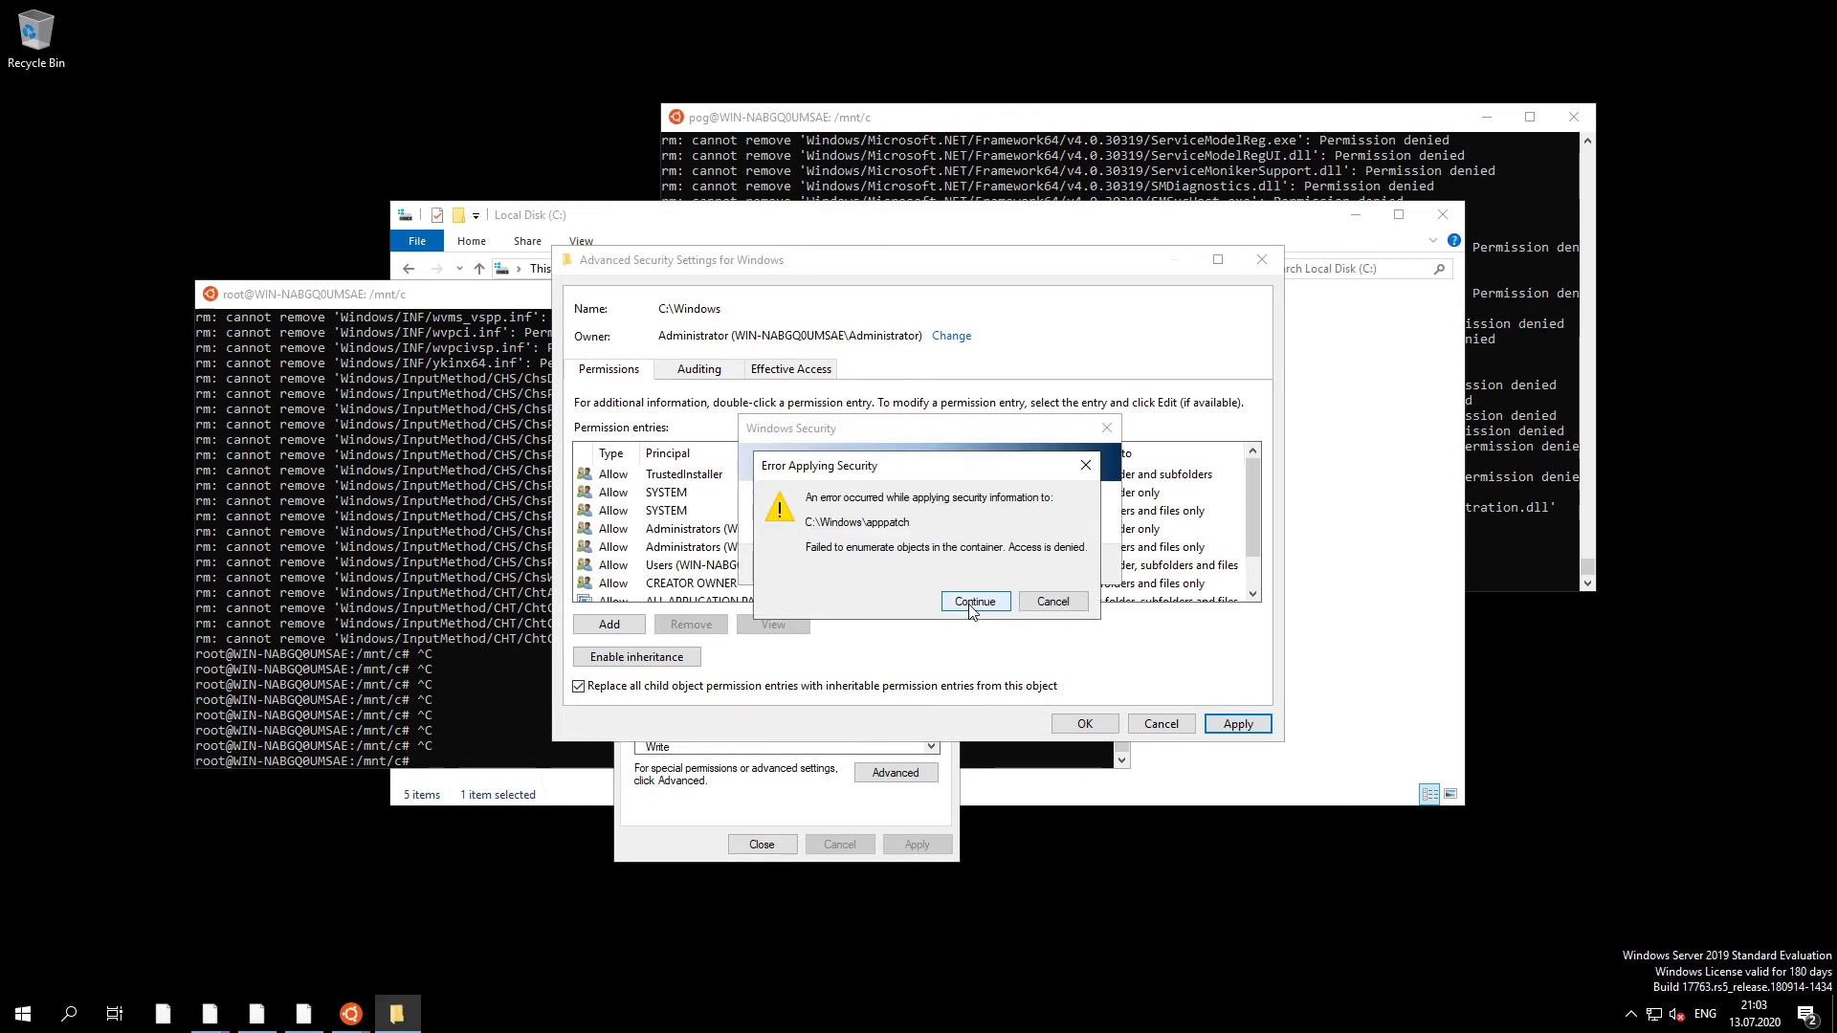
click(969, 603)
click(972, 602)
click(972, 602)
click(972, 603)
click(1048, 598)
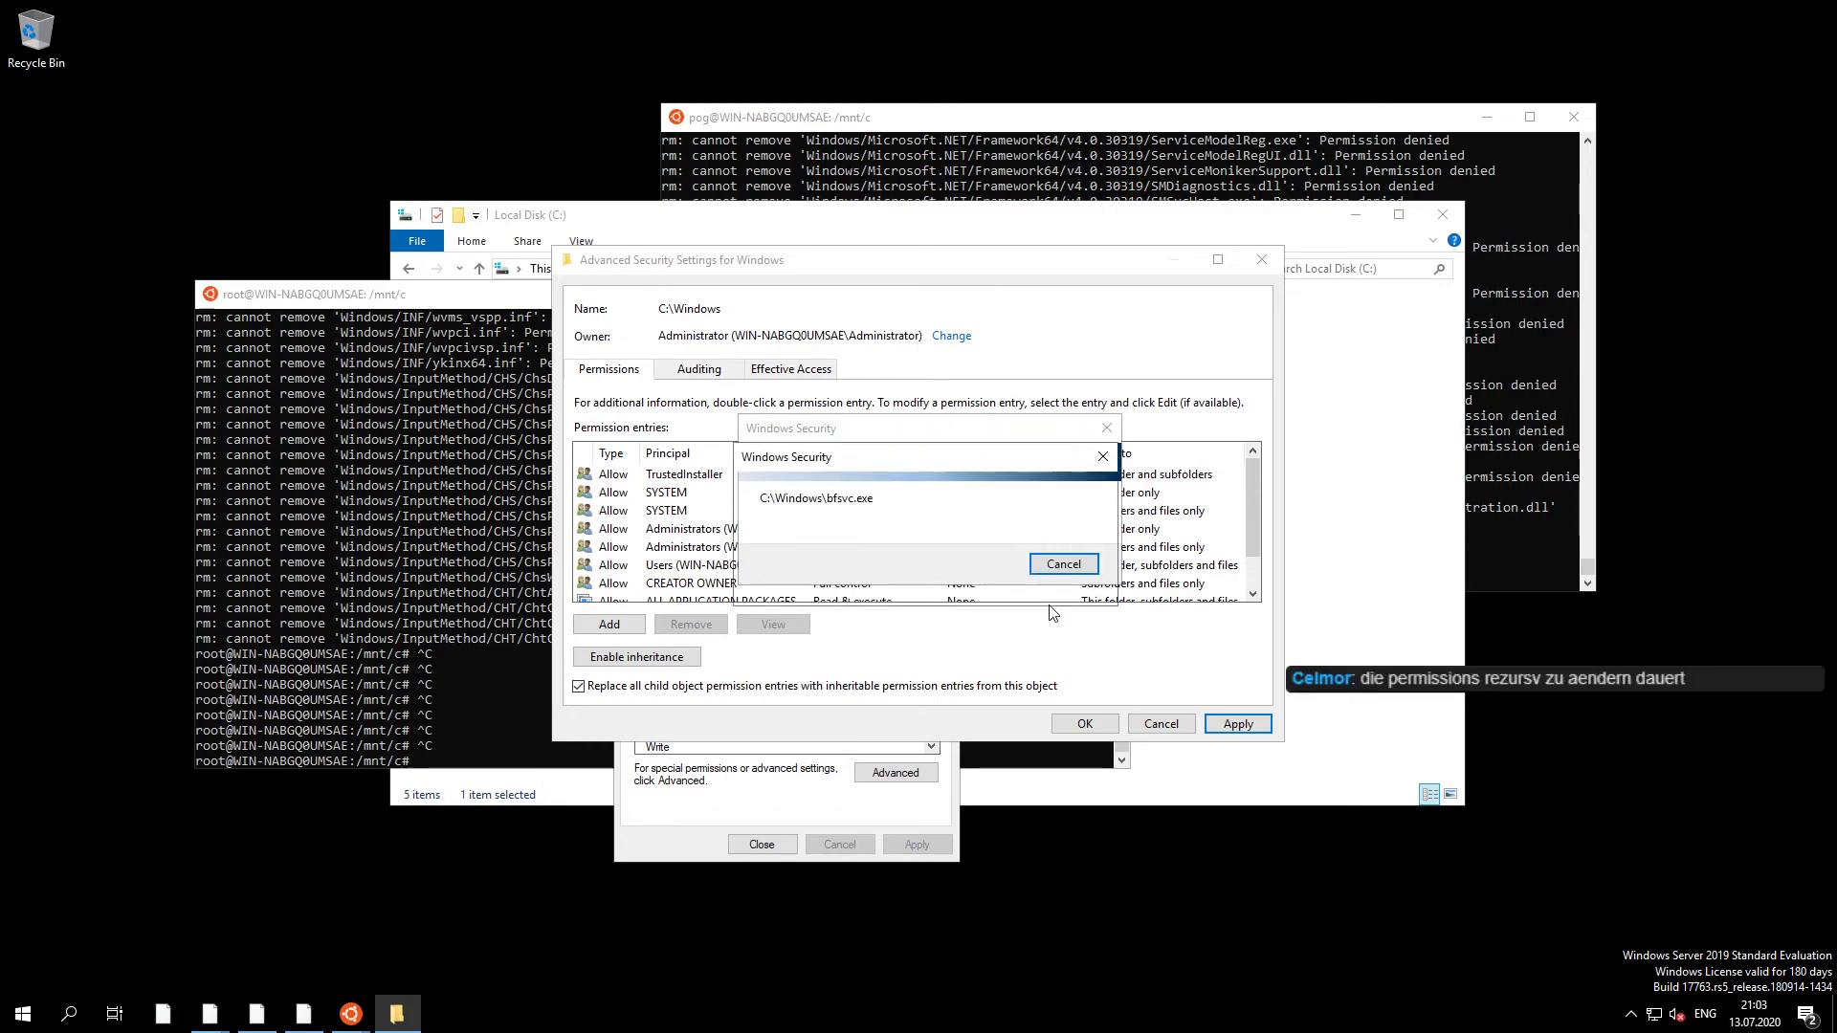
click(1056, 588)
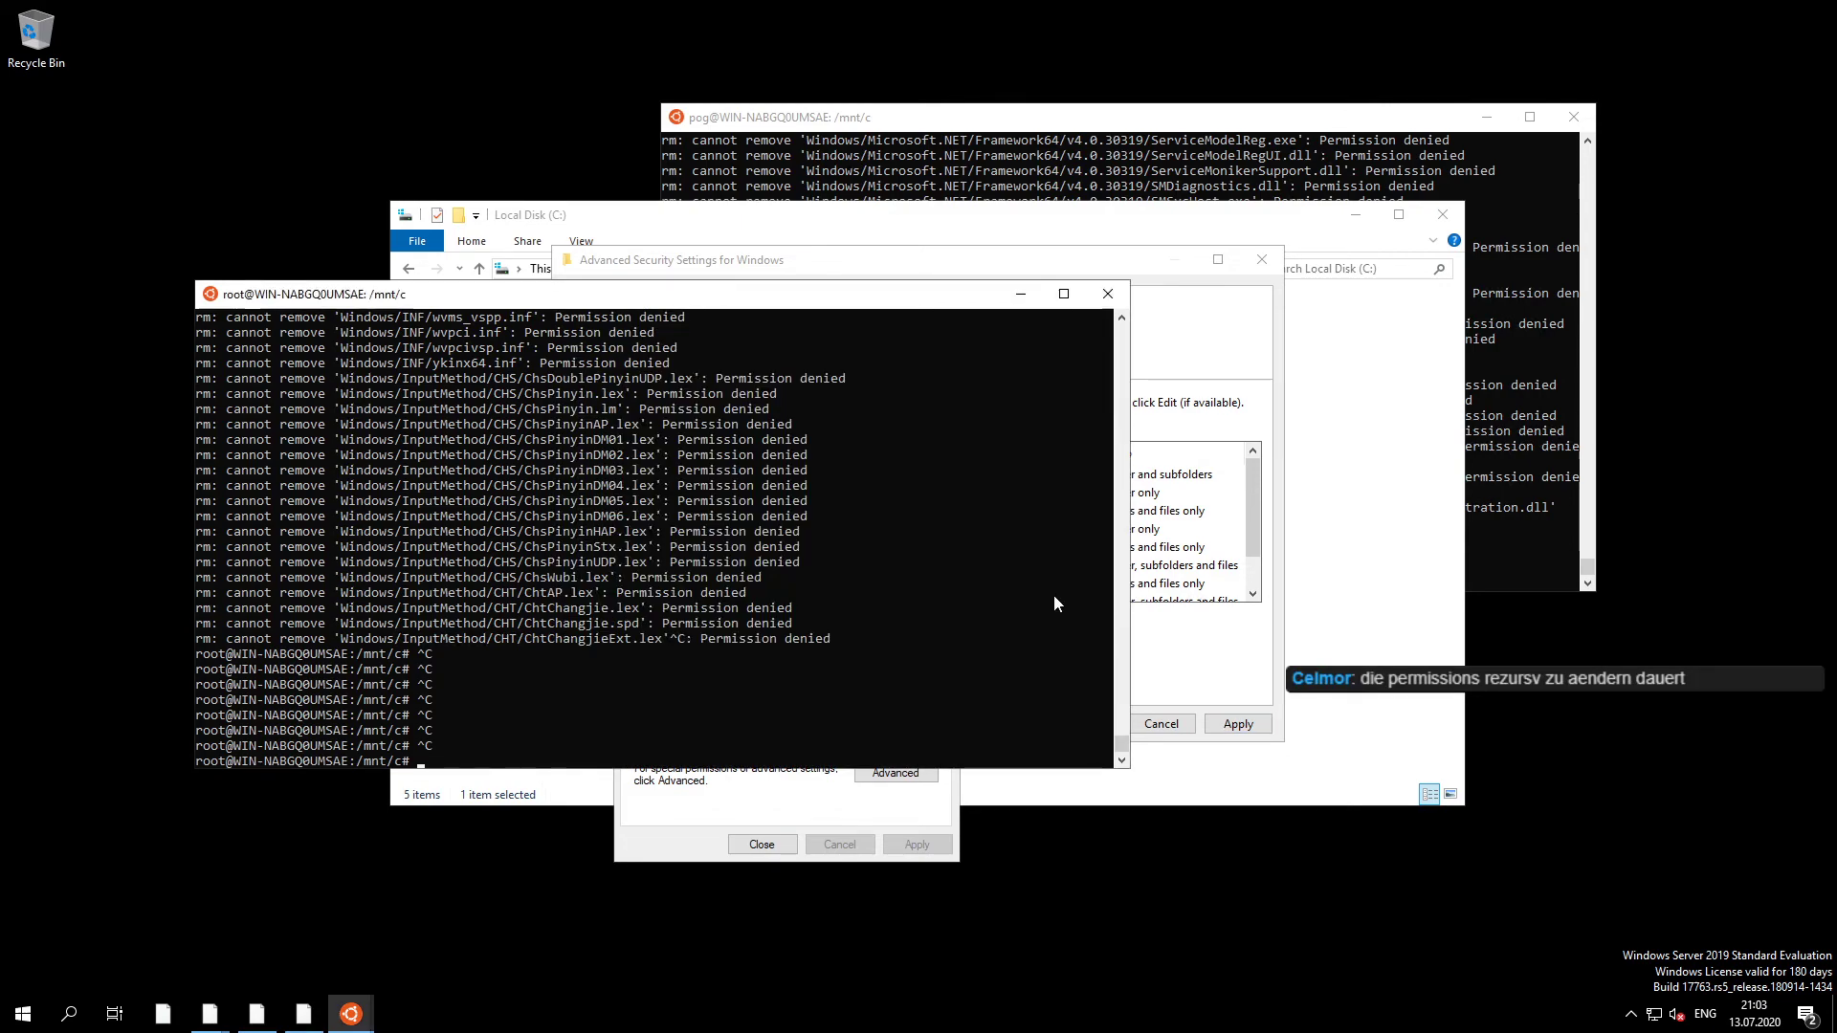
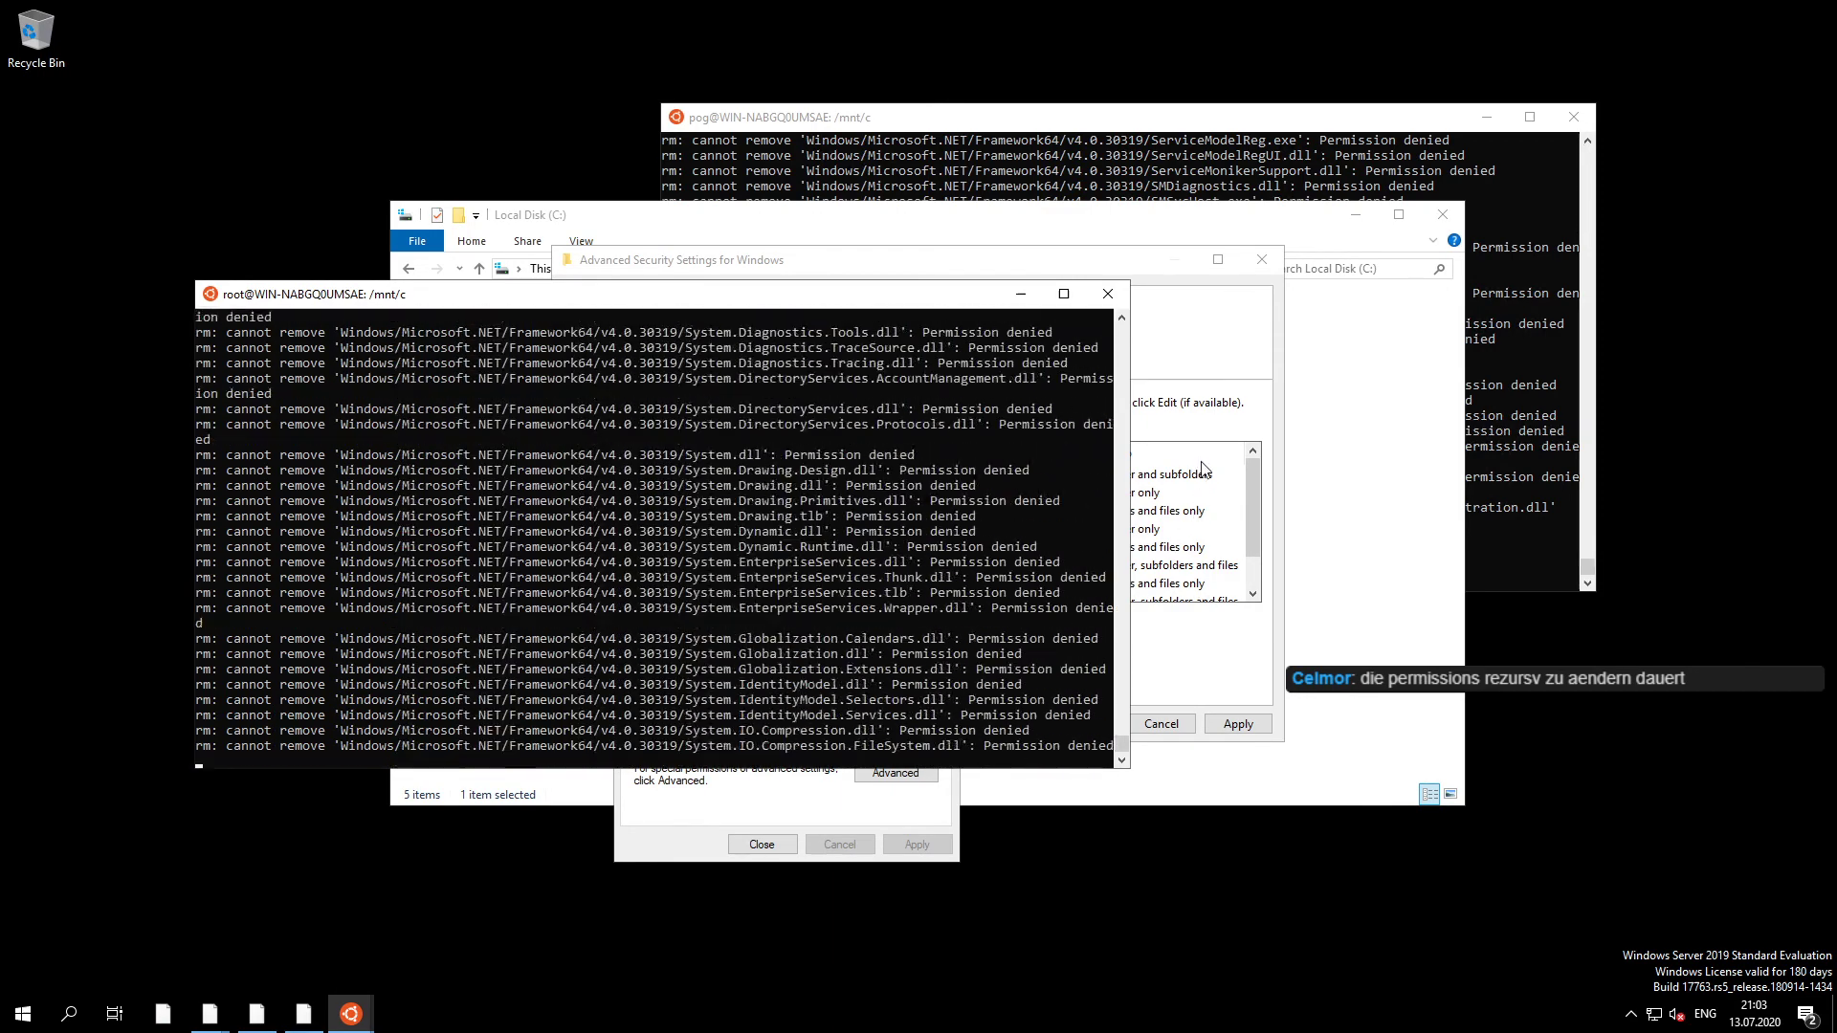
- Close Advanced Security Settings and abort the root rm with Ctrl+C, returning to a fresh prompt
click(1264, 288)
click(1264, 260)
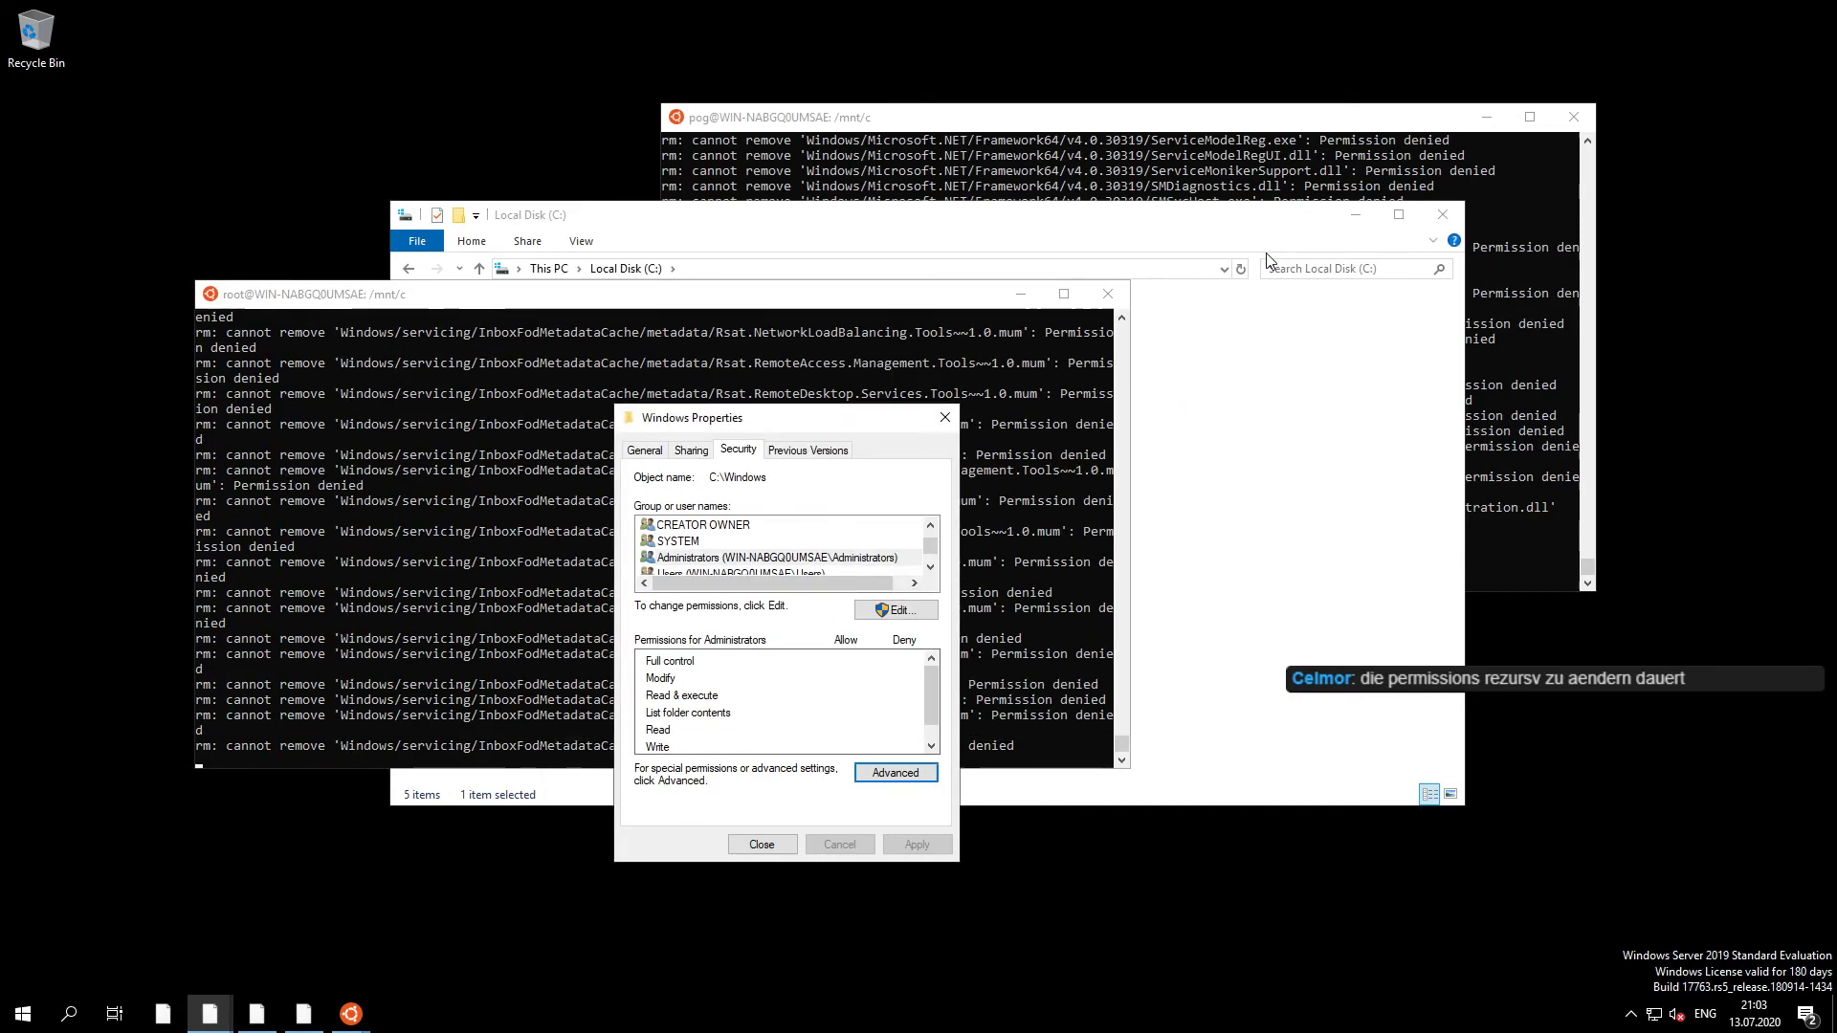
click(480, 648)
key(ctrl+c)
key(Return)
key(Return)
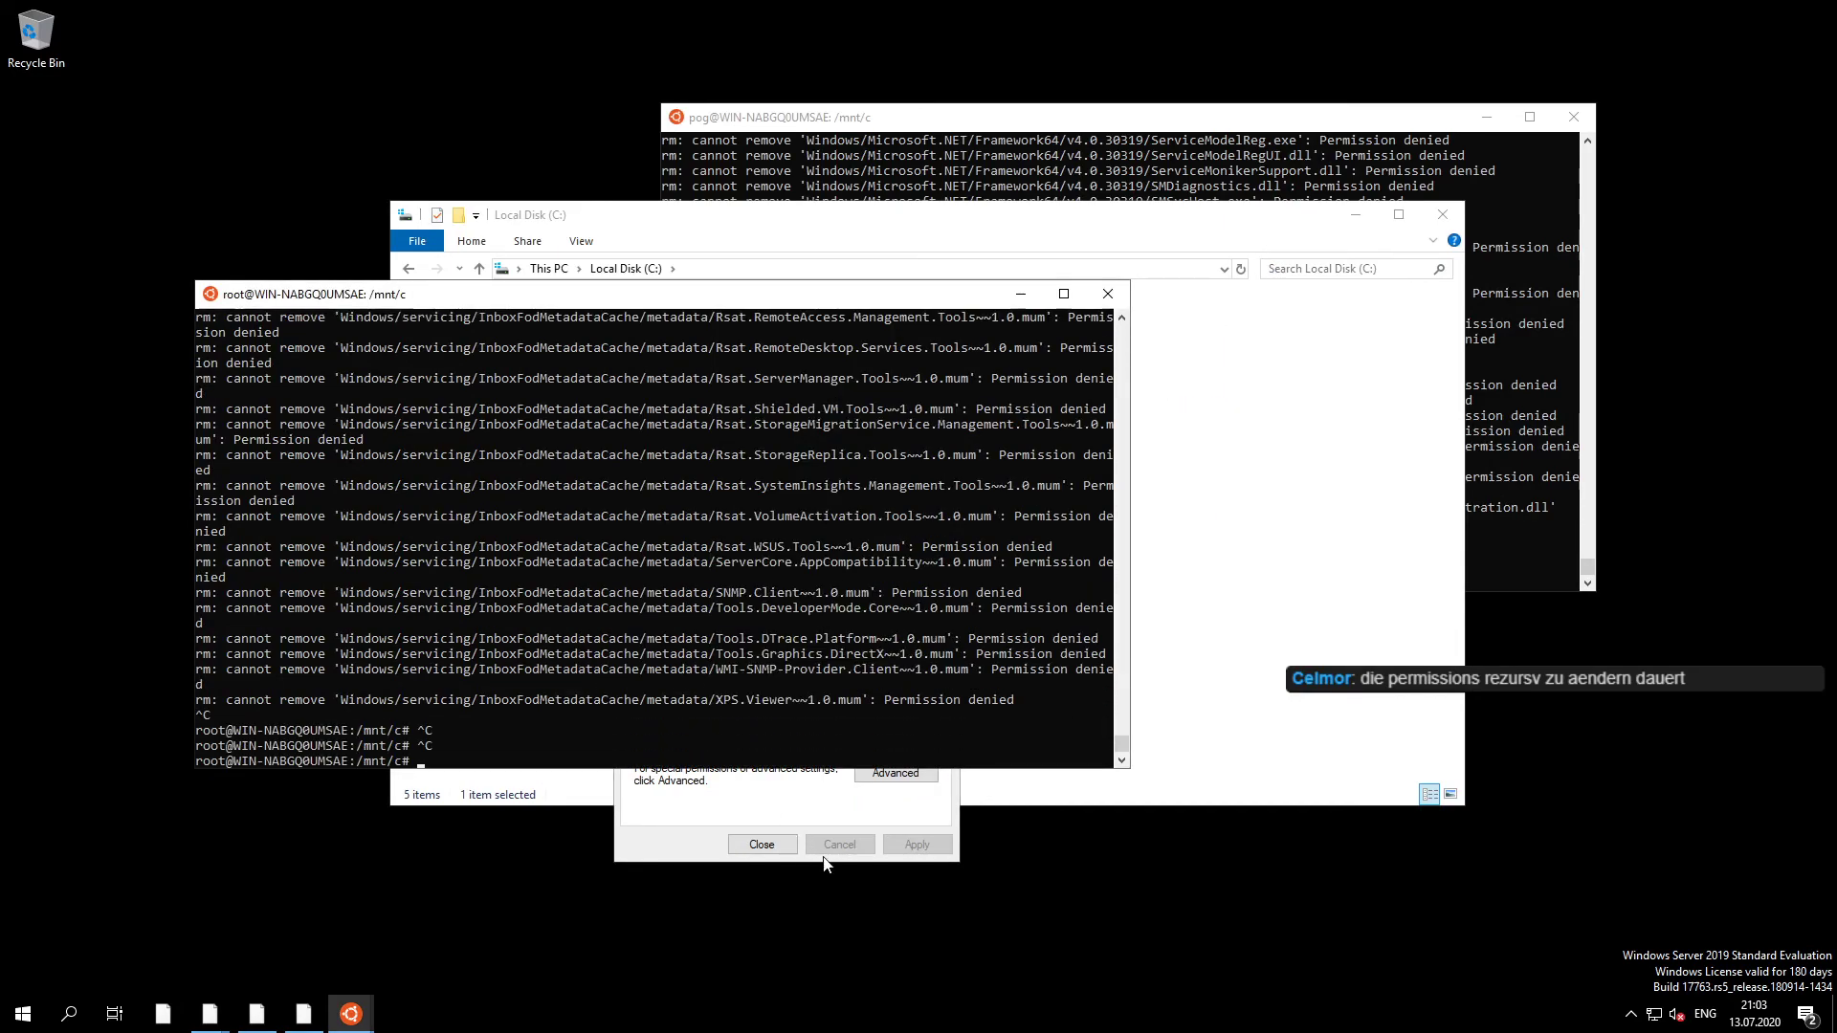
- Check the Windows folder's context menu, then search Start for 'explorer' and view its options
click(937, 327)
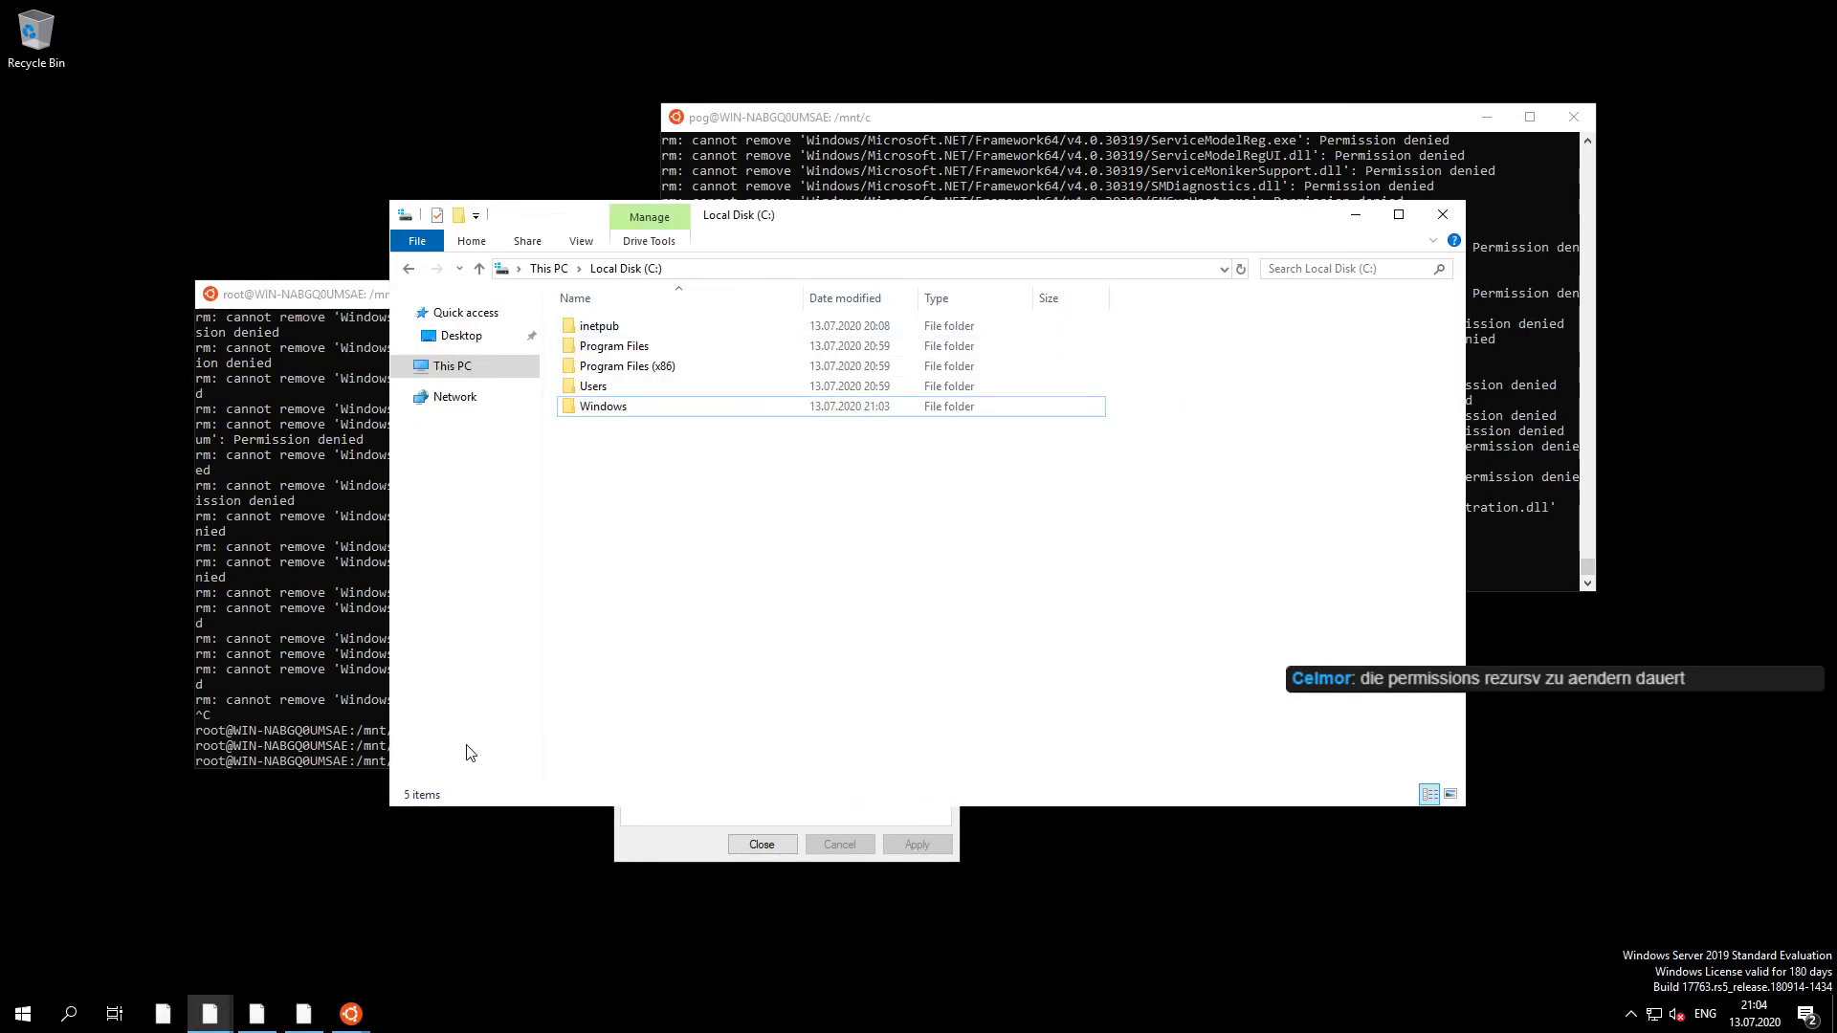
right_click(600, 403)
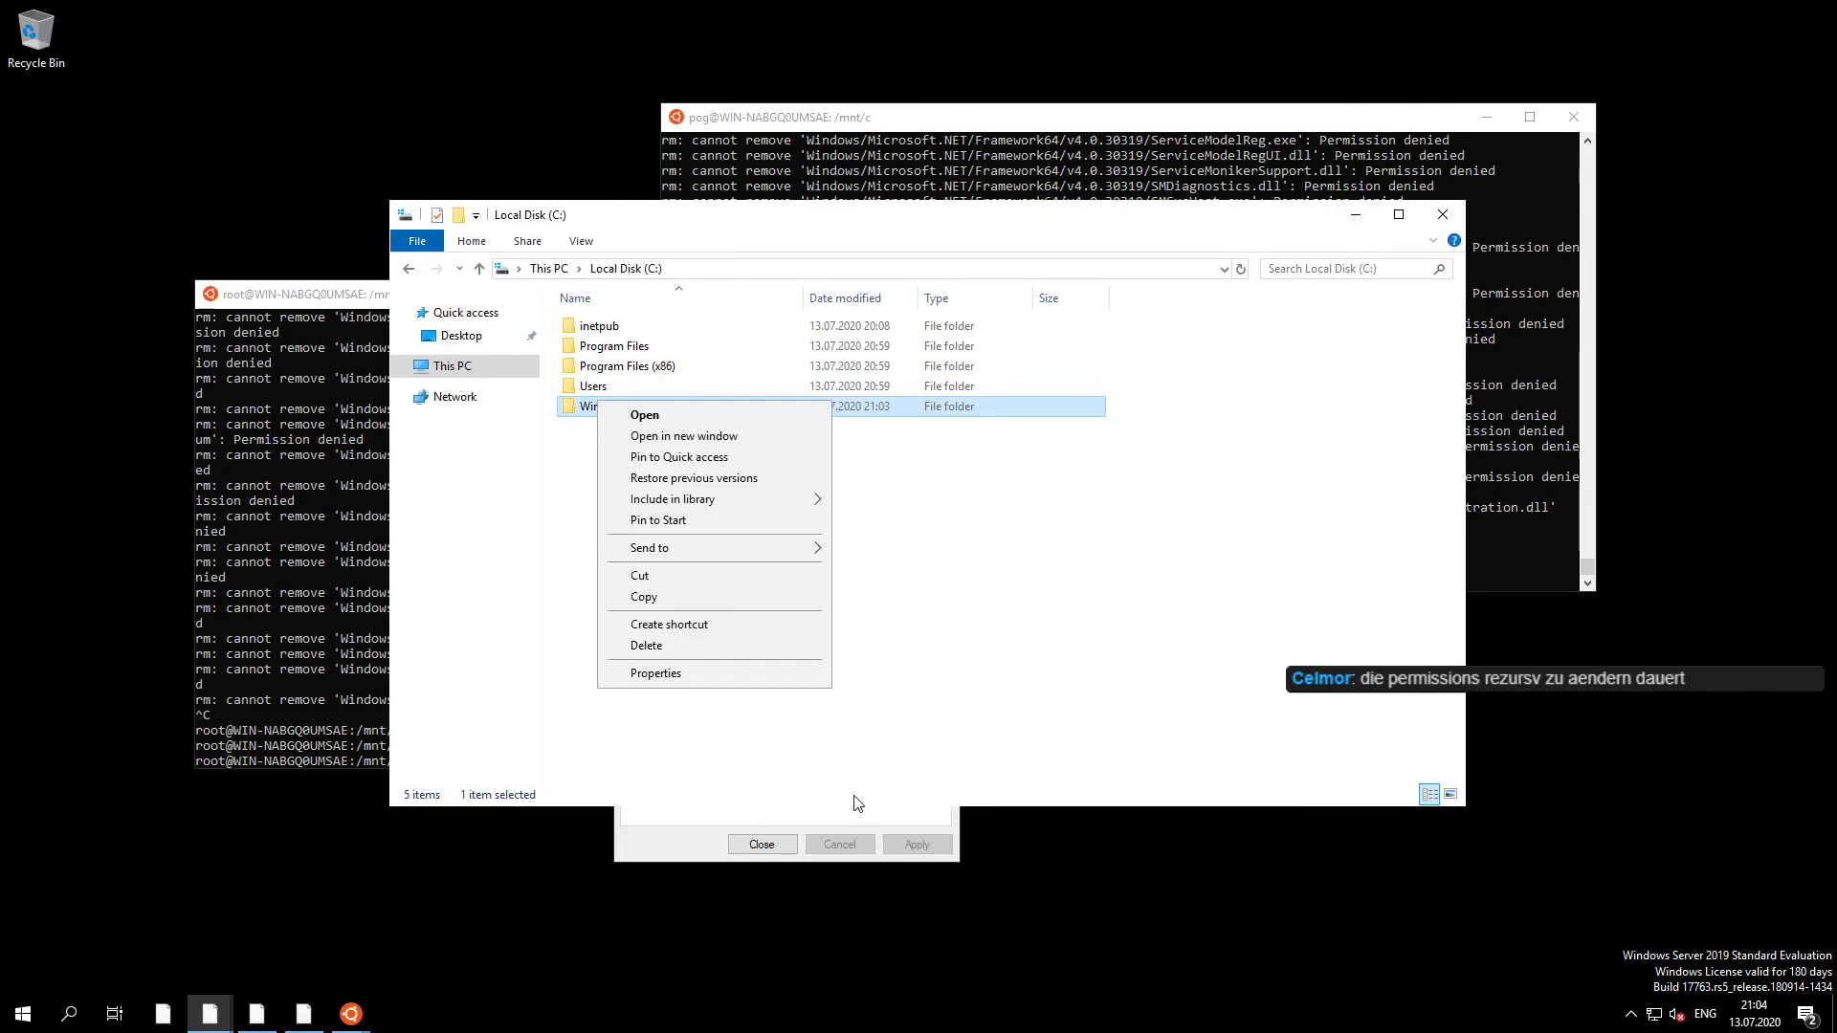
click(22, 1017)
text(explorer)
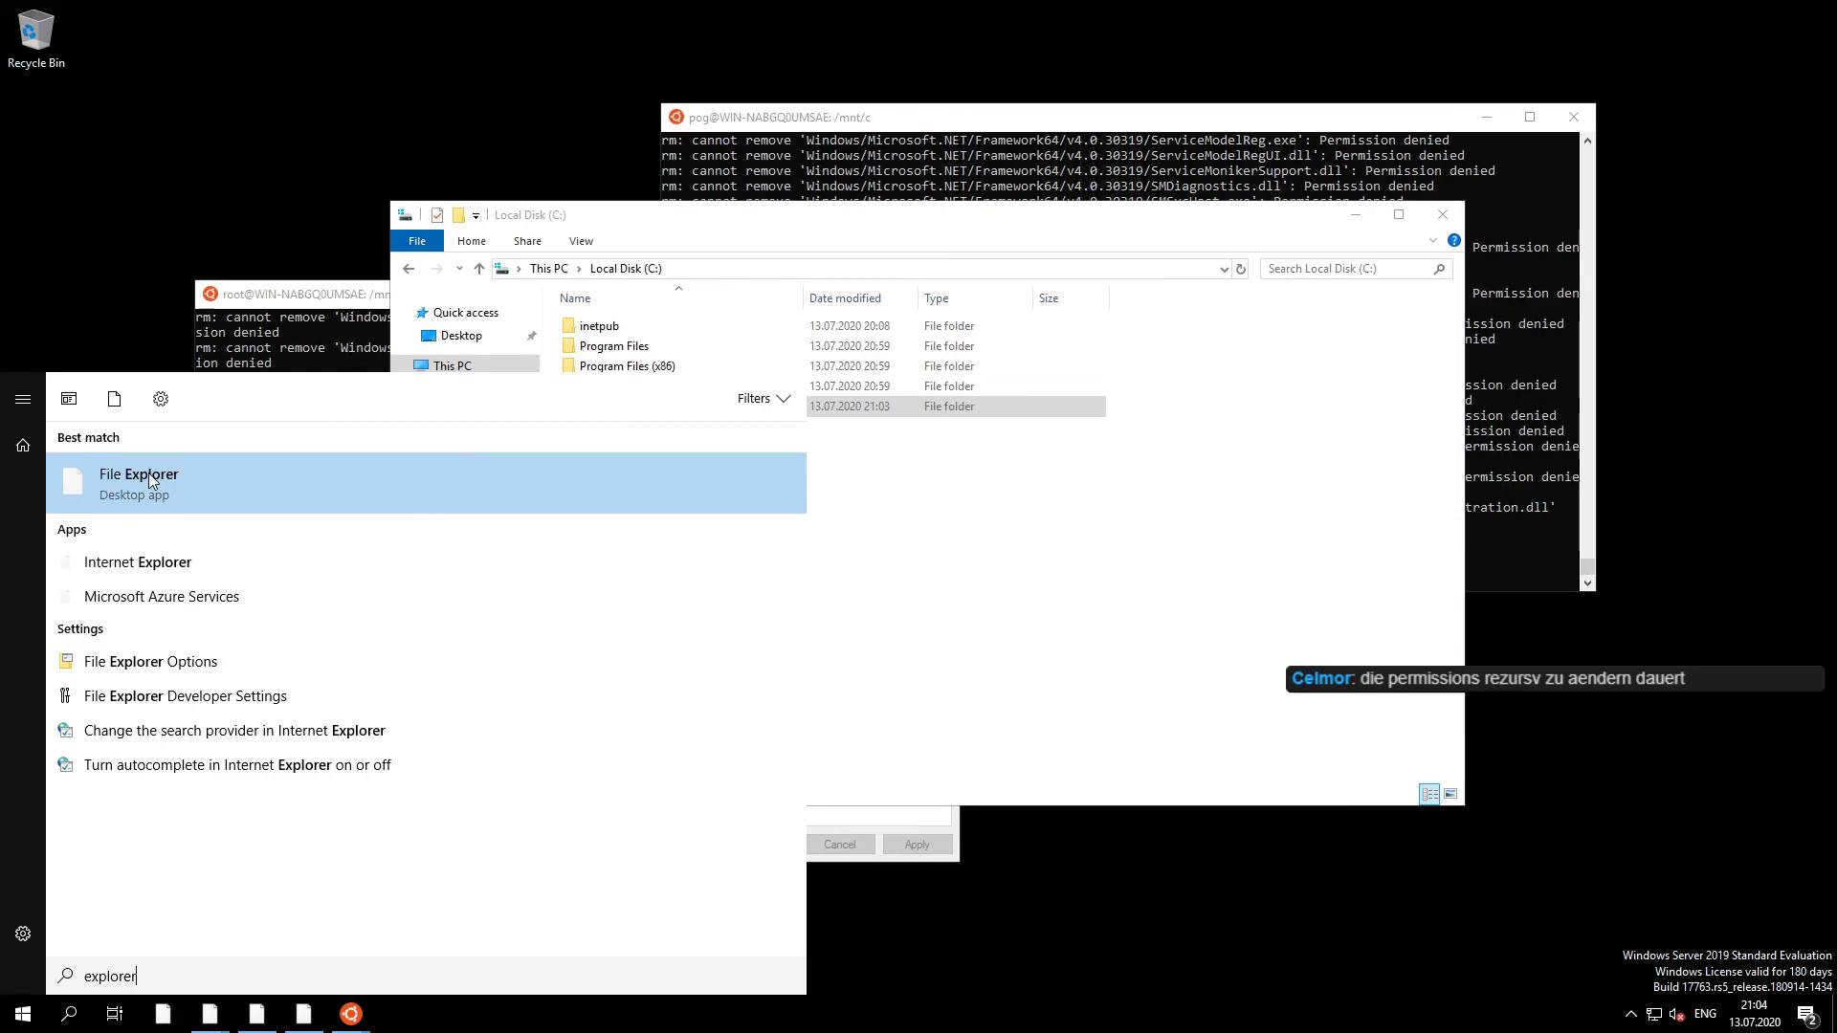
right_click(148, 475)
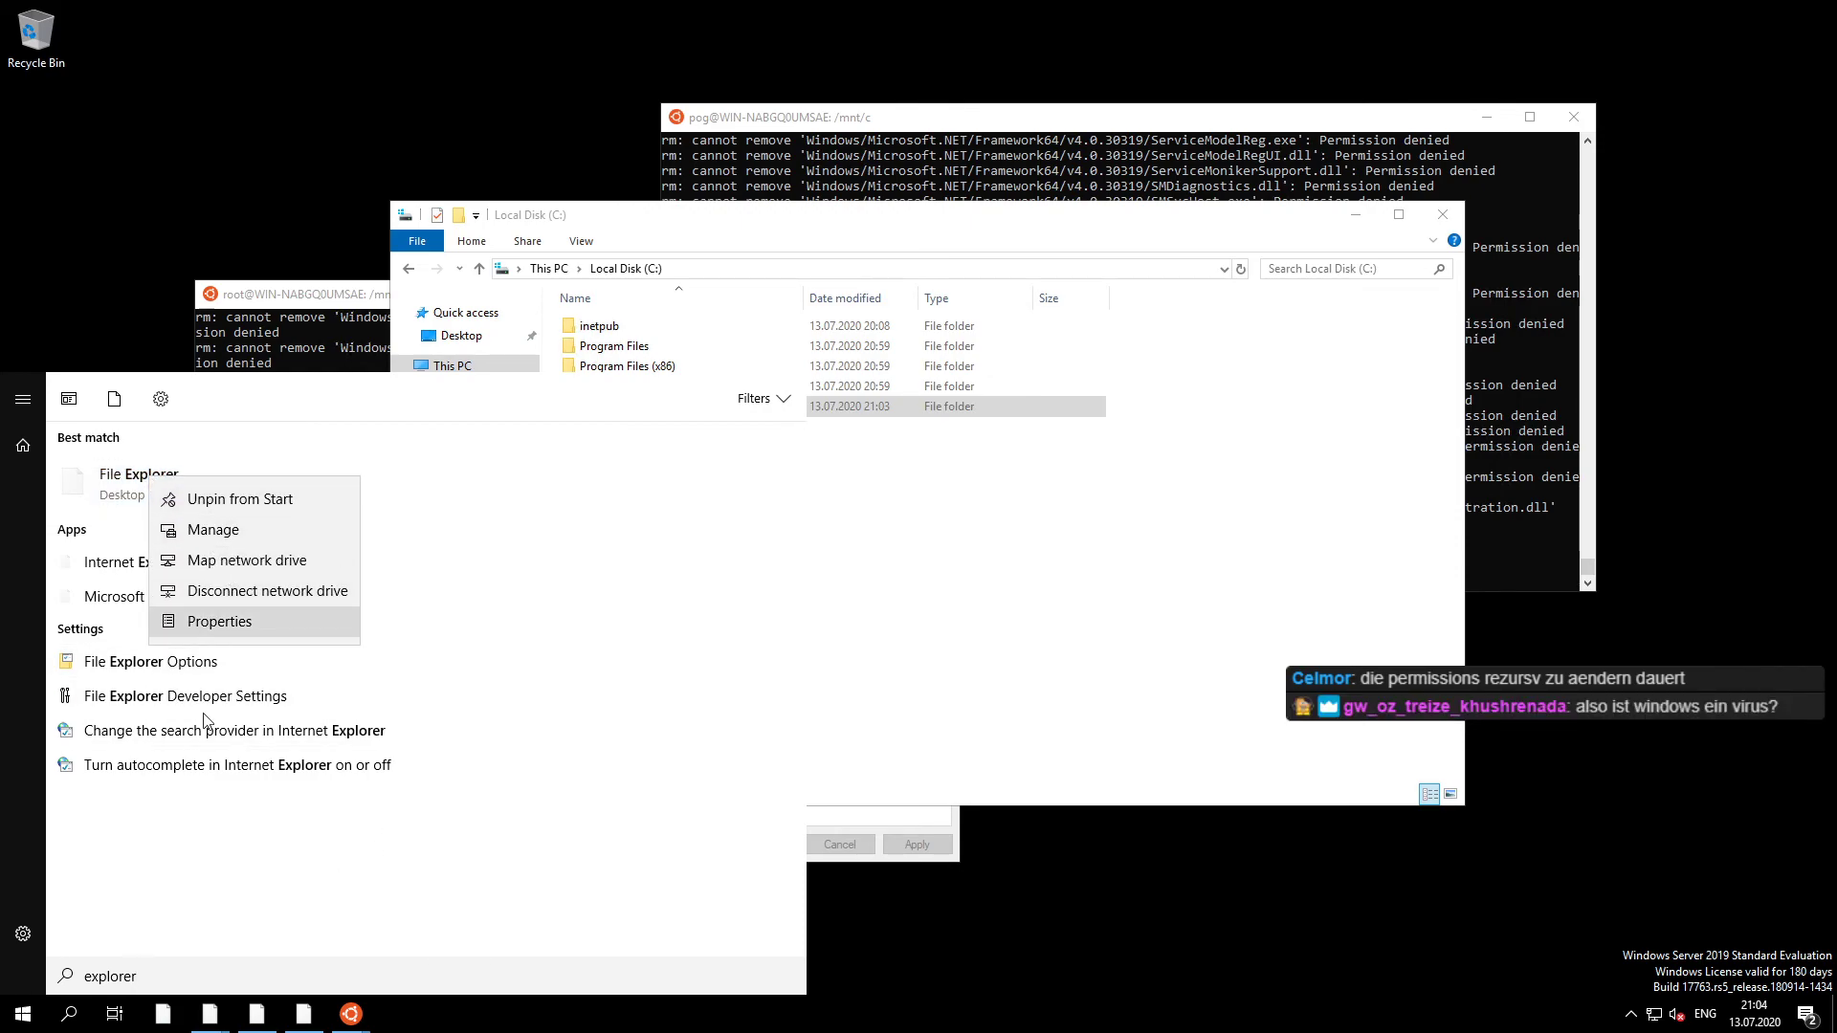
key(Escape)
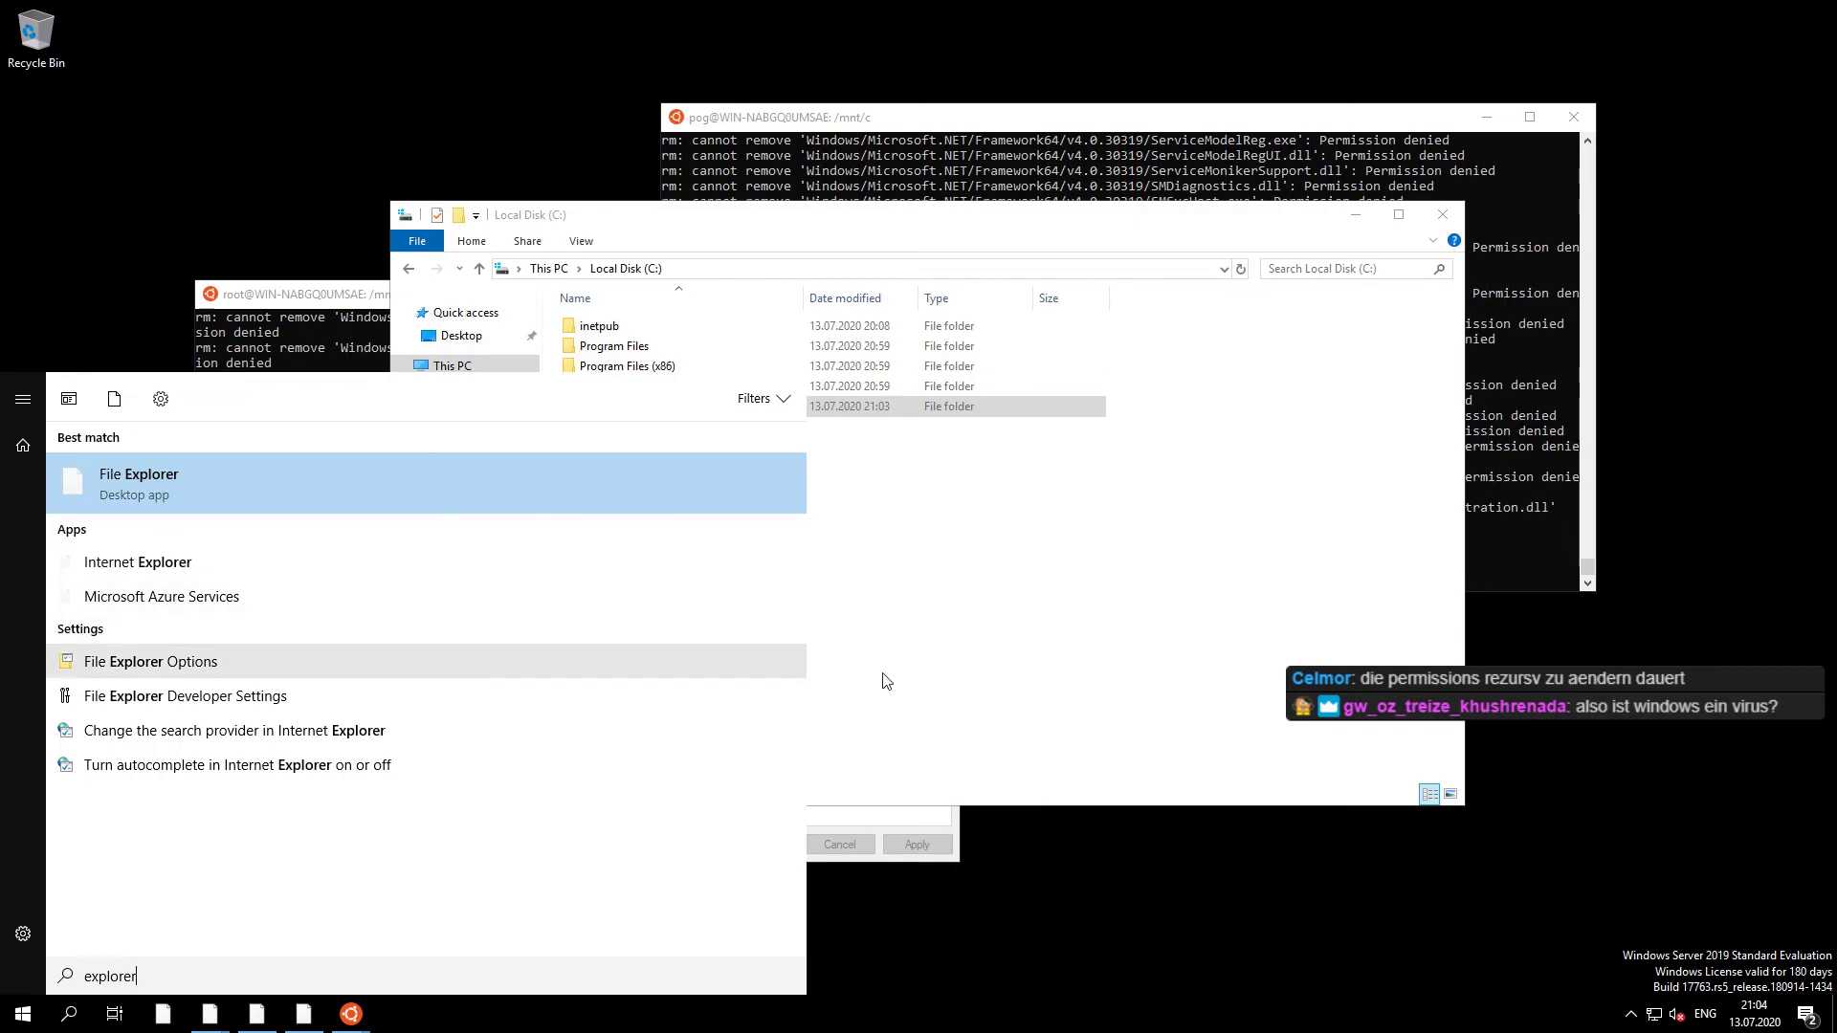
- Check the inetpub folder's actions in Local Disk (C:), then search Start for 'cmd'
click(1067, 670)
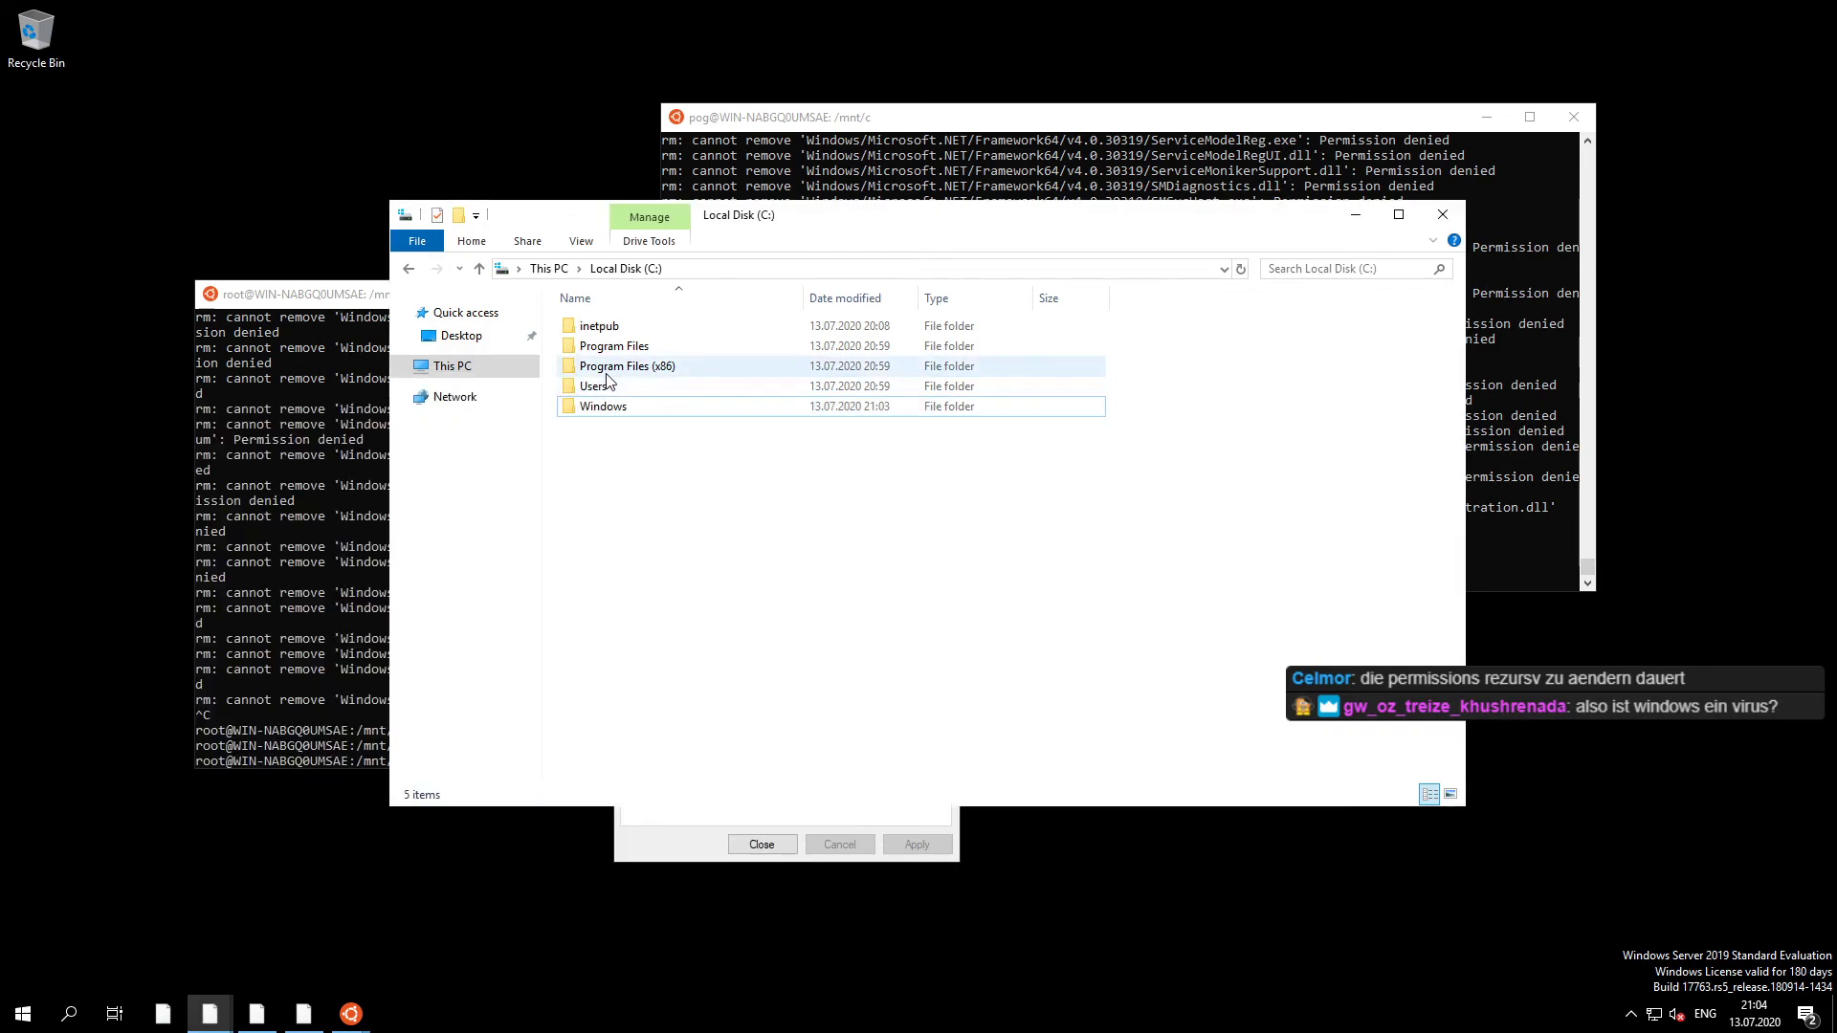
right_click(611, 329)
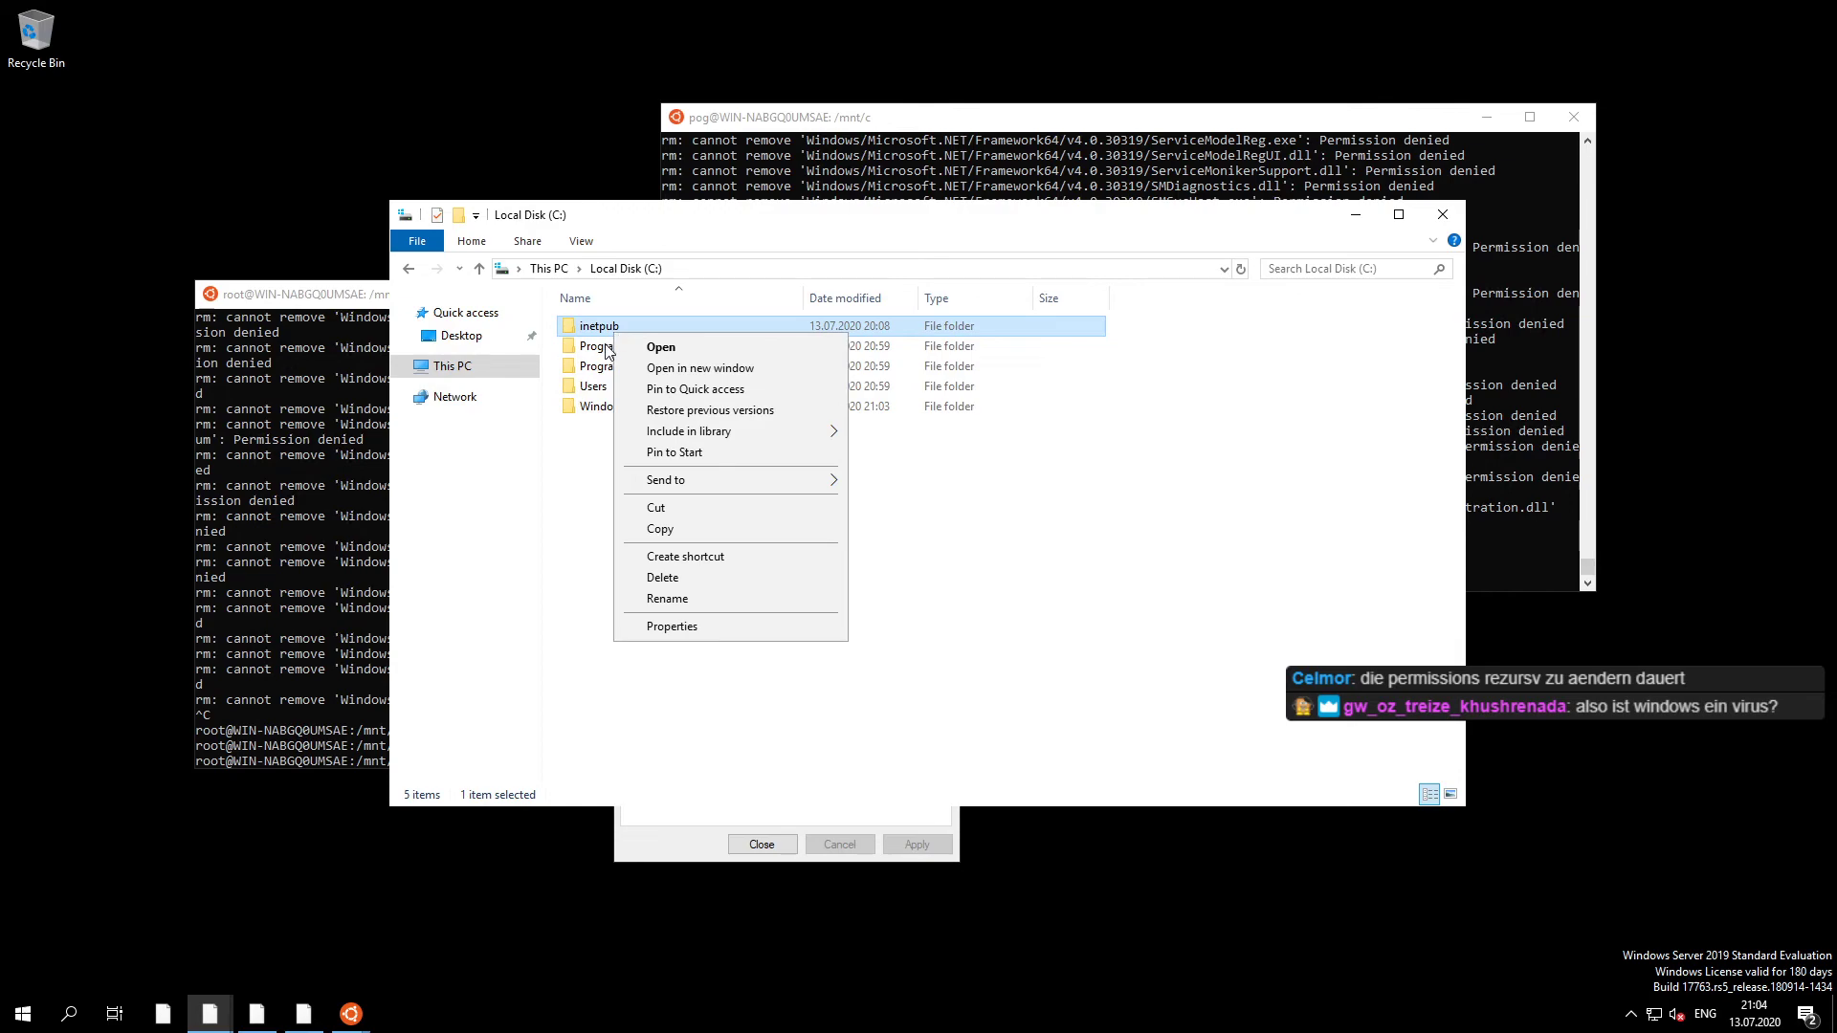
click(564, 513)
click(563, 514)
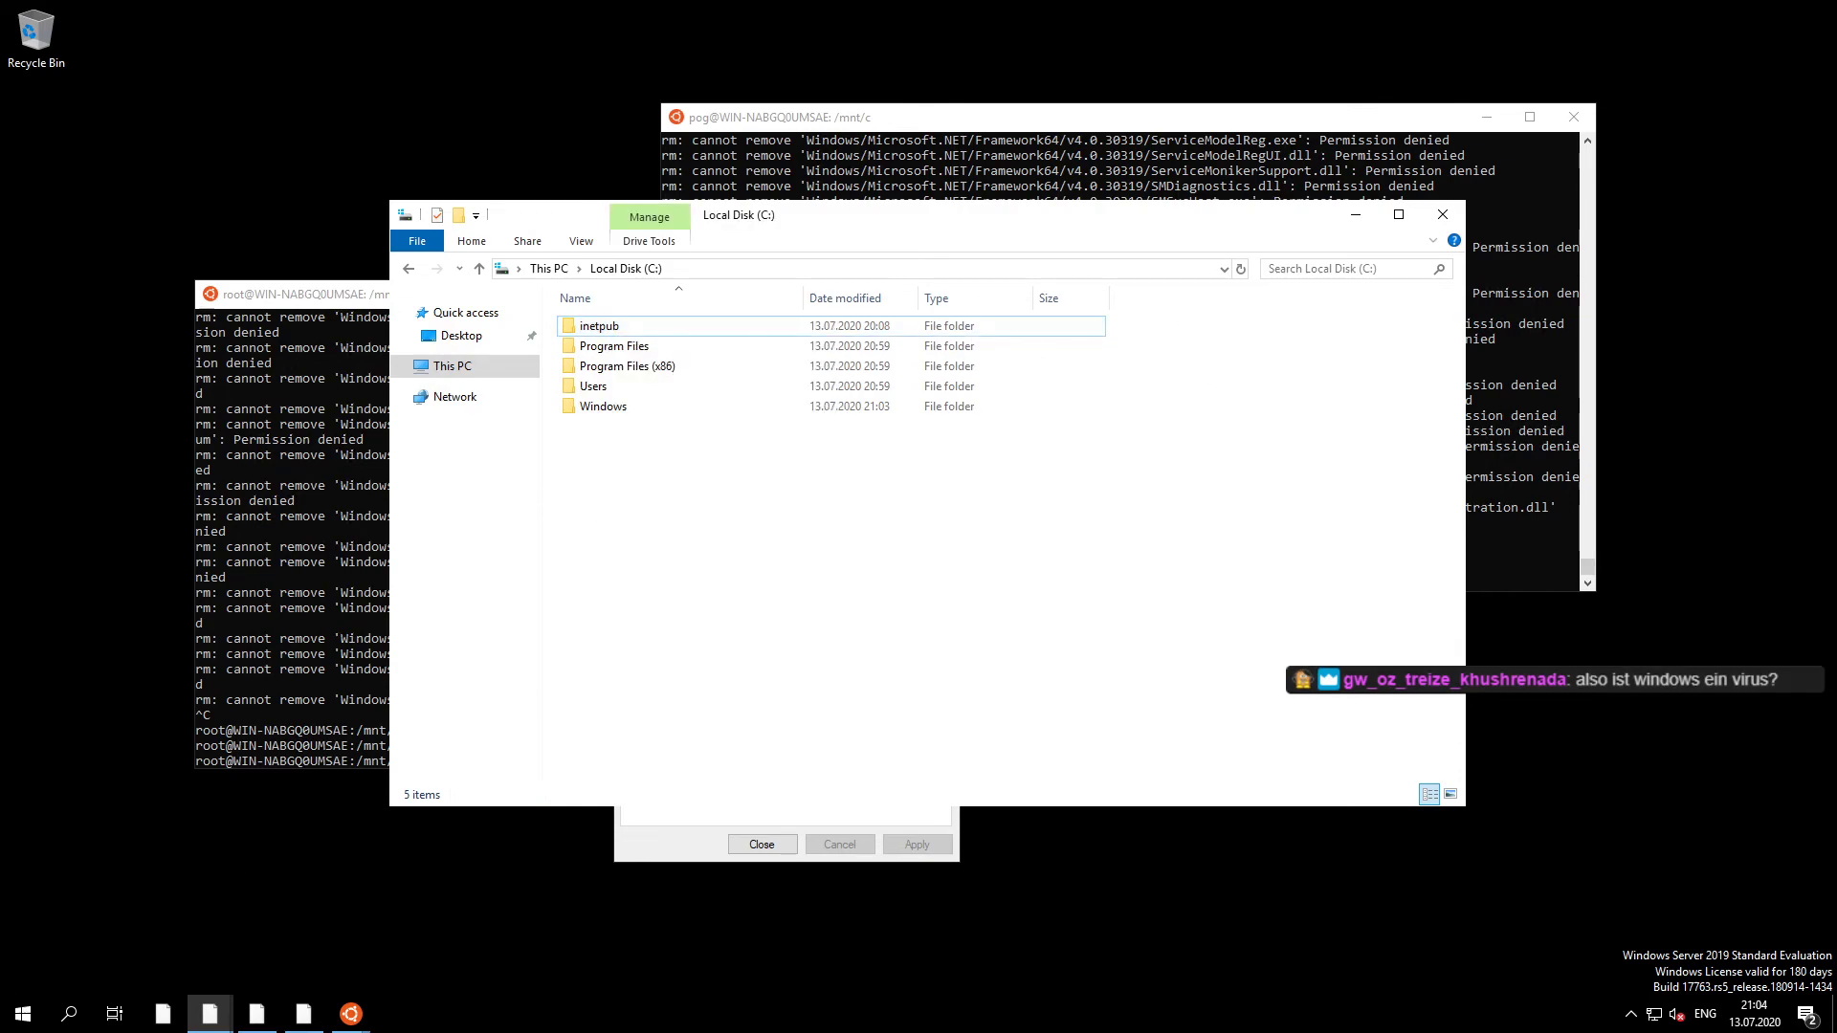
key(super)
text(cmd)
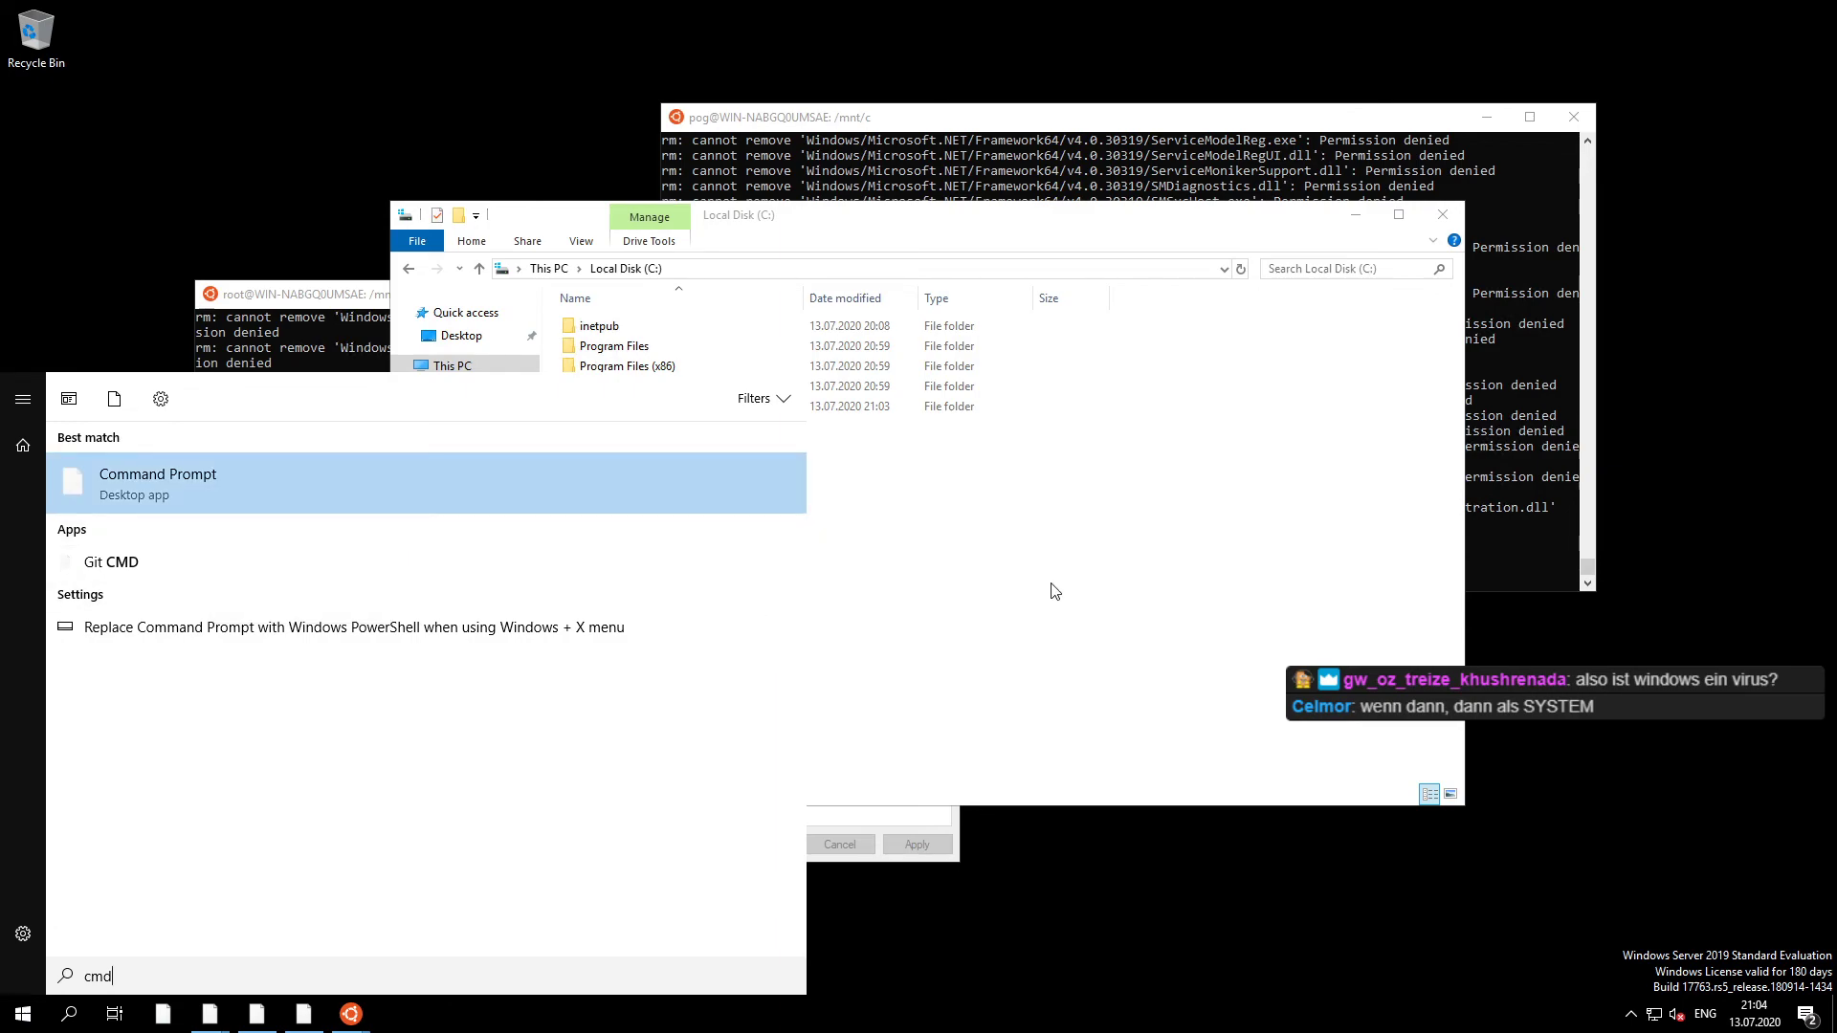
- Cancel the cmd search and PowerShell tile menu, returning to the Ubuntu root terminal's Permission denied output
click(1054, 591)
key(super)
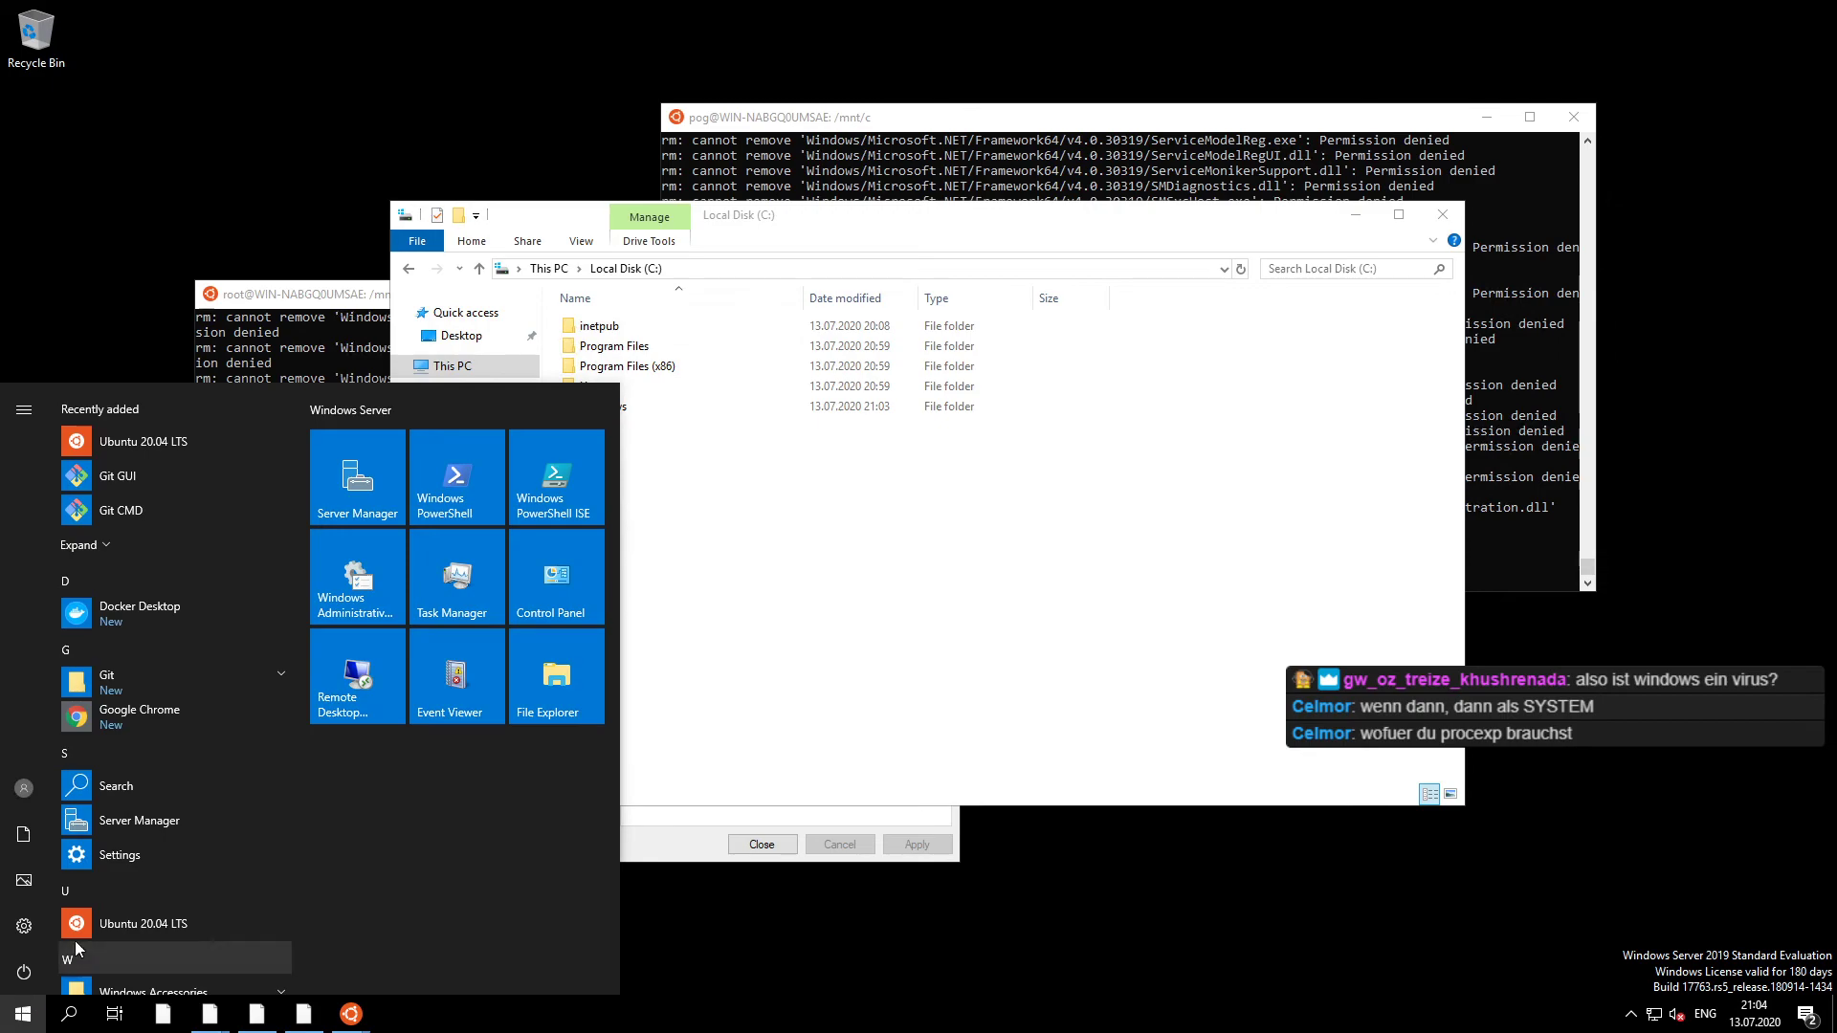
right_click(484, 476)
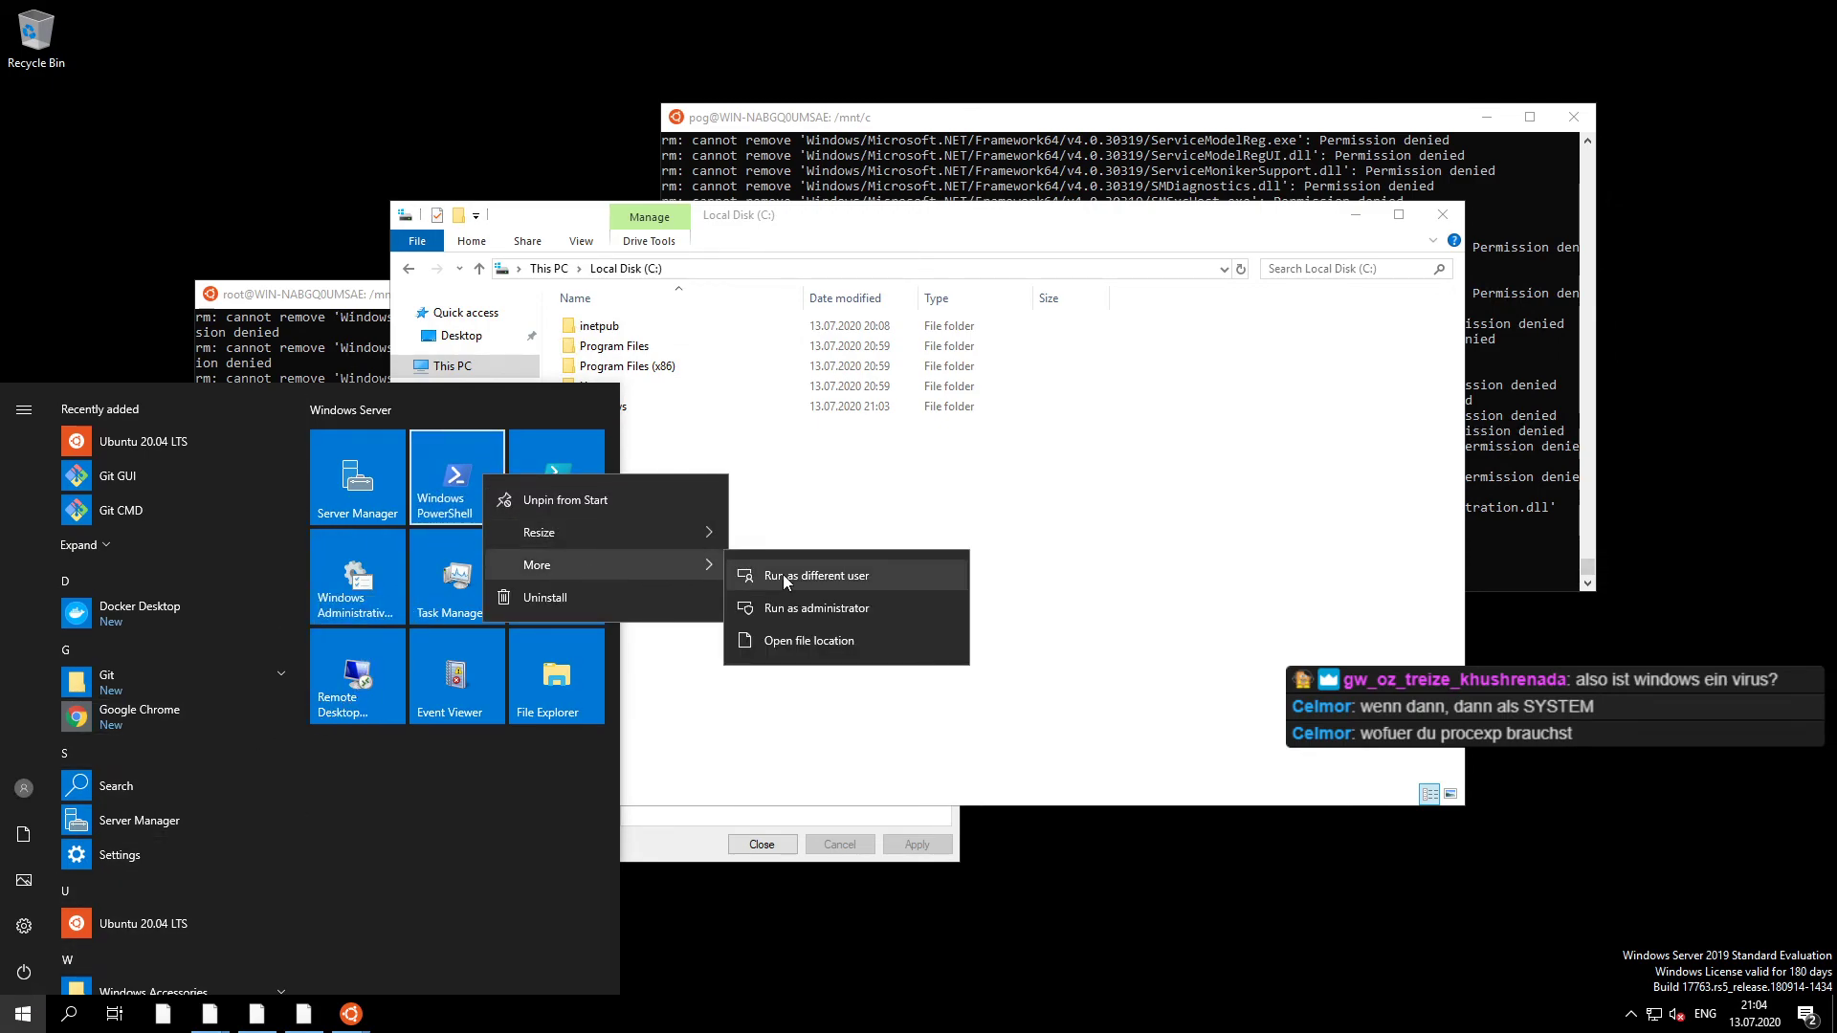
key(Escape)
key(Escape)
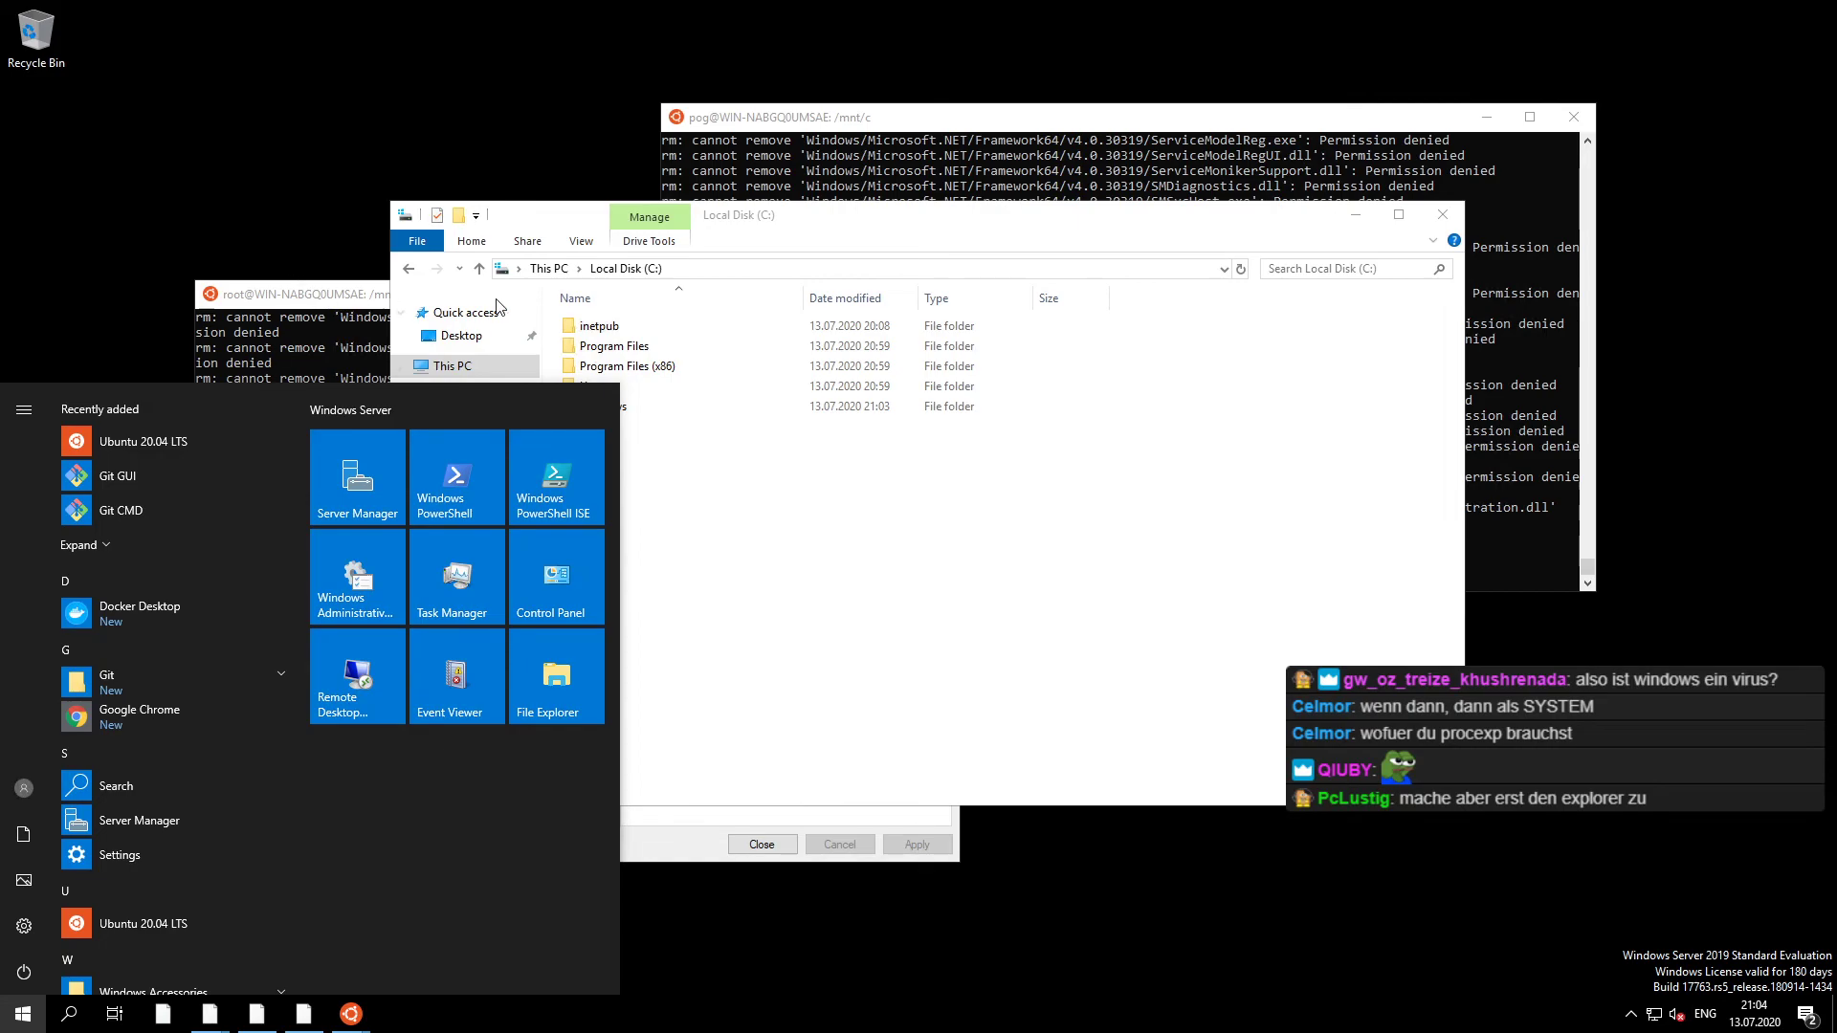
click(294, 299)
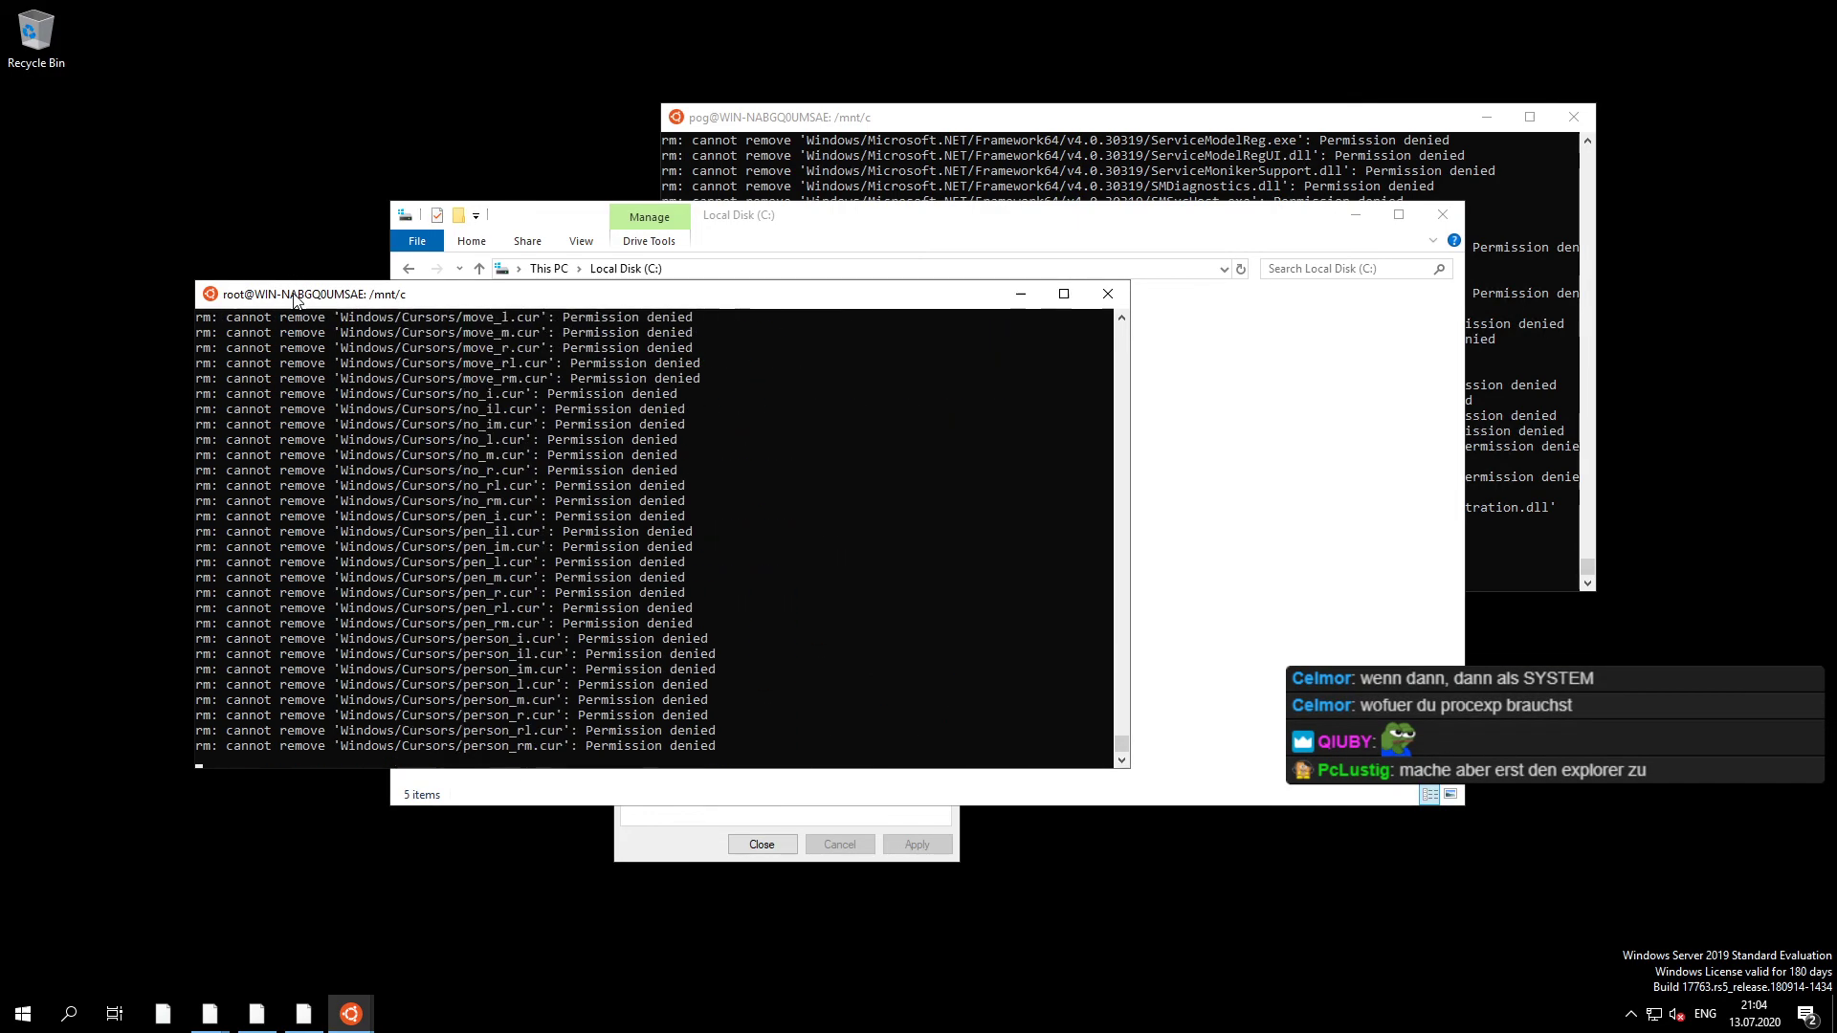
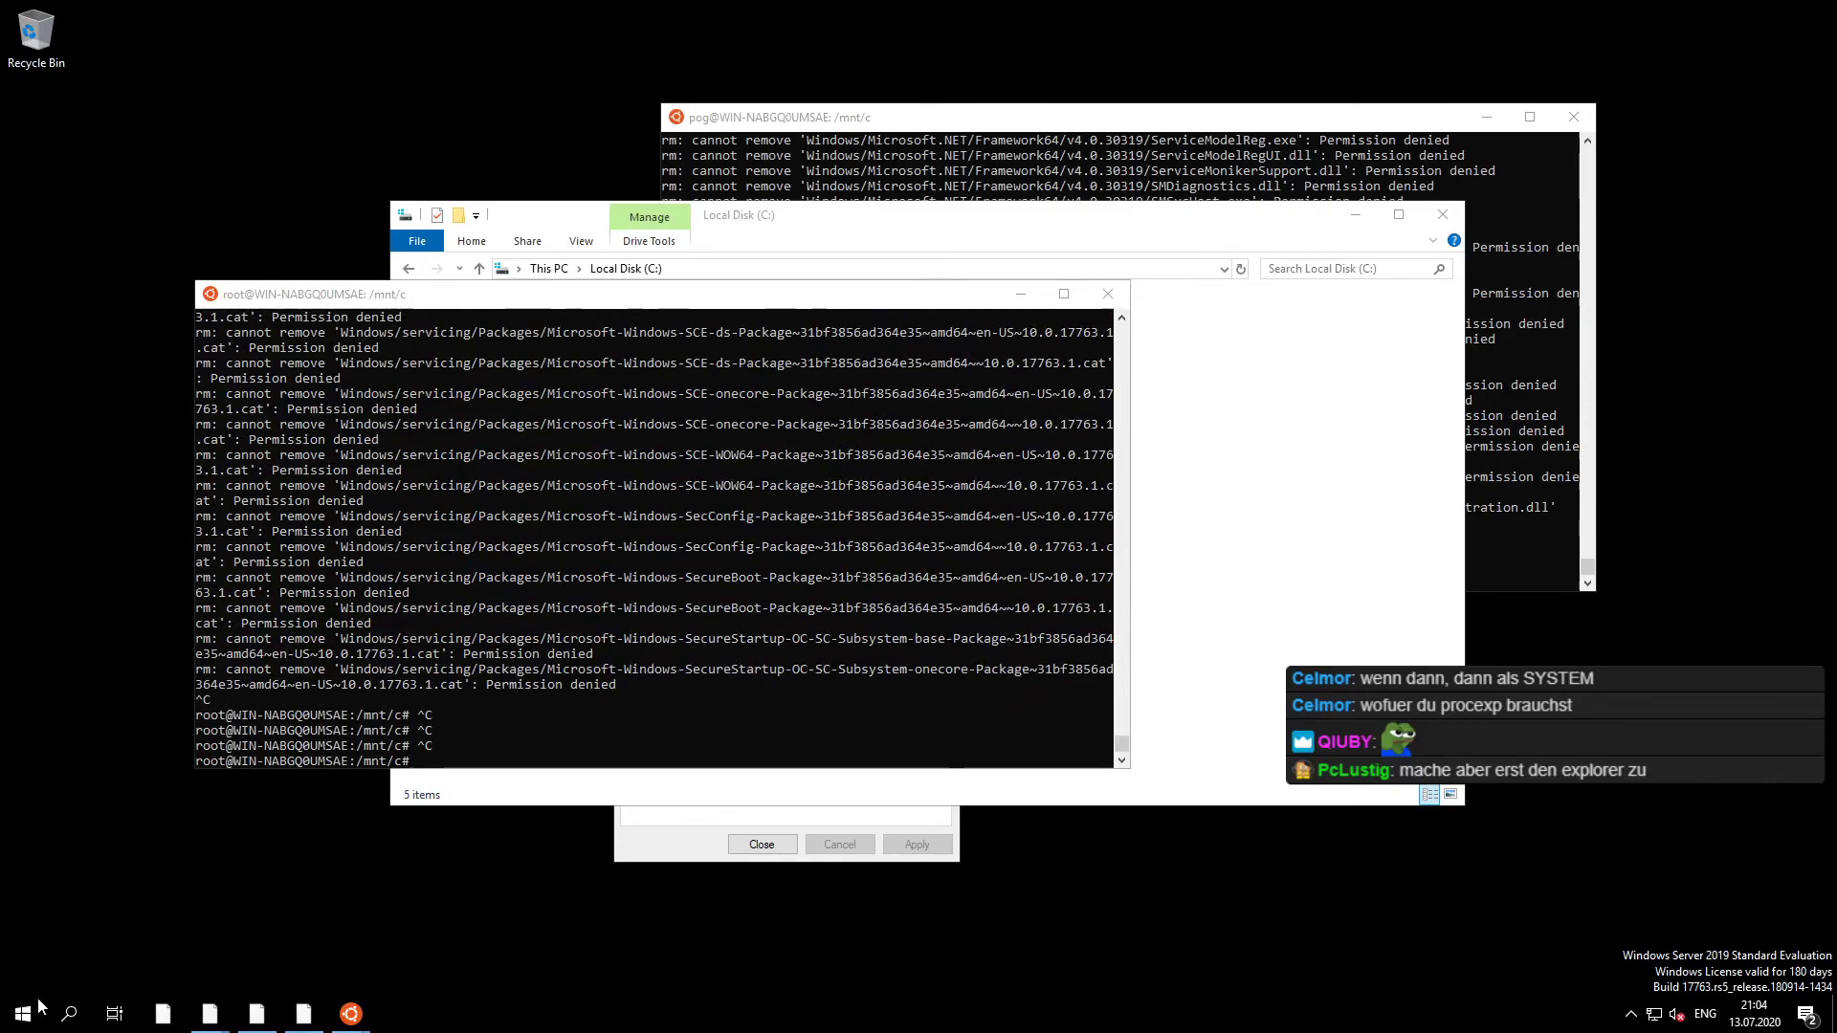
- Restart the Windows Server 2019 machine from the Start power menu, confirming the restart
click(23, 1012)
click(24, 972)
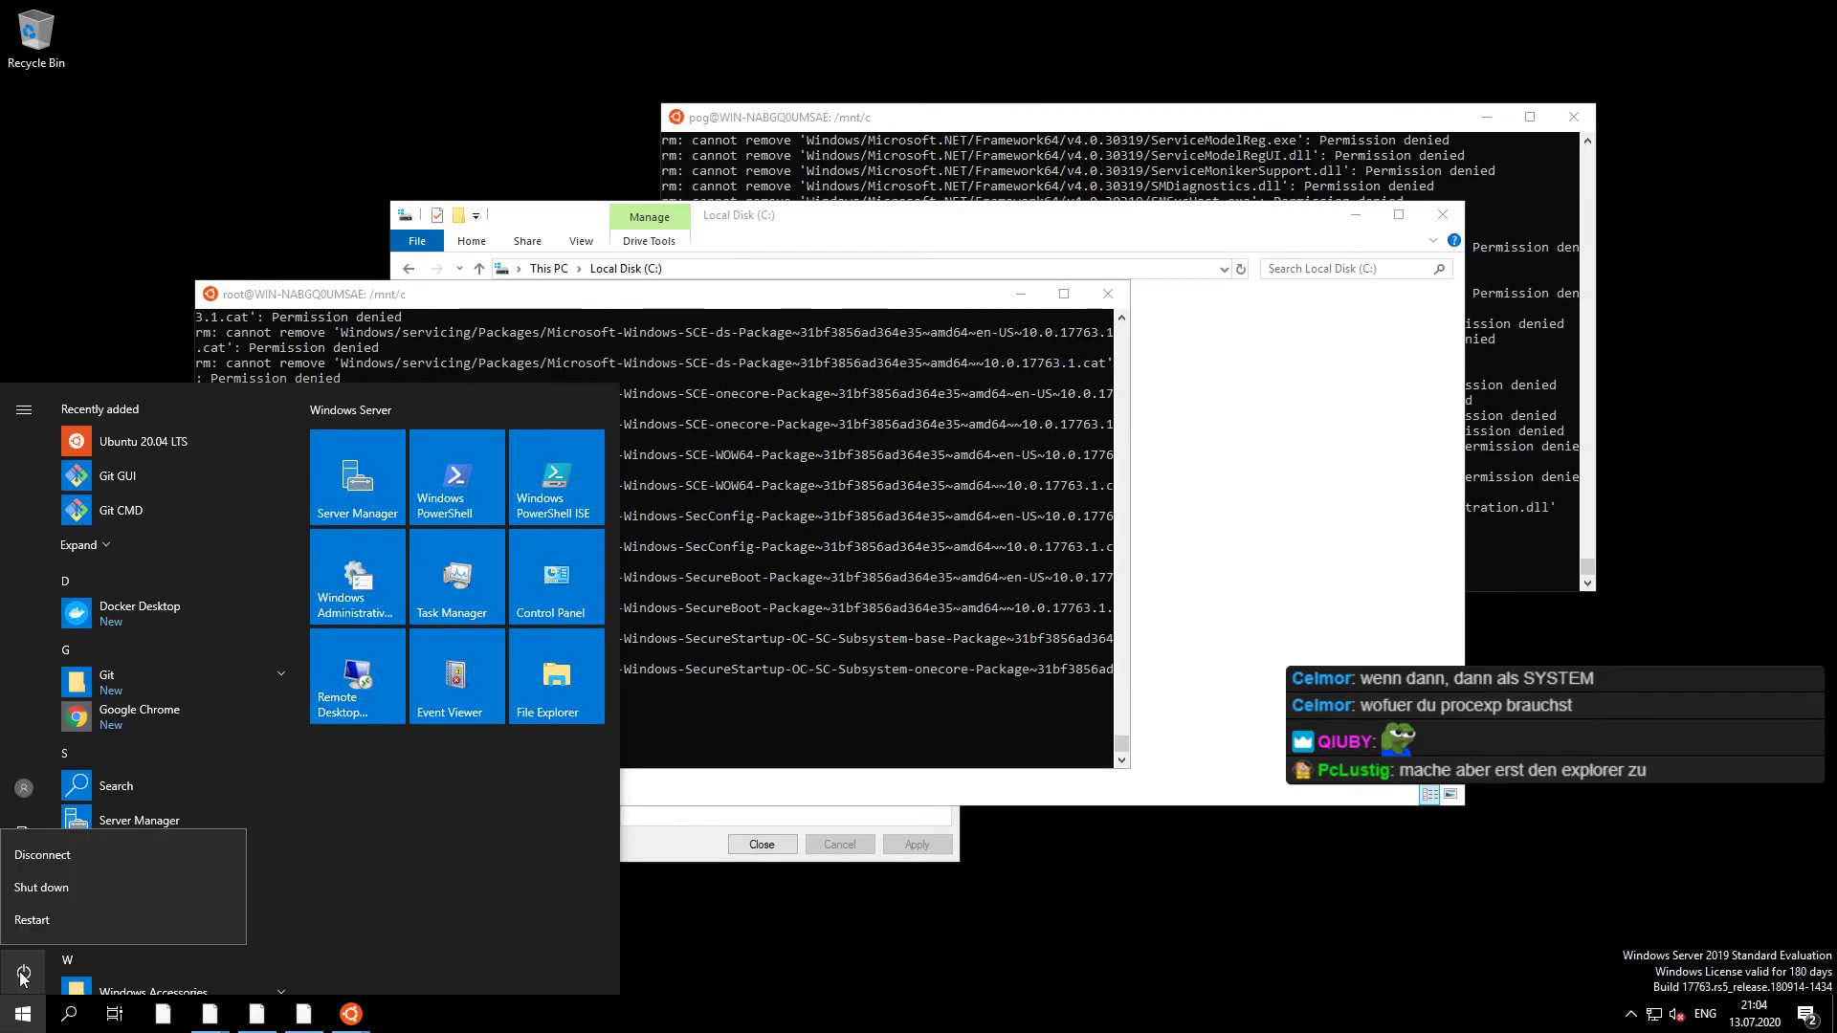
click(54, 919)
click(280, 927)
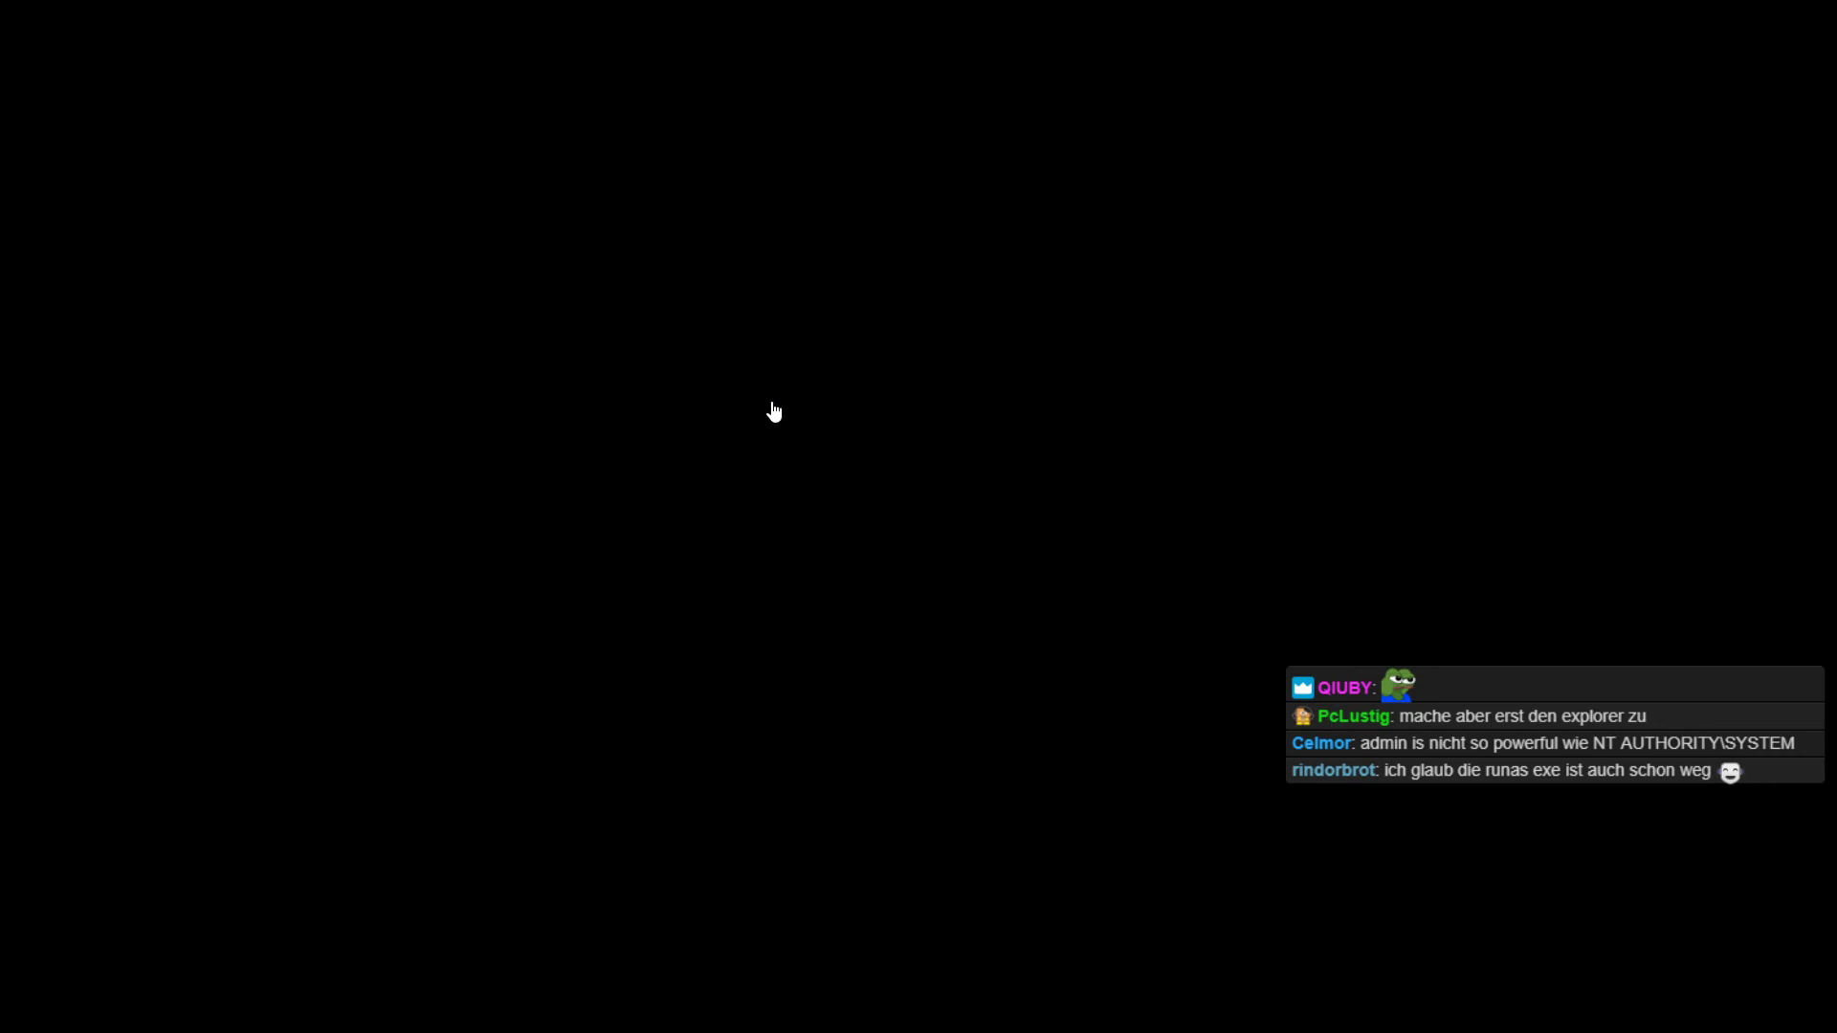
- Dismiss the monitor-layout error and minimize the full-screen VM to reveal the host browser
mouse_move(766, 7)
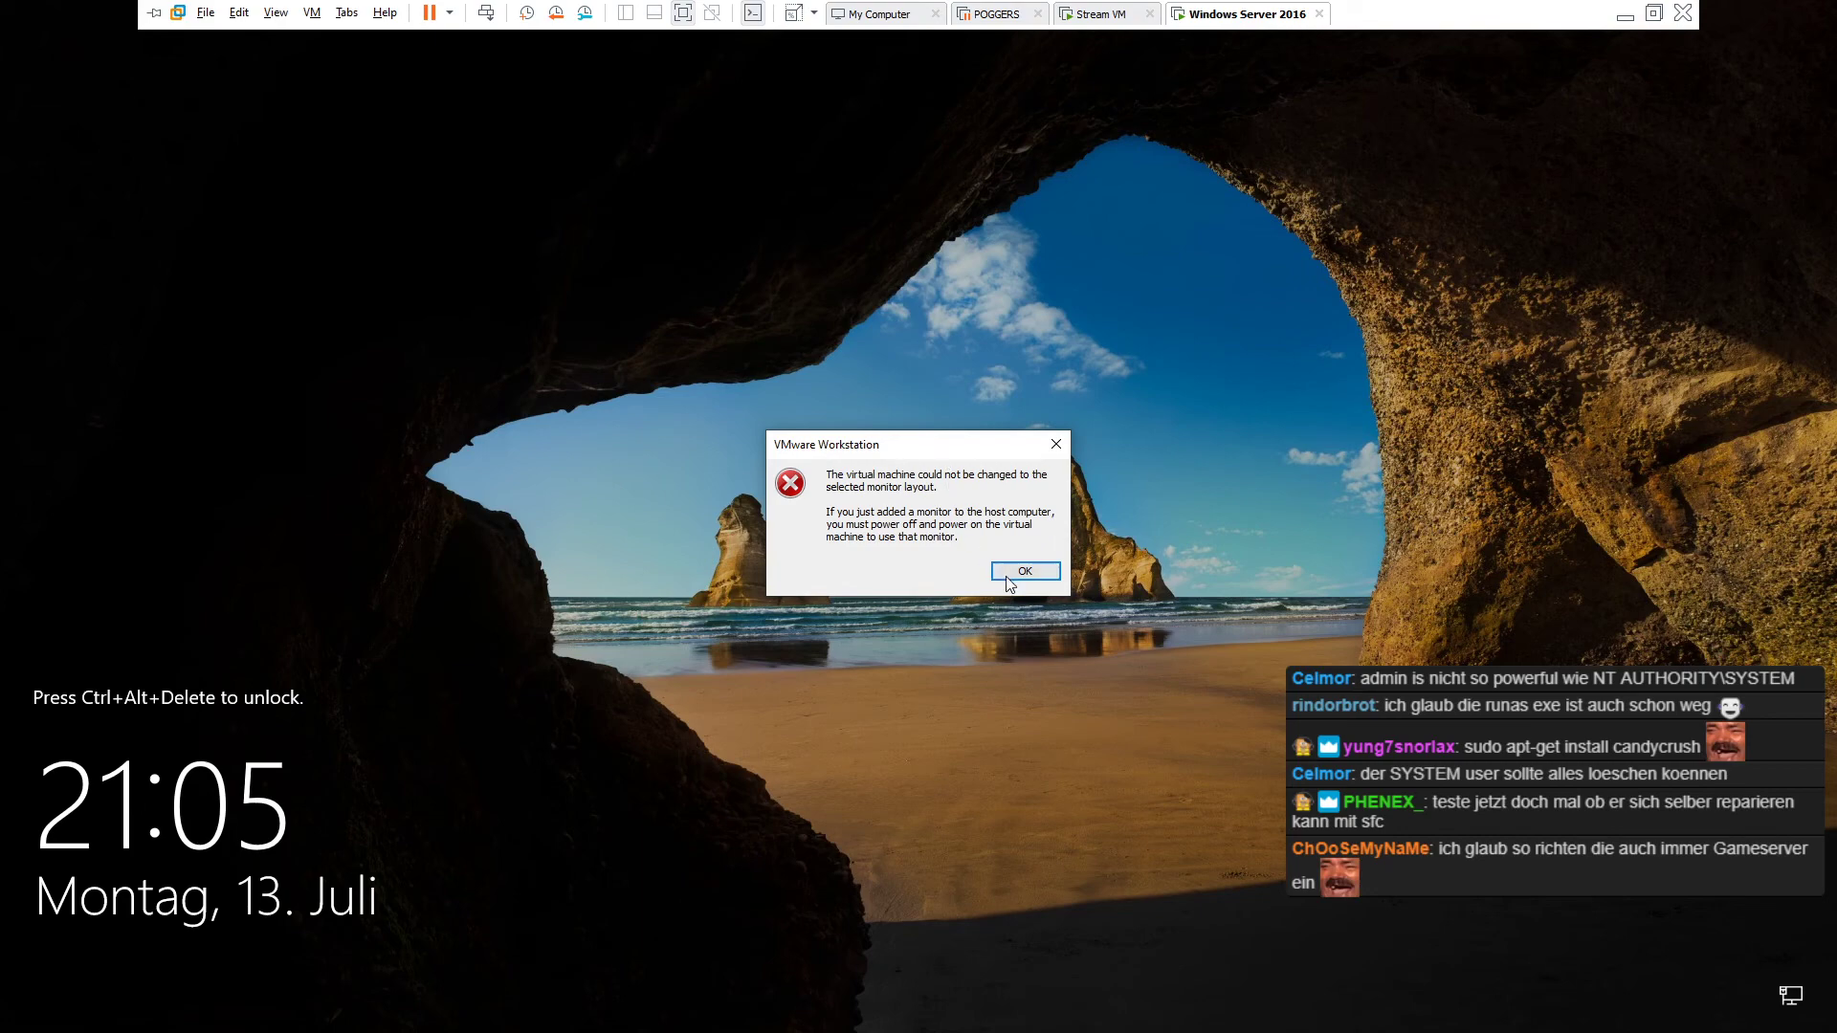
click(1025, 571)
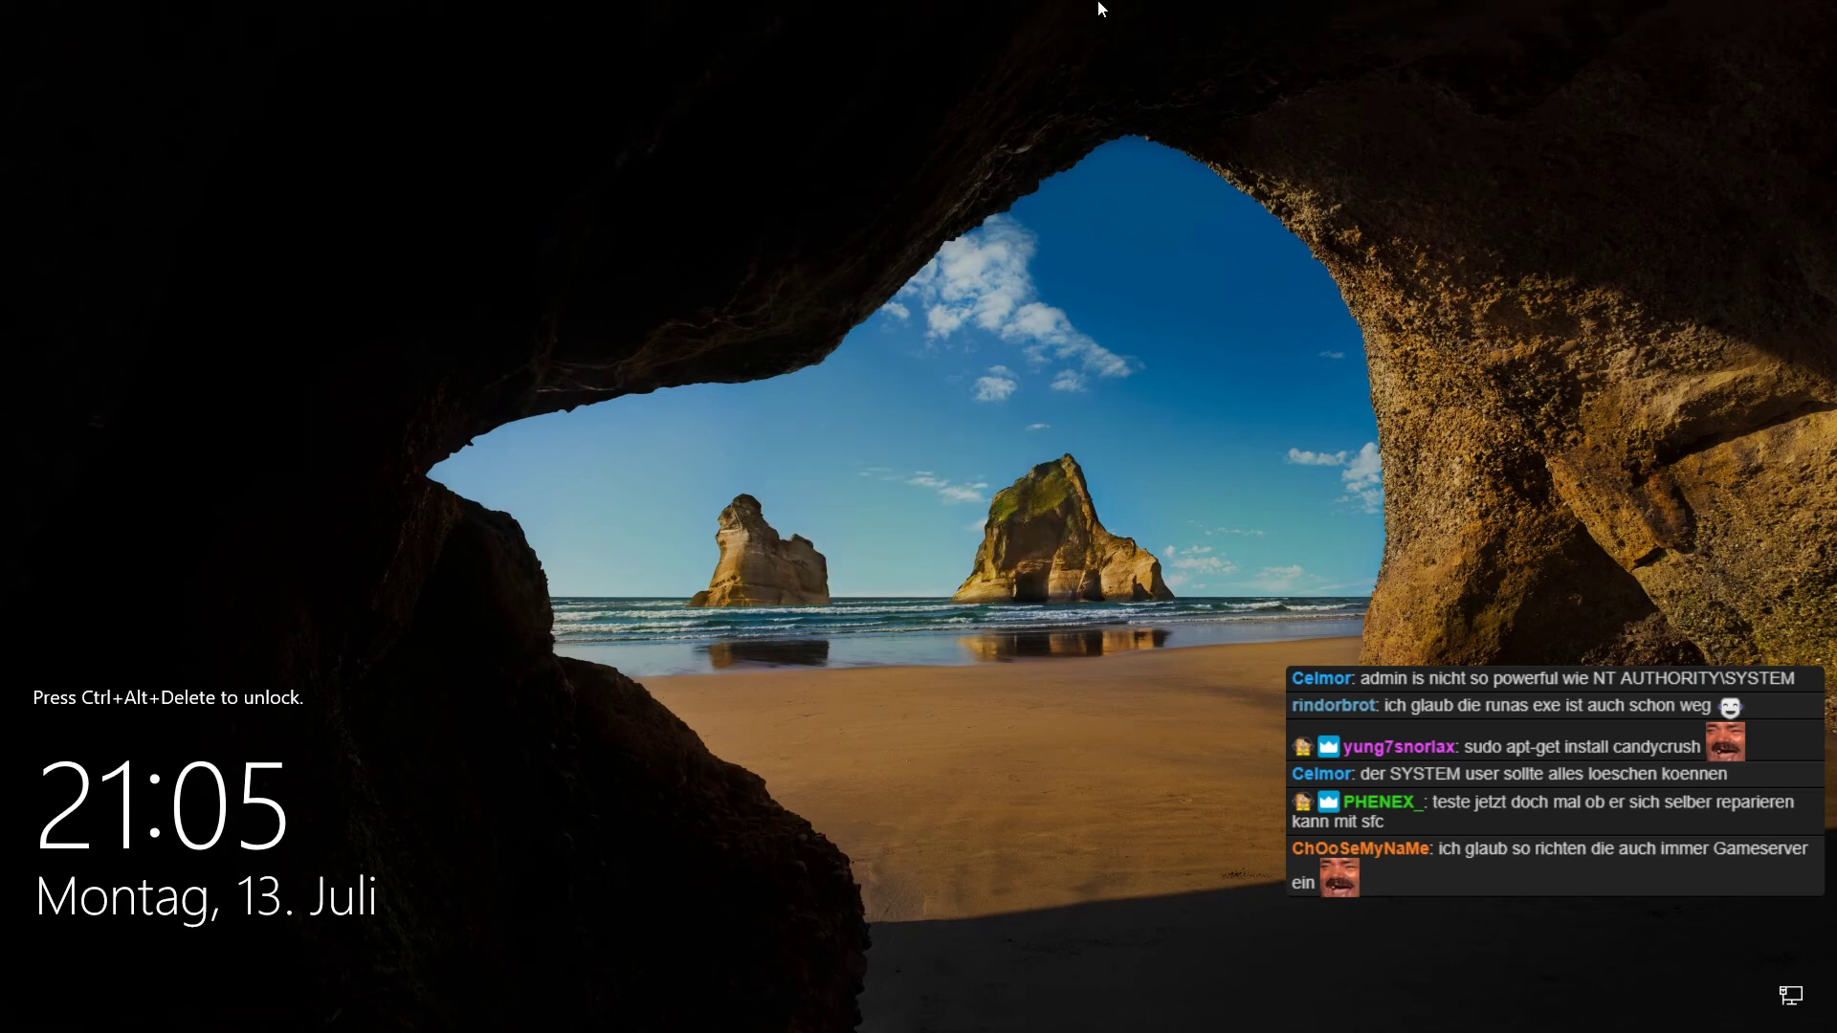
mouse_move(681, 3)
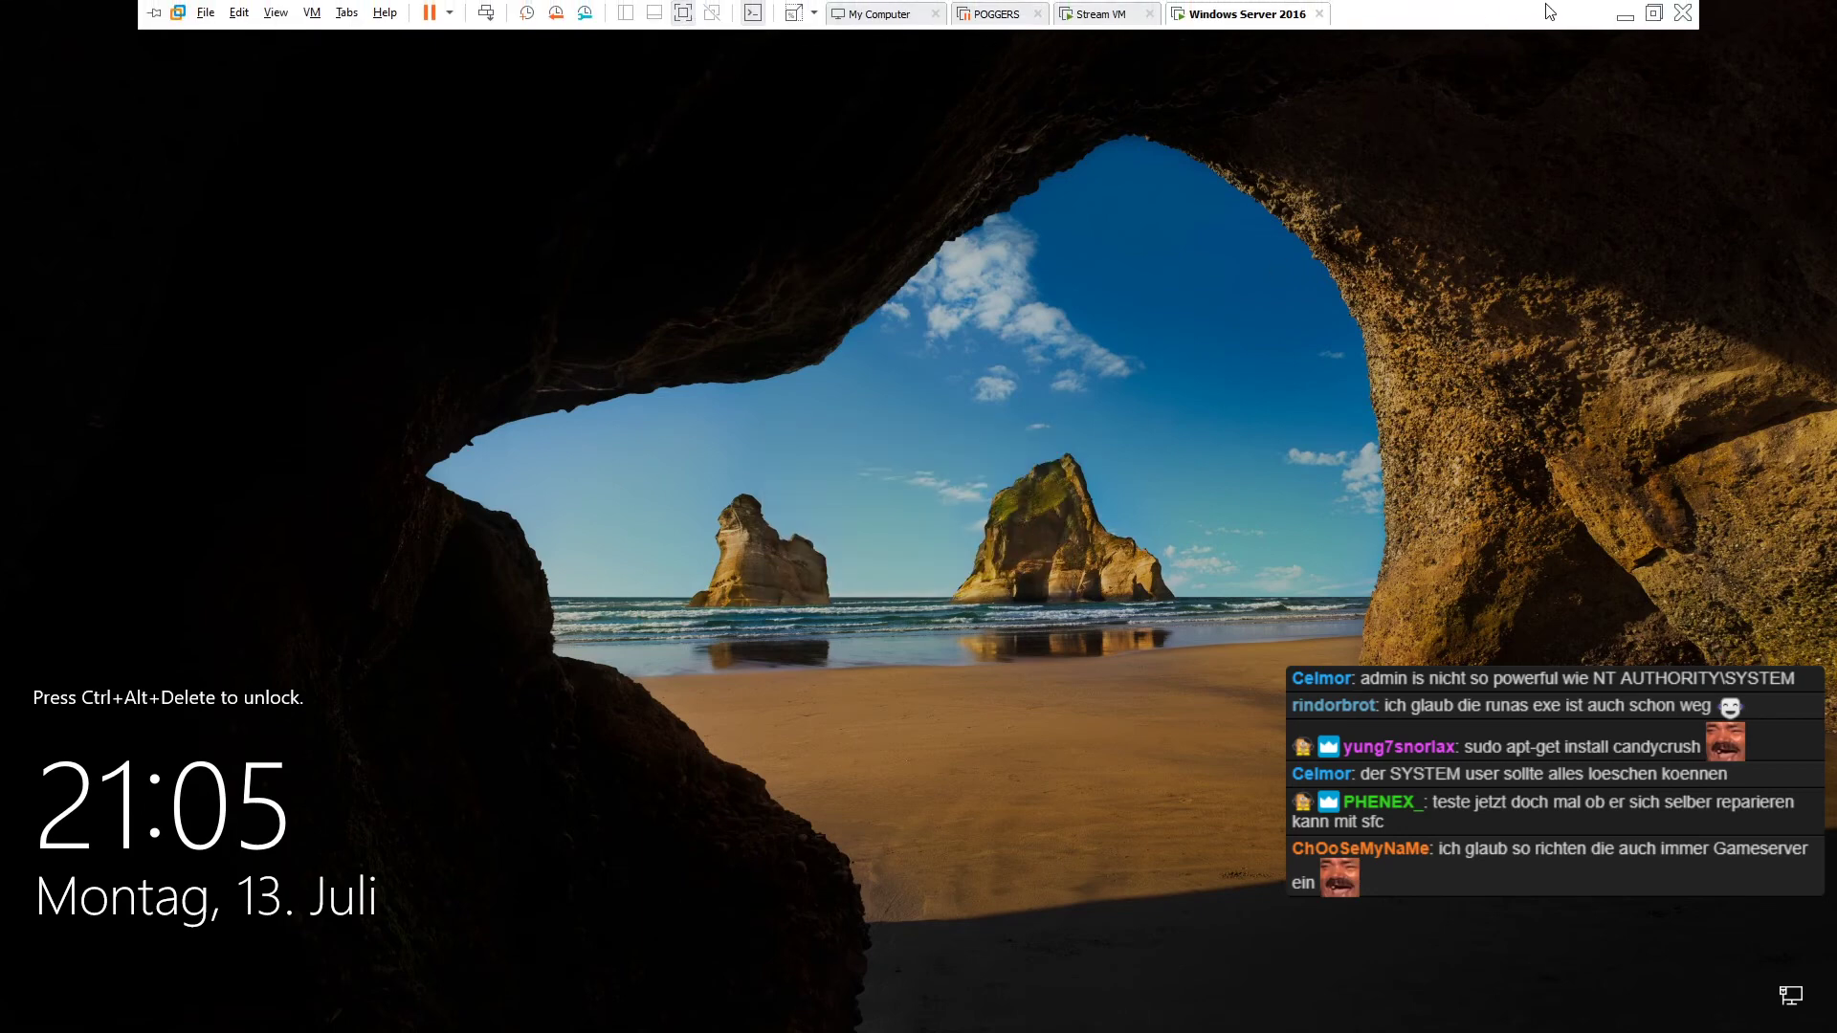
click(1617, 19)
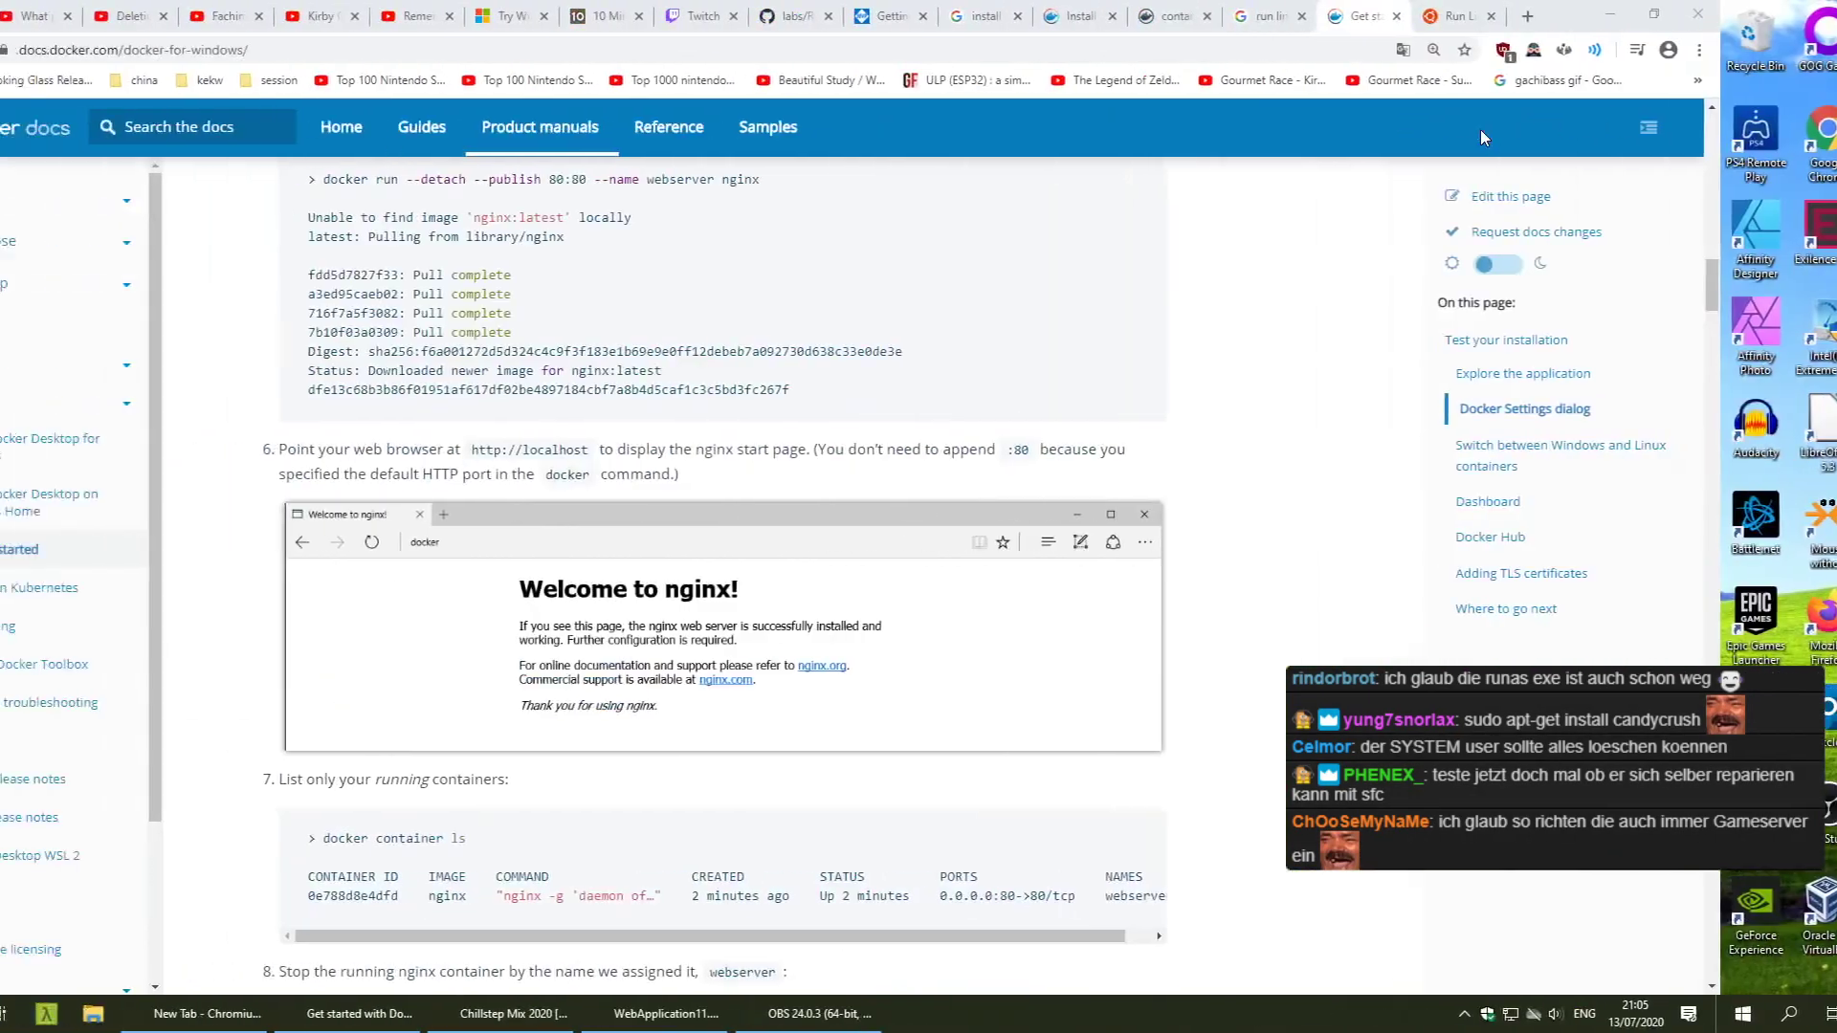
- Launch mstsc and connect to 192.168.2.130, accepting the certificate warning
key(super)
text(mstsc)
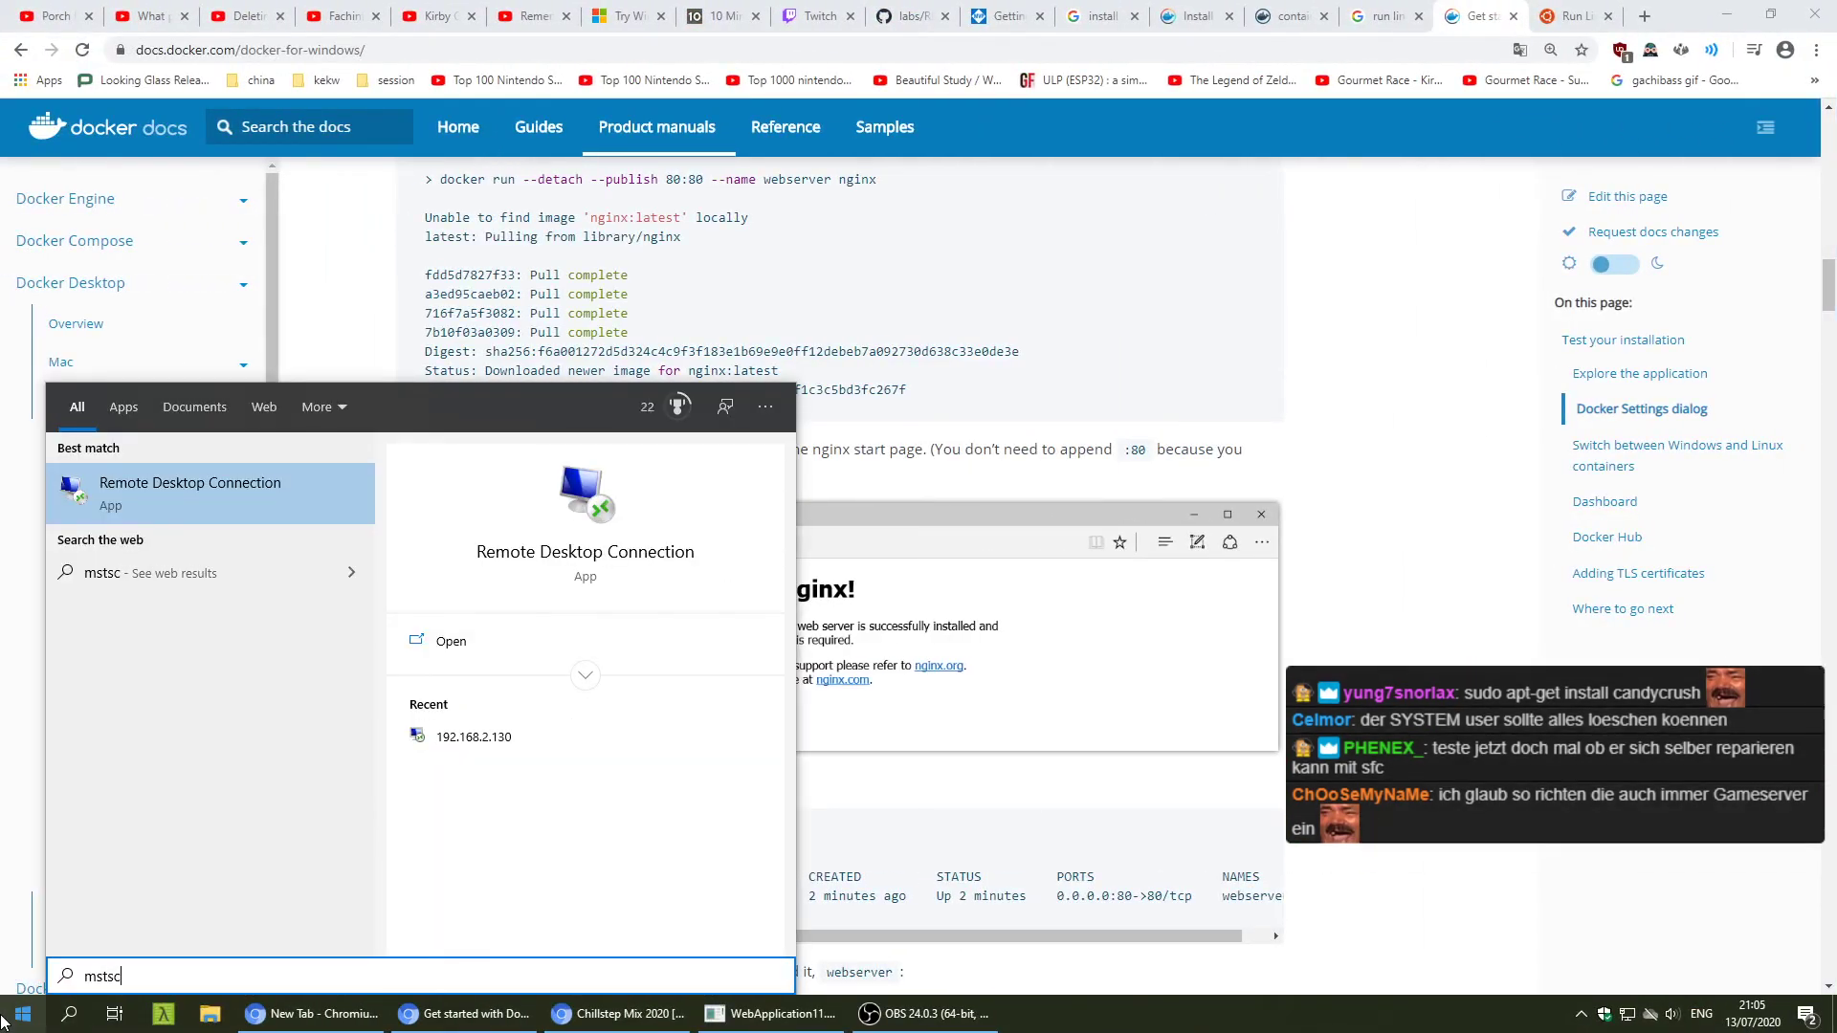
key(Return)
click(1001, 412)
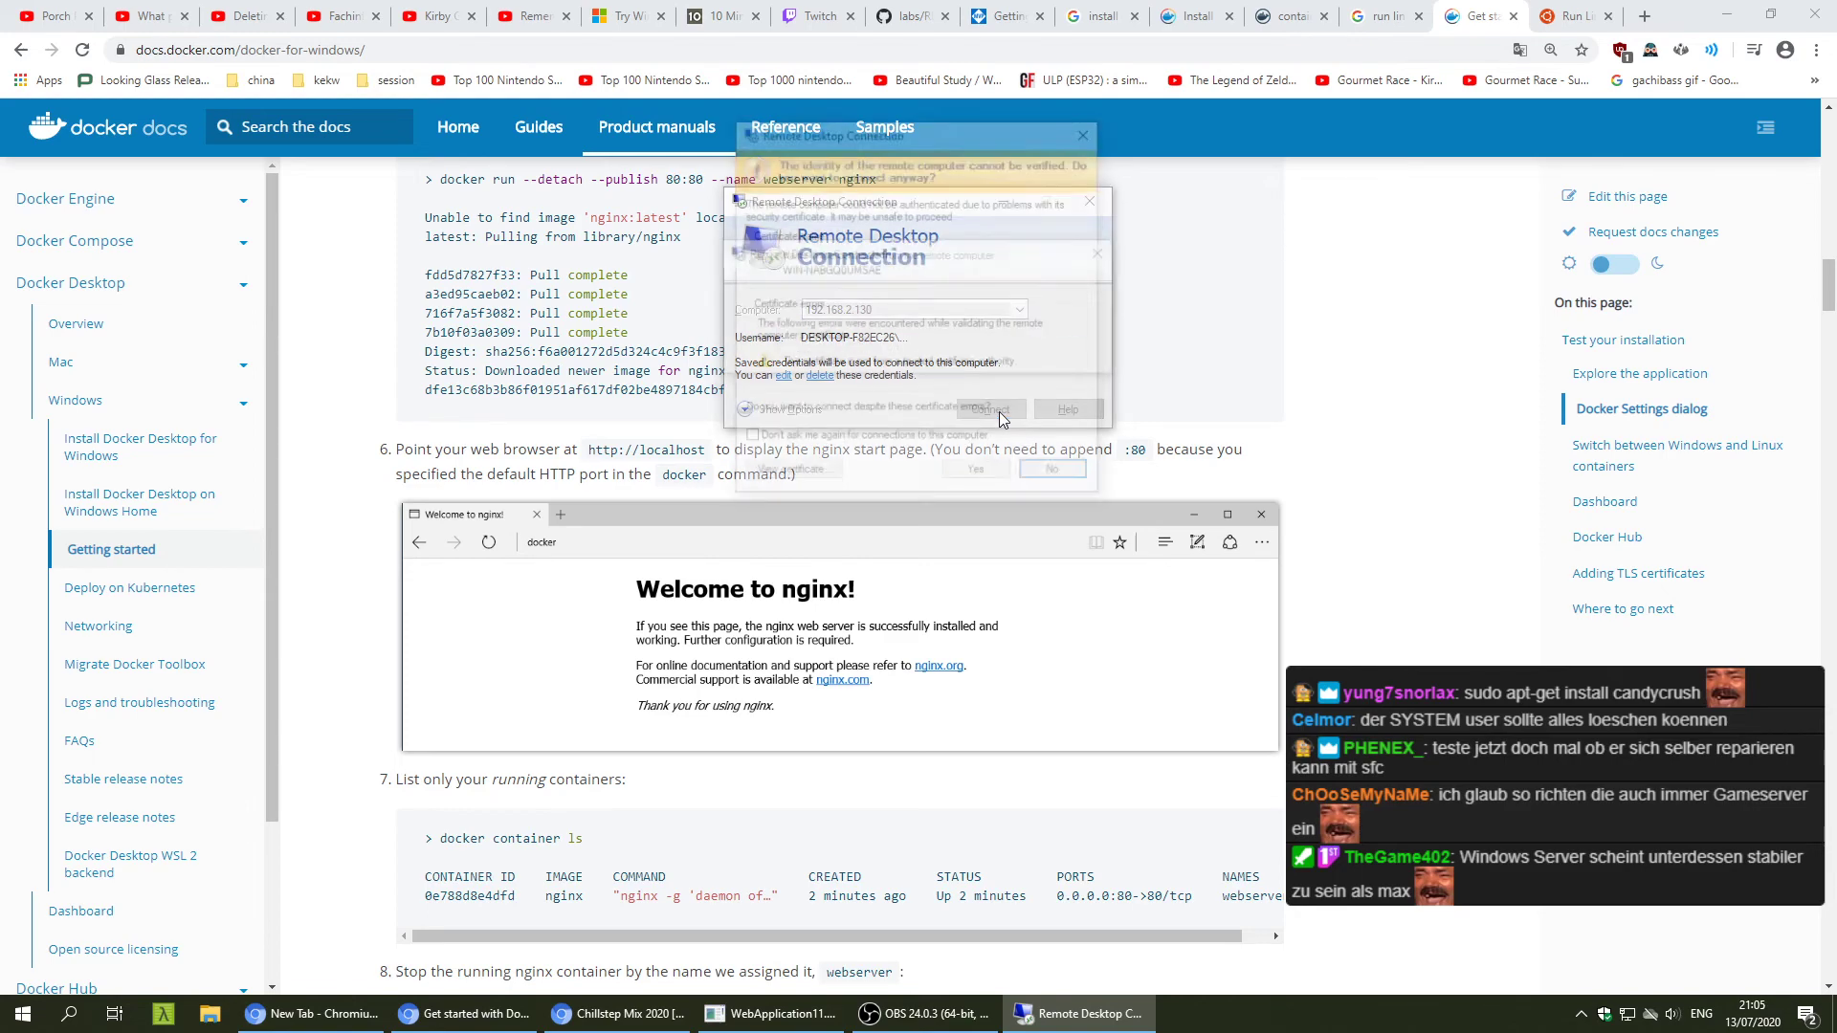
click(1057, 475)
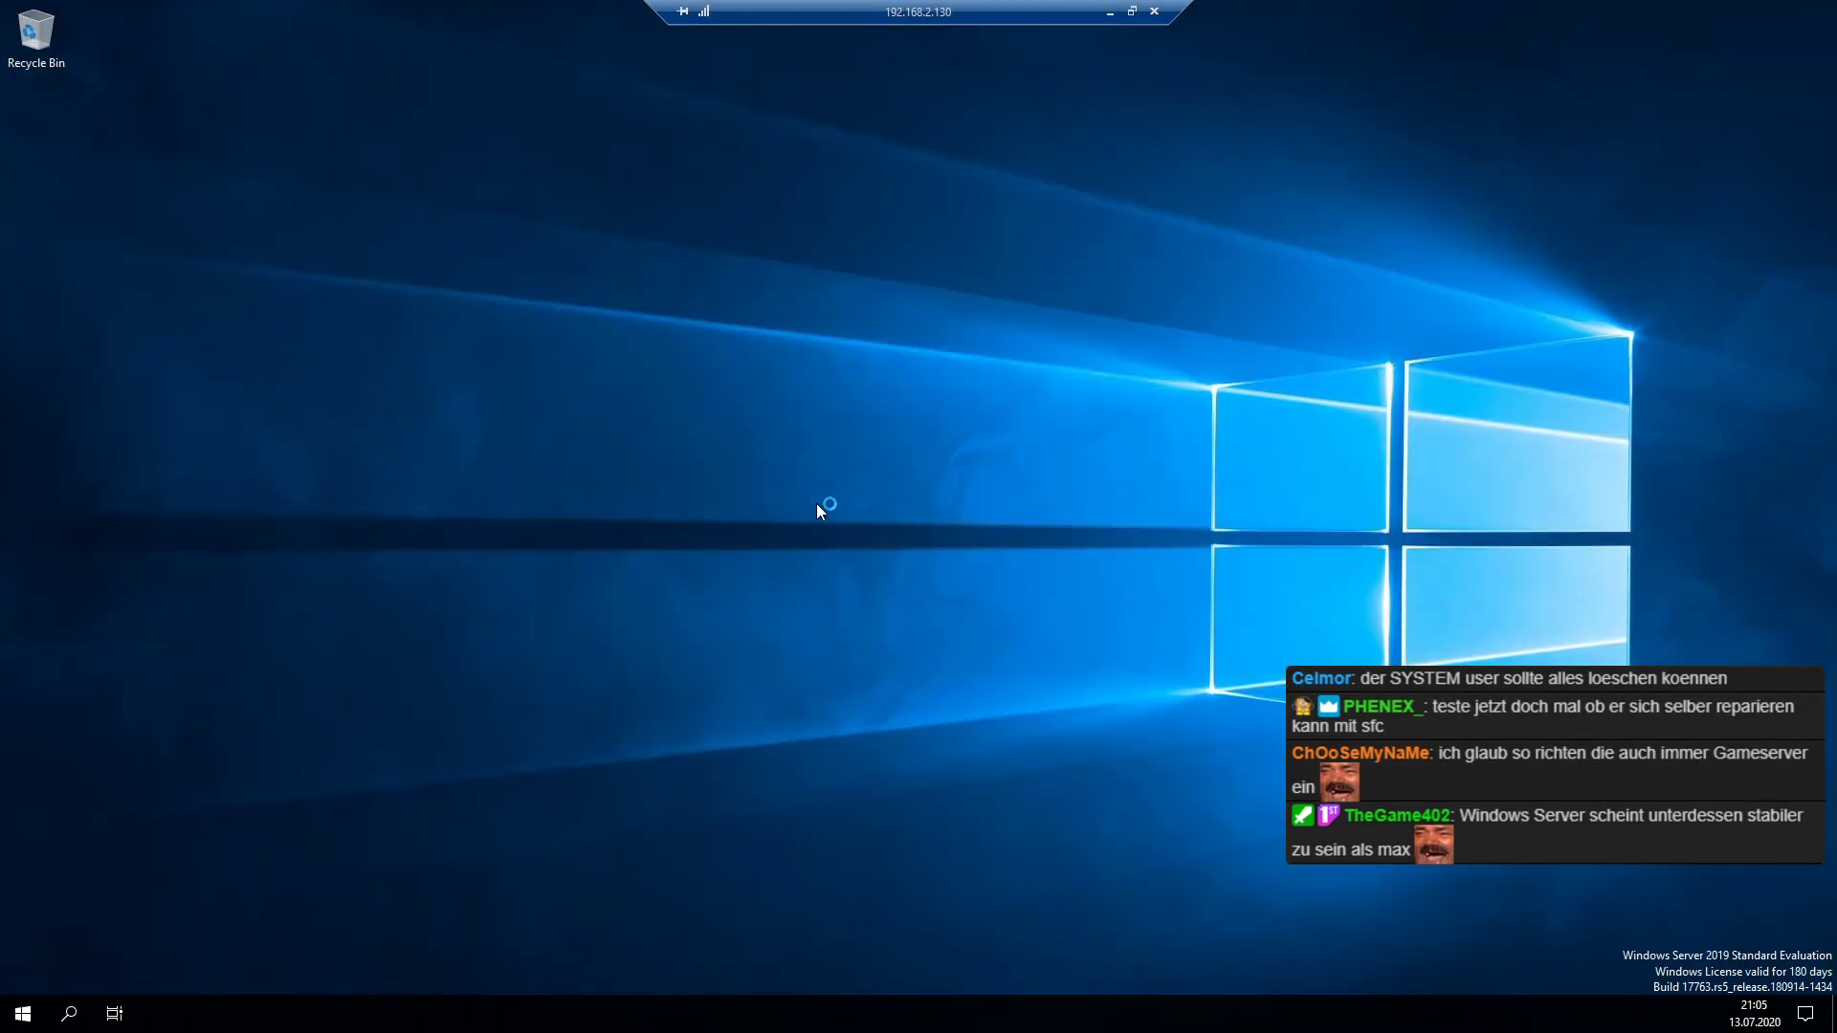
- Open the empty Recycle Bin, then launch the Ubuntu 20.04 LTS console from Start
double_click(37, 33)
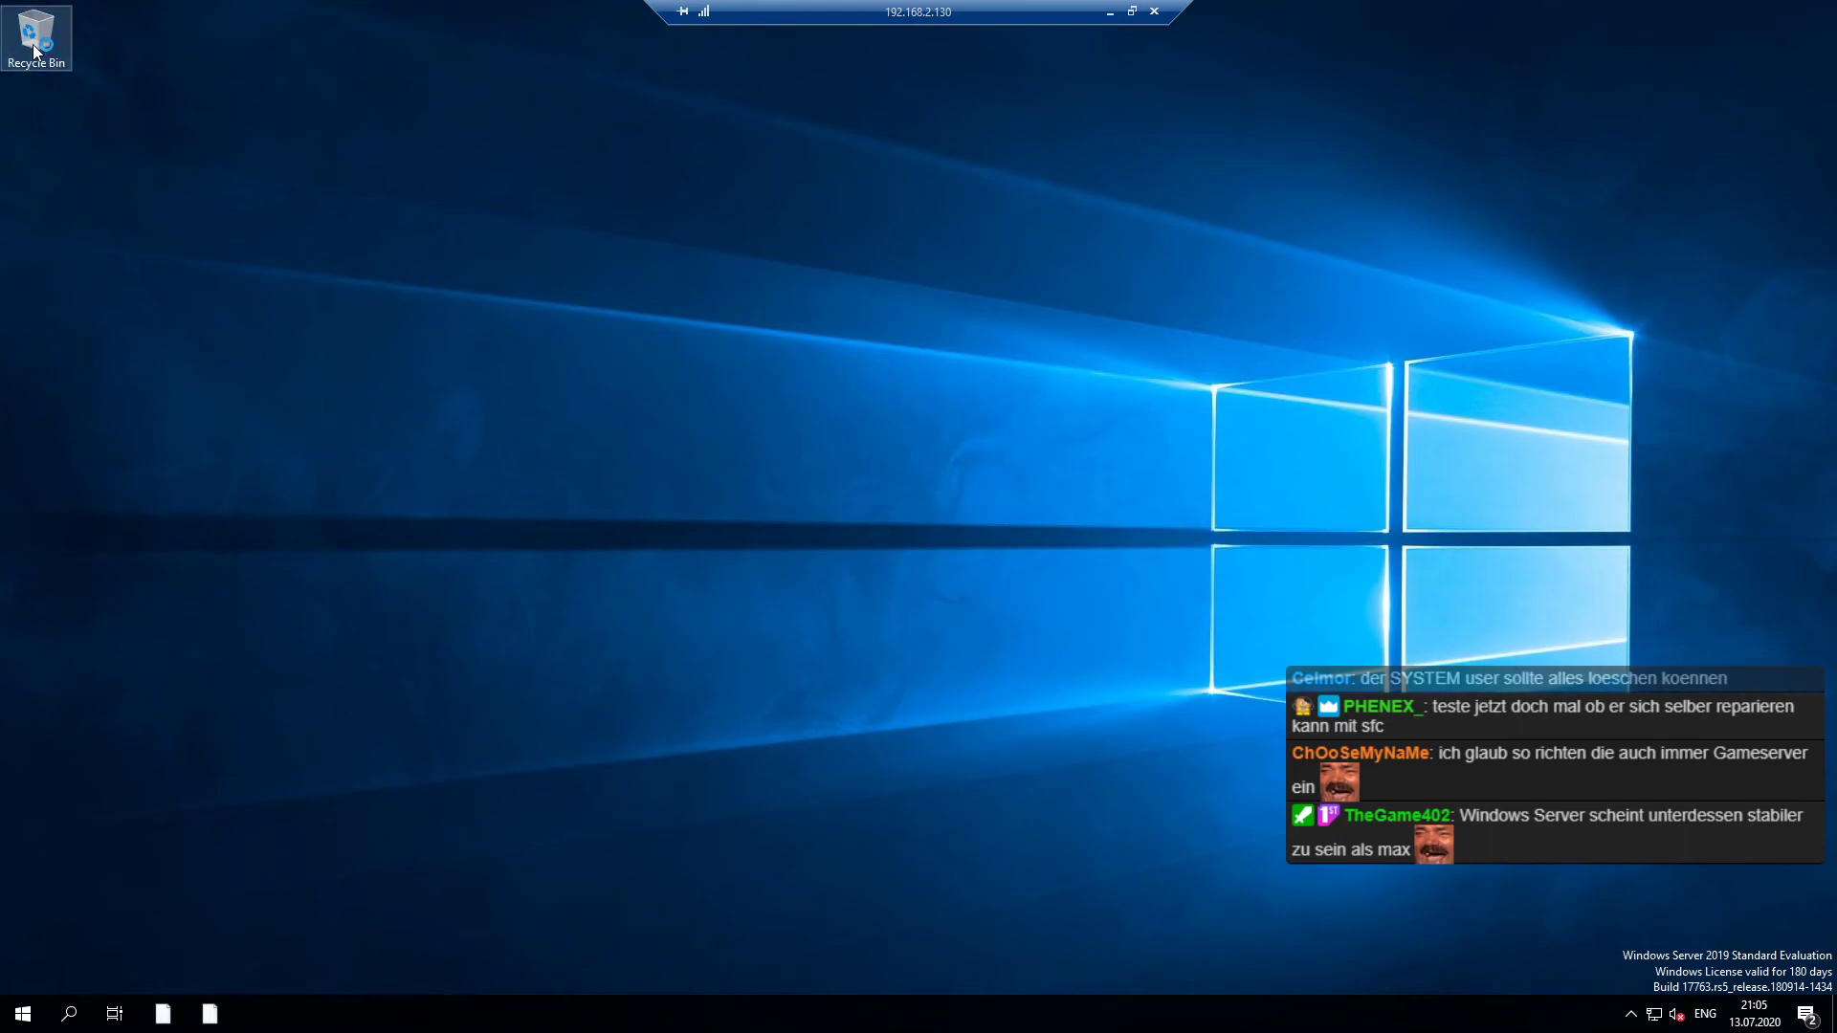
click(35, 1025)
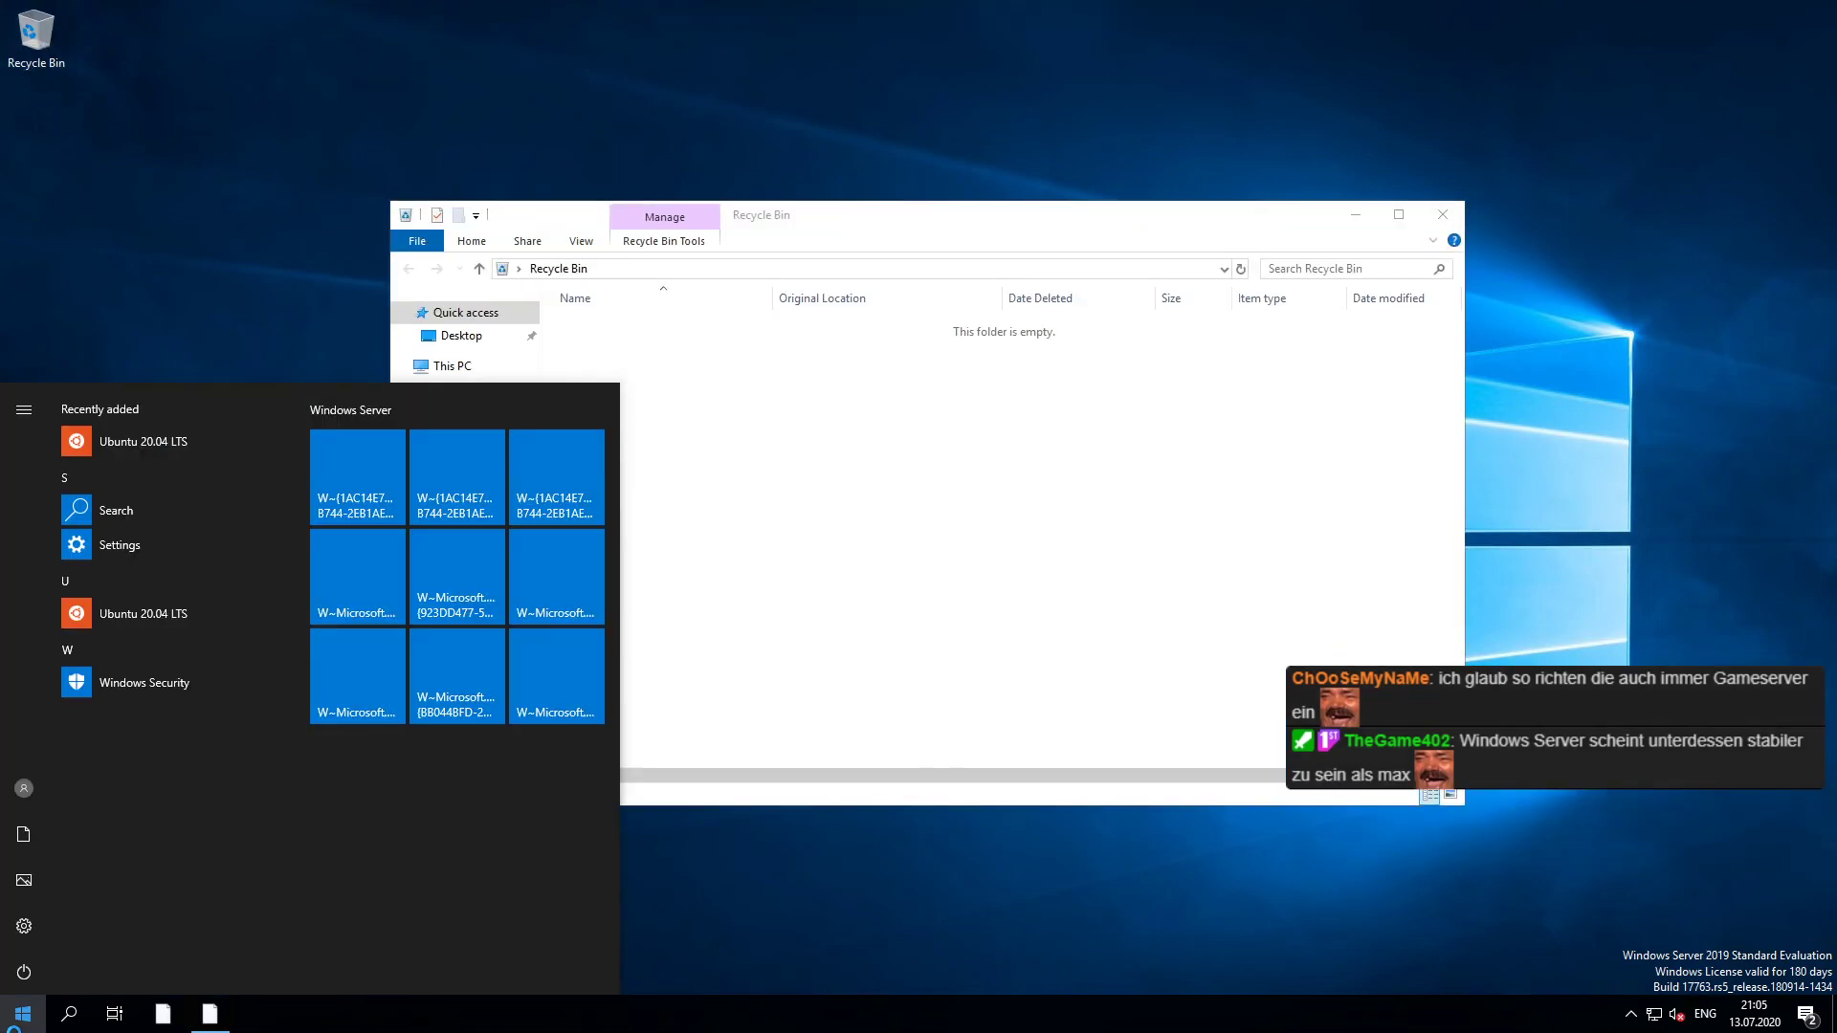
click(209, 610)
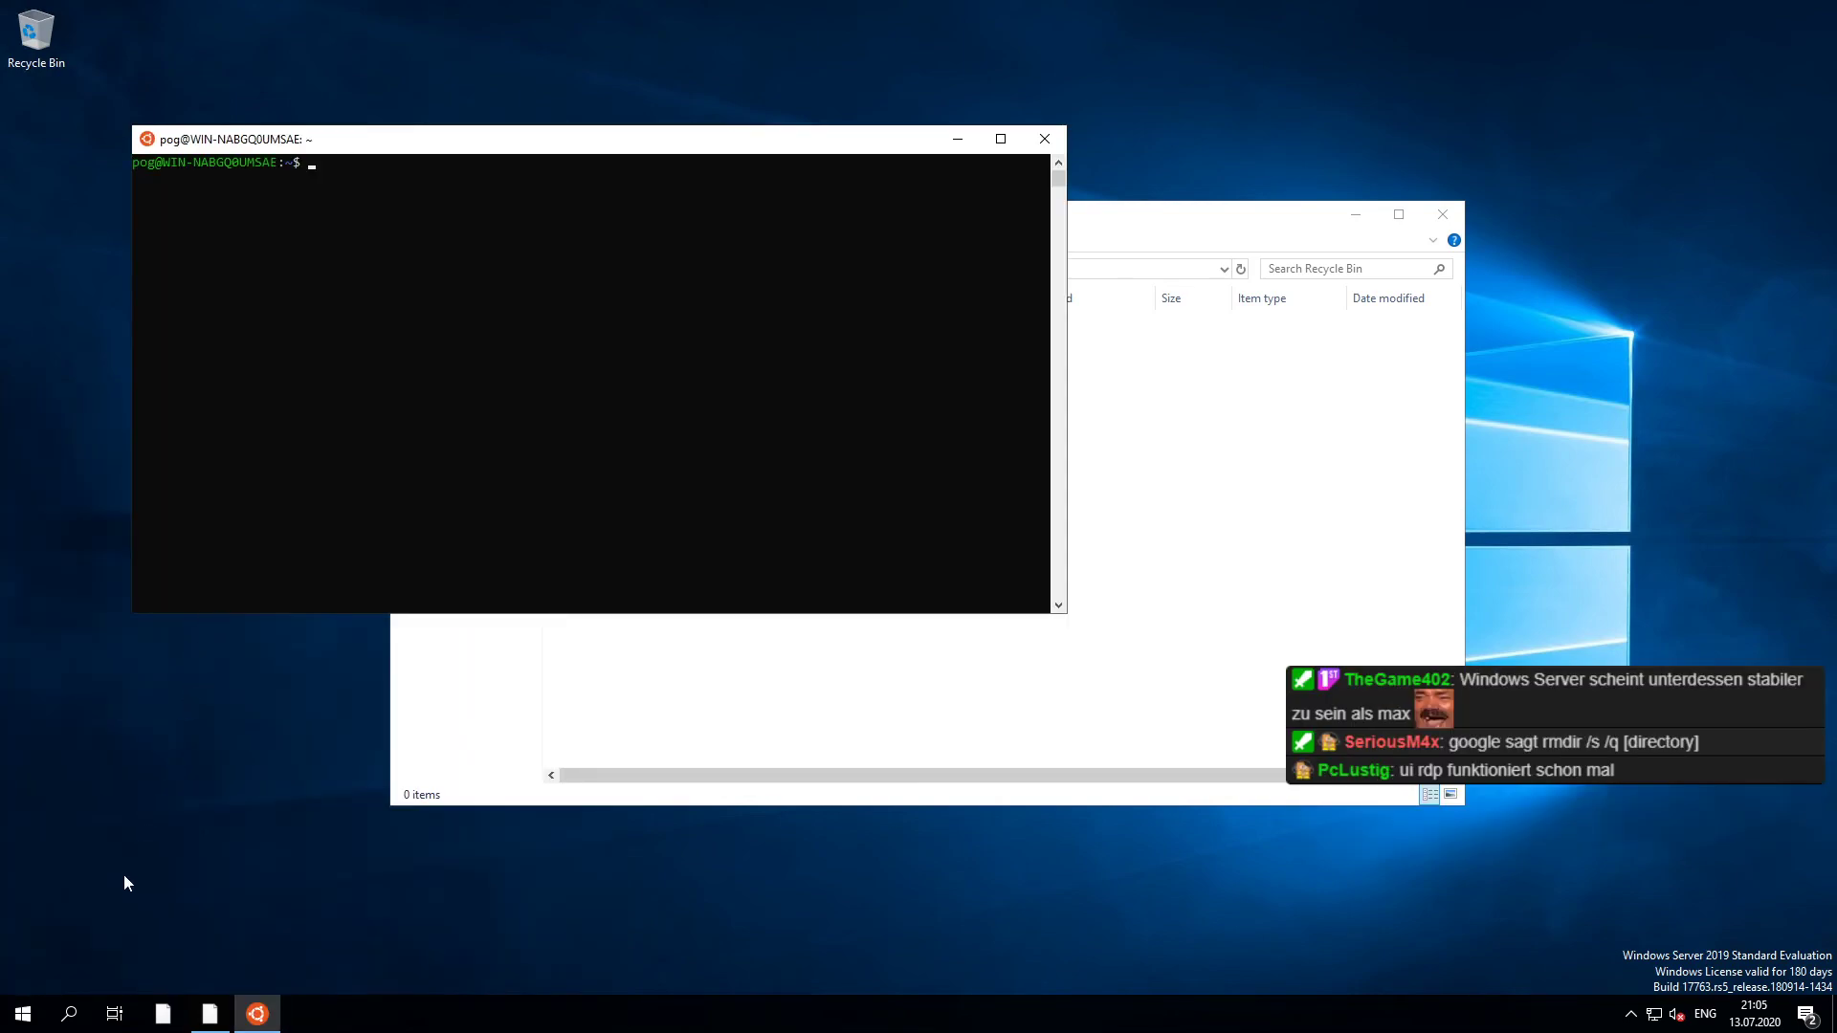
- Run Command Prompt as administrator and move its window lower right
key(super)
text(cmd)
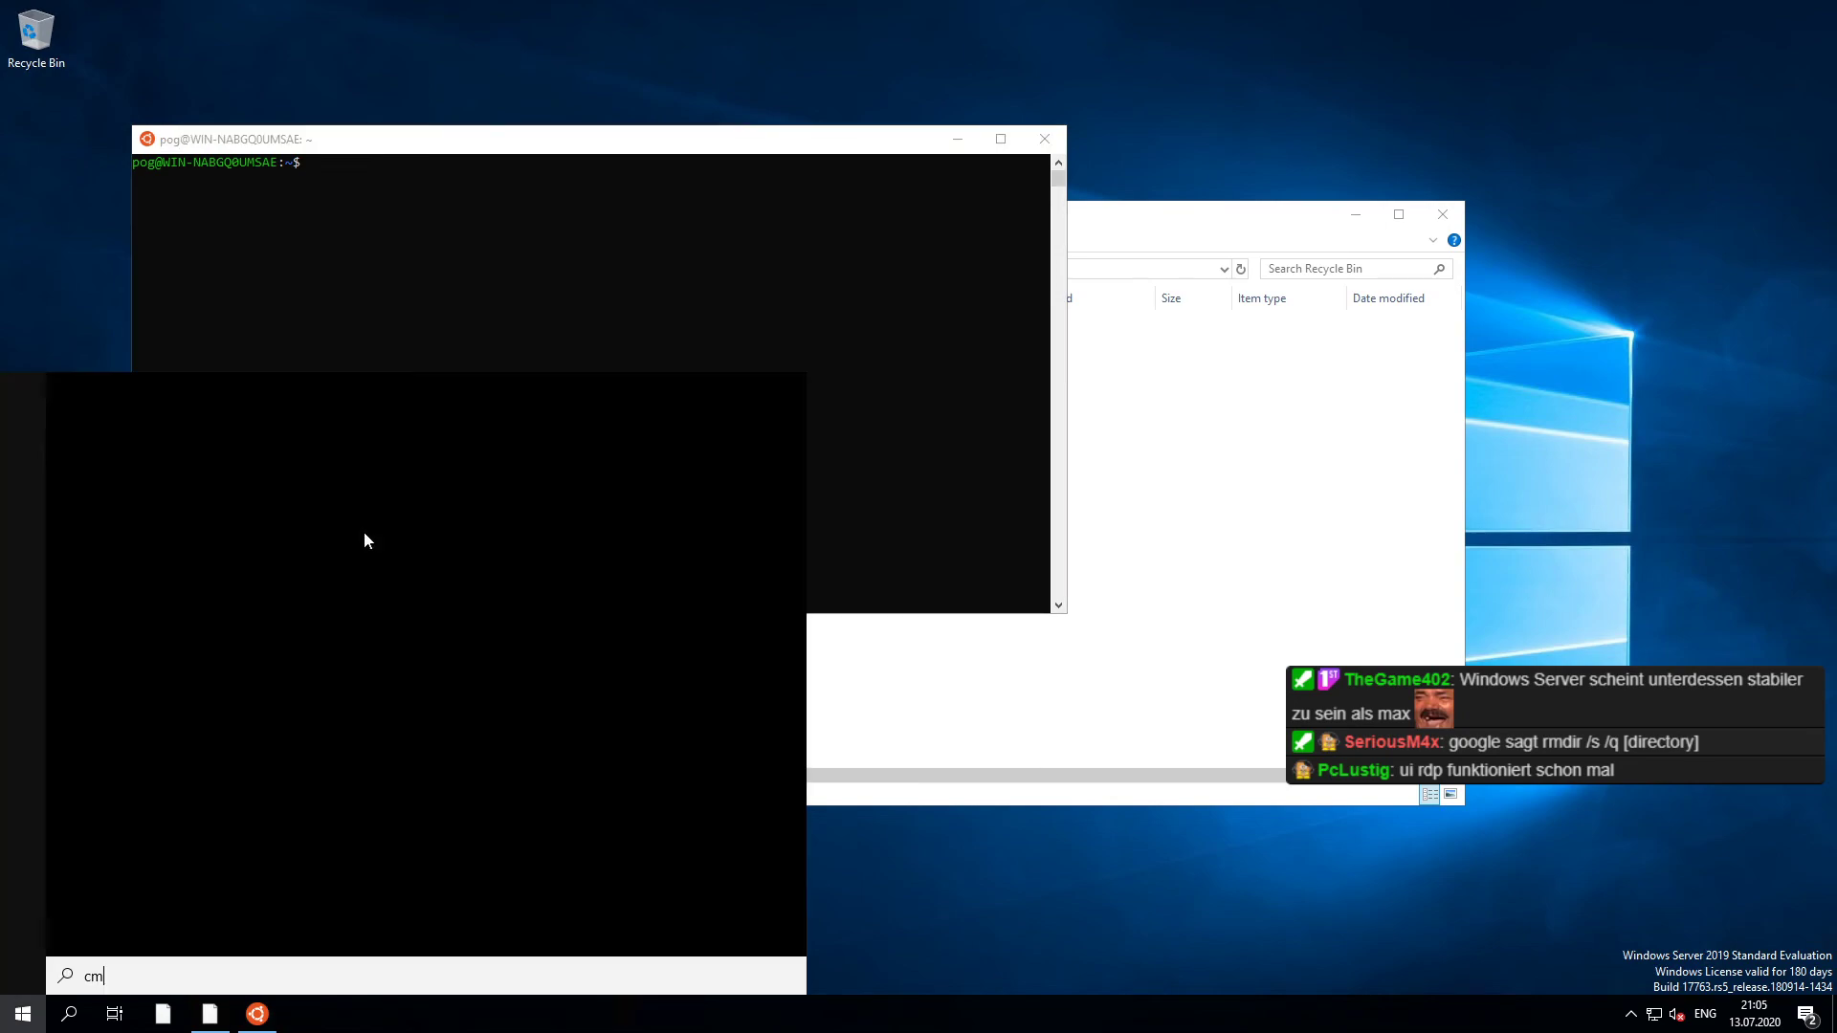
right_click(176, 486)
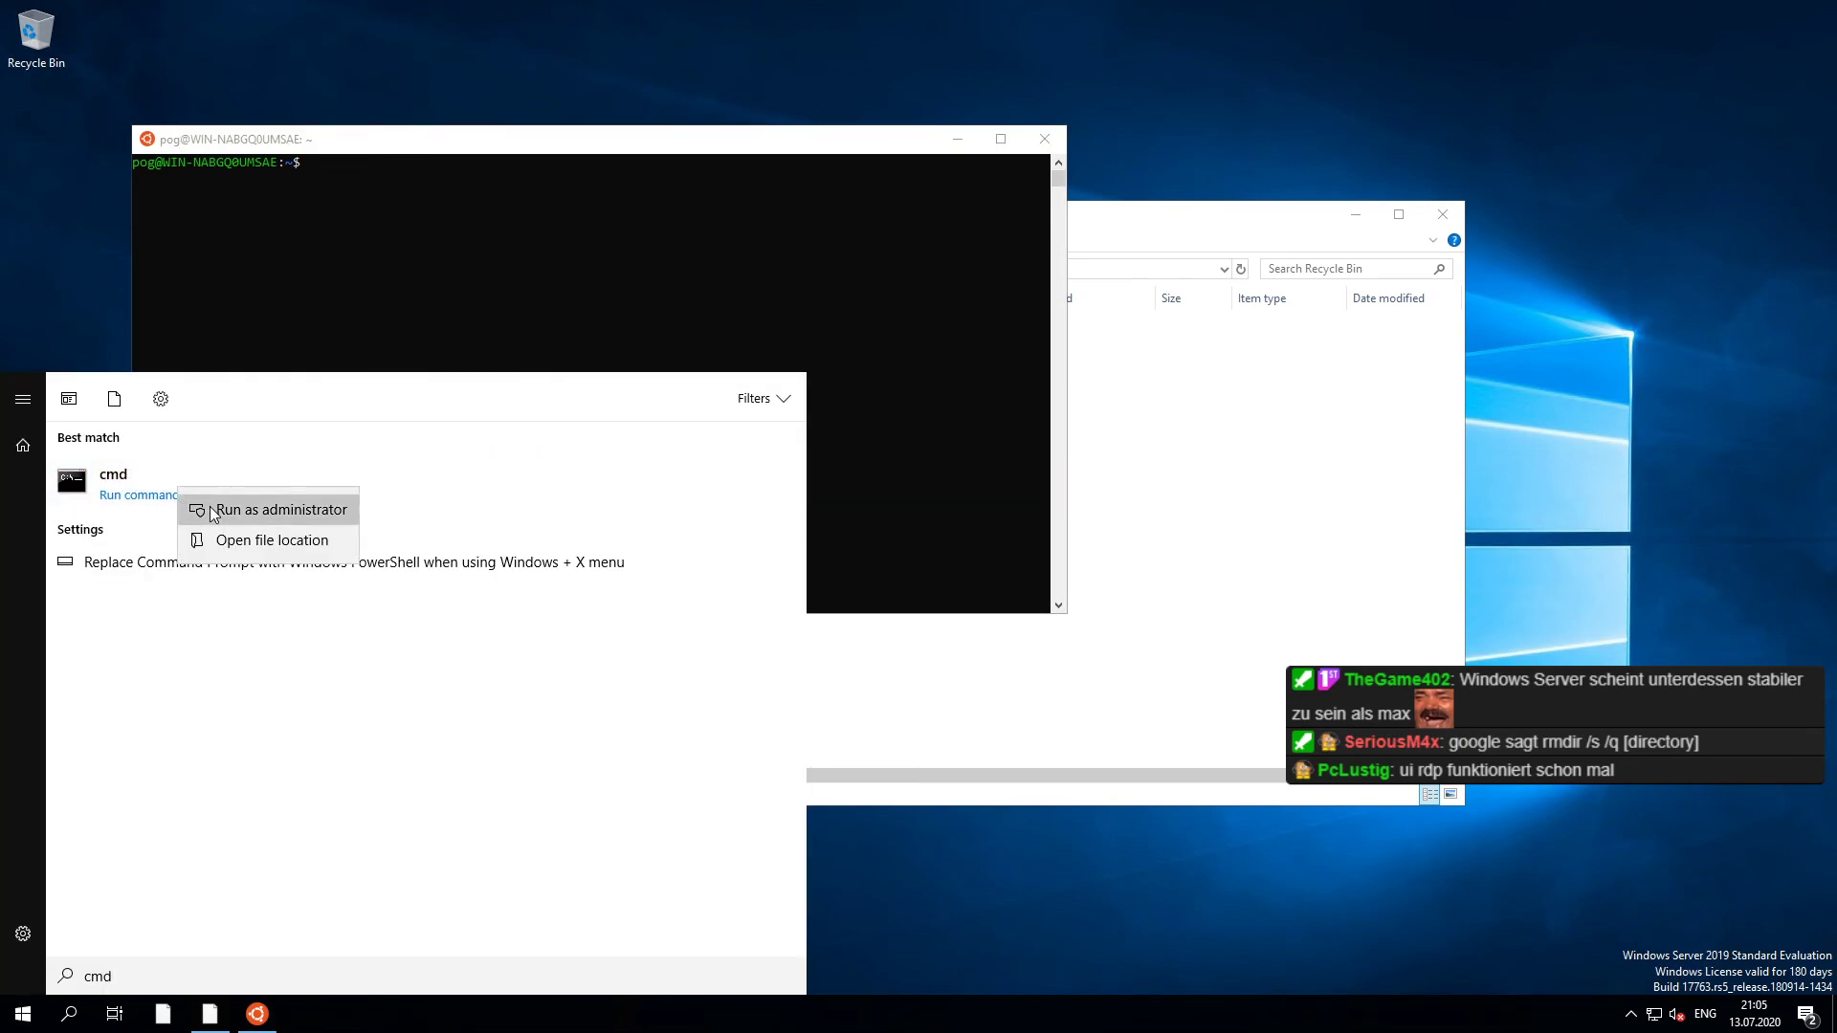
click(209, 507)
drag(372, 216, 691, 536)
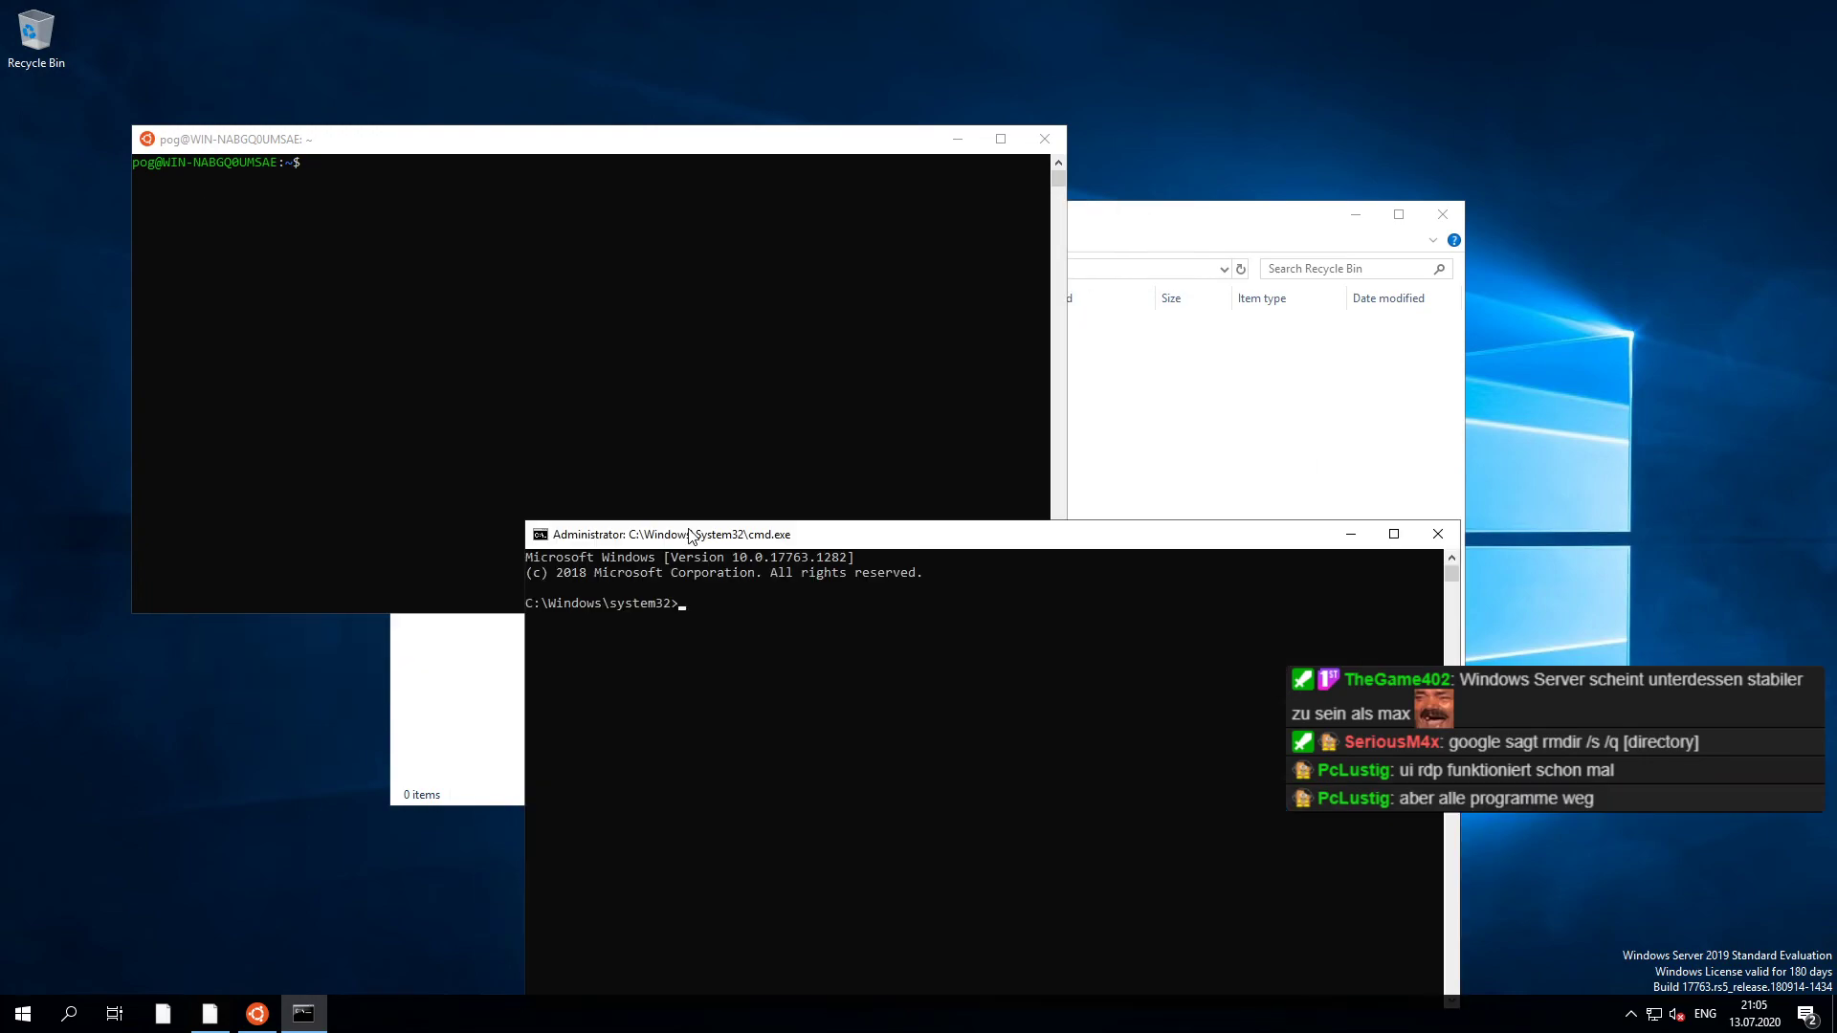
- Change to the C:\ root with cd .. and begin typing 'rmdir /' at the prompt
text(cd ..)
key(Return)
drag(624, 550, 577, 379)
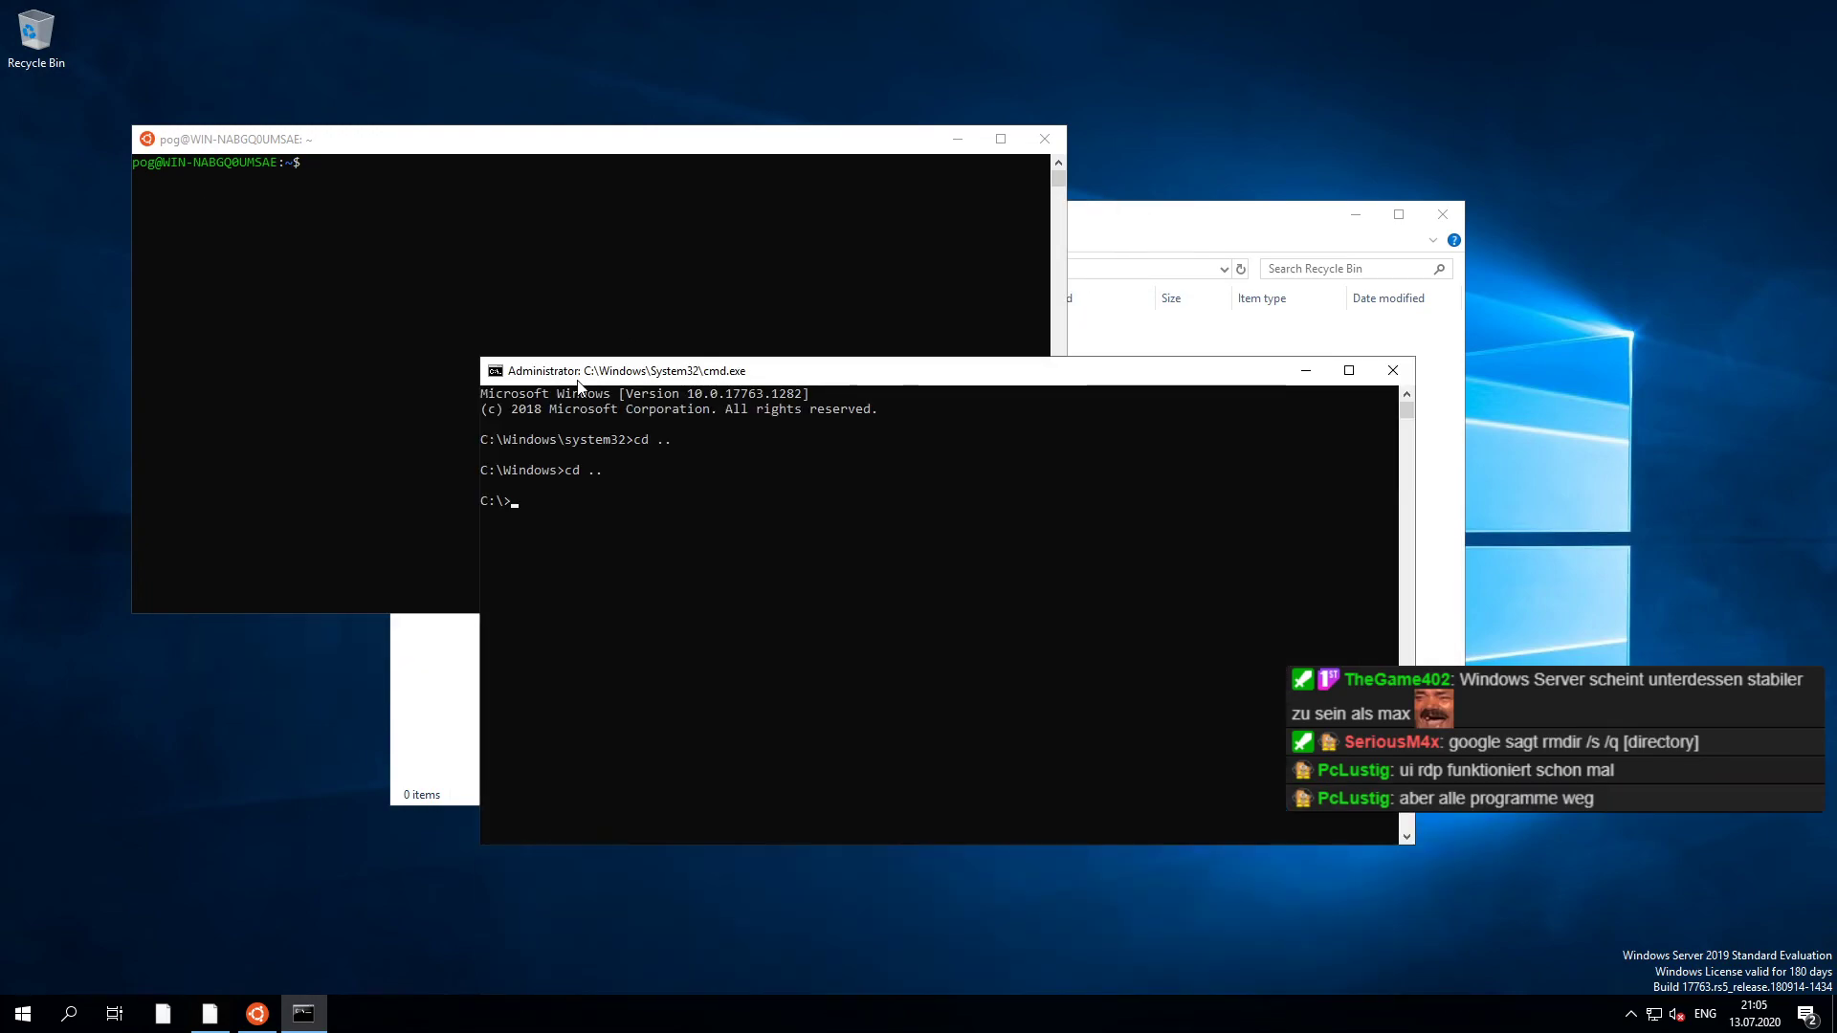
key(Return)
key(Return)
key(Return)
key(Return)
text(rmdir /)
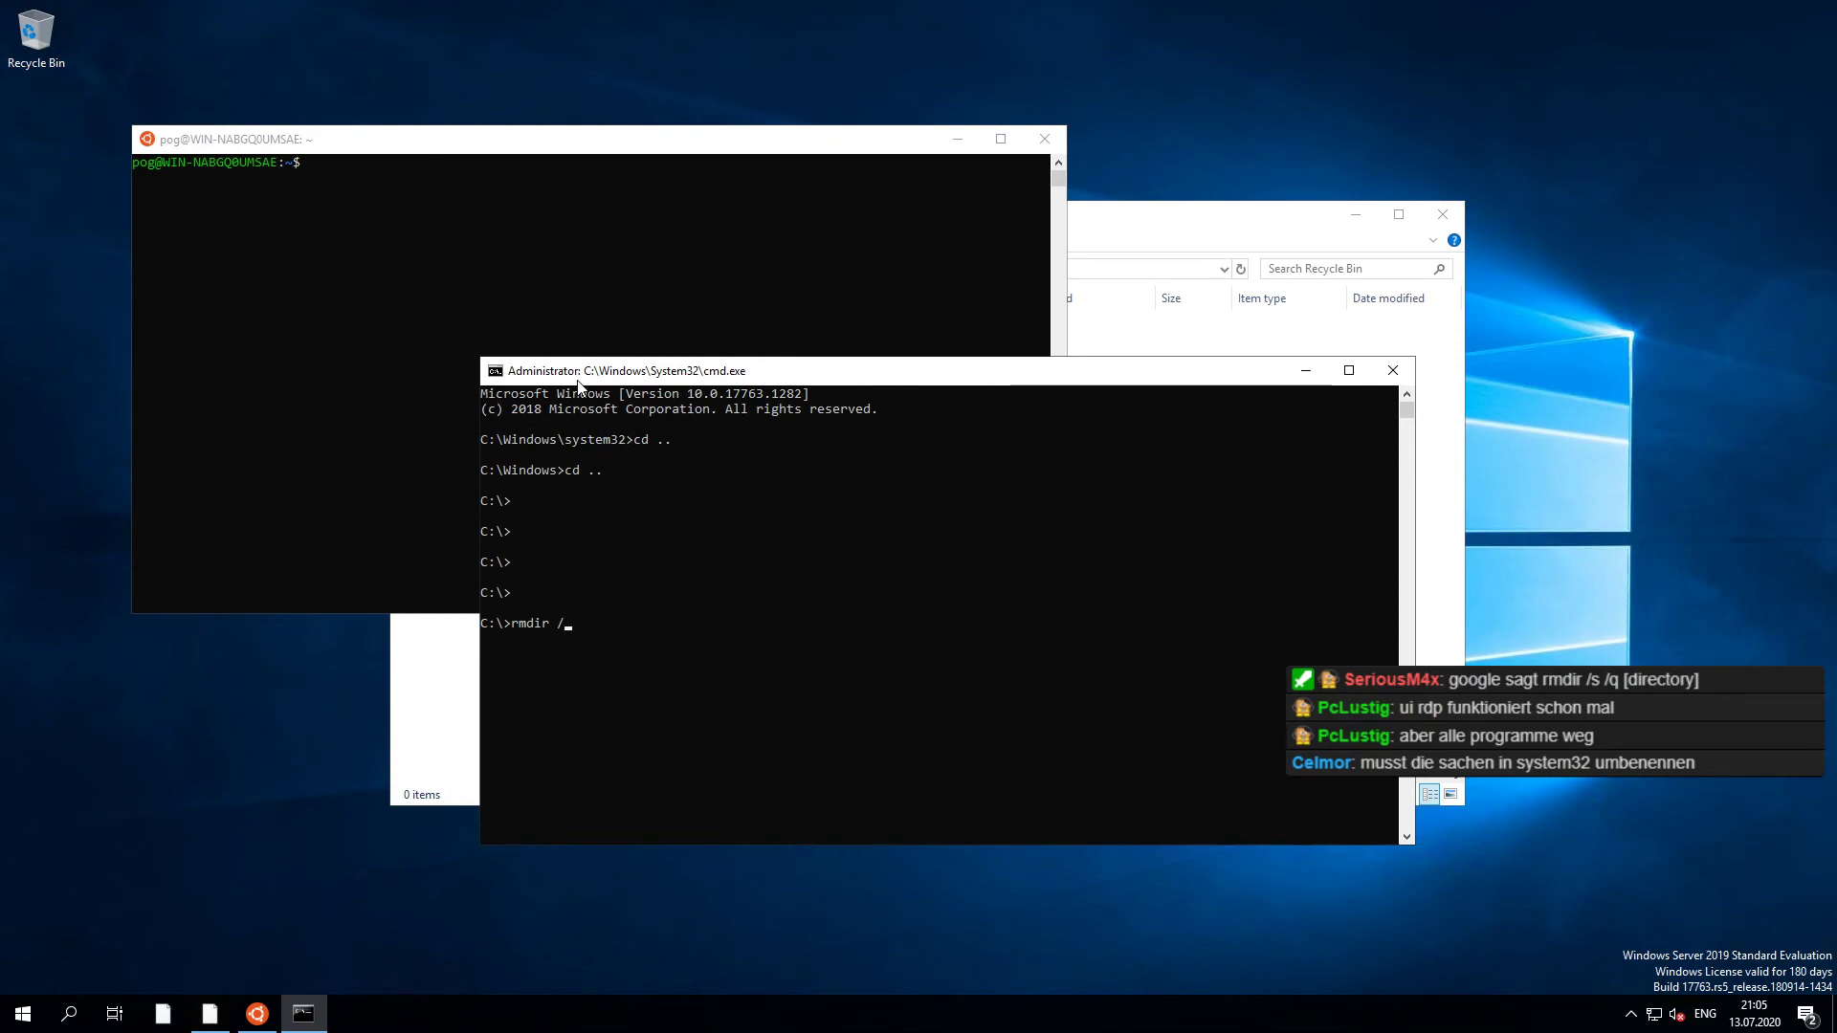
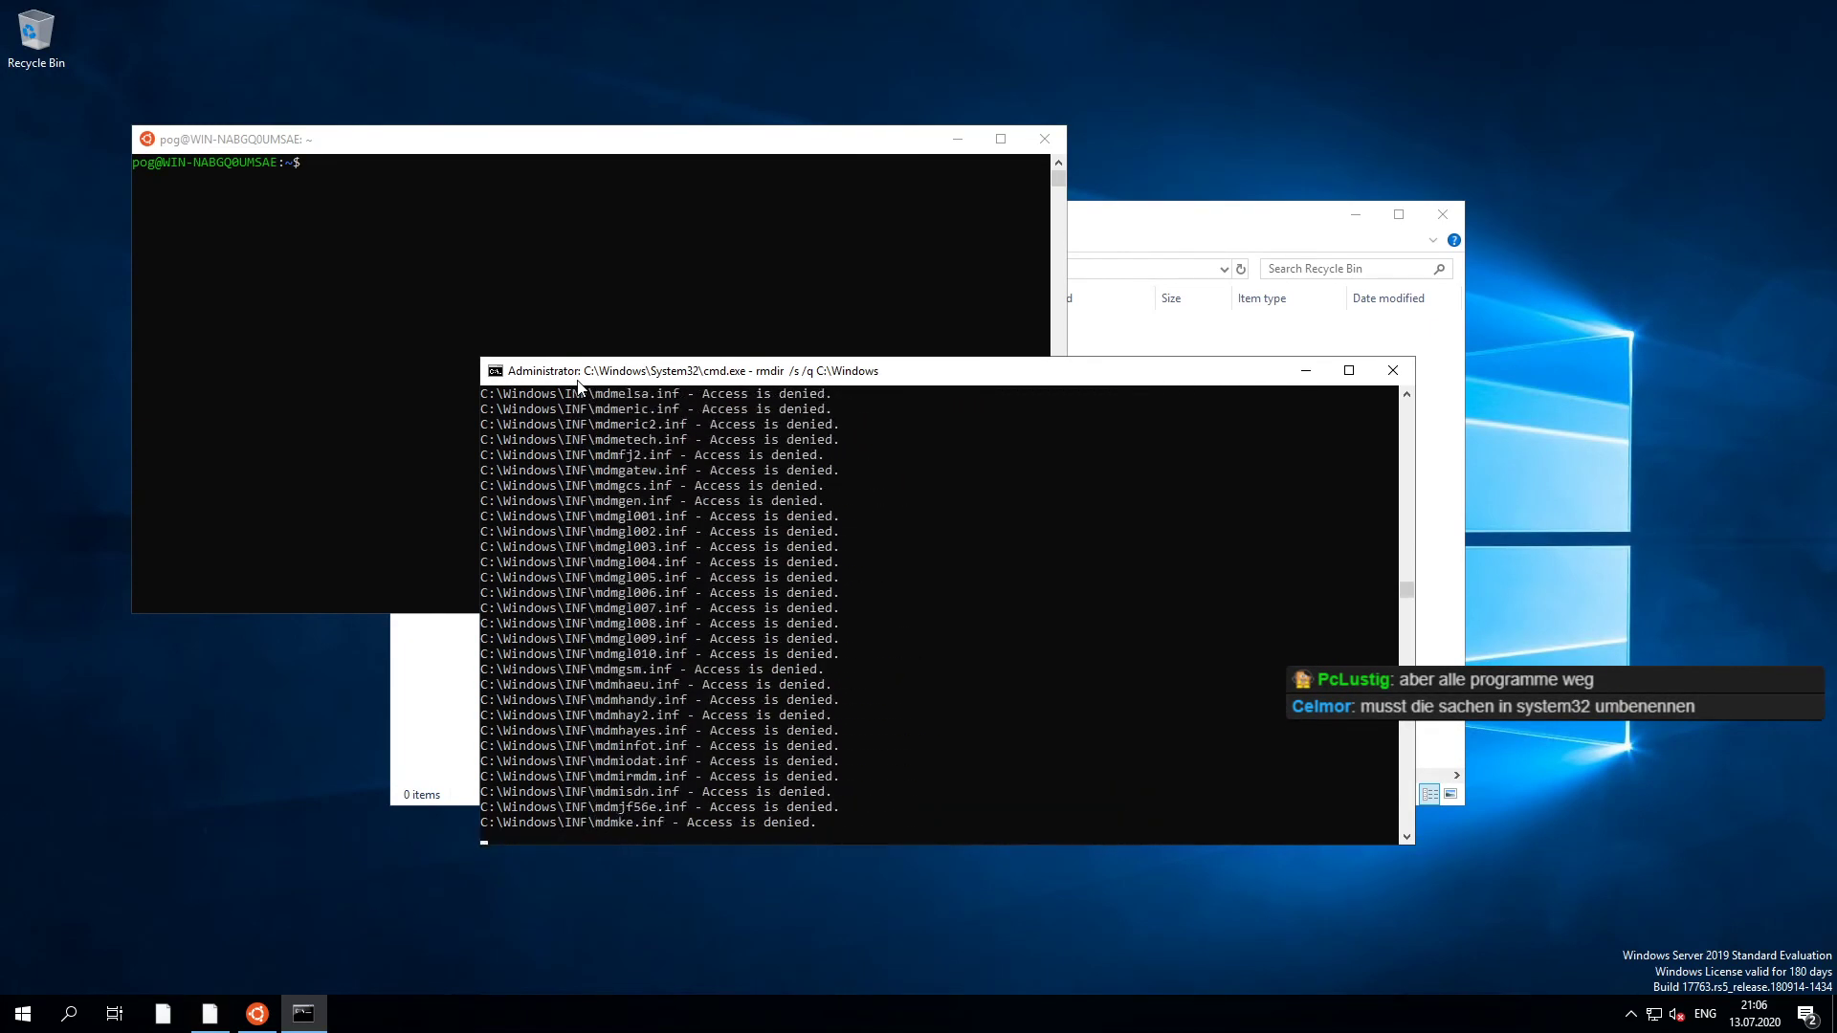
- Return to a fresh C:\> prompt after the access-denied errors, and move the Recycle Bin window up-left
key(Return)
key(Return)
click(1149, 221)
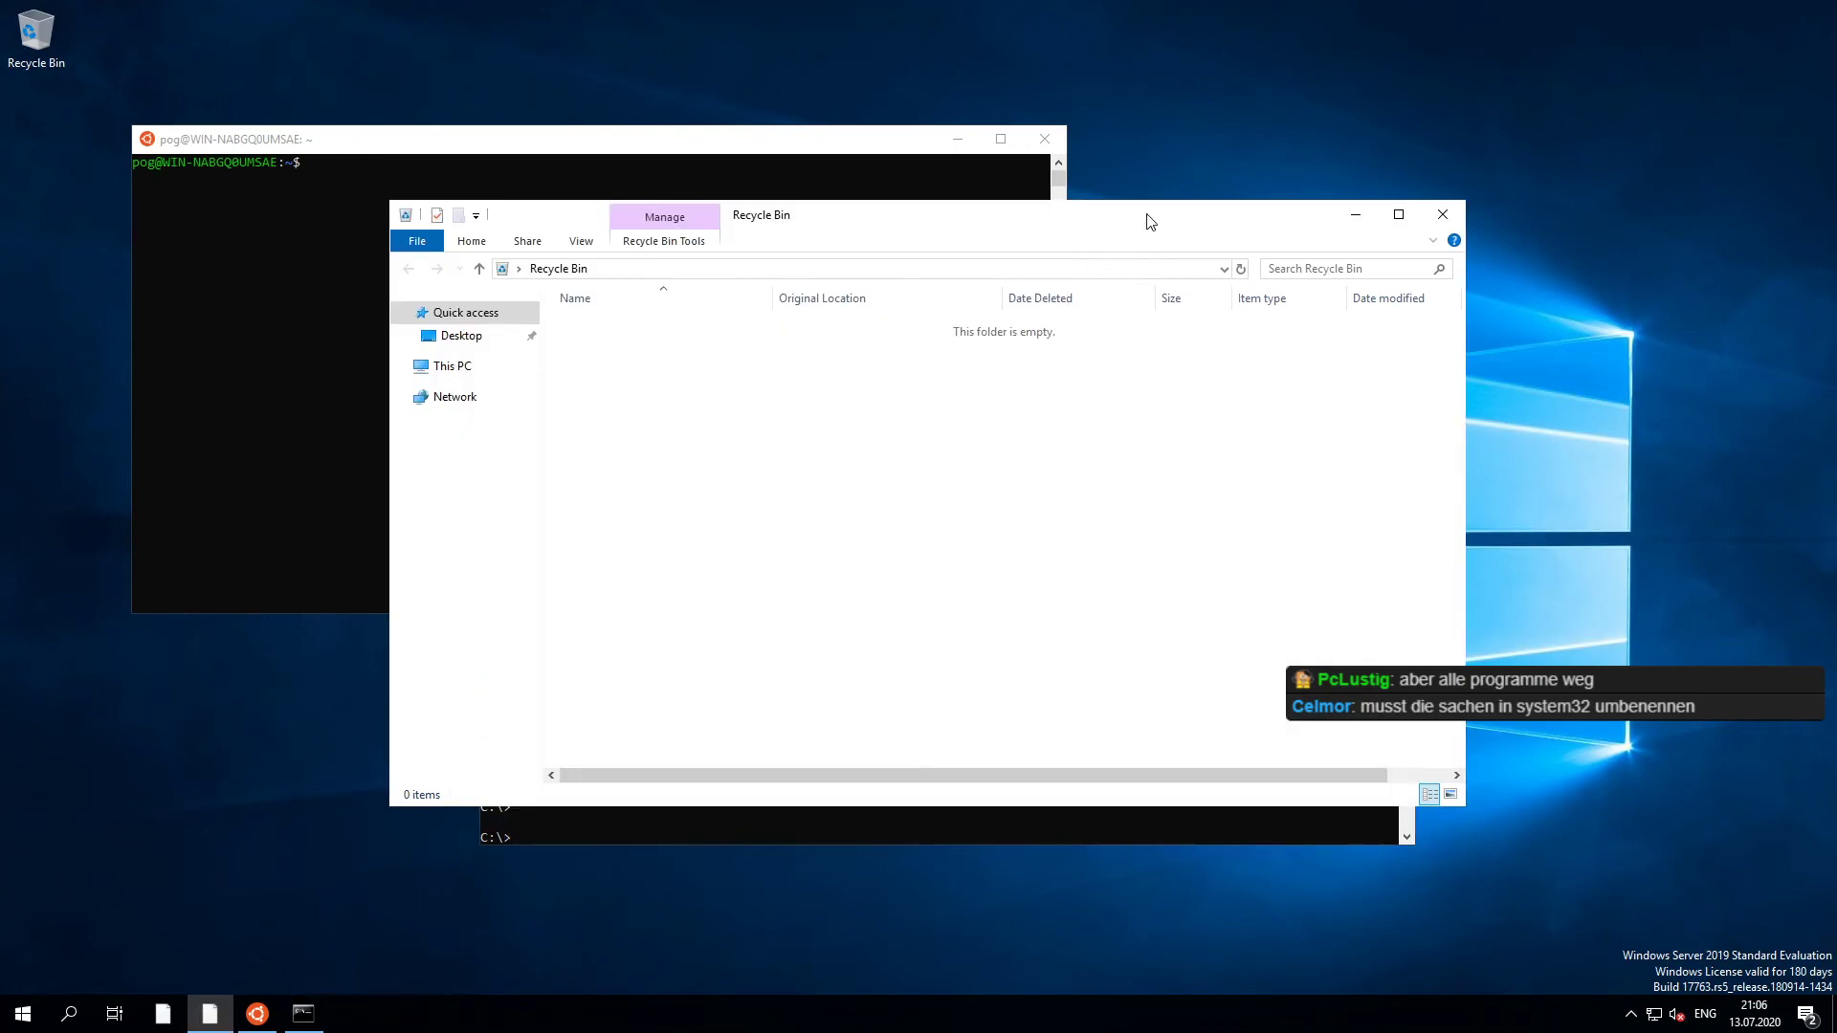
drag(1139, 227, 1165, 158)
click(554, 789)
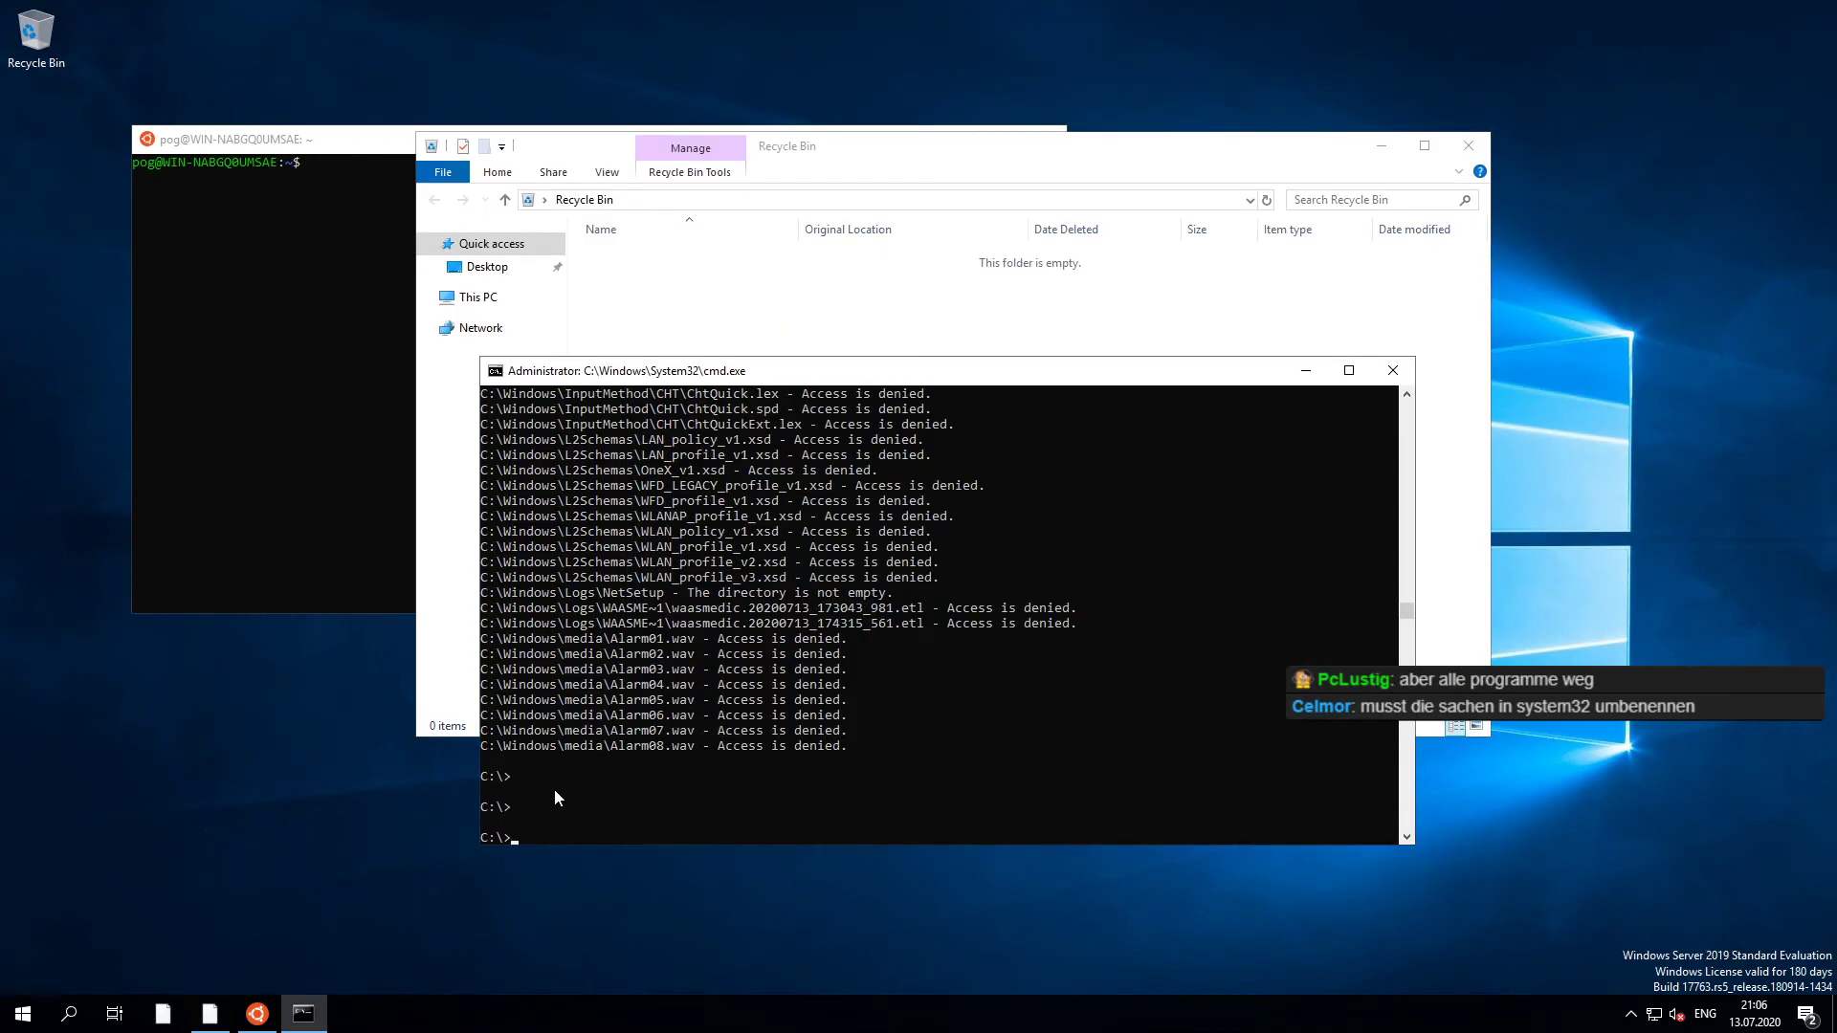
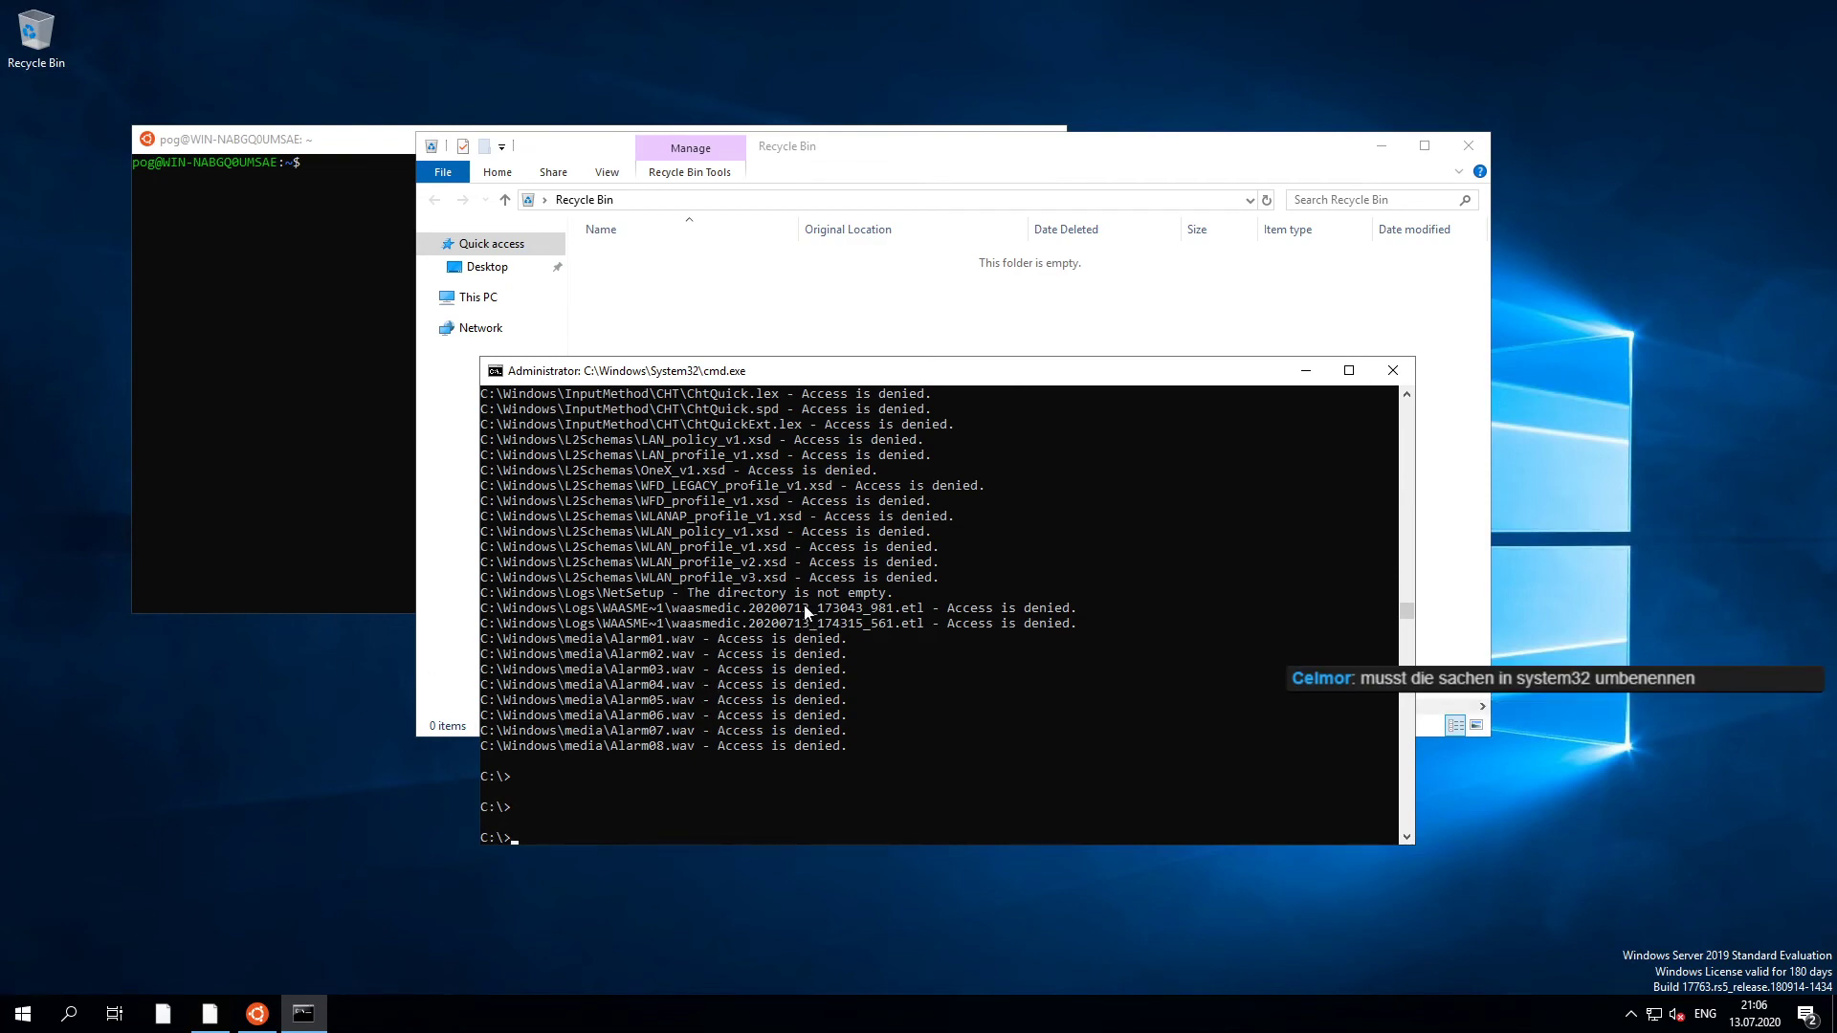
- Navigate from This PC through Local Disk (C:) into the Windows folder
click(443, 427)
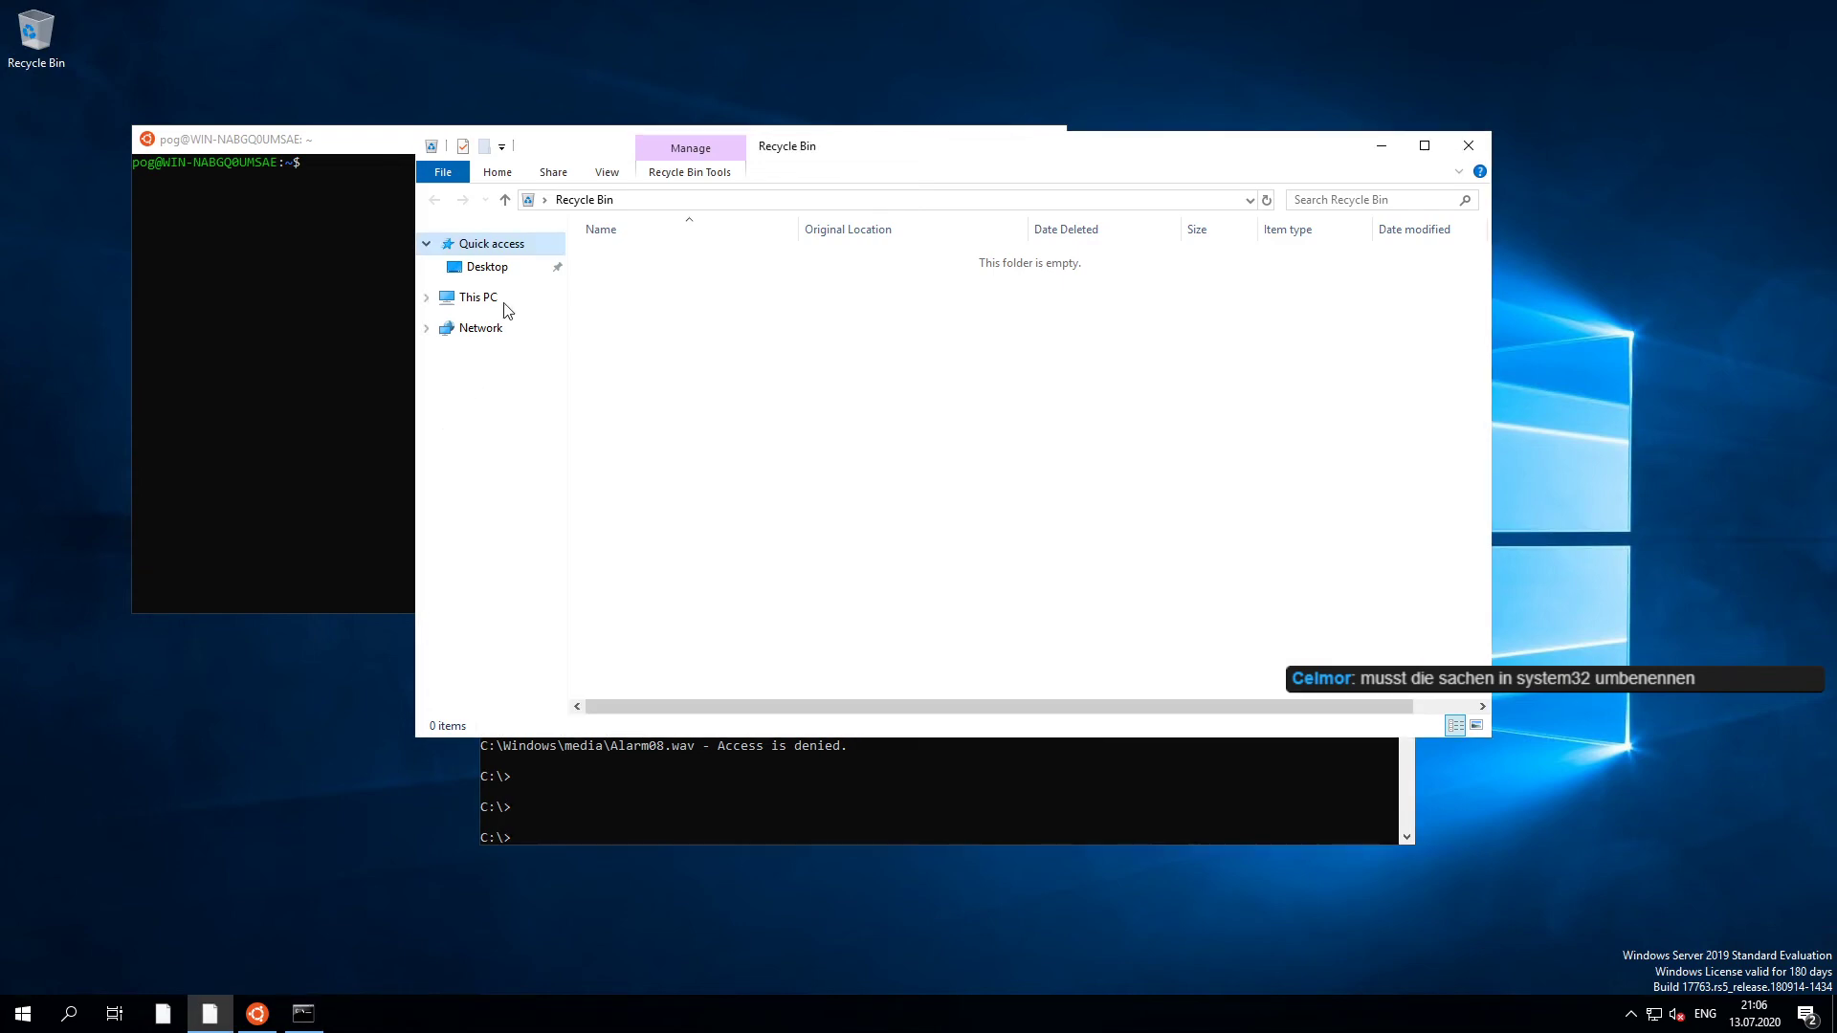
click(479, 297)
click(687, 460)
double_click(685, 458)
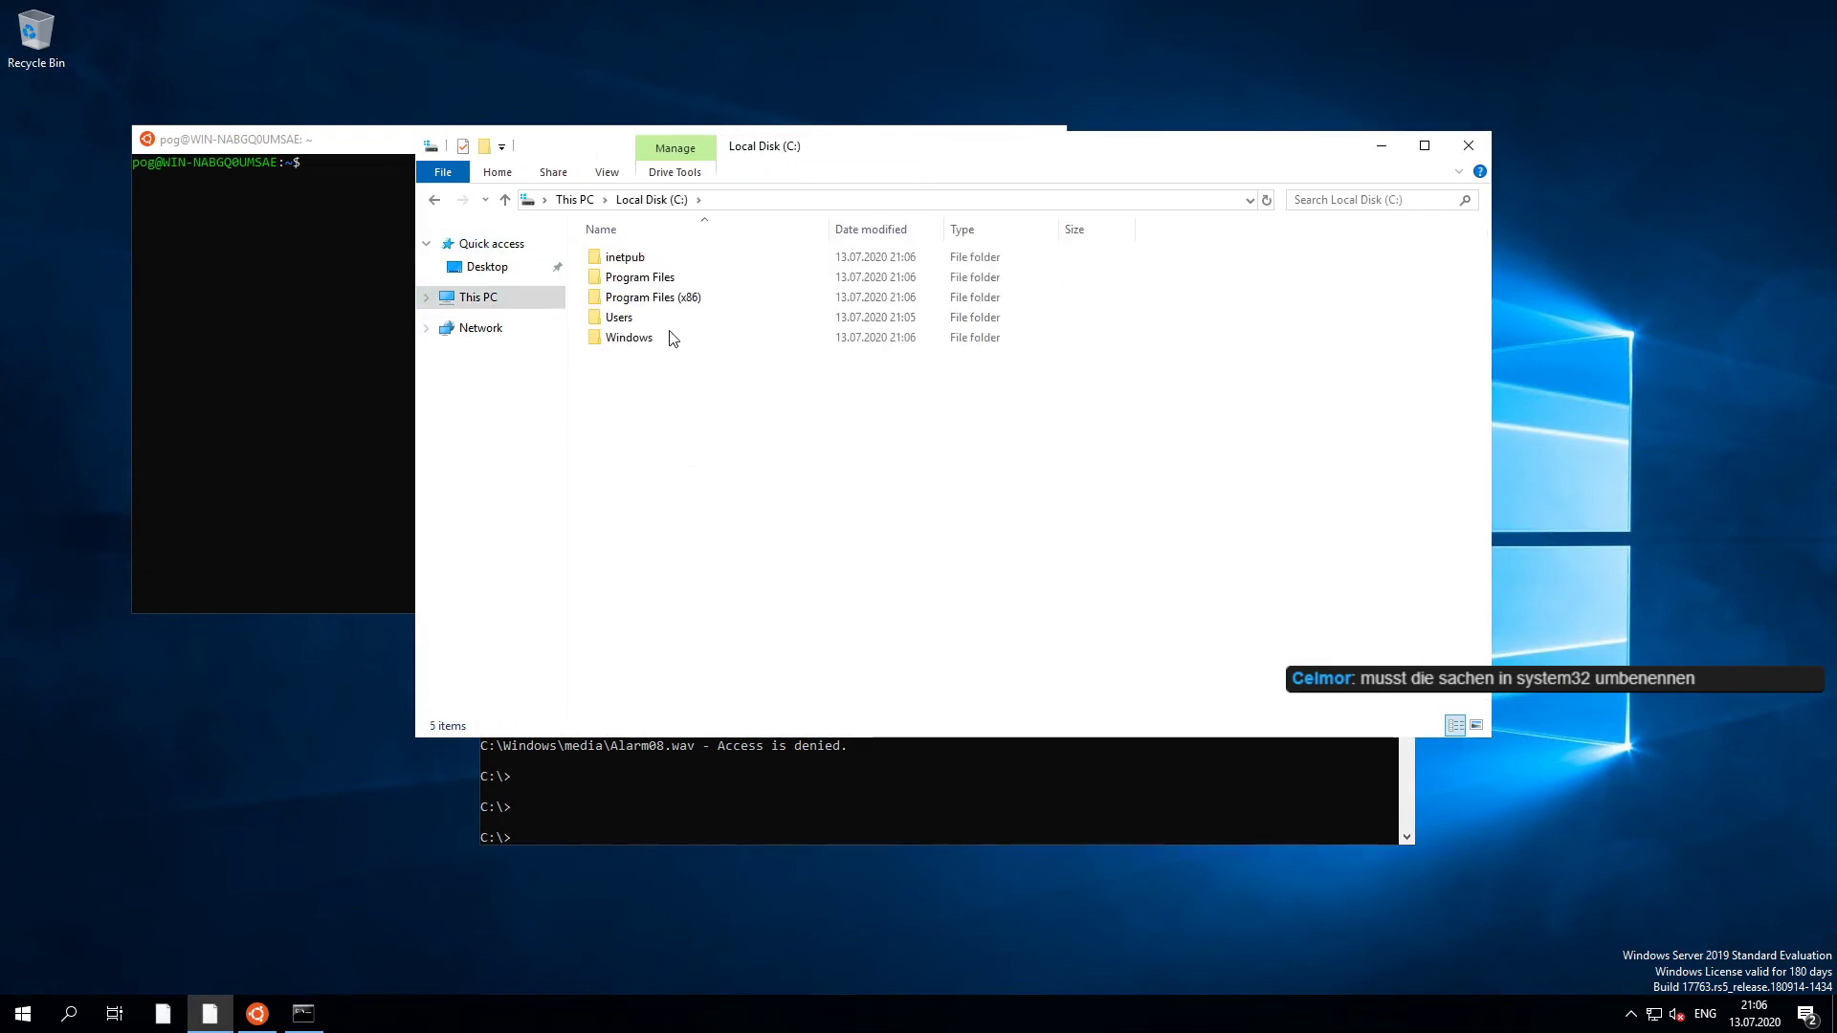
double_click(616, 340)
- Jump to the System32 folder, recycle it with Delete, and open it
click(613, 340)
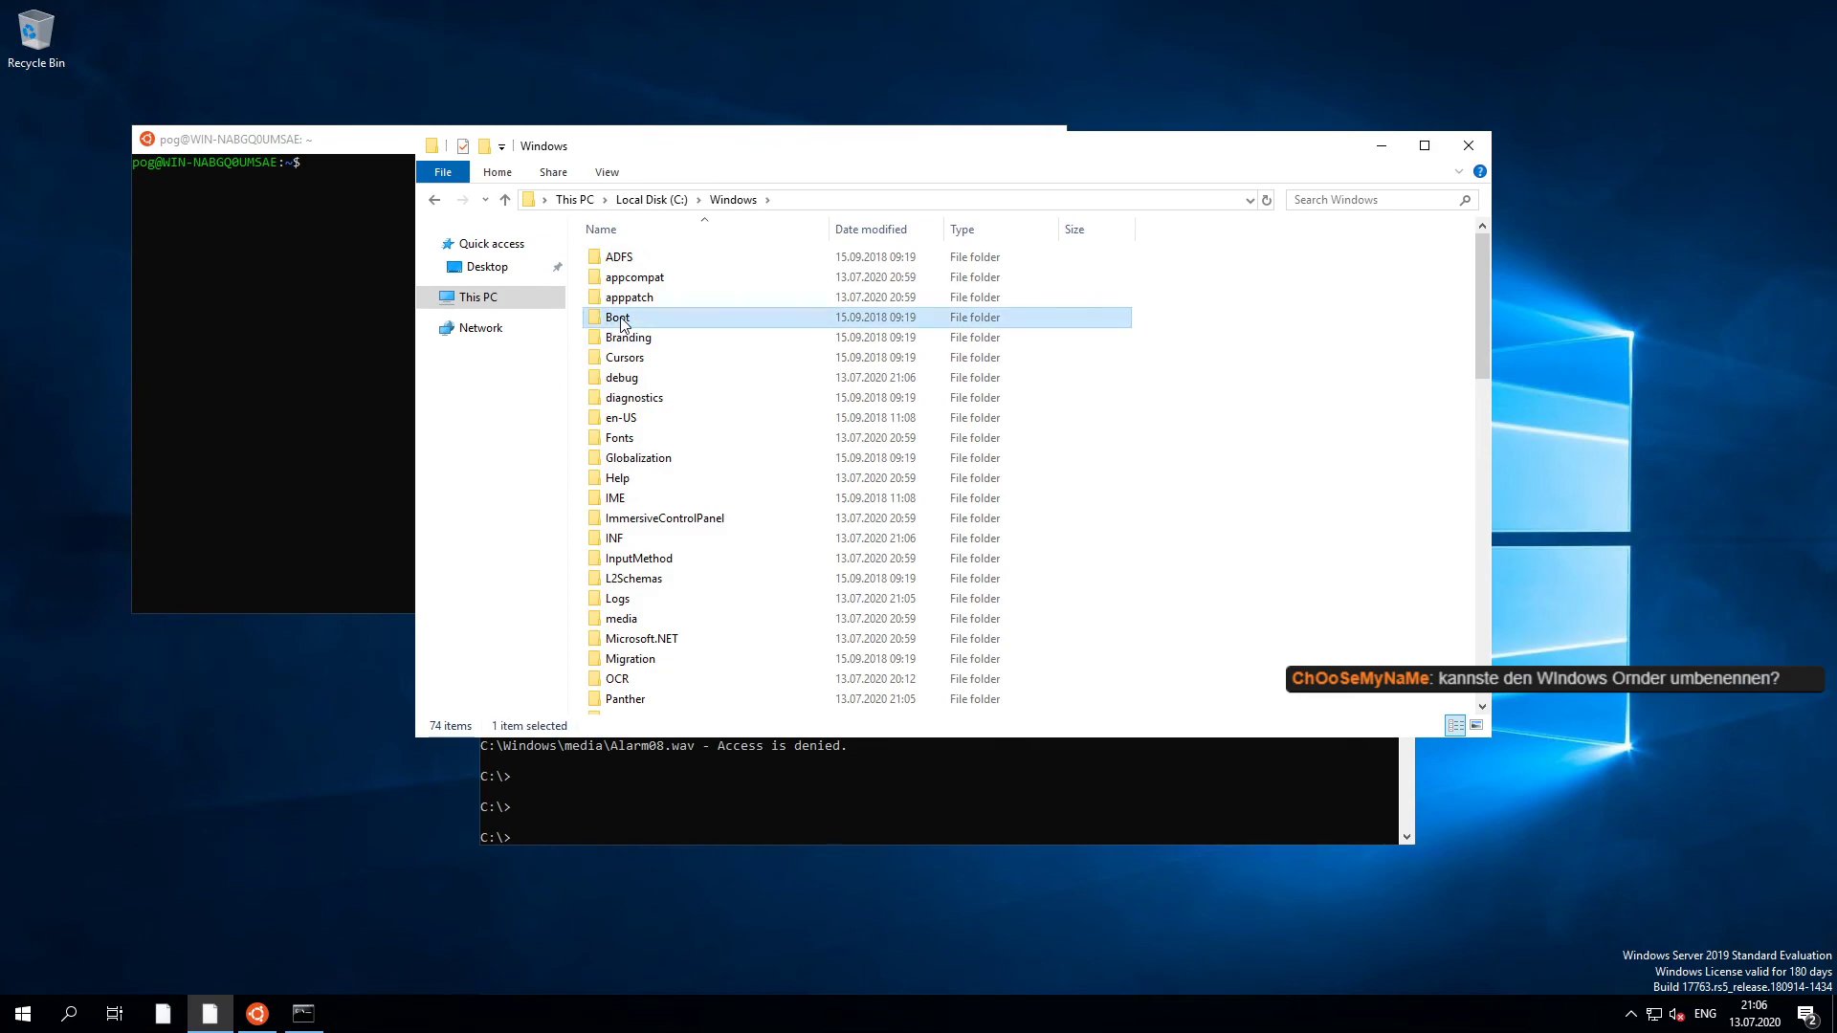
text(sys)
key(Down)
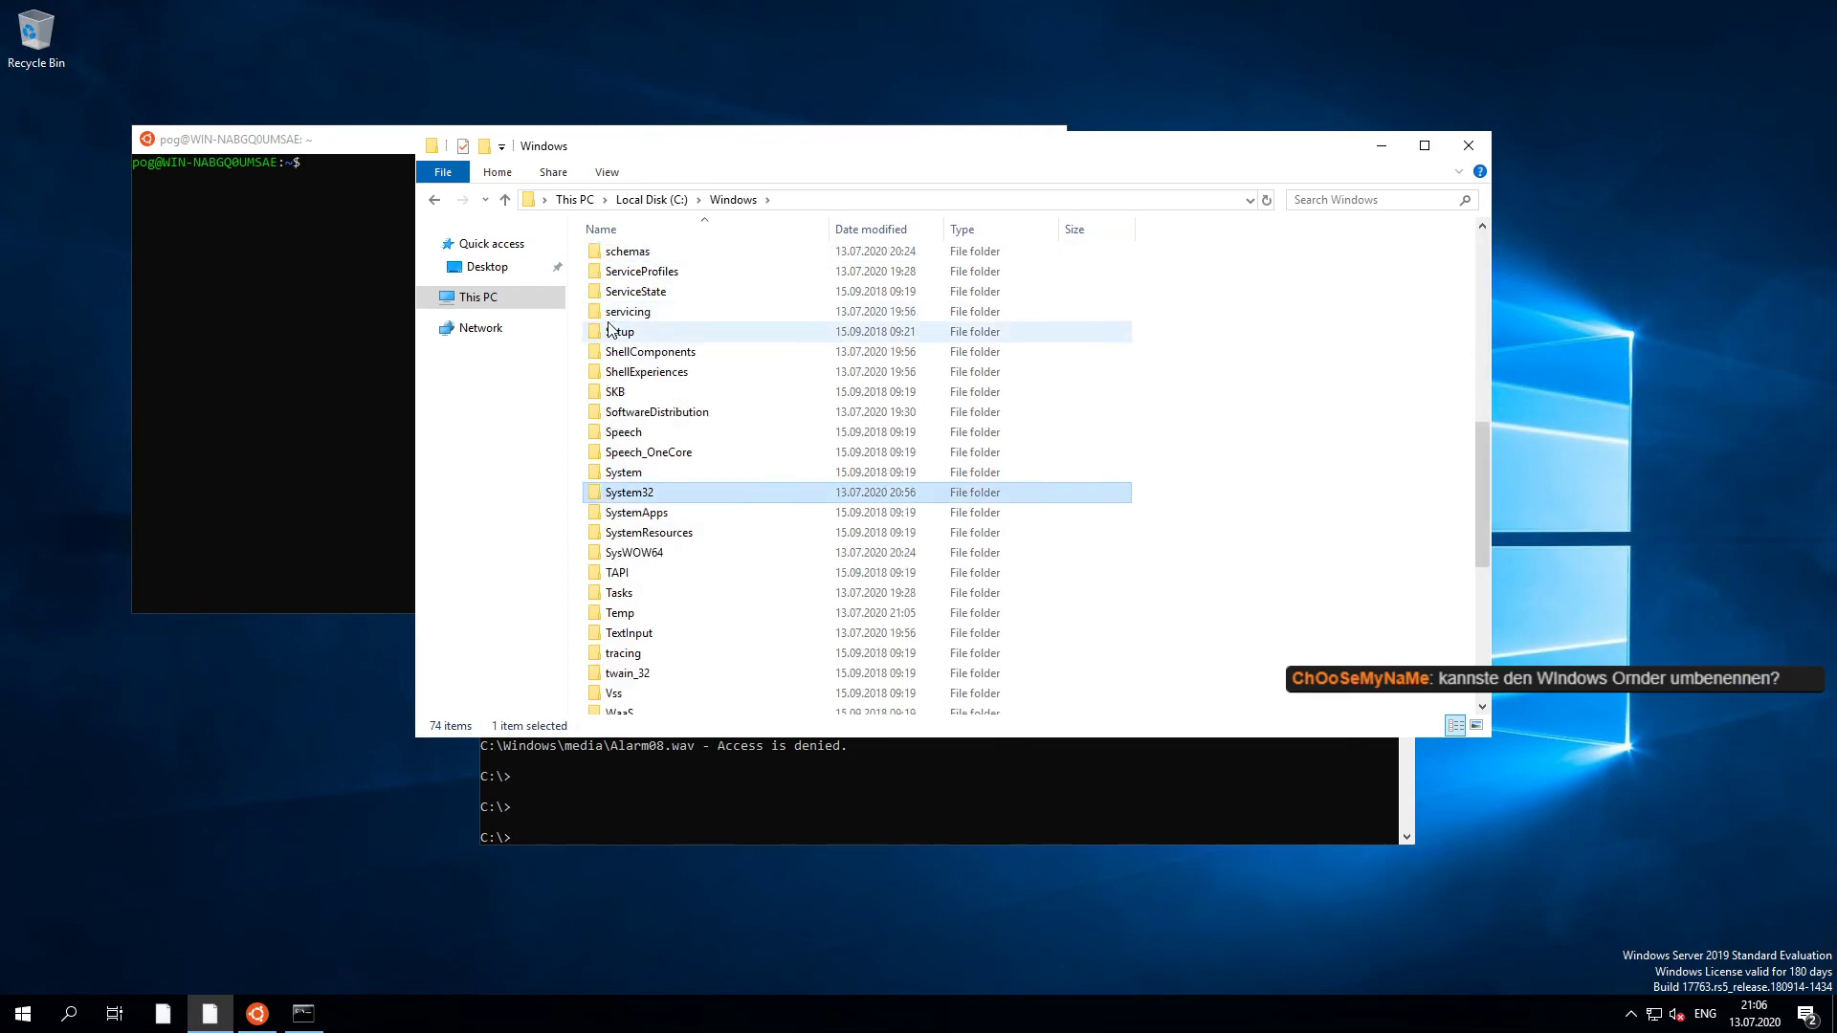
key(Delete)
key(Return)
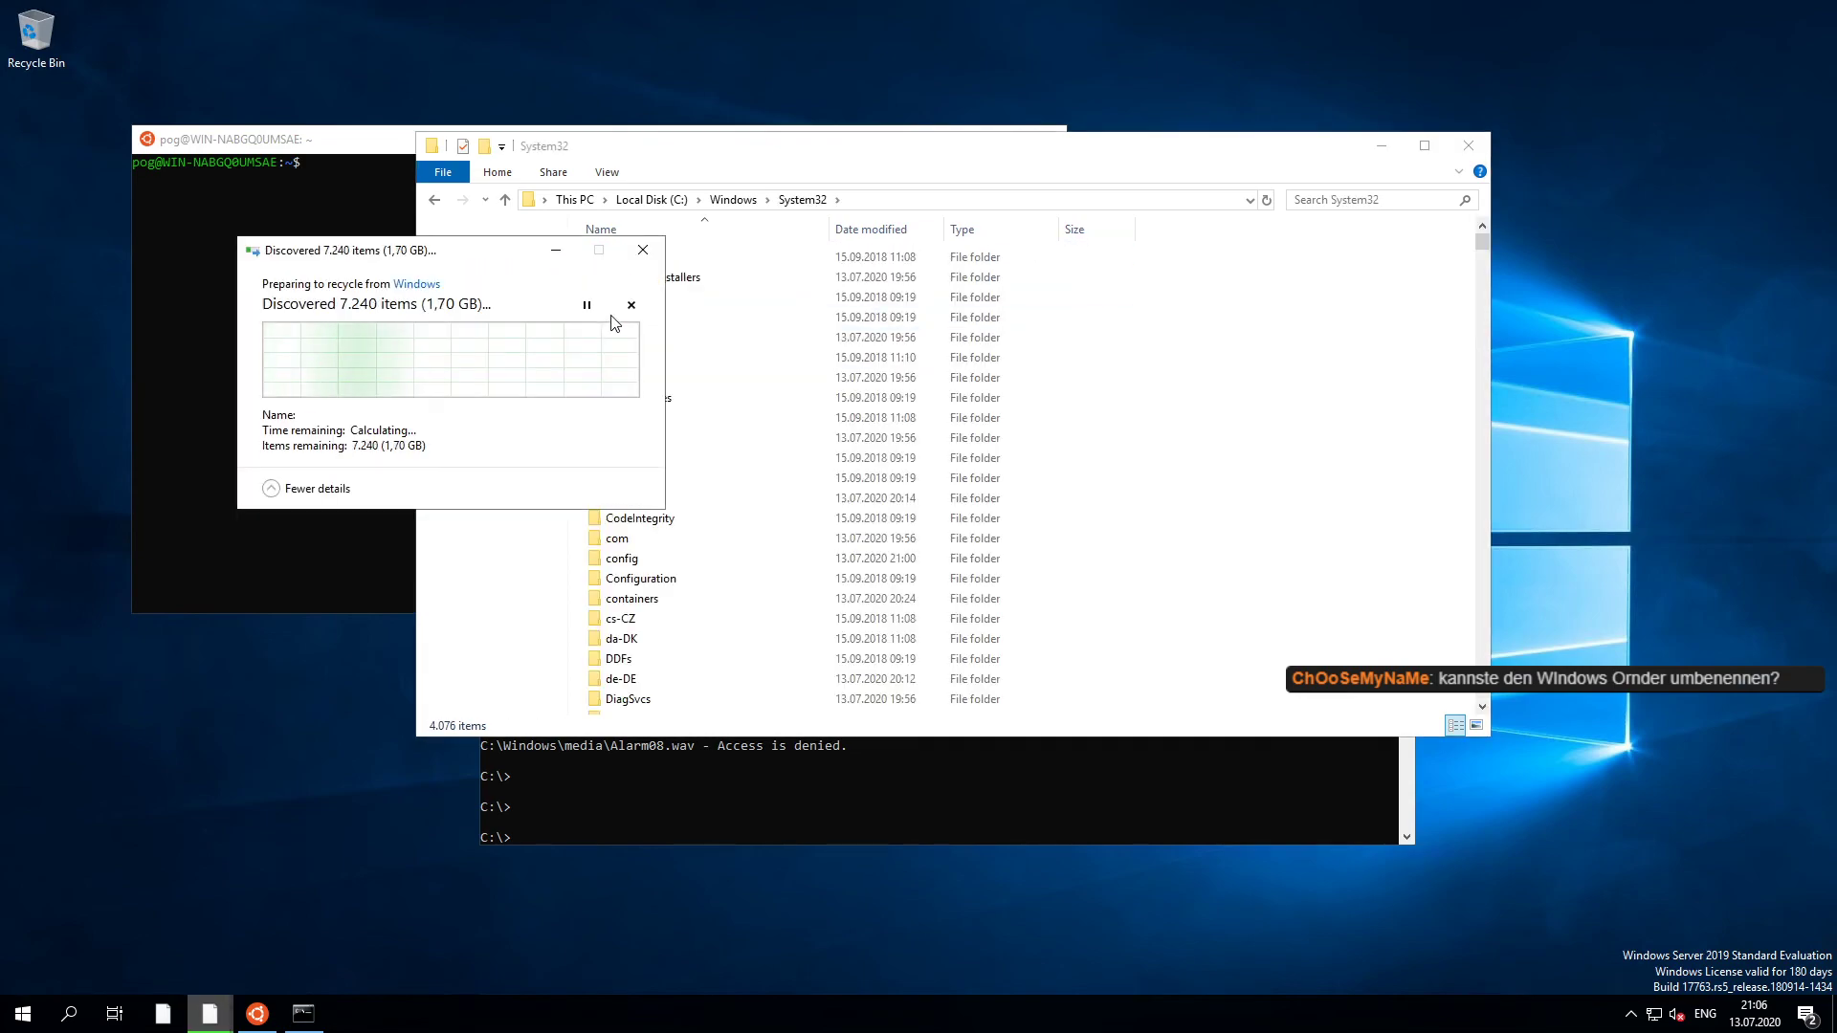
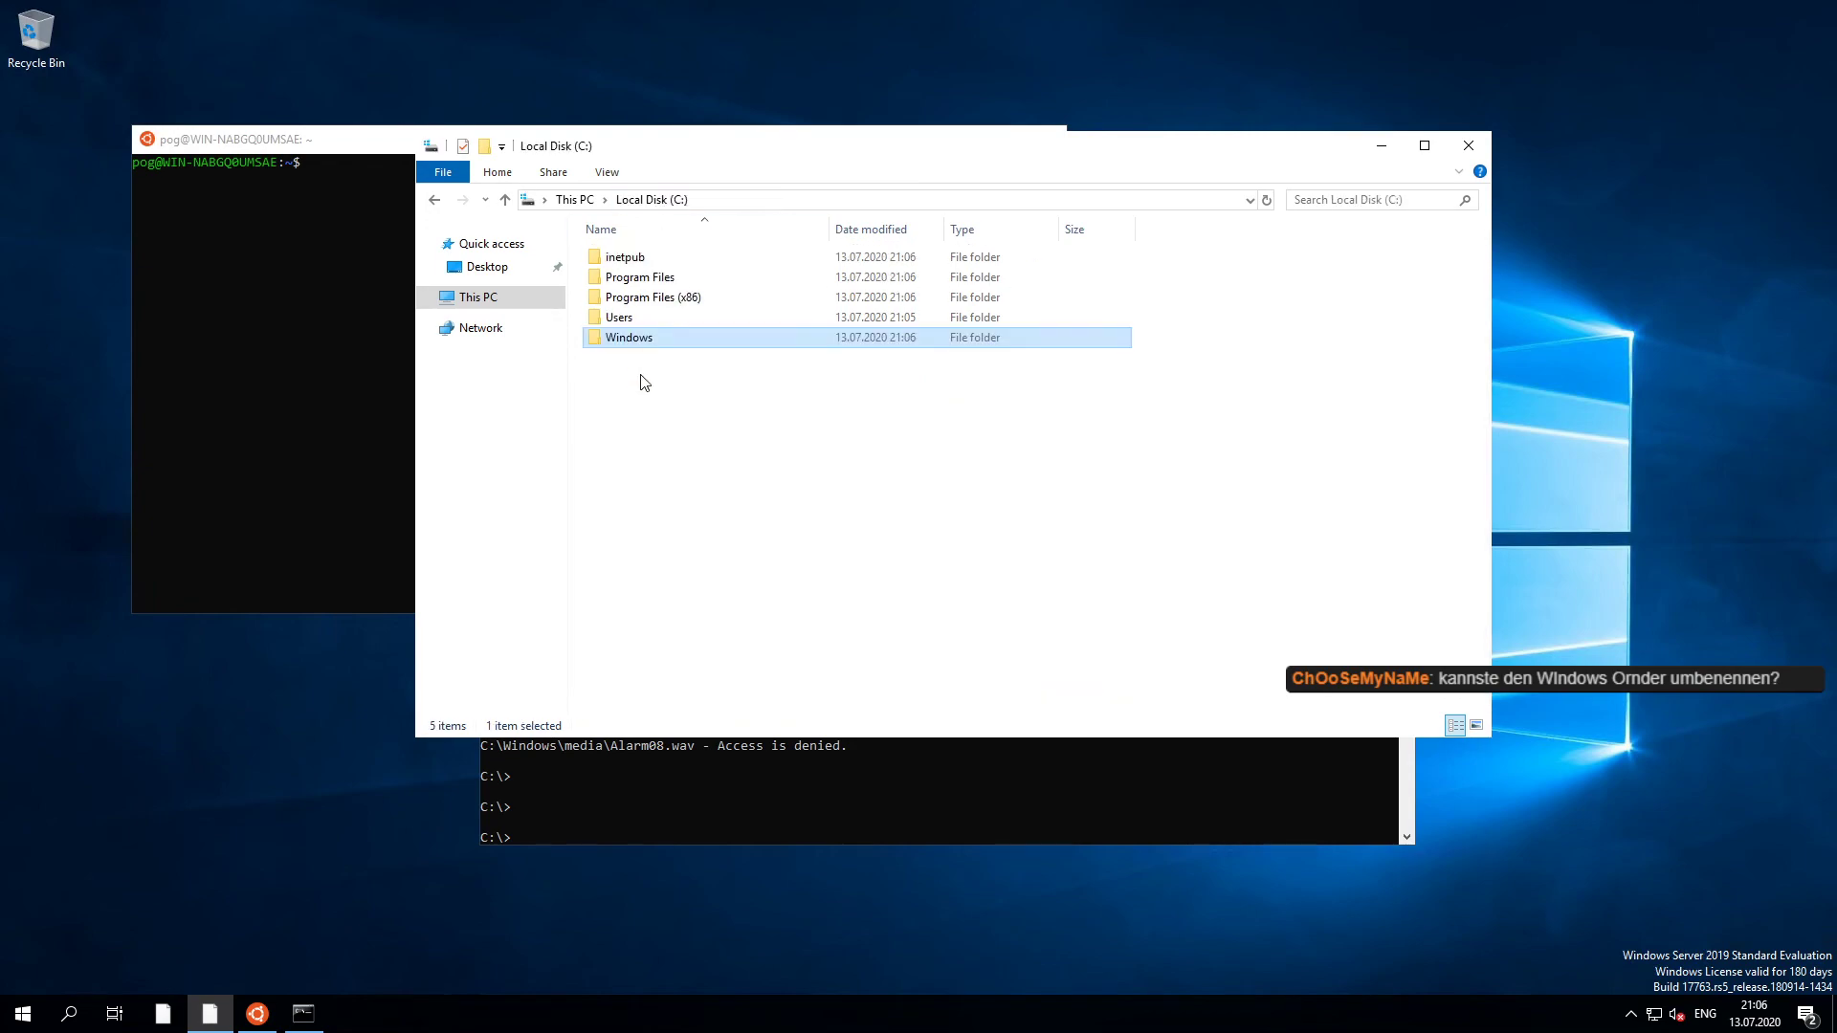
- Cut the Windows folder from Local Disk (C:) using its context menu
right_click(640, 343)
click(705, 623)
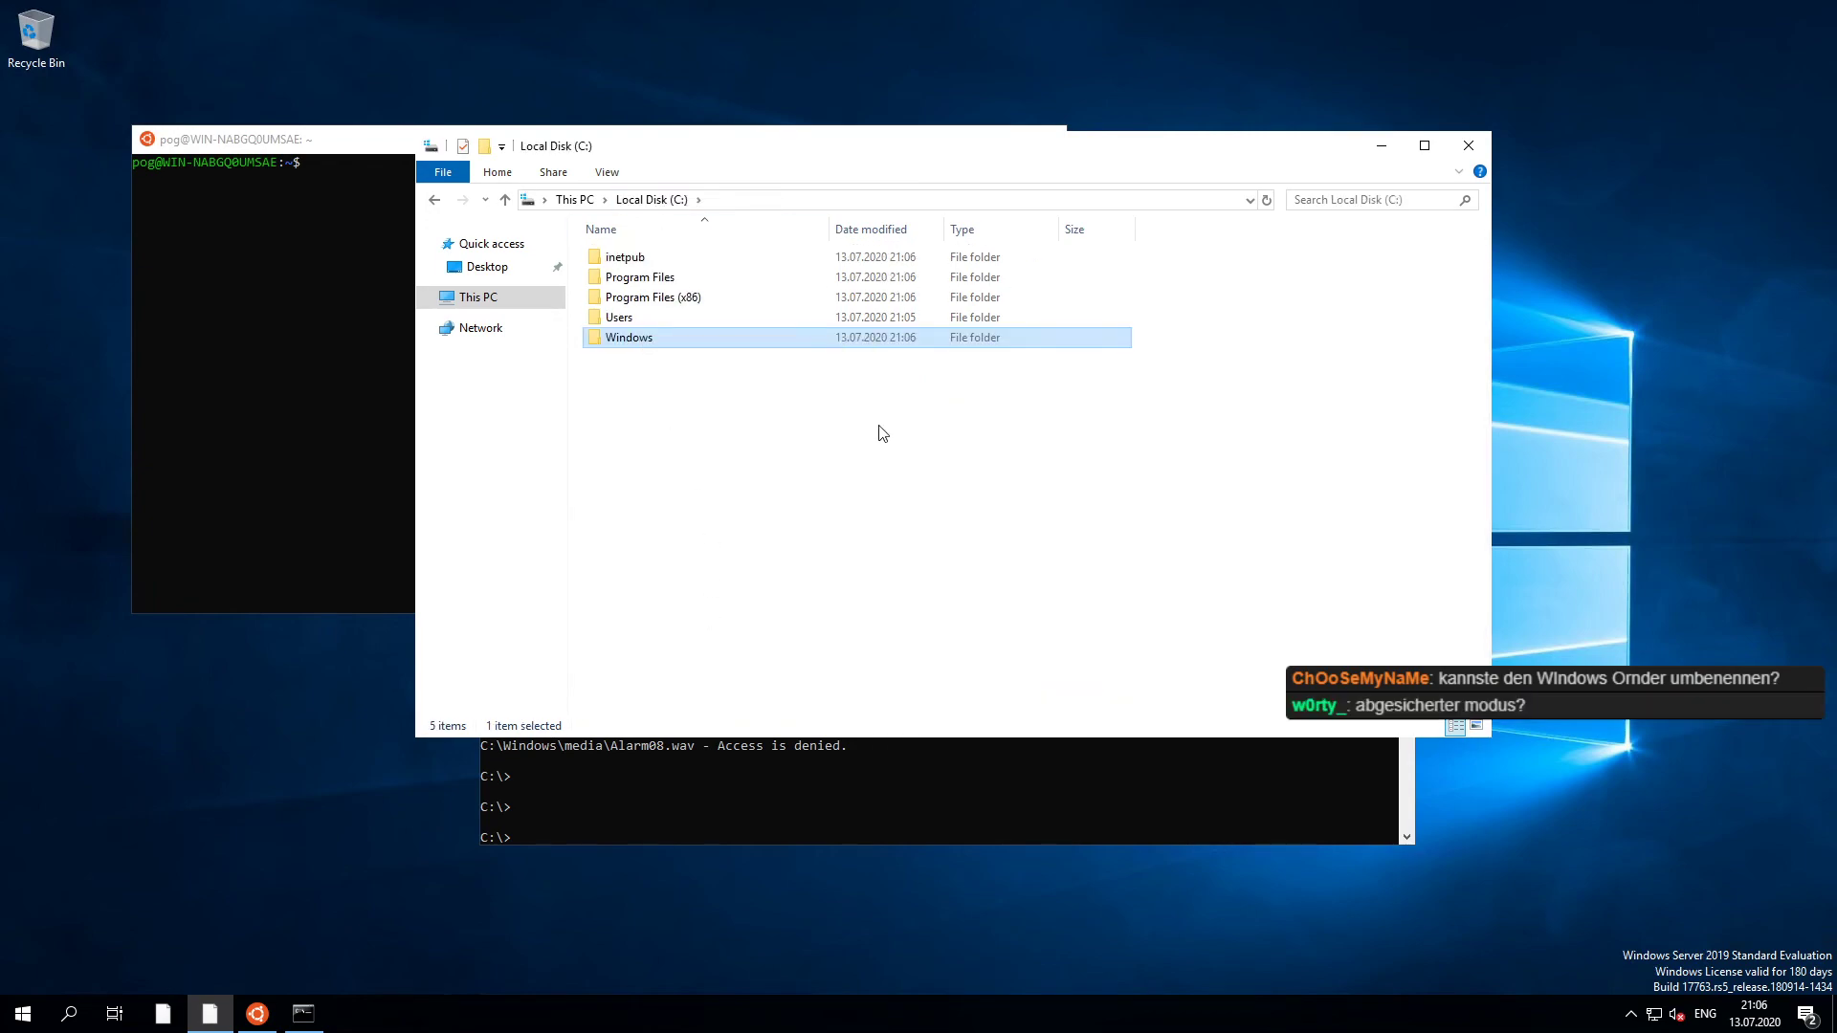
right_click(629, 339)
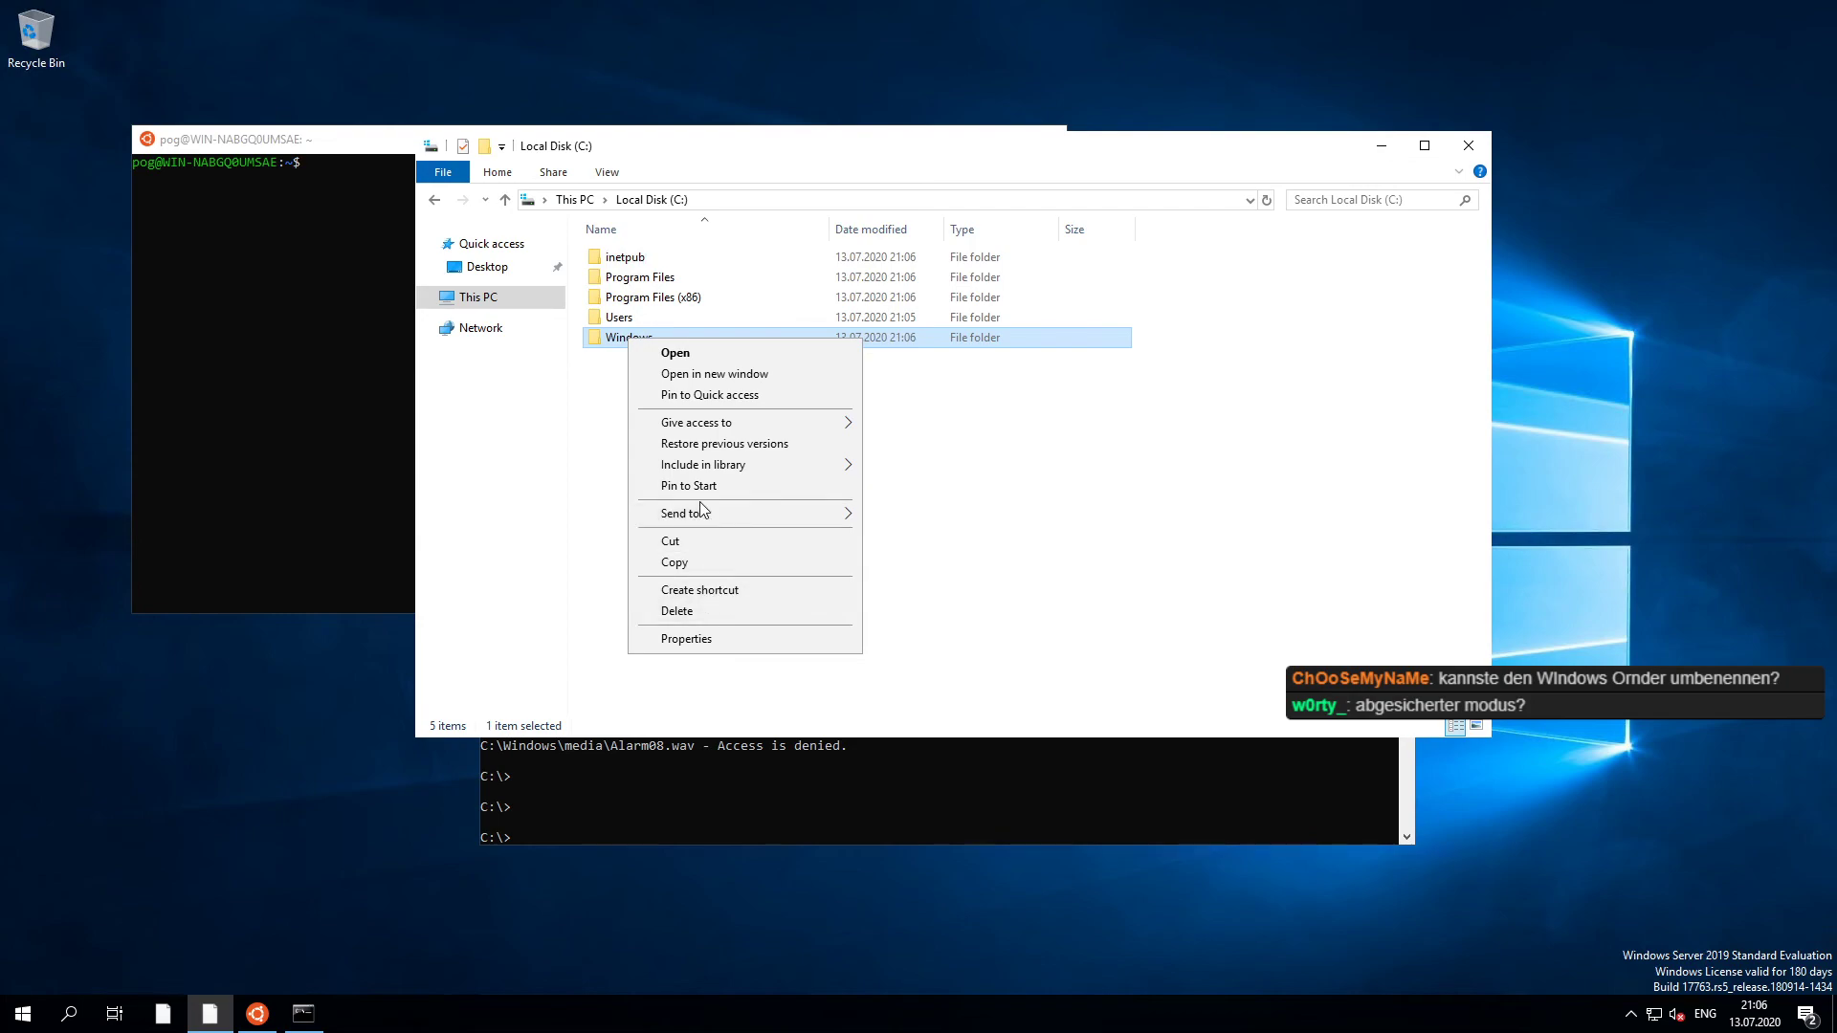
click(613, 337)
right_click(613, 337)
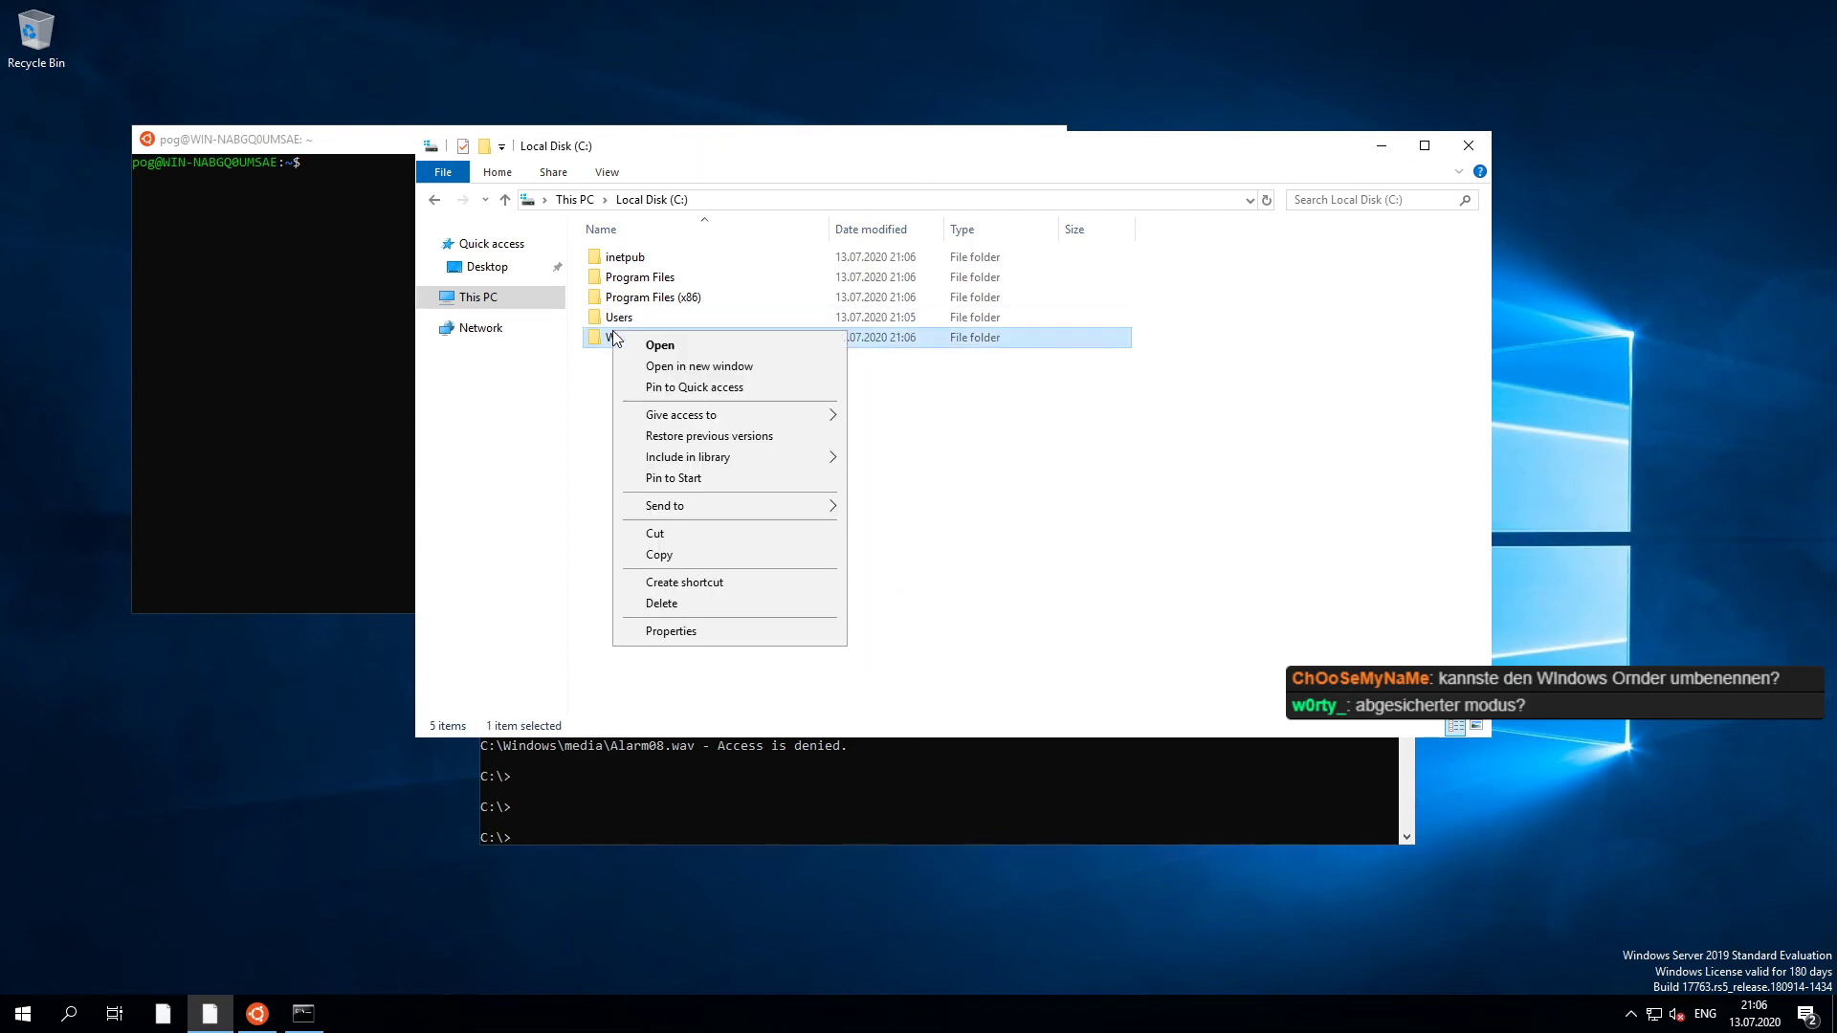
right_click(609, 319)
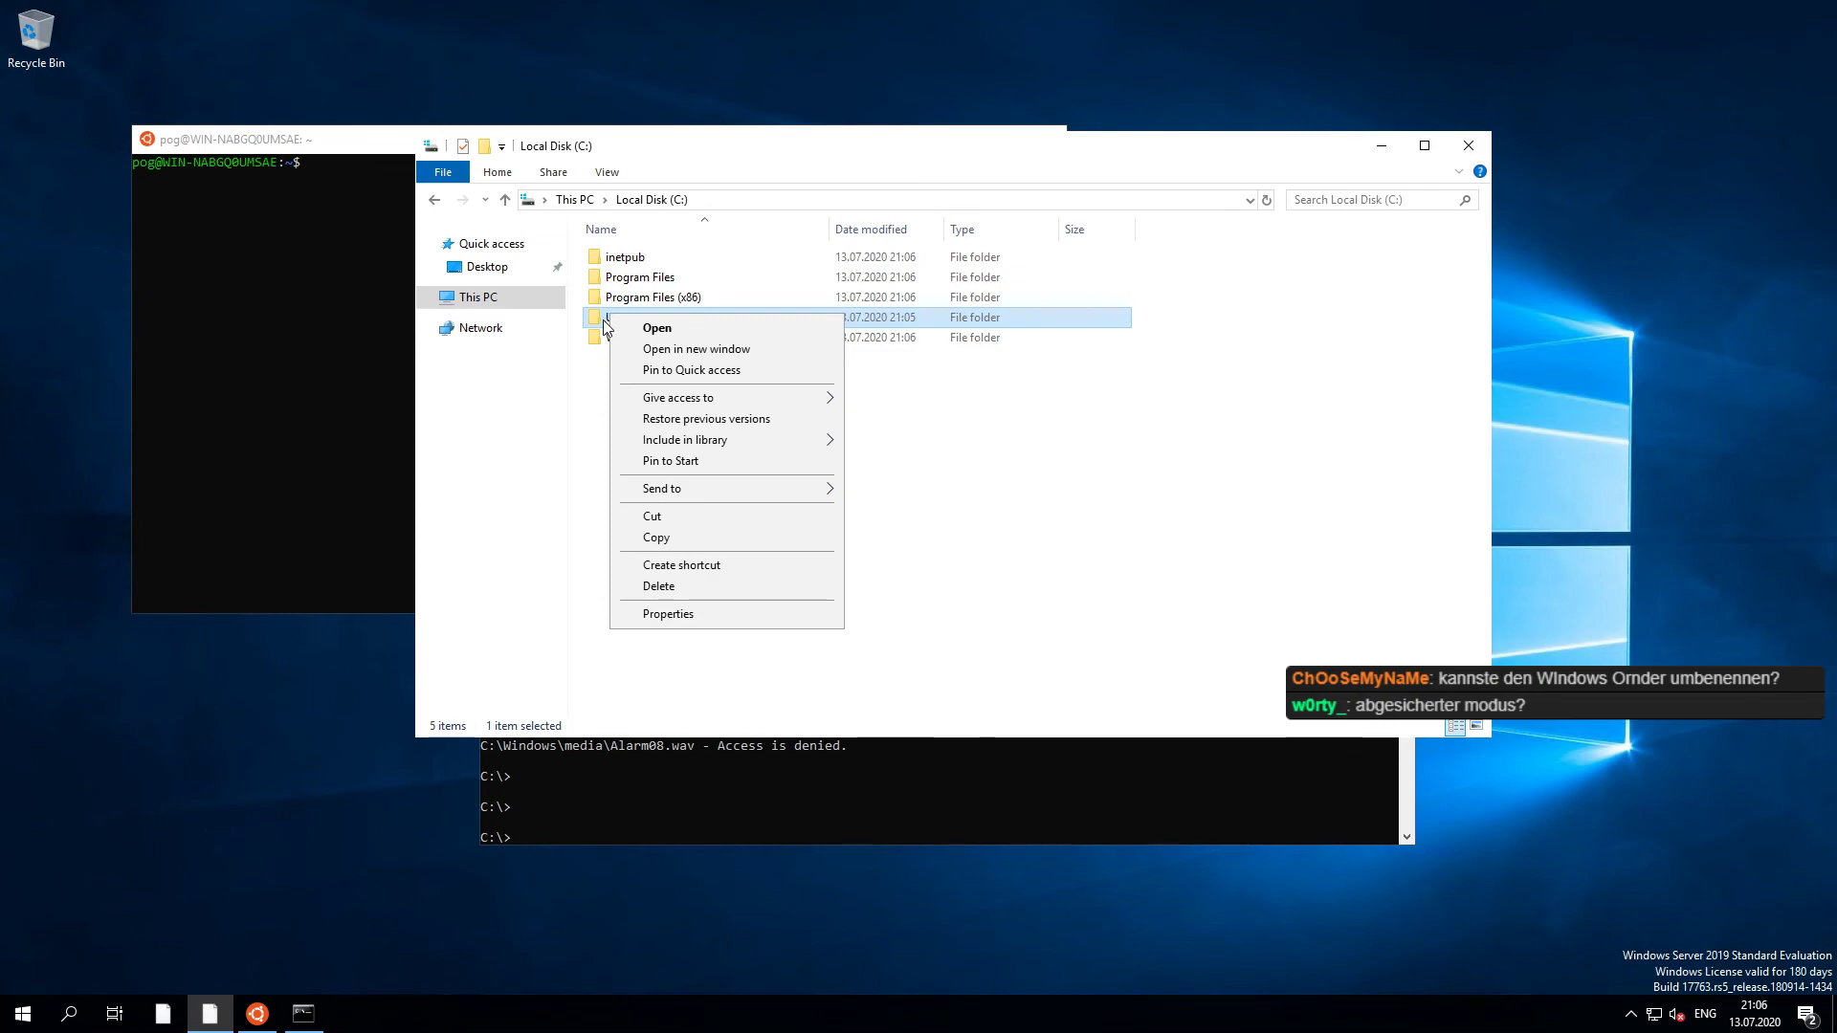
click(593, 360)
right_click(613, 338)
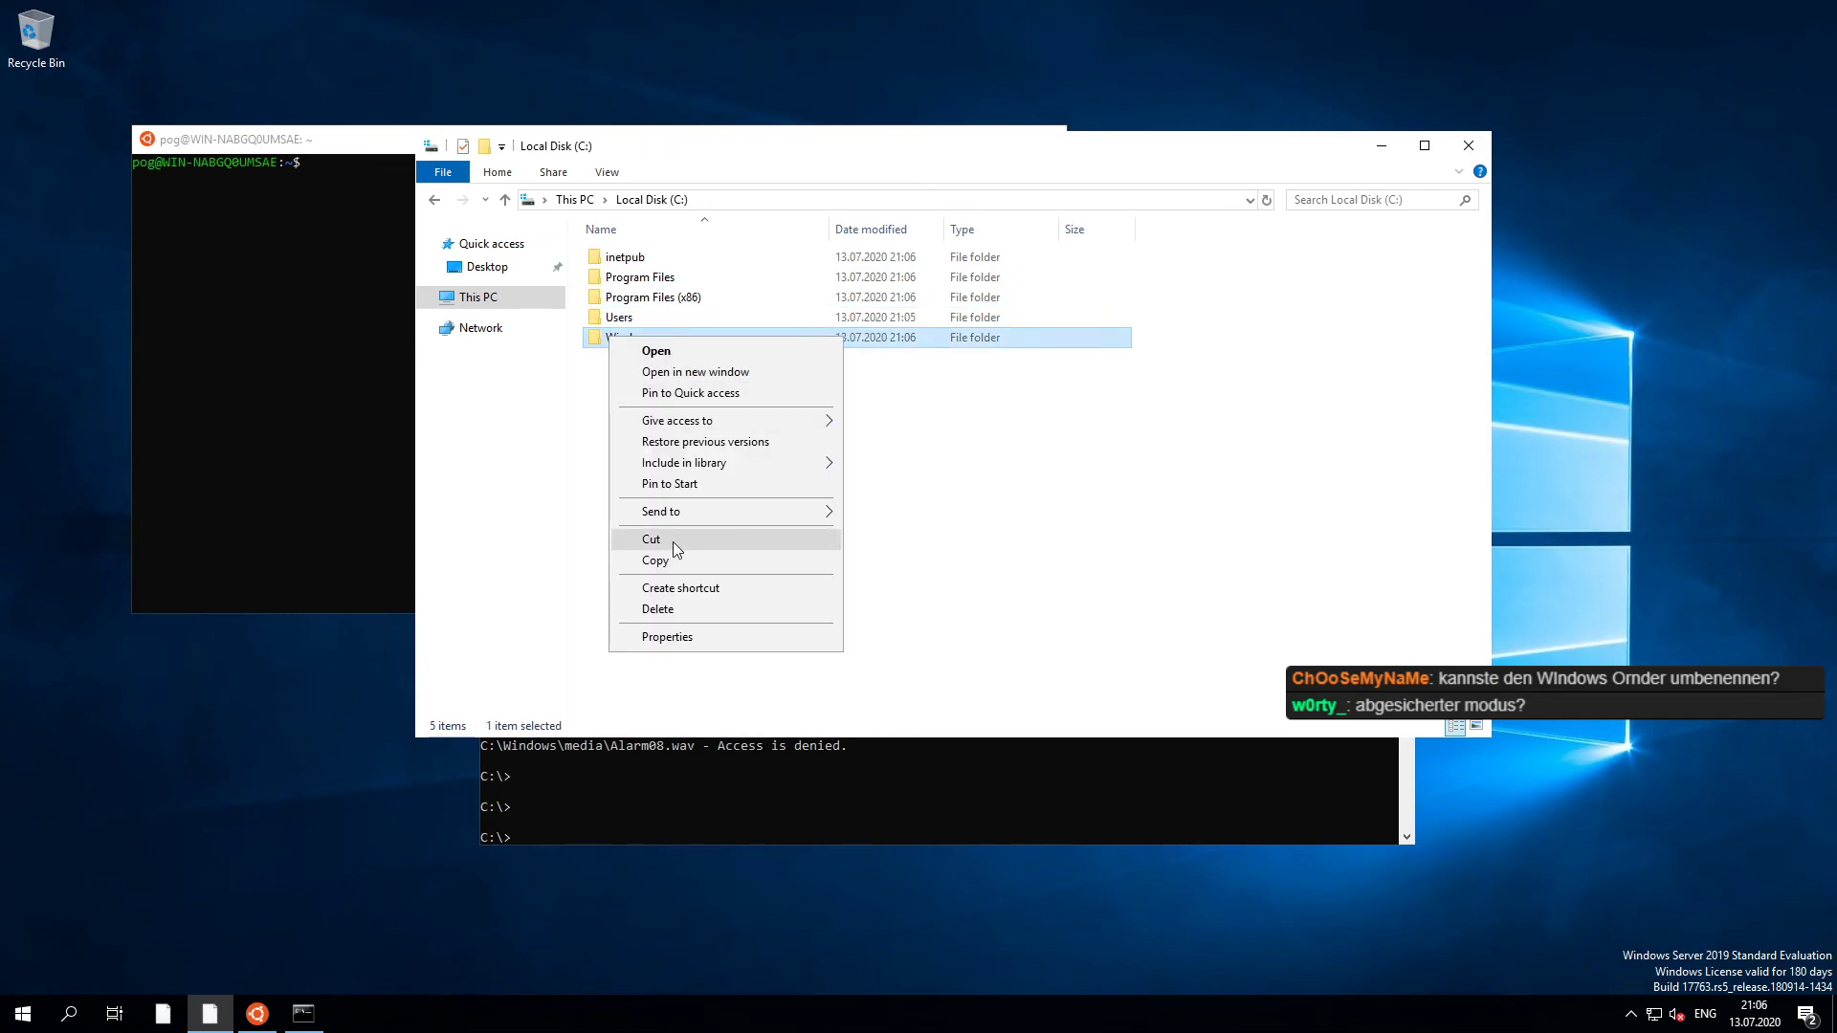
click(673, 541)
- Paste the cut Windows folder into C:\Users, proceed past the move error, and return to Local Disk (C:)
double_click(645, 315)
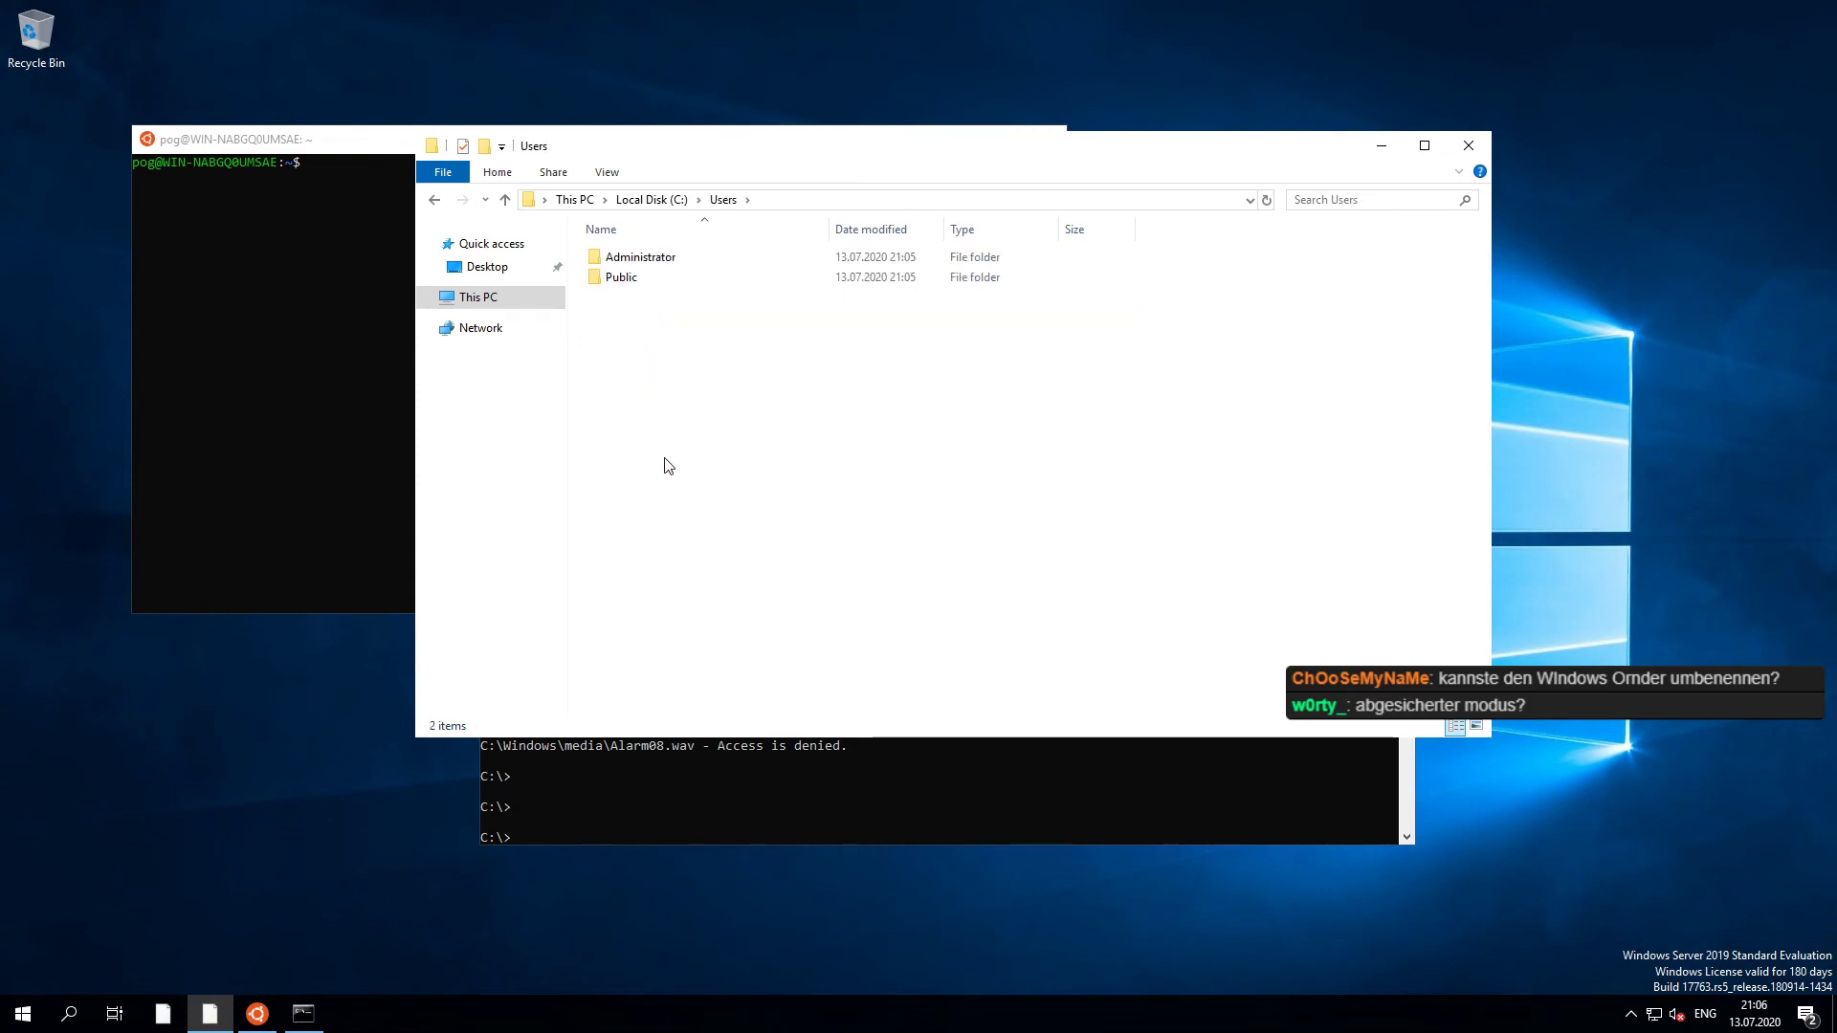
key(ctrl+v)
click(961, 466)
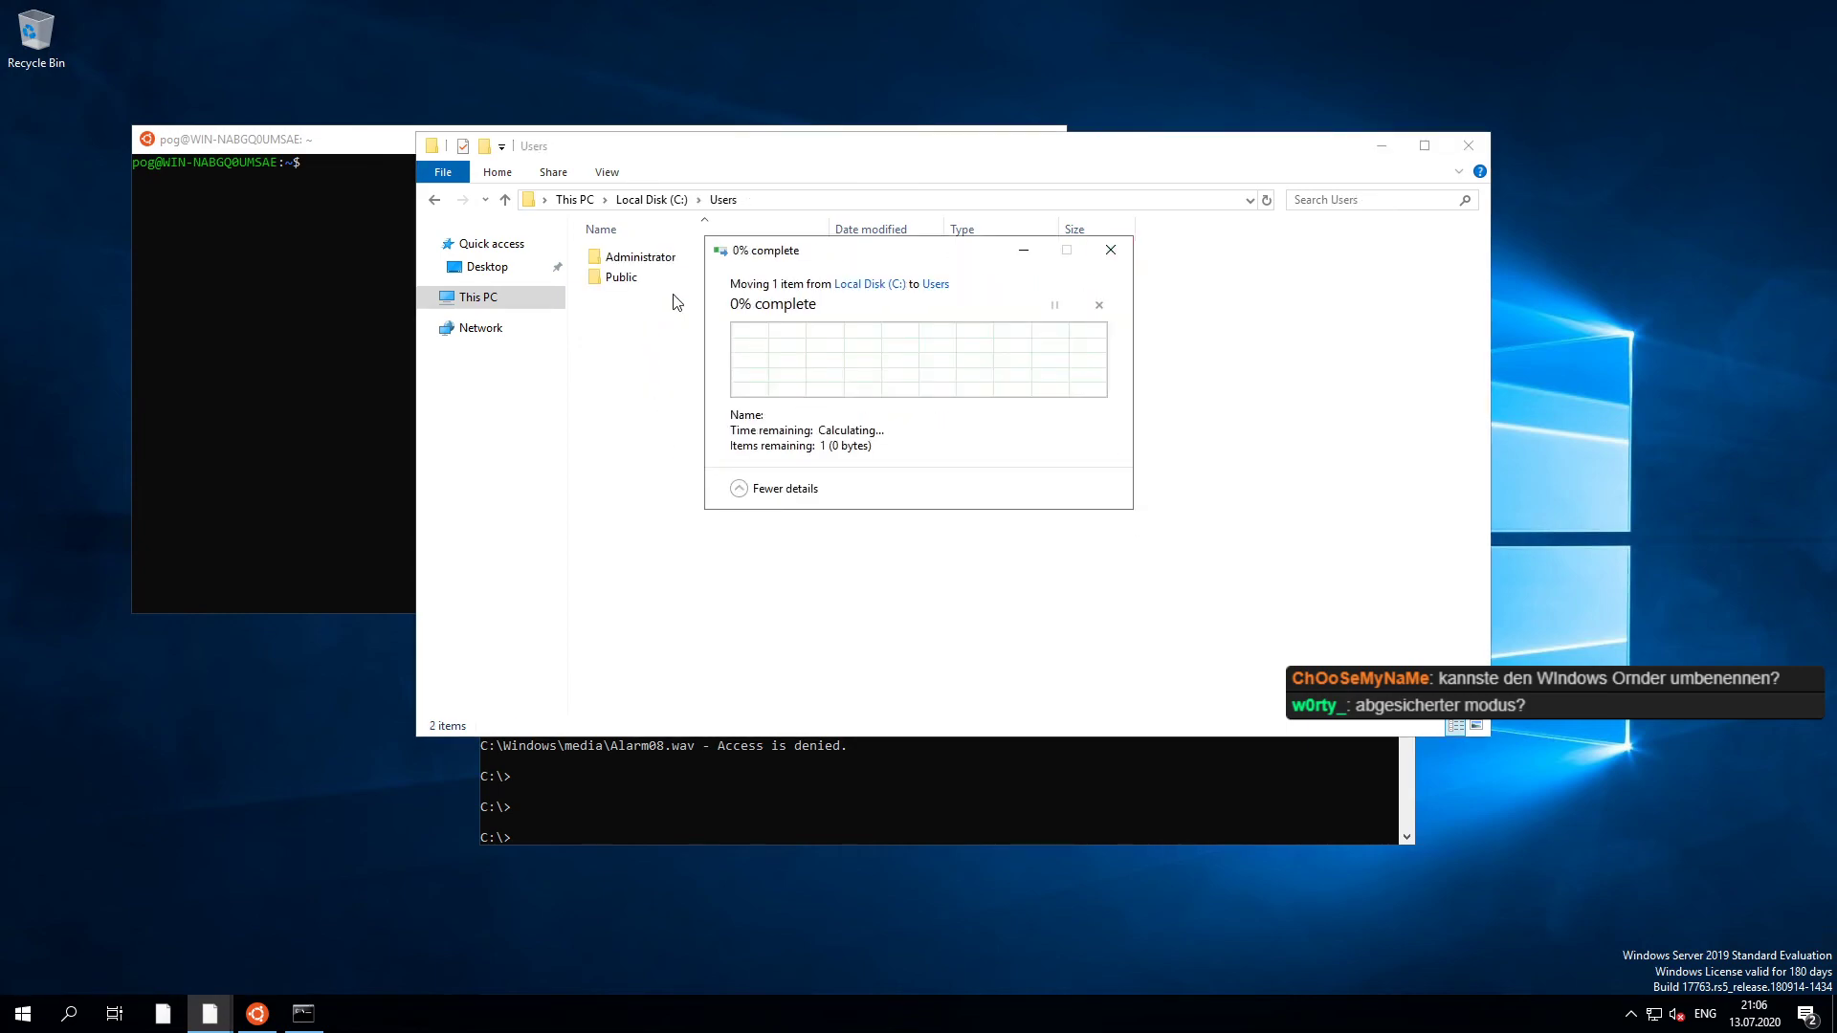
click(653, 201)
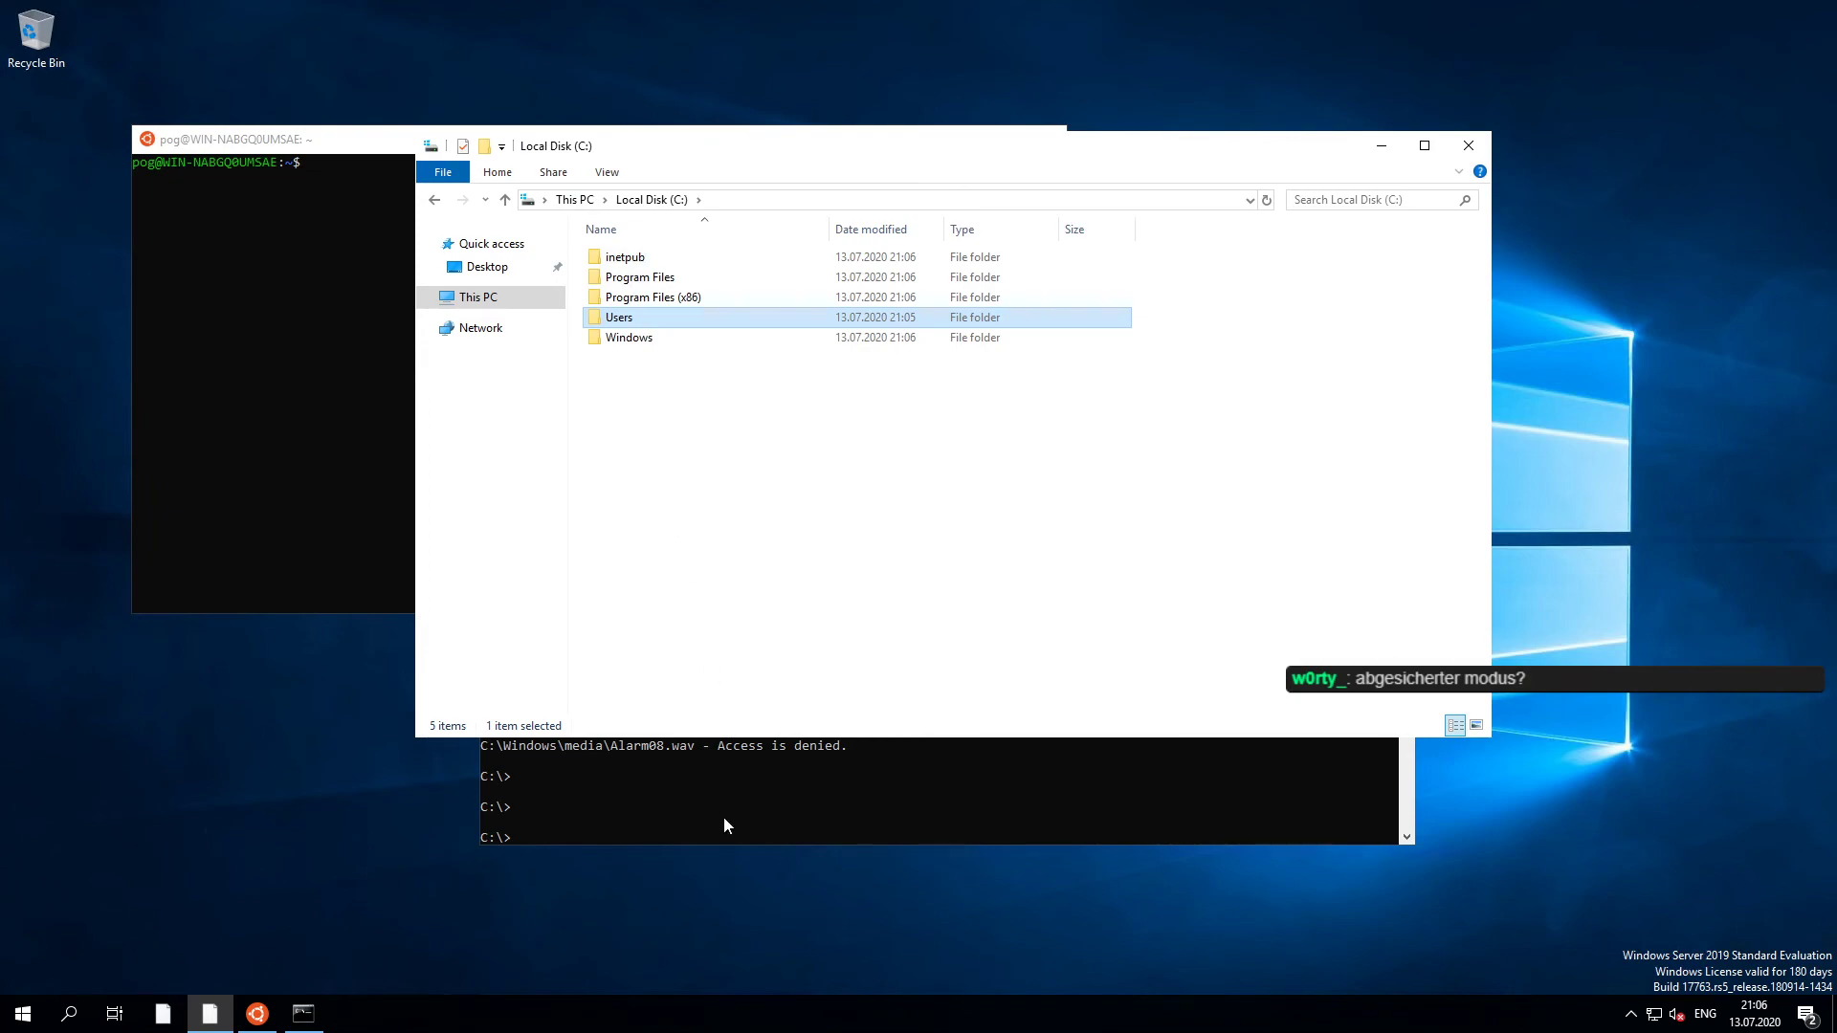
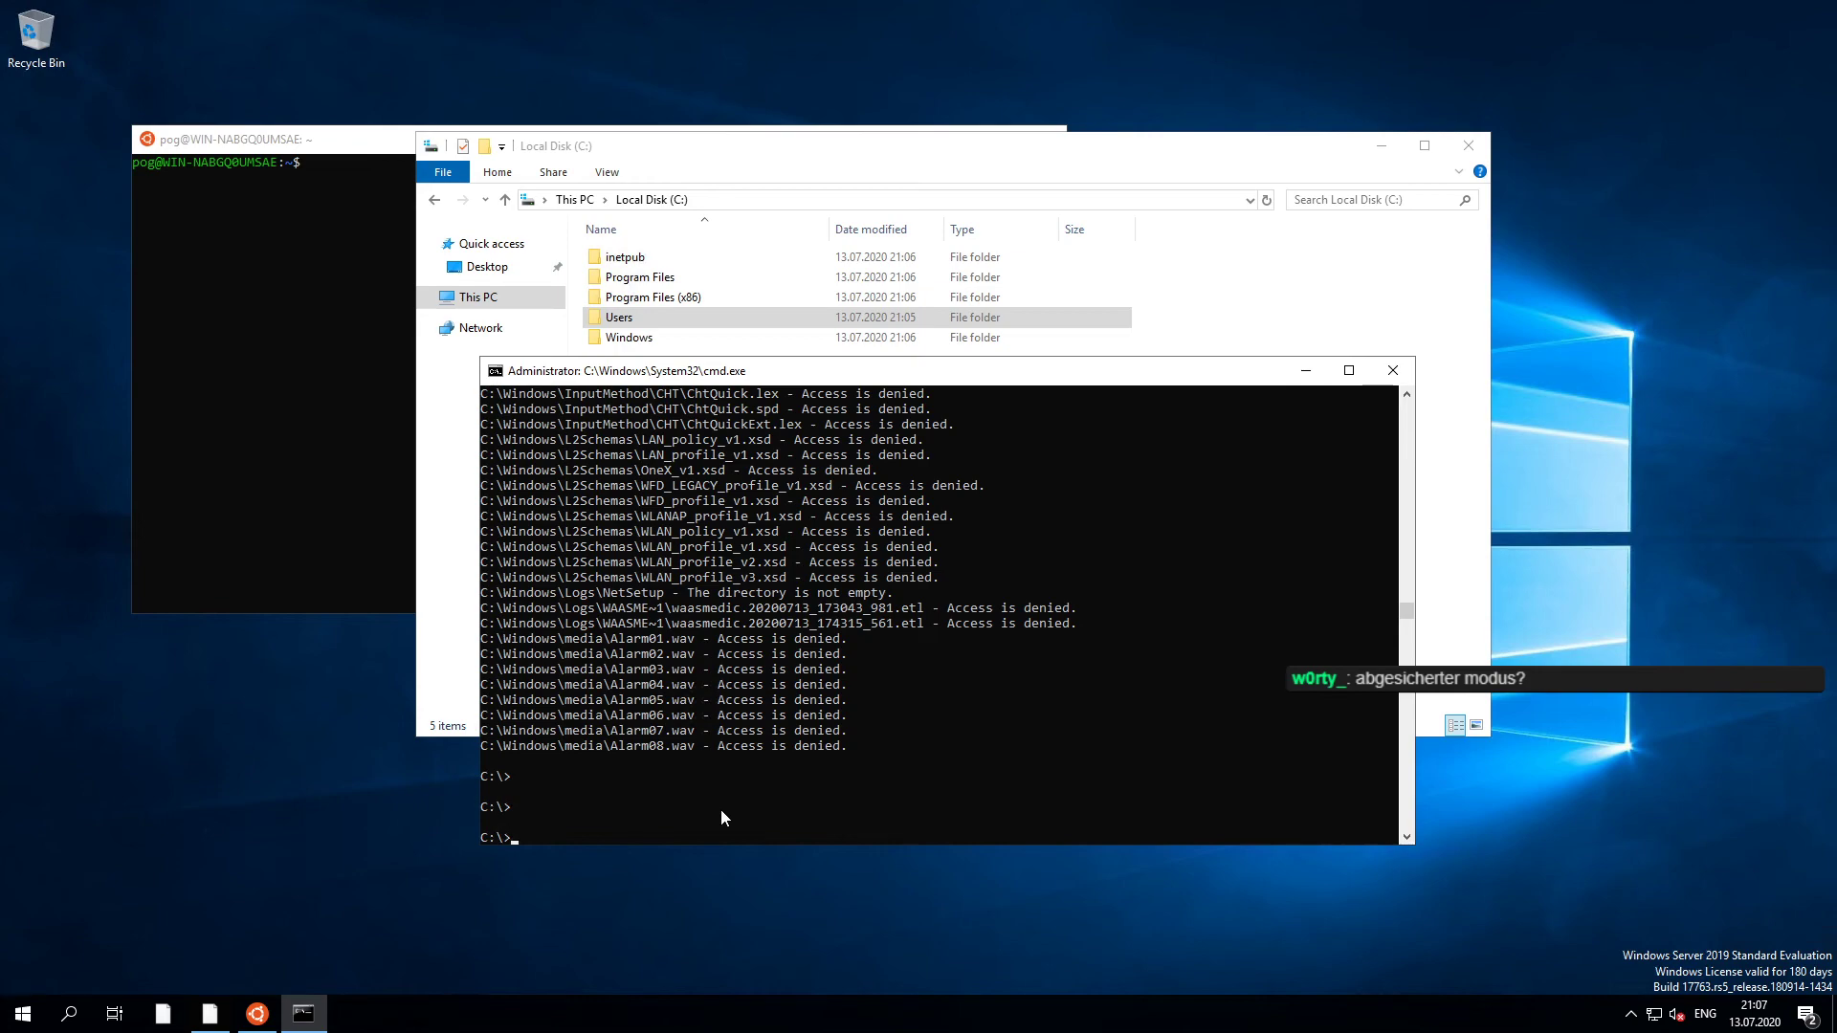
- Leave the server session and Google 'how to delete windows from windows' in a new Chrome tab
key(Return)
key(Return)
key(Return)
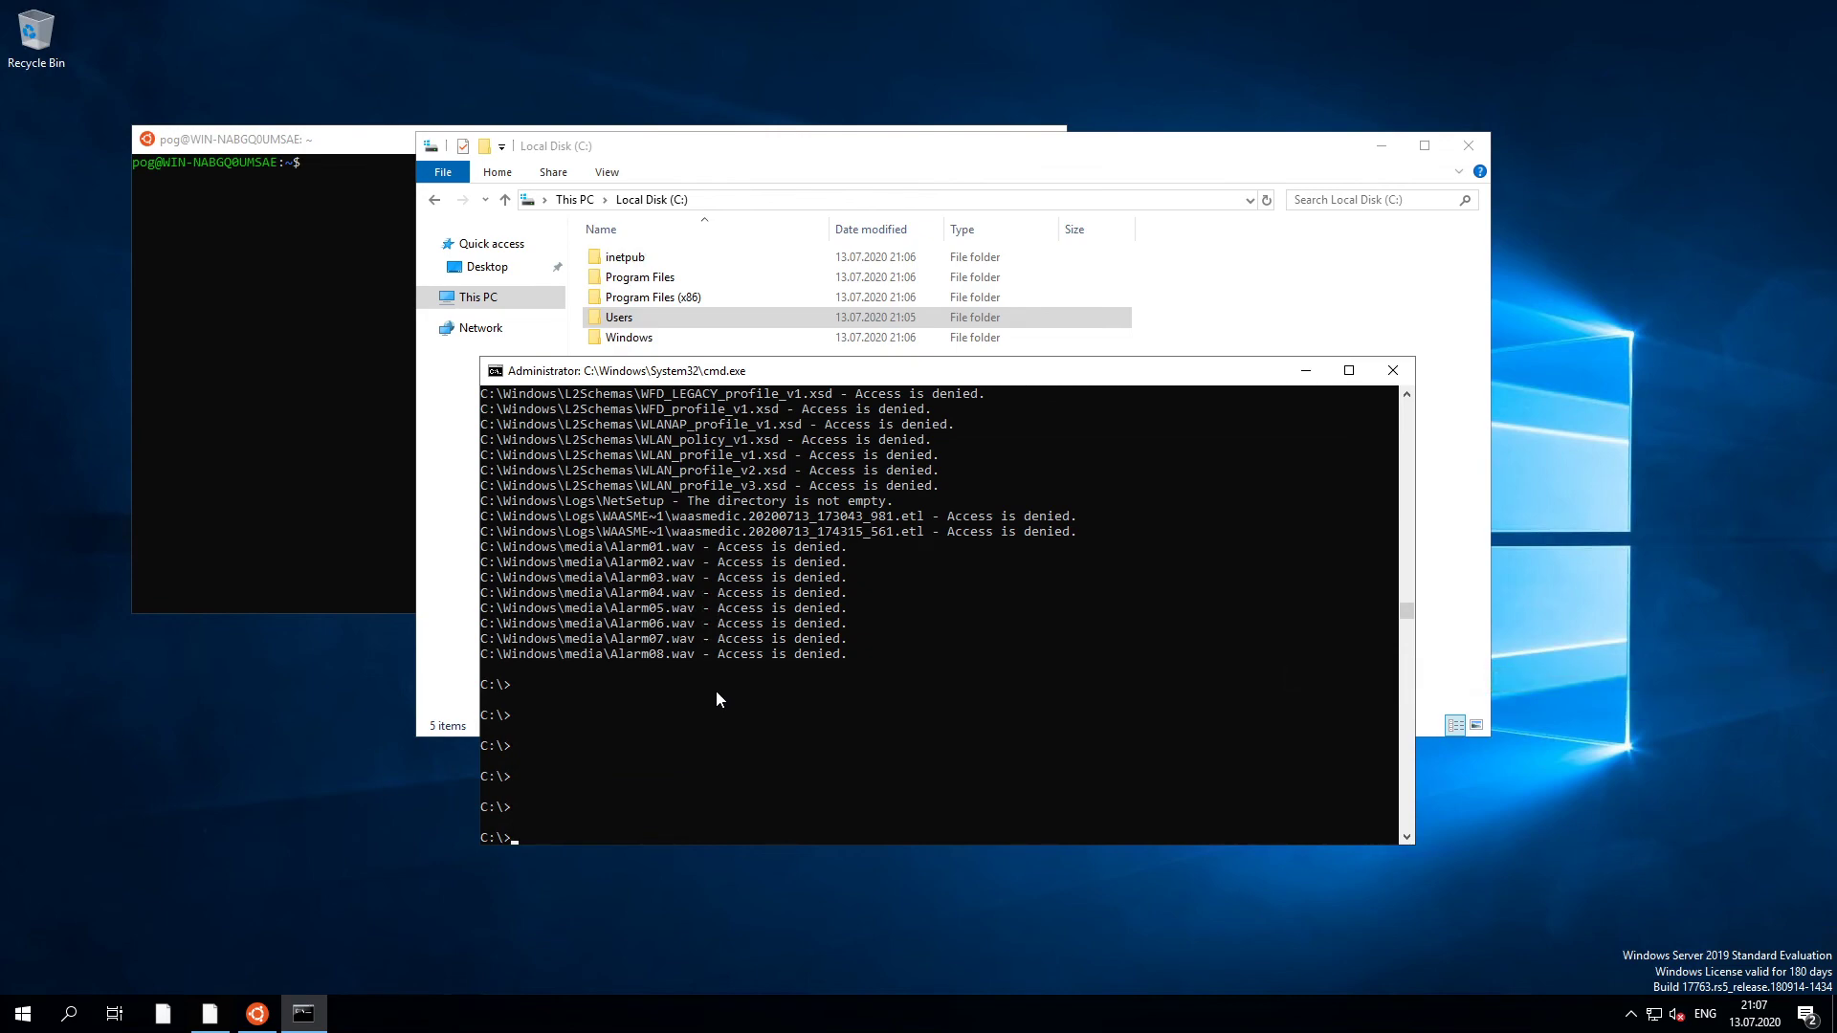
mouse_move(571, 3)
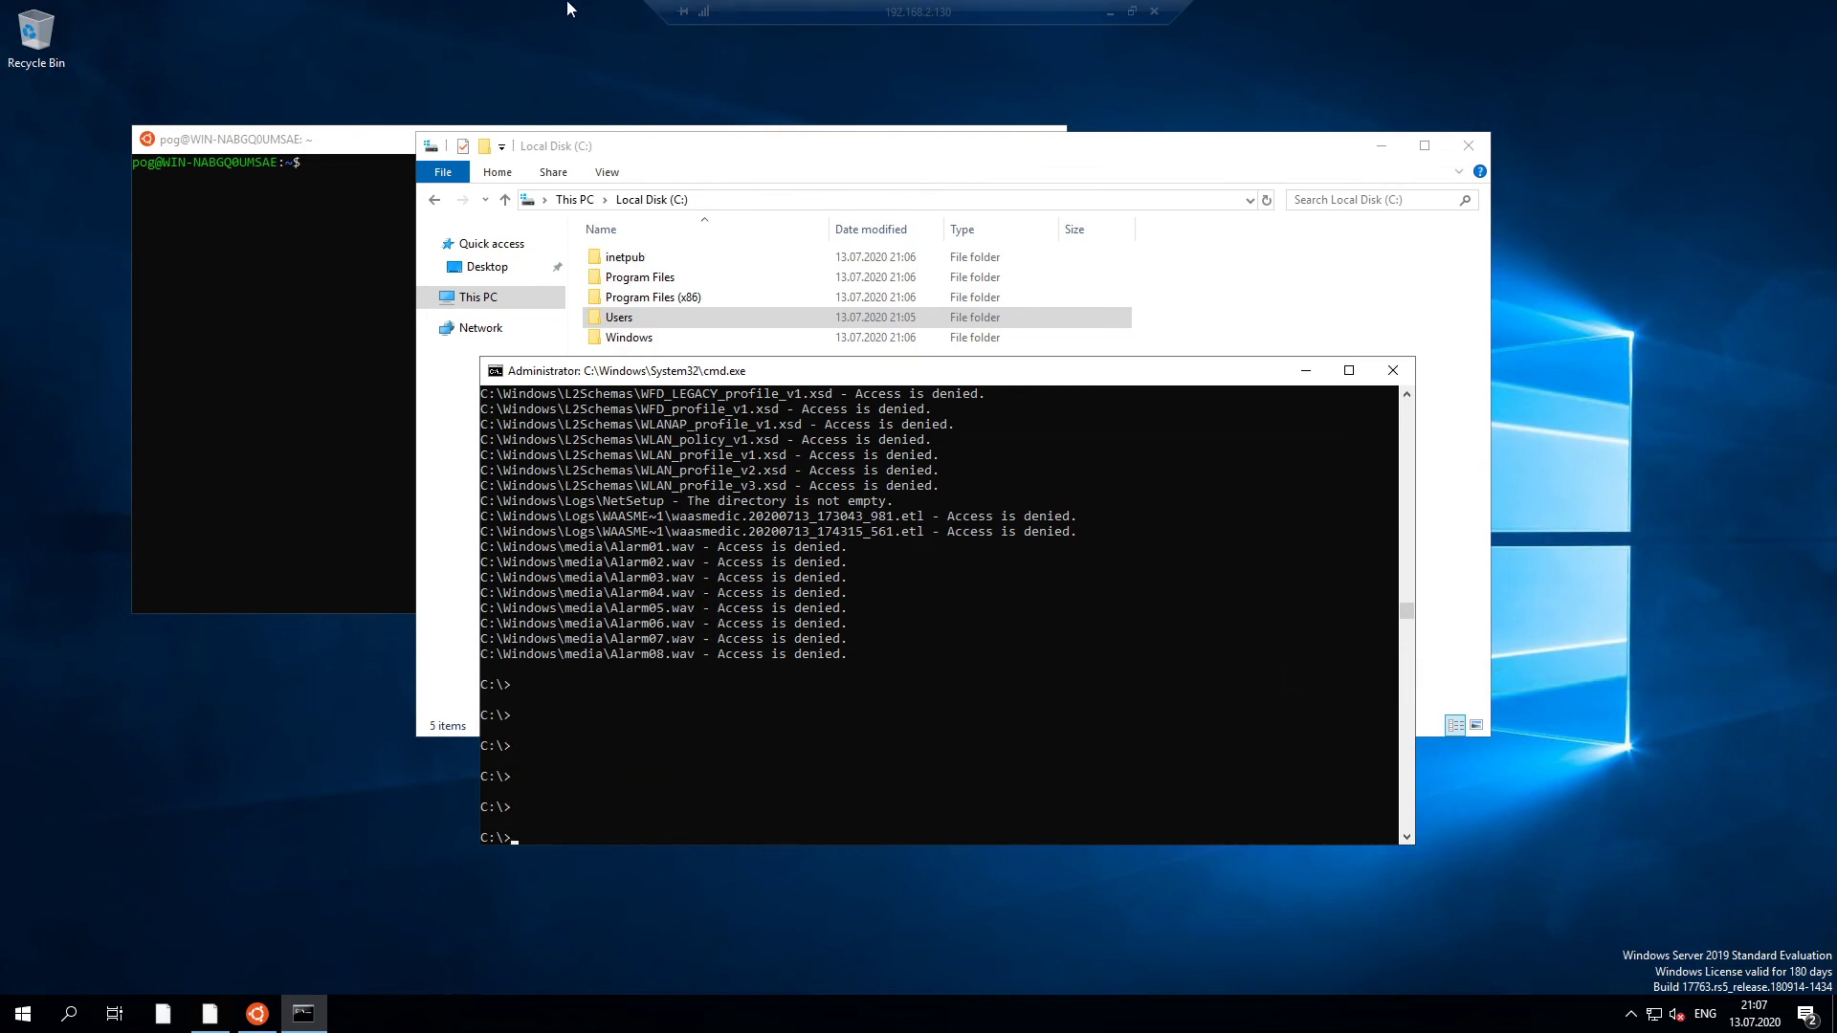
click(1107, 11)
key(ctrl+t)
text(how to d)
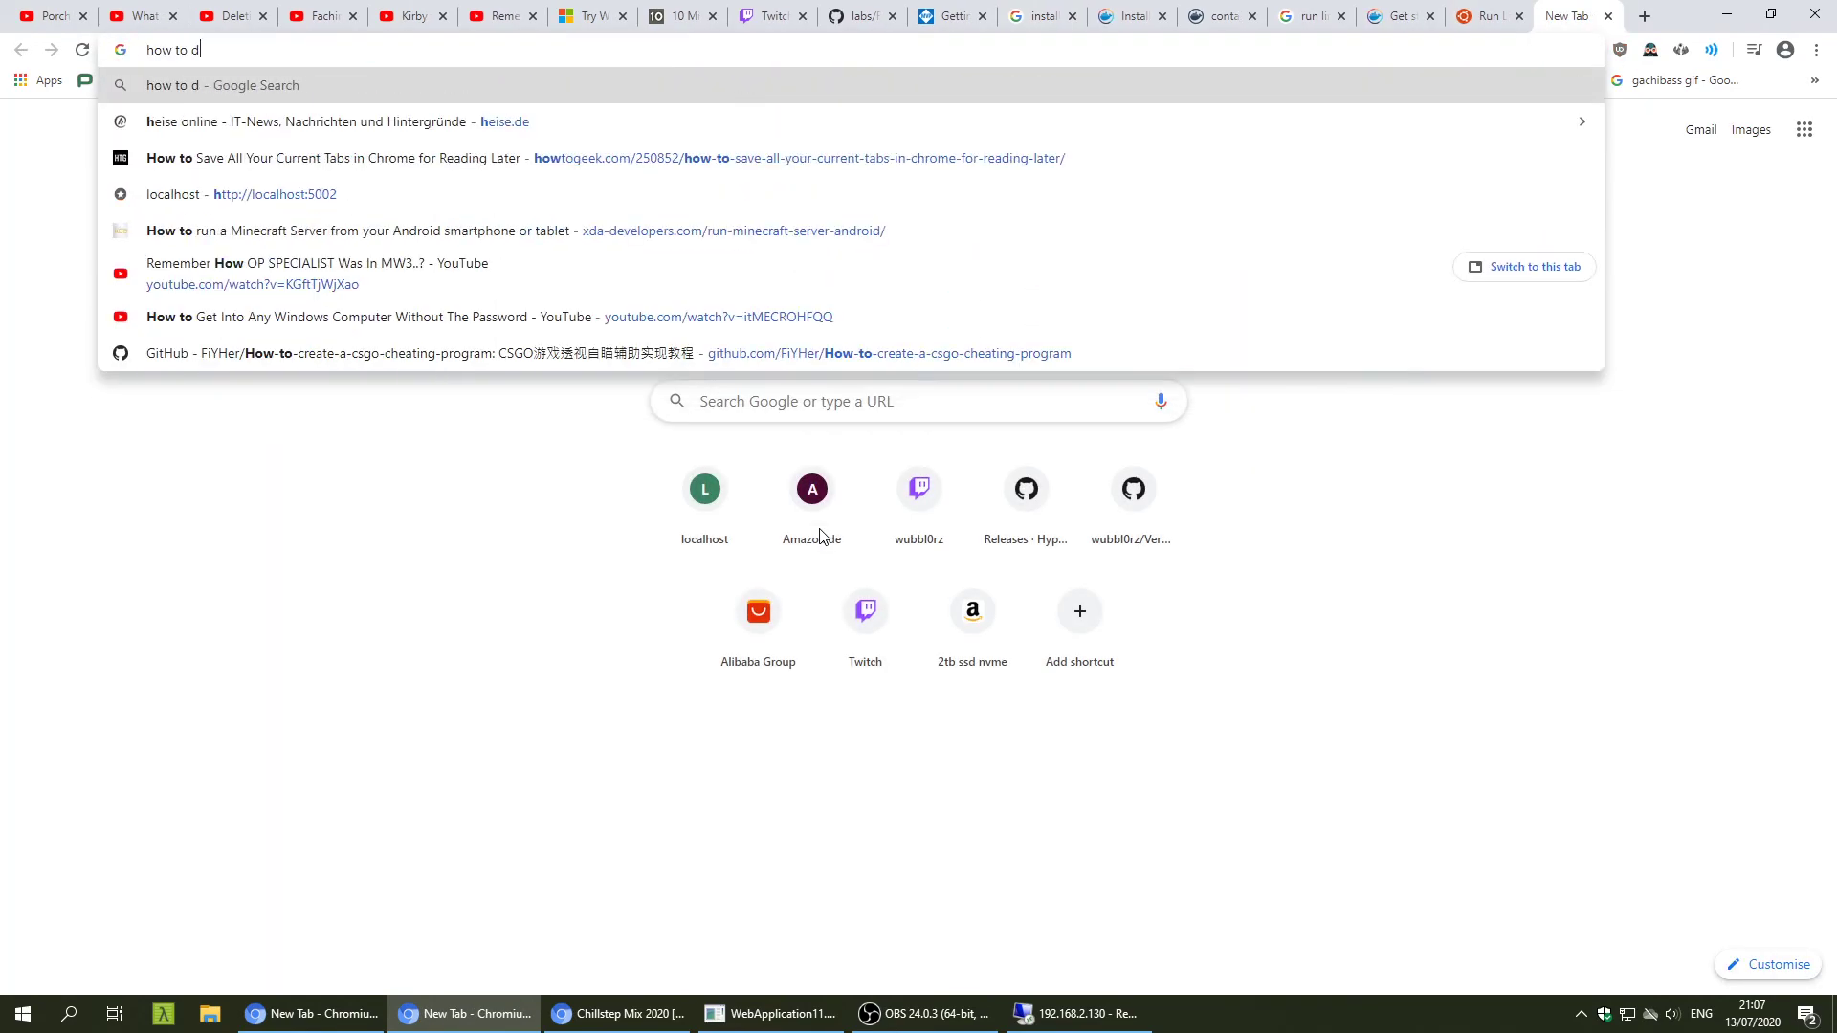
text(elete windows from wi)
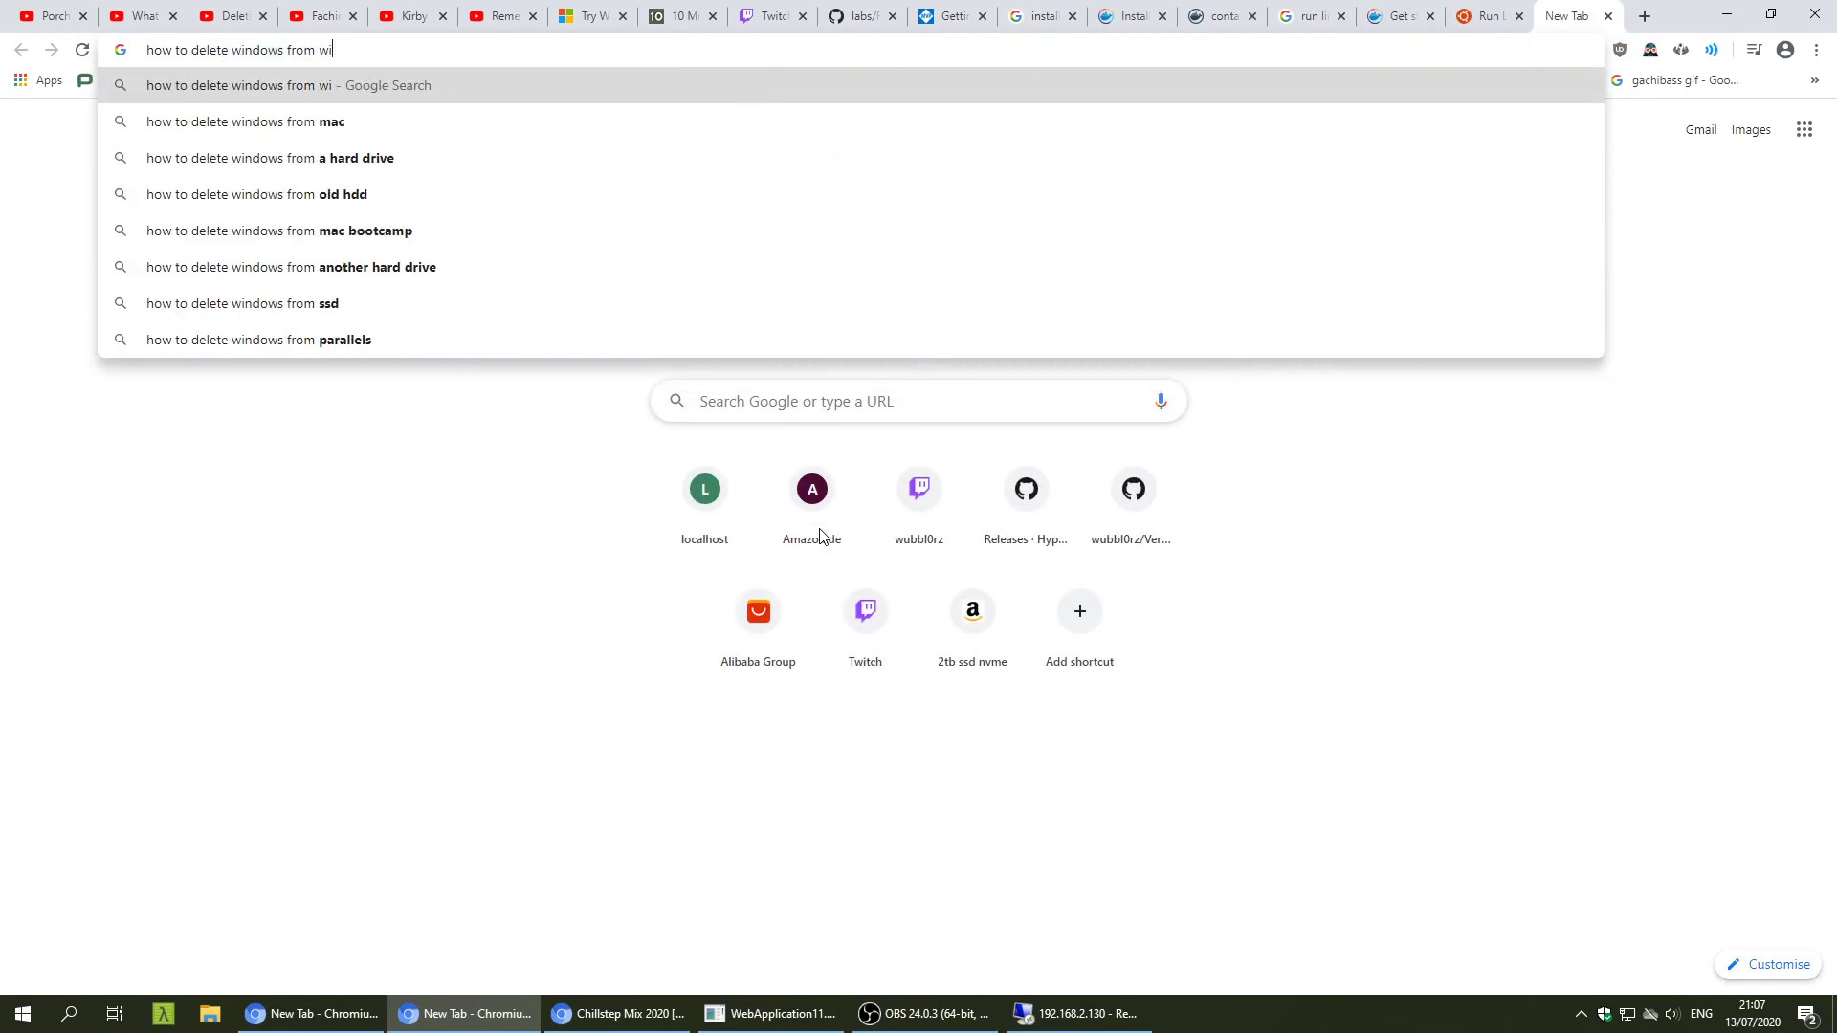
text(ndows)
key(Return)
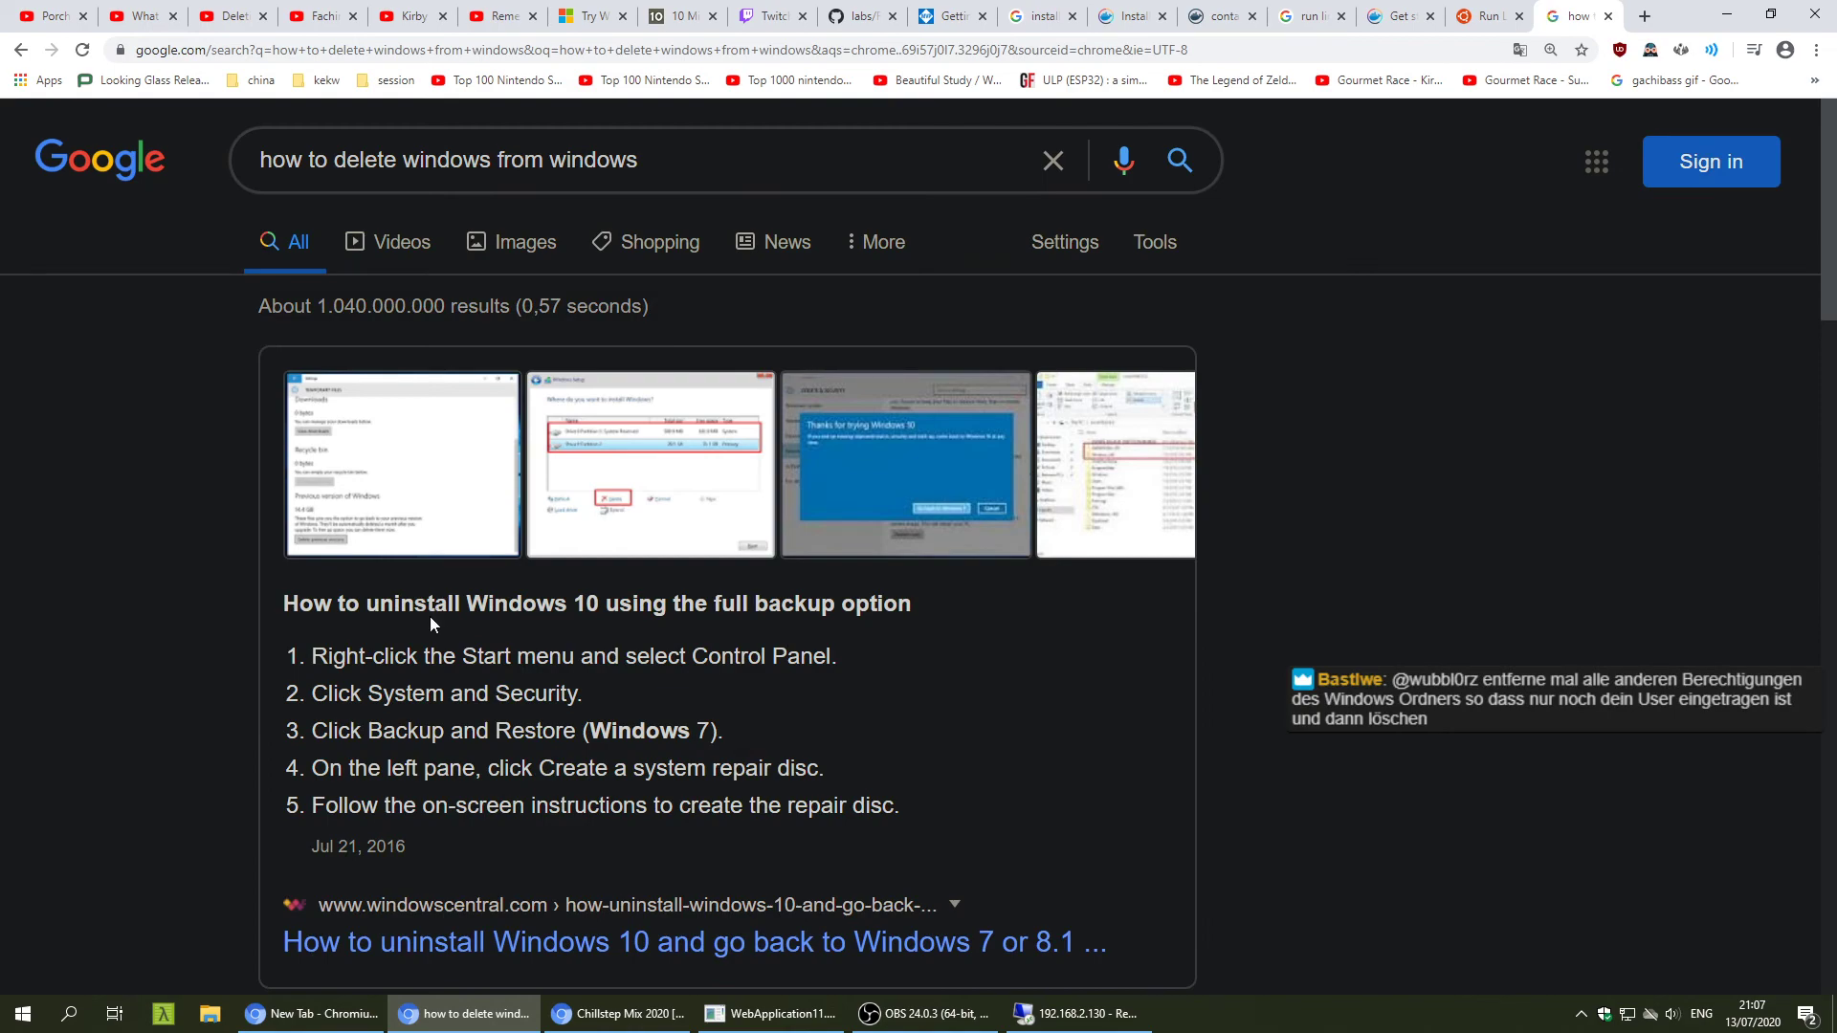
scroll(428, 616, down, 10)
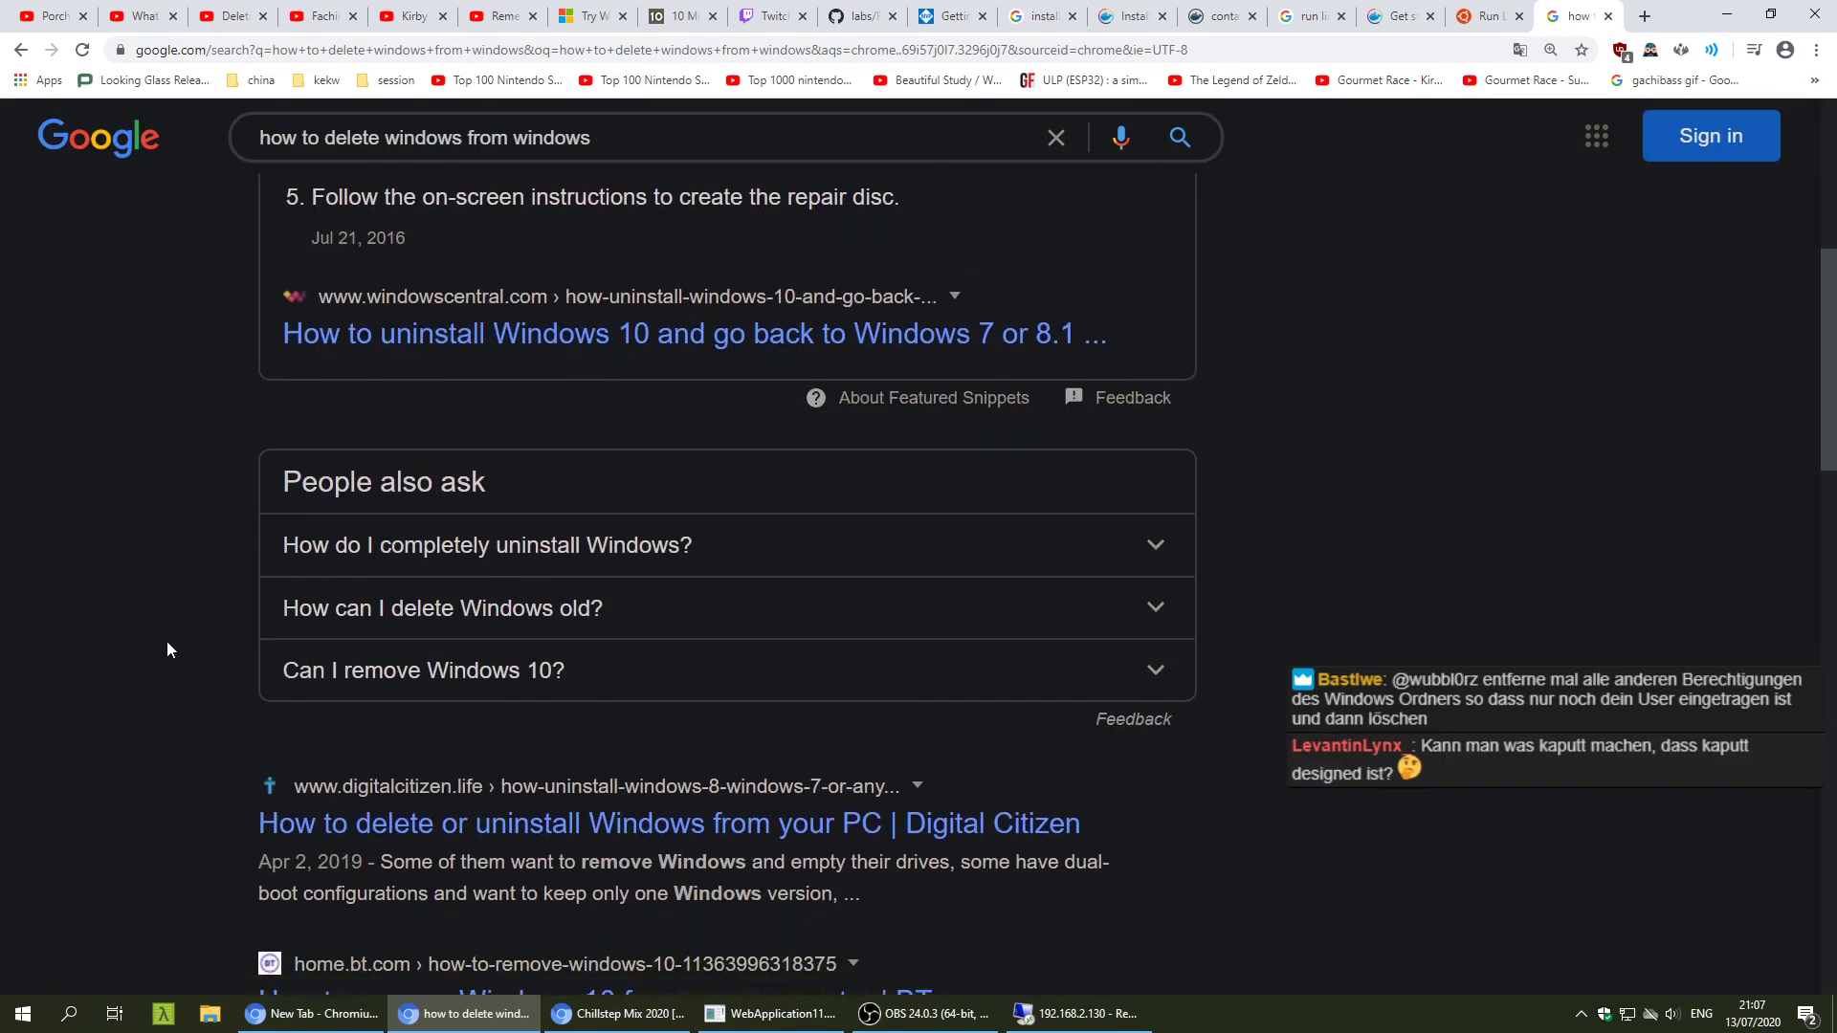
scroll(167, 643, up, 10)
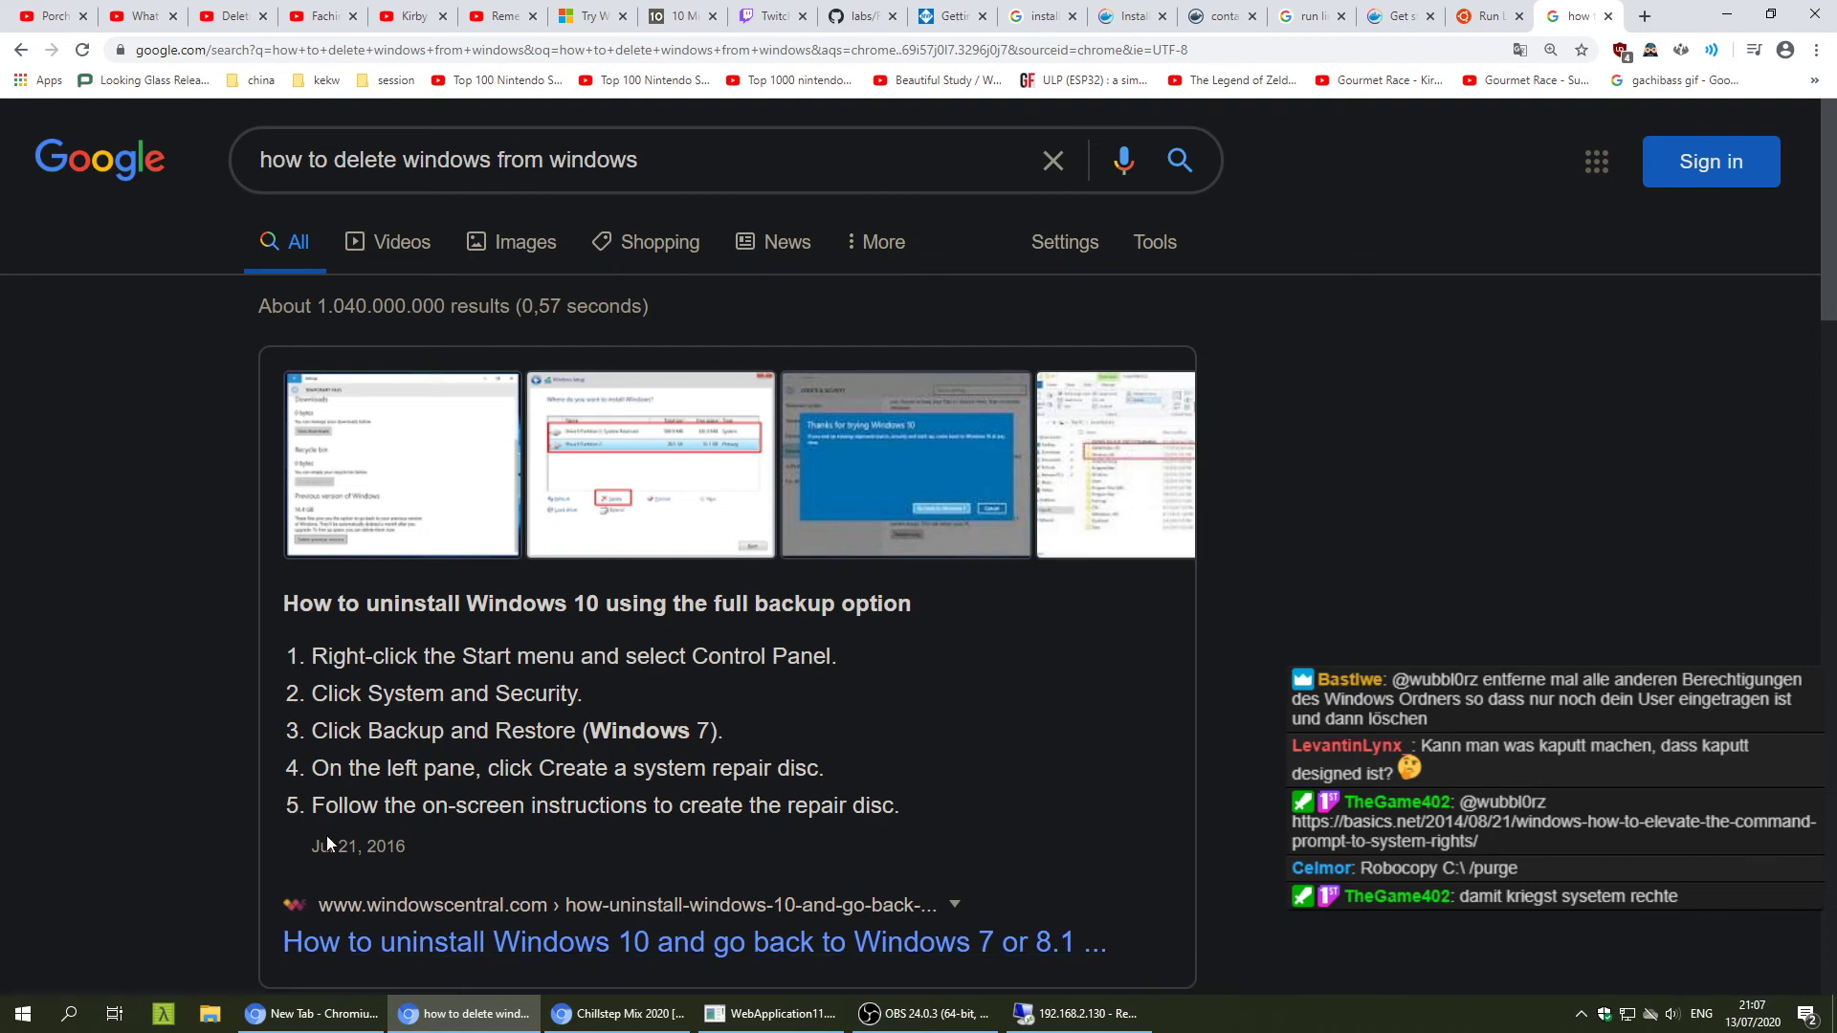
- Back on the server desktop, search its apps for Chrome ('cchrom'), which returns no results
click(1079, 1013)
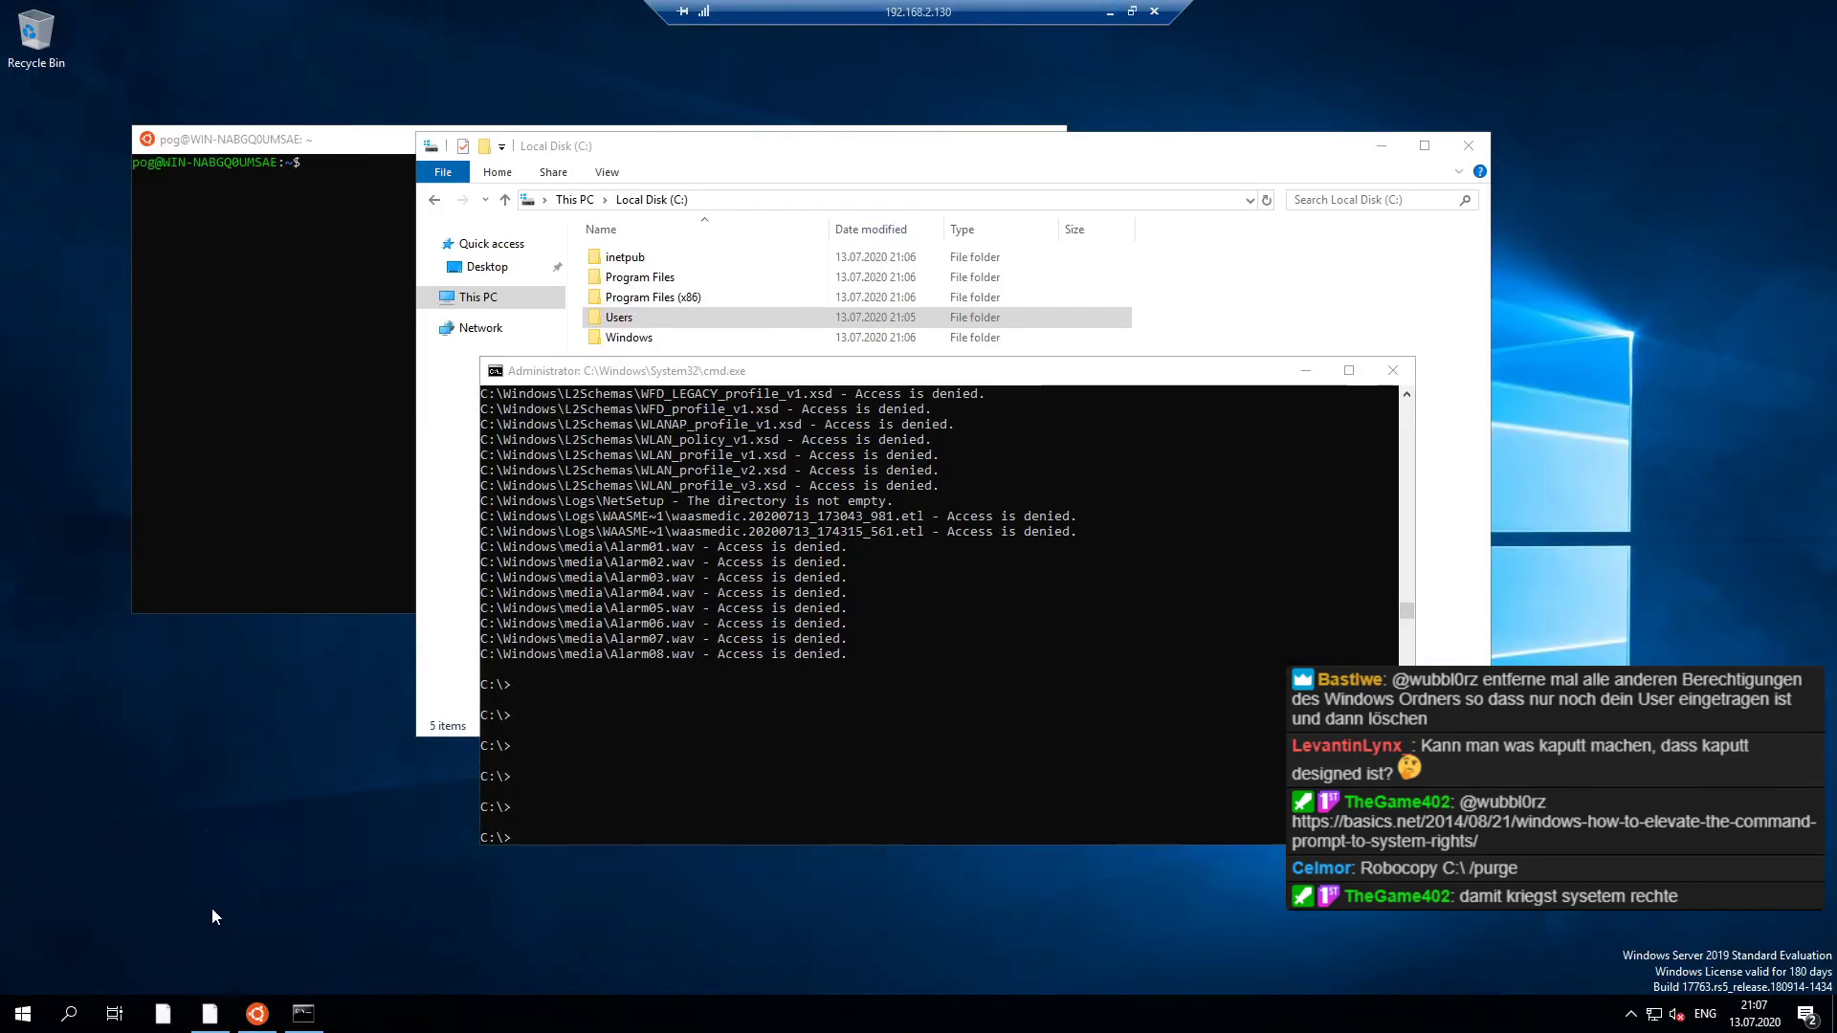
click(23, 1014)
text(chrom)
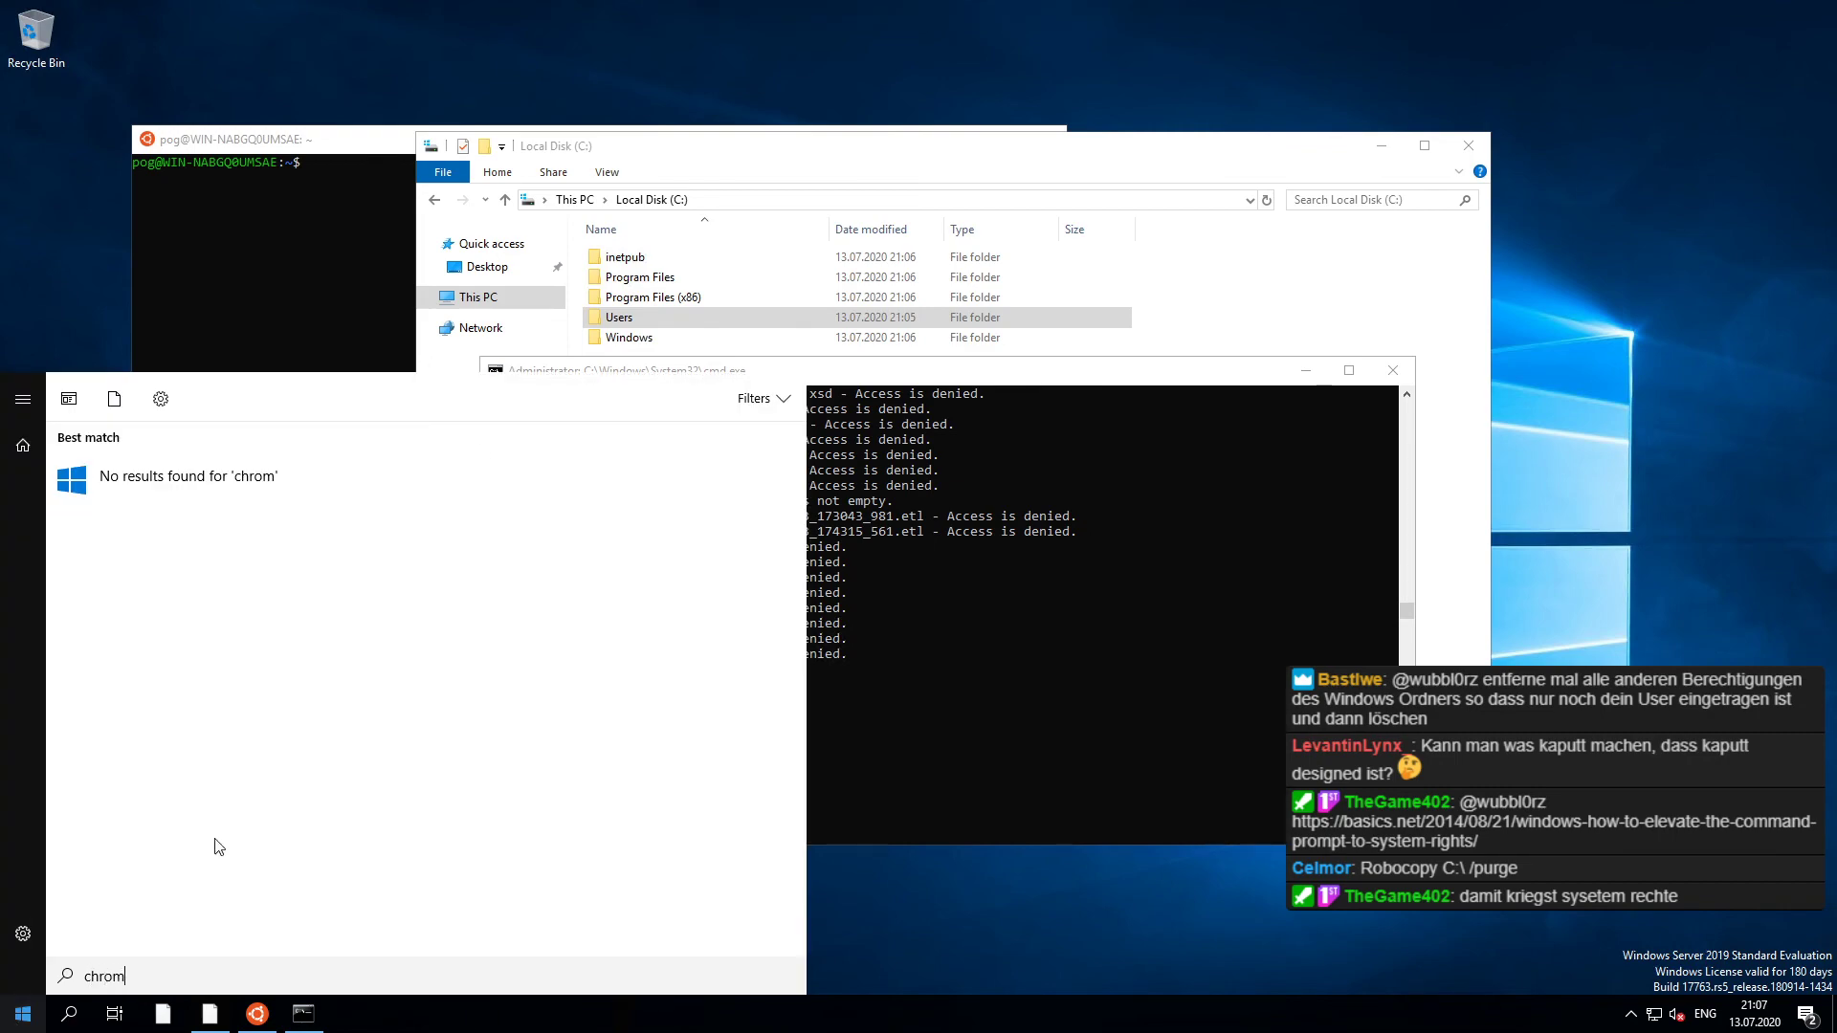
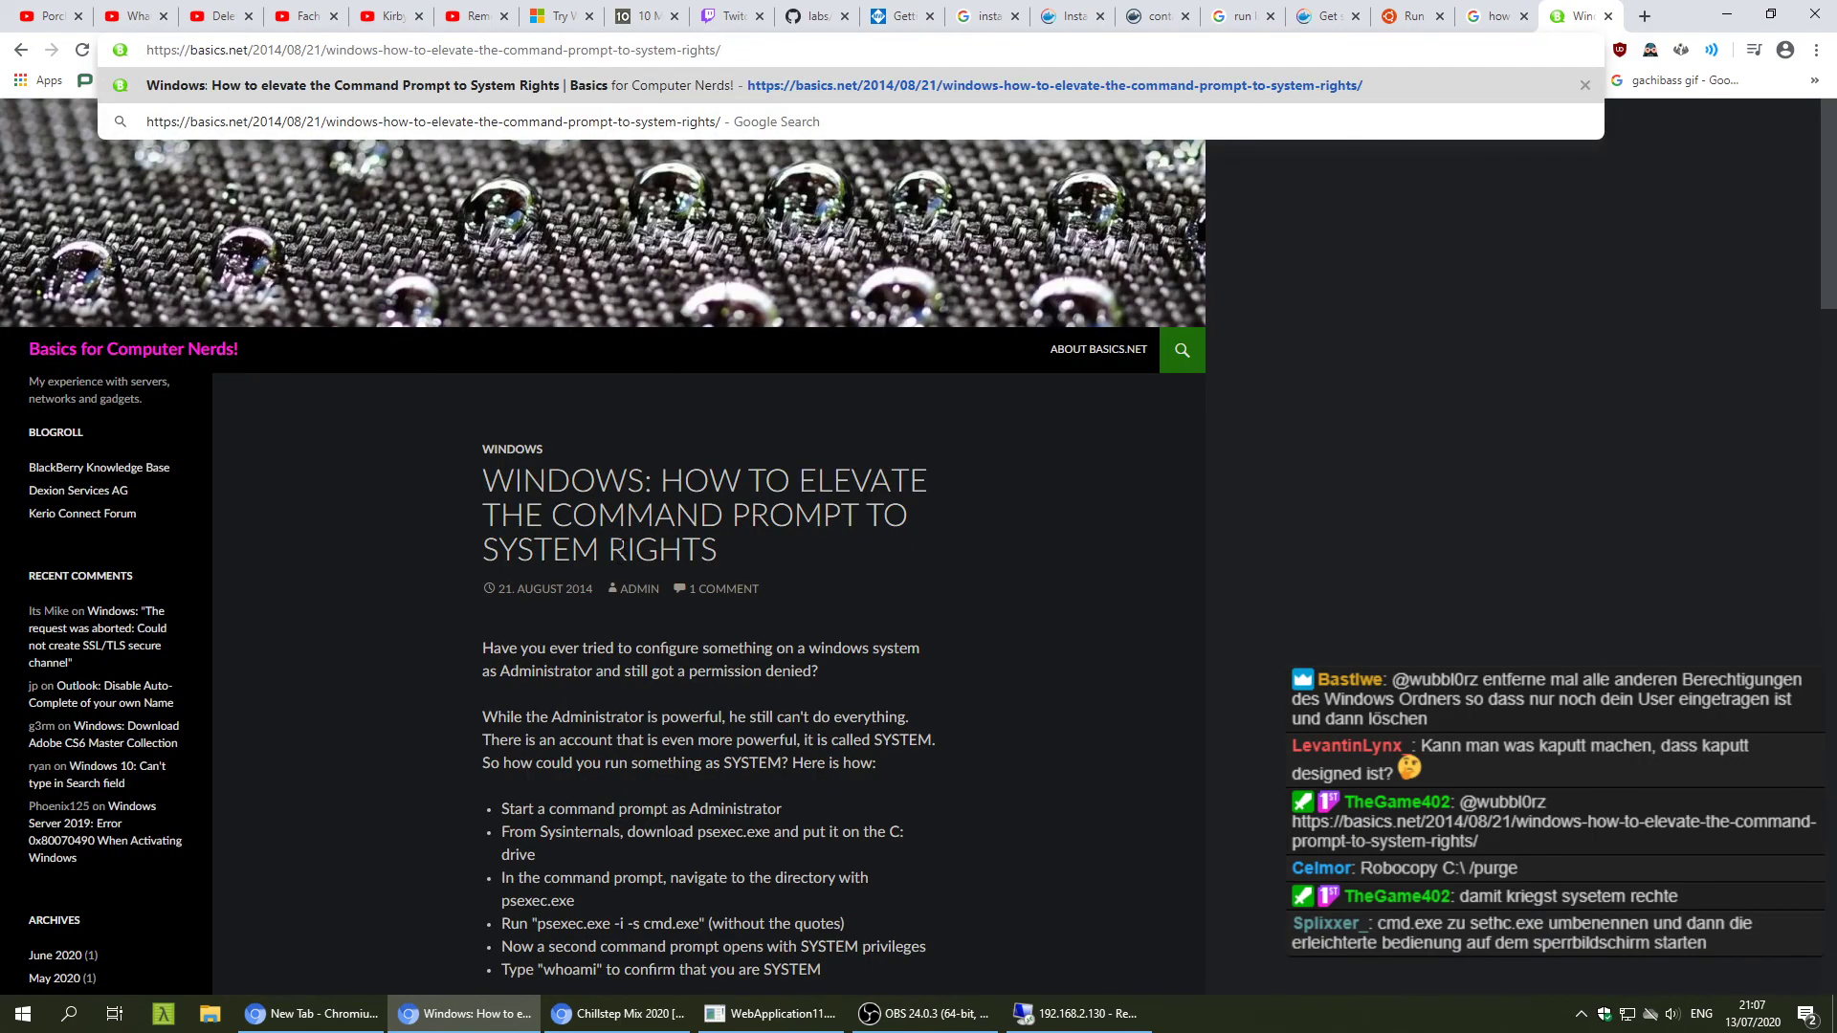
- Close the address suggestions and scroll down to the article's psexec steps and closing warning
click(380, 588)
scroll(395, 582, down, 4)
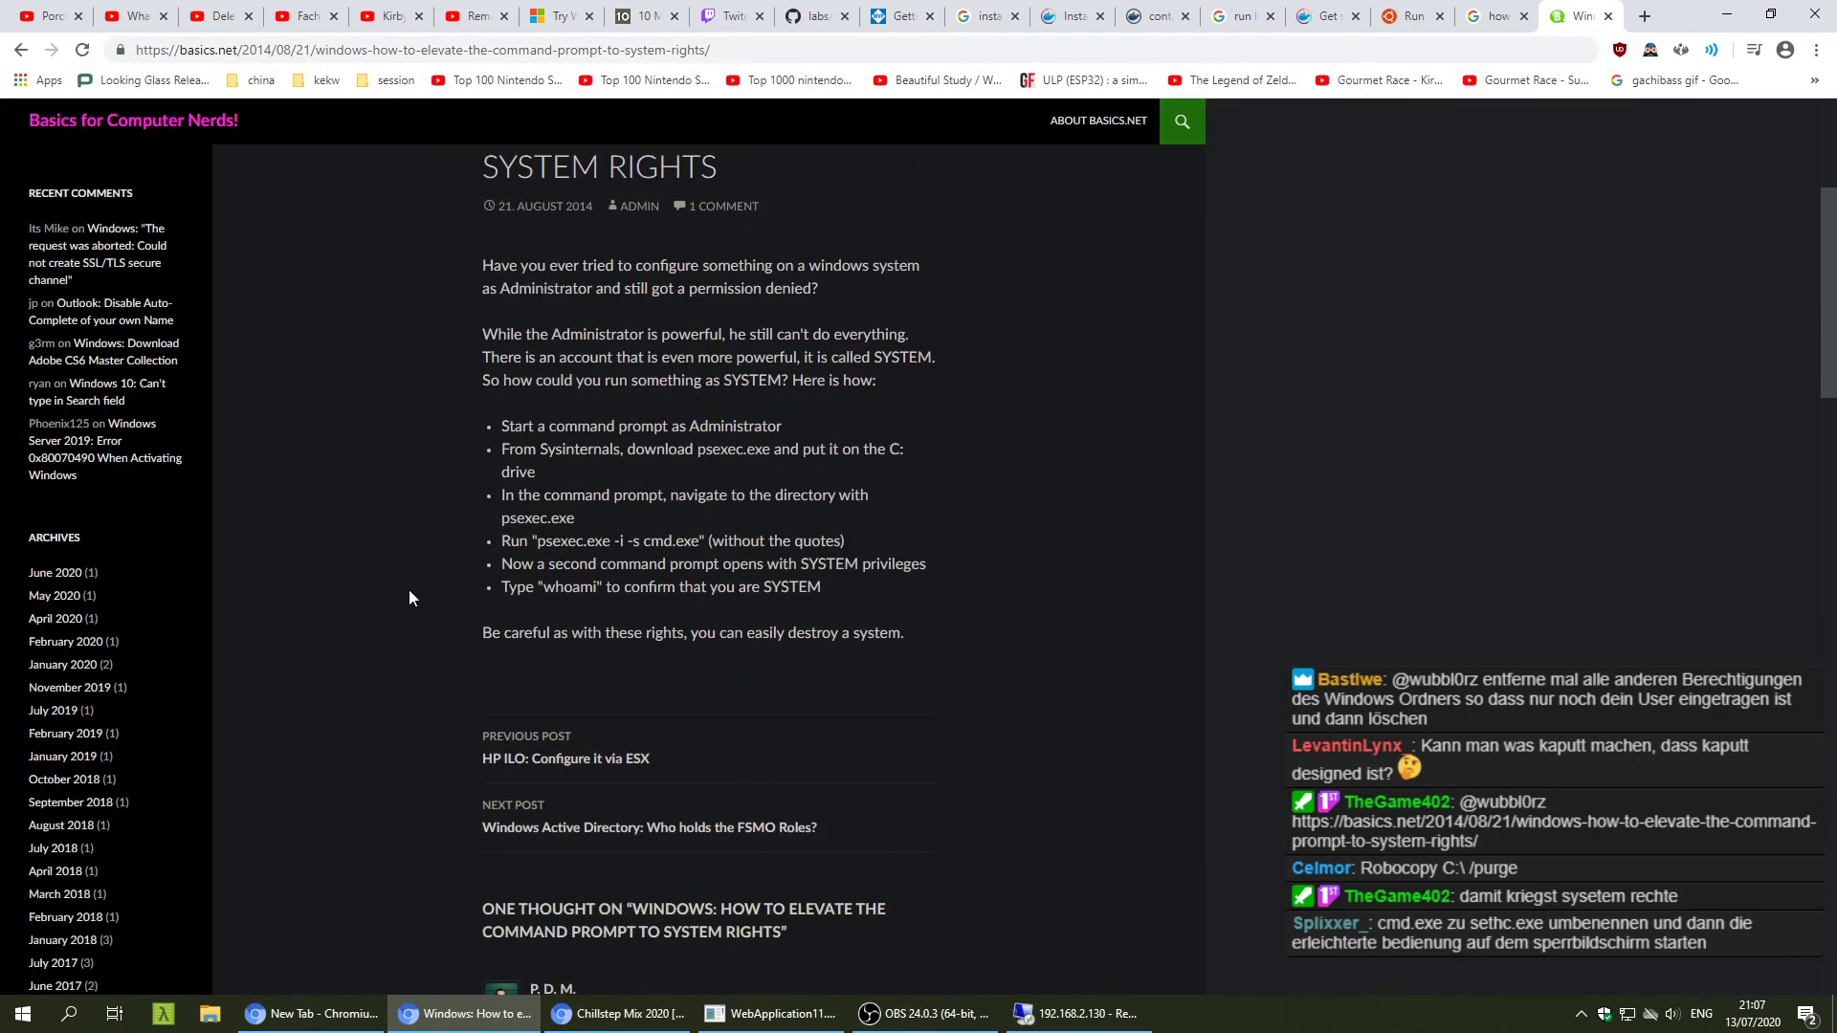
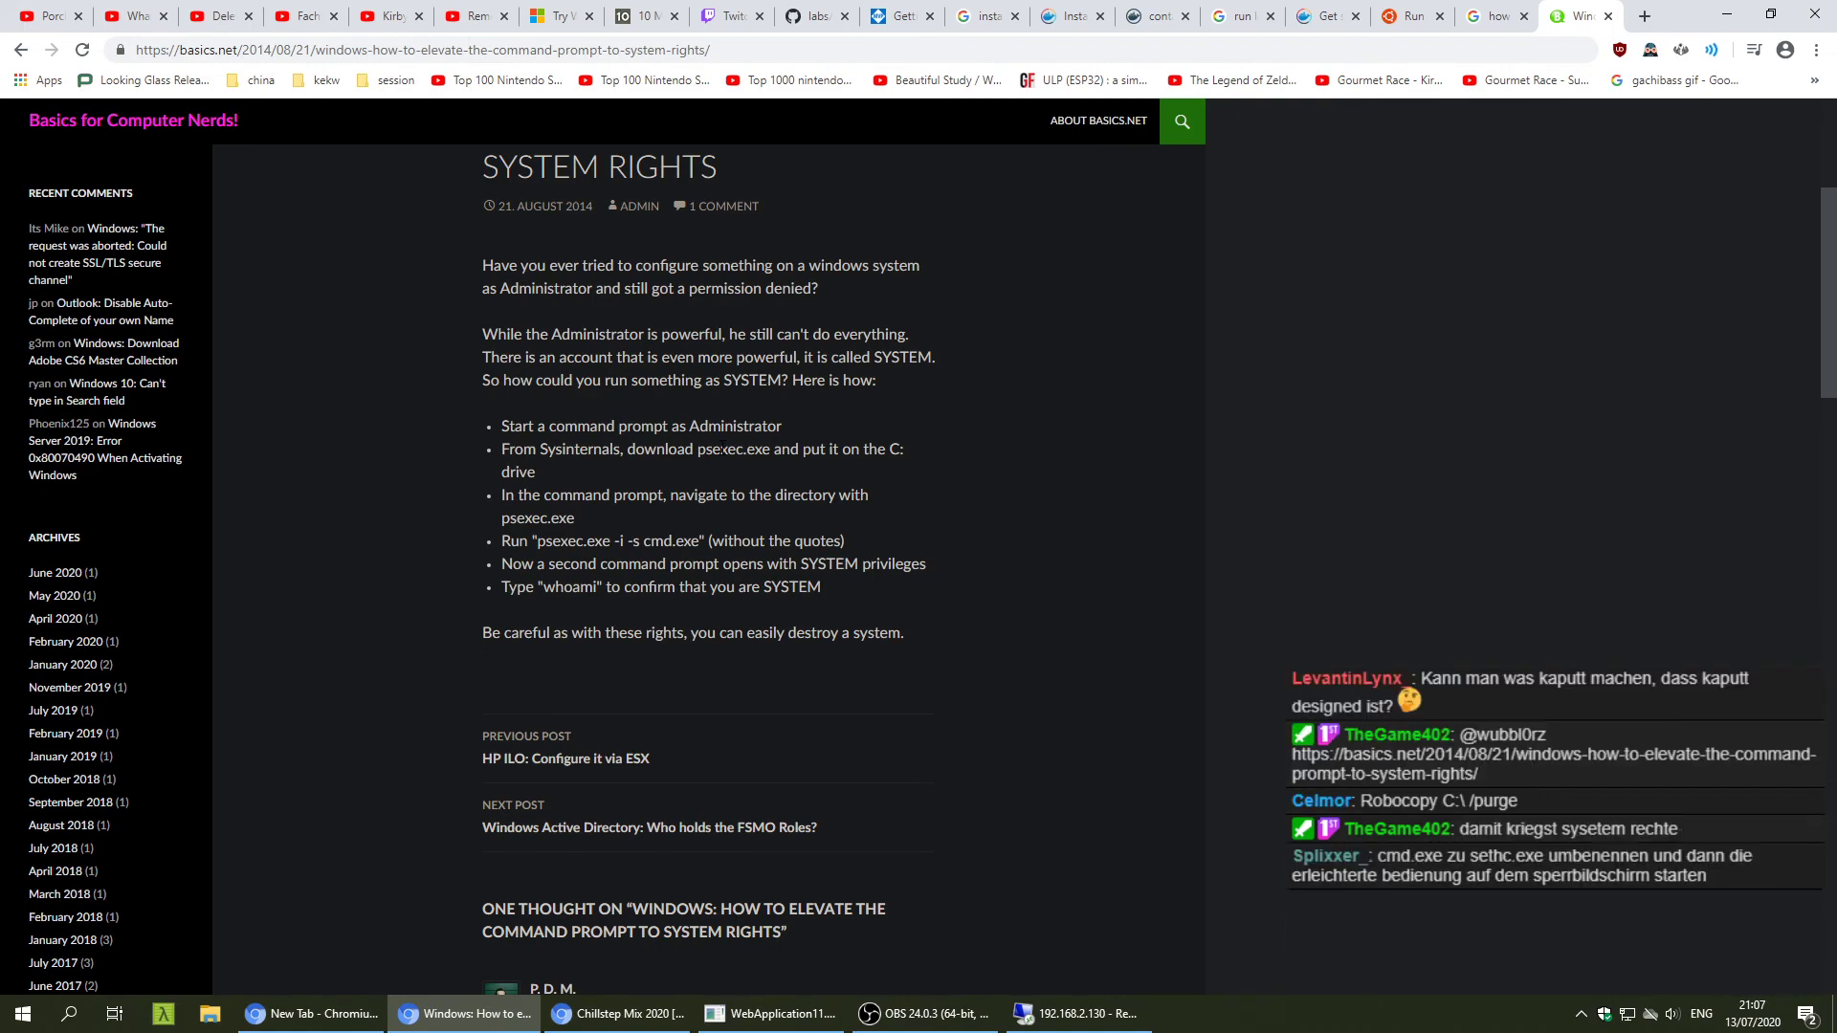
scroll(723, 449, down, 4)
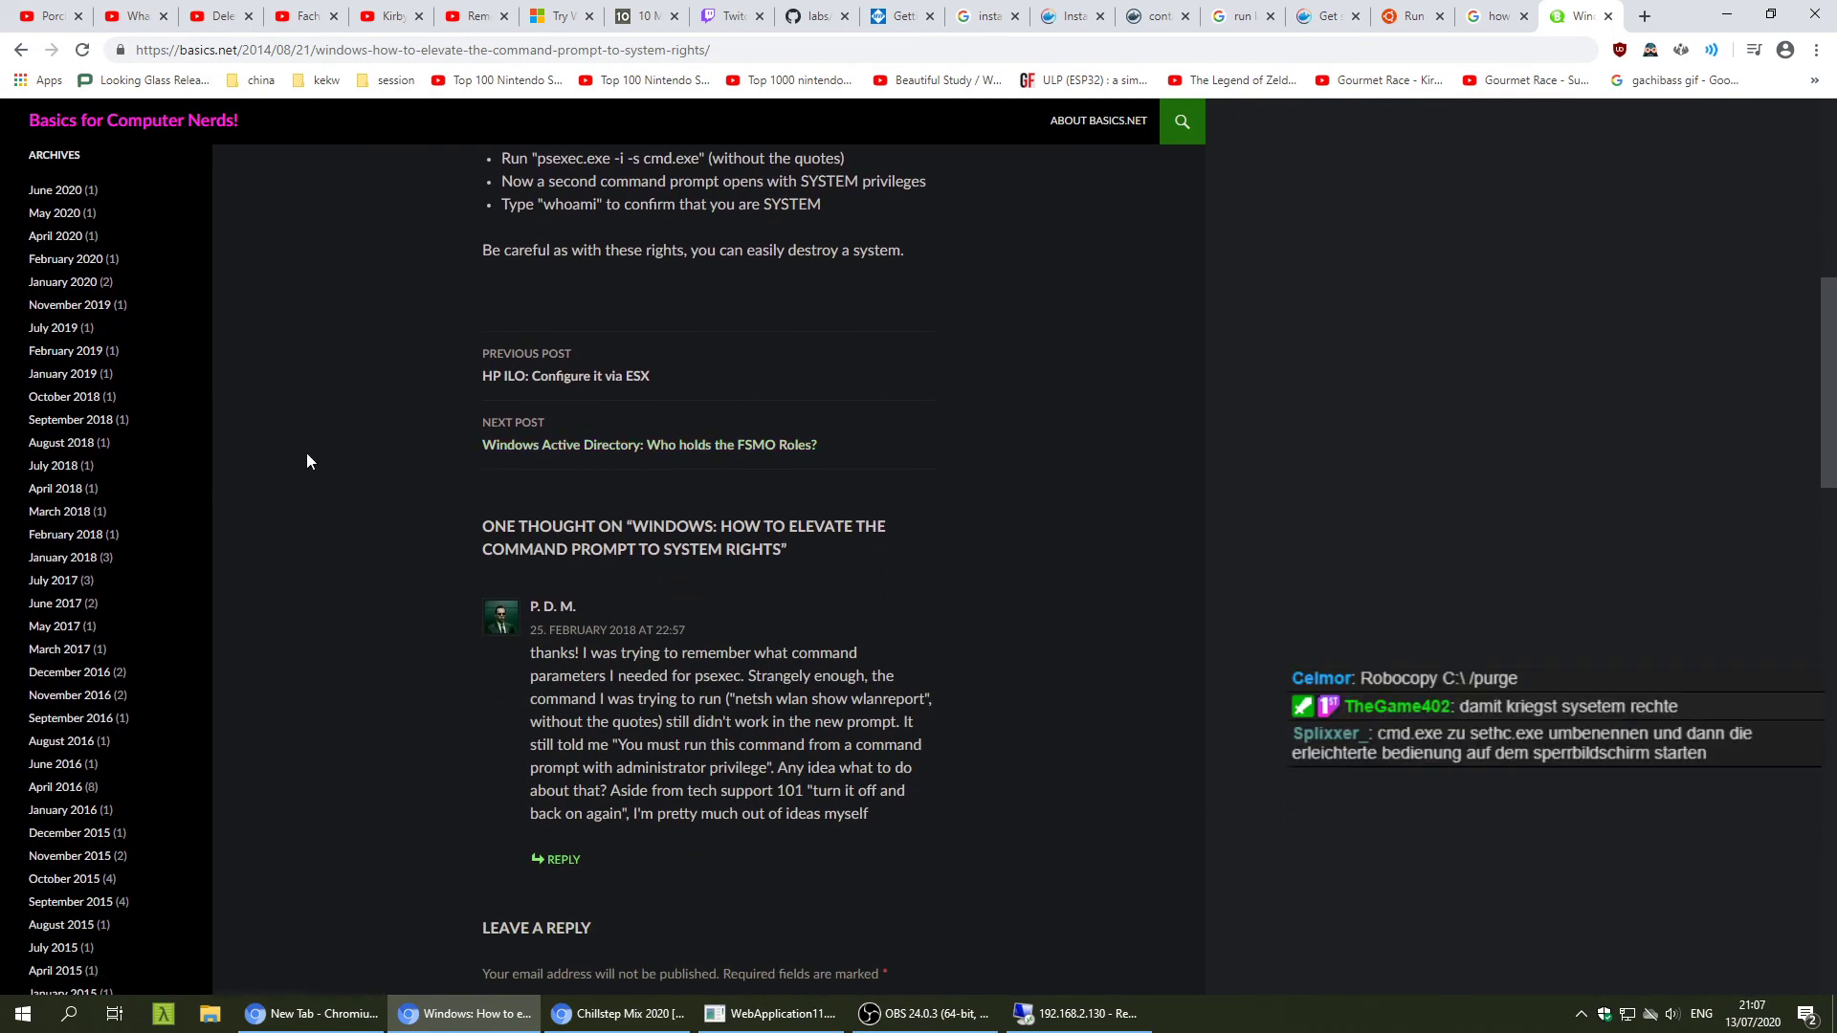
scroll(307, 460, up, 5)
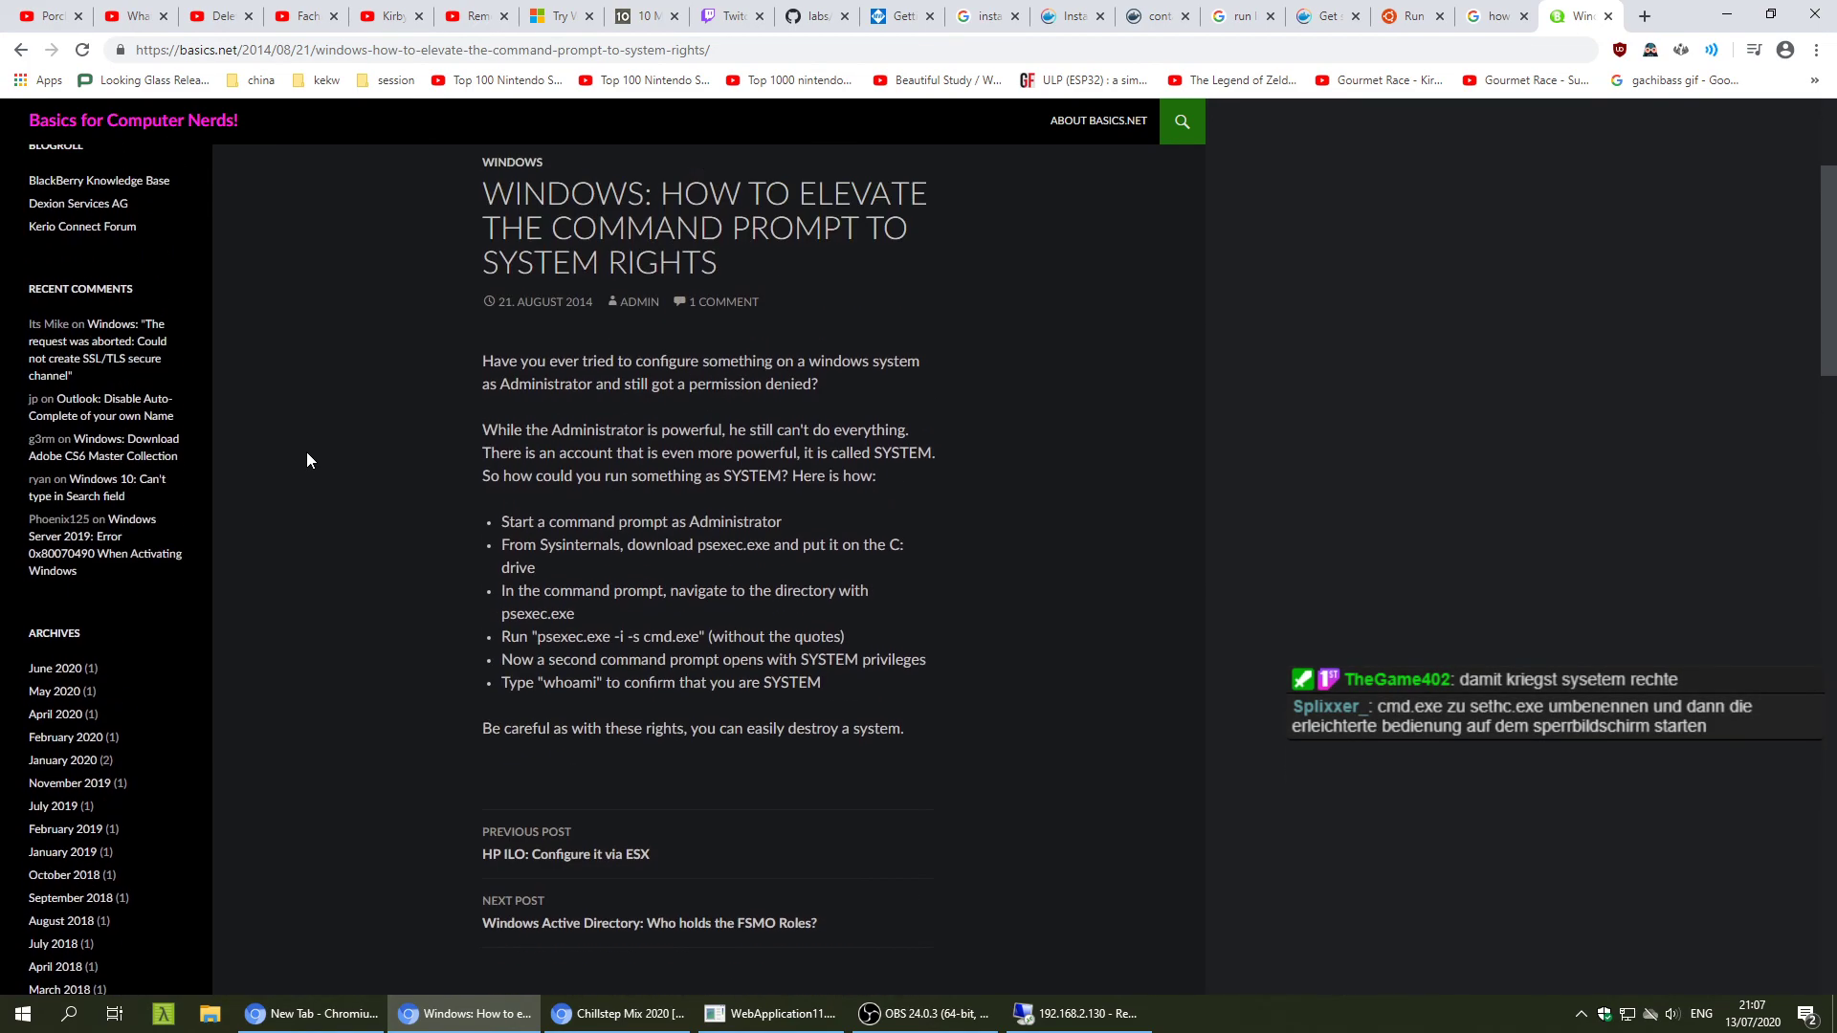
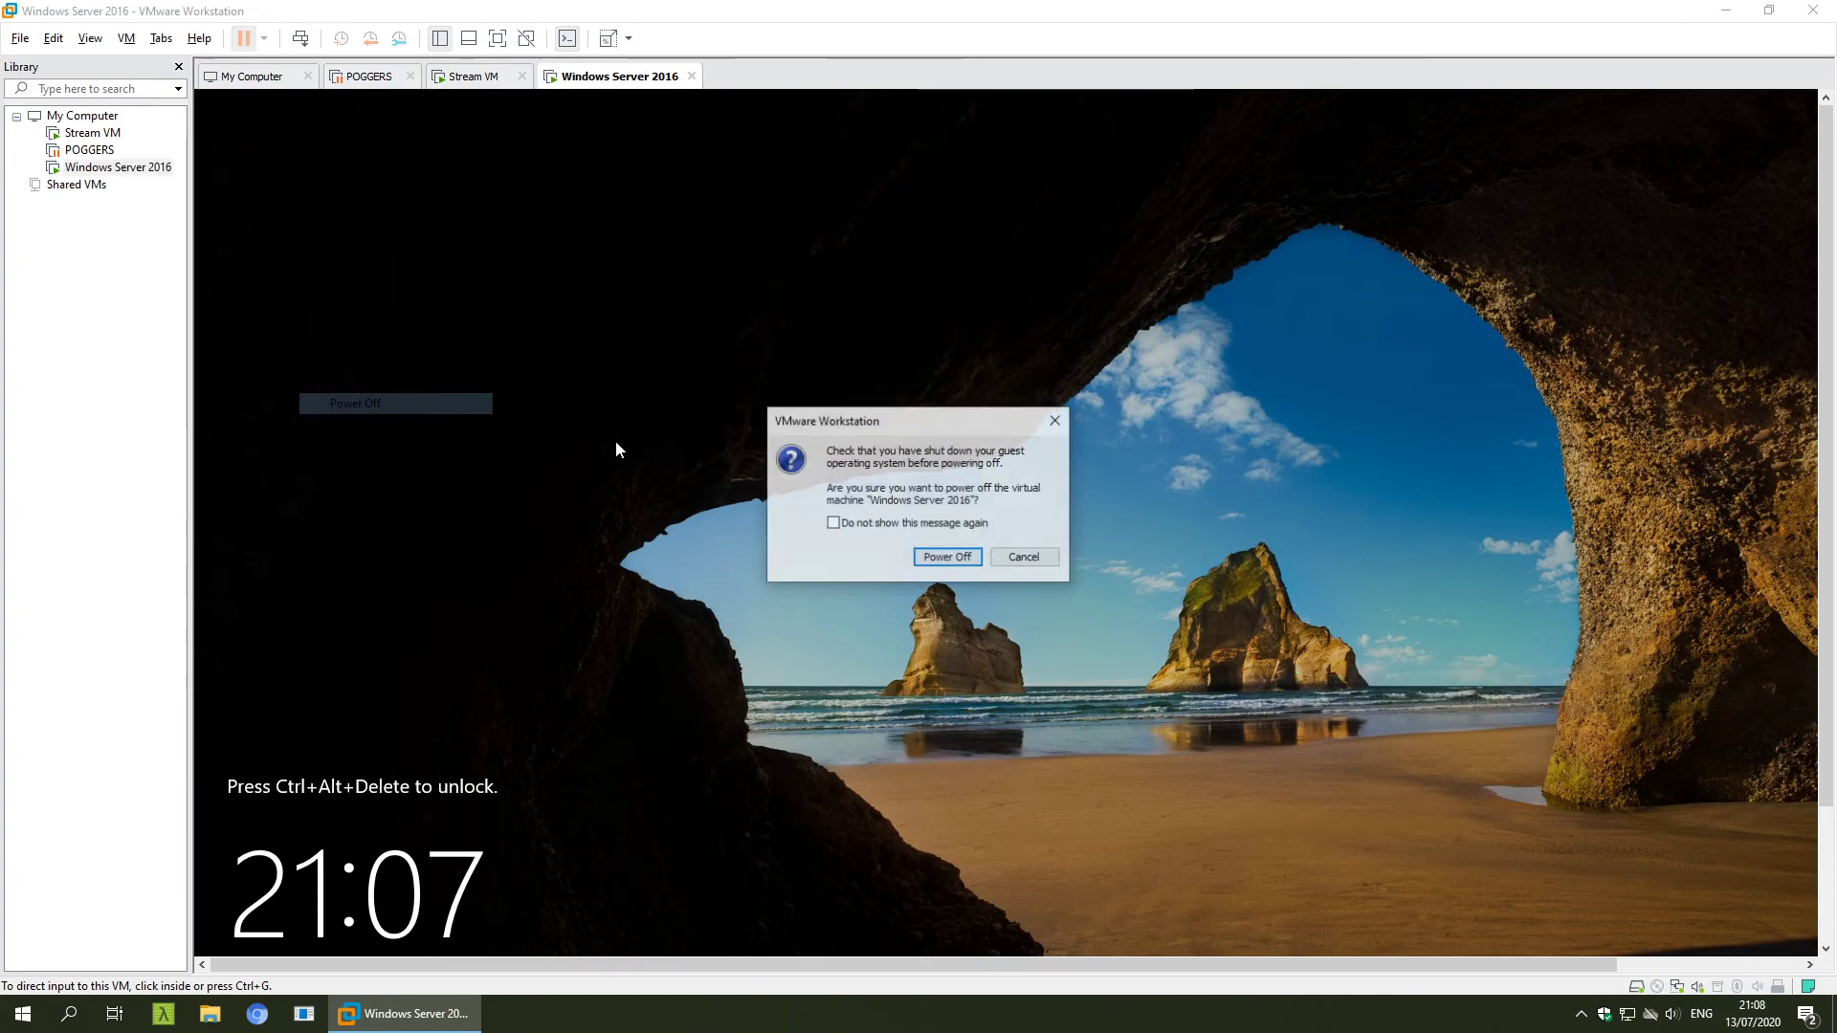
- Power off Windows Server 2016 and open its VM folder, going up to the vms folder holding KEKW
click(969, 553)
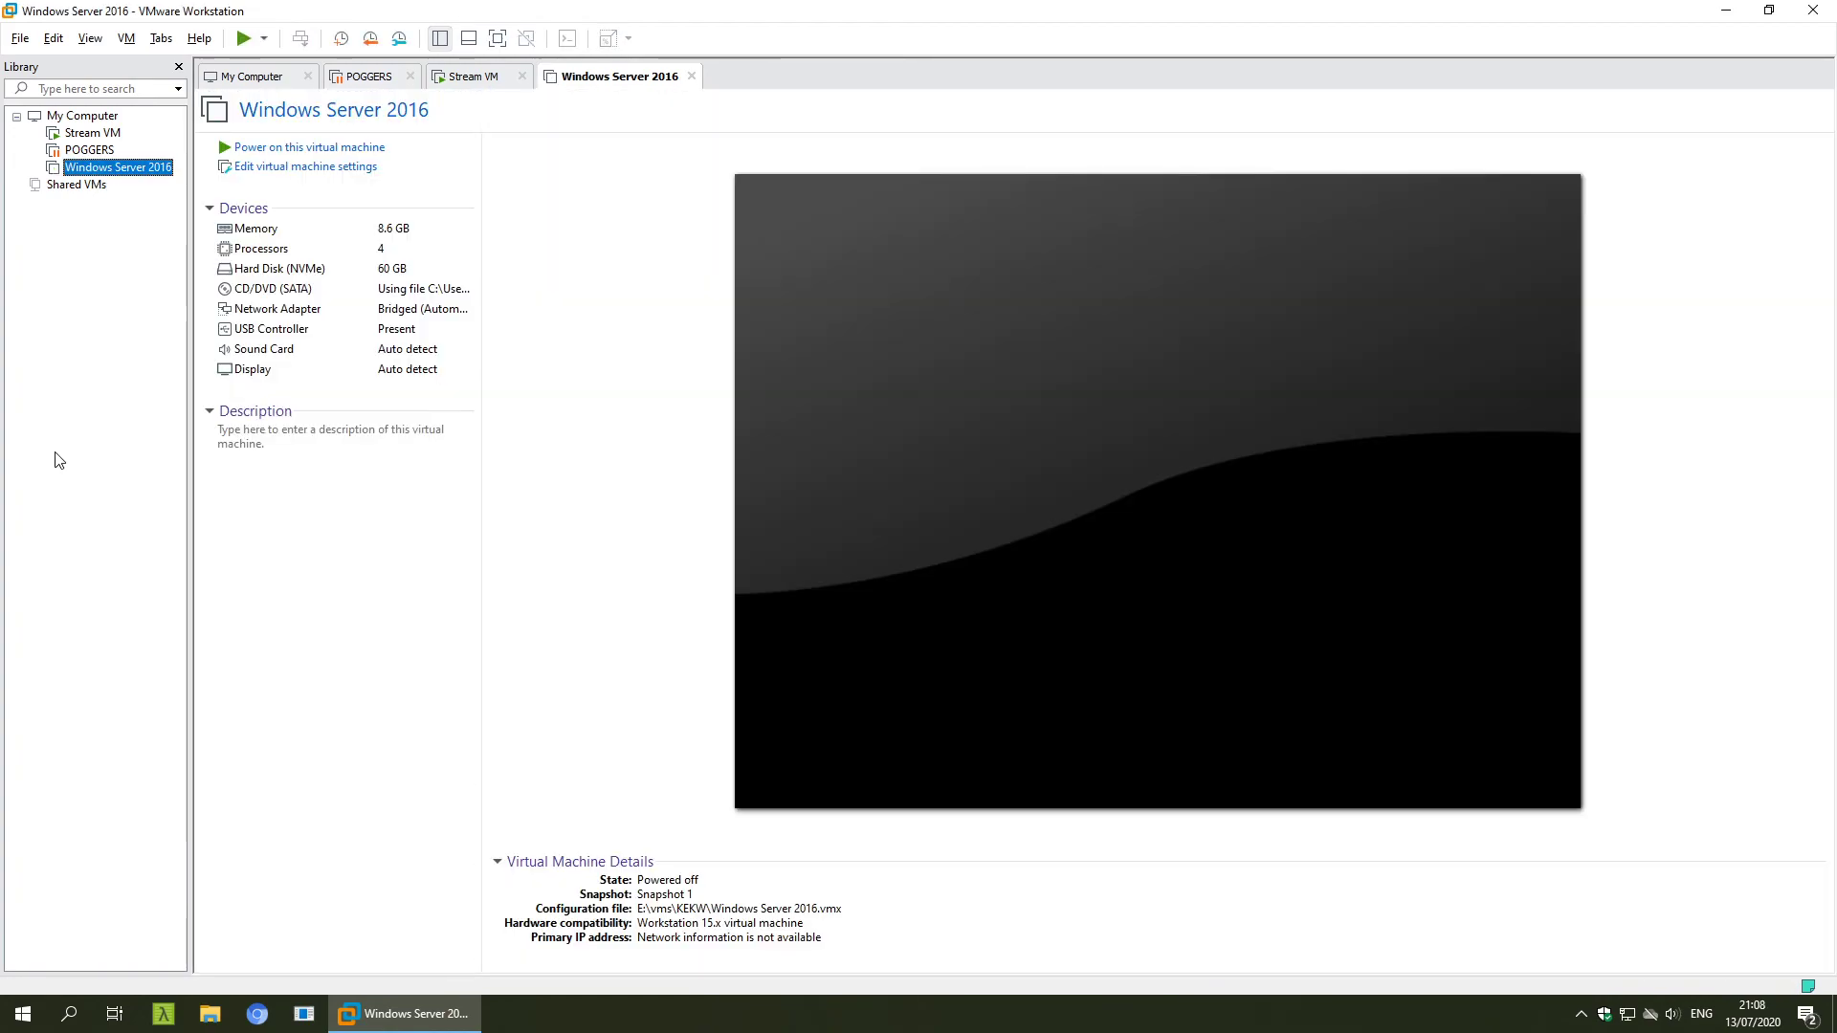
right_click(95, 169)
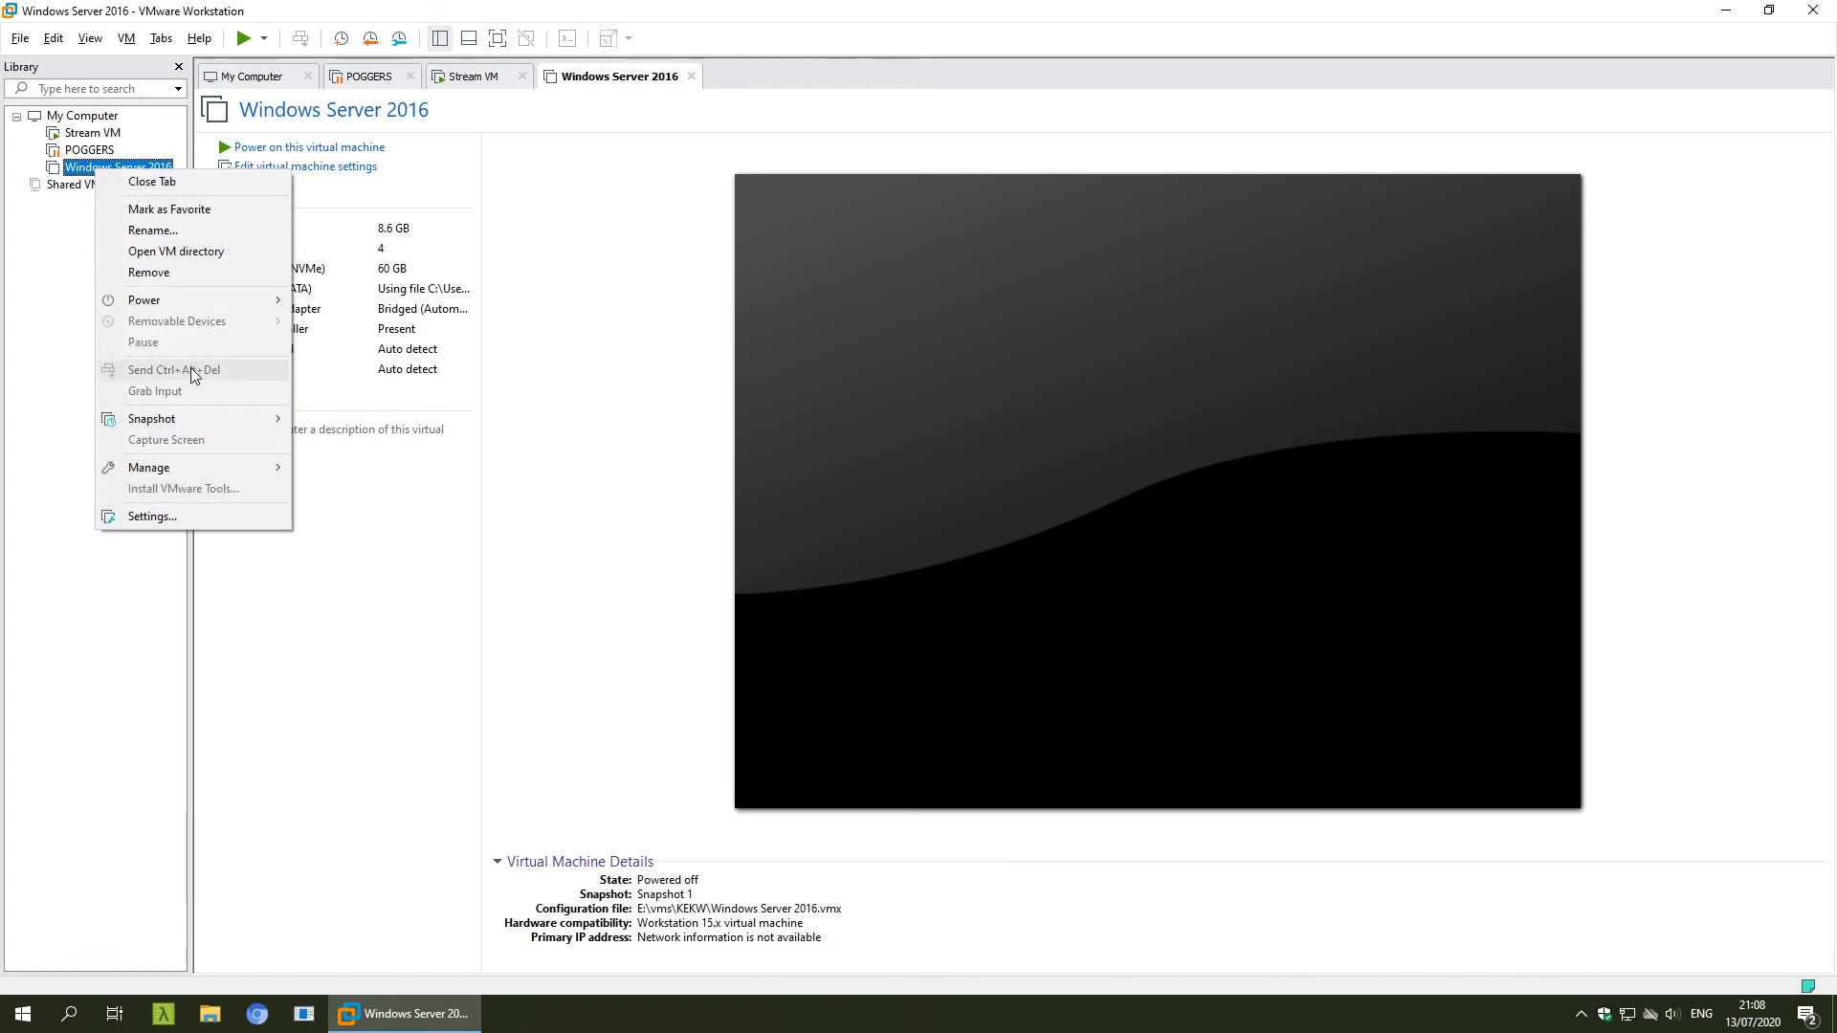
click(172, 252)
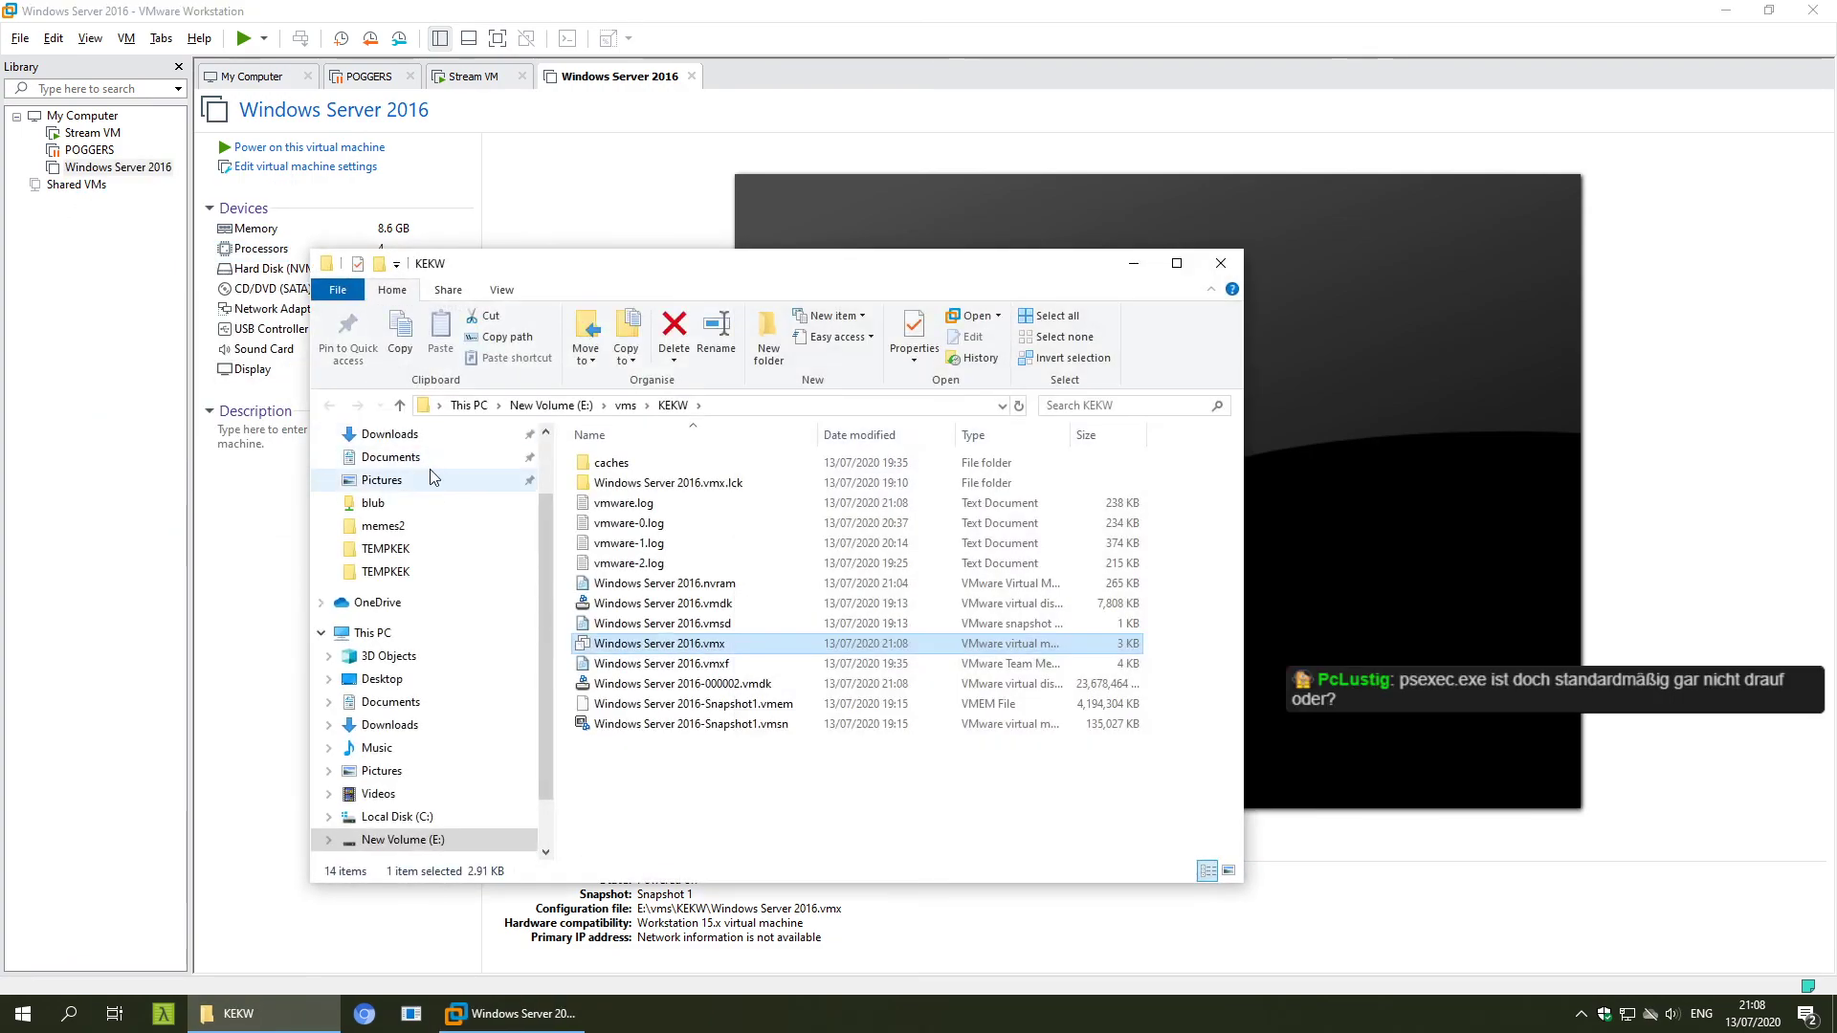
click(626, 406)
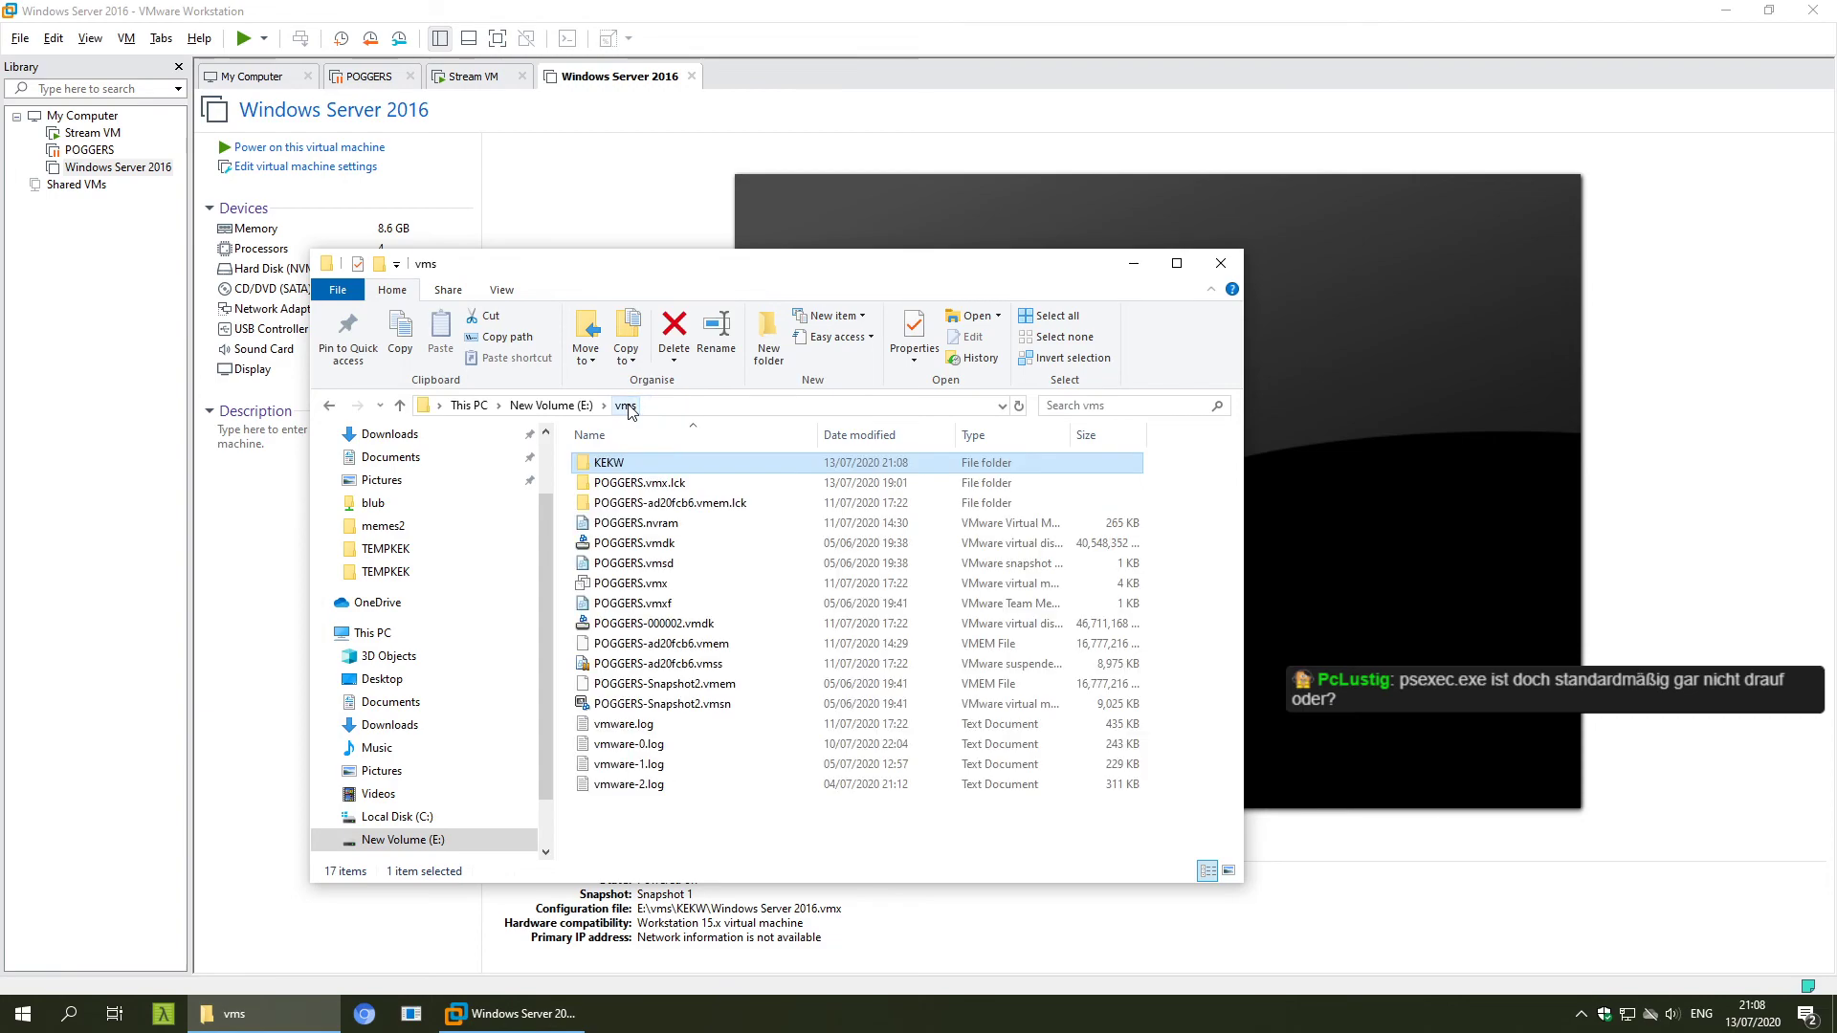
- Remove Windows Server 2016 from the library and close VMware Workstation
right_click(80, 172)
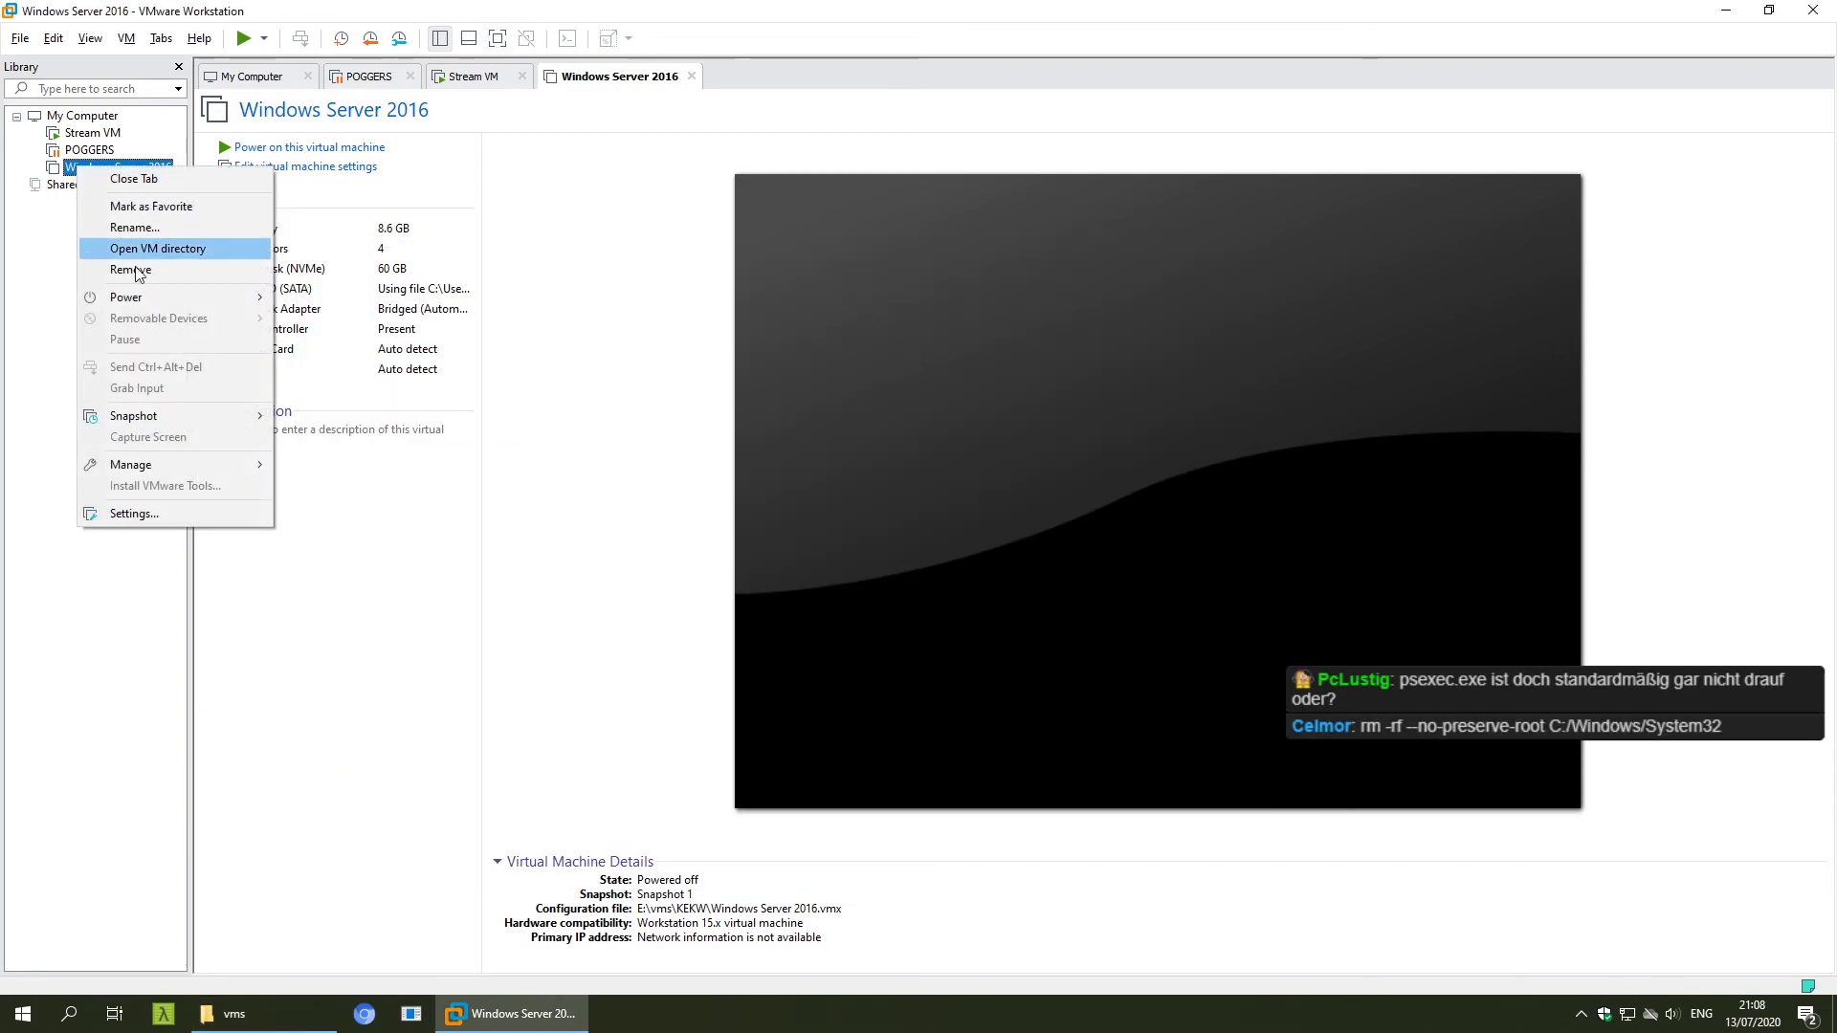
click(153, 272)
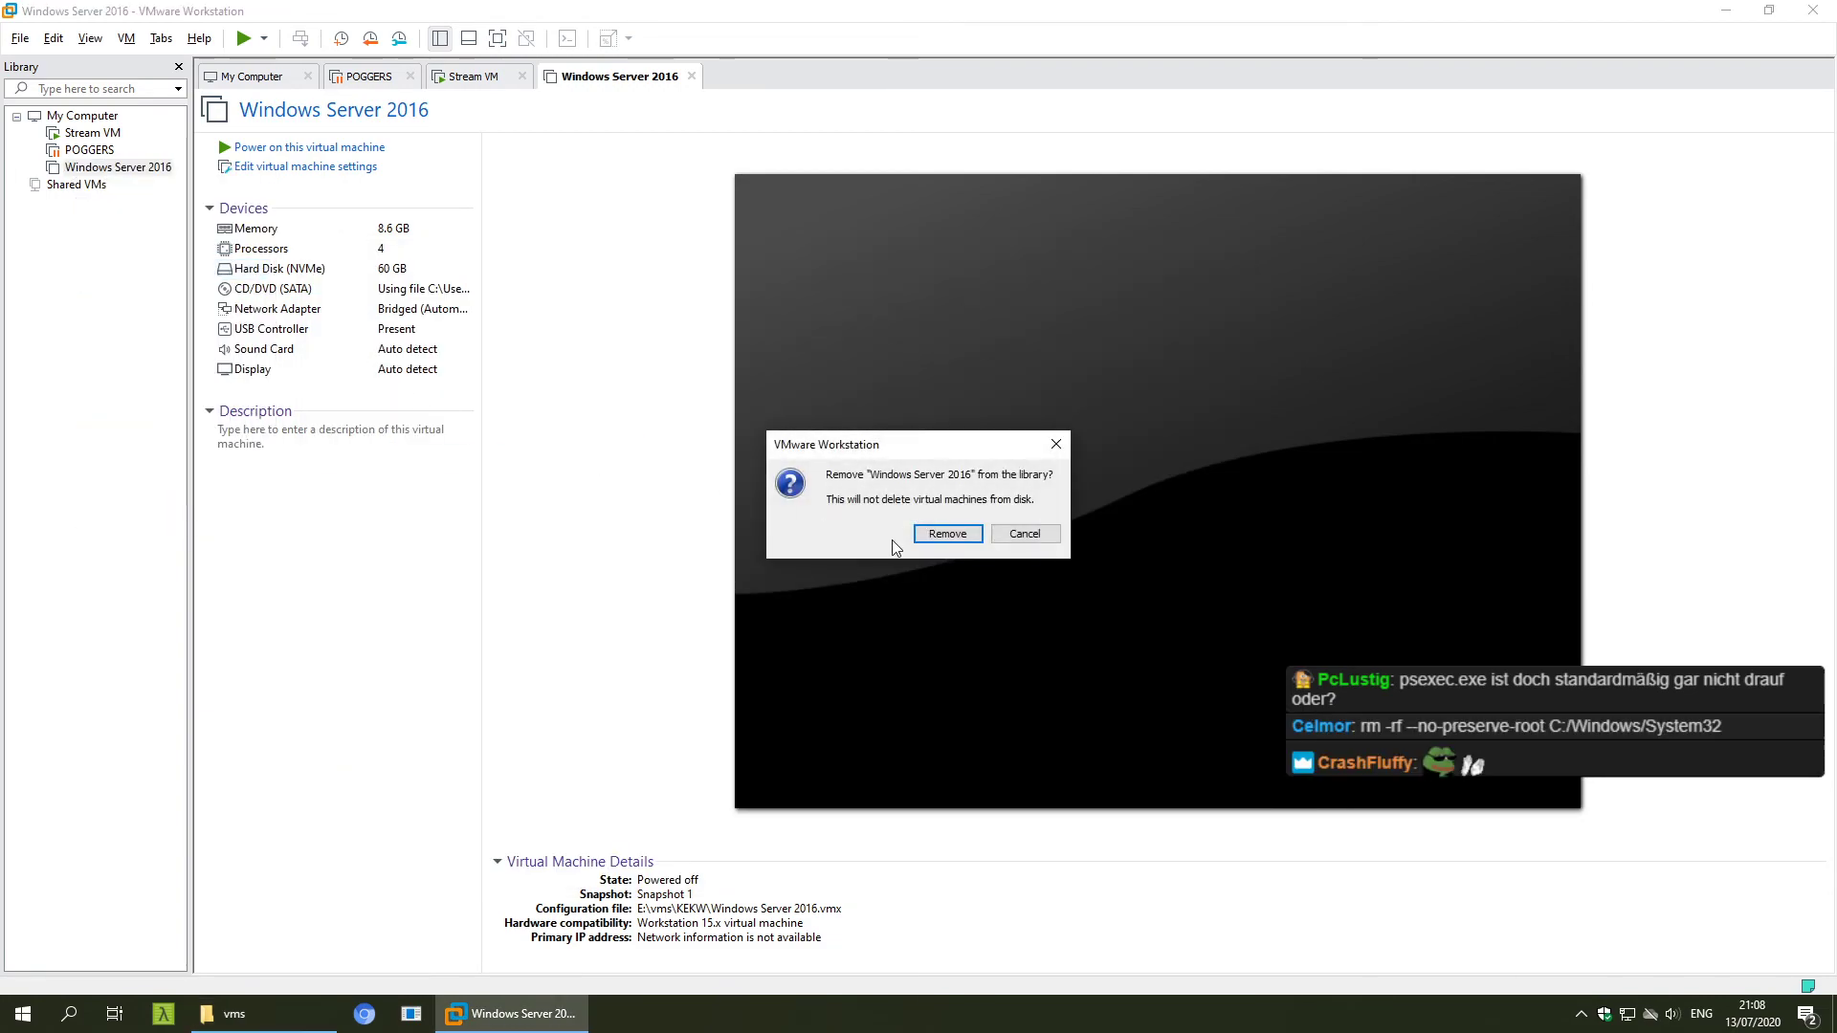
click(933, 532)
click(1813, 10)
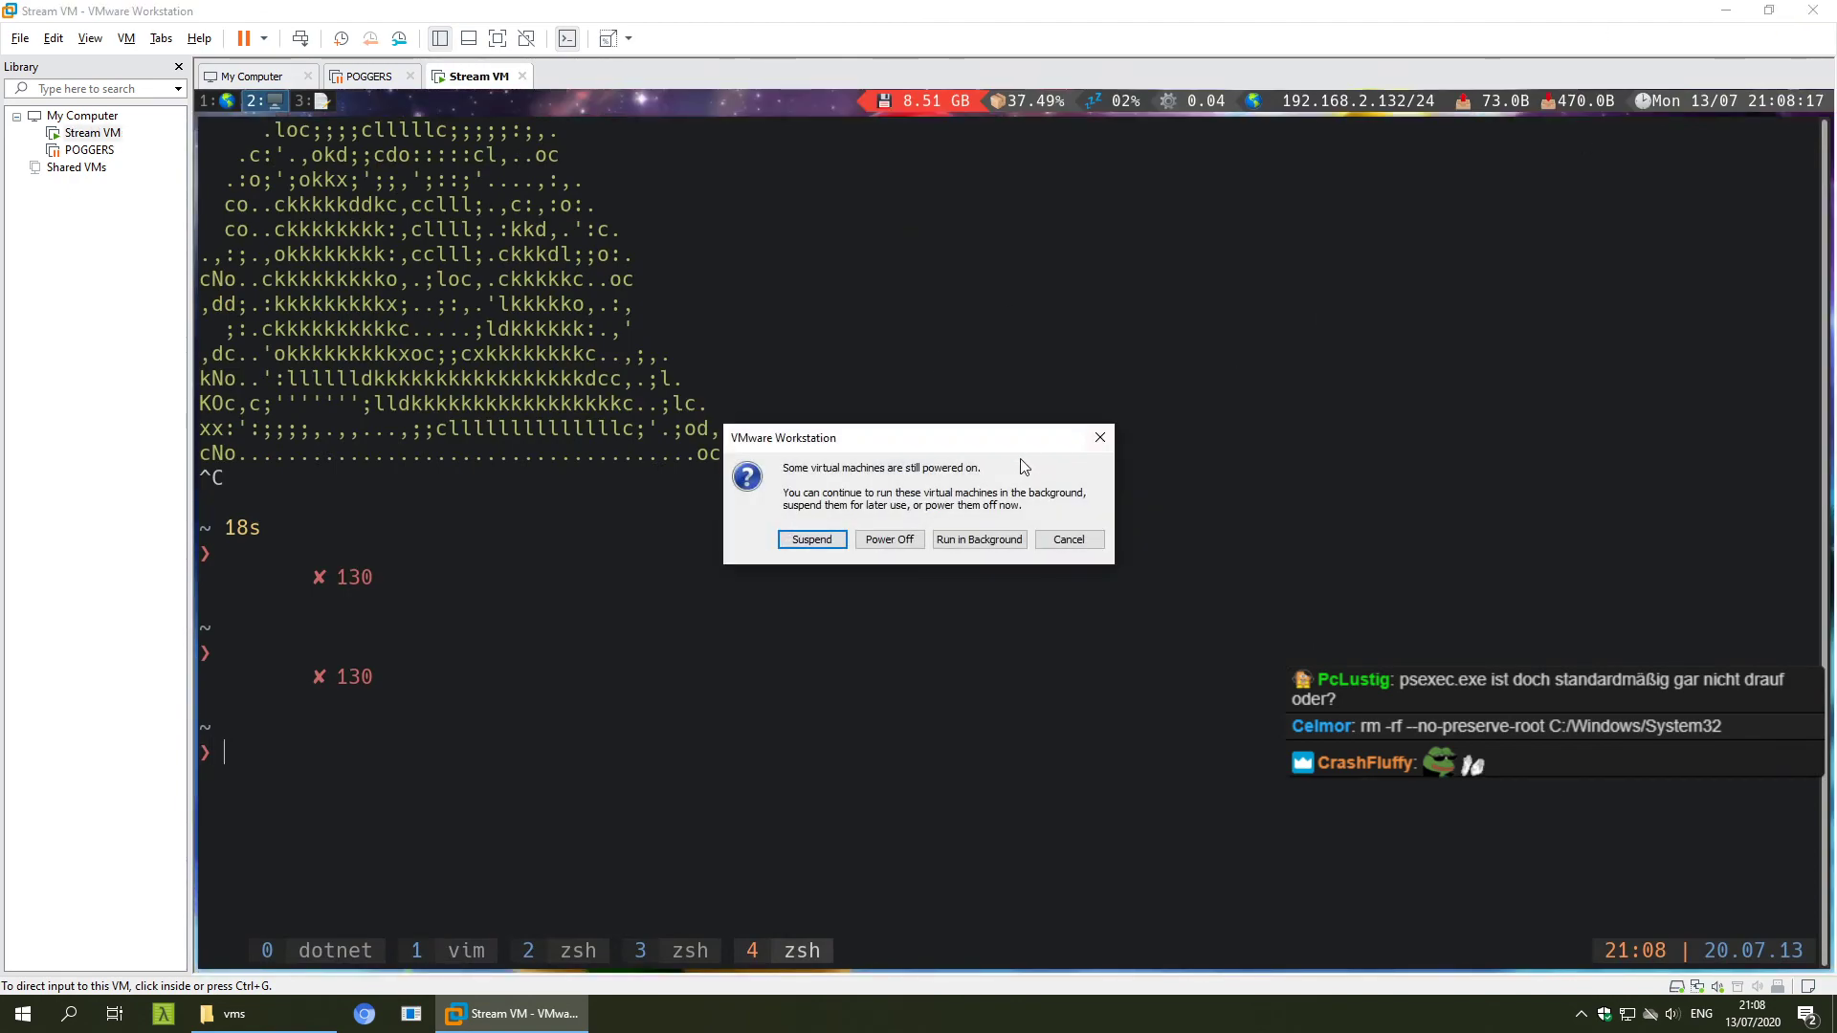
- Keep the VMs running, delete the KEKW folder in the vms folder, and close that window
click(1060, 536)
click(235, 1015)
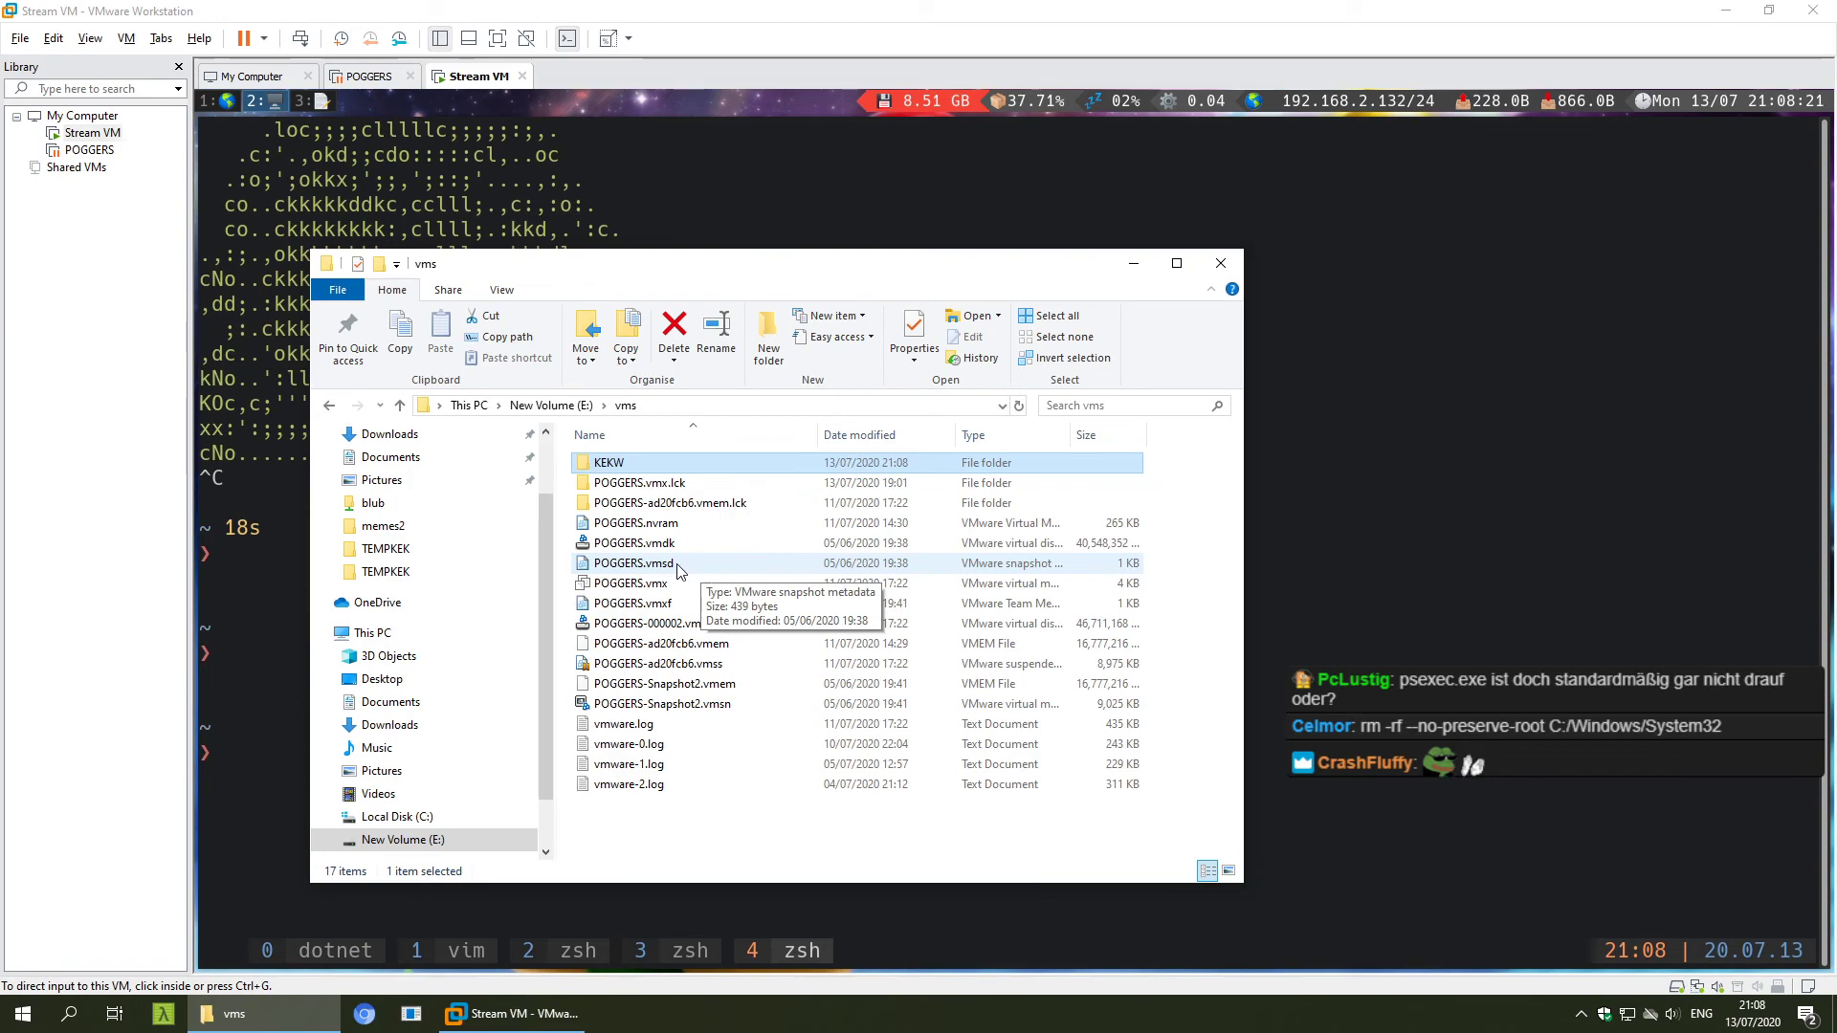
click(642, 572)
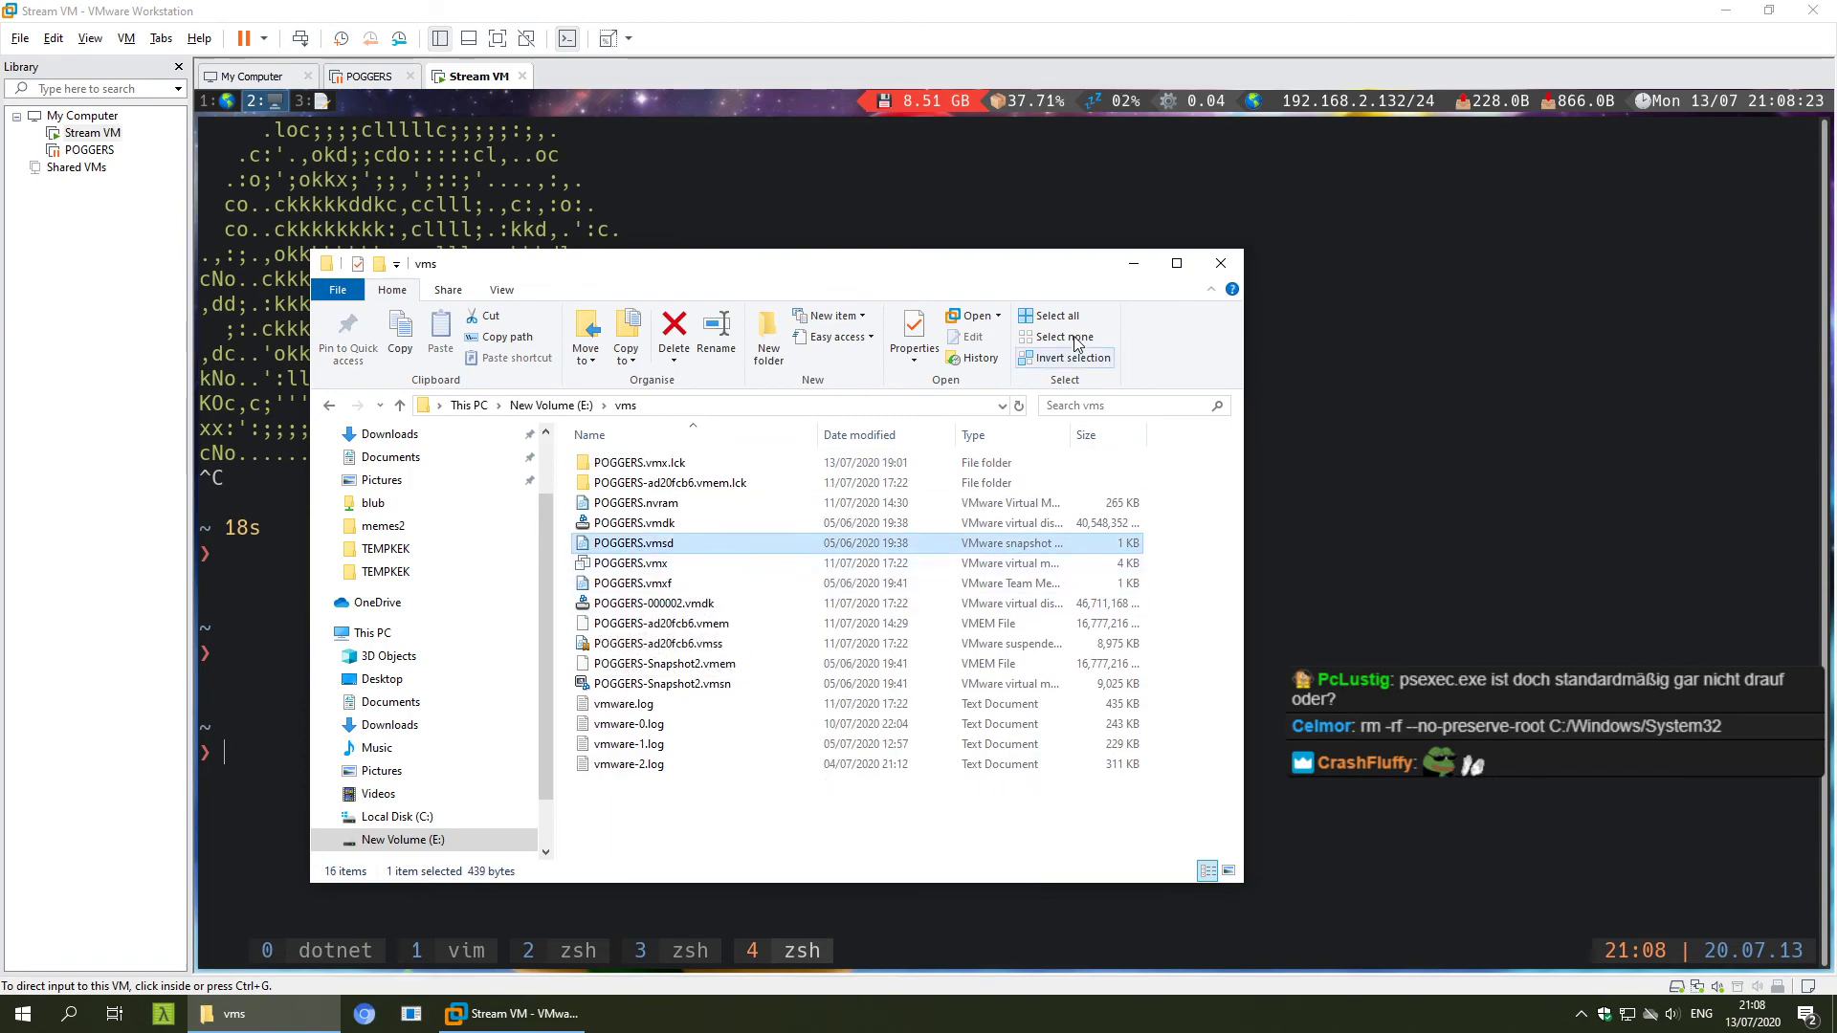
click(1221, 265)
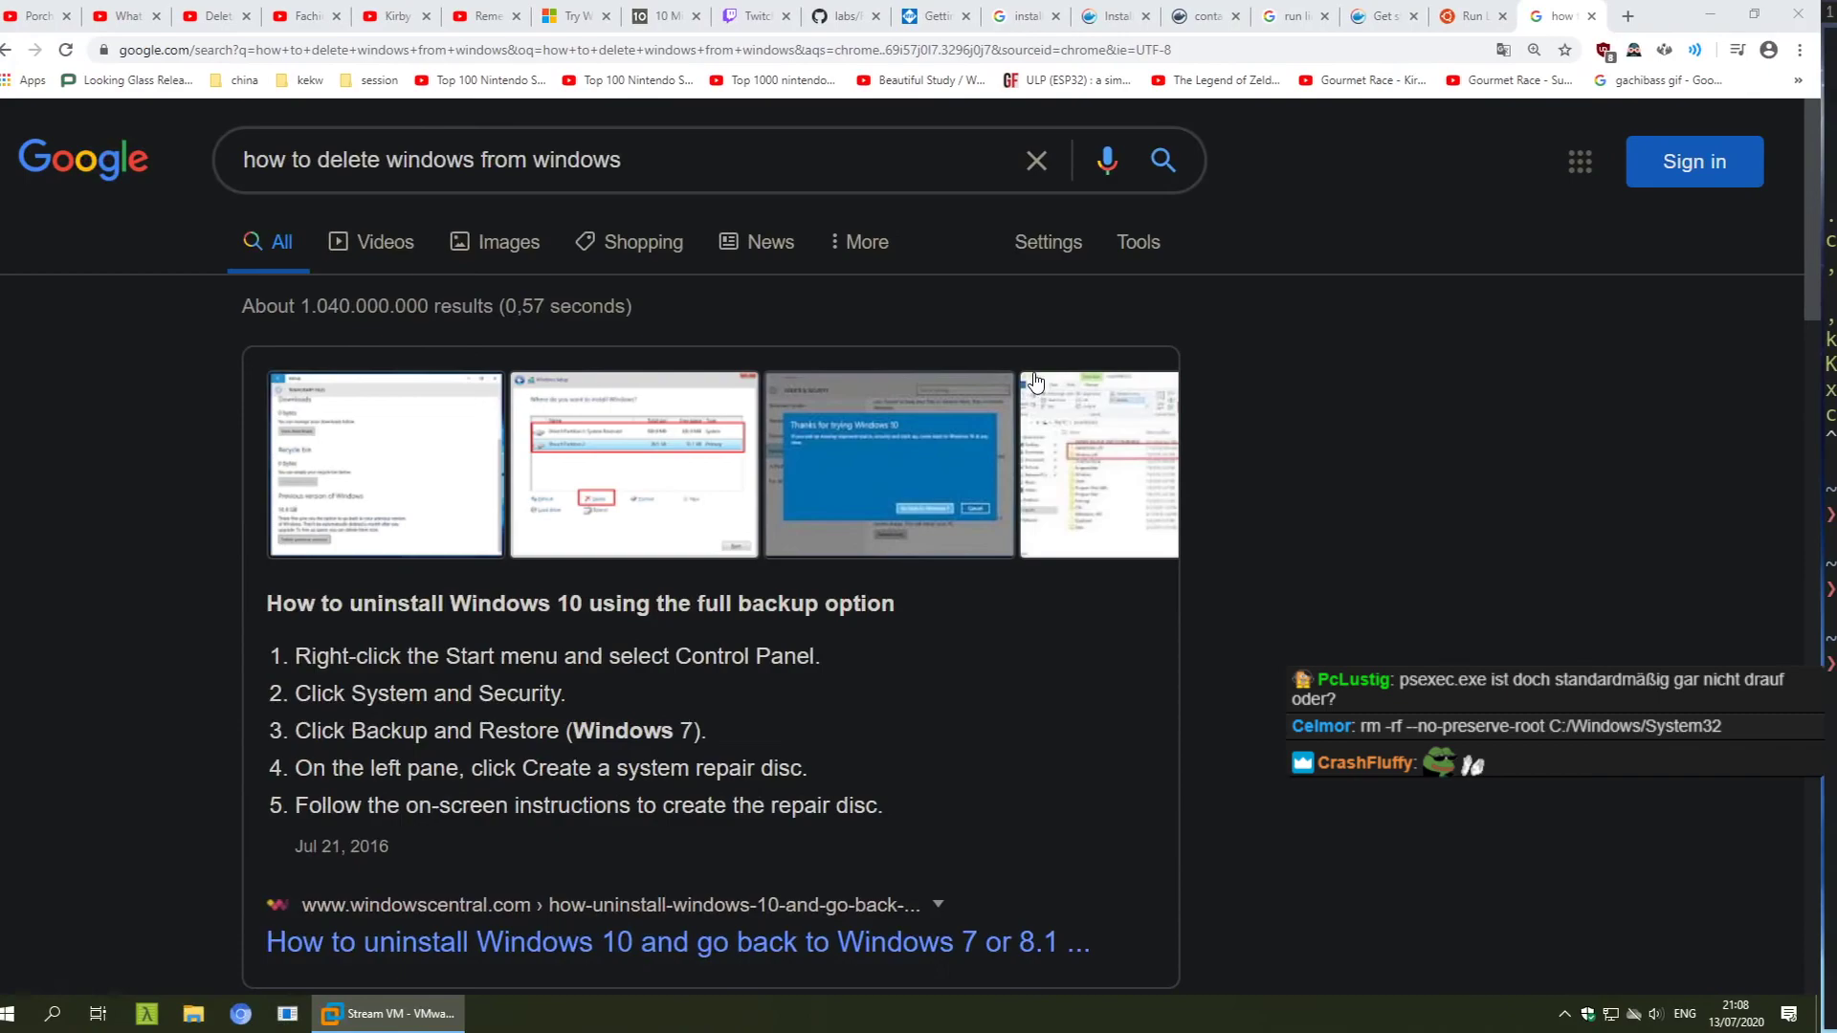
- Minimize the Google and YouTube browser windows to reveal the desktop
key(super)
key(Escape)
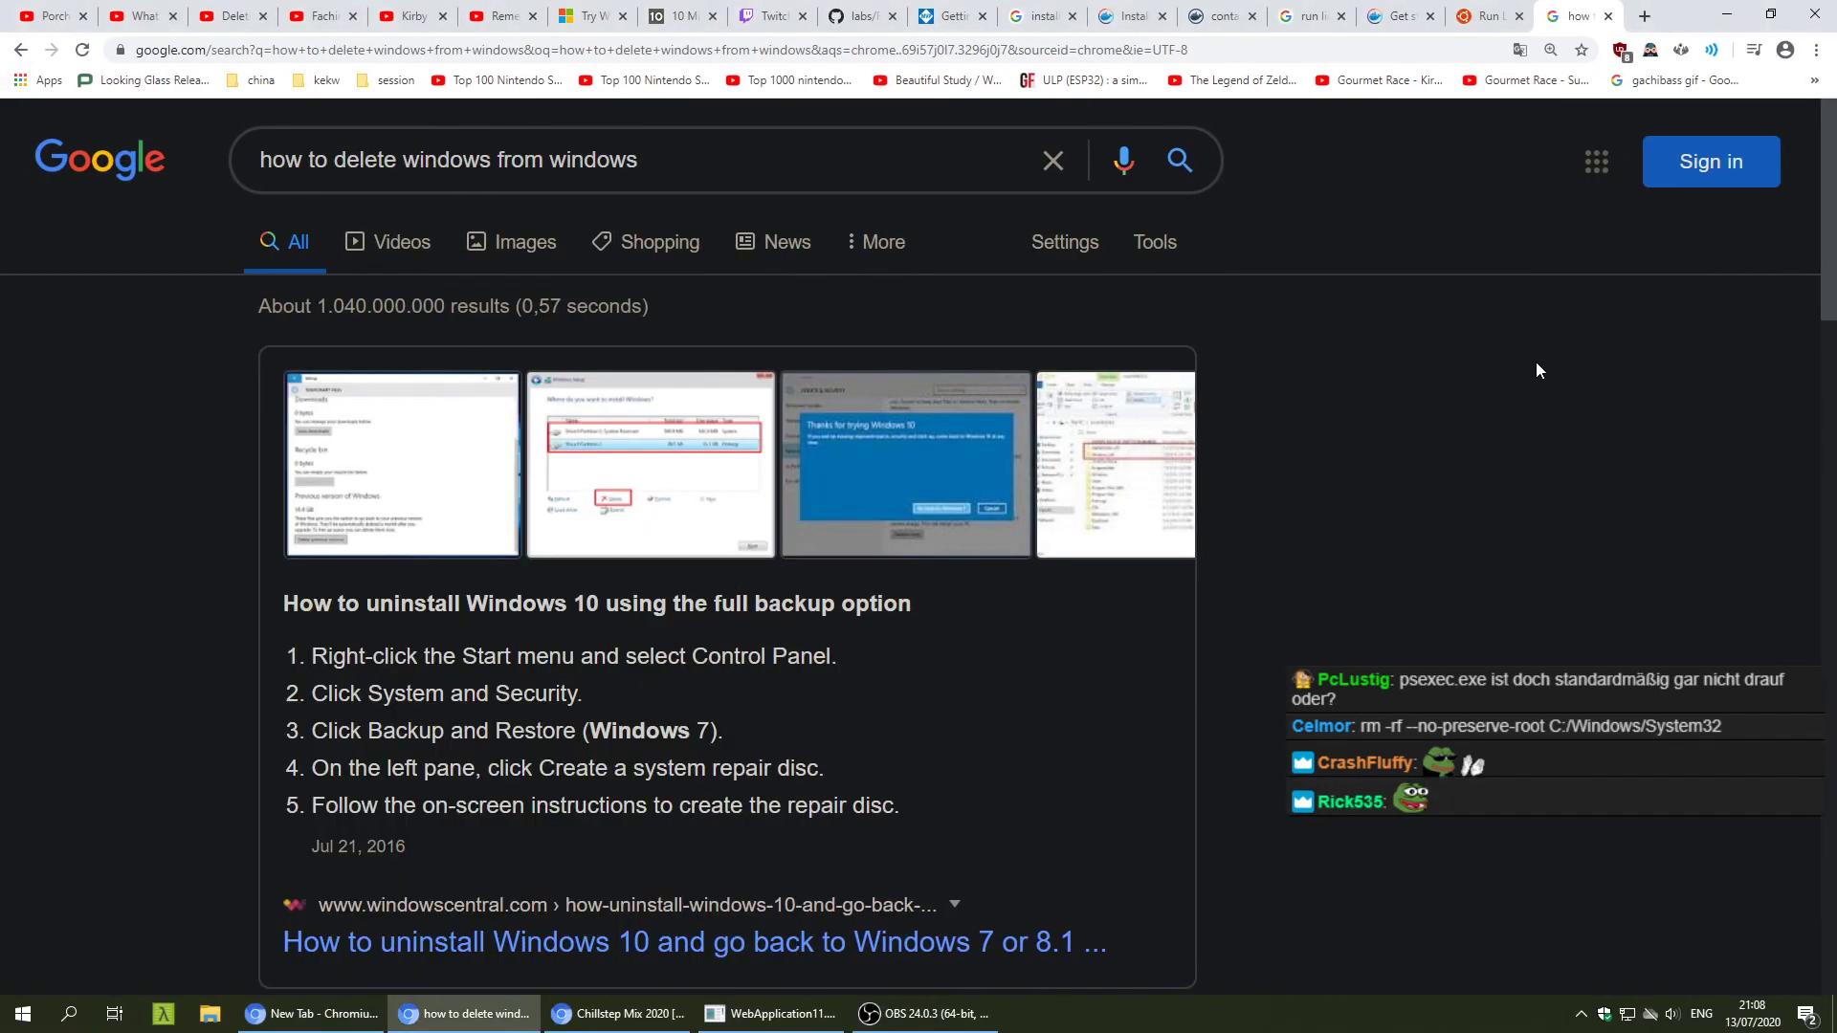
click(1717, 22)
click(1722, 16)
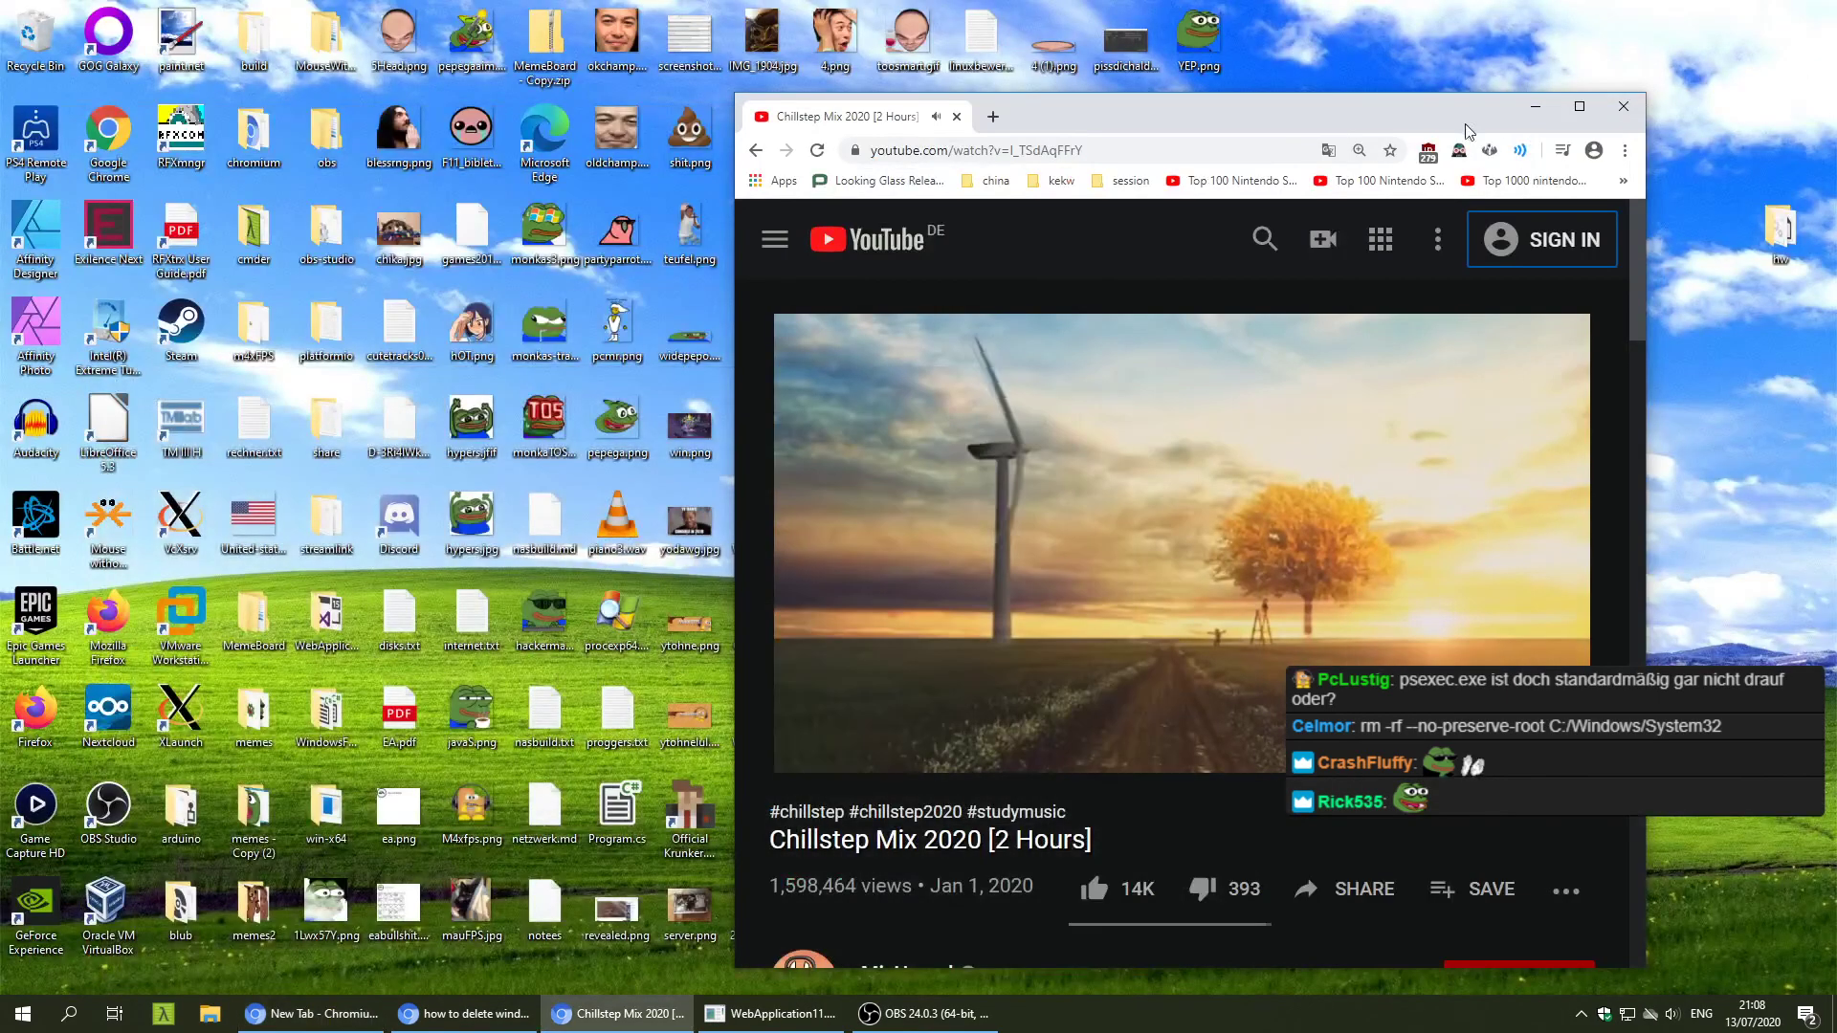
click(1540, 108)
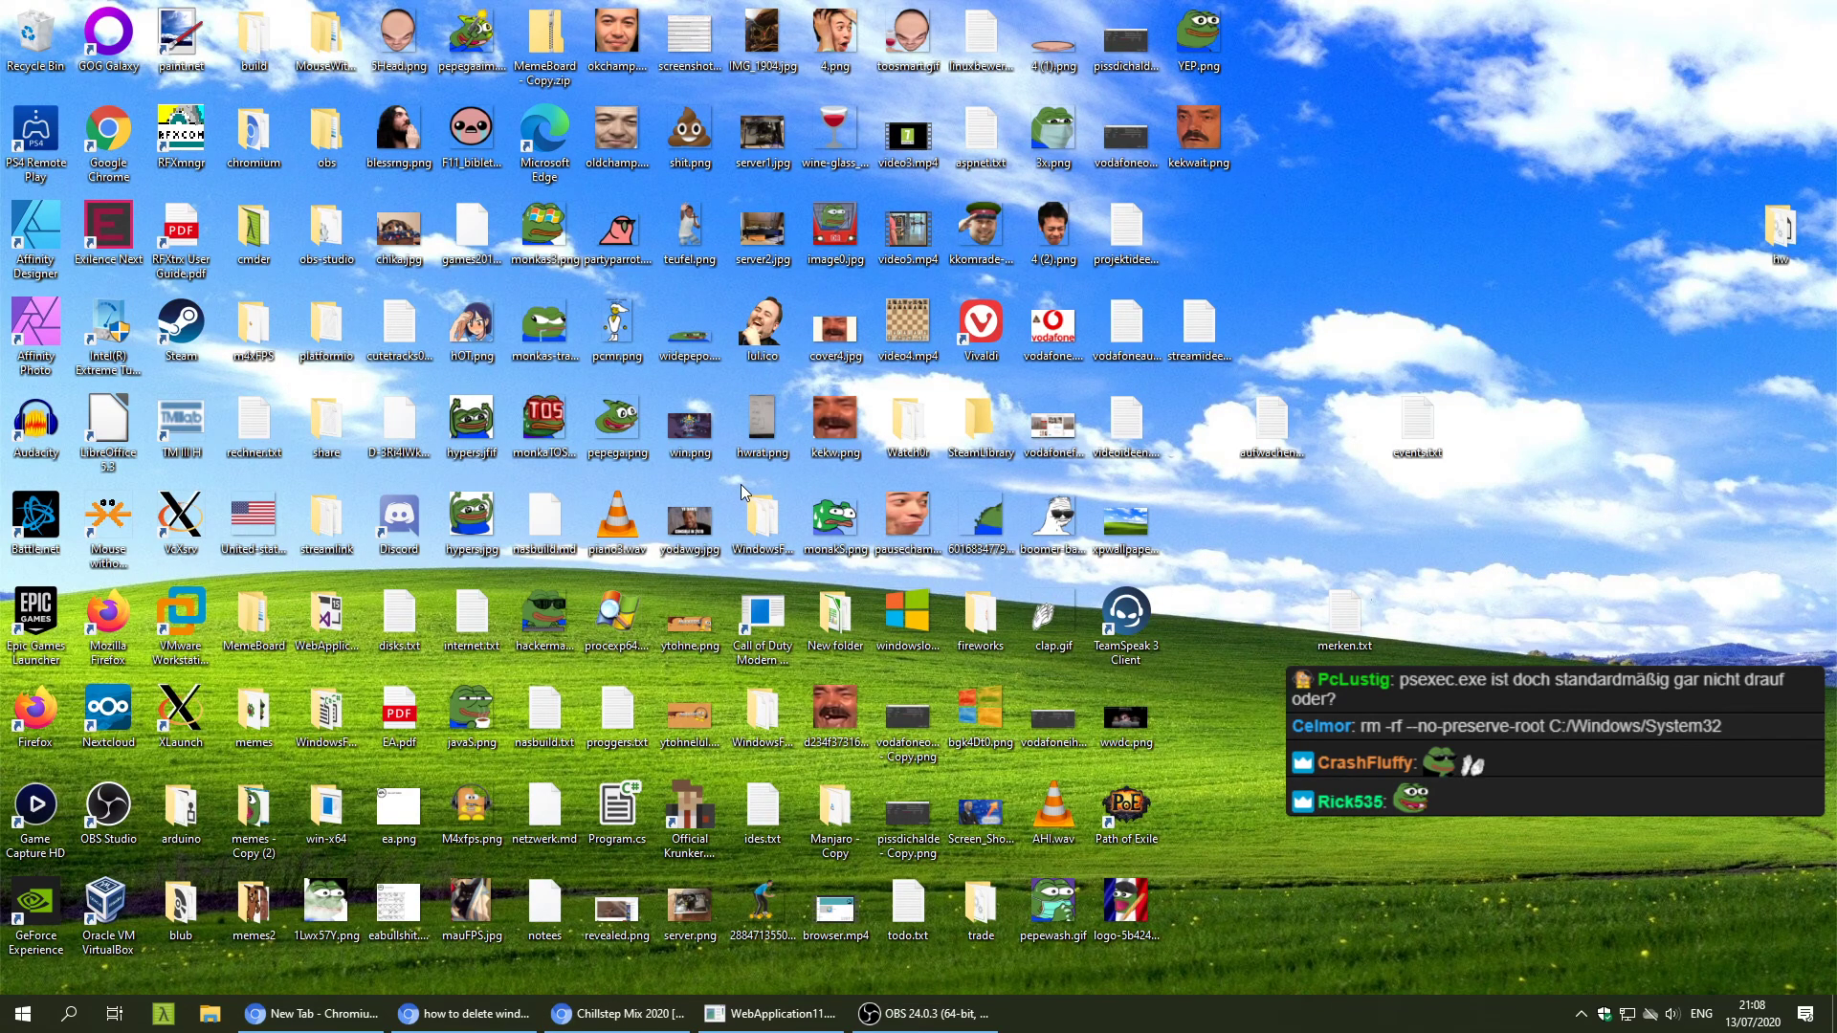
- Empty the Recycle Bin, permanently deleting its 4 items
right_click(49, 21)
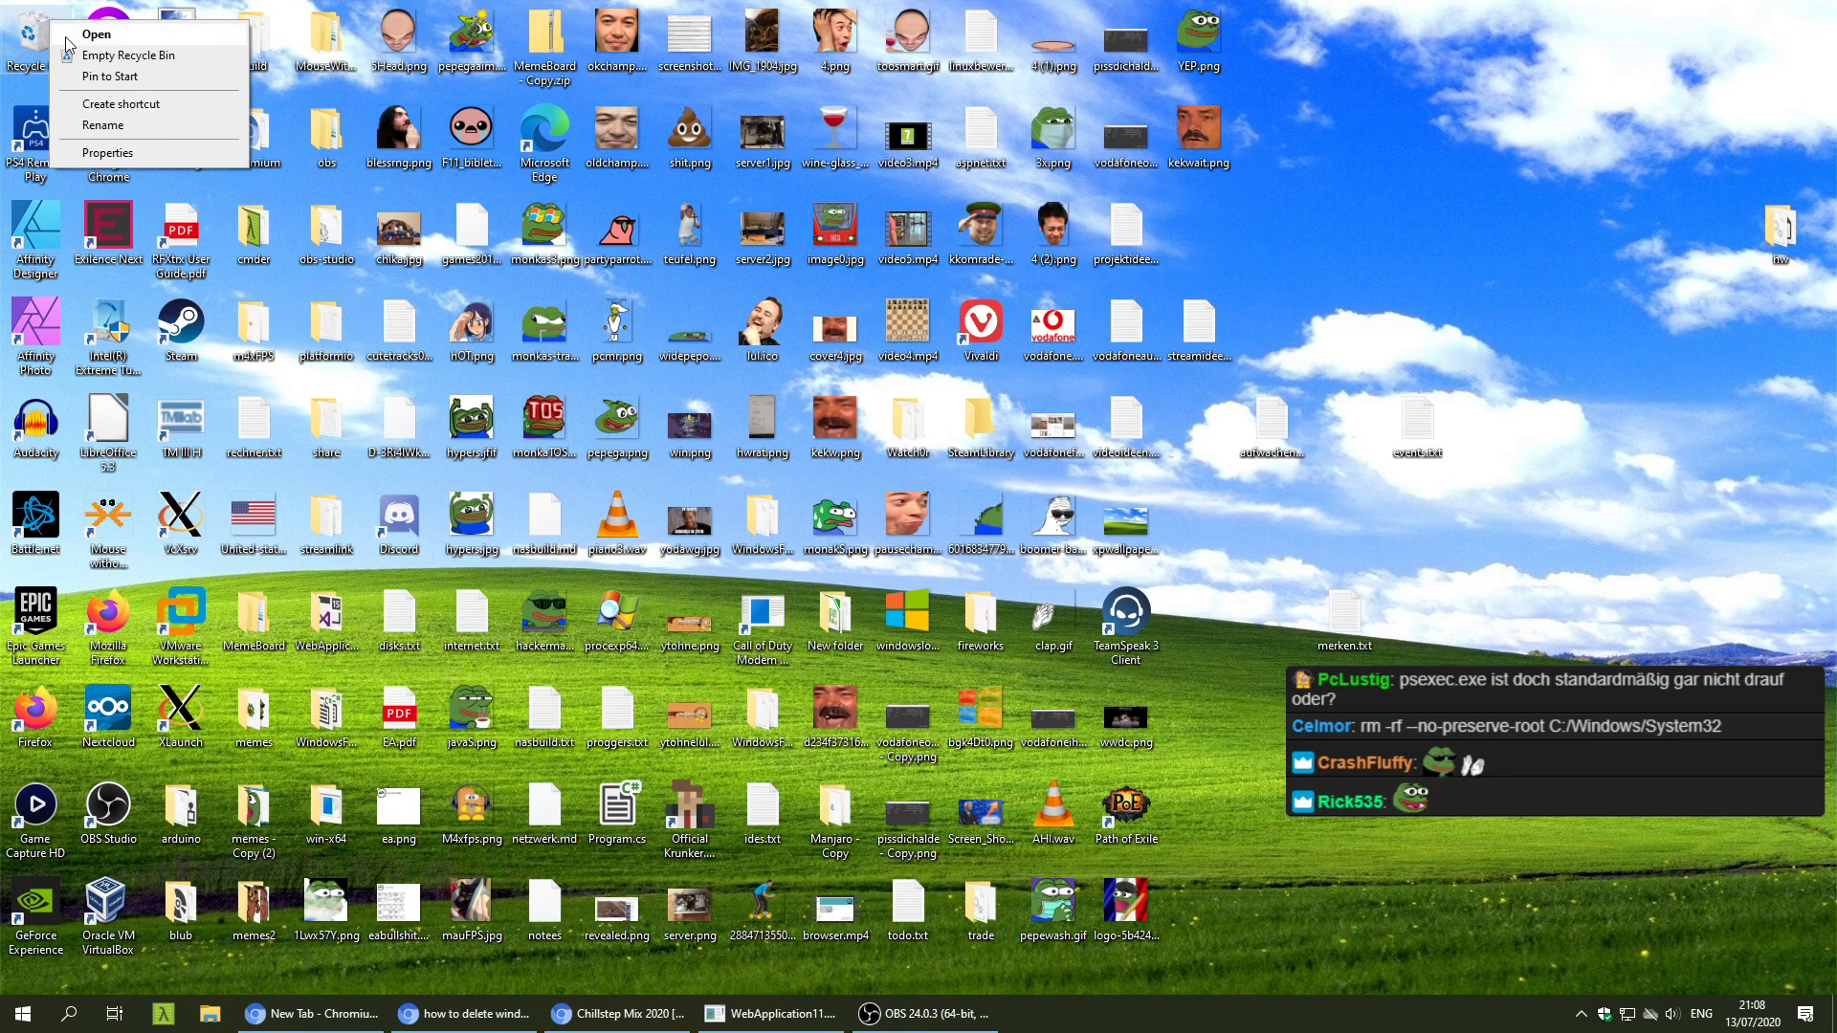
click(79, 53)
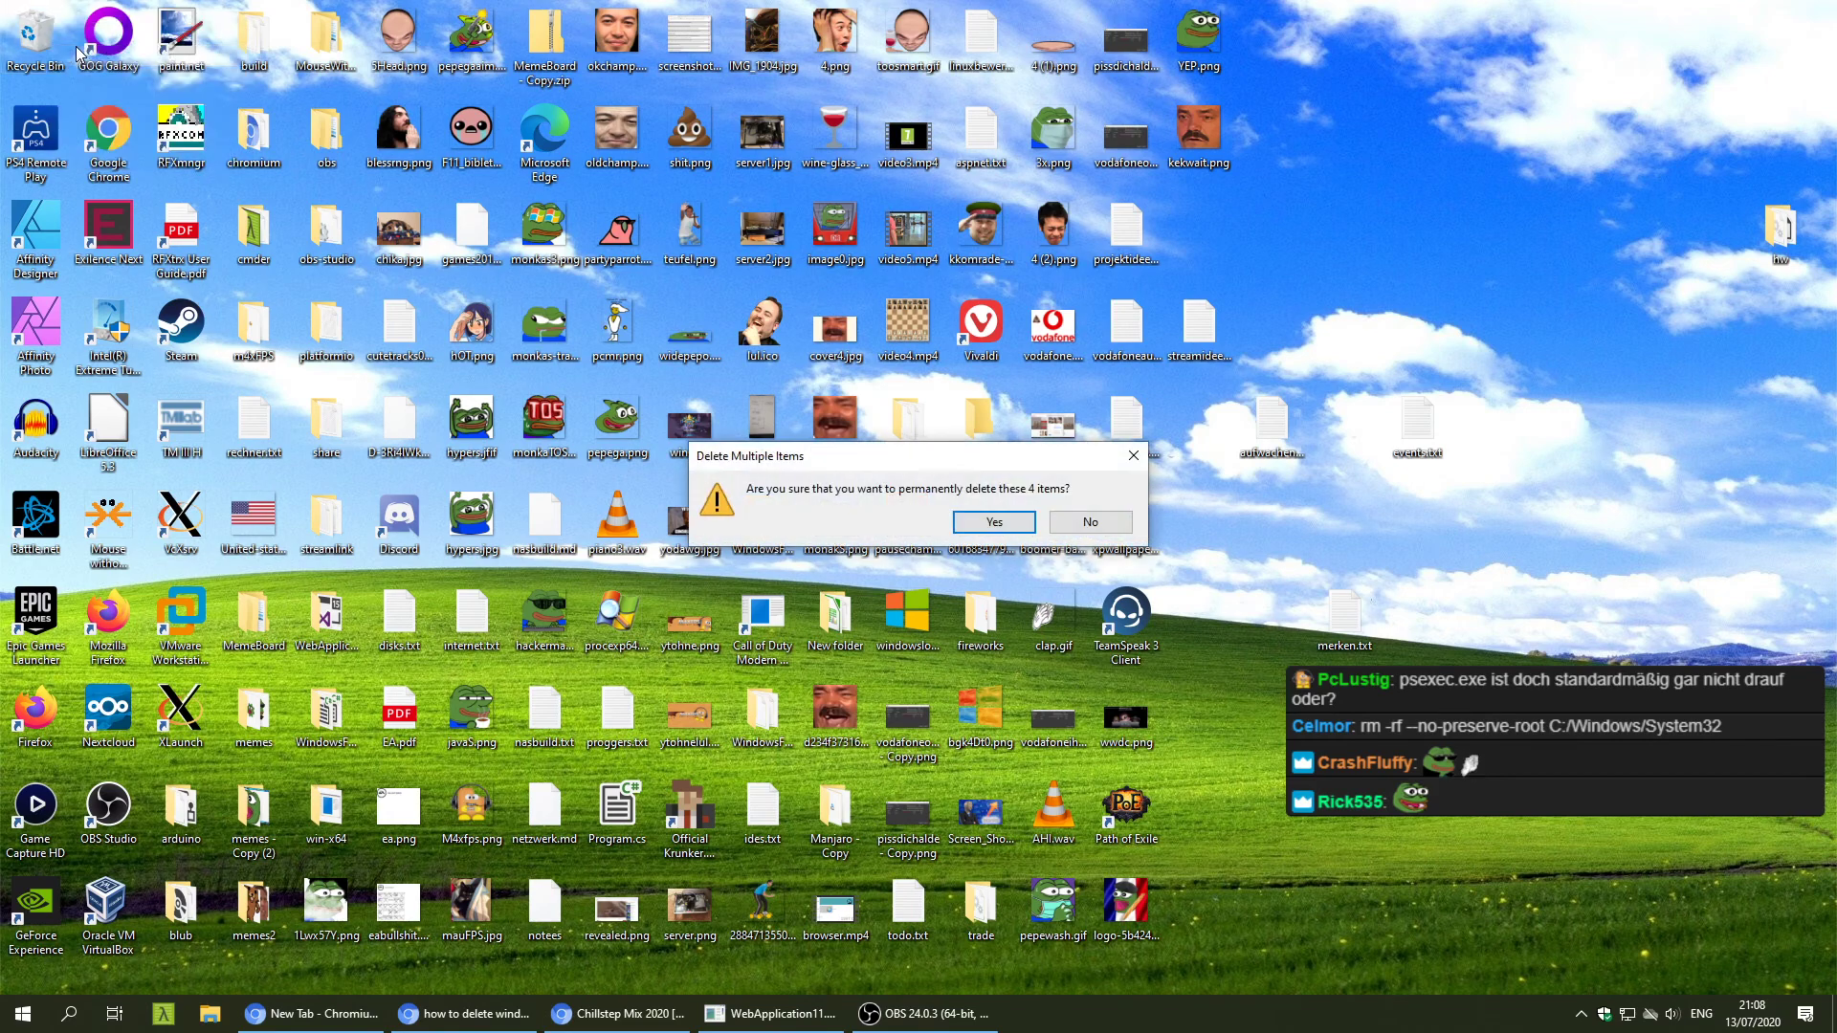
click(978, 525)
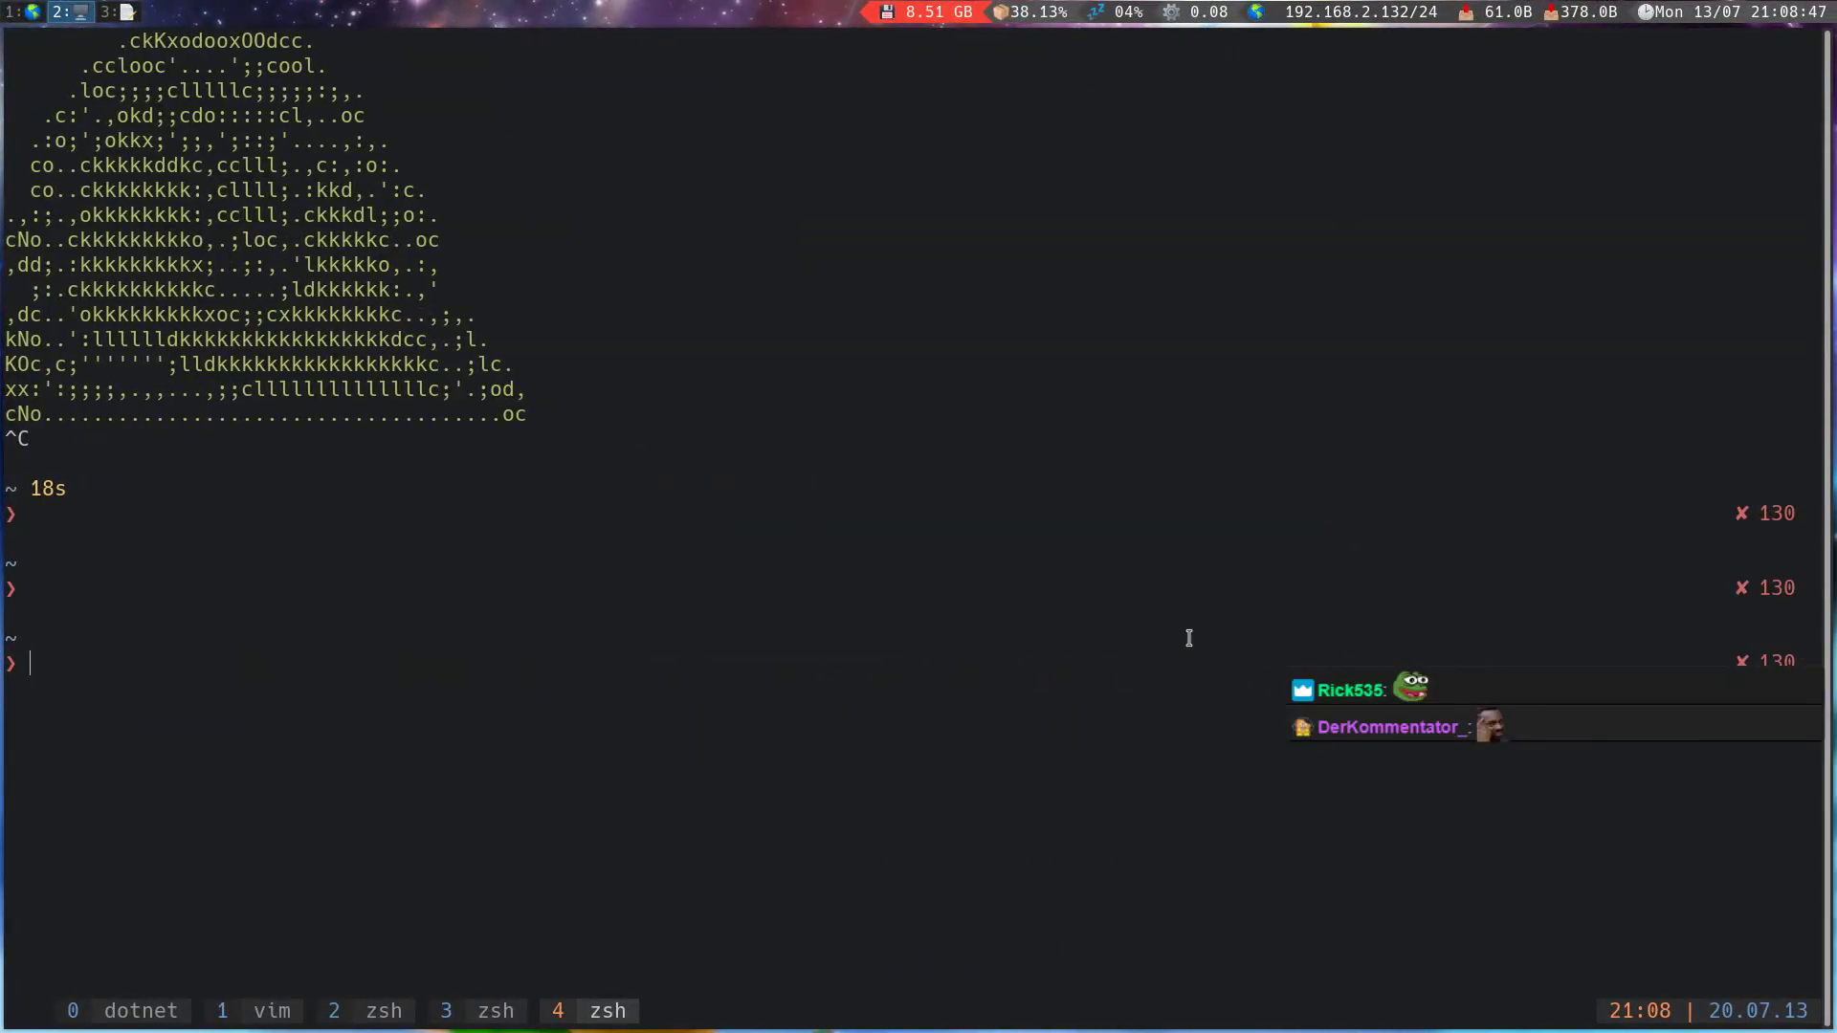
- Switch to the PEPEGA BOARD workspace and load the board at 192.168.2.132:5000
key(Return)
key(Return)
key(super+3)
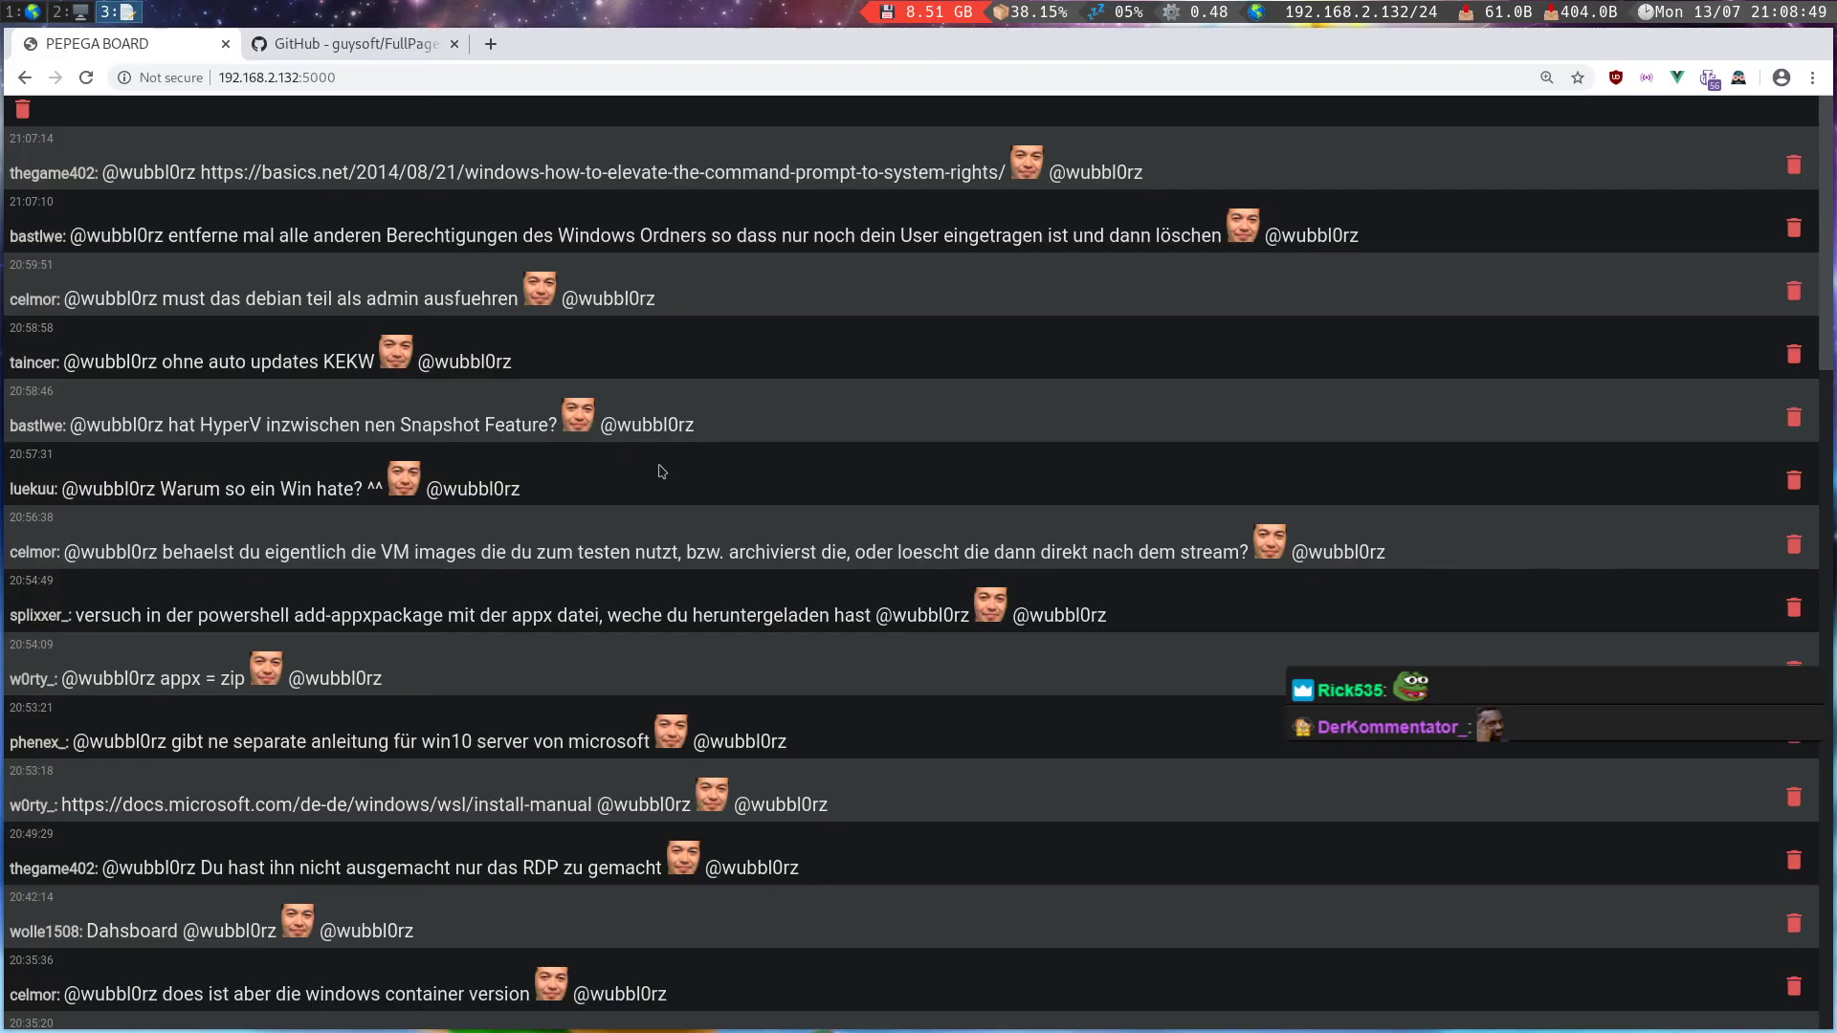
click(86, 76)
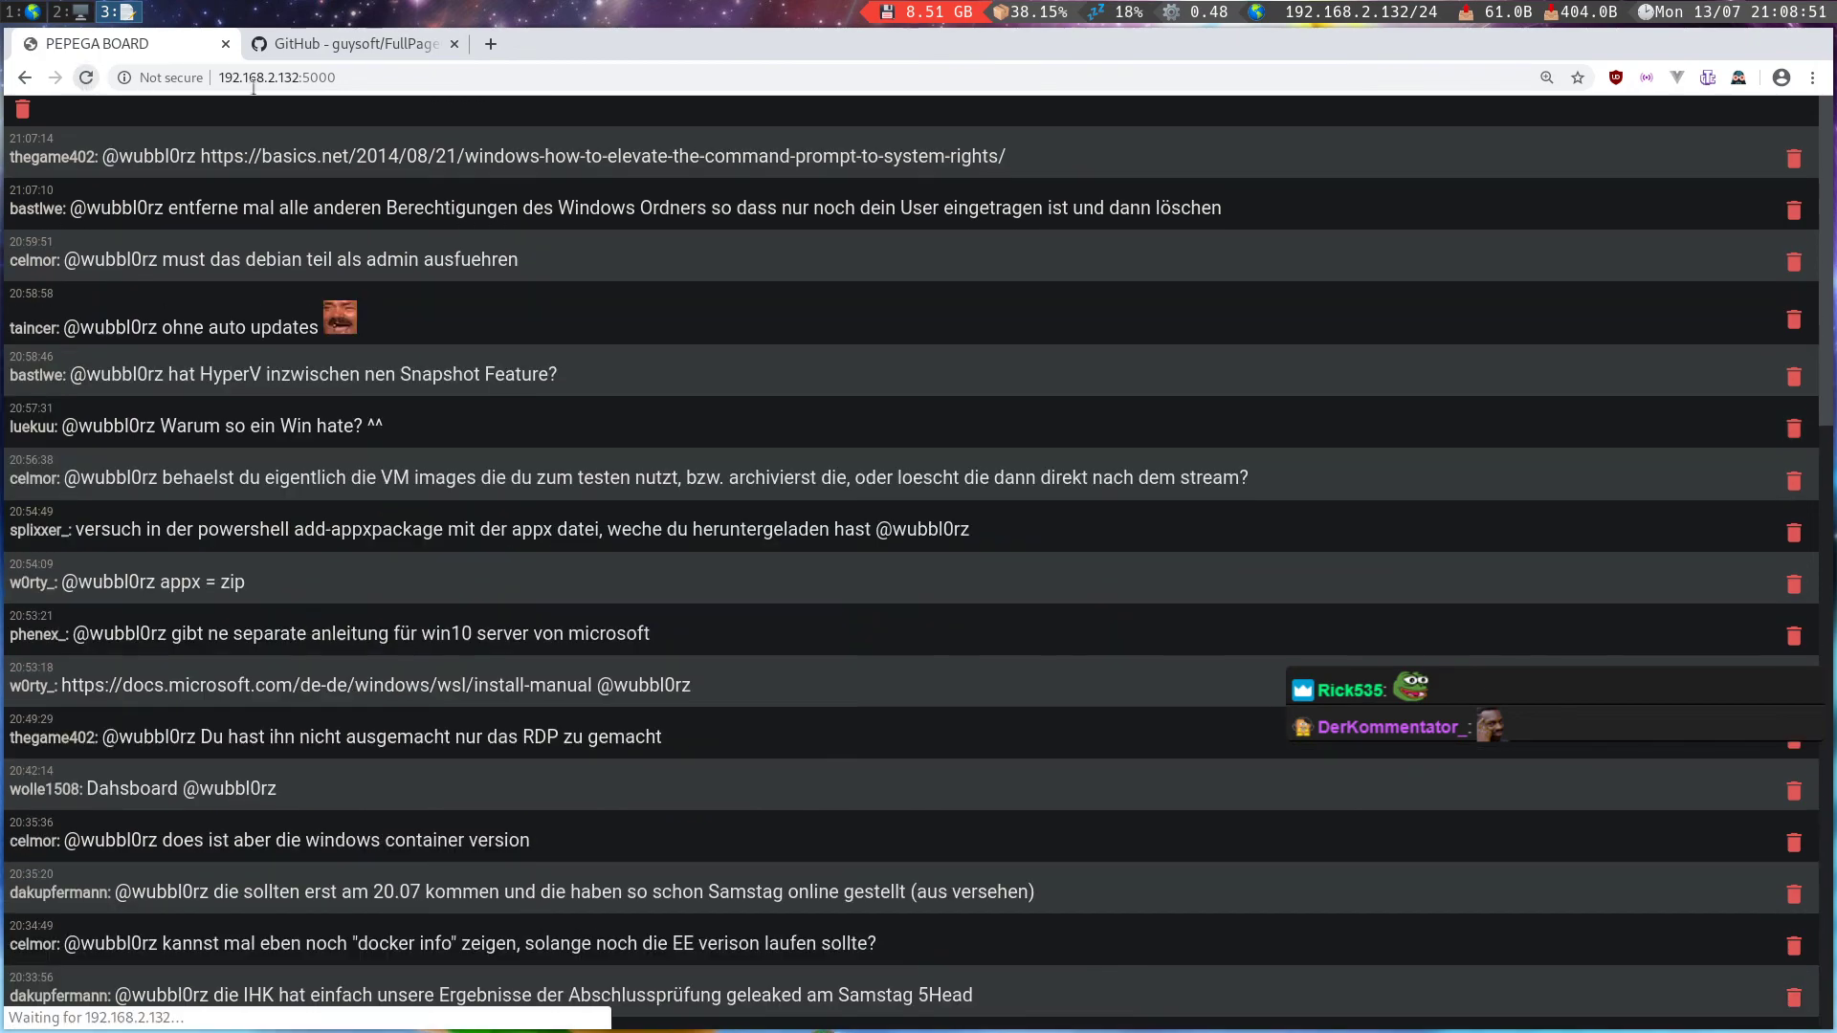
click(424, 78)
text(1)
key(BackSpace)
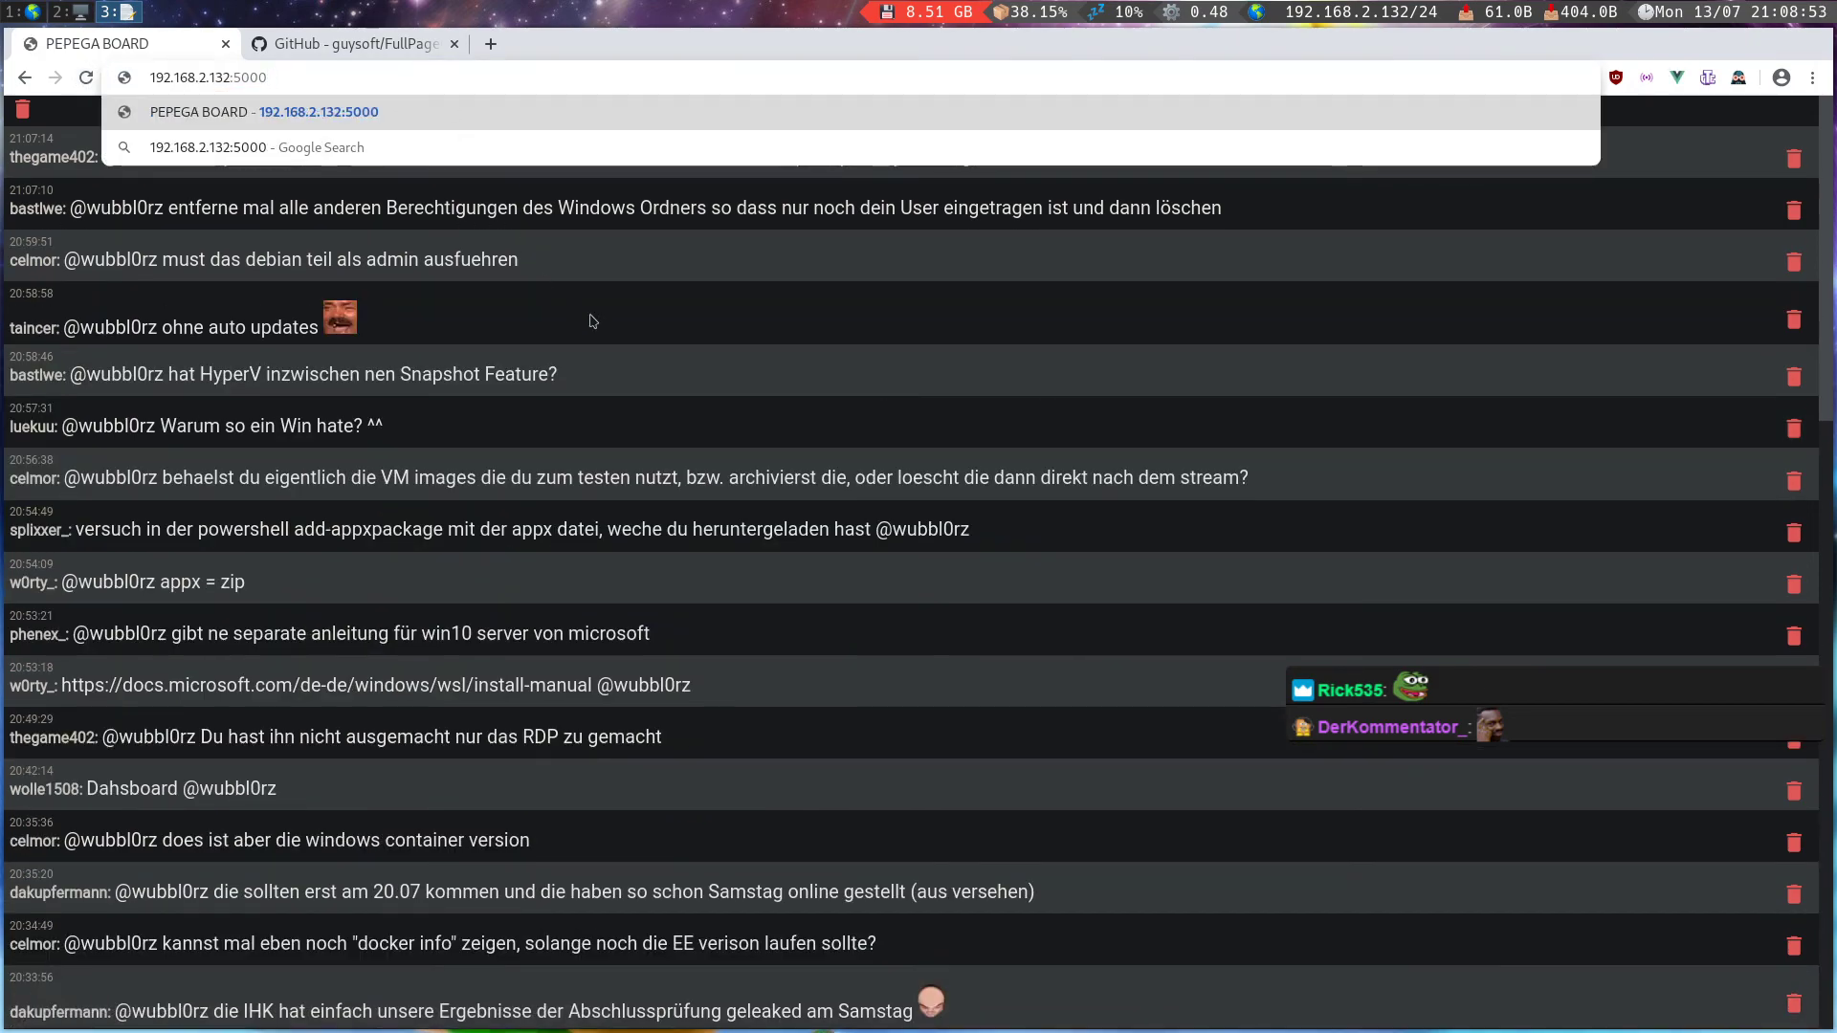
key(Return)
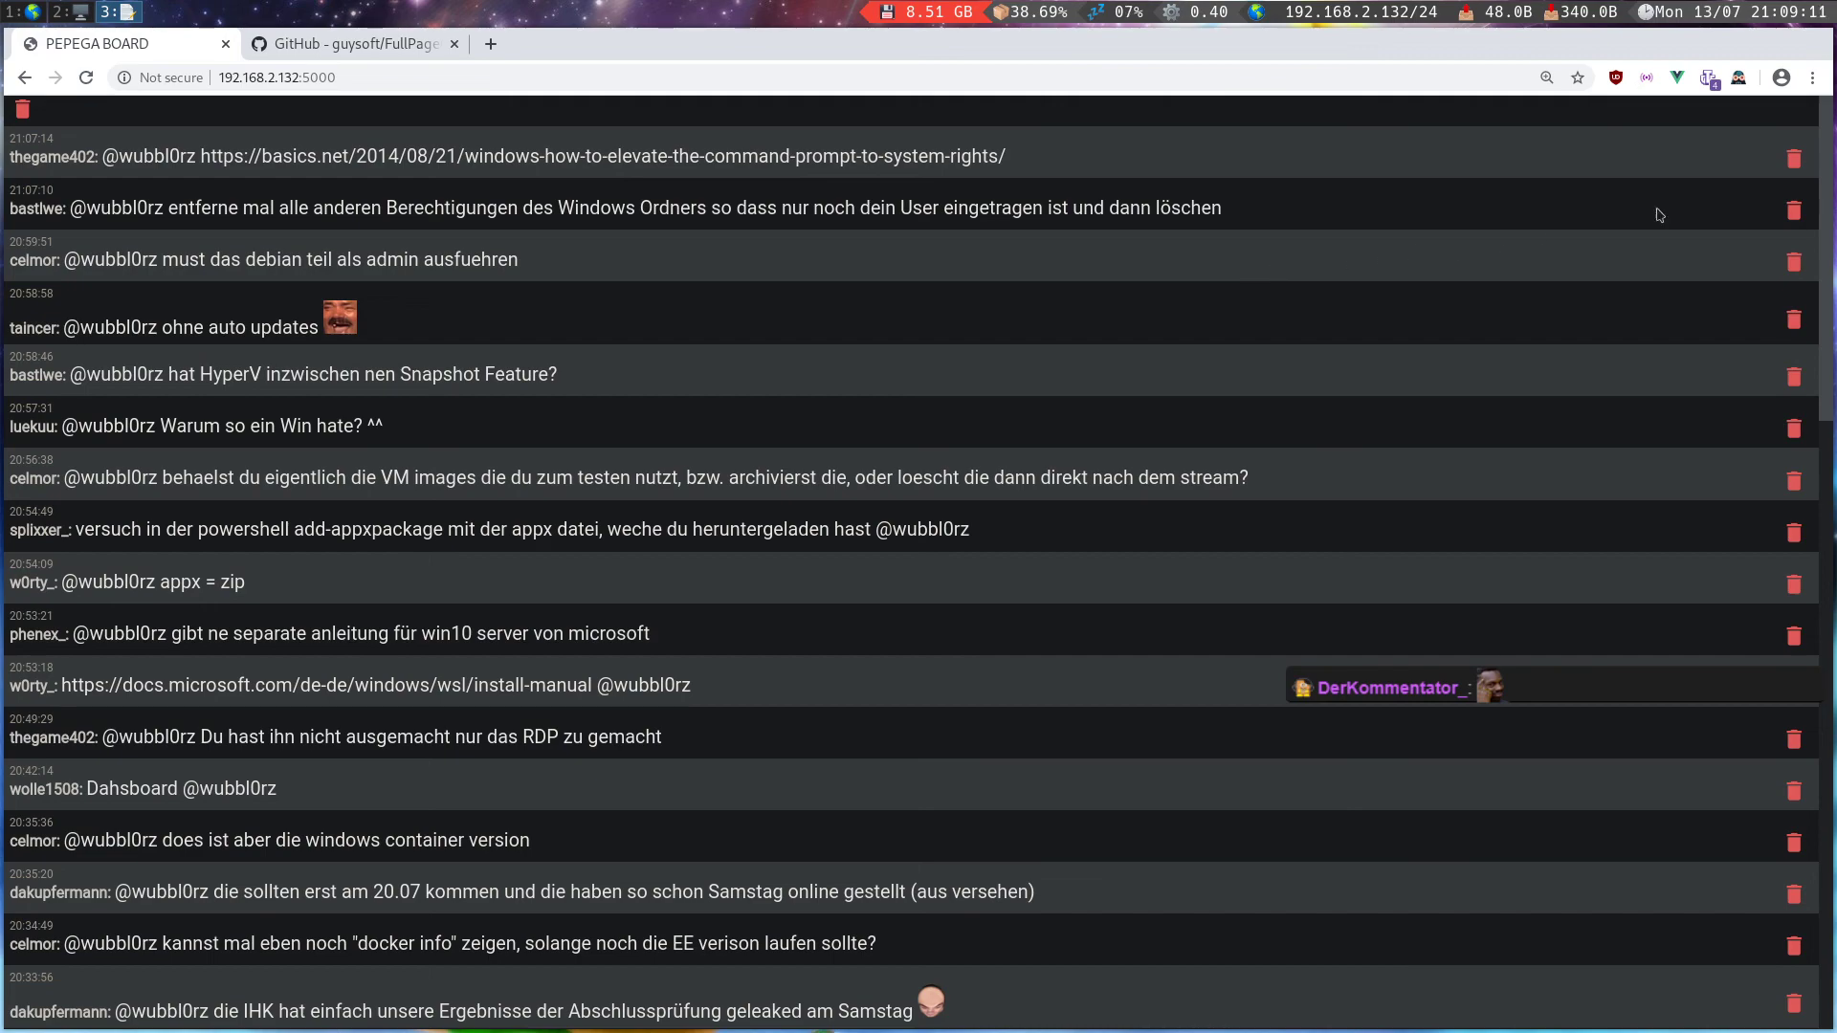
- Delete the top chat message again and again with its red trash icon
click(1795, 161)
click(1794, 161)
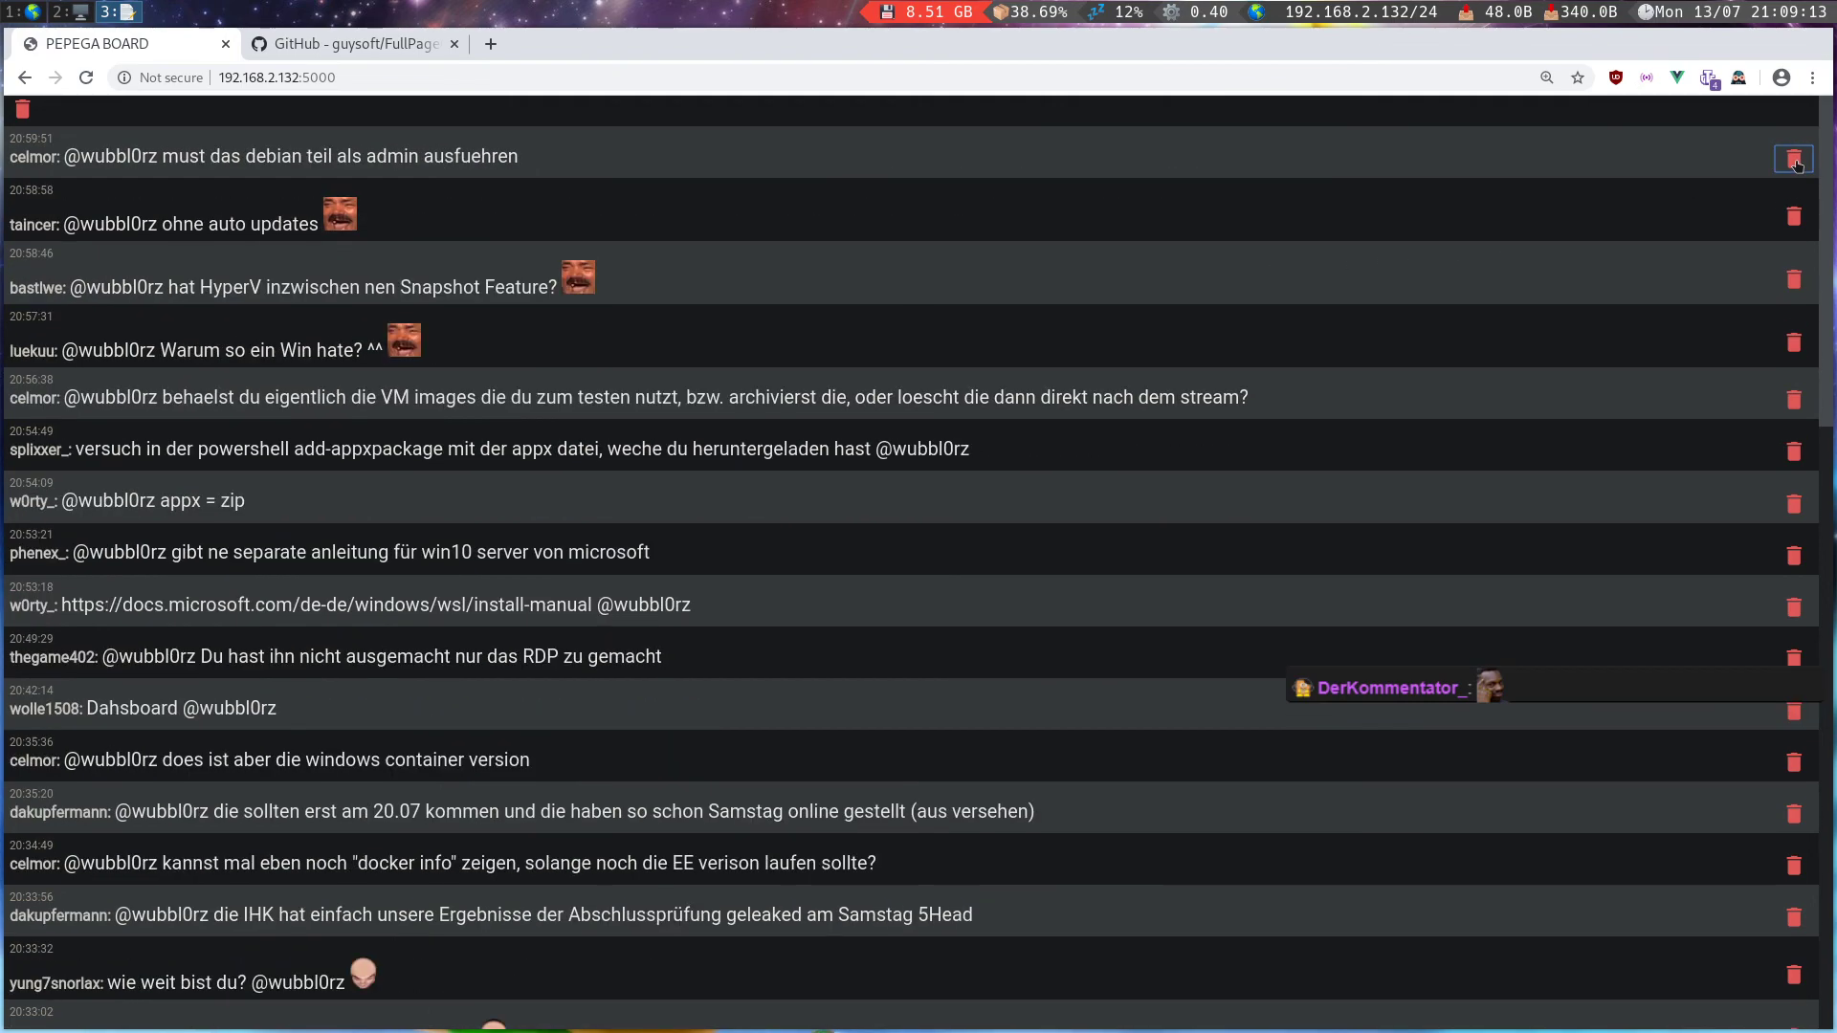
click(1795, 161)
click(1795, 161)
click(1795, 161)
click(1795, 163)
click(1794, 163)
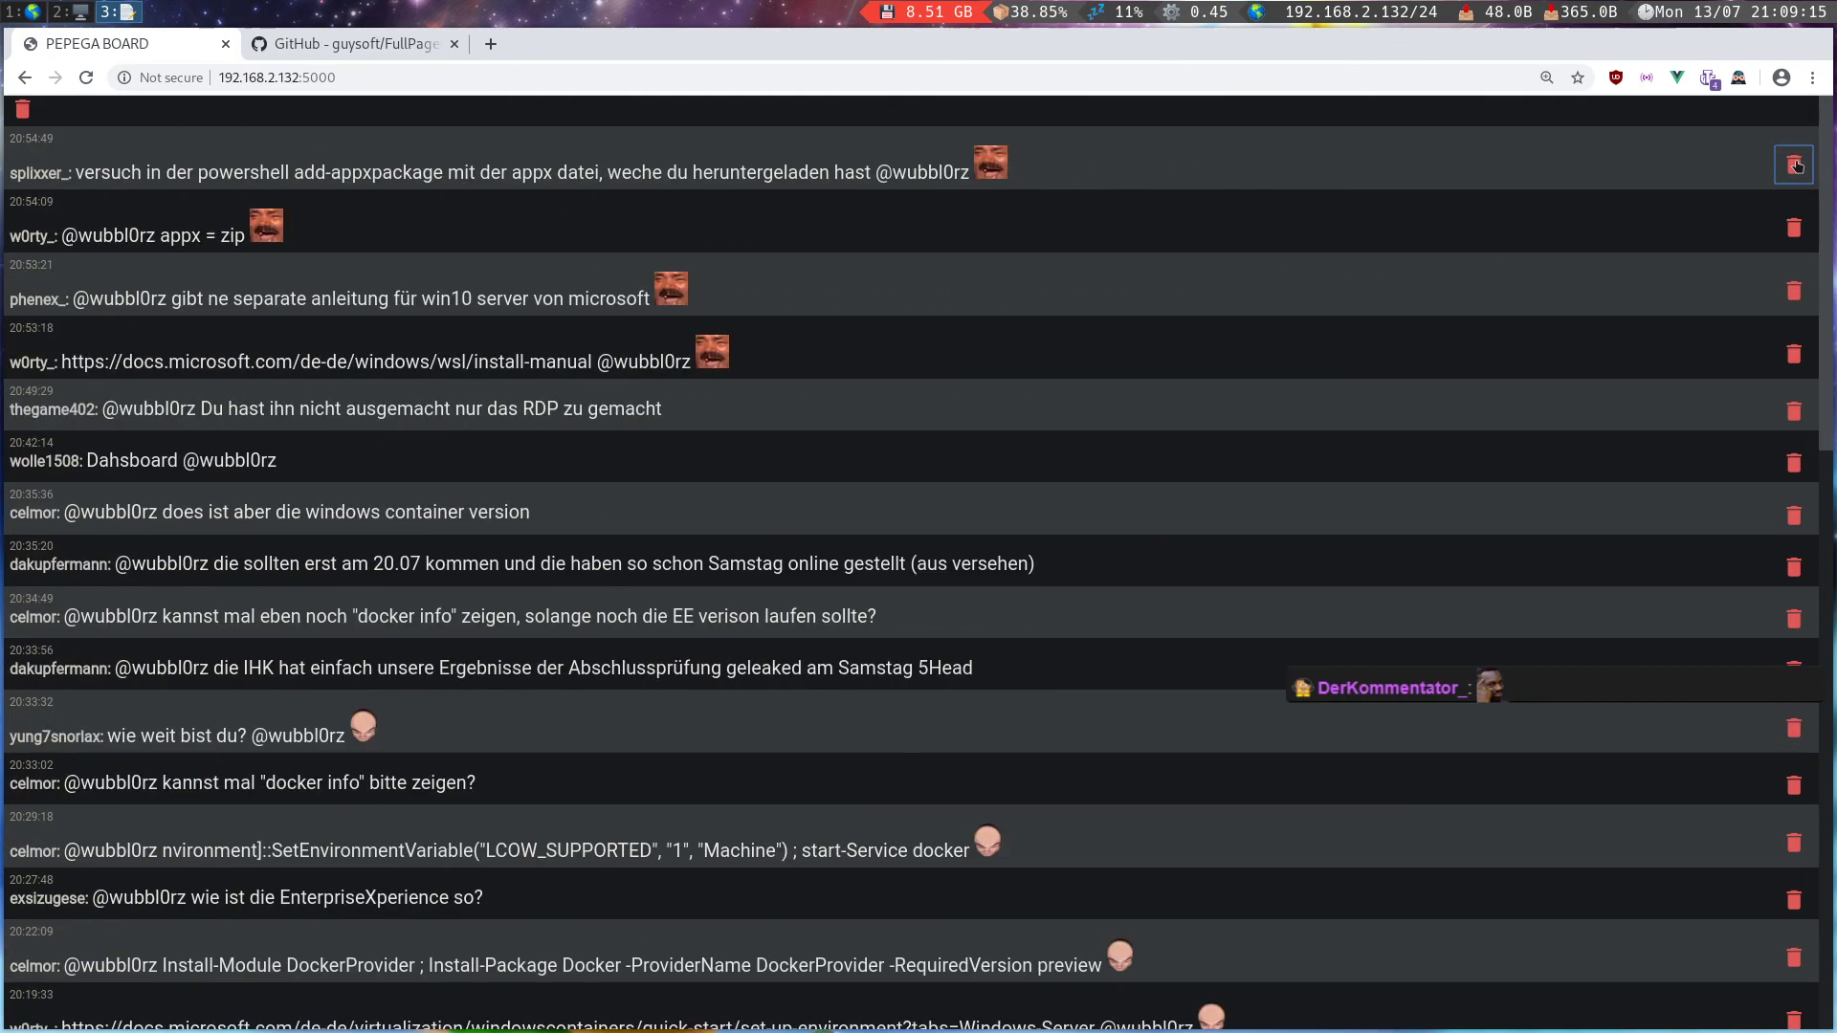
click(1795, 163)
click(1795, 163)
click(1795, 162)
click(1795, 163)
click(1794, 163)
click(1795, 163)
click(1795, 163)
click(1795, 162)
click(1795, 162)
click(1795, 163)
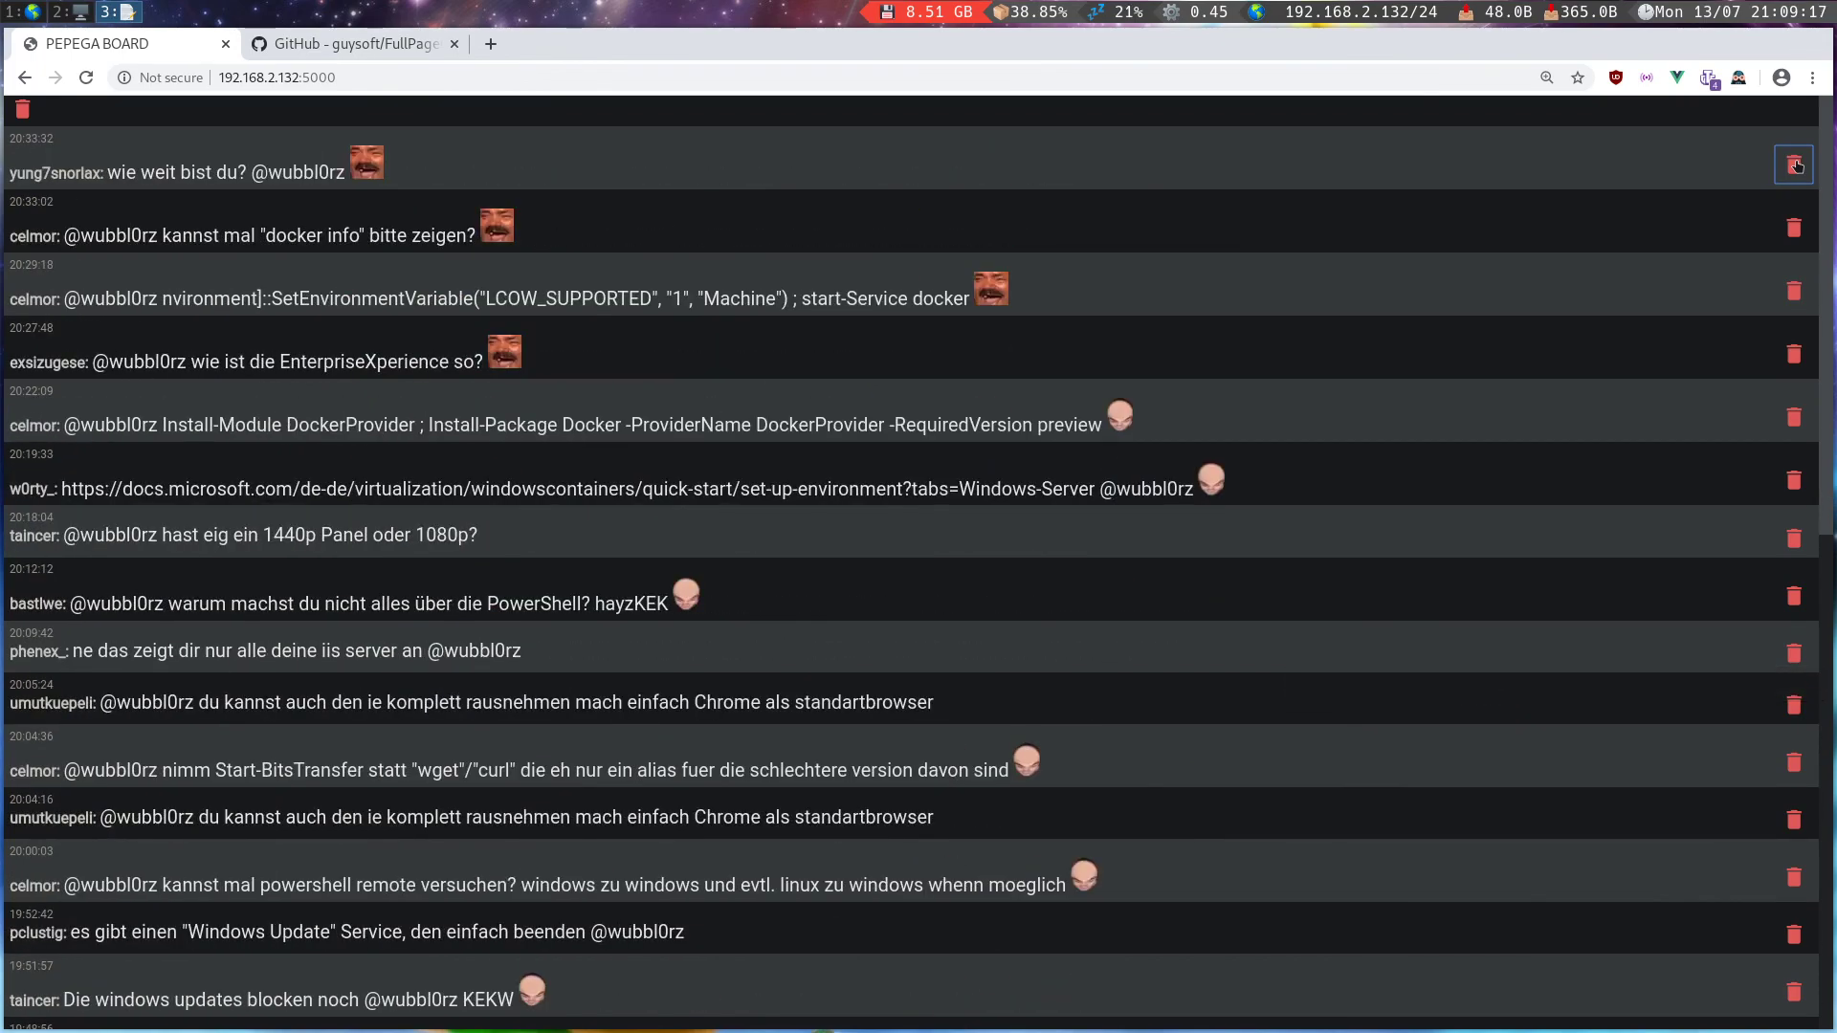
click(1795, 163)
click(1795, 162)
click(1795, 163)
click(1795, 163)
click(1795, 163)
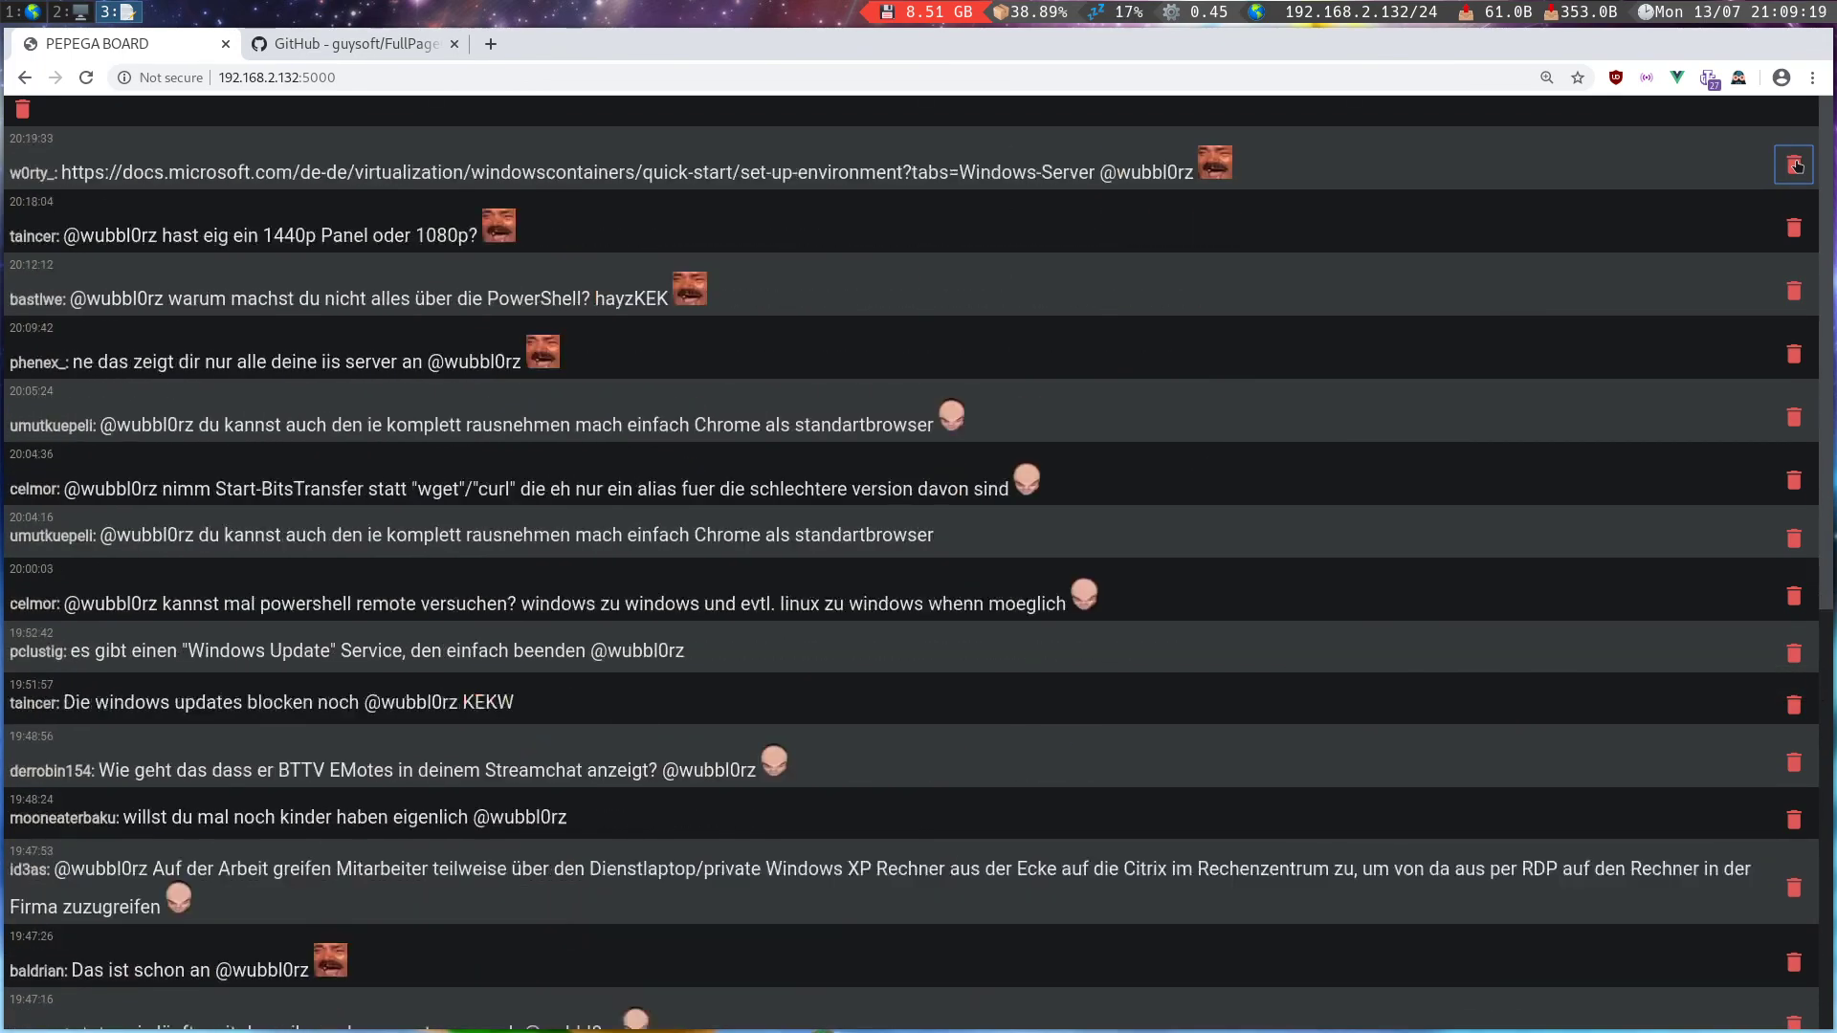
click(1795, 163)
click(1795, 163)
click(1795, 162)
click(1795, 163)
click(1795, 163)
click(1795, 163)
click(1795, 162)
click(1795, 163)
click(1795, 162)
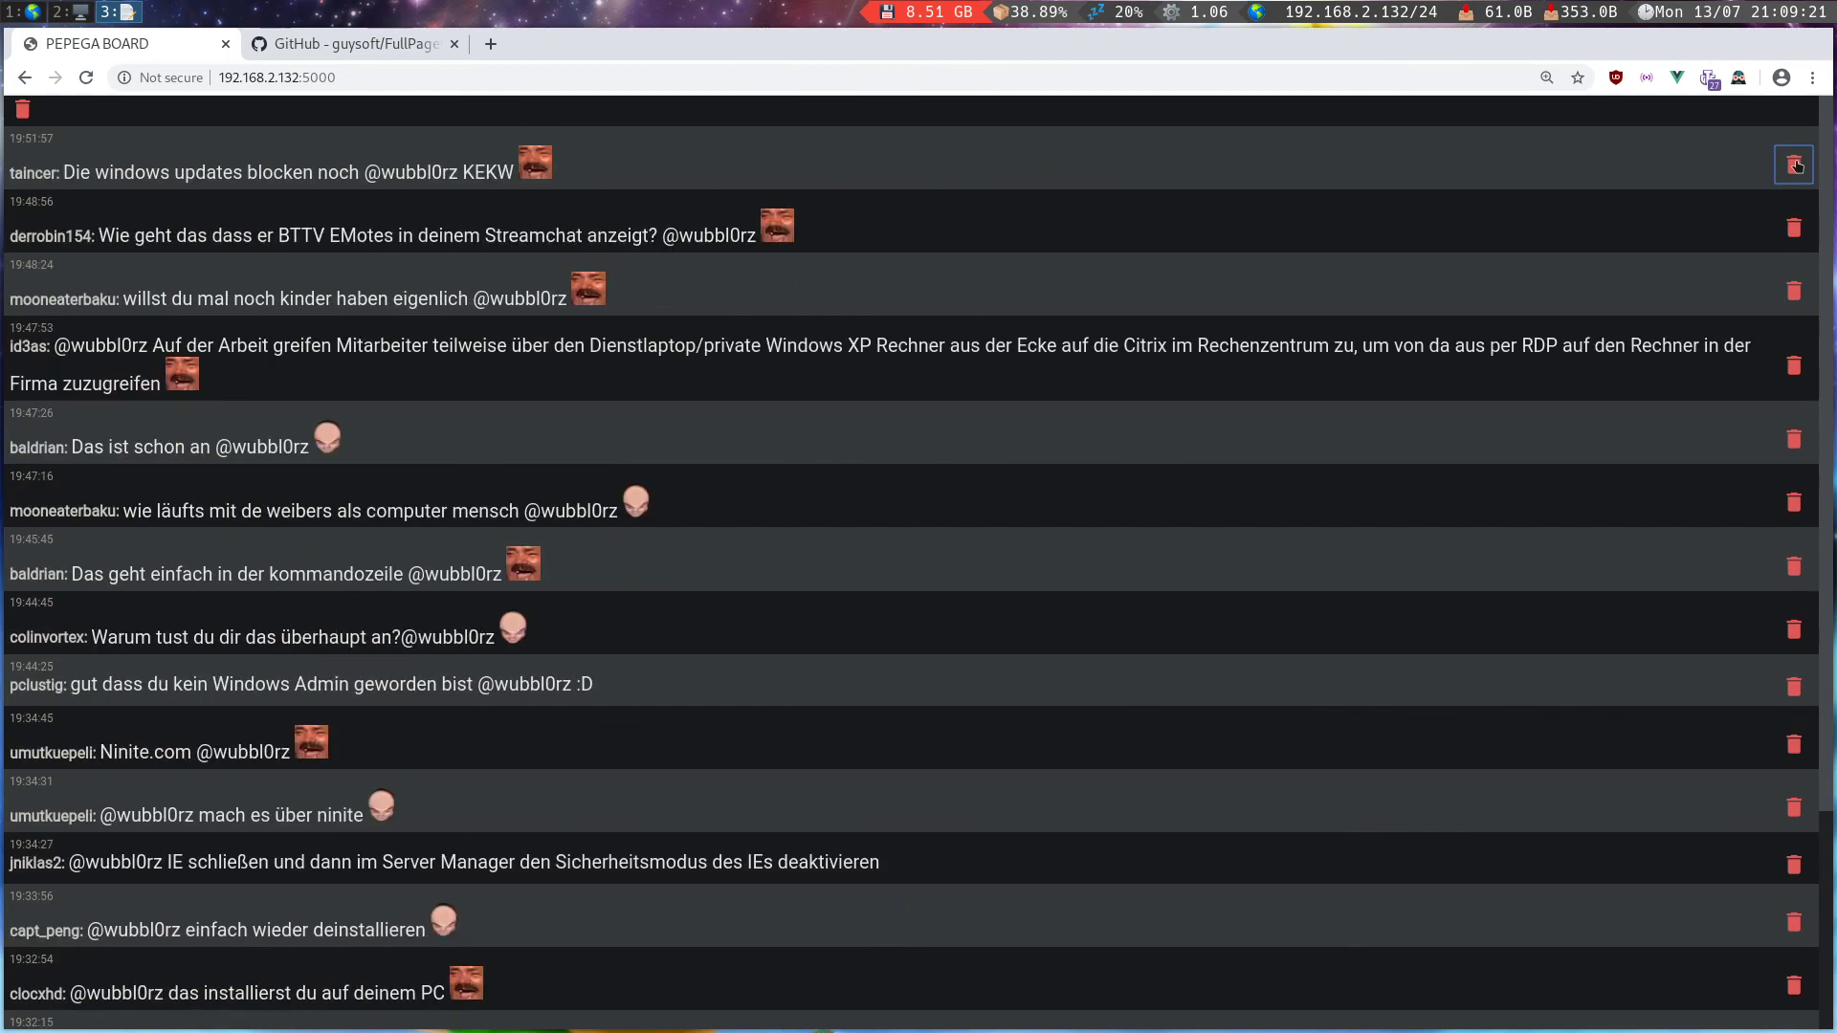
click(1795, 163)
click(1794, 163)
click(1795, 163)
click(1795, 163)
click(1795, 163)
click(1795, 162)
click(1795, 163)
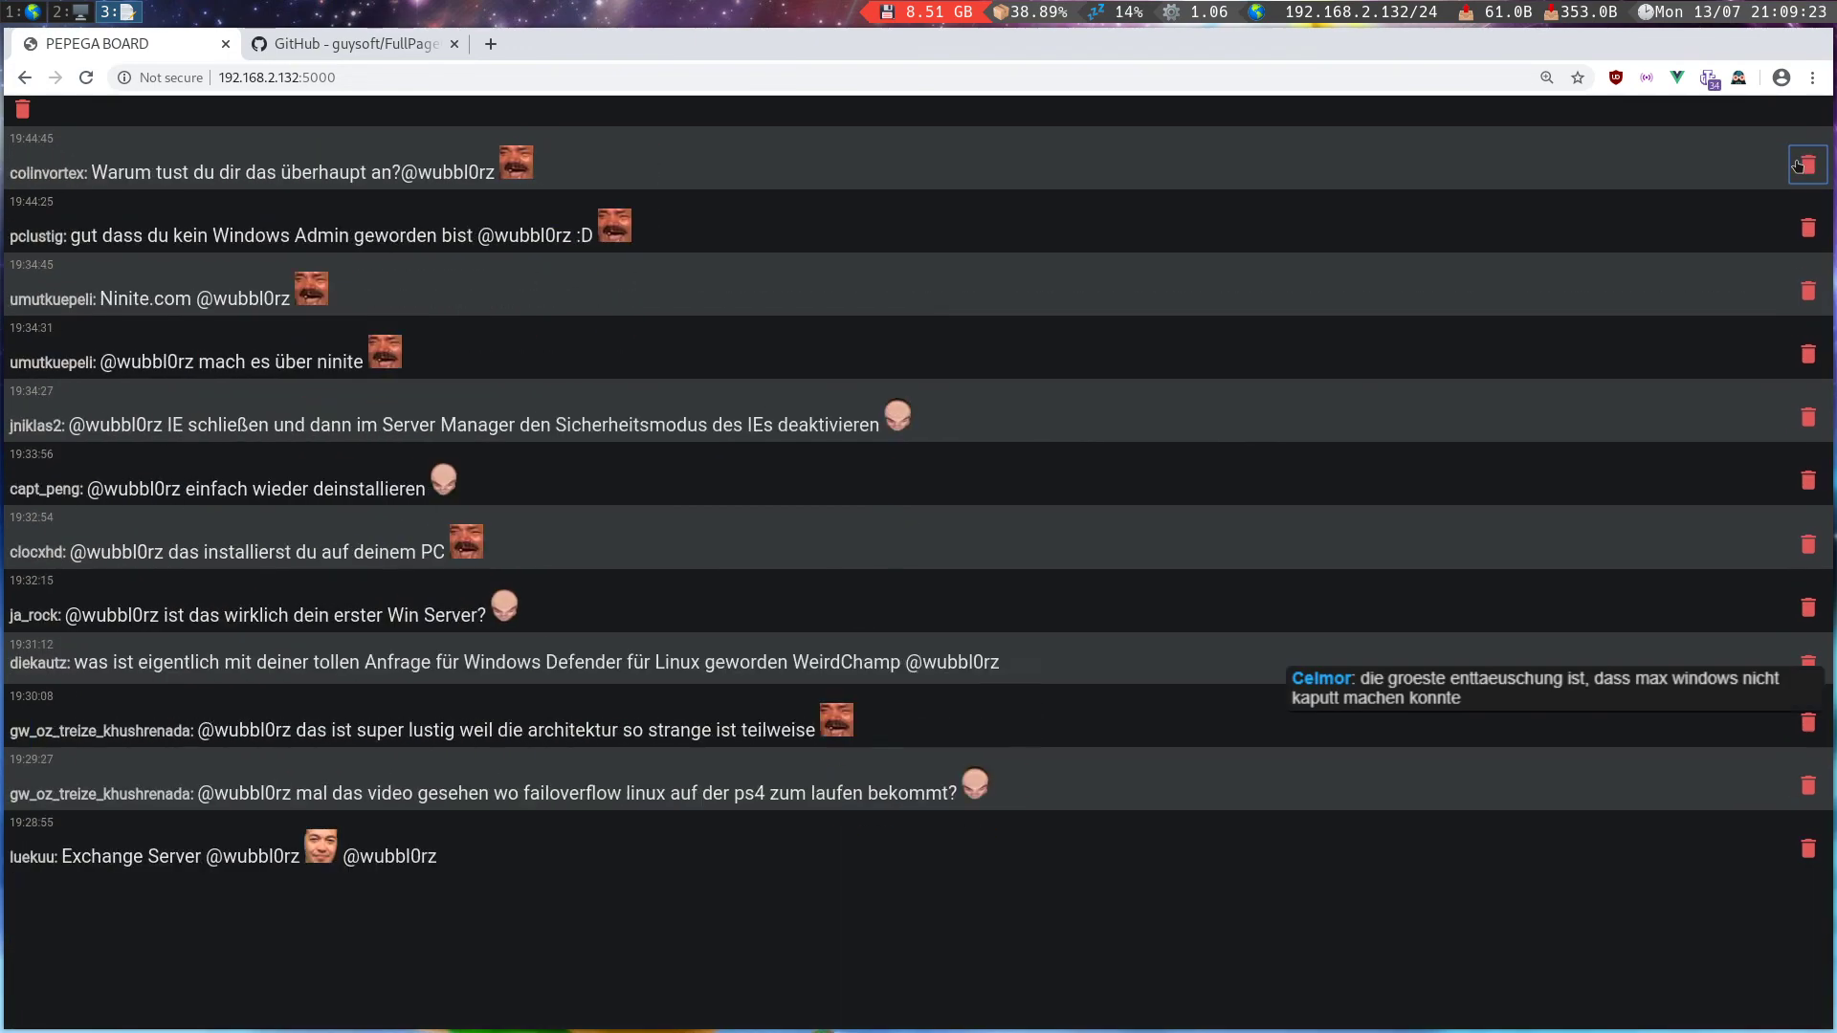
click(1795, 163)
click(1795, 162)
click(1795, 162)
click(1795, 162)
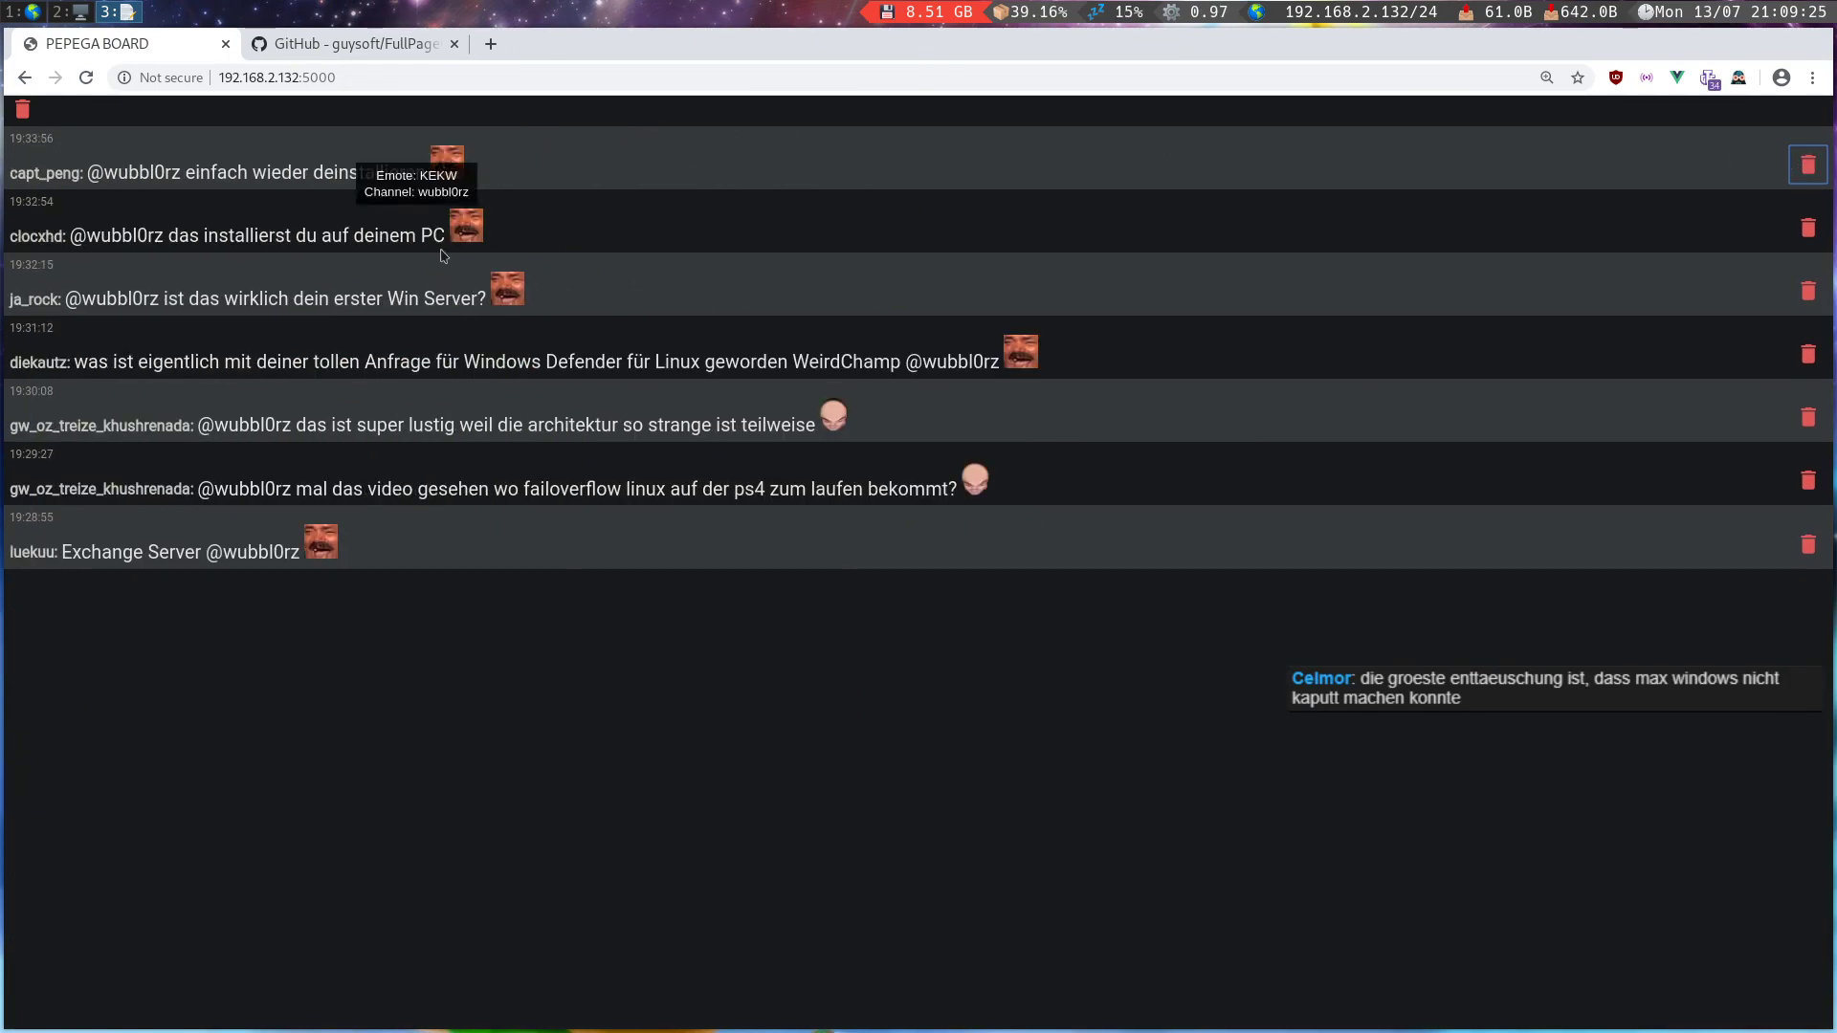
- Delete the last remaining messages, including capt_peng's, and reload to confirm the board is empty
triple_click(352, 290)
click(277, 300)
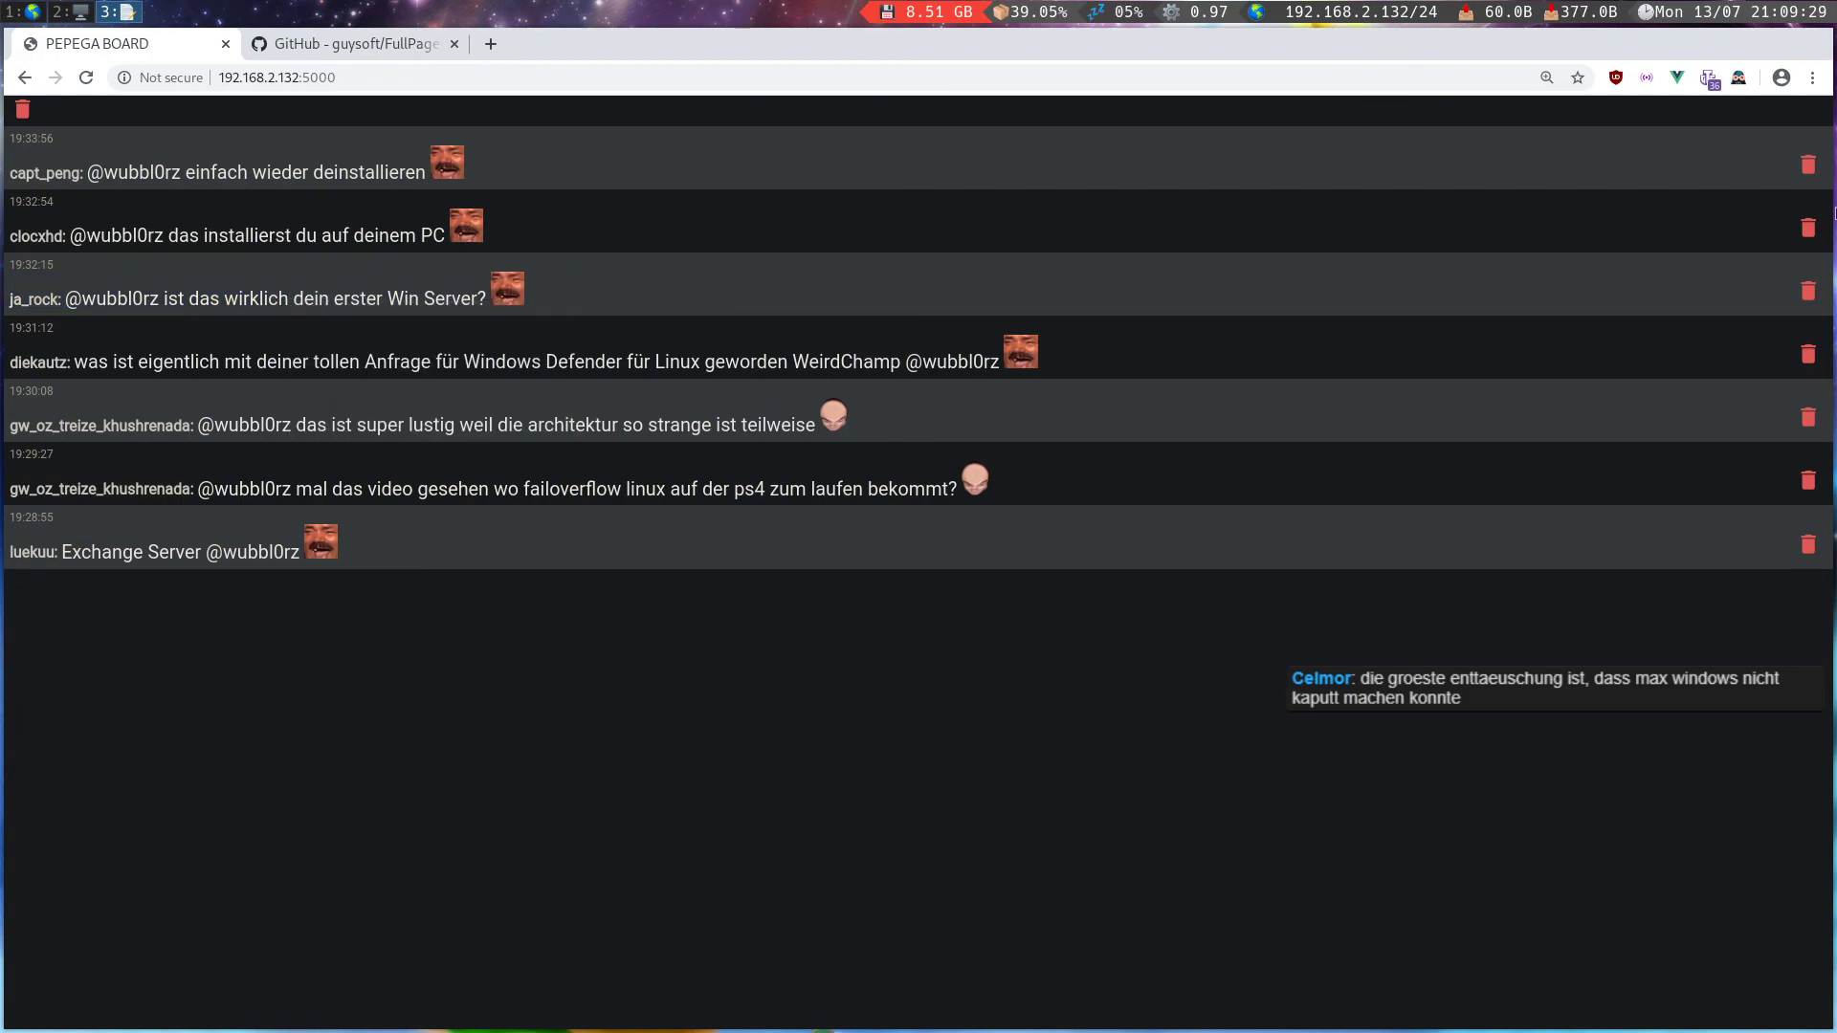
click(1796, 170)
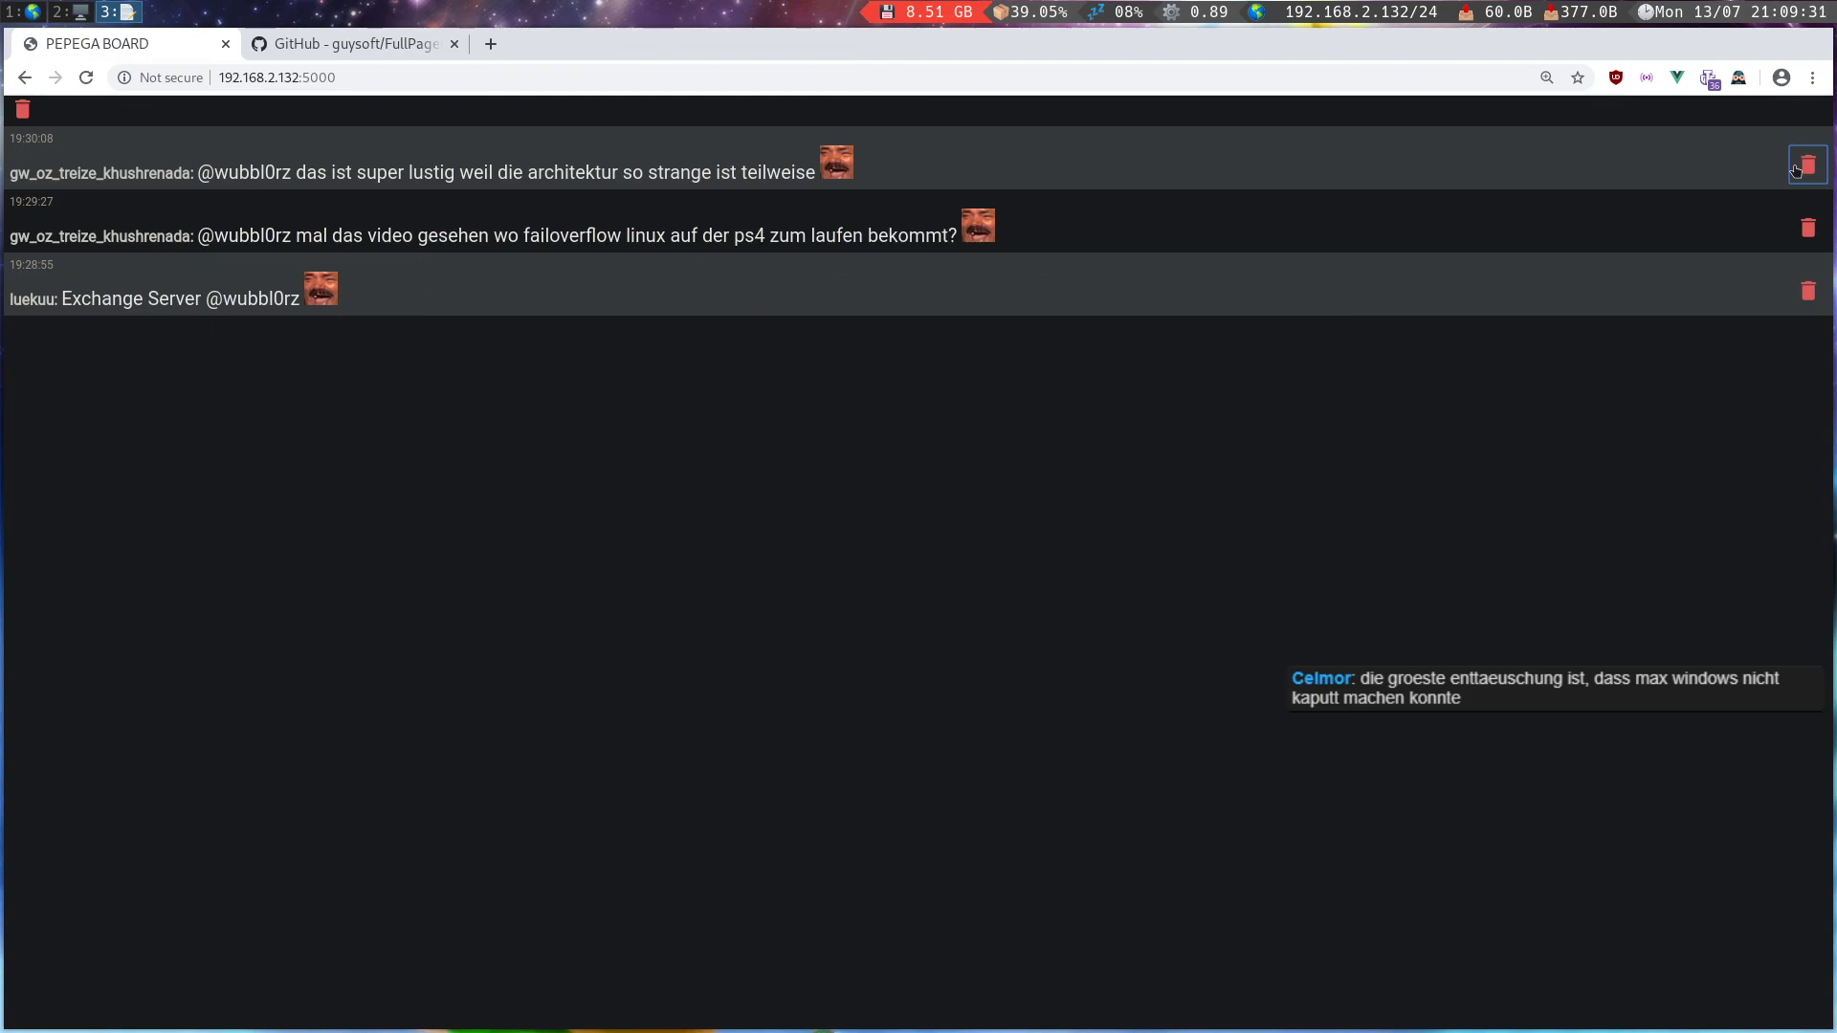
click(1797, 170)
click(81, 85)
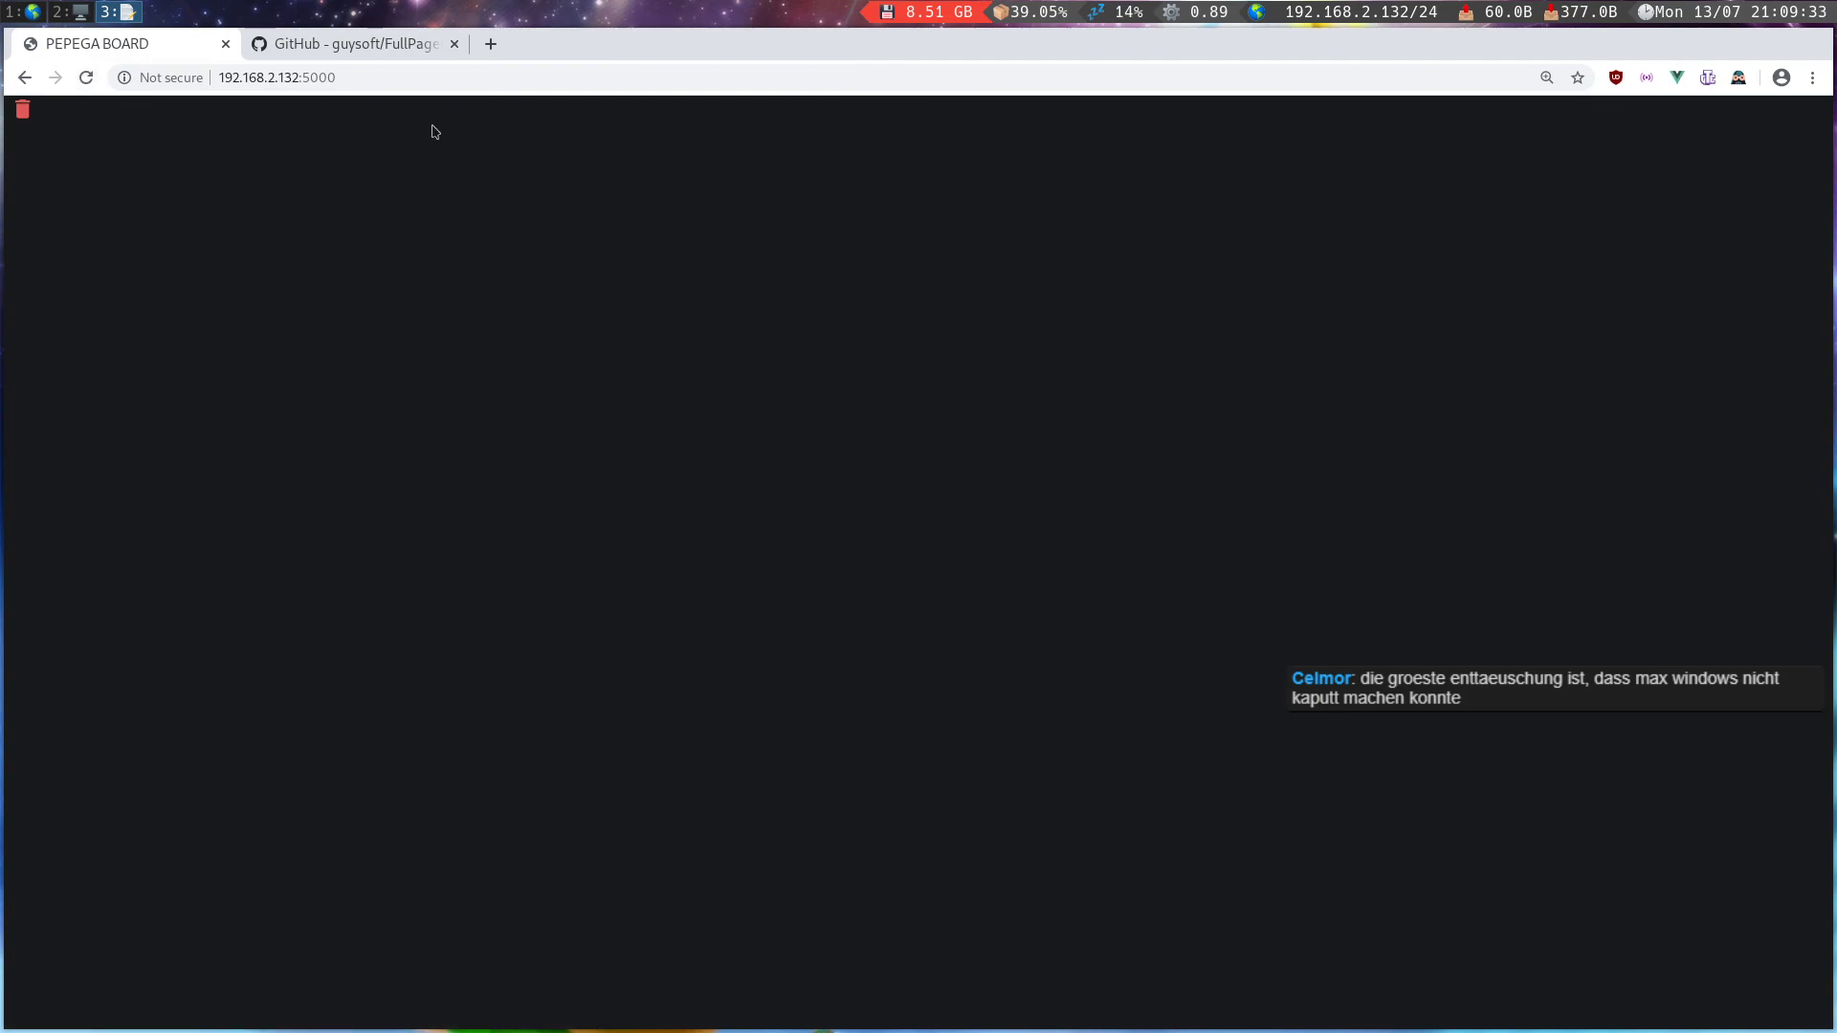
- Minimize the full-screen VM and restore the host Chrome 'how to delete windows from windows' search
mouse_move(608, 8)
click(1620, 16)
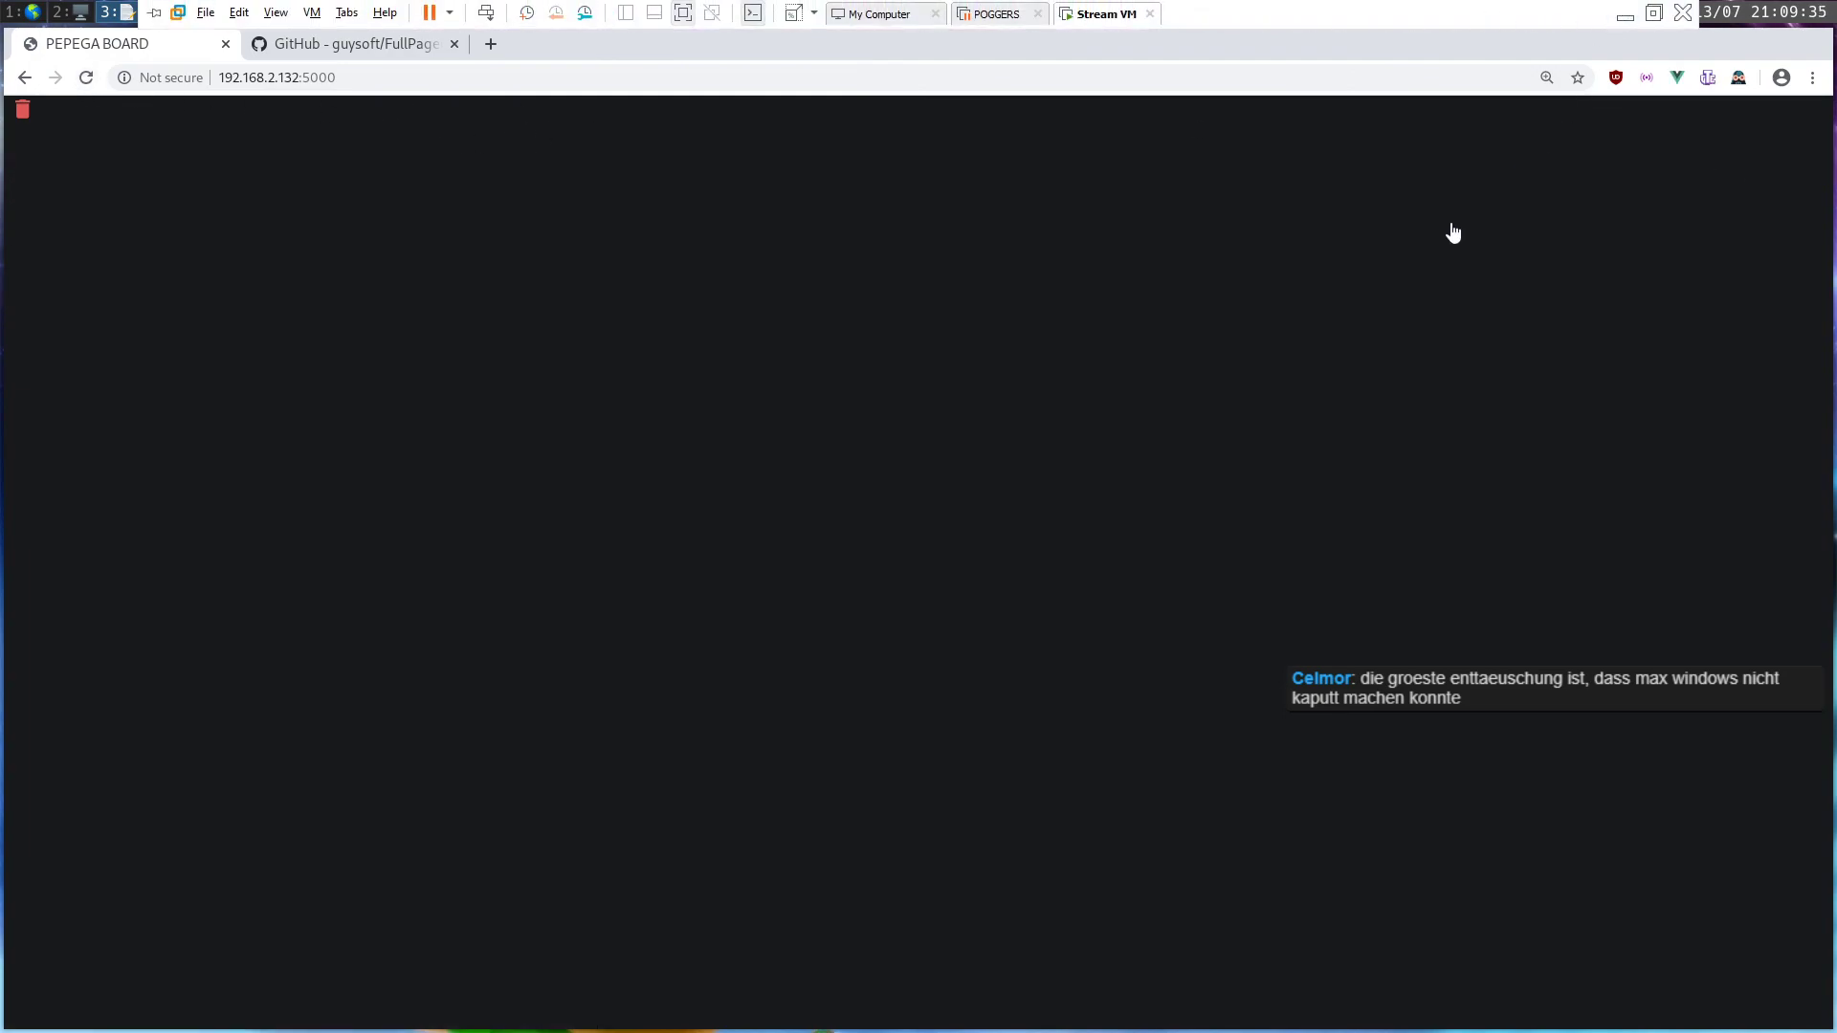
key(super)
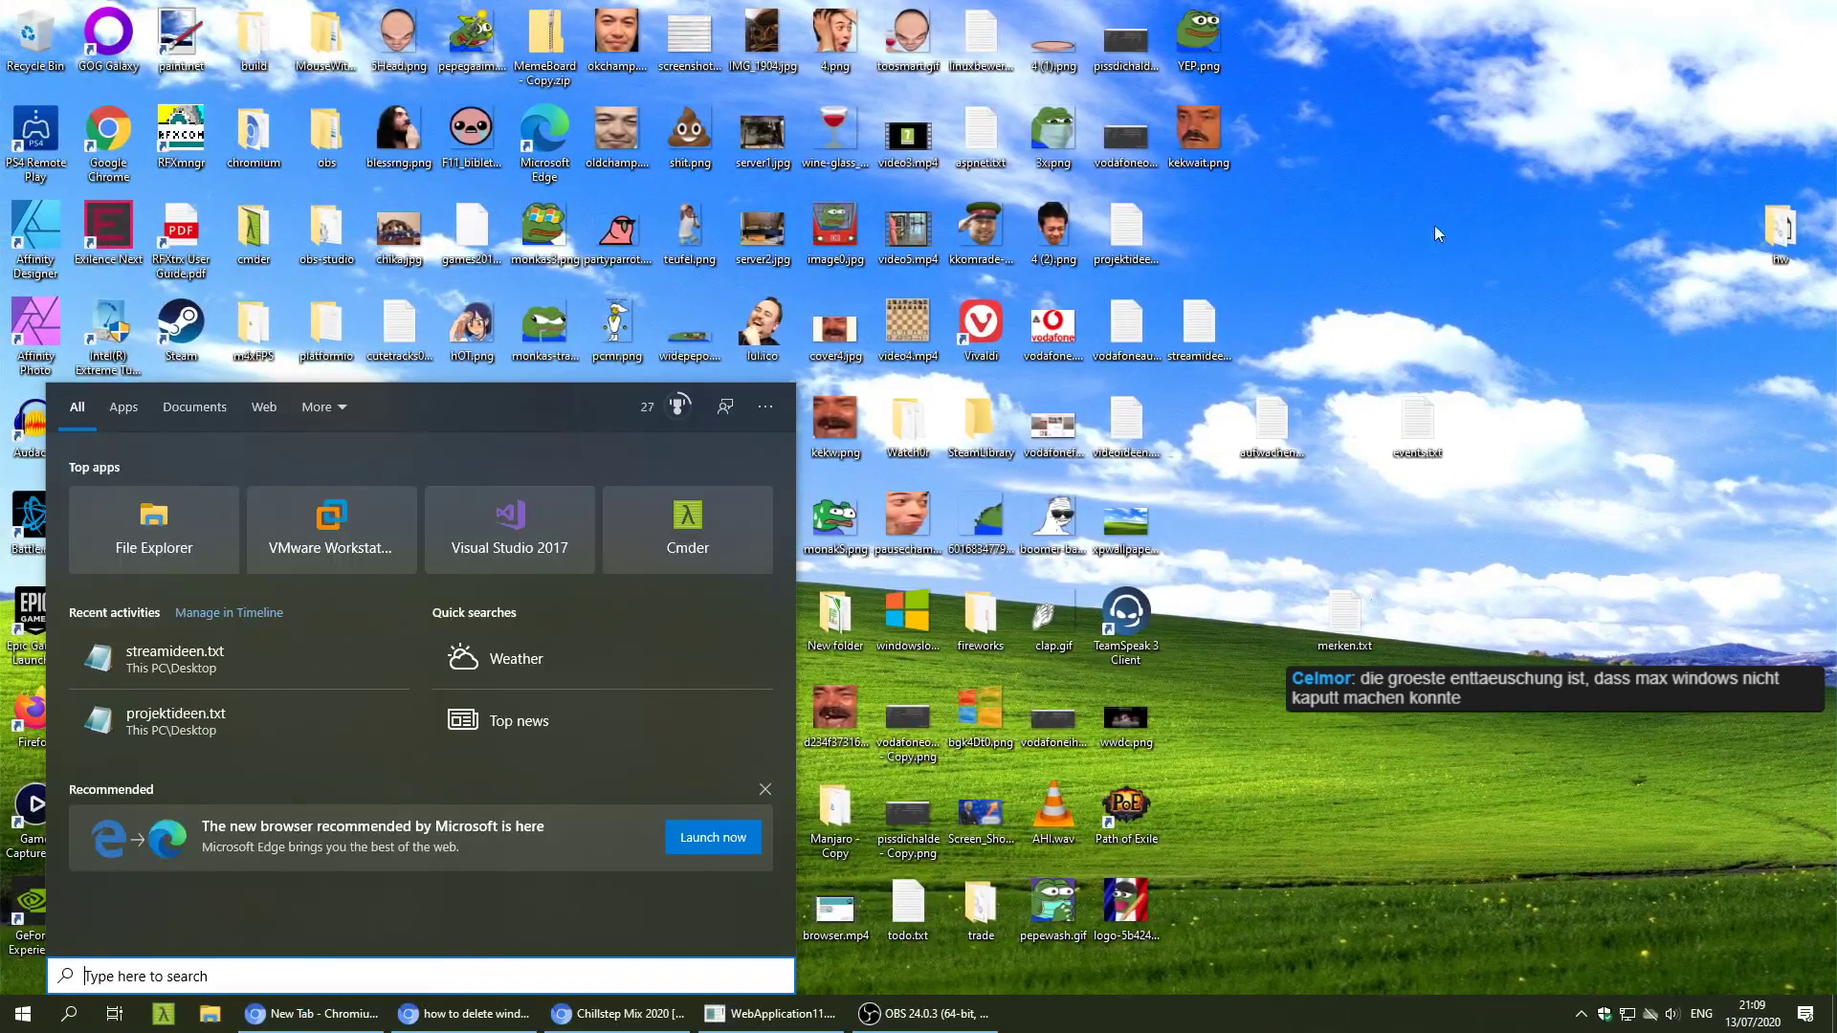
click(464, 1013)
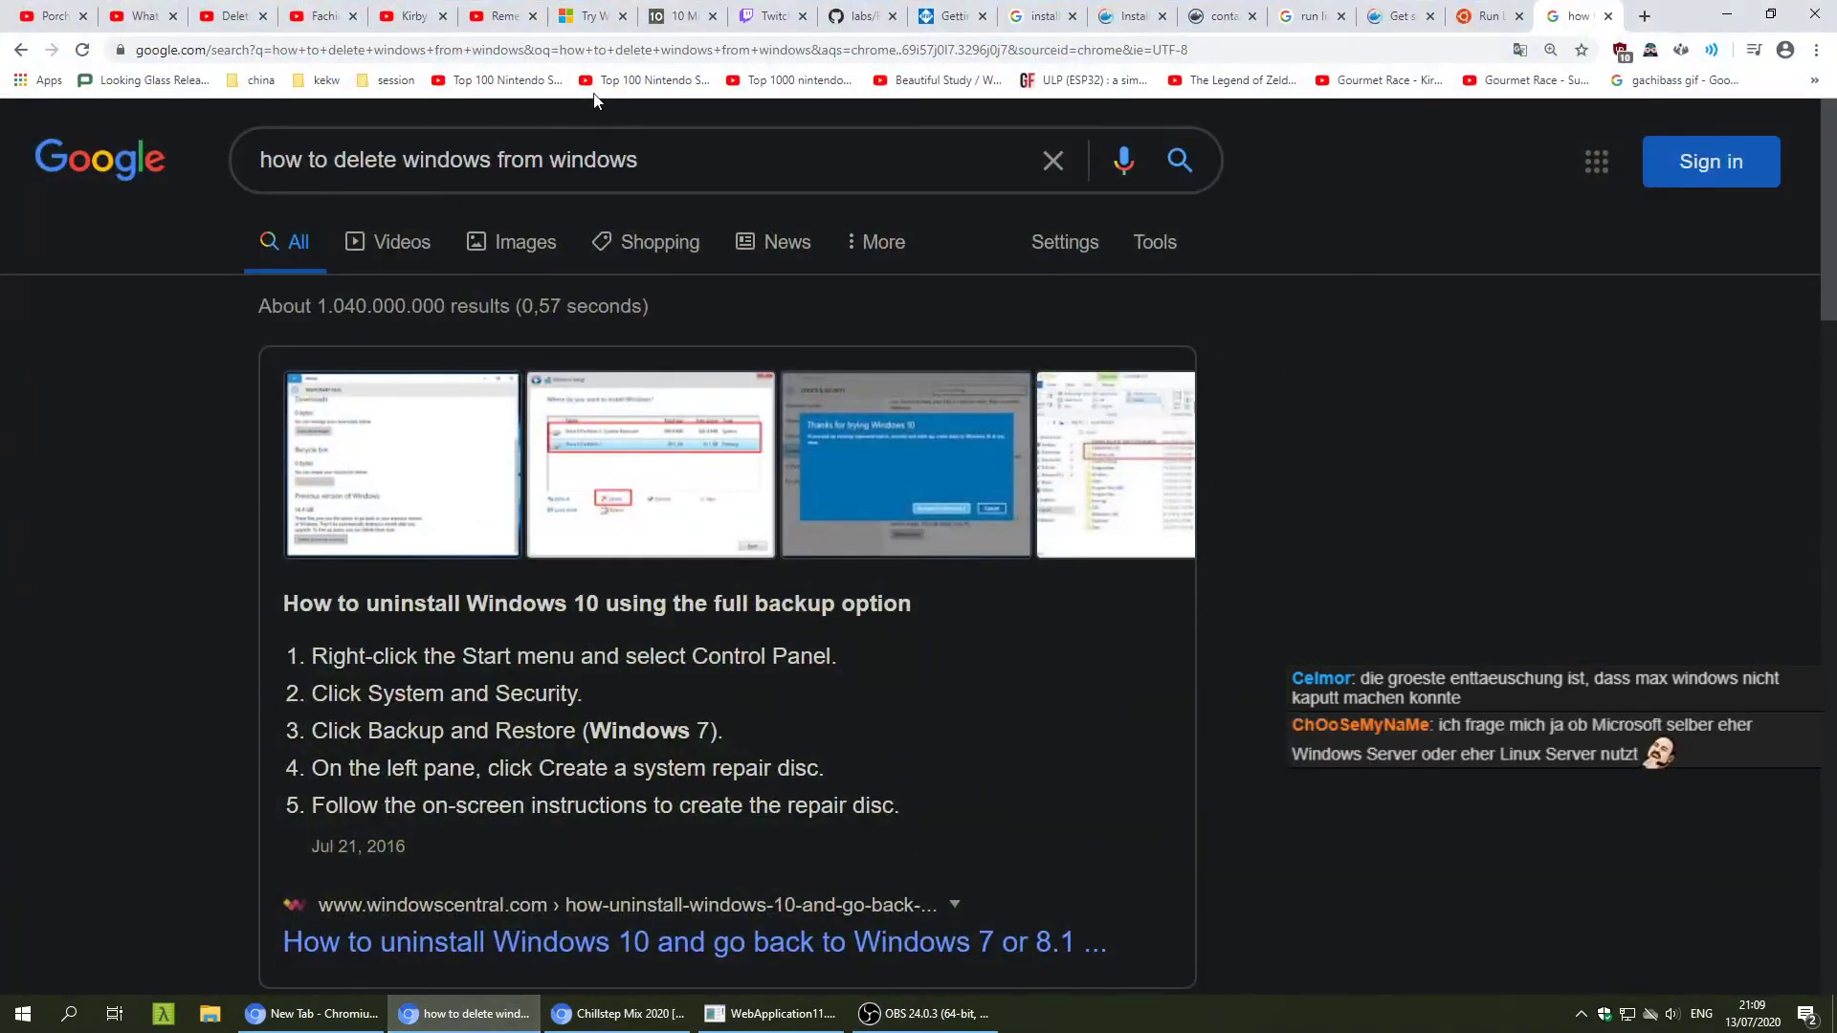
- Check the search page's full address, then switch to the full-screen zsh terminal
click(1274, 47)
click(1275, 48)
text(1)
key(BackSpace)
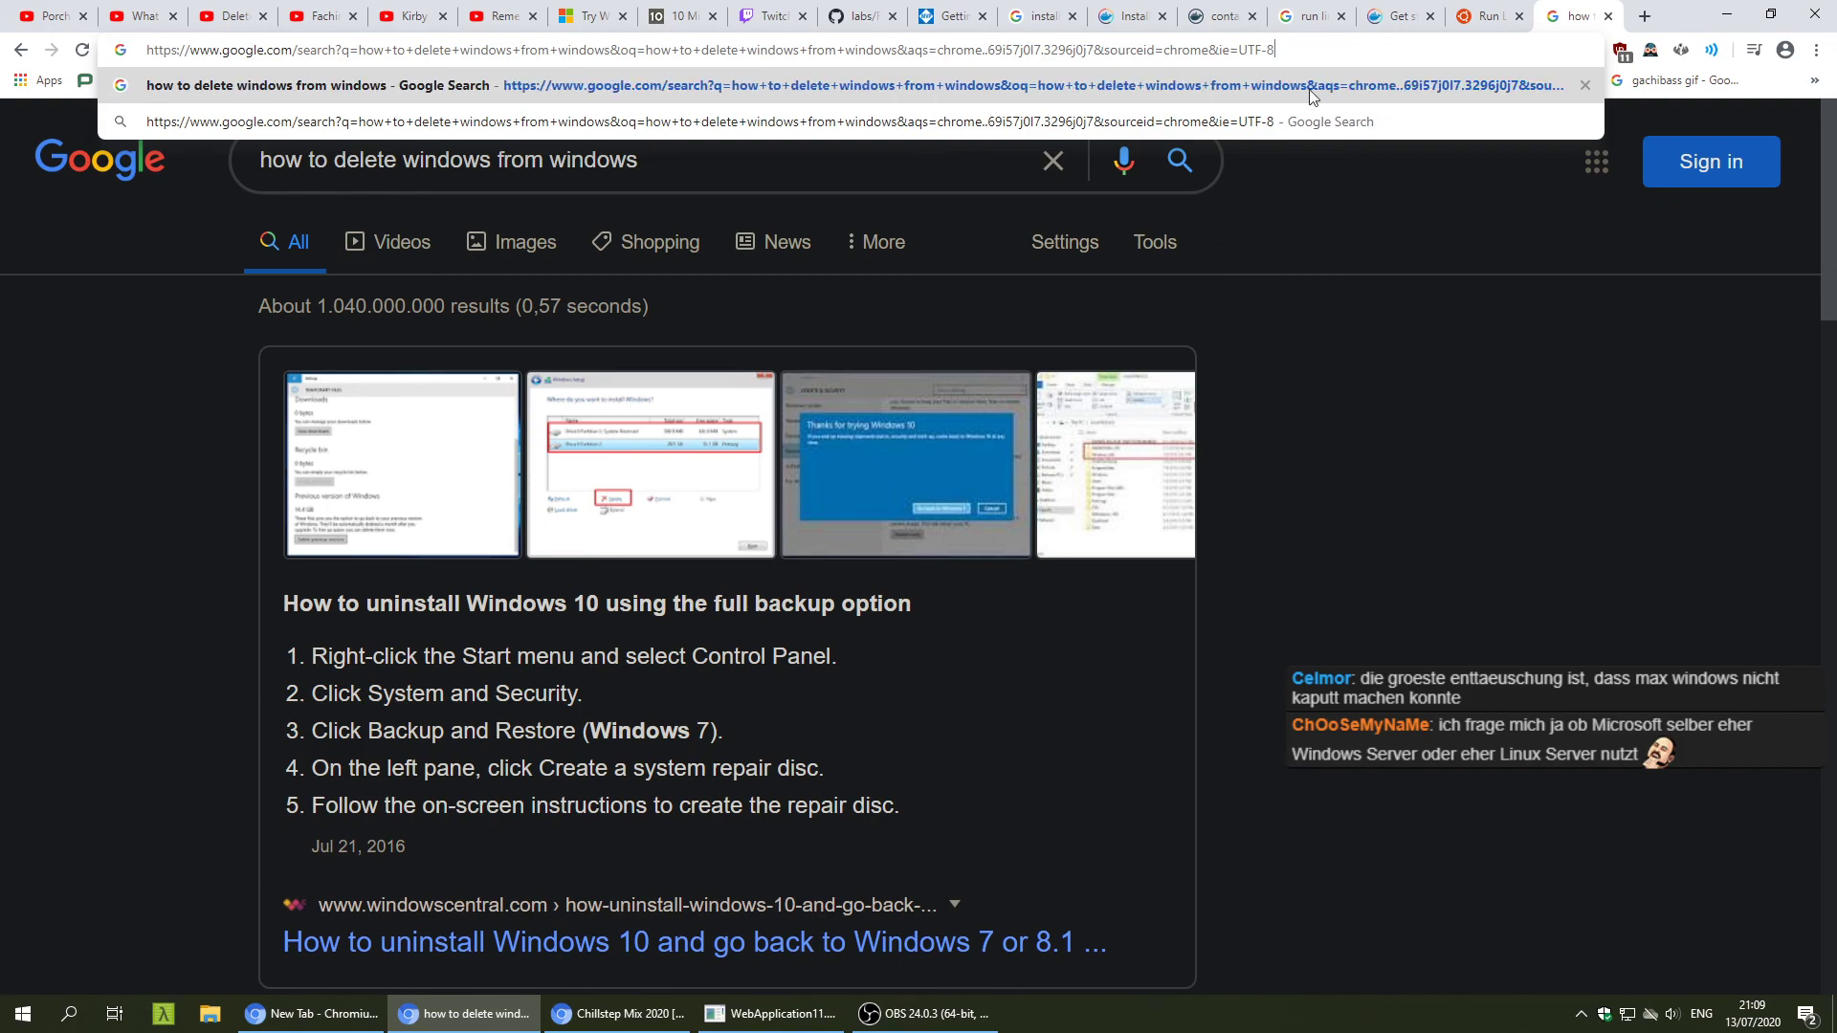
click(1540, 484)
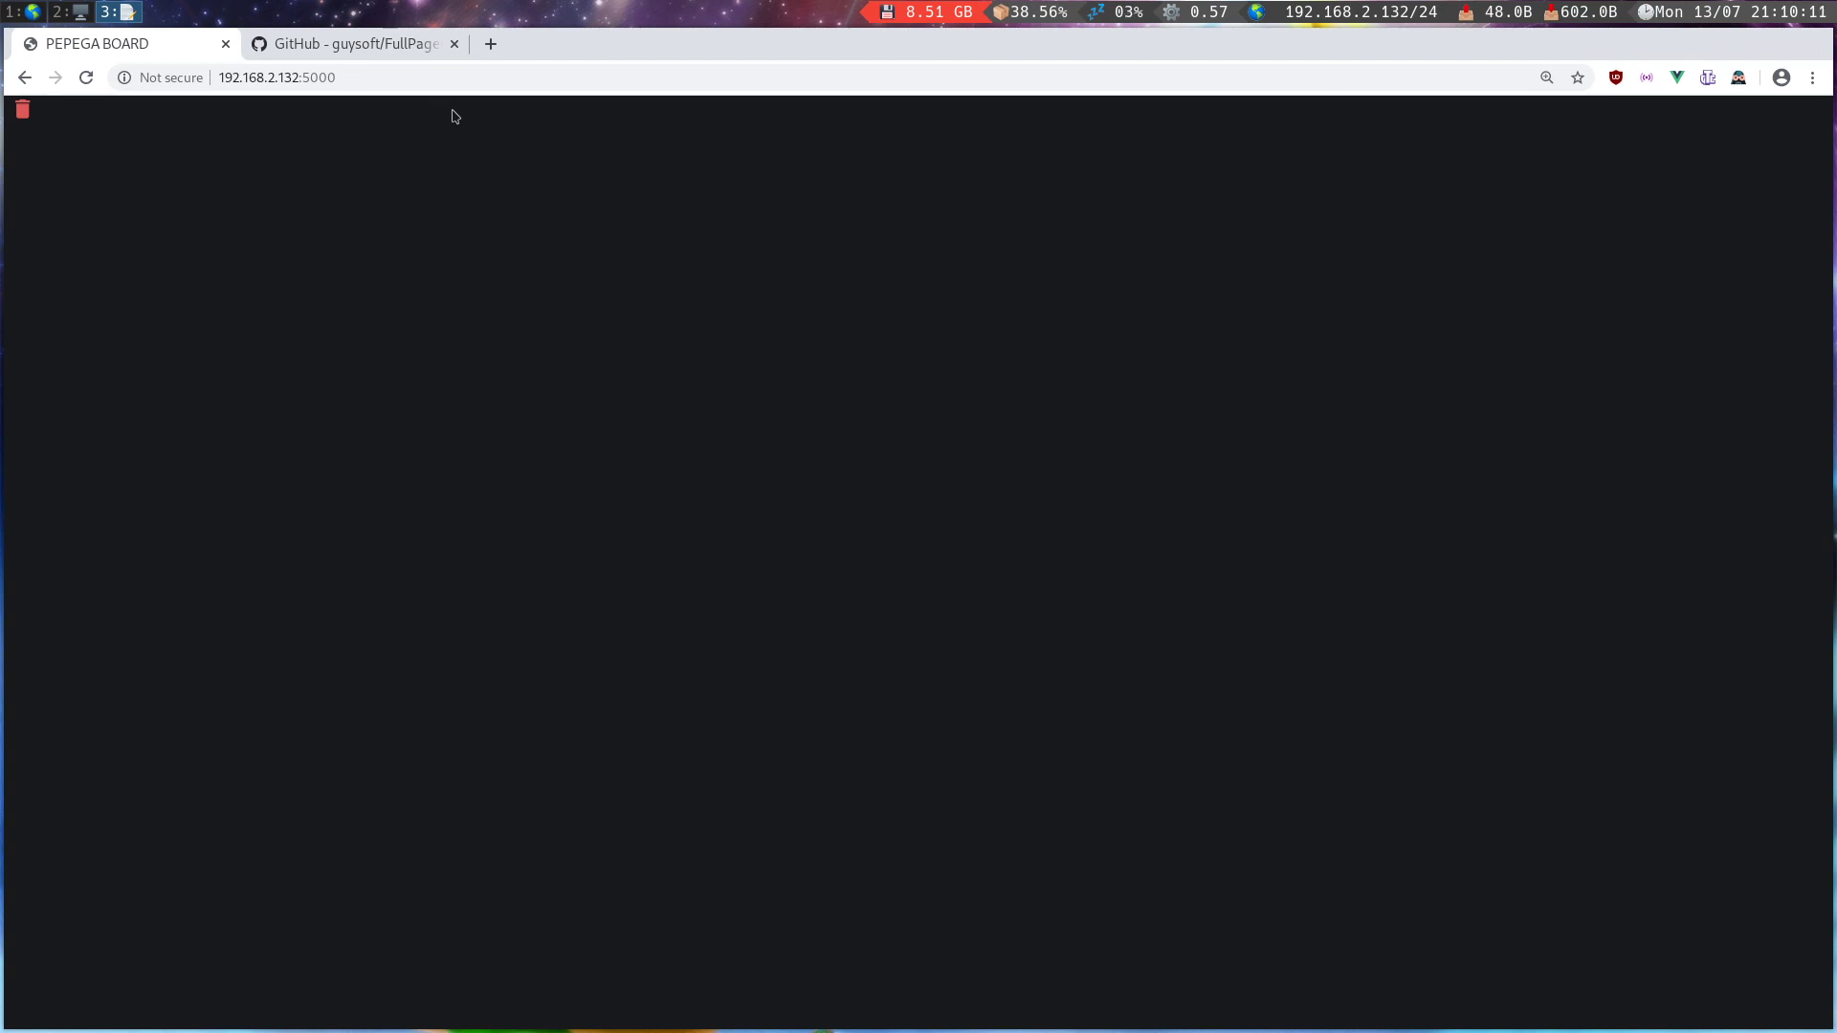
key(alt+Tab)
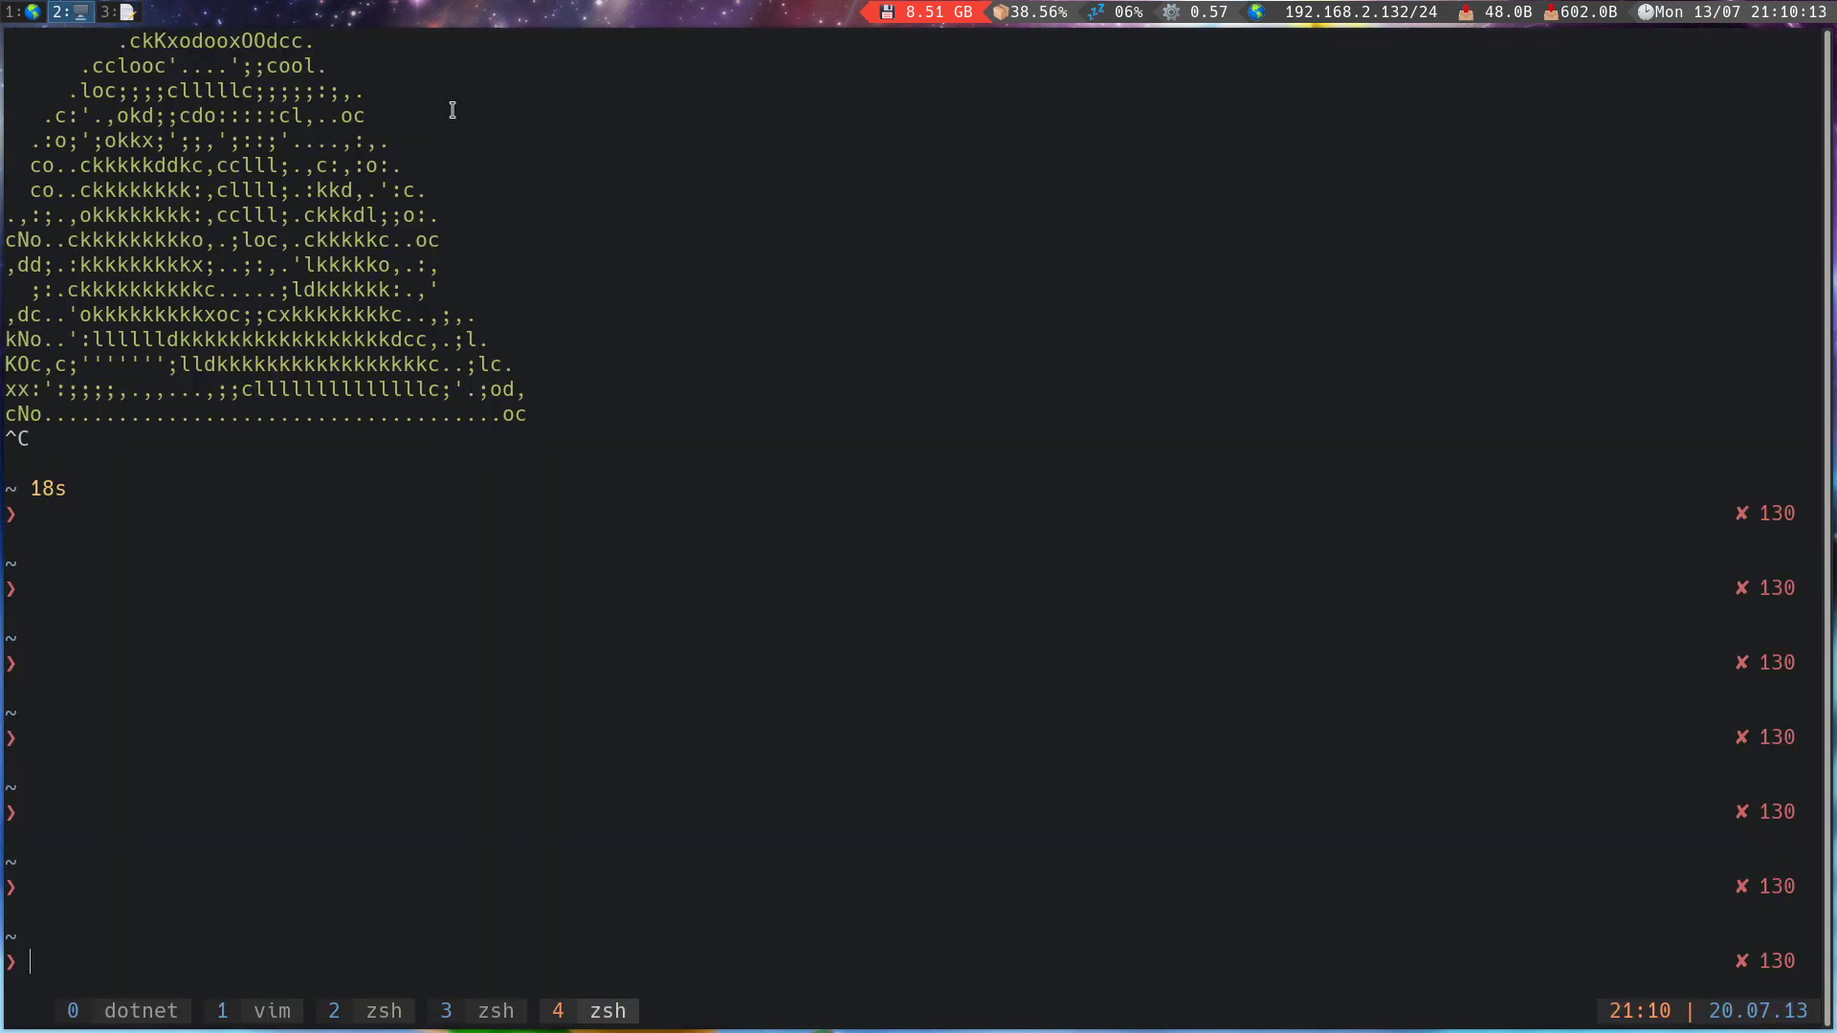